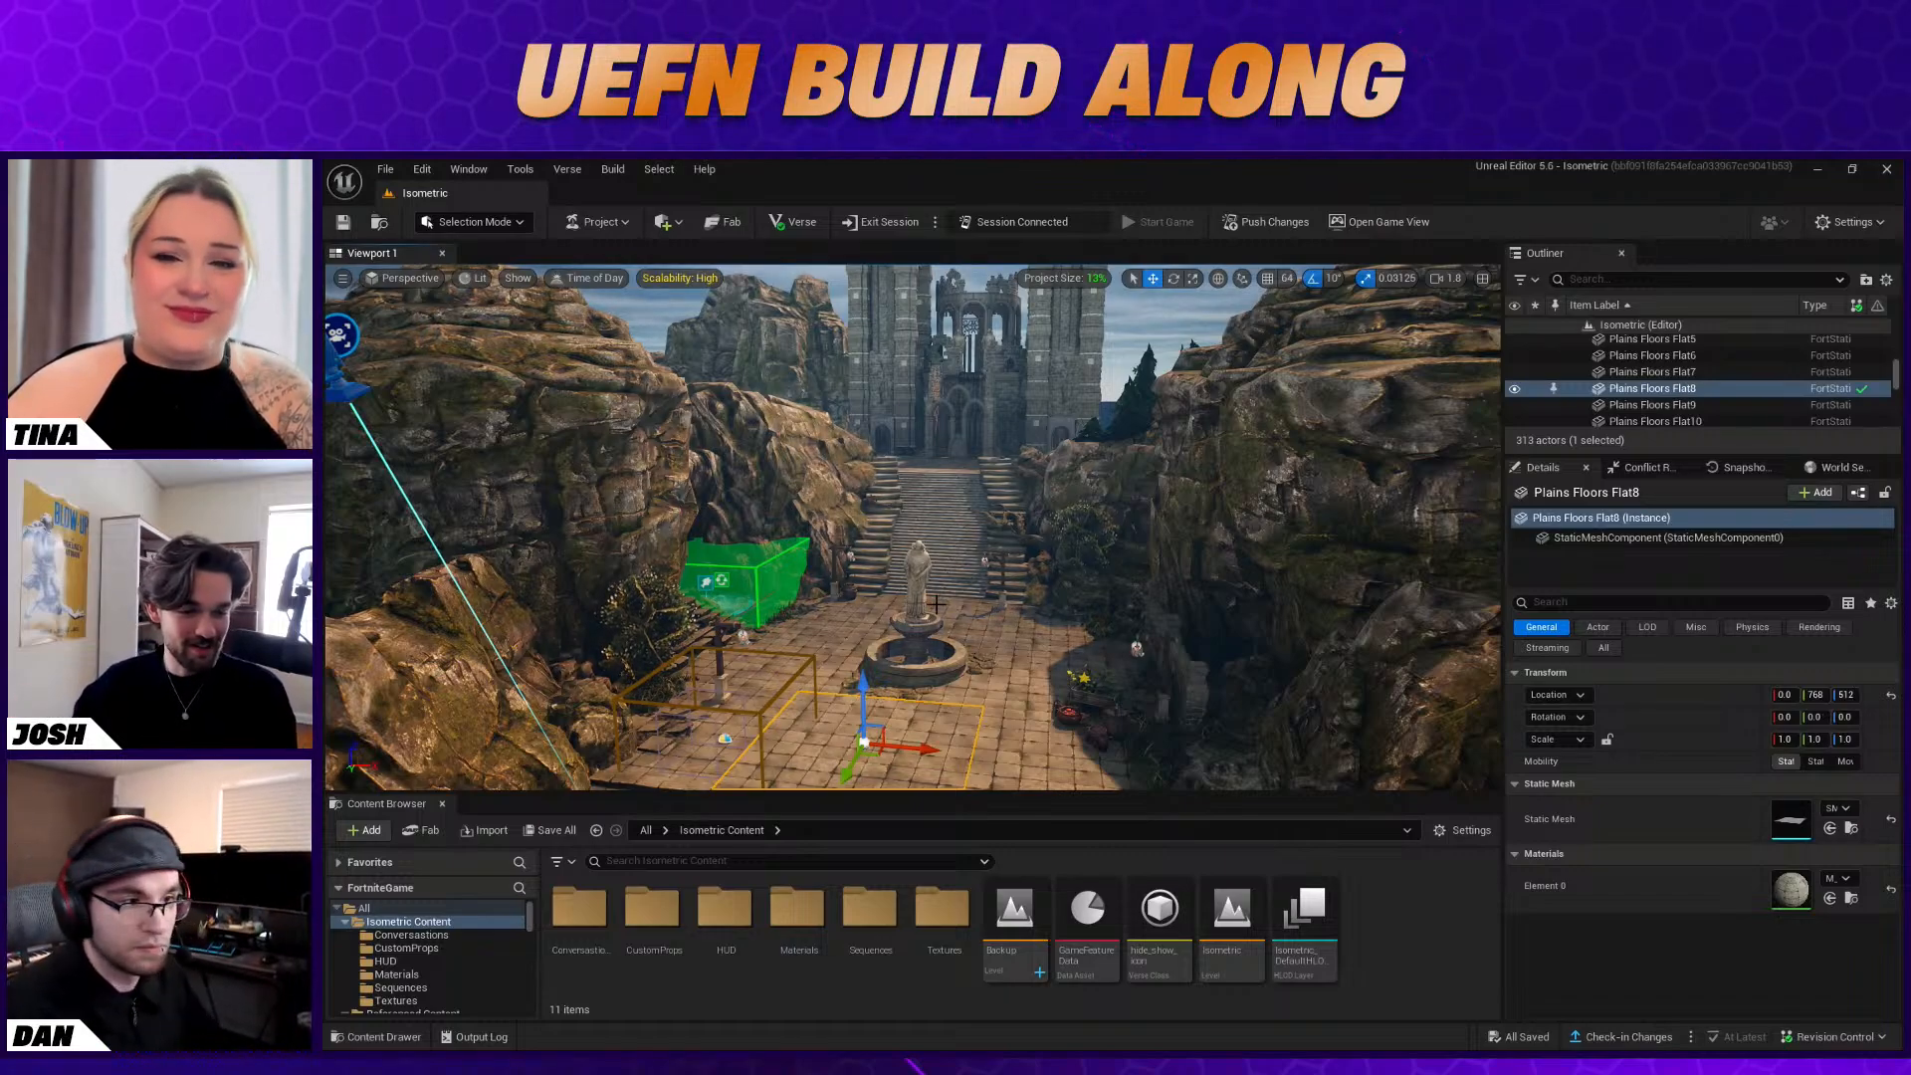
# Look over the courtyard with its fountain, stairway, cliffs and castle from near and far viewpoints
pyautogui.moveTo(873, 576); pyautogui.dragTo(908, 652, button='right')
pyautogui.press('s')
pyautogui.press('w')
pyautogui.press('s')
pyautogui.press('w')
pyautogui.moveTo(977, 528); pyautogui.dragTo(978, 446, button='right')
pyautogui.press('s')
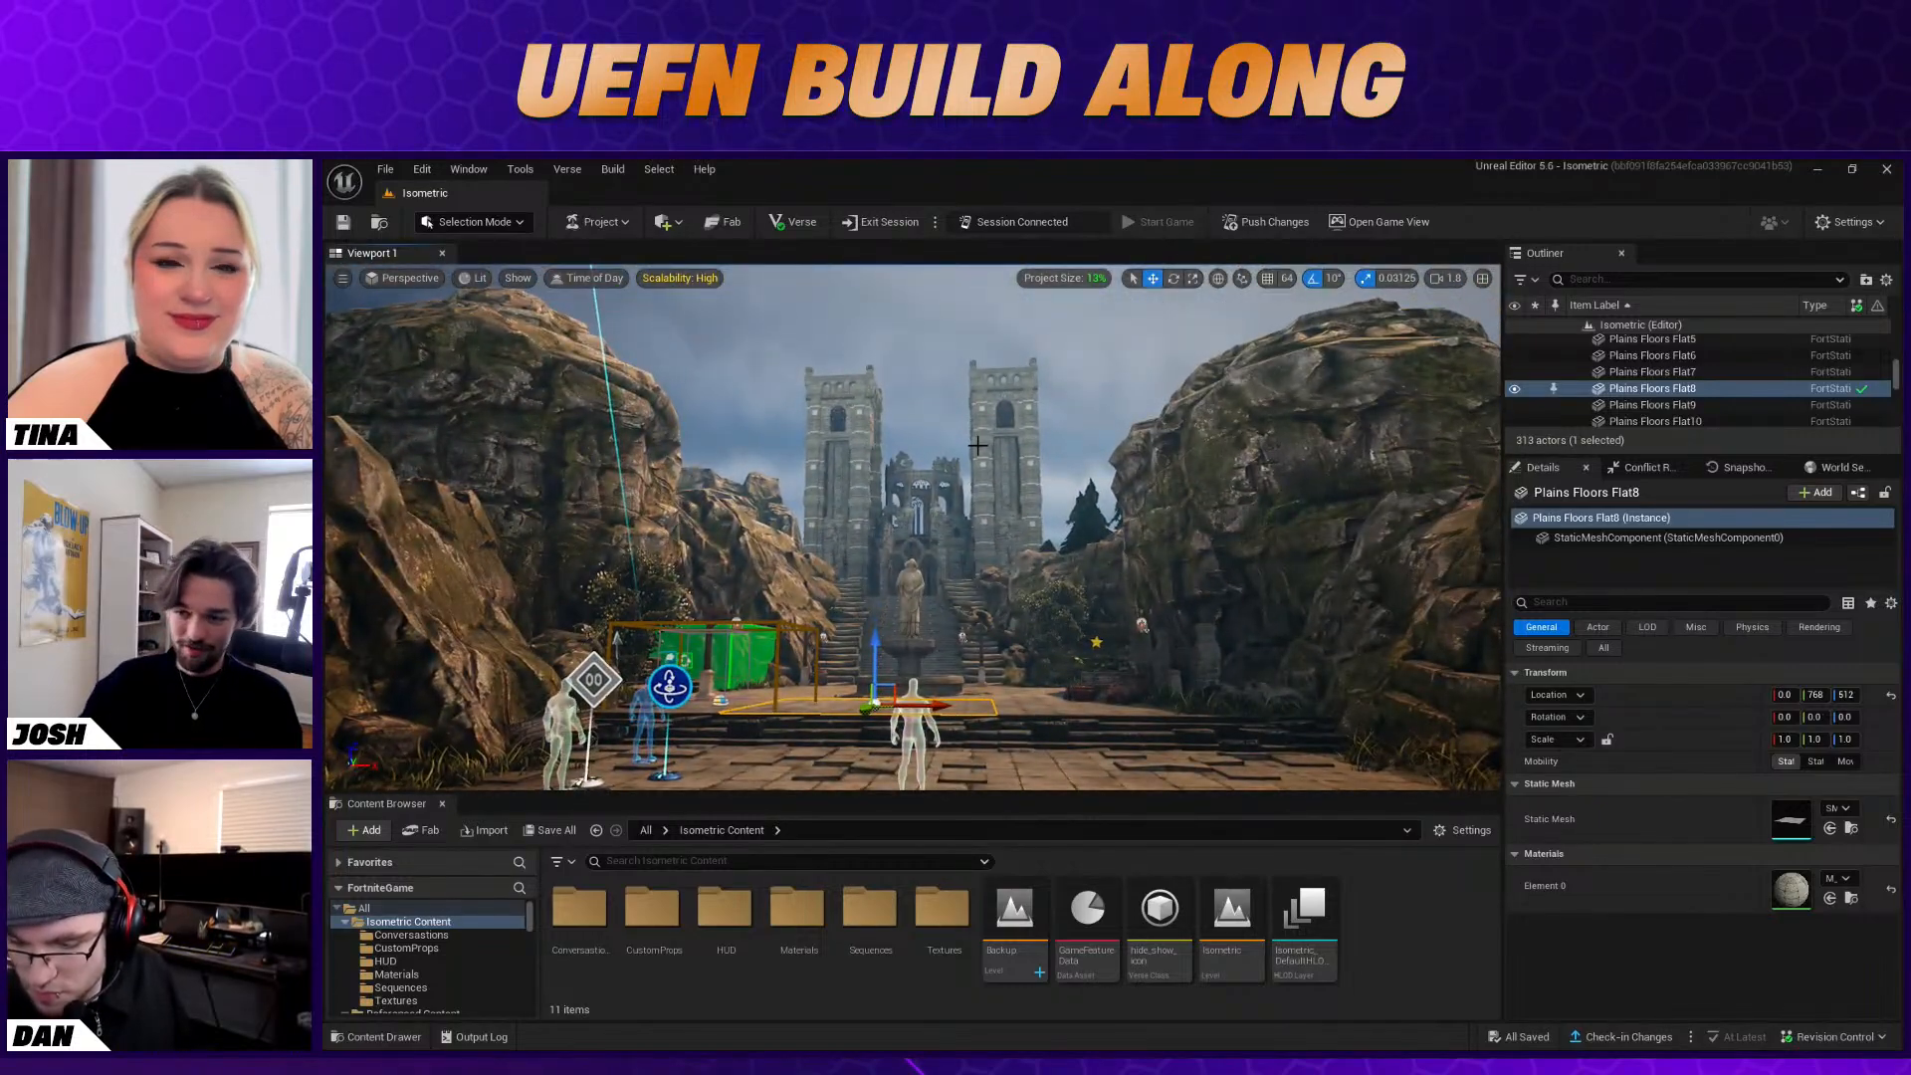
pyautogui.moveTo(1060, 494); pyautogui.dragTo(1001, 485, button='right')
pyautogui.press('s')
pyautogui.press('d')
pyautogui.press('w')
pyautogui.press('s')
pyautogui.press('w')
pyautogui.press('w')
# Open the Fortnite Devices folder and search it for "charac"
pyautogui.scroll(-1, 483, 918)
pyautogui.scroll(-3, 468, 930)
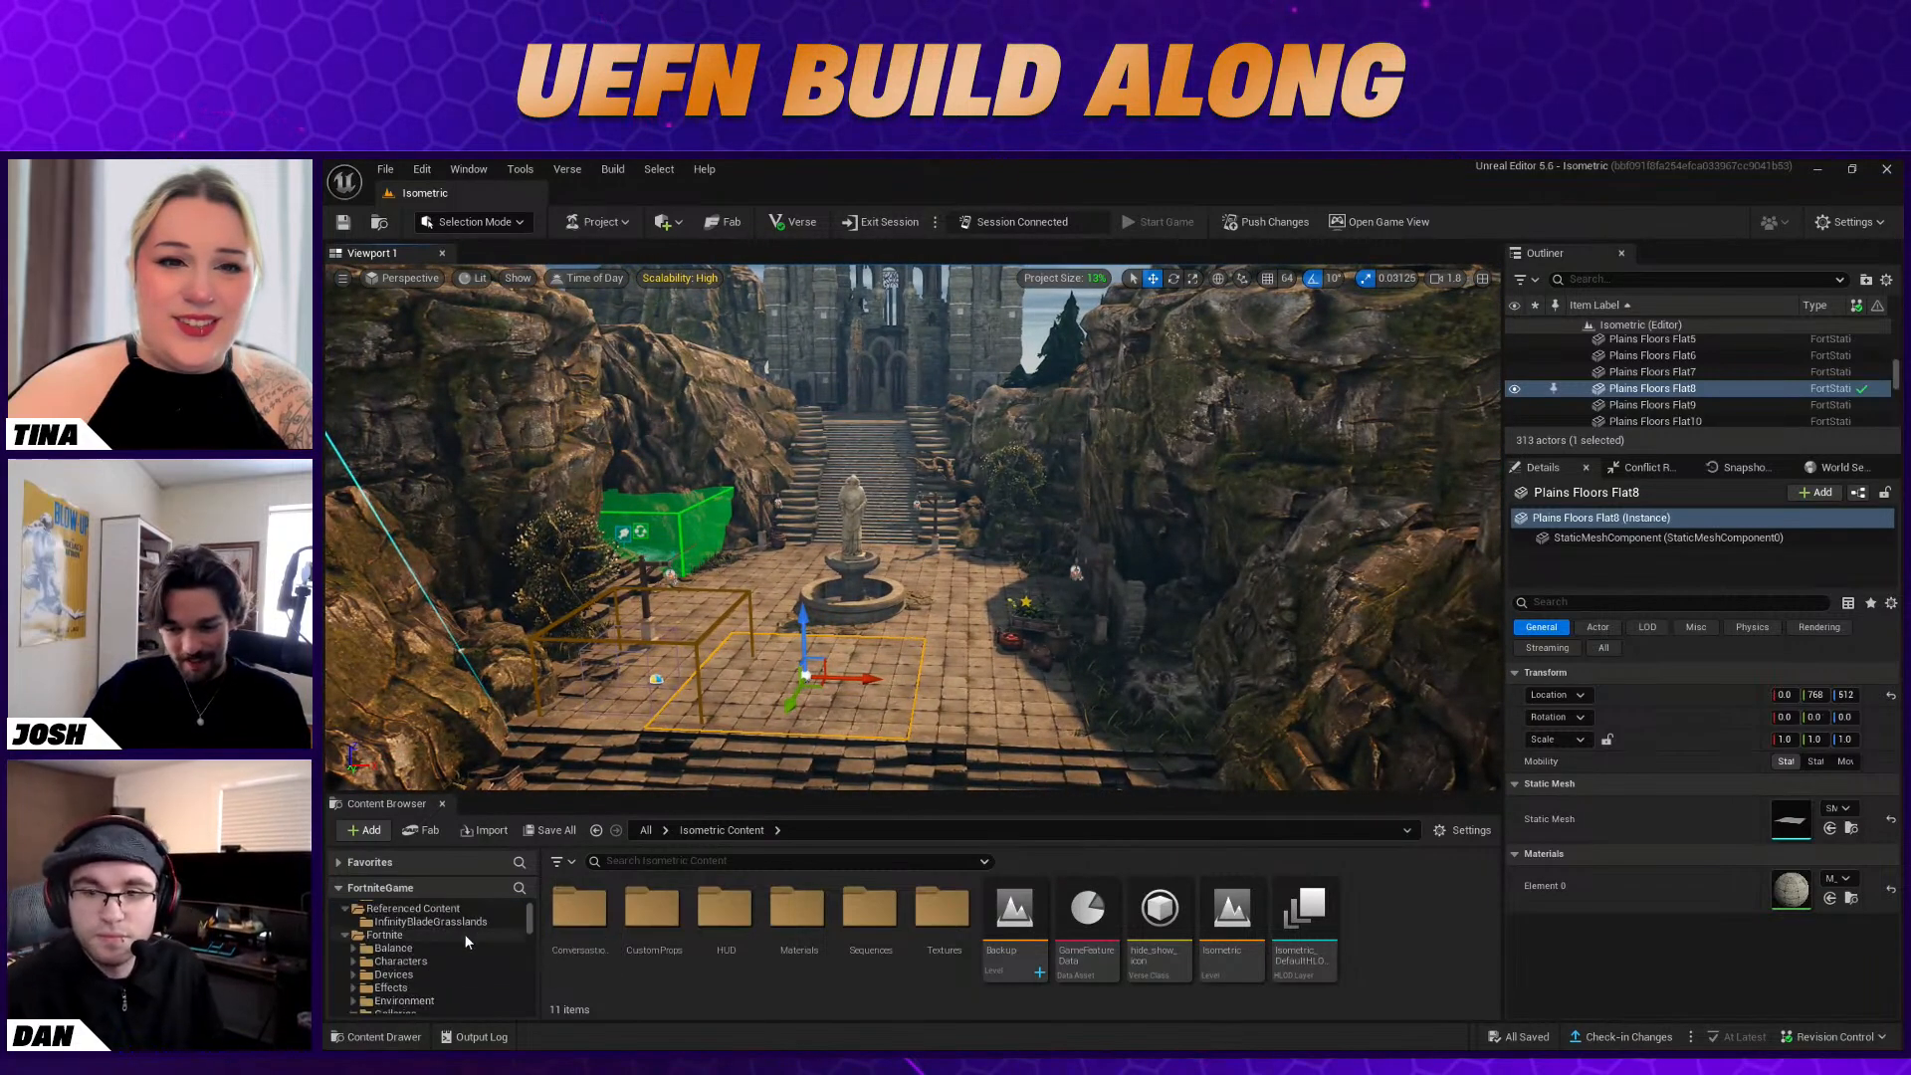
pyautogui.click(438, 921)
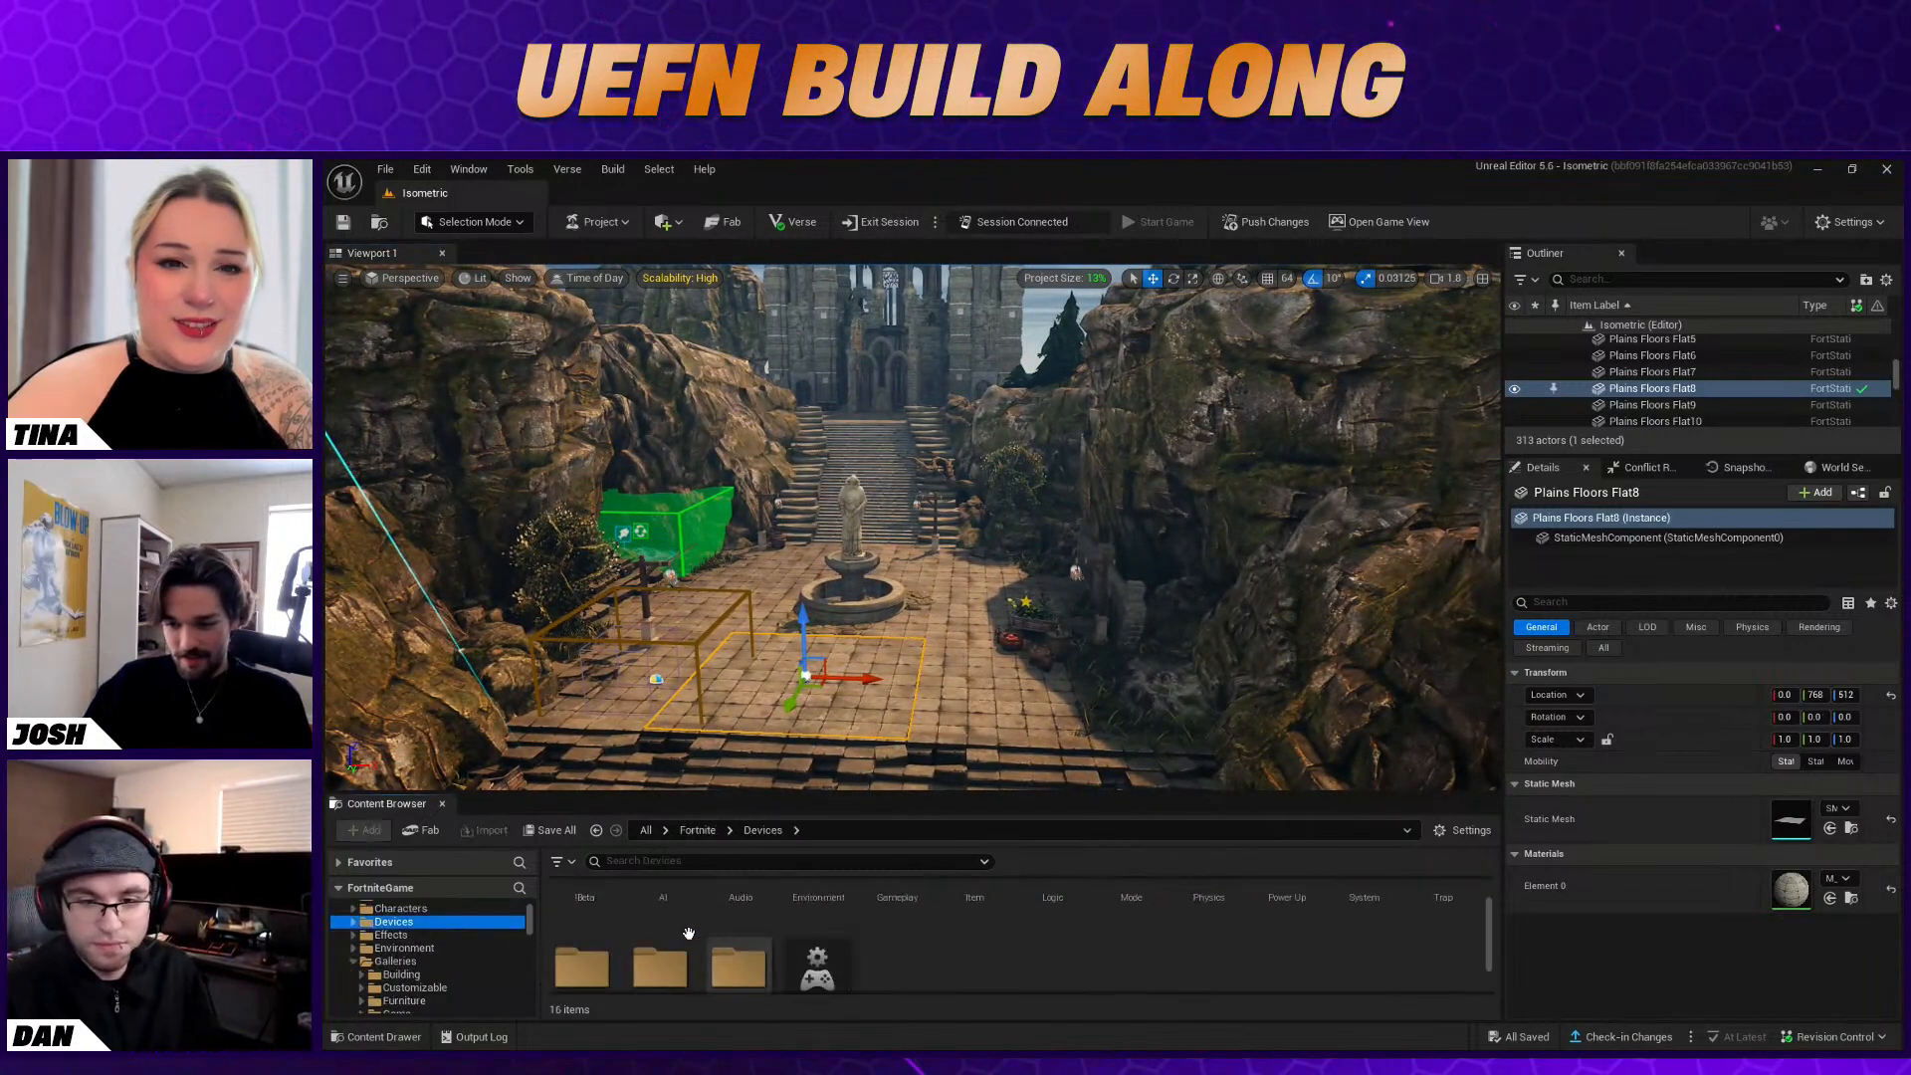
pyautogui.moveTo(609, 794); pyautogui.dragTo(609, 647)
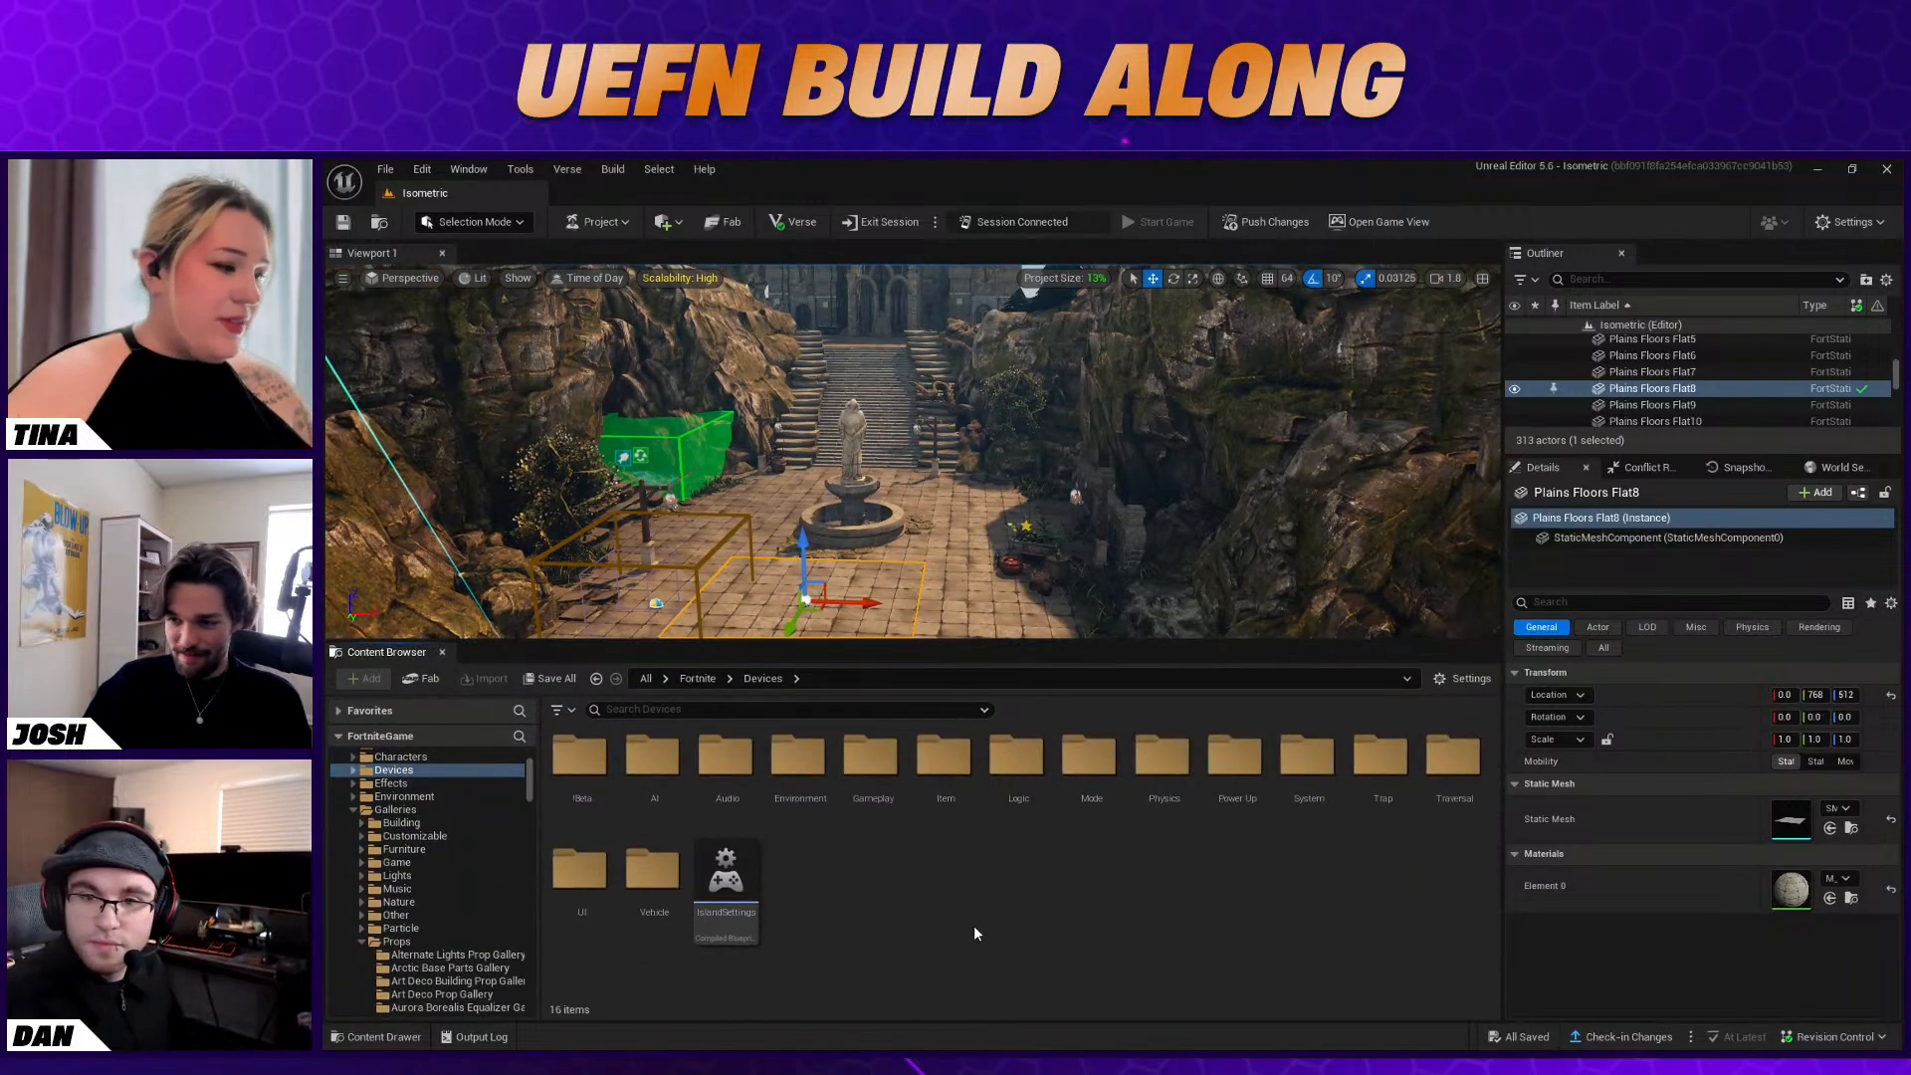
pyautogui.click(660, 709)
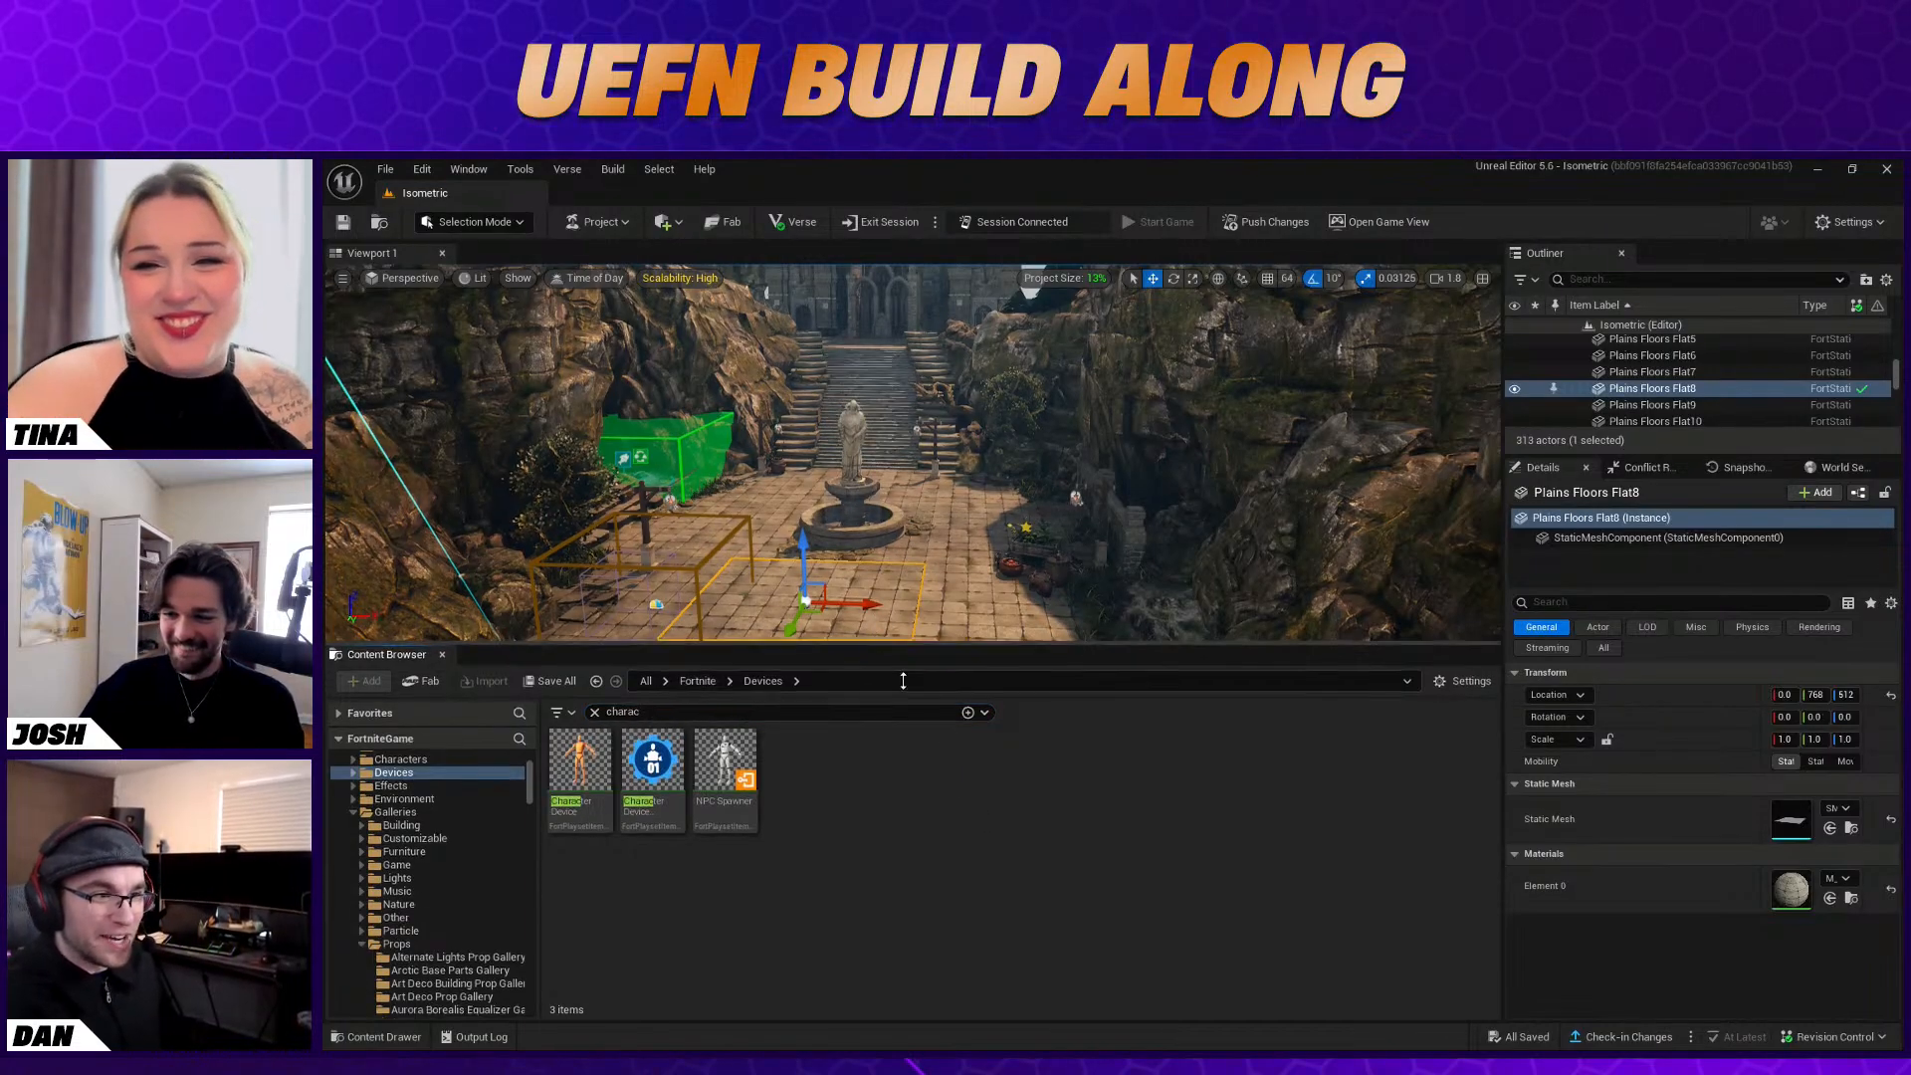
pyautogui.moveTo(879, 649); pyautogui.dragTo(879, 771)
# Place a Character Device on the plaza and move it beneath the yellow star, beside the plant cart and the tomato pot
pyautogui.press('s')
pyautogui.moveTo(879, 598); pyautogui.dragTo(883, 697, button='right')
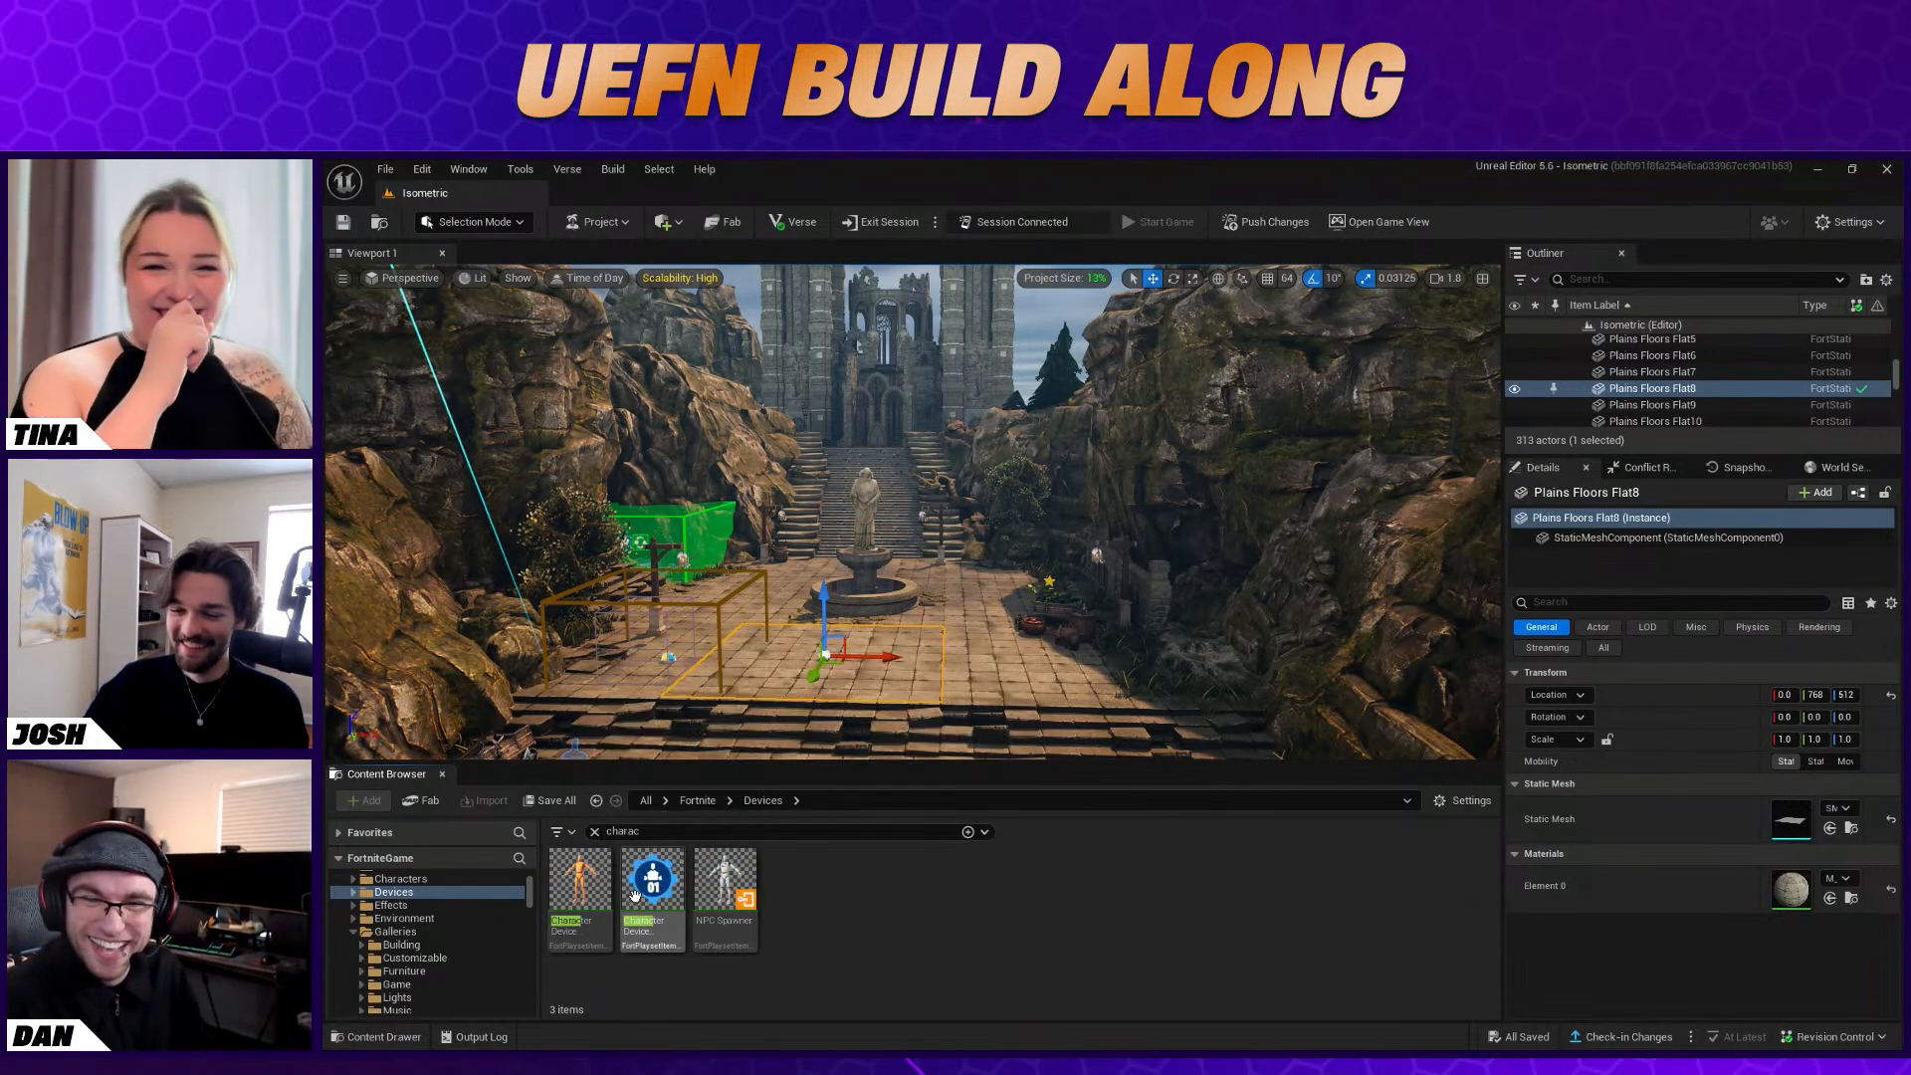
pyautogui.click(585, 896)
pyautogui.moveTo(995, 652); pyautogui.dragTo(1029, 678)
pyautogui.press('w')
pyautogui.moveTo(1031, 679); pyautogui.dragTo(1100, 675, button='right')
pyautogui.press('w')
pyautogui.press('s')
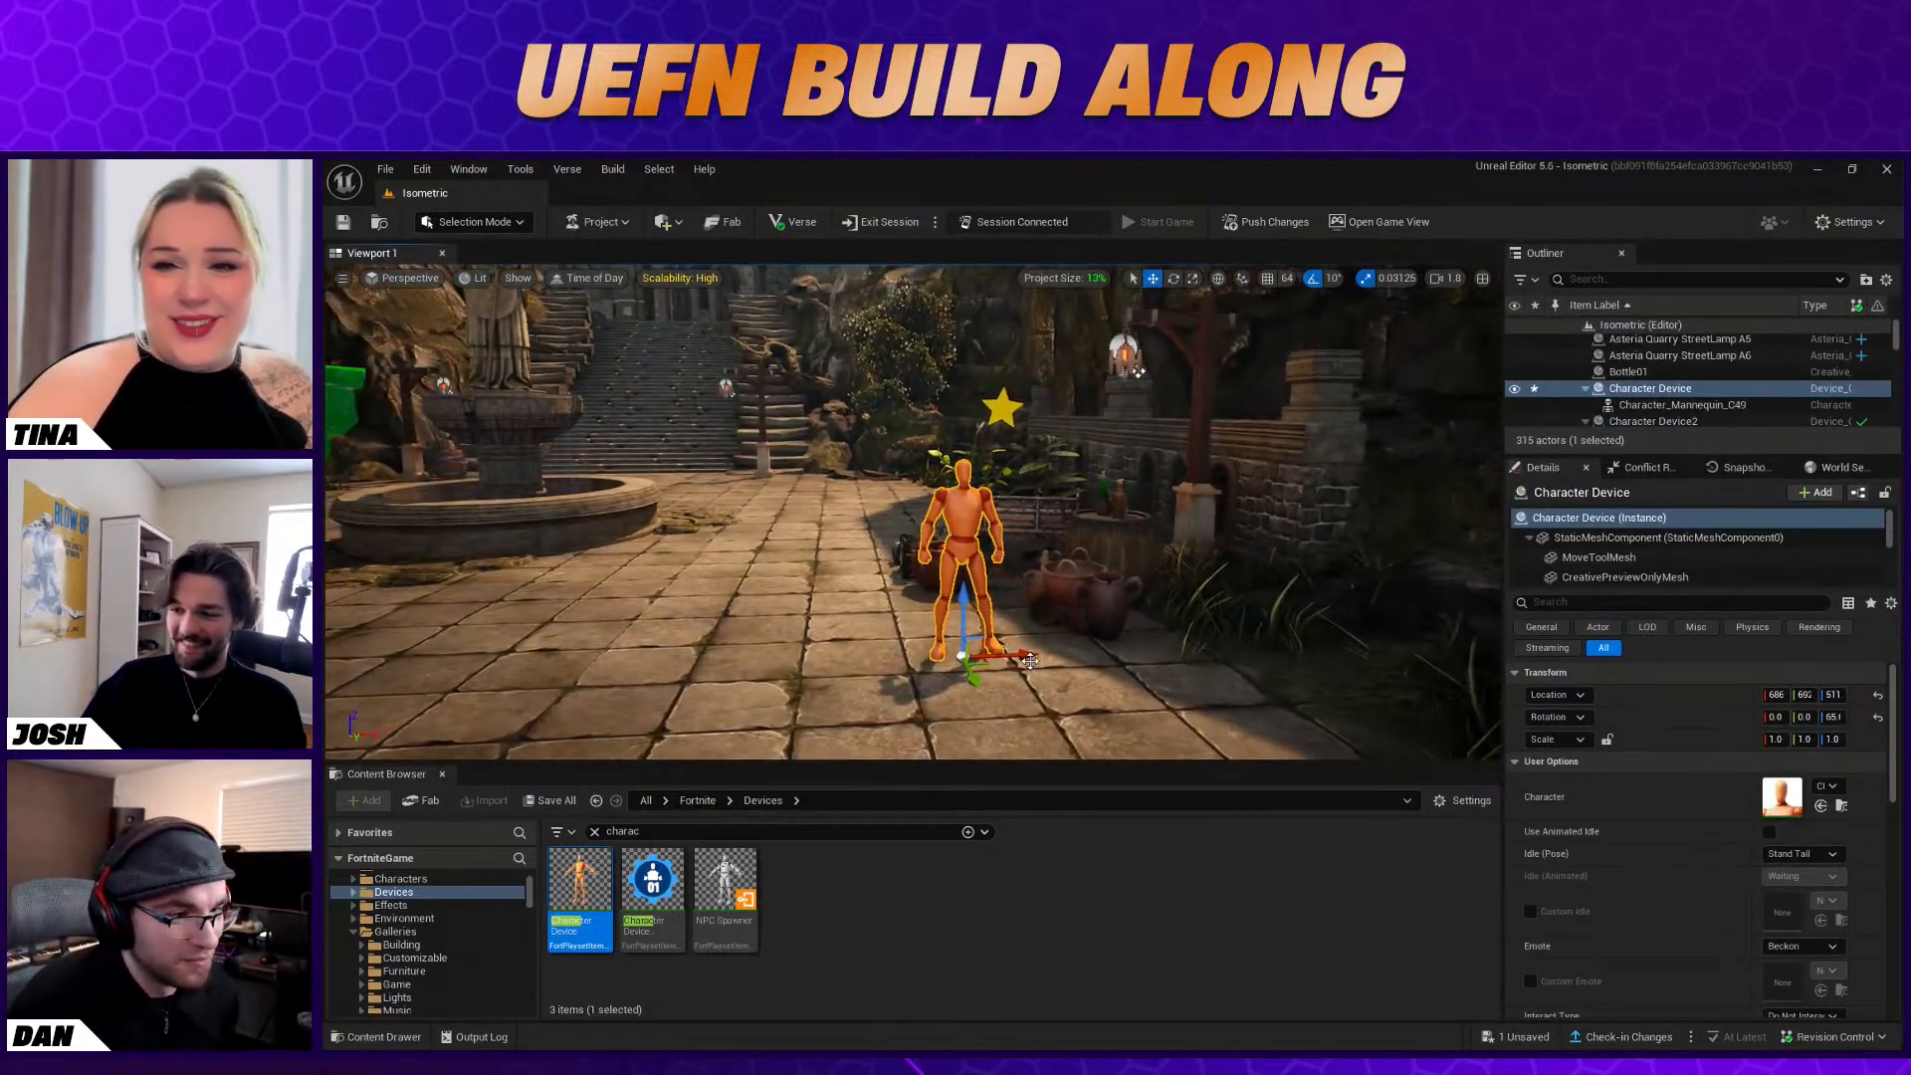
pyautogui.moveTo(975, 681); pyautogui.dragTo(1014, 617)
pyautogui.press('f')
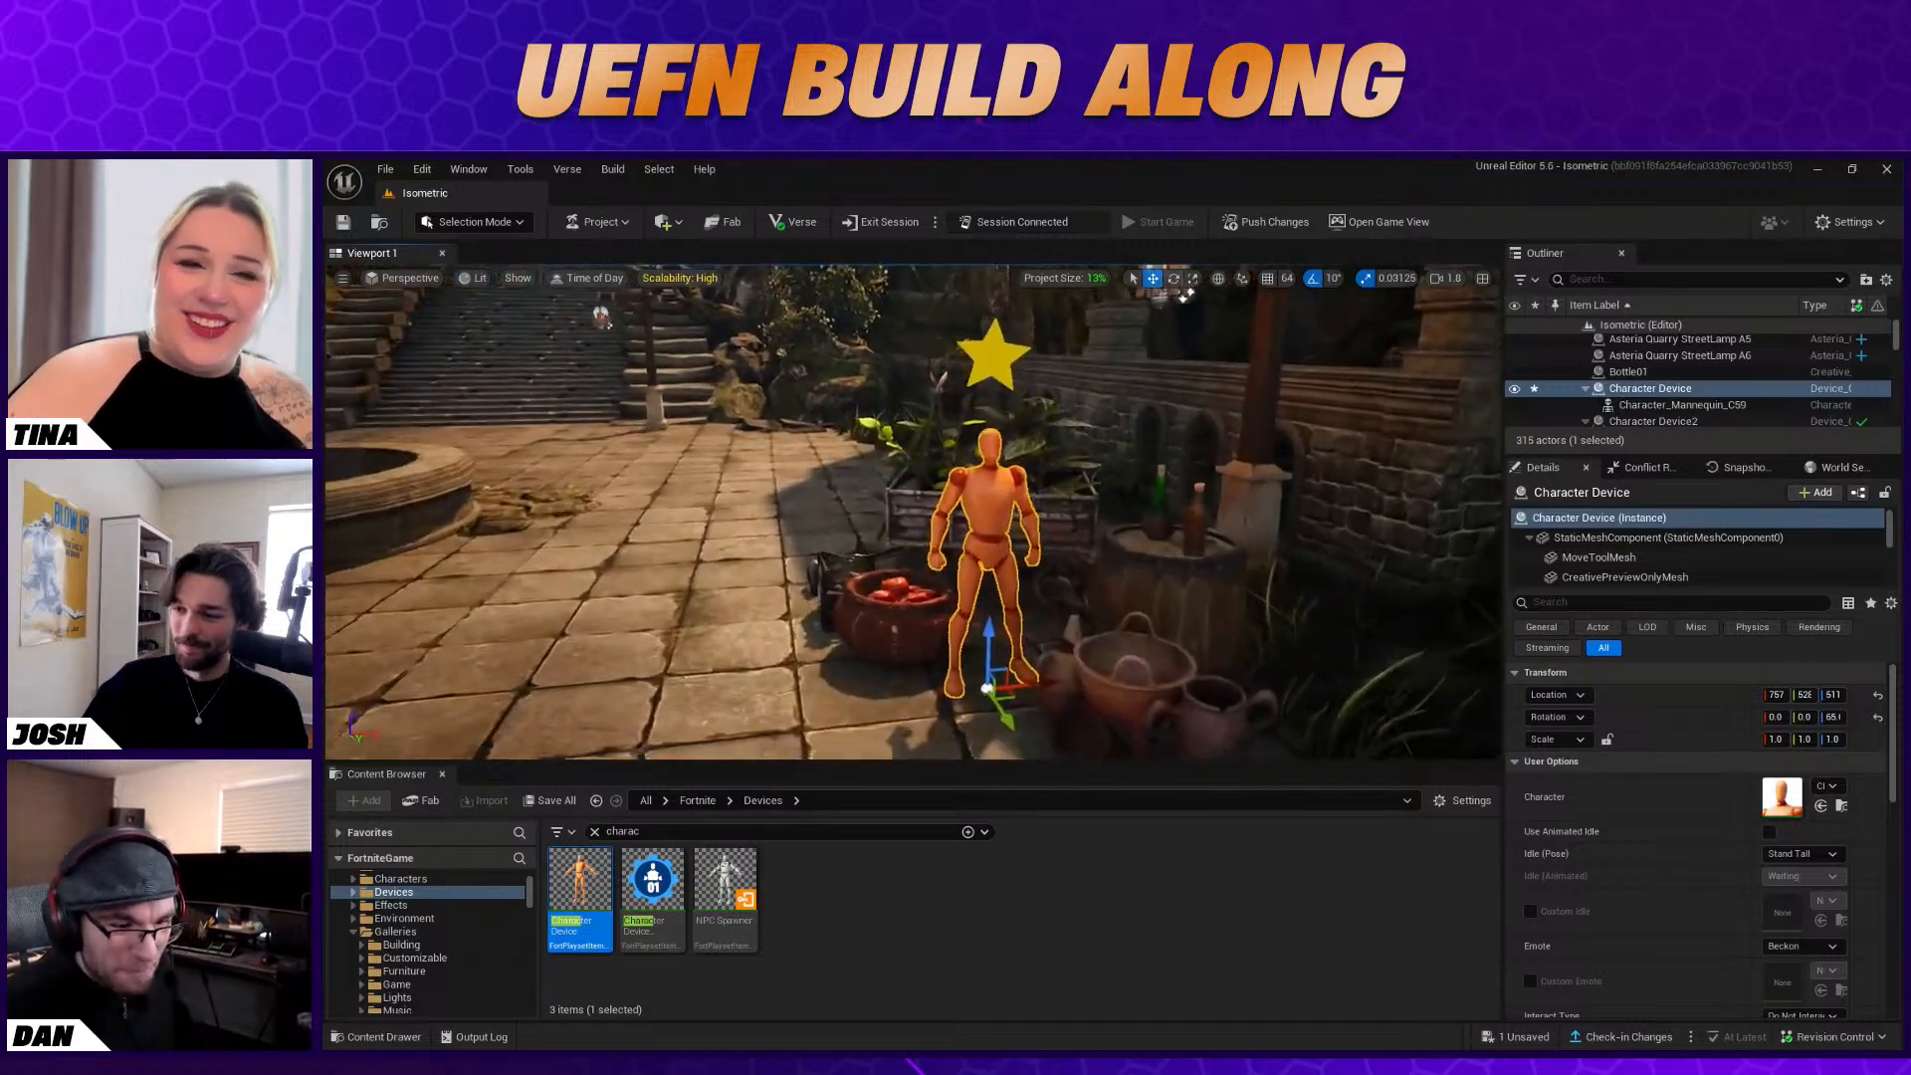
# Select the floating yellow star above the mannequin and open the Sequences folder in Isometric Content
pyautogui.click(904, 904)
pyautogui.click(961, 400)
pyautogui.moveTo(961, 401); pyautogui.dragTo(938, 344, button='right')
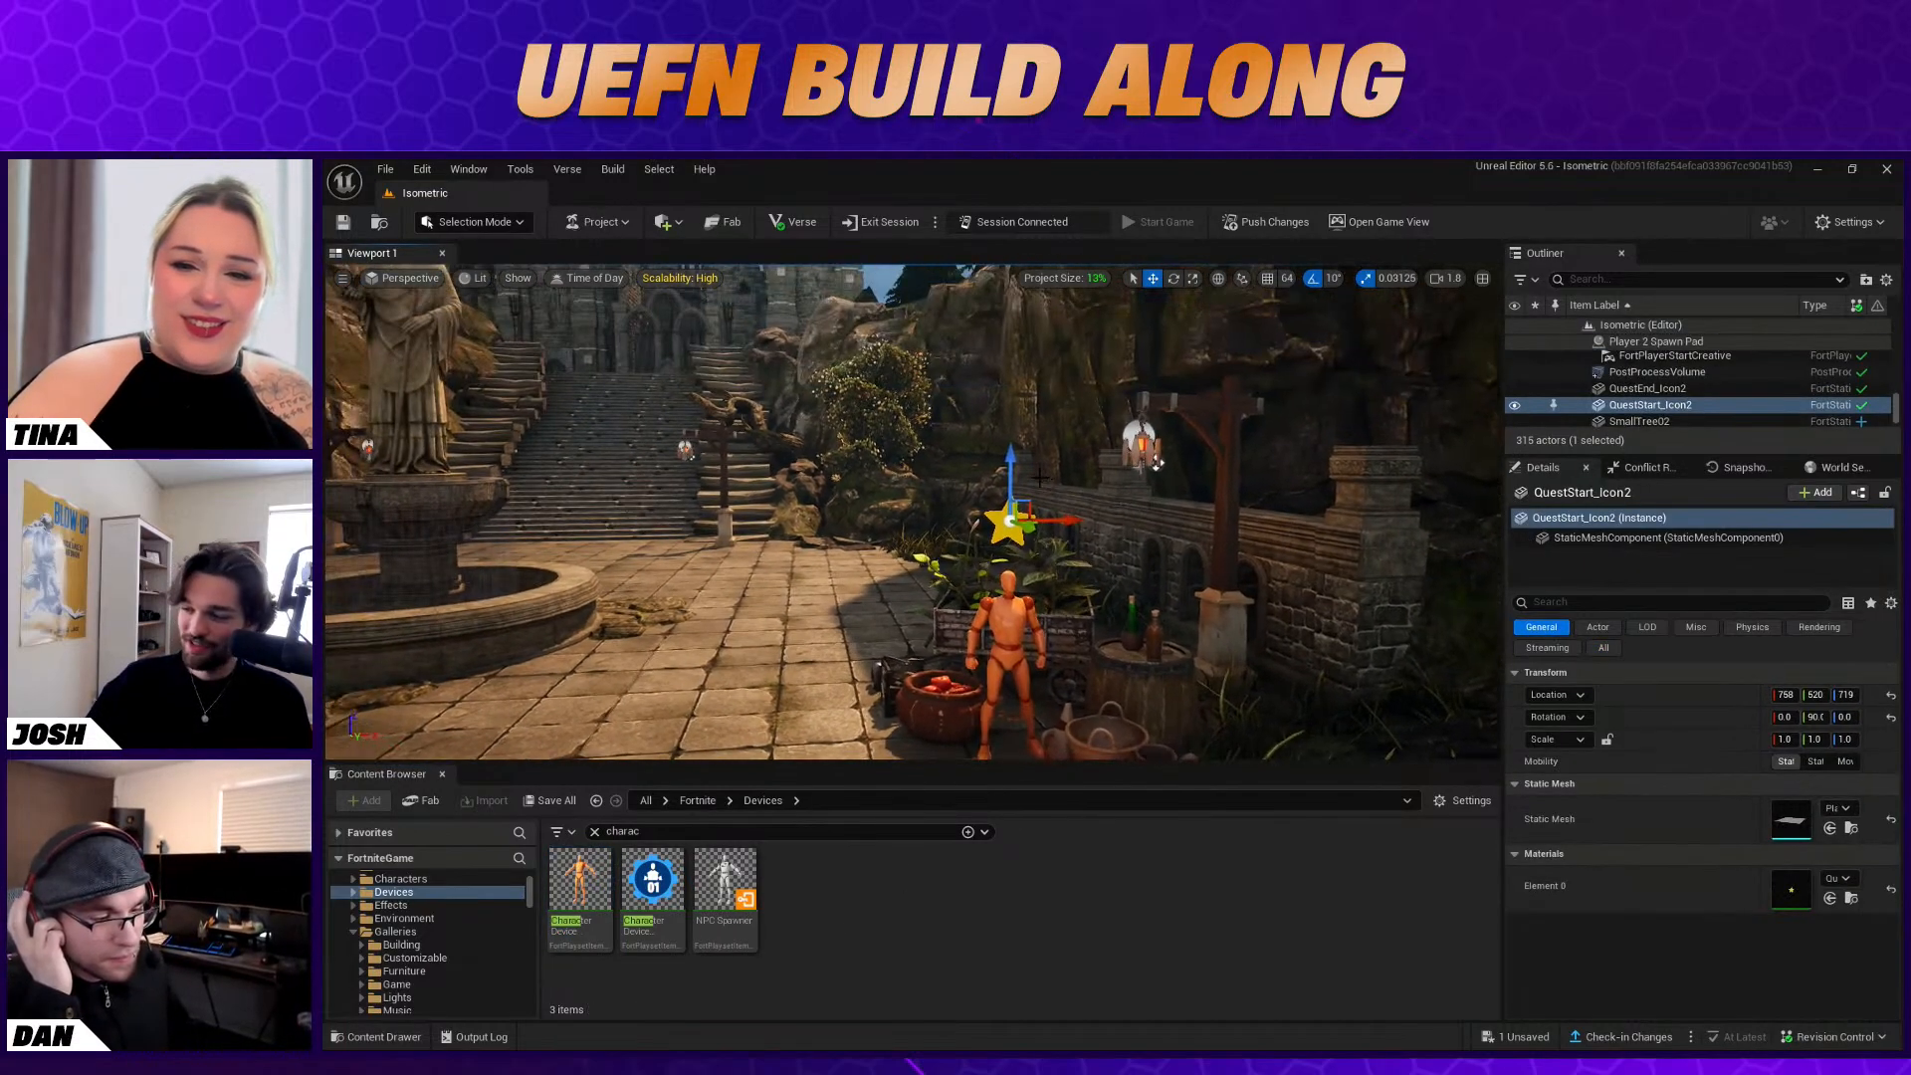
pyautogui.click(1156, 463)
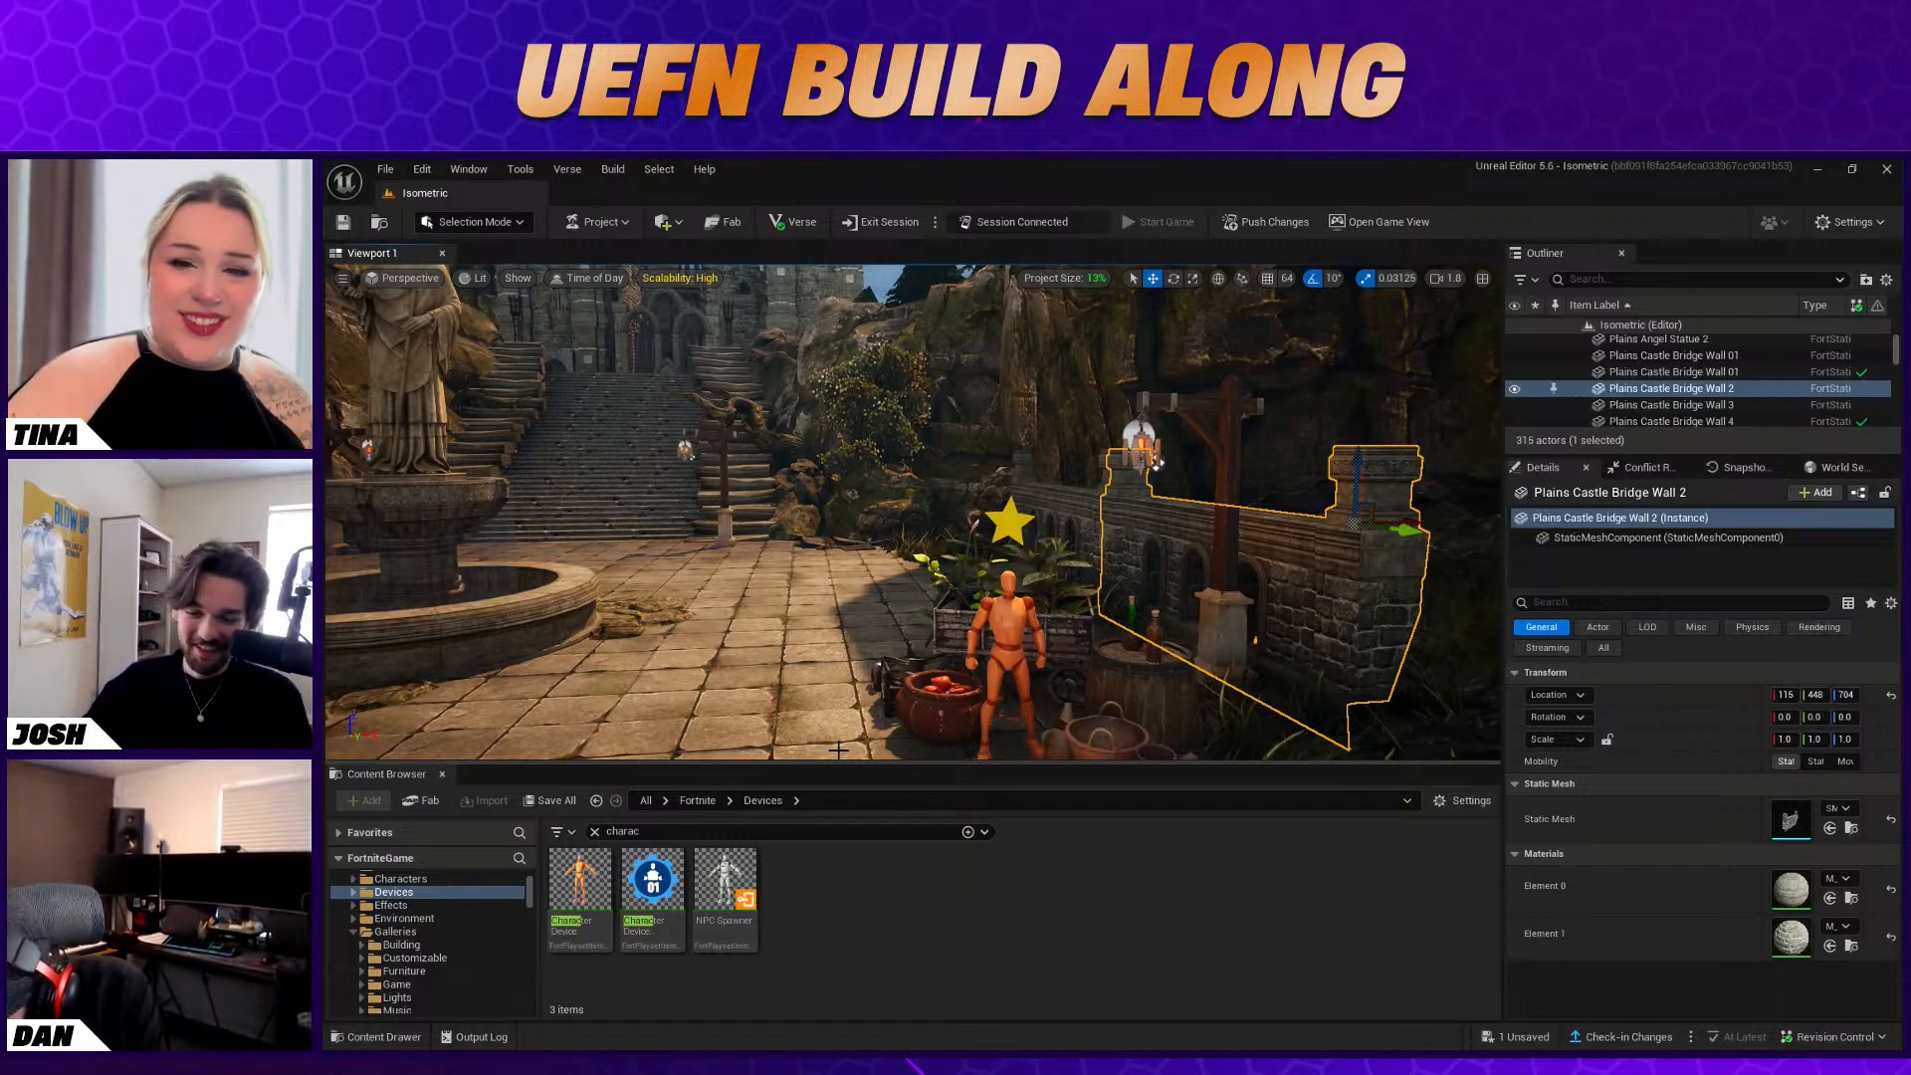
pyautogui.scroll(5, 468, 946)
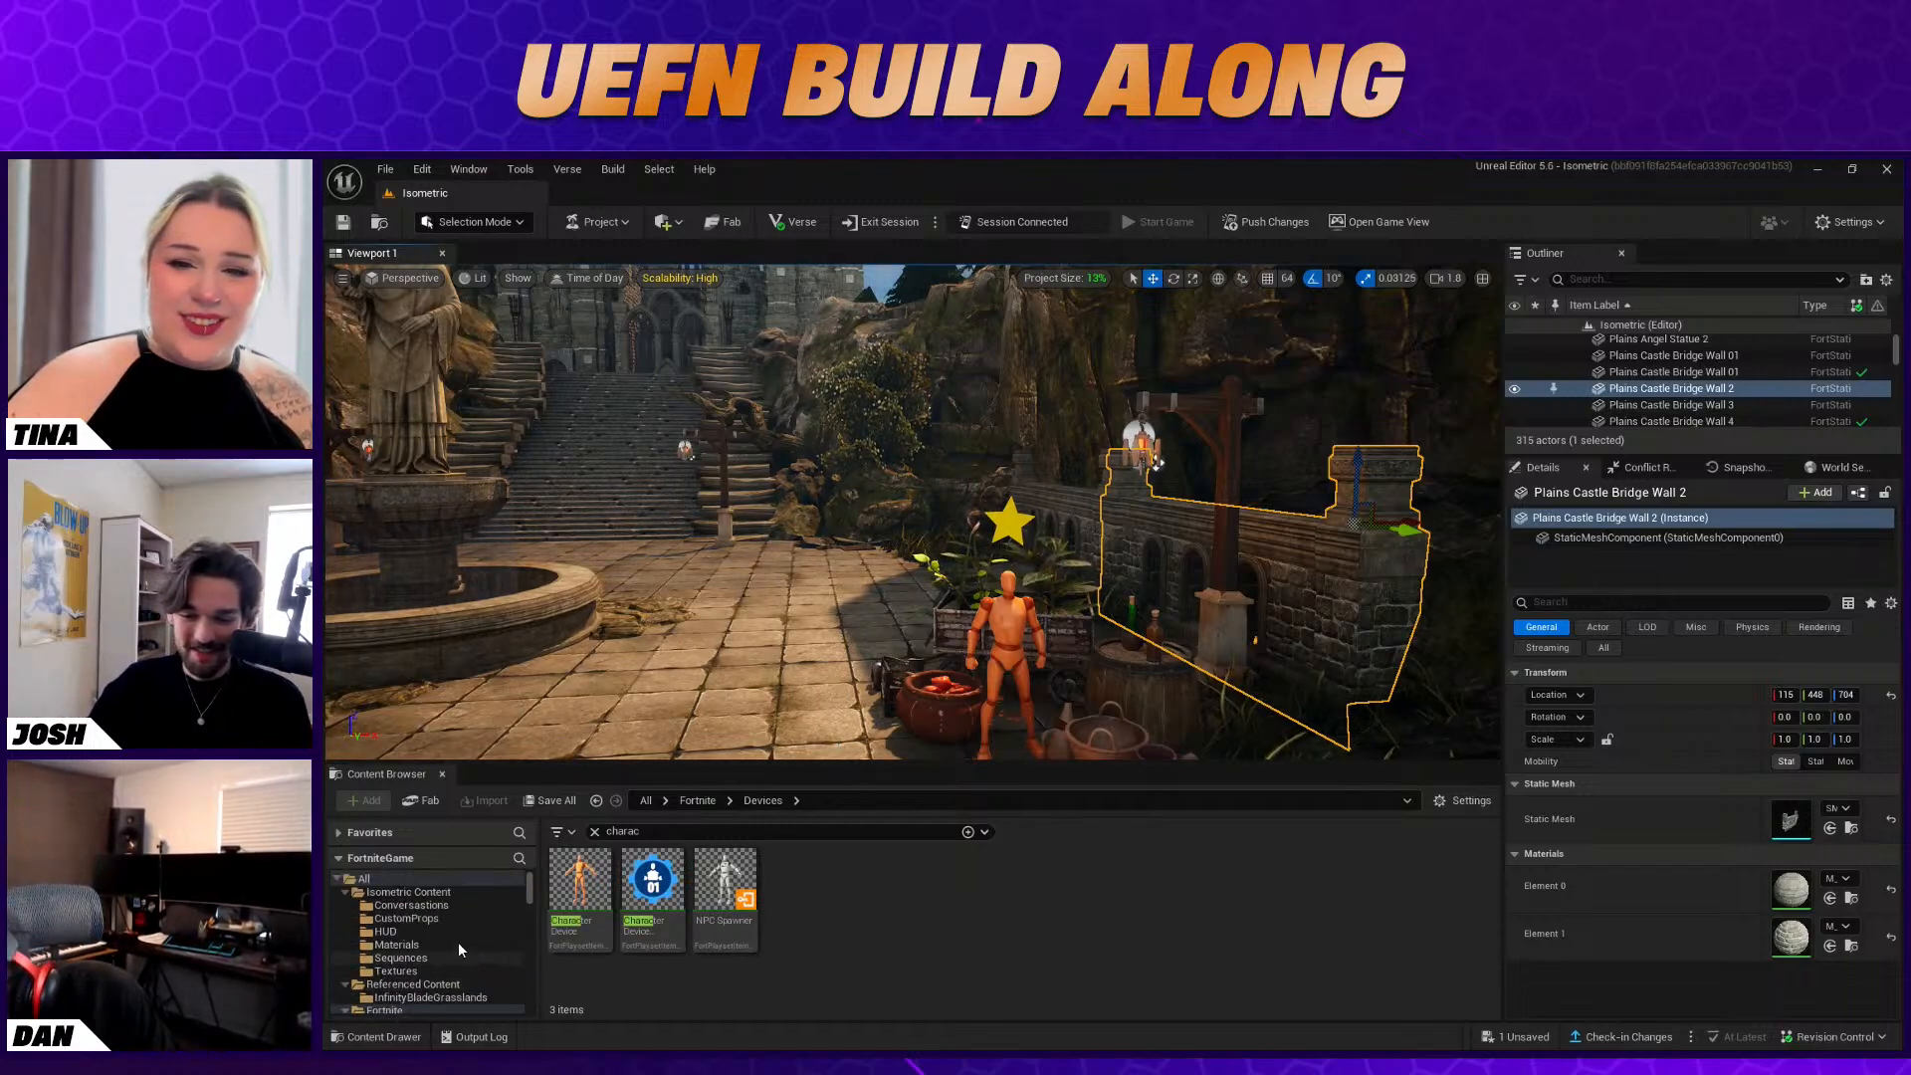
pyautogui.click(439, 894)
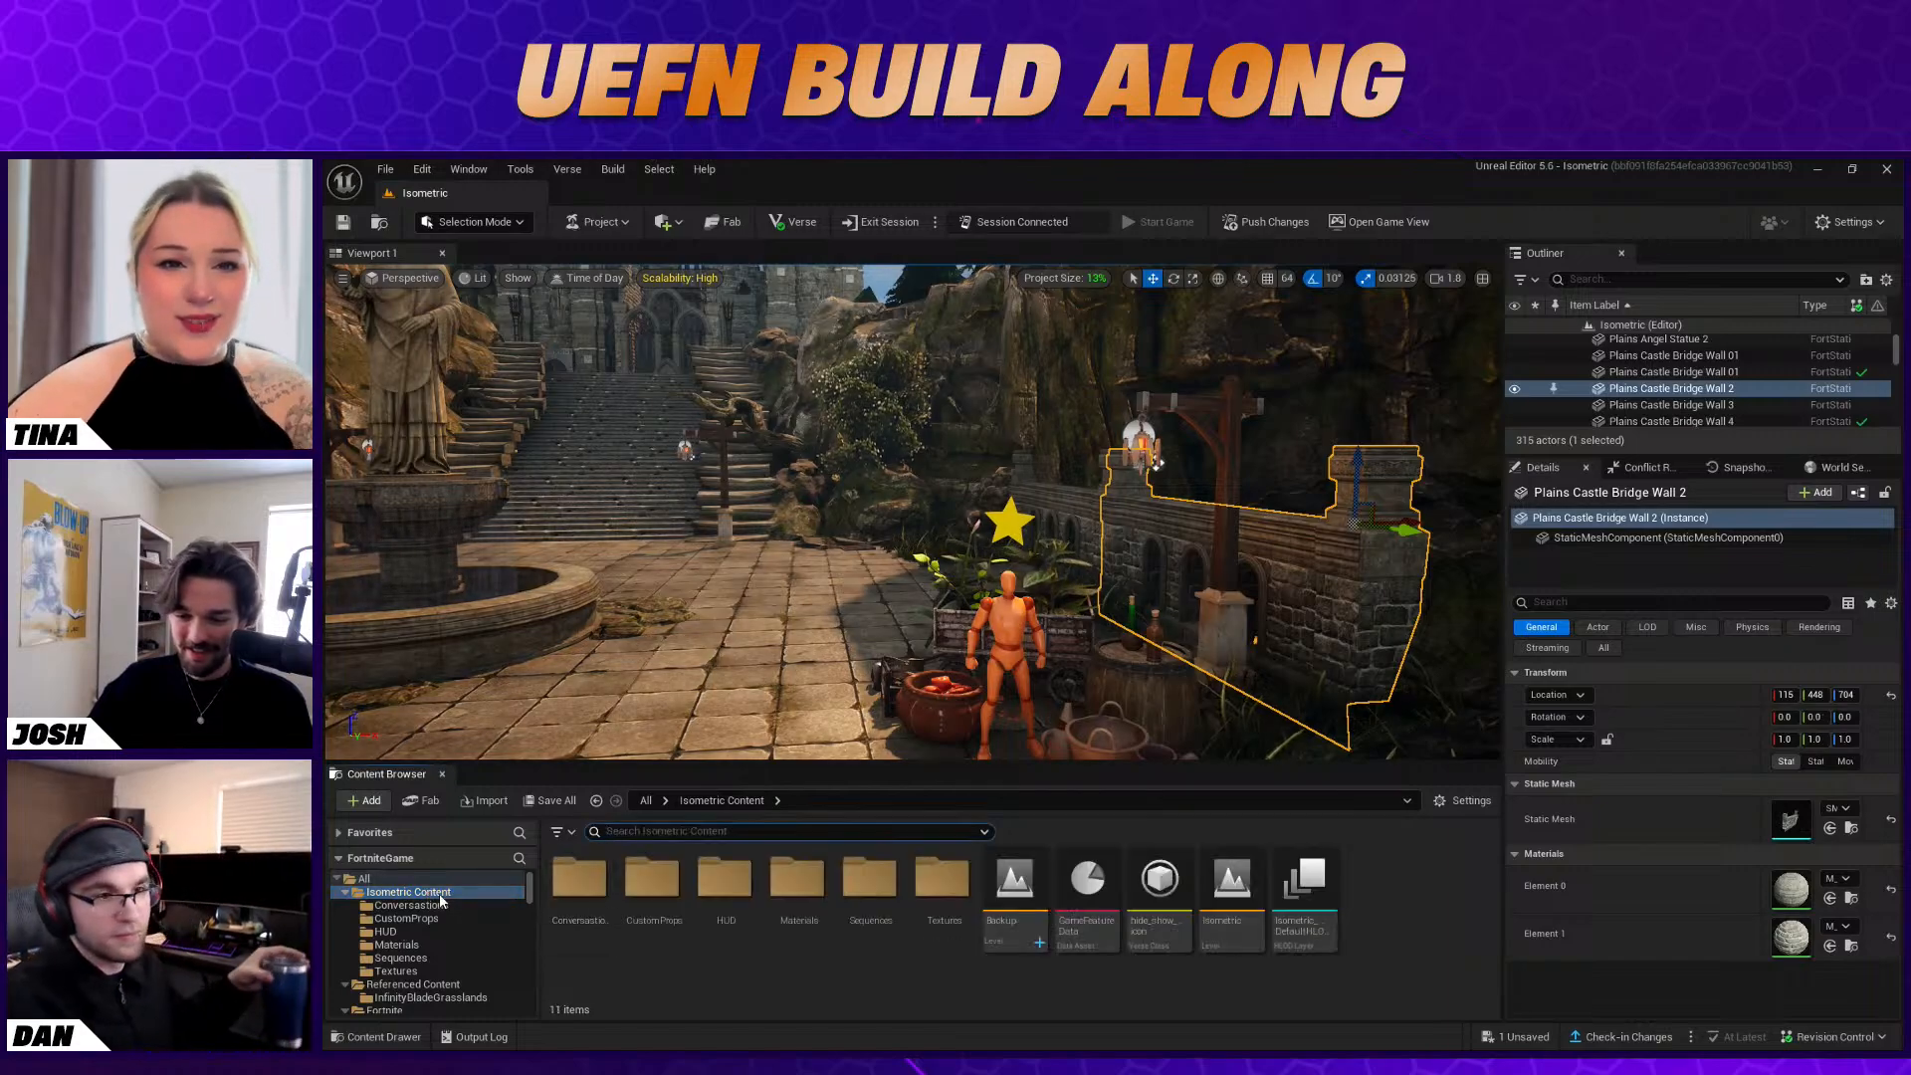
pyautogui.doubleClick(870, 896)
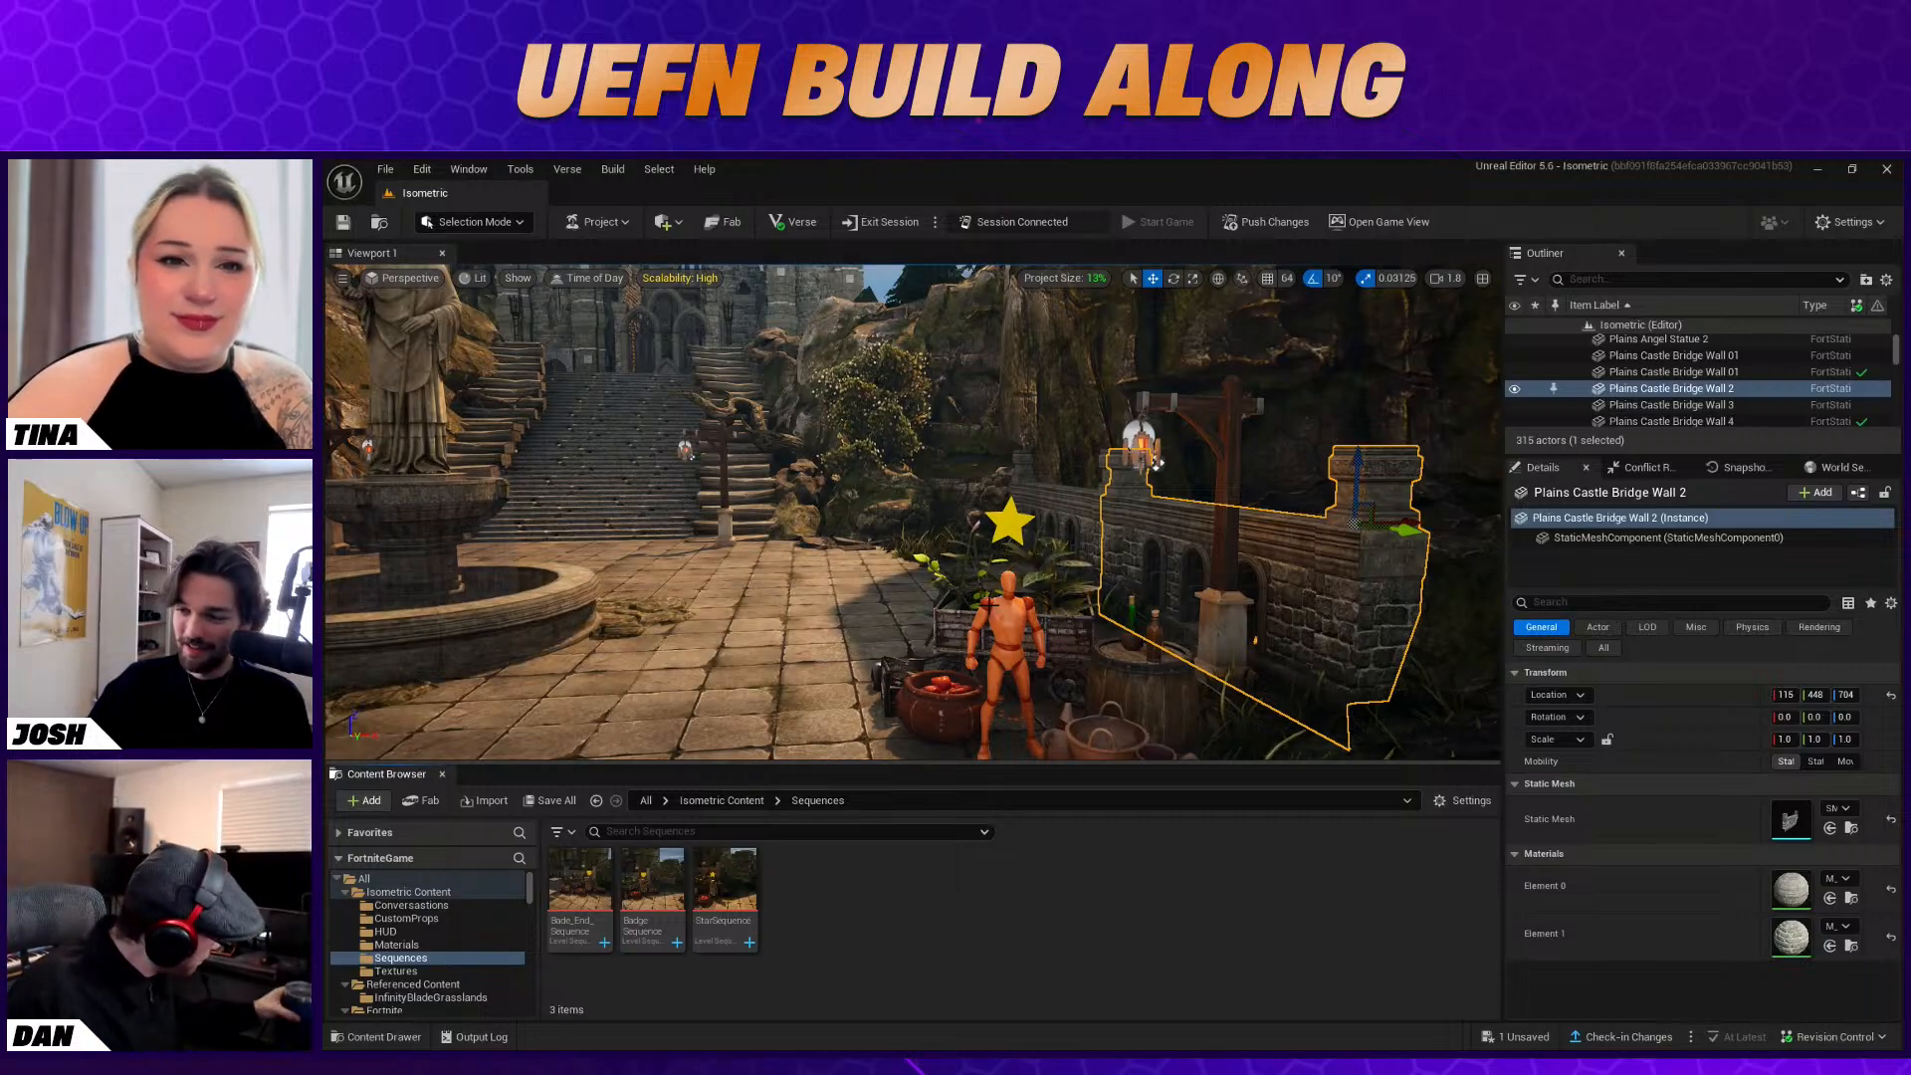
# Rotate the Character Device to 95° about the vertical axis and shift it slightly to an X location of about 750
pyautogui.click(1008, 637)
pyautogui.moveTo(1007, 637)
pyautogui.mouseDown(button='right')
pyautogui.moveTo(995, 732)
pyautogui.moveTo(1021, 671)
pyautogui.mouseUp(button='right')
pyautogui.scroll(-2, 487, 974)
pyautogui.scroll(-2, 488, 972)
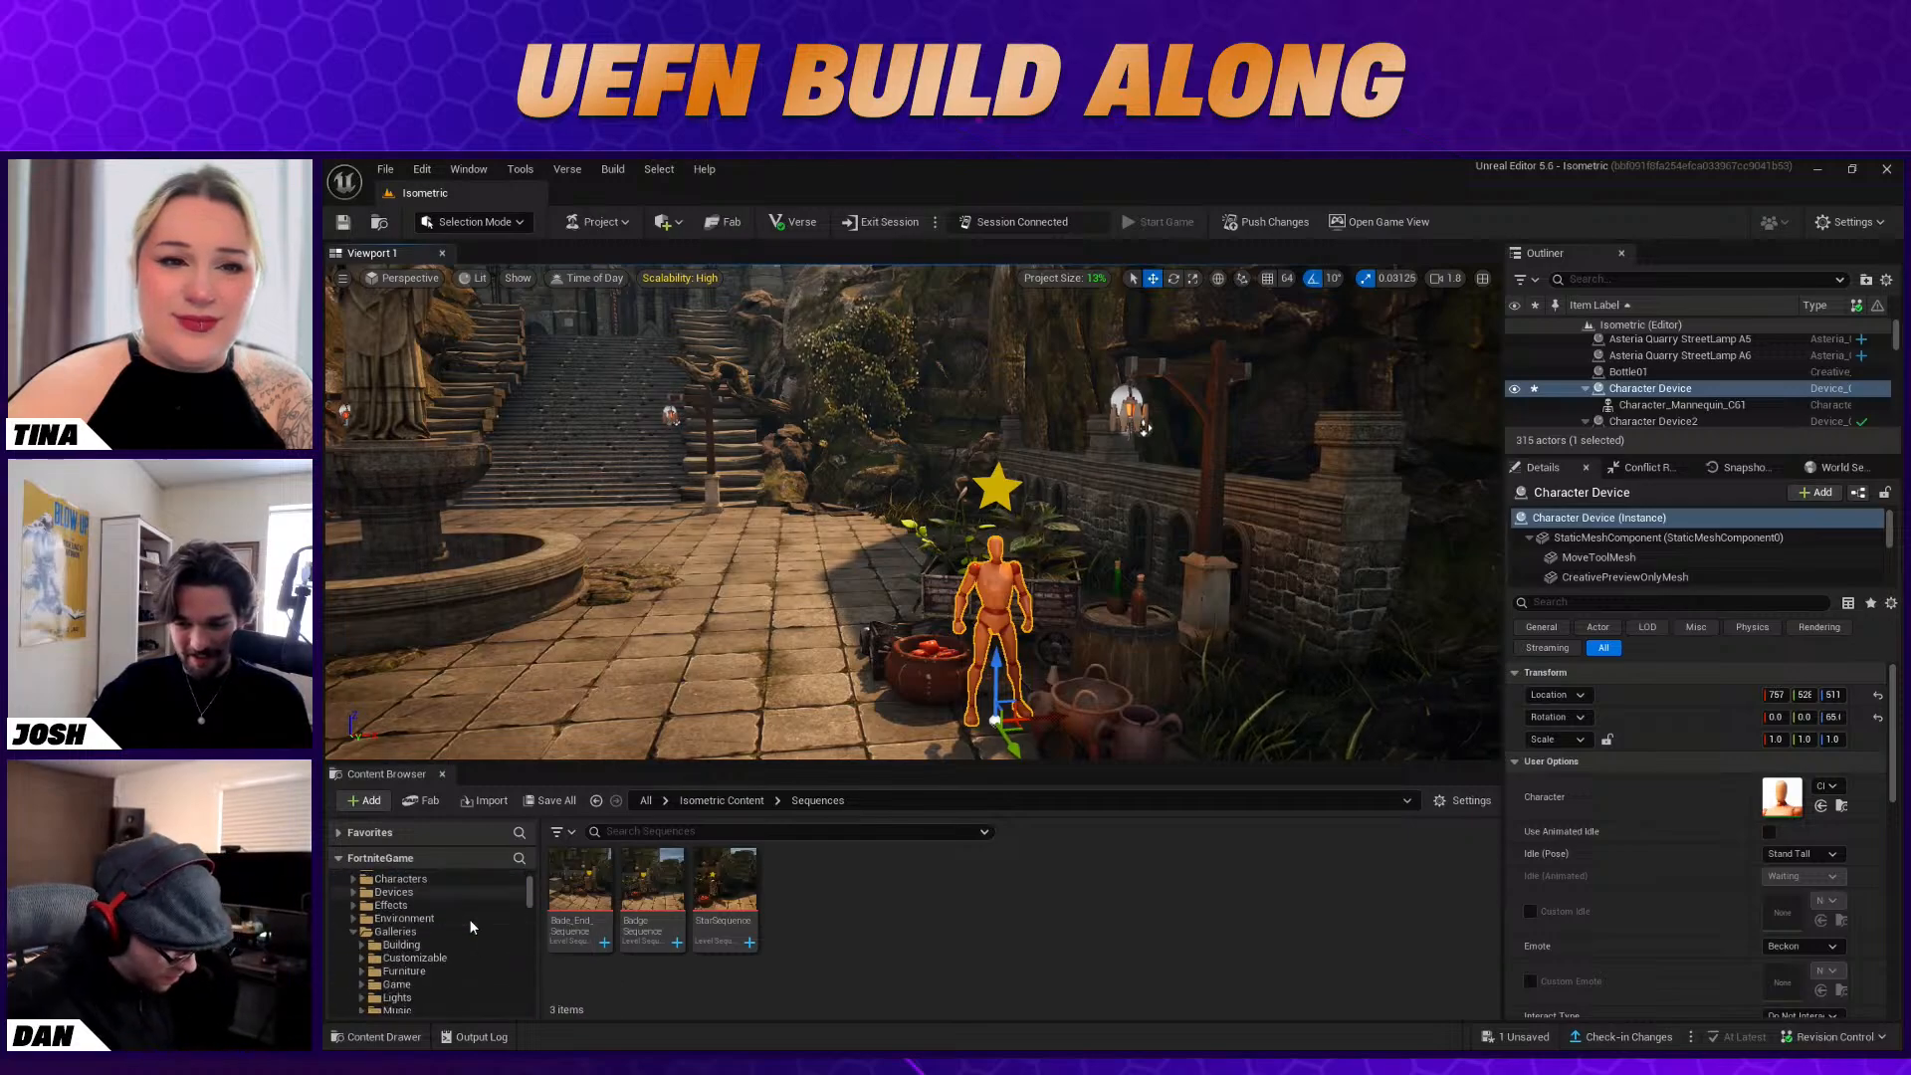
pyautogui.scroll(4, 472, 930)
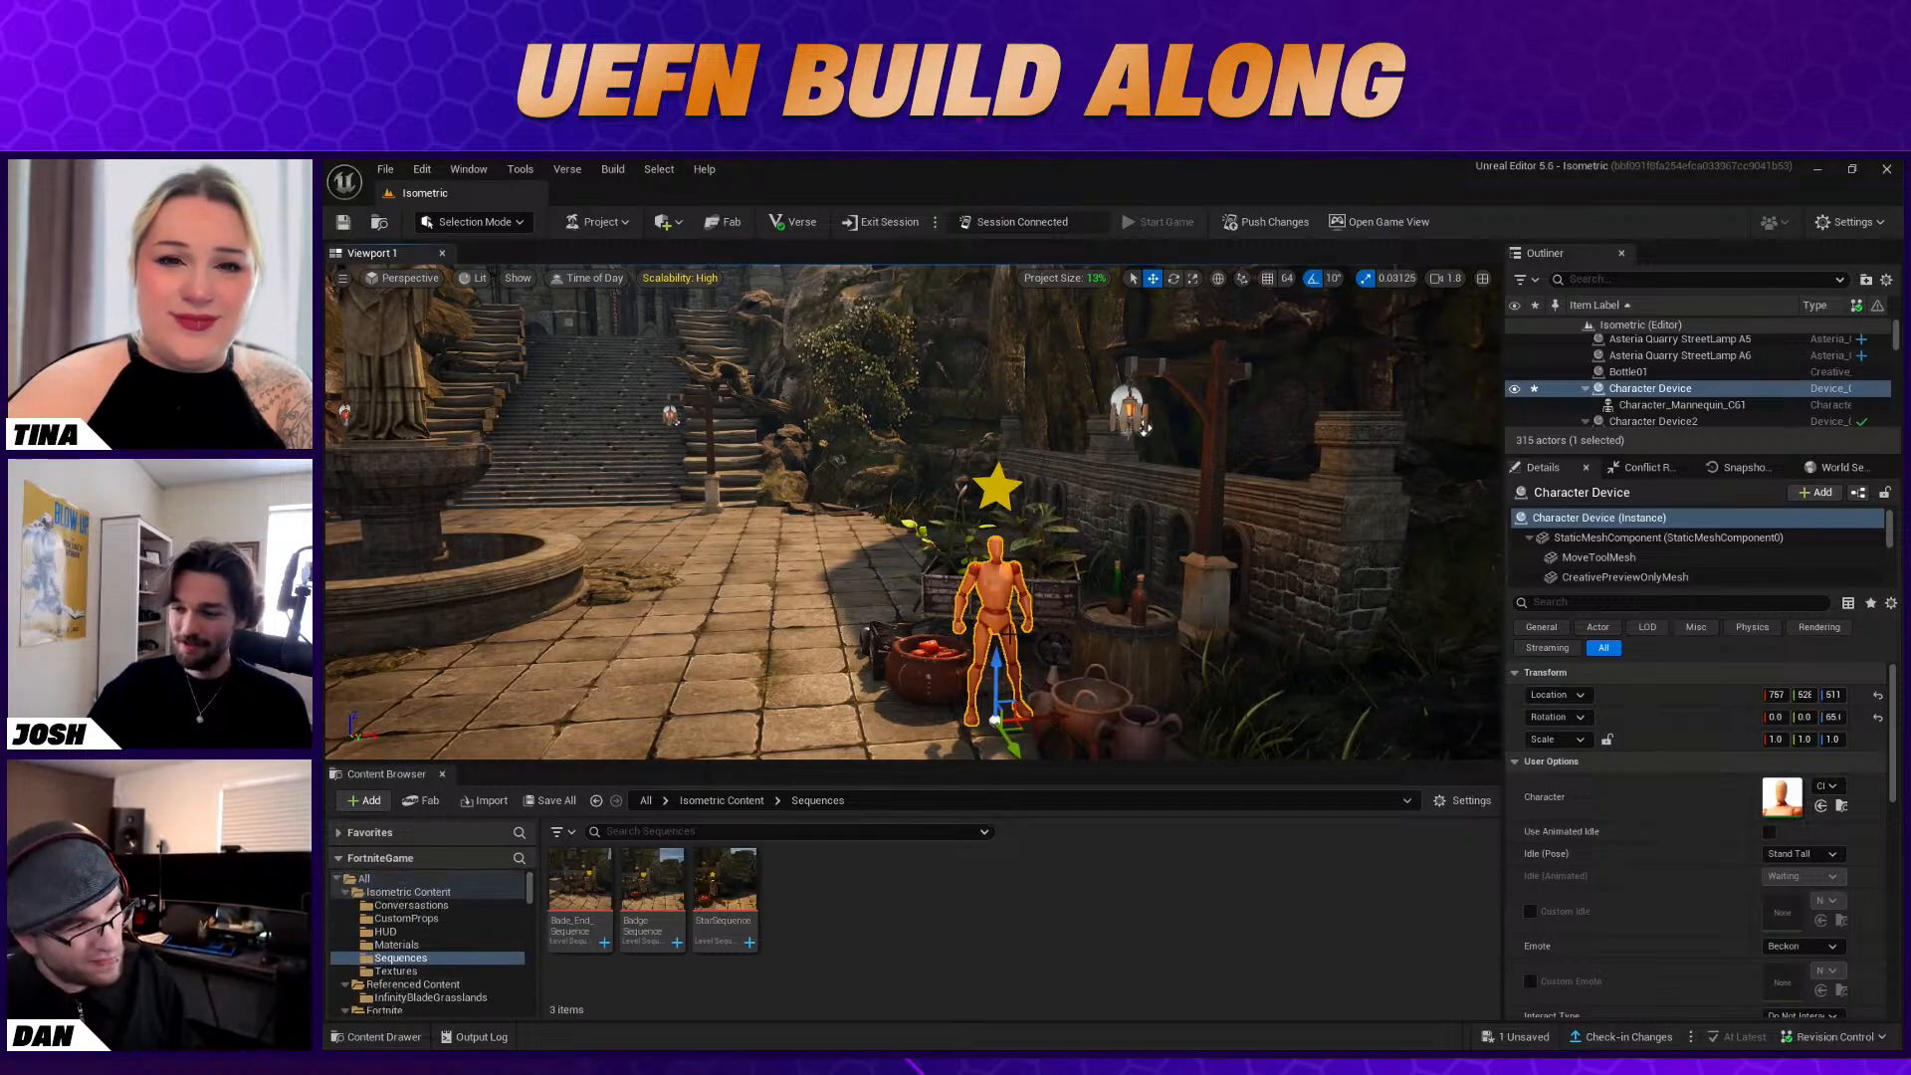
pyautogui.moveTo(1004, 635); pyautogui.dragTo(1027, 688, button='right')
pyautogui.press('e')
pyautogui.moveTo(982, 713); pyautogui.dragTo(1110, 709)
pyautogui.press('w')
pyautogui.moveTo(1001, 687); pyautogui.dragTo(971, 684)
pyautogui.click(1057, 674)
pyautogui.click(981, 579)
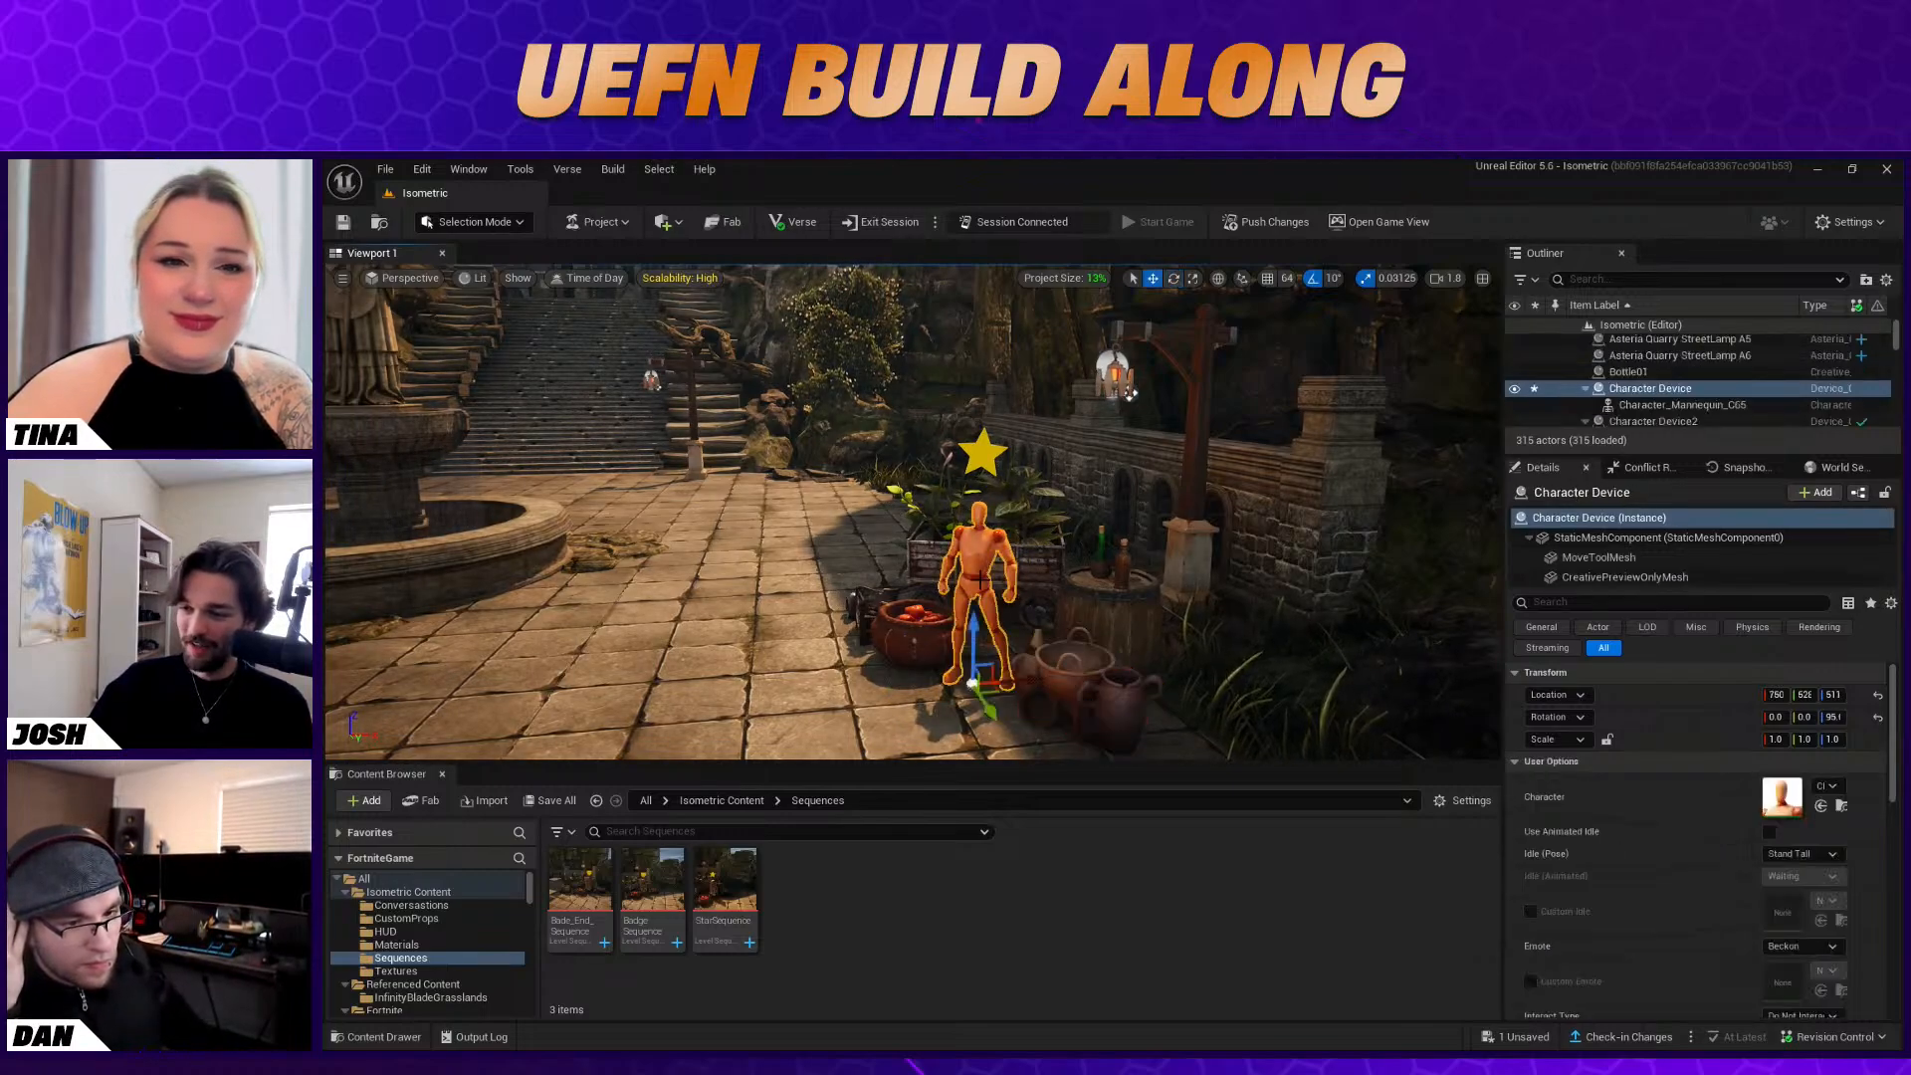
# Select the star above the mannequin and return to the Fortnite Devices folder
pyautogui.click(646, 800)
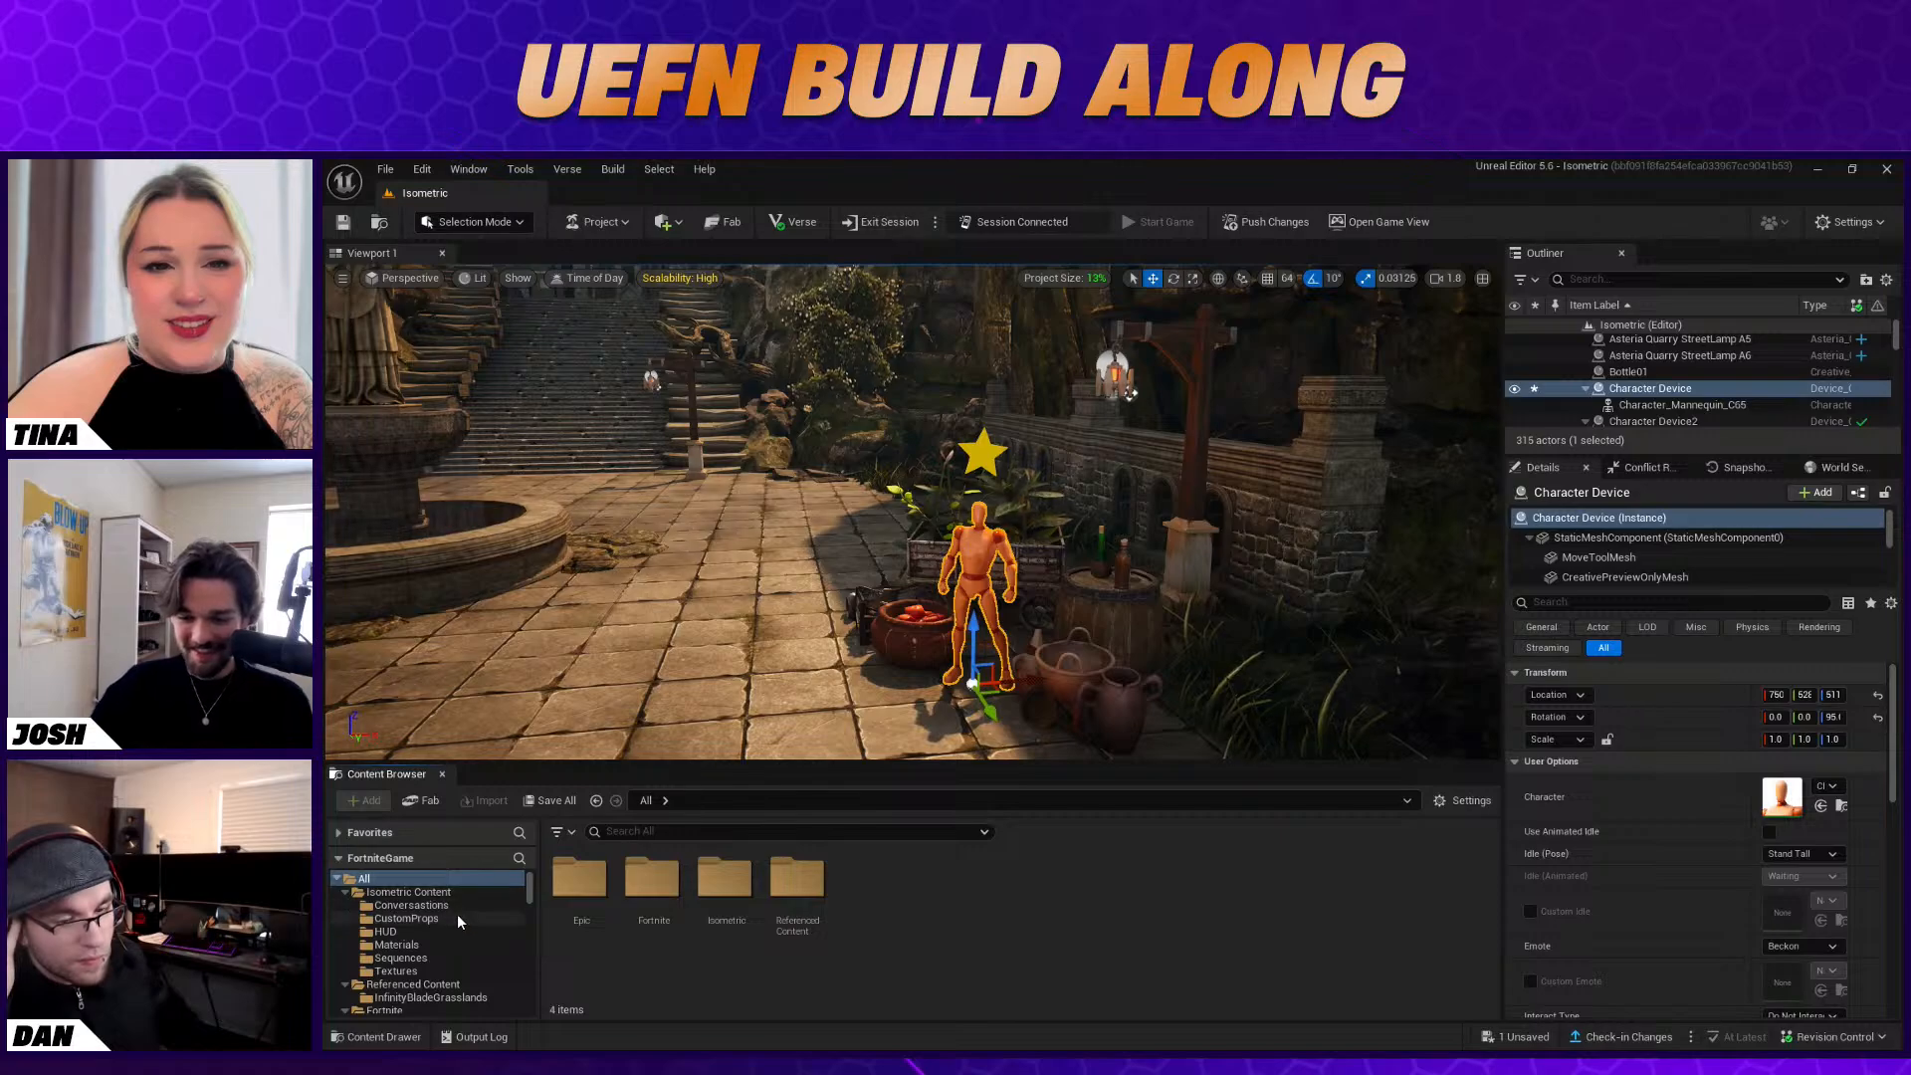
pyautogui.click(984, 457)
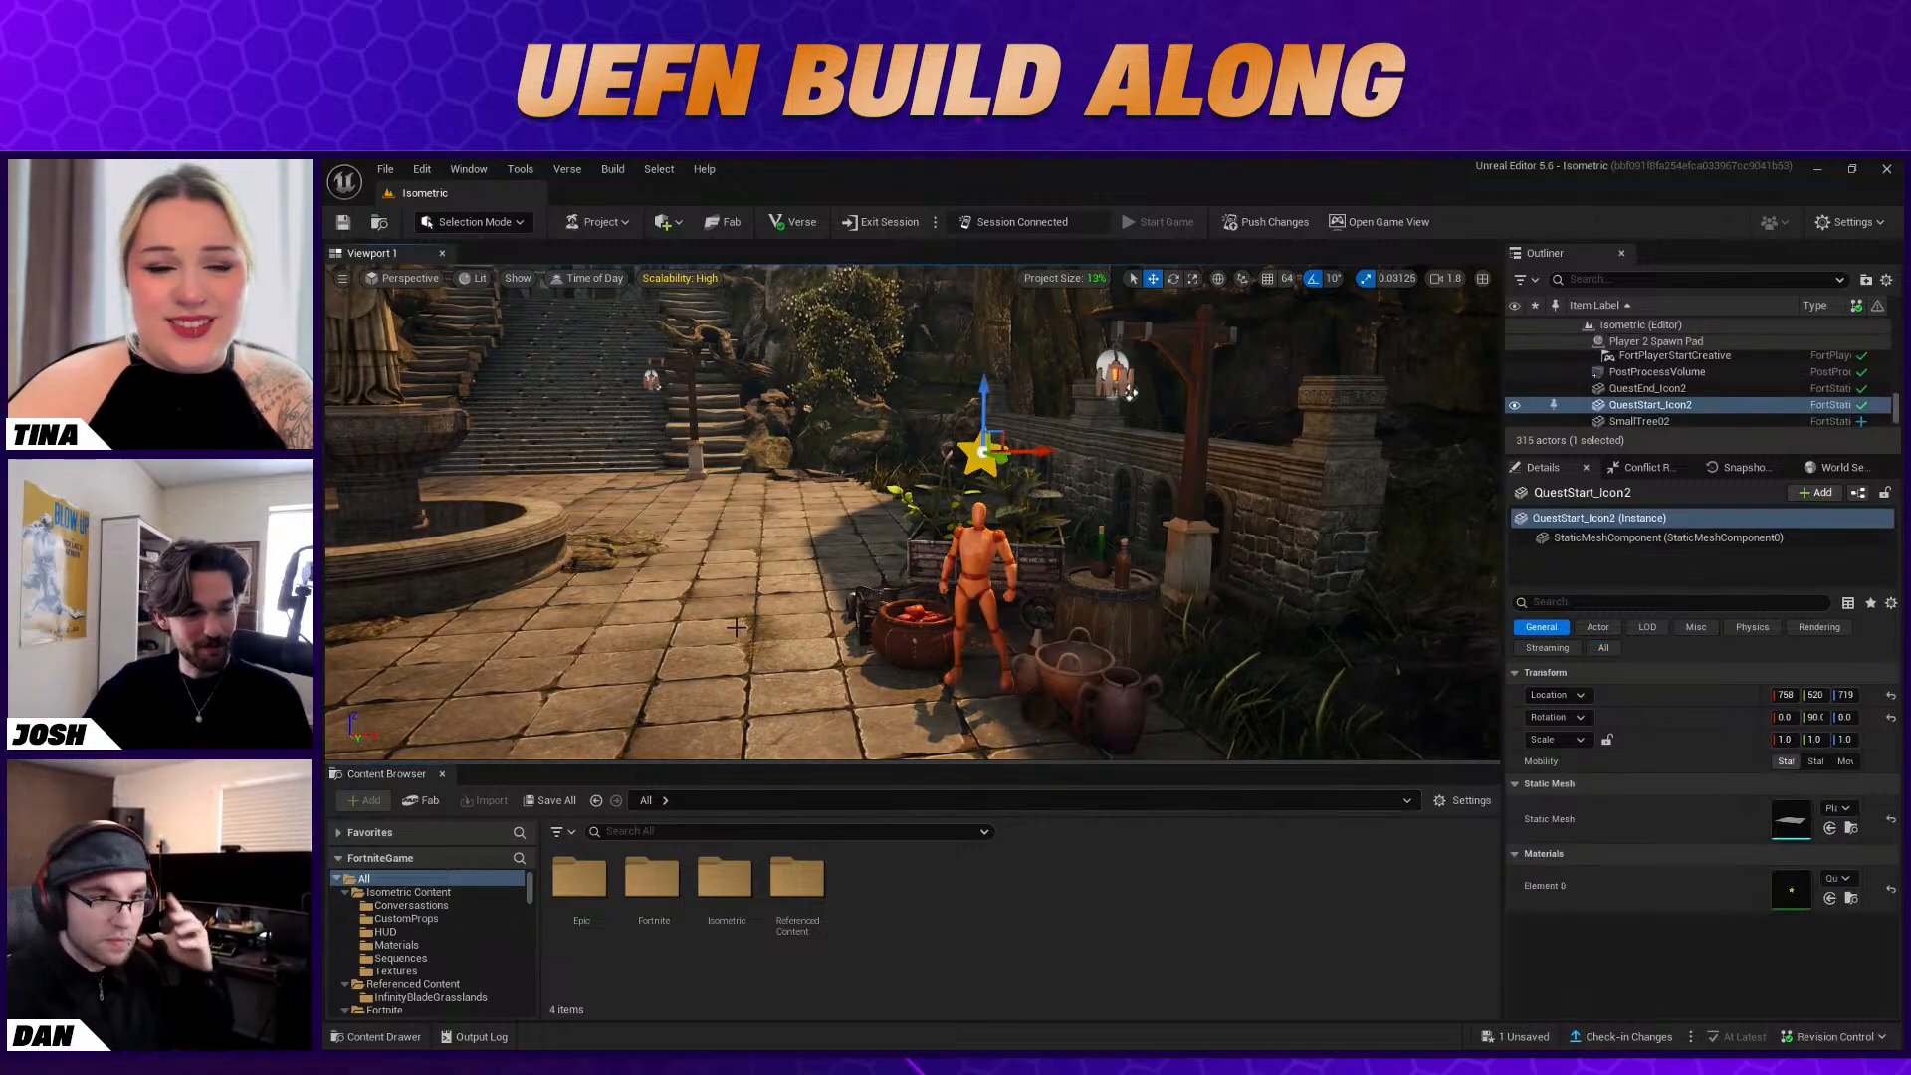
pyautogui.scroll(-5, 440, 935)
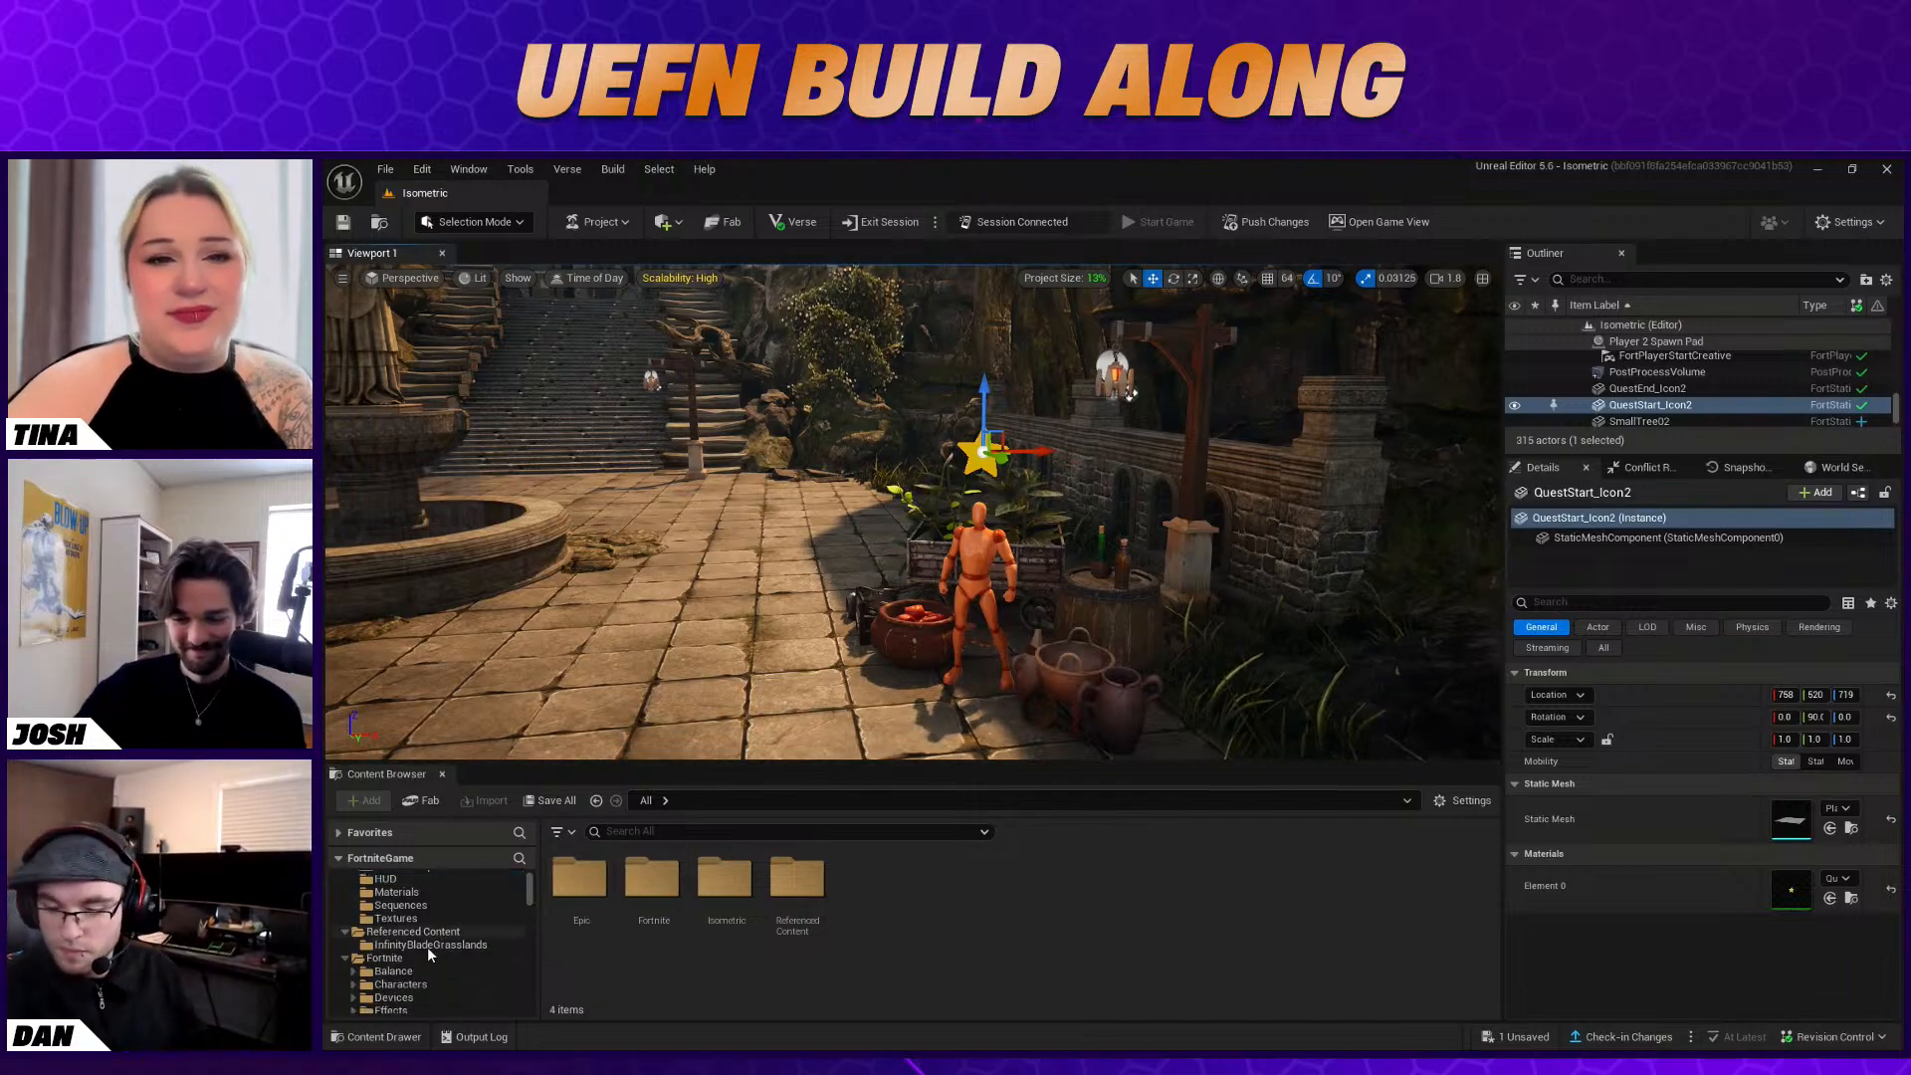
pyautogui.scroll(3, 433, 947)
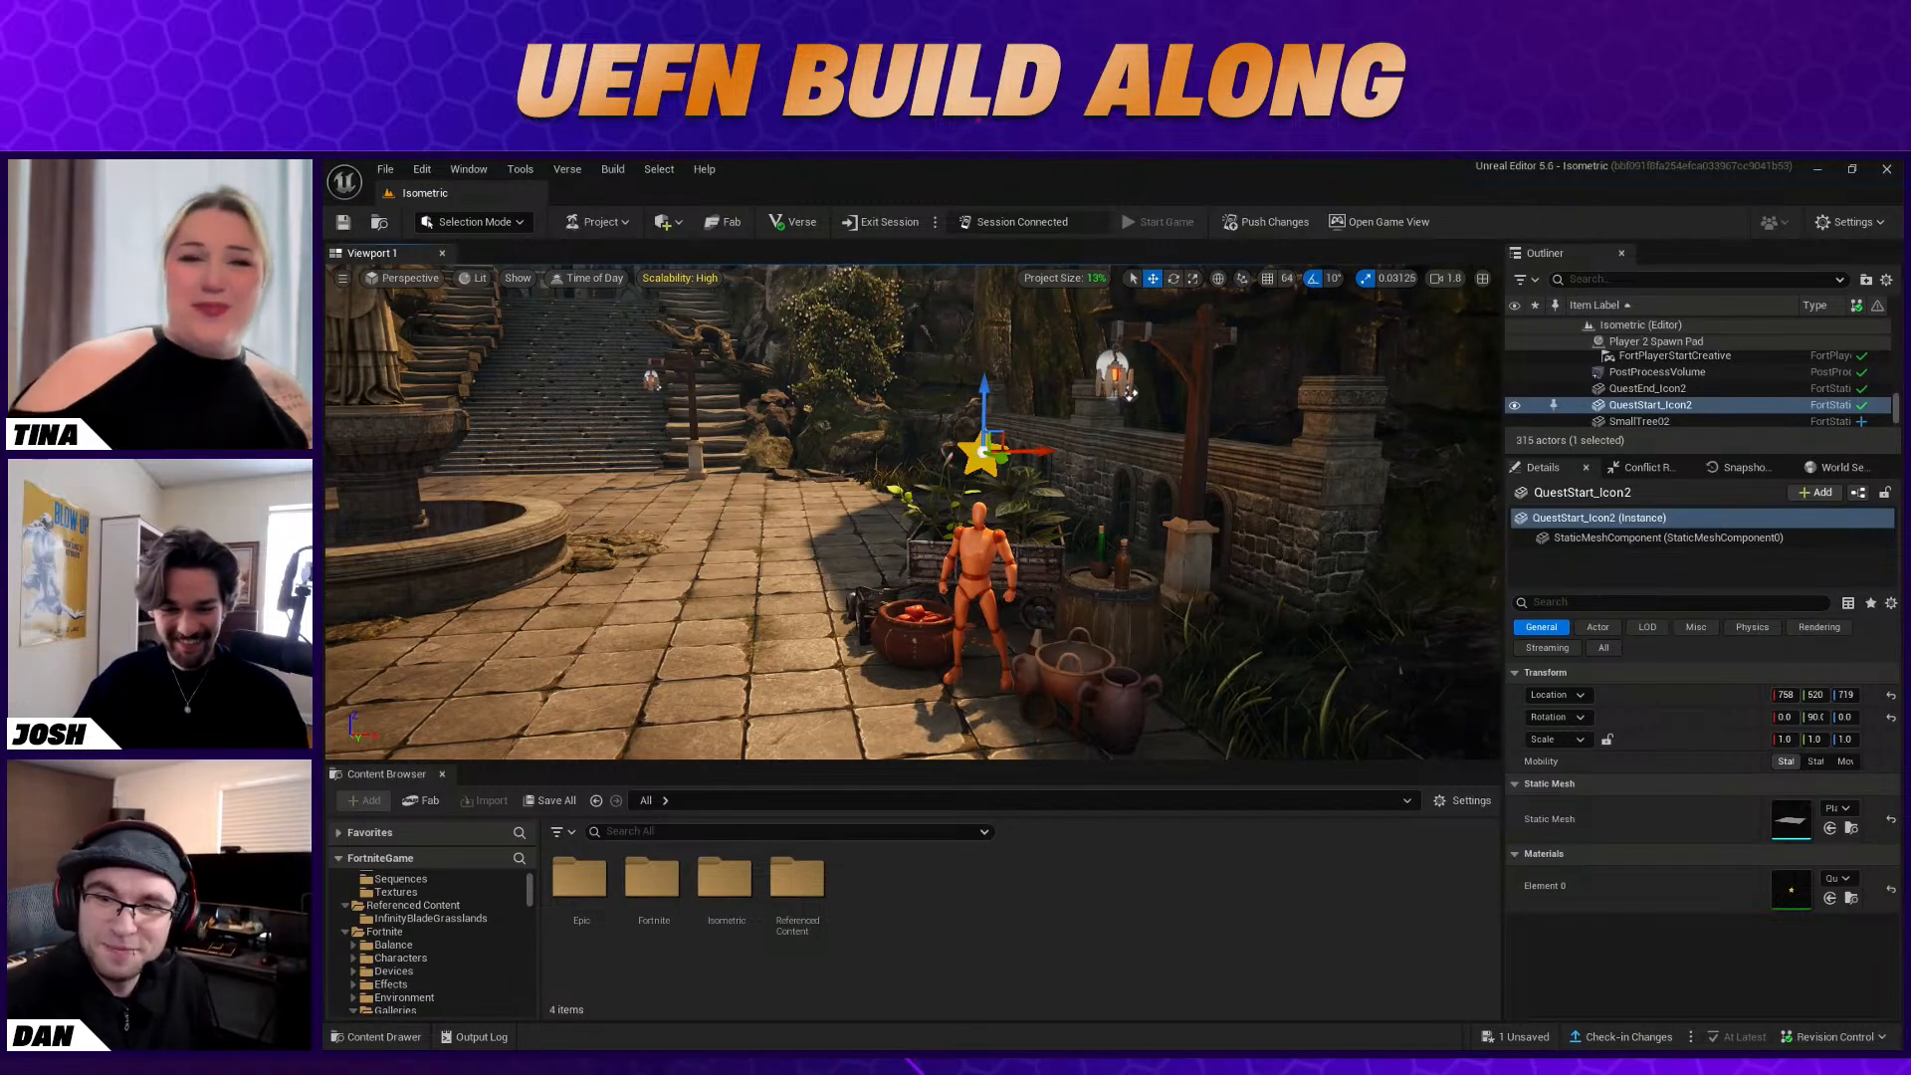
pyautogui.scroll(3, 428, 950)
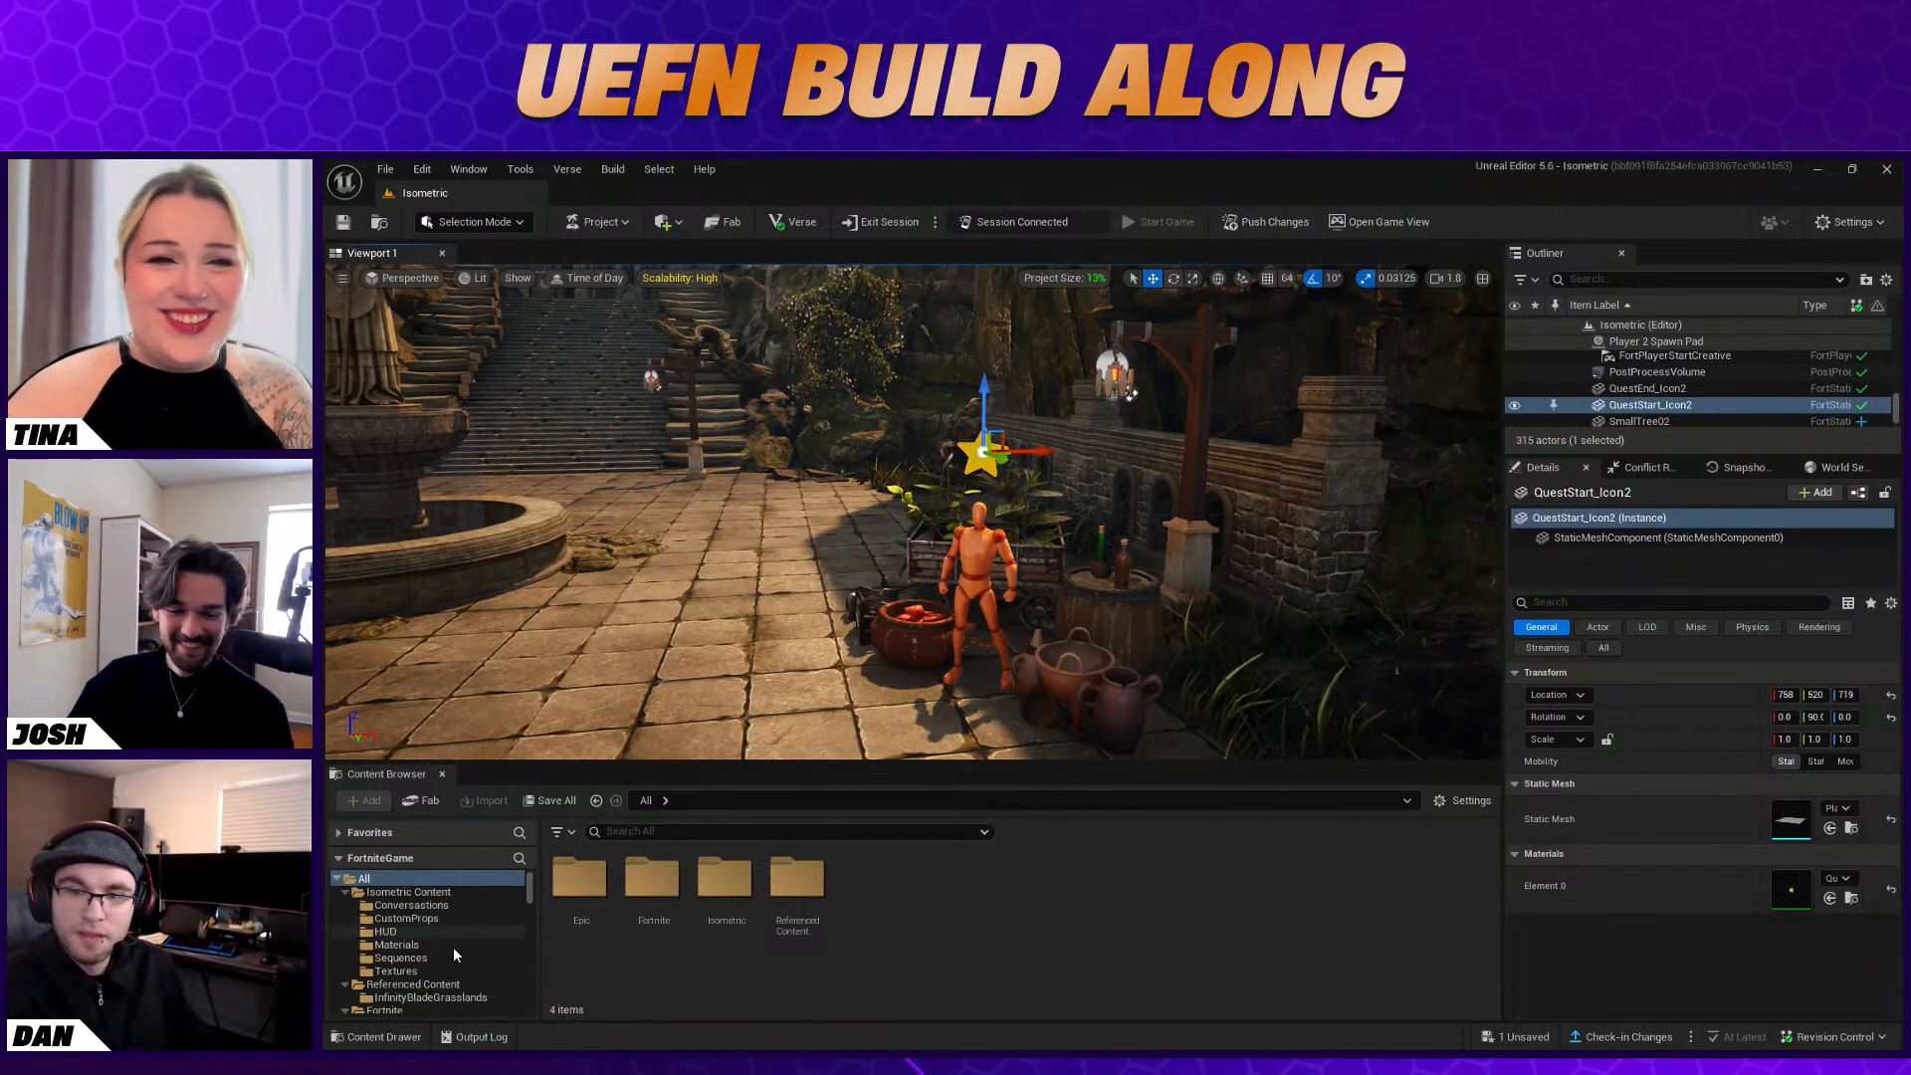
pyautogui.scroll(-3, 440, 929)
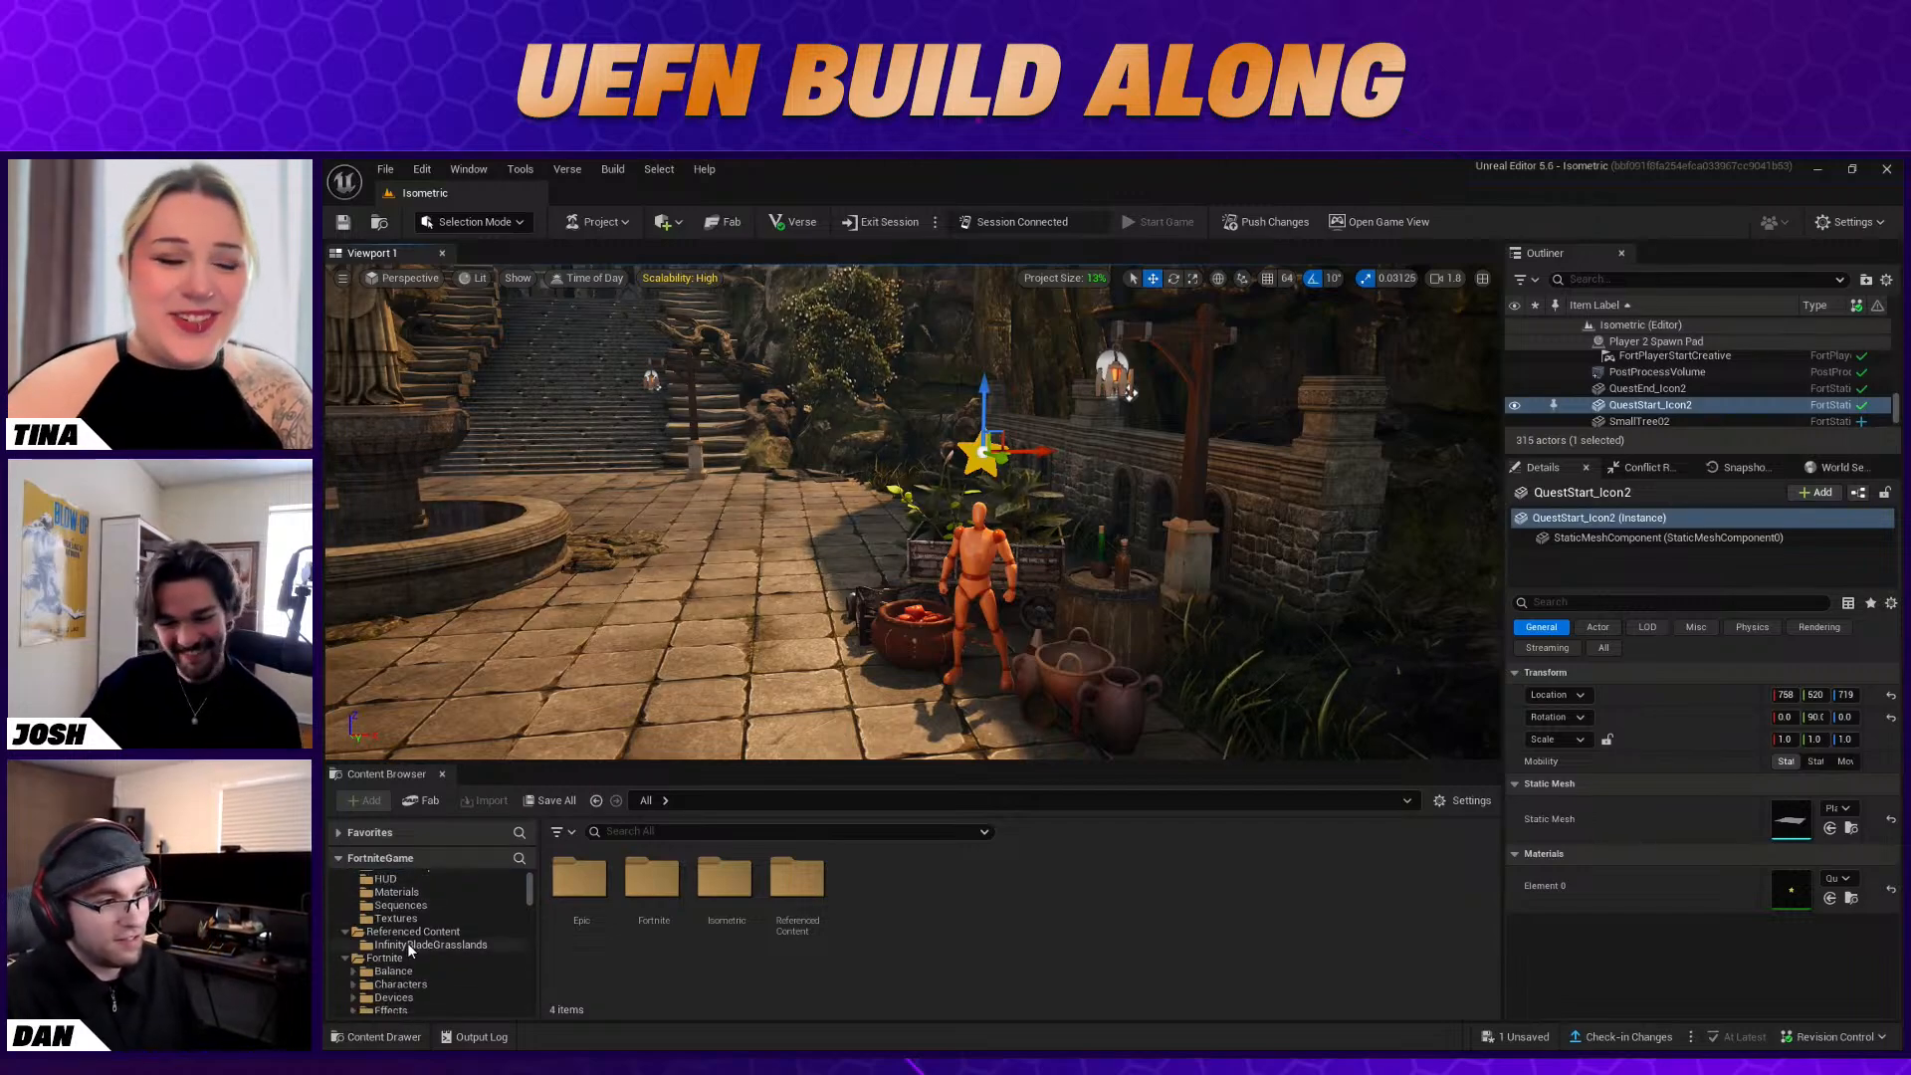
pyautogui.click(414, 944)
# Widen the Character Device's details and set its character to the Baba Yaga outfit, found by searching for "baba"
pyautogui.click(980, 588)
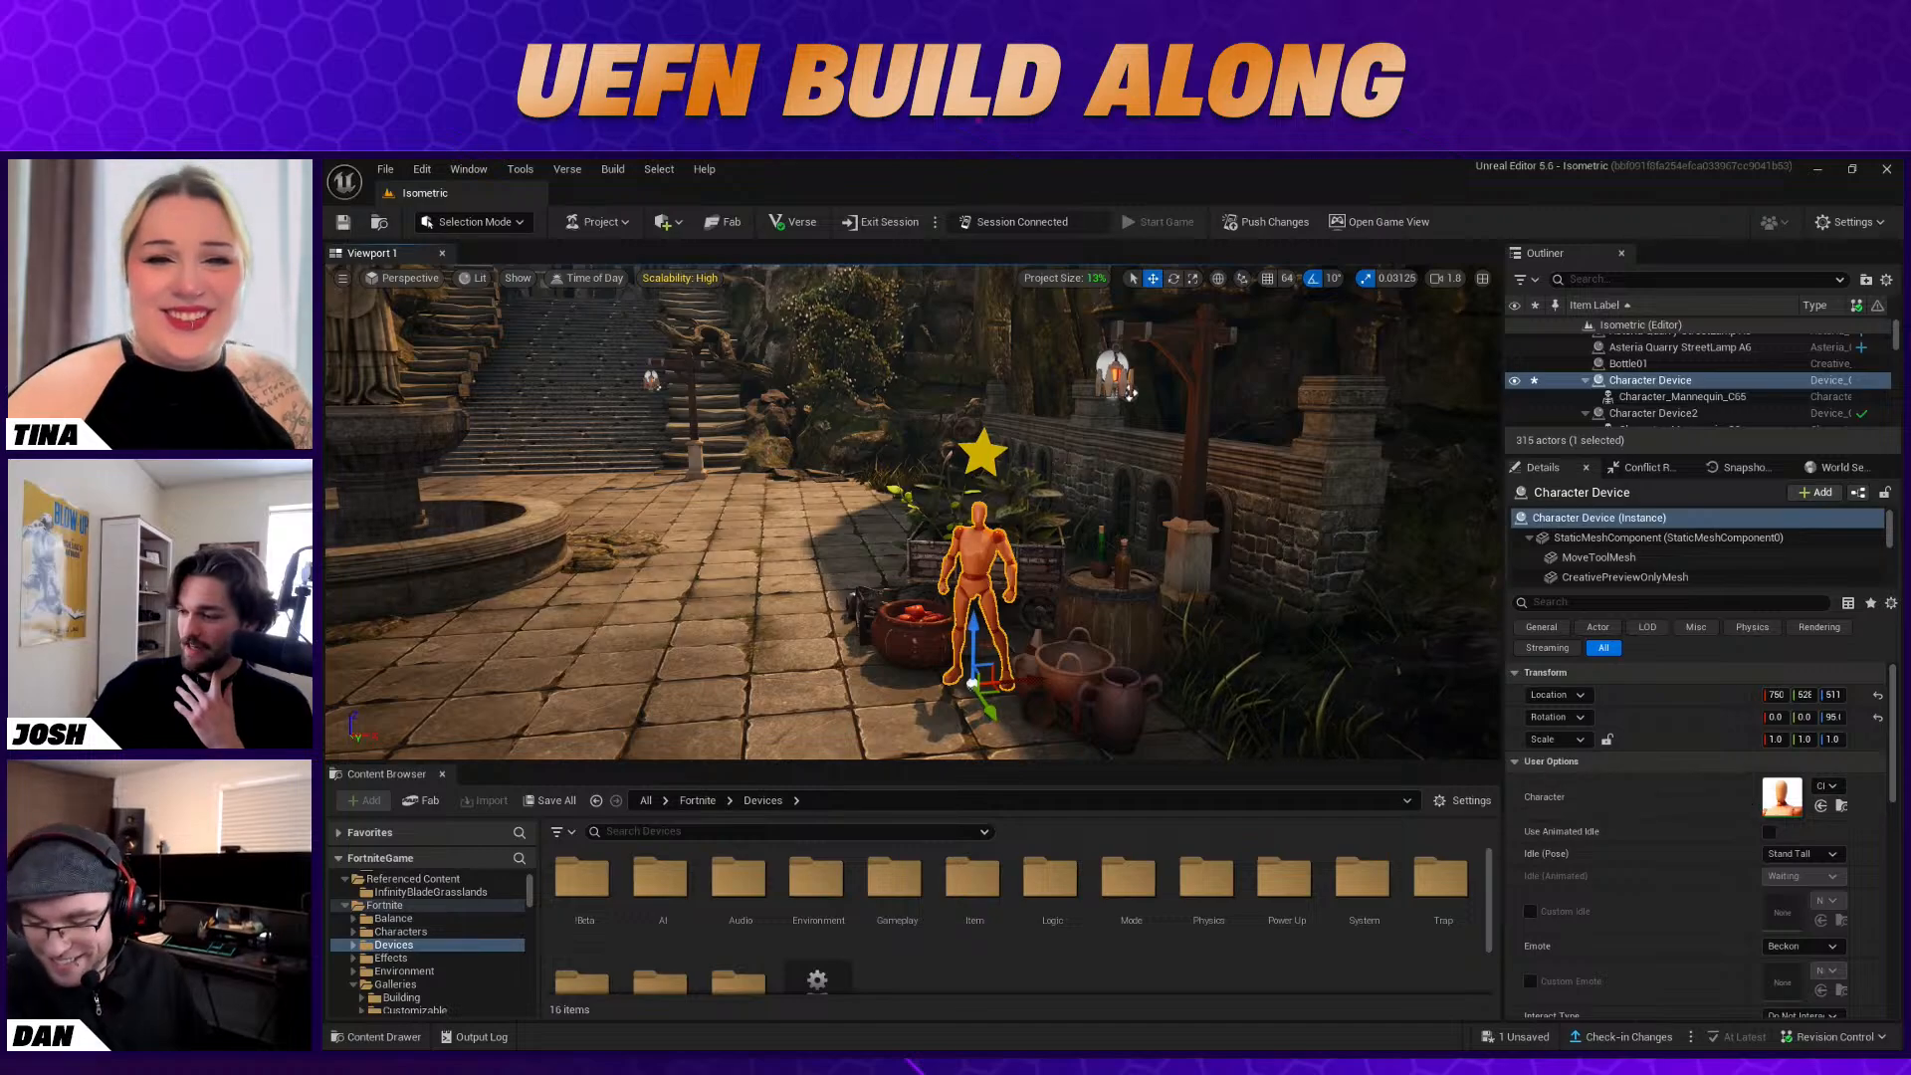
pyautogui.moveTo(1503, 736); pyautogui.dragTo(1359, 737)
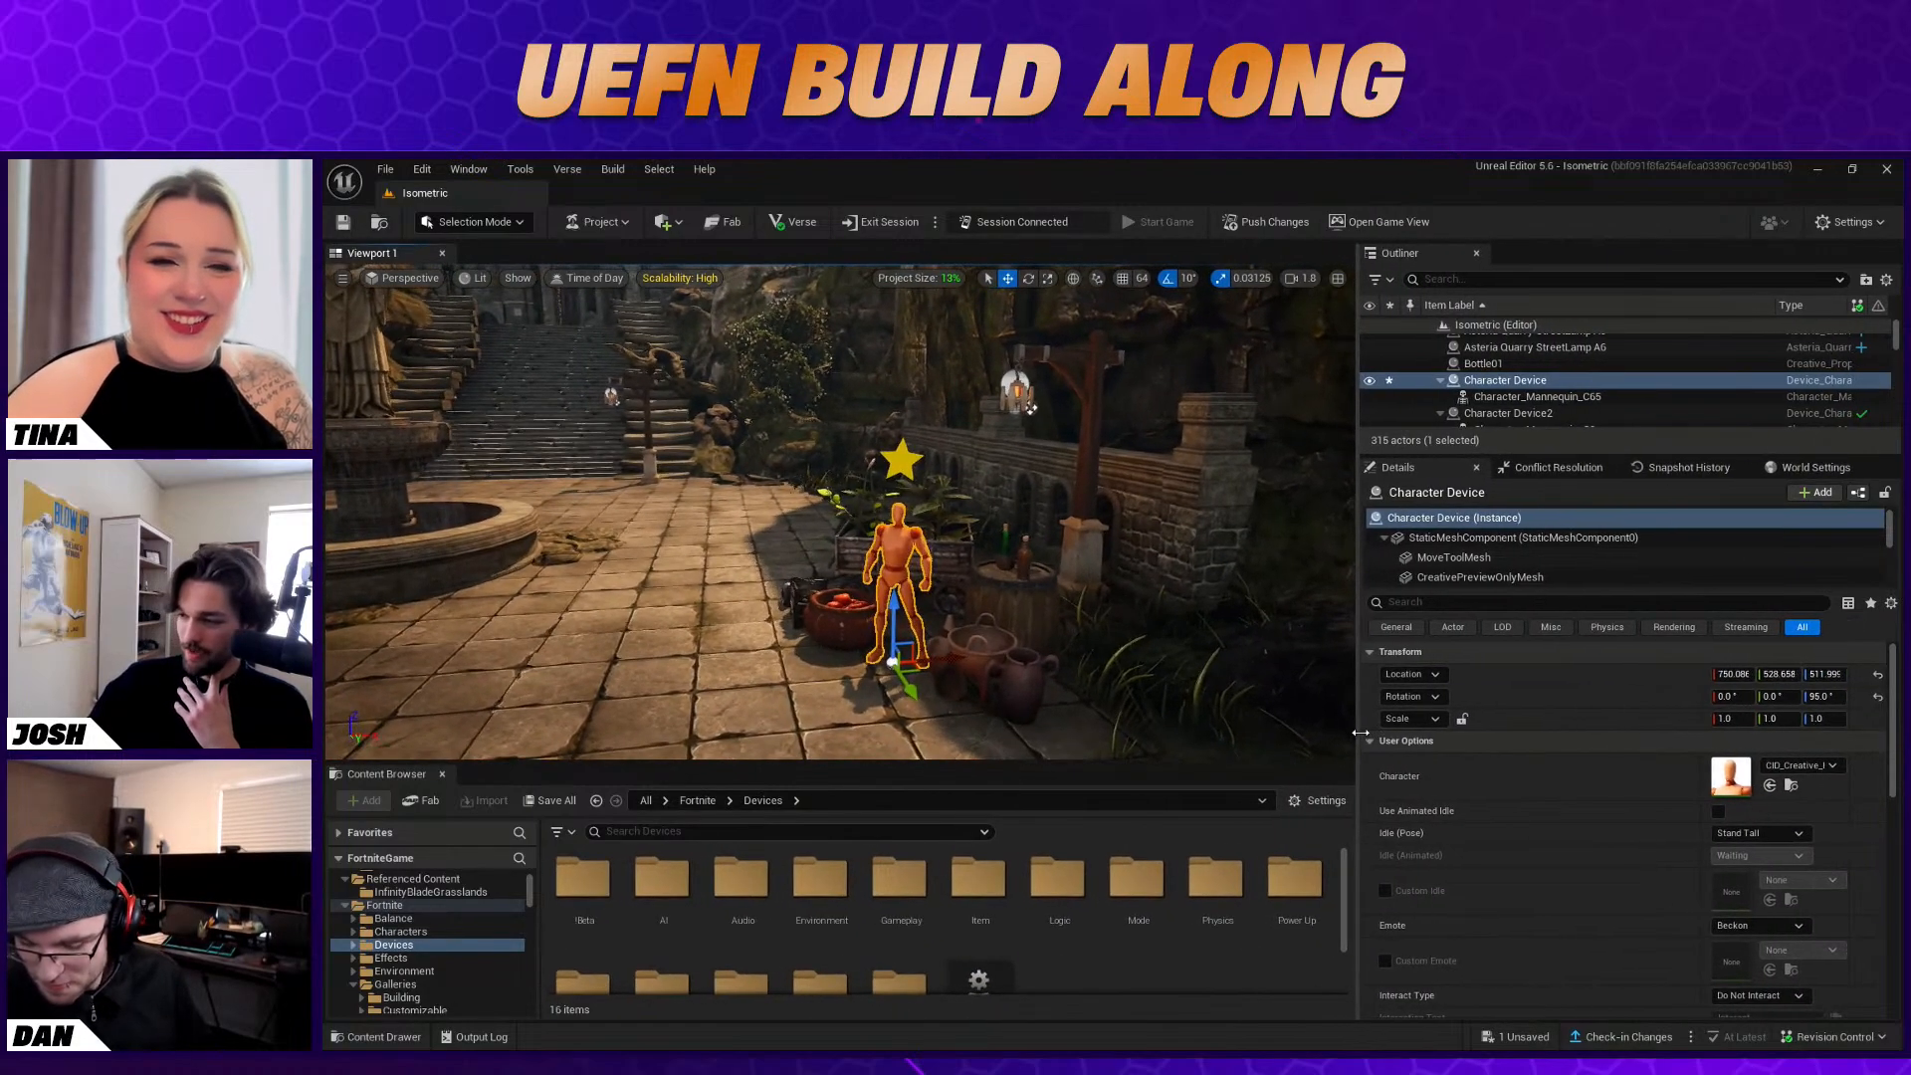
pyautogui.click(1802, 765)
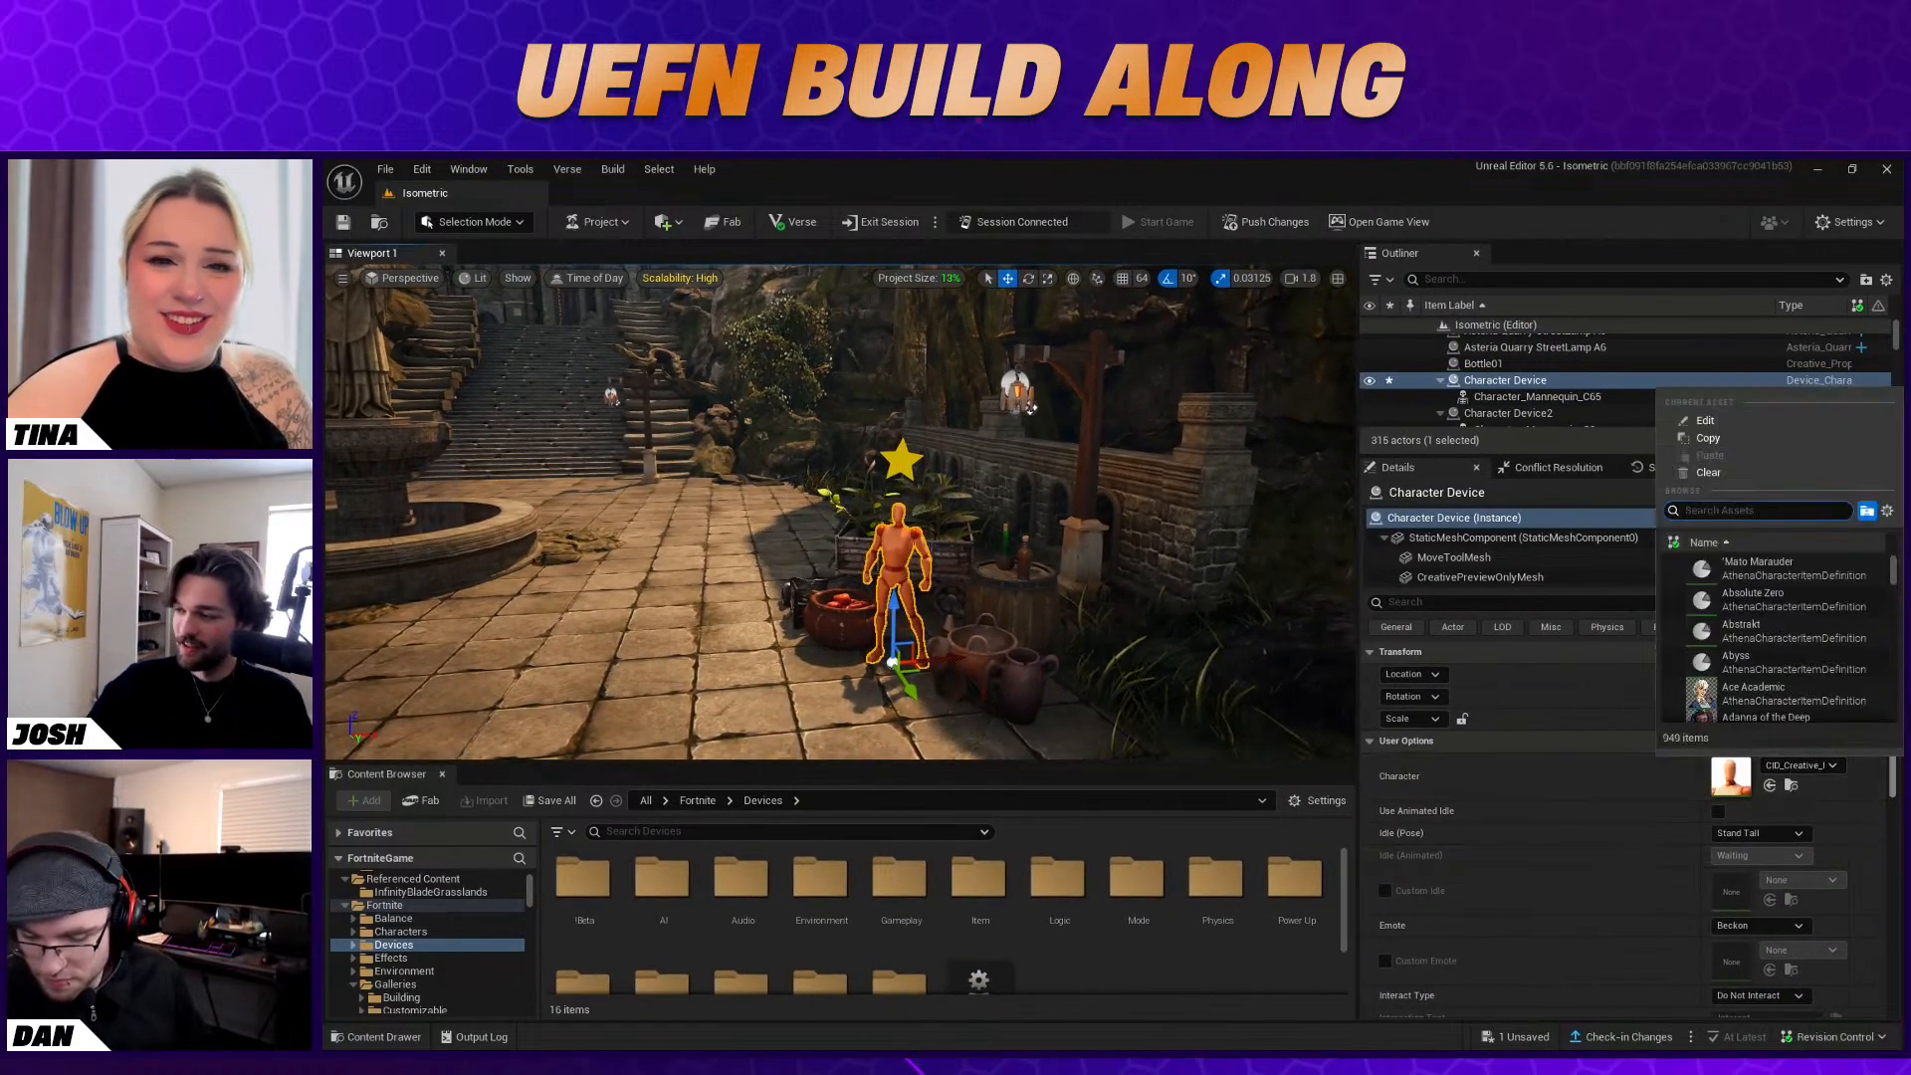
pyautogui.write('b')
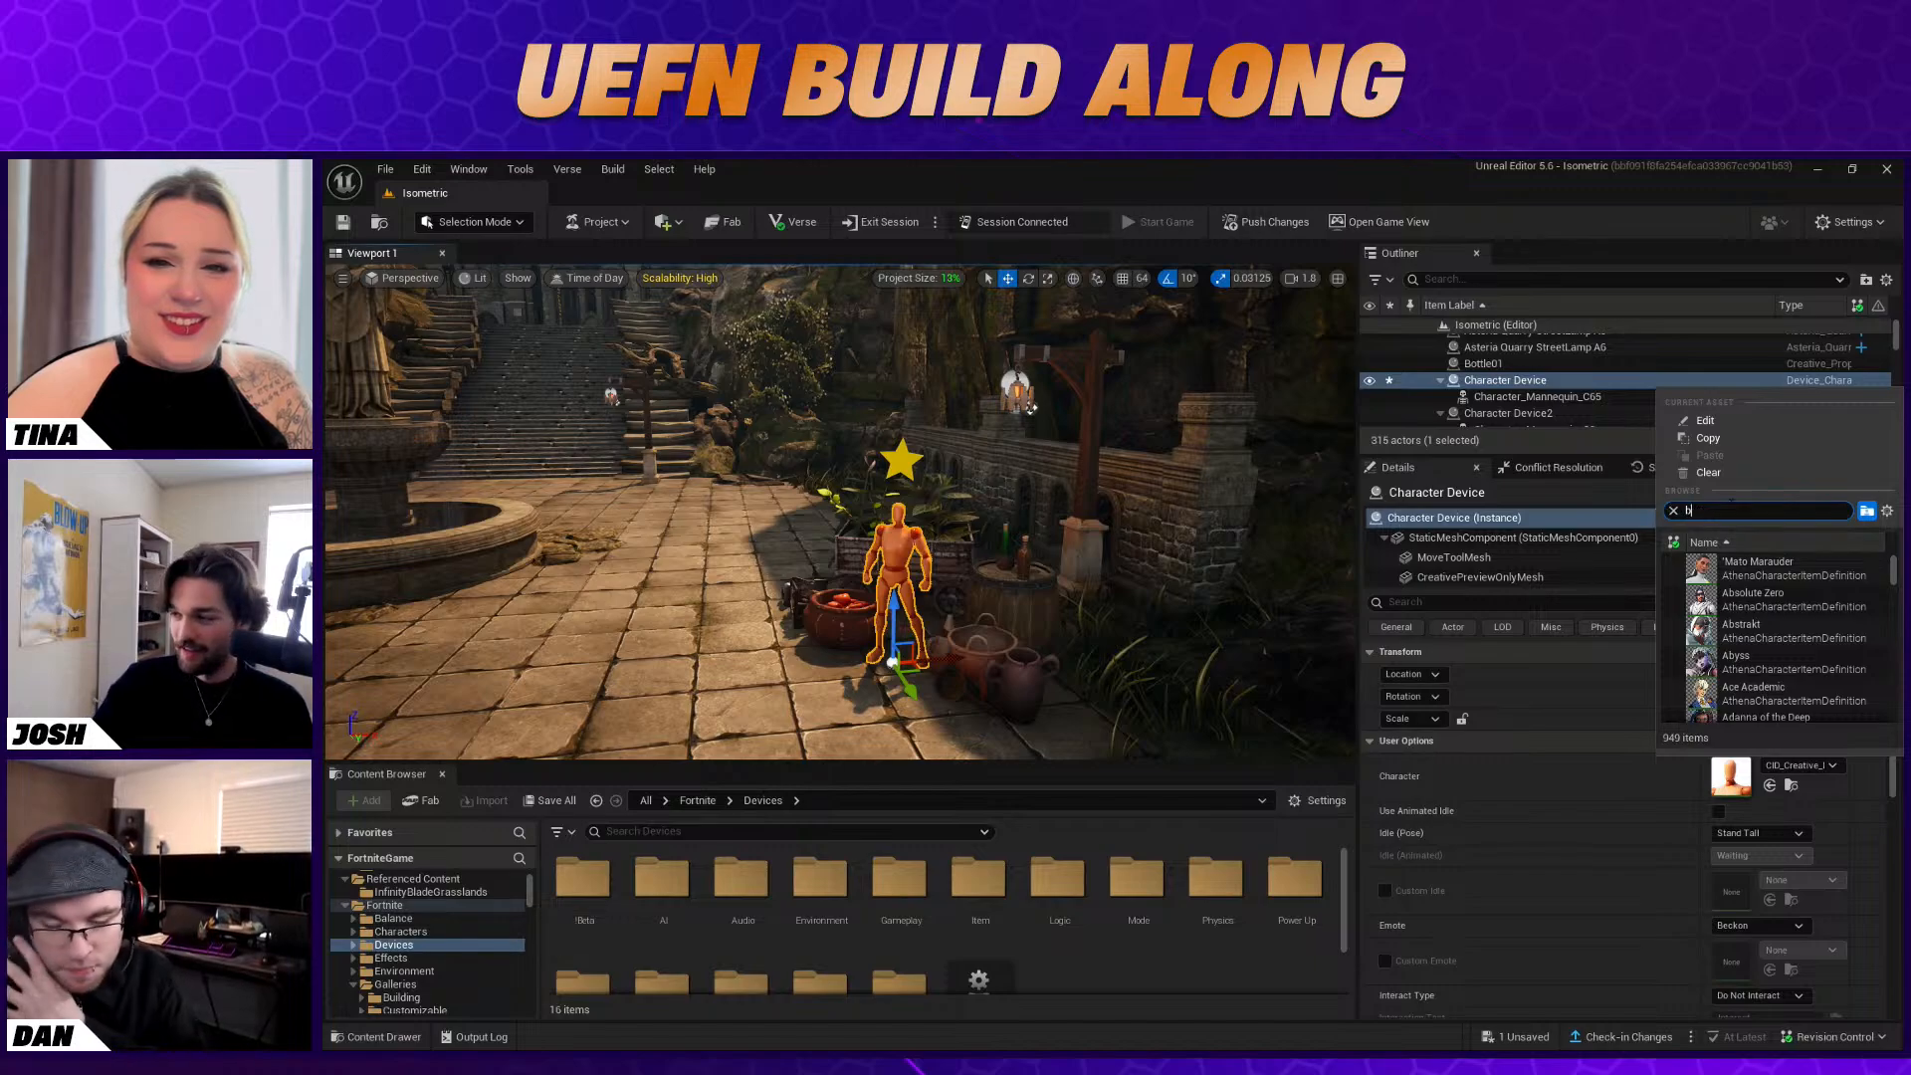
pyautogui.write('aba')
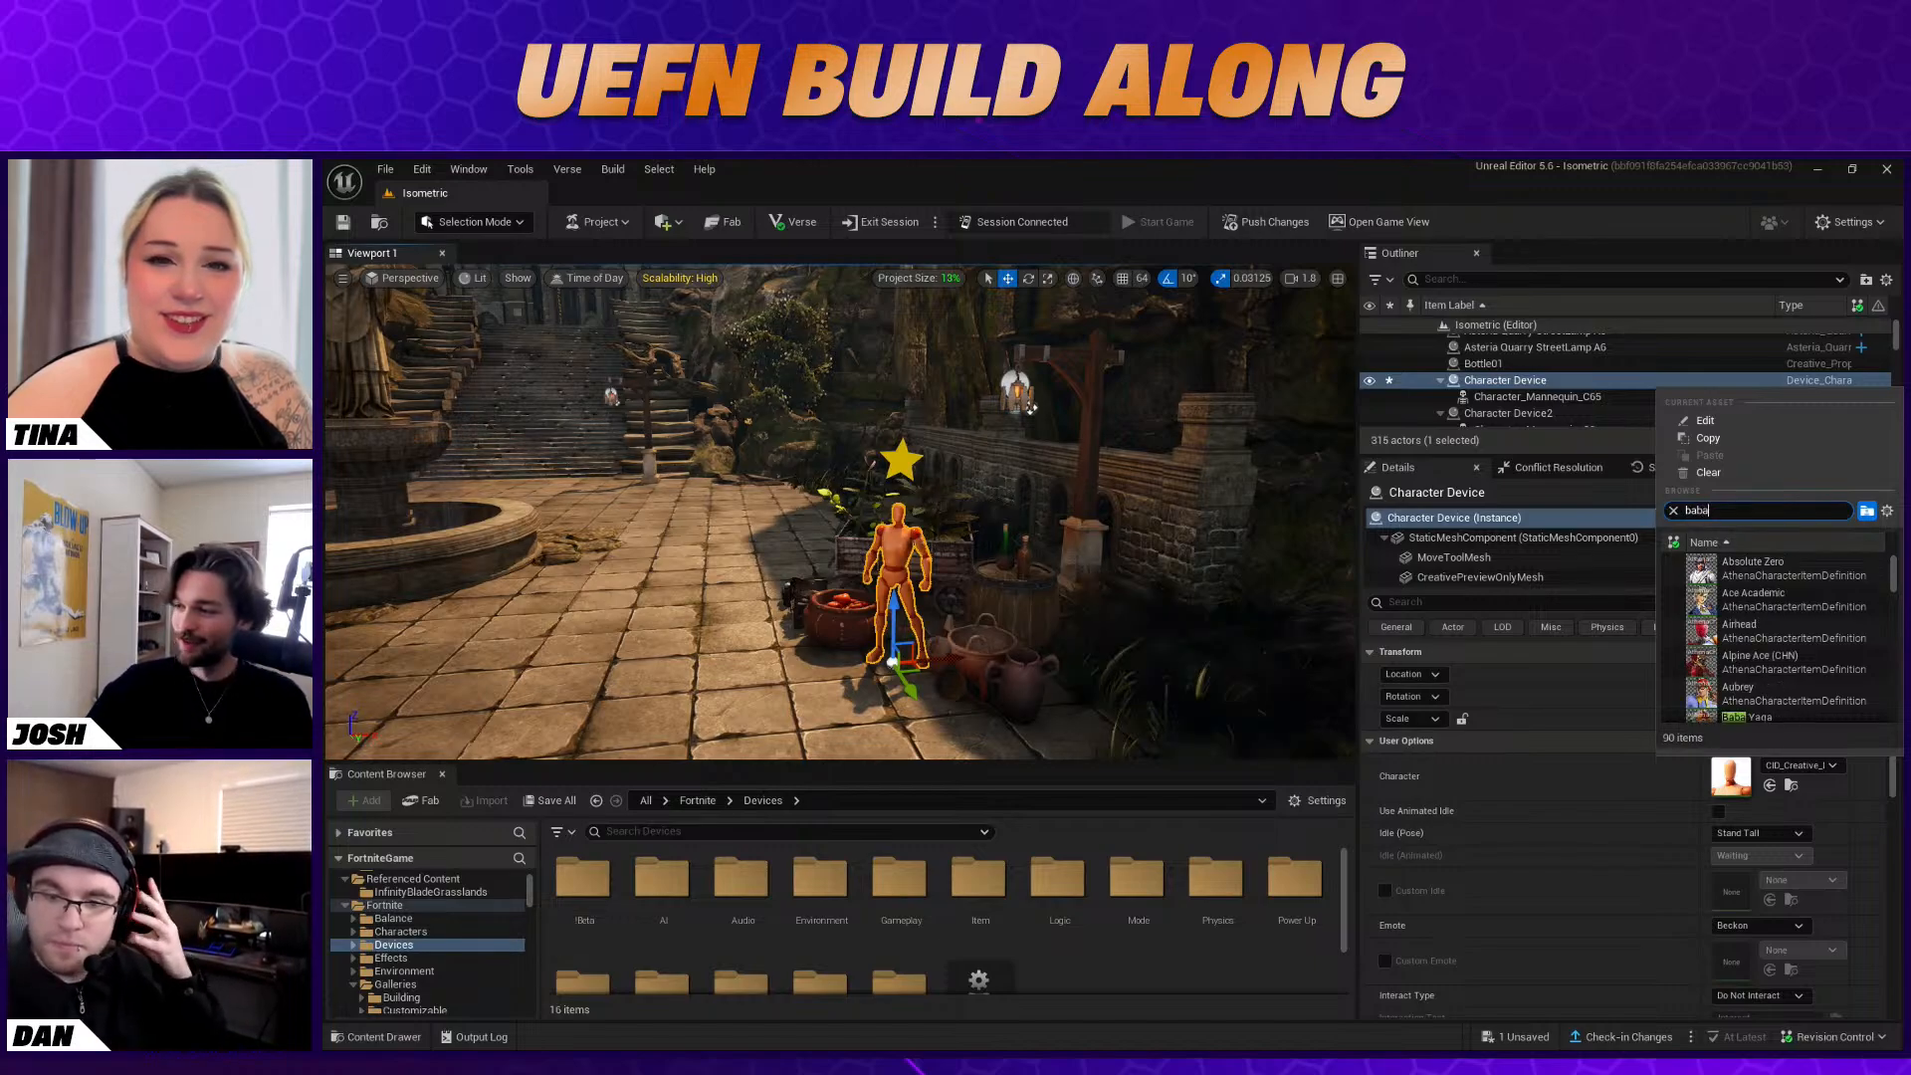
pyautogui.click(1783, 581)
pyautogui.click(1195, 652)
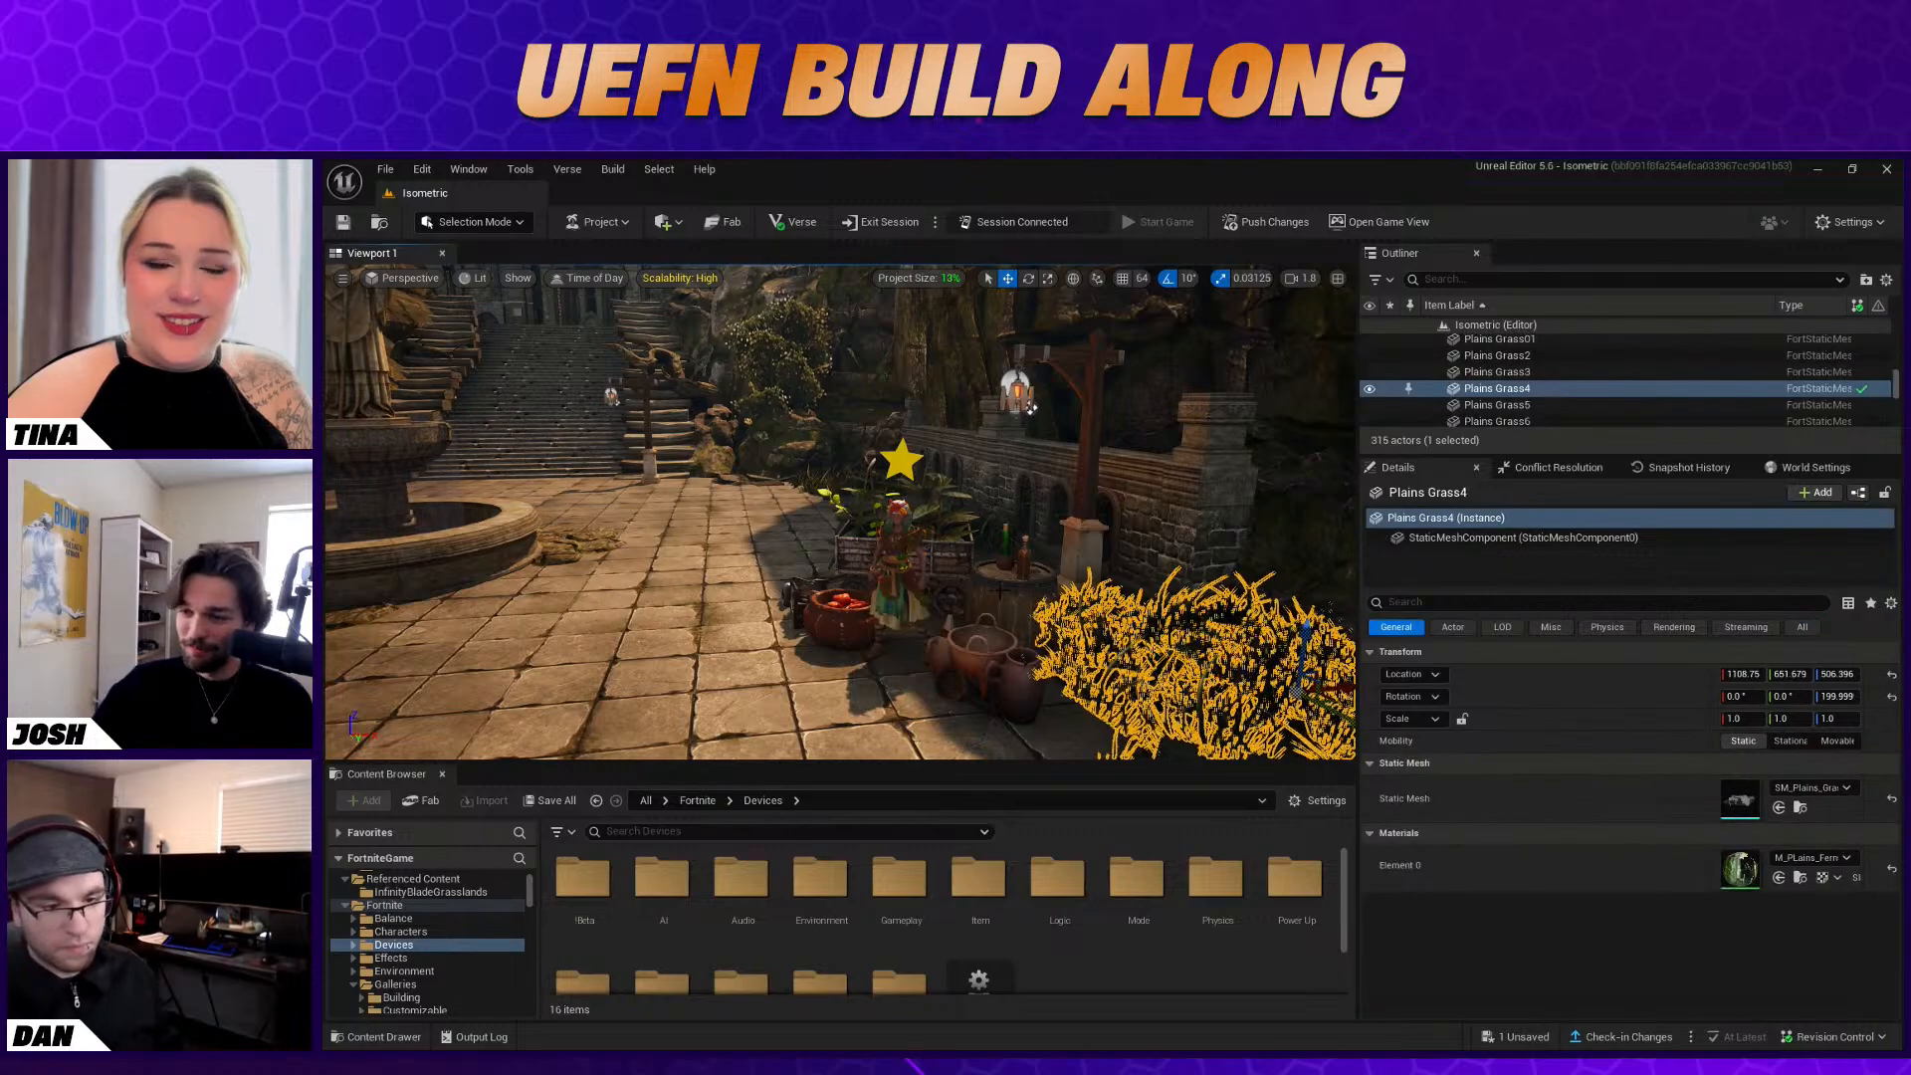
# Turn on Use Animated Idle for the Character Device and rotate it to 105° about the vertical axis
pyautogui.moveTo(1165, 662); pyautogui.dragTo(1115, 647, button='right')
pyautogui.click(943, 588)
pyautogui.press('w')
pyautogui.moveTo(944, 588)
pyautogui.mouseDown(button='right')
pyautogui.moveTo(941, 687)
pyautogui.moveTo(980, 652)
pyautogui.moveTo(980, 587)
pyautogui.mouseUp(button='right')
pyautogui.press('w')
pyautogui.press('s')
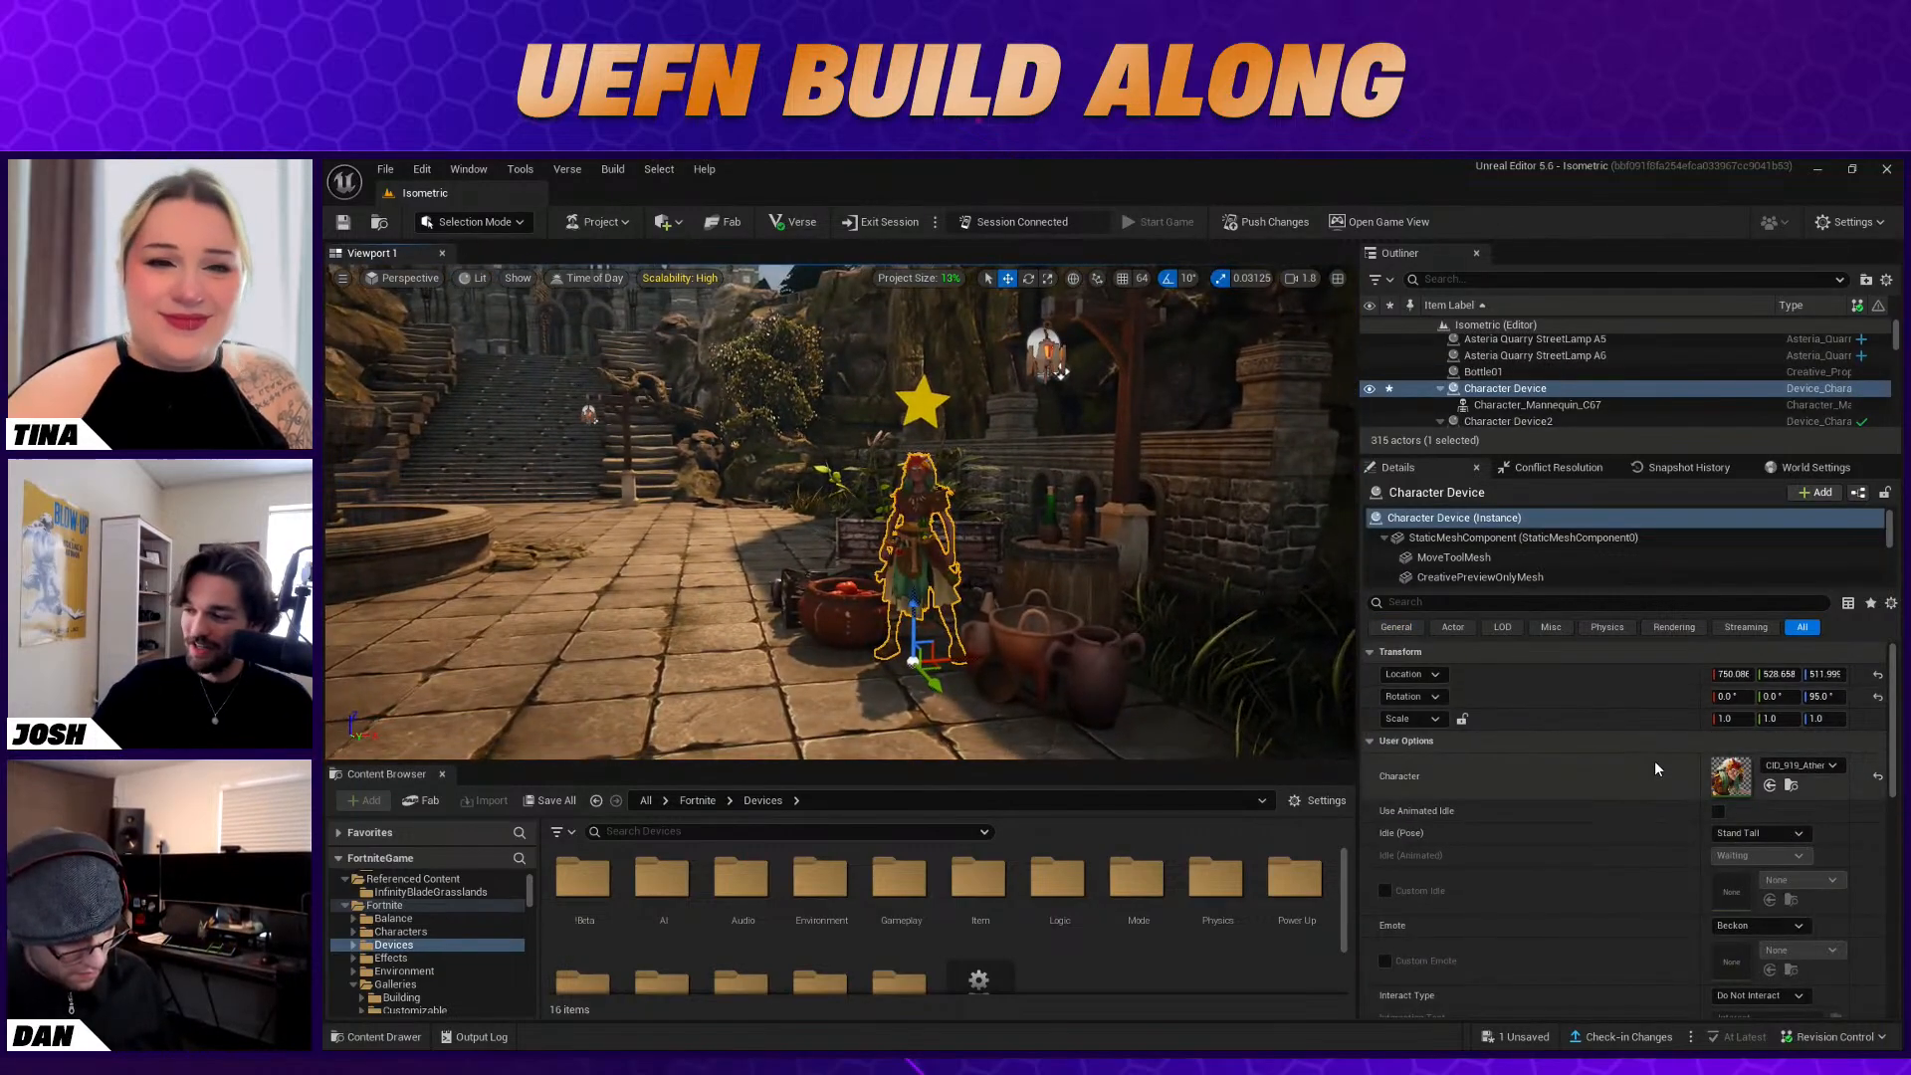
pyautogui.click(1719, 812)
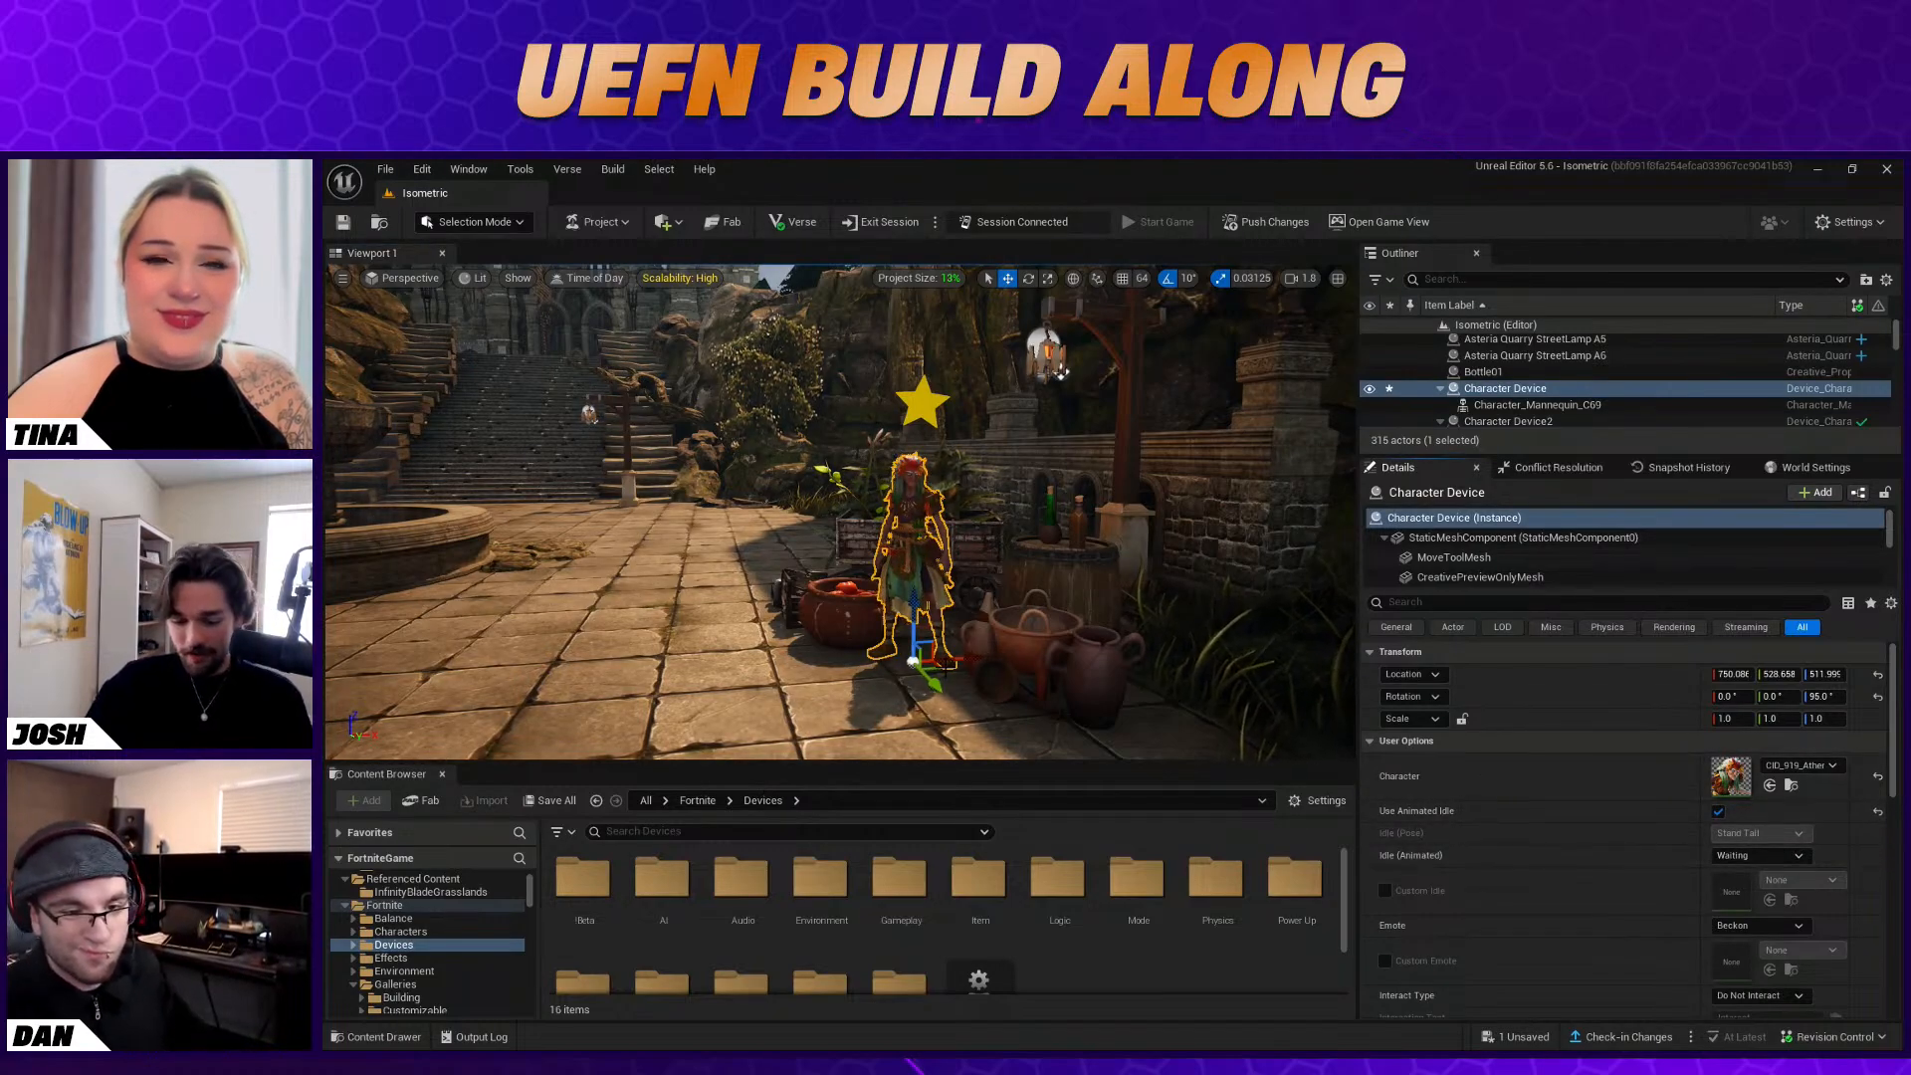
pyautogui.press('e')
pyautogui.moveTo(996, 671); pyautogui.dragTo(1009, 661)
pyautogui.click(1479, 782)
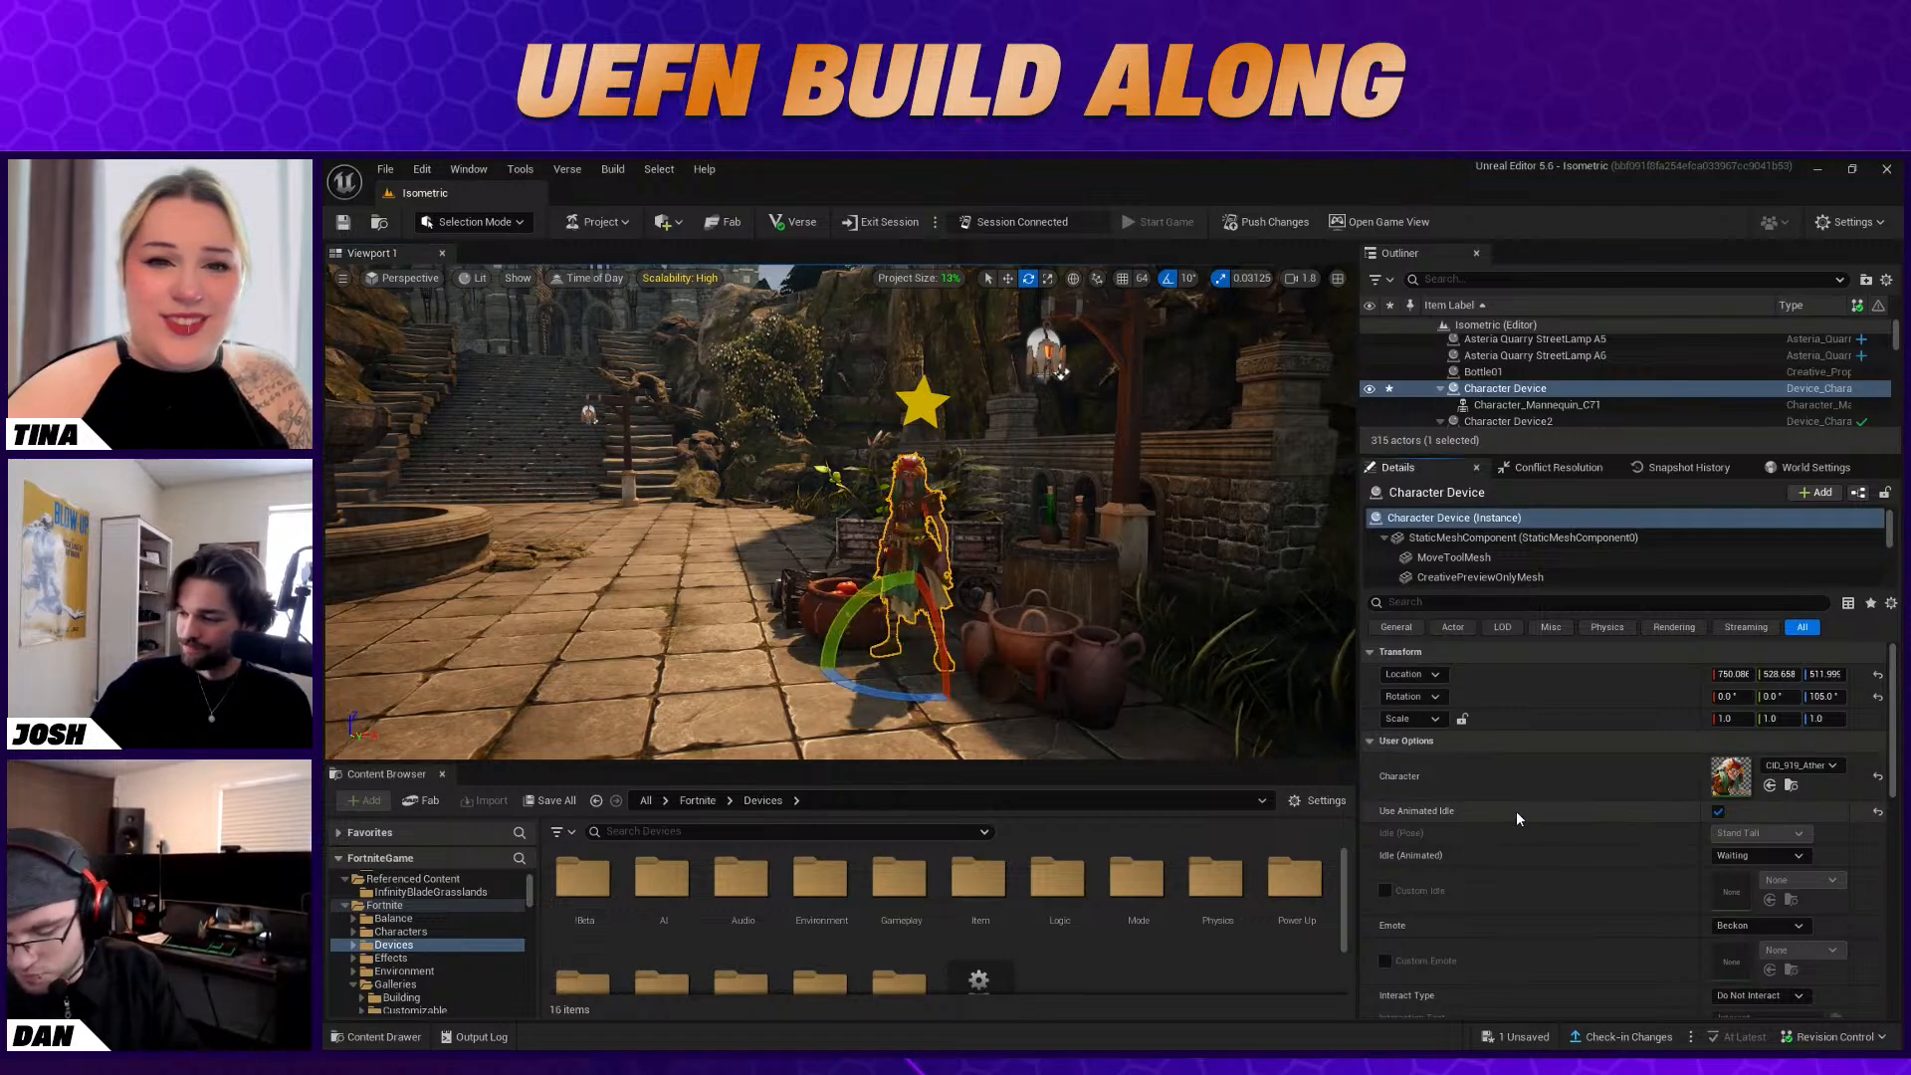
# Try the Cry animated idle on the Character Device and set it back to Waiting
pyautogui.click(1746, 858)
pyautogui.click(1676, 855)
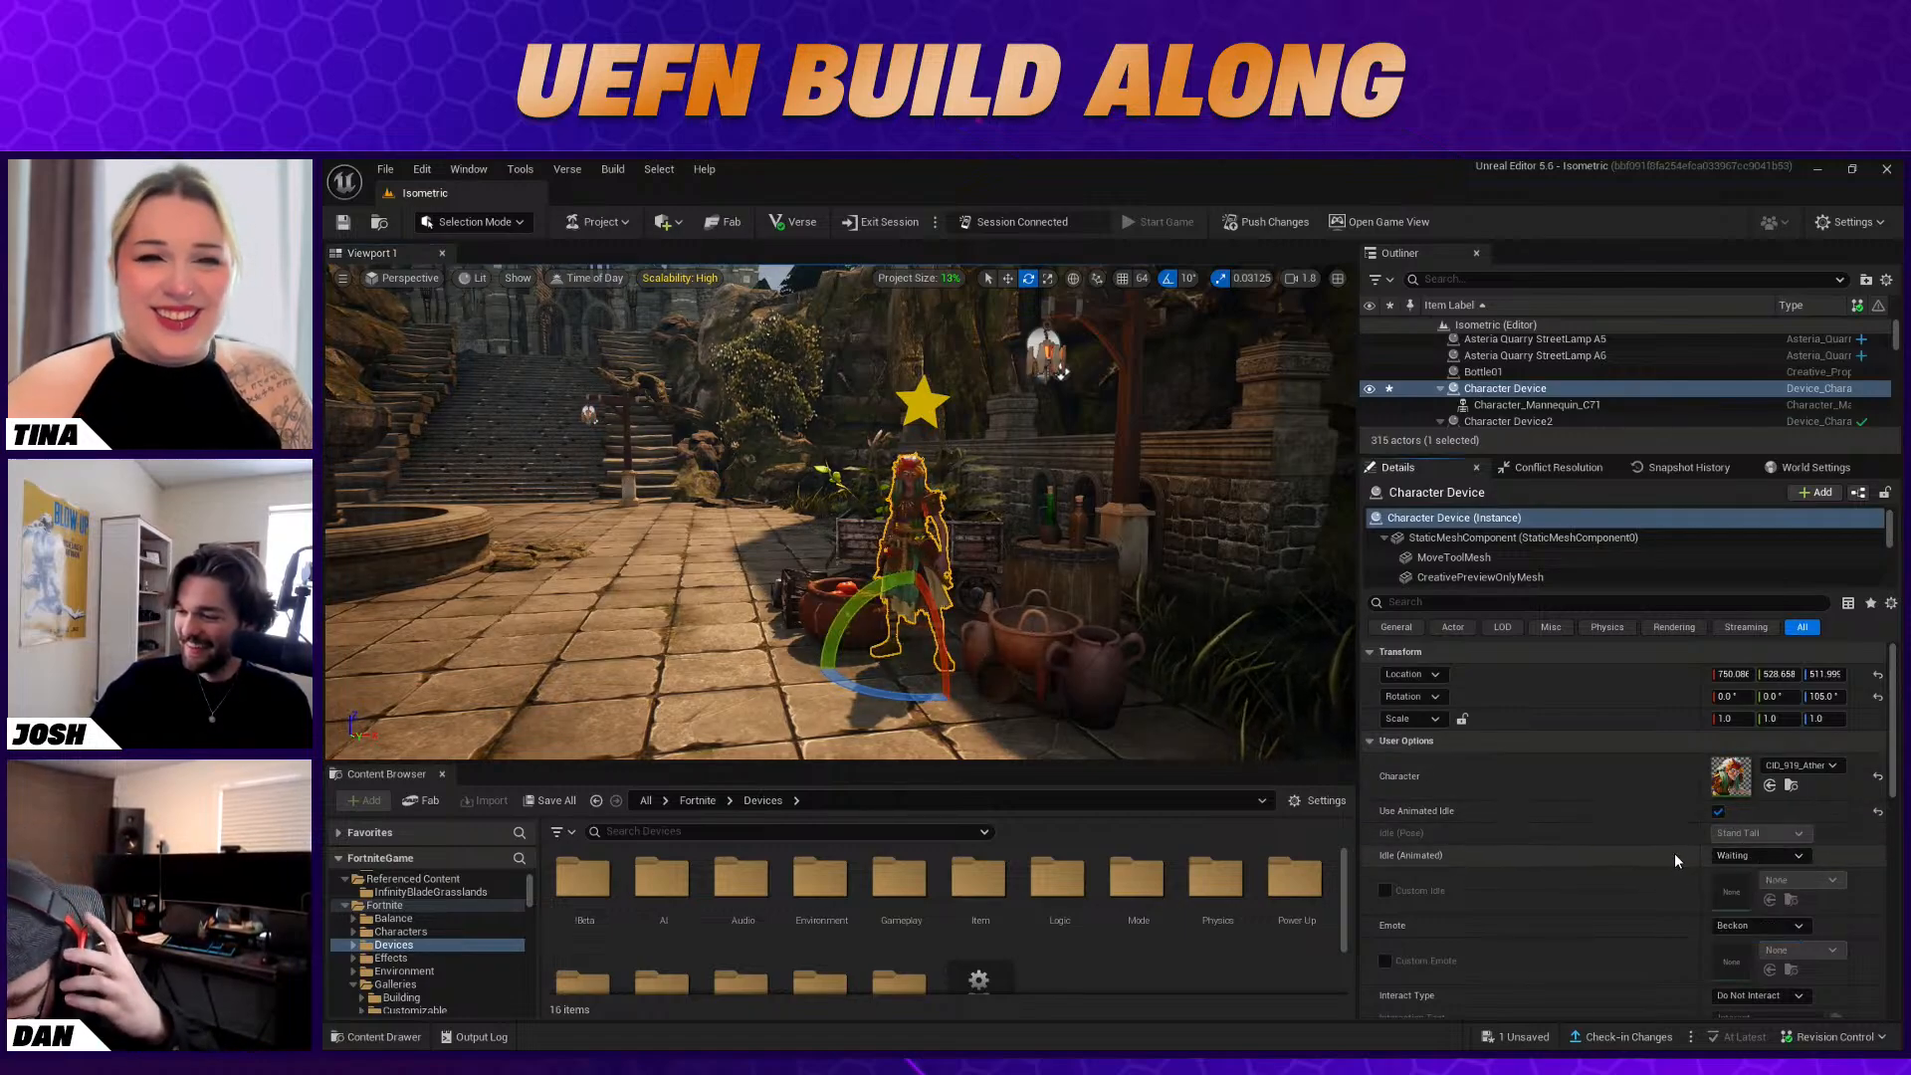
pyautogui.click(1787, 856)
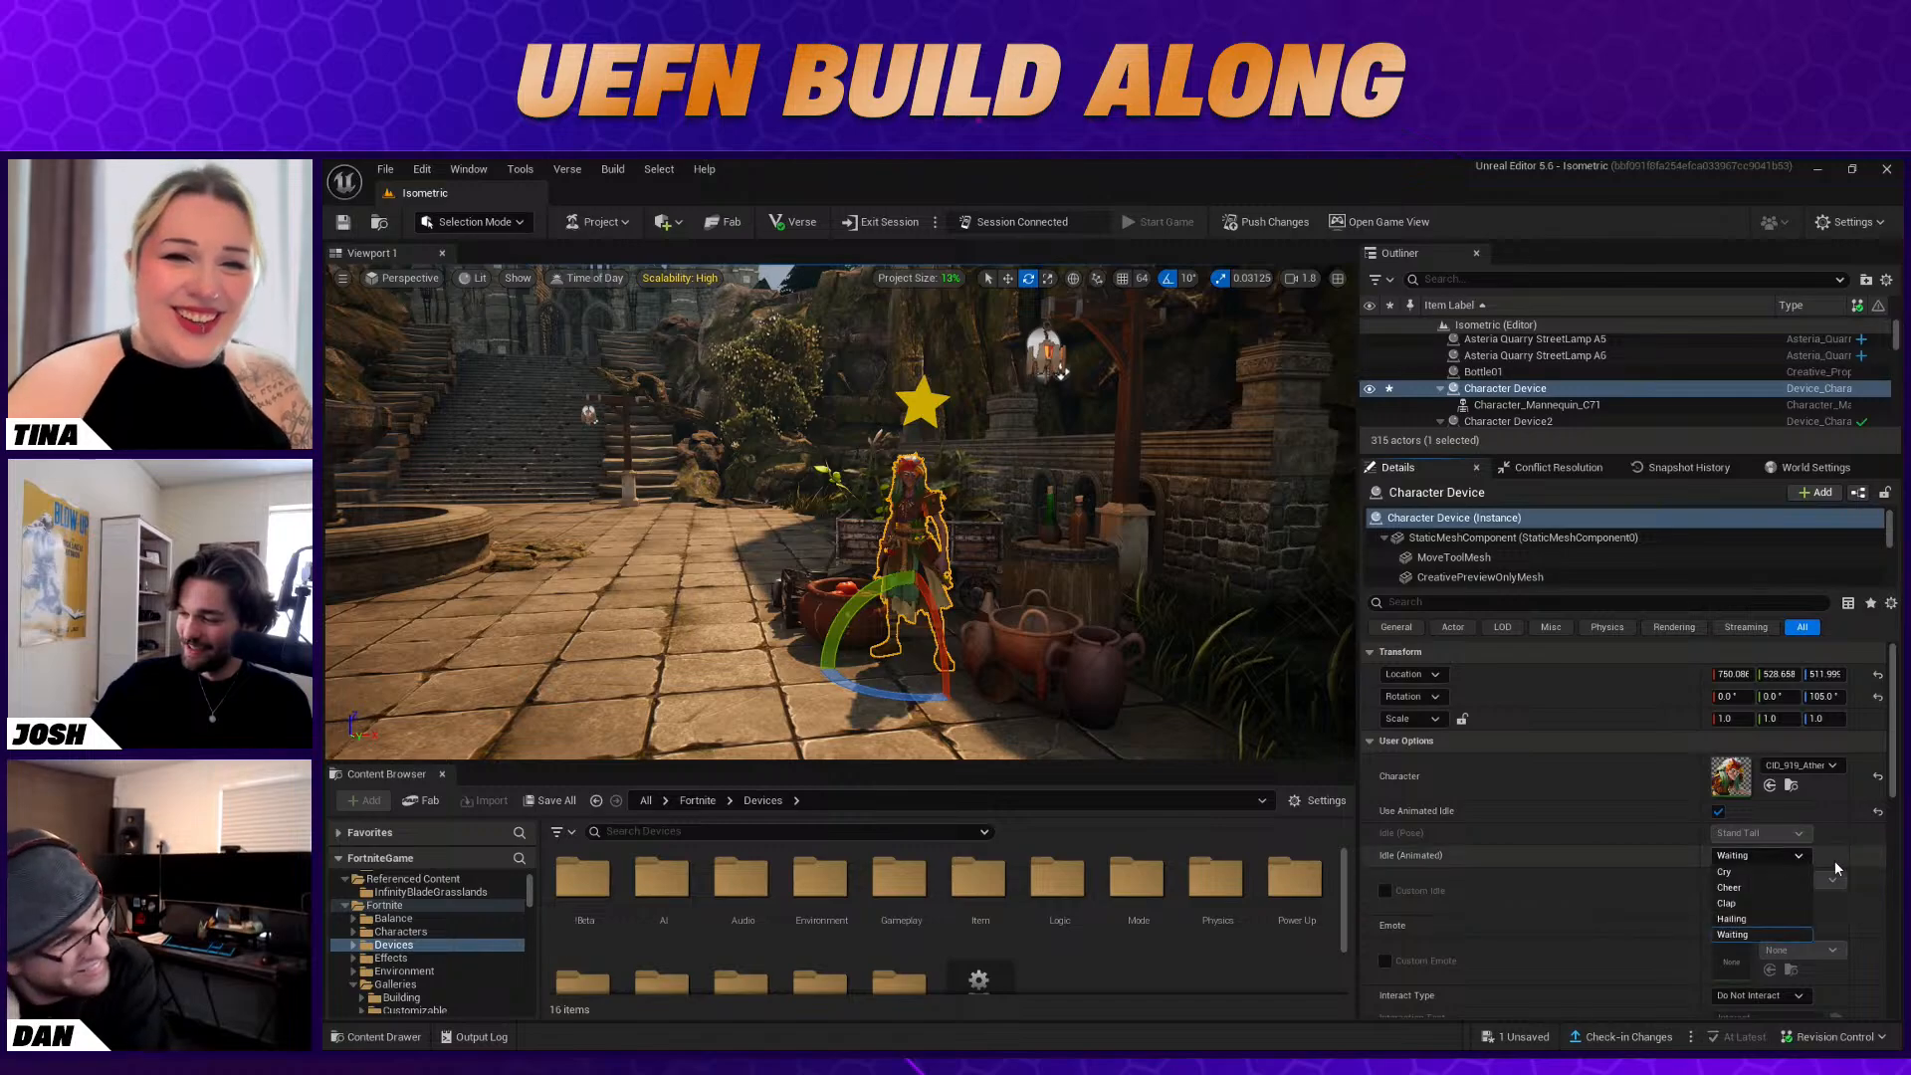
pyautogui.click(1747, 870)
pyautogui.click(1778, 858)
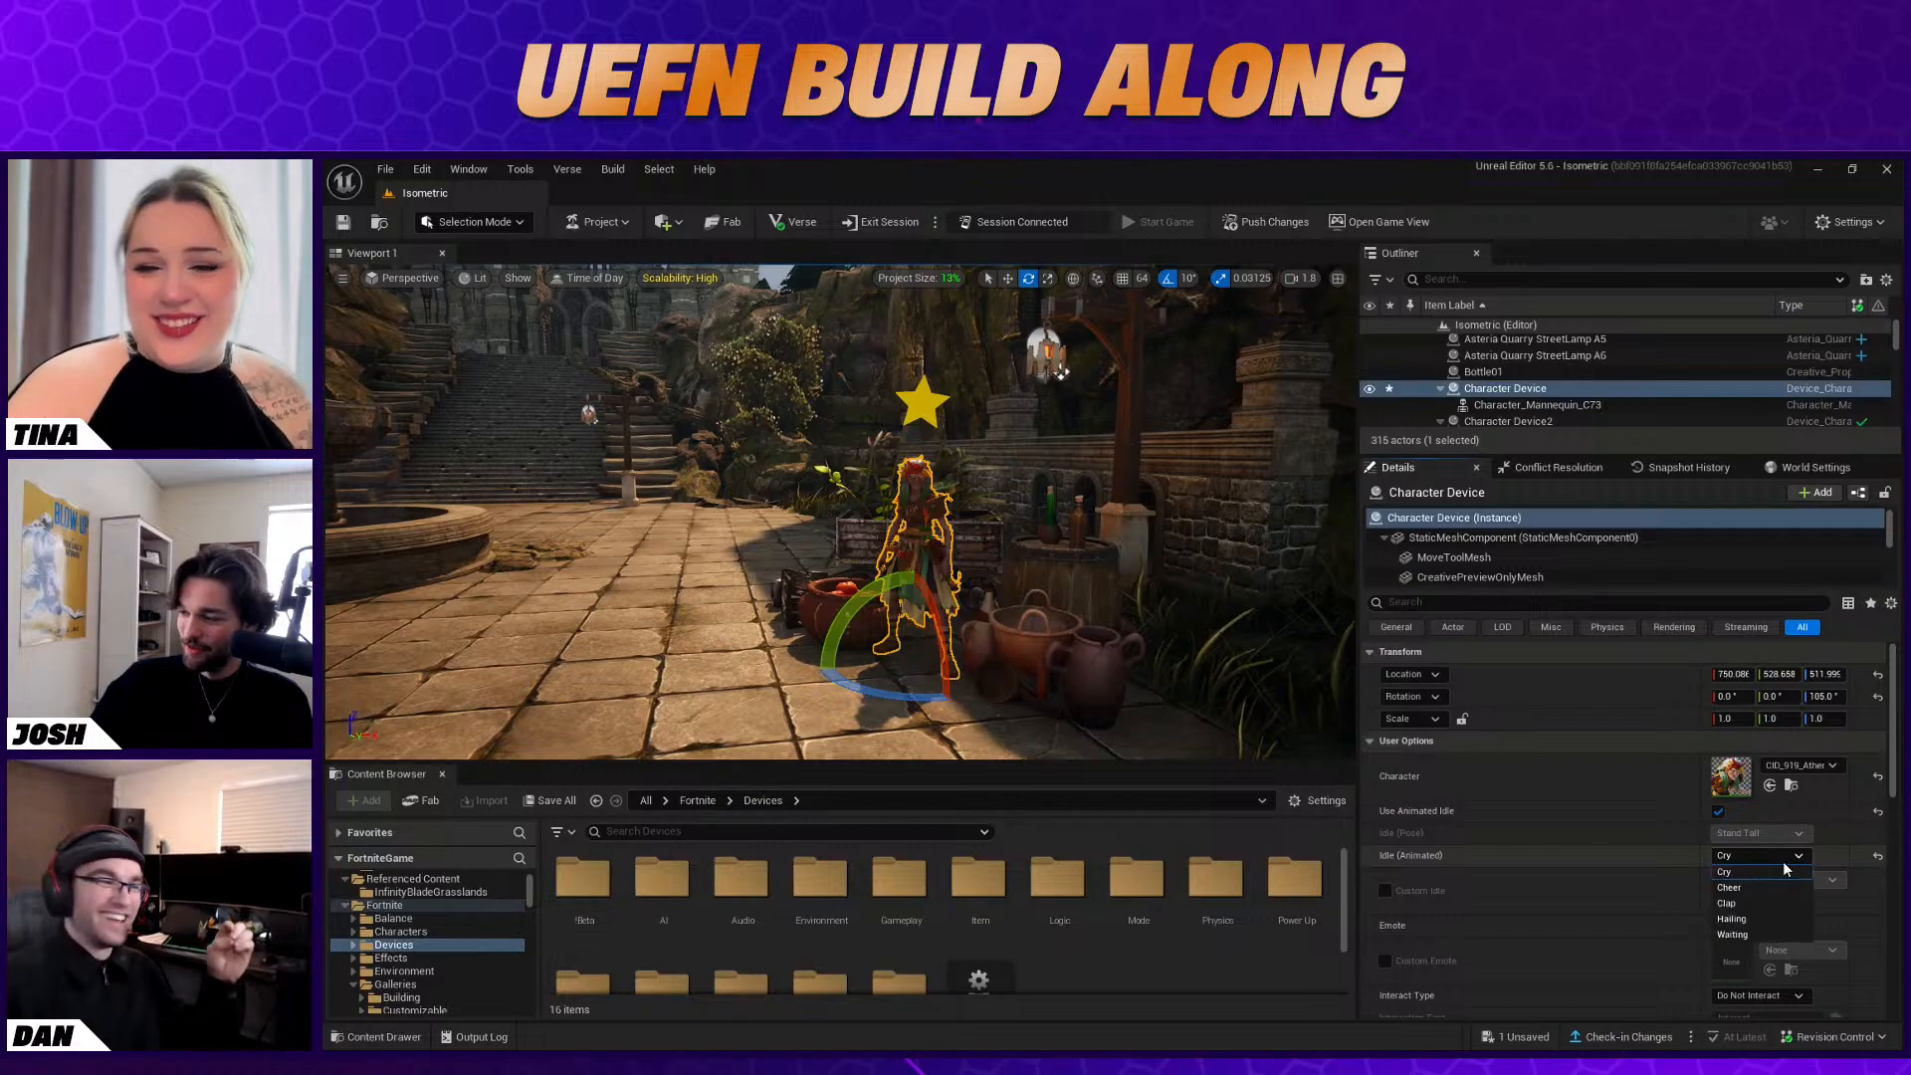
pyautogui.click(1761, 935)
pyautogui.scroll(-2, 1650, 848)
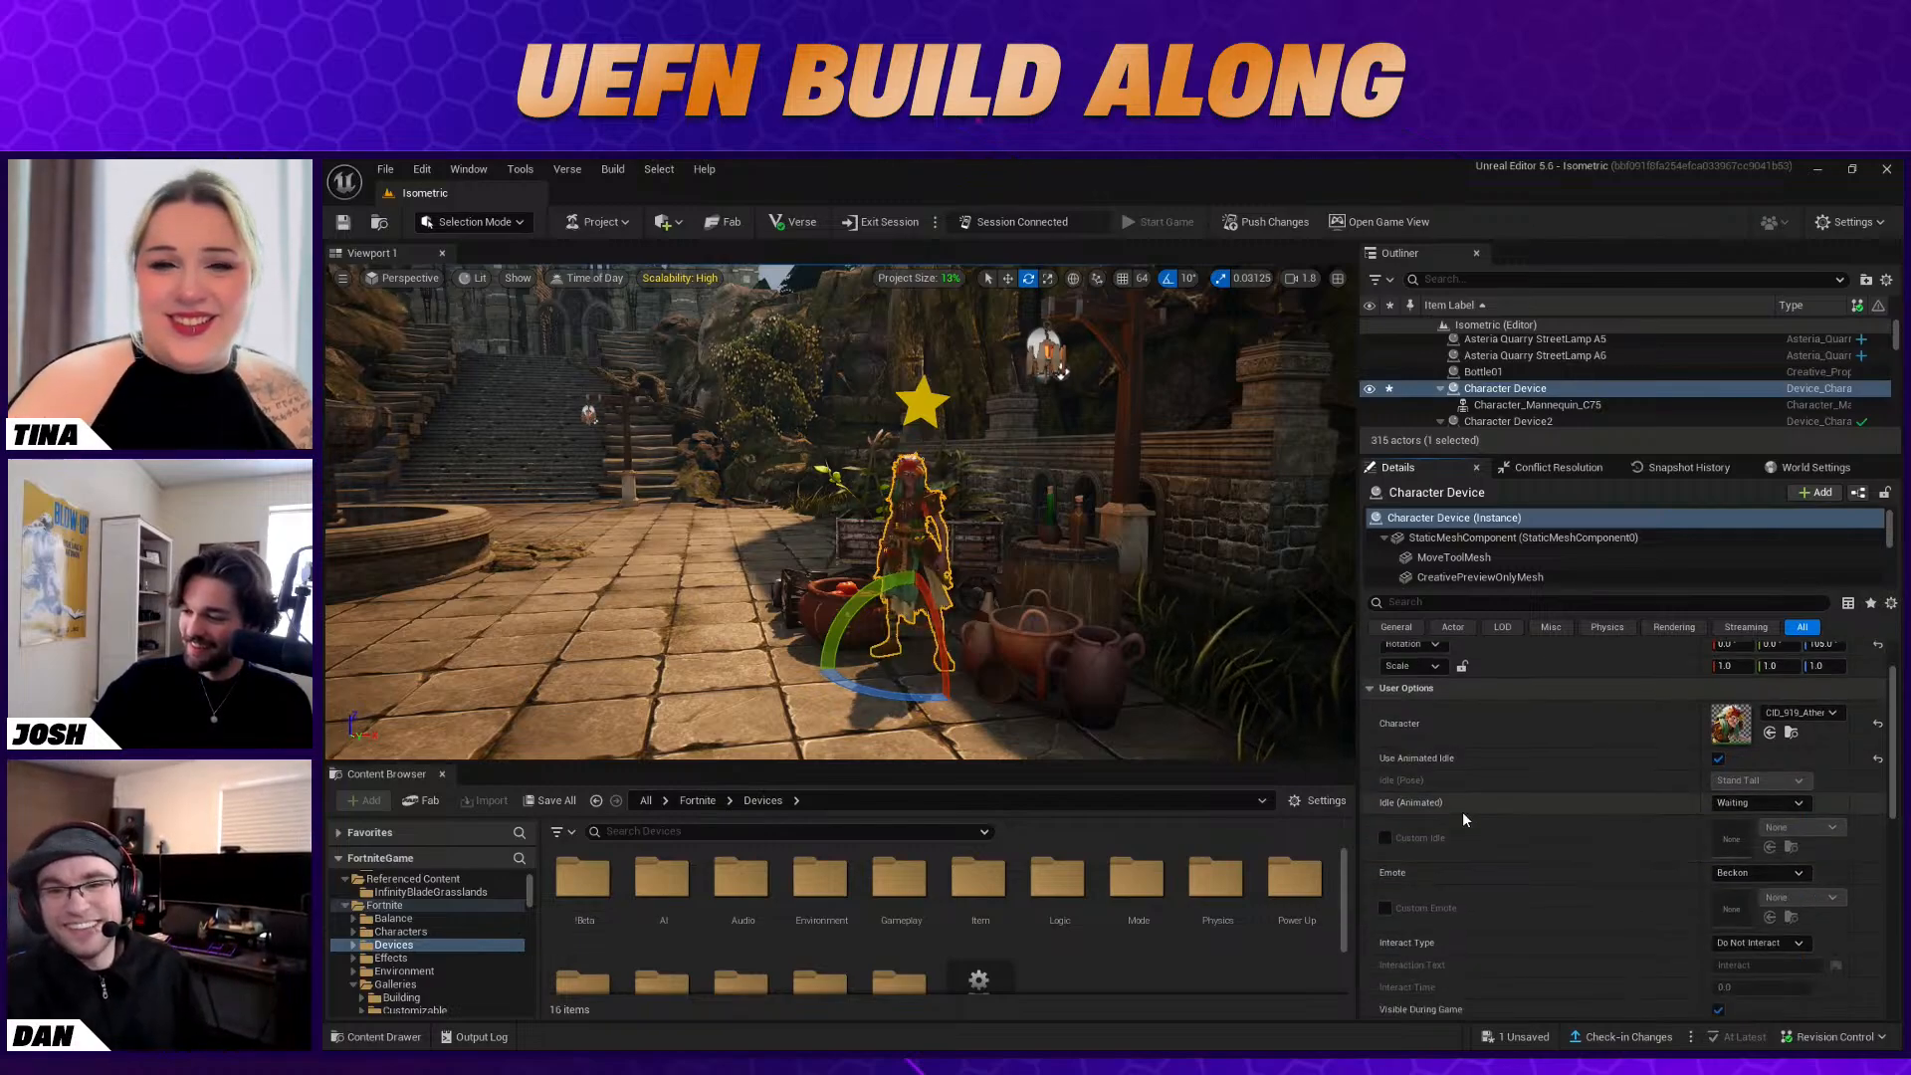
# Set the Character Device's Interact Type to Send Event Only and its Interaction Text to "Talk", and review its remaining options
pyautogui.scroll(-2, 1489, 834)
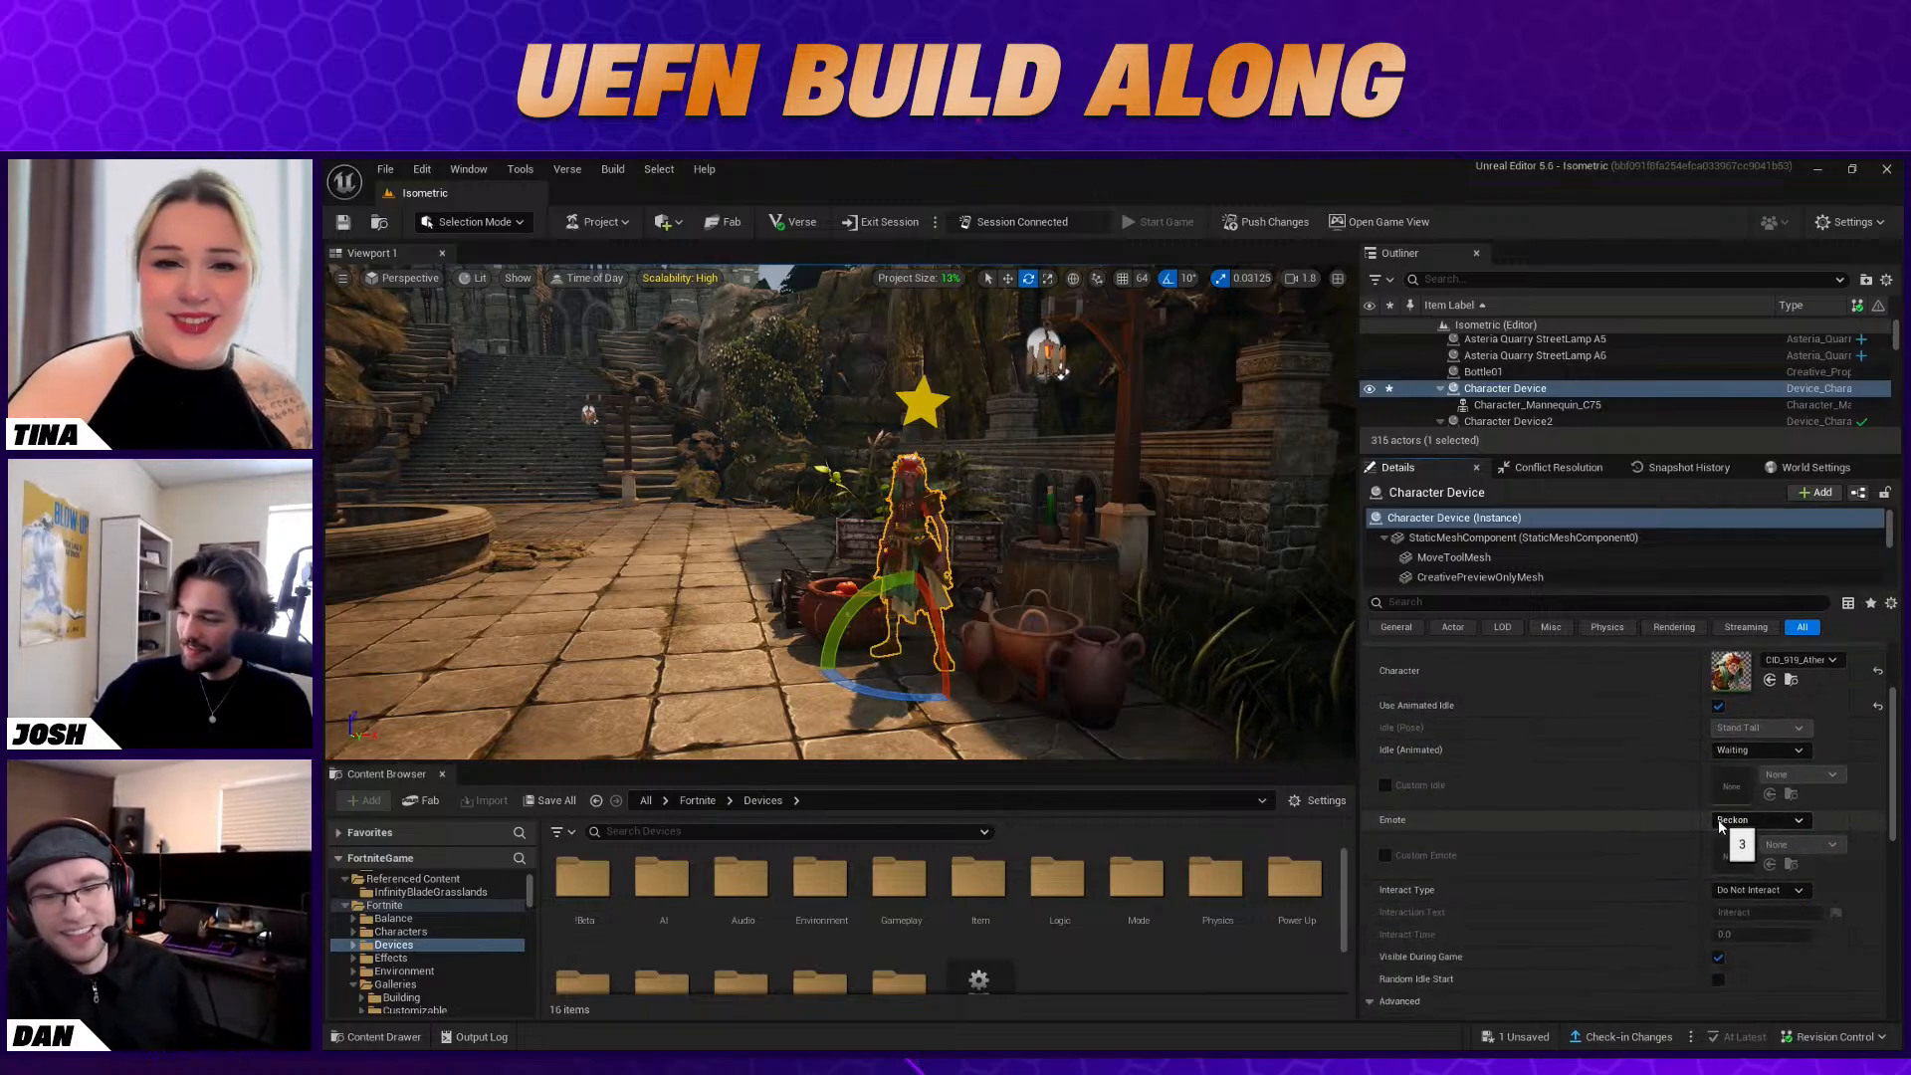
pyautogui.scroll(-2, 1499, 824)
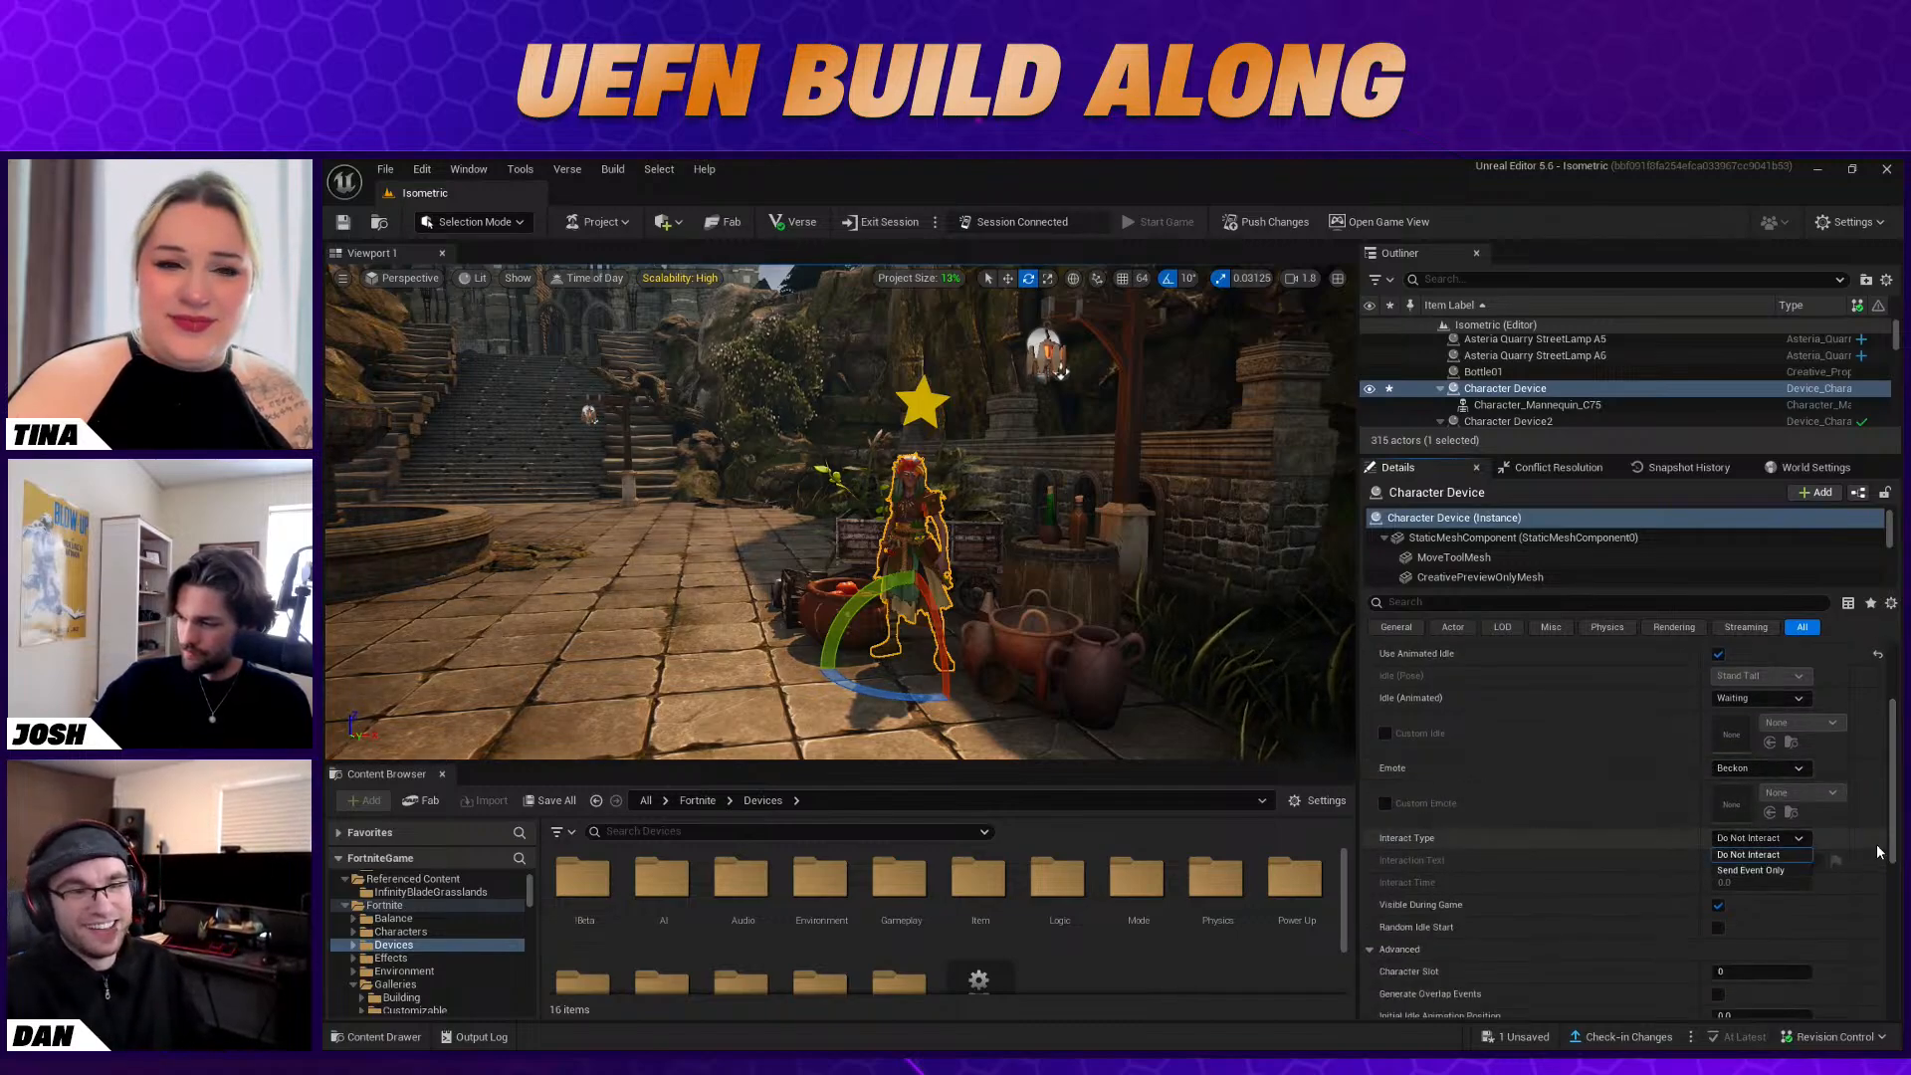
pyautogui.click(1772, 870)
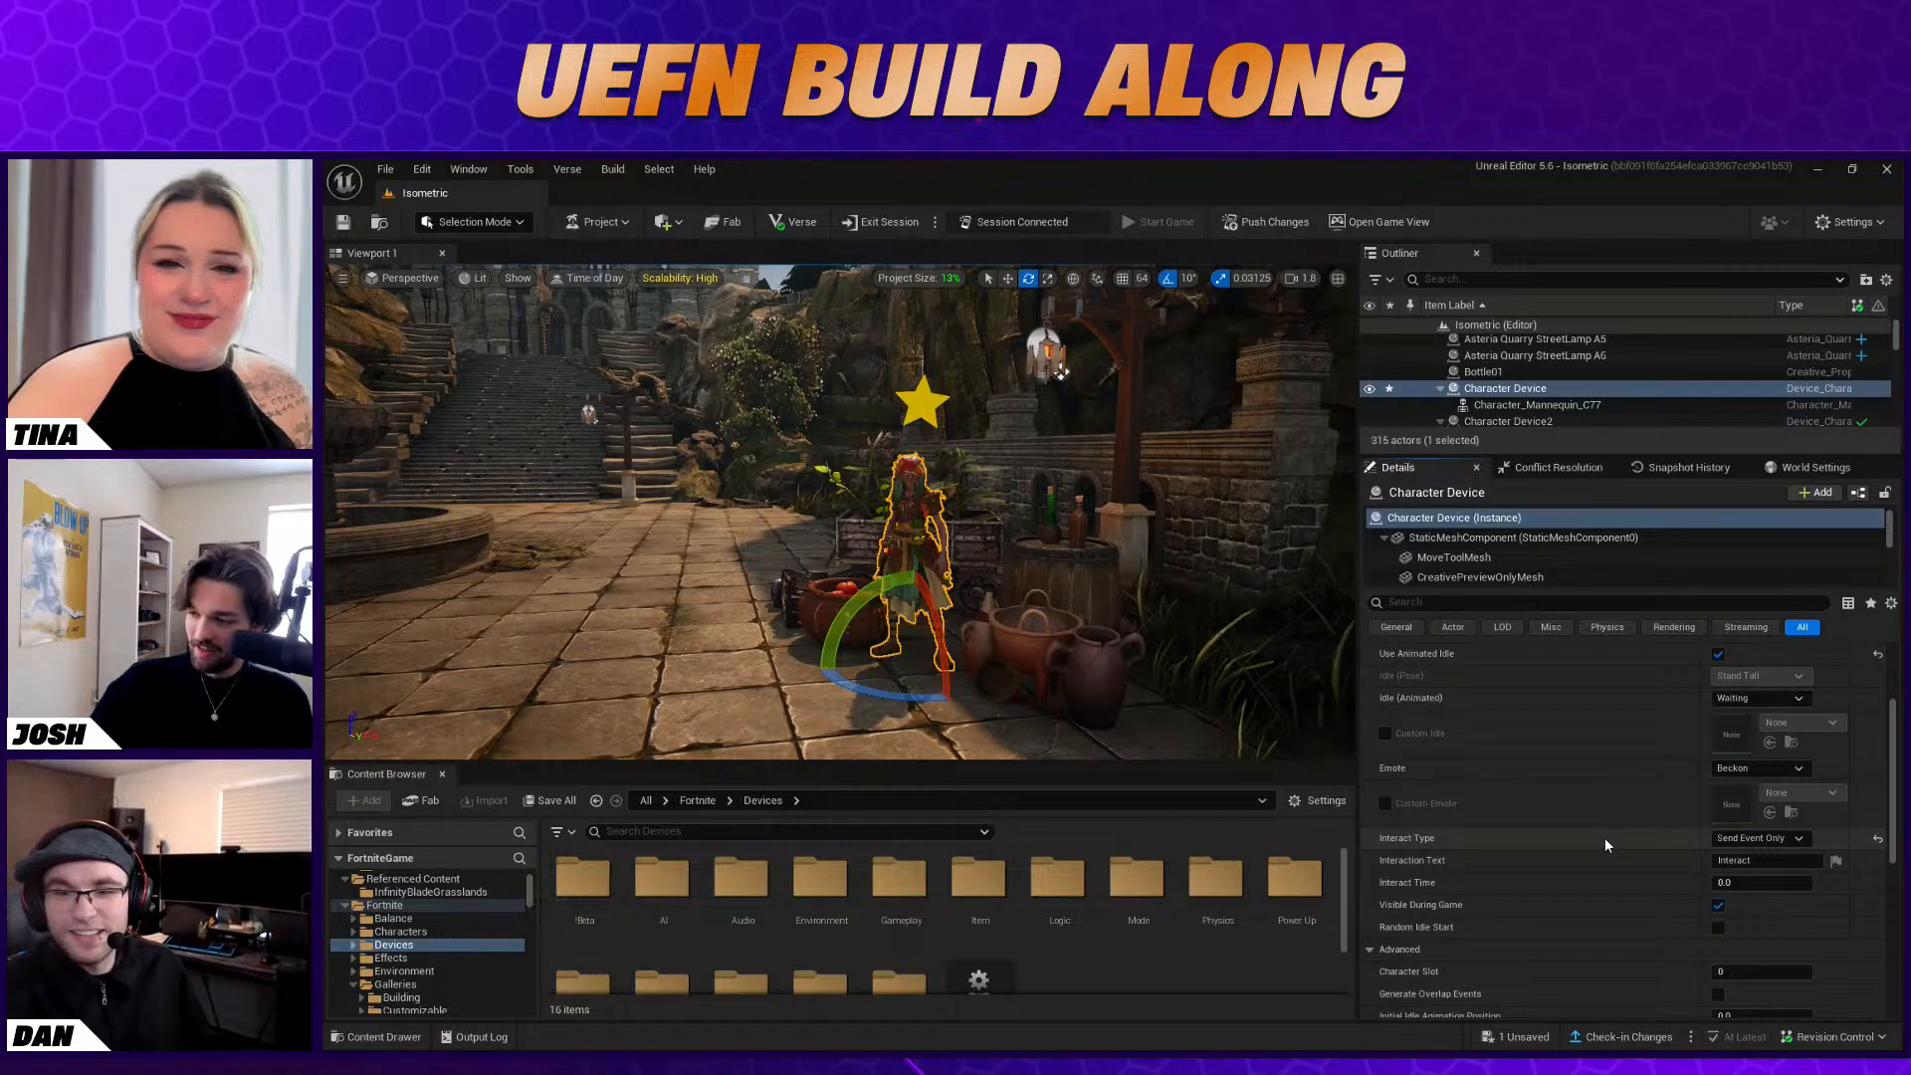
pyautogui.click(1752, 860)
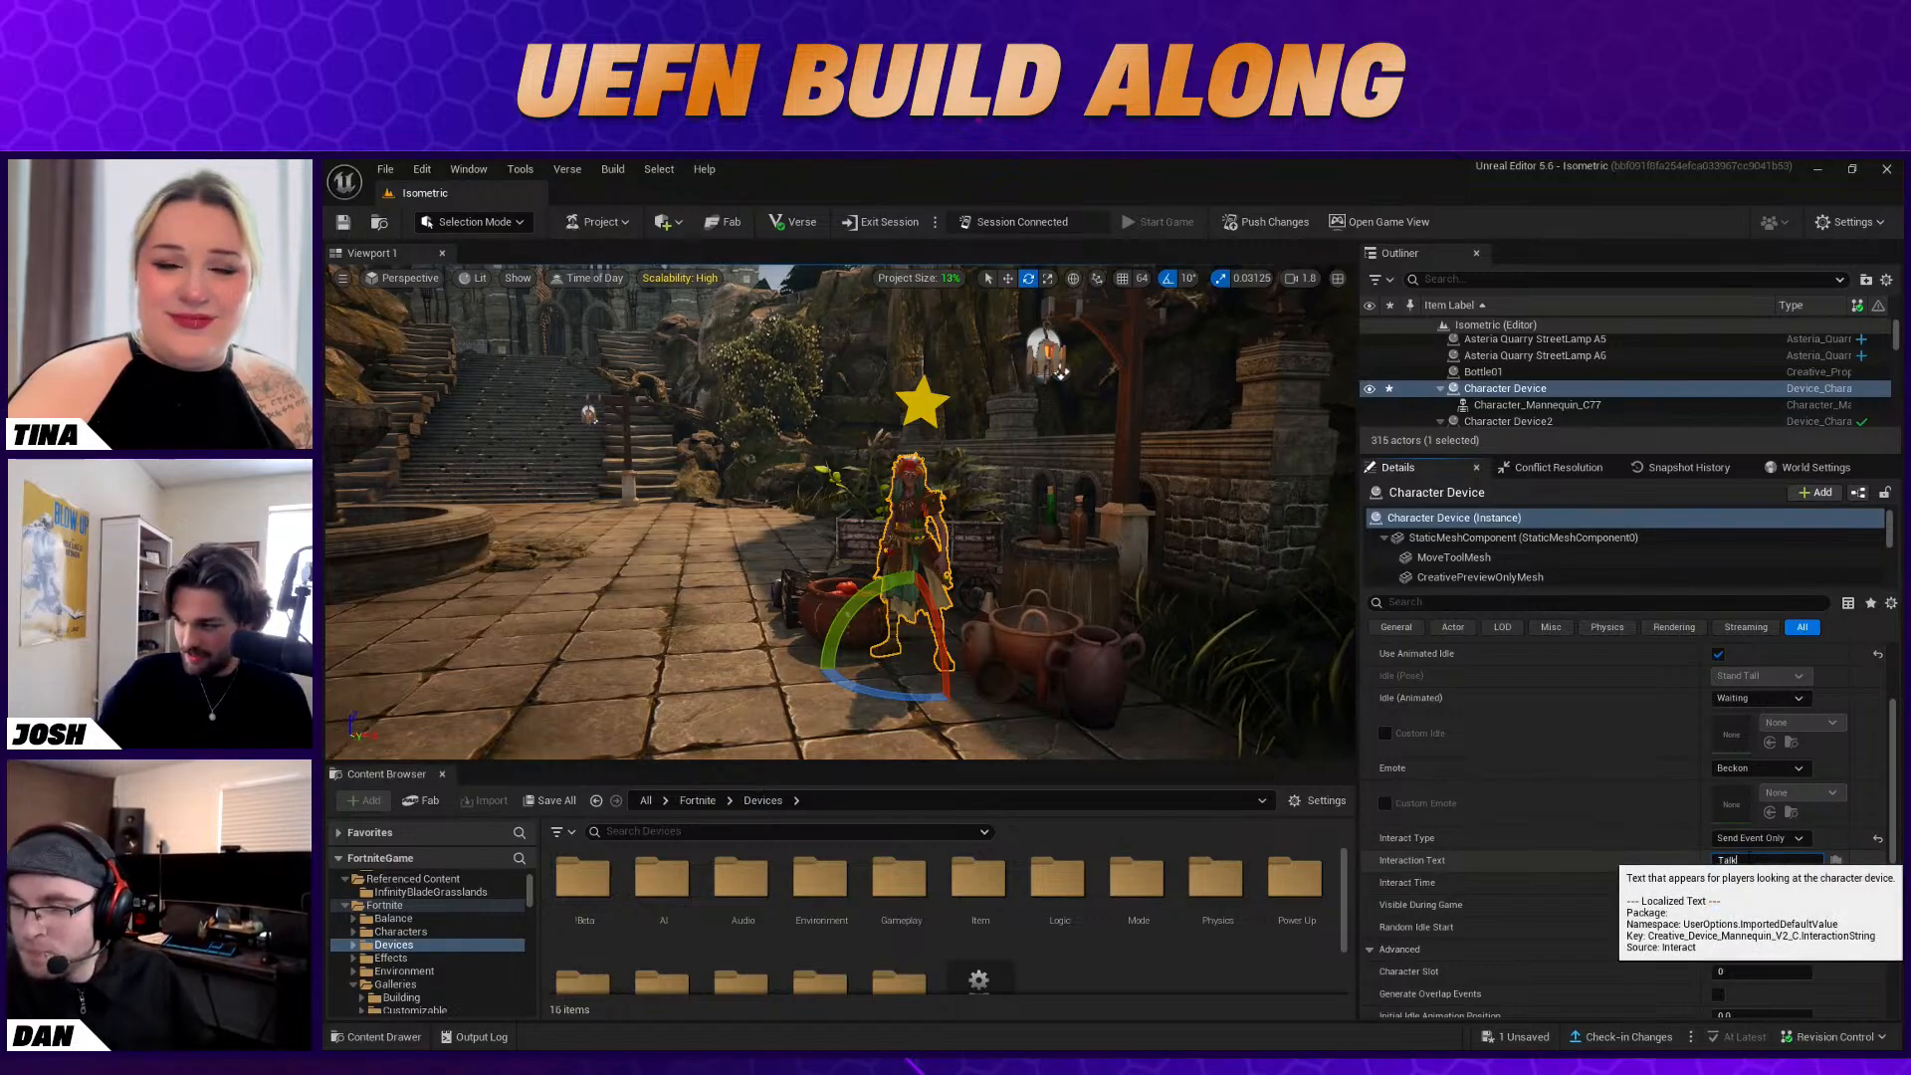
pyautogui.click(1650, 863)
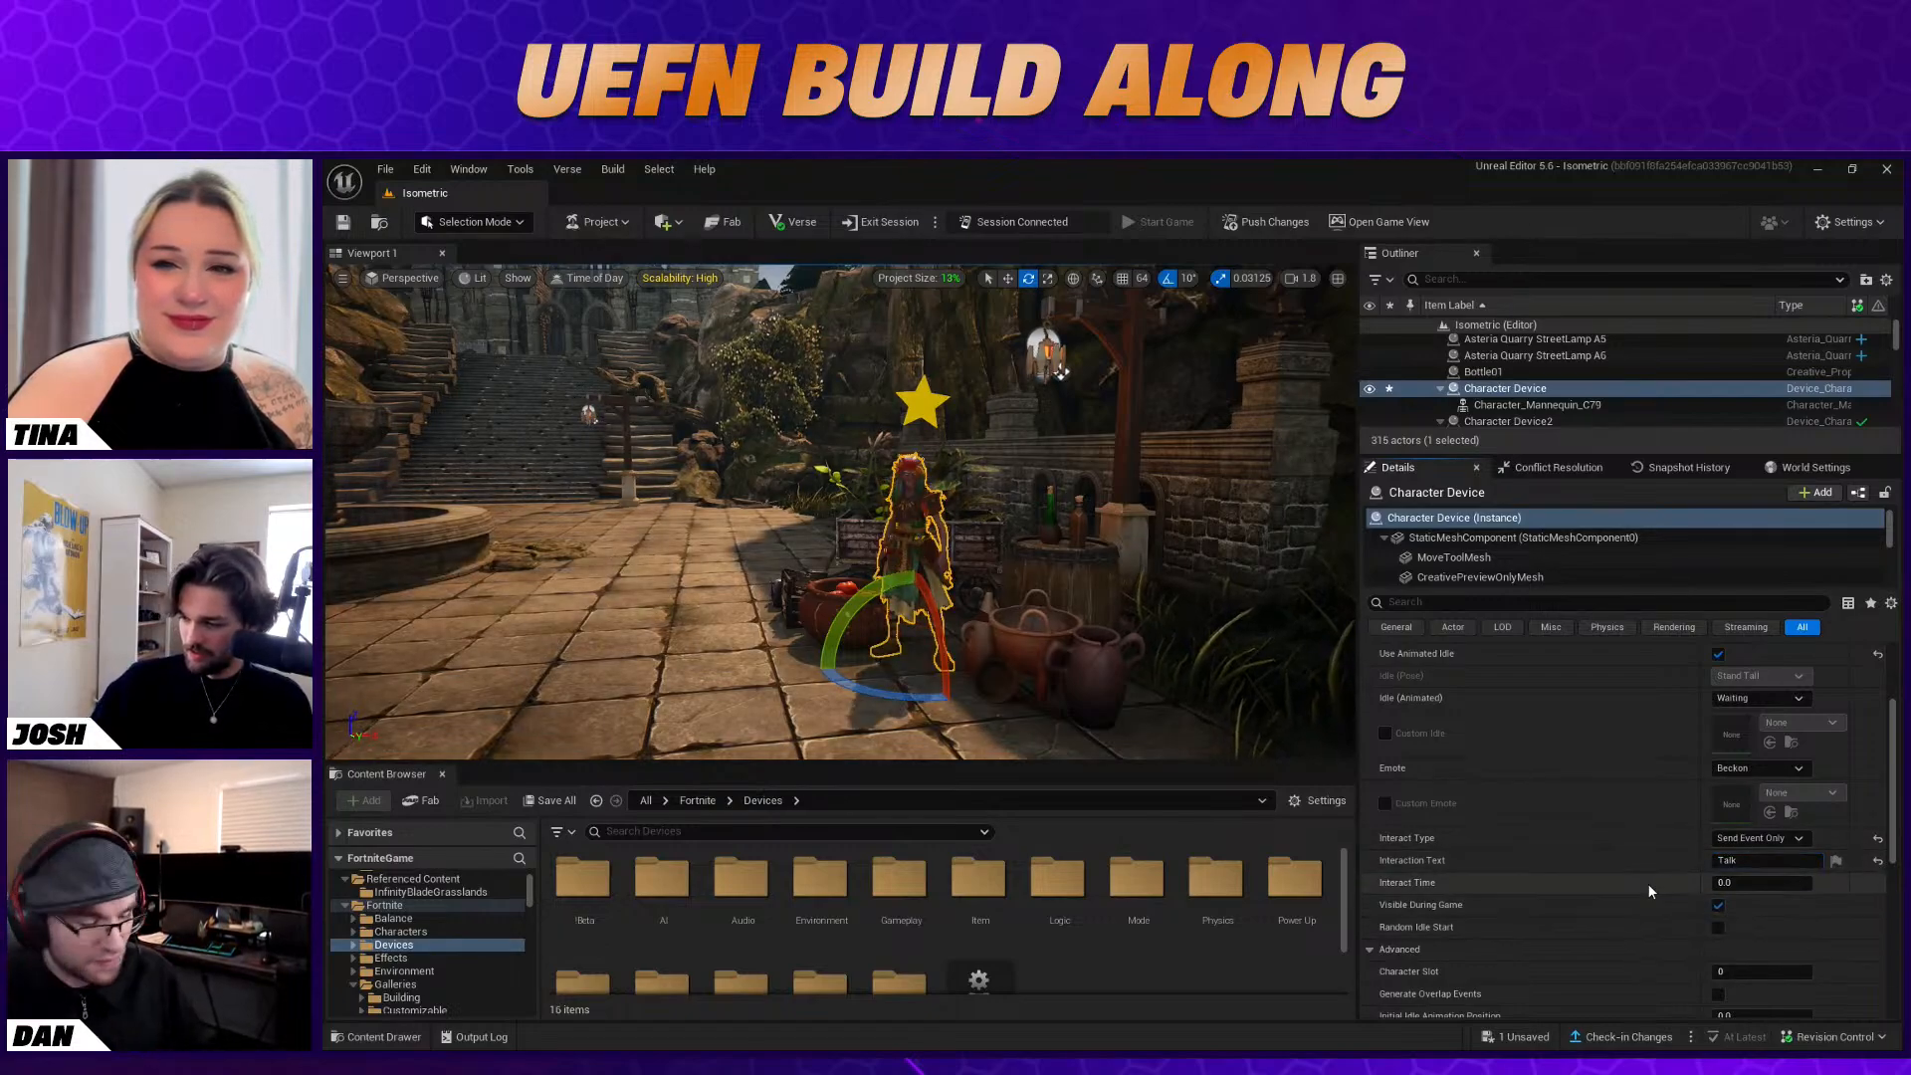
pyautogui.scroll(-1, 1643, 896)
pyautogui.scroll(-3, 1639, 898)
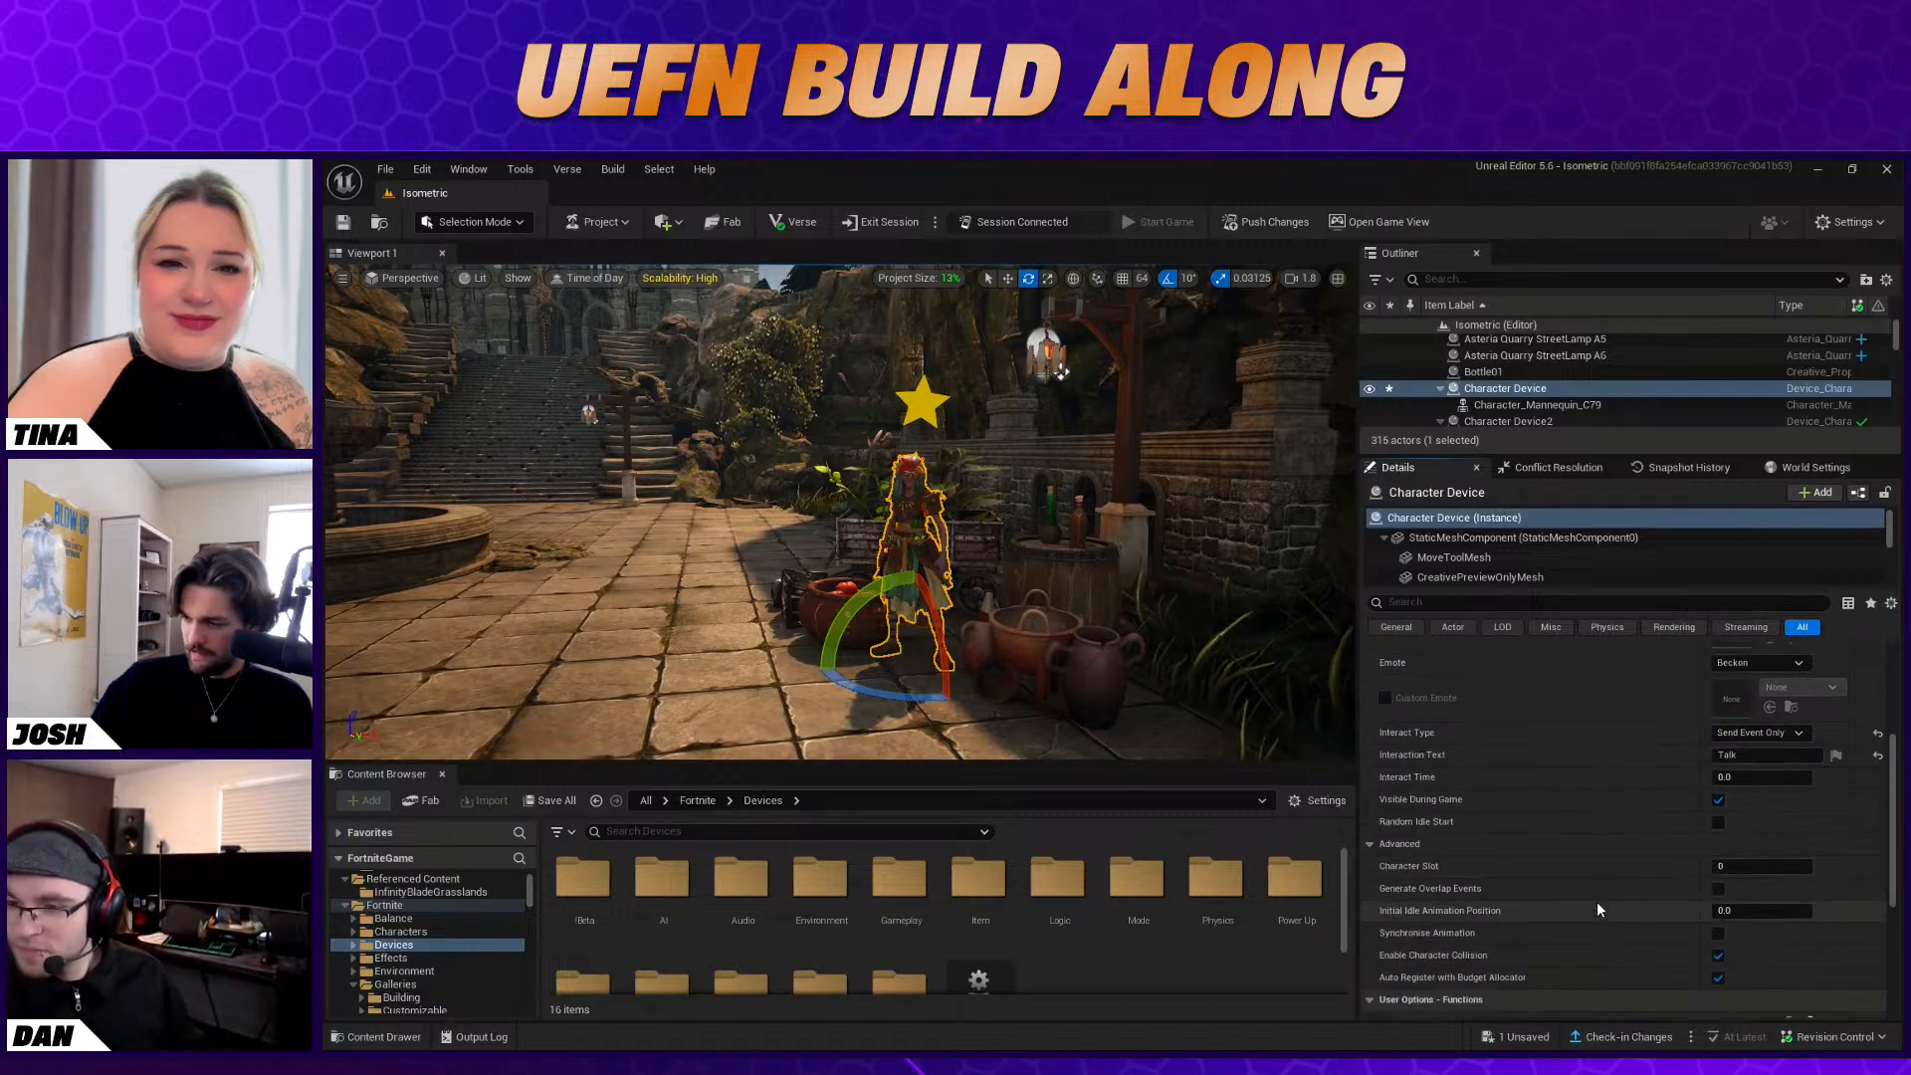
pyautogui.scroll(-1, 1597, 908)
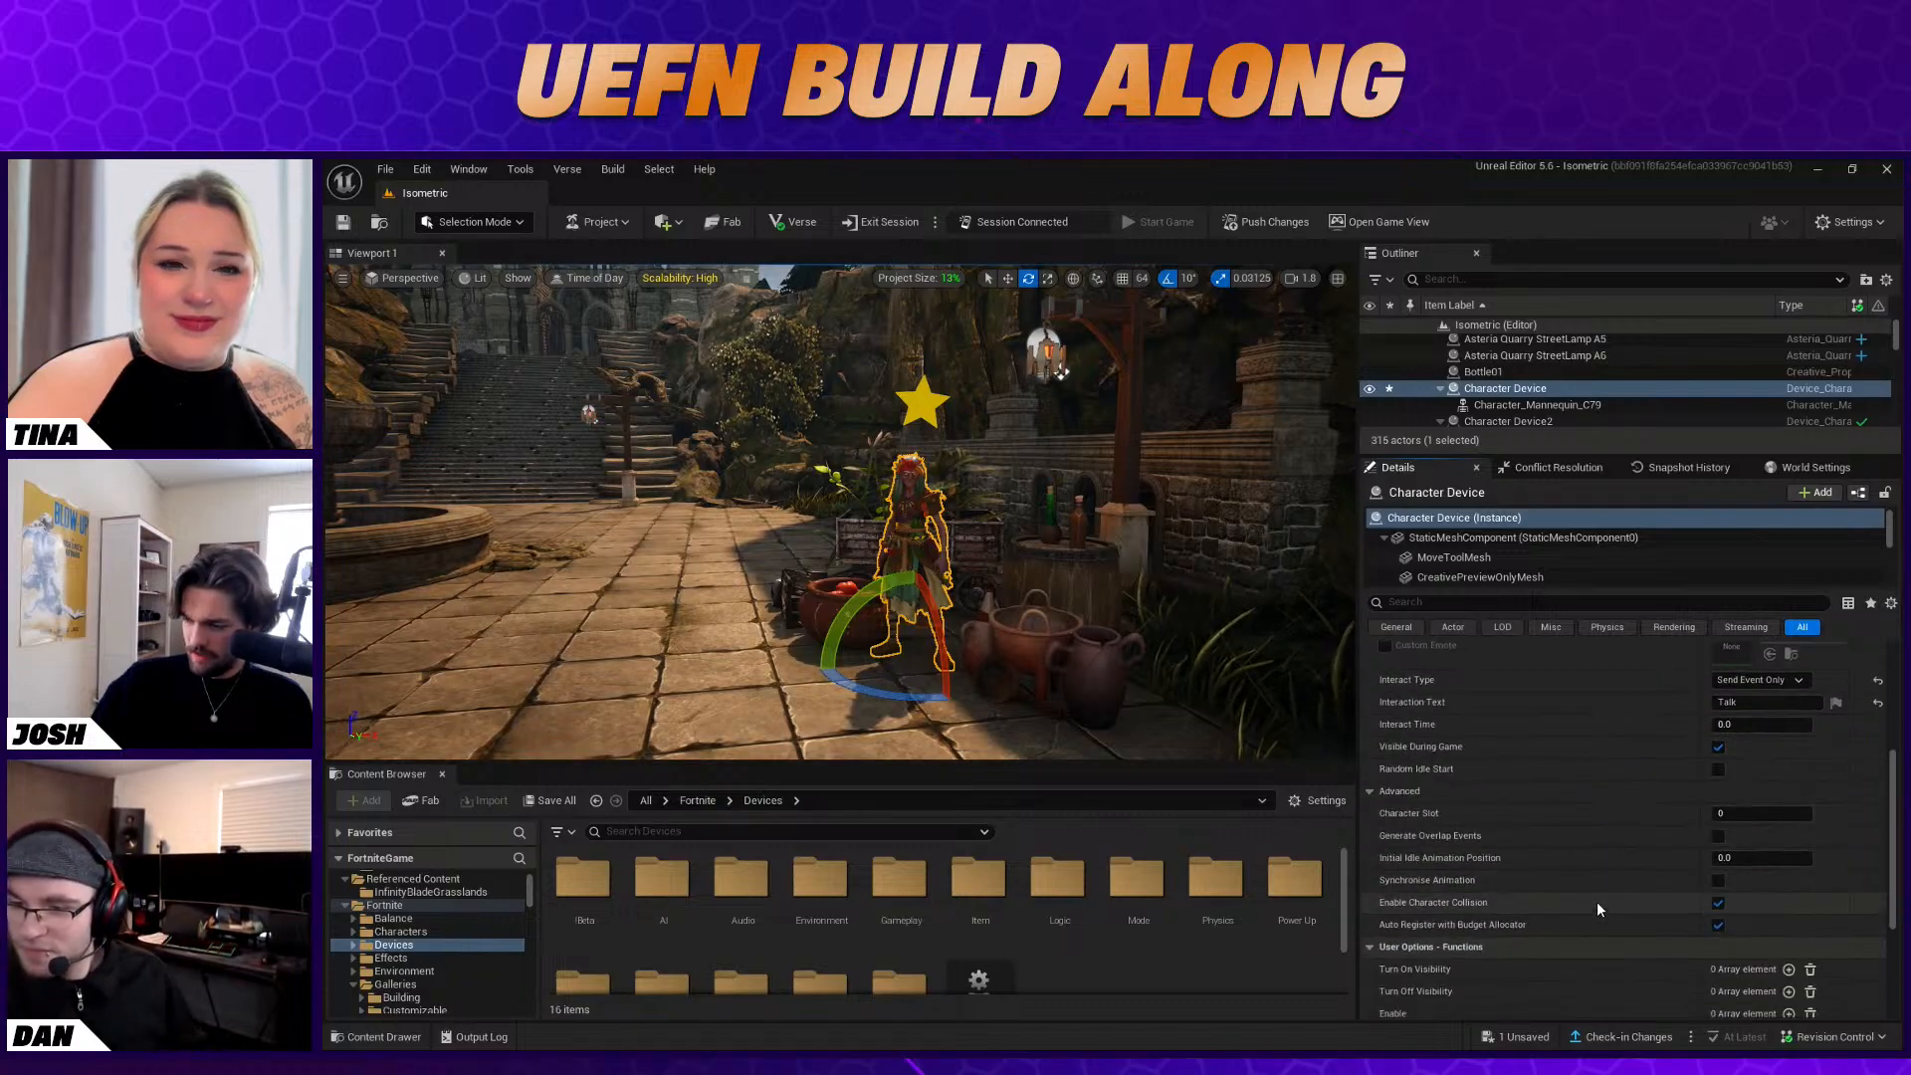
pyautogui.scroll(-7, 1597, 902)
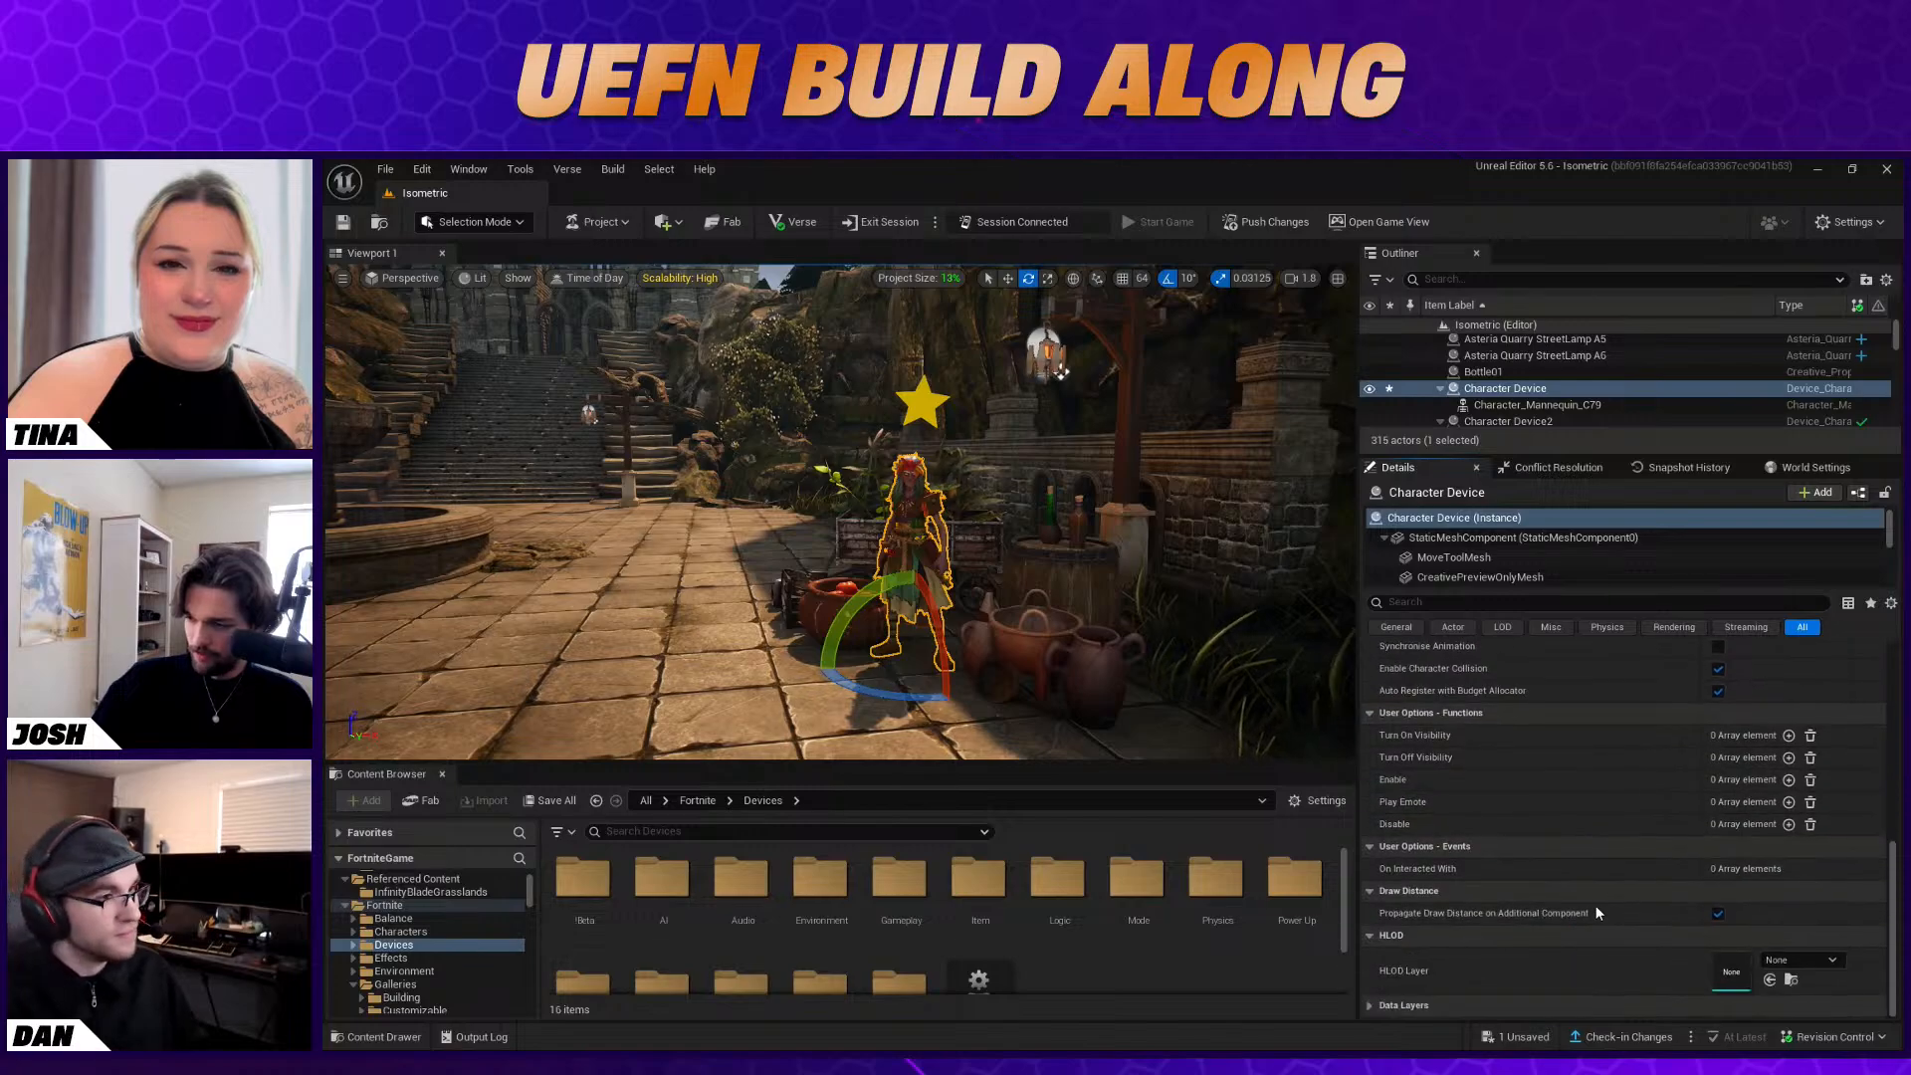
# Look over the courtyard around the quest giver and the fountain
pyautogui.click(1001, 738)
pyautogui.moveTo(1002, 738); pyautogui.dragTo(1012, 695, button='right')
pyautogui.press('w')
pyautogui.click(1117, 609)
pyautogui.moveTo(1117, 609); pyautogui.dragTo(1014, 578, button='right')
pyautogui.press('s')
pyautogui.press('d')
pyautogui.press('w')
pyautogui.scroll(3, 428, 928)
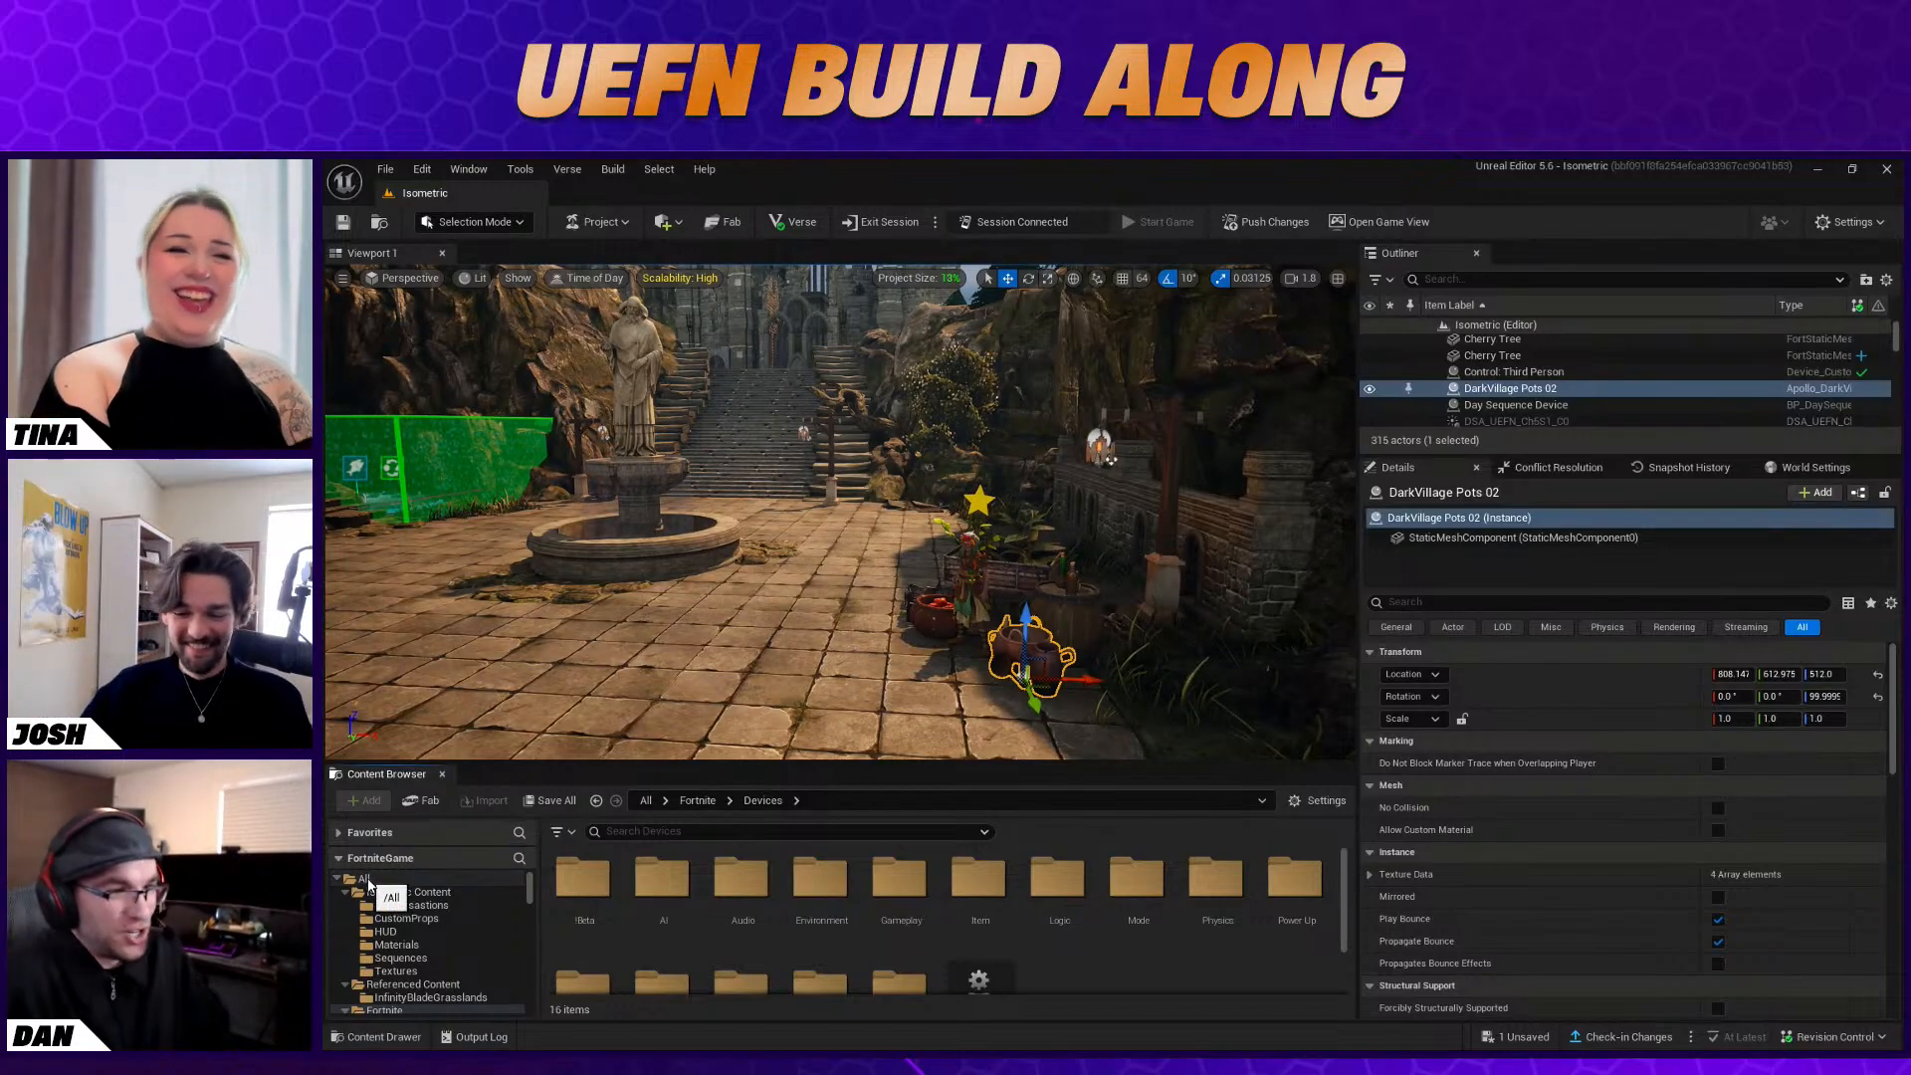
# Search the Devices folder for "stat" and place a Stat Creator device on the paving in front of the fountain
pyautogui.scroll(-1, 457, 923)
pyautogui.scroll(-2, 457, 918)
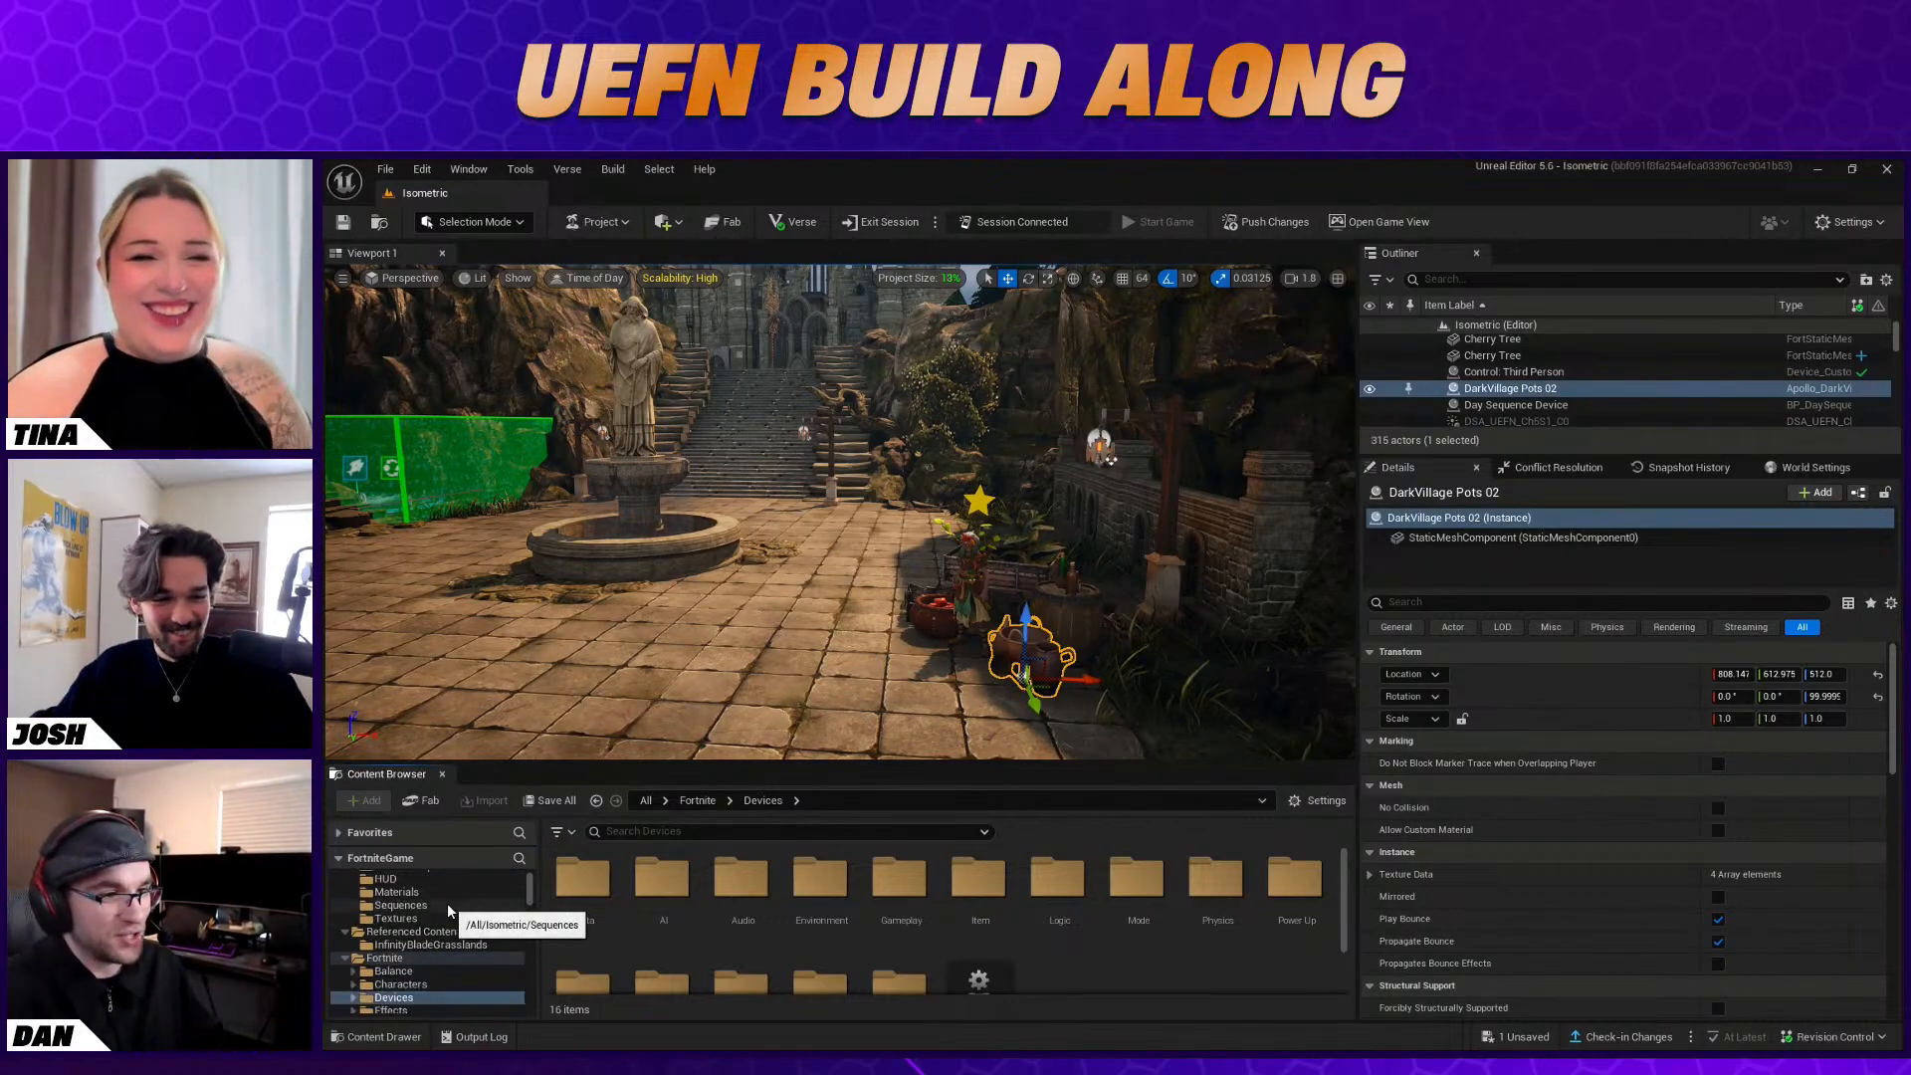
pyautogui.scroll(-1, 460, 894)
pyautogui.scroll(1, 456, 972)
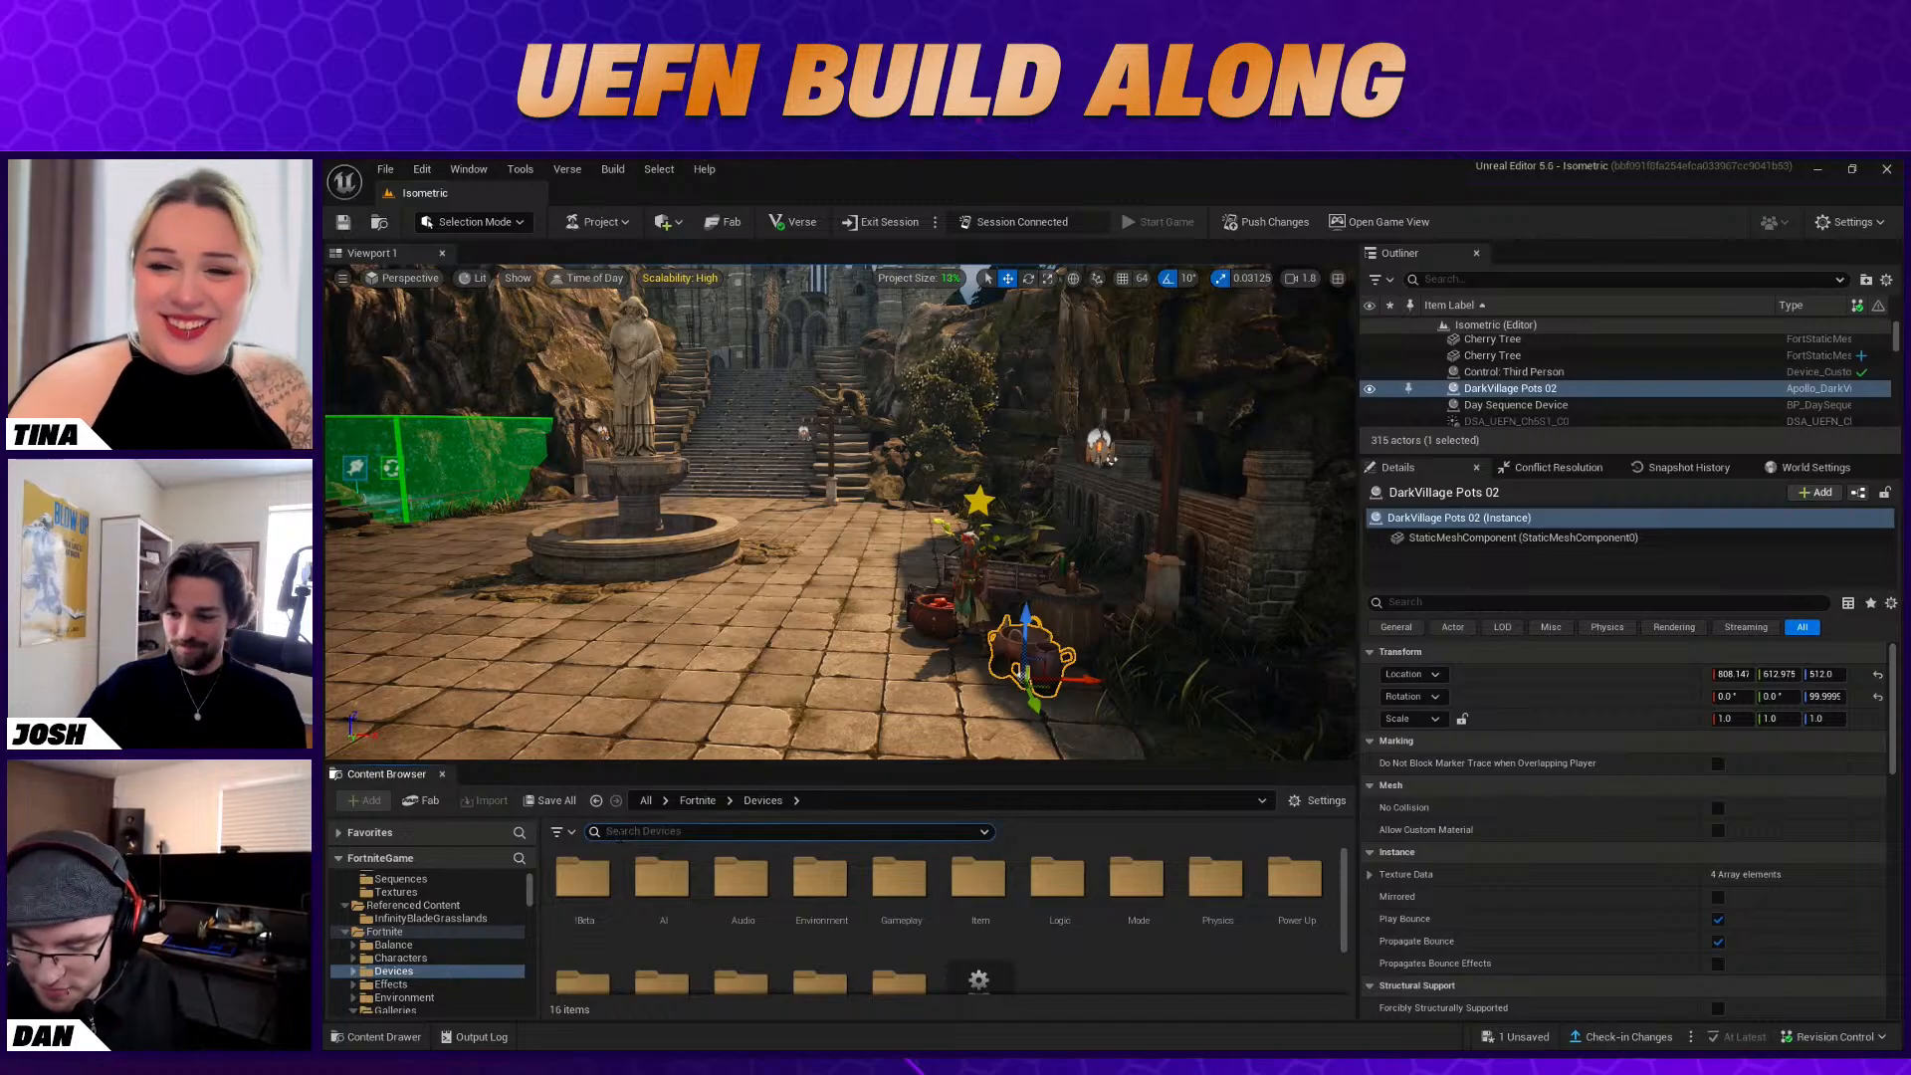
pyautogui.moveTo(858, 701); pyautogui.dragTo(751, 700, button='right')
pyautogui.press('s')
pyautogui.click(677, 832)
pyautogui.write('stat')
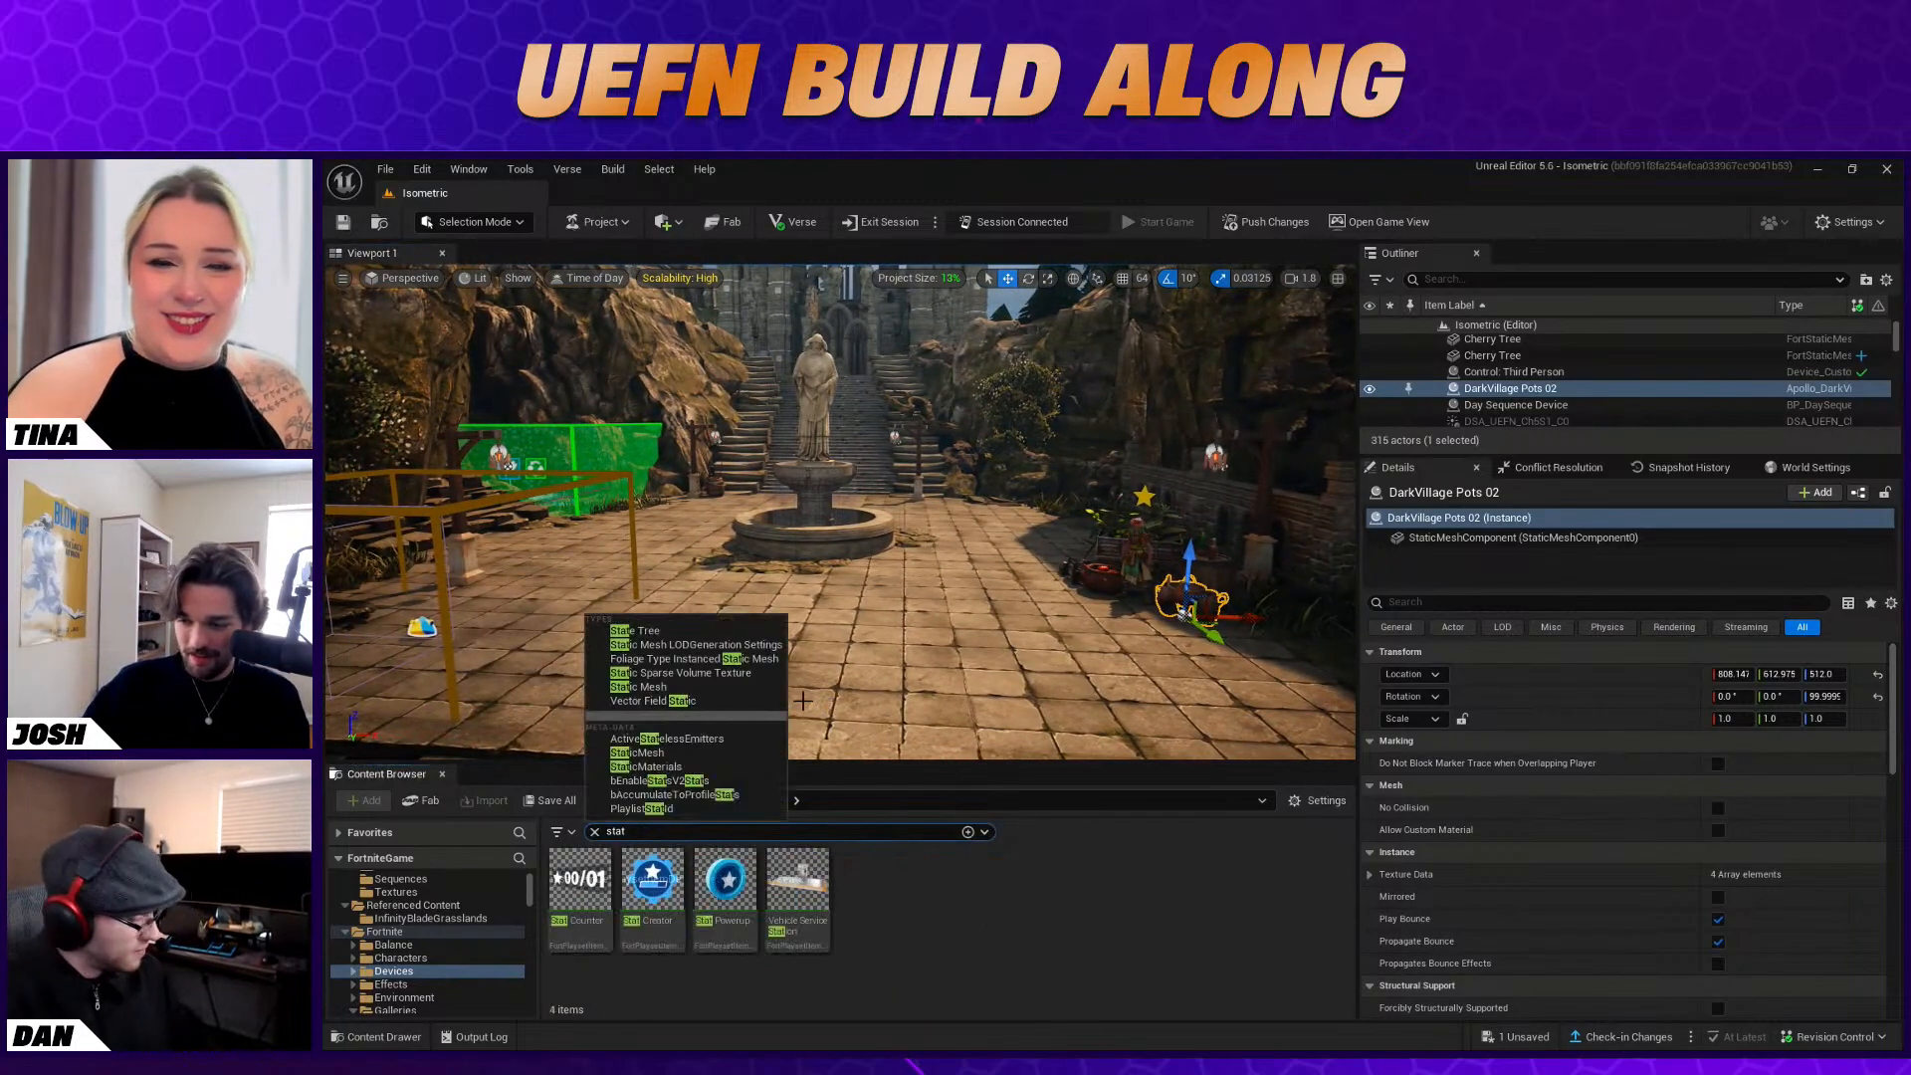
pyautogui.moveTo(868, 719); pyautogui.dragTo(898, 719, button='right')
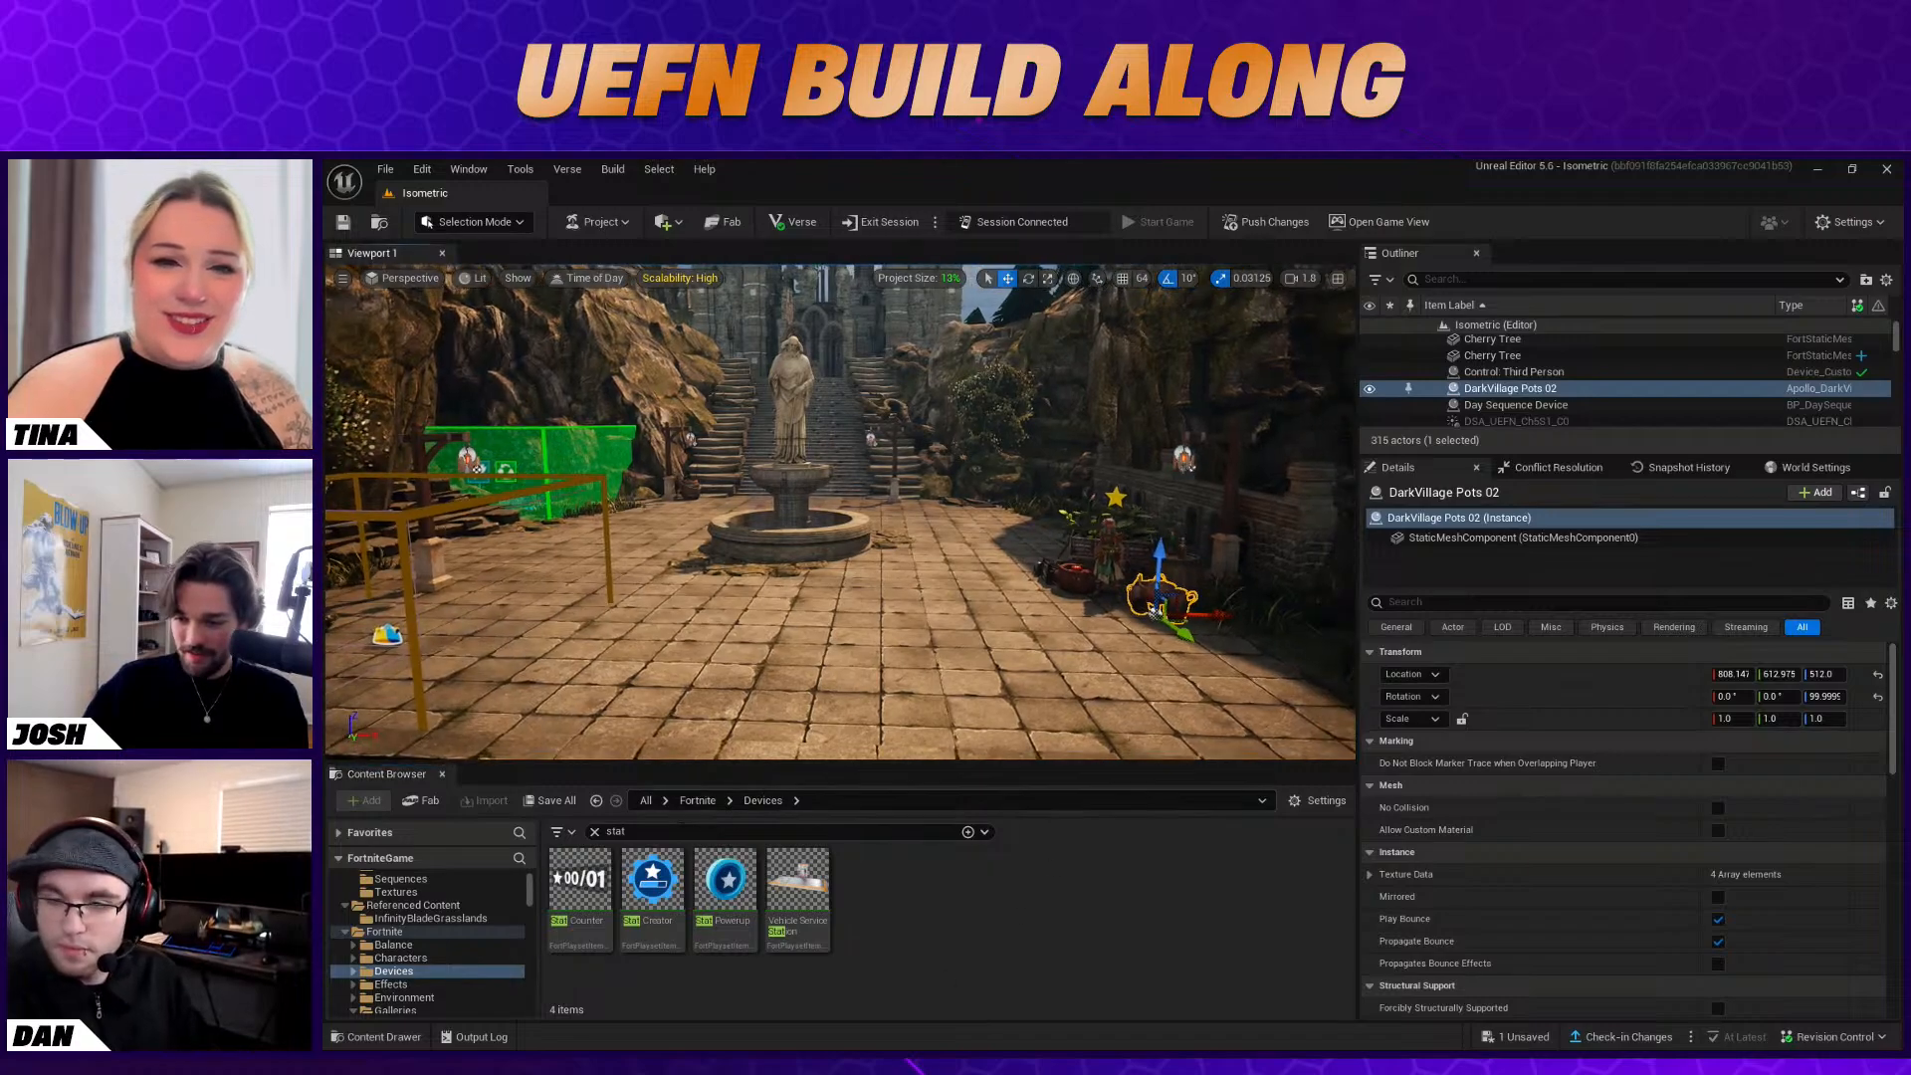
pyautogui.moveTo(652, 881); pyautogui.dragTo(802, 577)
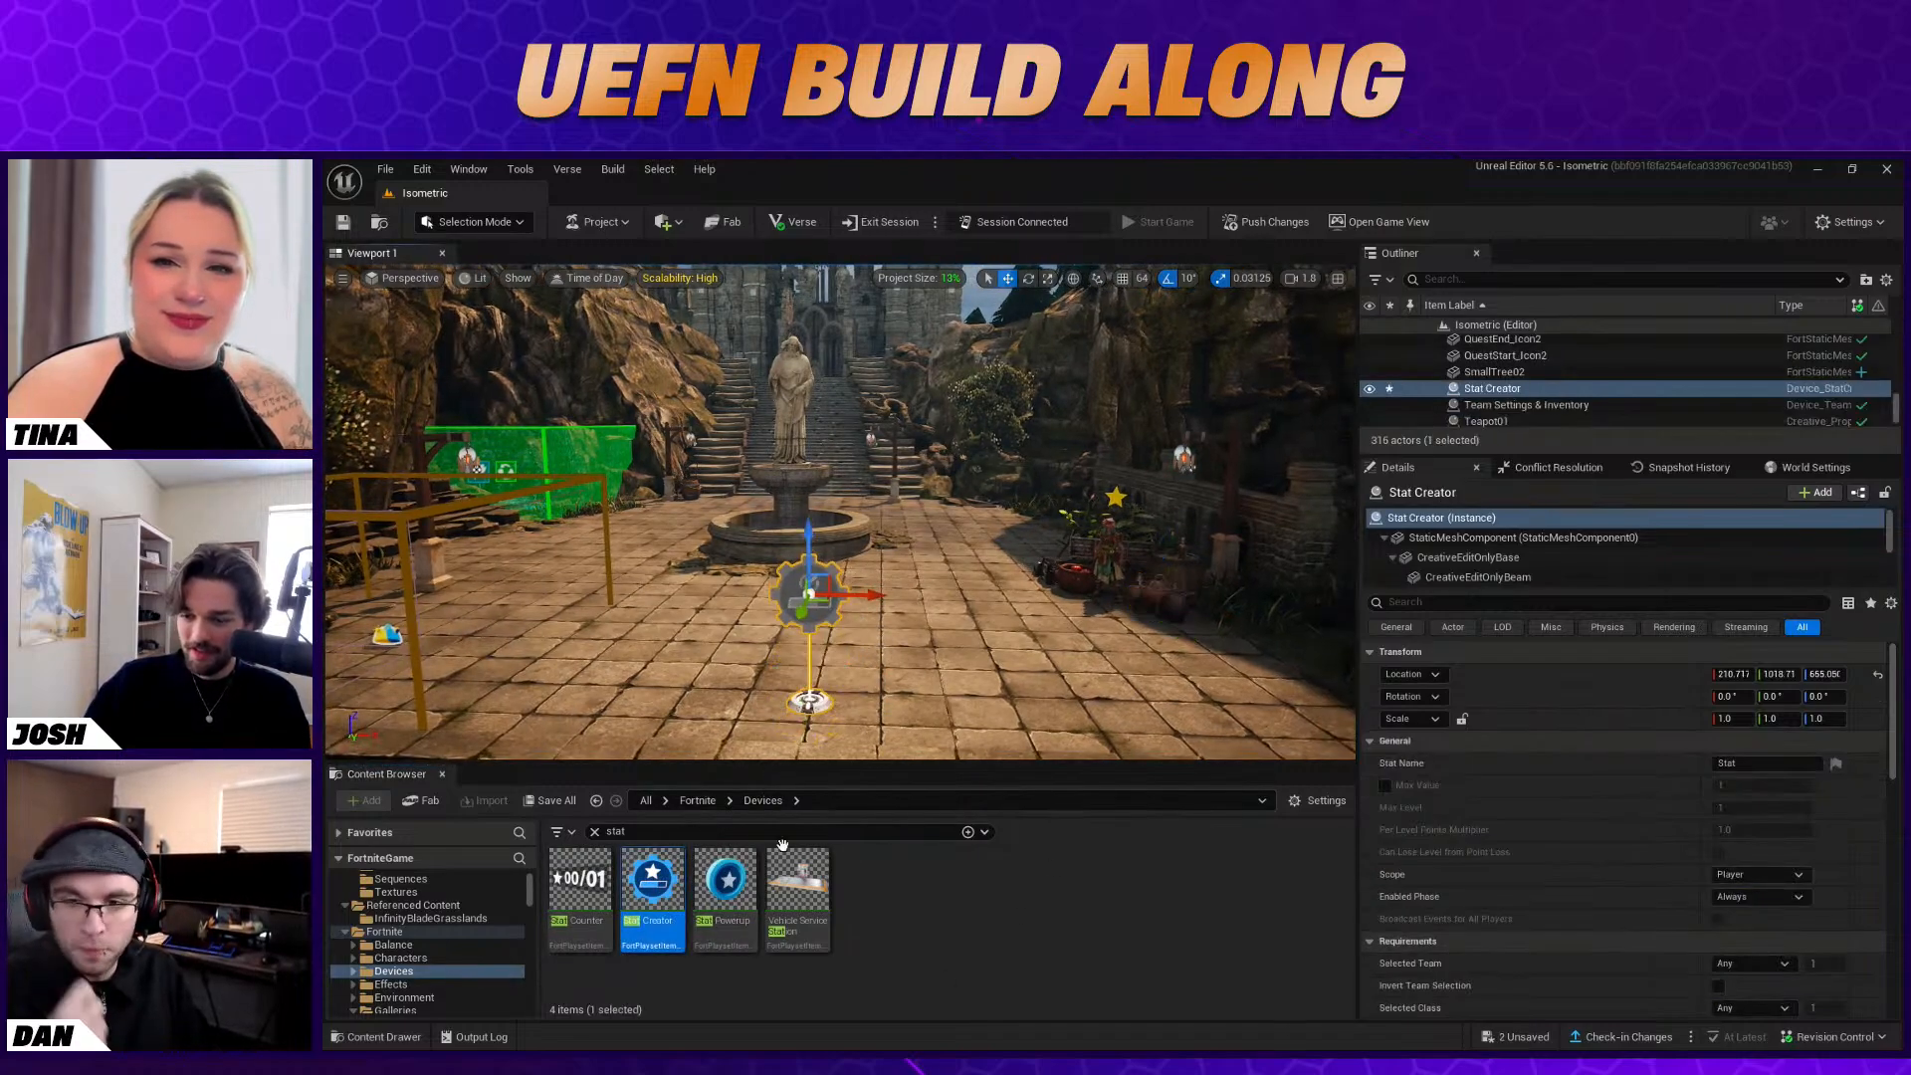
pyautogui.click(1029, 900)
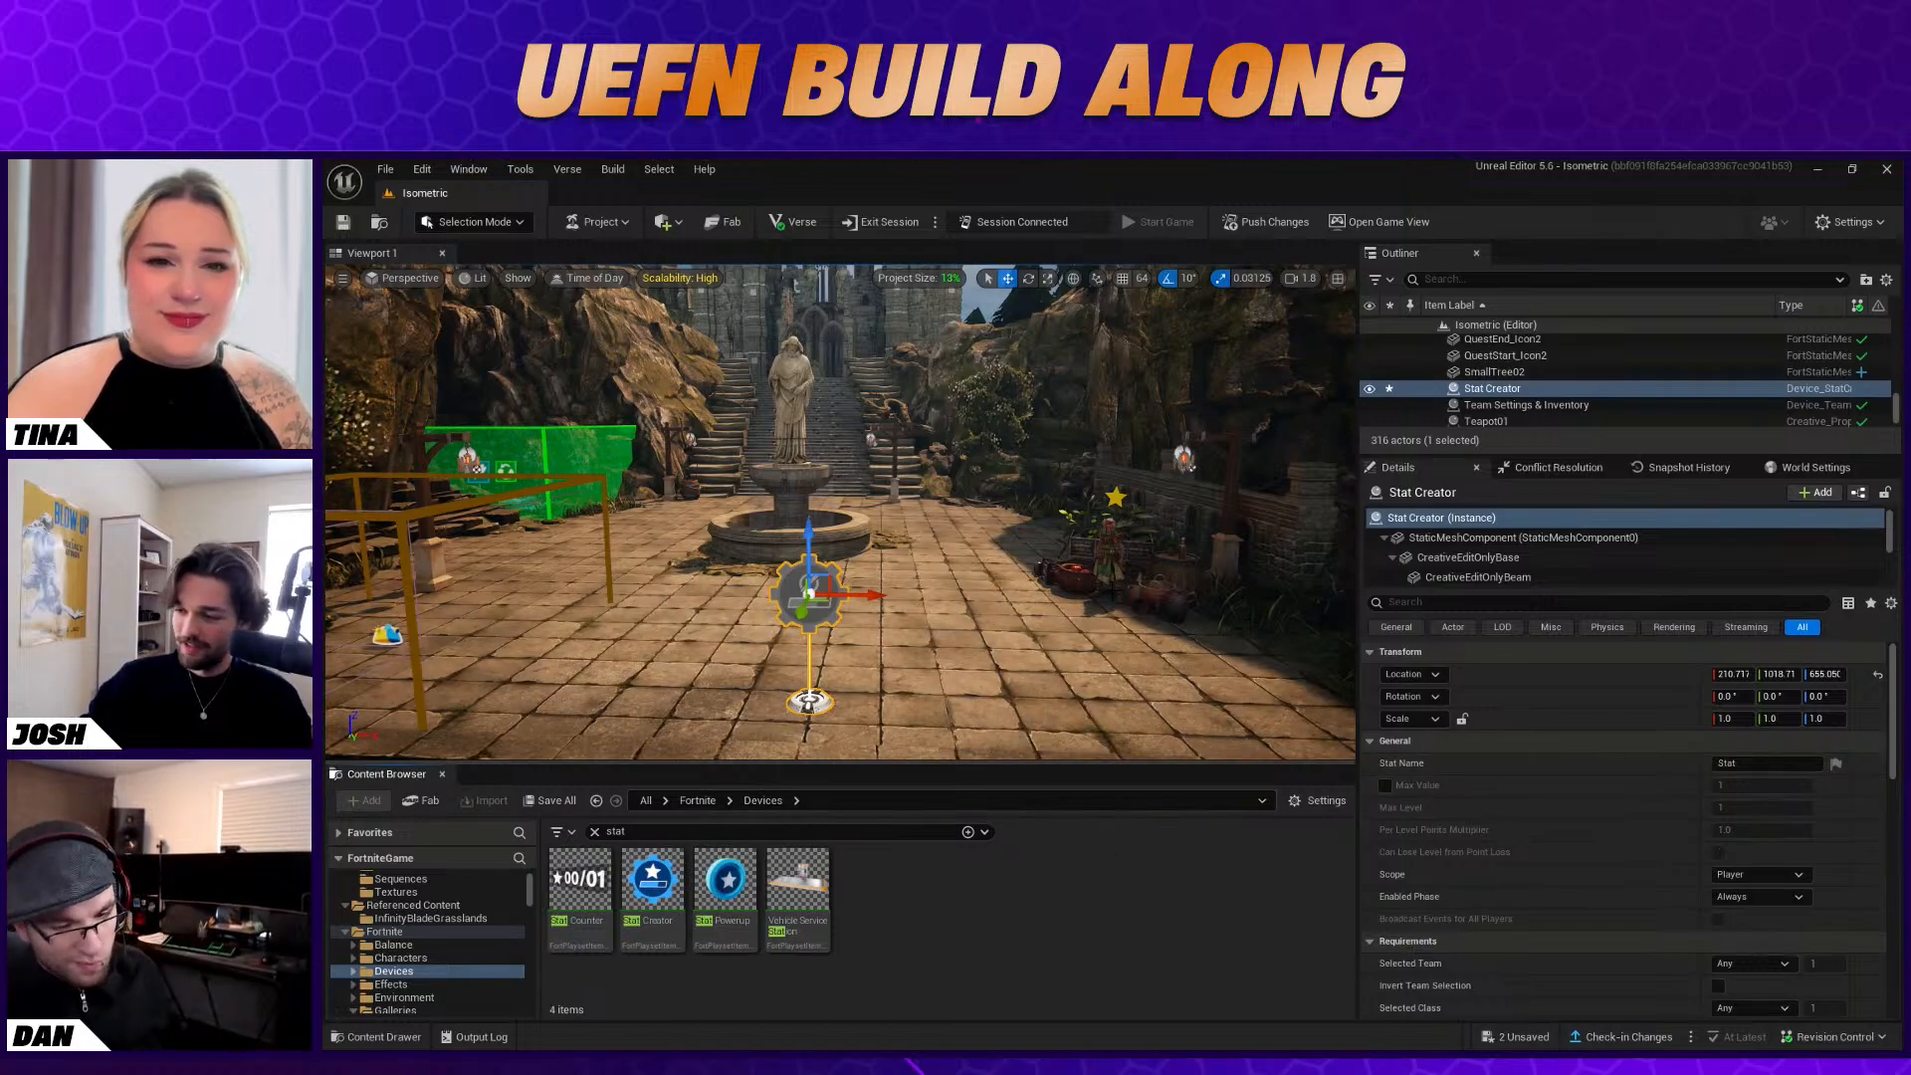
# Enable Max Value on the Stat Creator and set it to 1000, with a Max Level of 60
pyautogui.scroll(-1, 1692, 757)
pyautogui.click(1747, 737)
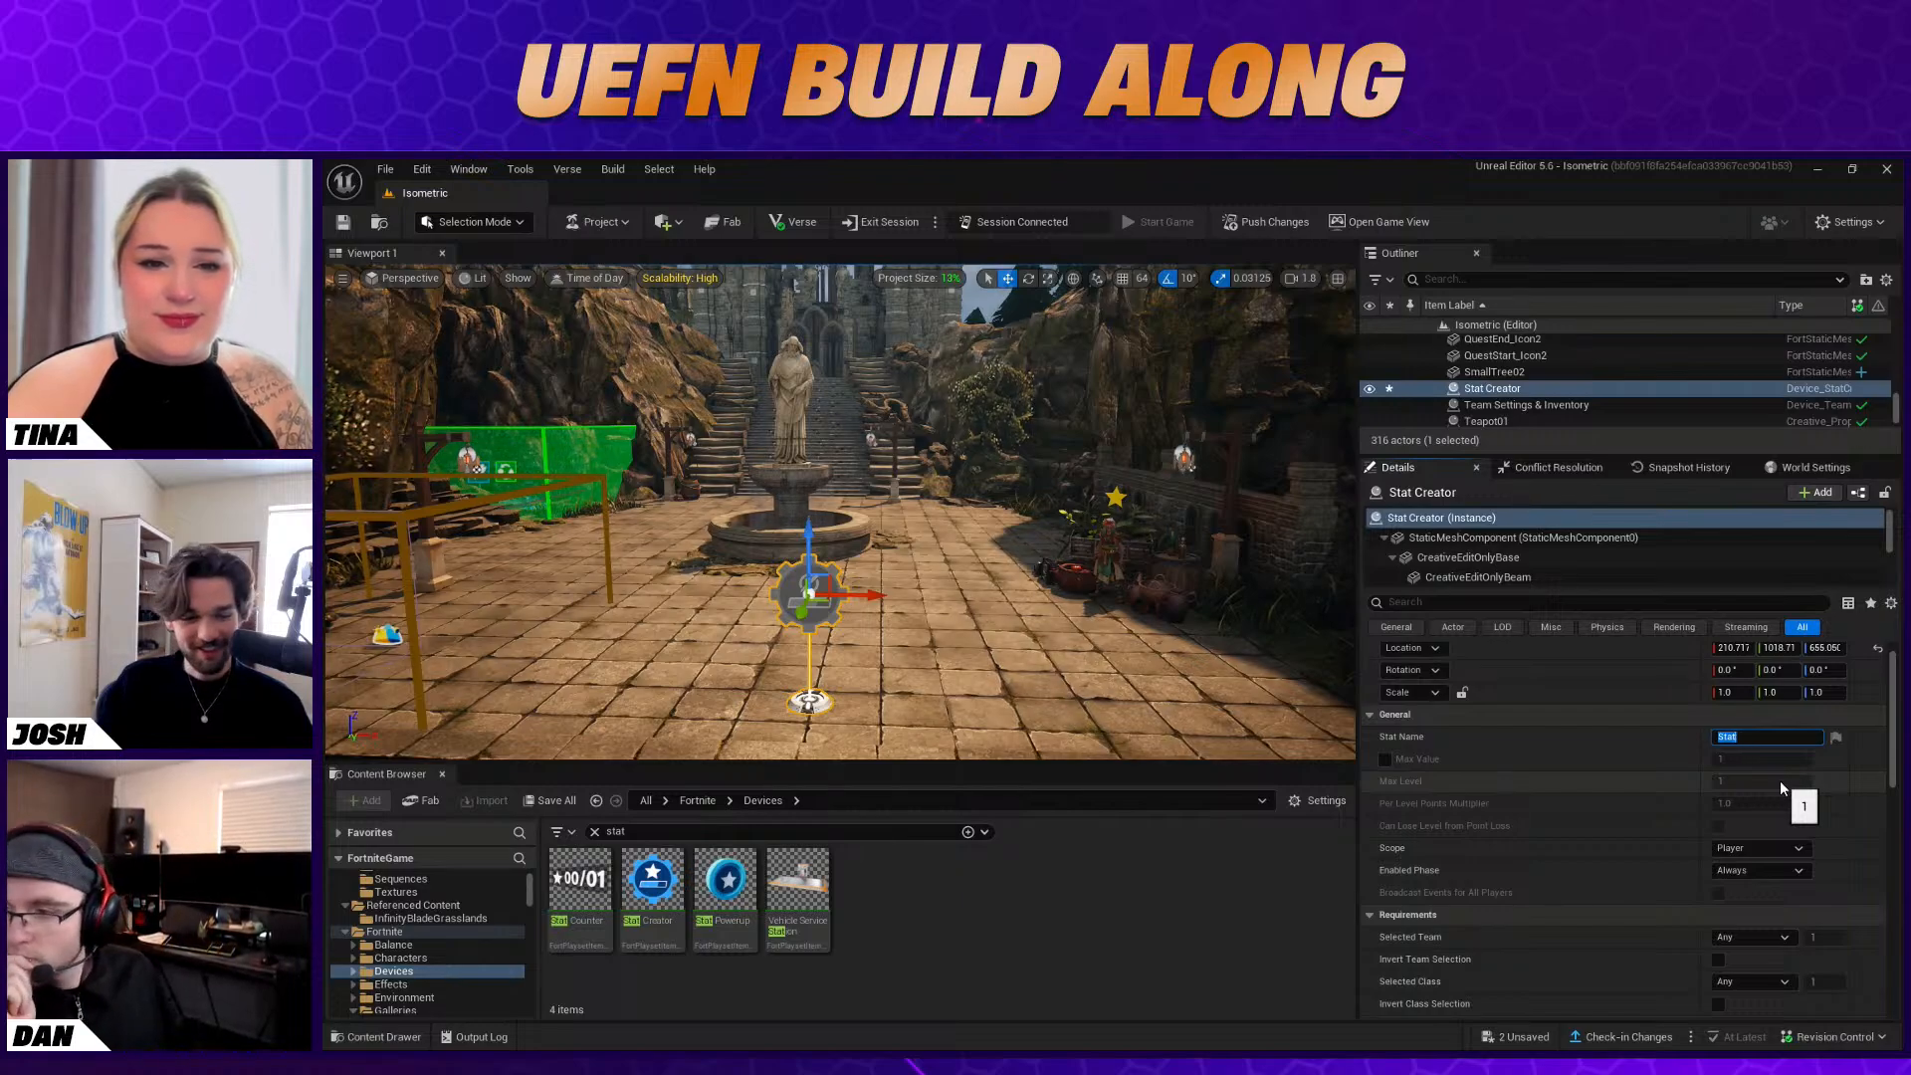
pyautogui.click(1424, 769)
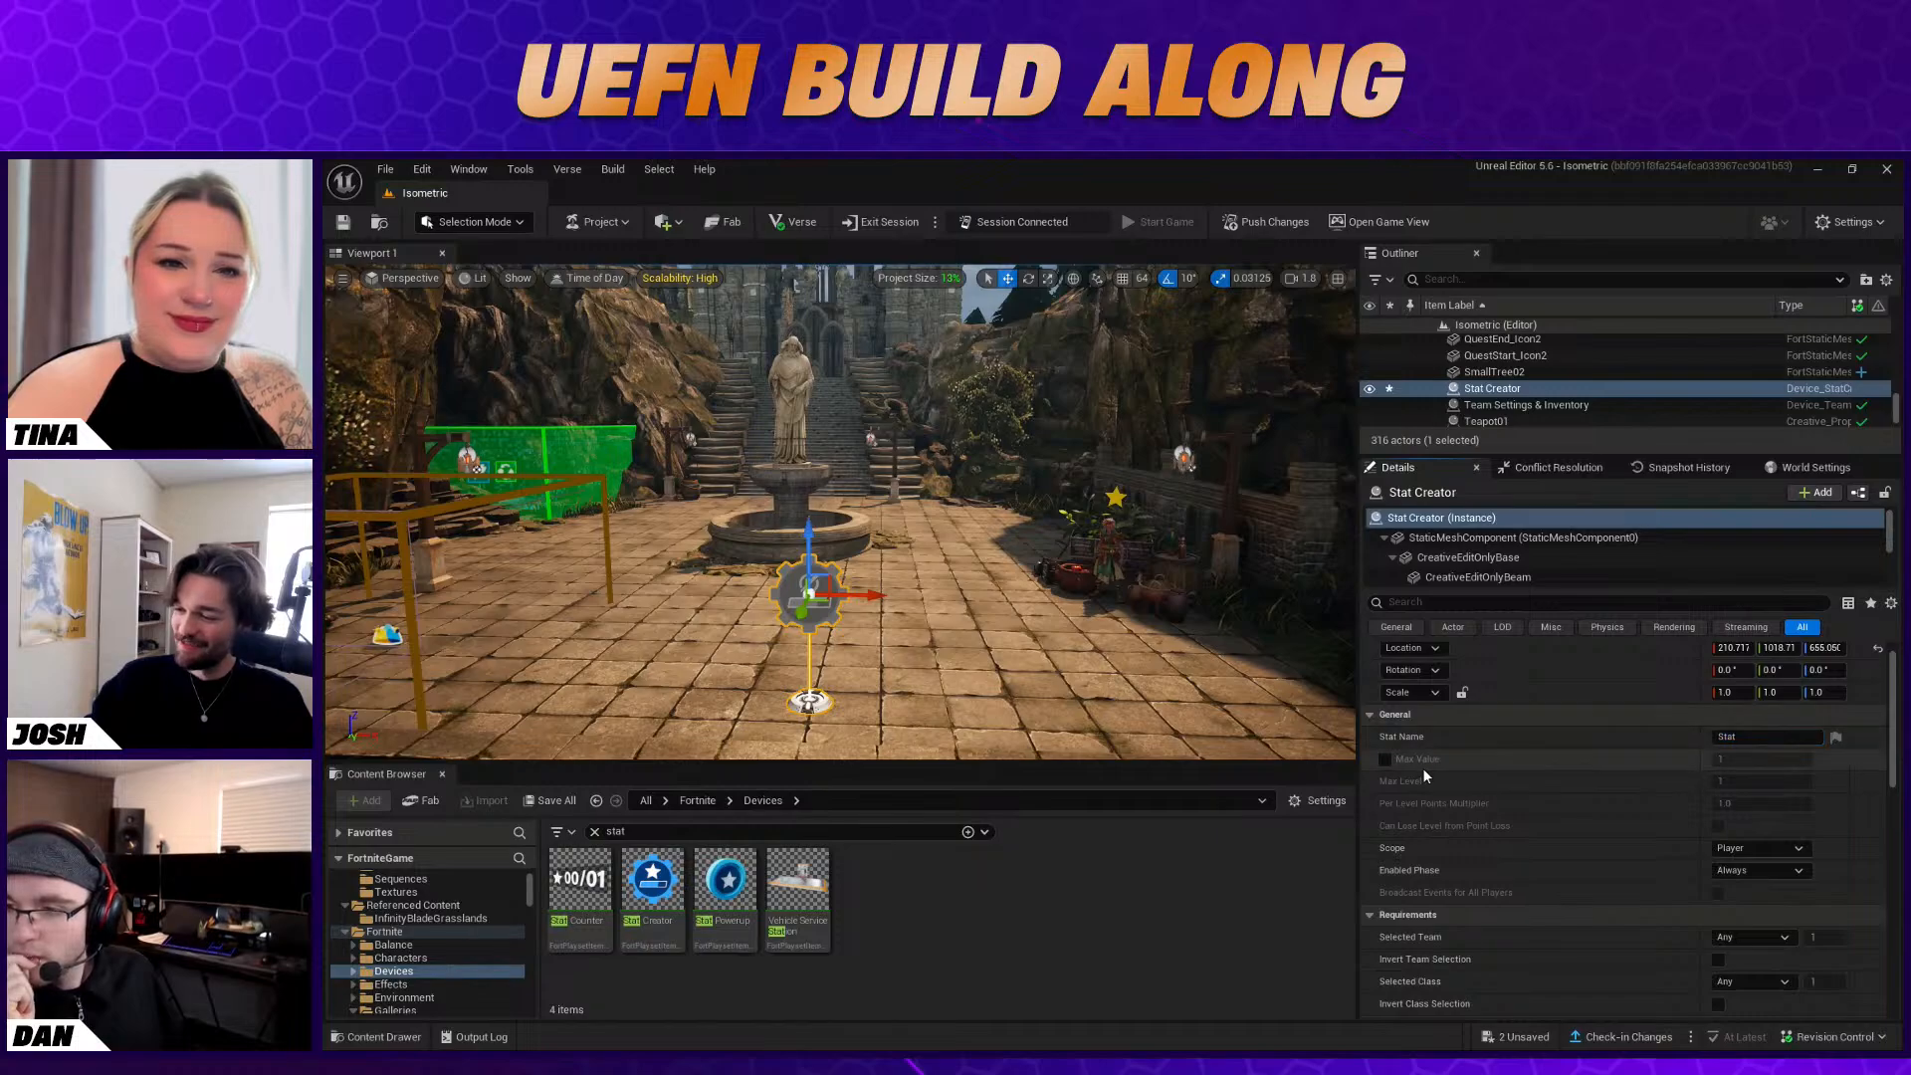
pyautogui.click(1384, 760)
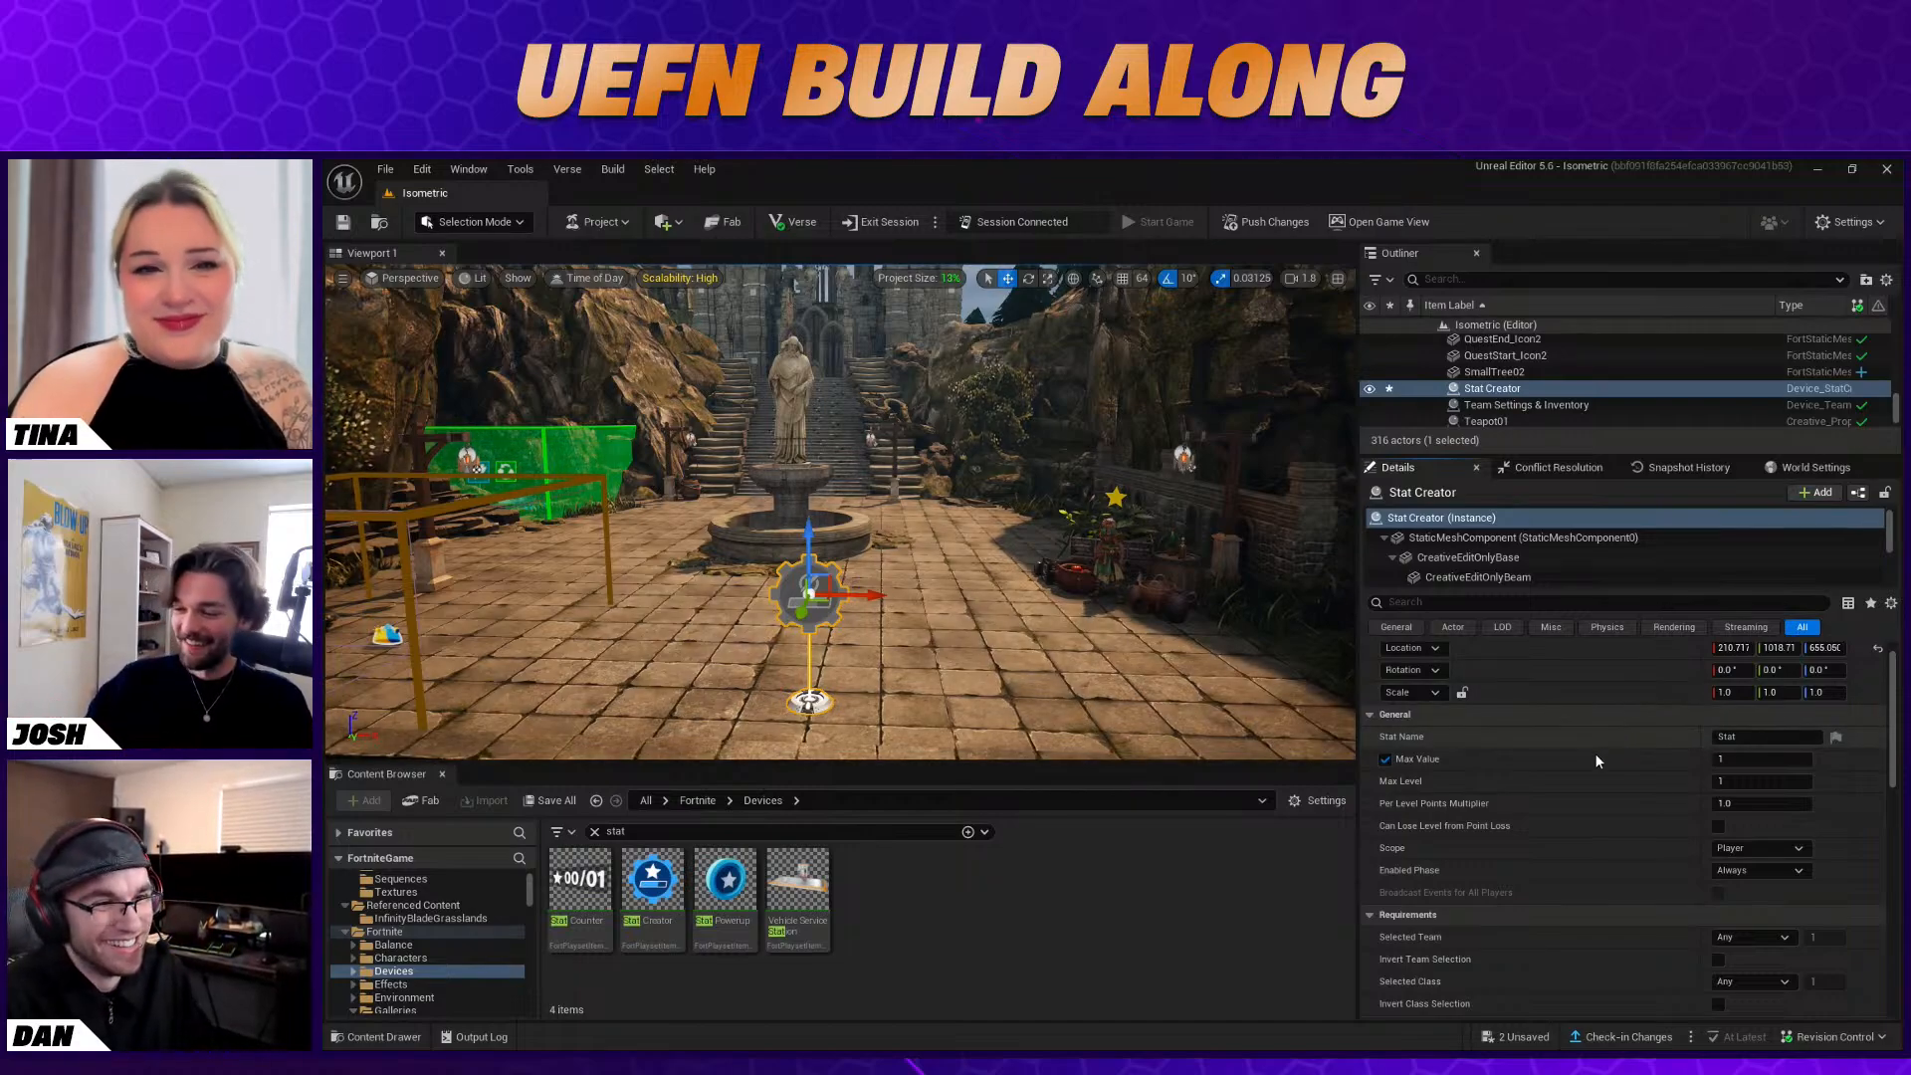
pyautogui.click(1784, 760)
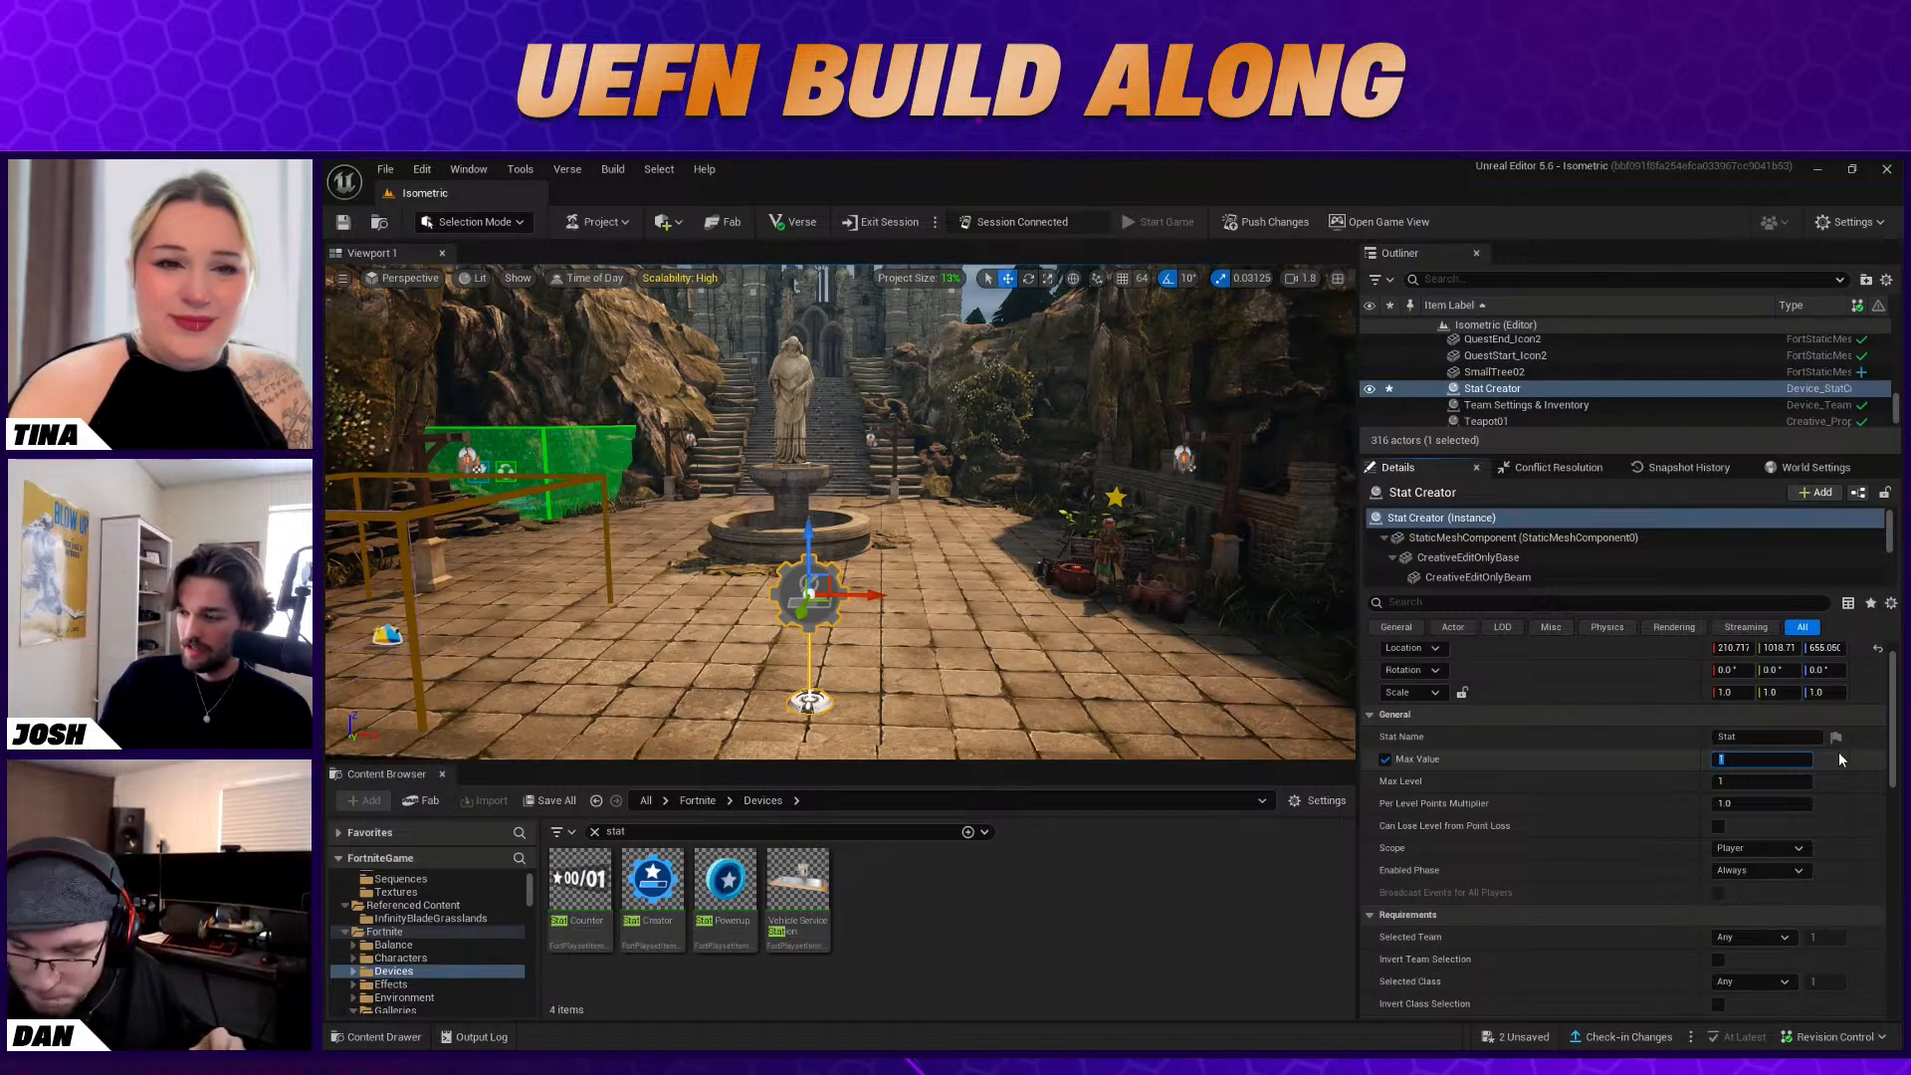
pyautogui.write('100')
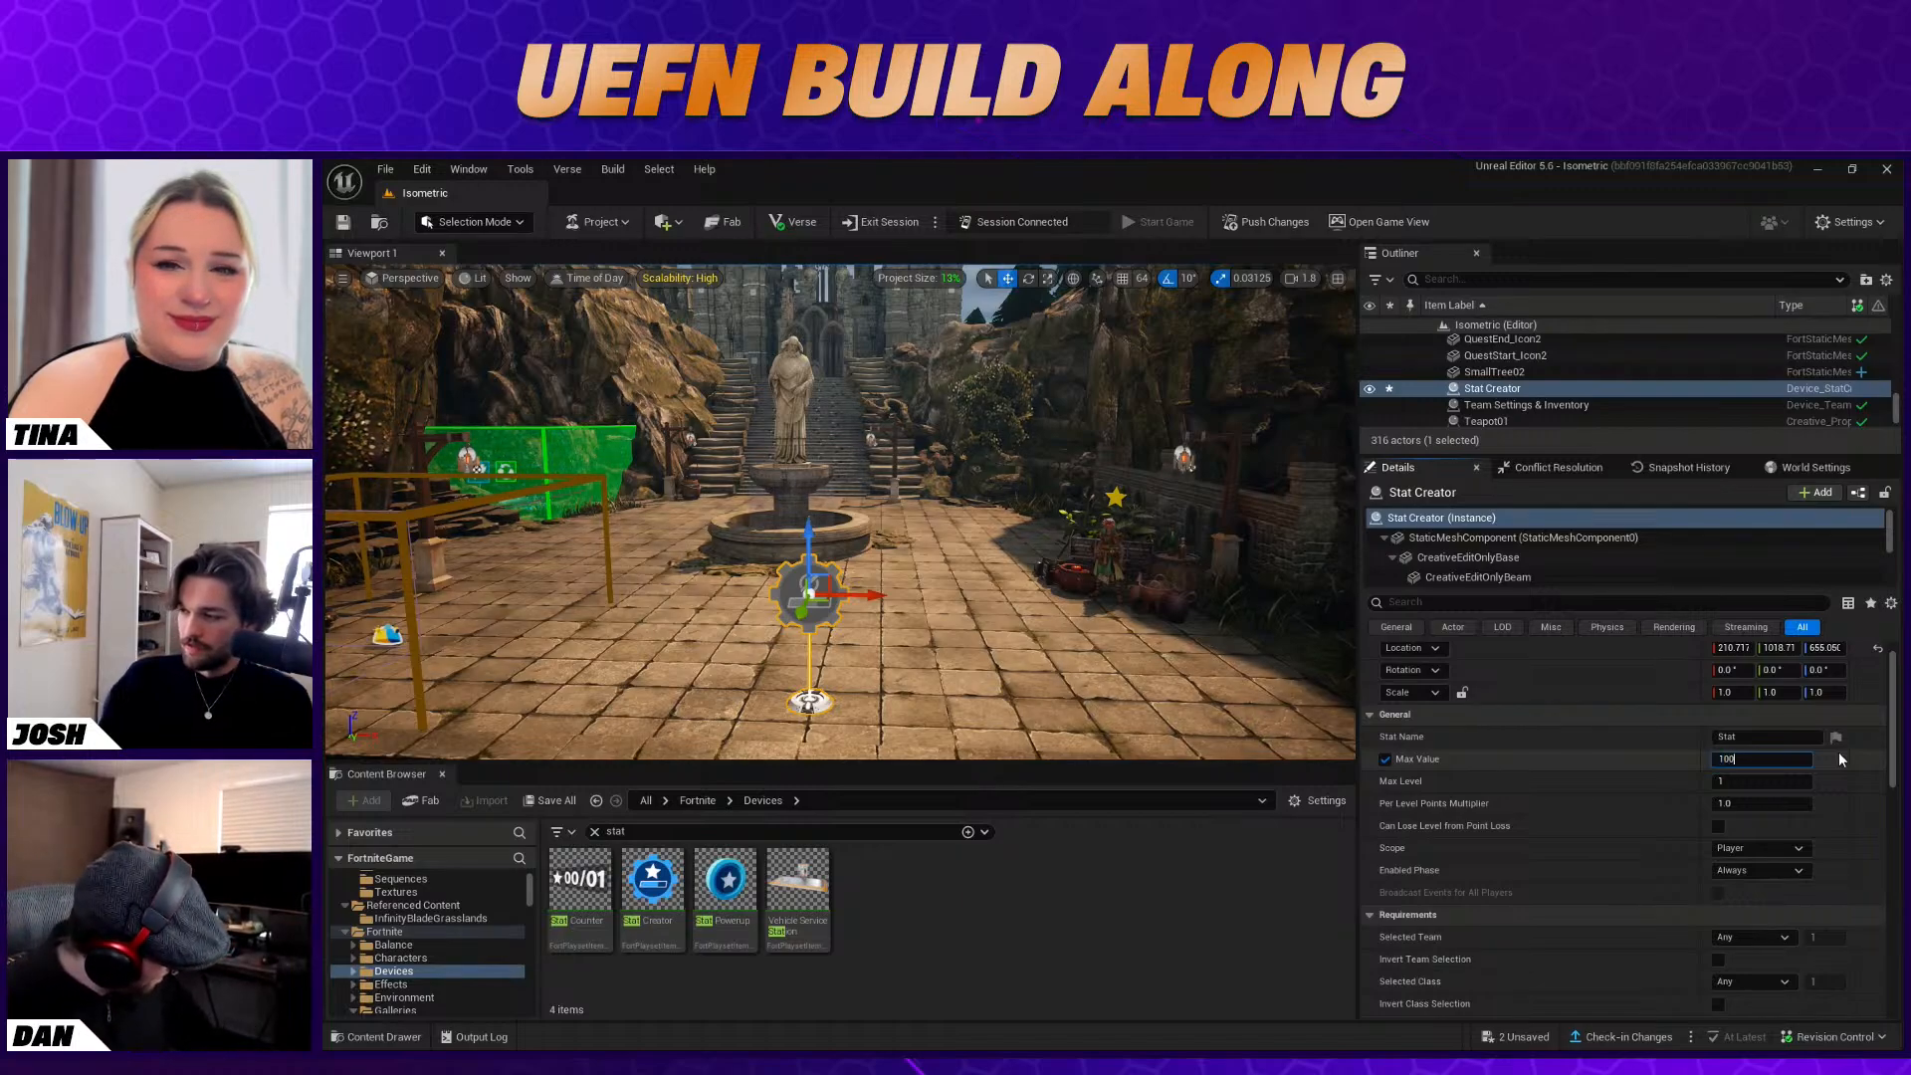
pyautogui.write('0')
pyautogui.click(1663, 756)
pyautogui.click(1740, 781)
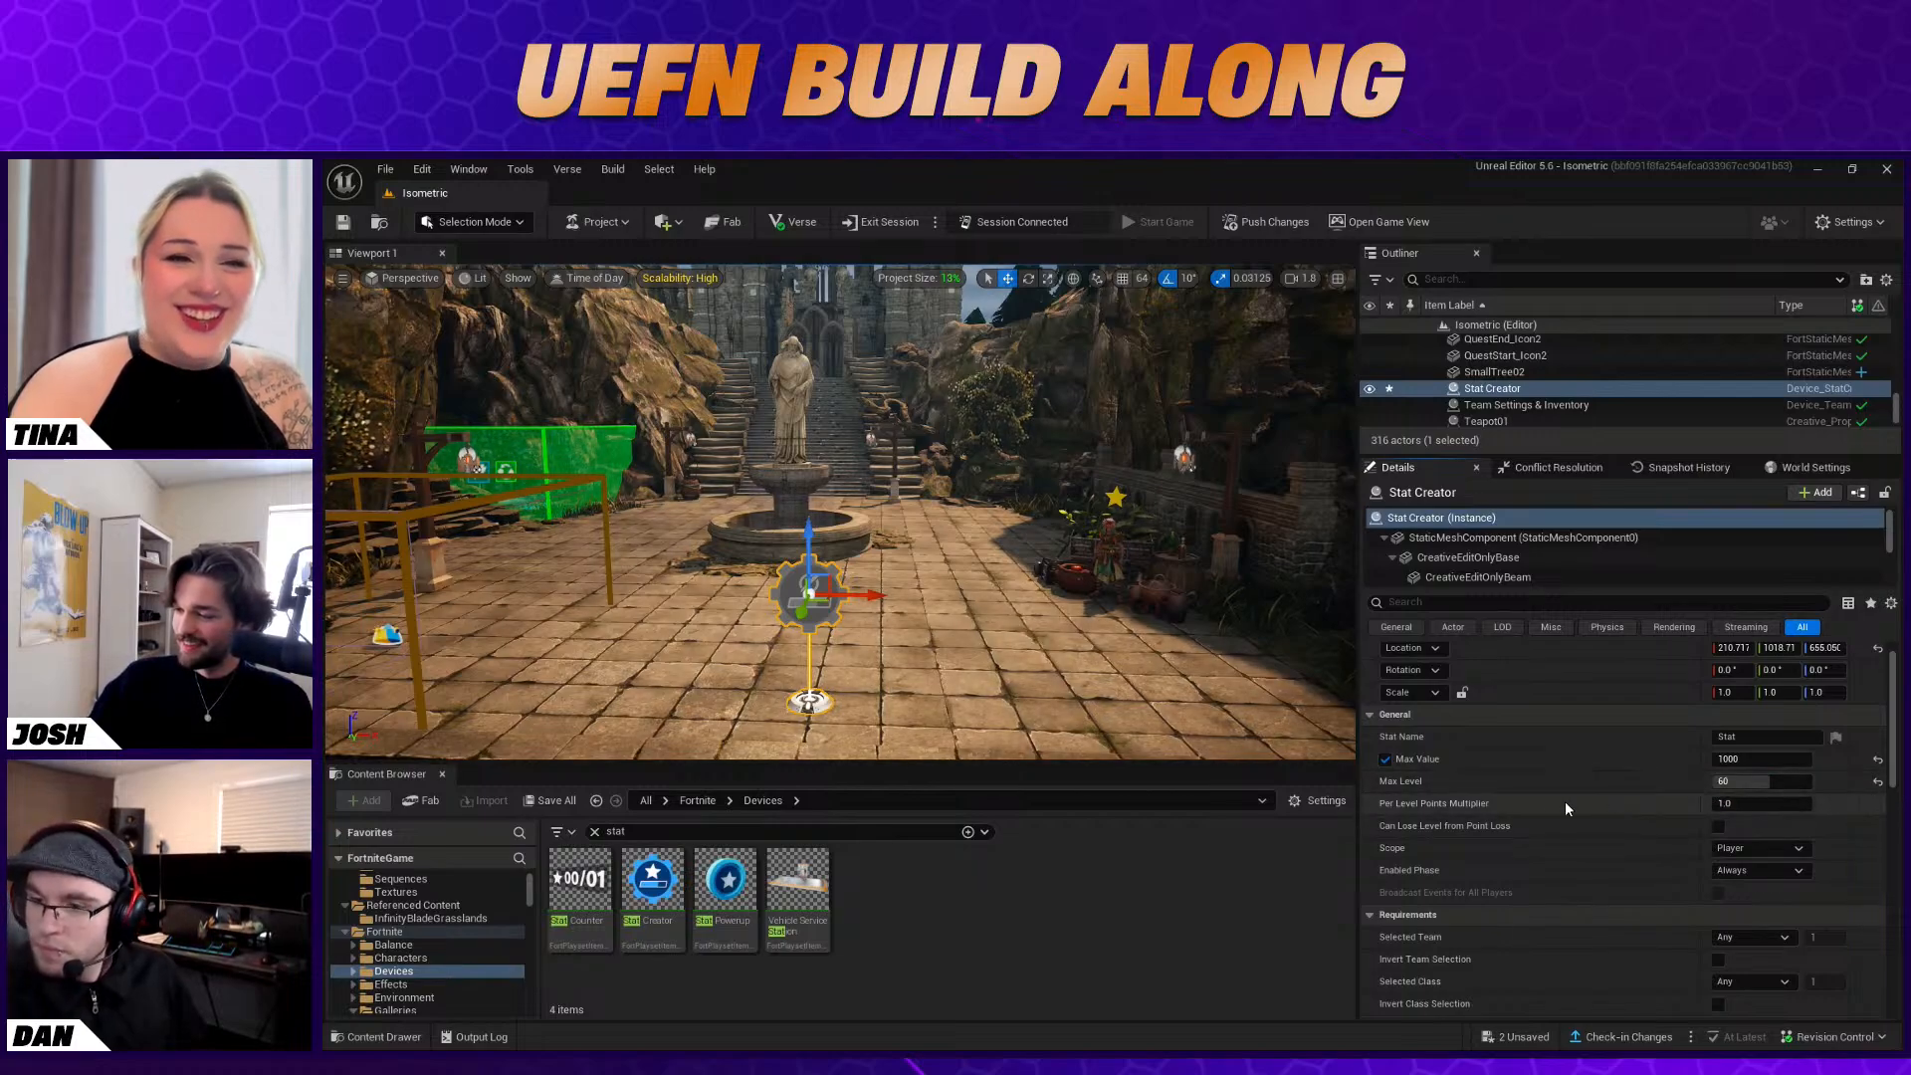
# Set the Stat Creator's Per Level Points Multiplier to 1.5
pyautogui.click(1767, 803)
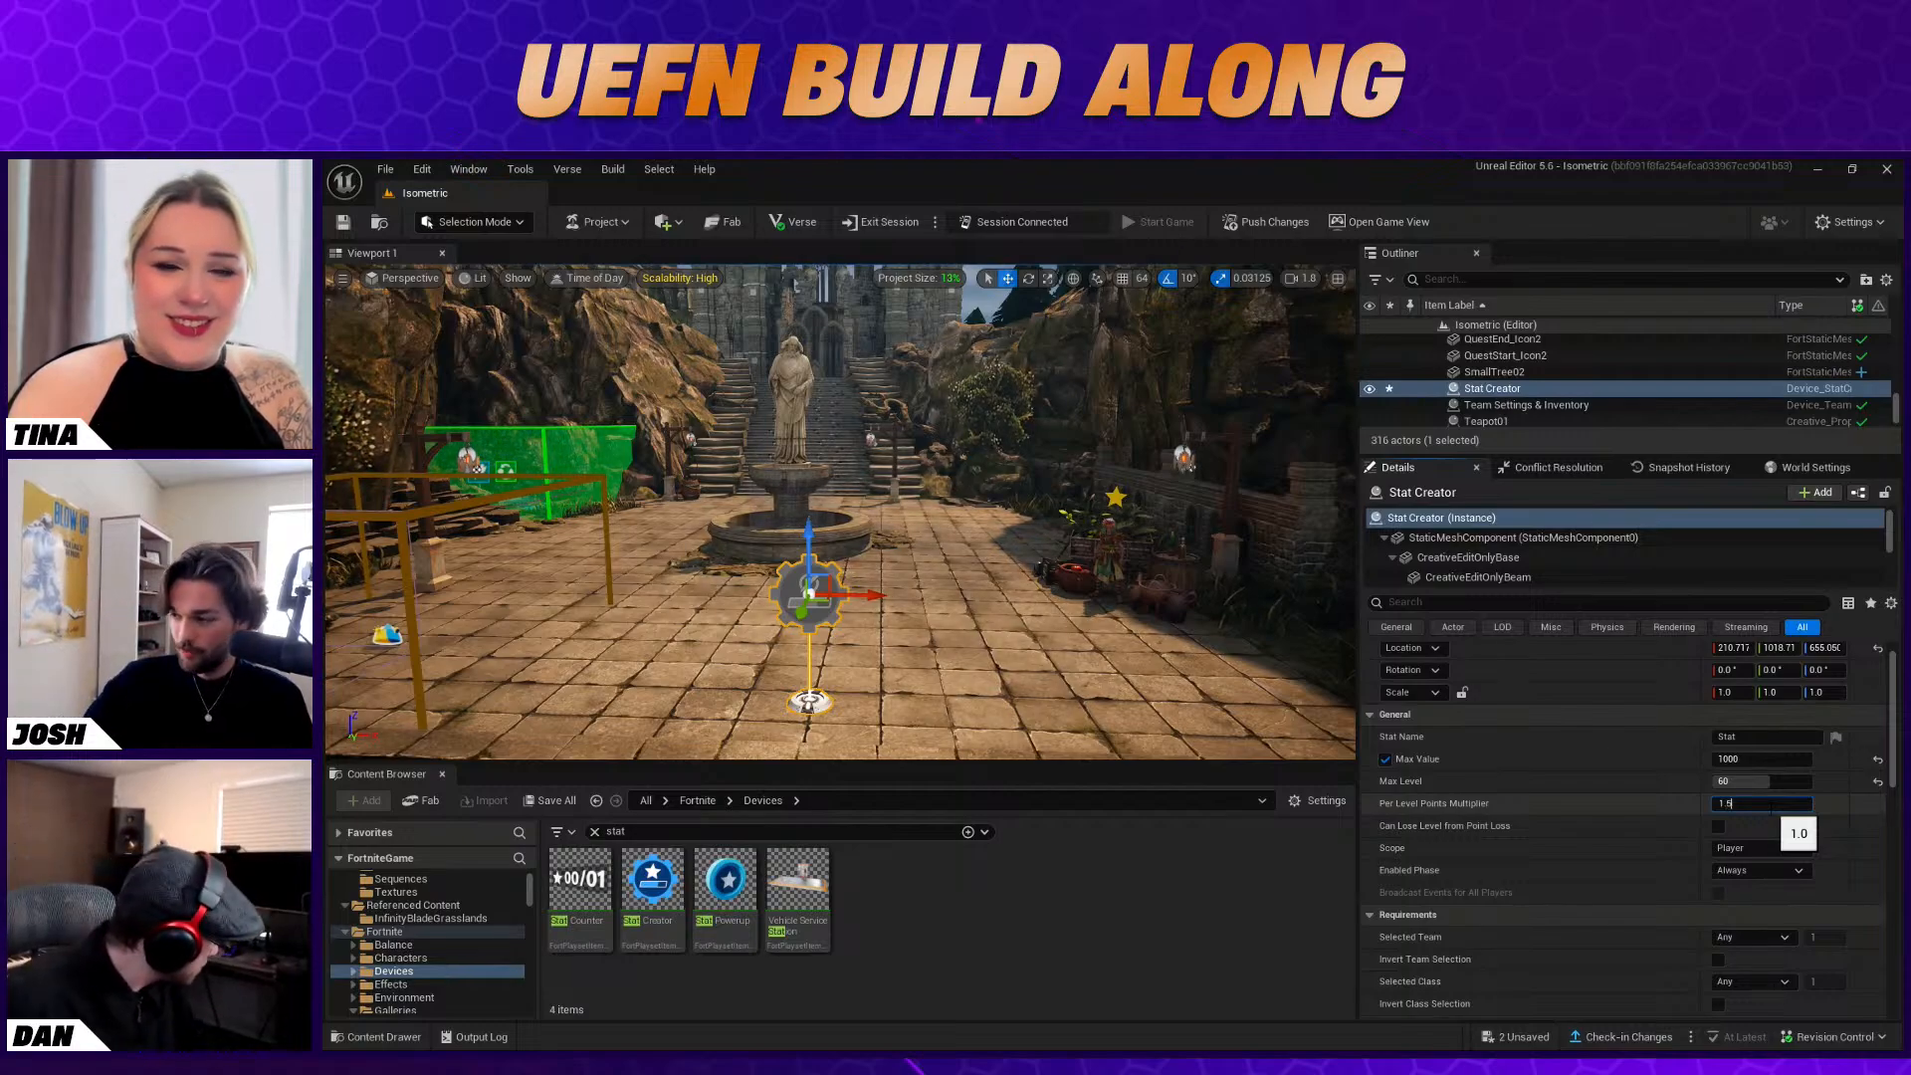
pyautogui.press('BackSpace')
pyautogui.write('5')
pyautogui.press('Return')
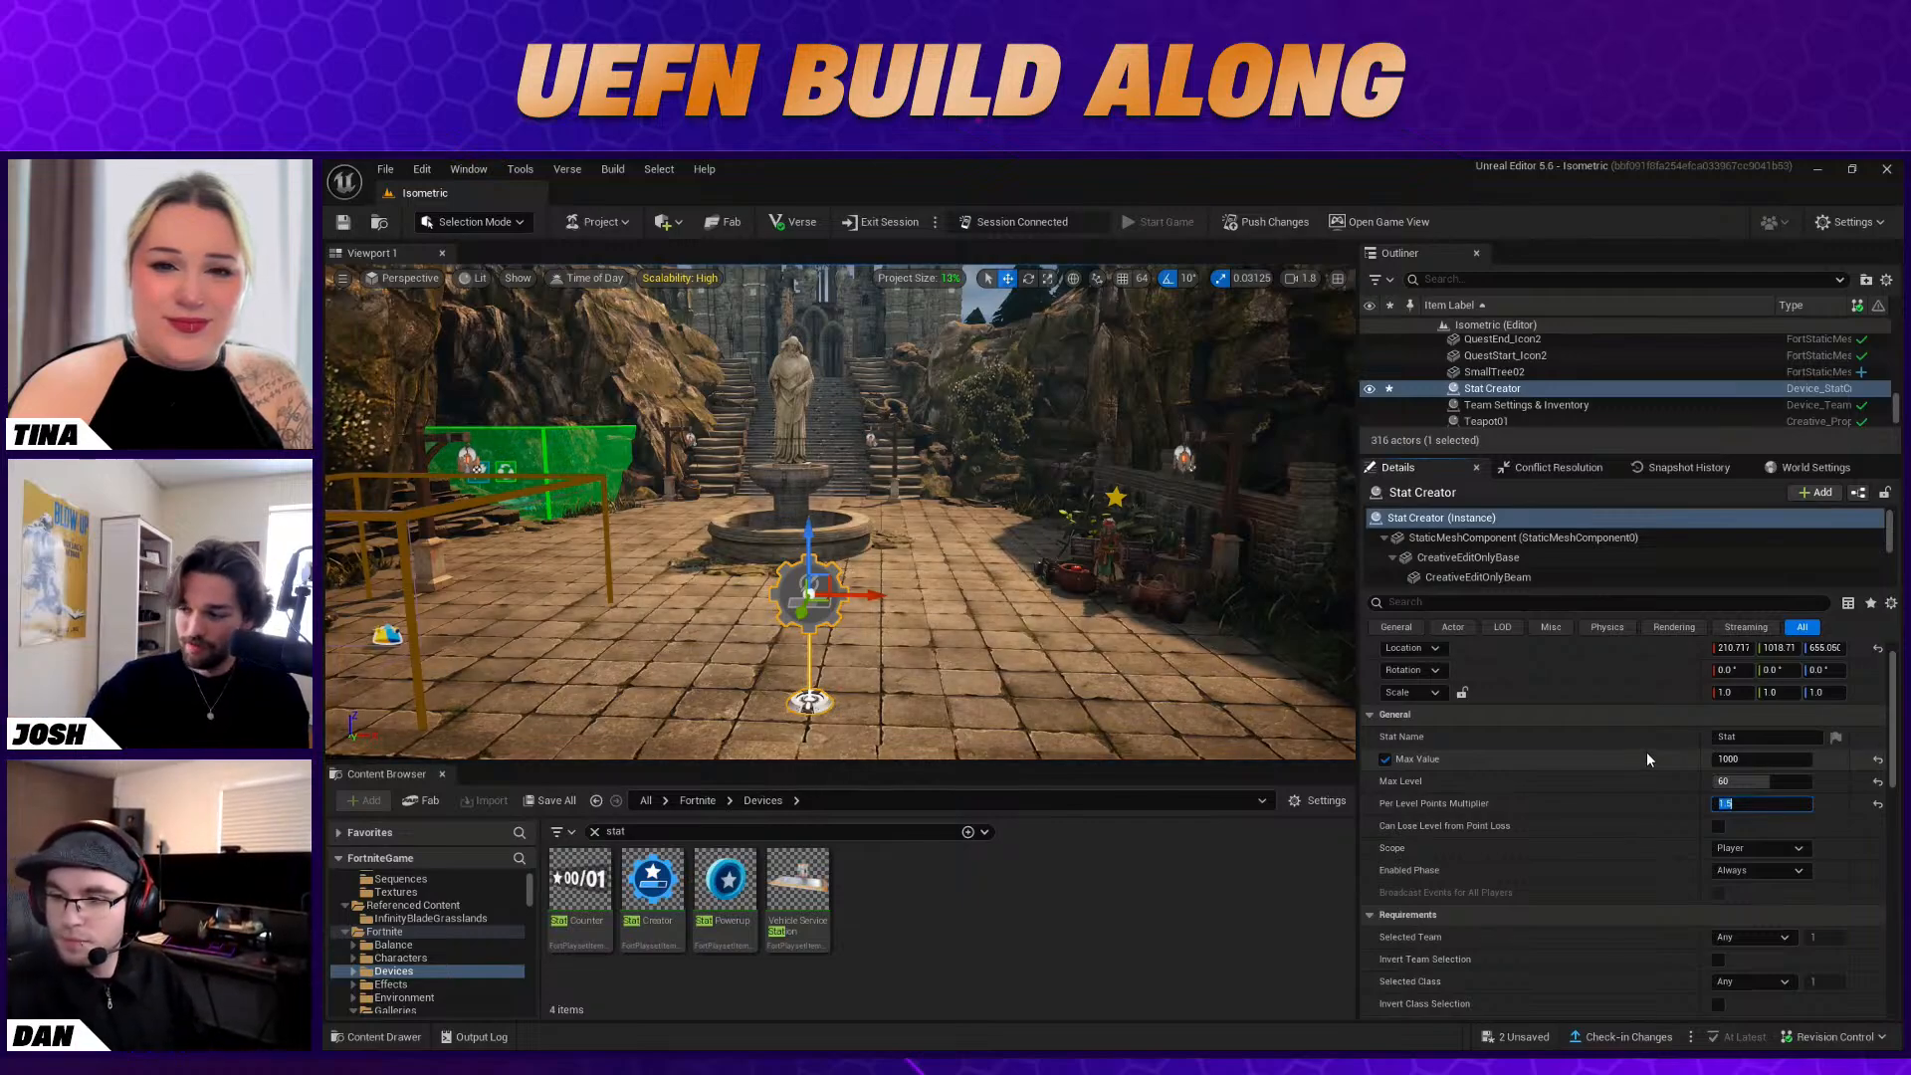
pyautogui.click(1624, 816)
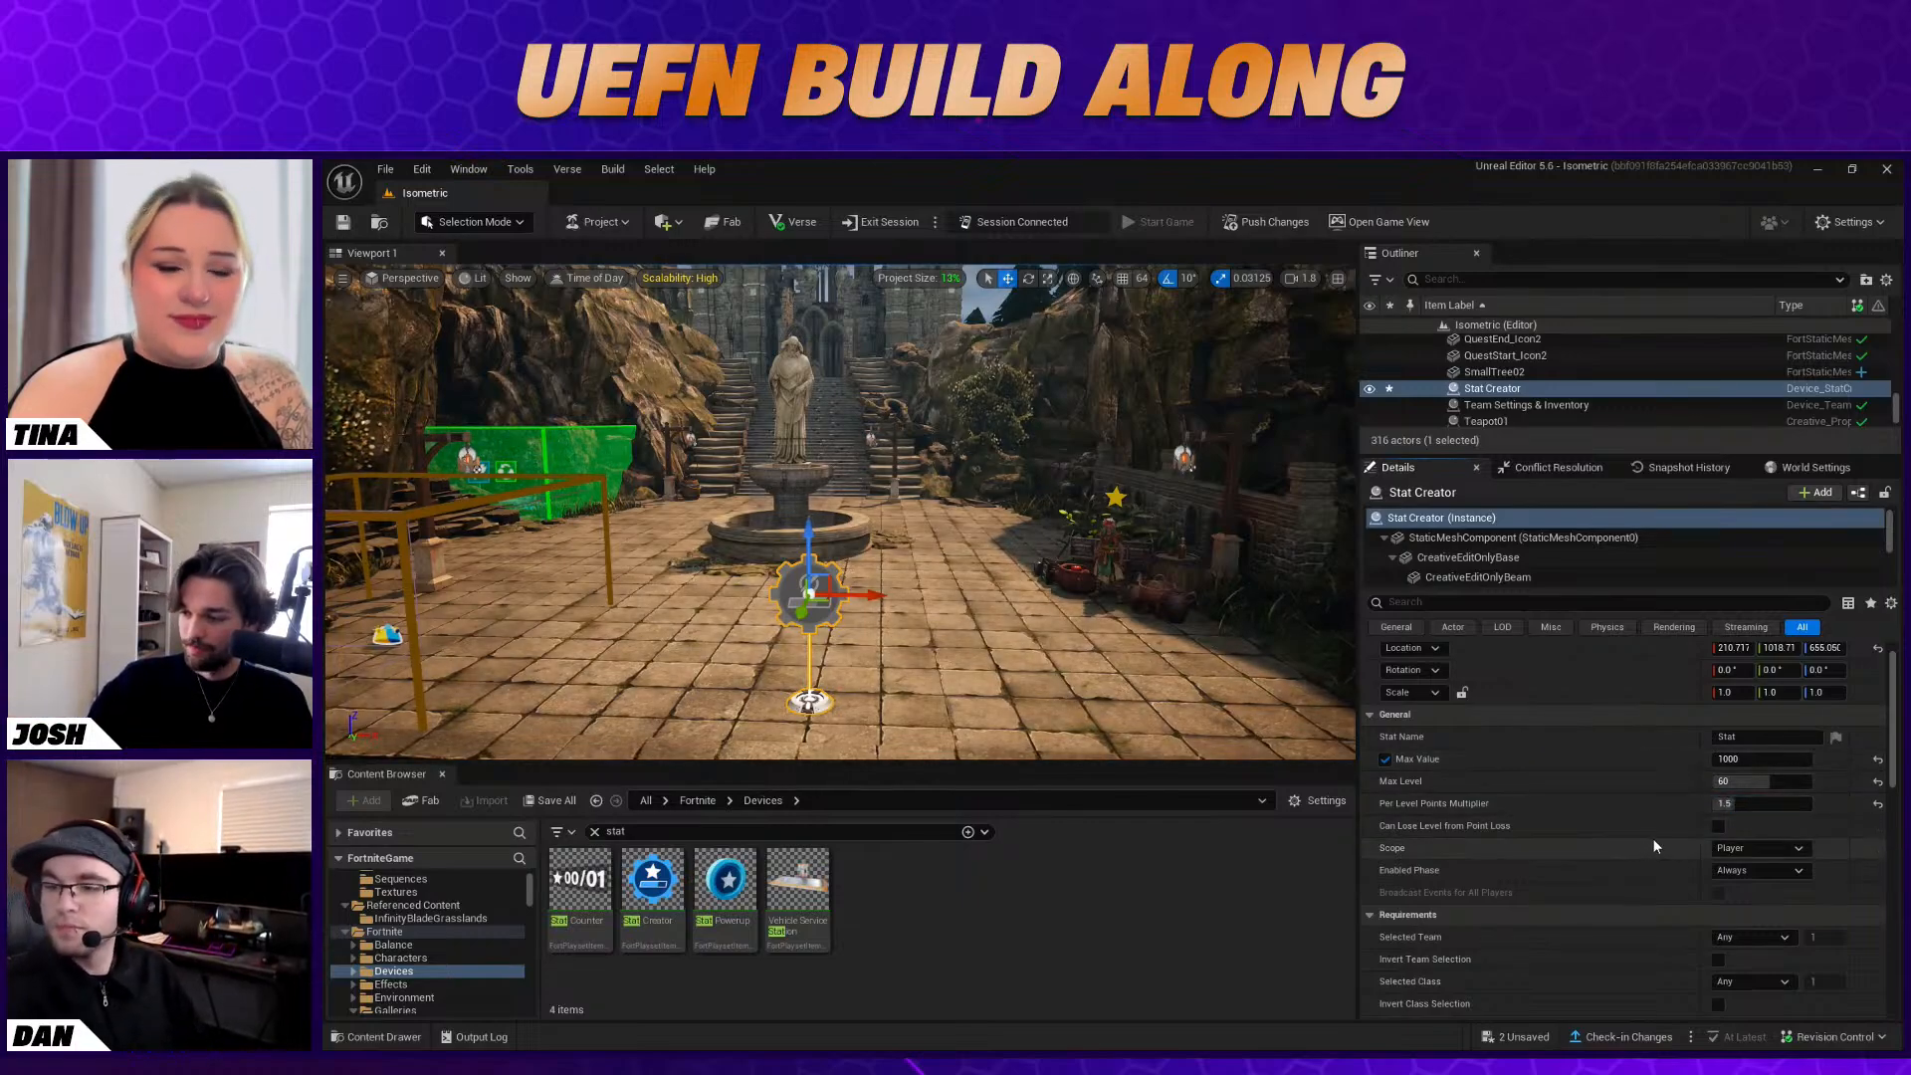
# Check the Stat Creator's Scope choices and change its Stat Color to a golden yellow
pyautogui.scroll(-1, 1626, 844)
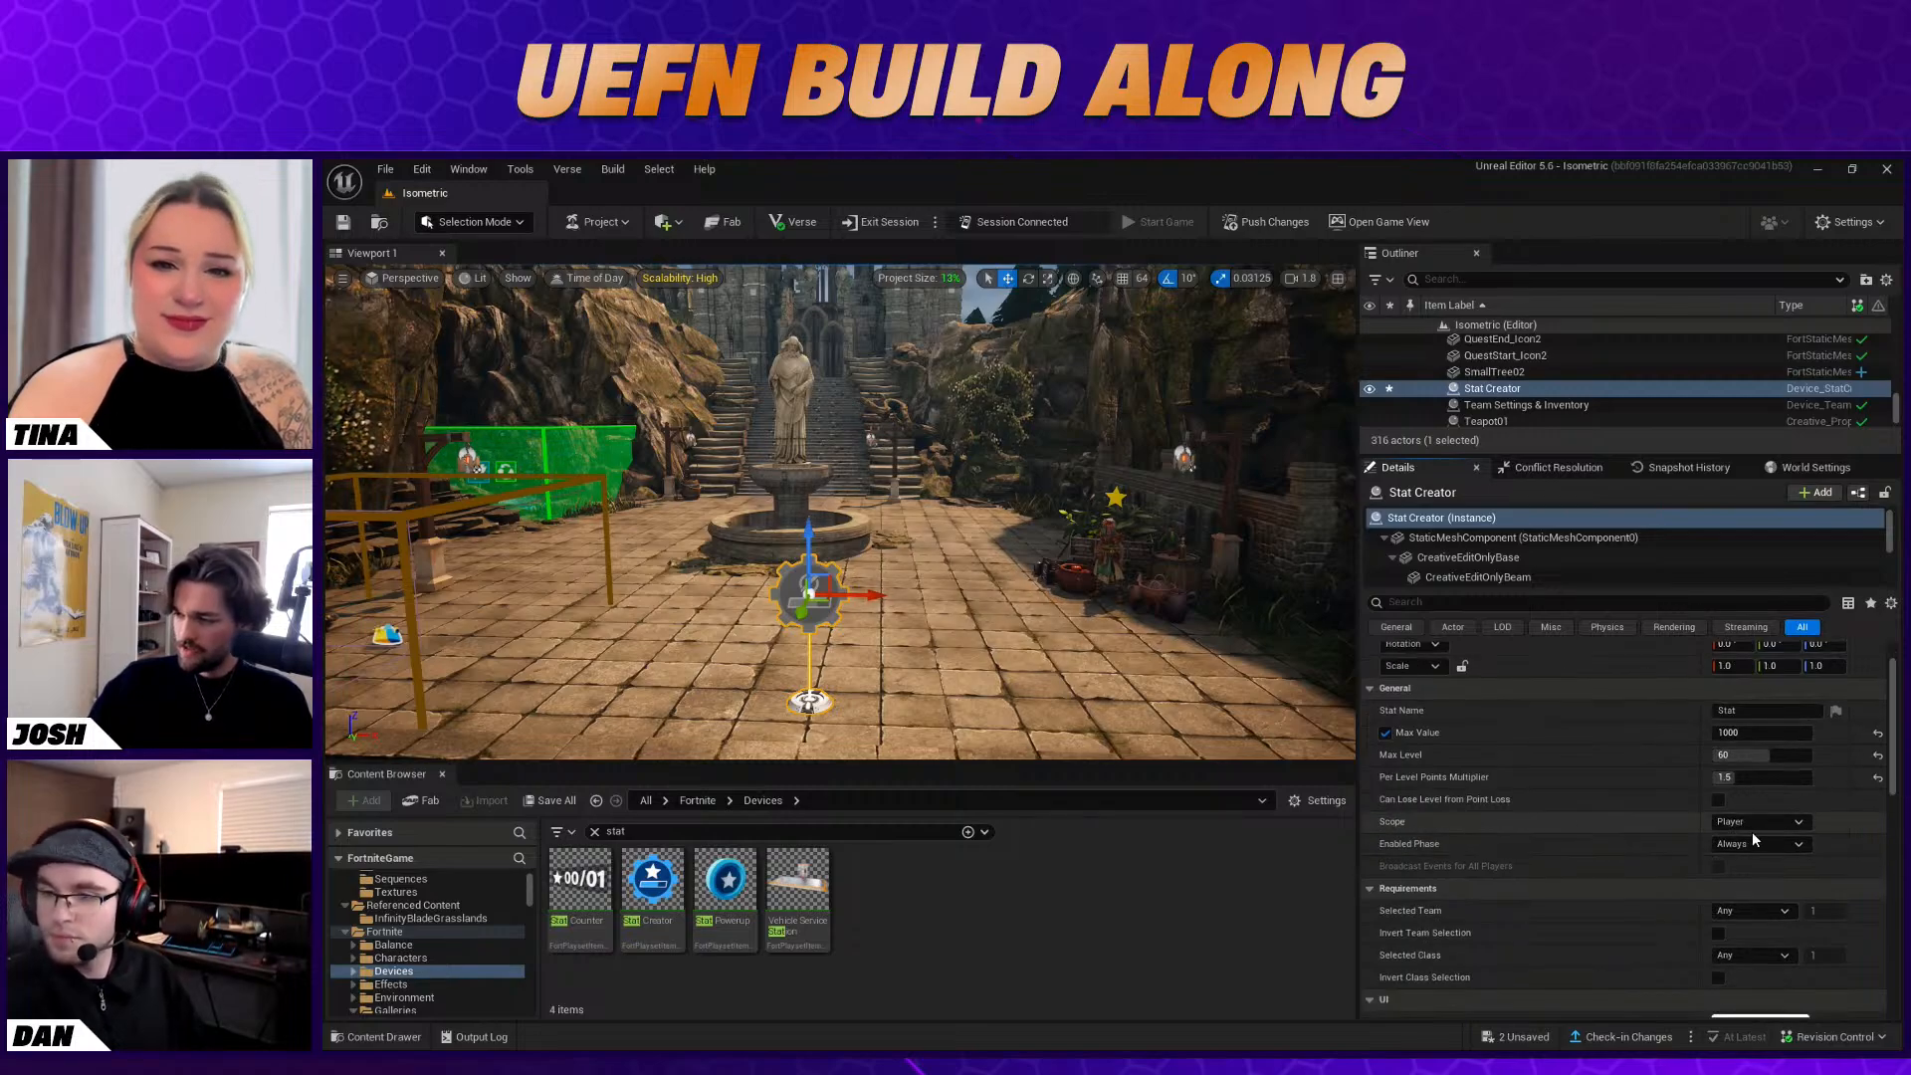
pyautogui.click(1798, 824)
pyautogui.click(1800, 826)
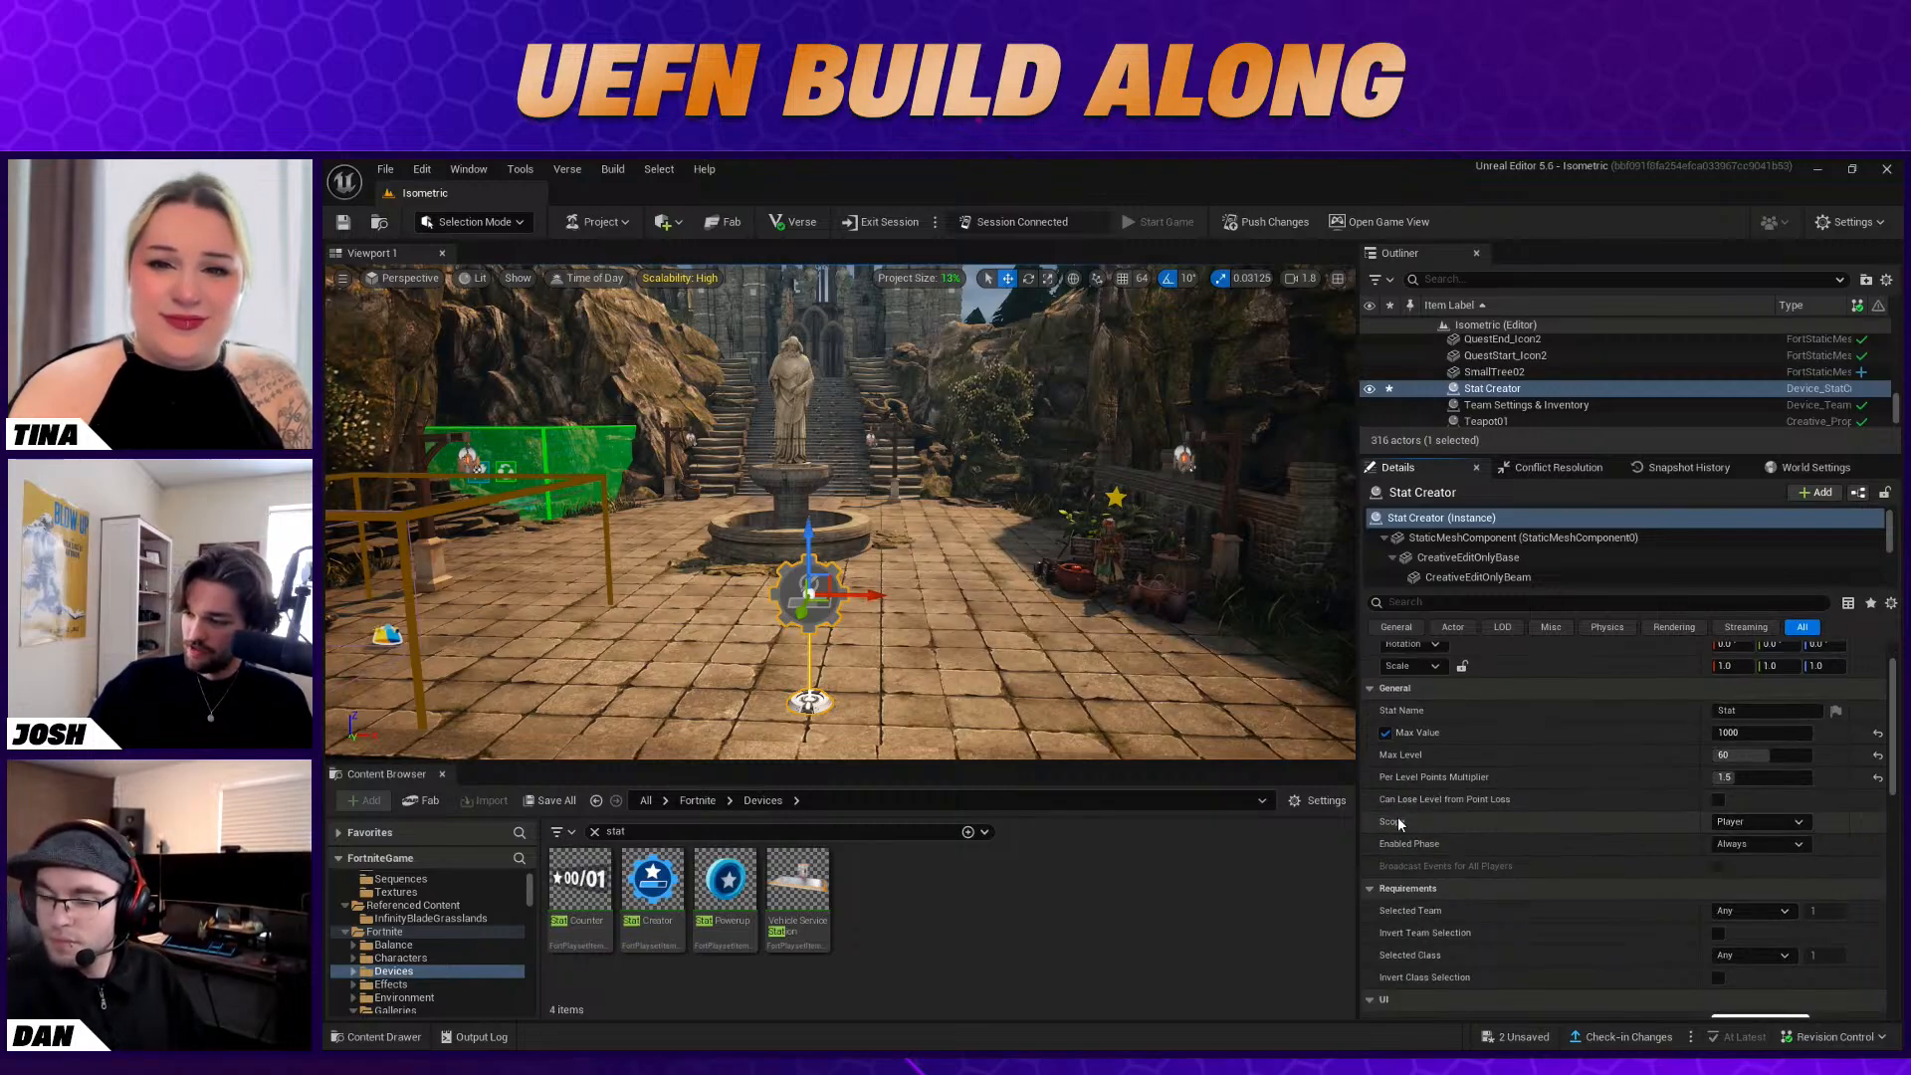
pyautogui.scroll(-2, 1434, 822)
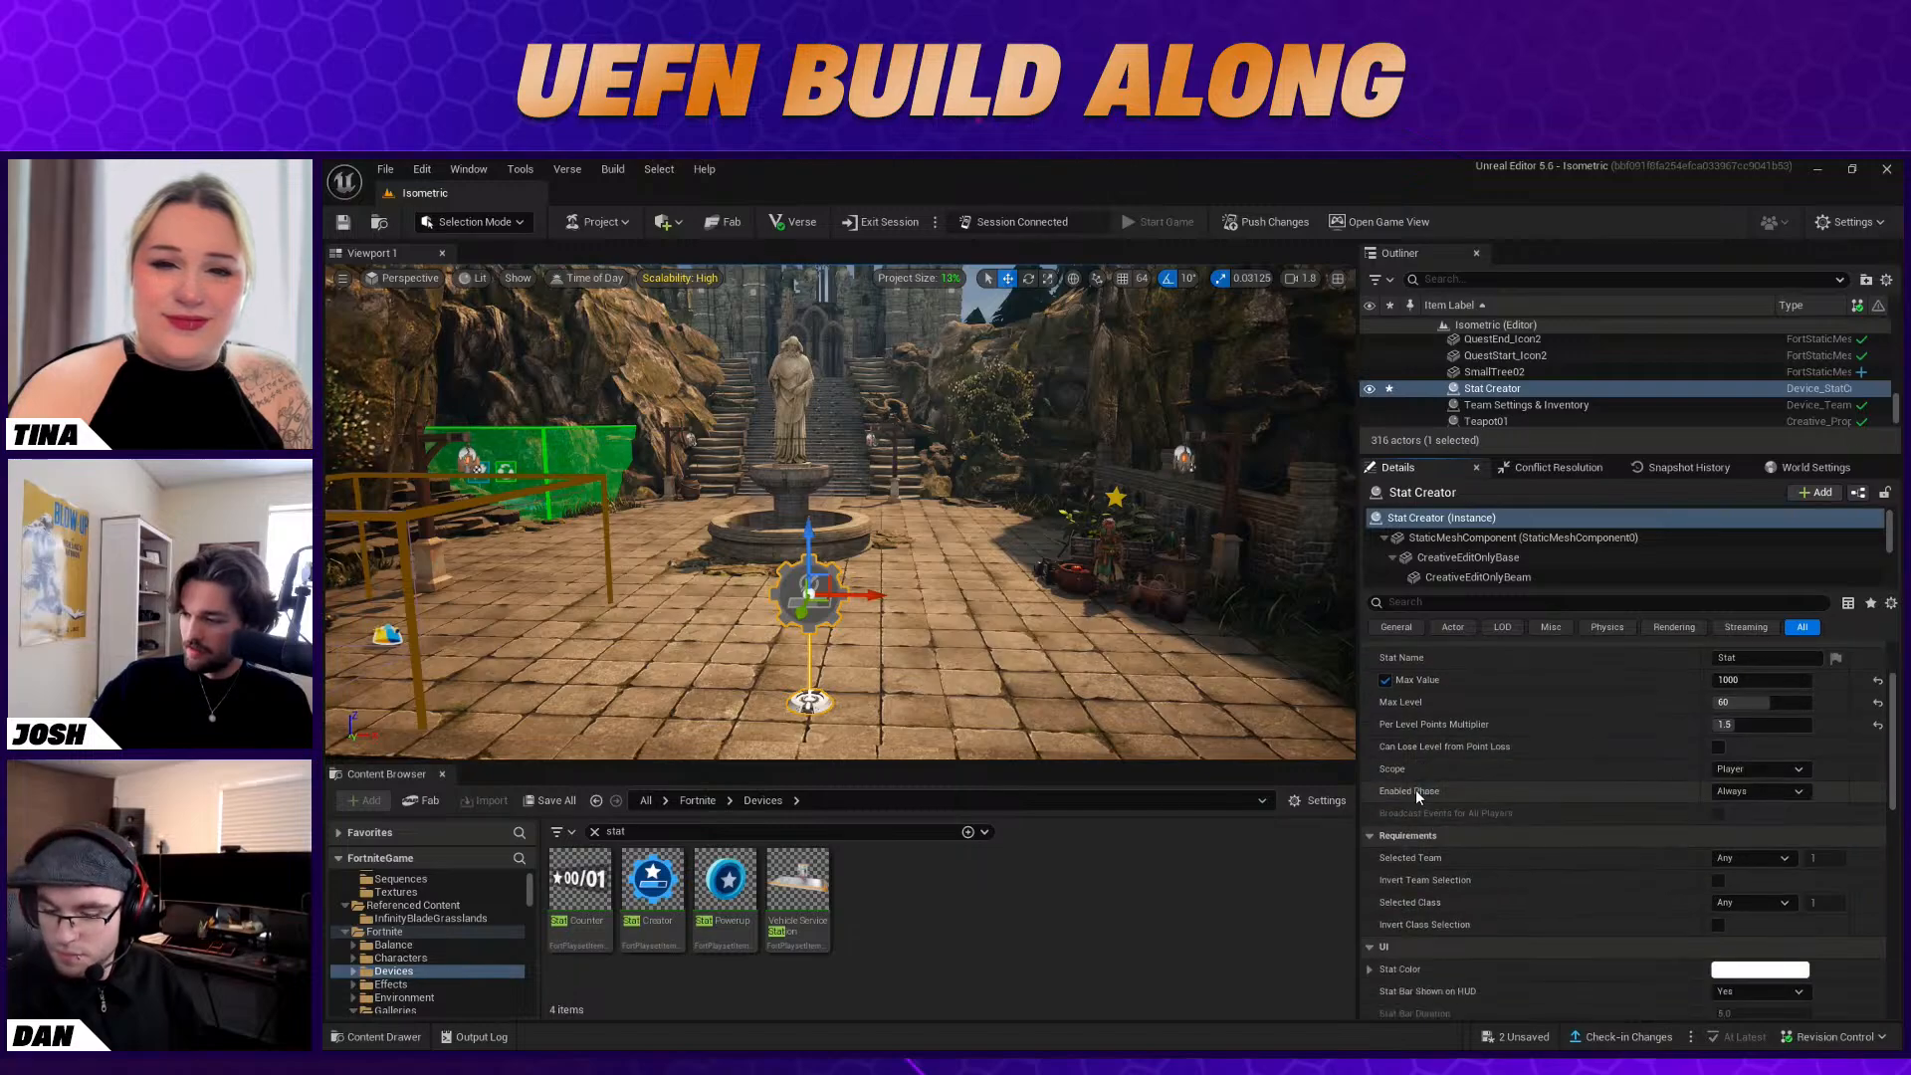
pyautogui.scroll(-4, 1551, 803)
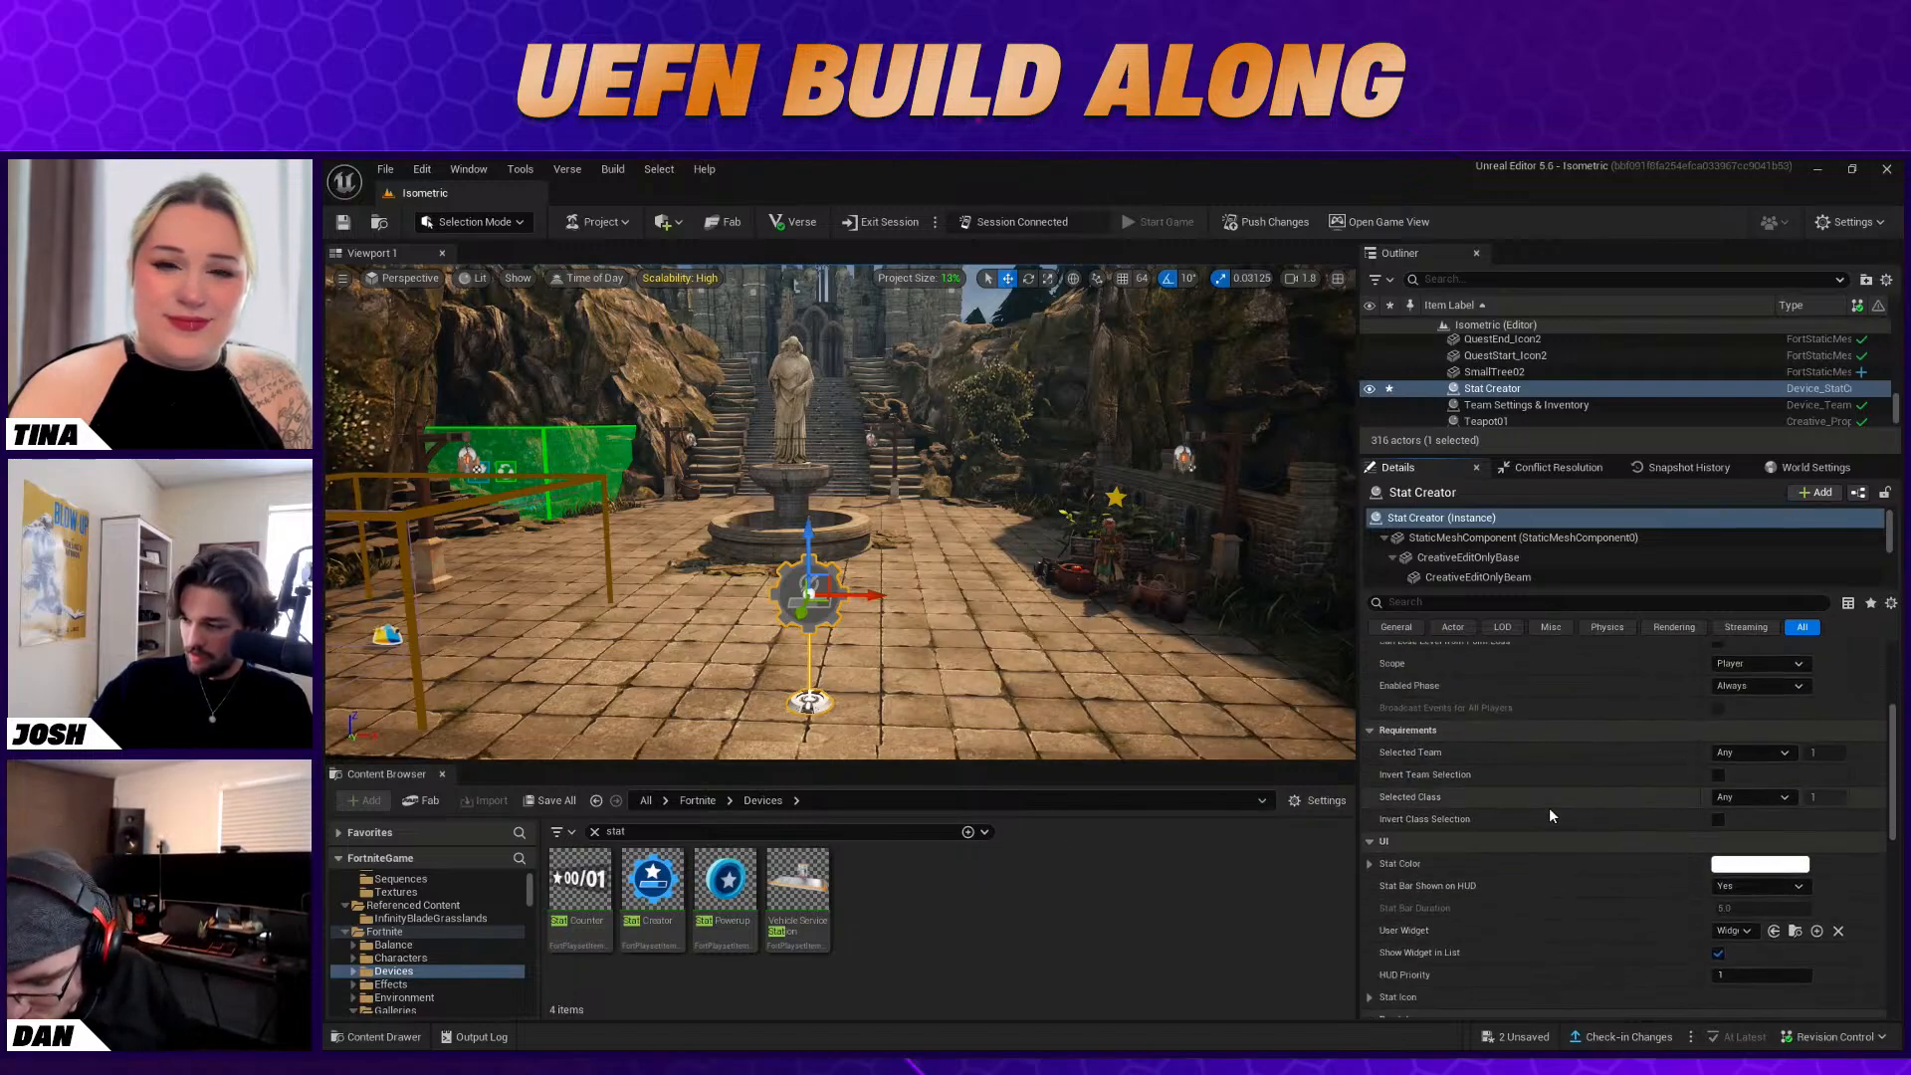
pyautogui.click(1760, 785)
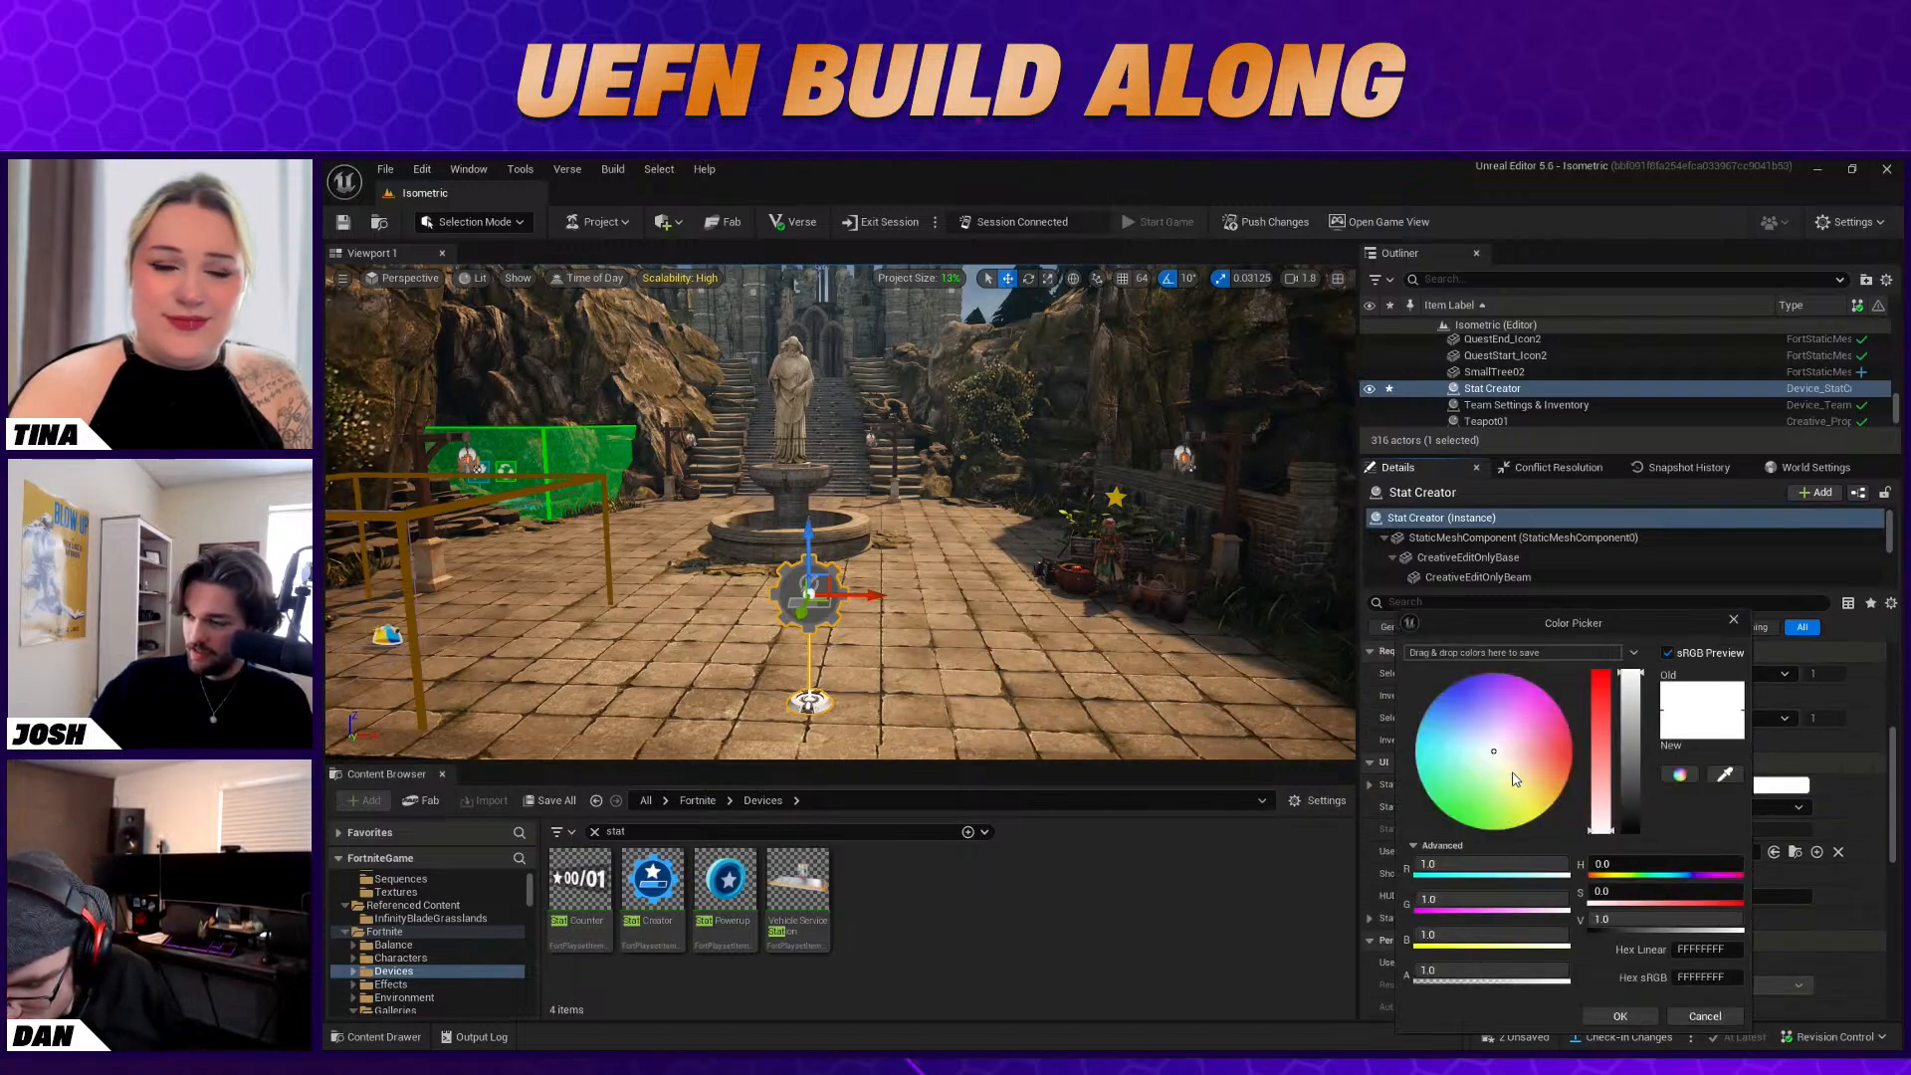
pyautogui.click(1554, 804)
pyautogui.click(1623, 1017)
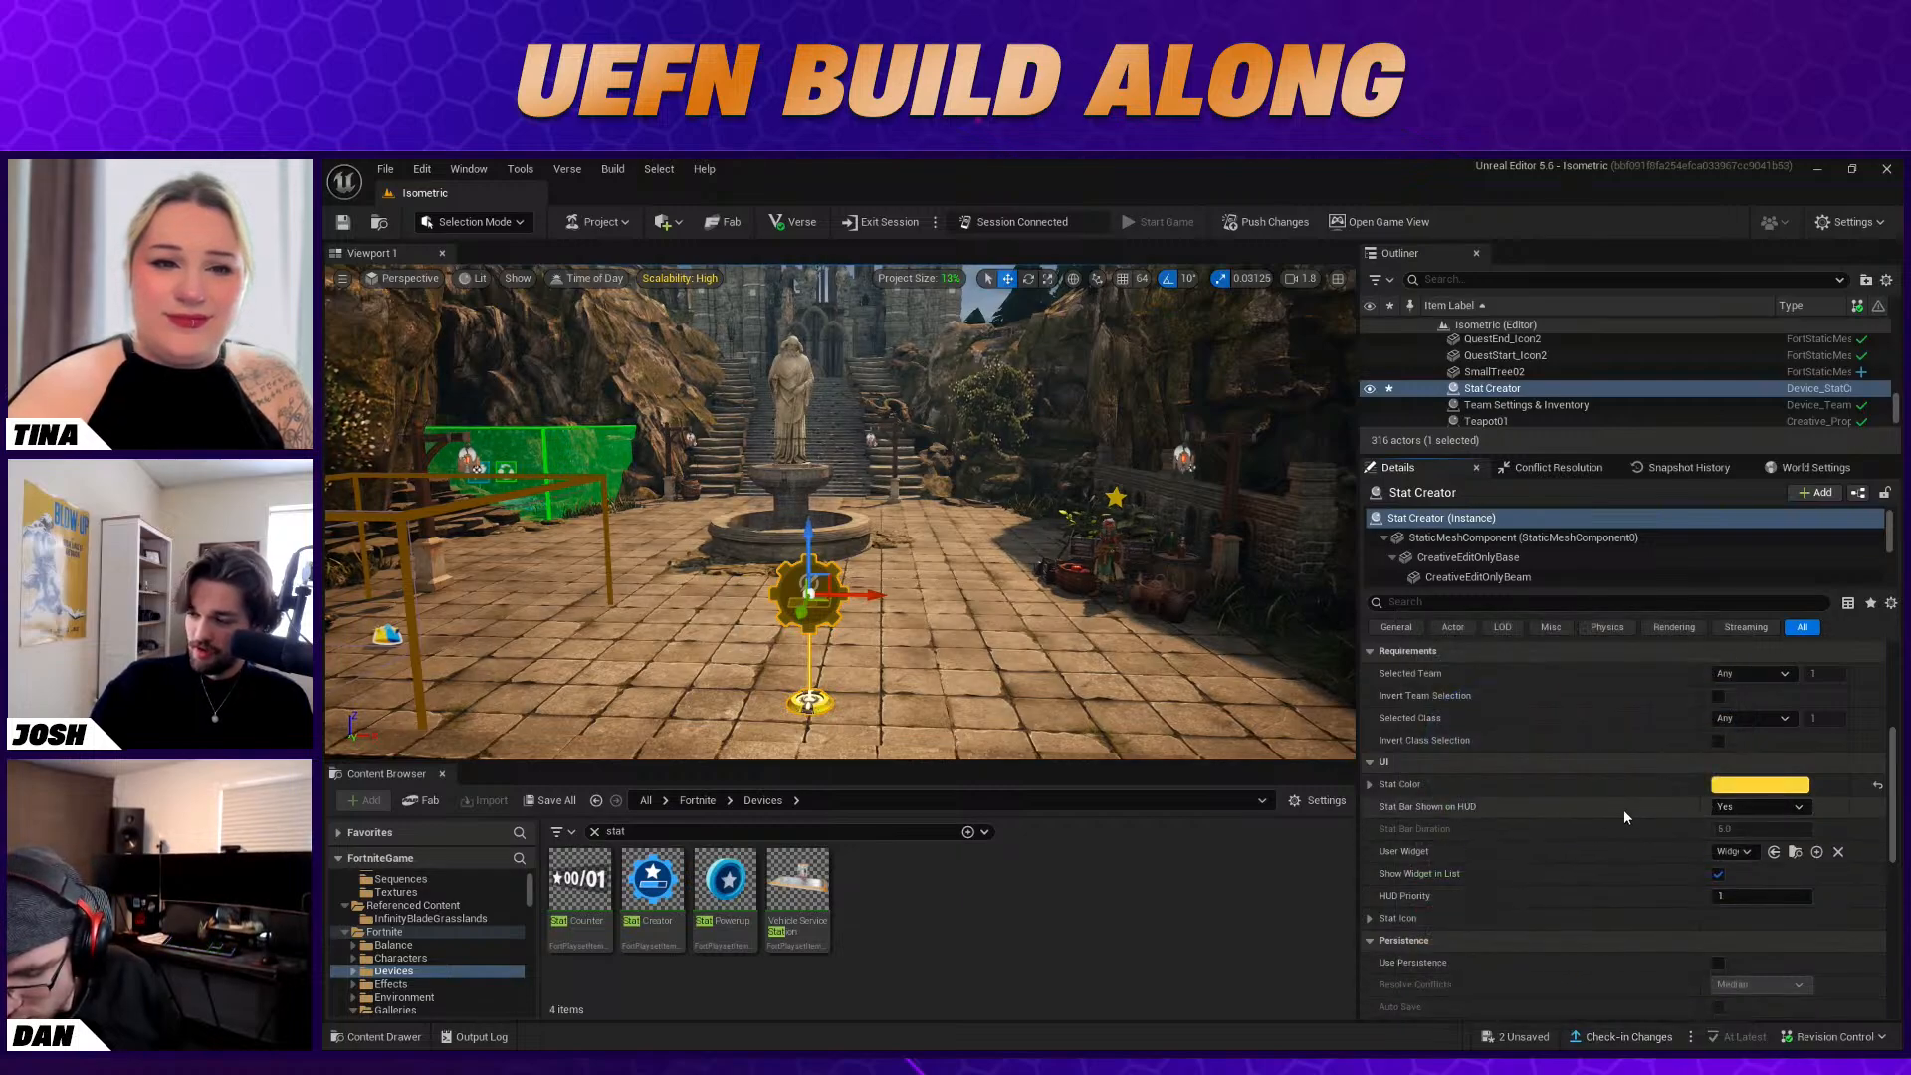
# Set the Stat Creator's small stat icon to the white star texture, found by searching for "star"
pyautogui.scroll(-1, 1509, 807)
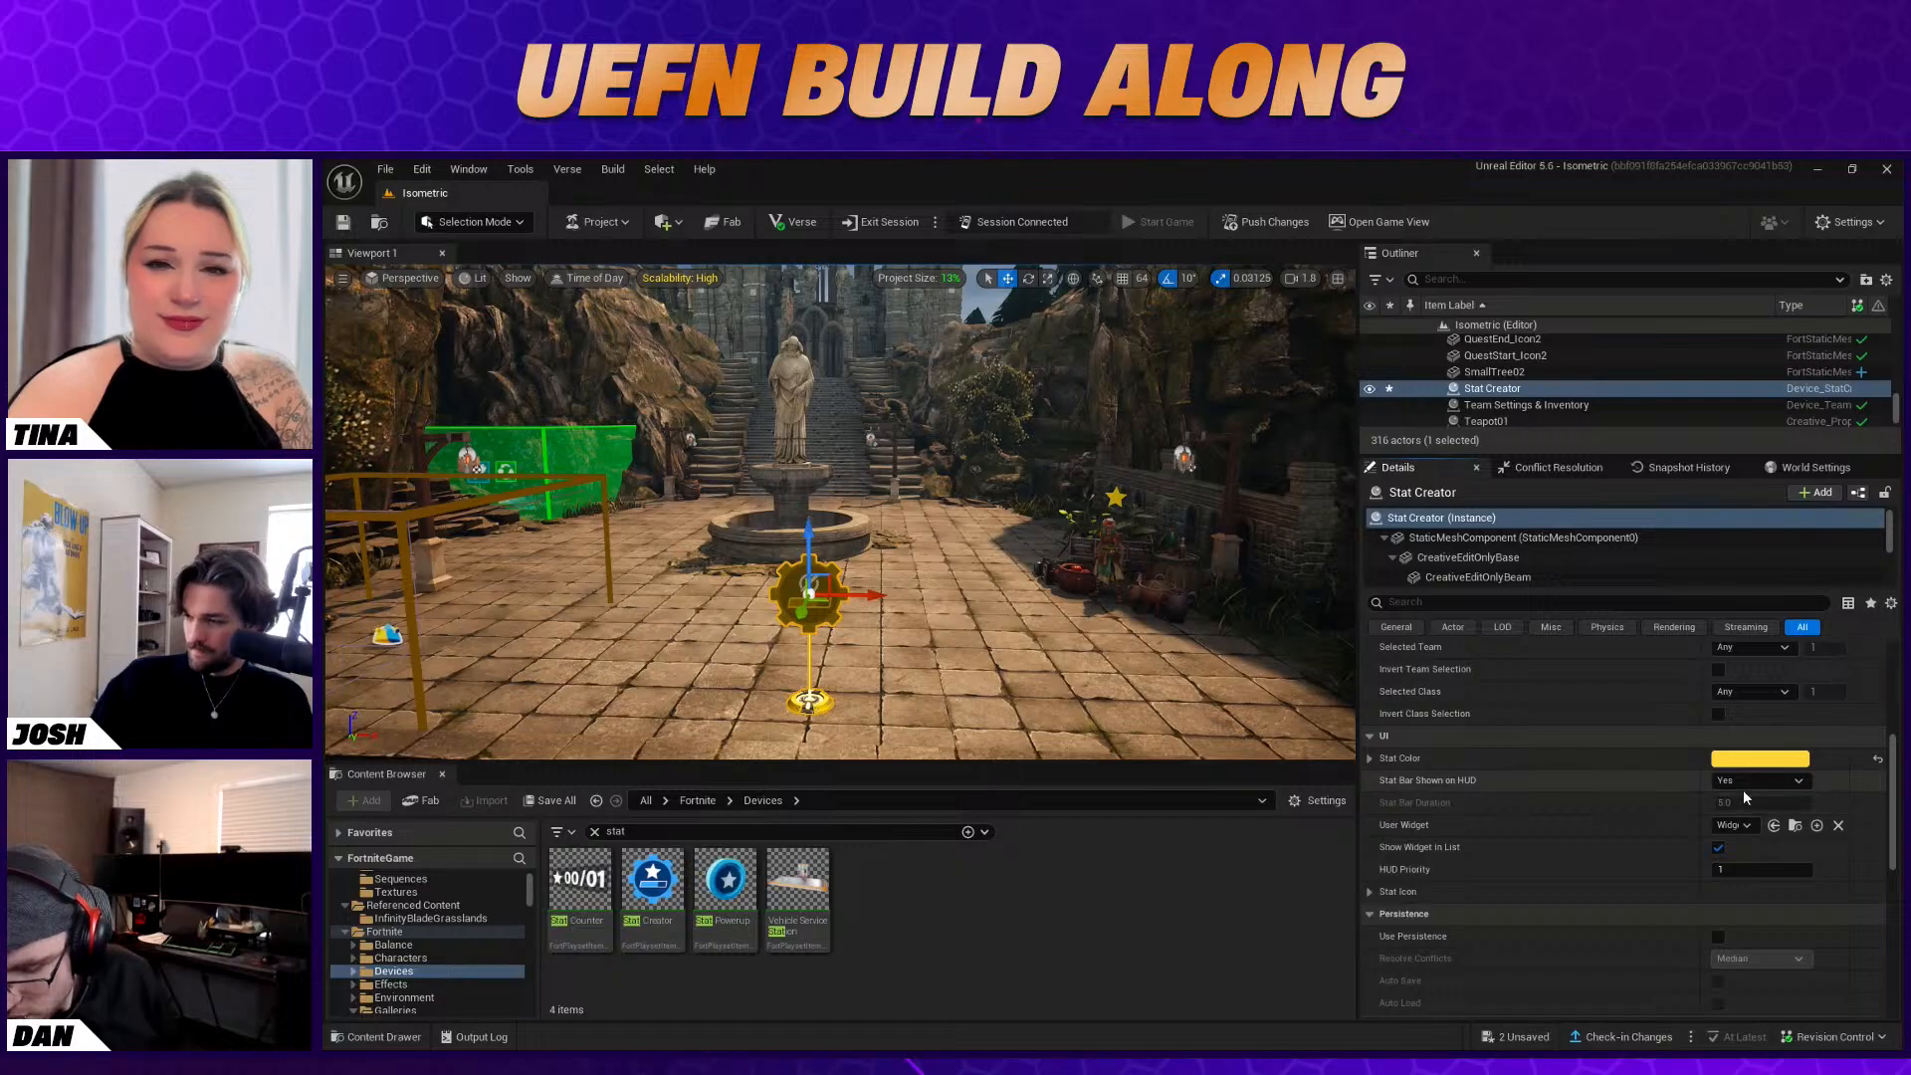
pyautogui.scroll(-1, 1605, 793)
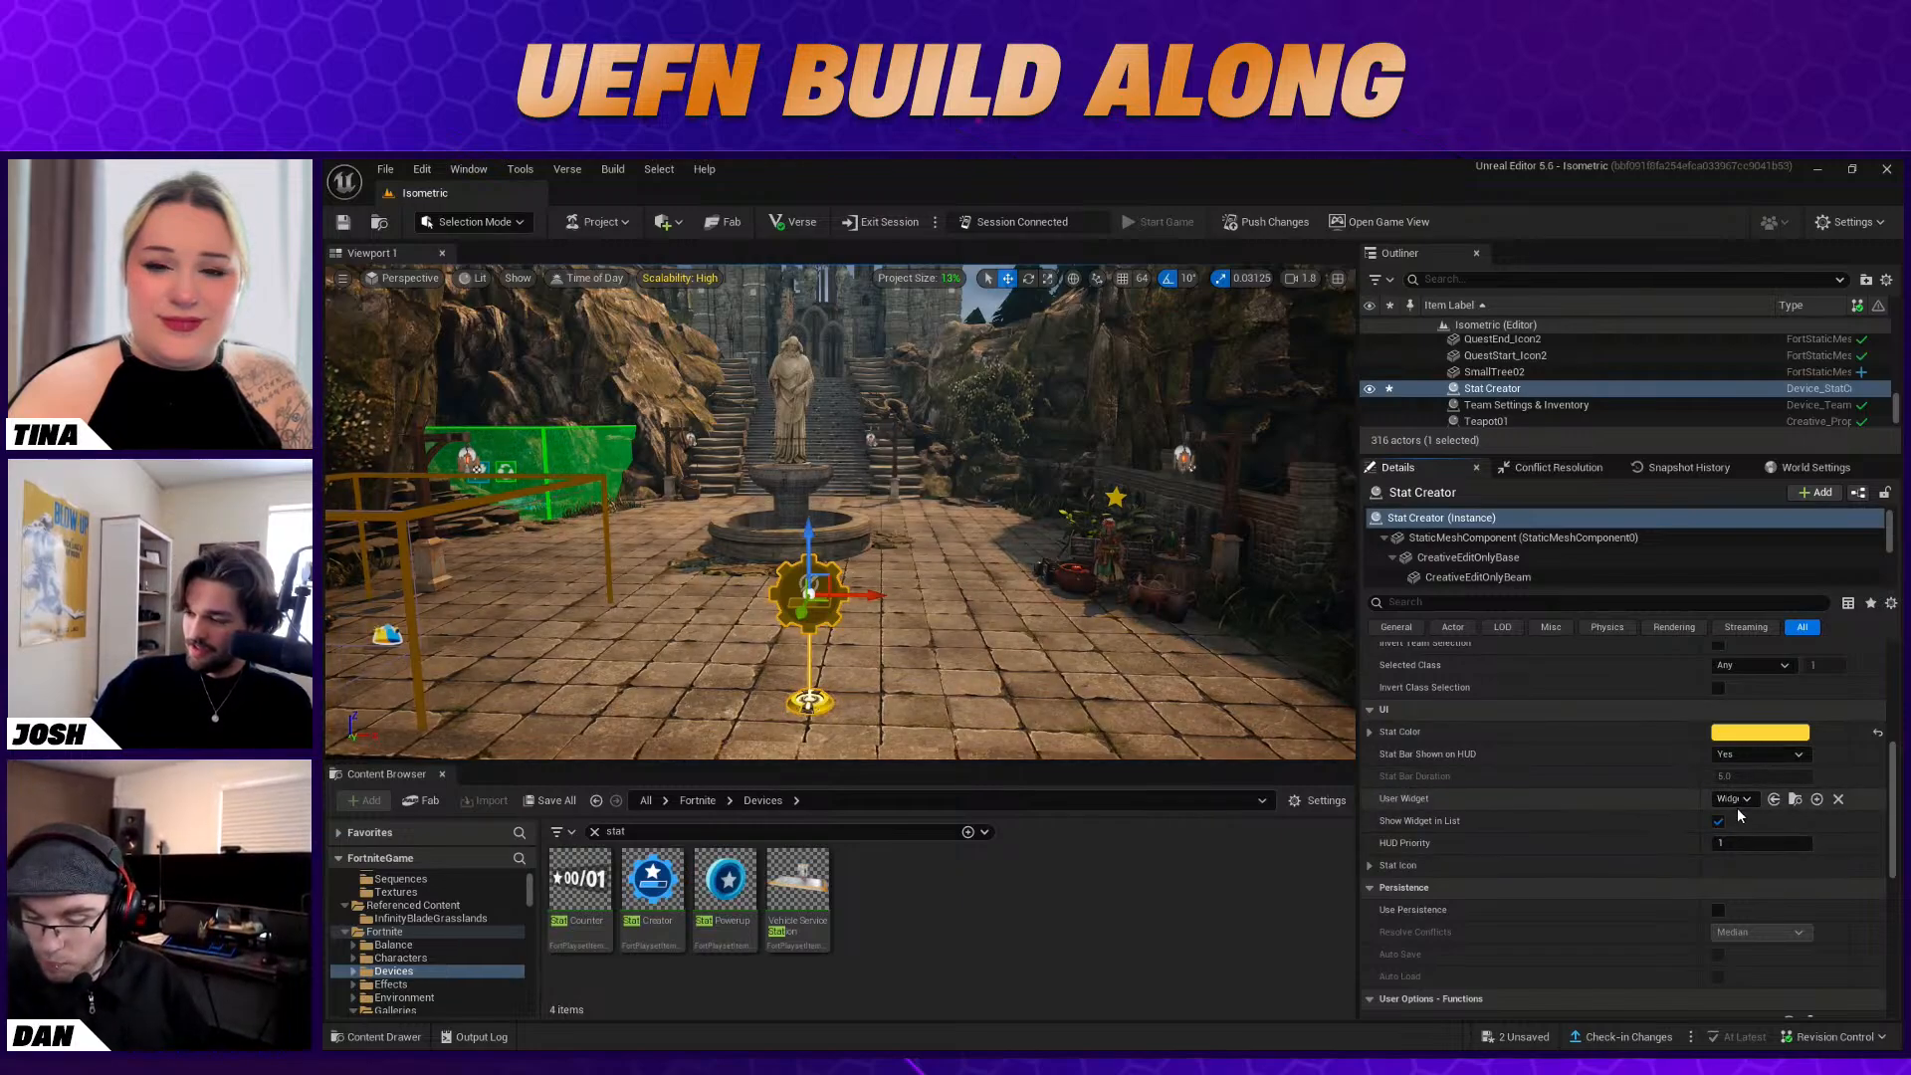
pyautogui.click(1370, 865)
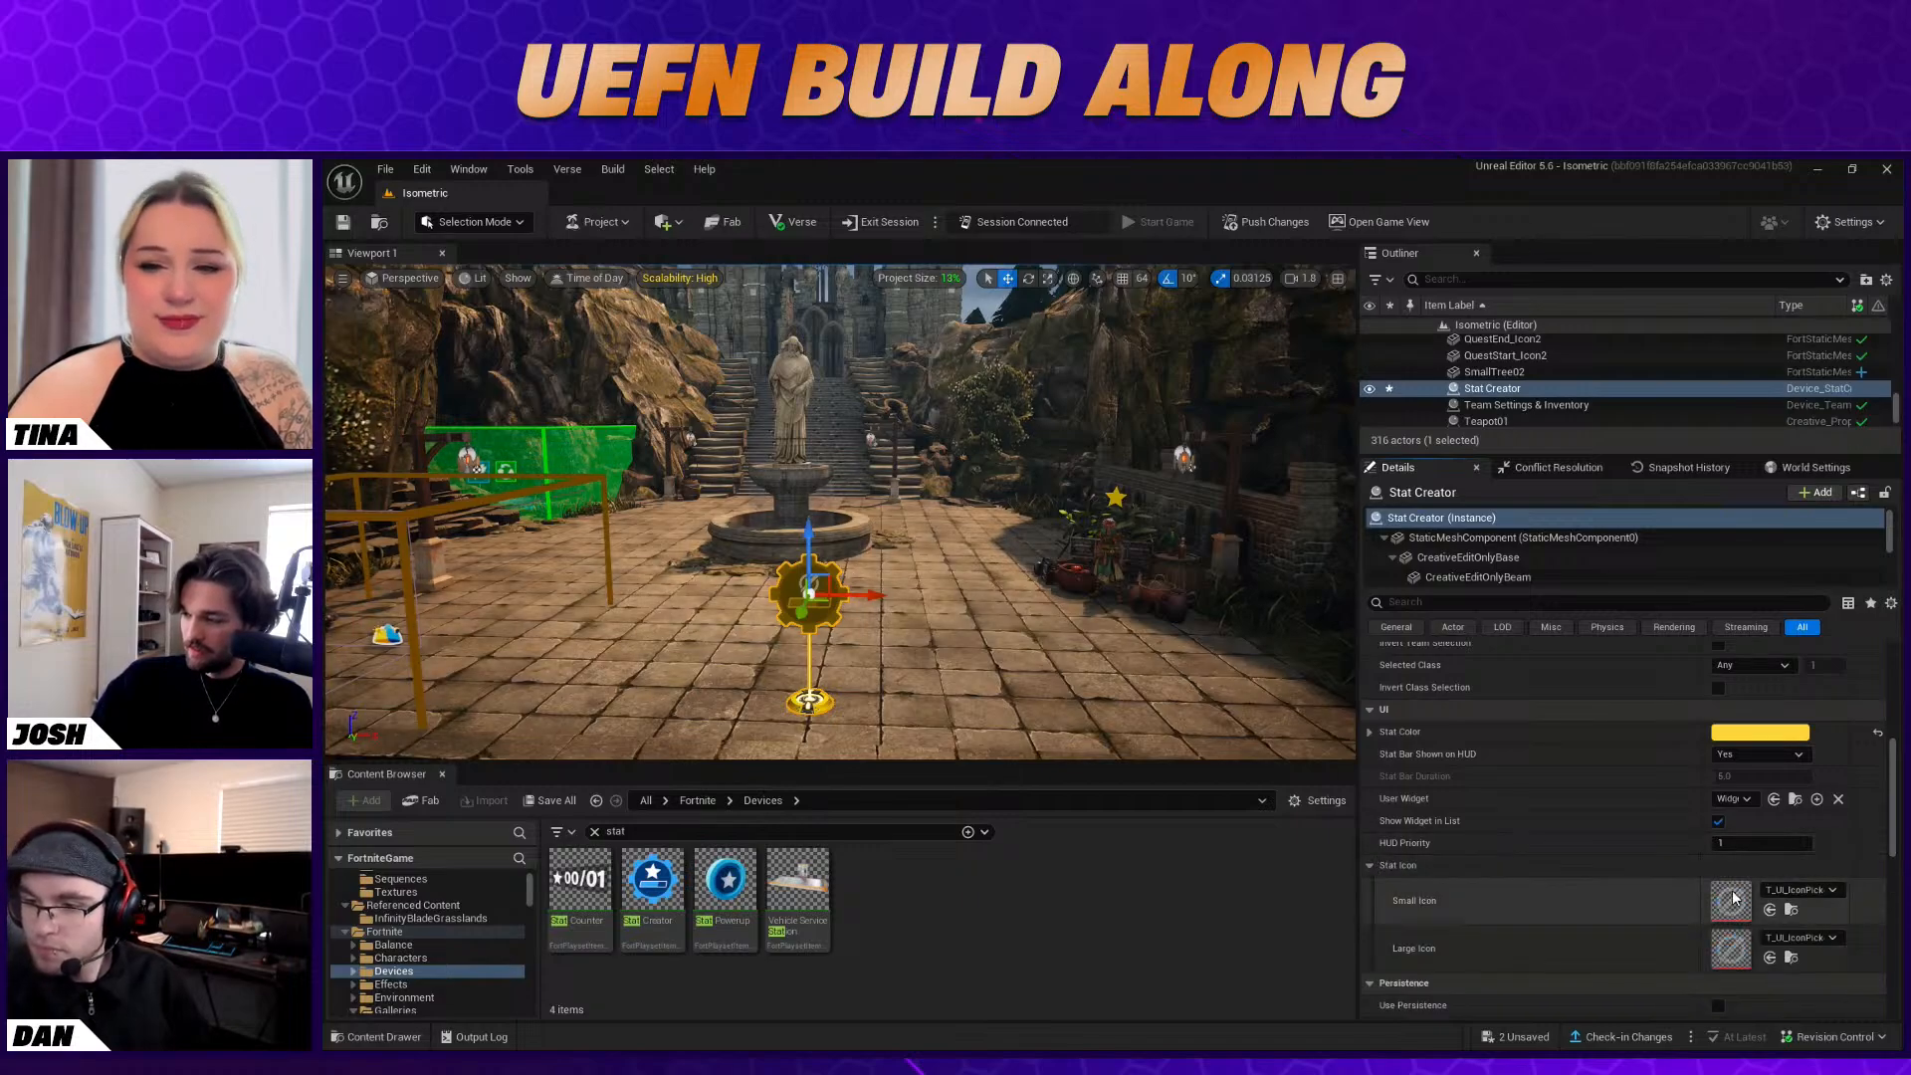
pyautogui.click(1775, 891)
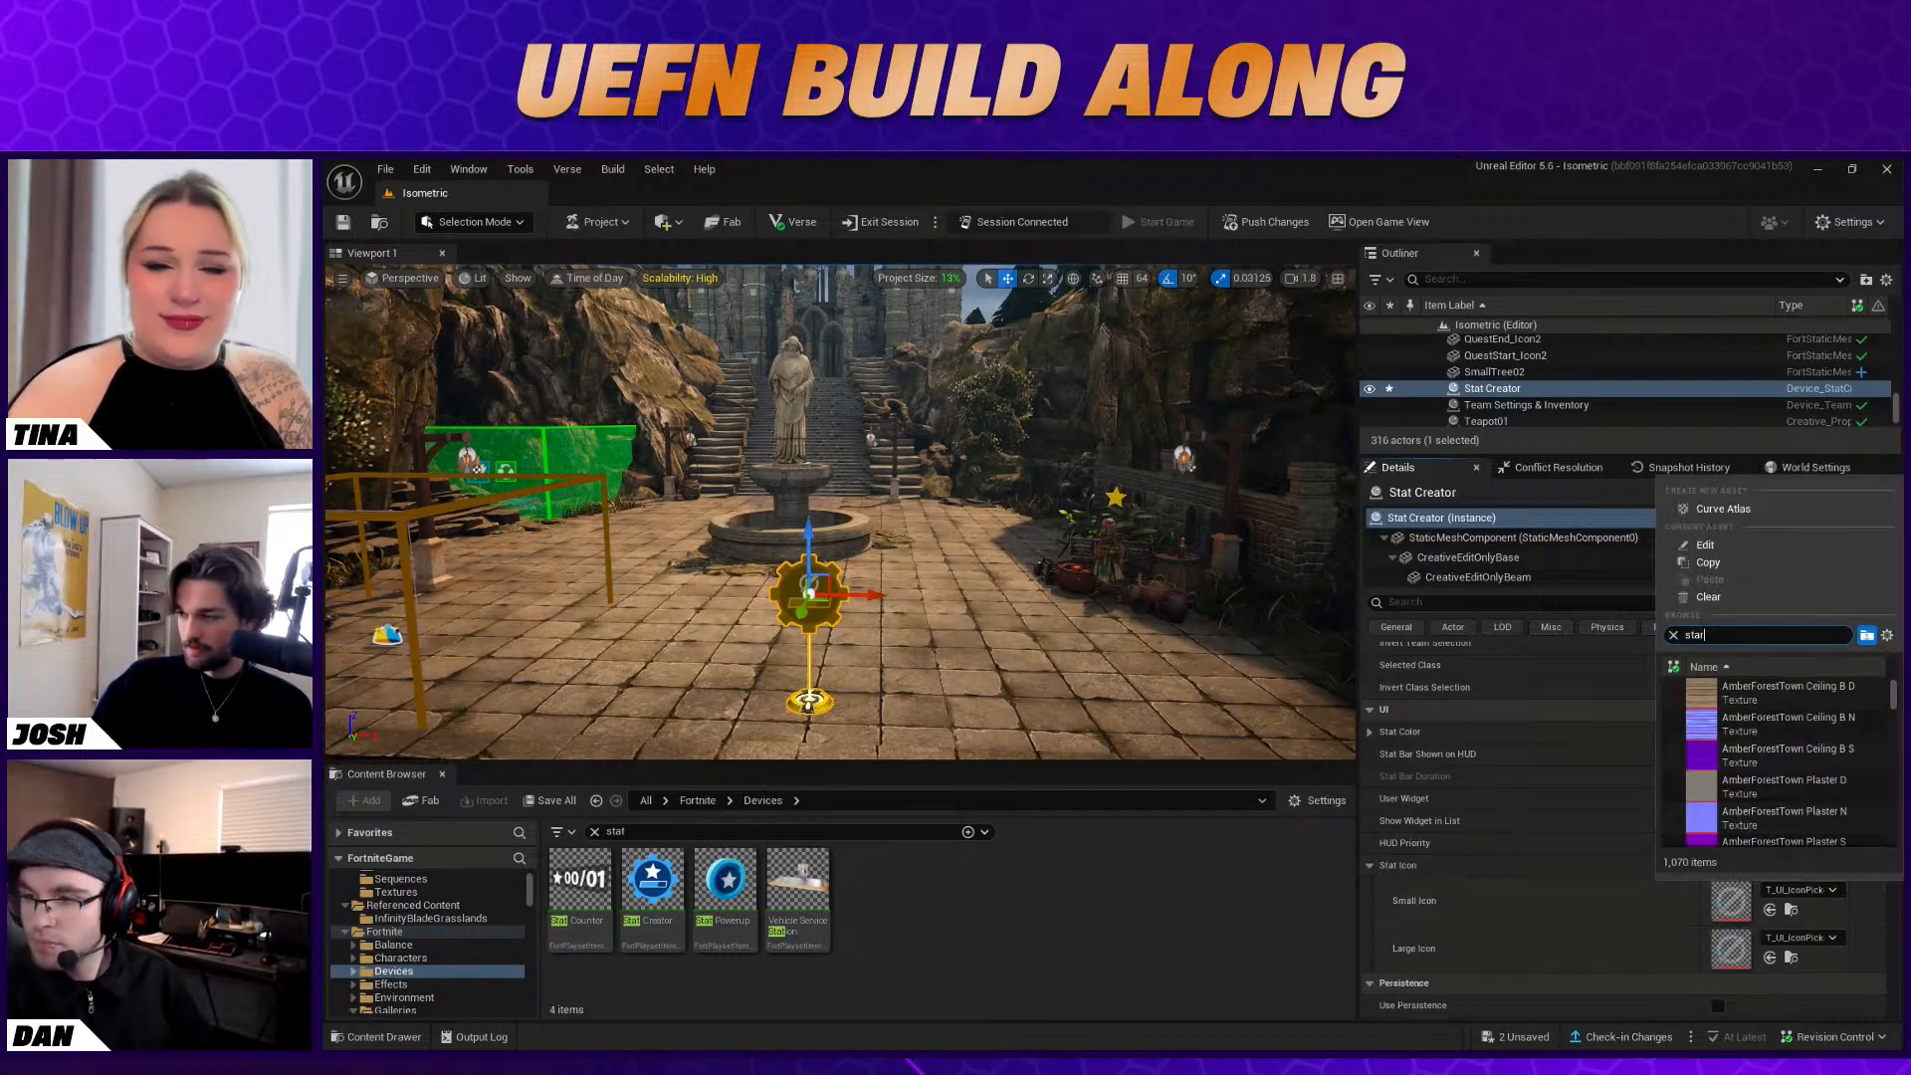
pyautogui.write('star')
pyautogui.click(1807, 699)
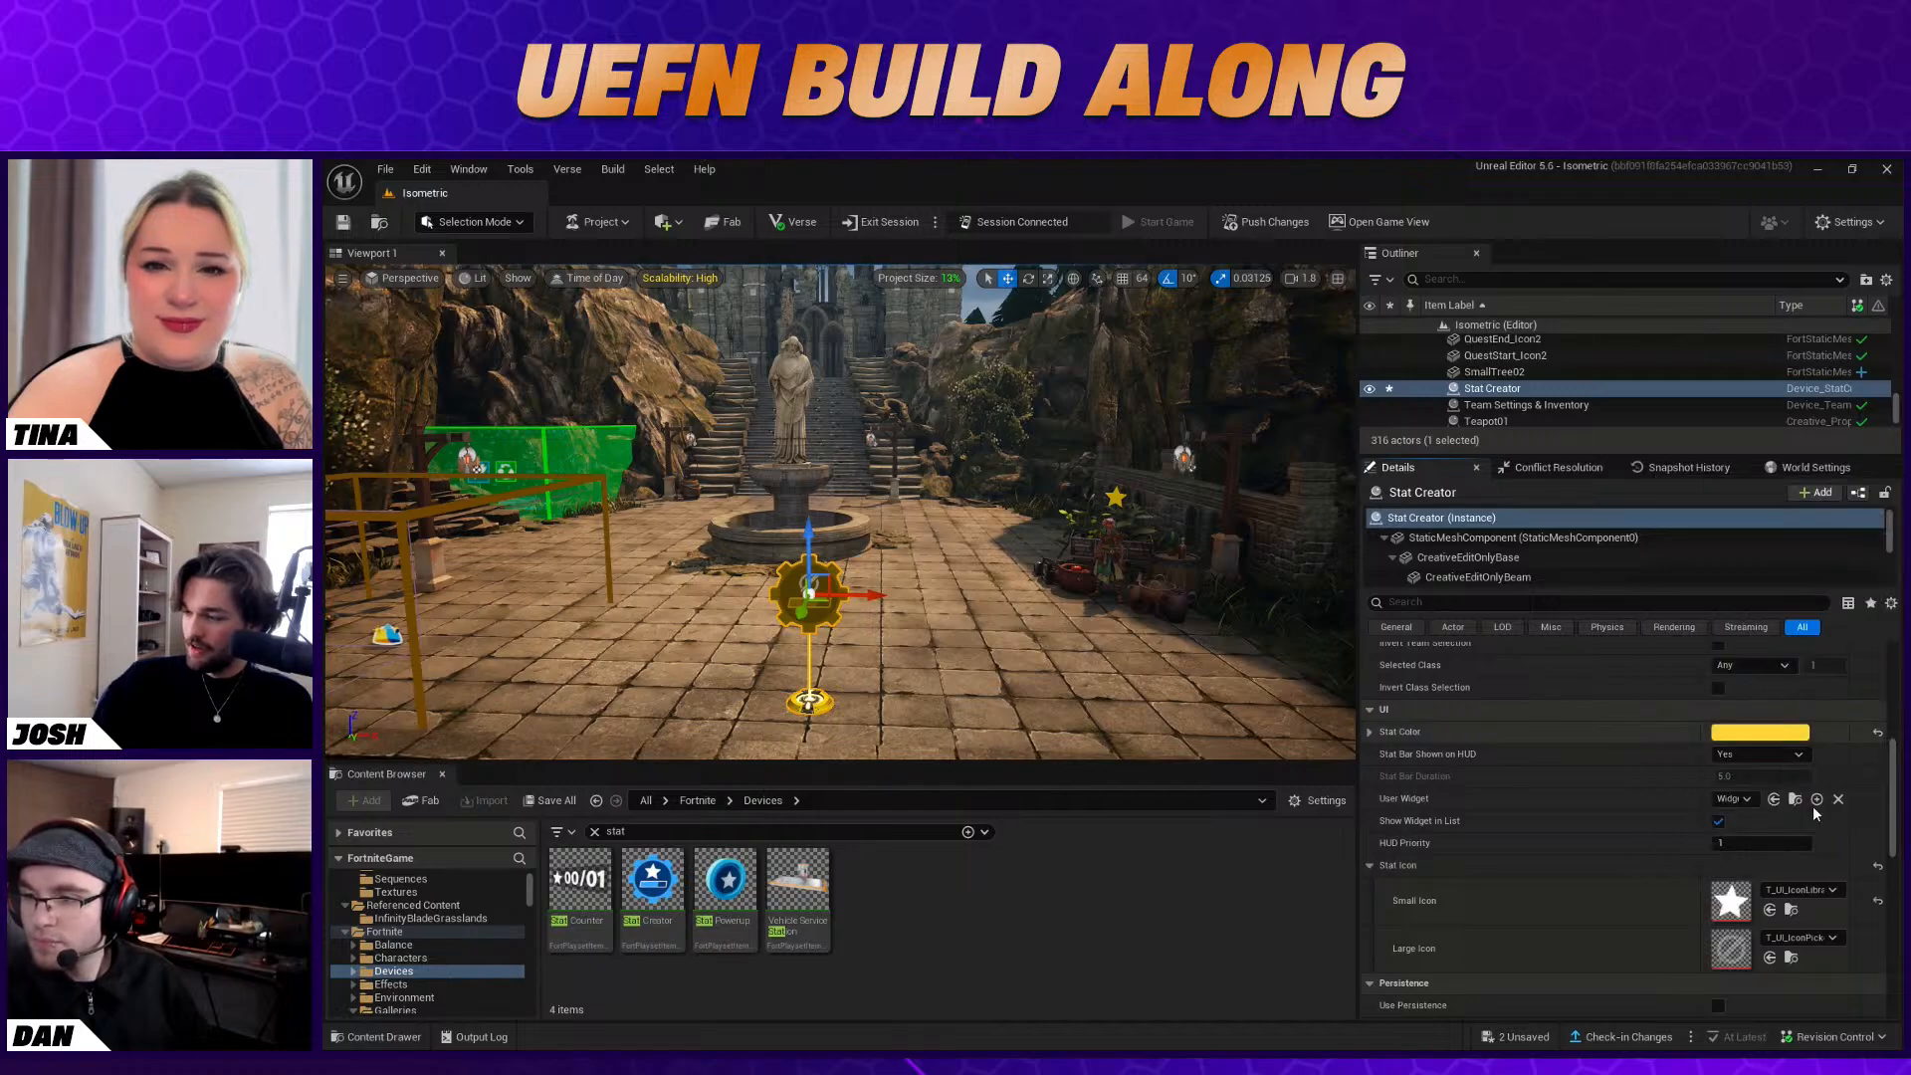
# Set the Stat Creator's large stat icon to the UI IconLibrary Star 128 texture, found by searching for "star"
pyautogui.click(1810, 937)
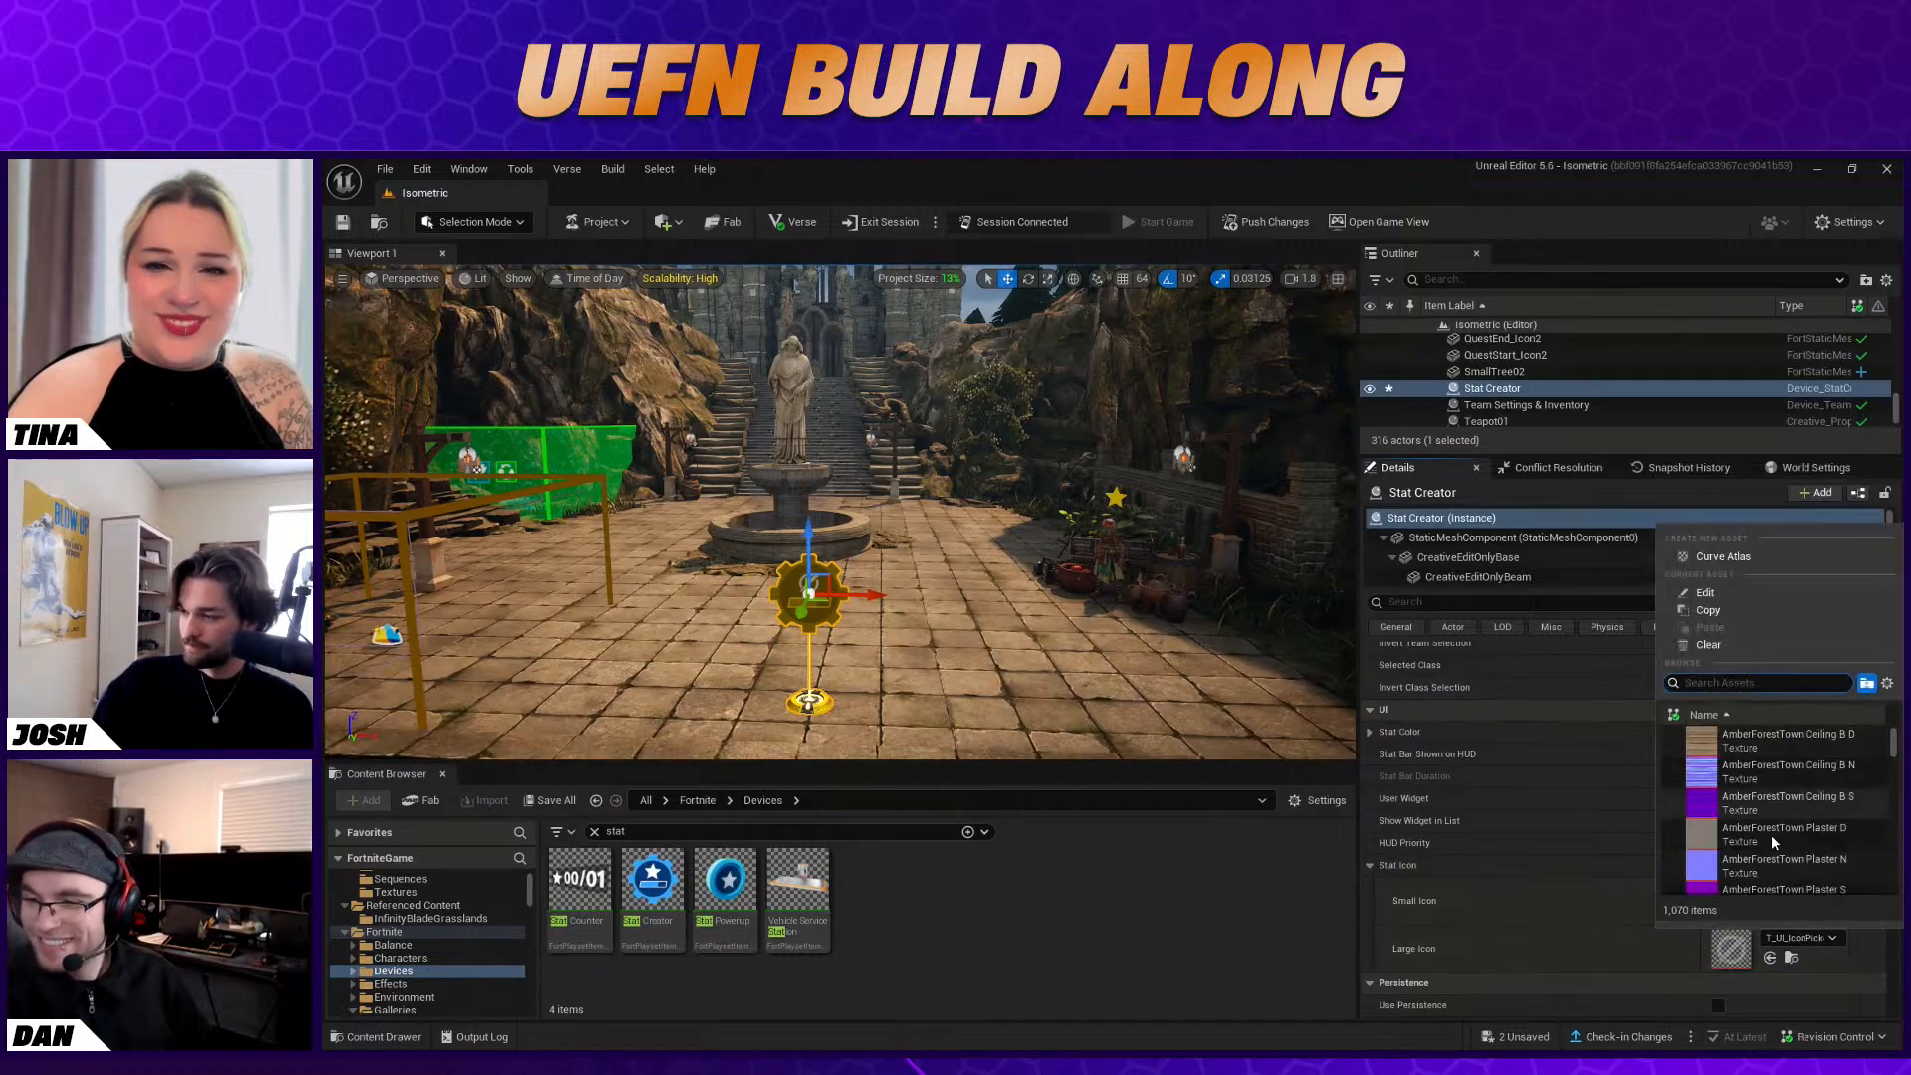
pyautogui.write('star')
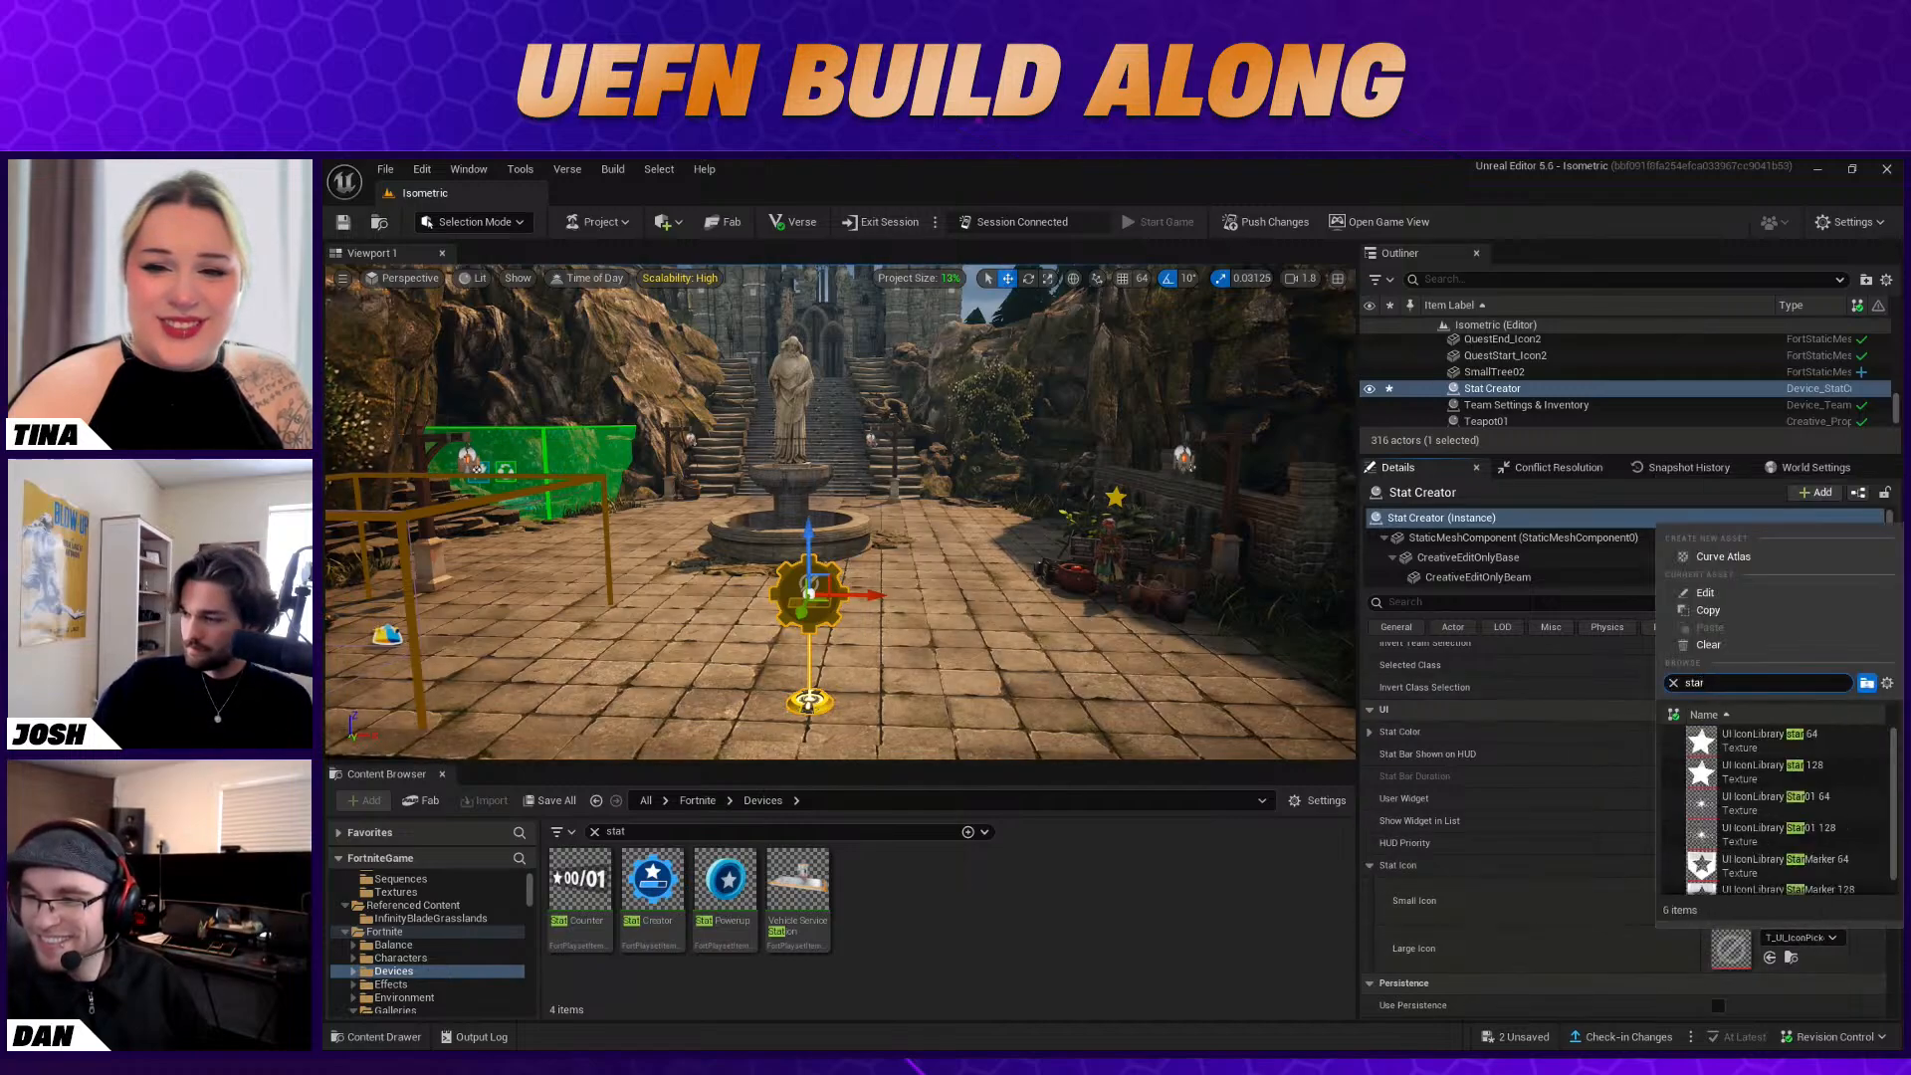
pyautogui.click(1806, 768)
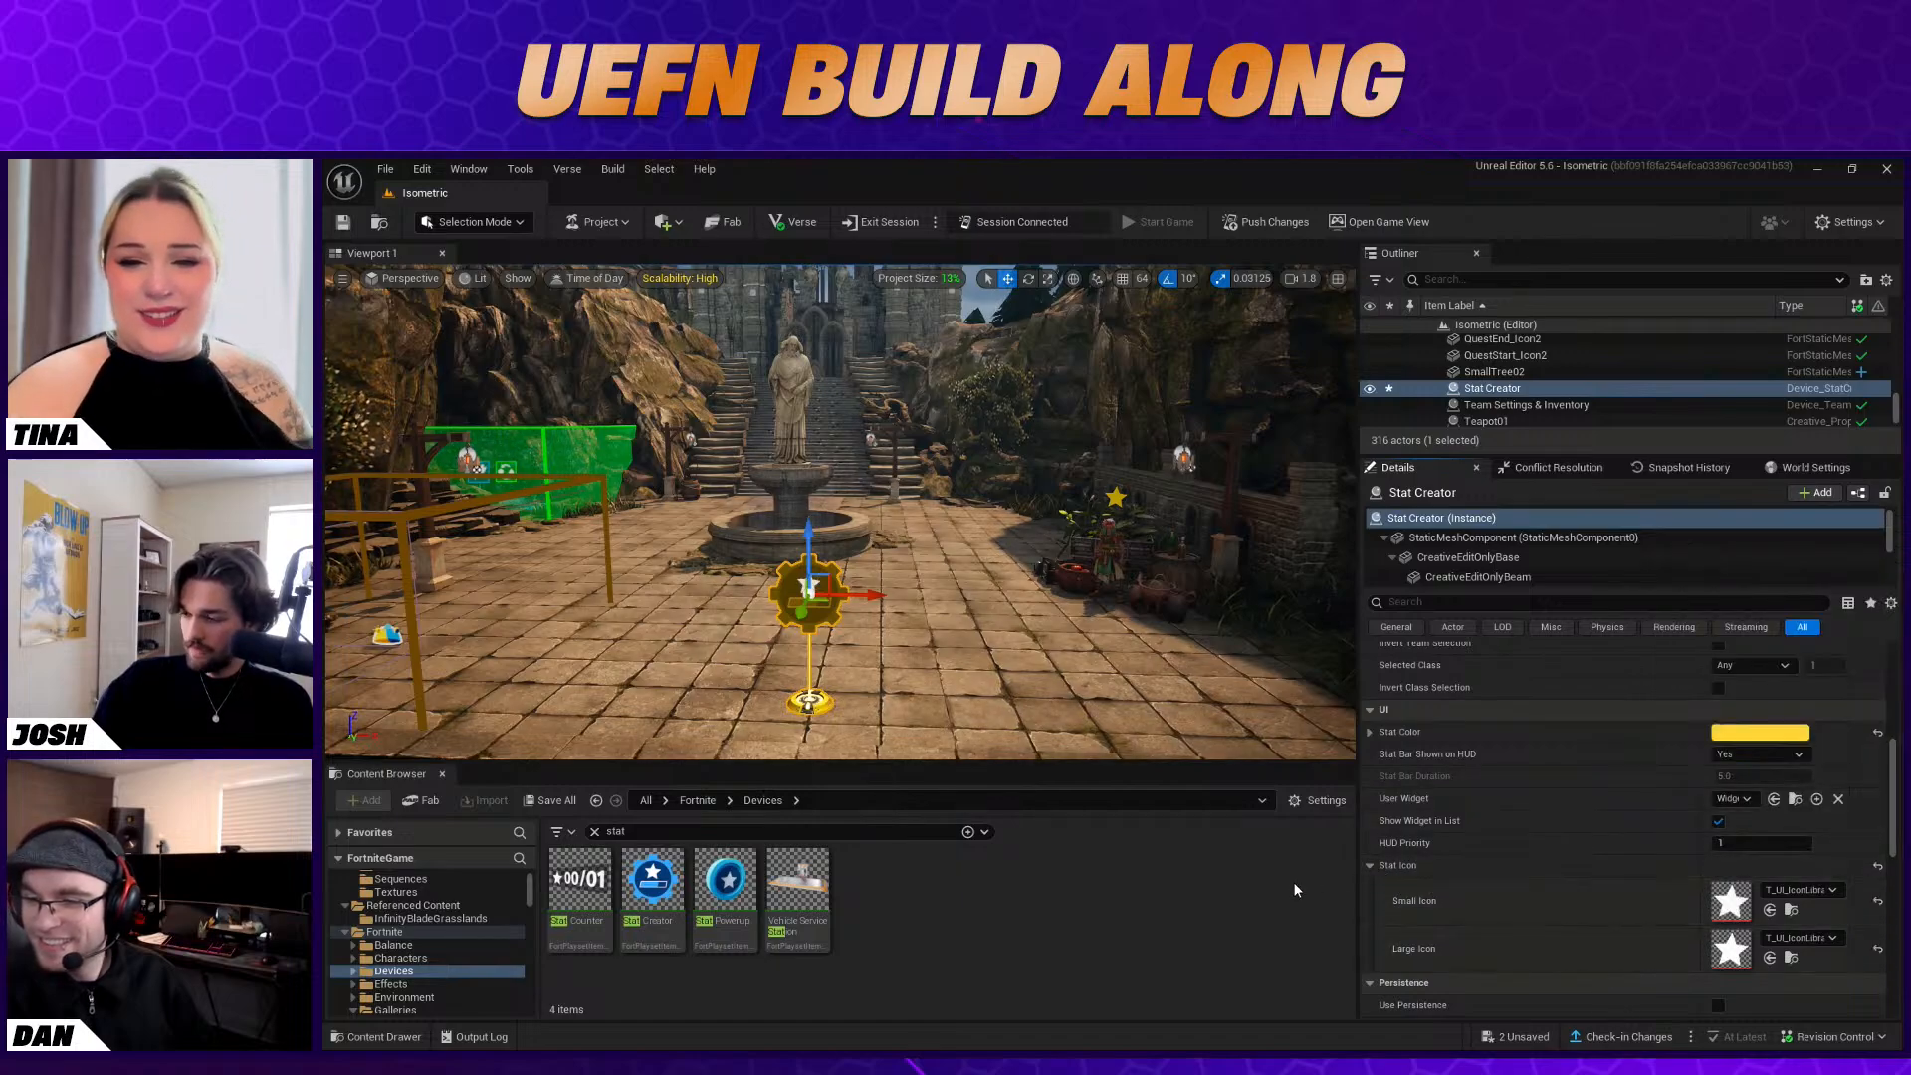
pyautogui.scroll(3, 1595, 882)
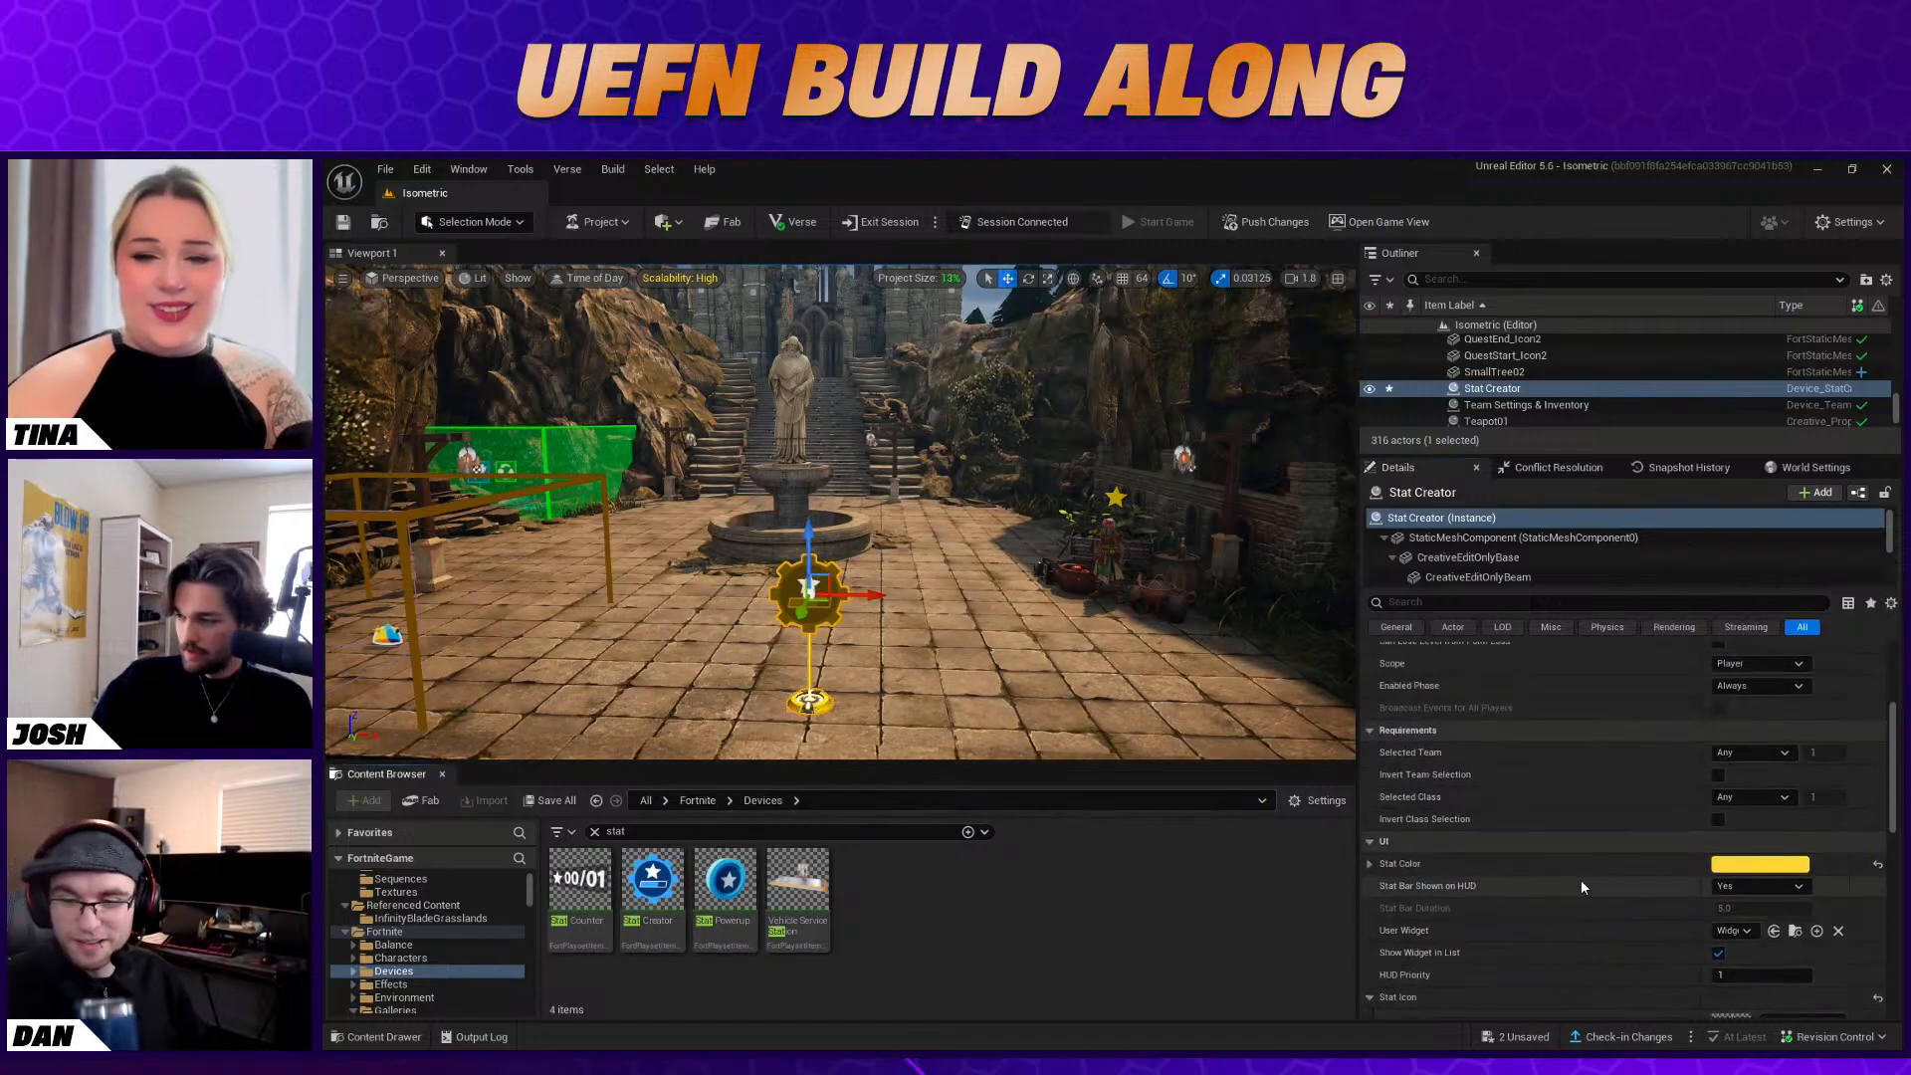
# Create a Widget Blueprint in the Isometric Content folder with User Widget as its parent class
pyautogui.click(703, 803)
pyautogui.click(719, 687)
pyautogui.moveTo(718, 687); pyautogui.dragTo(786, 707, button='right')
pyautogui.press('s')
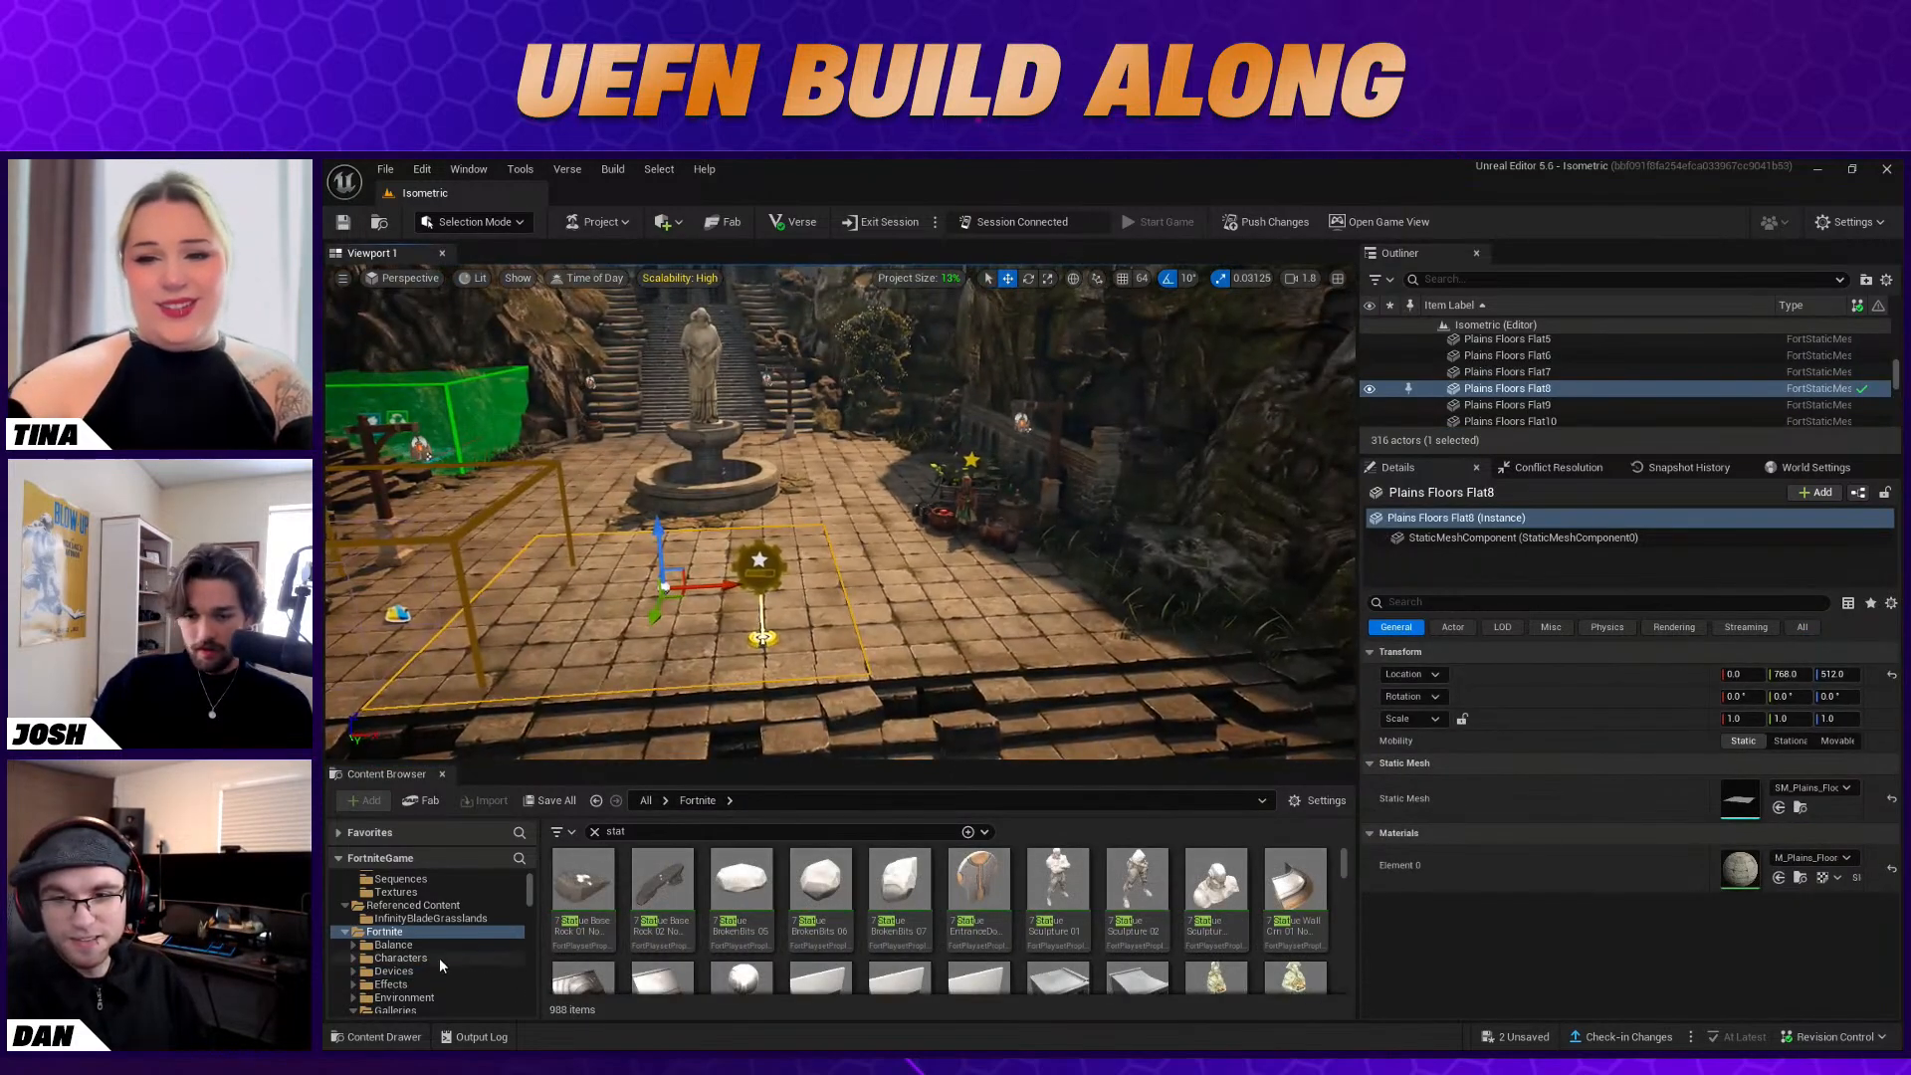
pyautogui.scroll(3, 439, 956)
pyautogui.click(443, 896)
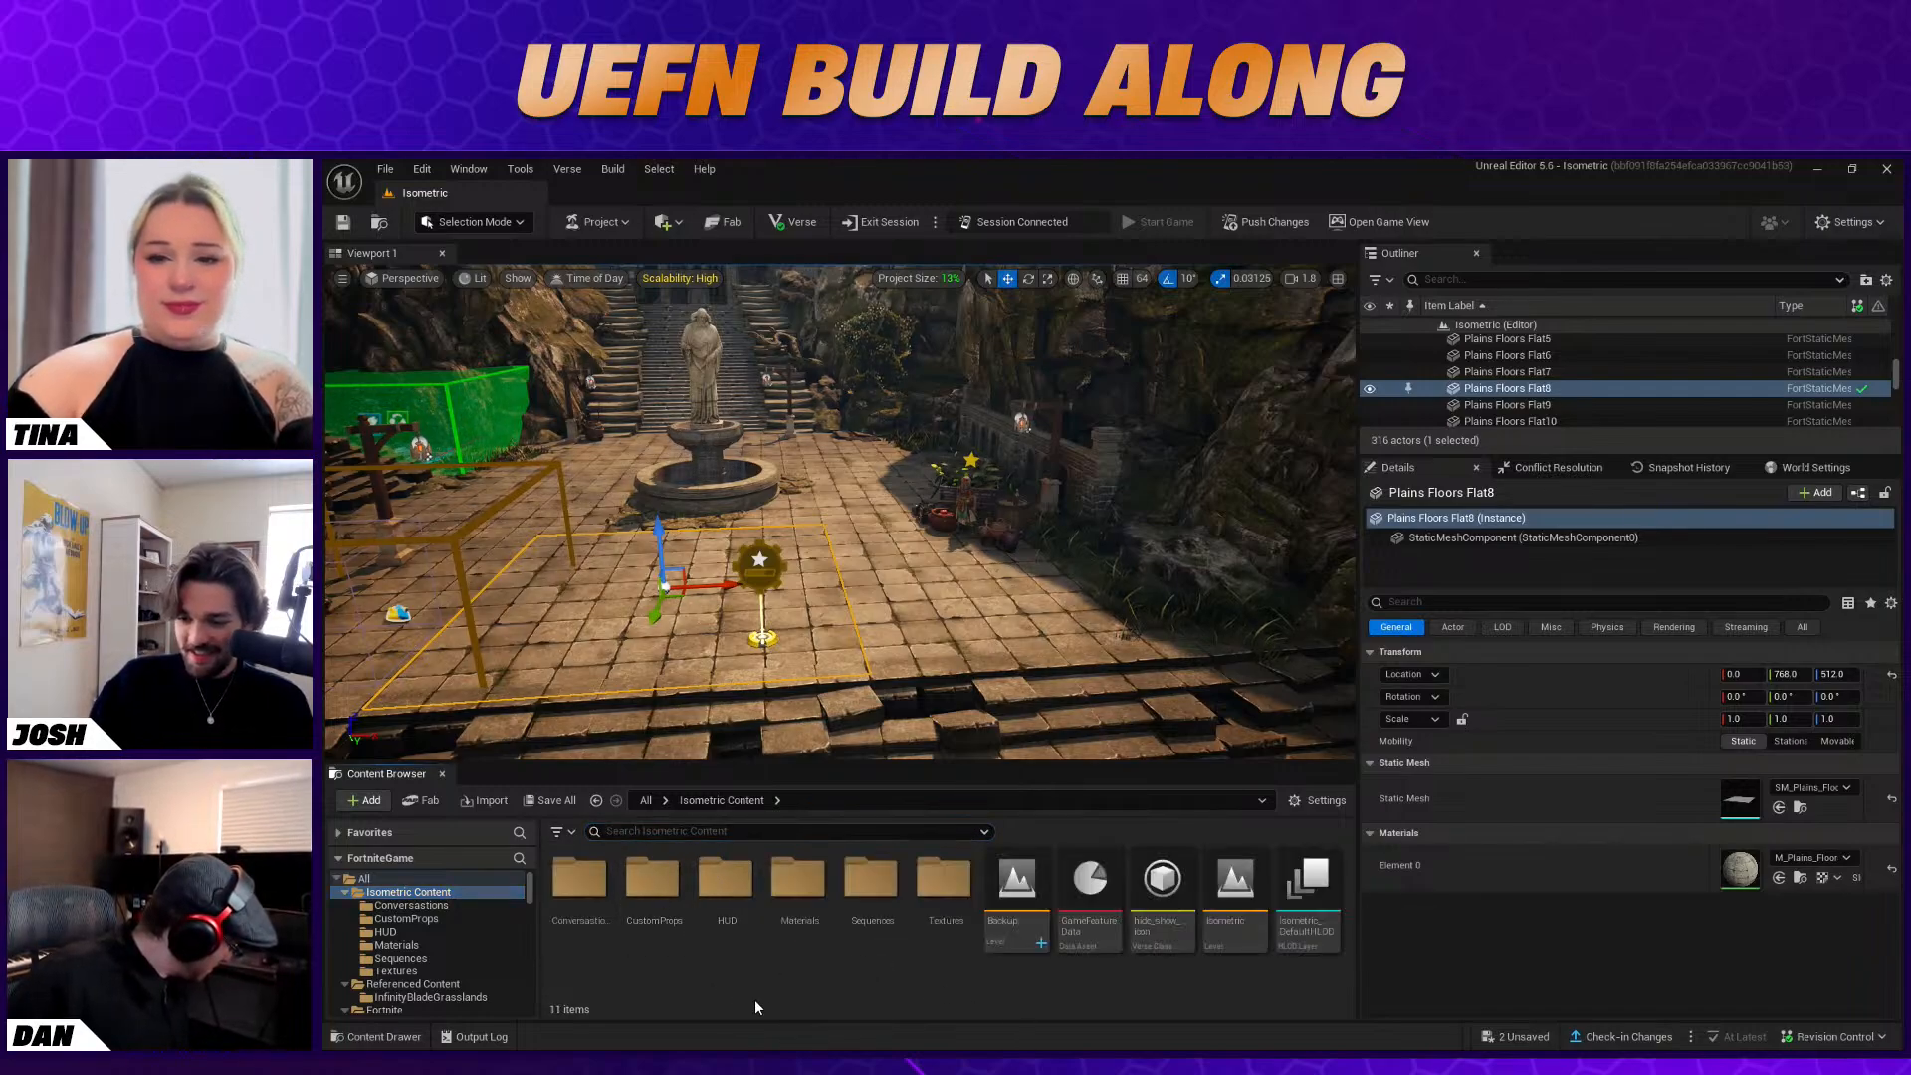
pyautogui.rightClick(741, 945)
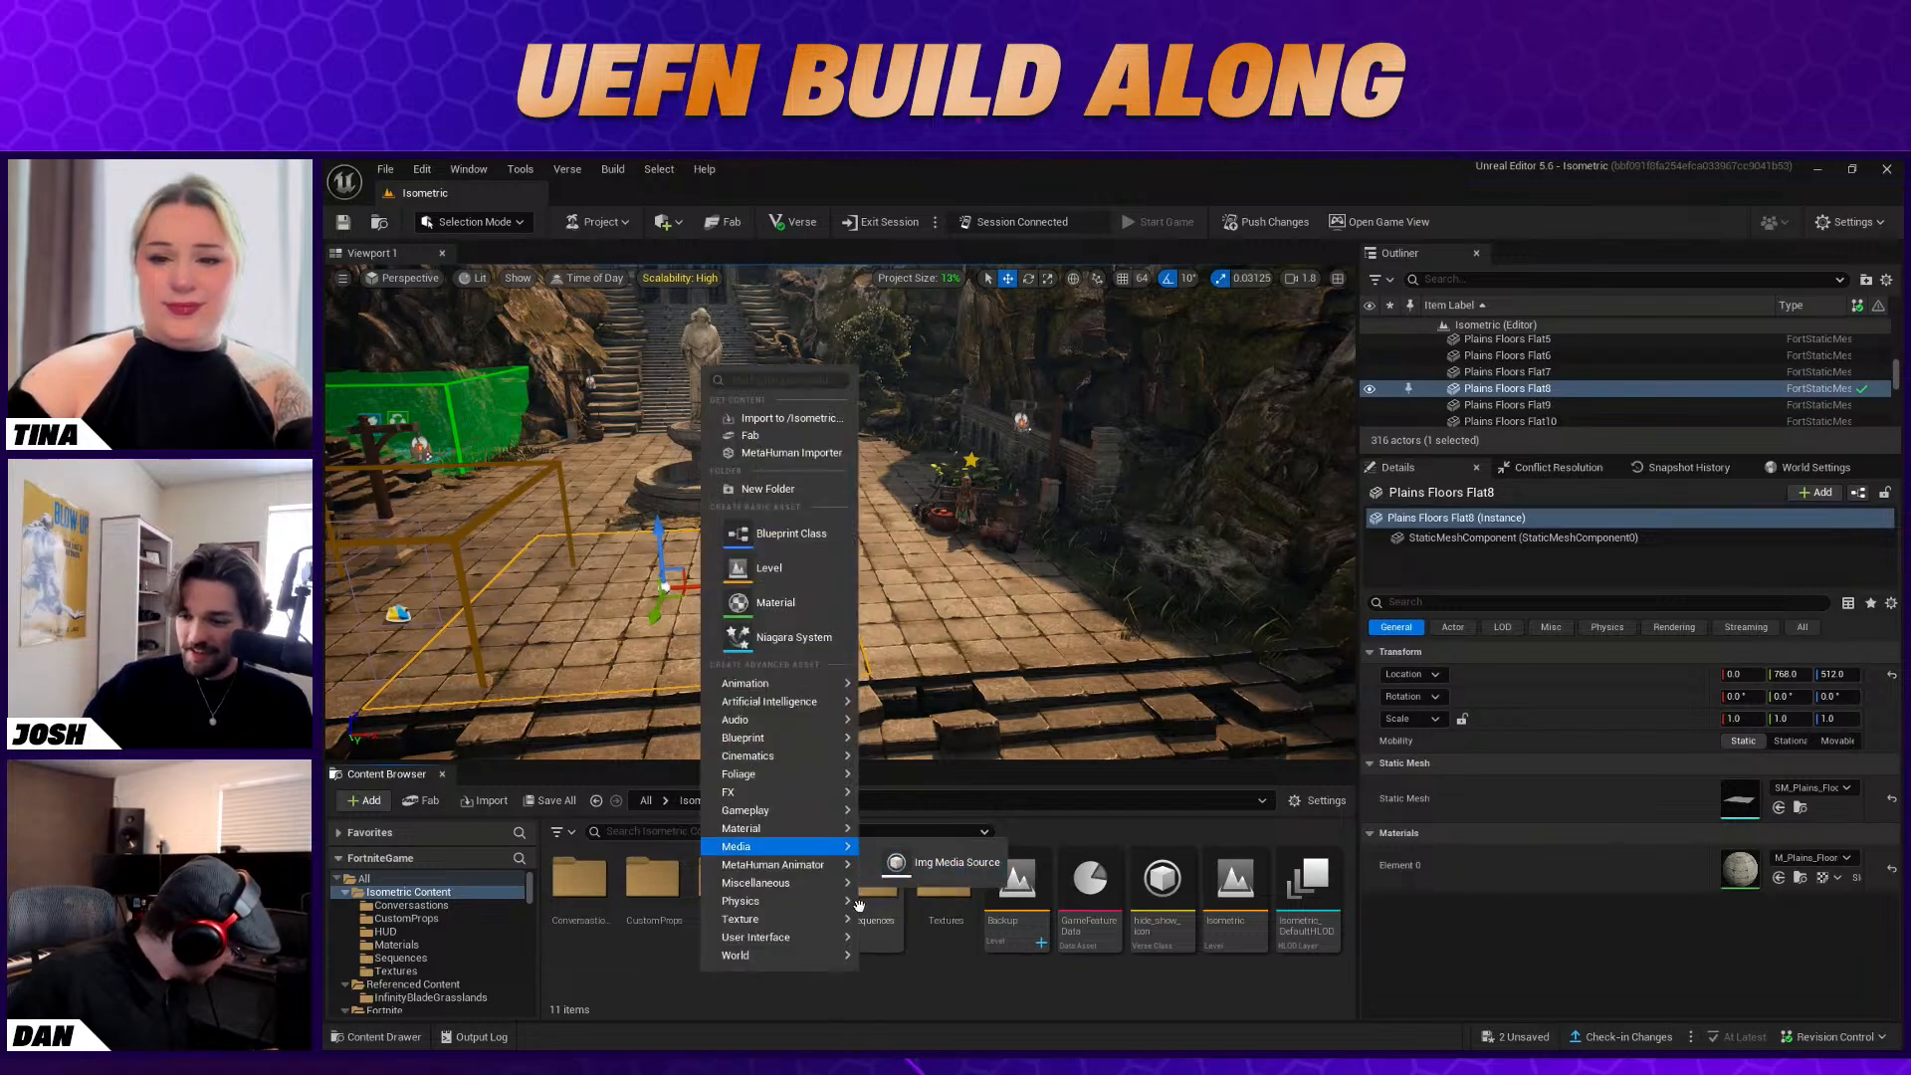
pyautogui.moveTo(768, 922)
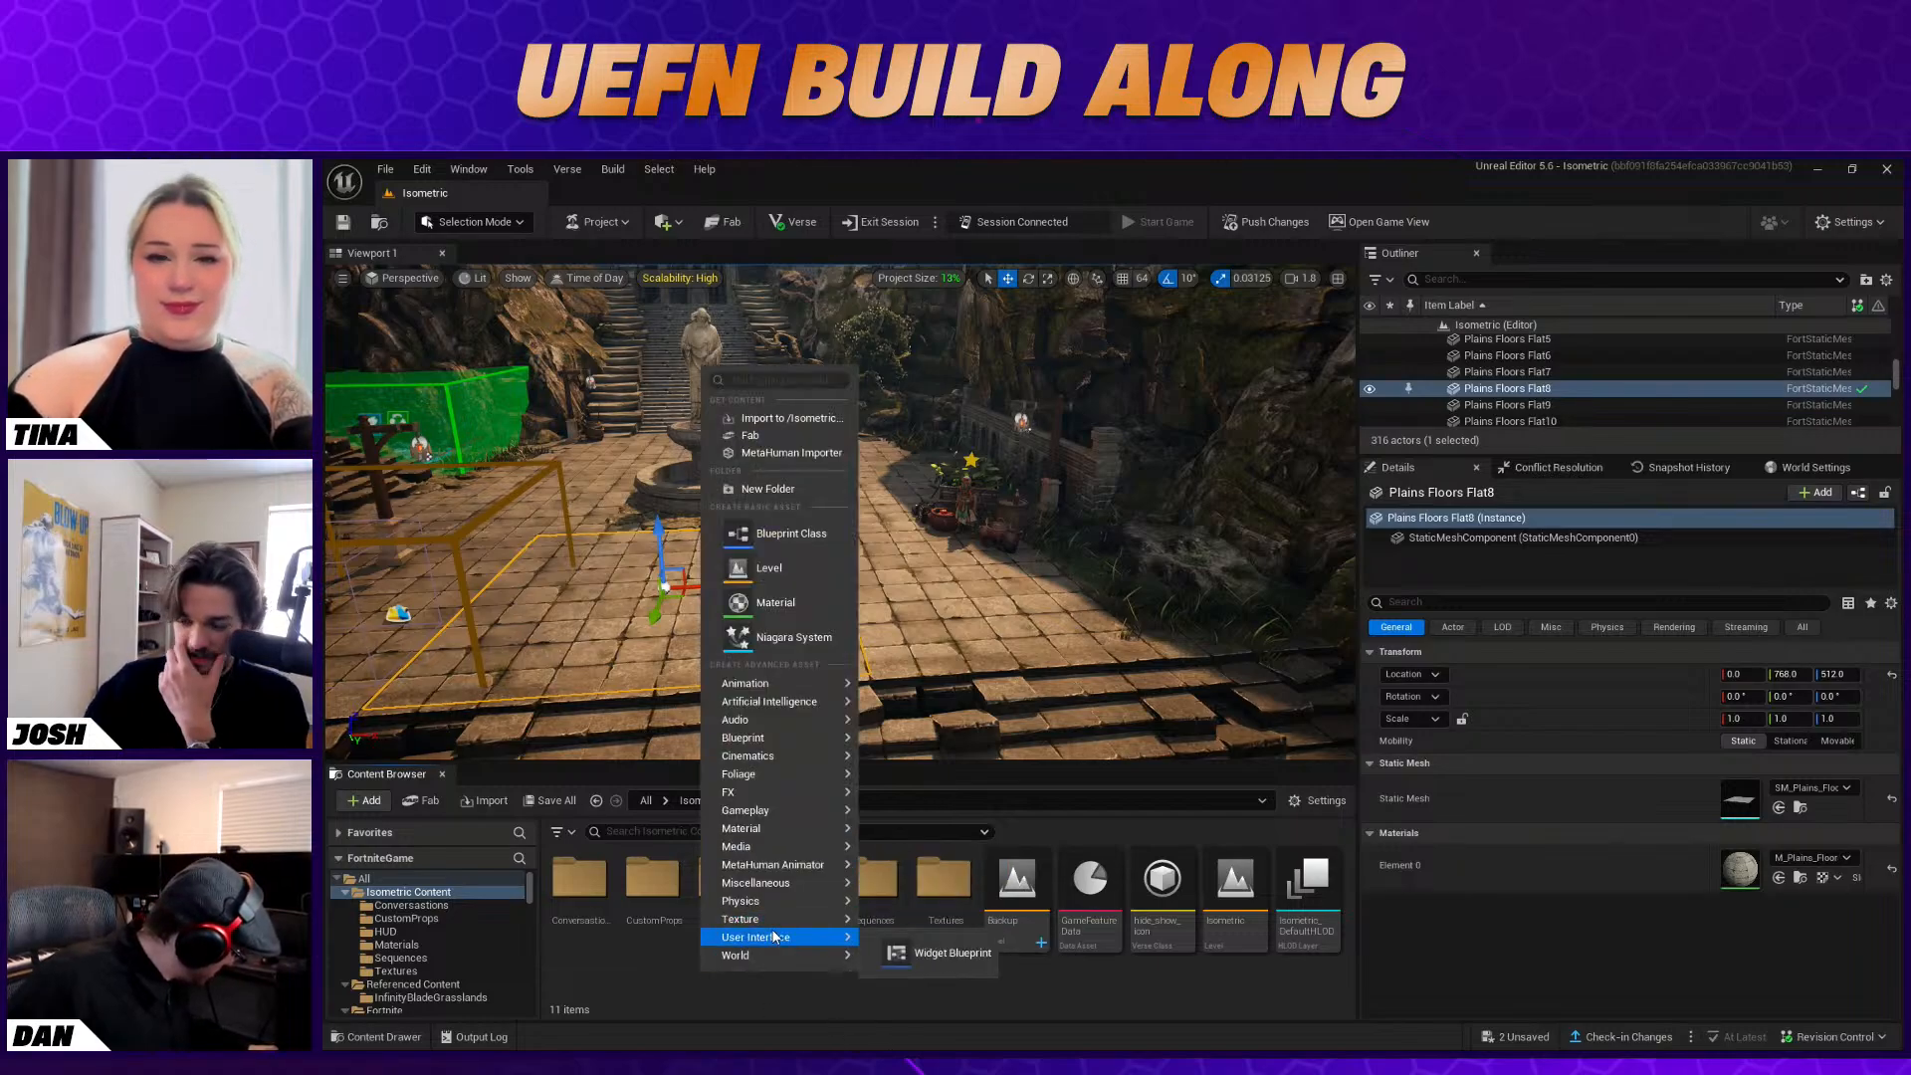
pyautogui.click(907, 953)
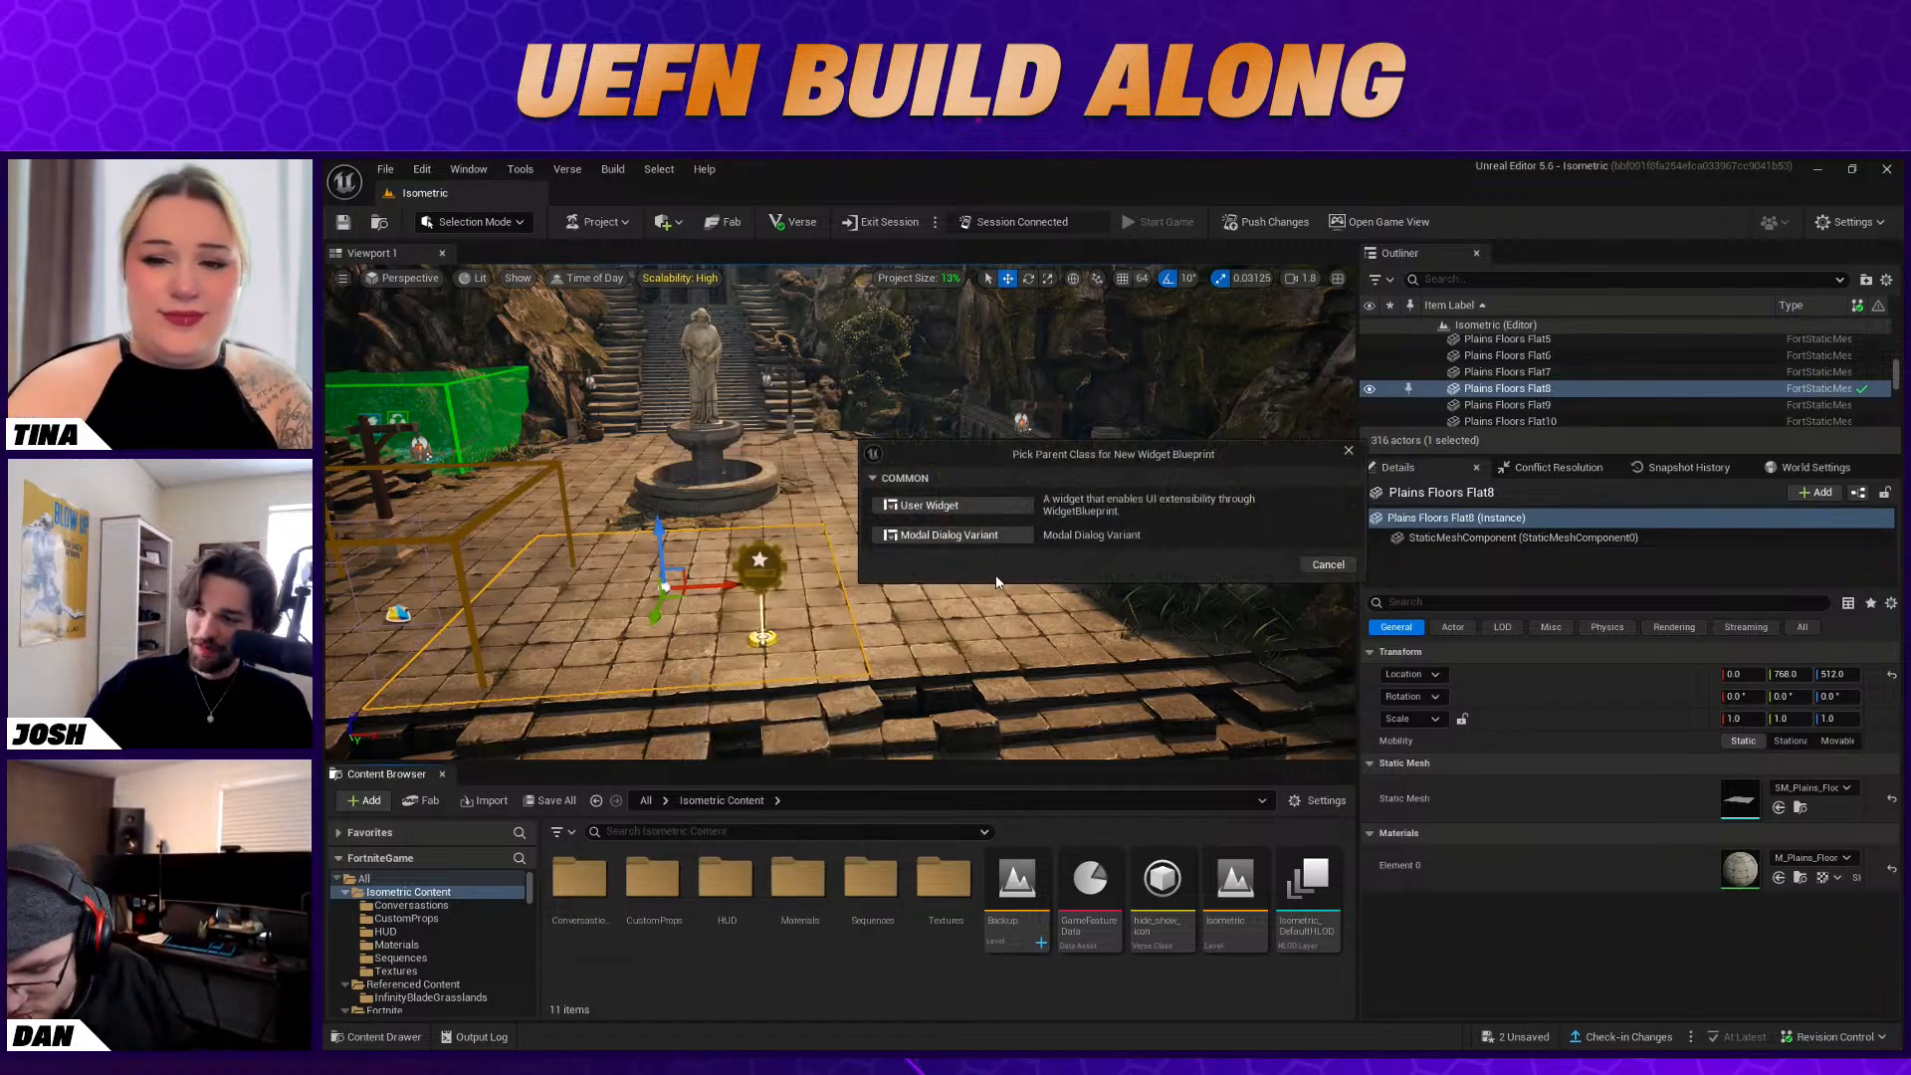
pyautogui.click(981, 510)
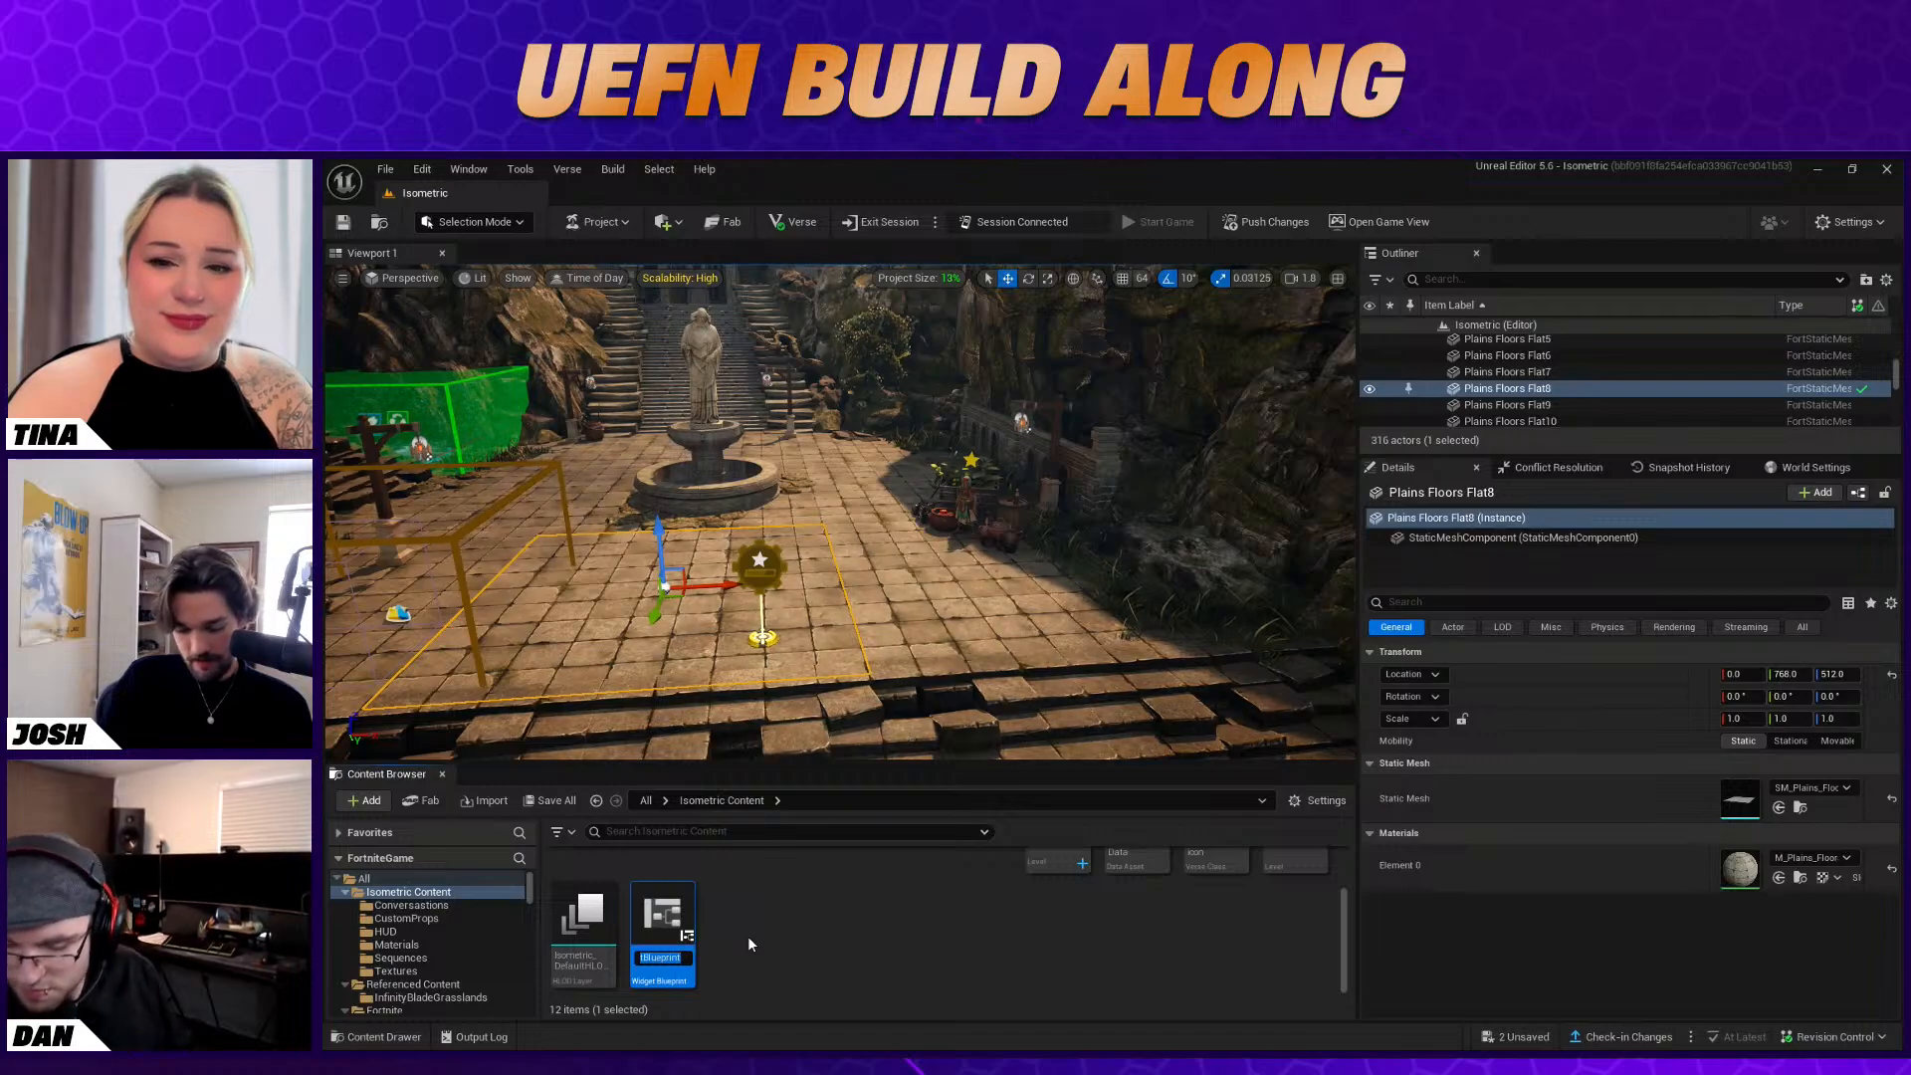
# Name the new widget blueprint Level_HUD and open it for editing
pyautogui.write('Level_HUD')
pyautogui.press('Return')
pyautogui.click(780, 934)
pyautogui.doubleClick(667, 920)
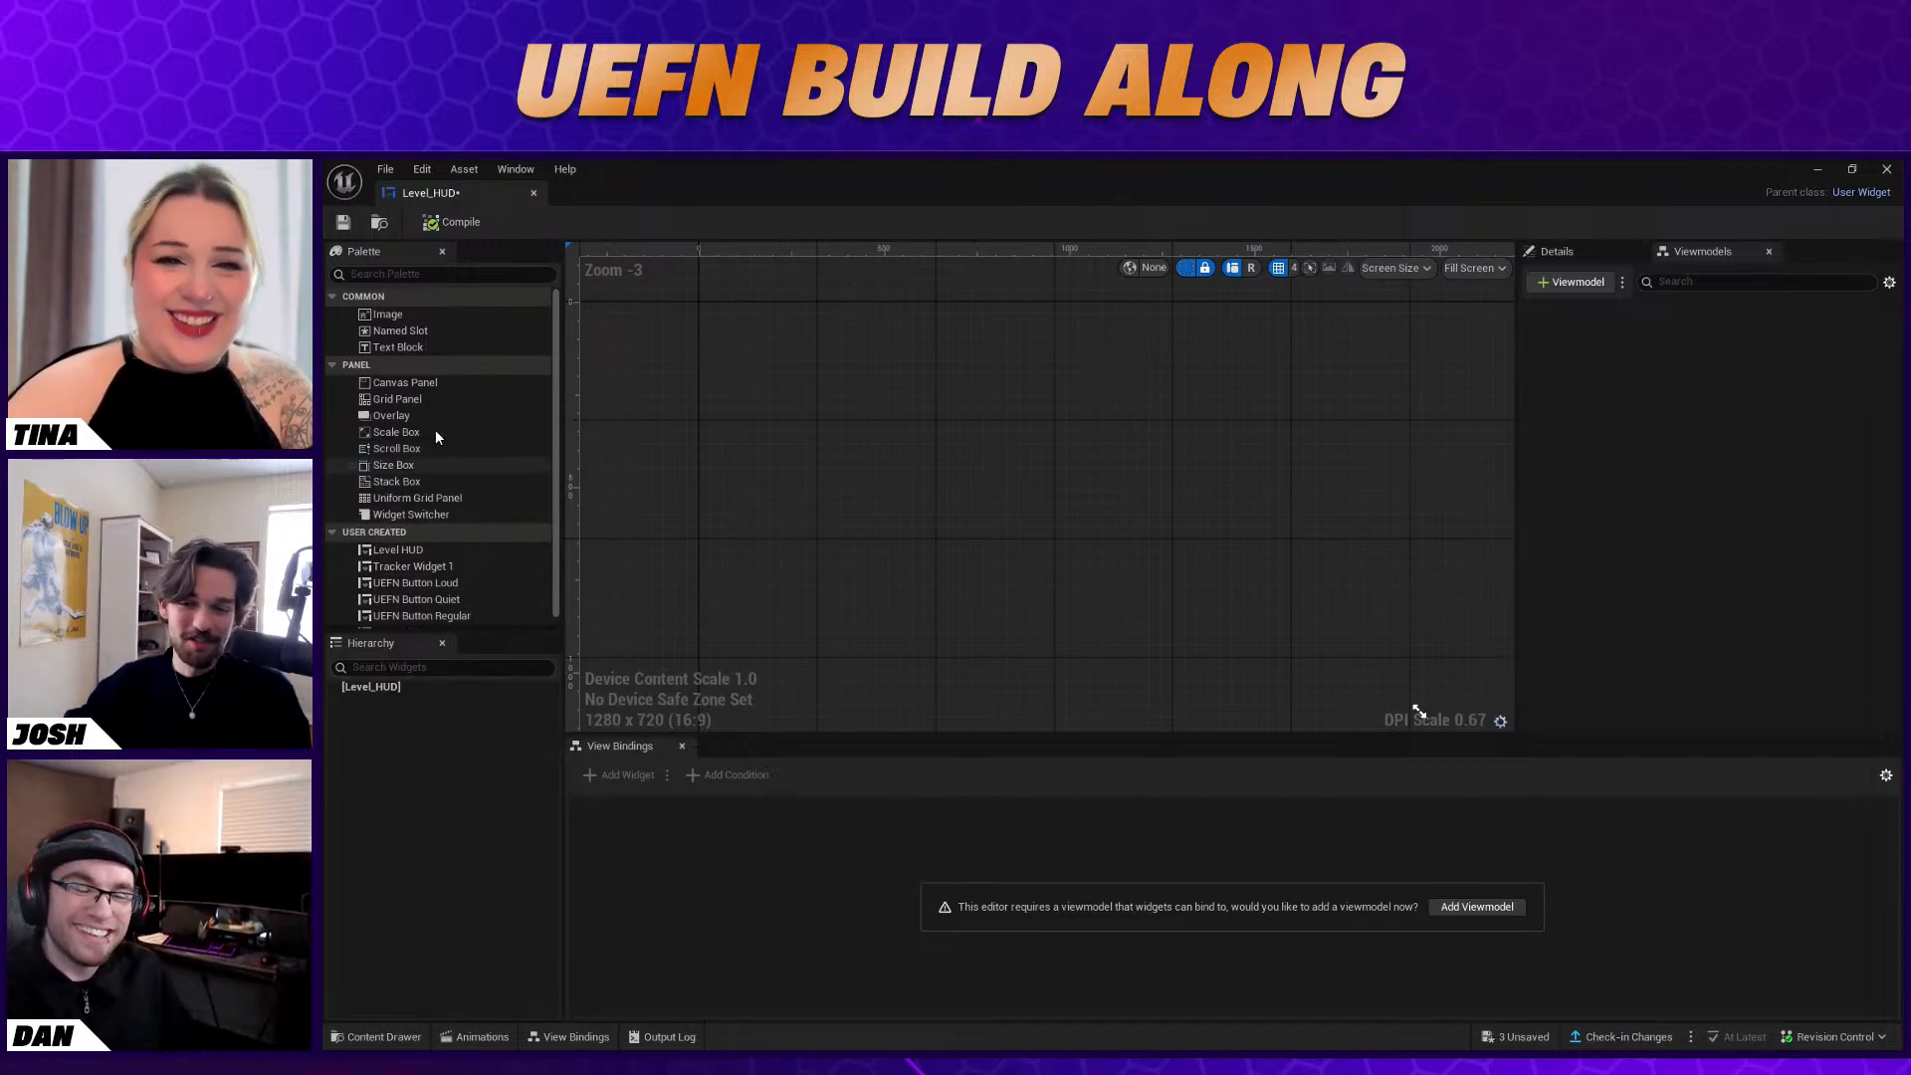
# Build the Level_HUD hierarchy as an Overlay holding a Stack Box, with a nested Overlay that contains an Image
pyautogui.moveTo(421, 415); pyautogui.dragTo(384, 688)
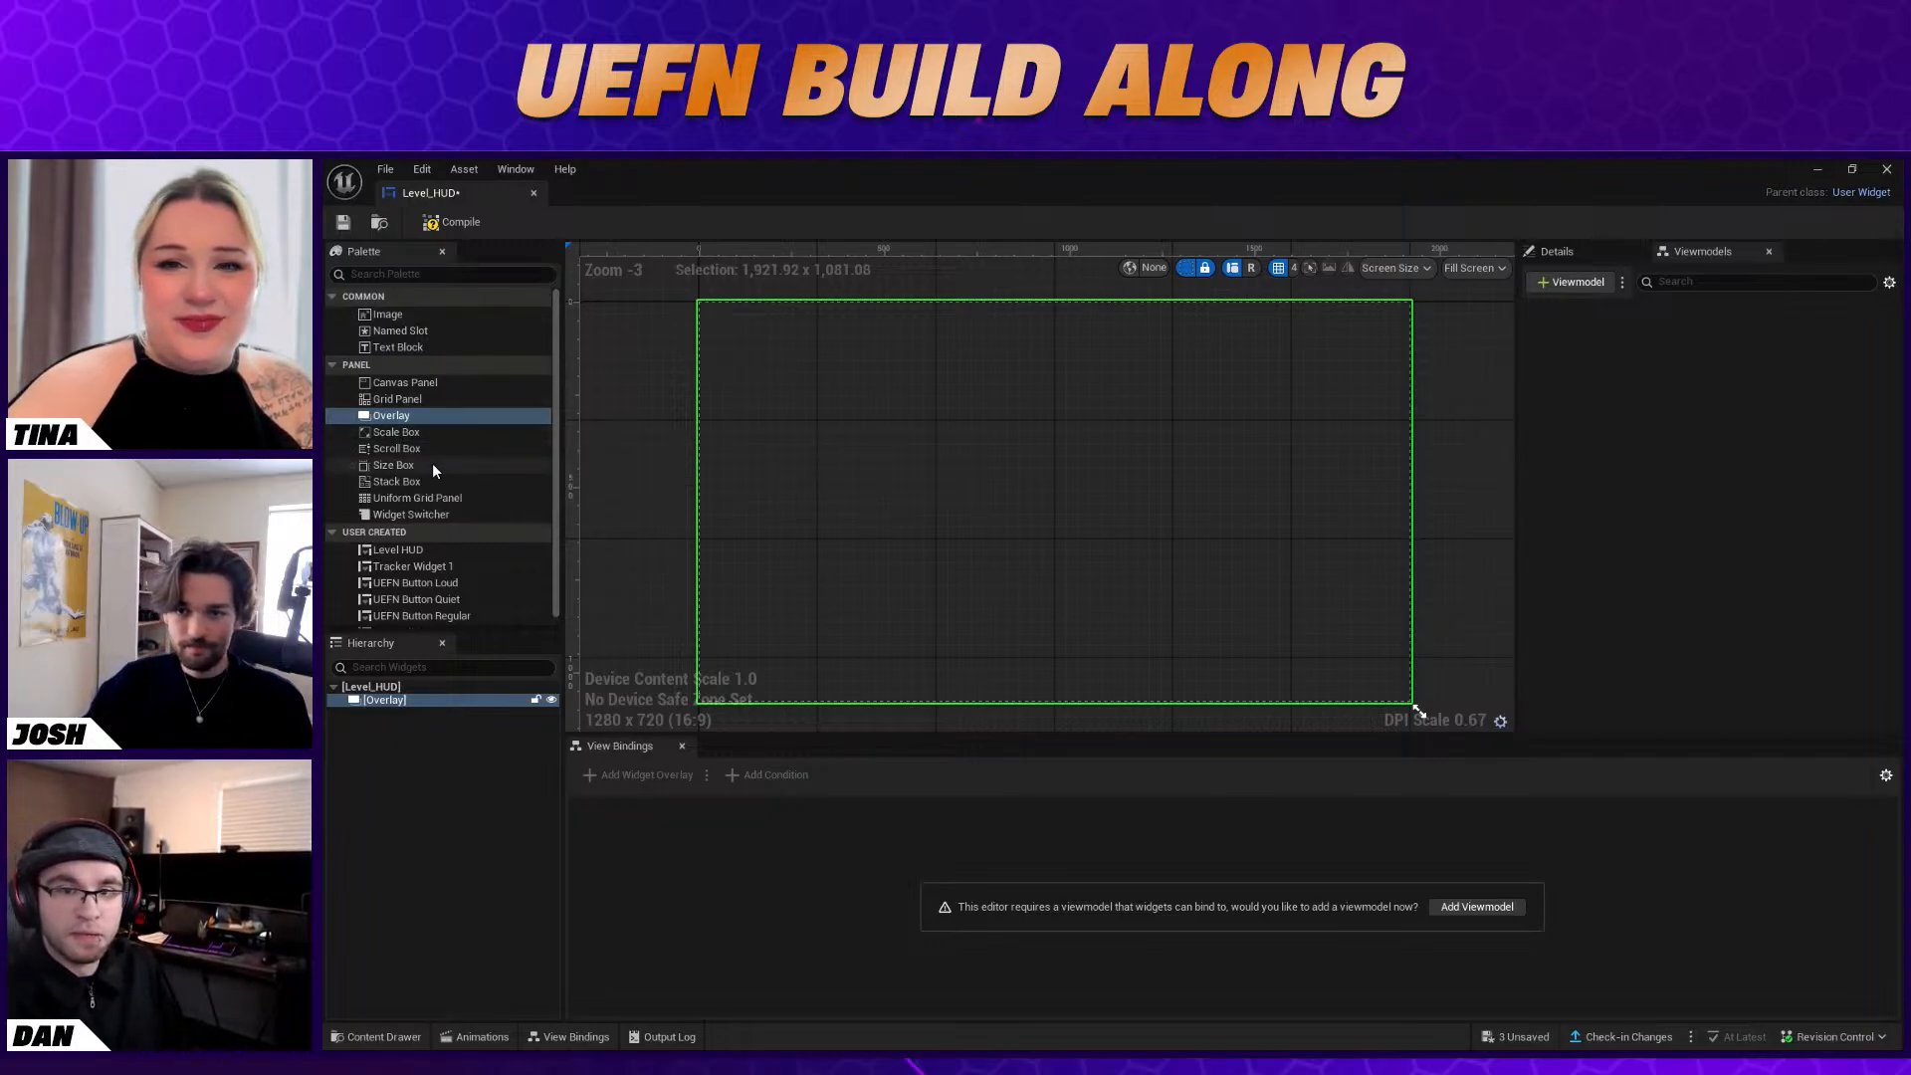
pyautogui.moveTo(416, 481); pyautogui.dragTo(482, 708)
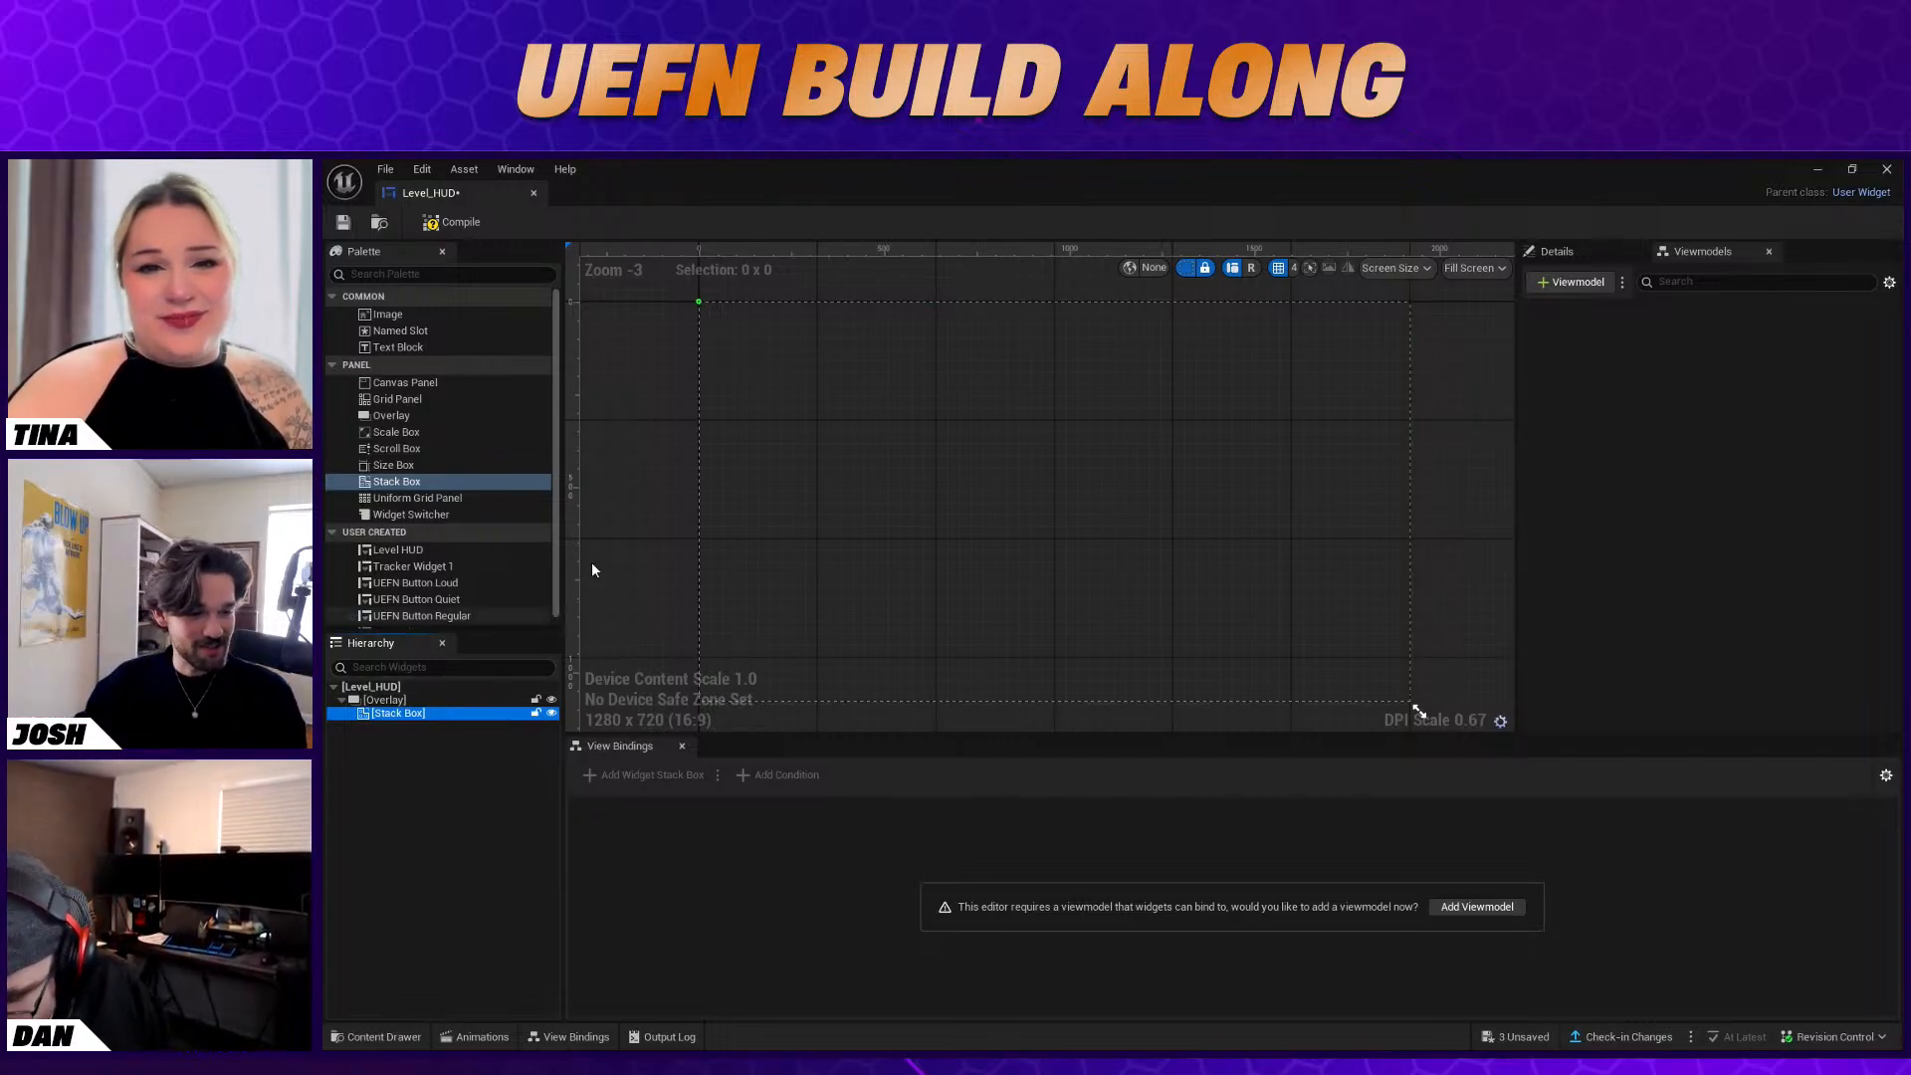
pyautogui.moveTo(438, 415); pyautogui.dragTo(418, 715)
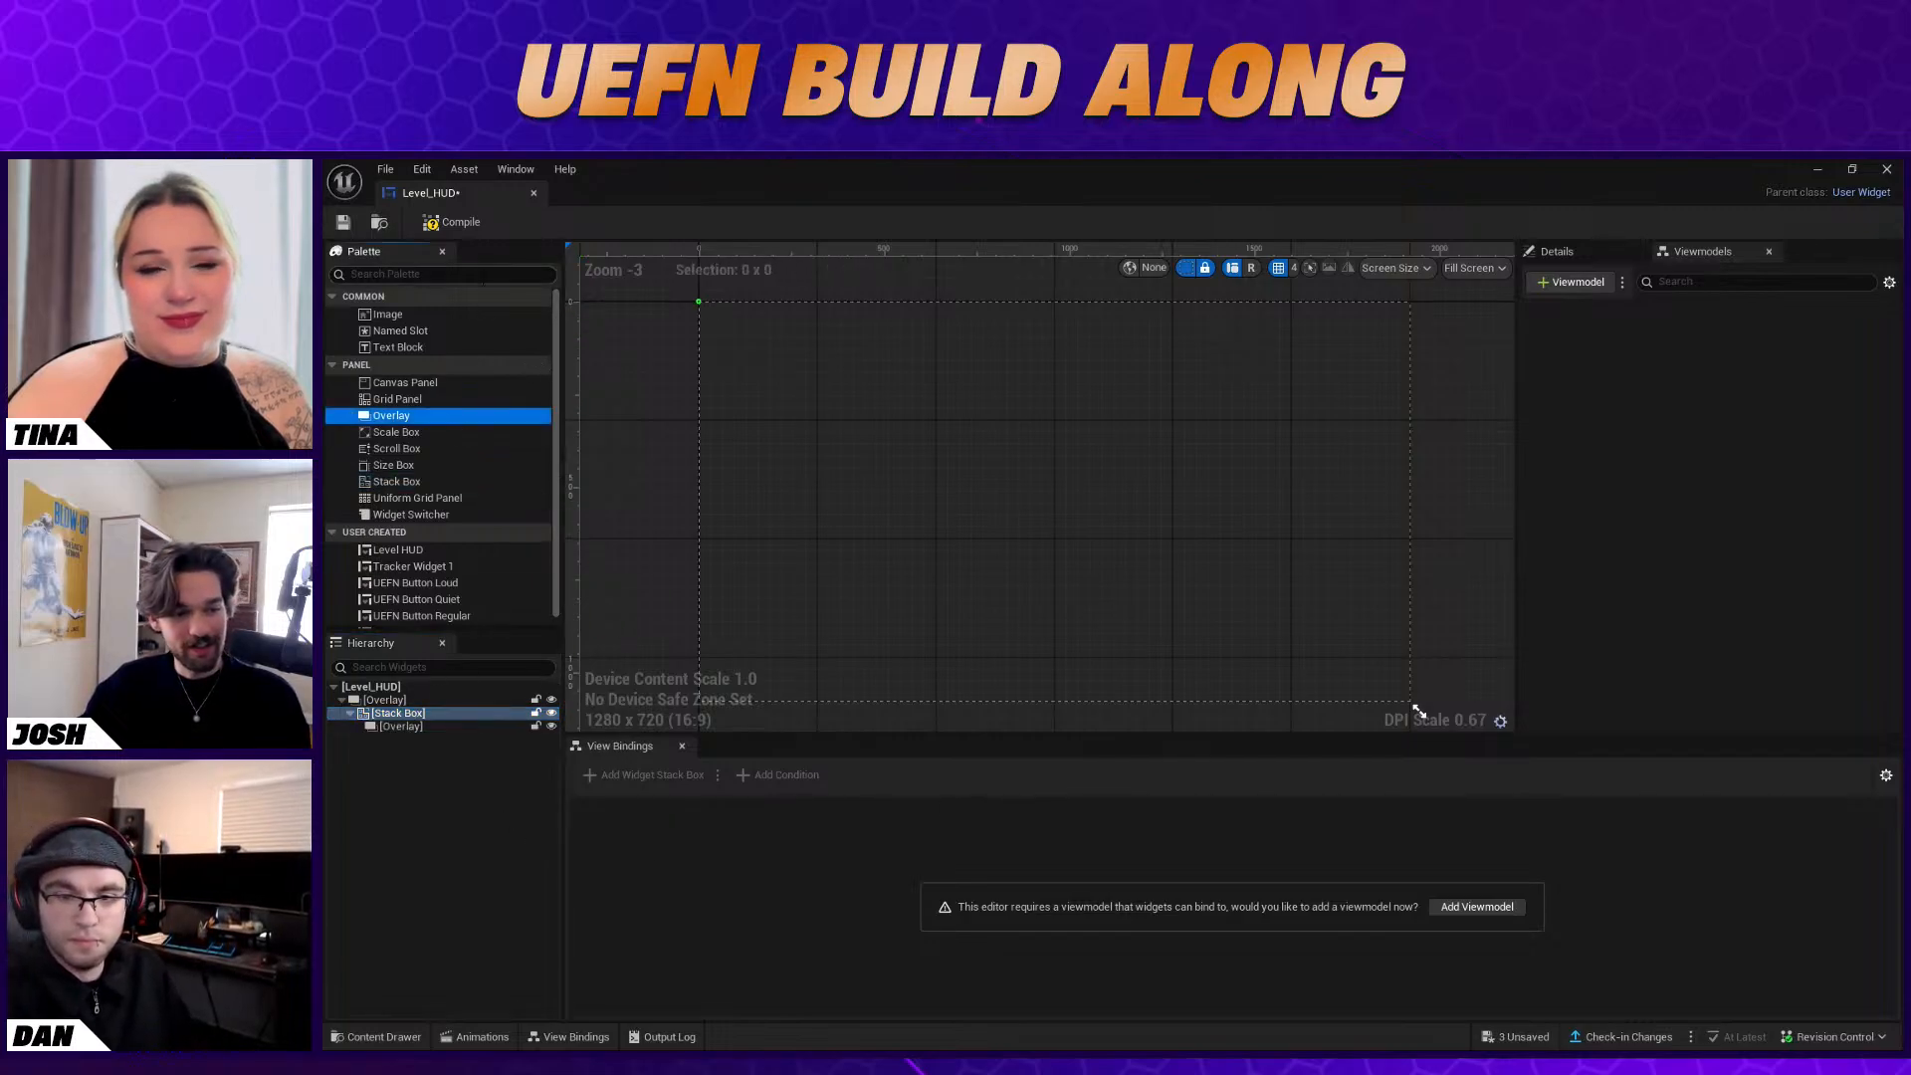
pyautogui.moveTo(418, 314); pyautogui.dragTo(428, 733)
pyautogui.click(447, 739)
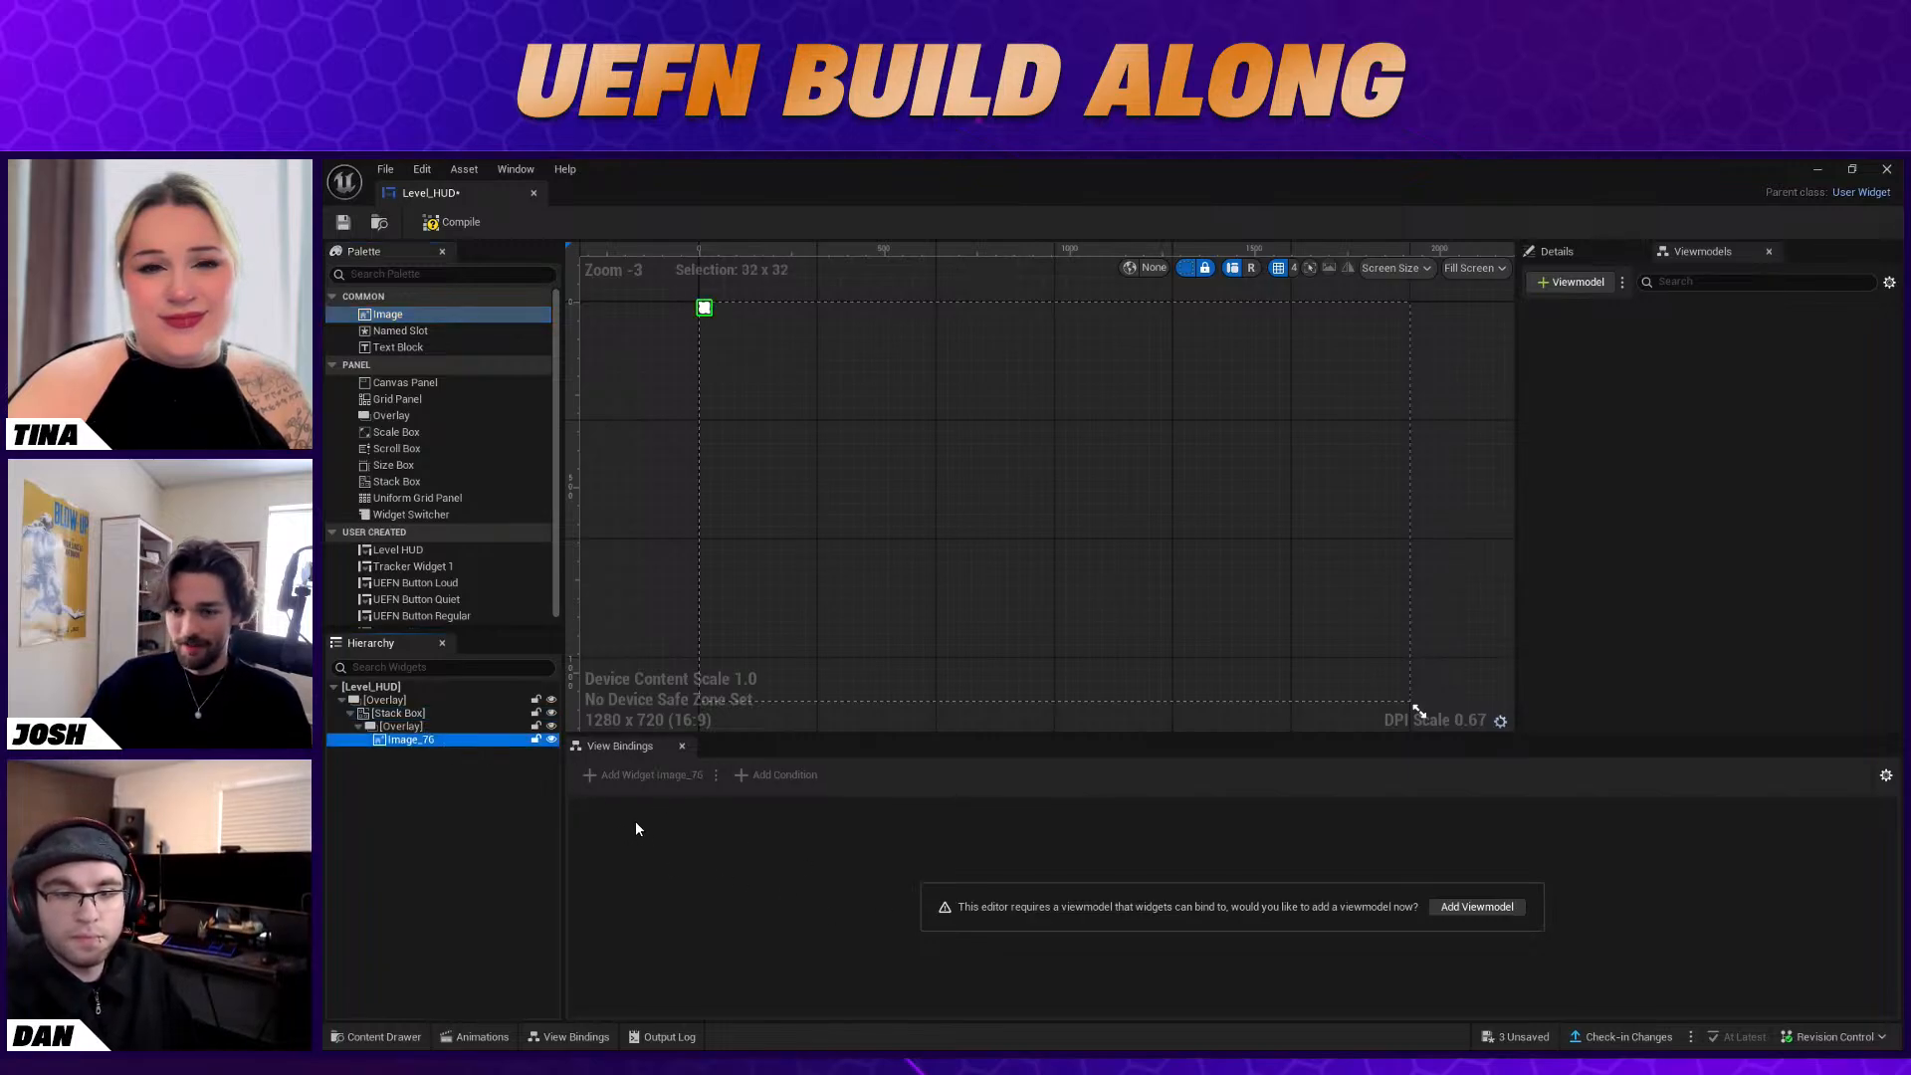
# Set the Image widget's brush to the TransparentHUD2 texture, found by searching for "hud"
pyautogui.click(1557, 251)
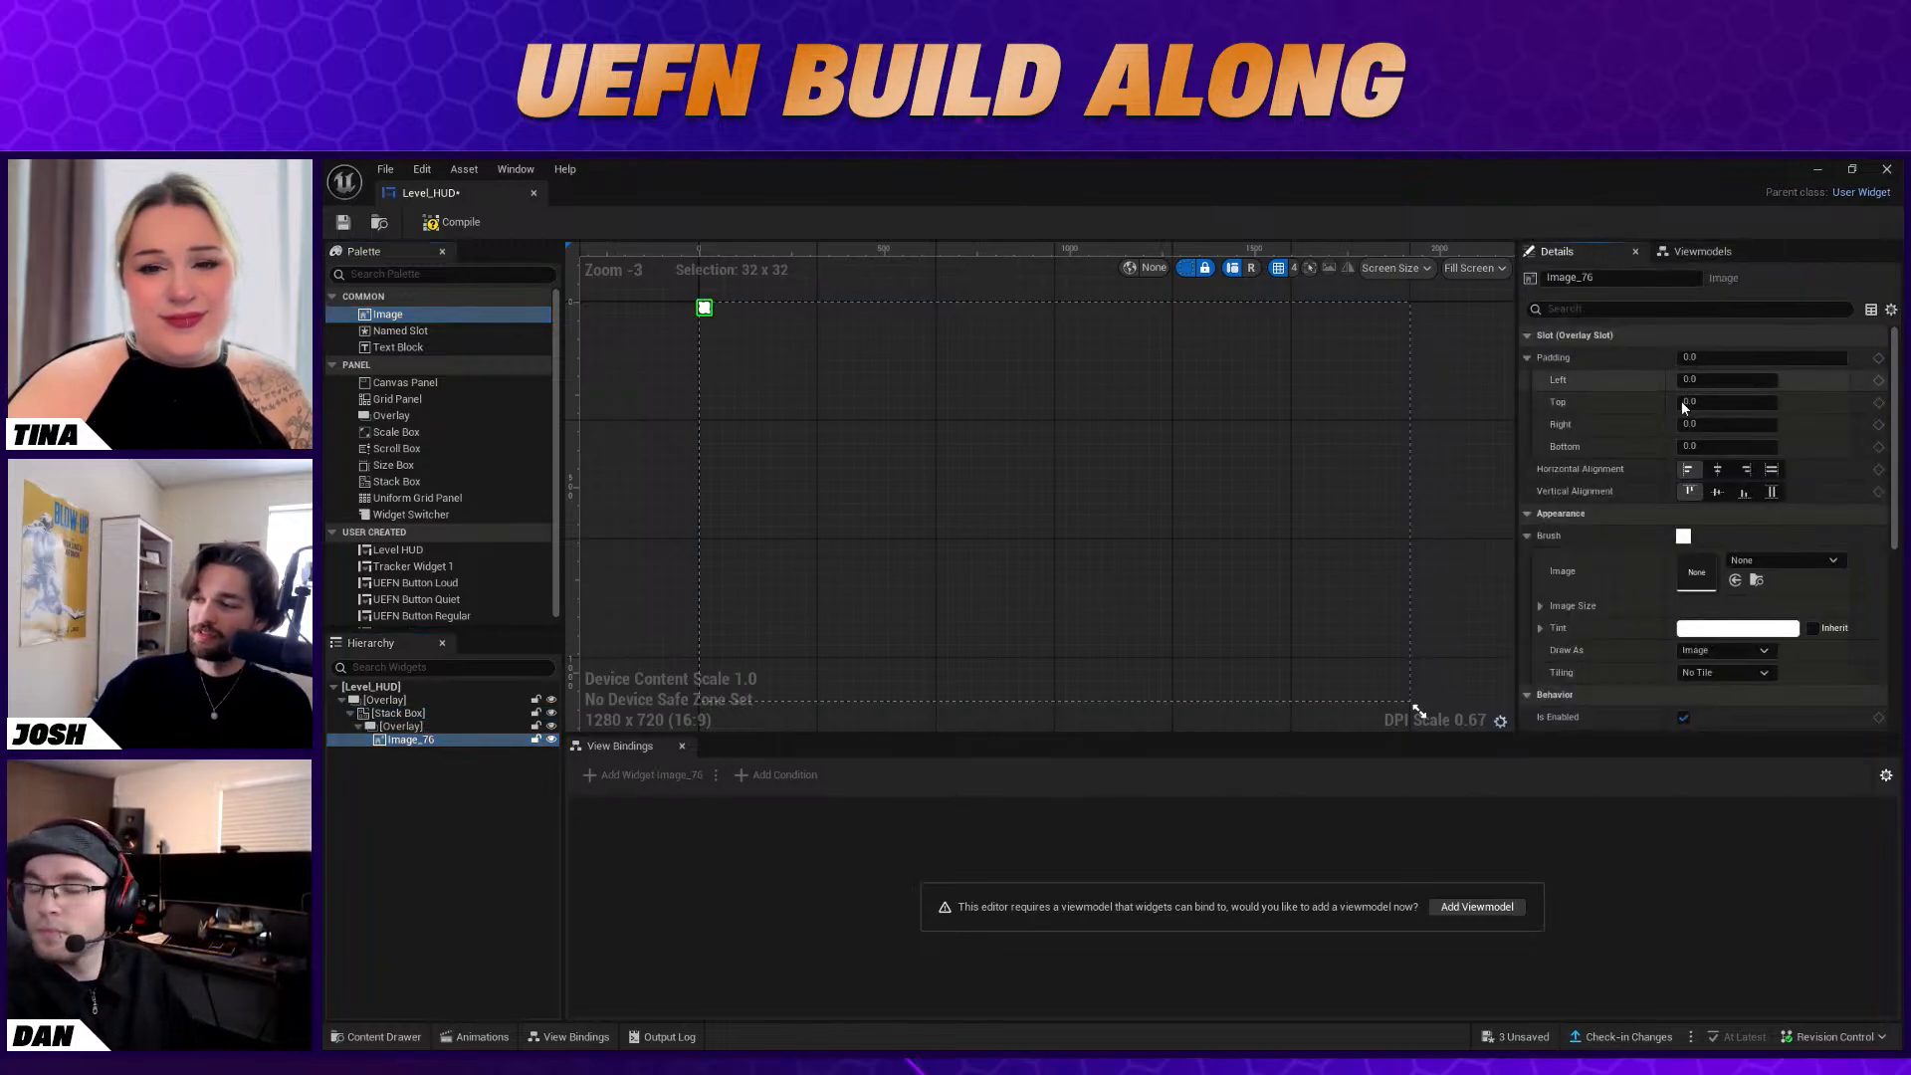
pyautogui.click(1801, 560)
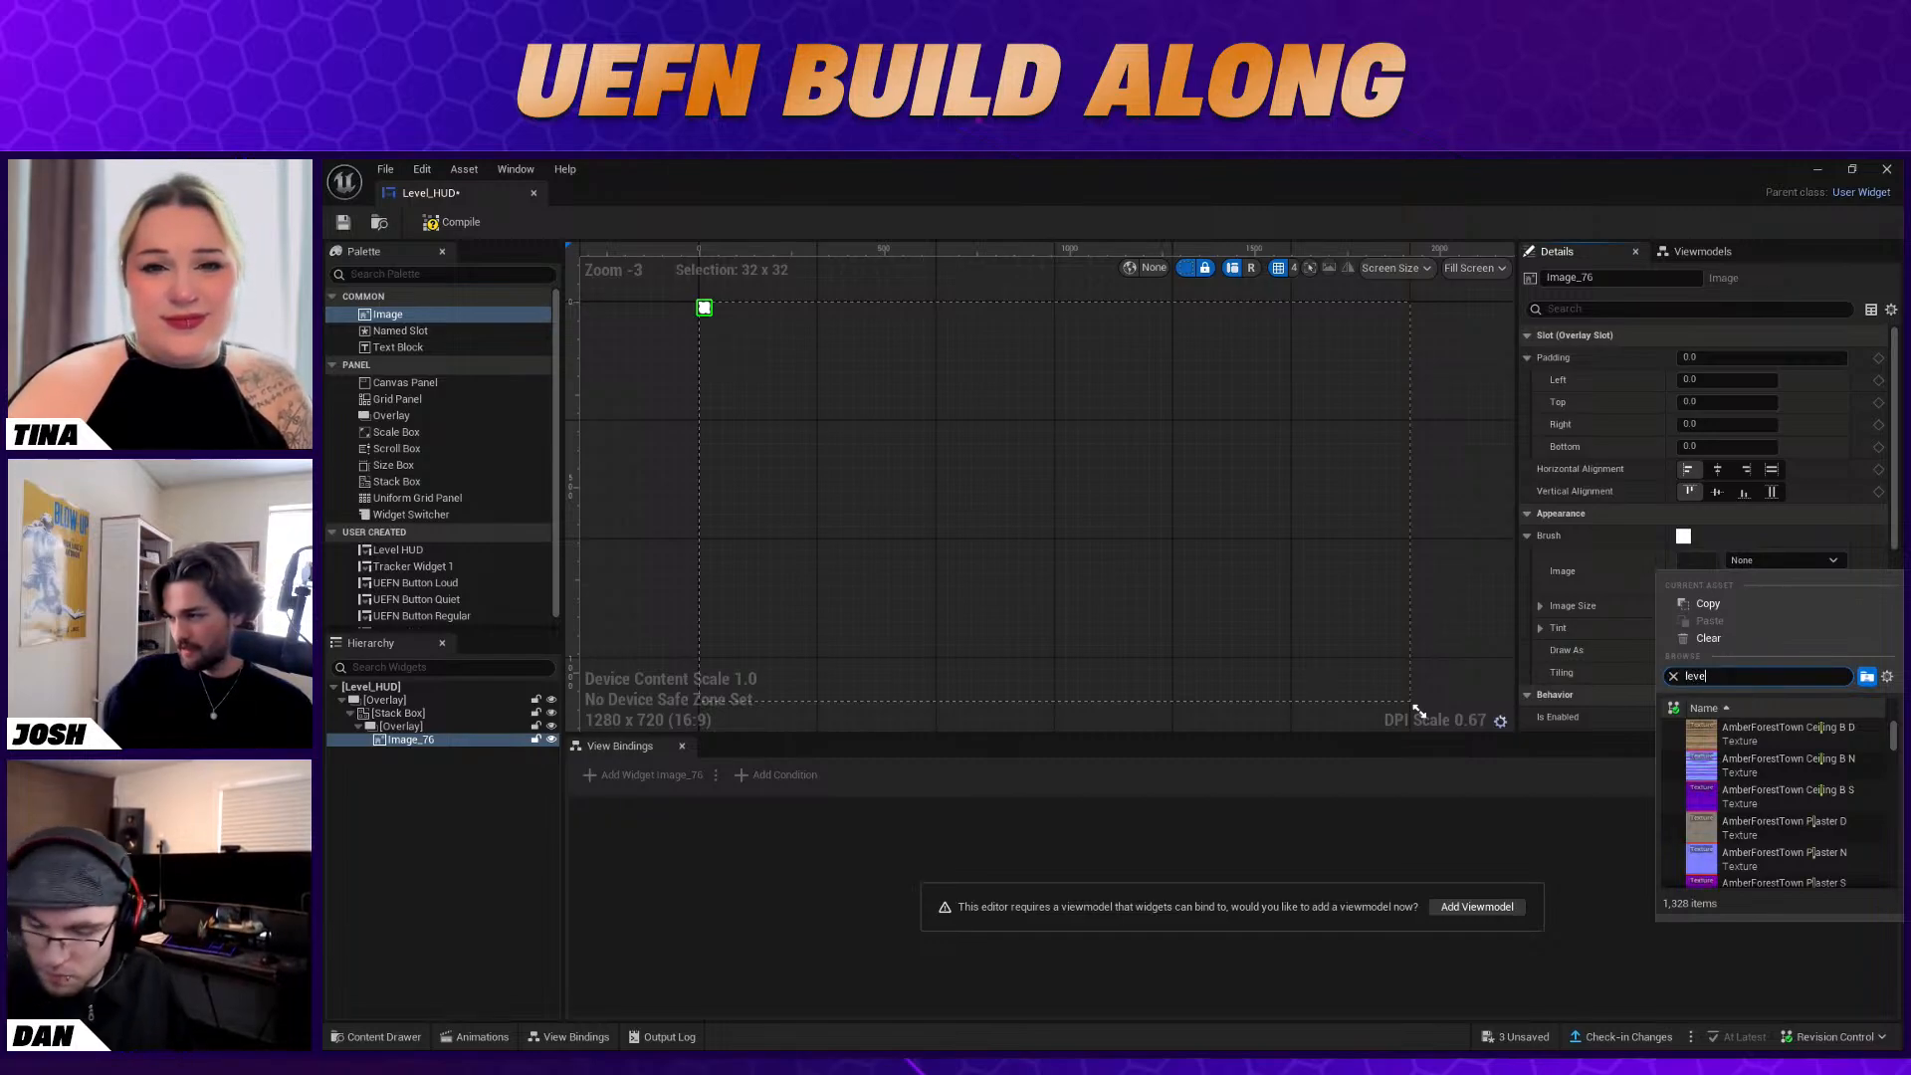
pyautogui.write('l')
pyautogui.write('hud')
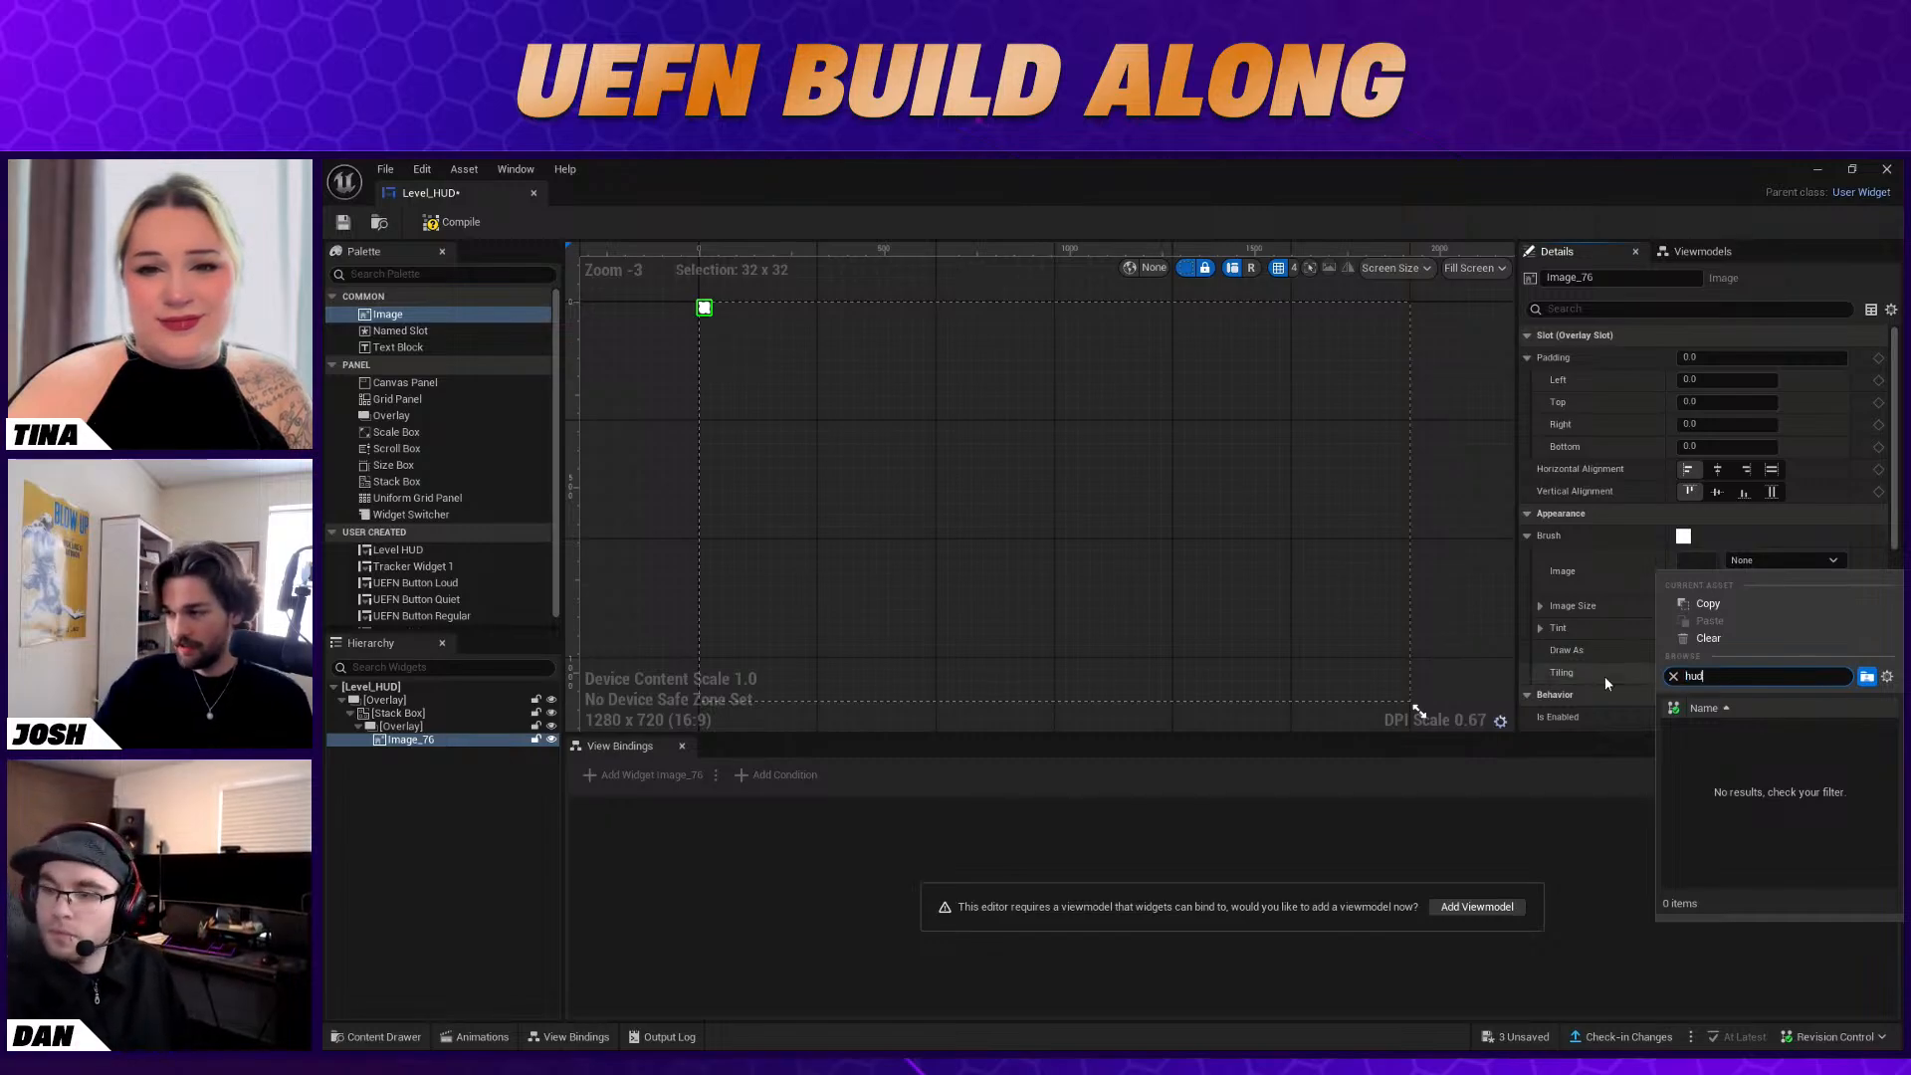
pyautogui.click(1833, 798)
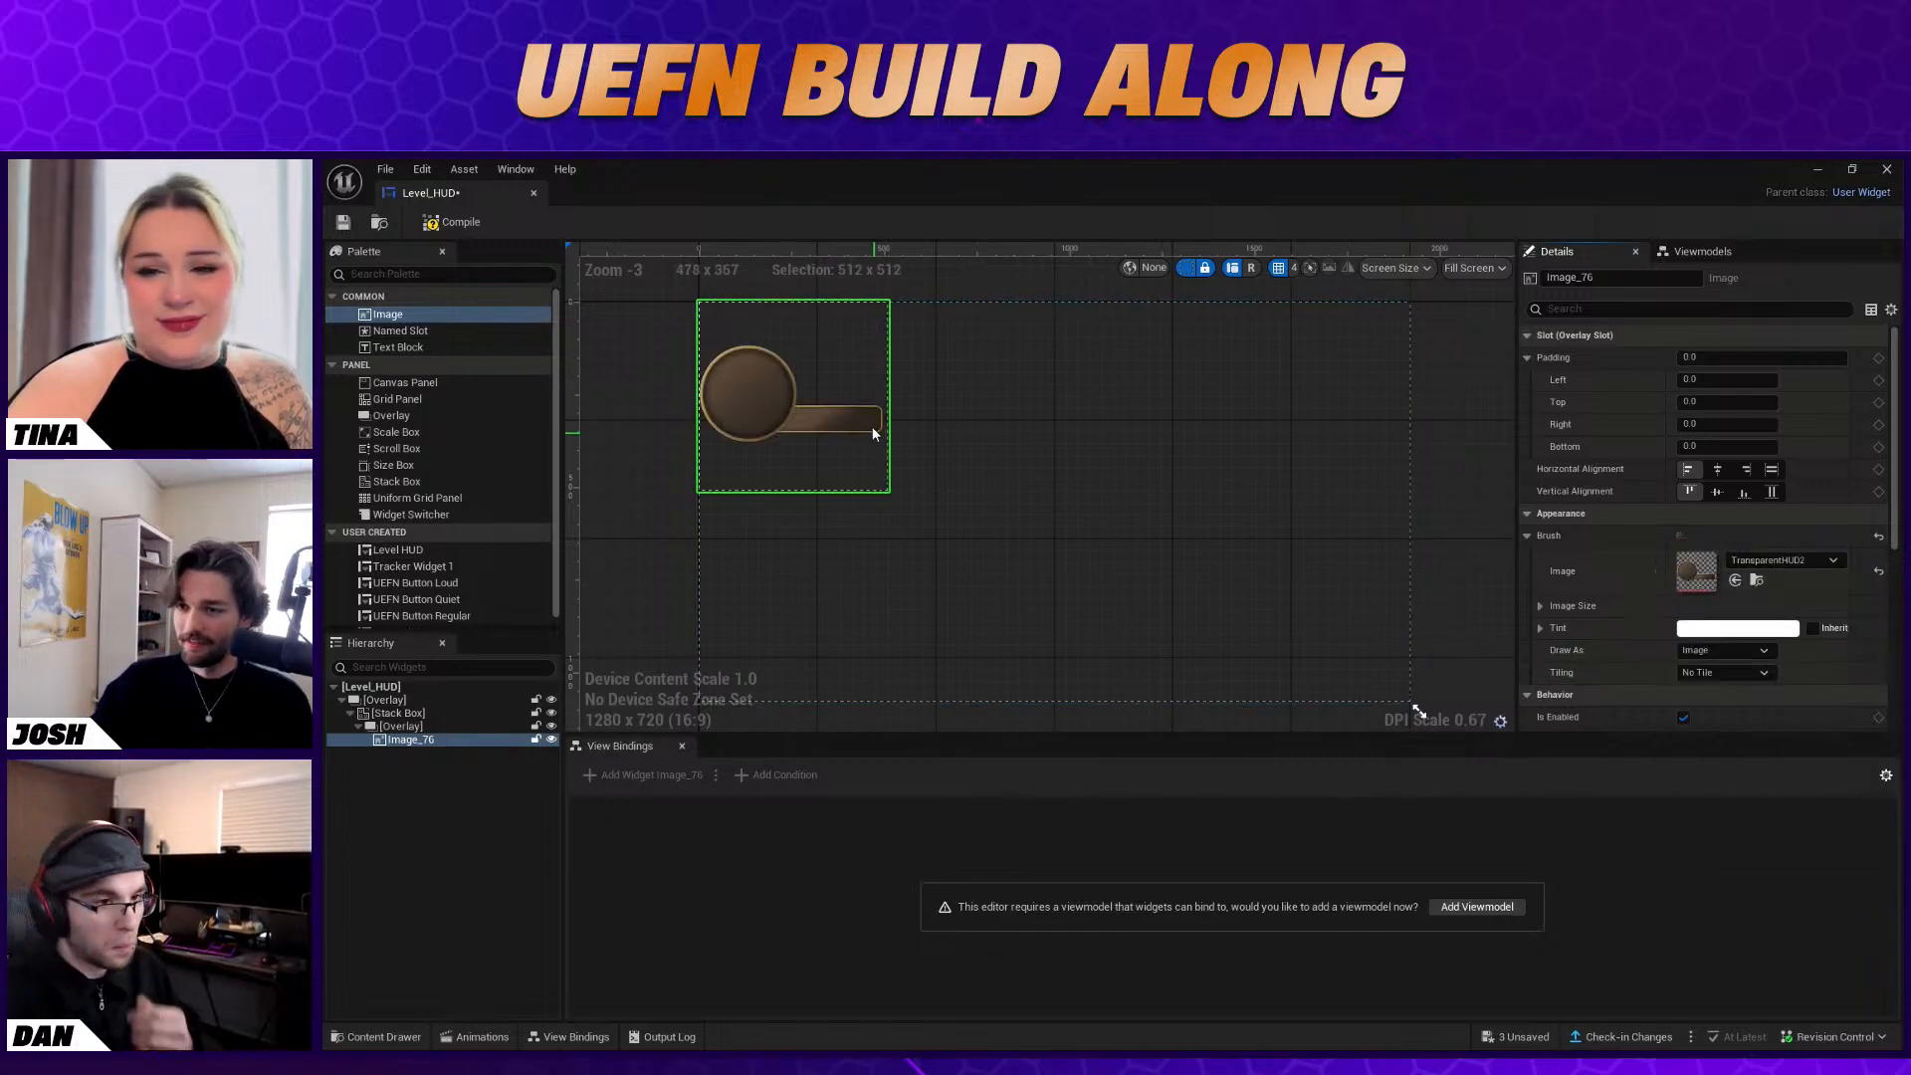
pyautogui.scroll(2, 832, 425)
pyautogui.scroll(-2, 793, 428)
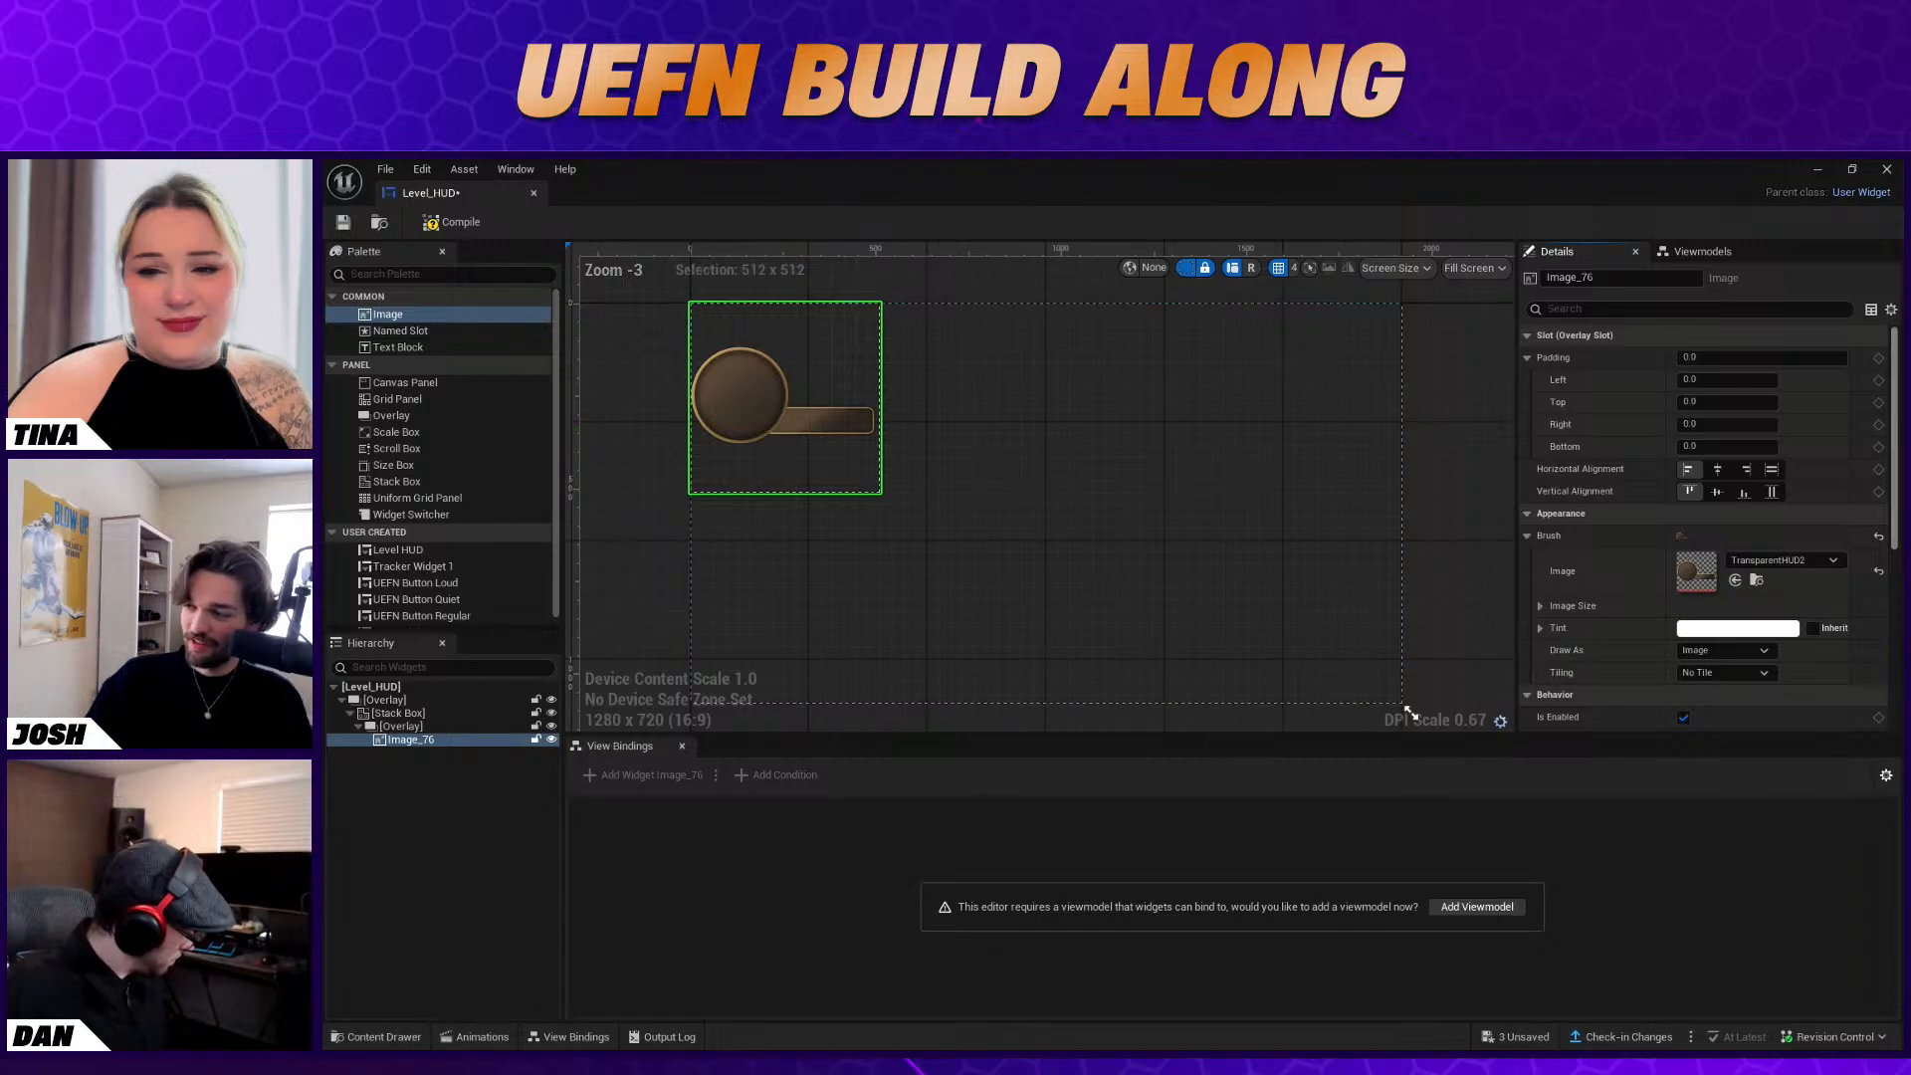
pyautogui.scroll(-2, 1658, 607)
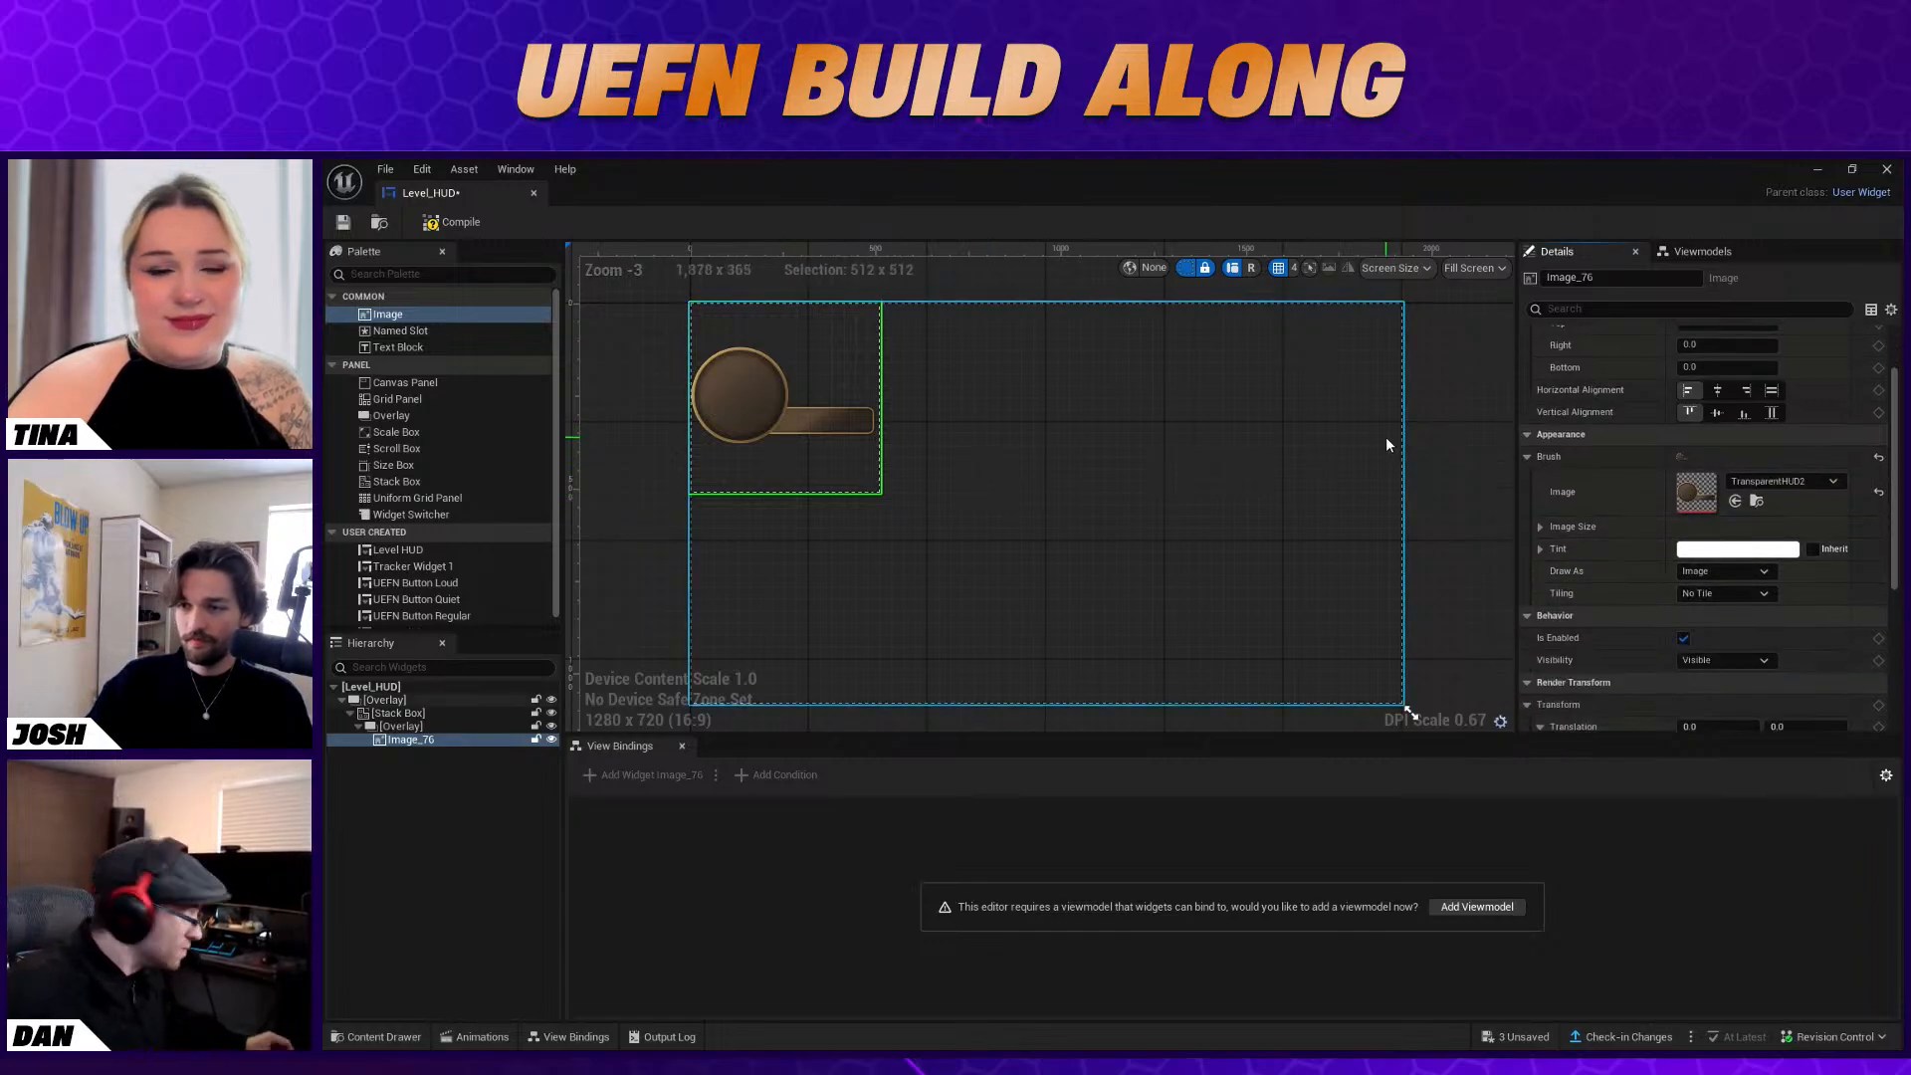
# Add a second Stack Box inside the first one, containing an Overlay with a Text Block
pyautogui.click(410, 804)
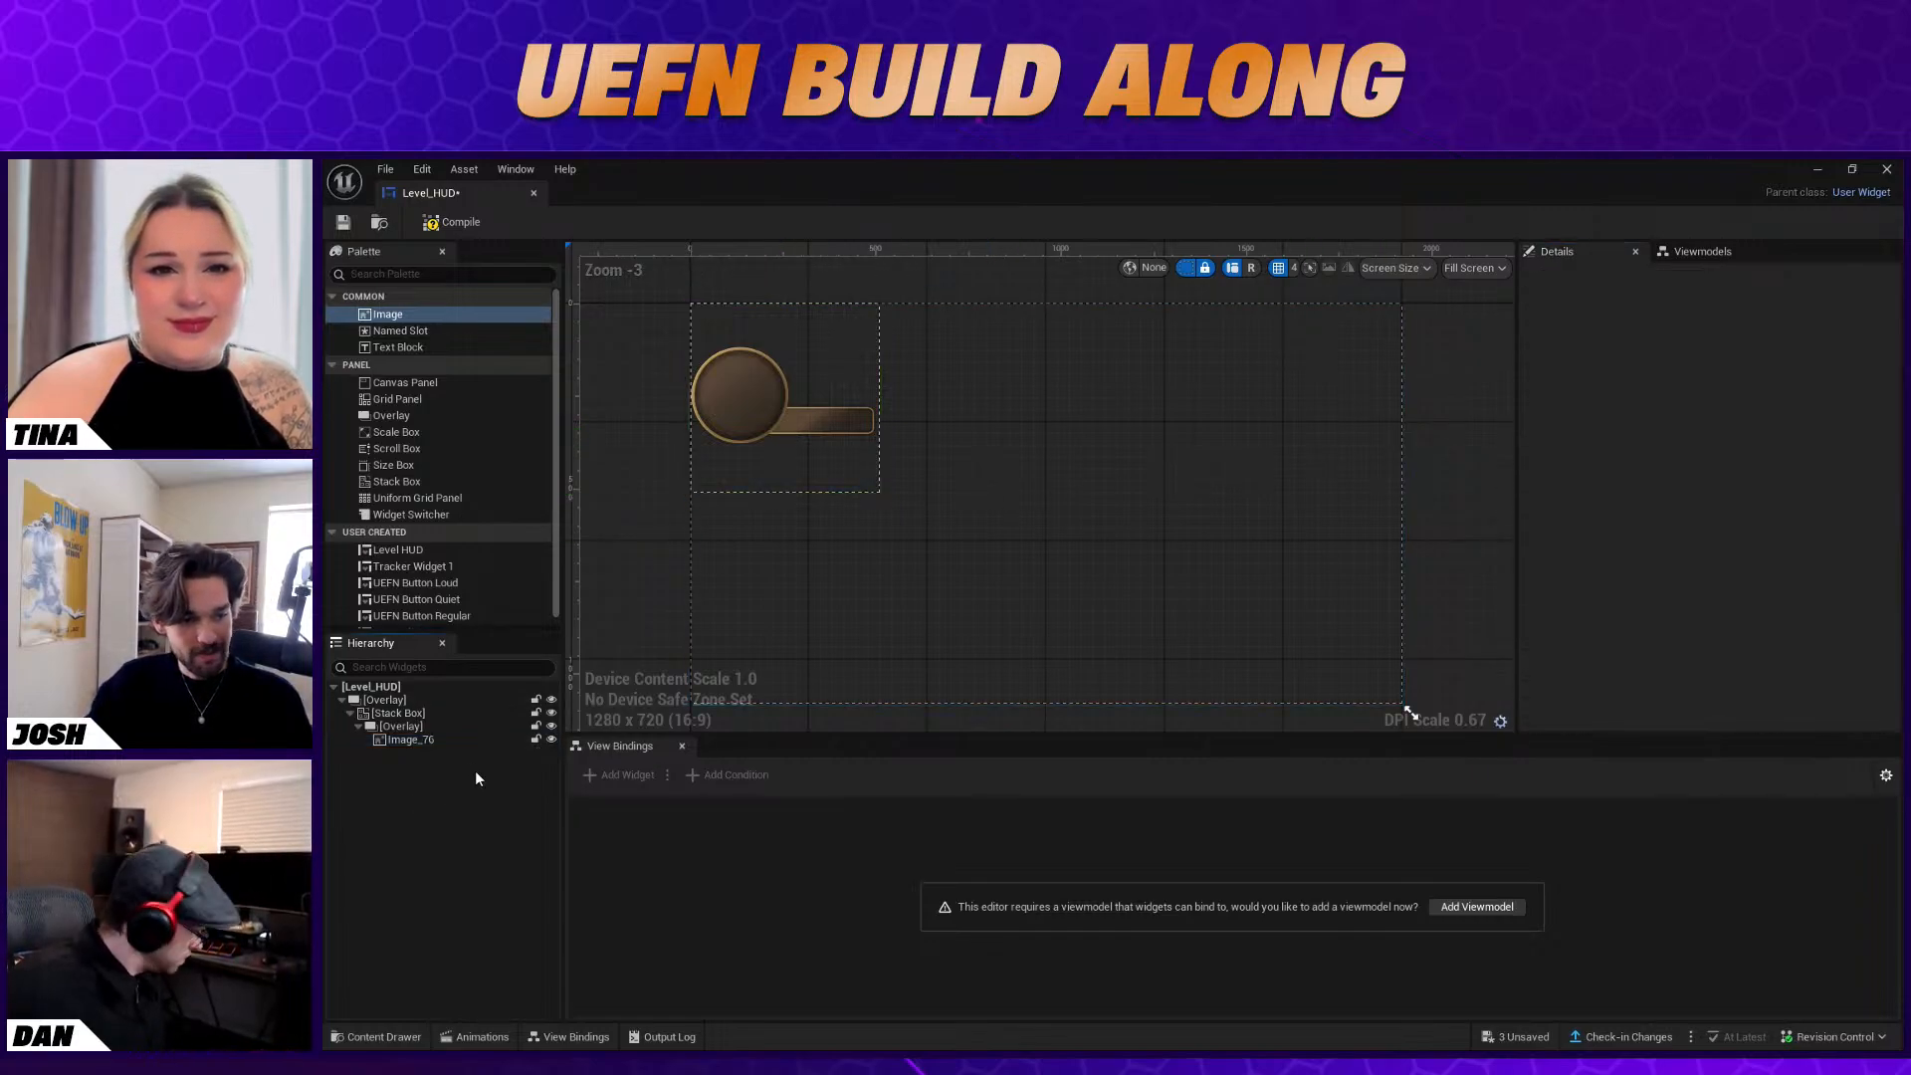
pyautogui.click(443, 742)
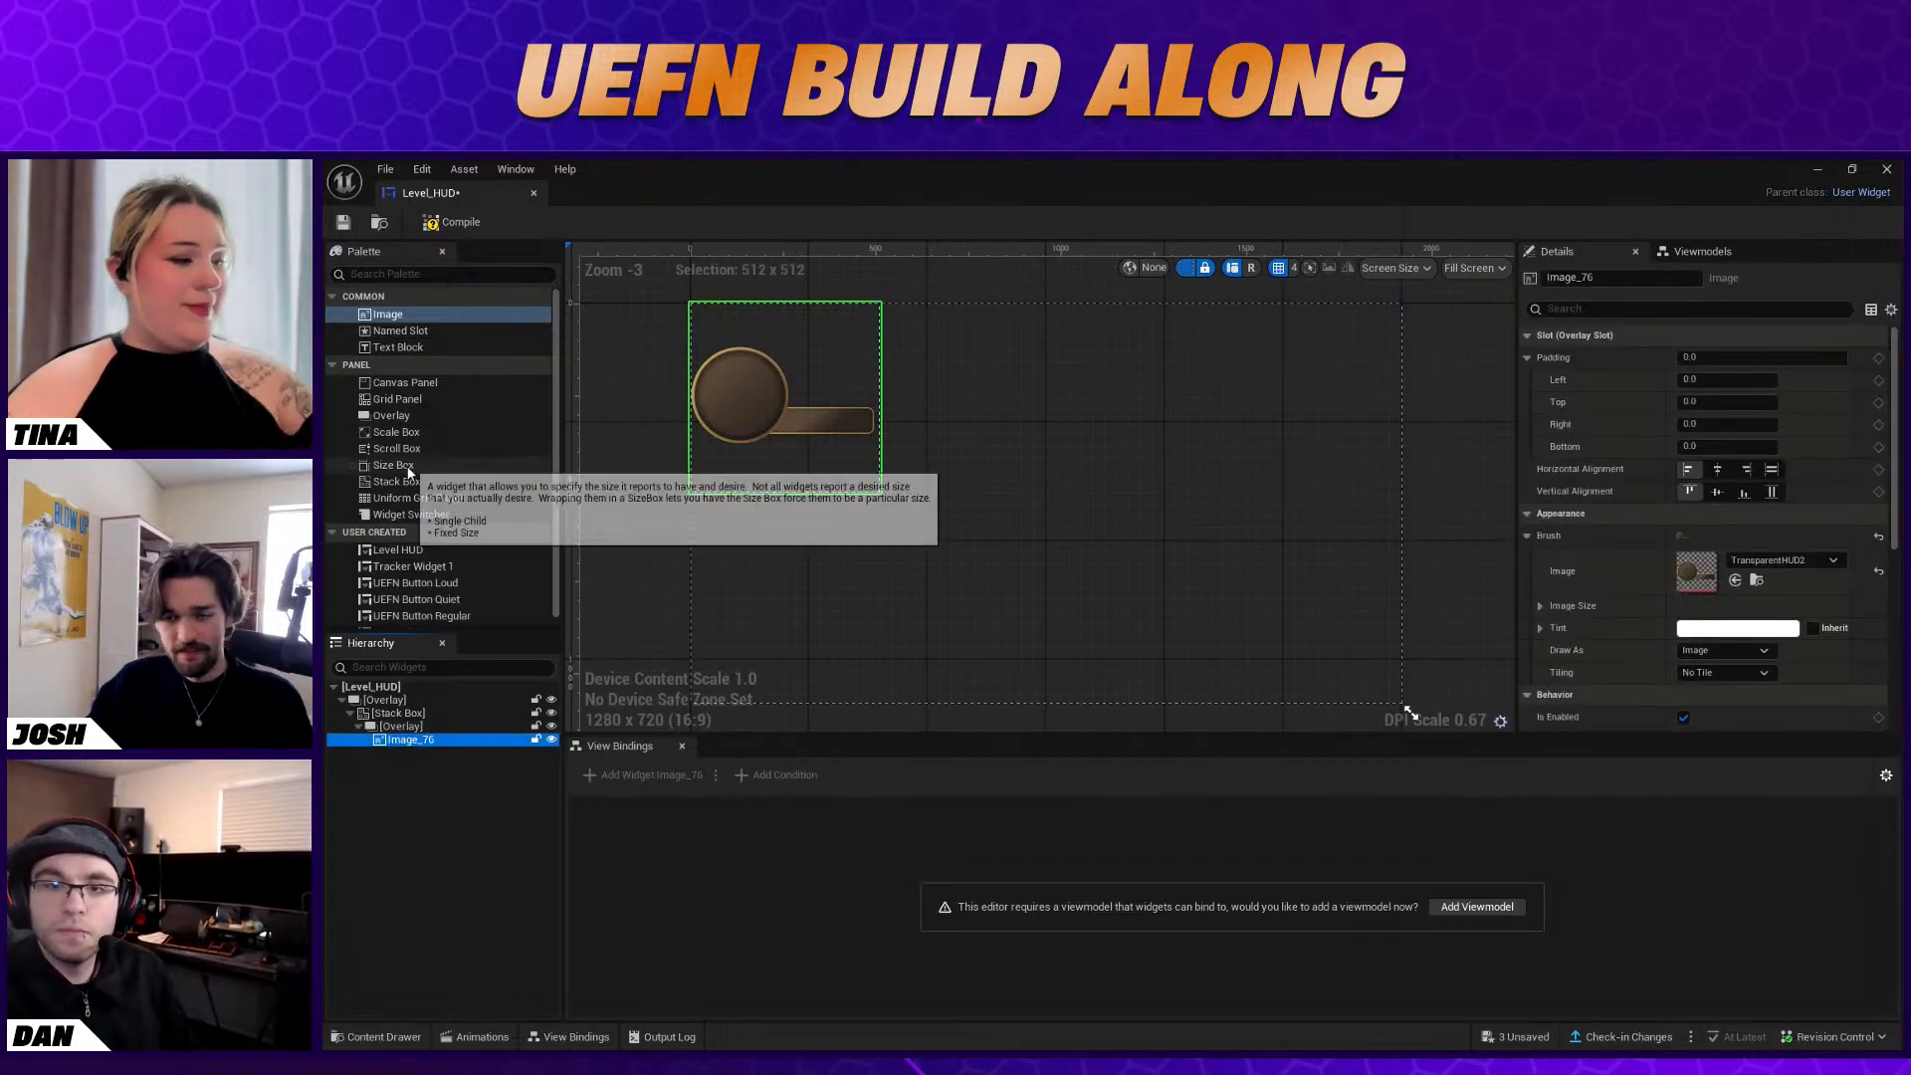
pyautogui.moveTo(410, 482); pyautogui.dragTo(439, 713)
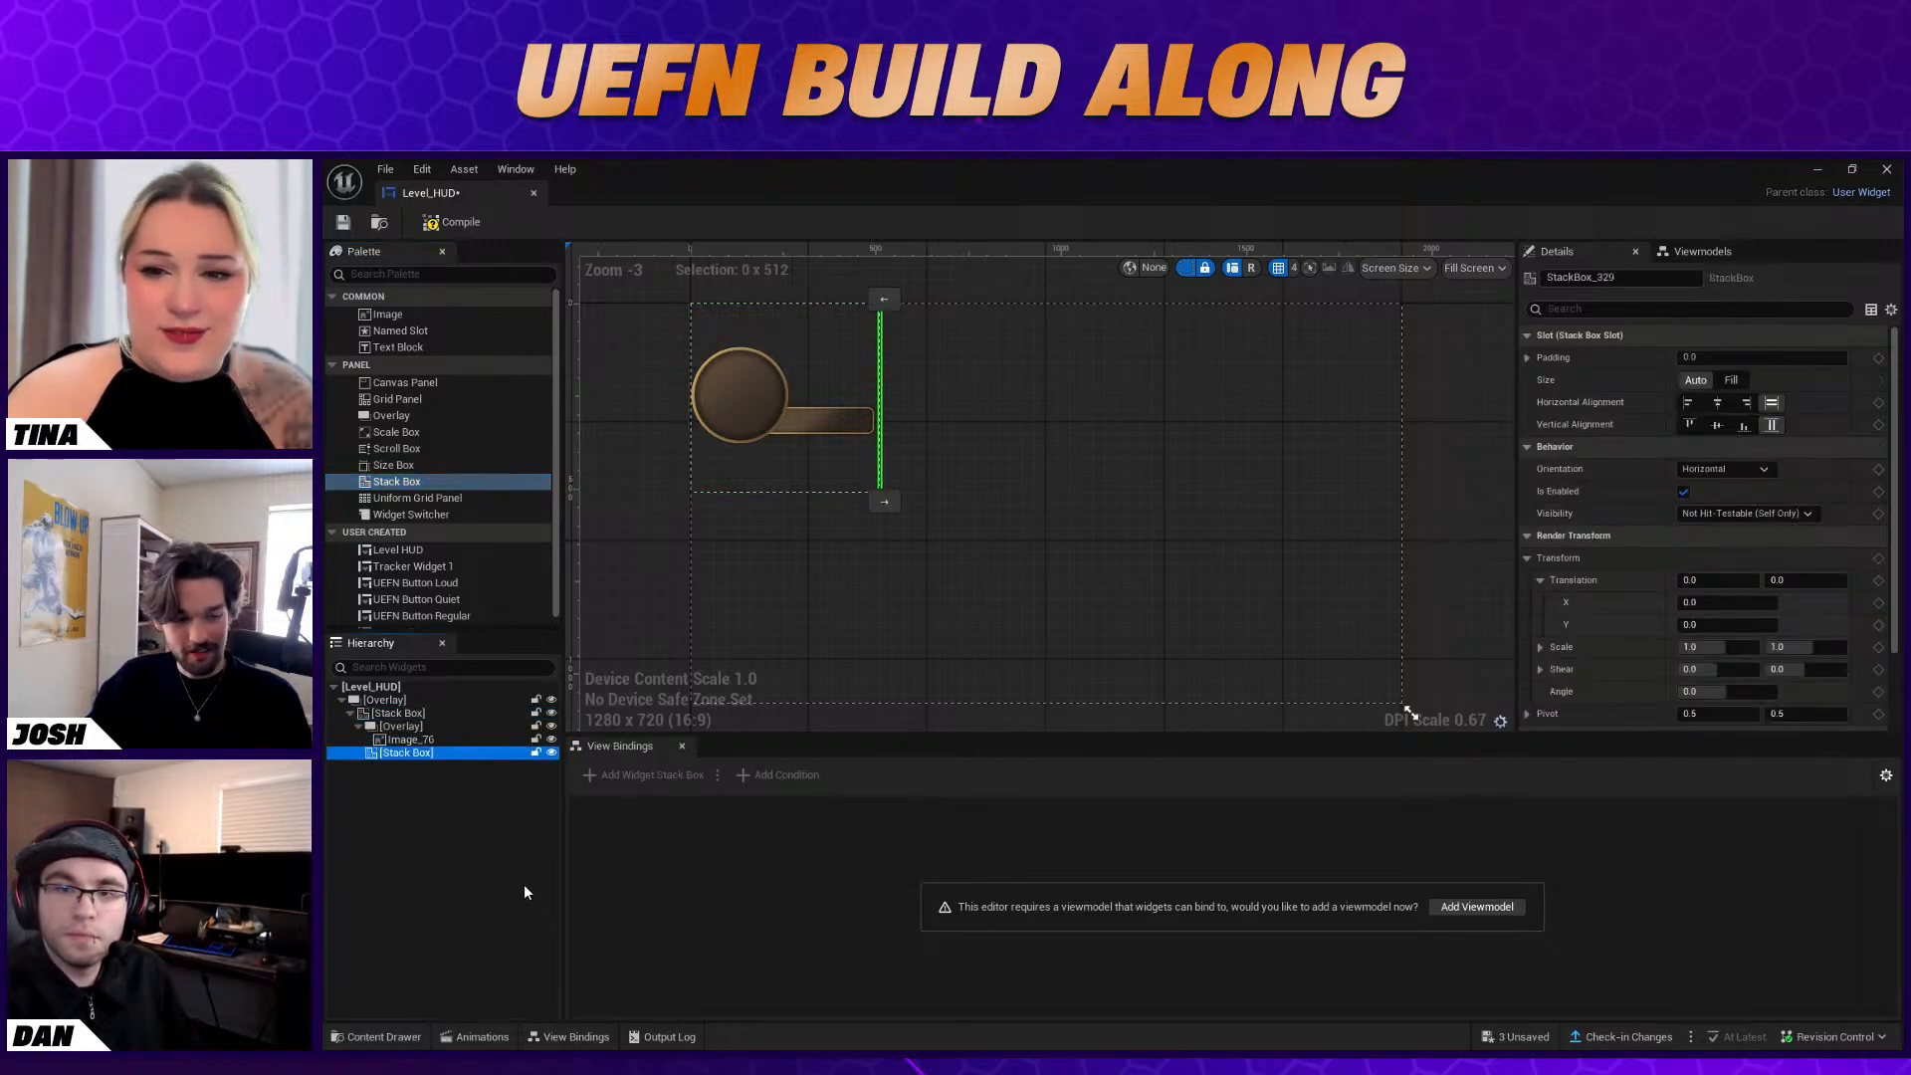
pyautogui.moveTo(391, 415); pyautogui.dragTo(504, 755)
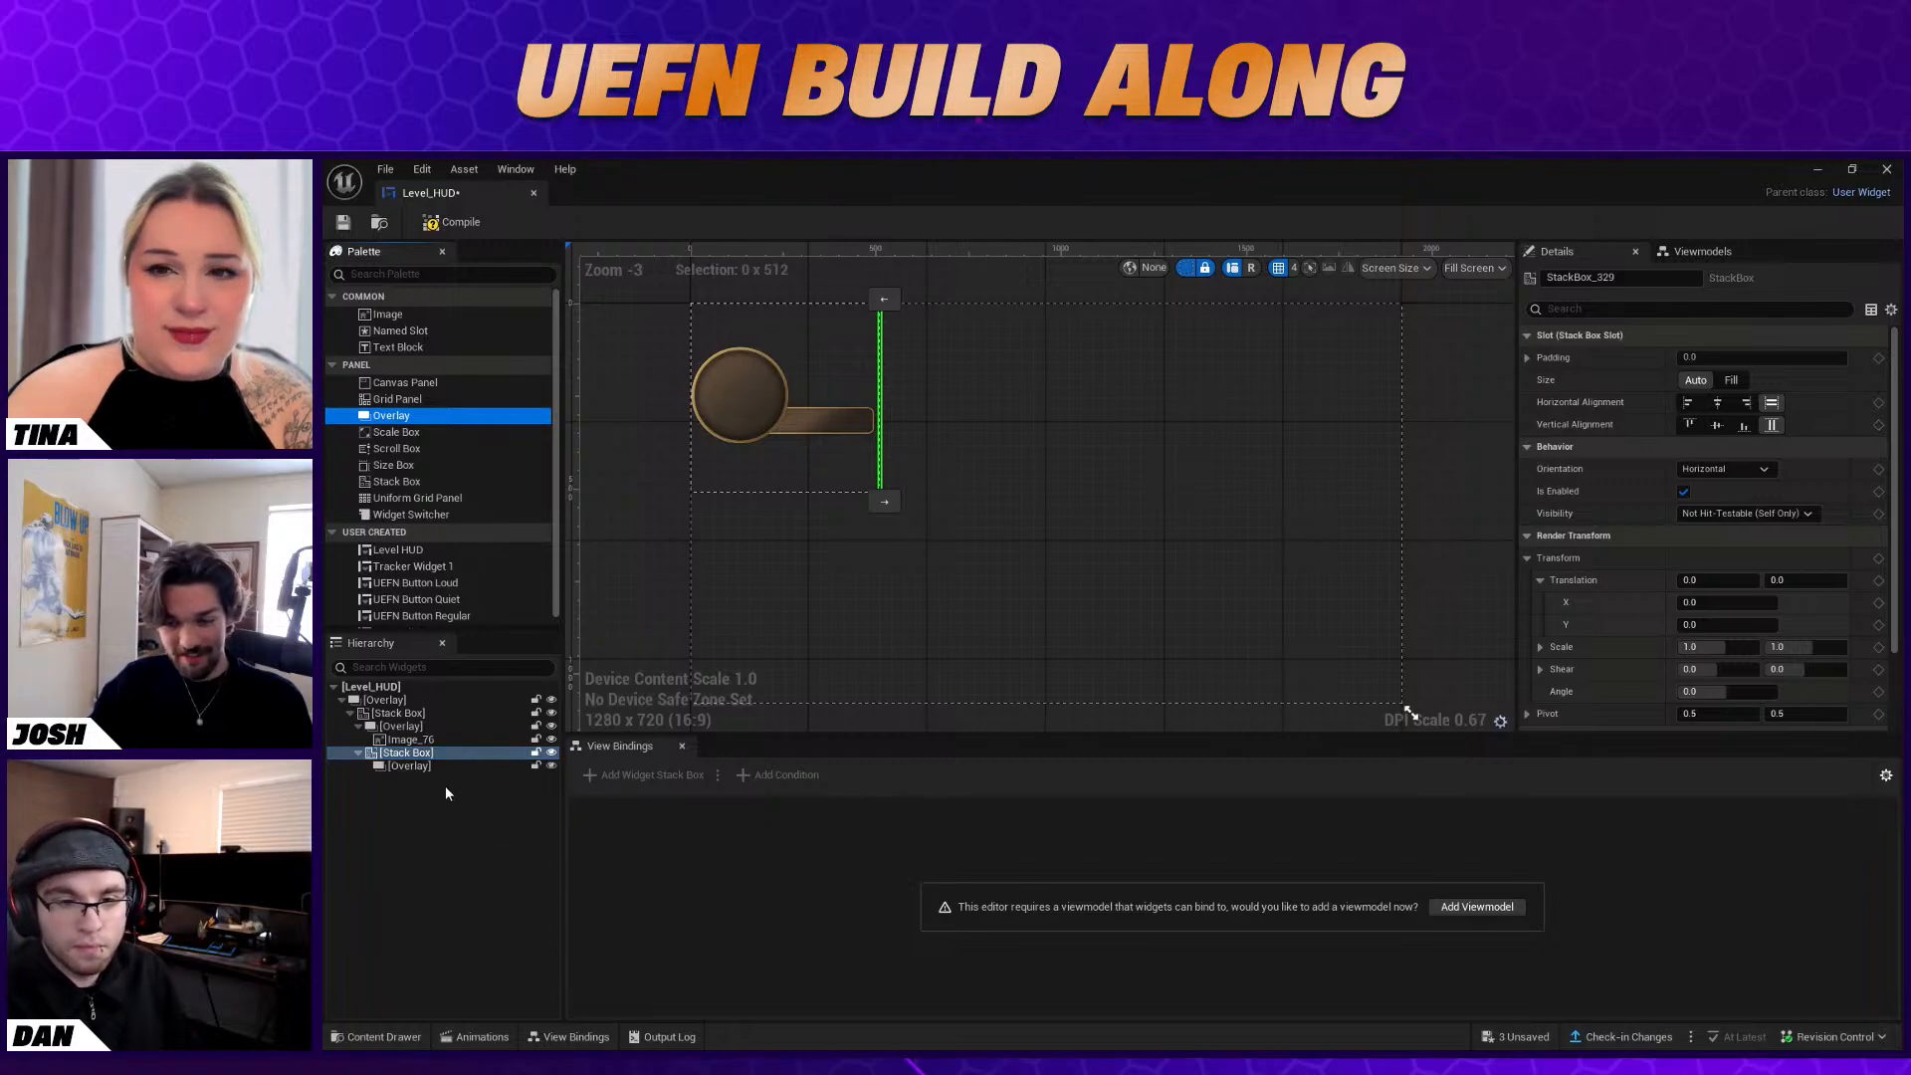
pyautogui.click(463, 767)
pyautogui.moveTo(408, 347); pyautogui.dragTo(434, 766)
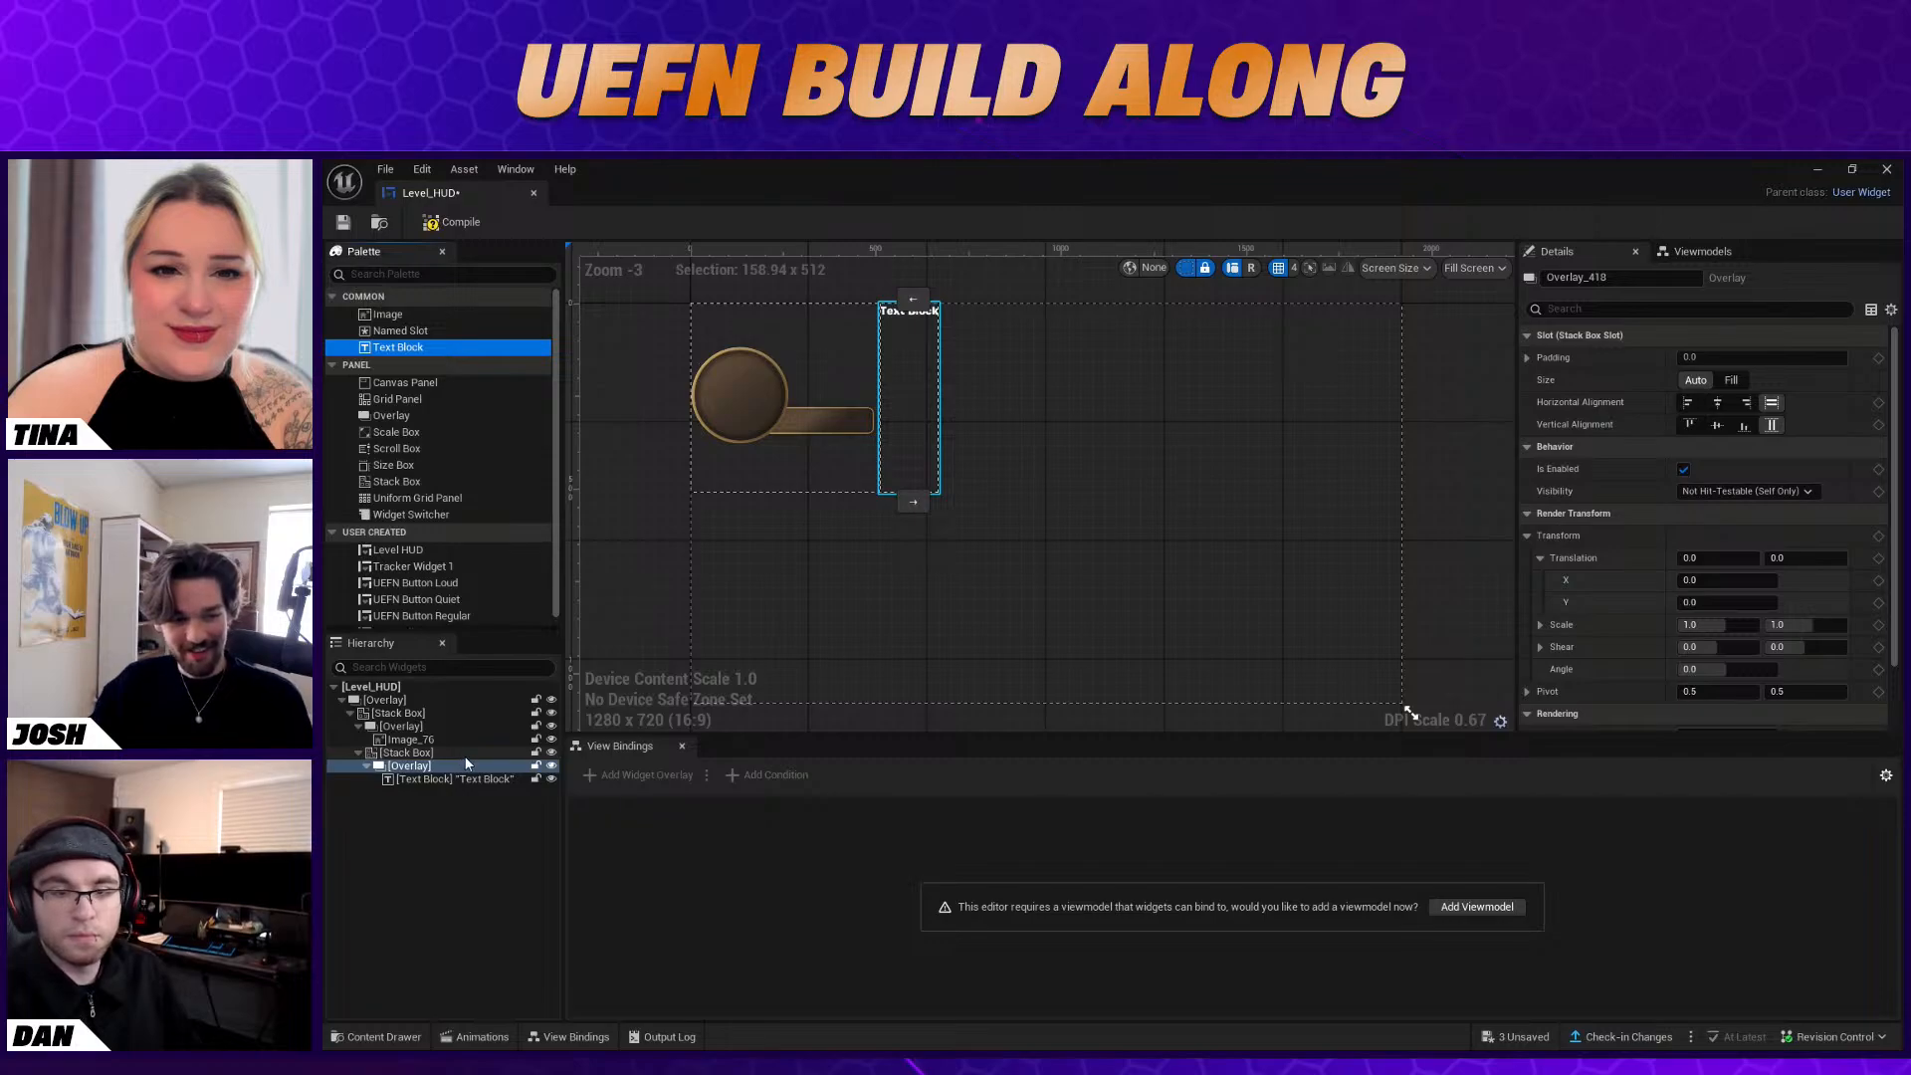
# Rename the Text Block inside the second Stack Box's Overlay to Level
pyautogui.click(420, 780)
pyautogui.rightClick(420, 779)
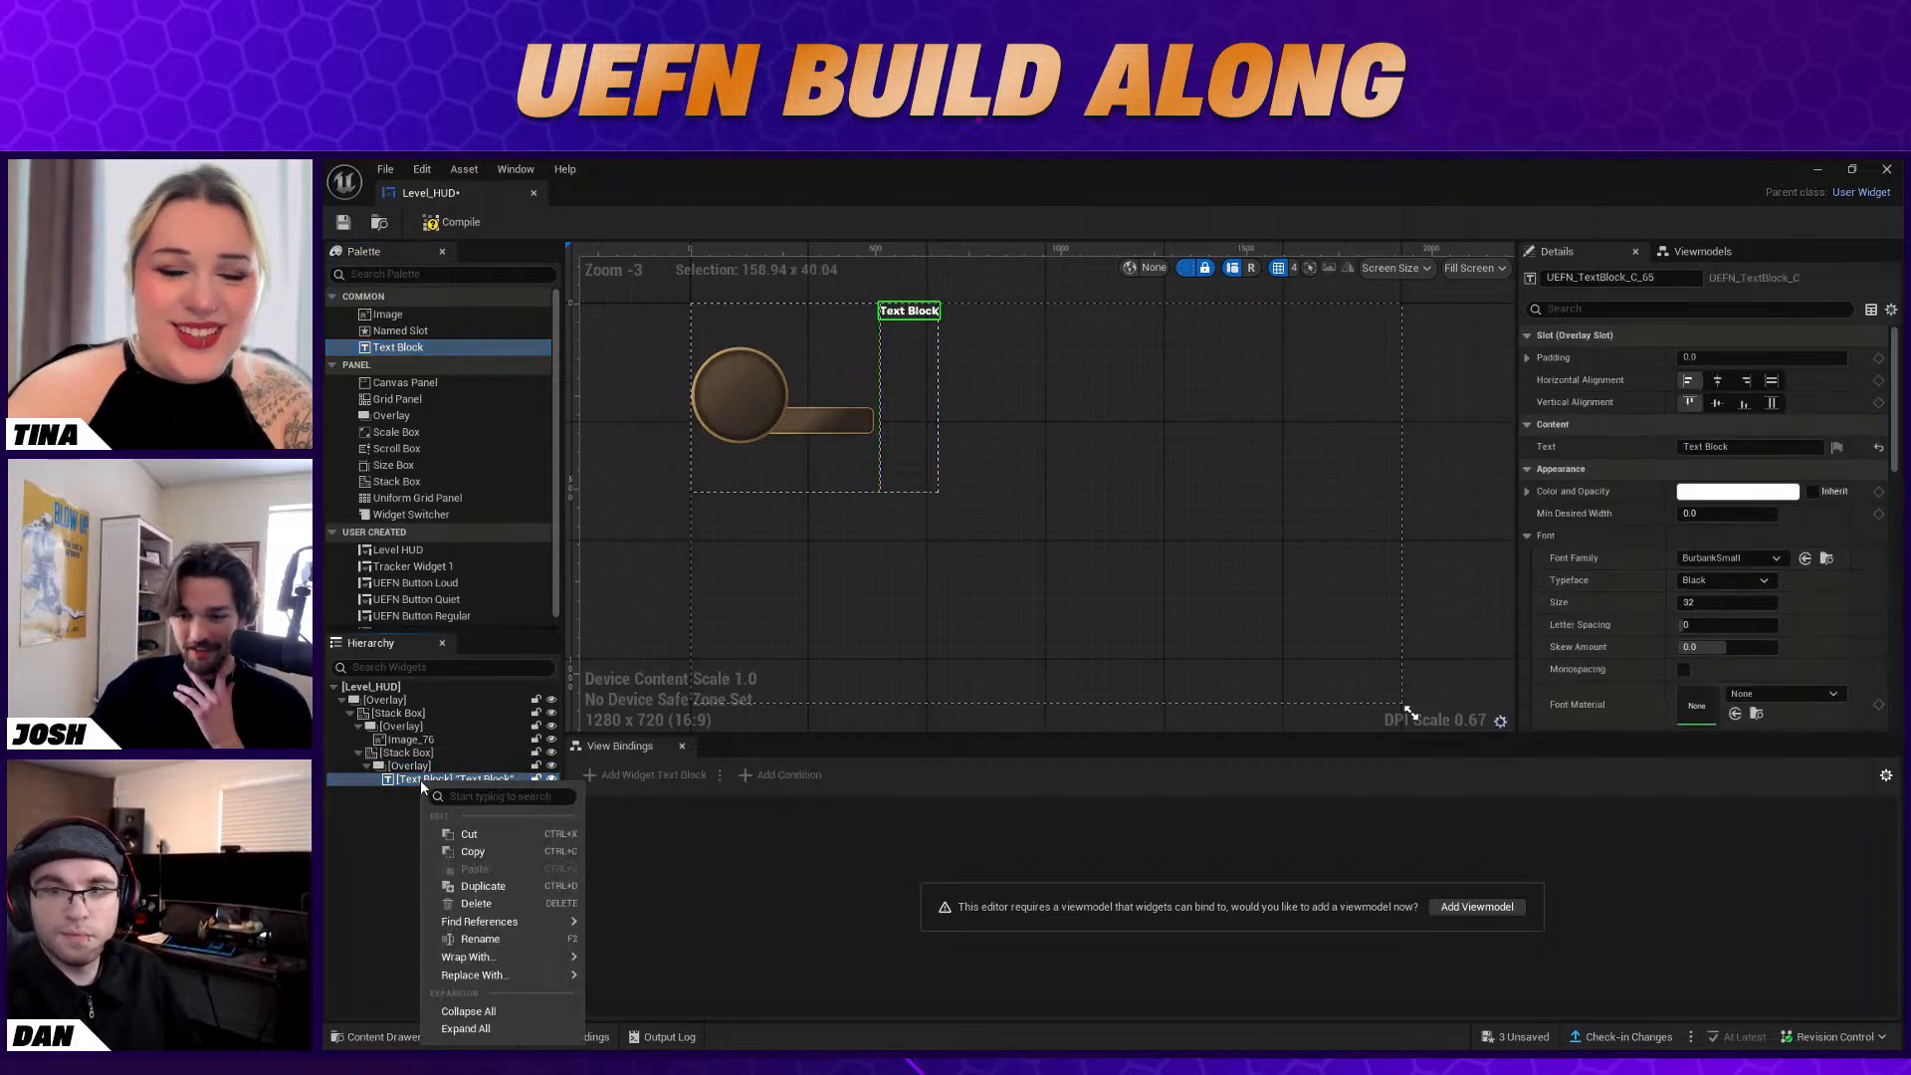
pyautogui.click(479, 939)
pyautogui.write('Level')
pyautogui.press('Return')
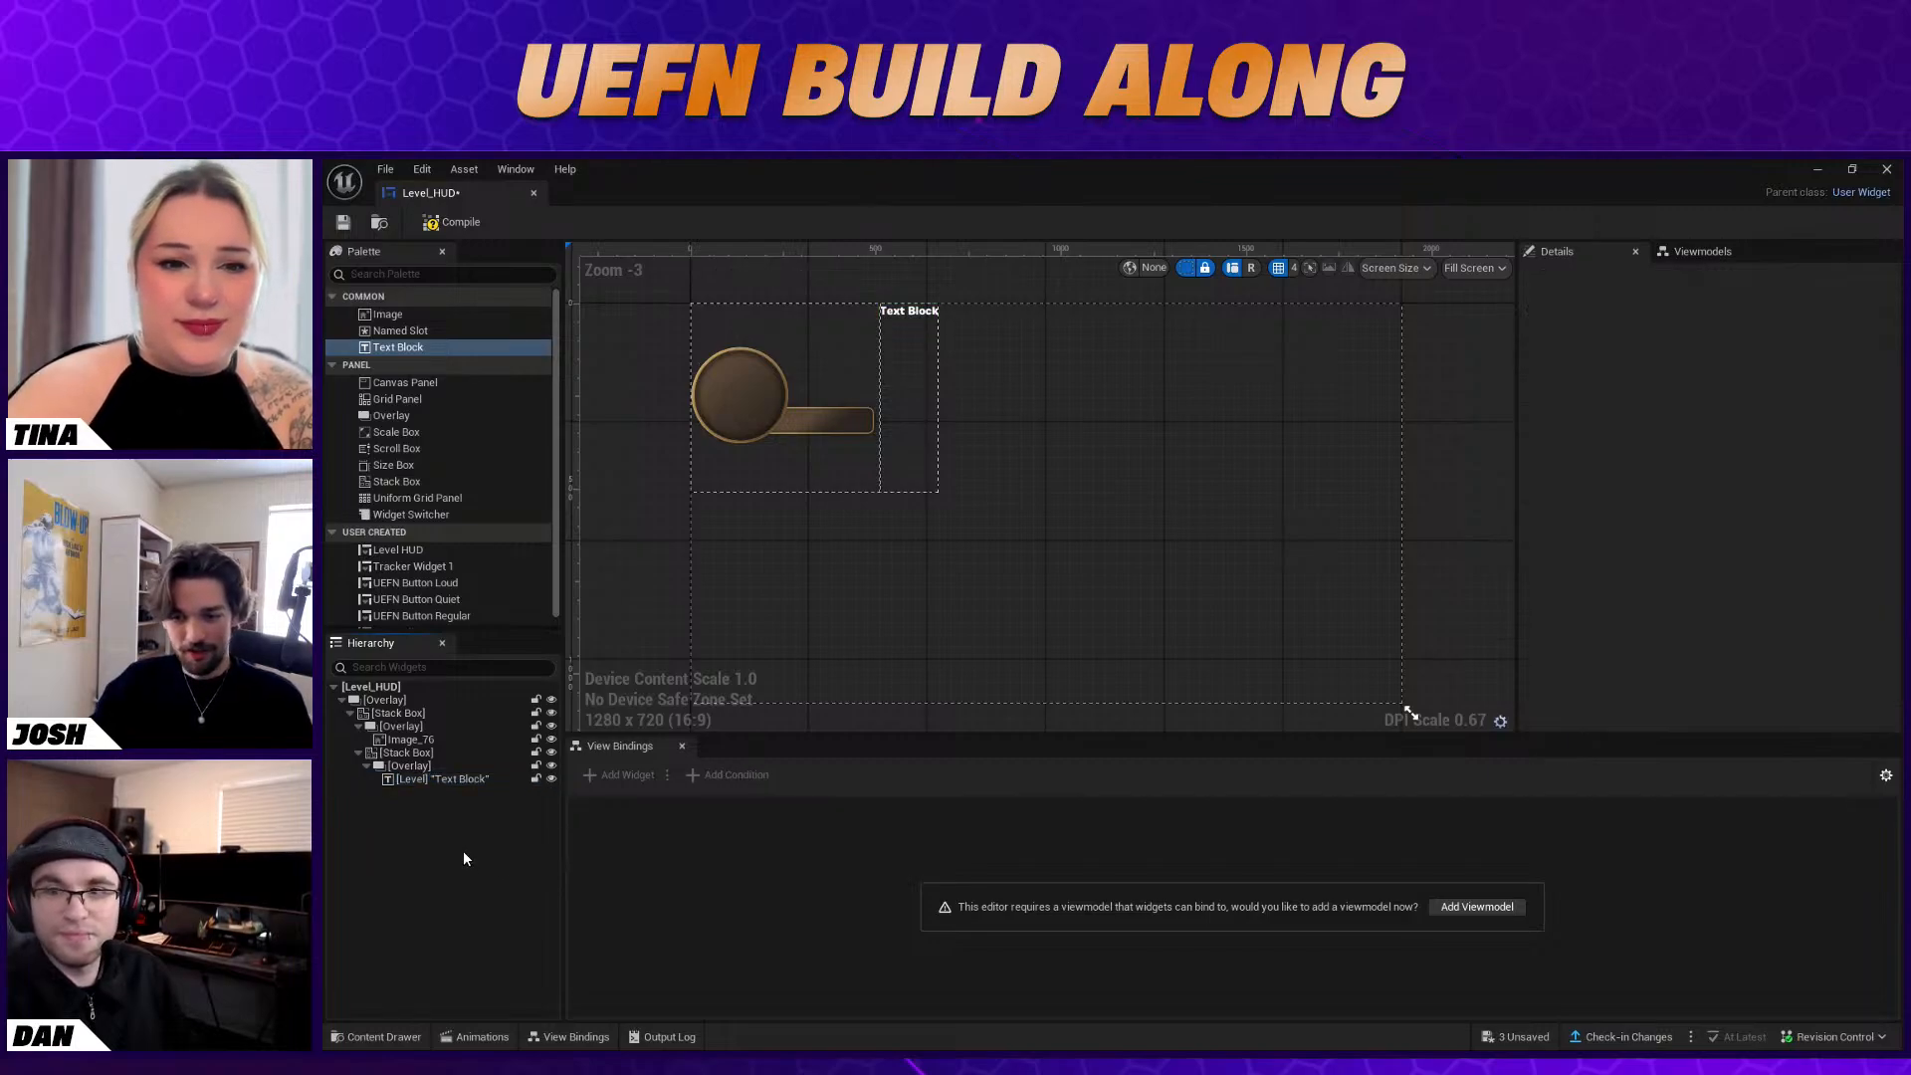
# Add another Stack Box below the one holding the Level text and place three Text Blocks in it
pyautogui.click(441, 779)
pyautogui.click(436, 754)
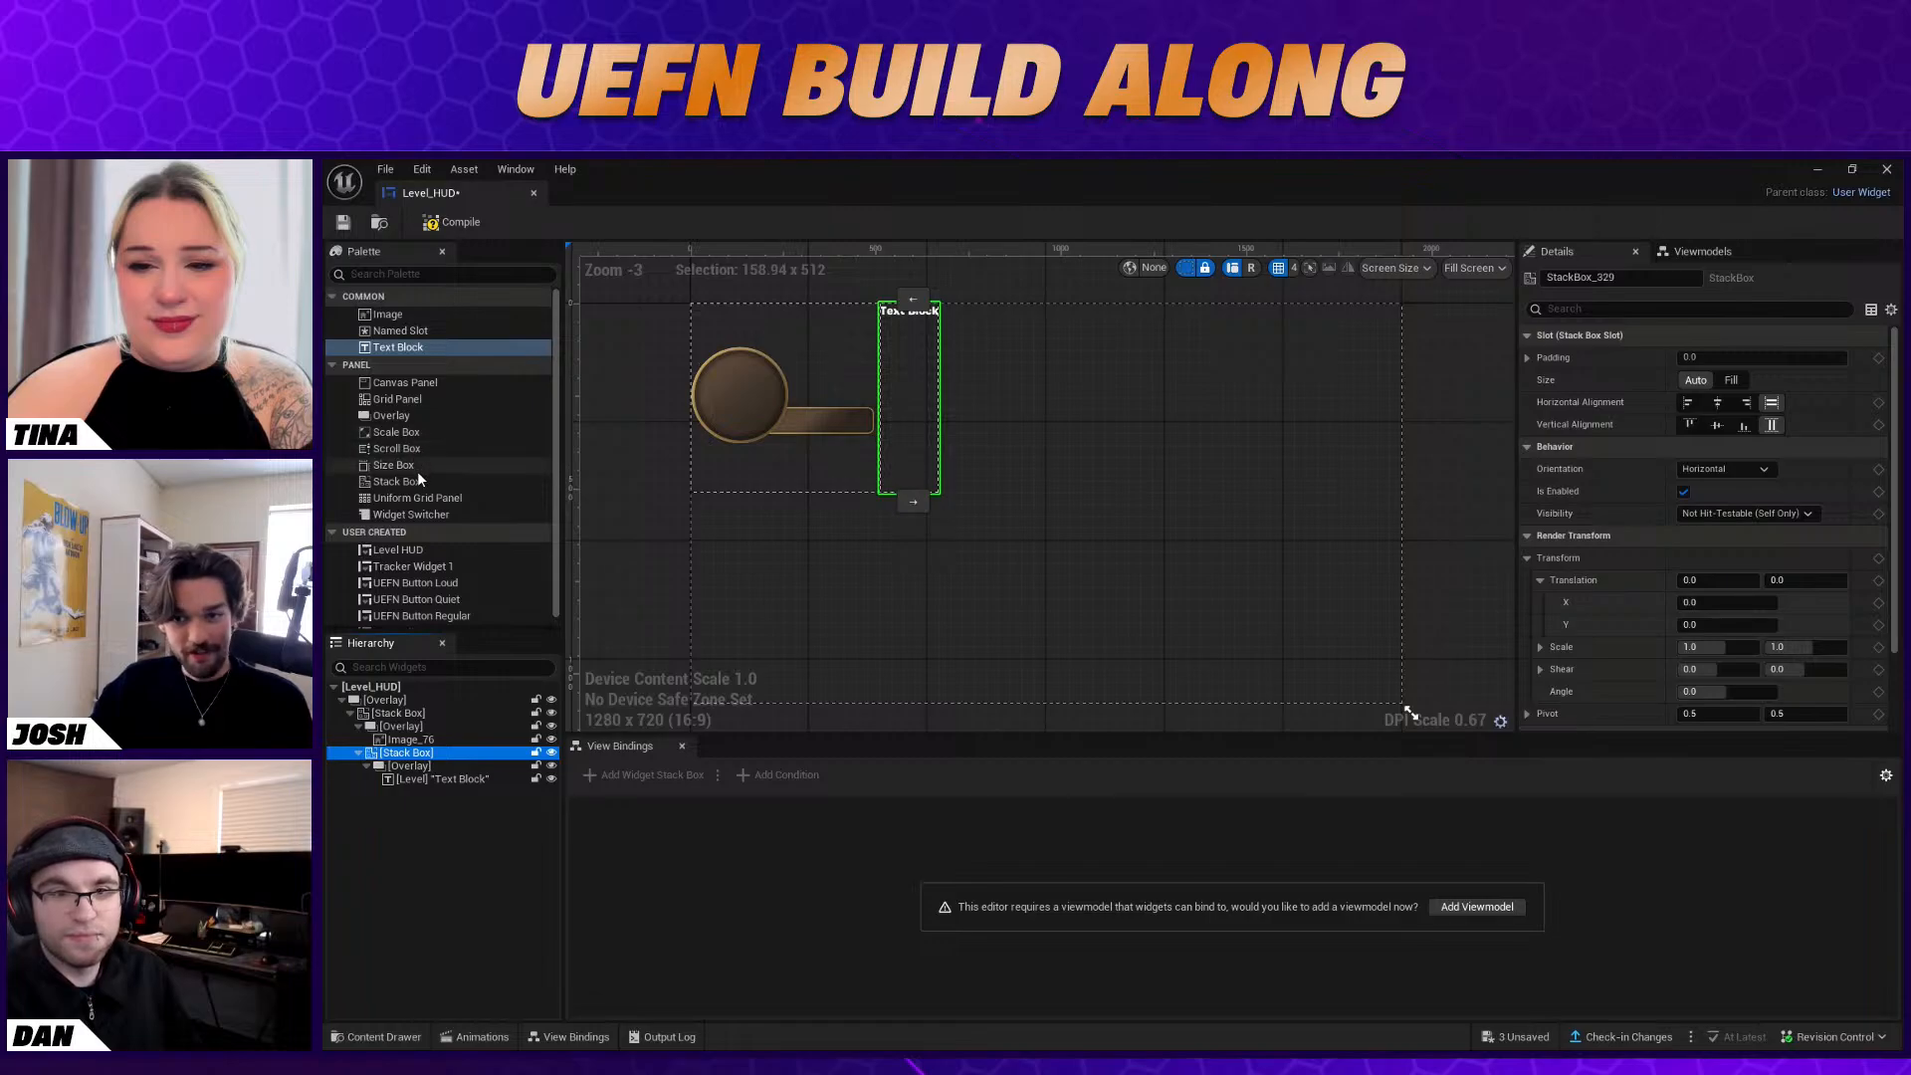
pyautogui.moveTo(414, 480); pyautogui.dragTo(440, 793)
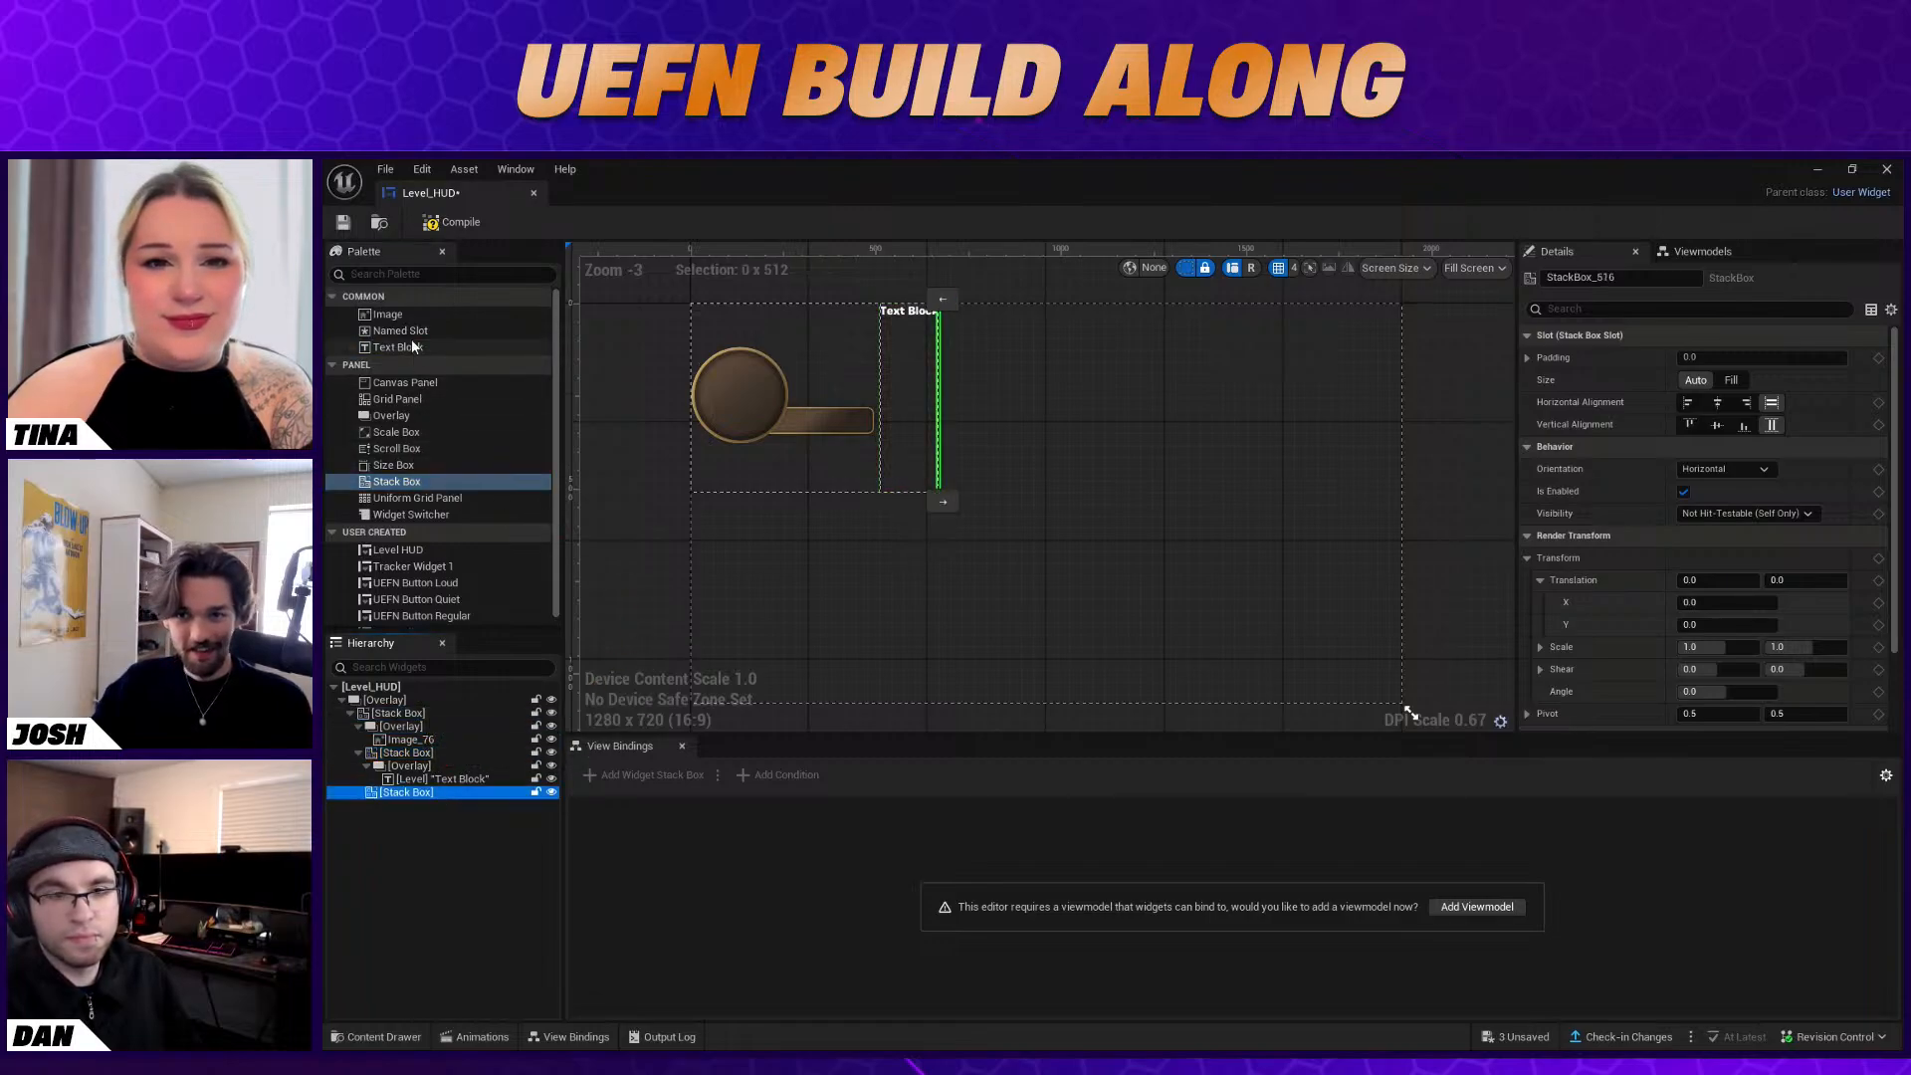
pyautogui.moveTo(398, 346); pyautogui.dragTo(652, 586)
pyautogui.moveTo(425, 795); pyautogui.dragTo(434, 811)
pyautogui.click(438, 806)
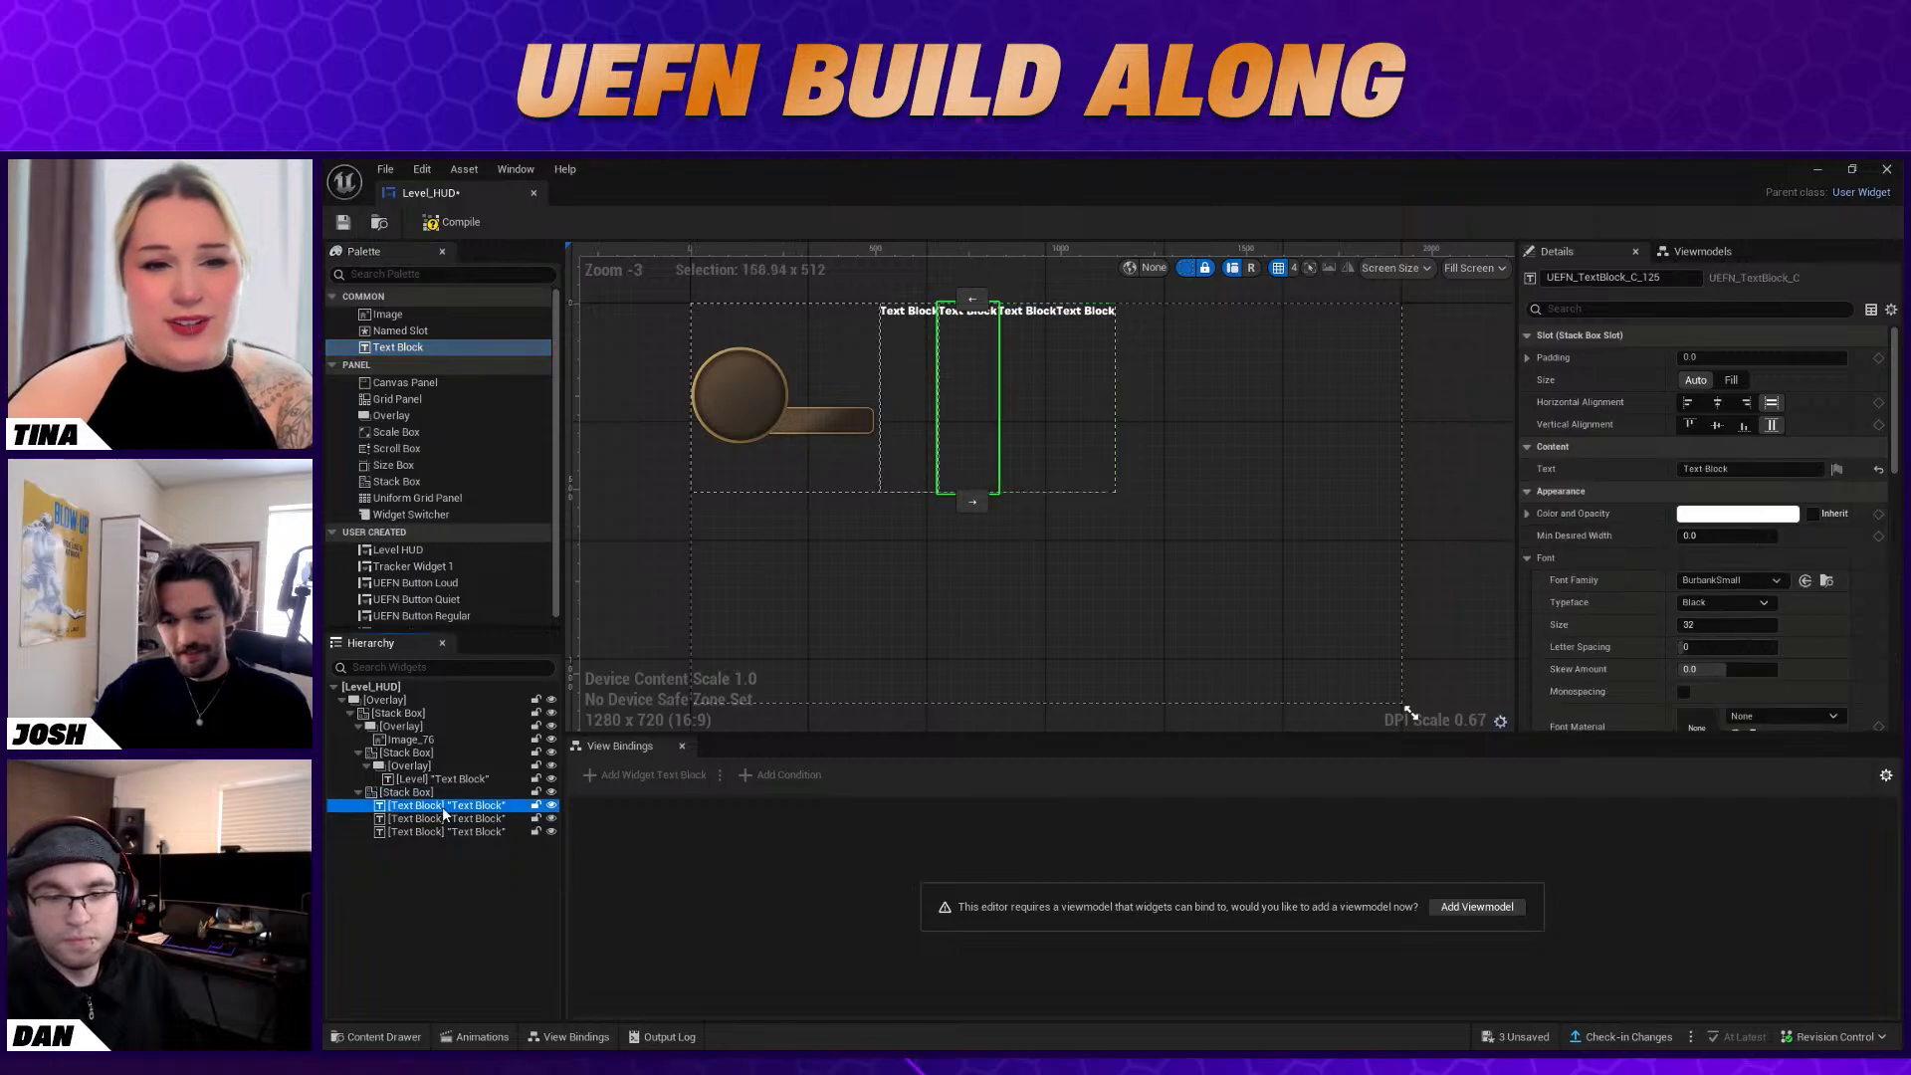
# Rename the first of the three Text Blocks to CurrentXP
pyautogui.rightClick(438, 811)
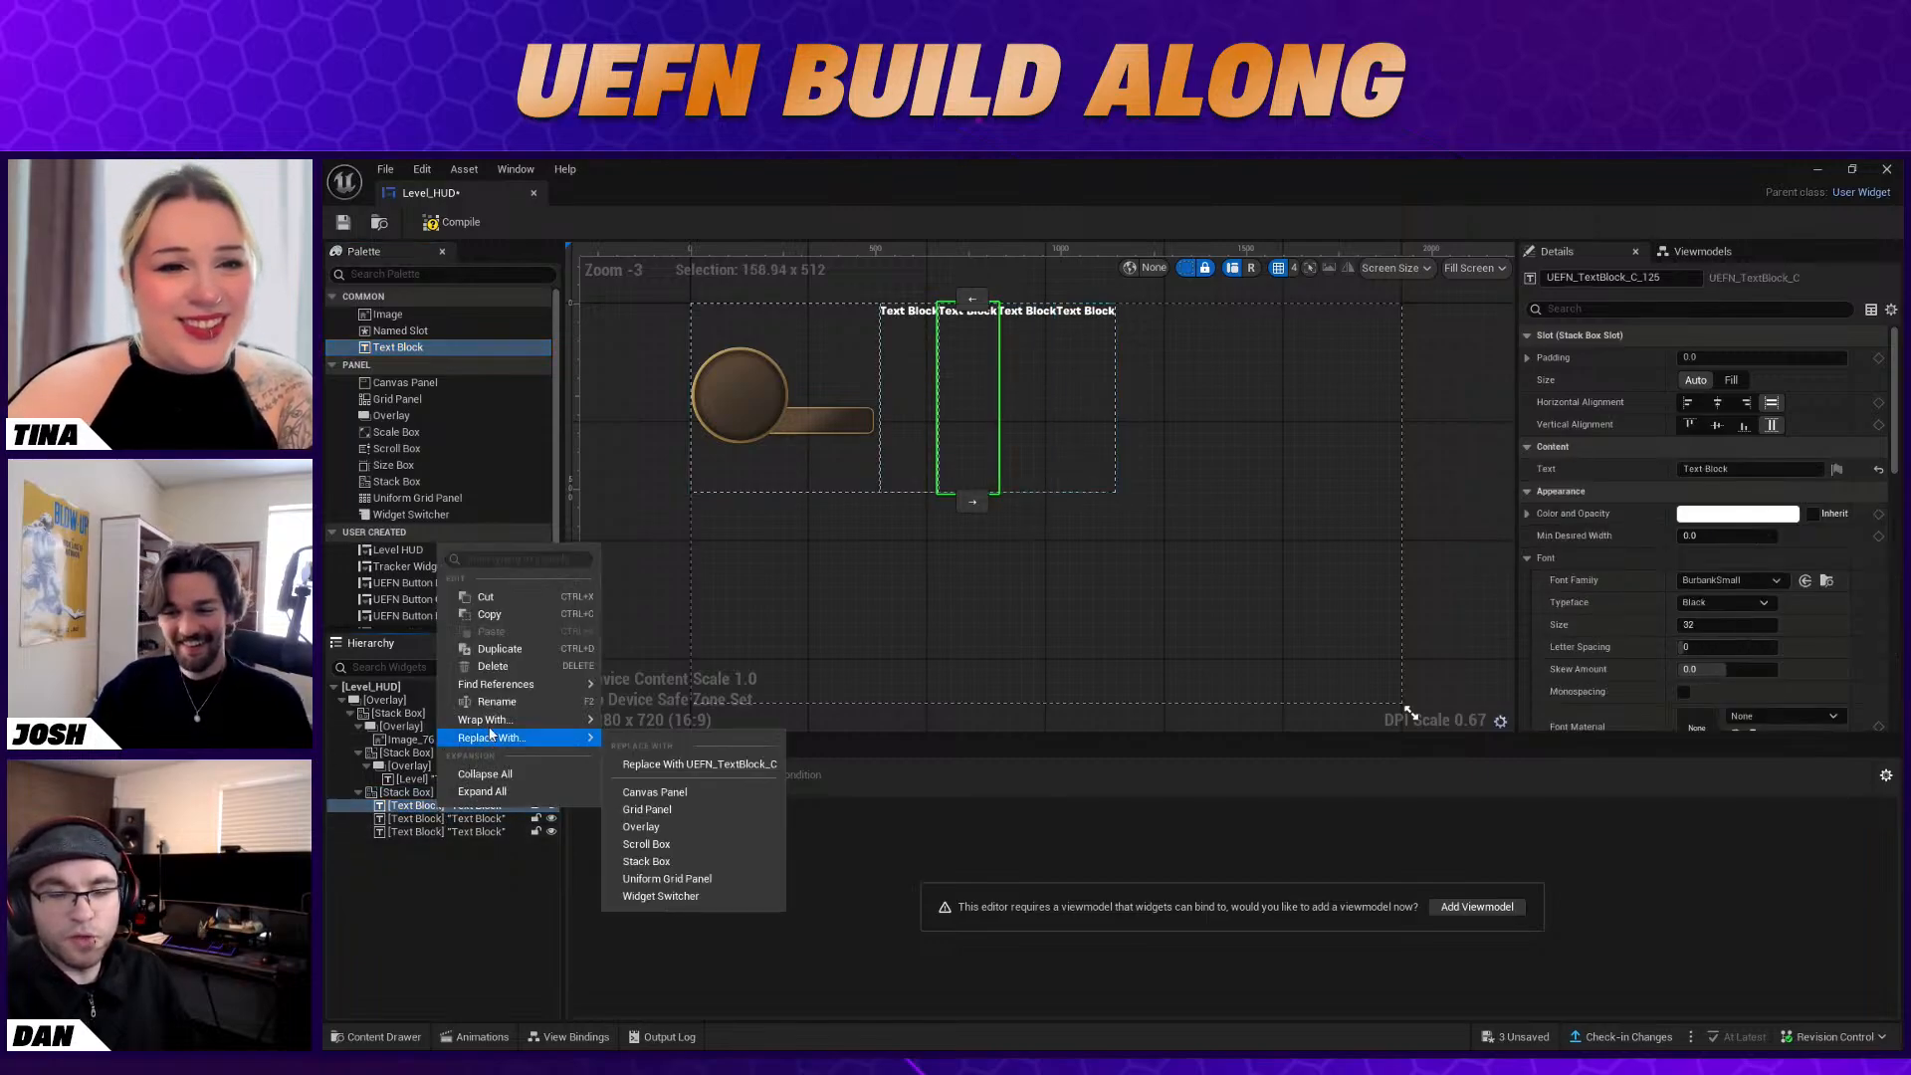
pyautogui.click(502, 705)
pyautogui.write('CurrentXP')
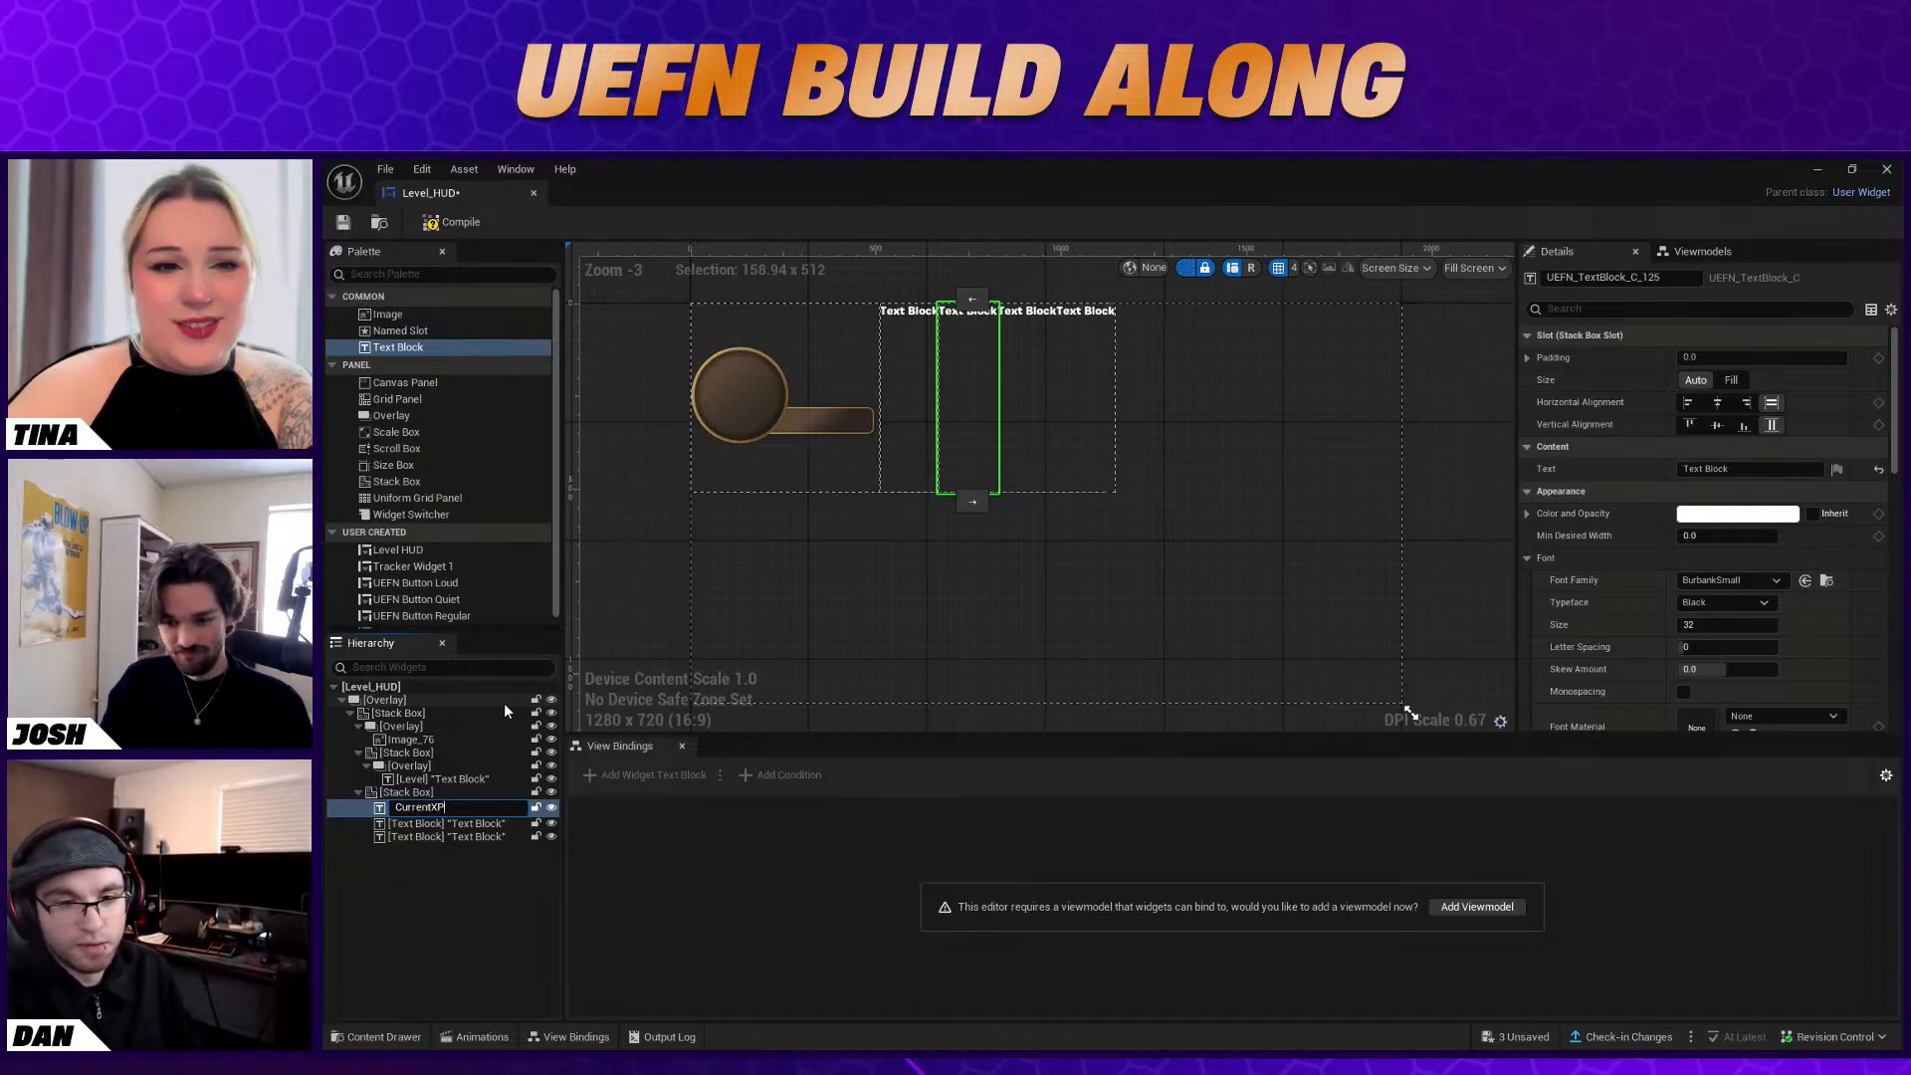
pyautogui.press('Return')
pyautogui.click(434, 793)
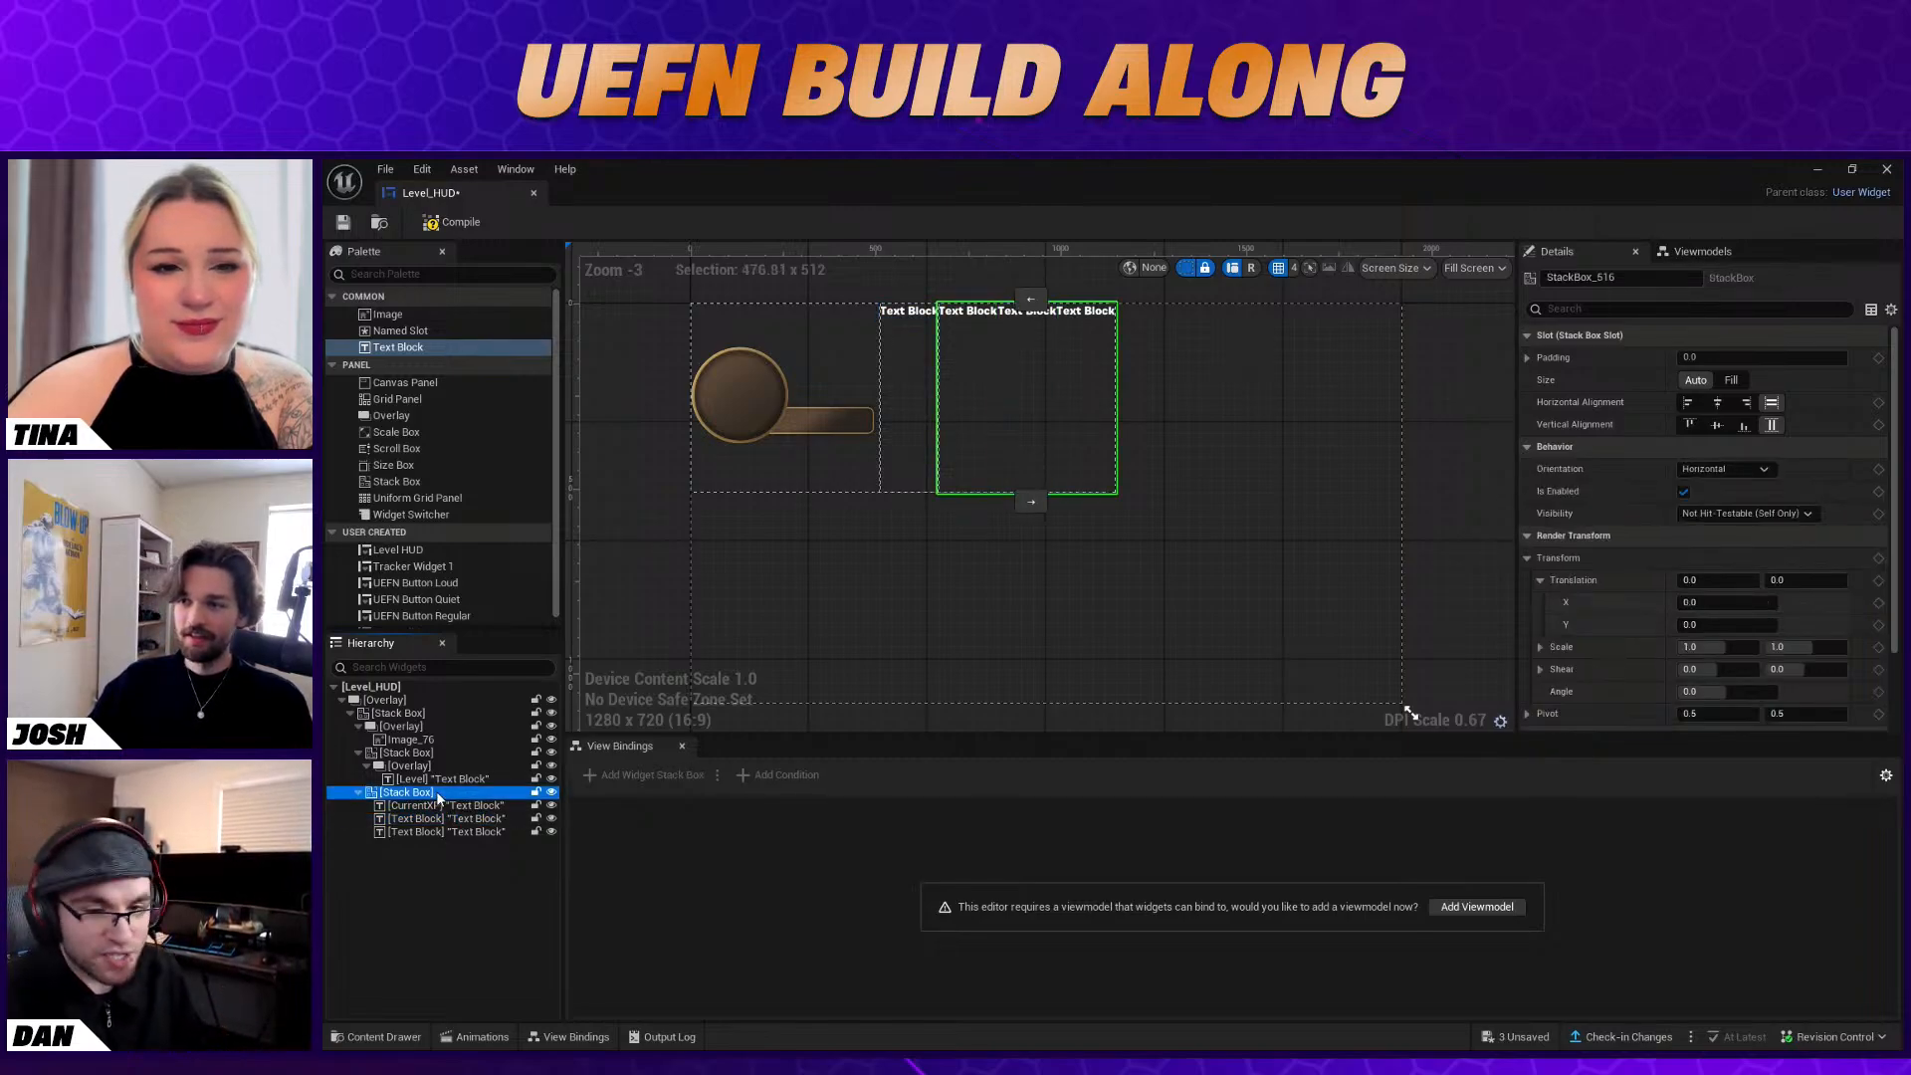
pyautogui.click(440, 818)
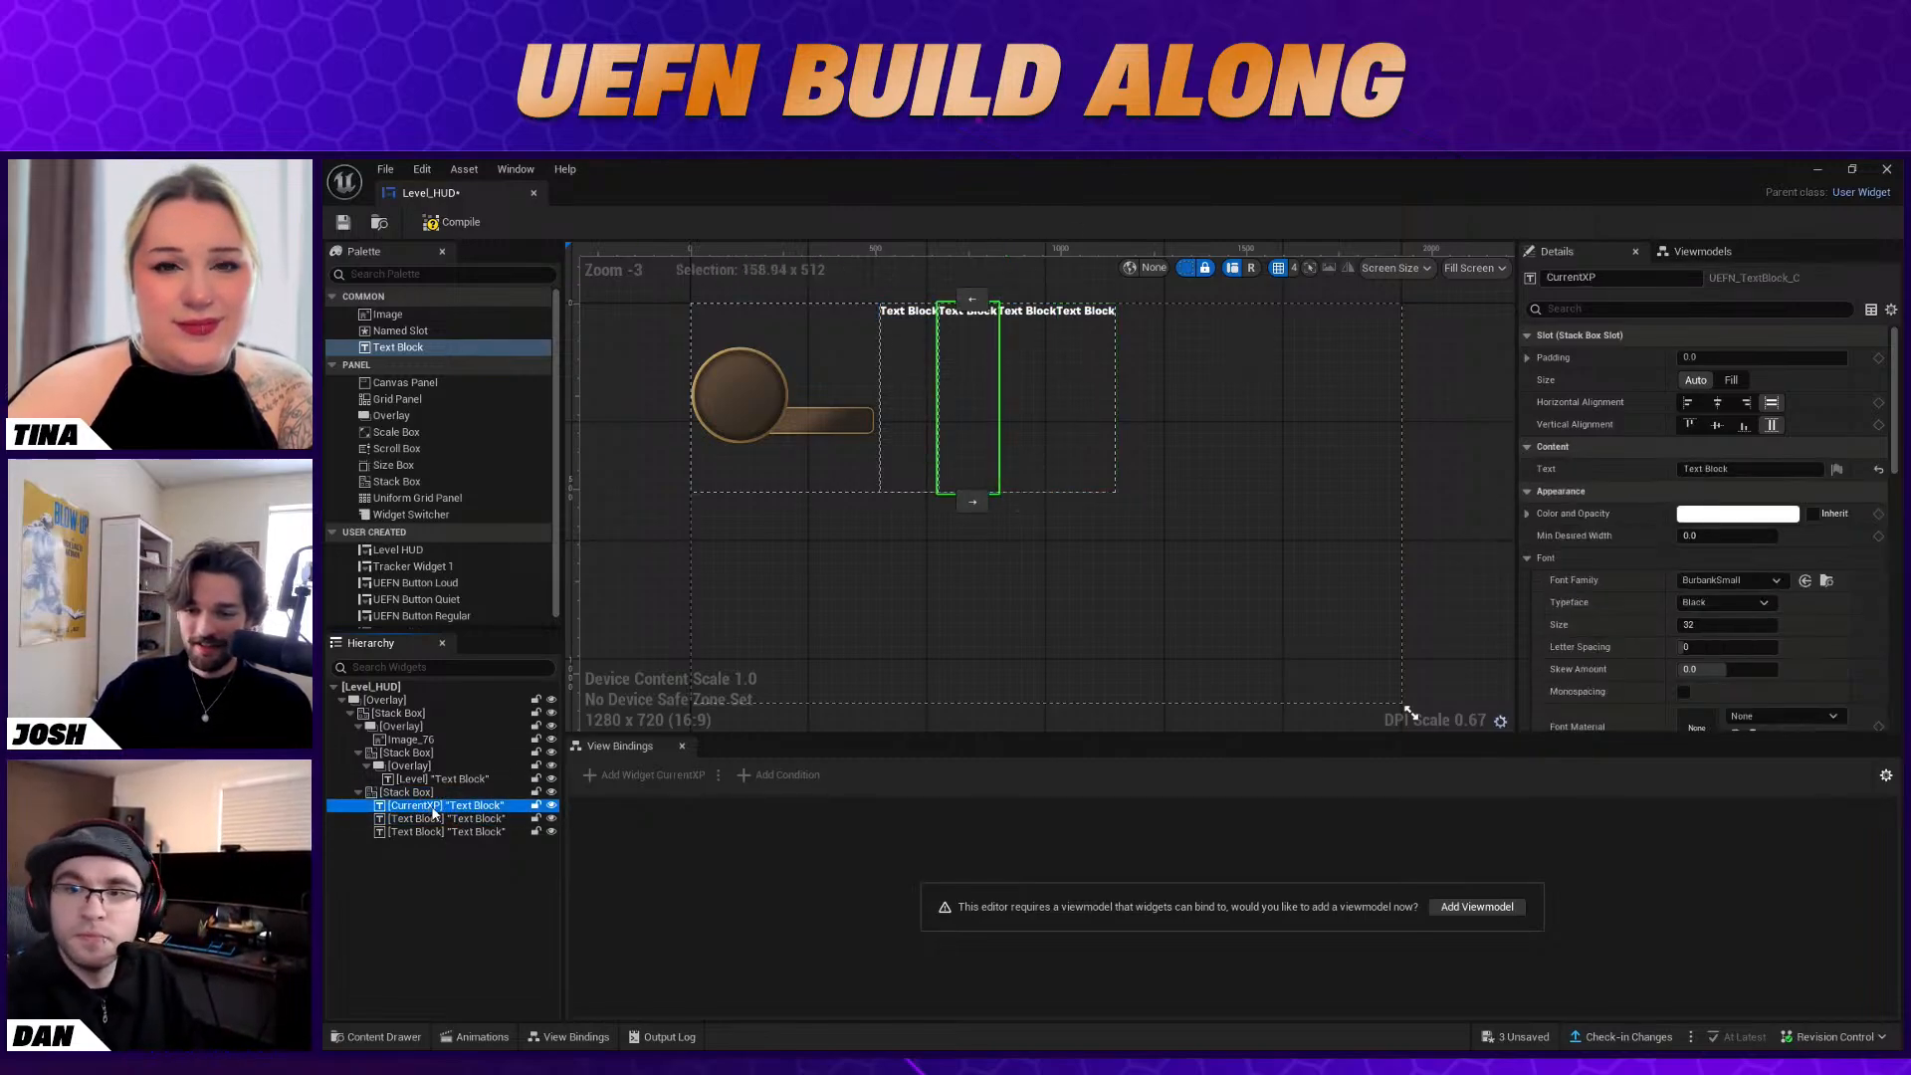
# Try placing the Stack Box with the XP texts before the Level Stack Box, and move it back to its original position
pyautogui.click(462, 832)
pyautogui.click(444, 795)
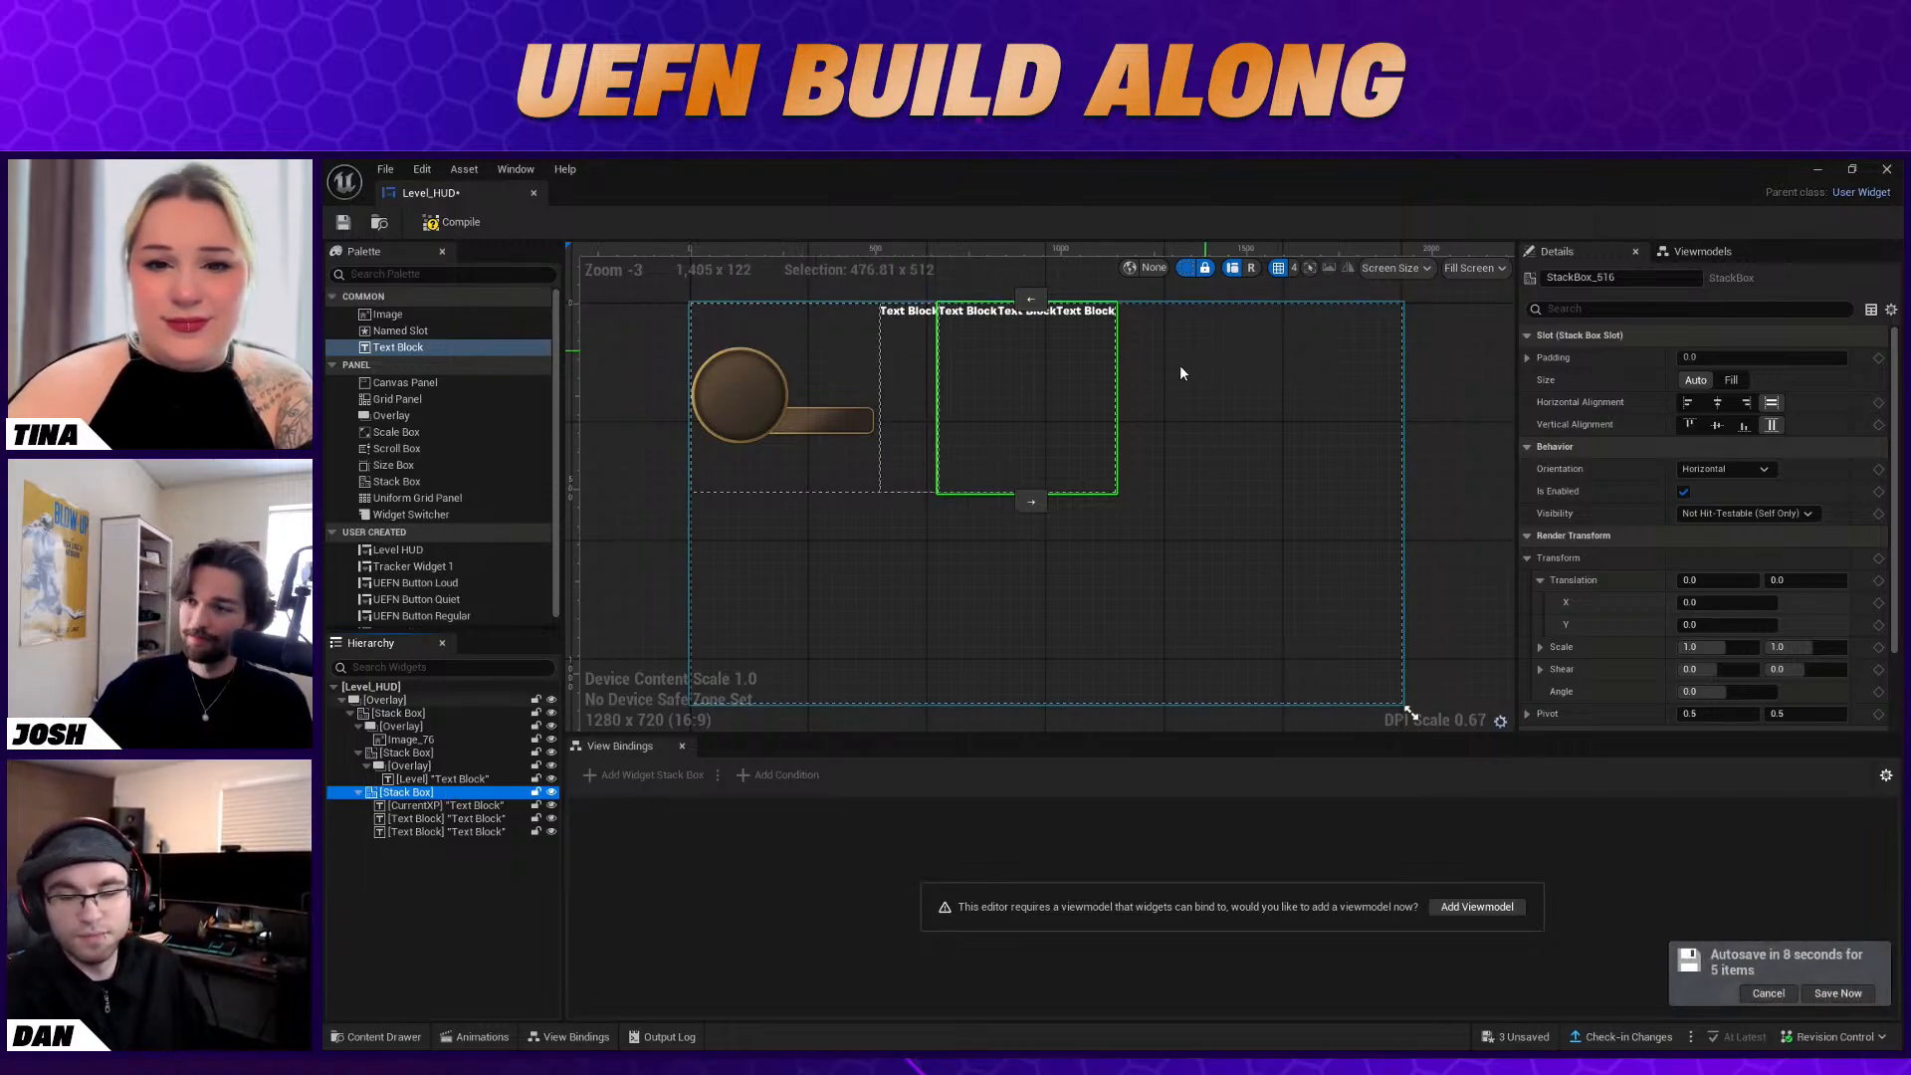
pyautogui.press('F2')
pyautogui.press('Return')
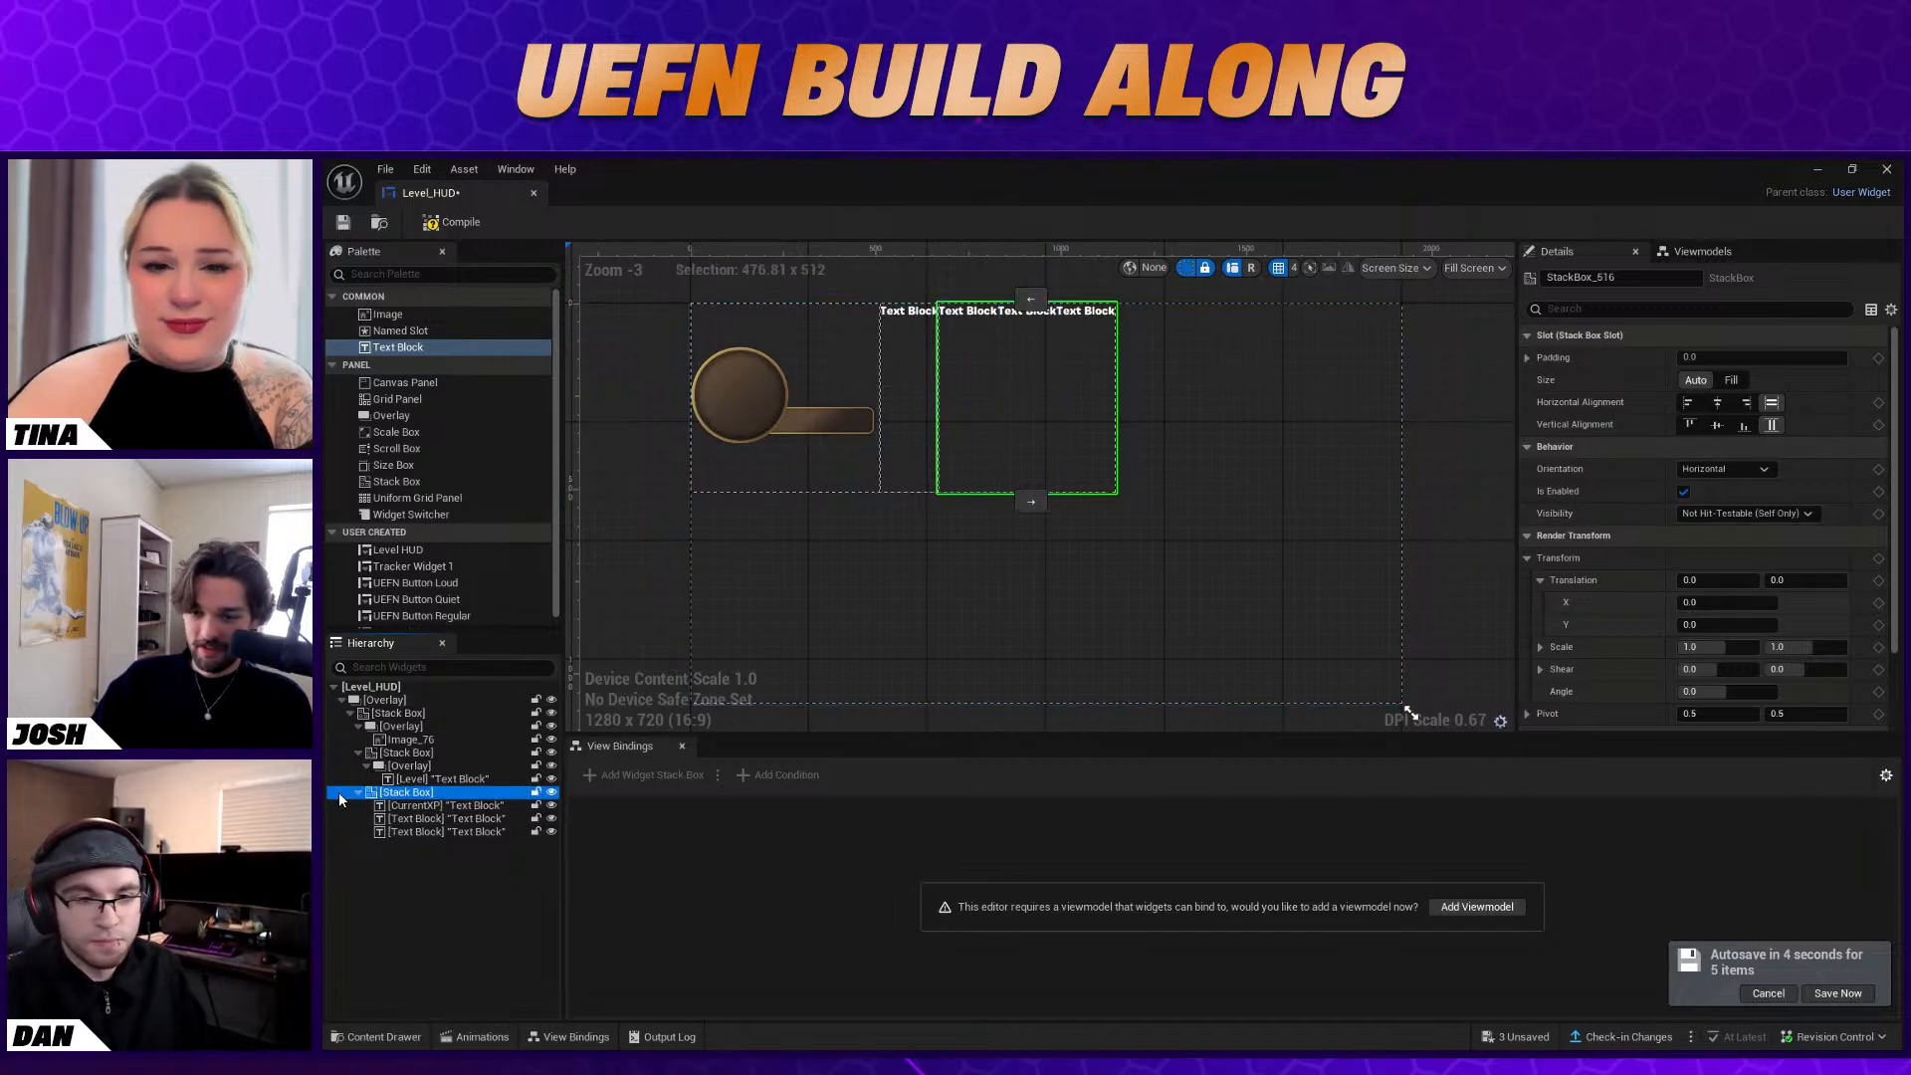
pyautogui.click(1032, 299)
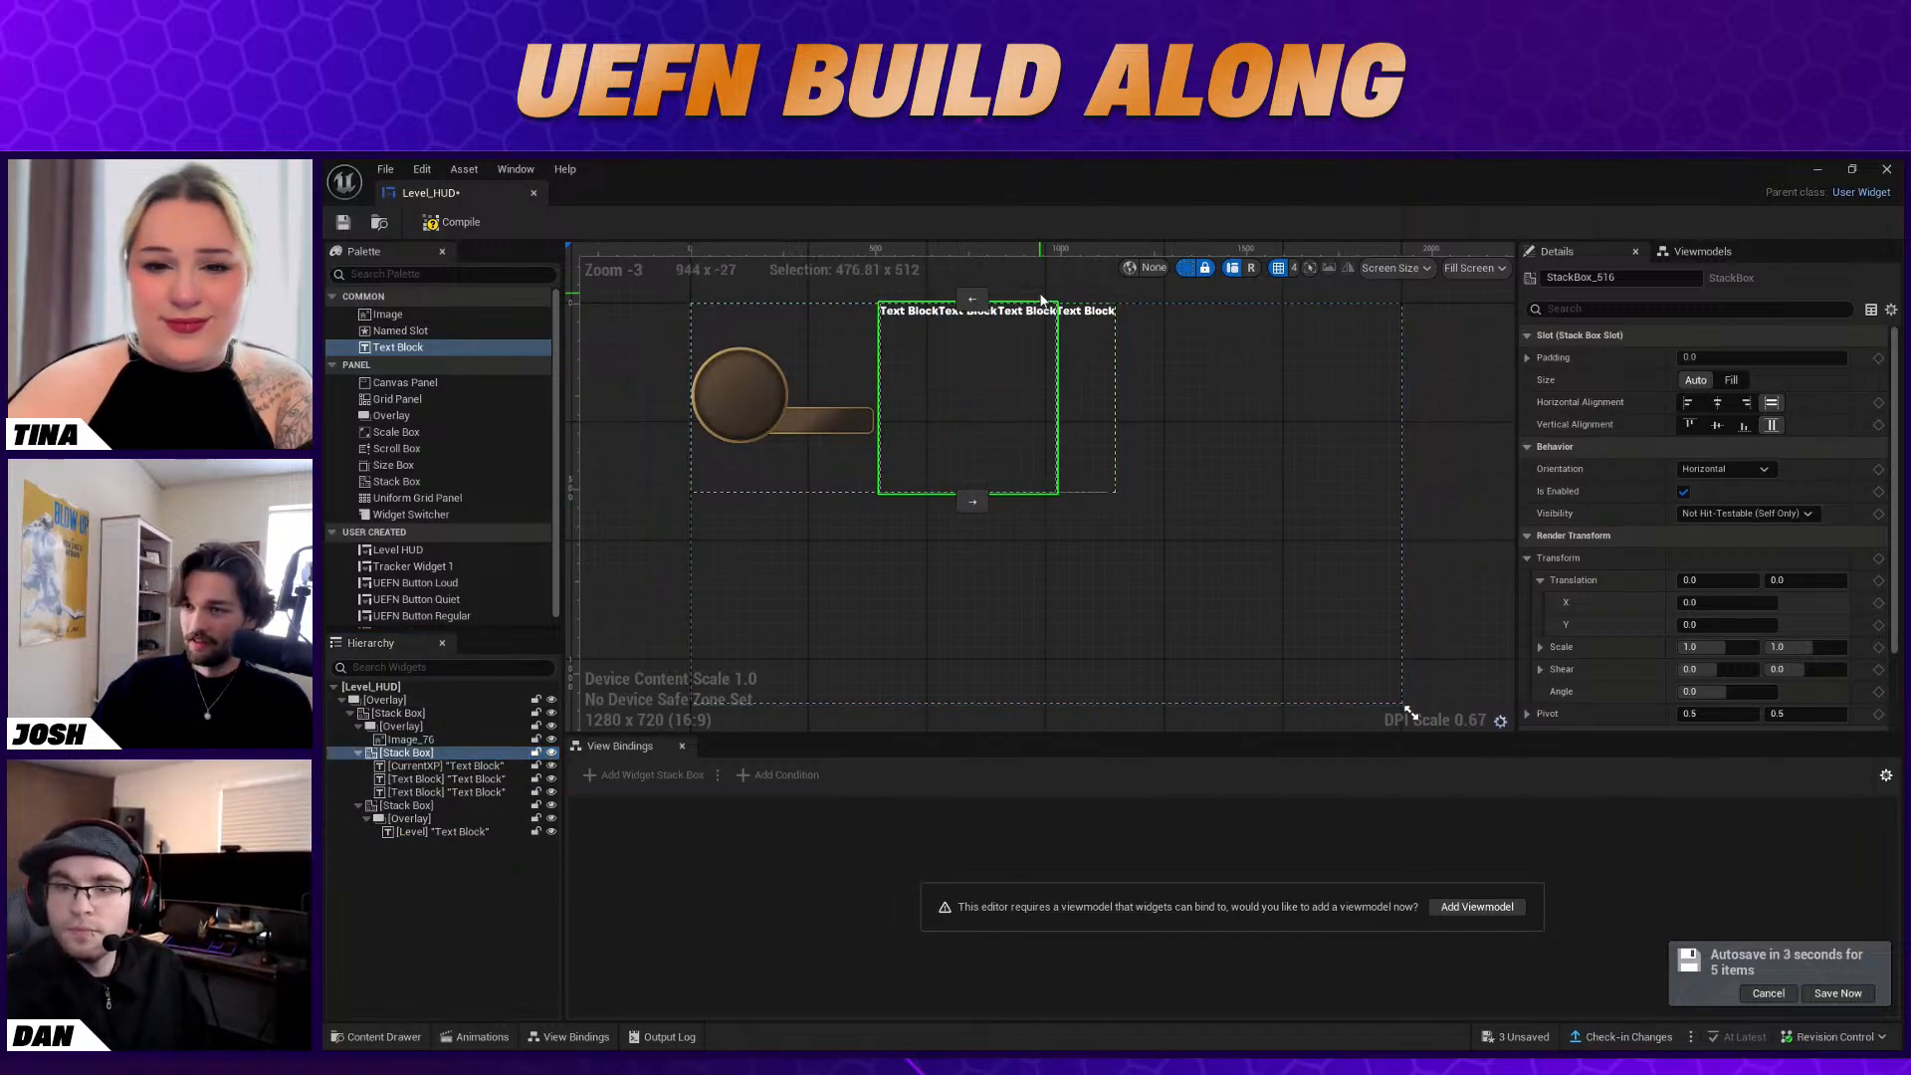
pyautogui.click(972, 300)
pyautogui.click(777, 501)
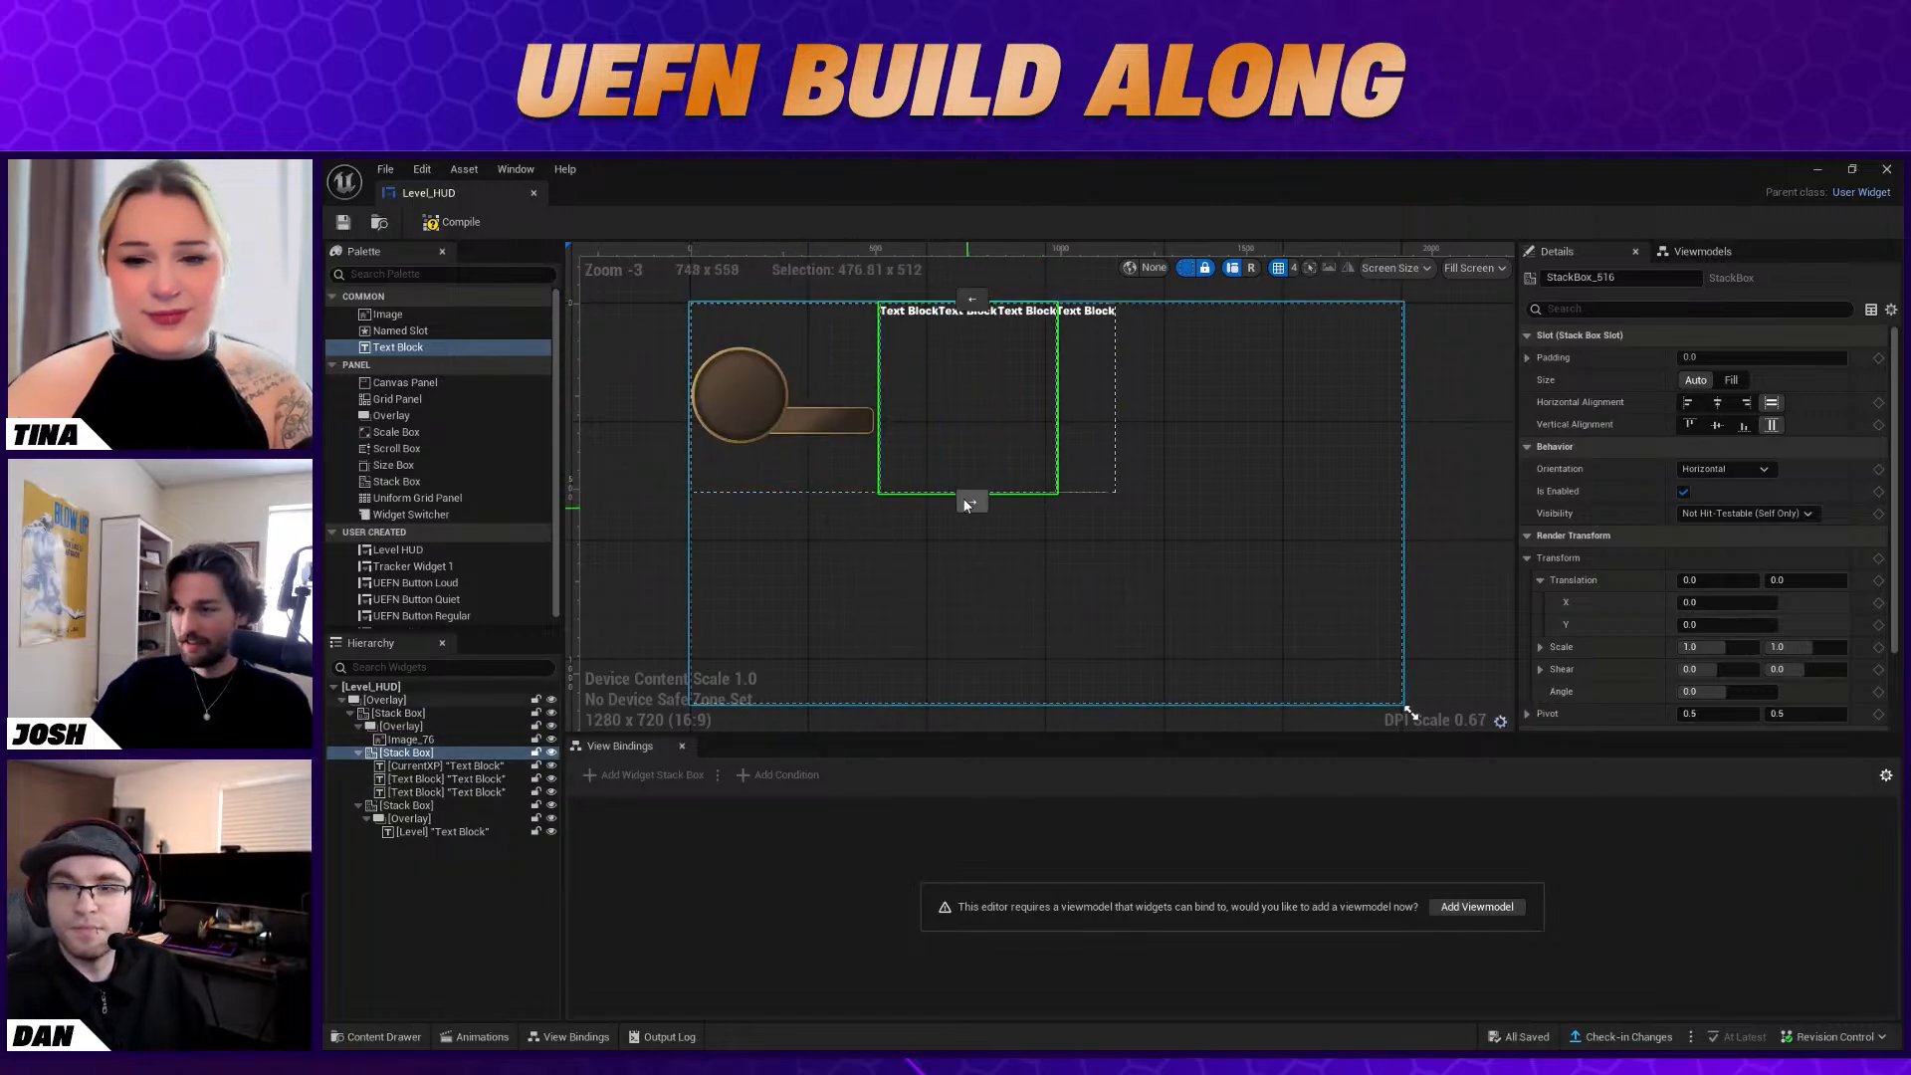
pyautogui.click(972, 502)
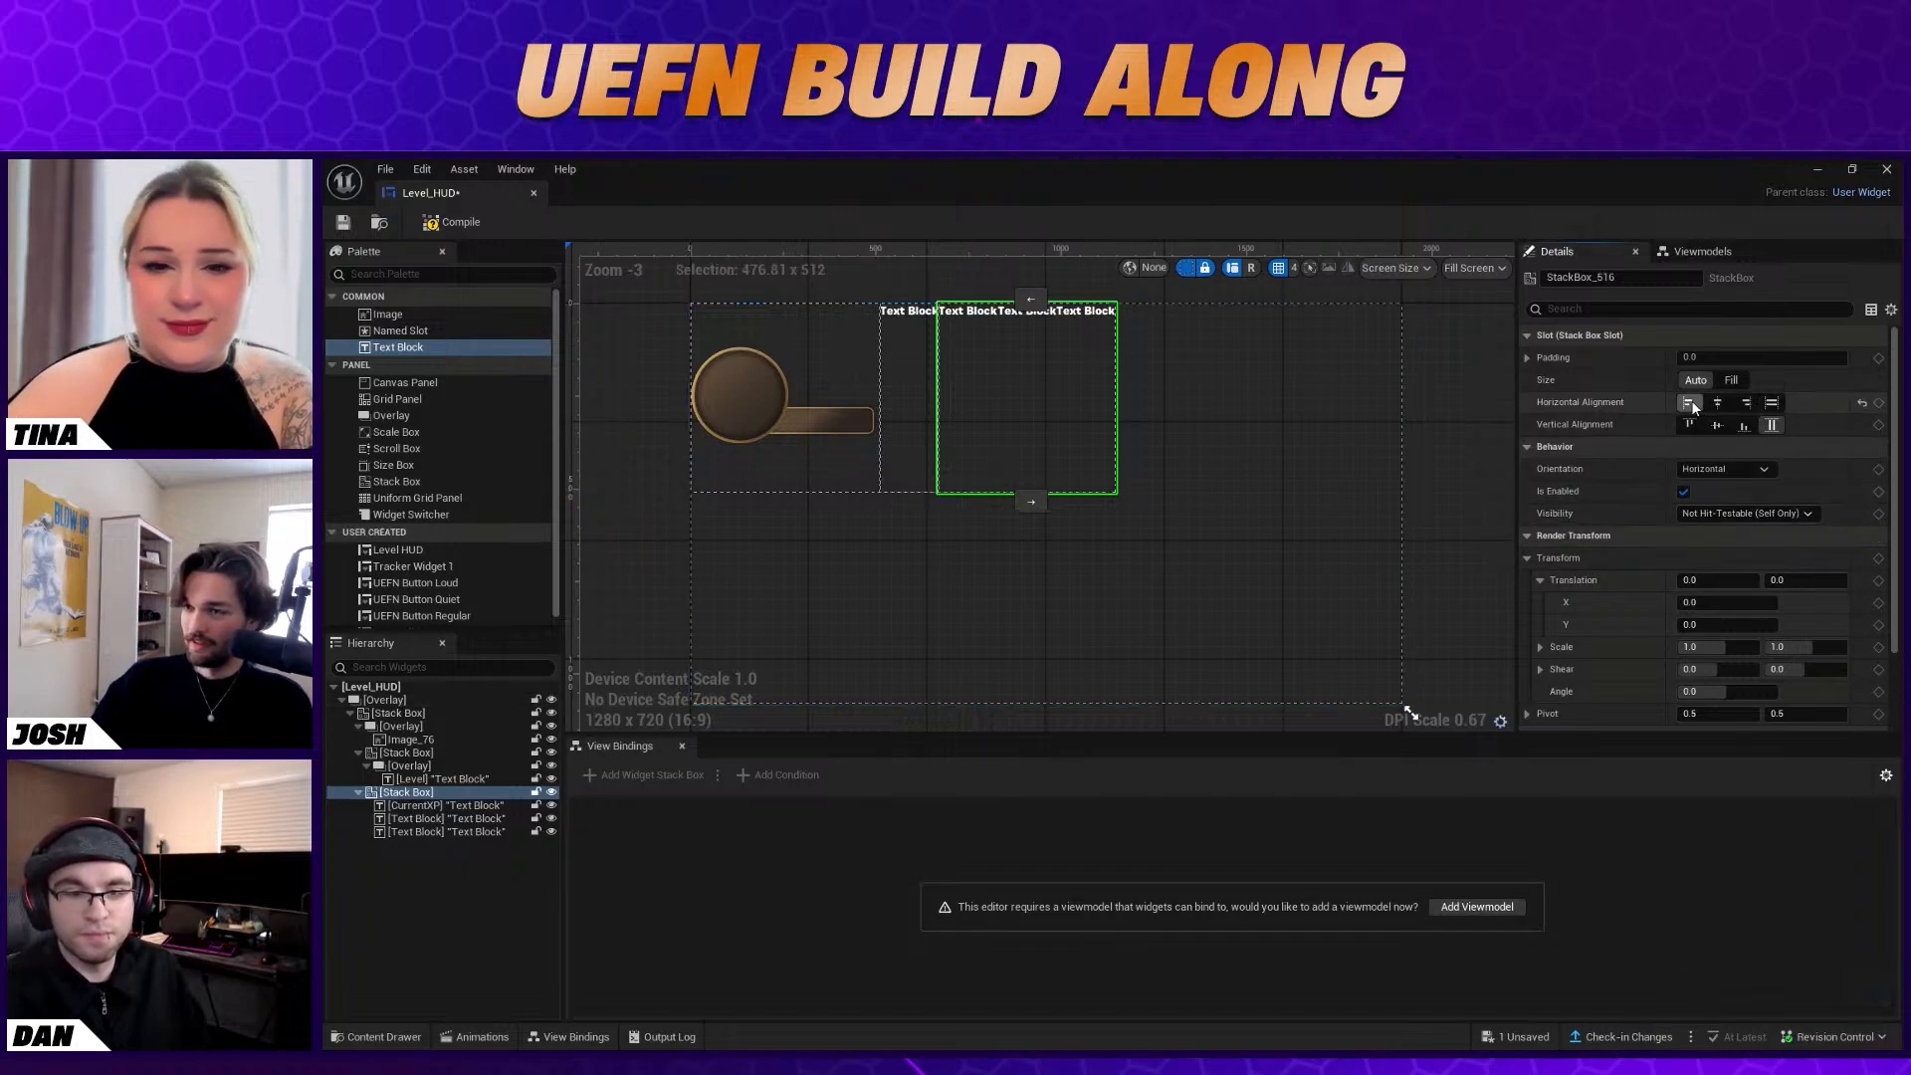
# Try shifting the XP Stack Box horizontally and reset its X translation to 0
pyautogui.scroll(-2, 1782, 528)
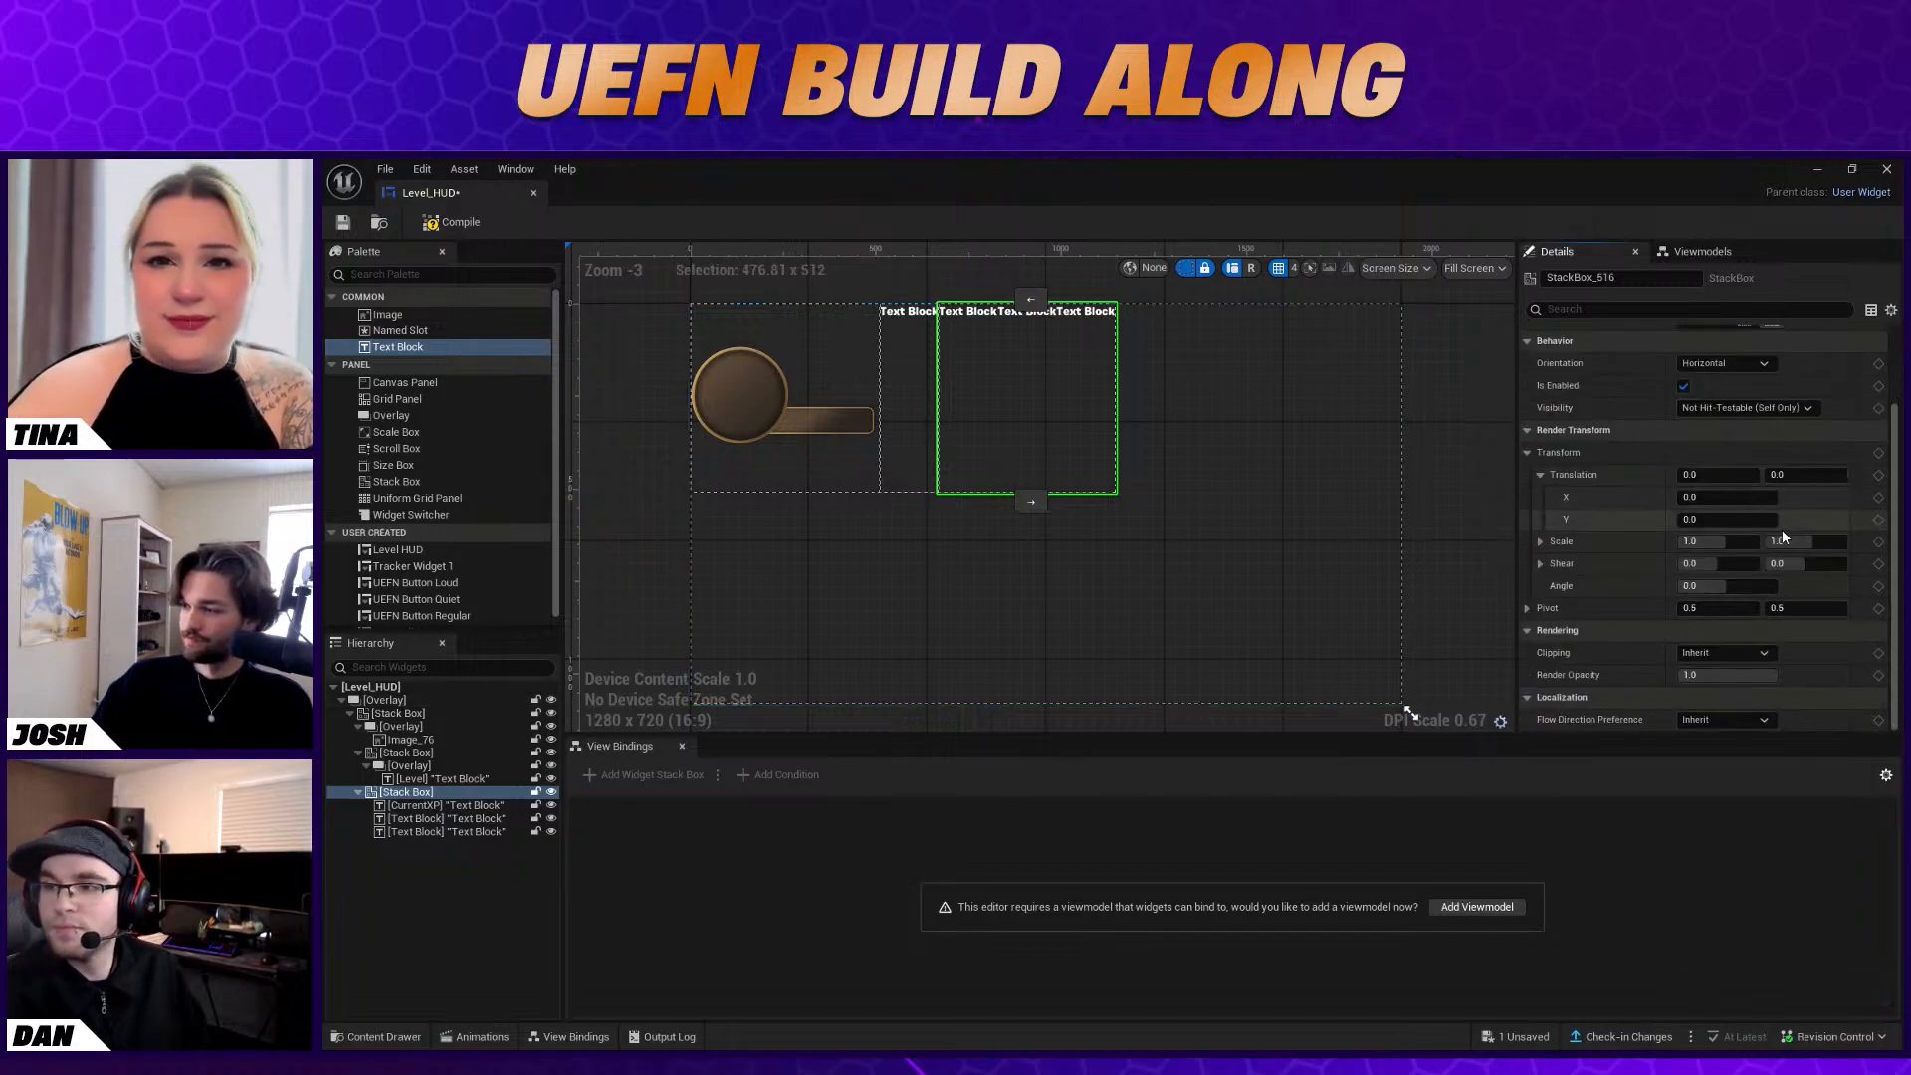
pyautogui.moveTo(1709, 498)
pyautogui.mouseDown()
pyautogui.moveTo(1832, 497)
pyautogui.moveTo(1733, 497)
pyautogui.mouseUp()
pyautogui.click(1714, 498)
pyautogui.write('0')
pyautogui.press('Return')
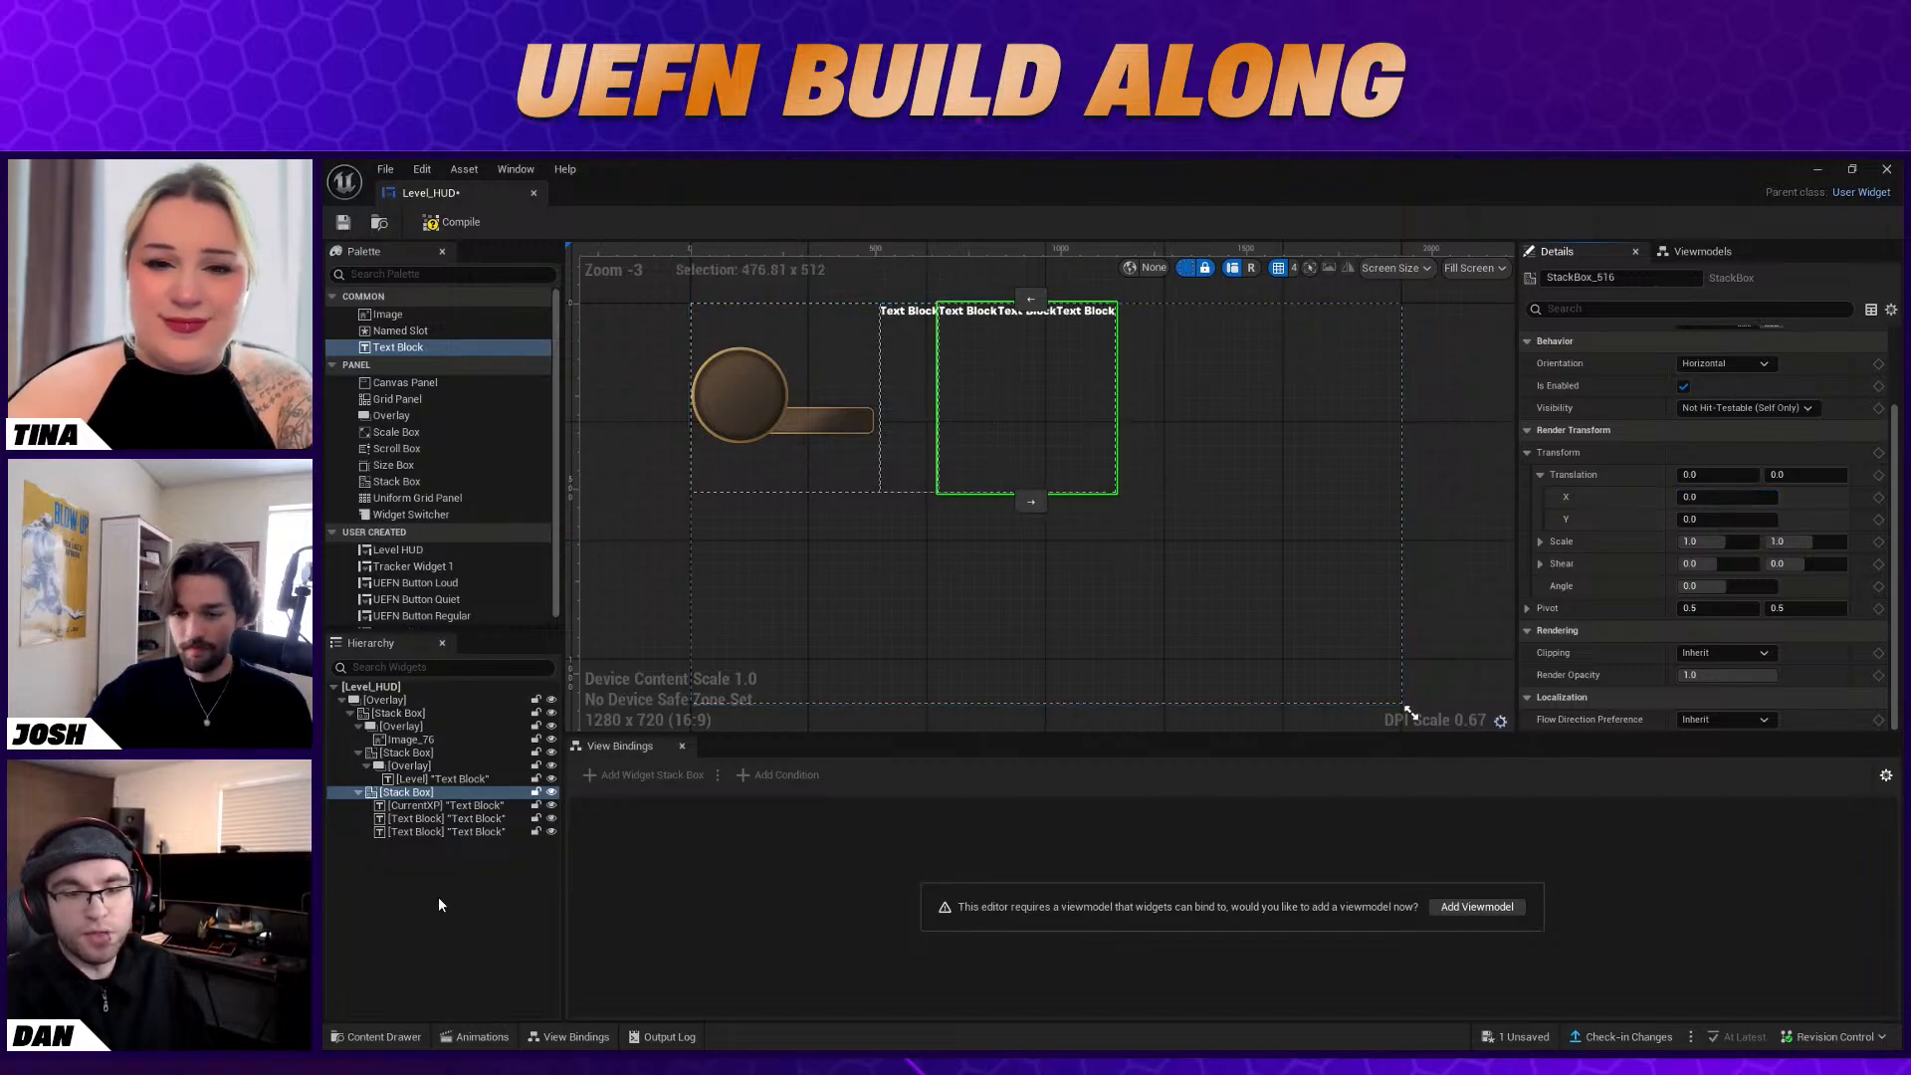
# Rename the second of the three Text Blocks in the XP Stack Box to Slash
pyautogui.click(454, 806)
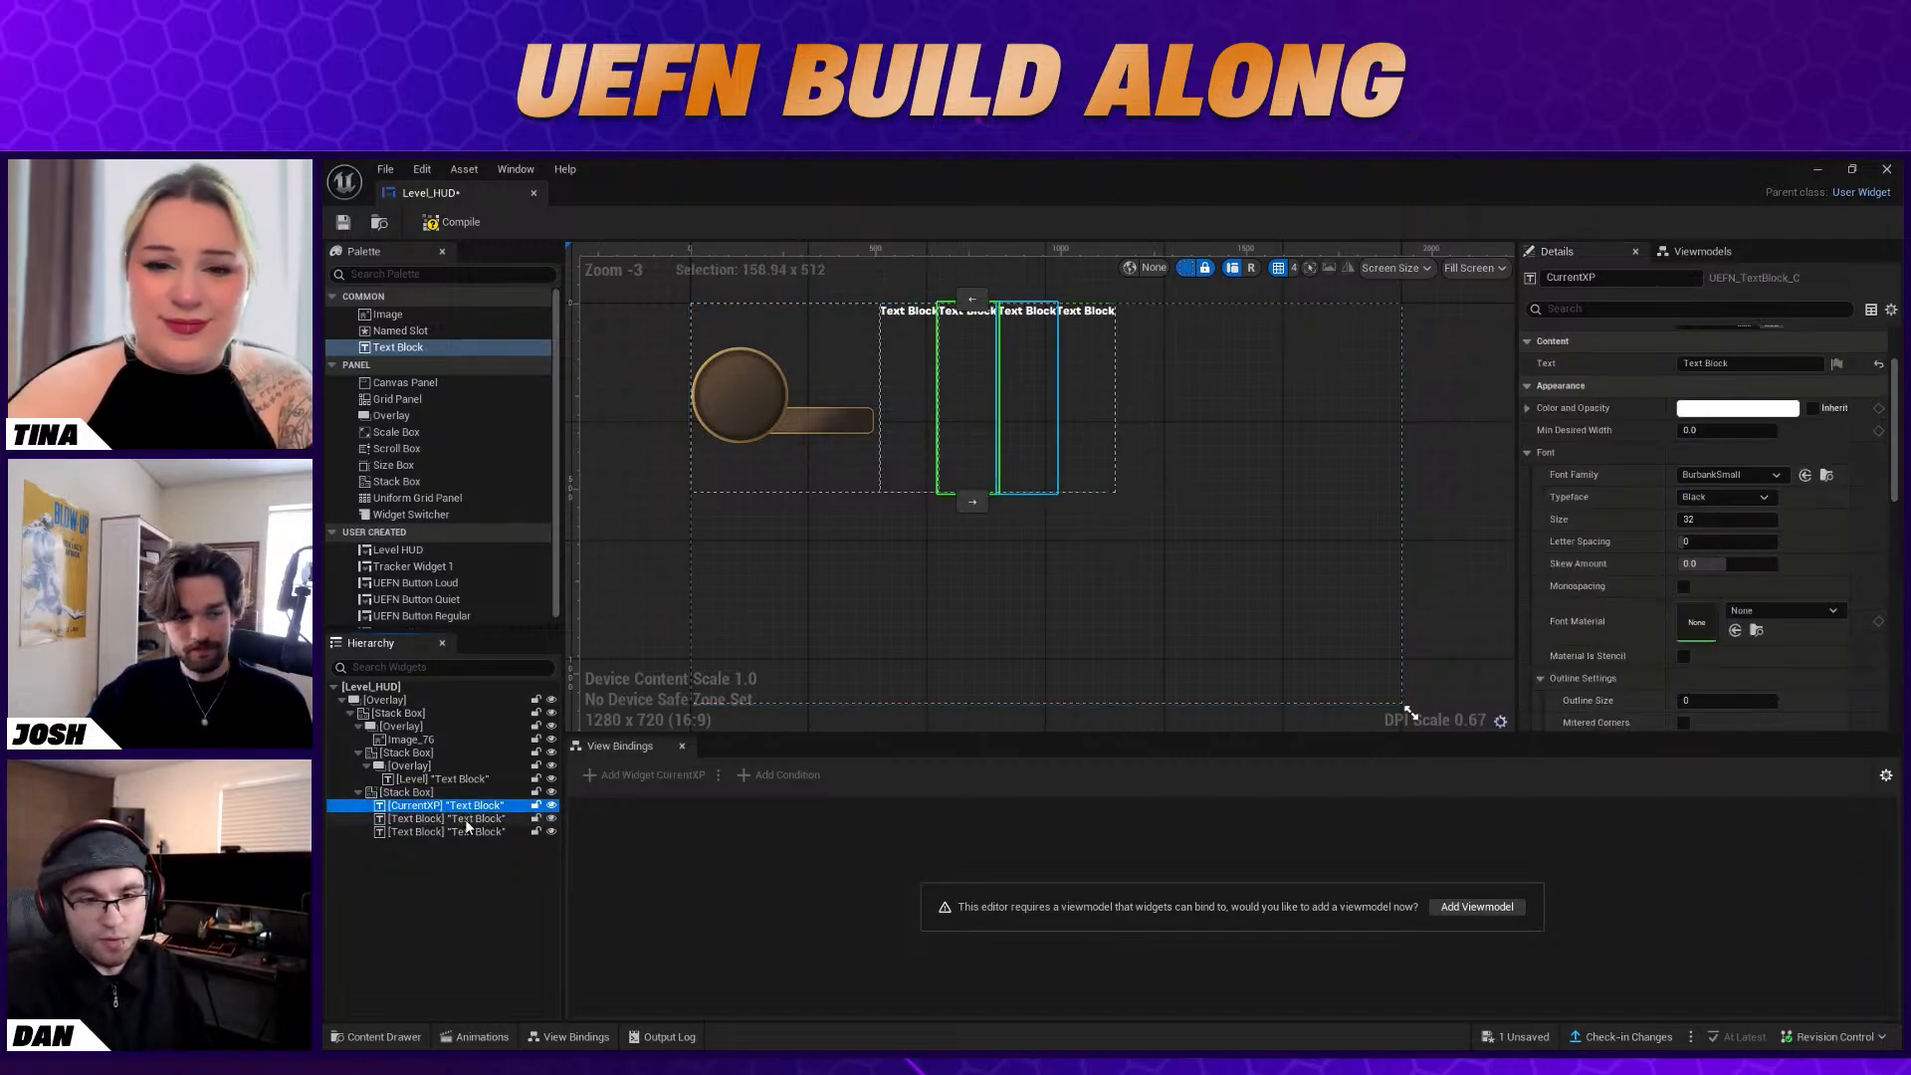
pyautogui.click(466, 820)
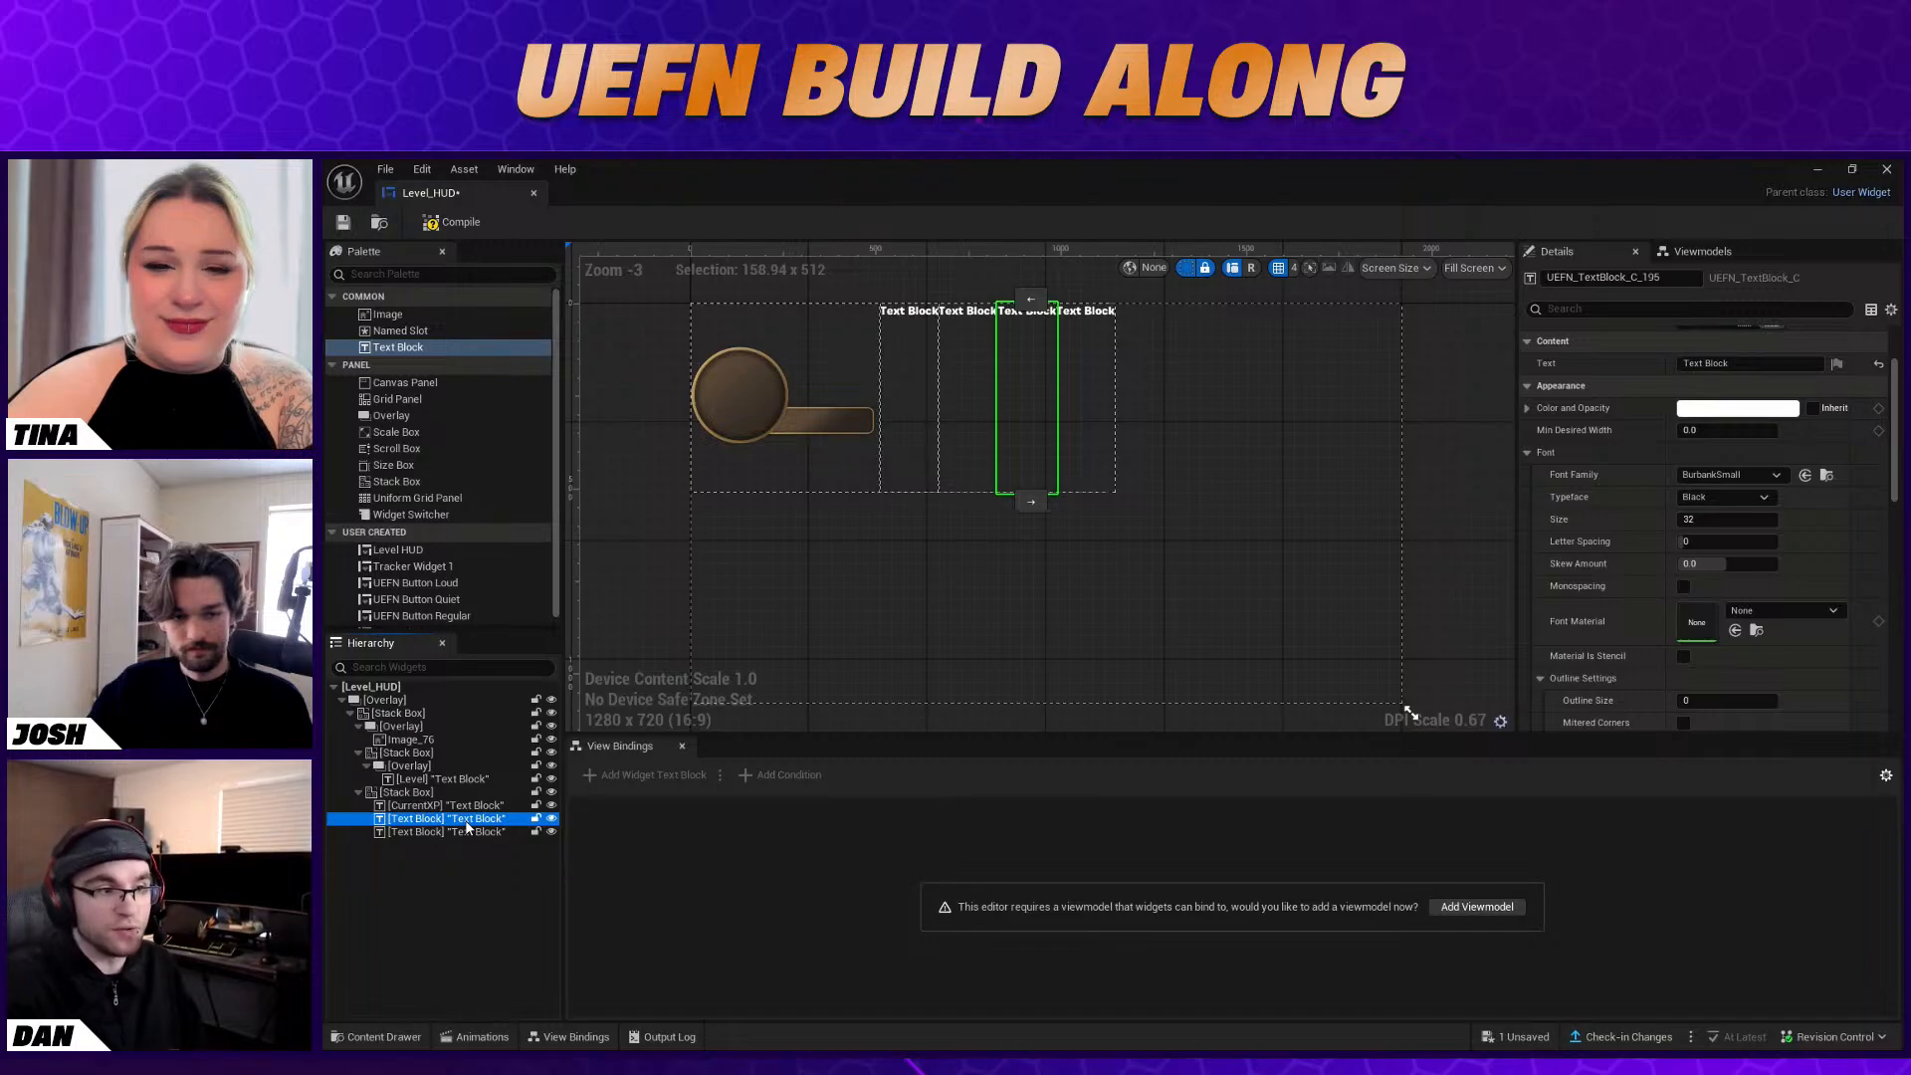
pyautogui.rightClick(469, 826)
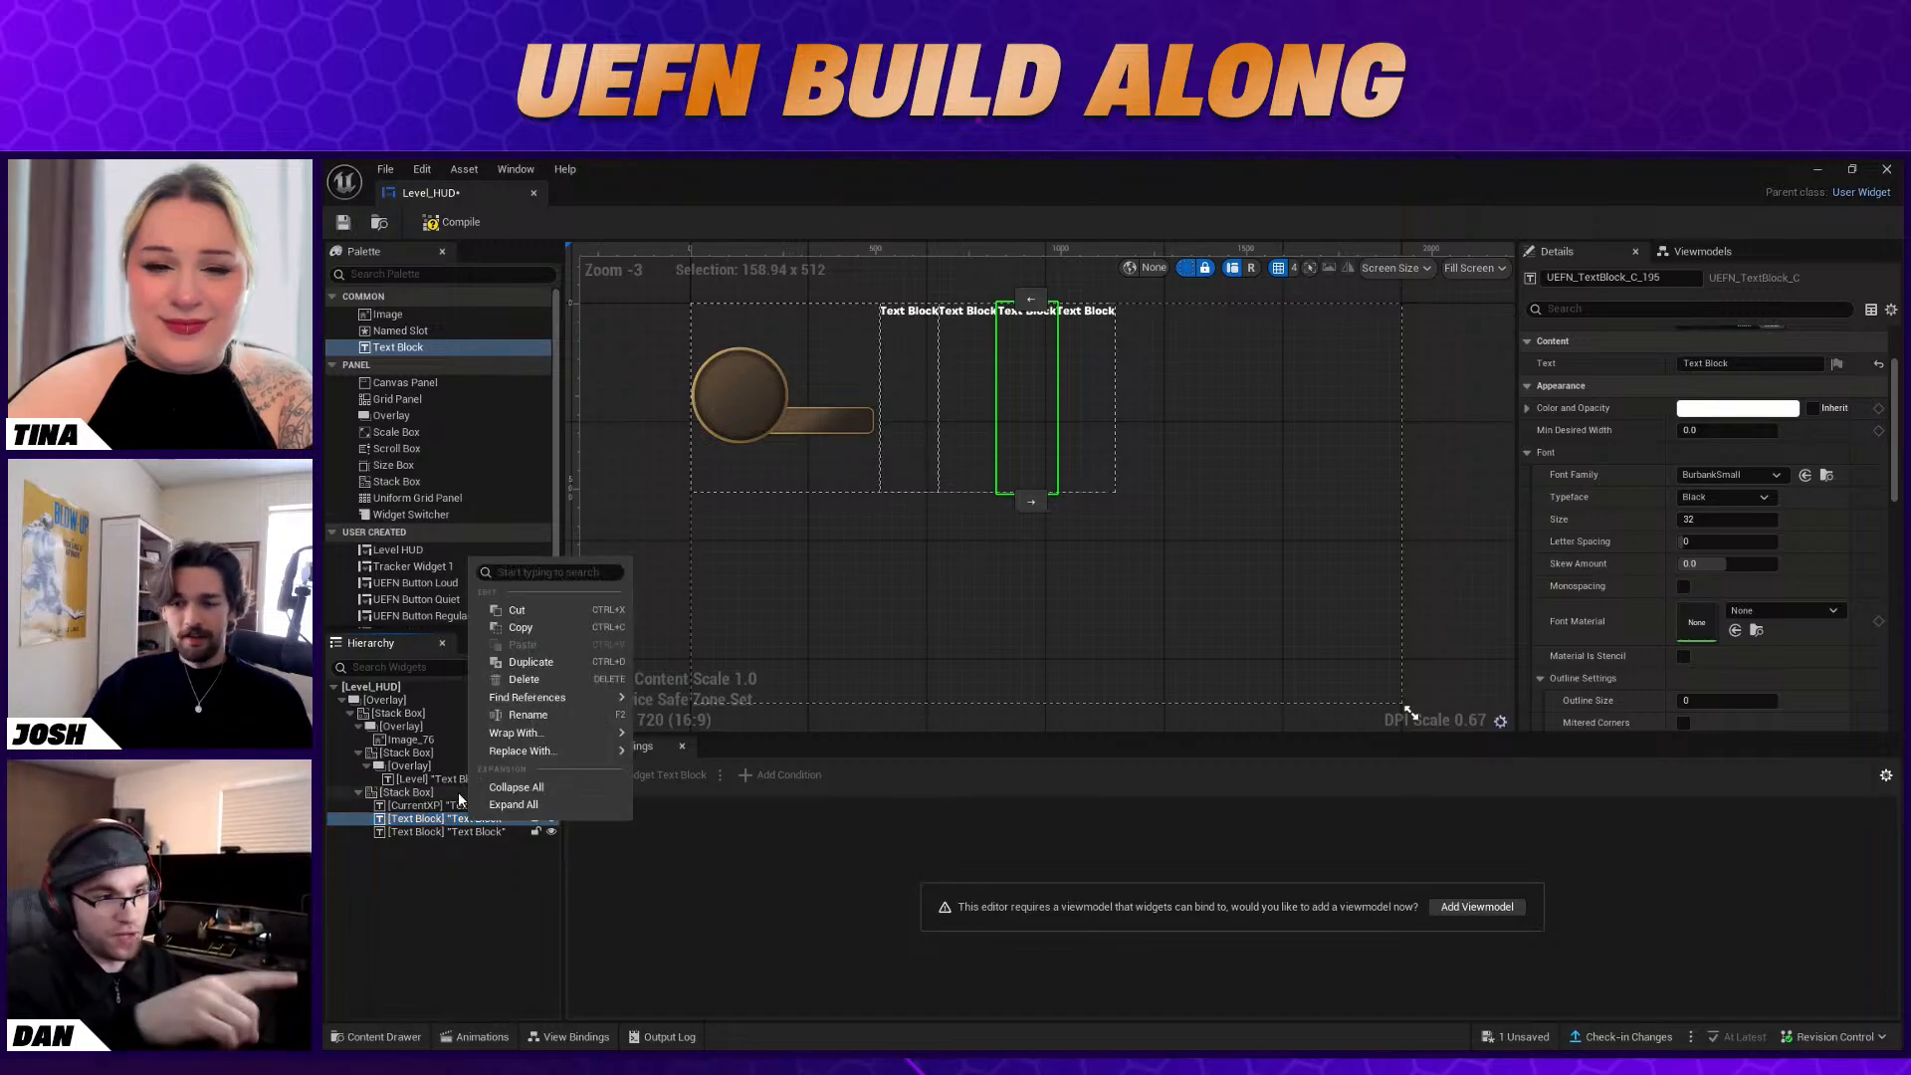
pyautogui.click(517, 711)
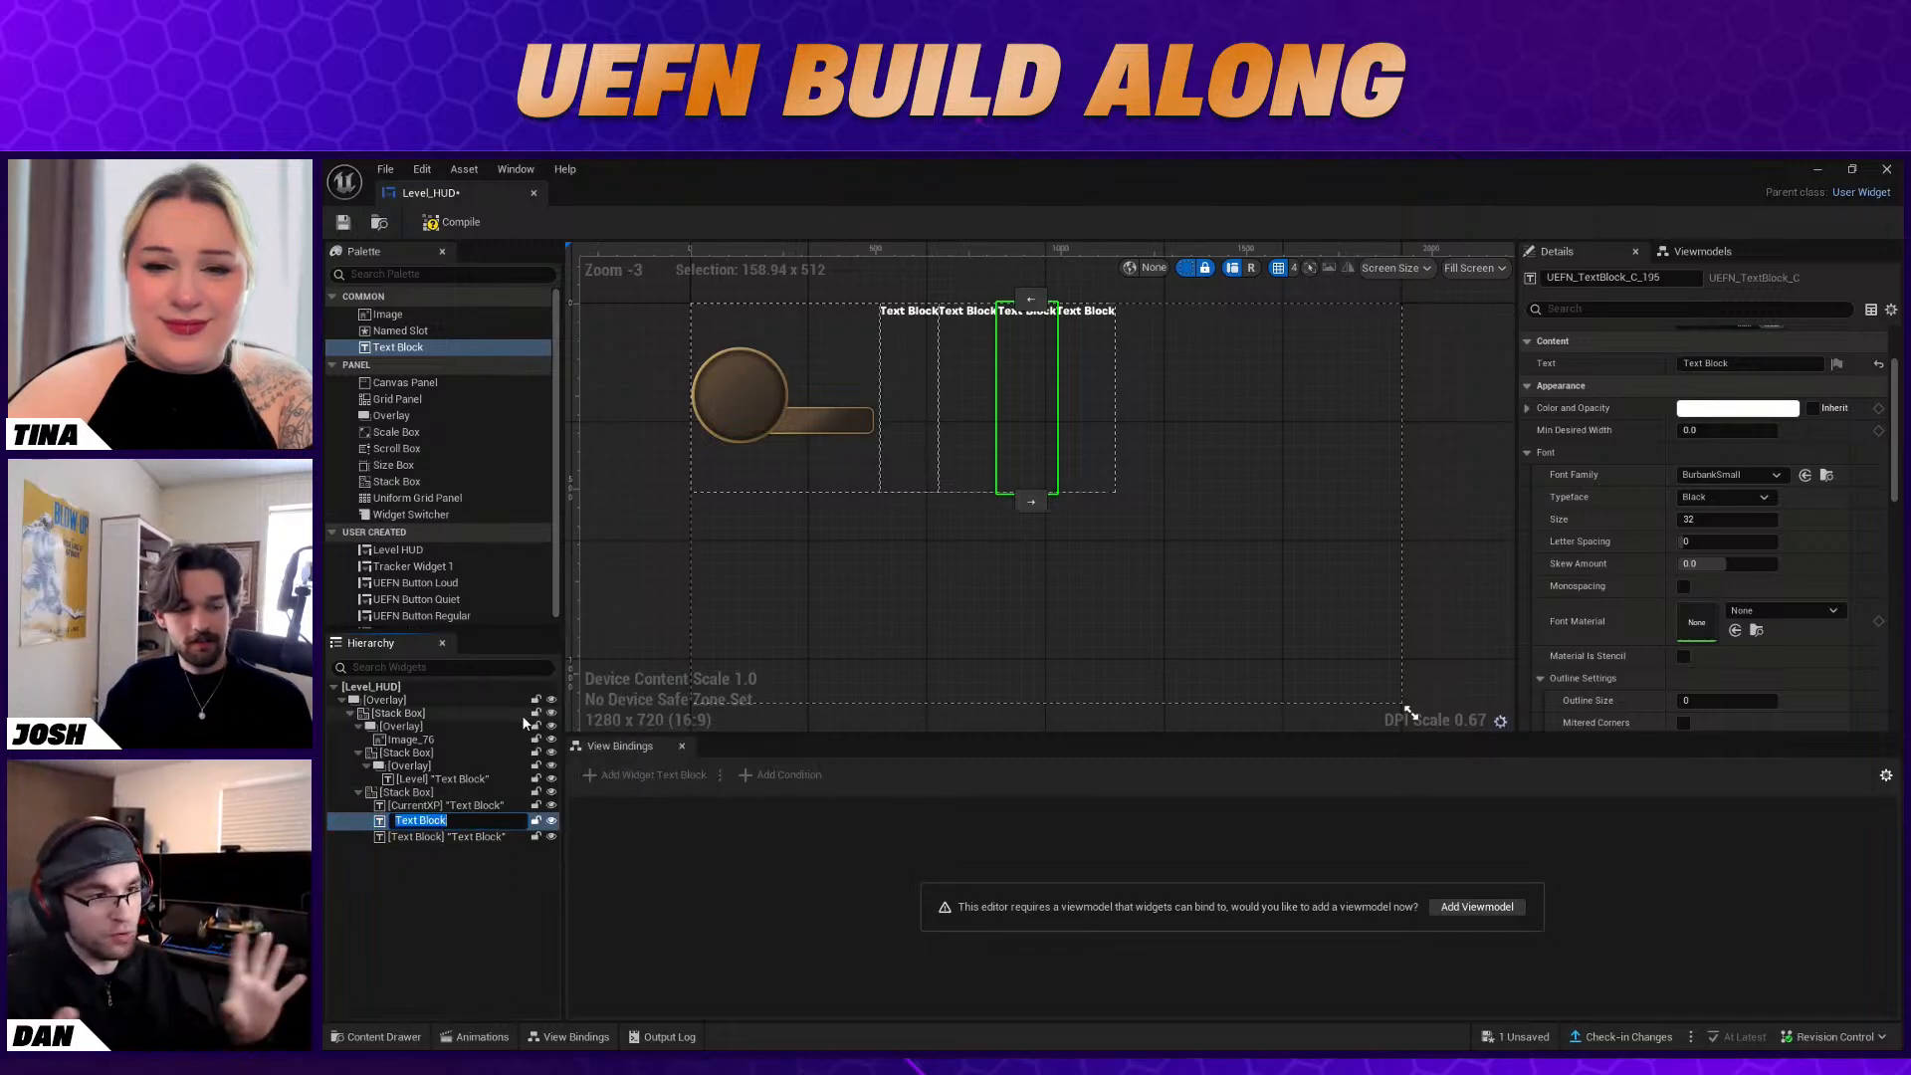
pyautogui.press('BackSpace')
pyautogui.write('Slash')
pyautogui.press('Return')
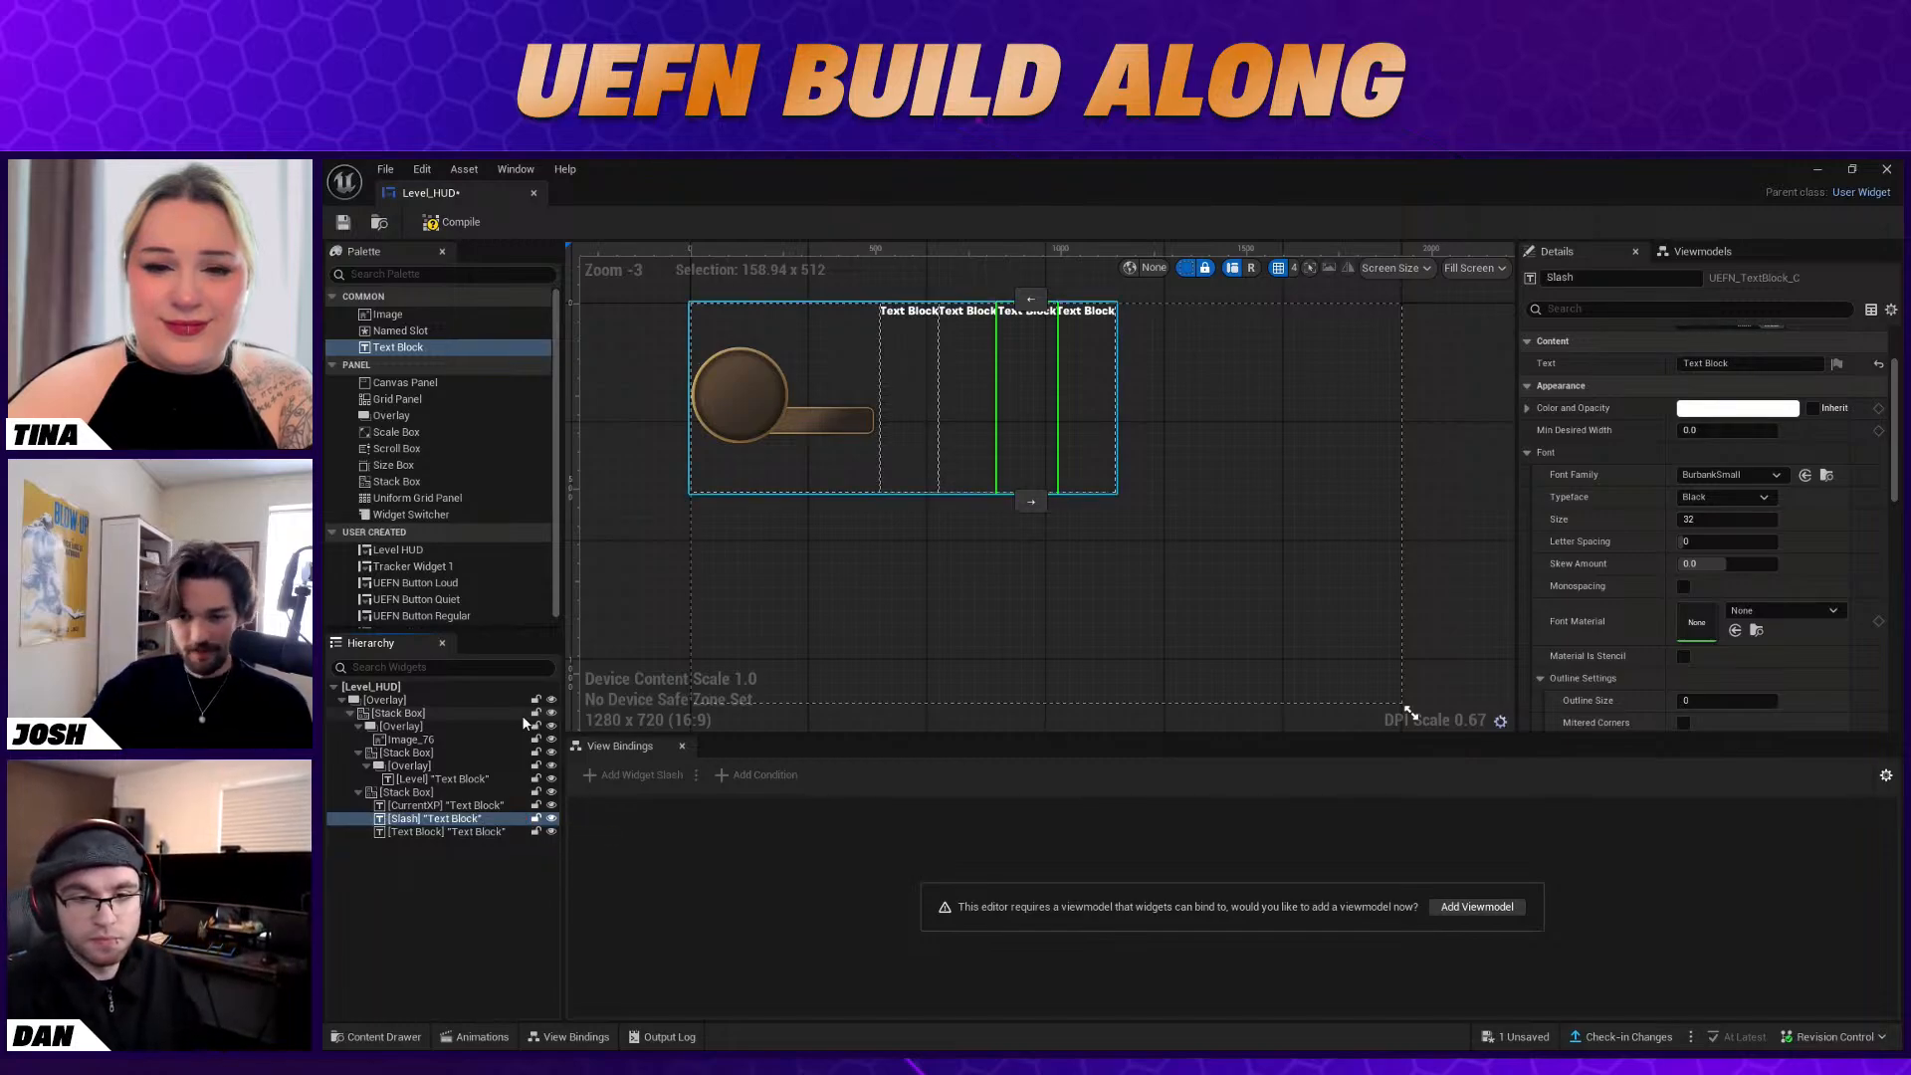
# Rename the third Text Block in the XP Stack Box to MaxXP
pyautogui.click(446, 834)
pyautogui.rightClick(446, 835)
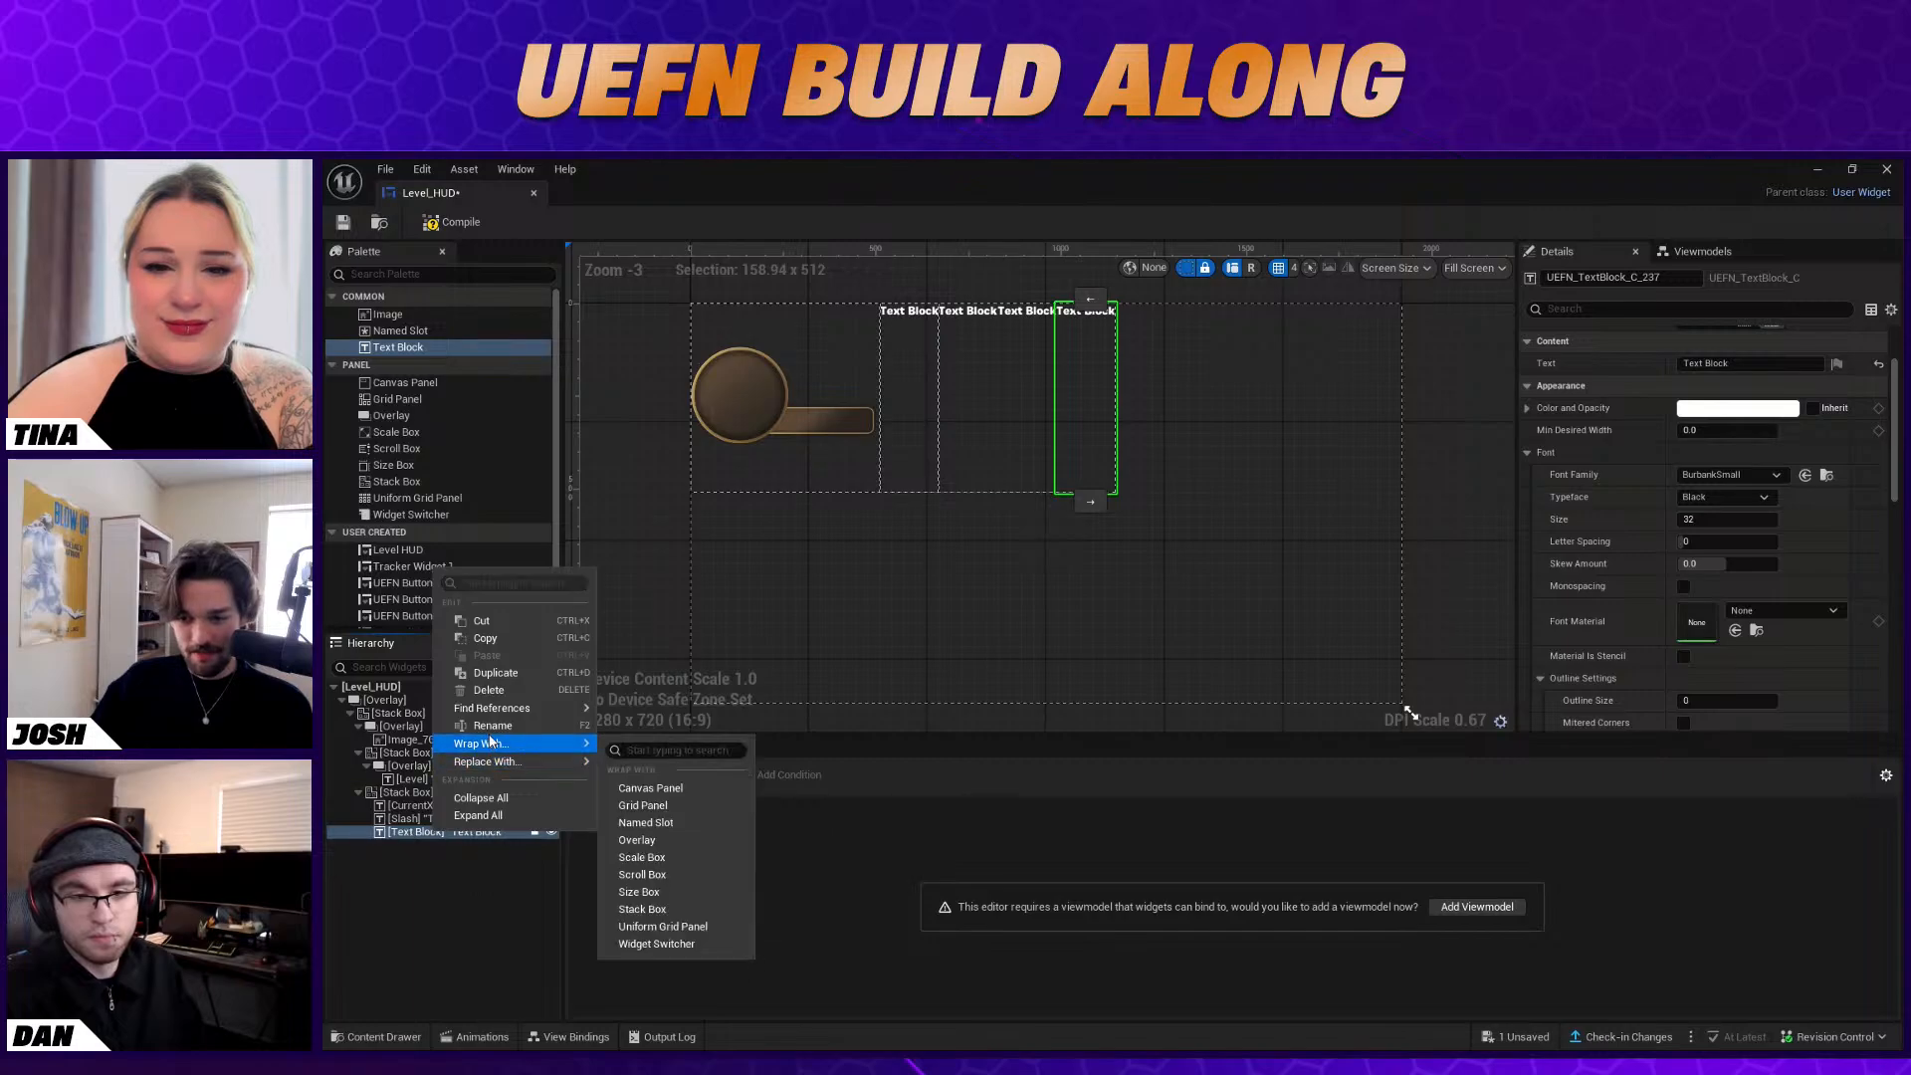
pyautogui.click(516, 727)
pyautogui.write('MaxXP')
pyautogui.press('Return')
pyautogui.click(467, 806)
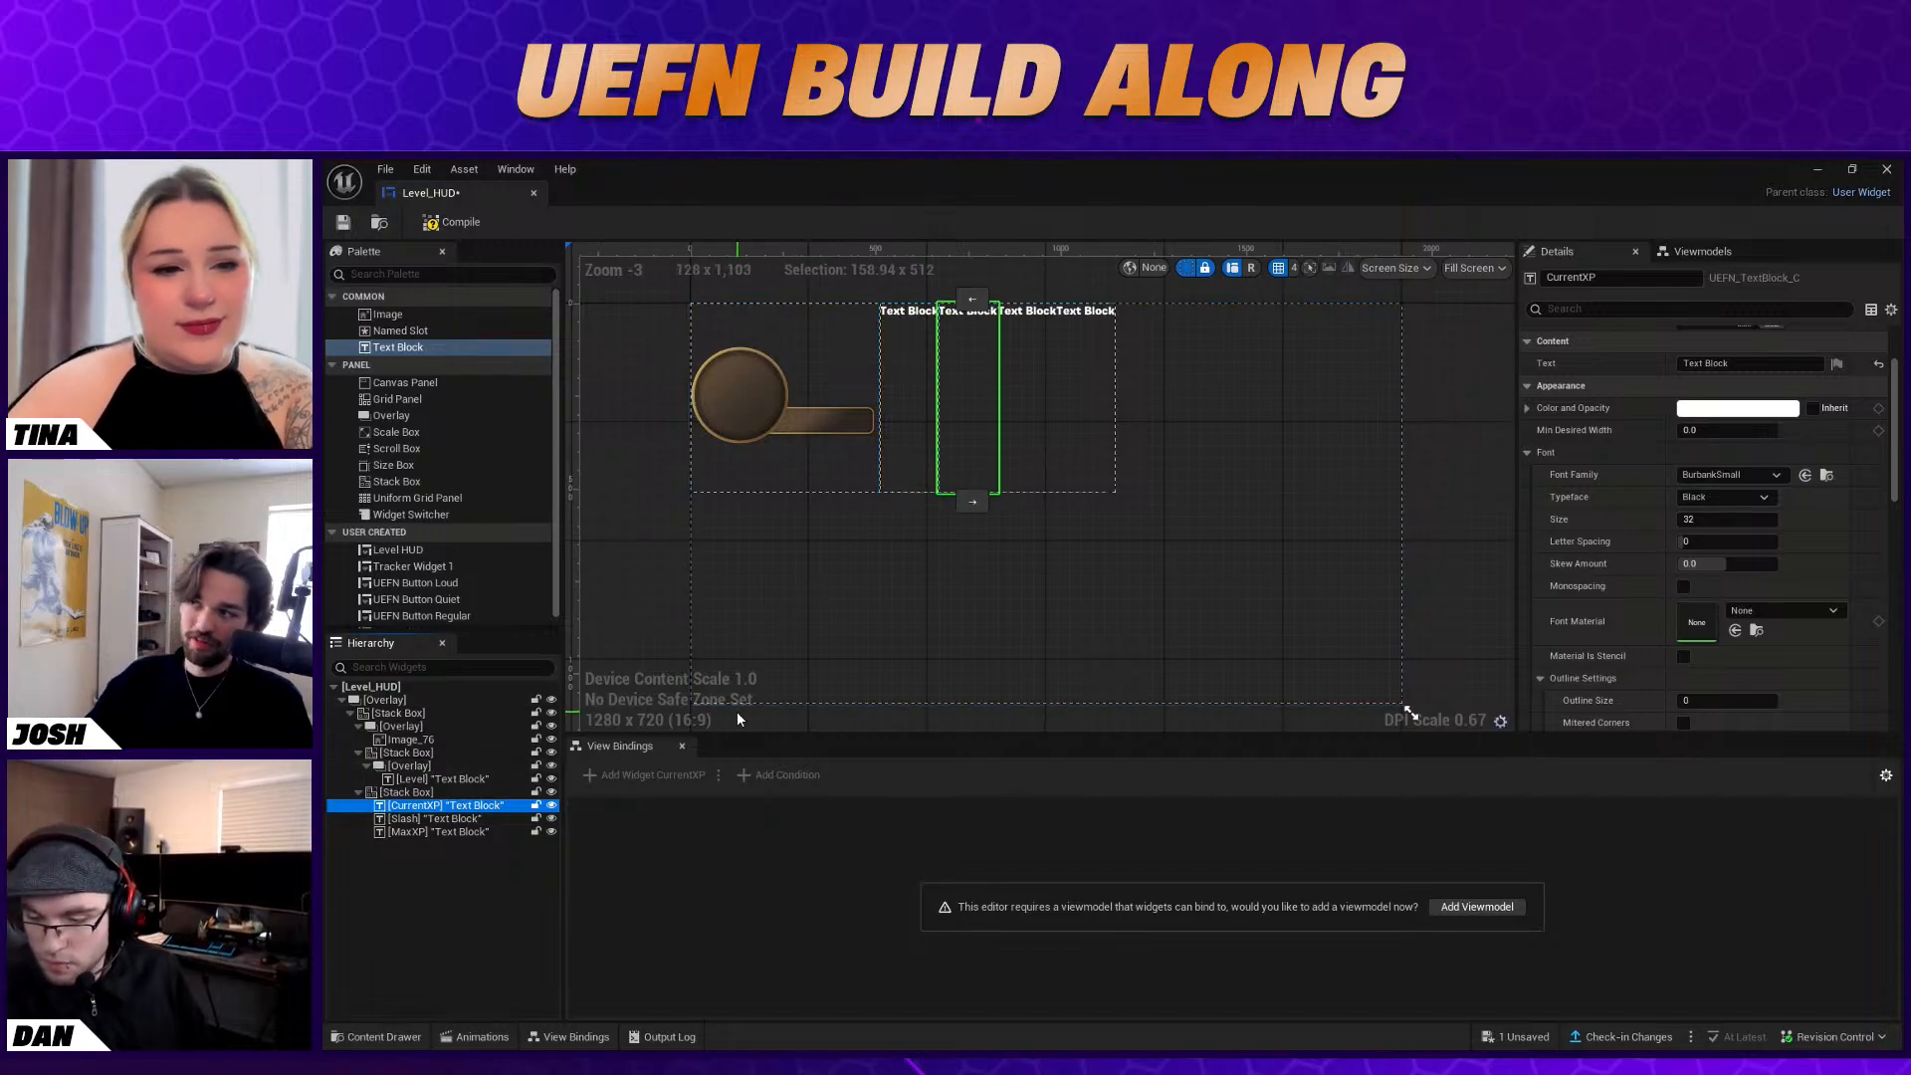
pyautogui.click(637, 854)
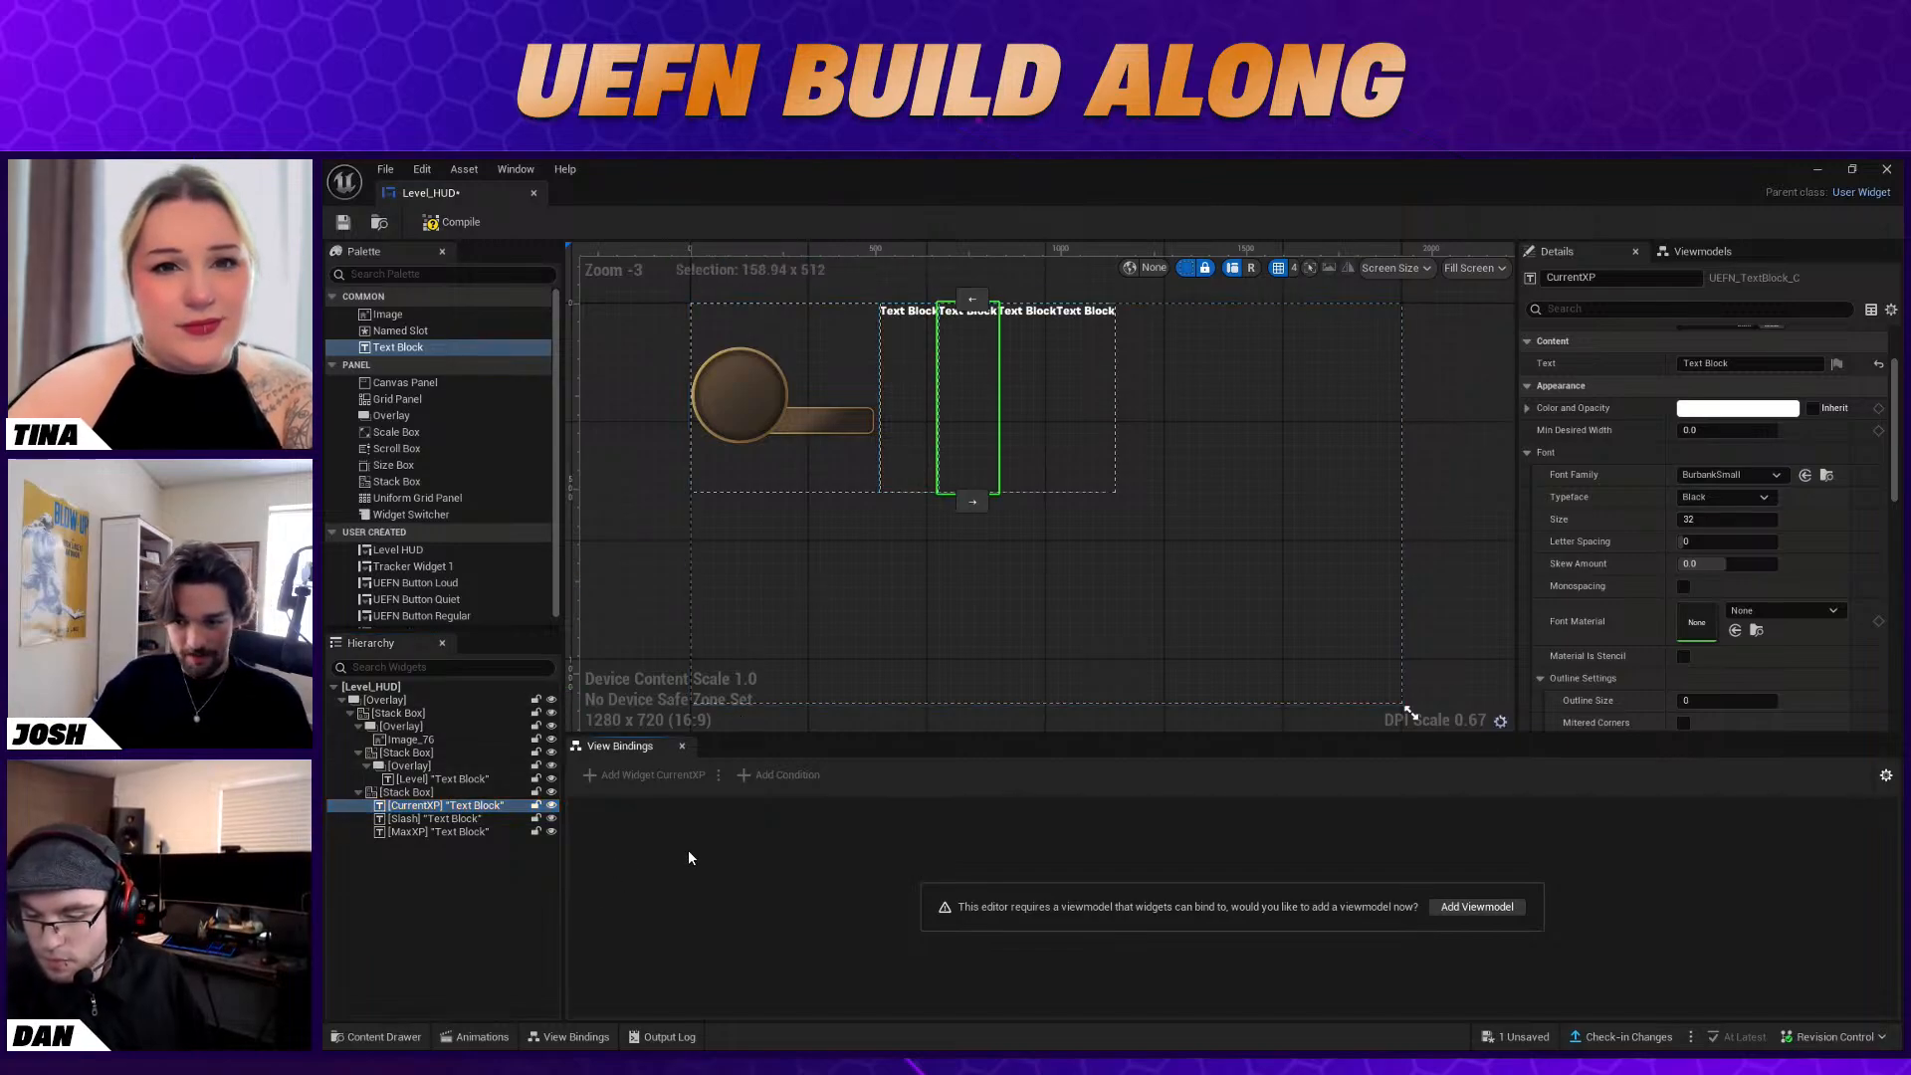
# Set the content text of the Slash Text Block to "/"
pyautogui.click(438, 820)
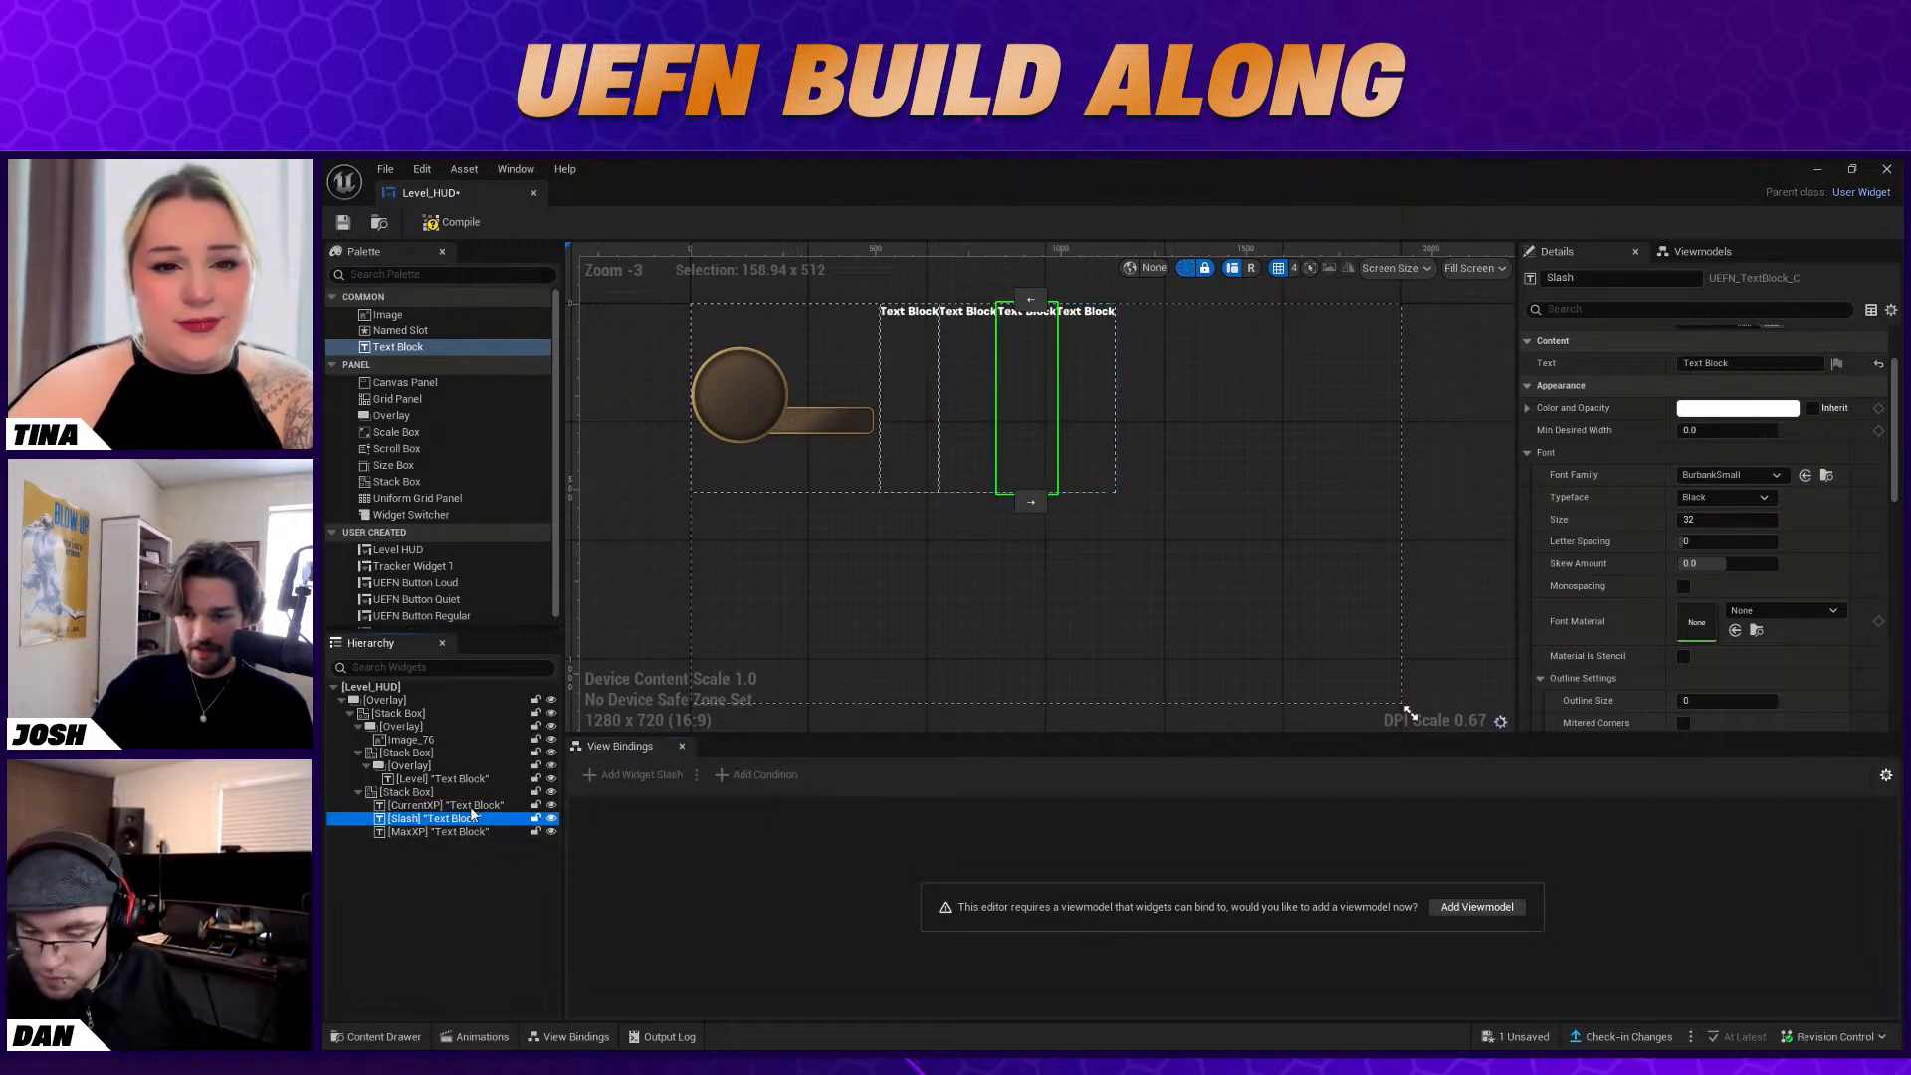
pyautogui.scroll(2, 1733, 447)
pyautogui.click(1717, 469)
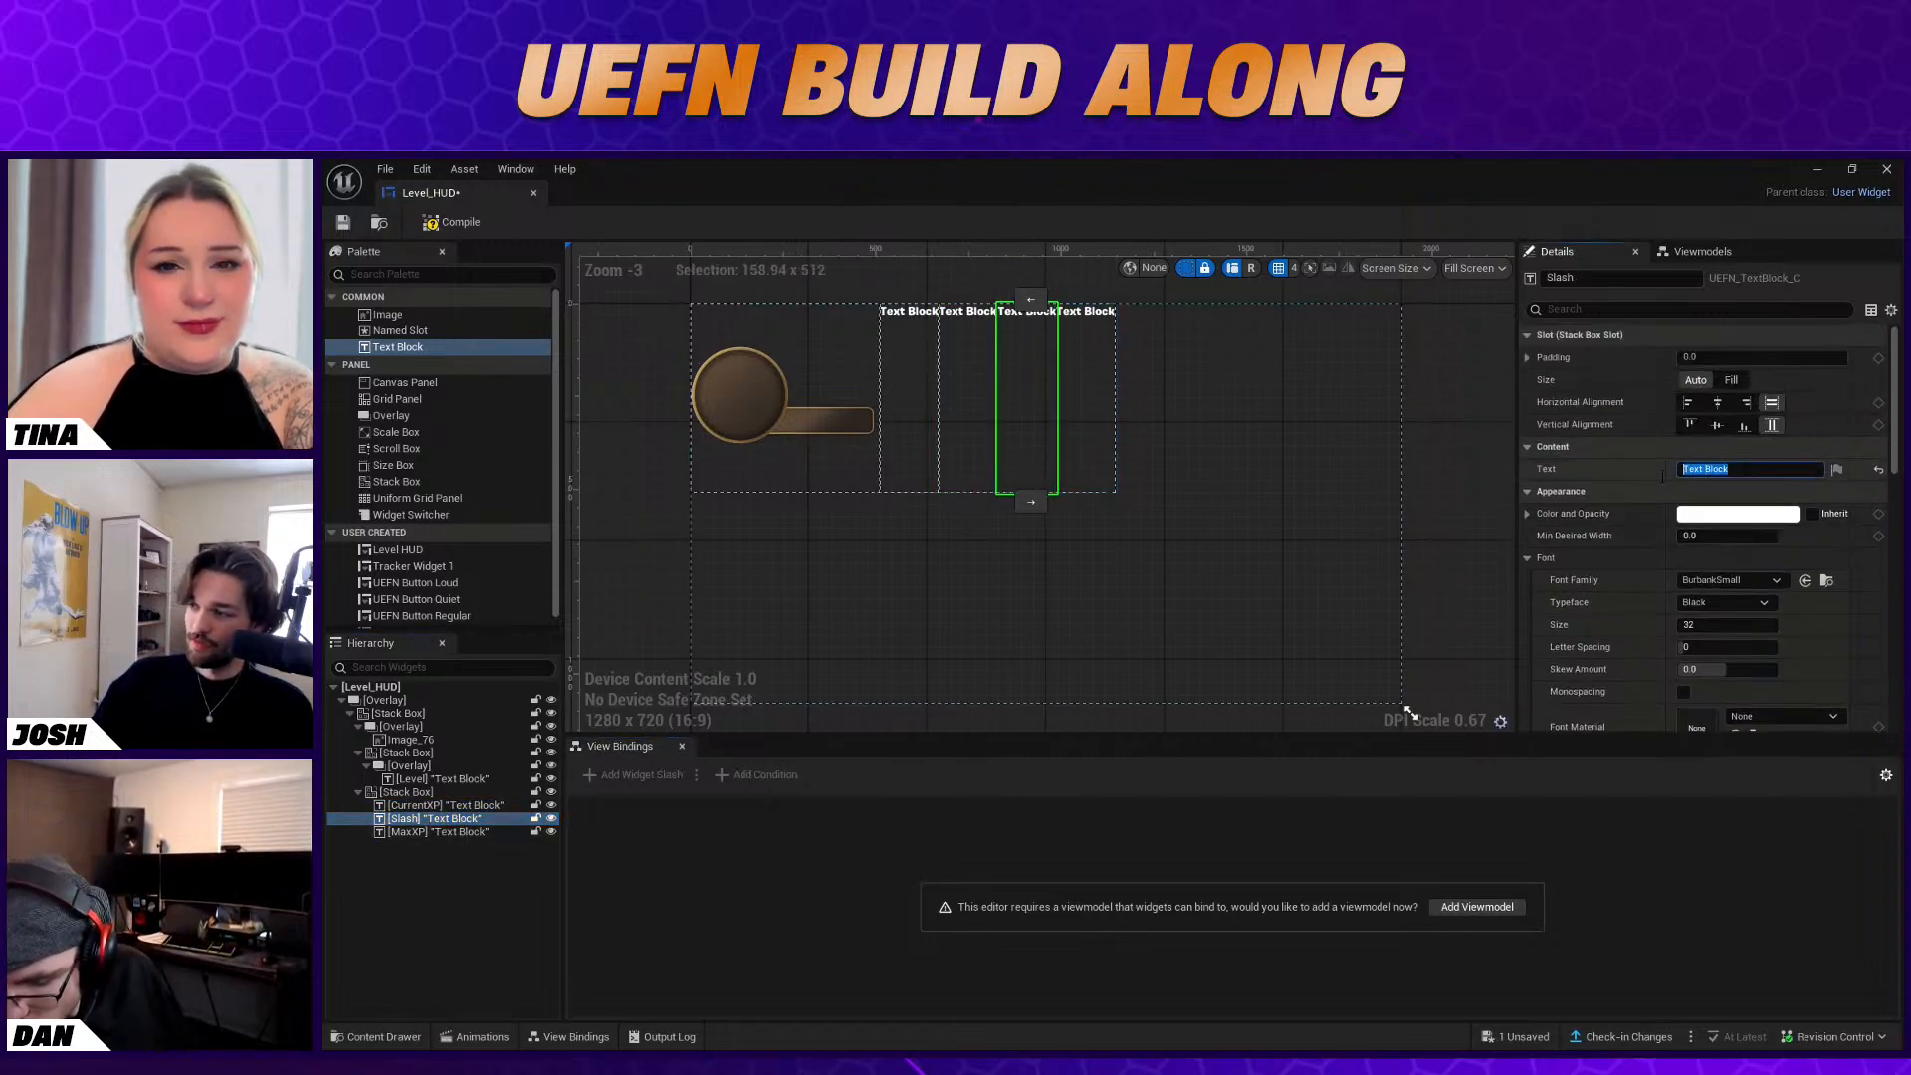
pyautogui.write('/')
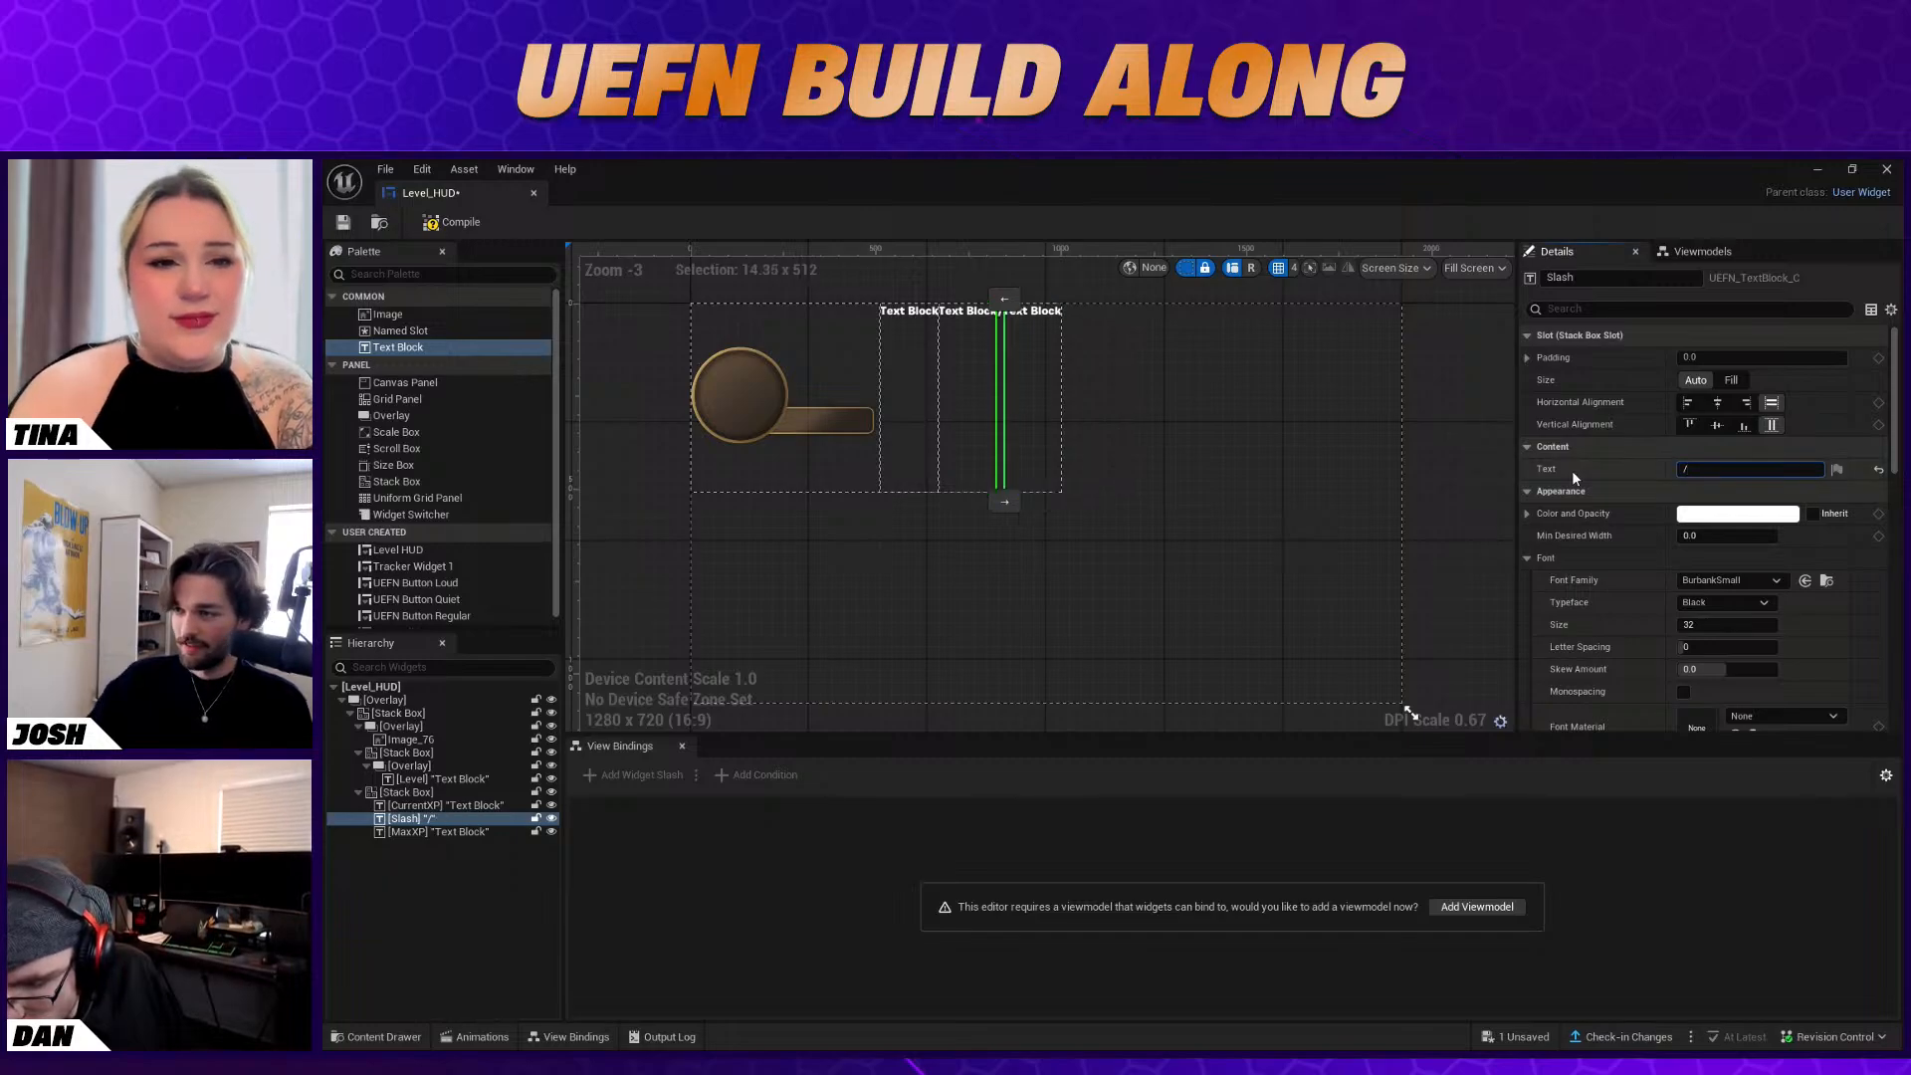
pyautogui.press('Return')
pyautogui.click(1040, 338)
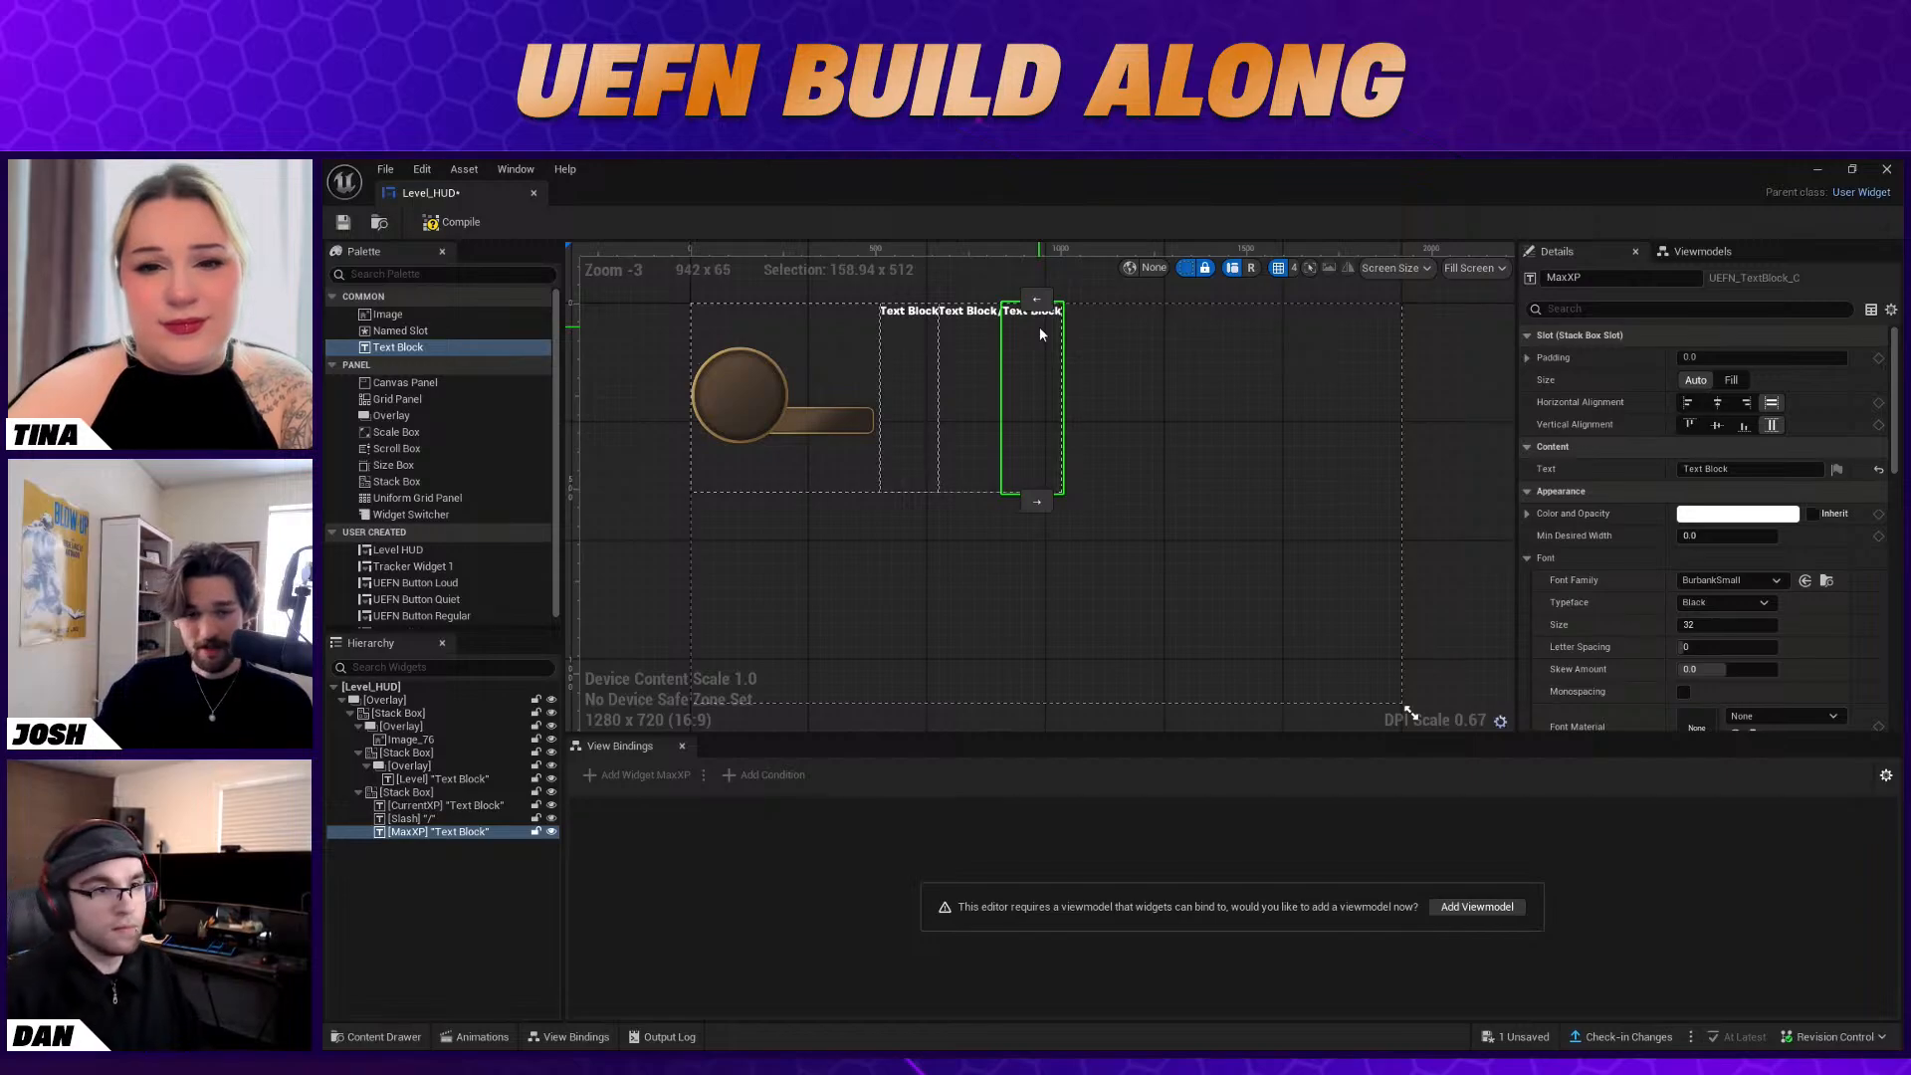
pyautogui.click(508, 899)
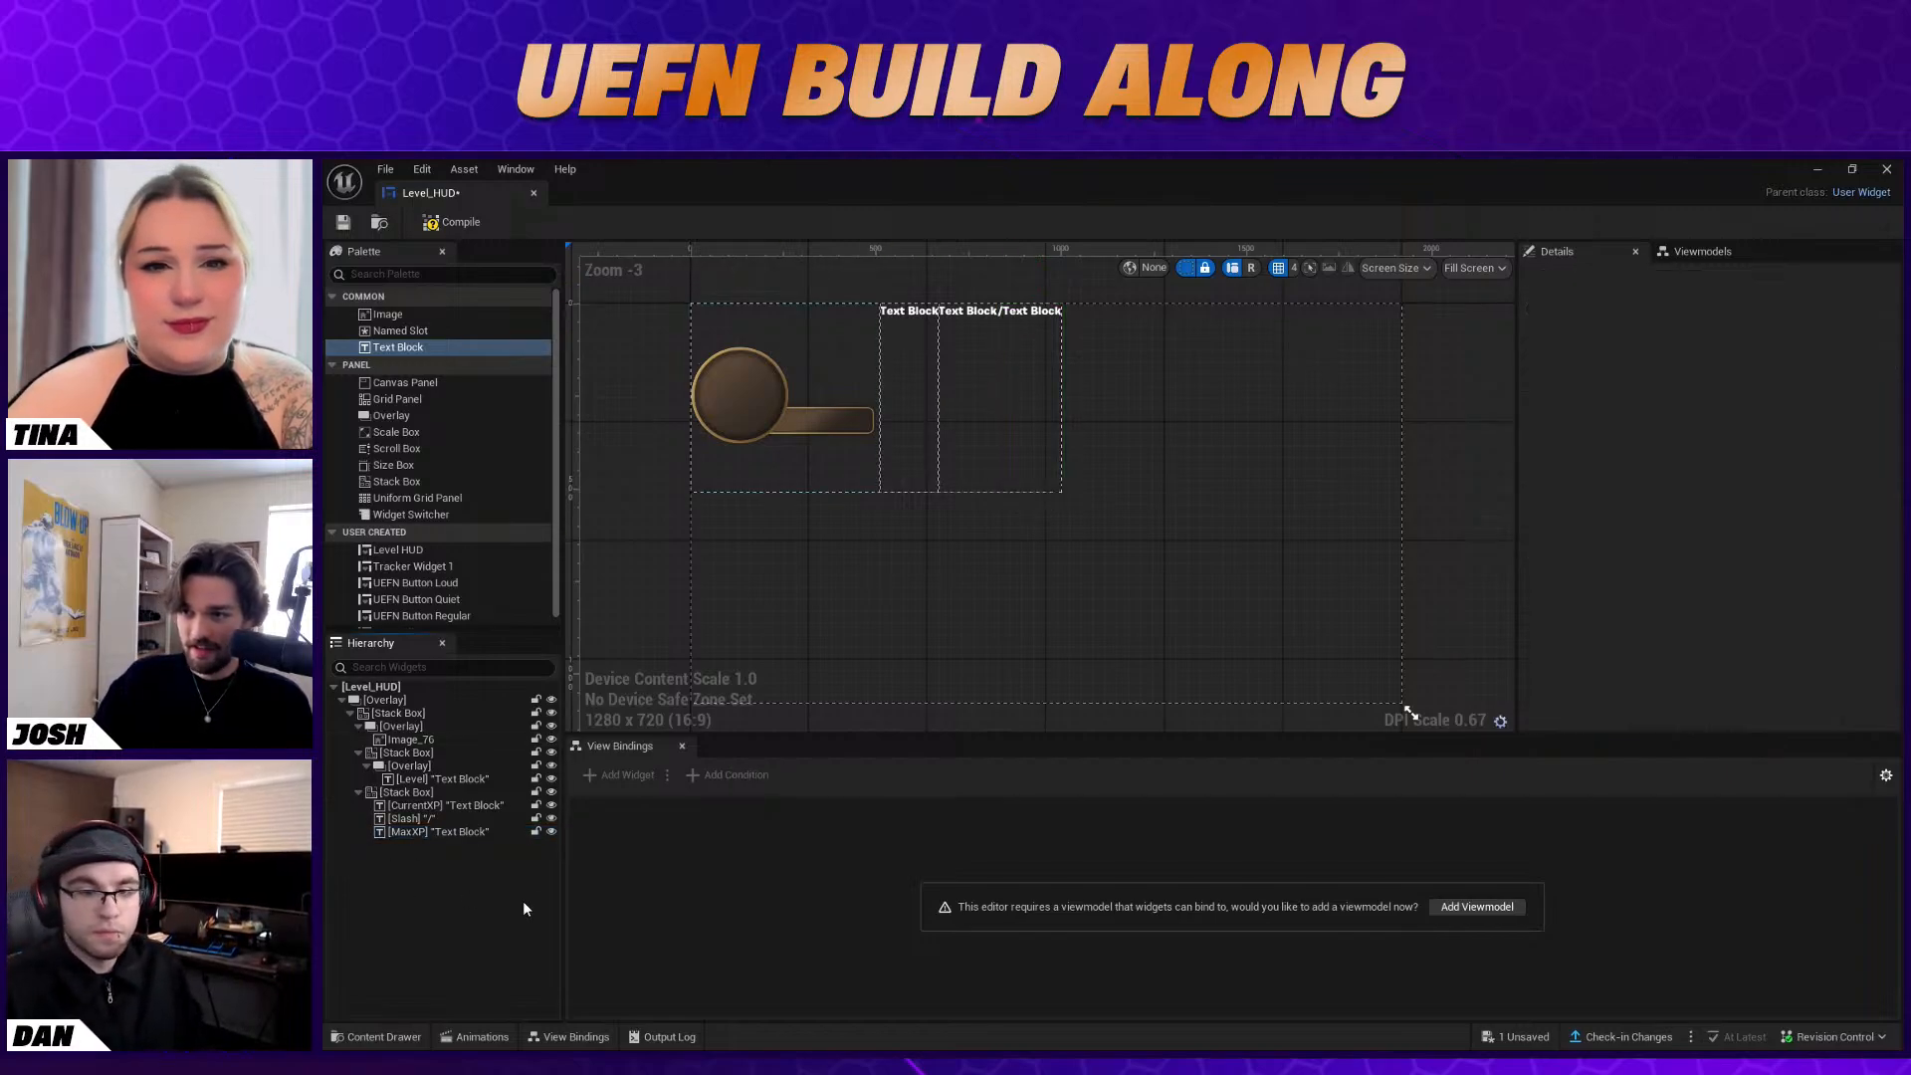
# Set the content text of the Level Text Block to 01
pyautogui.click(444, 776)
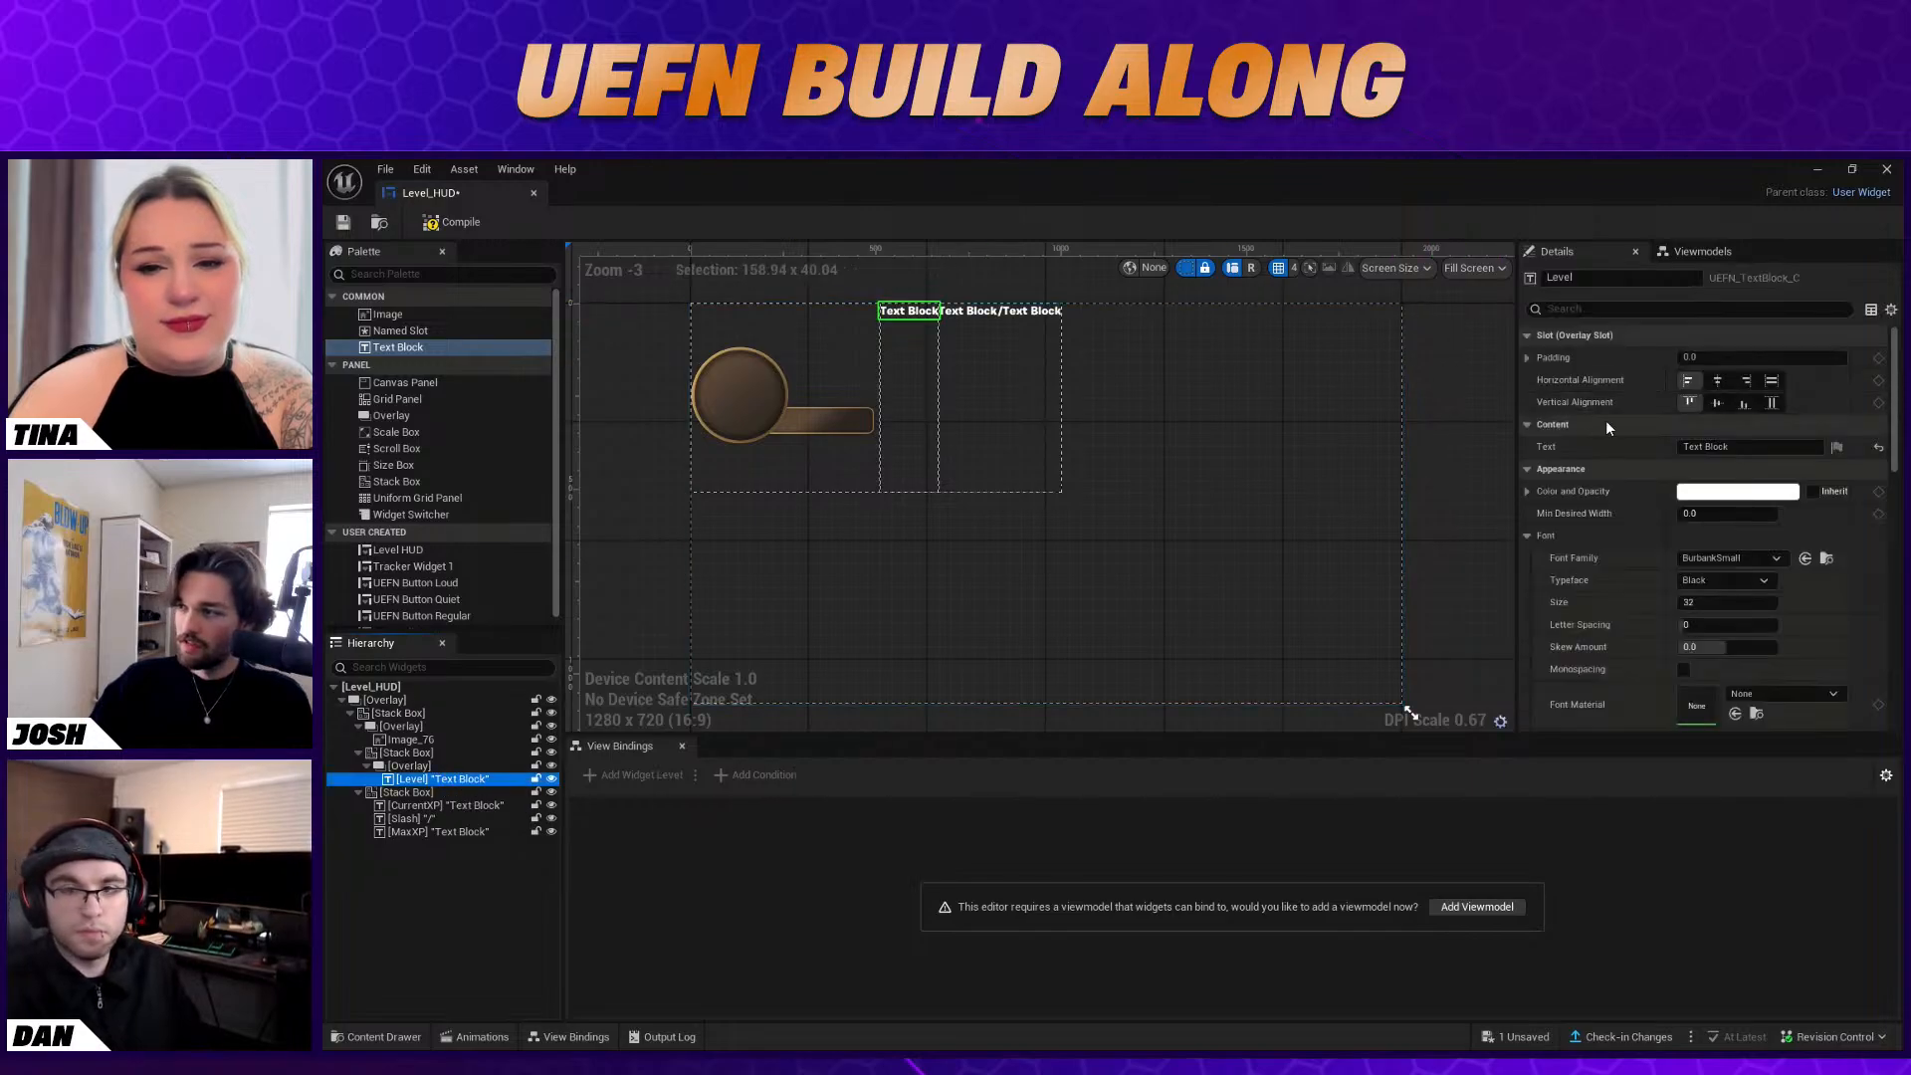
pyautogui.doubleClick(1717, 447)
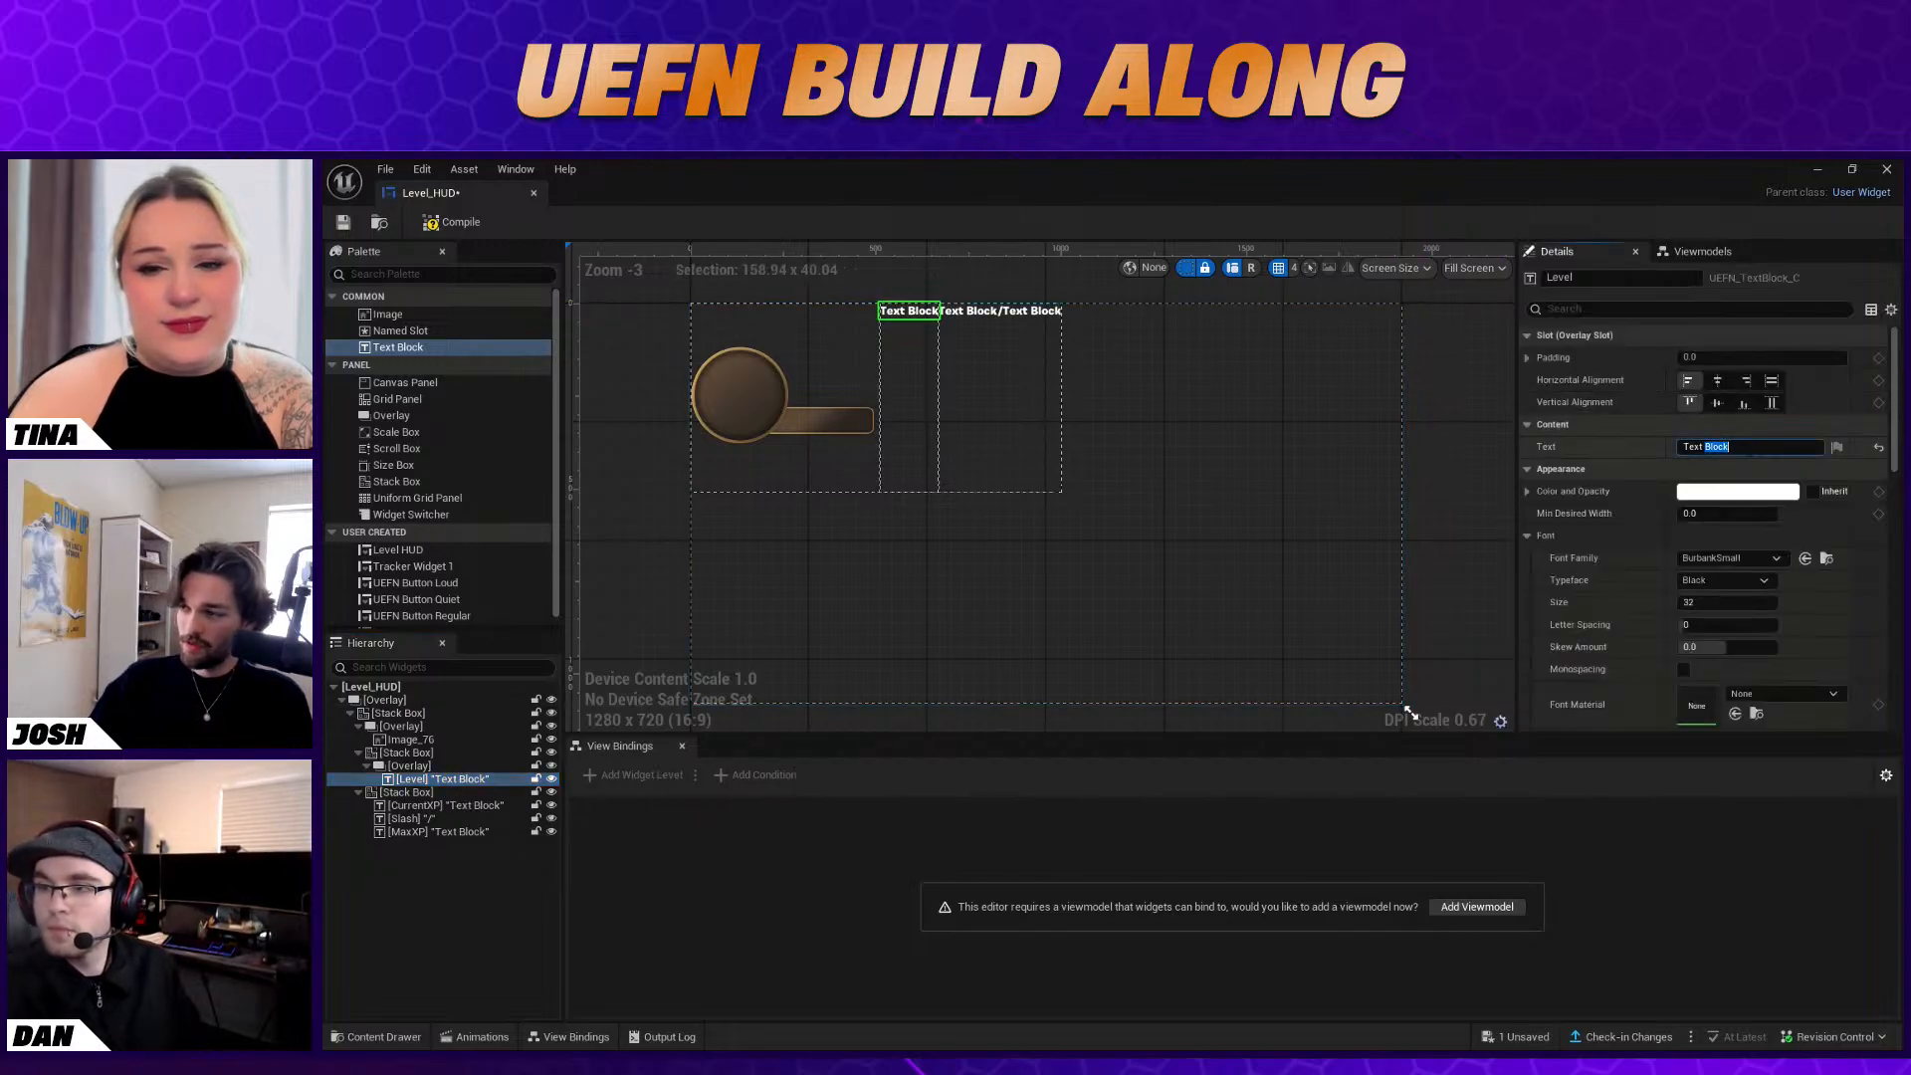
pyautogui.hotkey('ctrl', 'a')
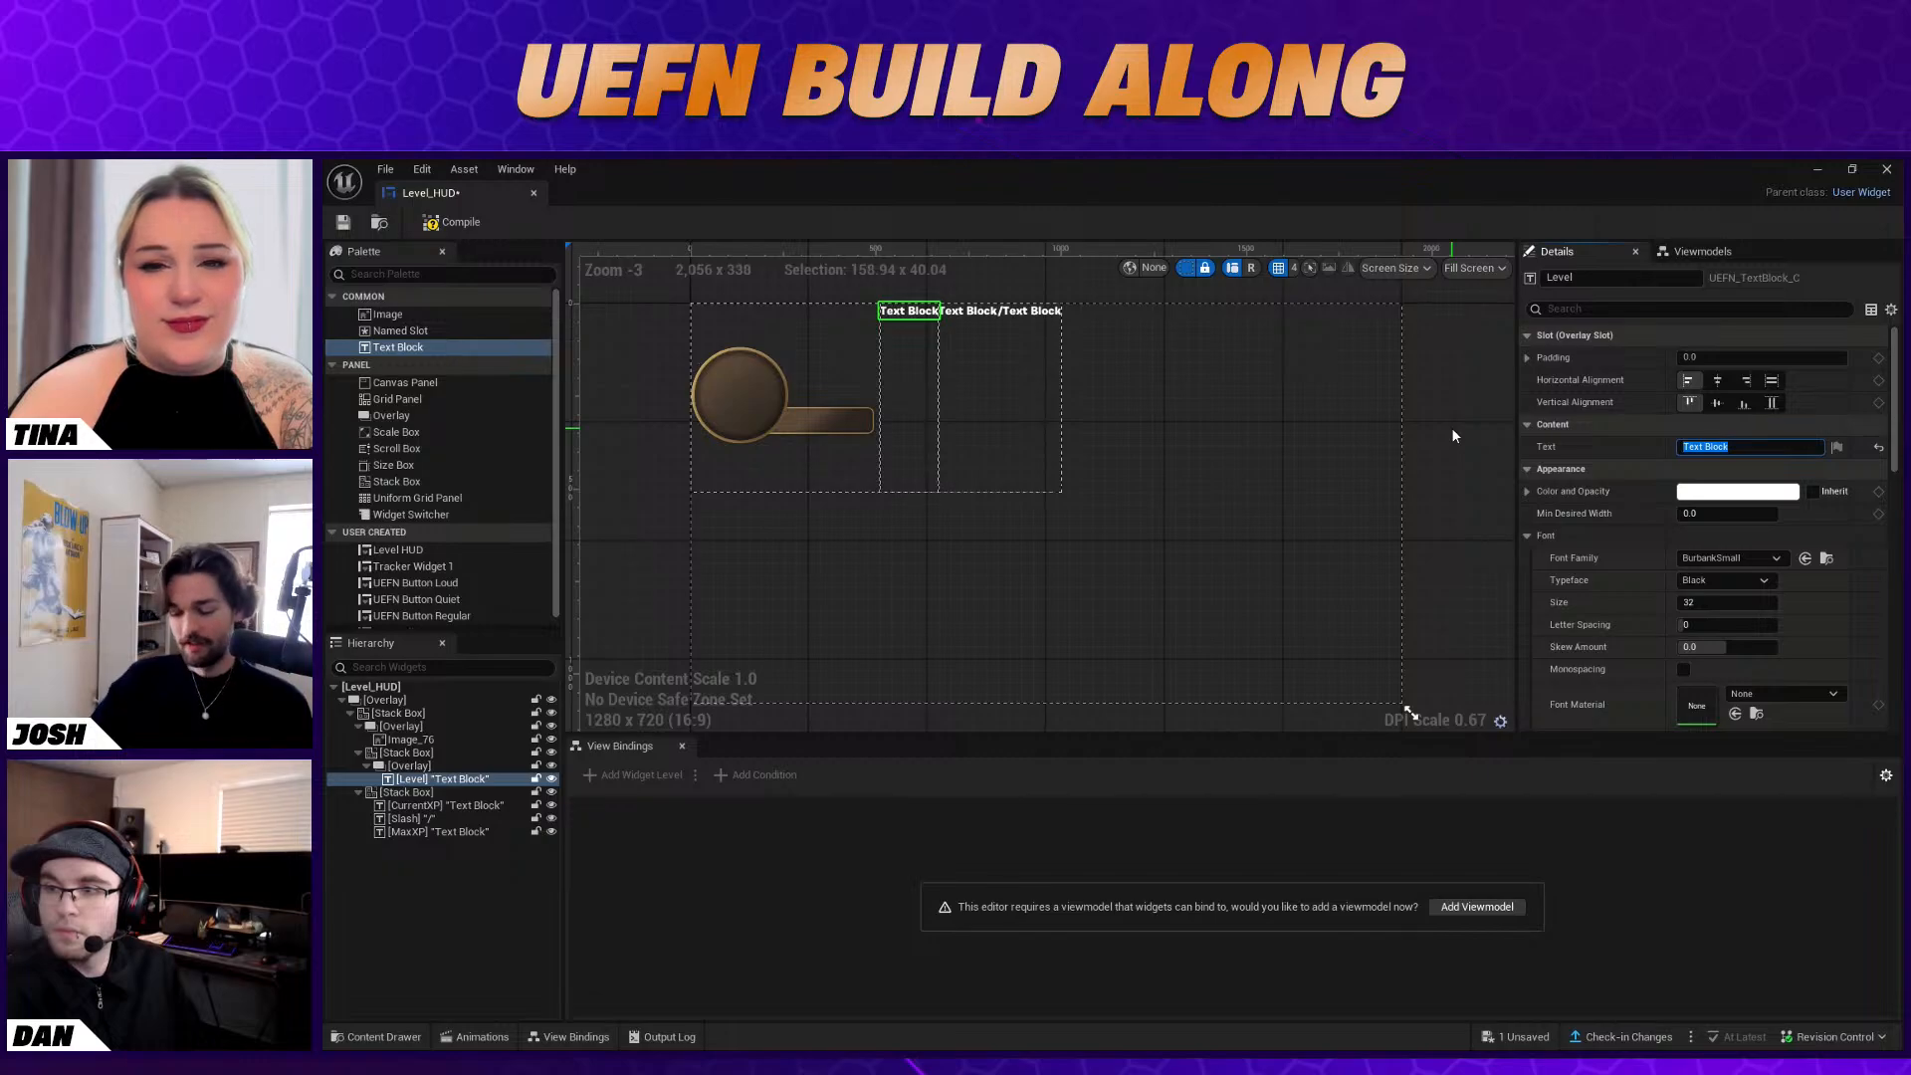
pyautogui.write('0')
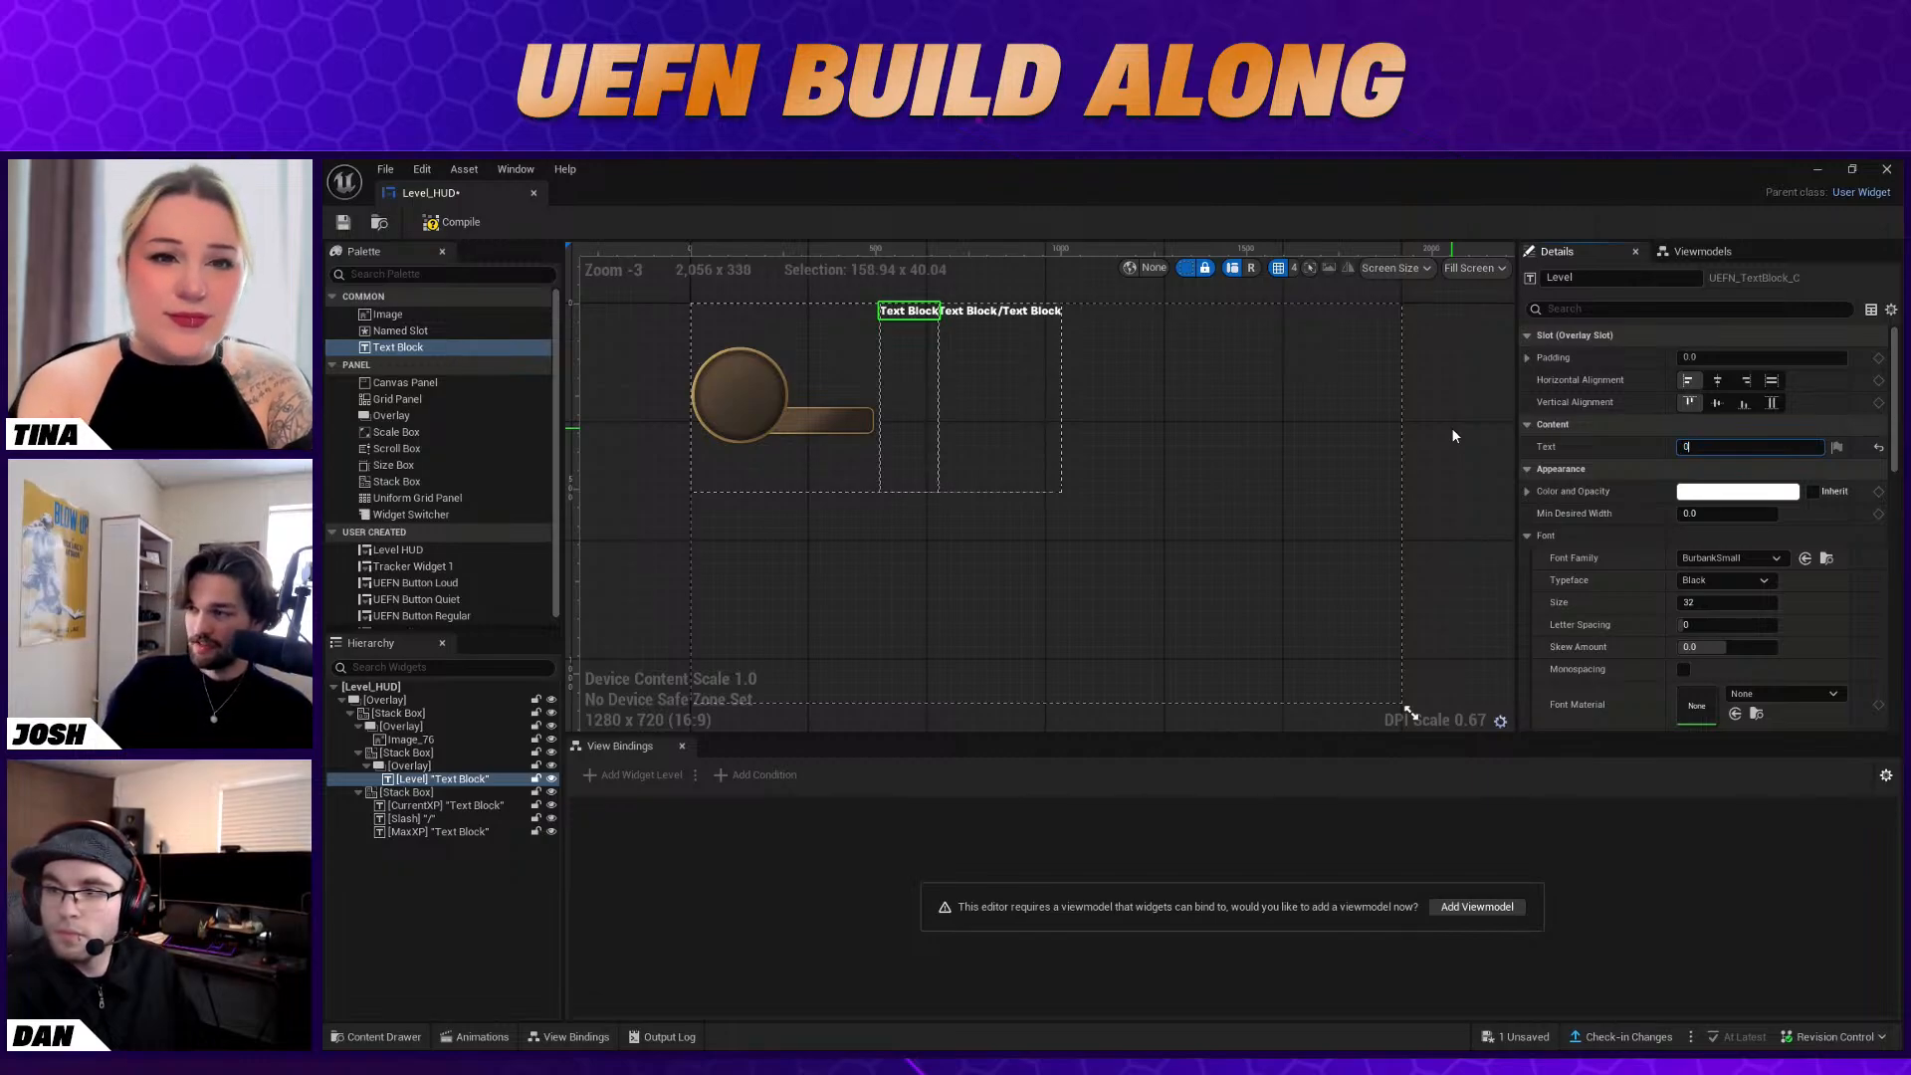
pyautogui.write('1')
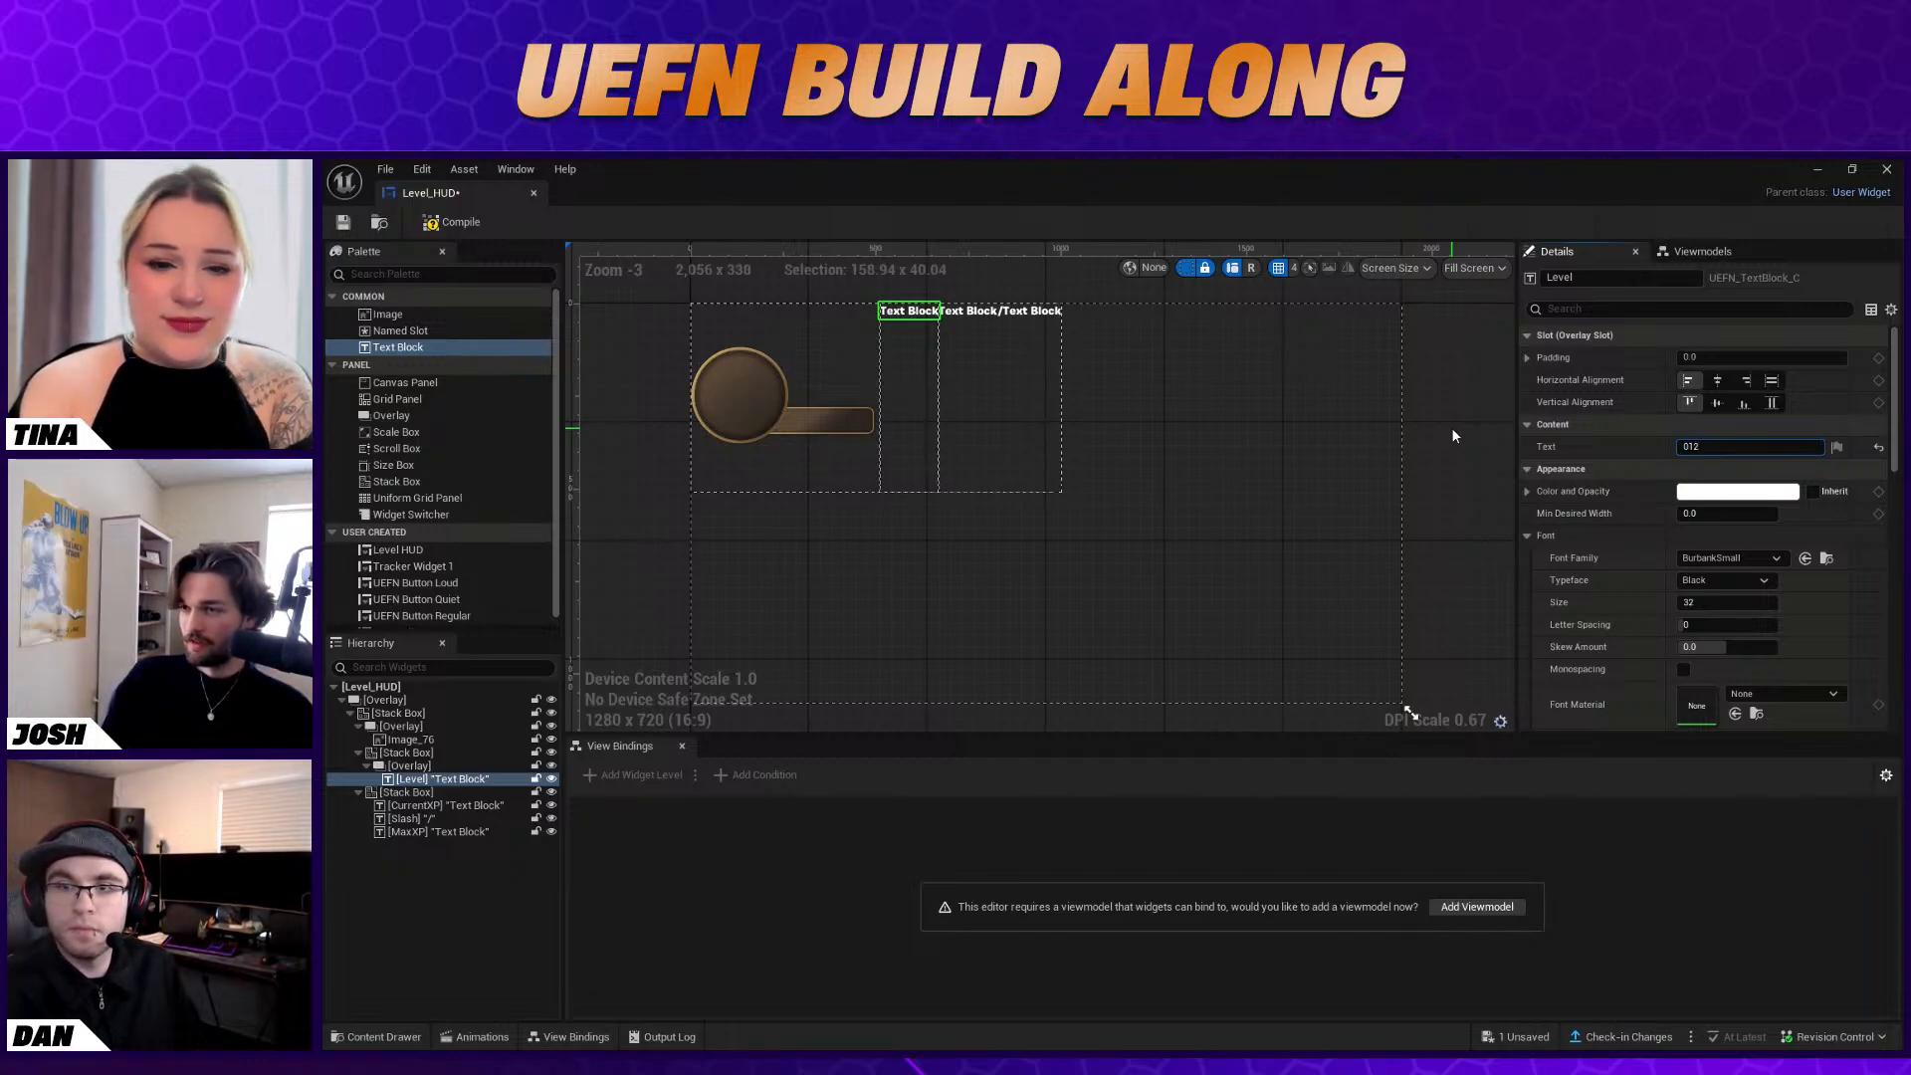
pyautogui.press('Return')
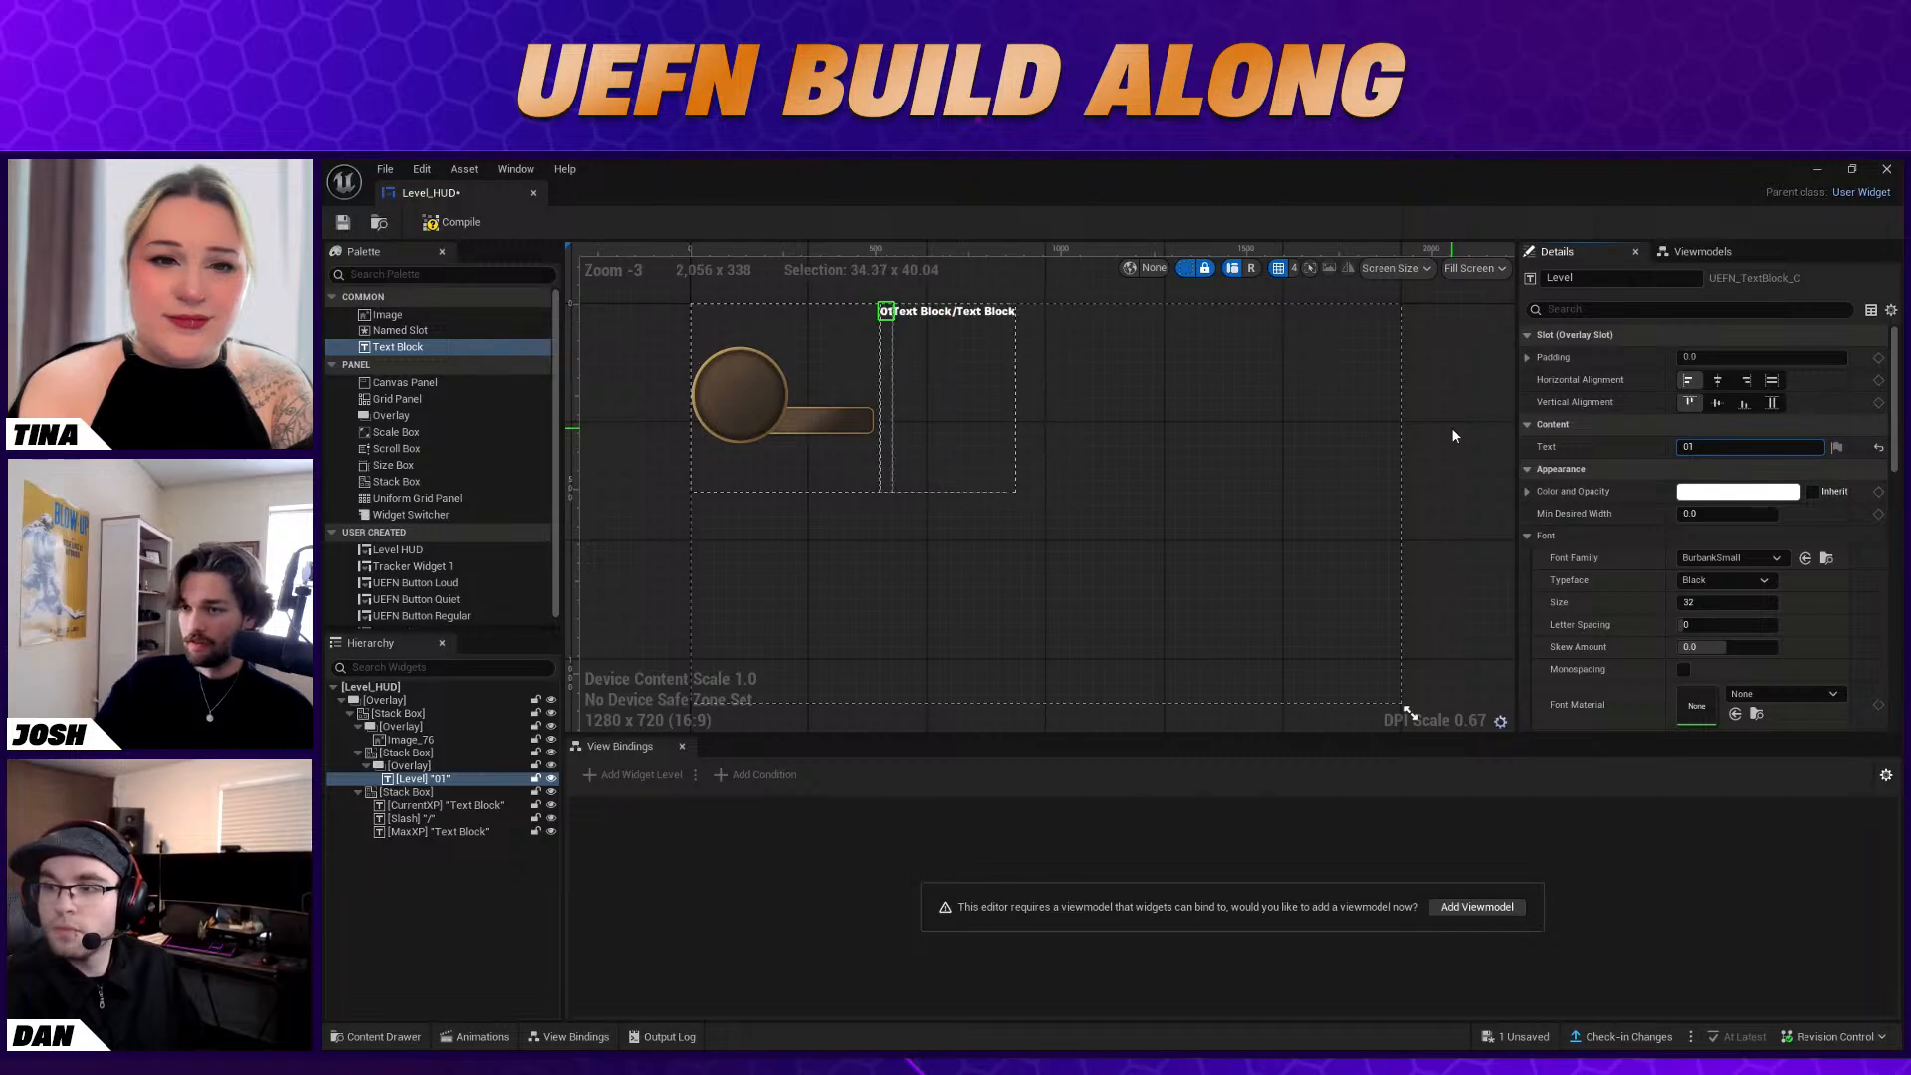
# Set the content text of the CurrentXP Text Block to 0000
pyautogui.click(452, 804)
pyautogui.click(1749, 469)
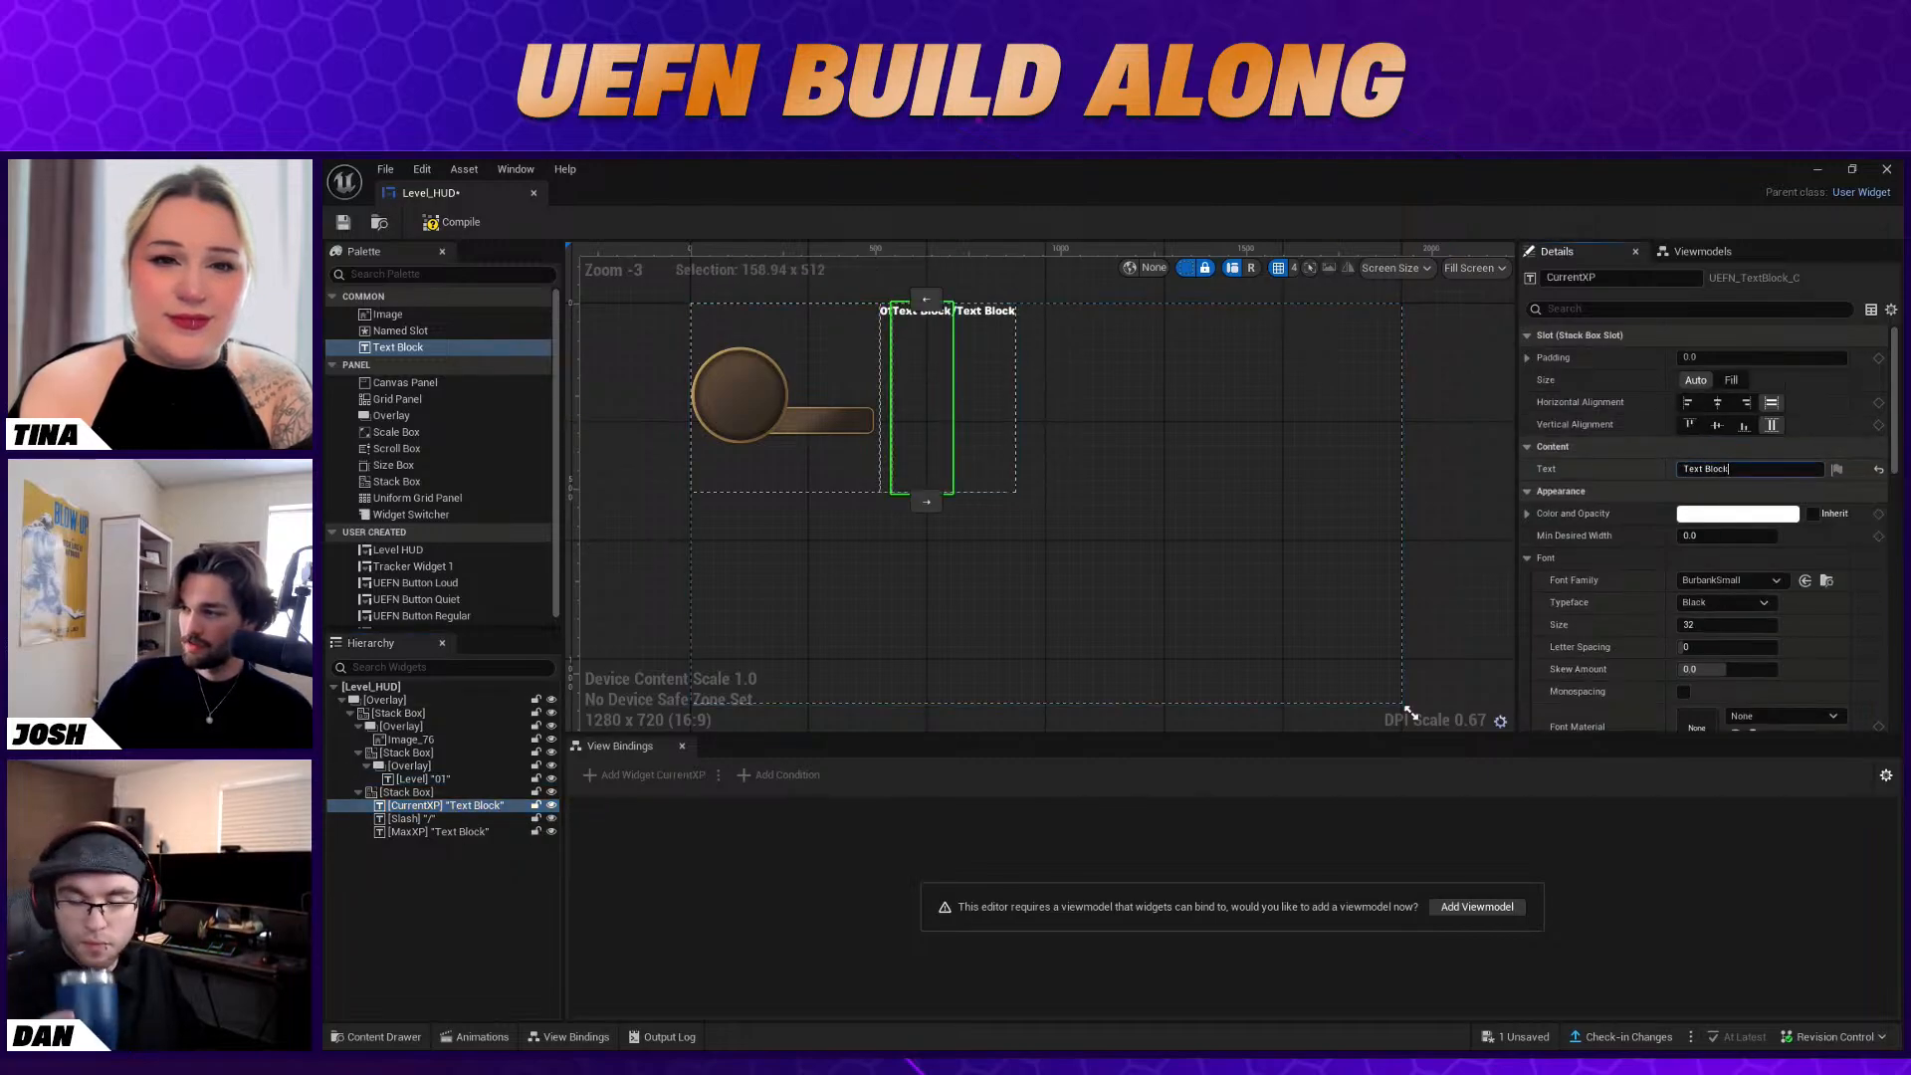
pyautogui.write('0000')
pyautogui.press('Return')
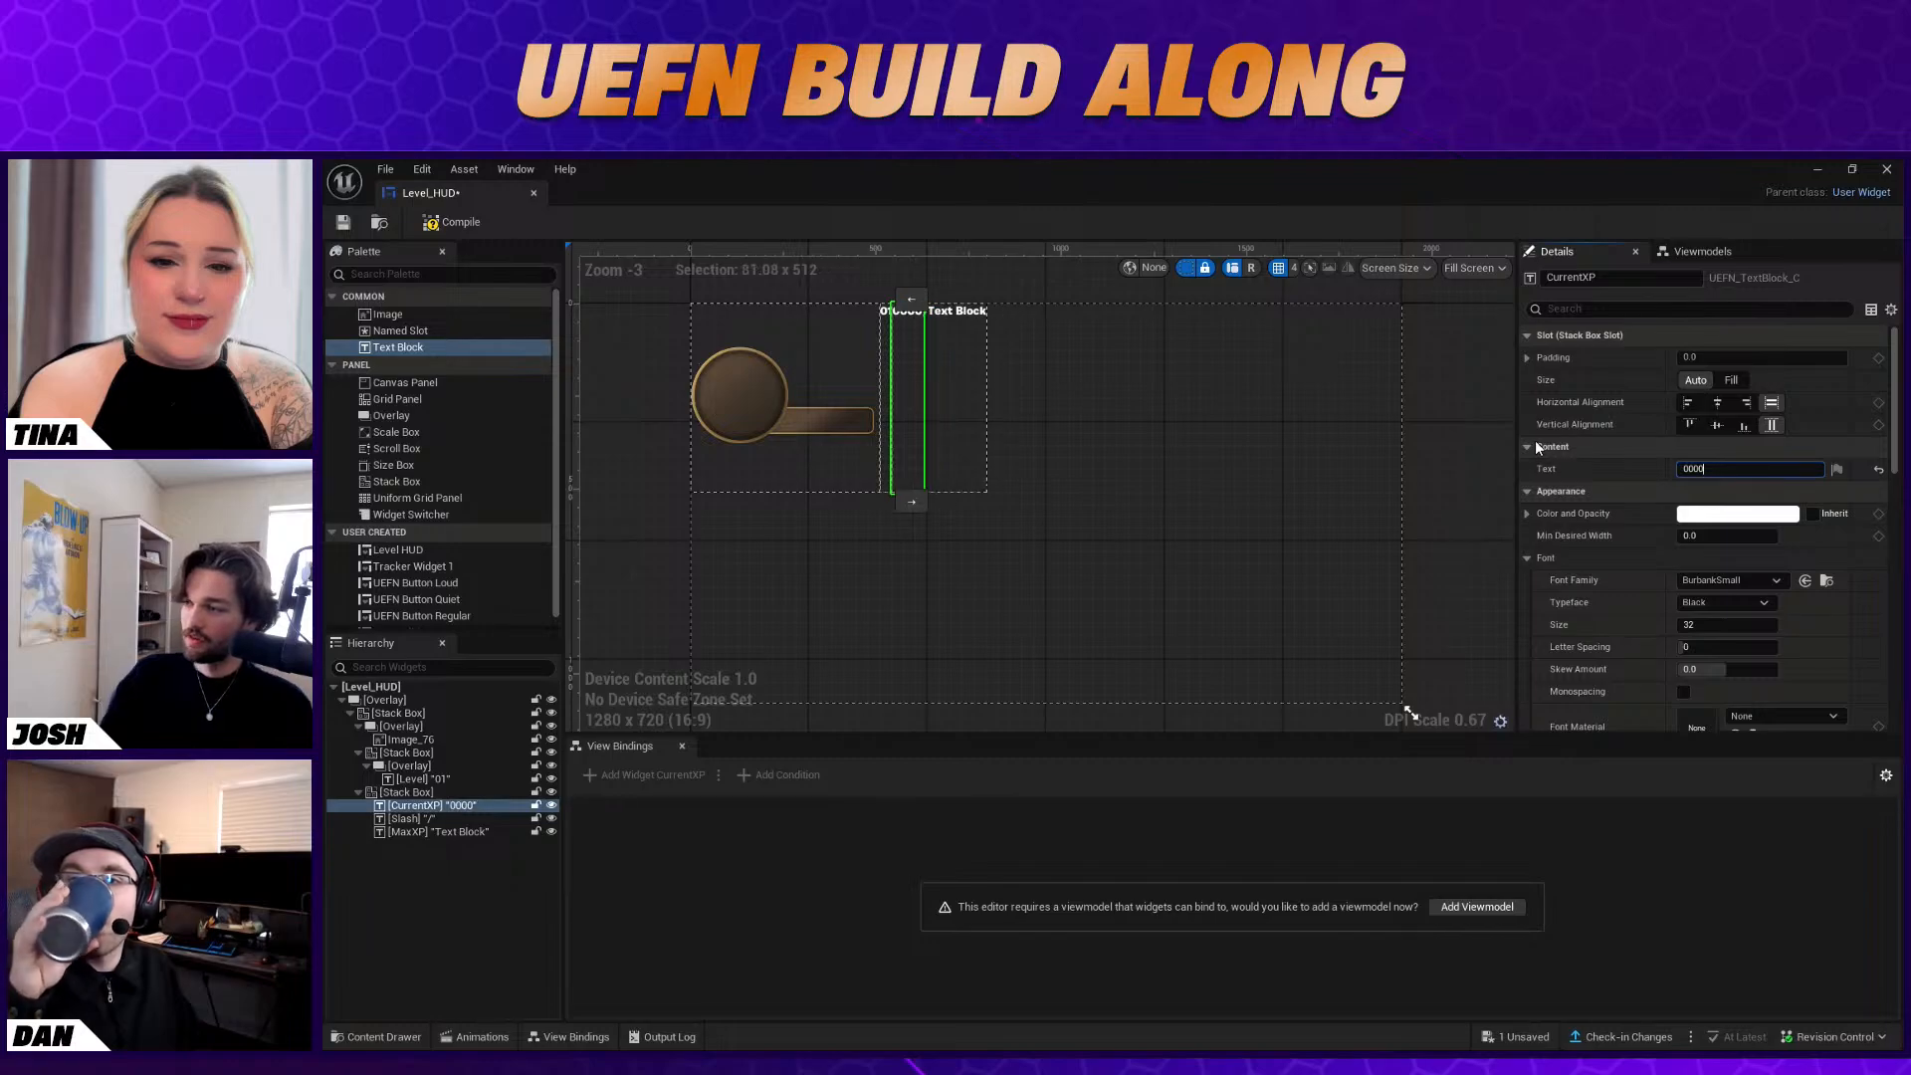
# Set the content text of the MaxXP Text Block to 1000
pyautogui.click(418, 819)
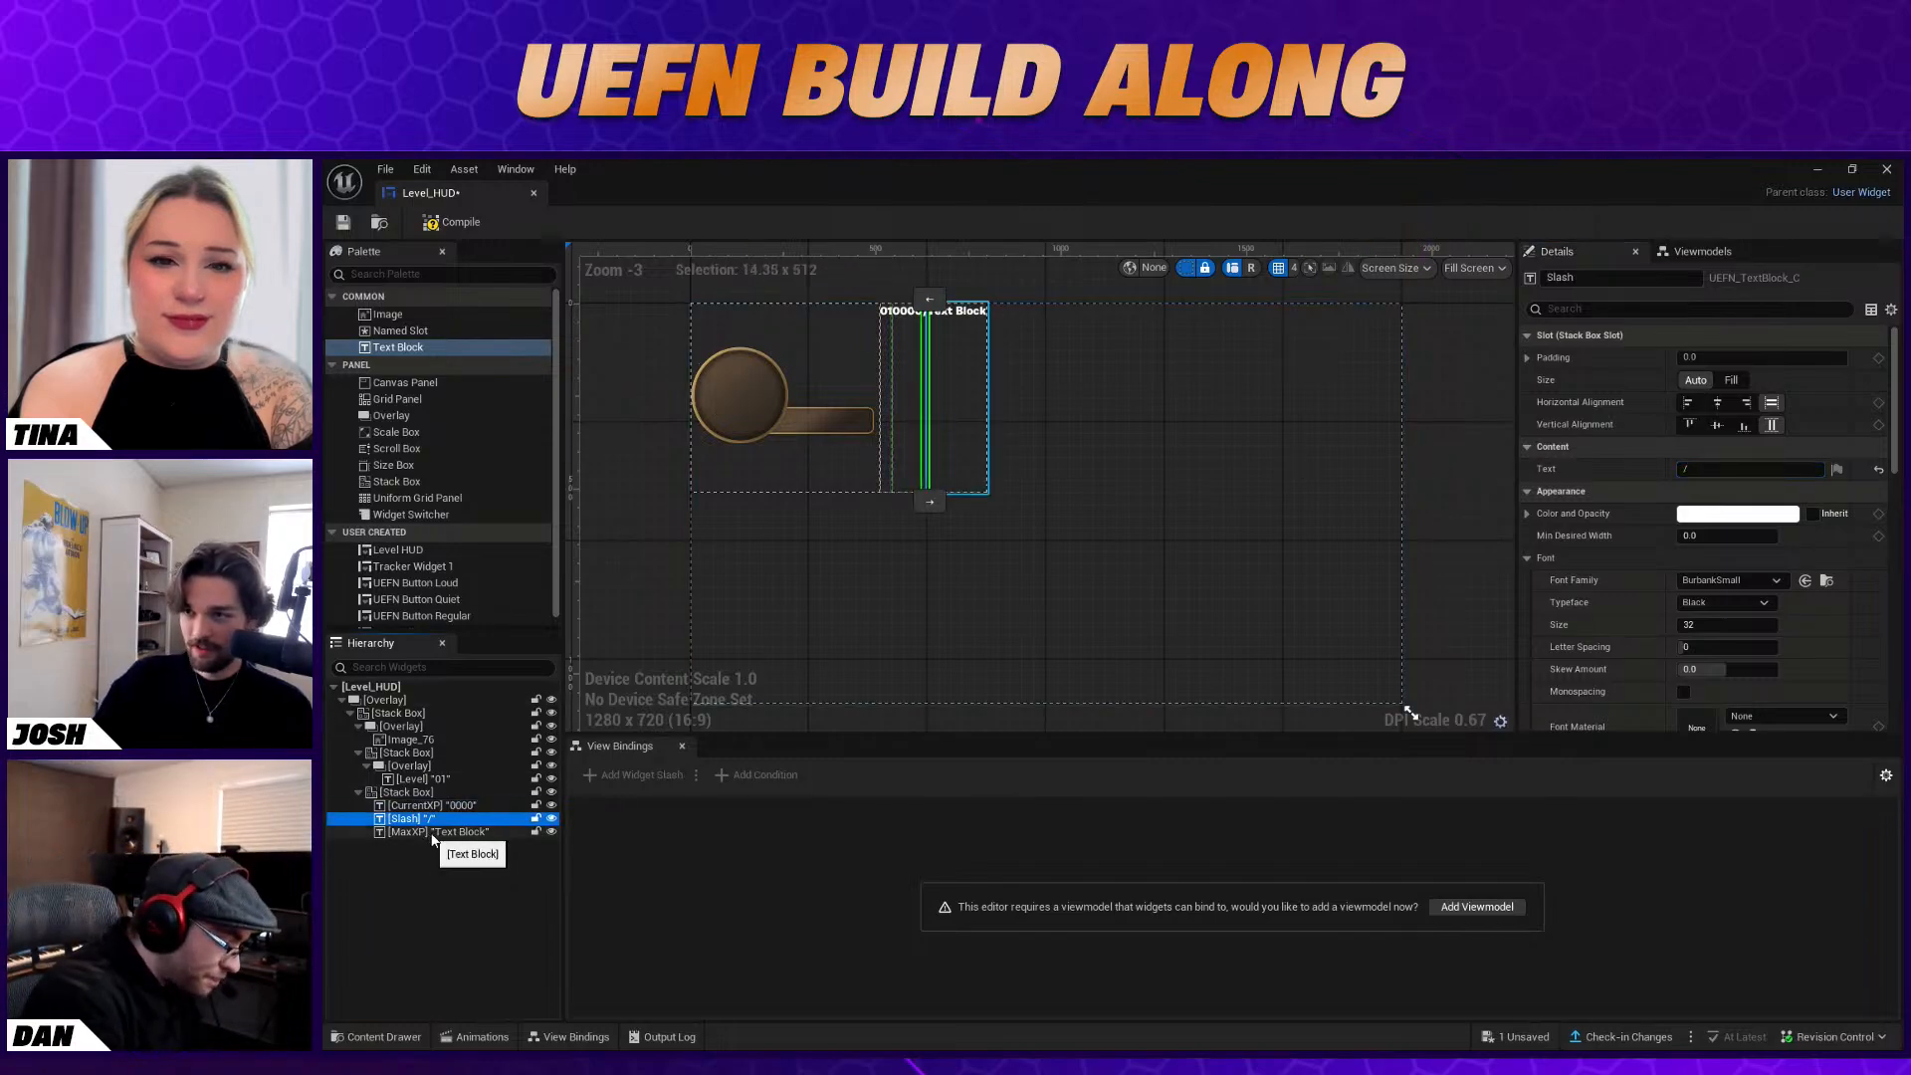
pyautogui.click(472, 832)
pyautogui.click(1722, 469)
pyautogui.write('1000')
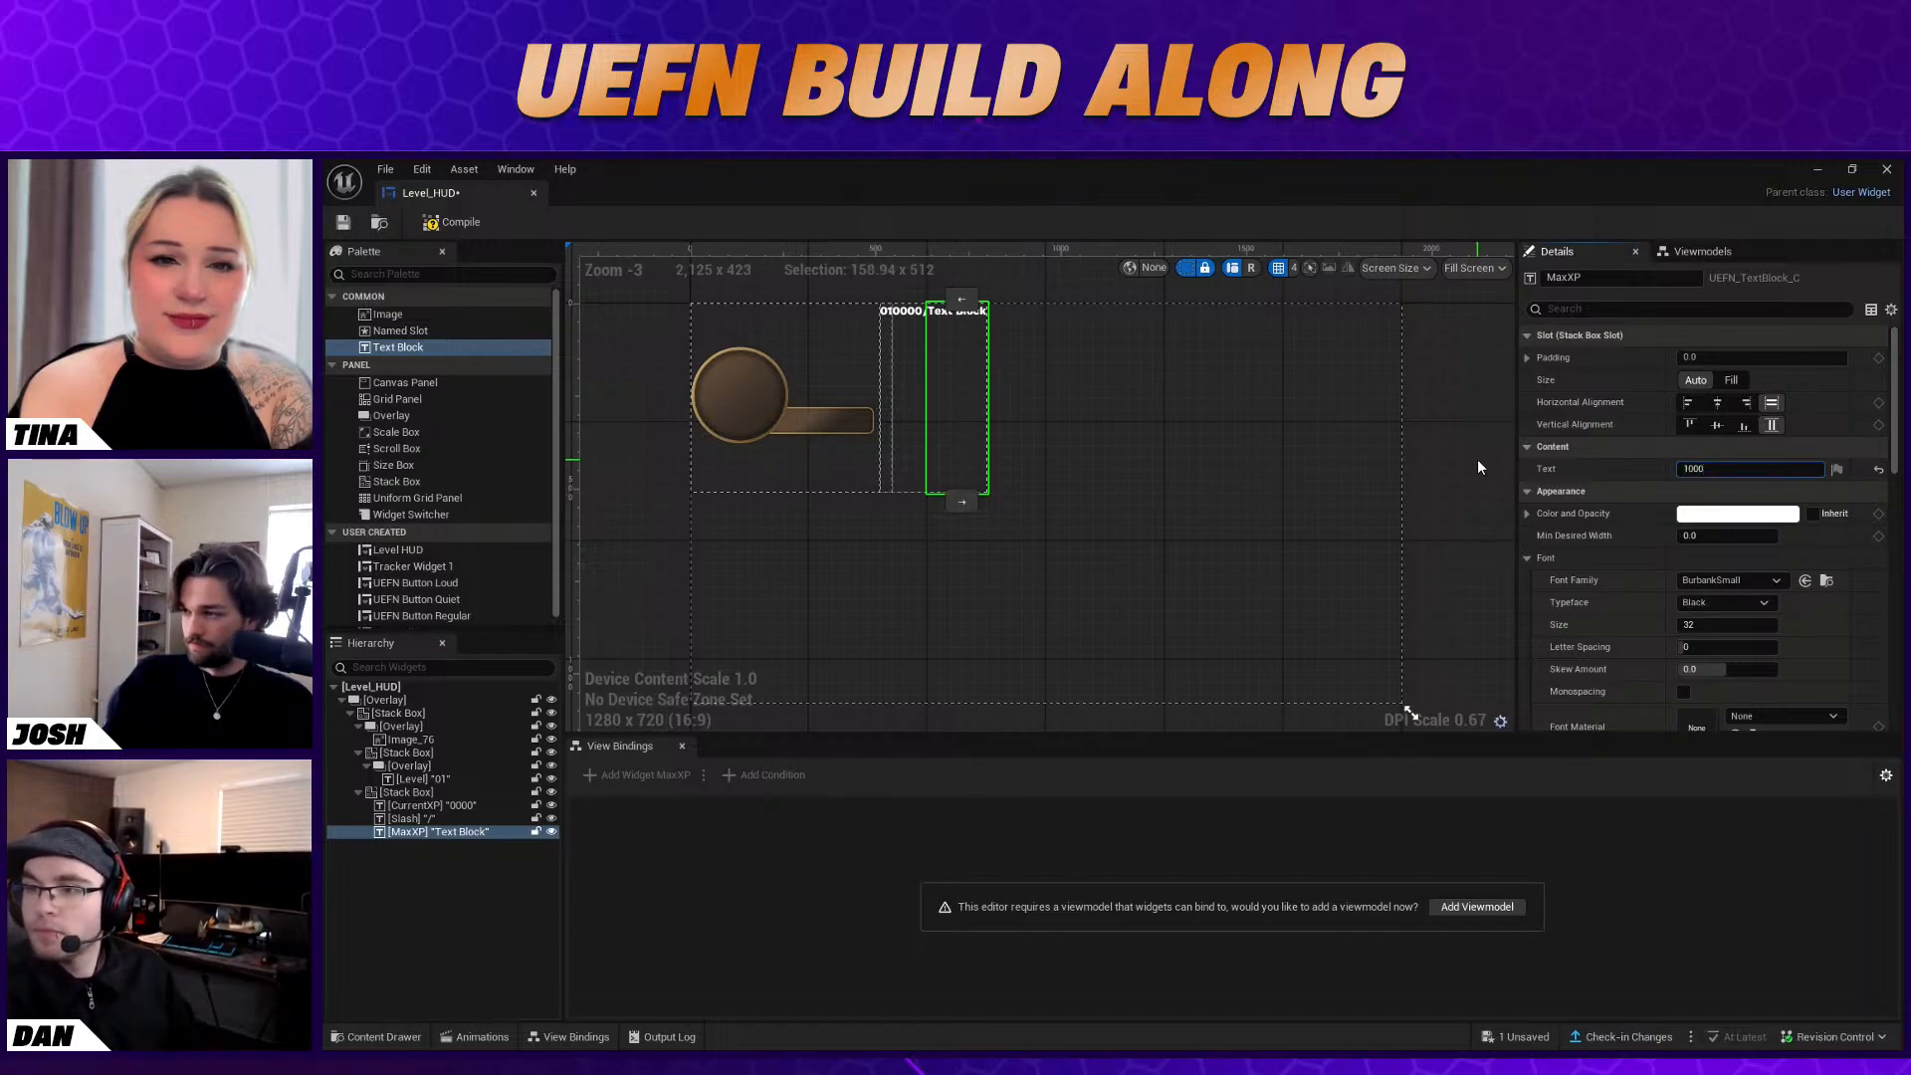
pyautogui.press('Return')
pyautogui.click(1344, 418)
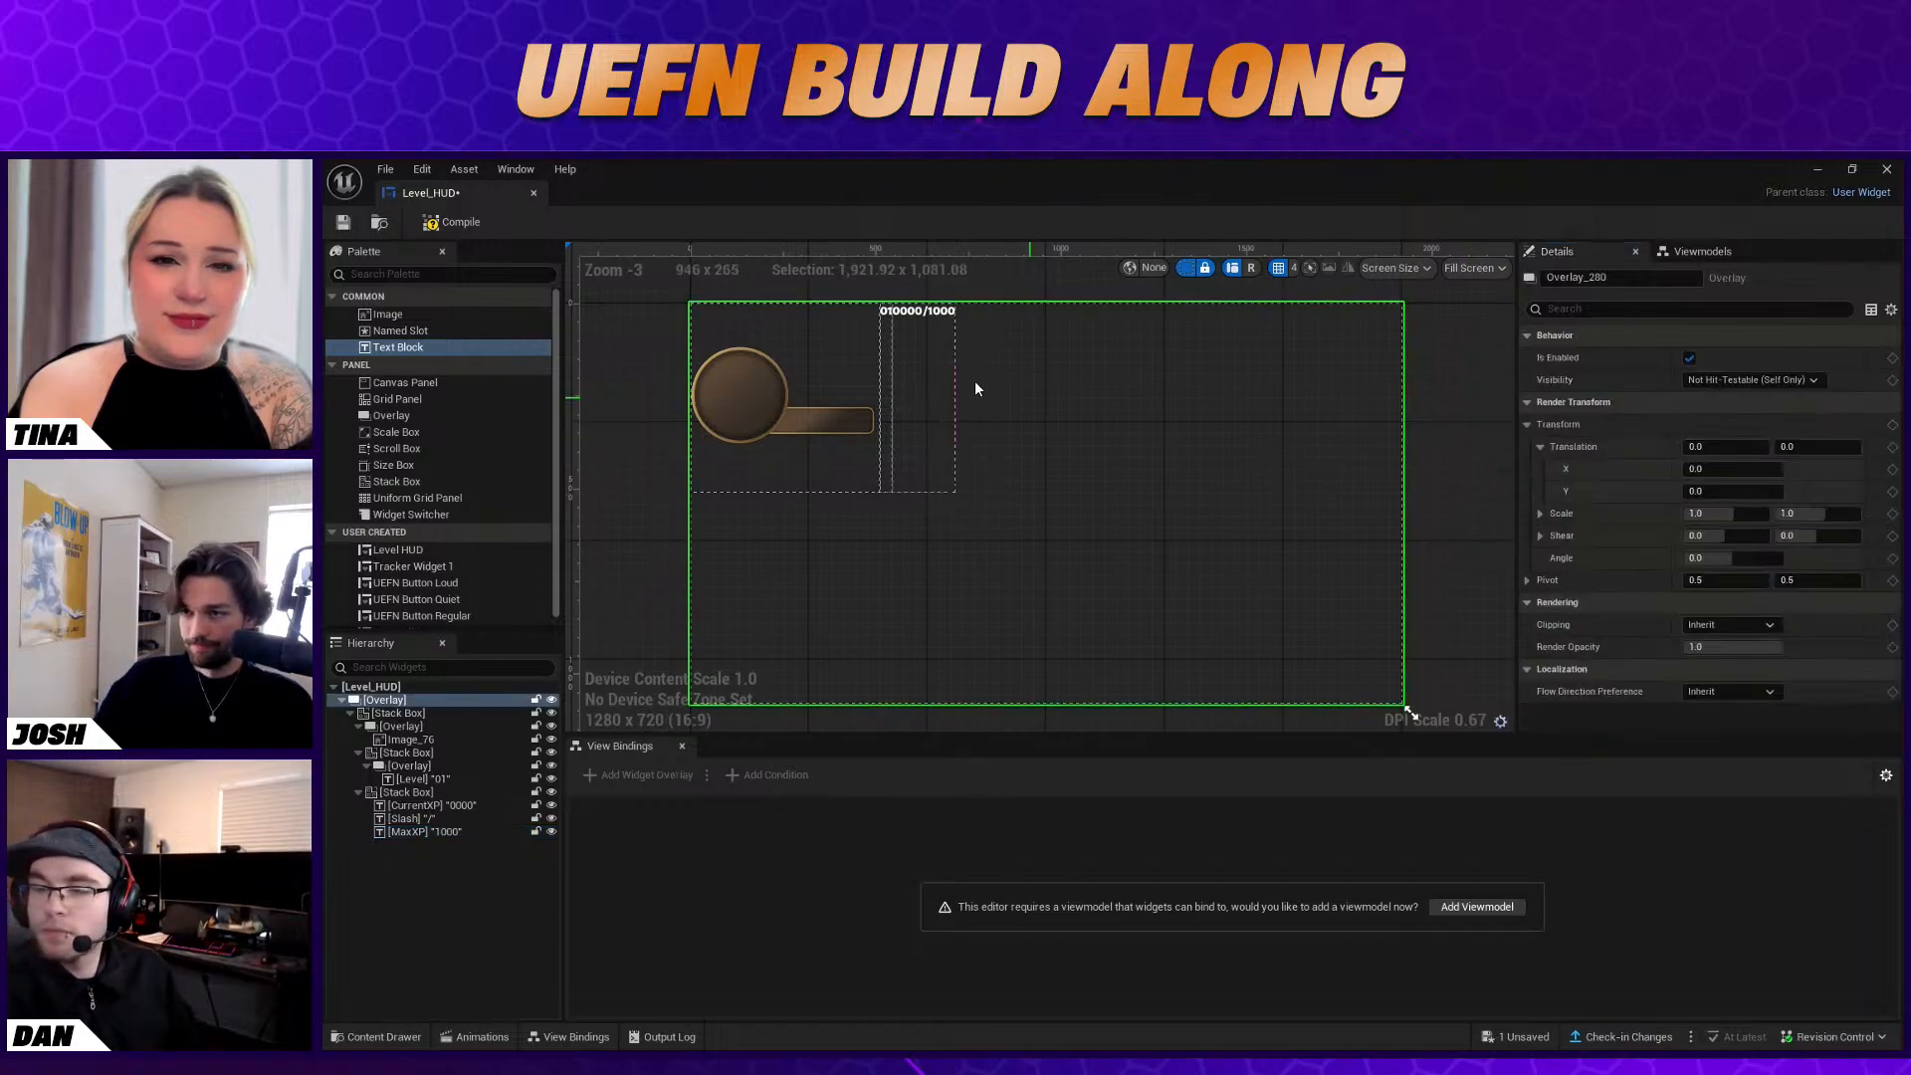
pyautogui.click(883, 364)
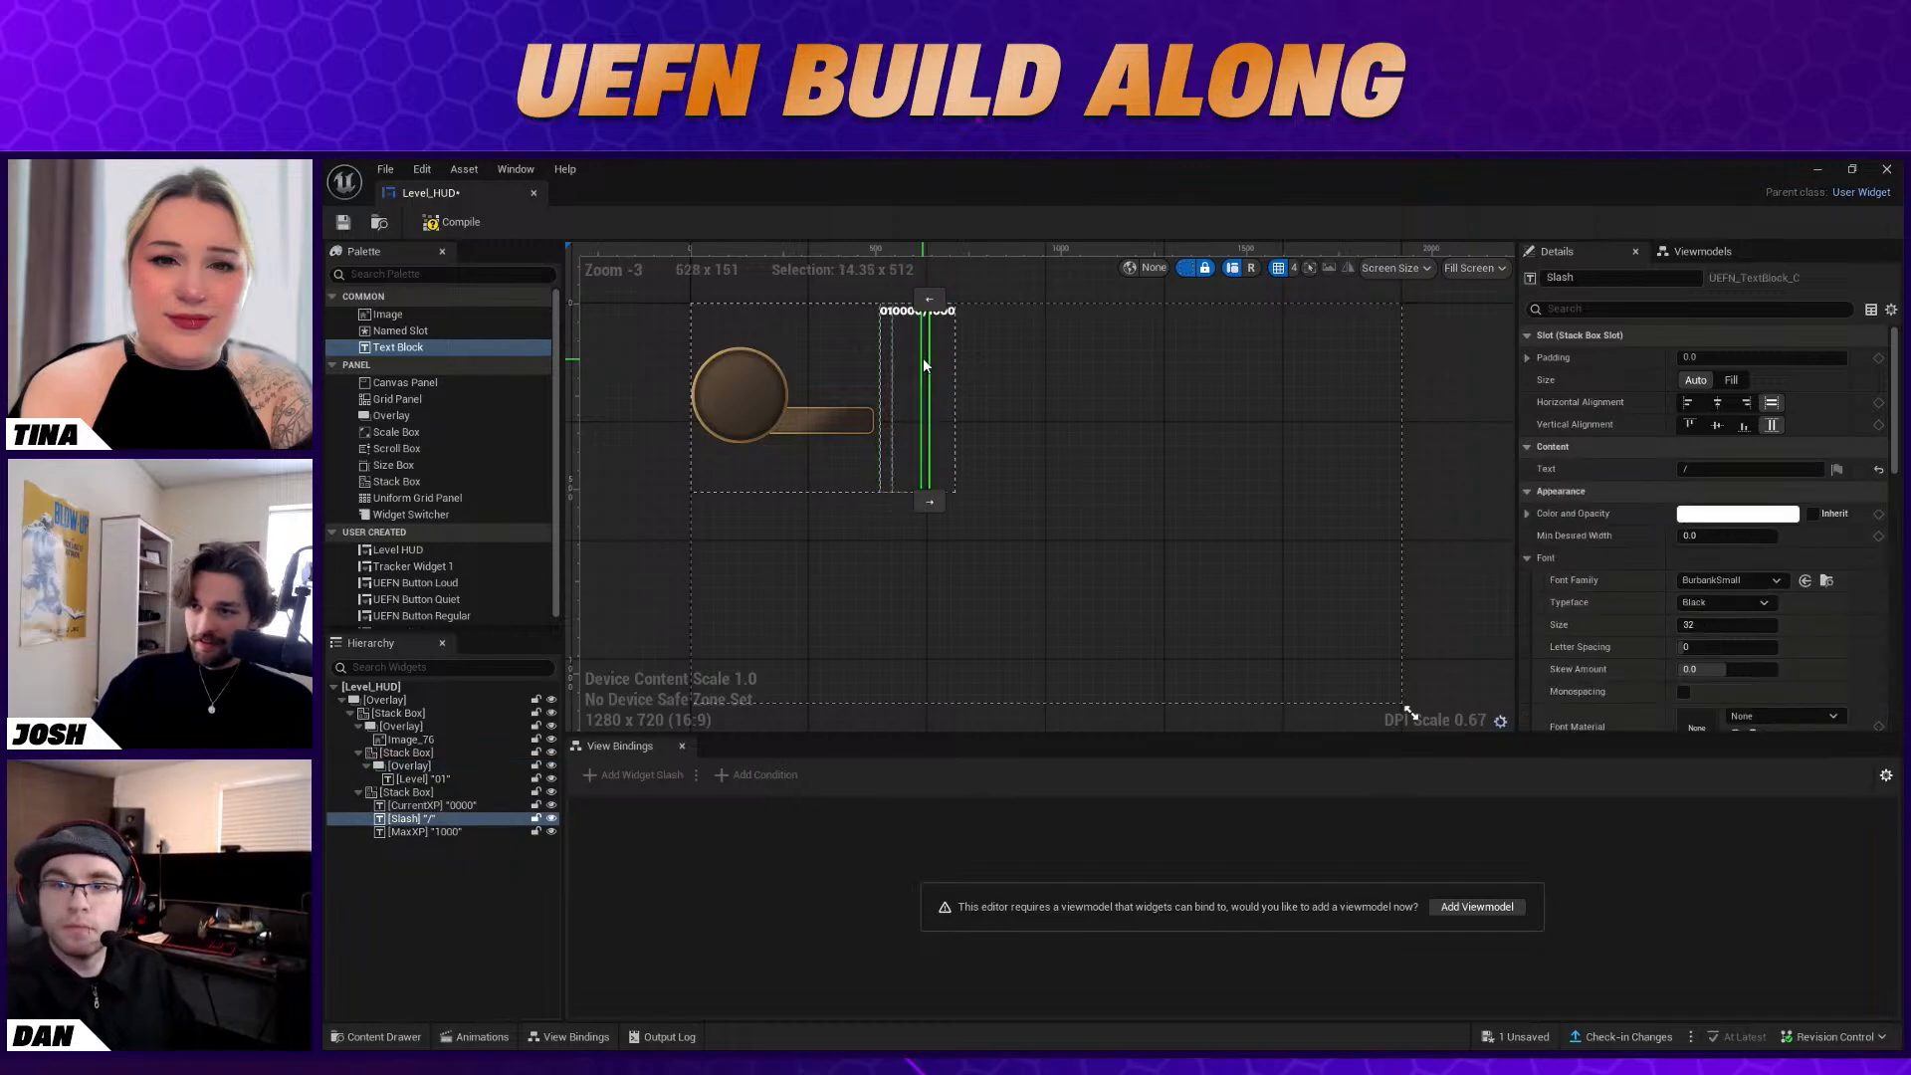
pyautogui.click(965, 348)
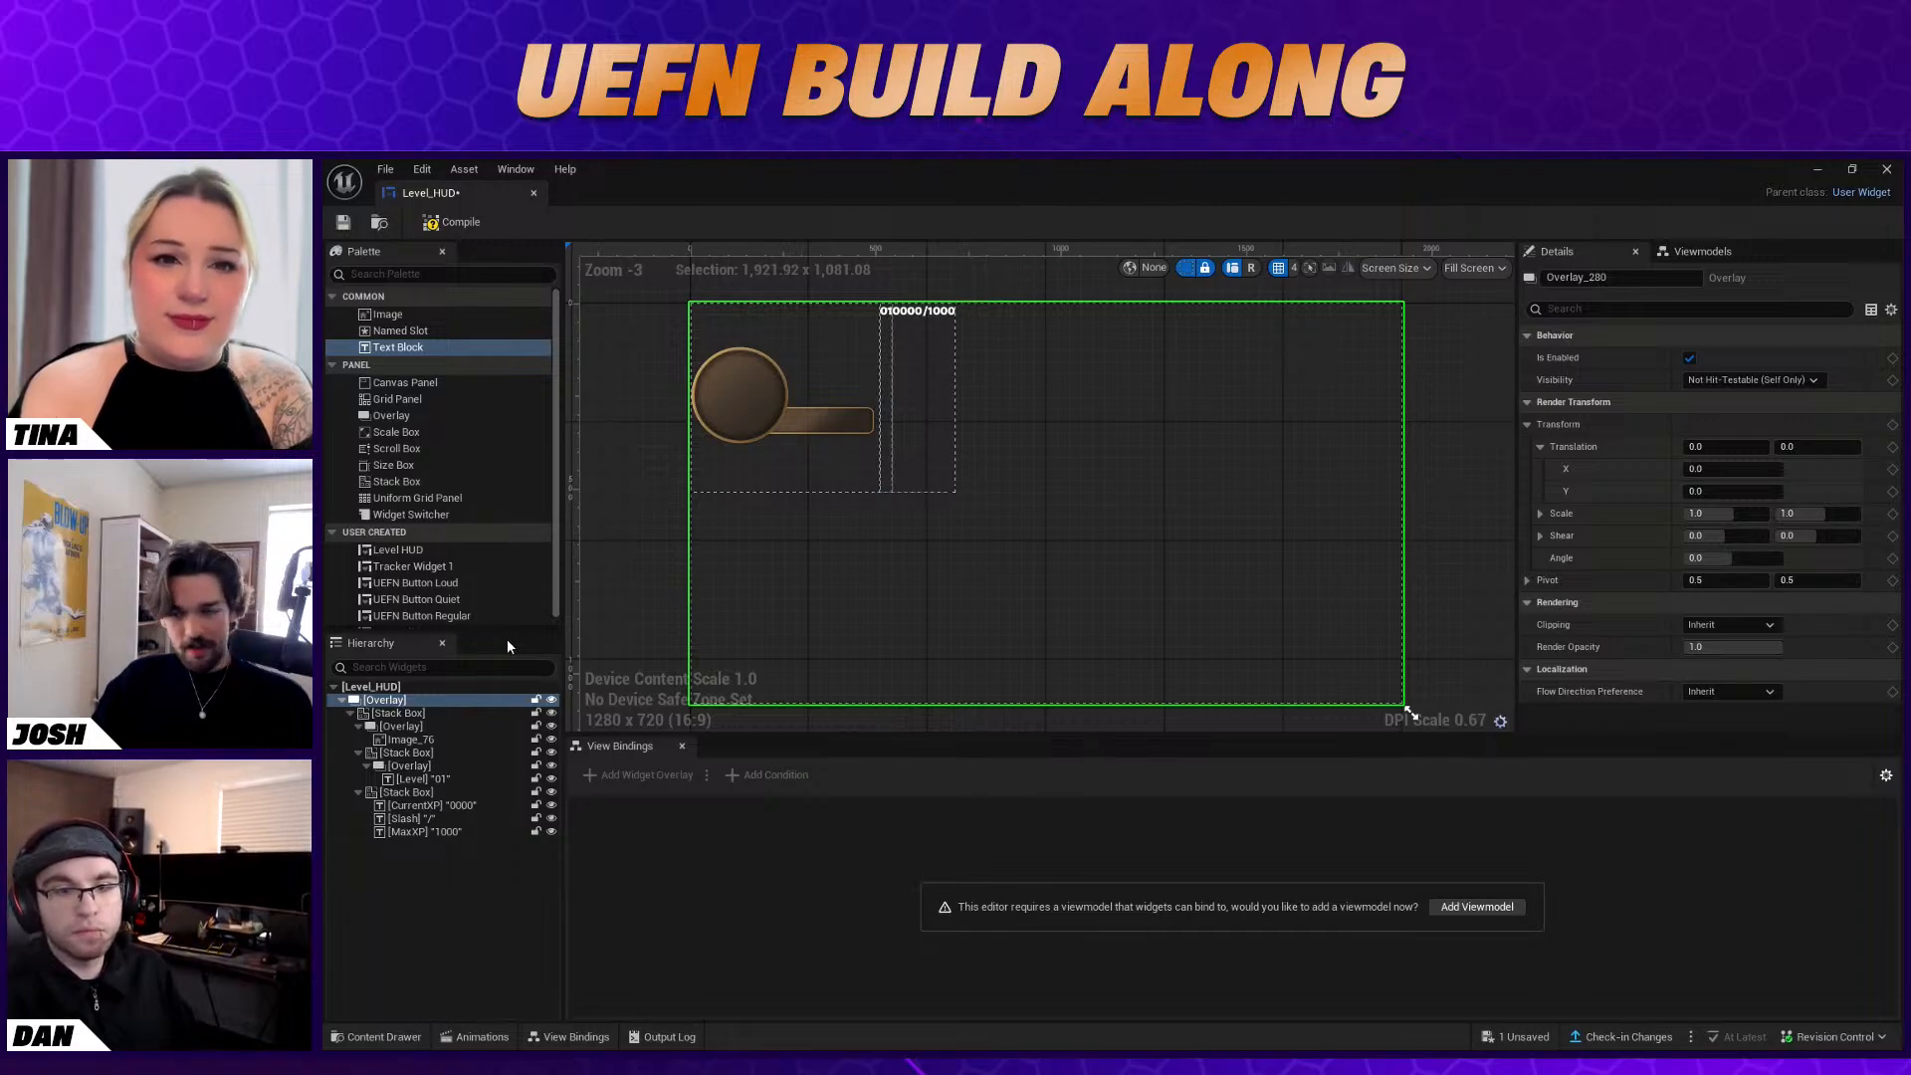
pyautogui.click(440, 742)
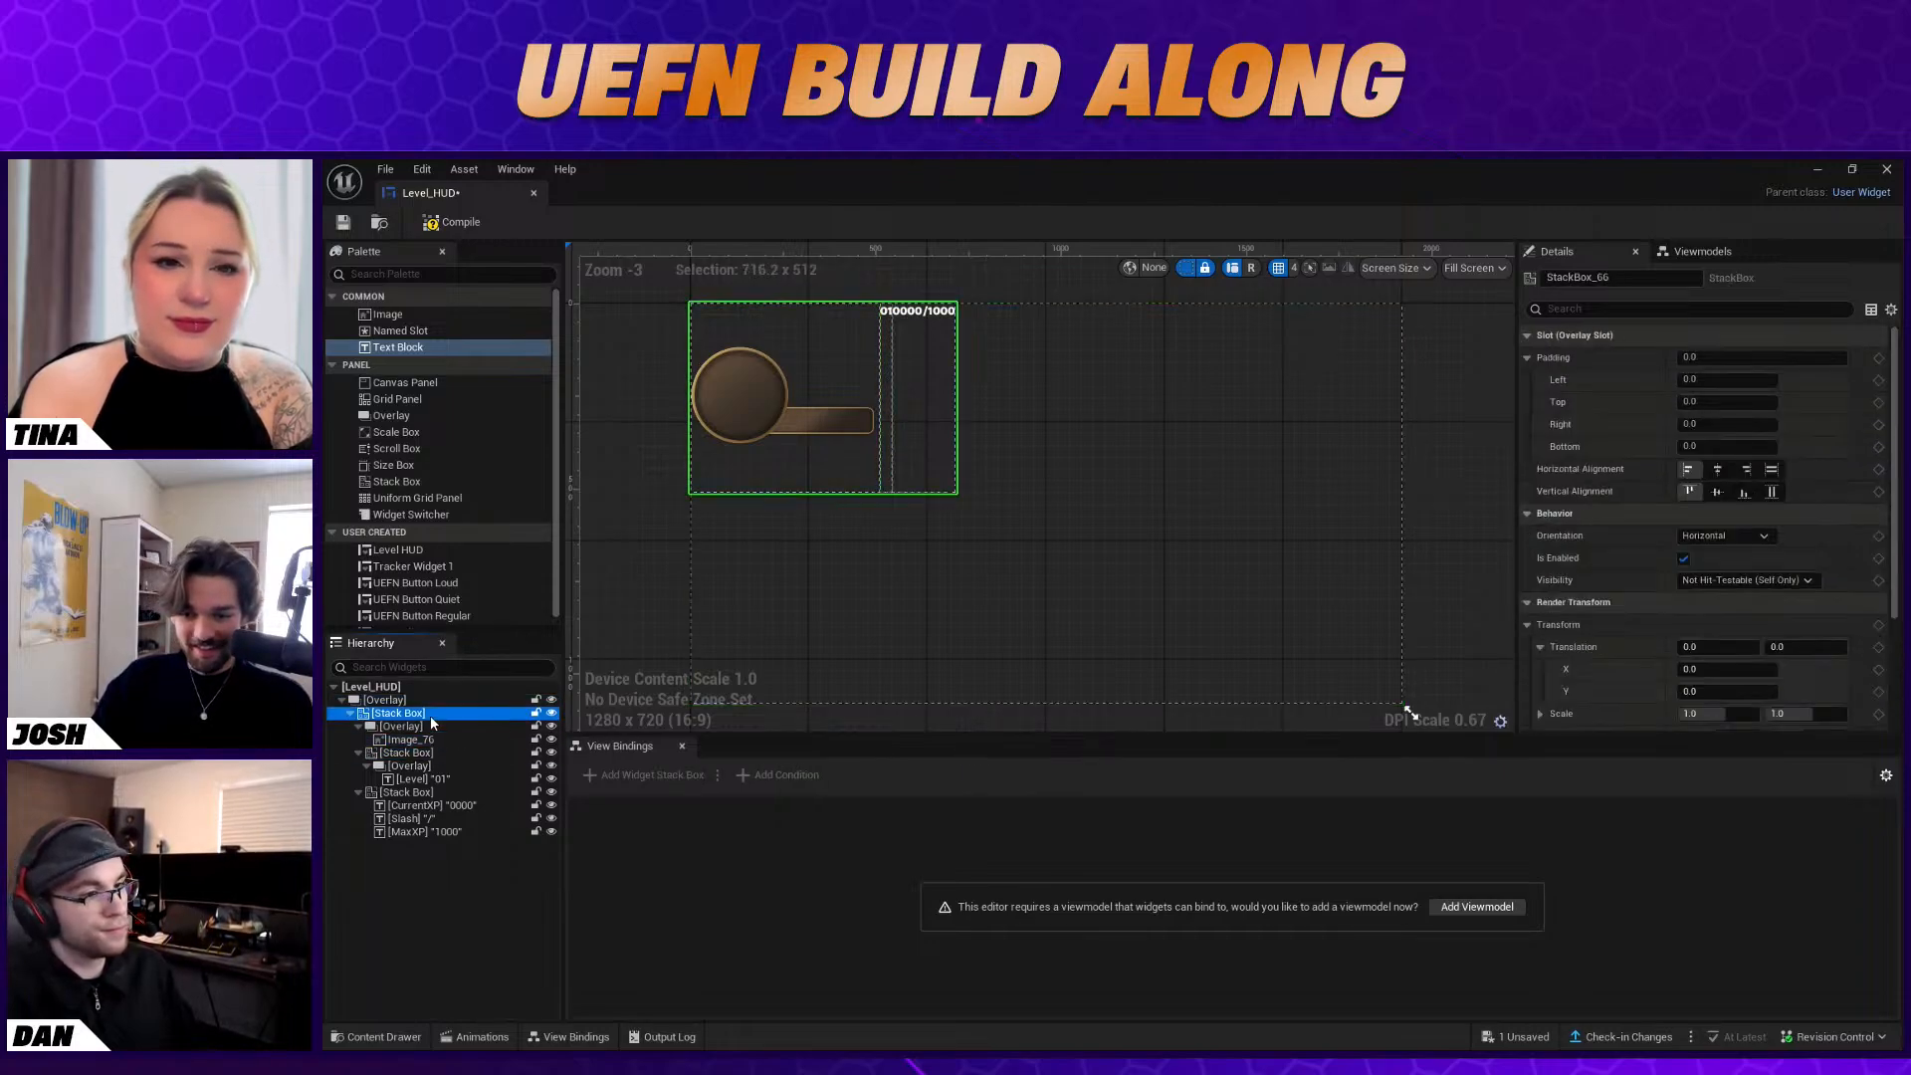
pyautogui.click(434, 754)
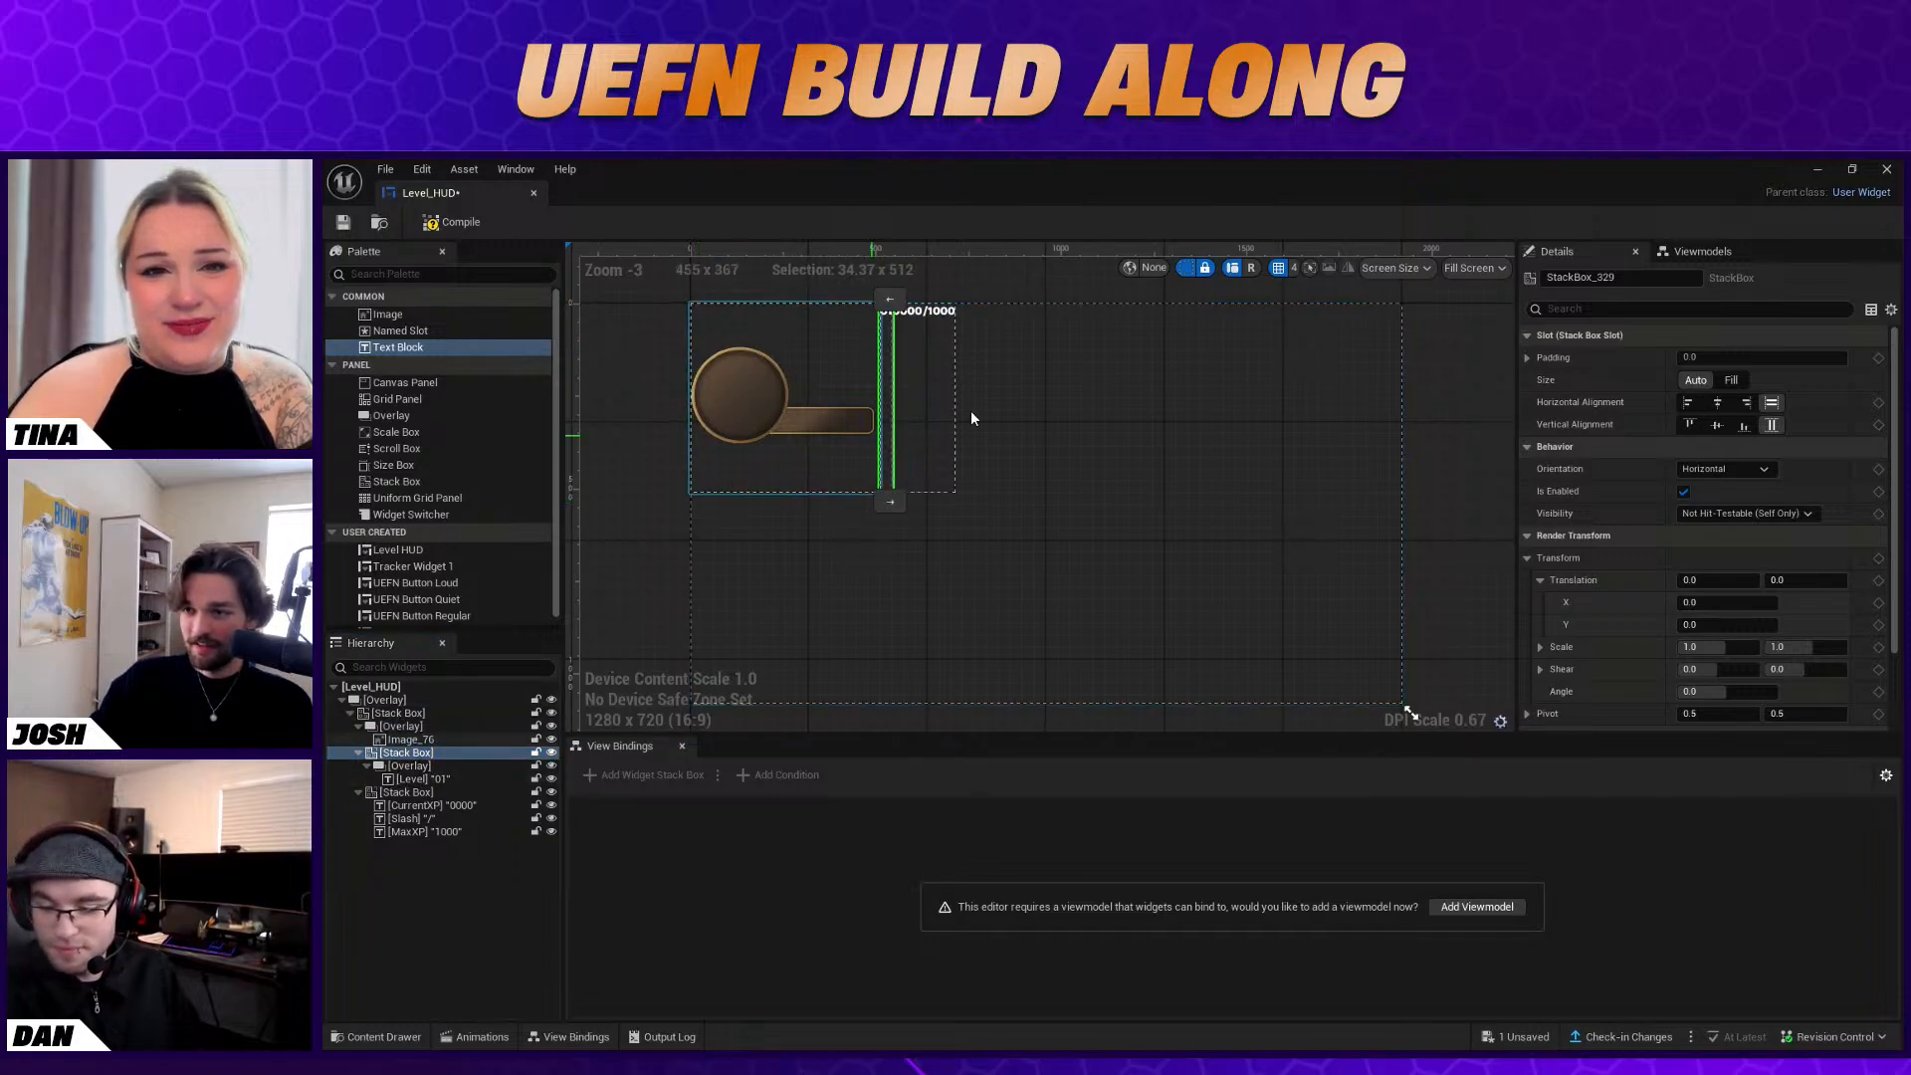
pyautogui.scroll(-2, 1782, 530)
pyautogui.scroll(2, 1782, 529)
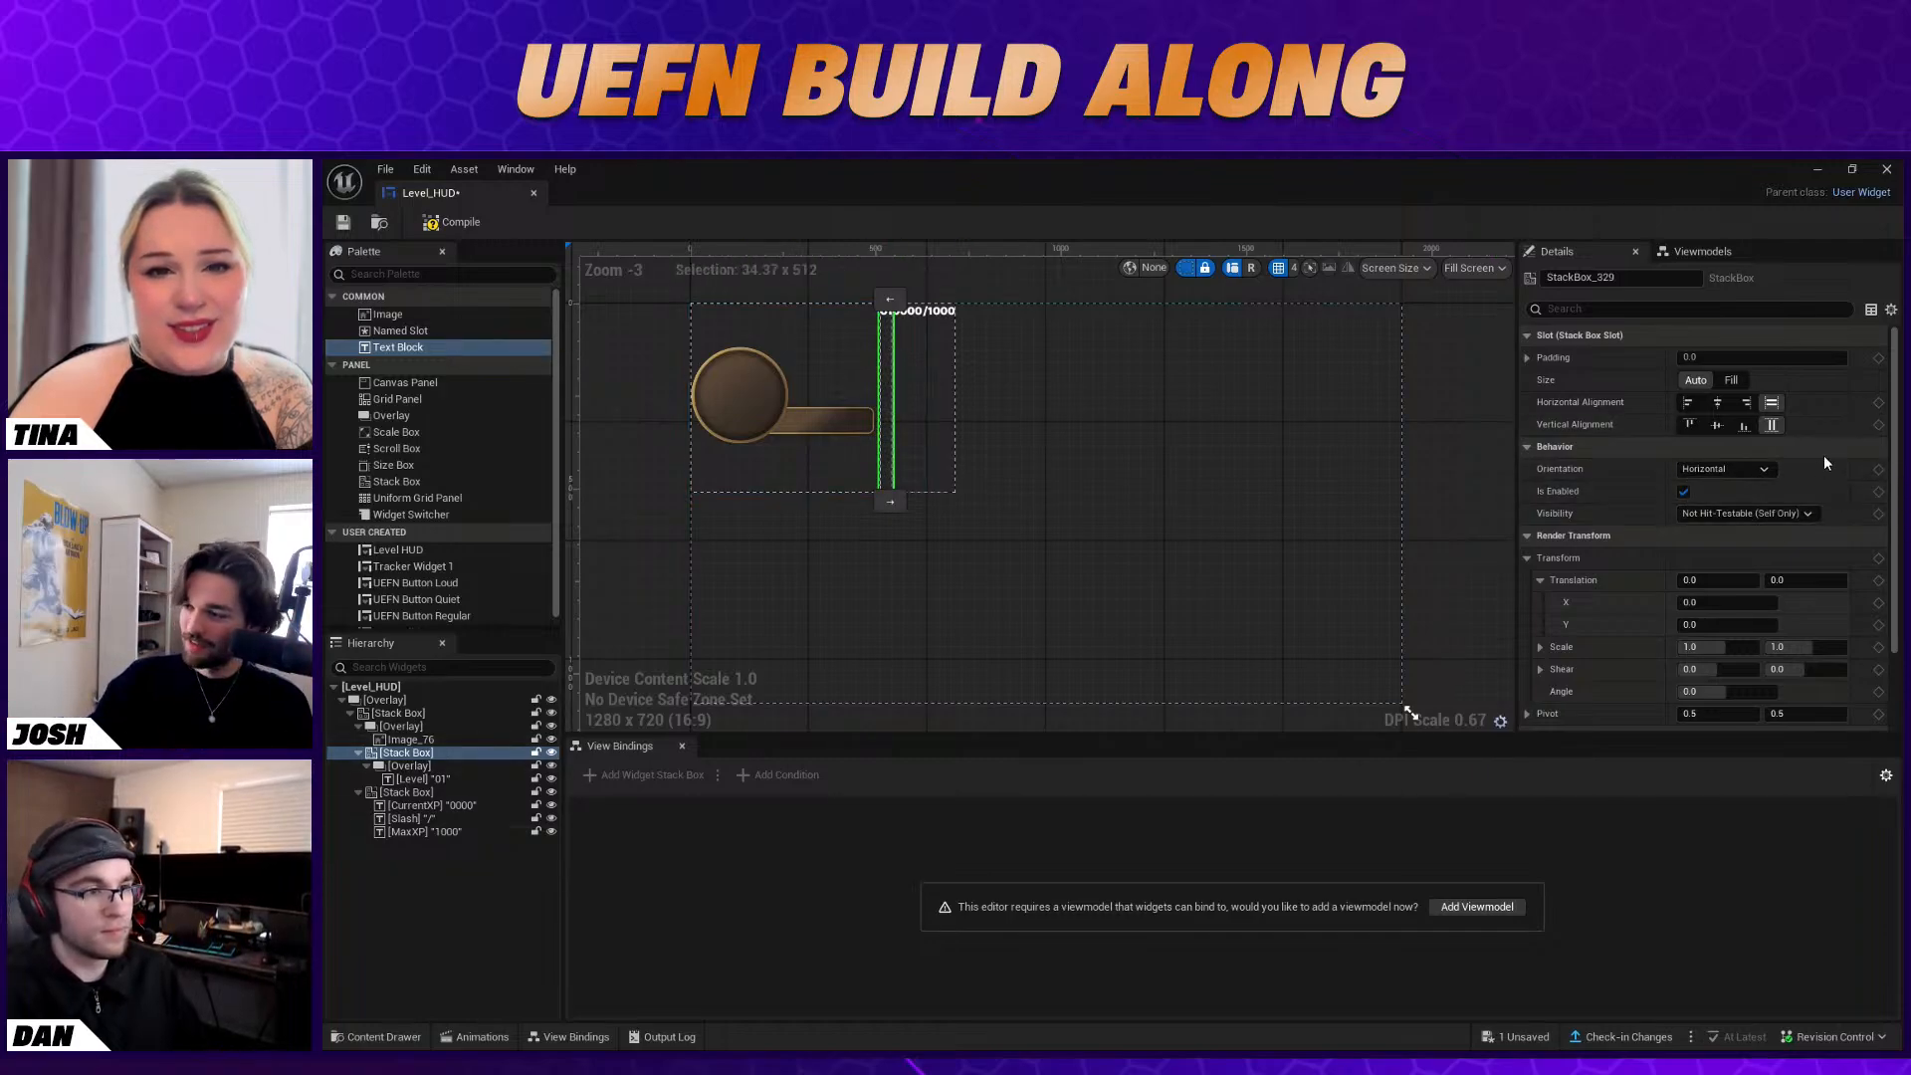
pyautogui.scroll(-2, 1756, 522)
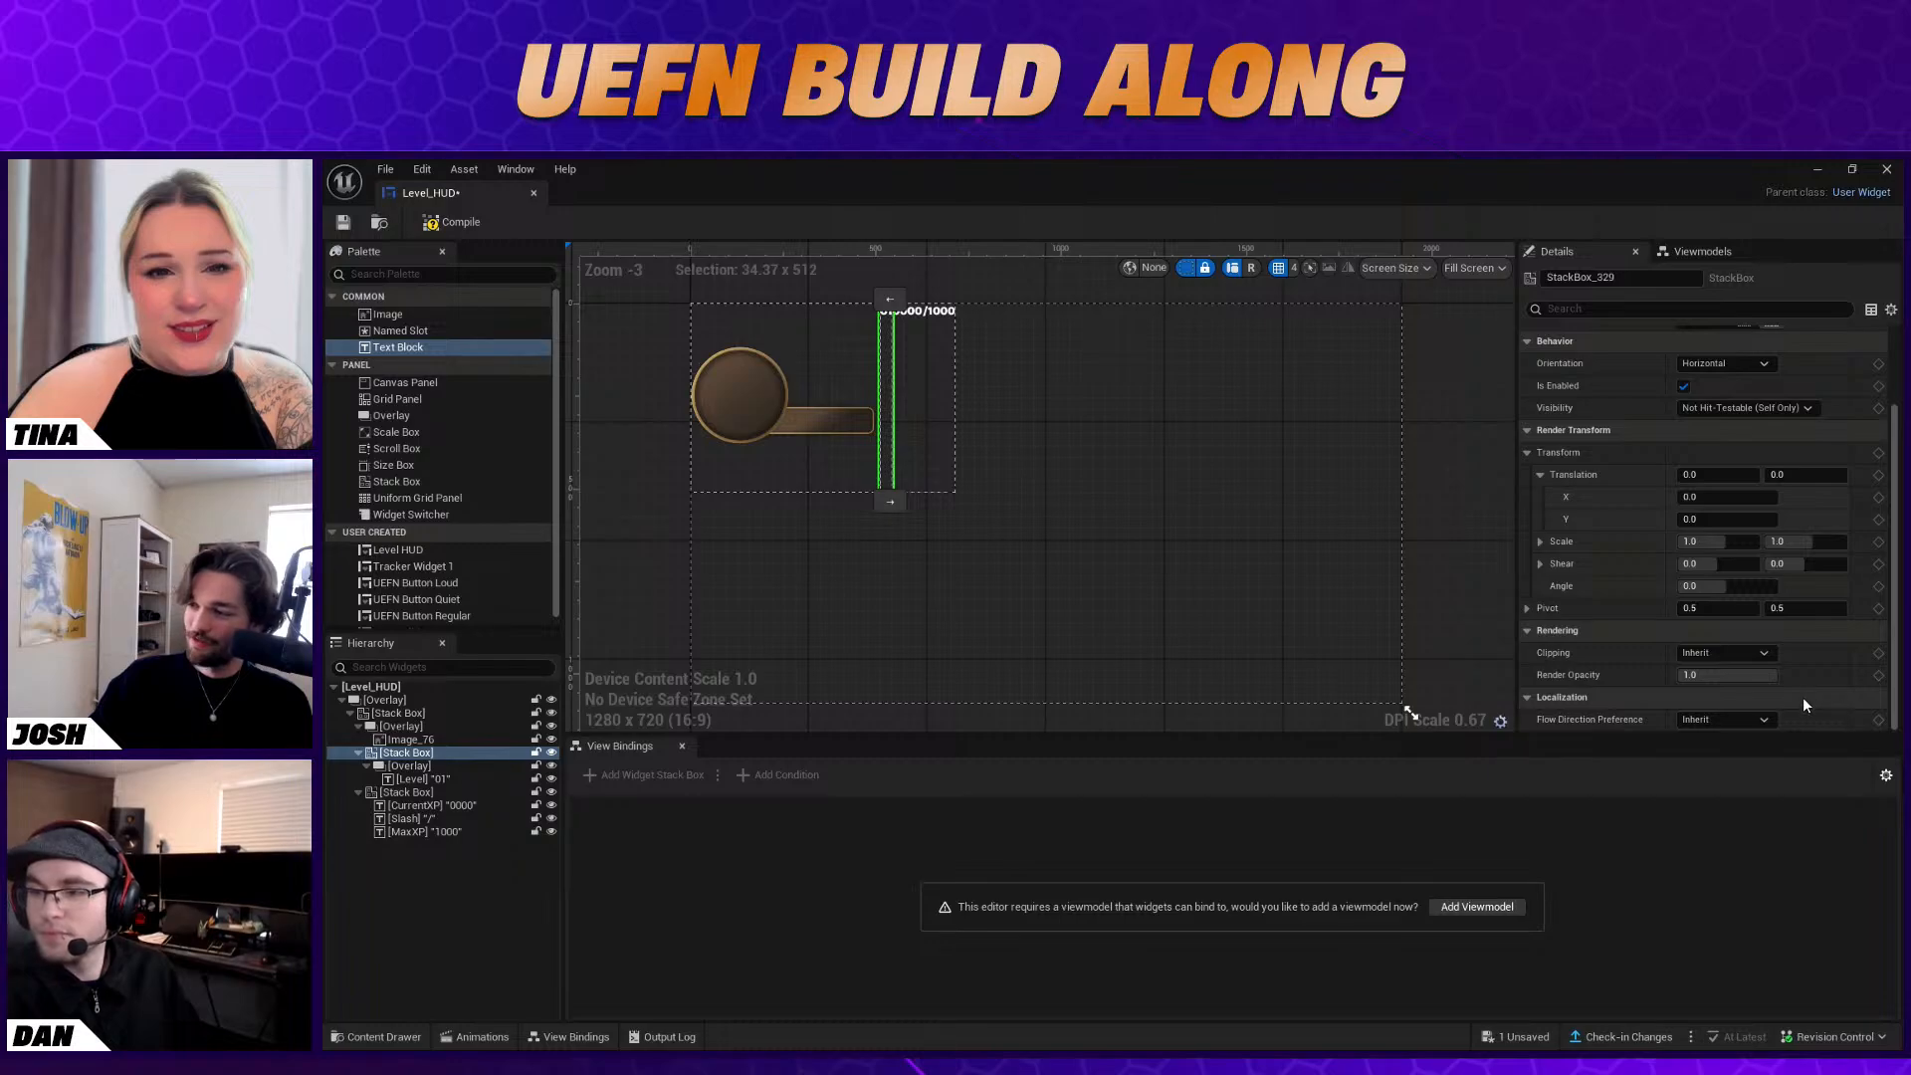
pyautogui.scroll(2, 1682, 550)
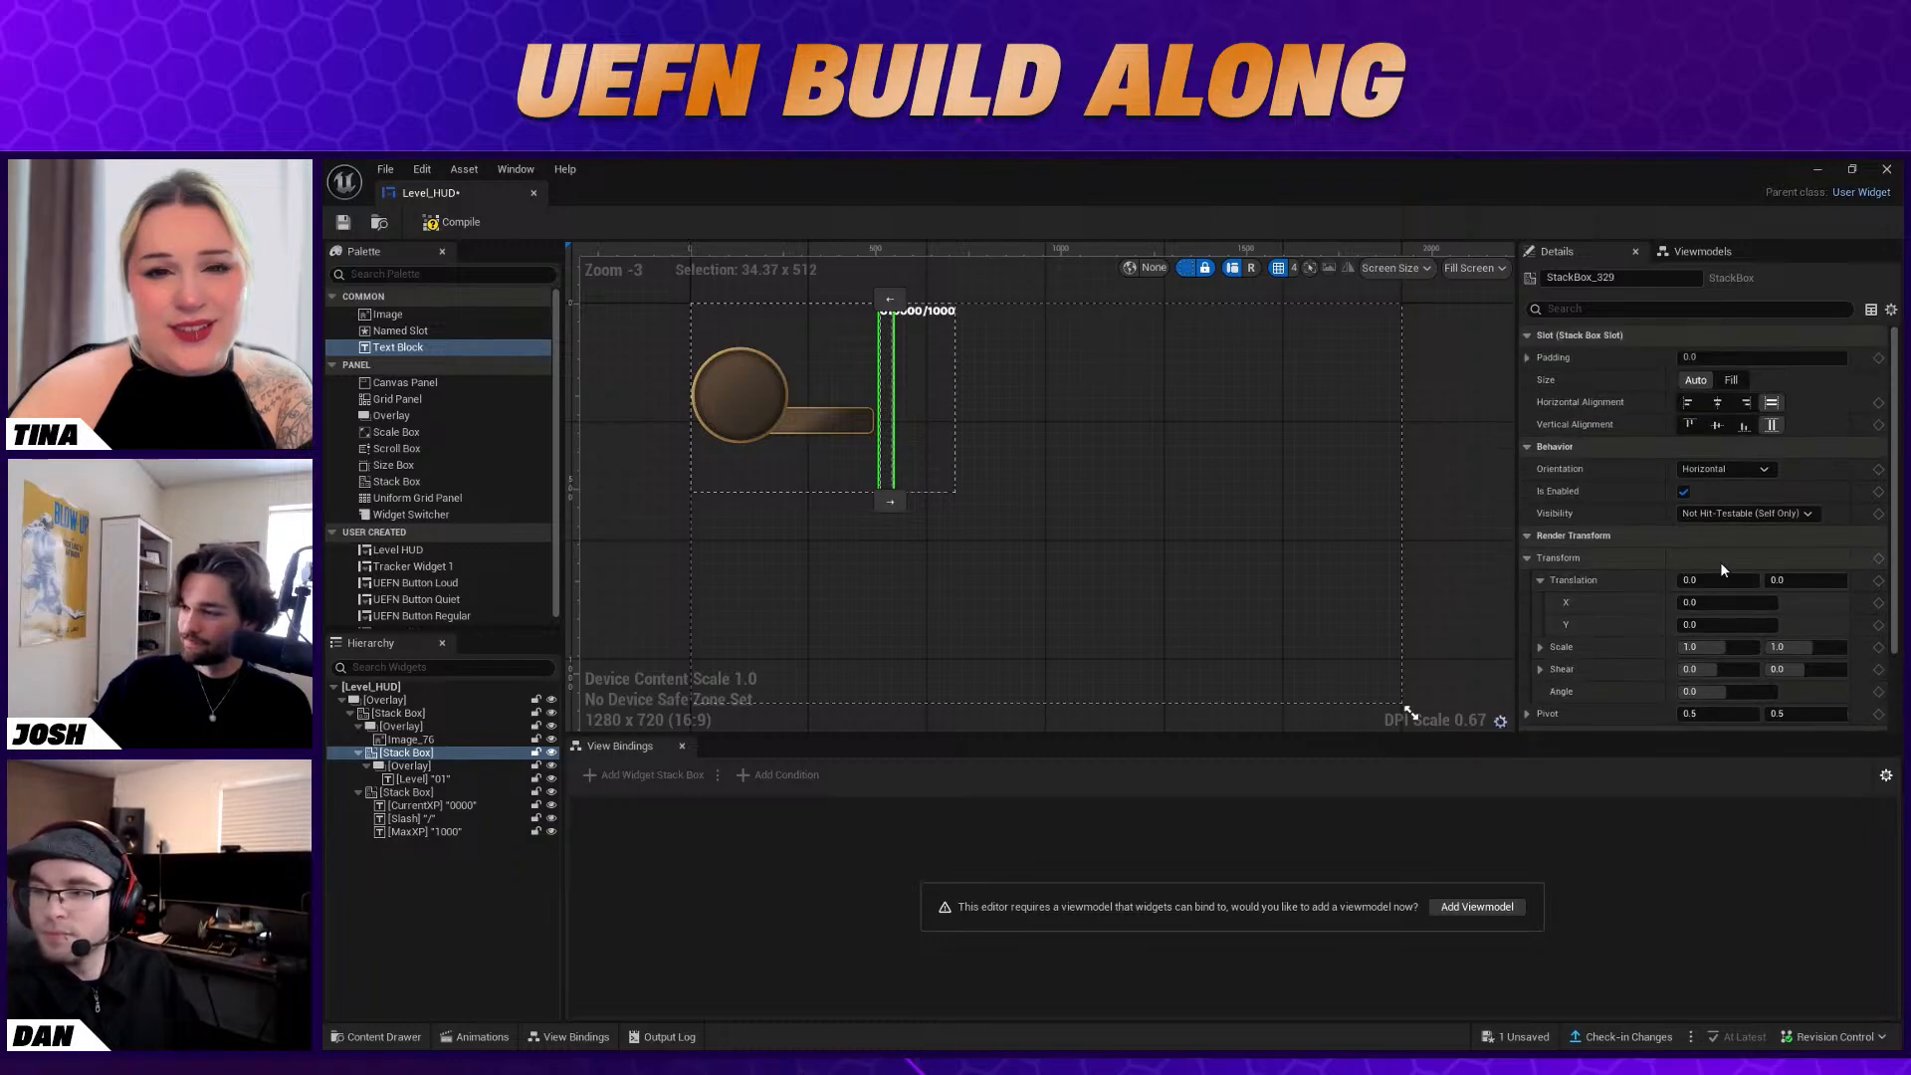
pyautogui.scroll(-2, 1720, 561)
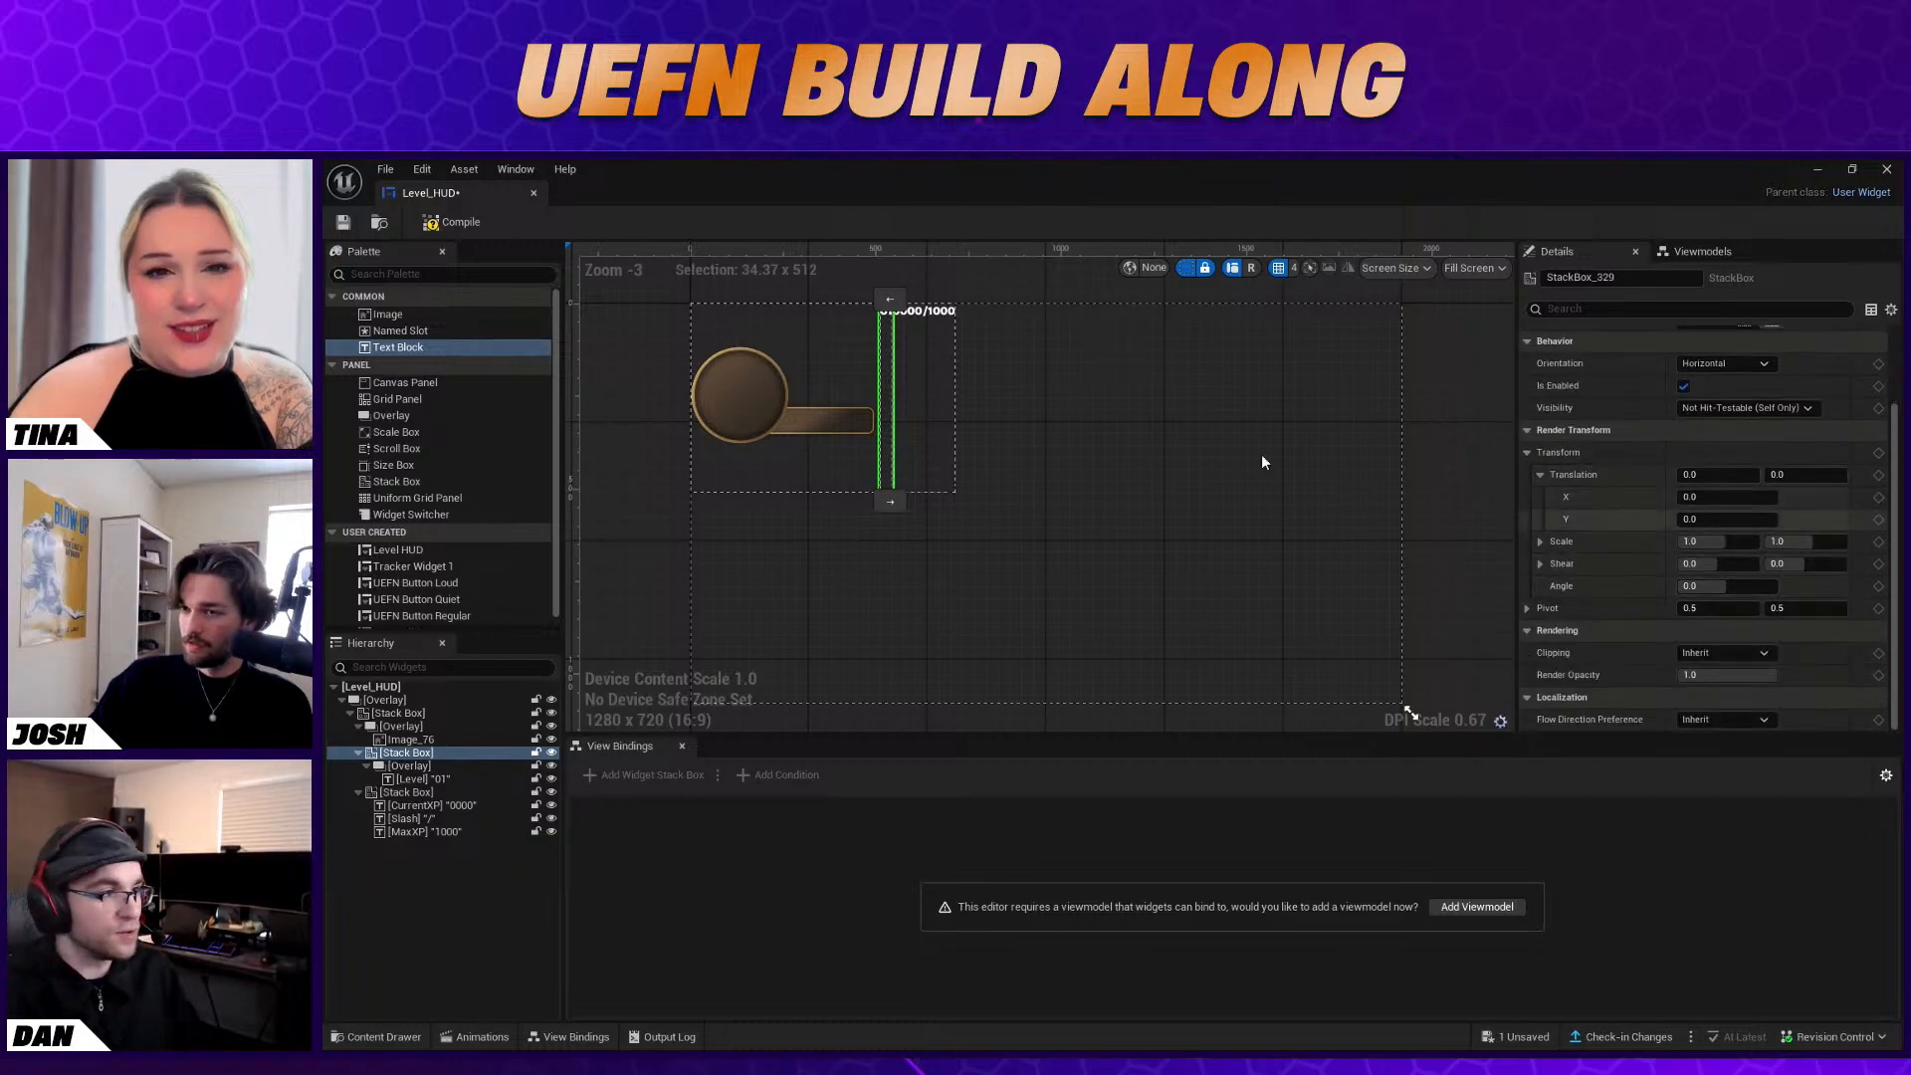
# Set the typeface of the Level text block to Medium
pyautogui.click(431, 778)
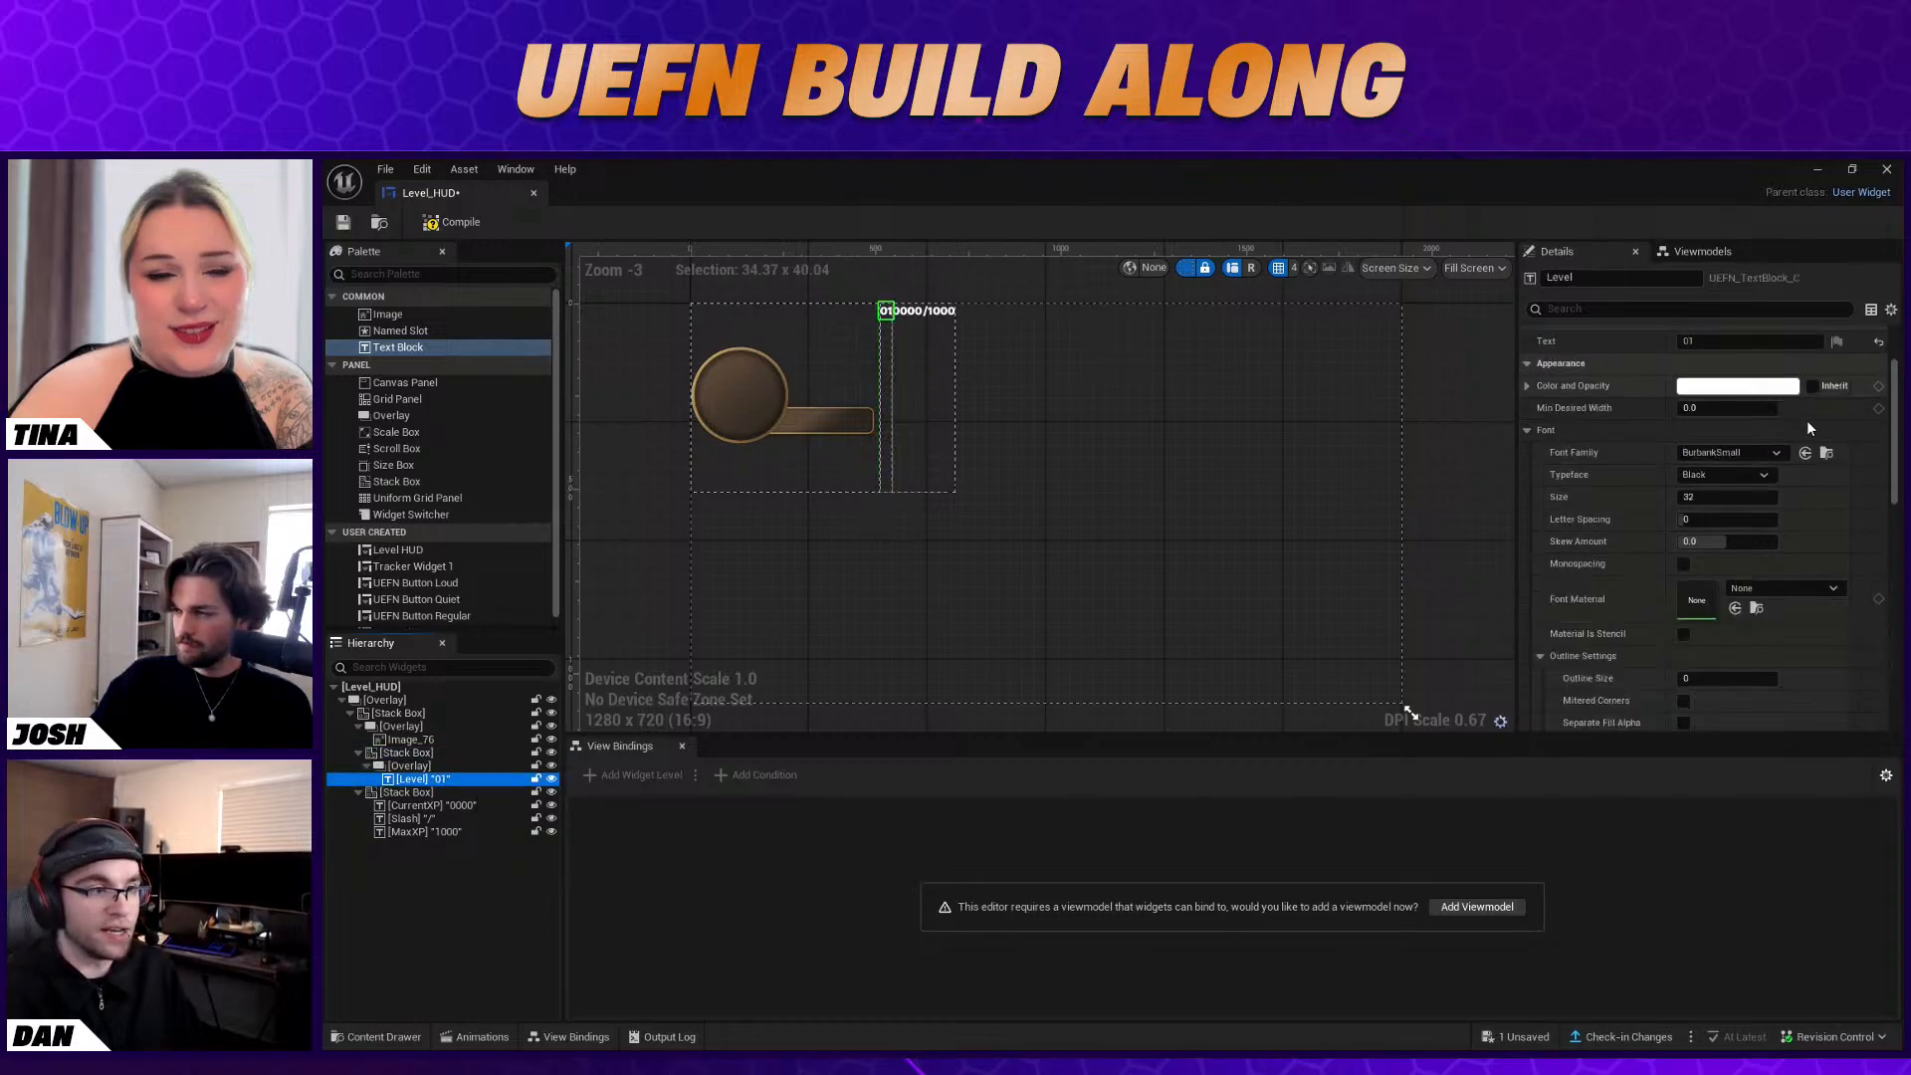
pyautogui.scroll(1, 1824, 538)
pyautogui.click(1754, 527)
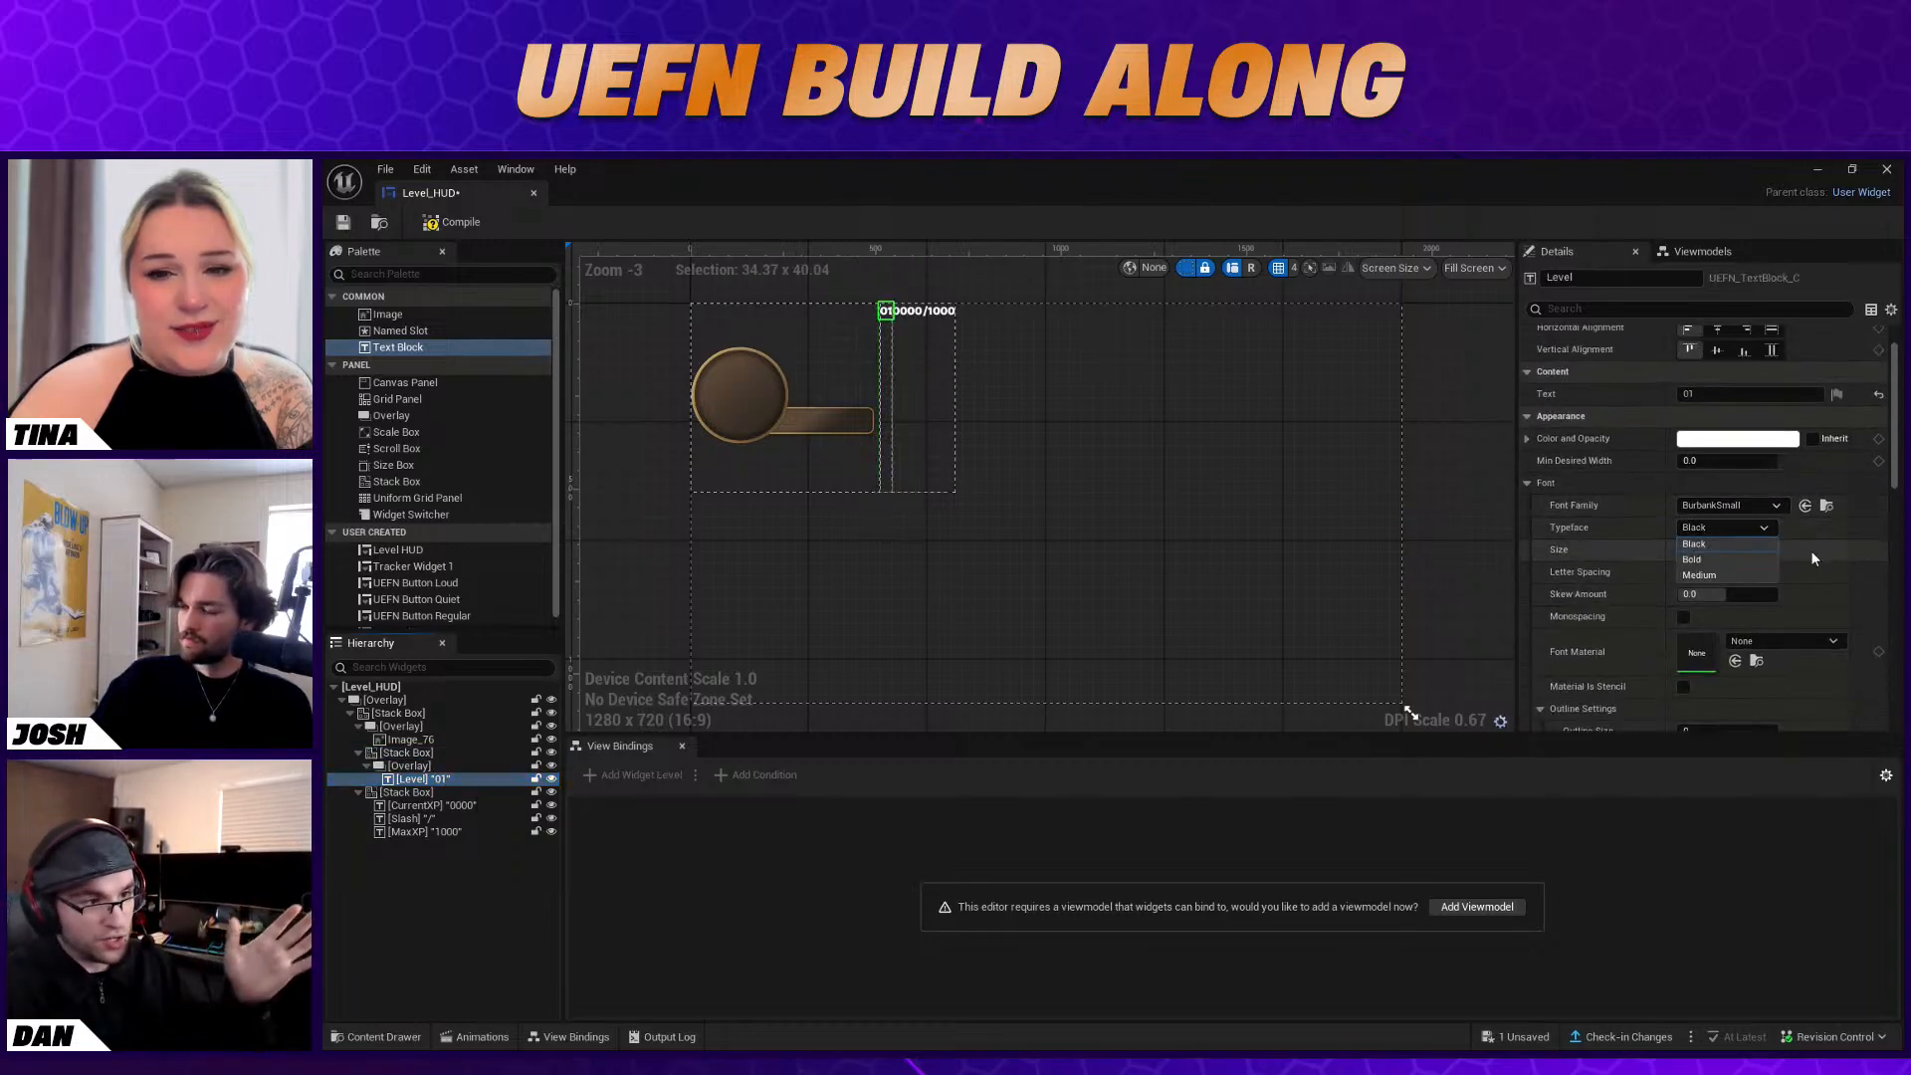
pyautogui.click(1736, 575)
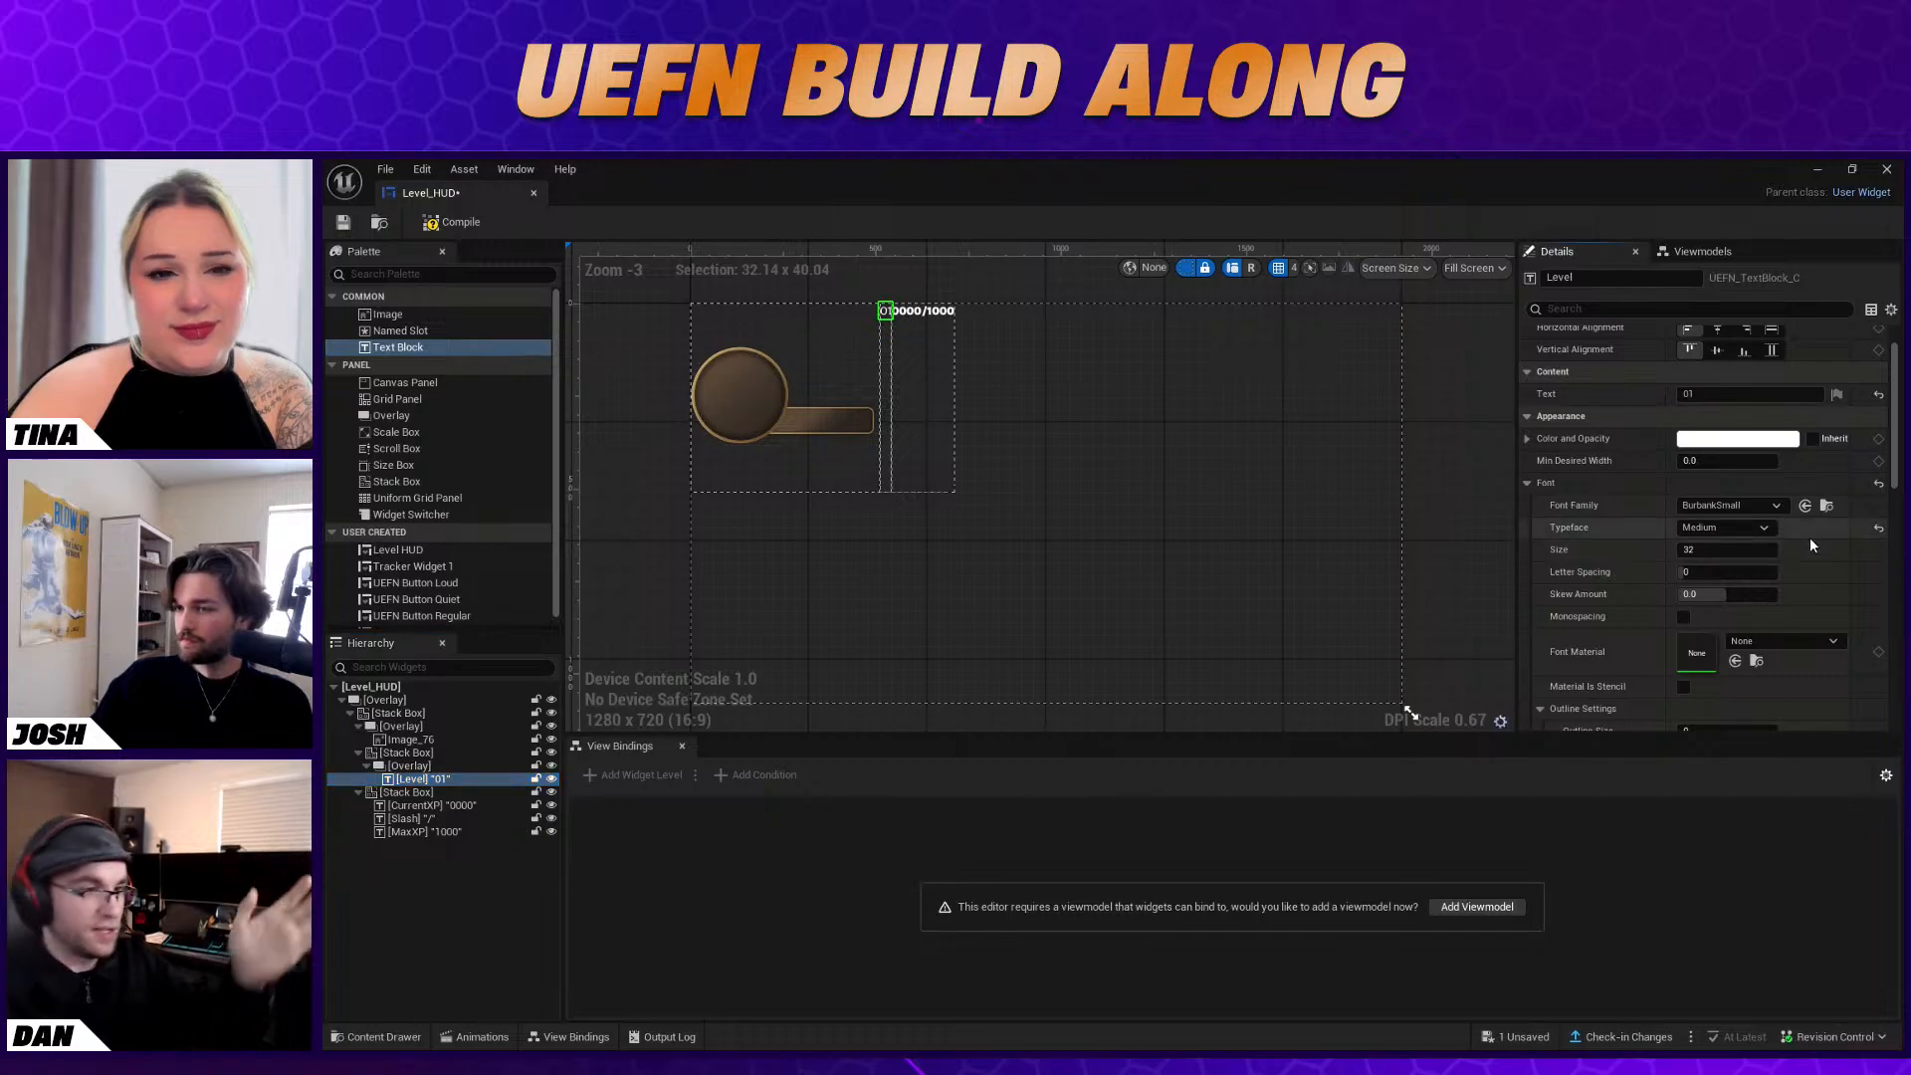
# Set the typeface of the CurrentXP, Slash and MaxXP text blocks to Medium
pyautogui.click(916, 312)
pyautogui.click(1747, 549)
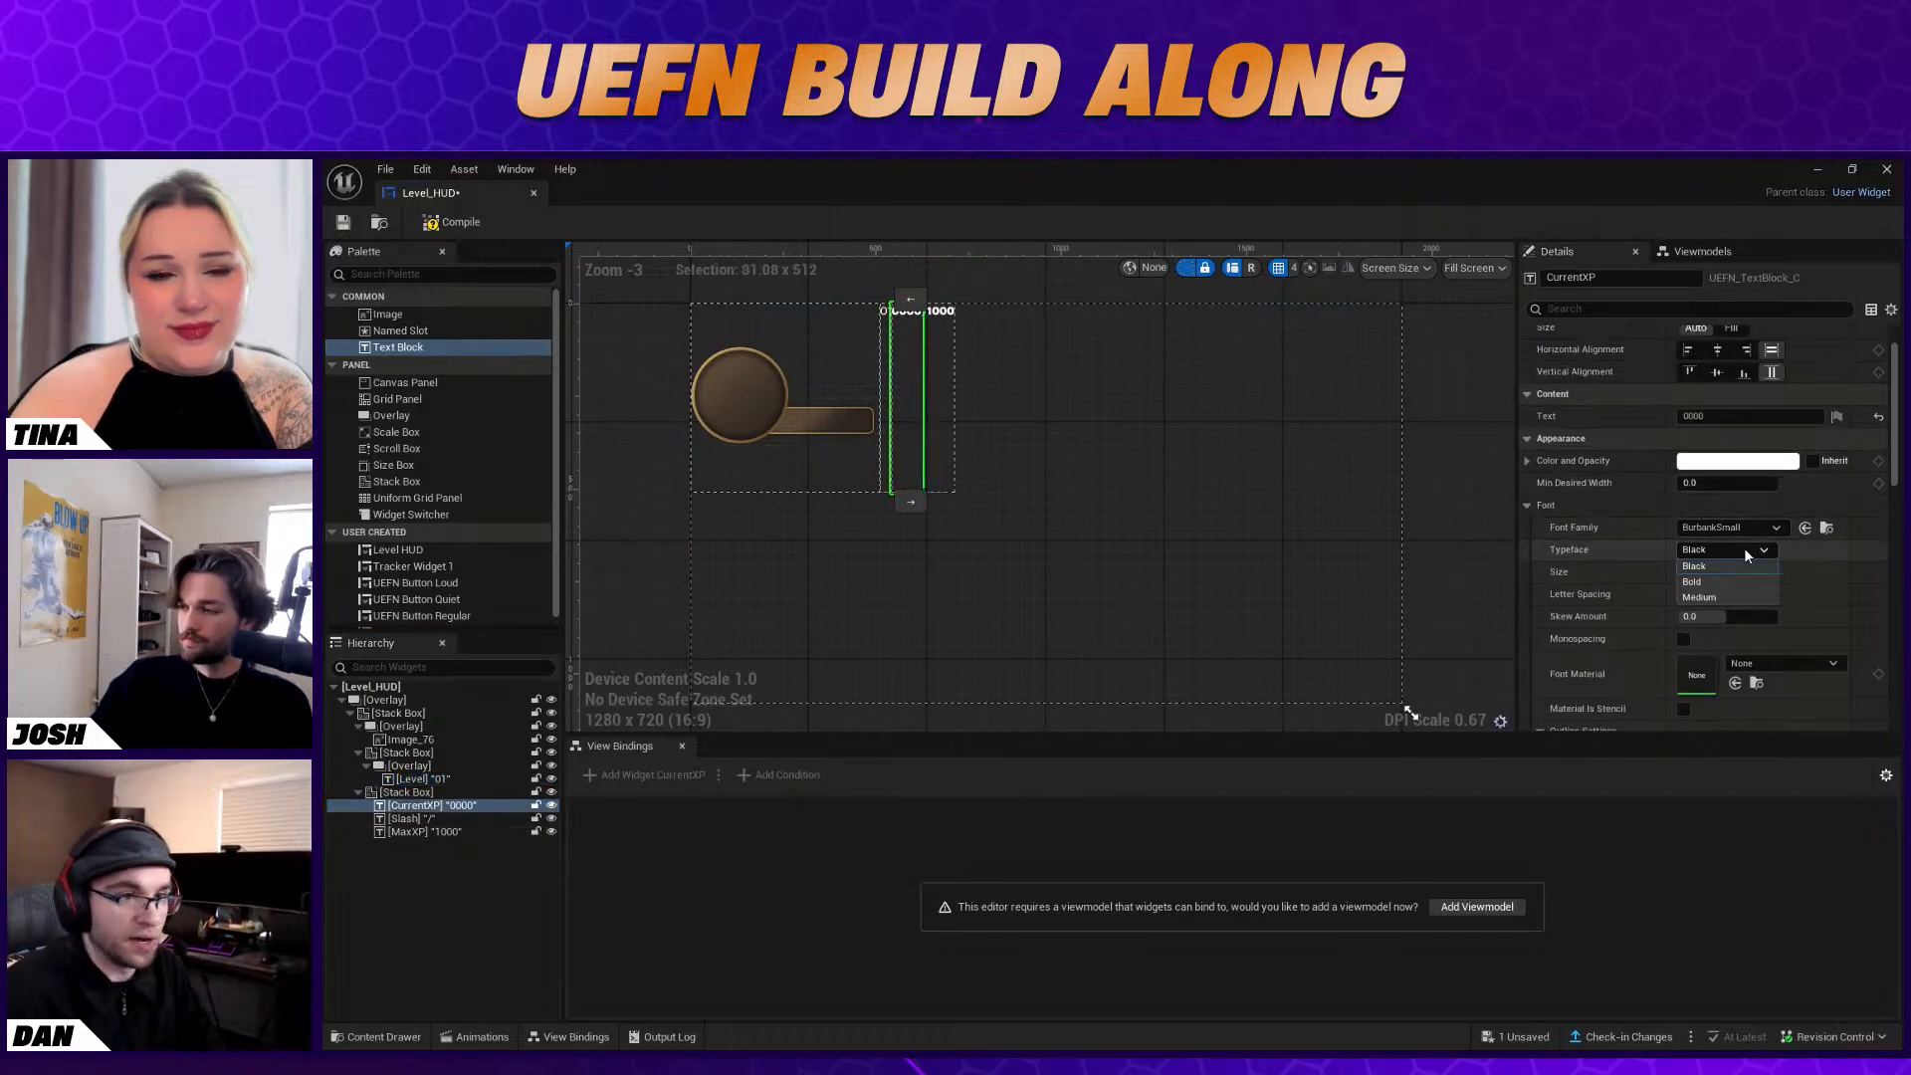
pyautogui.click(1753, 595)
pyautogui.click(925, 312)
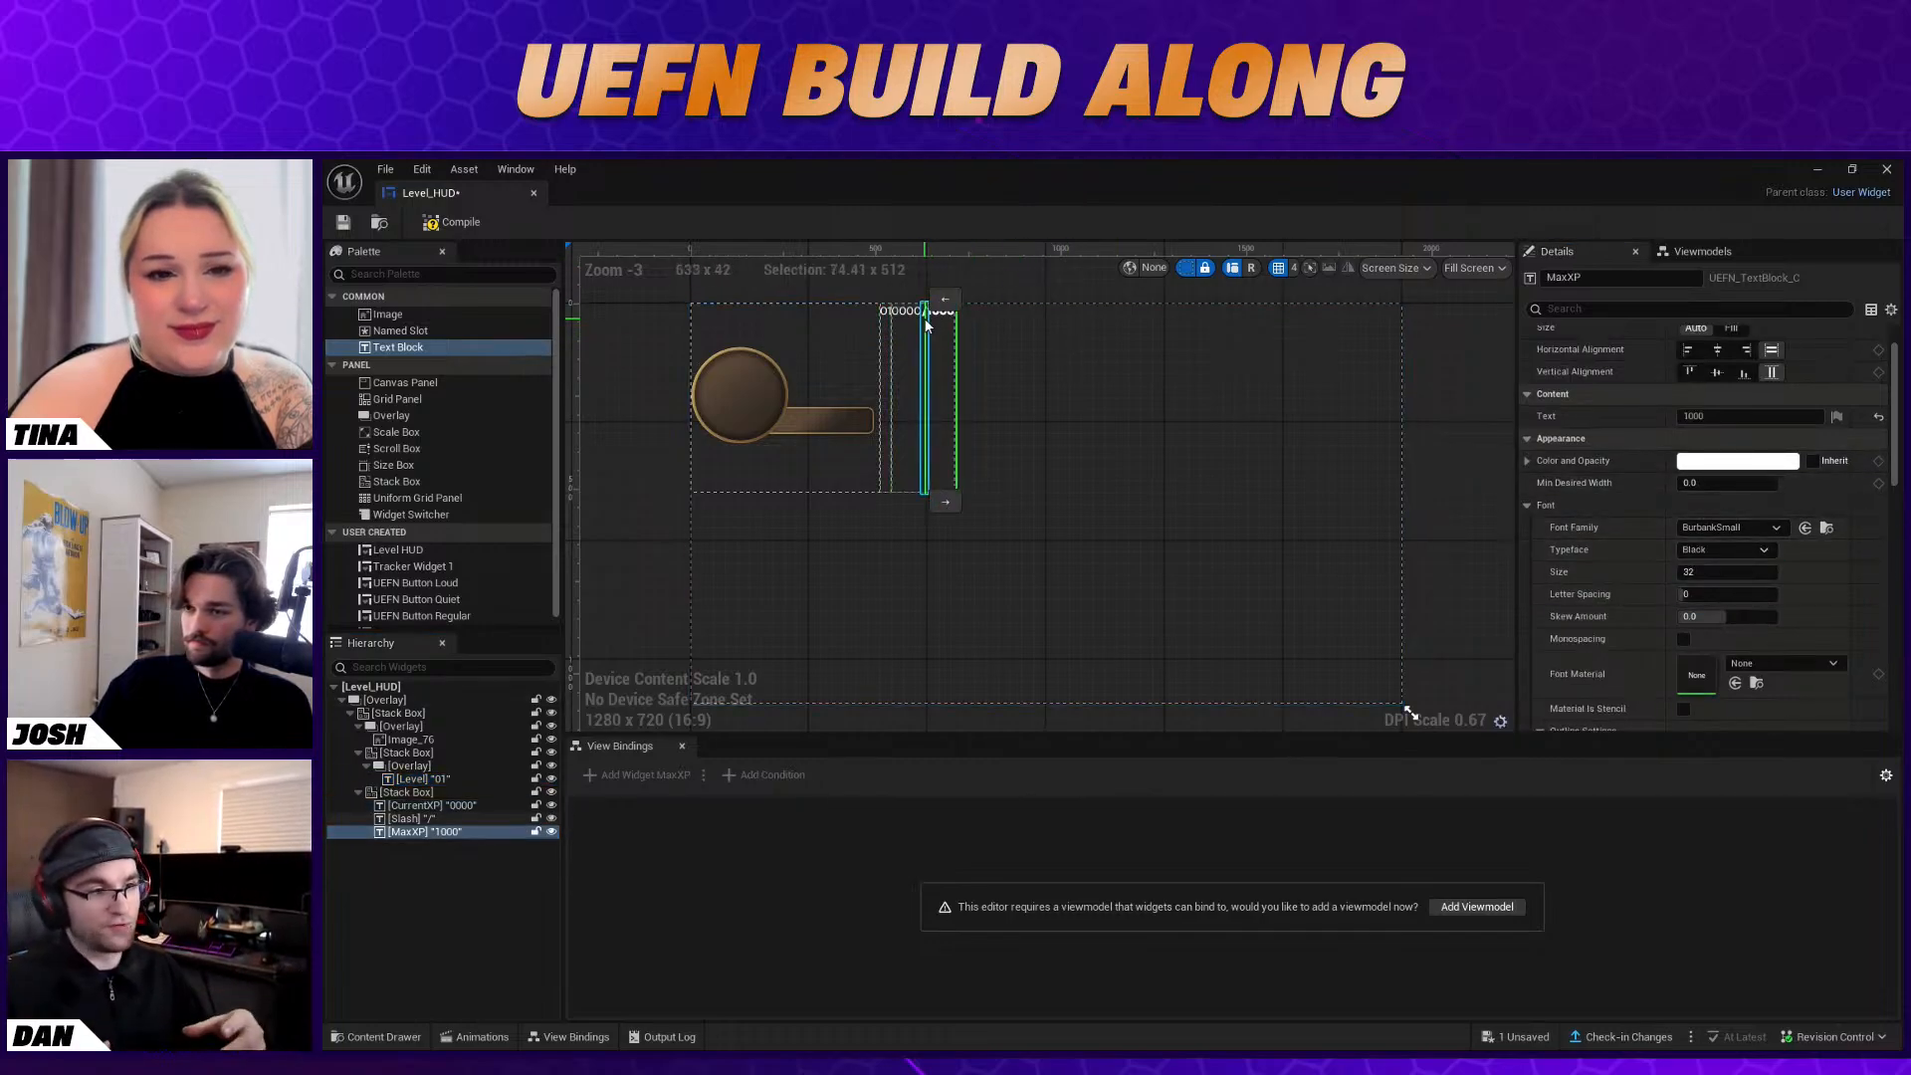
pyautogui.click(1750, 550)
pyautogui.click(1750, 595)
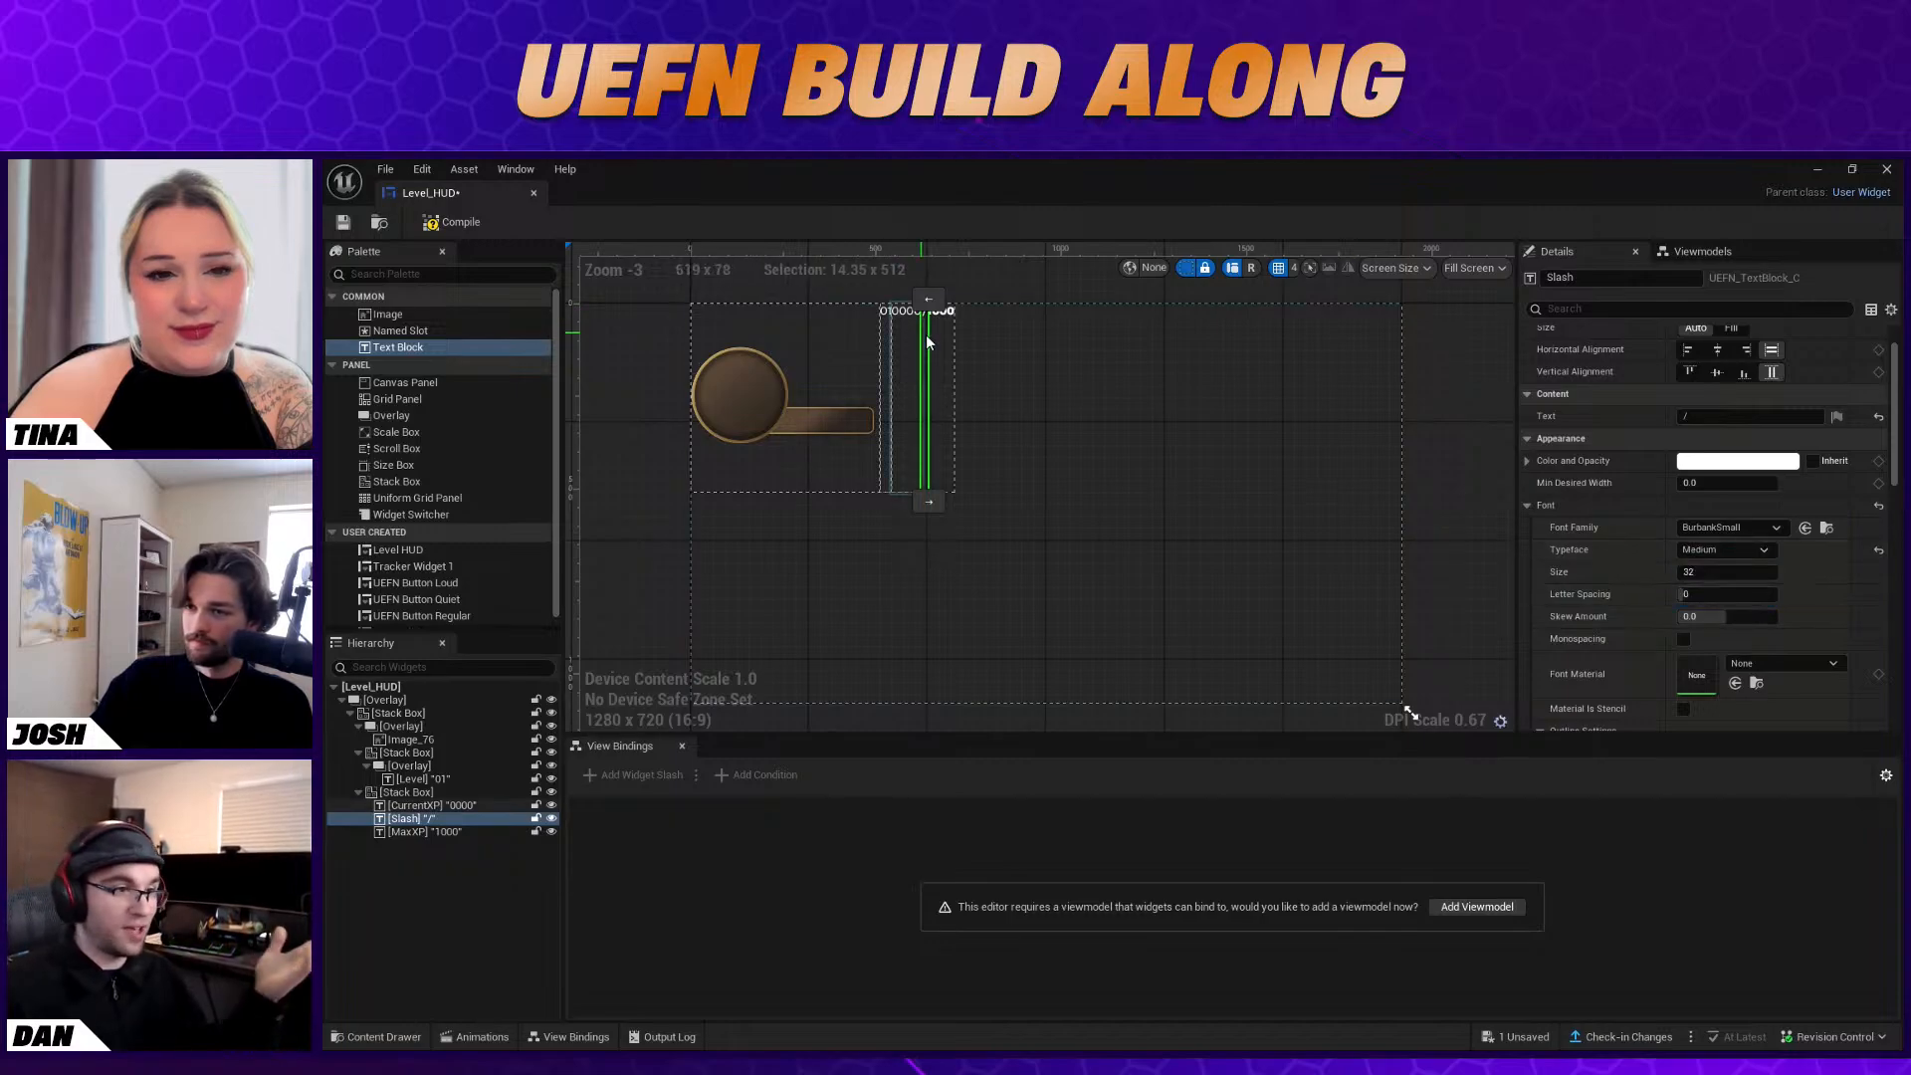
pyautogui.click(940, 313)
pyautogui.click(1718, 552)
pyautogui.click(1752, 596)
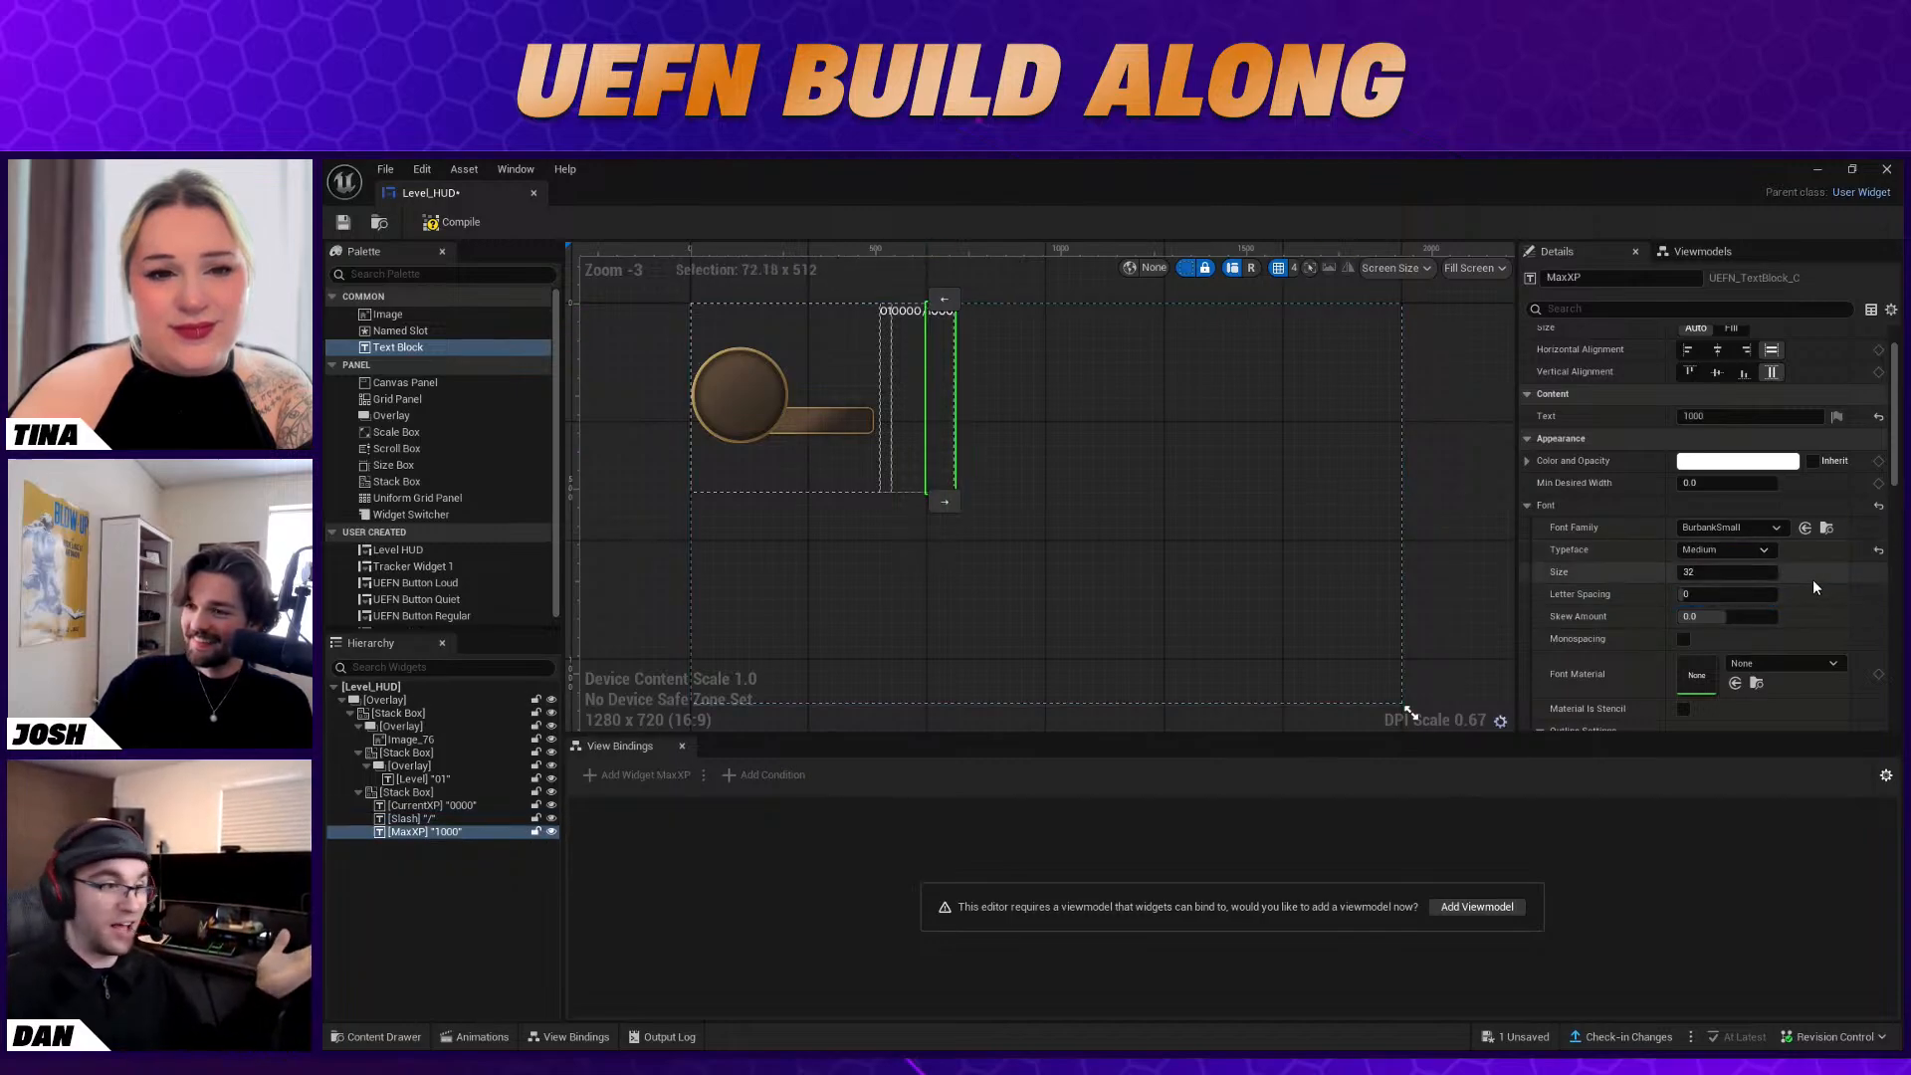
# Try left and top alignment on the Stack Box holding the Level overlay and restore its fill alignments
pyautogui.click(964, 385)
pyautogui.click(886, 364)
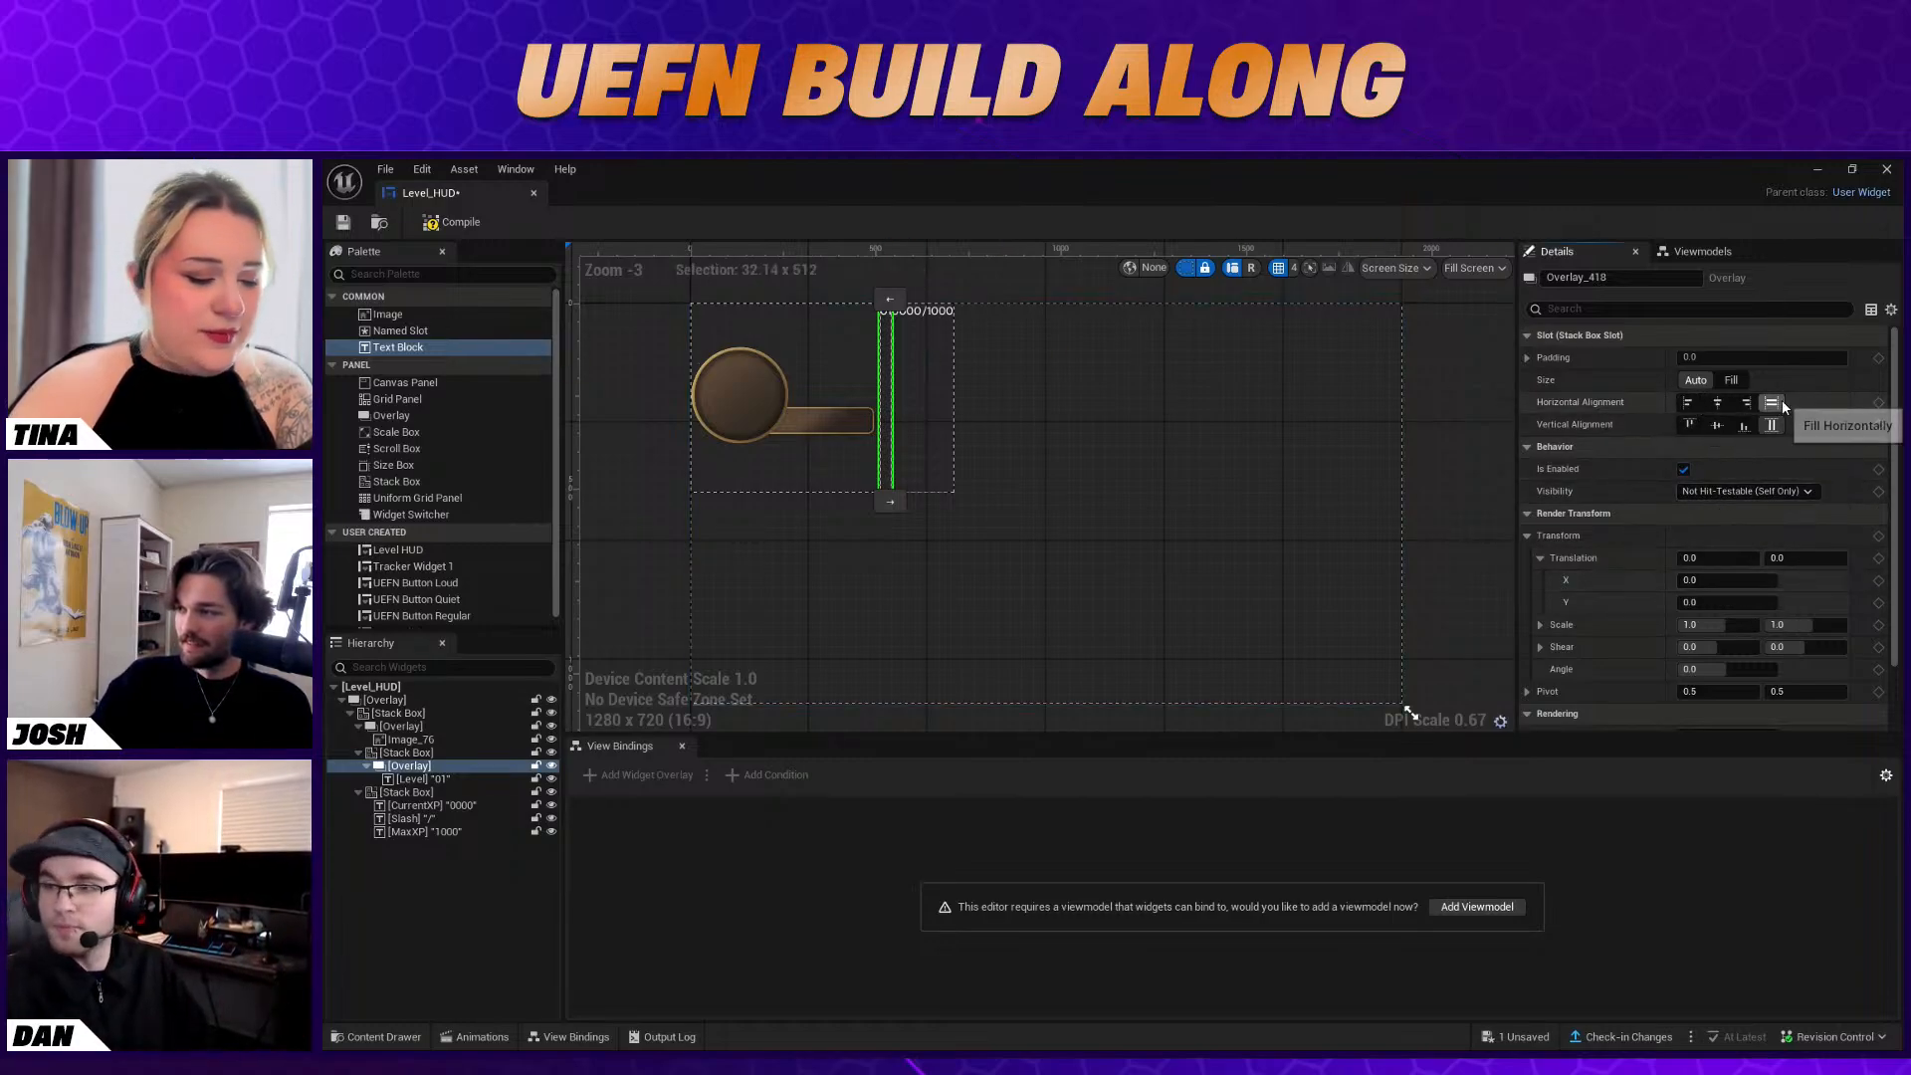
pyautogui.click(444, 750)
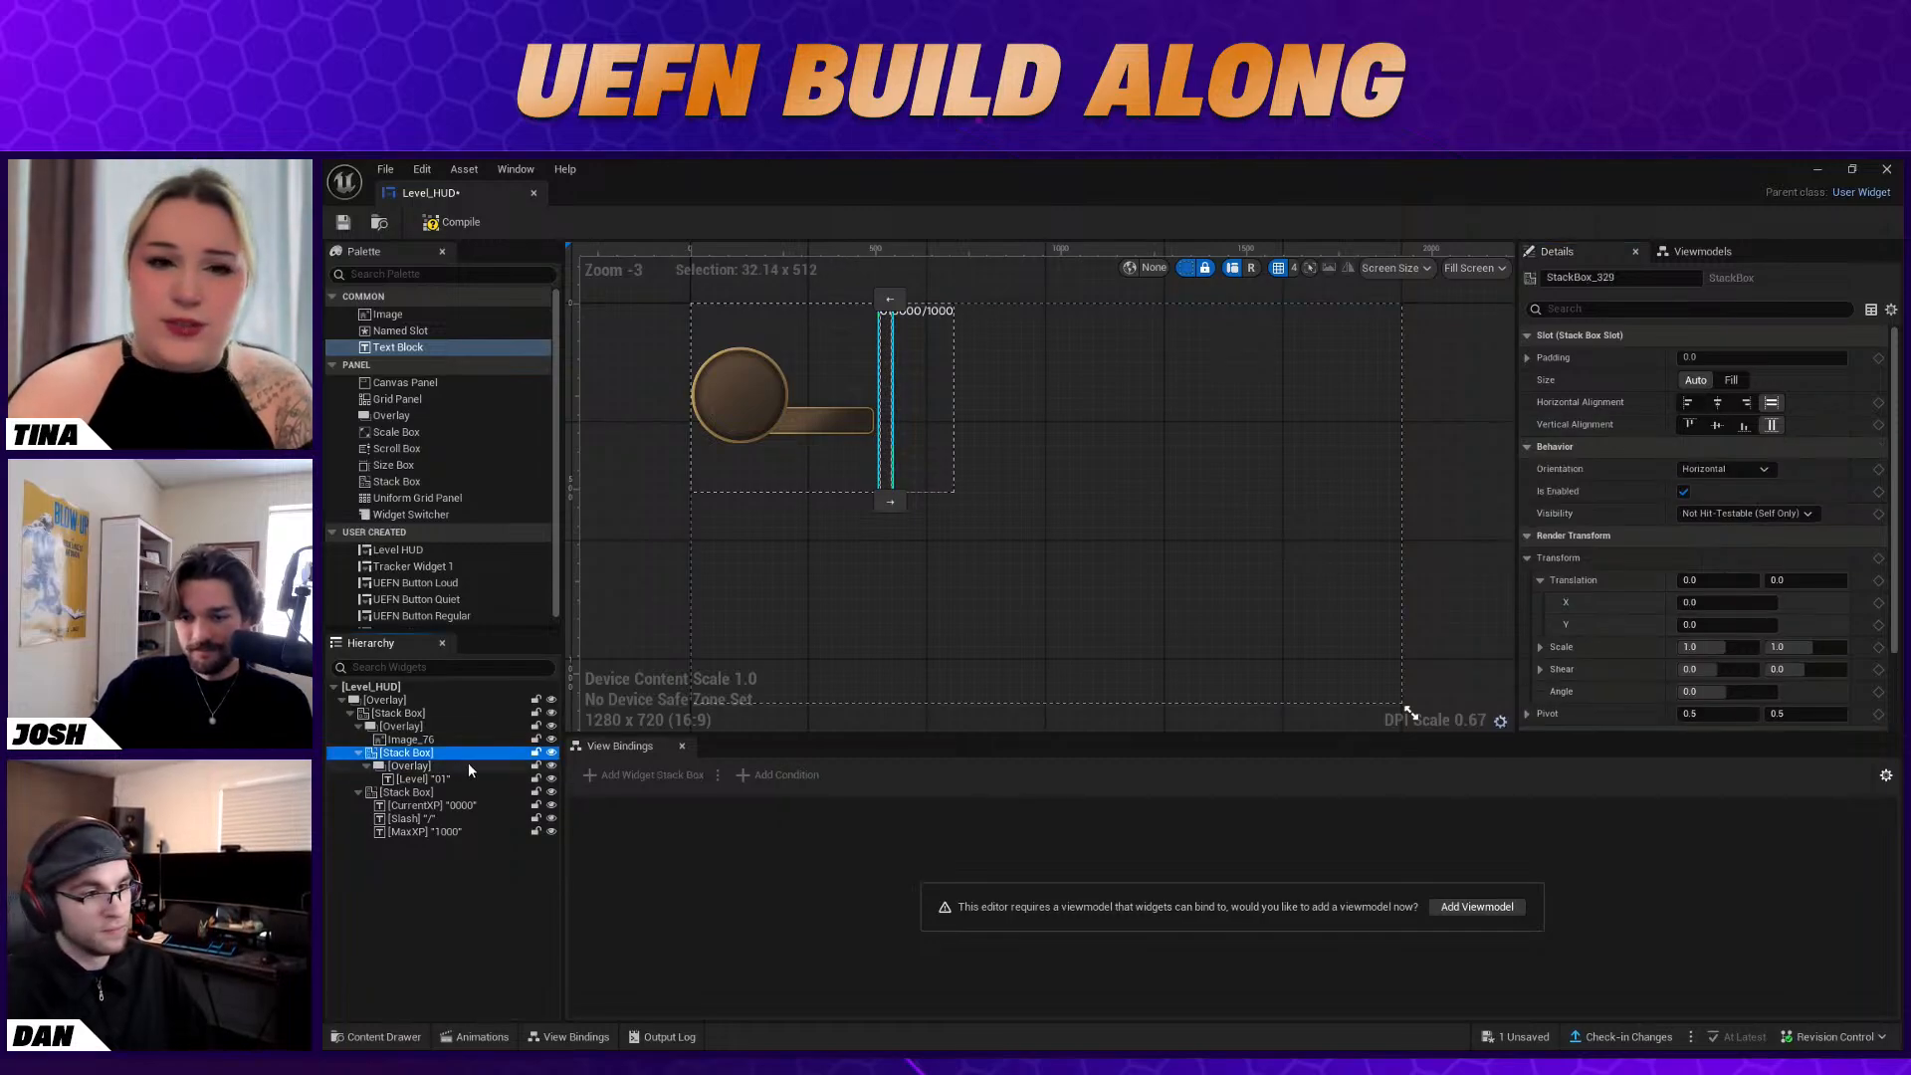
pyautogui.click(1689, 402)
pyautogui.click(1690, 424)
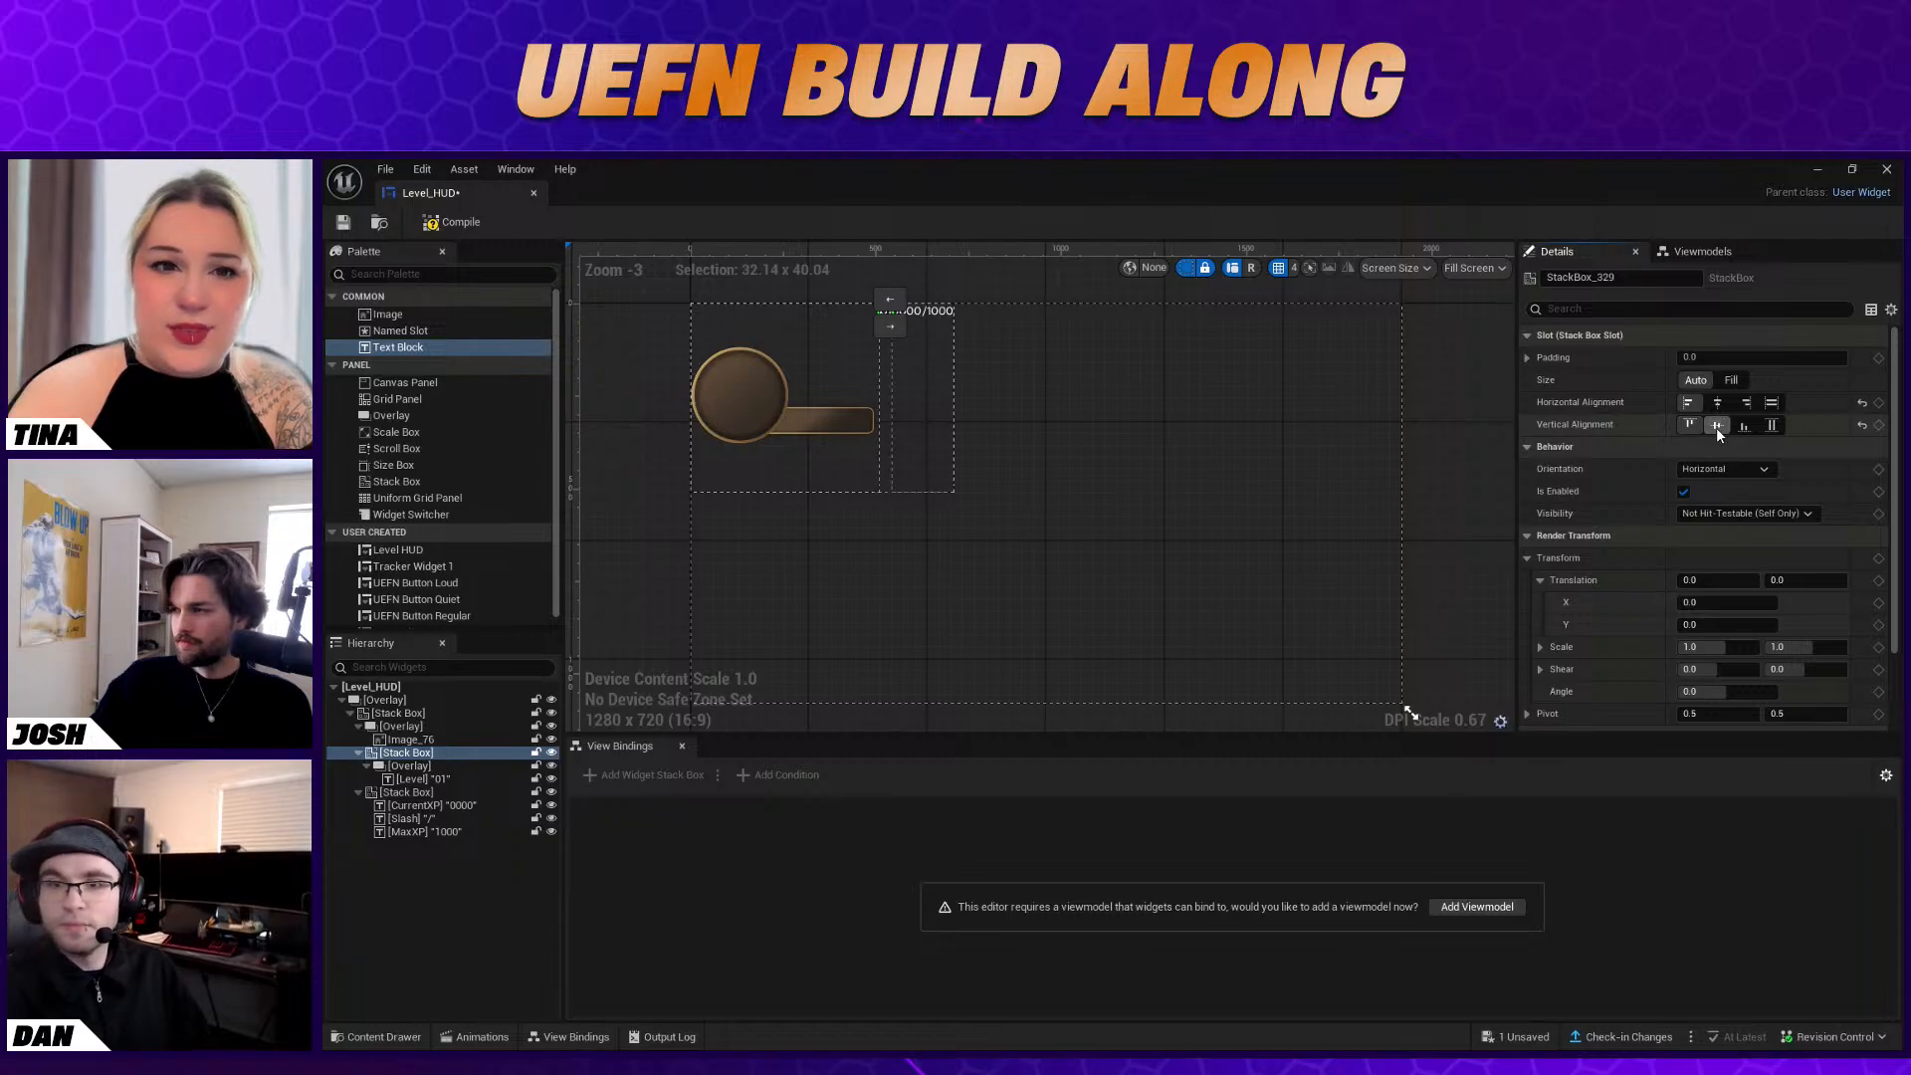
pyautogui.click(1772, 424)
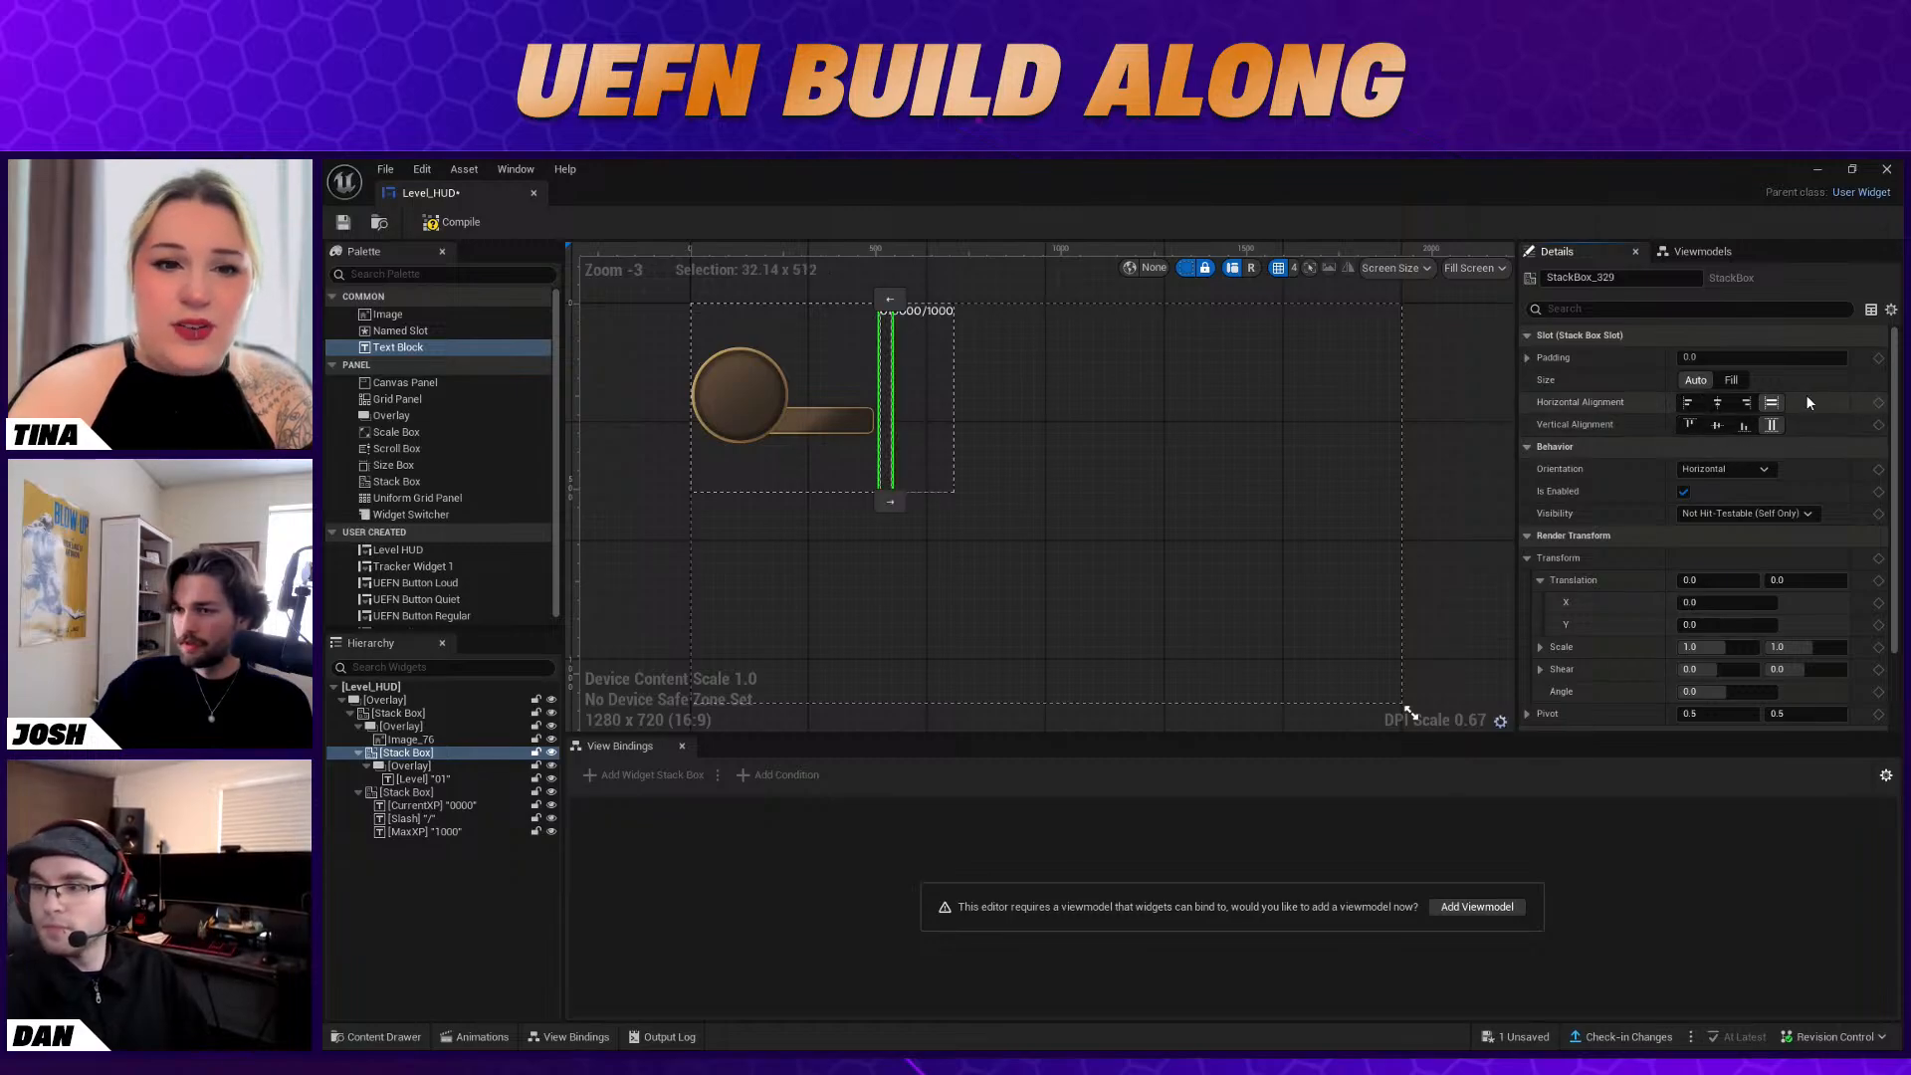
# Center the Overlay that contains the Level text both horizontally and vertically in its Stack Box
pyautogui.click(458, 766)
pyautogui.click(1690, 402)
pyautogui.click(1717, 402)
pyautogui.click(1718, 425)
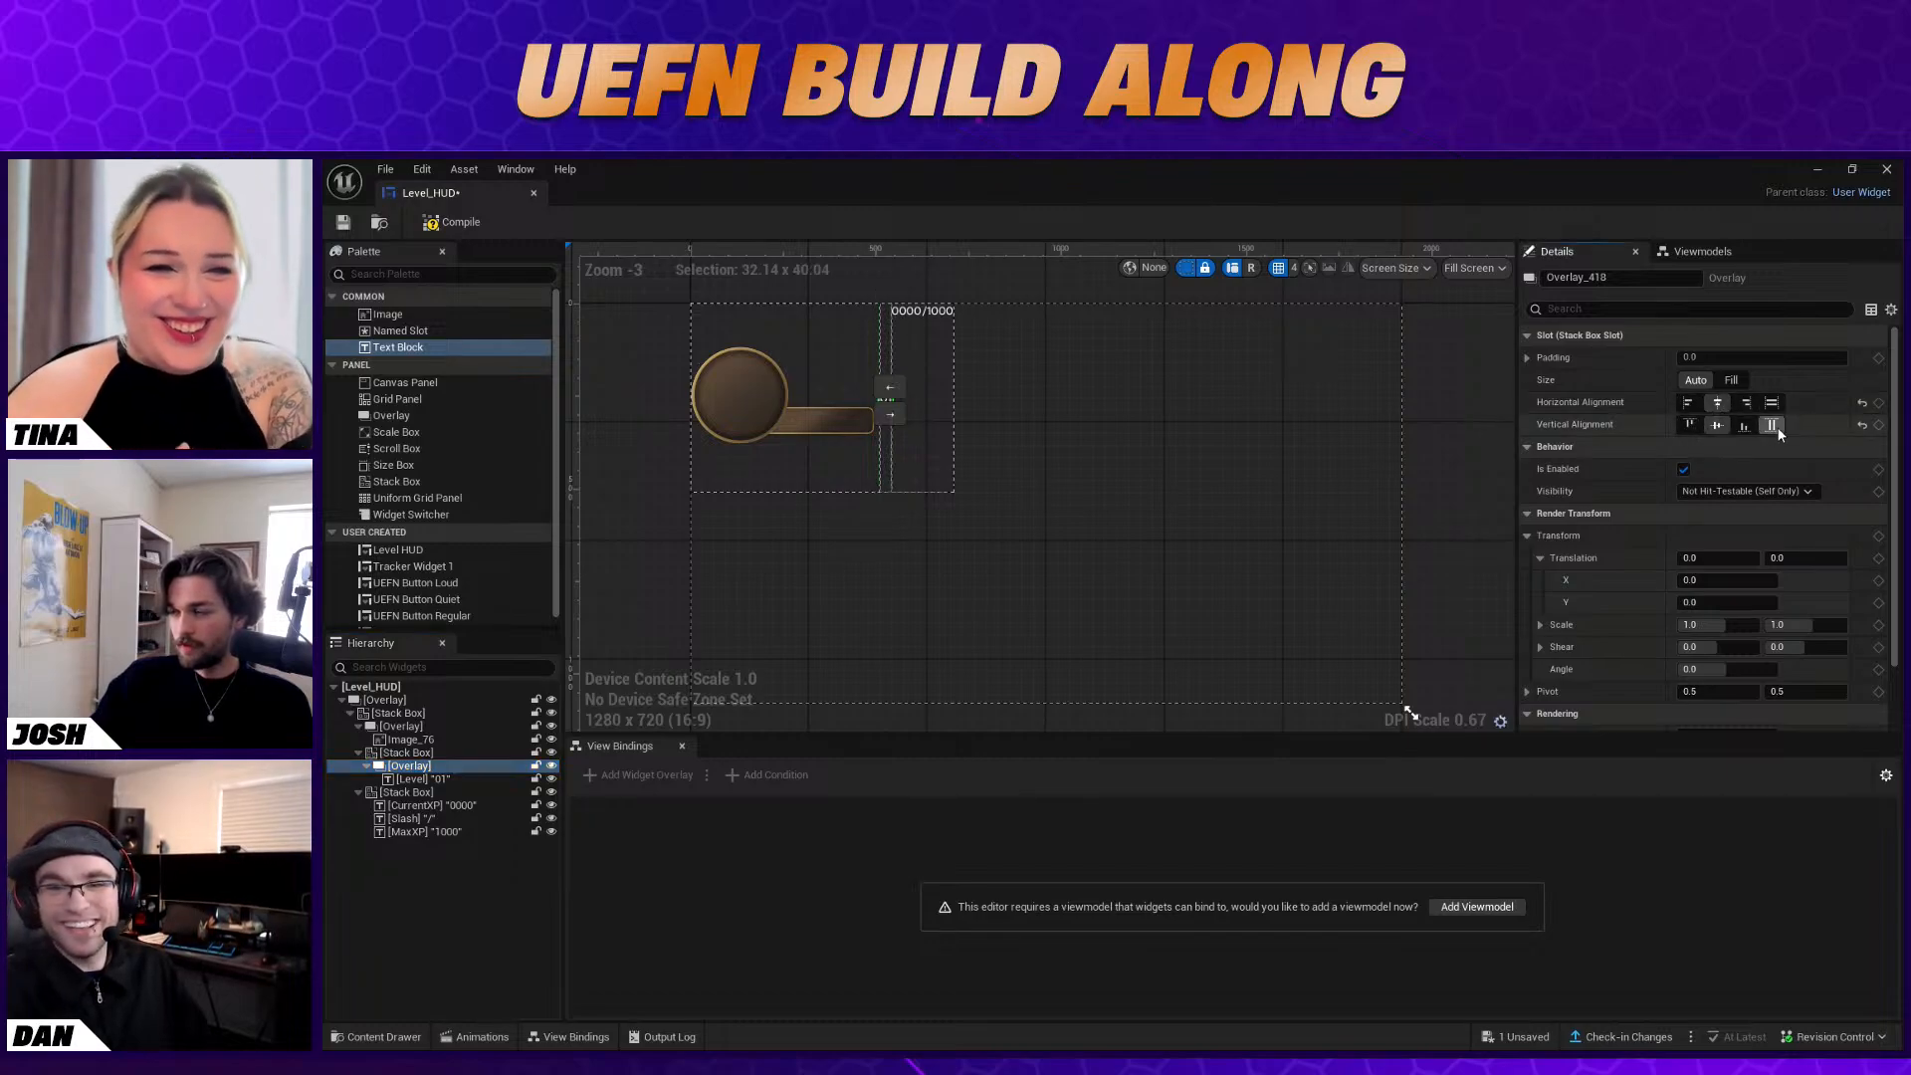
pyautogui.click(1008, 428)
pyautogui.click(885, 398)
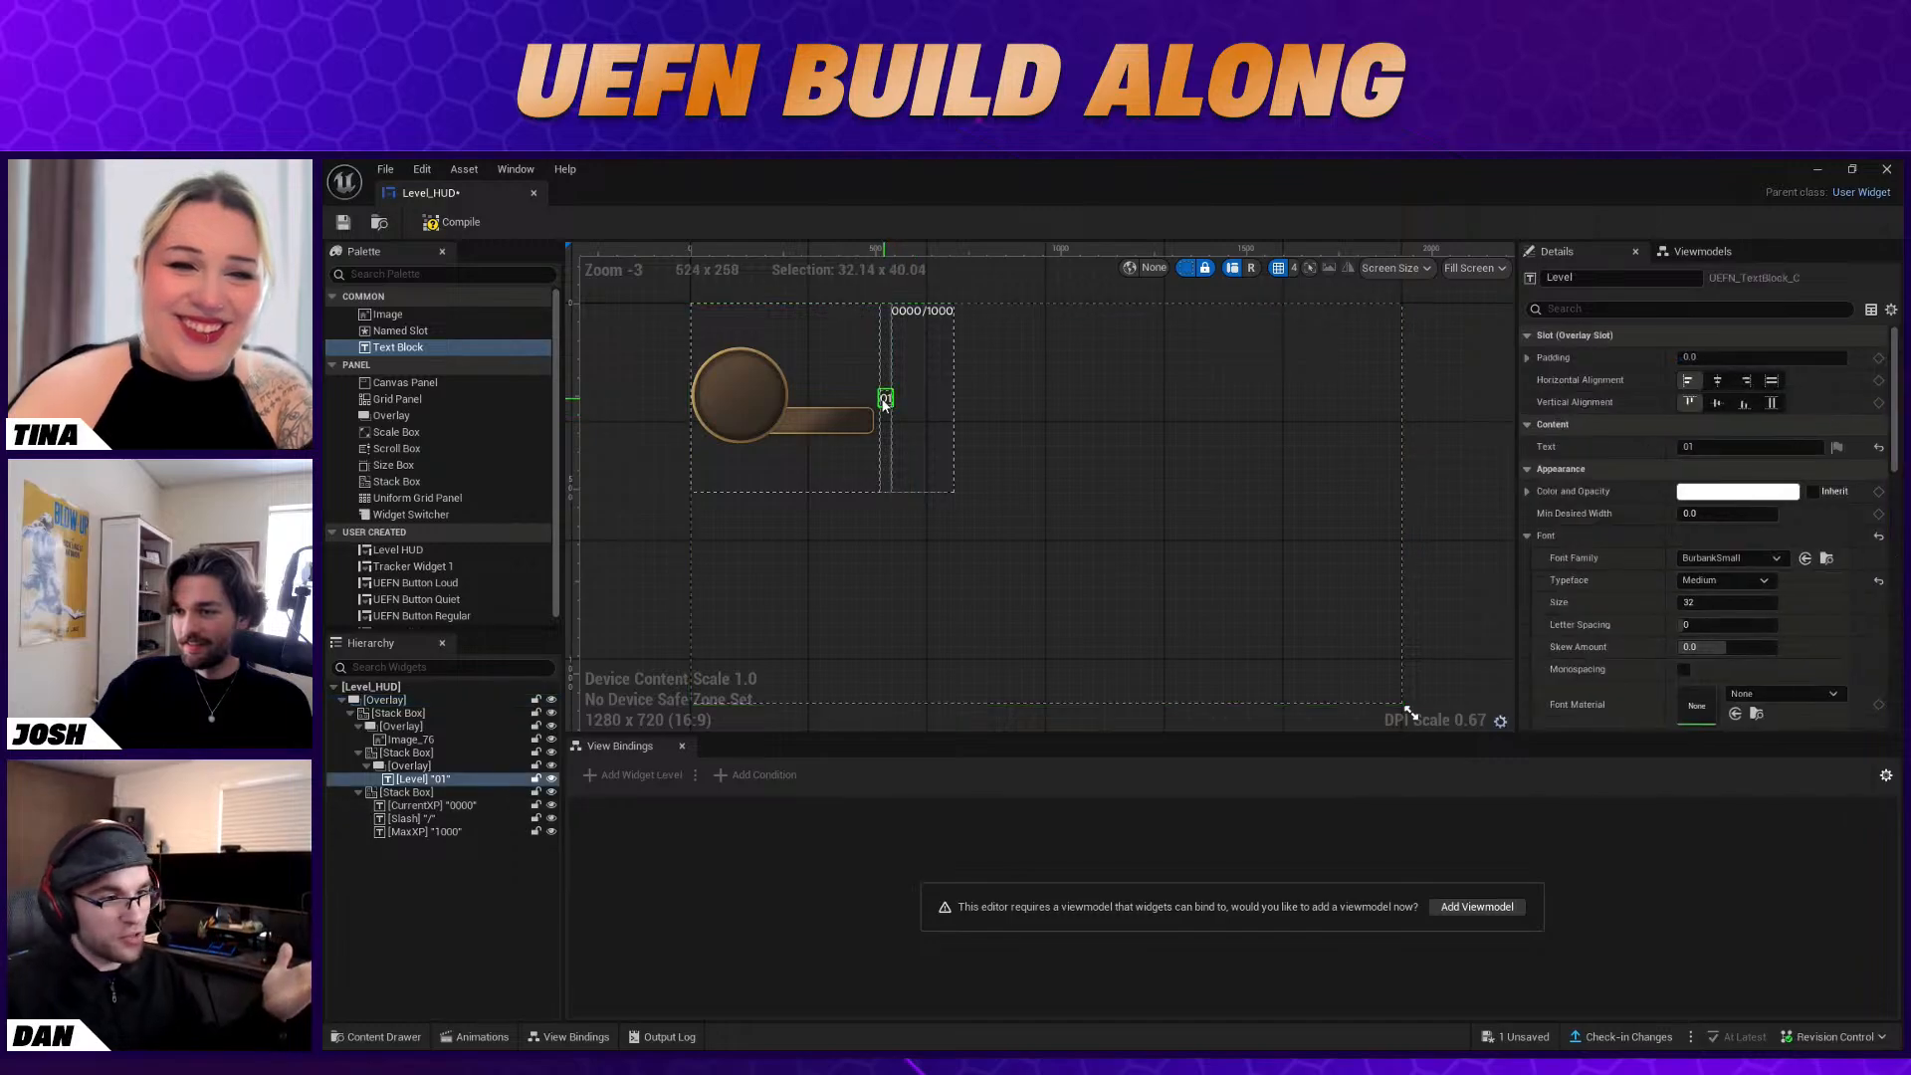
# Align the Stack Box holding the Level overlay to the top vertically and to the left horizontally
pyautogui.click(418, 753)
pyautogui.click(1692, 423)
pyautogui.click(1687, 403)
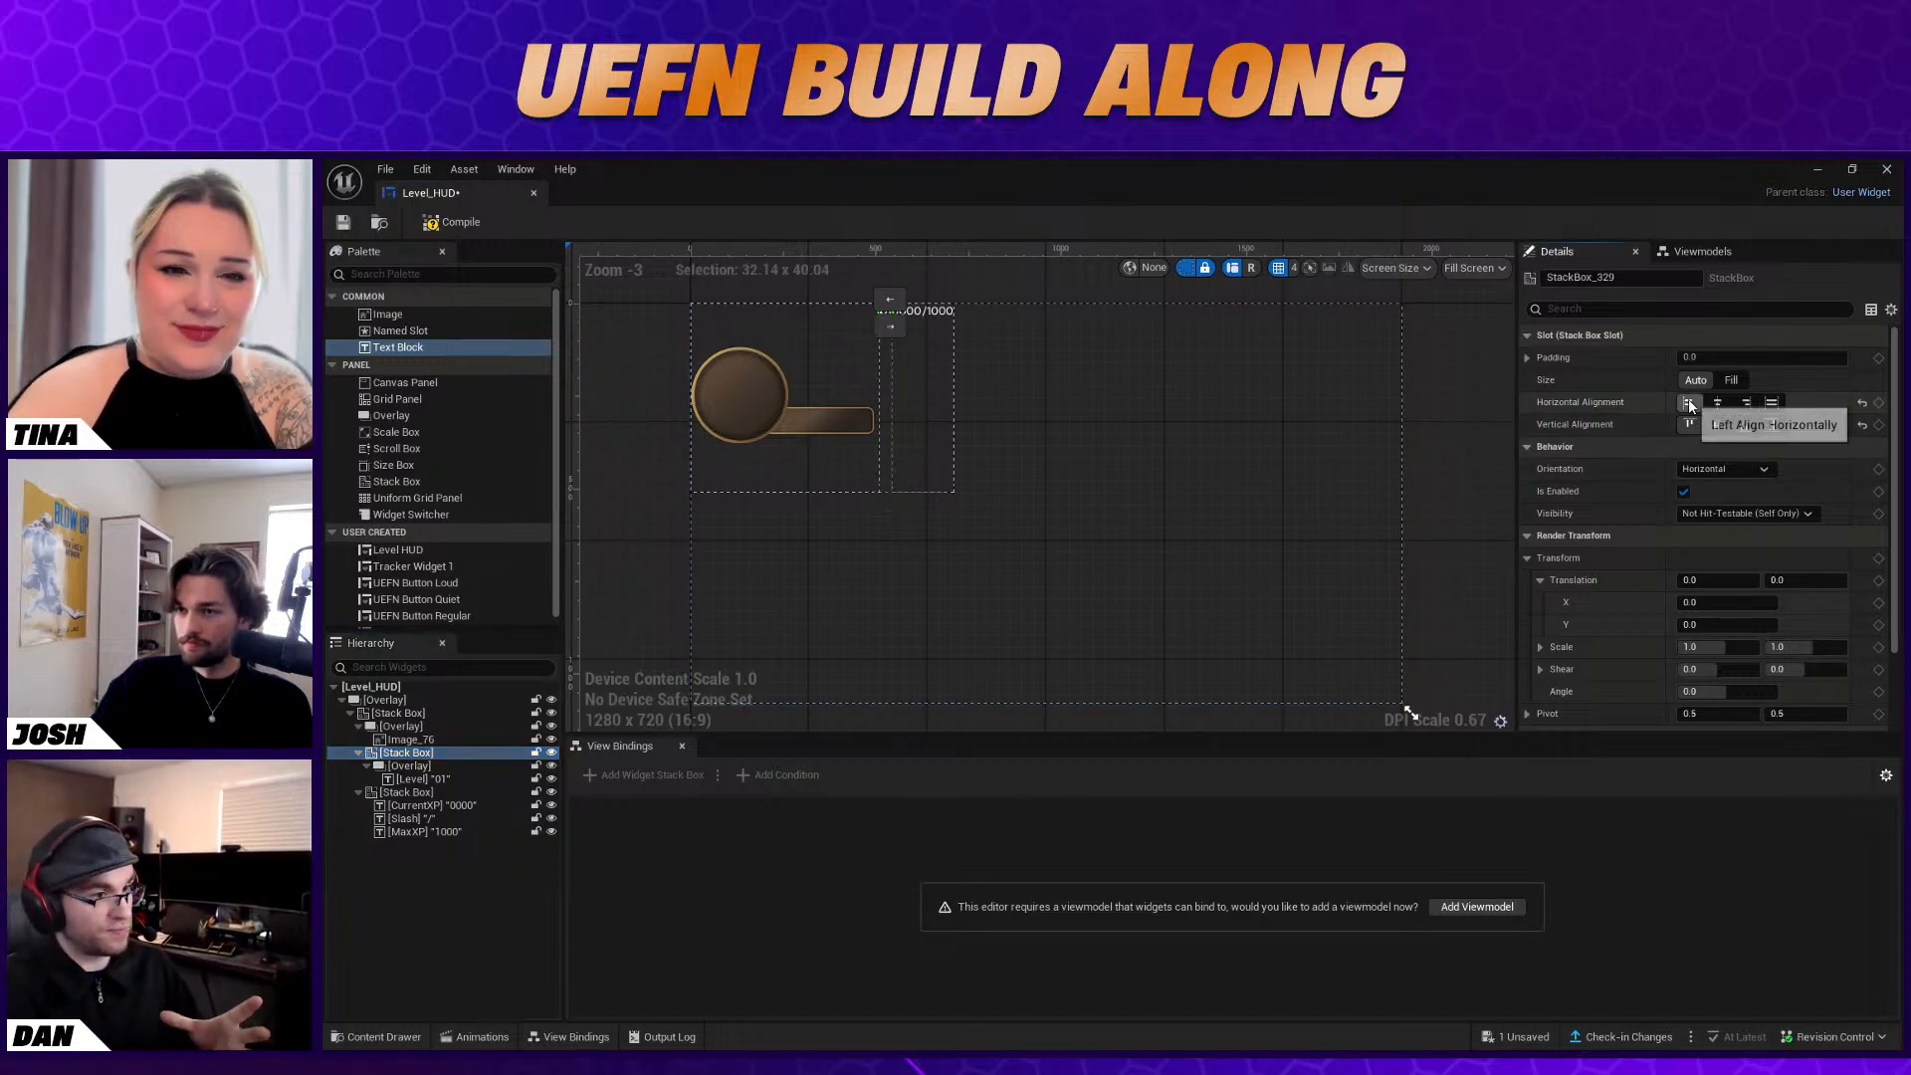
# Set the Level text's font size to 146 after trying sizes 100 and 132
pyautogui.click(886, 313)
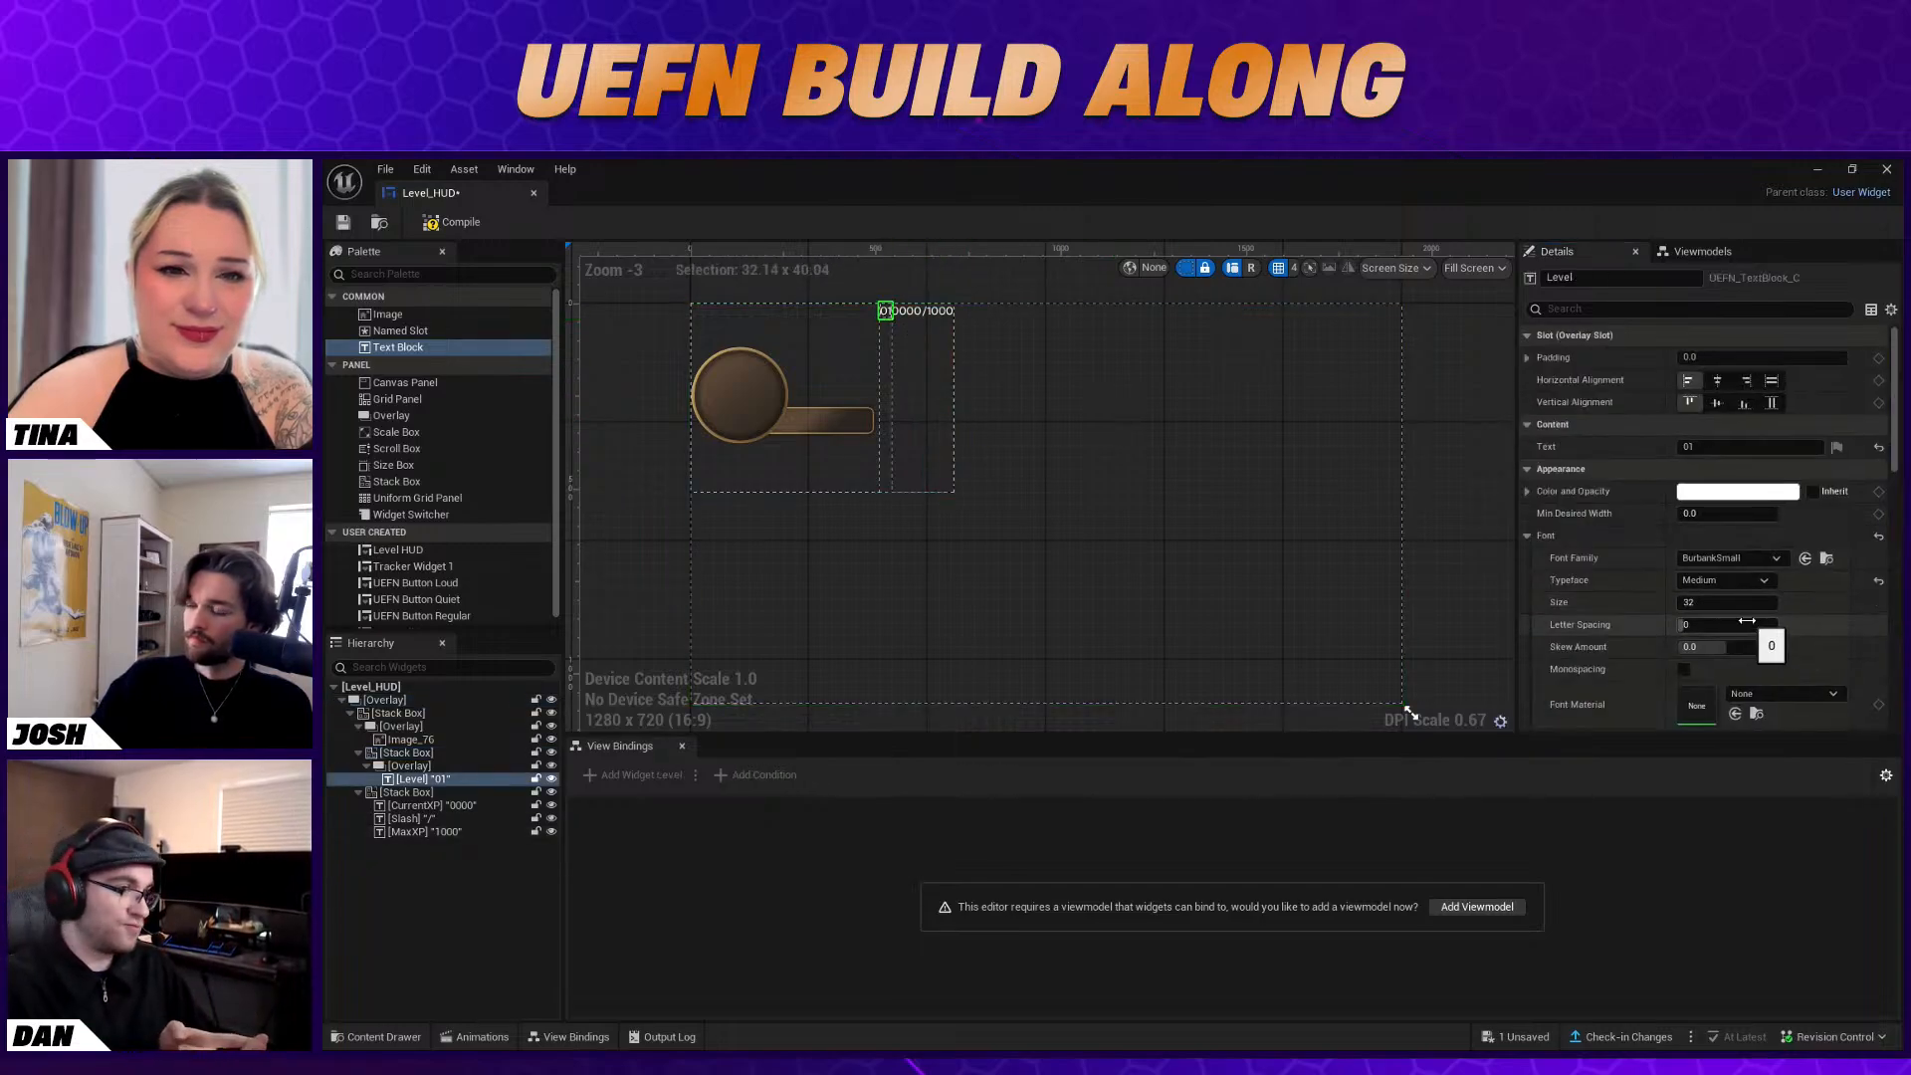
pyautogui.click(1727, 602)
pyautogui.press('Return')
pyautogui.write('100')
pyautogui.press('Return')
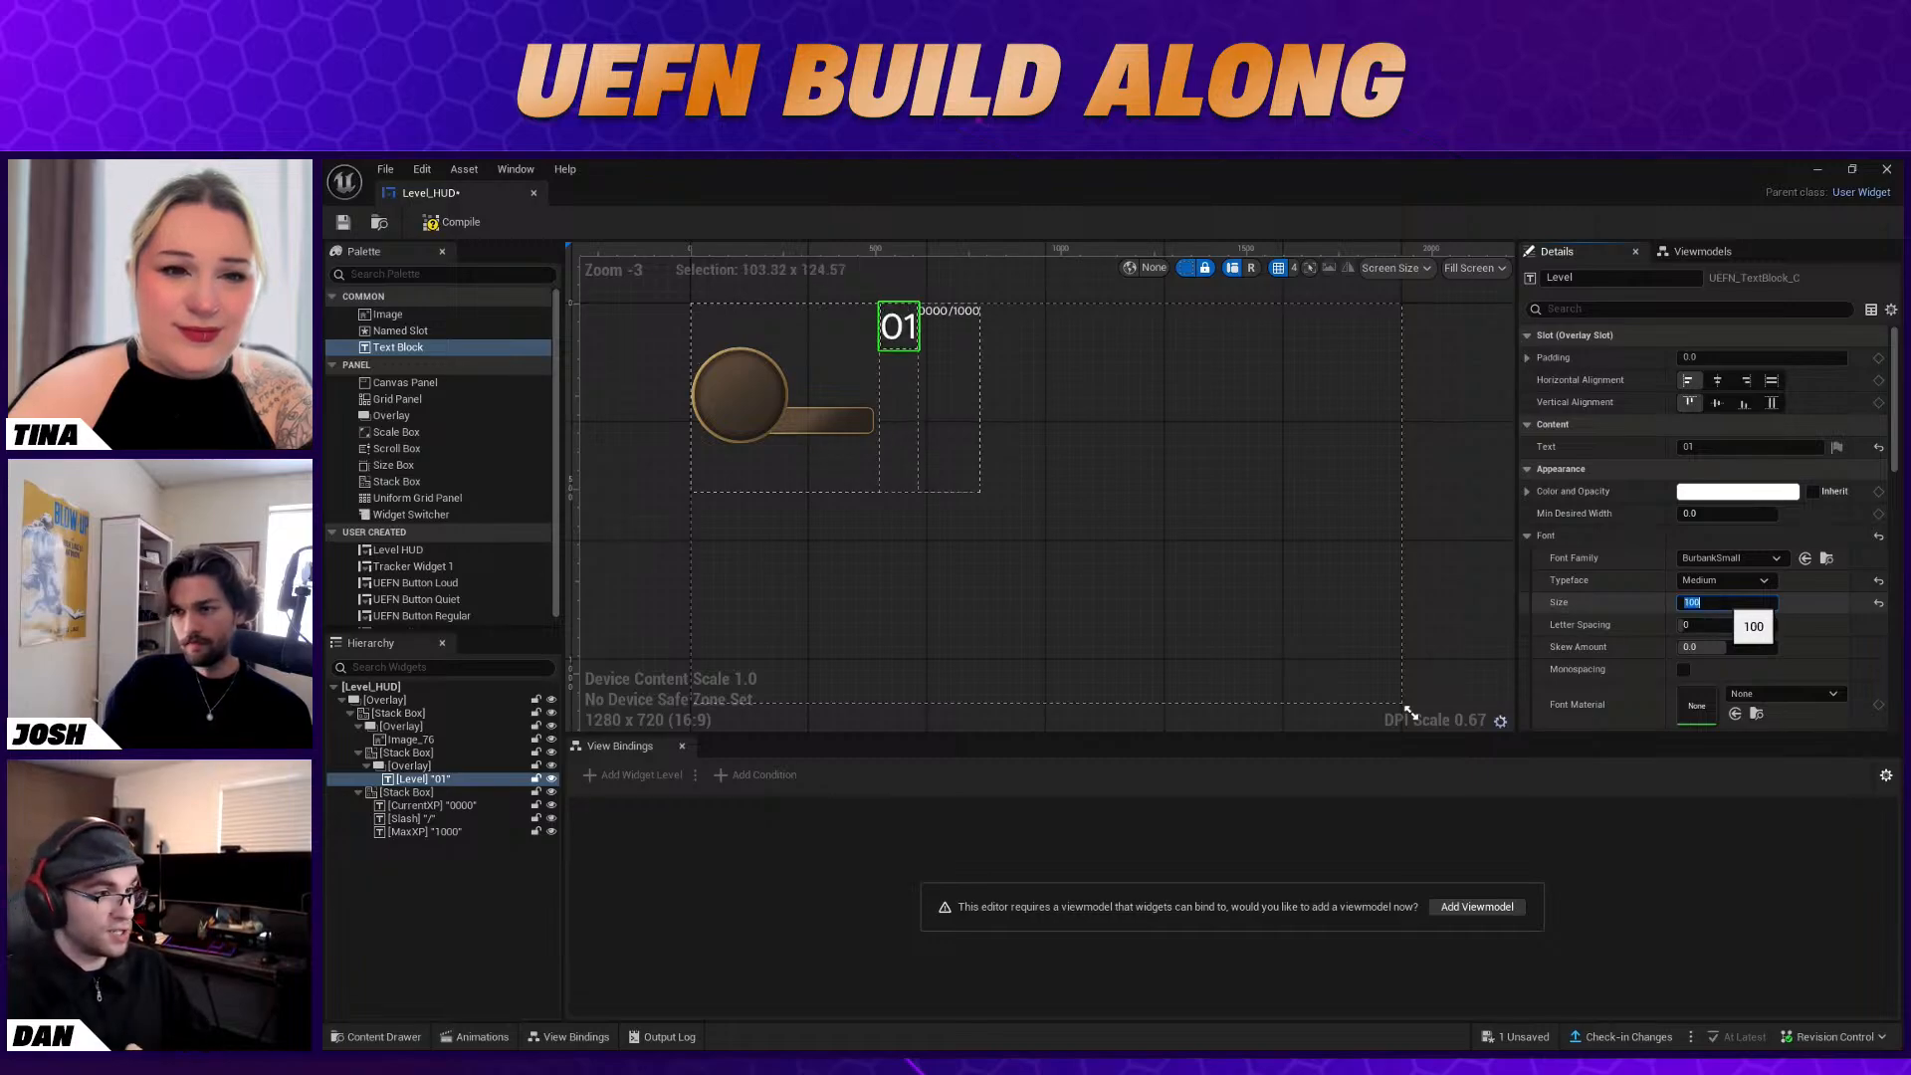
pyautogui.write('132')
pyautogui.press('Return')
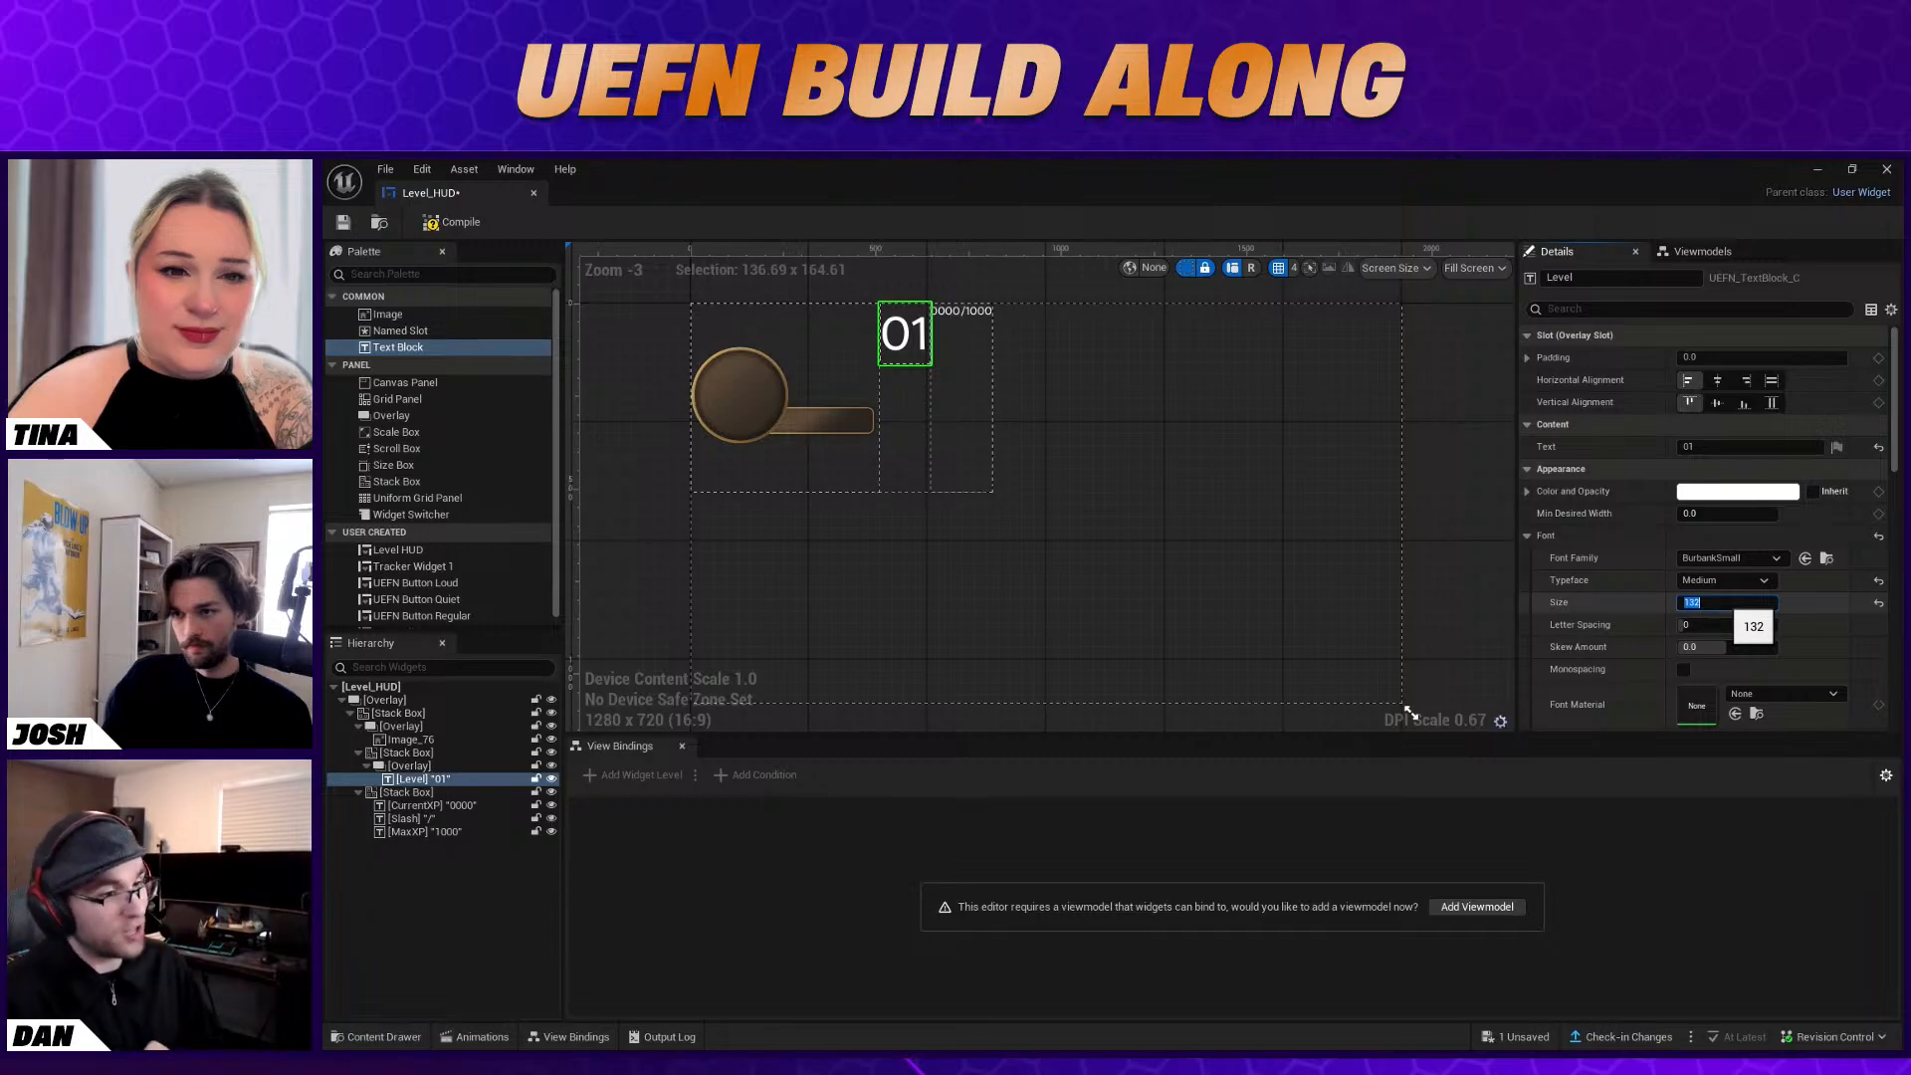
pyautogui.write('14')
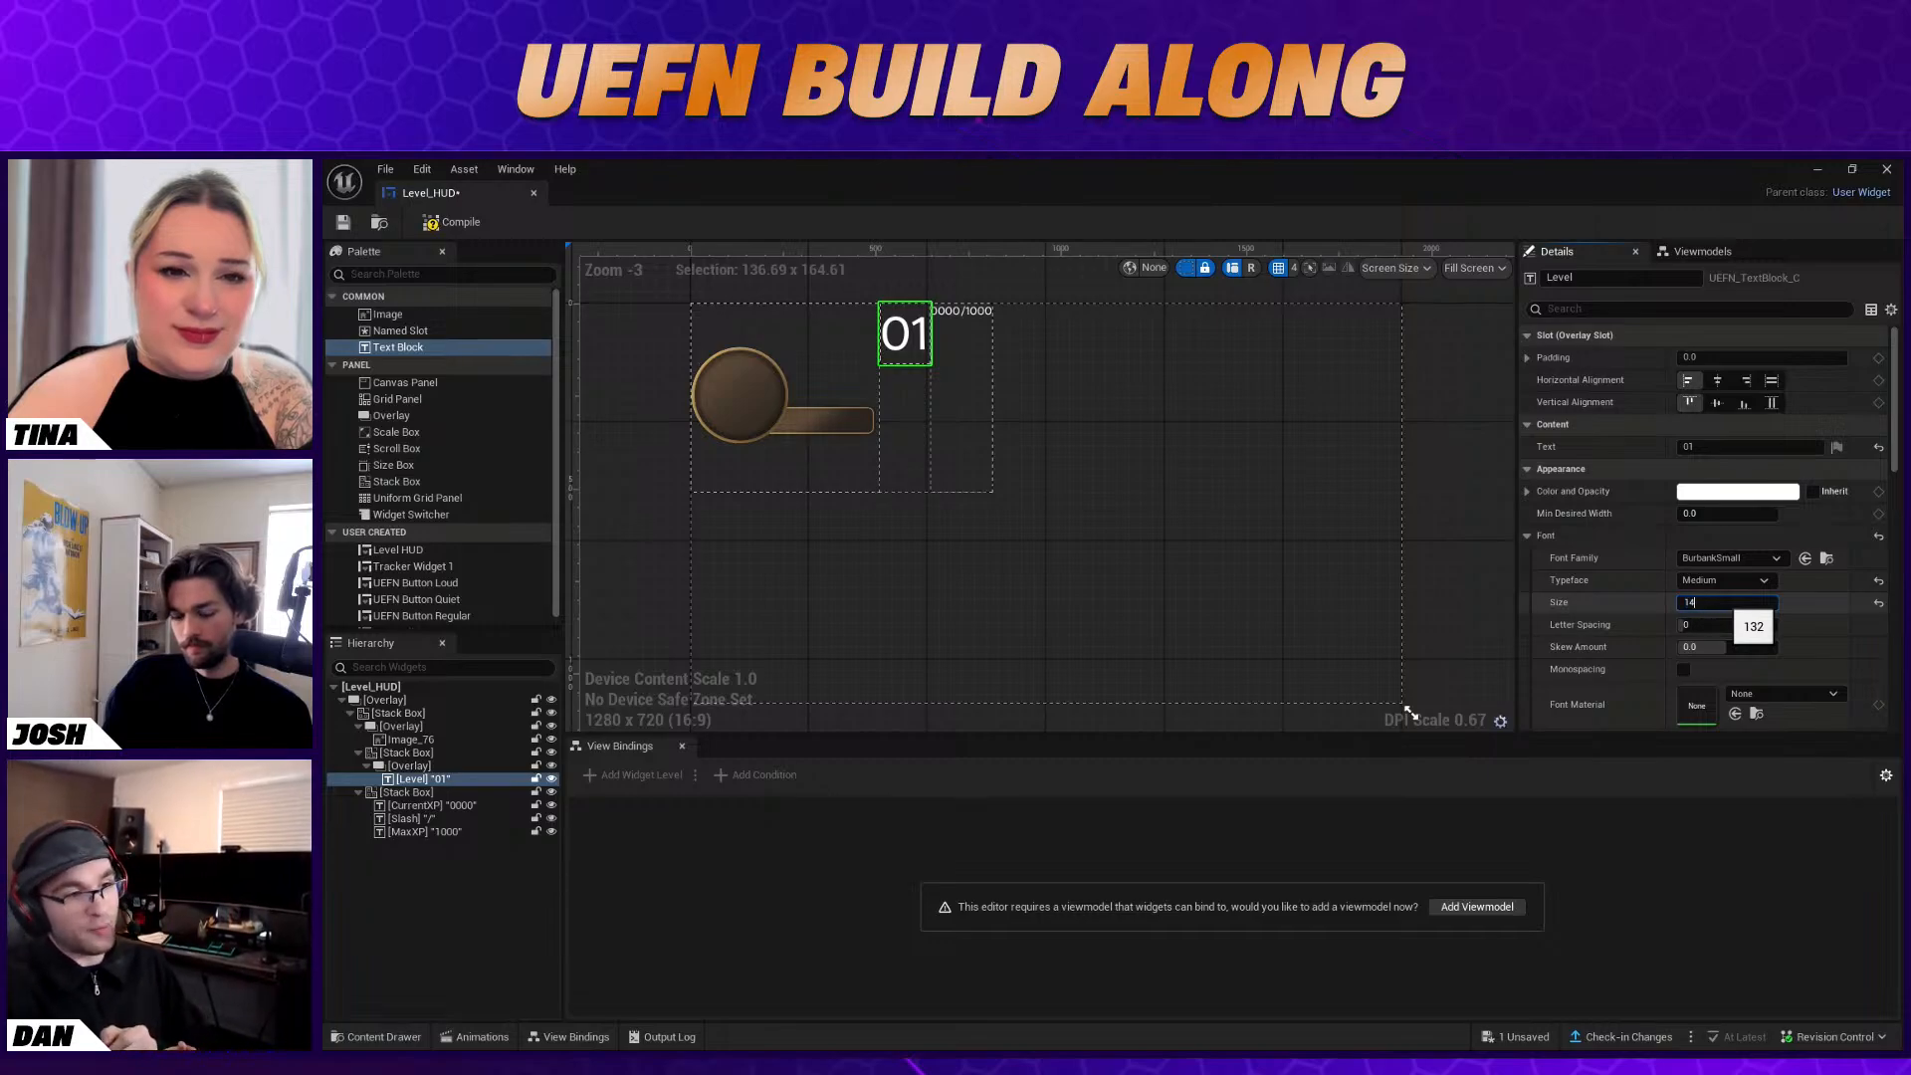
pyautogui.write('6')
pyautogui.press('Return')
pyautogui.click(1815, 600)
pyautogui.scroll(-2, 1812, 601)
pyautogui.scroll(2, 1812, 603)
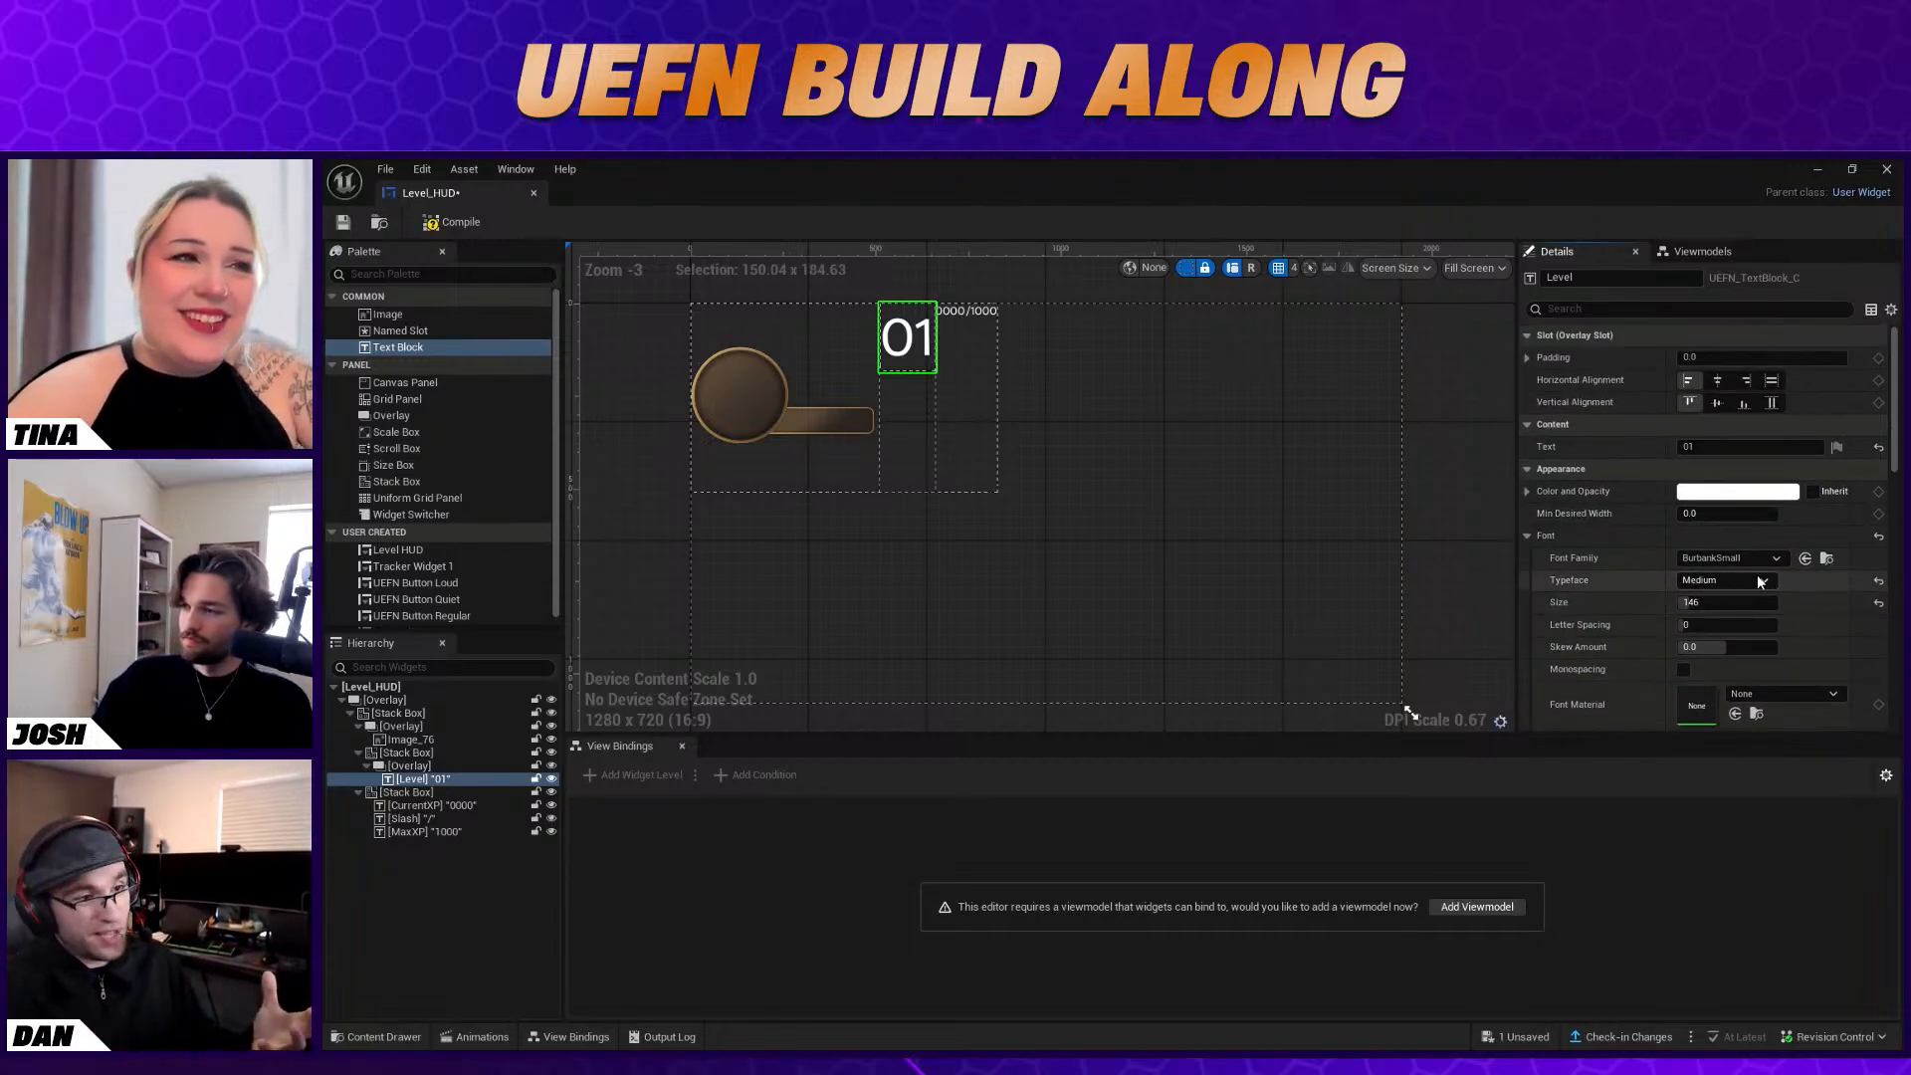
# Move the Stack Box with the Level text into the Overlay that holds the HUD image
pyautogui.click(853, 405)
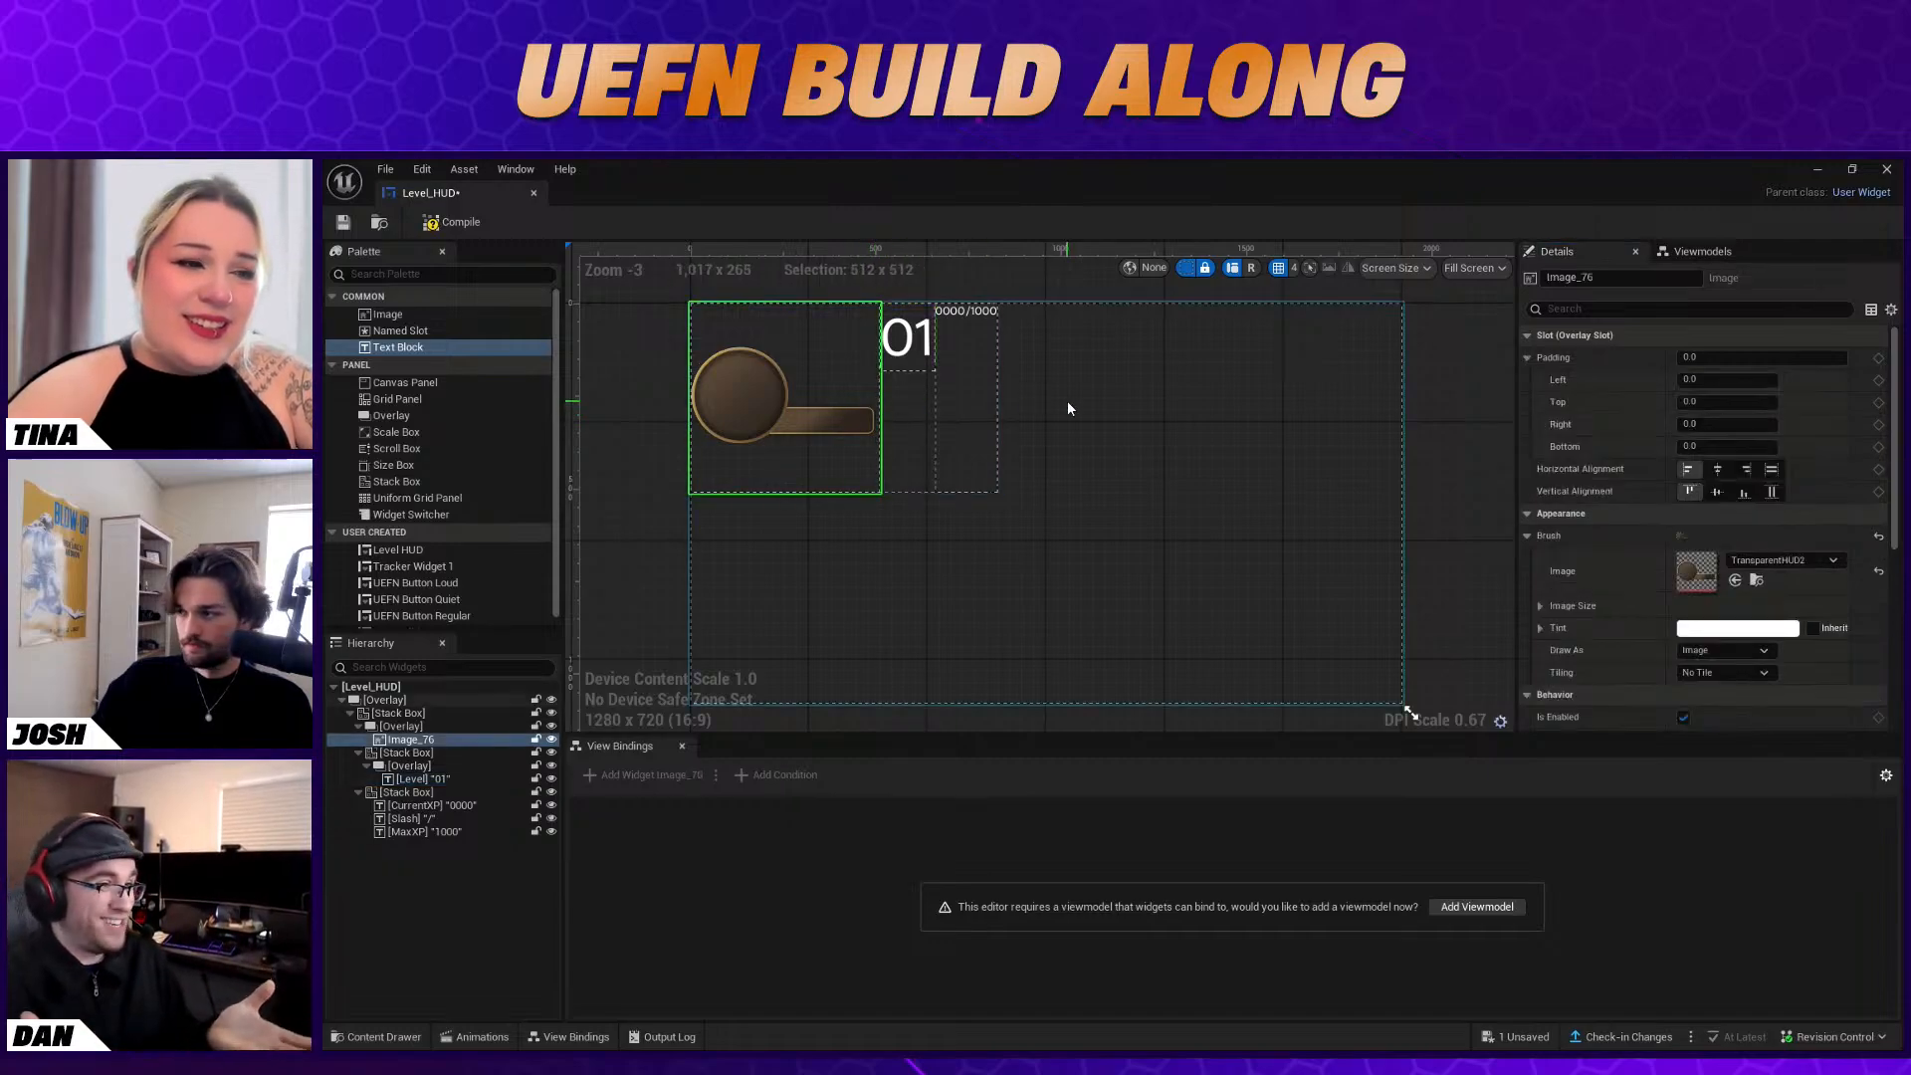
pyautogui.click(906, 368)
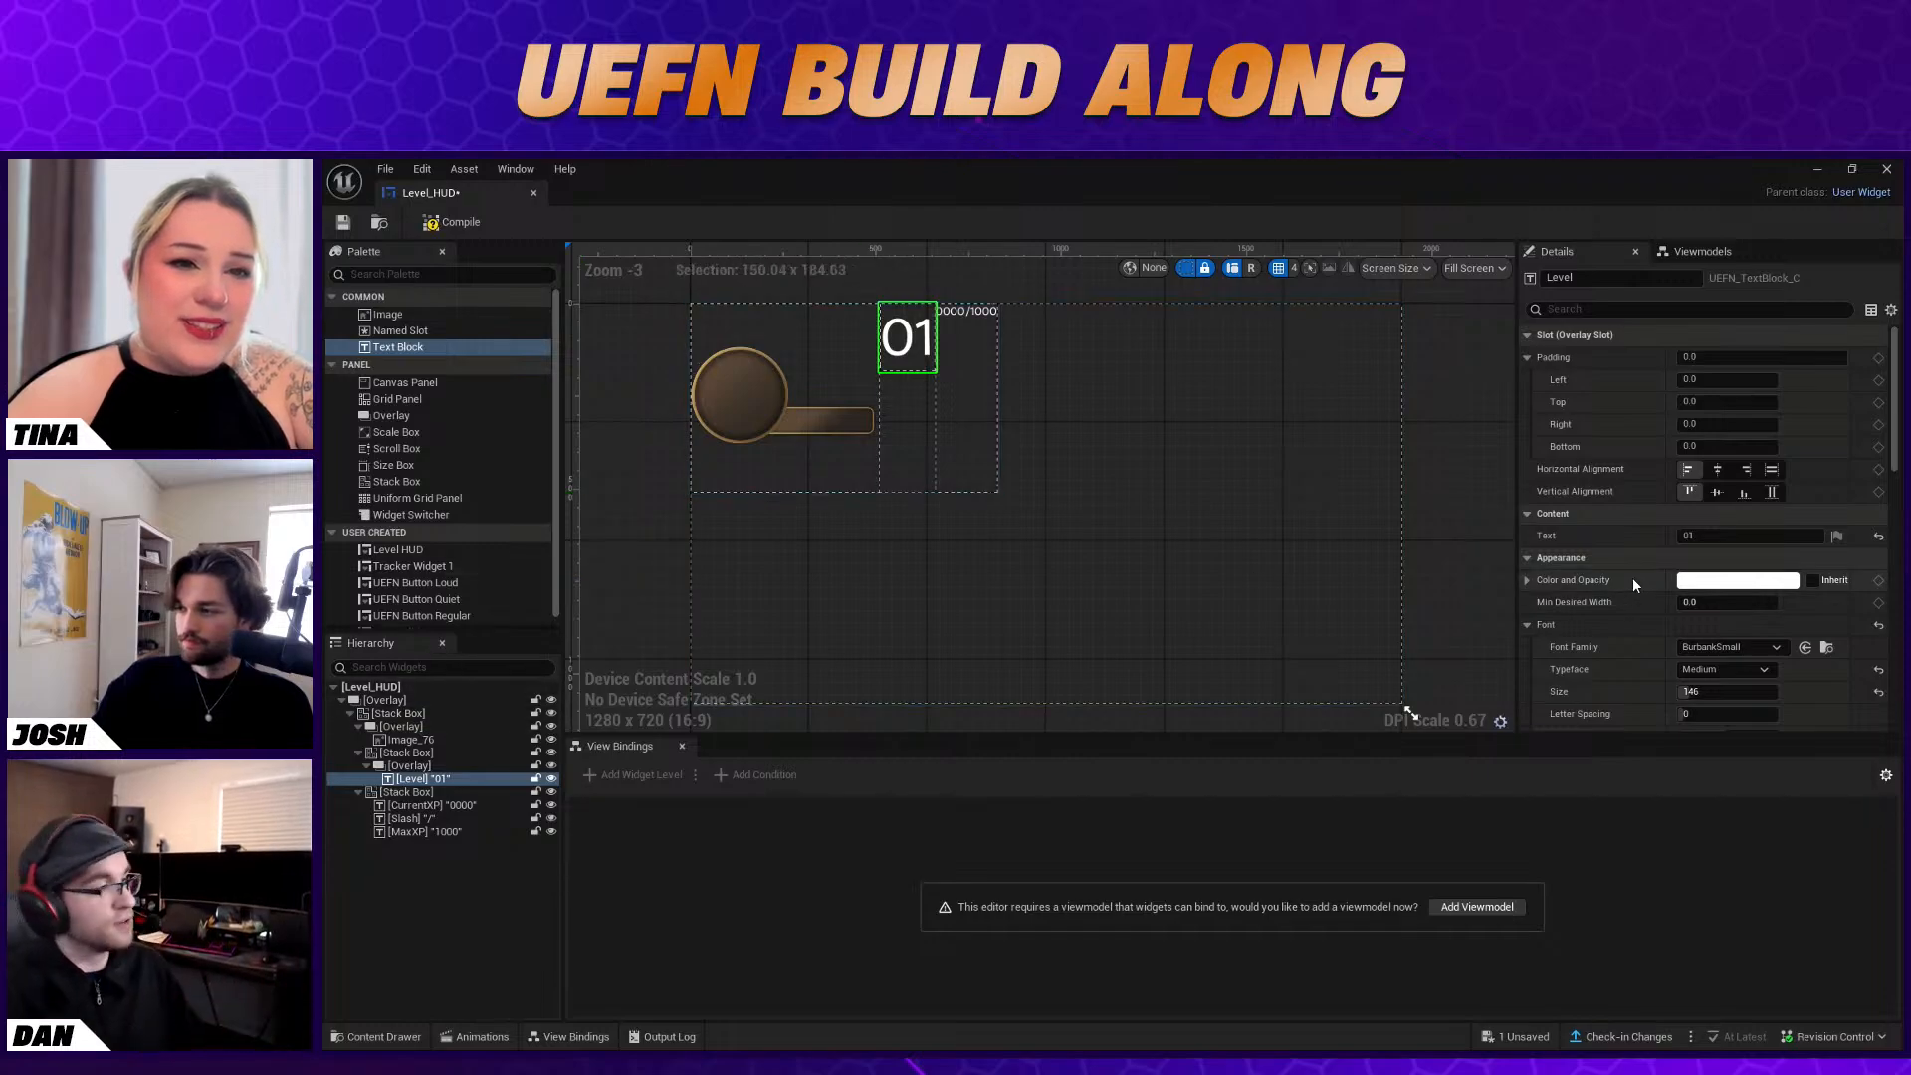
pyautogui.moveTo(426, 757); pyautogui.dragTo(427, 731)
pyautogui.click(444, 769)
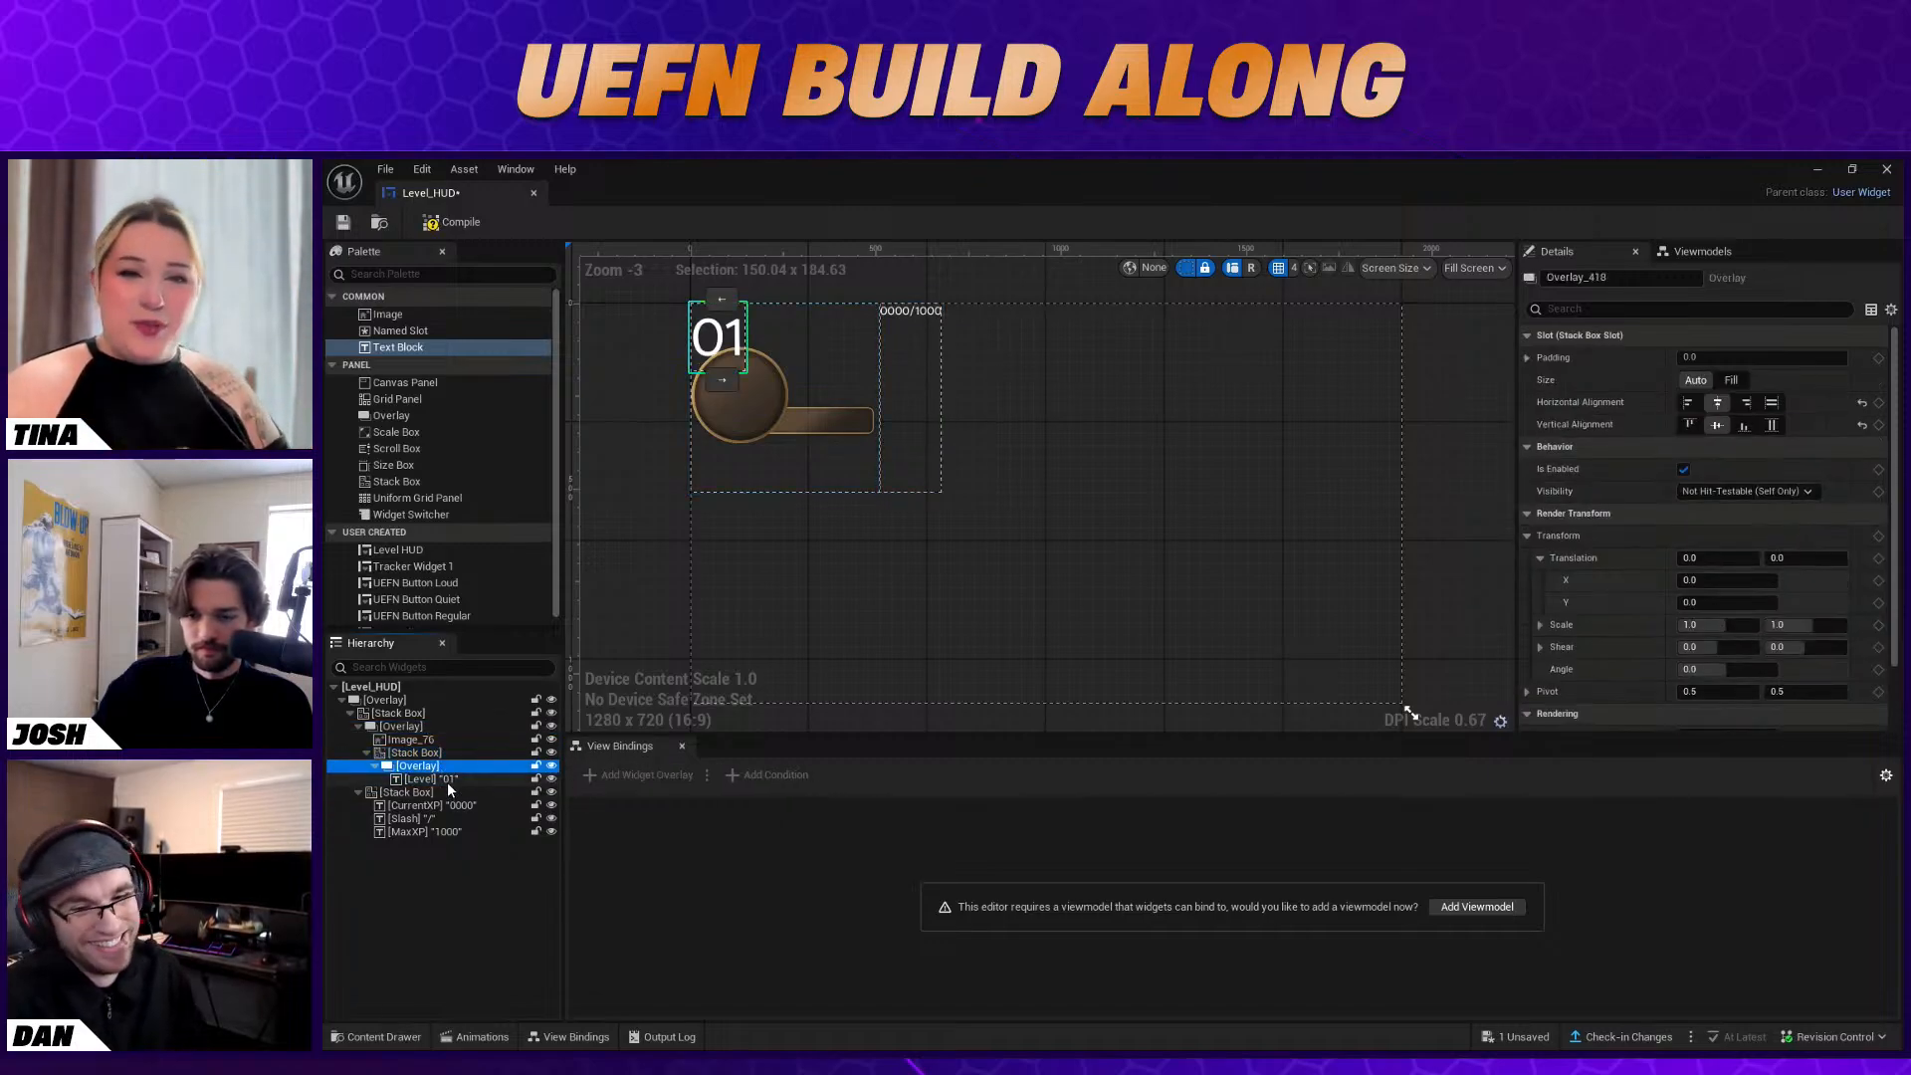
# Align the Level text's Stack Box left horizontally and center it vertically over the HUD image
pyautogui.click(446, 755)
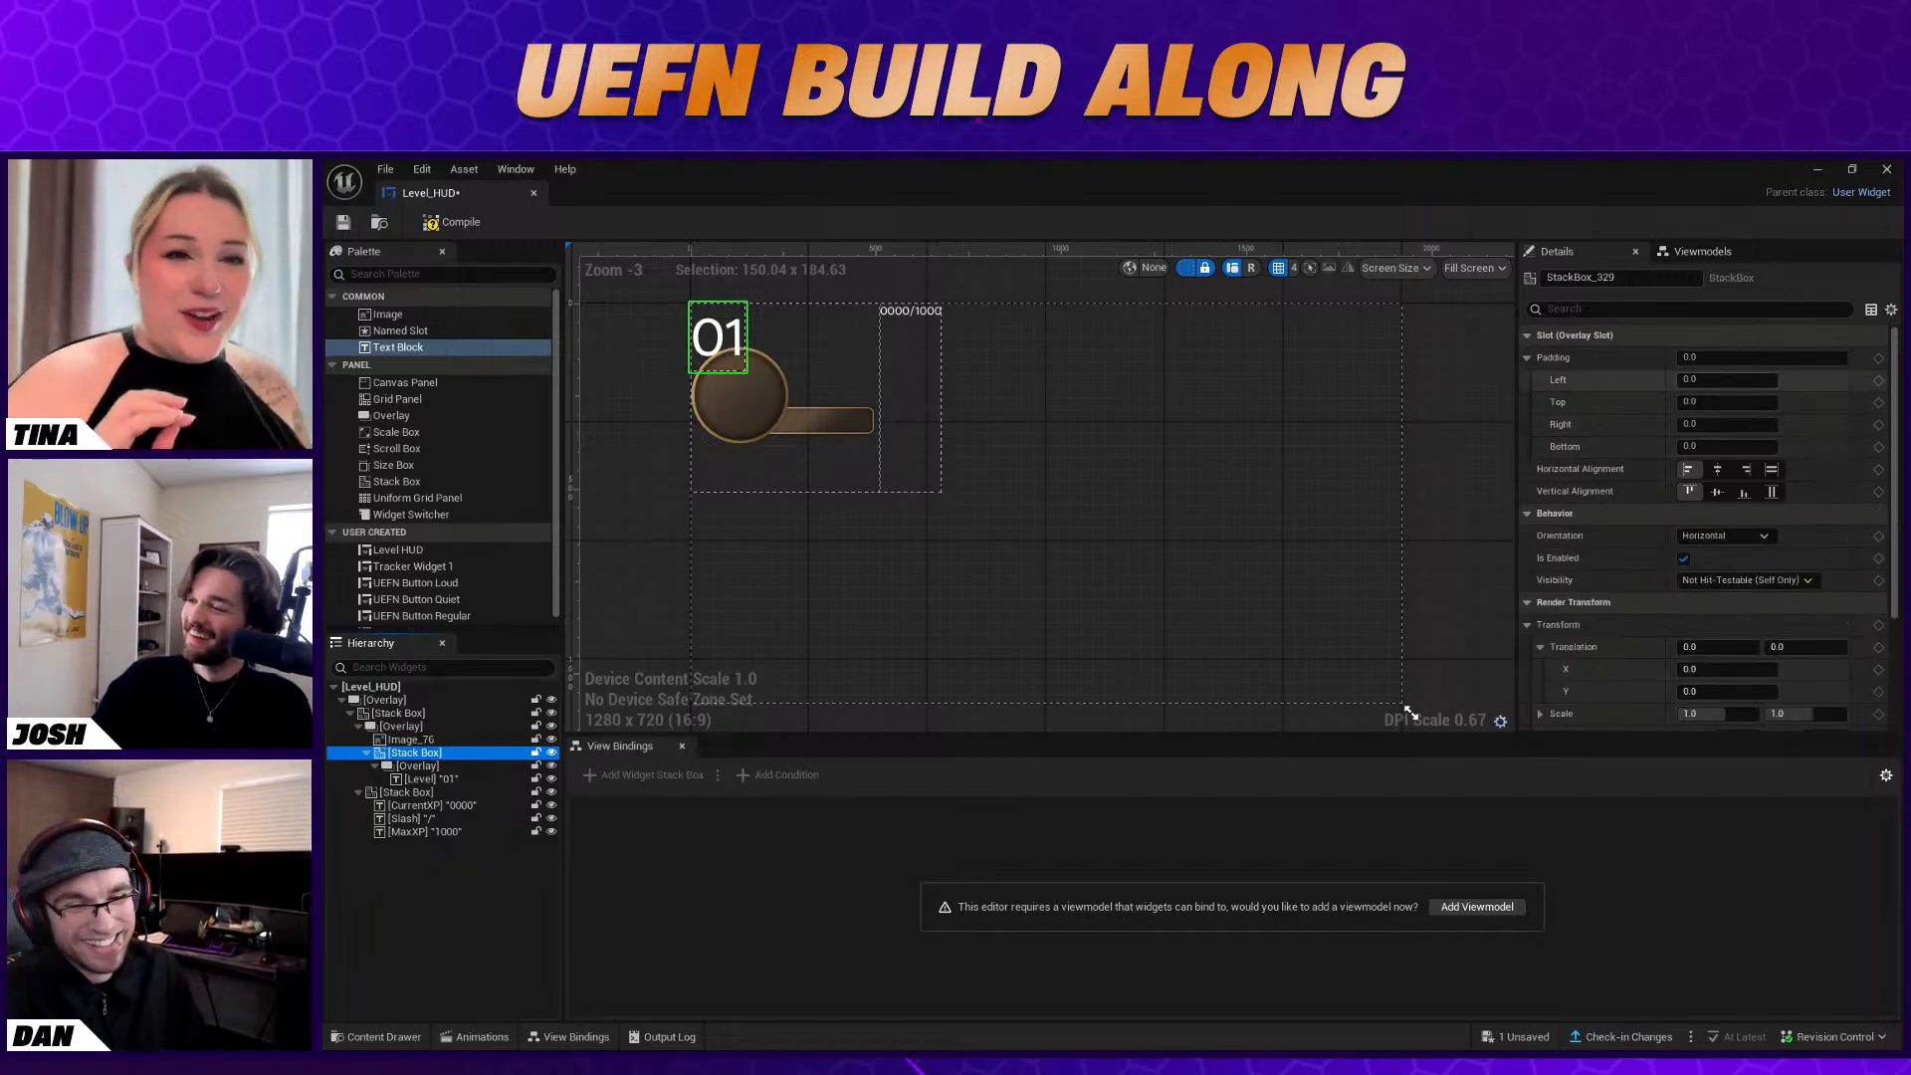
pyautogui.click(1719, 469)
pyautogui.click(1690, 469)
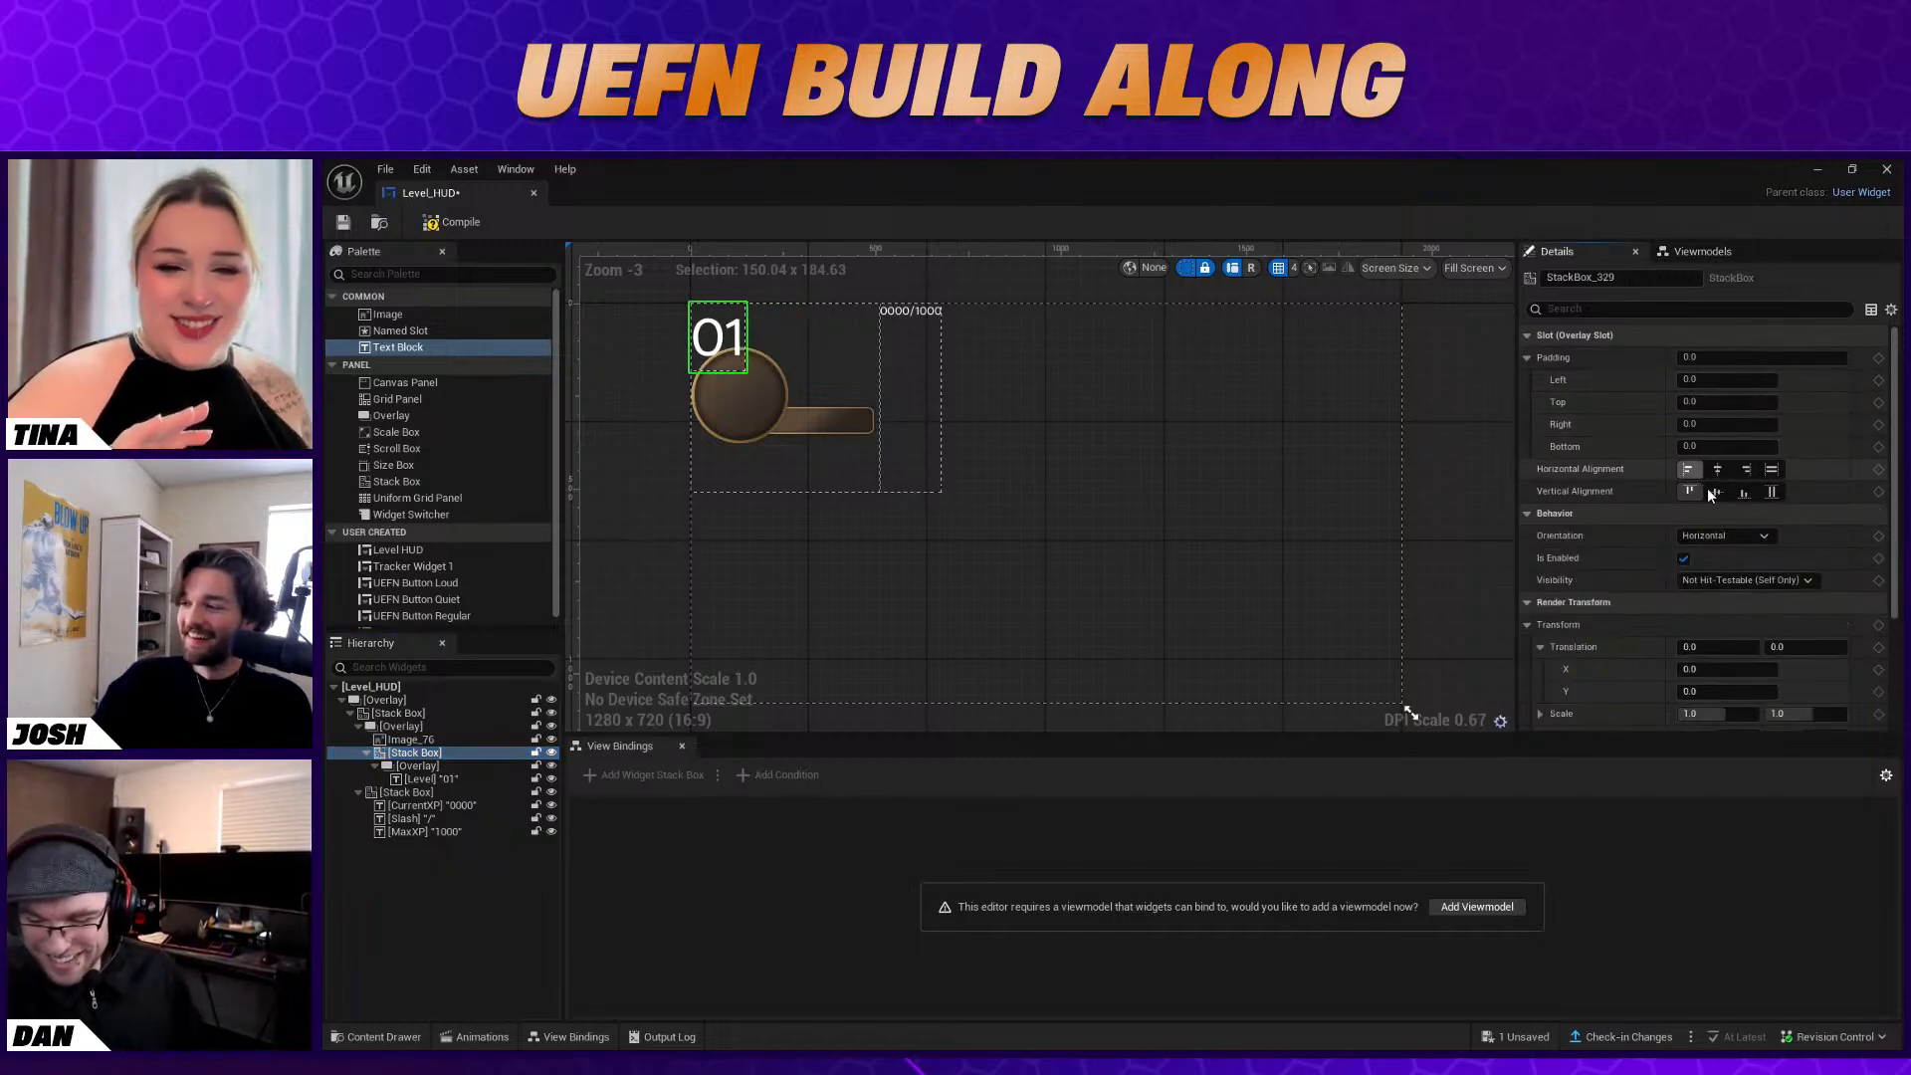
pyautogui.click(1716, 492)
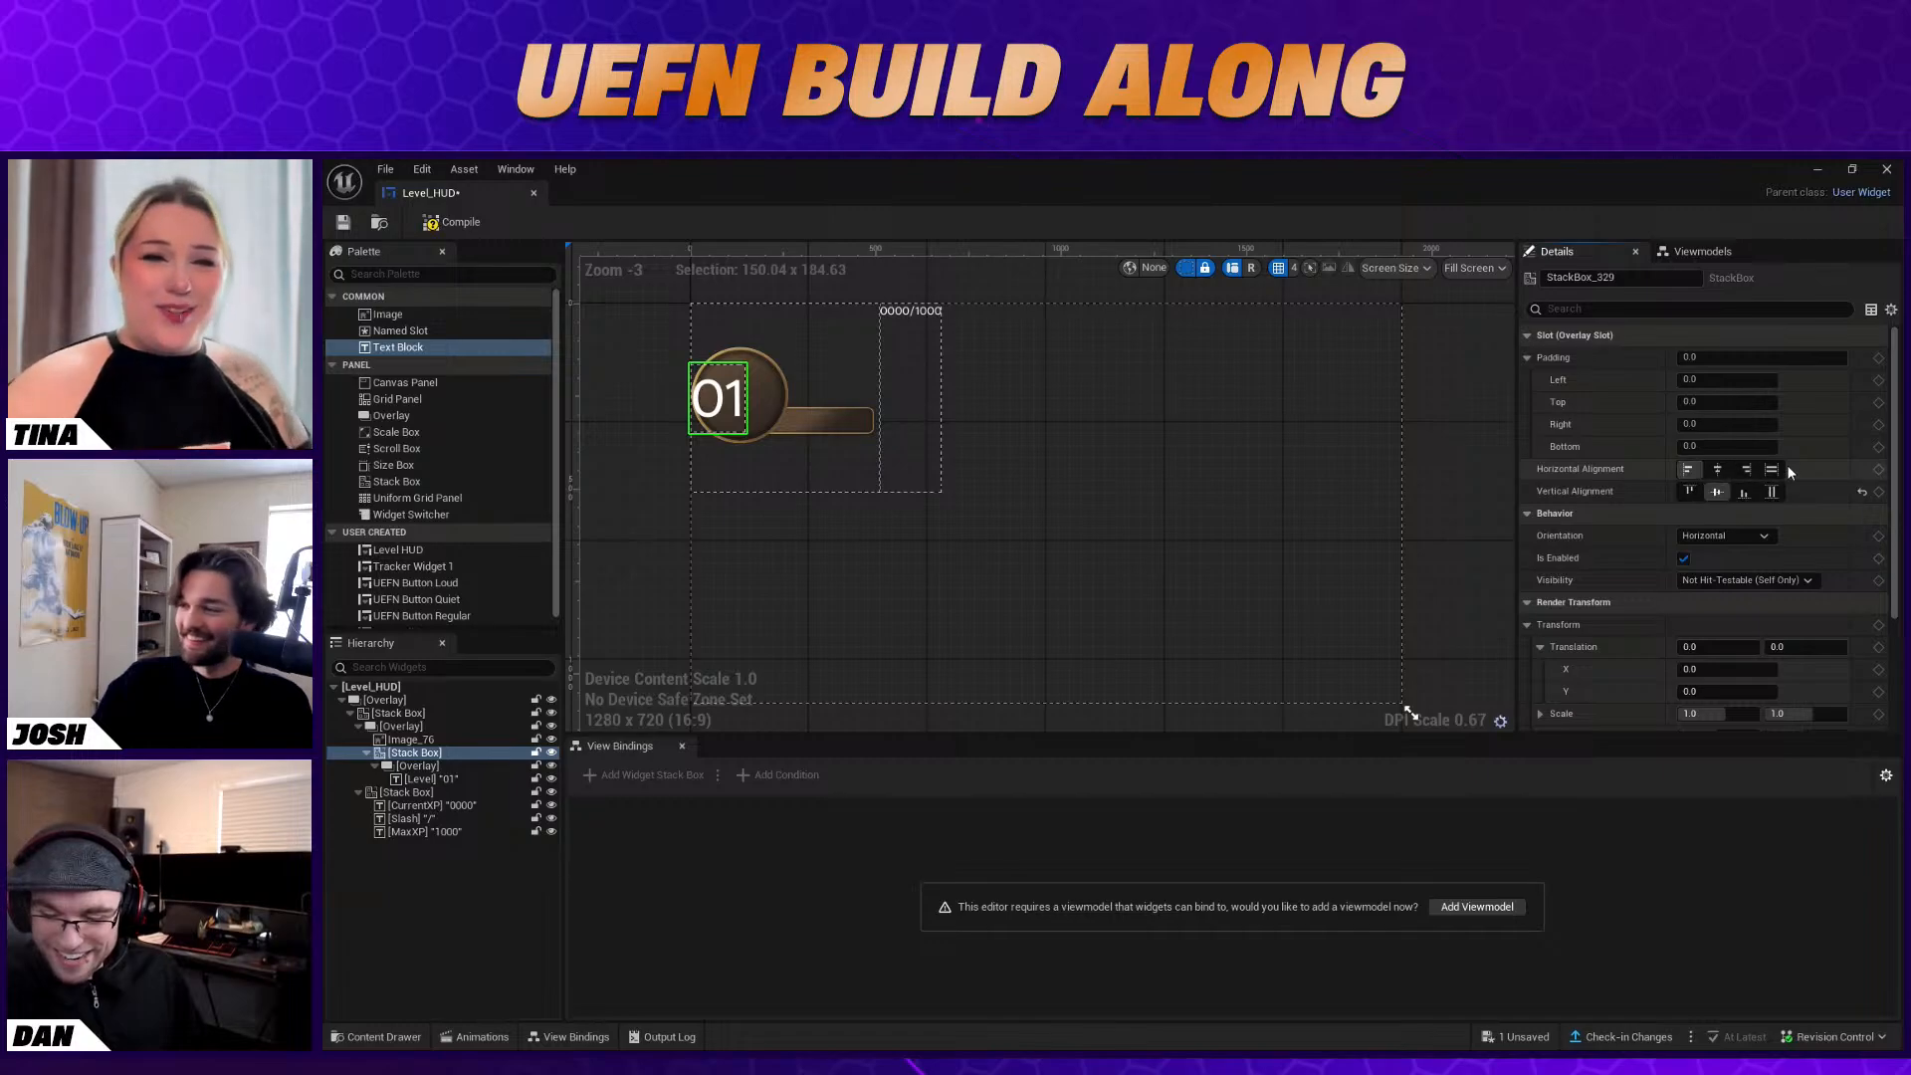
pyautogui.scroll(-3, 1805, 478)
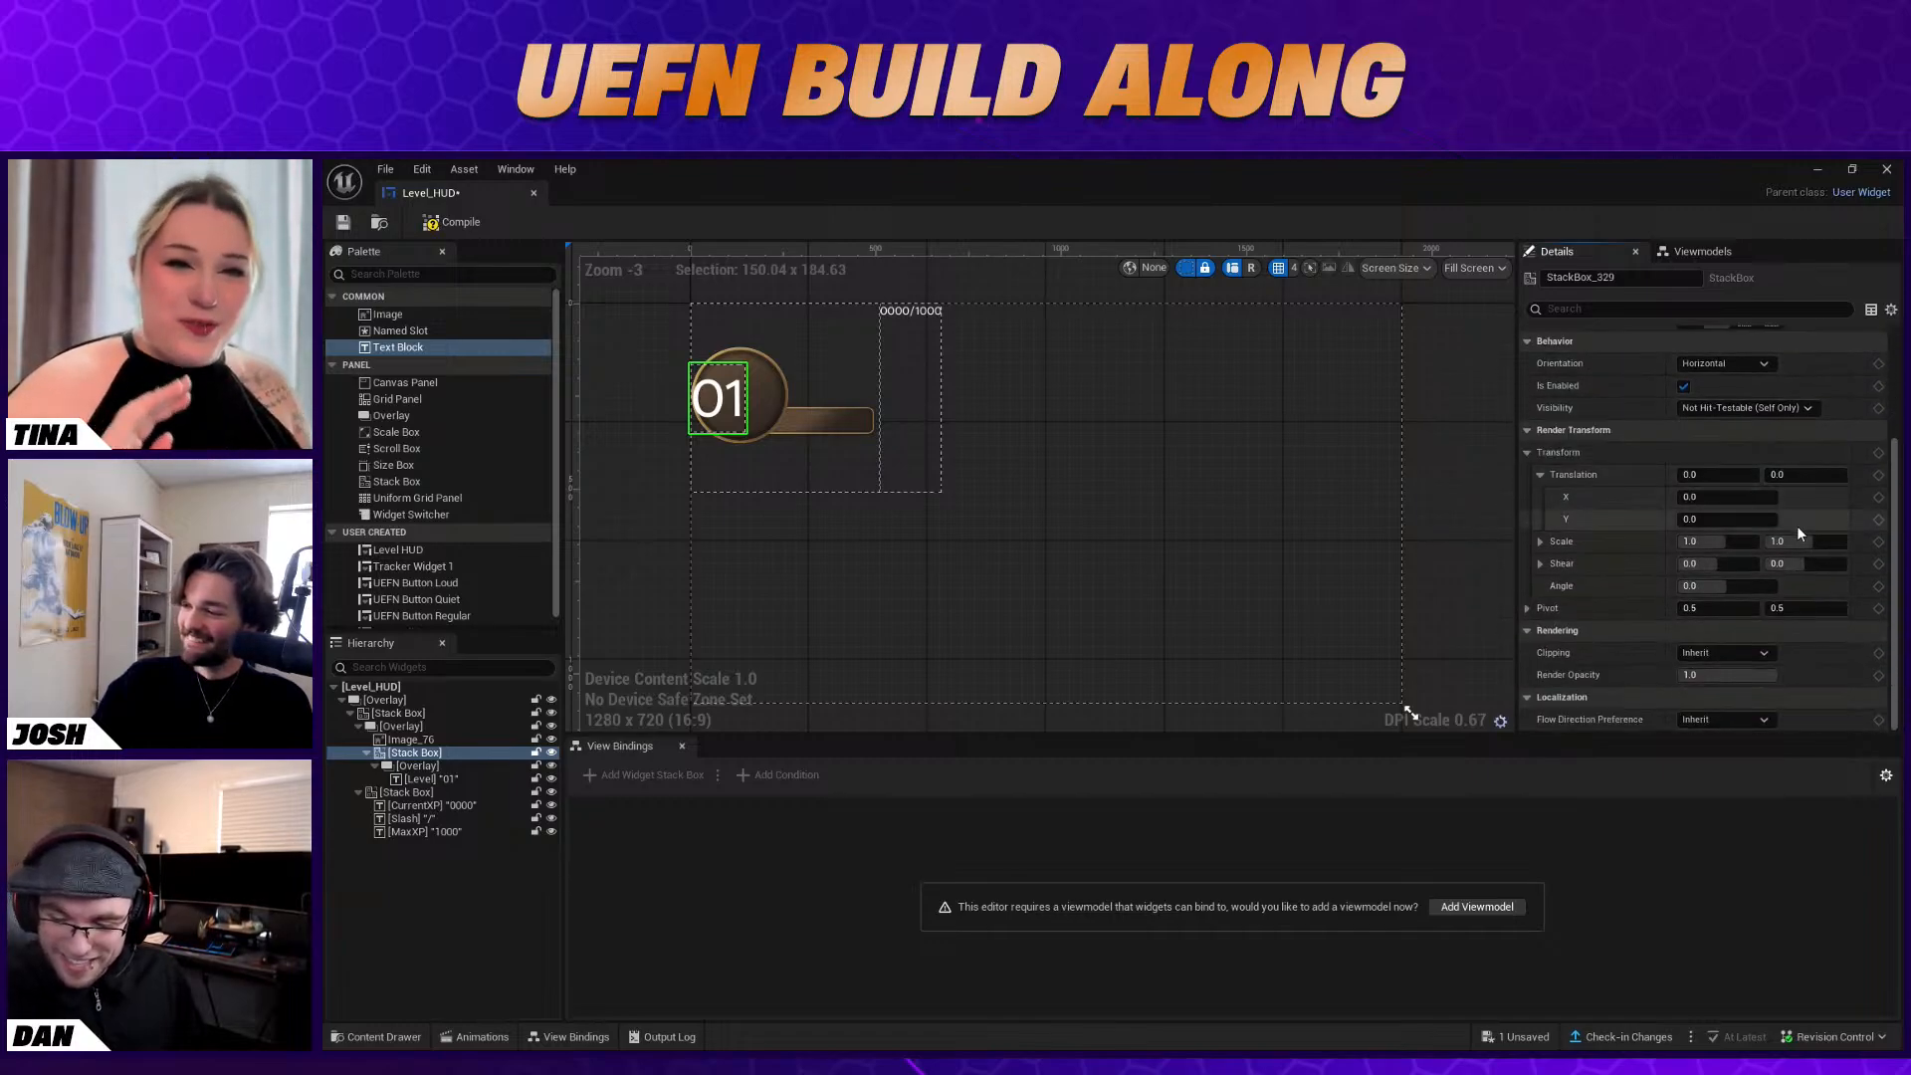
pyautogui.scroll(1, 1796, 524)
# Set the Level text's font outline size to 2
pyautogui.click(470, 780)
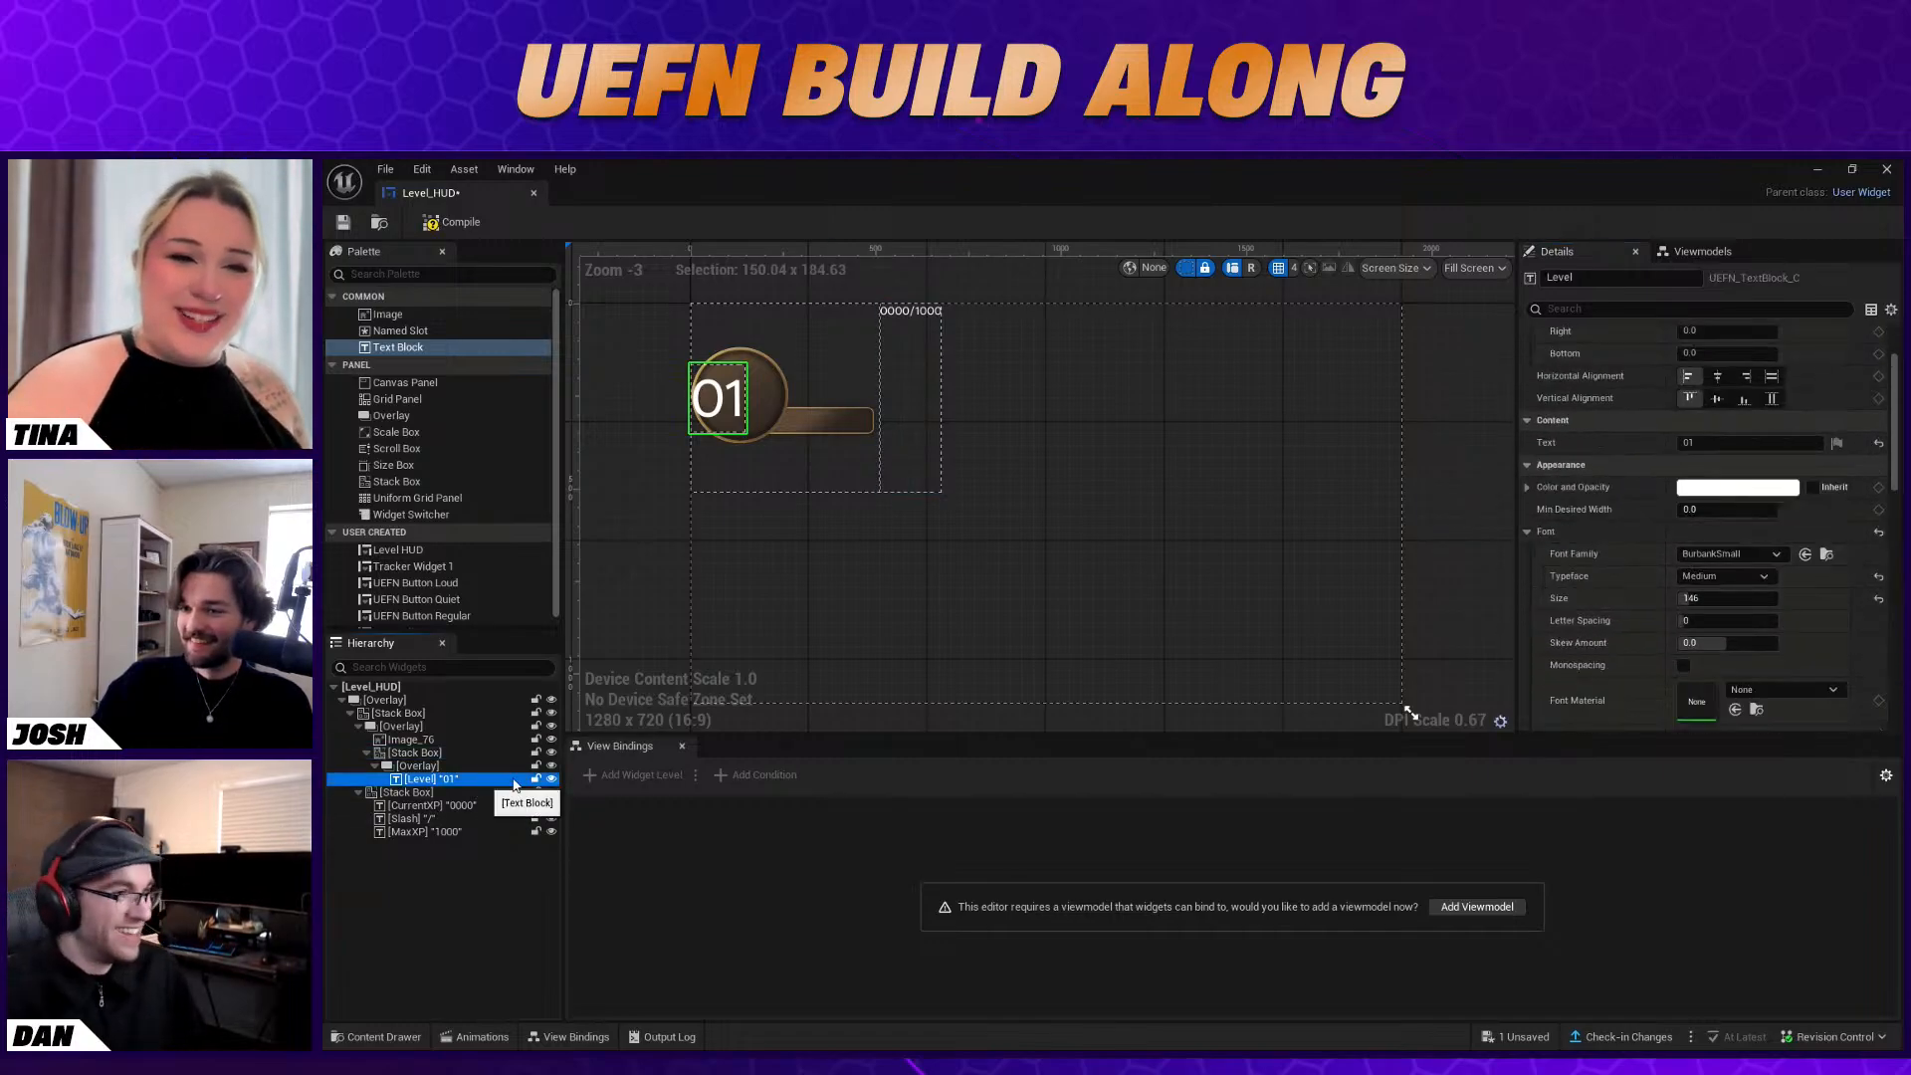
pyautogui.scroll(-3, 1725, 576)
pyautogui.scroll(-8, 1776, 624)
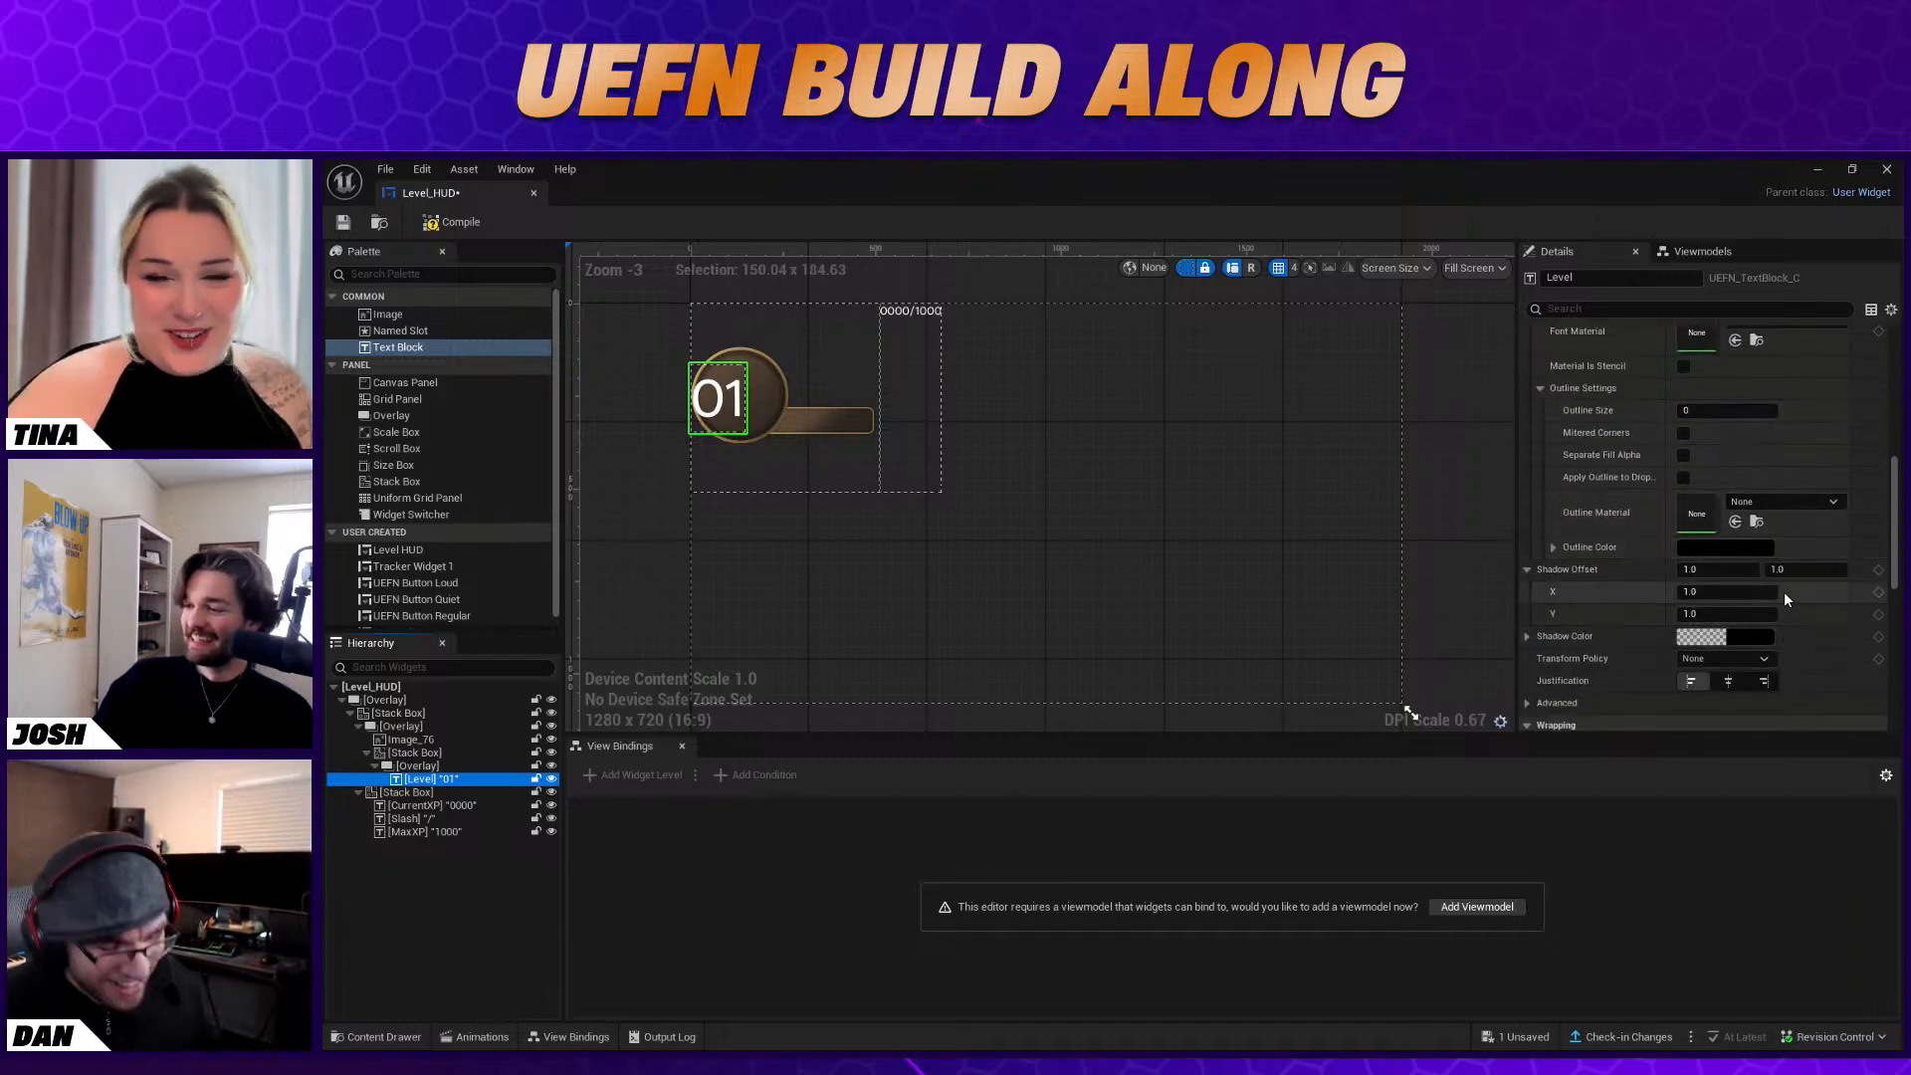
pyautogui.scroll(5, 1787, 609)
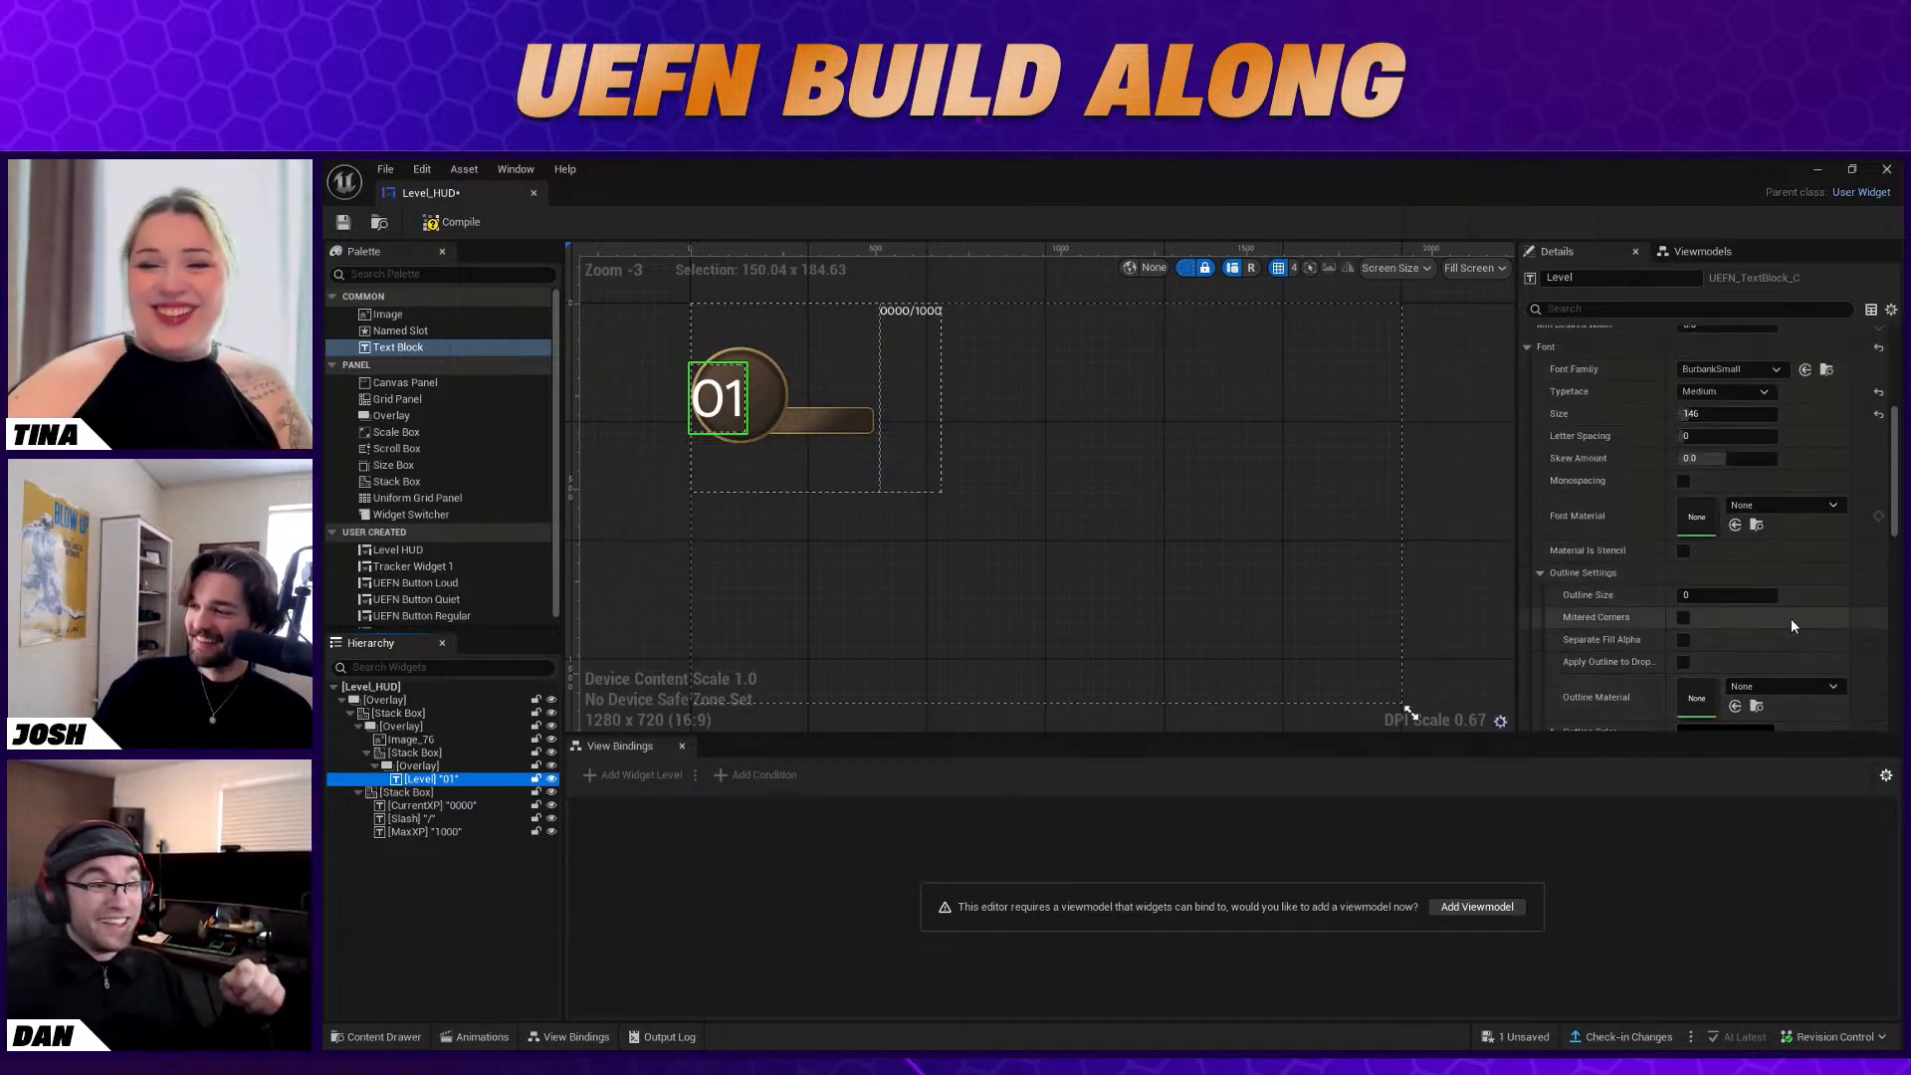
pyautogui.scroll(5, 1790, 618)
pyautogui.moveTo(1752, 645); pyautogui.dragTo(1806, 647)
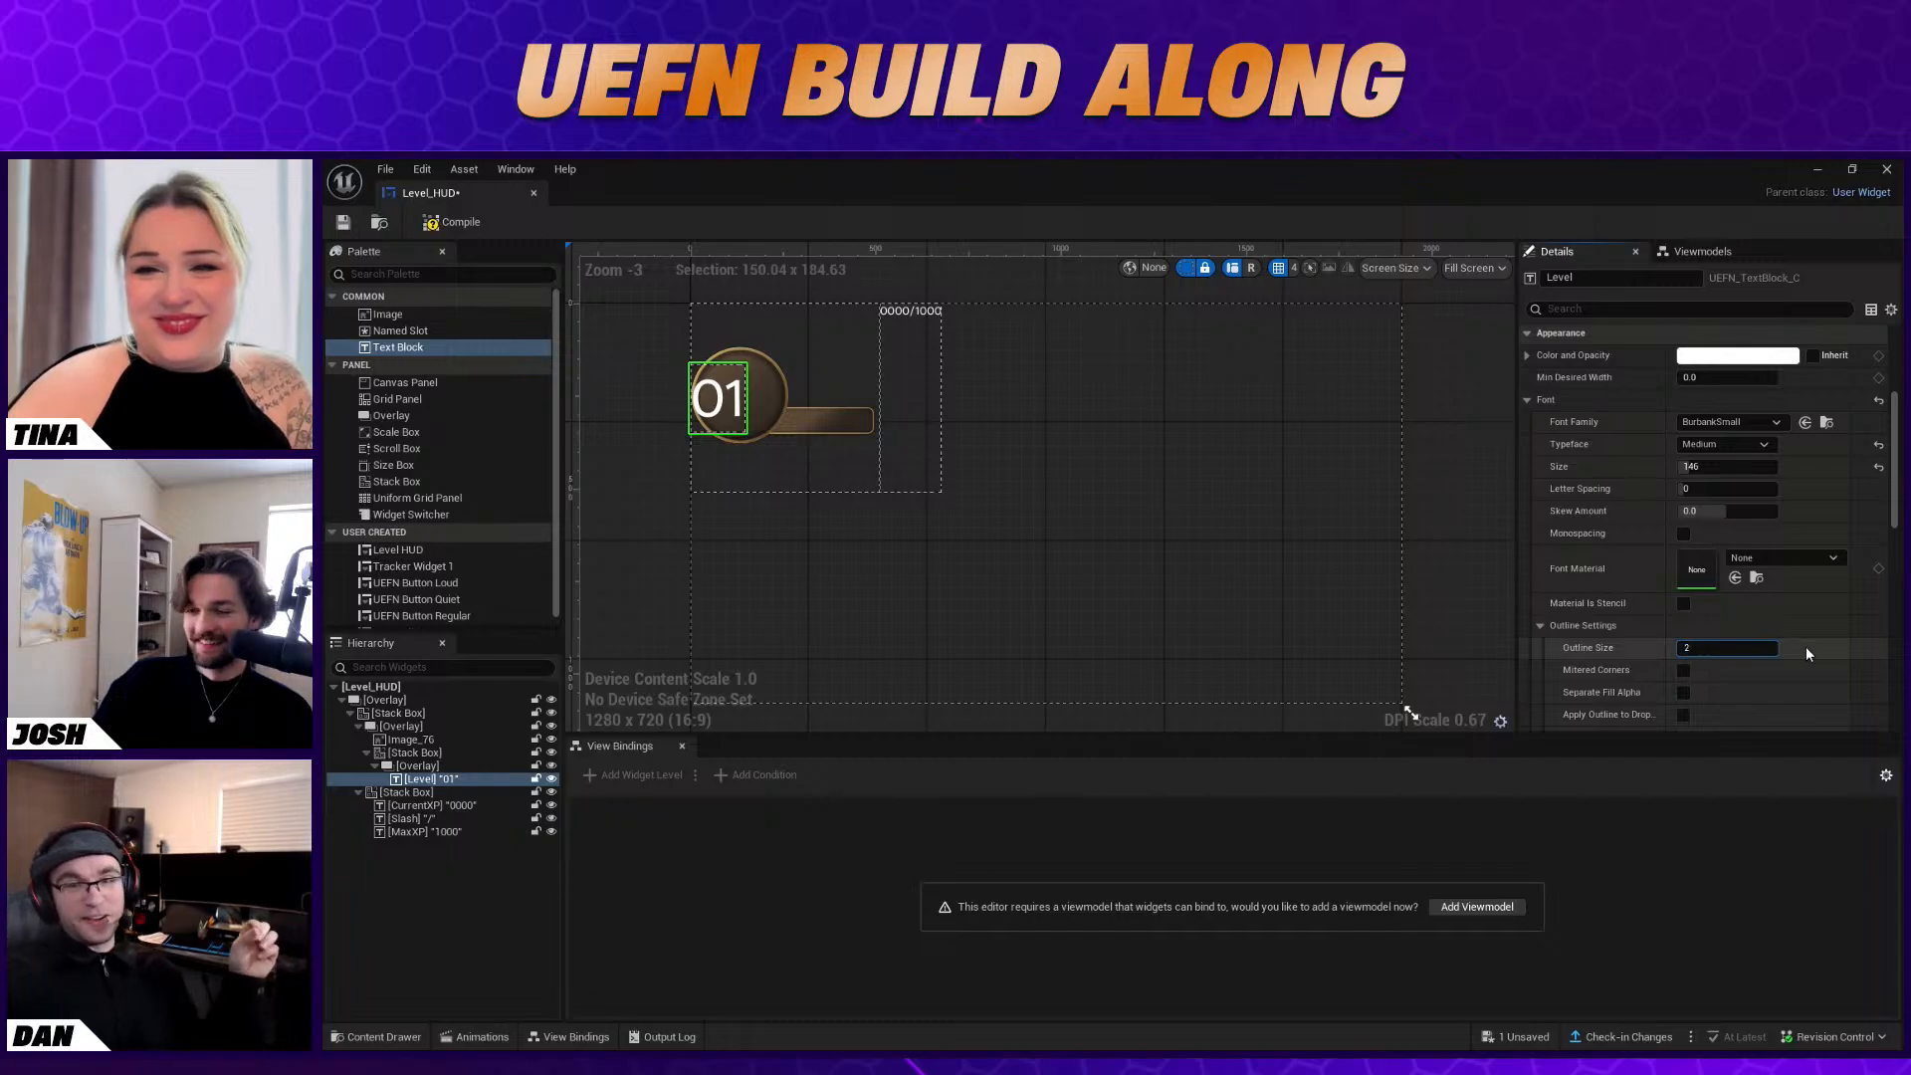
pyautogui.click(1030, 404)
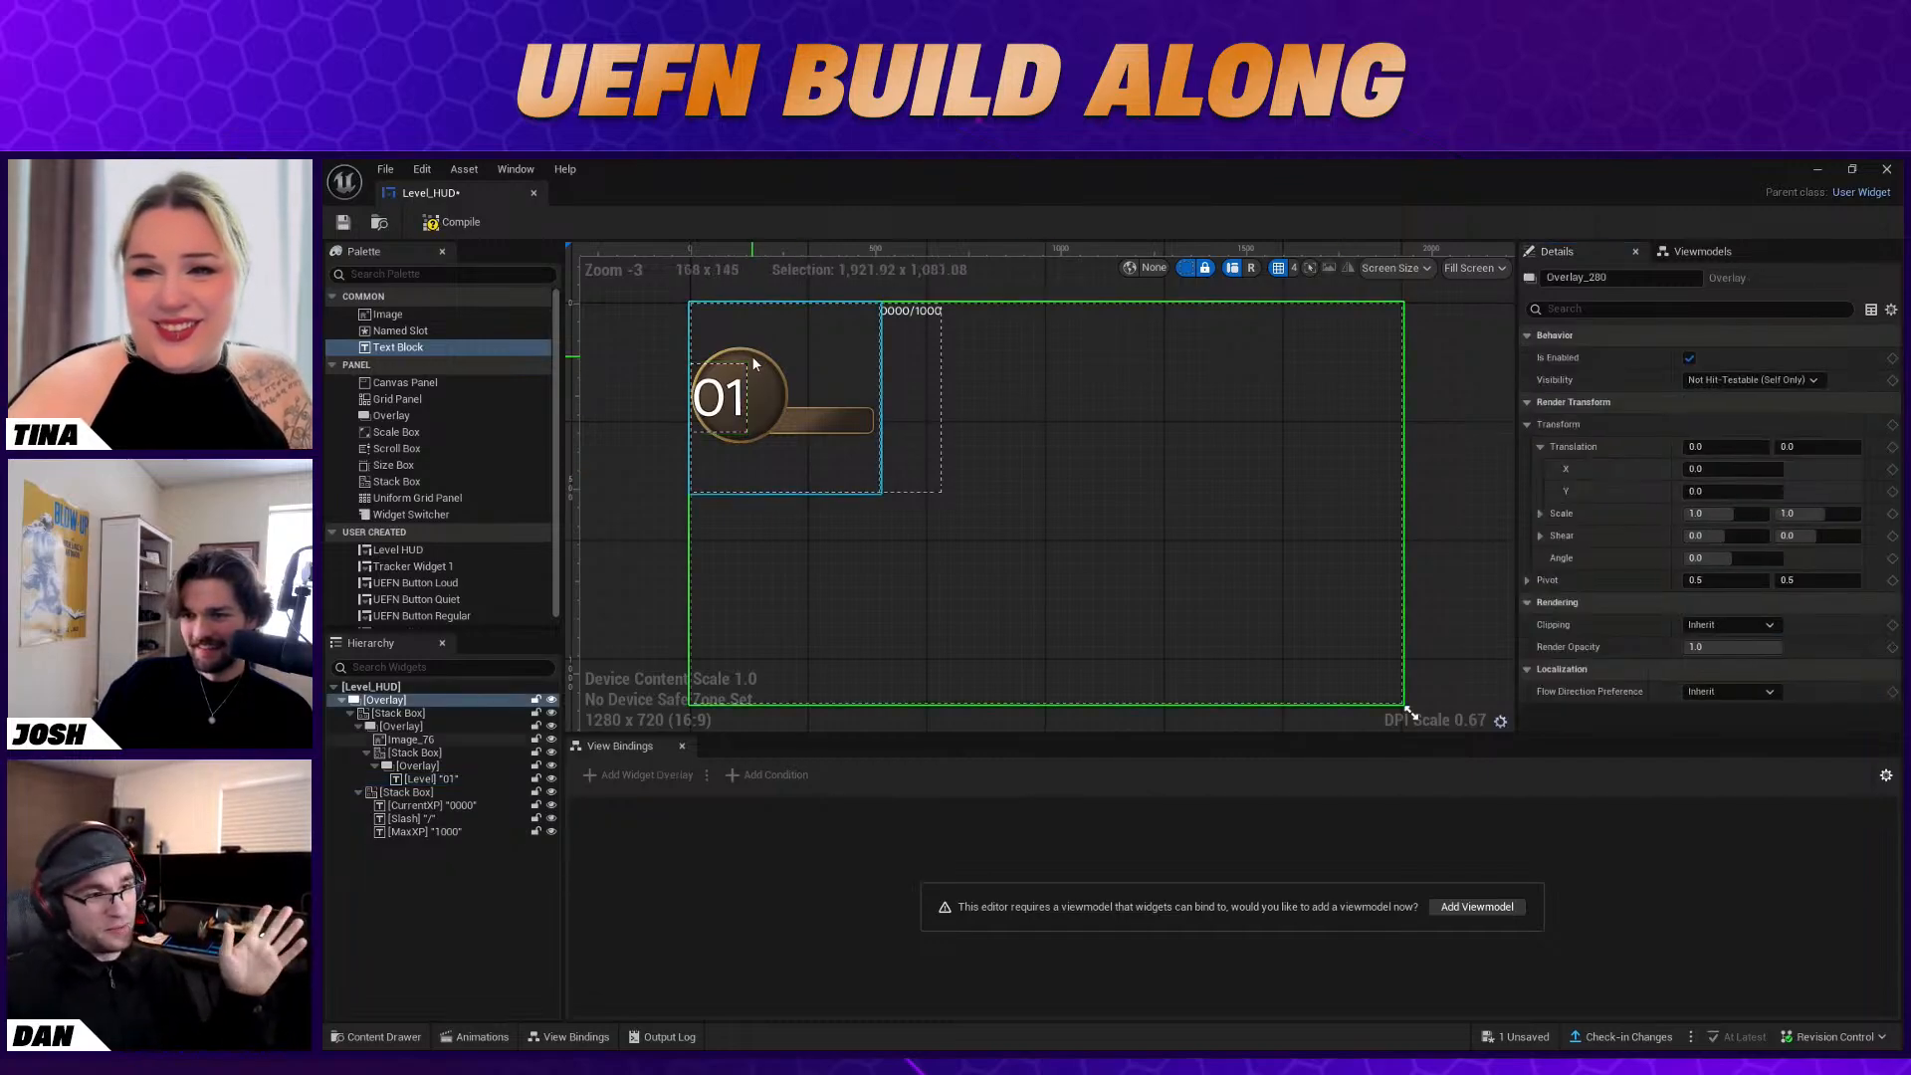
# Try a left padding of 20, then 40, on the Level text
pyautogui.scroll(5, 761, 361)
pyautogui.scroll(-3, 756, 361)
pyautogui.scroll(-2, 756, 361)
pyautogui.click(722, 400)
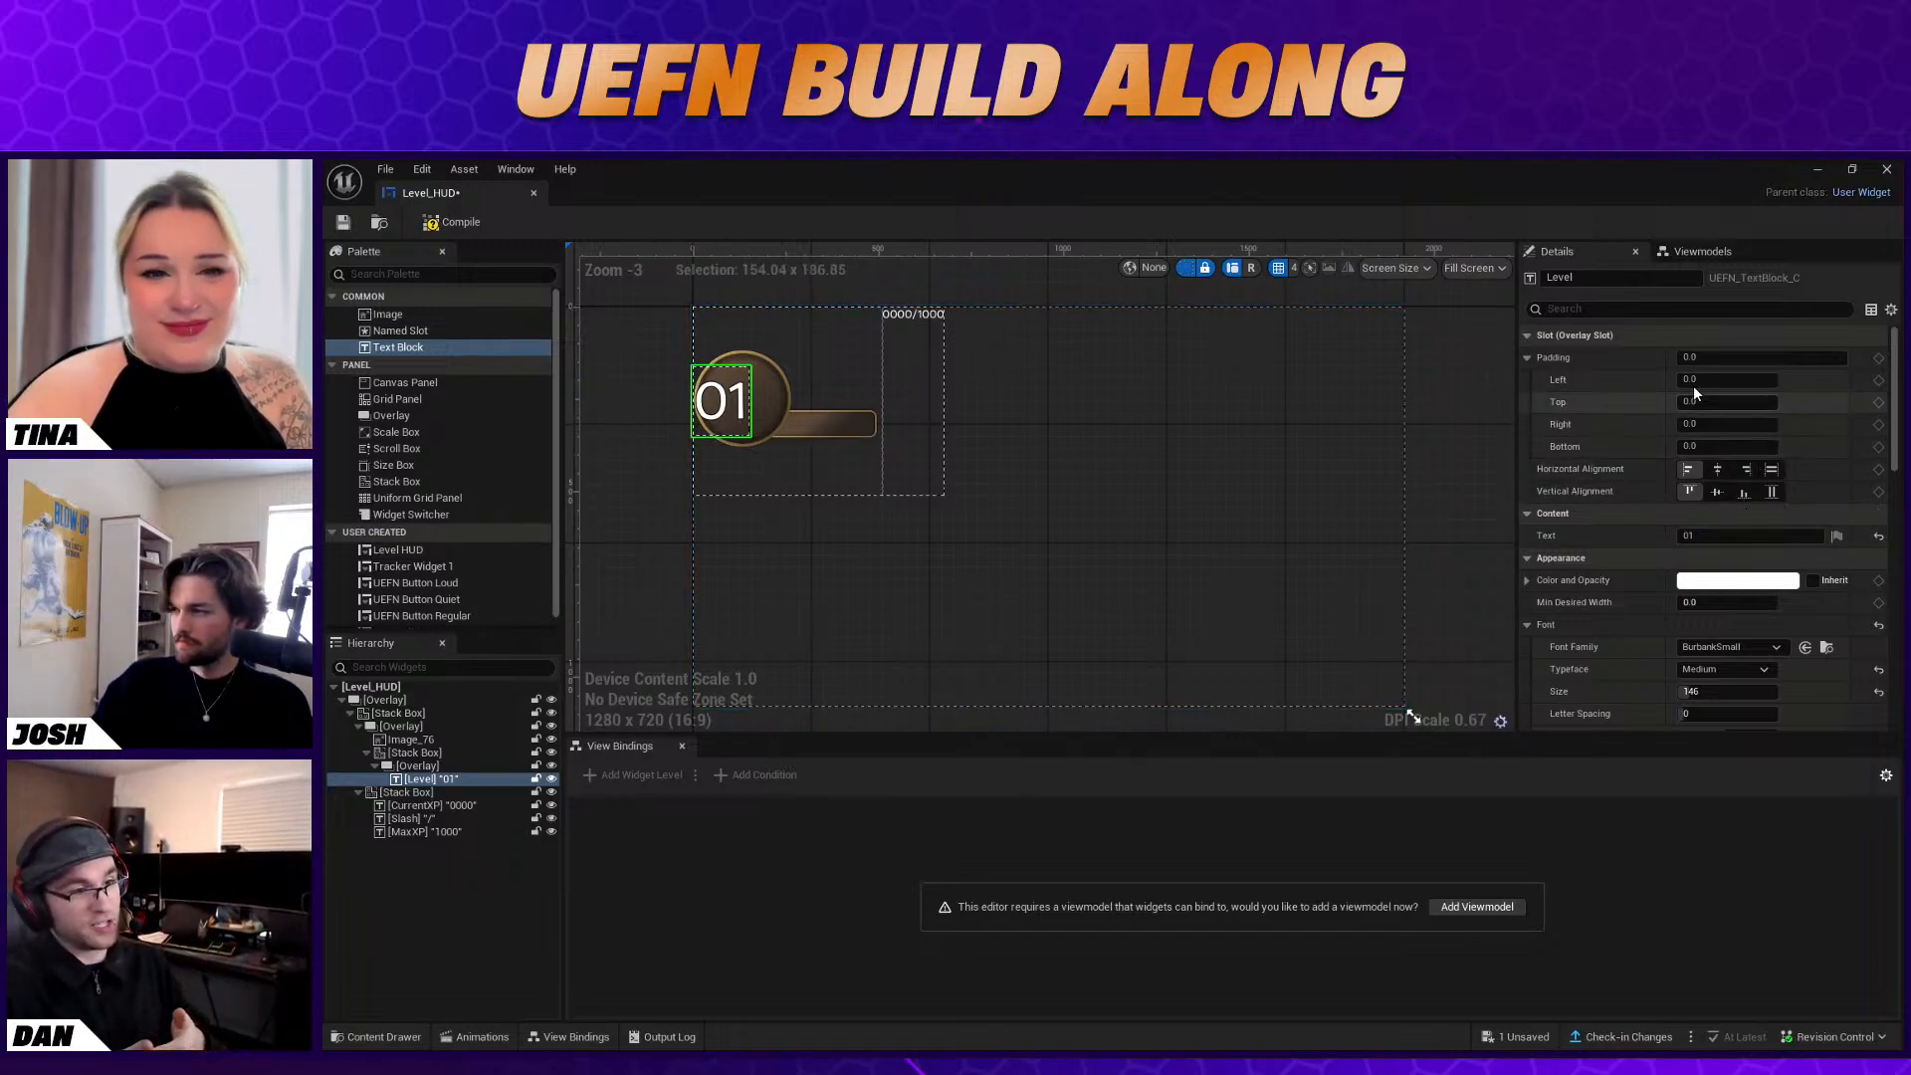
pyautogui.click(1680, 359)
pyautogui.press('Tab')
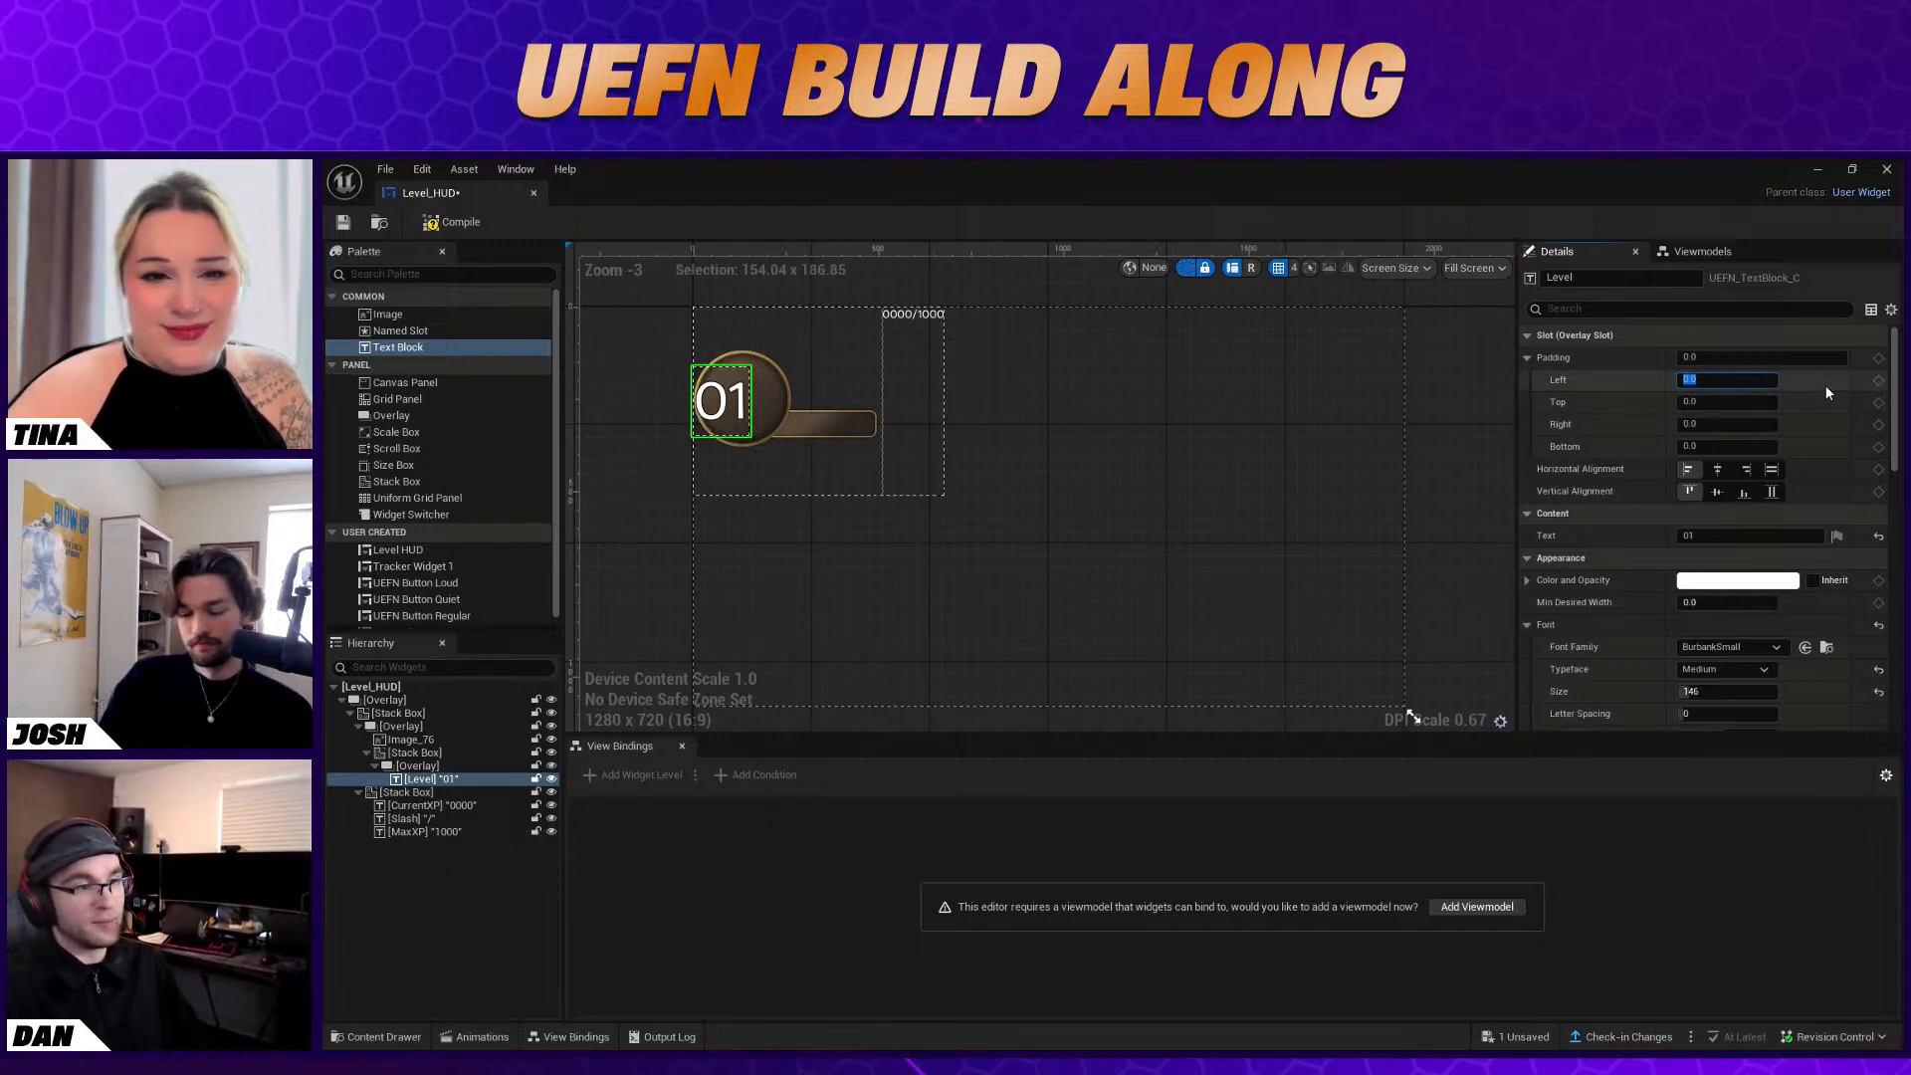
pyautogui.write('20')
pyautogui.press('Return')
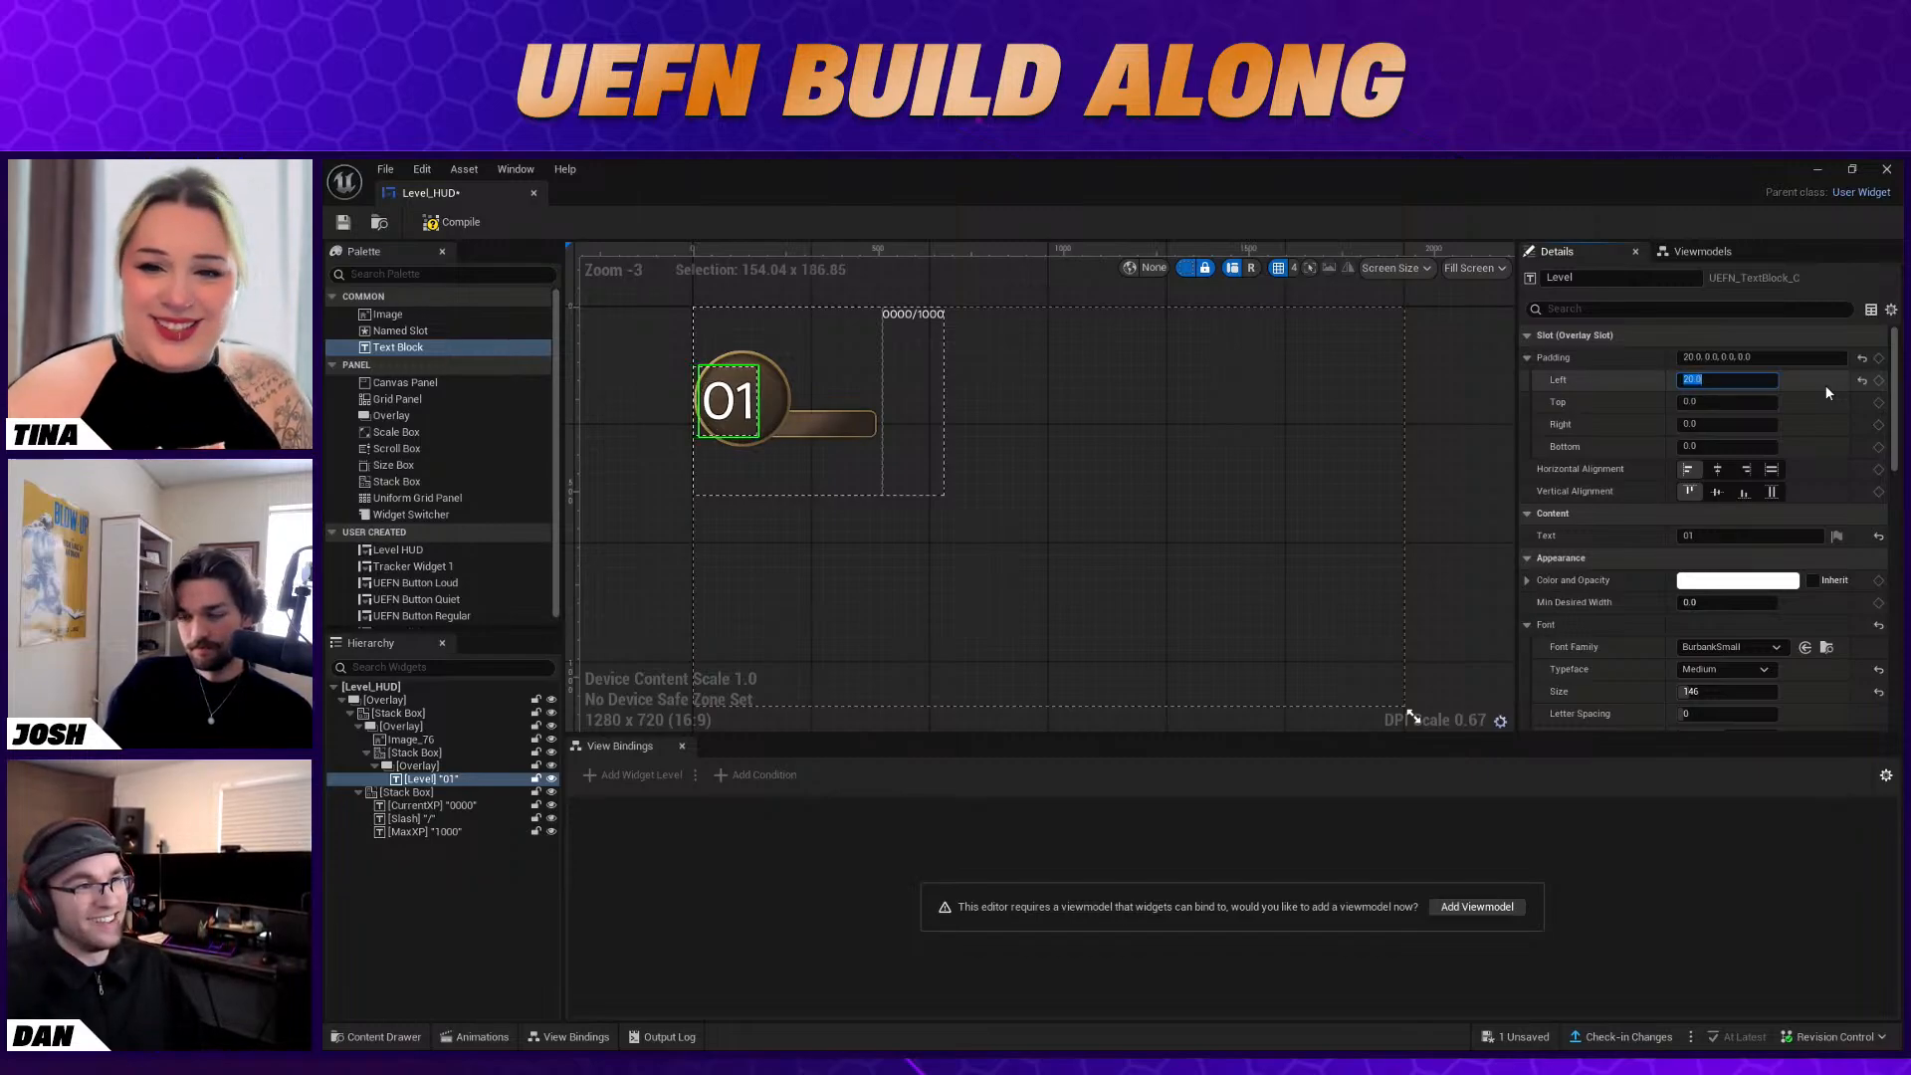
pyautogui.write('40')
pyautogui.press('Return')
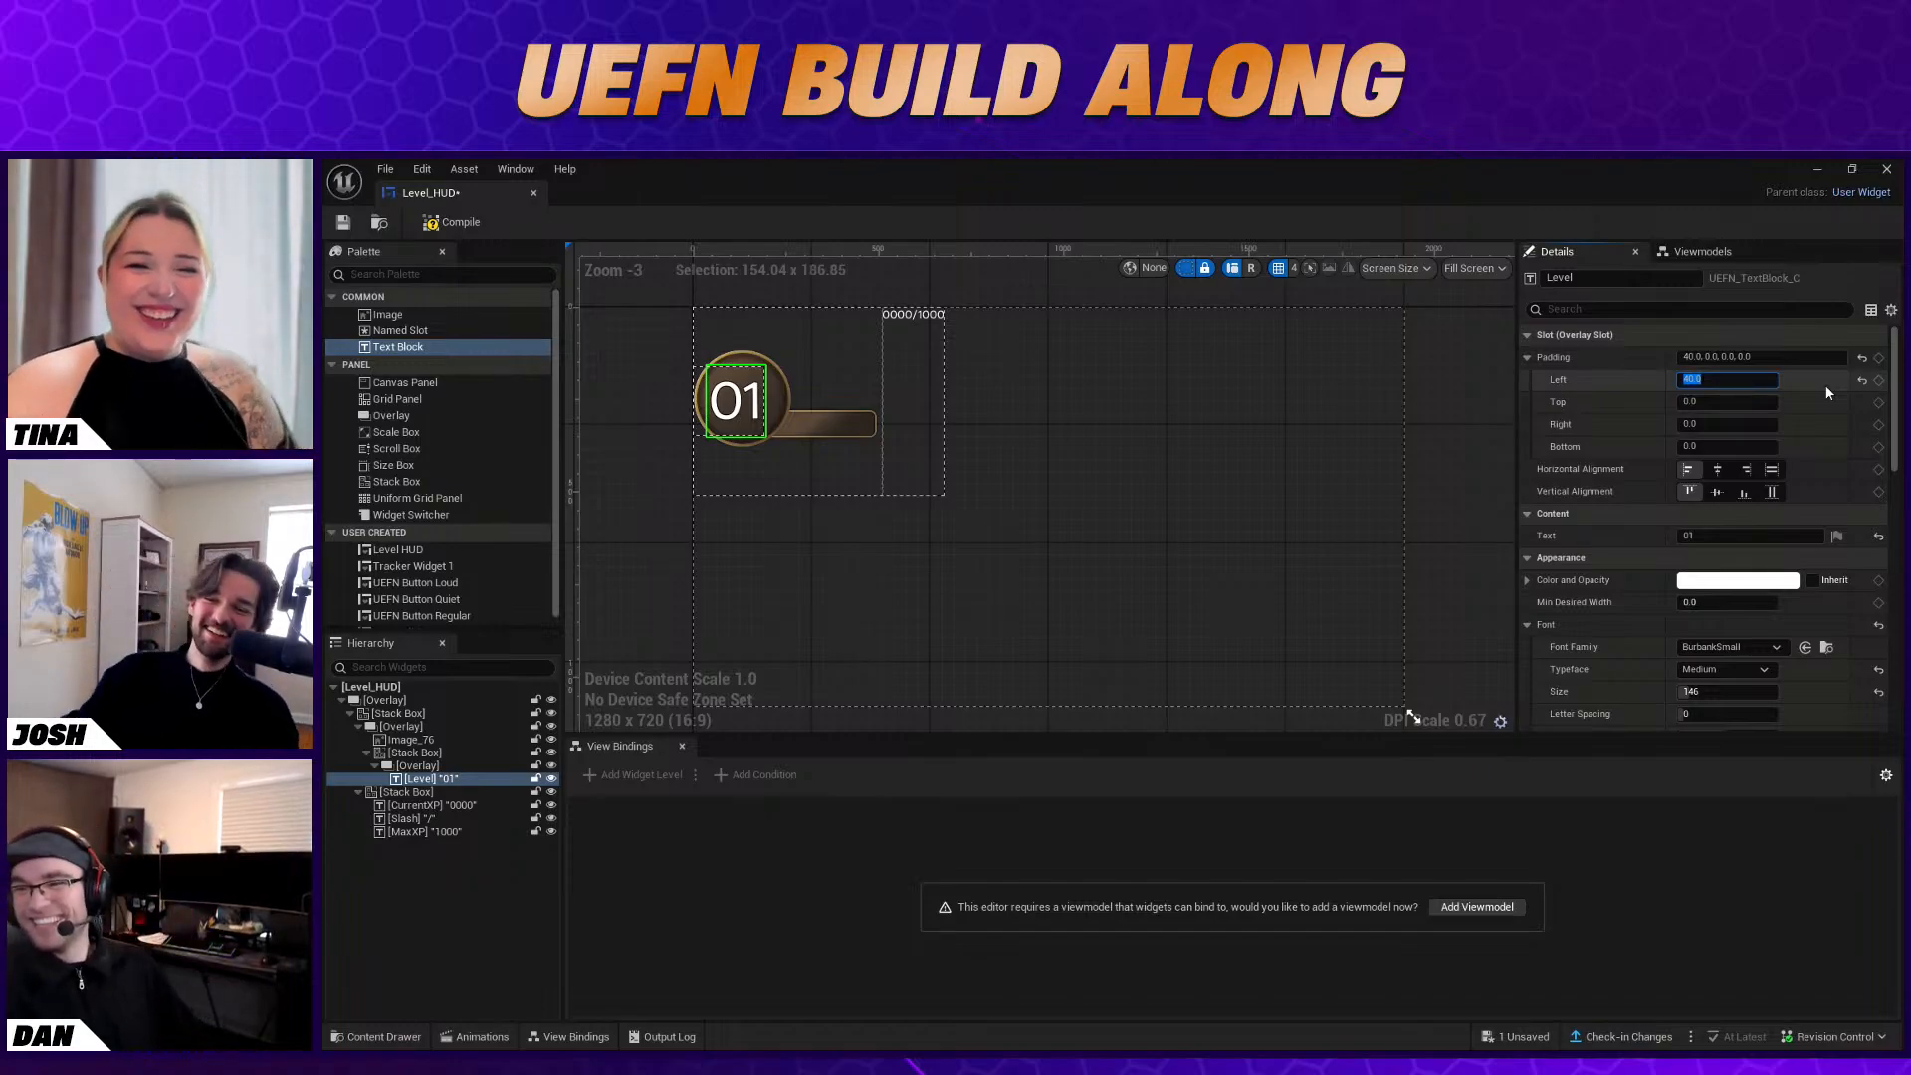
# Check the Stack Box holding the Level text, then reset the Level text's left padding to its default
pyautogui.click(489, 752)
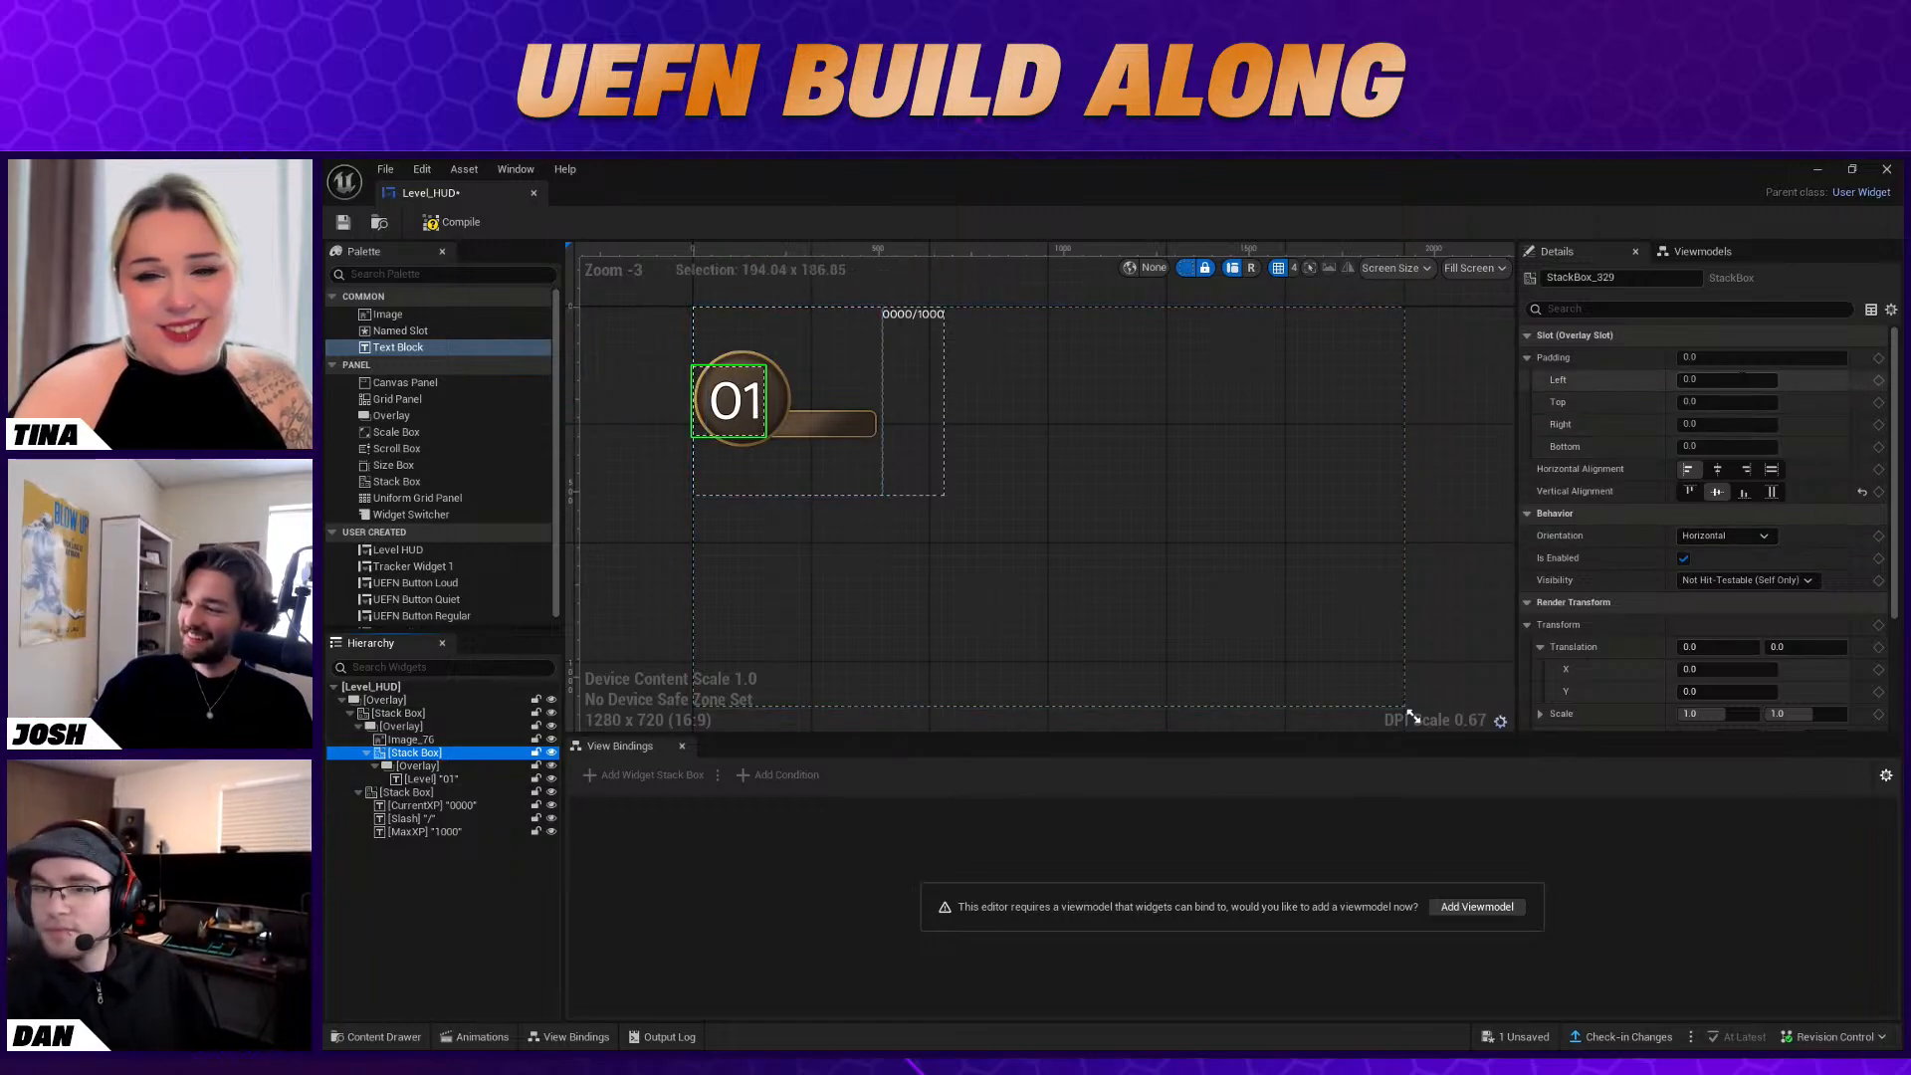
pyautogui.click(440, 741)
pyautogui.click(435, 728)
pyautogui.click(451, 740)
pyautogui.click(461, 751)
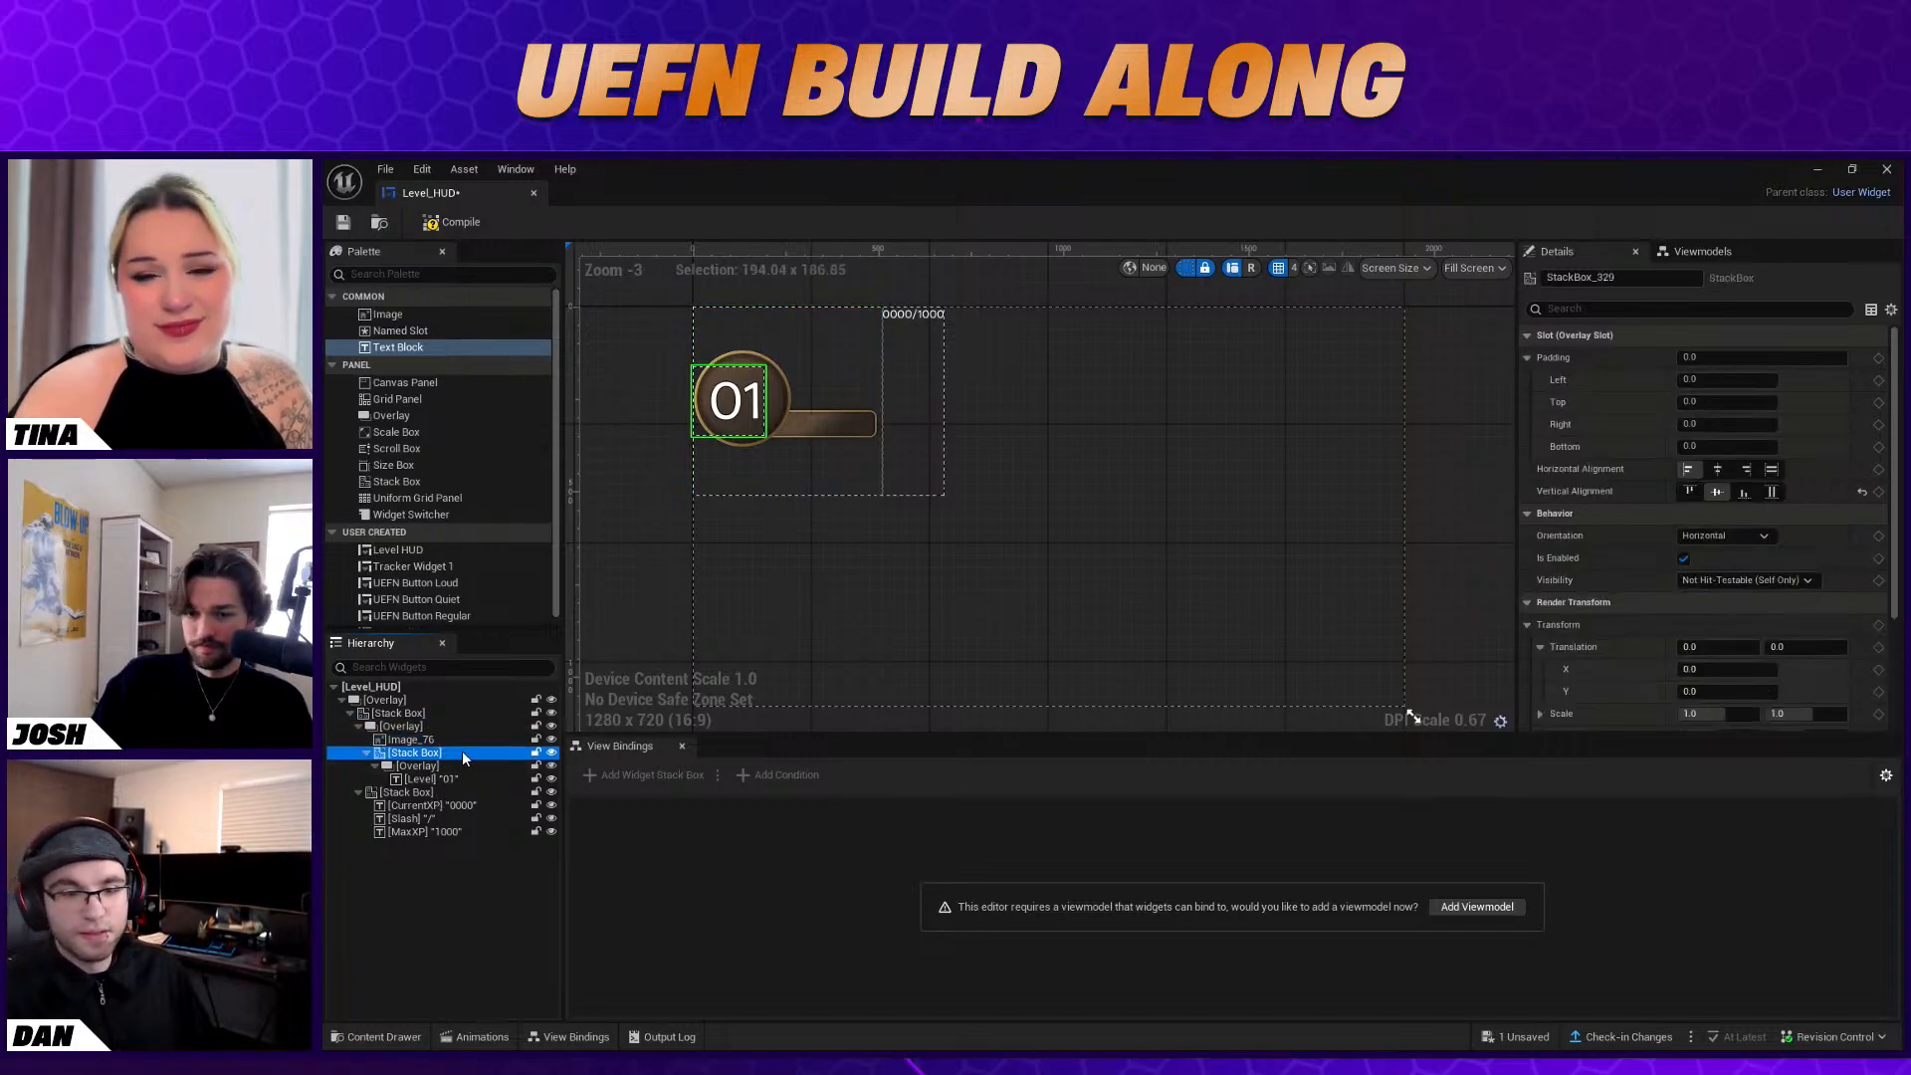
pyautogui.scroll(-3, 1743, 498)
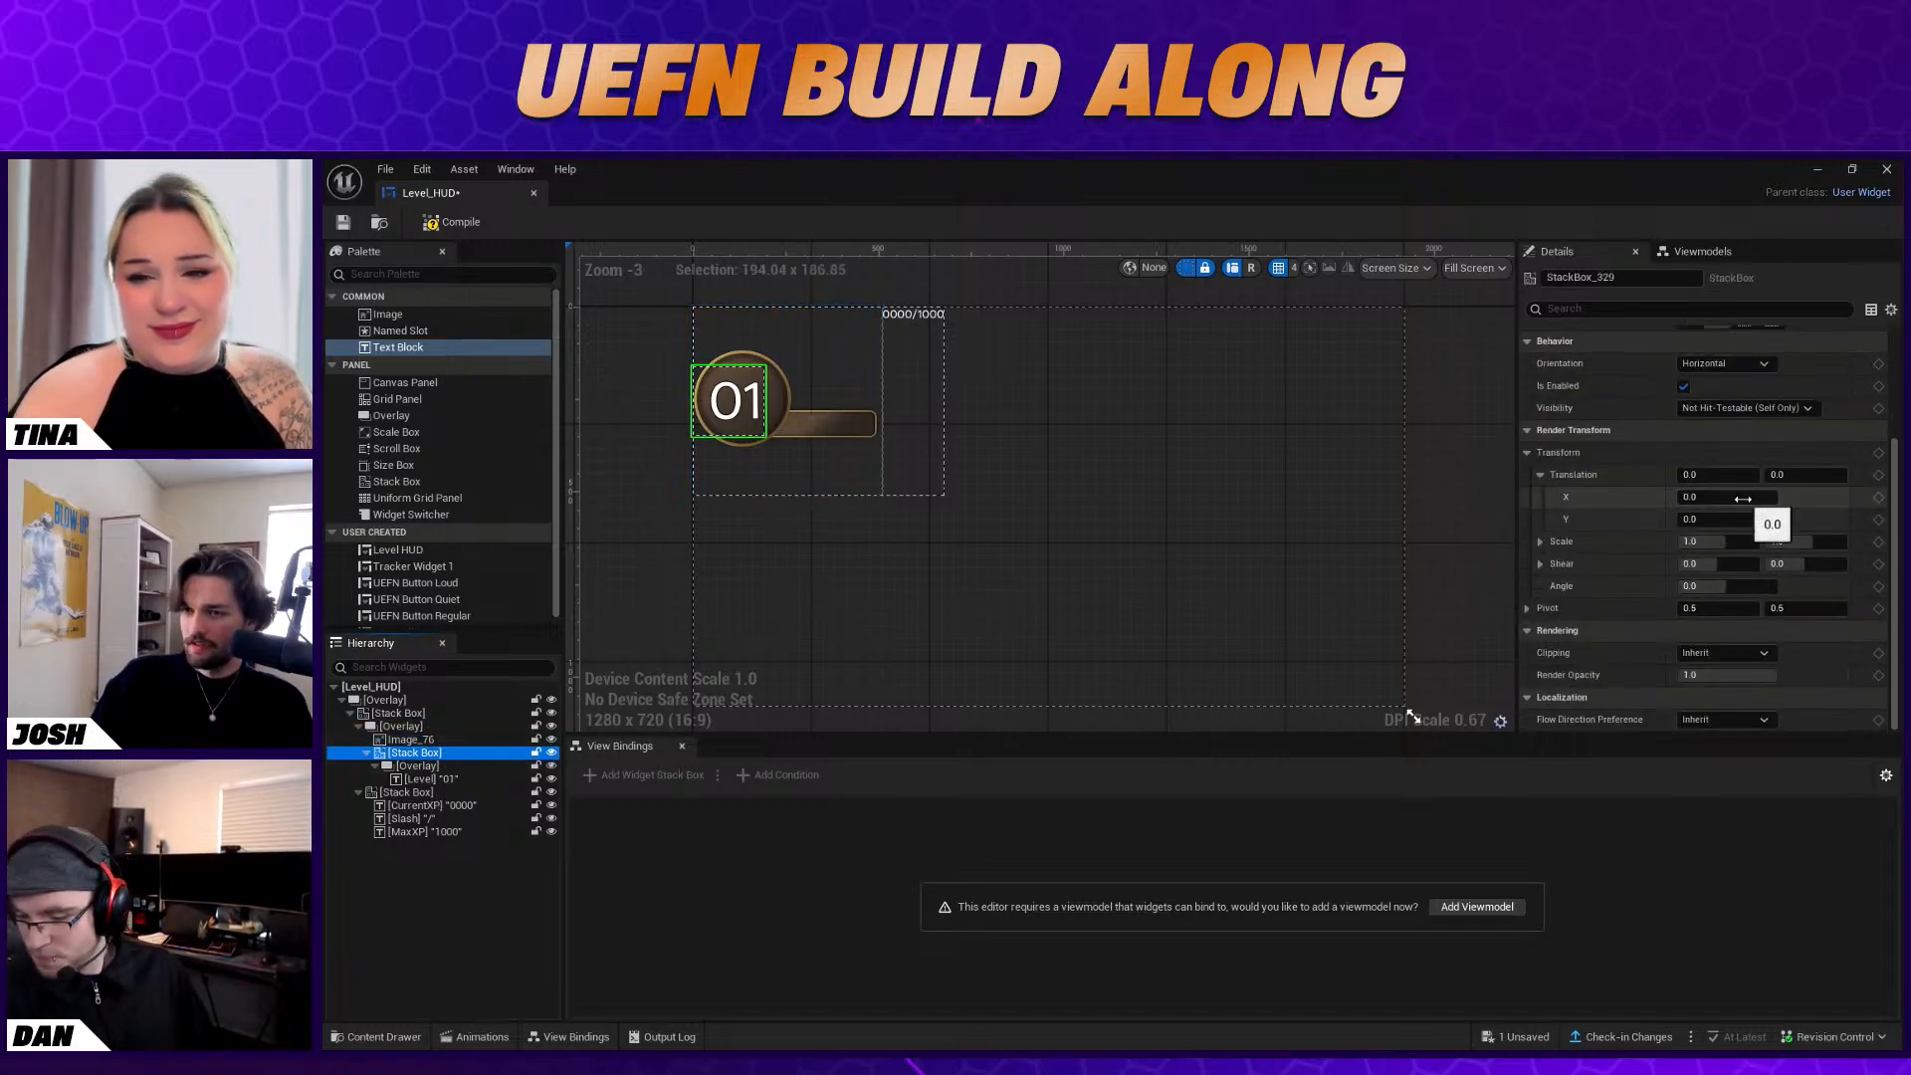
pyautogui.click(450, 776)
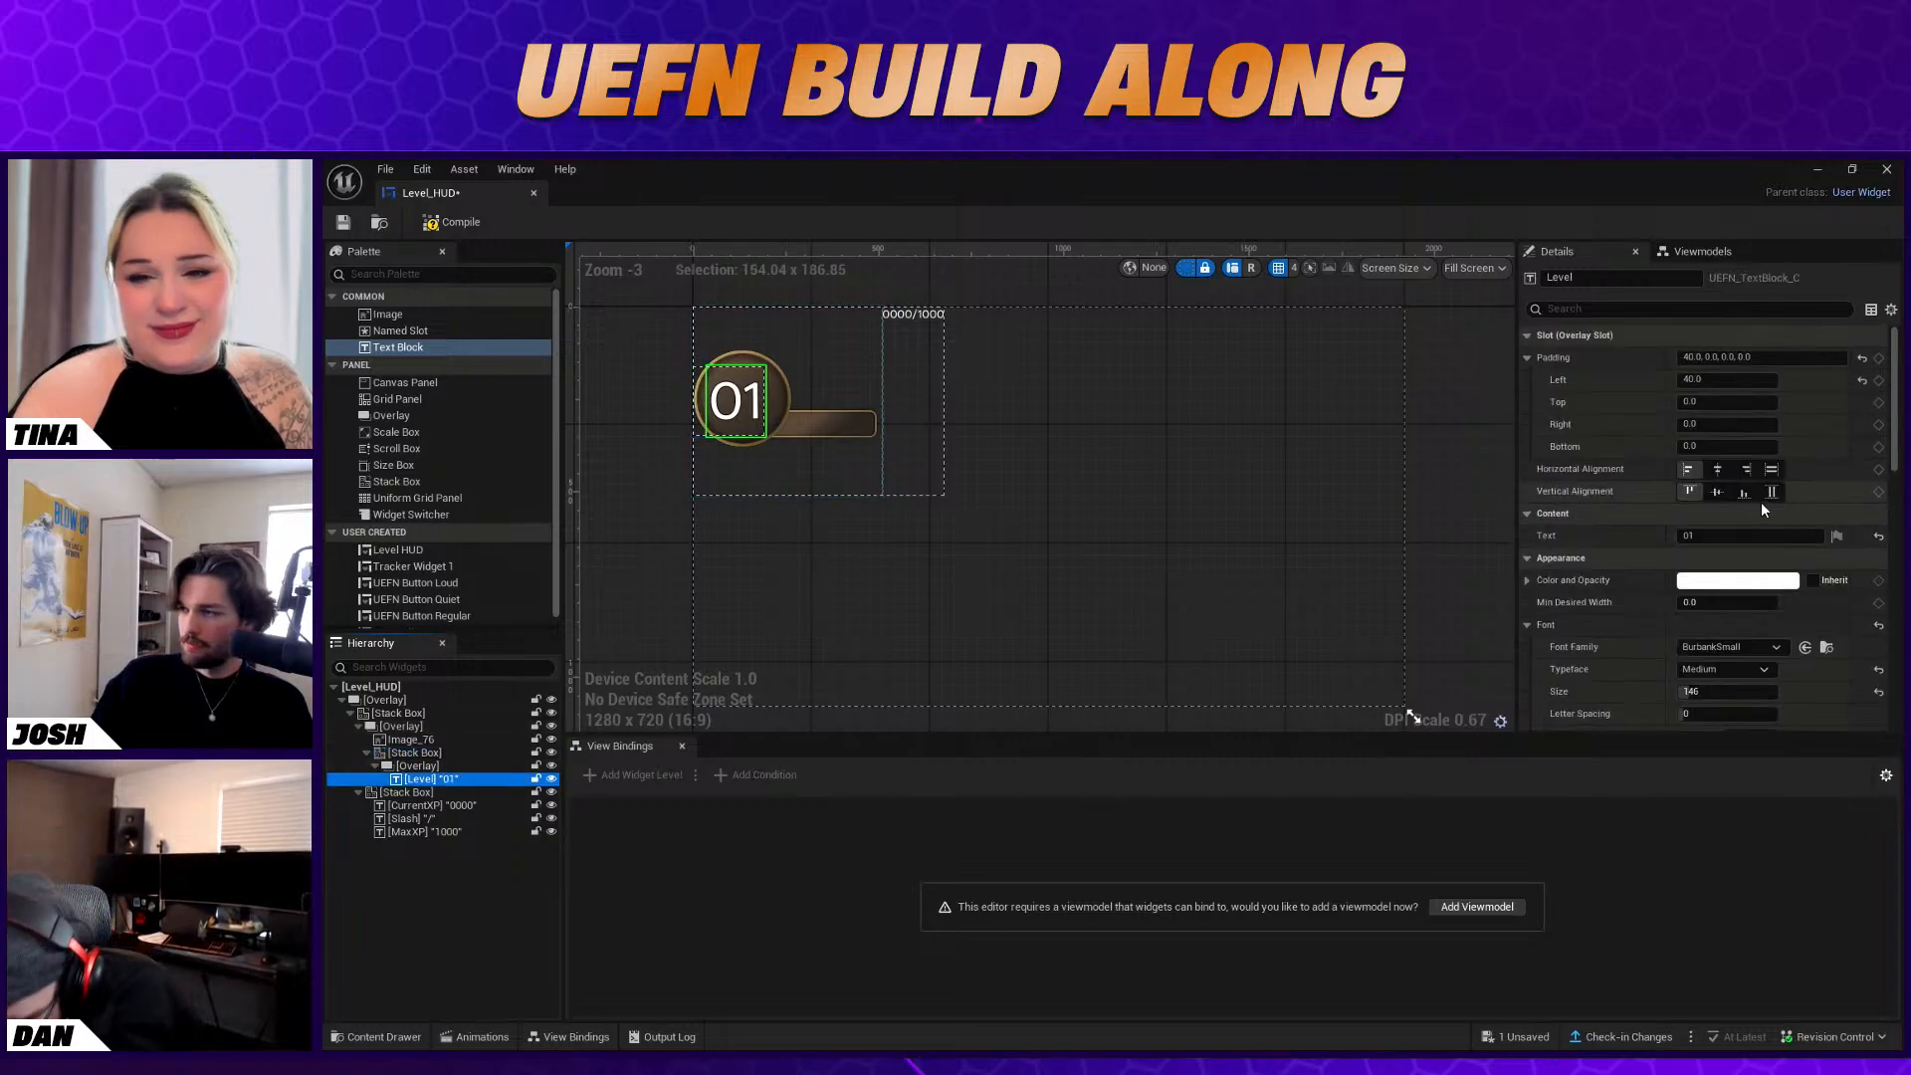
pyautogui.click(1752, 379)
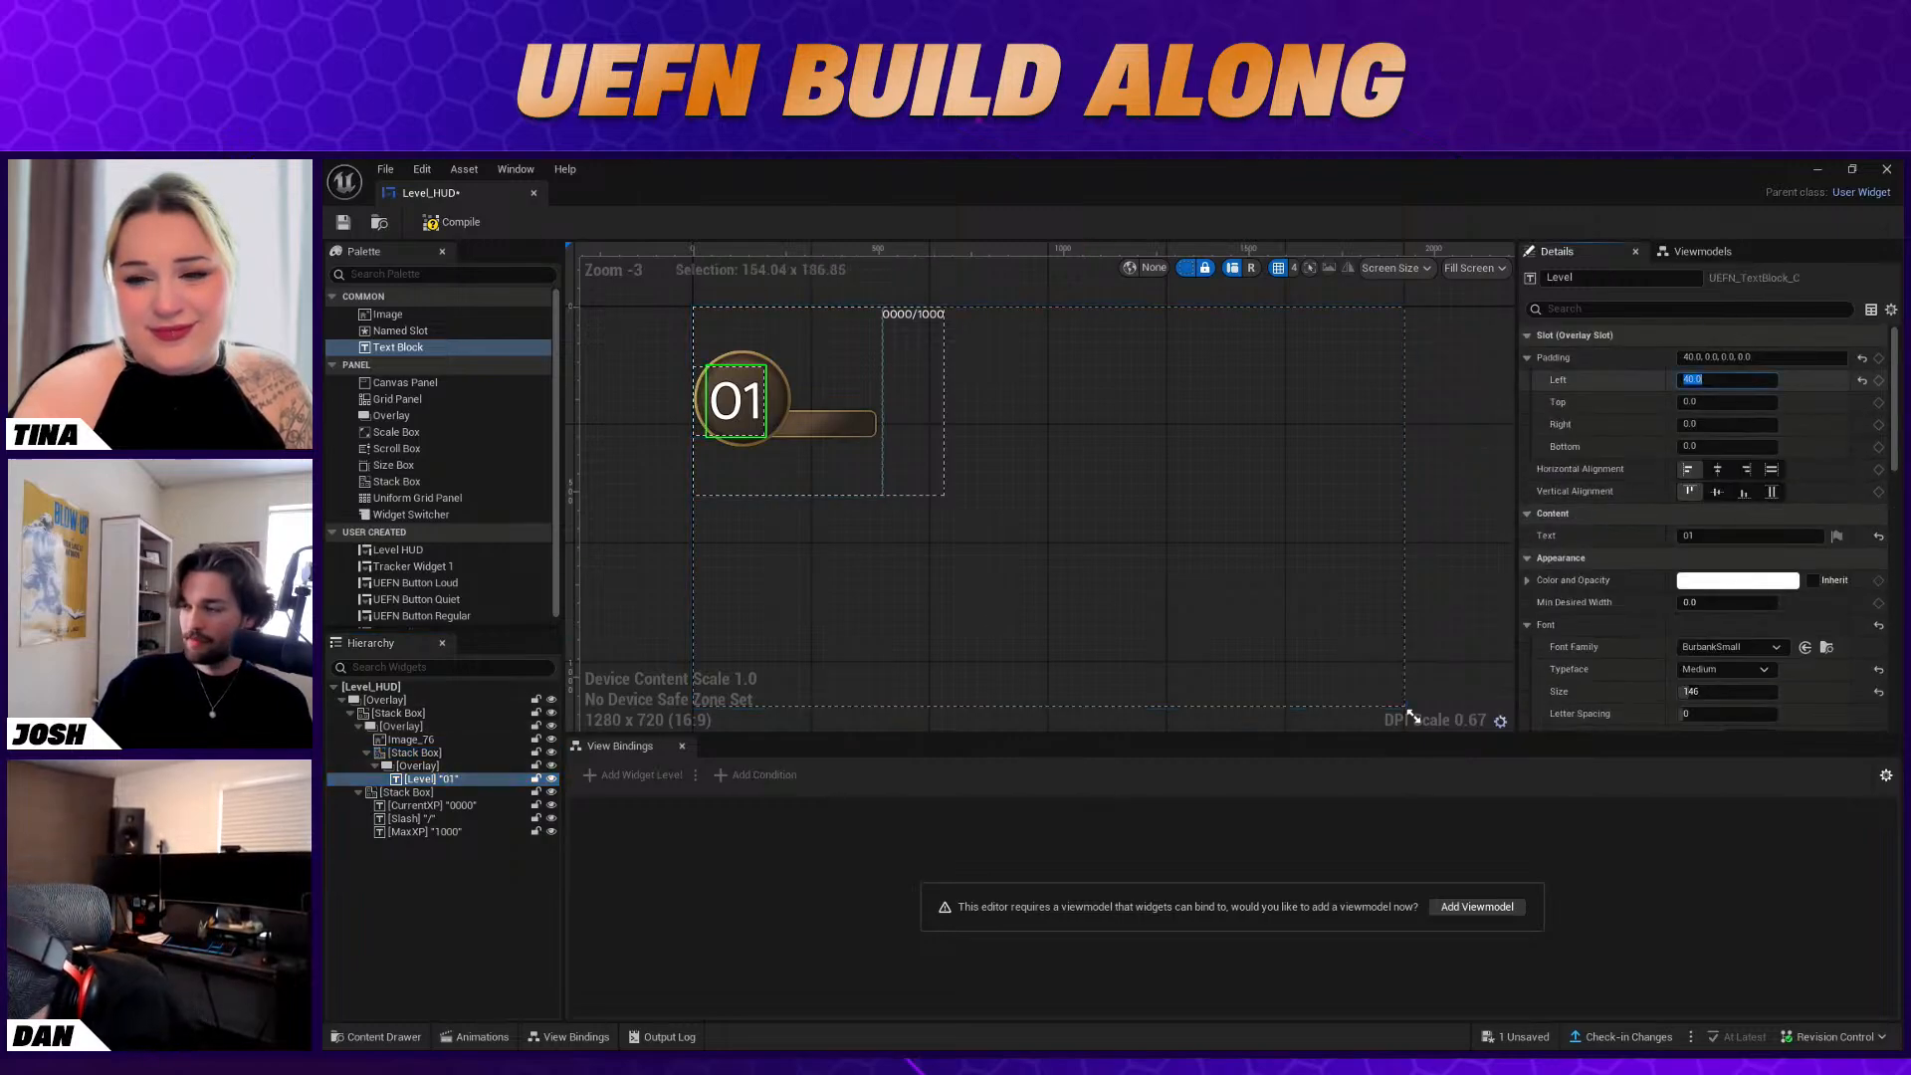
pyautogui.click(1862, 379)
# Set the left padding of the Level text's Stack Box to 20
pyautogui.click(512, 750)
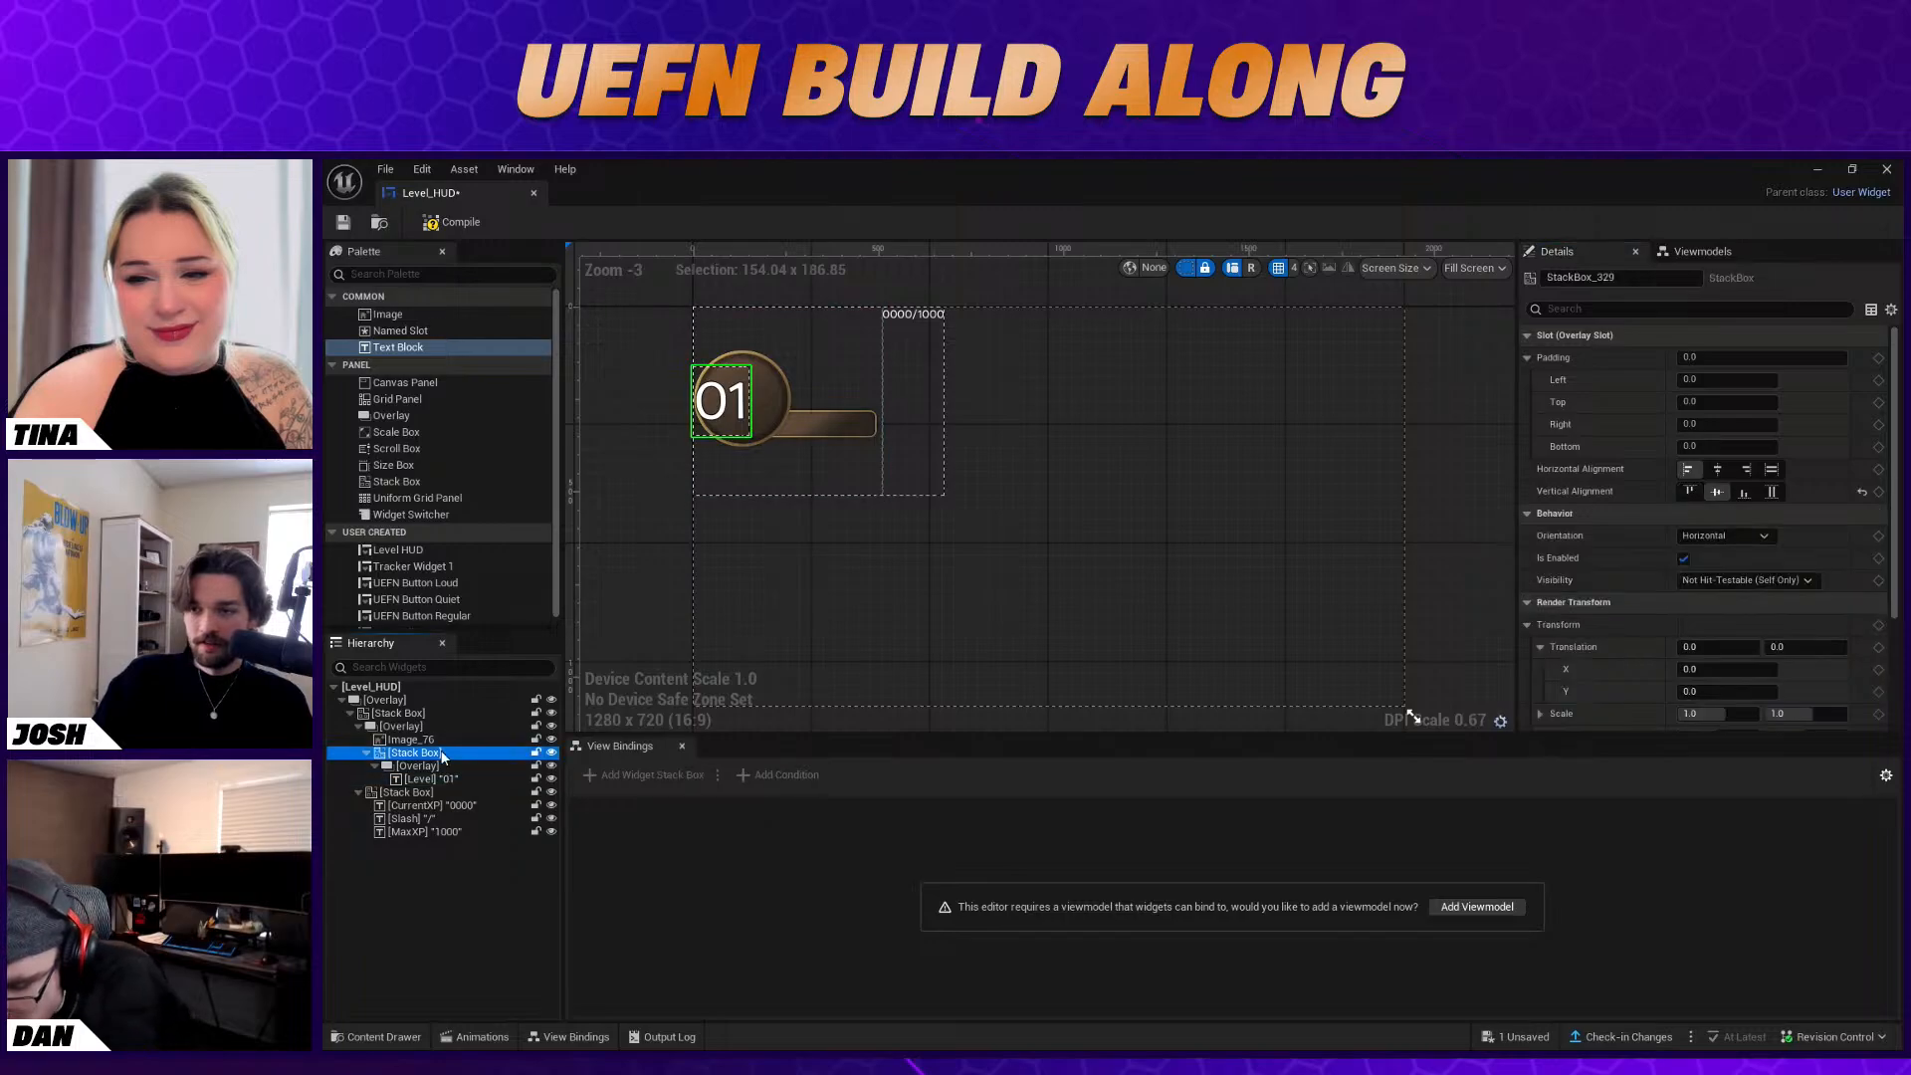
pyautogui.scroll(-3, 1644, 484)
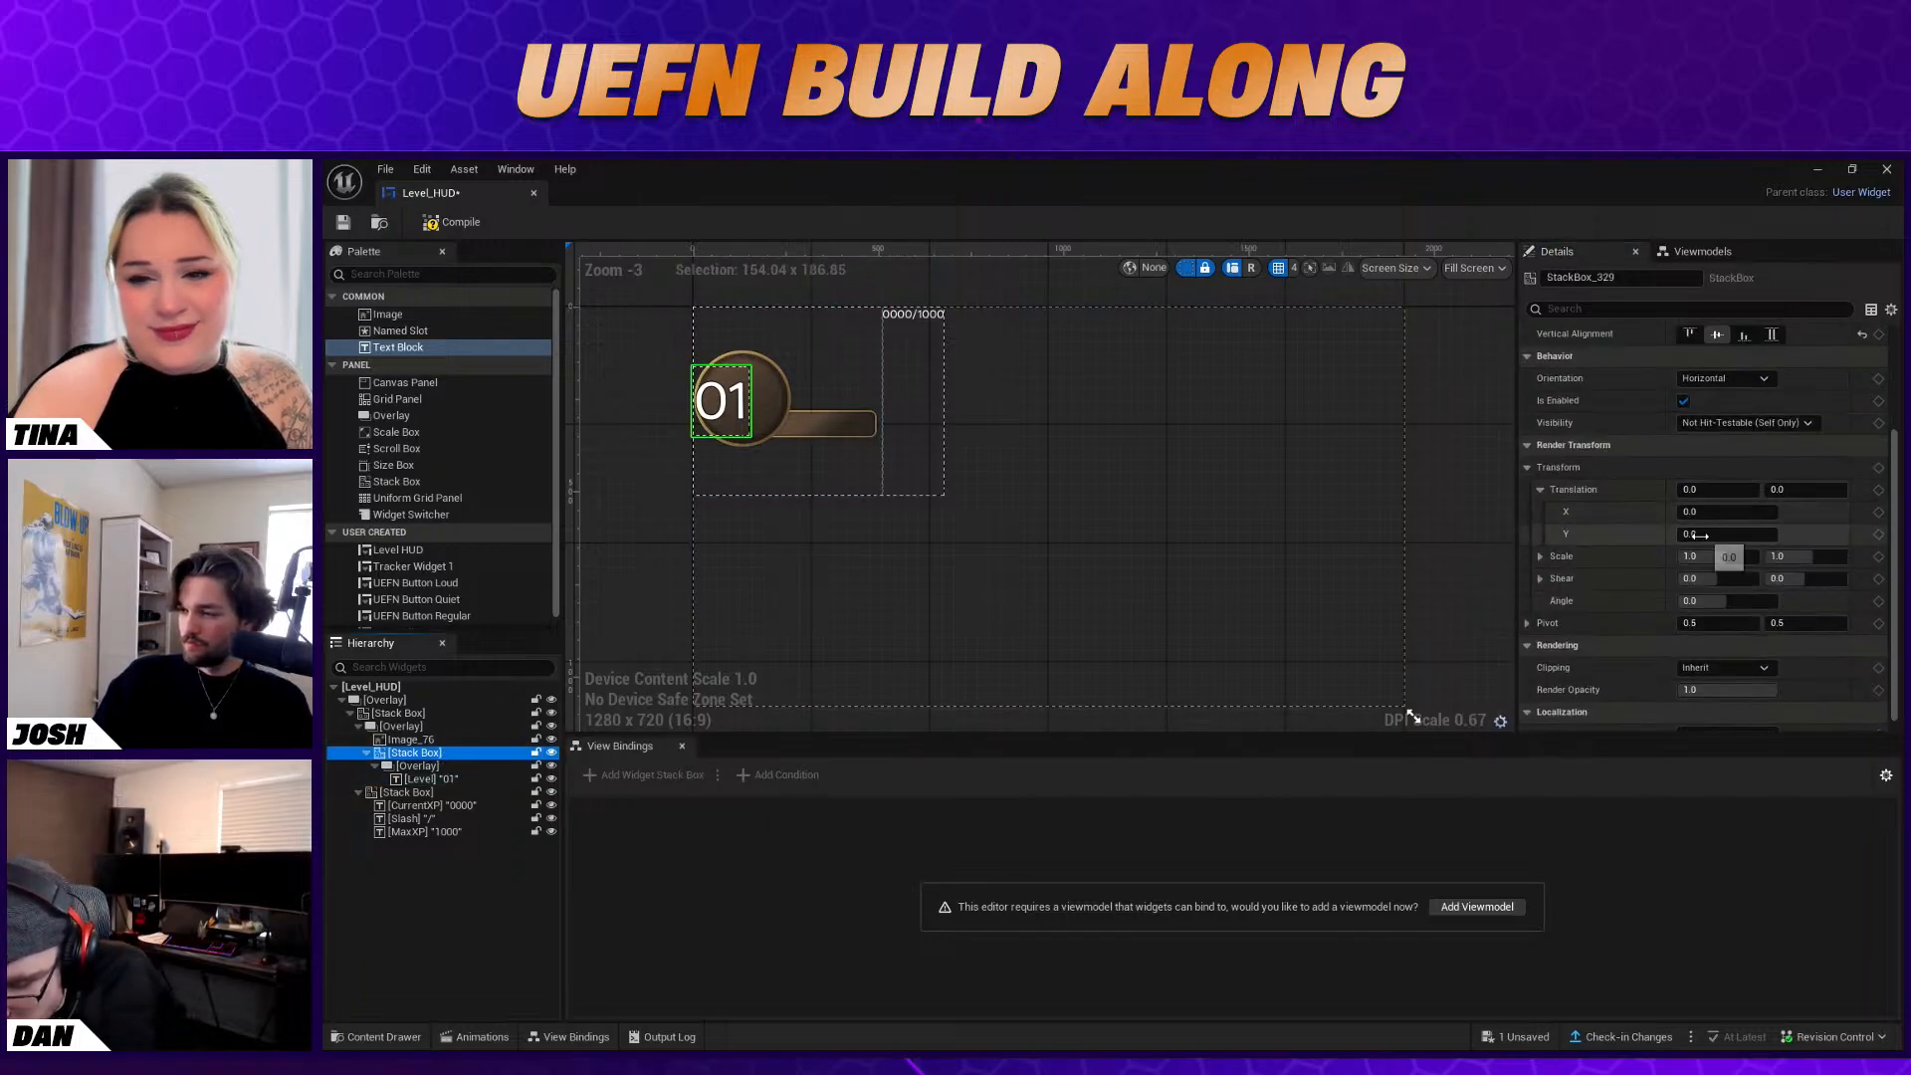
pyautogui.scroll(3, 1700, 540)
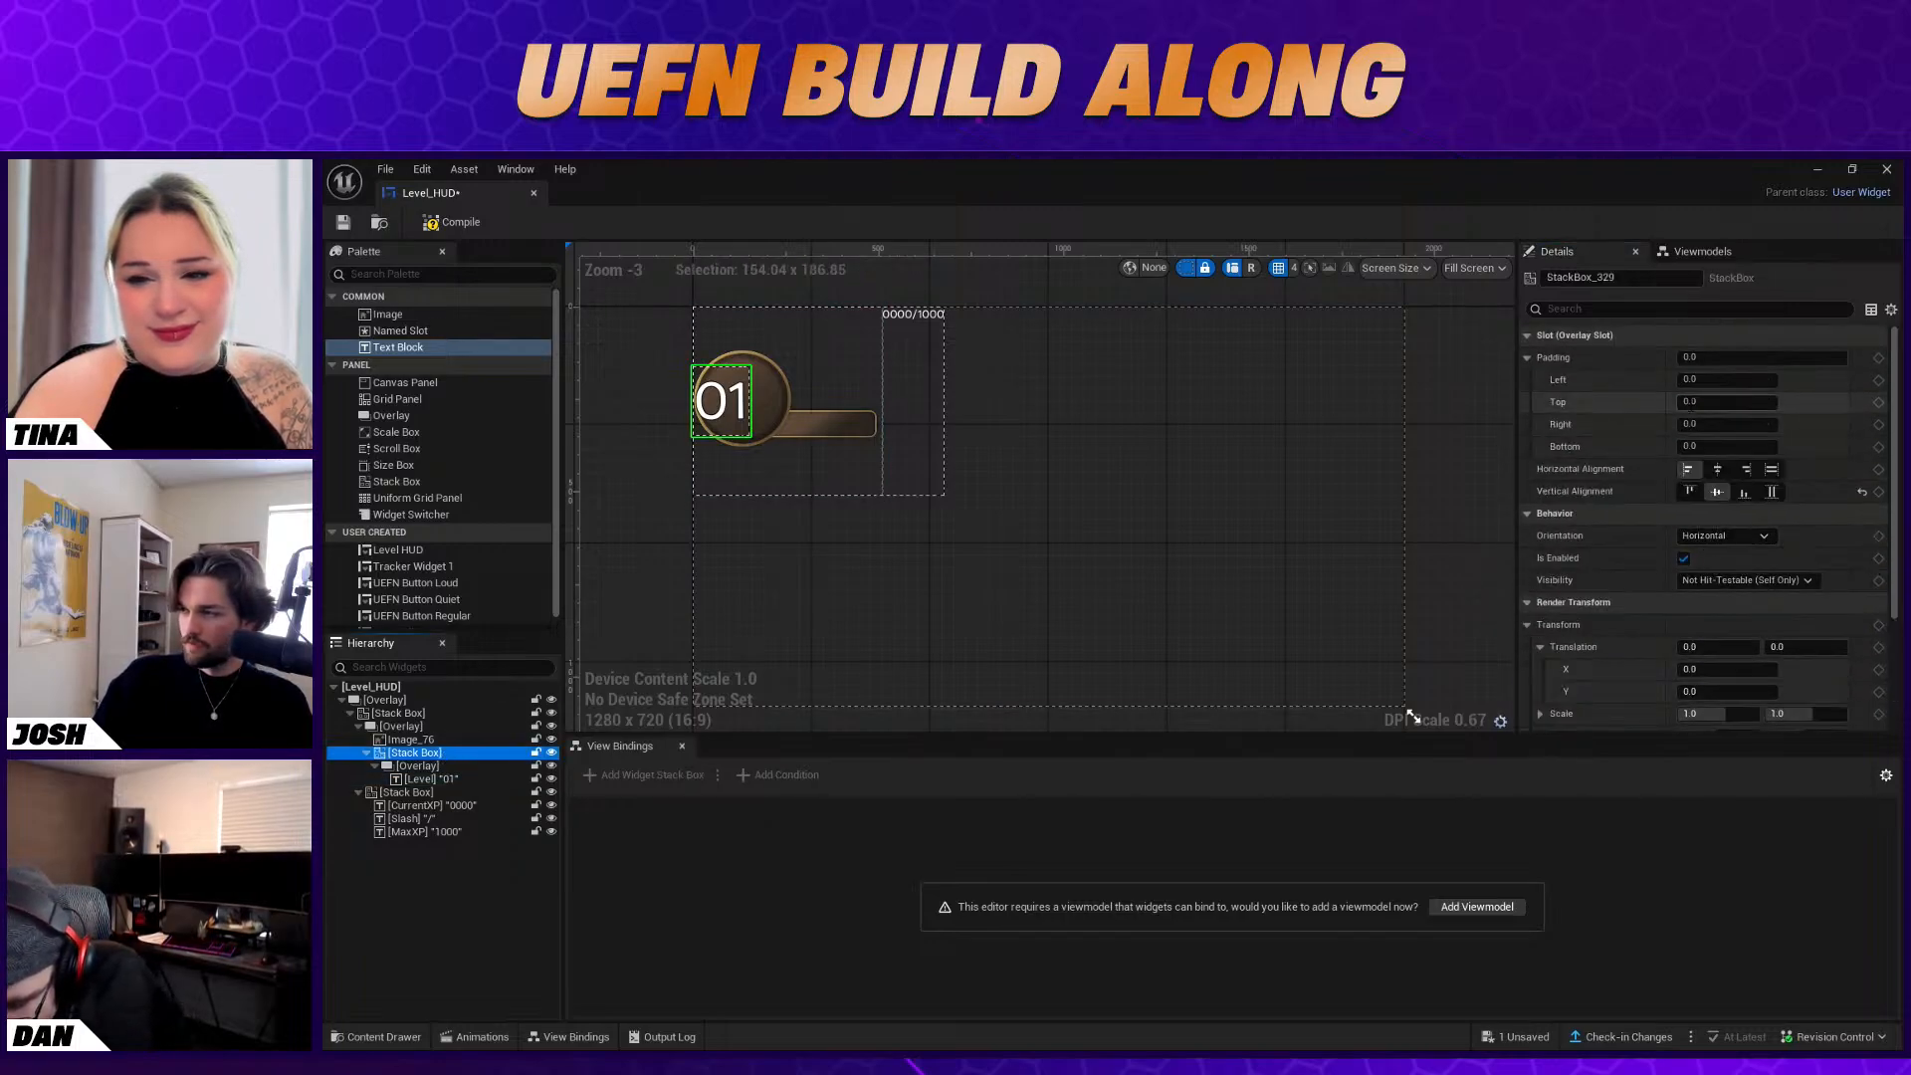
pyautogui.click(1710, 382)
pyautogui.write('20')
pyautogui.press('Return')
# Shift the Level text's Stack Box to an X translation of 34 and check its placement in the circle
pyautogui.scroll(-4, 1753, 473)
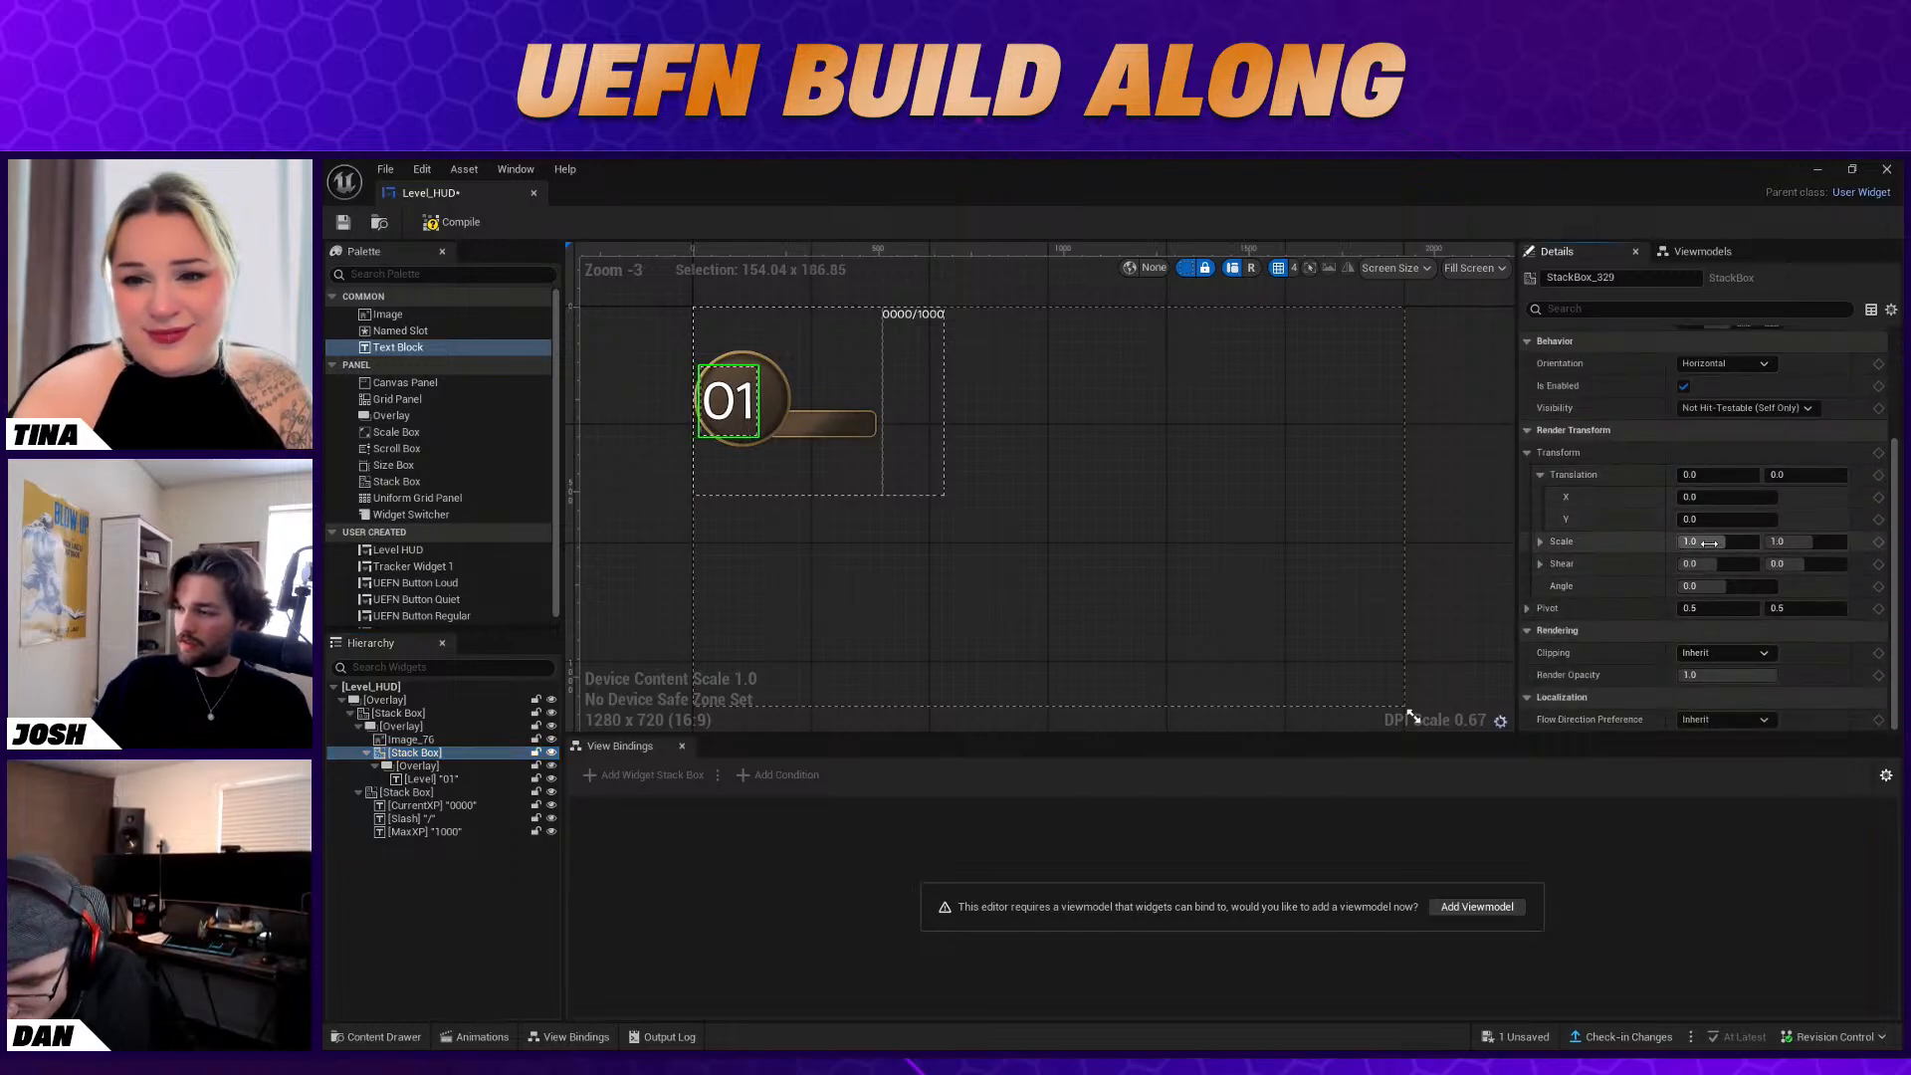
pyautogui.moveTo(1716, 502); pyautogui.dragTo(1755, 496)
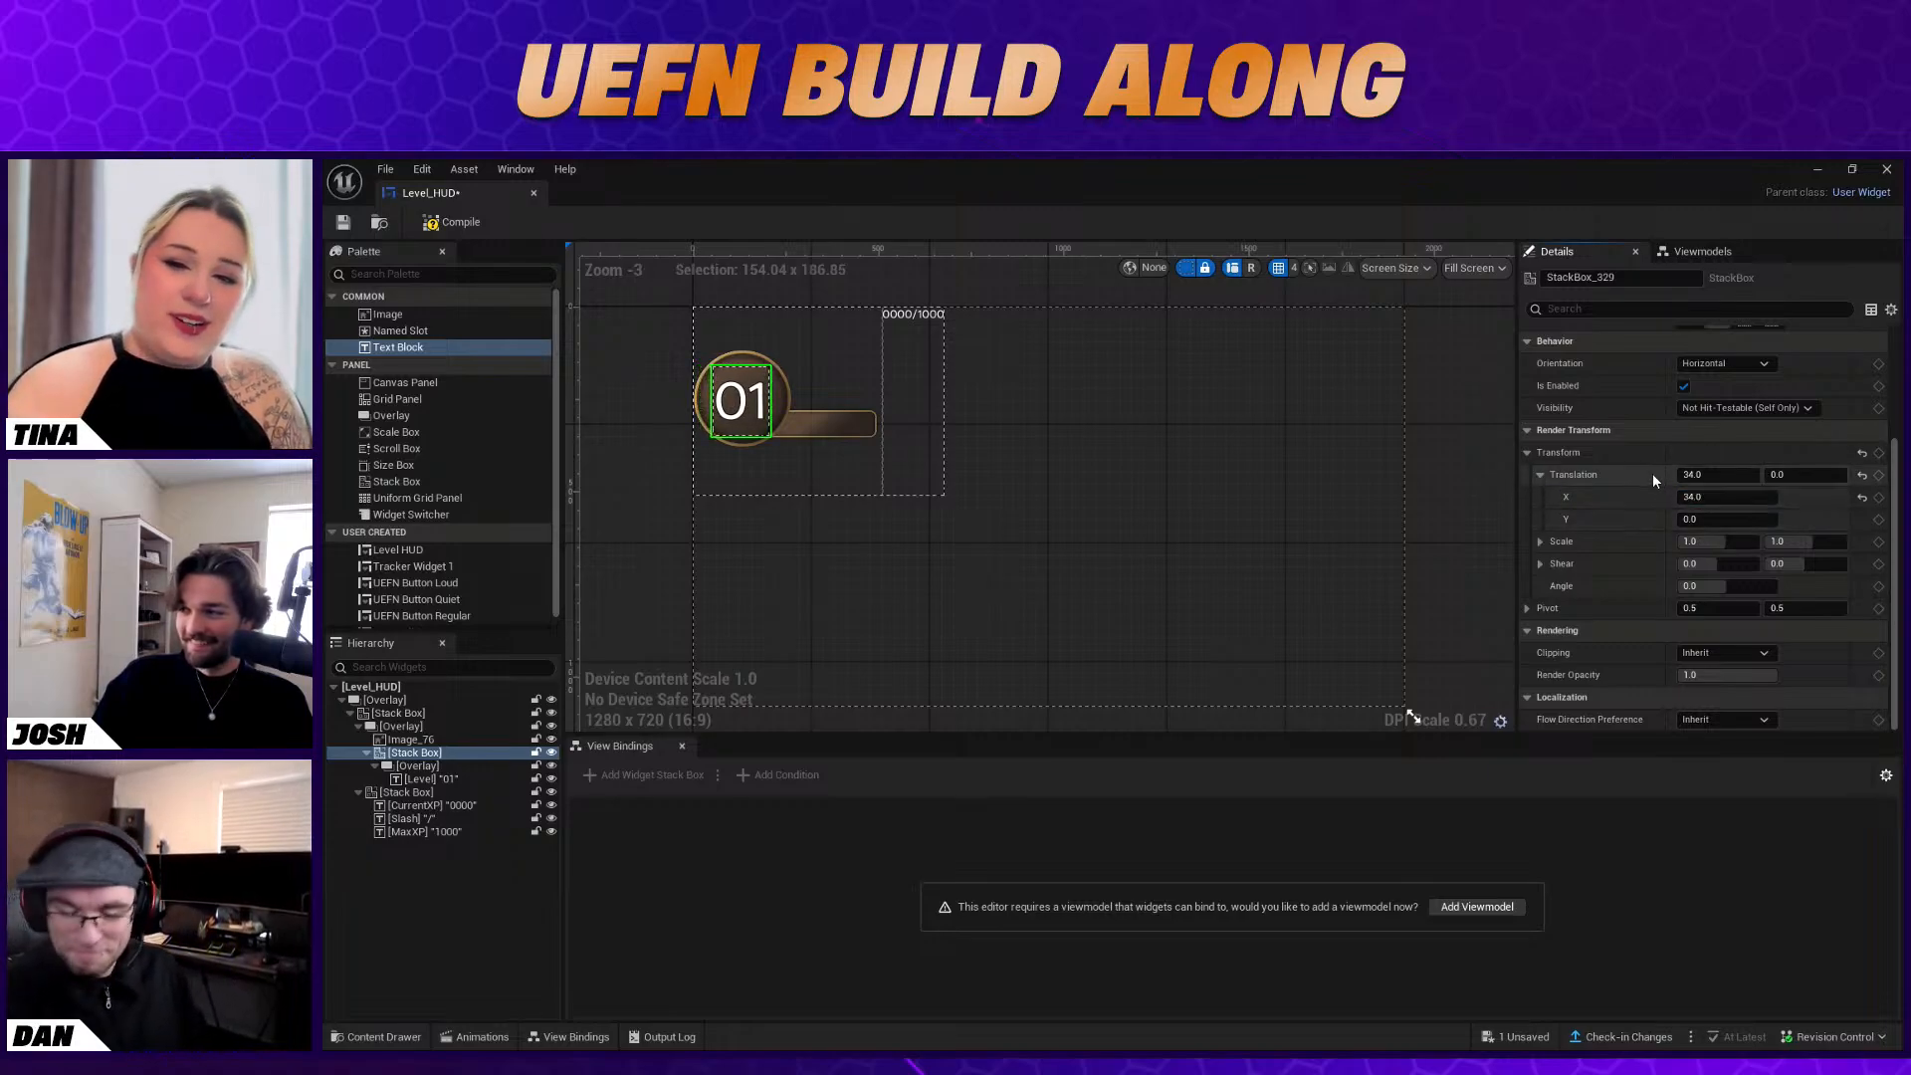
pyautogui.scroll(3, 1651, 474)
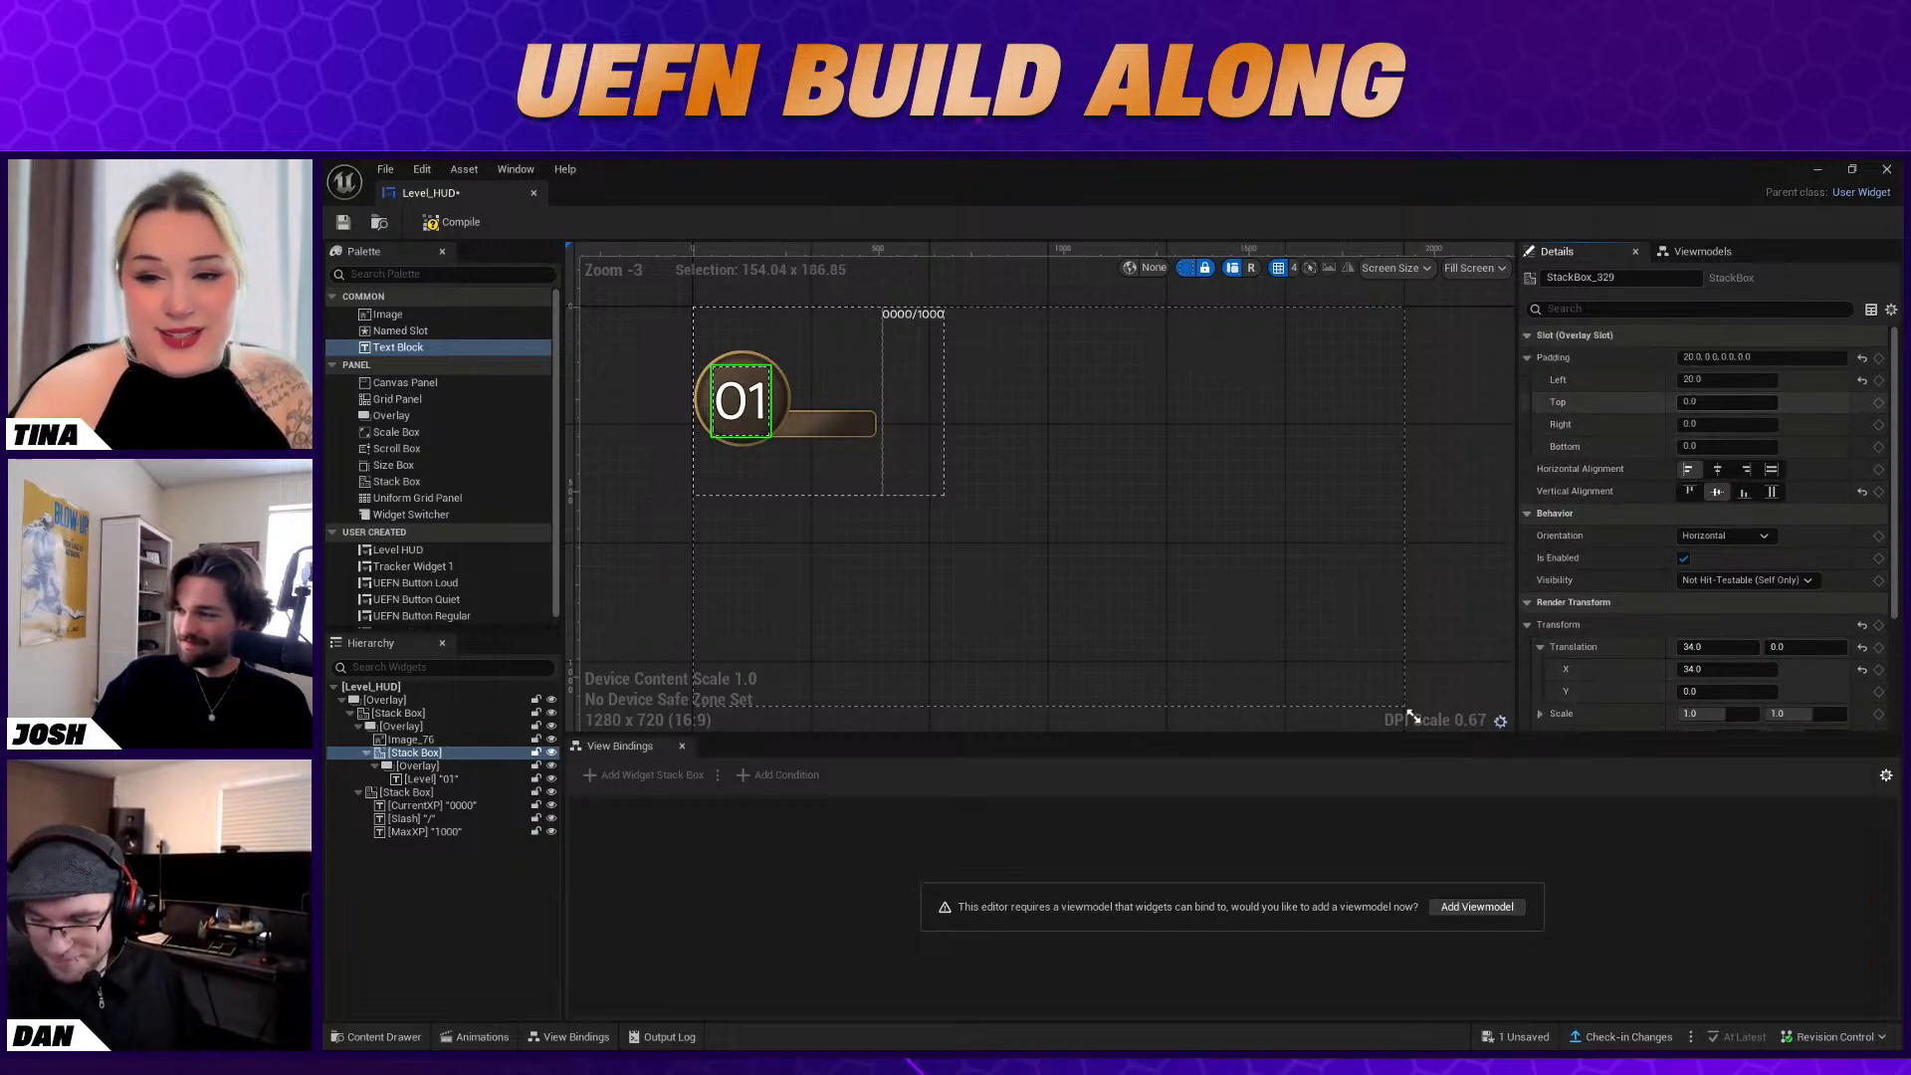
pyautogui.scroll(-2, 1754, 577)
pyautogui.scroll(-4, 1819, 642)
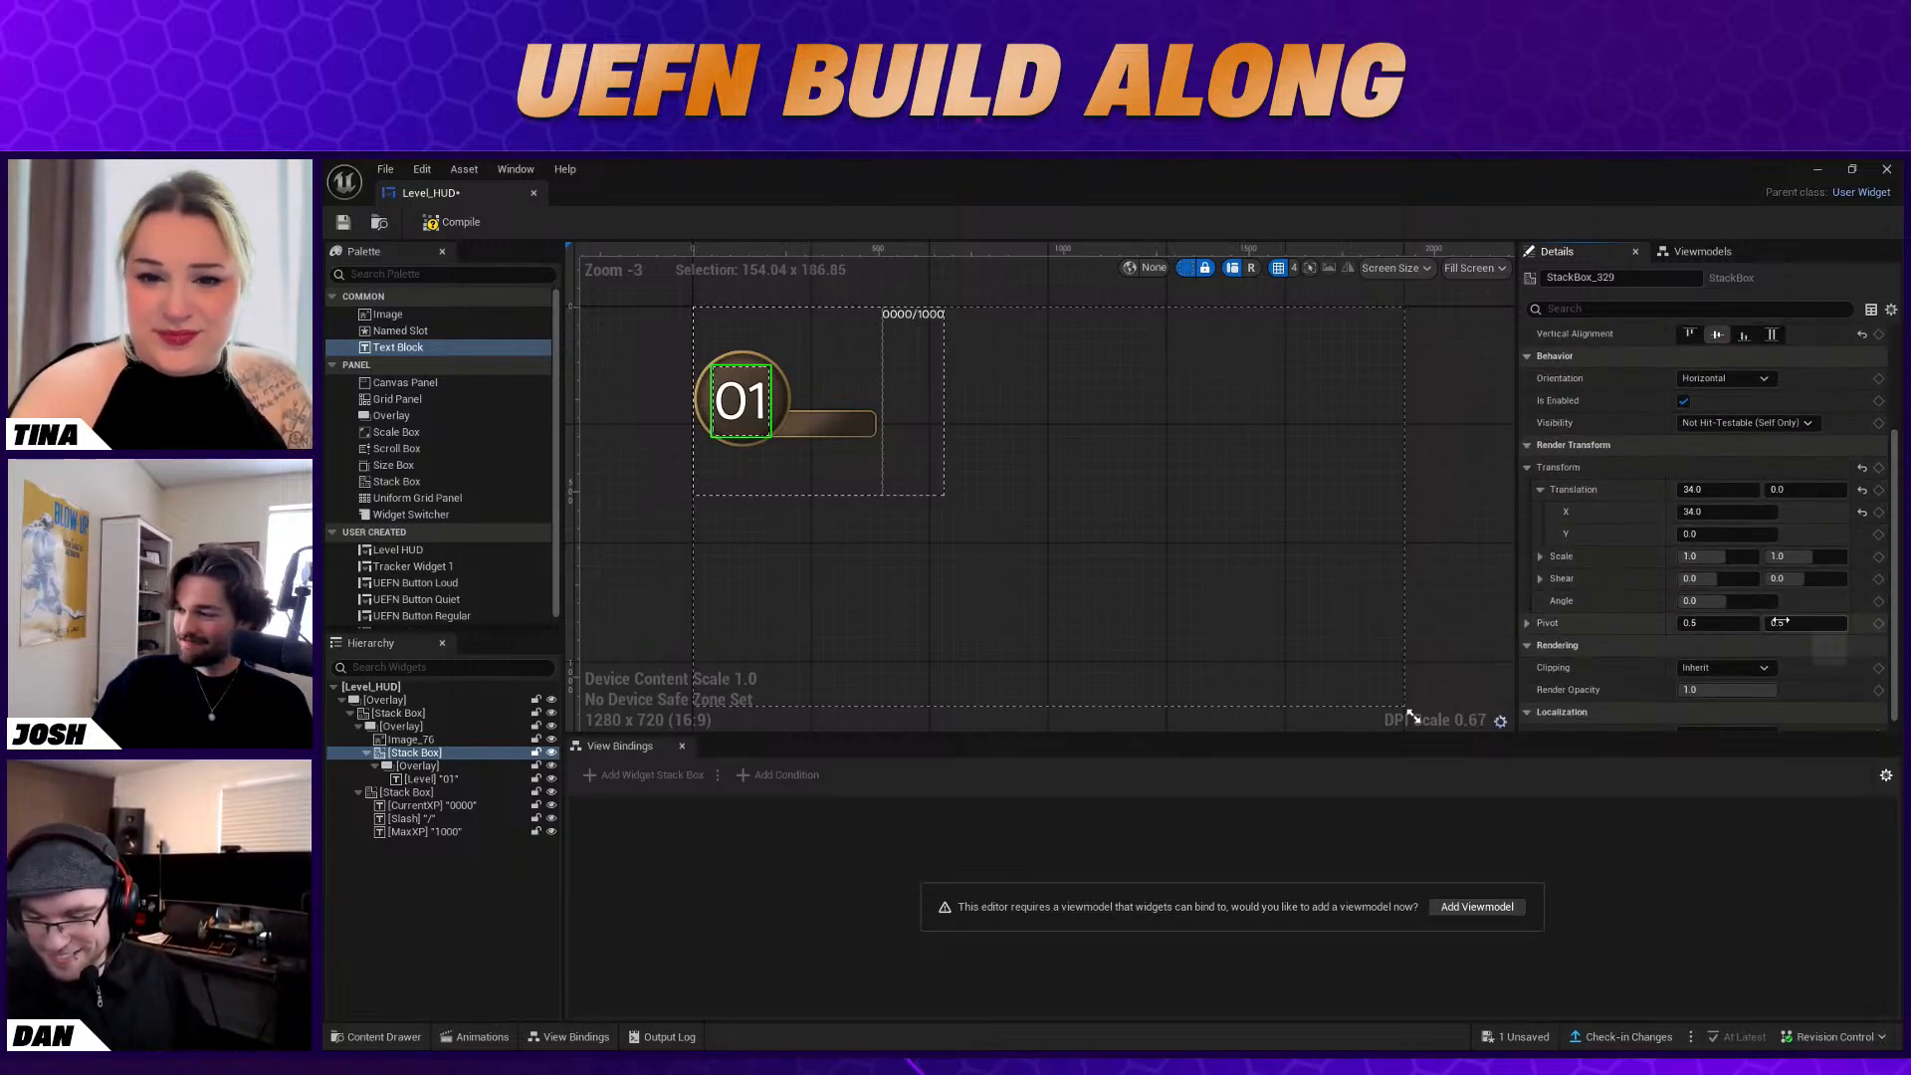
pyautogui.scroll(-1, 1810, 664)
pyautogui.click(822, 562)
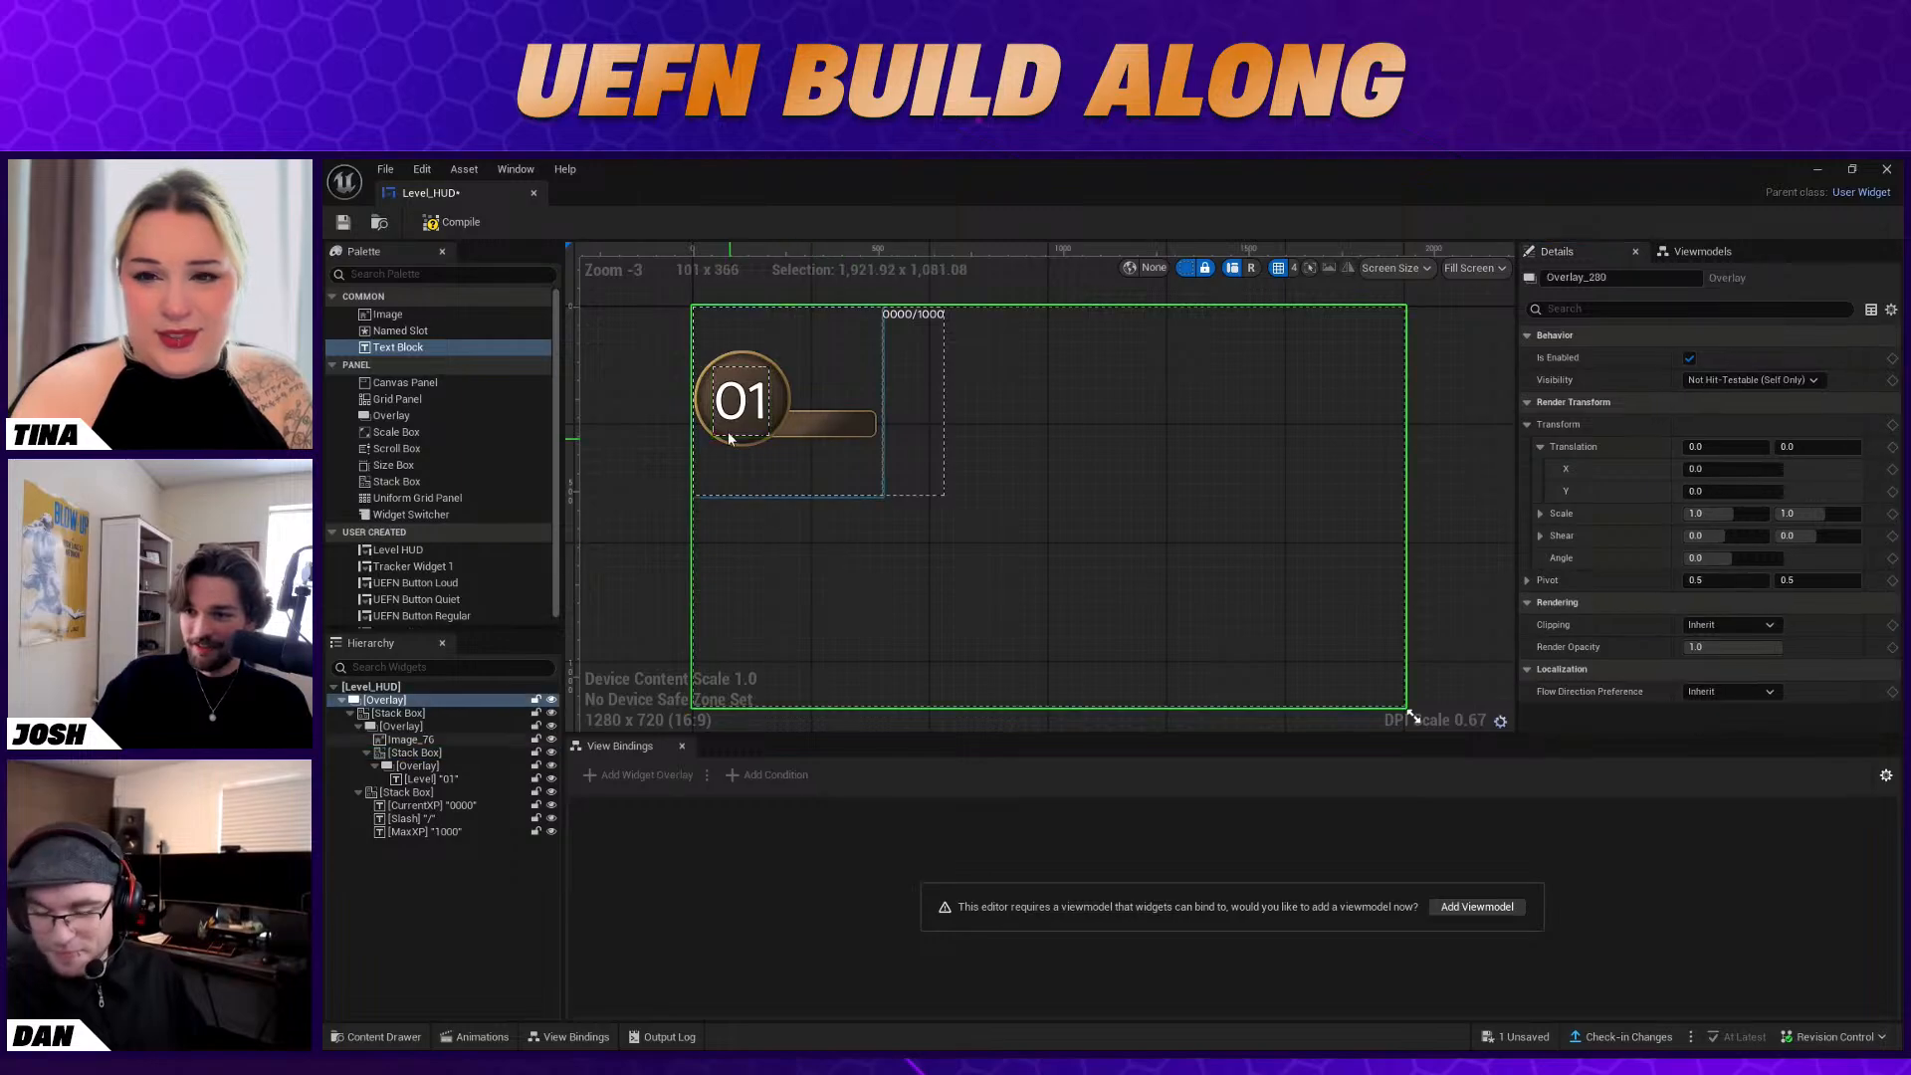
pyautogui.click(729, 428)
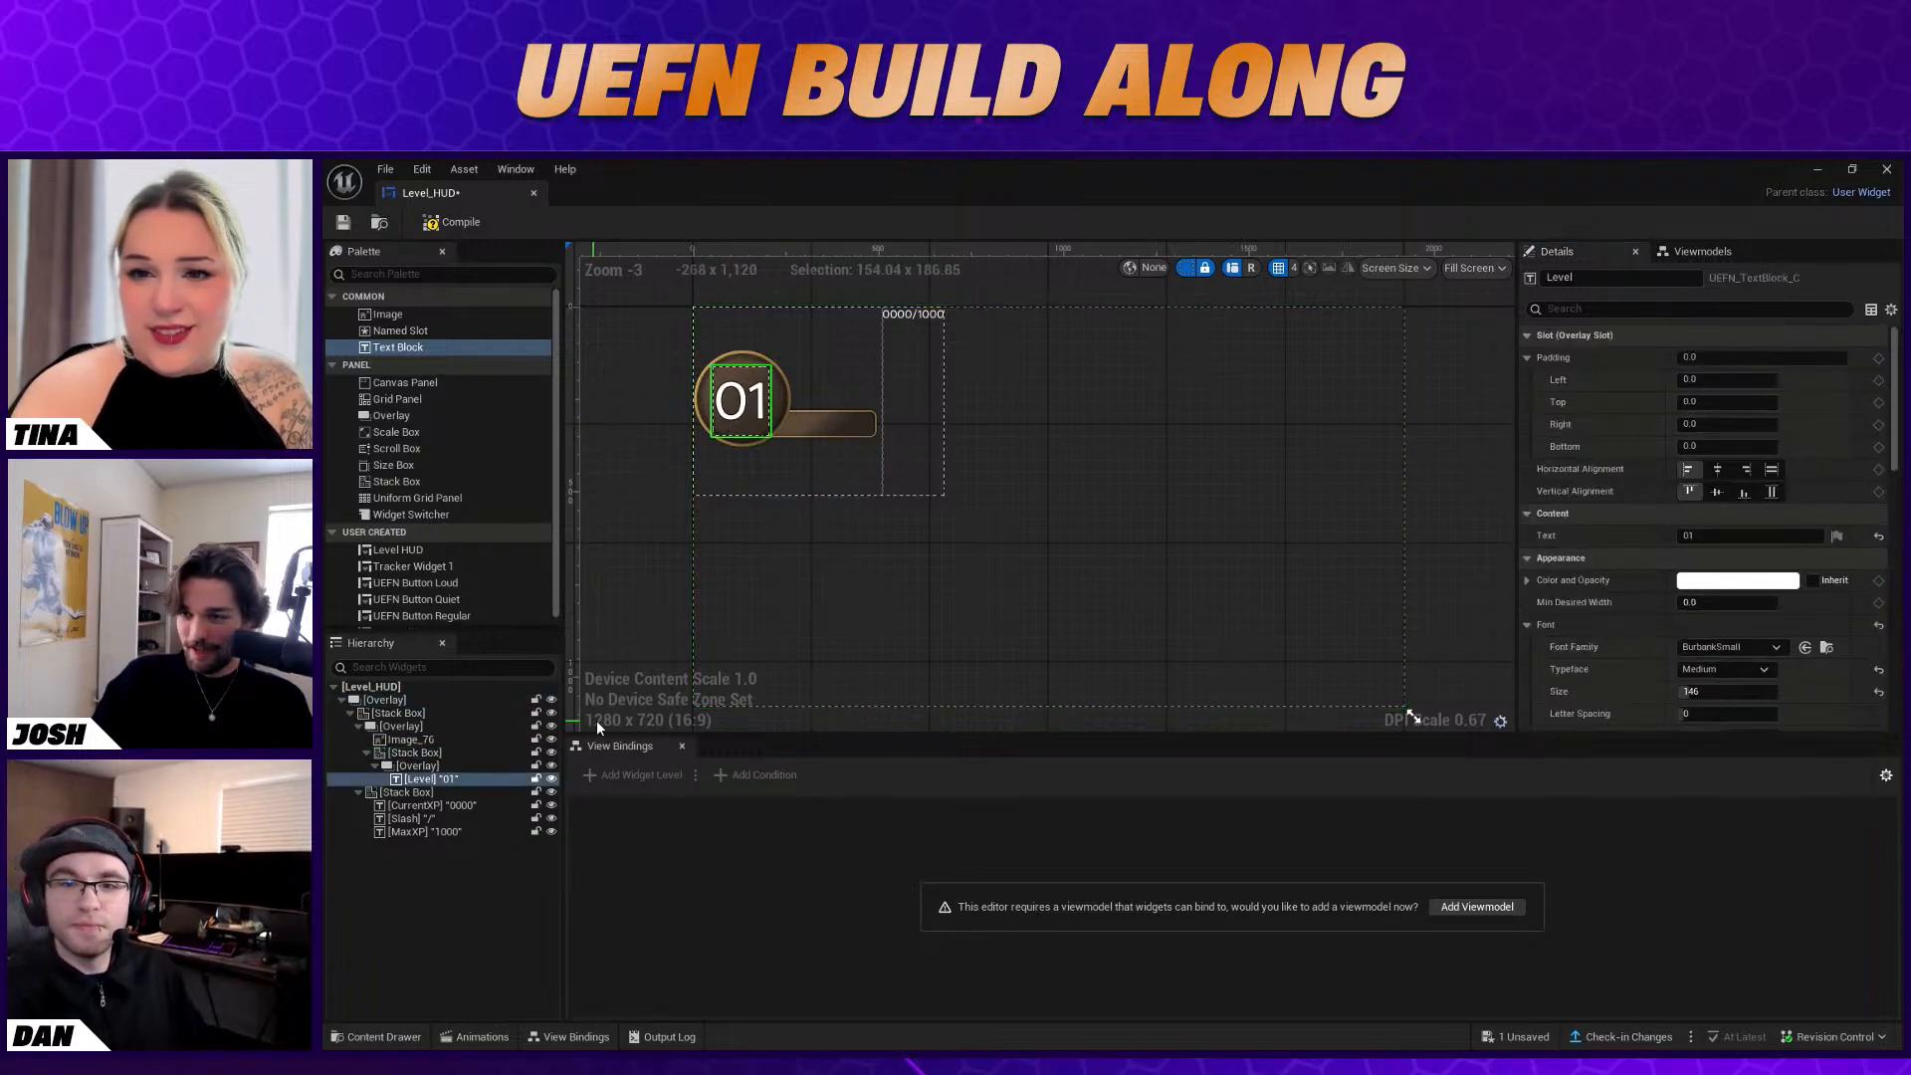
pyautogui.click(904, 582)
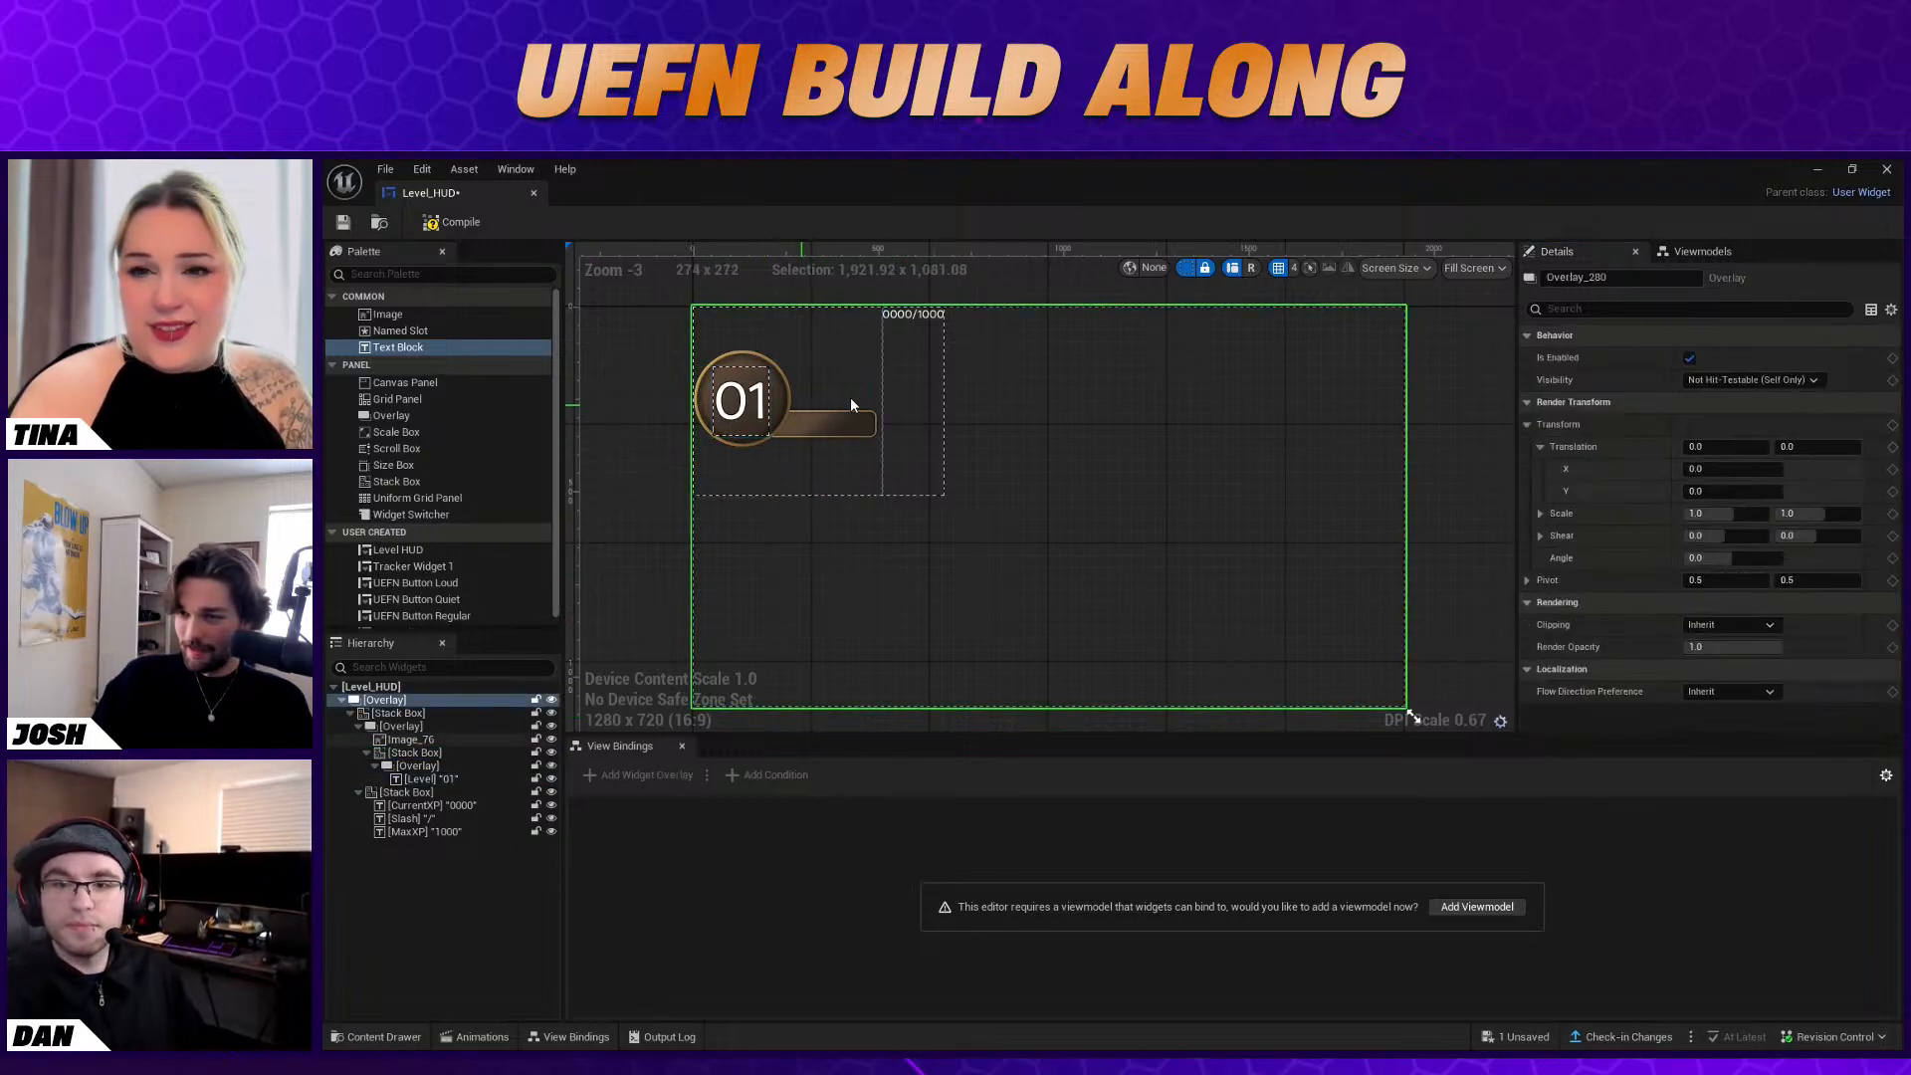
# Change the Level text's content to the single digit 1
pyautogui.click(432, 778)
pyautogui.scroll(-3, 1732, 597)
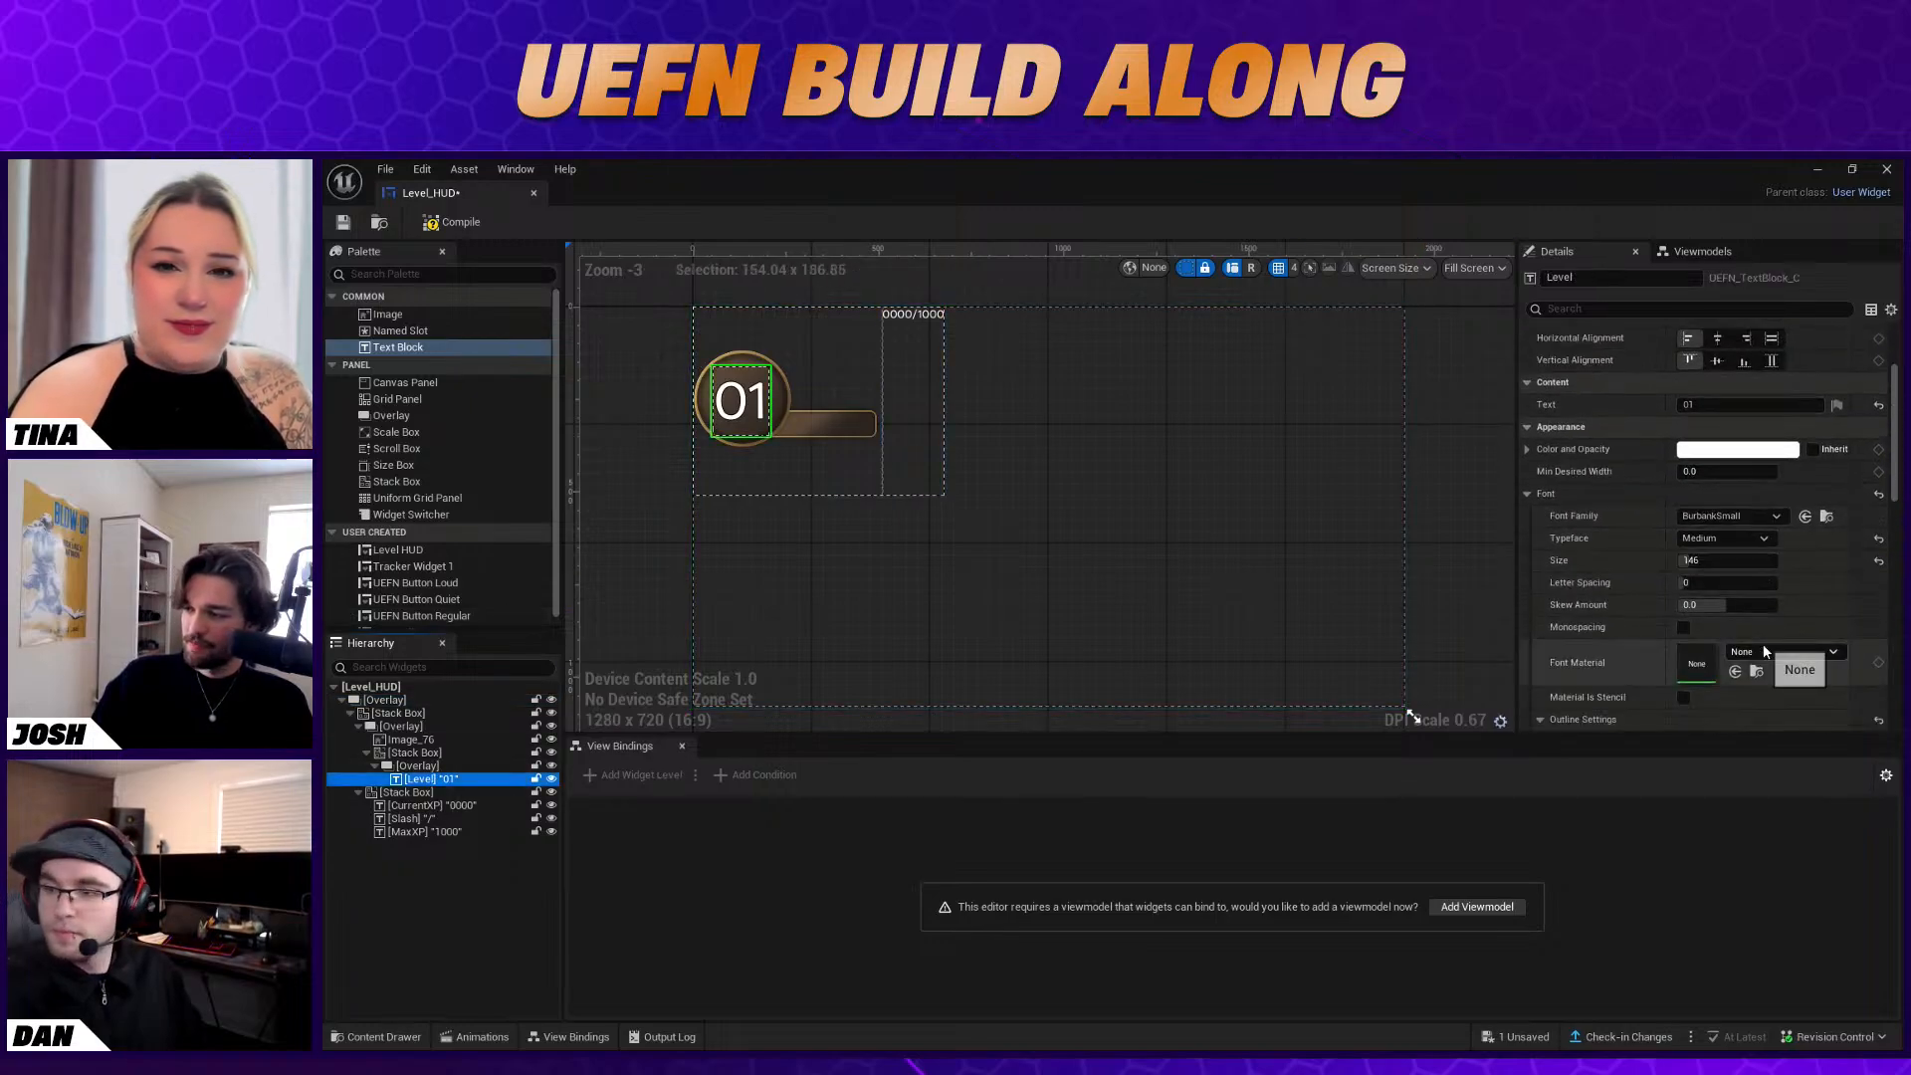
pyautogui.click(1693, 405)
pyautogui.press('BackSpace')
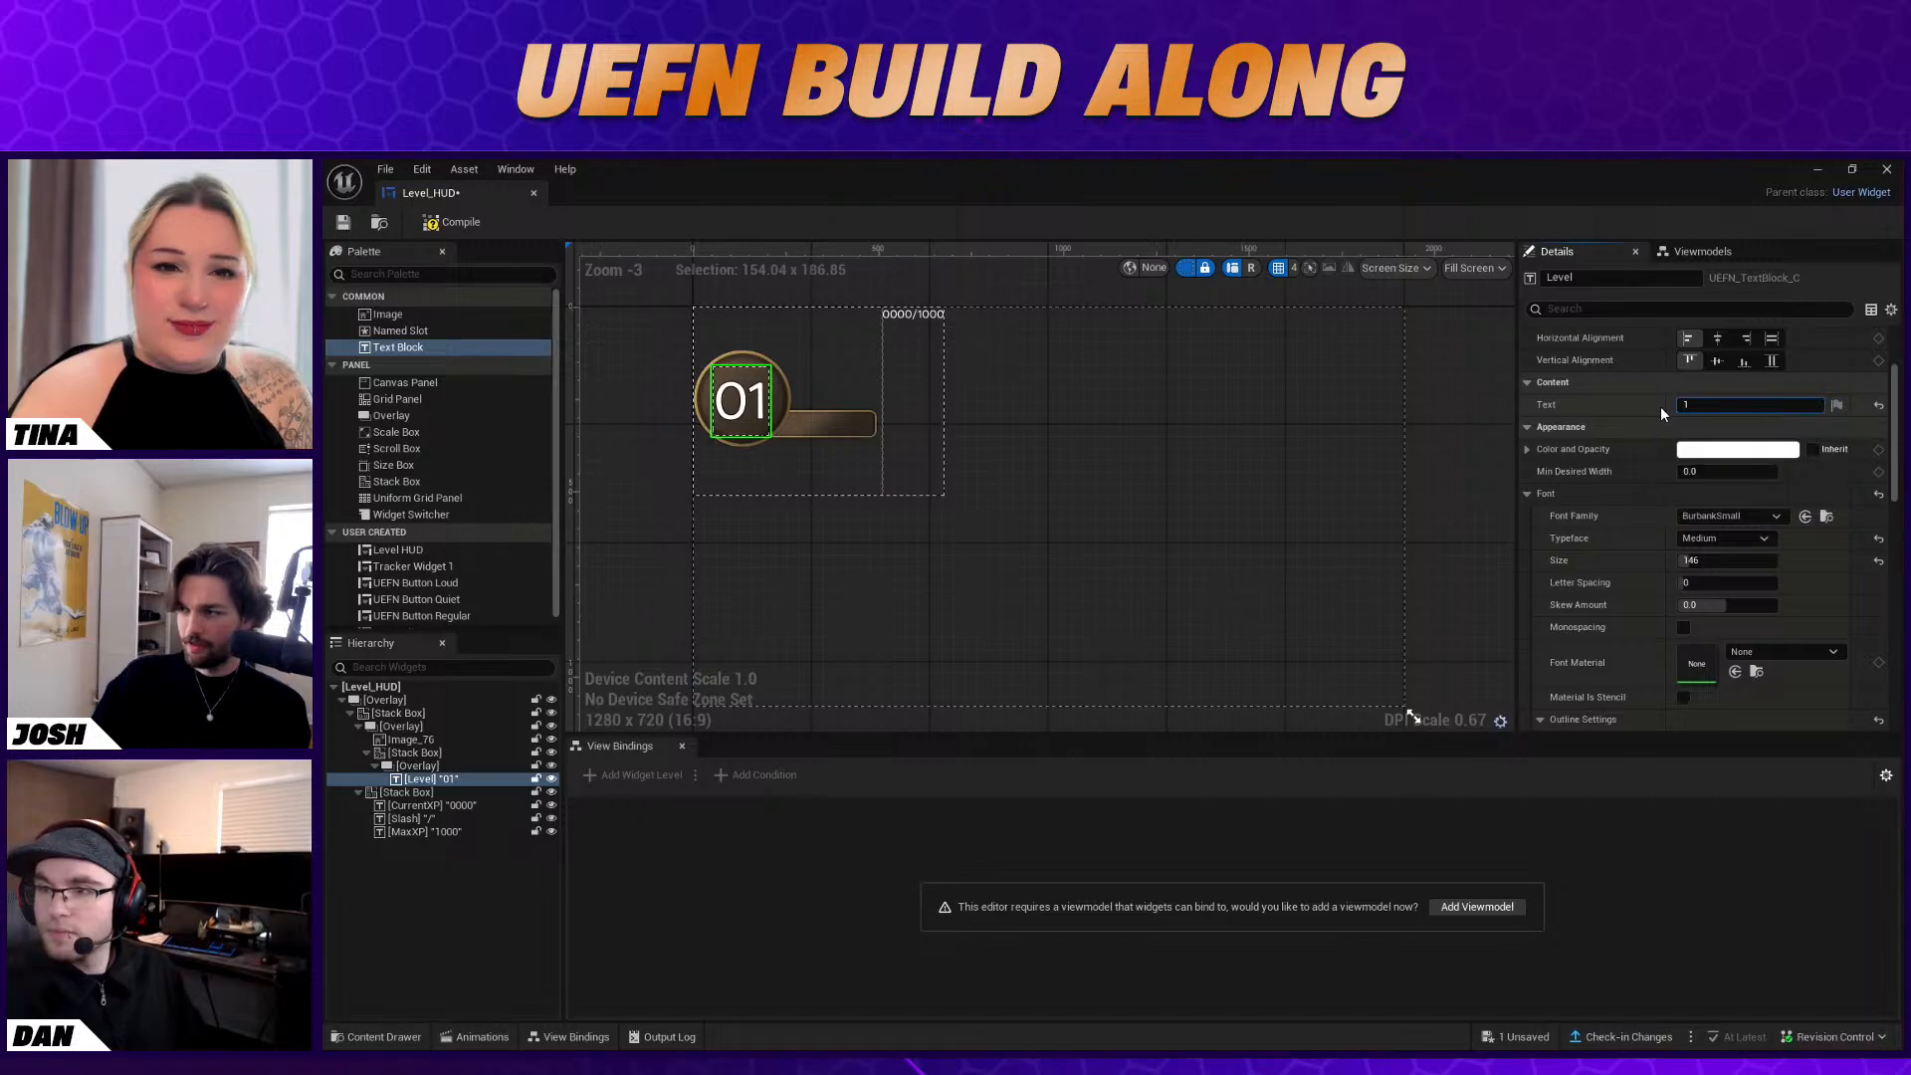
pyautogui.press('Return')
pyautogui.scroll(2, 1716, 432)
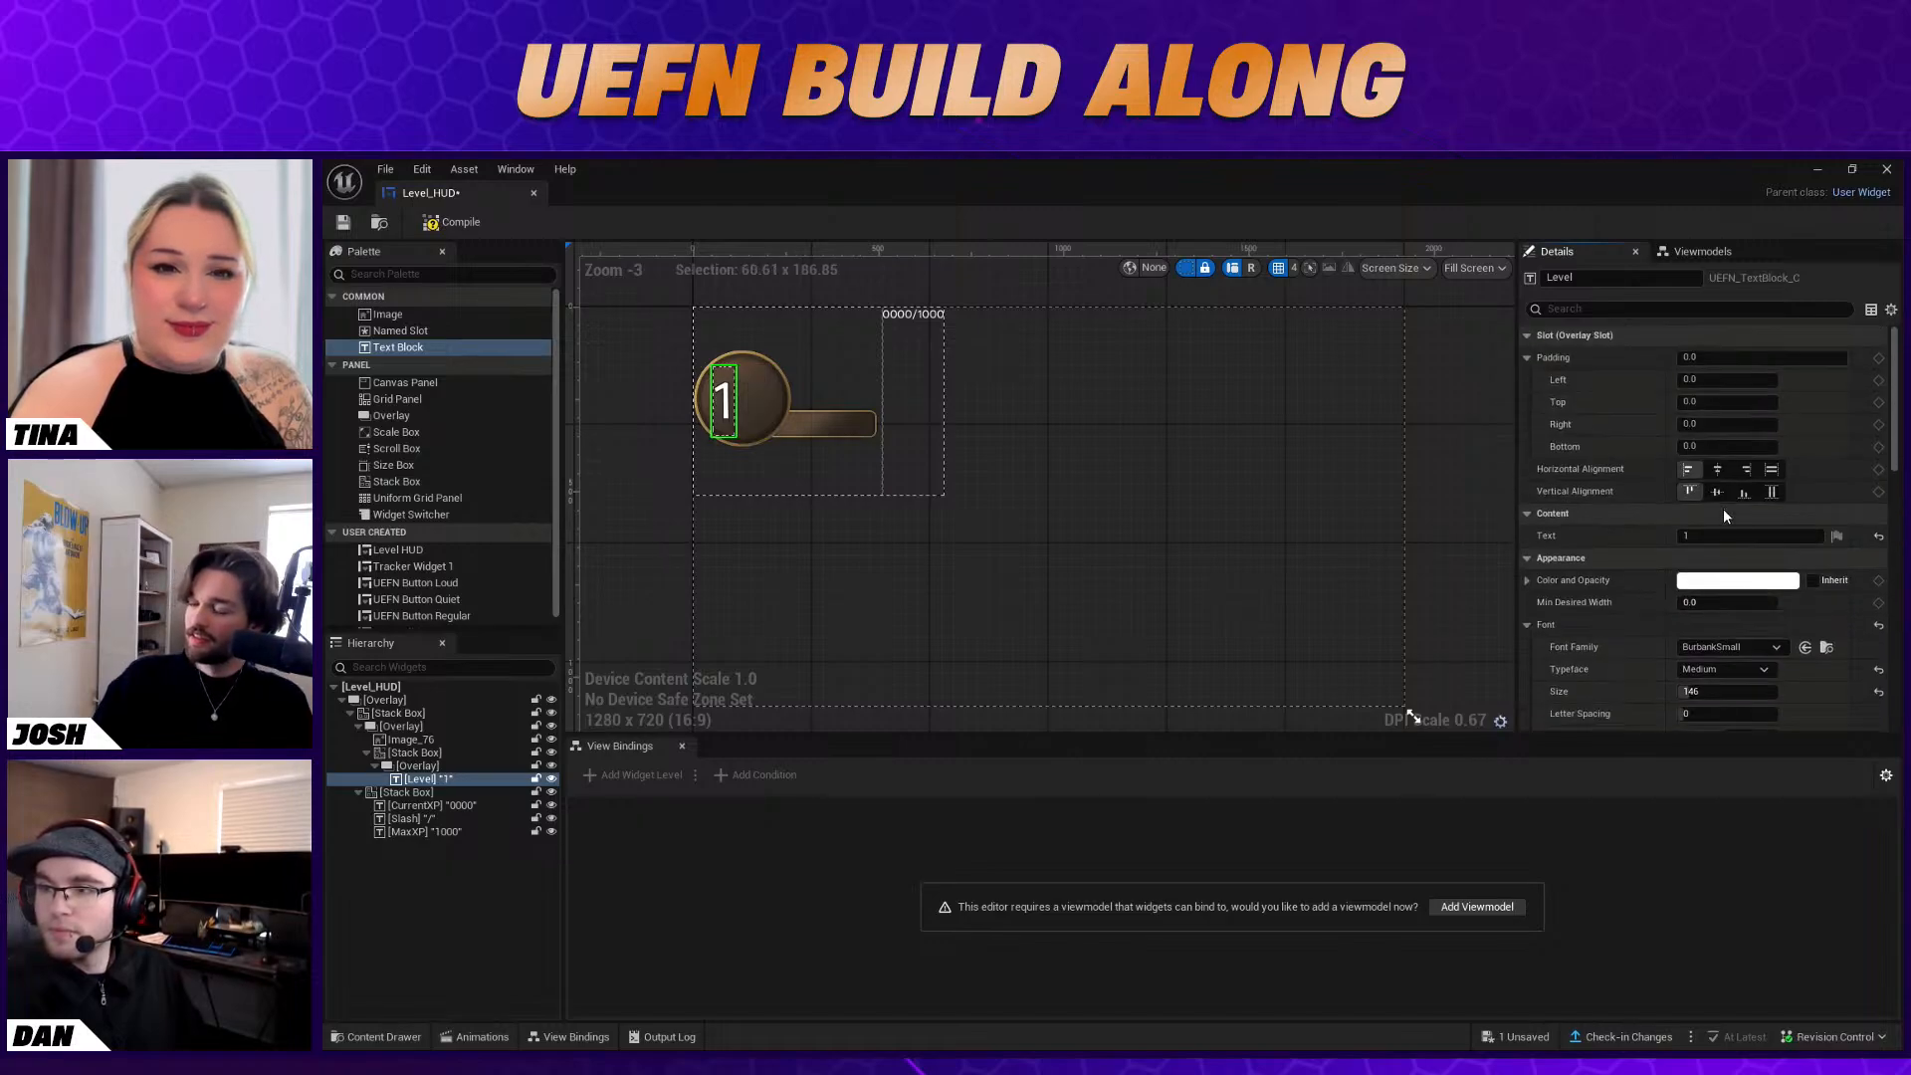
pyautogui.click(1702, 536)
pyautogui.click(1631, 537)
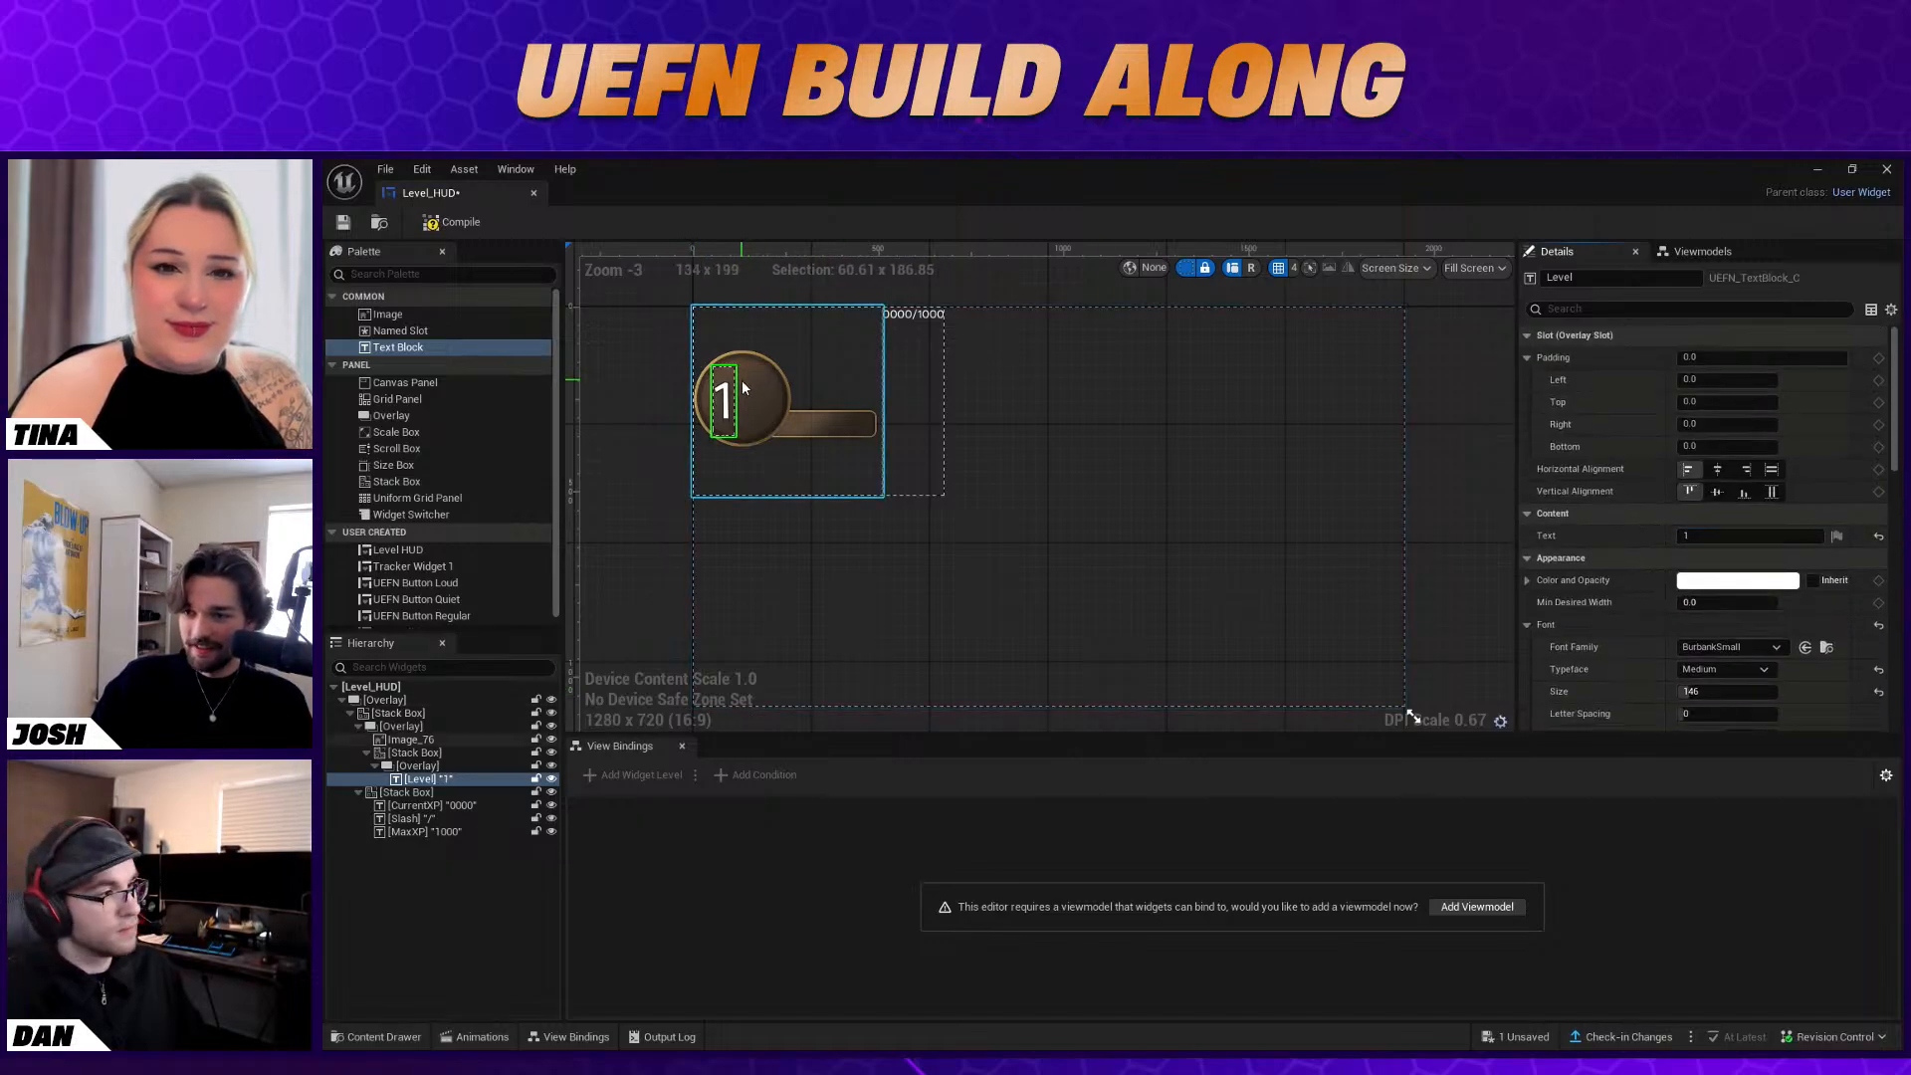
# Set the X translation of the Level text's Stack Box to 0
pyautogui.click(445, 754)
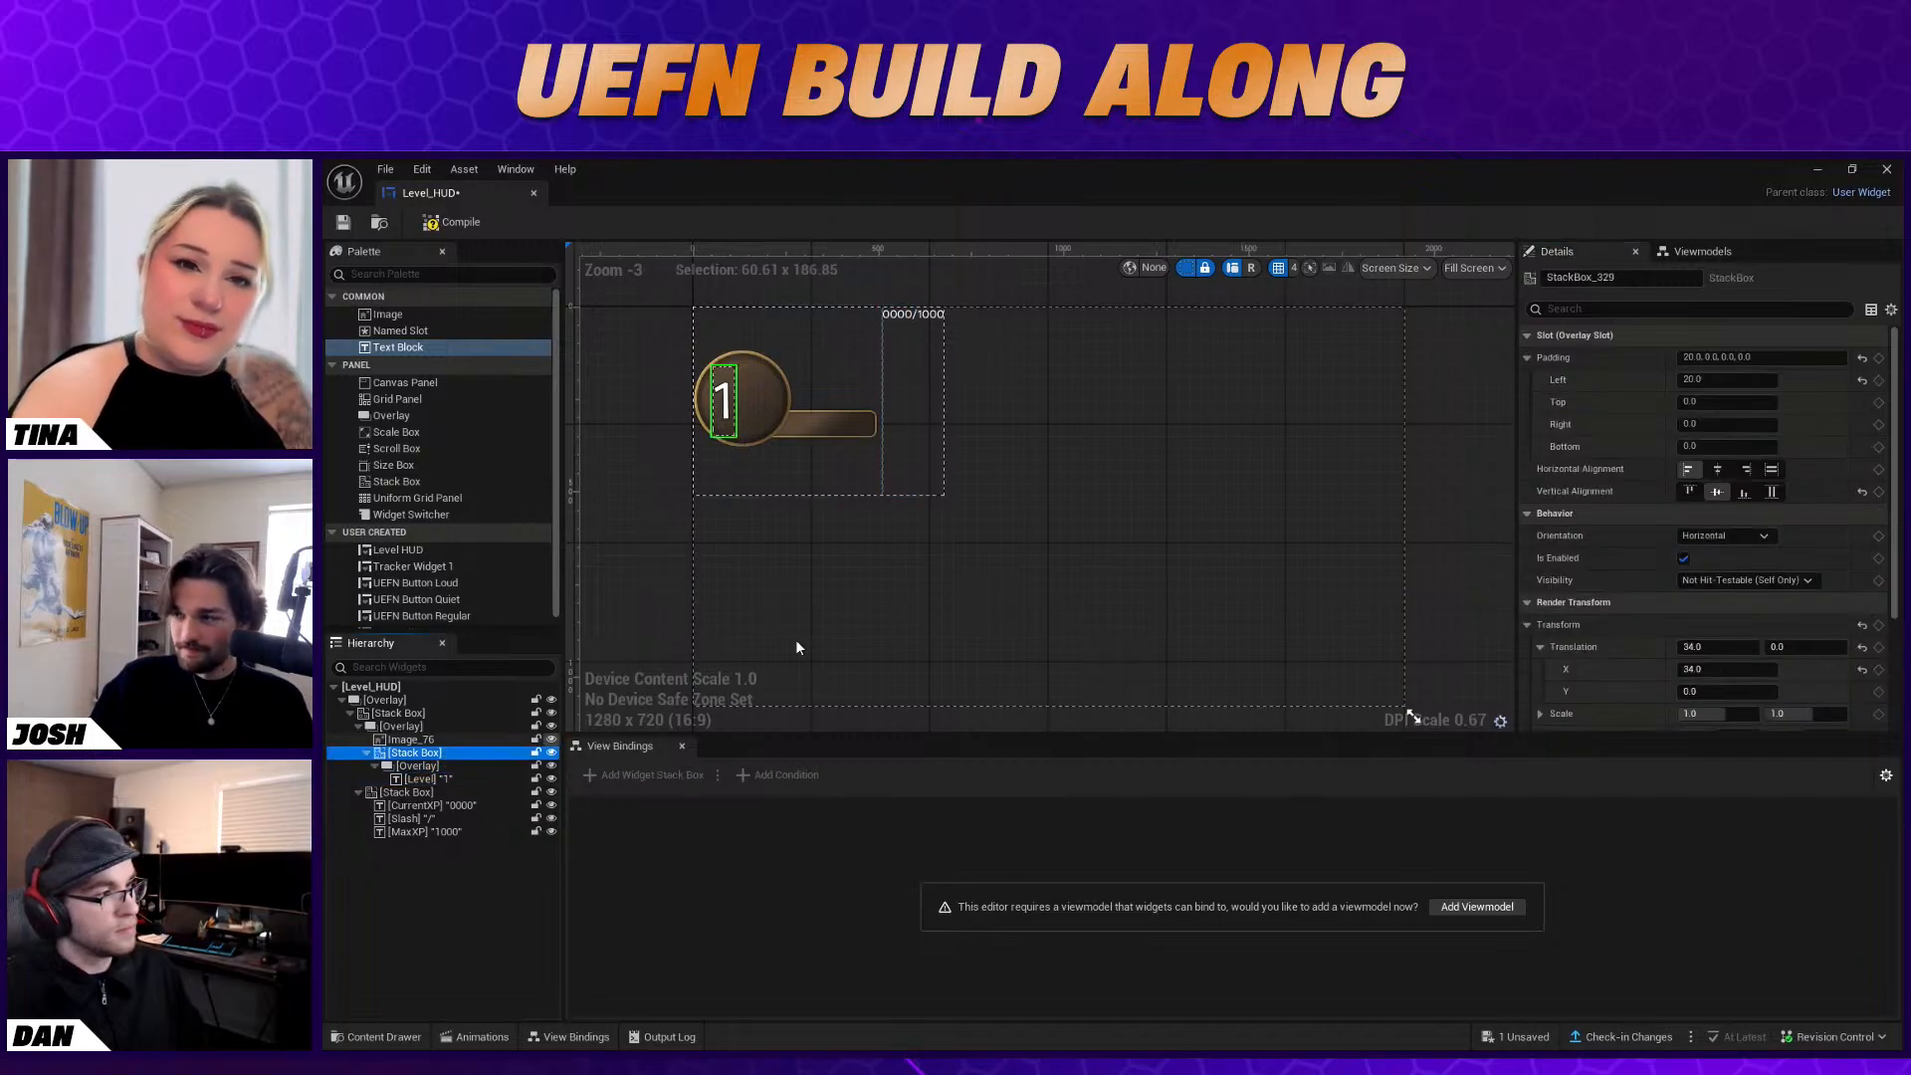
pyautogui.click(1722, 379)
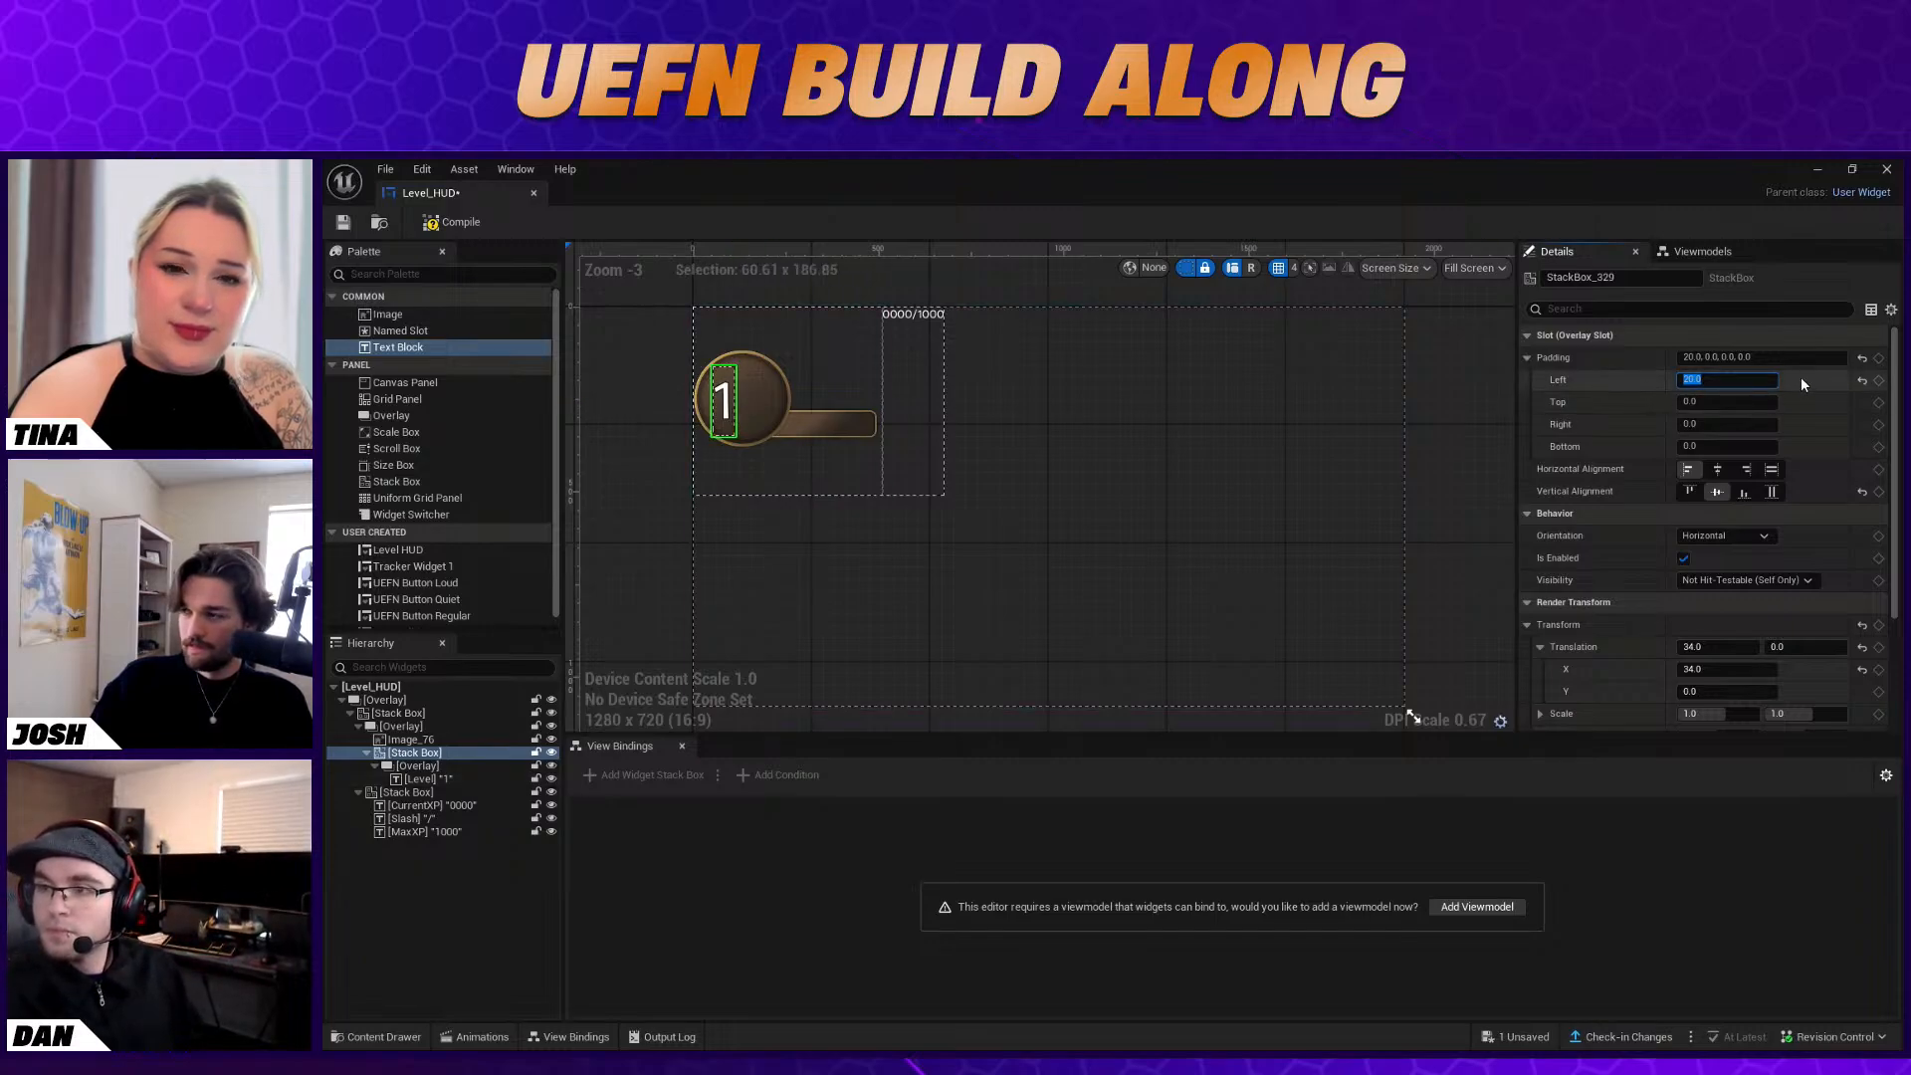
pyautogui.scroll(-5, 1802, 376)
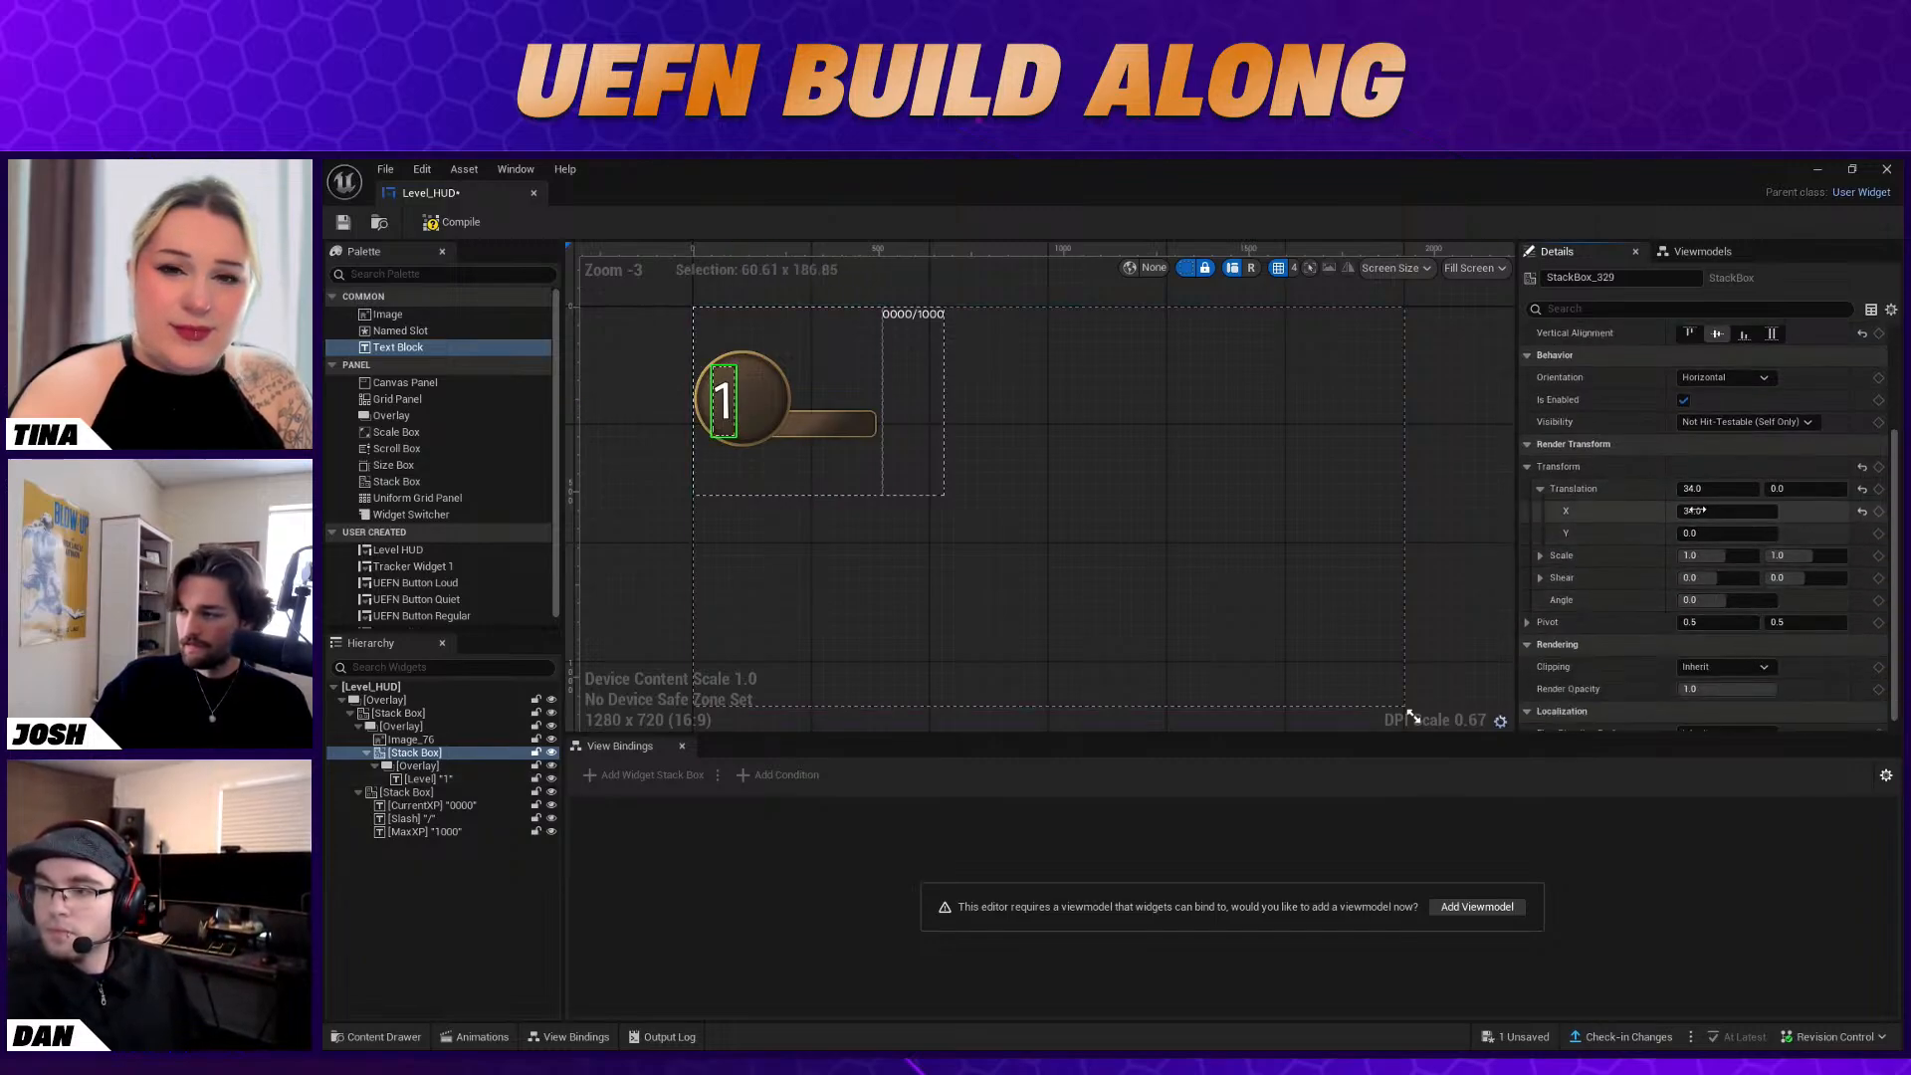
pyautogui.write('0')
pyautogui.press('Return')
pyautogui.scroll(4, 1736, 546)
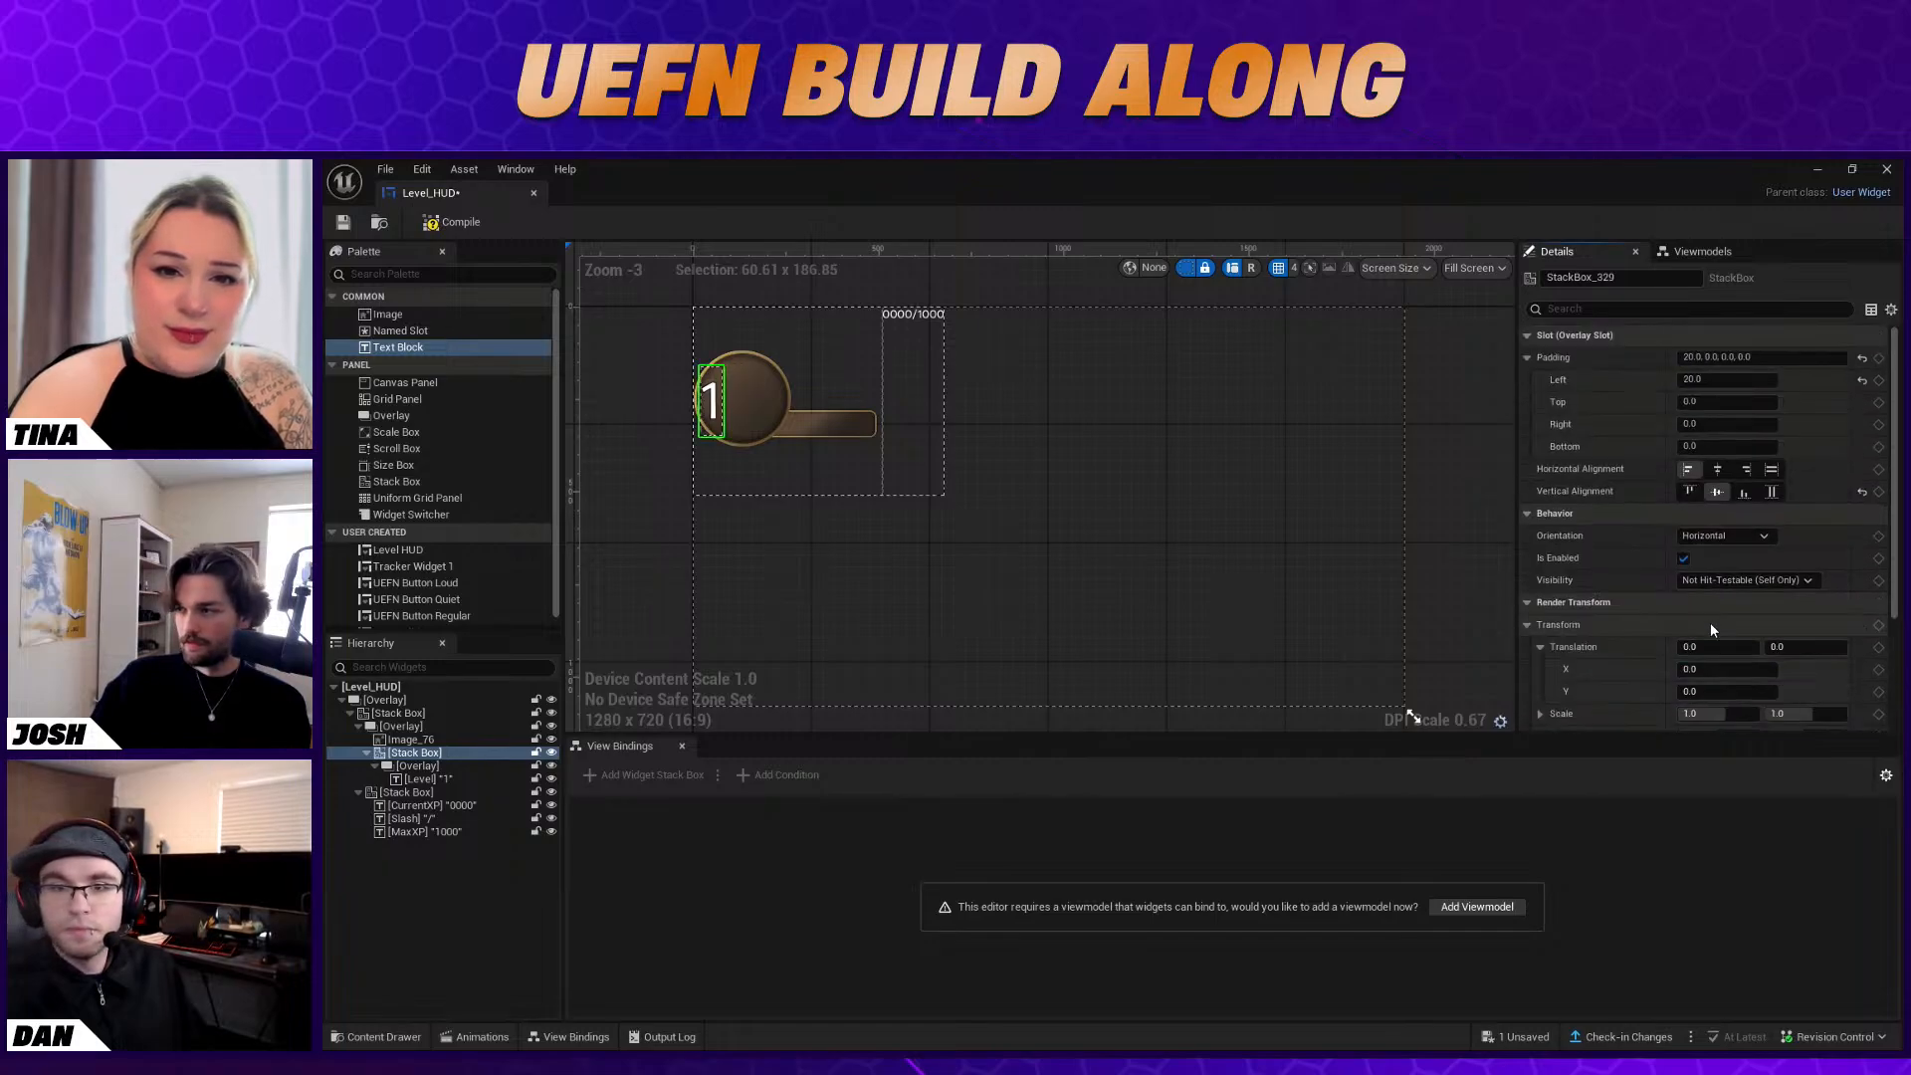
# Try centering the Level text's Stack Box horizontally, then return it to left alignment
pyautogui.scroll(-3, 1723, 397)
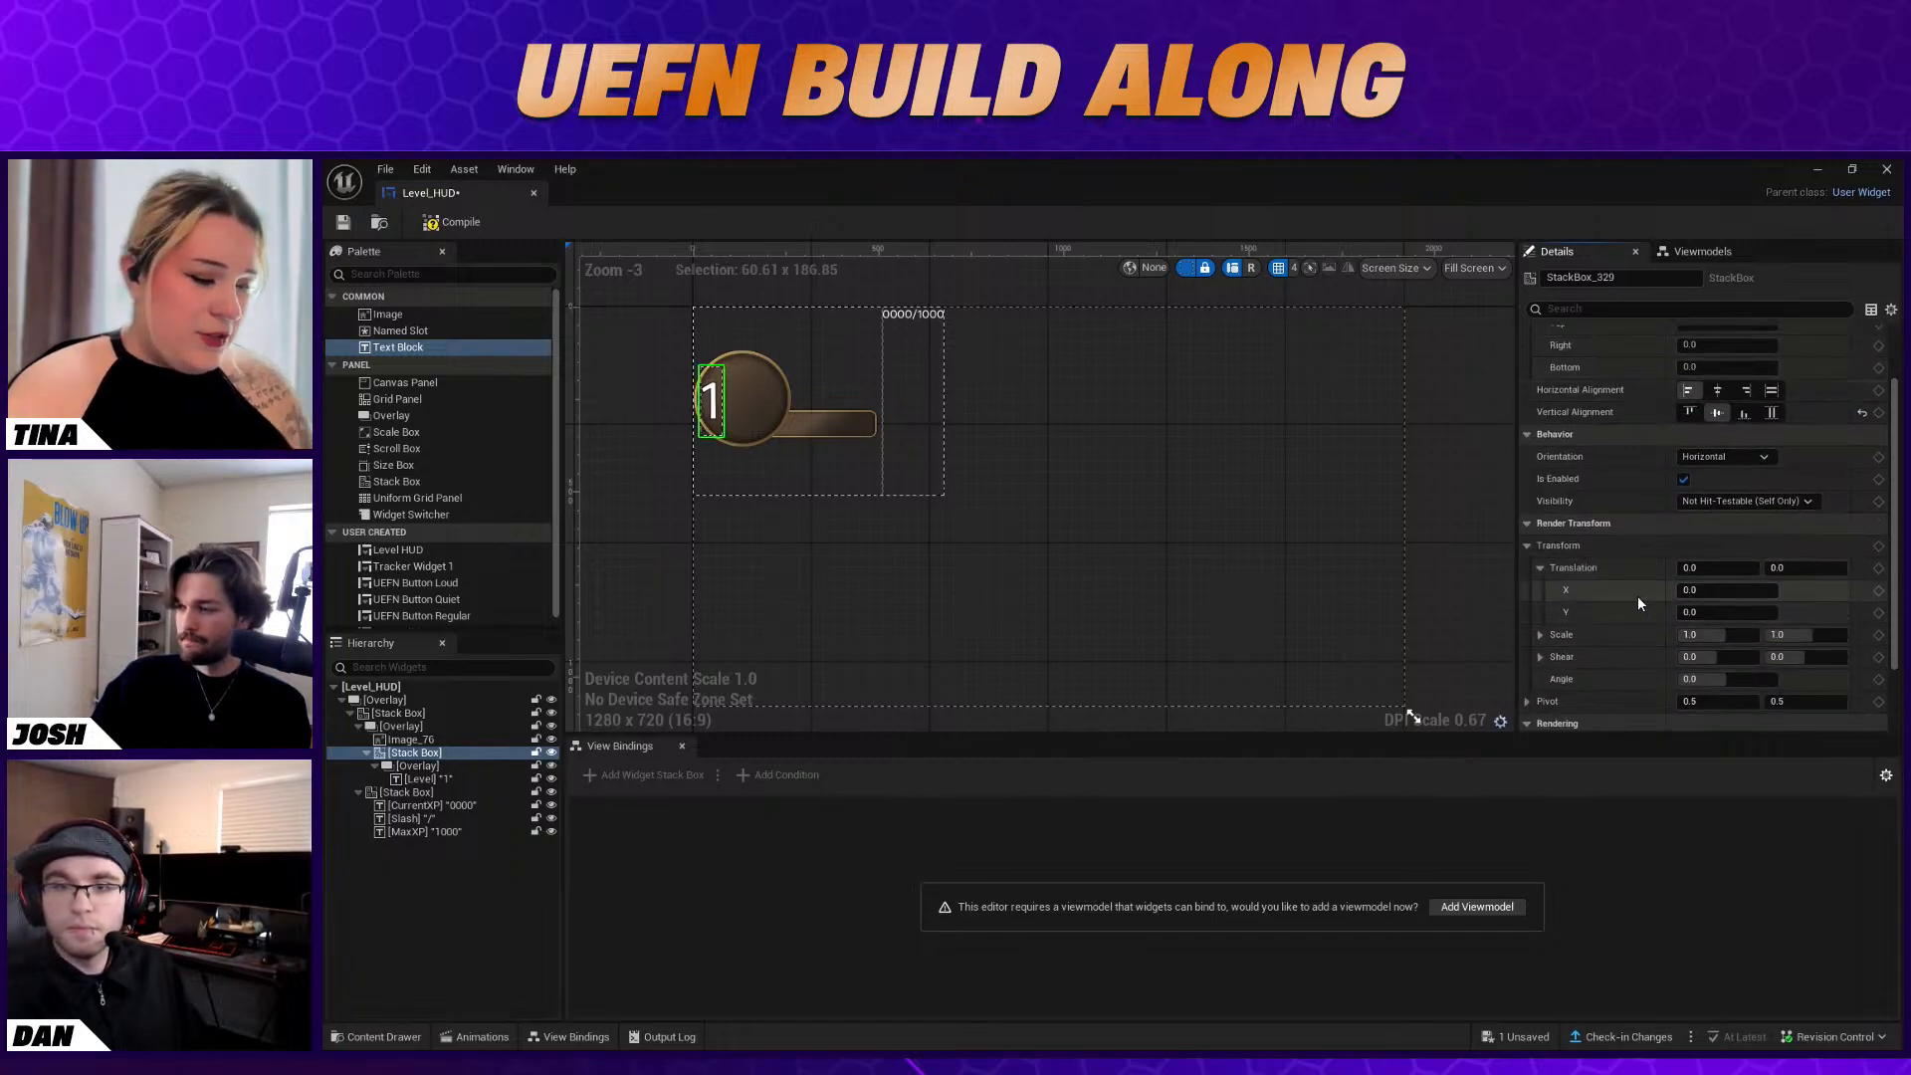
pyautogui.scroll(3, 1704, 618)
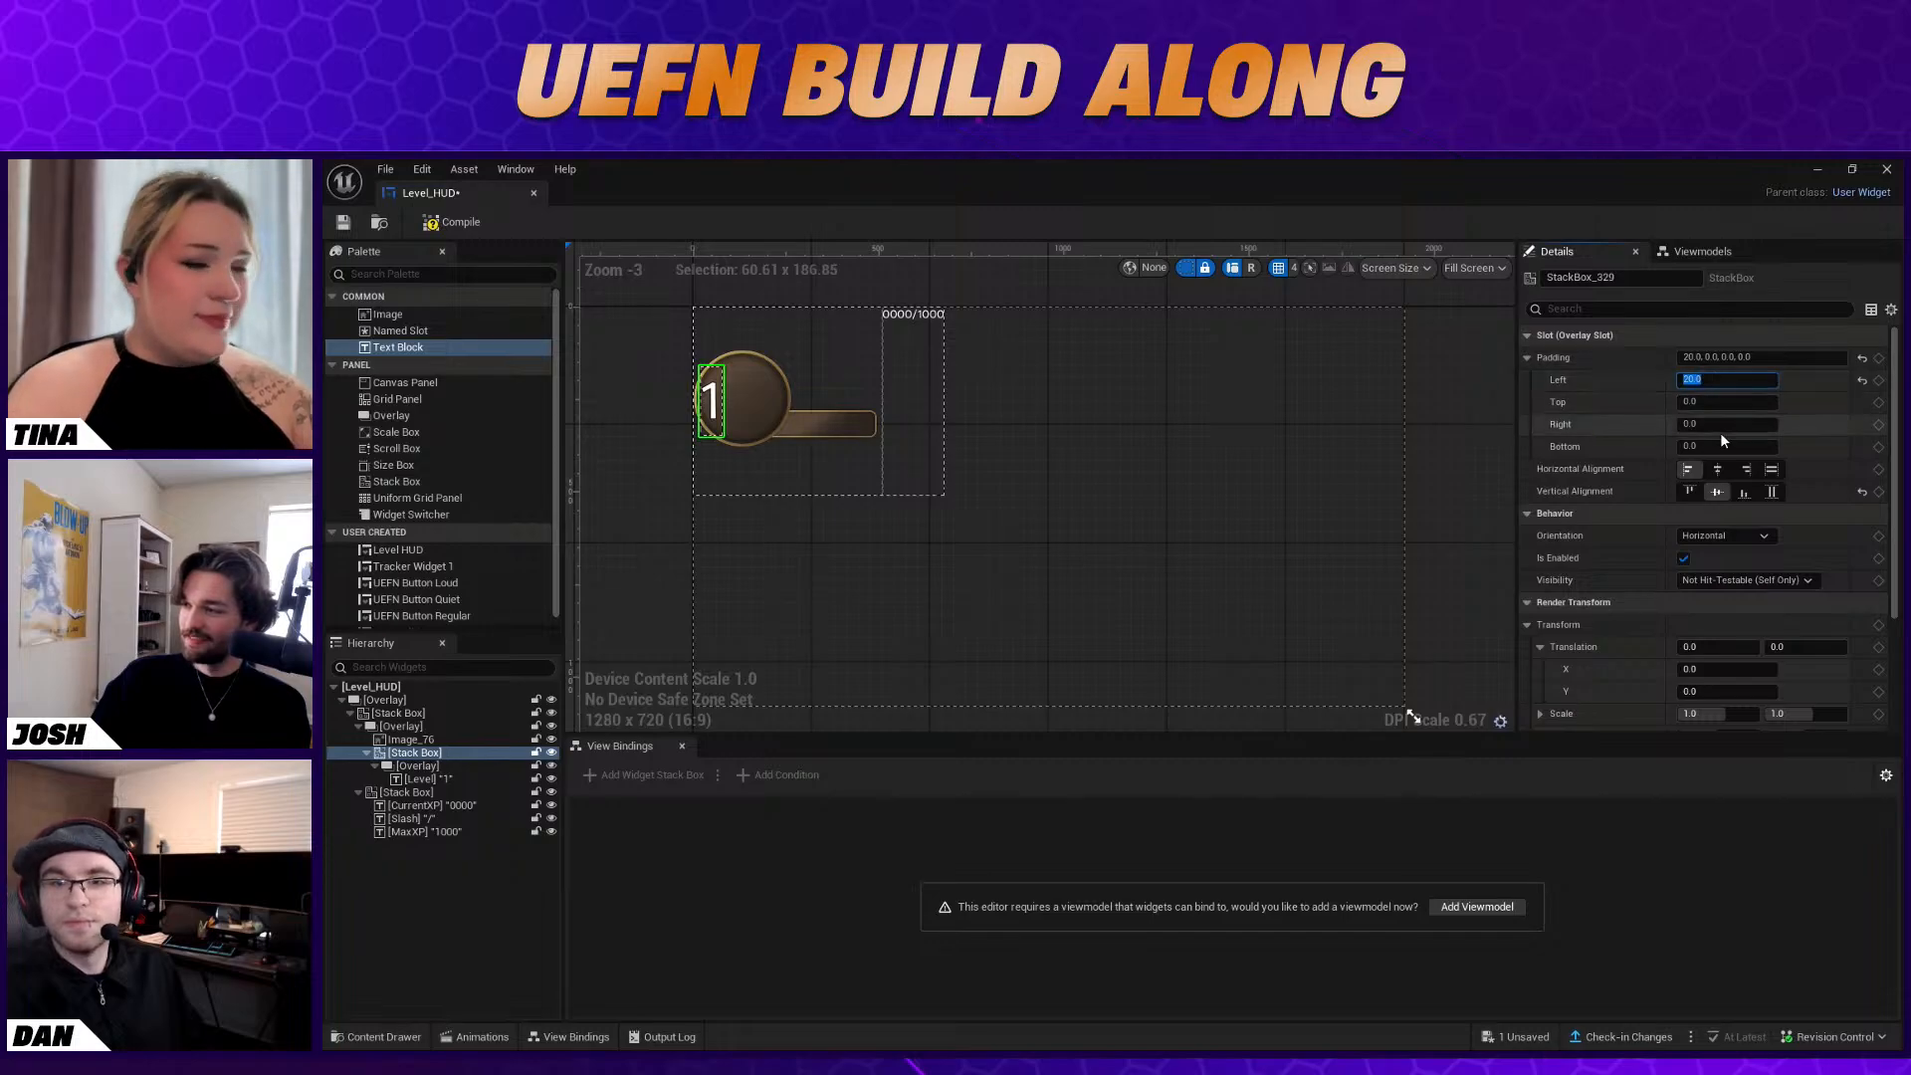
pyautogui.click(1689, 470)
pyautogui.click(1718, 470)
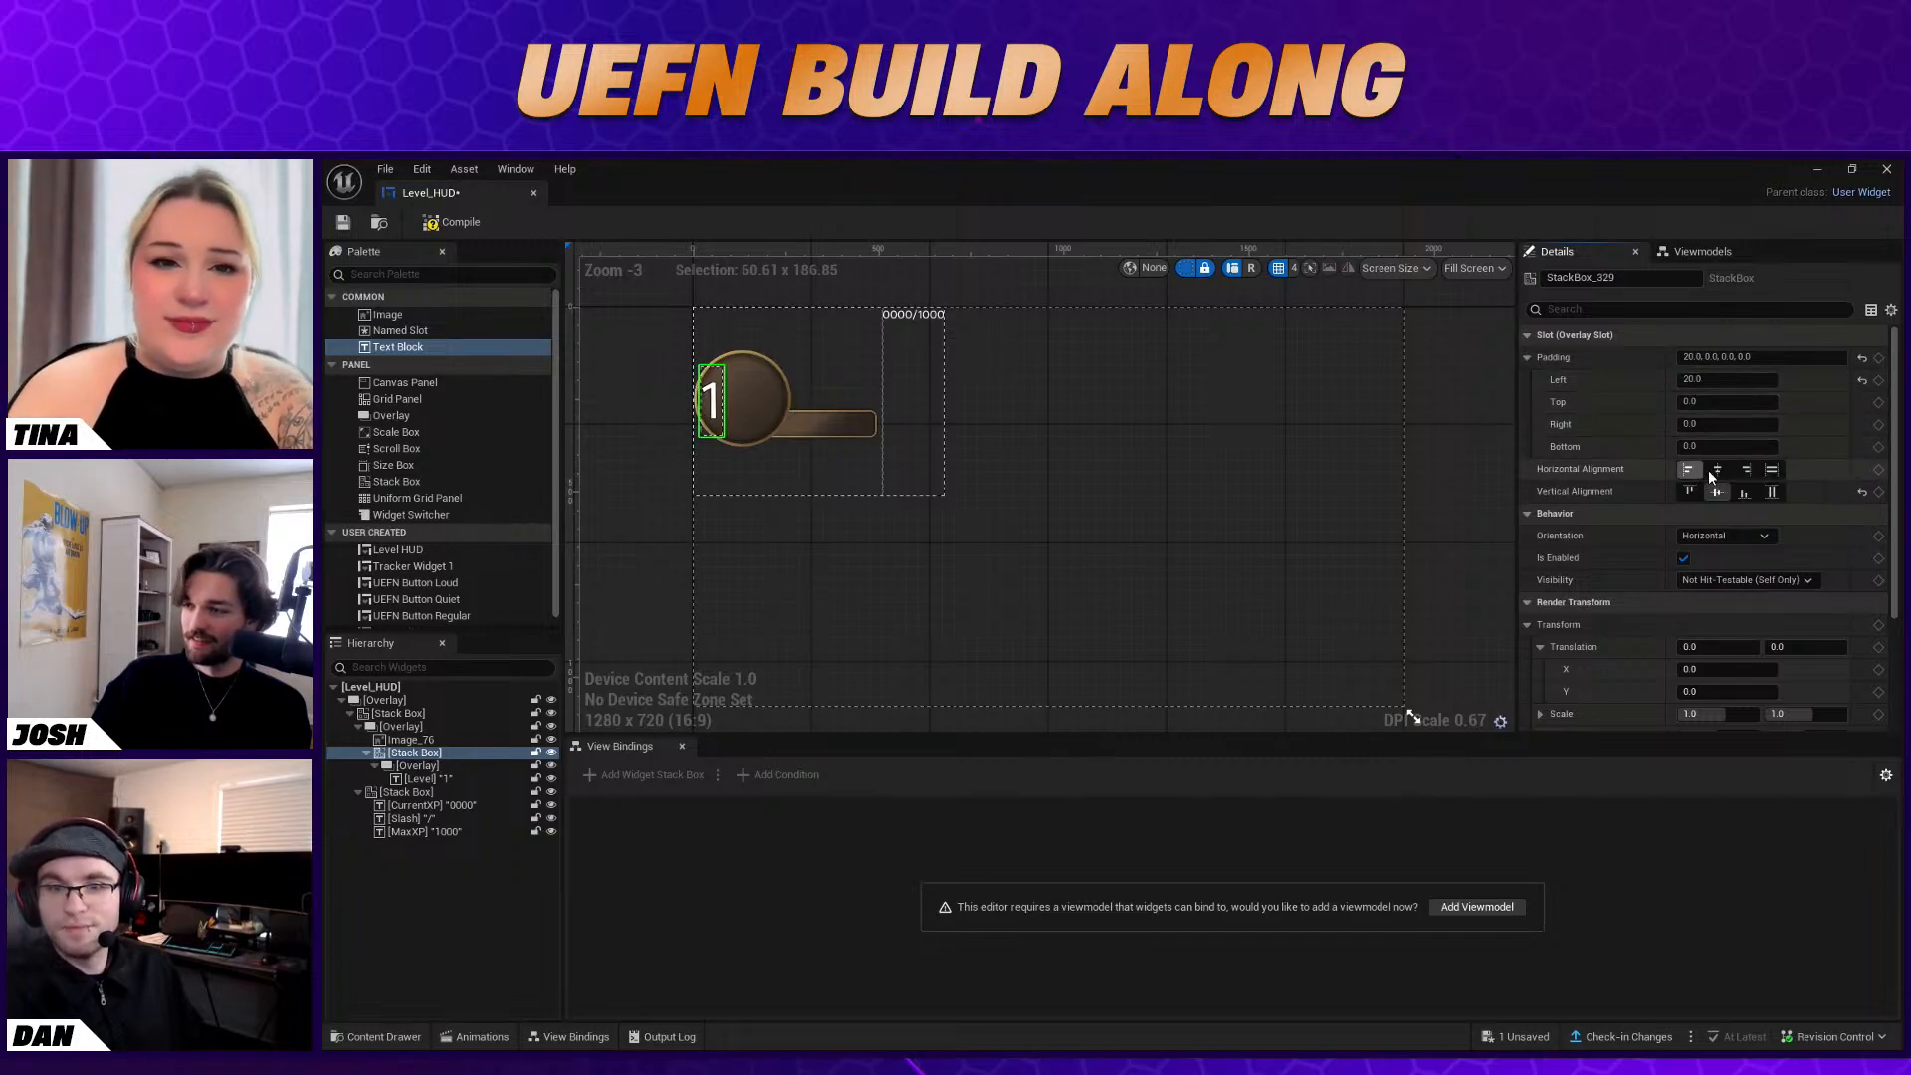
pyautogui.click(1719, 472)
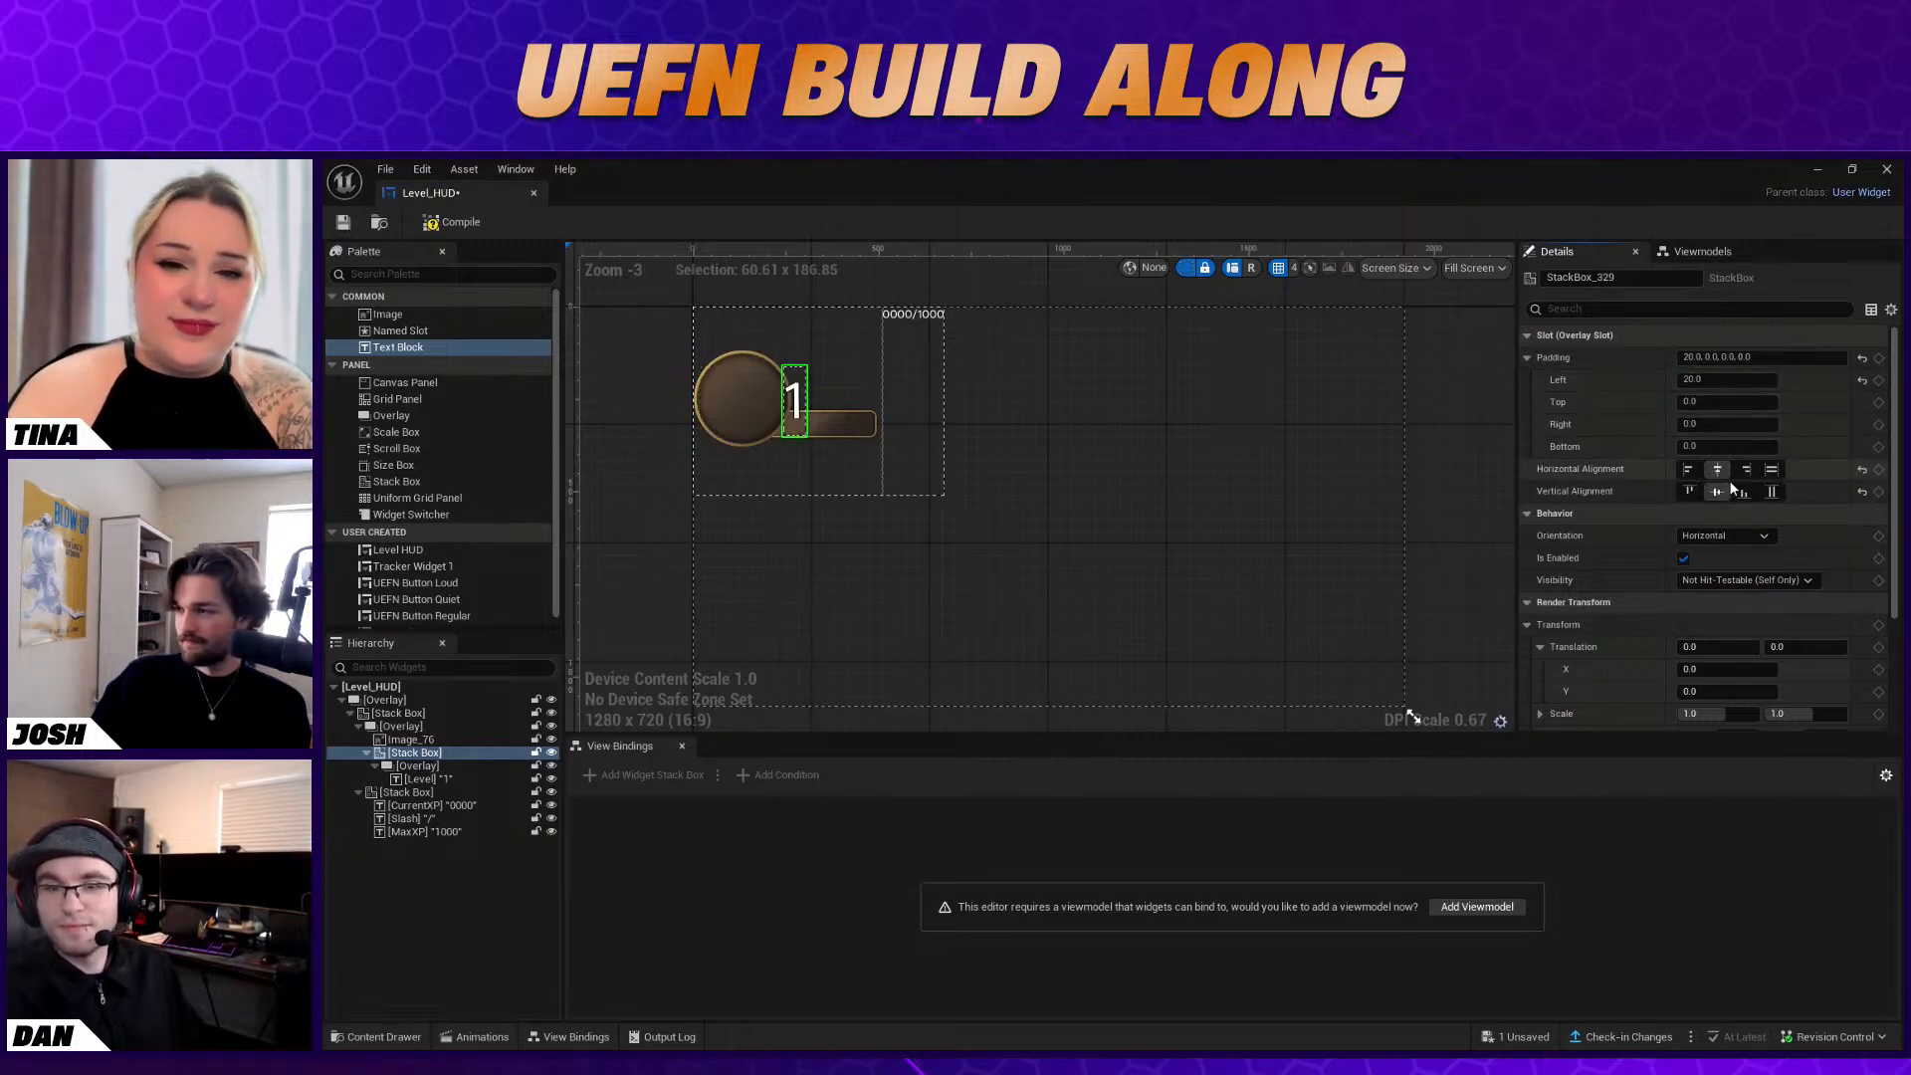
pyautogui.click(1693, 475)
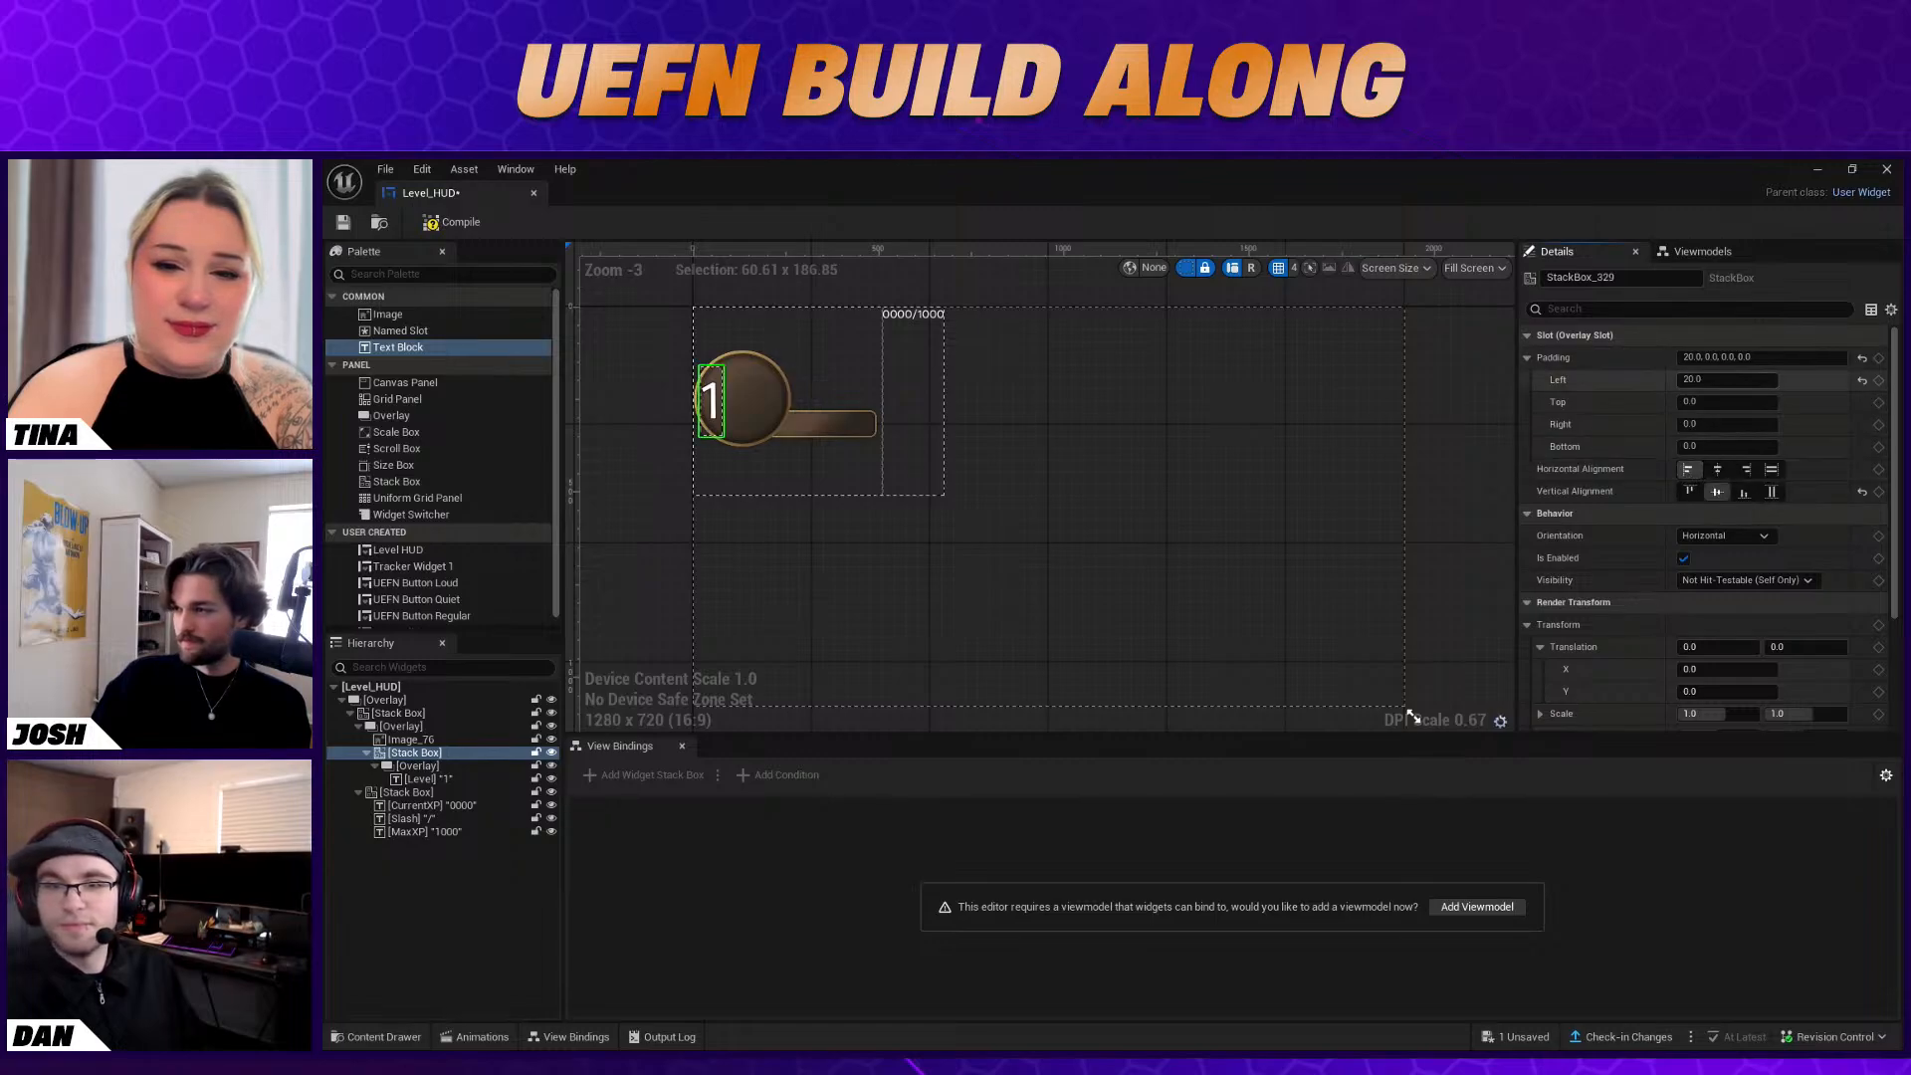
# Set the left padding of the Level text's Stack Box to 100
pyautogui.click(1732, 379)
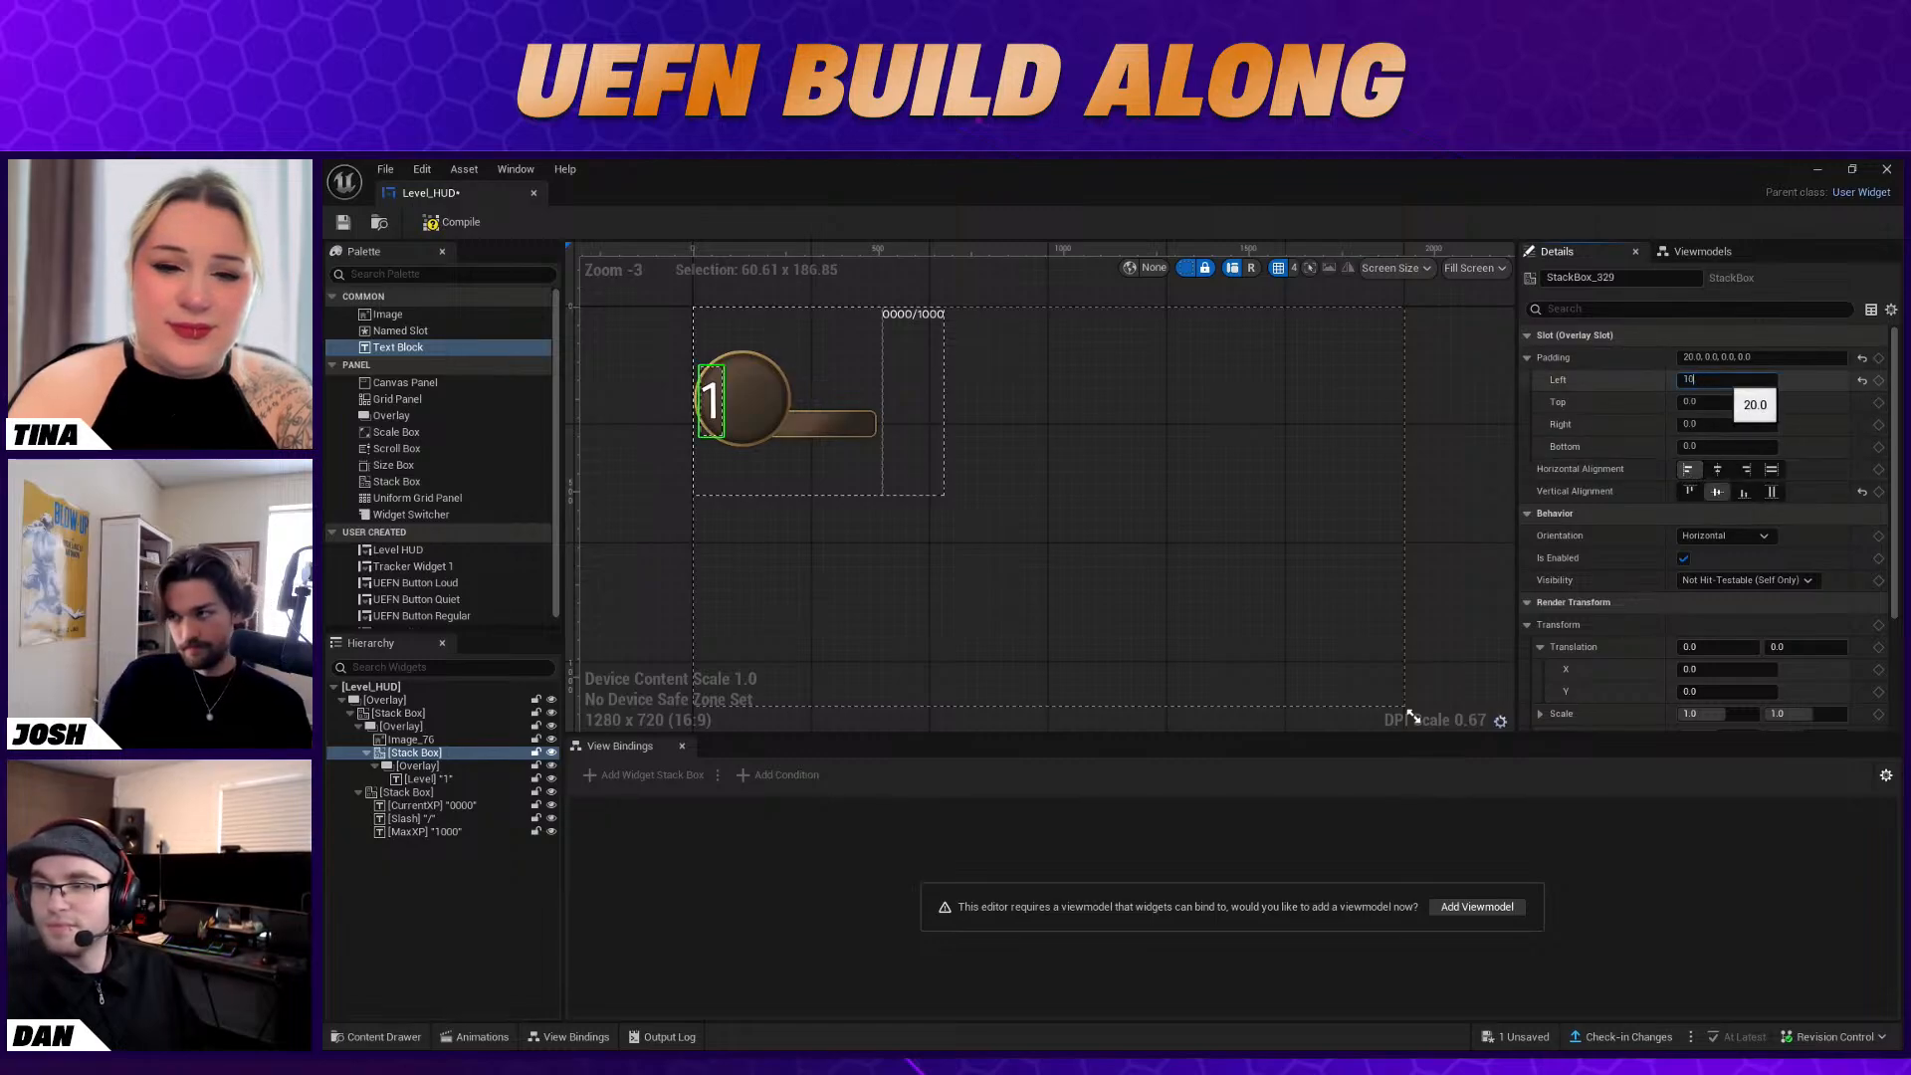
pyautogui.write('100')
pyautogui.press('Return')
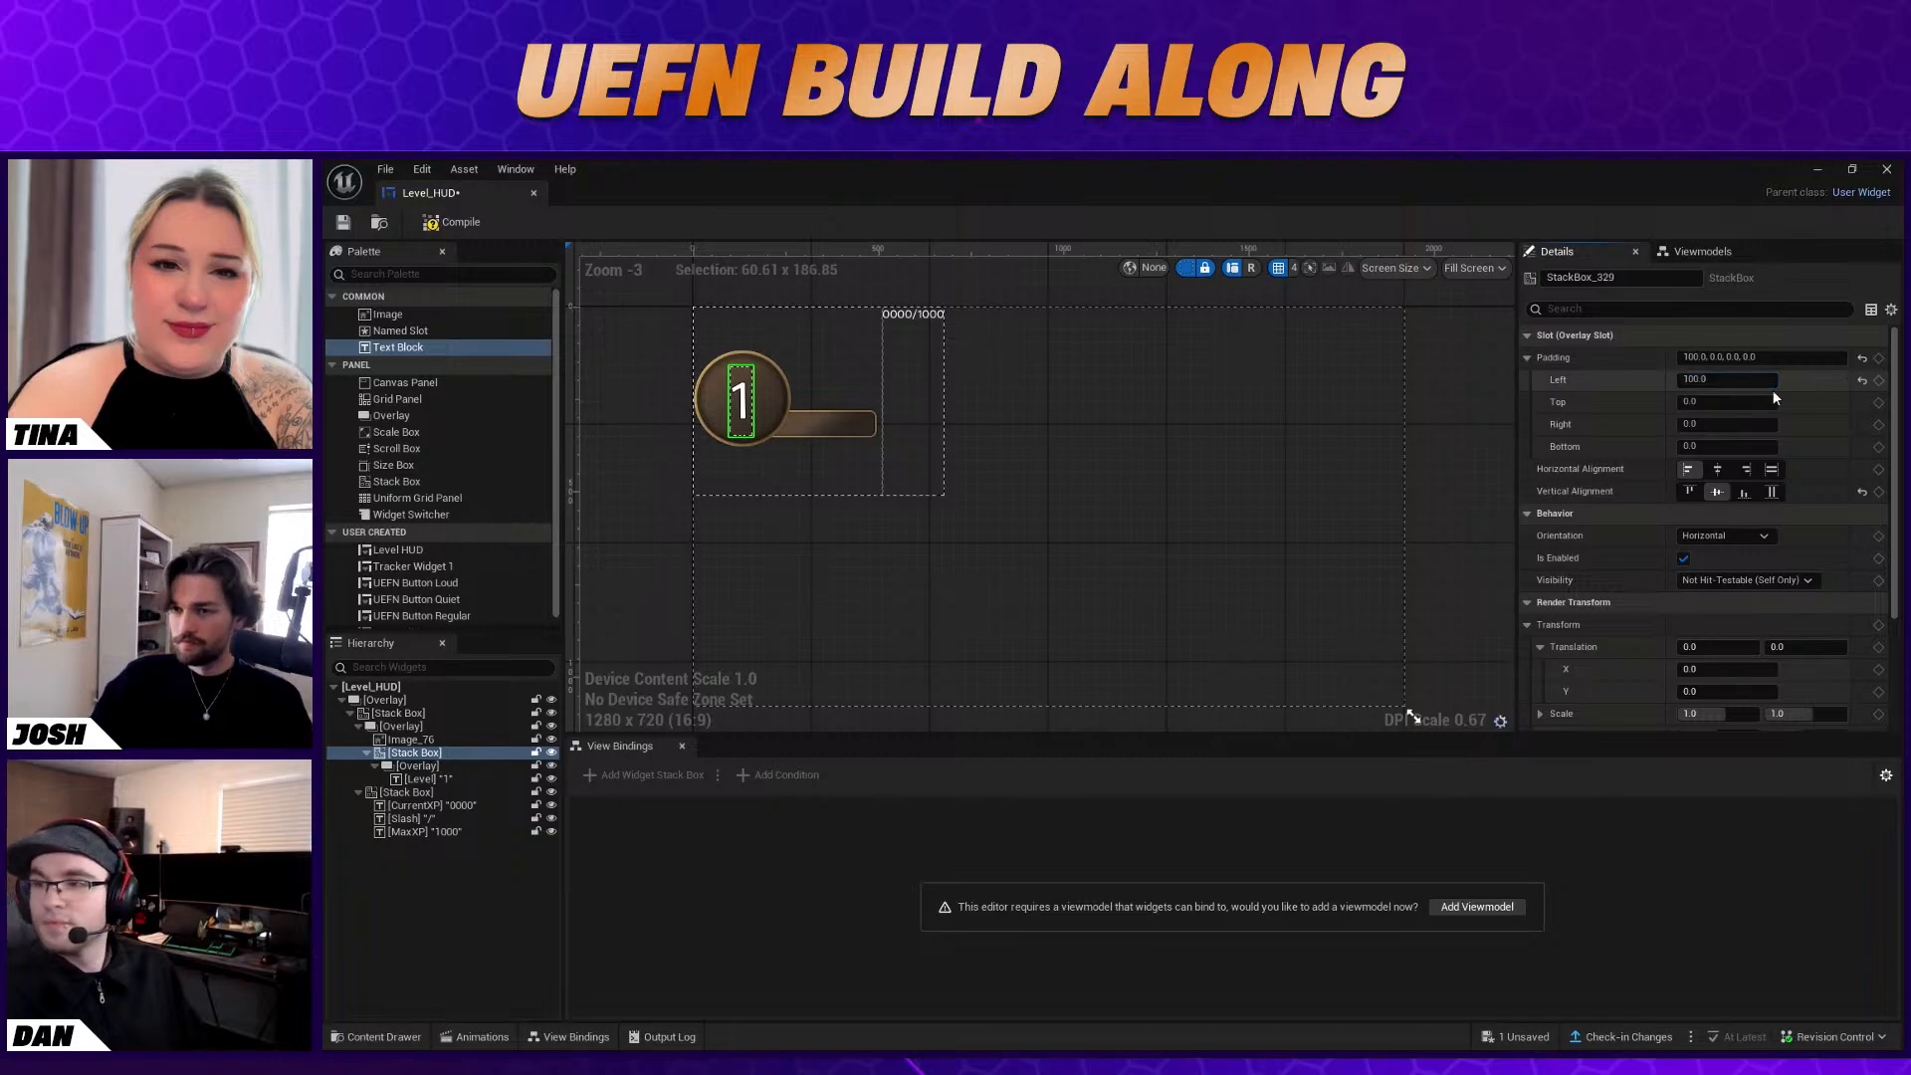
# Try 01 as the Level text's content and test its horizontal alignments, then return it to left alignment
pyautogui.click(431, 780)
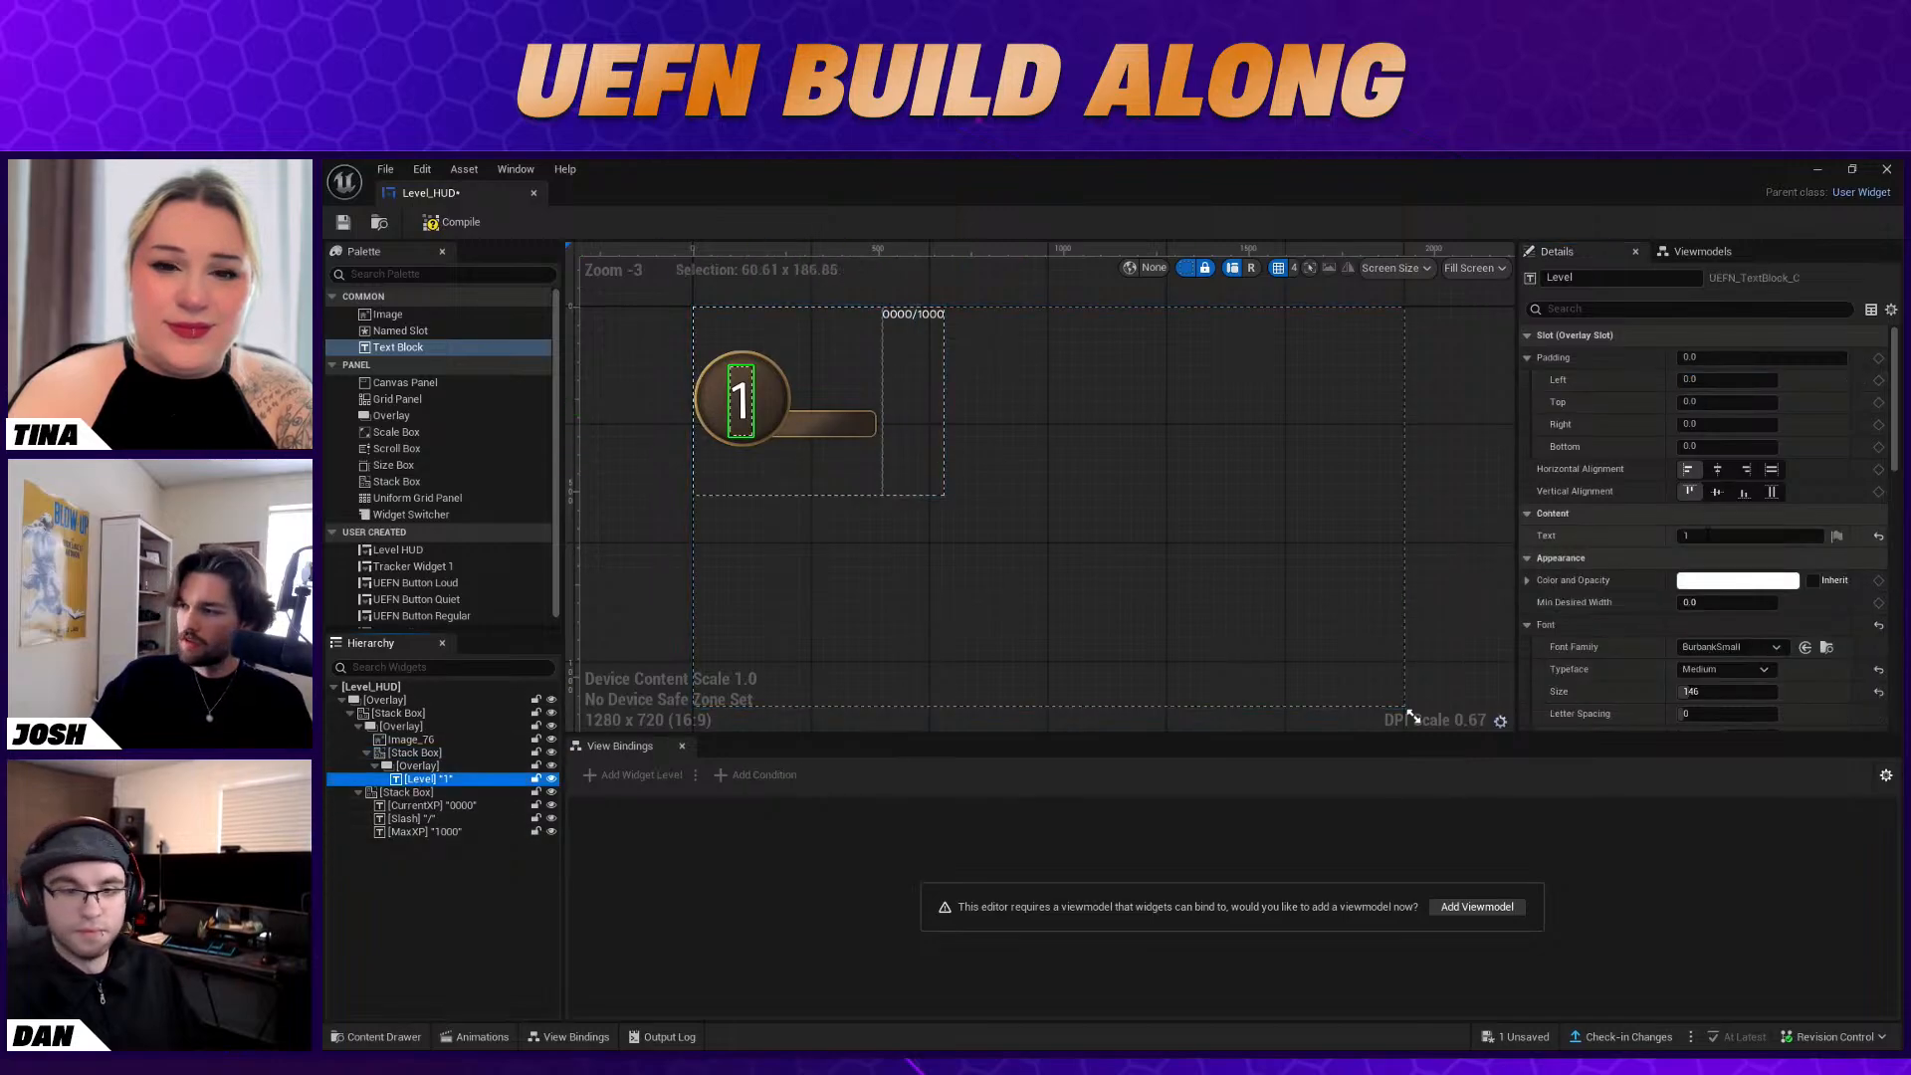
pyautogui.click(1686, 536)
pyautogui.write('0')
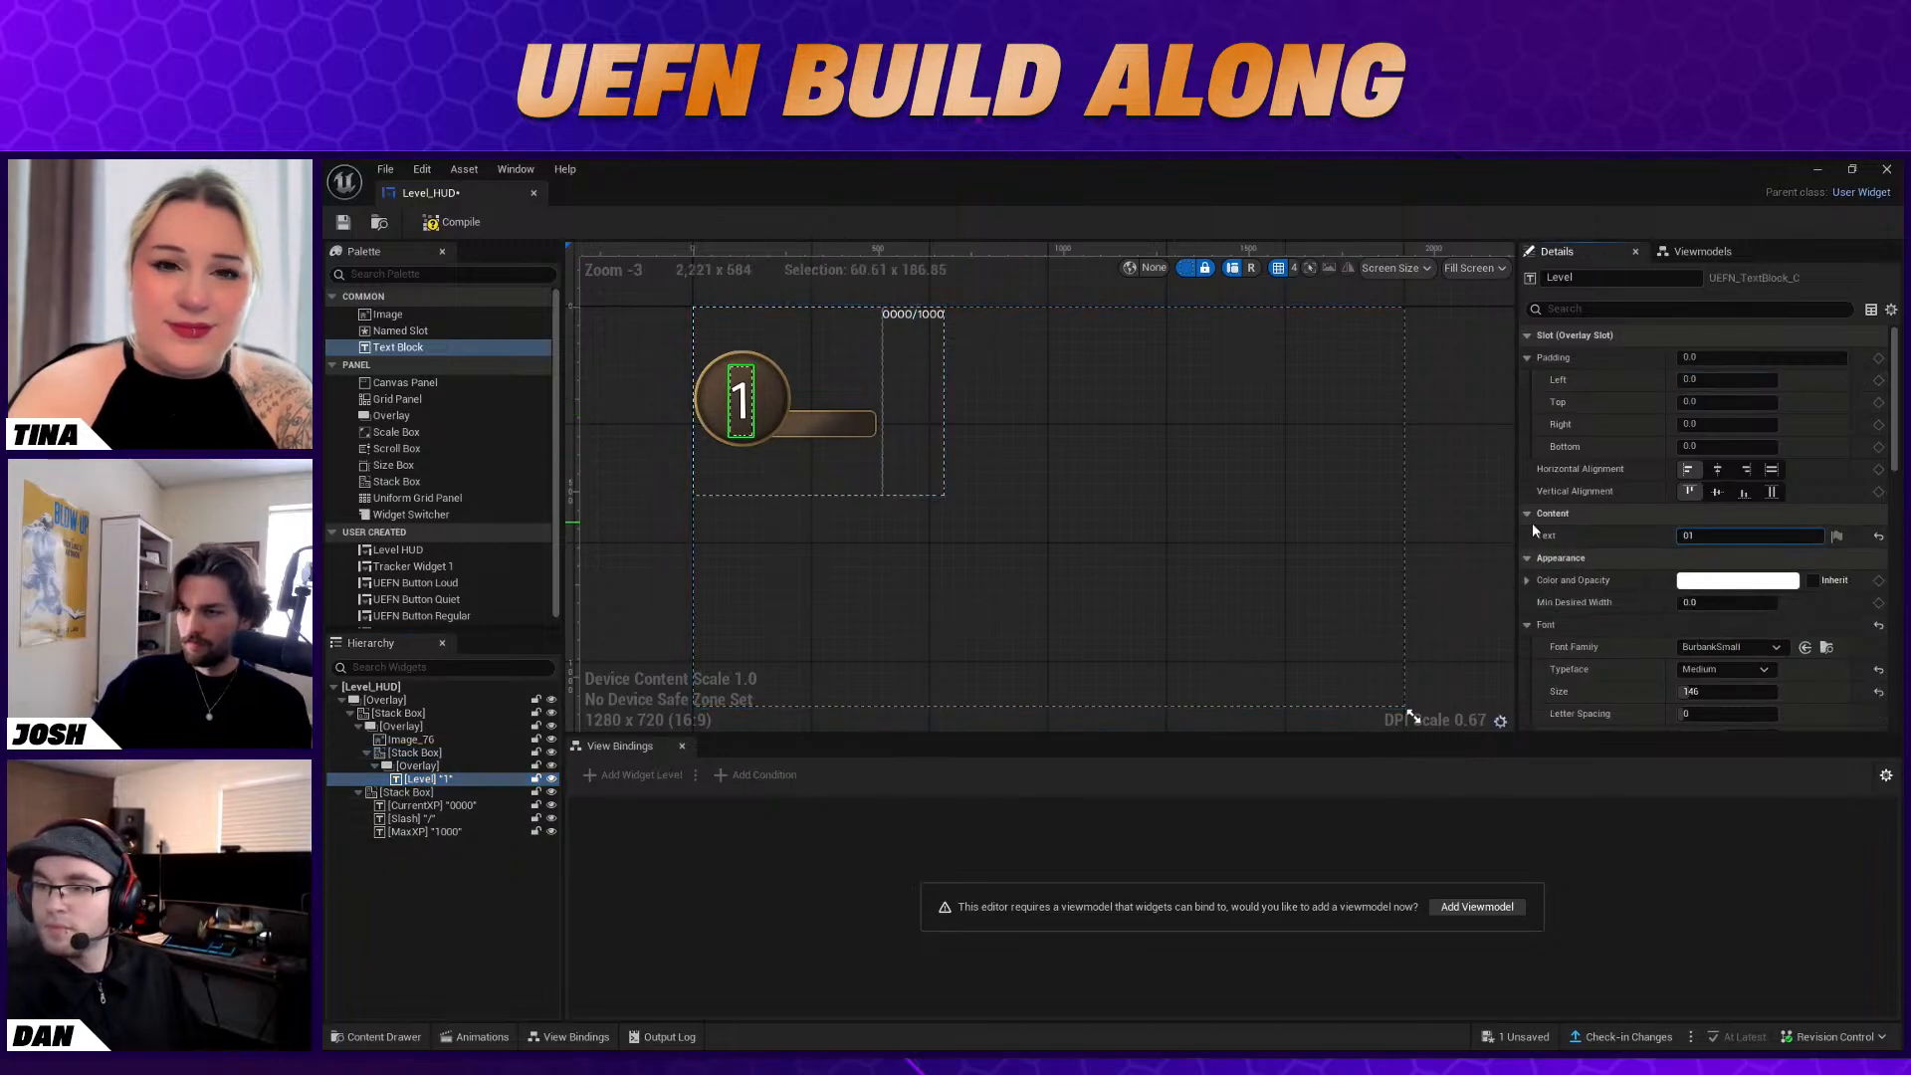
pyautogui.press('Return')
pyautogui.click(1553, 515)
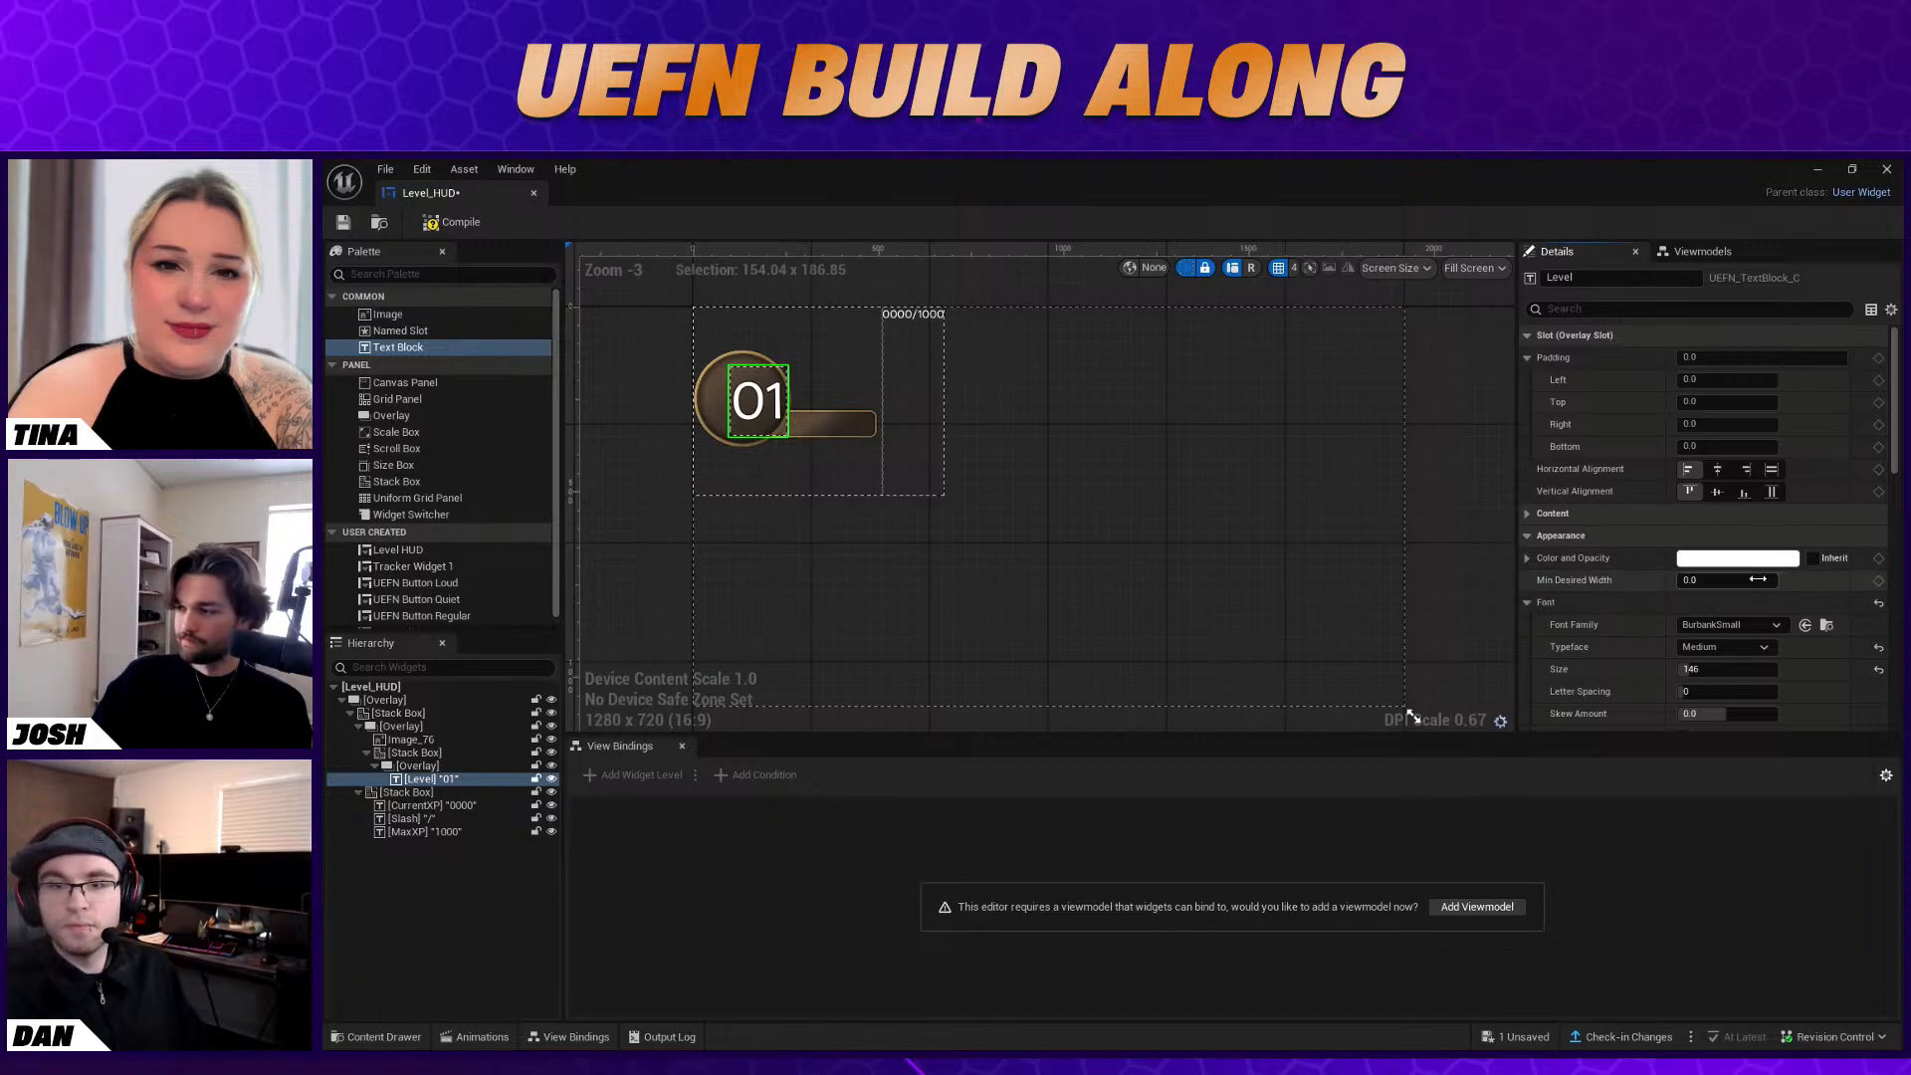
pyautogui.click(1537, 514)
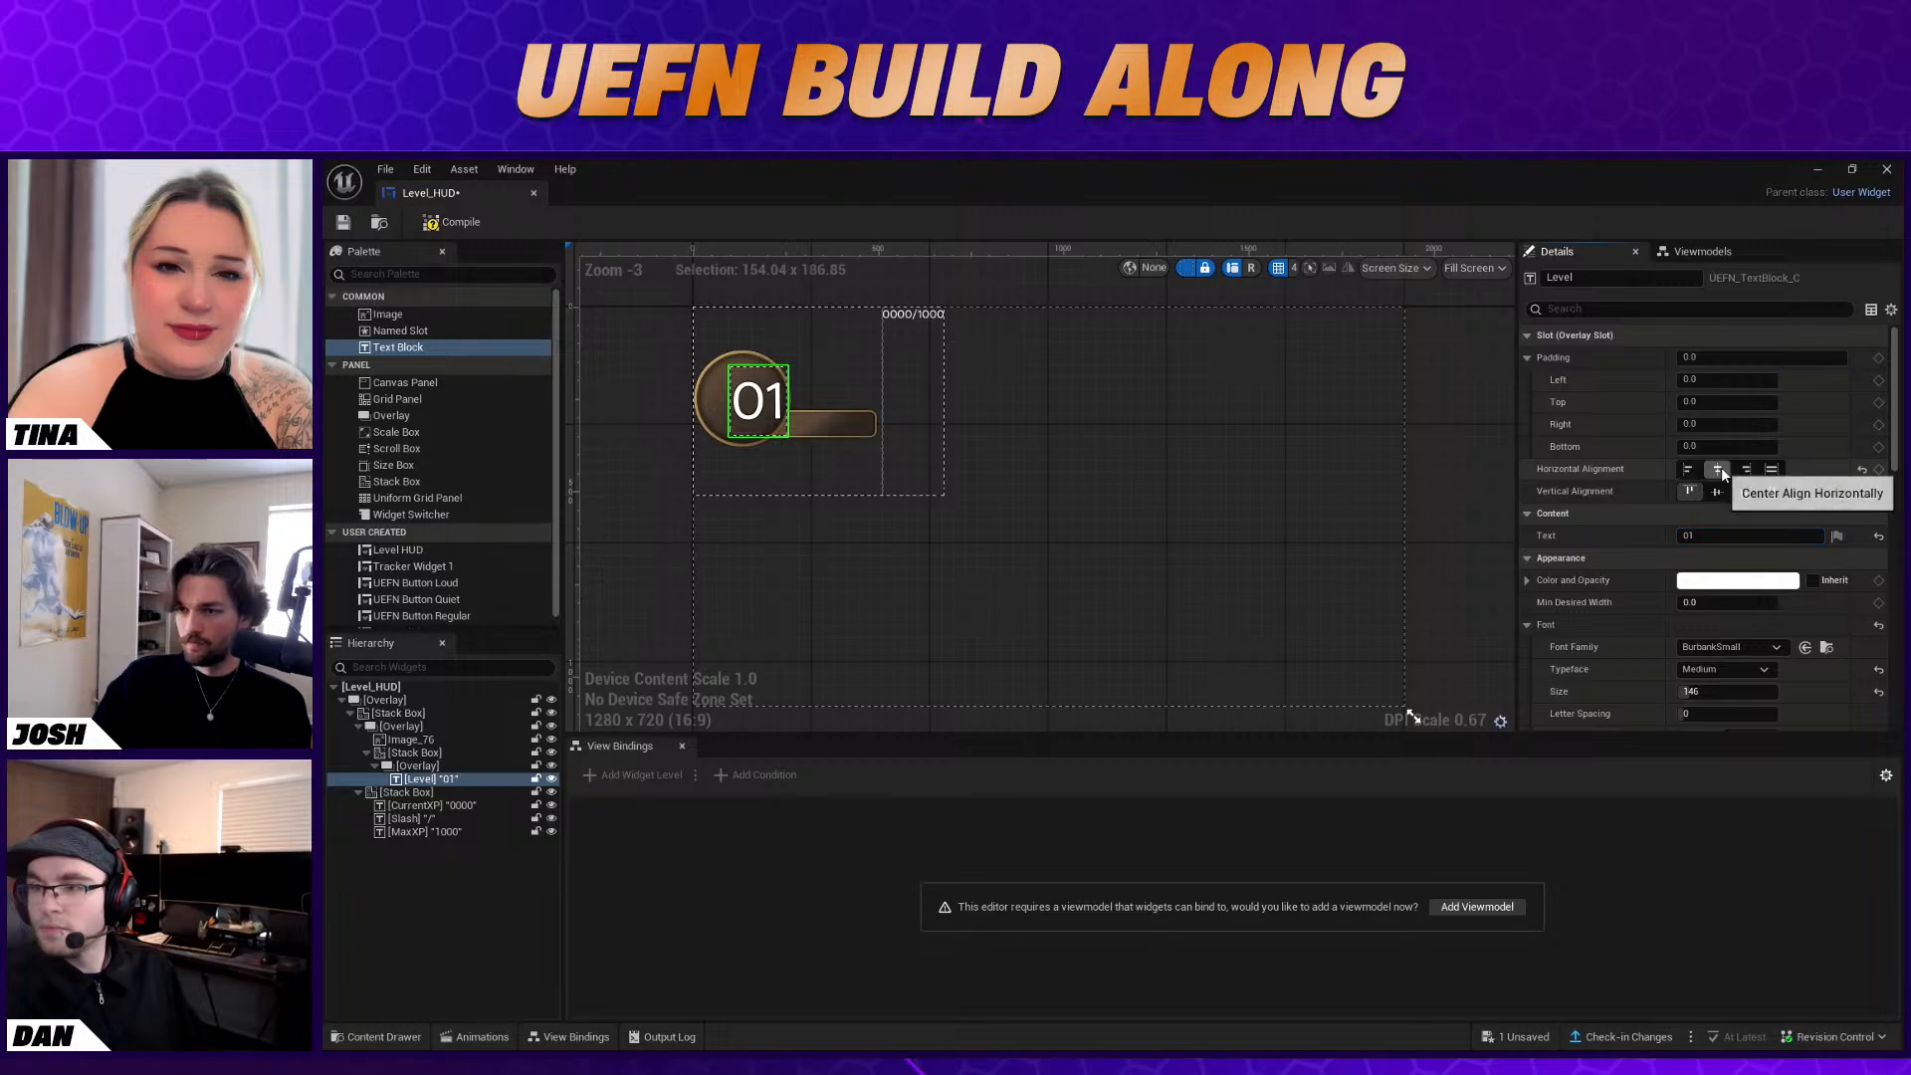
pyautogui.click(1768, 468)
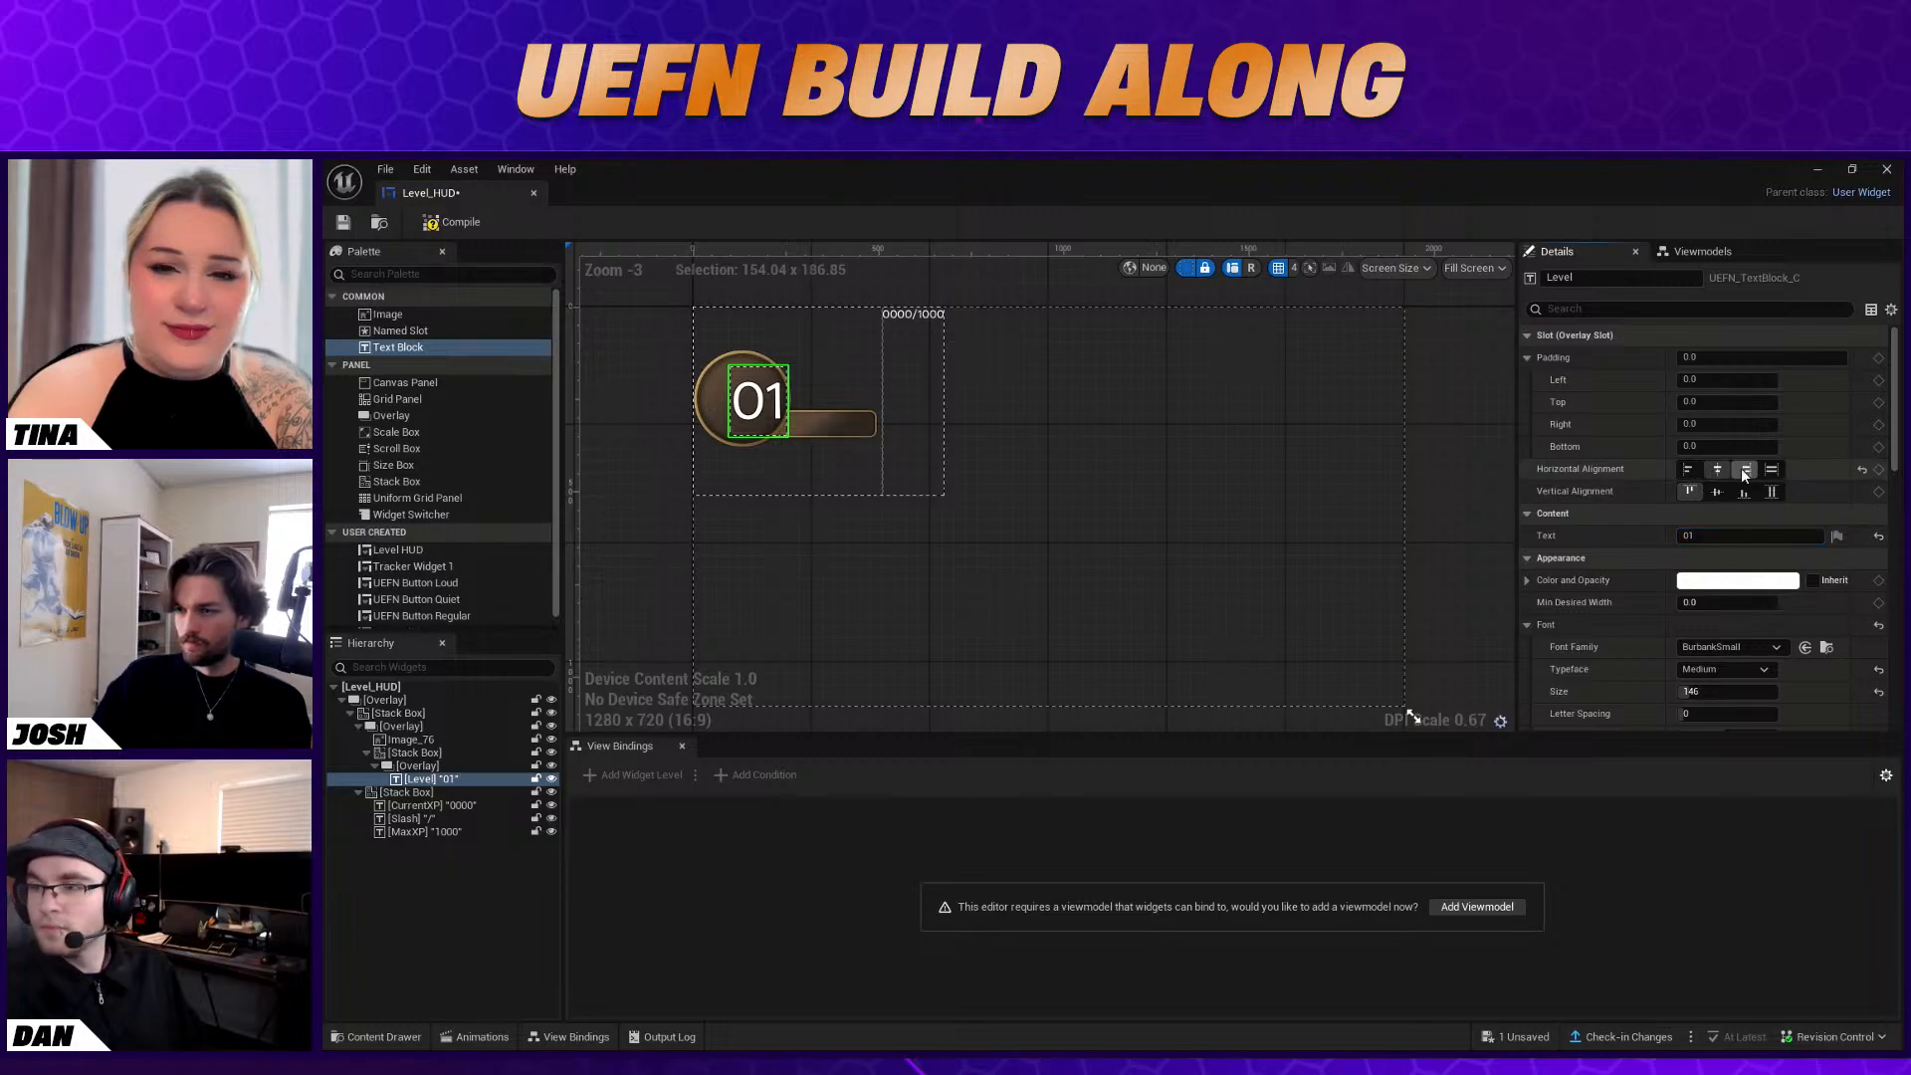
pyautogui.click(1687, 469)
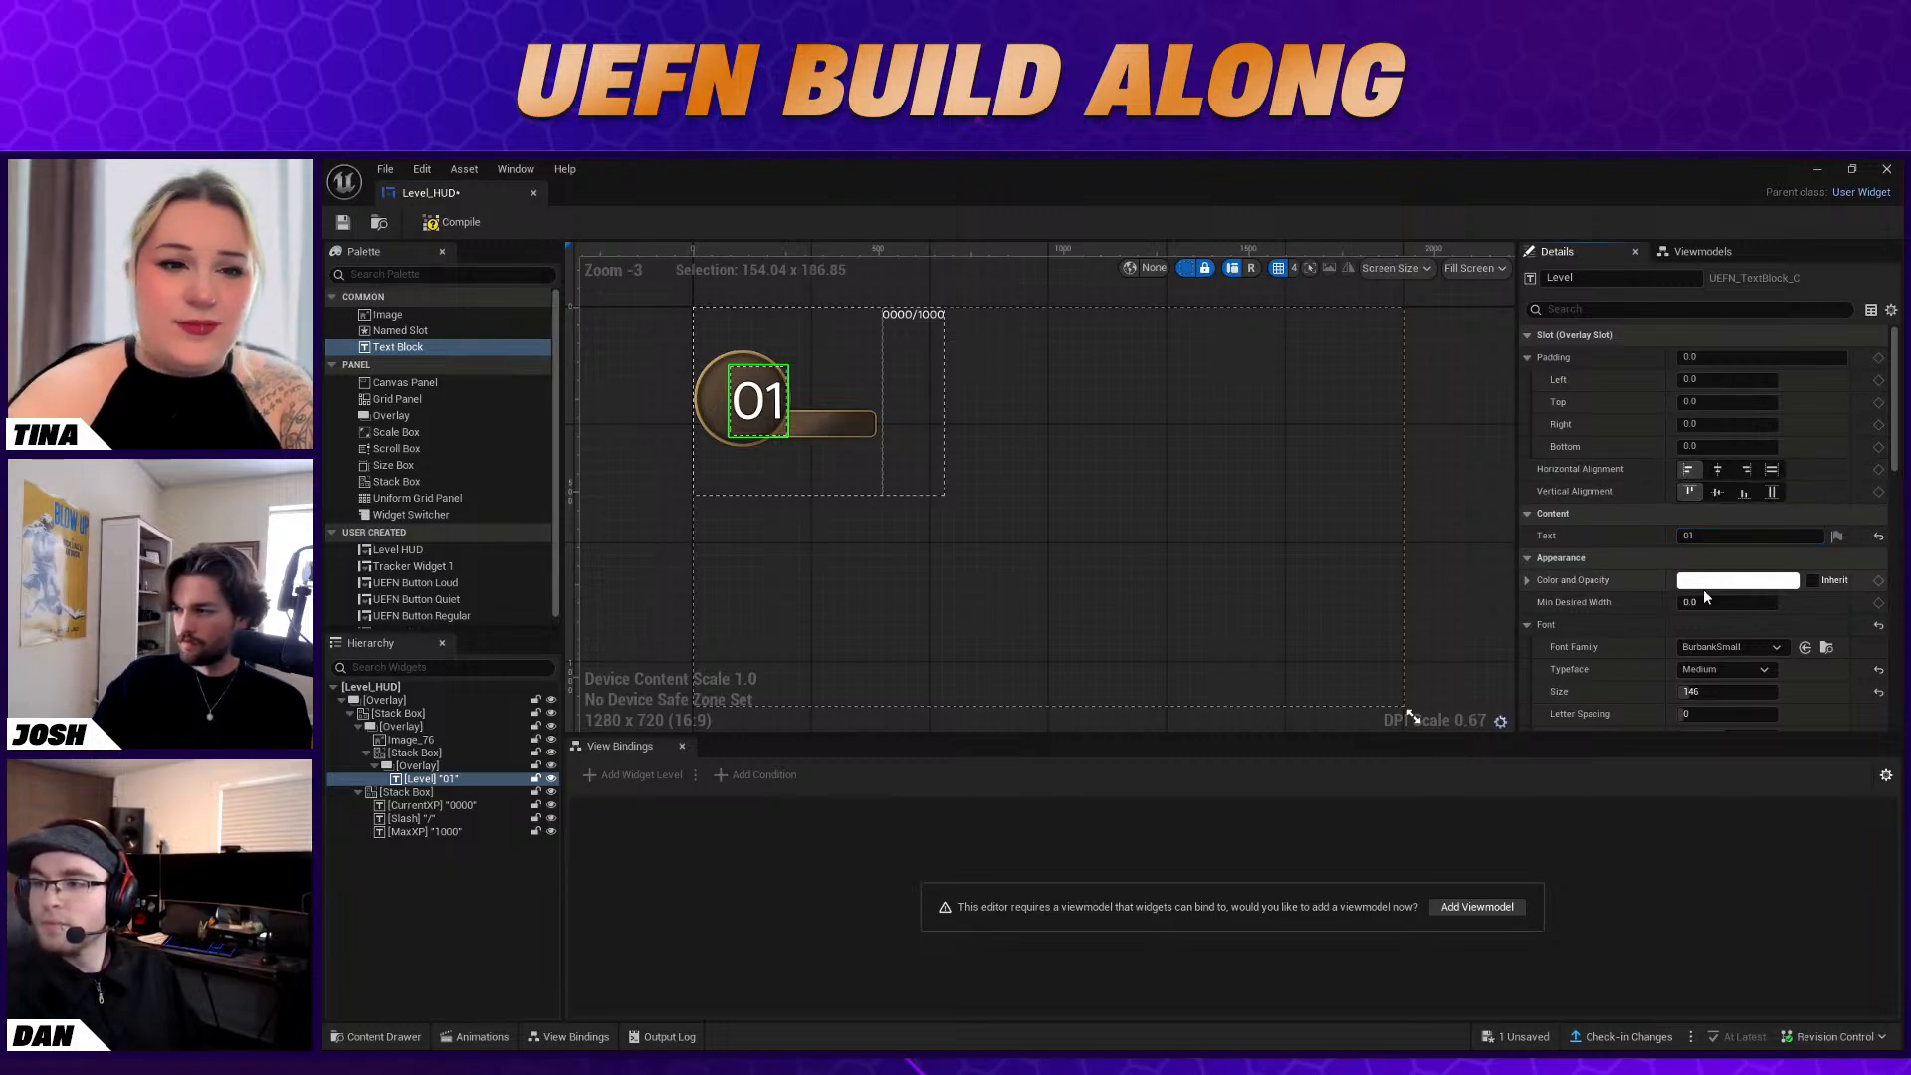
# Try 2 as the Level text's content, then set it back to 1
pyautogui.moveTo(1689, 536); pyautogui.dragTo(1660, 545)
pyautogui.press('BackSpace')
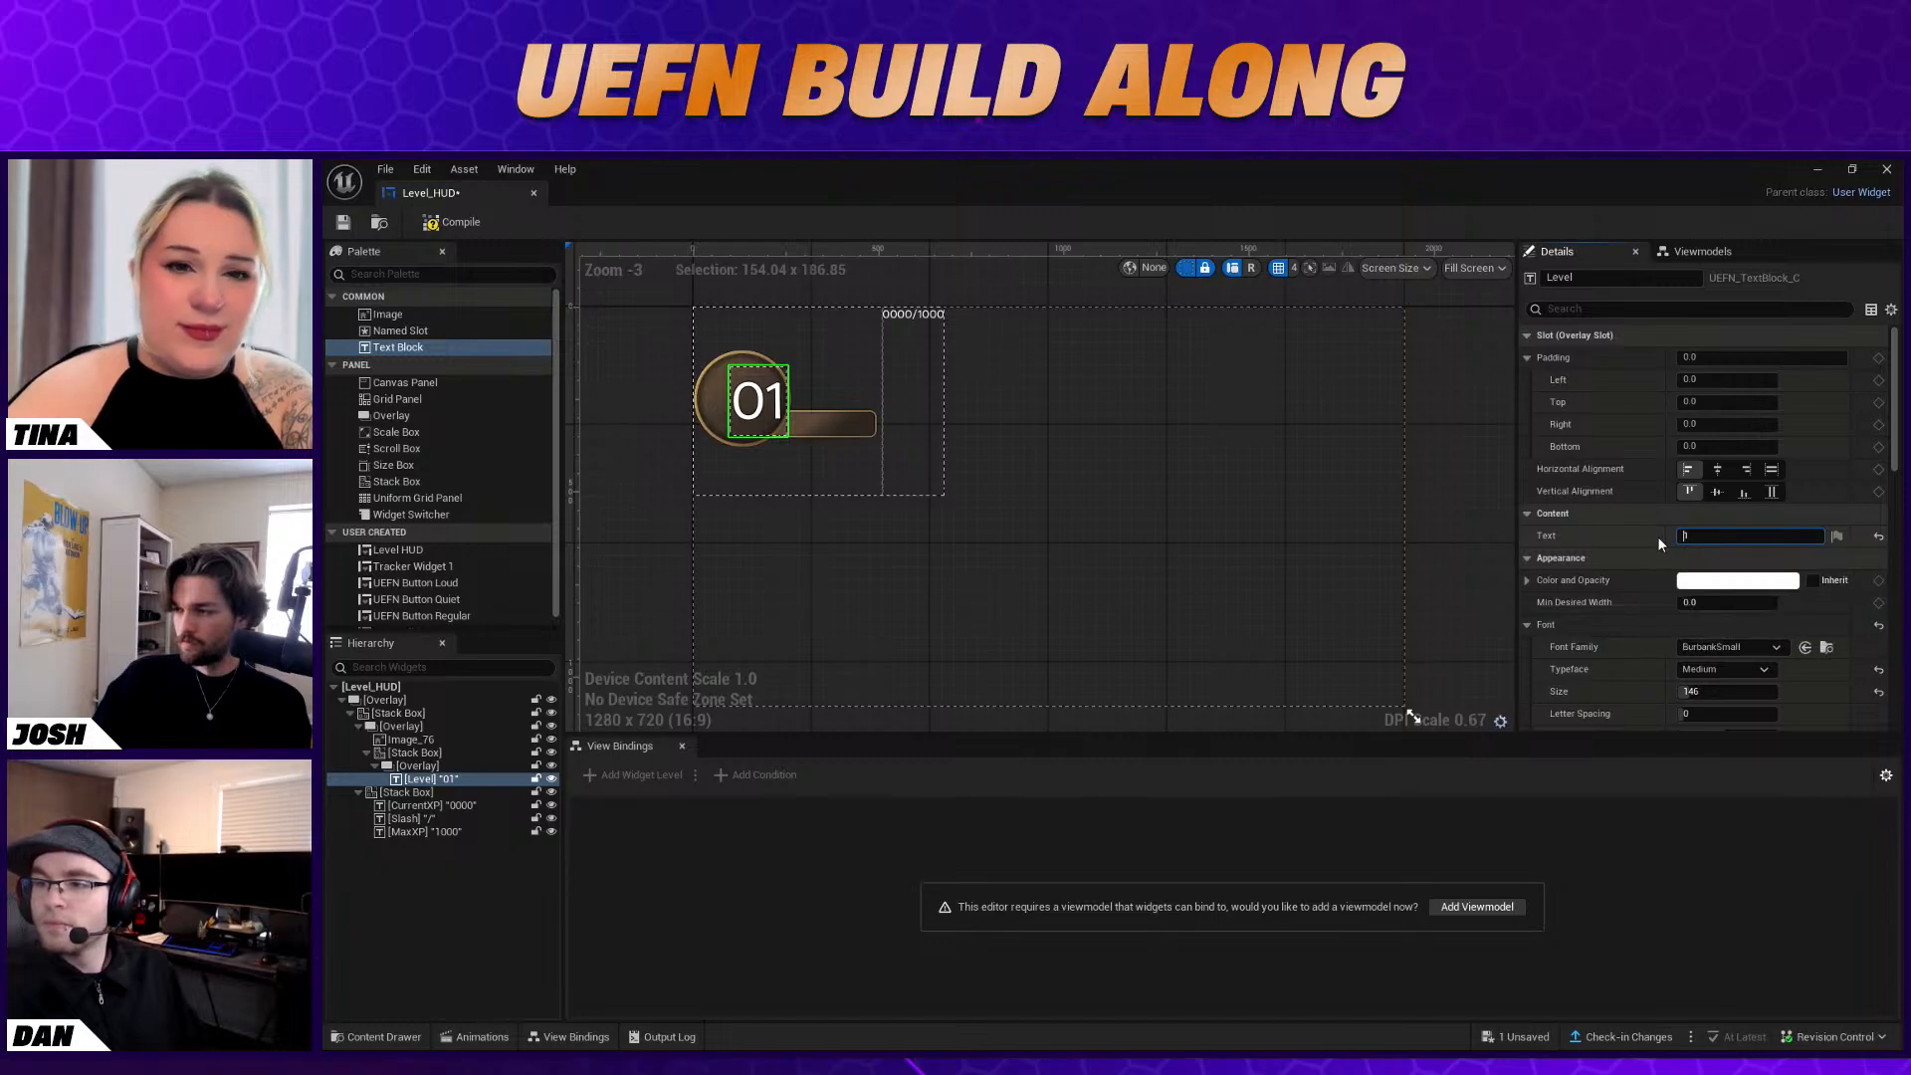
pyautogui.write('2')
pyautogui.press('Return')
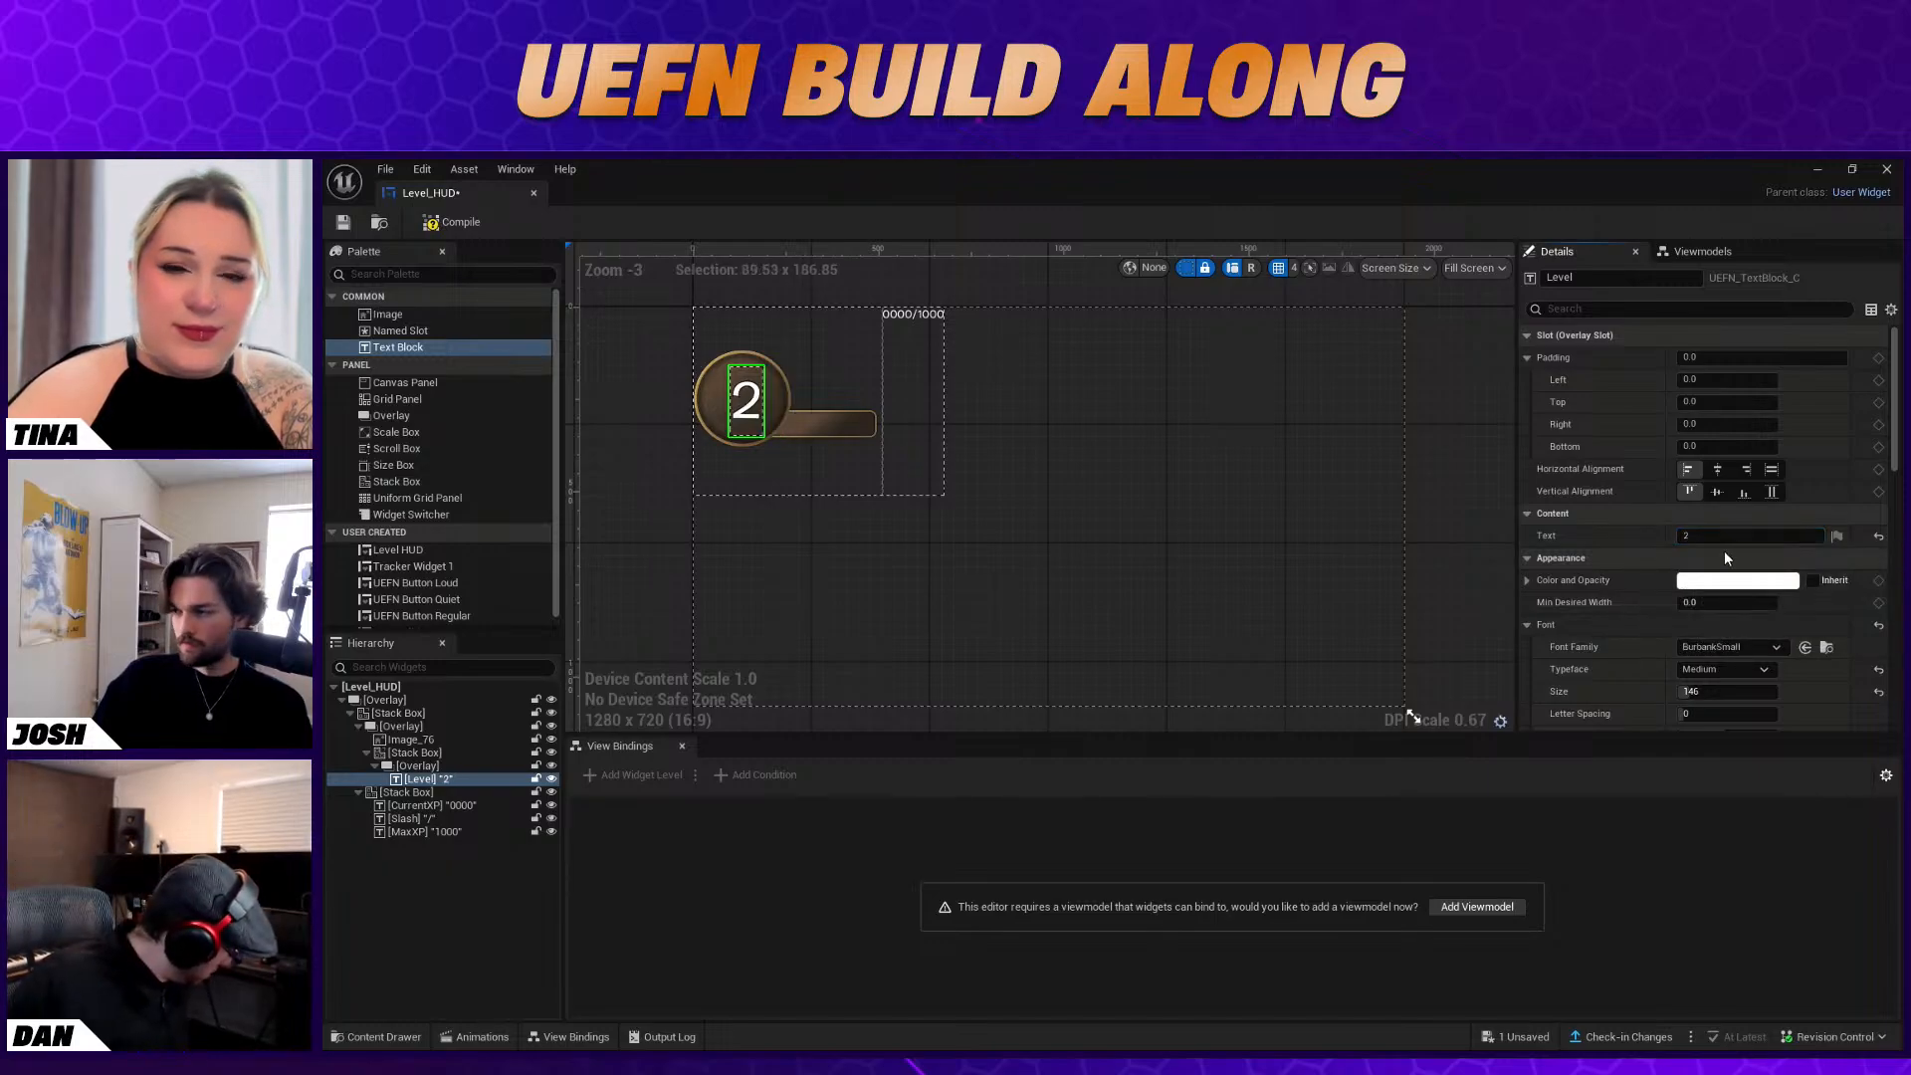
pyautogui.write('1')
pyautogui.press('Return')
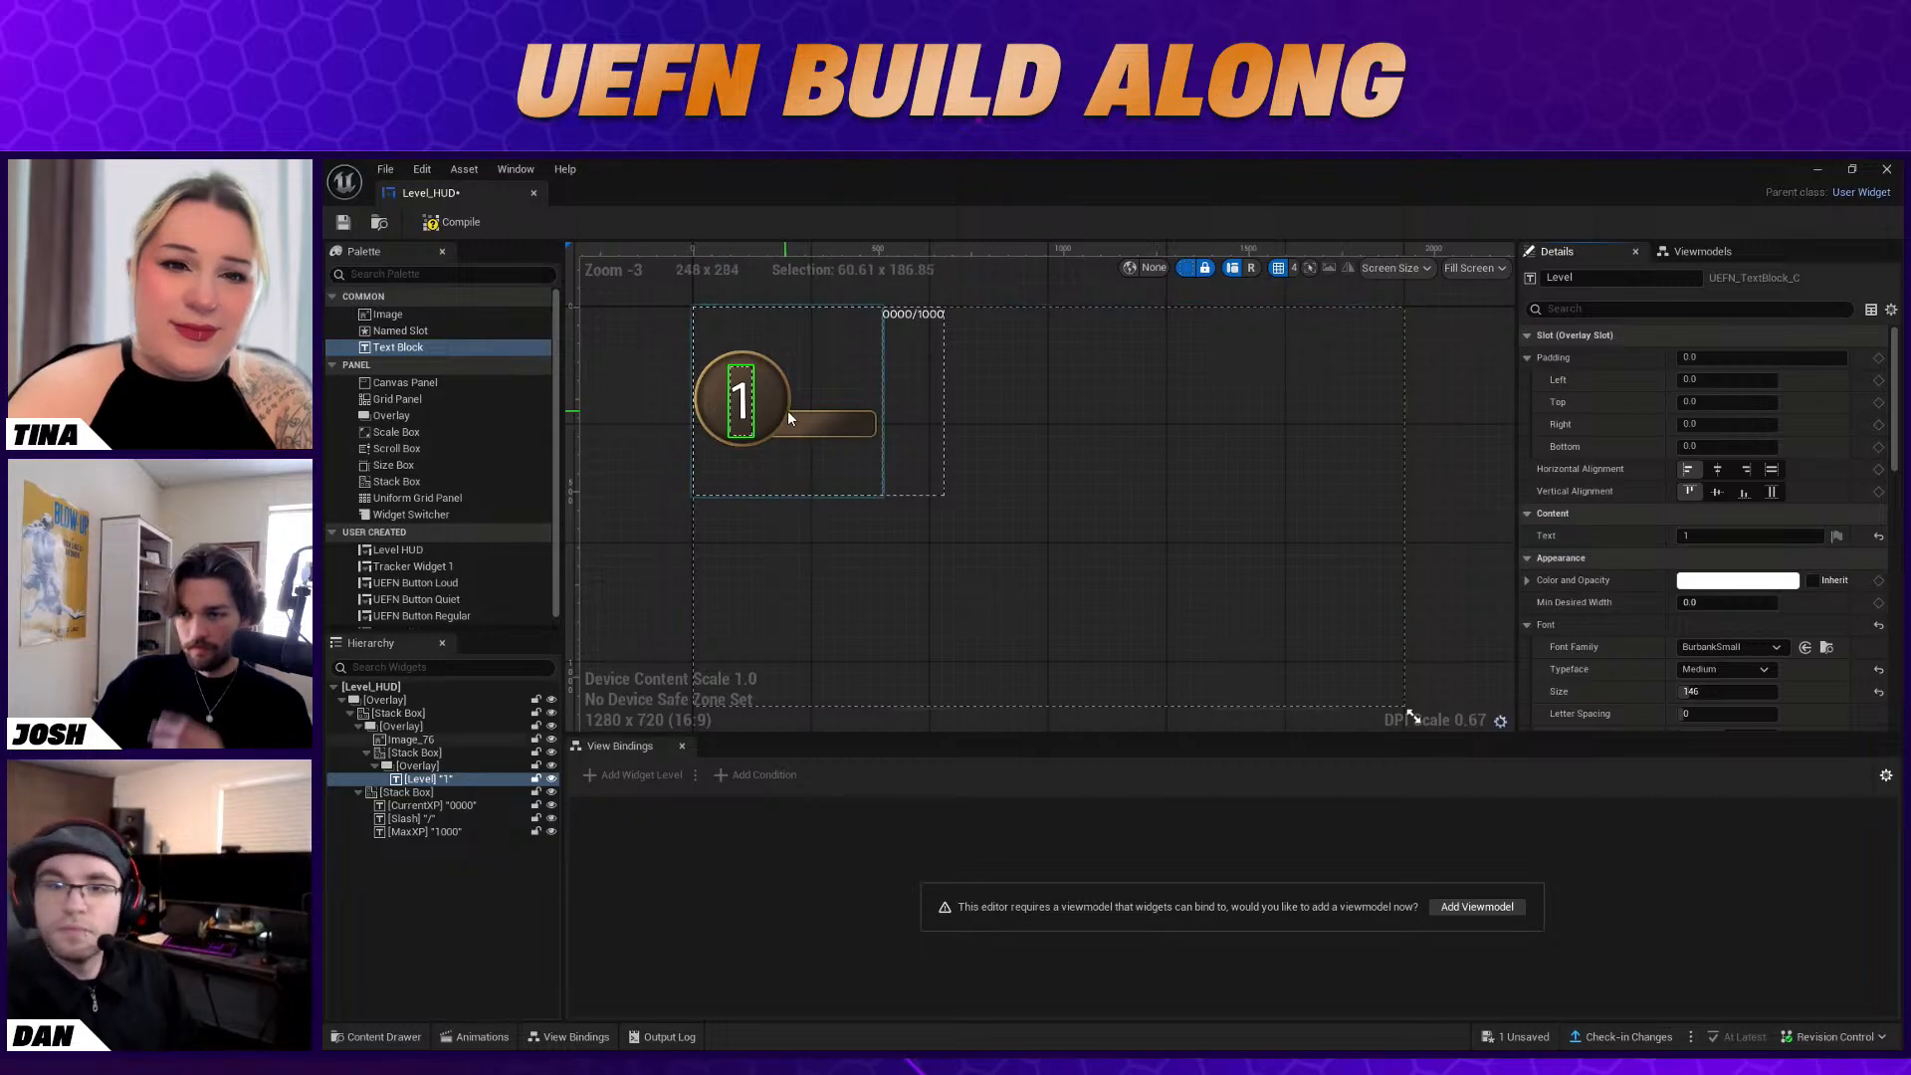
pyautogui.click(783, 415)
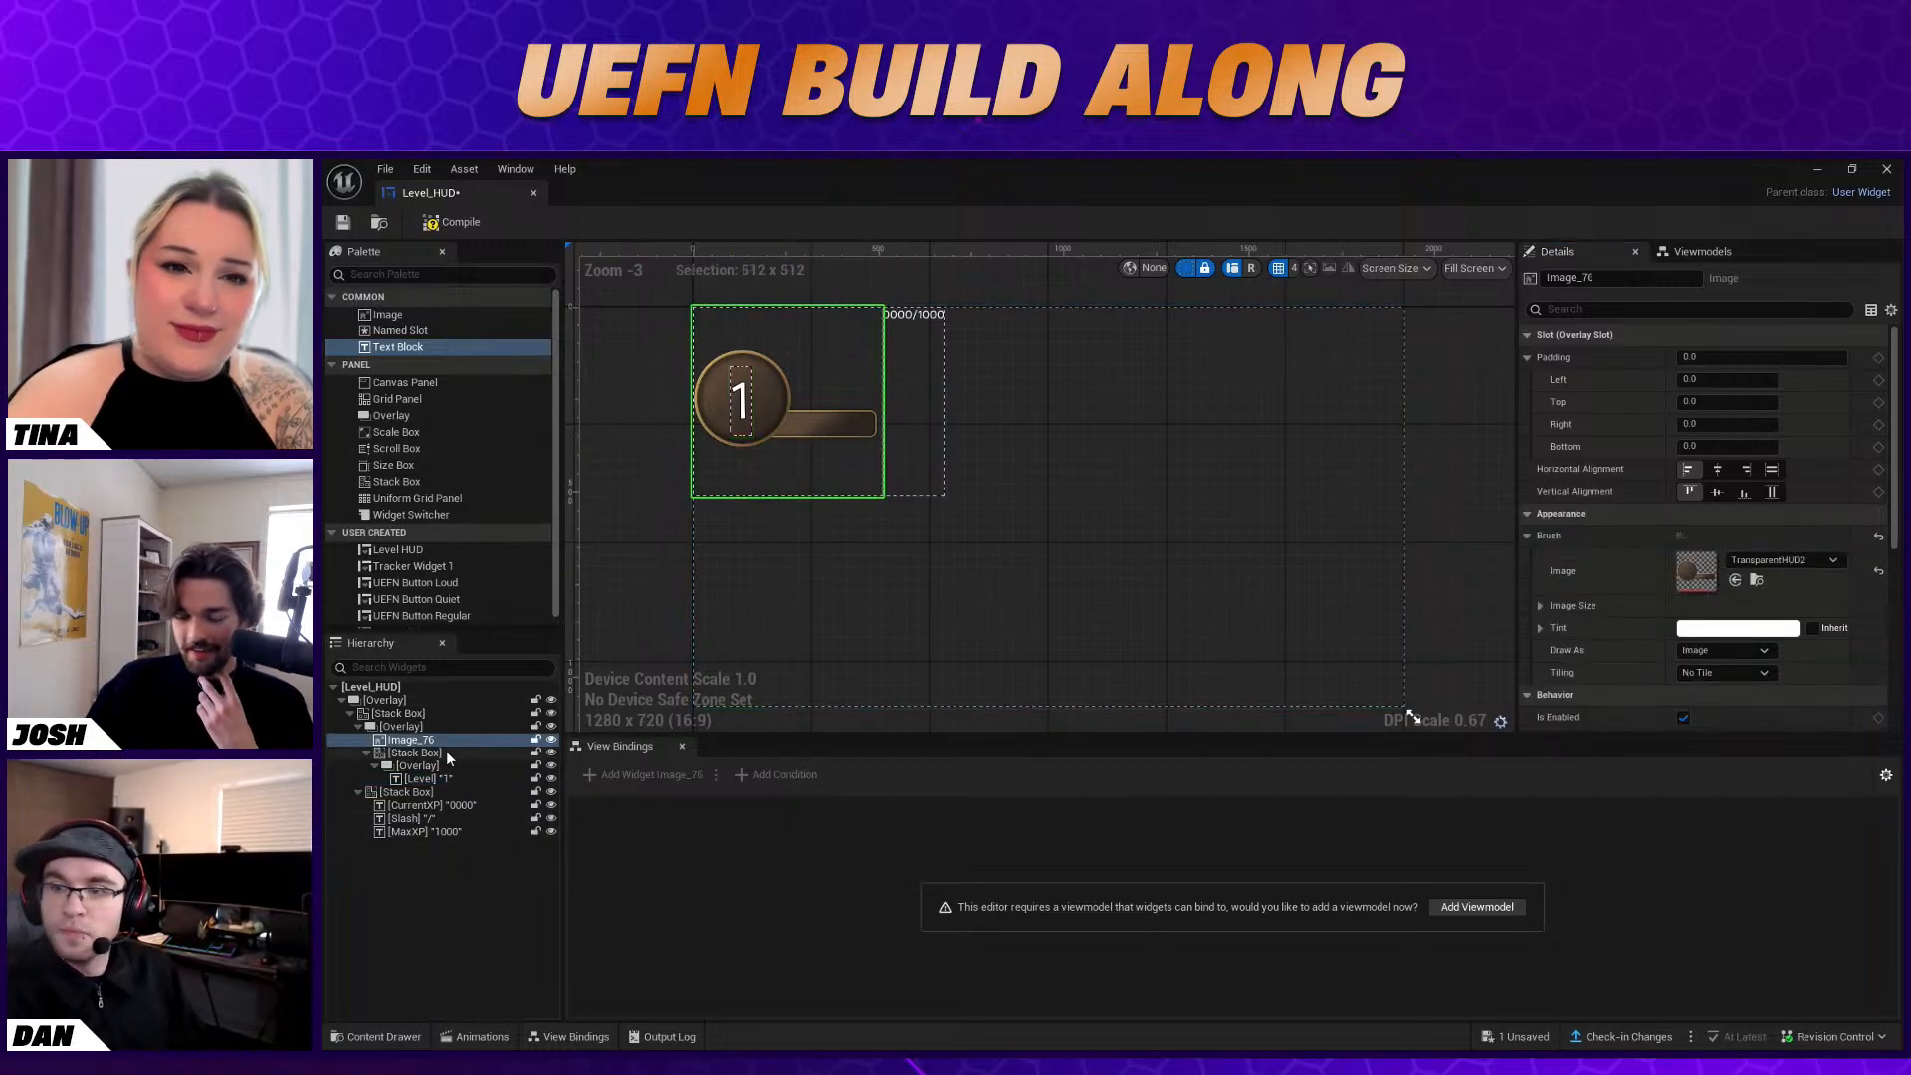
pyautogui.click(458, 777)
pyautogui.click(900, 323)
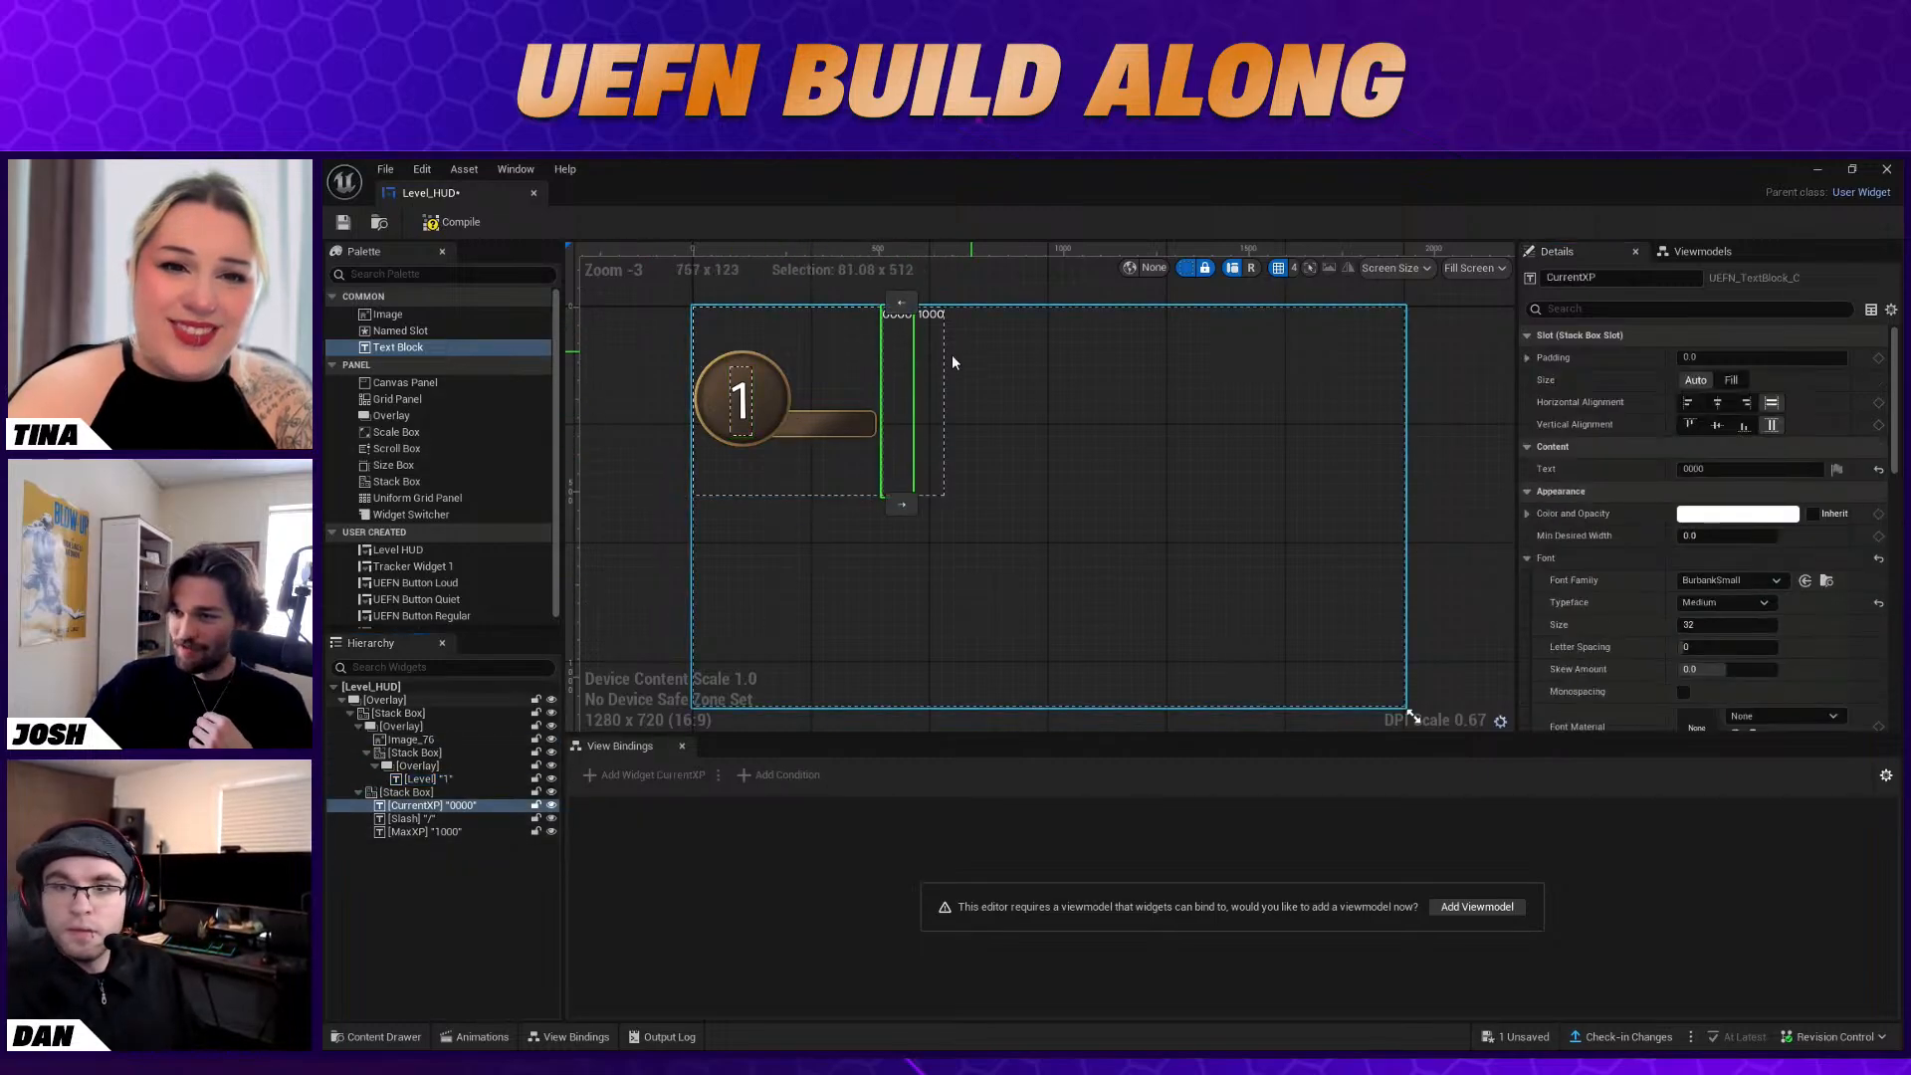
pyautogui.scroll(-2, 1779, 596)
pyautogui.scroll(2, 1779, 597)
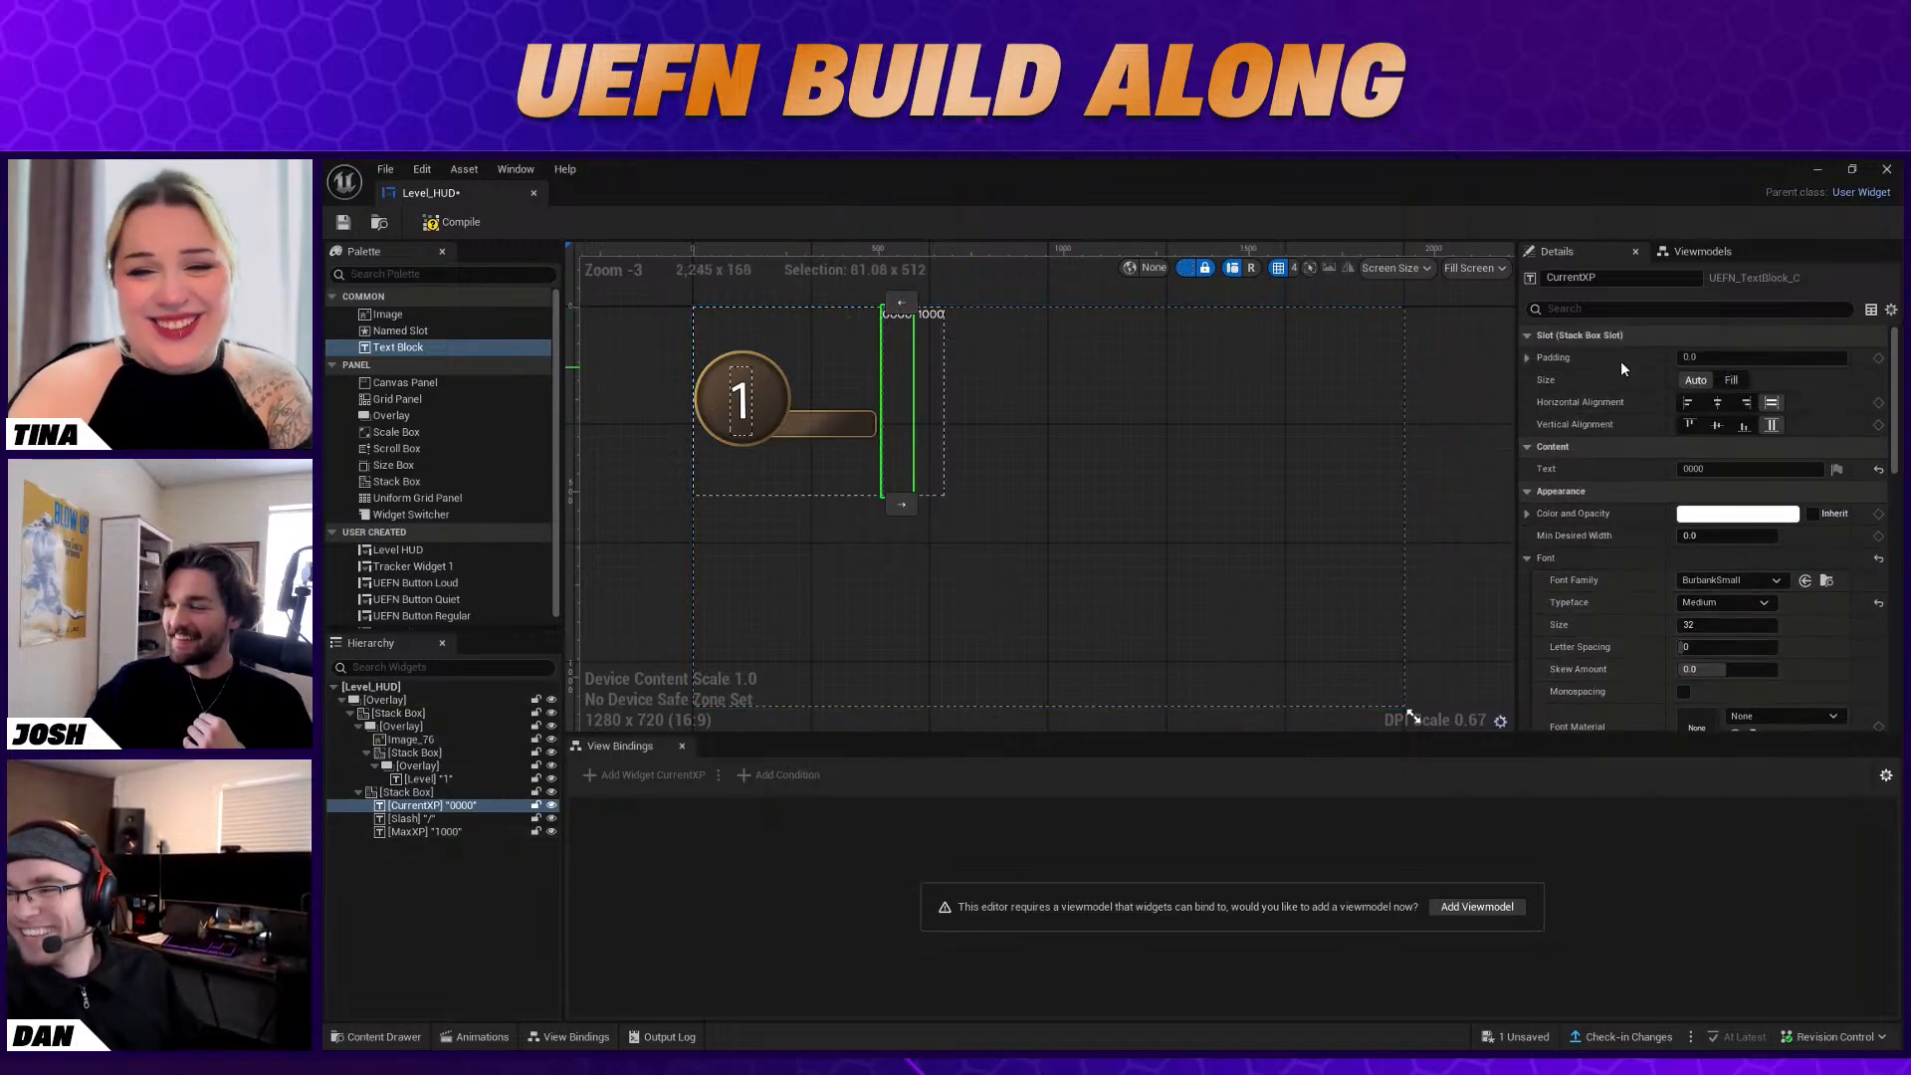
pyautogui.keyDown('ctrl'); pyautogui.click(449, 817); pyautogui.keyUp('ctrl')
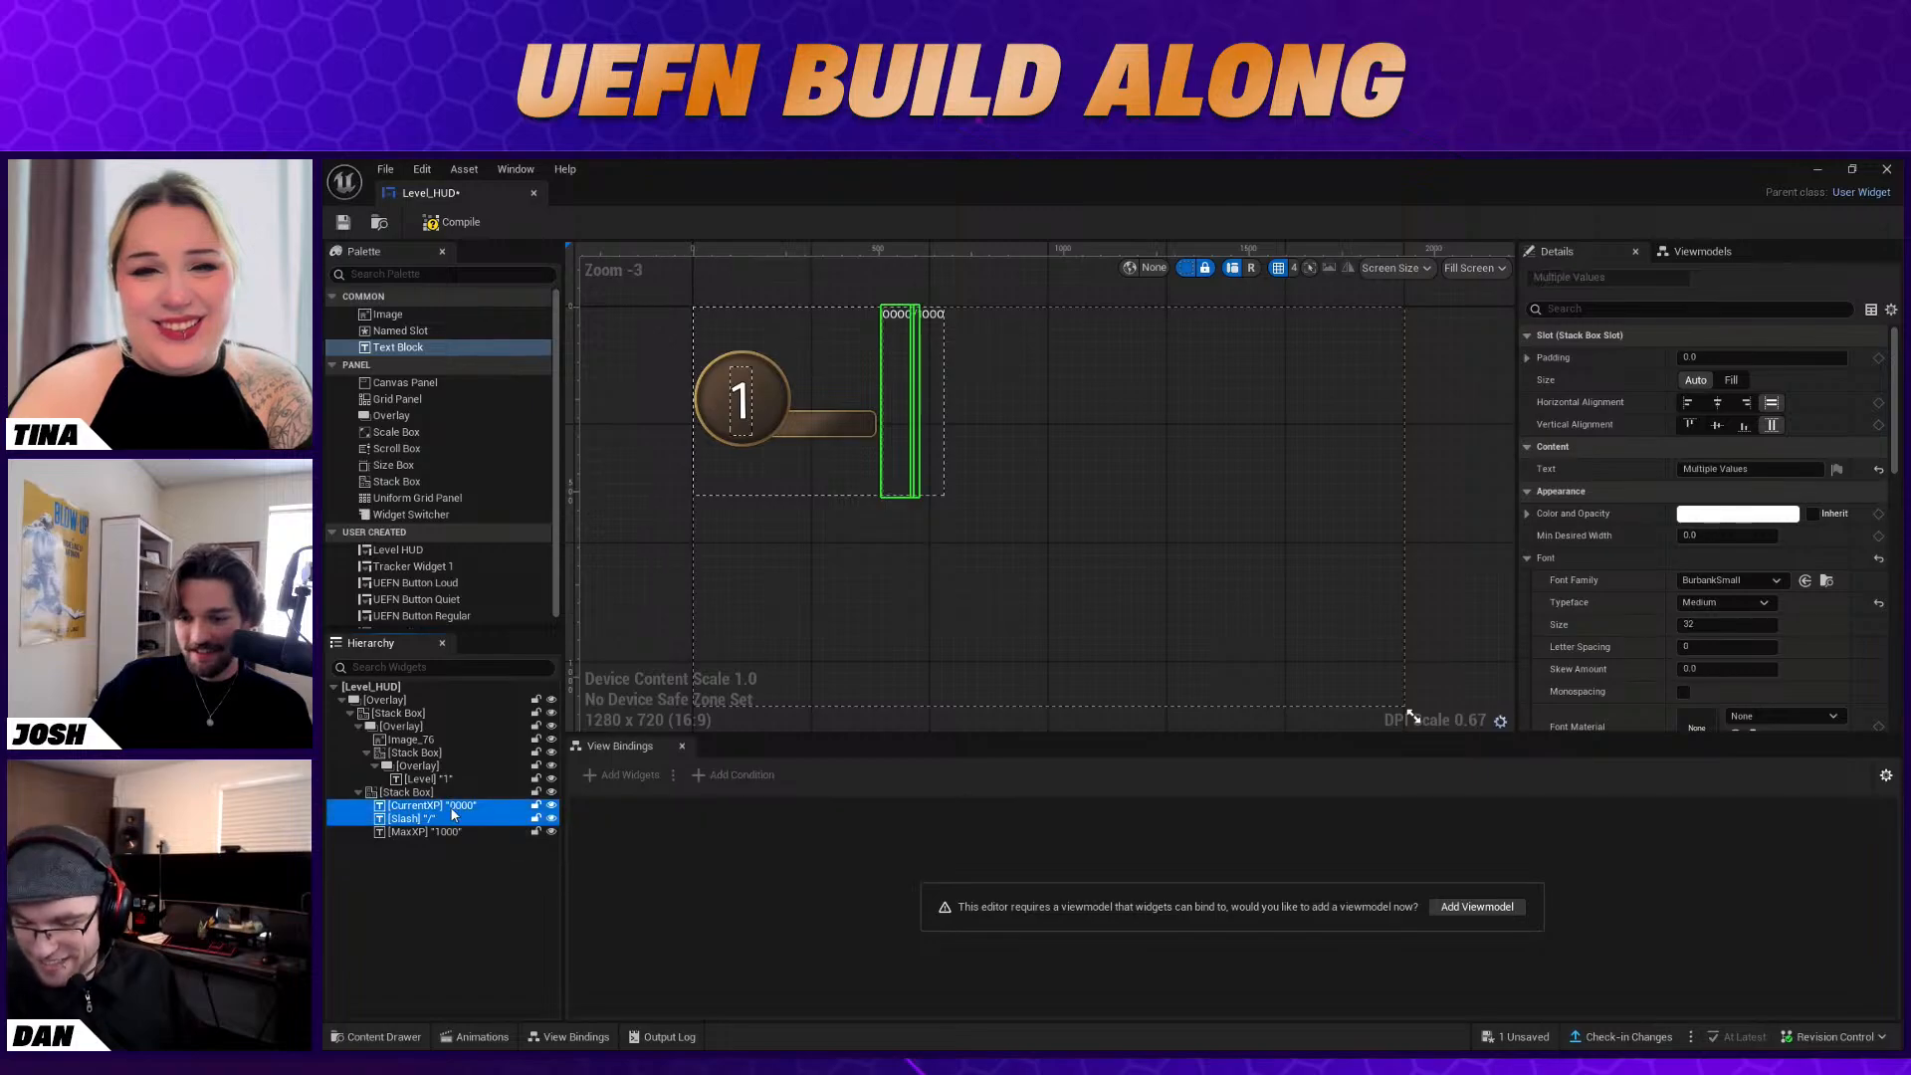
# Move the Stack Box holding the XP texts into the image's Overlay, center it vertically and align it right horizontally
pyautogui.click(452, 795)
pyautogui.click(452, 795)
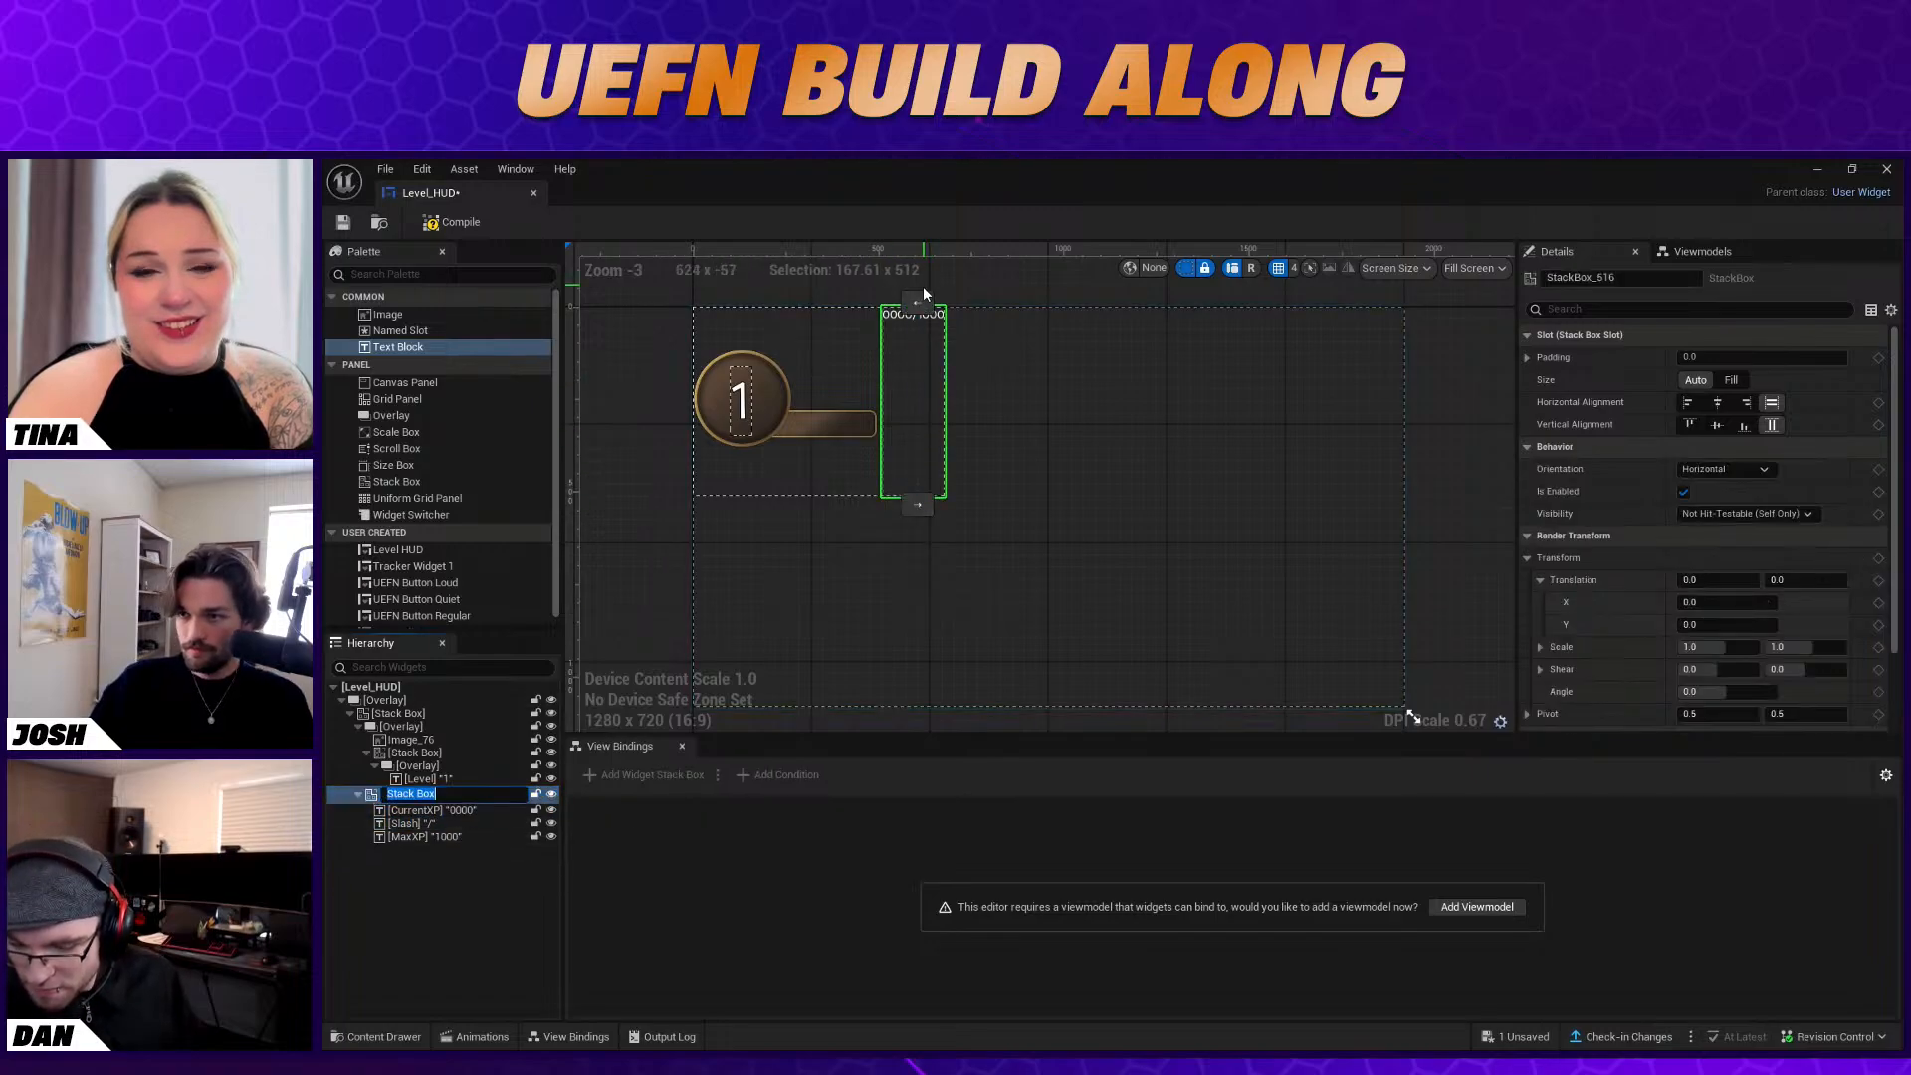
pyautogui.moveTo(382, 806); pyautogui.dragTo(416, 723)
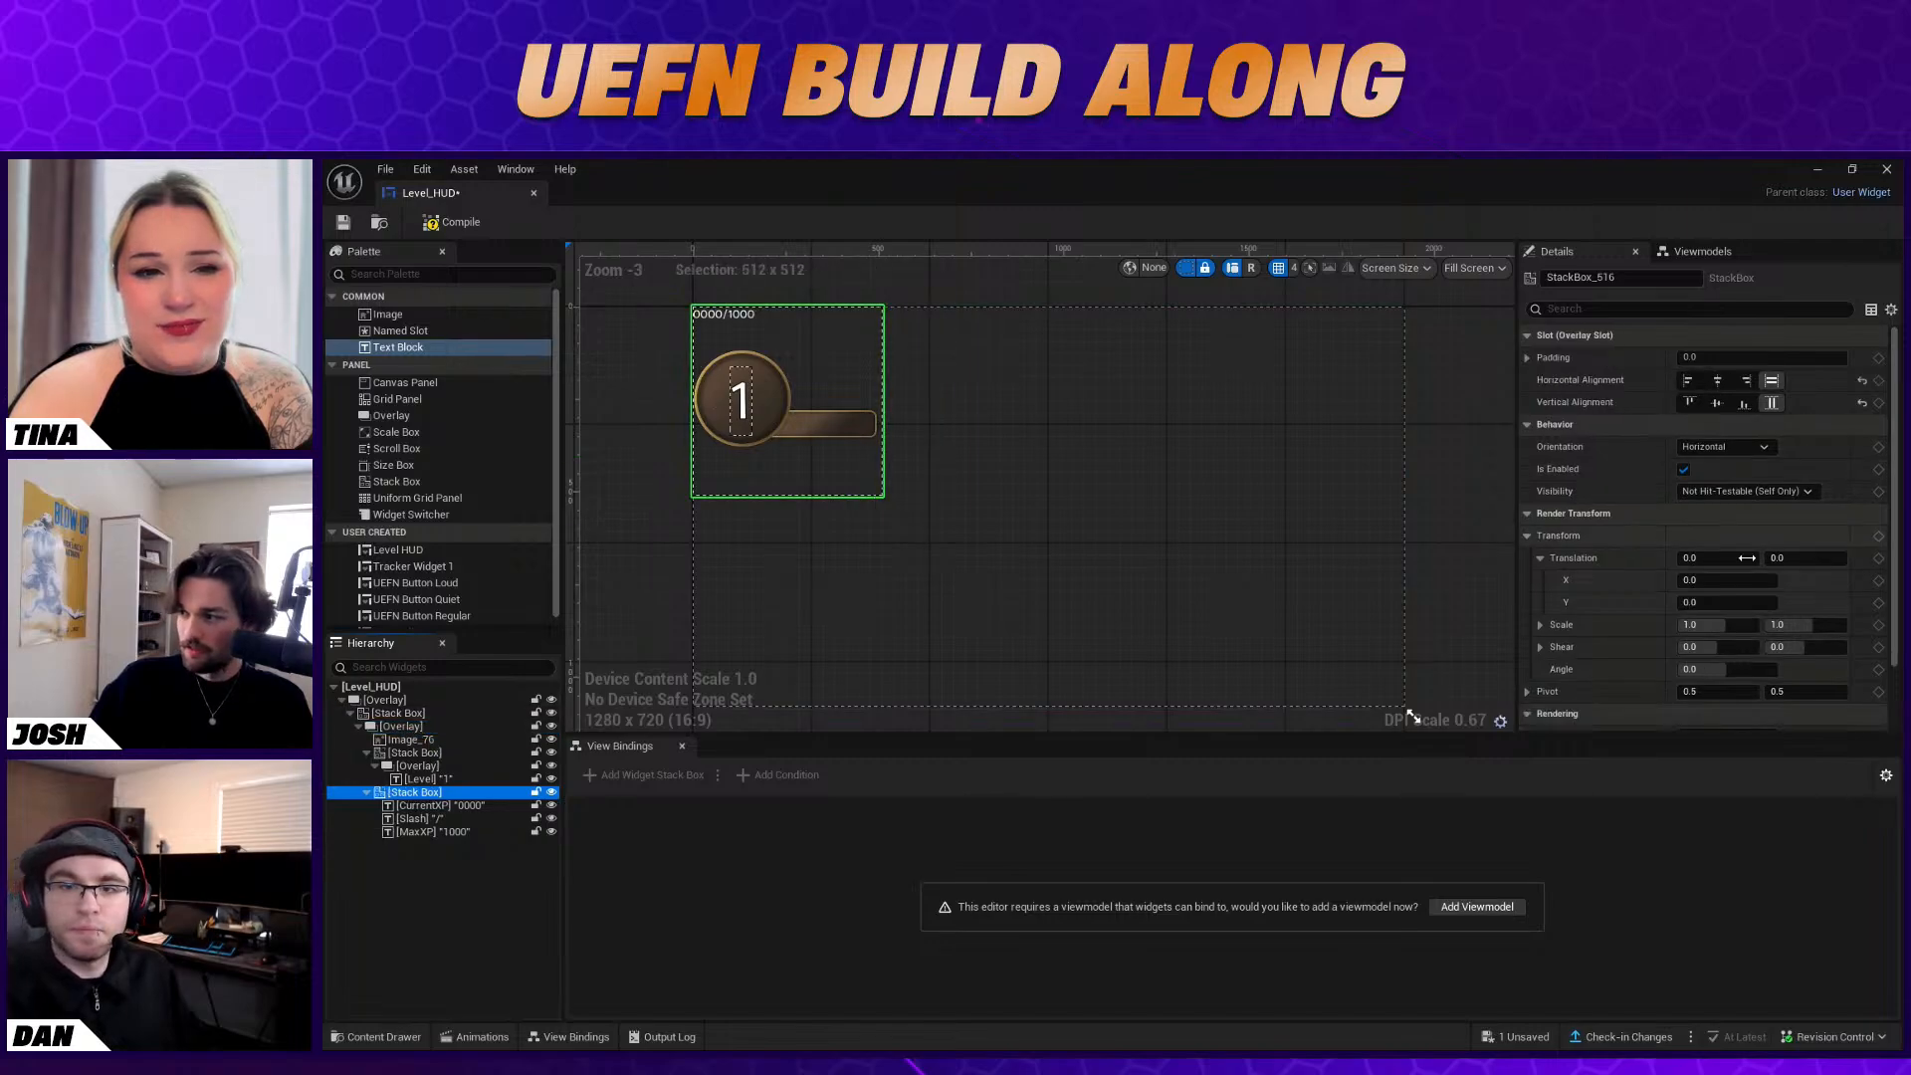
pyautogui.click(1722, 402)
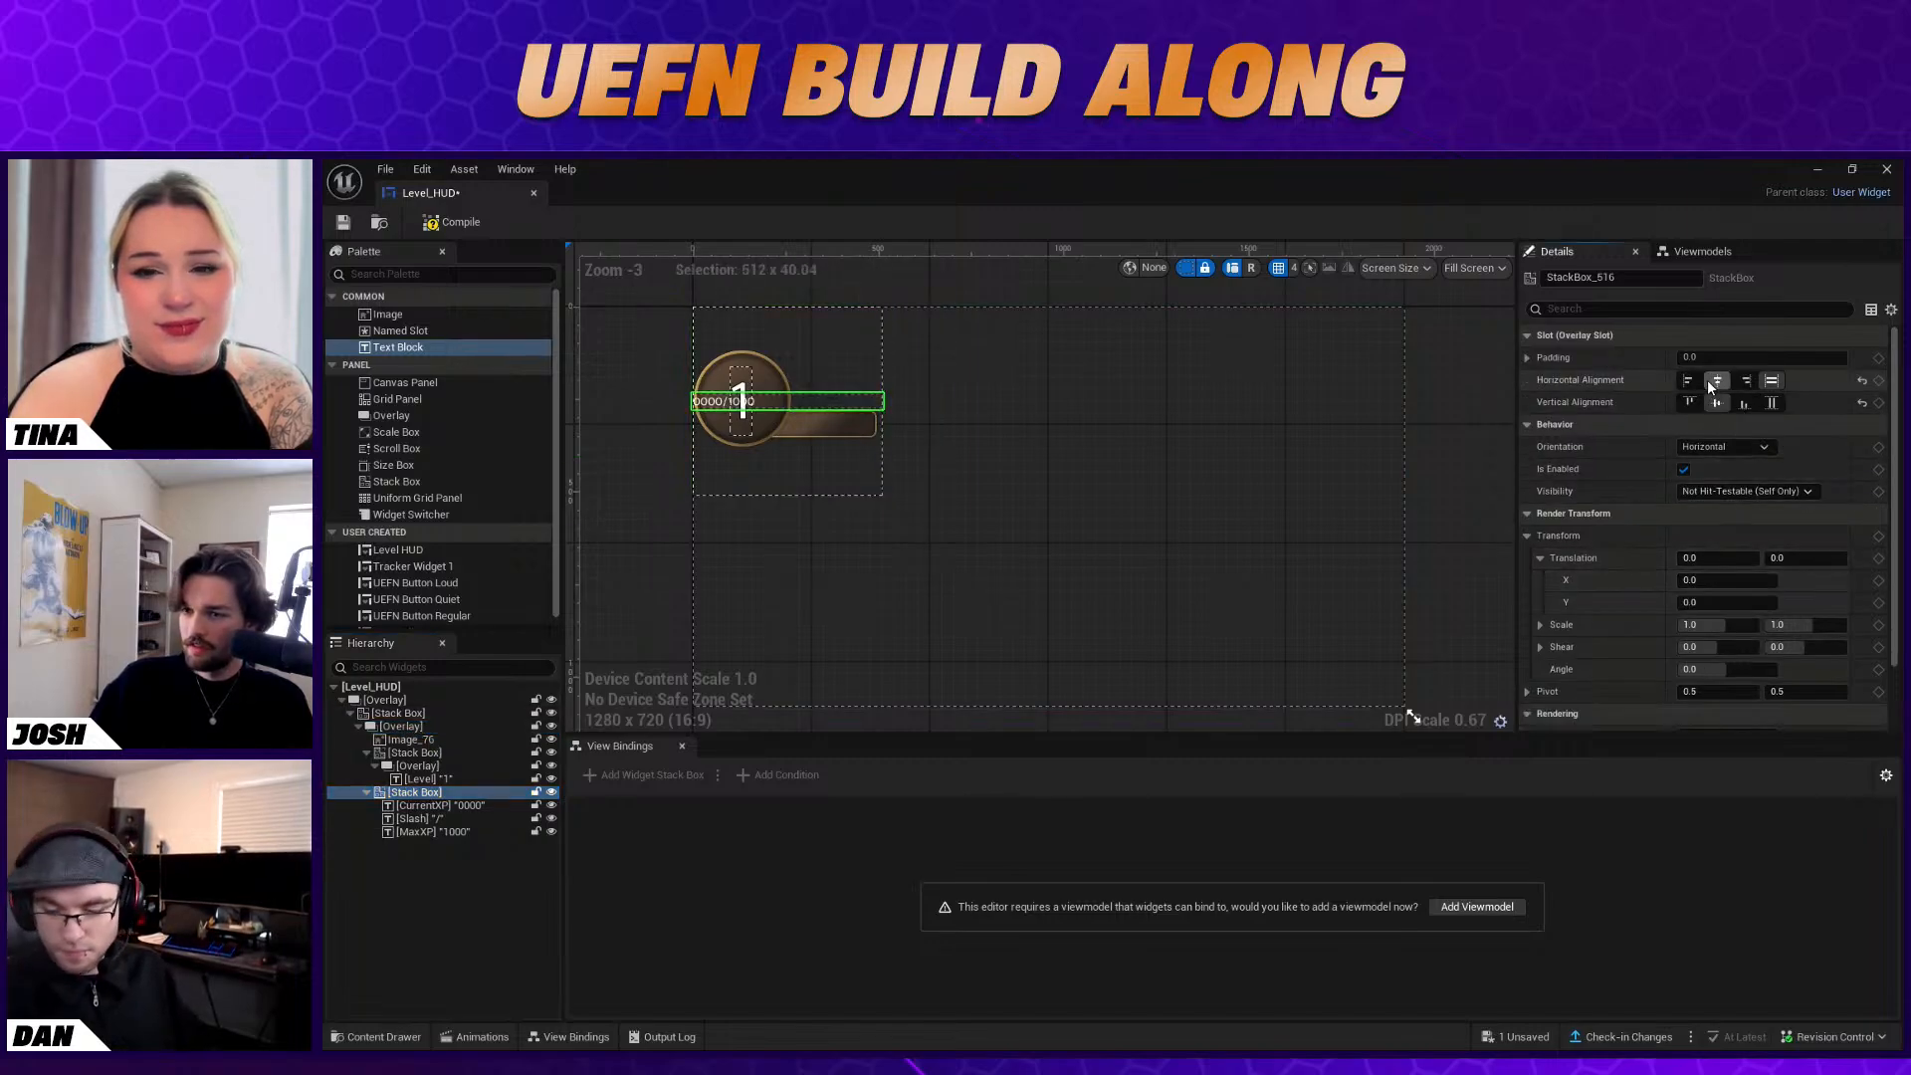
pyautogui.click(1717, 382)
pyautogui.click(1746, 381)
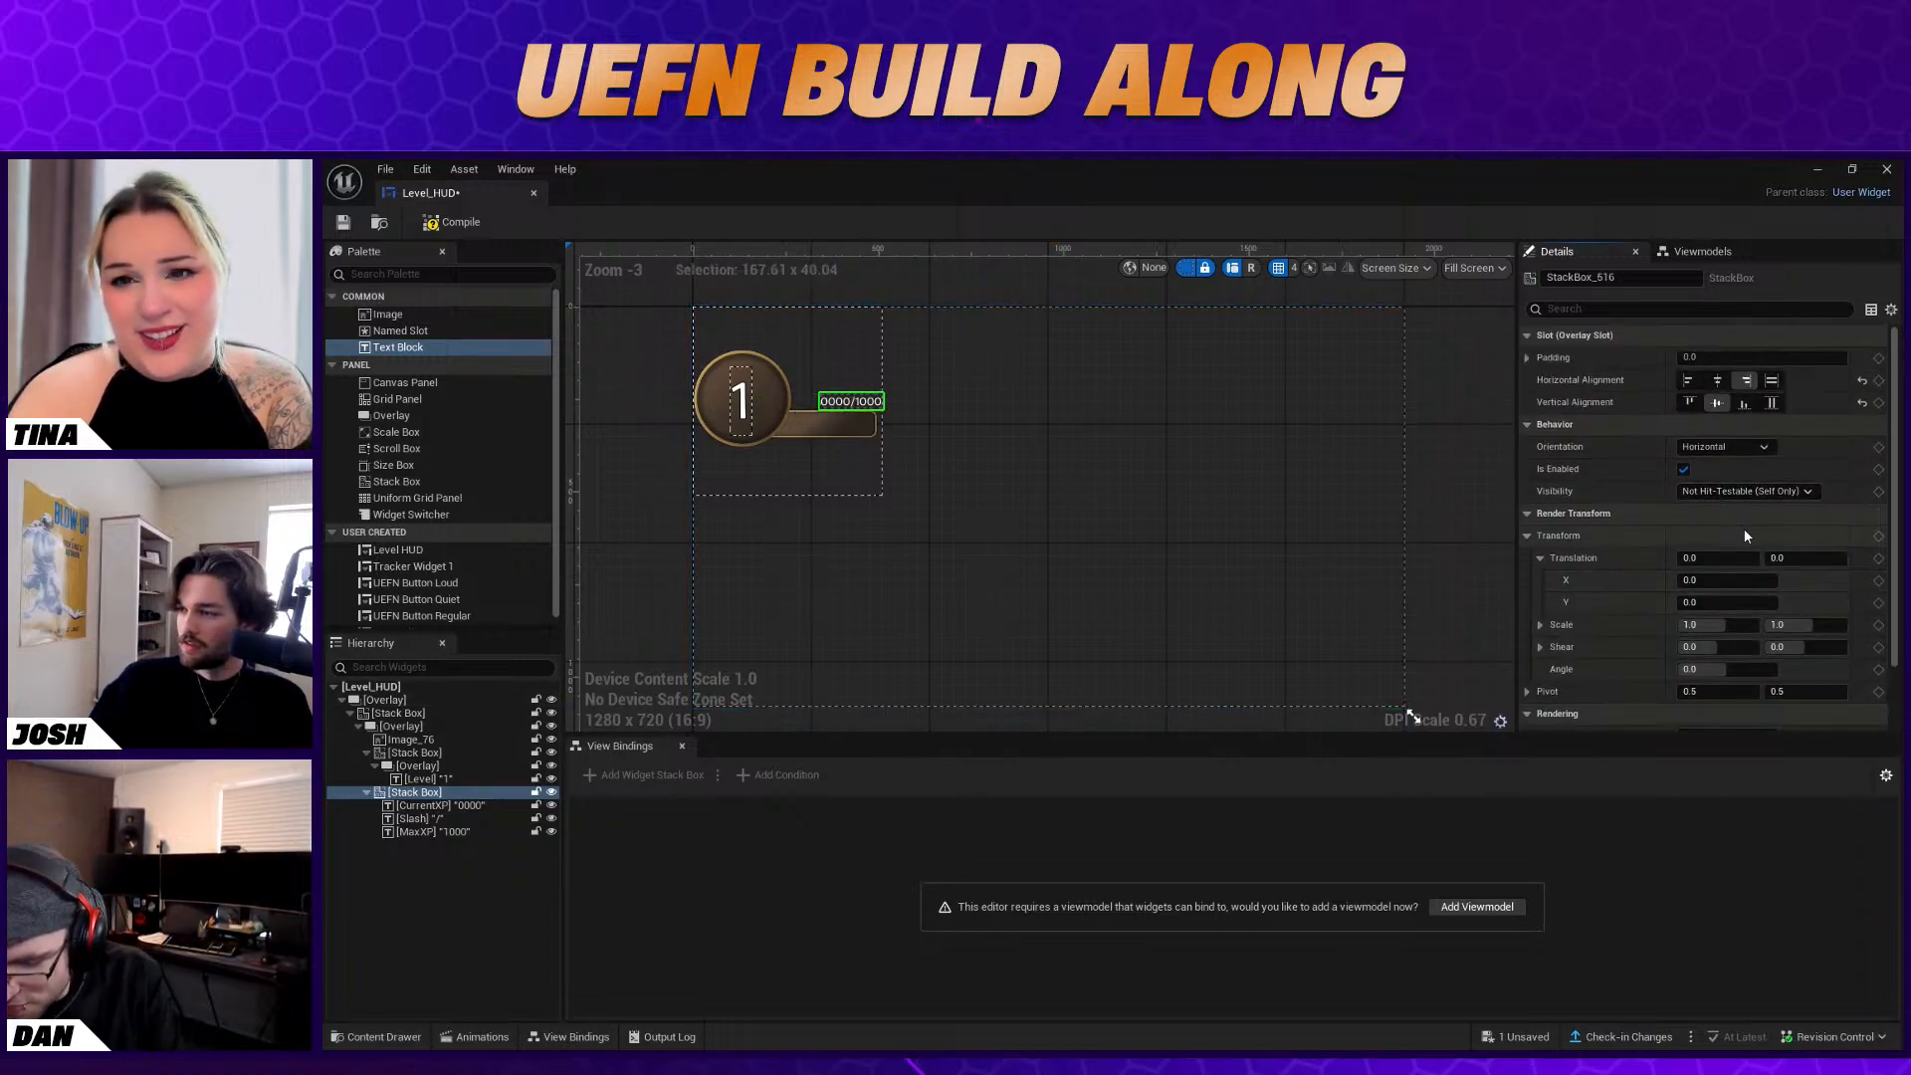
# Shift the XP texts' Stack Box onto the bar by setting its translation to X -41 and Y 61
pyautogui.scroll(-2, 1745, 529)
pyautogui.click(1705, 520)
pyautogui.moveTo(1705, 520)
pyautogui.mouseDown()
pyautogui.moveTo(1792, 519)
pyautogui.moveTo(1742, 520)
pyautogui.mouseUp()
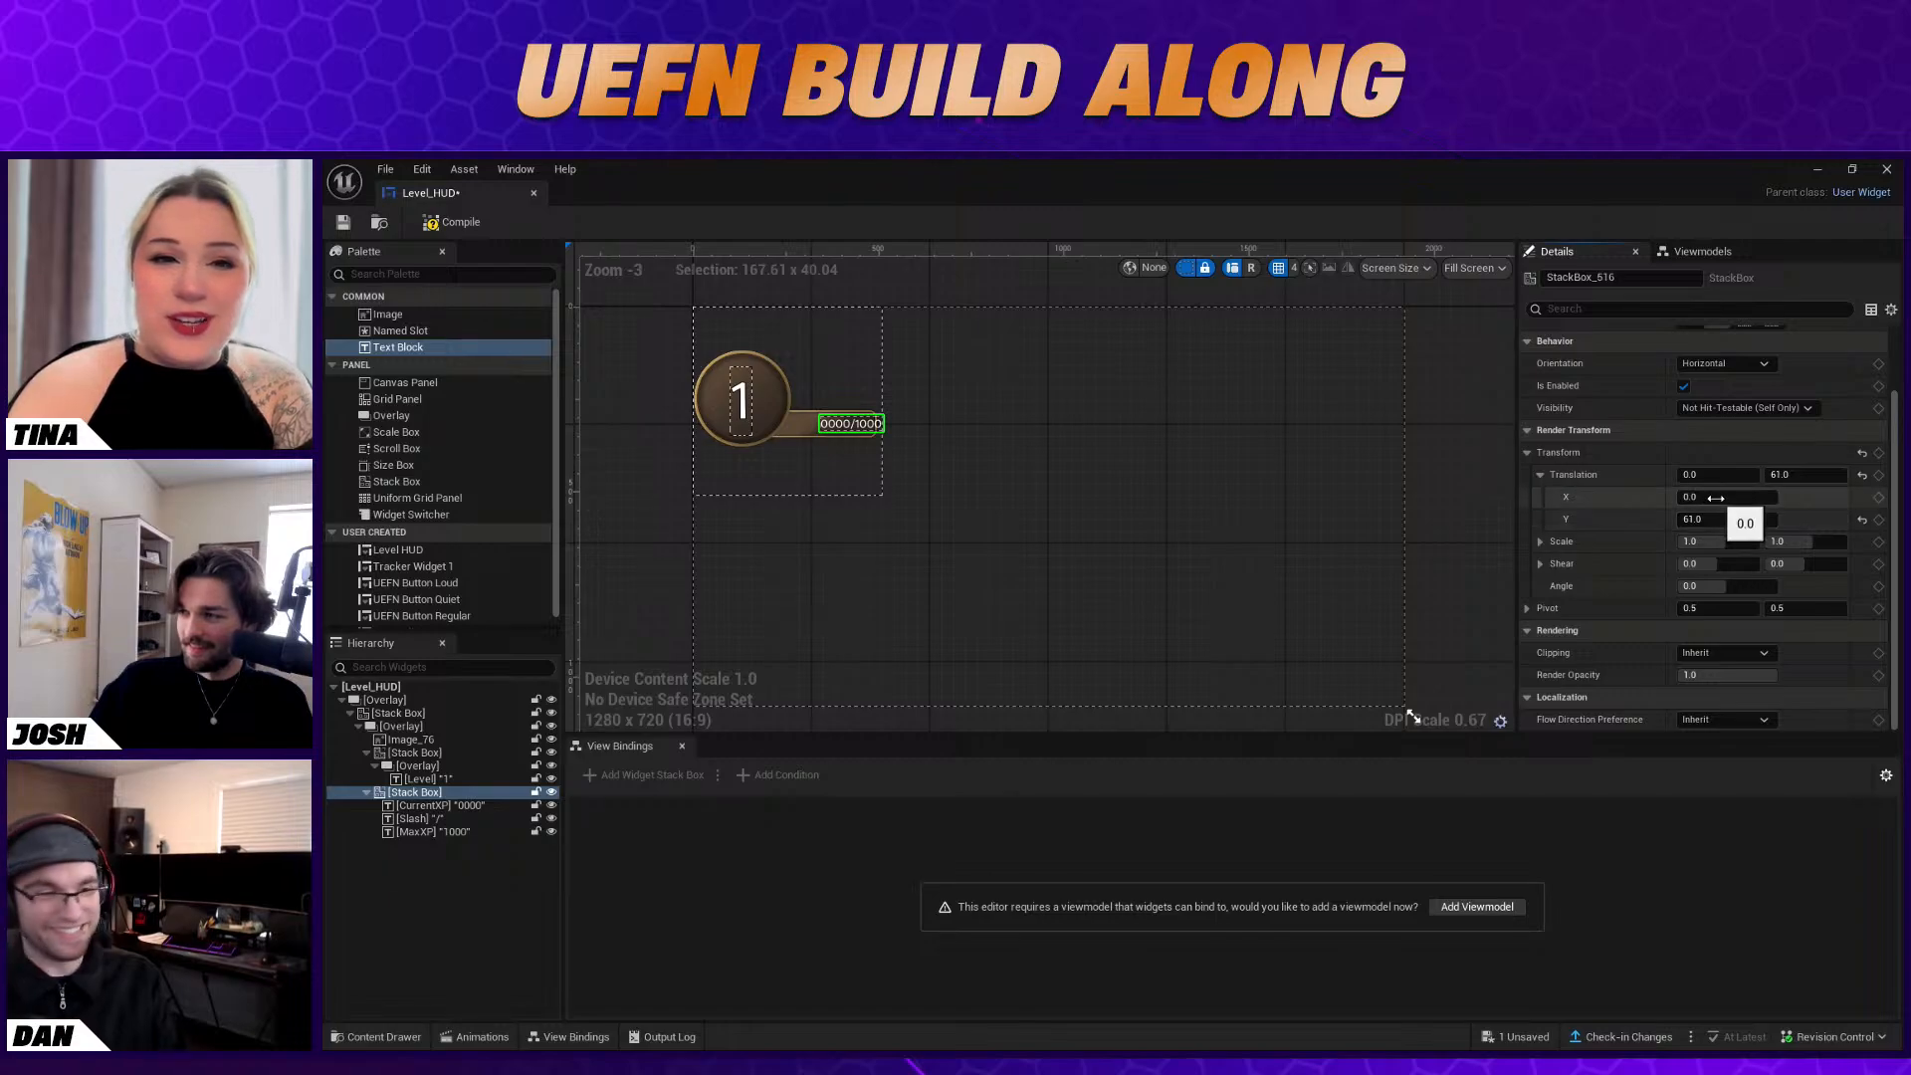
pyautogui.moveTo(1708, 497); pyautogui.dragTo(1693, 497)
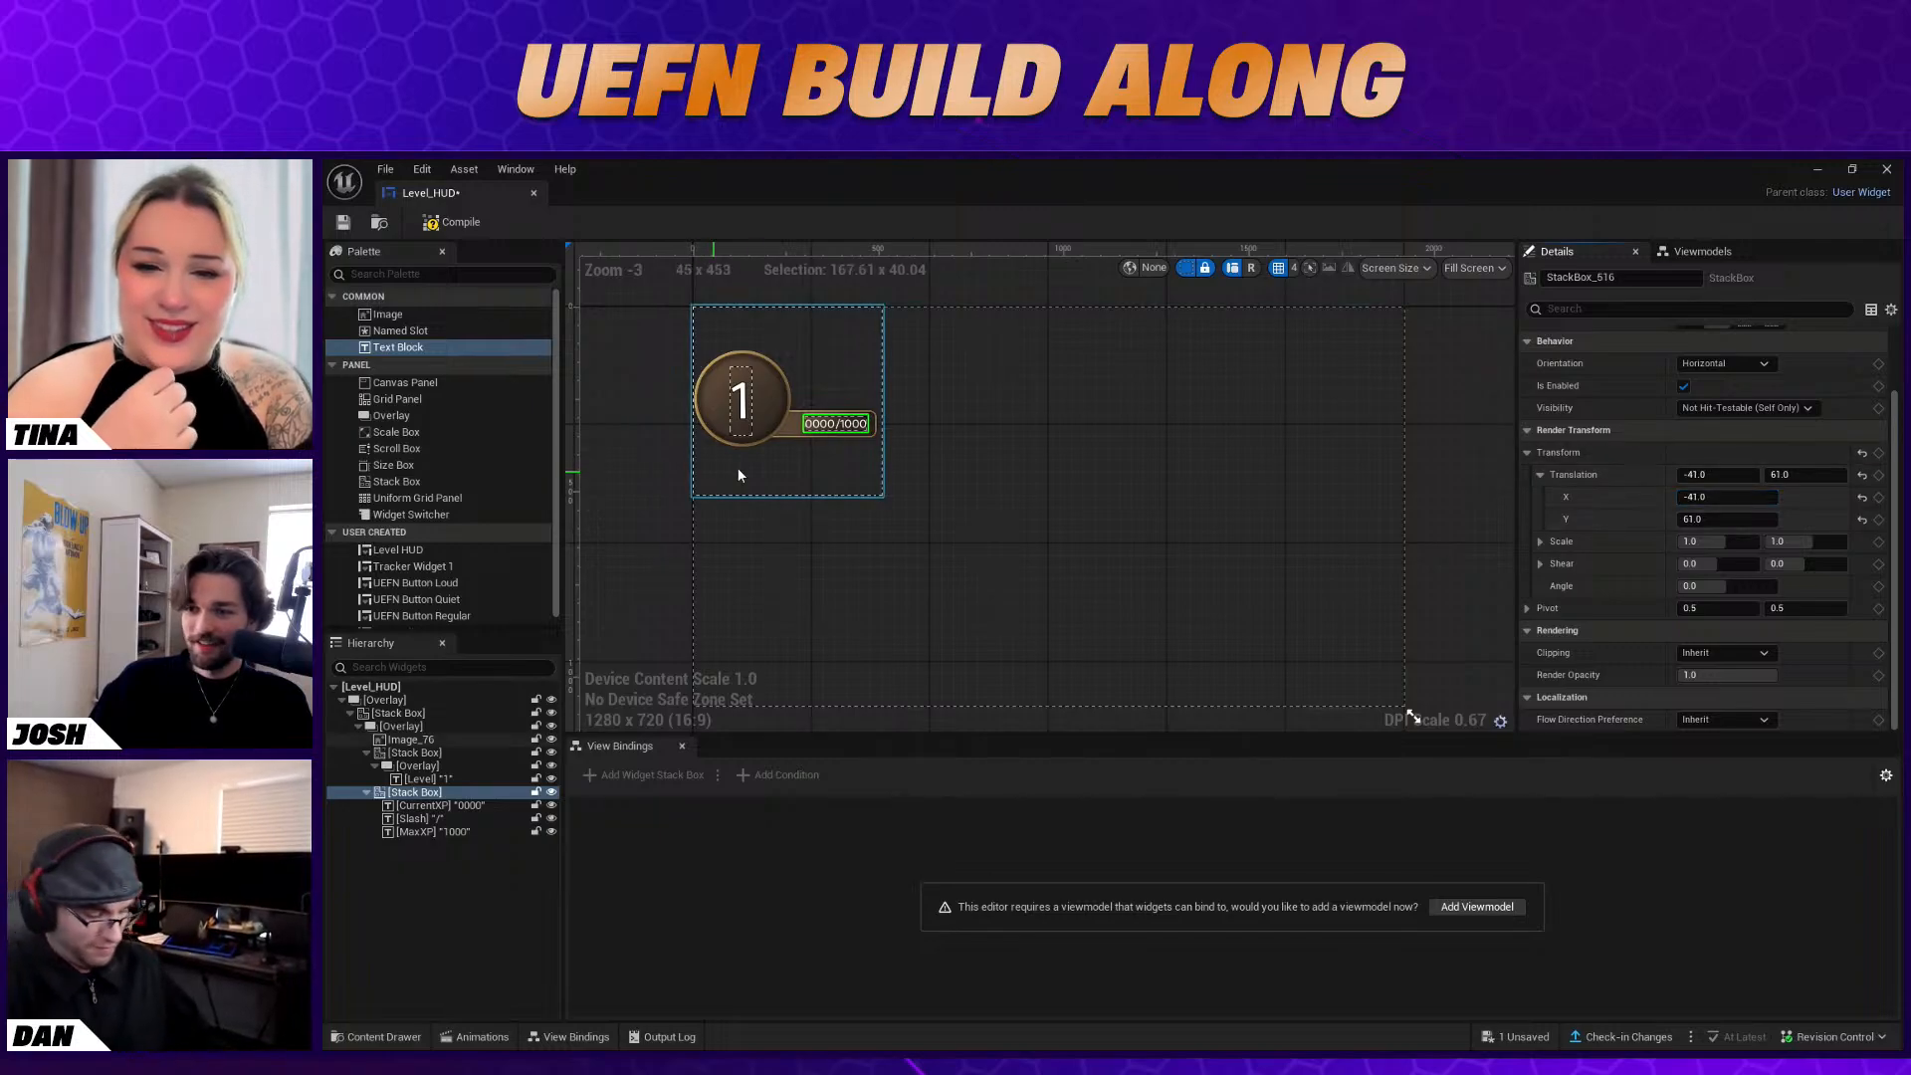
pyautogui.click(940, 464)
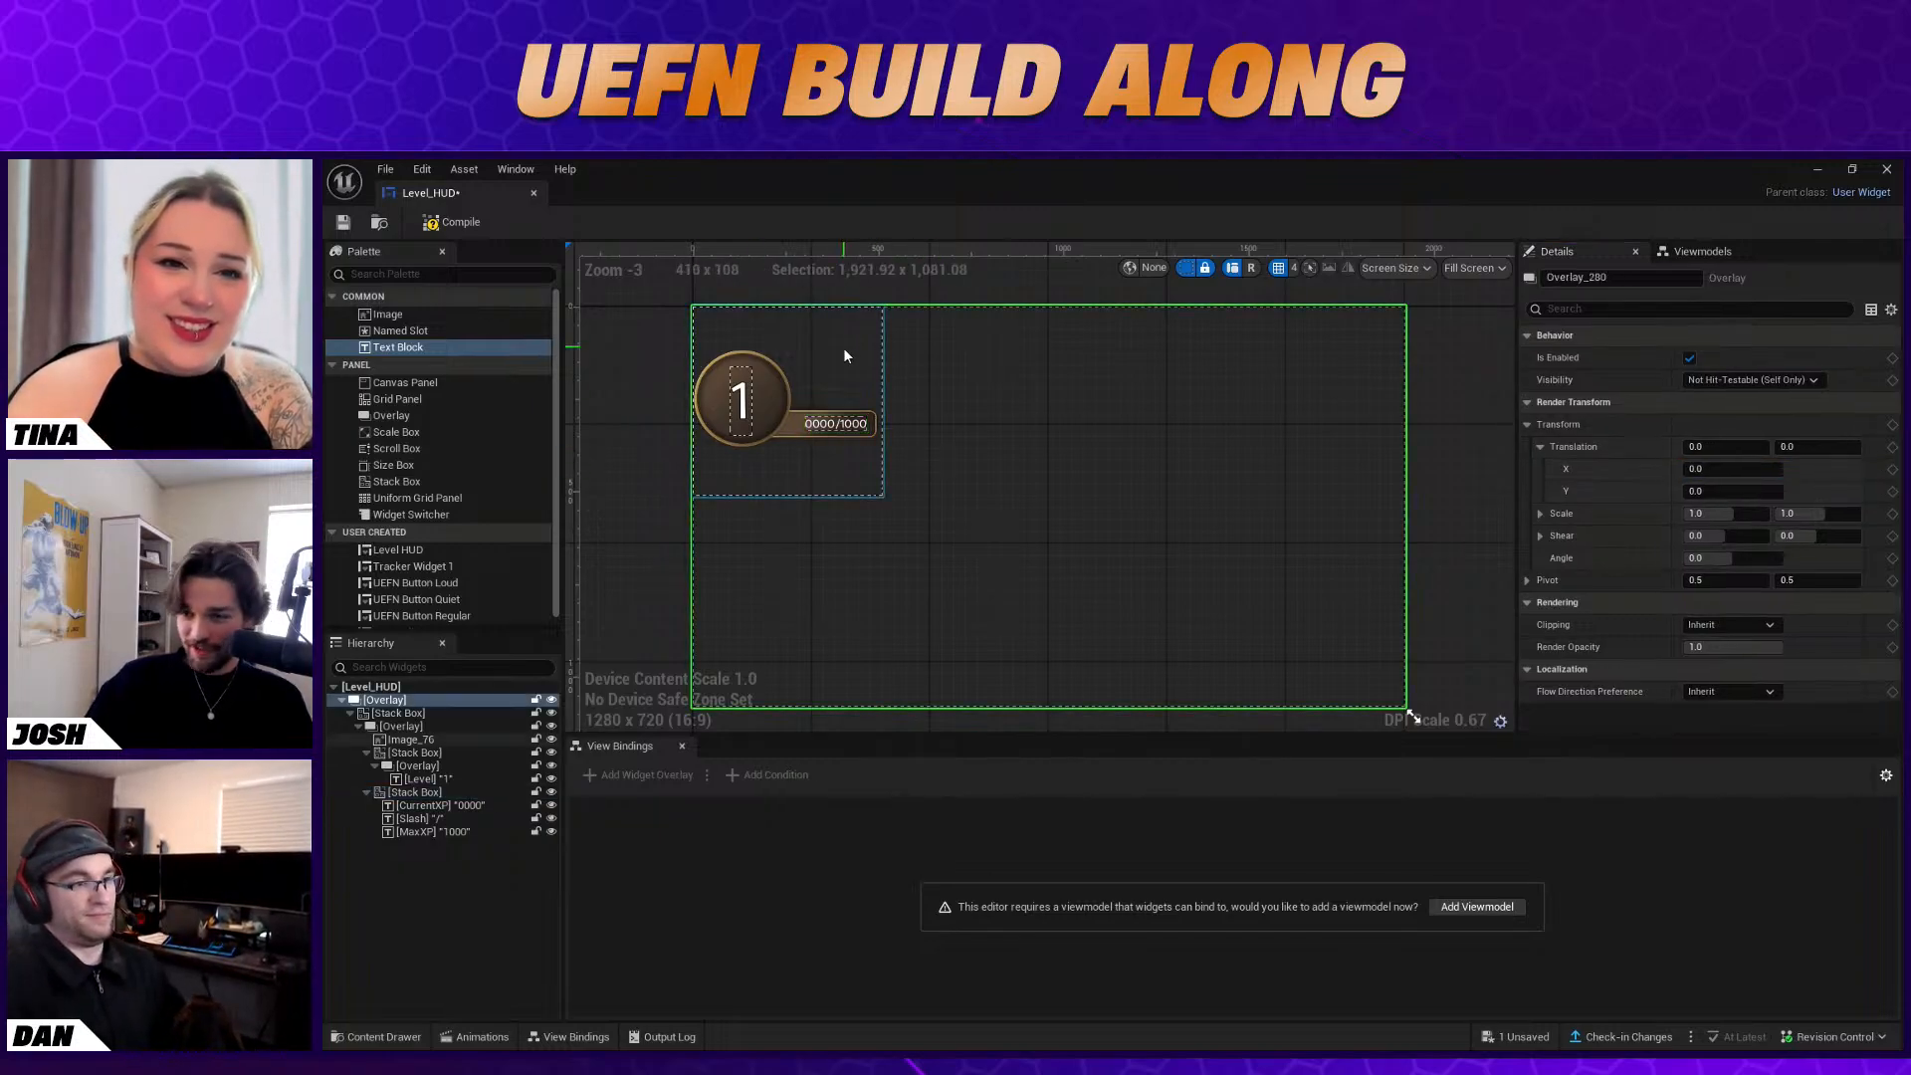
pyautogui.click(672, 396)
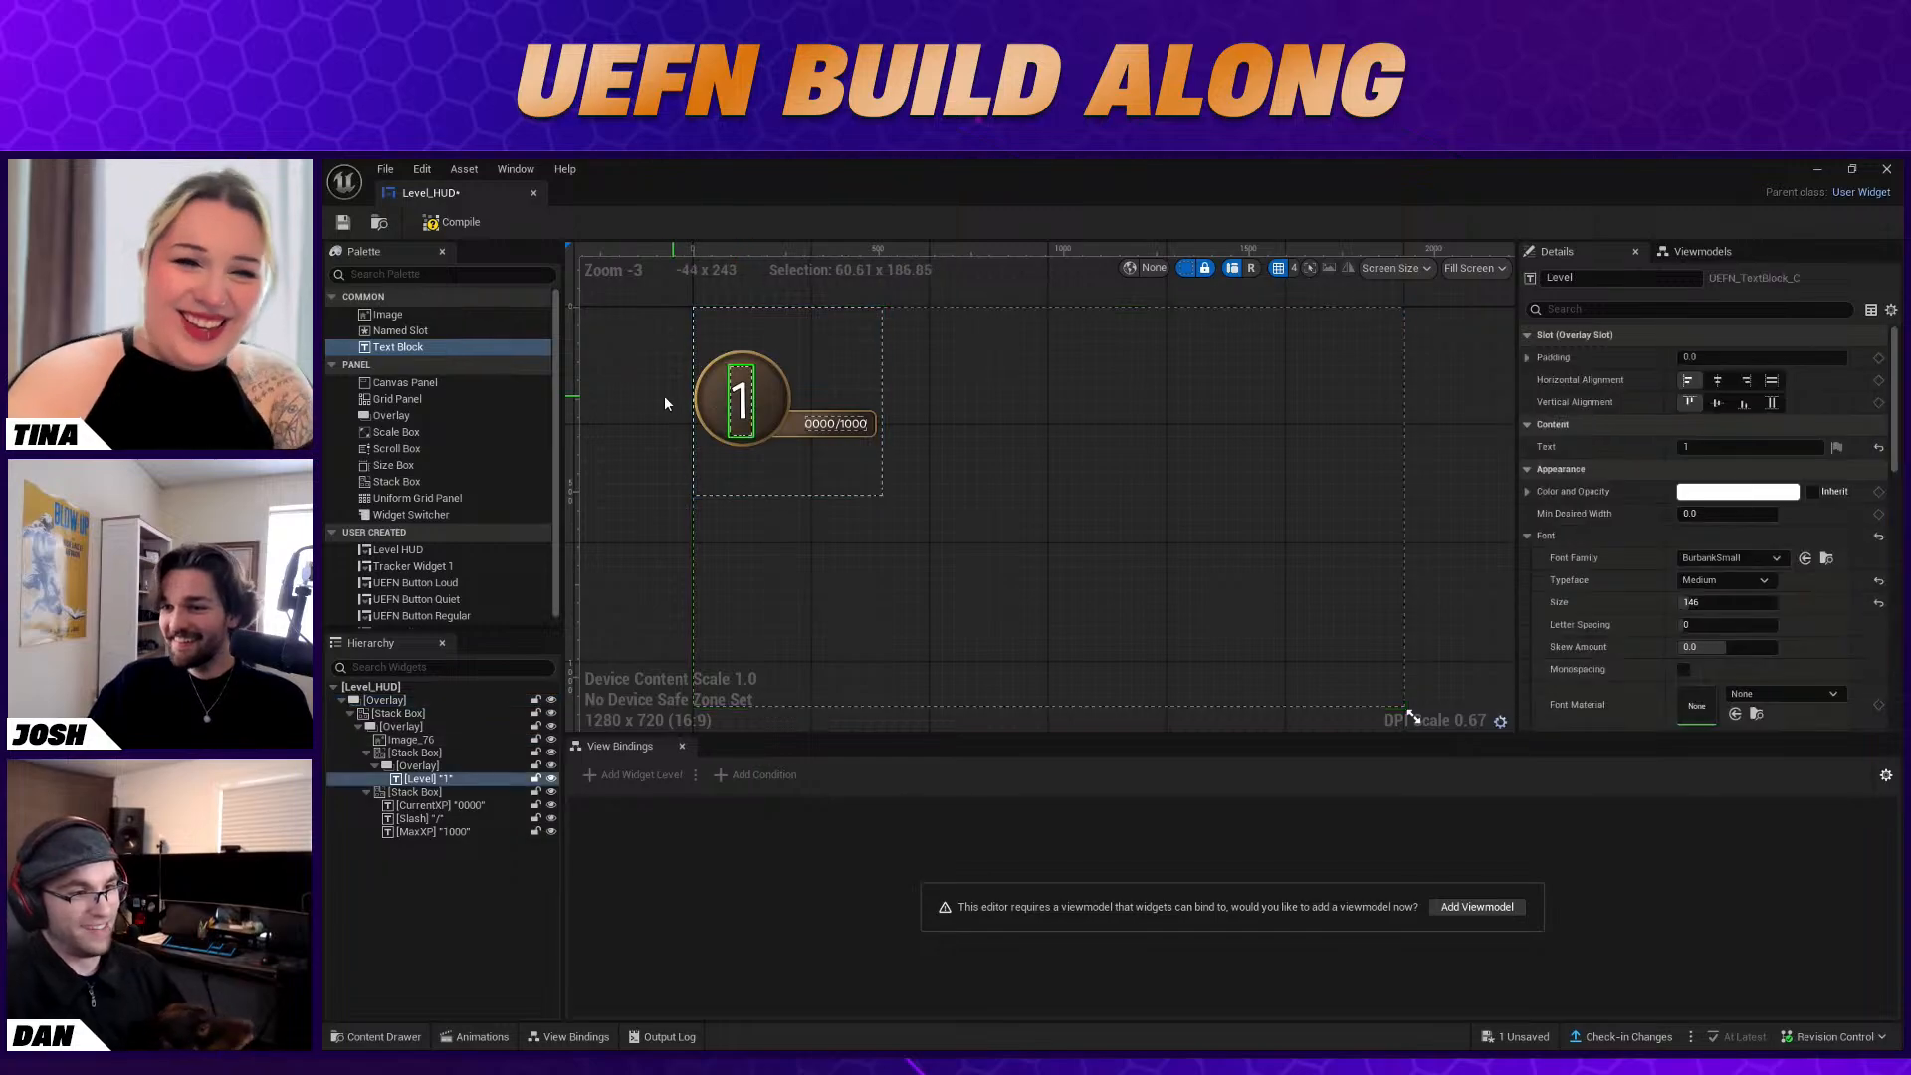
pyautogui.click(820, 435)
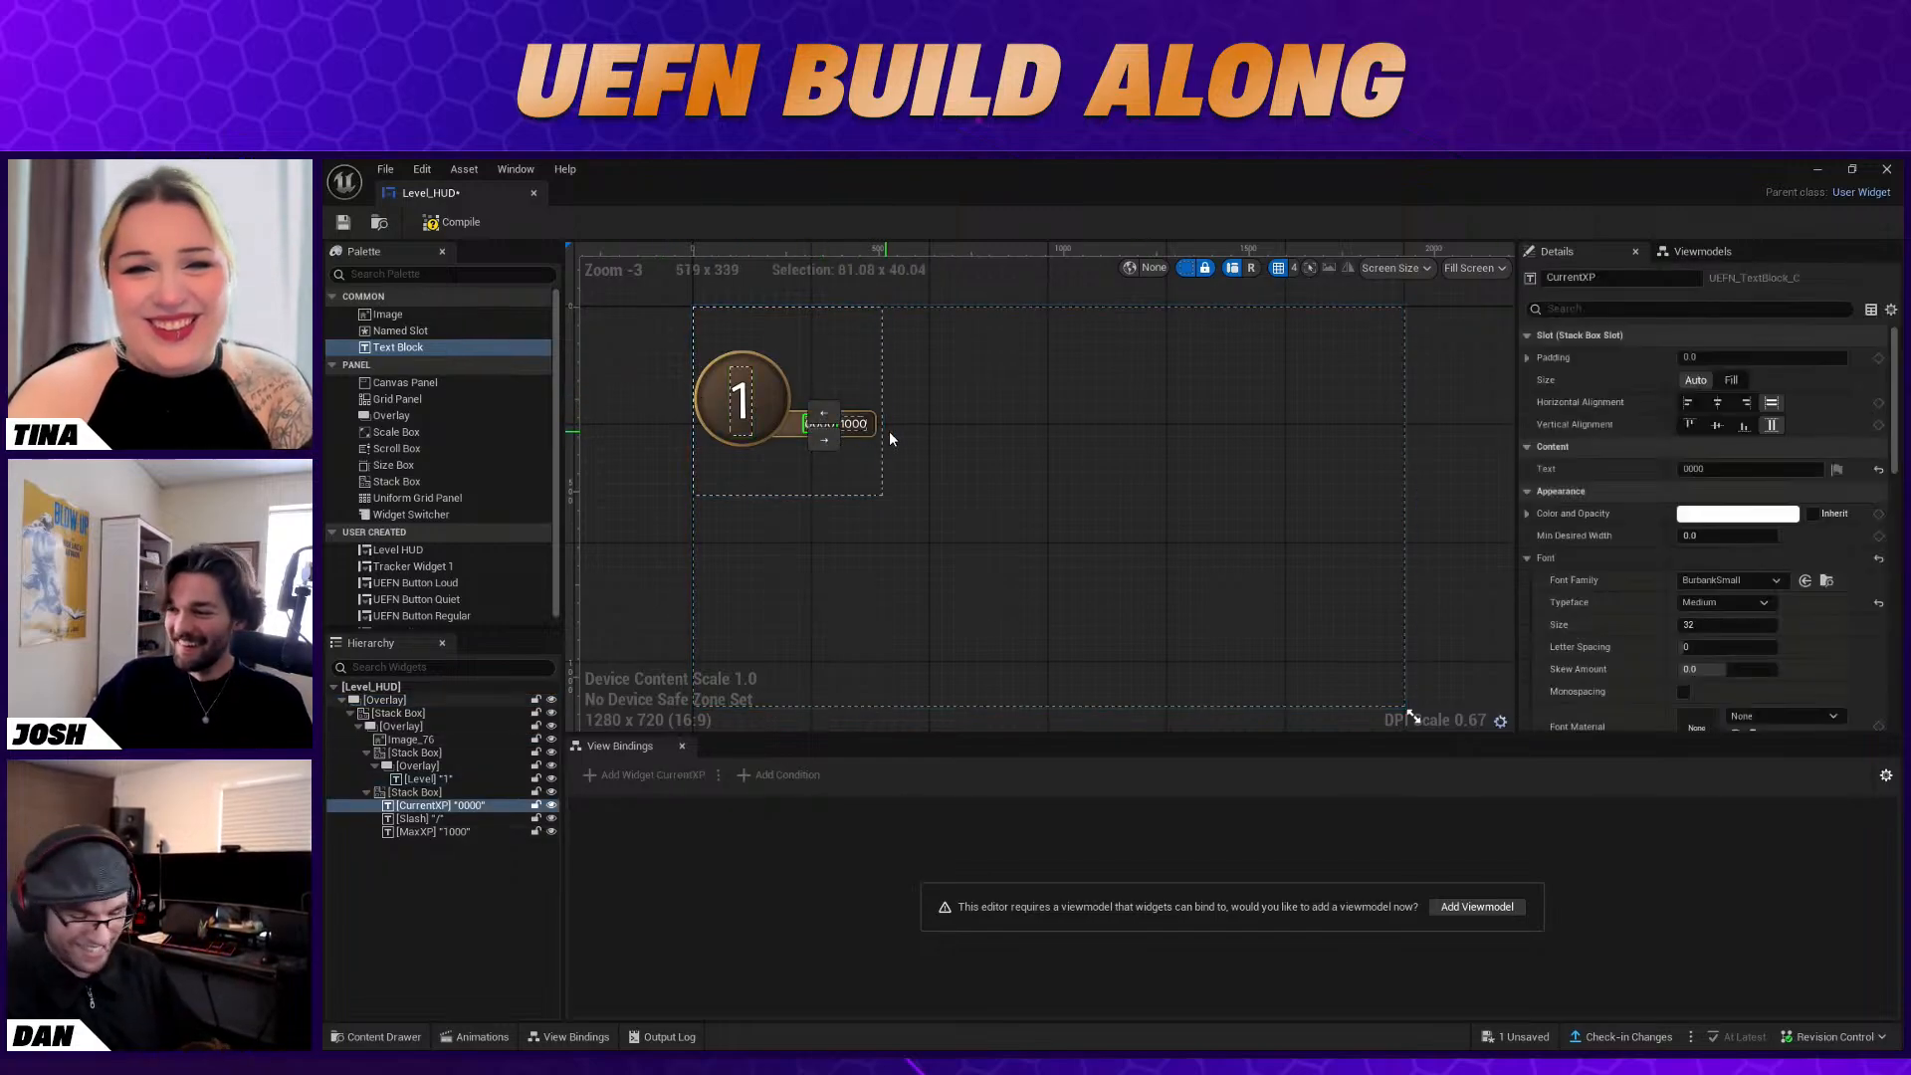
pyautogui.click(1097, 420)
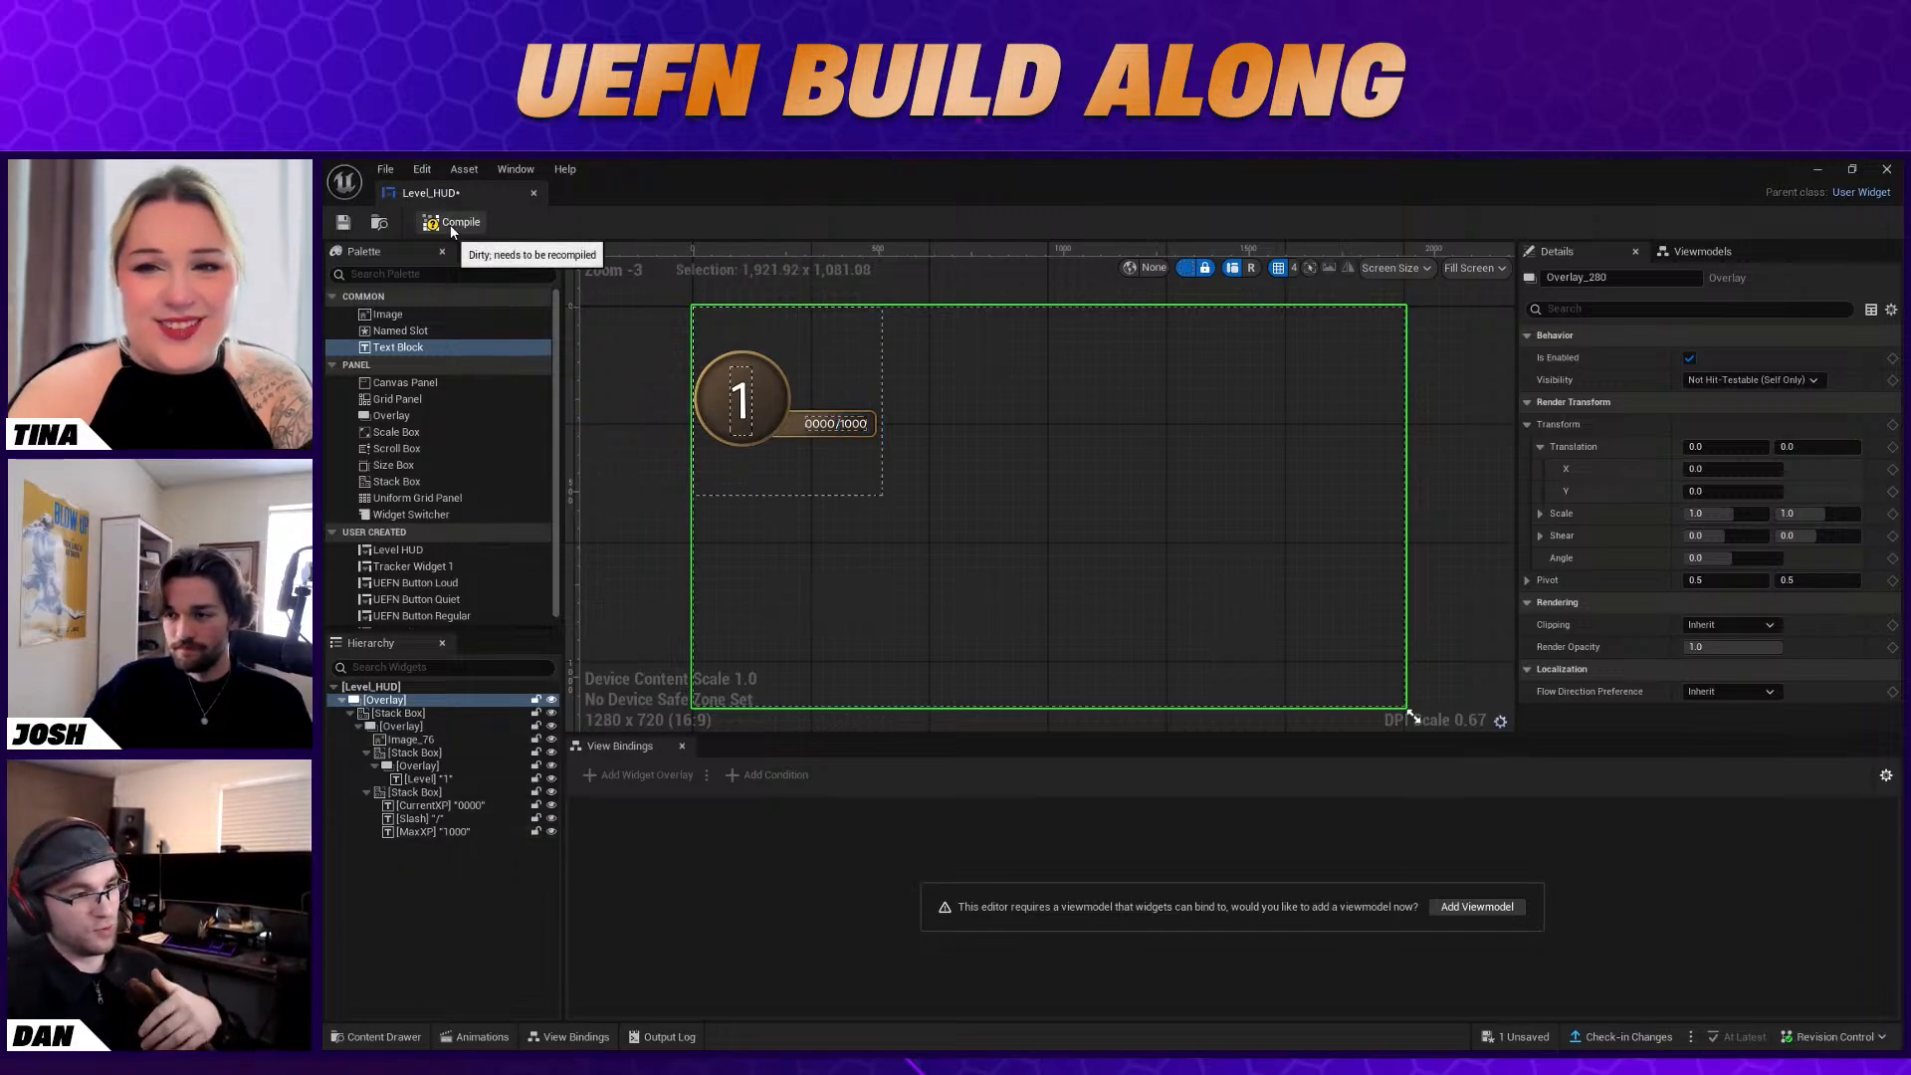
pyautogui.click(745, 391)
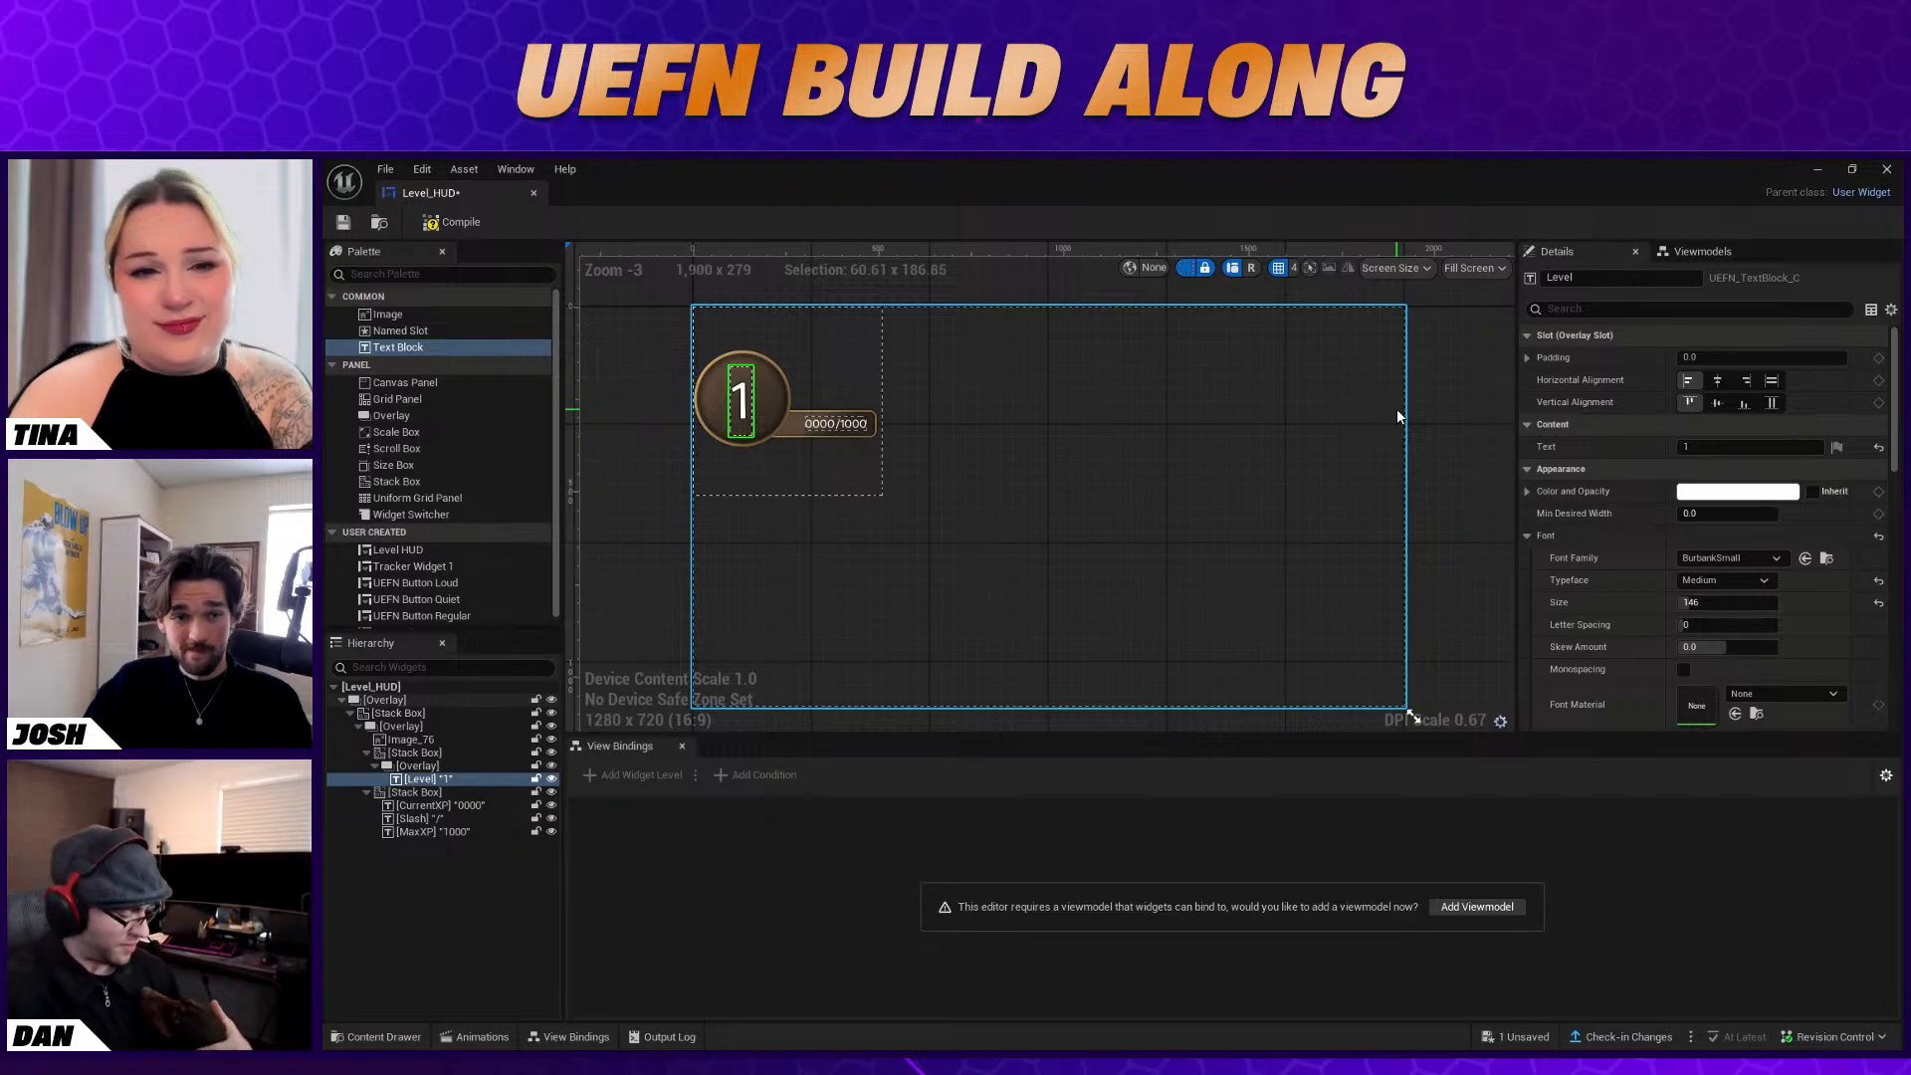
pyautogui.click(972, 344)
# Add the Device - Stat View Model as a viewmodel of the Level_HUD widget
pyautogui.click(742, 404)
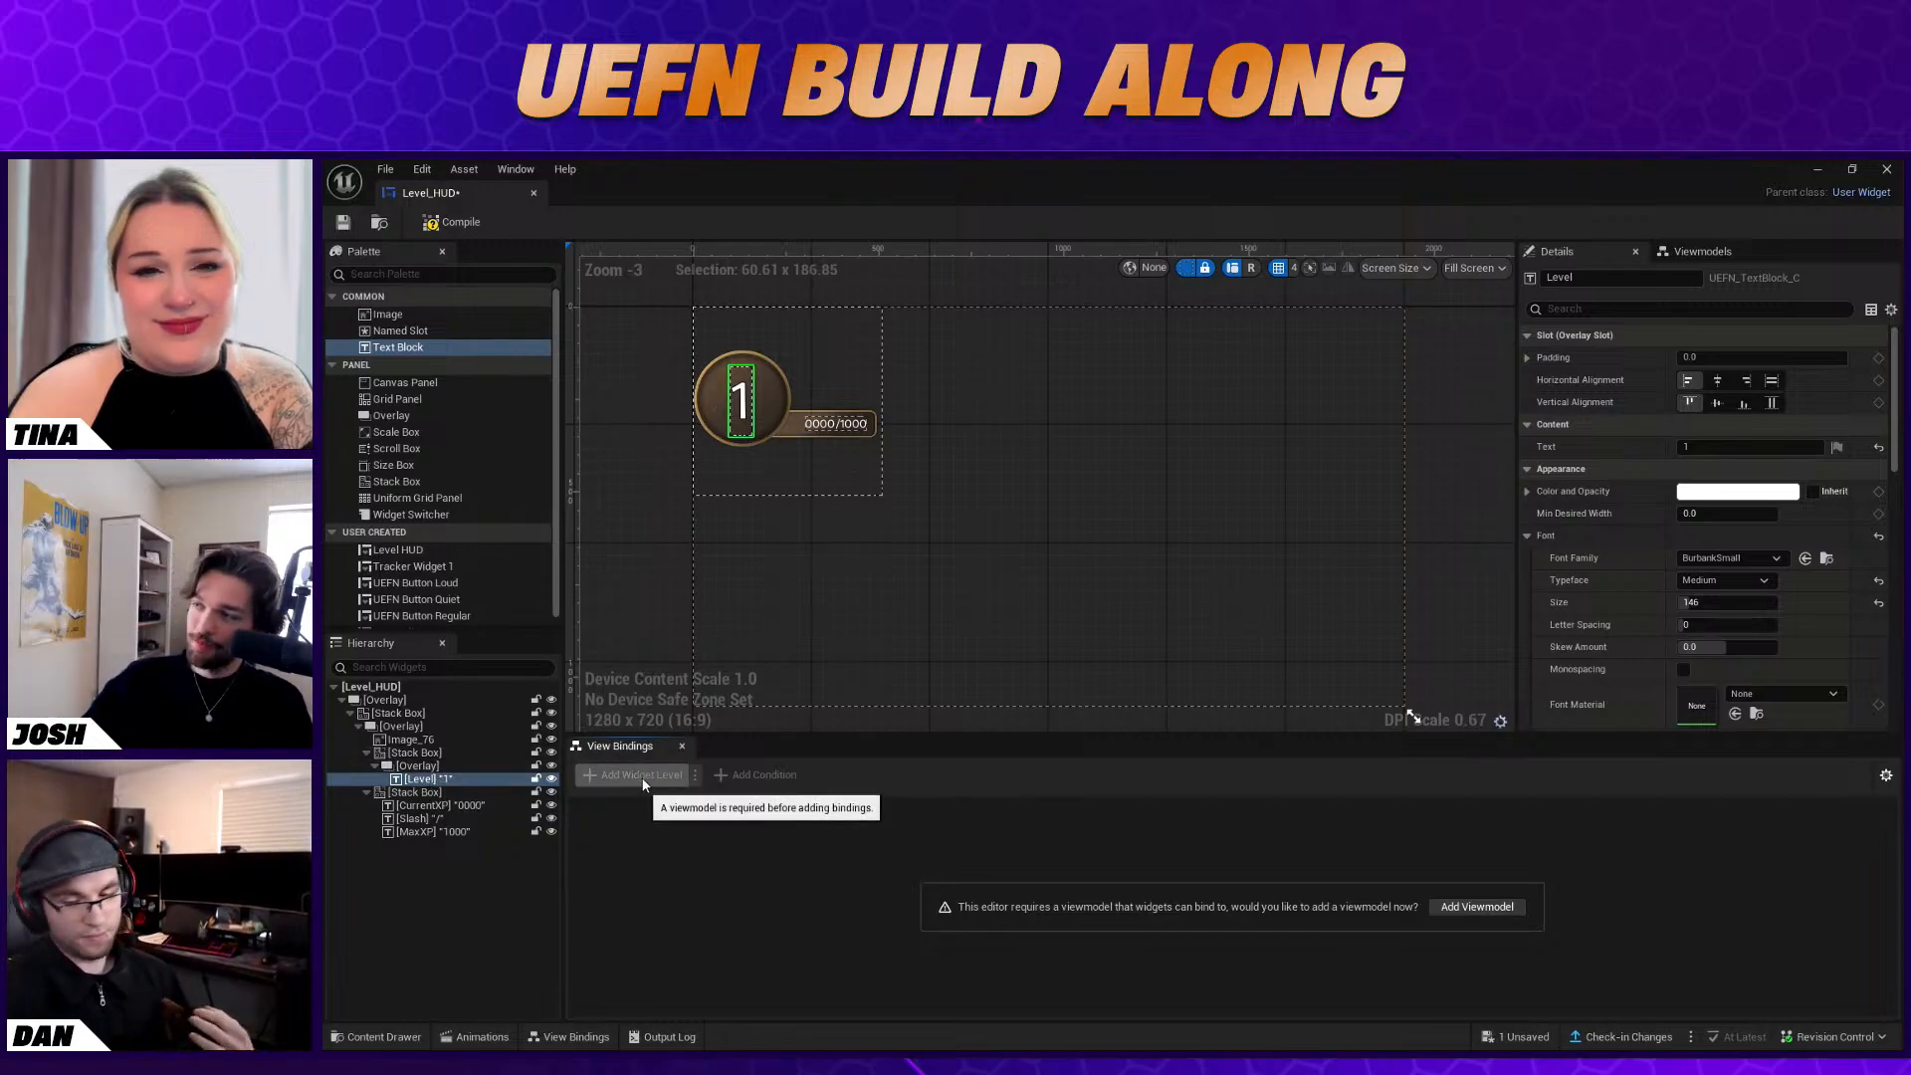
pyautogui.click(1699, 251)
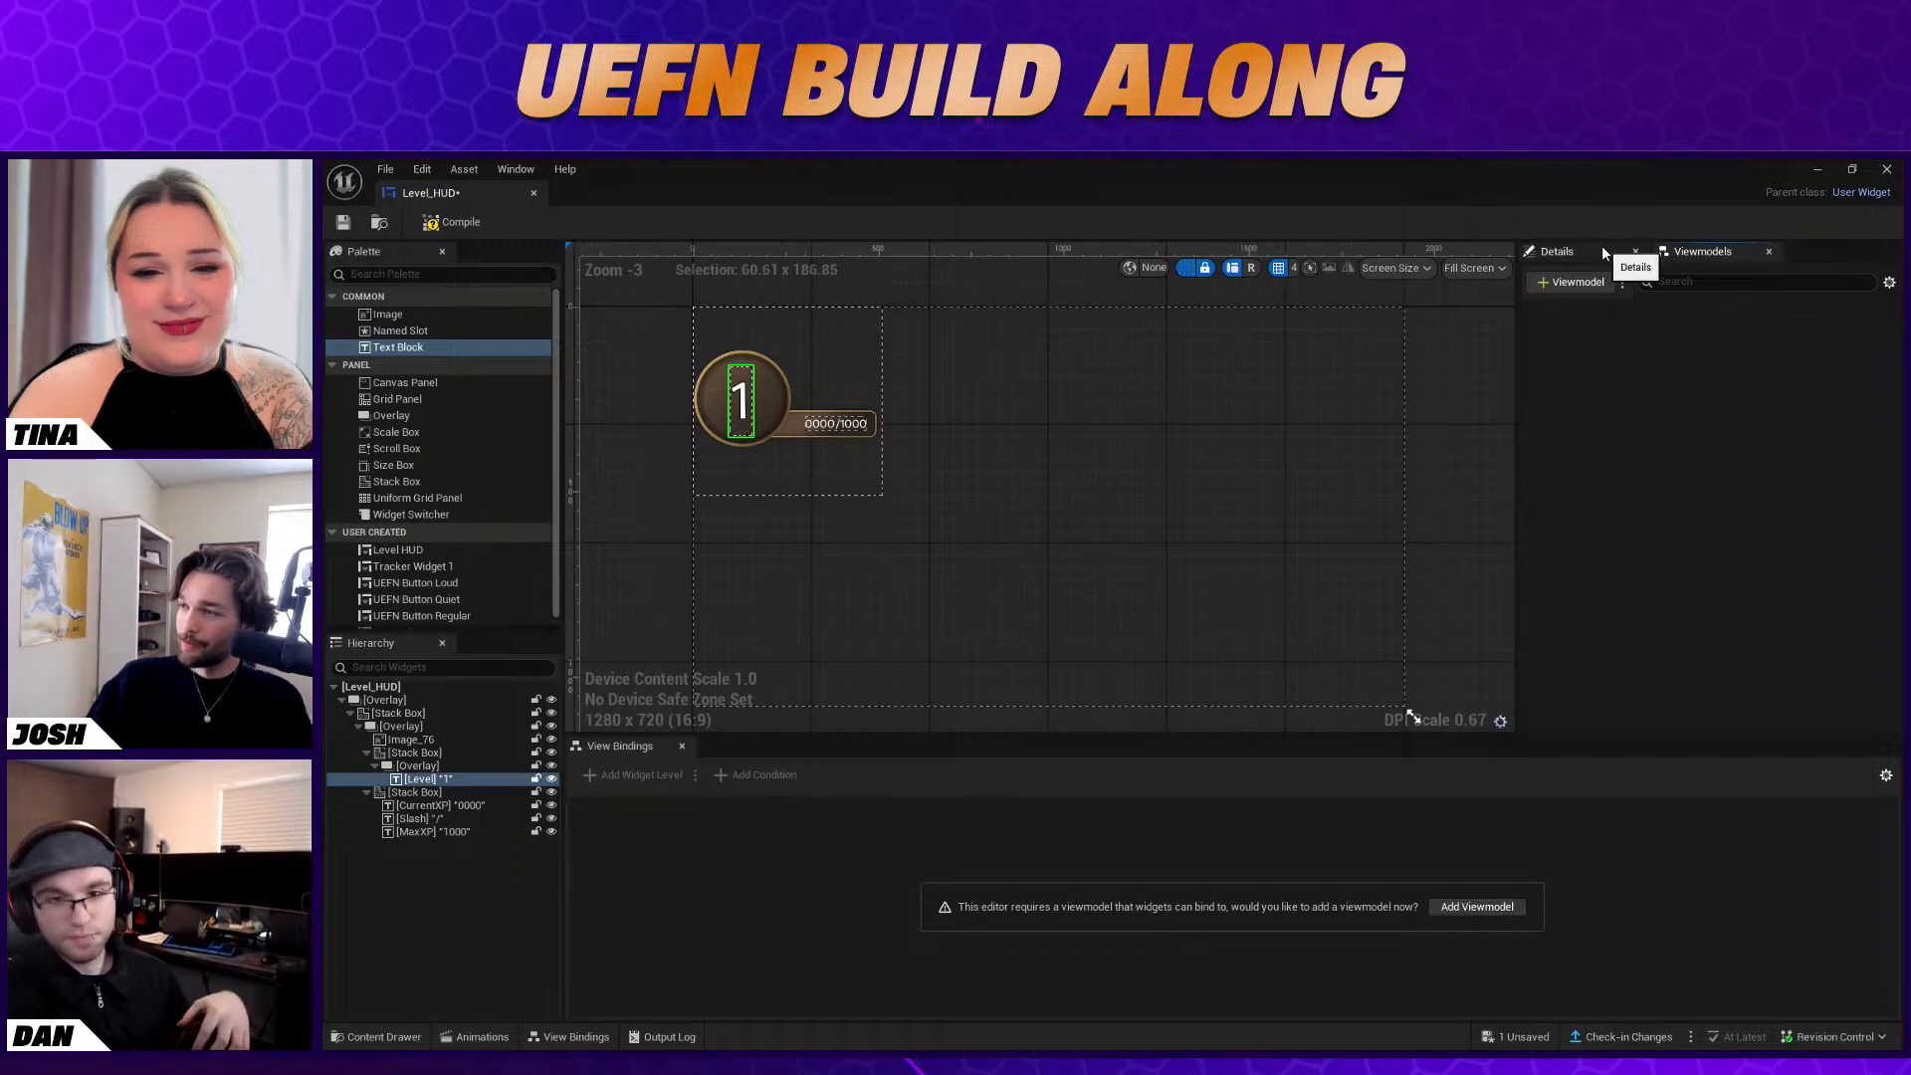
pyautogui.click(1602, 249)
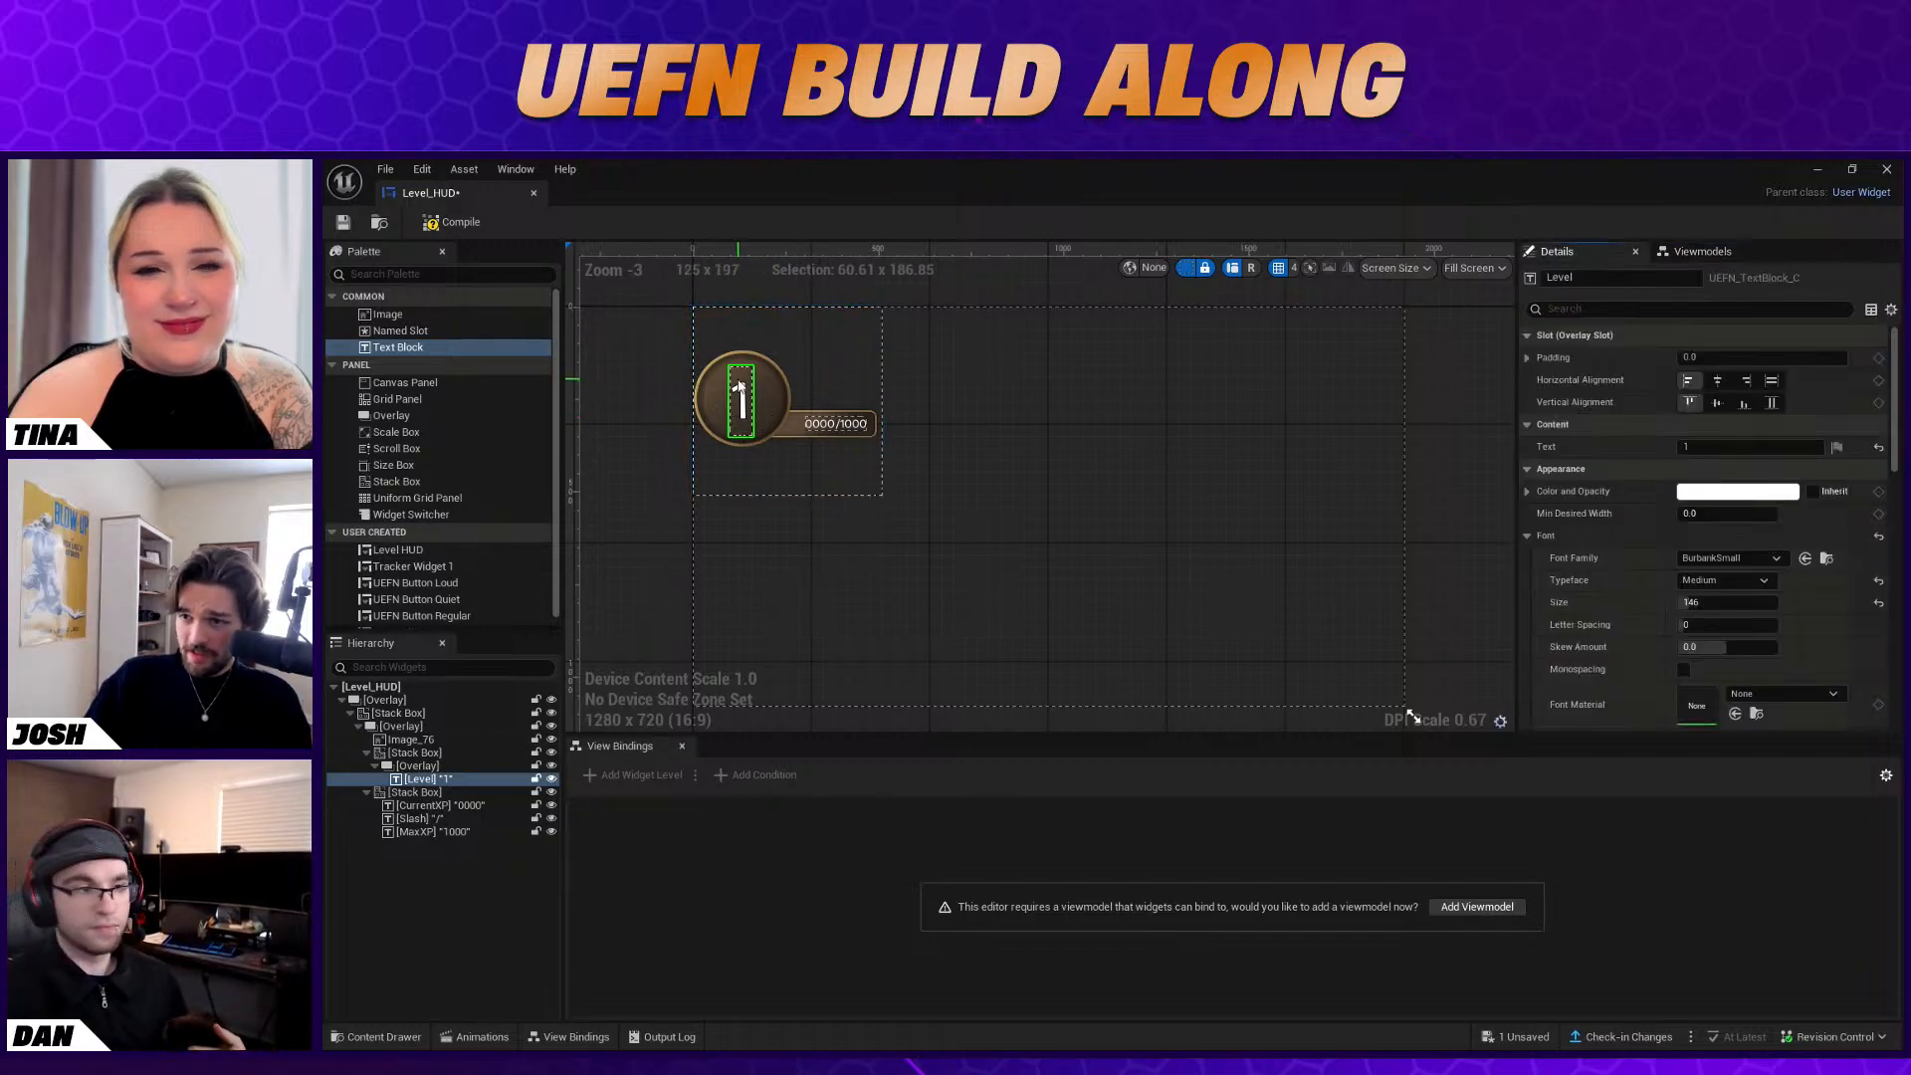
pyautogui.click(1674, 251)
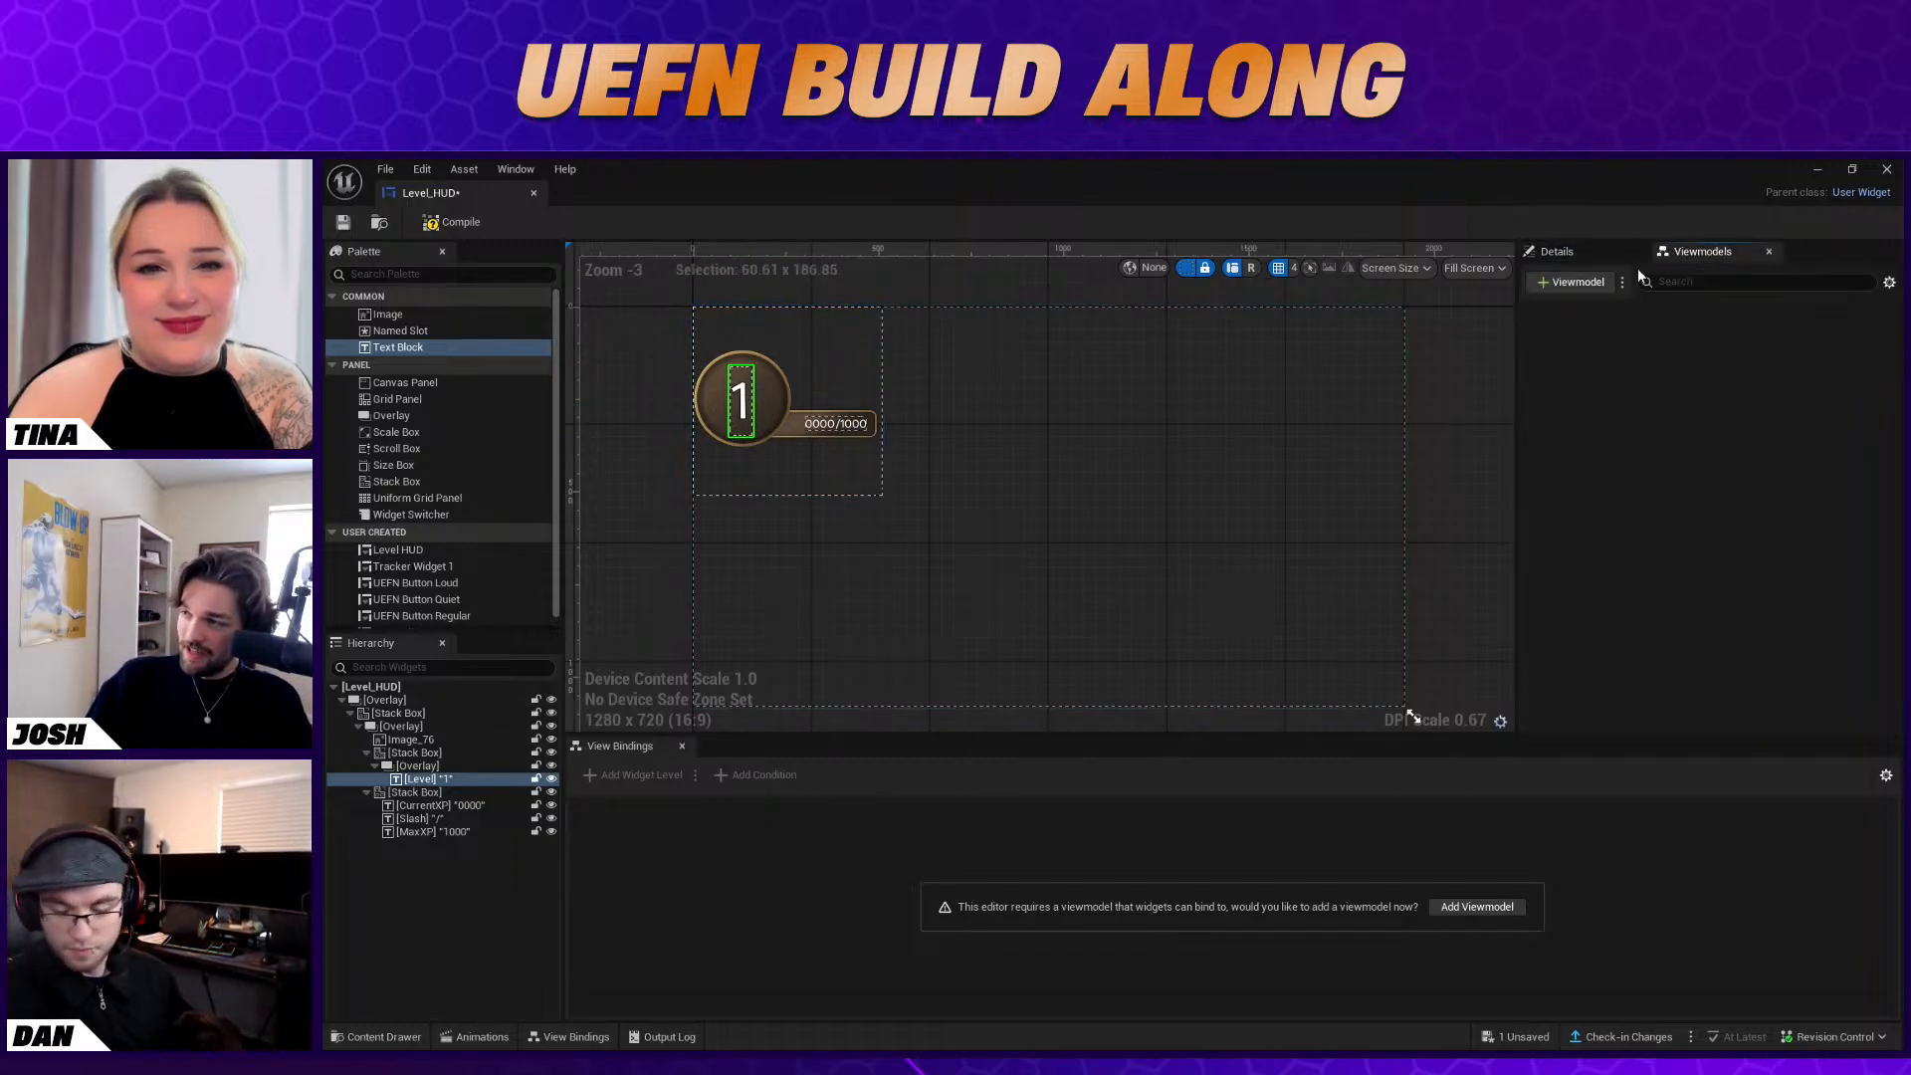
pyautogui.click(1583, 282)
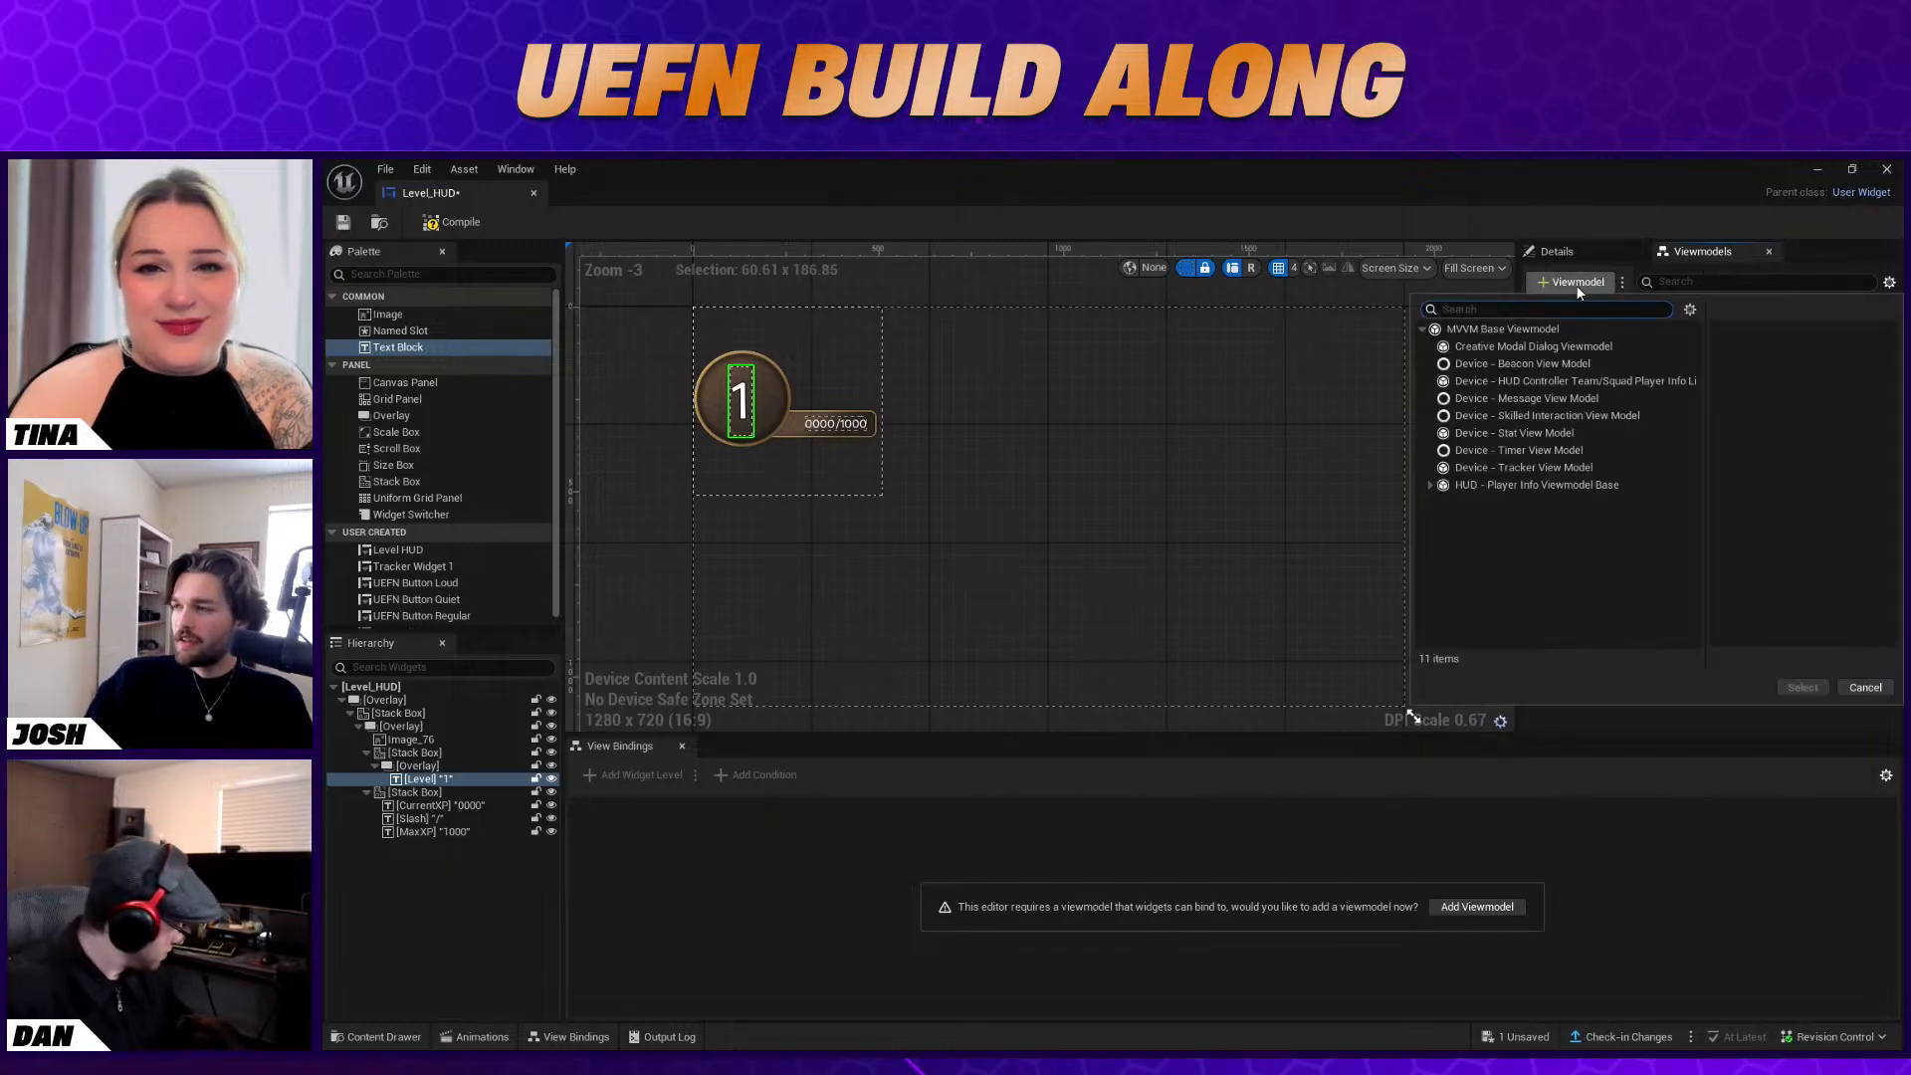
pyautogui.click(1595, 434)
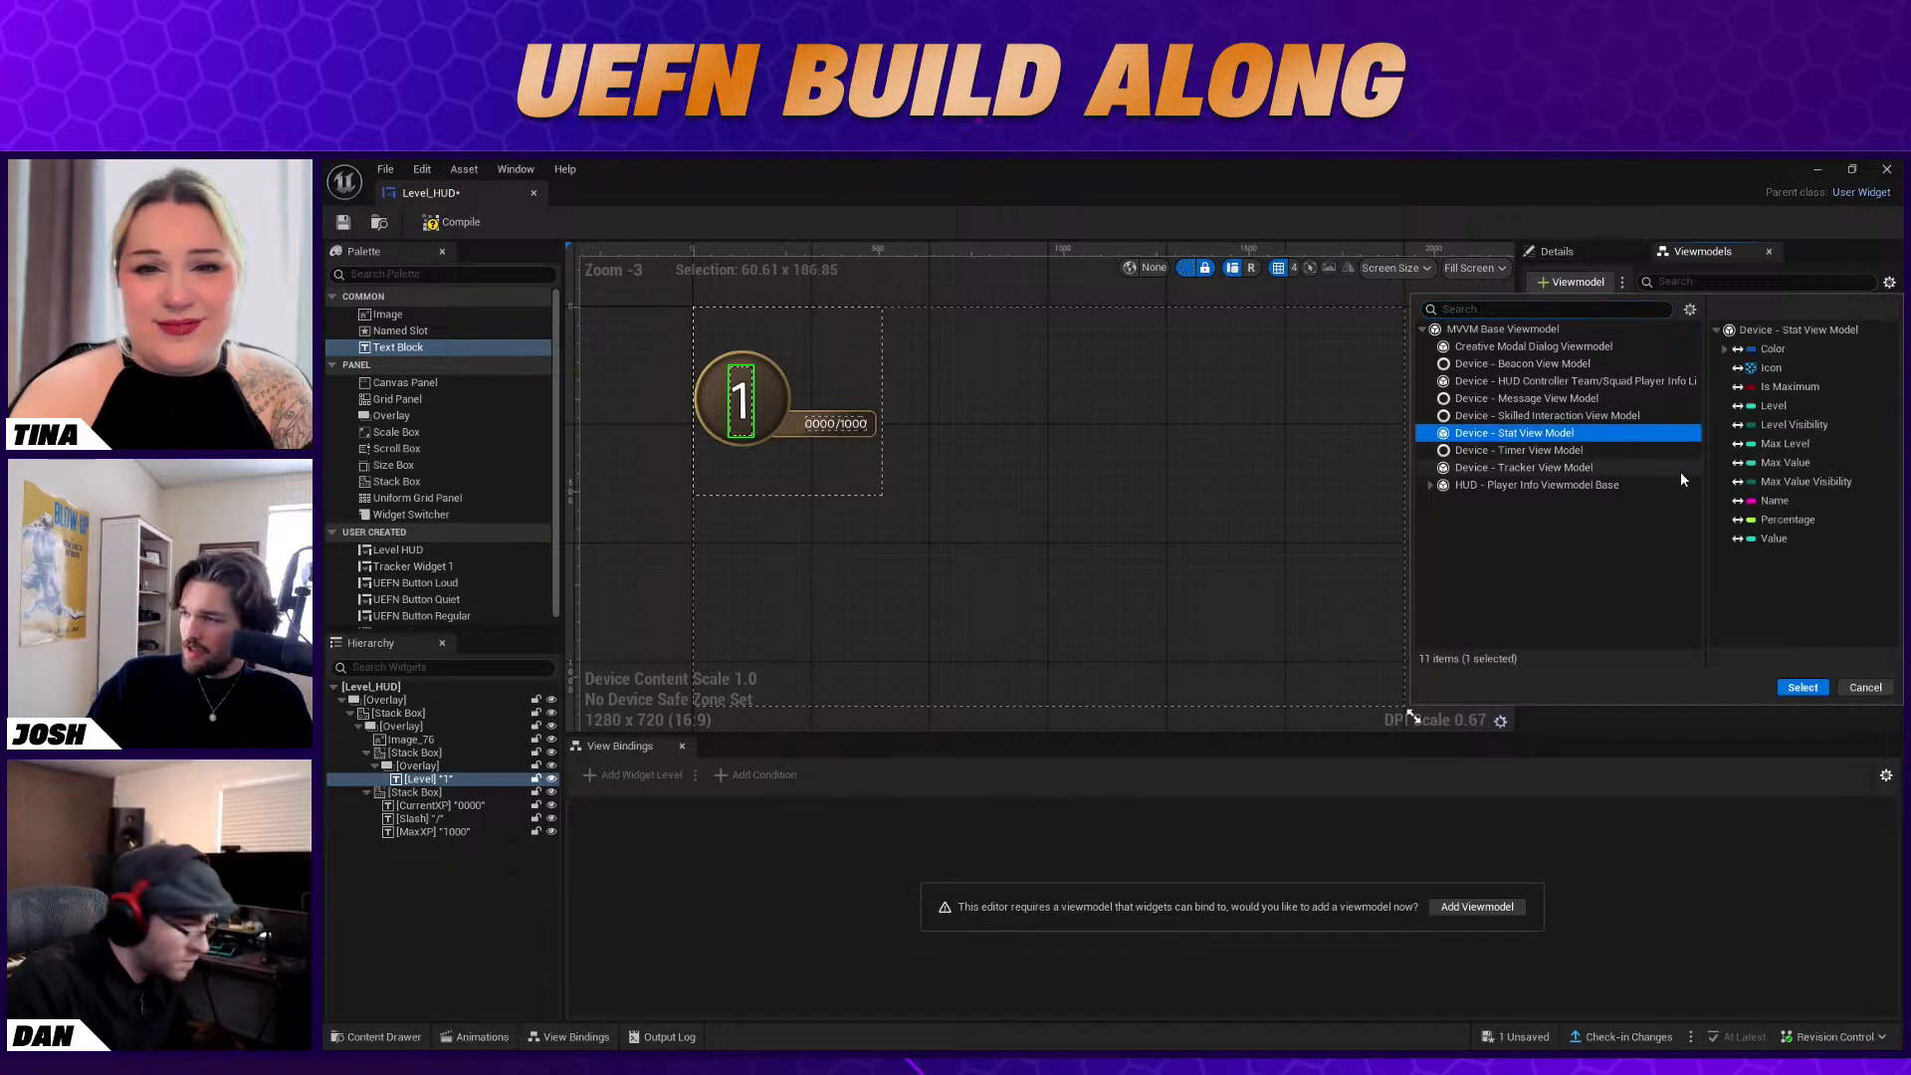
pyautogui.click(1800, 691)
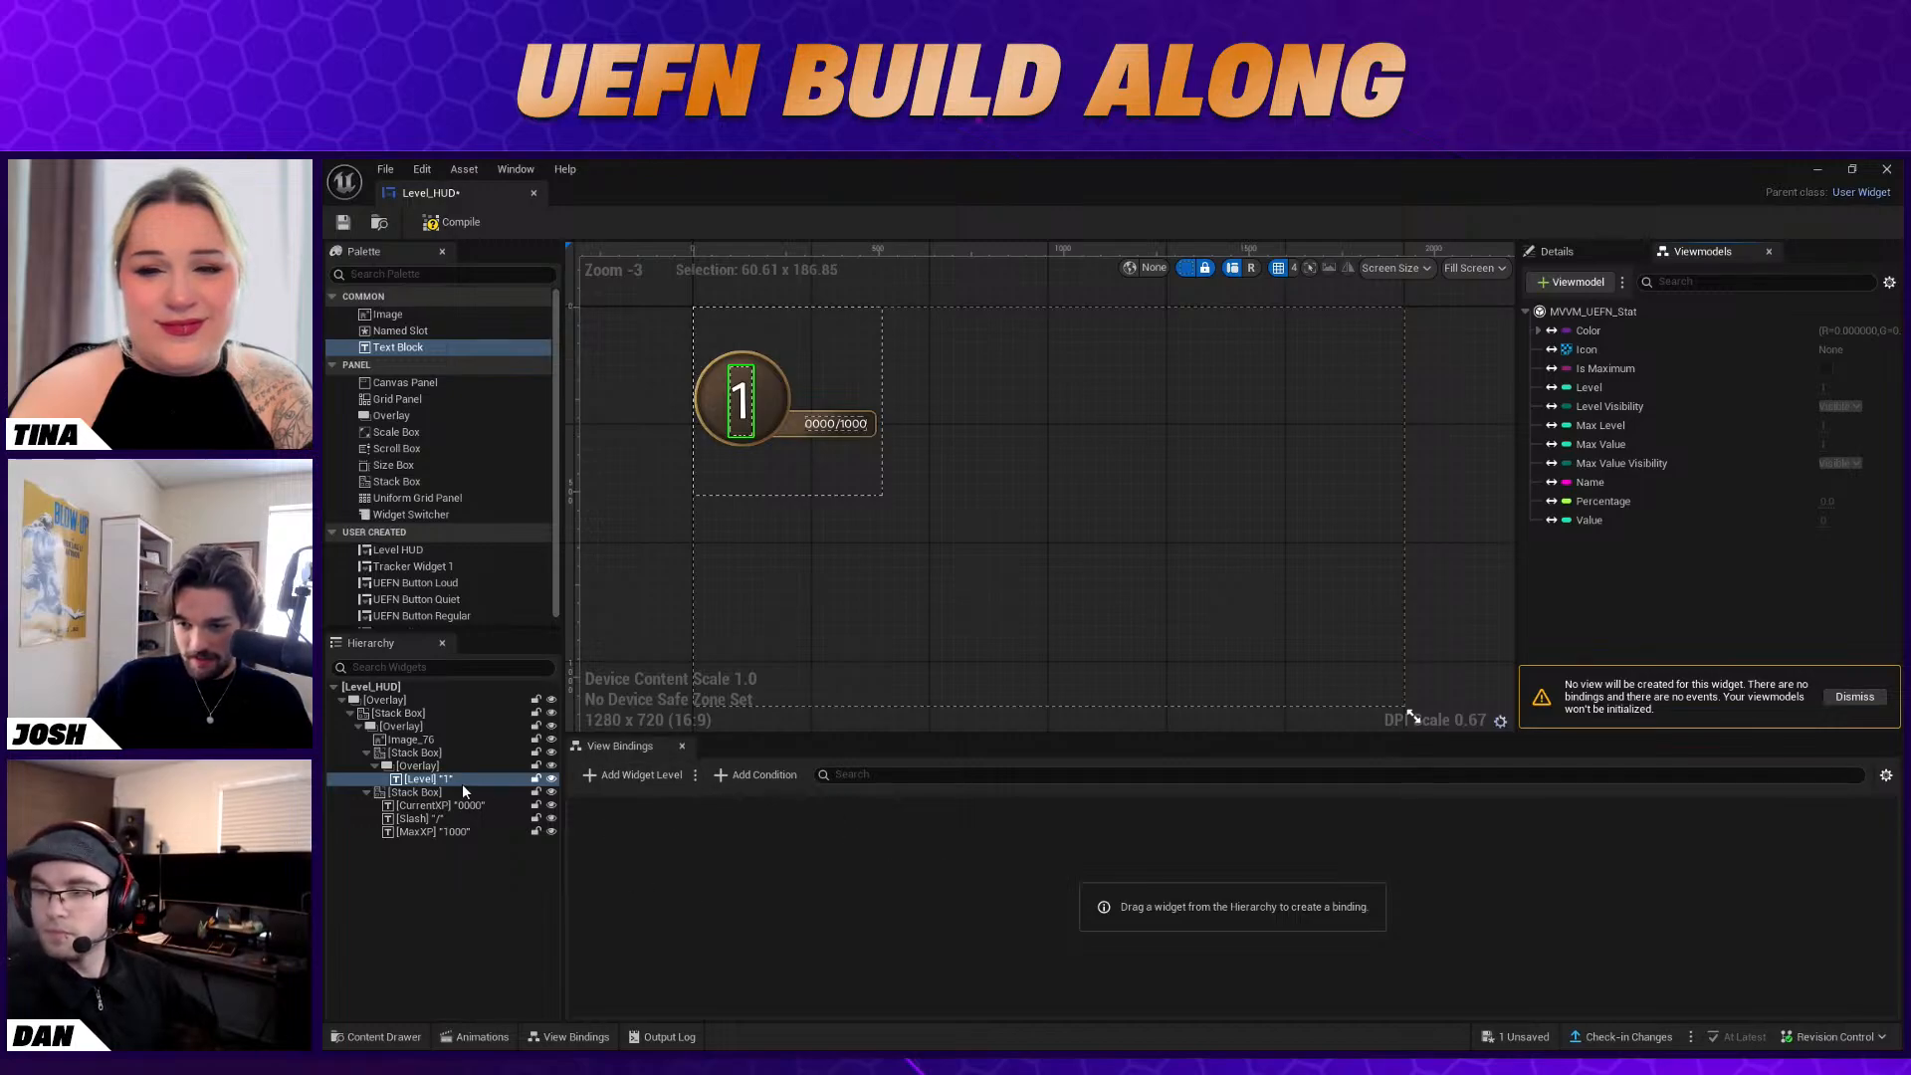
# Add a view binding for the Level widget's Text property with the To Text (Integer) conversion function
pyautogui.click(621, 781)
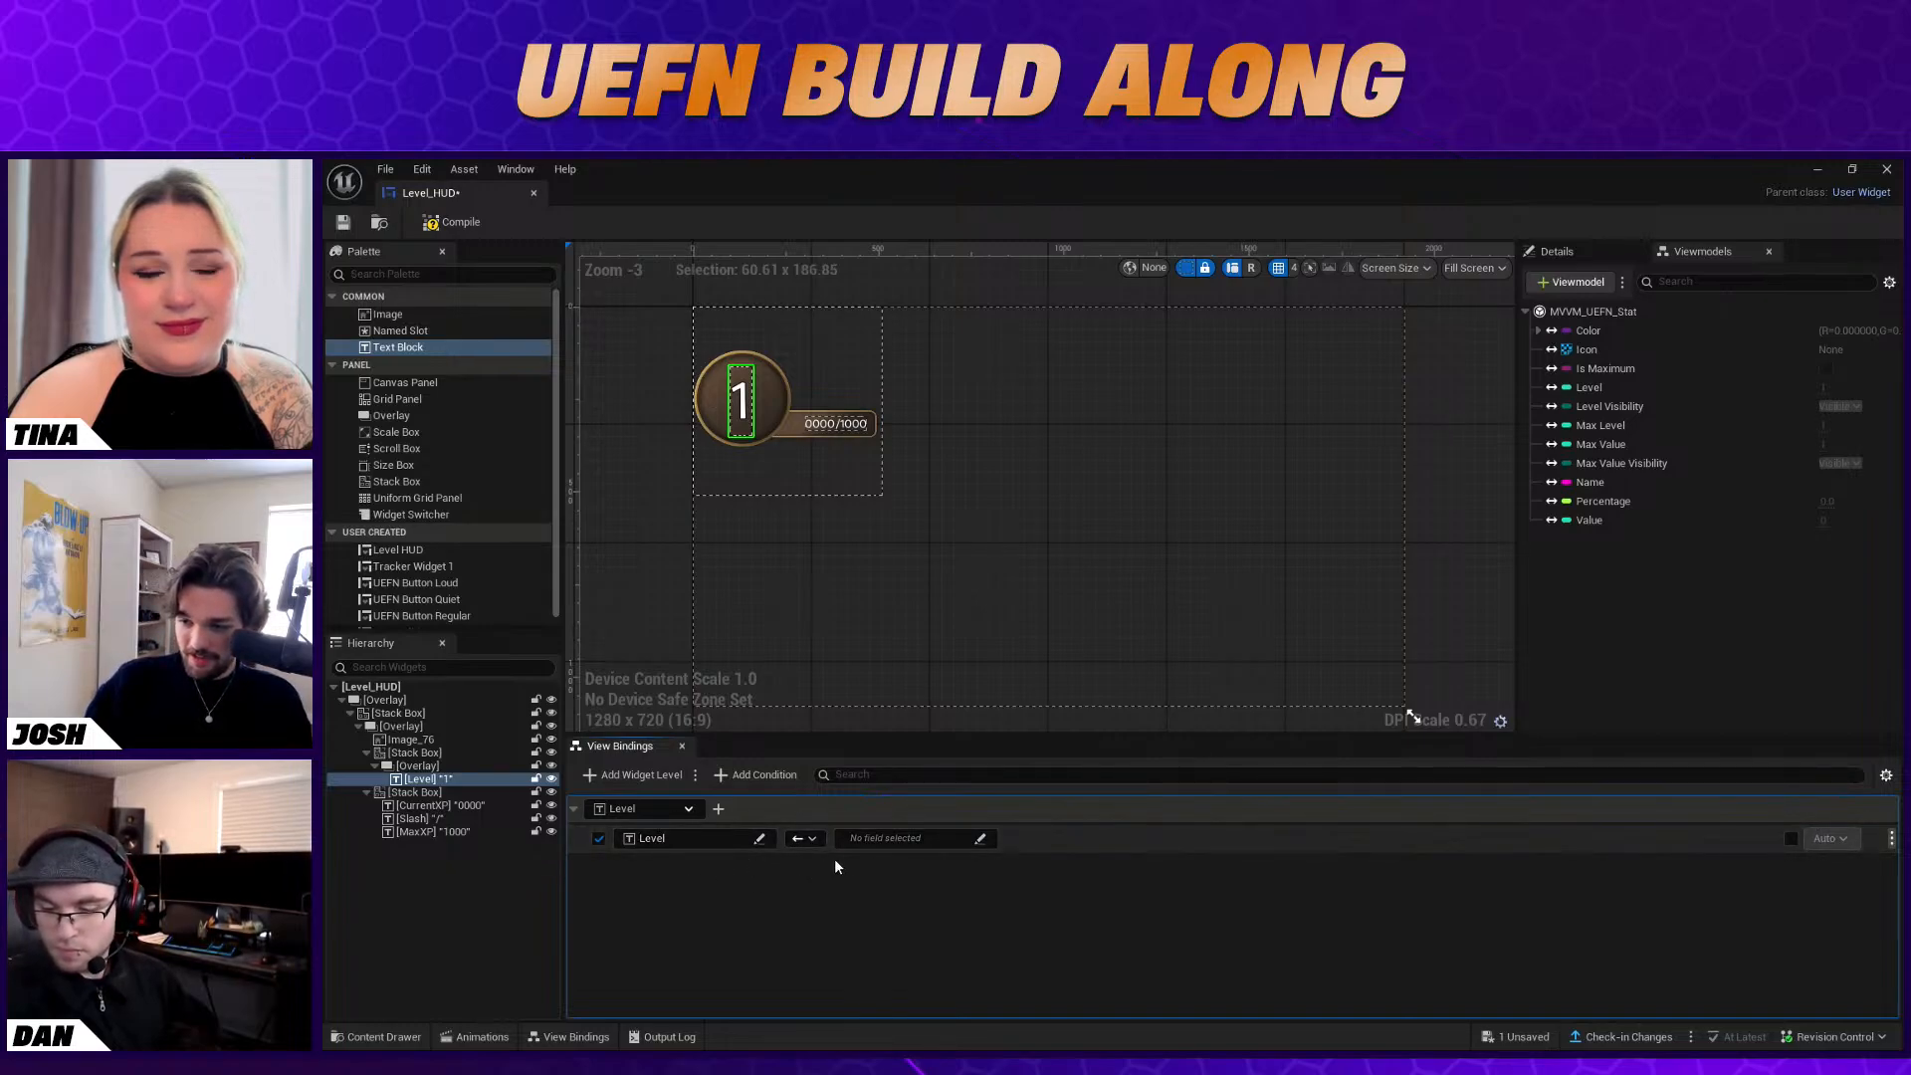
pyautogui.click(738, 842)
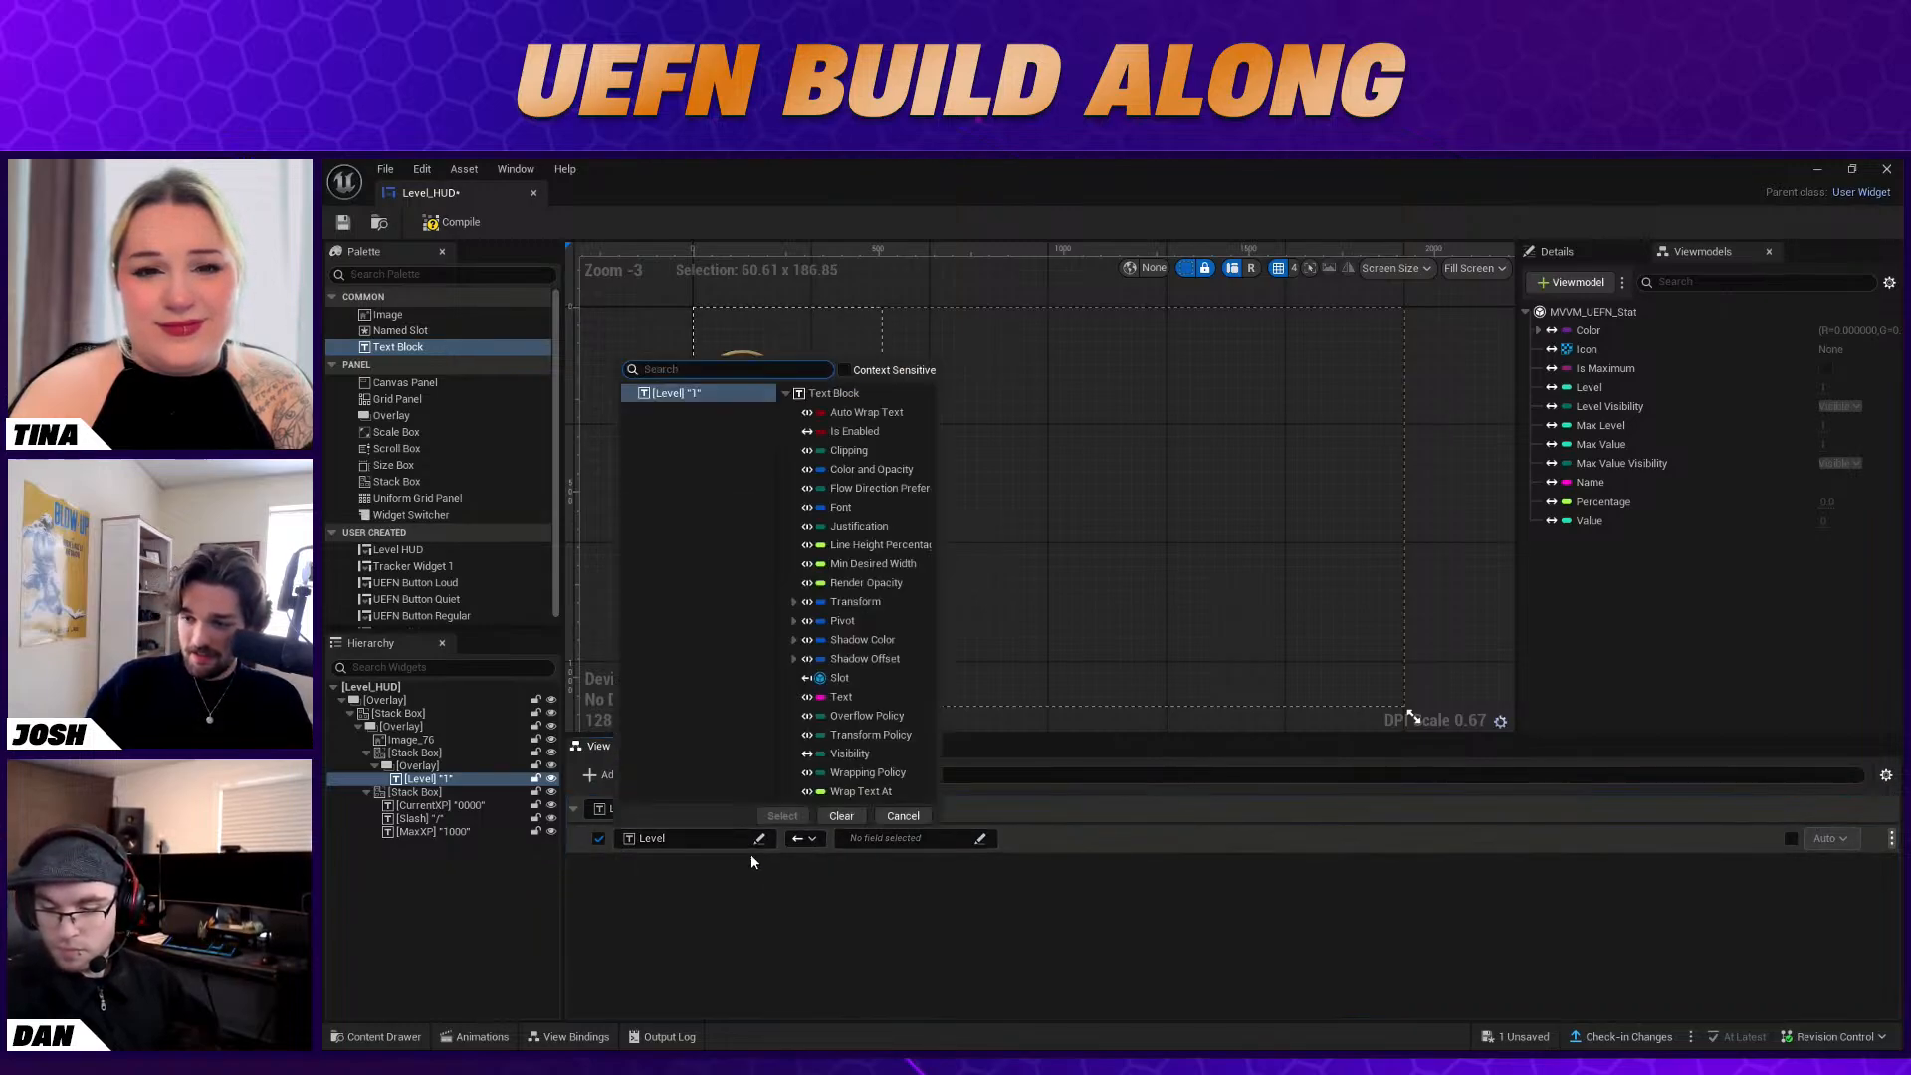
pyautogui.click(842, 697)
pyautogui.click(783, 816)
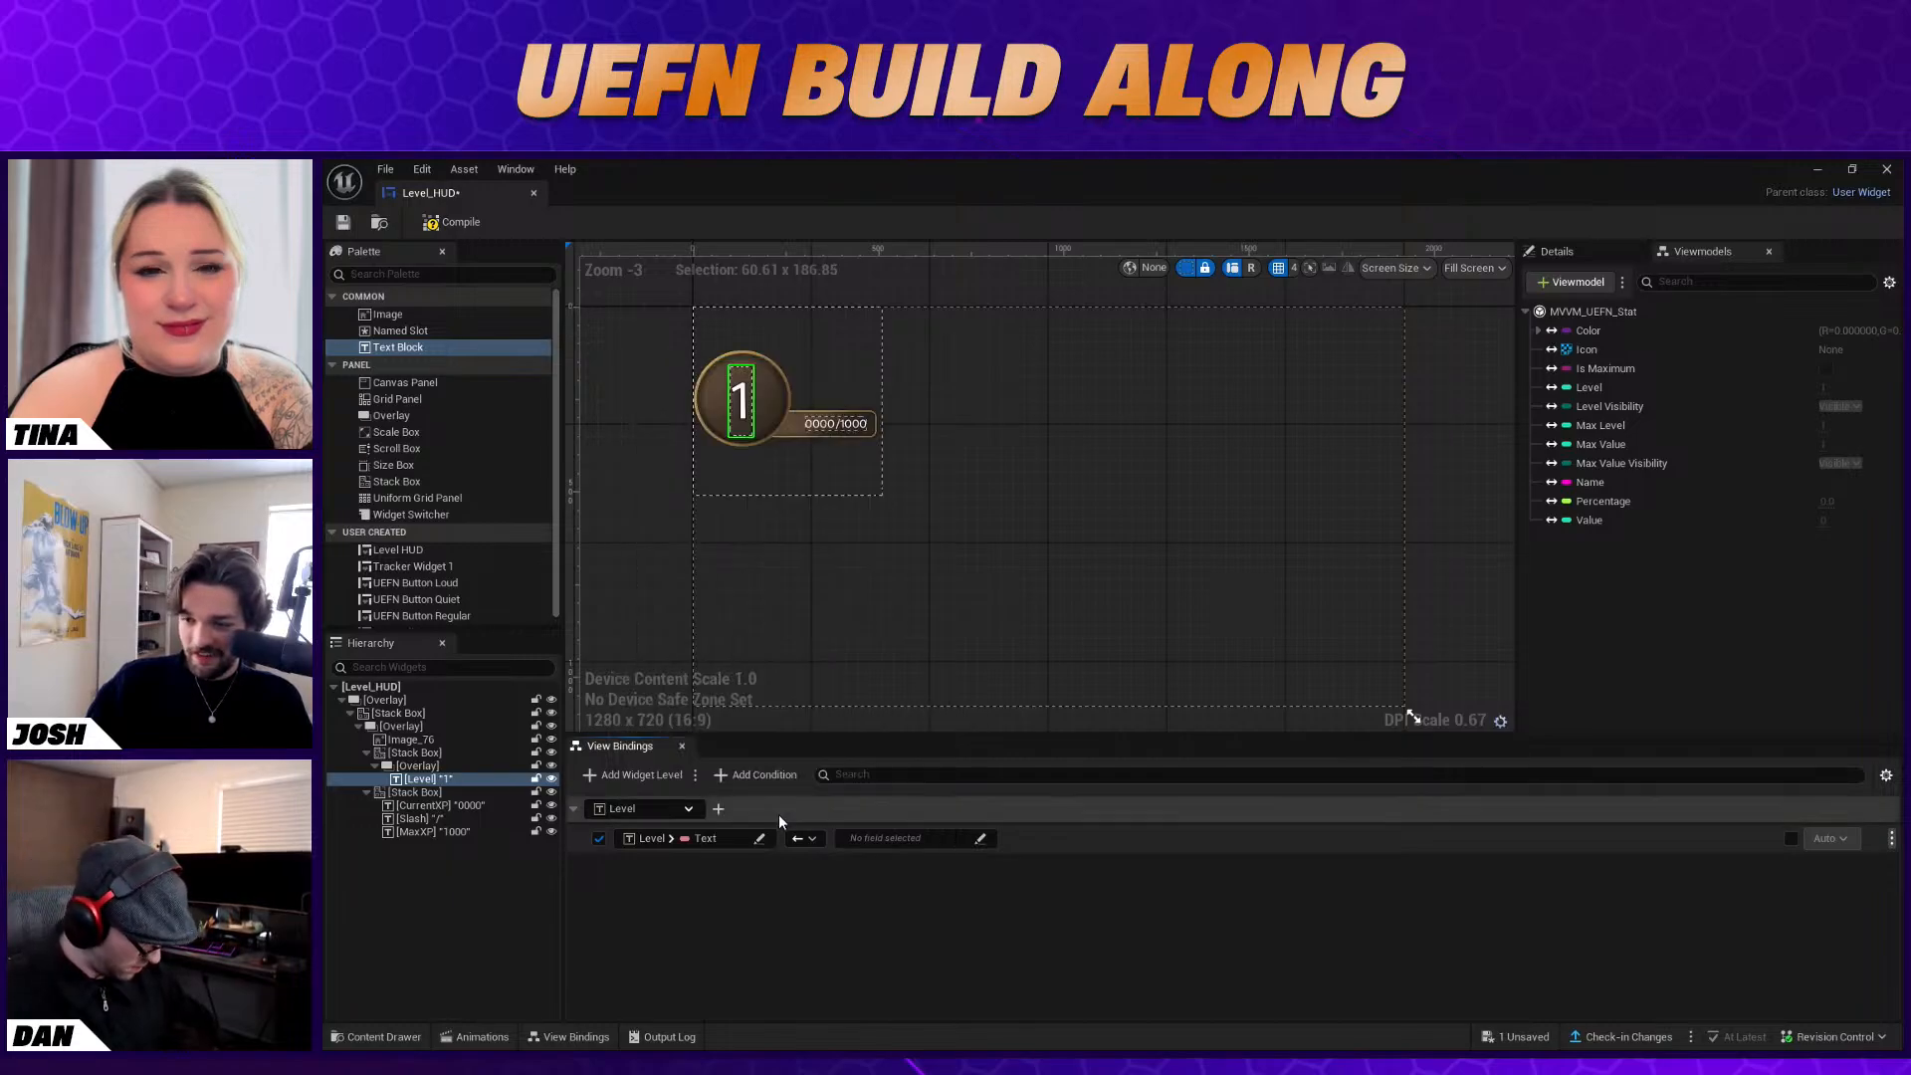
pyautogui.click(874, 842)
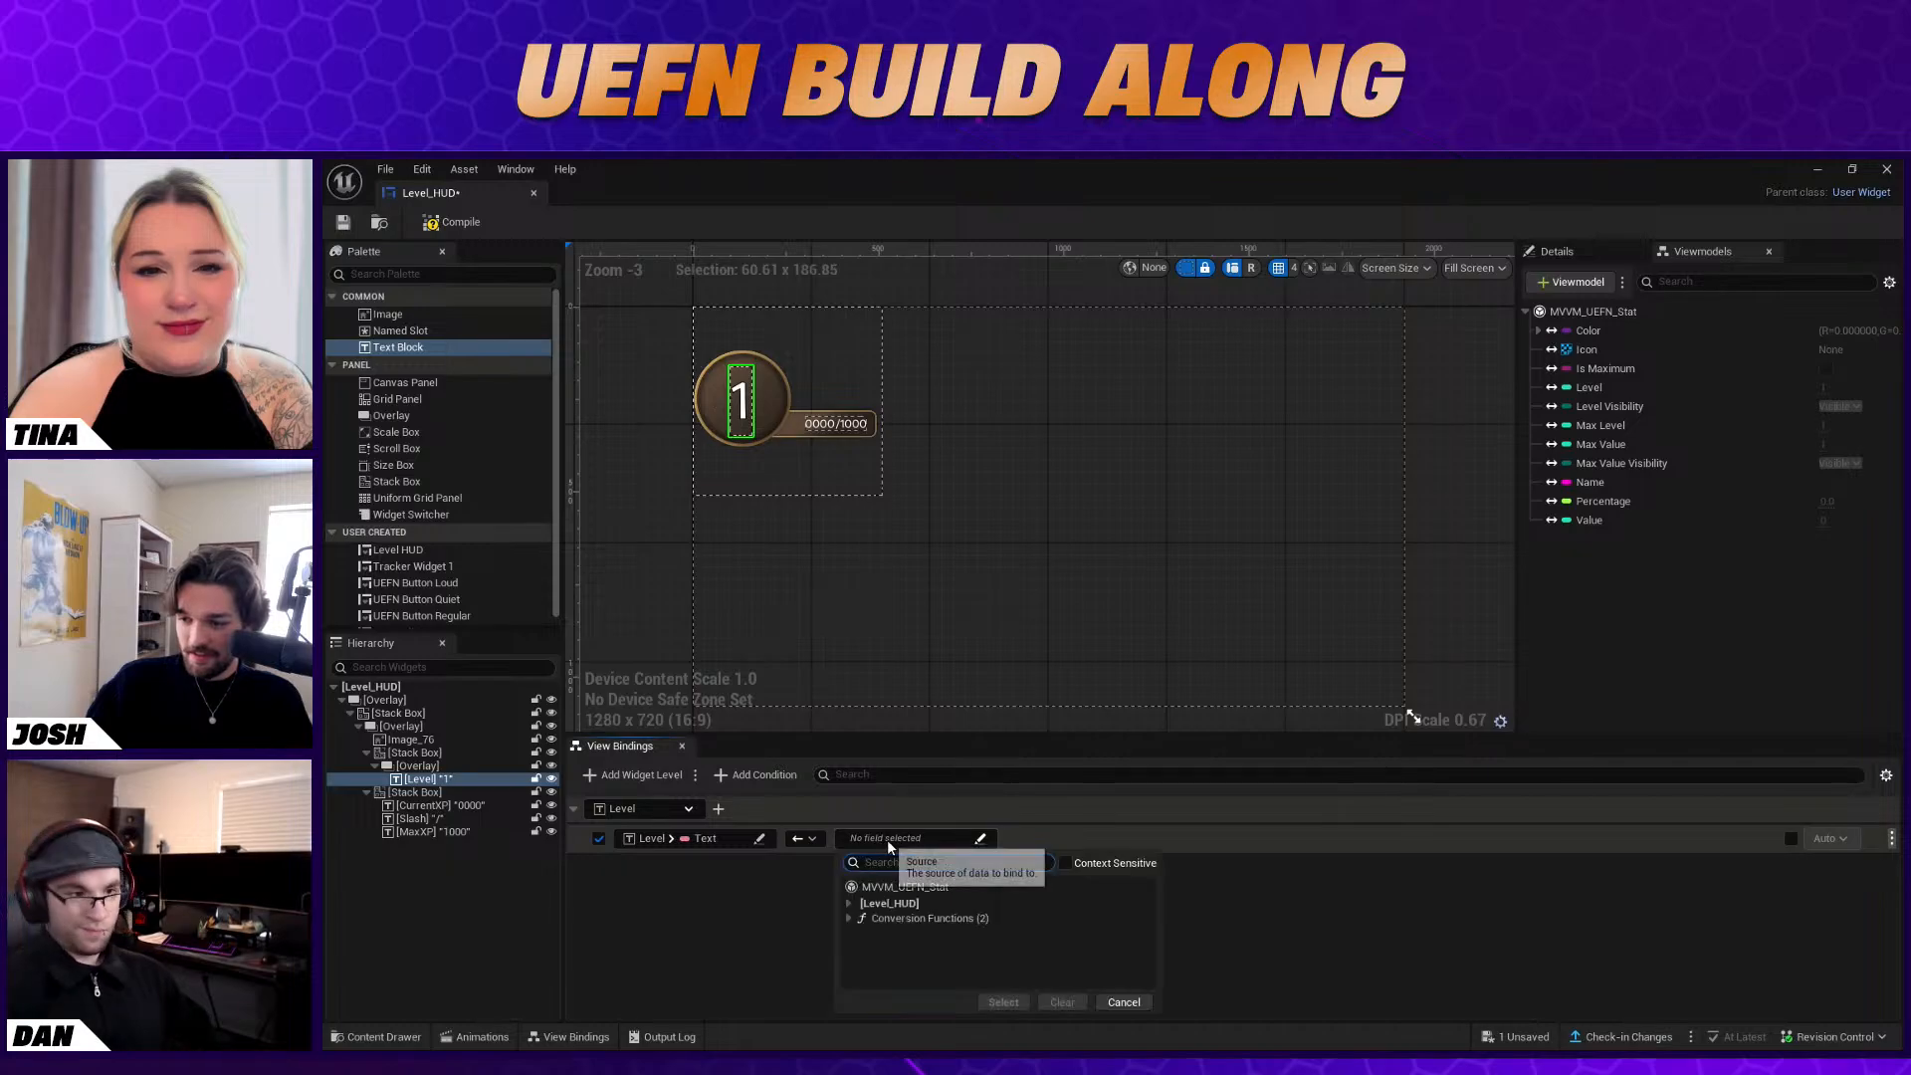
pyautogui.click(910, 920)
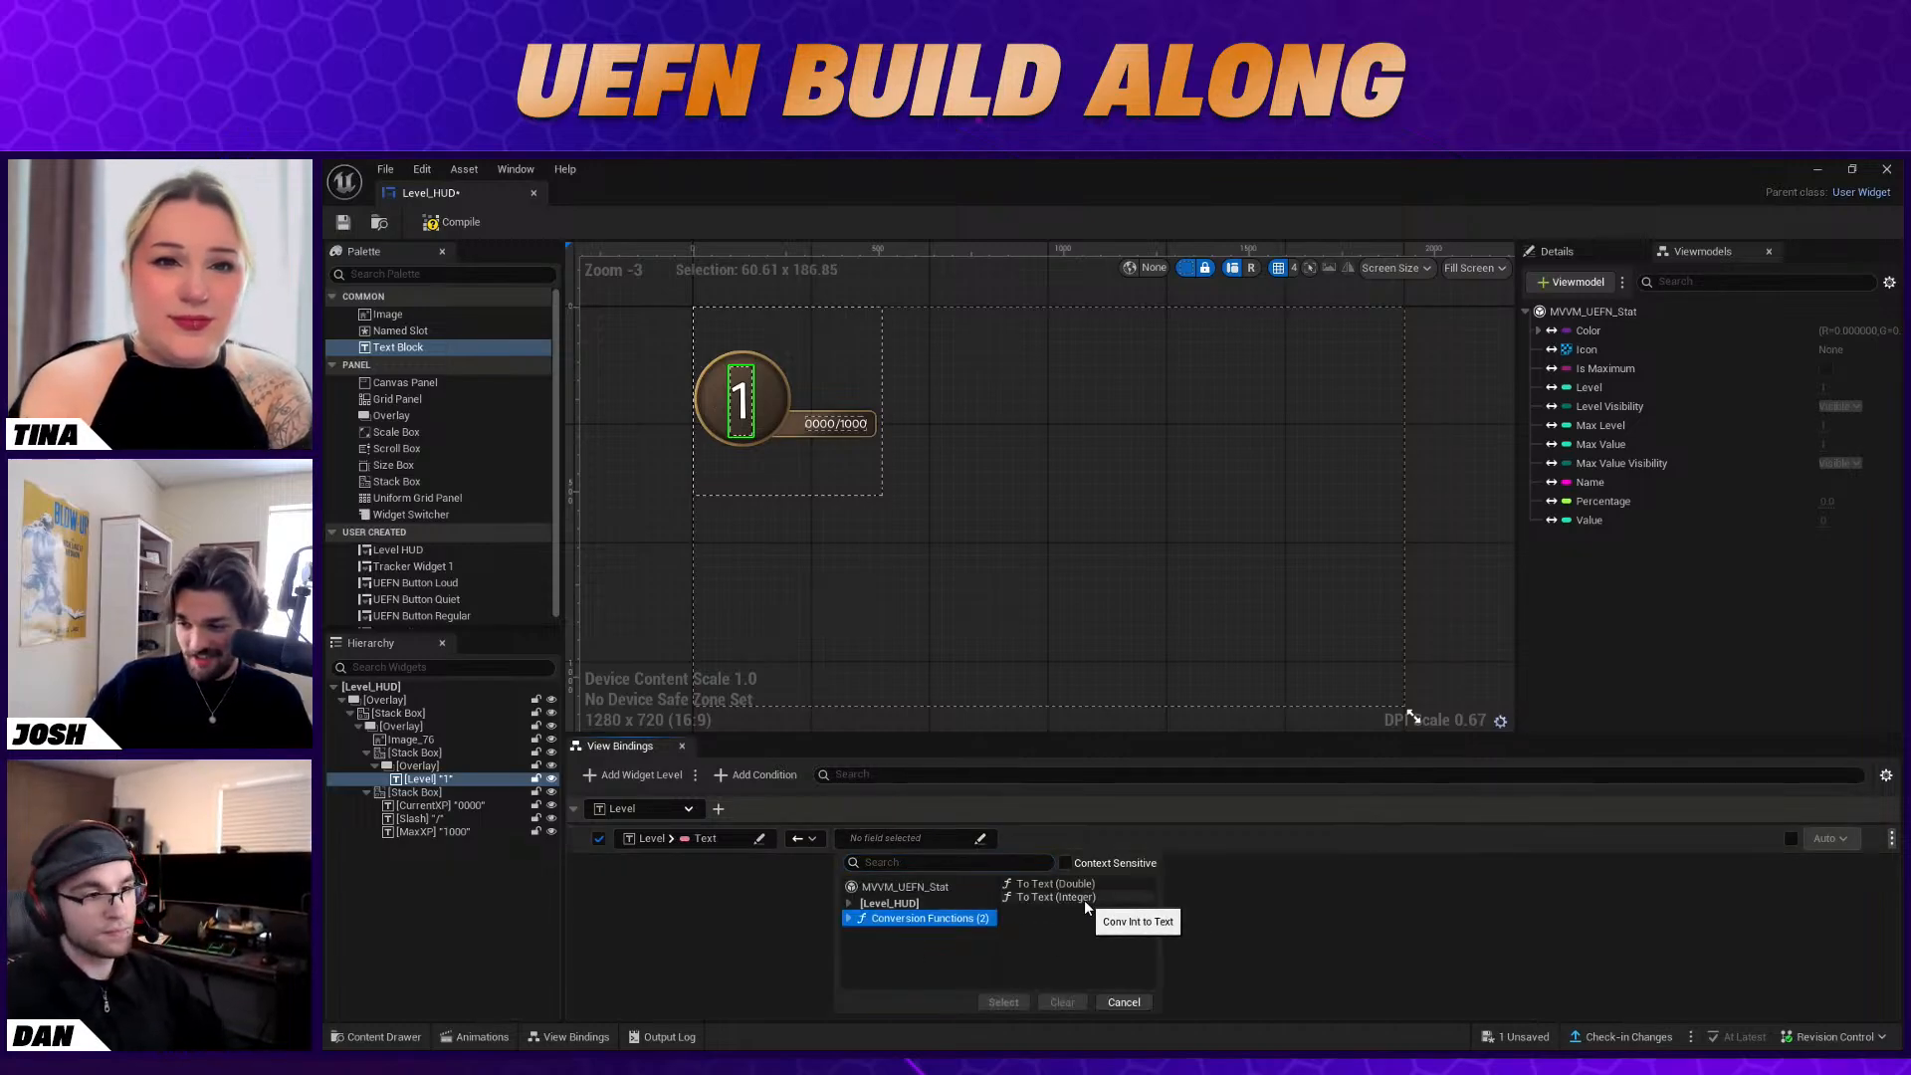
pyautogui.click(1084, 900)
pyautogui.click(1003, 1002)
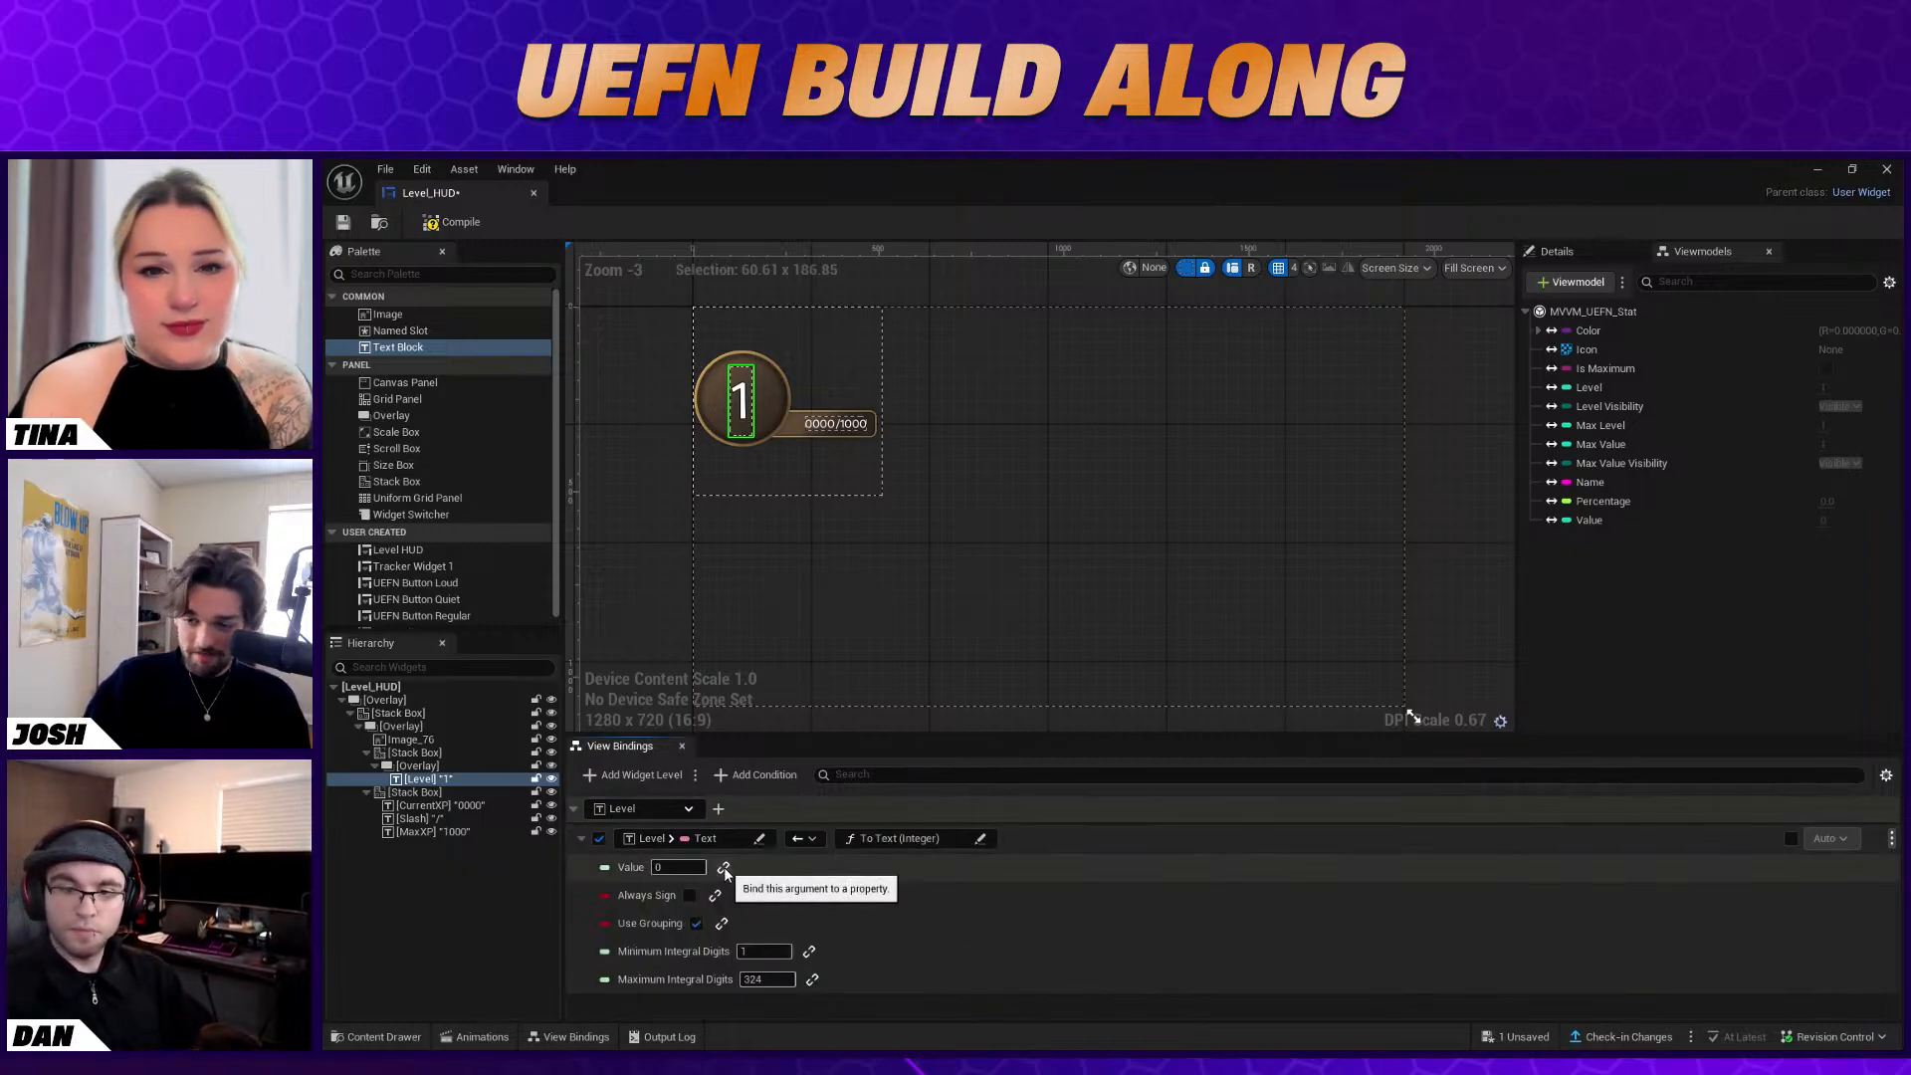
# Bind the Value argument of the Level text conversion to the Level field of MVVM_UEFN_Stat
pyautogui.click(725, 868)
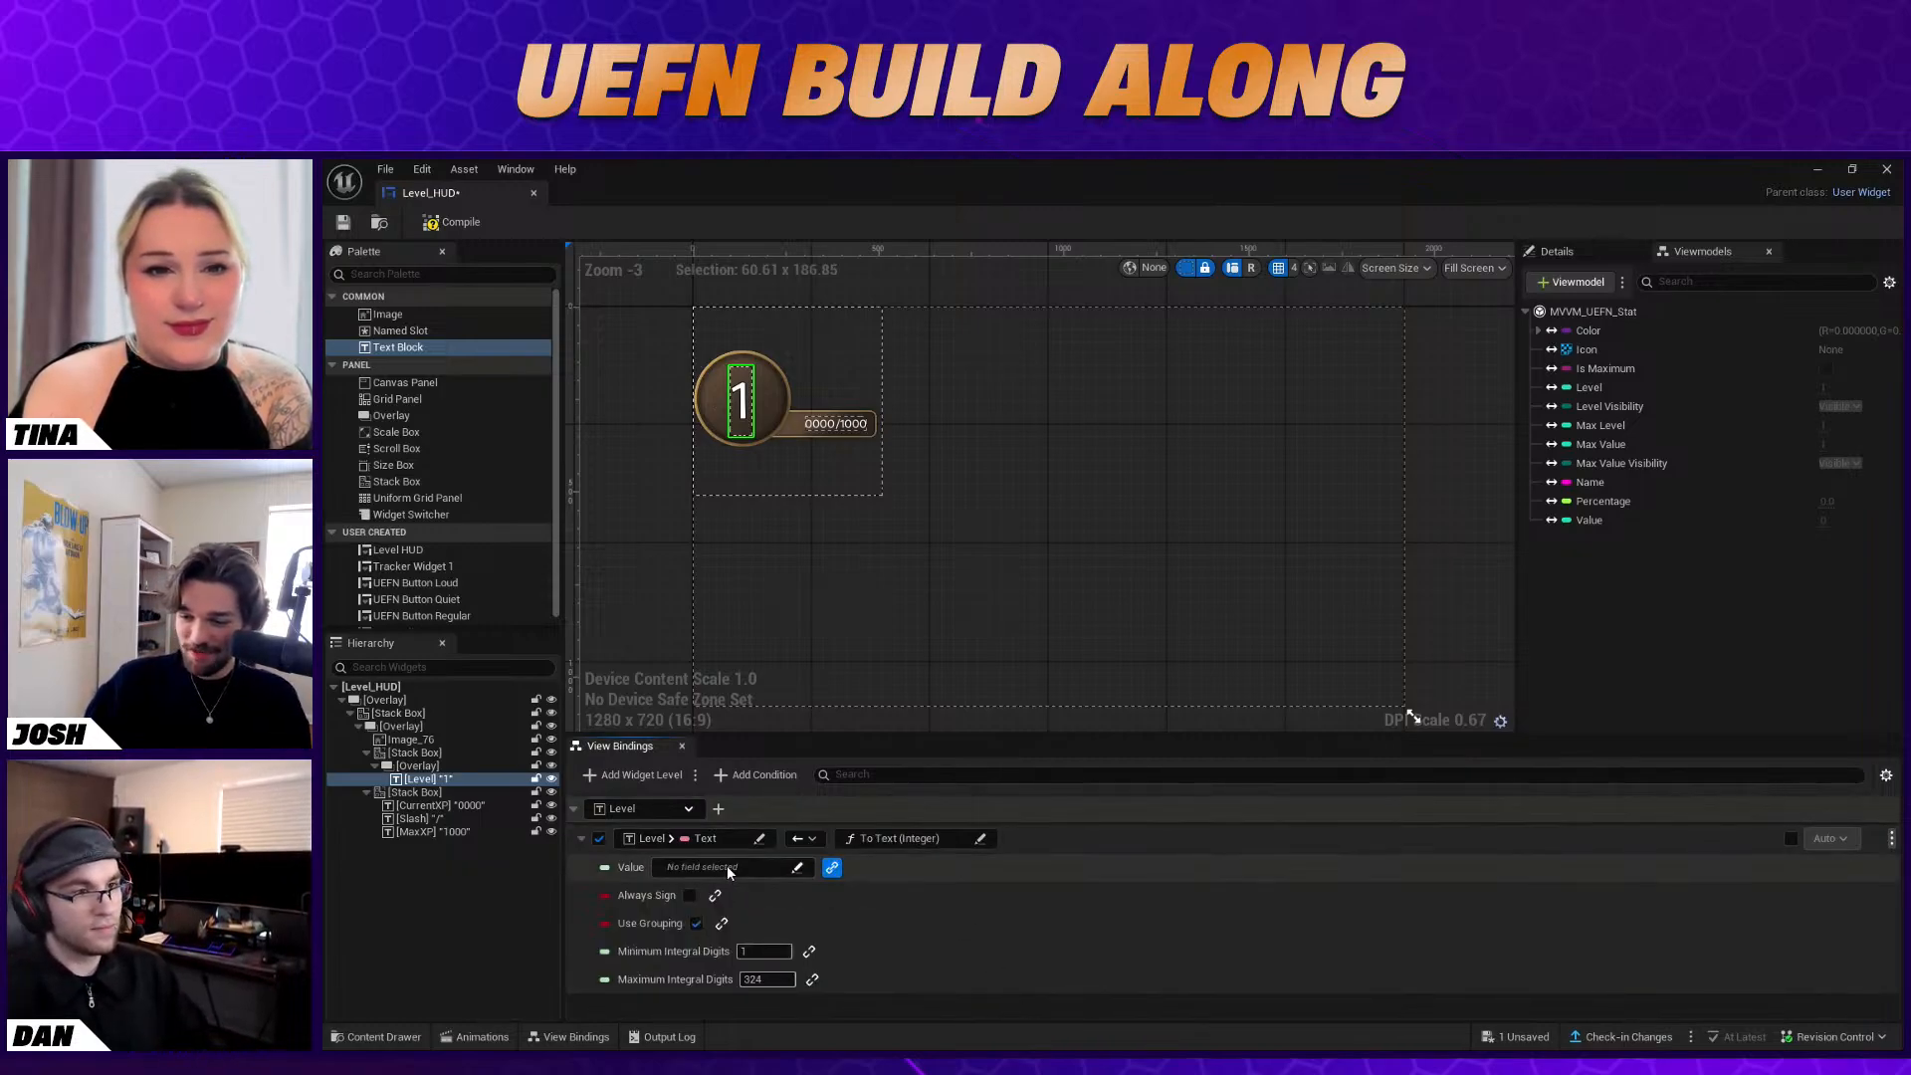
pyautogui.click(738, 868)
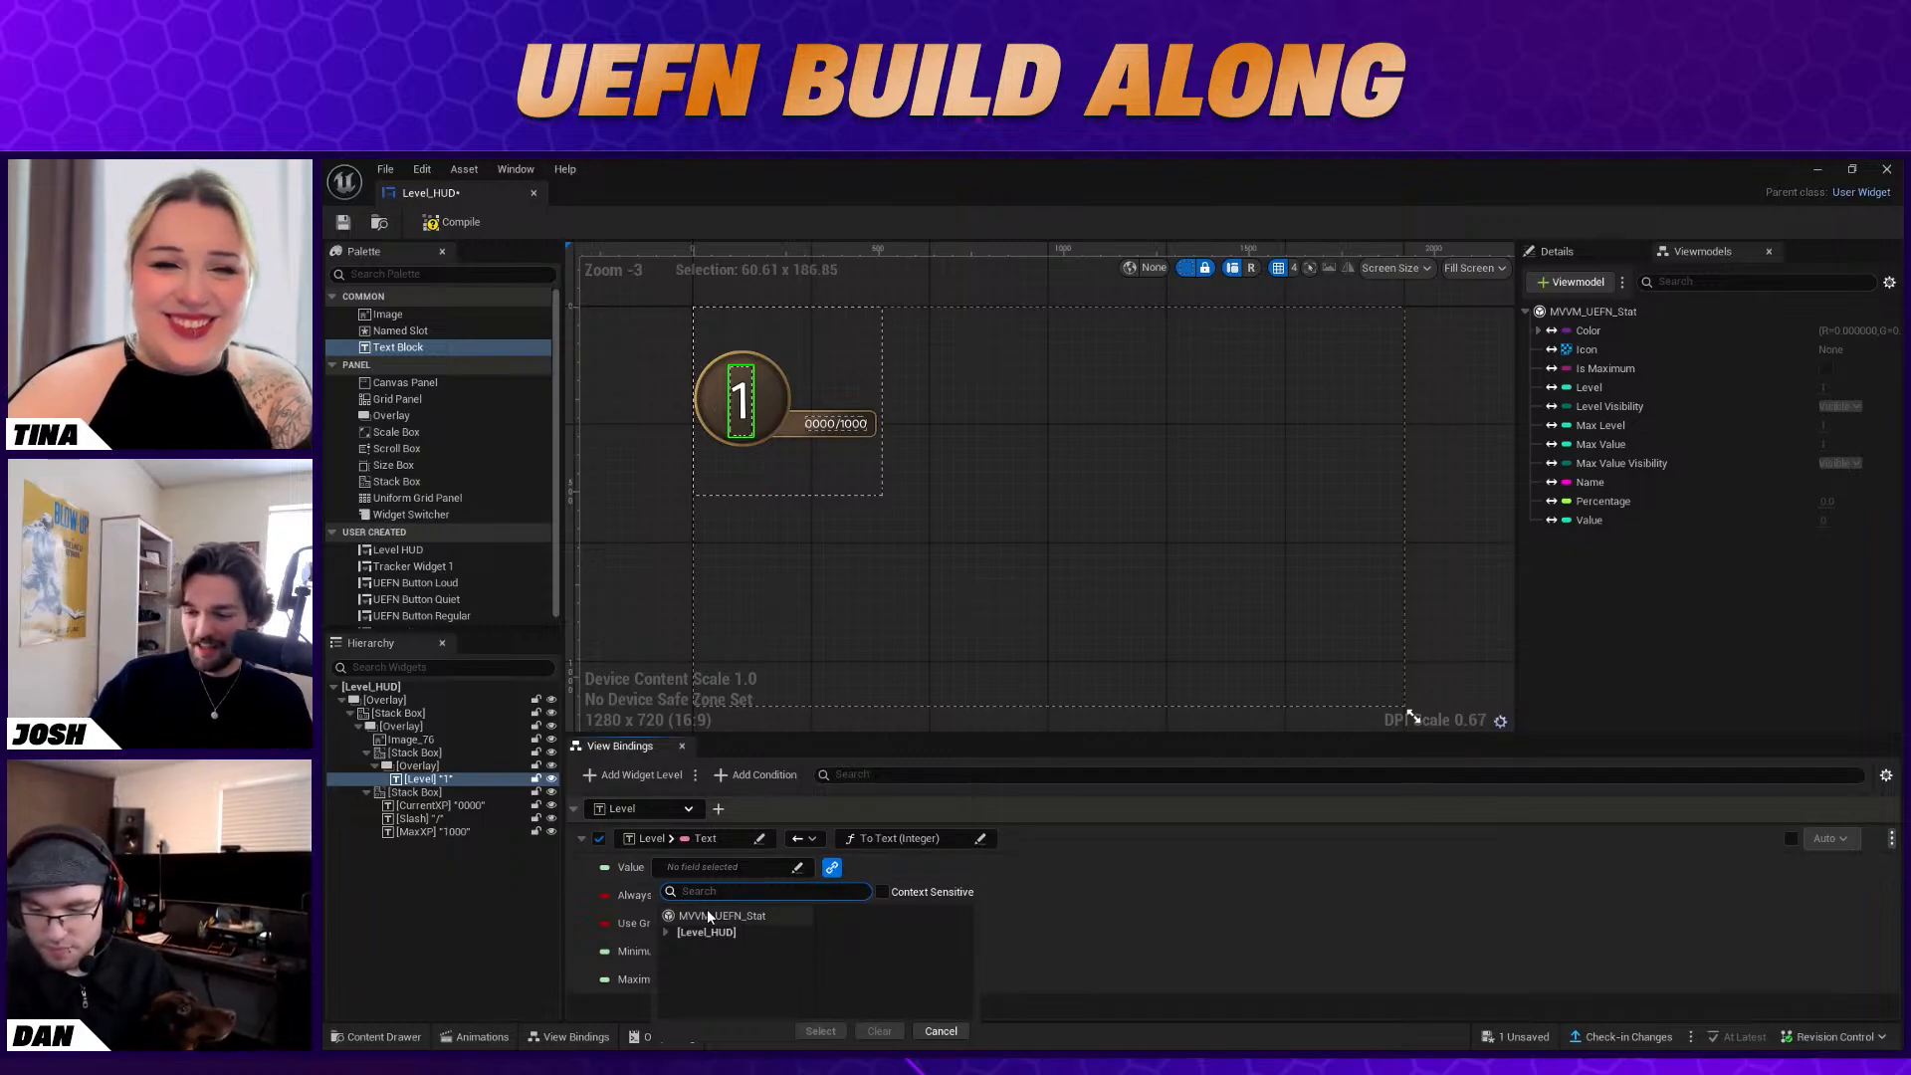
pyautogui.click(736, 916)
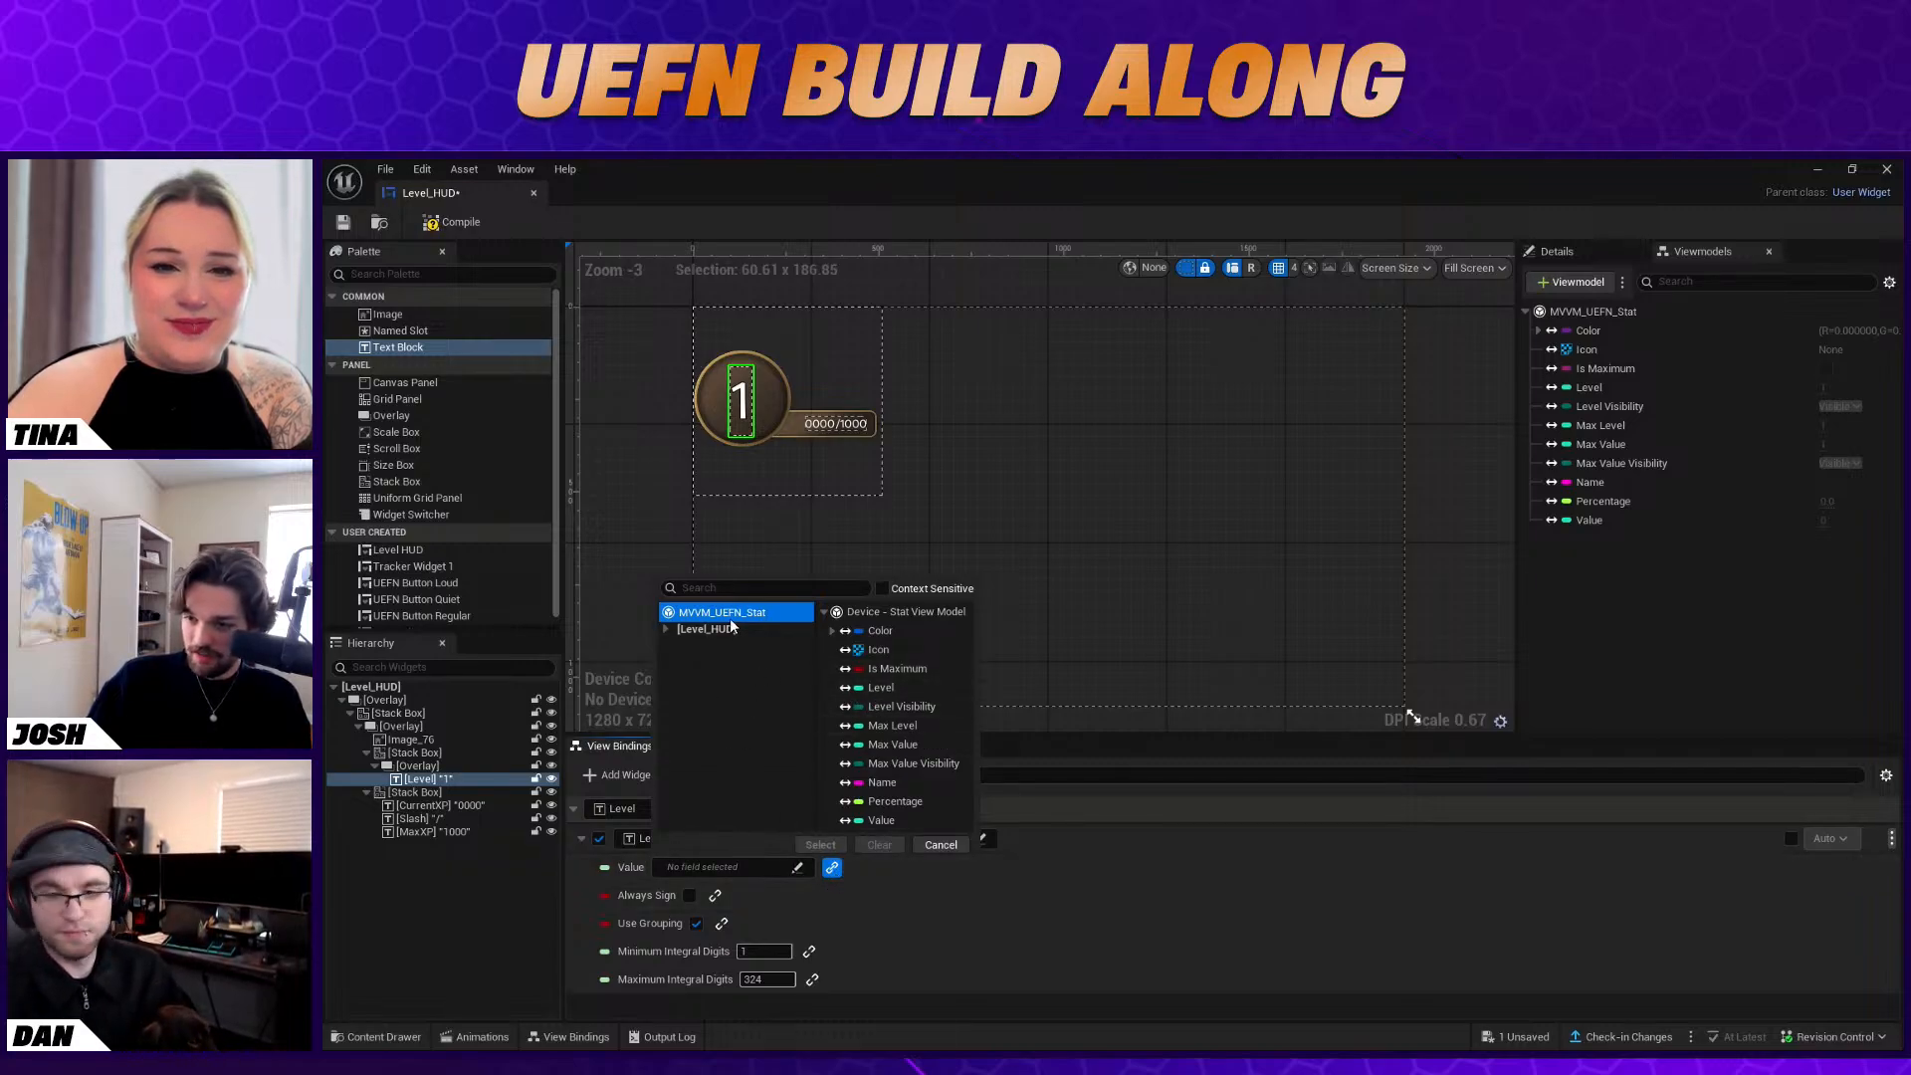
pyautogui.click(914, 688)
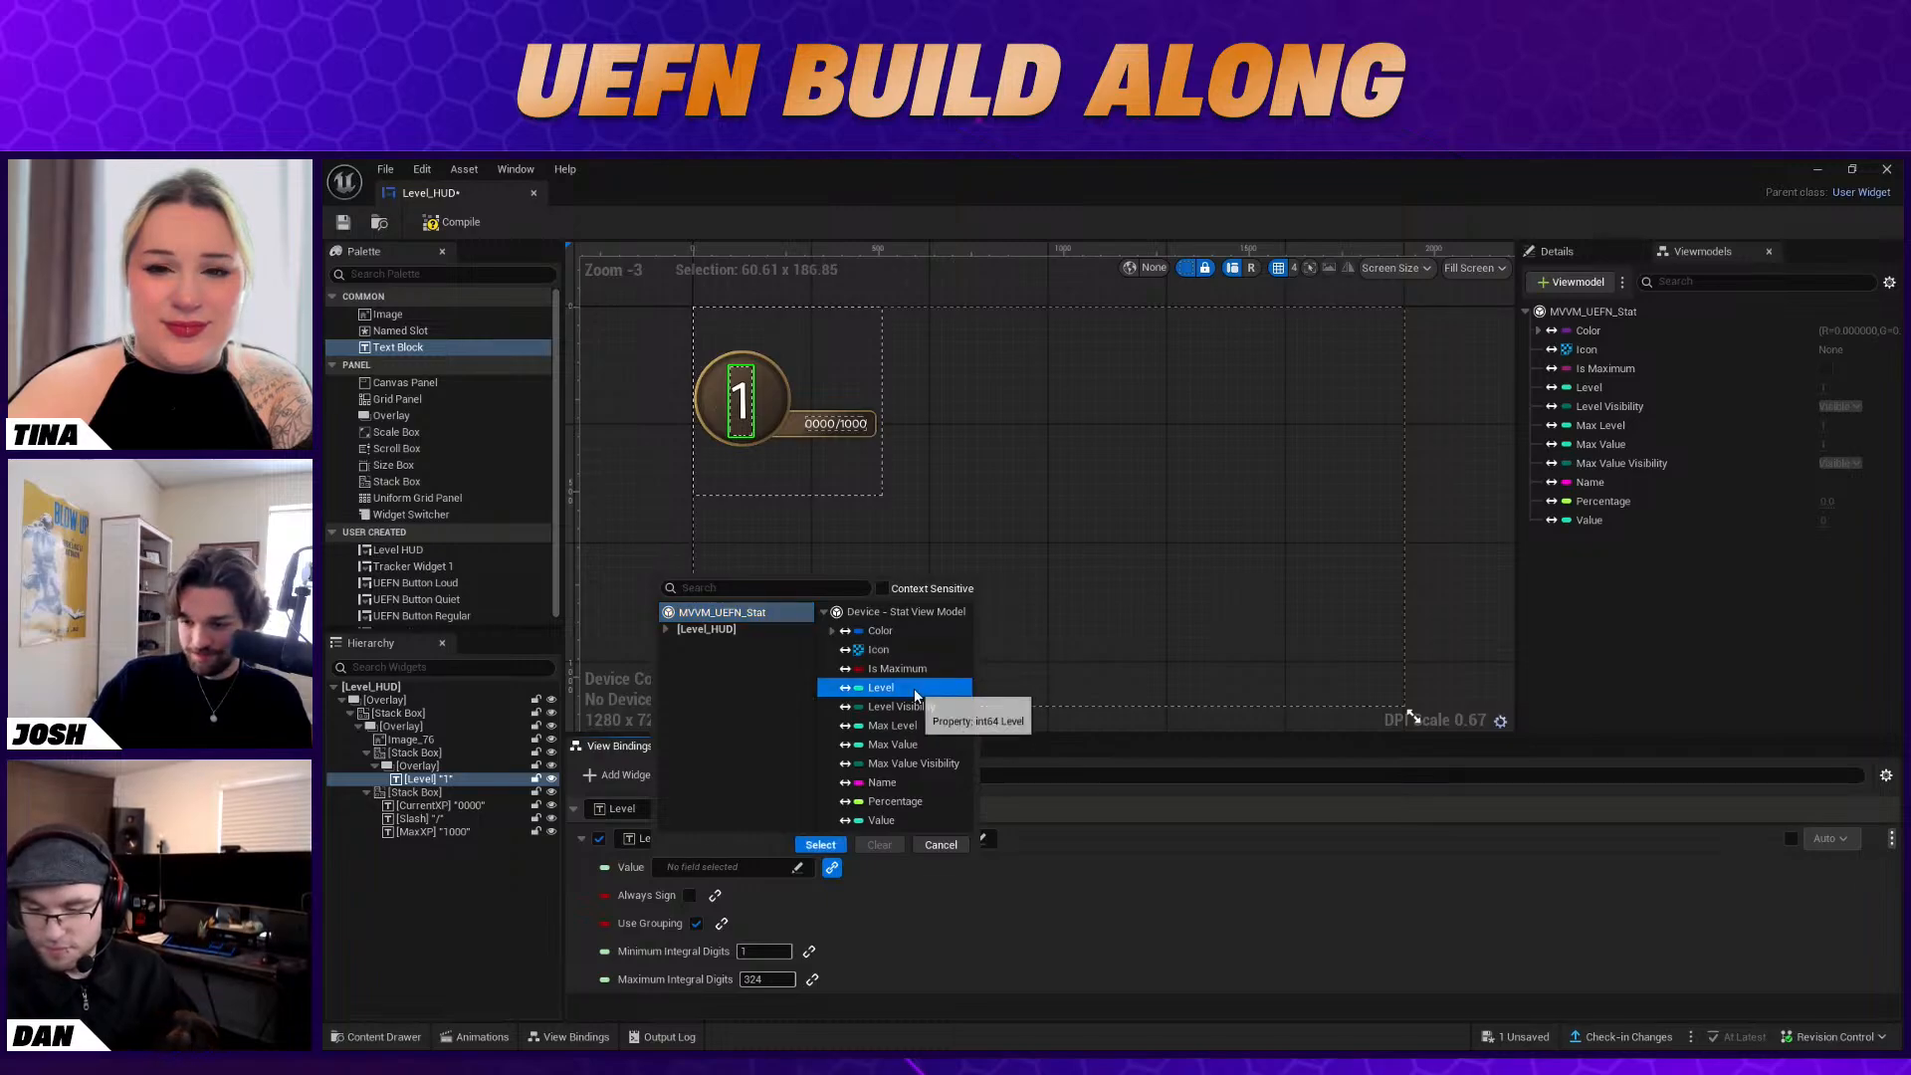
pyautogui.click(820, 845)
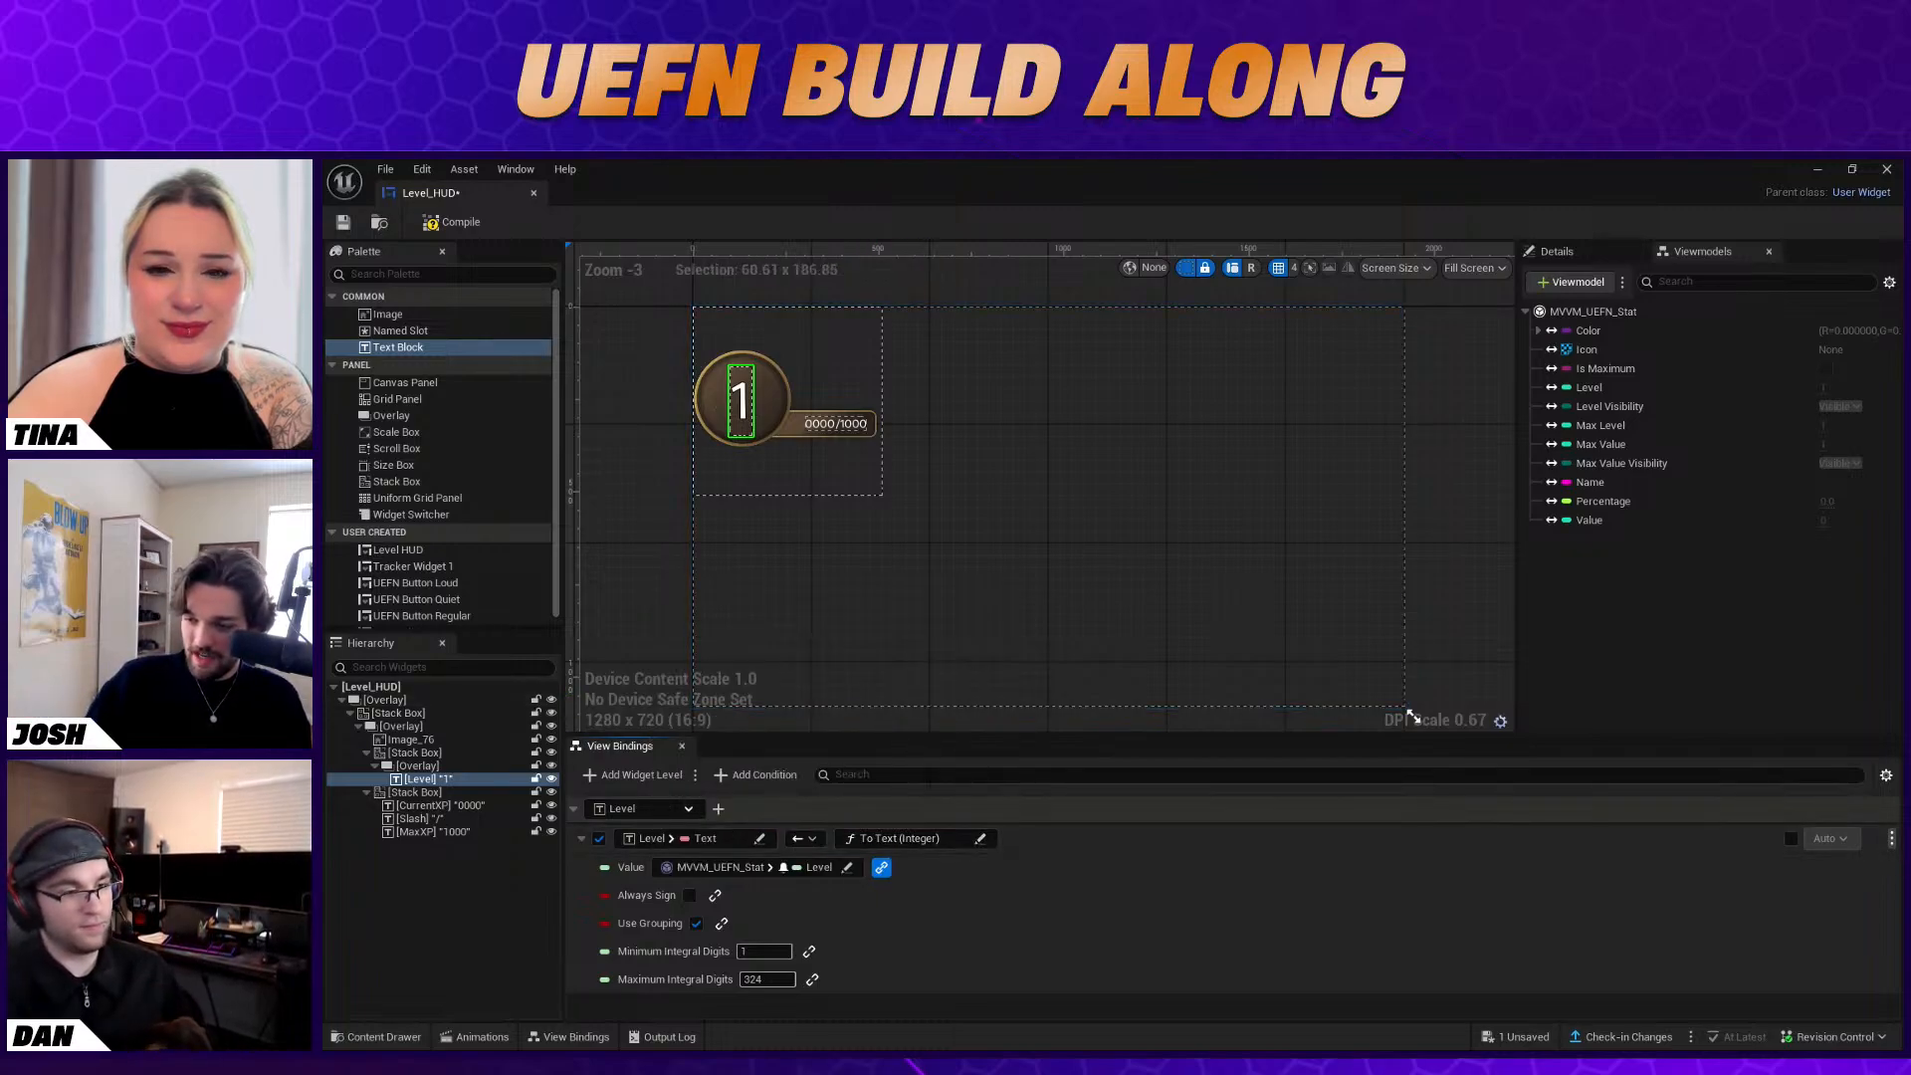
pyautogui.click(955, 870)
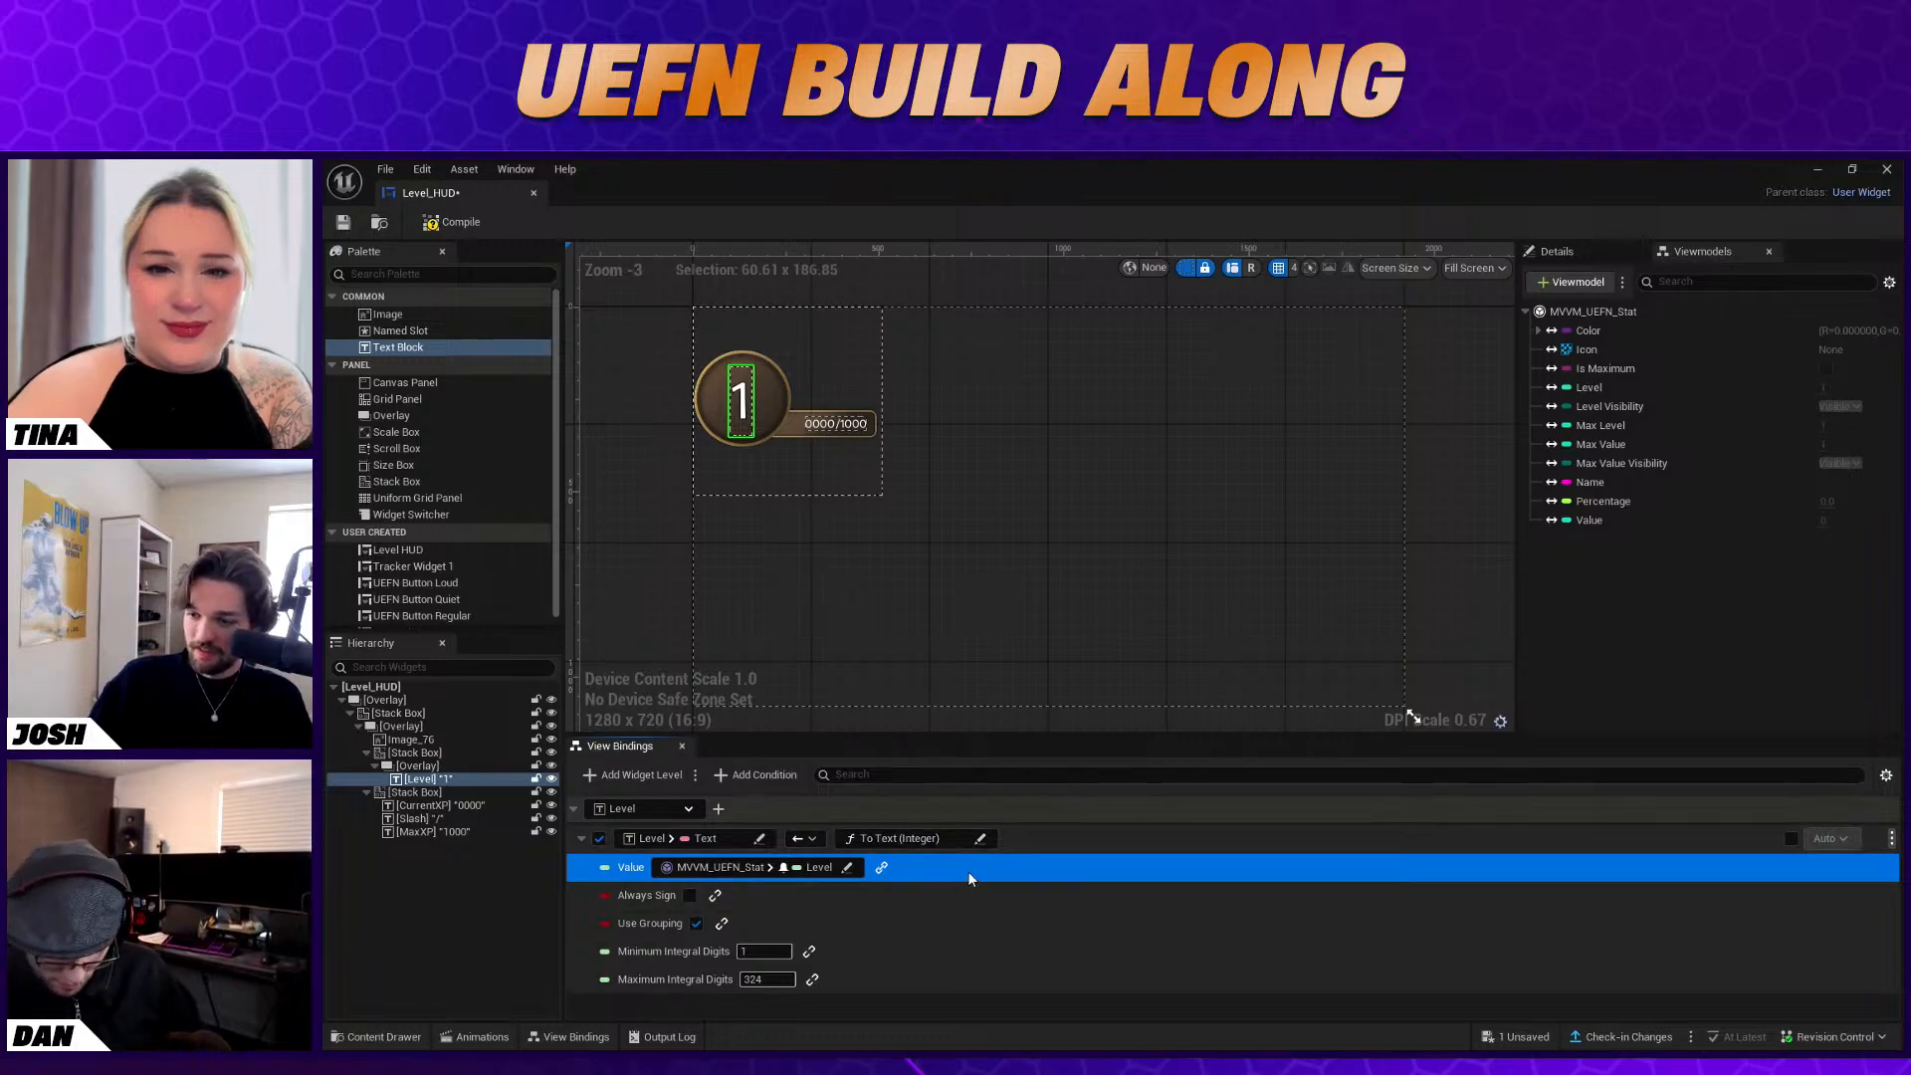
# Add a view binding for the CurrentXP widget's Text property, using the To Text (Integer) conversion function
pyautogui.click(461, 806)
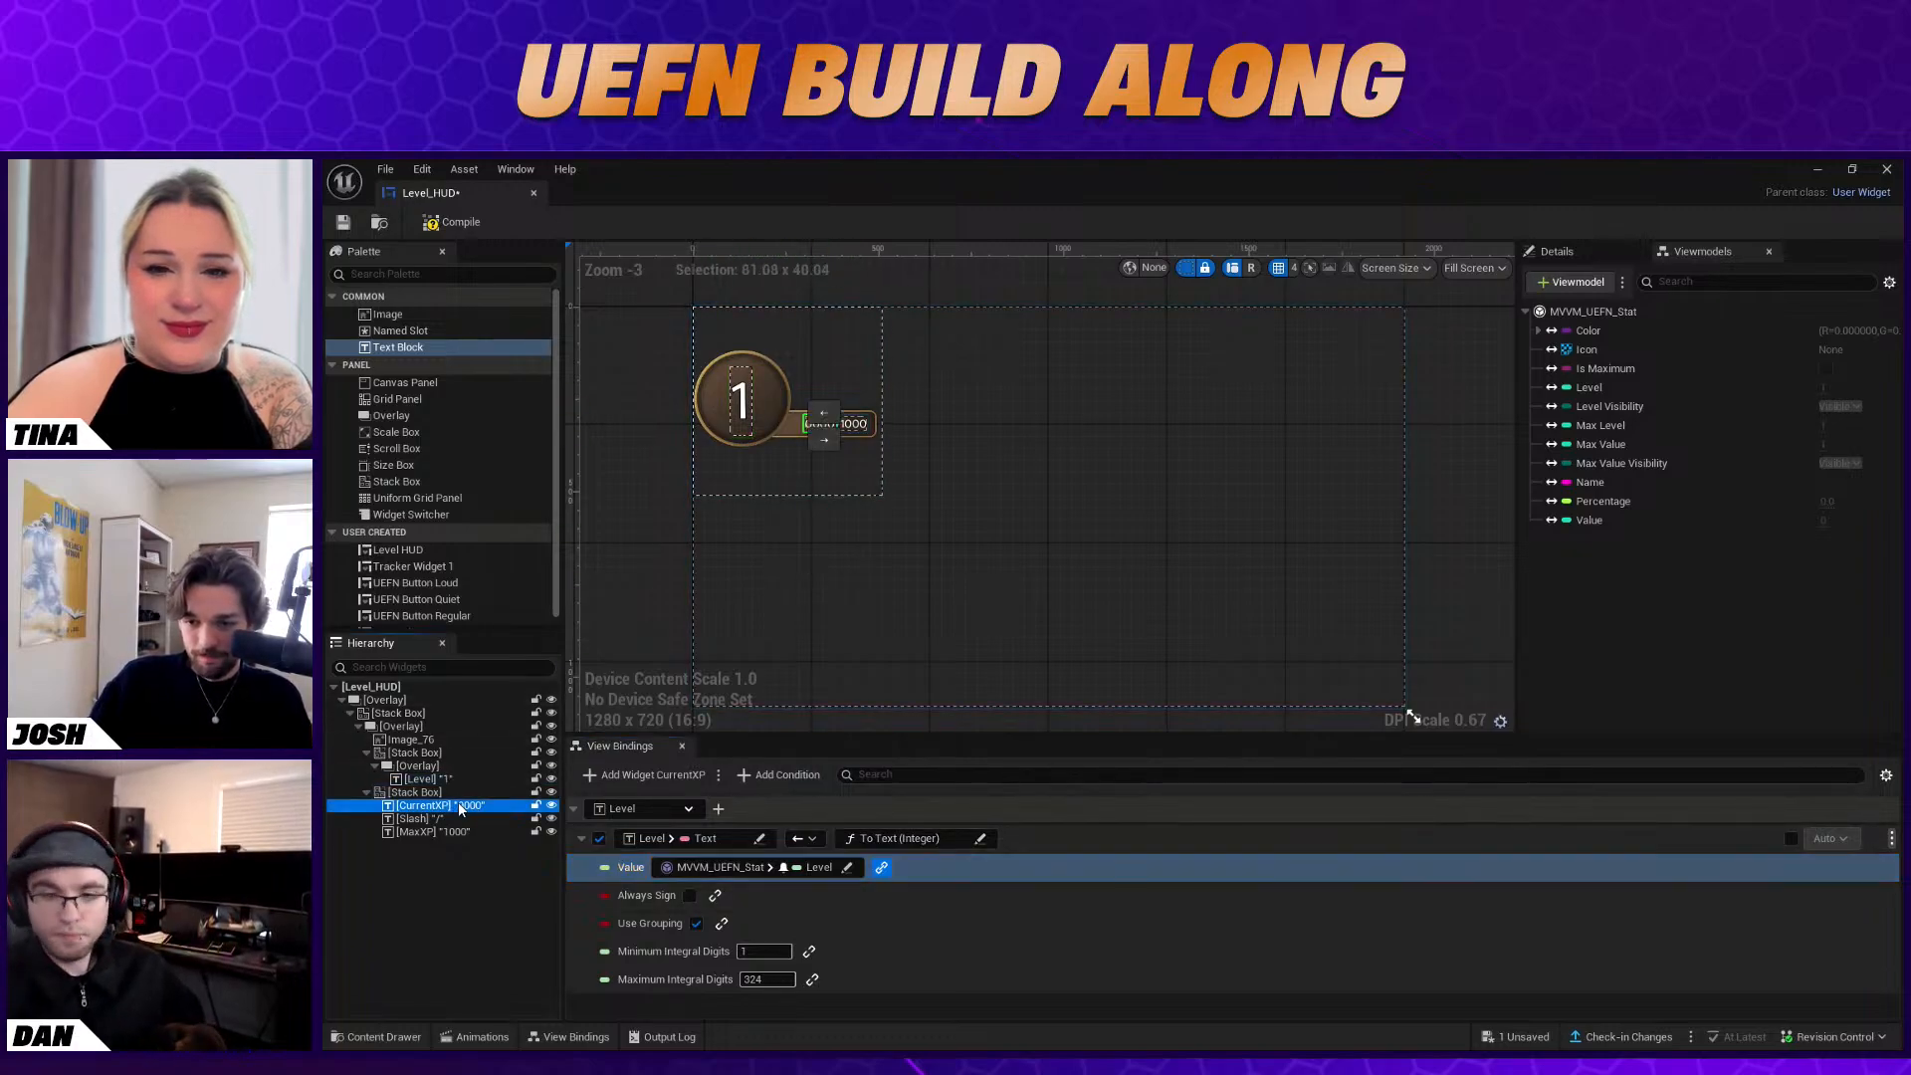
pyautogui.click(634, 776)
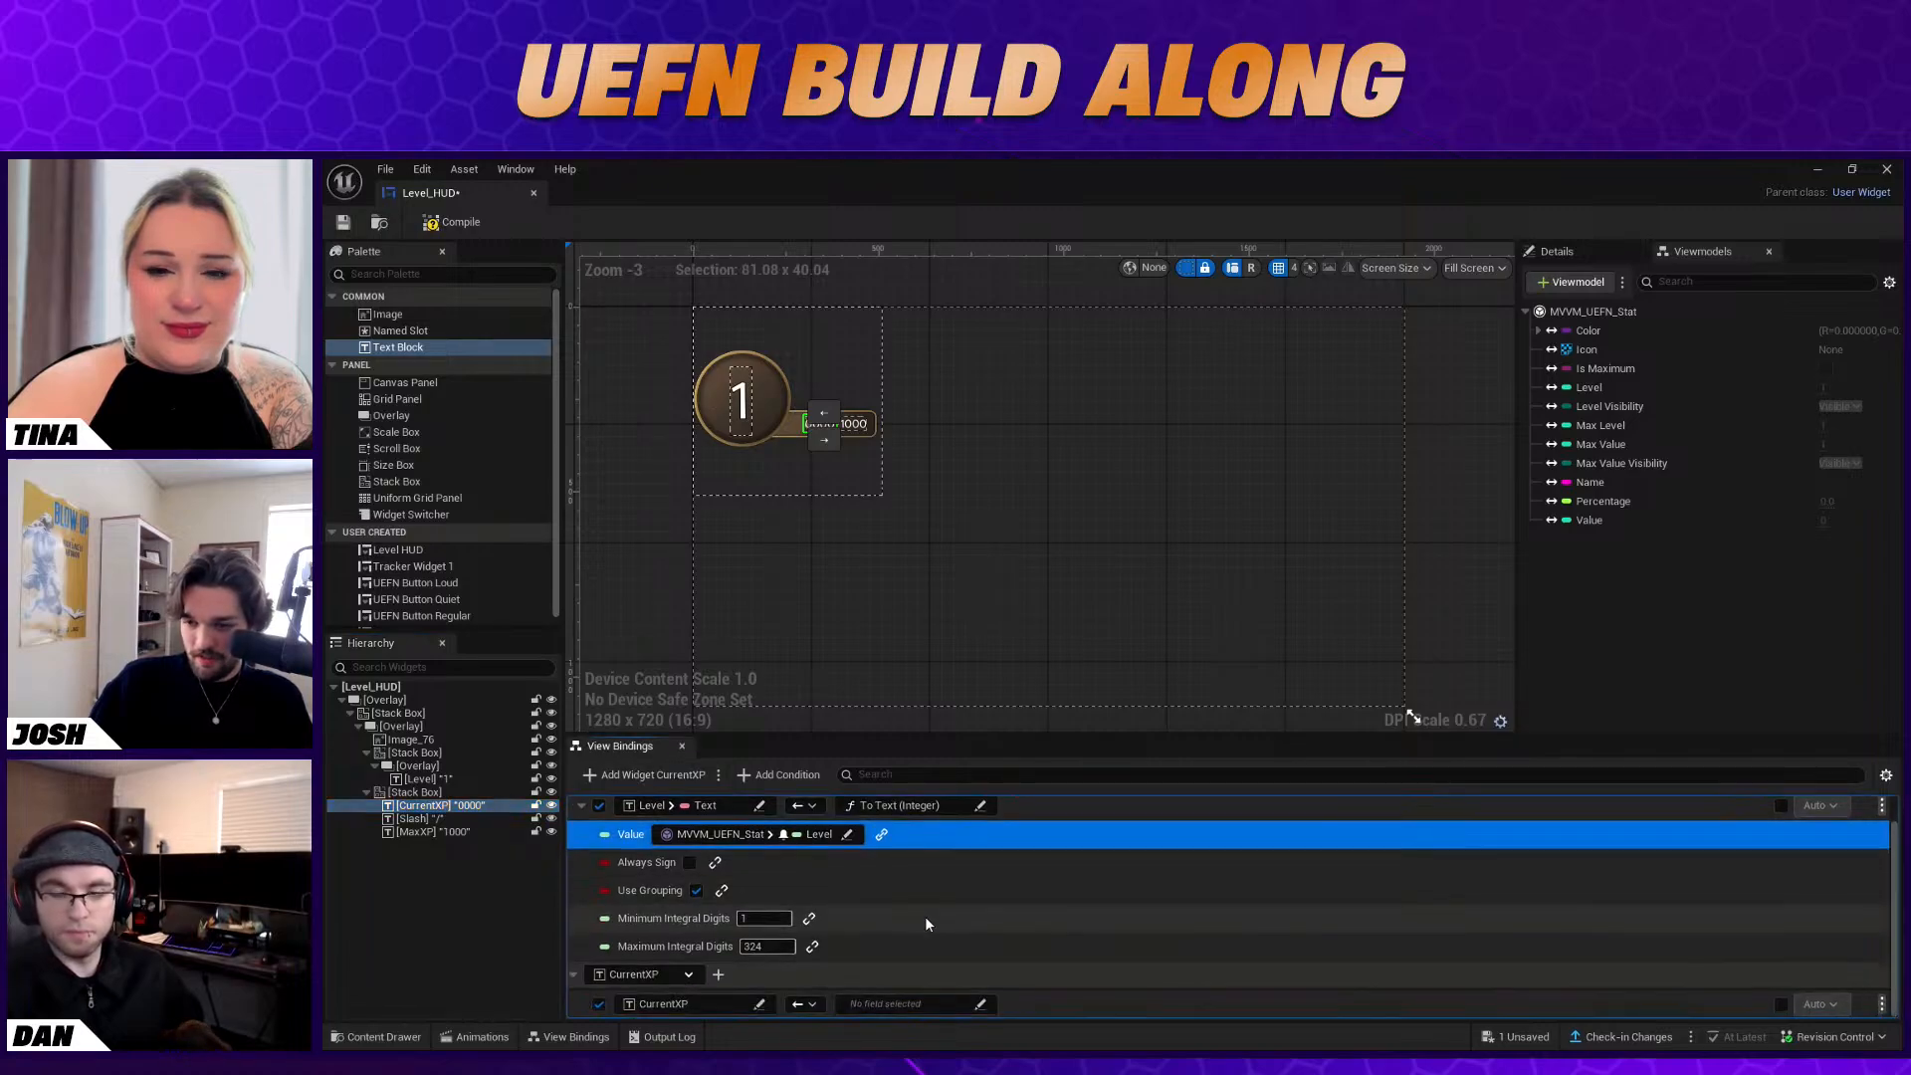
pyautogui.click(713, 1000)
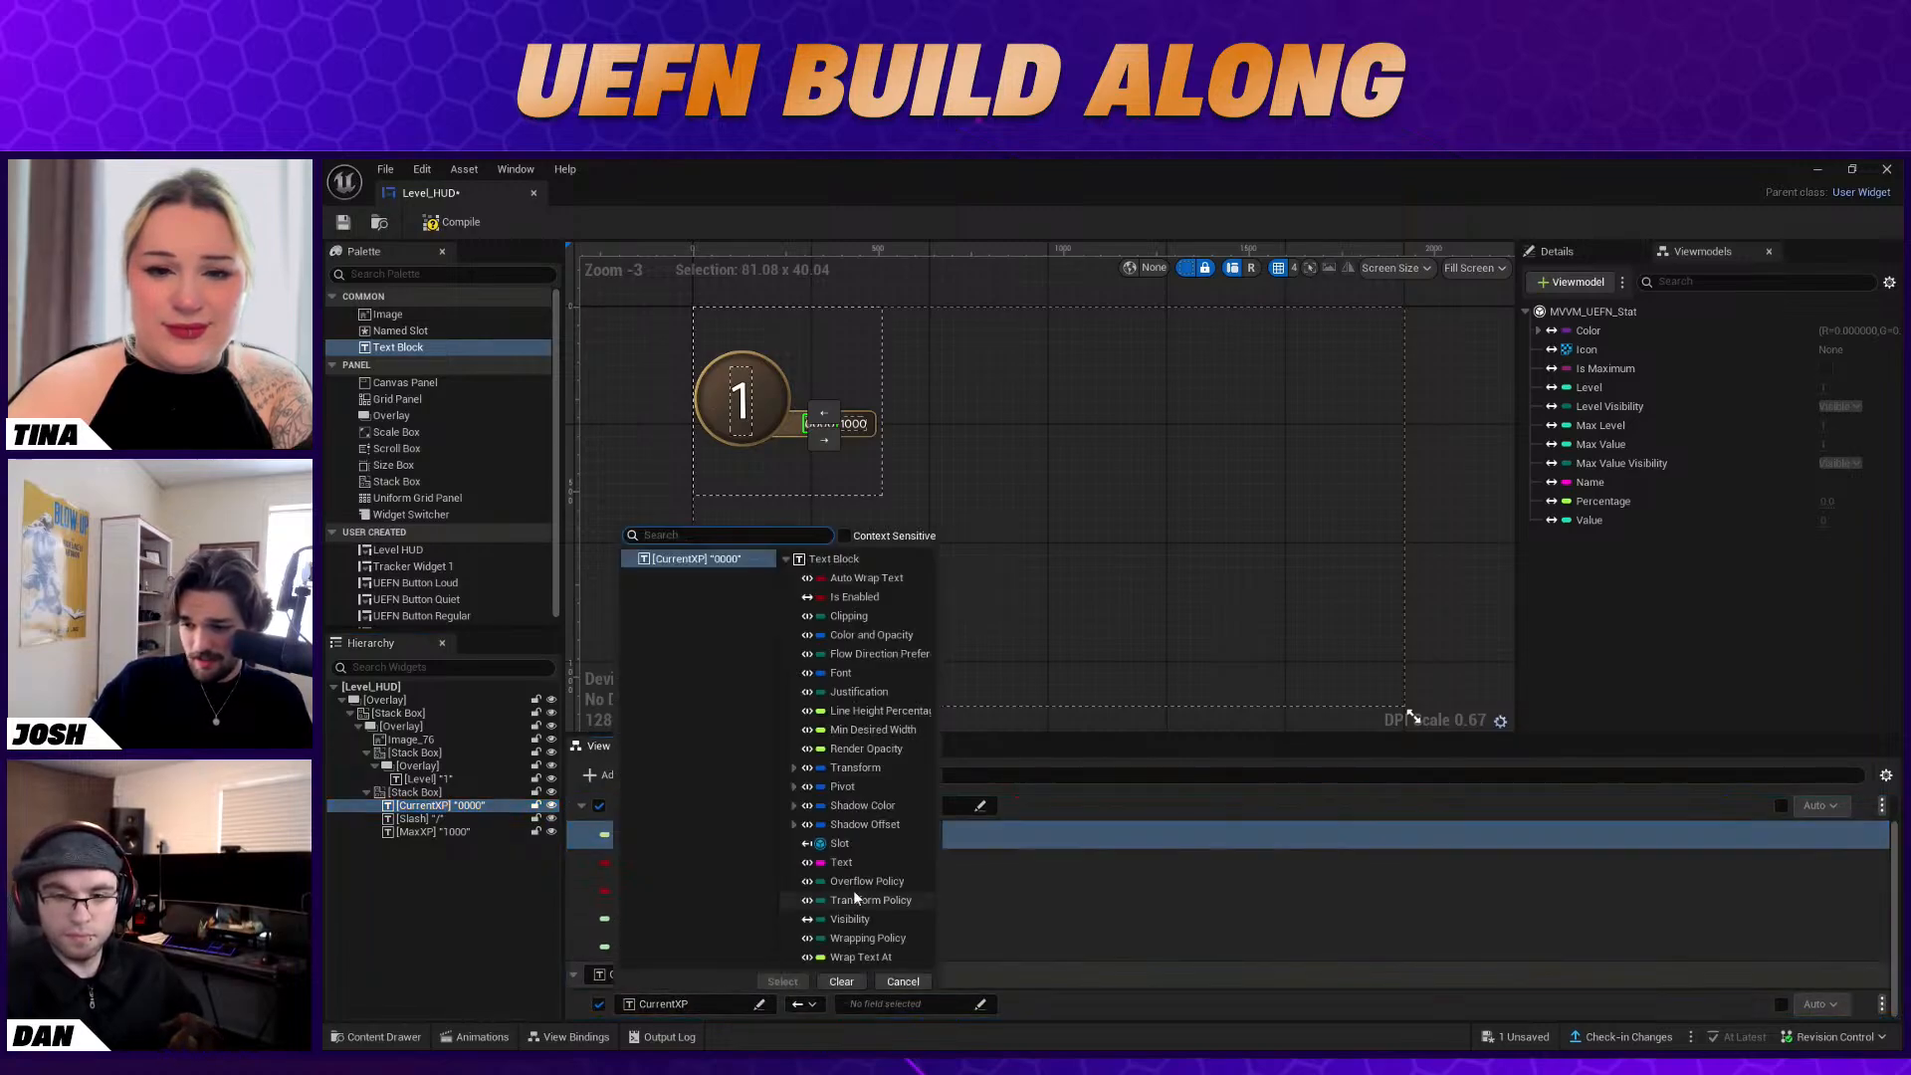
pyautogui.click(845, 863)
pyautogui.click(882, 1004)
pyautogui.click(919, 898)
pyautogui.click(1048, 876)
pyautogui.click(1004, 982)
# Bind the Value argument of the CurrentXP text conversion to the Value field of MVVM_UEFN_Stat
pyautogui.scroll(-2, 996, 956)
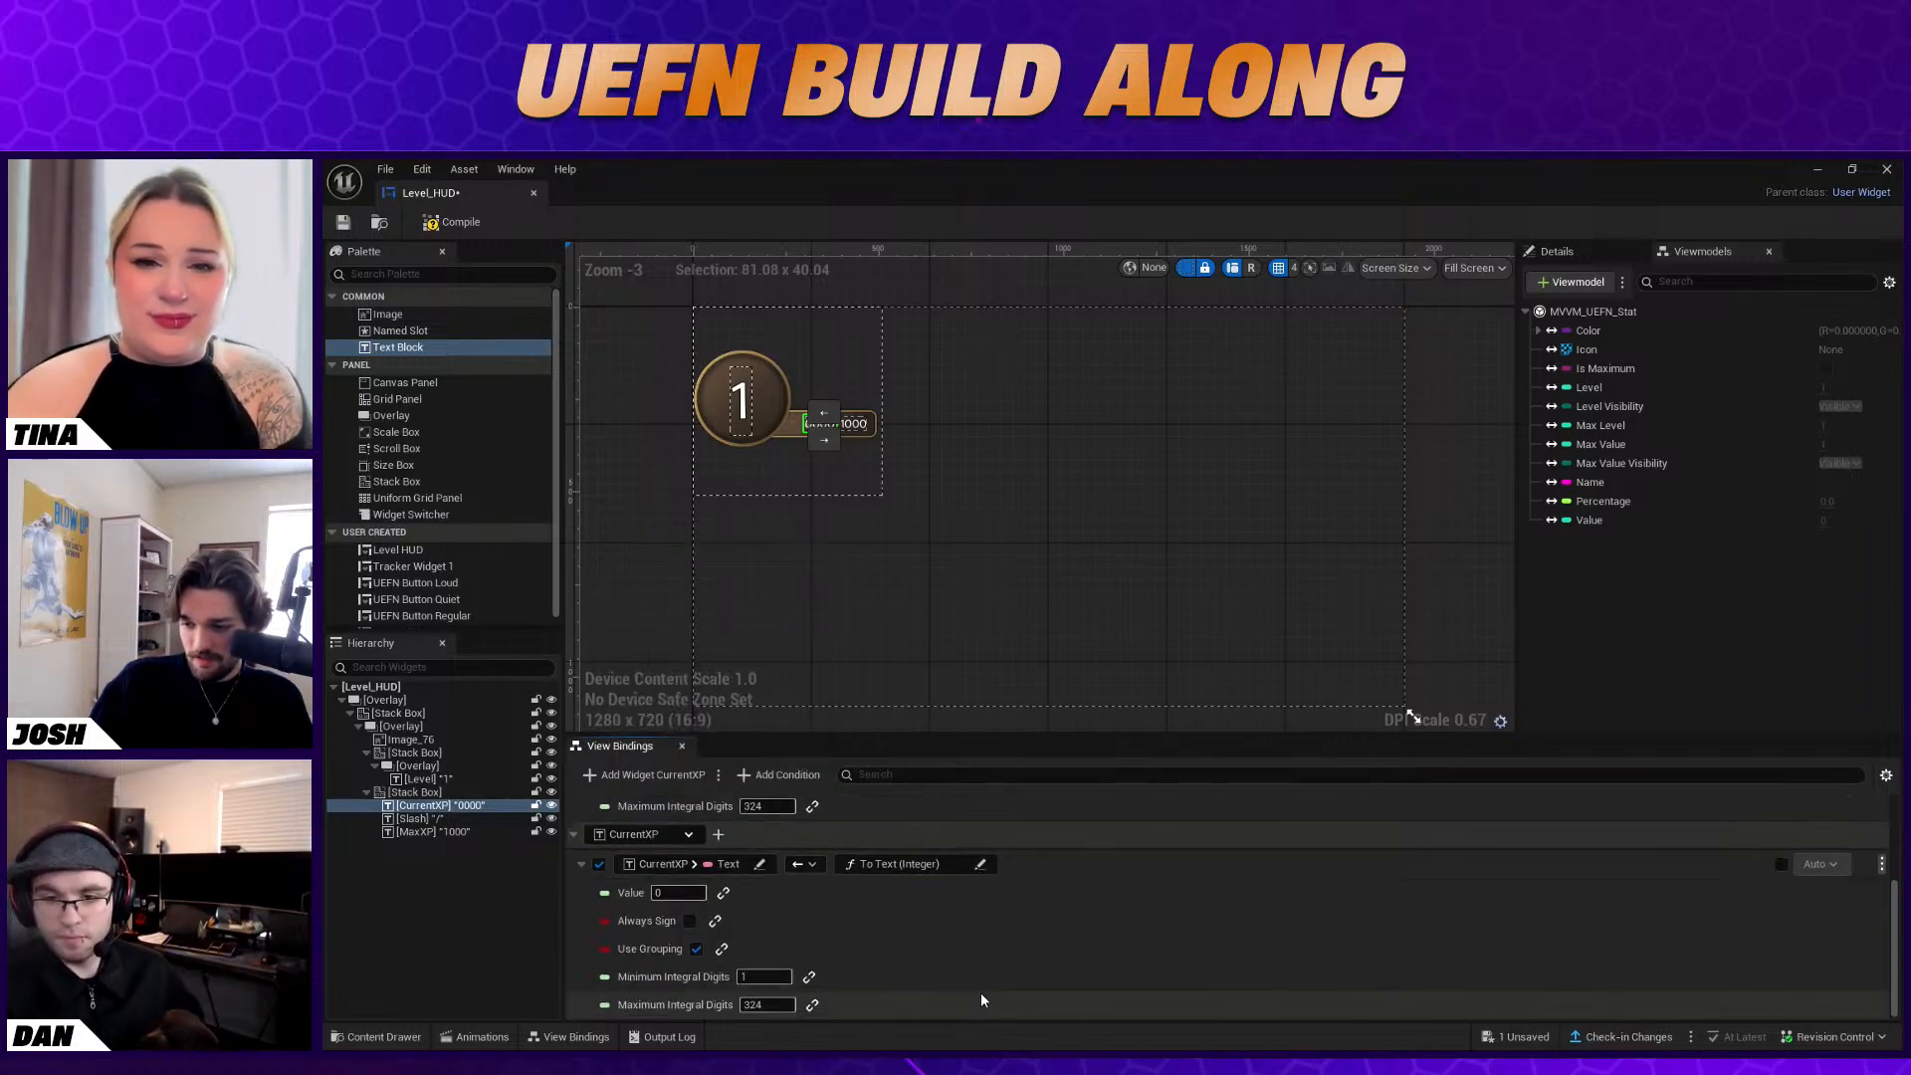
pyautogui.click(726, 901)
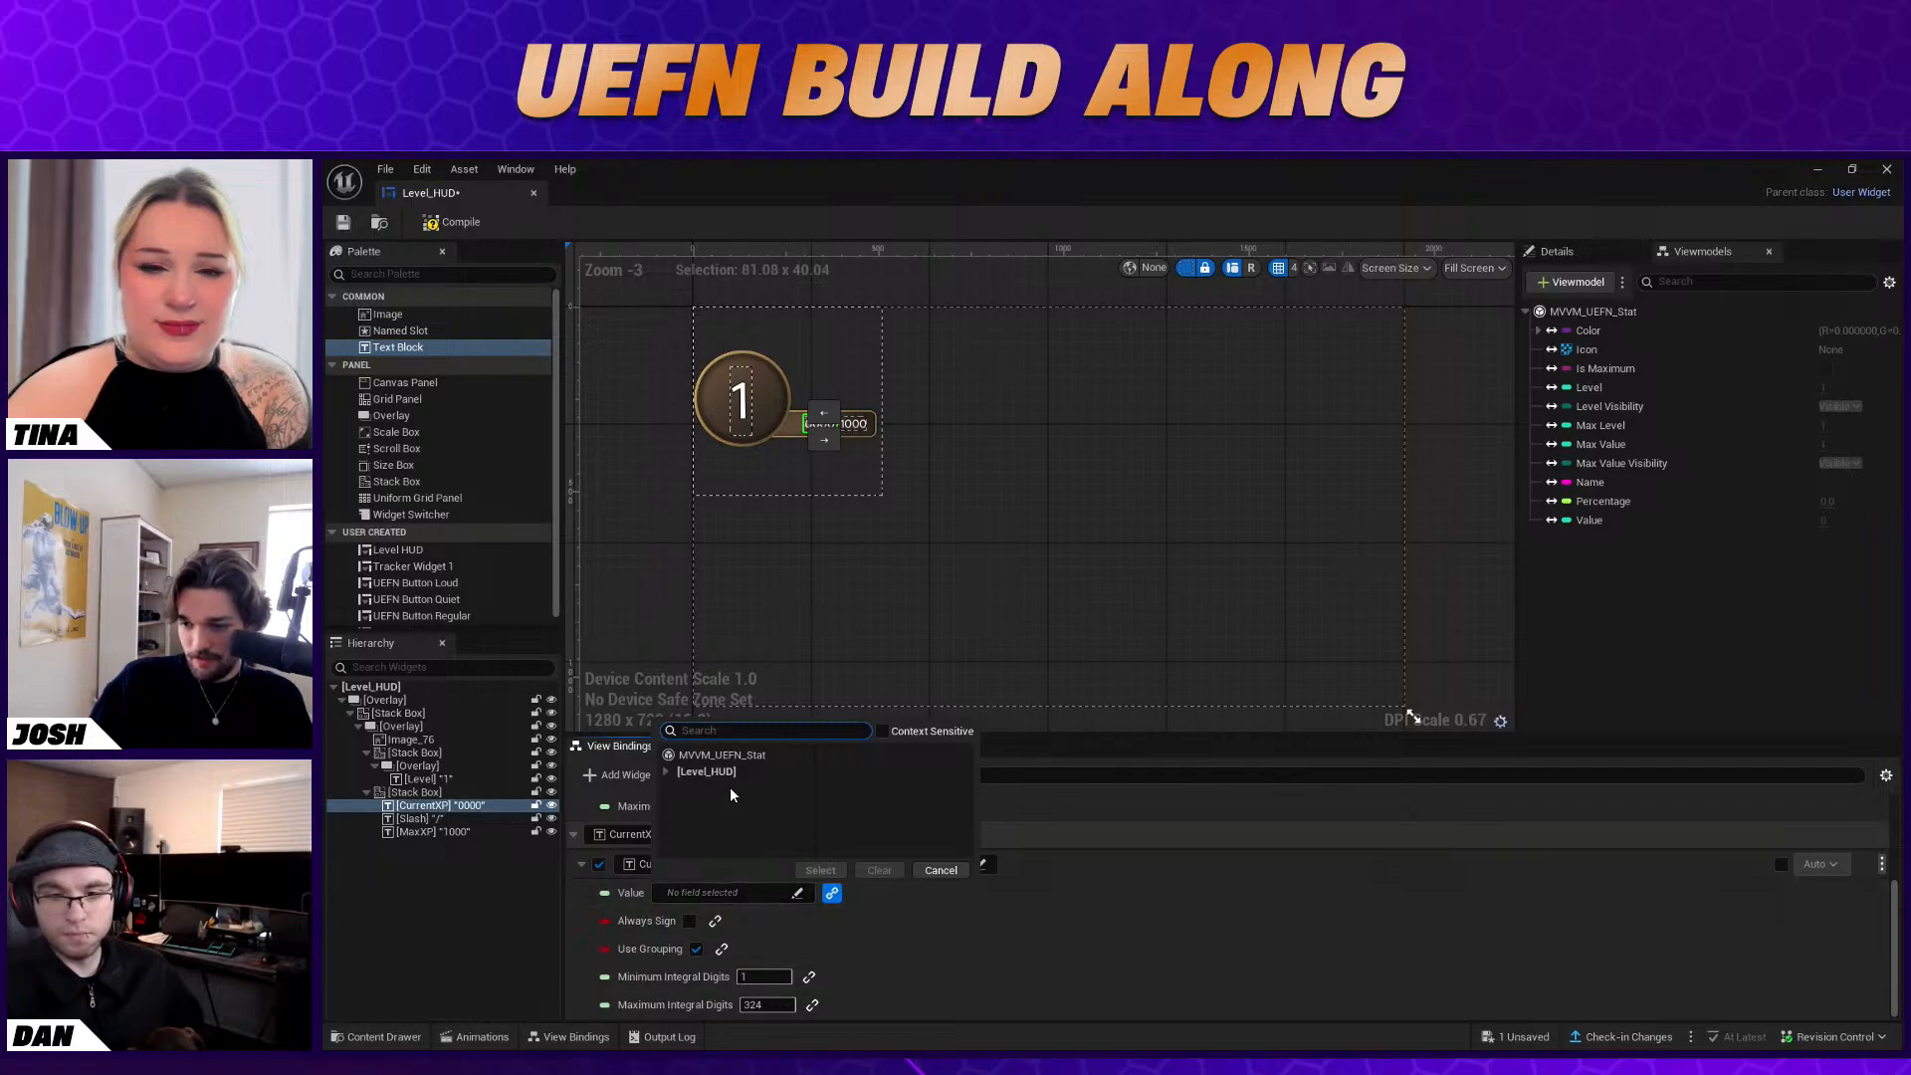
pyautogui.click(722, 754)
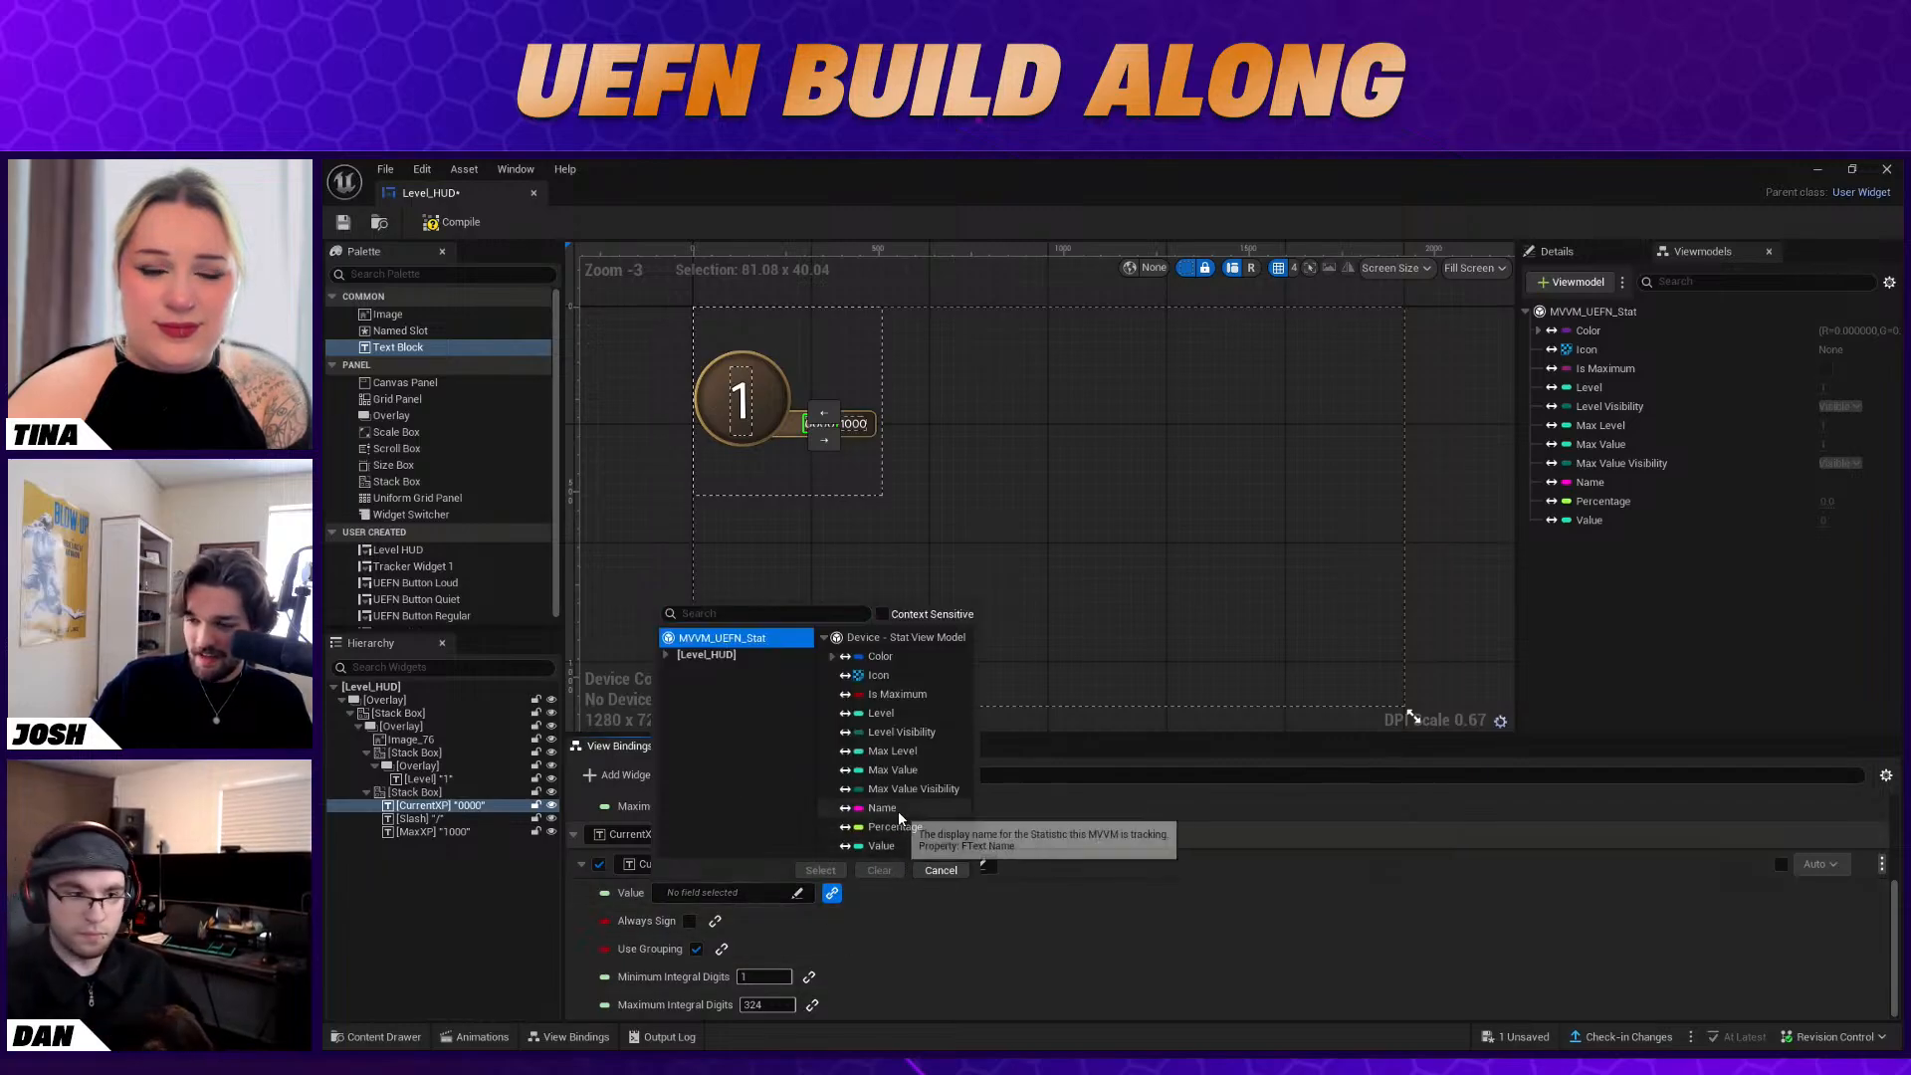
pyautogui.click(892, 845)
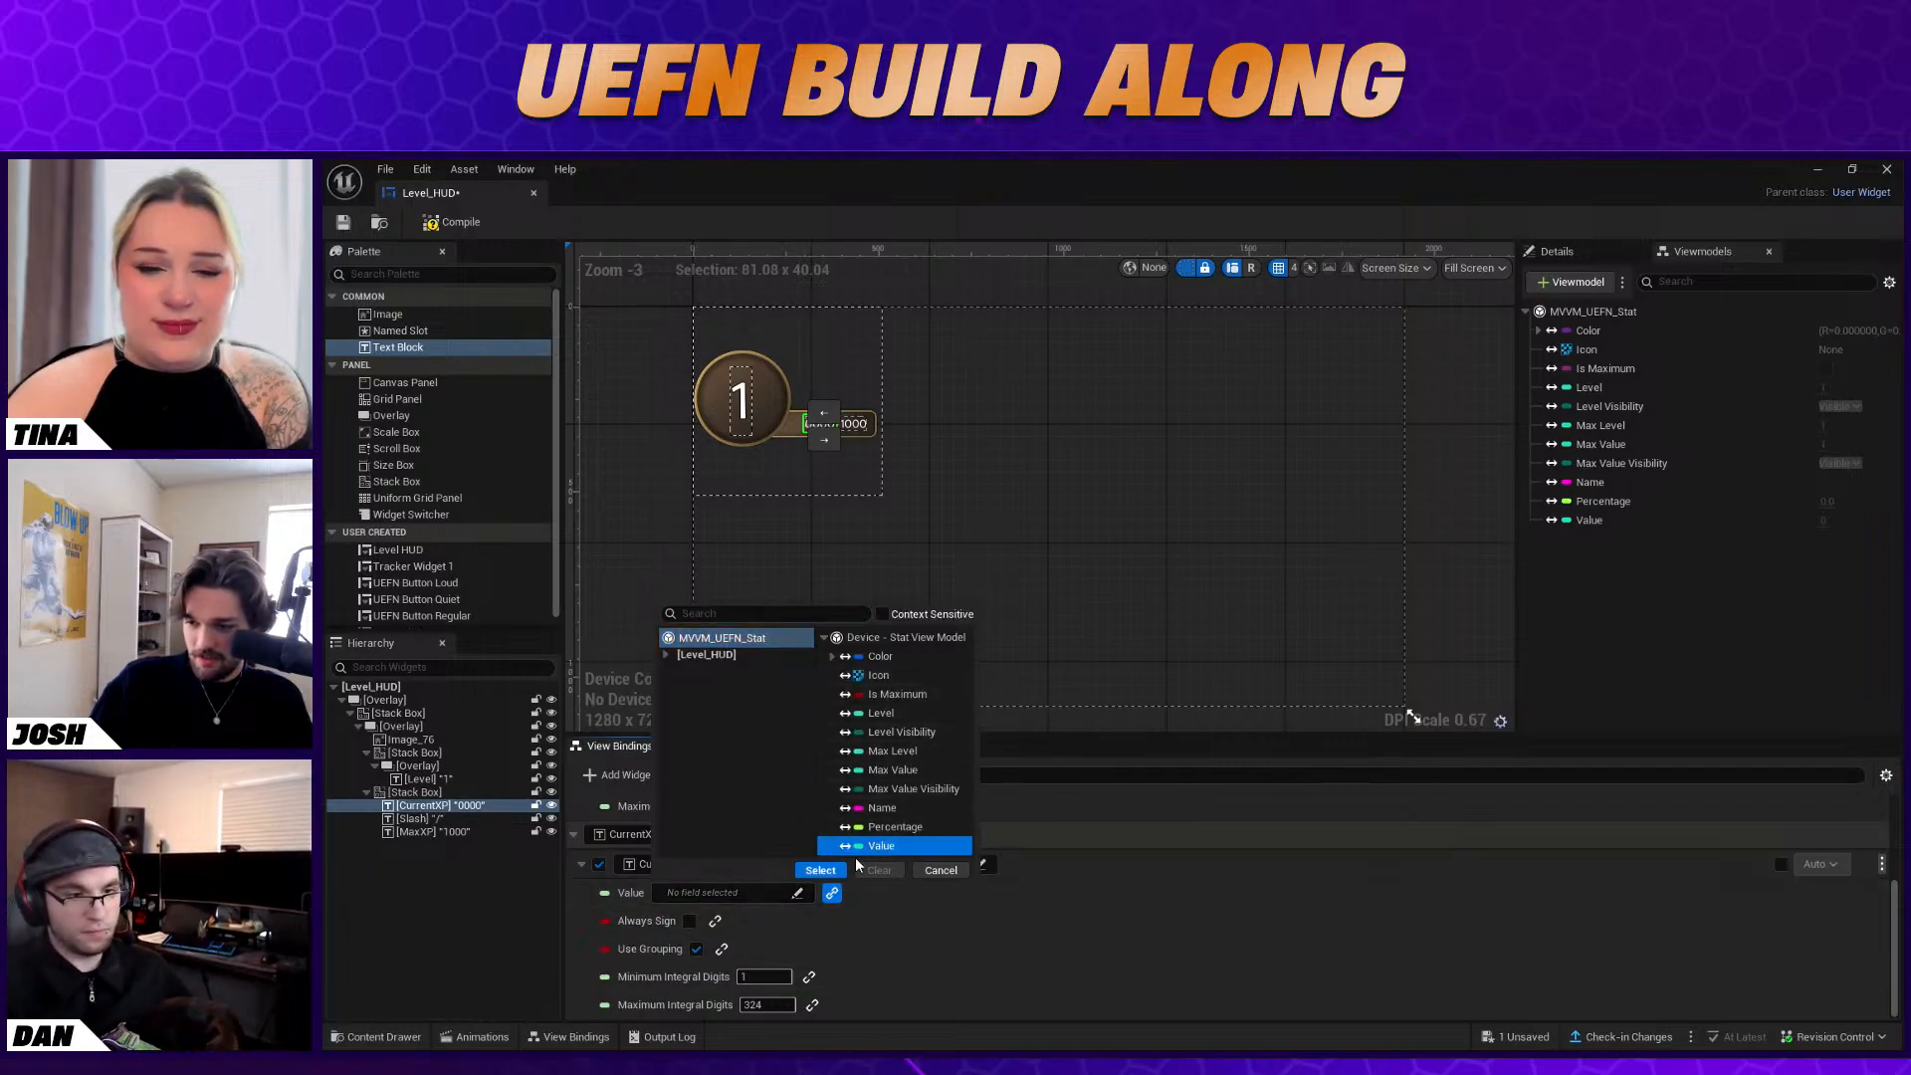
pyautogui.click(824, 870)
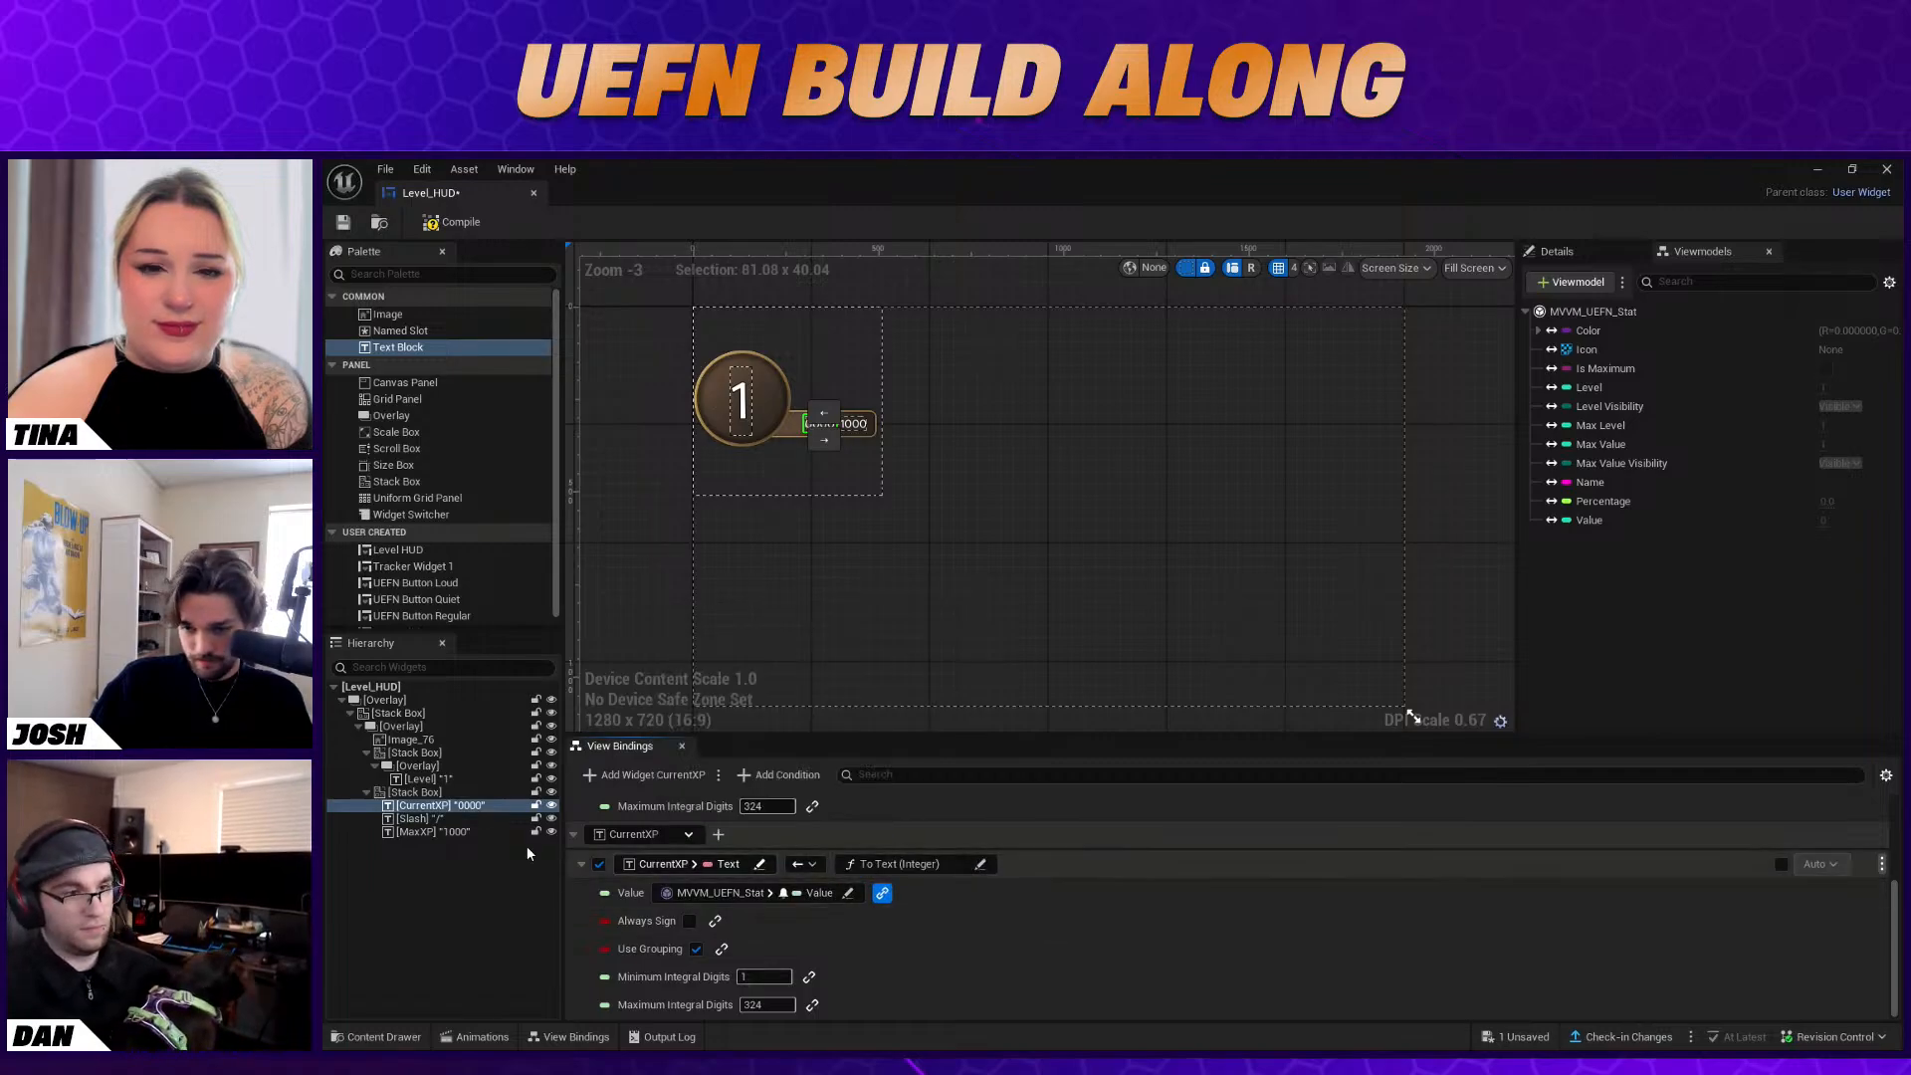
# Add a view binding for the MaxXP widget's Text property, using the To Text (Integer) conversion function
pyautogui.click(475, 830)
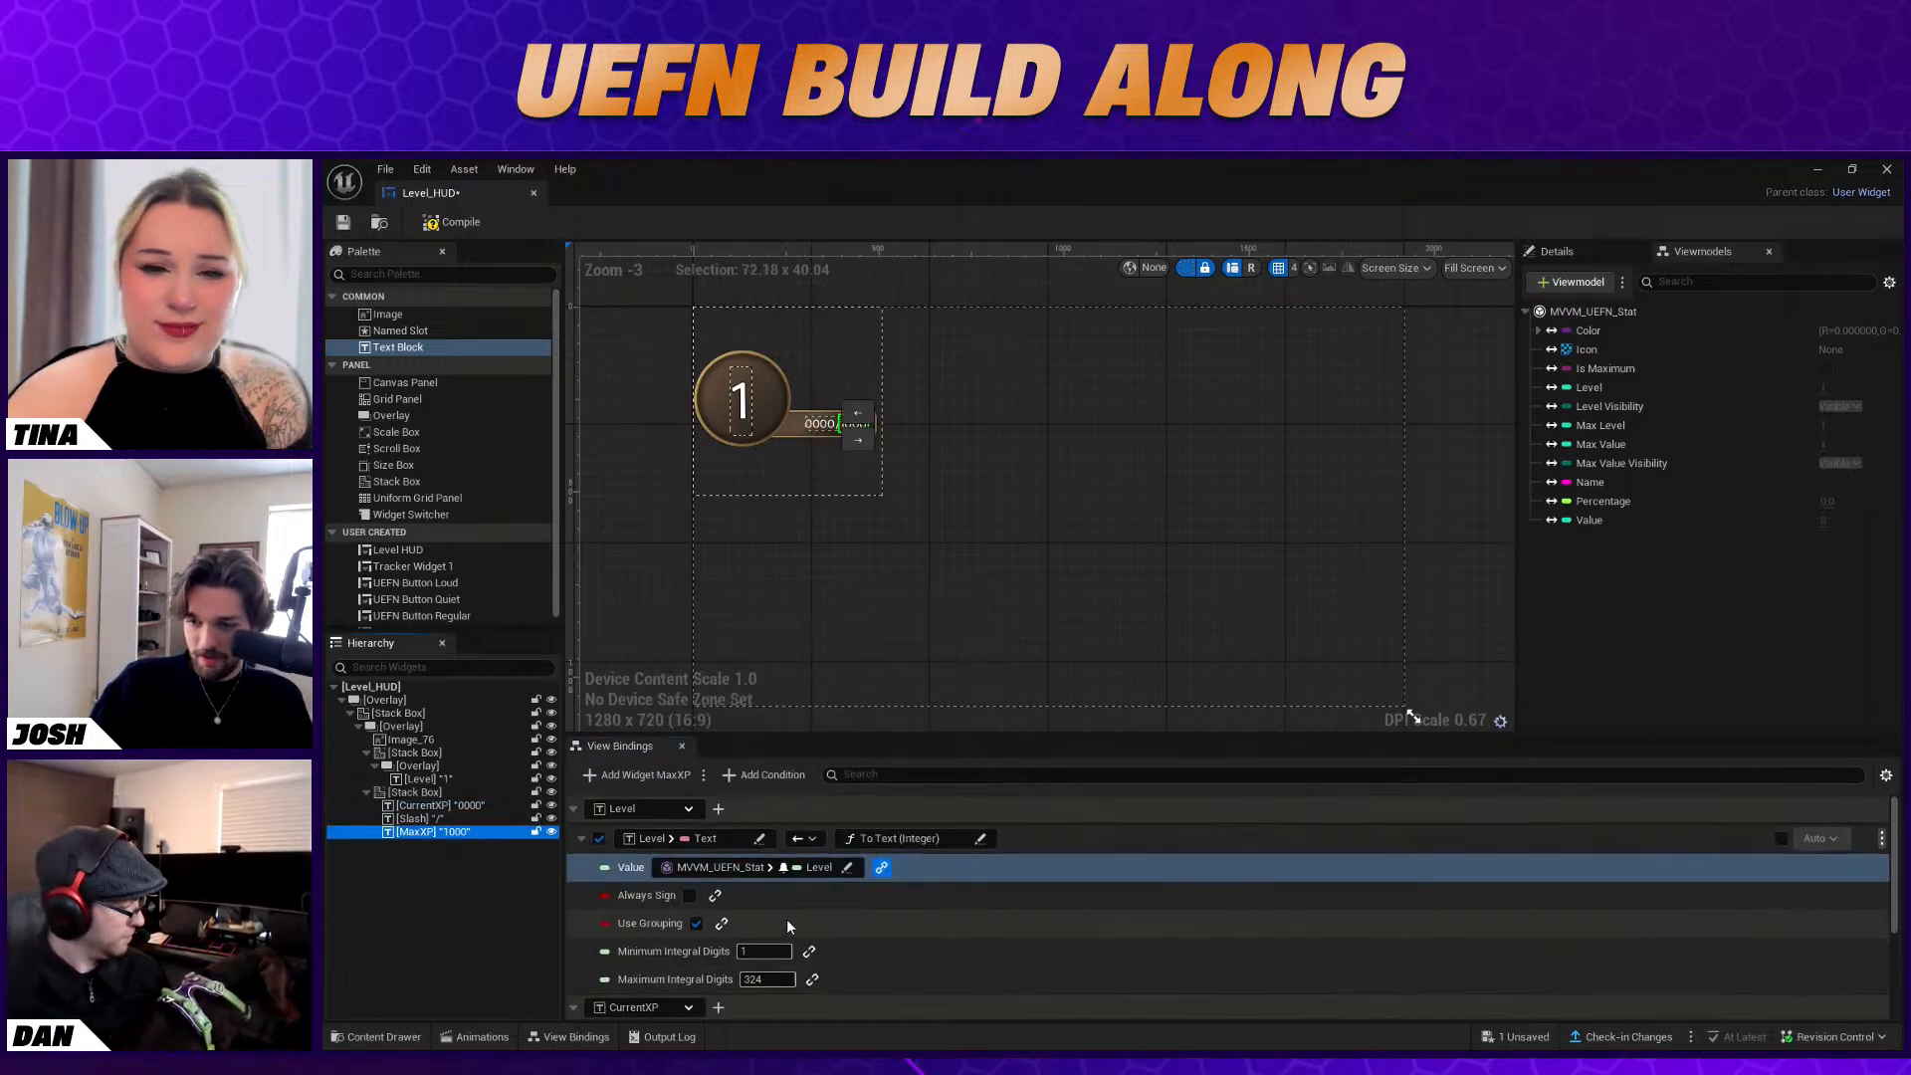
pyautogui.click(647, 775)
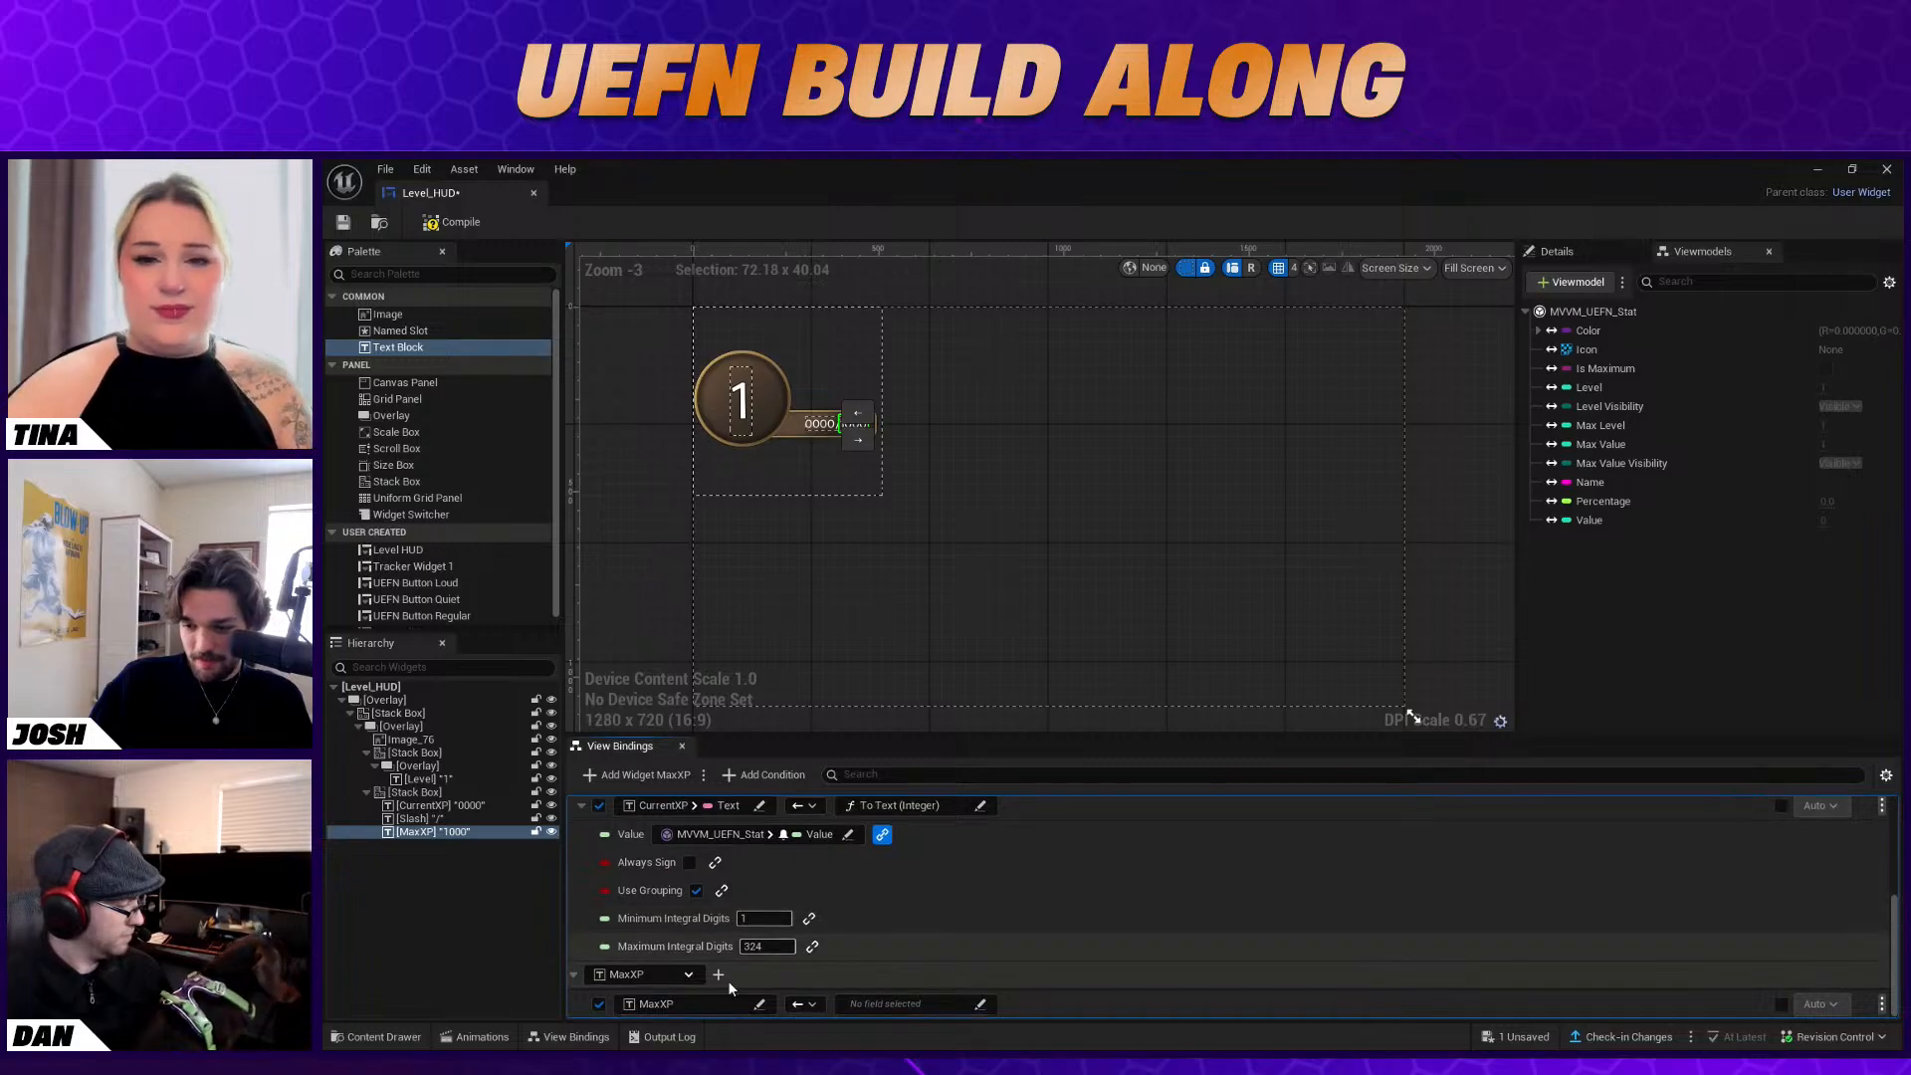
pyautogui.click(756, 1006)
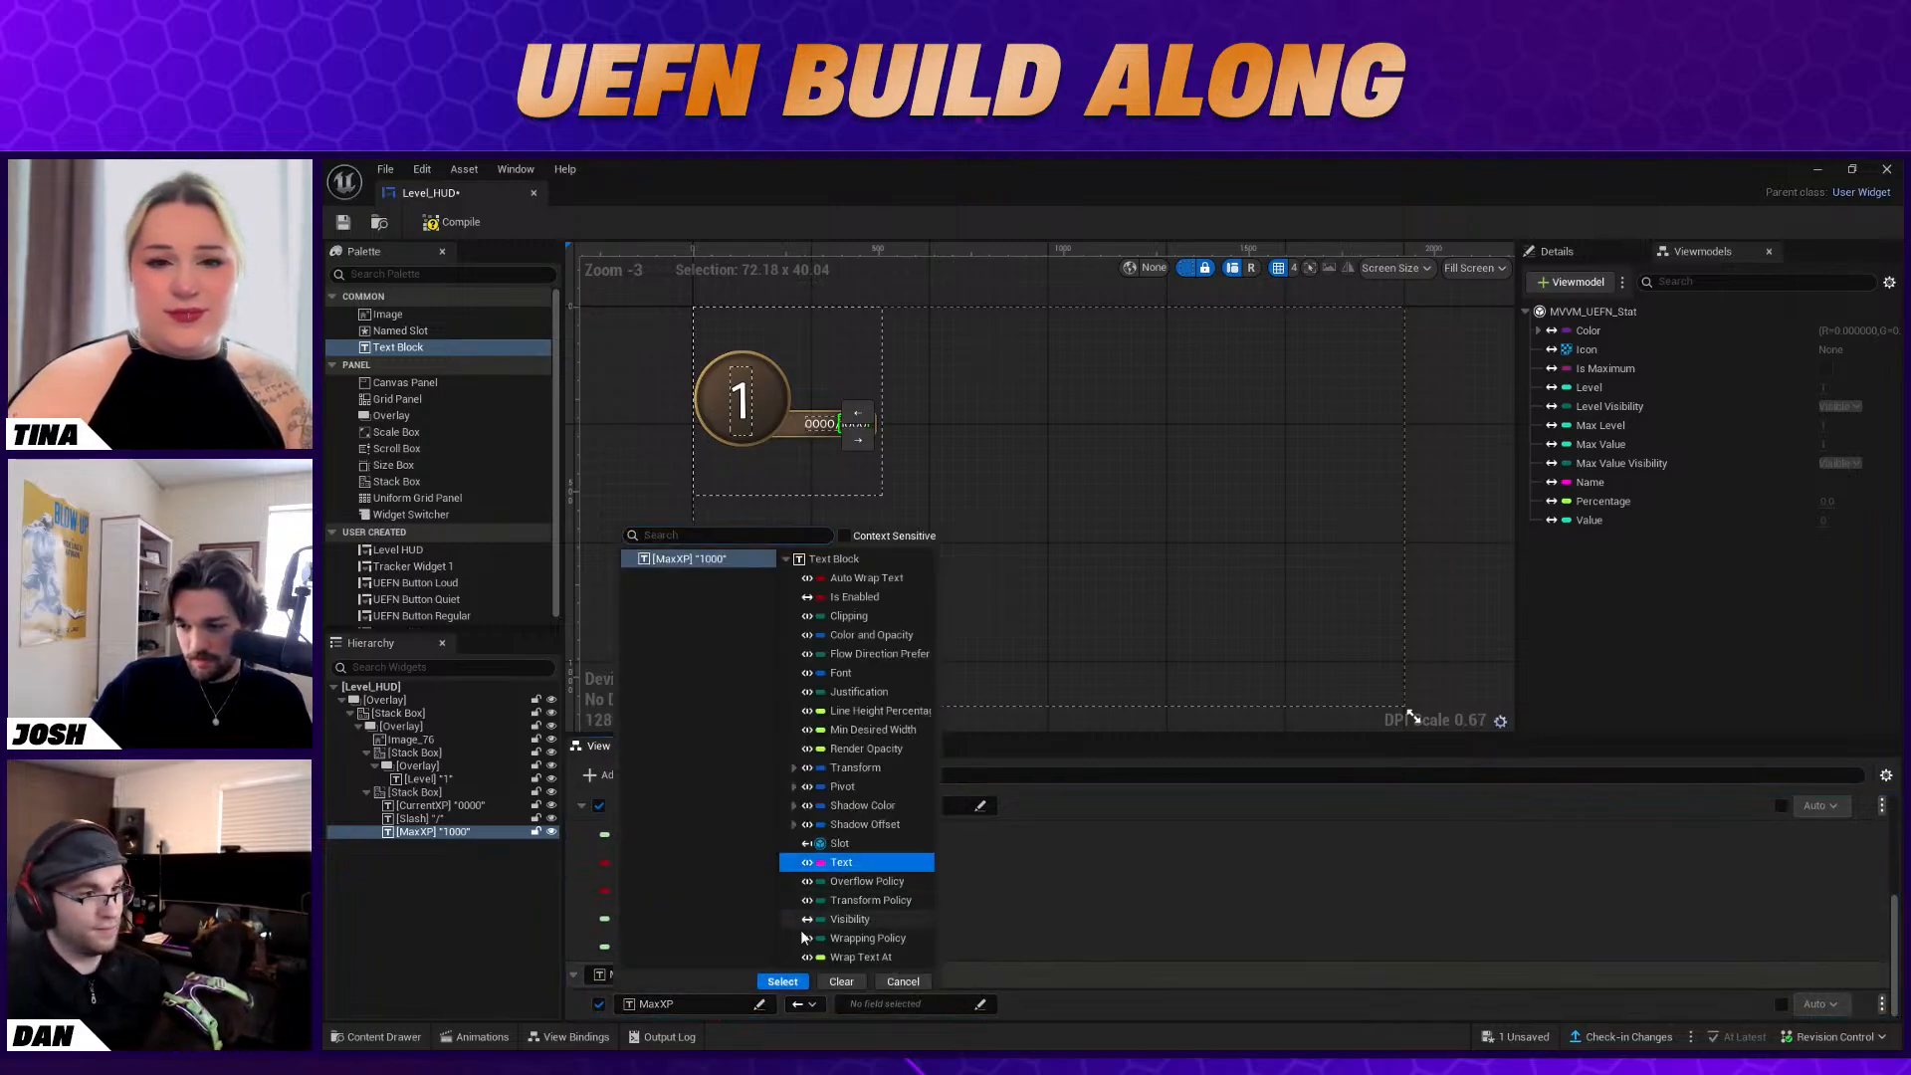
pyautogui.click(782, 981)
pyautogui.click(876, 1005)
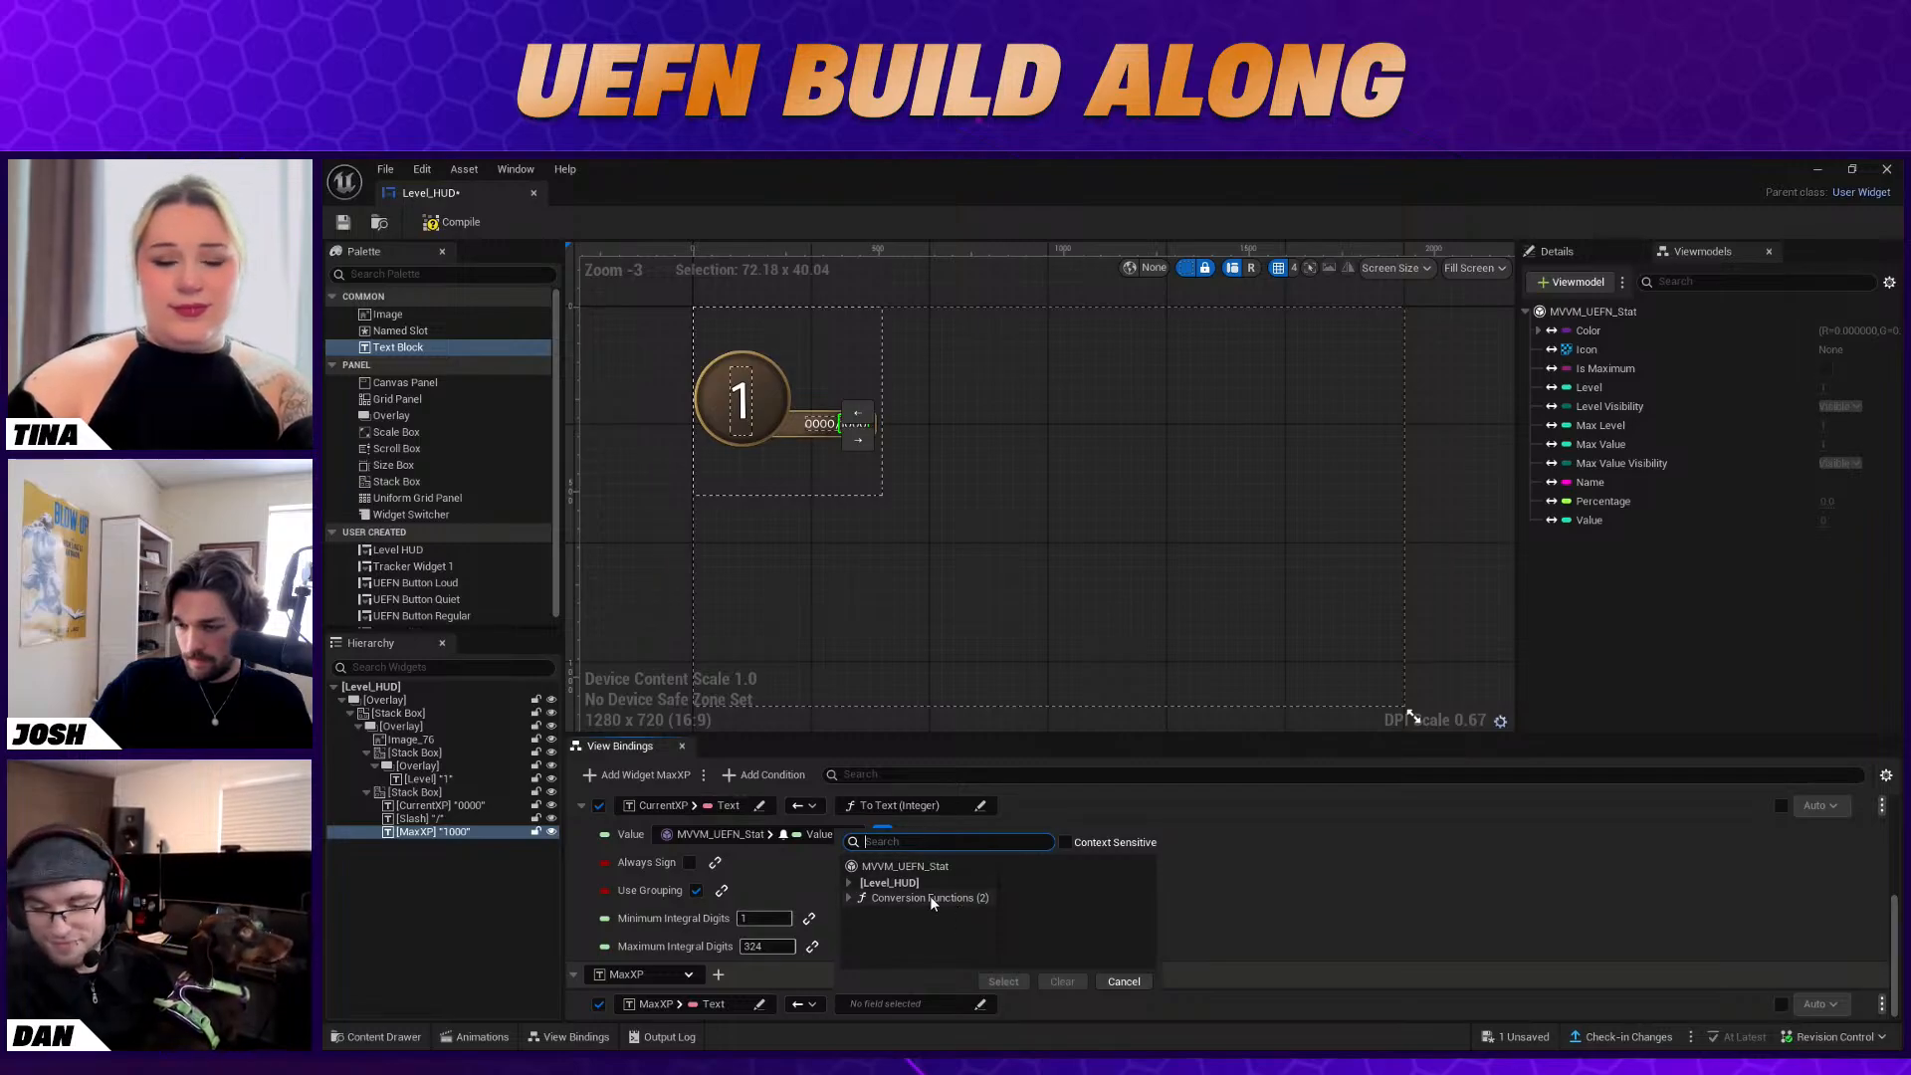
pyautogui.click(929, 898)
pyautogui.click(1055, 876)
pyautogui.click(1003, 982)
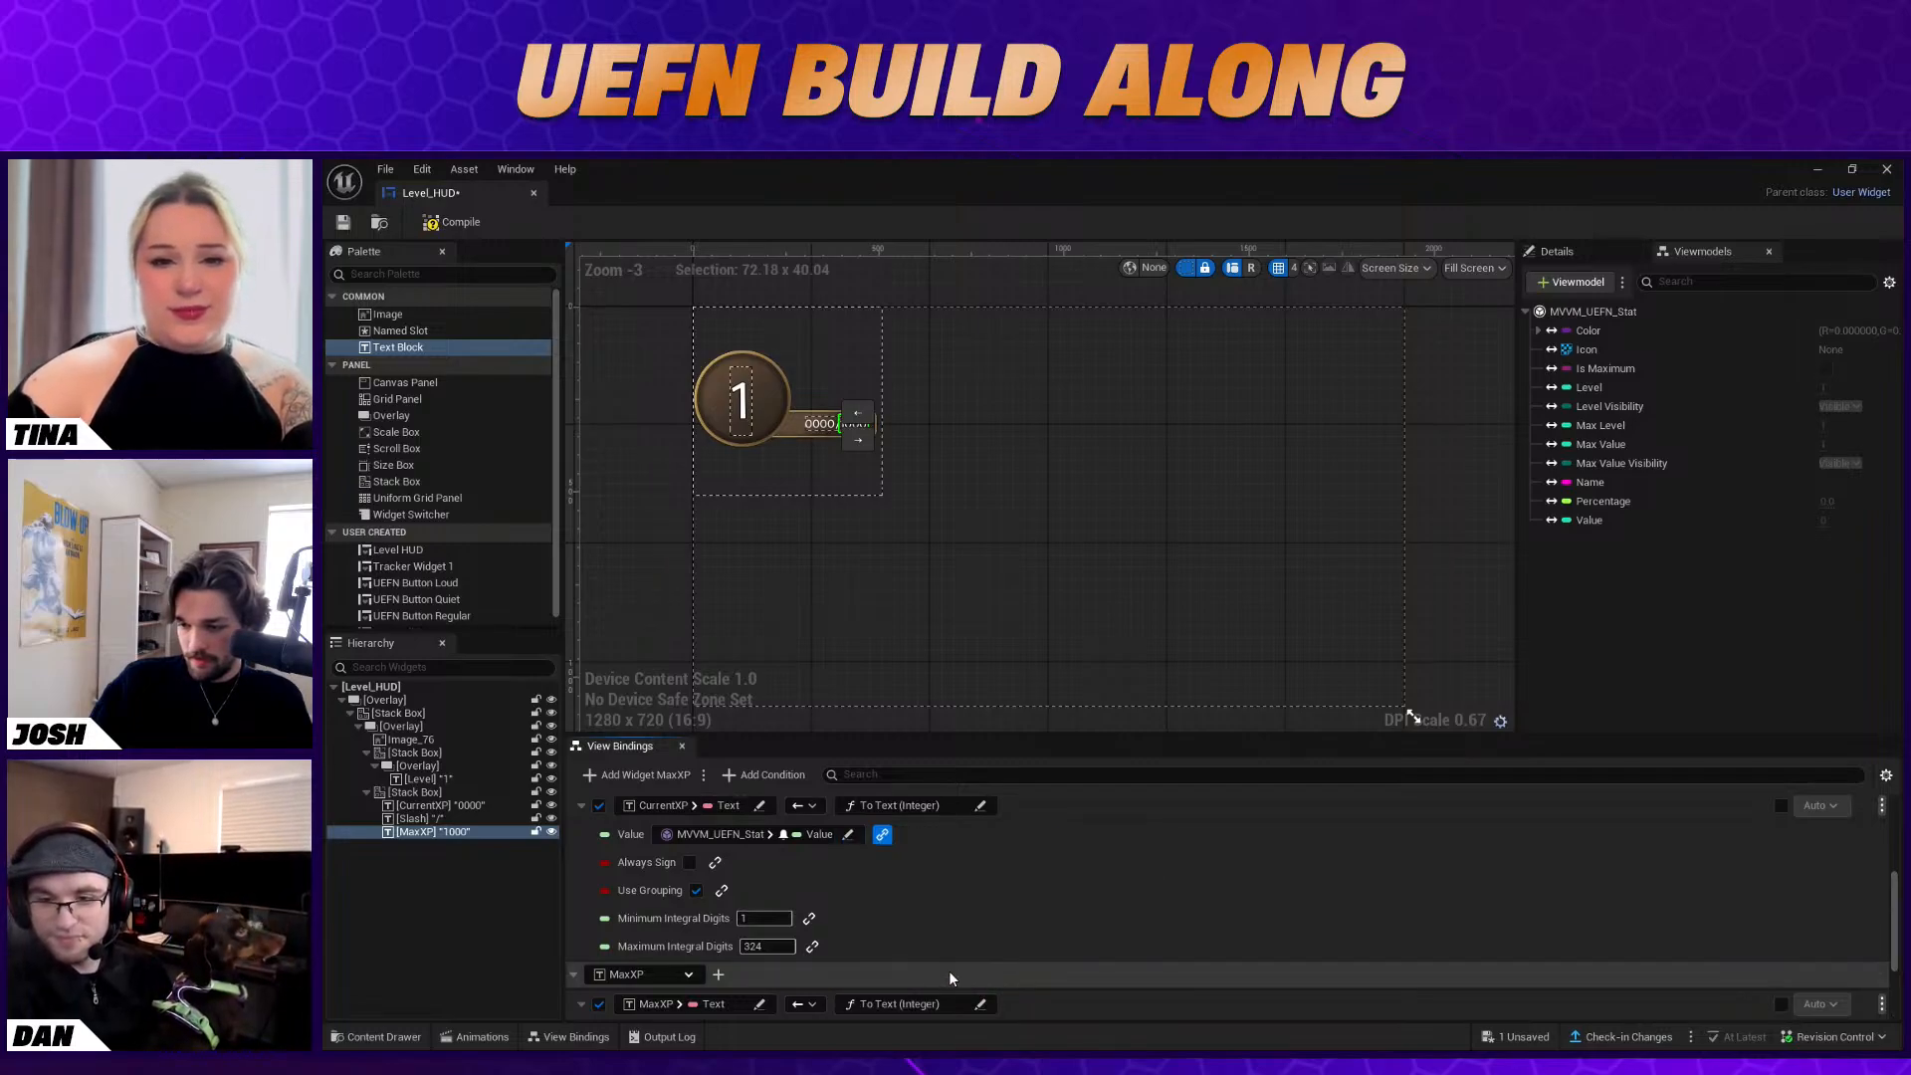
# Bind the Value argument of the MaxXP text conversion to the Max Value field of MVVM_UEFN_Stat
pyautogui.scroll(-3, 950, 971)
pyautogui.click(749, 892)
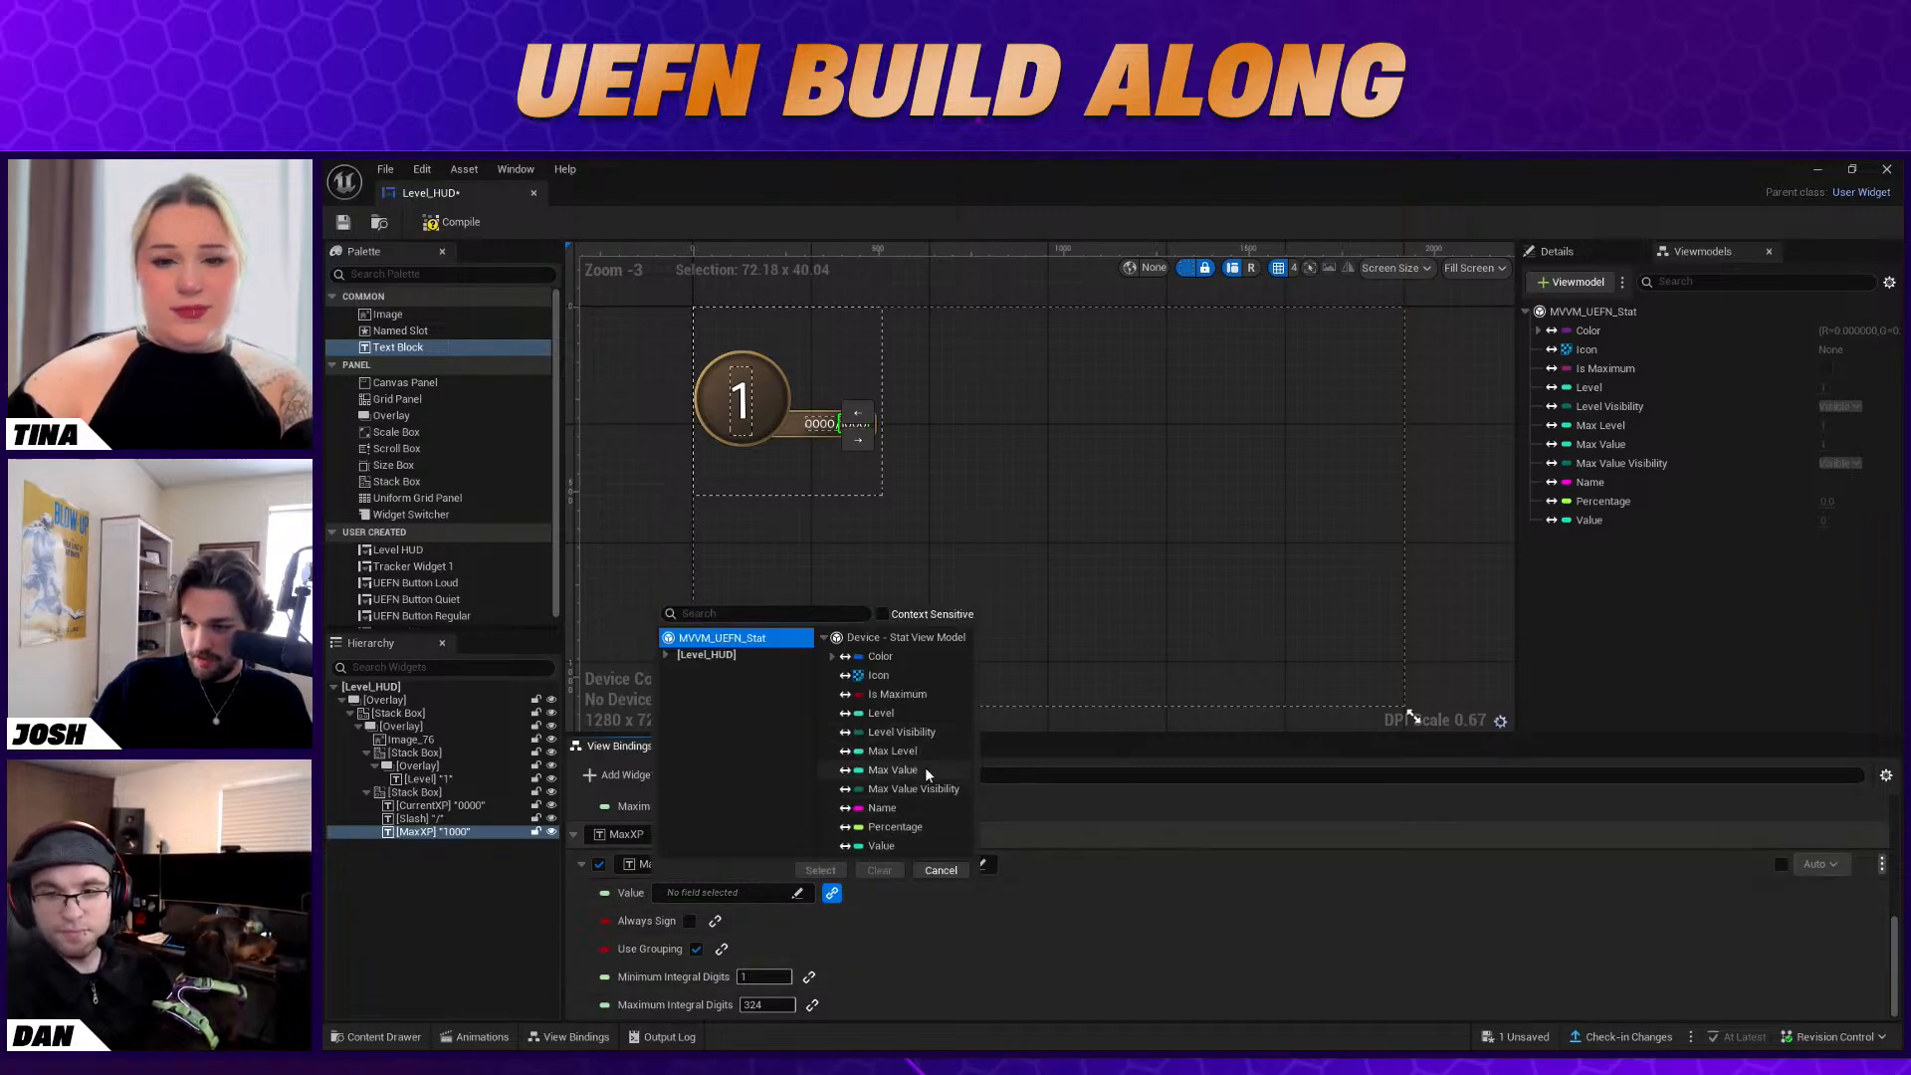
pyautogui.click(926, 772)
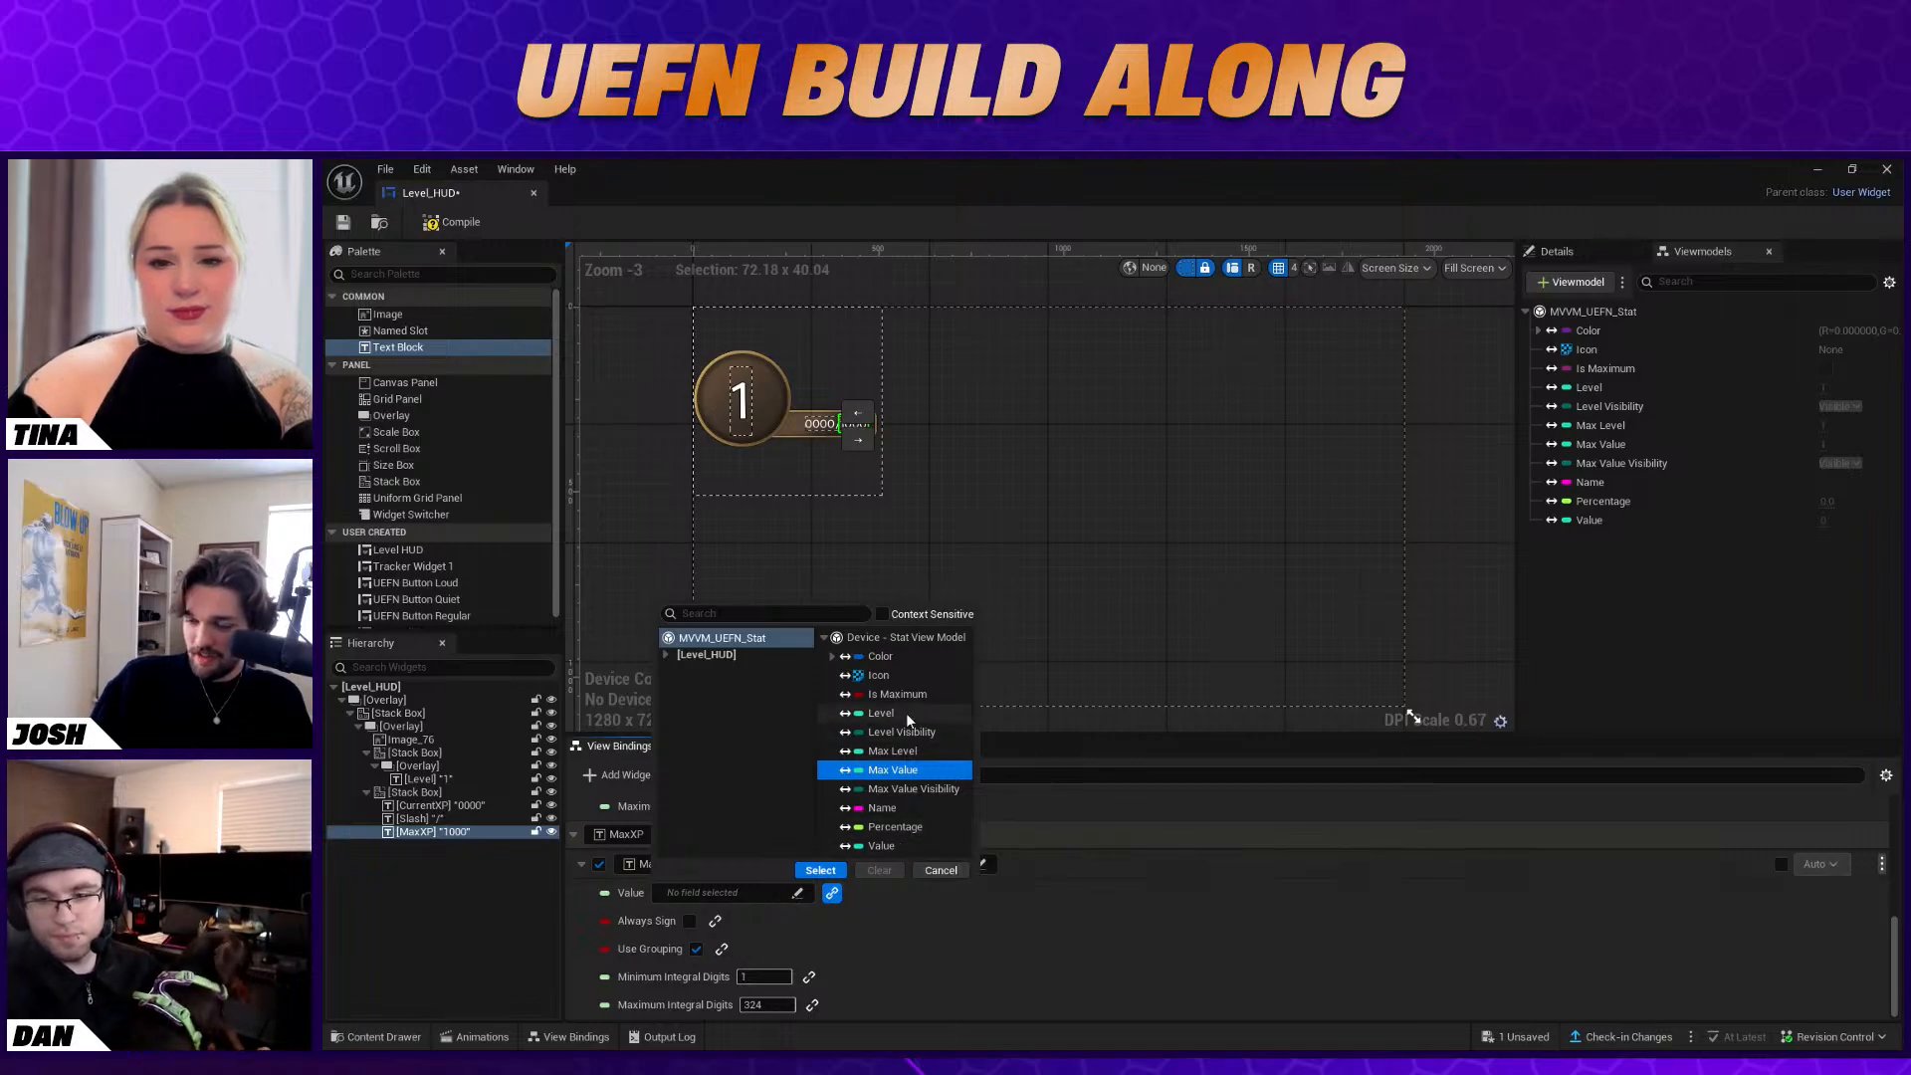
pyautogui.click(821, 870)
pyautogui.click(976, 893)
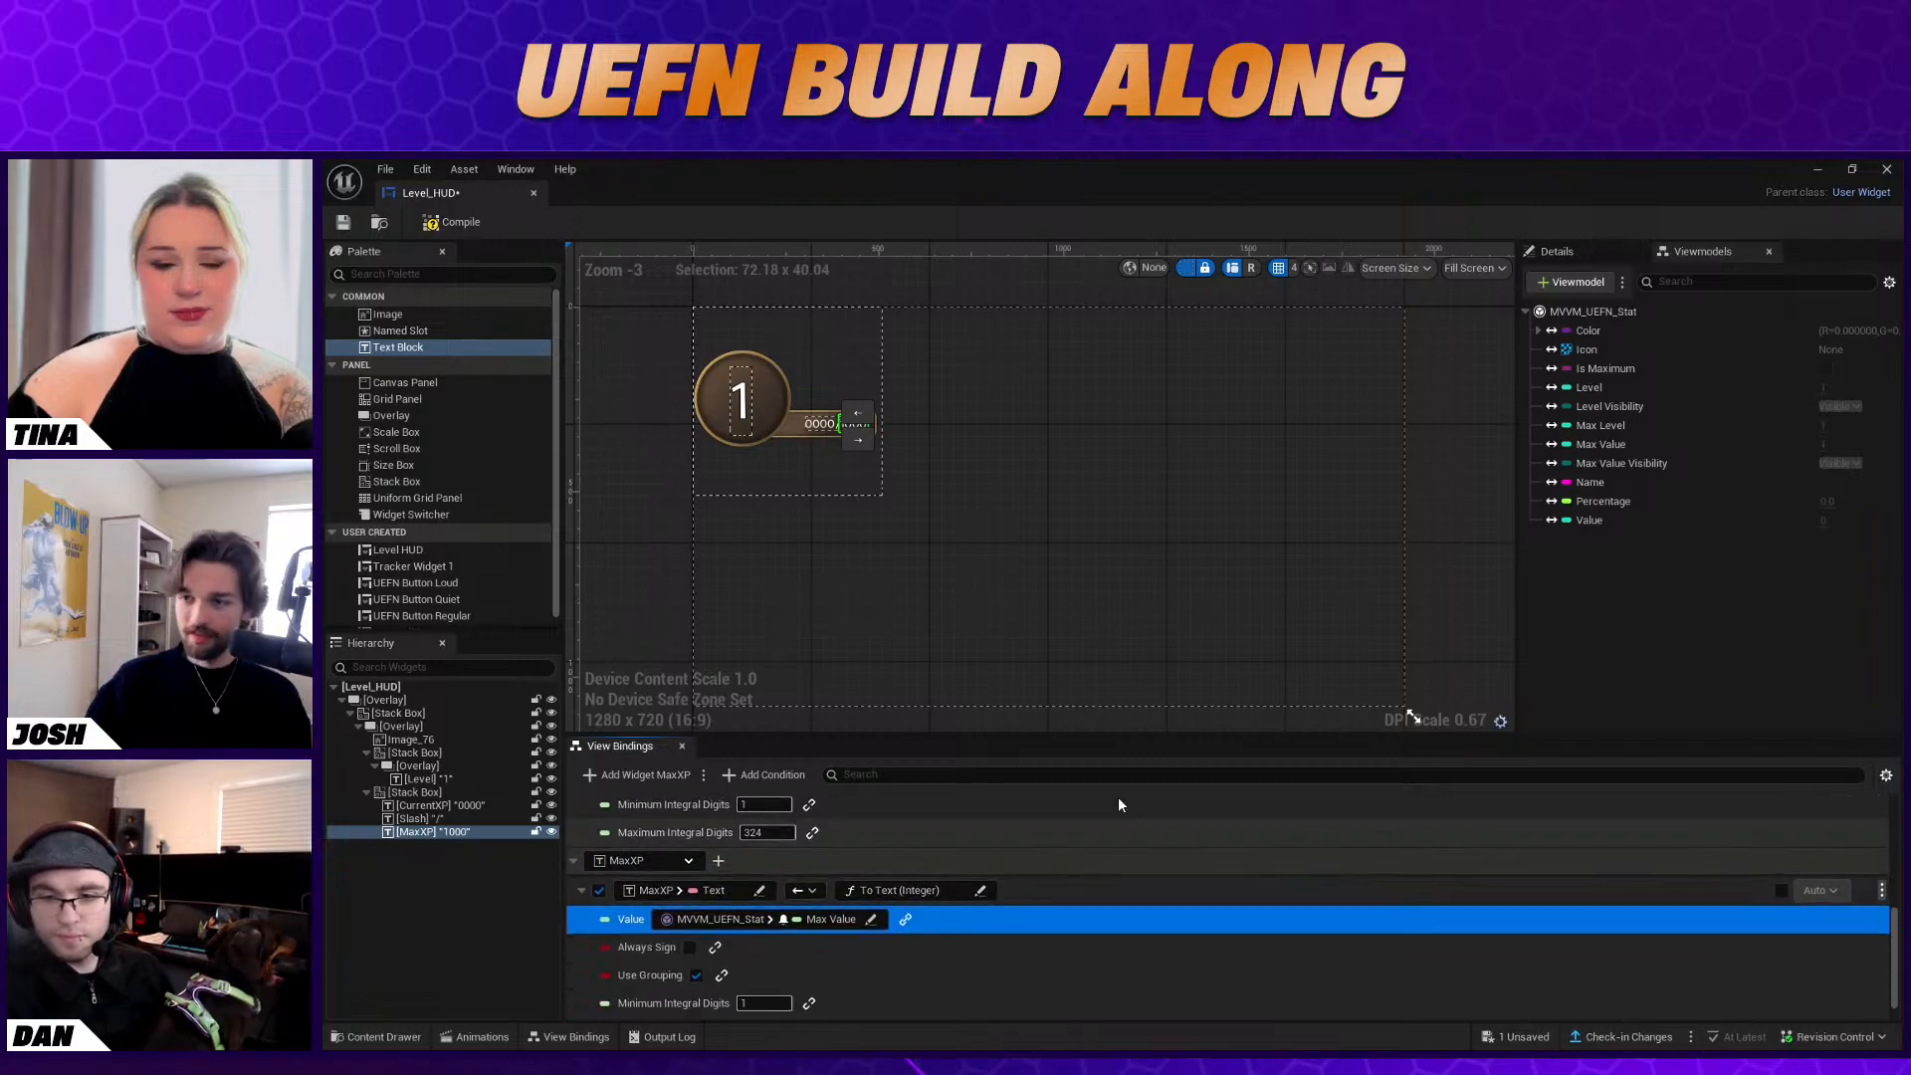
# Save the Level_HUD widget and return to the Isometric level editor
pyautogui.click(942, 588)
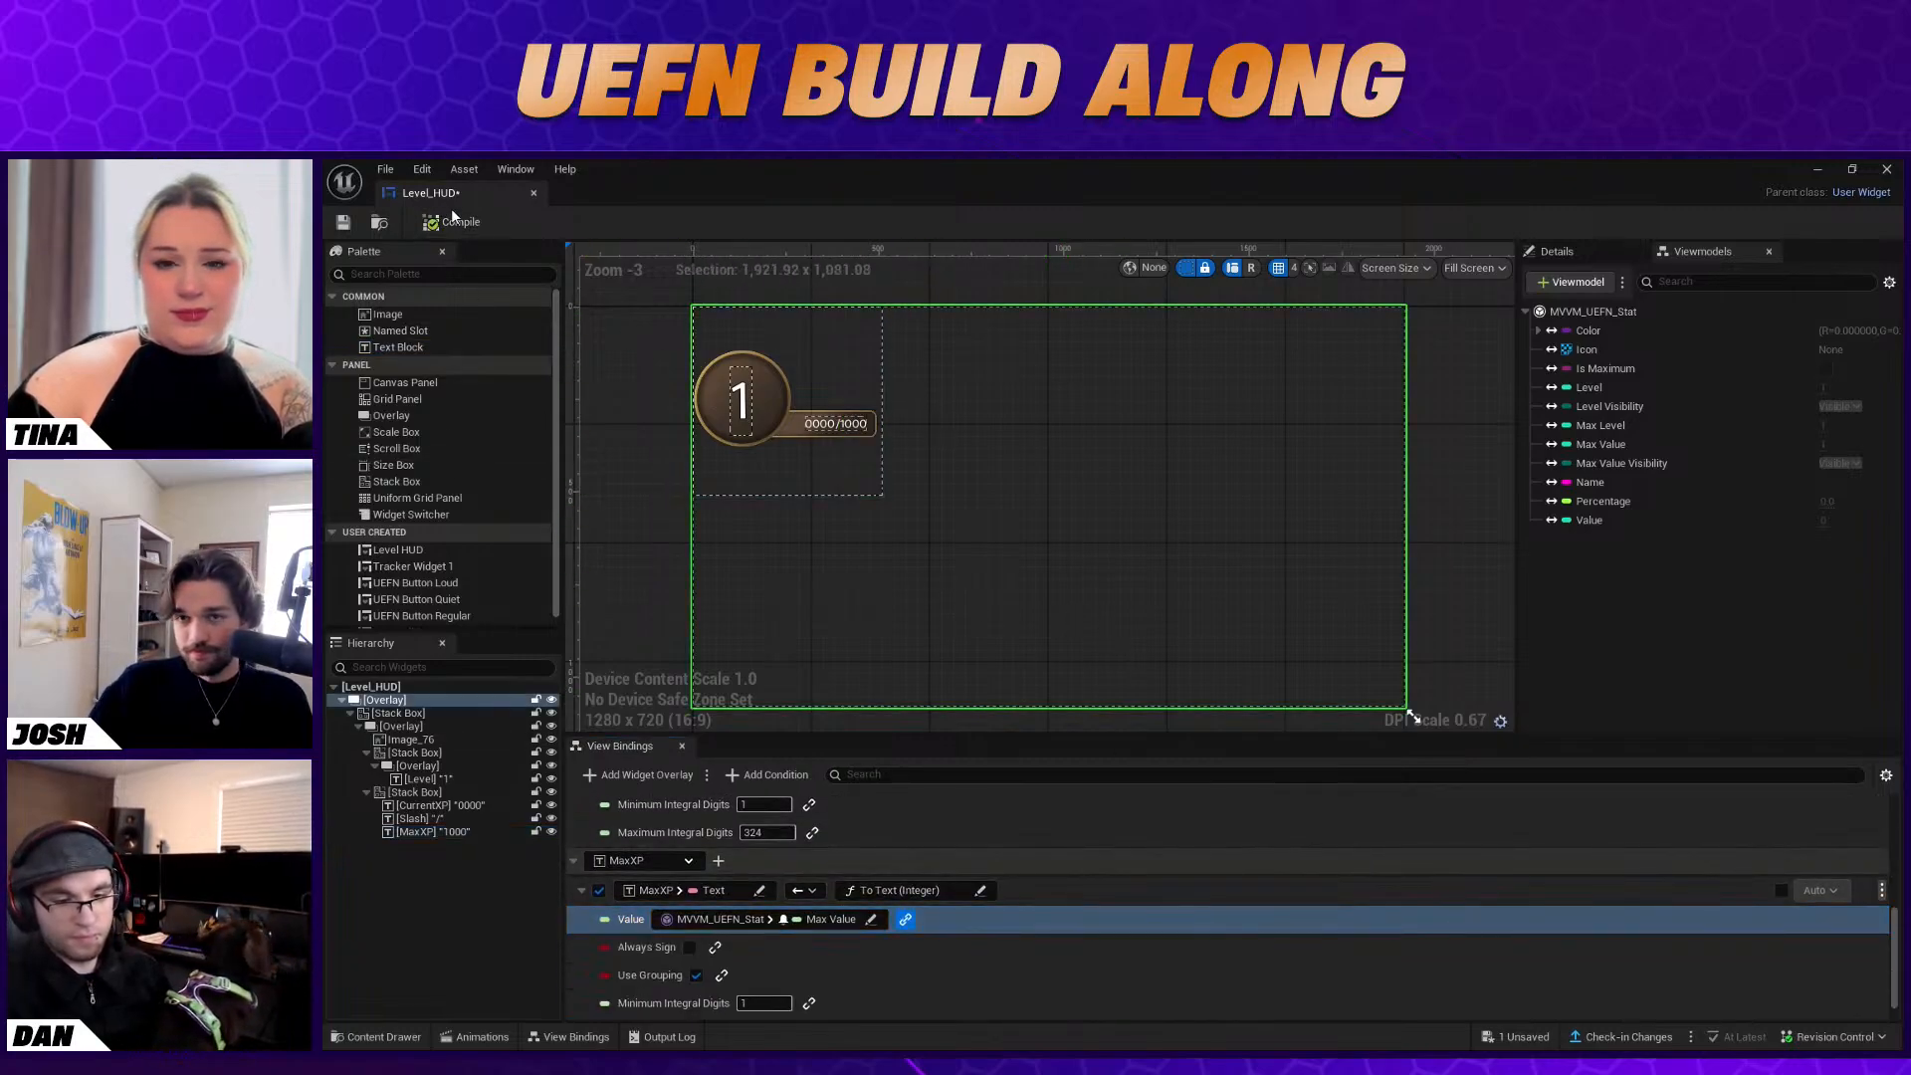
pyautogui.click(344, 222)
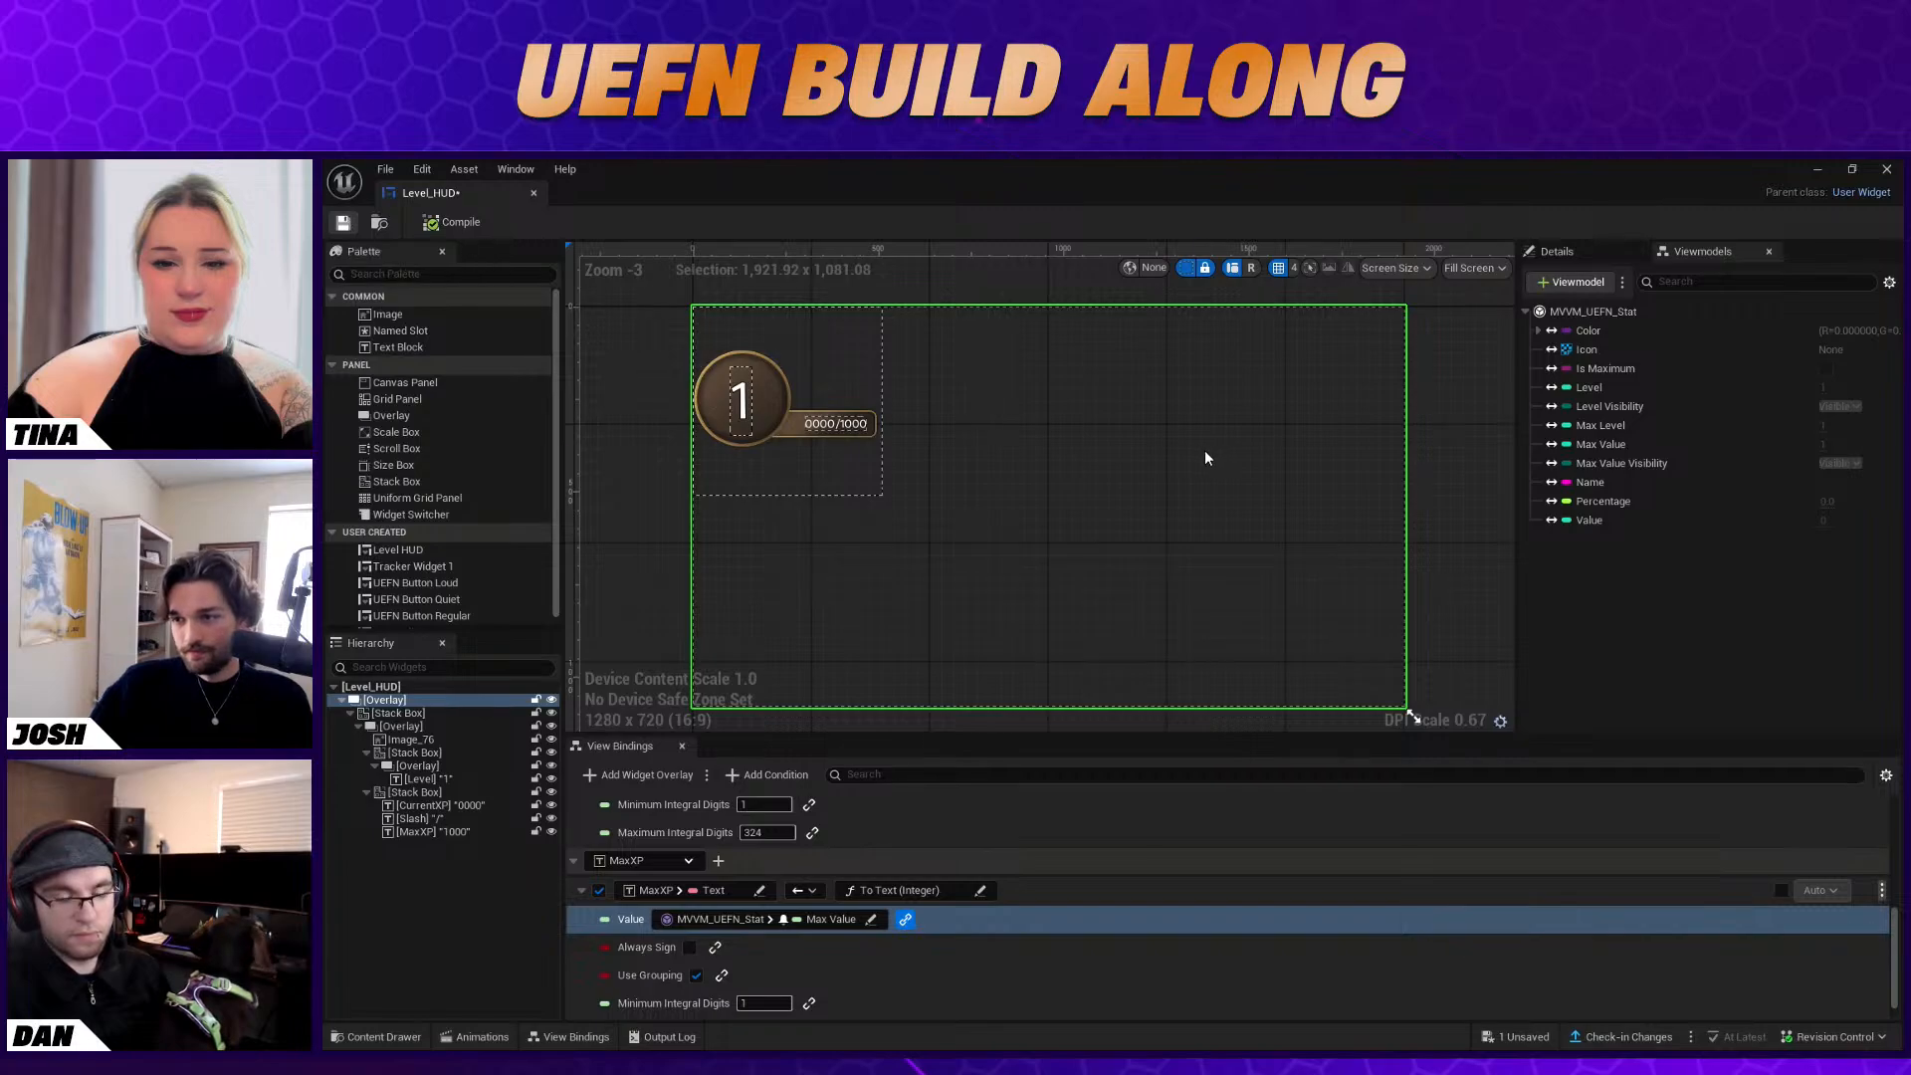
pyautogui.click(1820, 169)
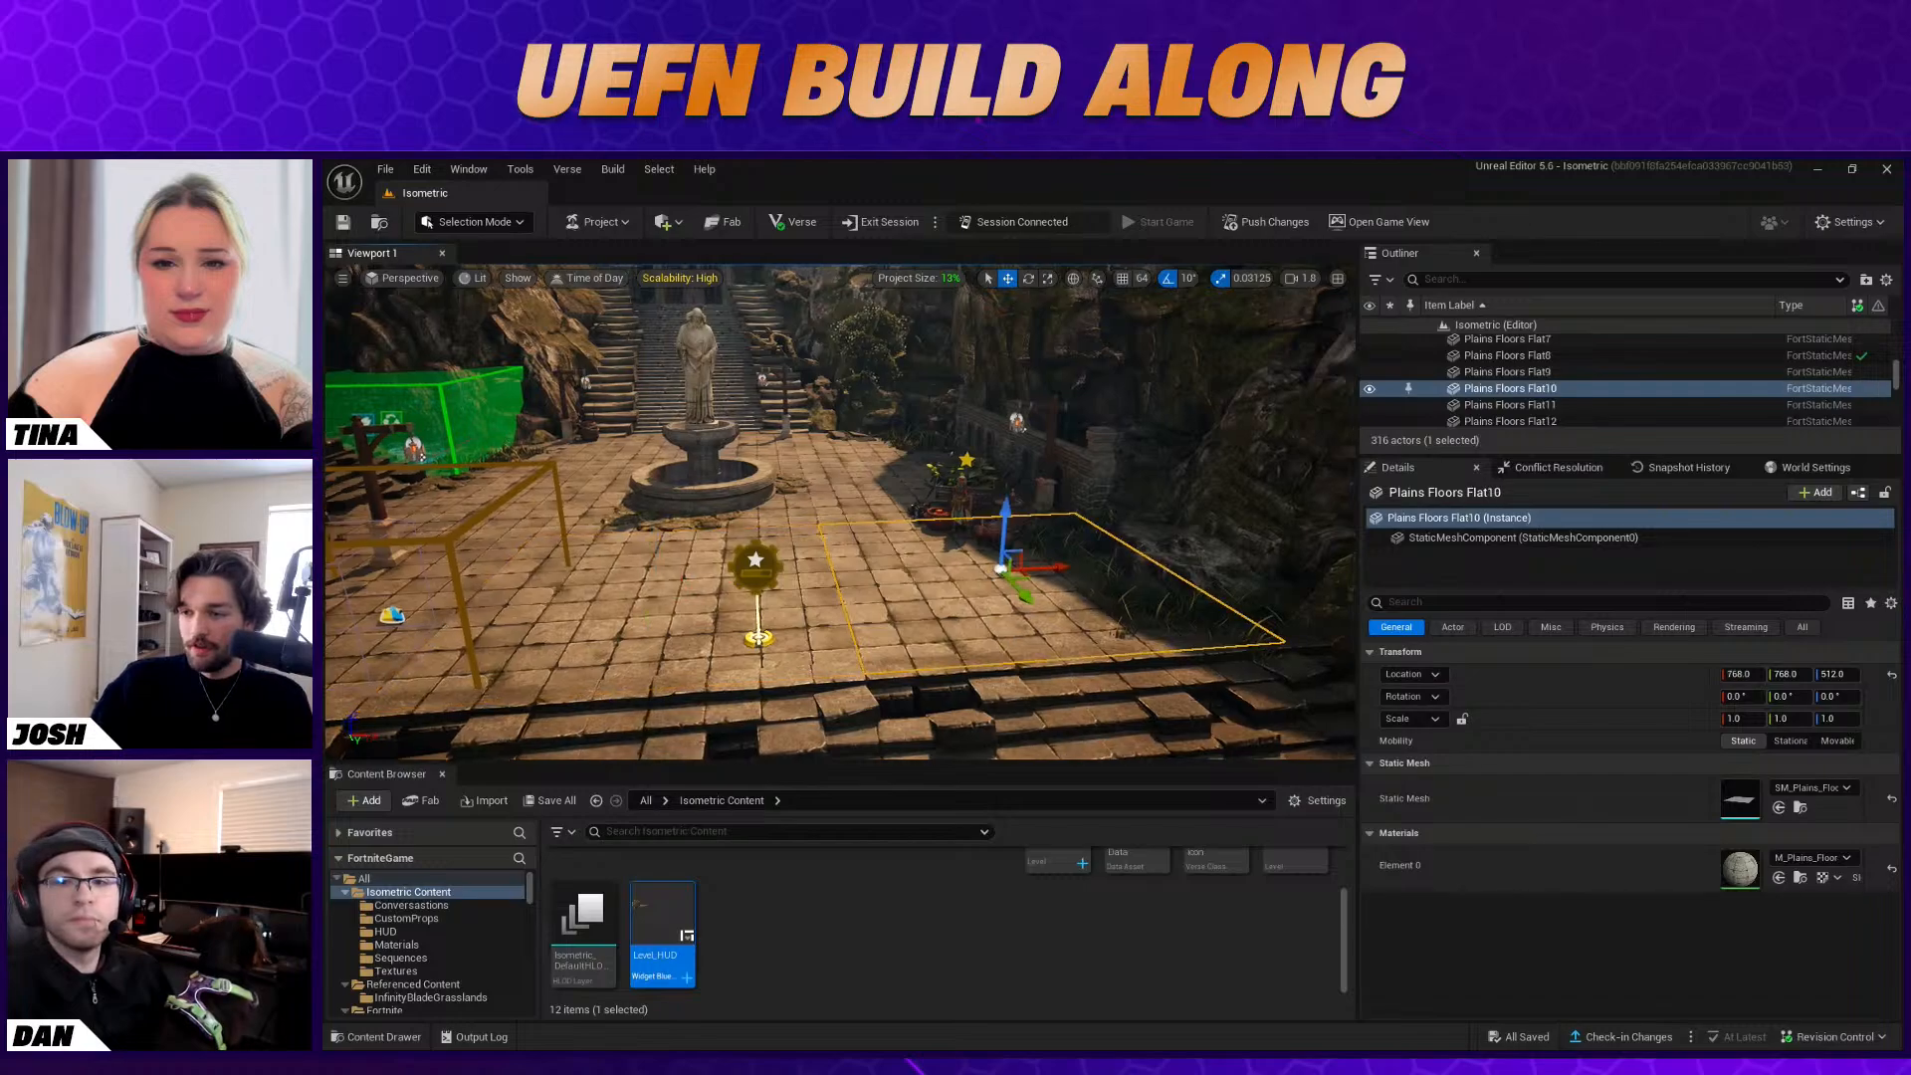
# Inspect the Character Device beside the plant cart in the level up close
pyautogui.moveTo(811, 732); pyautogui.dragTo(839, 759, button='right')
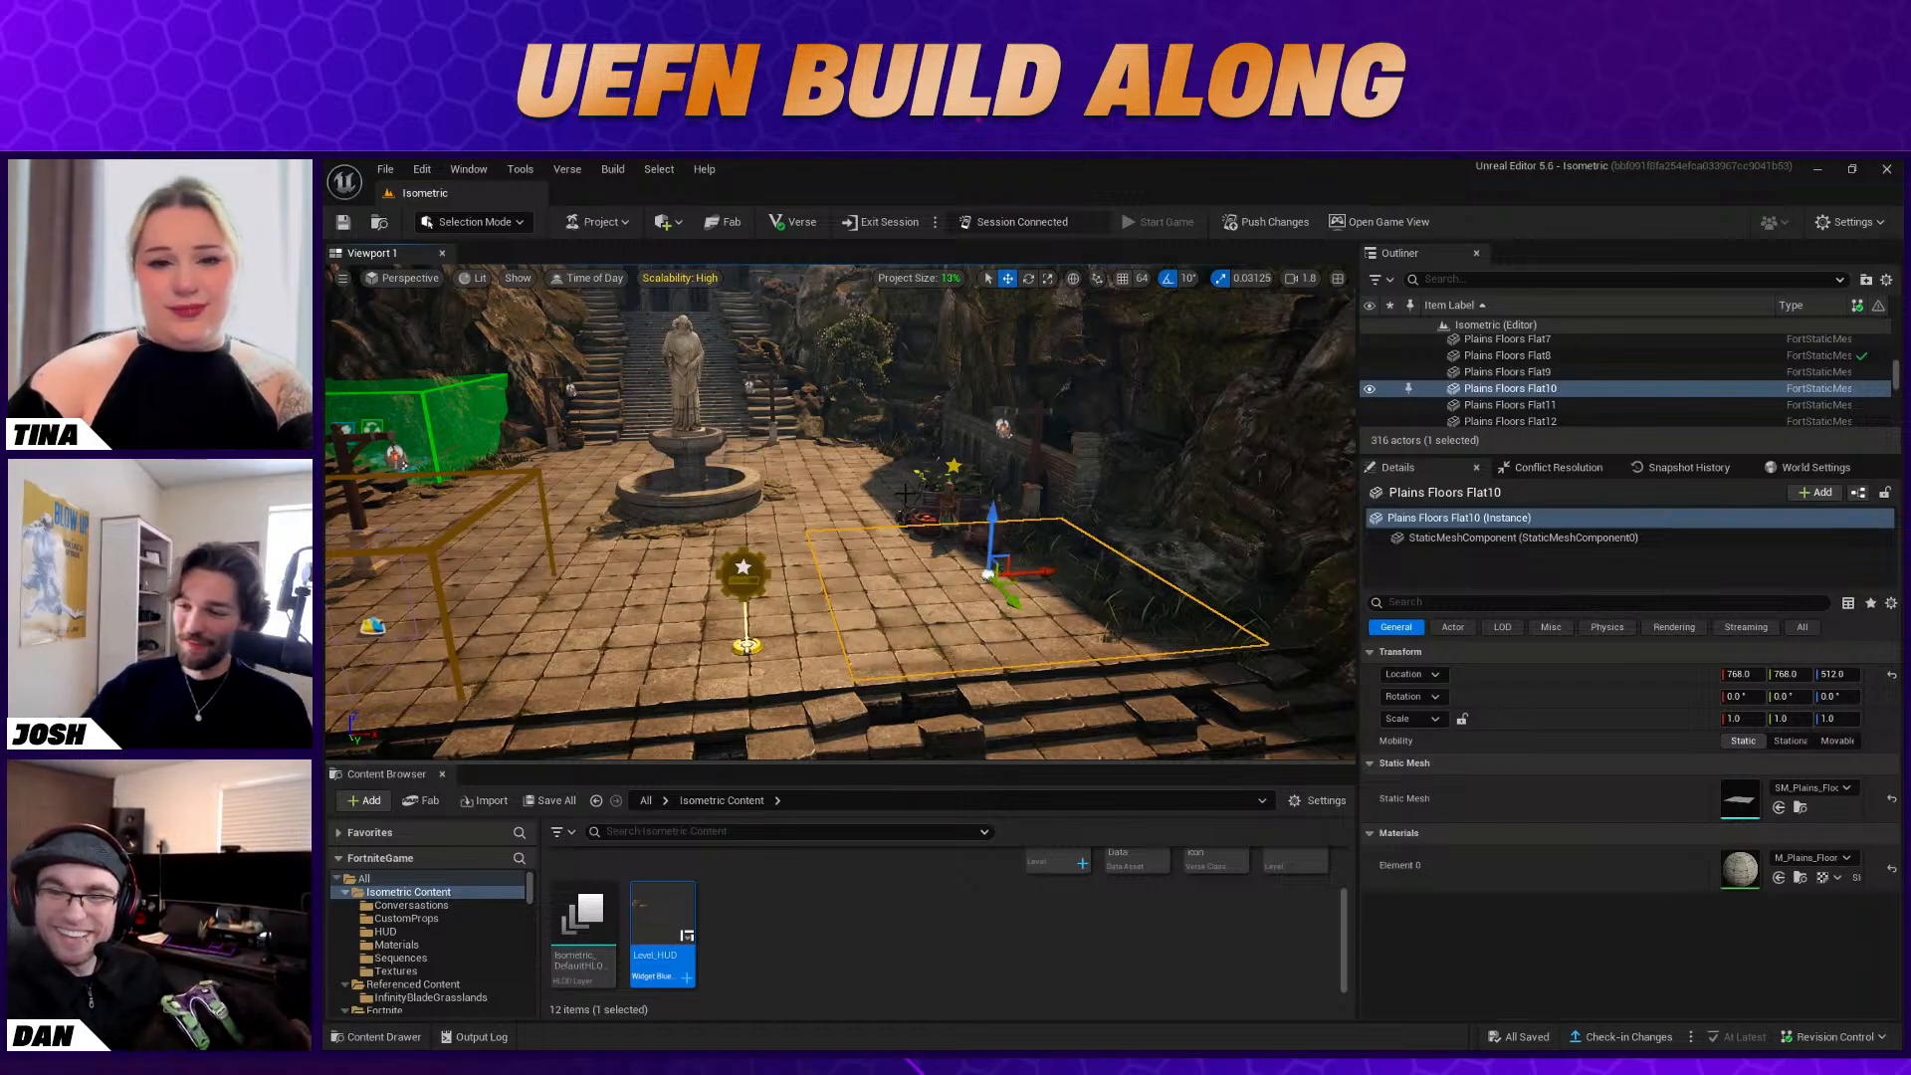
pyautogui.click(944, 490)
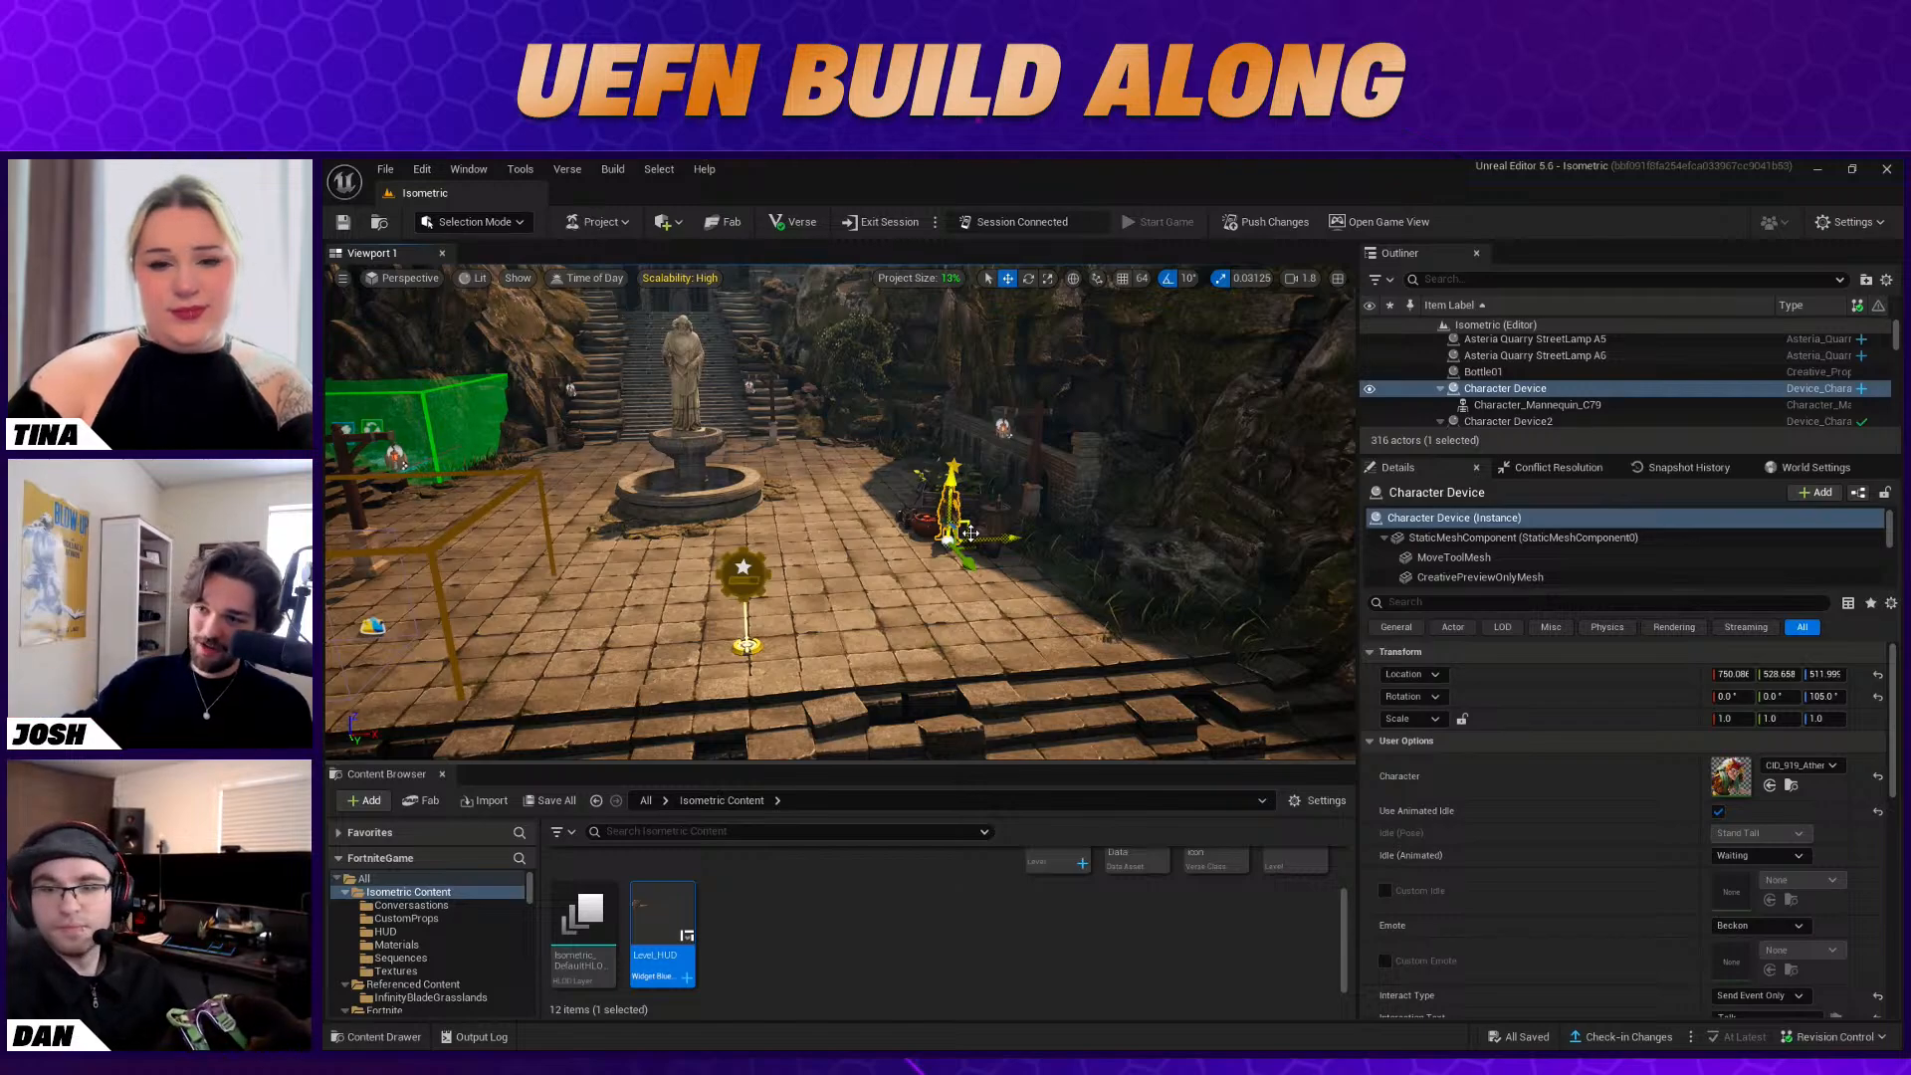
pyautogui.press('w')
pyautogui.moveTo(964, 525); pyautogui.dragTo(1035, 527, button='right')
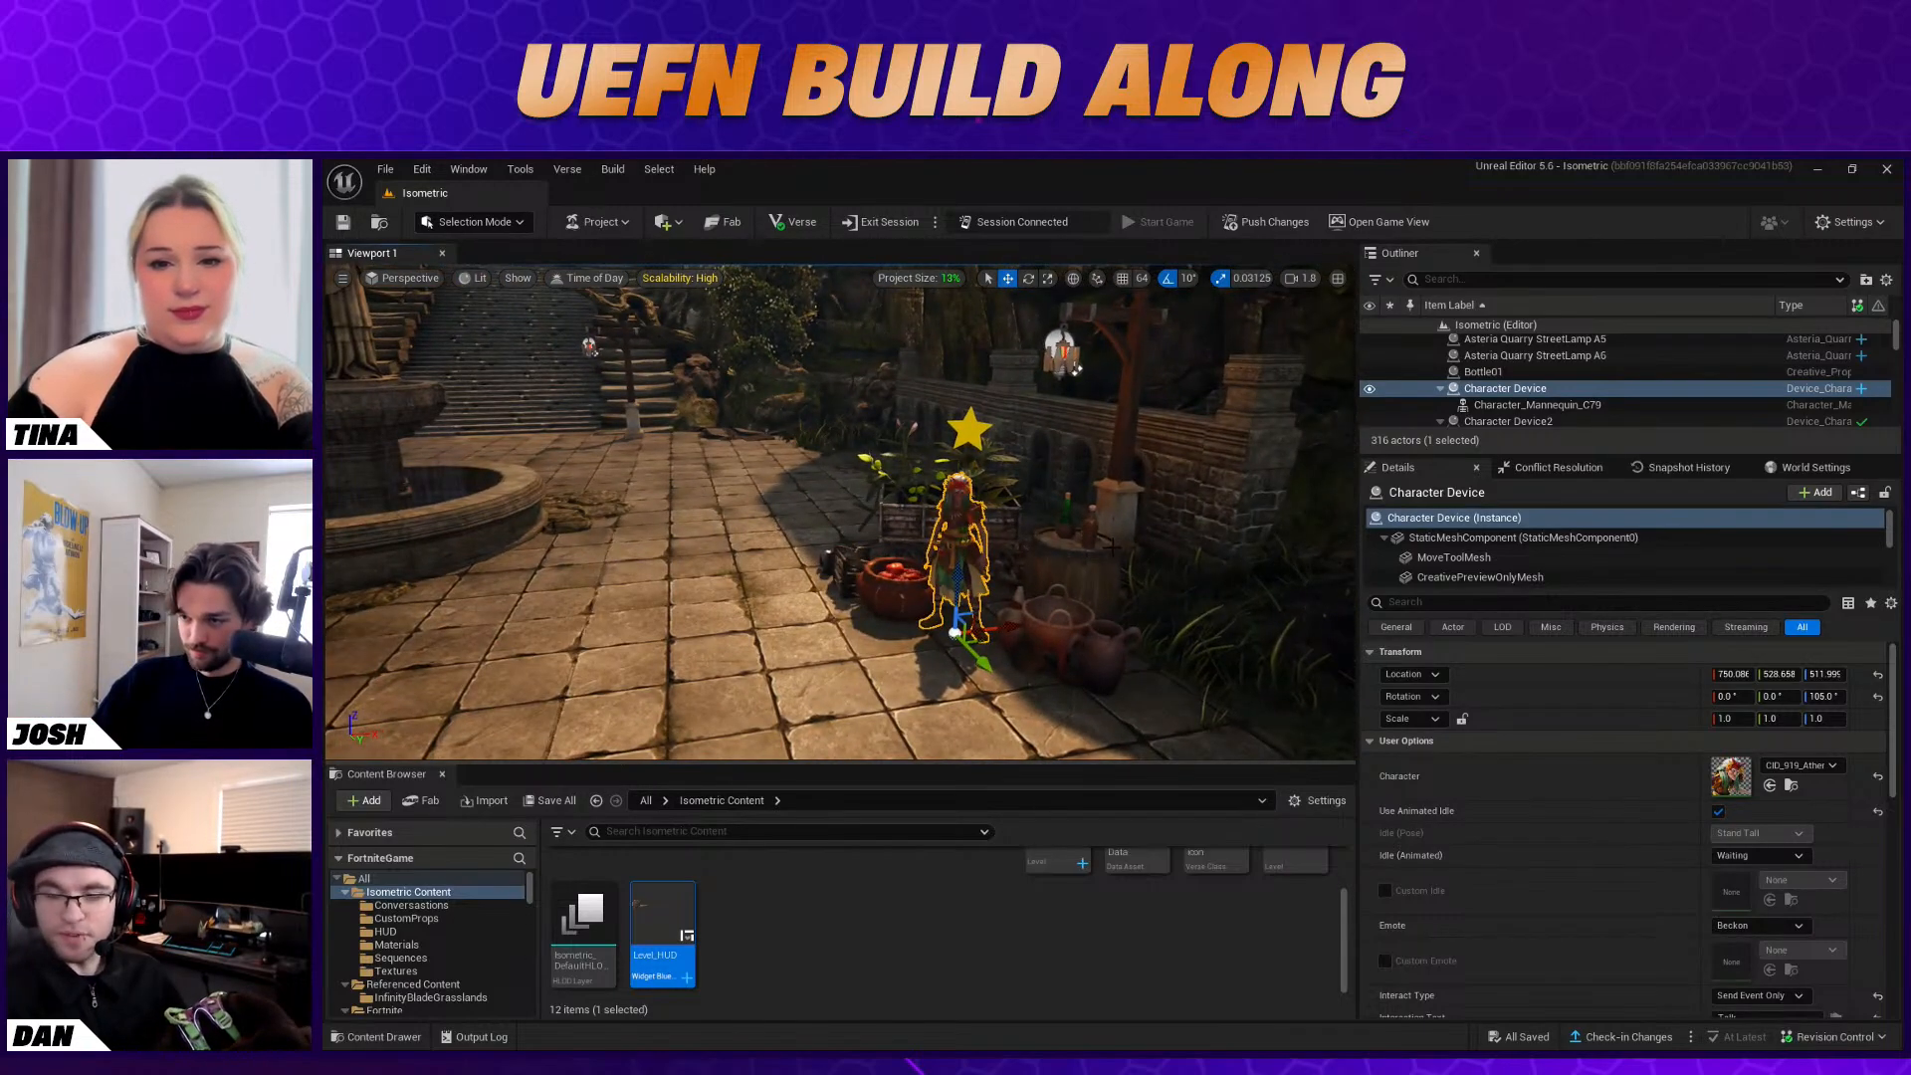
pyautogui.click(1091, 552)
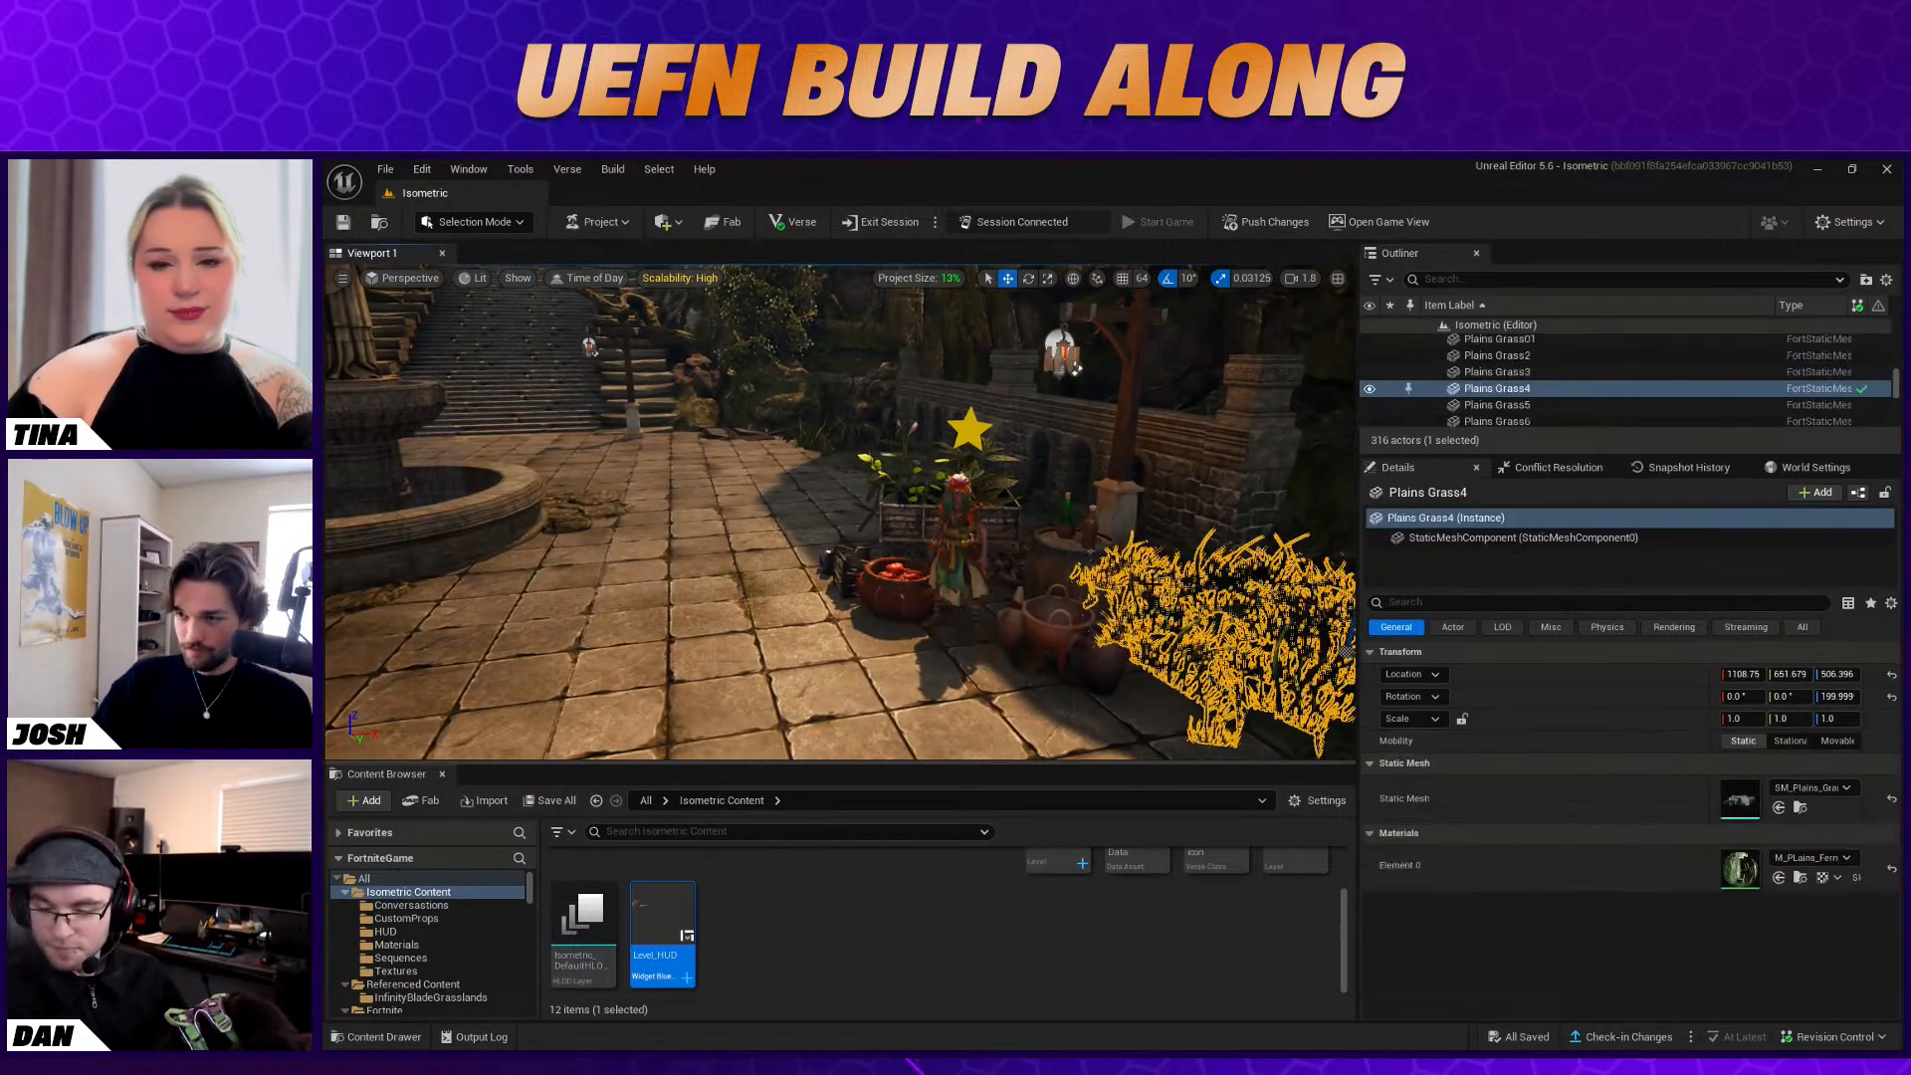
# Show the Isometric Content folder's assets and enlarge the Content Browser to make them easier to view
pyautogui.click(403, 907)
pyautogui.click(398, 894)
pyautogui.scroll(-2, 760, 881)
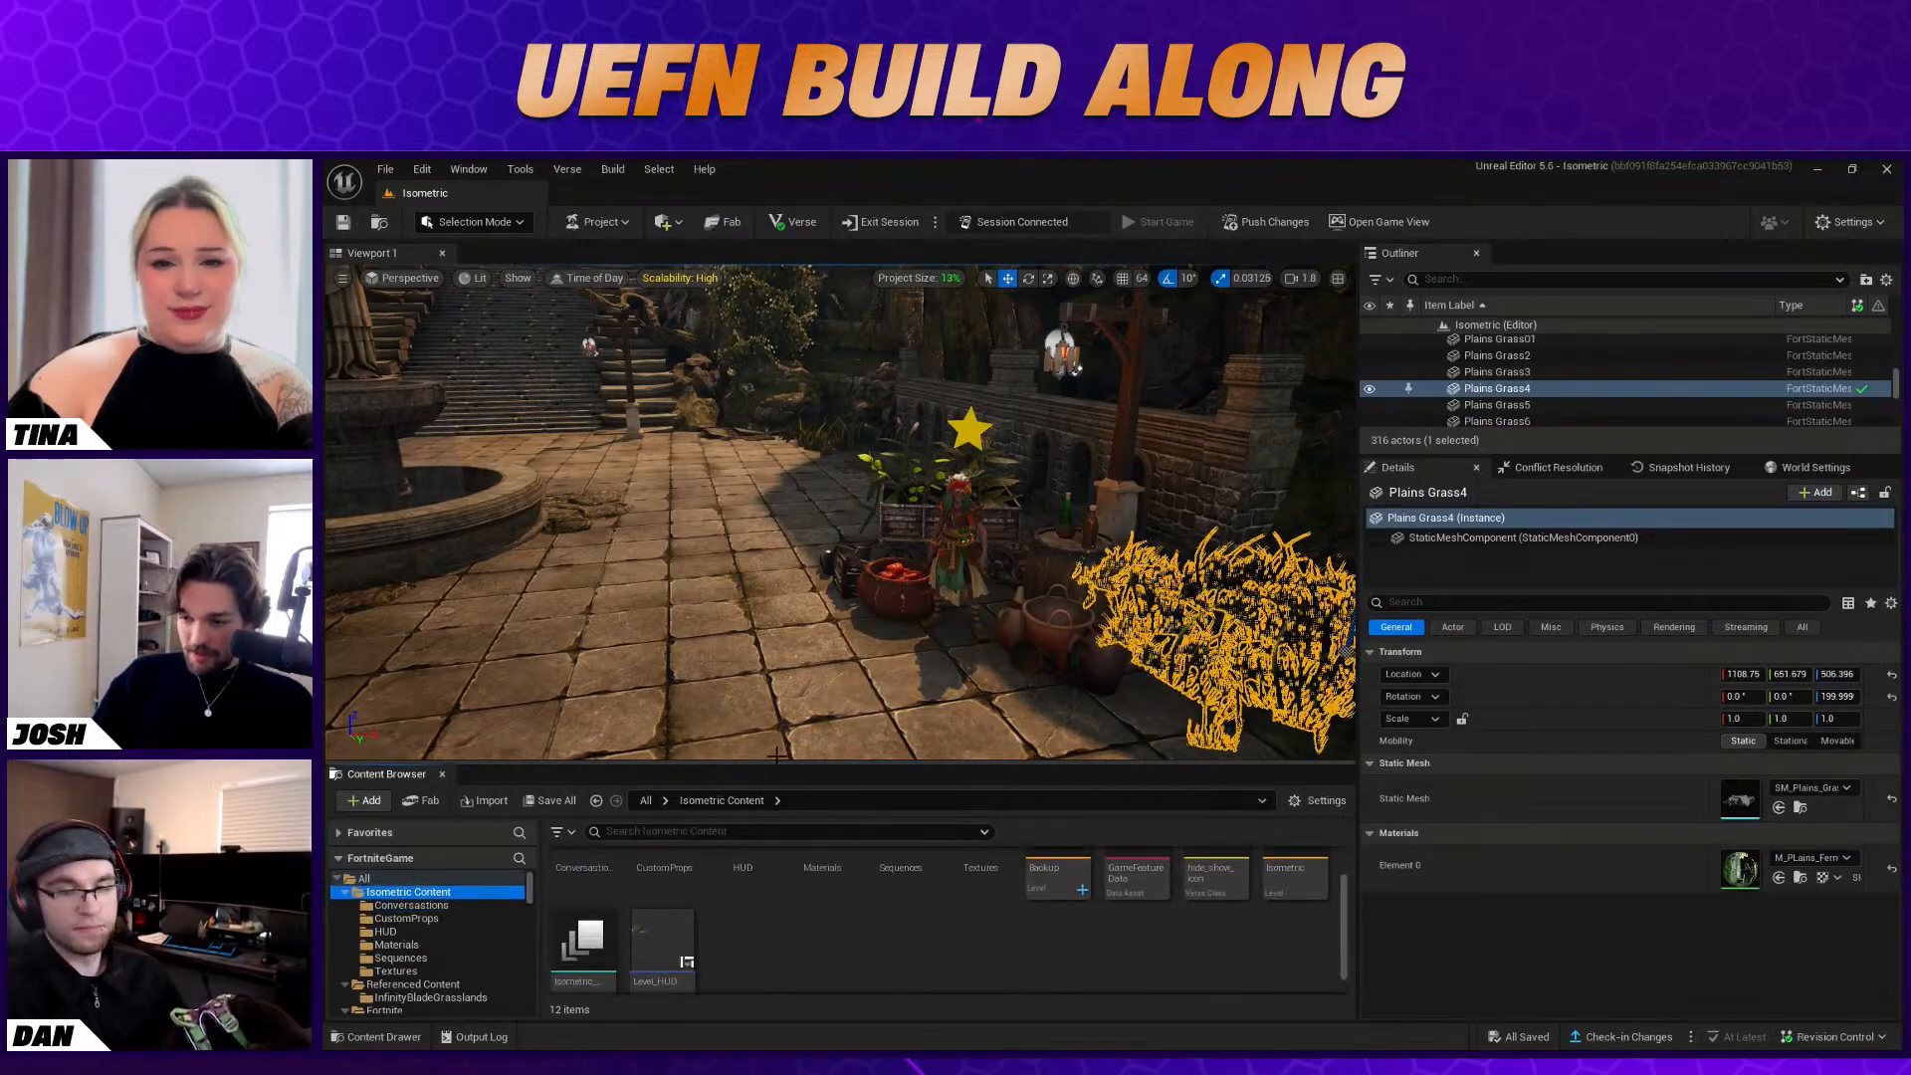
pyautogui.moveTo(777, 762); pyautogui.dragTo(777, 702)
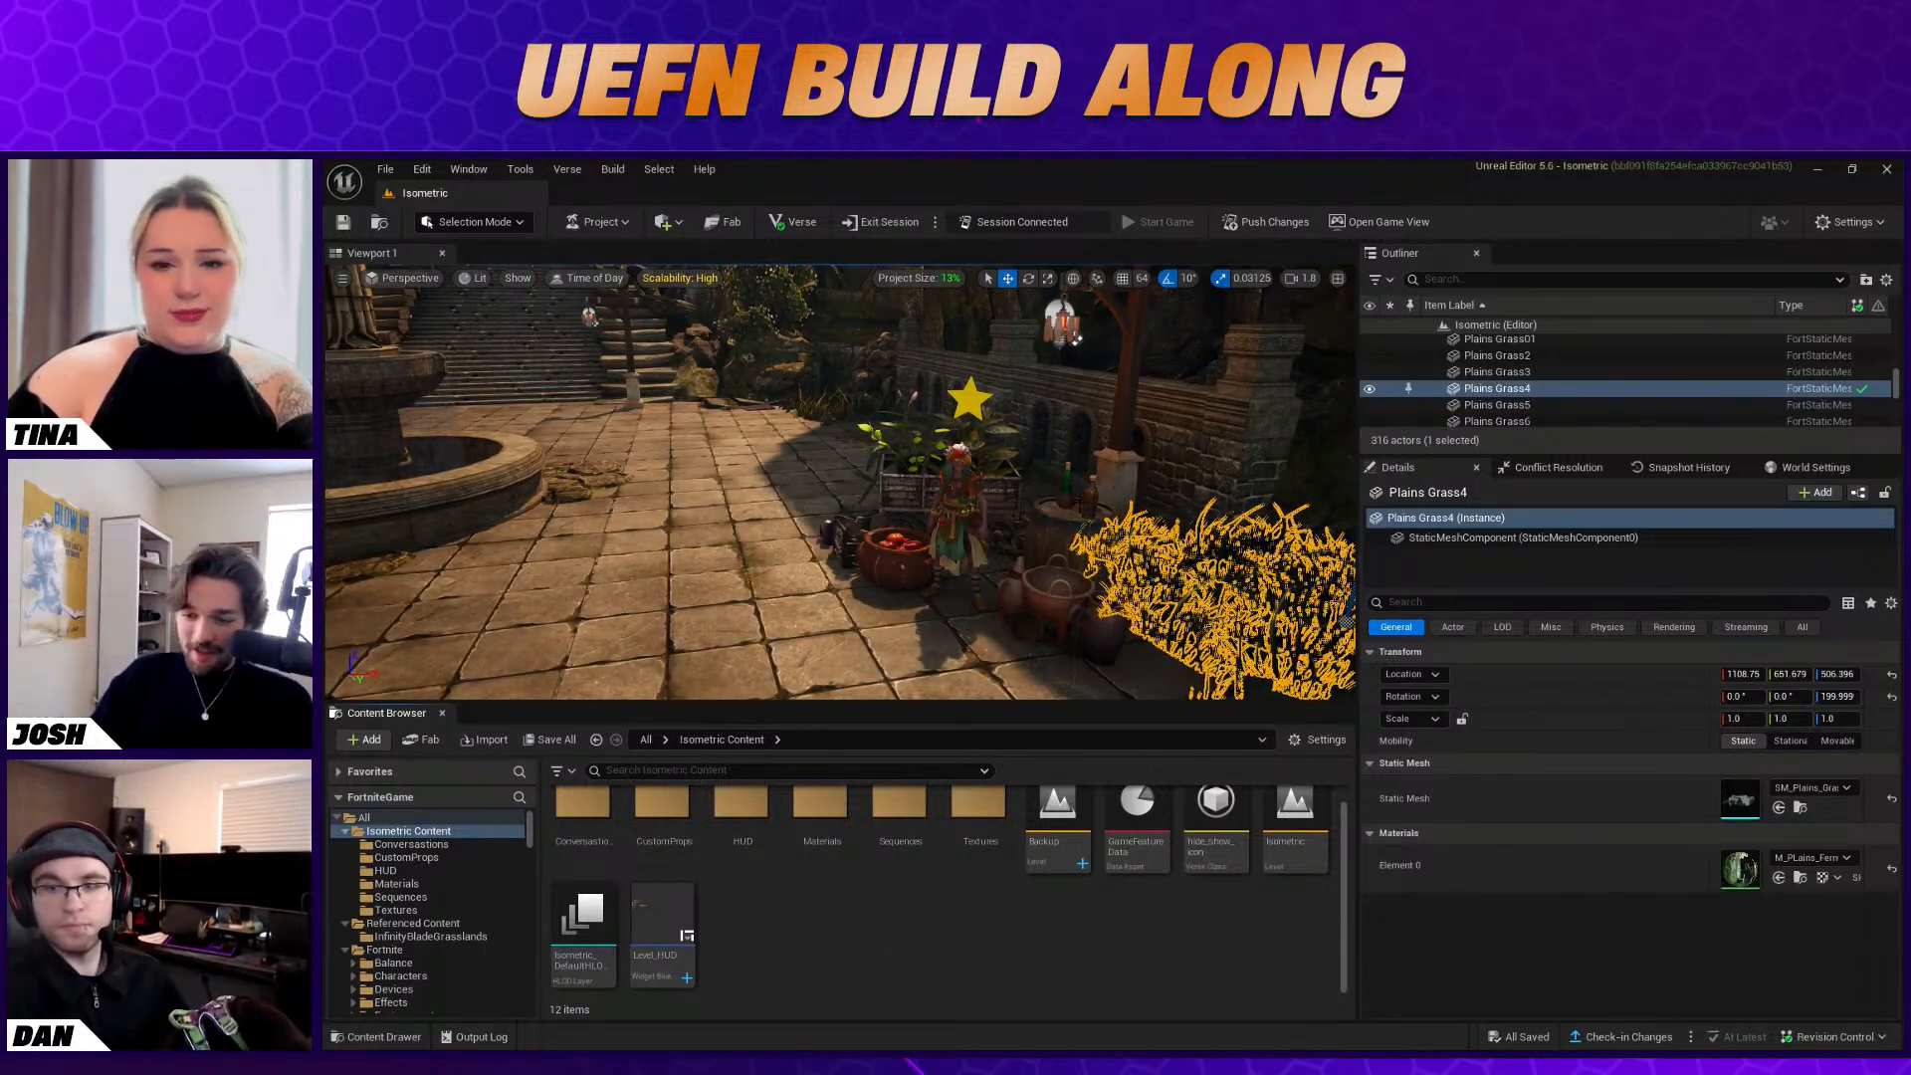
pyautogui.scroll(1, 954, 908)
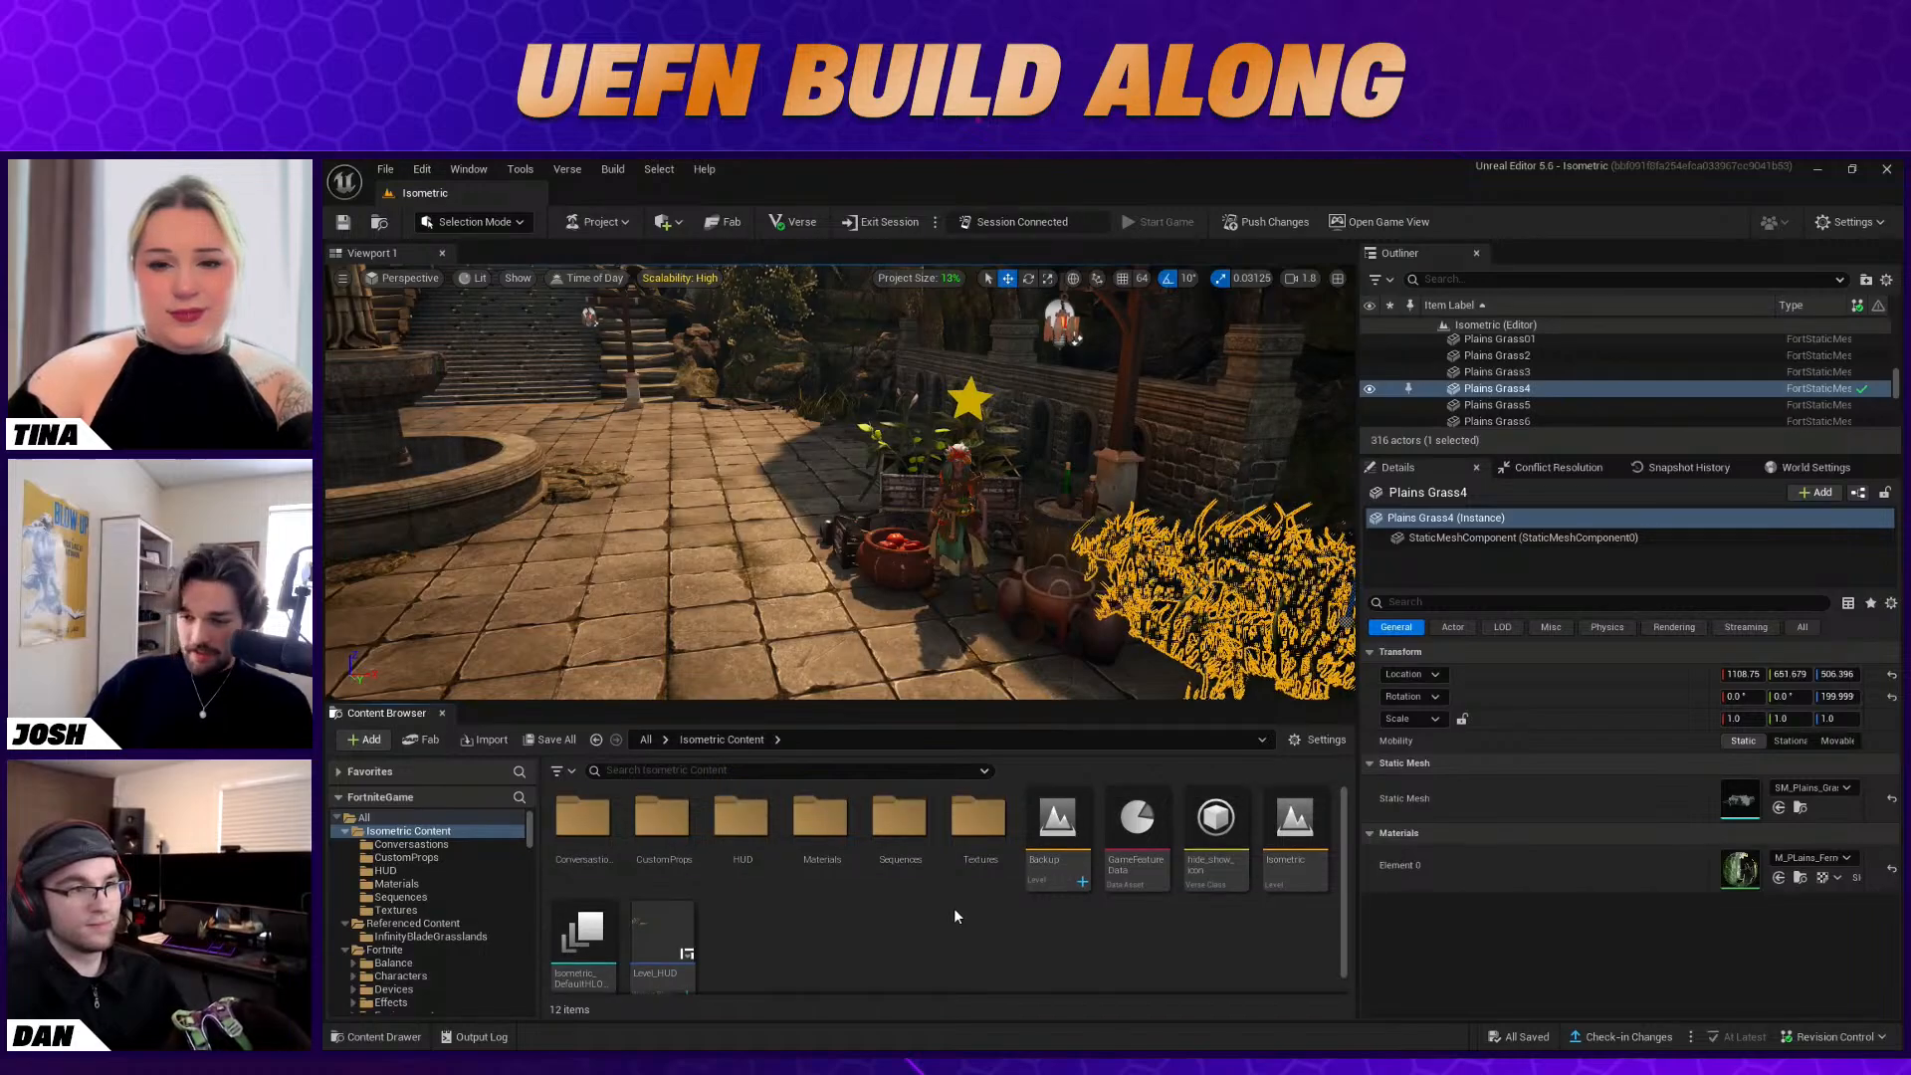
# Find the Conversation Device in the Fortnite Devices folder by searching "conv" and place one on the paving beside the plant cart character
pyautogui.scroll(-2, 411, 935)
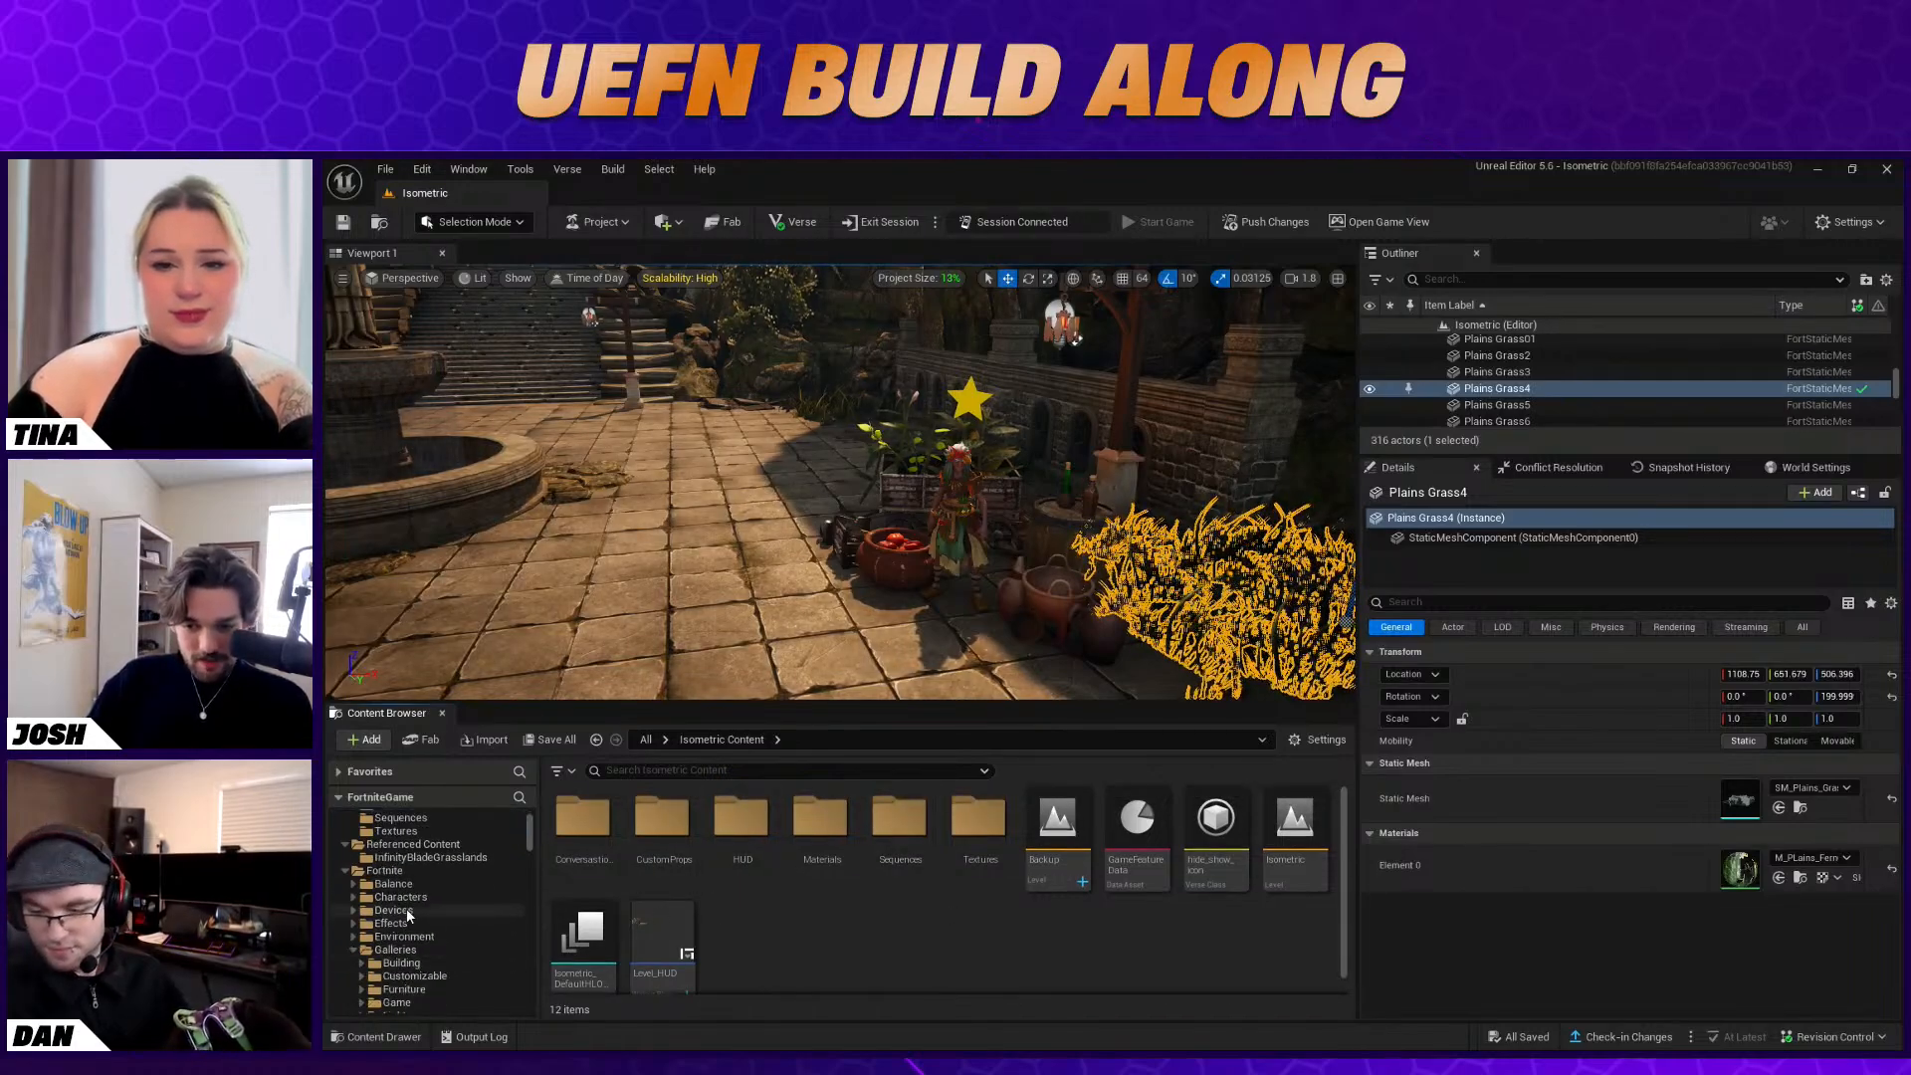
pyautogui.click(394, 910)
pyautogui.press('BackSpace')
pyautogui.press('BackSpace')
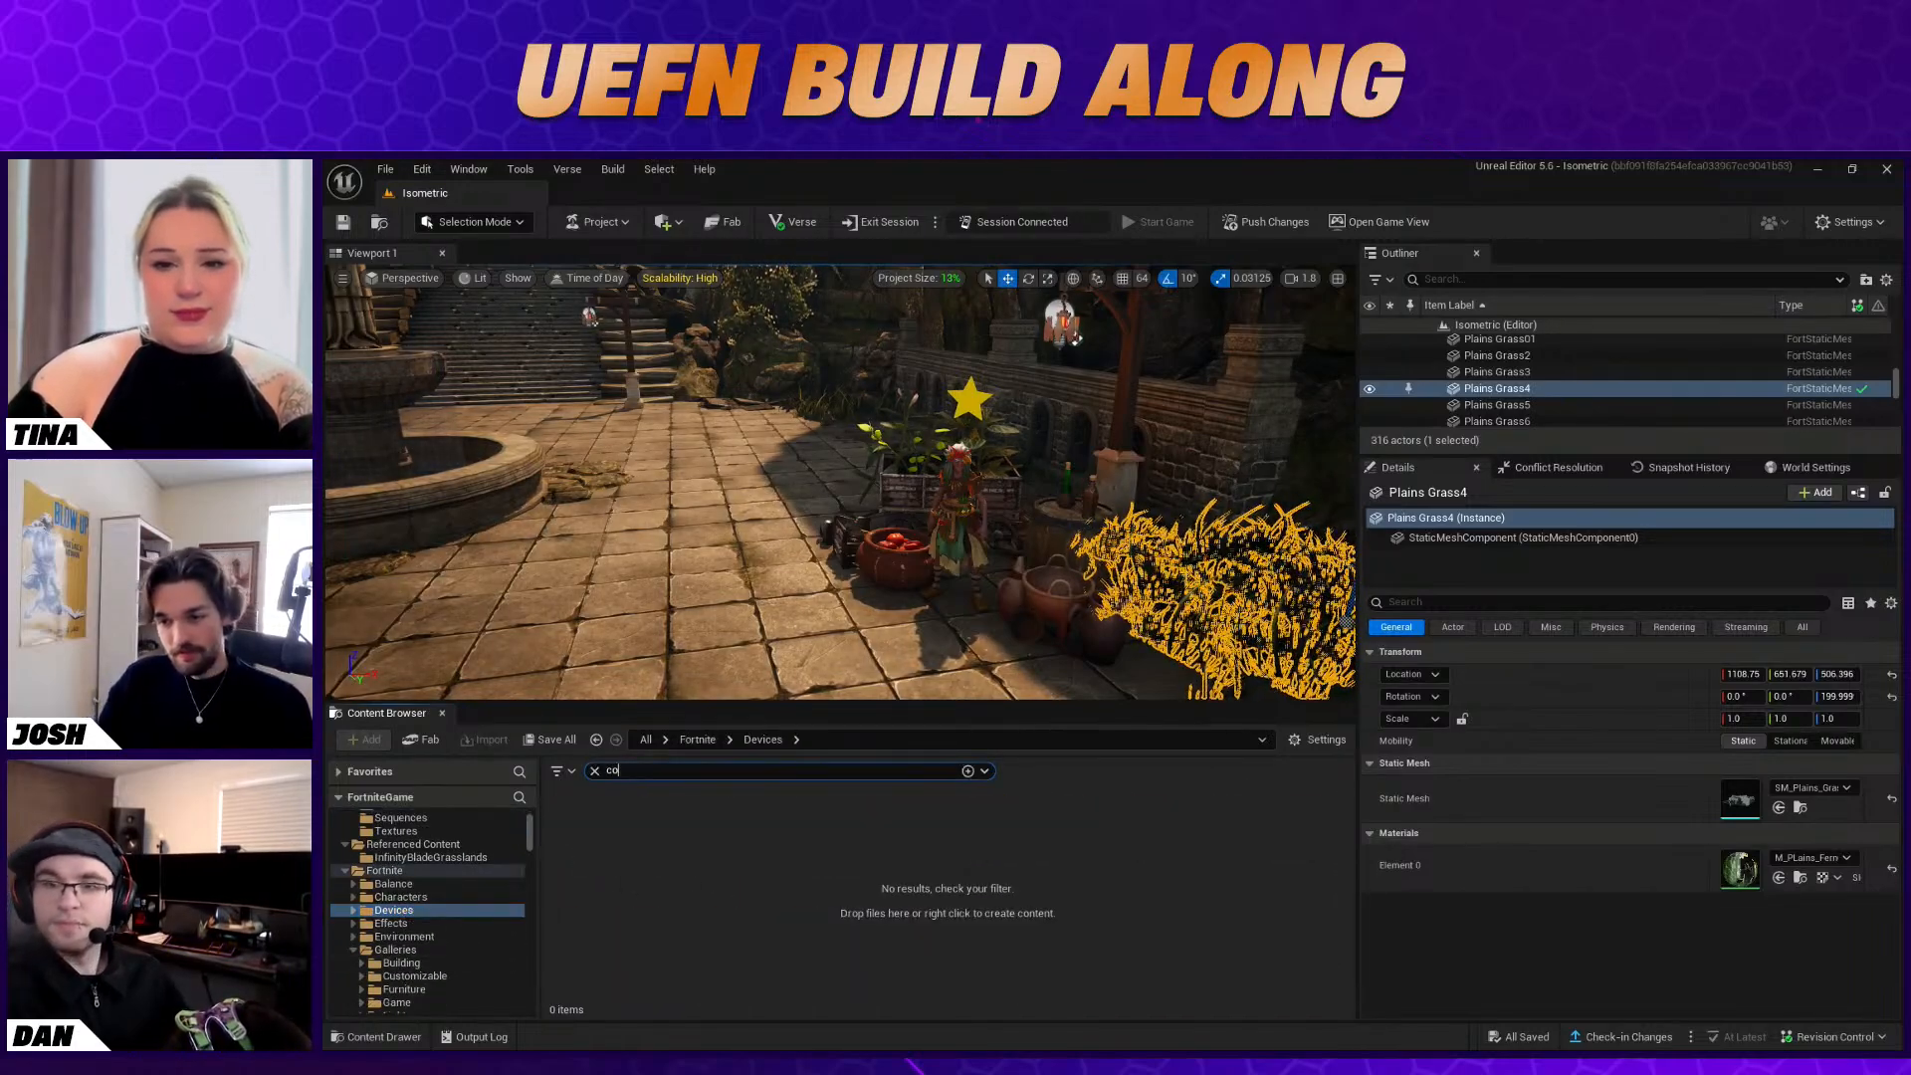
pyautogui.moveTo(580, 818); pyautogui.dragTo(797, 594)
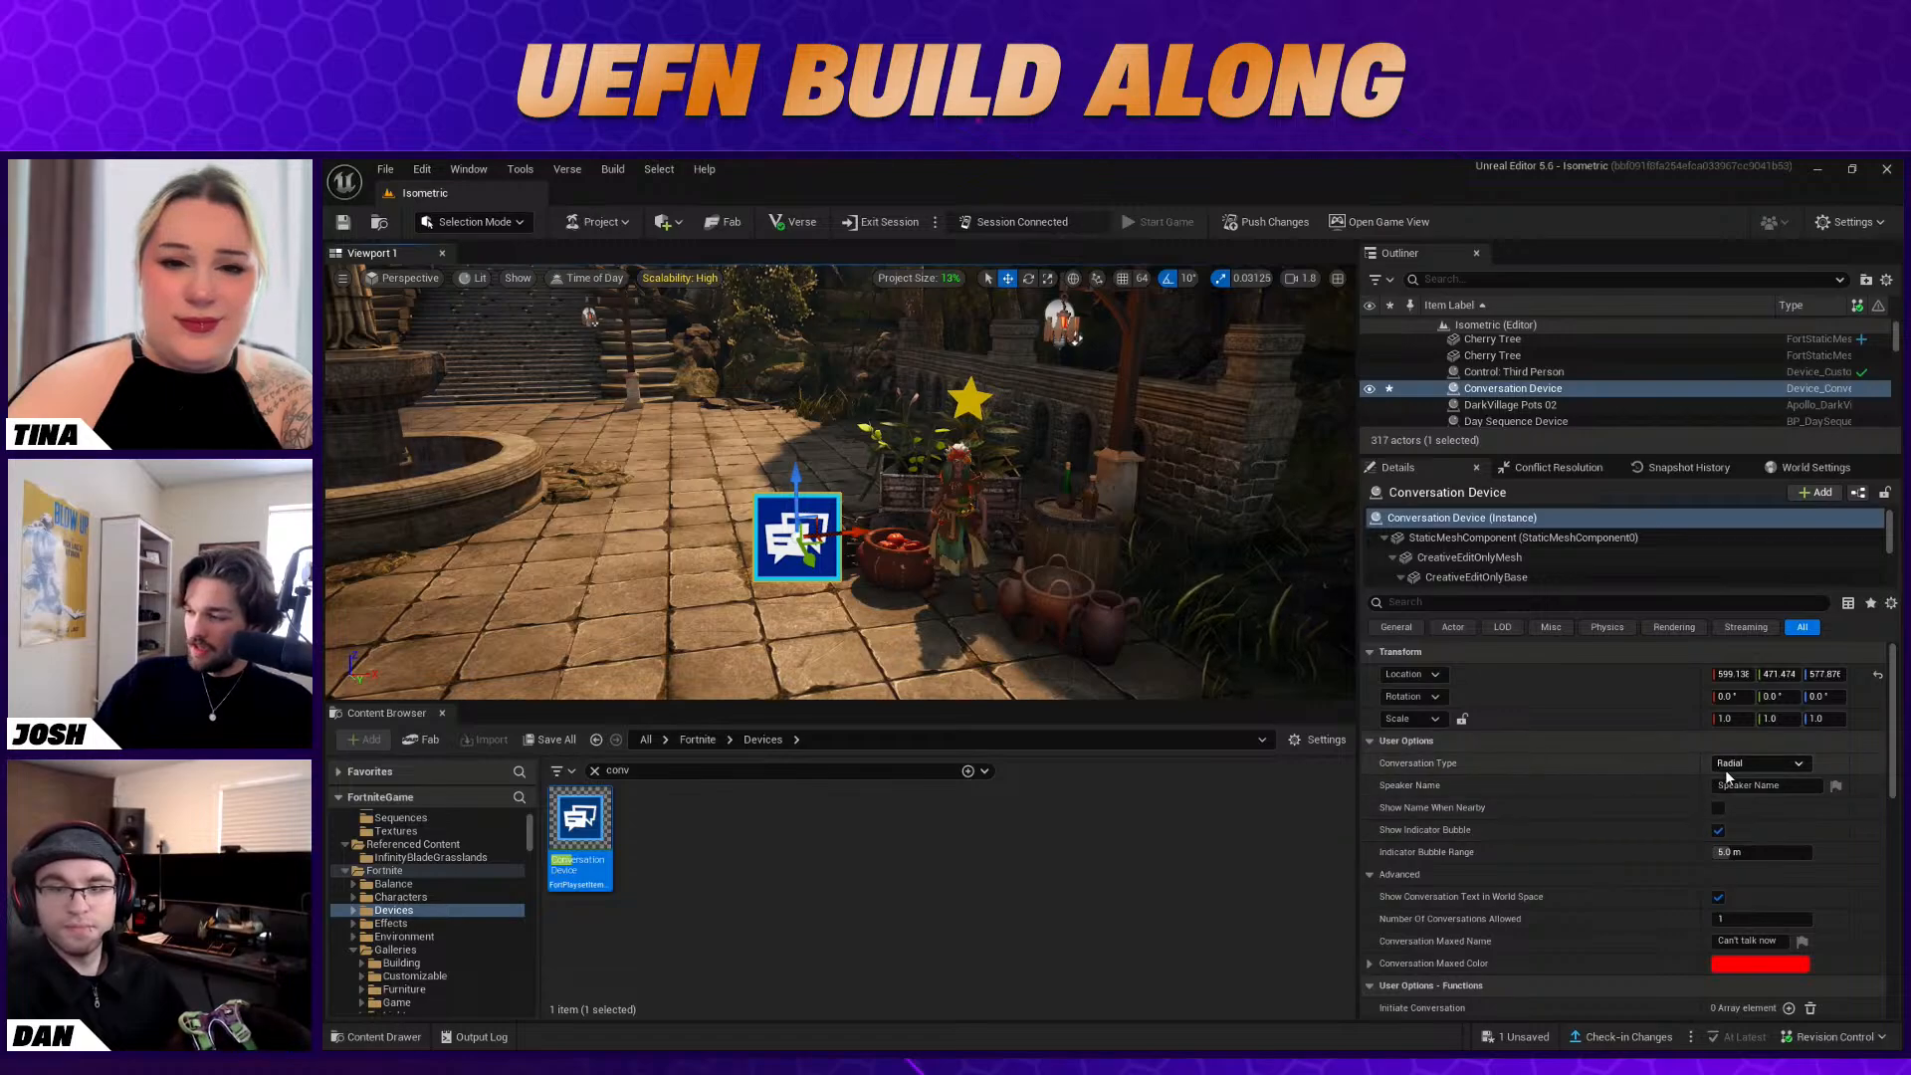
# Open the Conversation Type choices of the new Conversation Device
pyautogui.click(1788, 763)
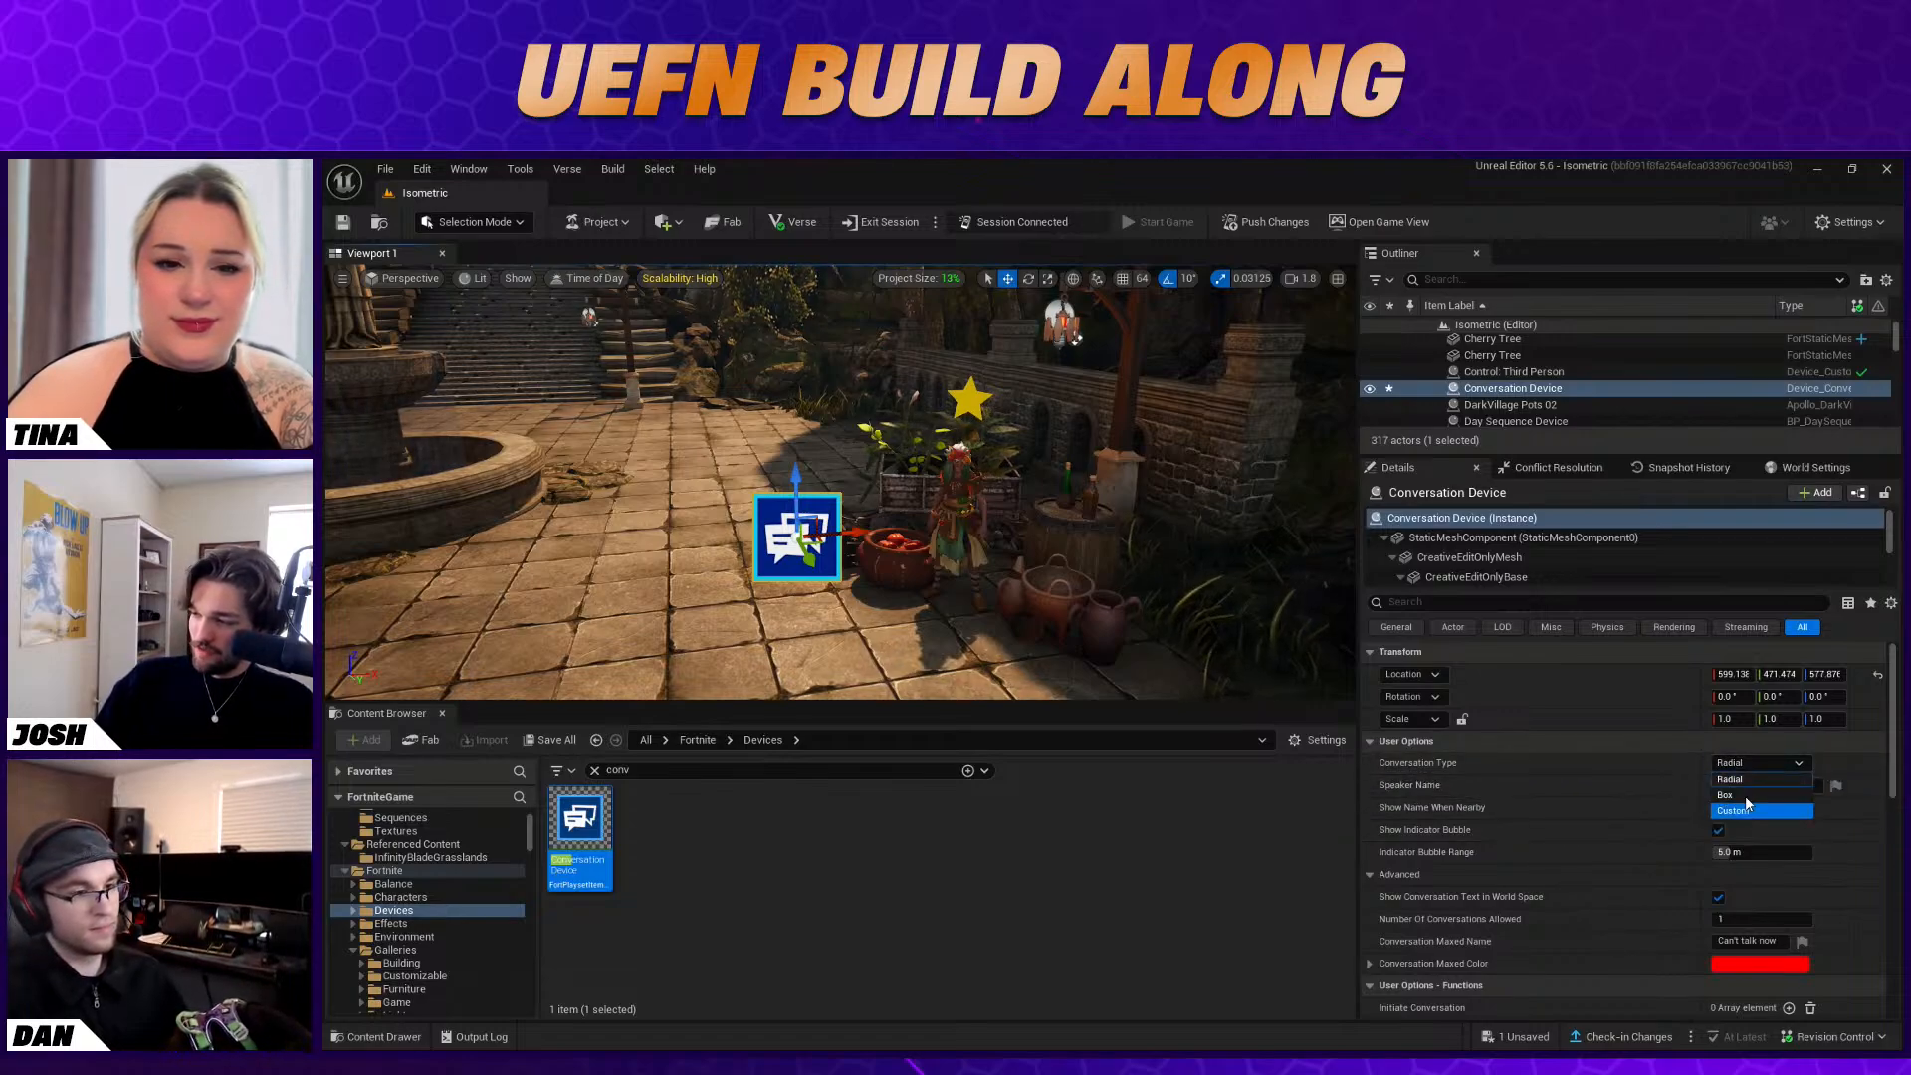
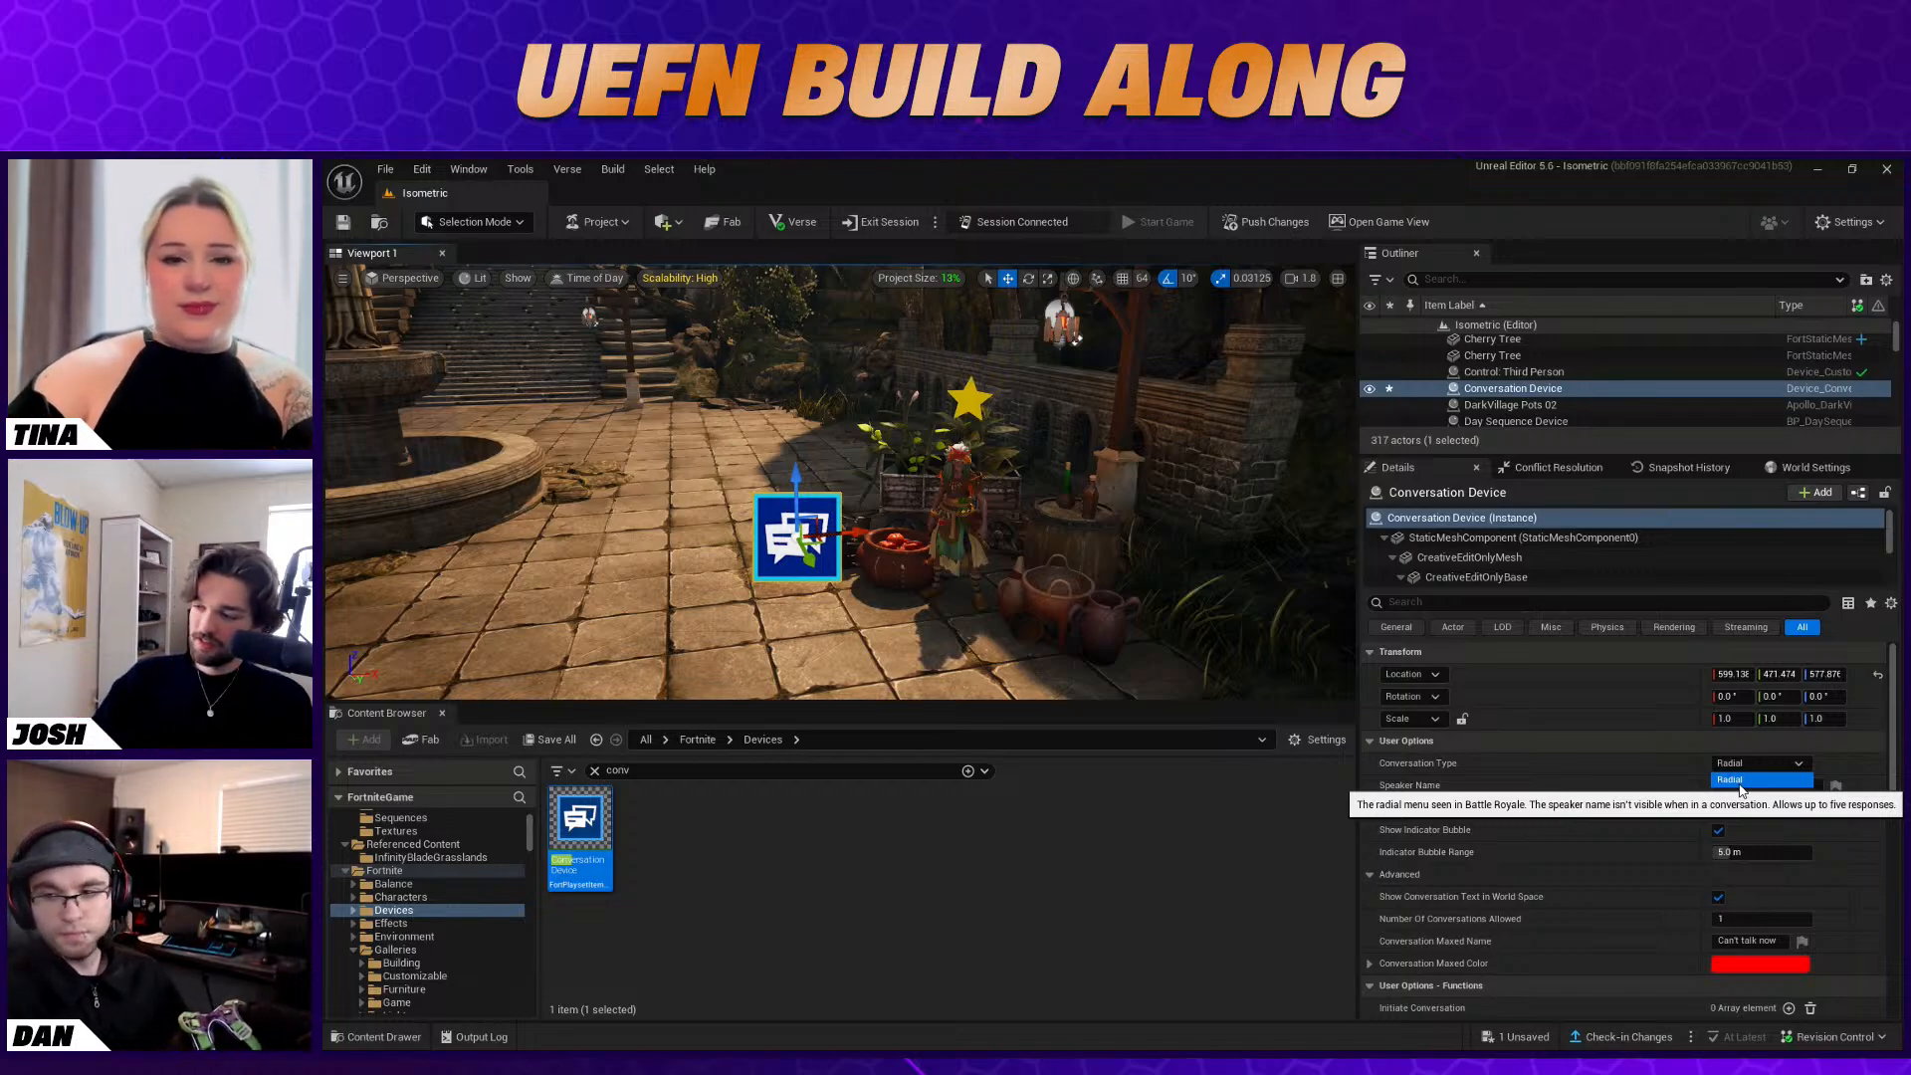
# Set the Conversation Device's Conversation Type to Box and its Speaker Name to "Baba Yaga"
pyautogui.click(1742, 801)
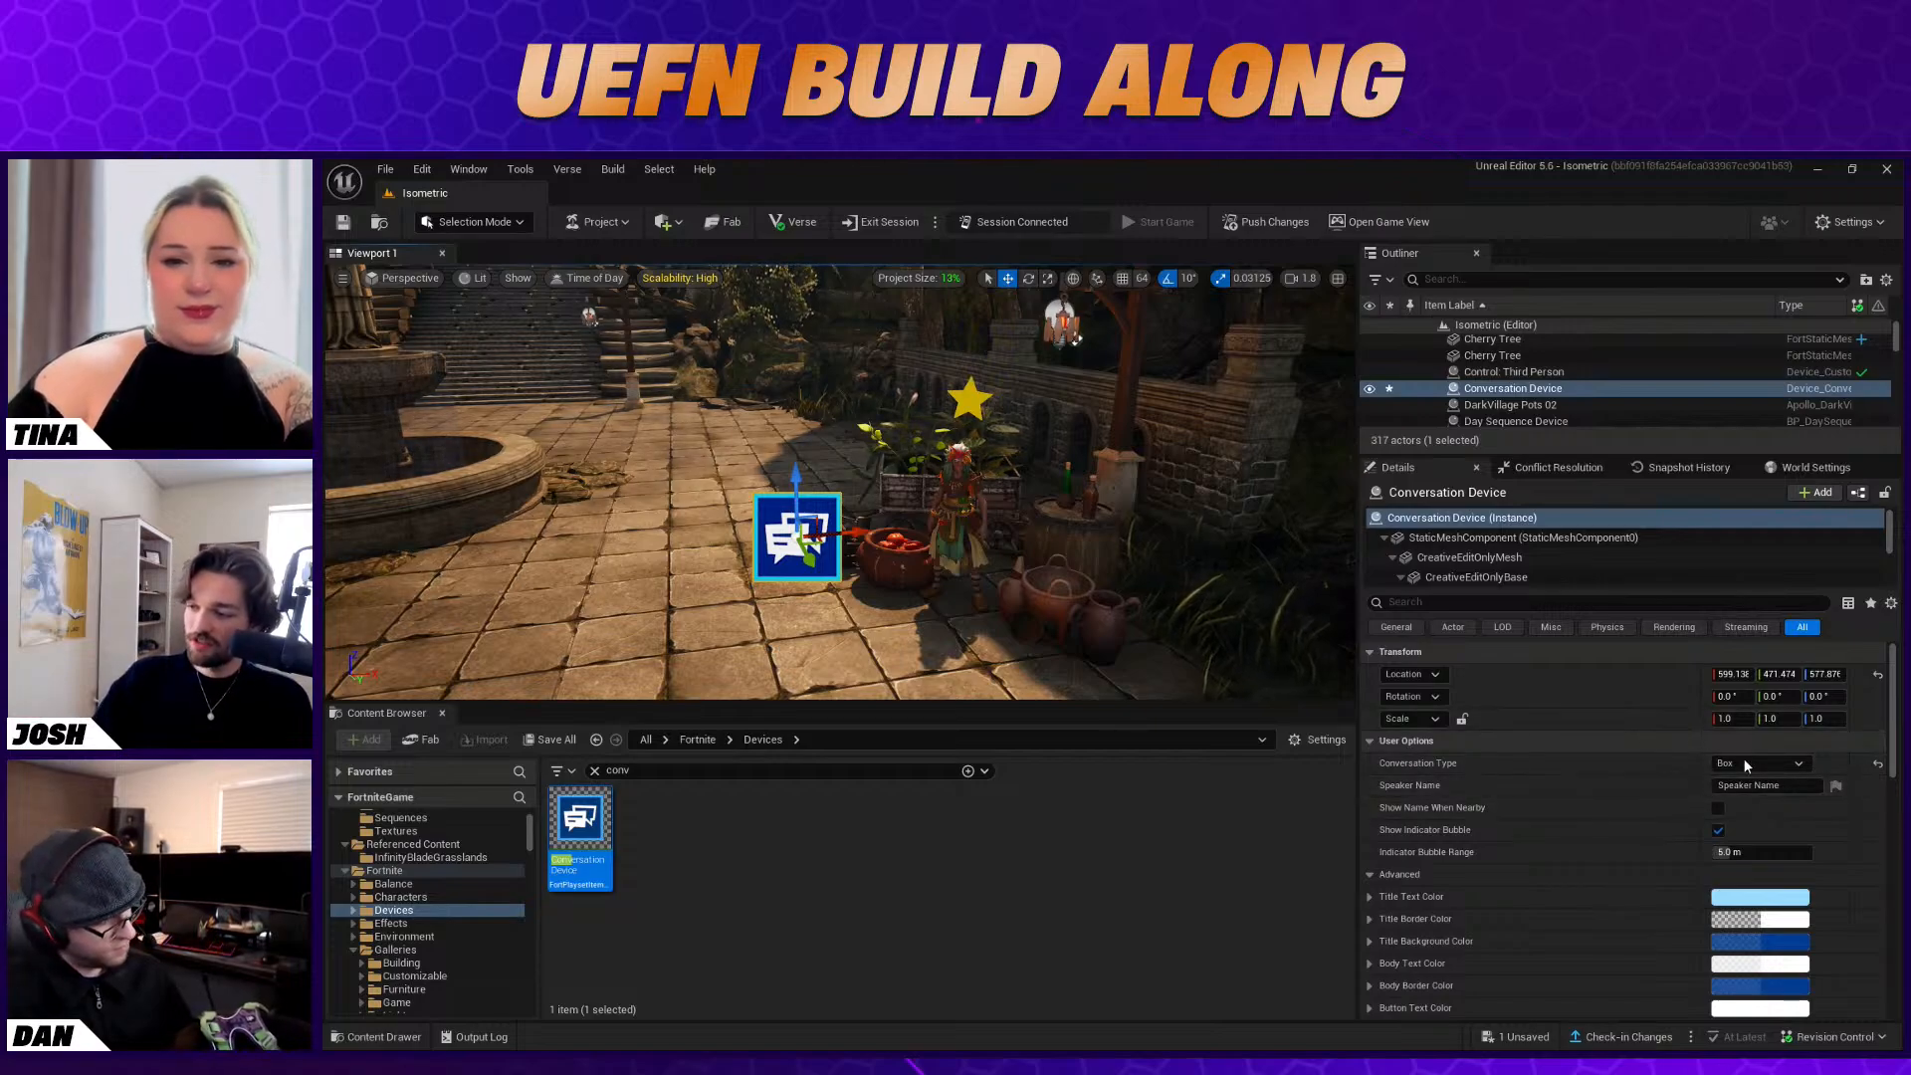
pyautogui.click(1770, 787)
pyautogui.hotkey('ctrl', 'a')
pyautogui.write('Baga')
pyautogui.press('BackSpace')
pyautogui.press('BackSpace')
pyautogui.write('ba Yaga')
pyautogui.press('Return')
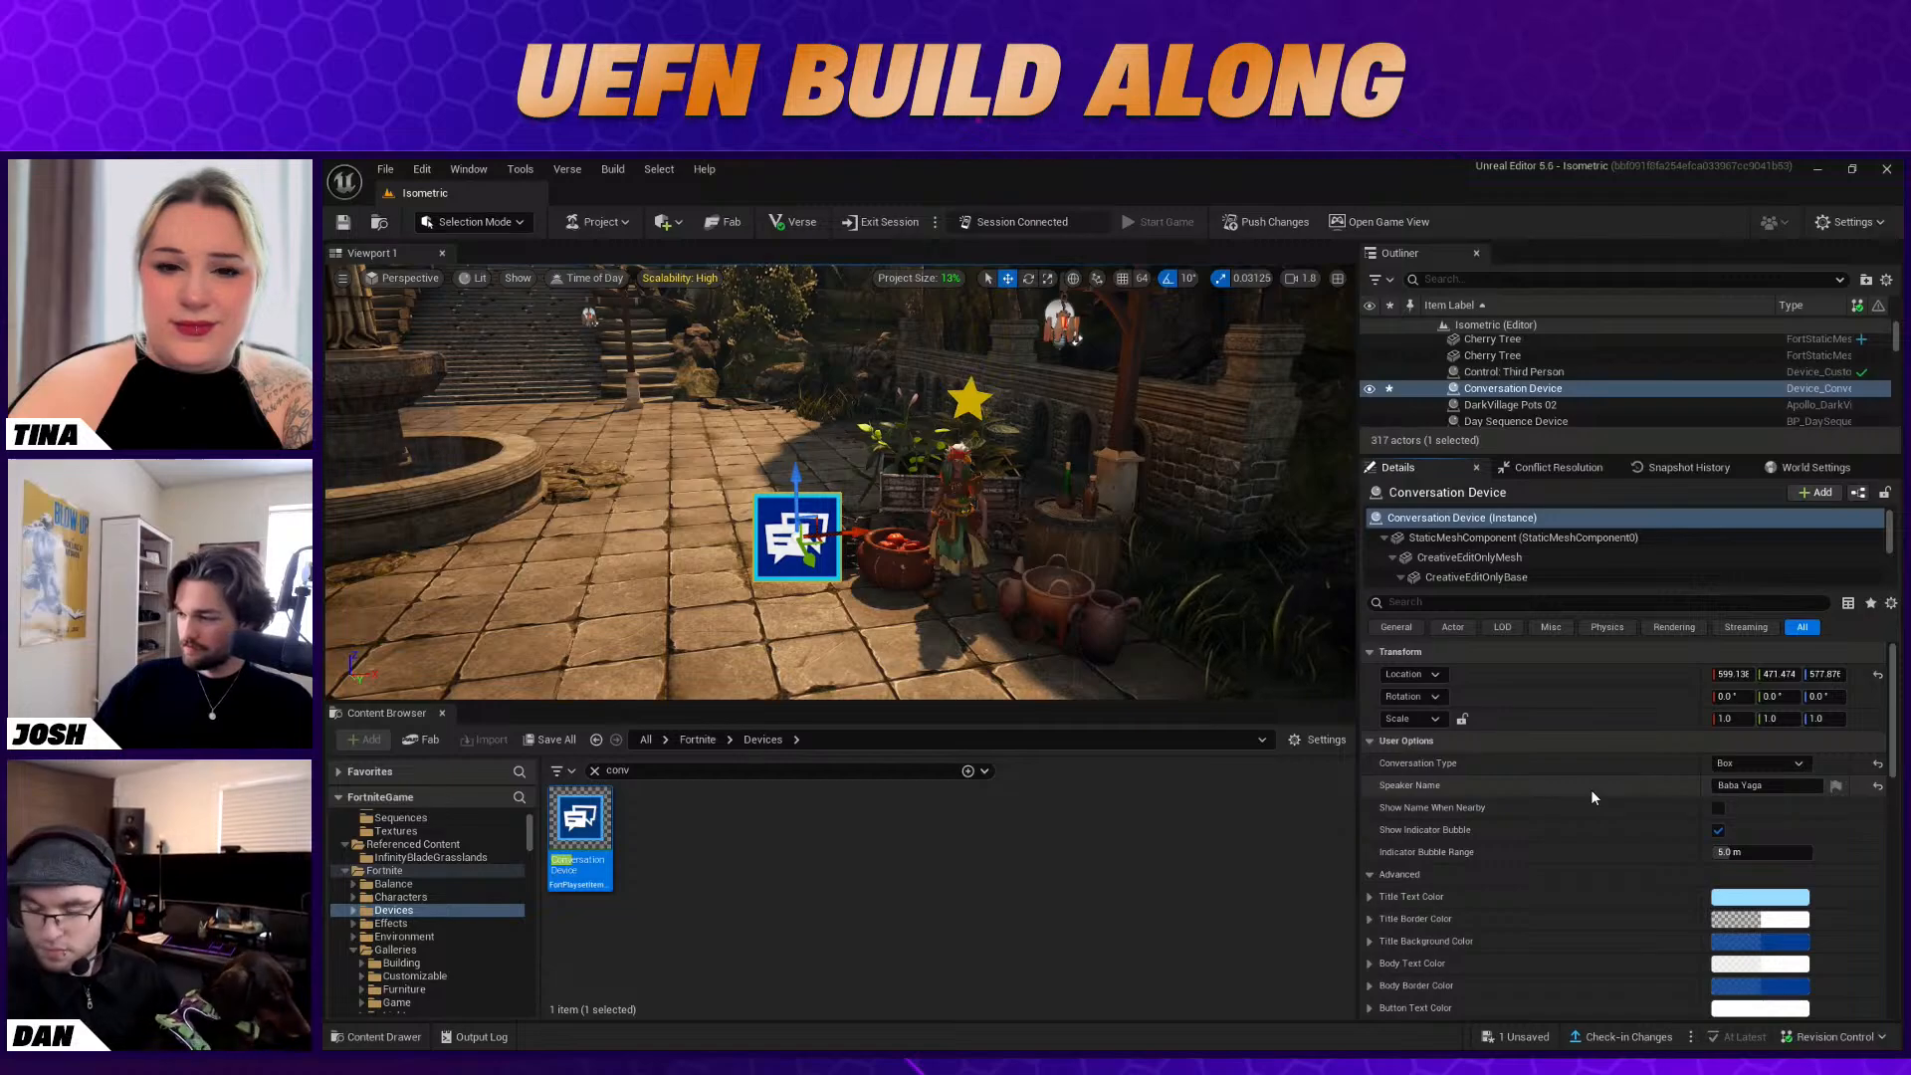
# Turn off Show Indicator Bubble for the Conversation Device
pyautogui.scroll(-1, 1591, 796)
pyautogui.scroll(-2, 1654, 817)
pyautogui.click(1719, 751)
pyautogui.scroll(-3, 1748, 755)
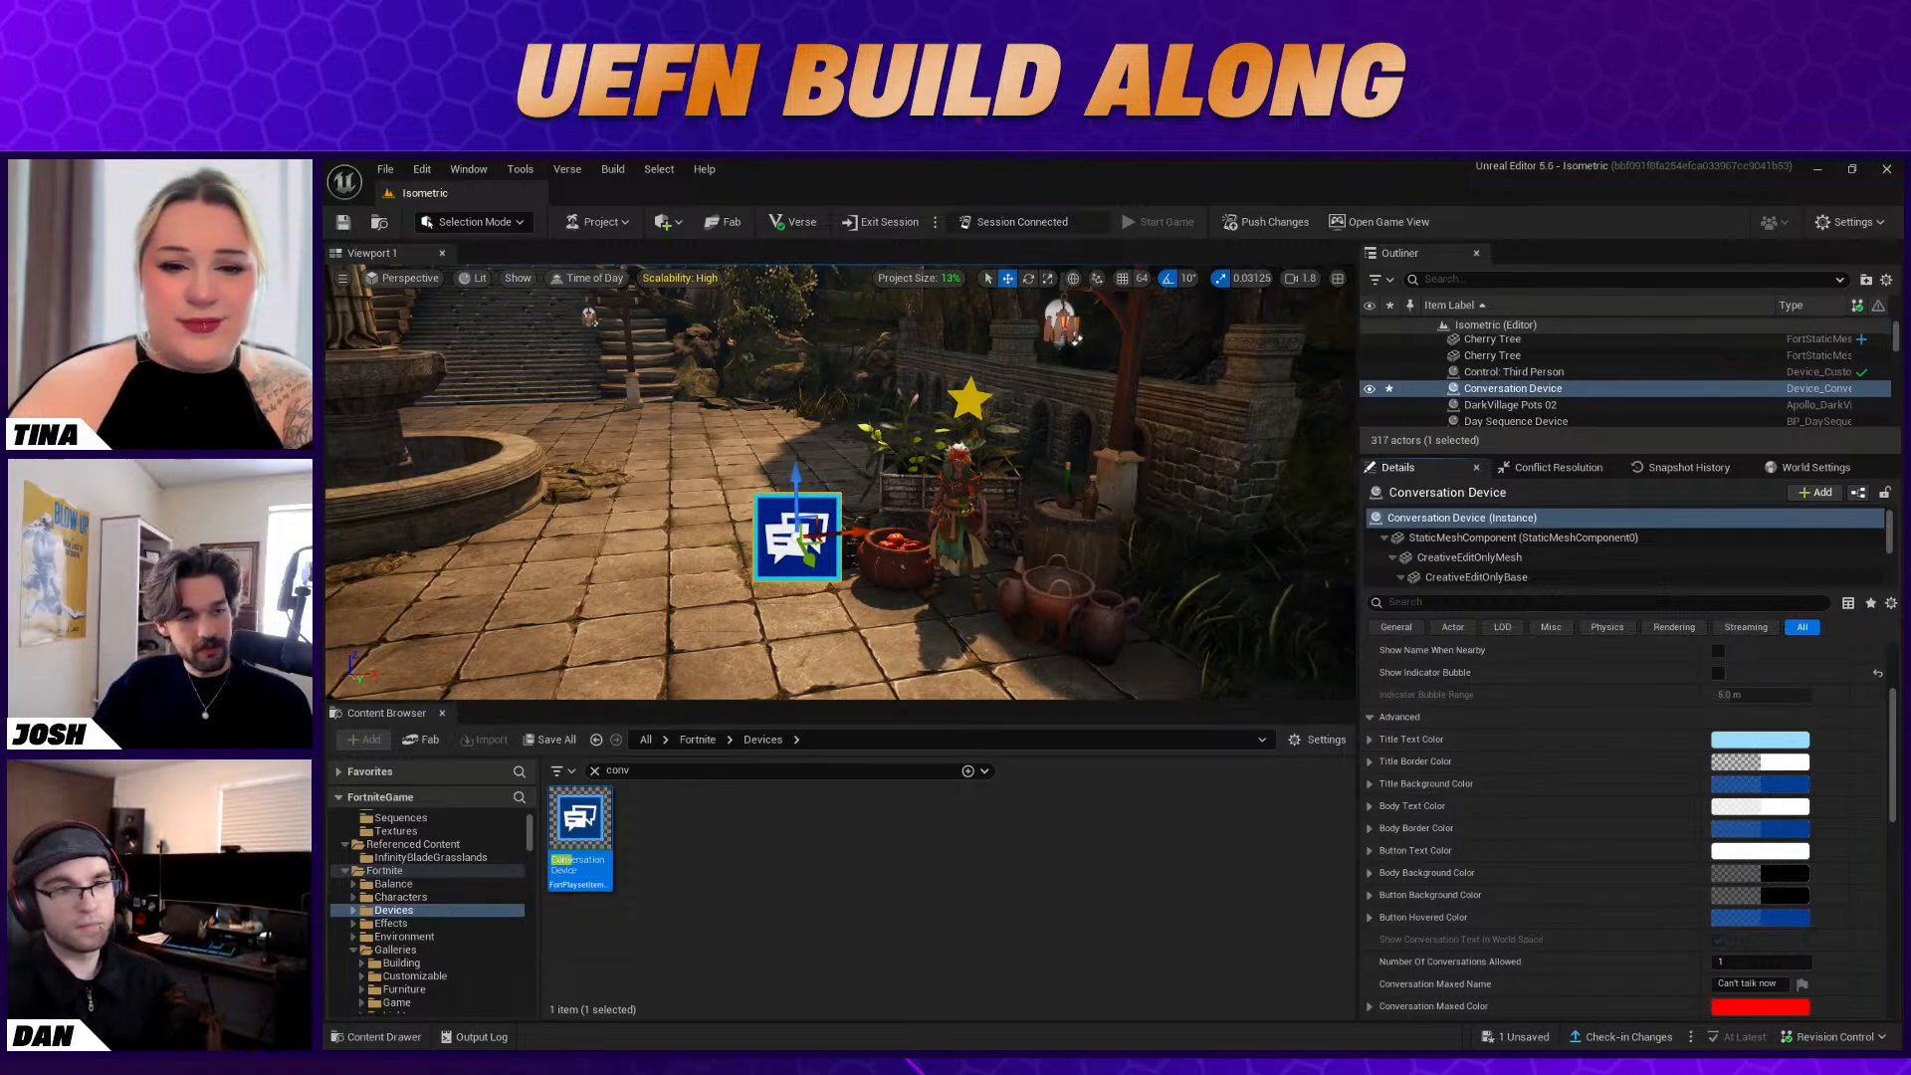
# Change the Conversation Device's Title Text Color to near-white, about sRGB FFFFFEFF
pyautogui.click(1760, 740)
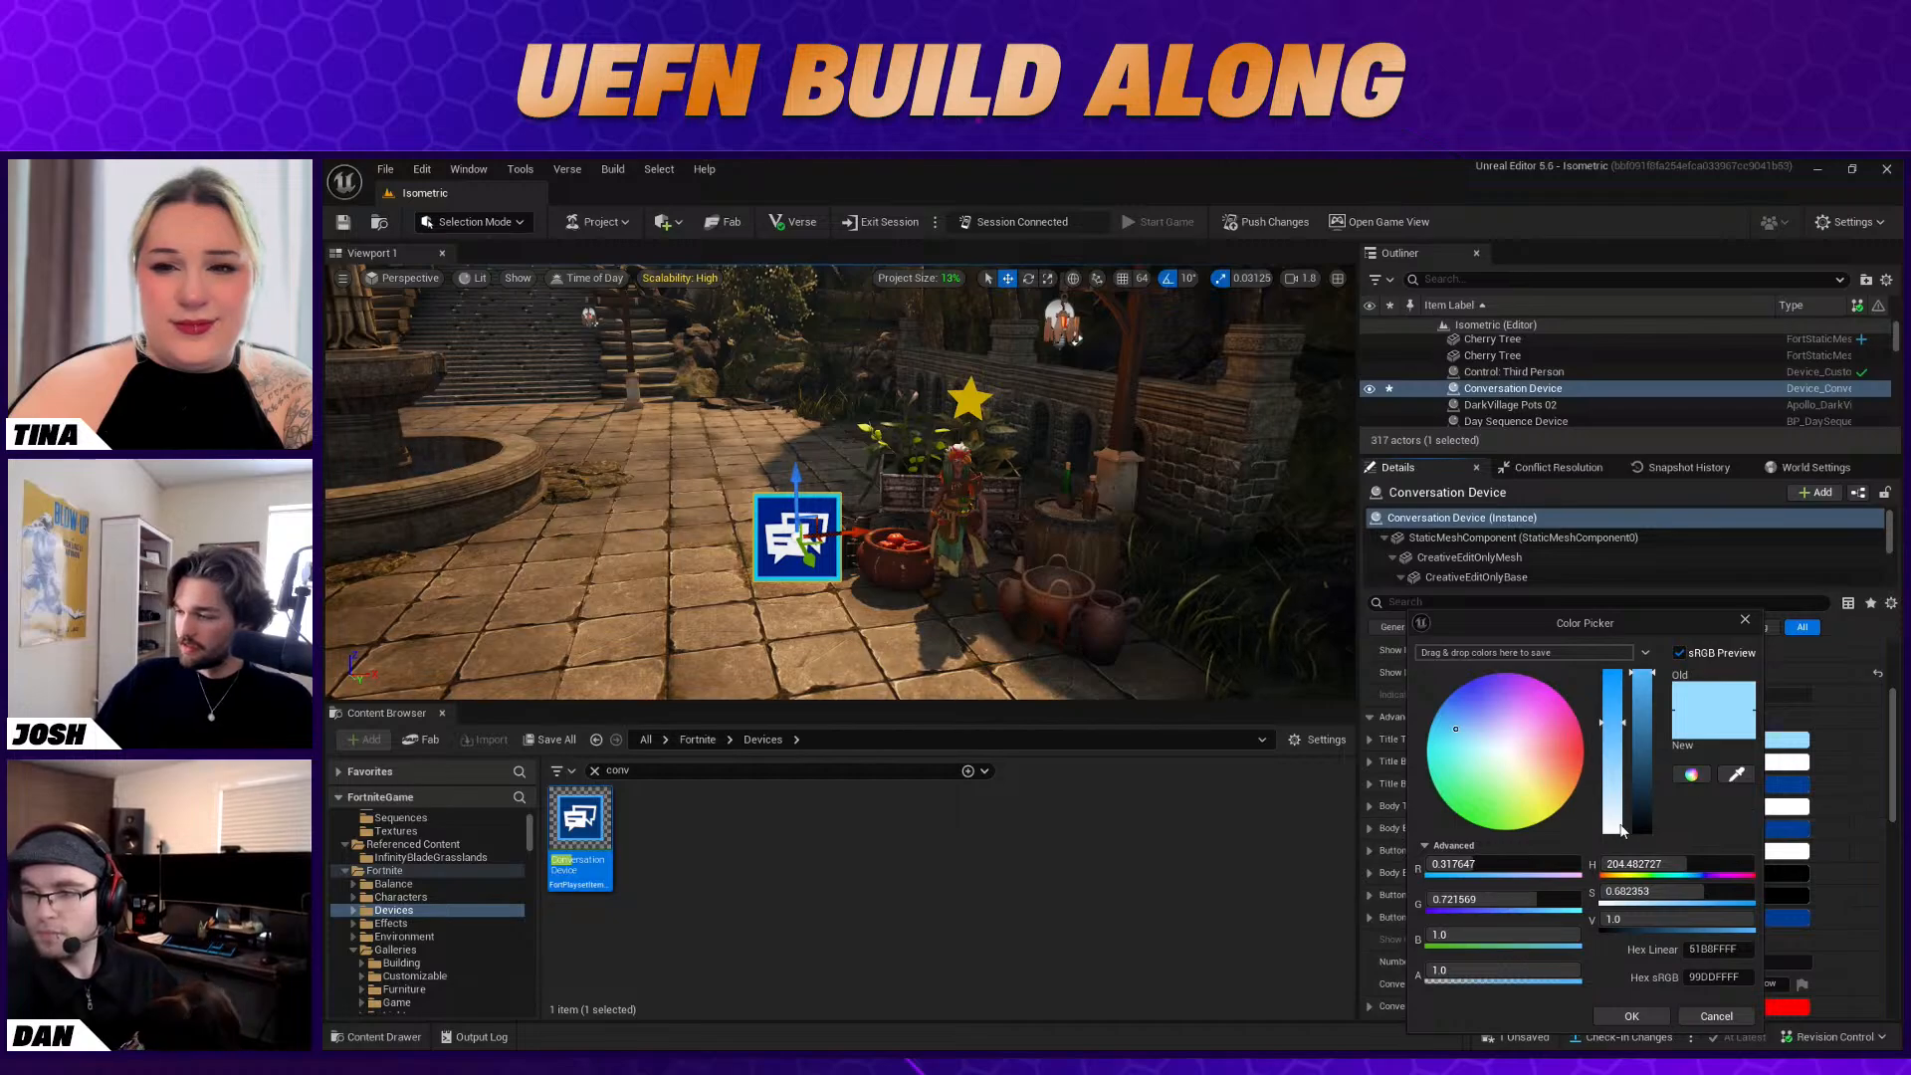
pyautogui.click(1546, 798)
pyautogui.moveTo(1613, 800); pyautogui.dragTo(1617, 832)
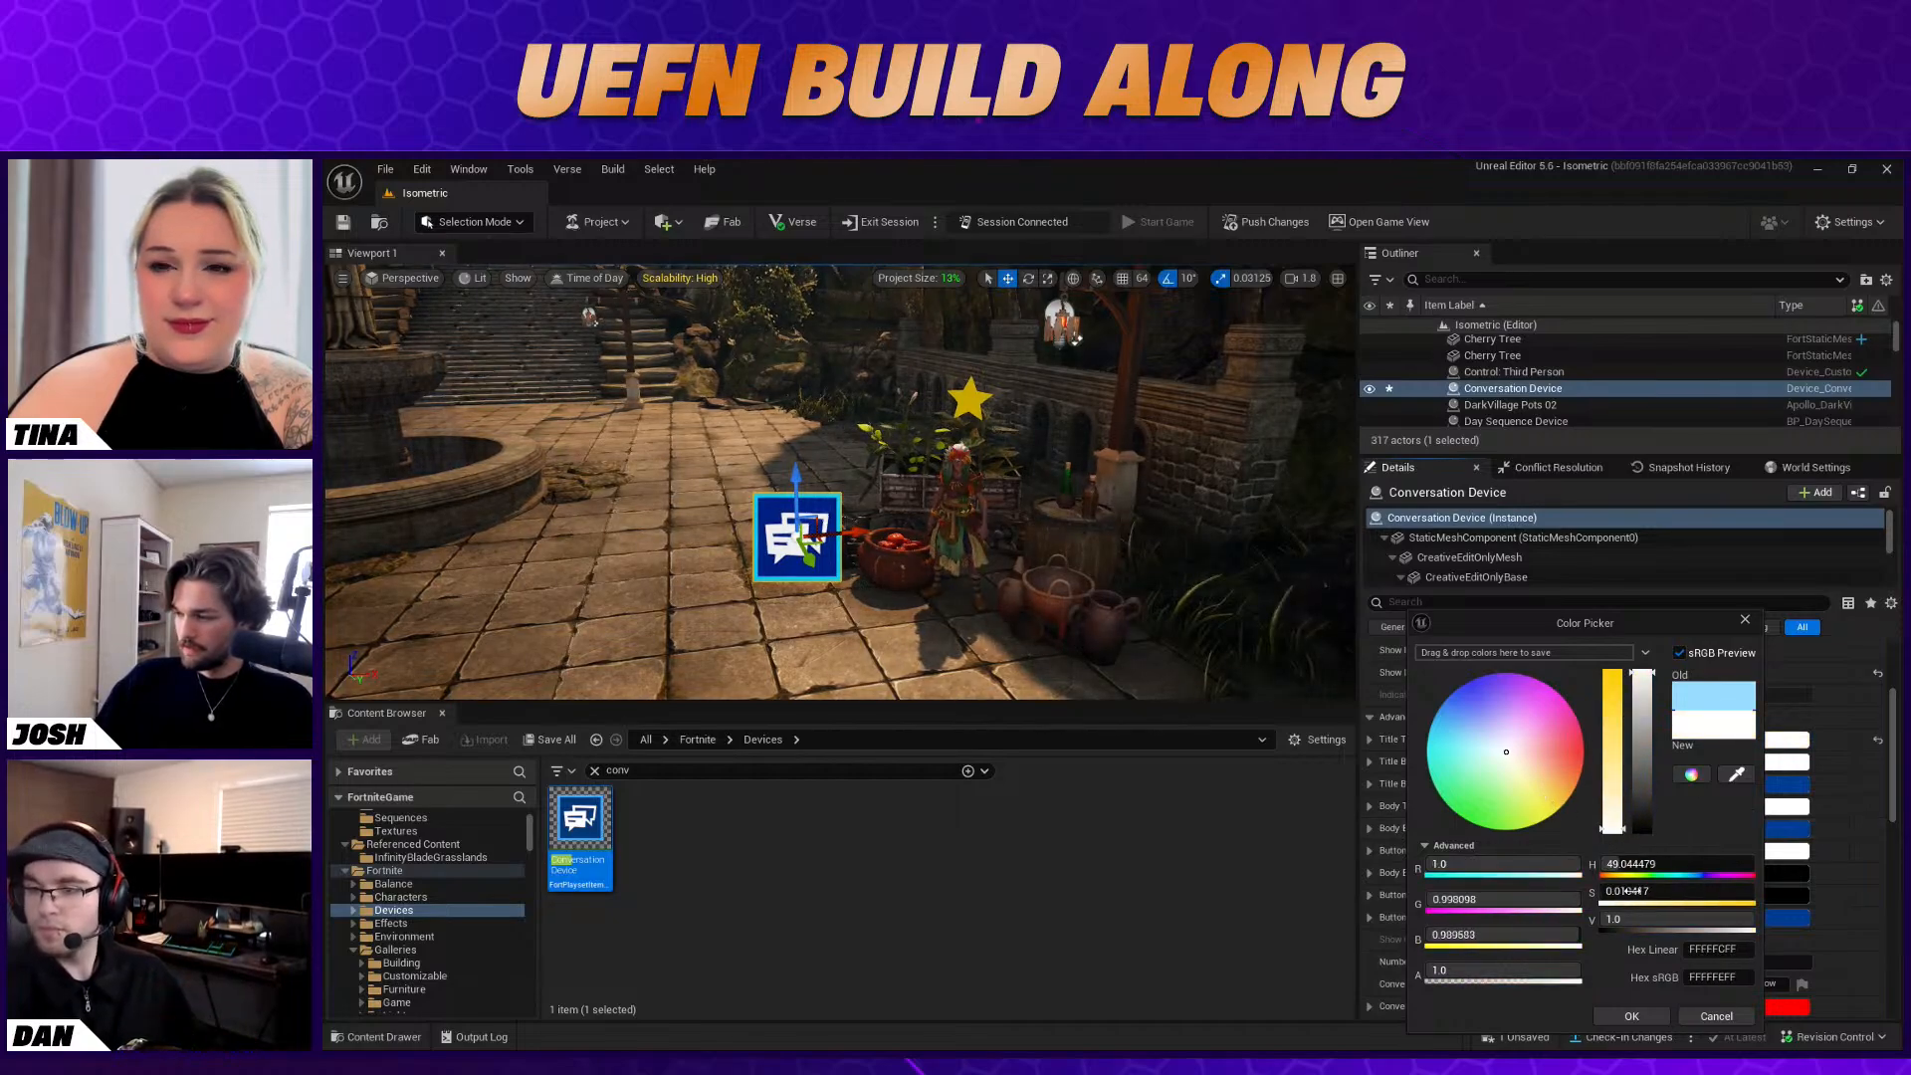
pyautogui.click(1632, 1015)
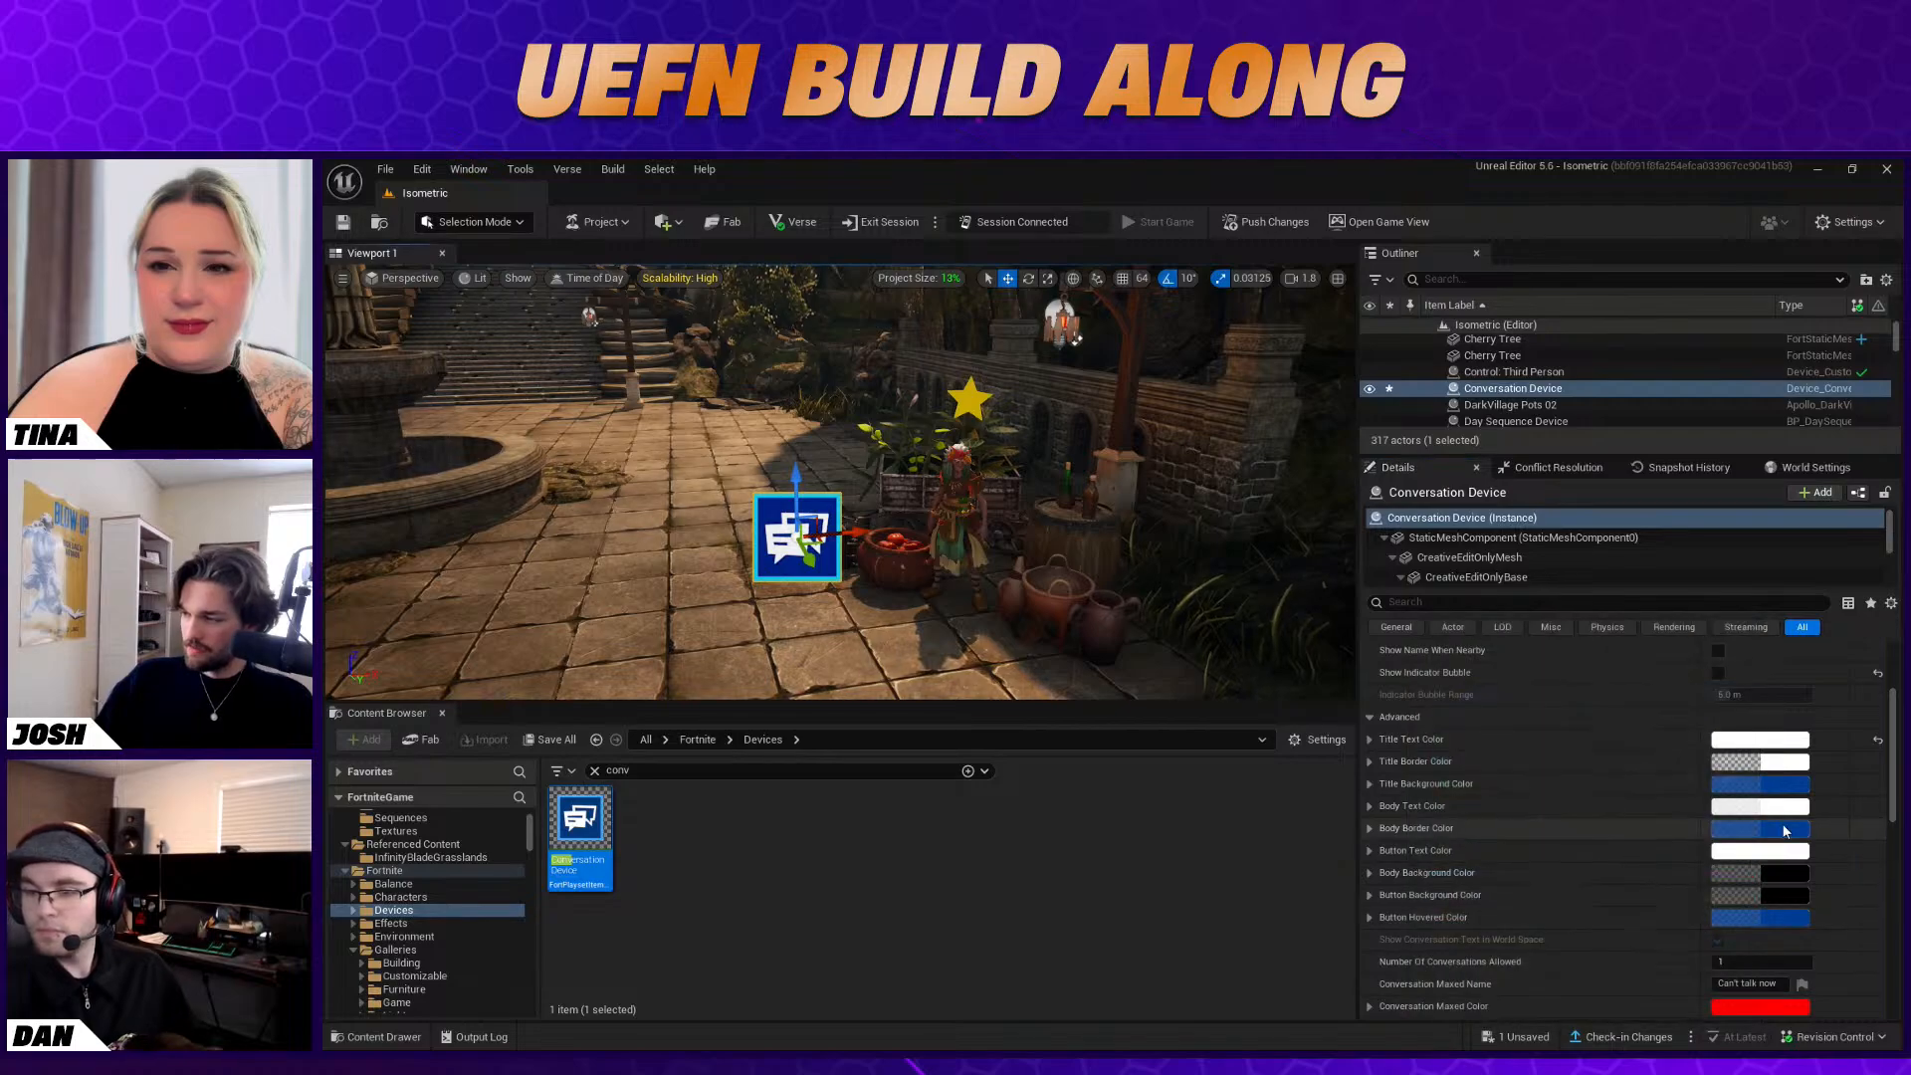
# Change the Title Border Color to an opaque pale grey-green
pyautogui.click(1793, 769)
pyautogui.moveTo(1665, 685); pyautogui.dragTo(1665, 707)
pyautogui.click(1531, 763)
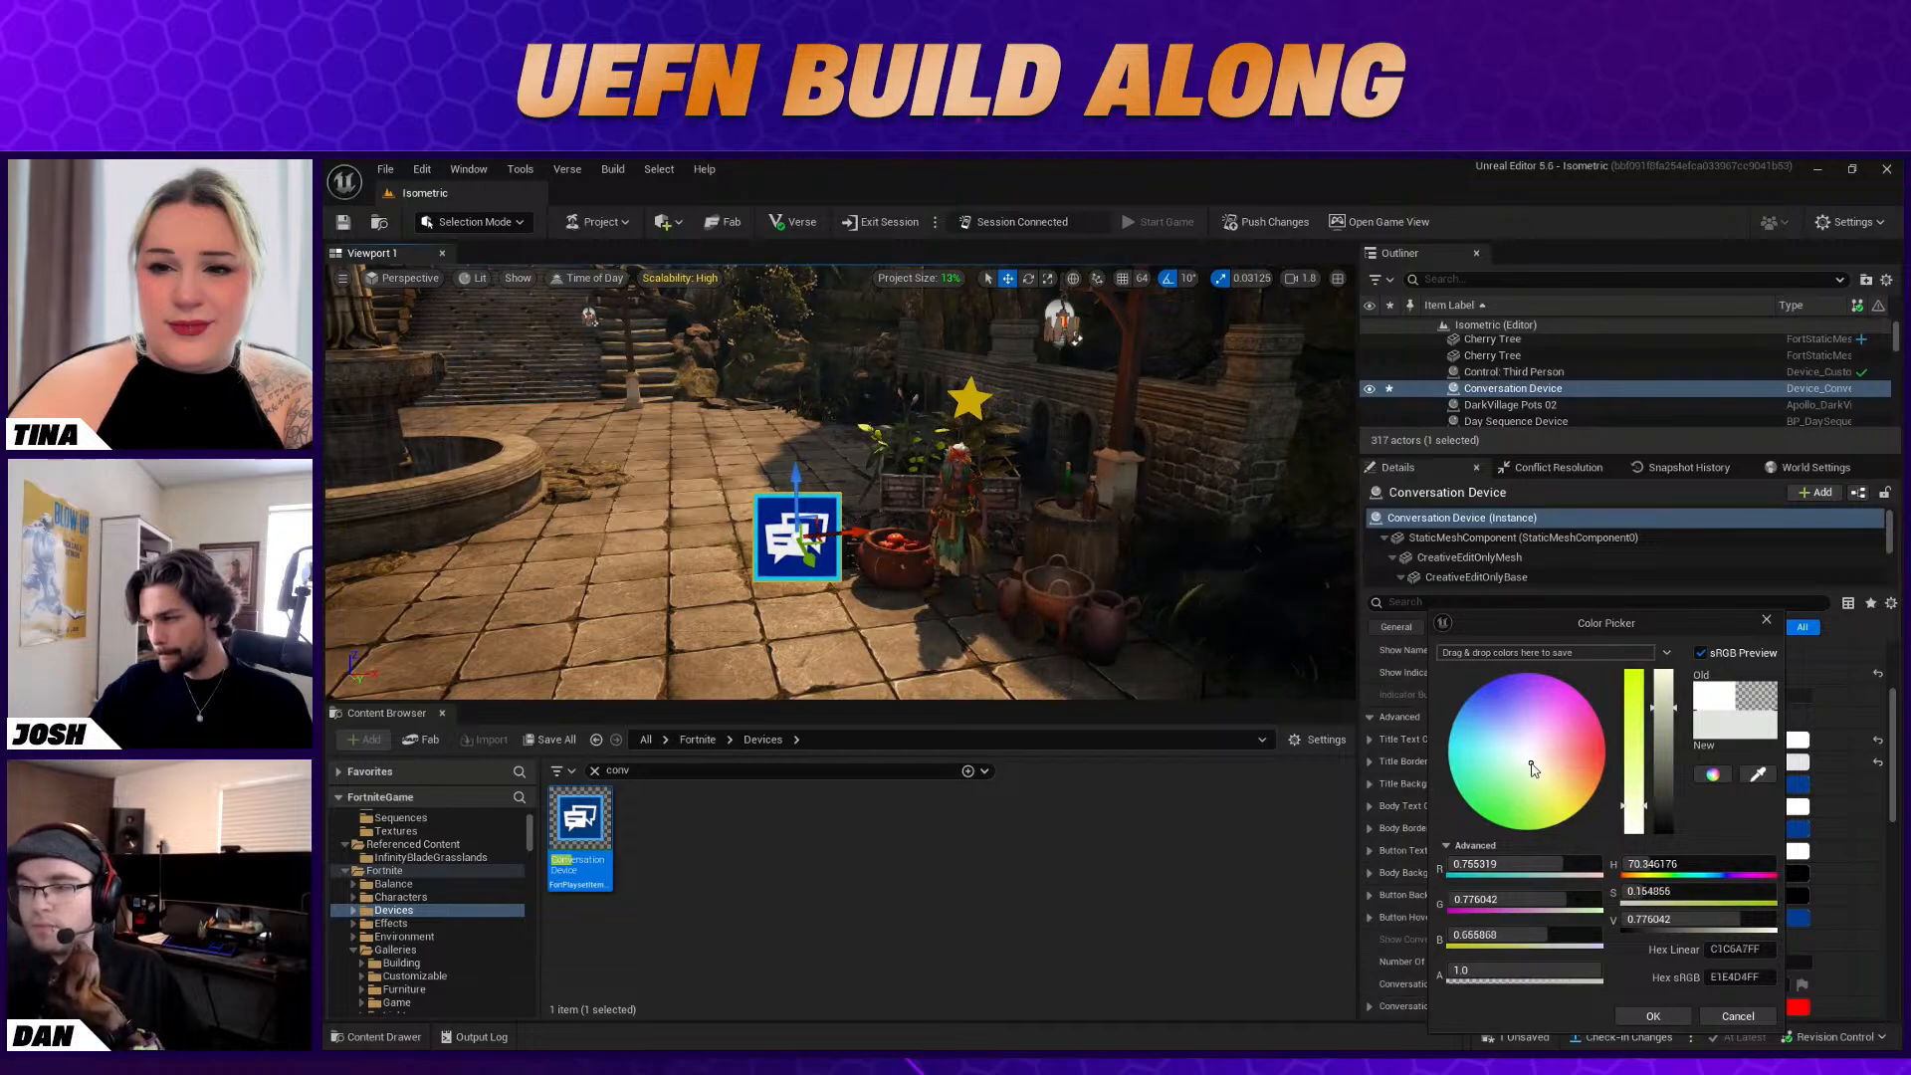
pyautogui.click(1653, 1016)
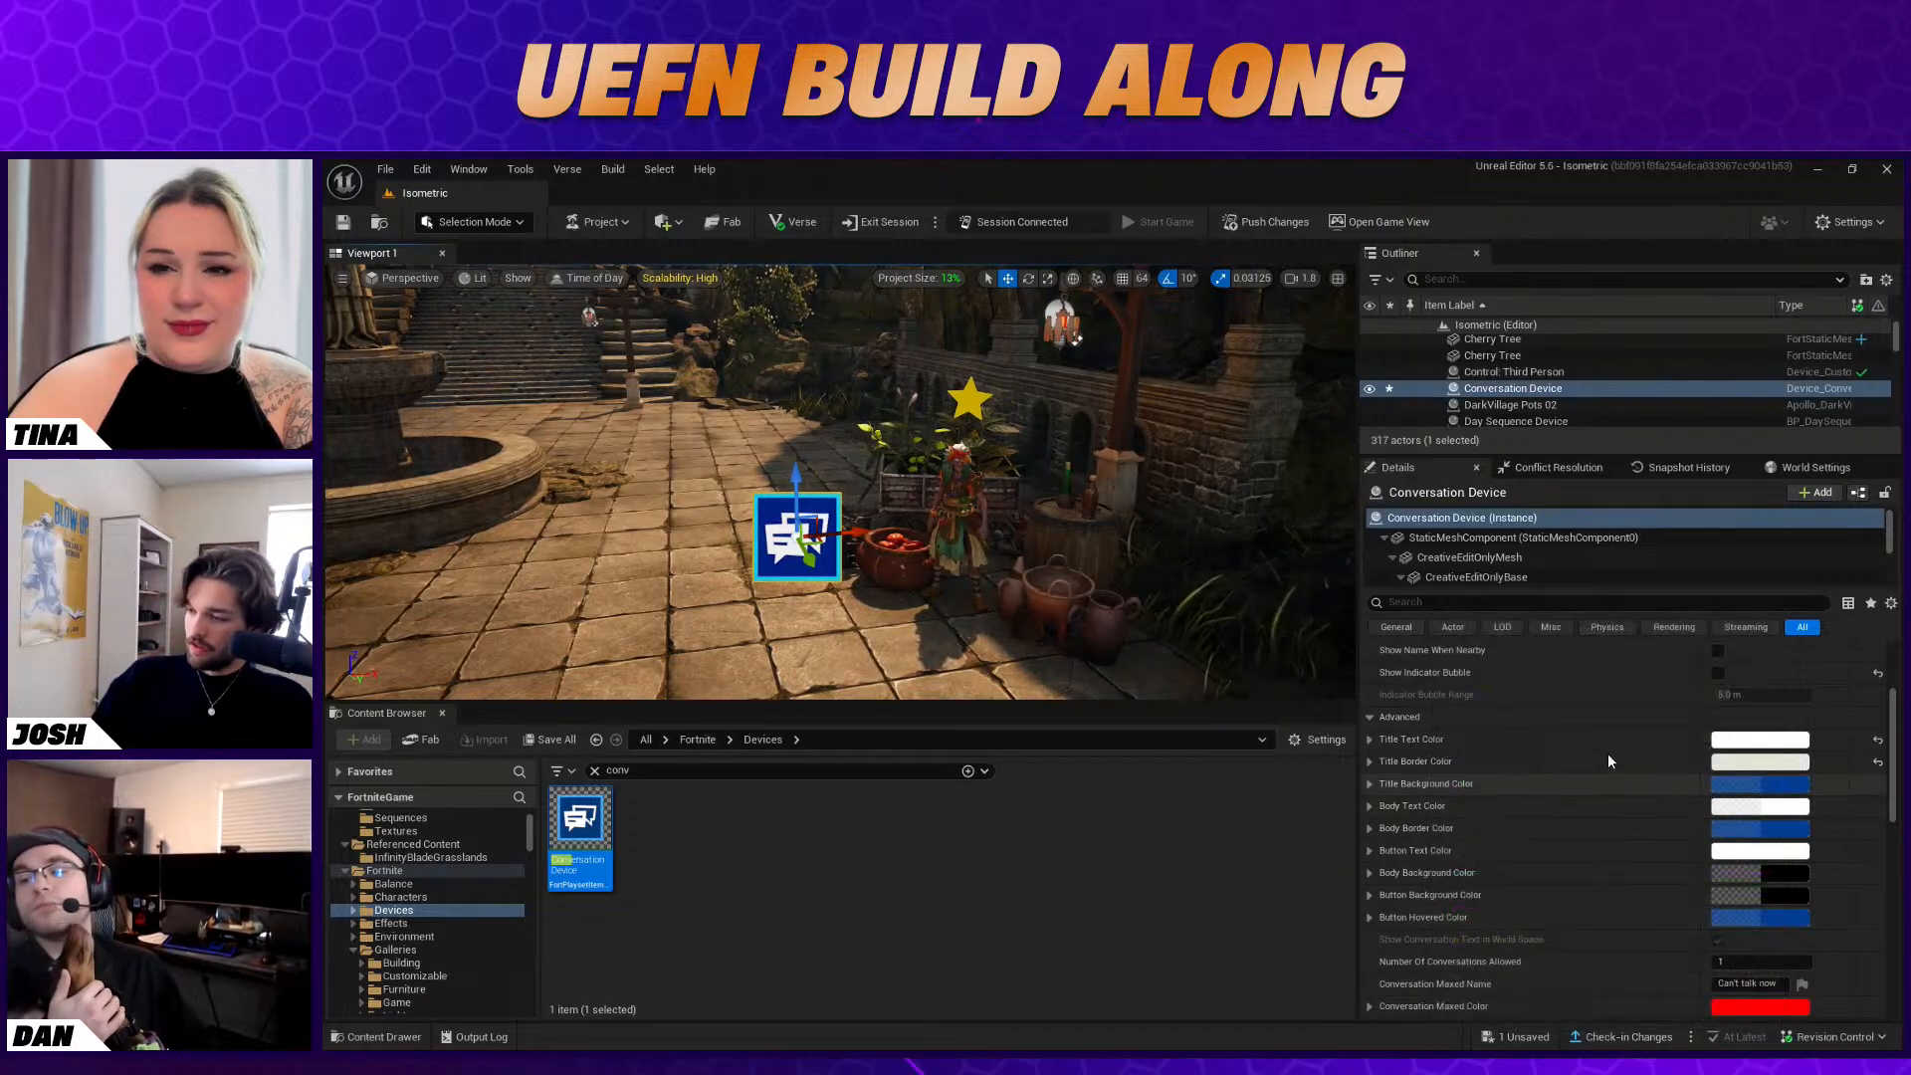
# Change the Title Background Color to a muted grey-brown, about sRGB 7C766BCC
pyautogui.click(1803, 785)
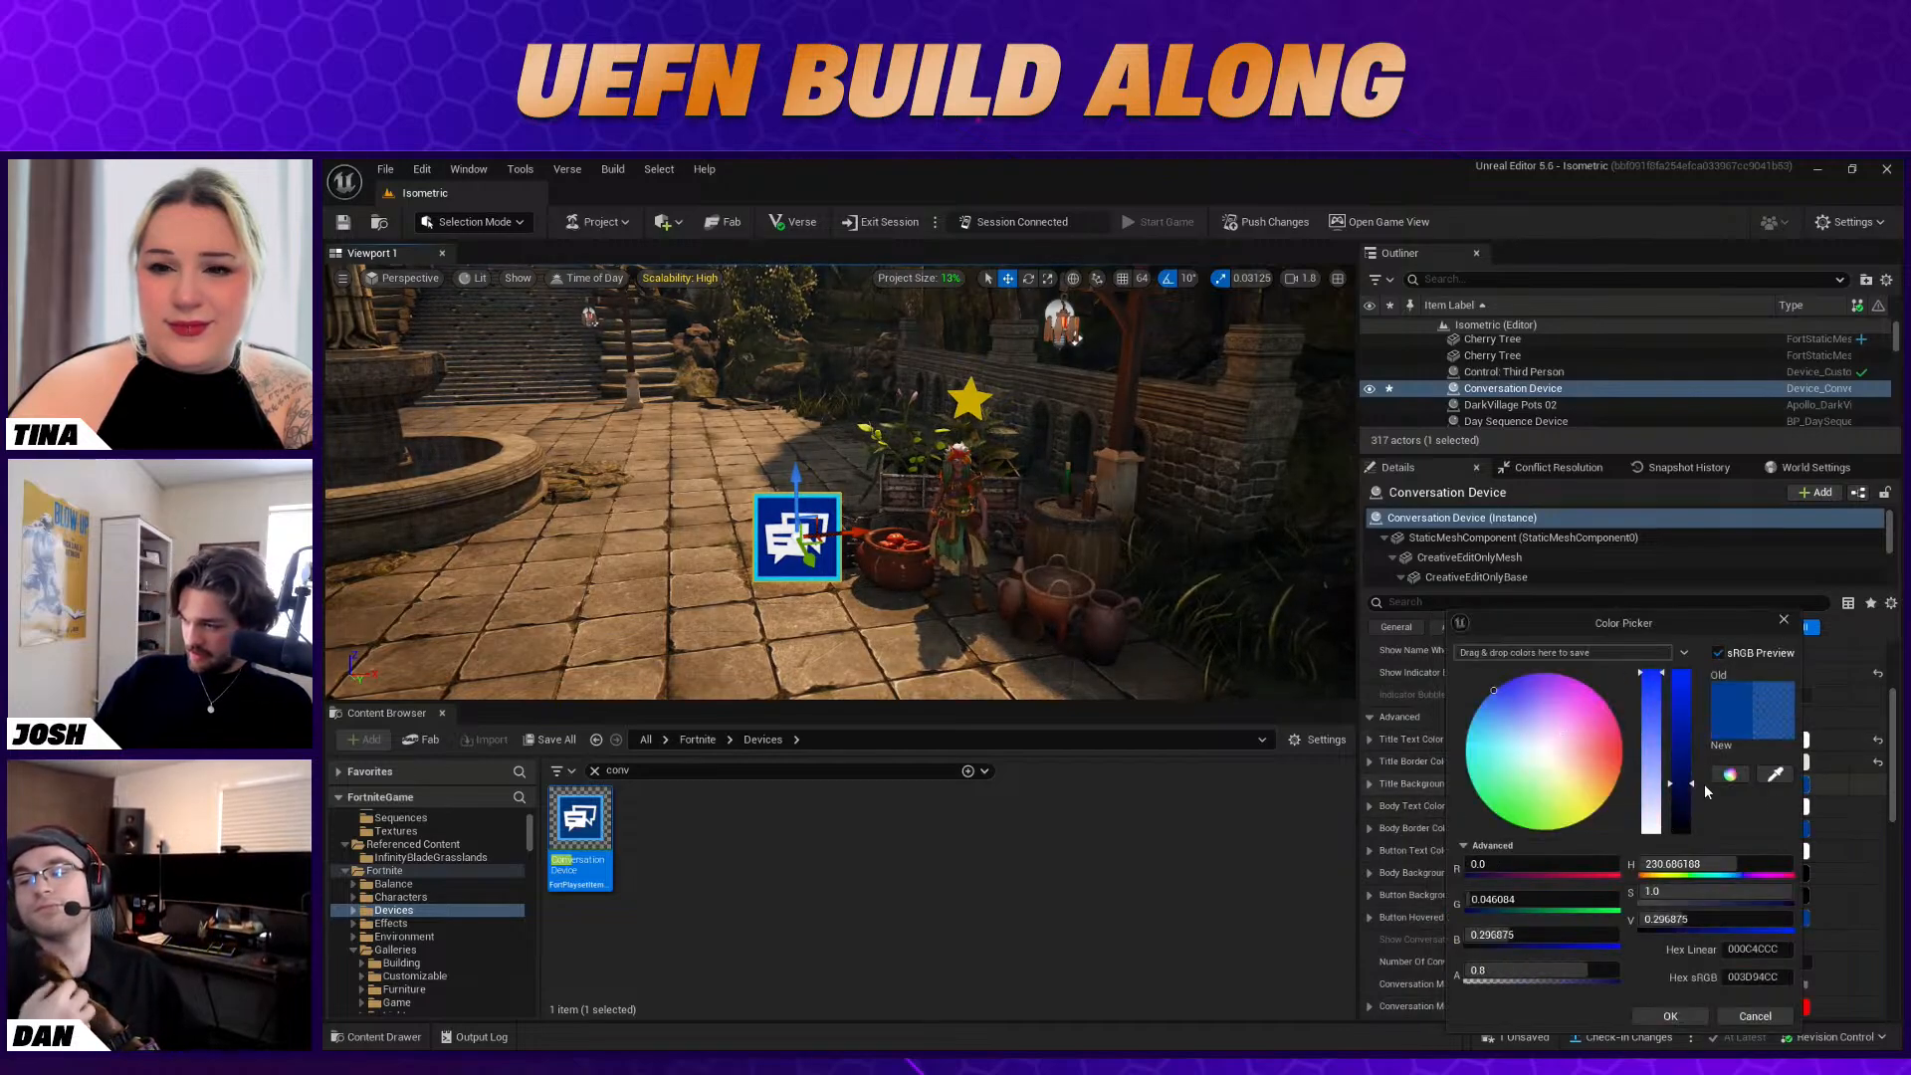
pyautogui.click(1567, 756)
pyautogui.moveTo(1568, 756)
pyautogui.mouseDown()
pyautogui.moveTo(1569, 786)
pyautogui.moveTo(1585, 781)
pyautogui.mouseUp()
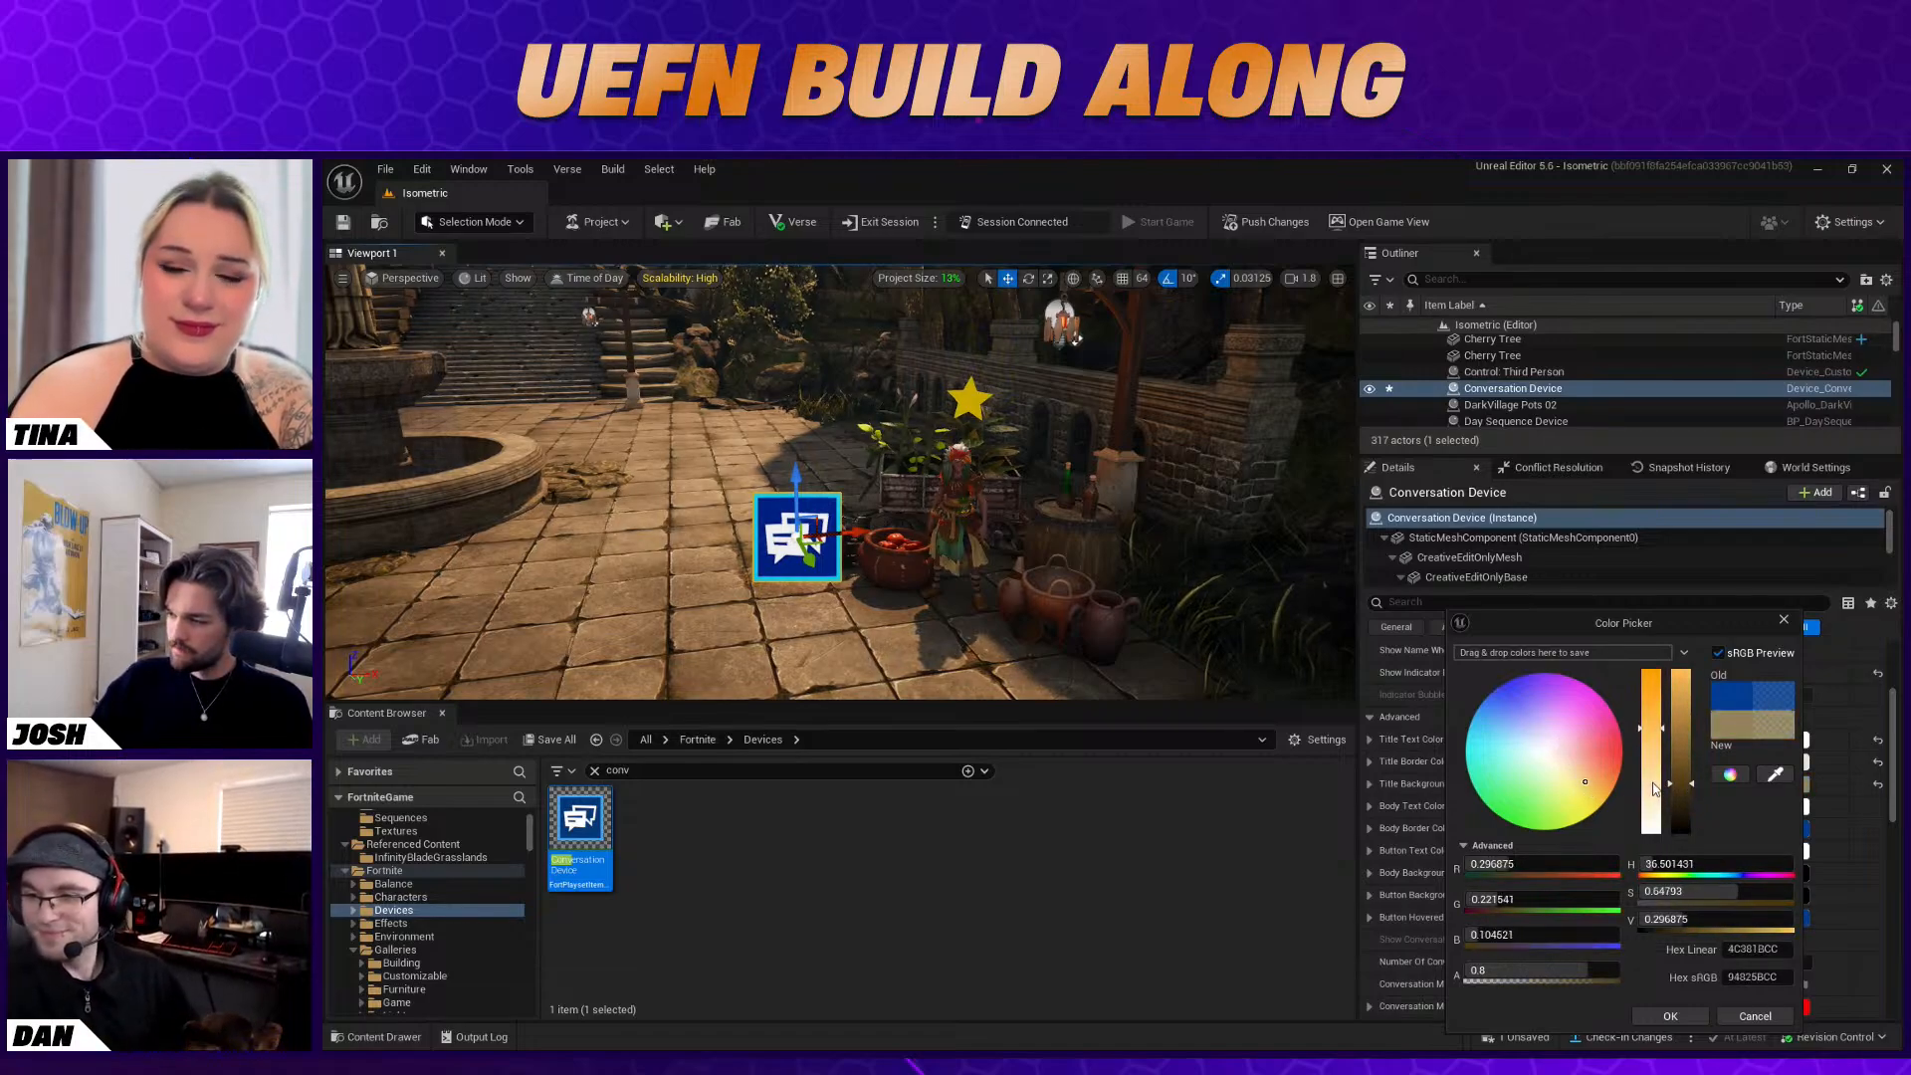
pyautogui.moveTo(1680, 694)
pyautogui.mouseDown()
pyautogui.moveTo(1652, 782)
pyautogui.moveTo(1565, 772)
pyautogui.mouseUp()
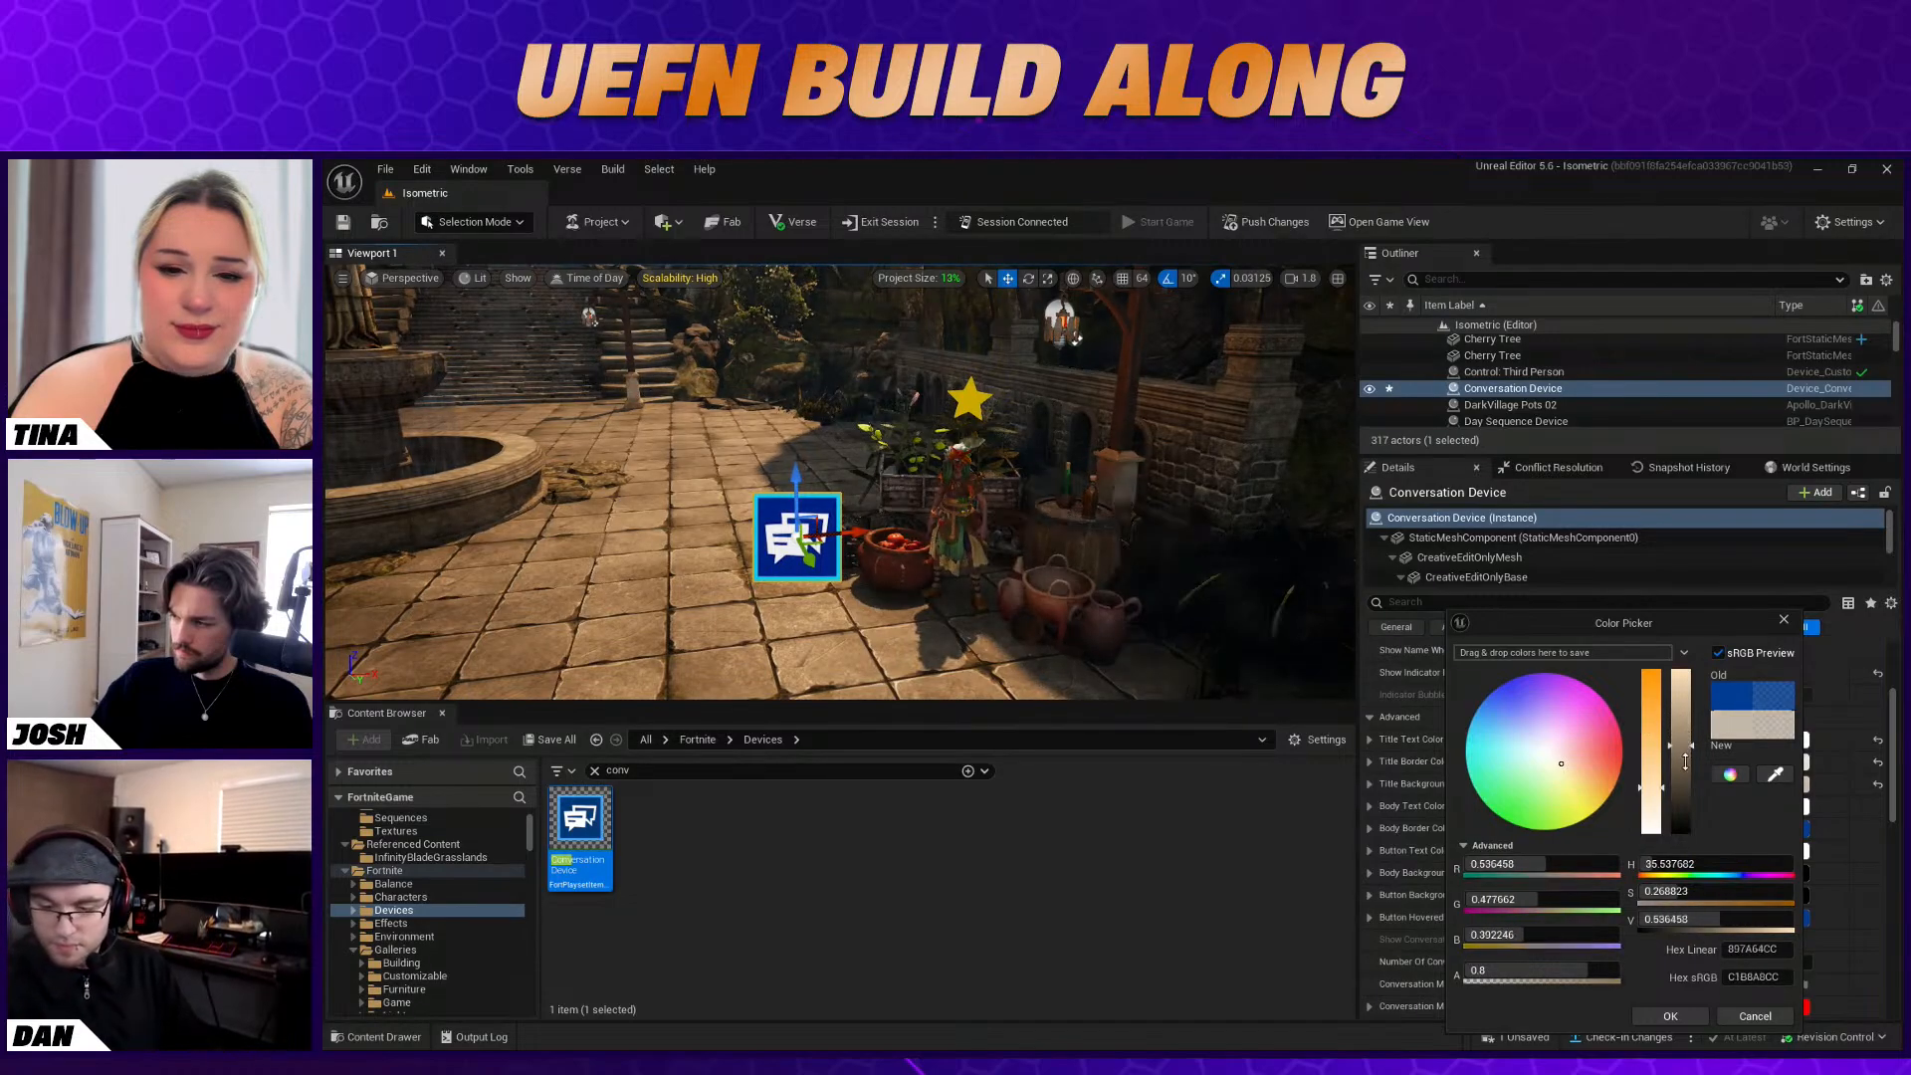
pyautogui.moveTo(1682, 715); pyautogui.dragTo(1686, 793)
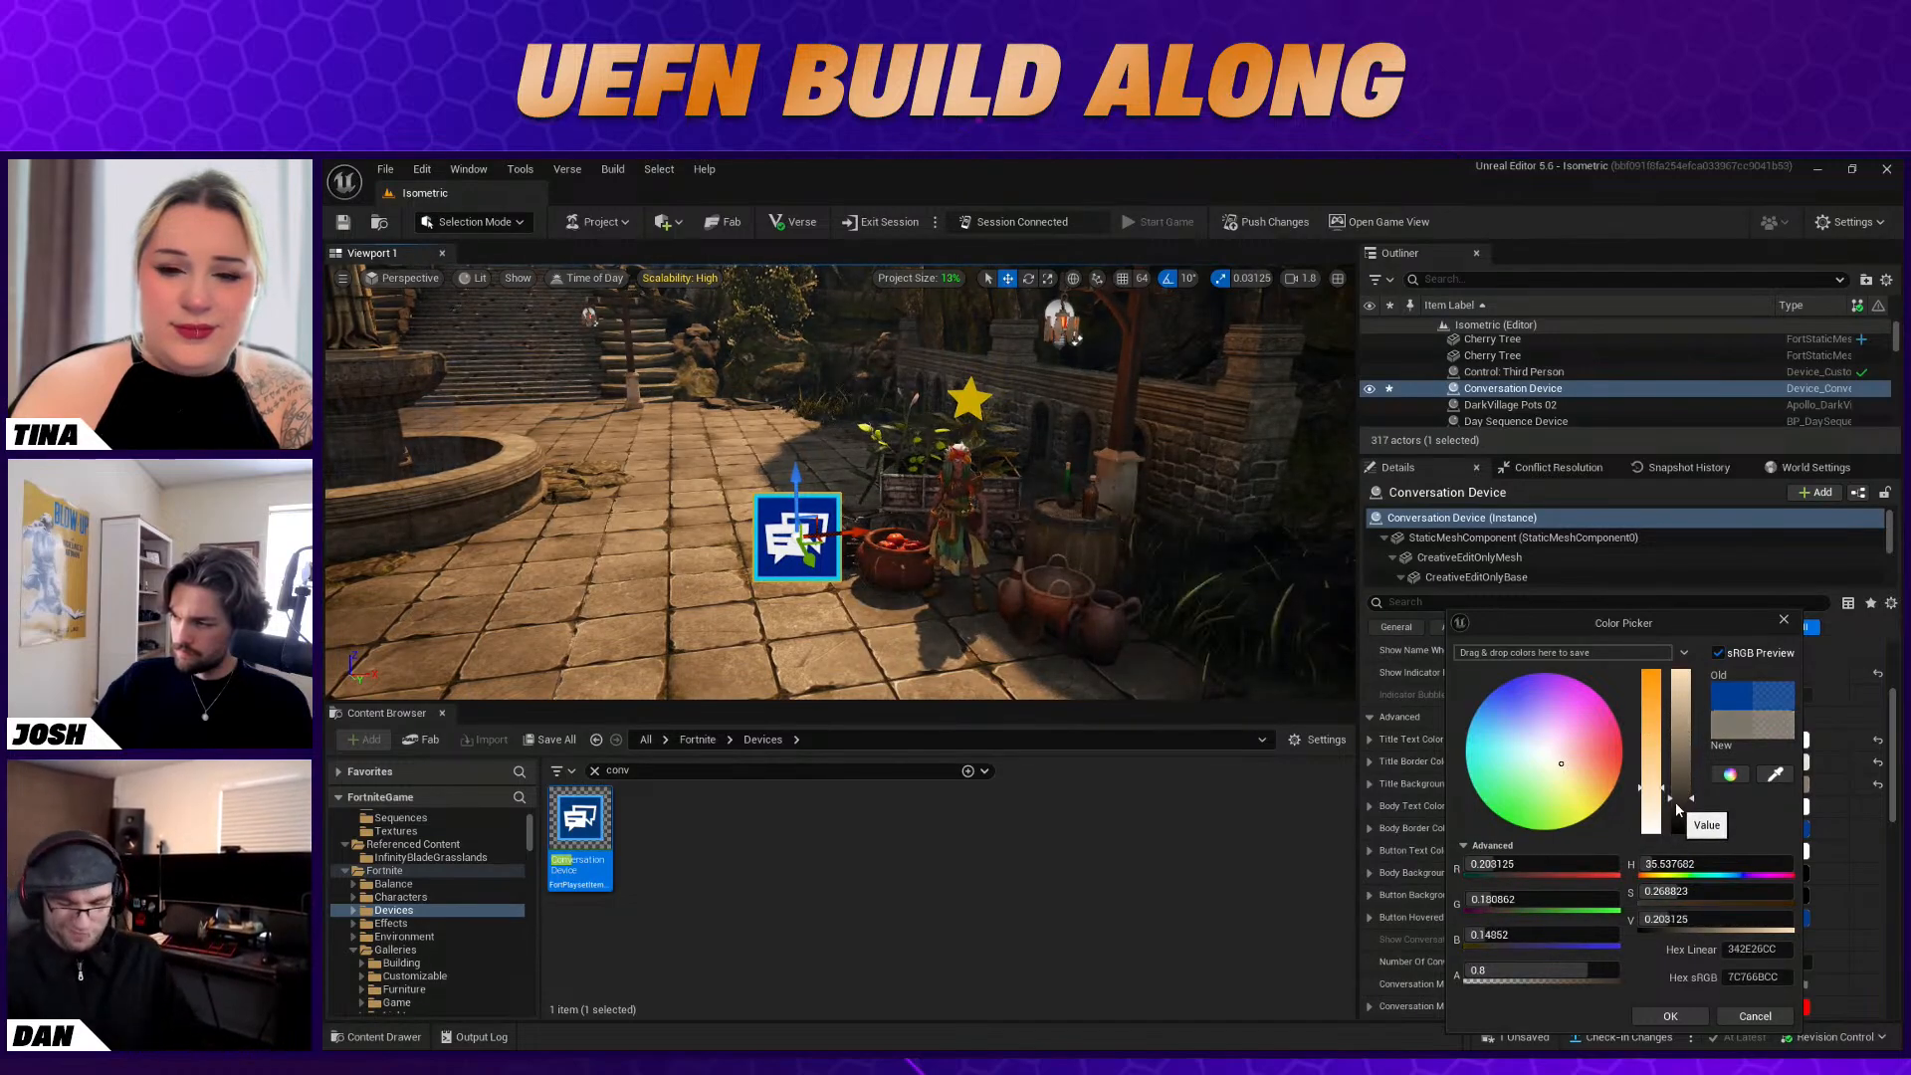
pyautogui.click(1675, 1019)
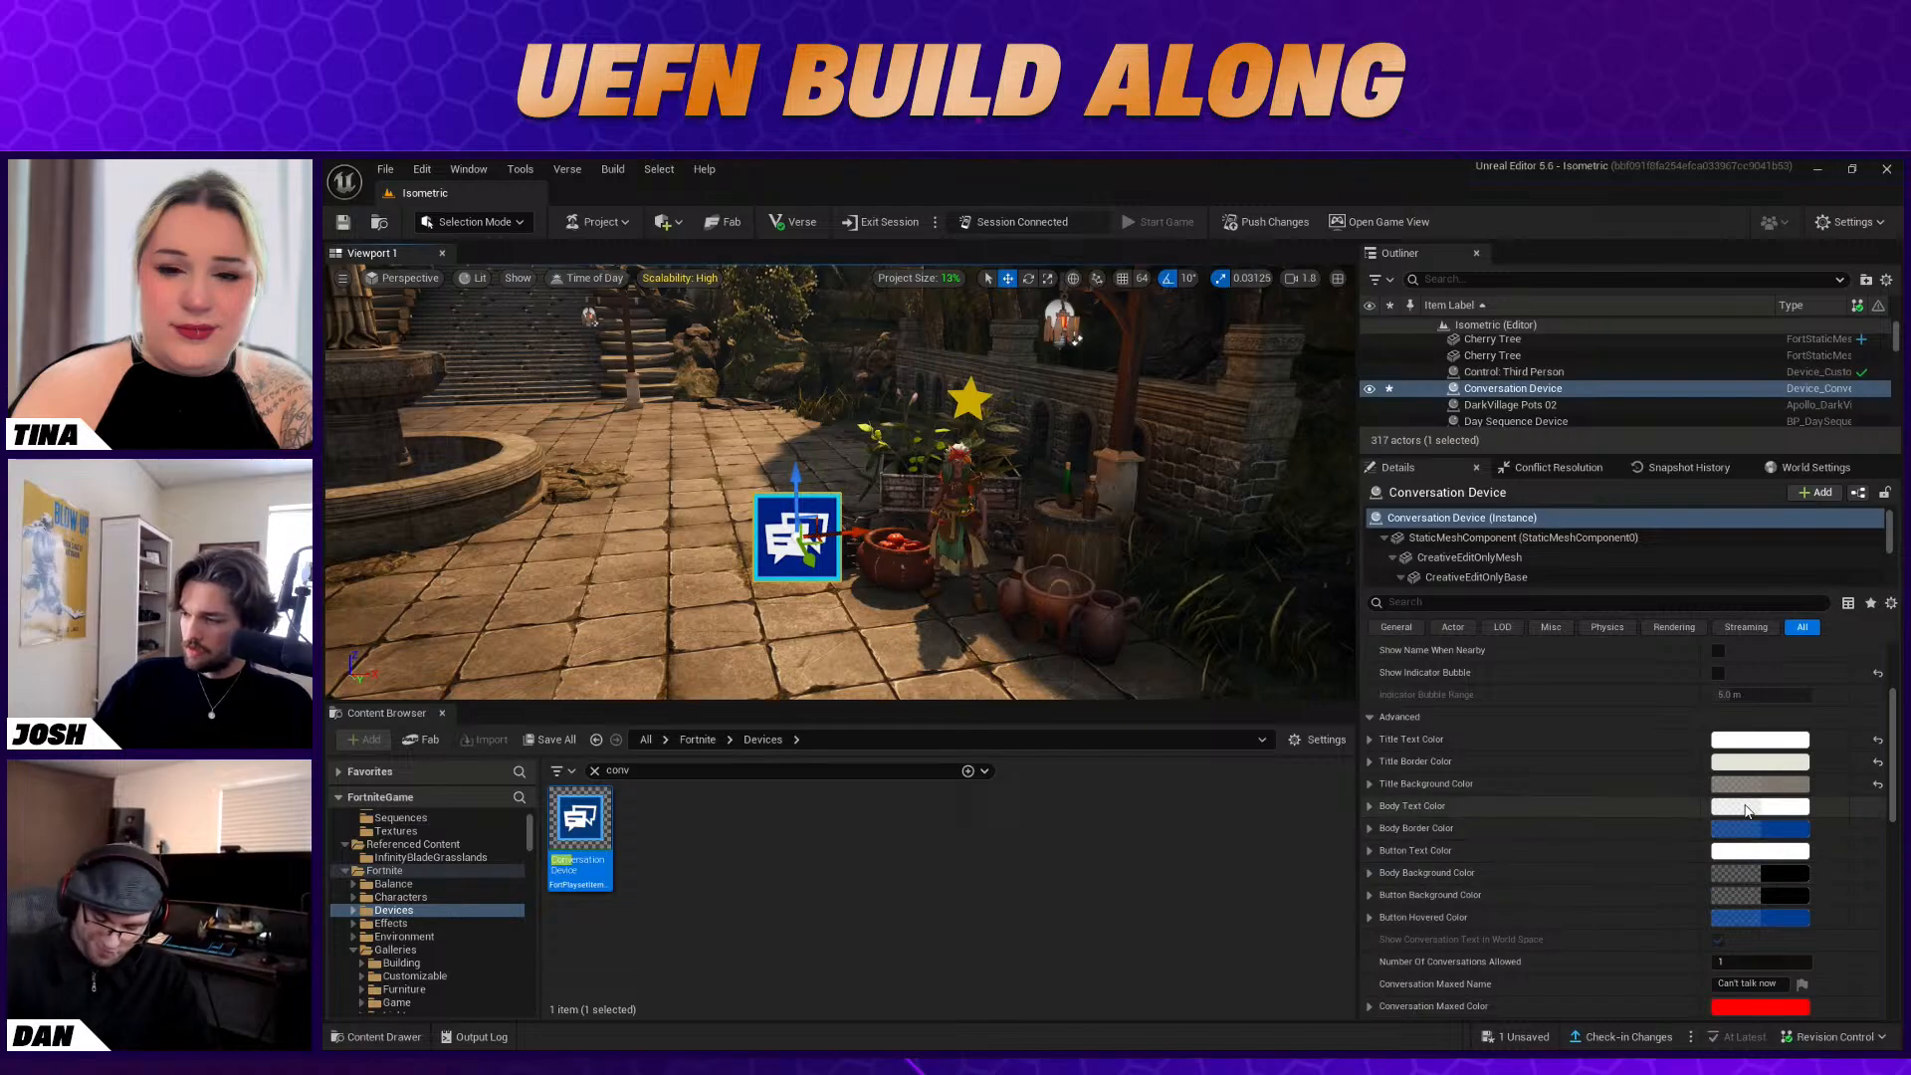
# Change the Body Text Color to a warm near-black, about sRGB 100F0BCC
pyautogui.click(1782, 811)
pyautogui.click(1532, 742)
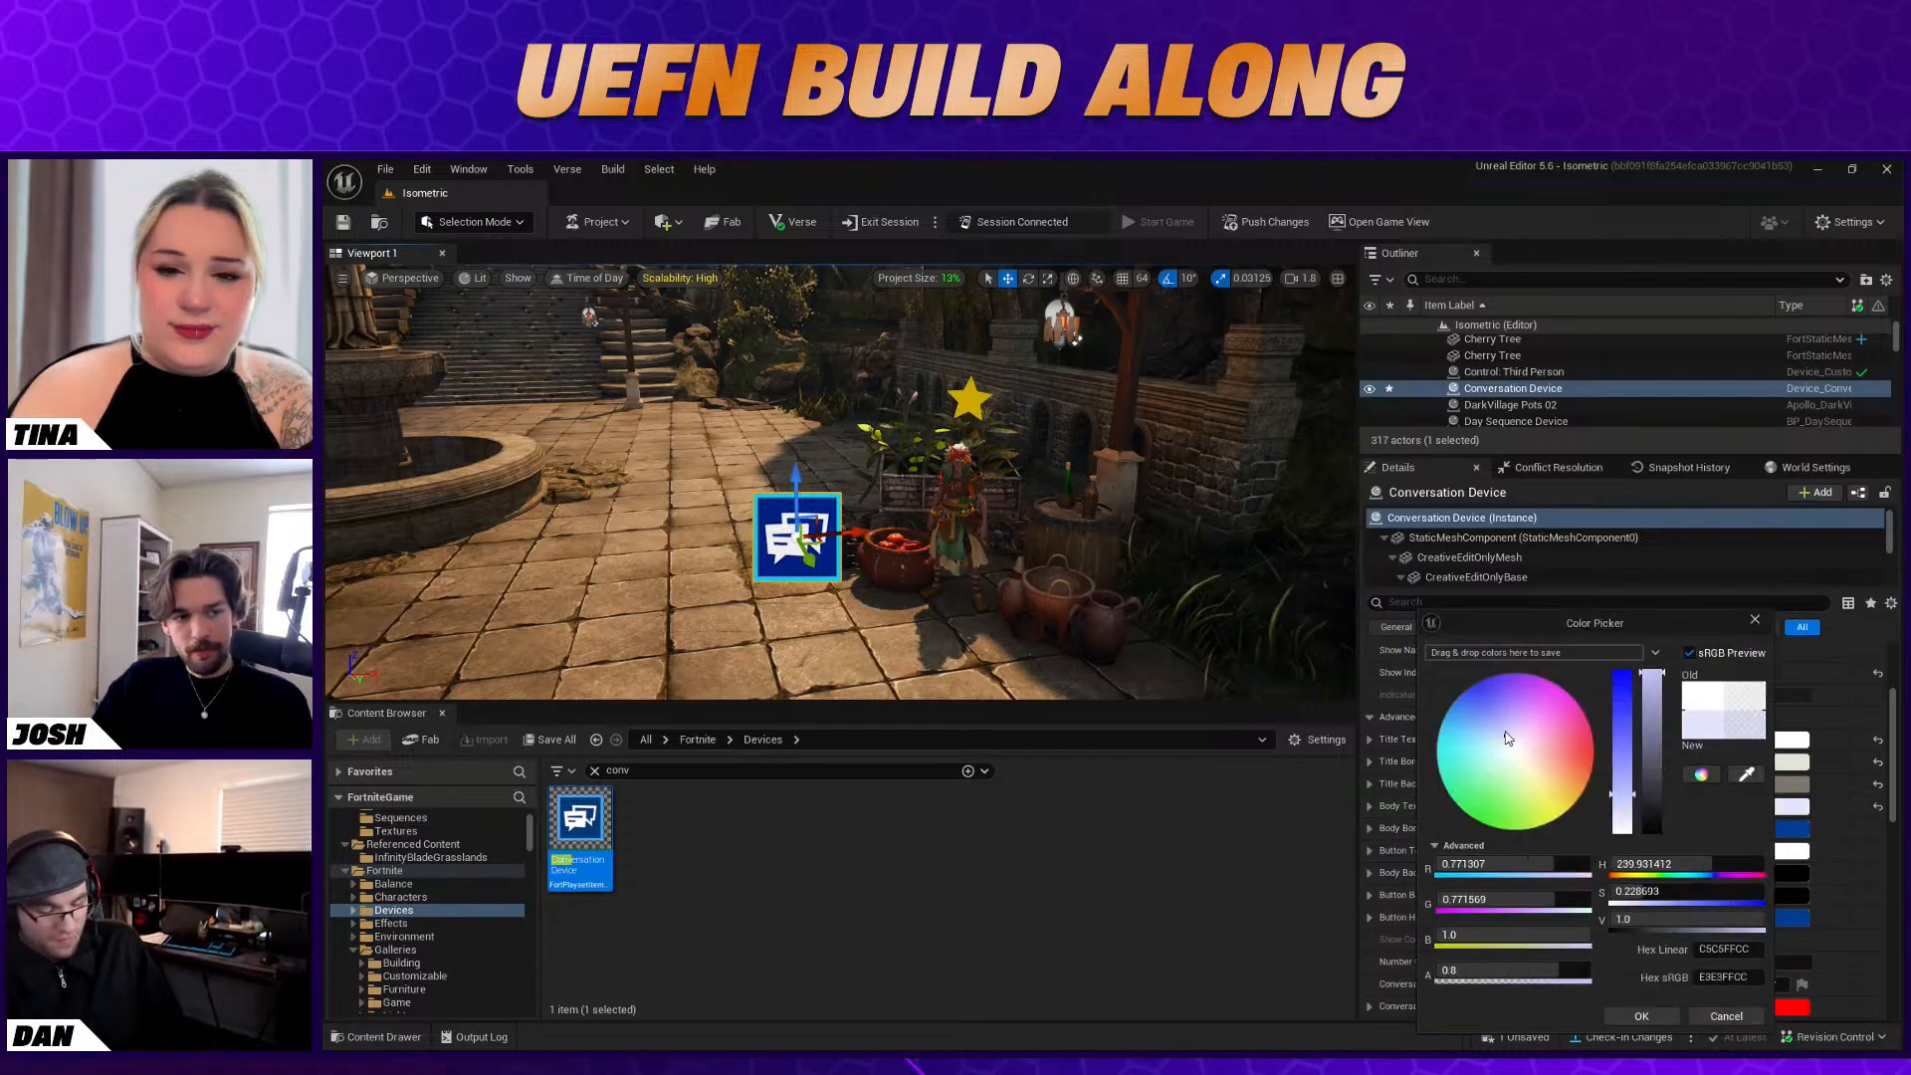
pyautogui.moveTo(1532, 742)
pyautogui.mouseDown()
pyautogui.moveTo(1514, 747)
pyautogui.moveTo(1536, 739)
pyautogui.moveTo(1524, 788)
pyautogui.moveTo(1537, 770)
pyautogui.mouseUp()
pyautogui.moveTo(1653, 778); pyautogui.dragTo(1662, 831)
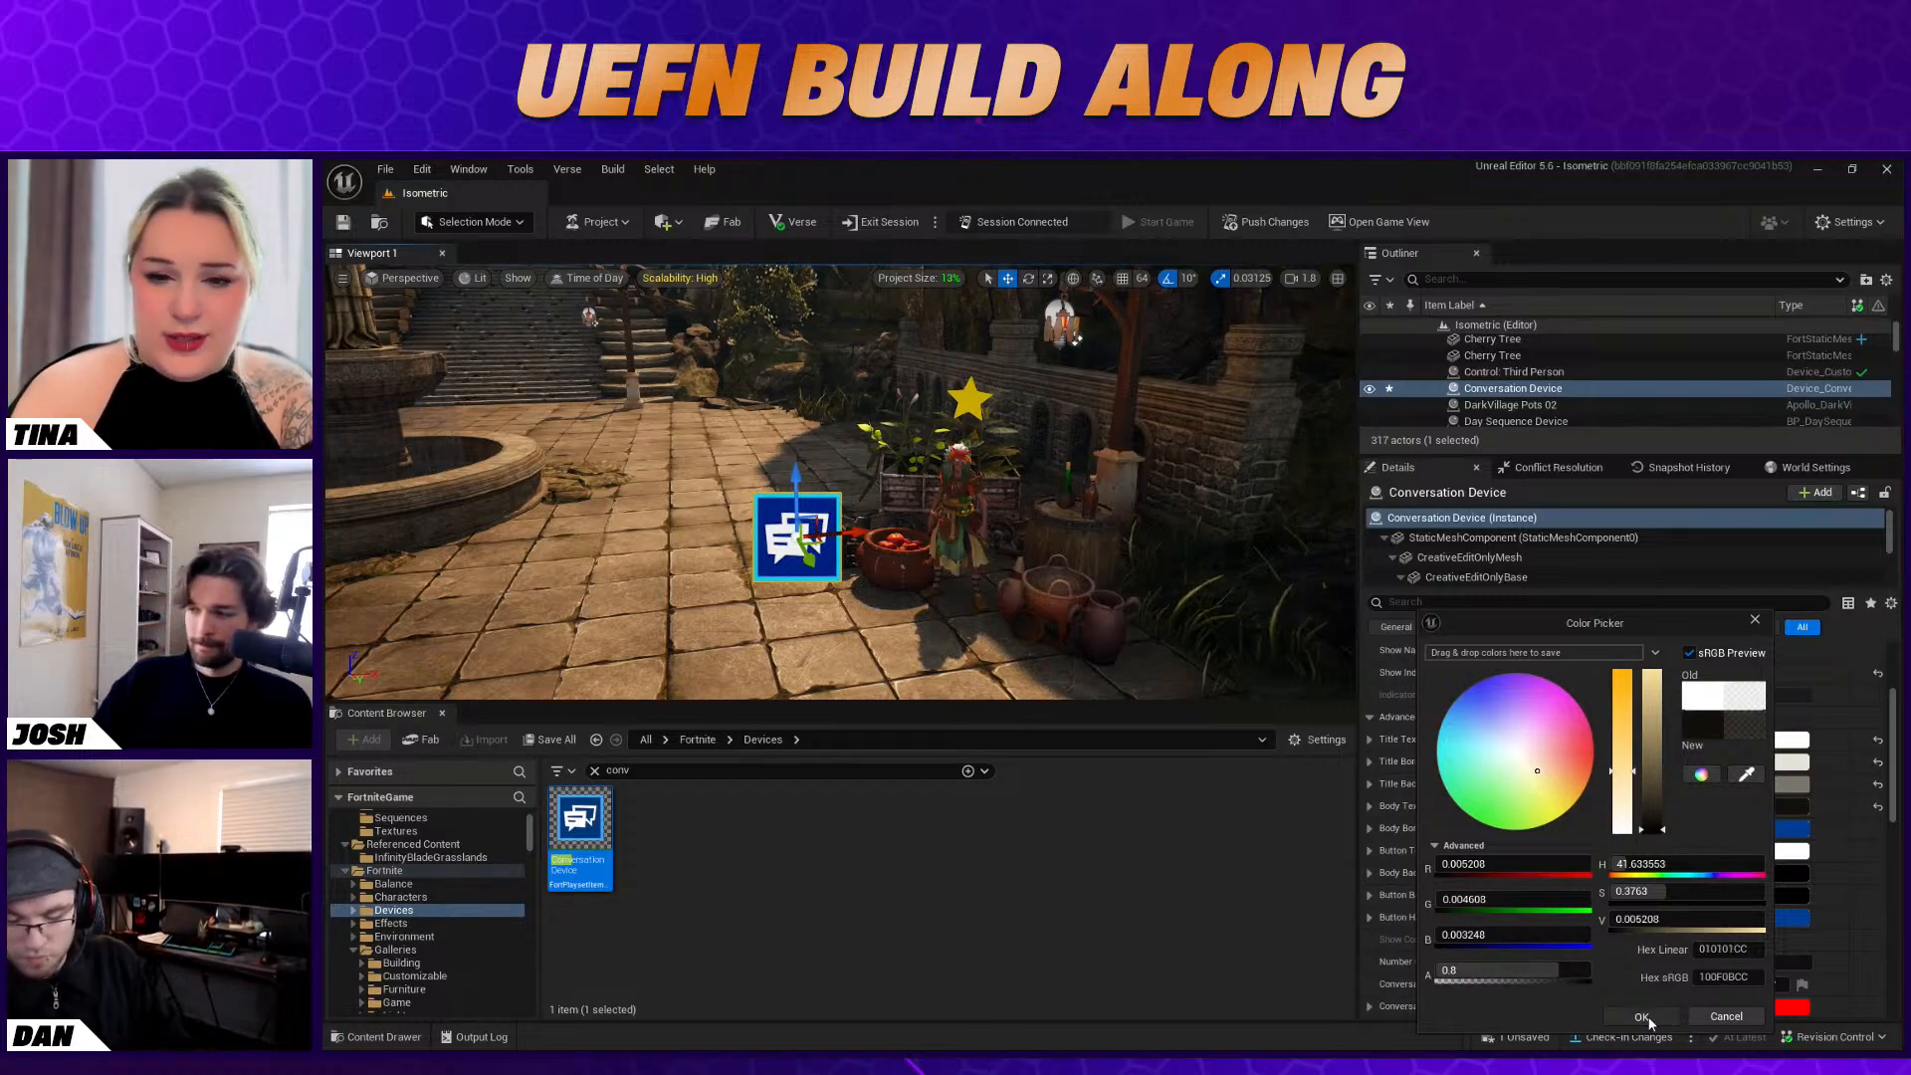
pyautogui.click(1623, 1016)
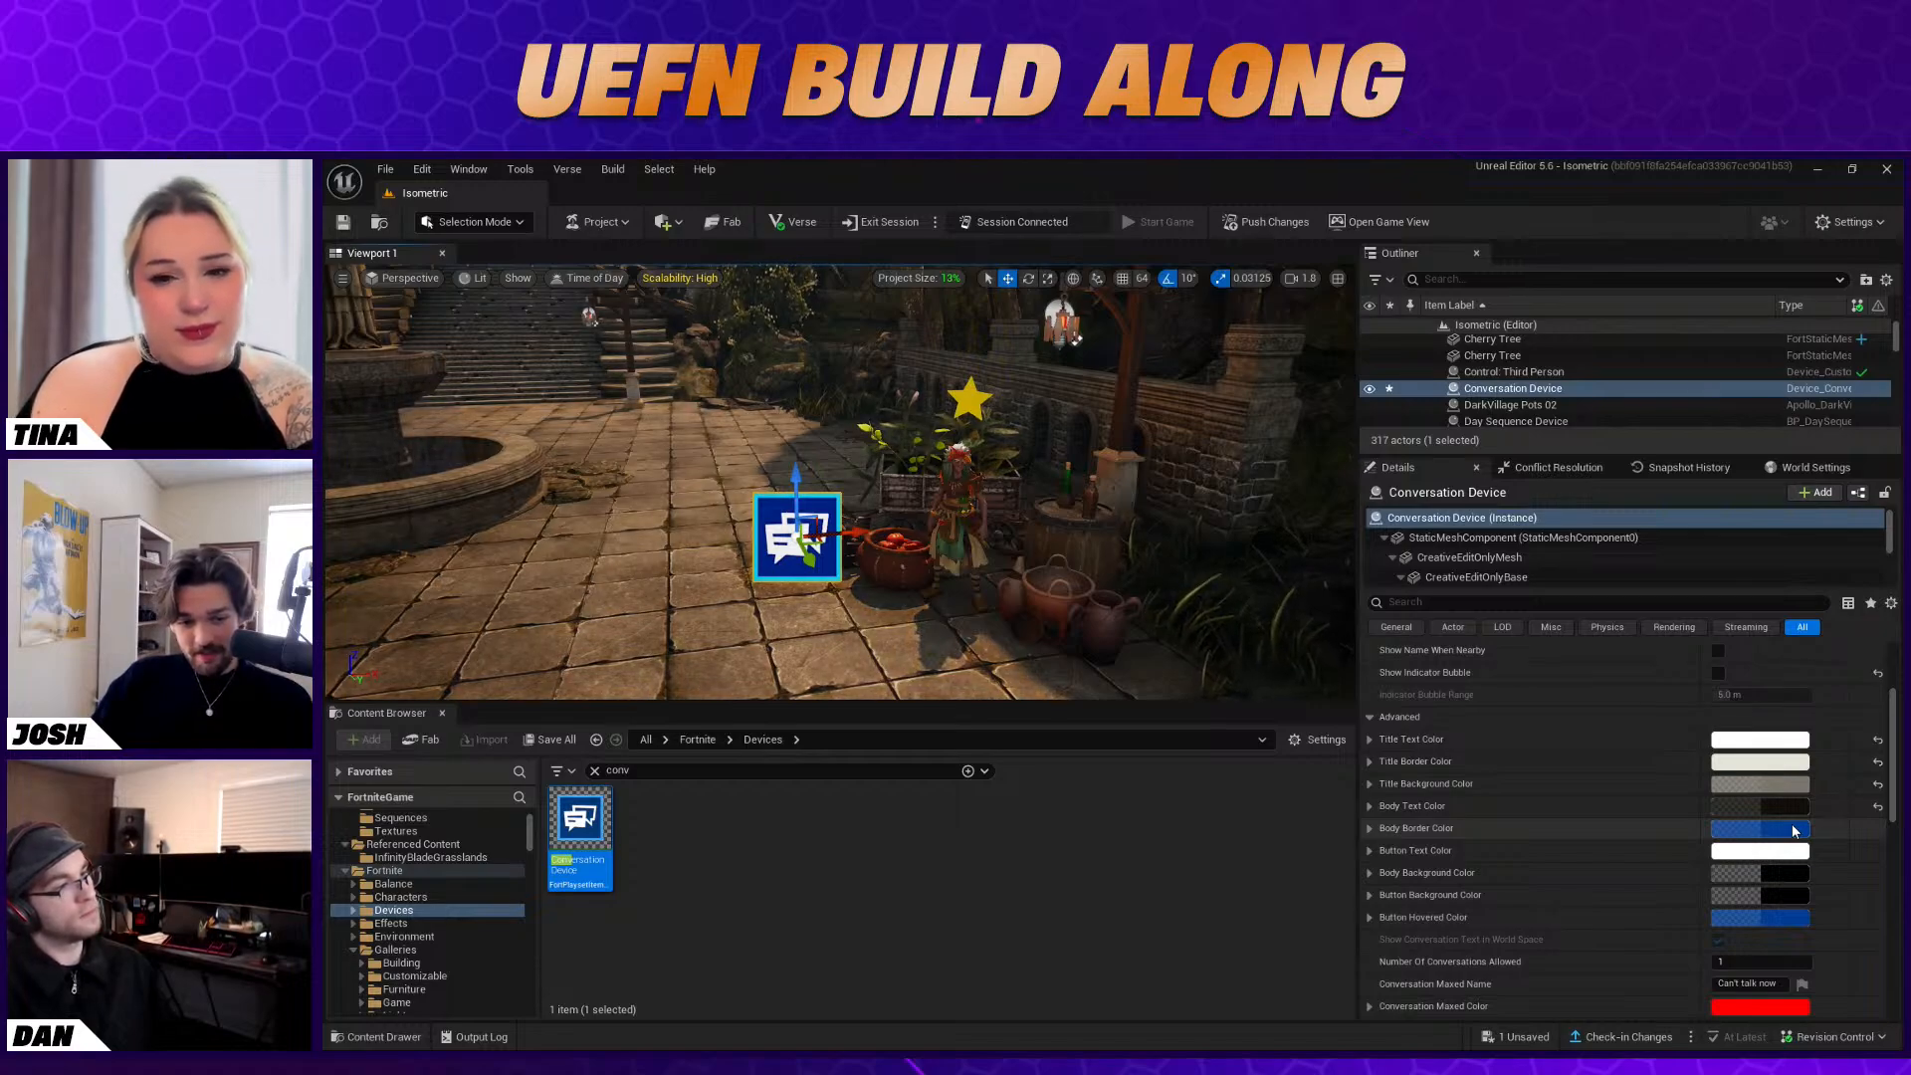
# Examine the options offered by the Custom conversation type, down to the Custom Widget setting, and return the type to Box
pyautogui.scroll(3, 1590, 773)
pyautogui.click(1751, 763)
pyautogui.click(1752, 814)
pyautogui.scroll(-2, 1792, 822)
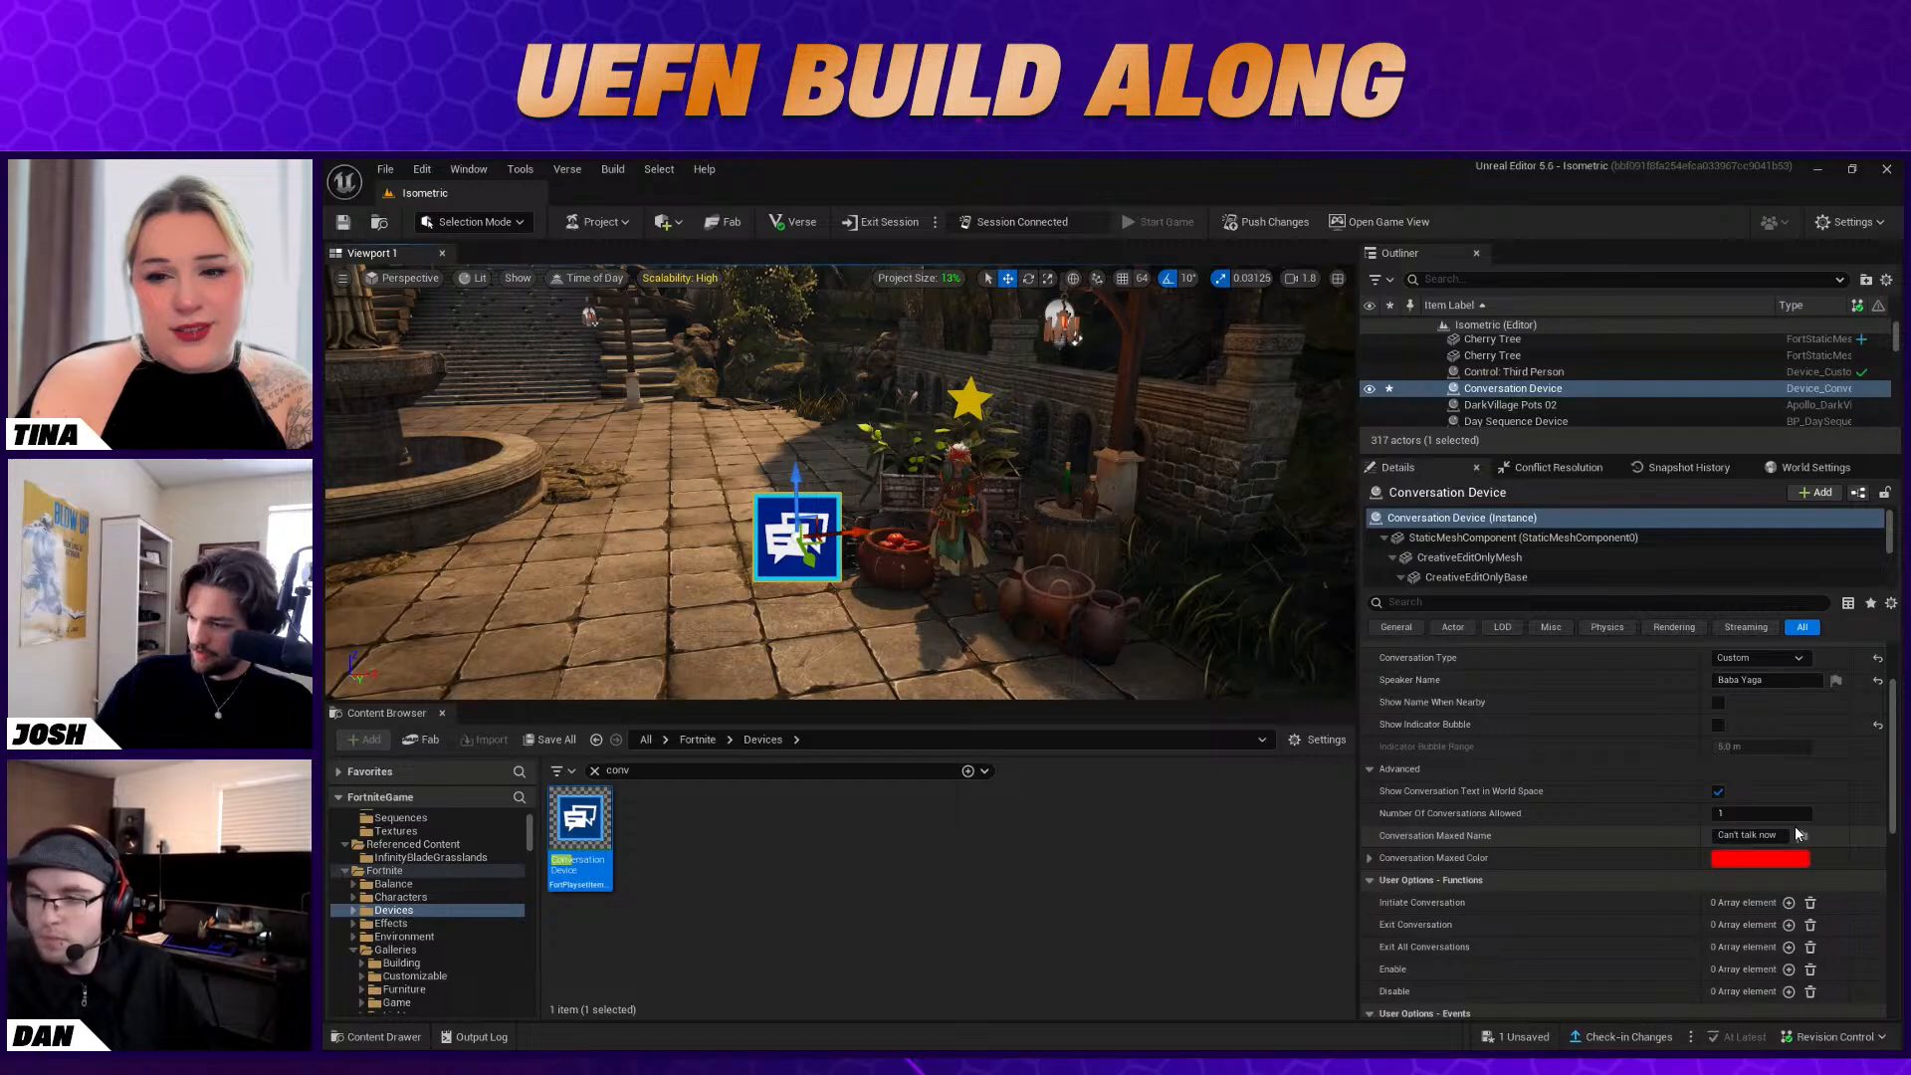
pyautogui.scroll(-1, 1798, 833)
pyautogui.scroll(3, 1867, 864)
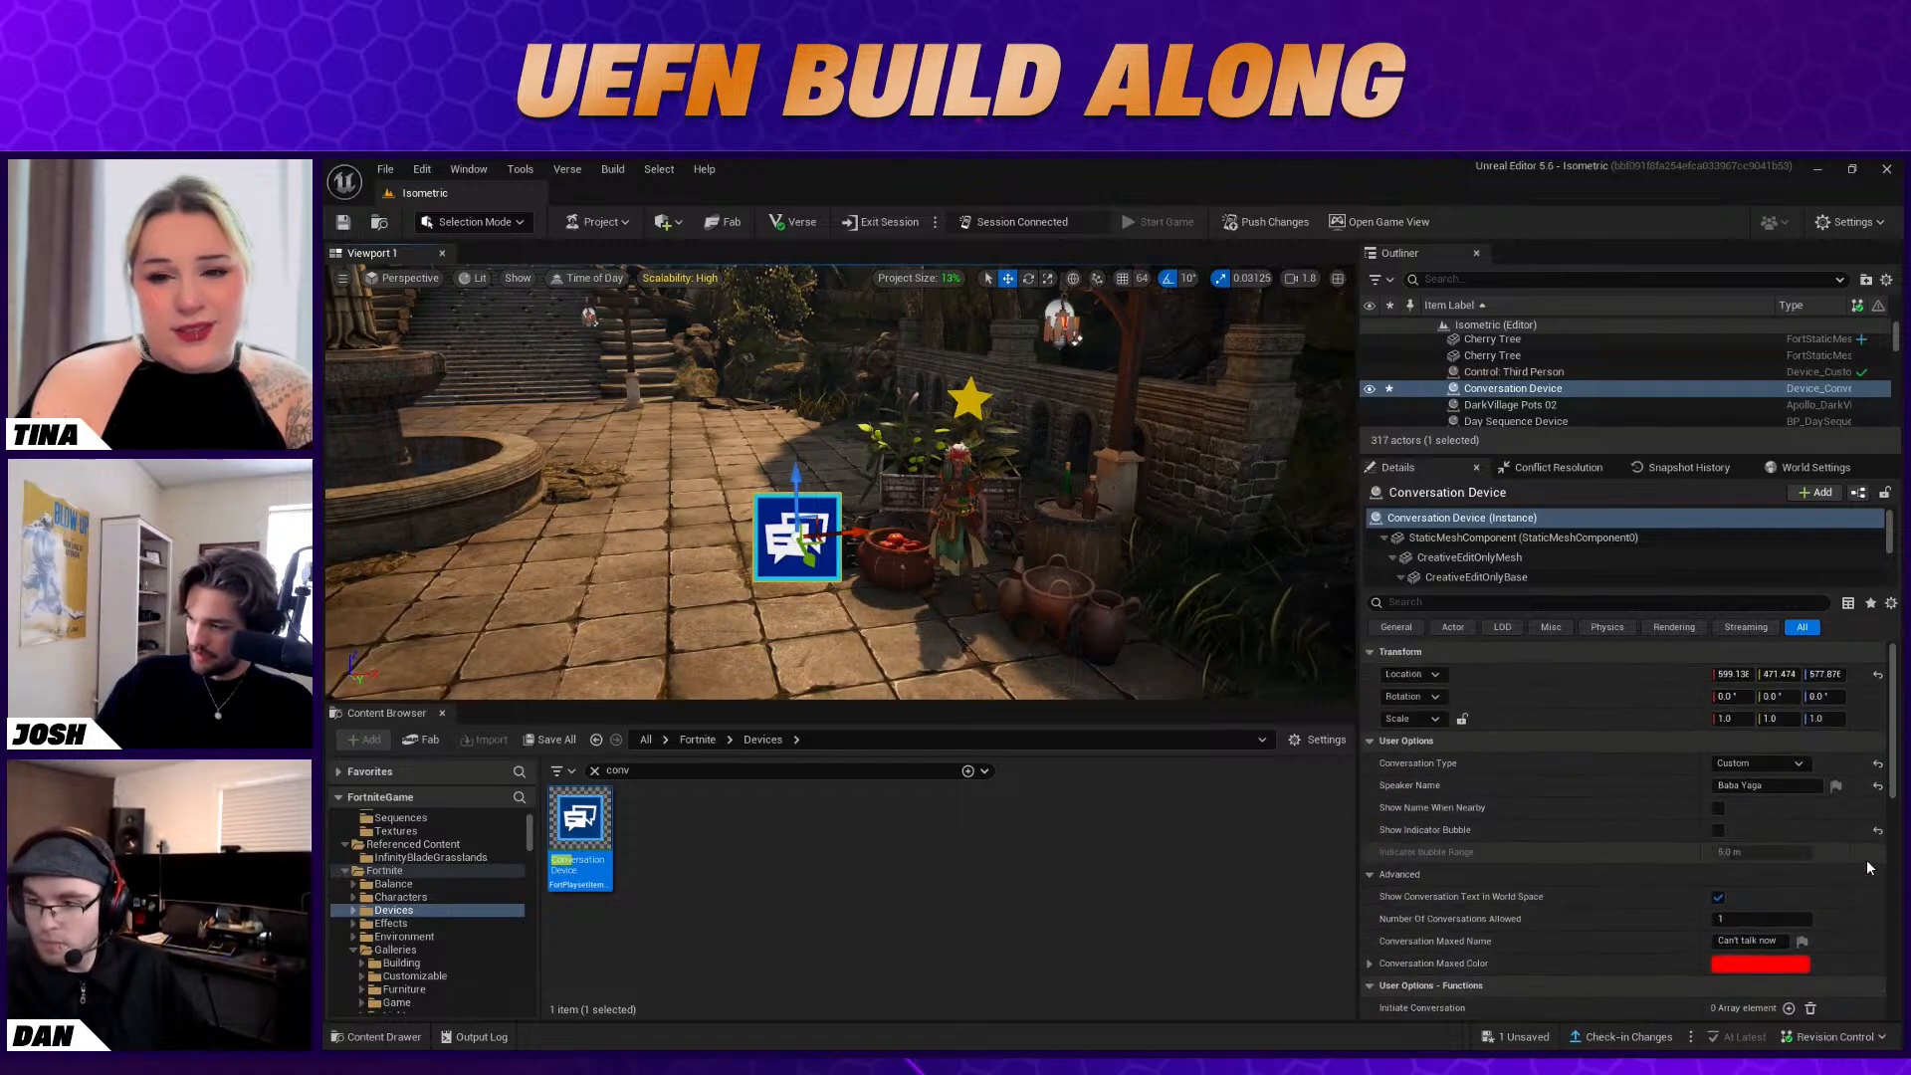
pyautogui.scroll(-10, 1867, 858)
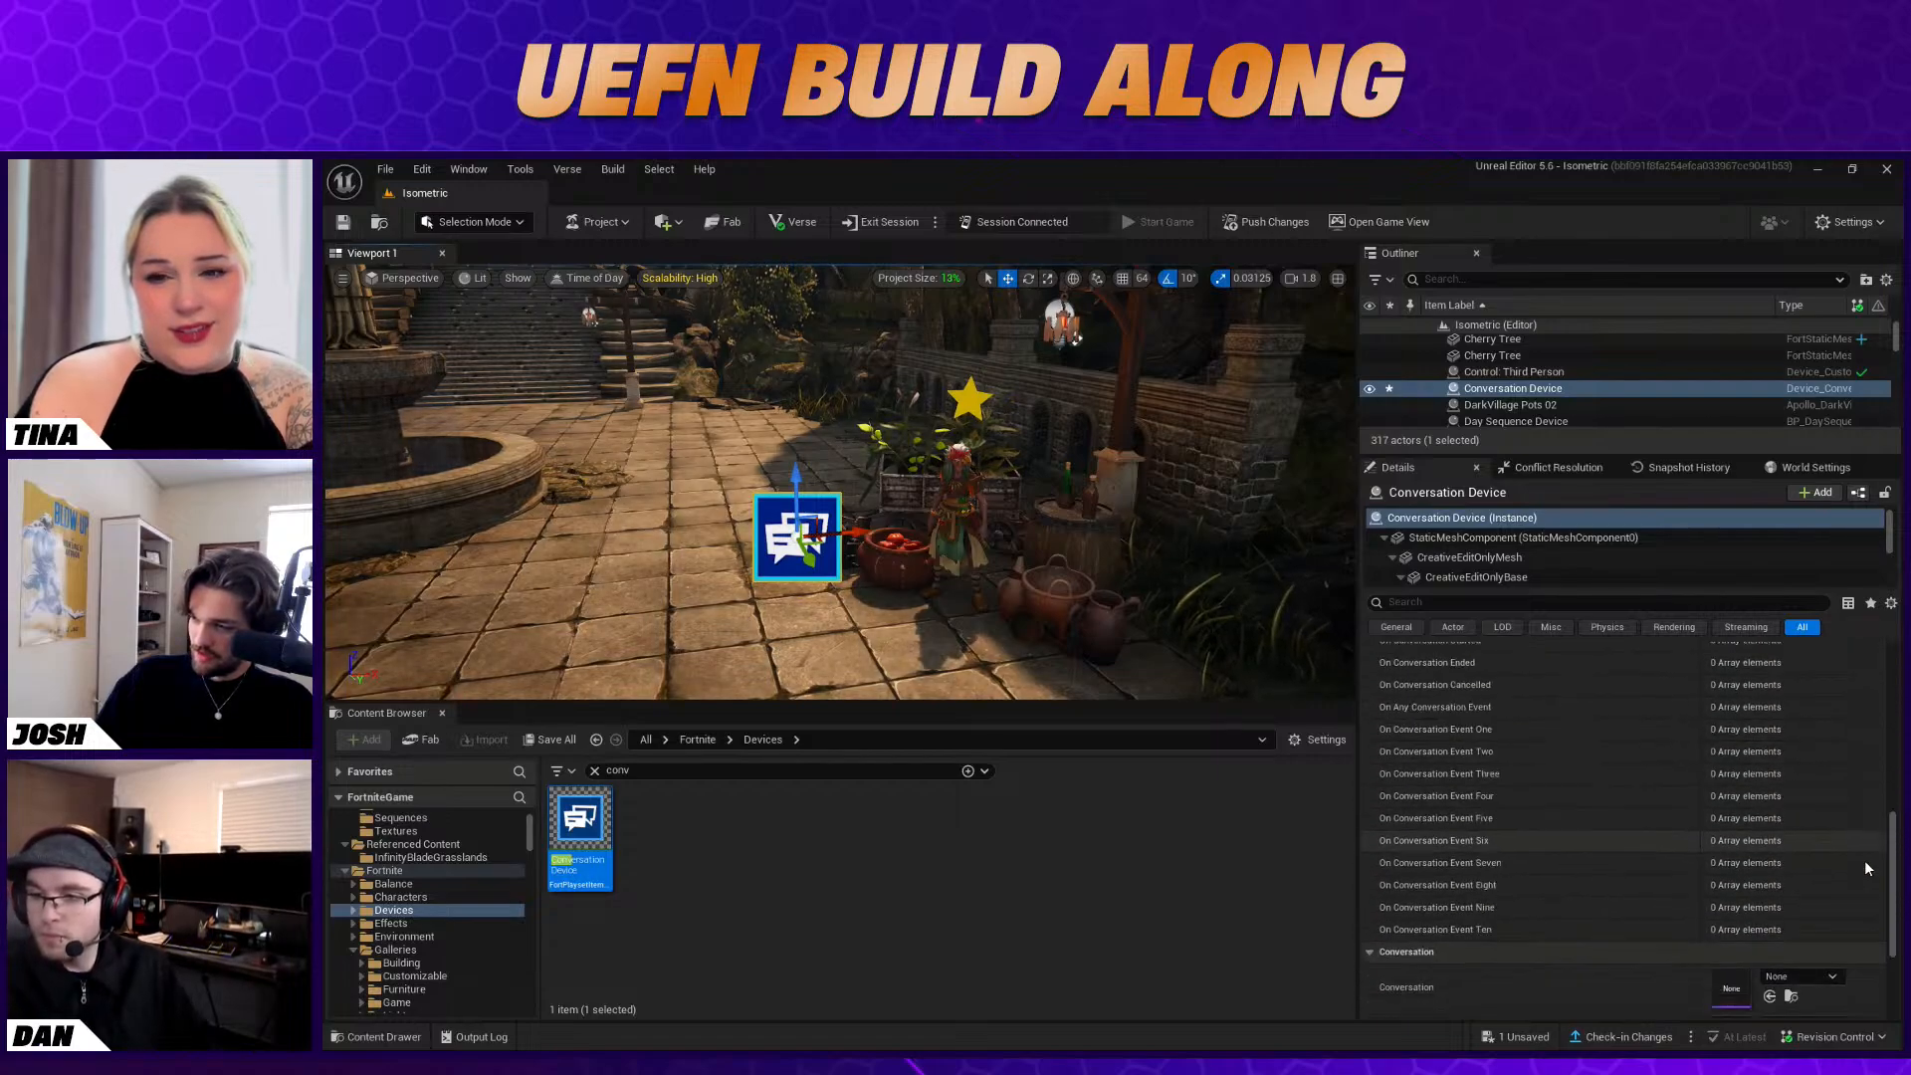
pyautogui.scroll(-4, 1865, 860)
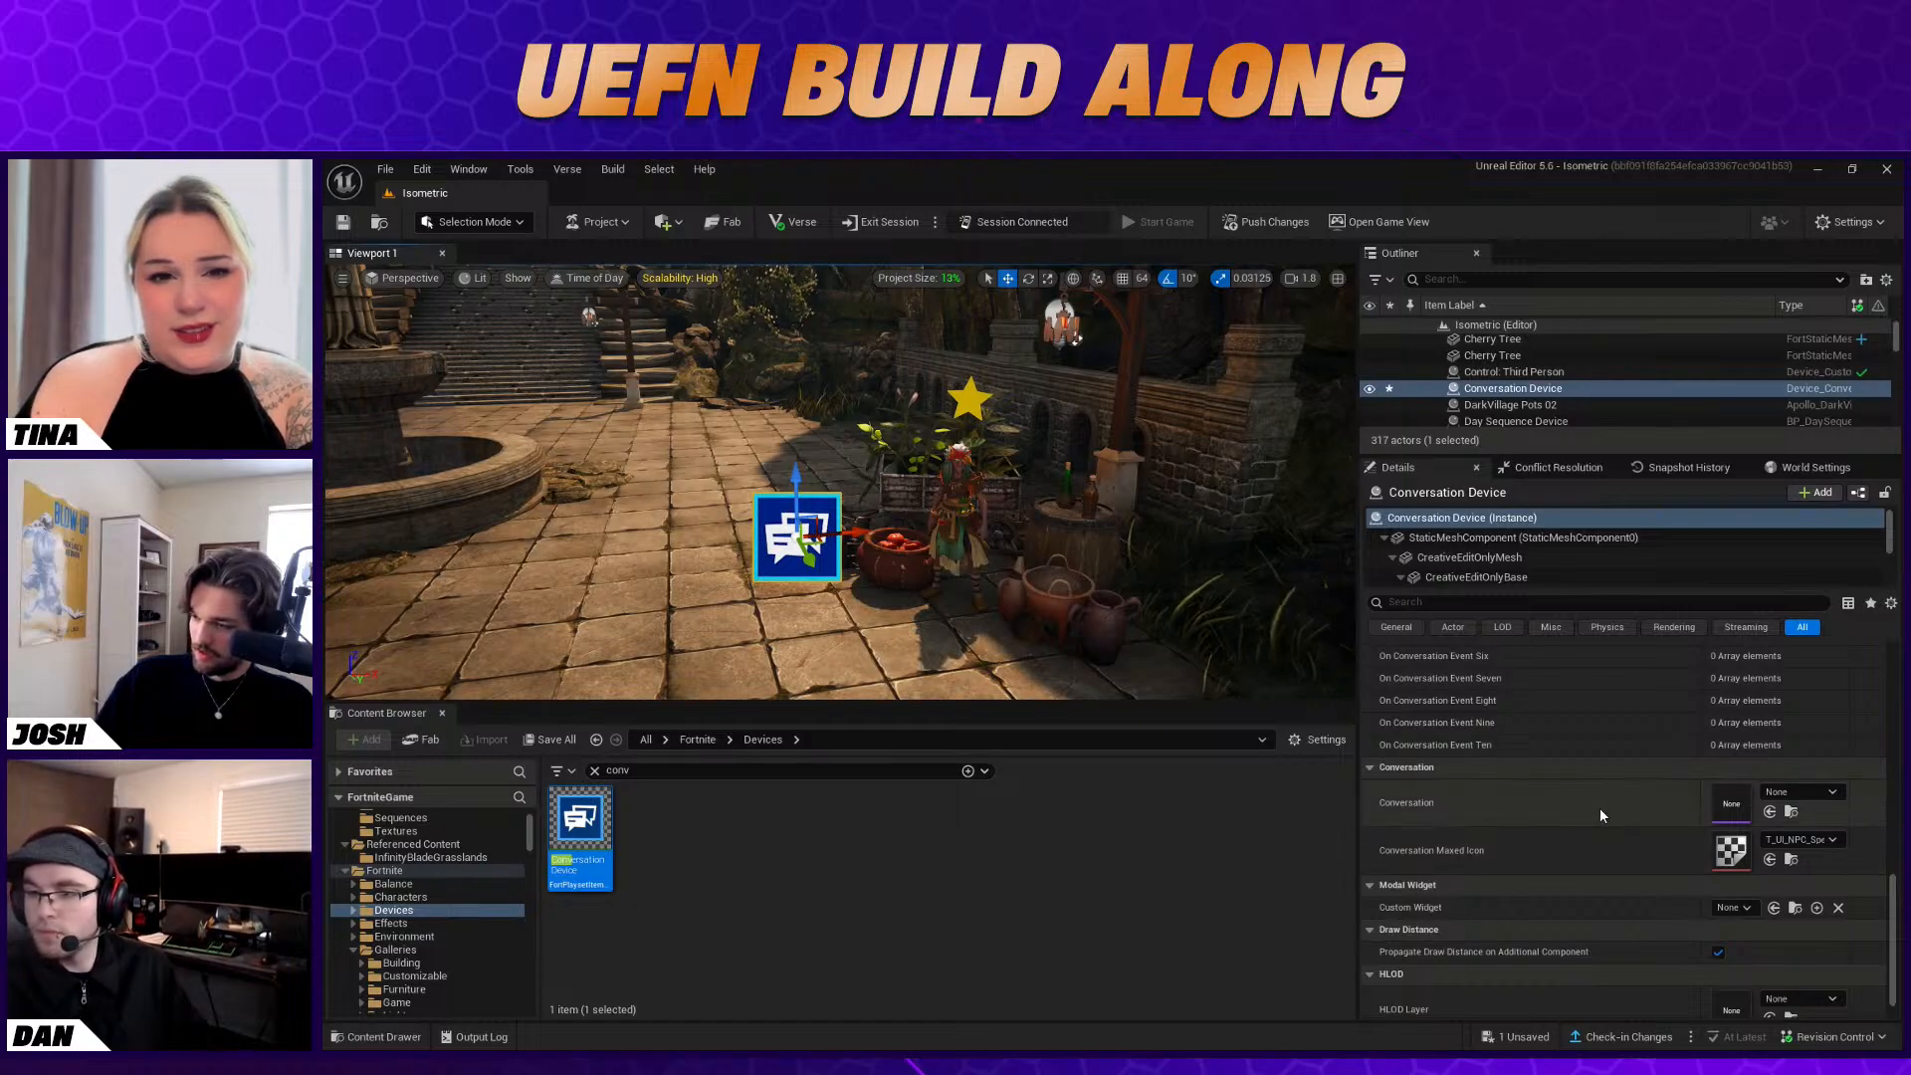
pyautogui.scroll(-1, 1602, 808)
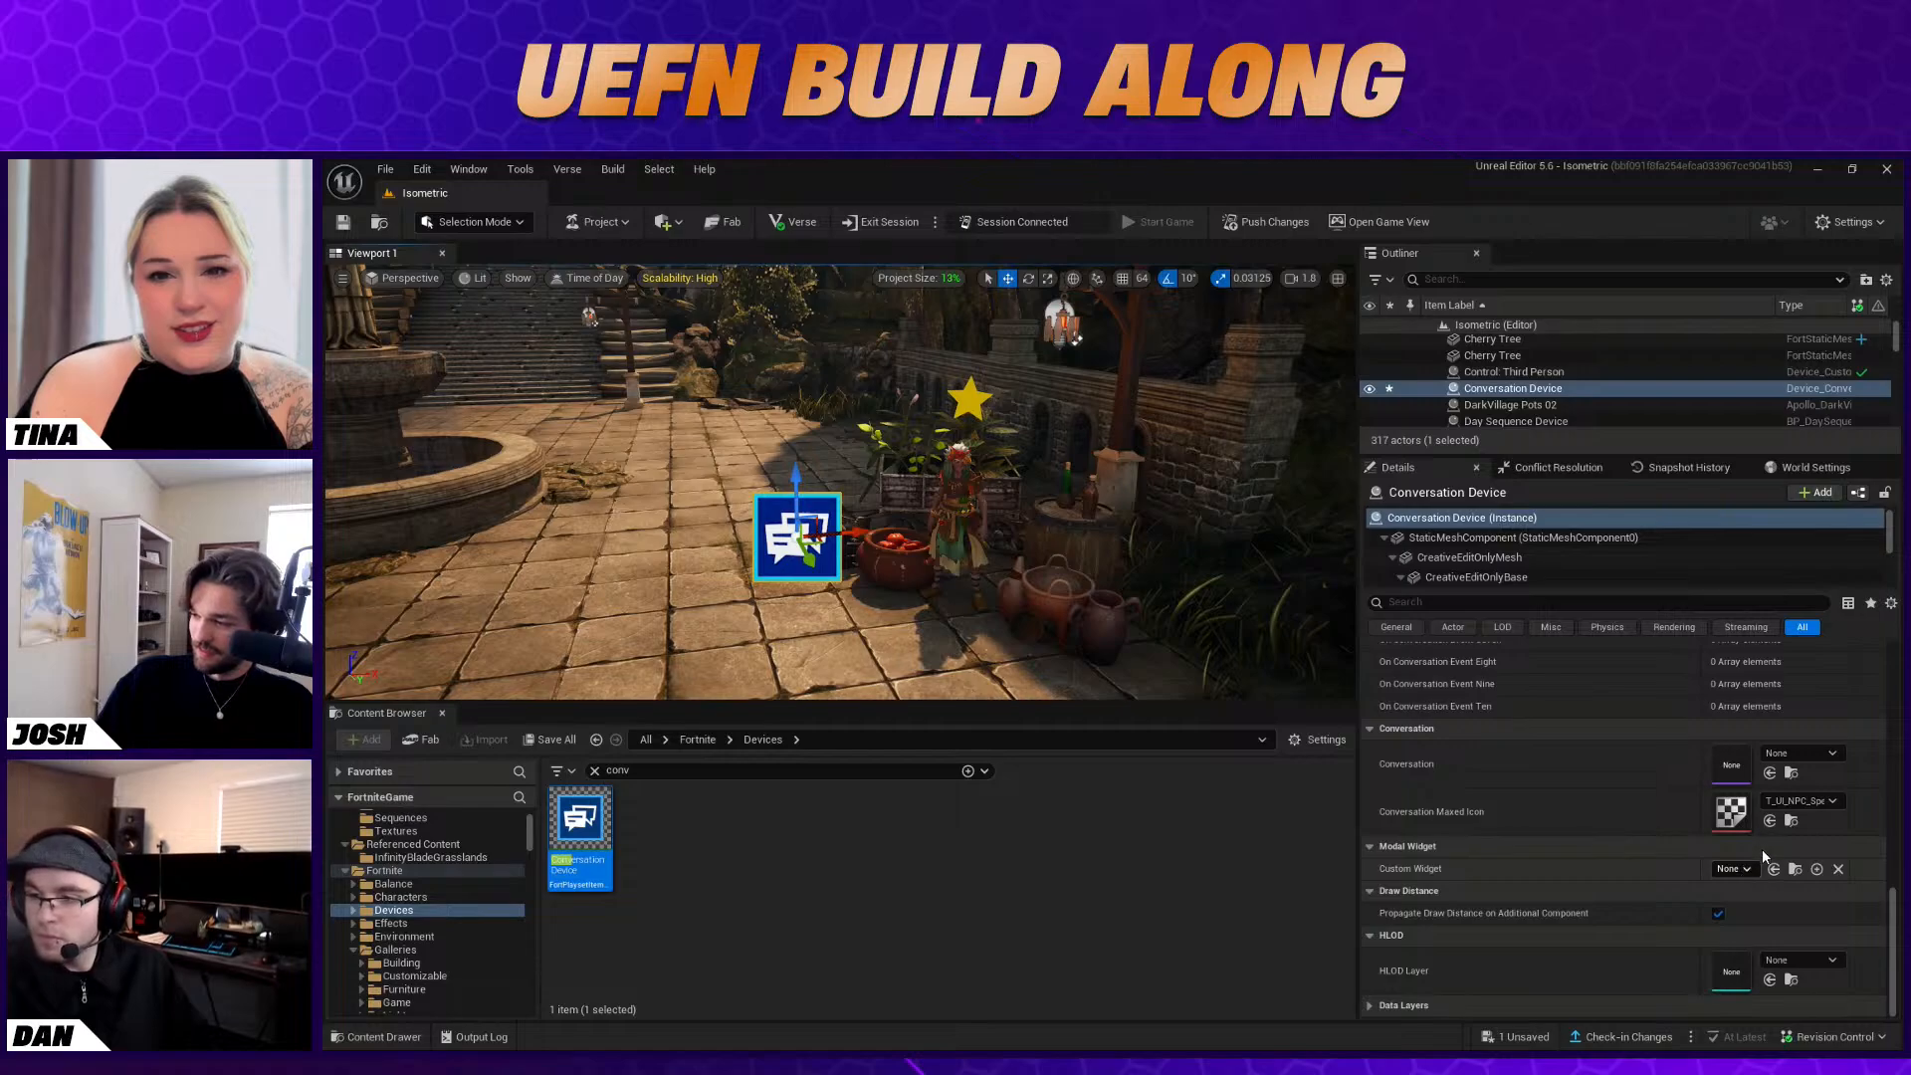
pyautogui.scroll(8, 1549, 862)
pyautogui.scroll(5, 1587, 894)
pyautogui.click(1754, 762)
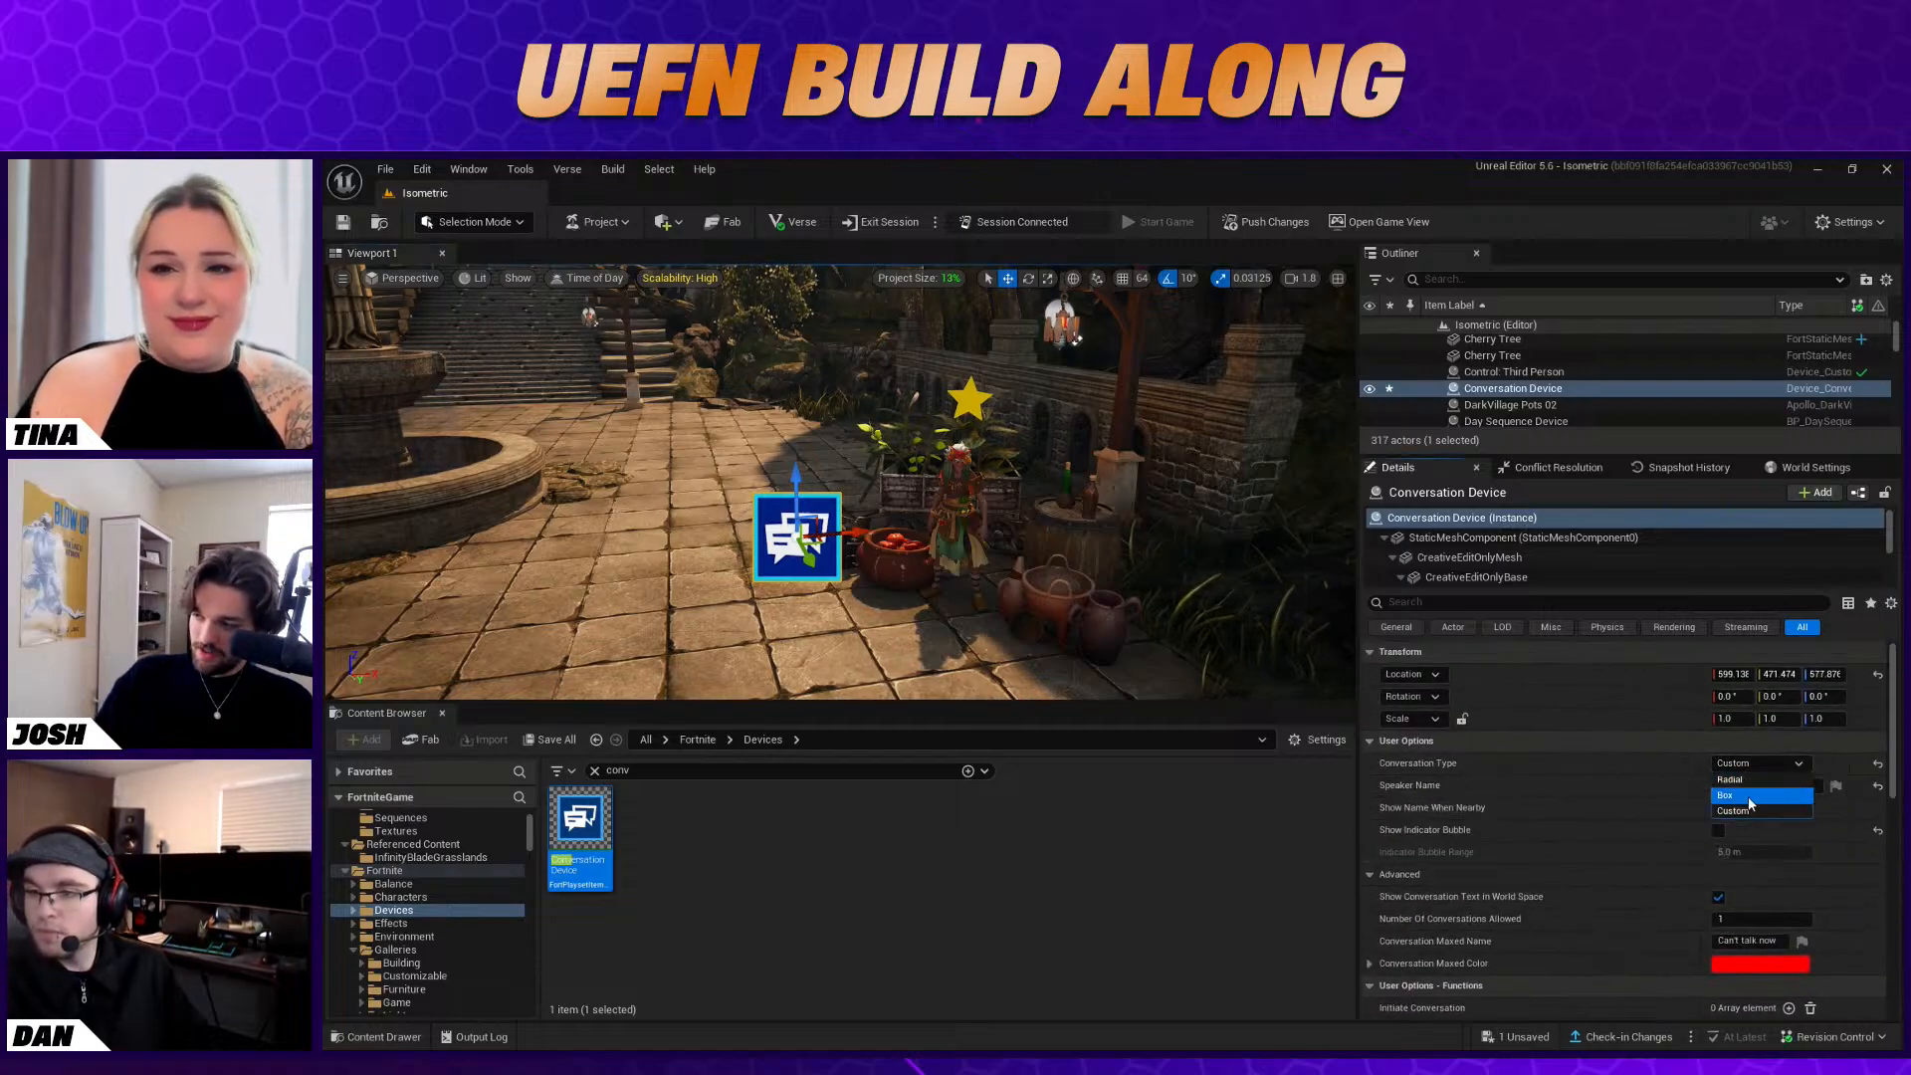
pyautogui.click(1748, 797)
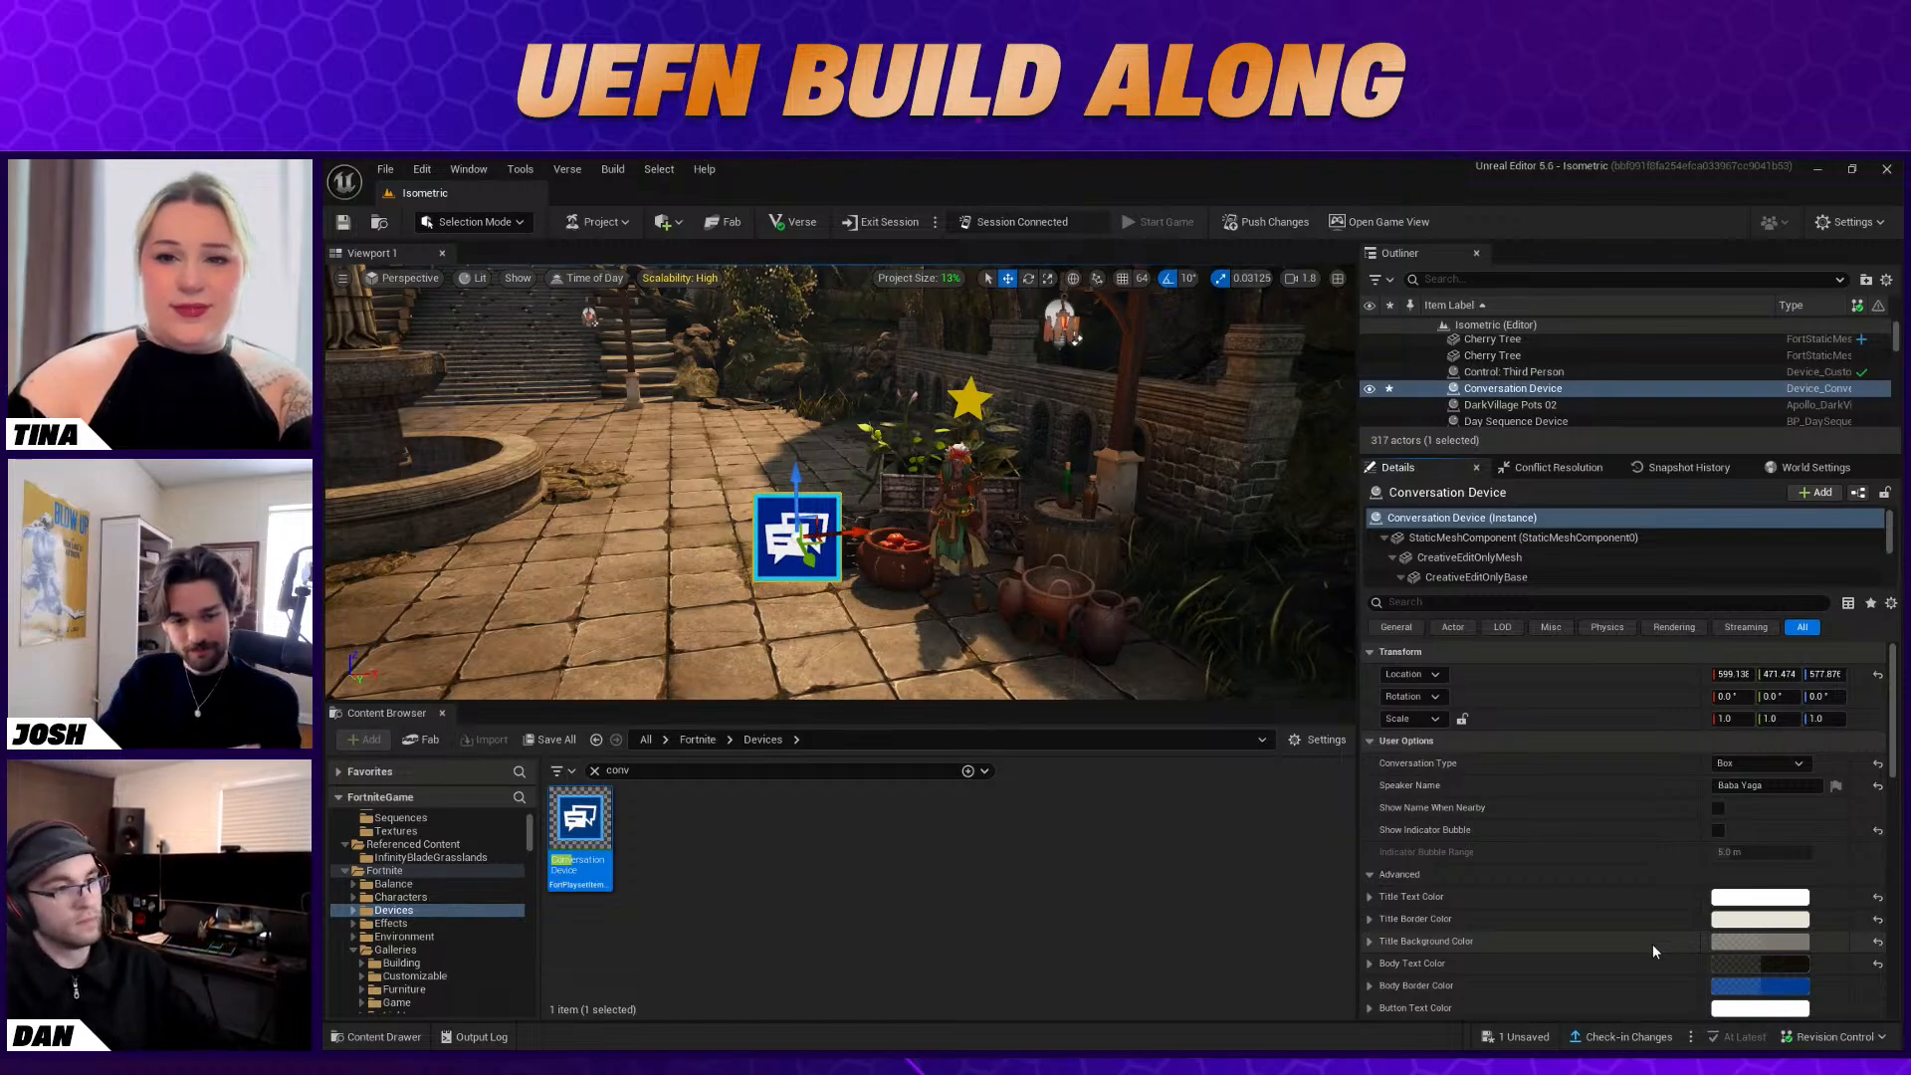
# Raise the alpha of the Body Text Color to about 0.998 and of the Title Background Color to about 0.916
pyautogui.scroll(-2, 1652, 814)
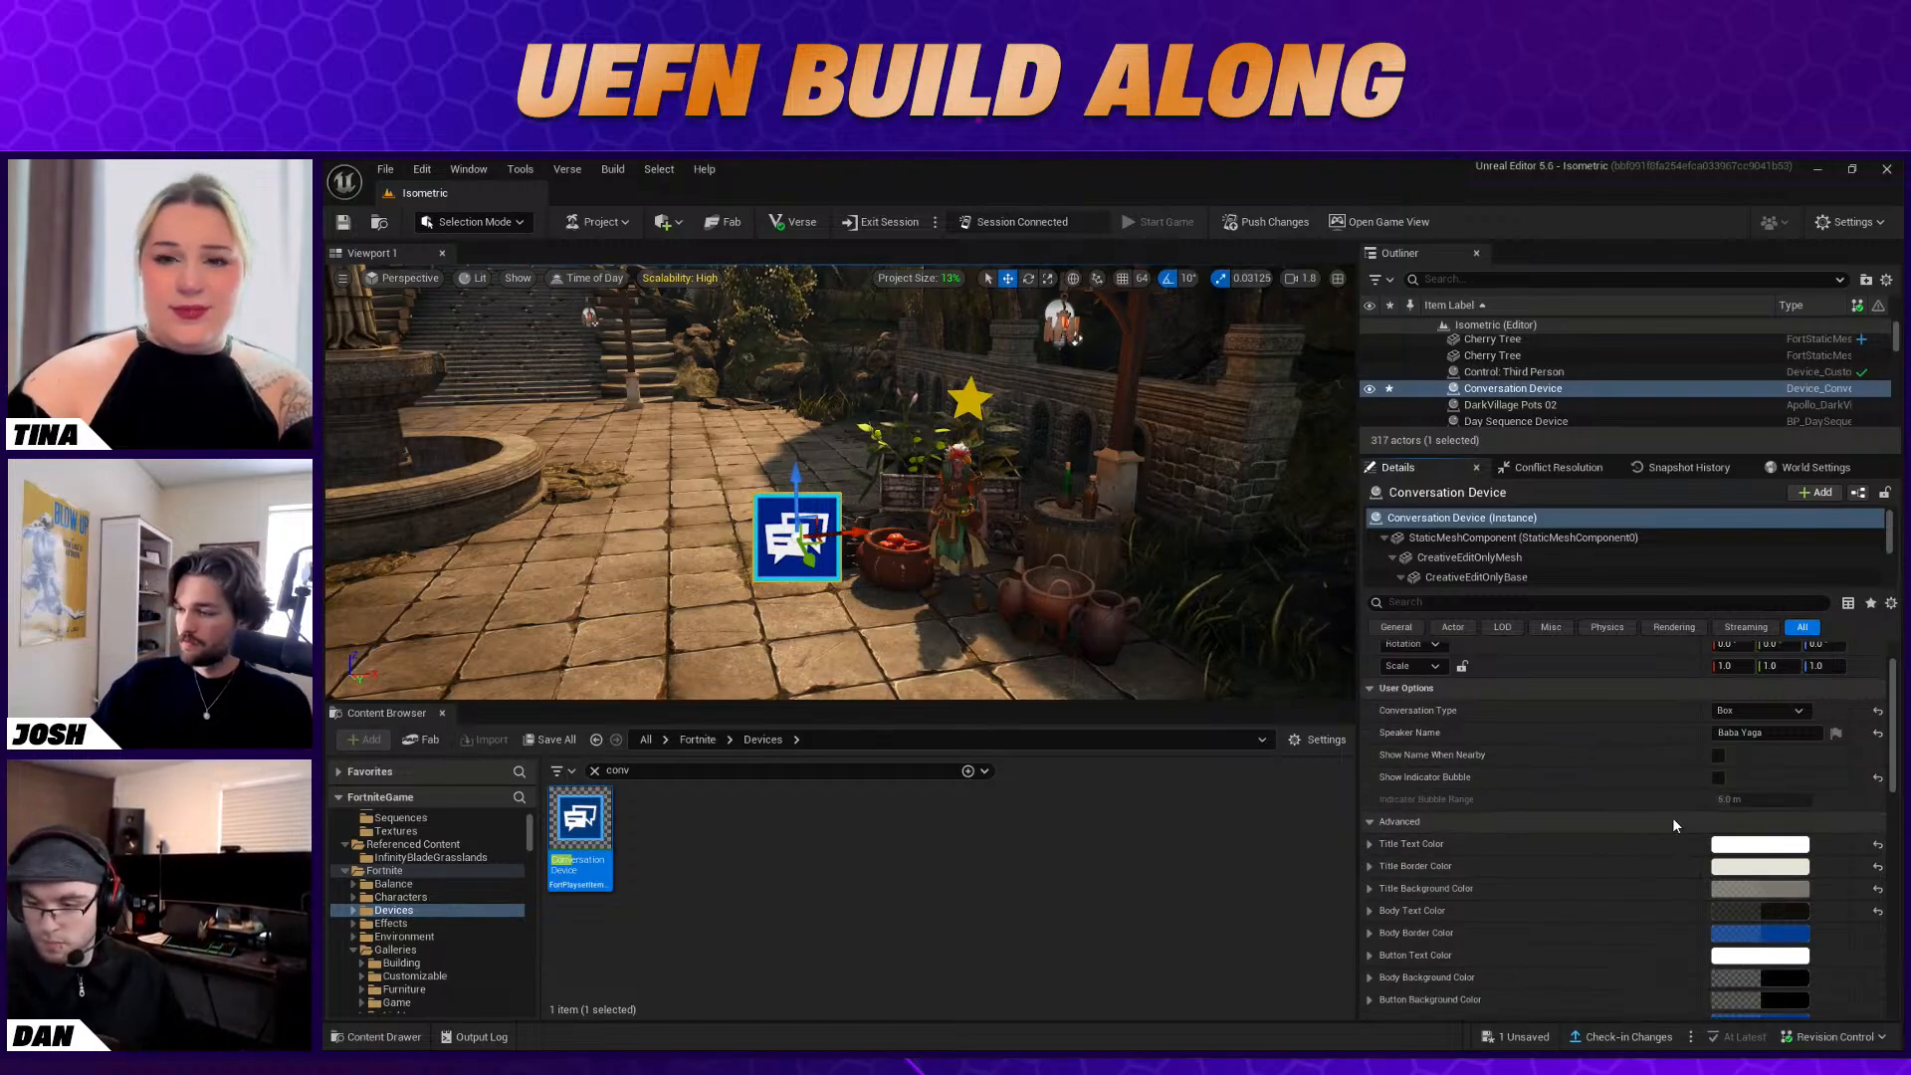
pyautogui.scroll(-5, 1748, 815)
pyautogui.click(1743, 803)
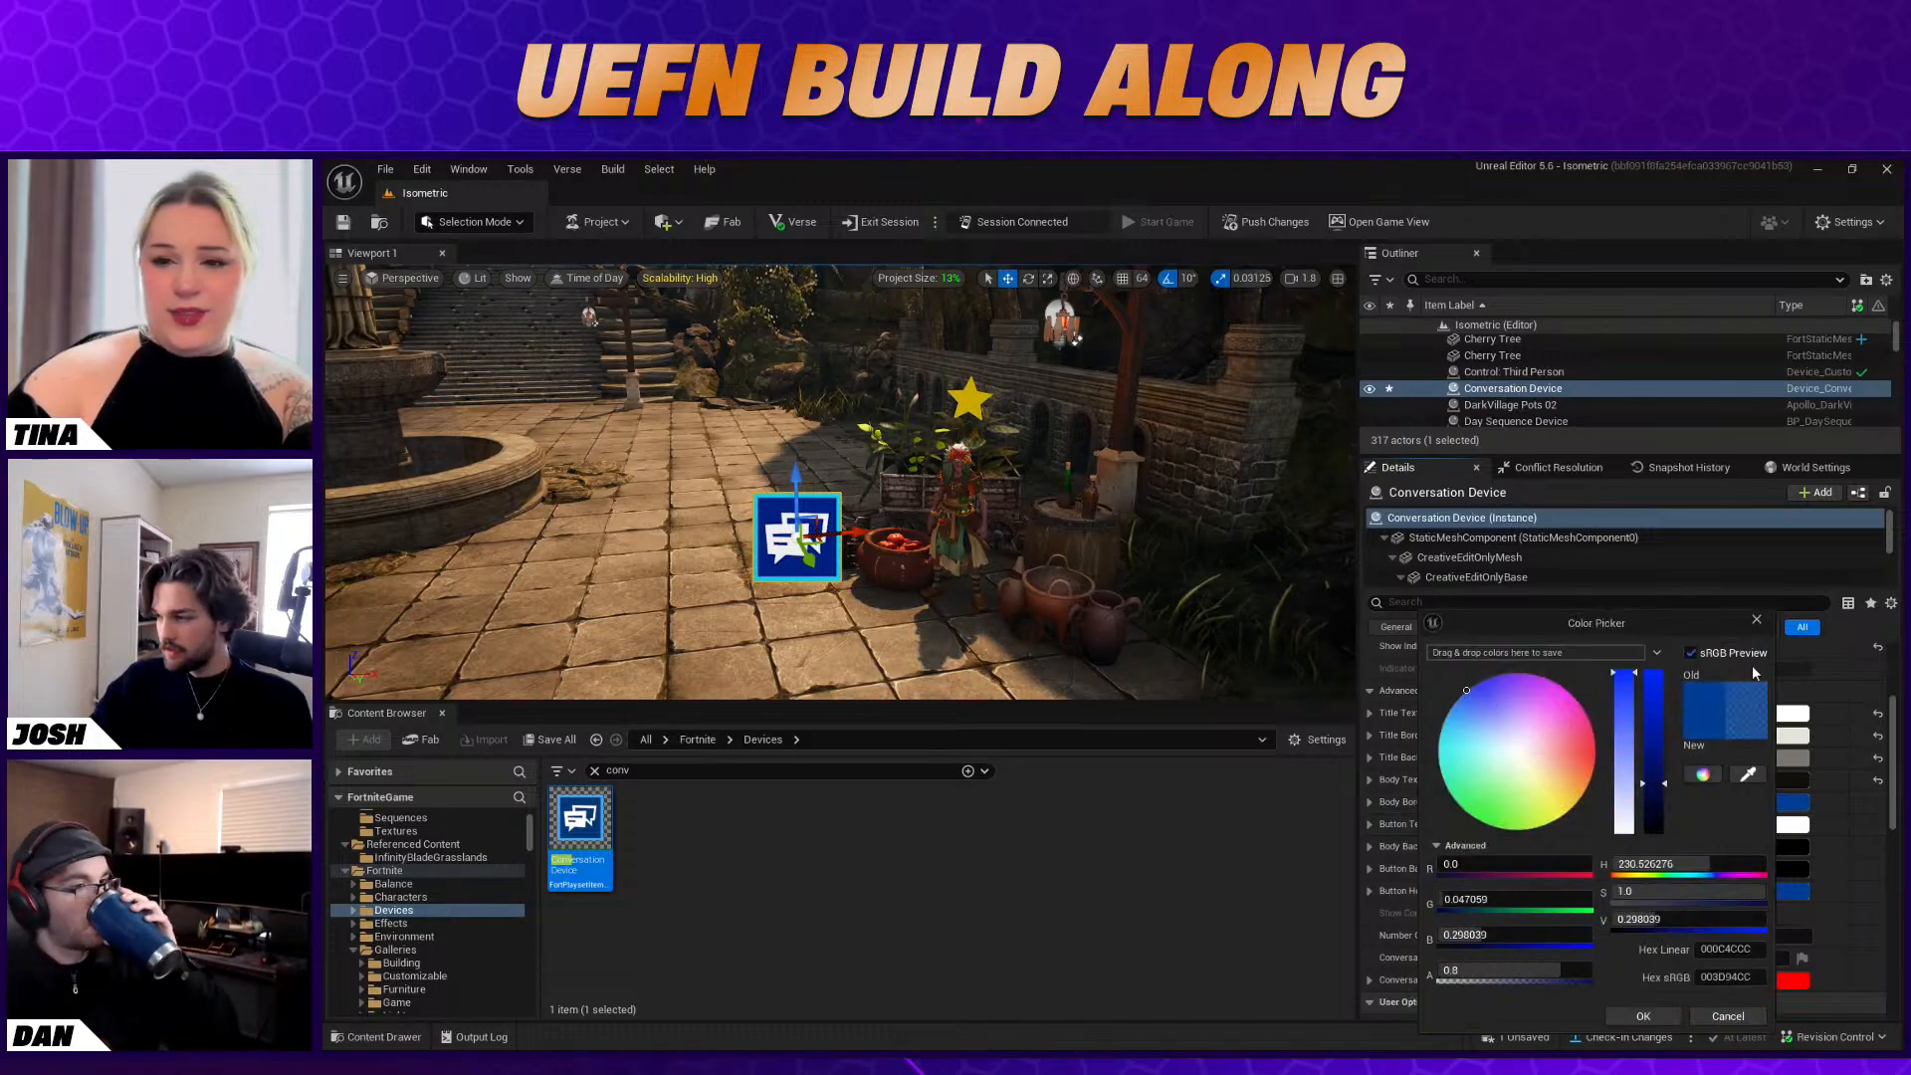
pyautogui.click(1757, 620)
pyautogui.click(1800, 781)
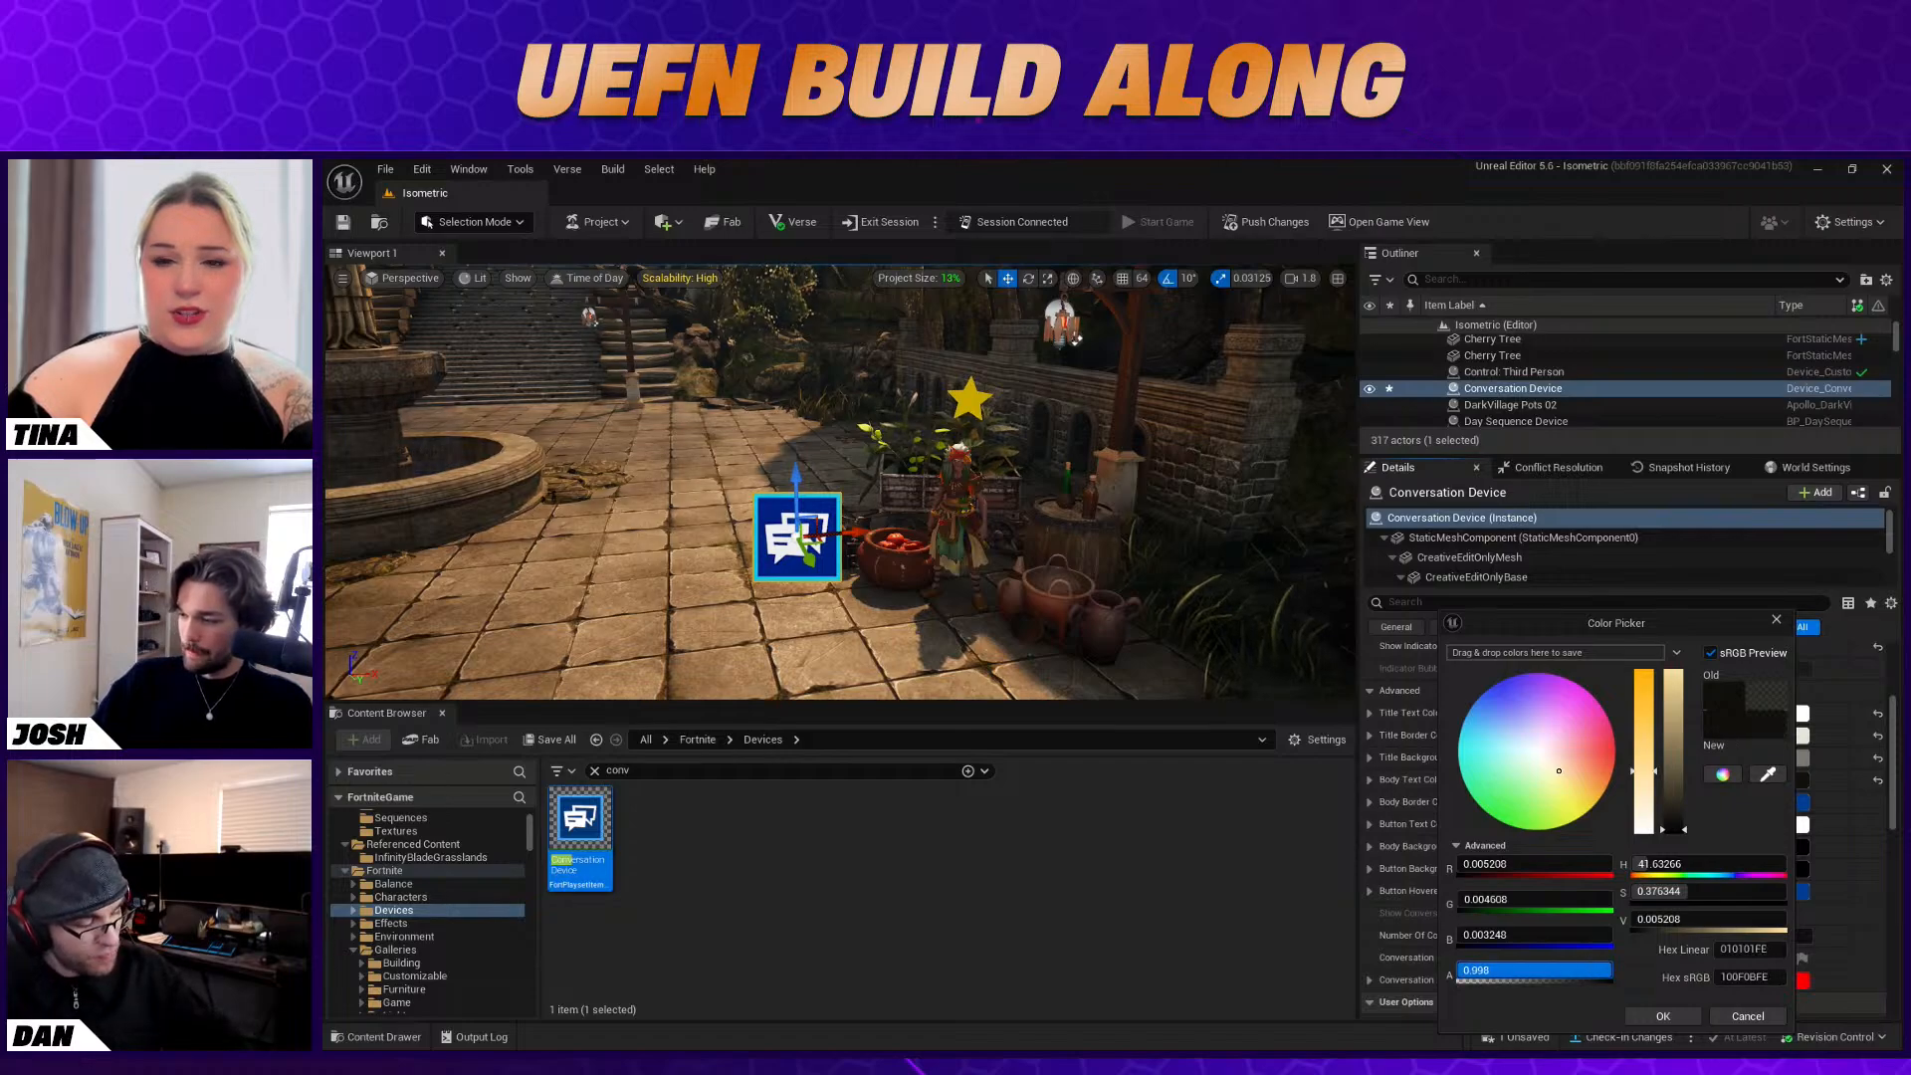
pyautogui.click(1663, 1015)
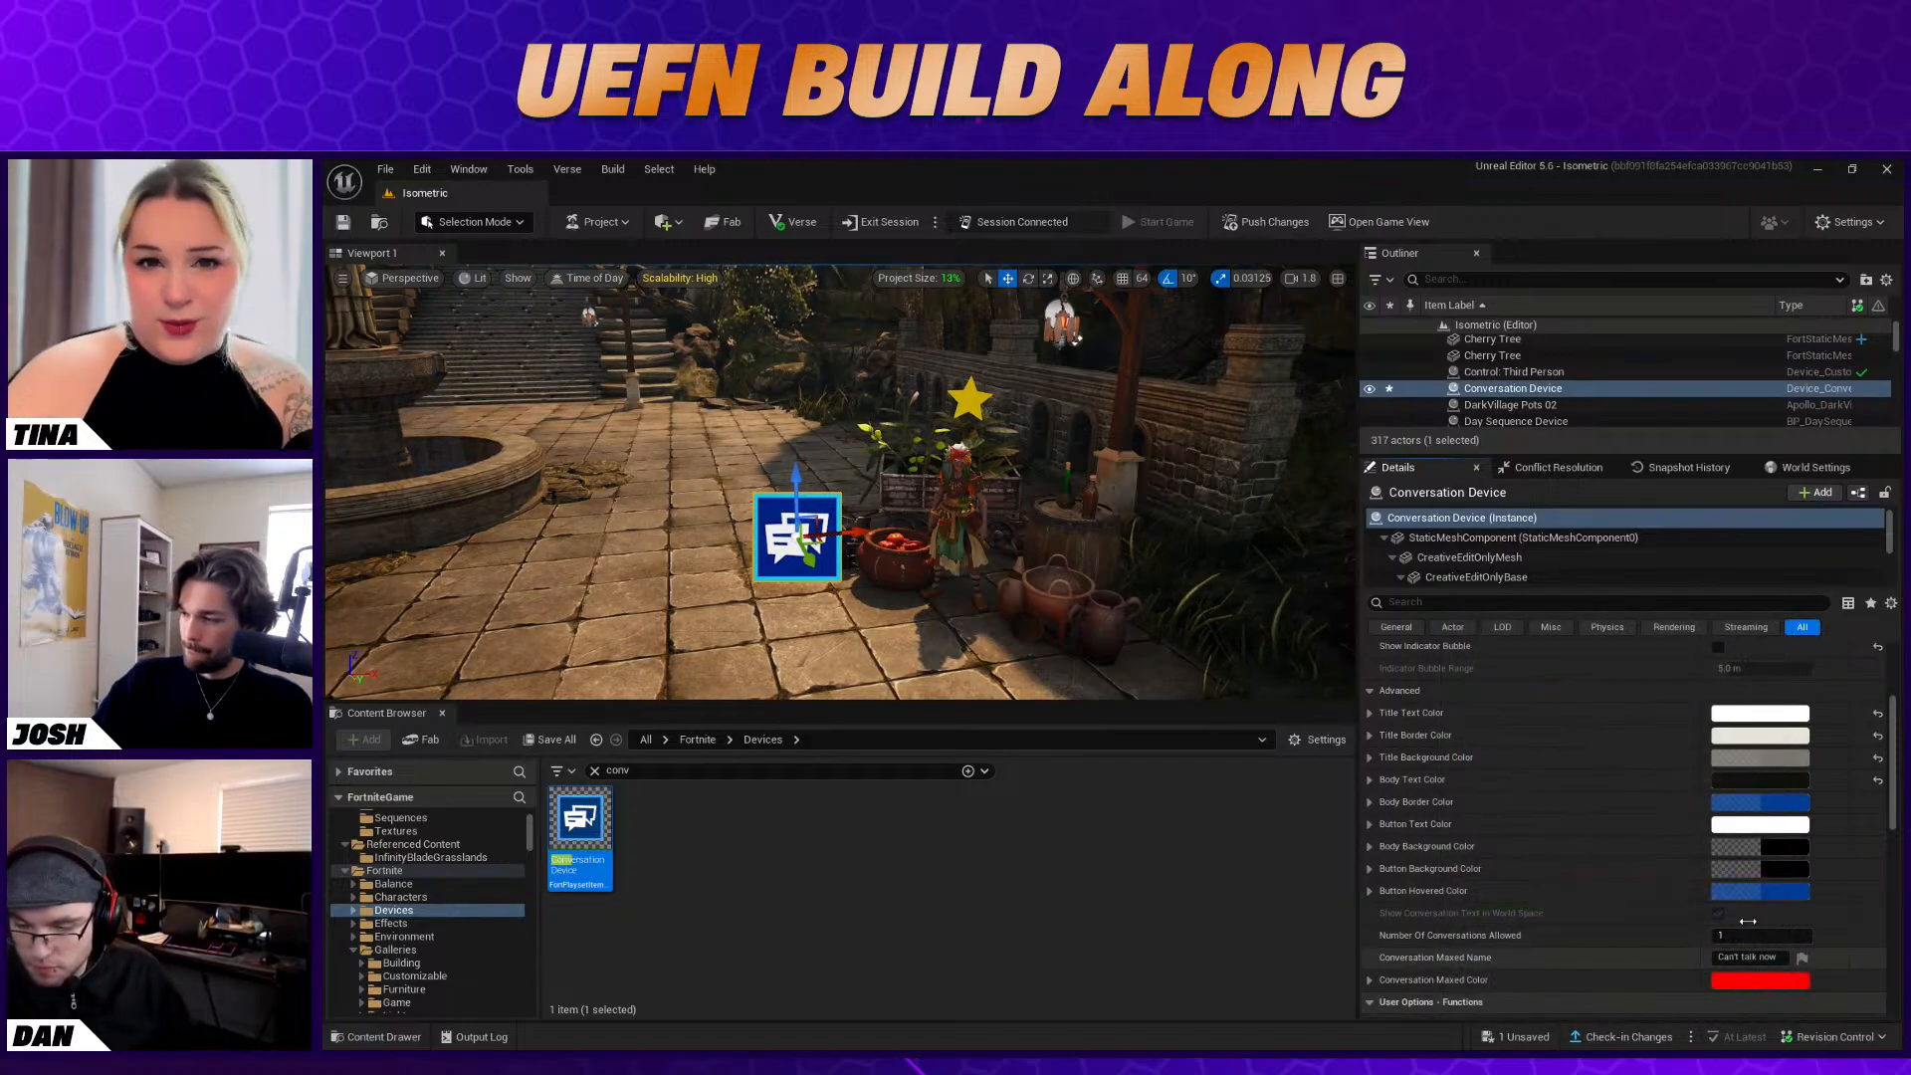
pyautogui.click(1754, 759)
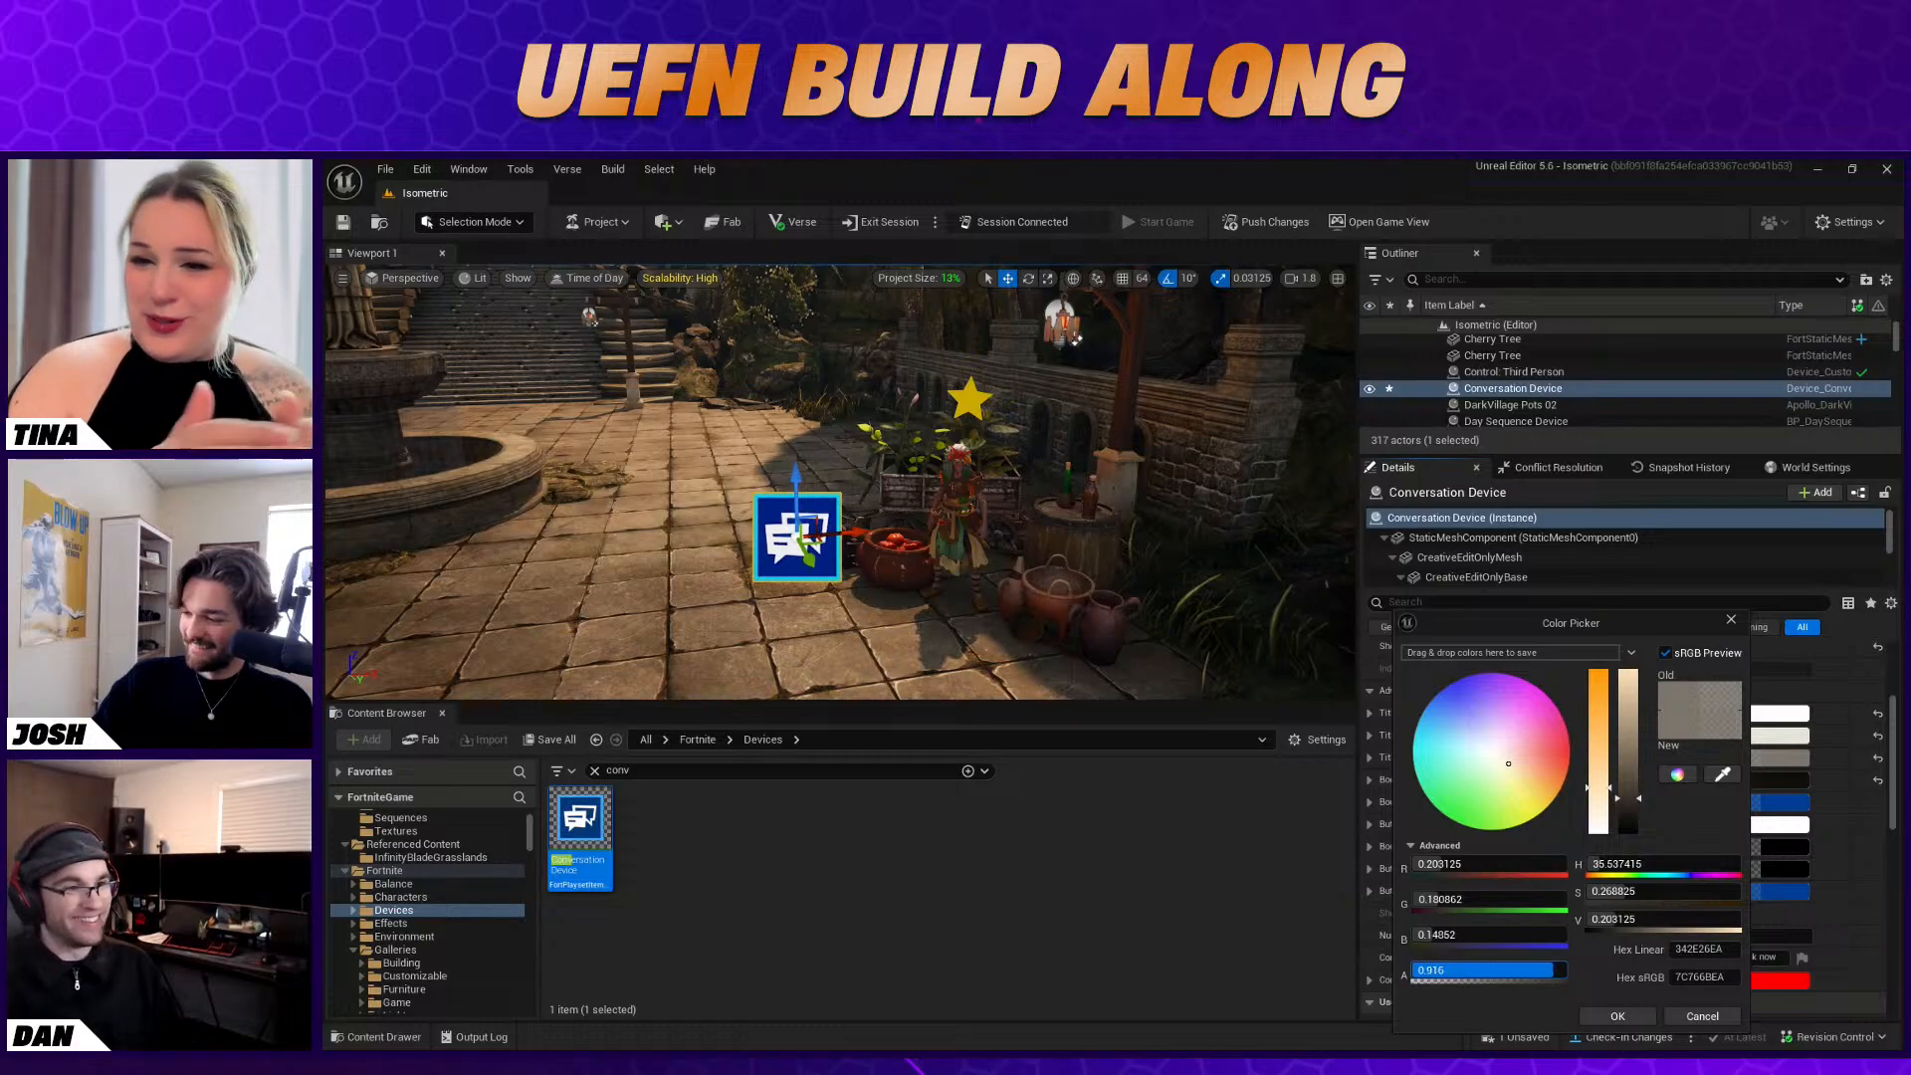
pyautogui.click(1617, 1013)
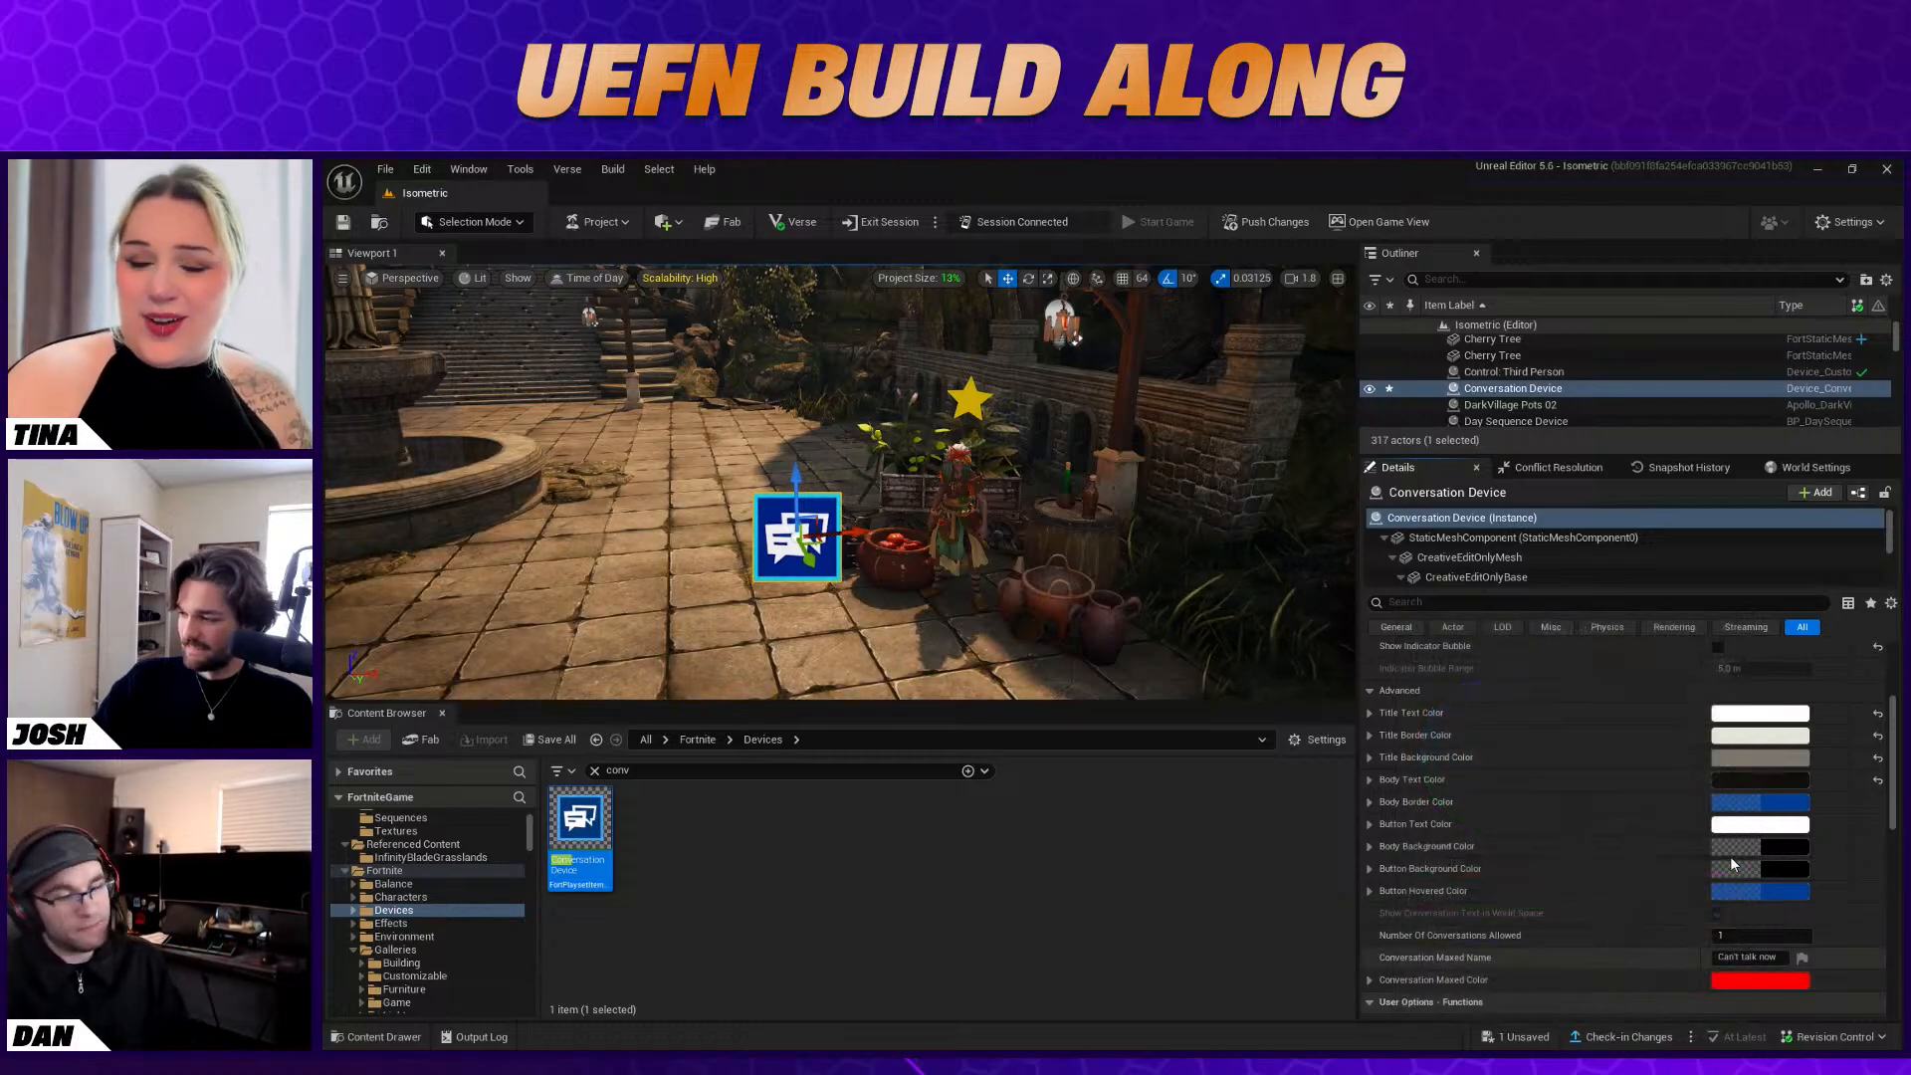
# Copy the Body Text Color value and paste it into the Body Border Color
pyautogui.rightClick(1804, 784)
pyautogui.rightClick(1769, 781)
pyautogui.click(1803, 872)
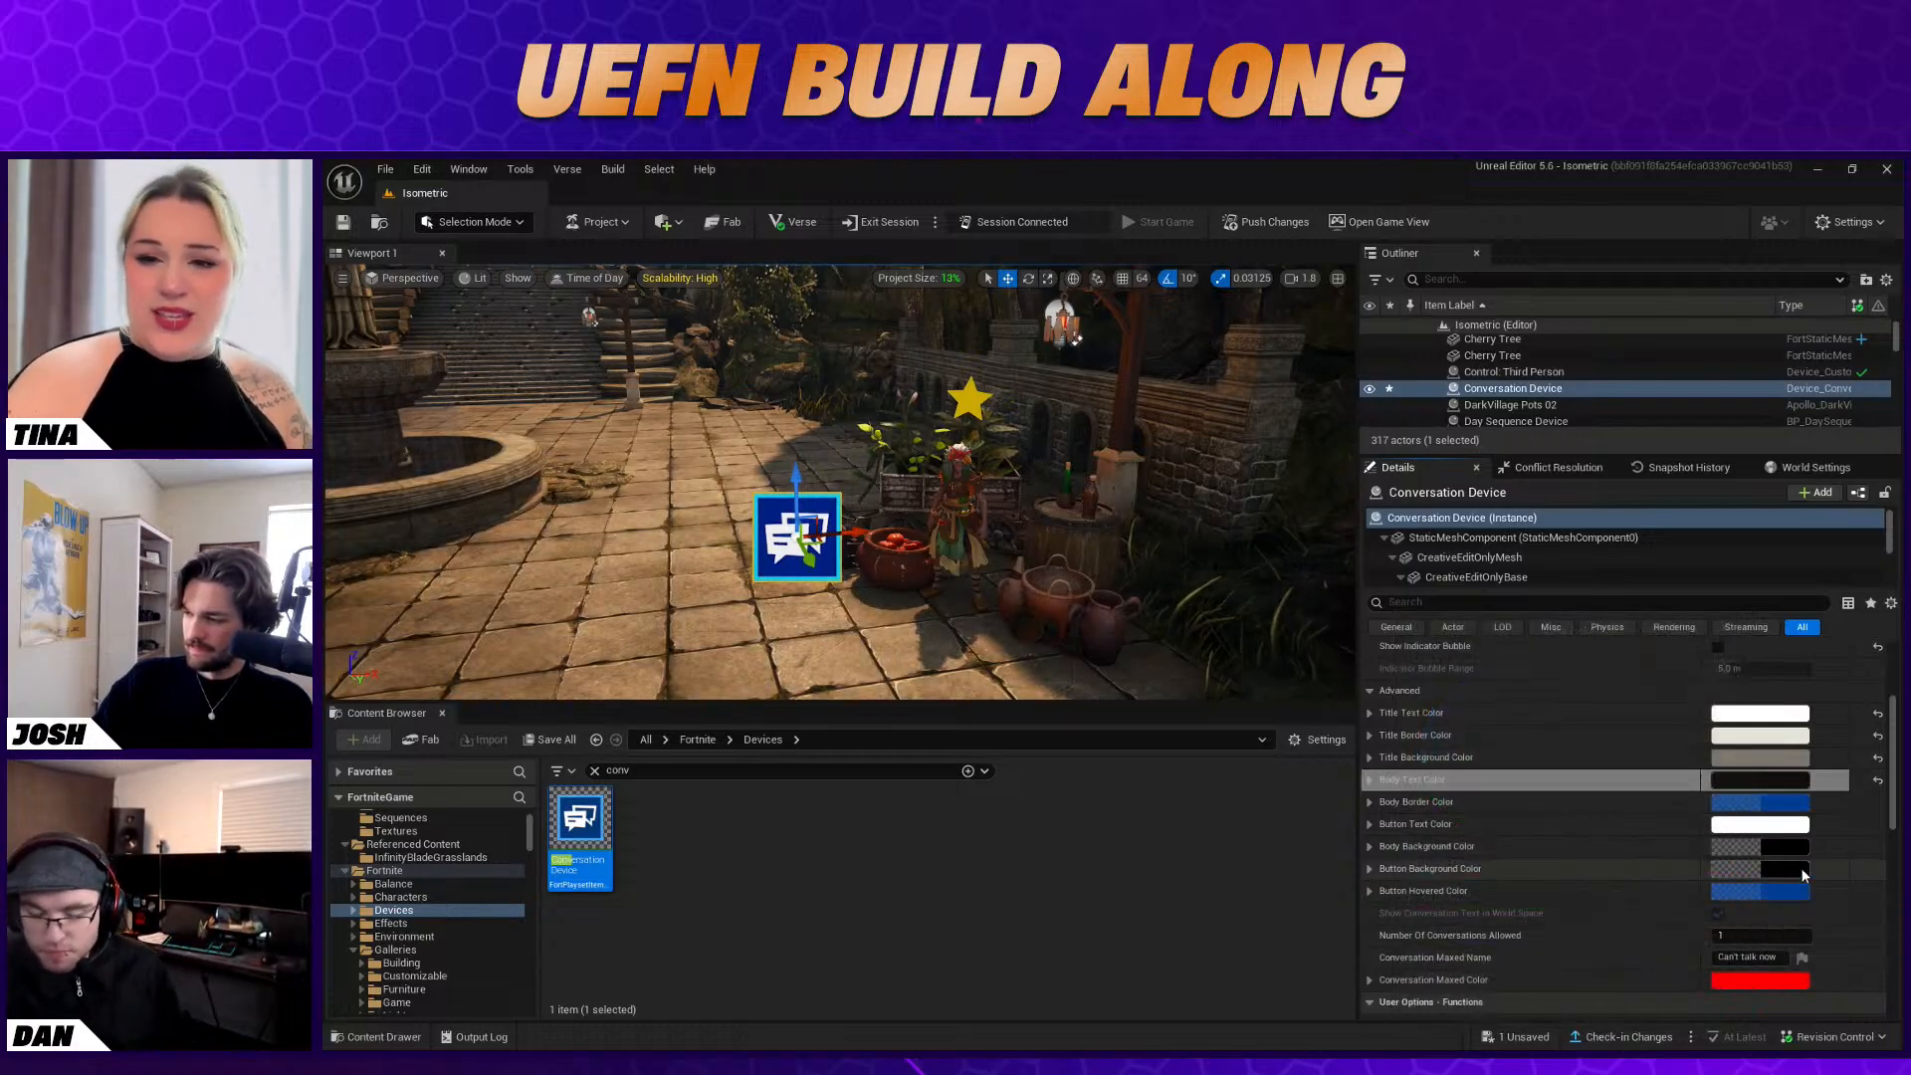
pyautogui.rightClick(1785, 806)
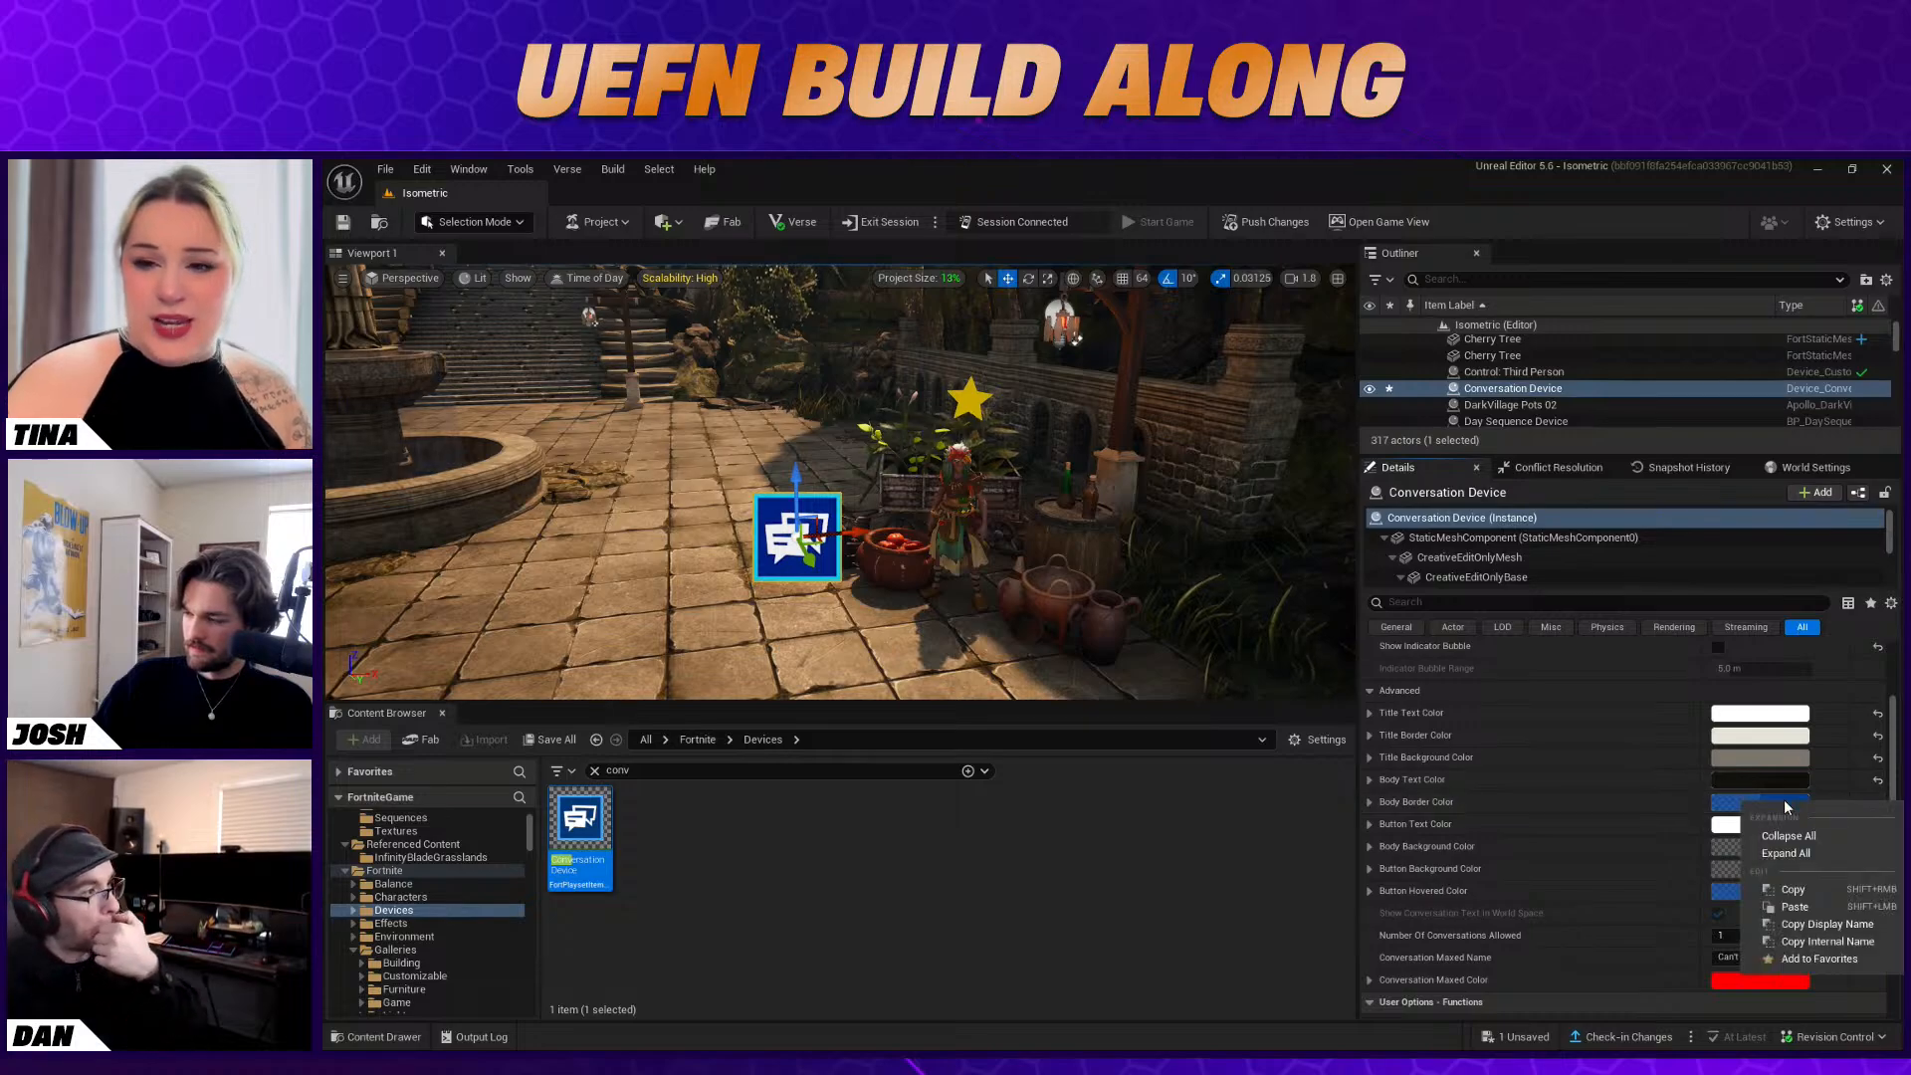
pyautogui.click(1800, 906)
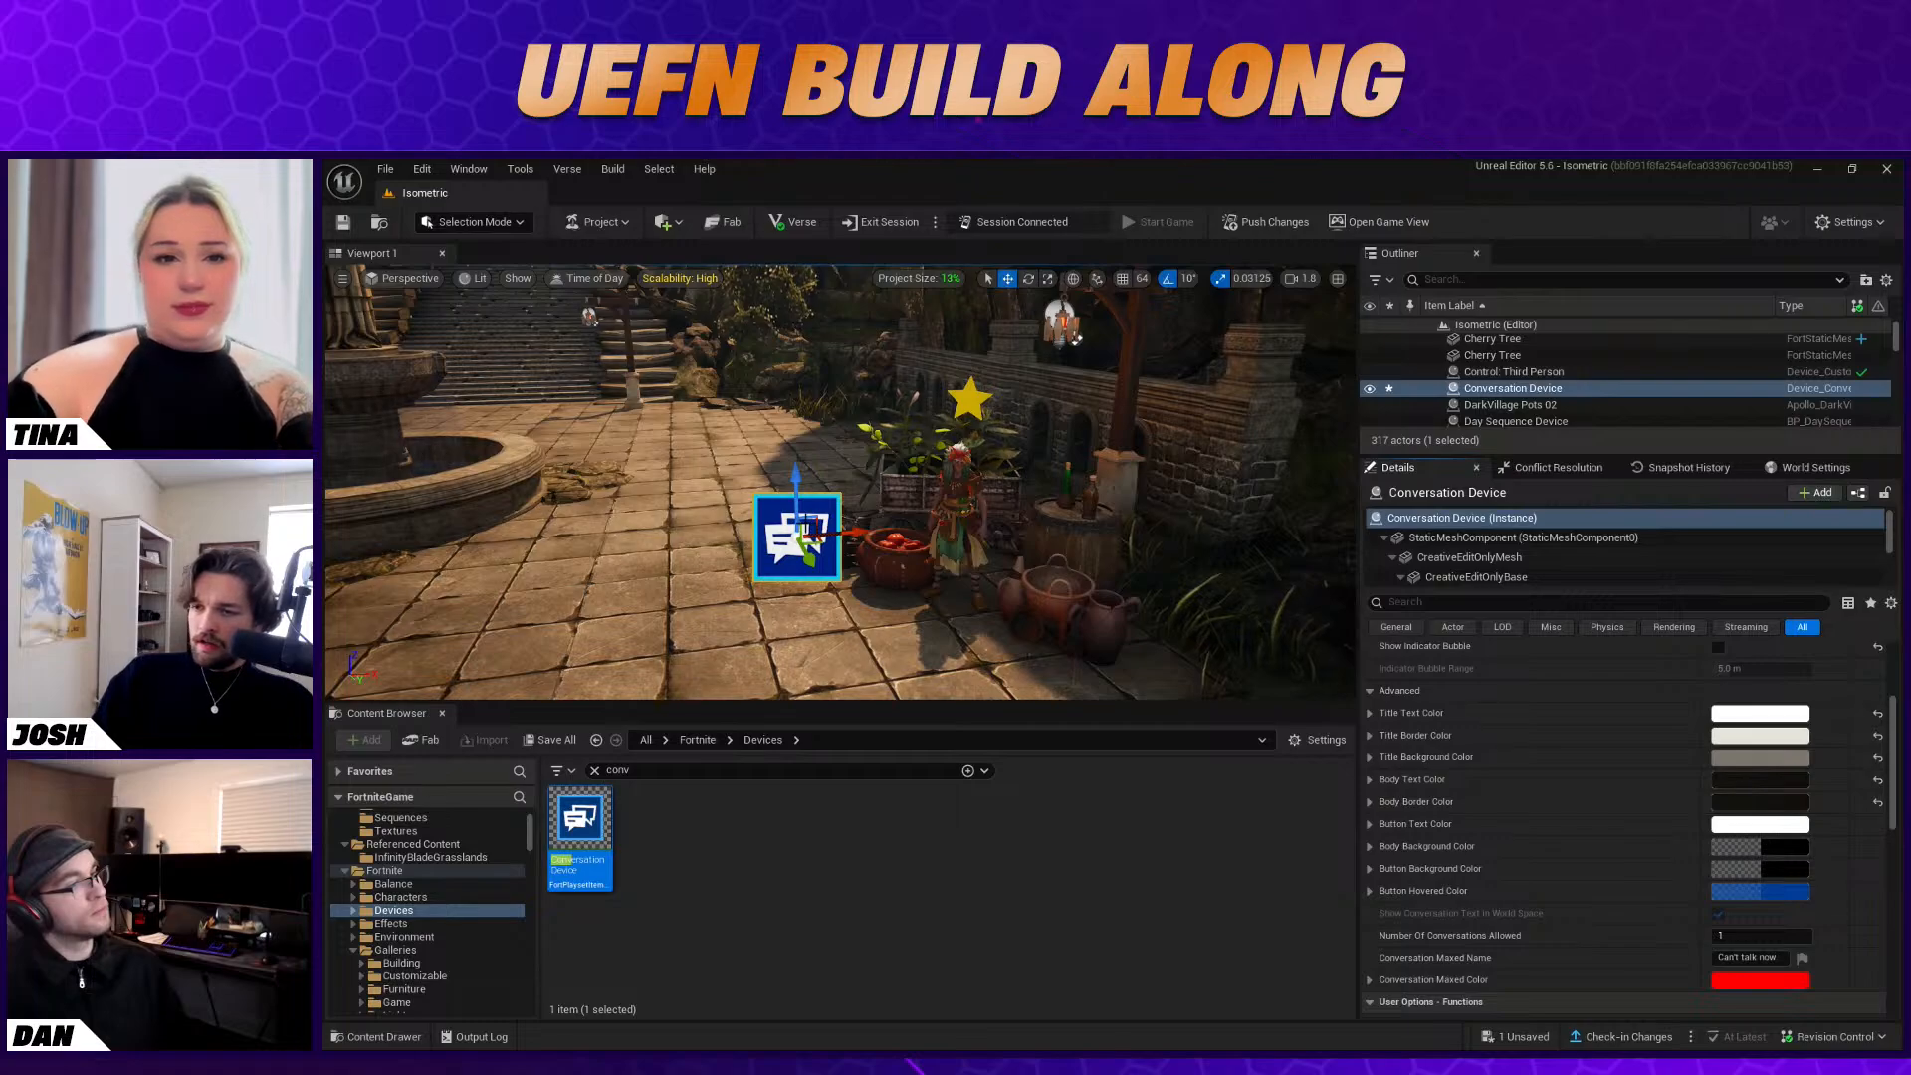
# Enable Show Name When Nearby and Show Indicator Bubble on the Conversation Device
pyautogui.scroll(3, 1573, 807)
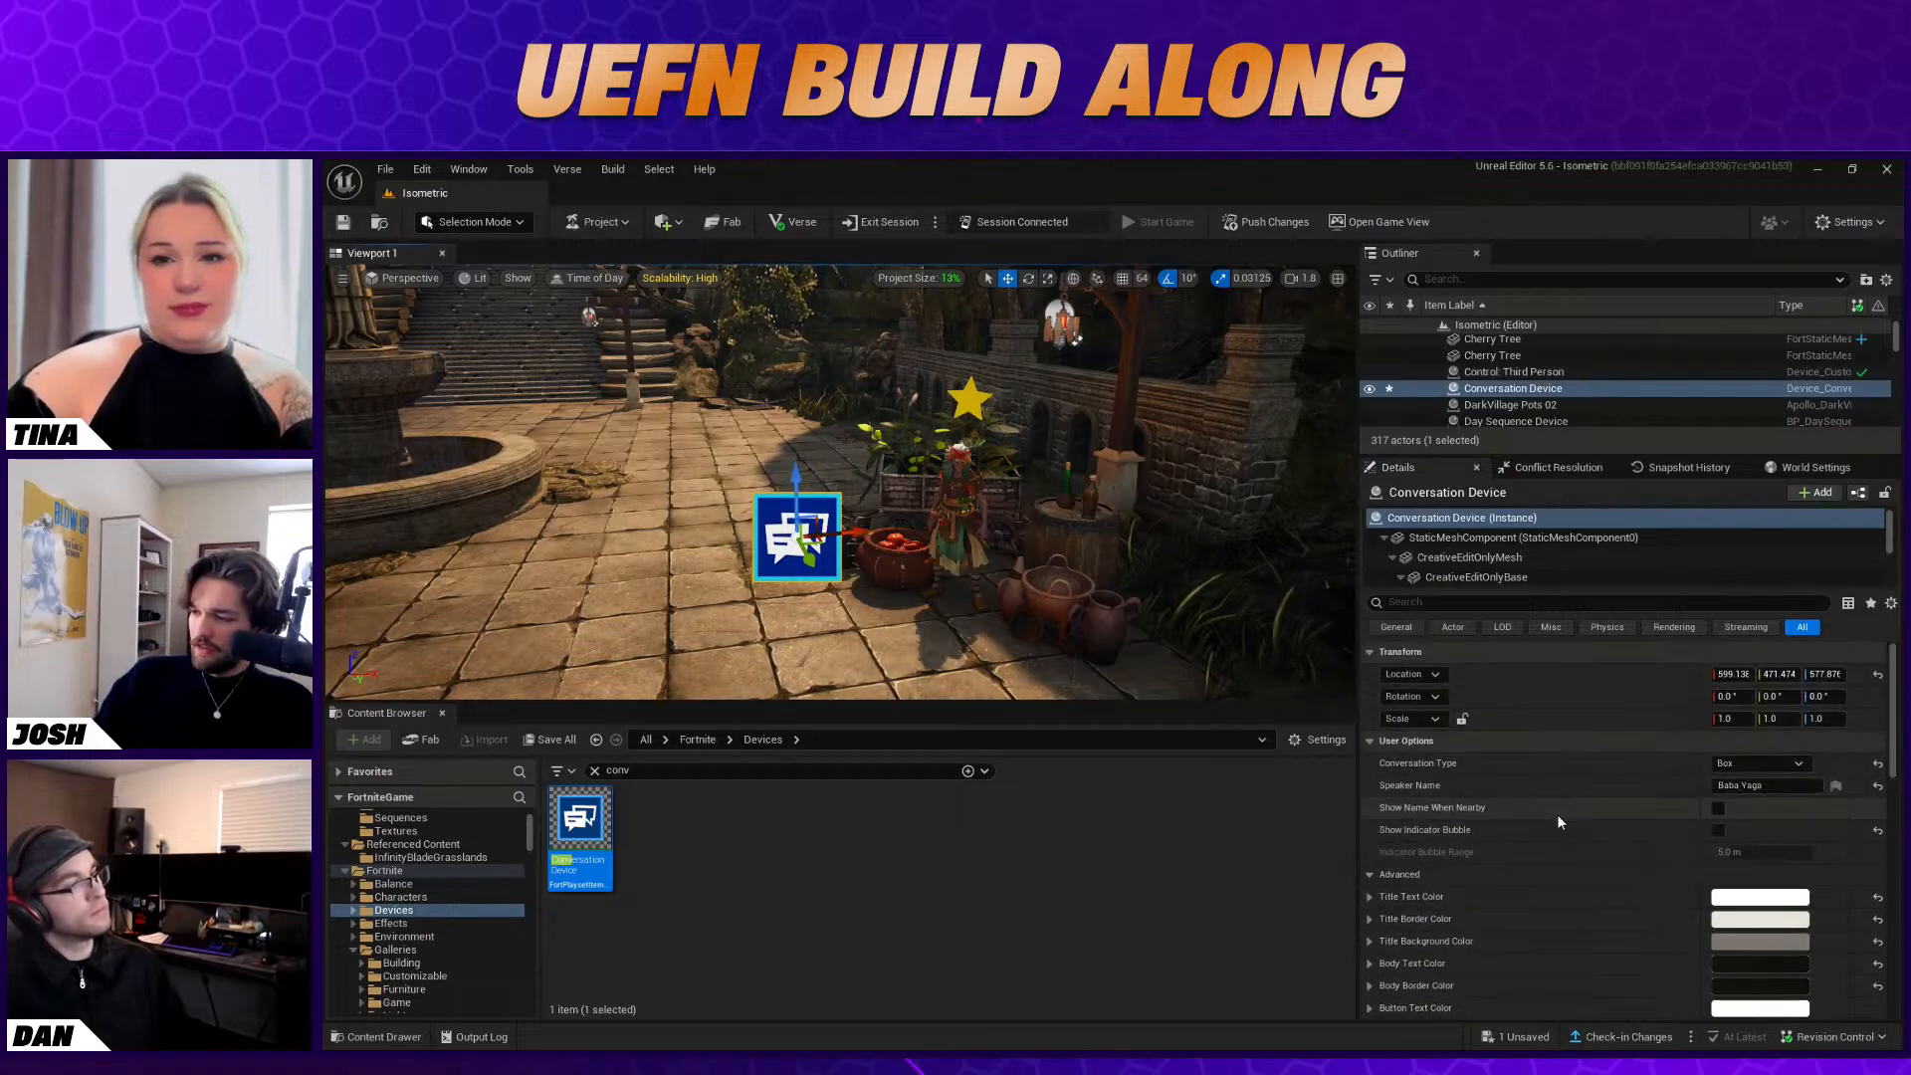
pyautogui.click(1718, 810)
pyautogui.click(1719, 830)
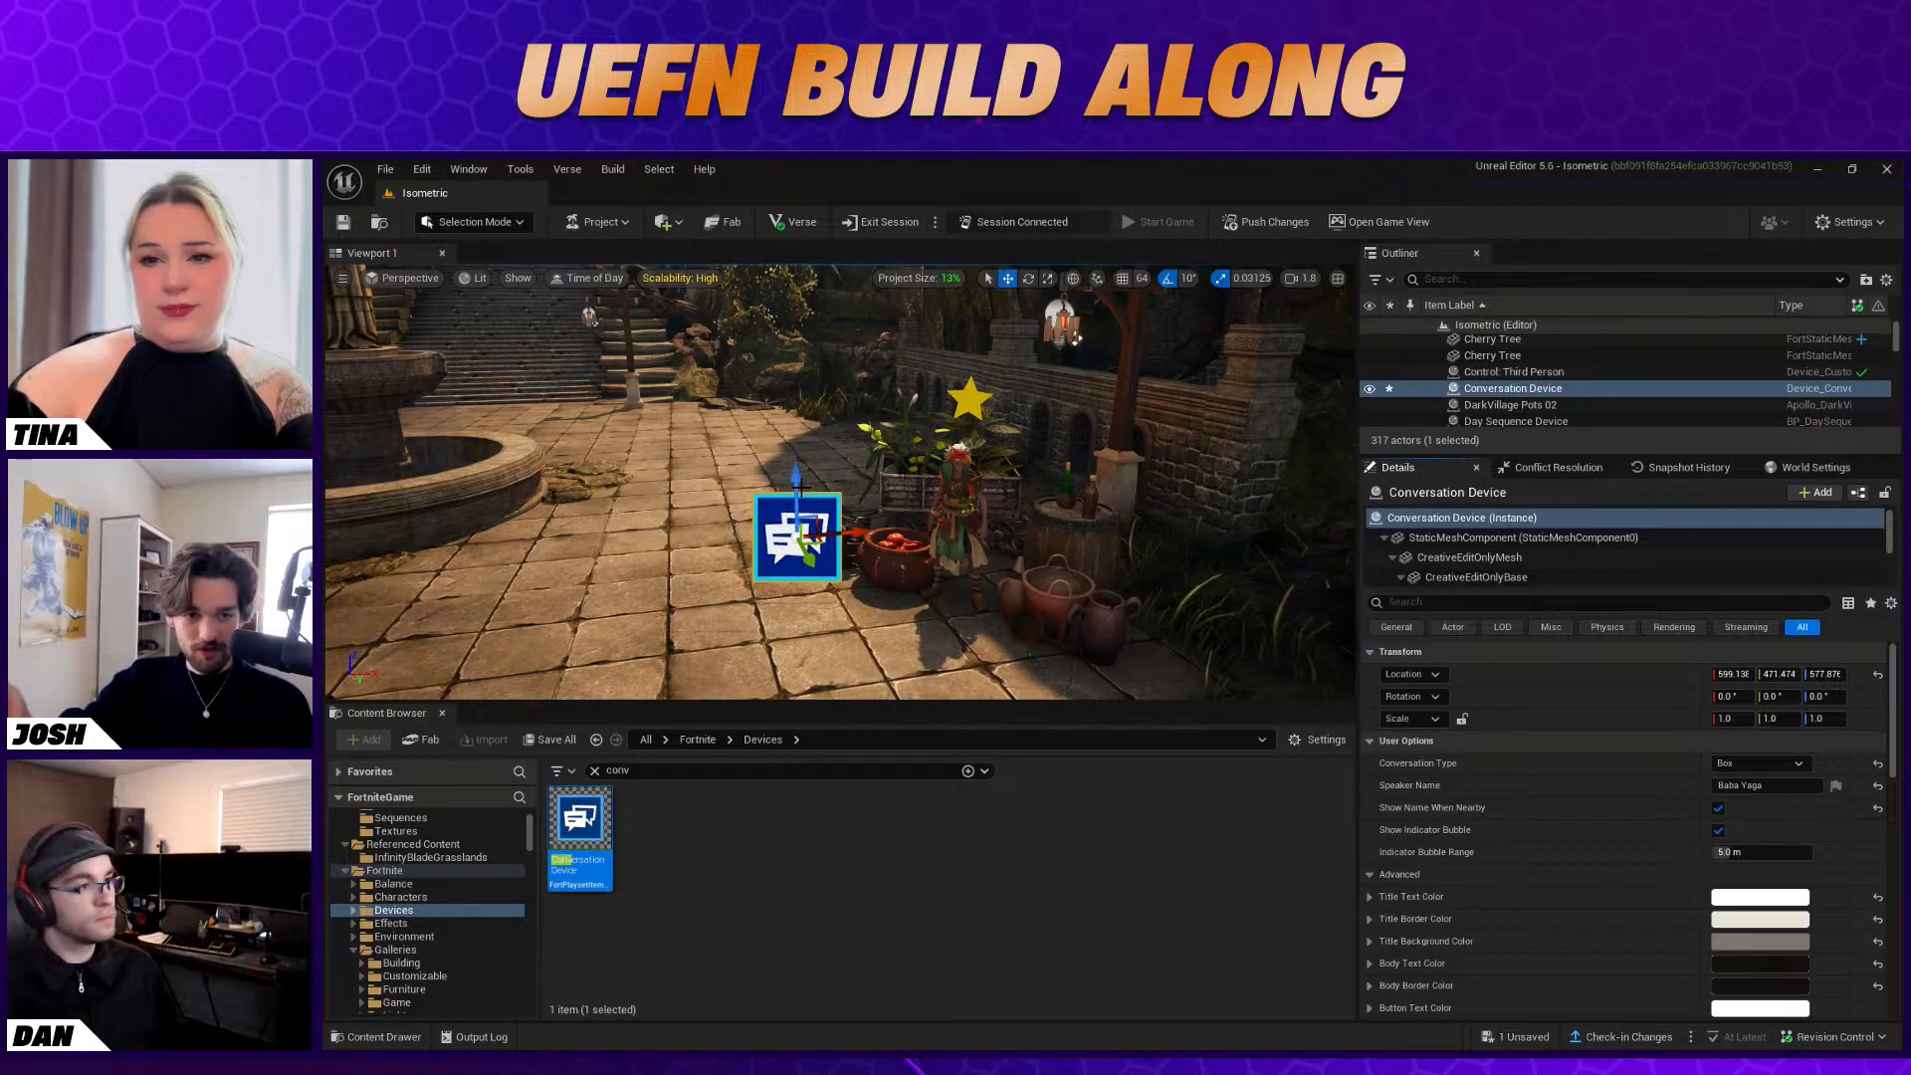
# Select the Baba Yaga Character Device and review its interaction options, functions and events
pyautogui.moveTo(800, 487); pyautogui.dragTo(805, 488, button='right')
pyautogui.click(952, 498)
pyautogui.scroll(-10, 1478, 822)
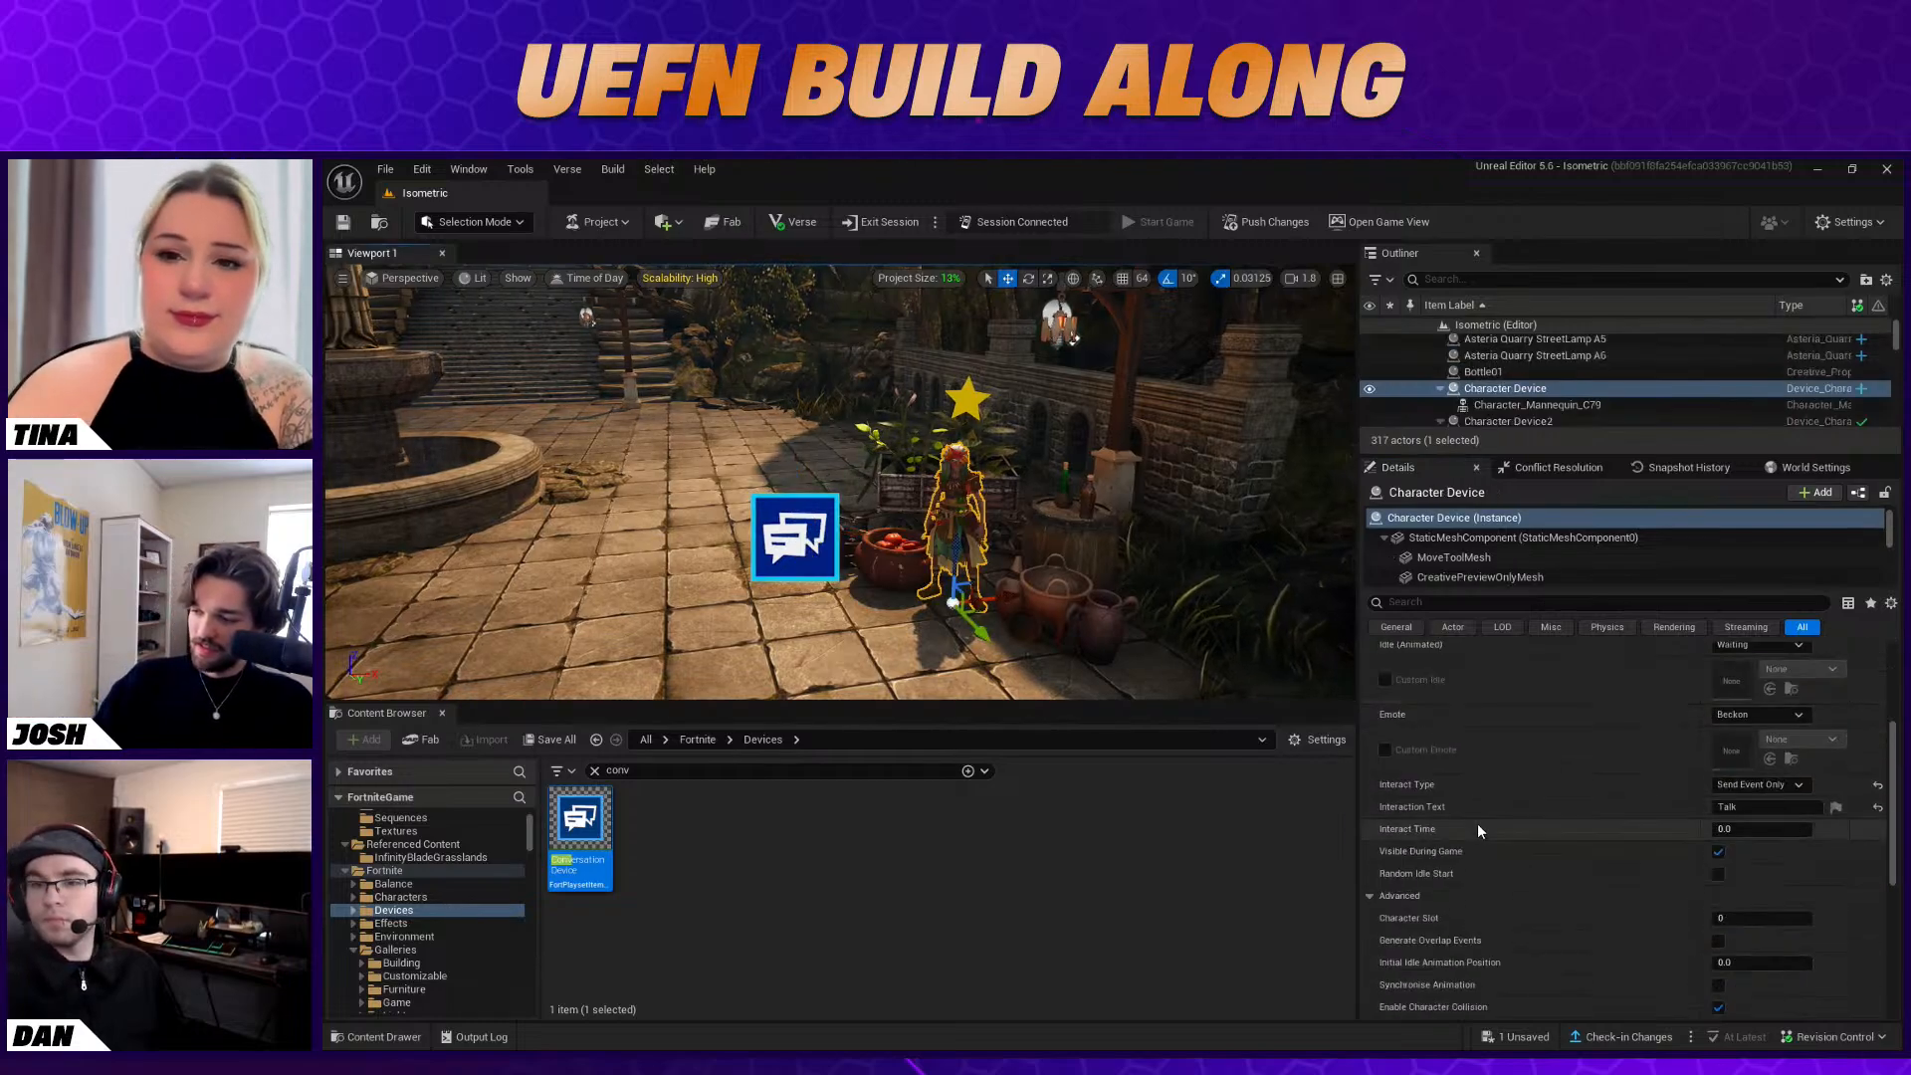
pyautogui.scroll(-2, 1475, 827)
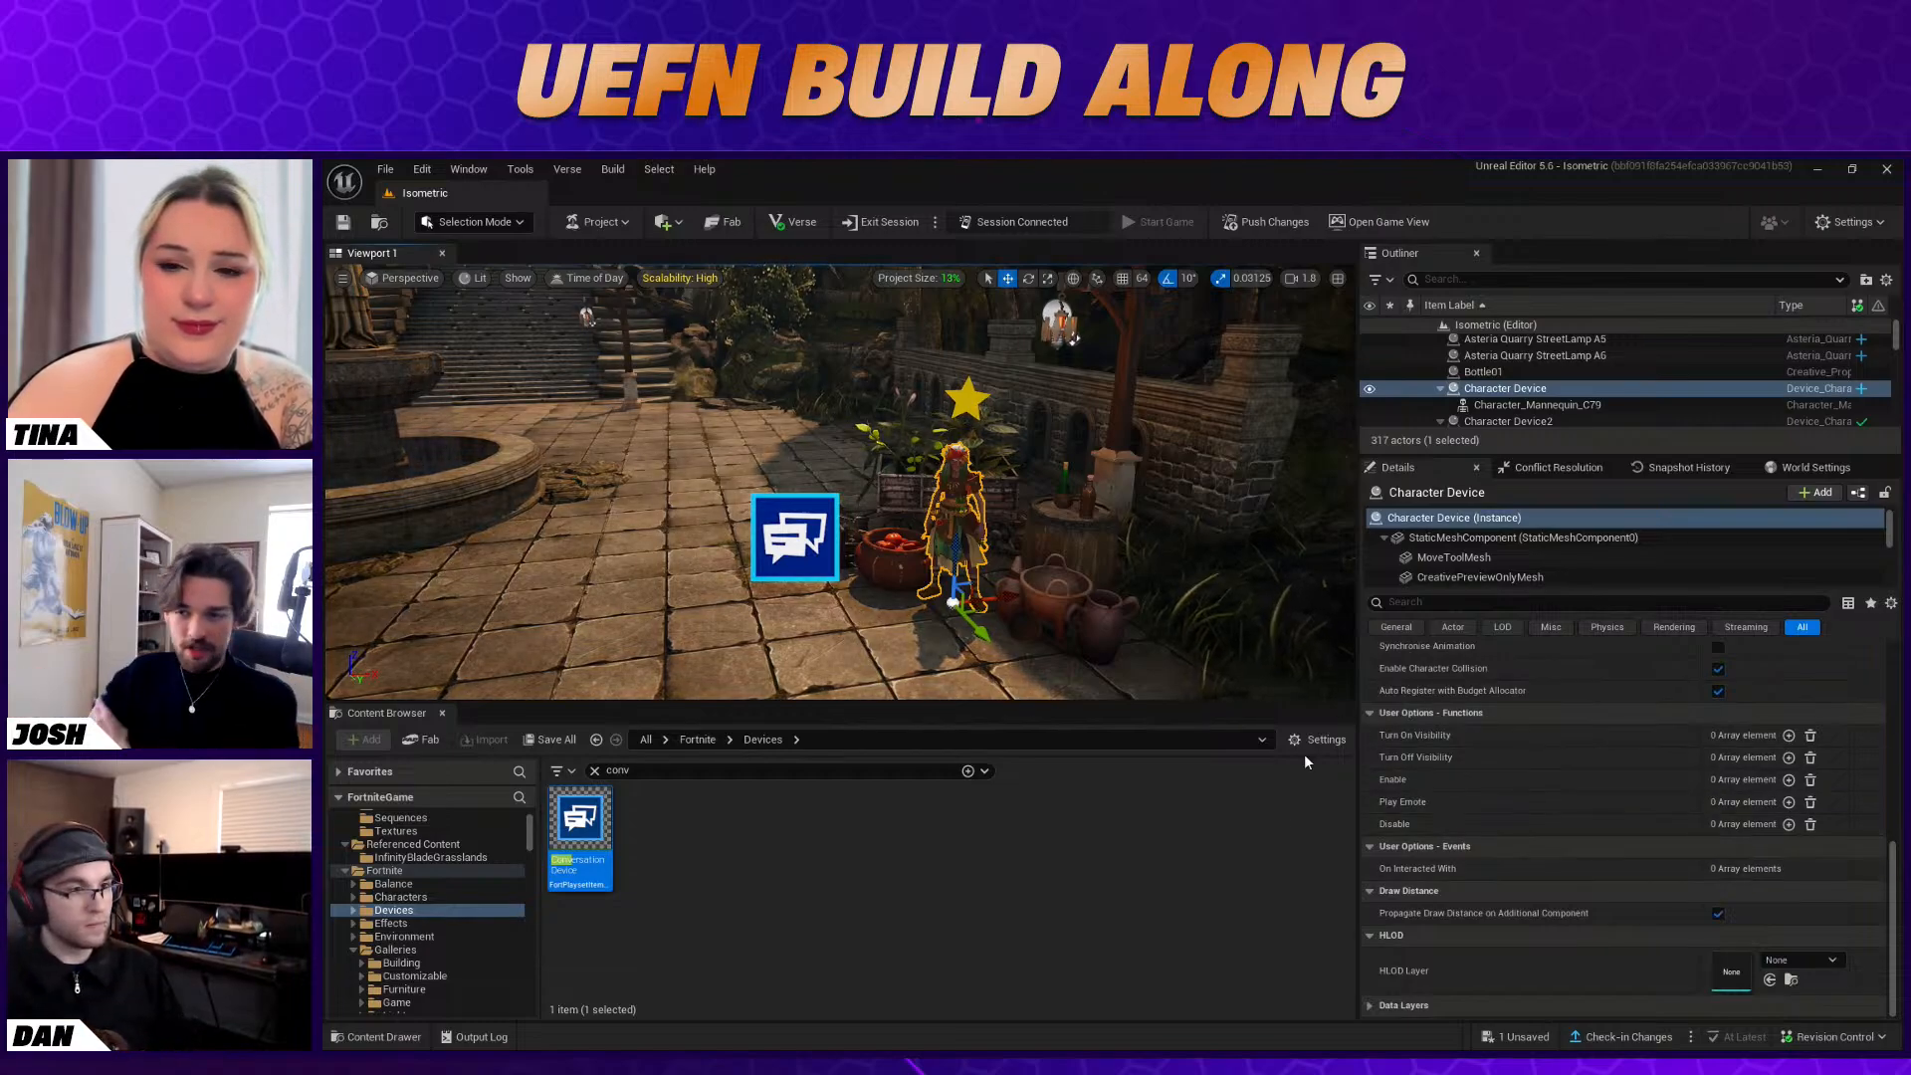
# Select the Conversation Device and set its Button Text Color to a pale orange, about sRGB FFDA7B
pyautogui.click(826, 540)
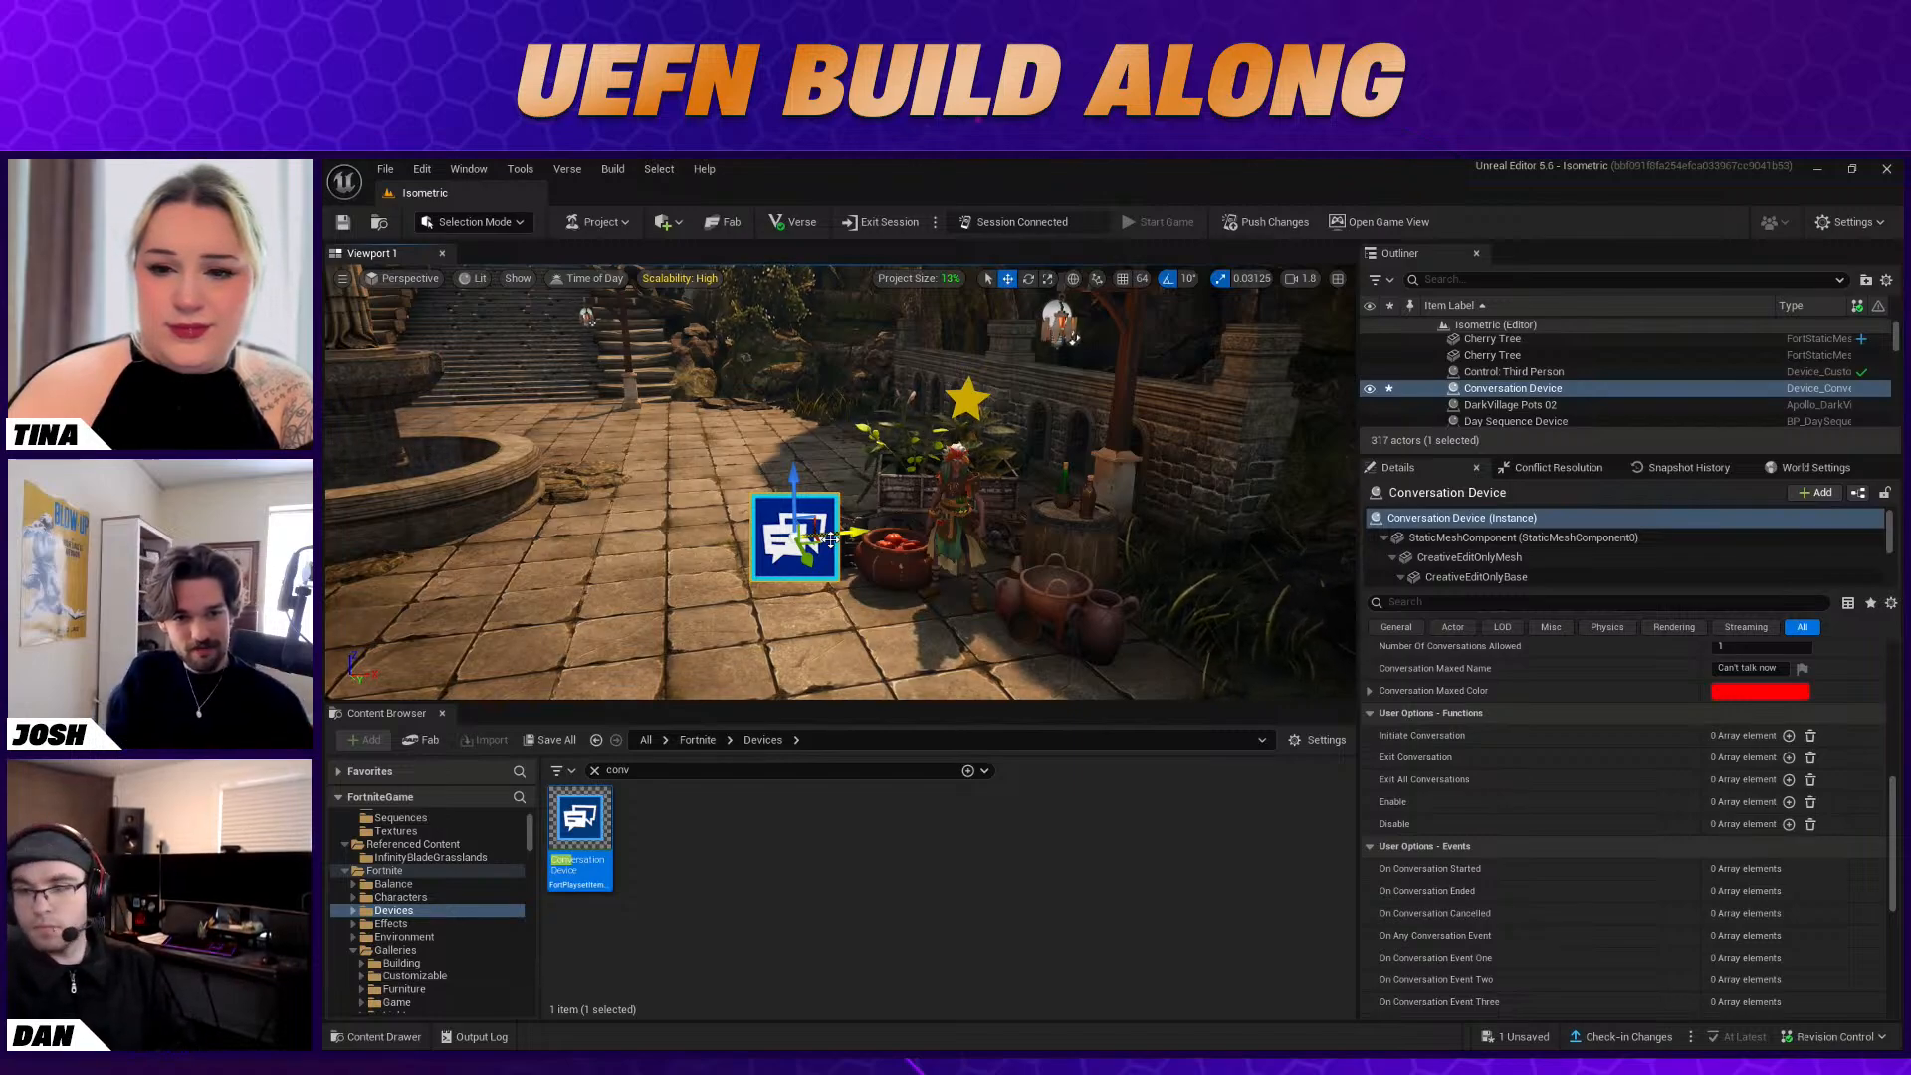
pyautogui.scroll(5, 1561, 804)
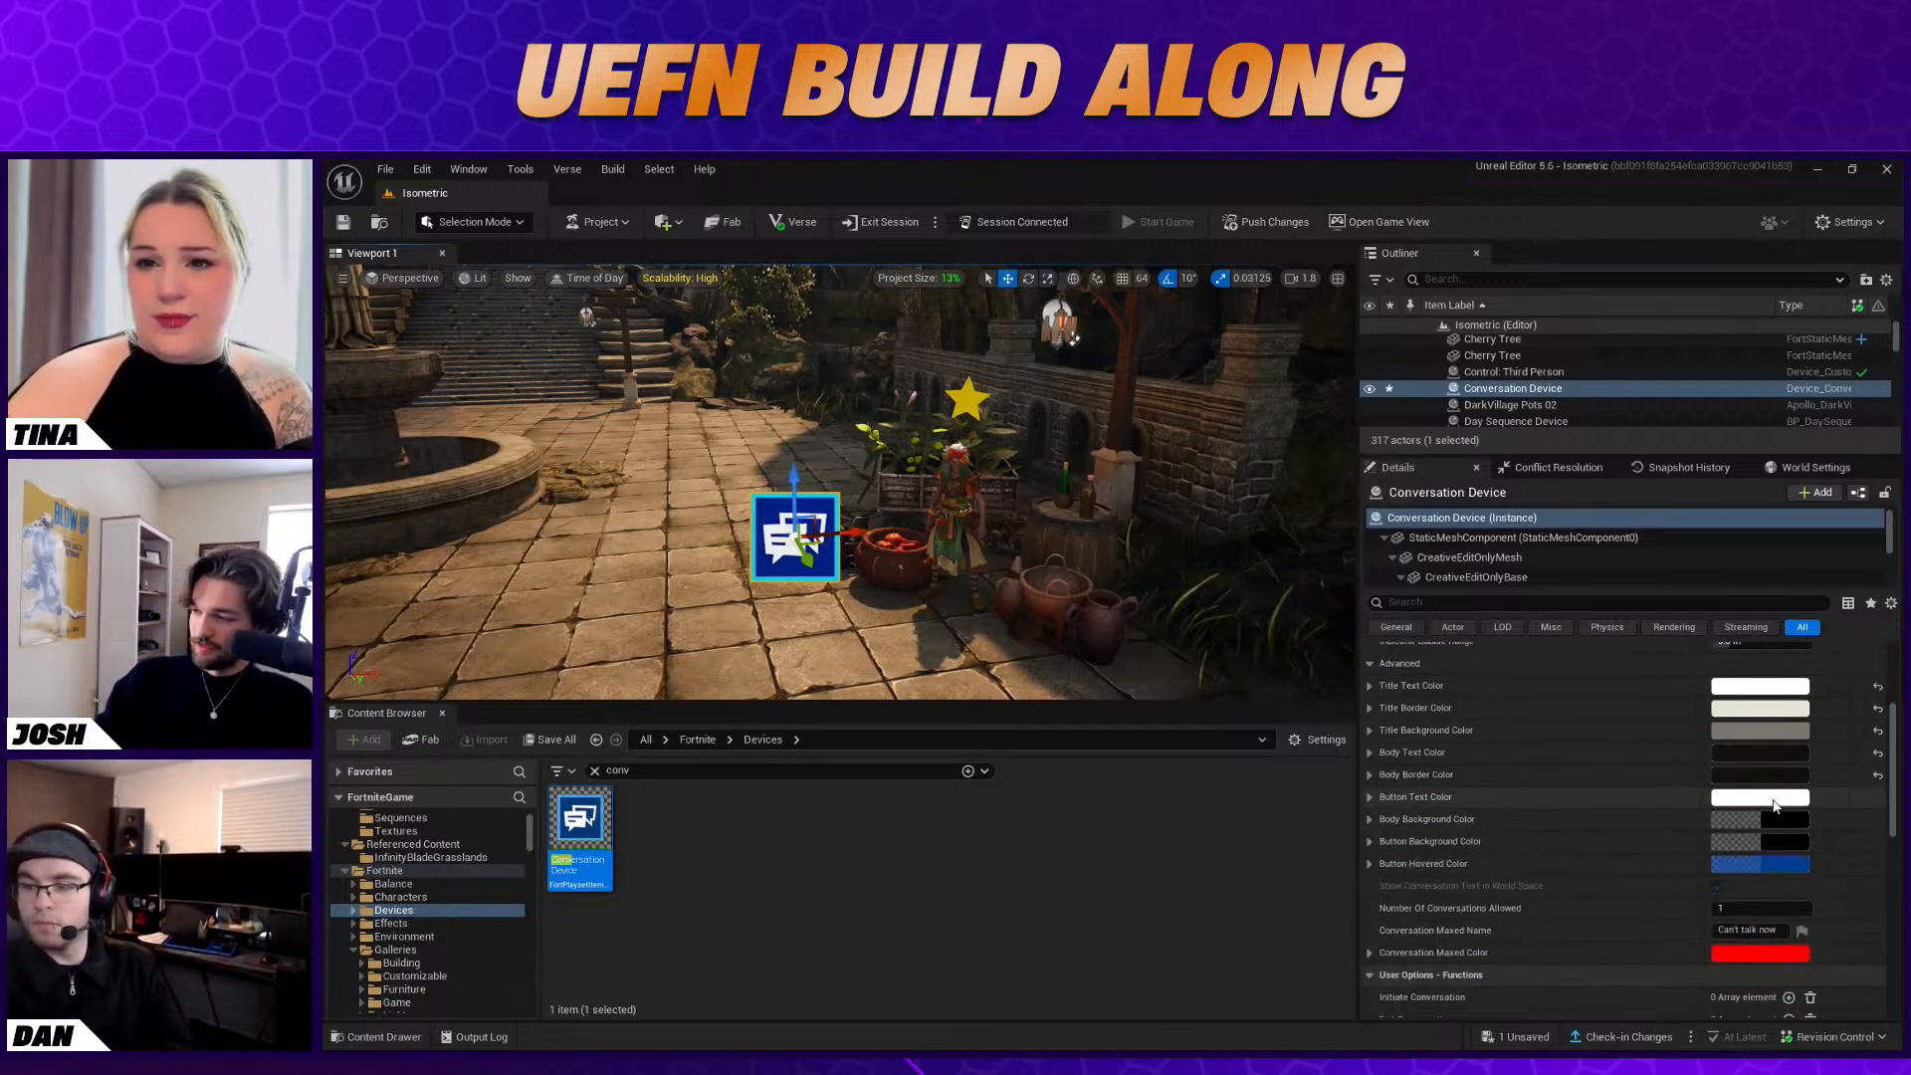
pyautogui.click(1772, 798)
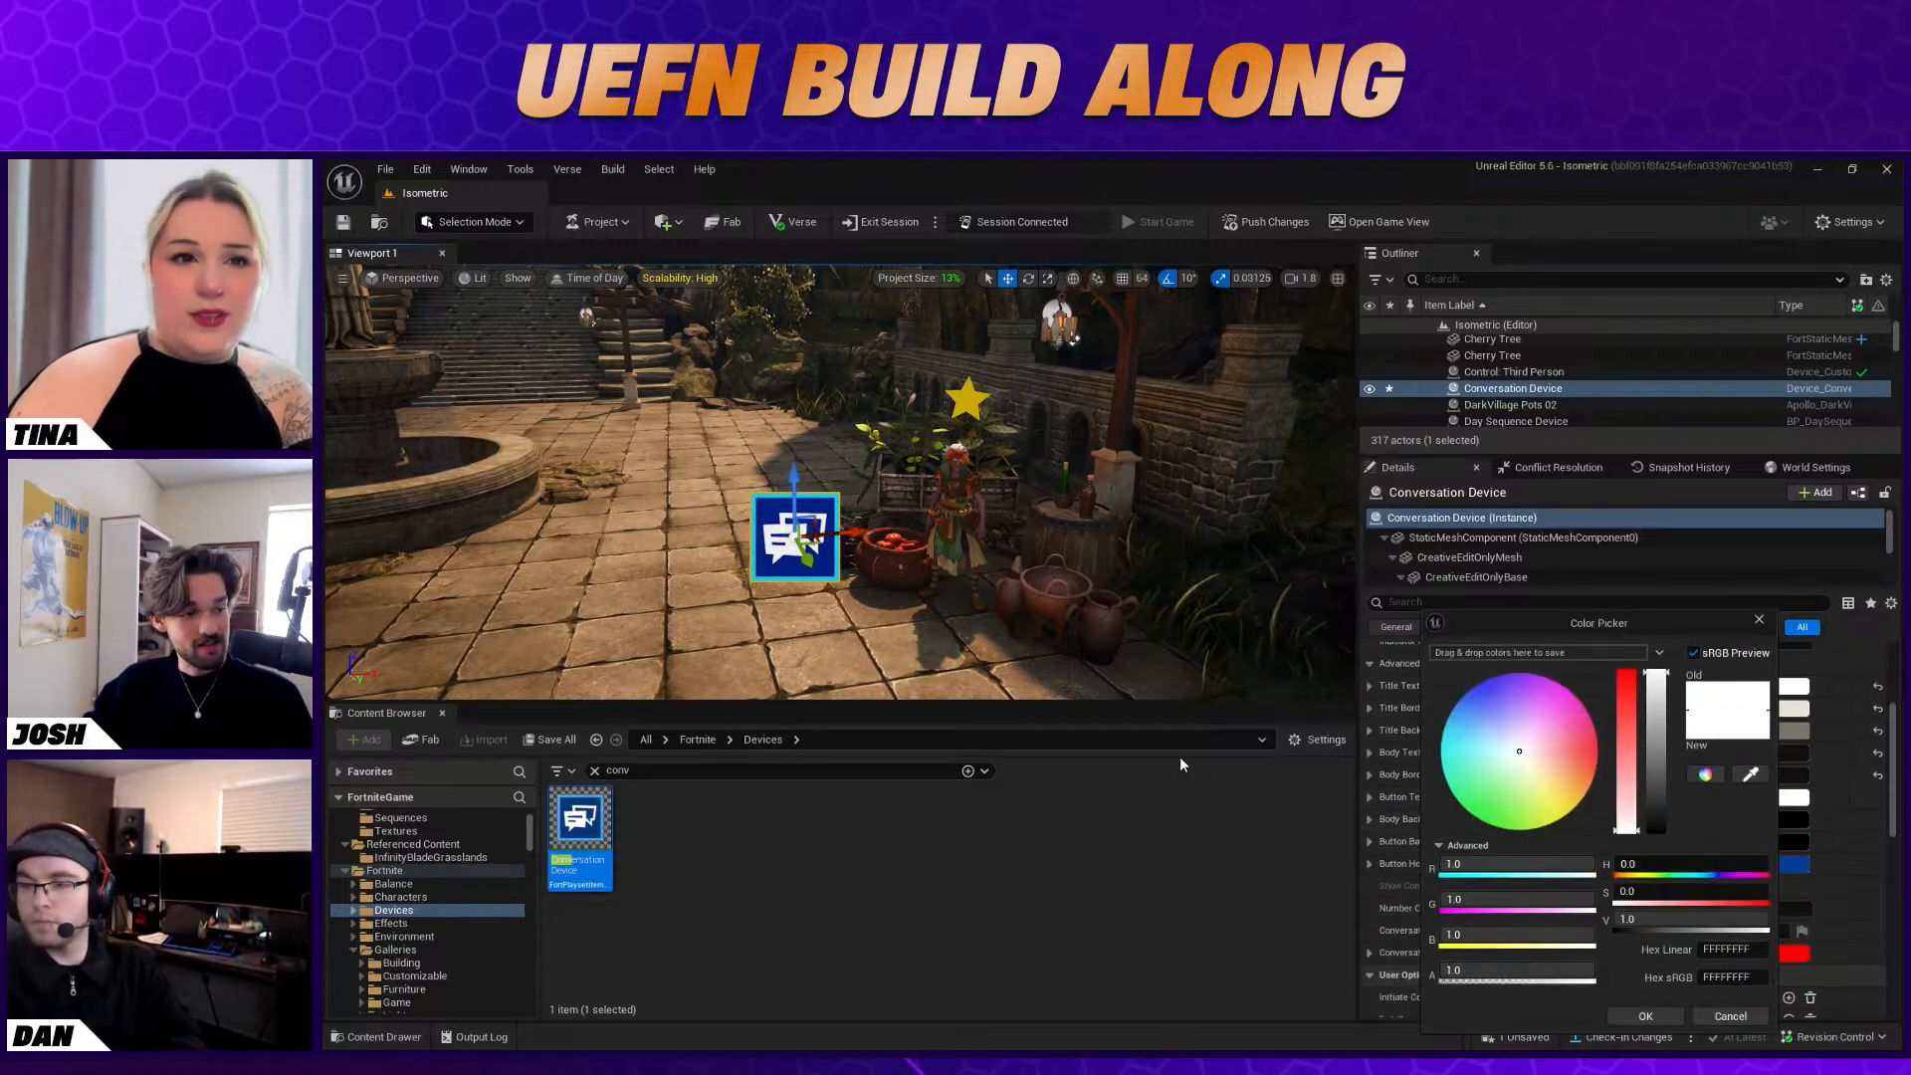
pyautogui.click(1565, 802)
pyautogui.moveTo(1567, 806); pyautogui.dragTo(1571, 796)
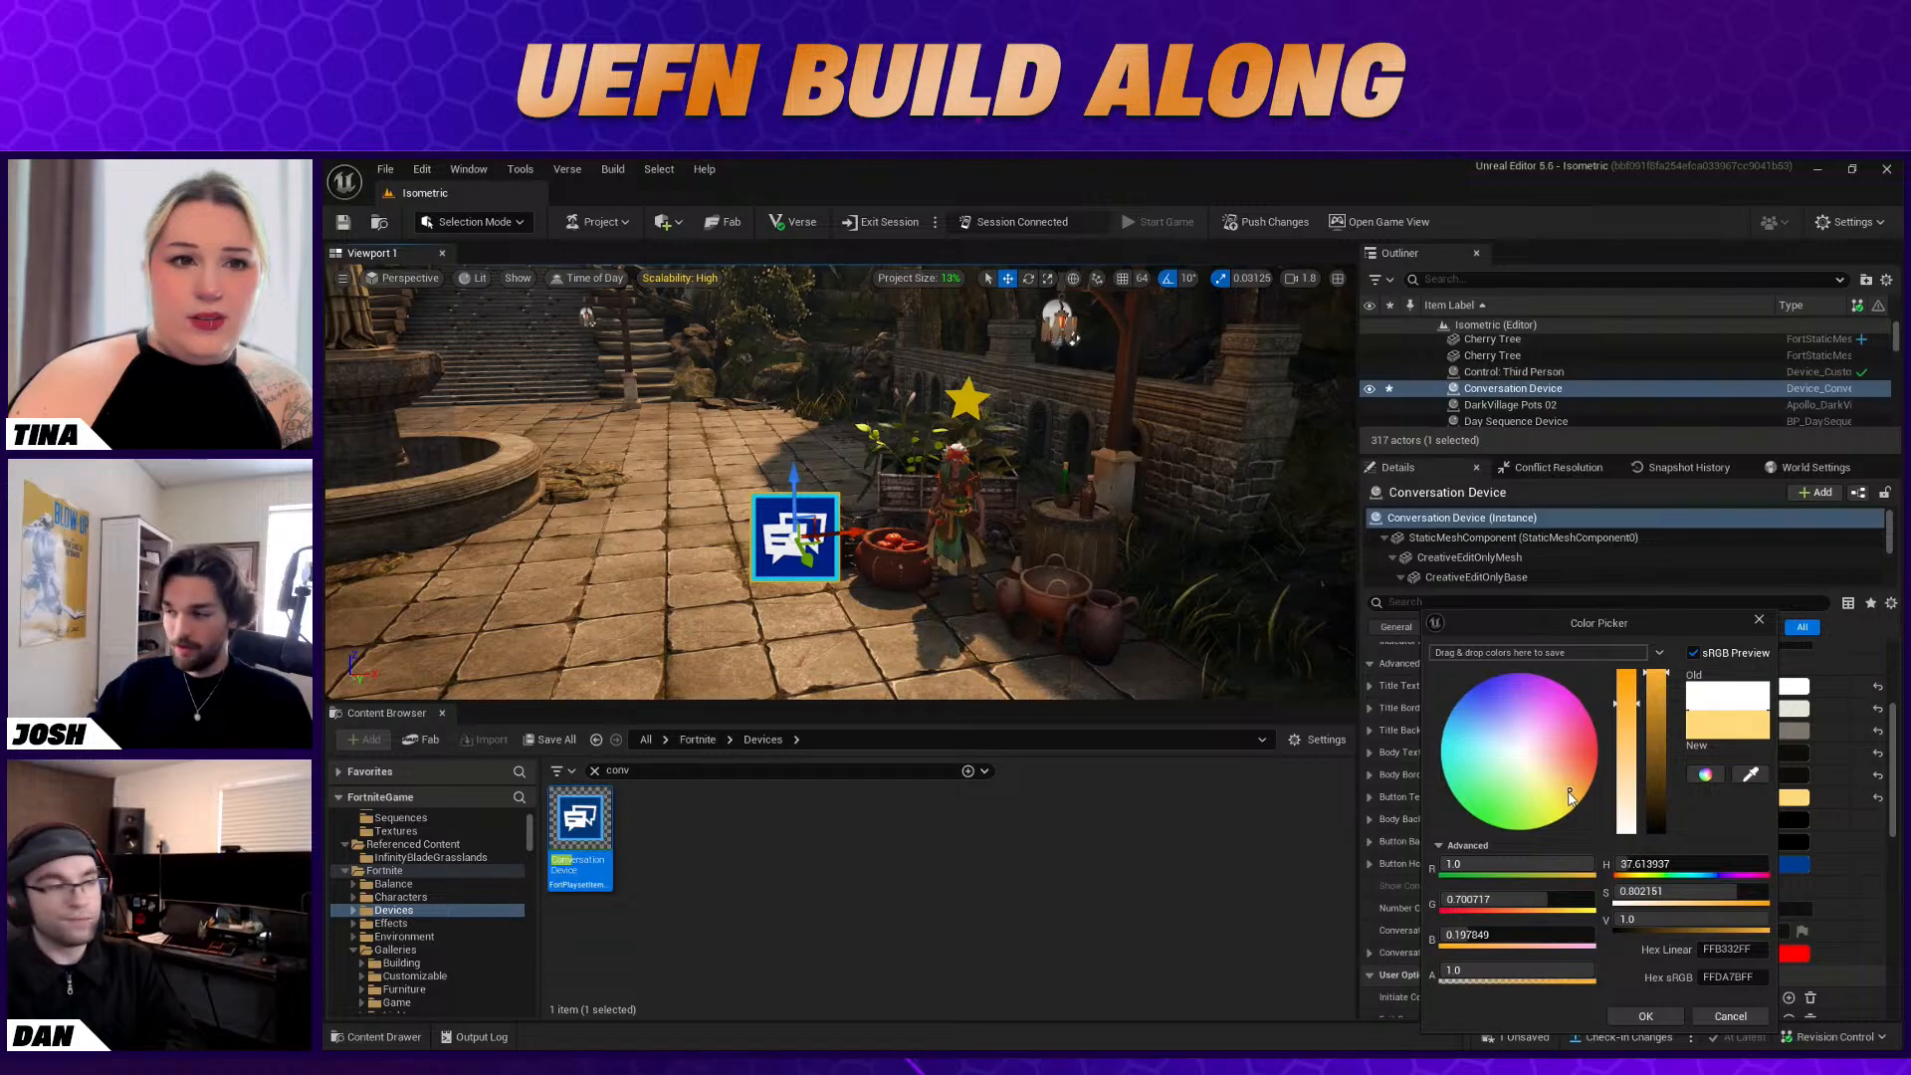
pyautogui.click(1759, 619)
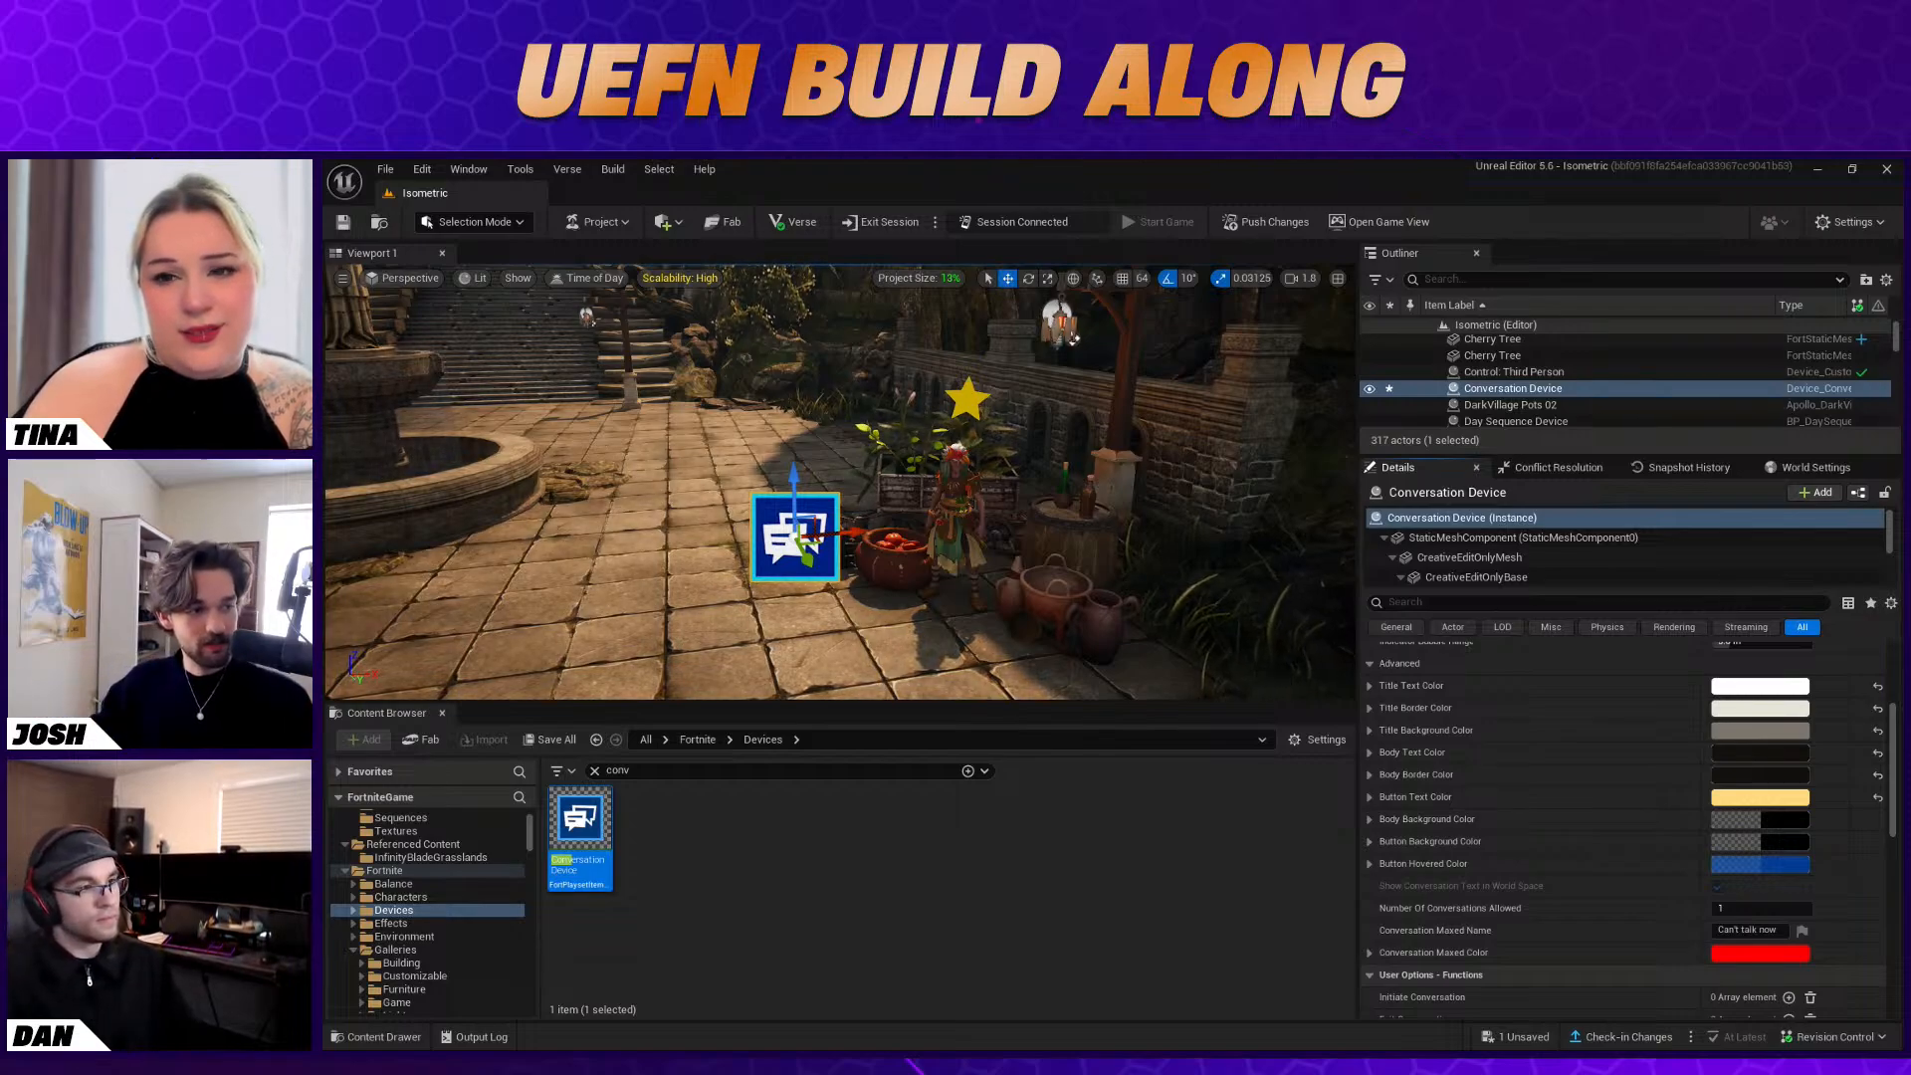
# Deepen the Conversation Device's Button Text Color to a saturated golden orange at full brightness
pyautogui.click(1760, 796)
pyautogui.moveTo(1604, 734); pyautogui.dragTo(1593, 673)
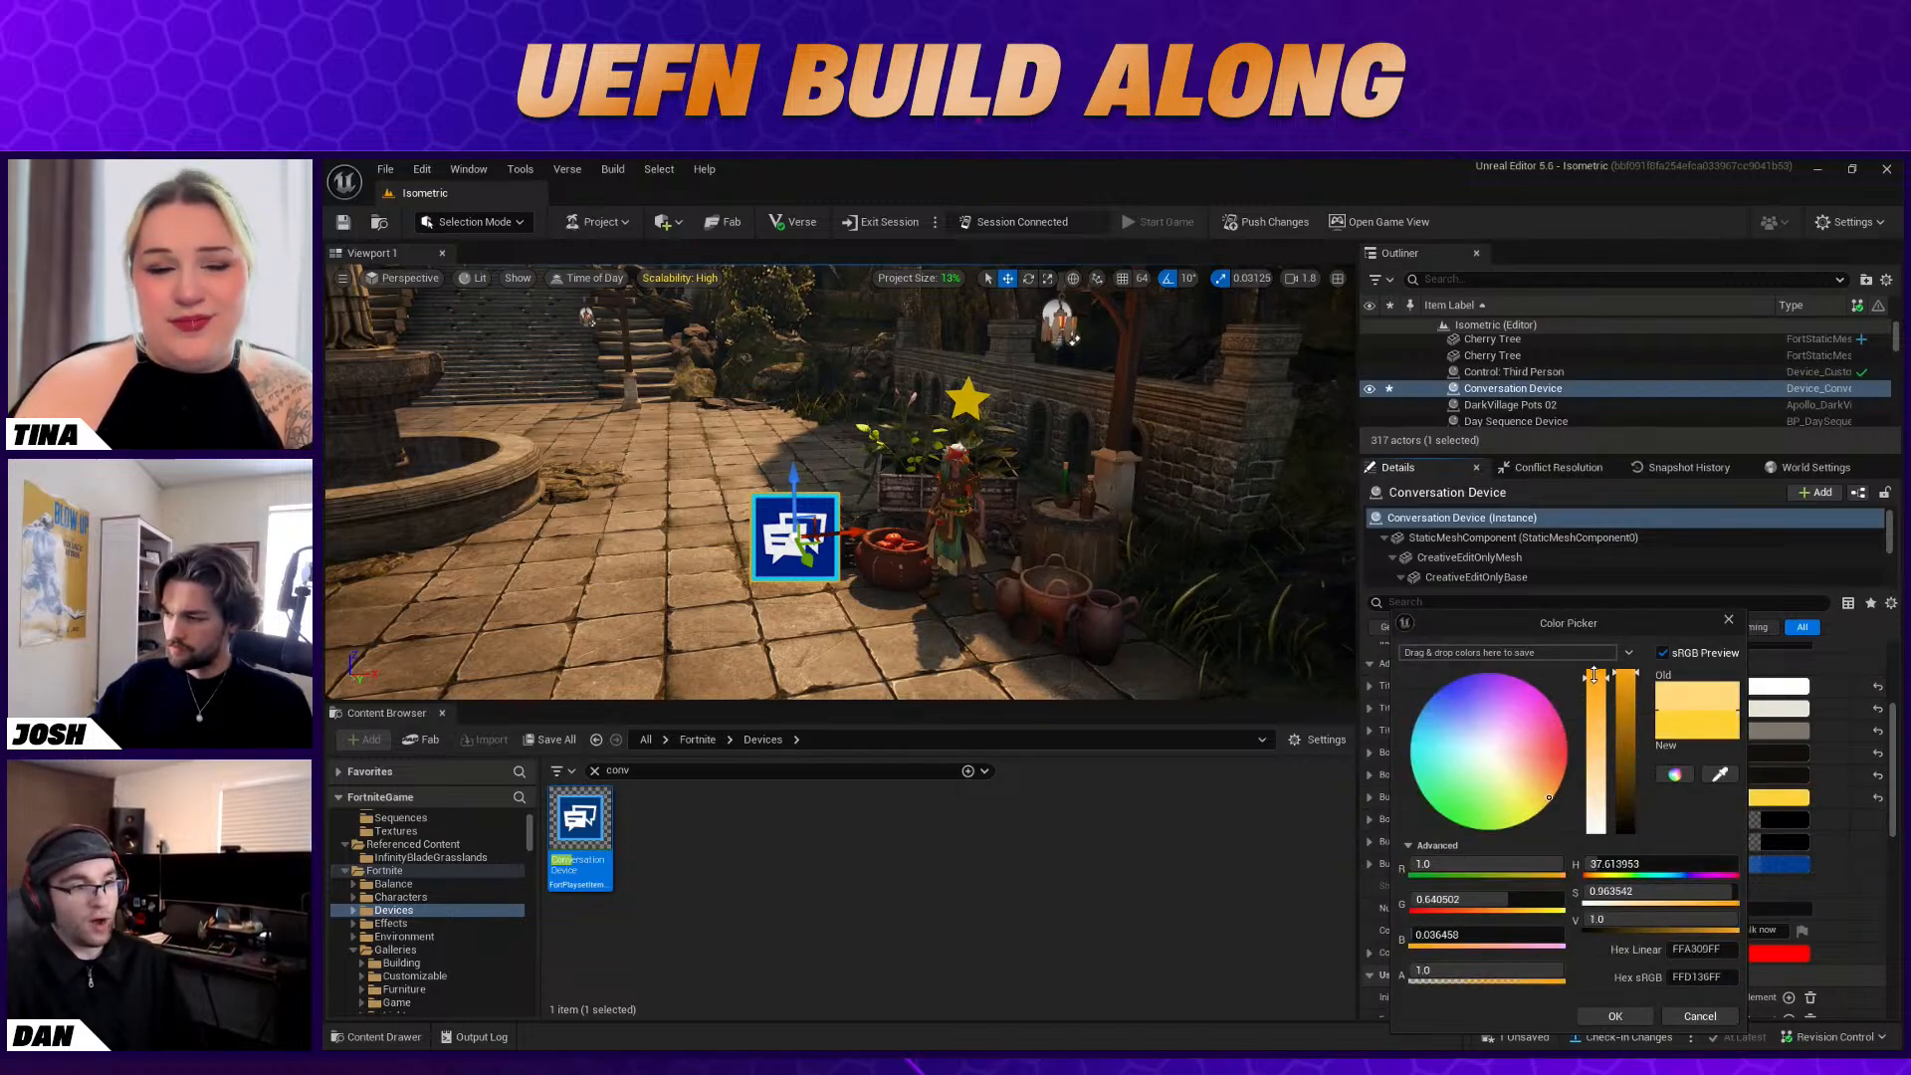
pyautogui.moveTo(1547, 805); pyautogui.dragTo(1549, 795)
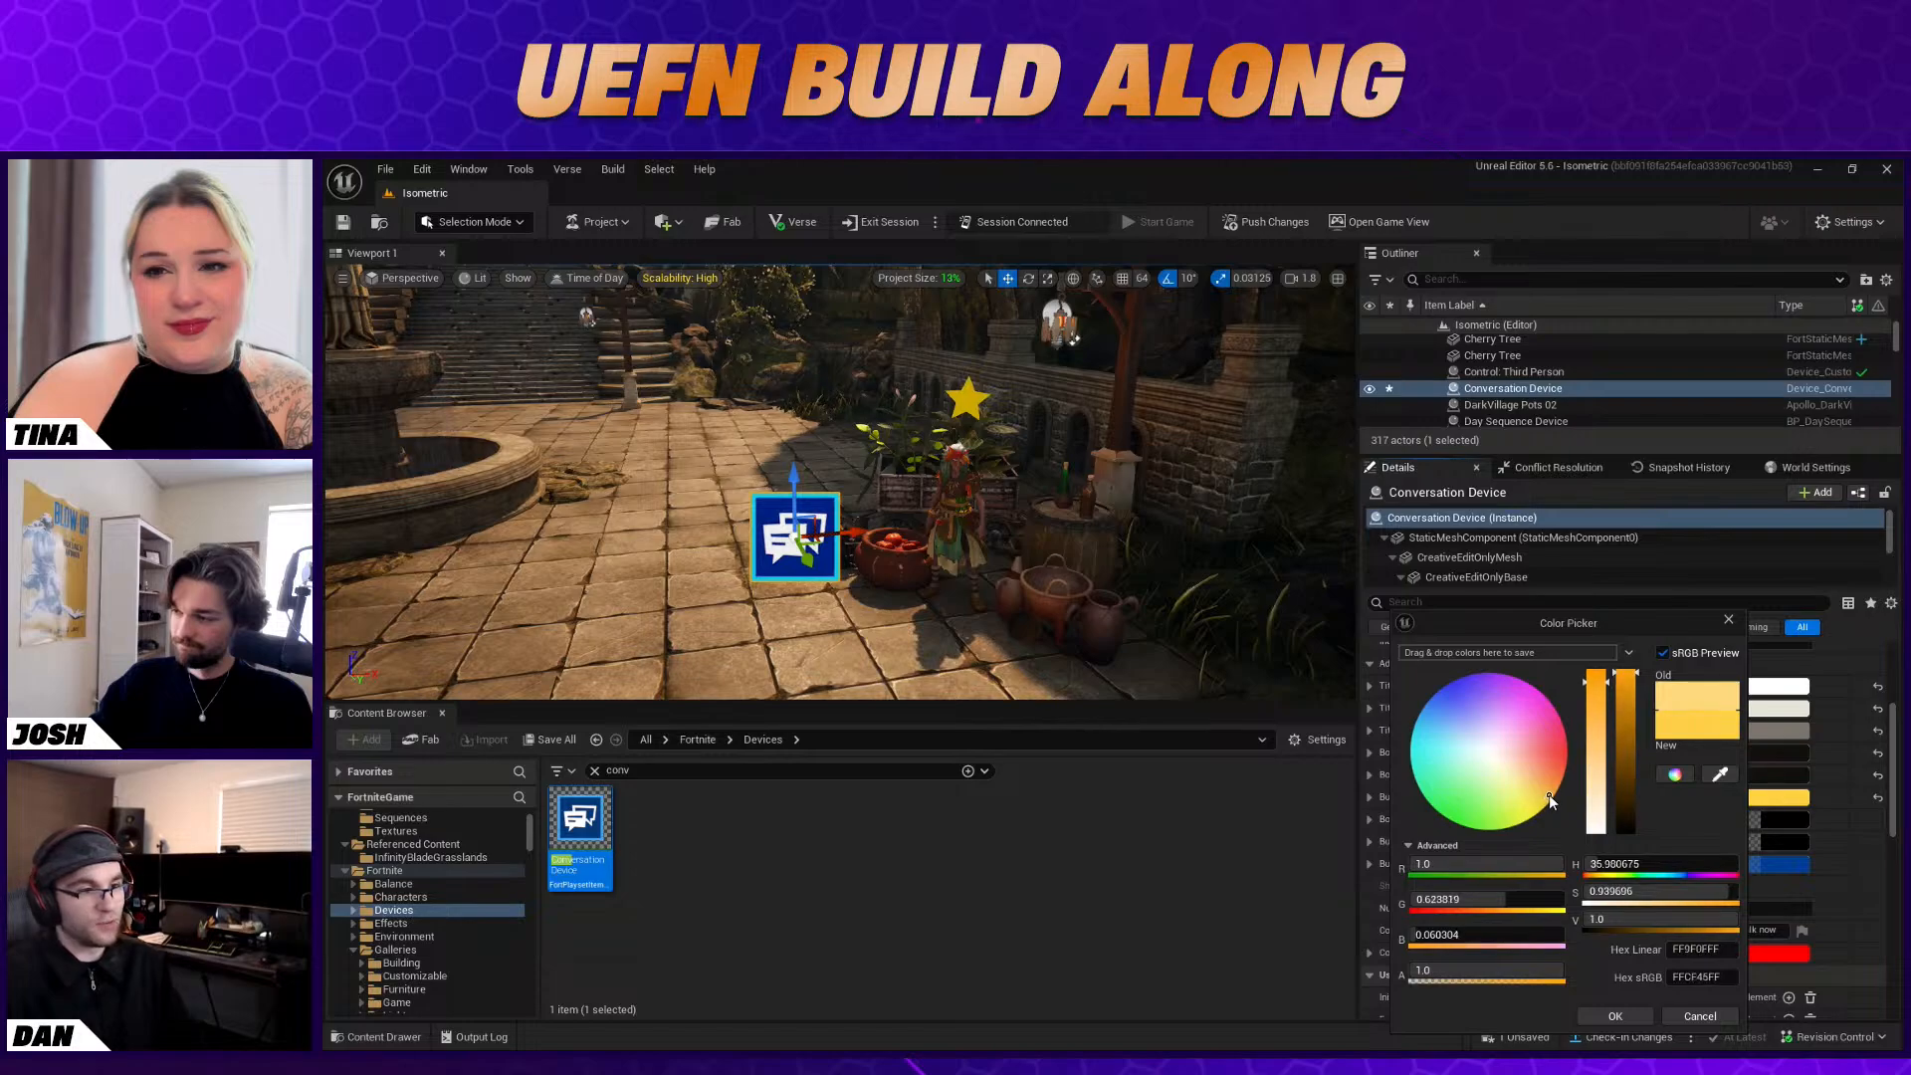
pyautogui.click(1608, 1015)
pyautogui.click(1779, 802)
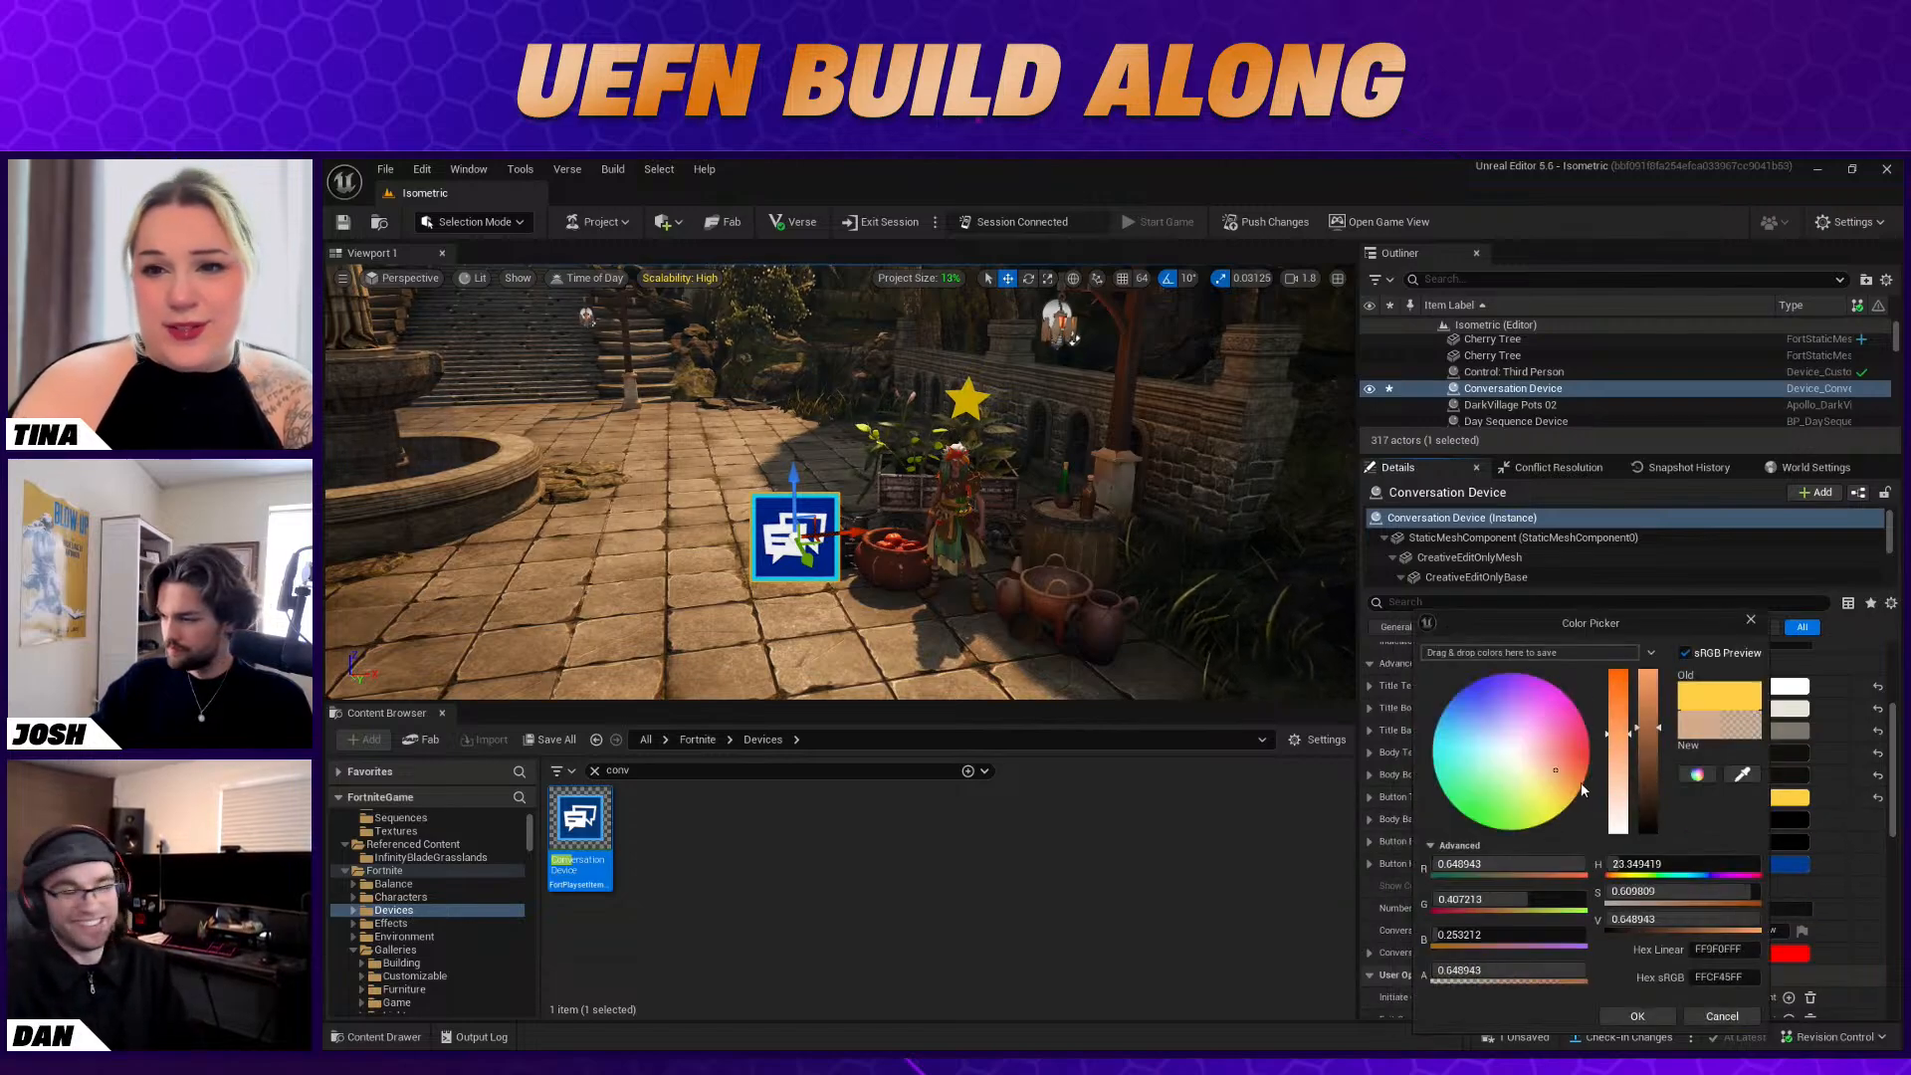
pyautogui.moveTo(1617, 673); pyautogui.dragTo(1648, 671)
pyautogui.moveTo(1582, 800); pyautogui.dragTo(1586, 798)
pyautogui.click(1641, 1015)
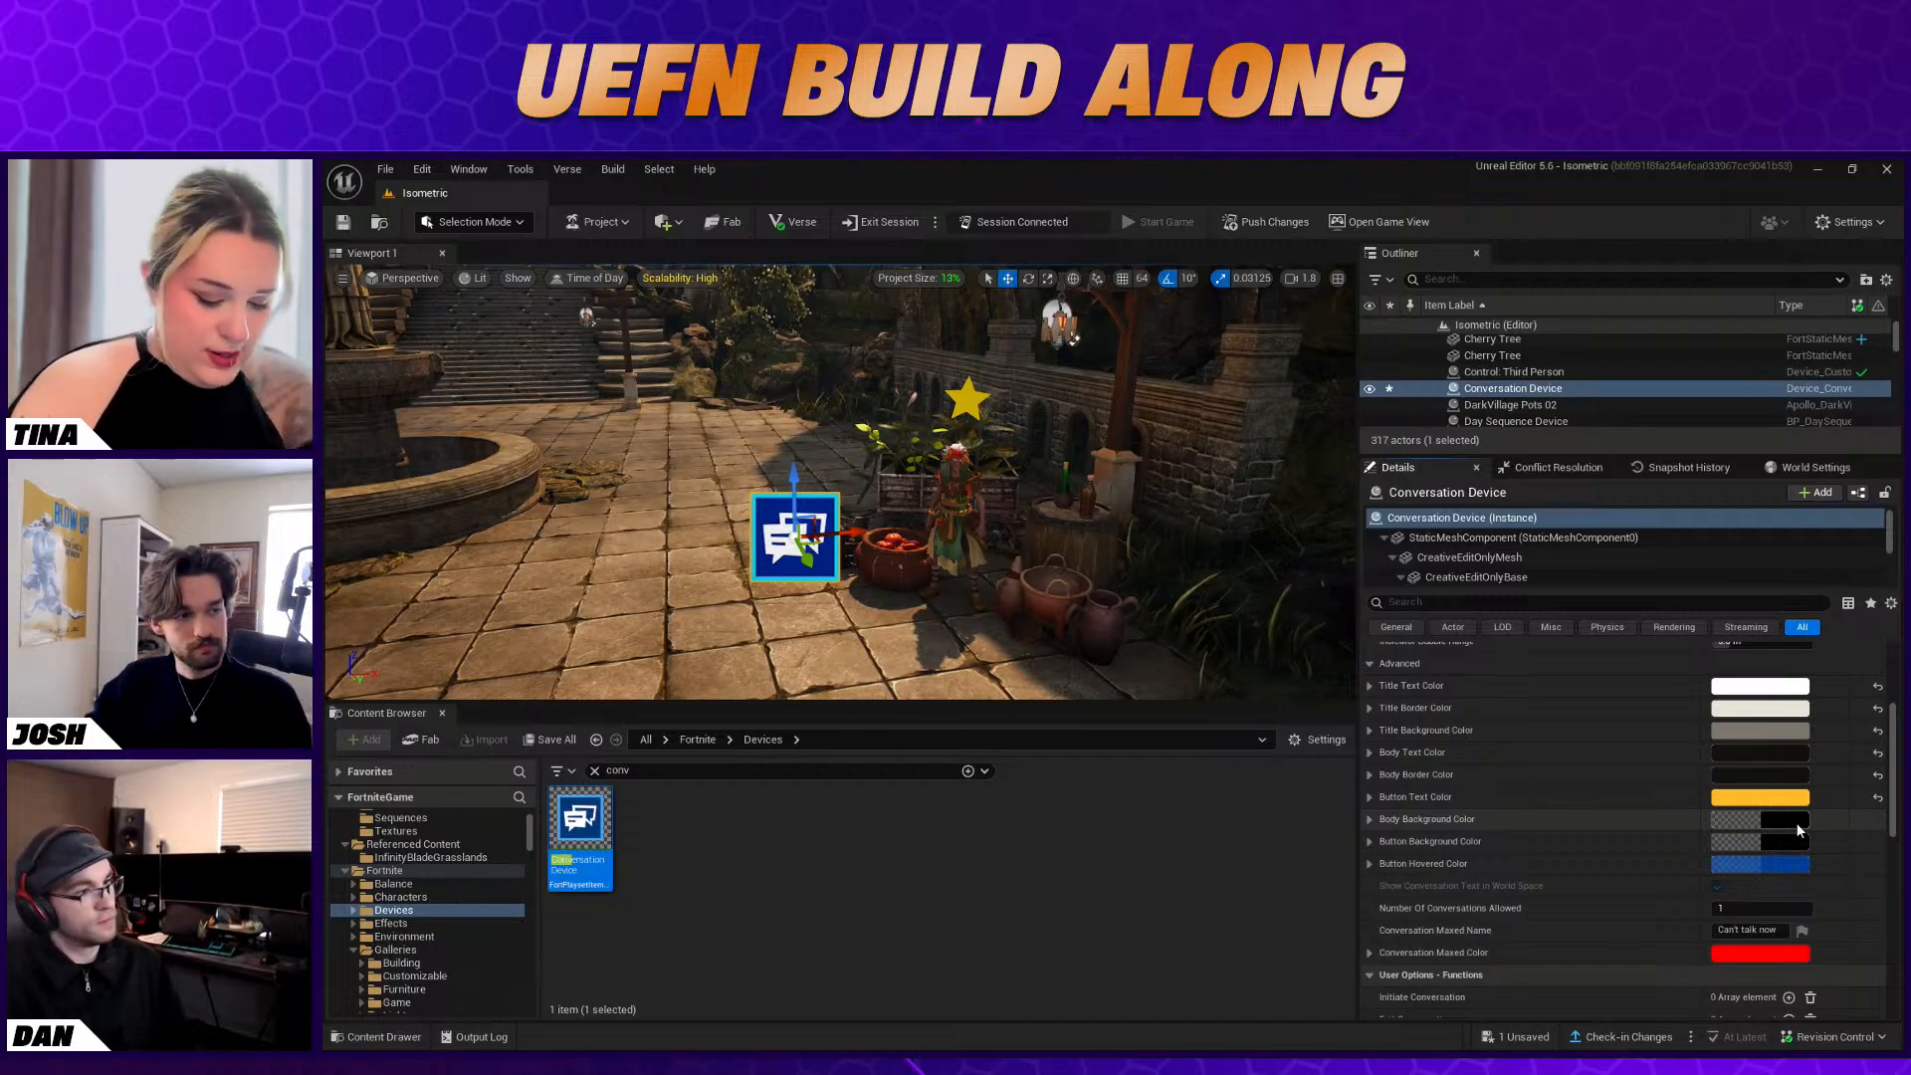
# Set the Body Background Color to a muted gold, about sRGB BF9C59, with alpha about 0.967
pyautogui.click(1800, 829)
pyautogui.click(1566, 795)
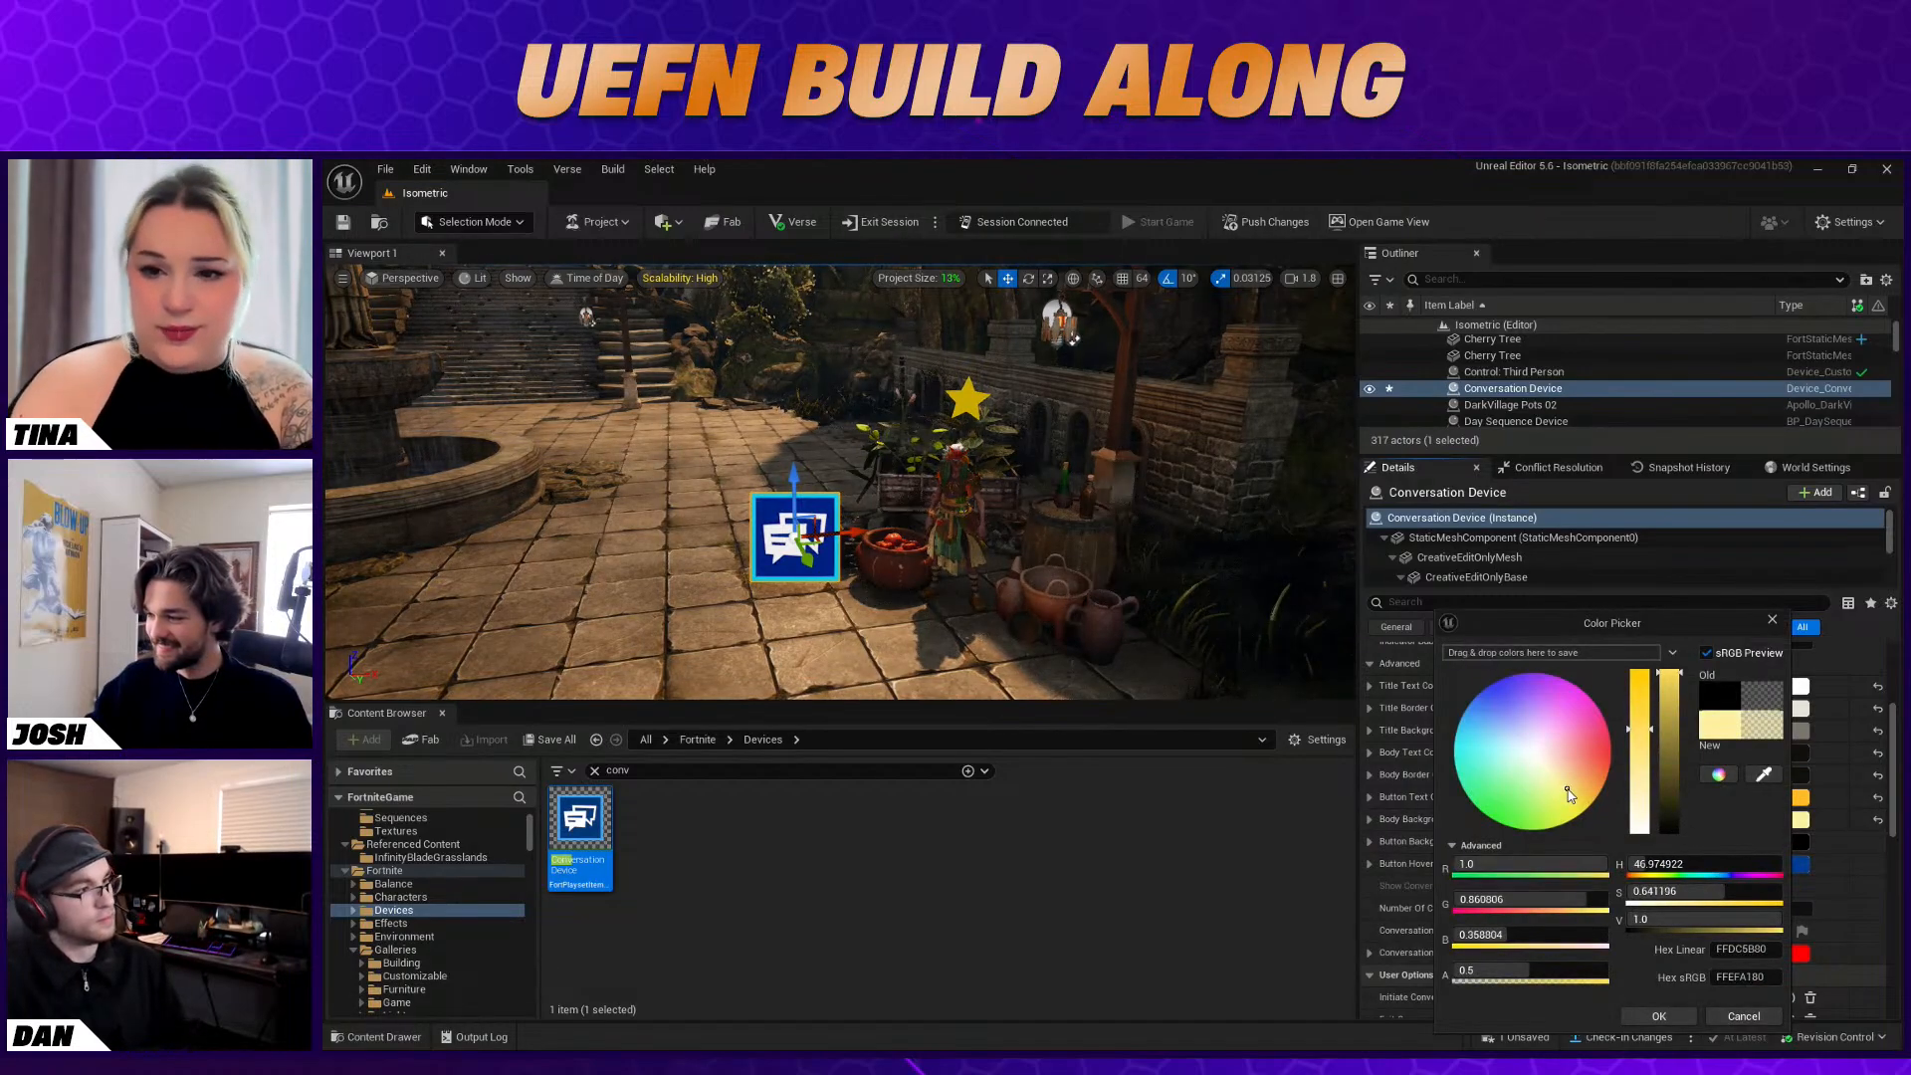
pyautogui.click(1581, 796)
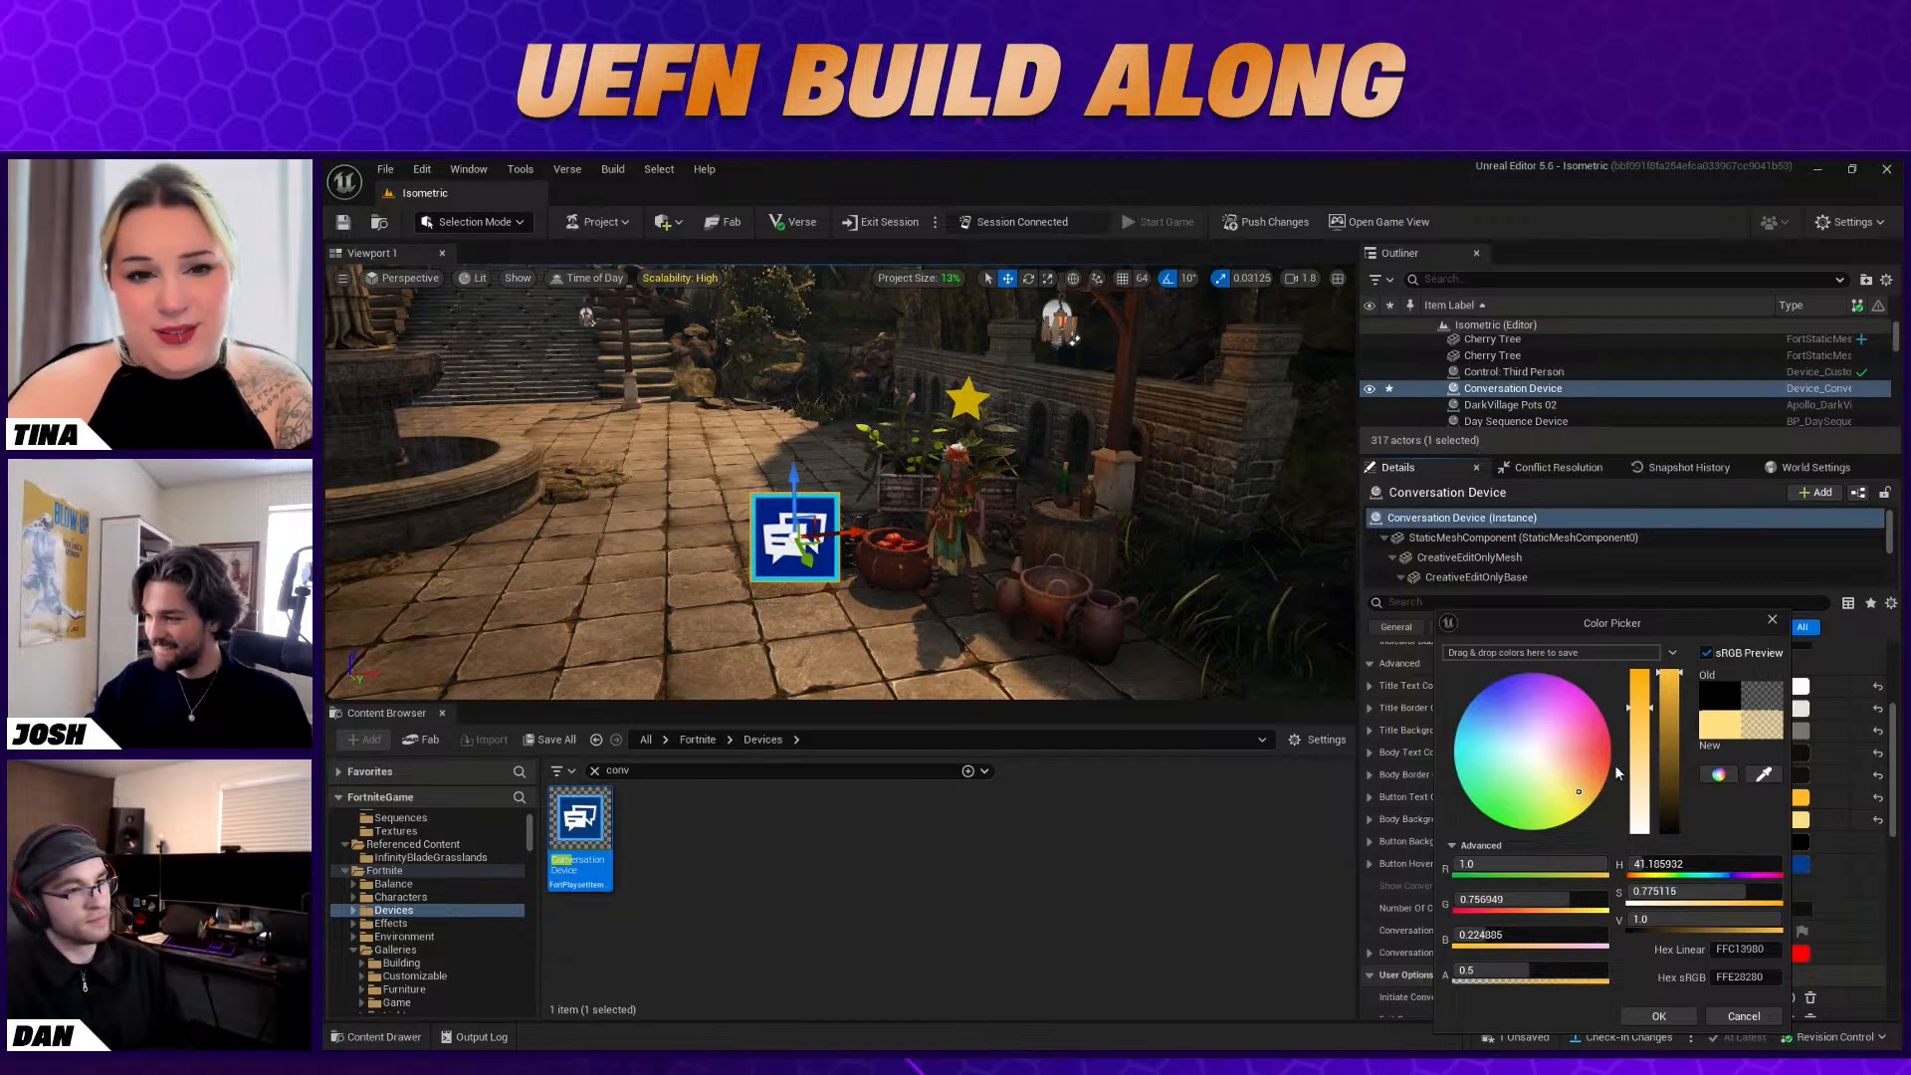
pyautogui.moveTo(1672, 705); pyautogui.dragTo(1681, 748)
pyautogui.click(1589, 793)
pyautogui.click(1587, 792)
pyautogui.click(1658, 1020)
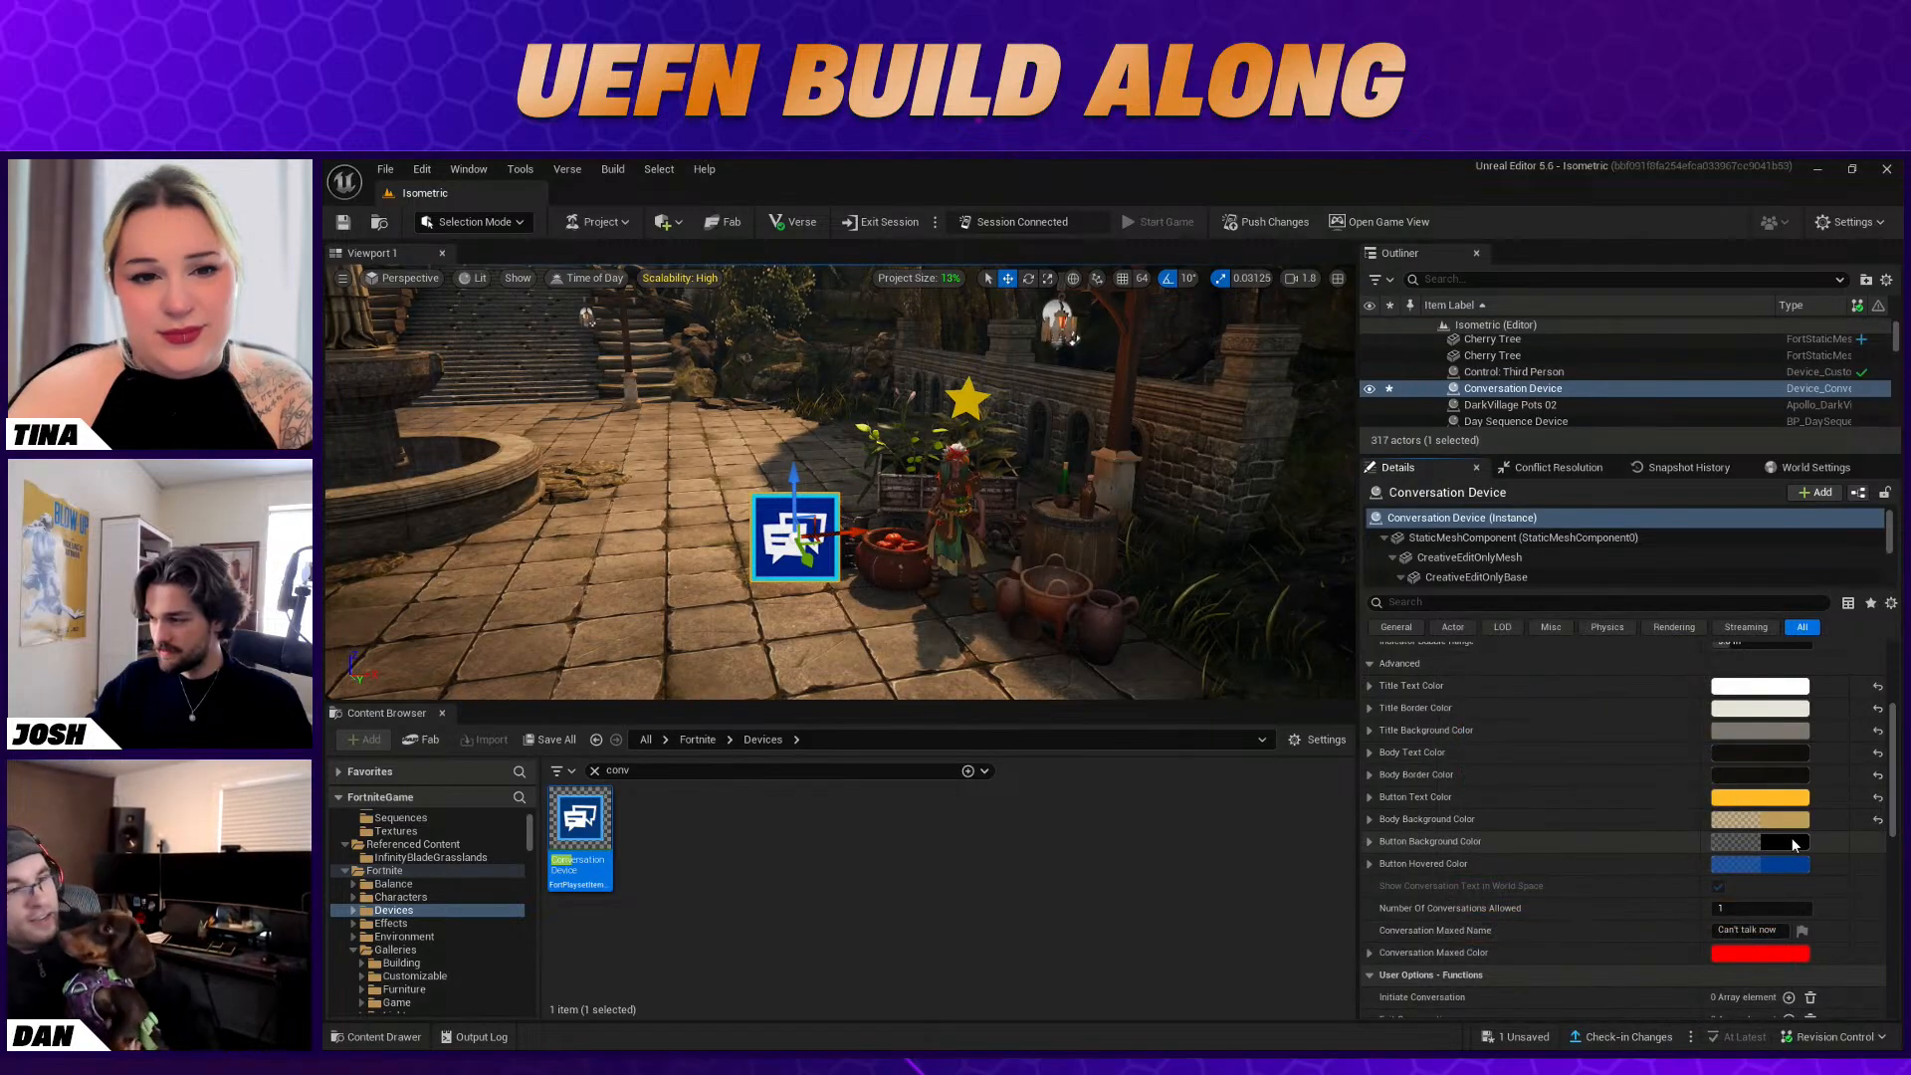
pyautogui.click(1782, 821)
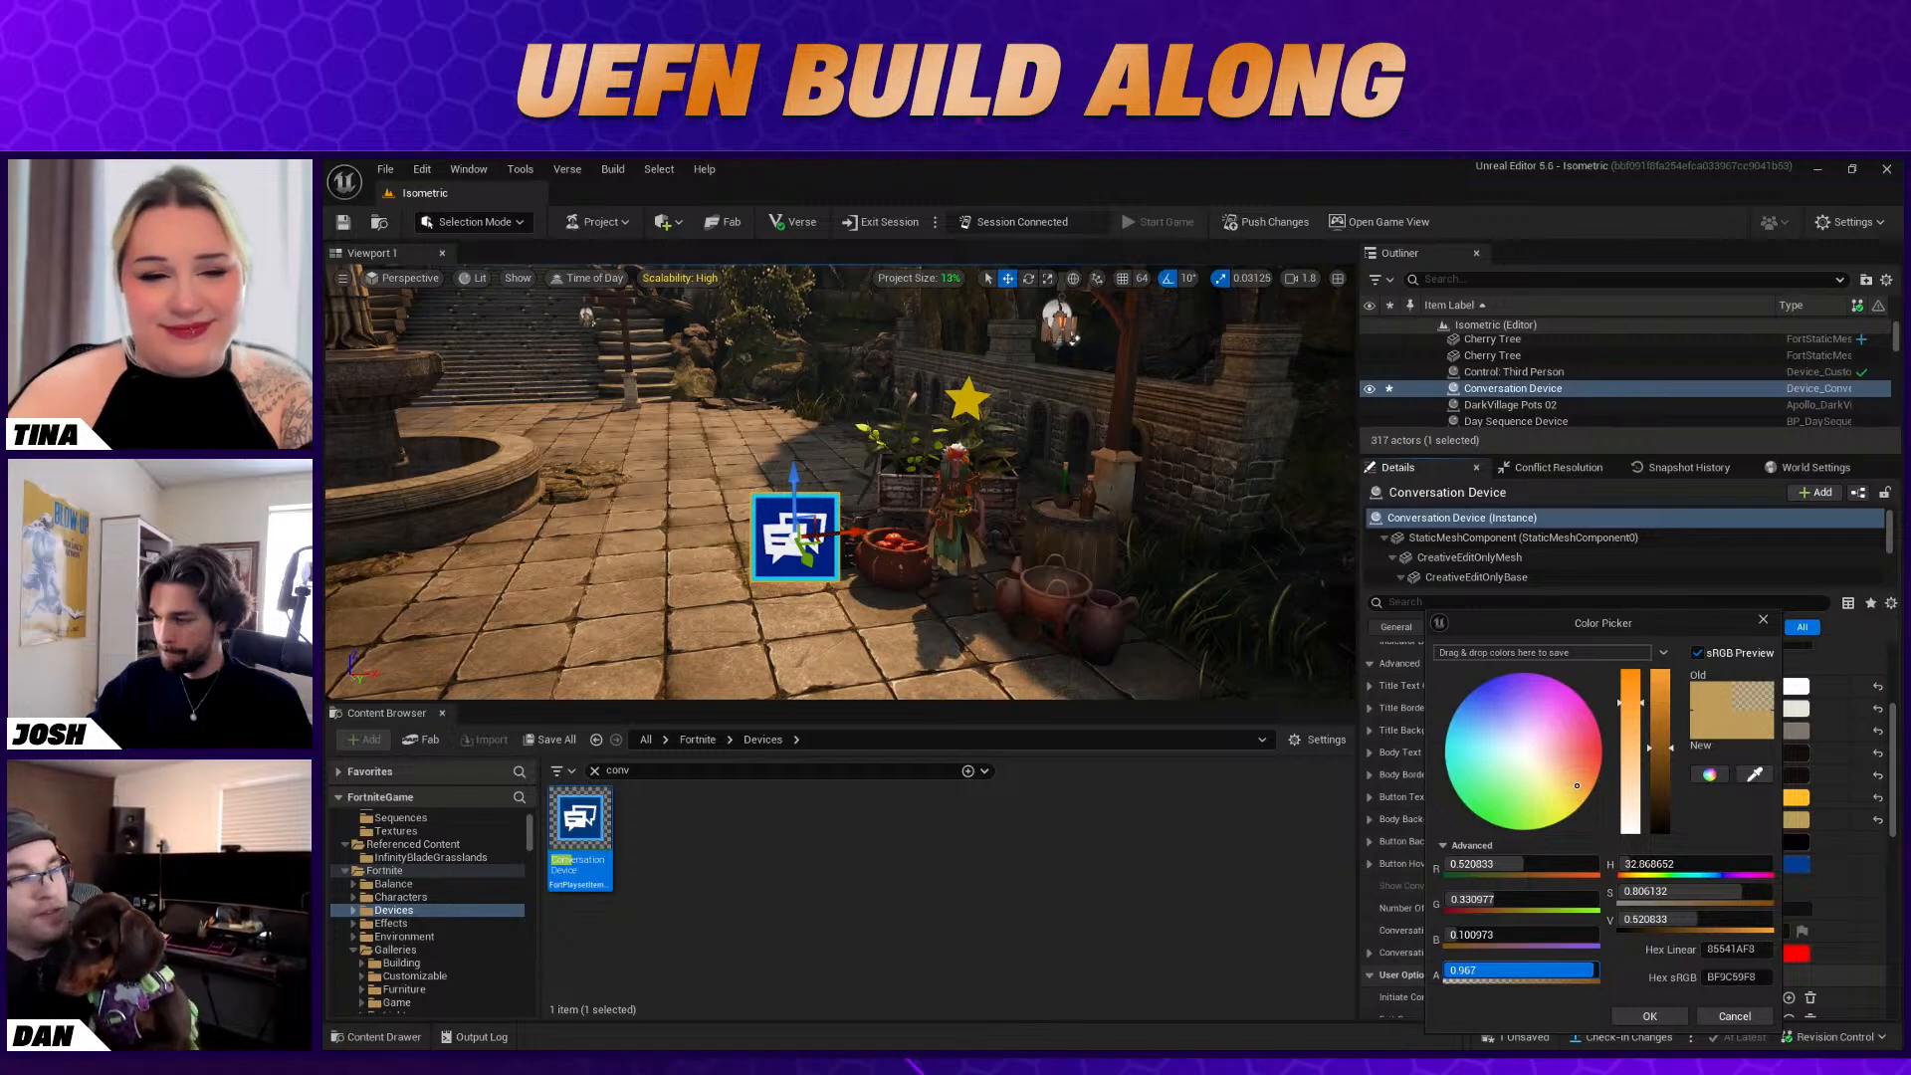
pyautogui.click(1650, 1016)
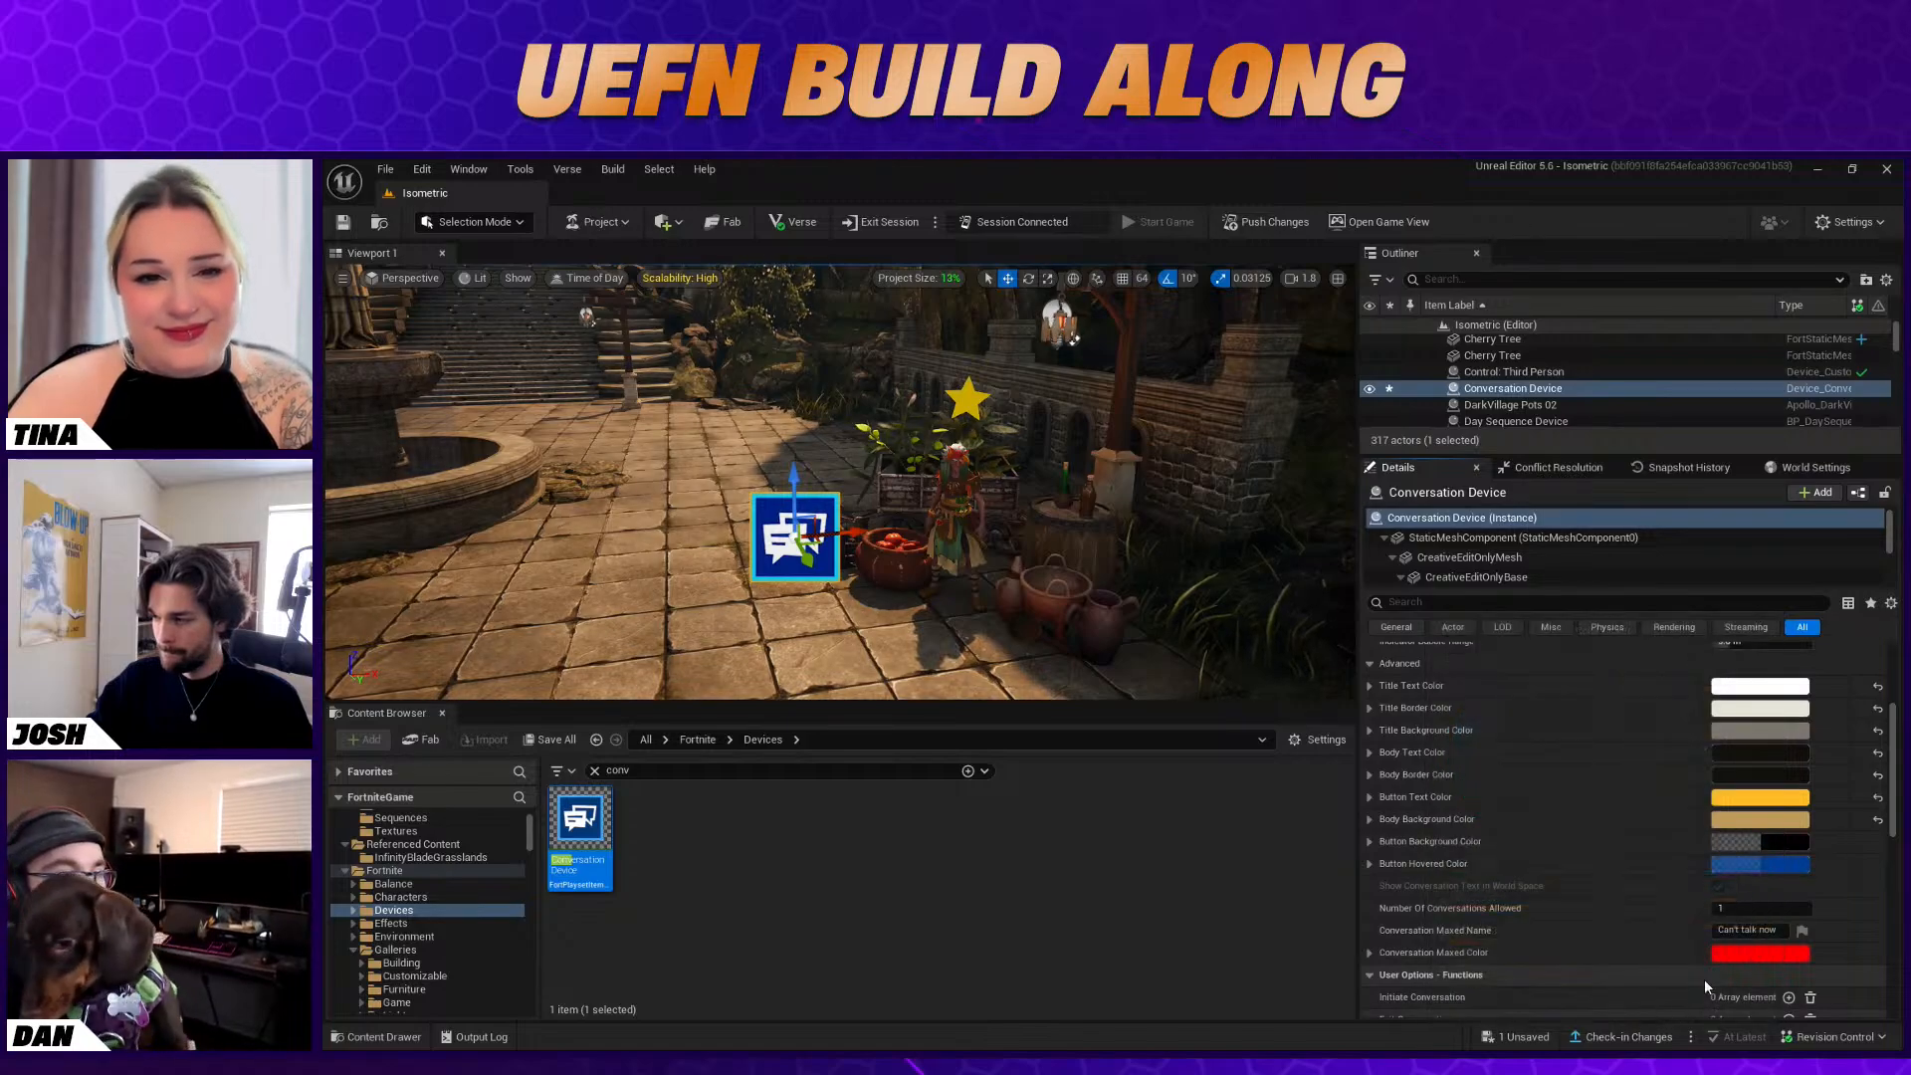
# Set the Button Background Color to a dark red, about sRGB 791B00, with alpha about 0.984
pyautogui.click(1803, 849)
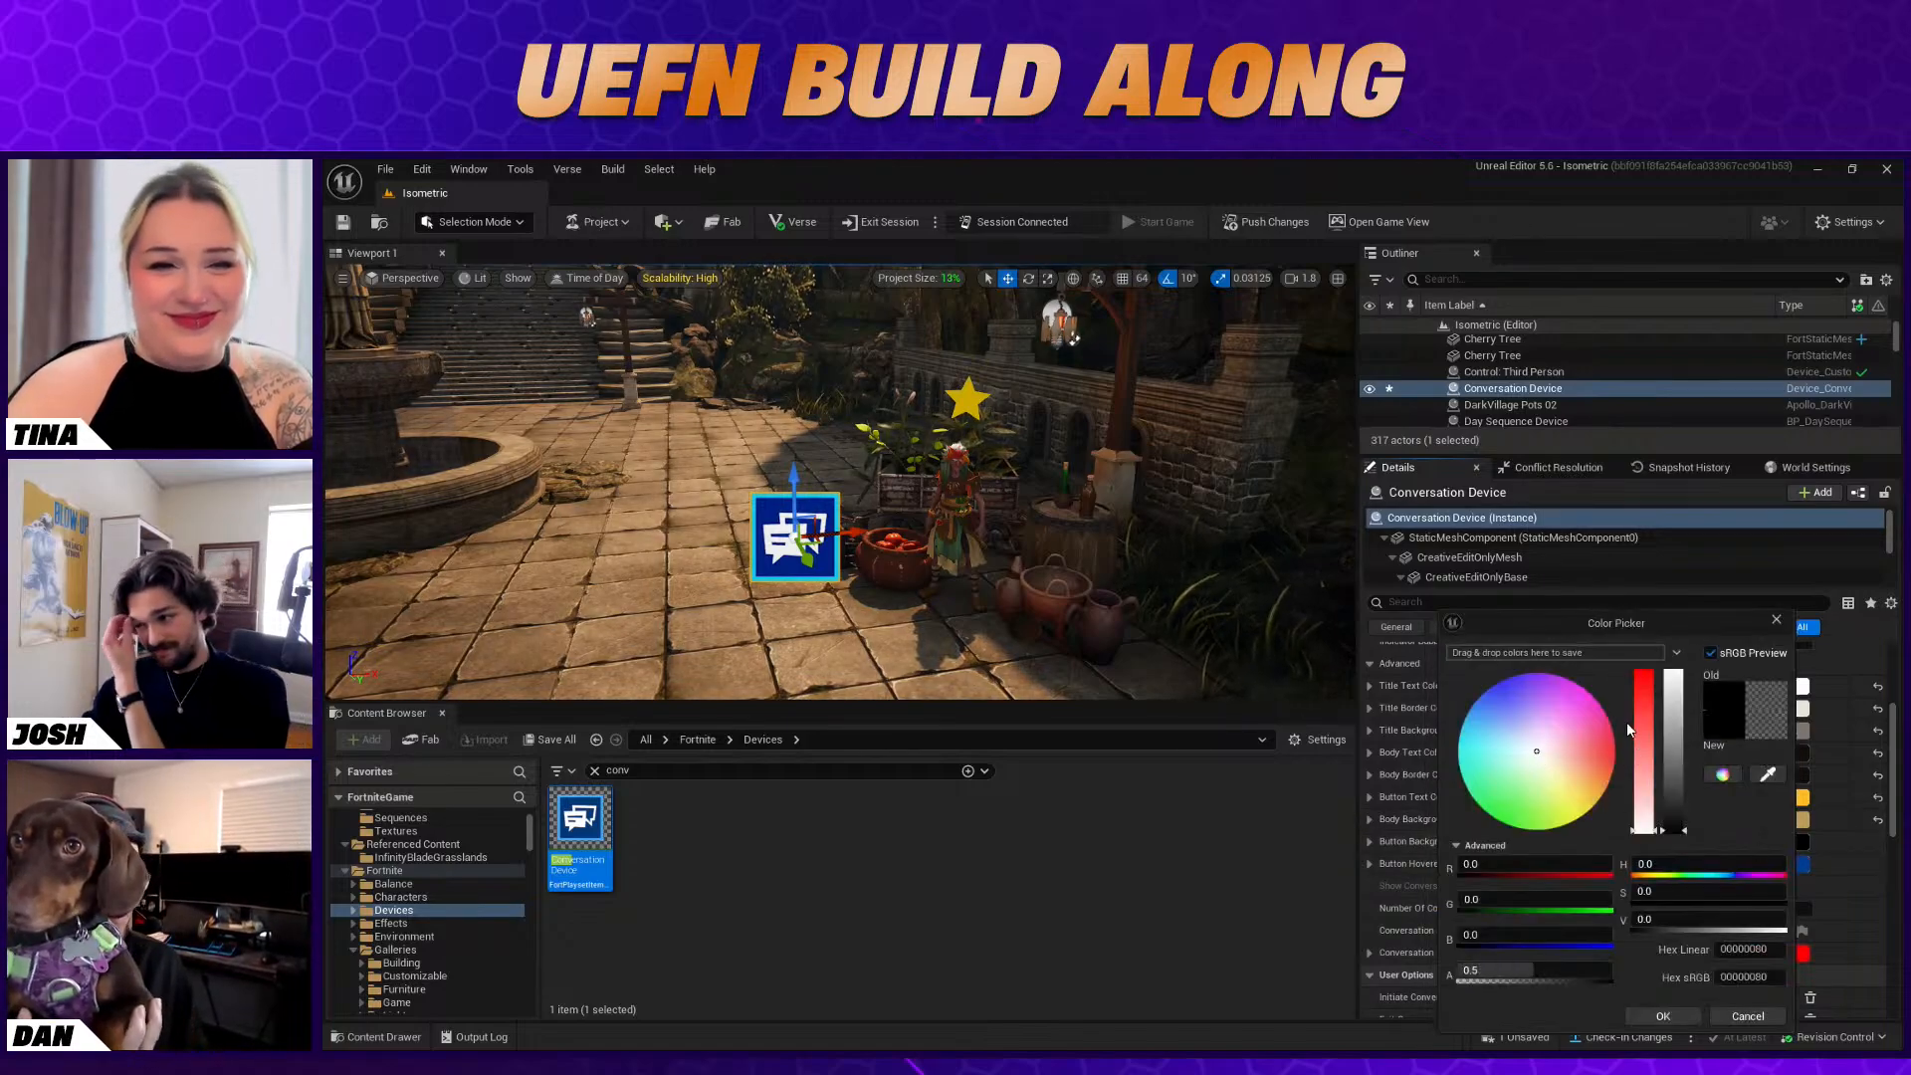
pyautogui.moveTo(1586, 761)
pyautogui.mouseDown()
pyautogui.moveTo(1610, 750)
pyautogui.moveTo(1676, 791)
pyautogui.mouseUp()
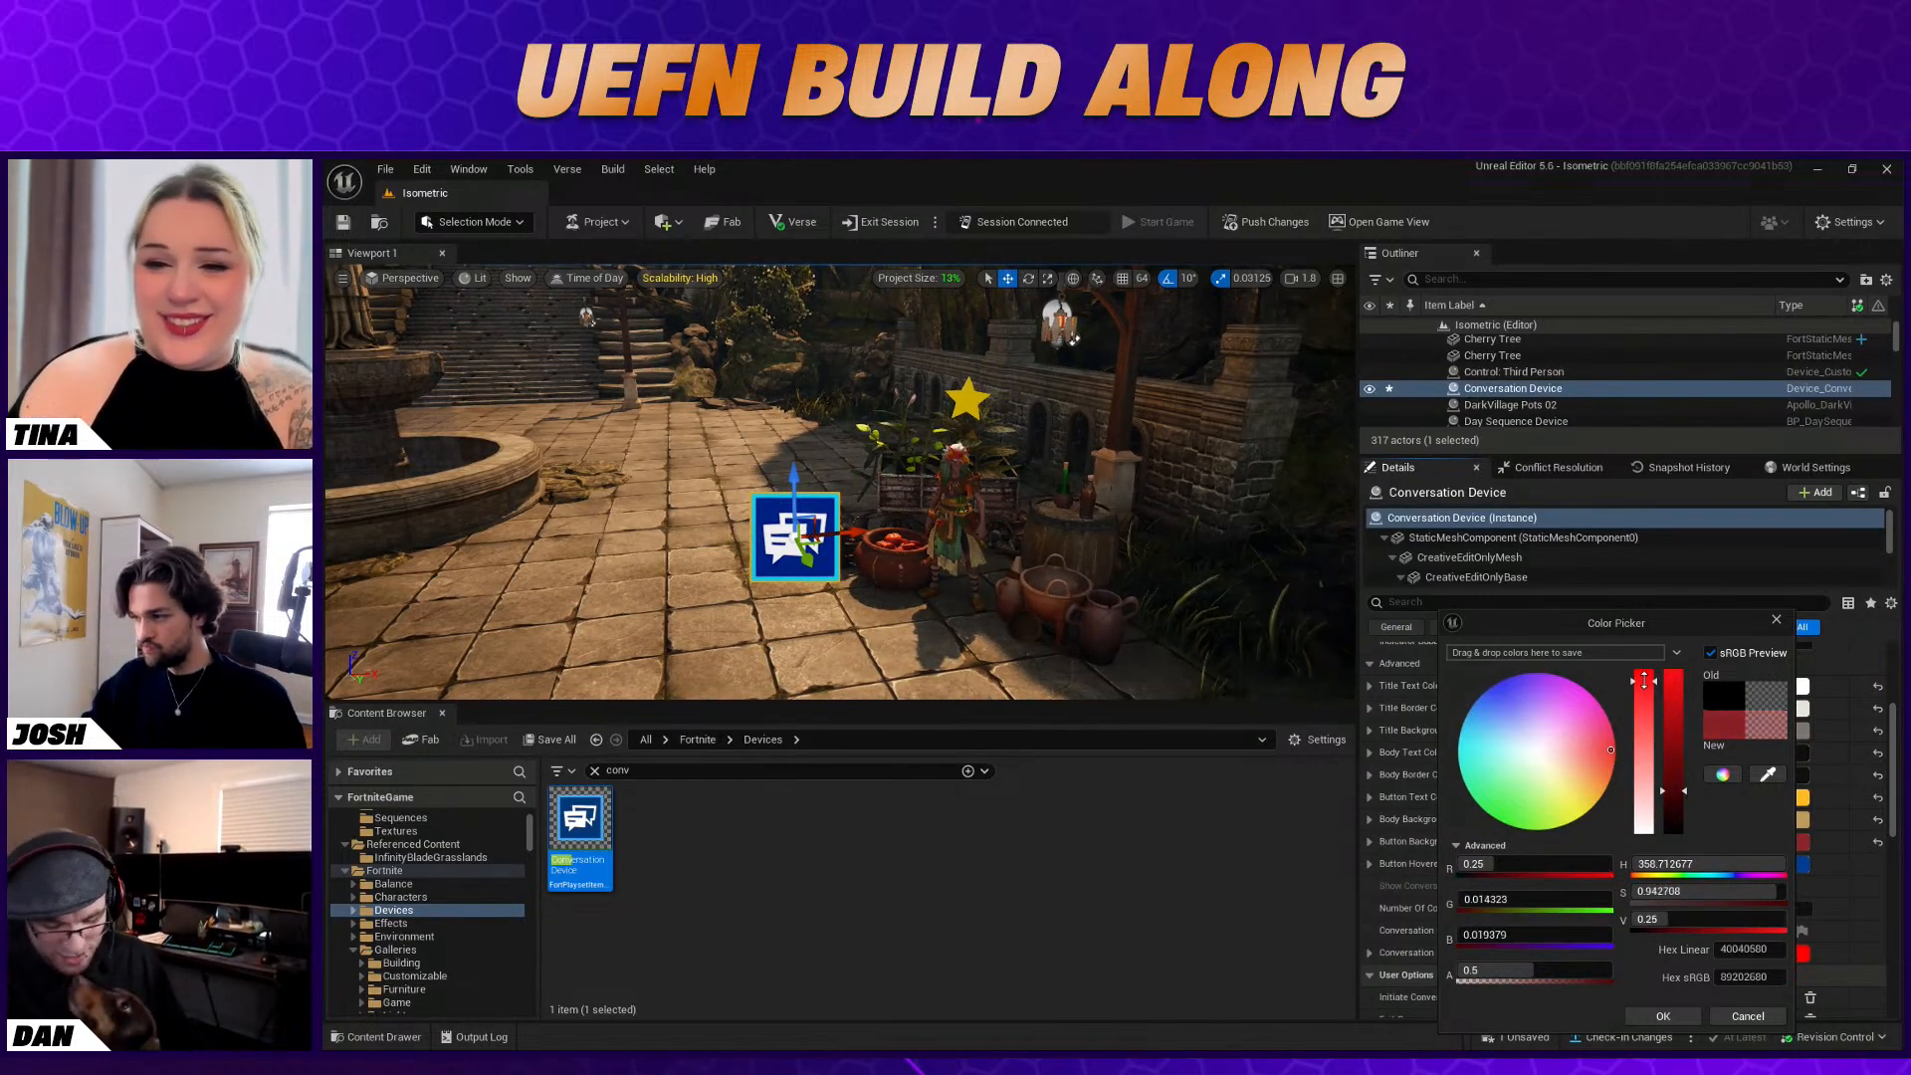
pyautogui.moveTo(1680, 791); pyautogui.dragTo(1617, 756)
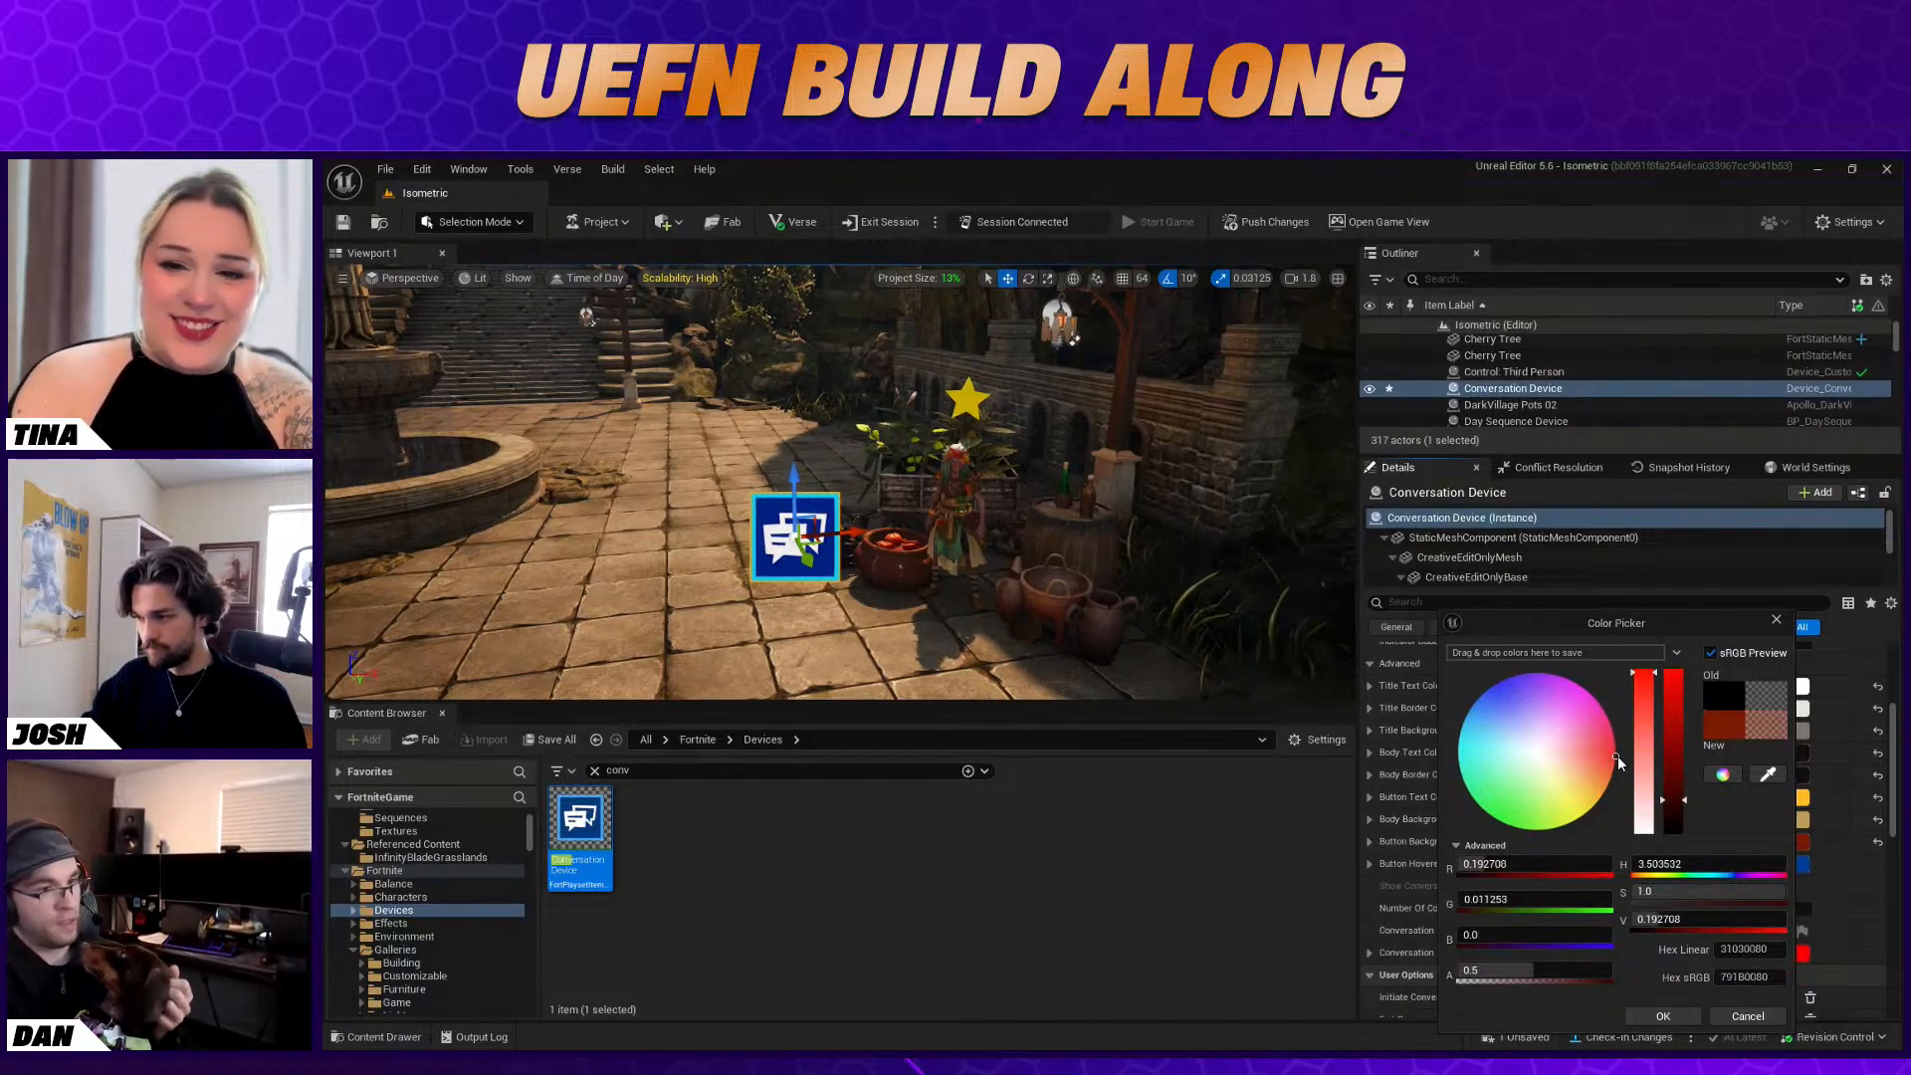
pyautogui.click(1664, 1017)
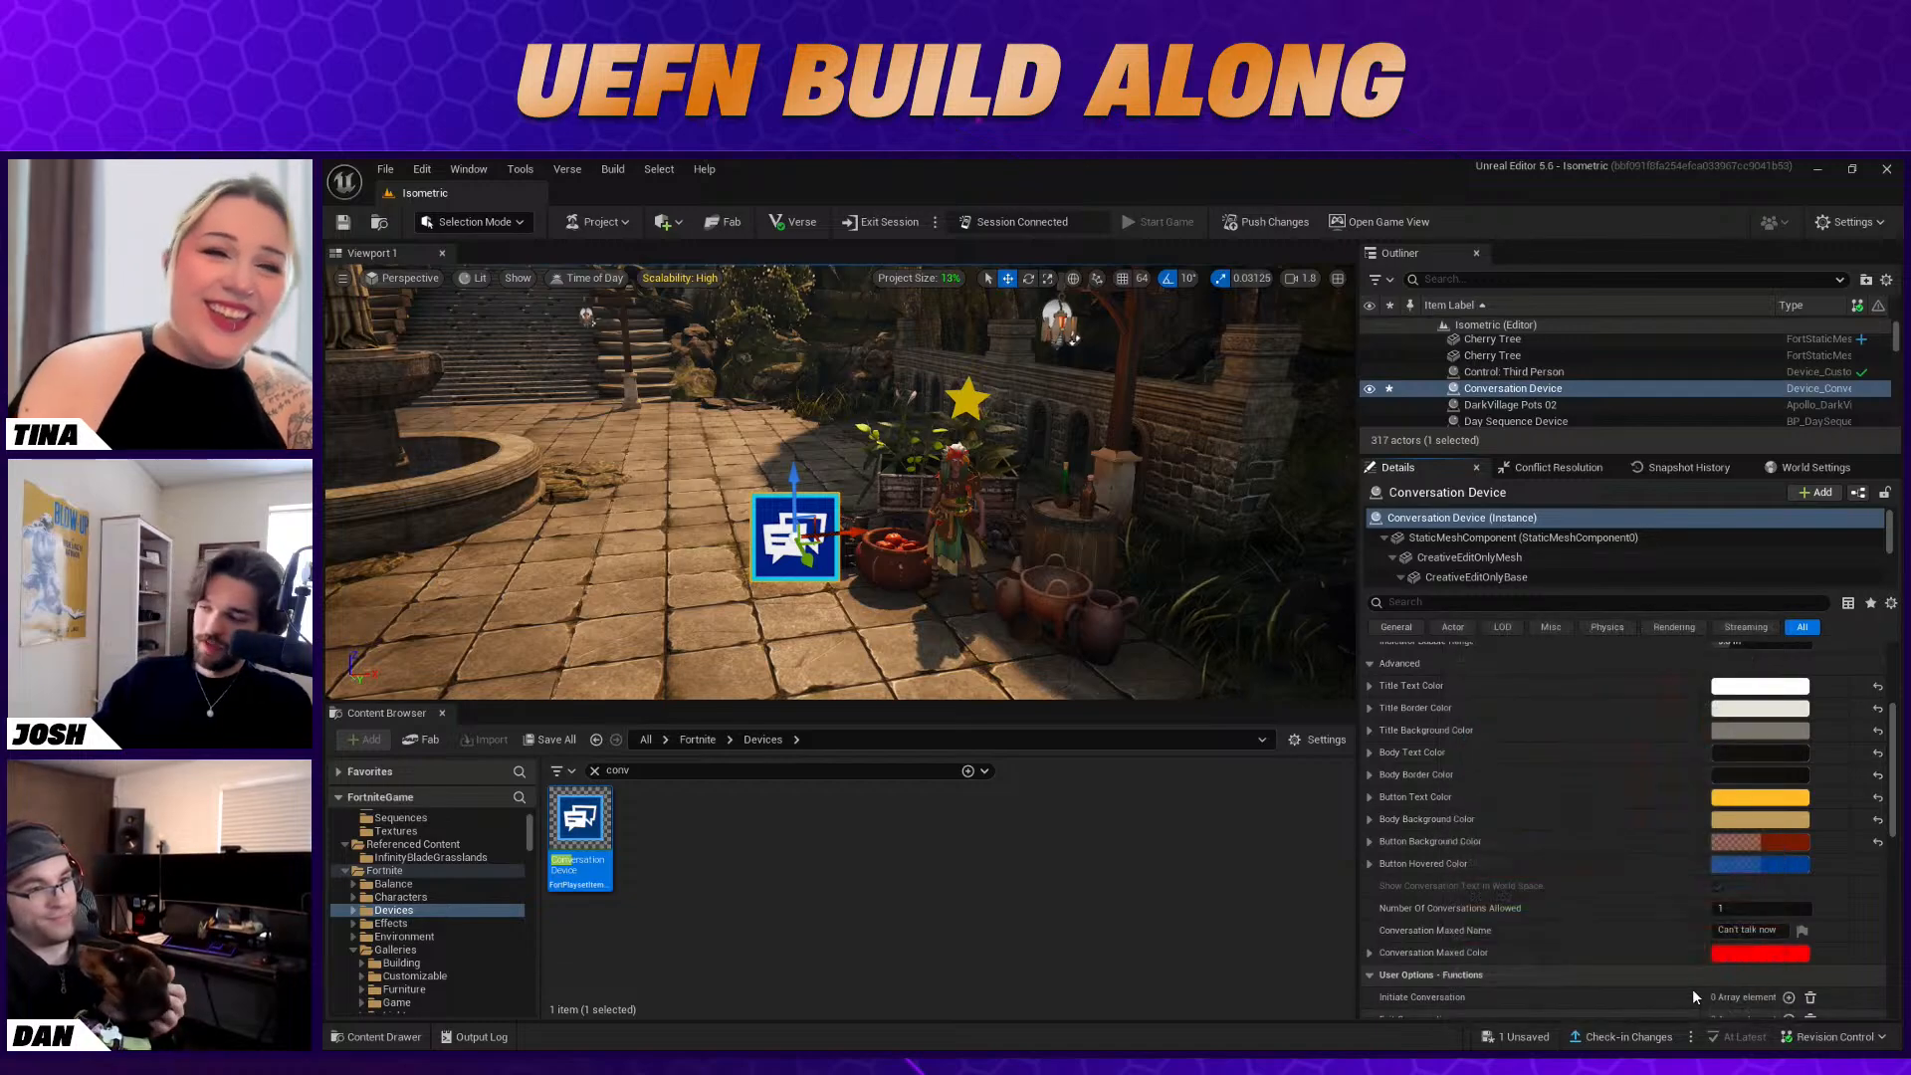
pyautogui.click(1794, 845)
pyautogui.moveTo(1493, 970); pyautogui.dragTo(1586, 970)
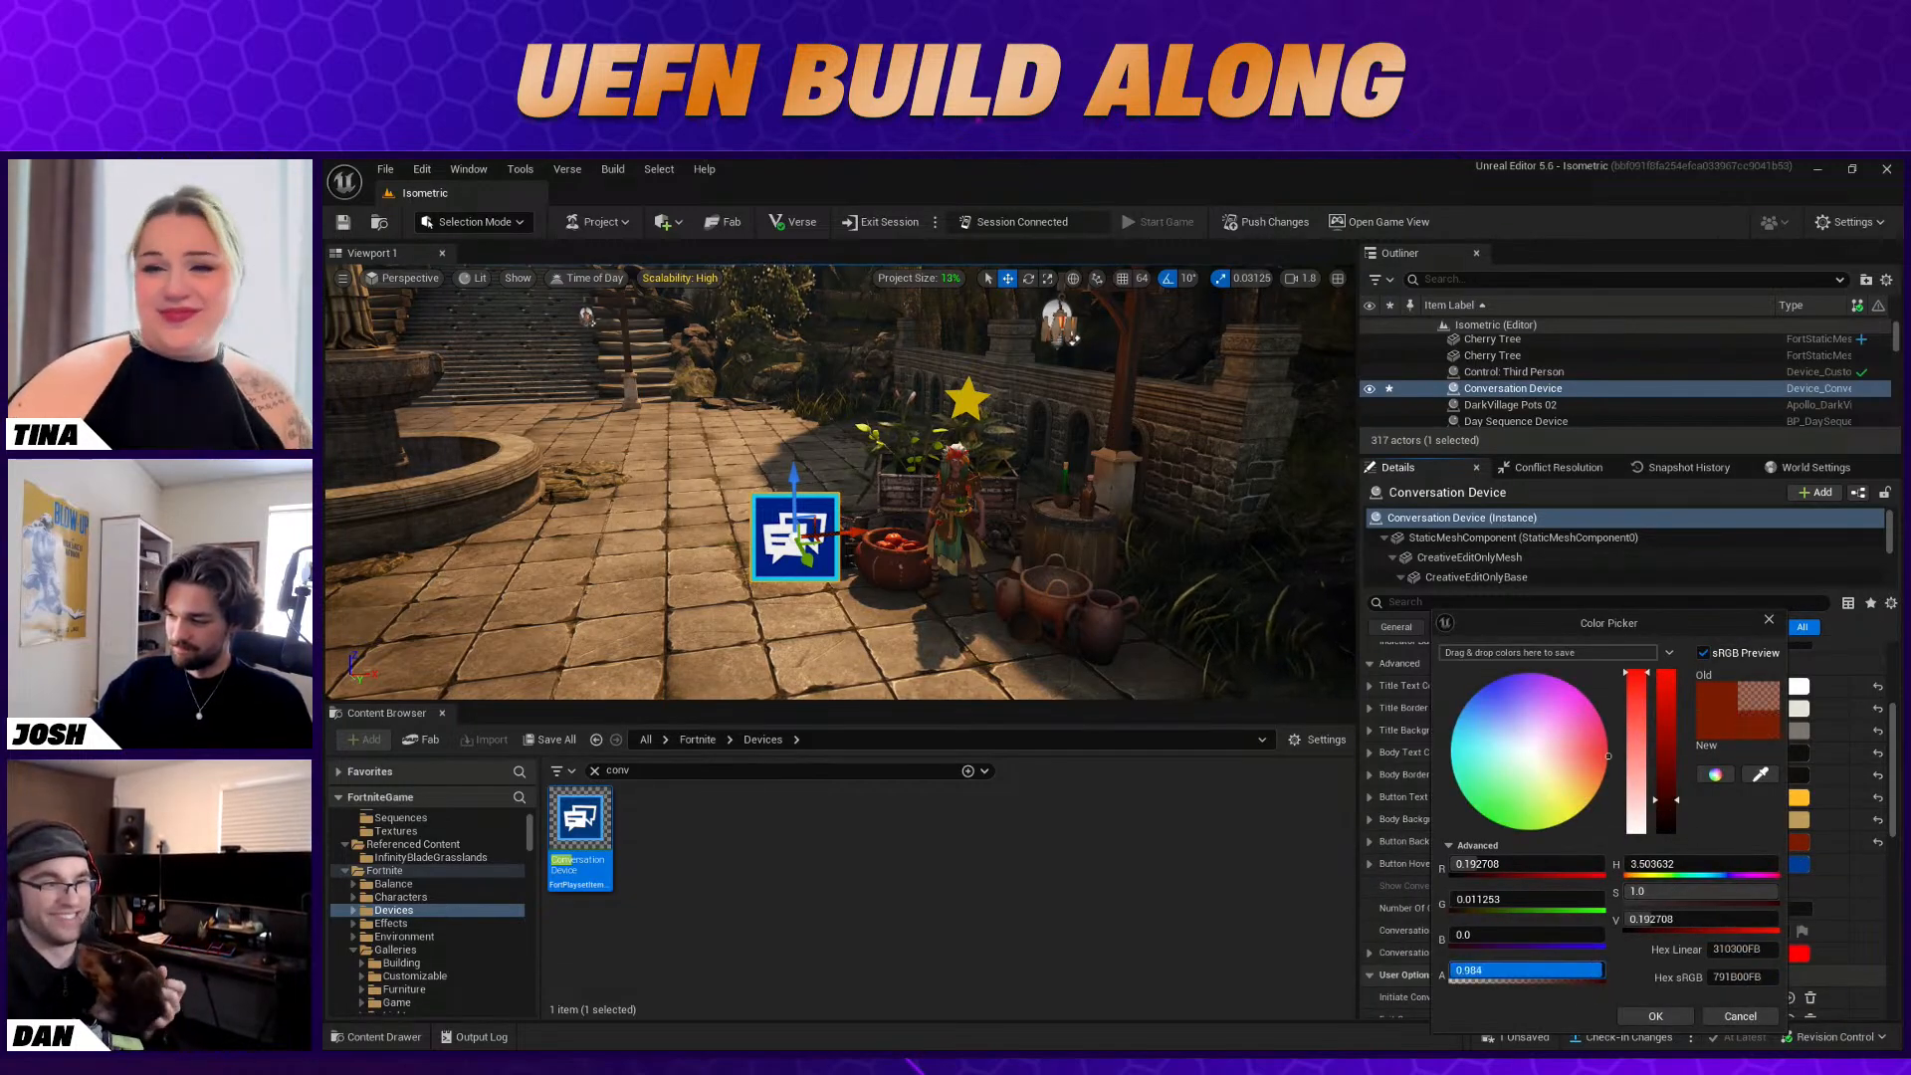
pyautogui.click(1643, 1016)
# Set the Button Hovered Color to a muted red, about sRGB 943D3F, with alpha about 0.829
pyautogui.click(1783, 864)
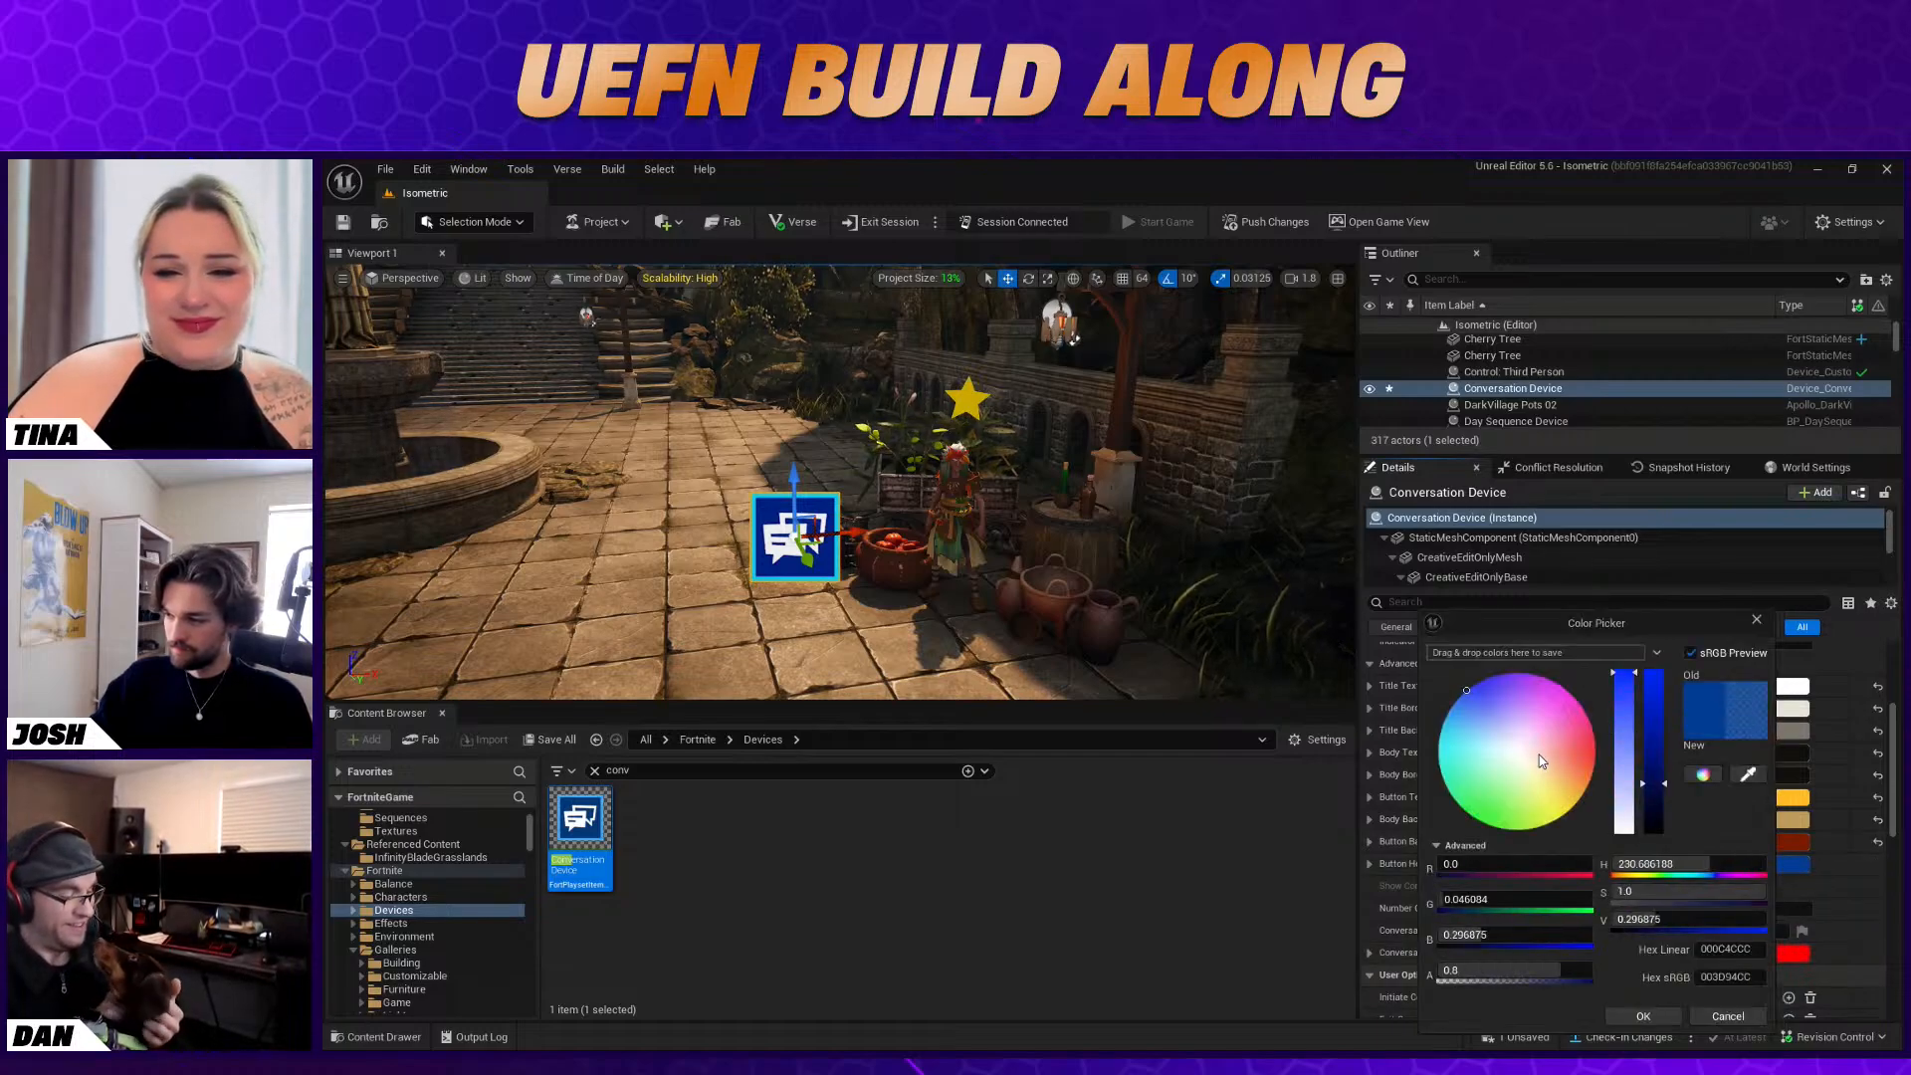
pyautogui.click(1584, 754)
pyautogui.moveTo(1583, 753); pyautogui.dragTo(1584, 749)
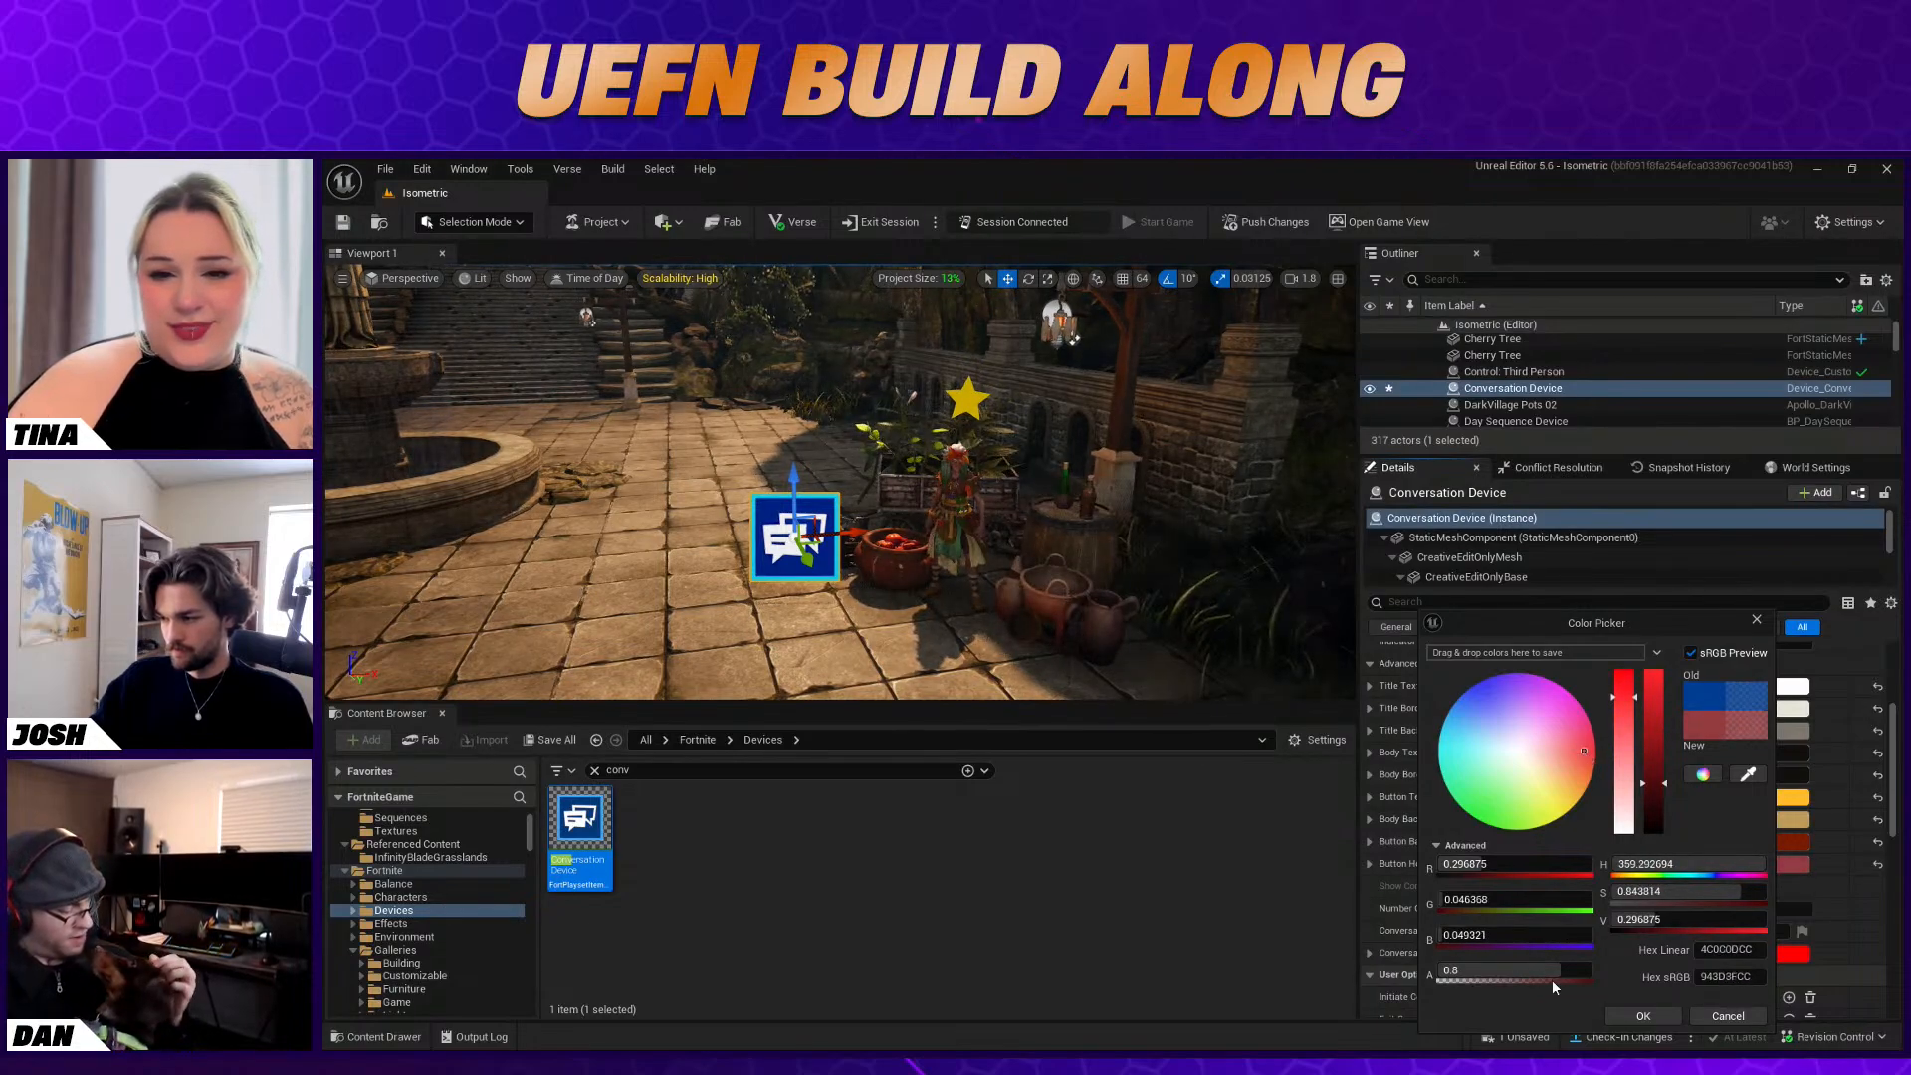
pyautogui.moveTo(1560, 971); pyautogui.dragTo(1564, 971)
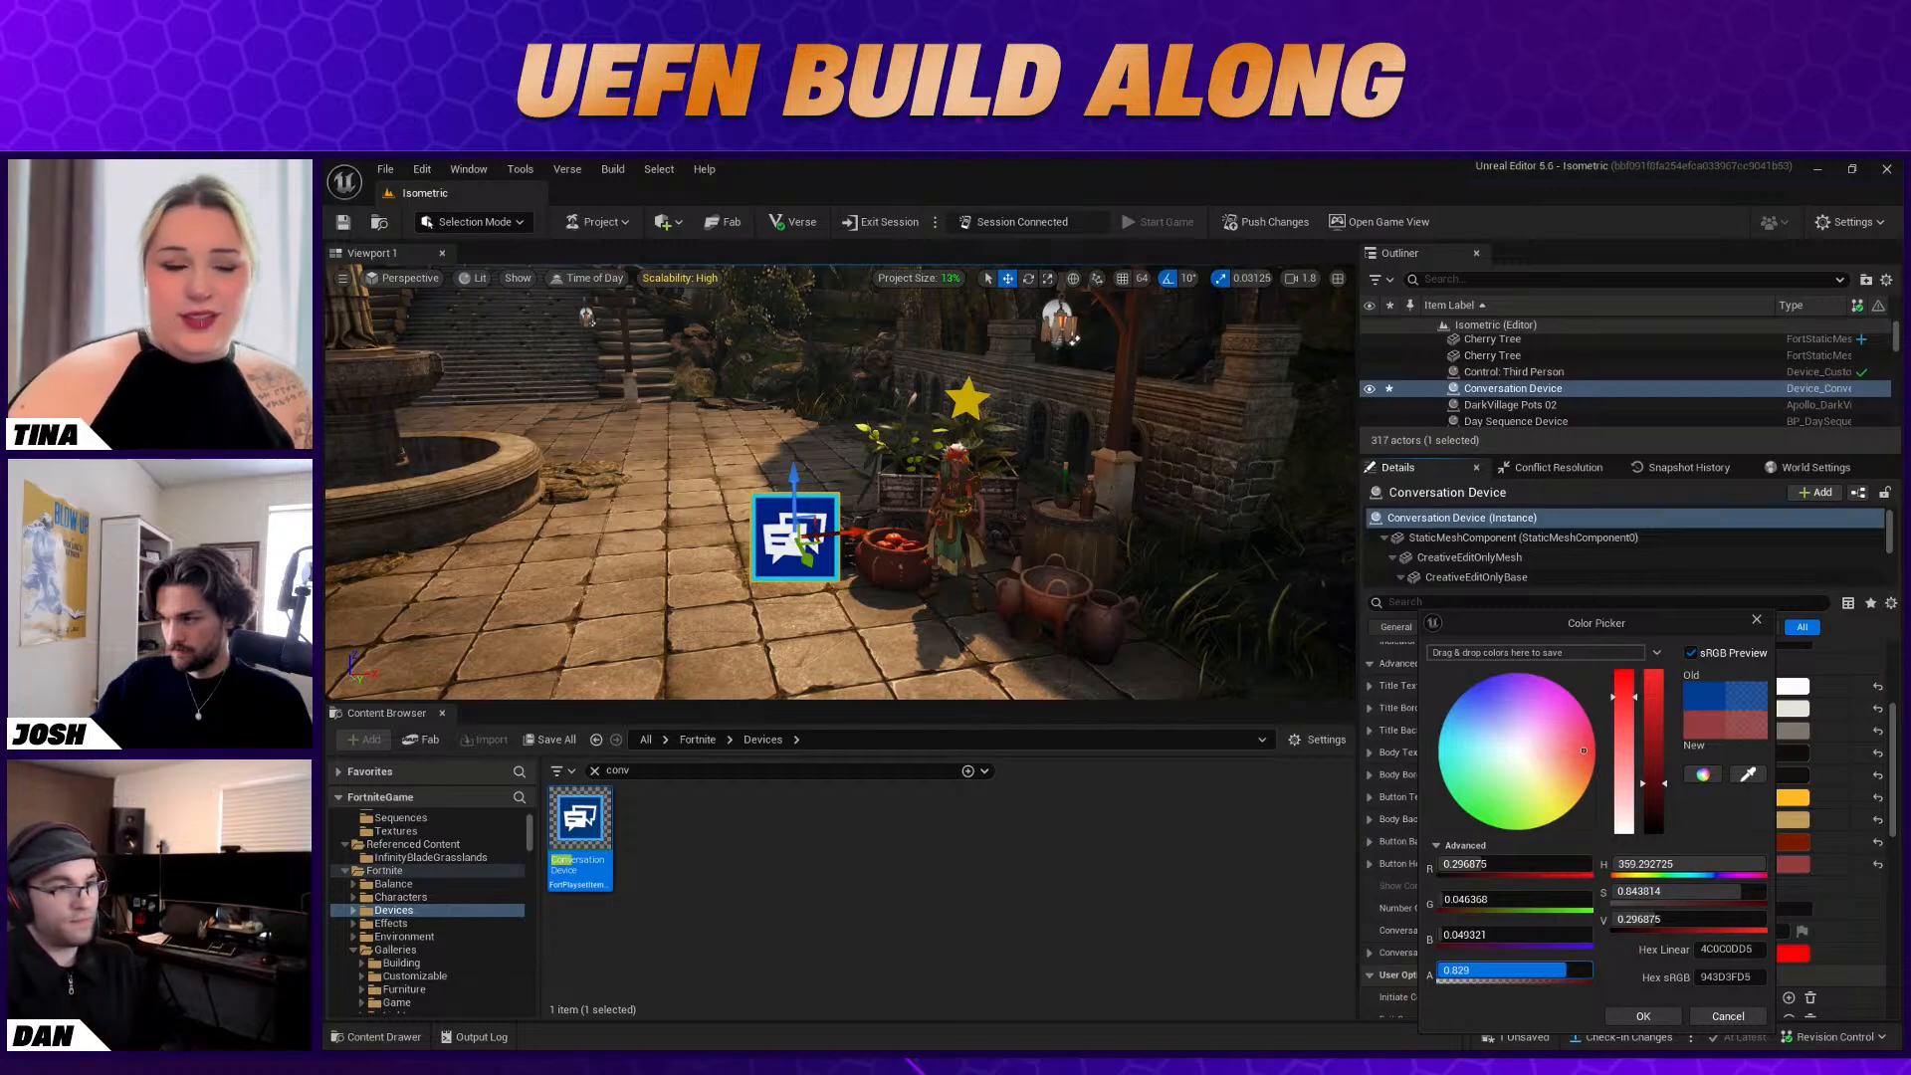
pyautogui.click(1643, 1016)
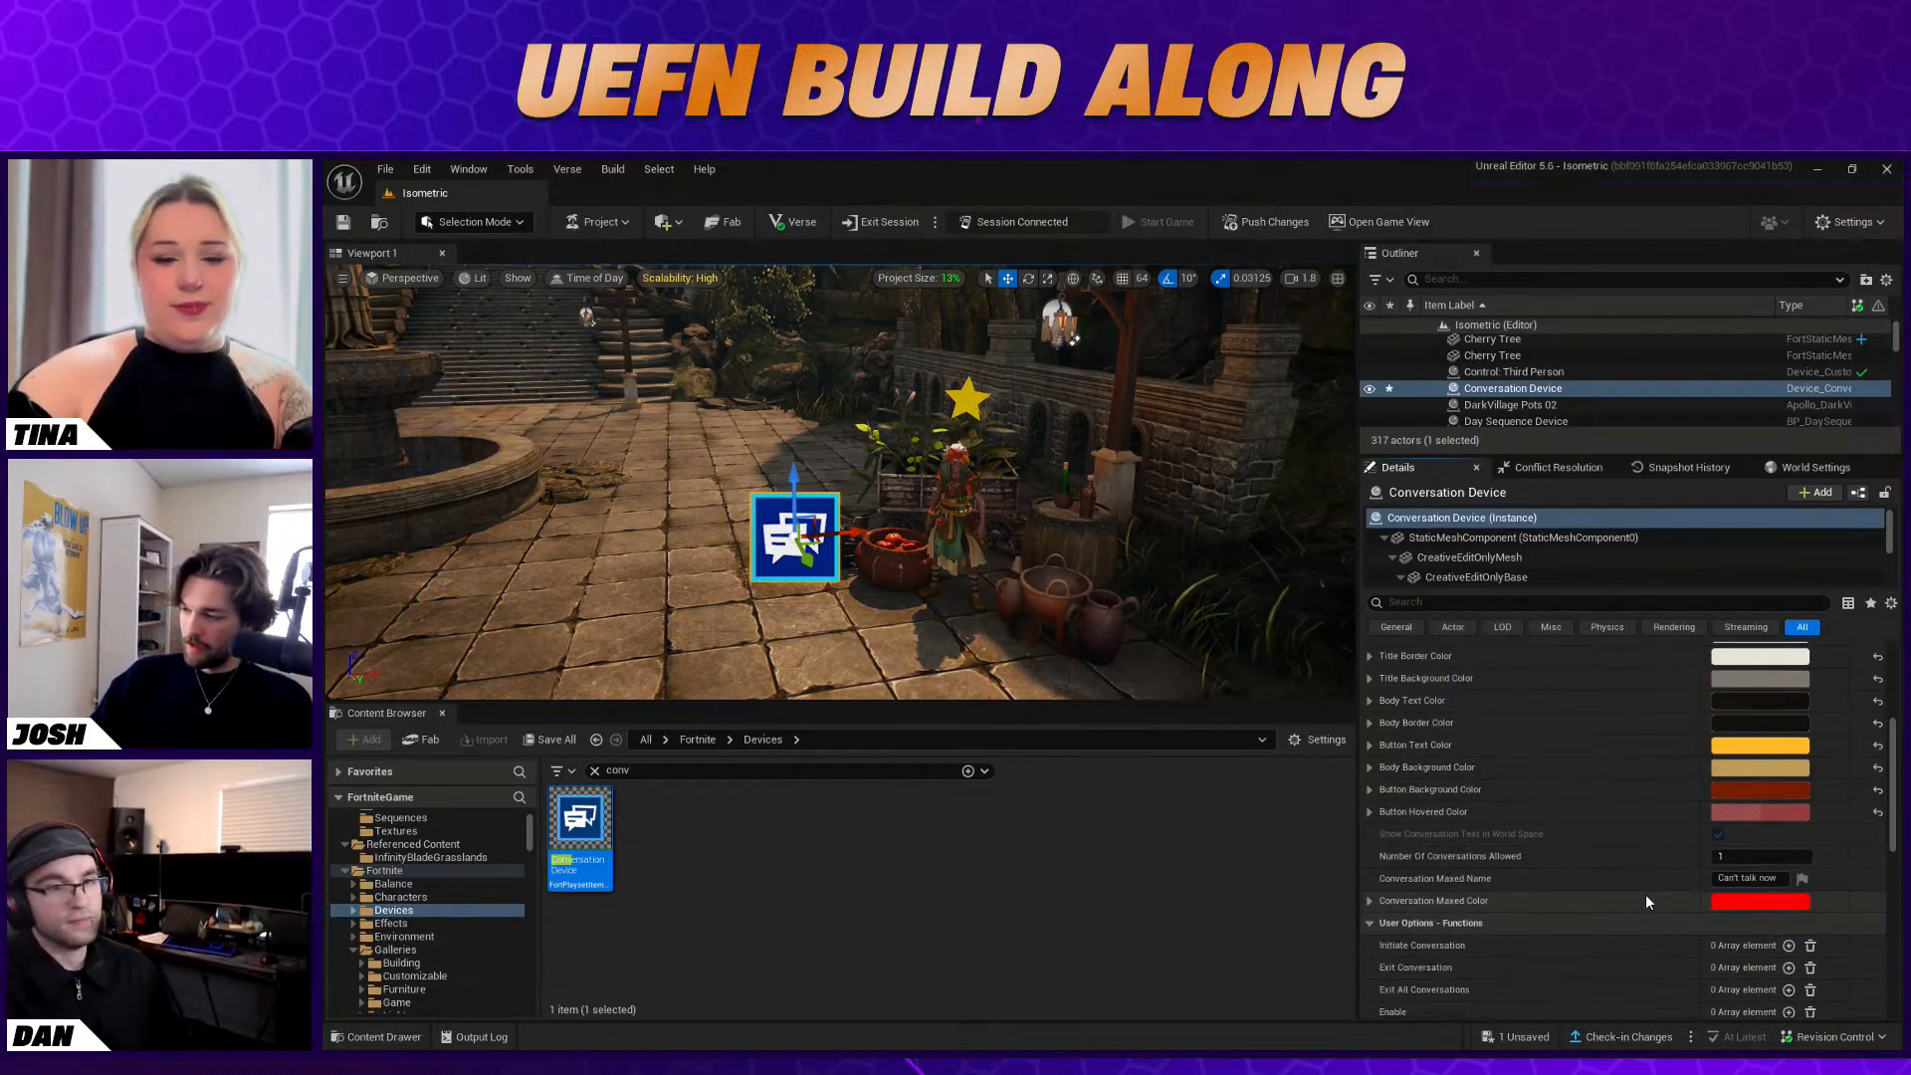
# Bind the Conversation Device's Initiate Conversation function to the Baba Yaga Character Device's On Interacted With event
pyautogui.scroll(2, 1712, 896)
pyautogui.scroll(-12, 1818, 914)
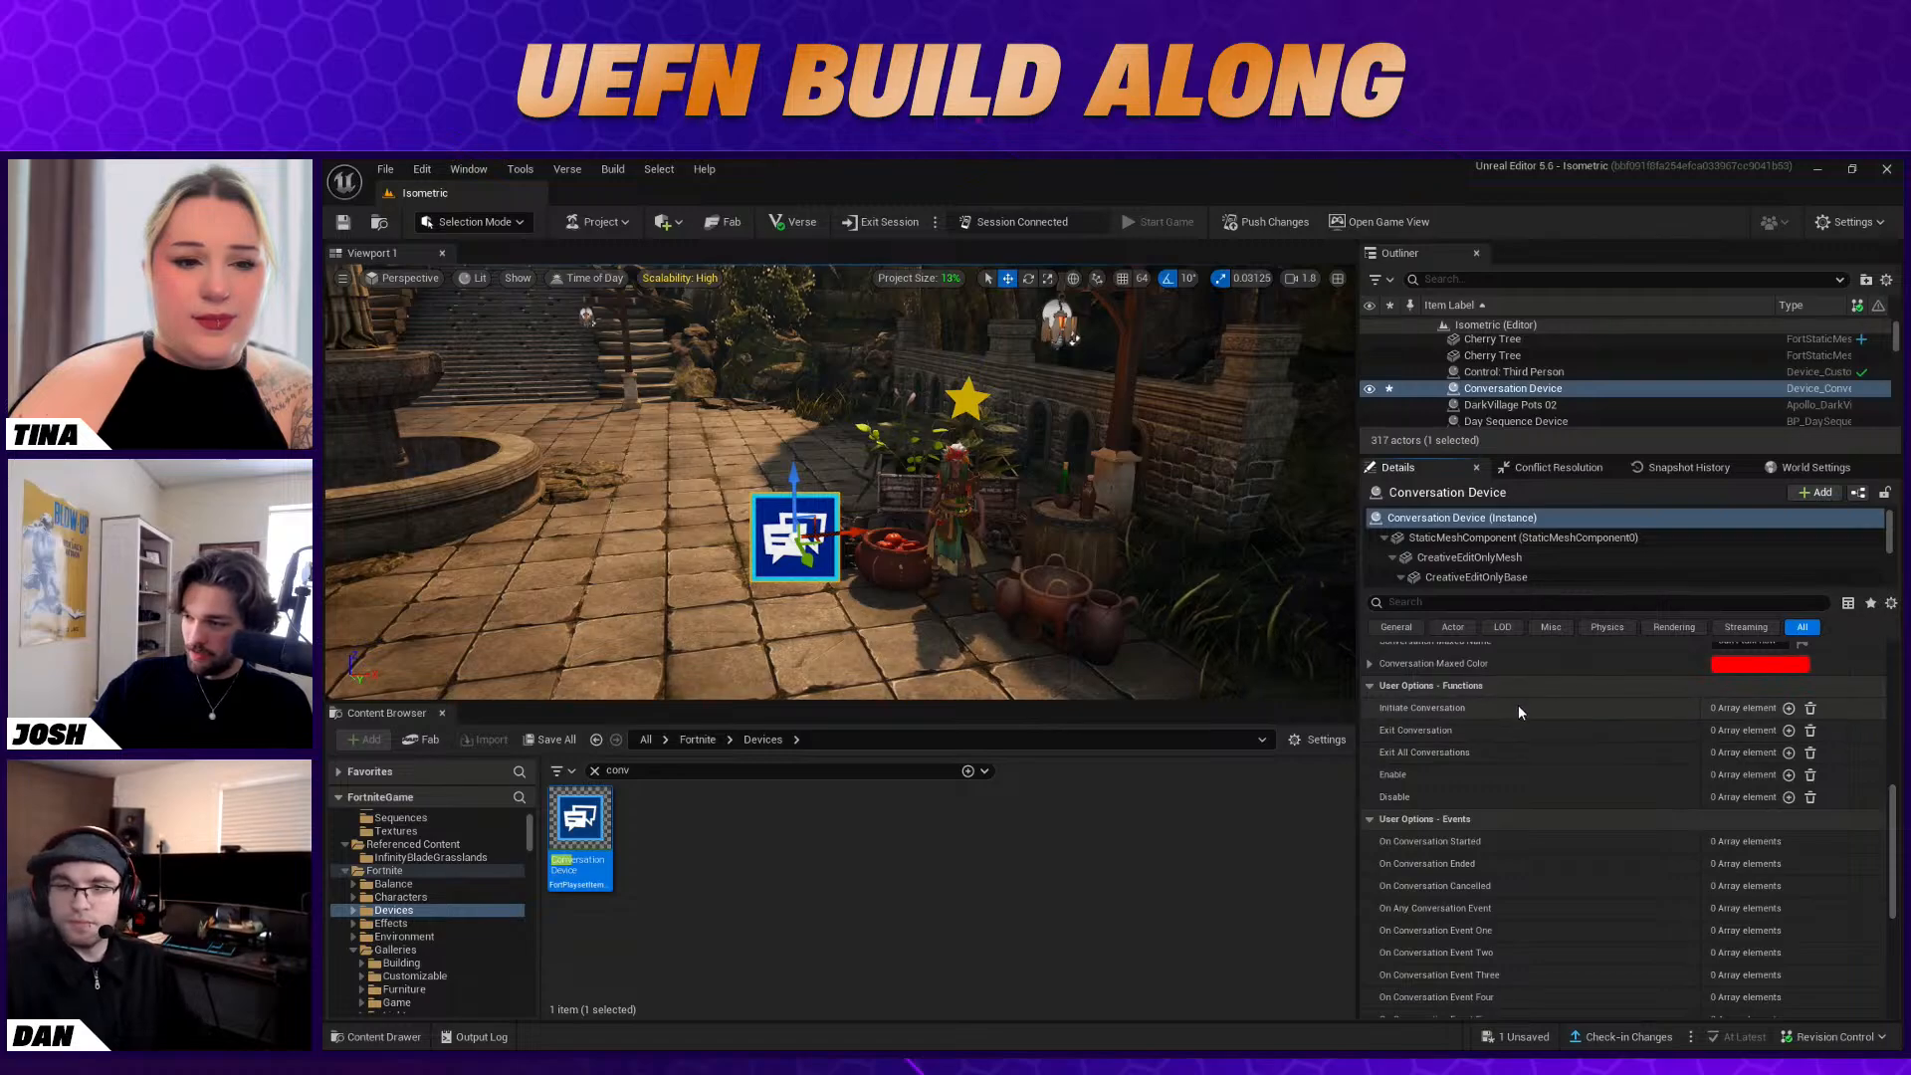
pyautogui.click(1789, 708)
pyautogui.click(1805, 730)
pyautogui.click(960, 501)
pyautogui.click(1453, 746)
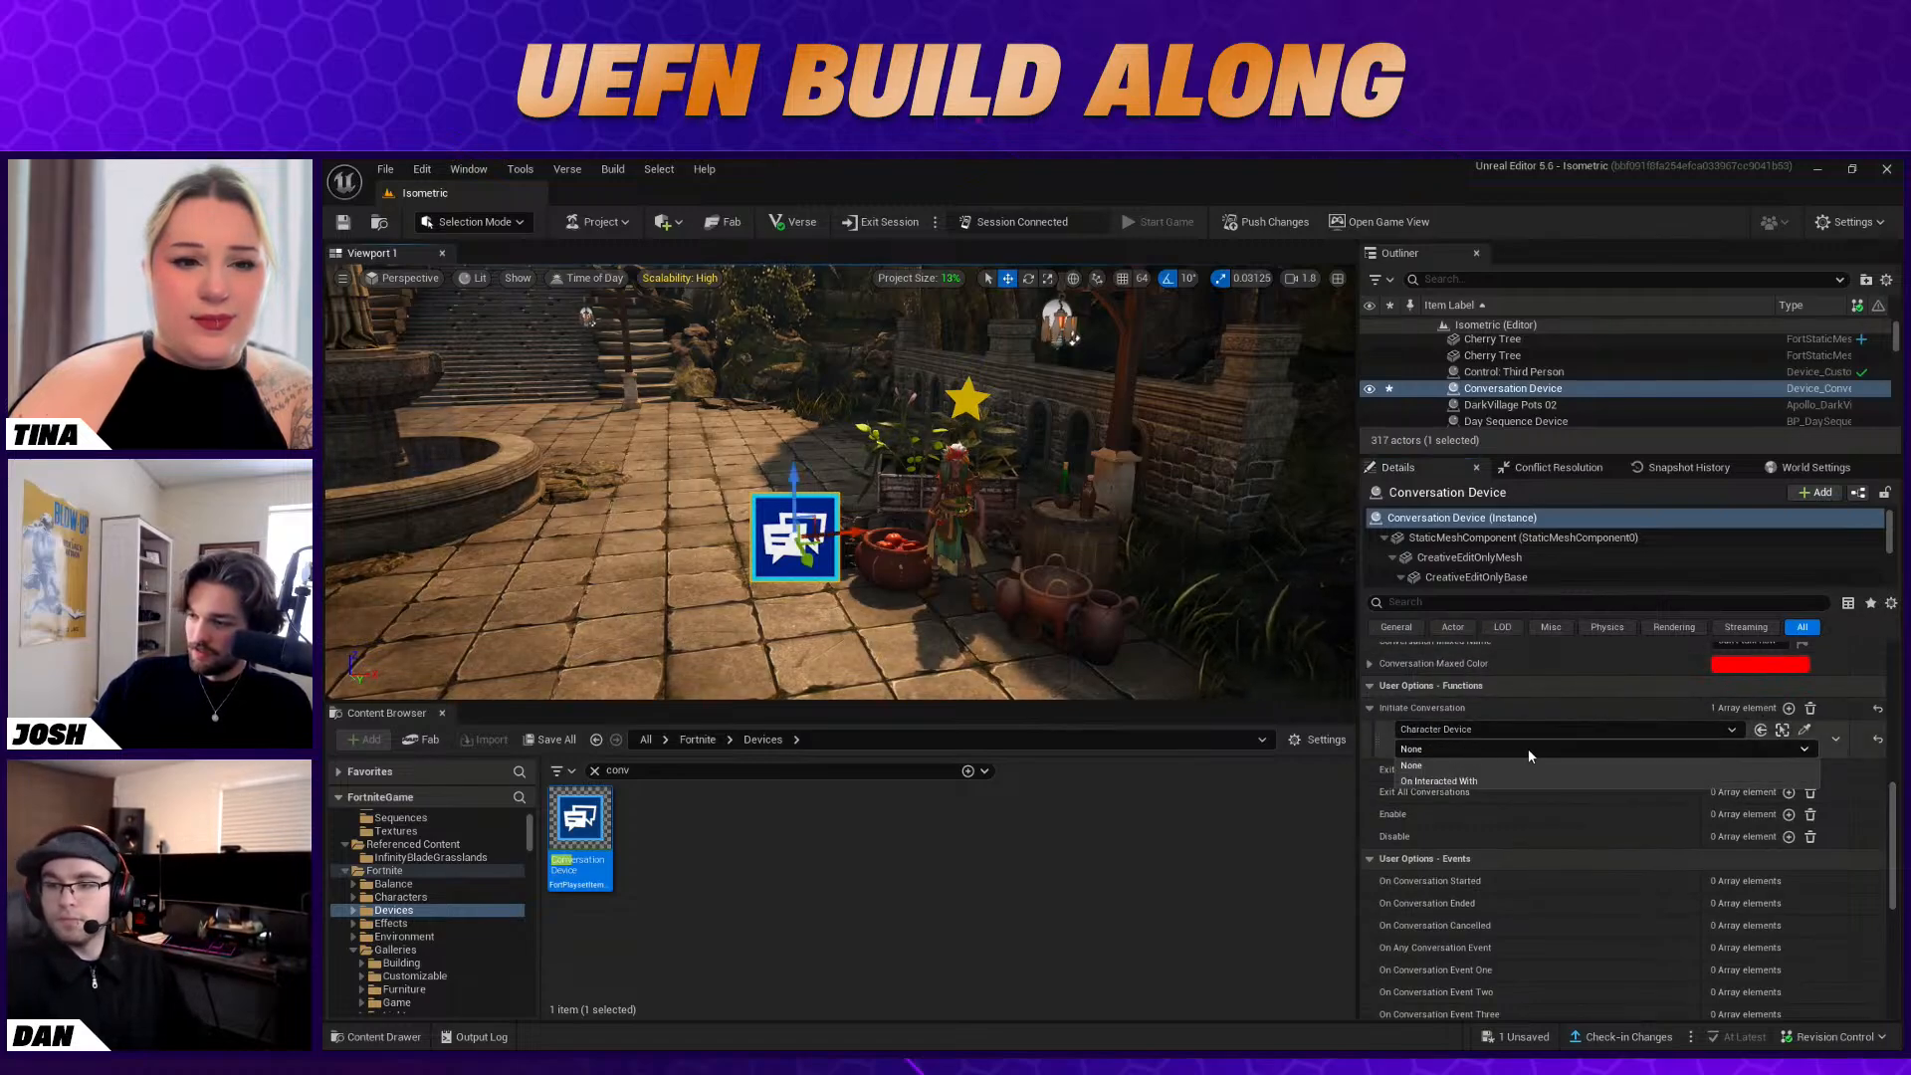
pyautogui.click(1451, 781)
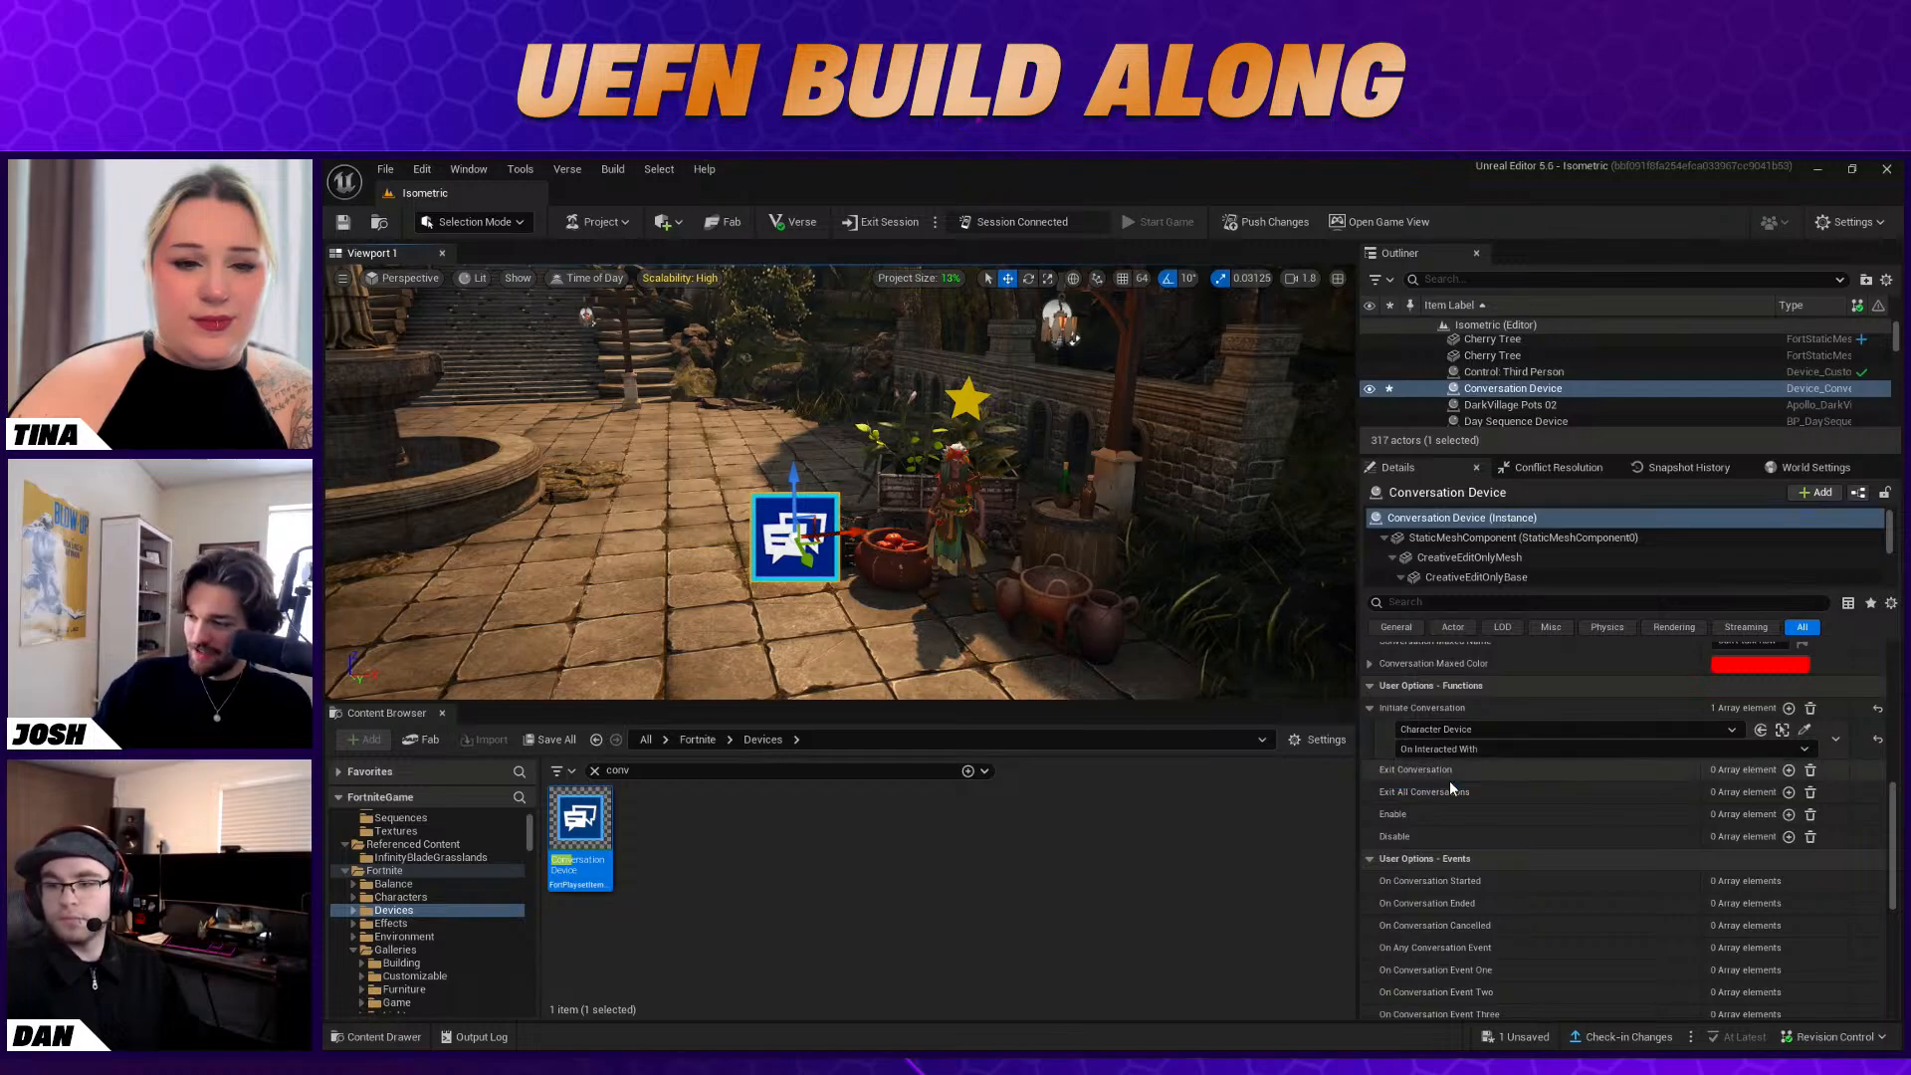
# Clear the content search for devices and open the Isometric Content folder
pyautogui.scroll(-3, 1639, 781)
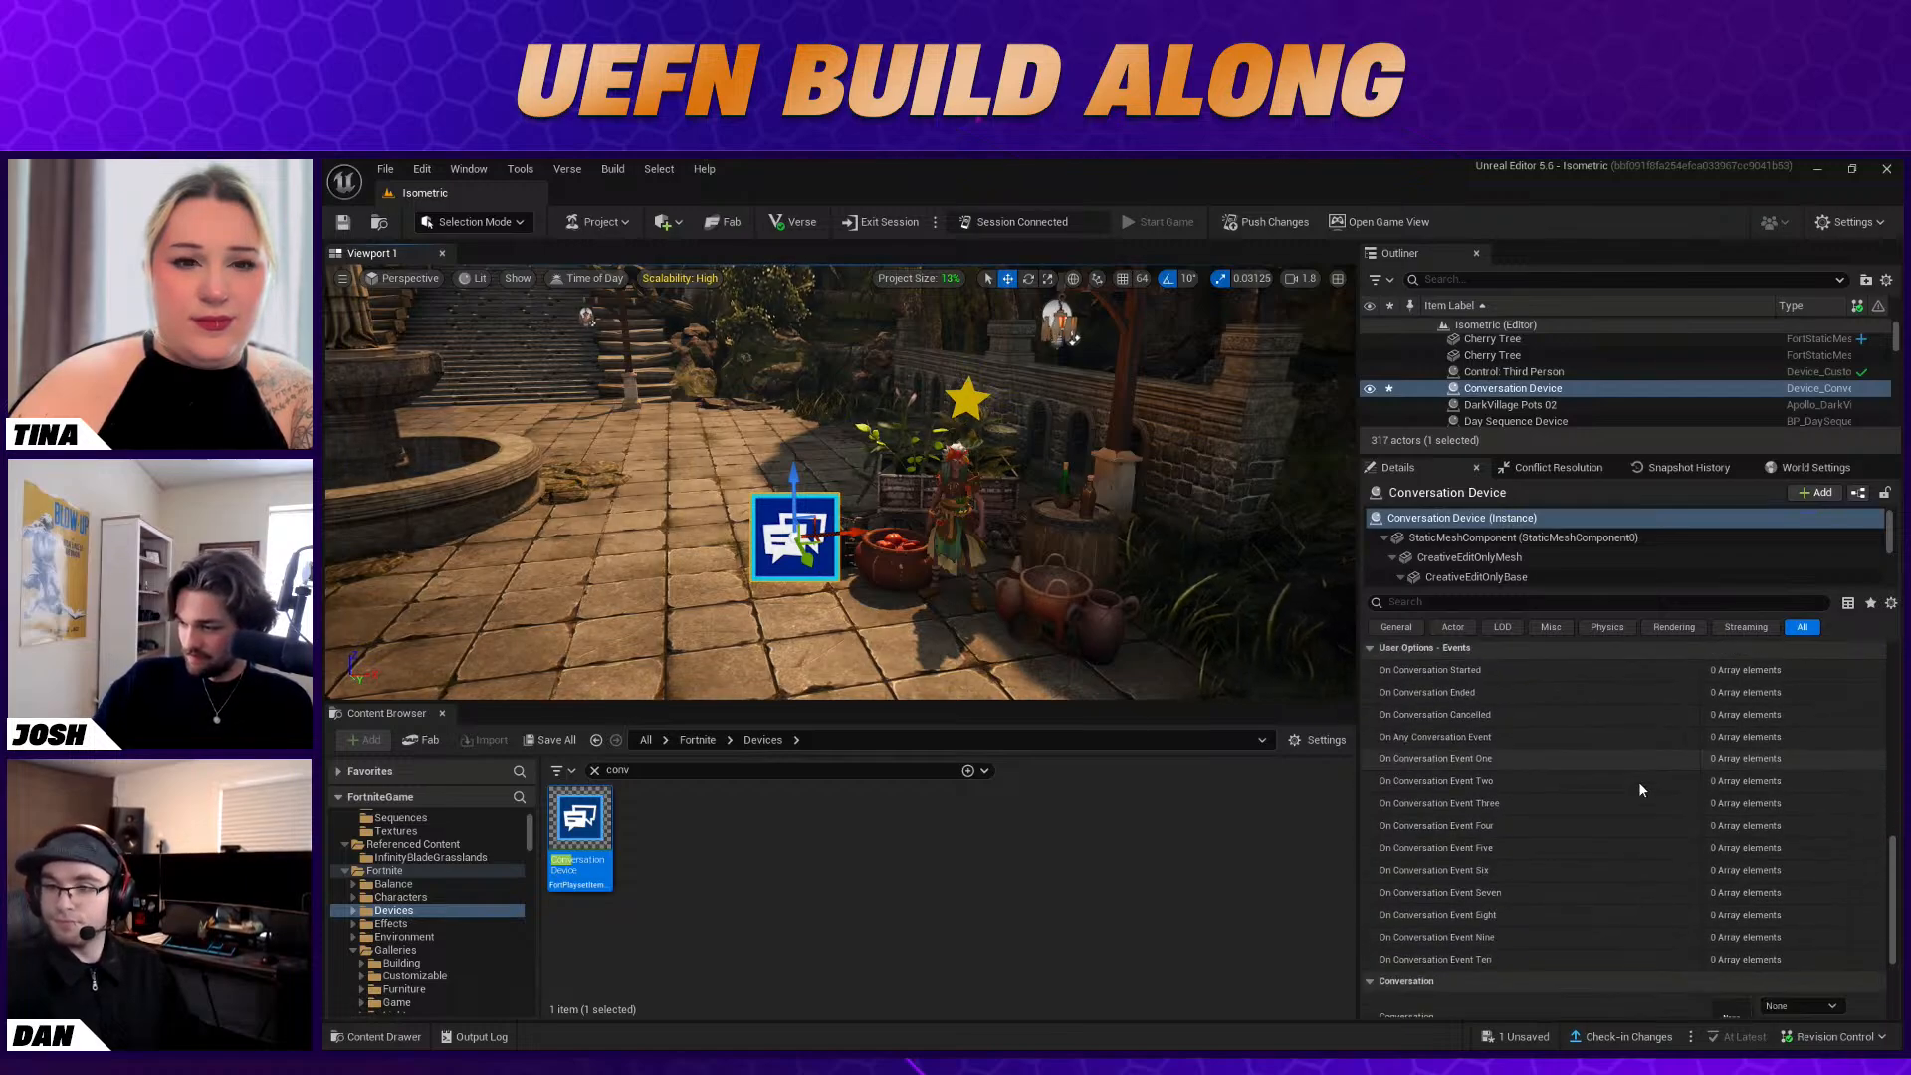
pyautogui.scroll(3, 1636, 792)
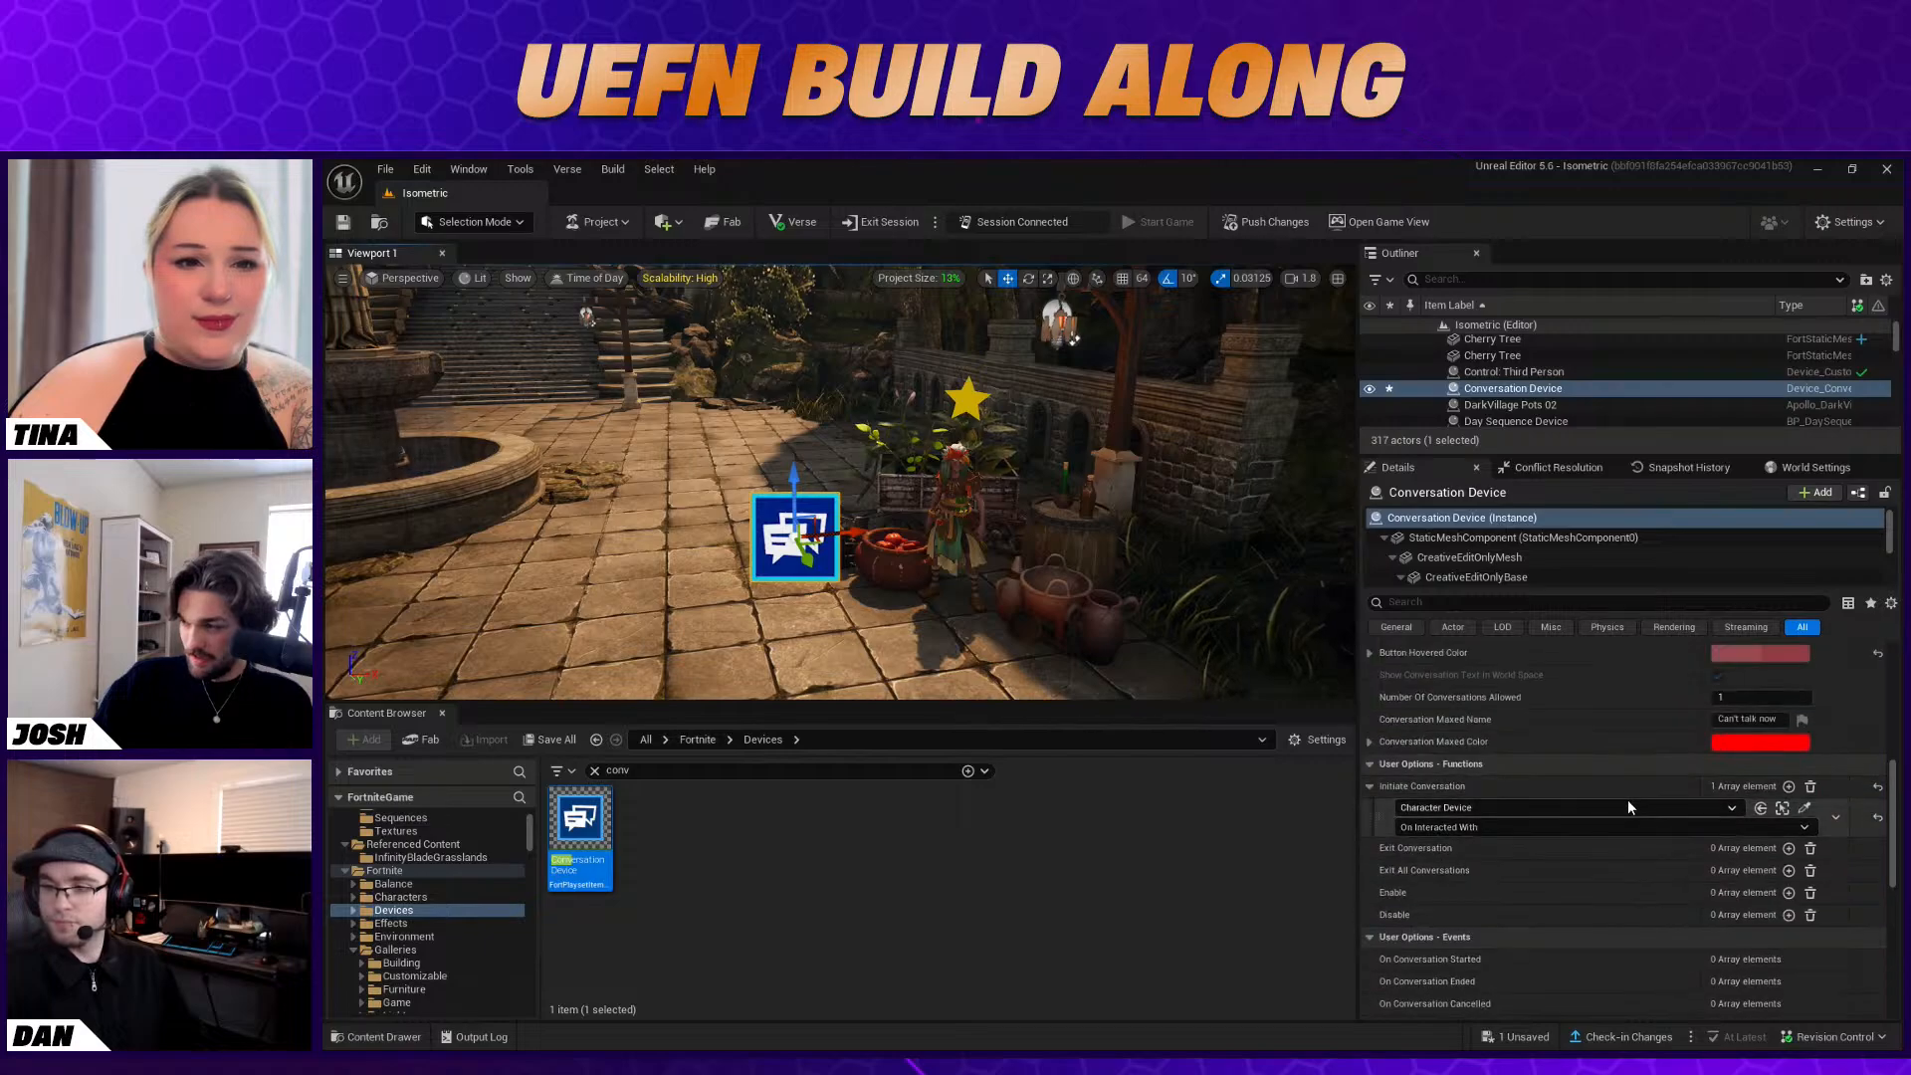
pyautogui.scroll(3, 1627, 799)
pyautogui.click(595, 771)
pyautogui.scroll(2, 408, 886)
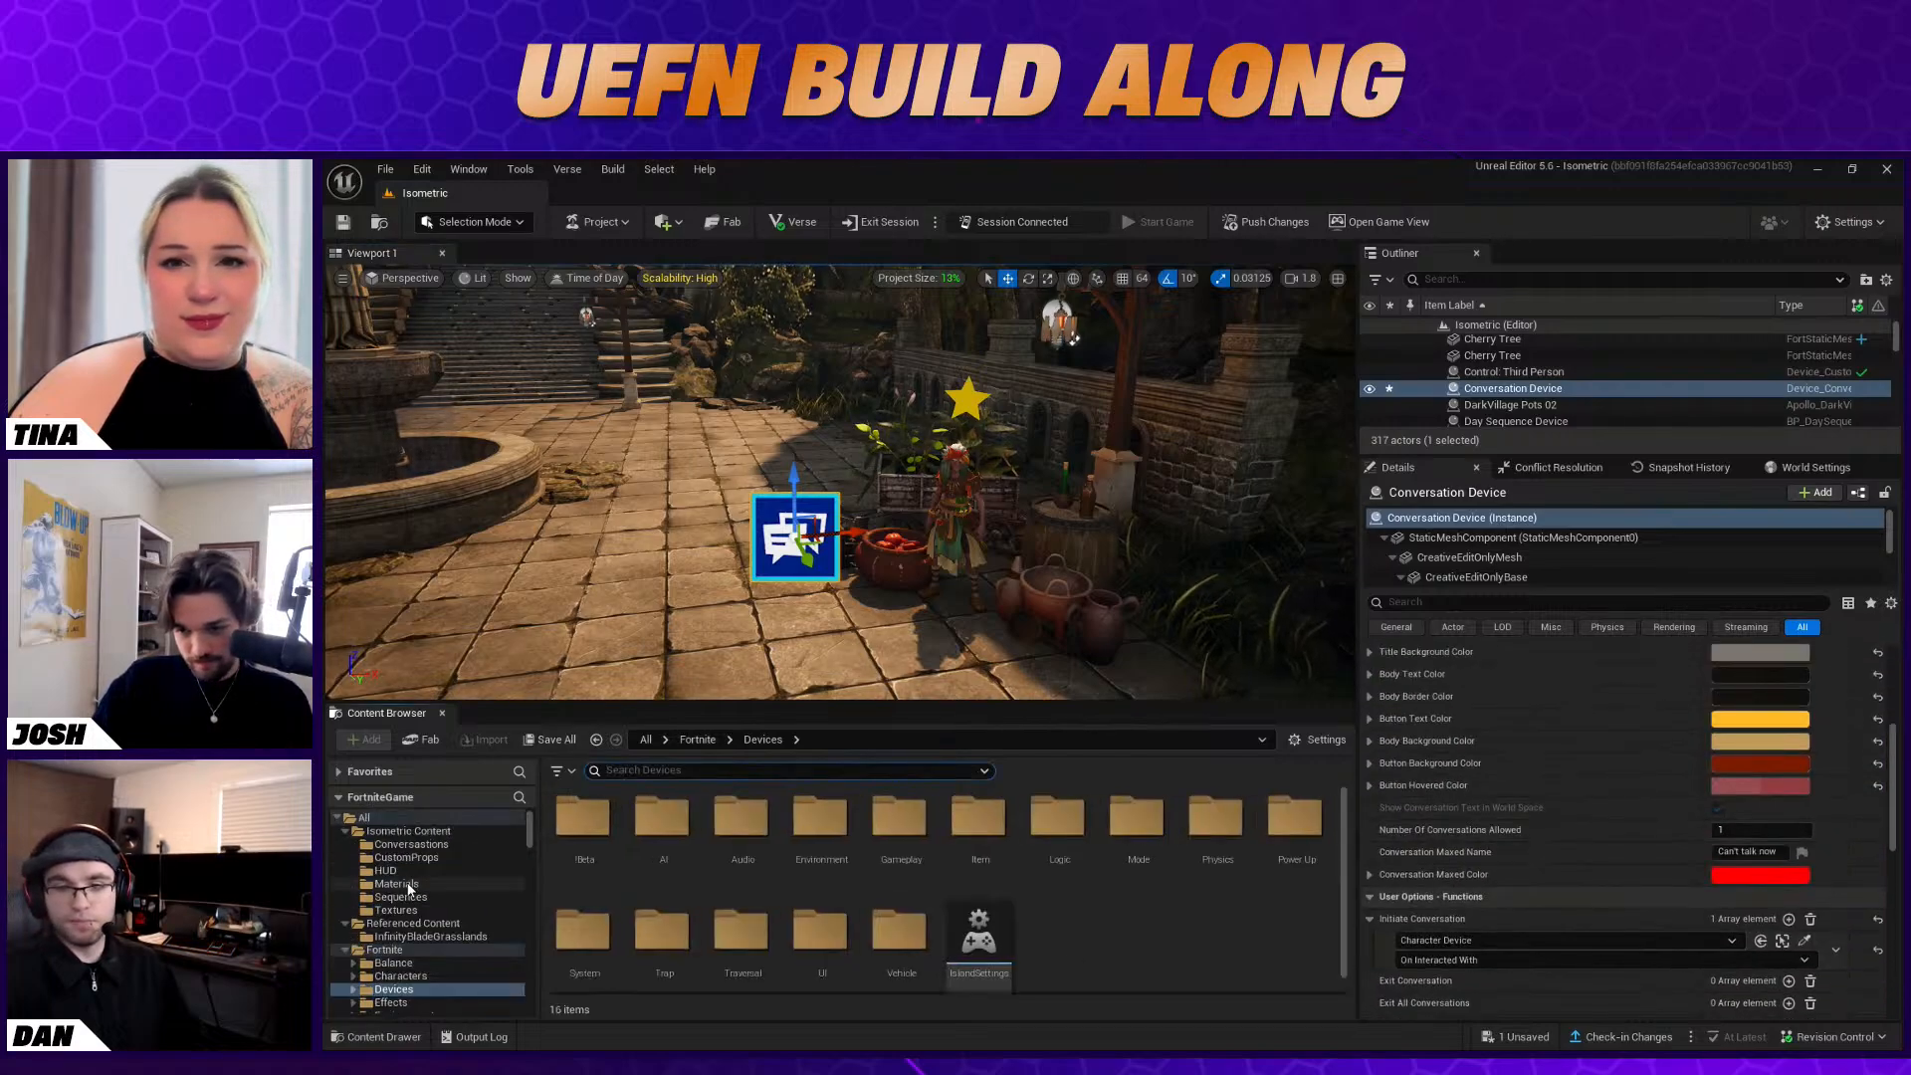
pyautogui.click(408, 830)
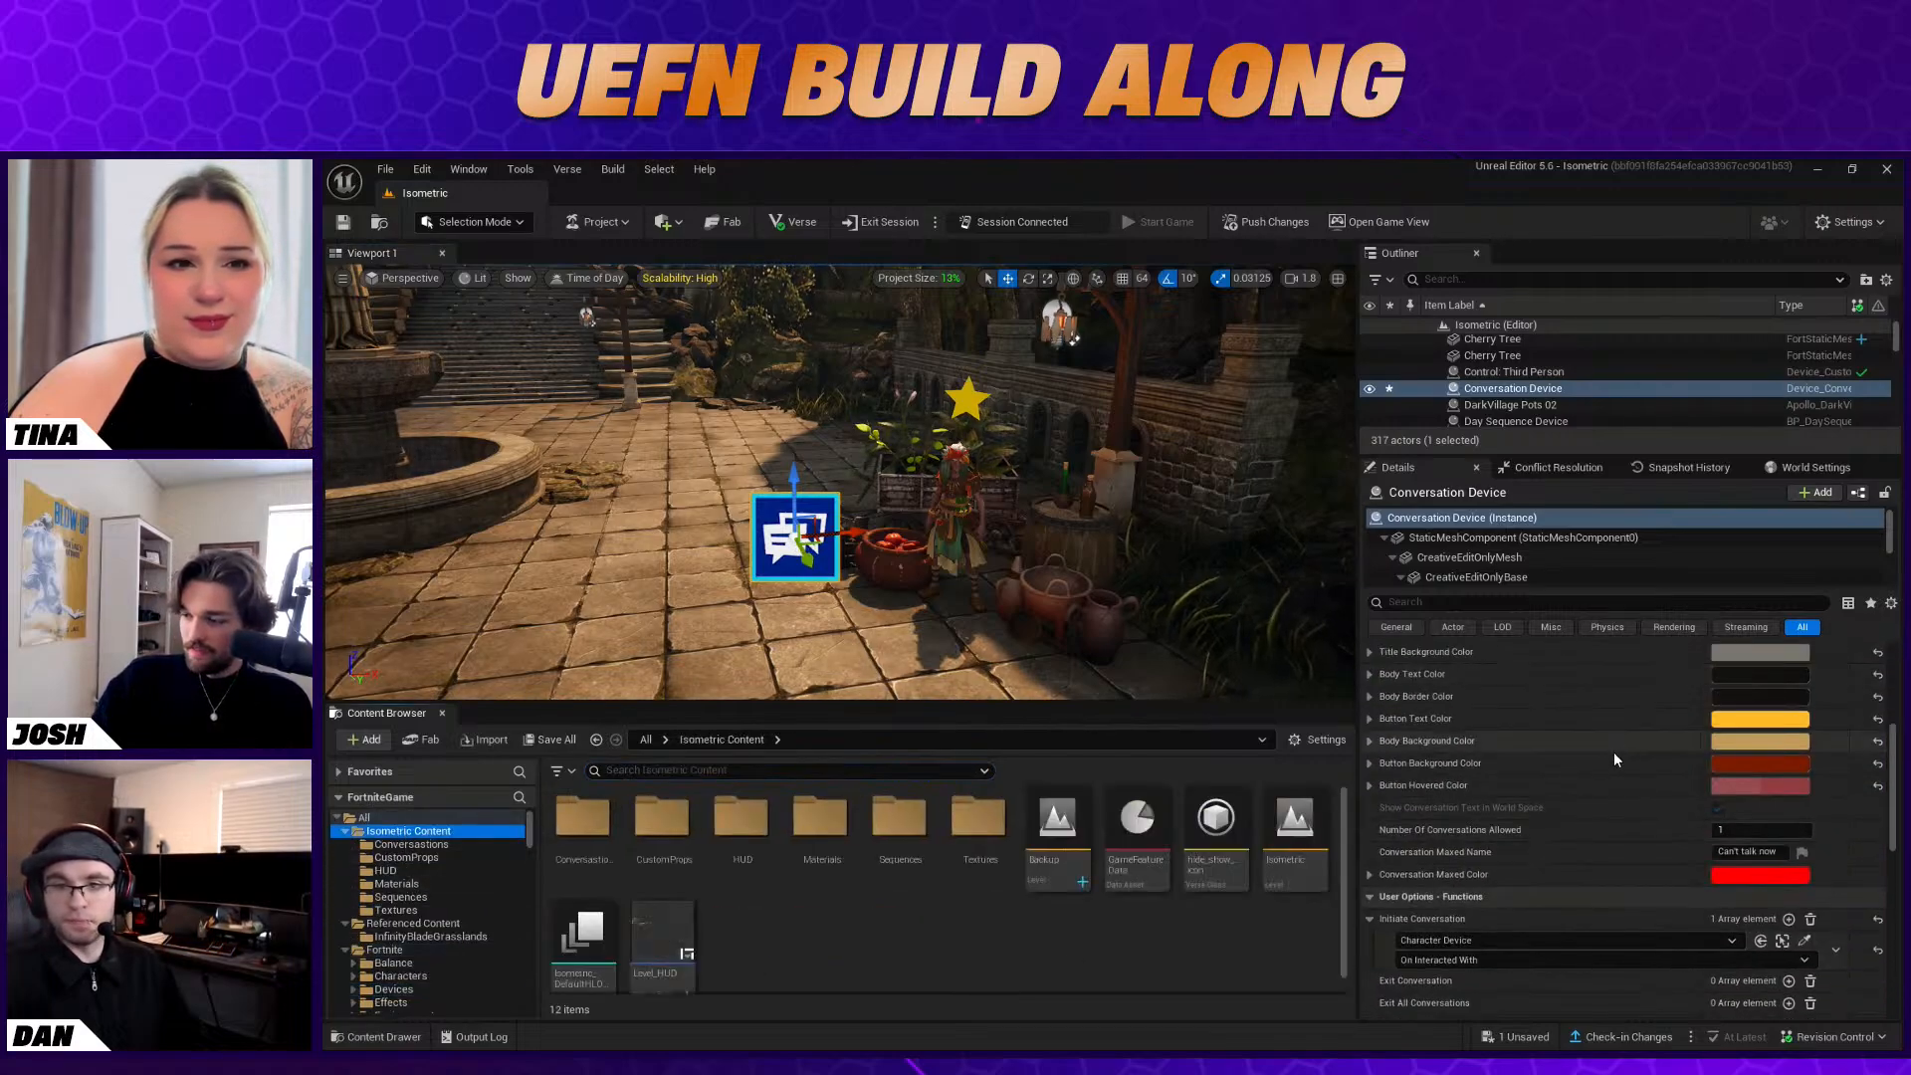
pyautogui.scroll(-10, 1617, 756)
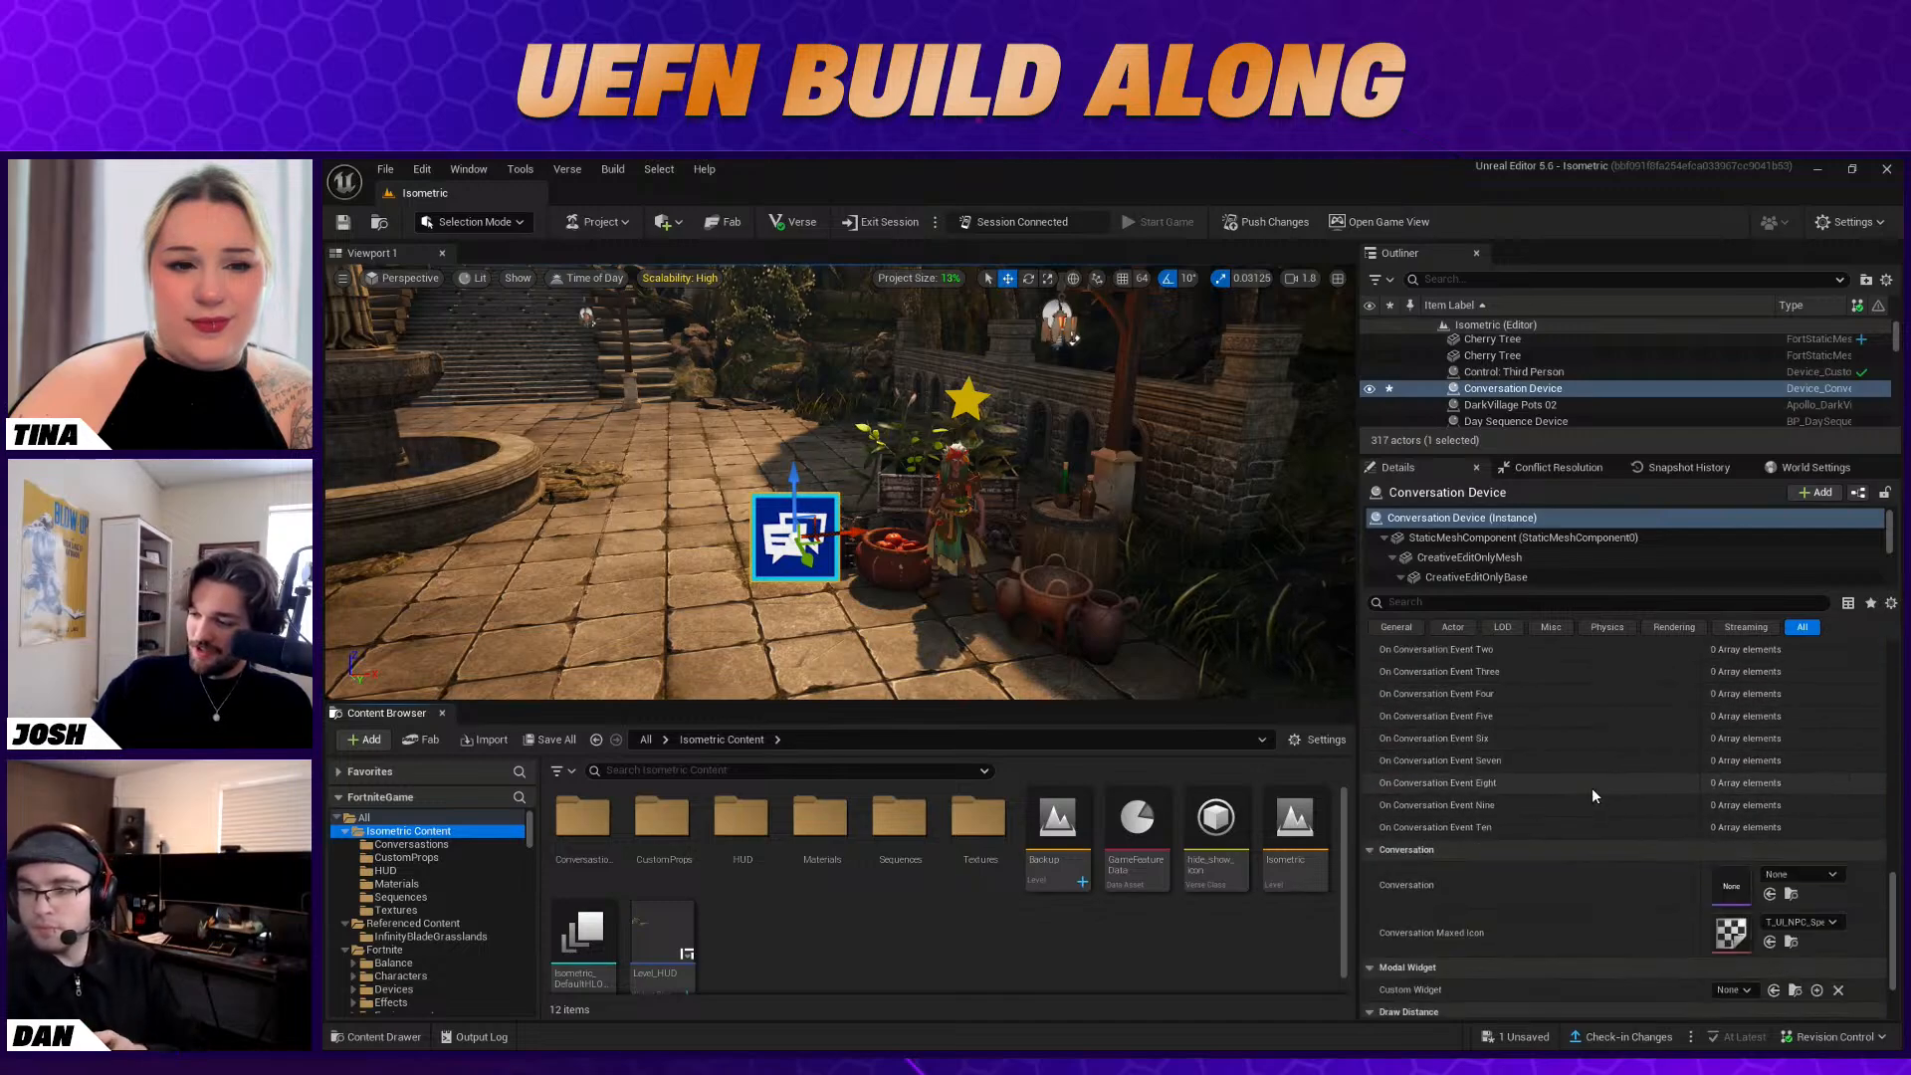
pyautogui.scroll(-3, 1592, 787)
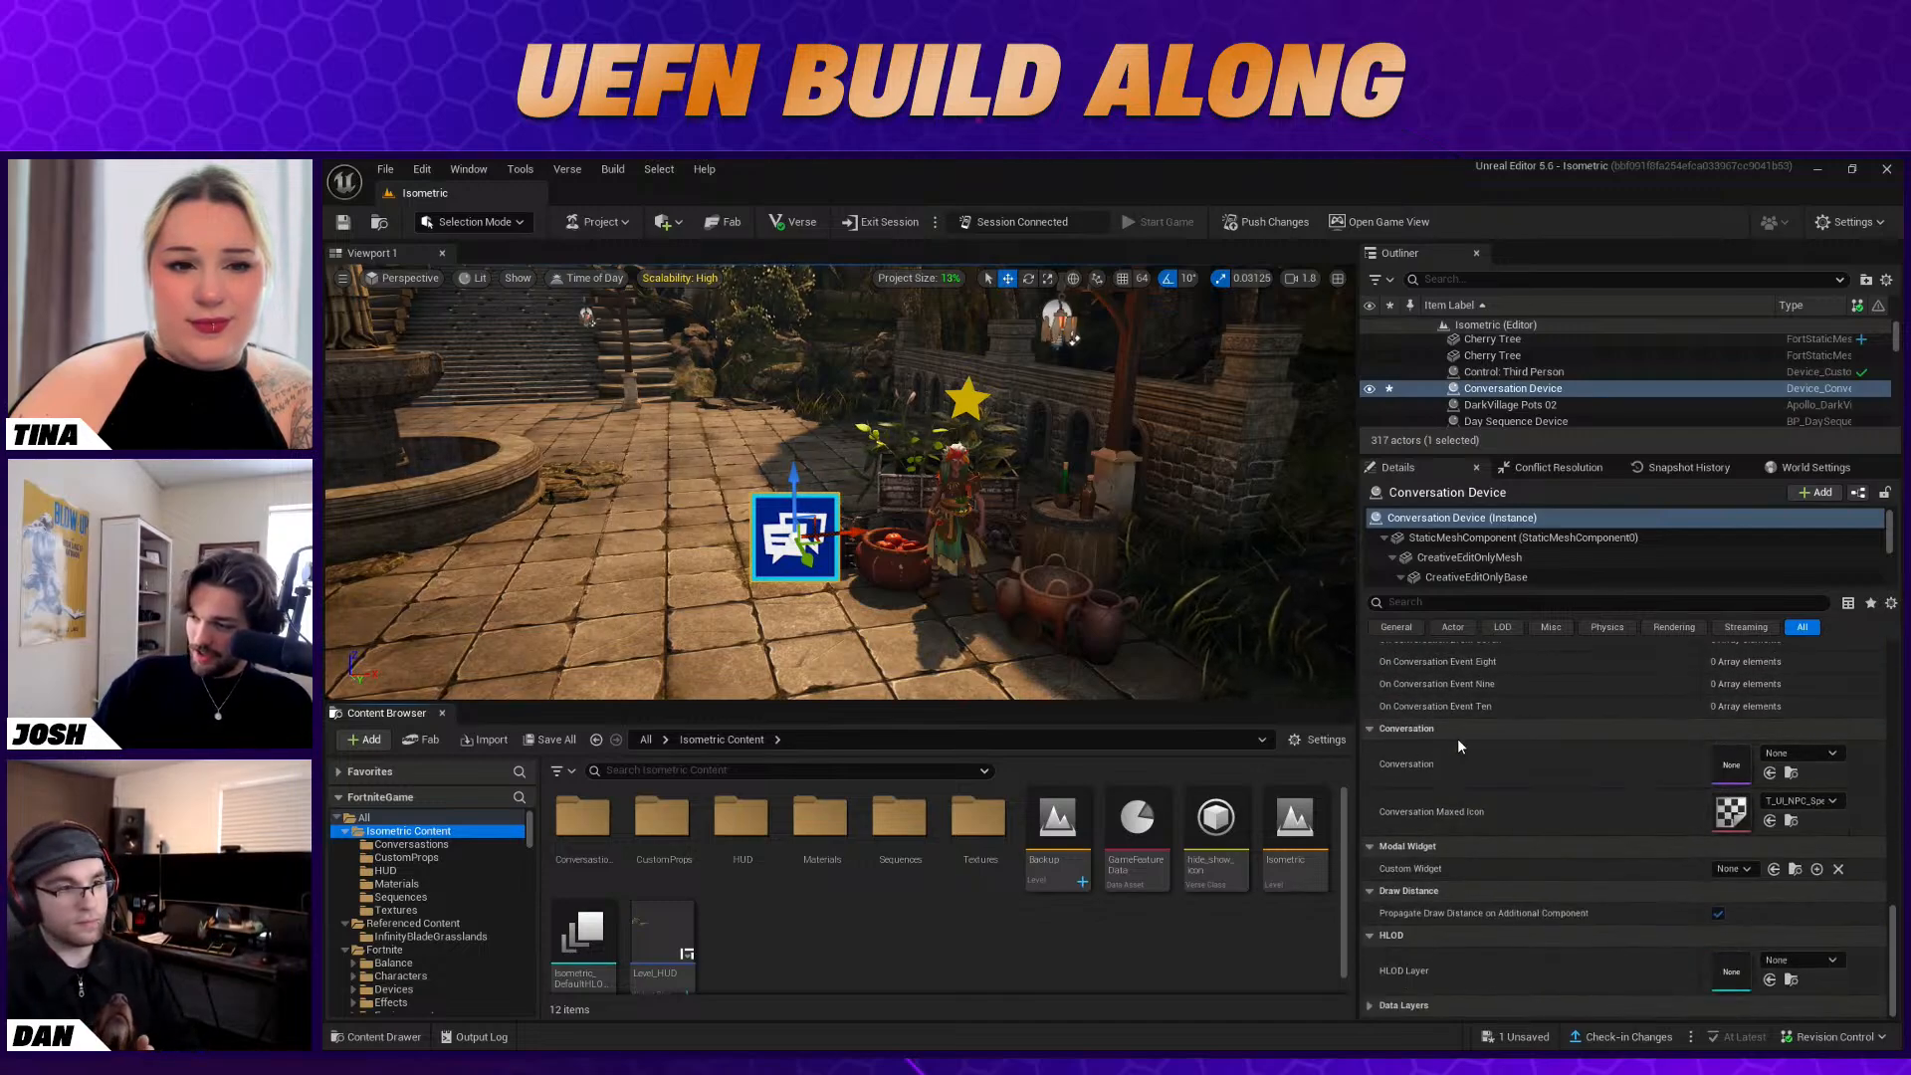
pyautogui.click(1798, 754)
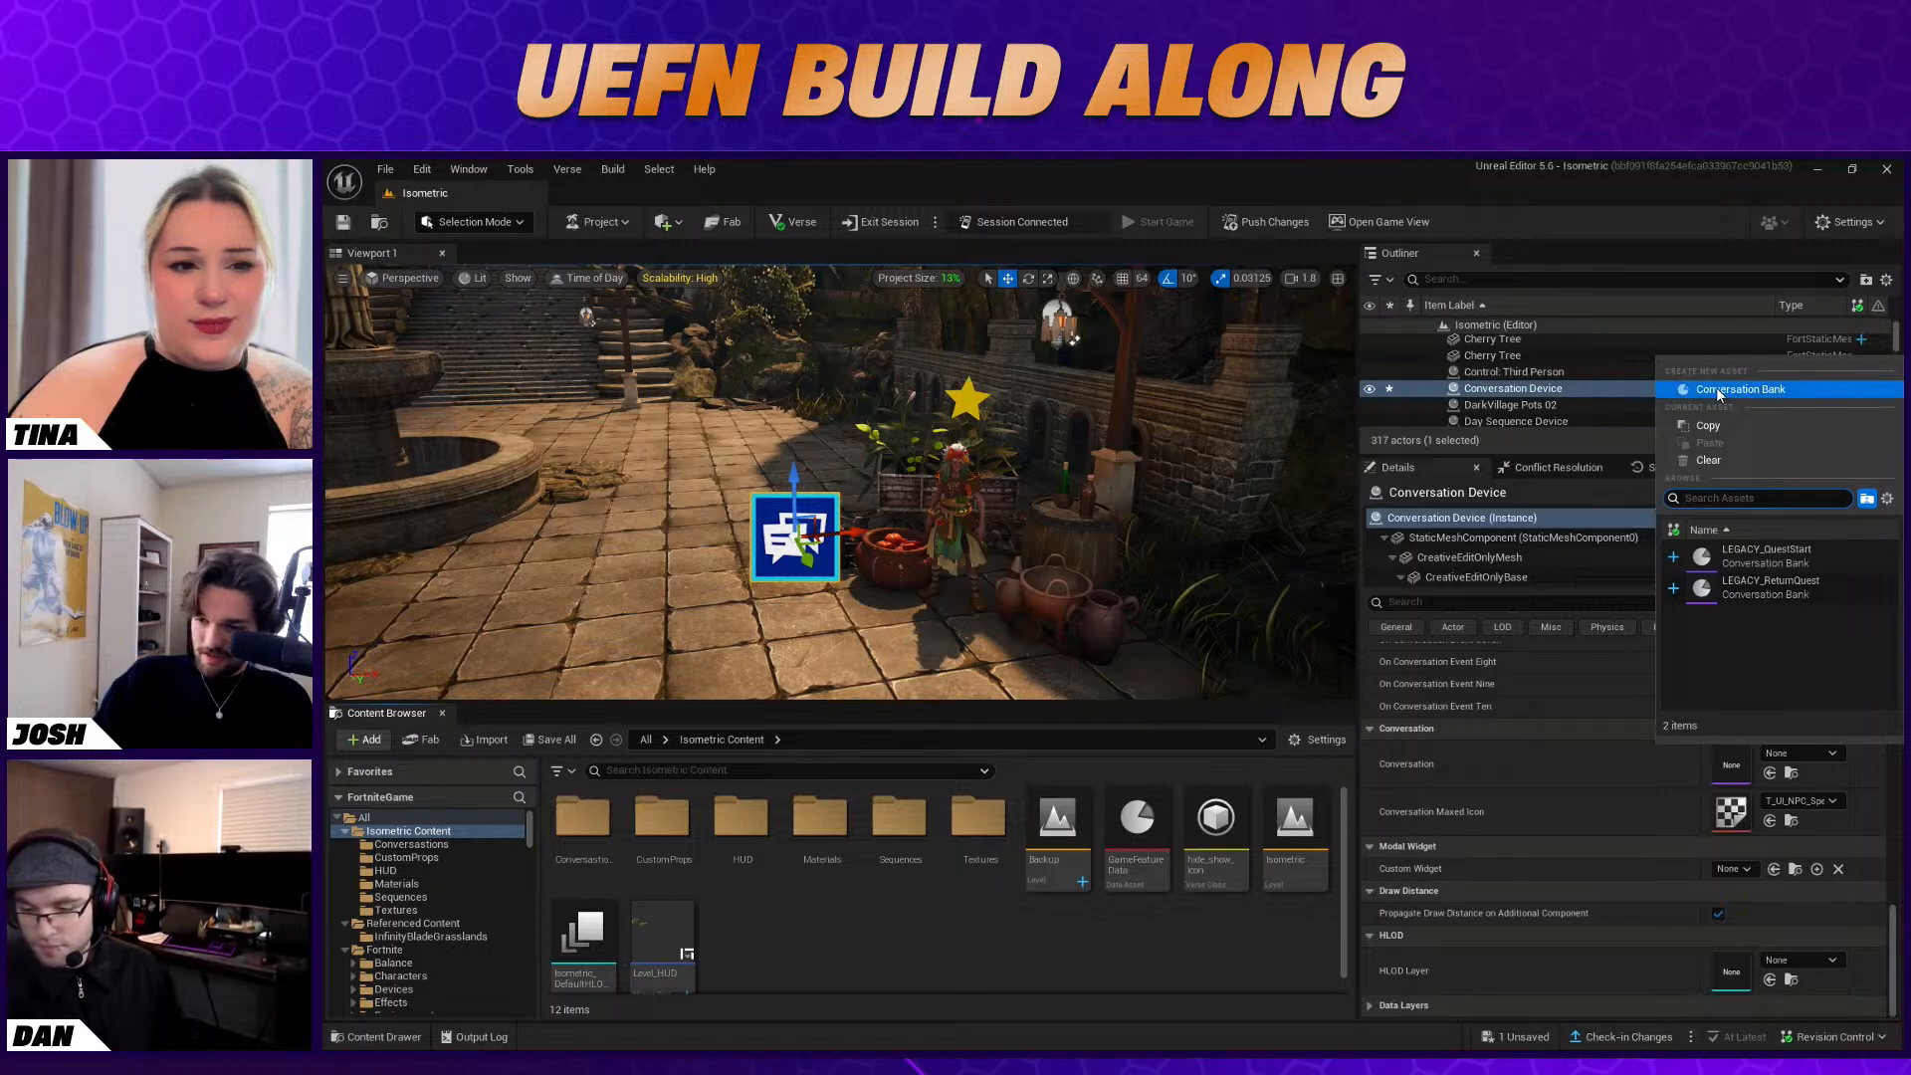
# Create a Conversation Bank asset named BabaYaga in the Isometric Content folder
pyautogui.rightClick(770, 914)
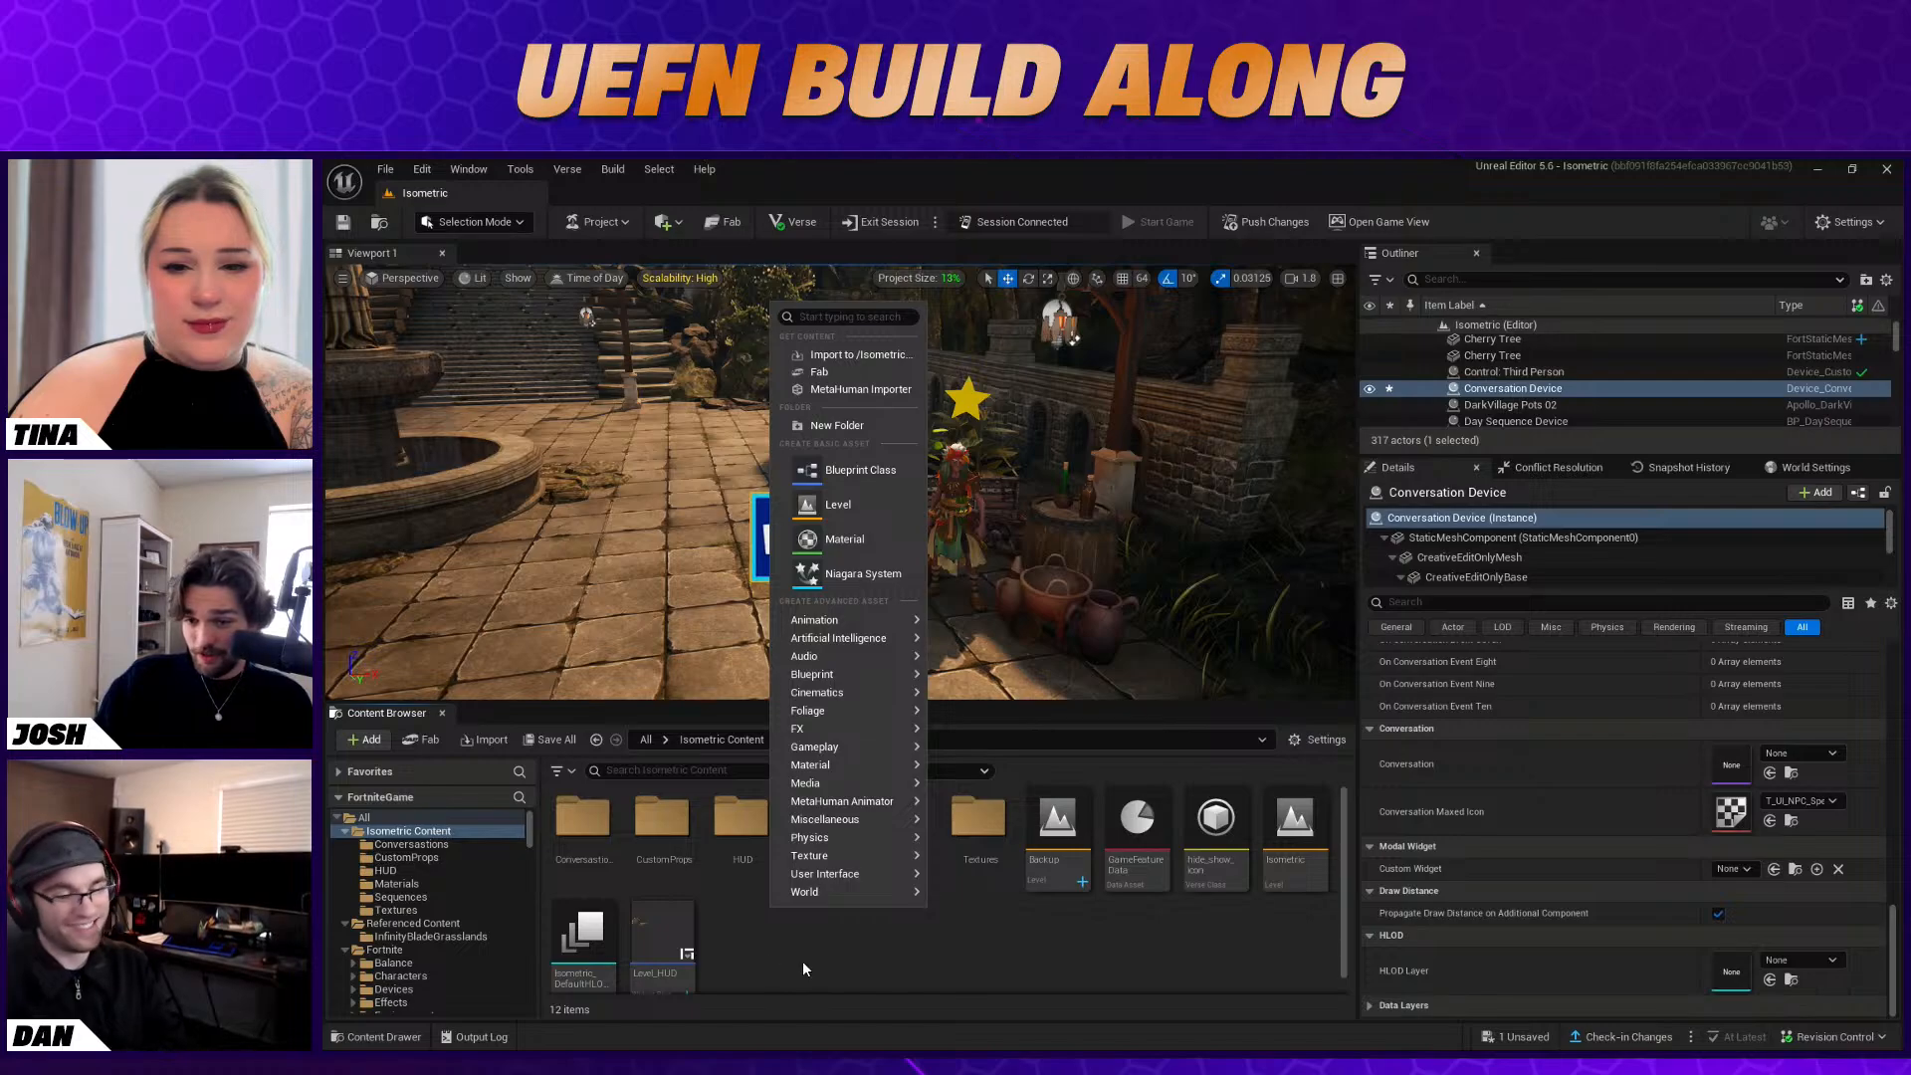
pyautogui.moveTo(846, 751)
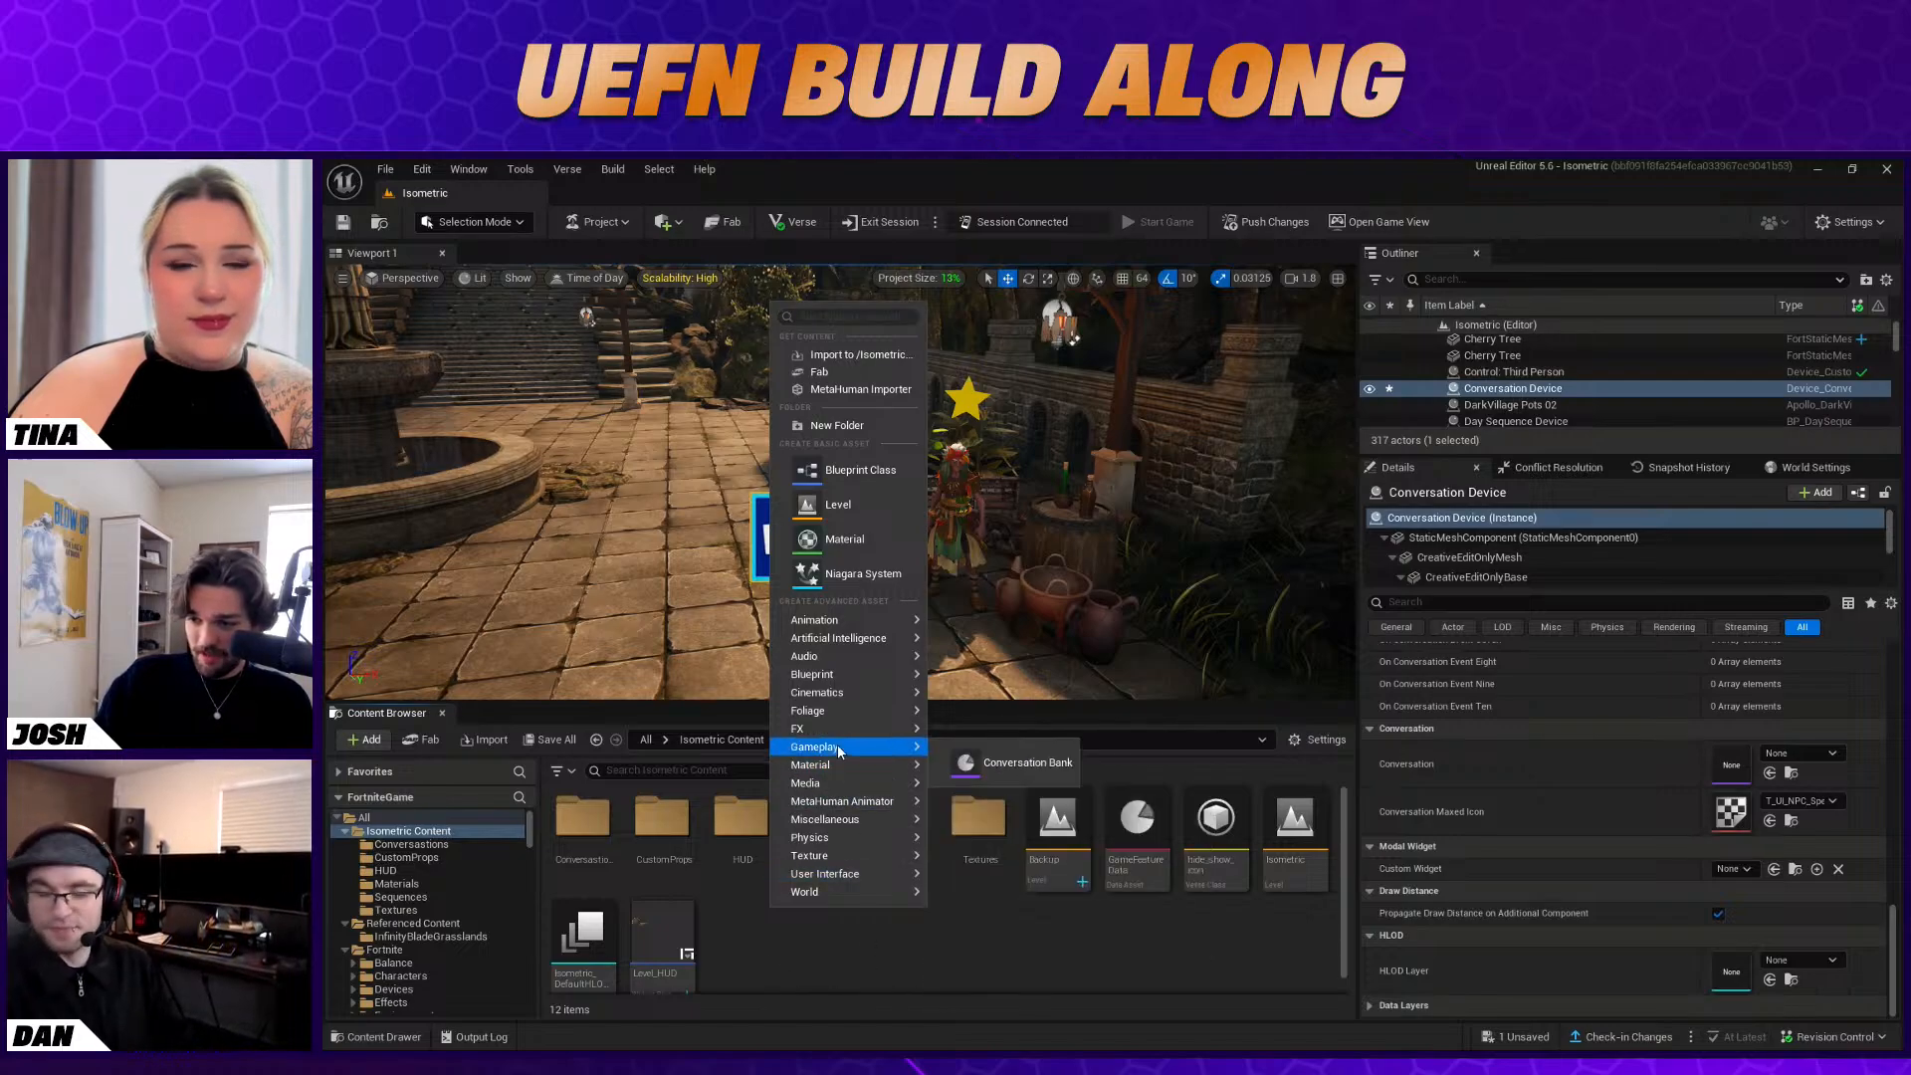
pyautogui.click(1020, 763)
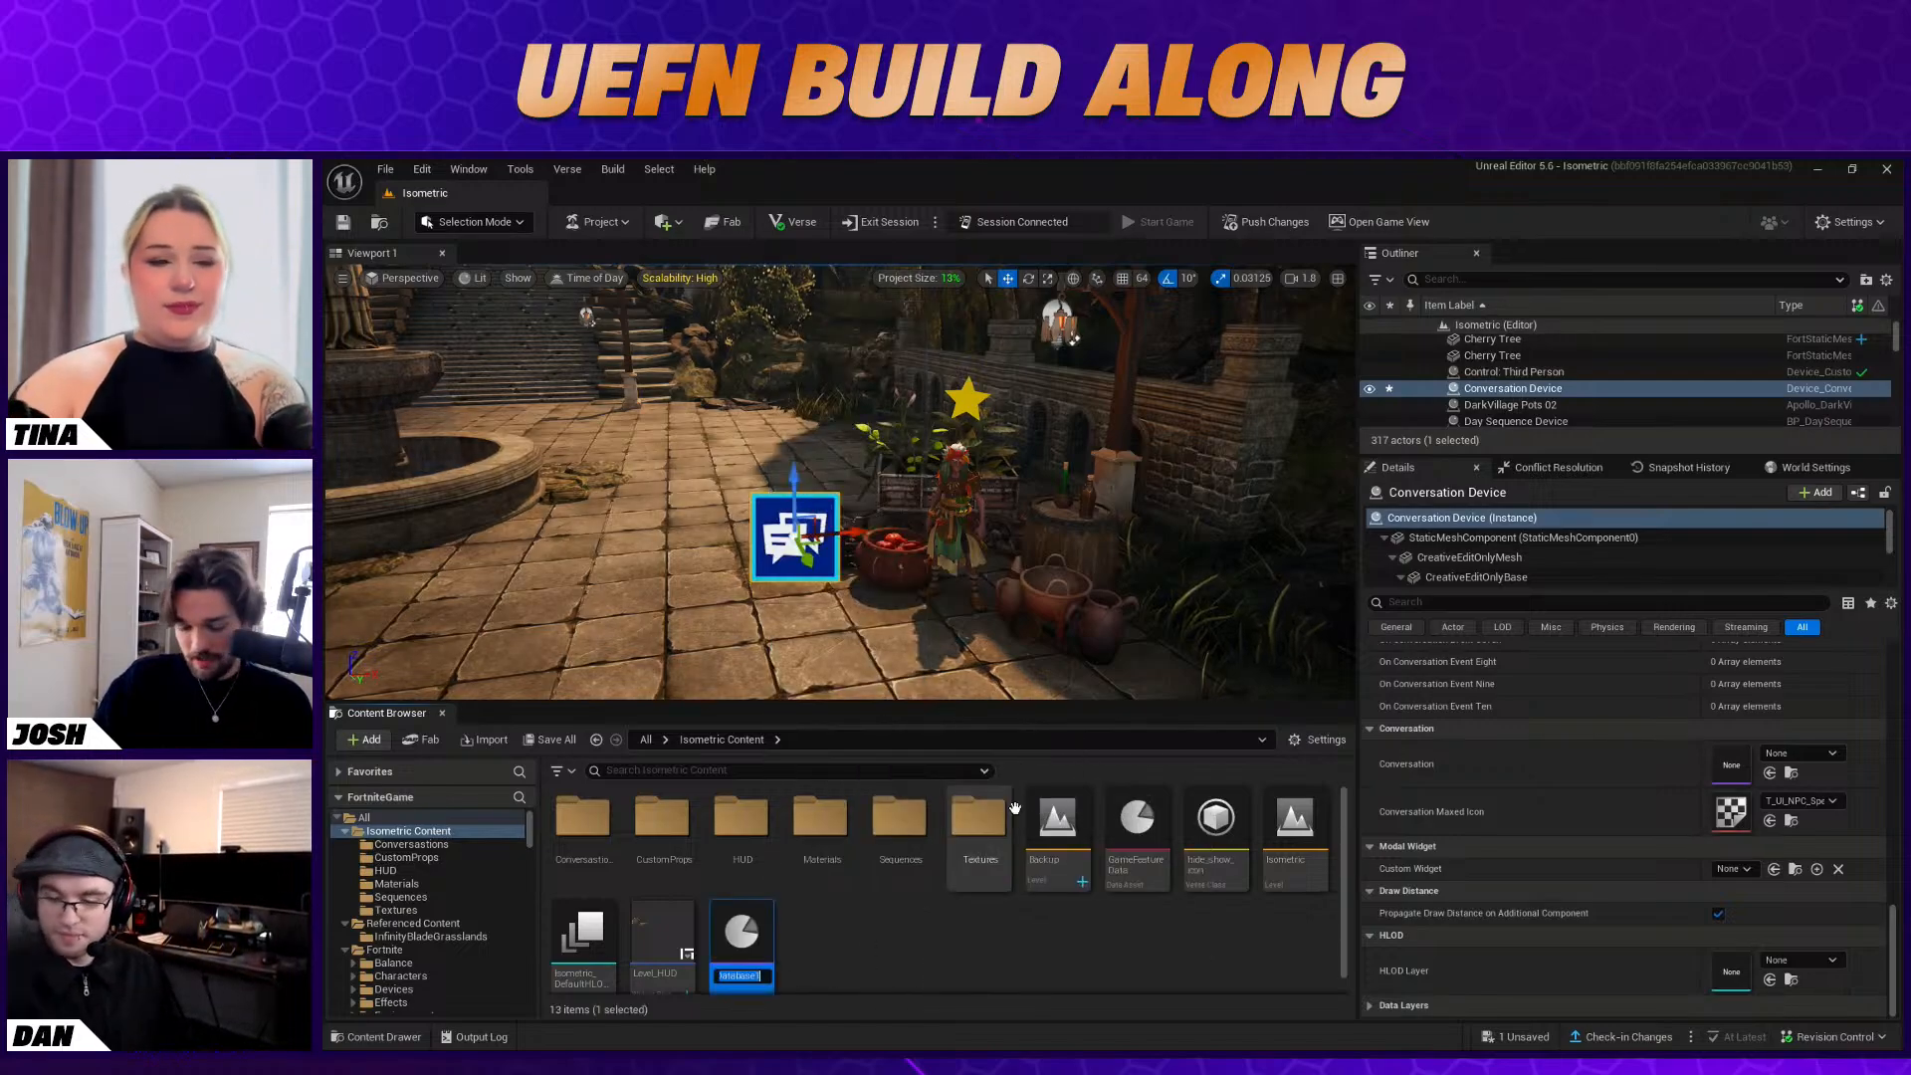
pyautogui.write('BabaYaga')
pyautogui.press('Return')
# Open the BabaYaga conversation bank and place a Default Entry Point node near the upper middle of the graph
pyautogui.doubleClick(1055, 831)
pyautogui.scroll(-3, 881, 468)
pyautogui.scroll(3, 881, 468)
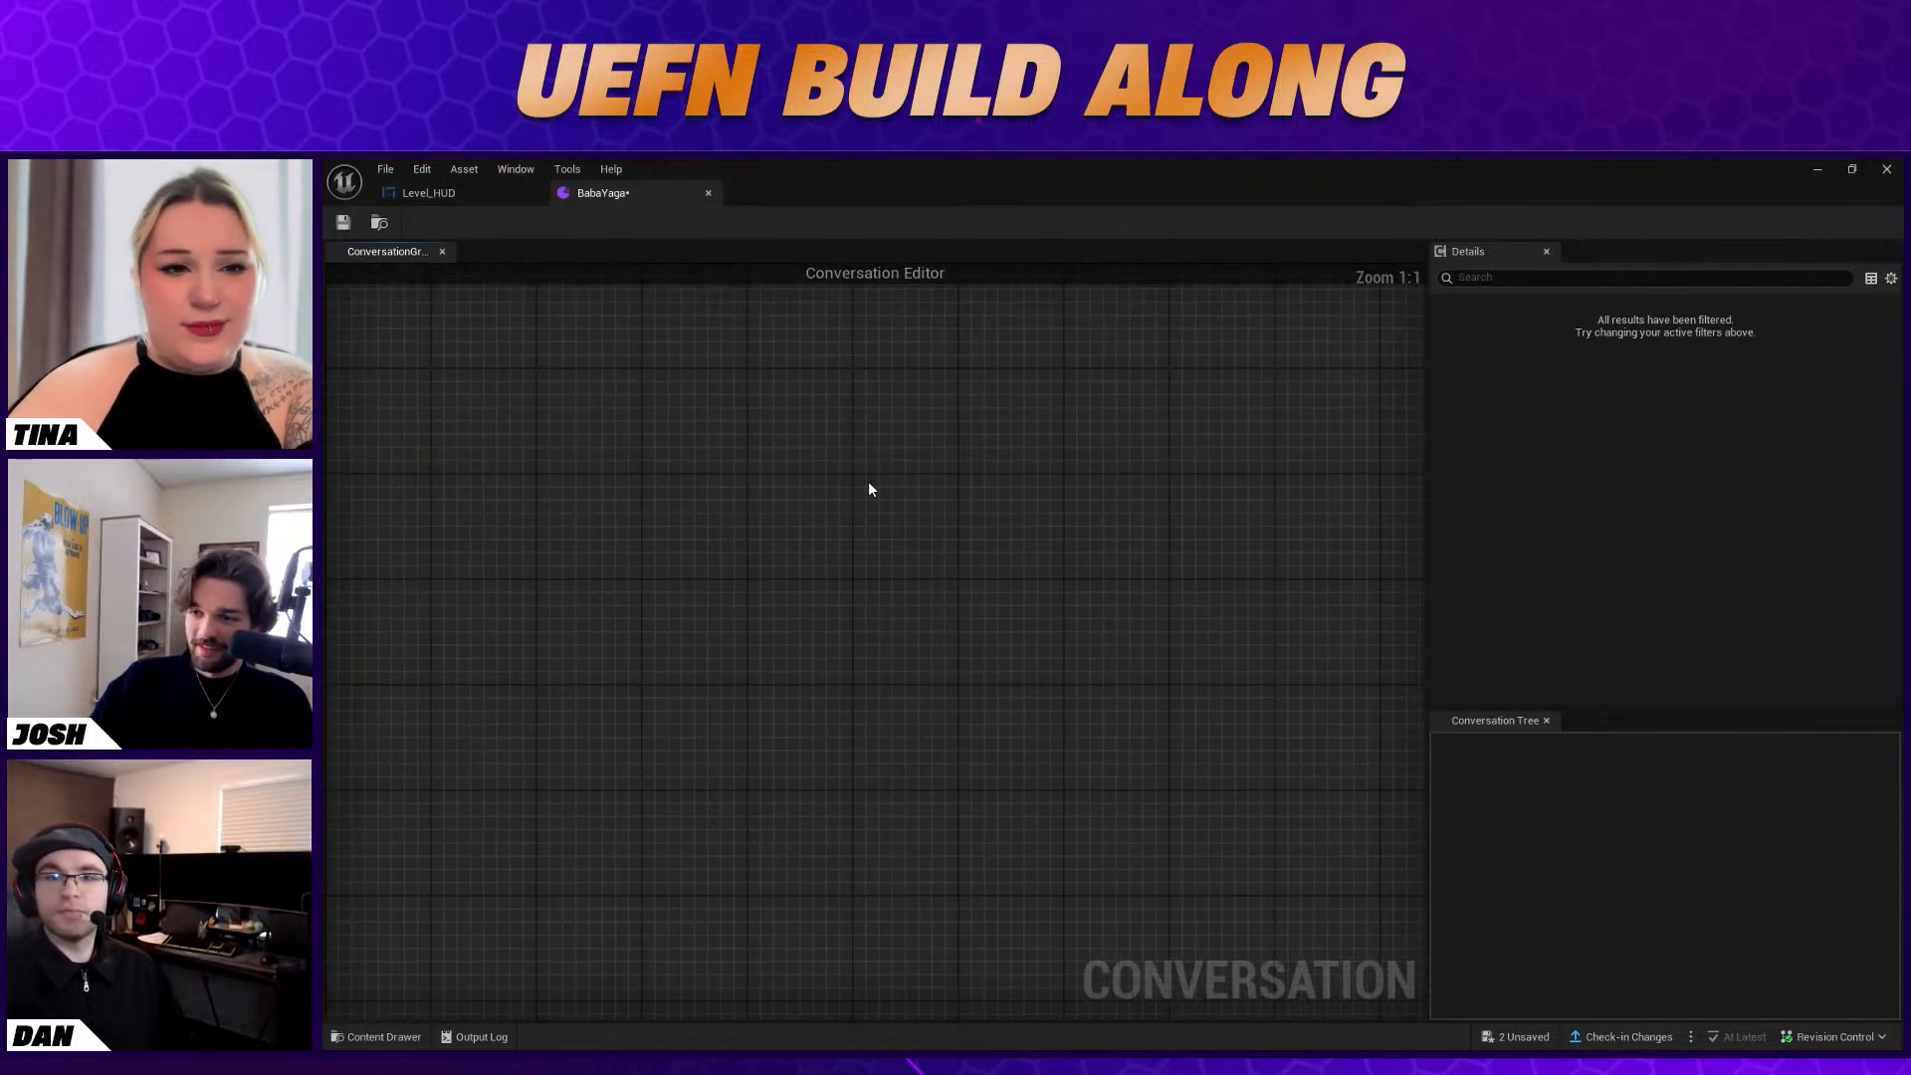
pyautogui.rightClick(866, 463)
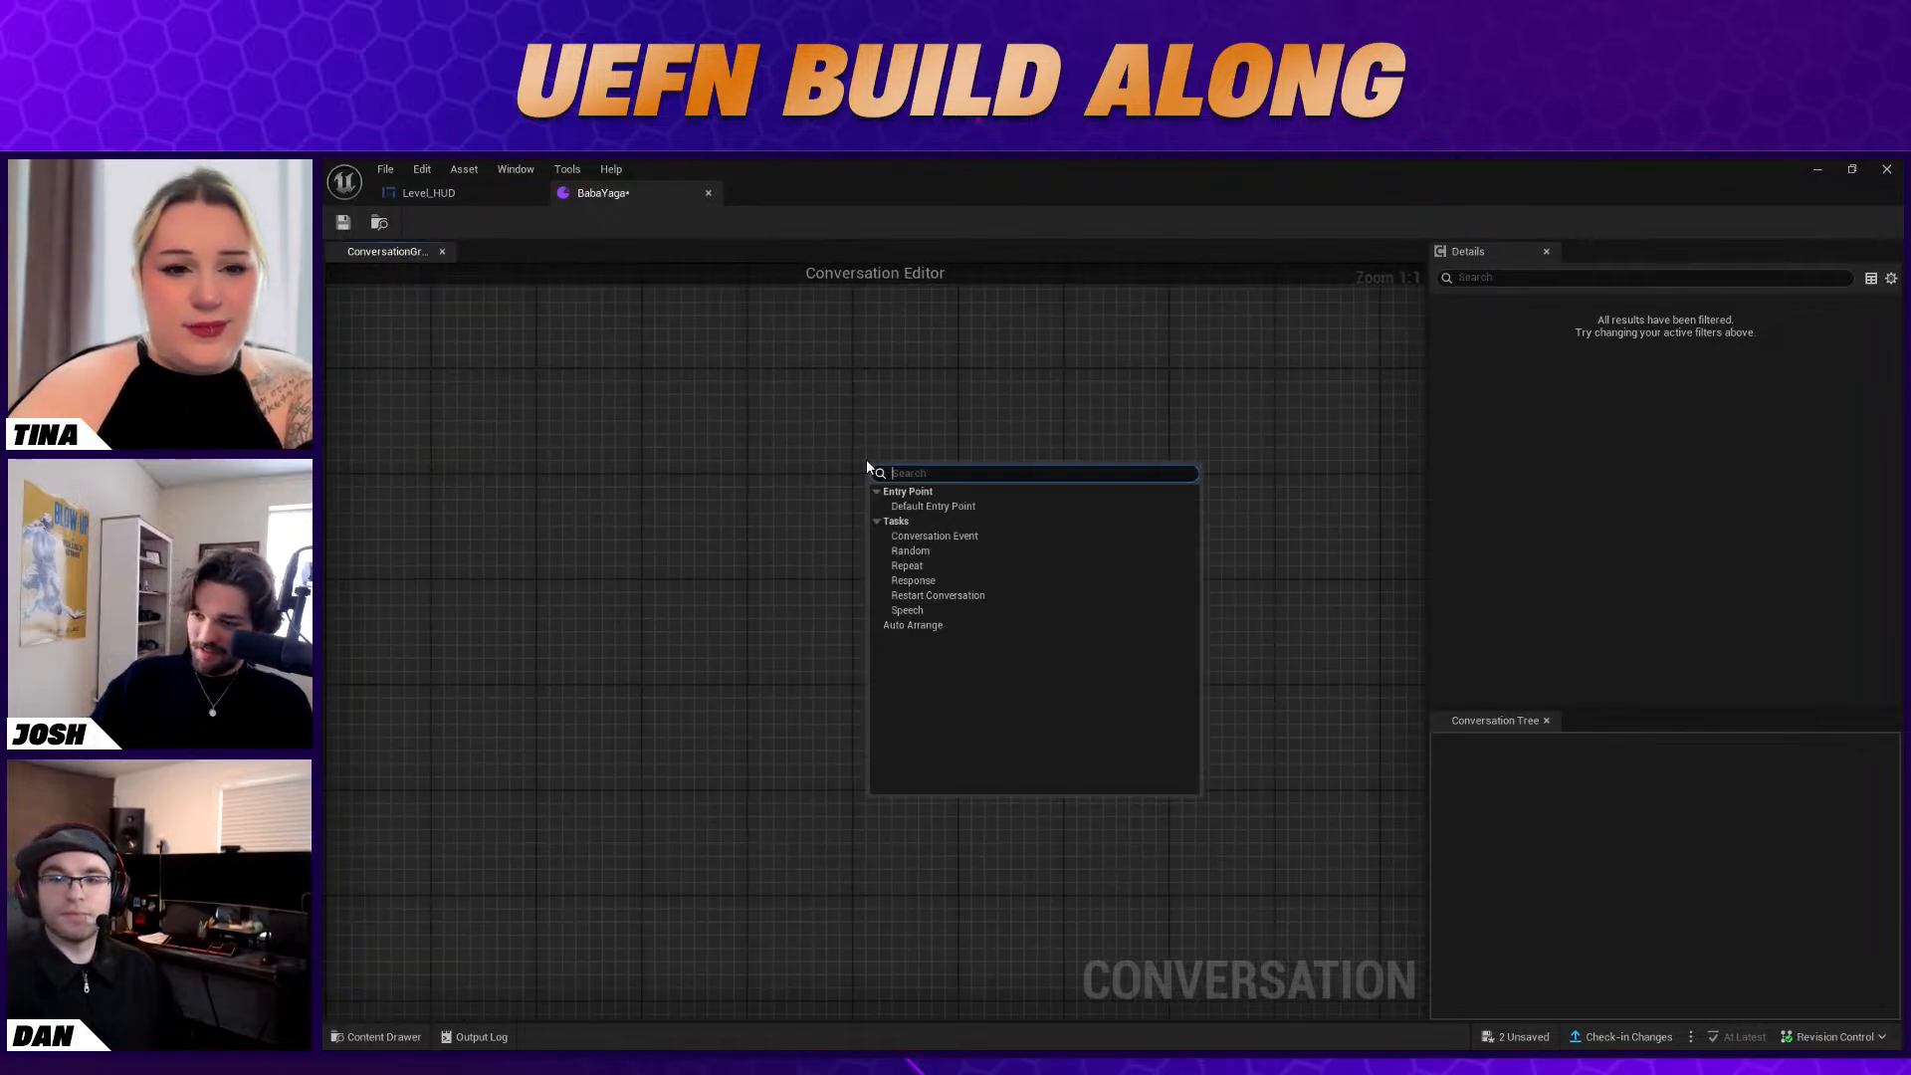
pyautogui.click(936, 506)
pyautogui.scroll(-2, 947, 549)
pyautogui.scroll(1, 941, 553)
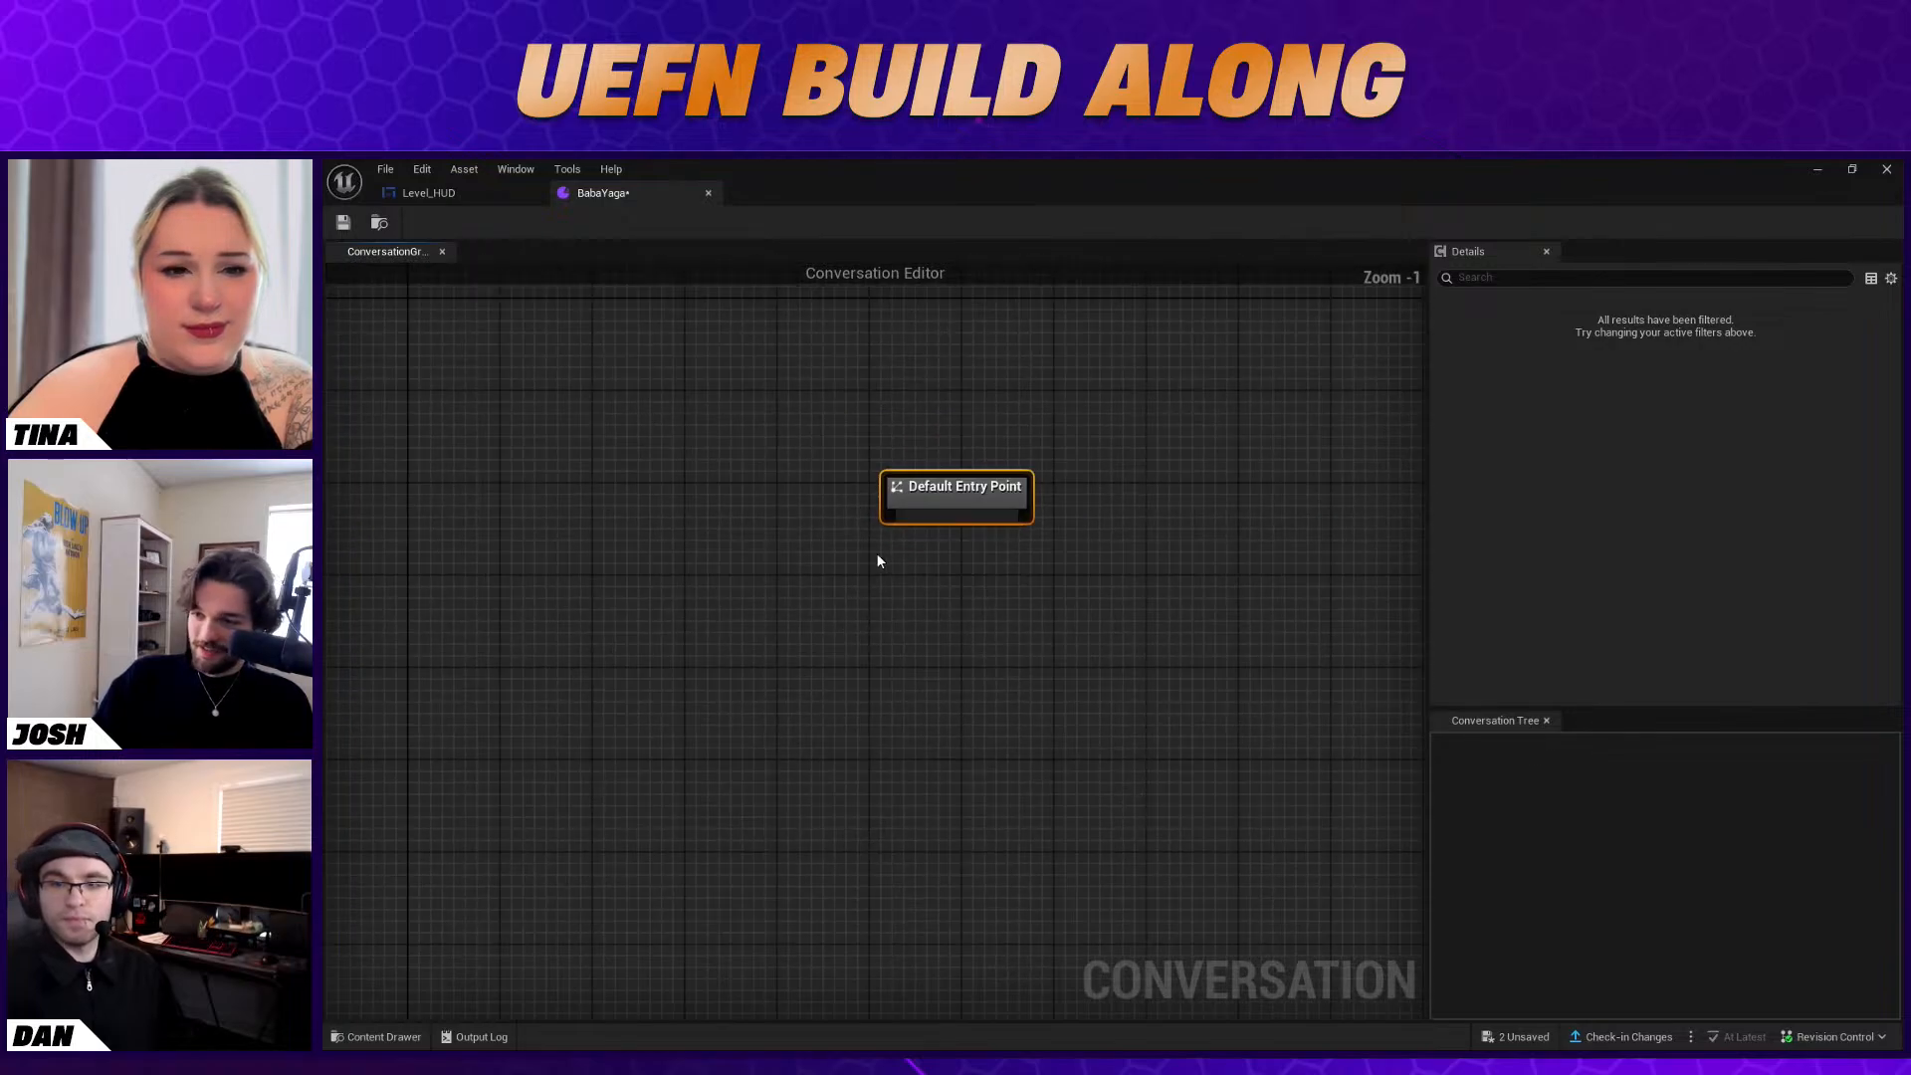
pyautogui.rightClick(880, 556)
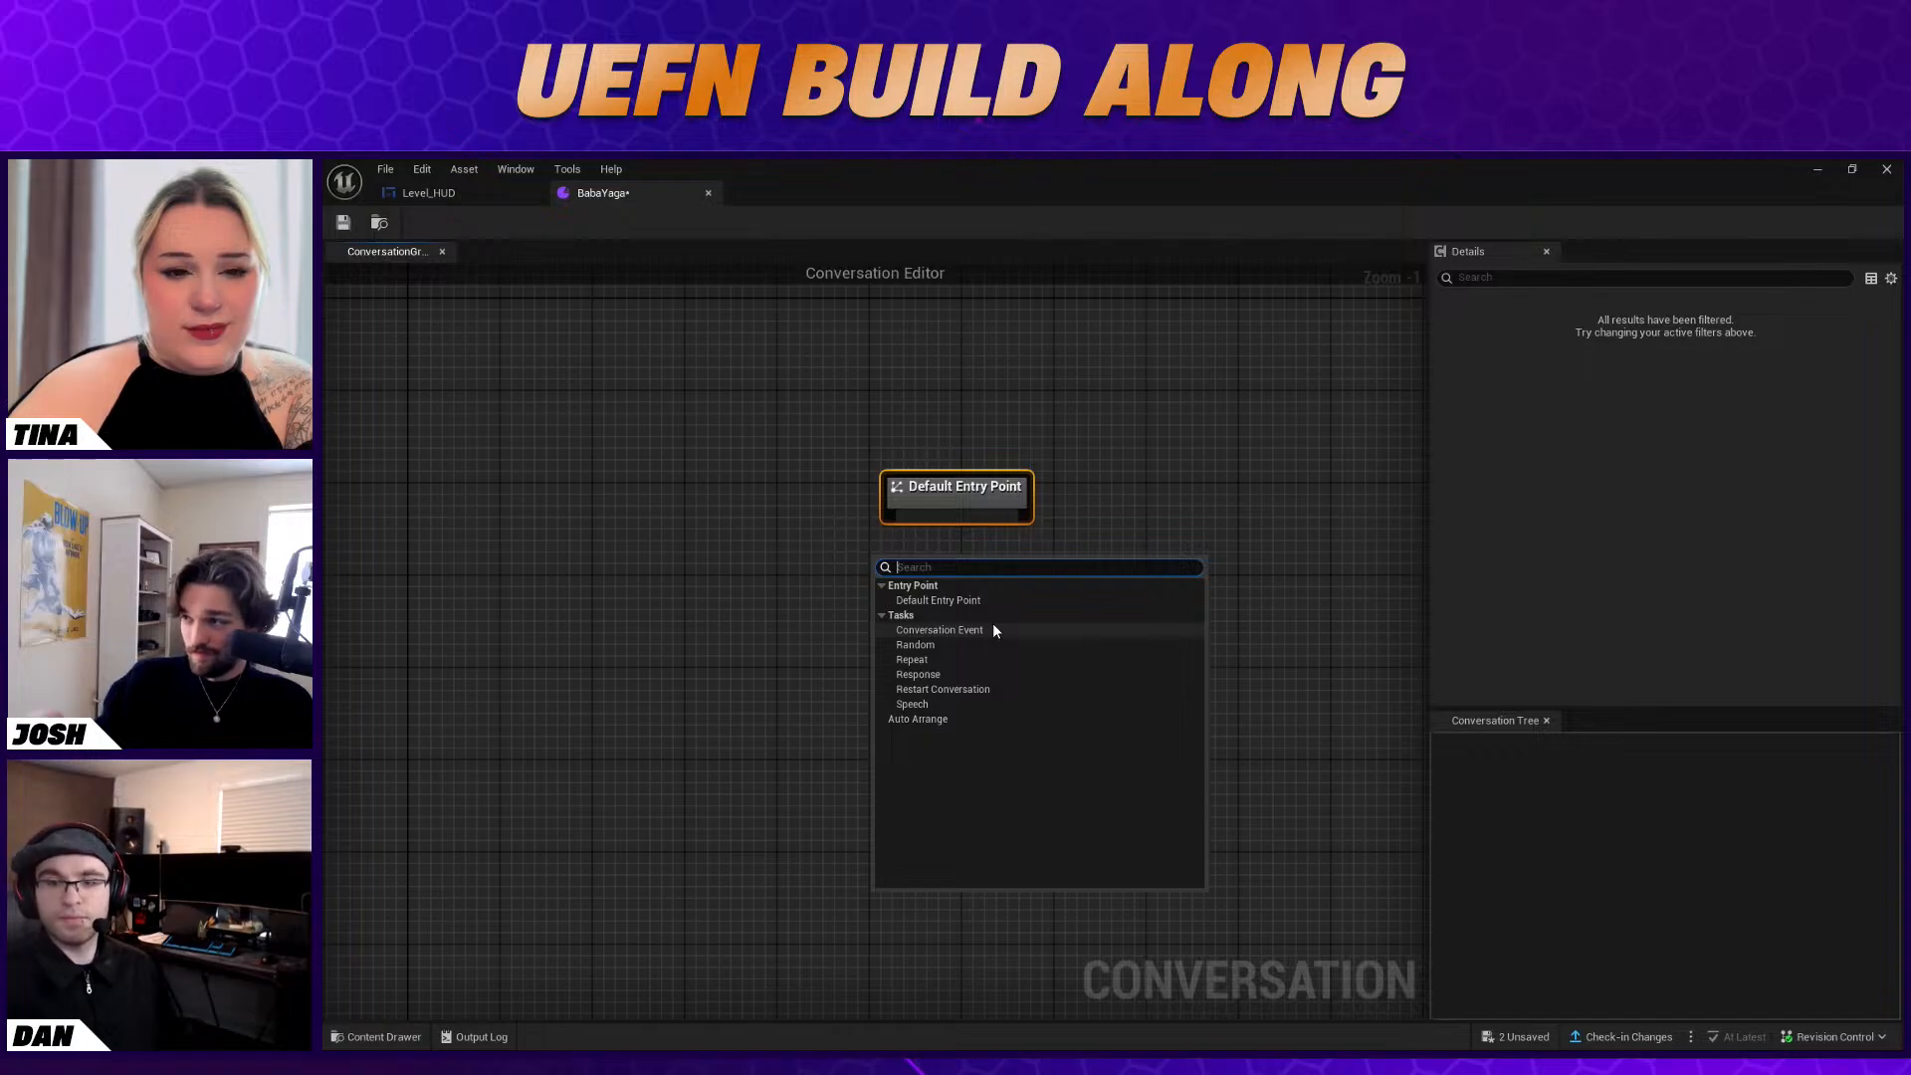
pyautogui.click(1121, 485)
pyautogui.moveTo(980, 502); pyautogui.dragTo(923, 363)
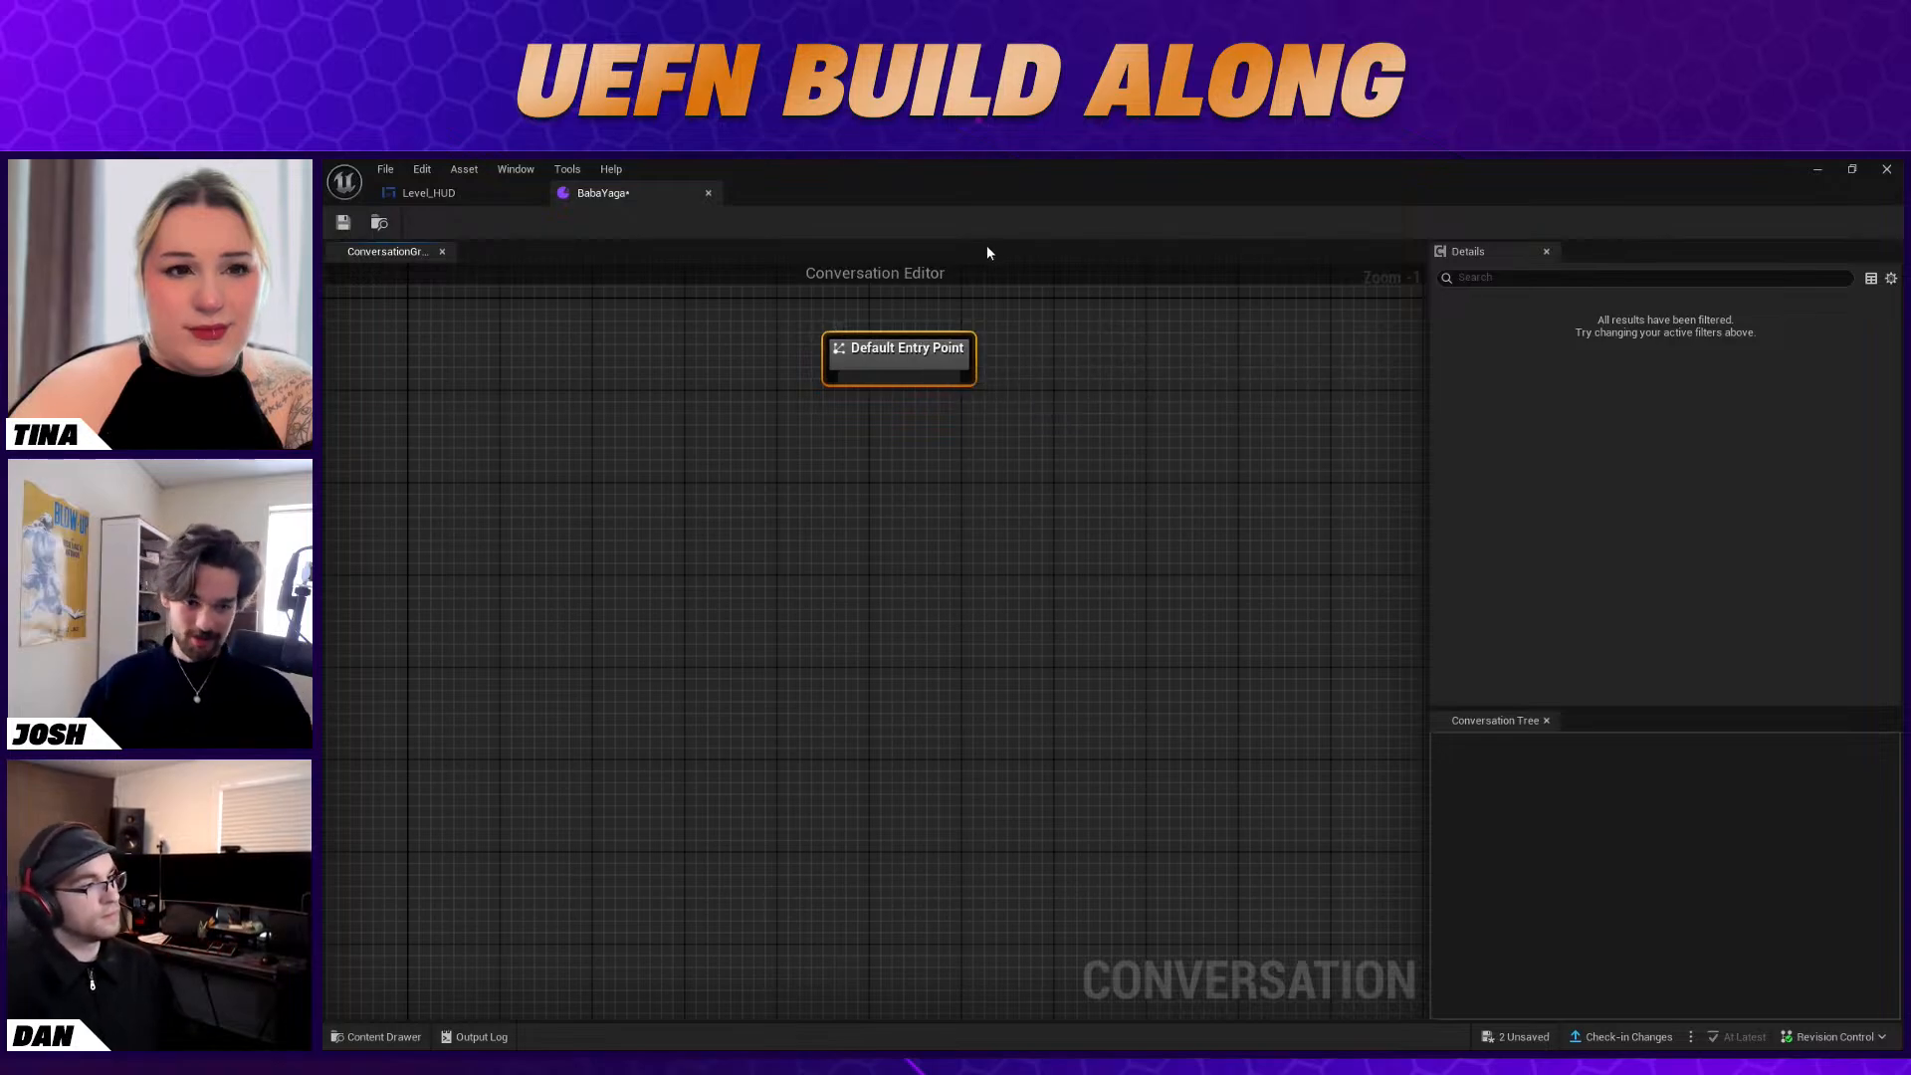
# Add a Speech node directly below the Default Entry Point and link the entry point to it
pyautogui.rightClick(862, 431)
pyautogui.click(904, 580)
pyautogui.moveTo(901, 444)
pyautogui.mouseDown()
pyautogui.moveTo(901, 378)
pyautogui.moveTo(931, 422)
pyautogui.moveTo(908, 424)
pyautogui.mouseUp()
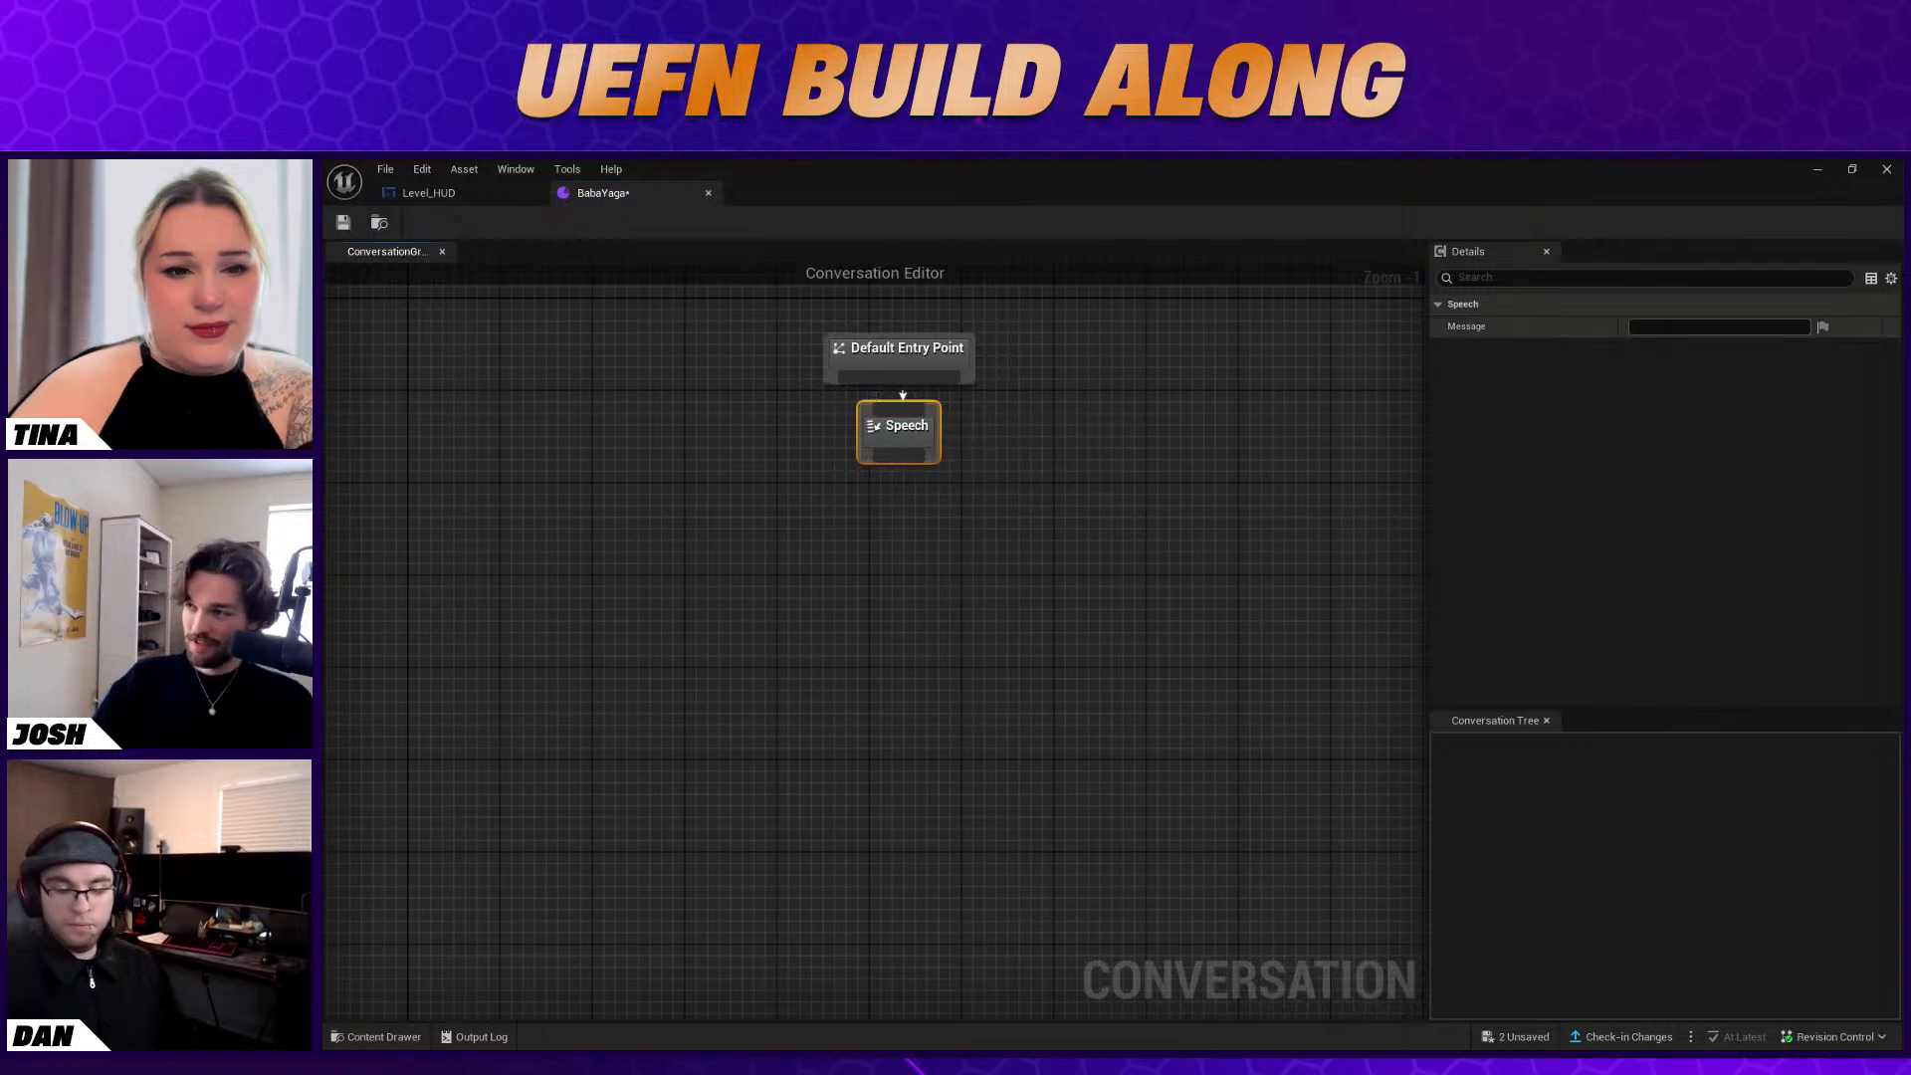
pyautogui.click(1653, 327)
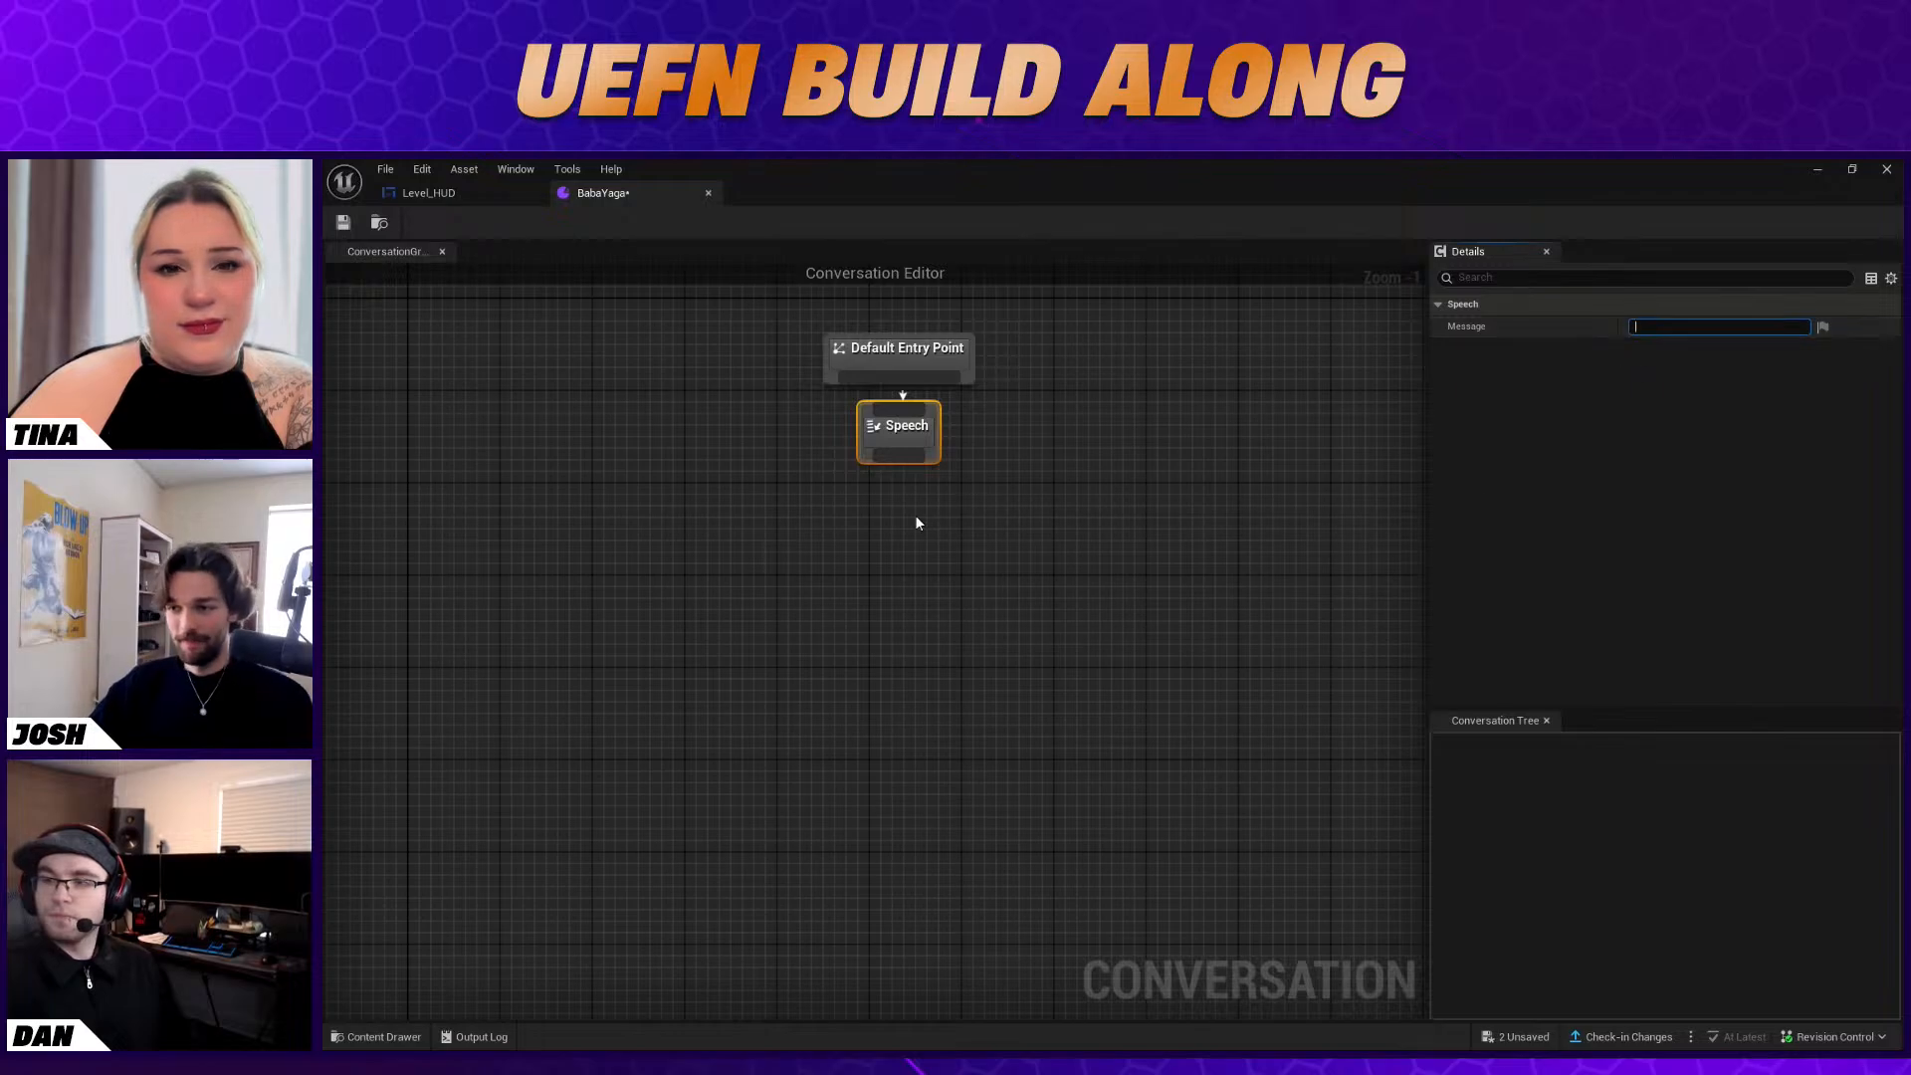
# Add a Response node below and left of the Speech node and link the Speech node to it
pyautogui.click(837, 505)
pyautogui.rightClick(836, 506)
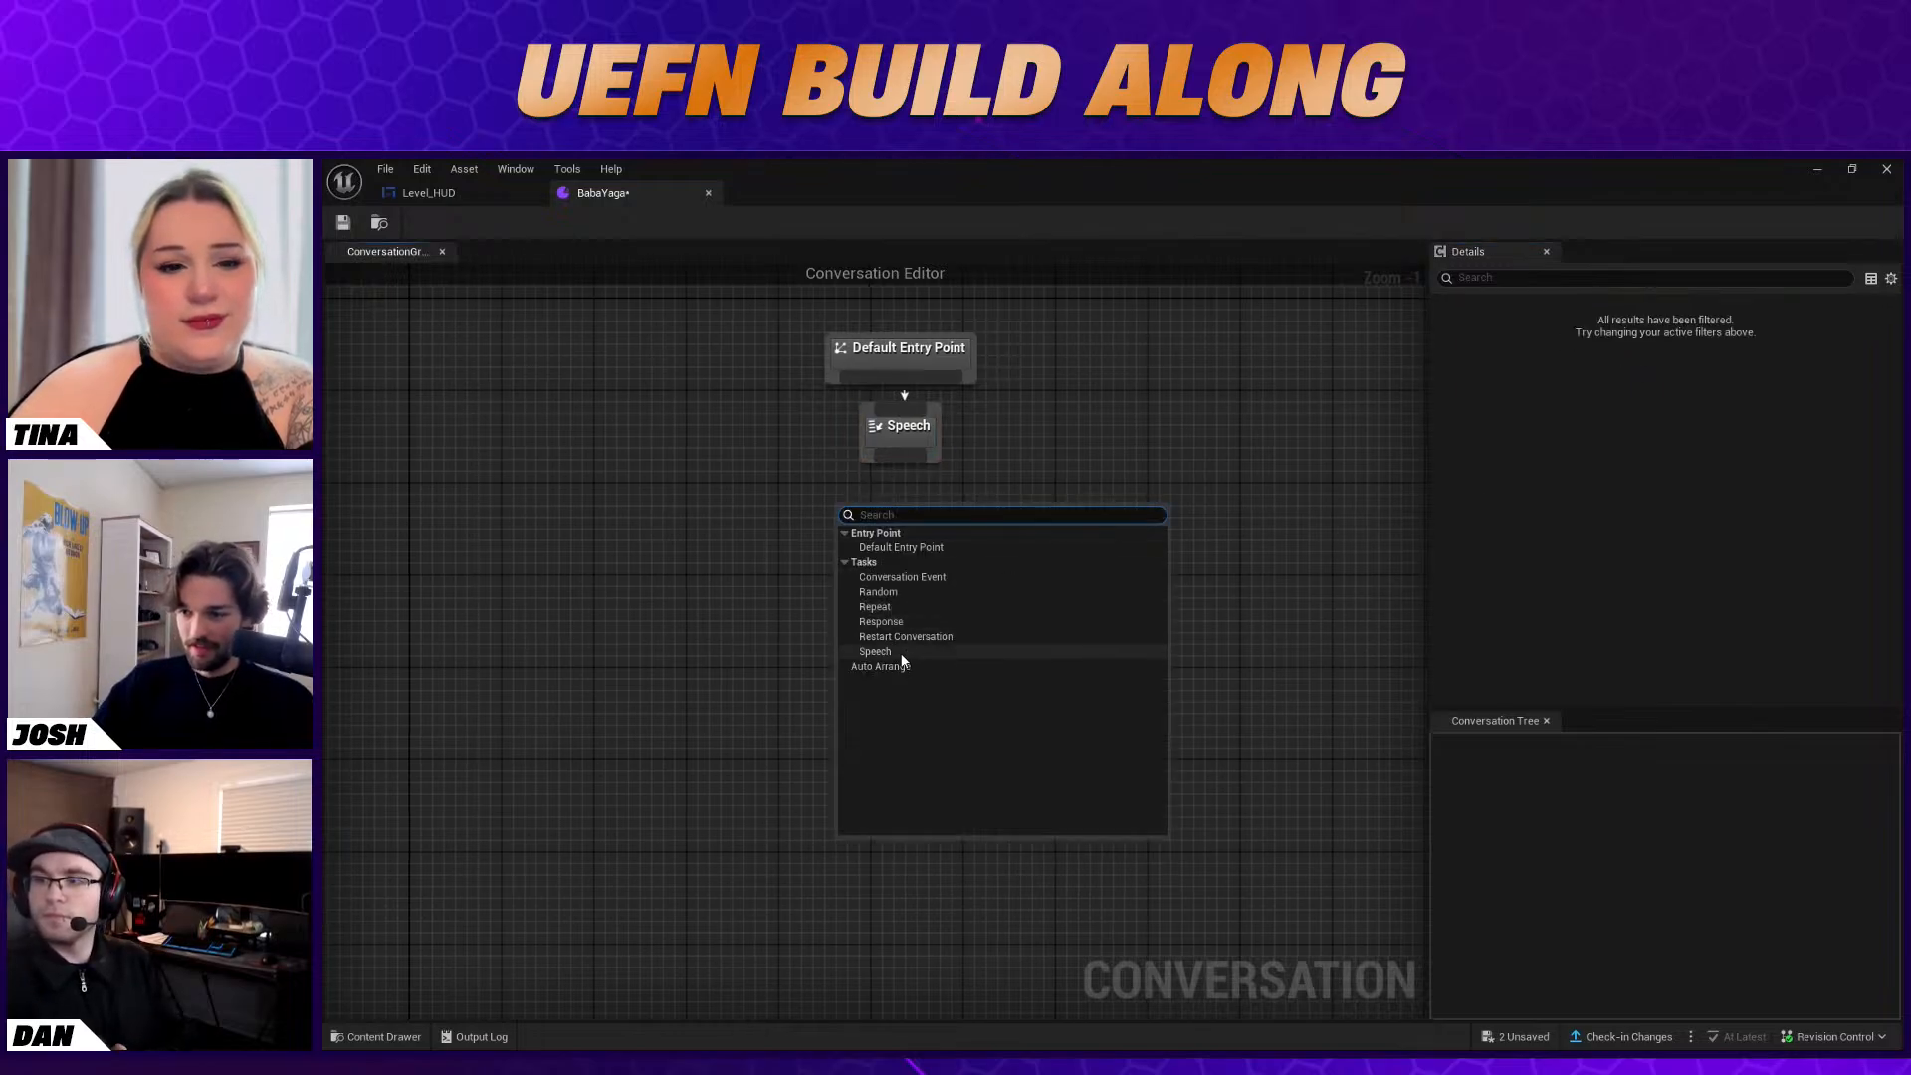
pyautogui.click(901, 622)
pyautogui.moveTo(881, 527); pyautogui.dragTo(824, 530)
pyautogui.moveTo(900, 464); pyautogui.dragTo(802, 526)
# Add a second Response node beside the first and link the Speech node to it as well
pyautogui.rightClick(936, 544)
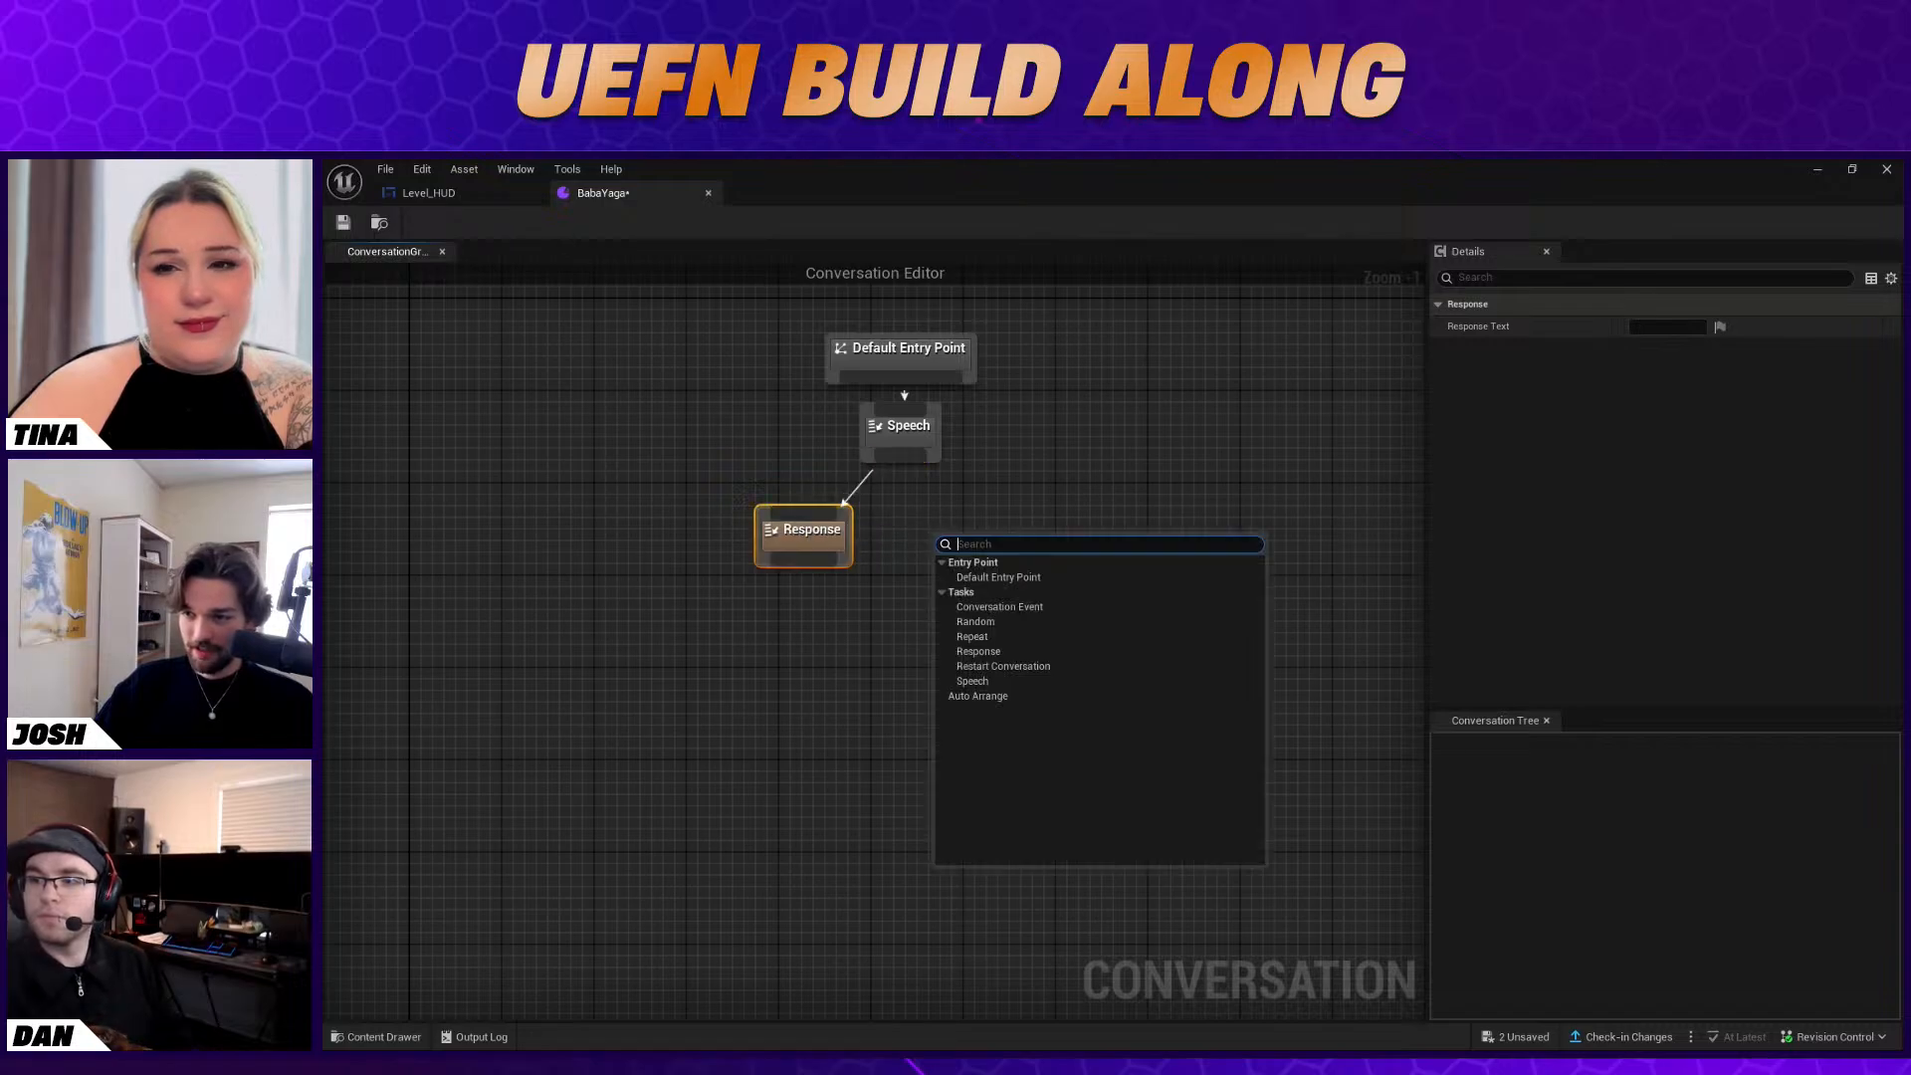
pyautogui.click(999, 651)
pyautogui.moveTo(973, 536); pyautogui.dragTo(956, 528)
pyautogui.click(922, 467)
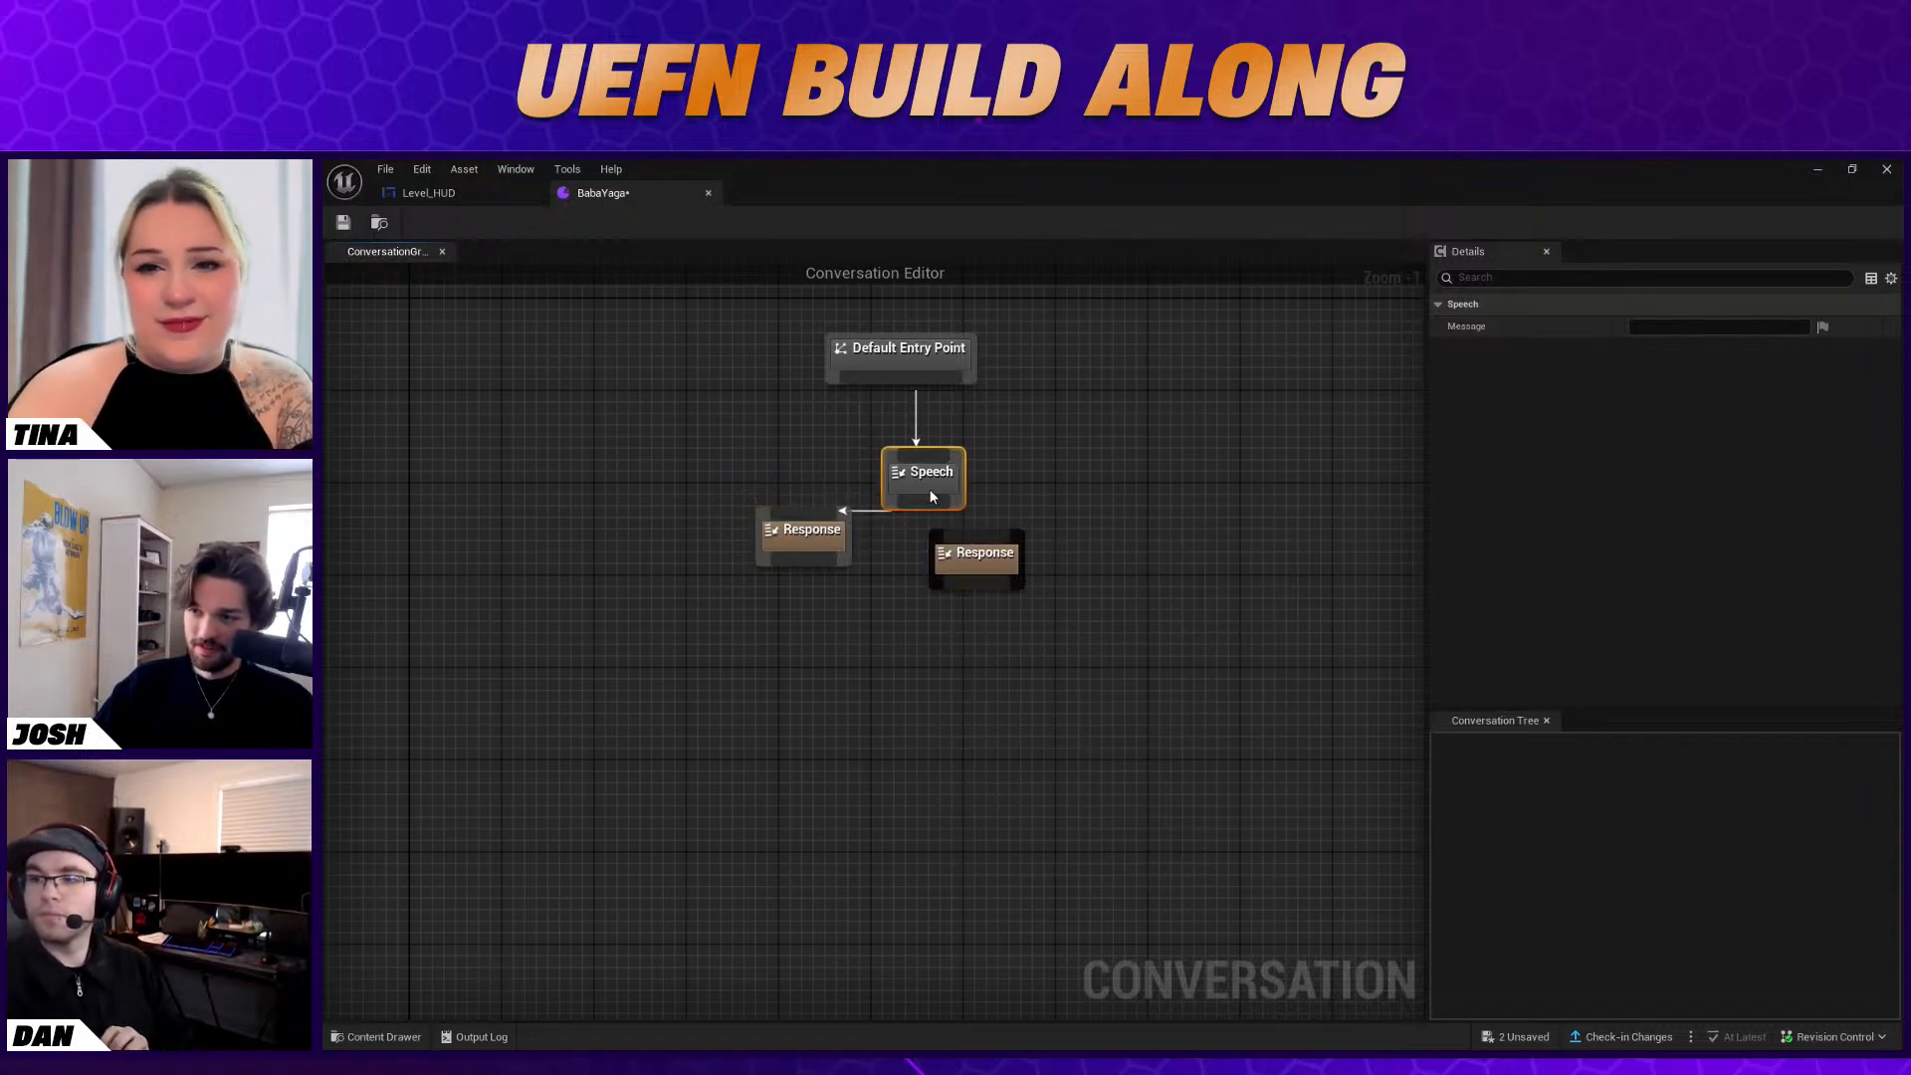
pyautogui.moveTo(904, 450); pyautogui.dragTo(995, 550)
pyautogui.click(1083, 539)
pyautogui.click(1664, 328)
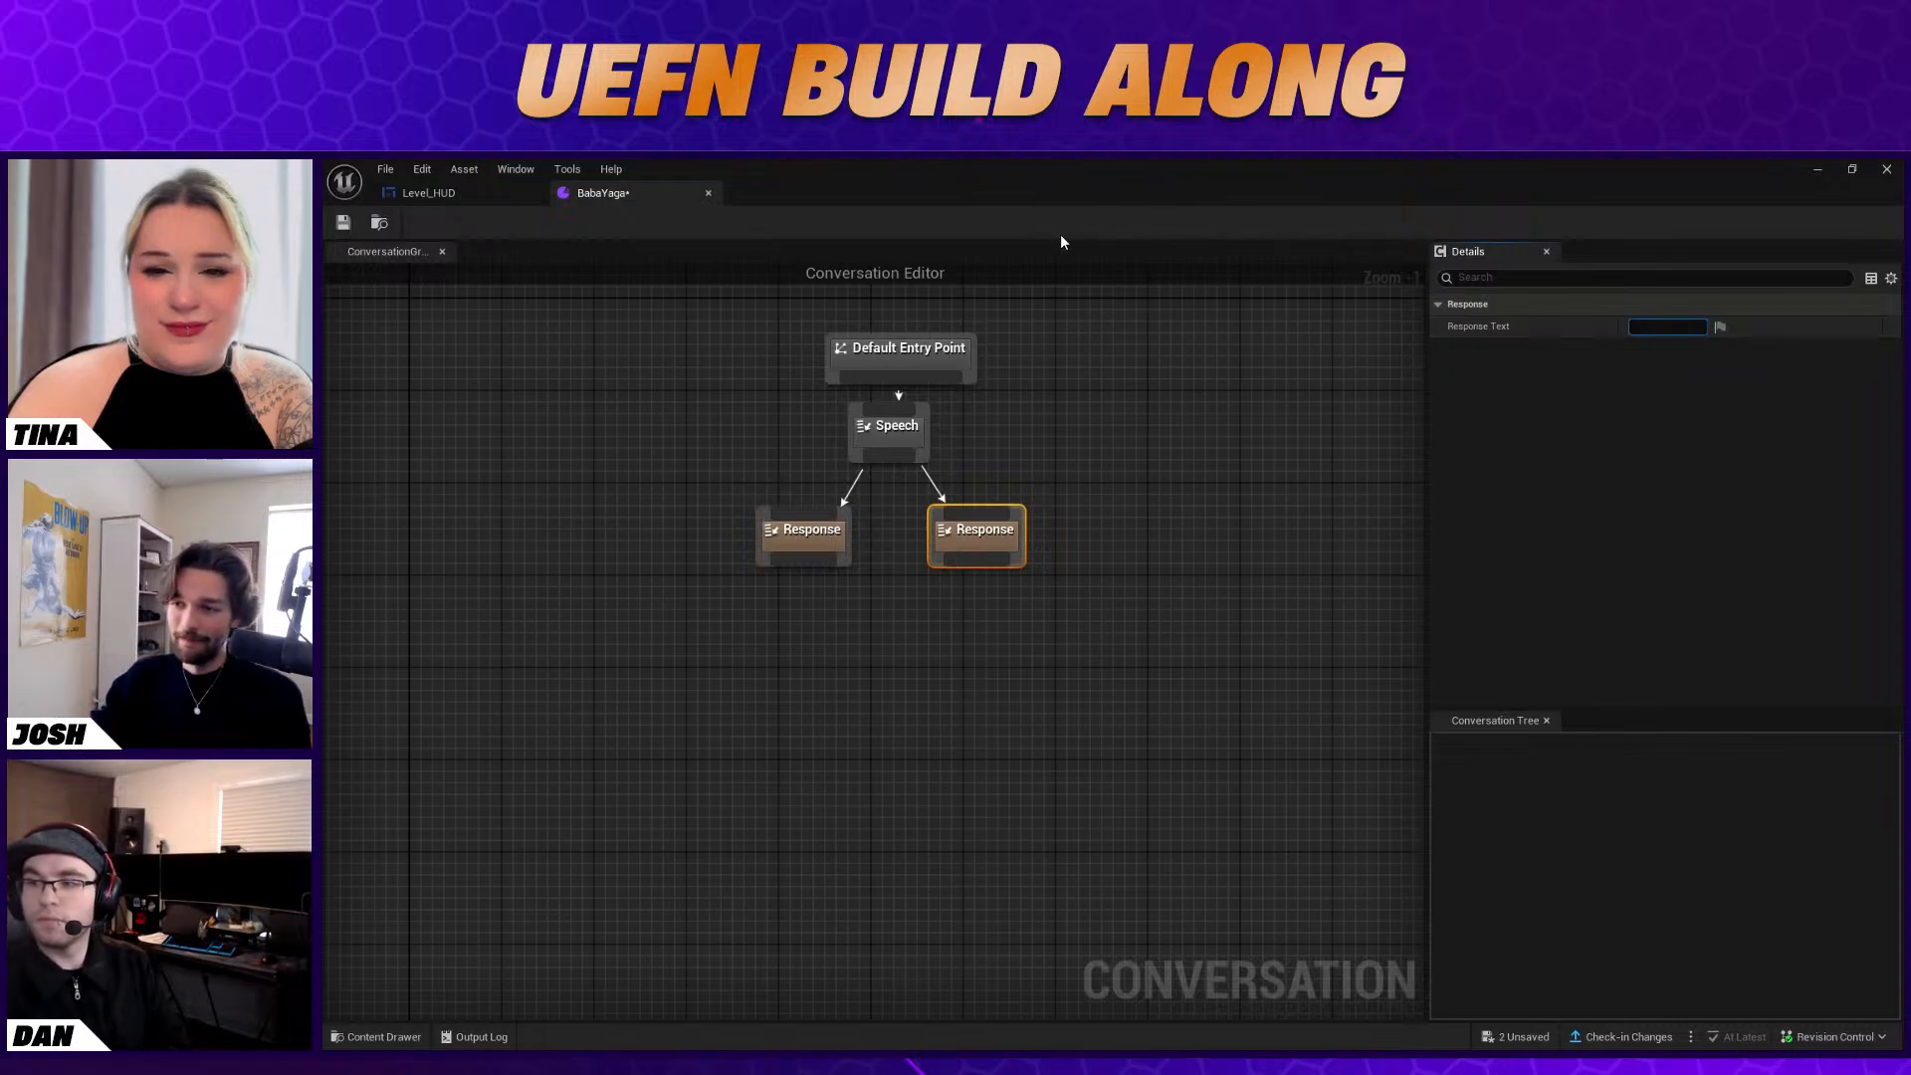
# Set the Speech node's message to "Hello dear, are you from here?"
pyautogui.click(908, 436)
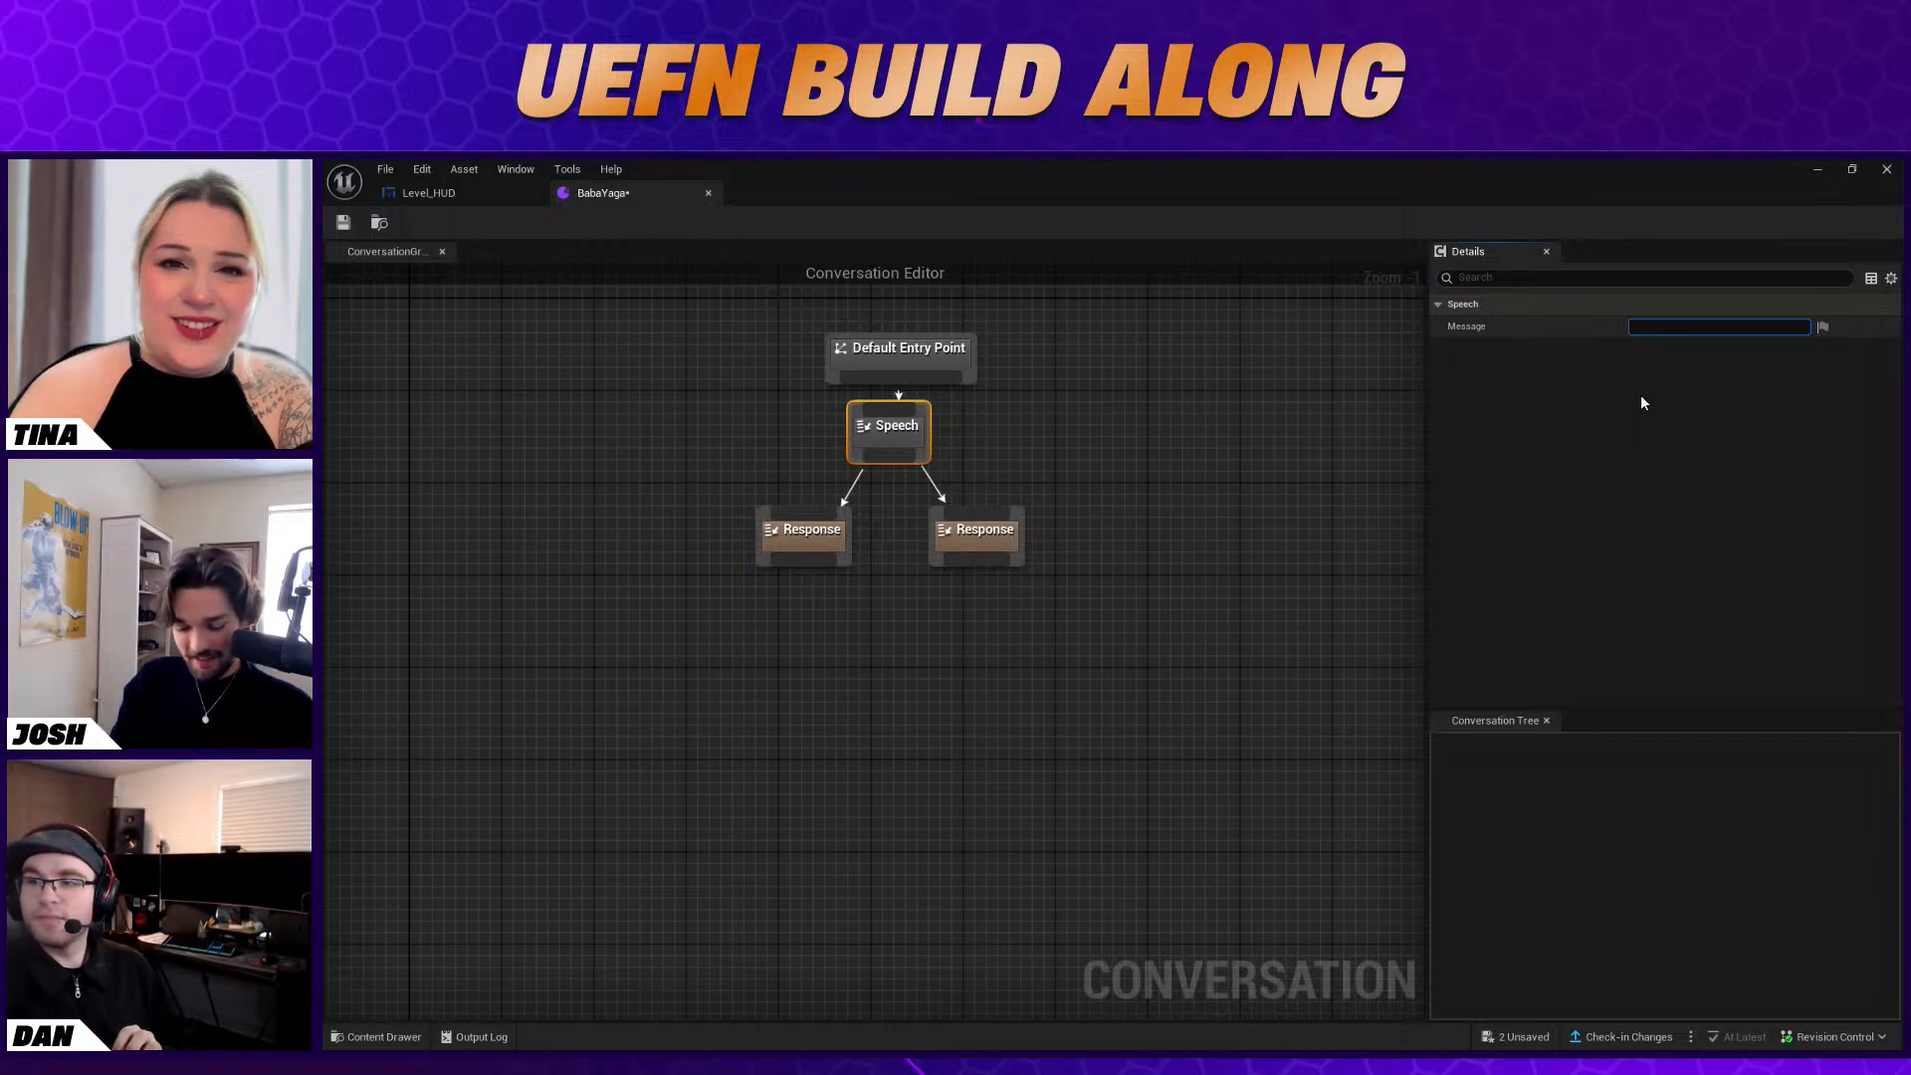
pyautogui.write('Hello dear')
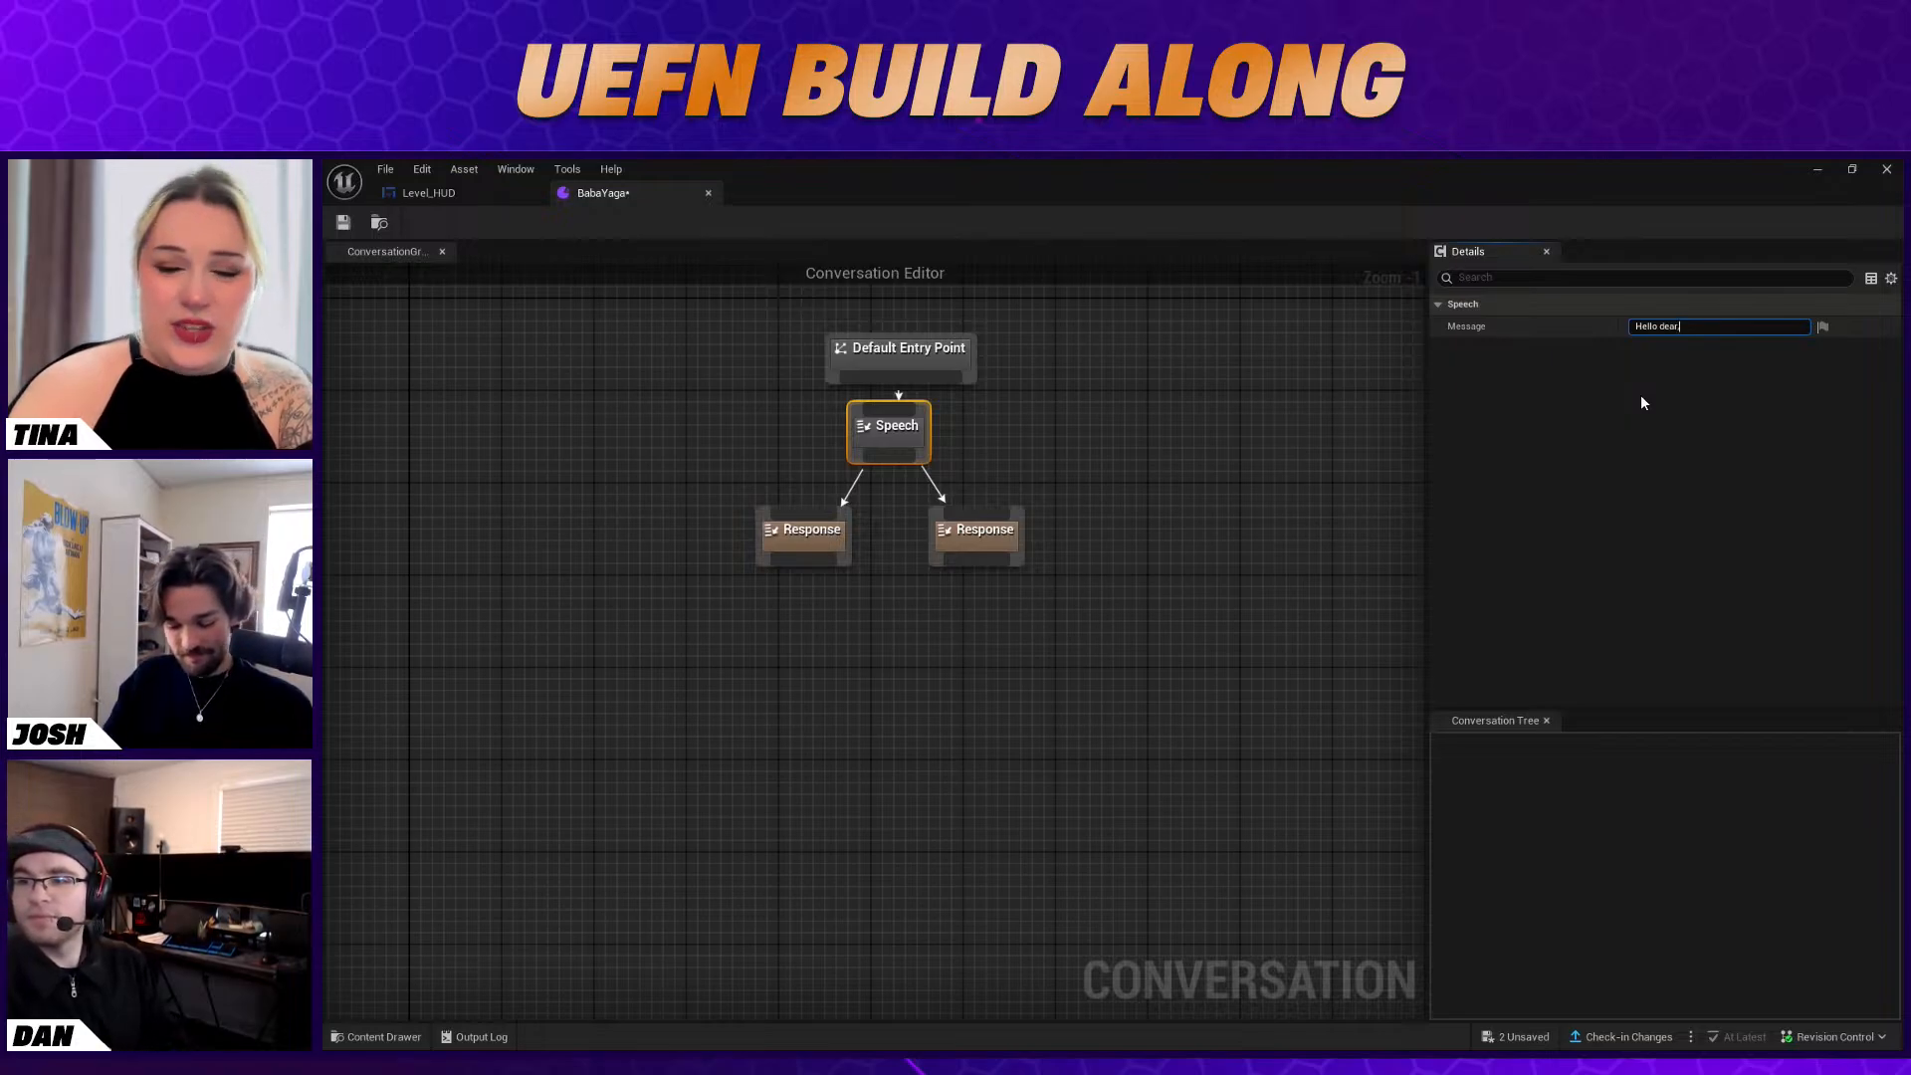
pyautogui.write(', are you from here?')
pyautogui.press('Return')
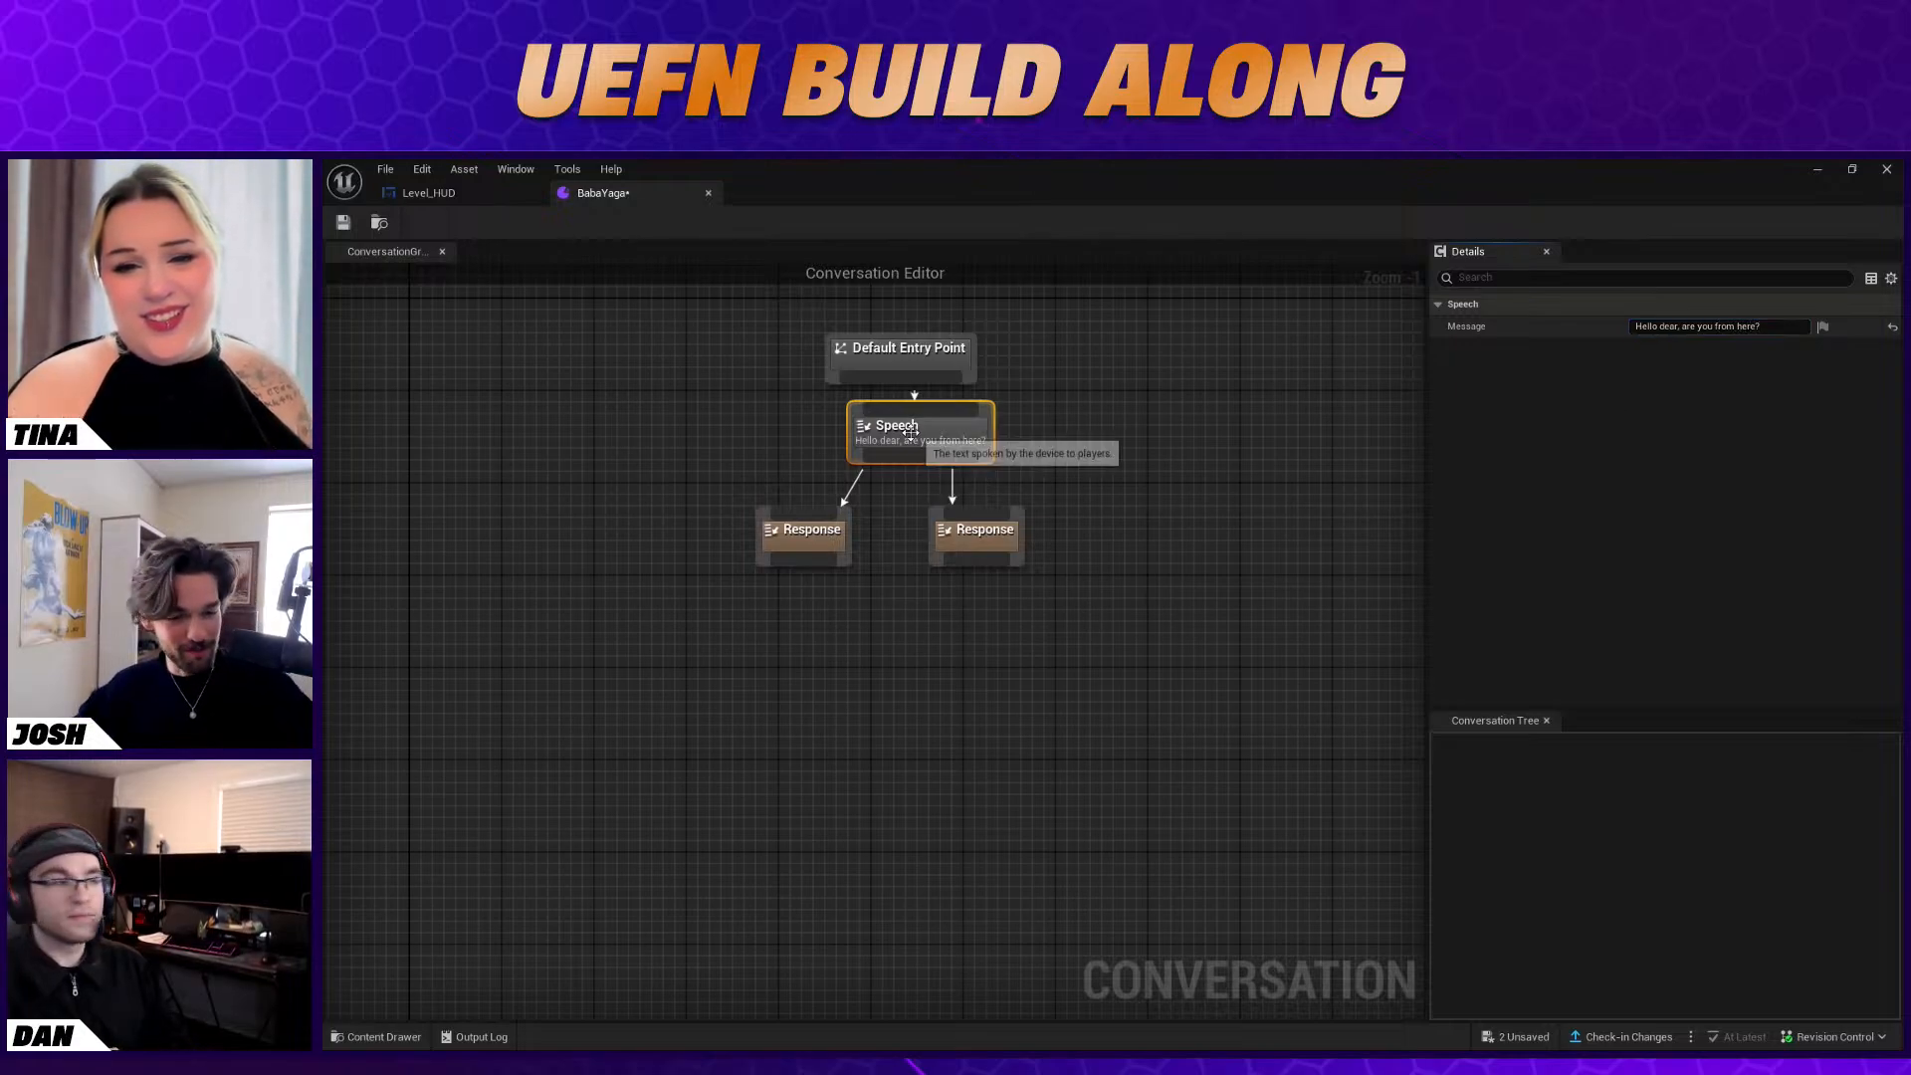
# Set the left Response text to "Yes" and the right one to "No, first time", spacing the right node slightly outward
pyautogui.click(787, 529)
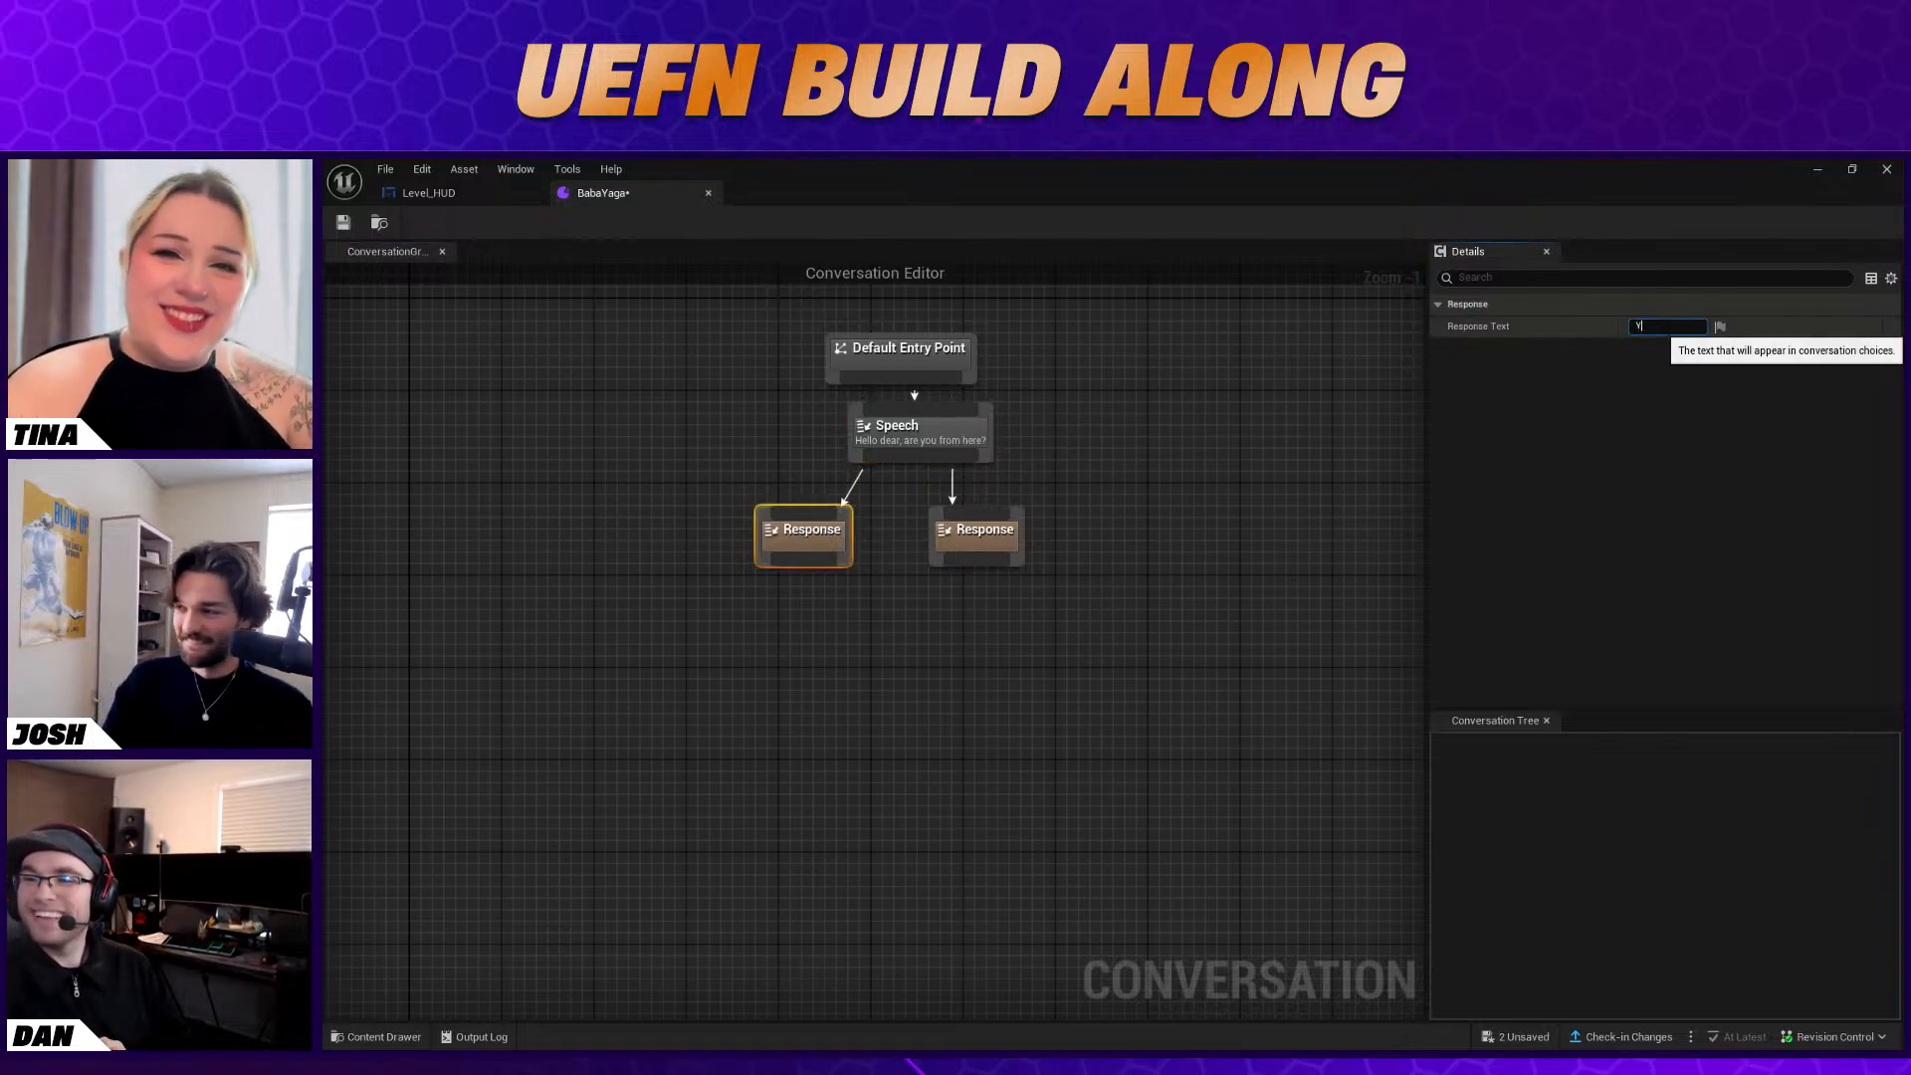
pyautogui.click(979, 537)
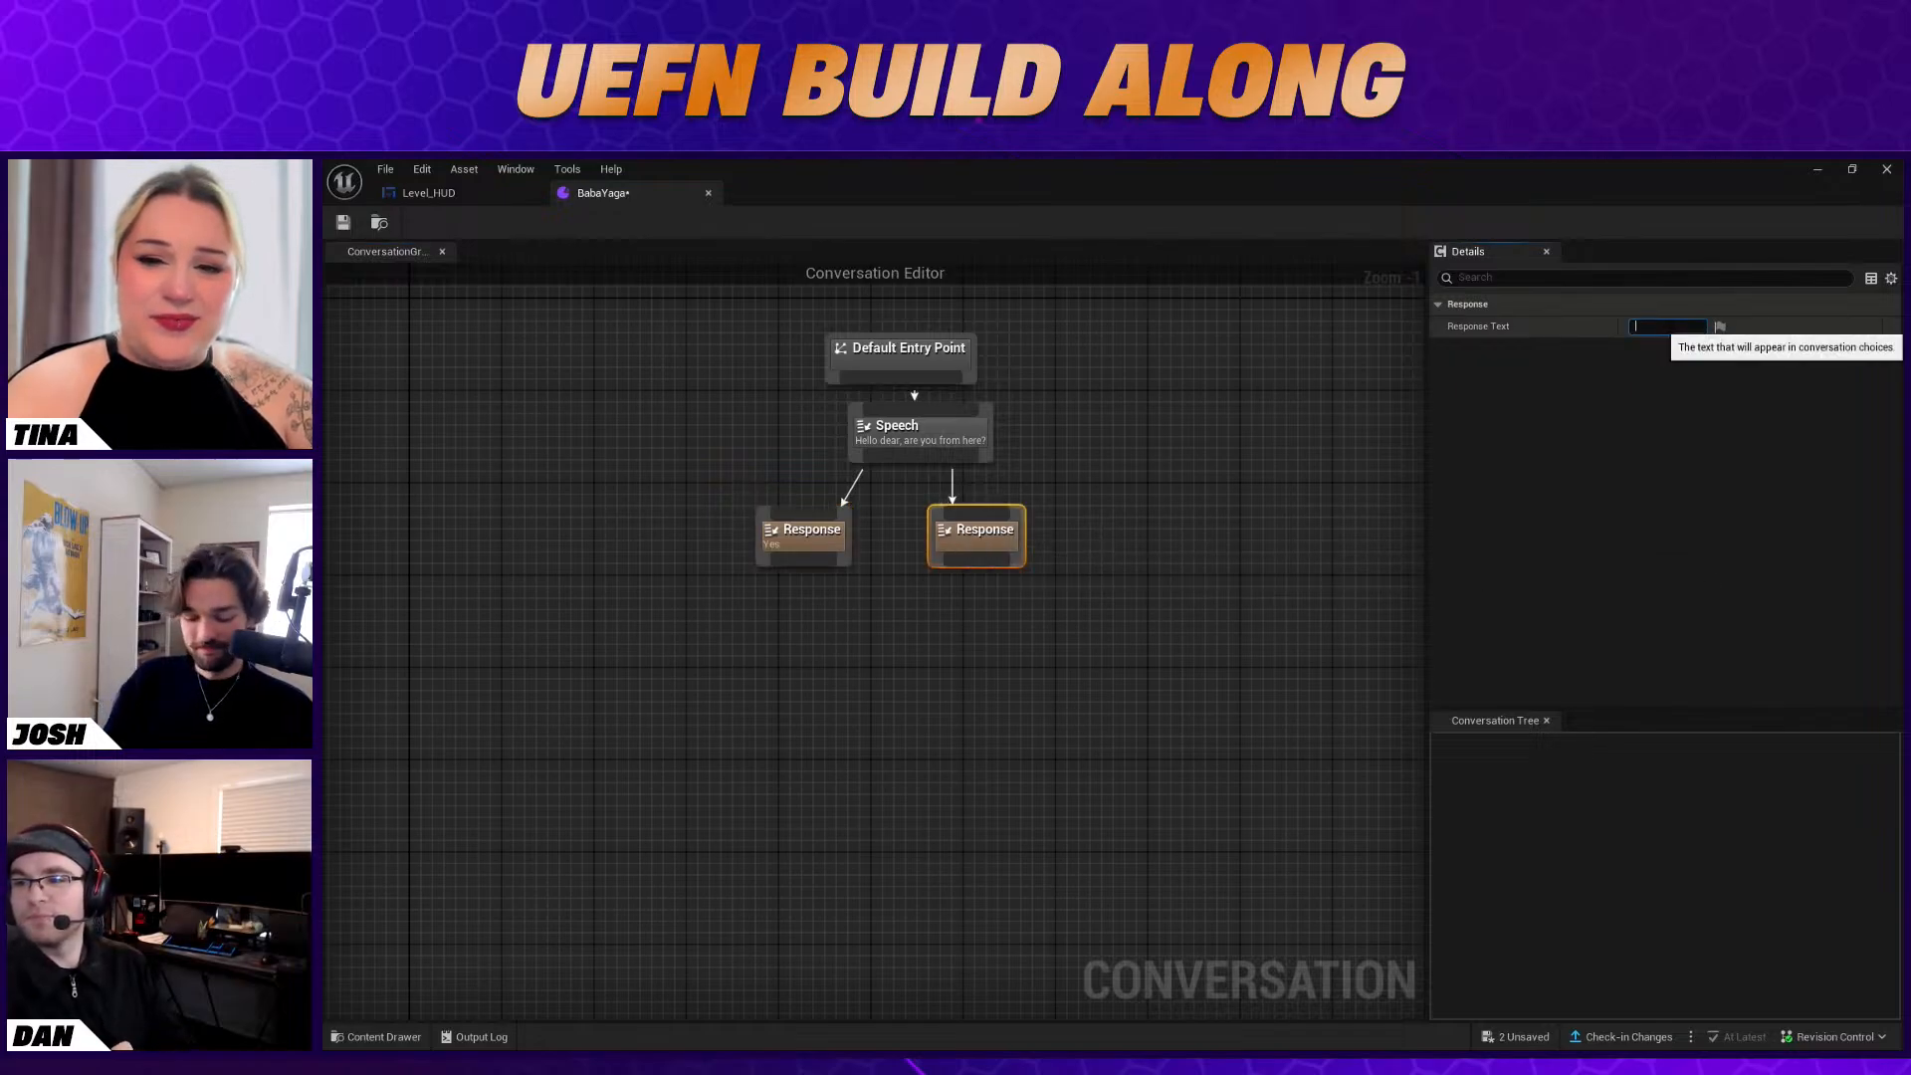
pyautogui.write('No, first time')
pyautogui.press('Return')
pyautogui.moveTo(1010, 540); pyautogui.dragTo(1033, 540)
pyautogui.moveTo(950, 621); pyautogui.dragTo(946, 611, button='right')
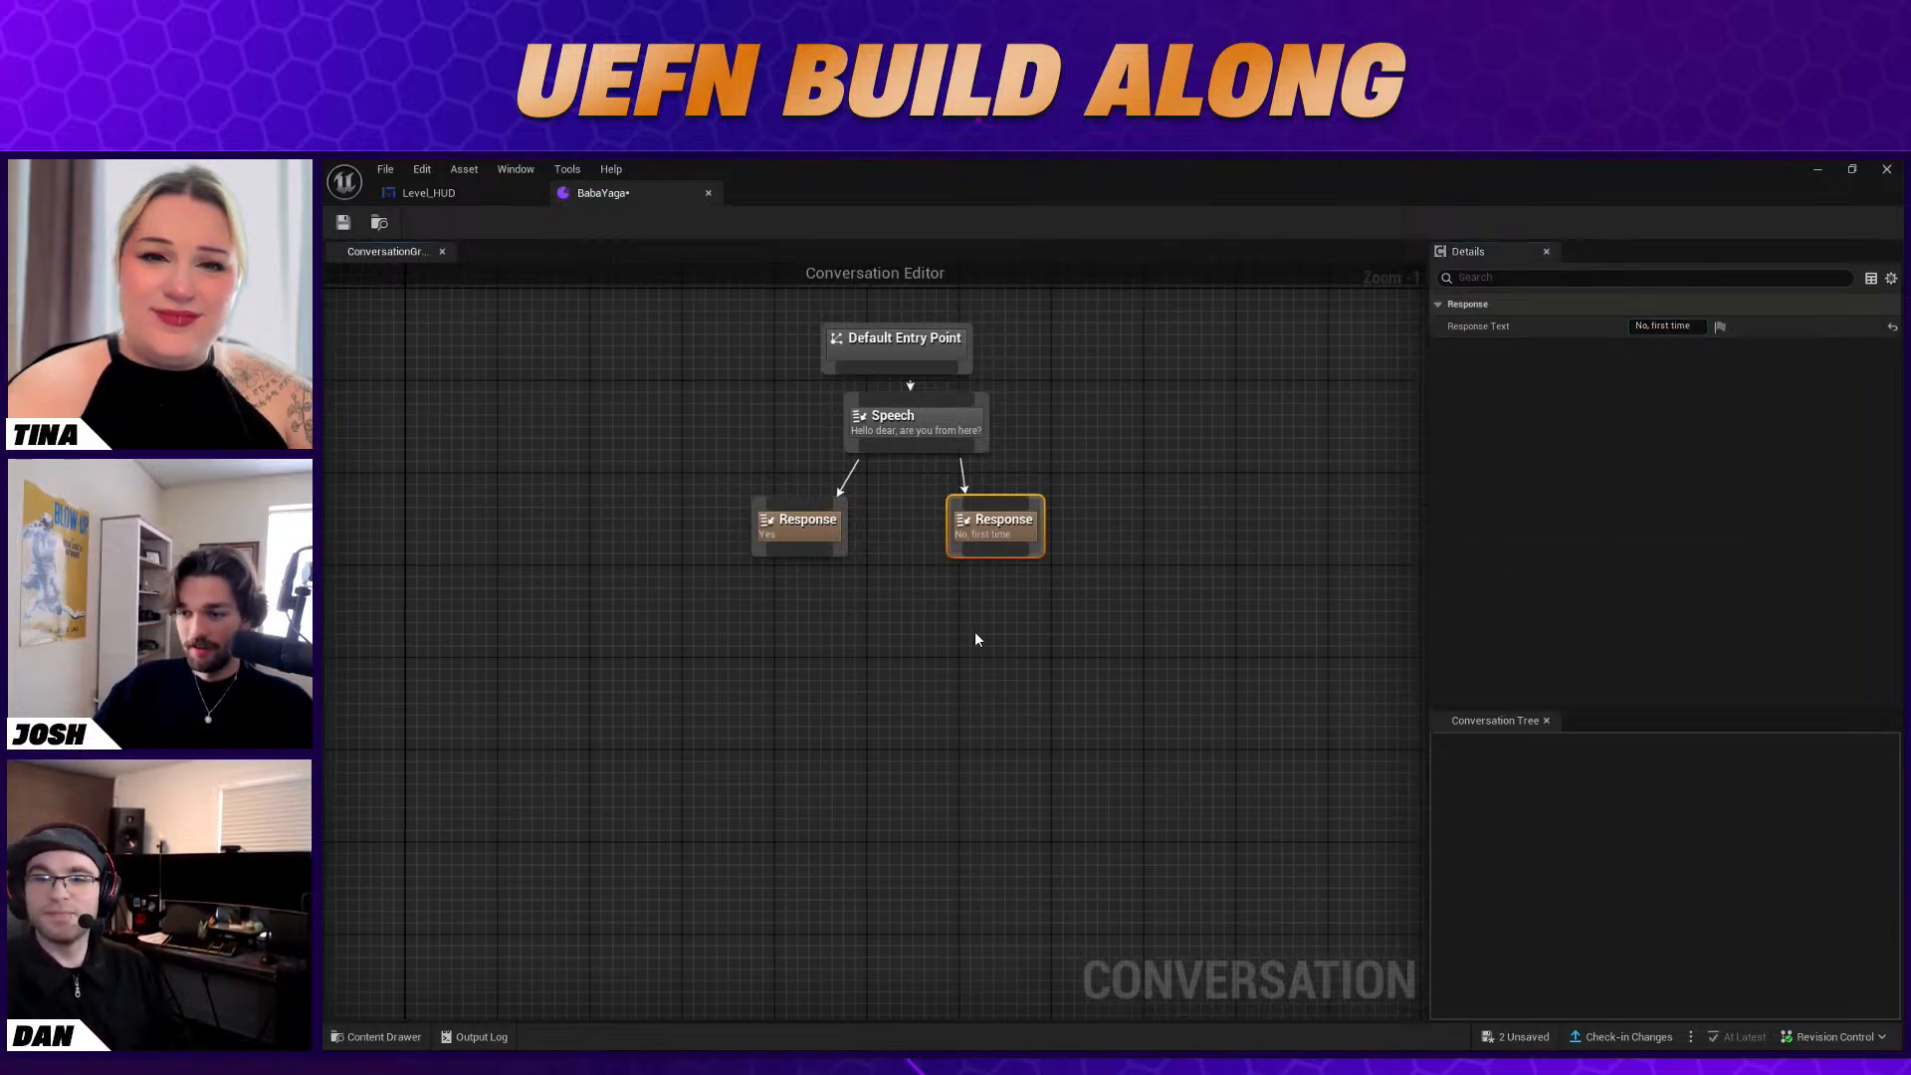
# Add a Speech node below the responses with the message "Well anyway, I'm trying to cook my famous stew but realized I forgot to fish"
pyautogui.rightClick(898, 598)
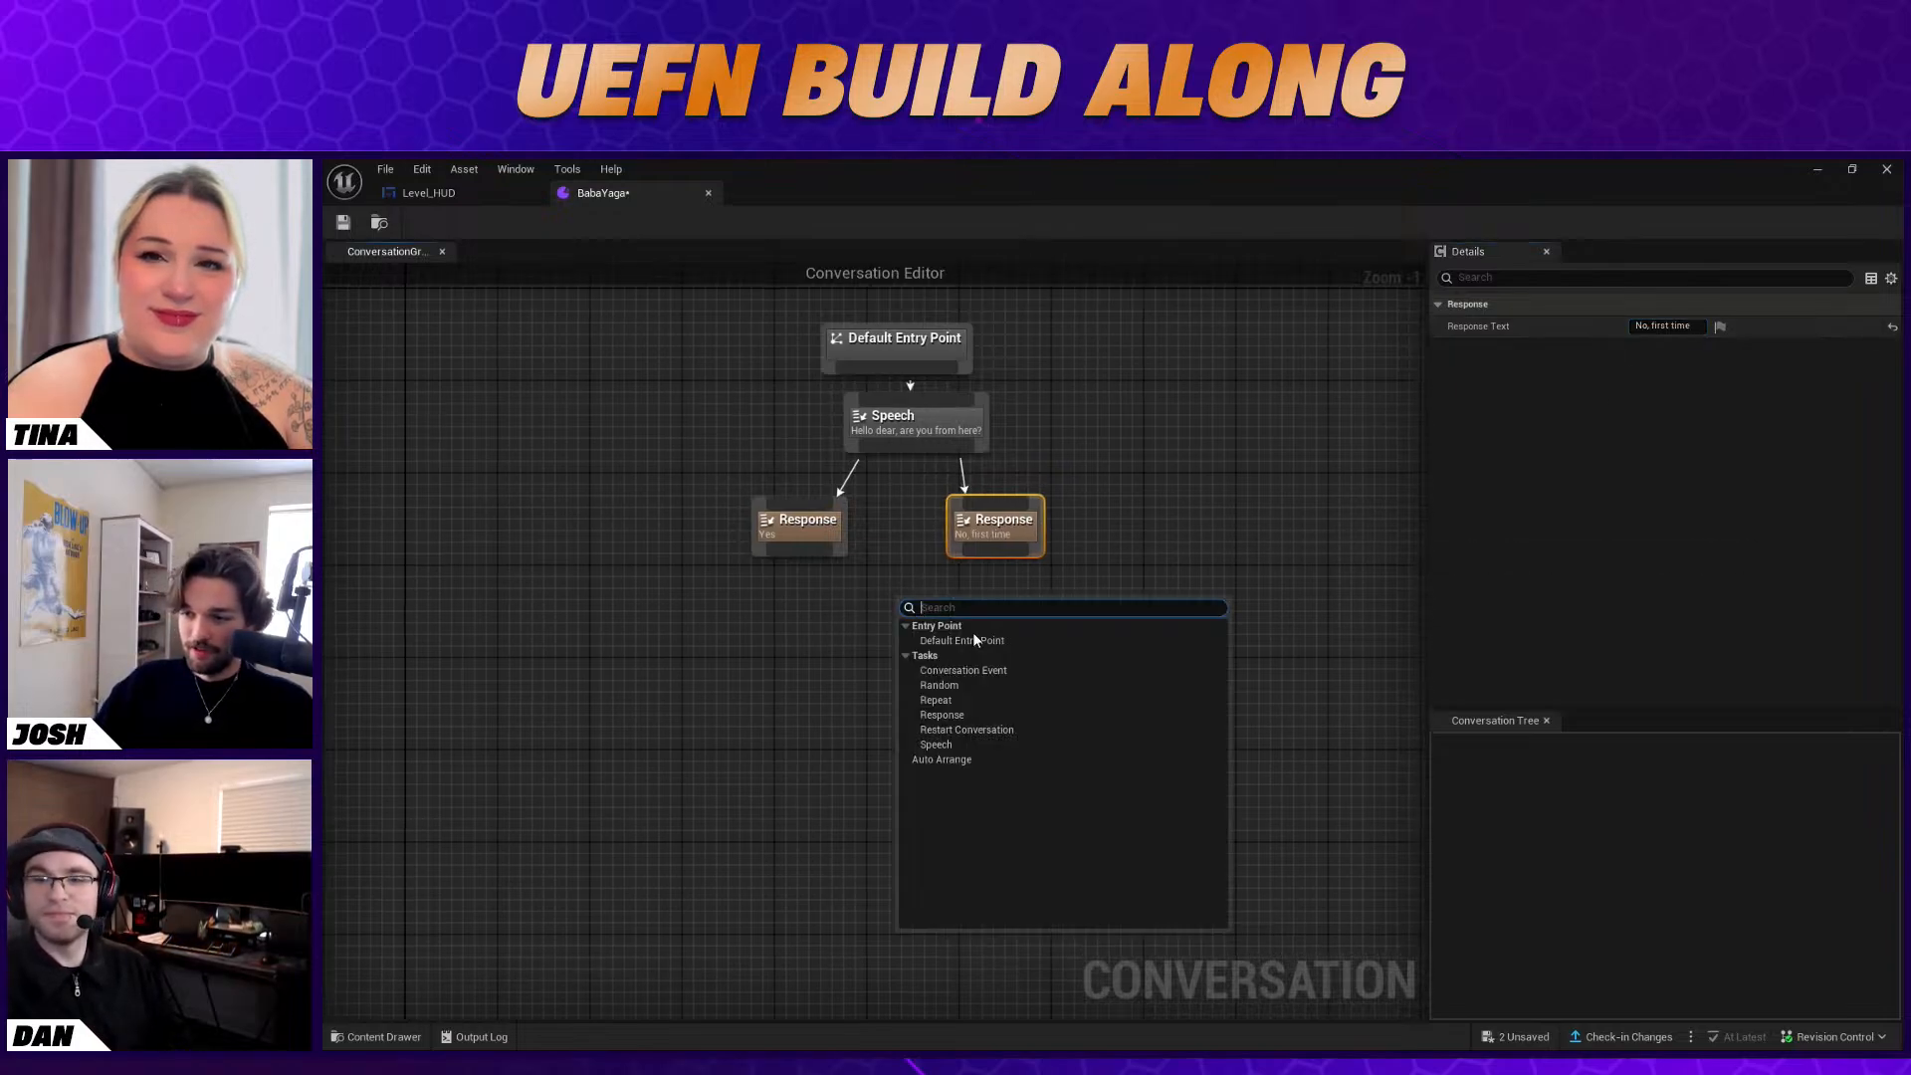
pyautogui.click(976, 743)
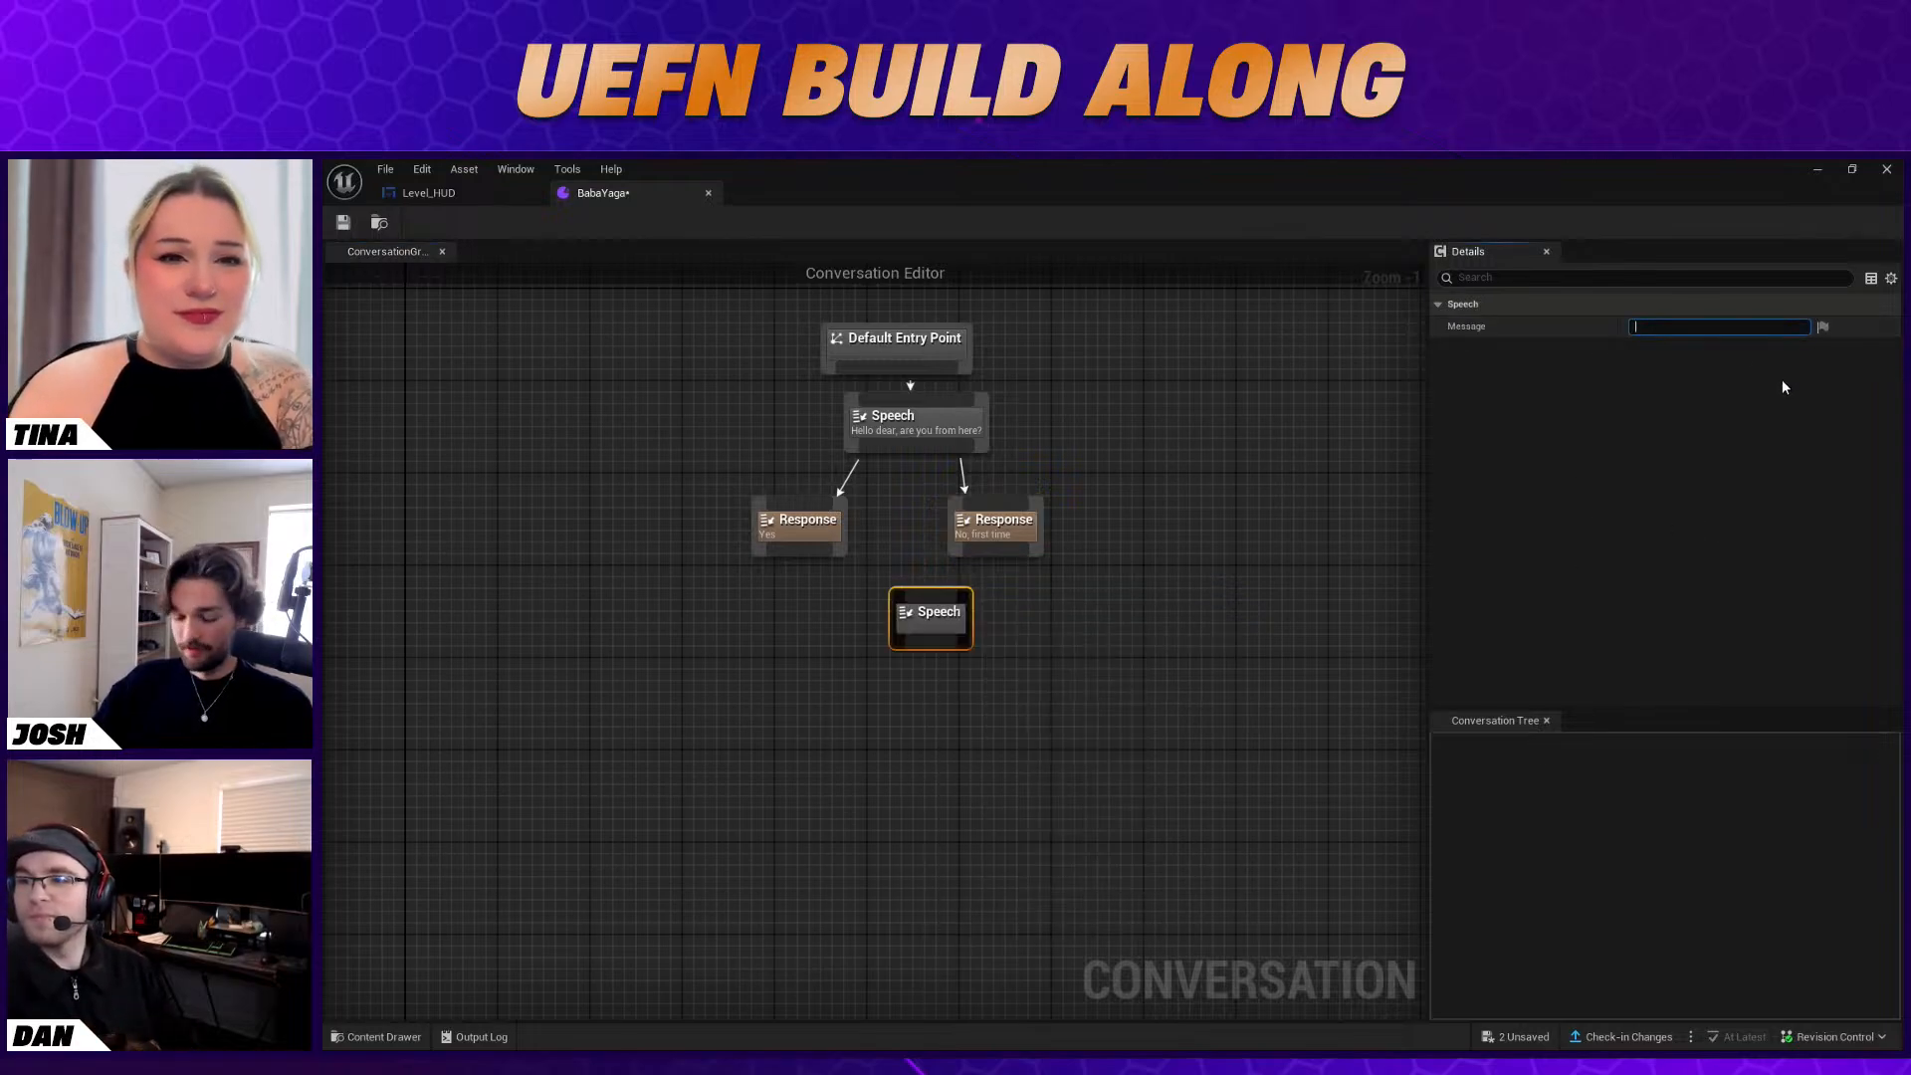
pyautogui.write('Well anyway')
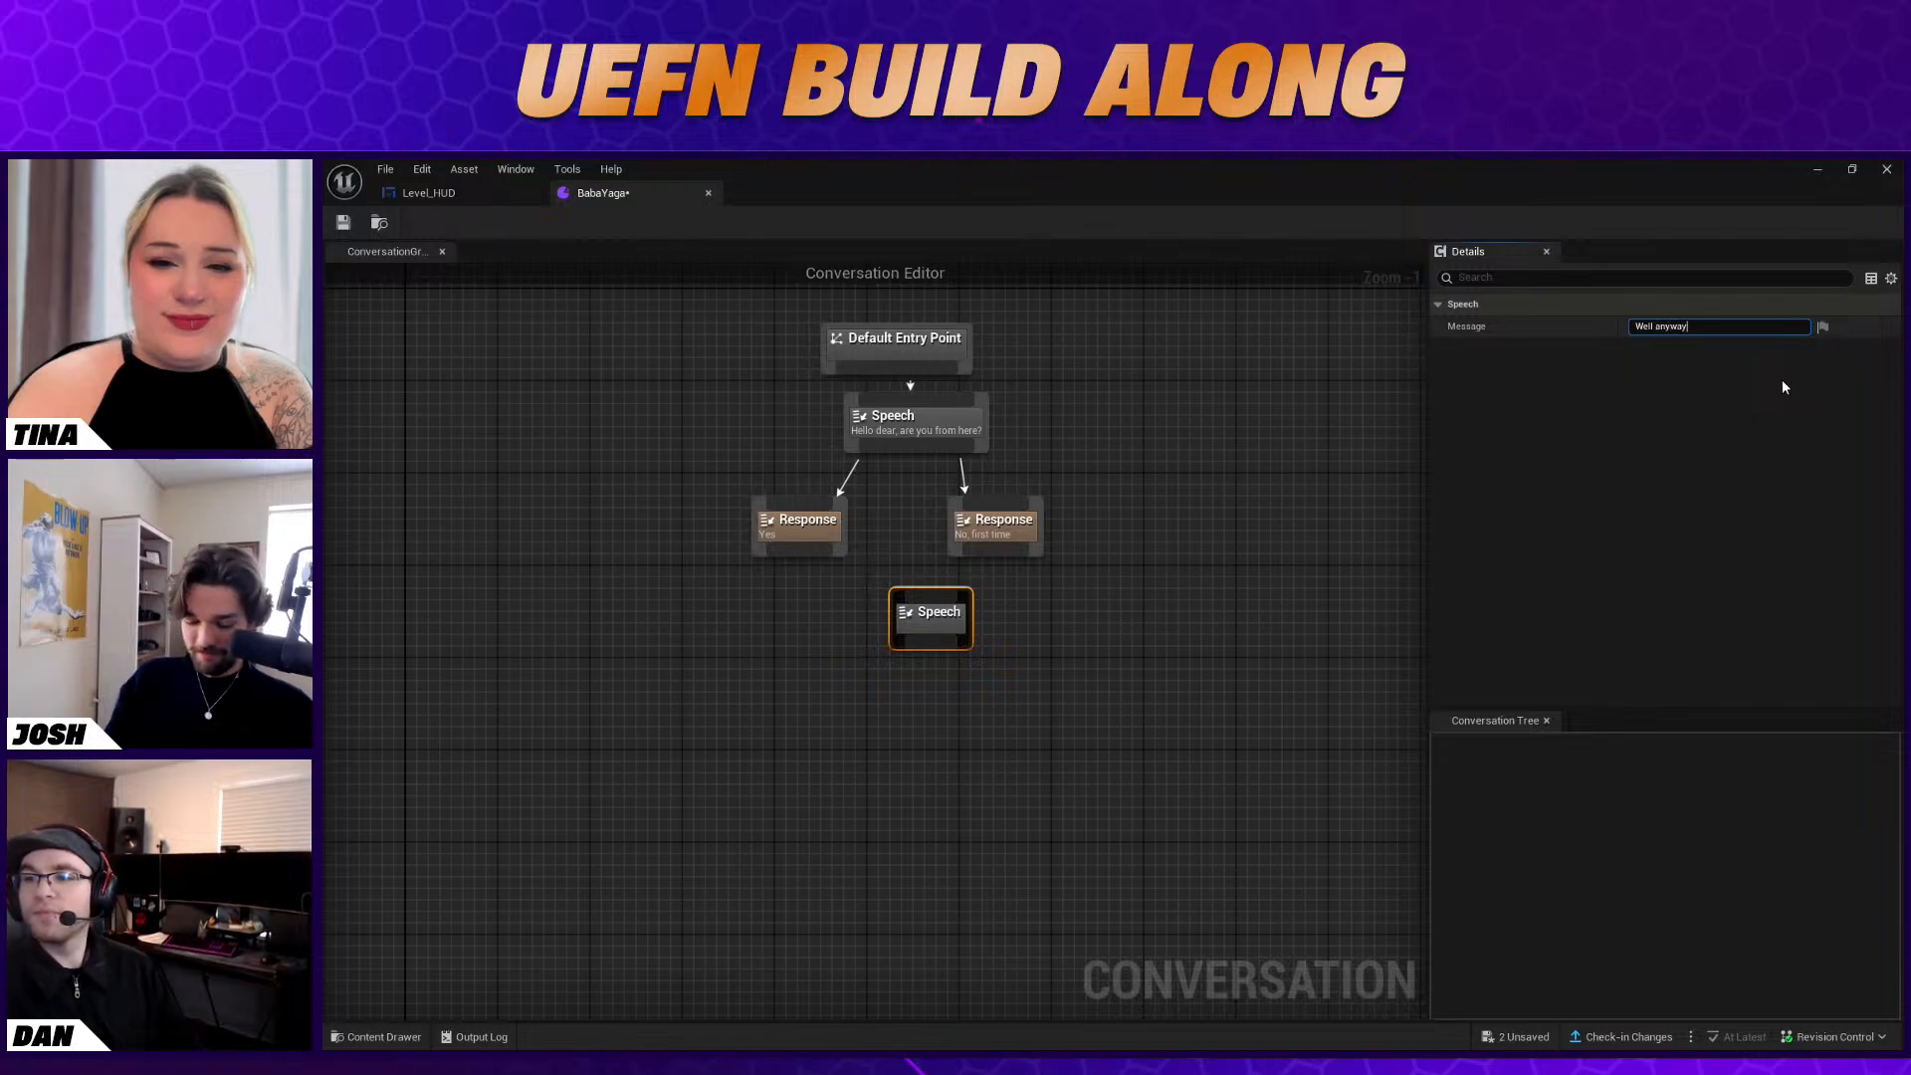
pyautogui.write(', ')
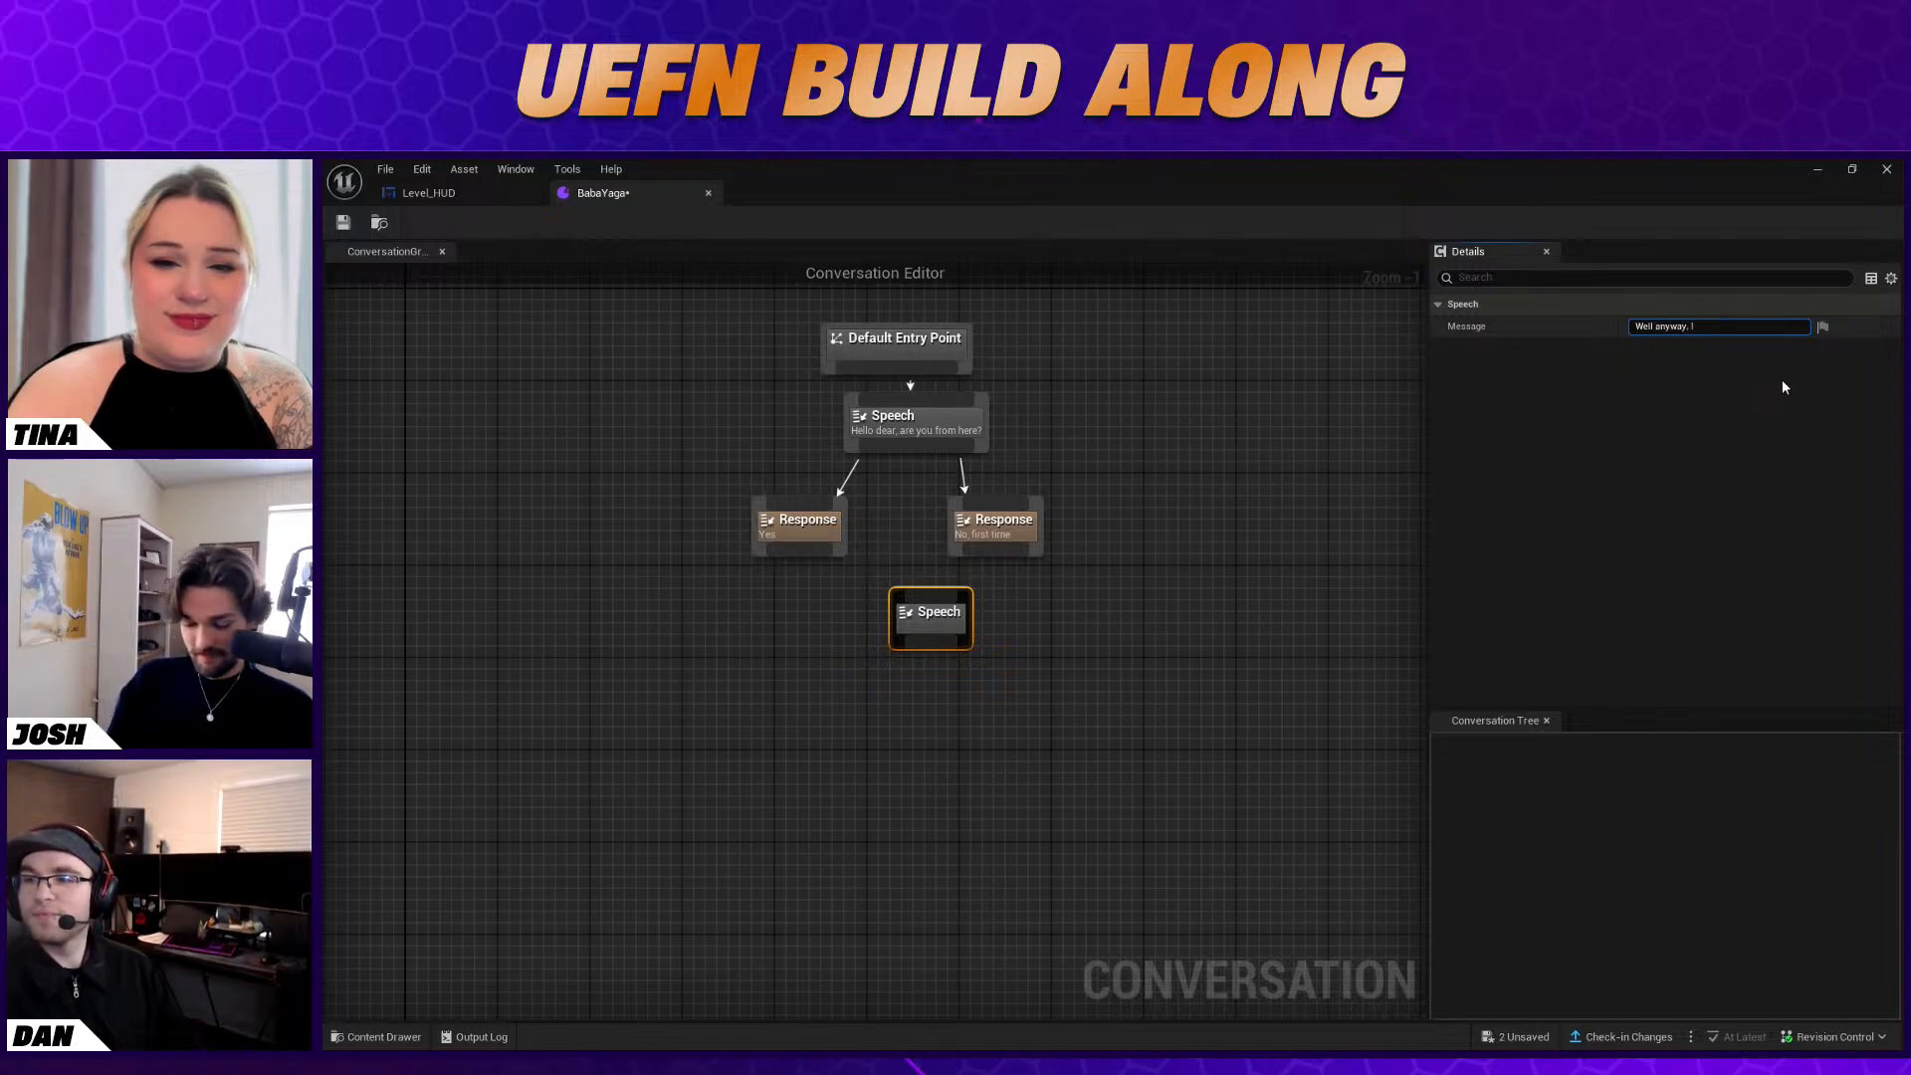
pyautogui.write("I'm trying to cook my famous ste")
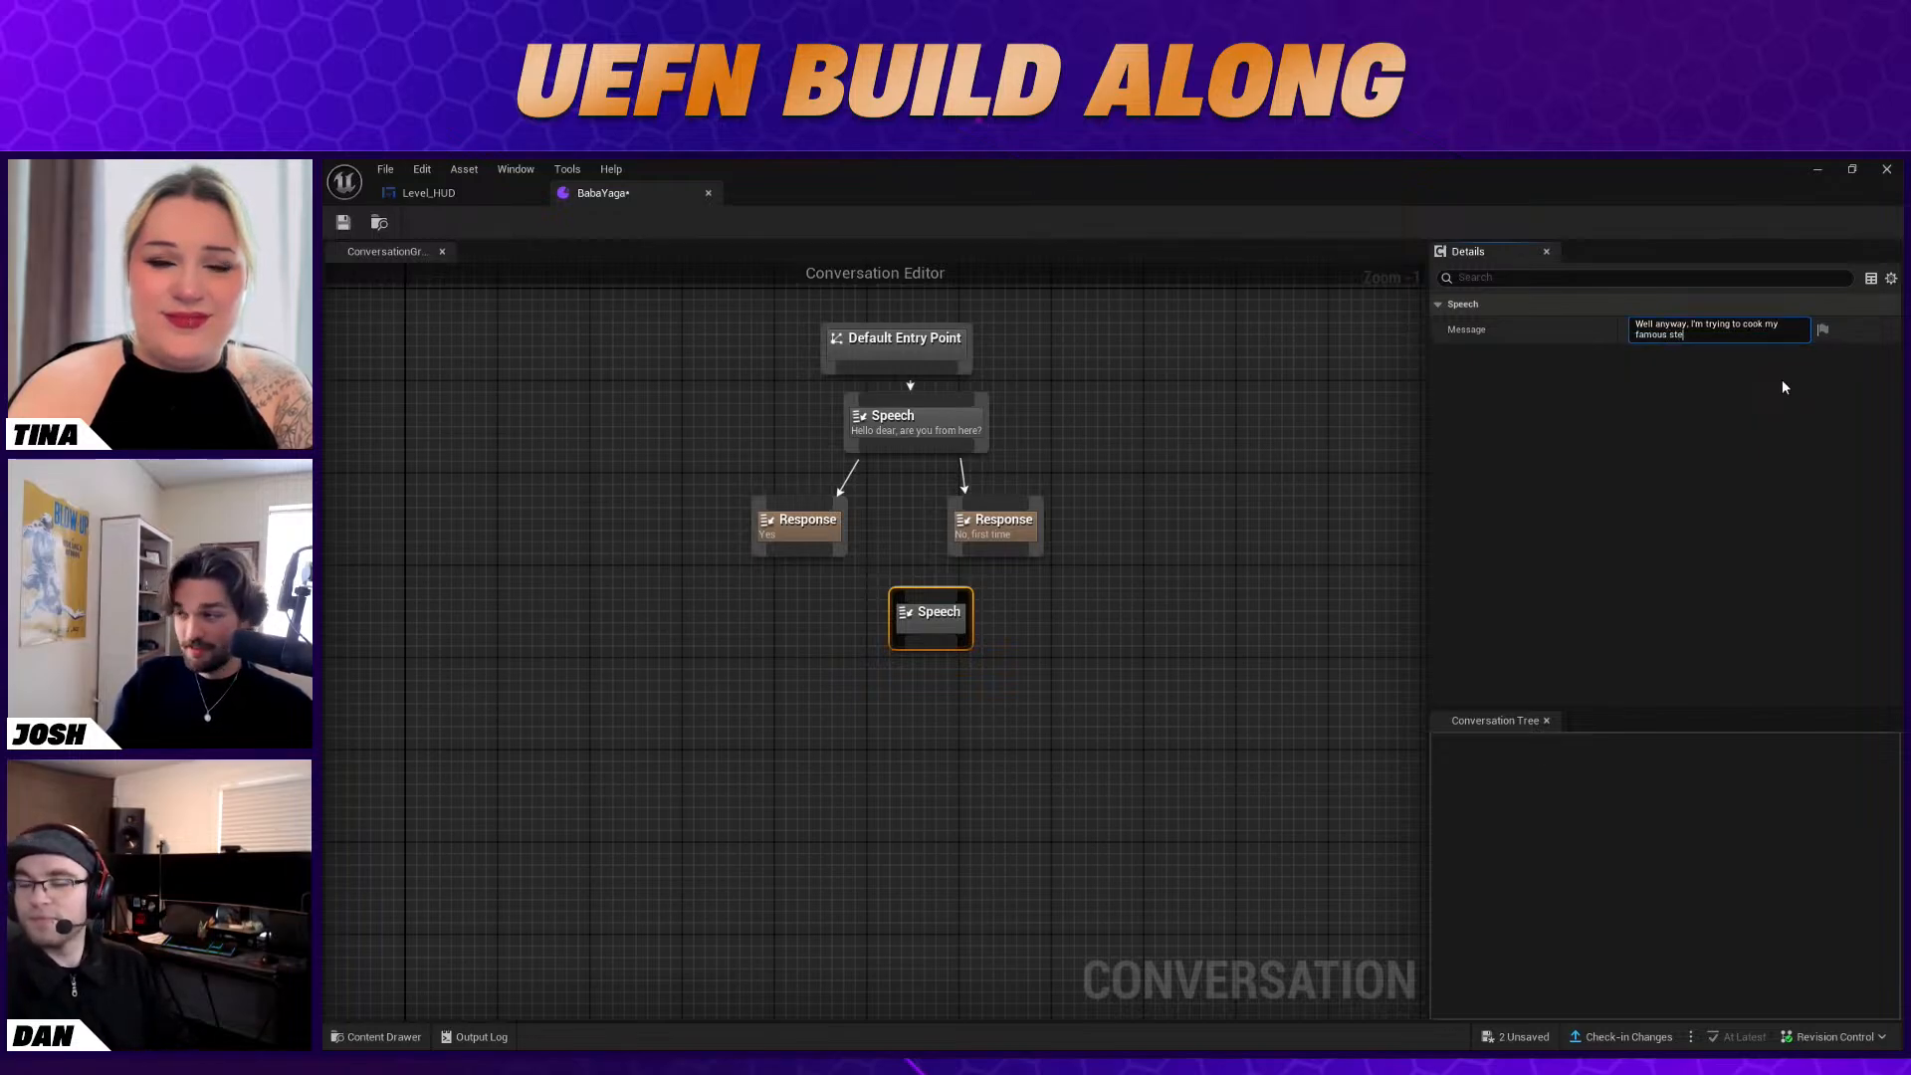
pyautogui.write('w but realized I forgot')
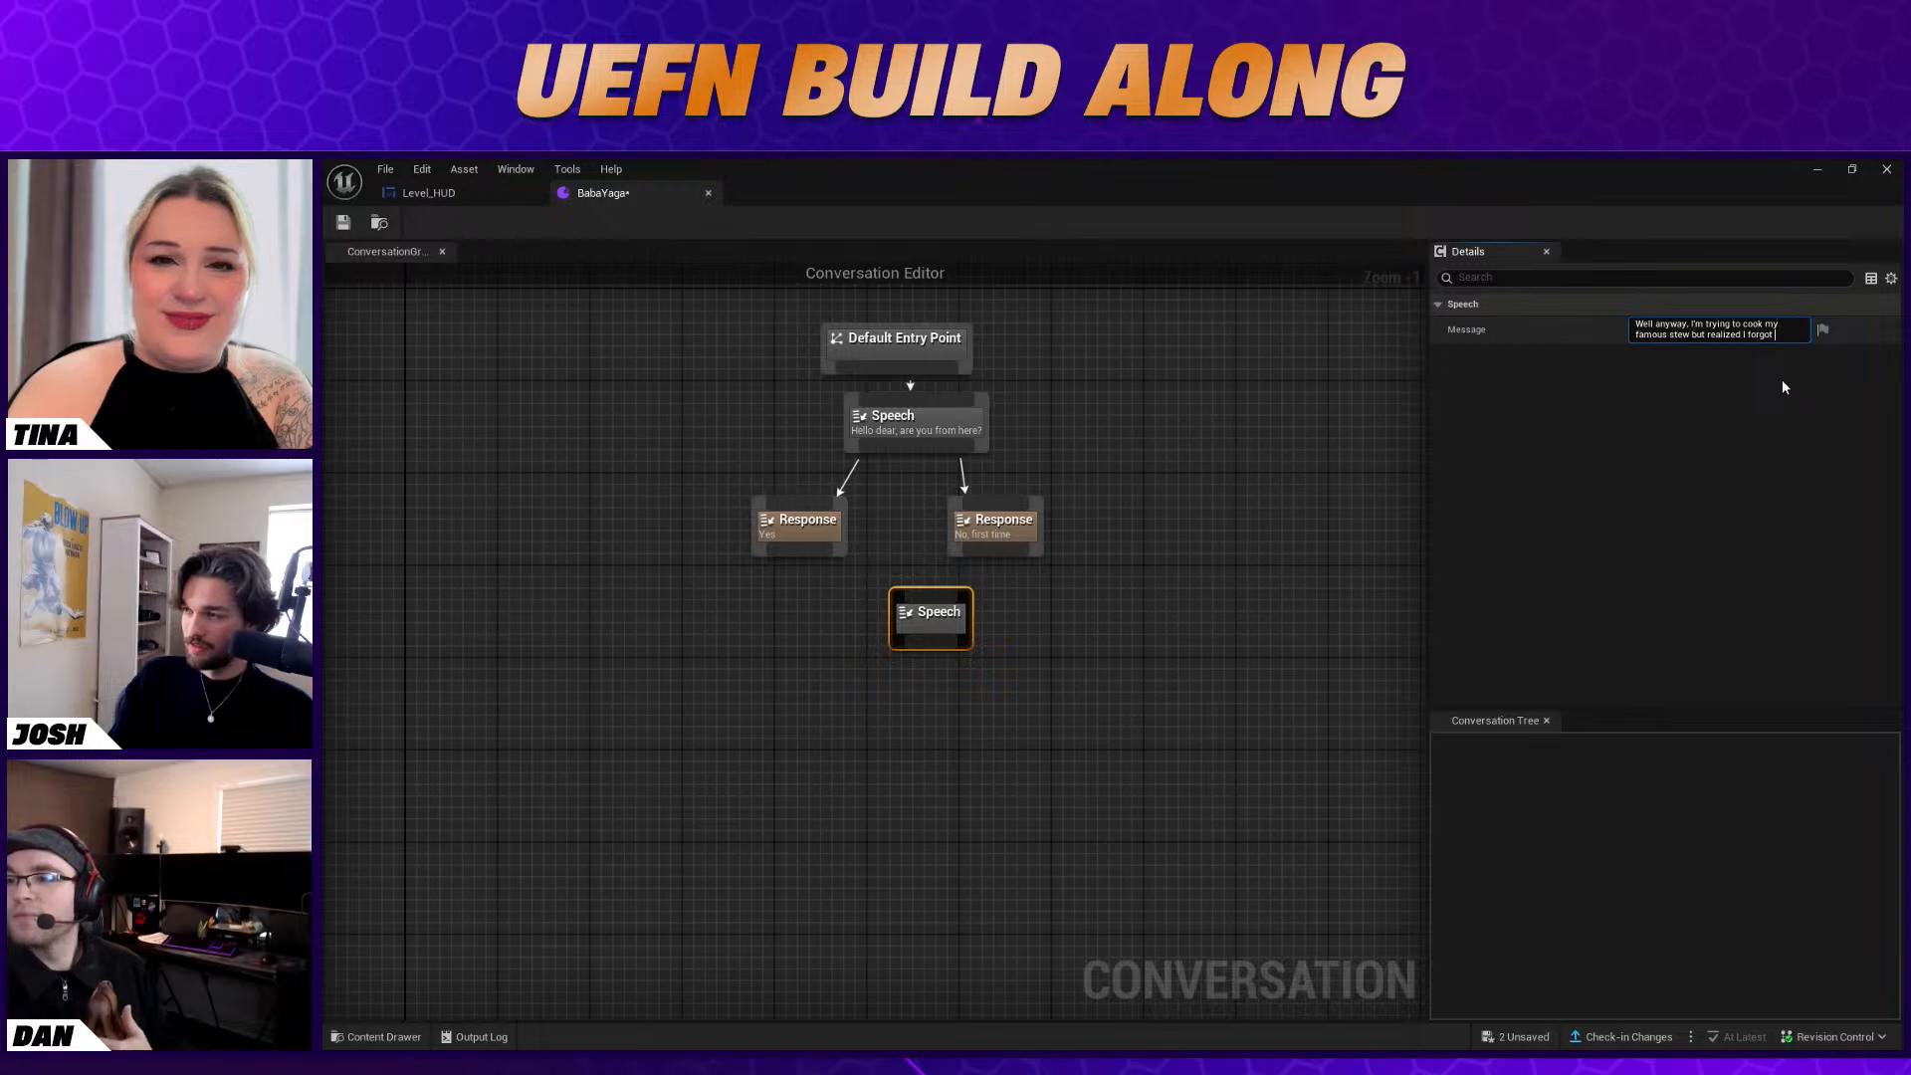
pyautogui.write(' fish')
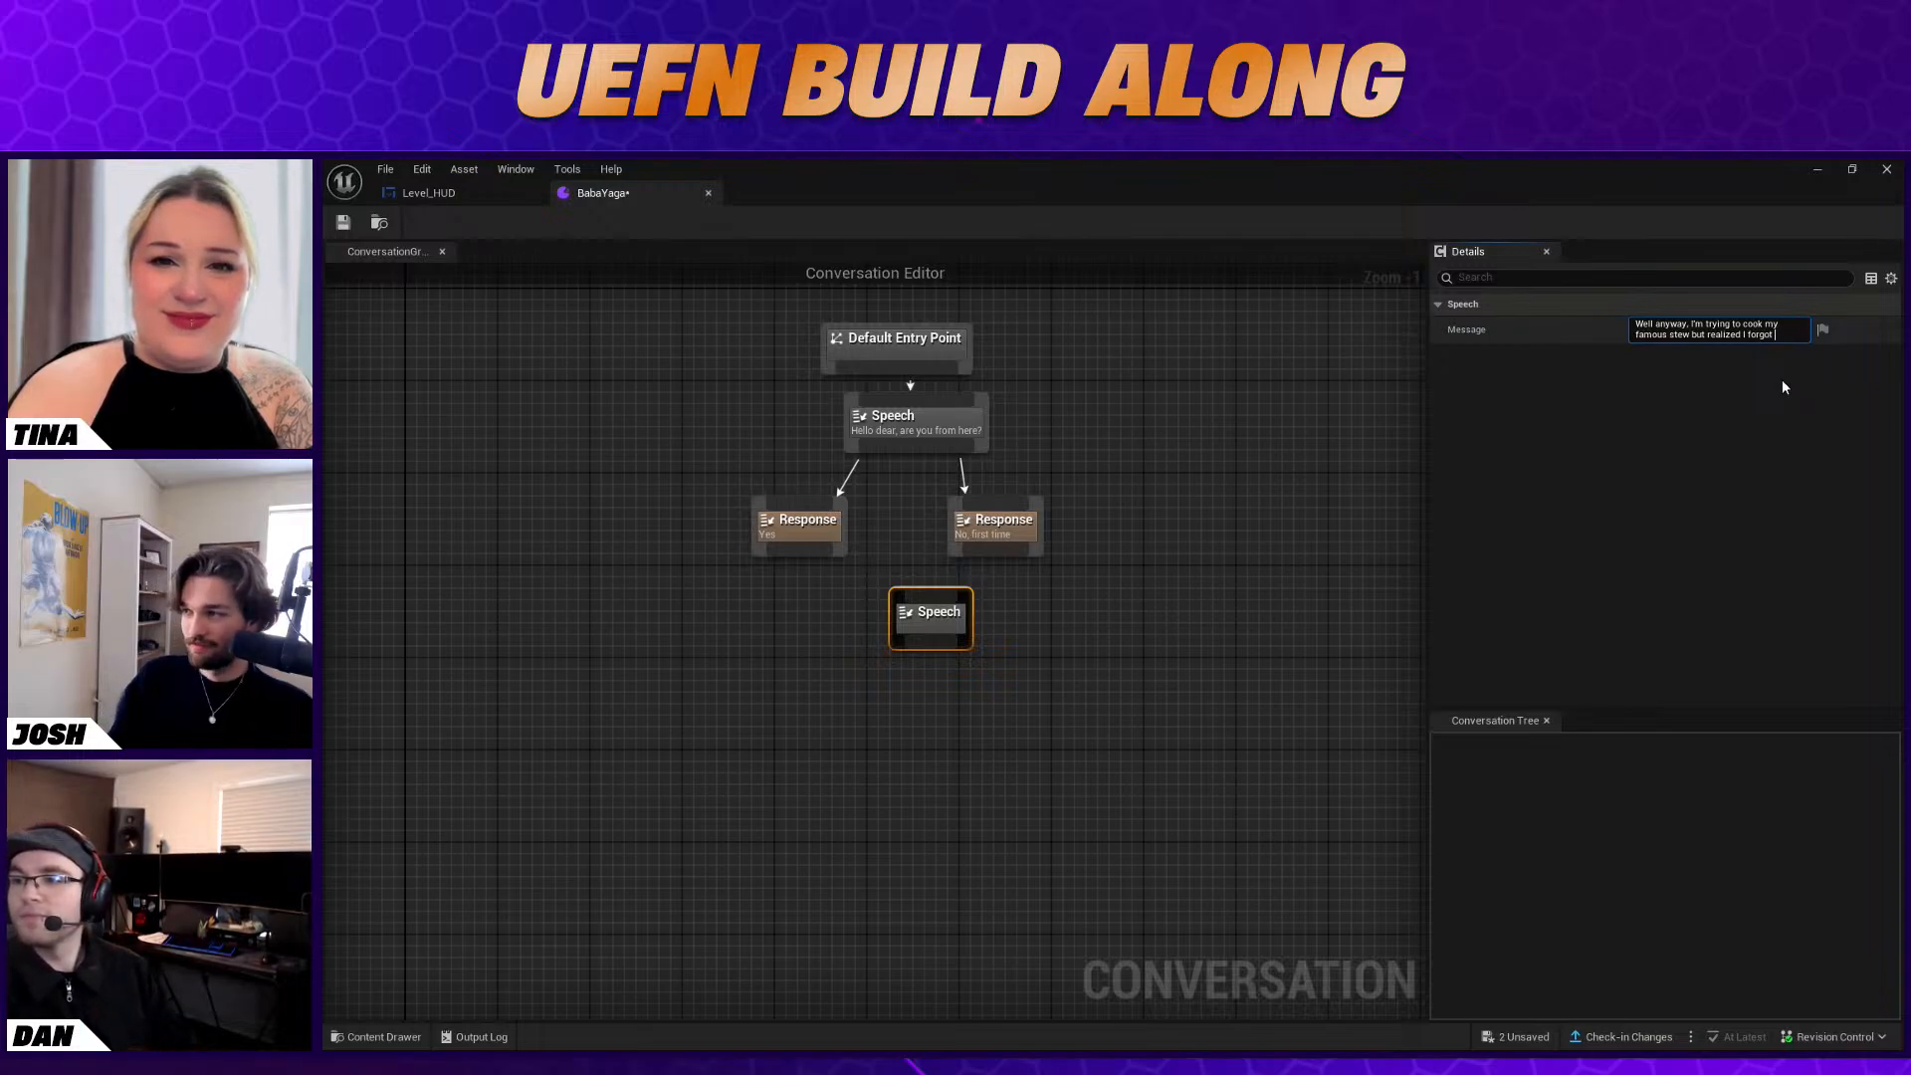
pyautogui.write('o fish')
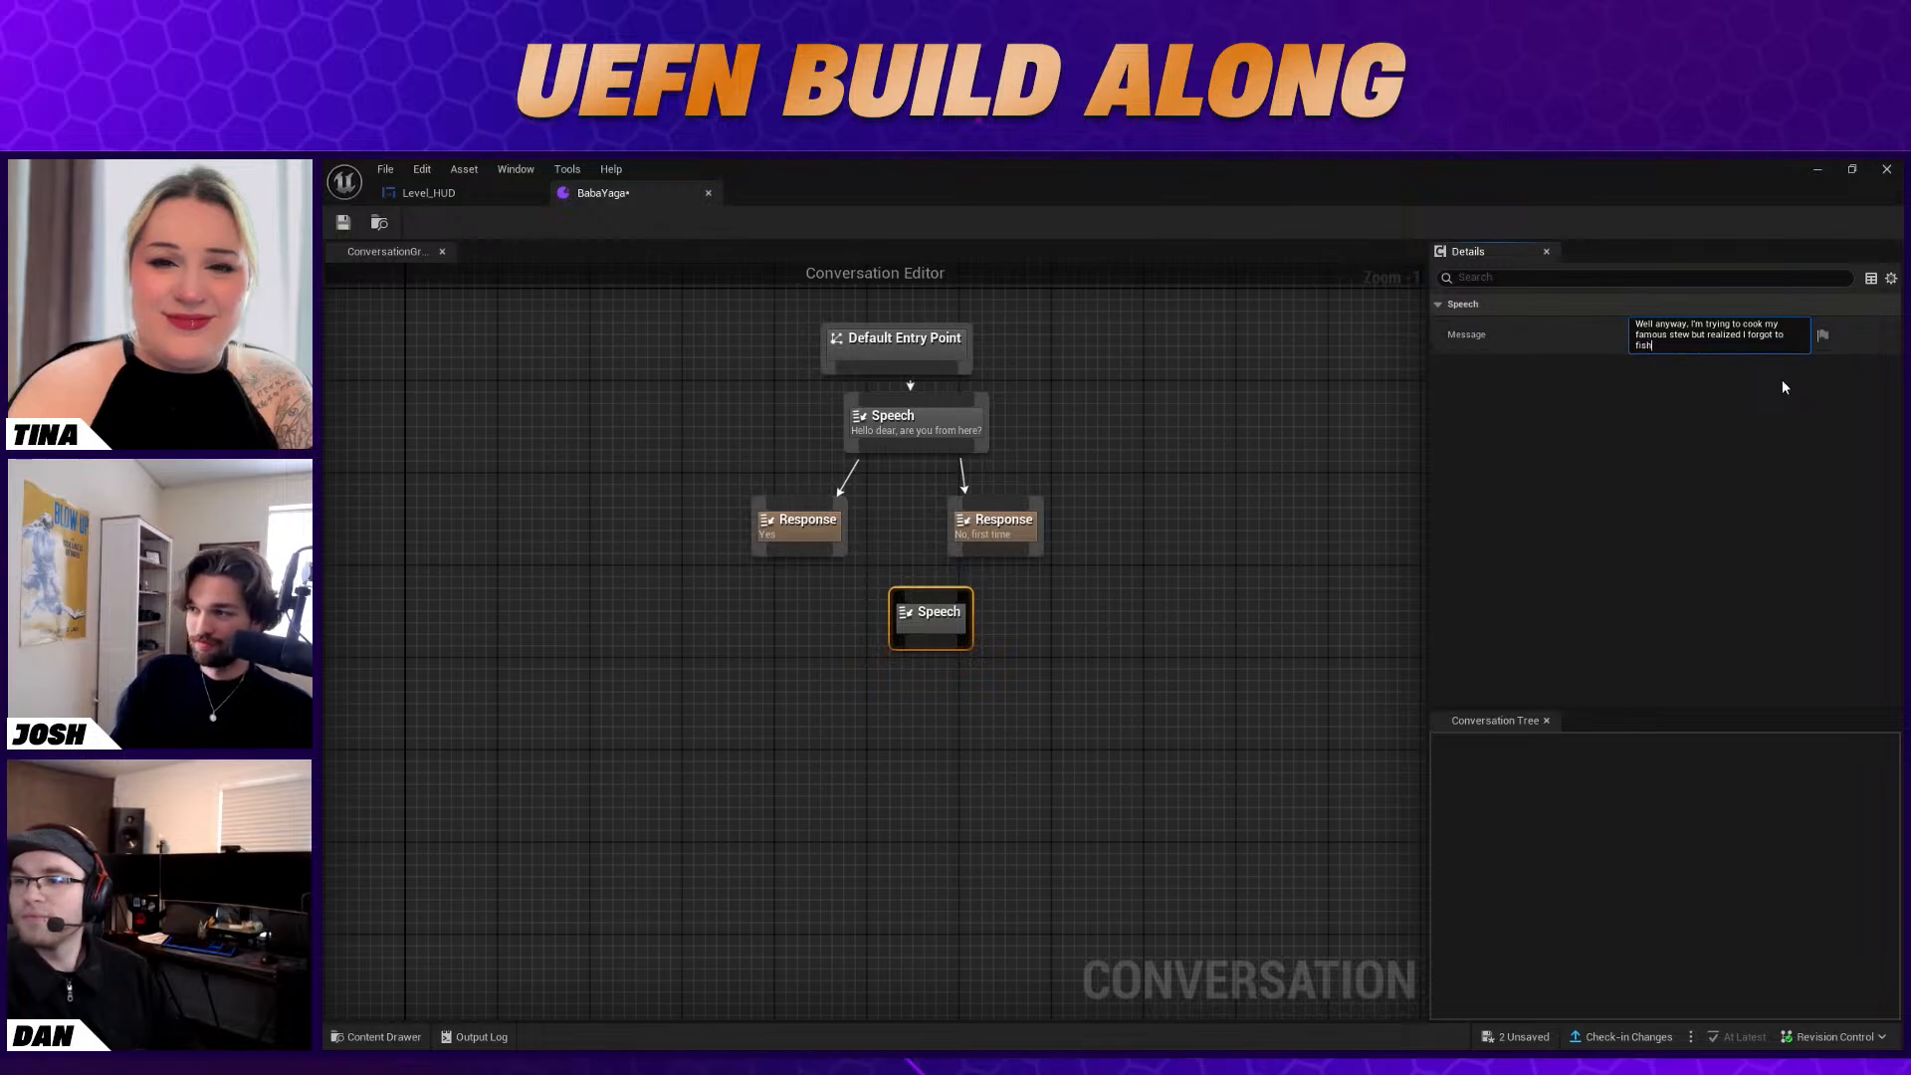
pyautogui.press('Return')
# Center the second Speech node beneath the two Response nodes and link both responses to it
pyautogui.moveTo(1057, 619); pyautogui.dragTo(954, 616)
pyautogui.click(1447, 561)
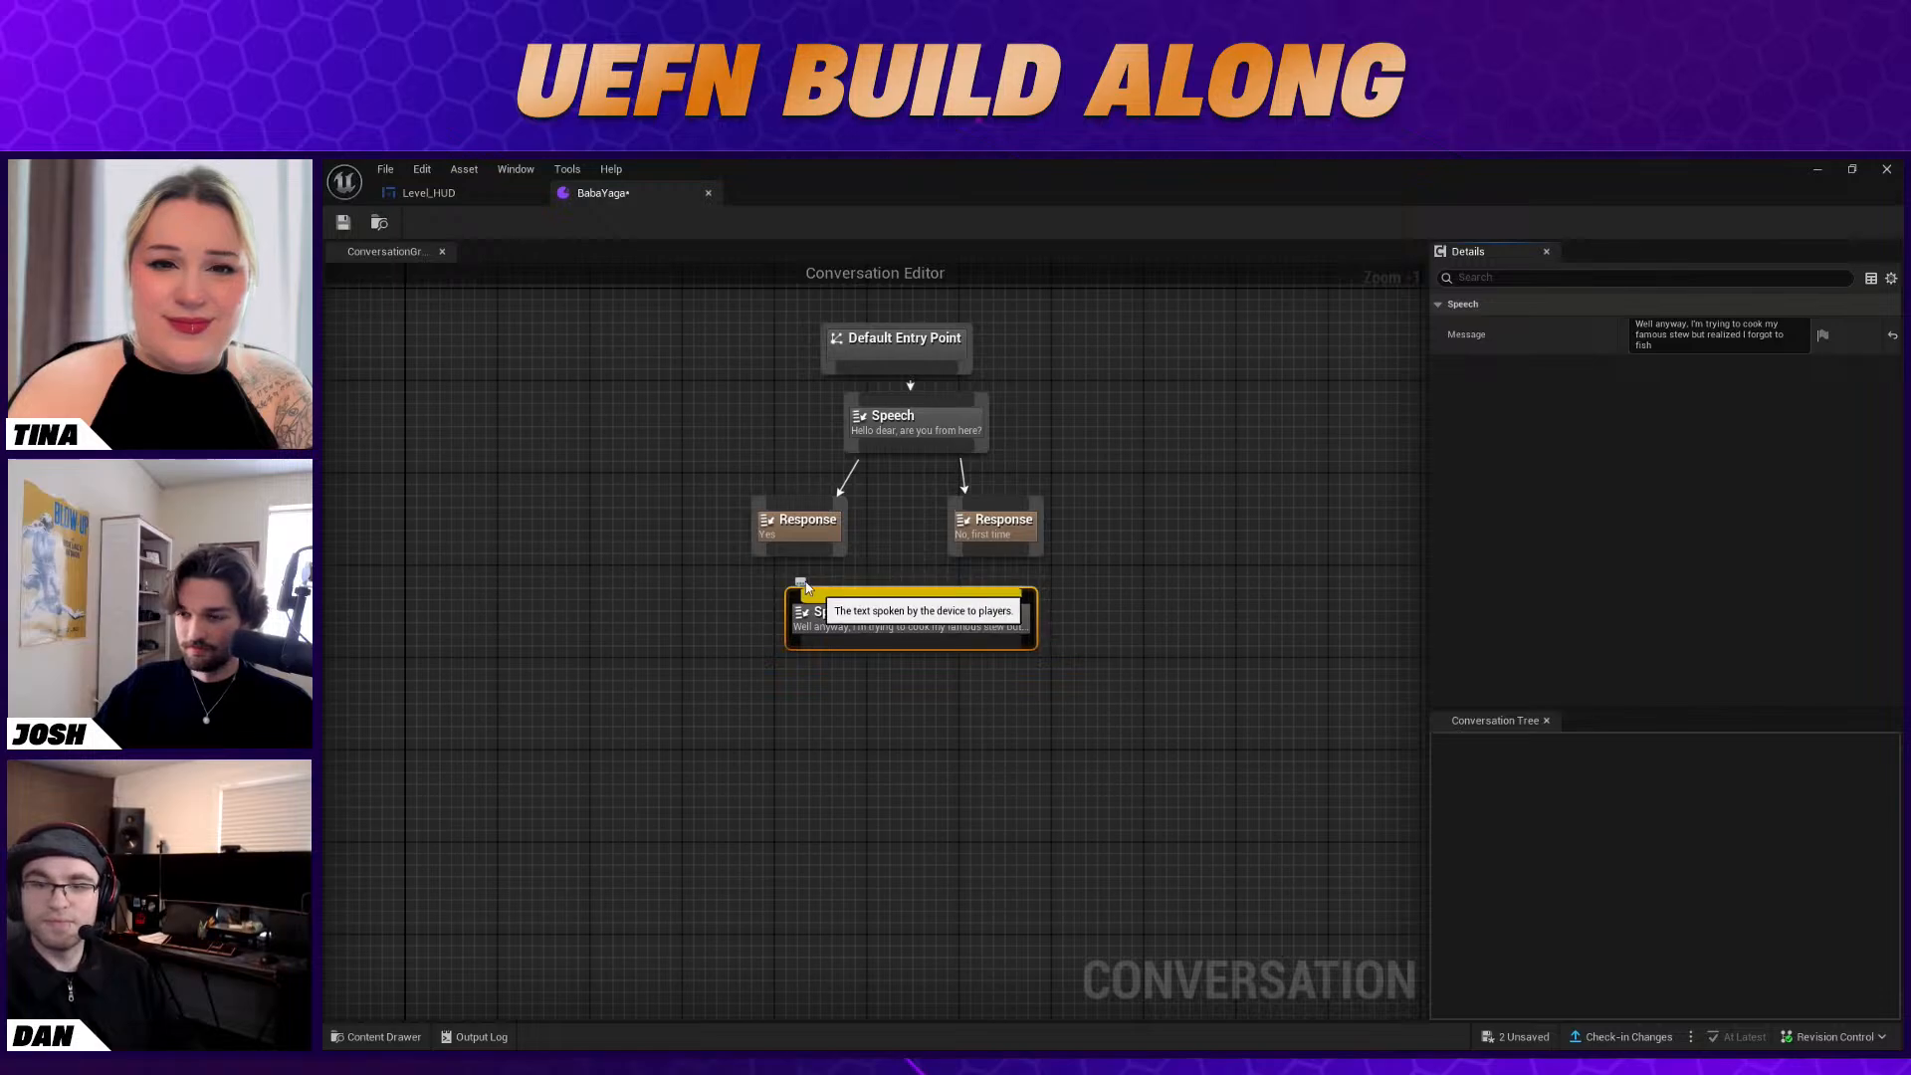
pyautogui.moveTo(802, 554); pyautogui.dragTo(846, 598)
pyautogui.moveTo(993, 558); pyautogui.dragTo(957, 599)
pyautogui.rightClick(877, 703)
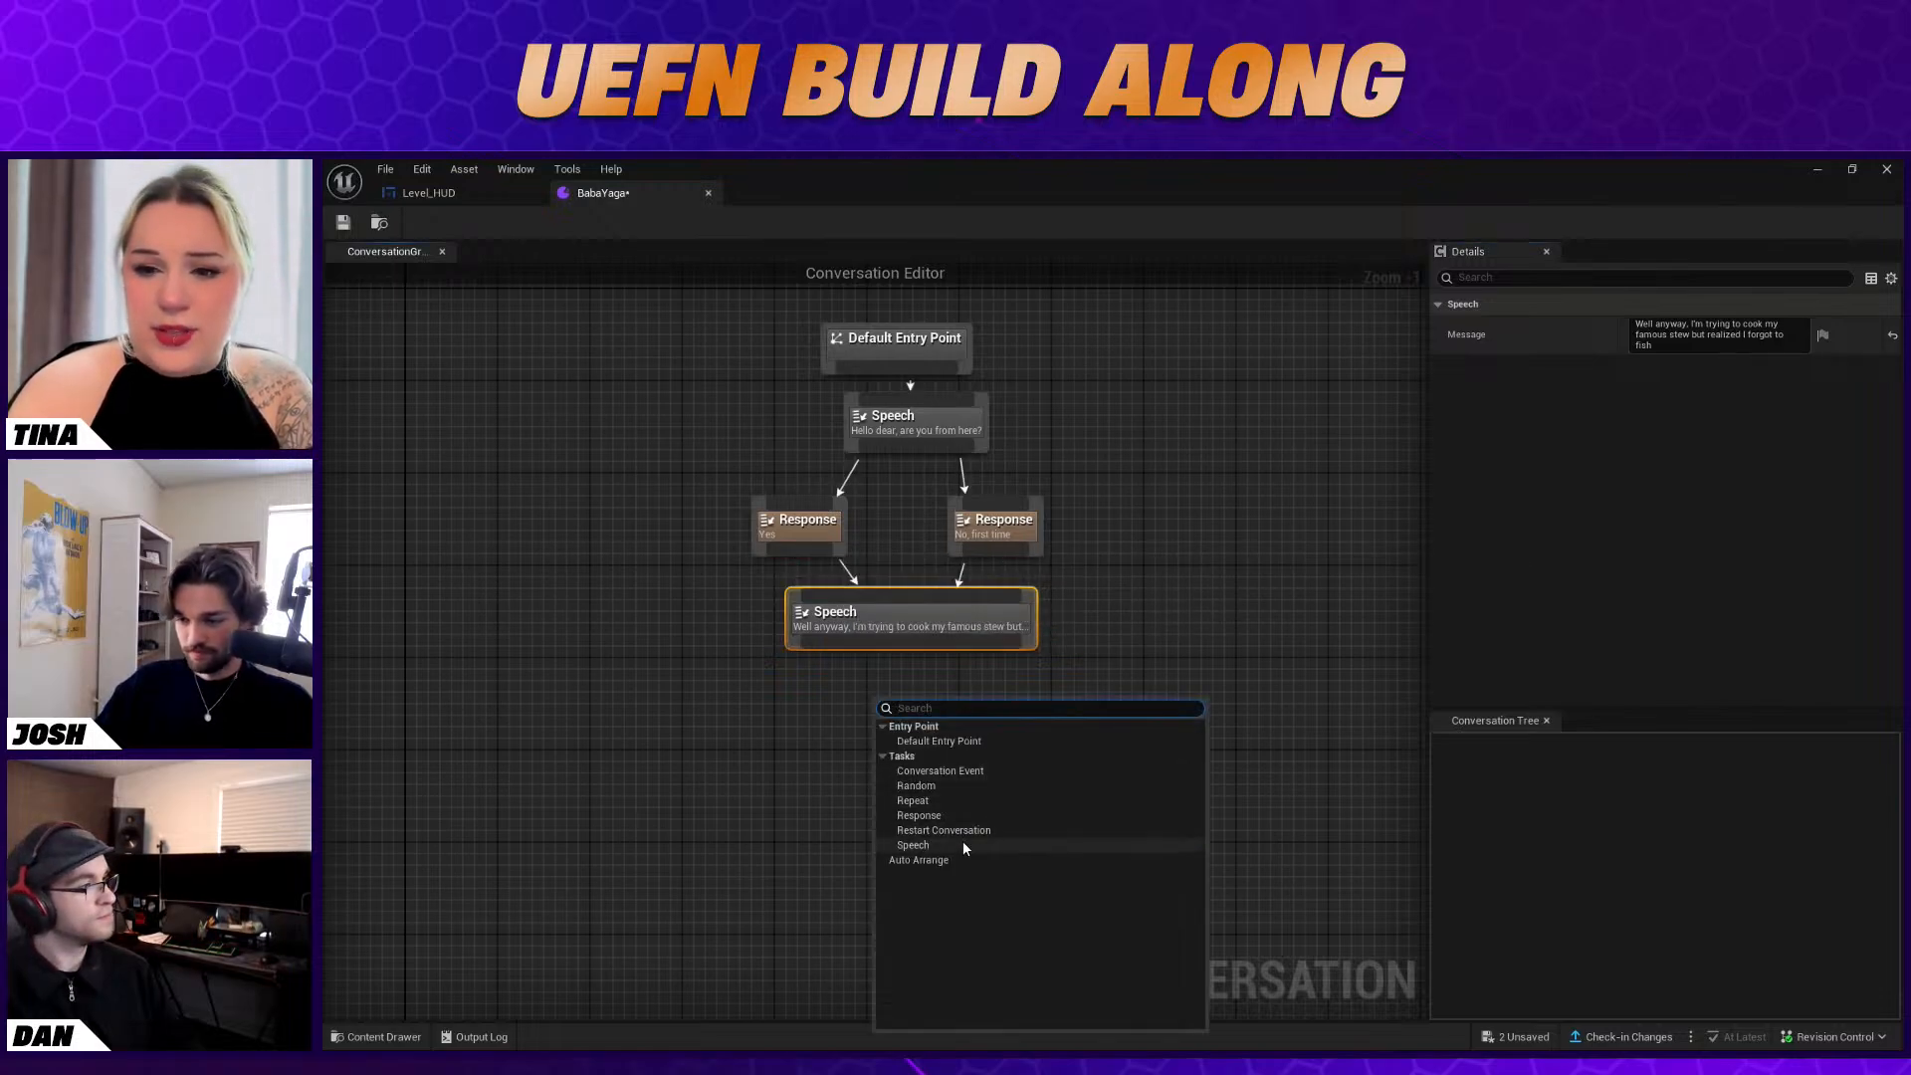
pyautogui.click(911, 617)
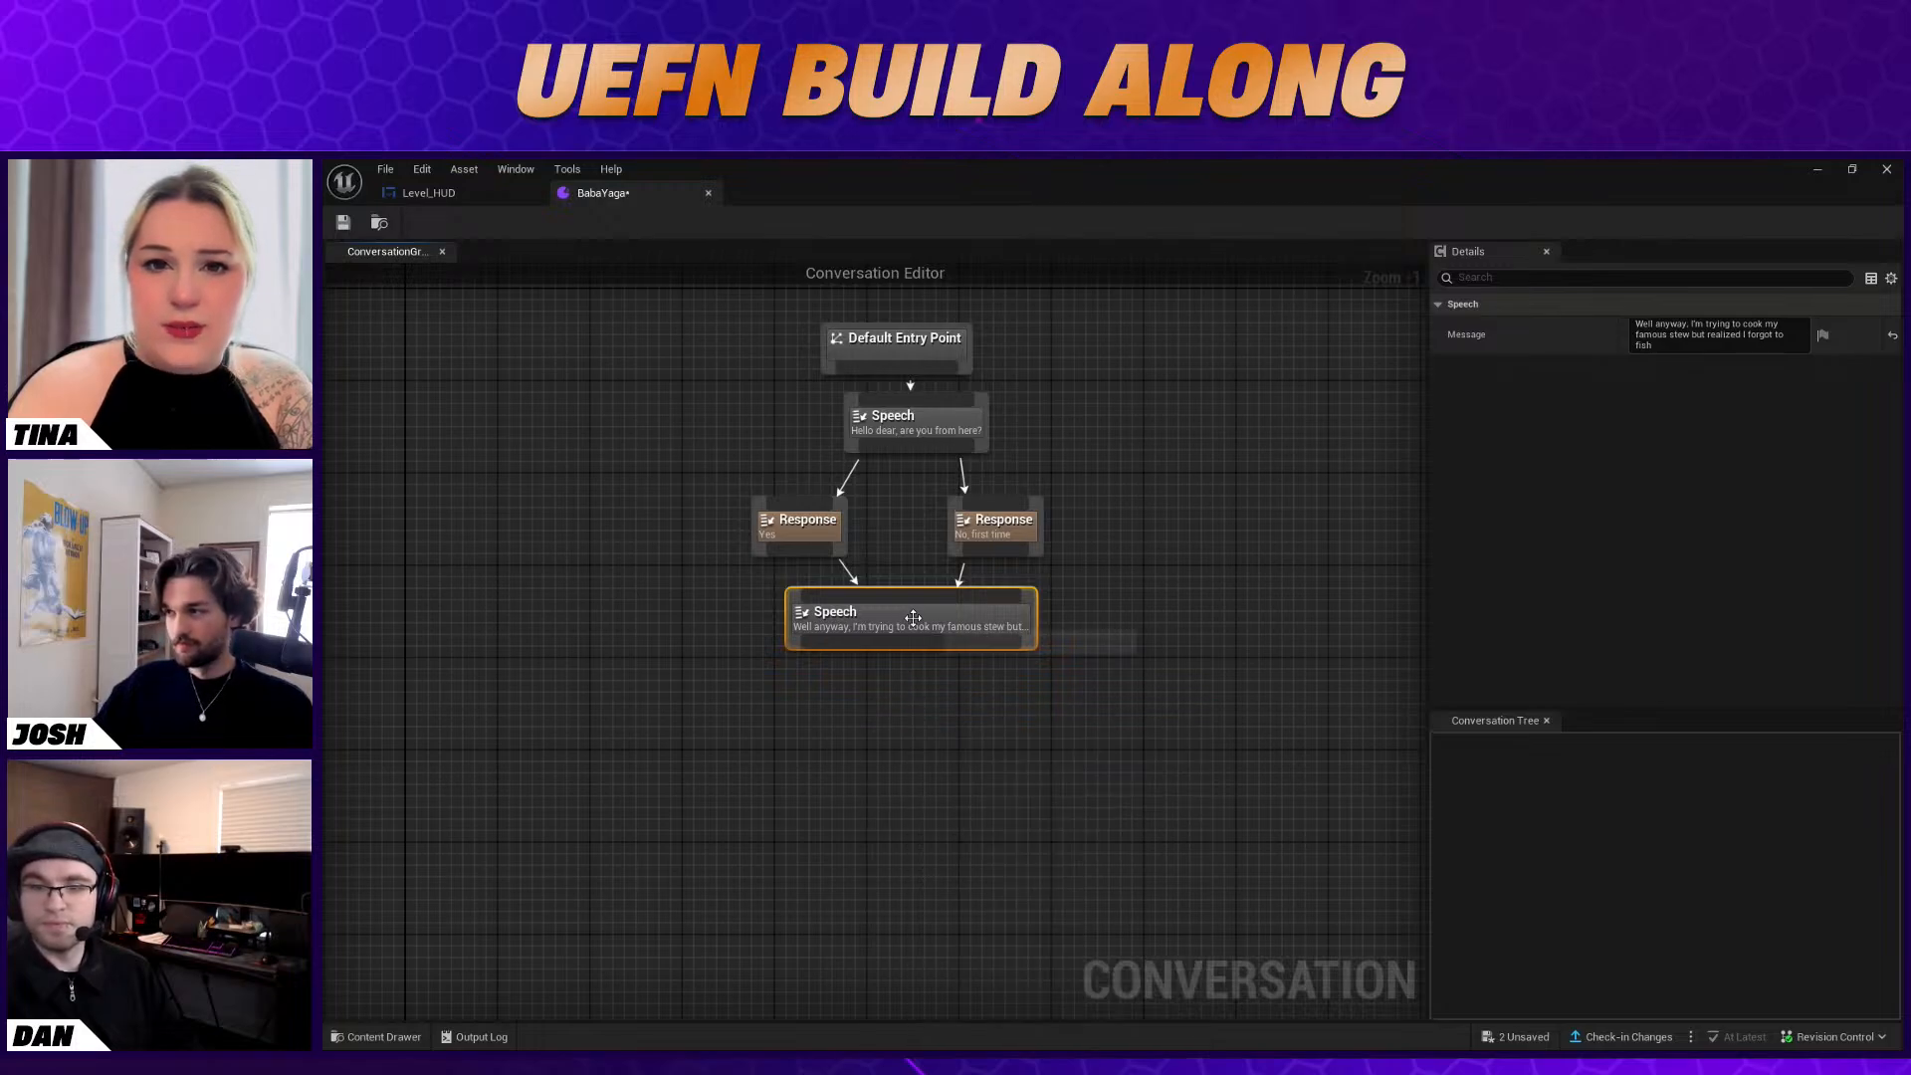
pyautogui.click(1776, 336)
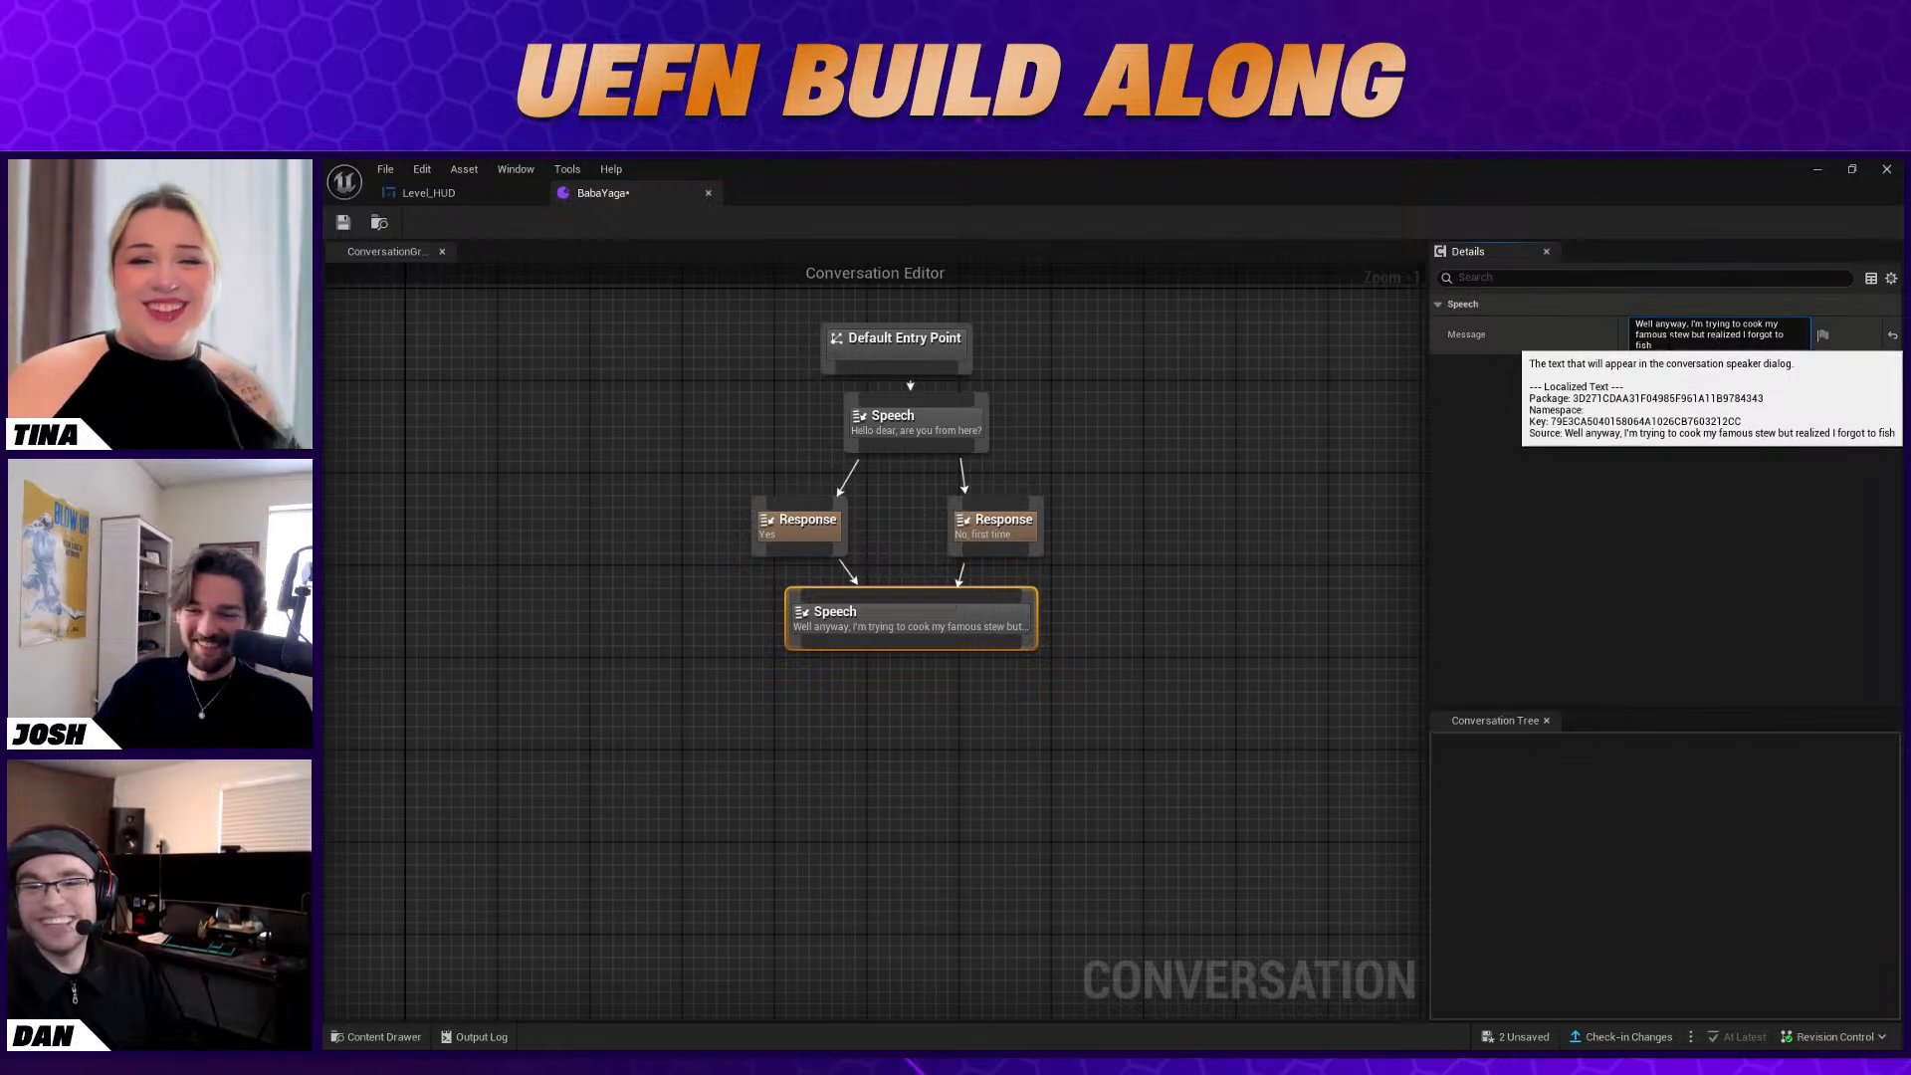
pyautogui.click(1841, 340)
pyautogui.click(1825, 339)
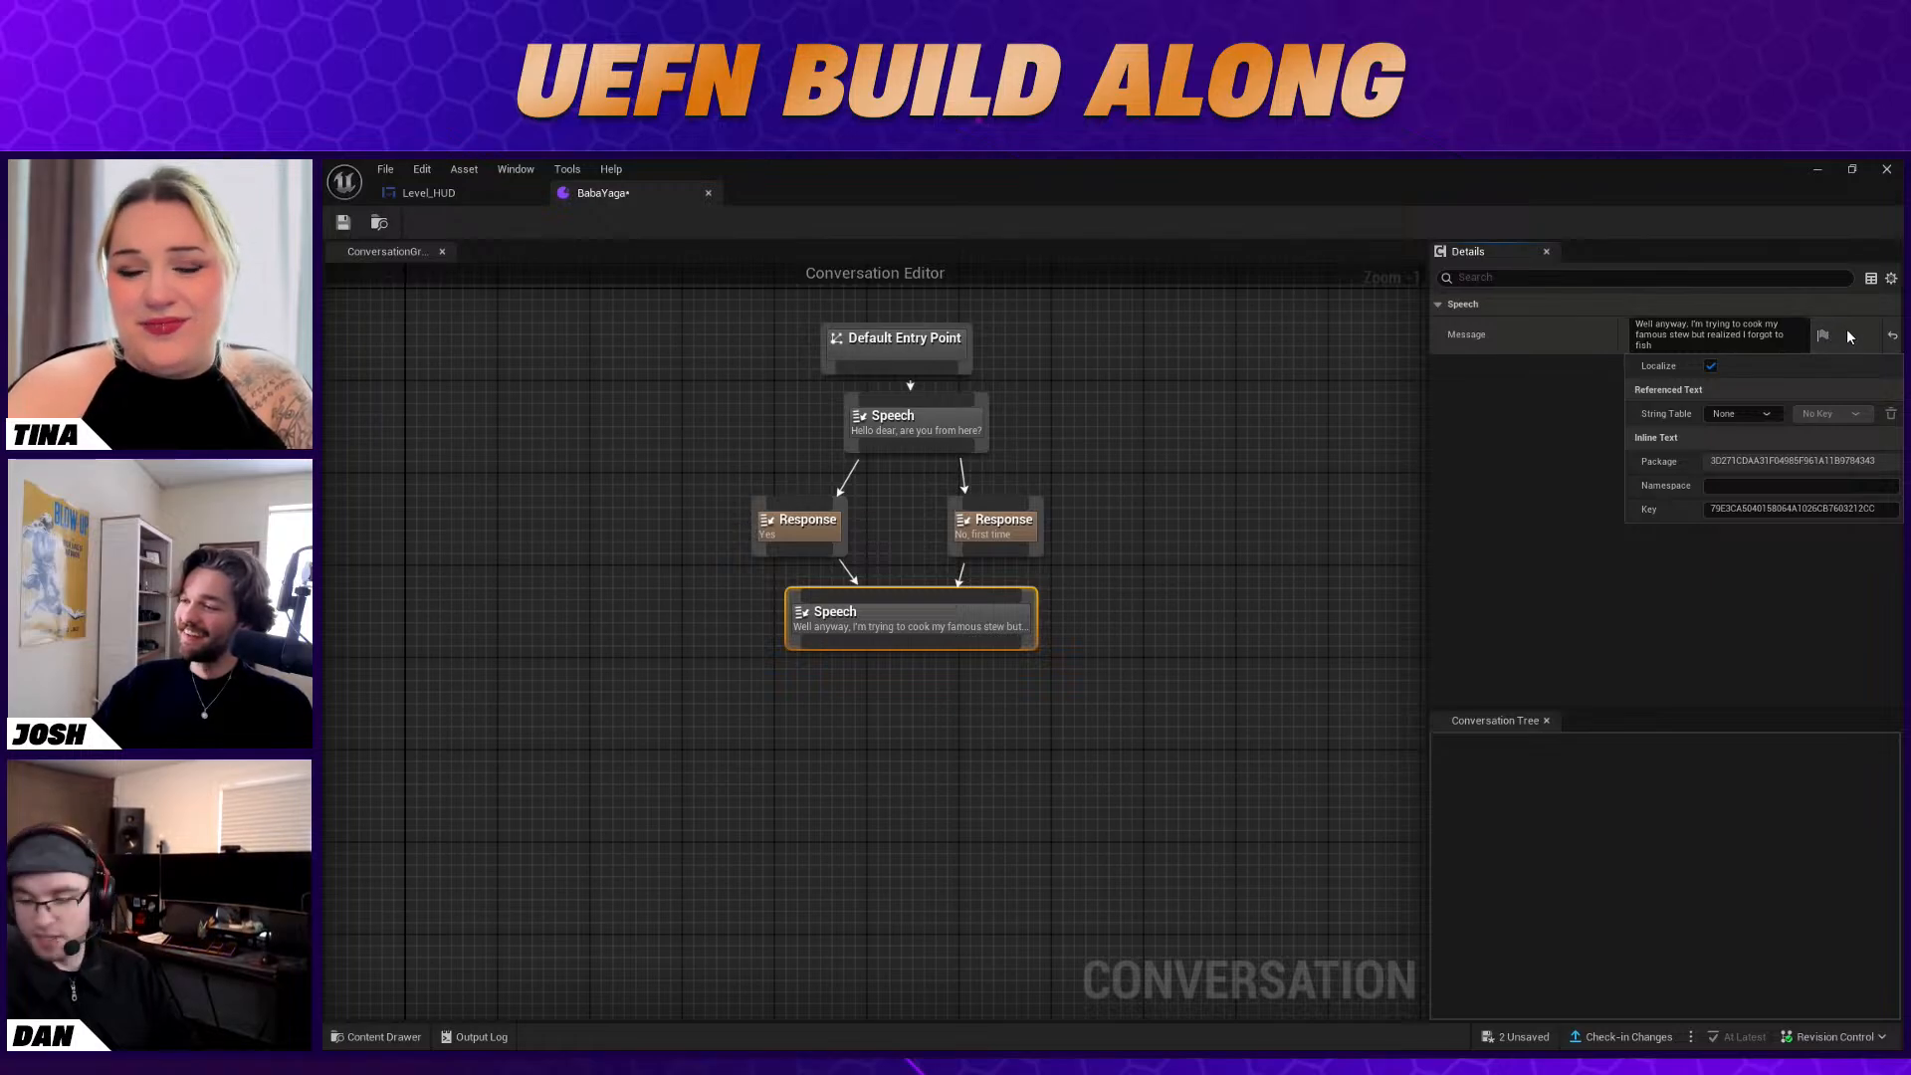
pyautogui.click(1852, 335)
# Add a Response node below the second Speech node, beneath the "Yes" branch, with the text "Oh no!", and link the Speech to it
pyautogui.rightClick(864, 697)
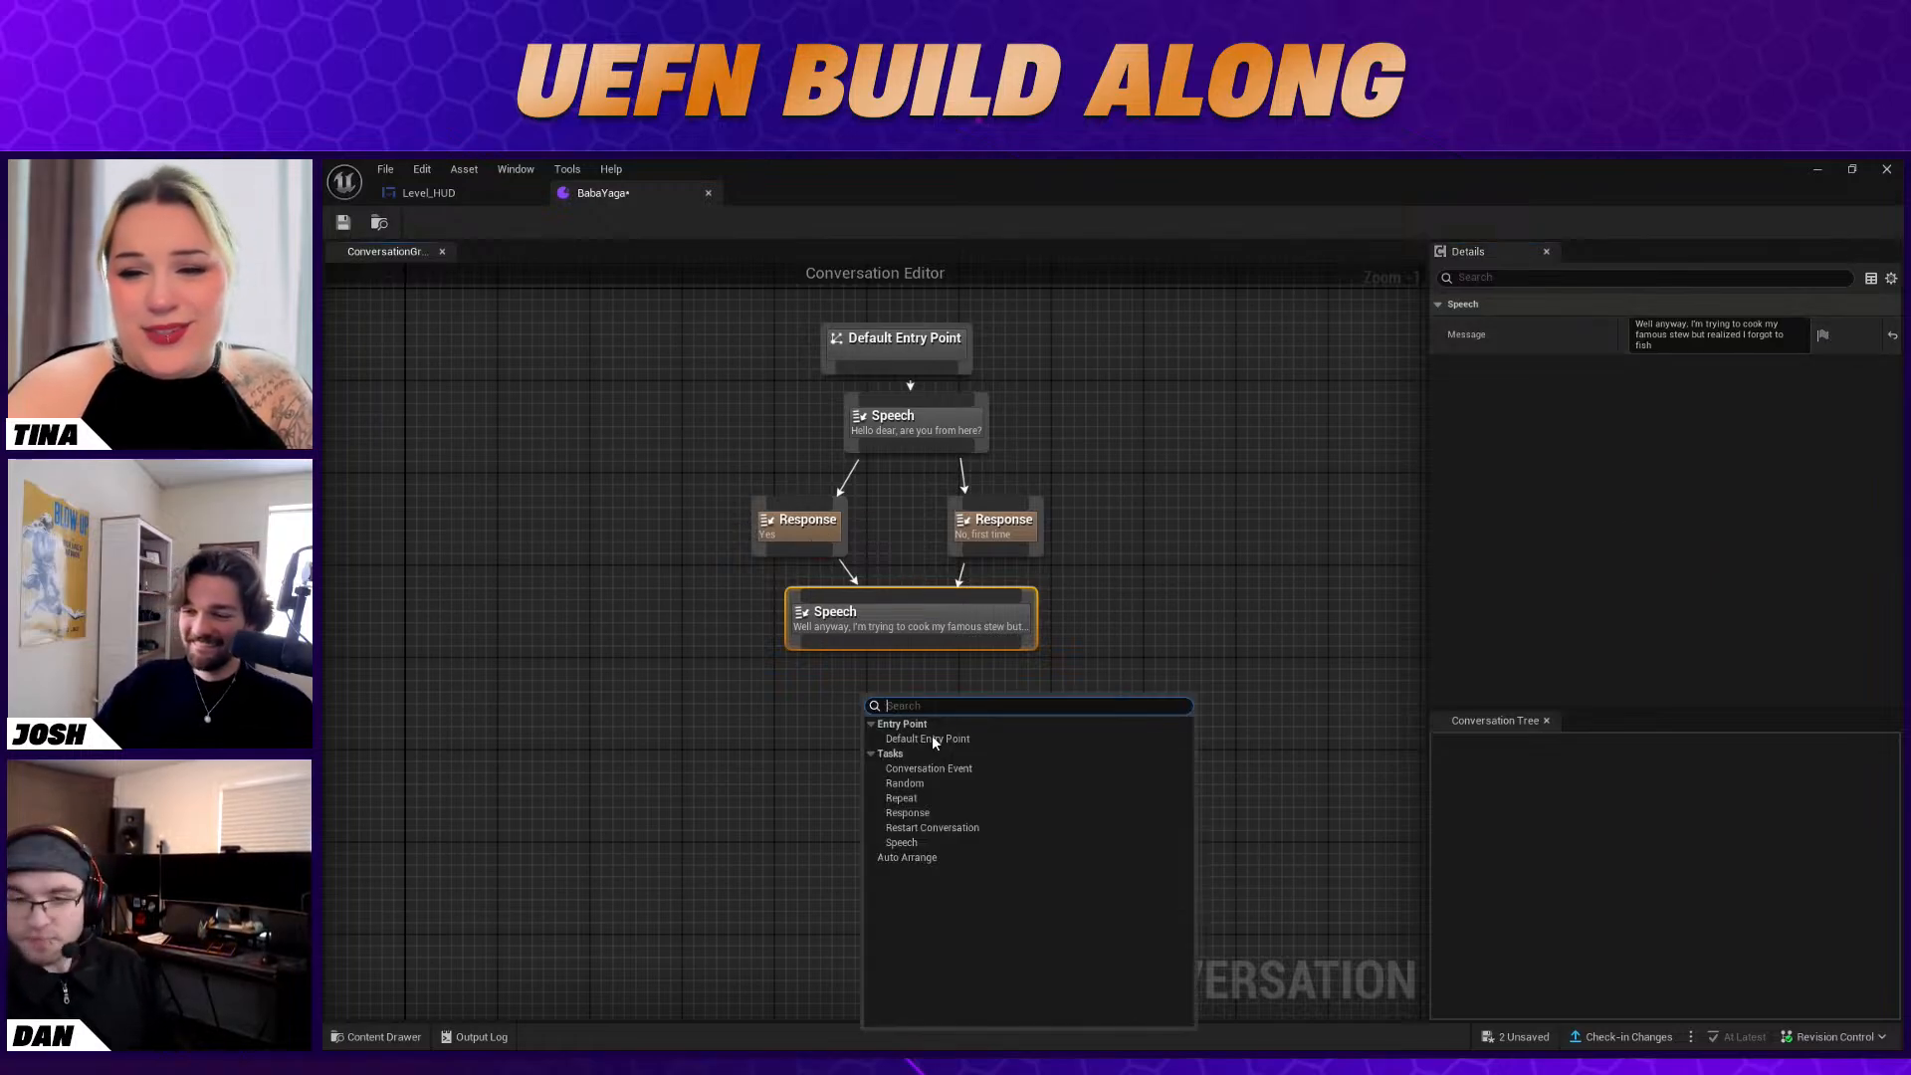
pyautogui.click(932, 813)
pyautogui.moveTo(905, 717); pyautogui.dragTo(807, 692)
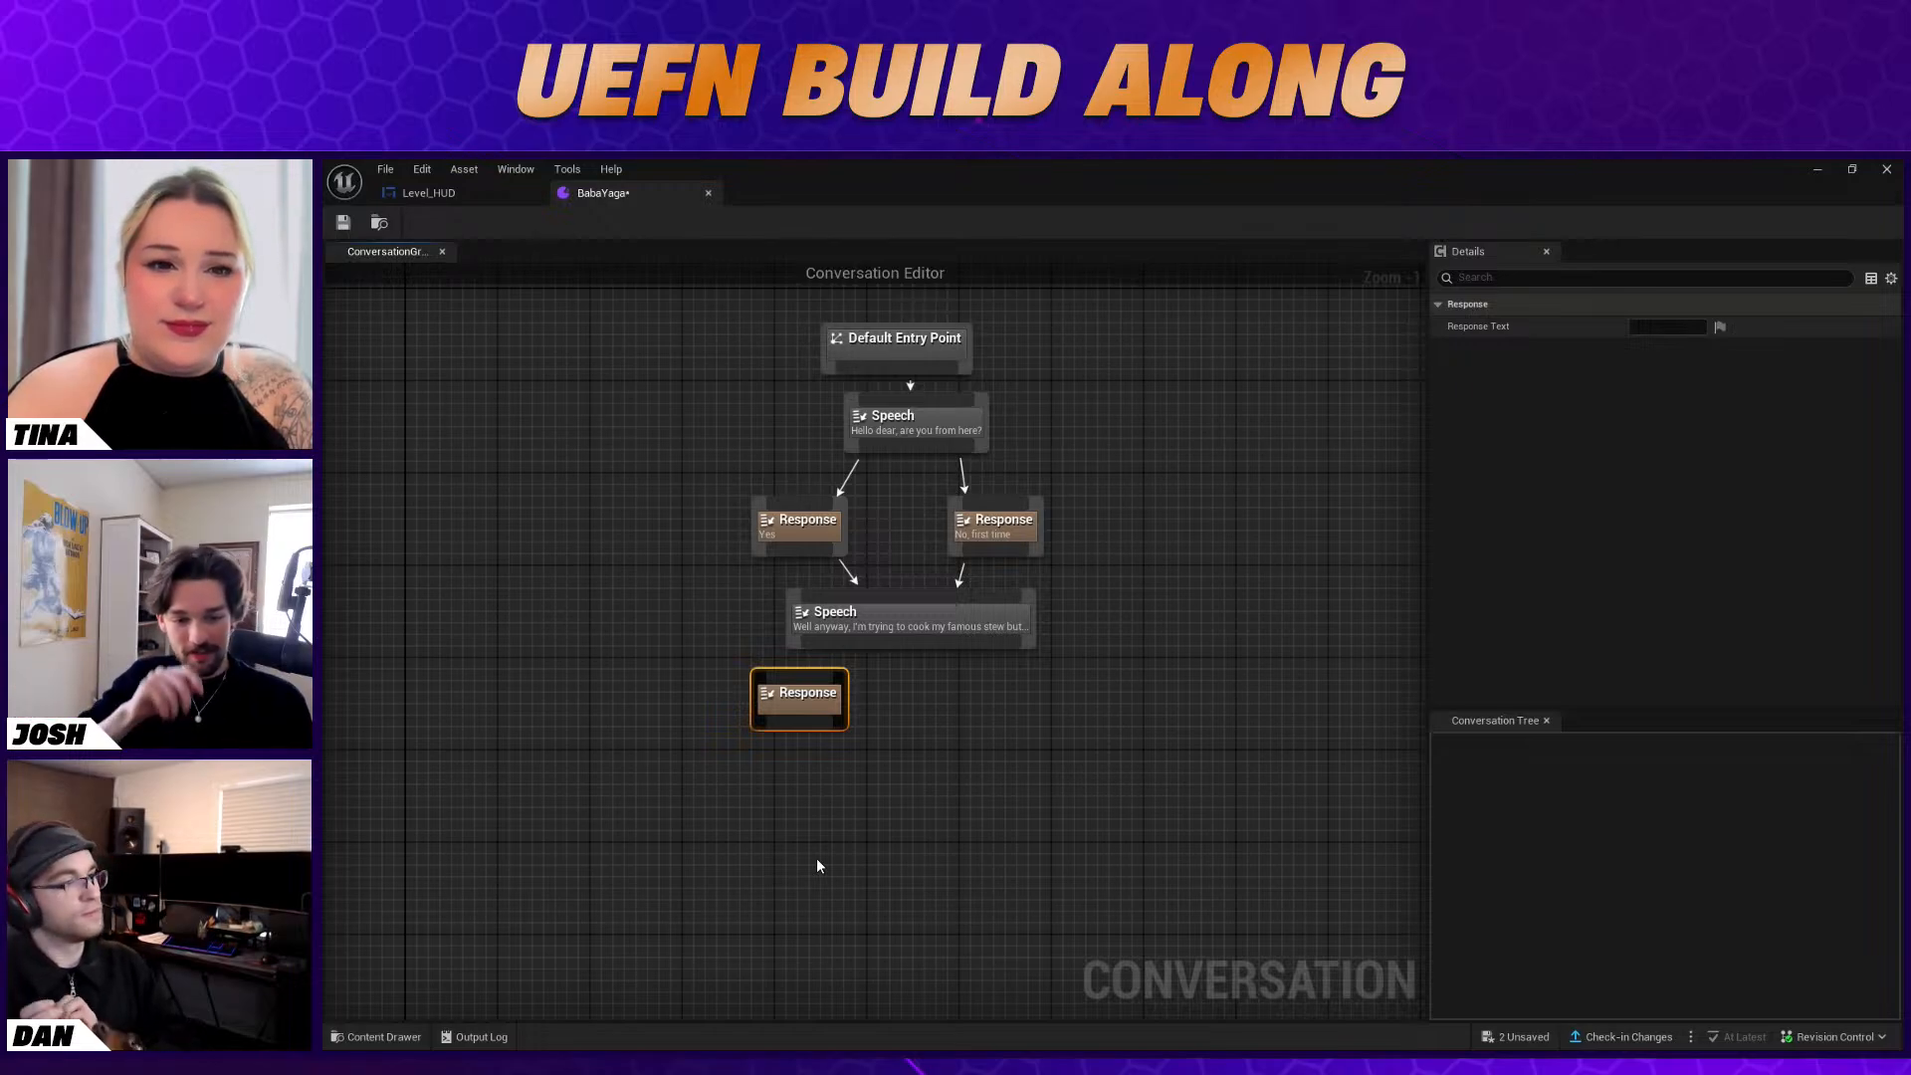
pyautogui.click(884, 618)
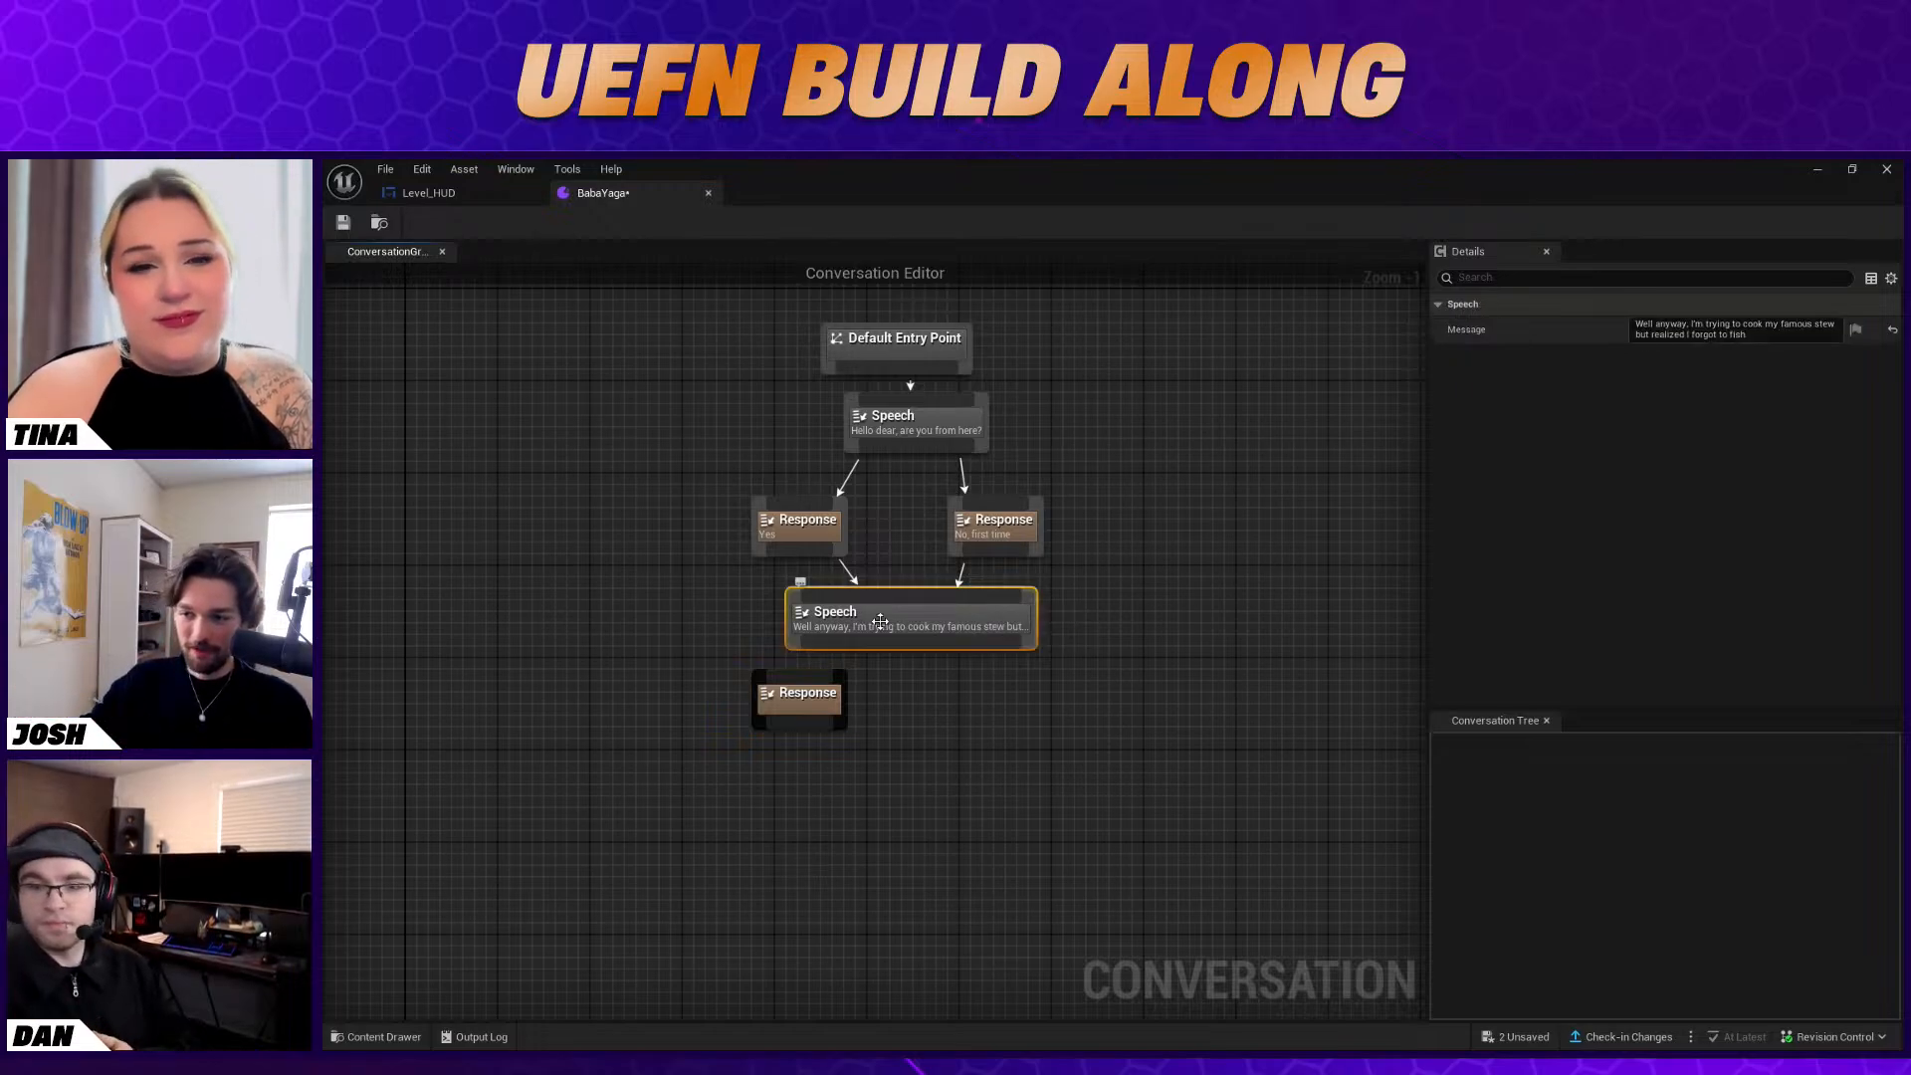
pyautogui.click(824, 708)
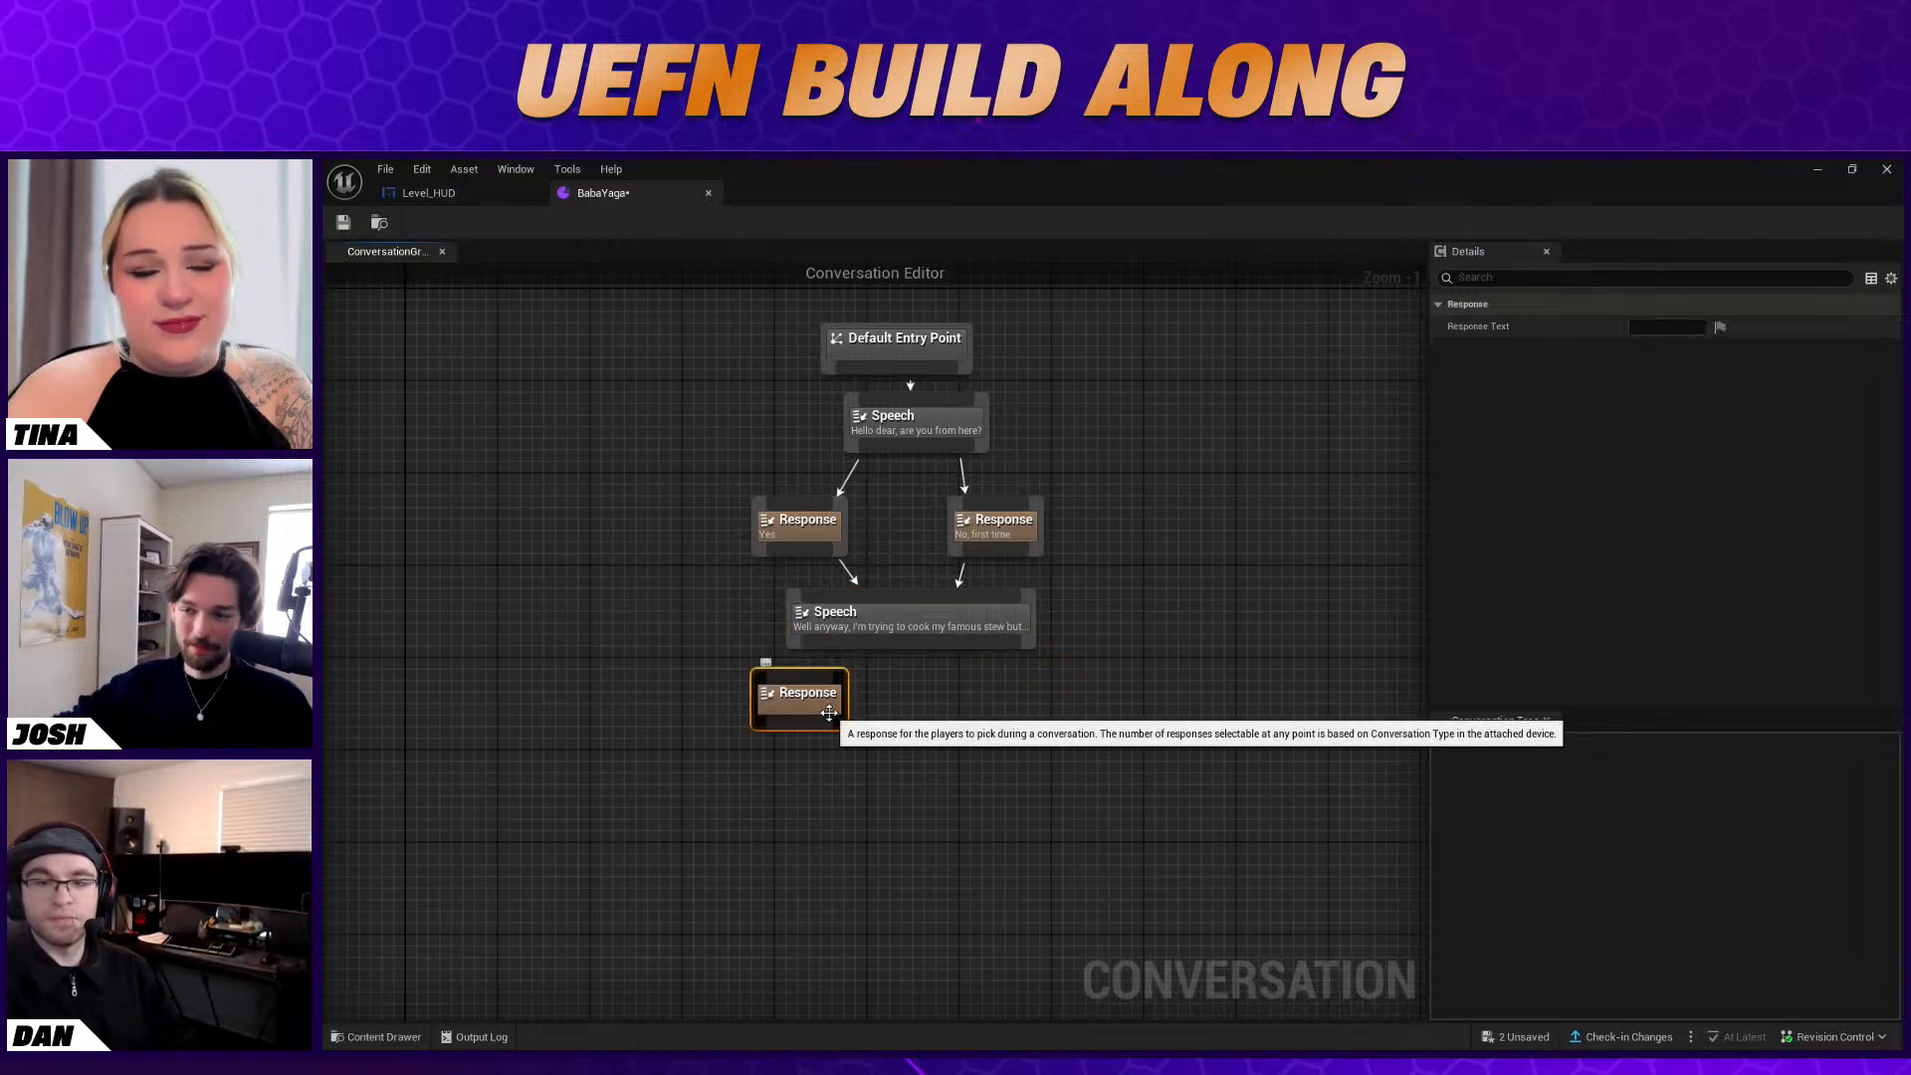
pyautogui.click(1642, 328)
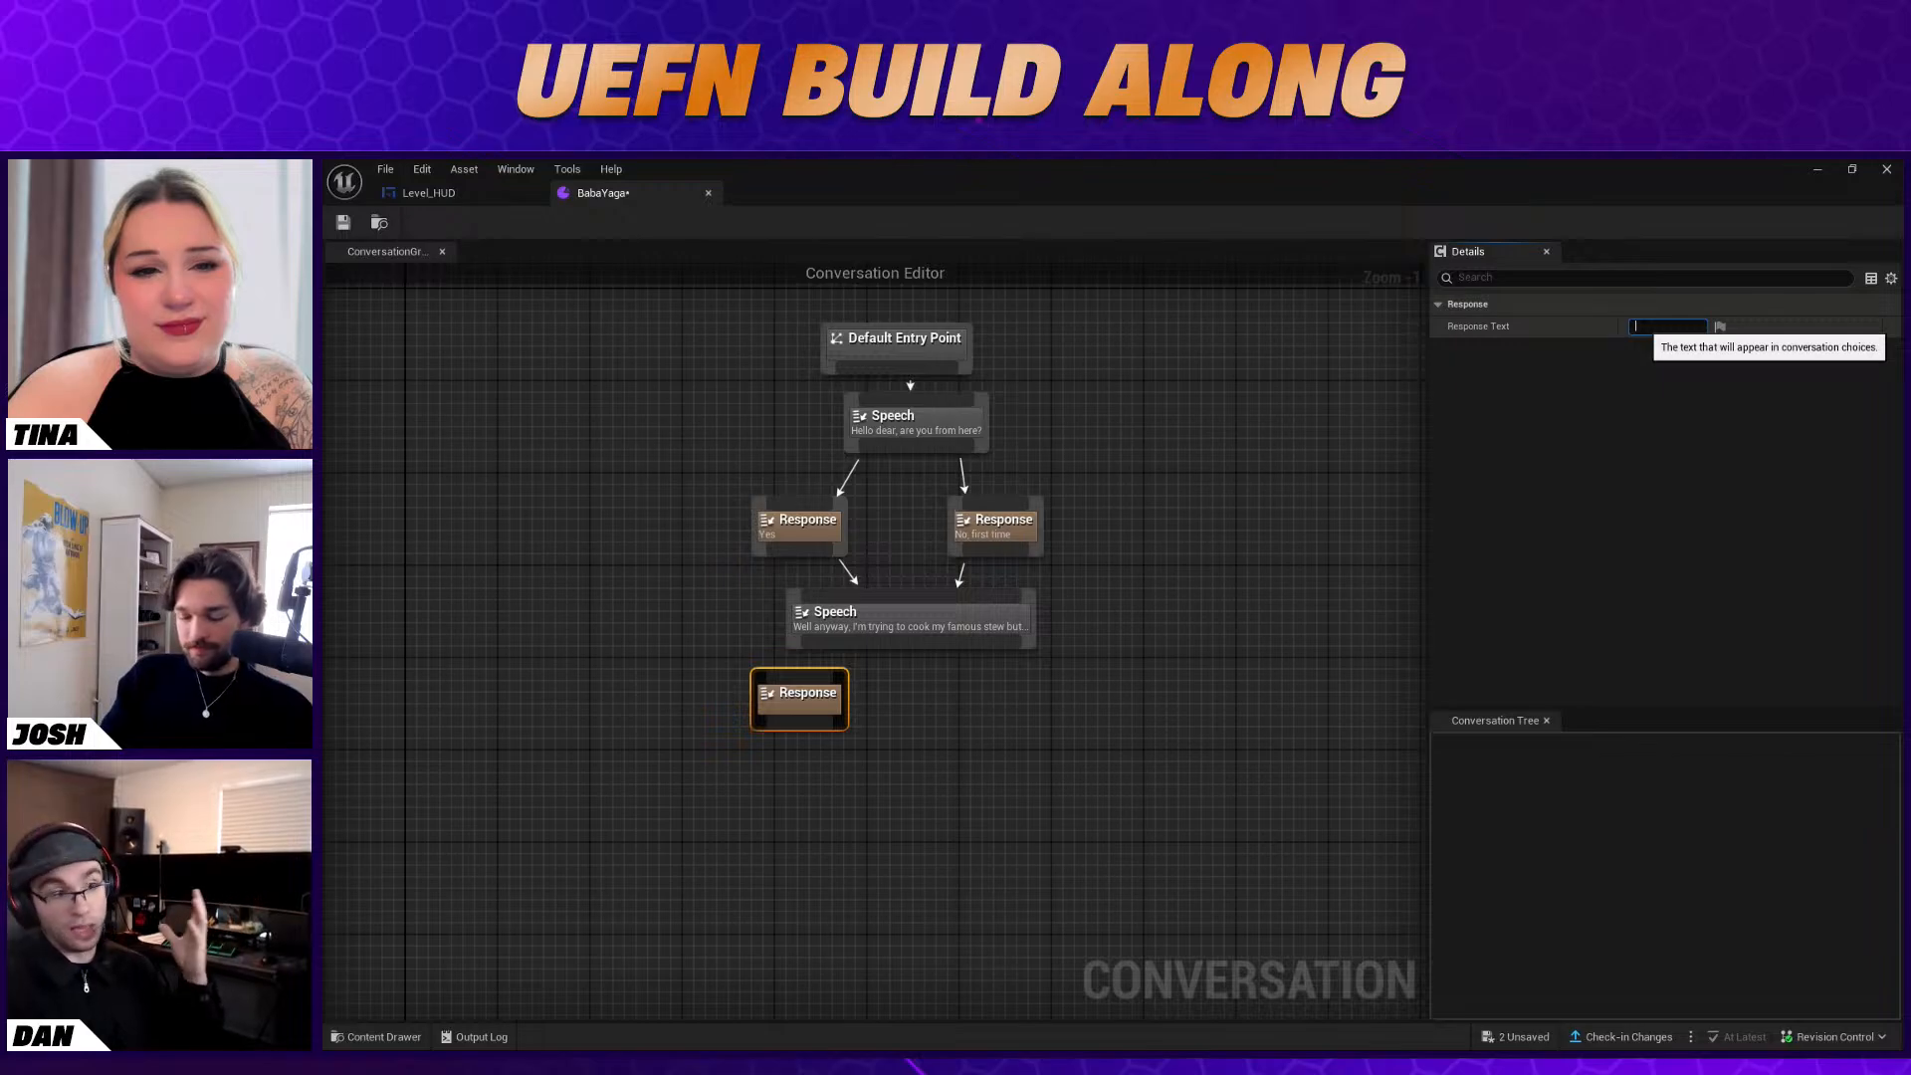
pyautogui.write('Oh no!')
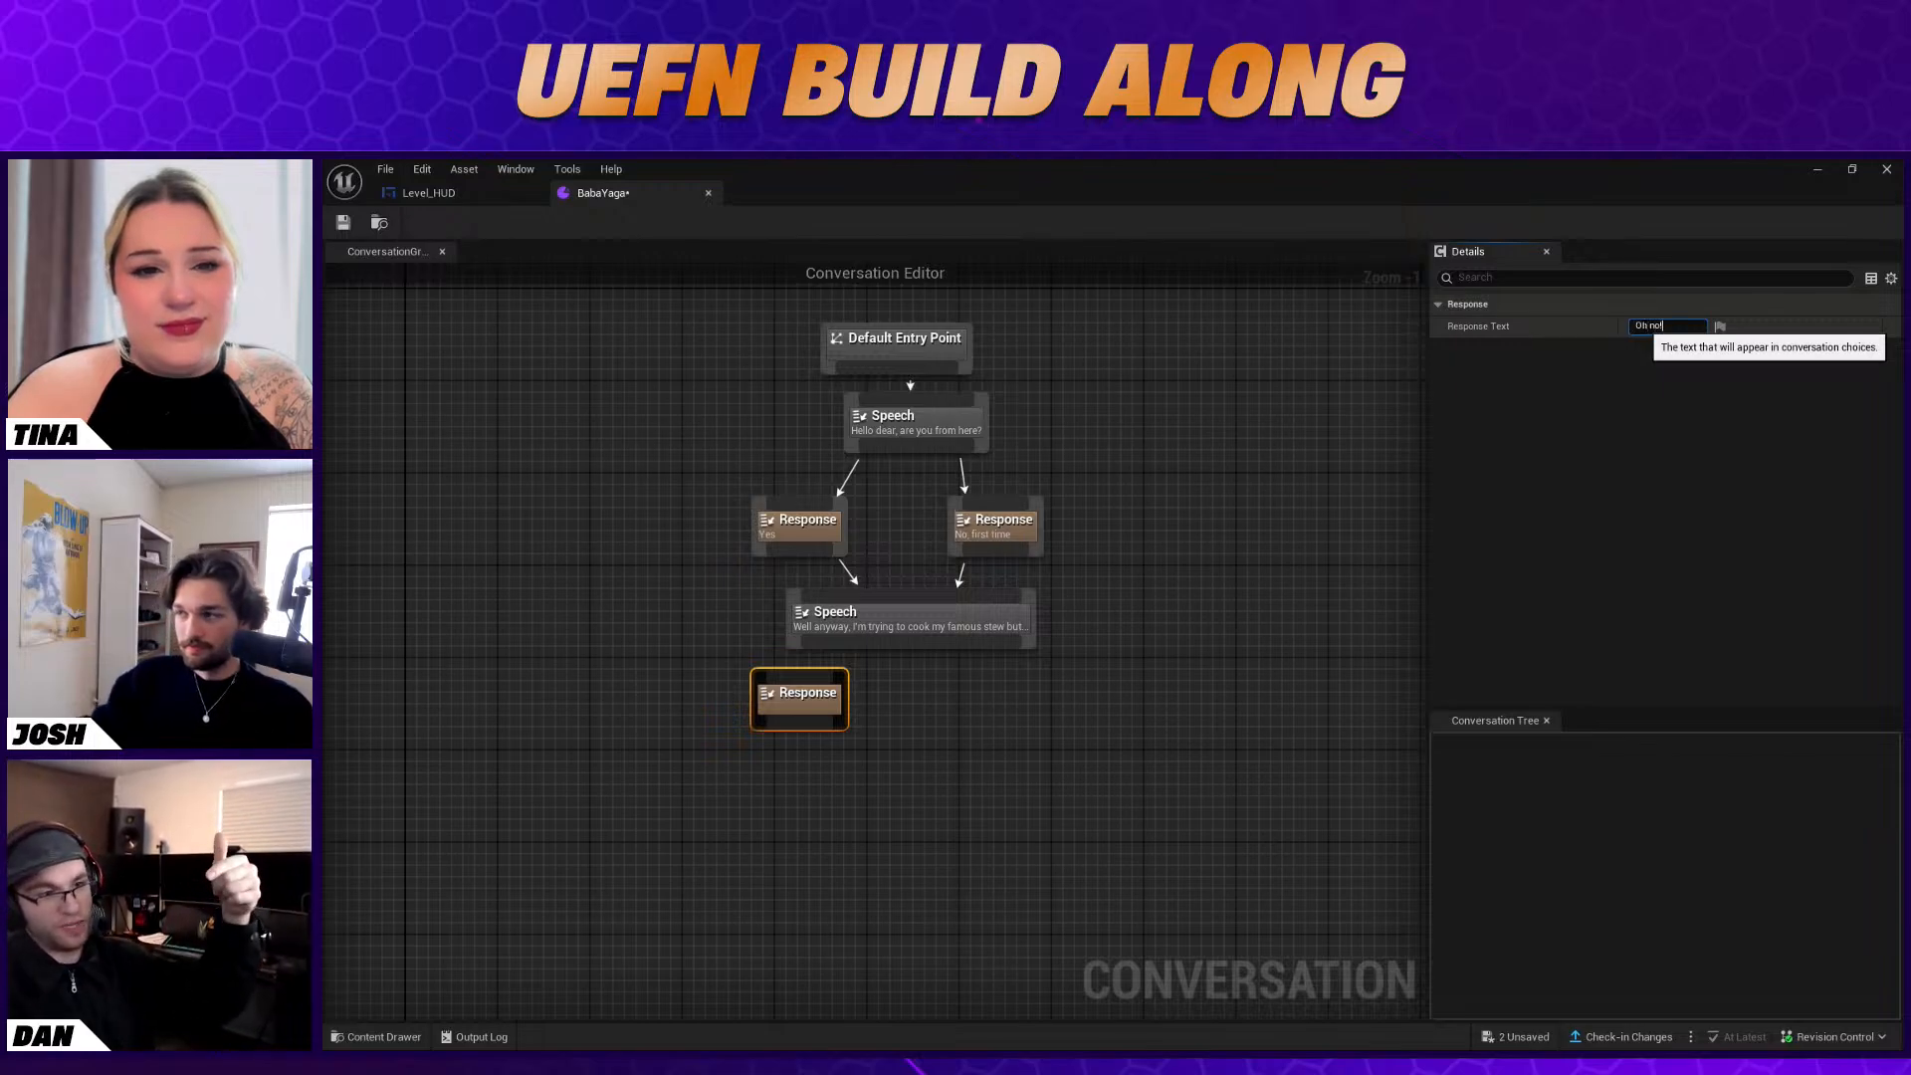
pyautogui.press('Return')
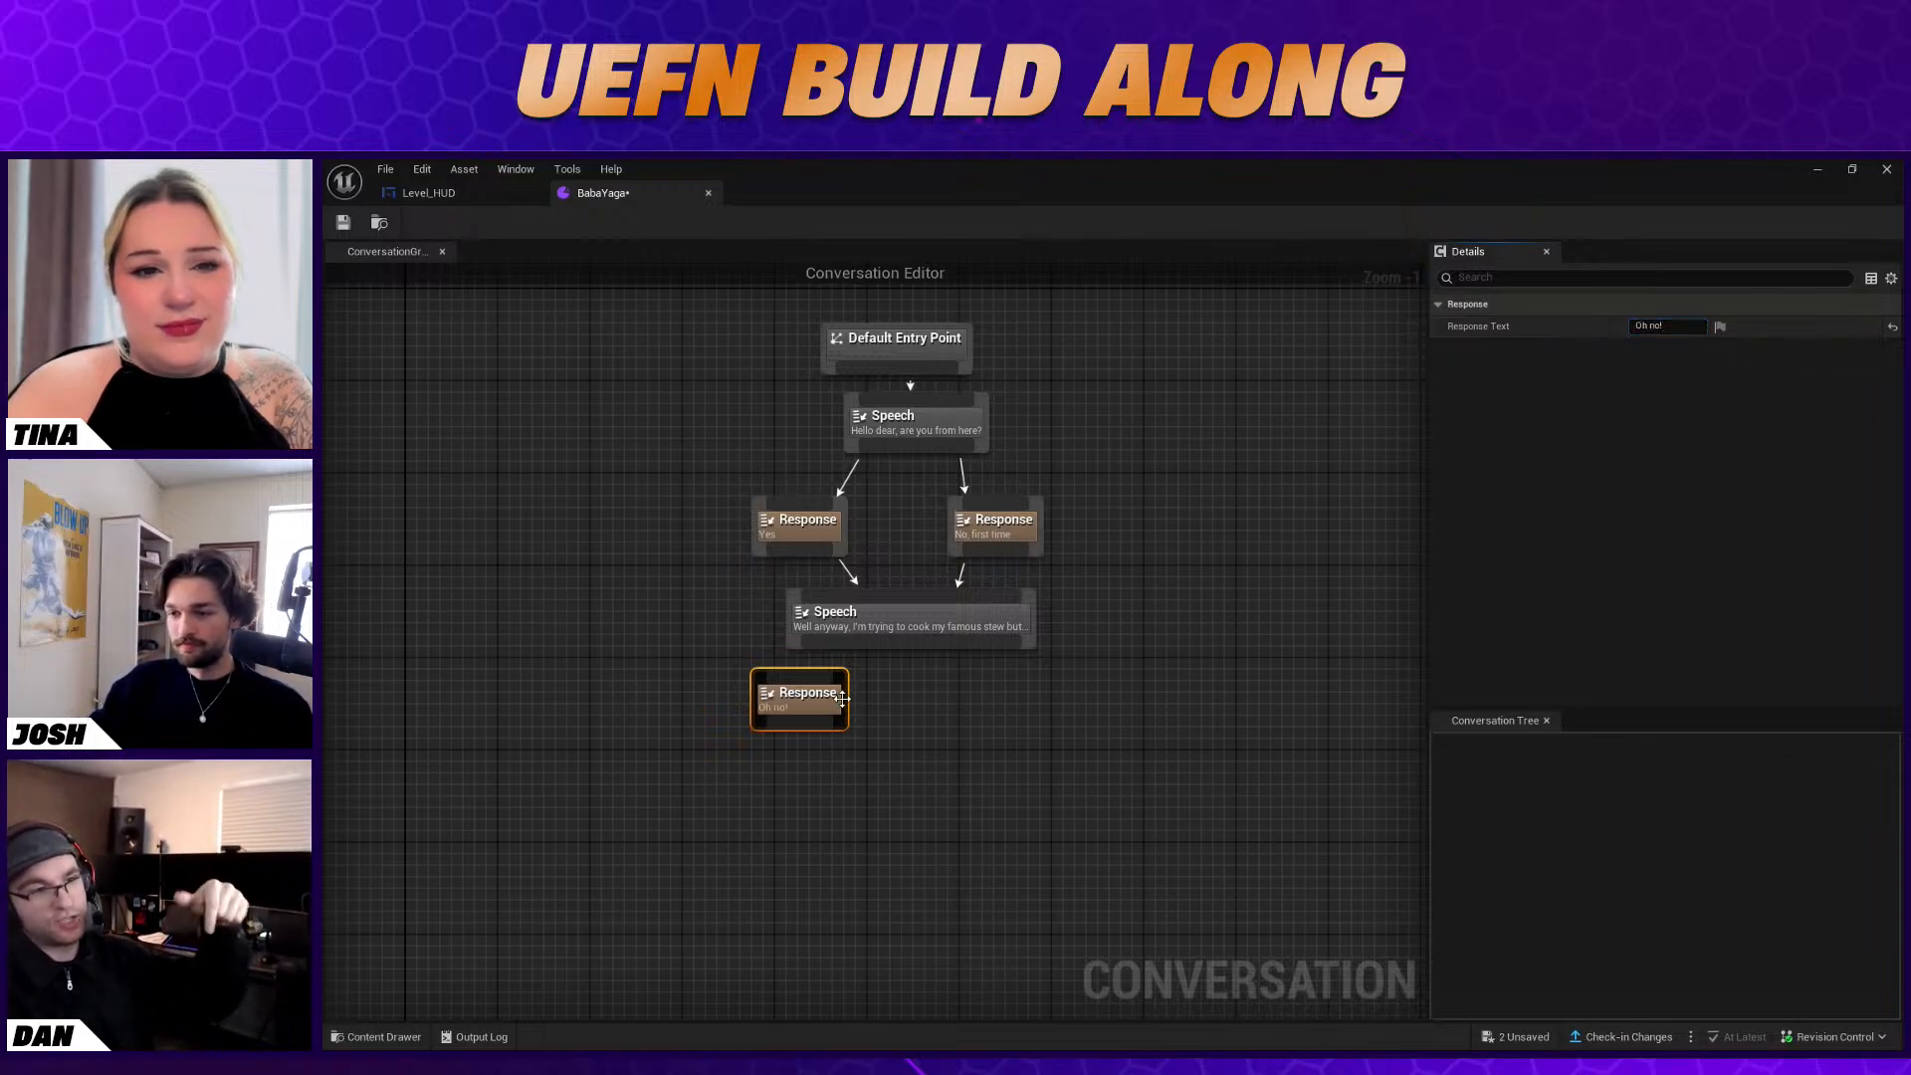
pyautogui.moveTo(870, 645); pyautogui.dragTo(801, 697)
pyautogui.rightClick(941, 690)
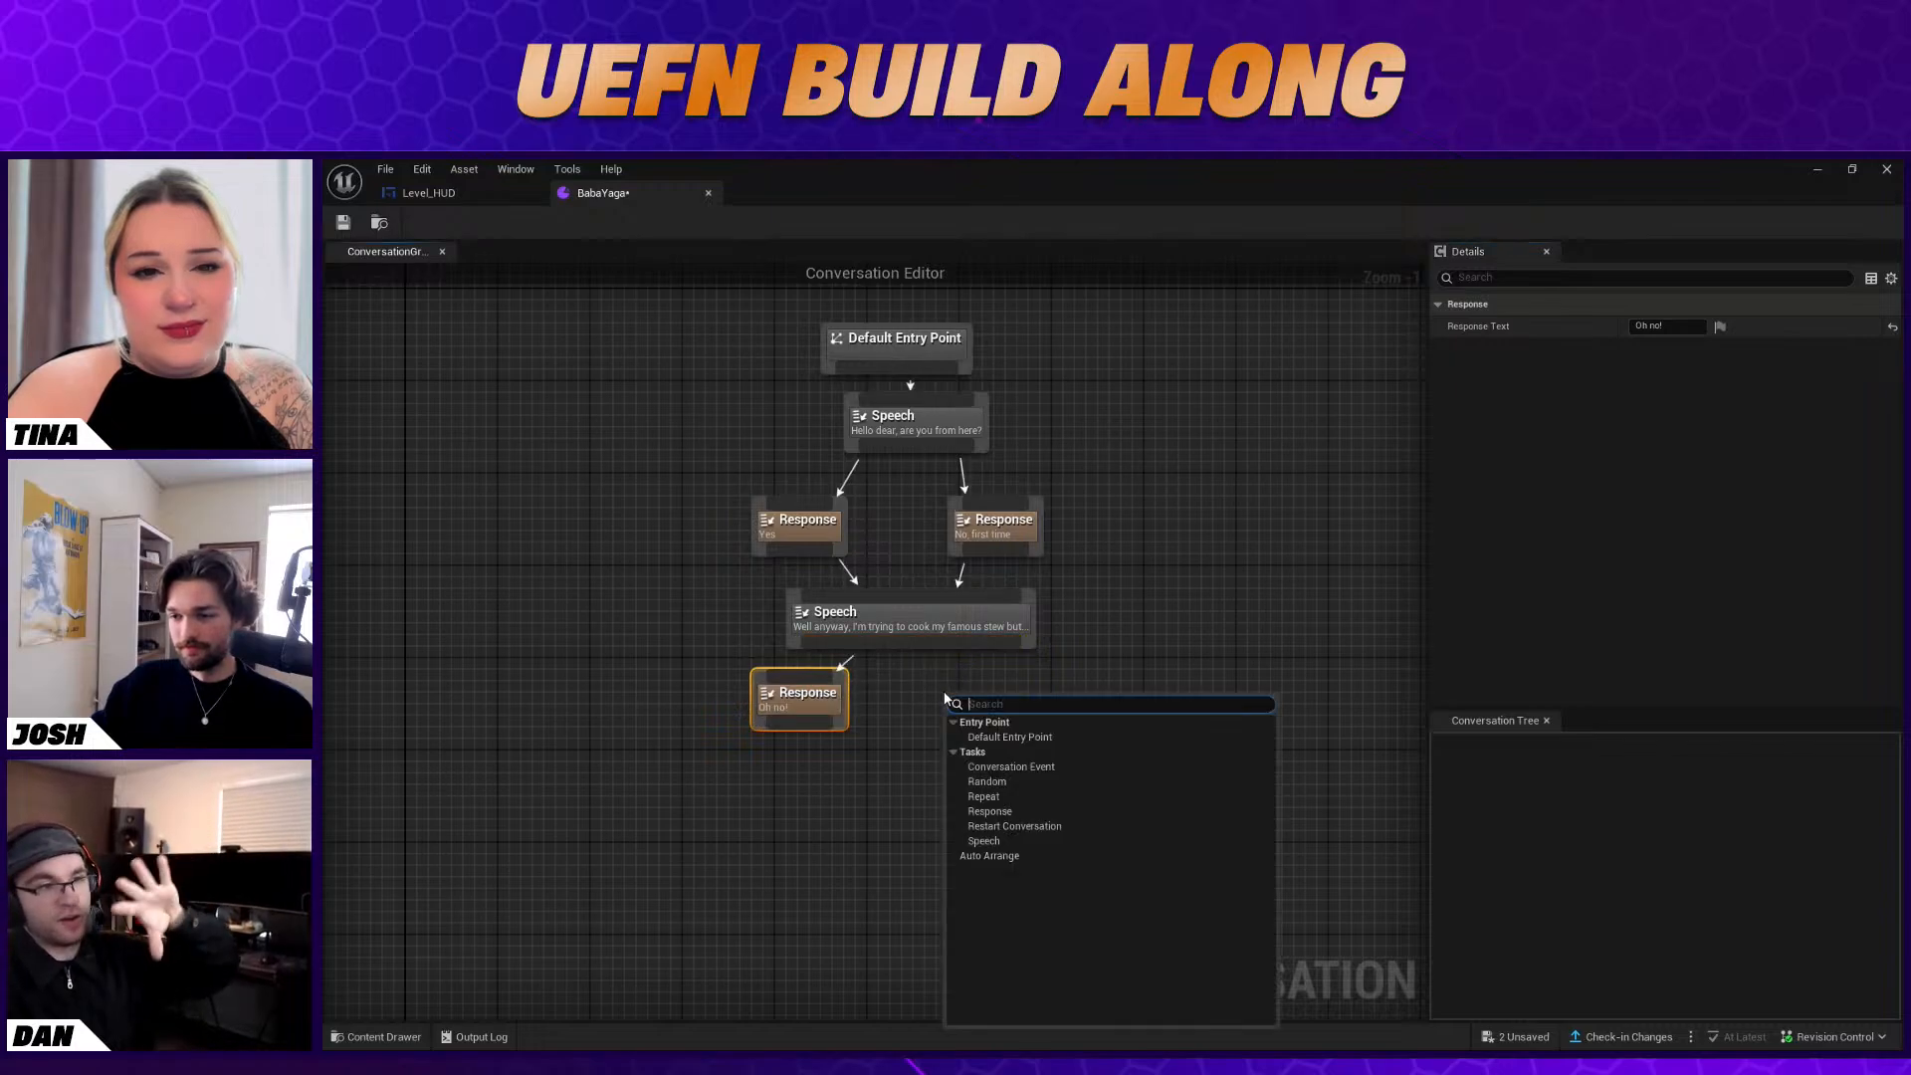
pyautogui.click(1016, 841)
pyautogui.click(1641, 324)
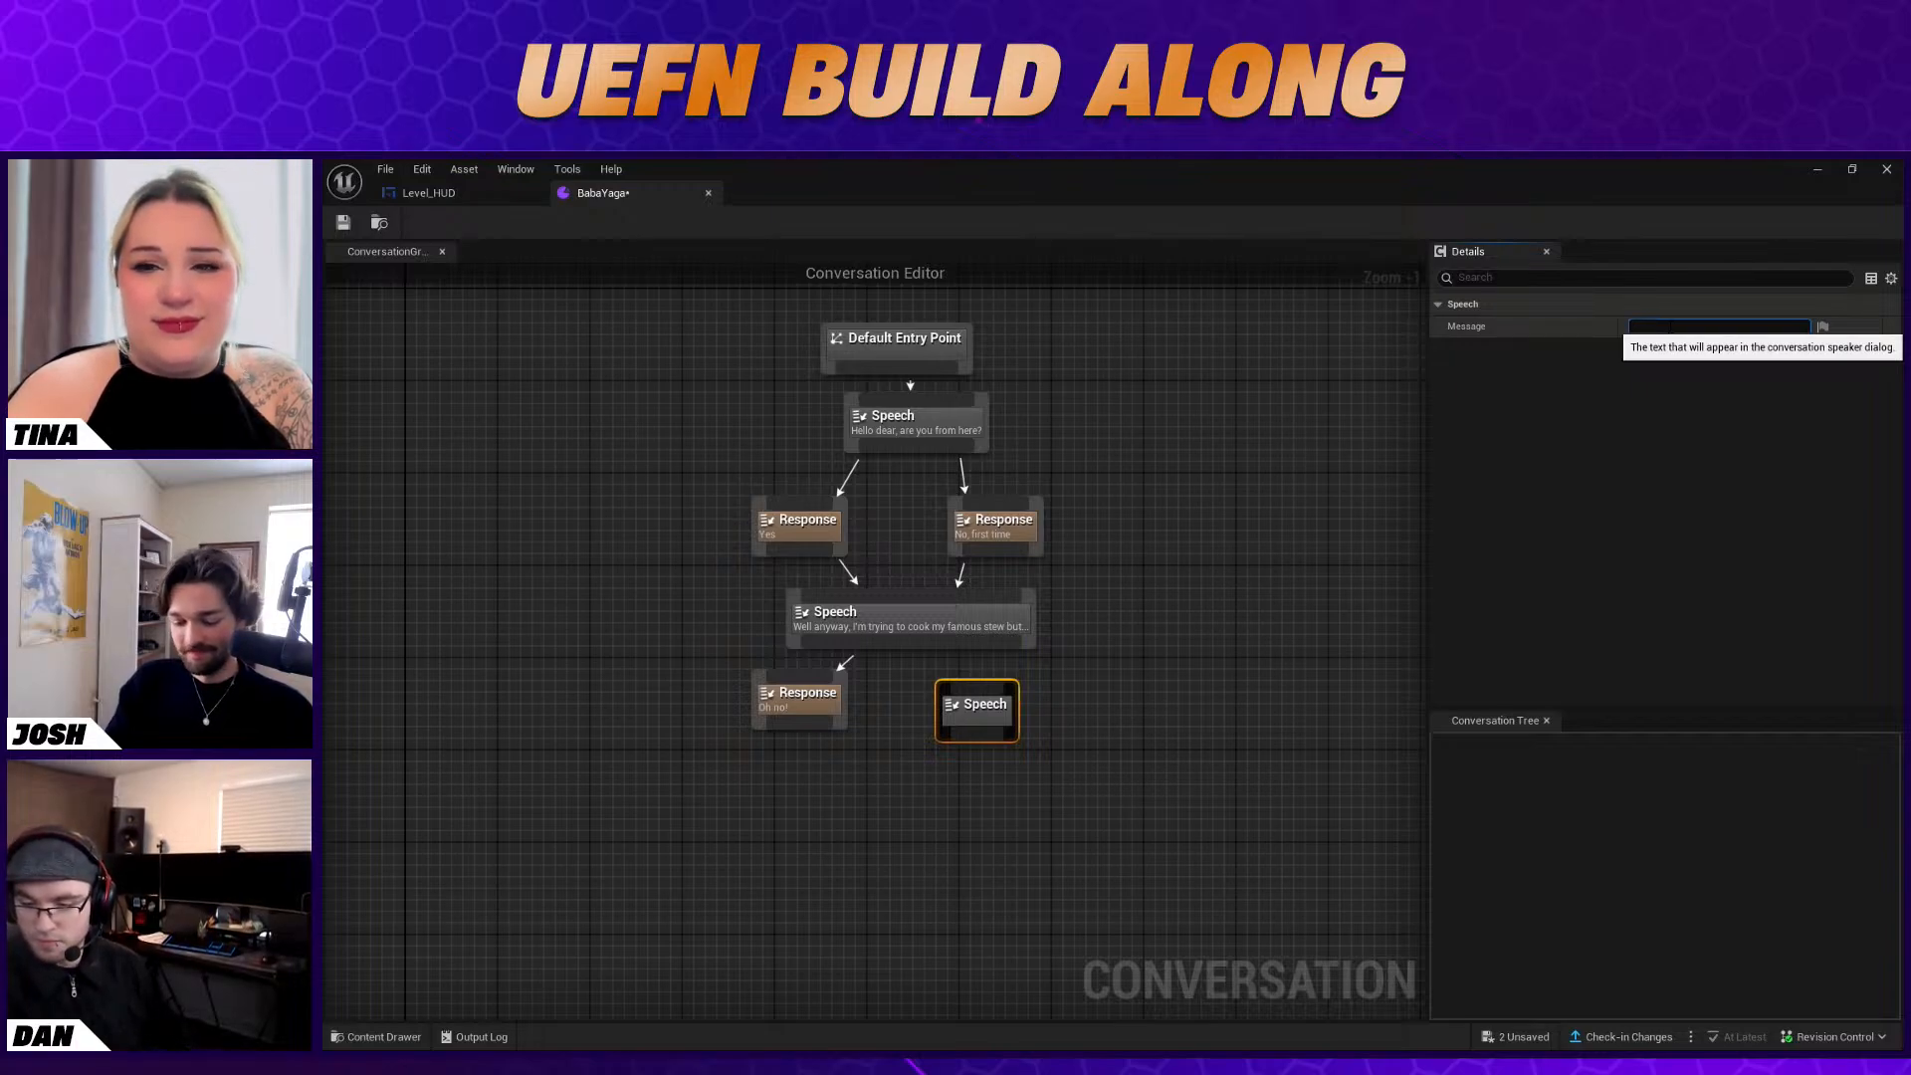
pyautogui.write('Okay?')
pyautogui.press('Return')
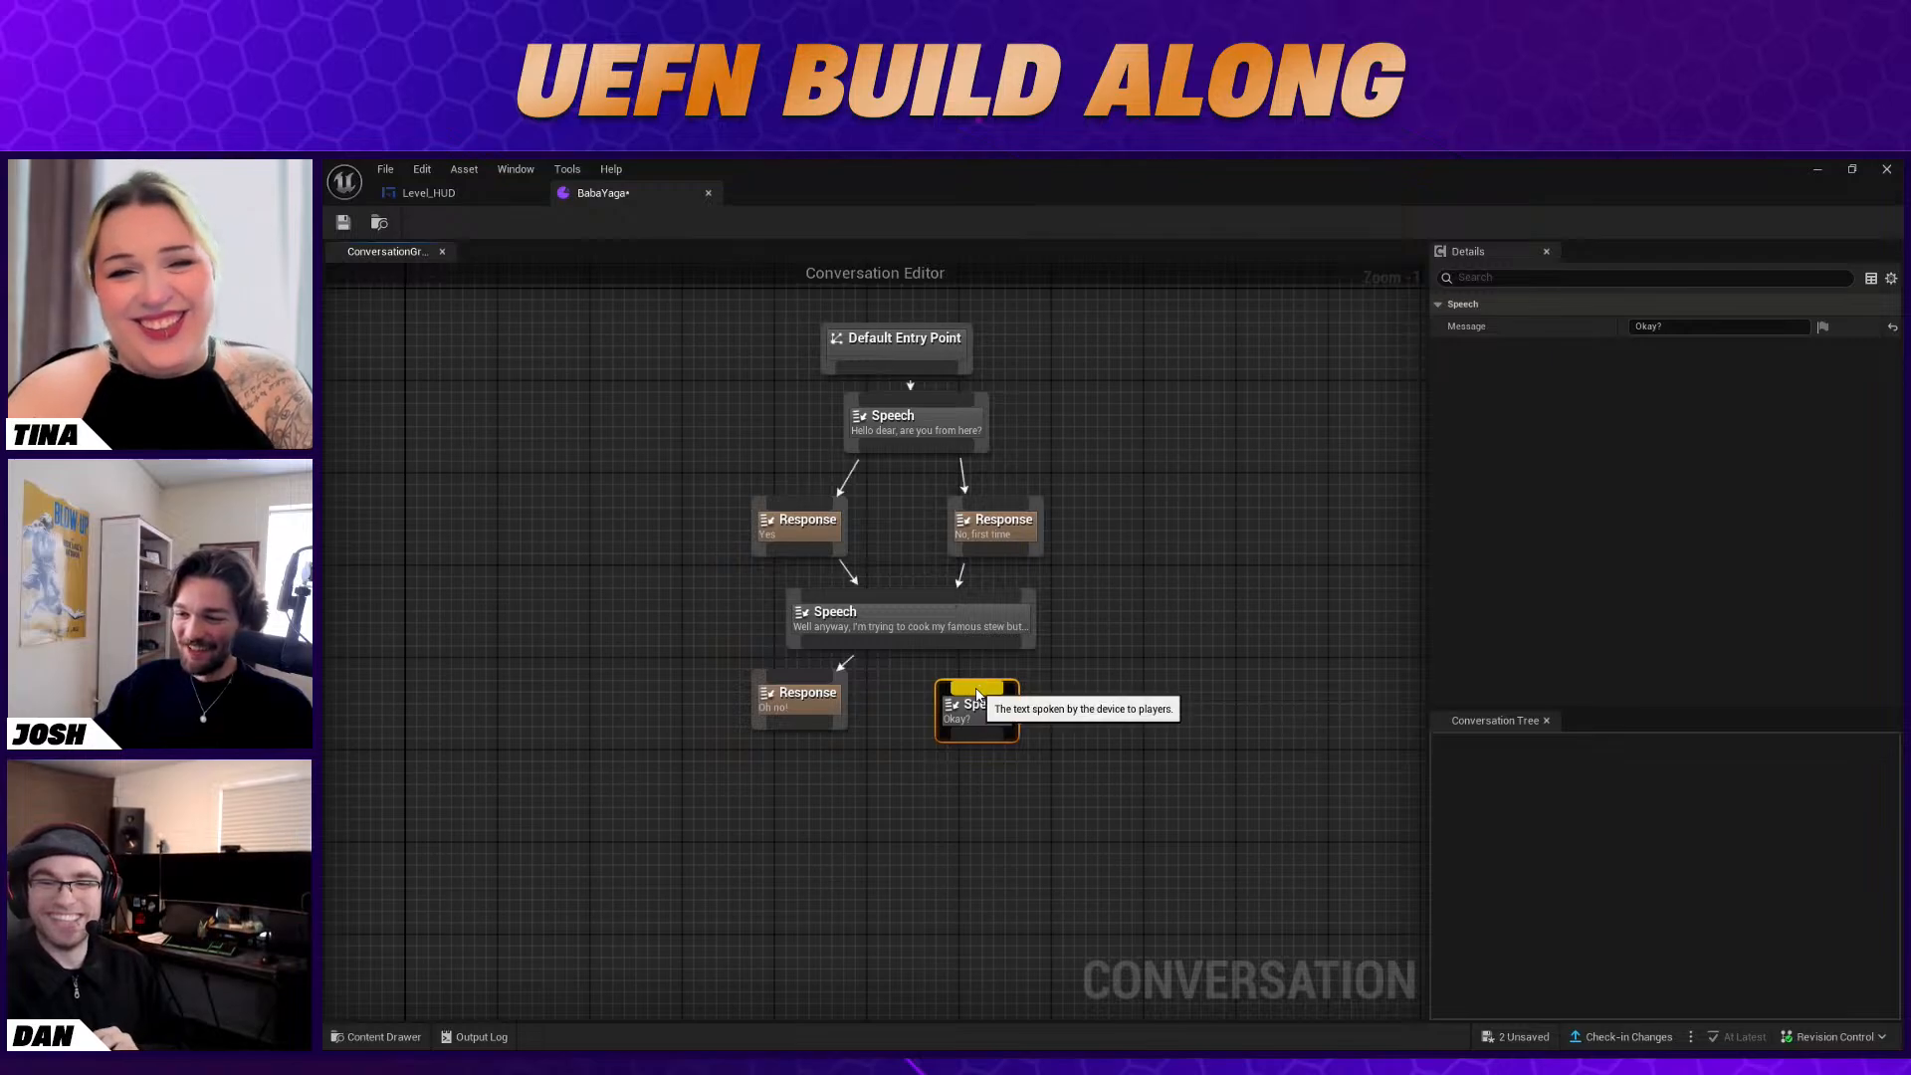
pyautogui.press('Delete')
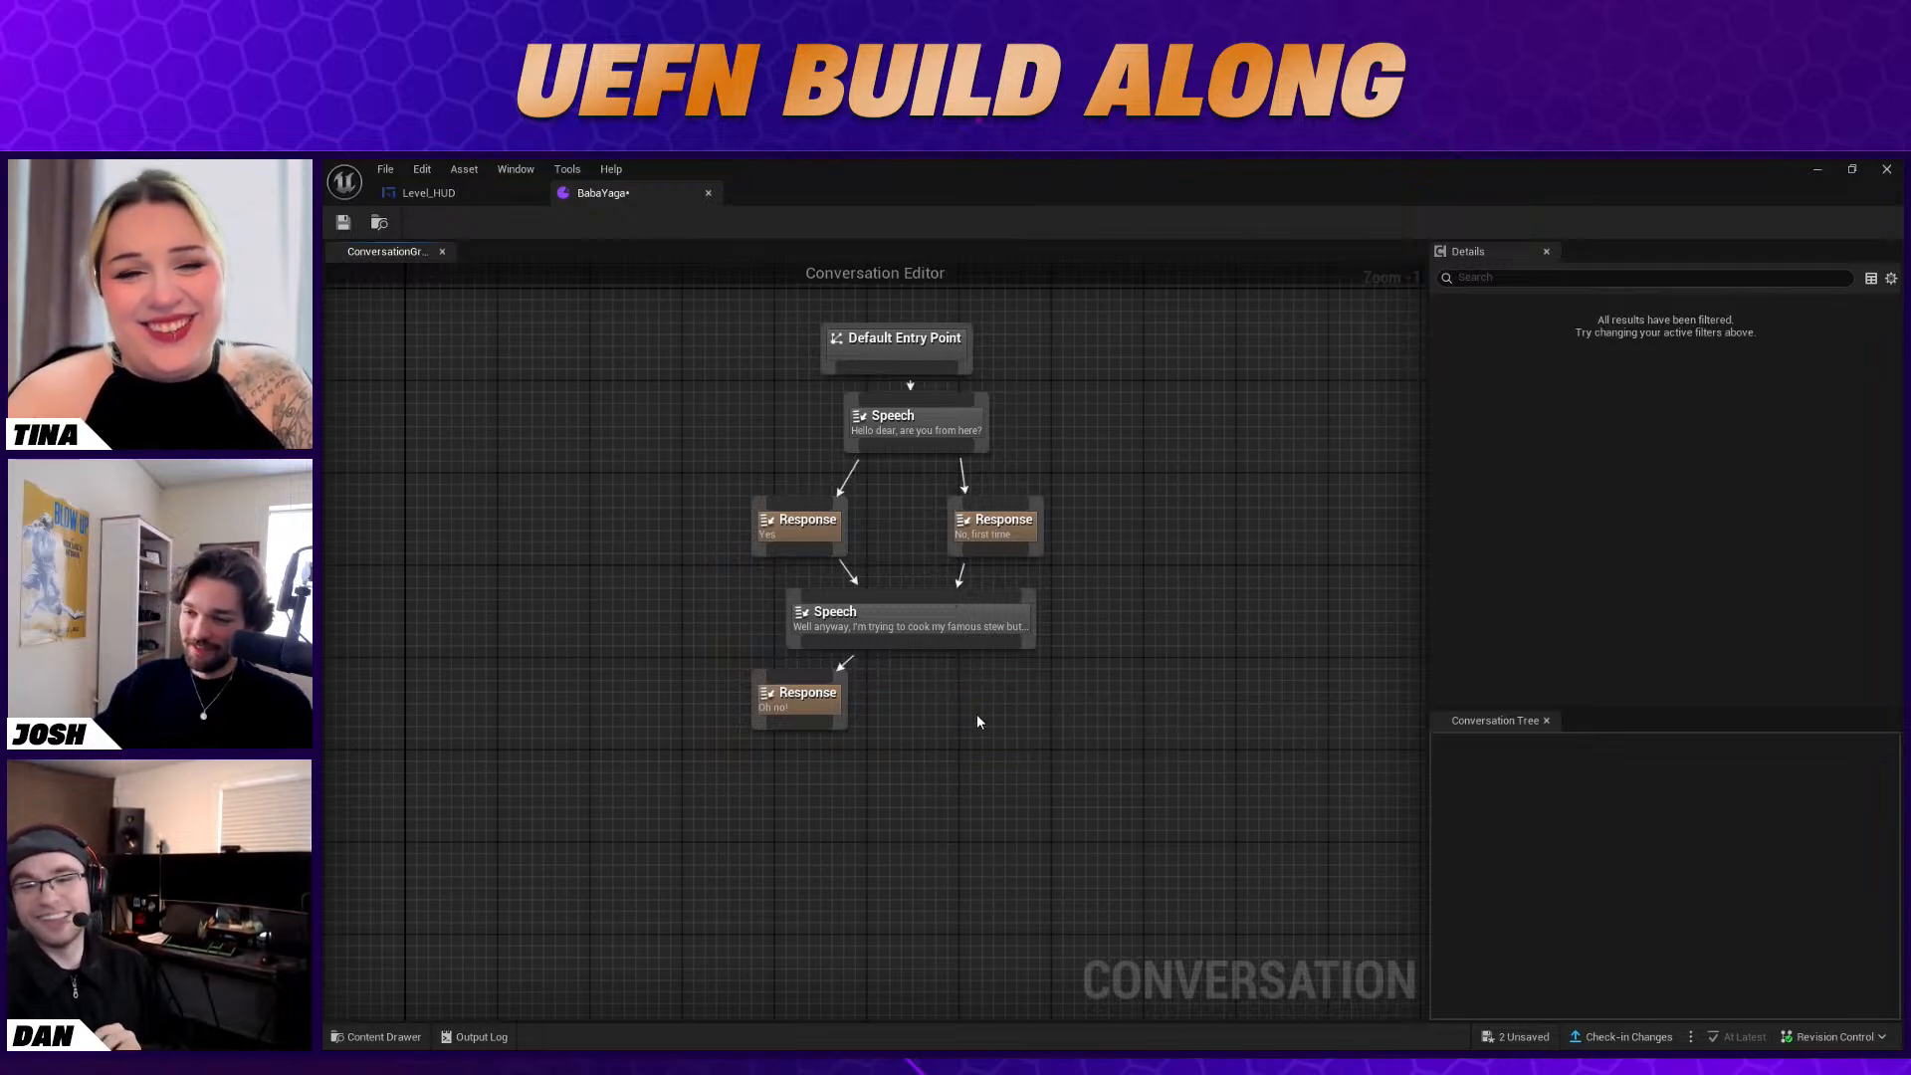
# Add a Response node with the text "Okay?" level with the "Oh no!" response and link the second Speech node to it
pyautogui.rightClick(977, 715)
pyautogui.click(1026, 827)
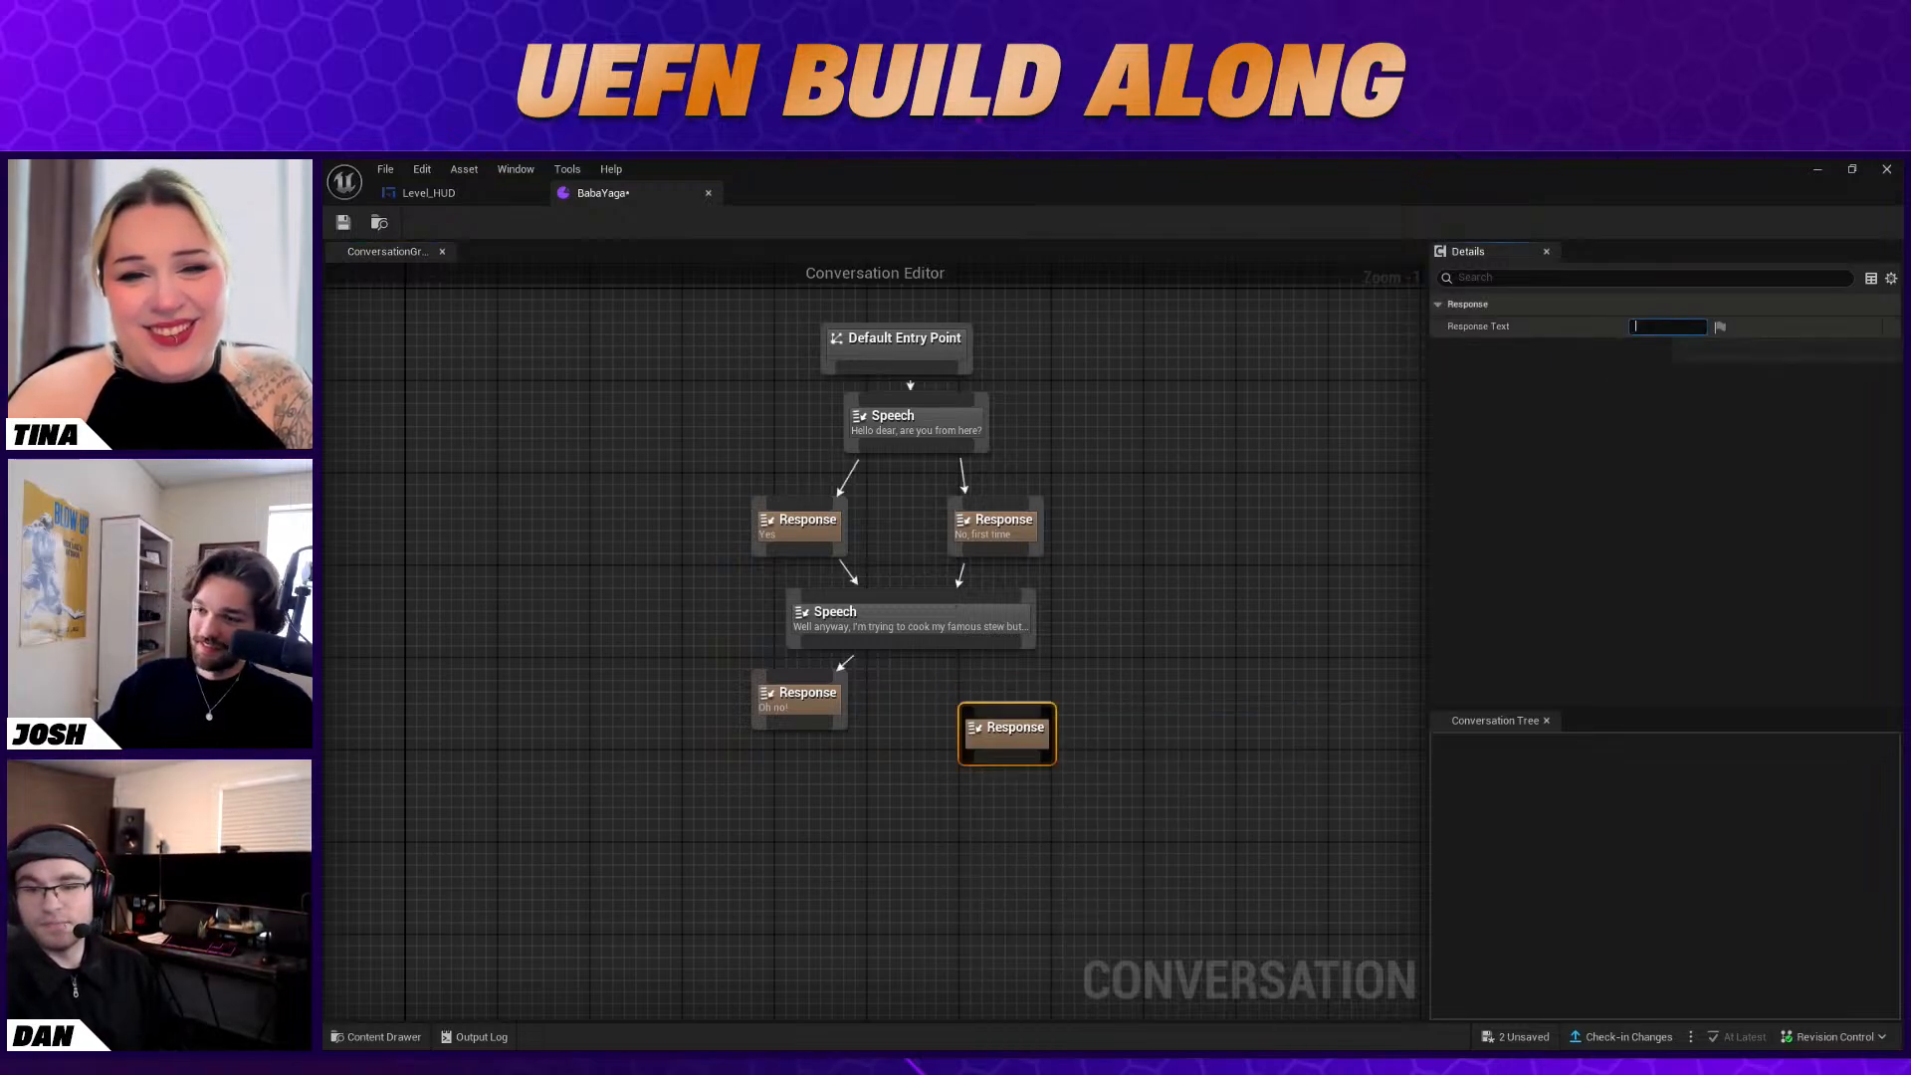
pyautogui.write('Okay!')
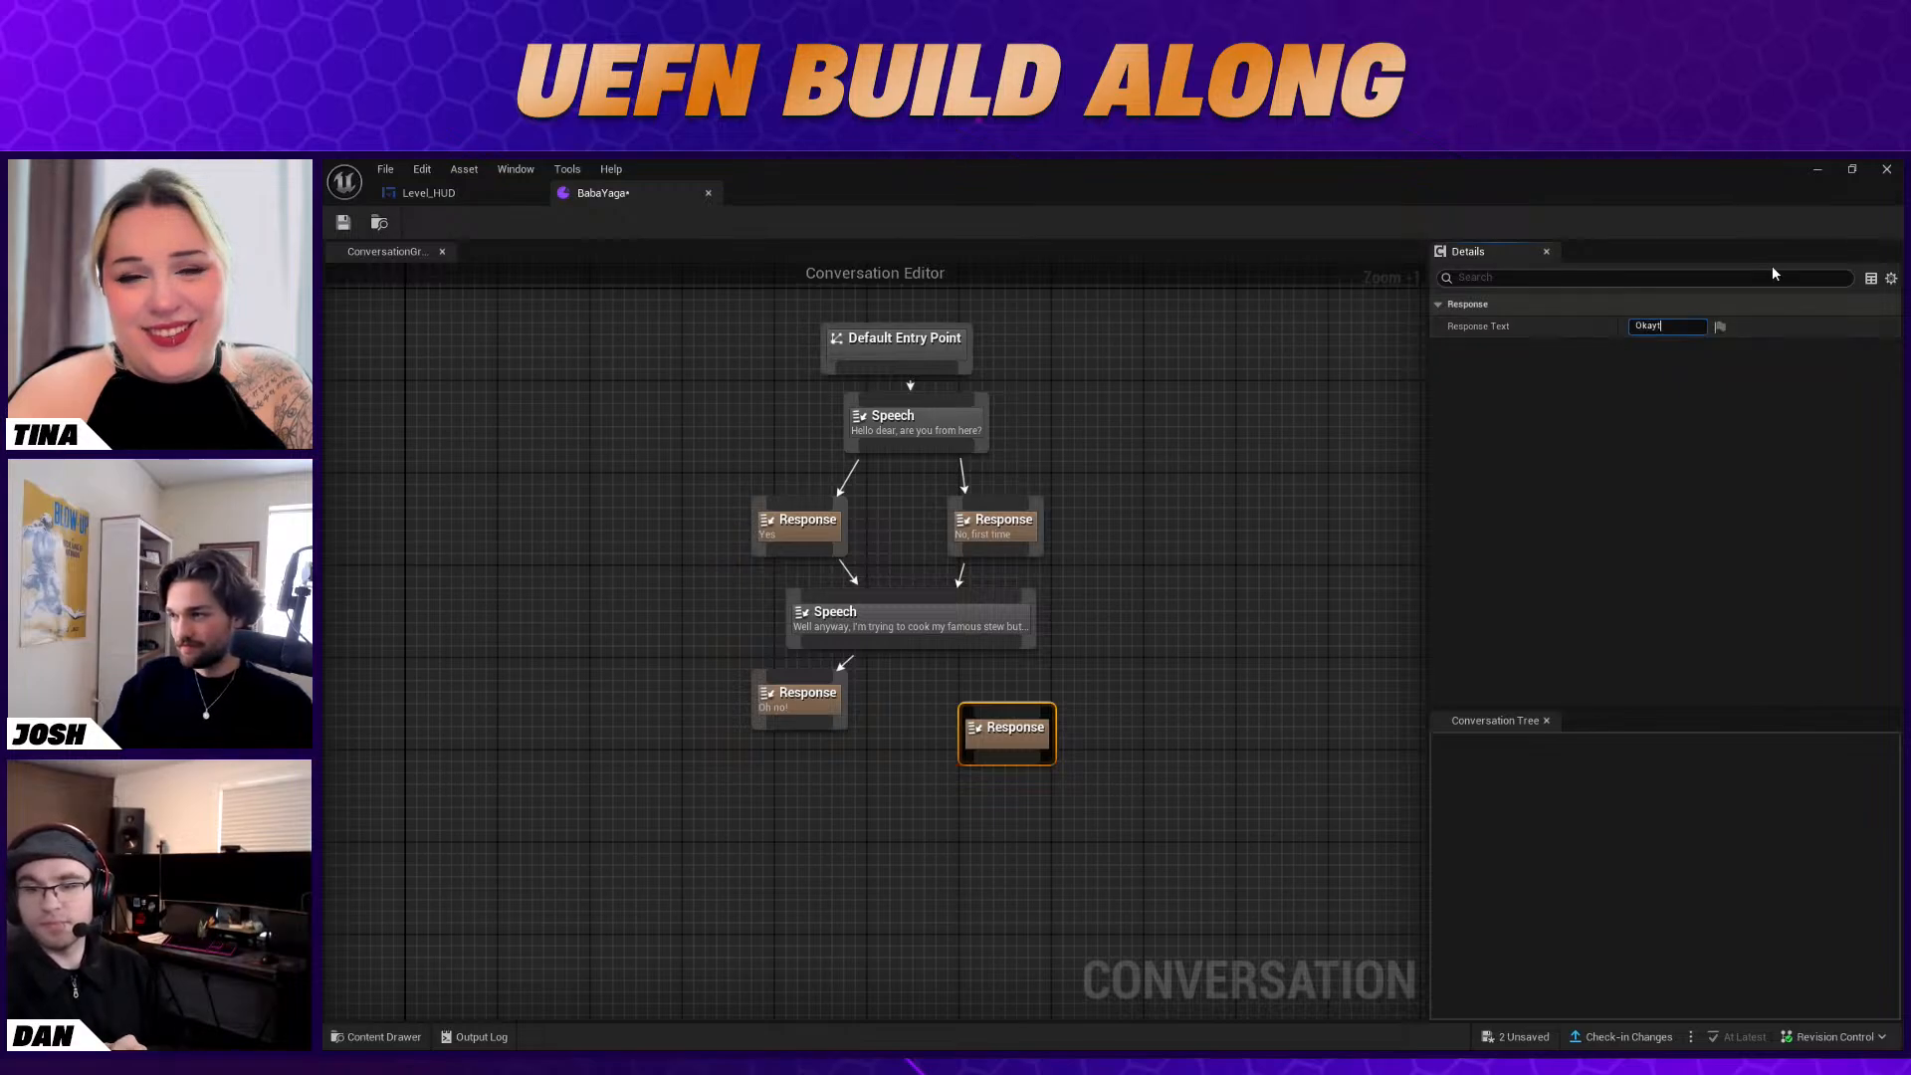
pyautogui.press('Return')
pyautogui.moveTo(918, 641); pyautogui.dragTo(1015, 711)
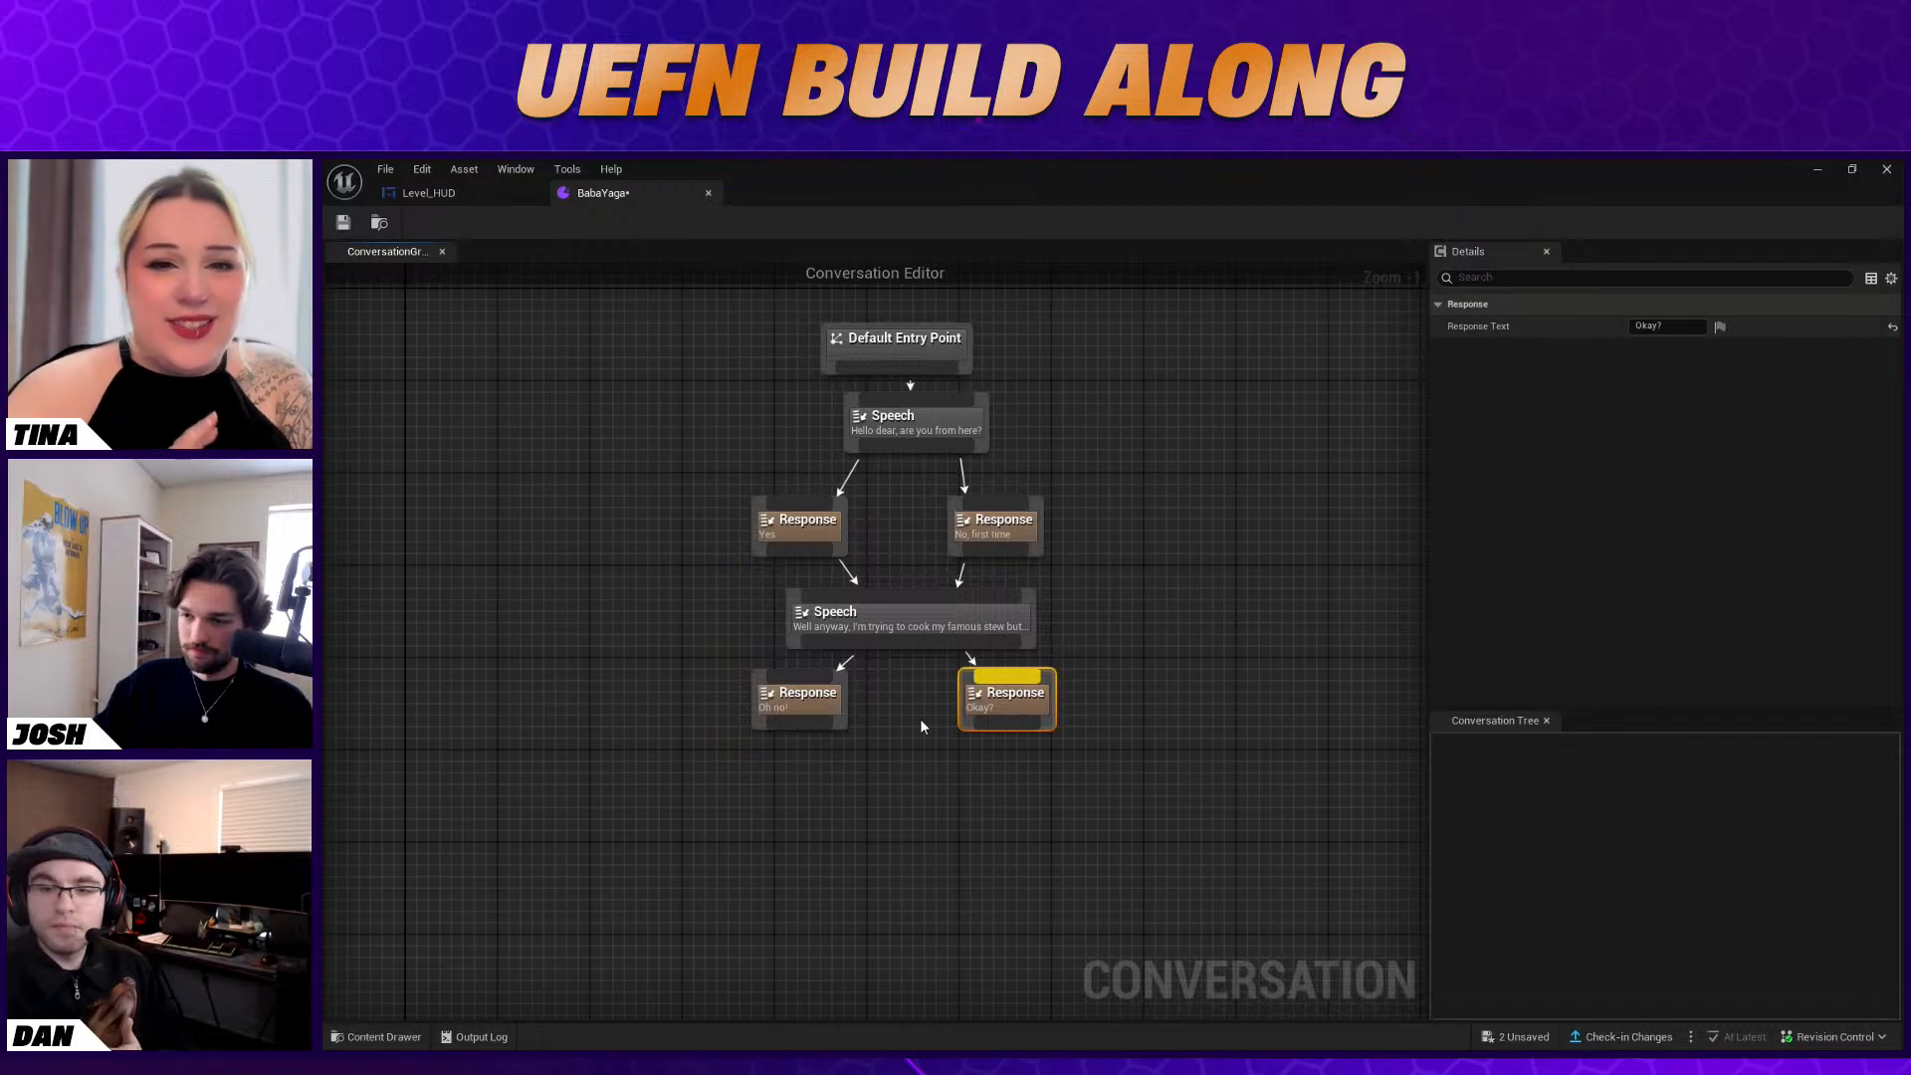
# Add a Speech node below the responses with the message "Would you mind getting me 4 fish for the stew? I can grant you a reward."
pyautogui.rightClick(864, 771)
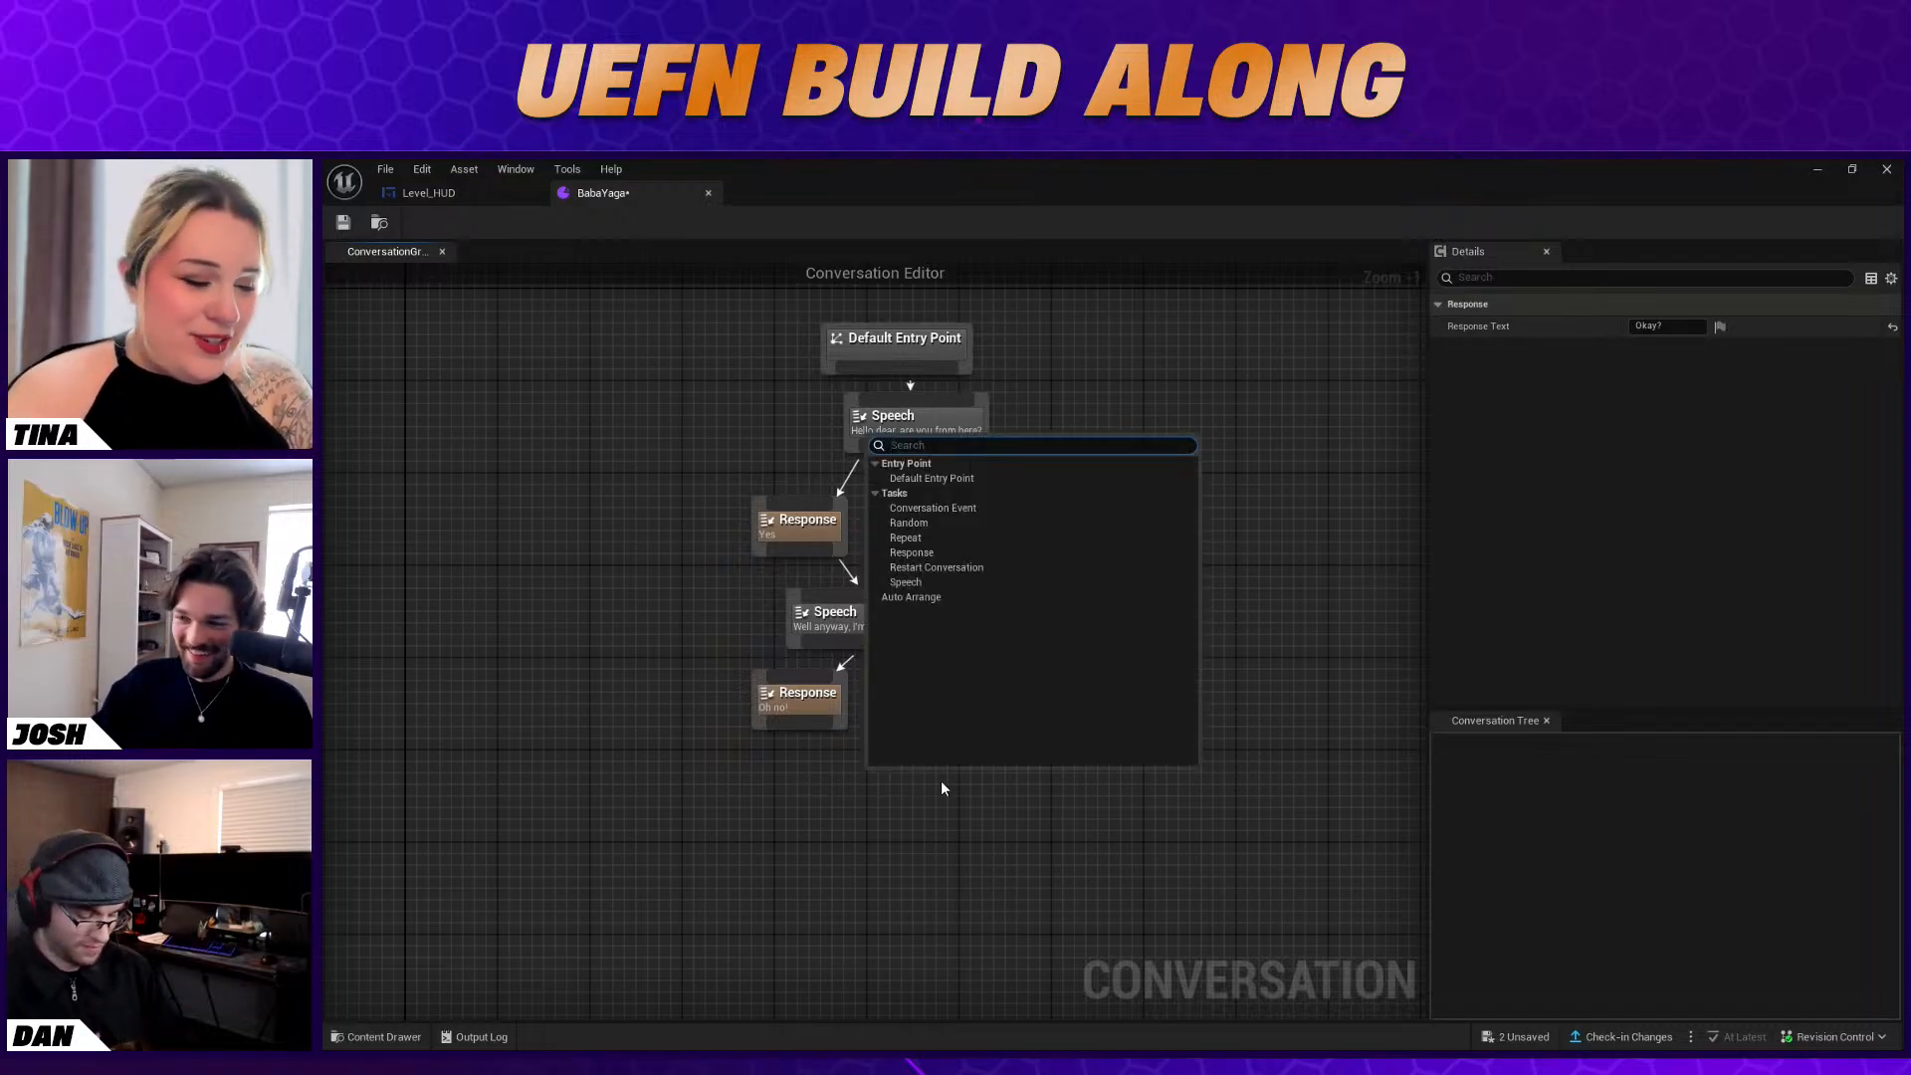
pyautogui.click(923, 586)
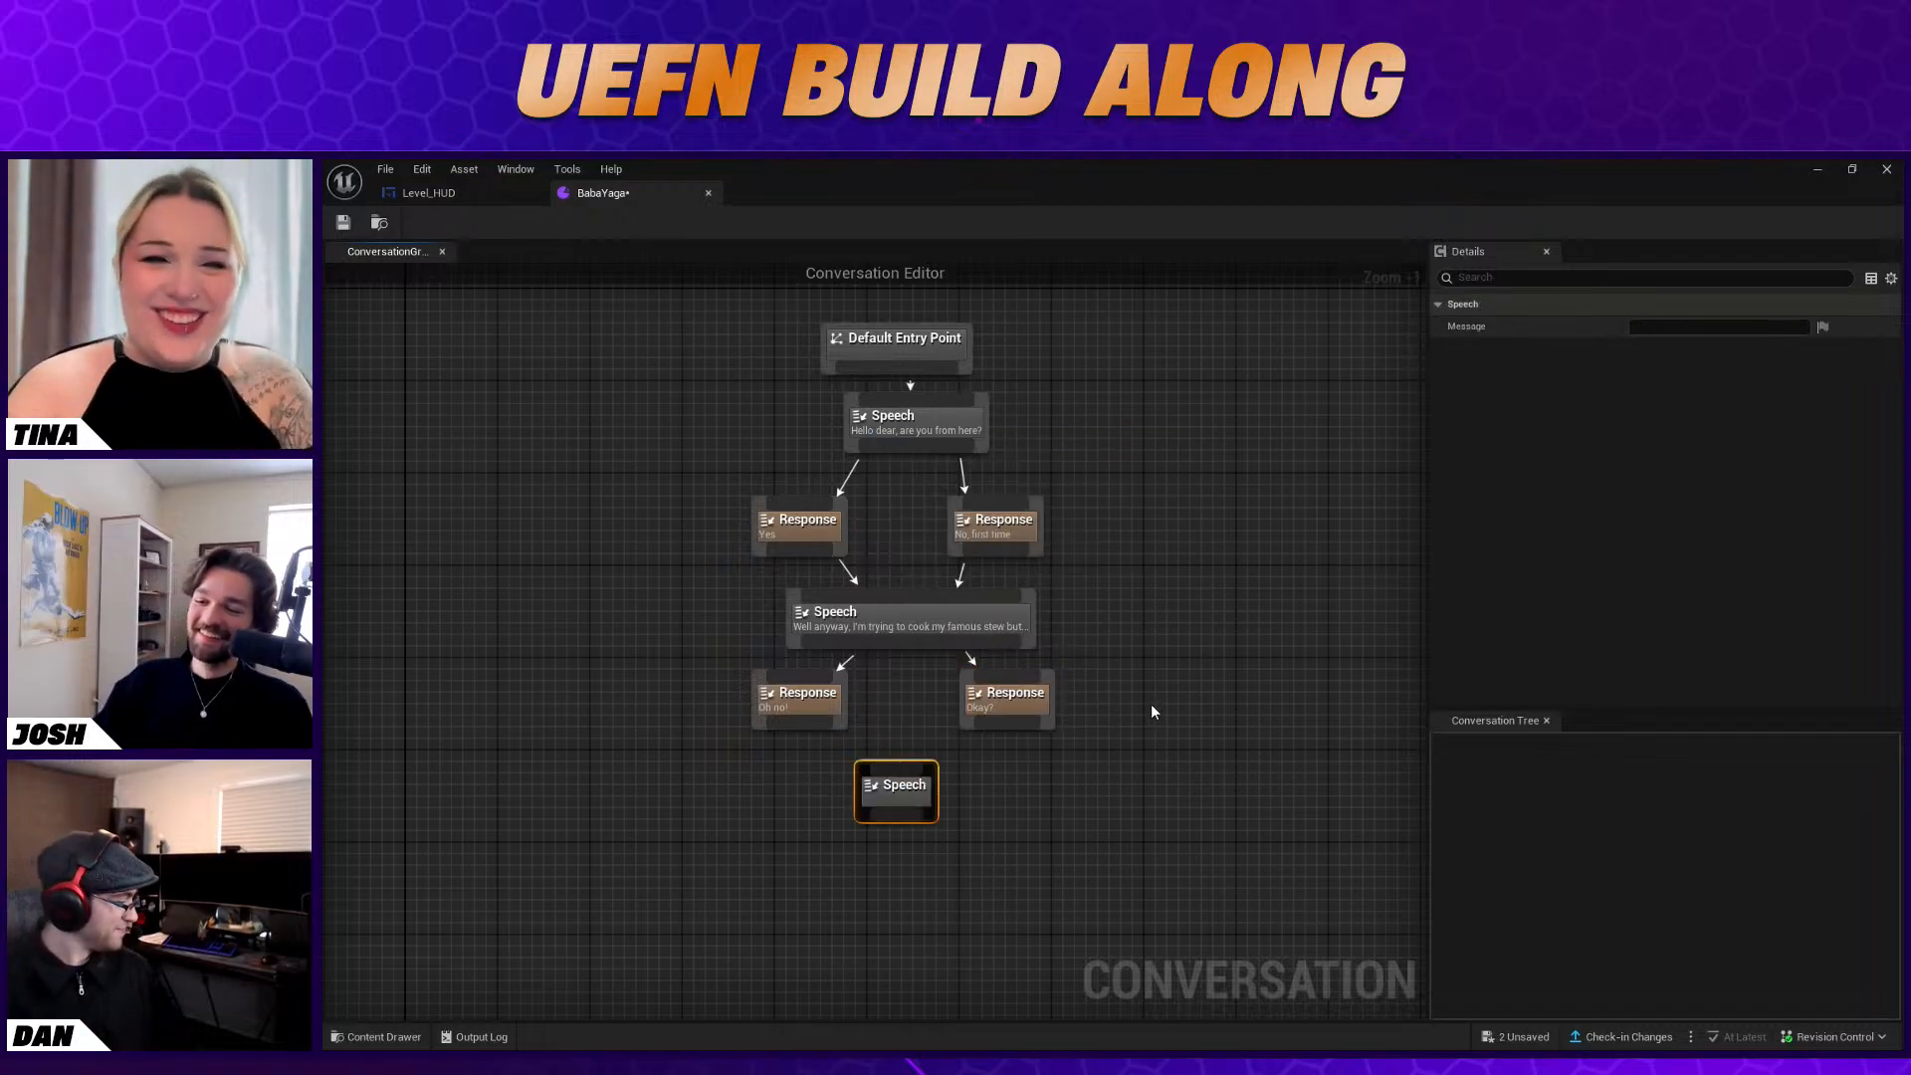
pyautogui.write('Would you mind')
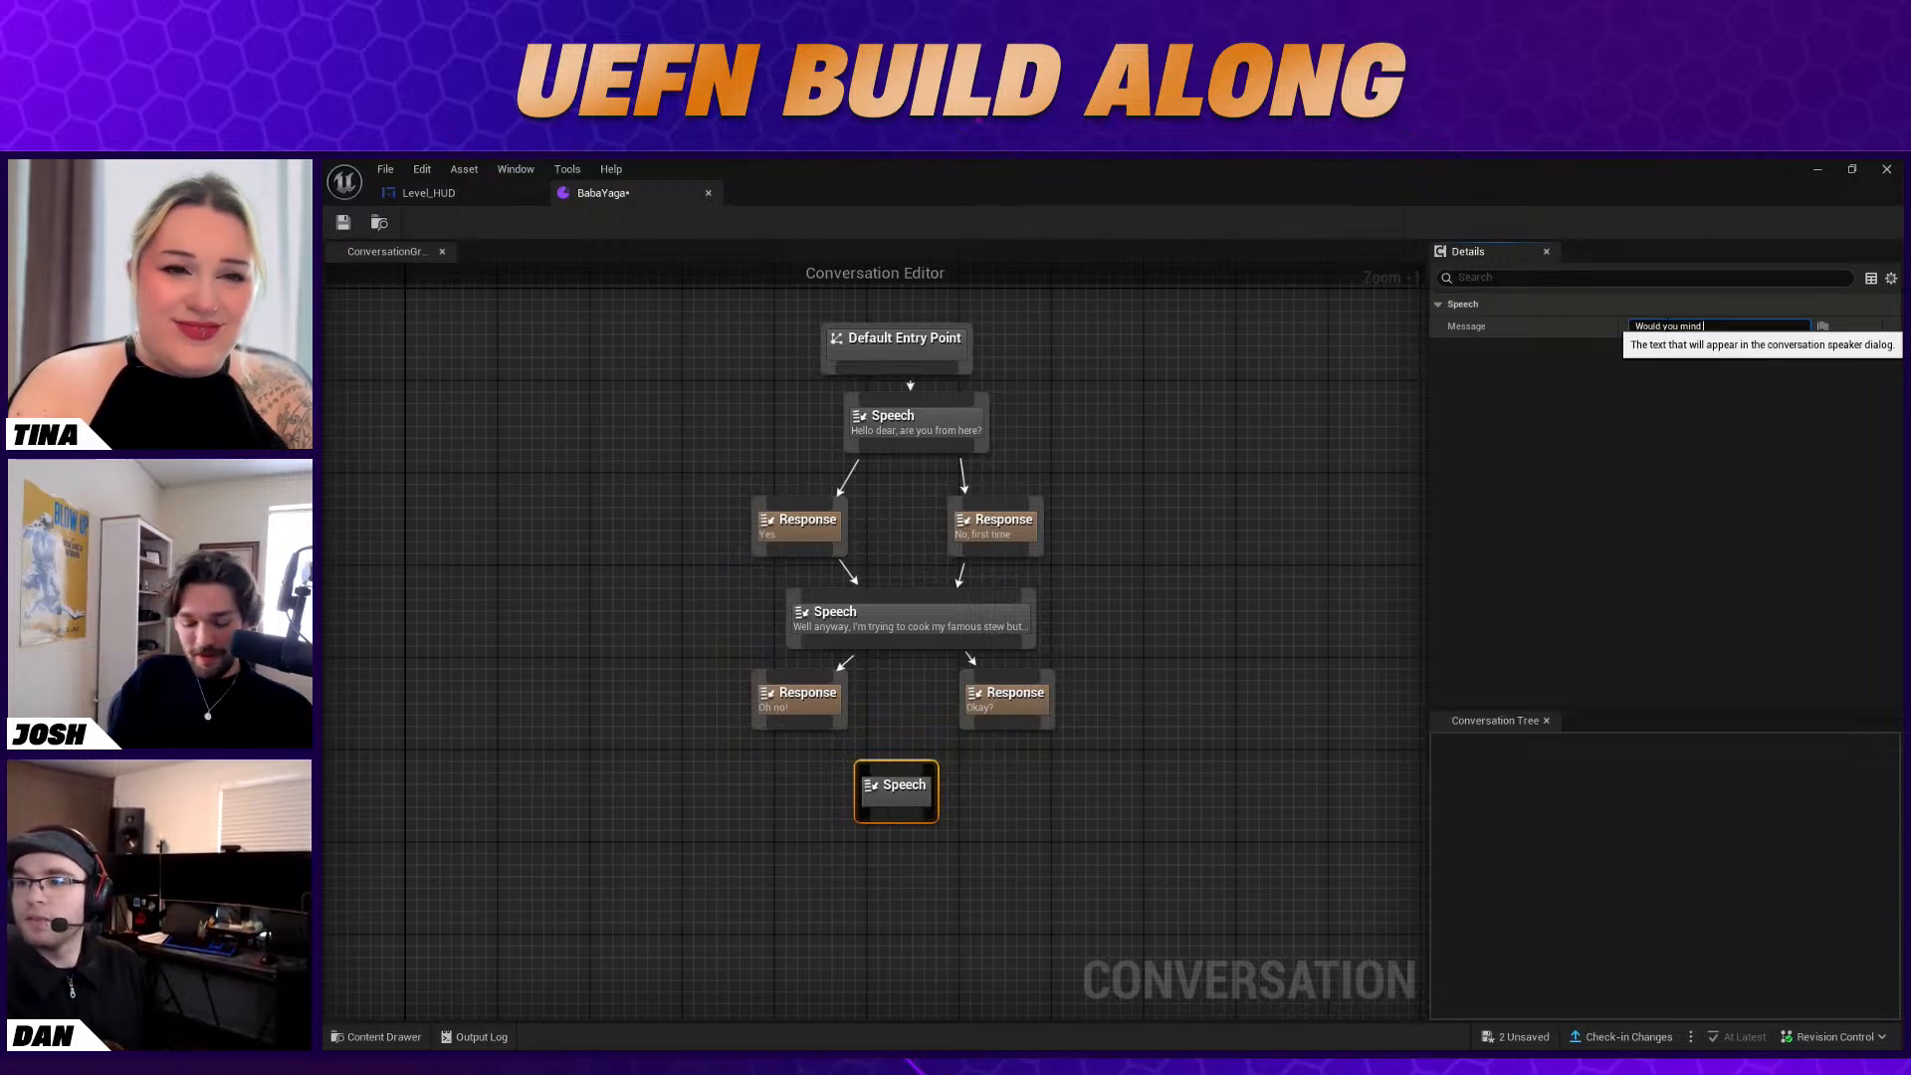
pyautogui.write('getting me')
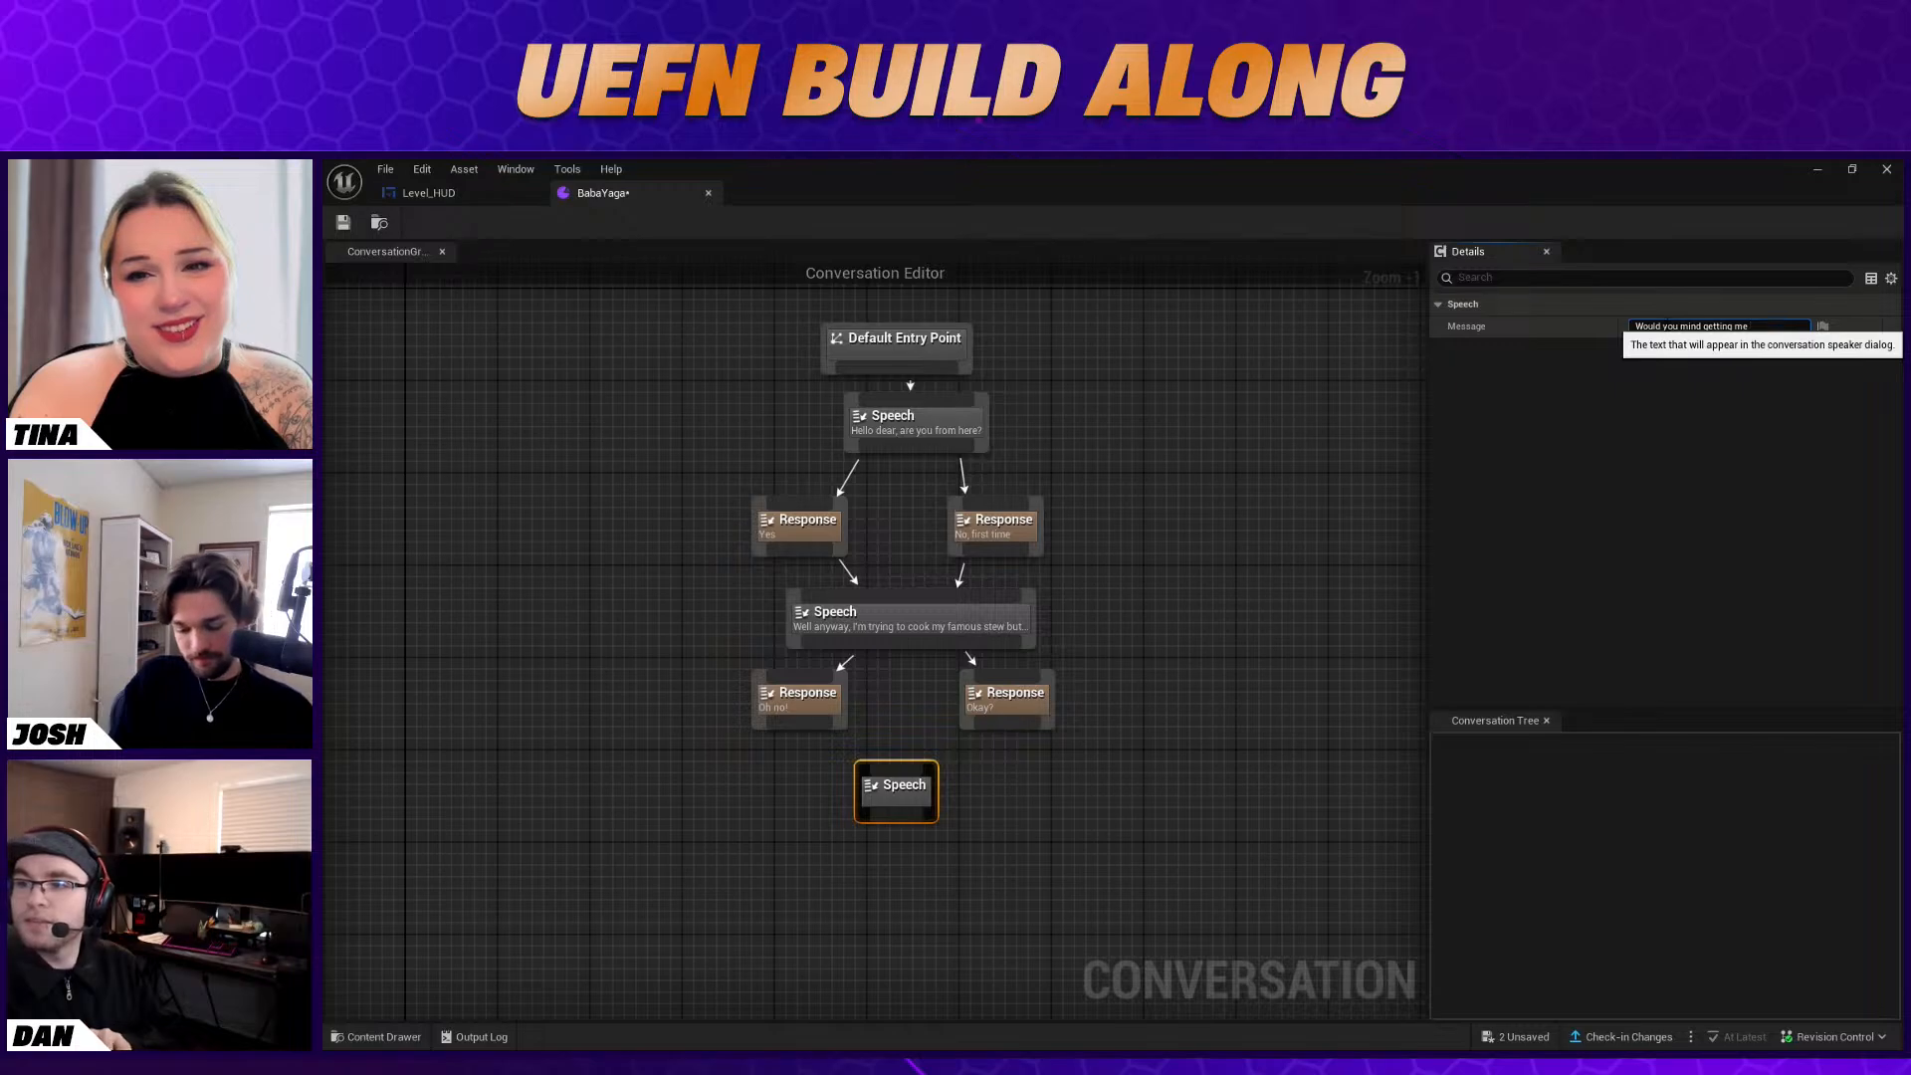
pyautogui.write(' 4 fish for ')
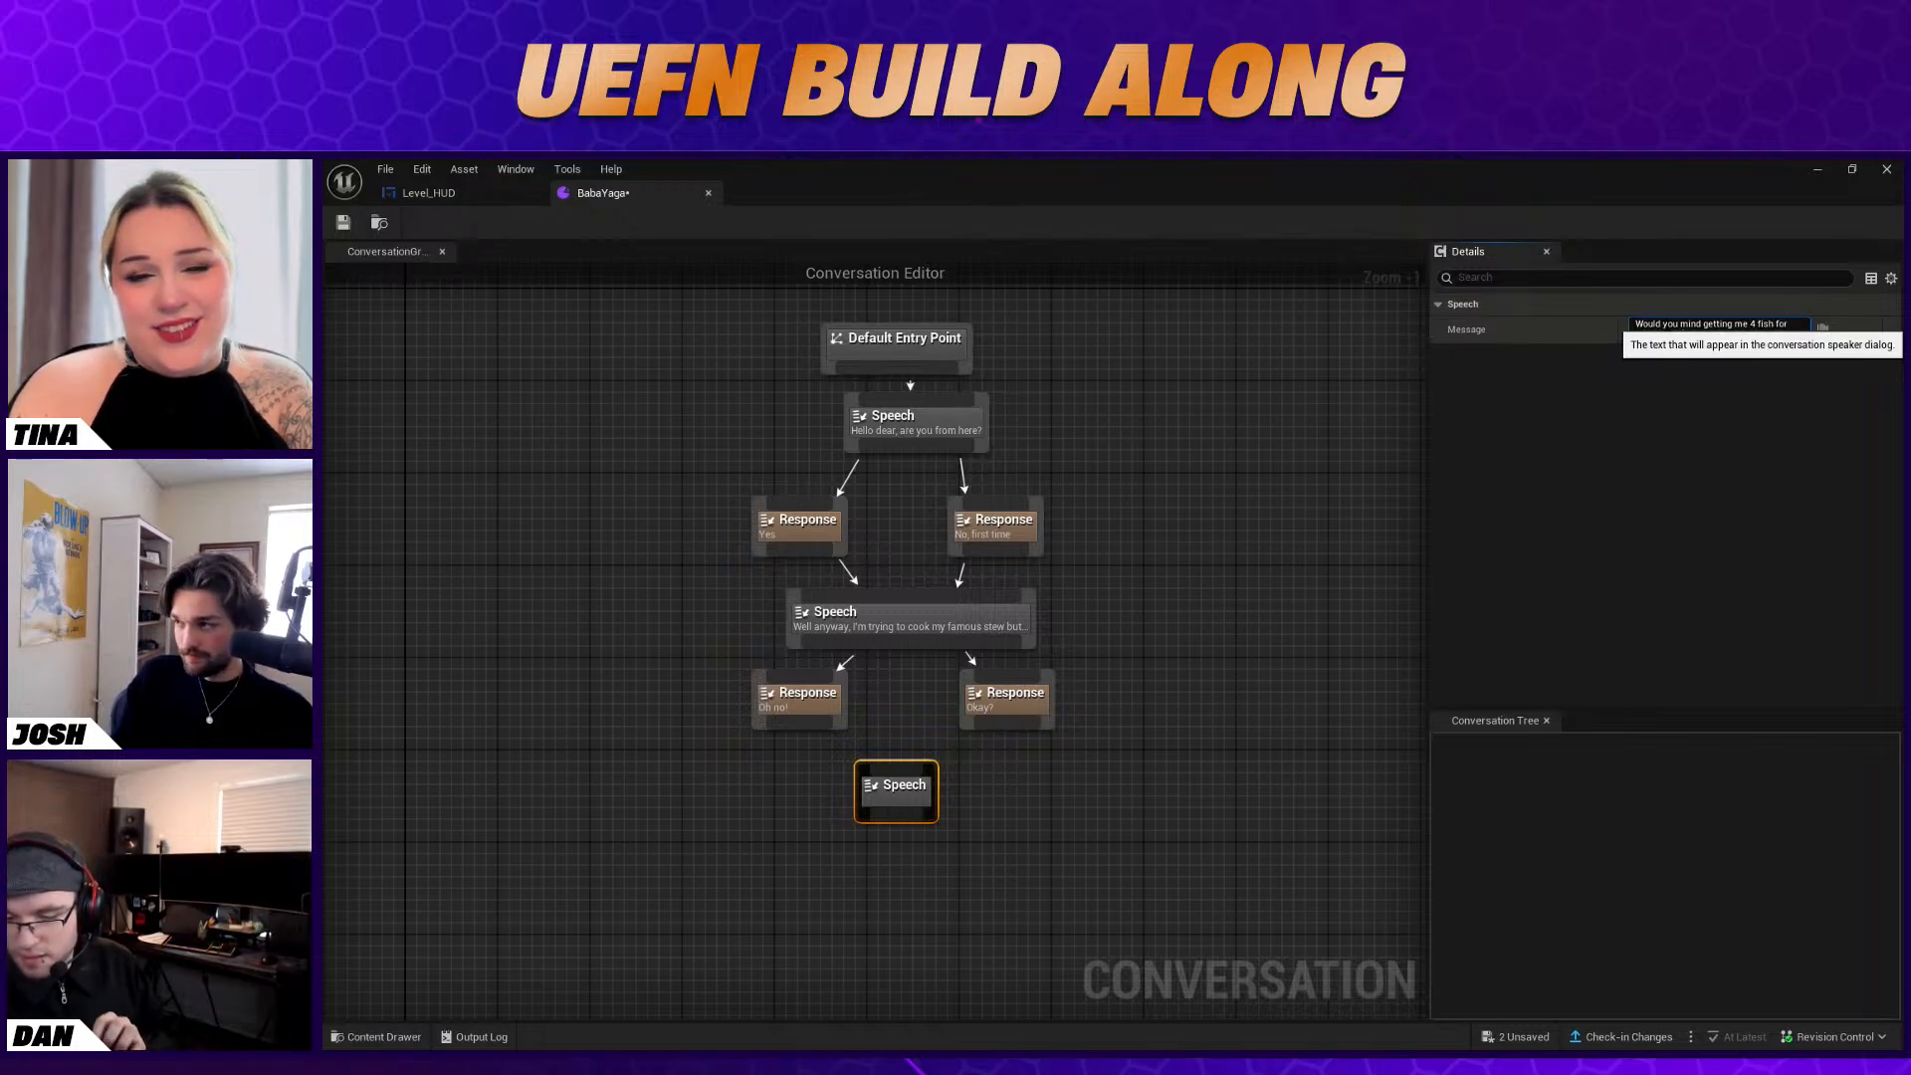
pyautogui.write('the stew? I can')
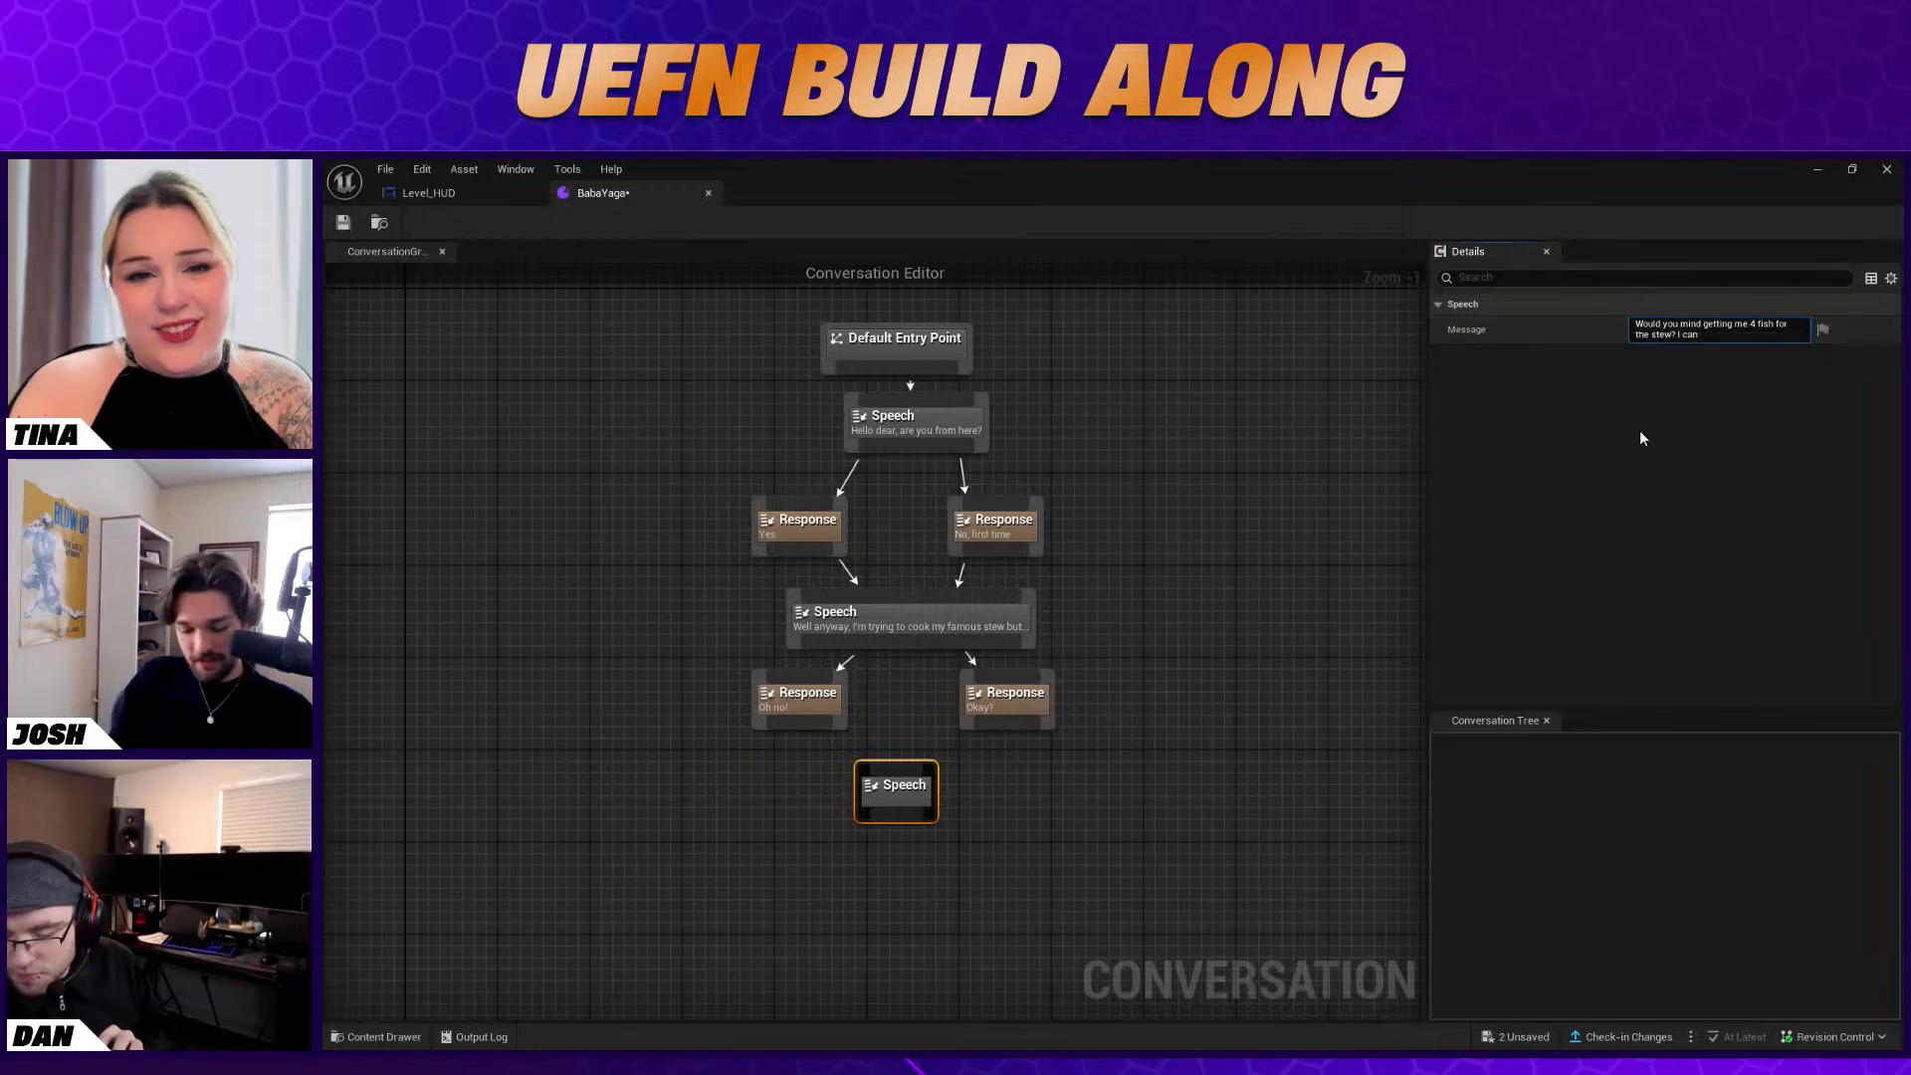
pyautogui.write(' givve')
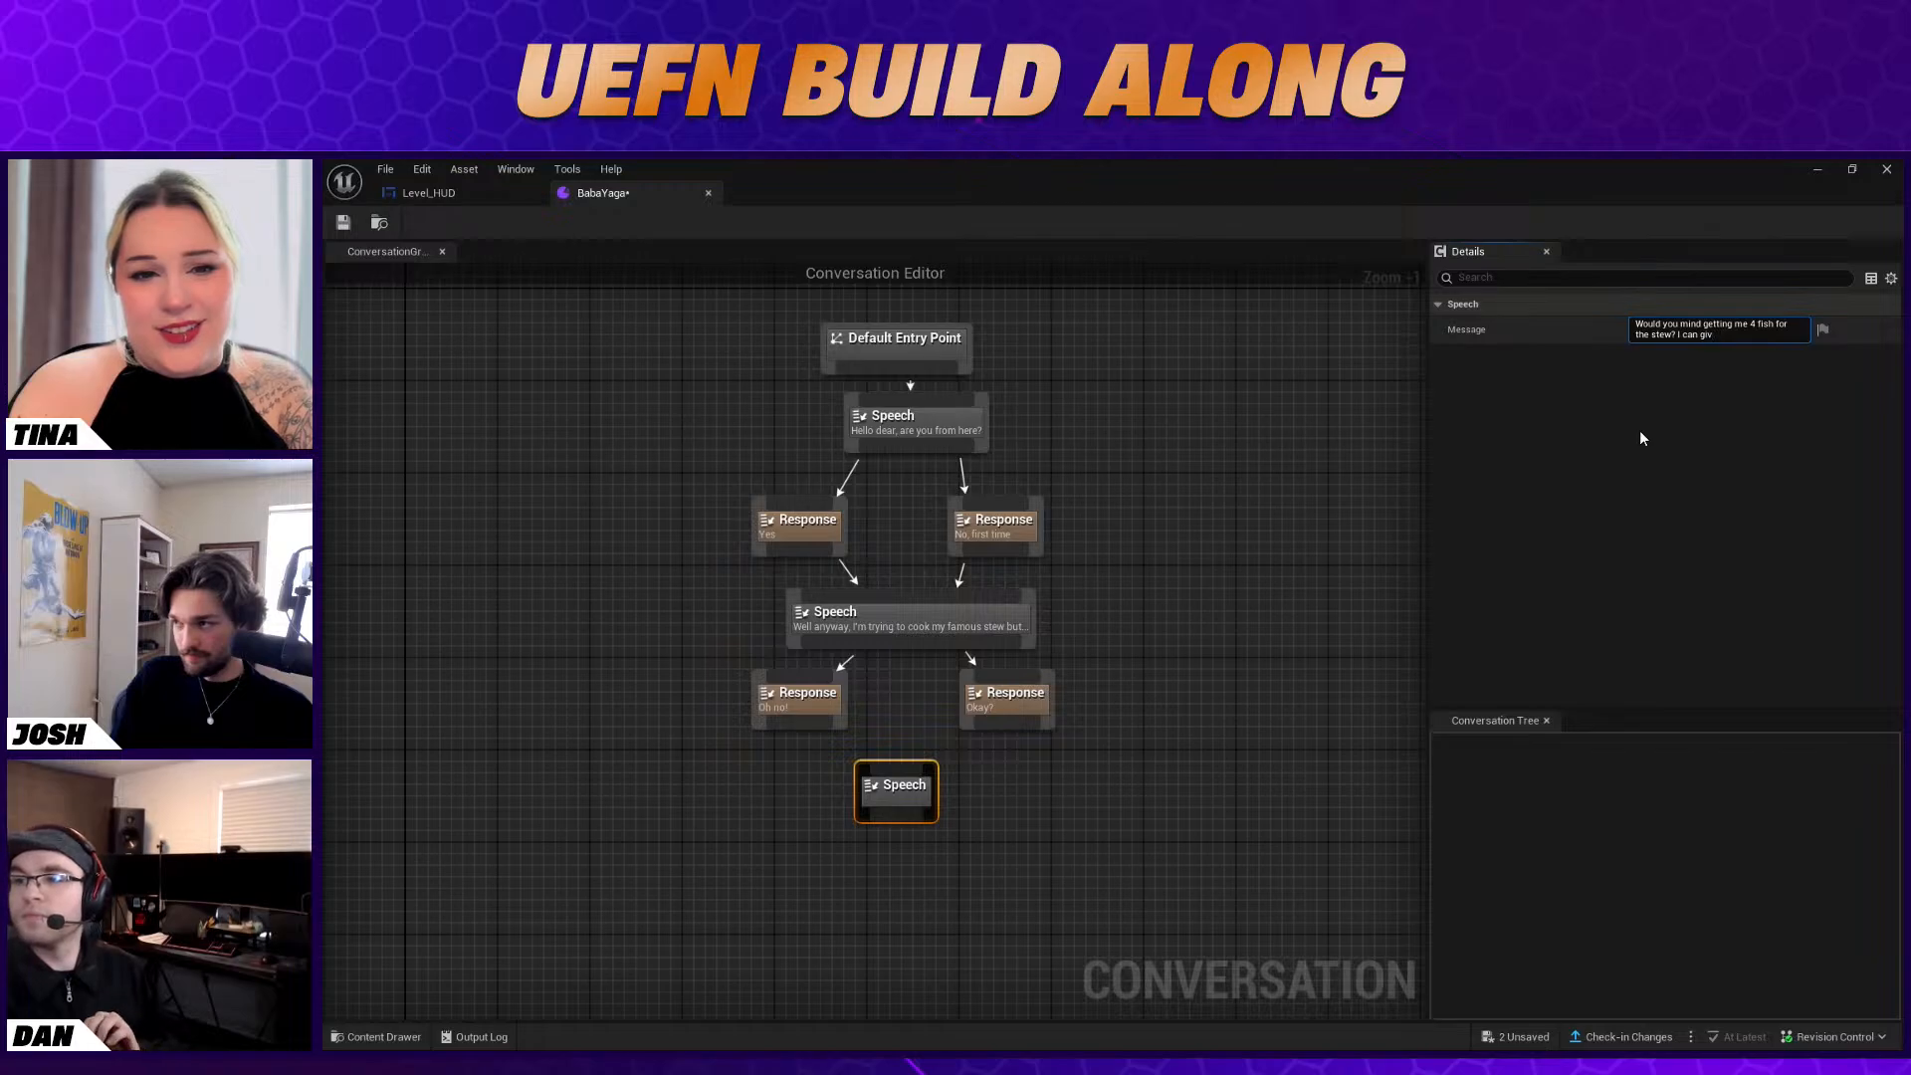
pyautogui.press('BackSpace')
pyautogui.press('BackSpace')
pyautogui.write('rant you an')
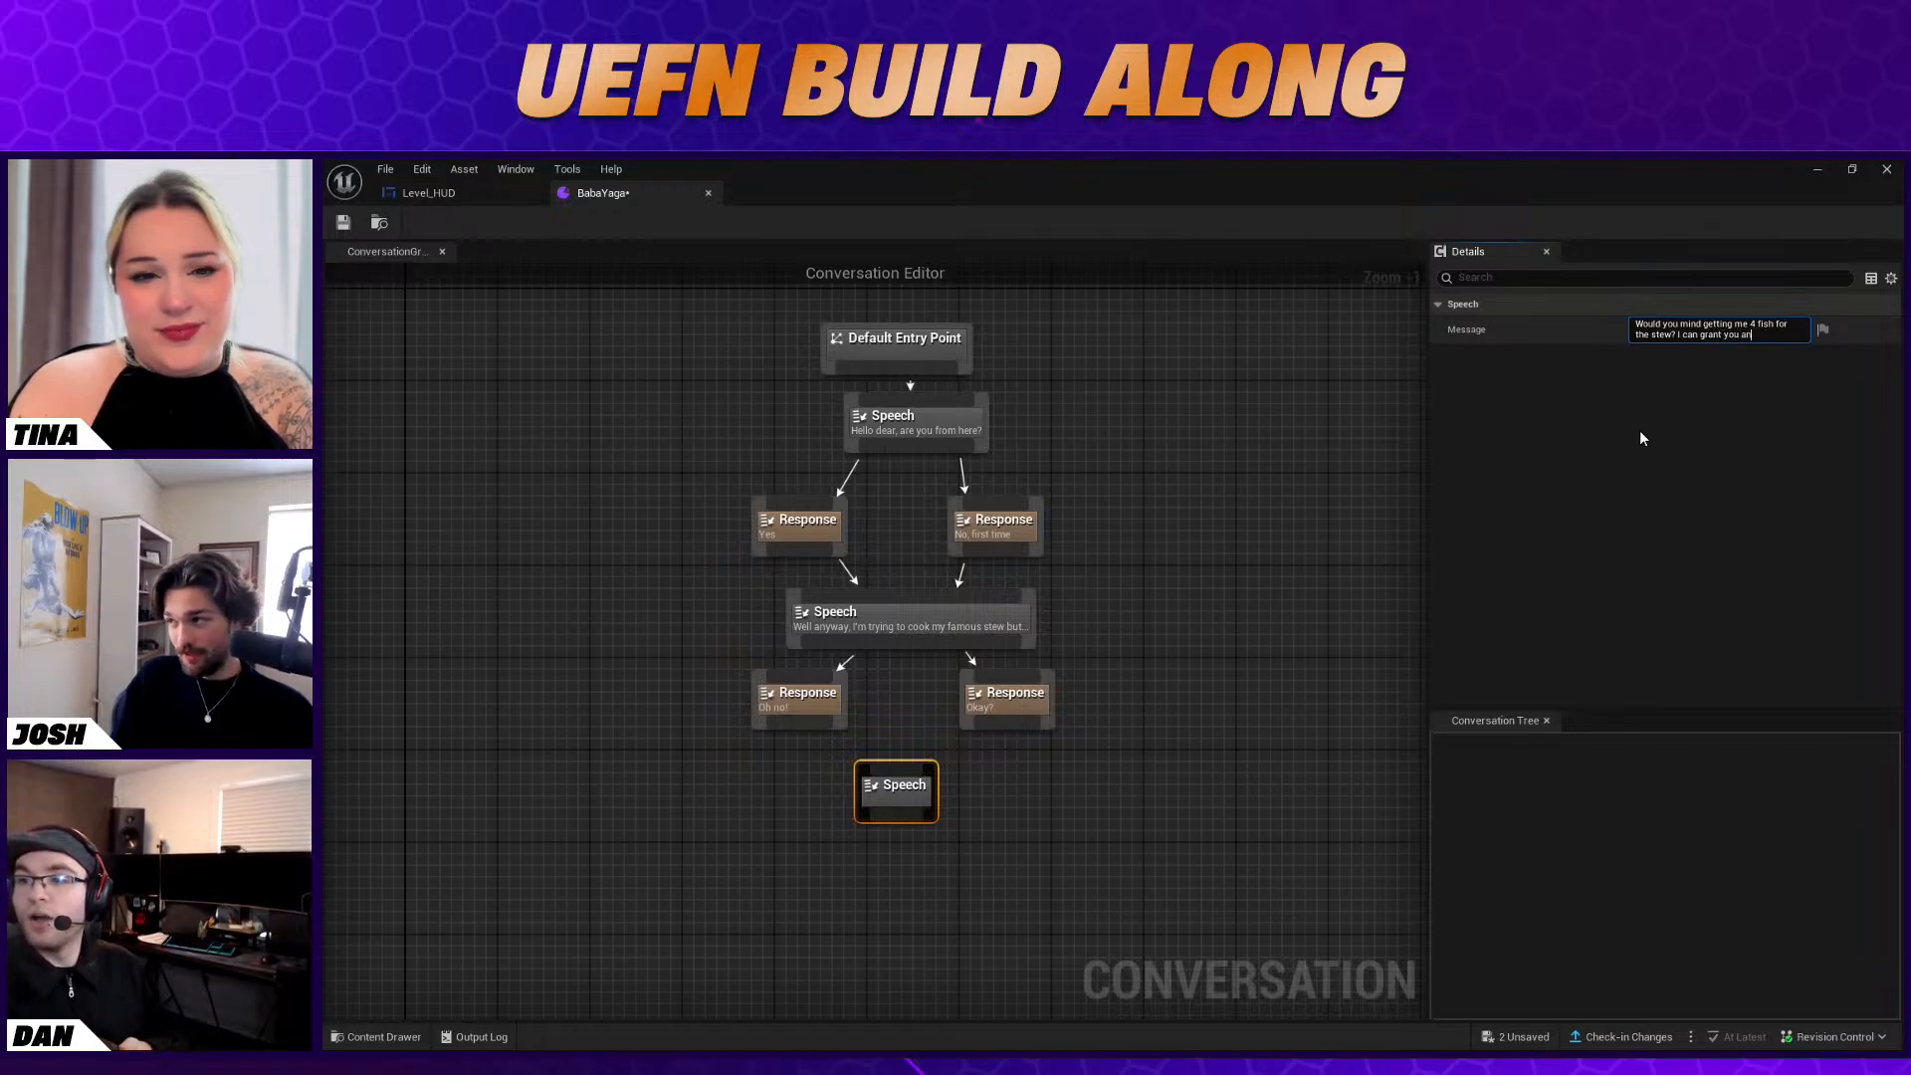
pyautogui.press('BackSpace')
pyautogui.write('reward')
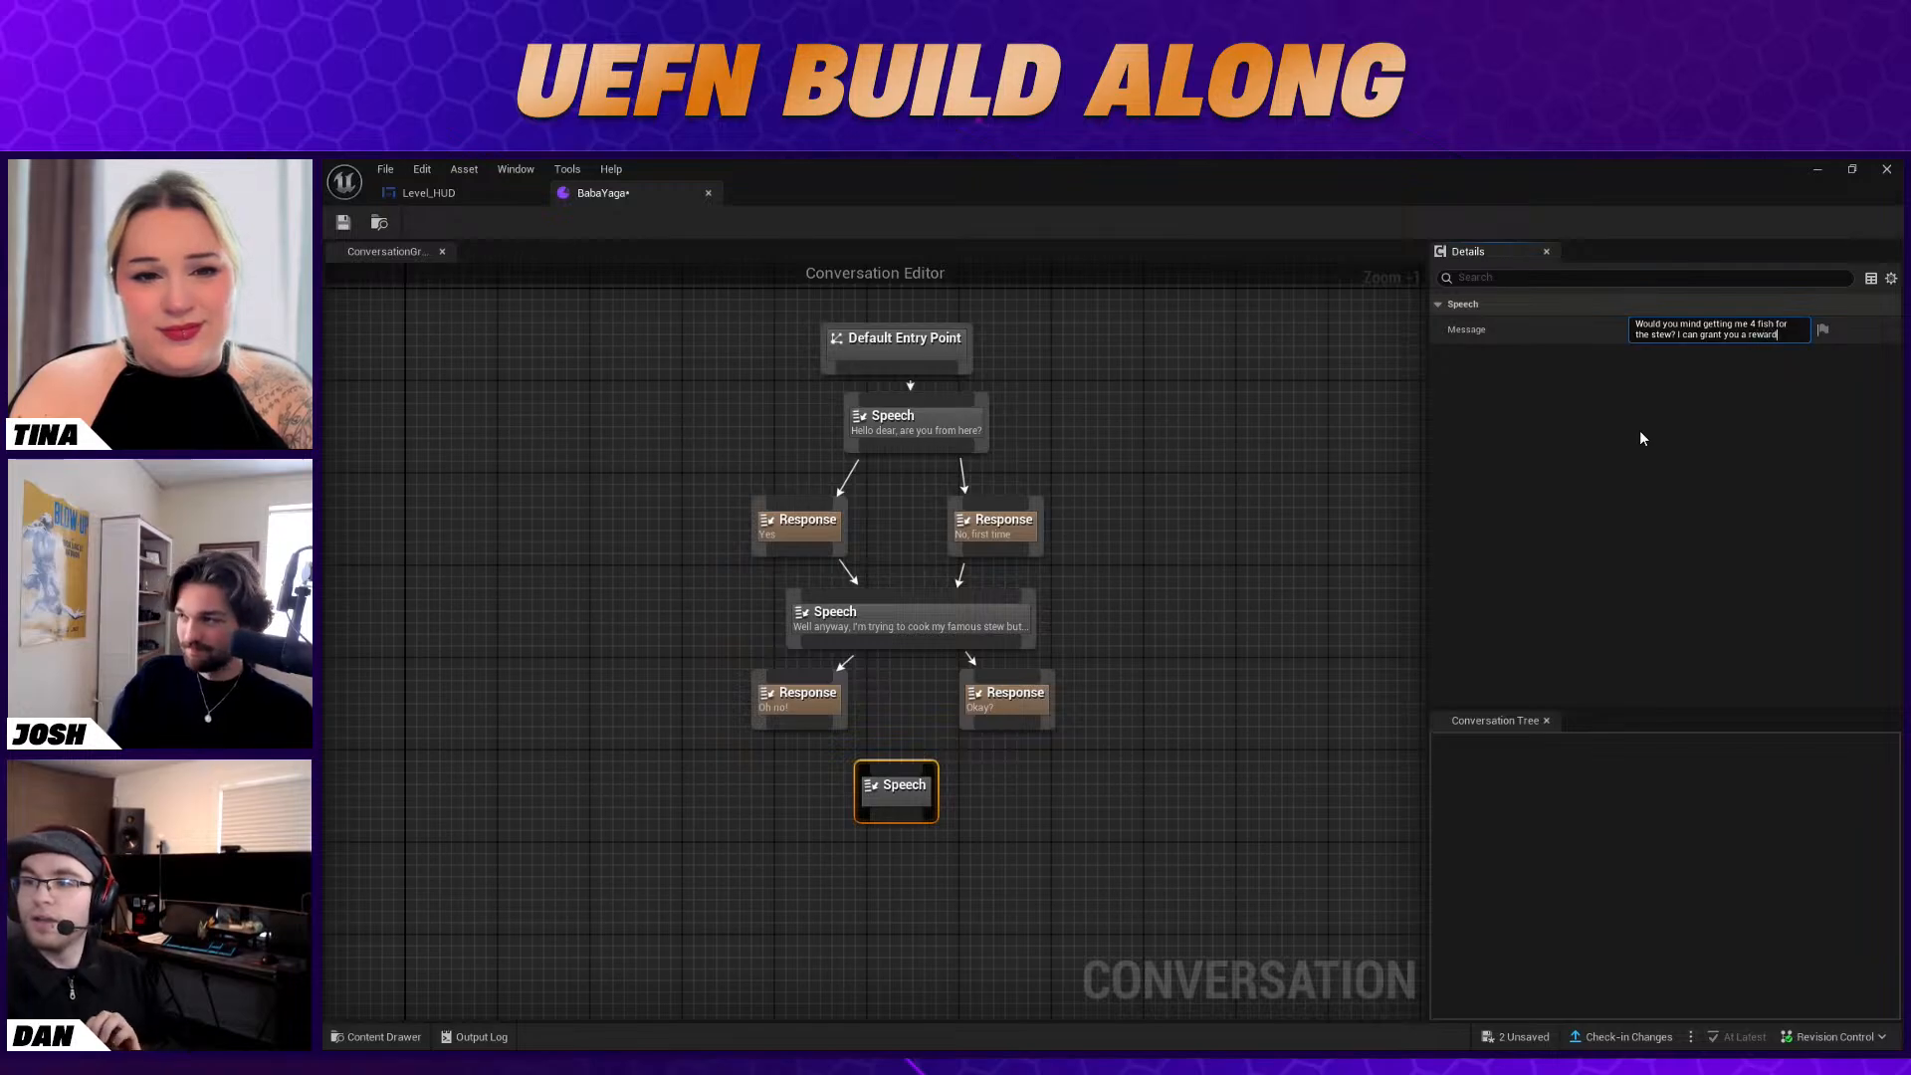
pyautogui.write('.')
pyautogui.press('Return')
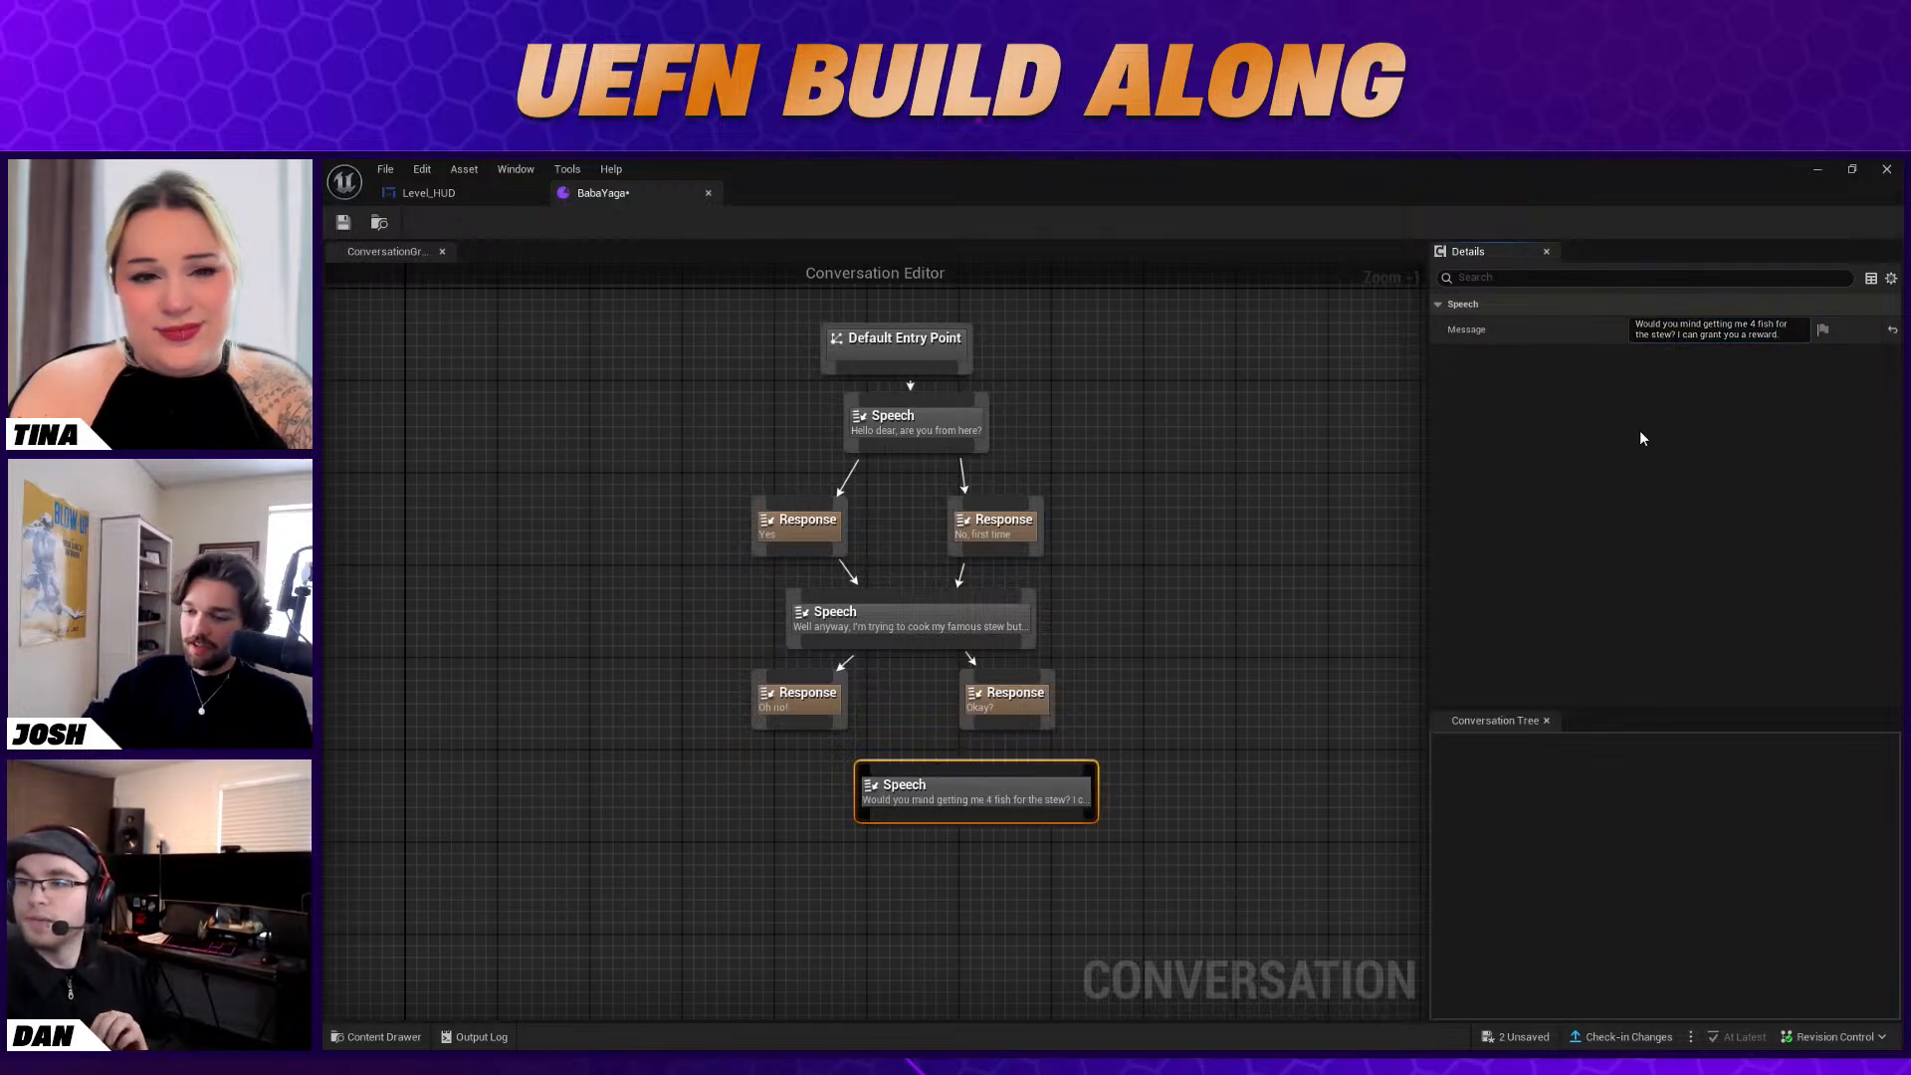
# Center the third Speech node beneath the "Oh no!" and "Okay?" responses and link both of them to it
pyautogui.moveTo(946, 766); pyautogui.dragTo(877, 768)
pyautogui.moveTo(779, 723); pyautogui.dragTo(875, 789)
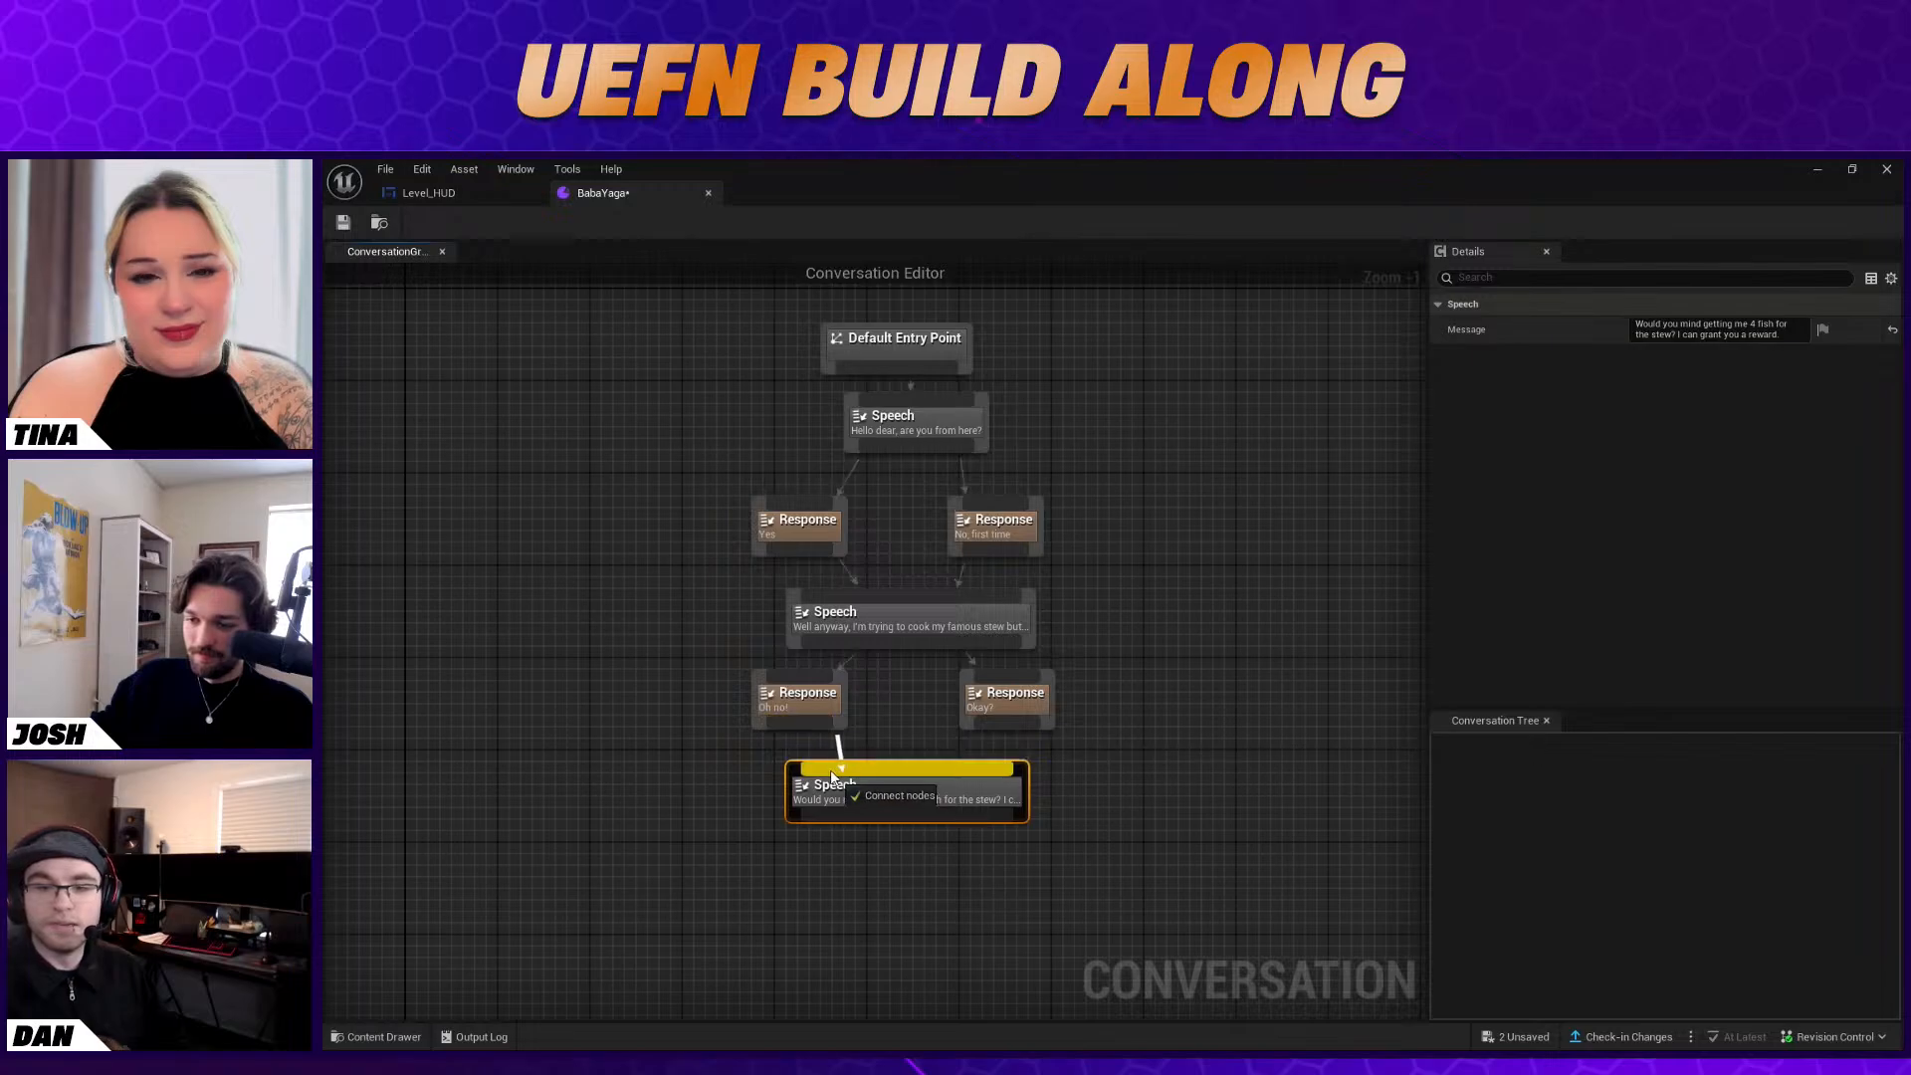
pyautogui.moveTo(1000, 724); pyautogui.dragTo(940, 796)
# Add a Response node below the third Speech node, shift it slightly inward, and open its response text for editing
pyautogui.scroll(-2, 906, 875)
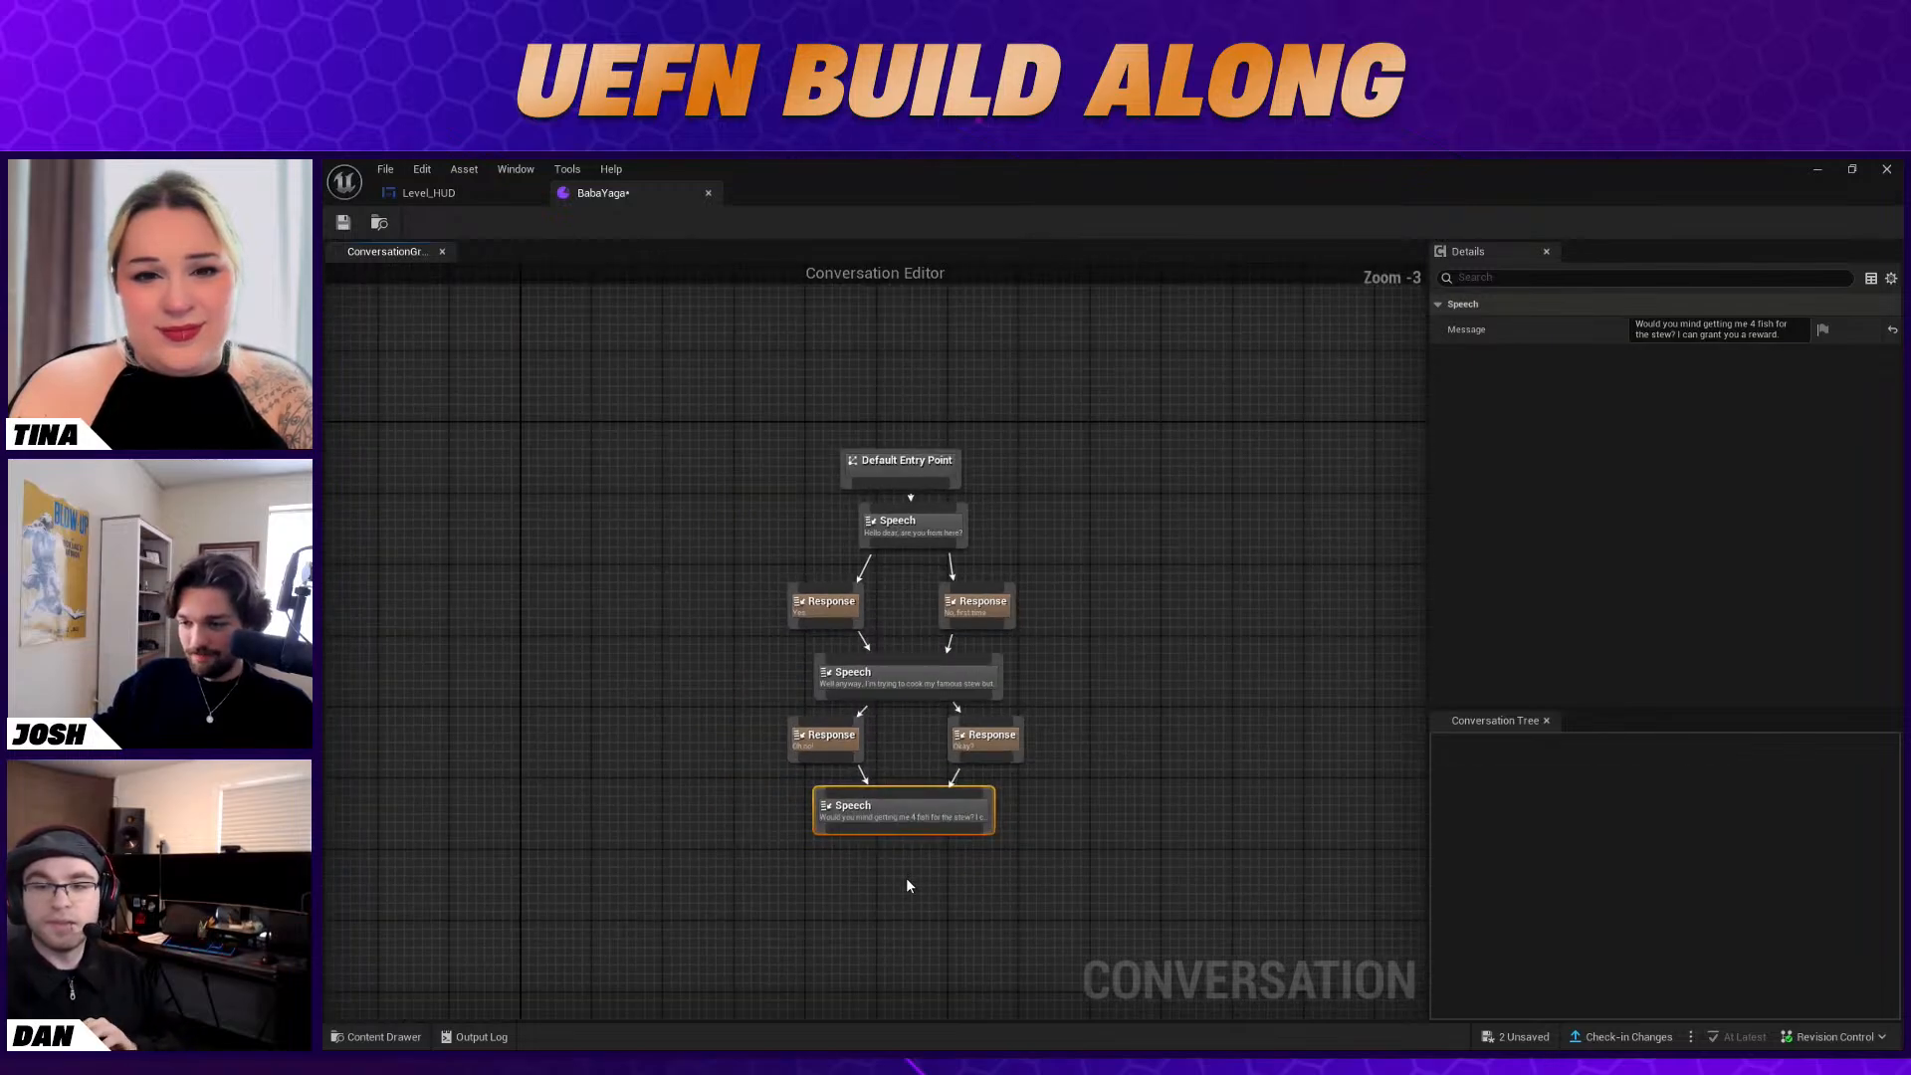
pyautogui.scroll(2, 880, 872)
pyautogui.rightClick(880, 872)
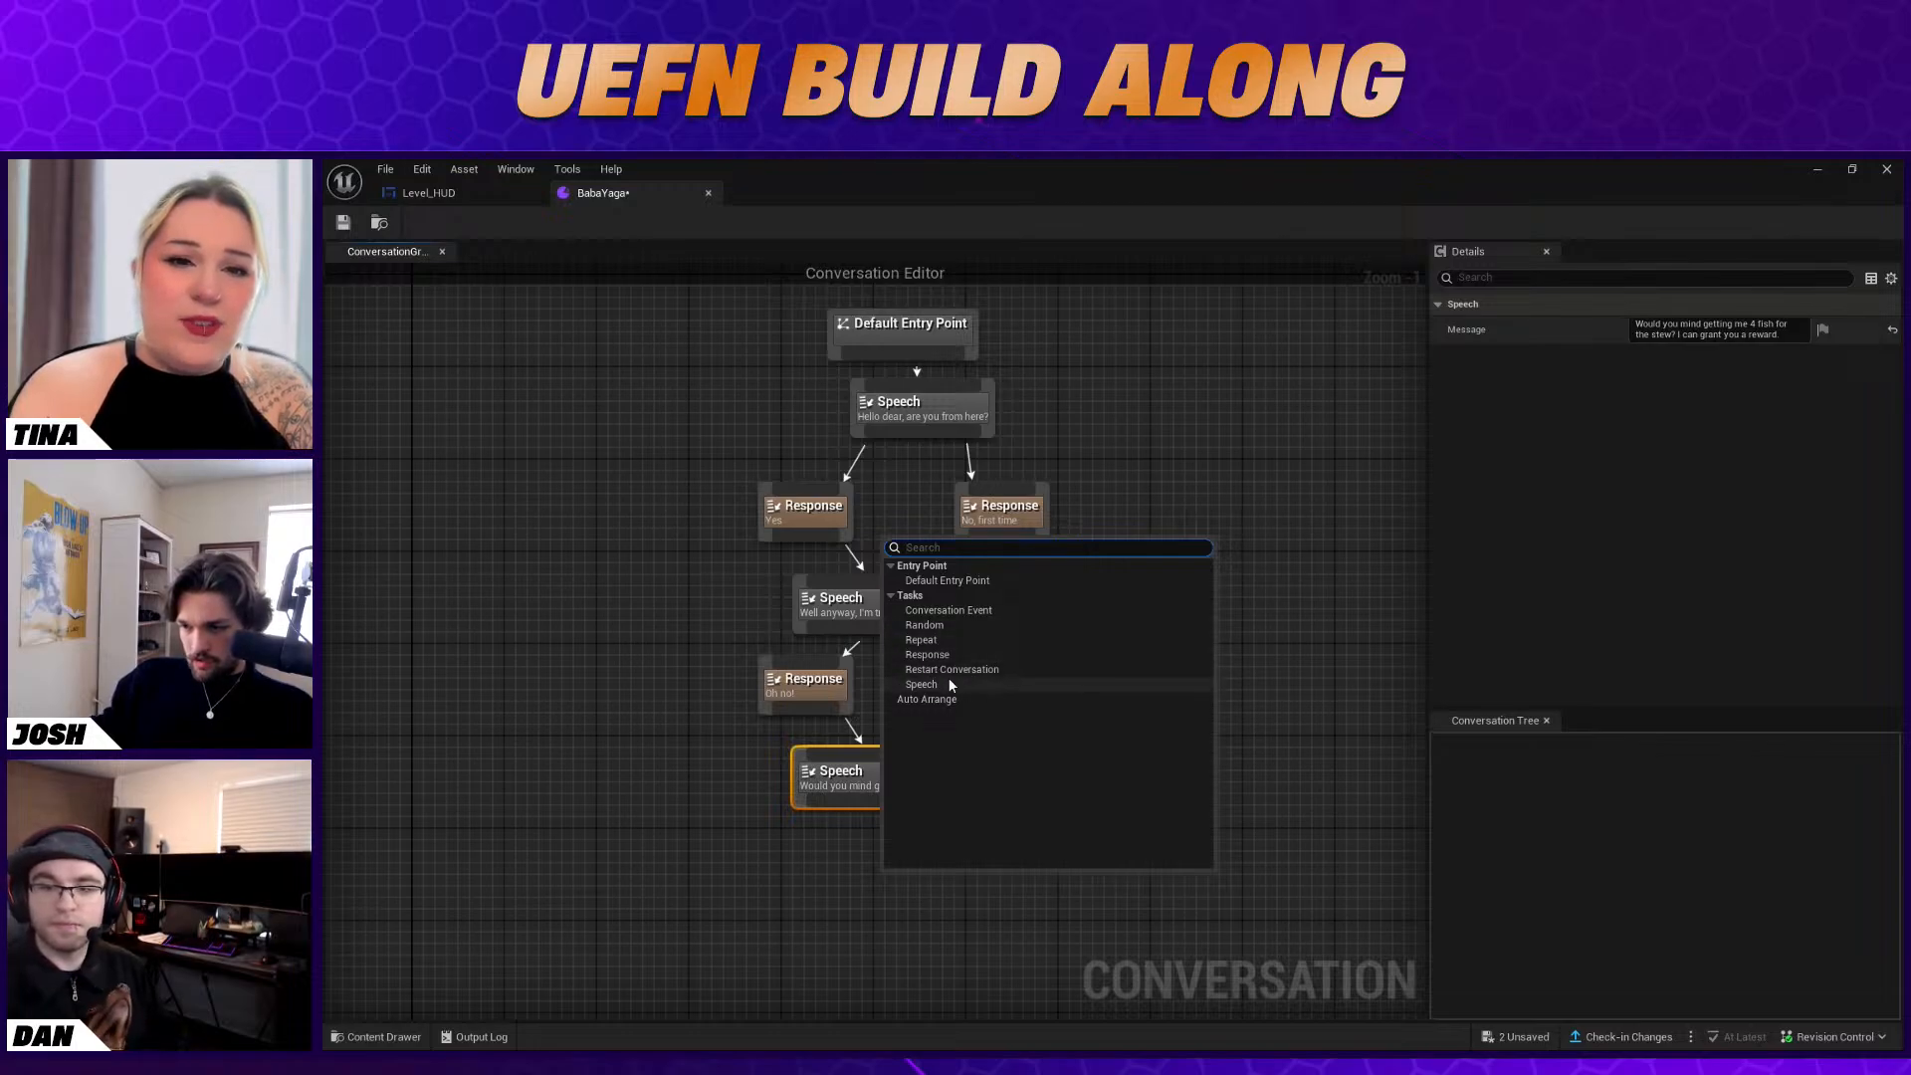
pyautogui.click(927, 654)
pyautogui.moveTo(932, 876); pyautogui.dragTo(870, 871)
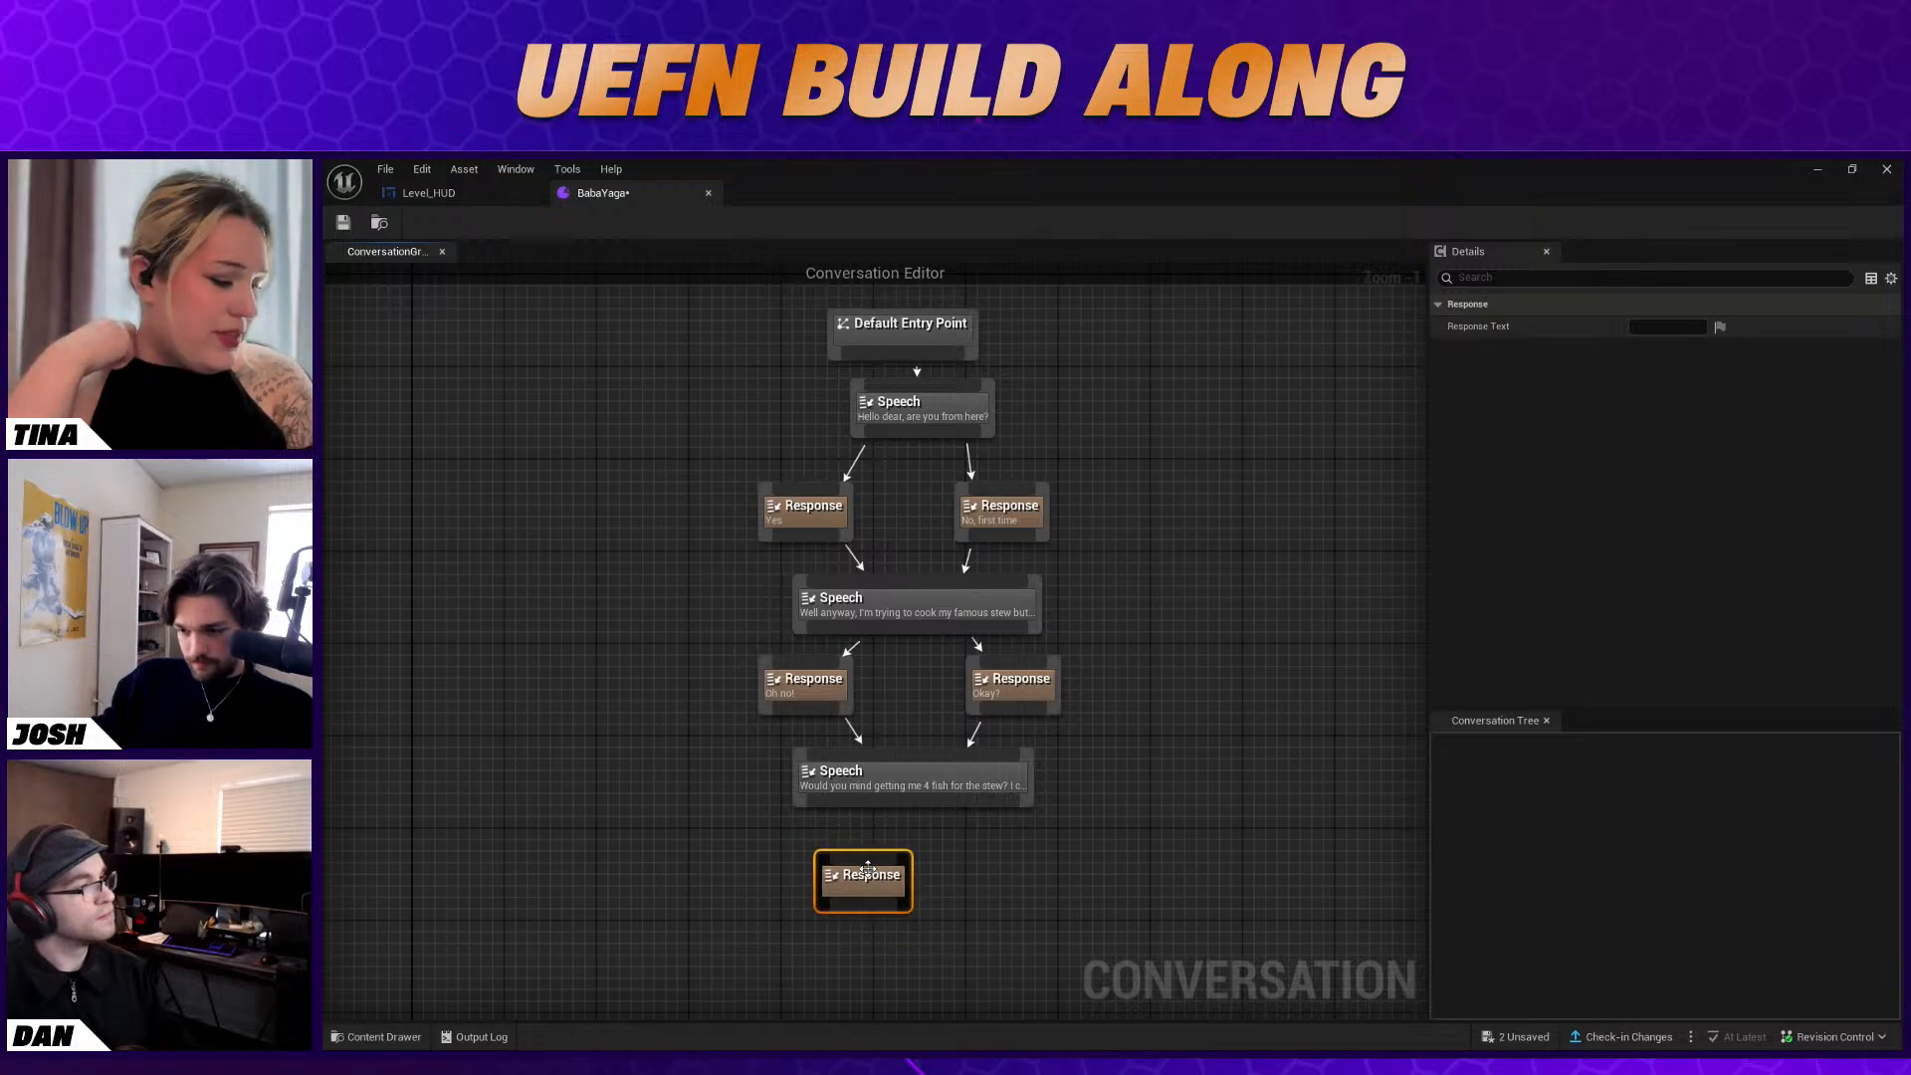
pyautogui.click(1670, 331)
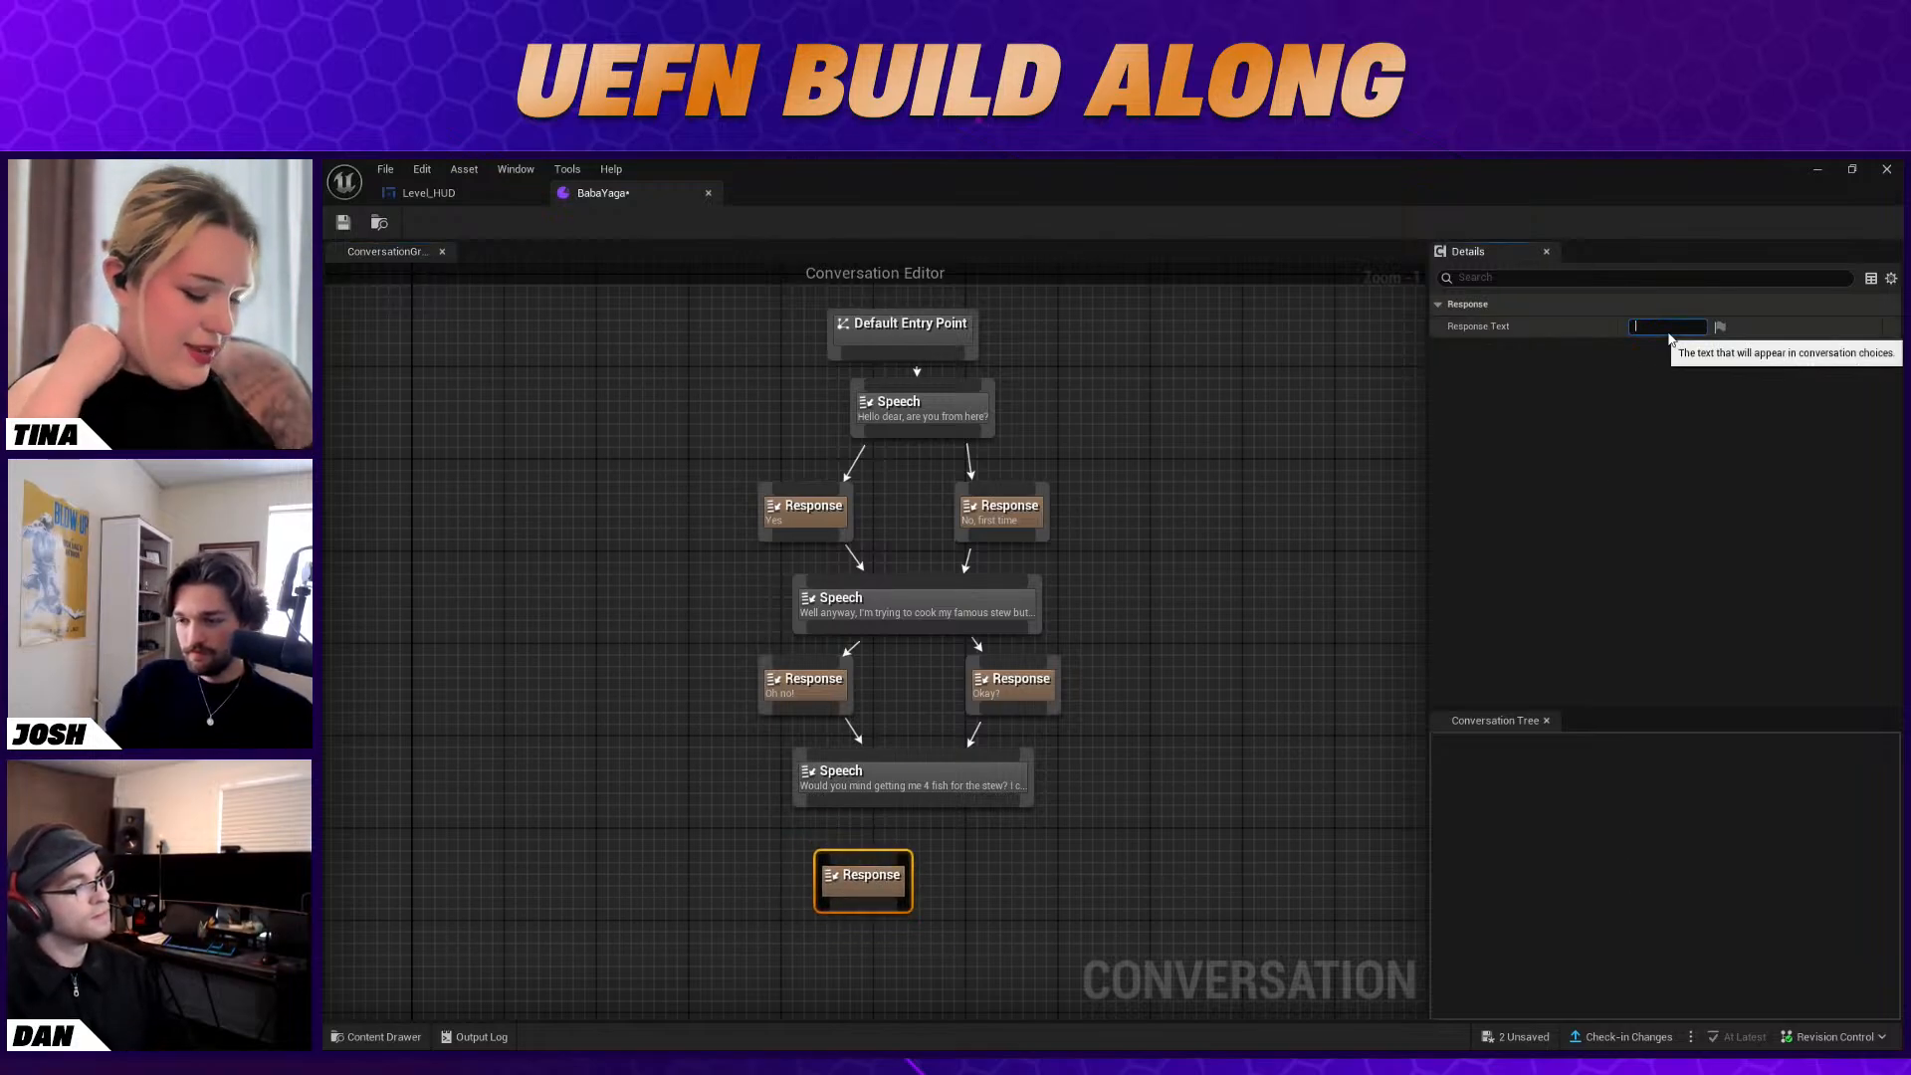
# Change the "4" to "four" in the third Speech node's message about getting fish for the stew
pyautogui.click(967, 764)
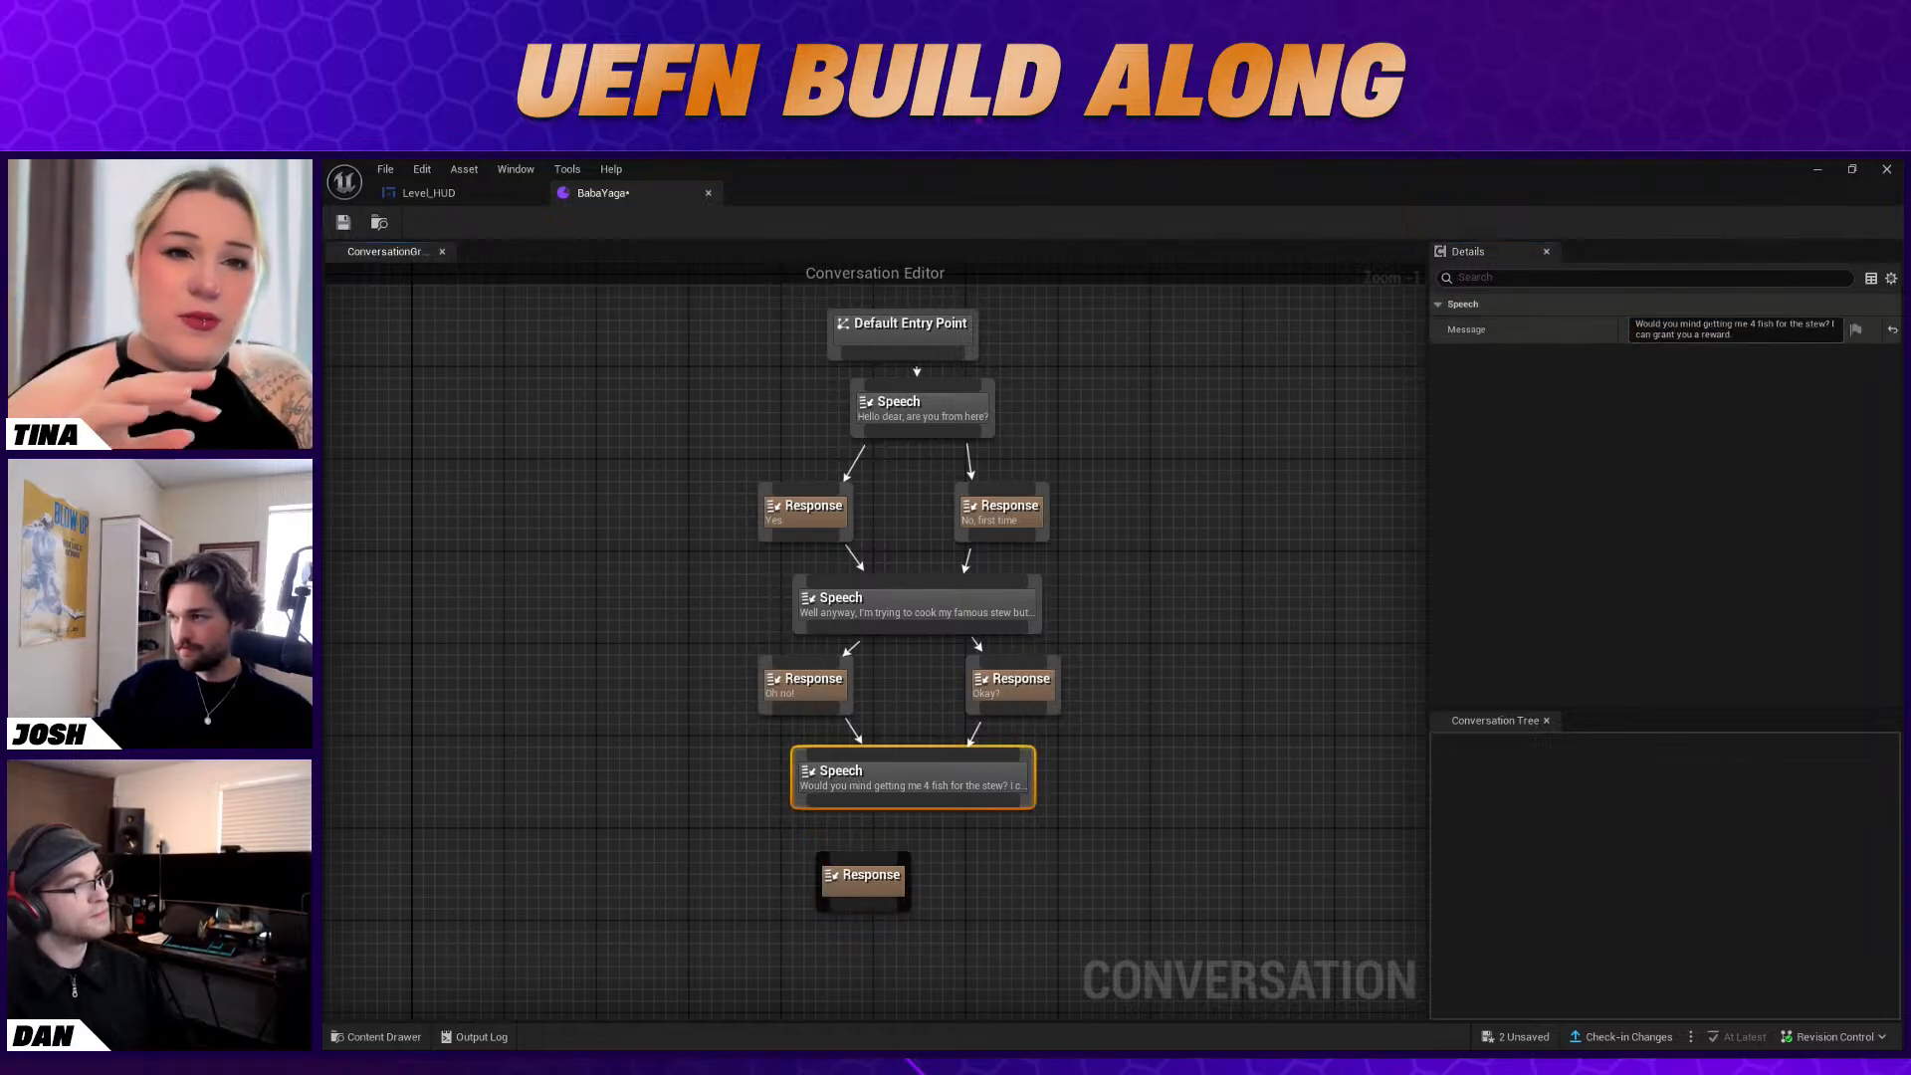
pyautogui.click(1770, 323)
pyautogui.press('BackSpace')
pyautogui.write('four')
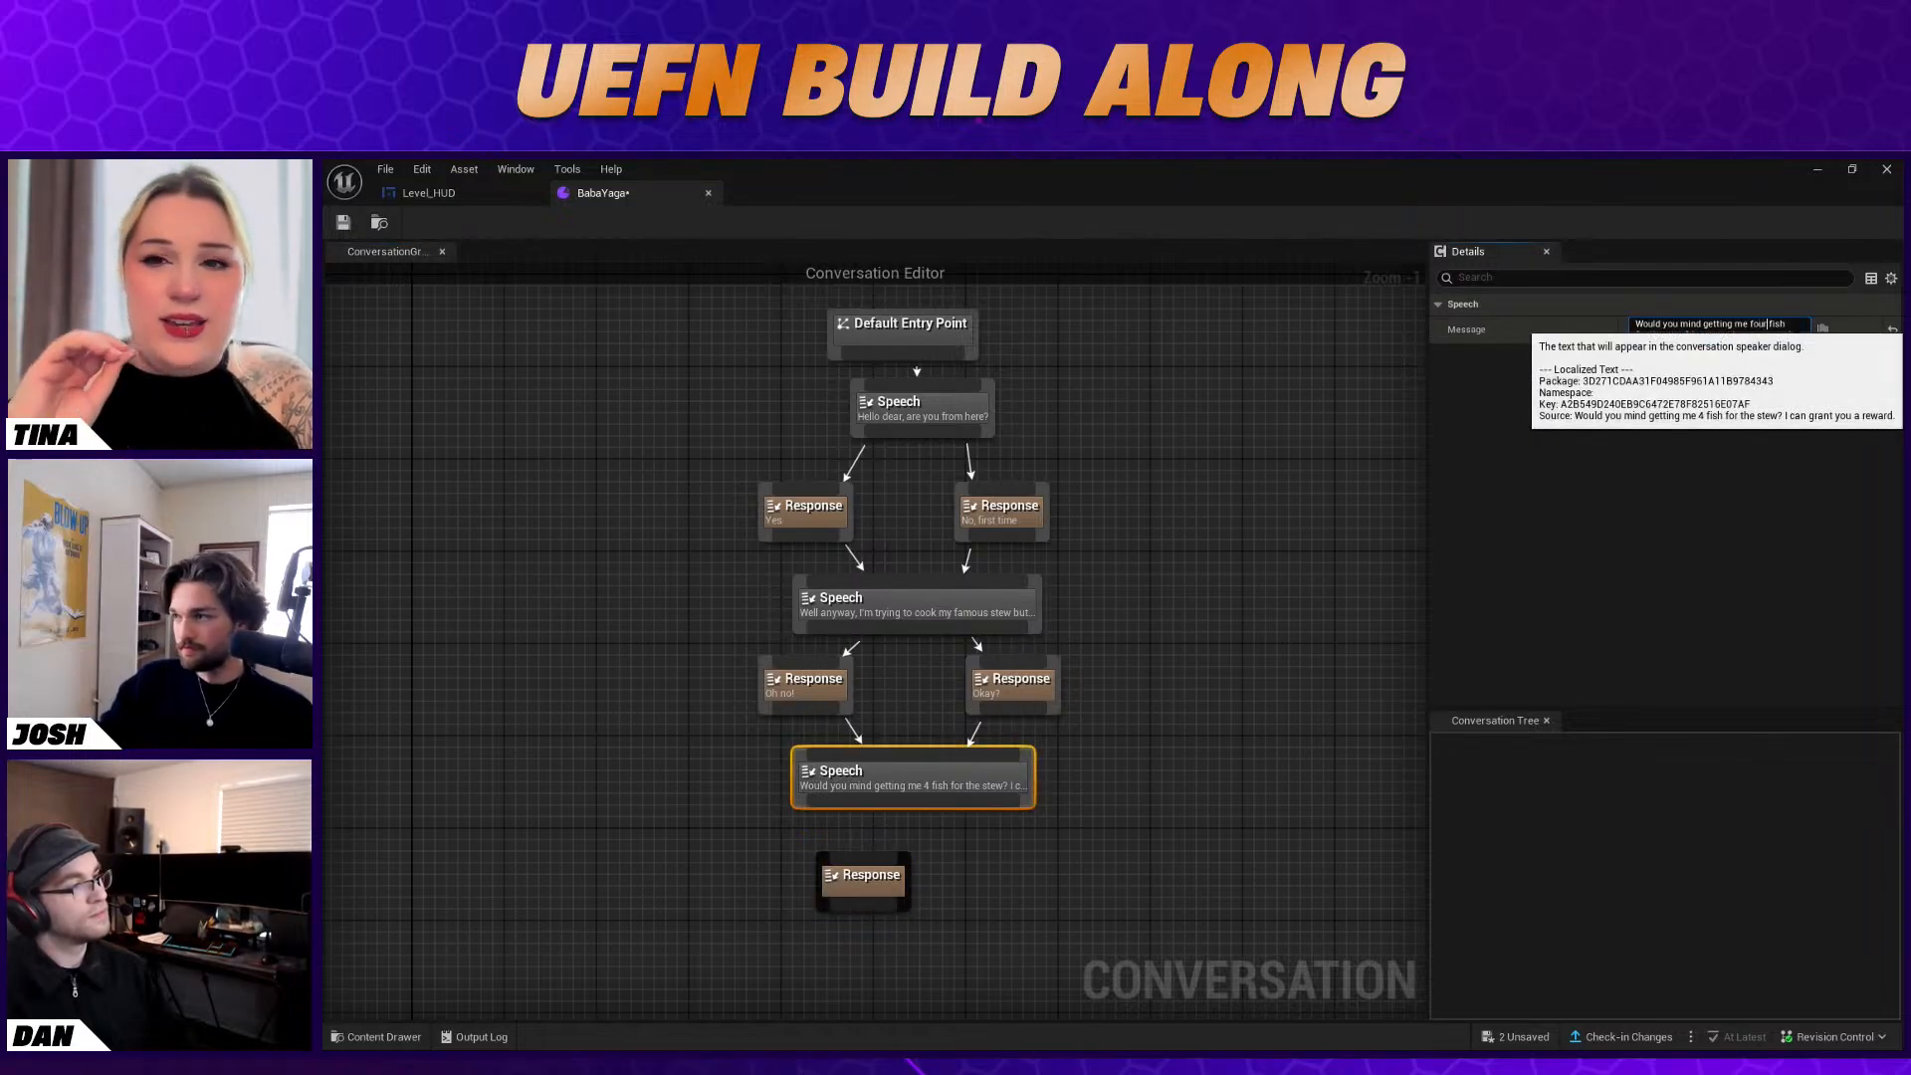
pyautogui.click(1814, 416)
# Shift the blank Response node toward the column of the "Oh no!" response and link the third Speech node to it
pyautogui.moveTo(902, 891); pyautogui.dragTo(867, 889)
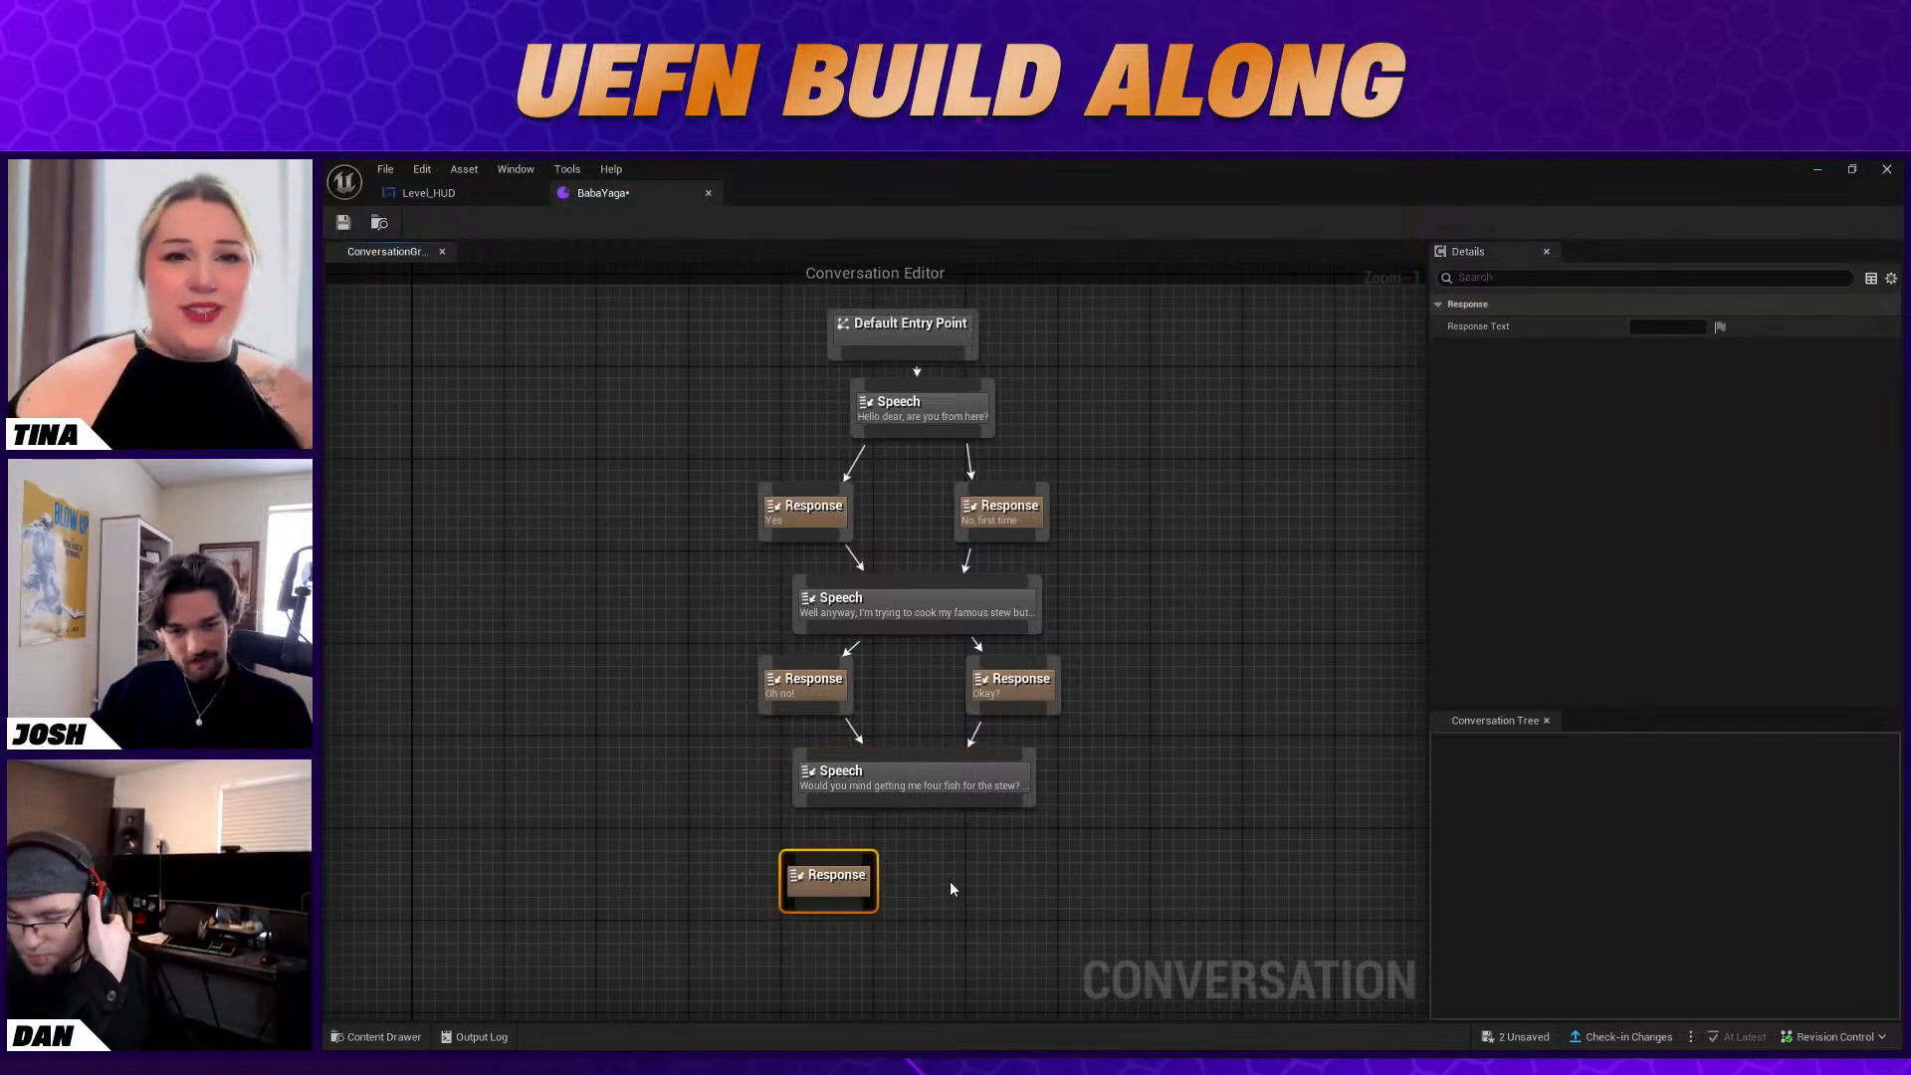
pyautogui.moveTo(852, 804); pyautogui.dragTo(834, 869)
pyautogui.click(834, 864)
pyautogui.moveTo(839, 802); pyautogui.dragTo(834, 858)
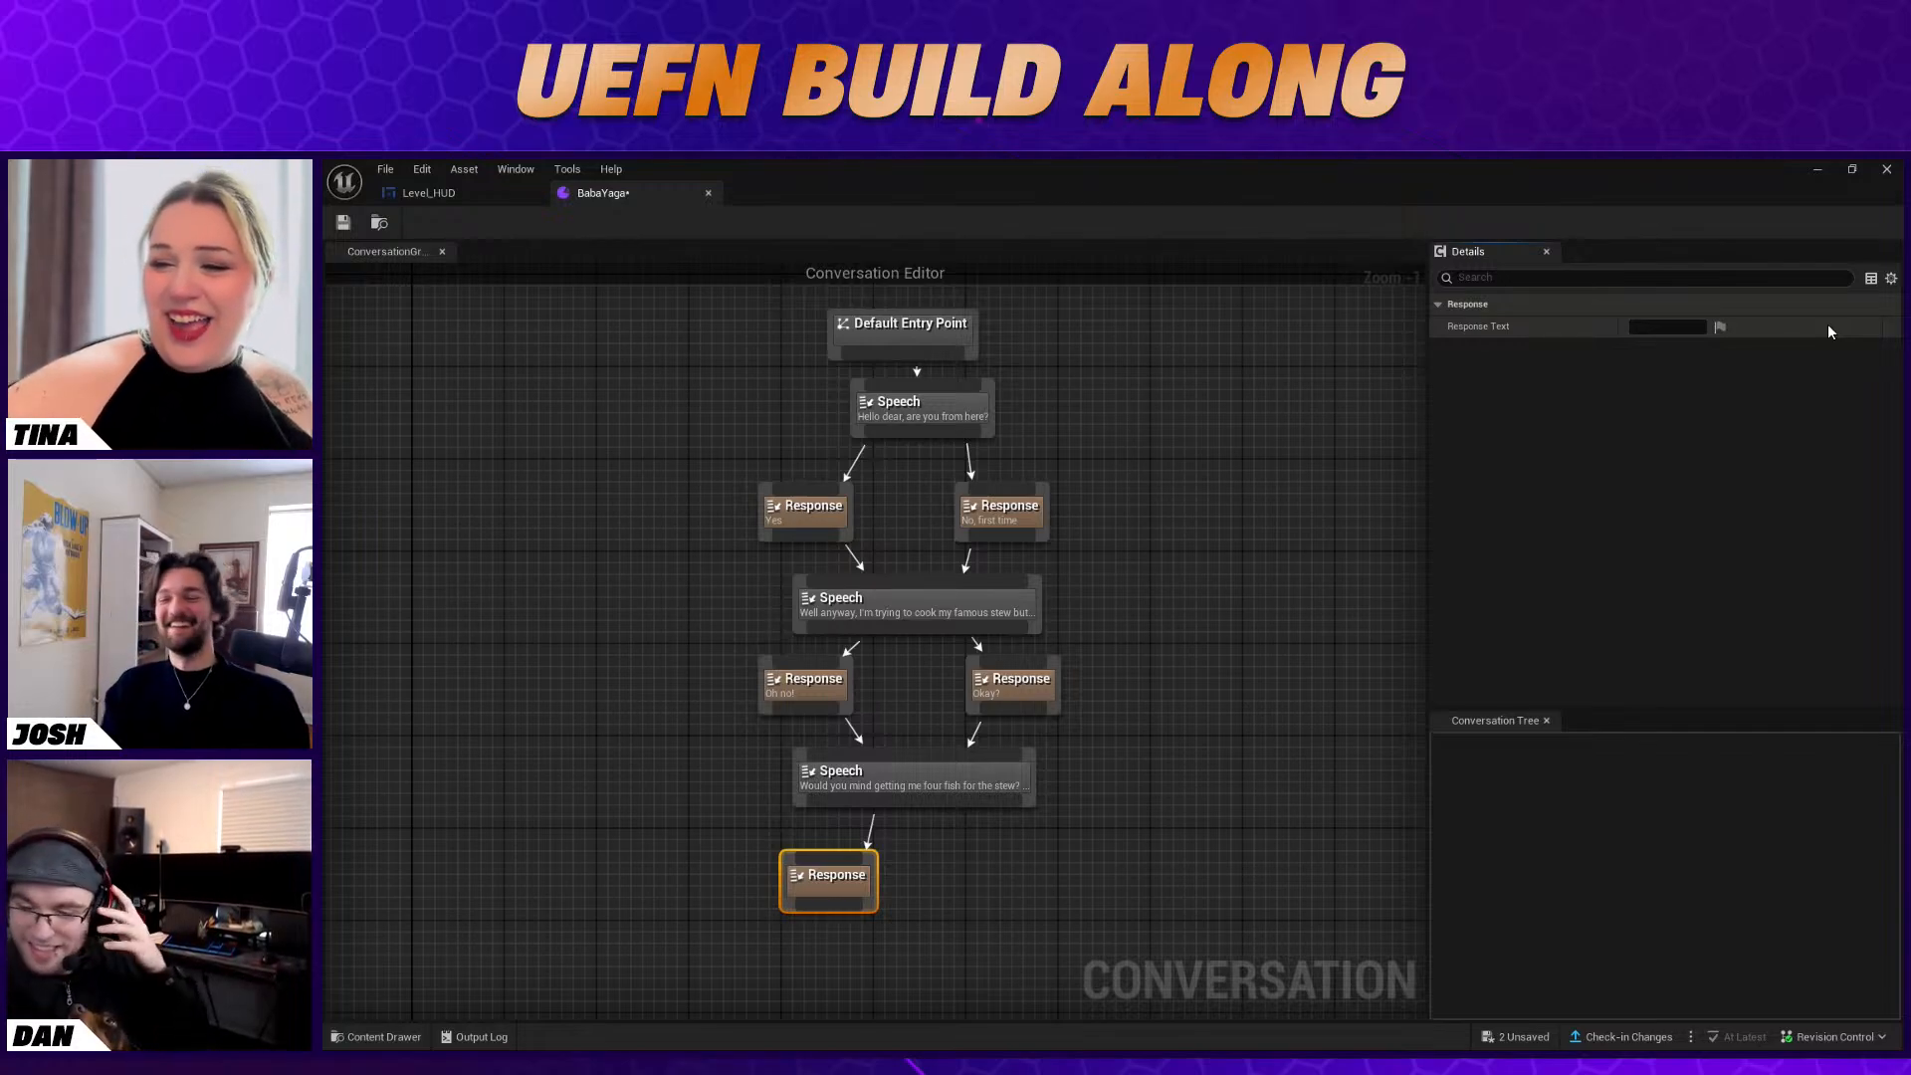
# Set the response text of the blank Response node below the third Speech node to "Sure, I can do that!"
pyautogui.click(908, 792)
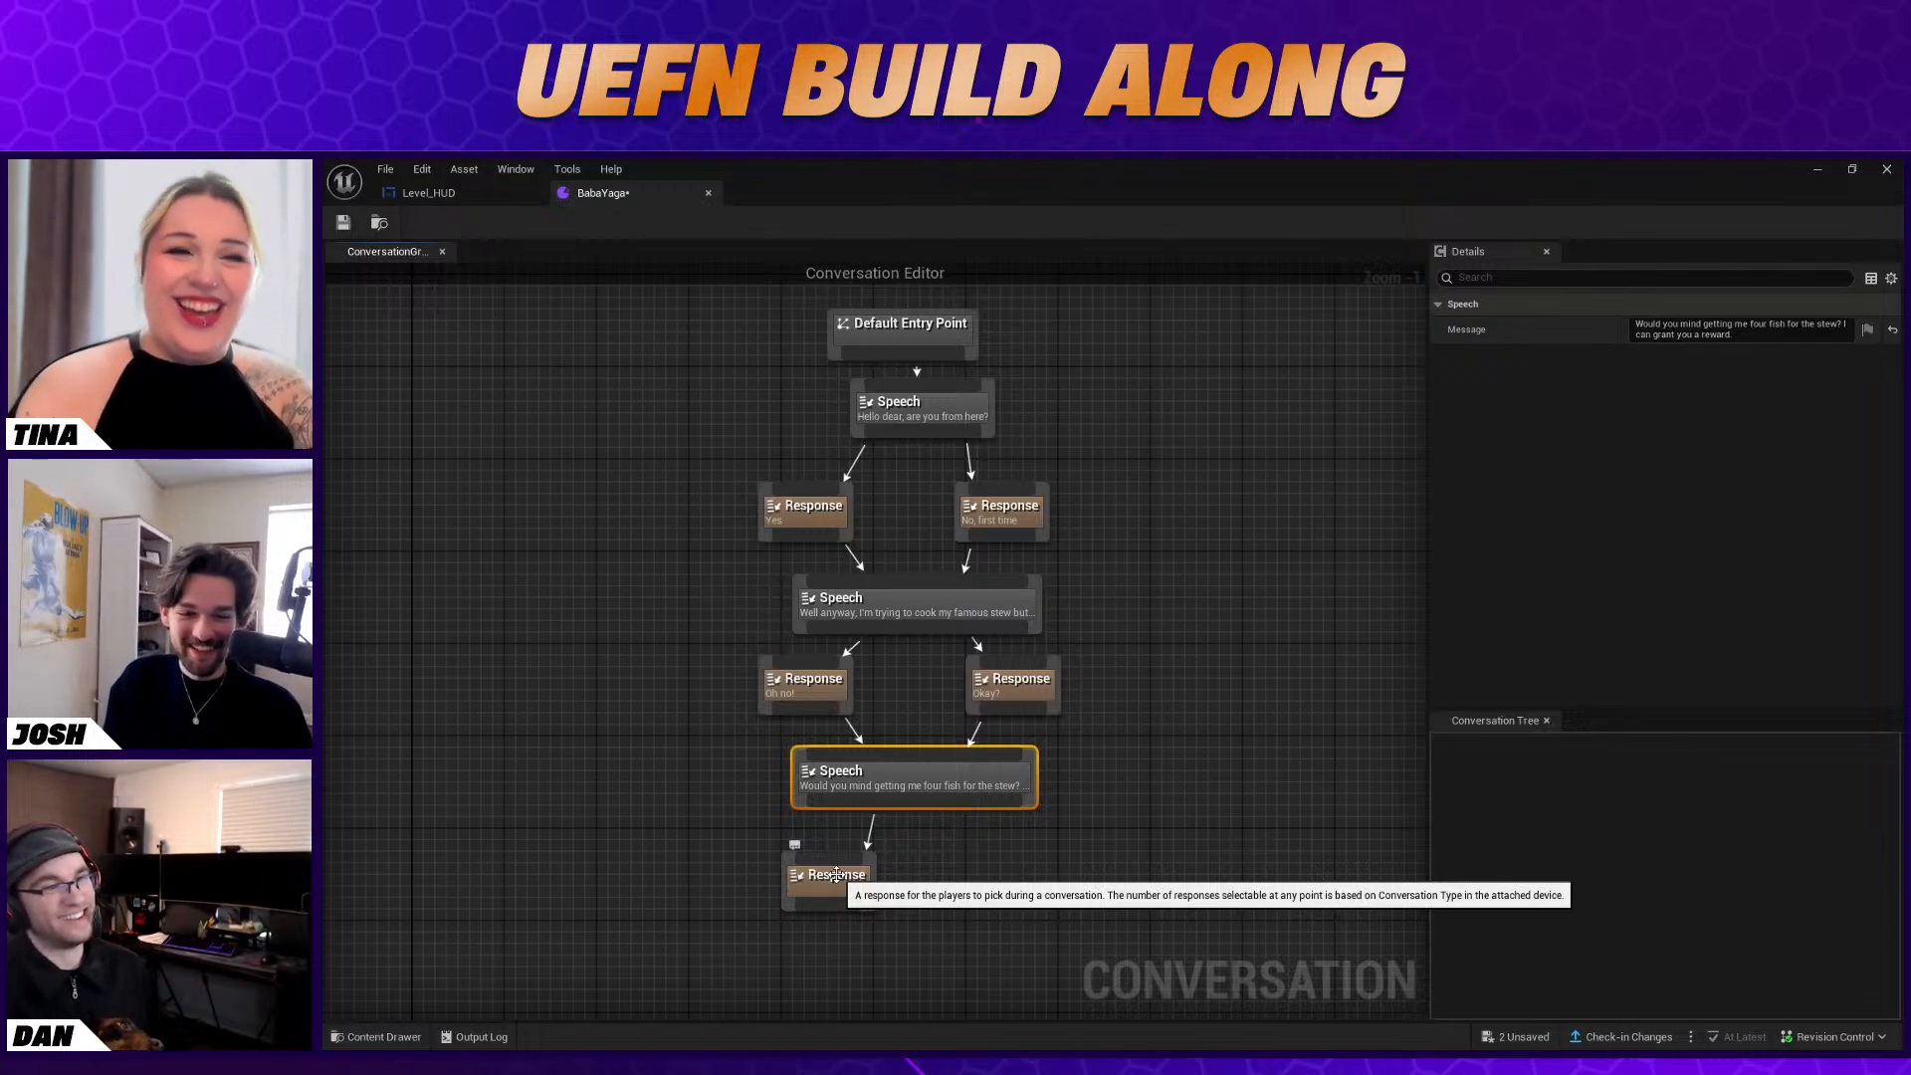
pyautogui.click(837, 875)
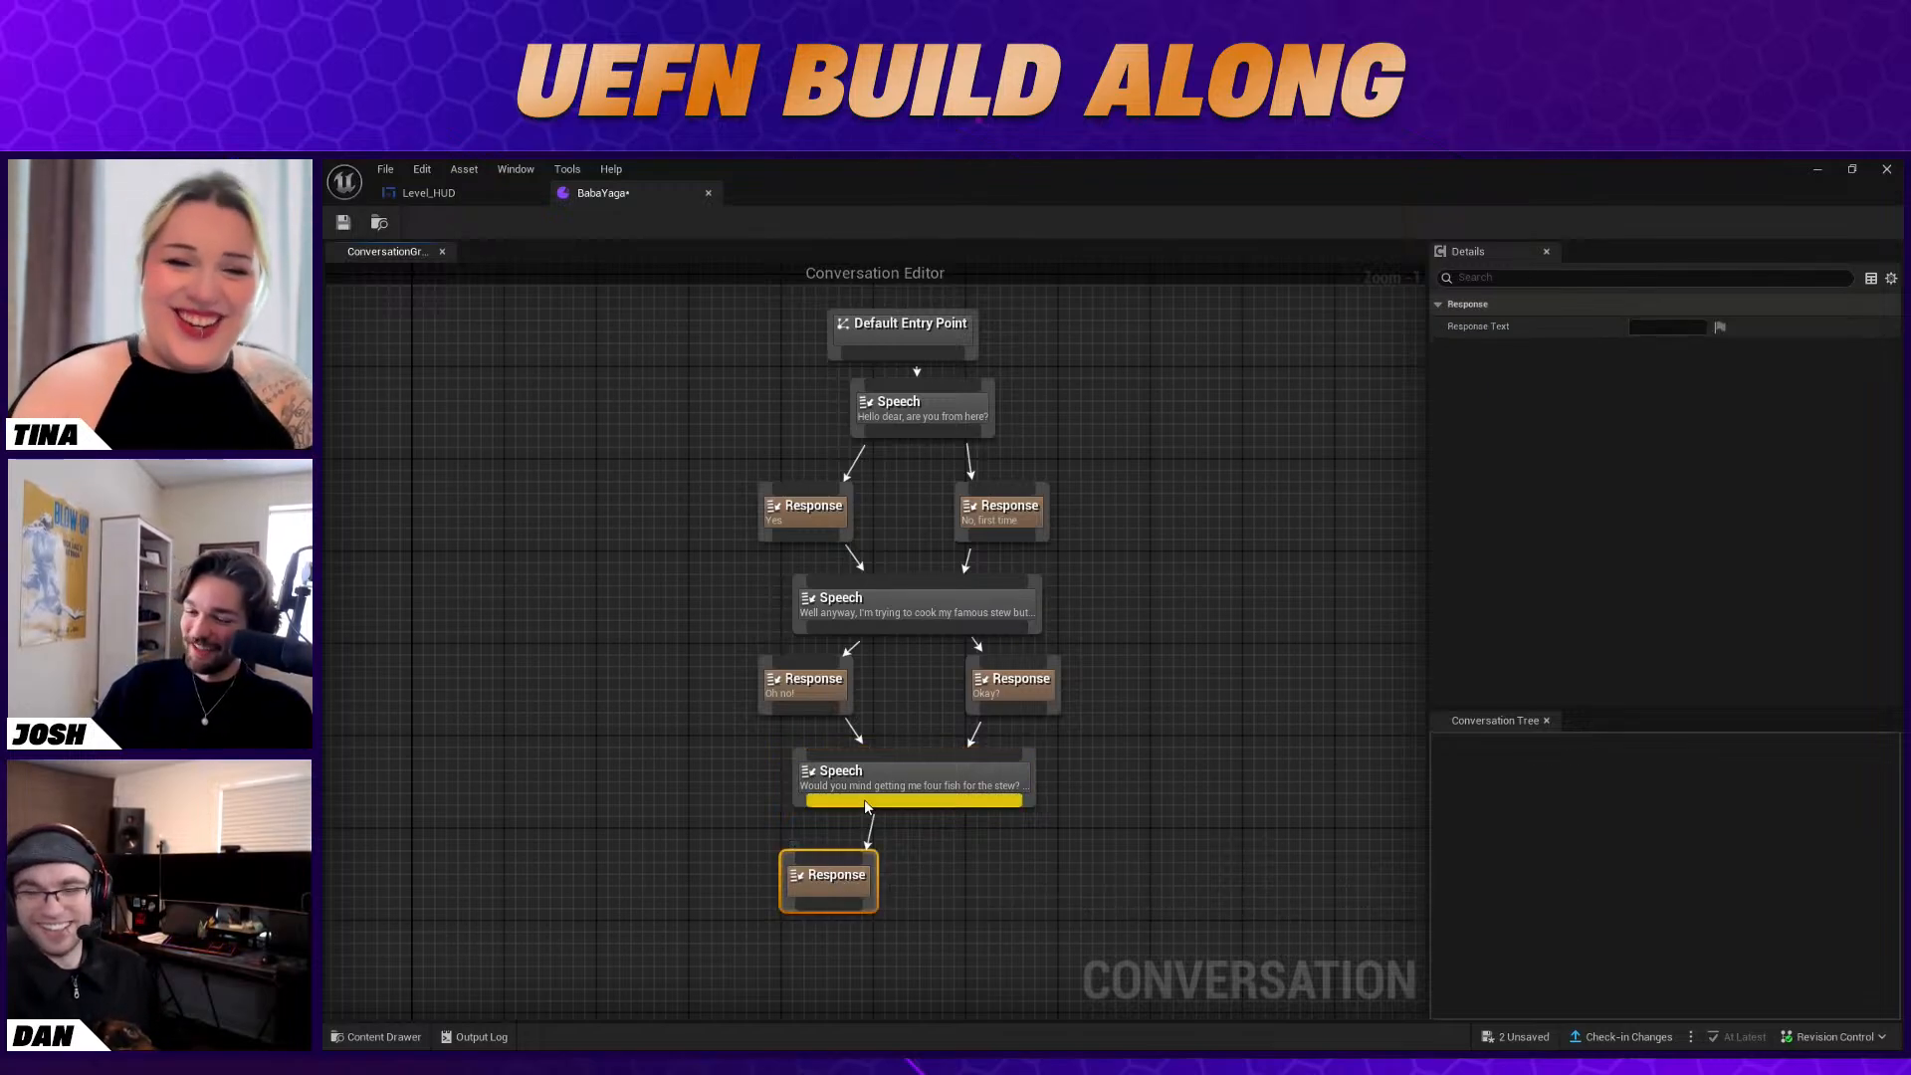
pyautogui.click(1665, 327)
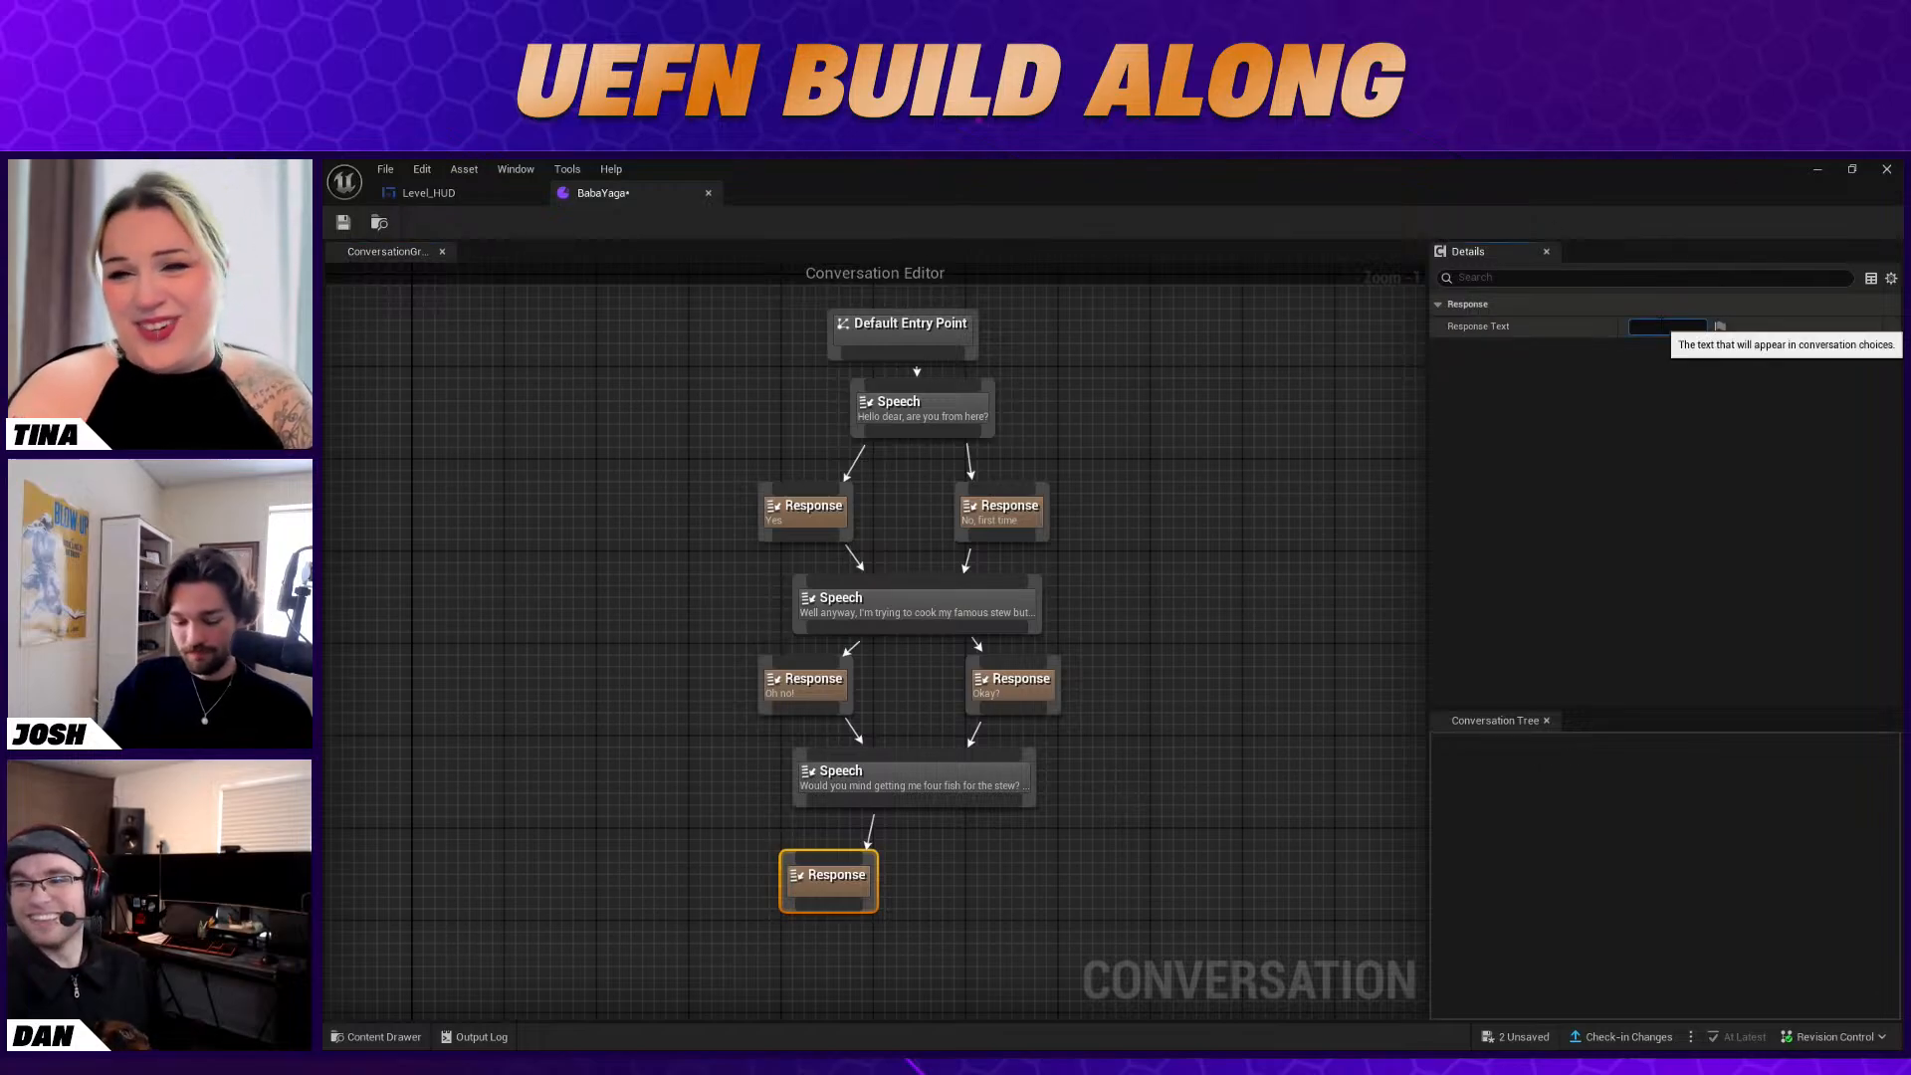
pyautogui.write('Sure, I can do that!')
pyautogui.press('Return')
# Add a Response node beside "Sure, I can do that!", link the third Speech node to it, and set its text to "No way. I'm busy."
pyautogui.rightClick(943, 866)
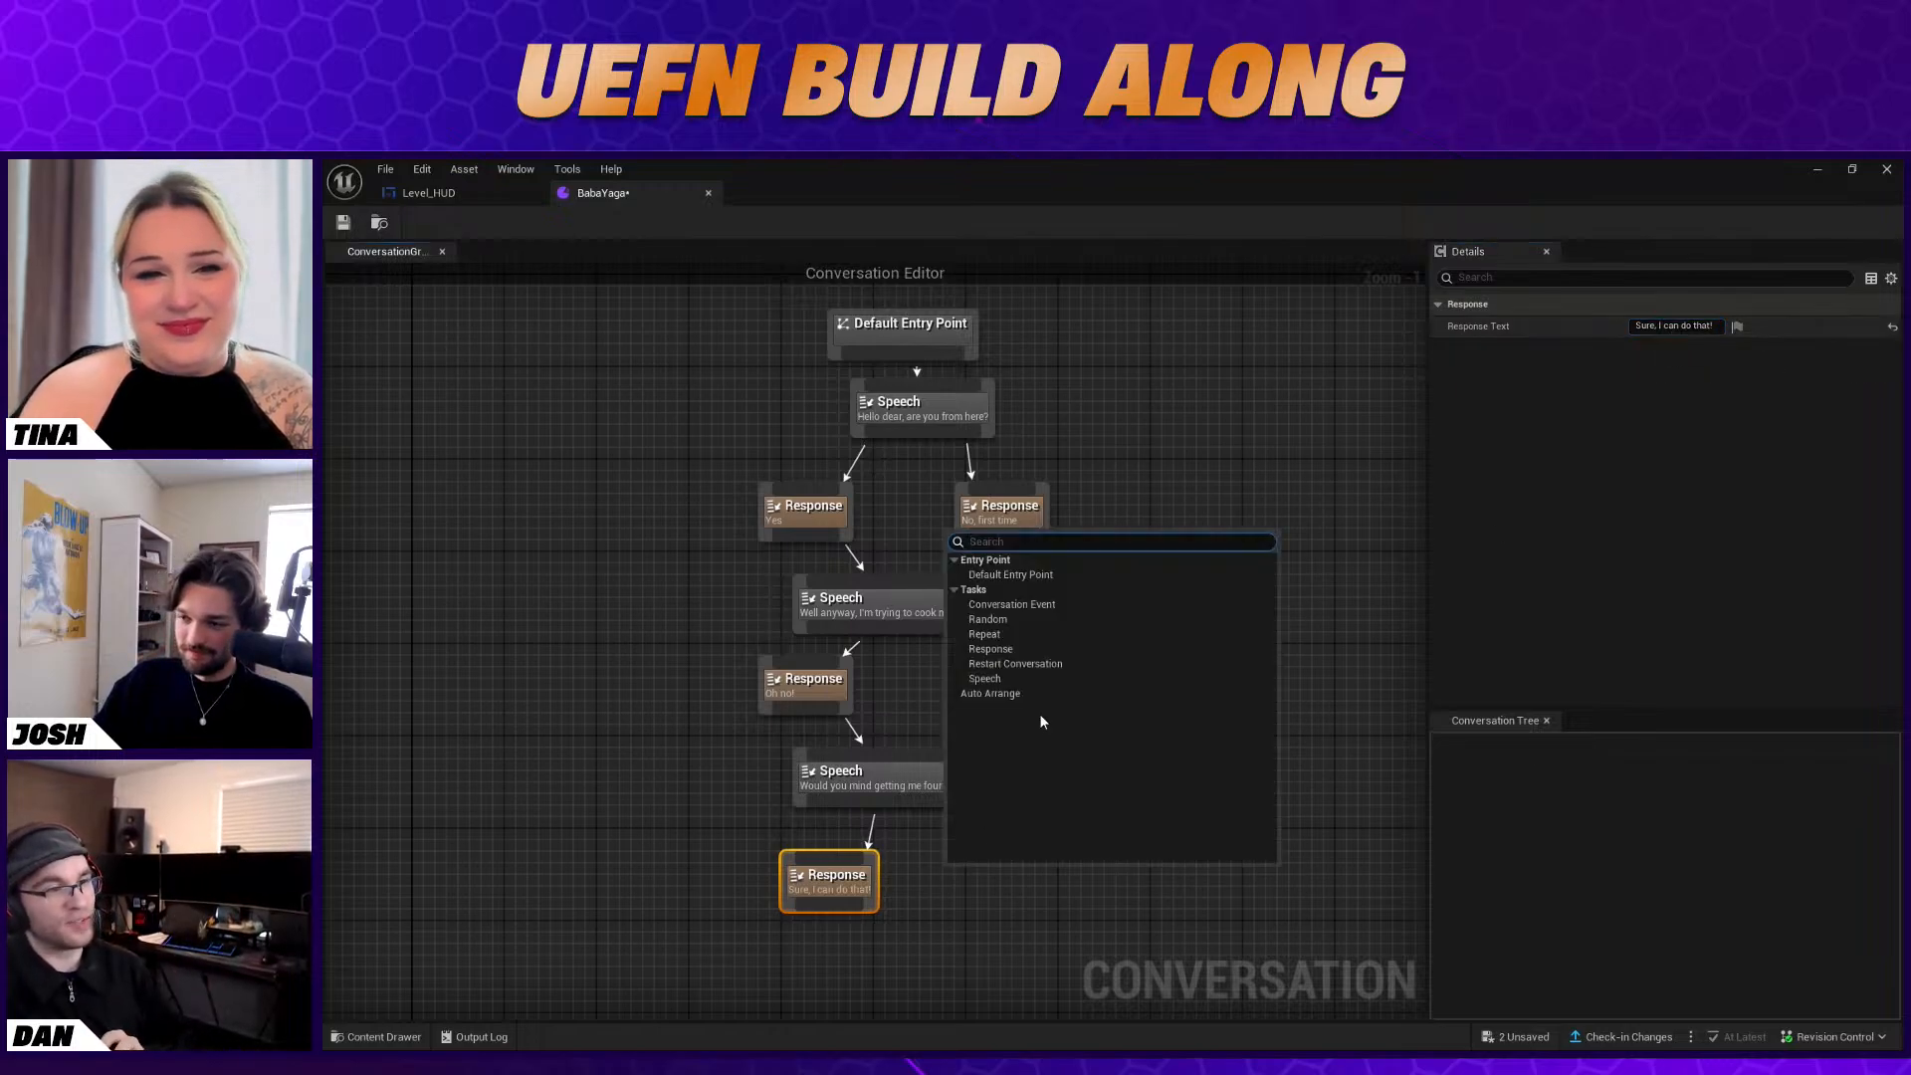
pyautogui.click(1025, 649)
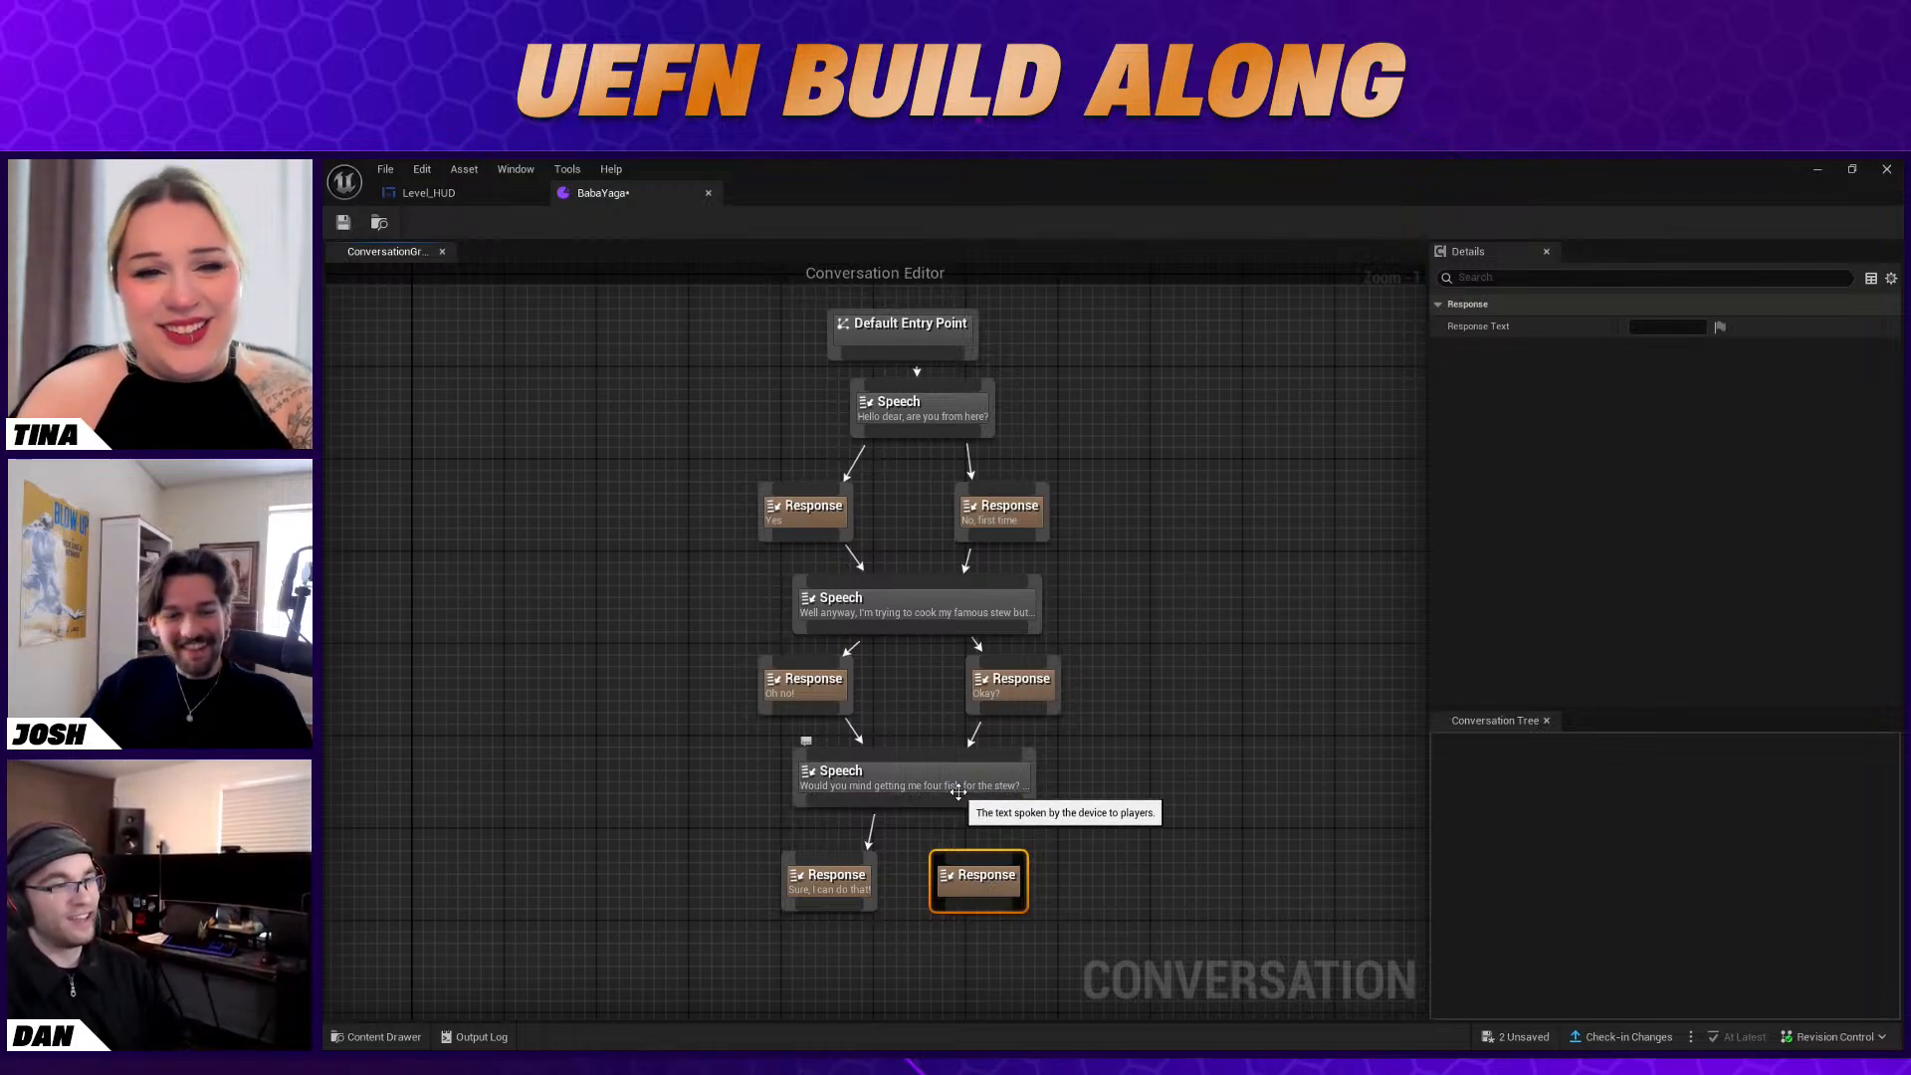
pyautogui.moveTo(911, 799); pyautogui.dragTo(981, 881)
pyautogui.click(1639, 327)
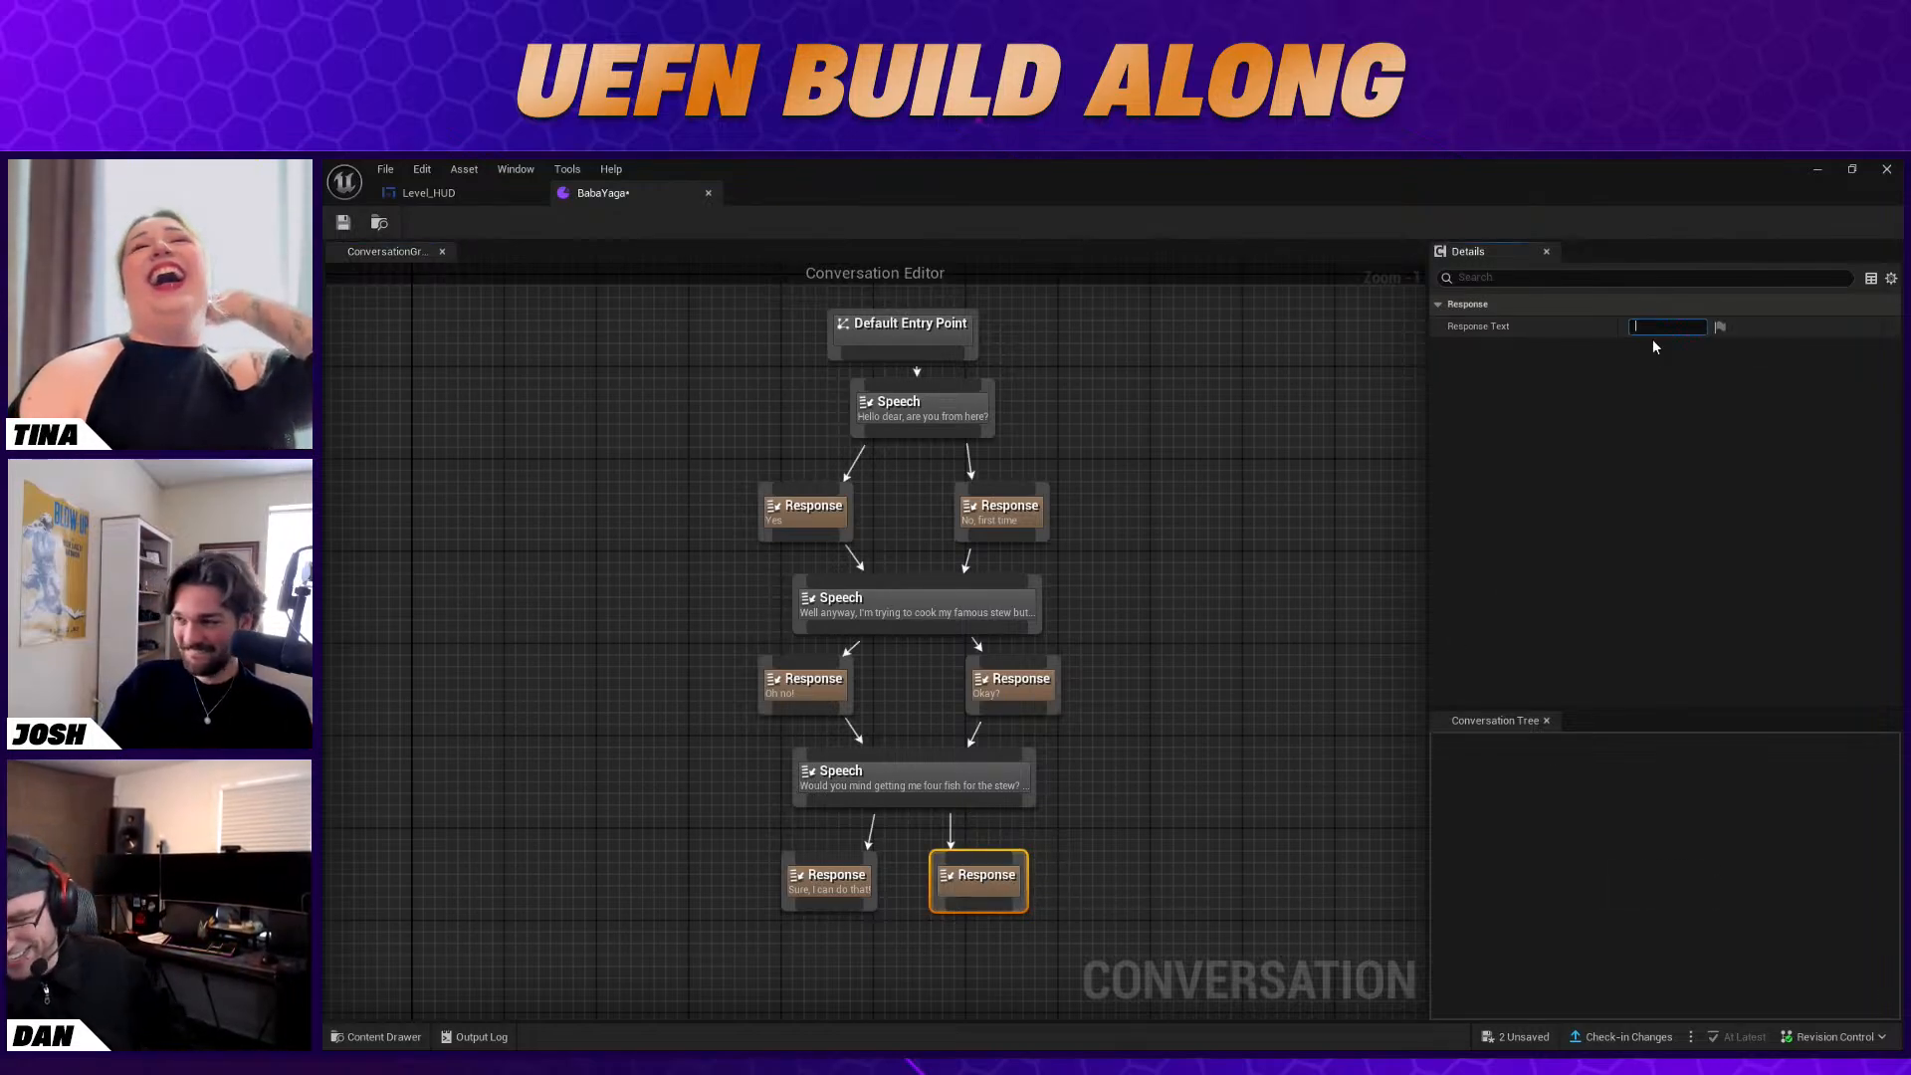
pyautogui.write("No way. I'm busy")
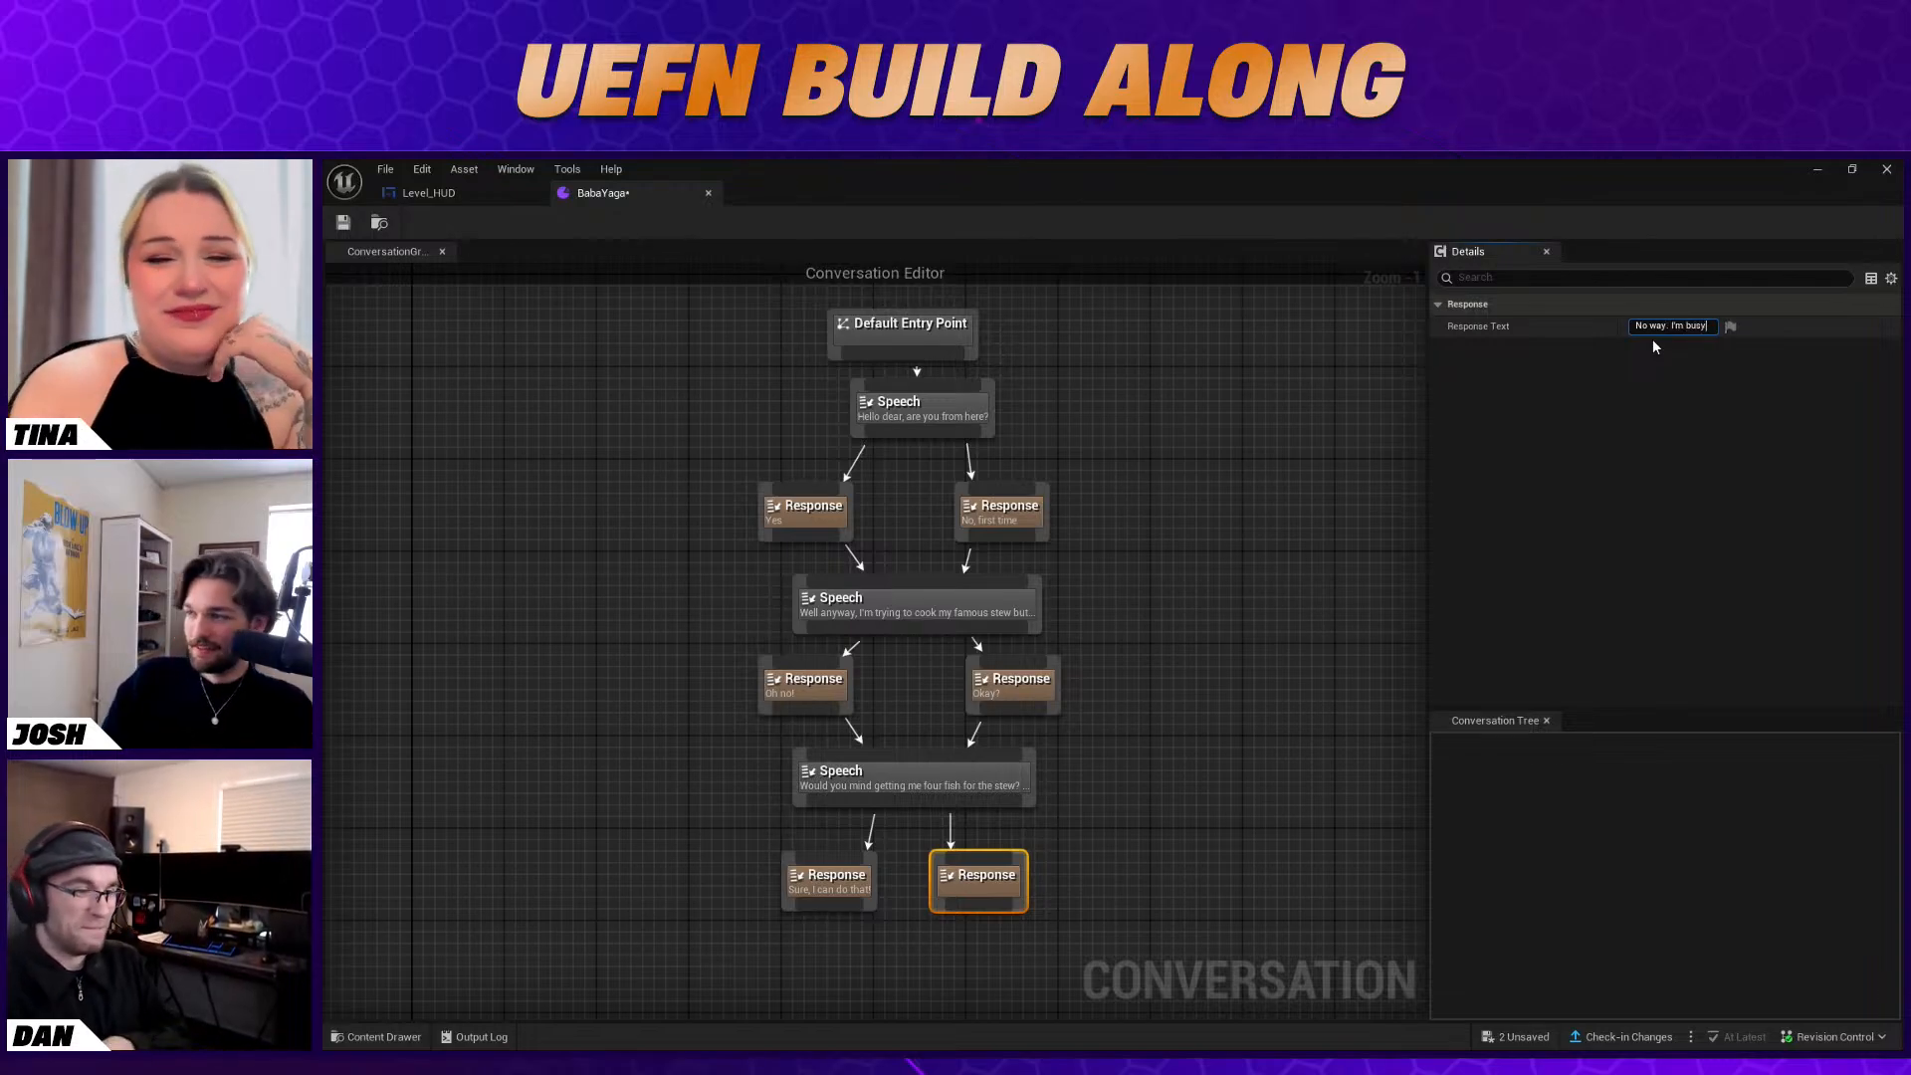
pyautogui.press('Return')
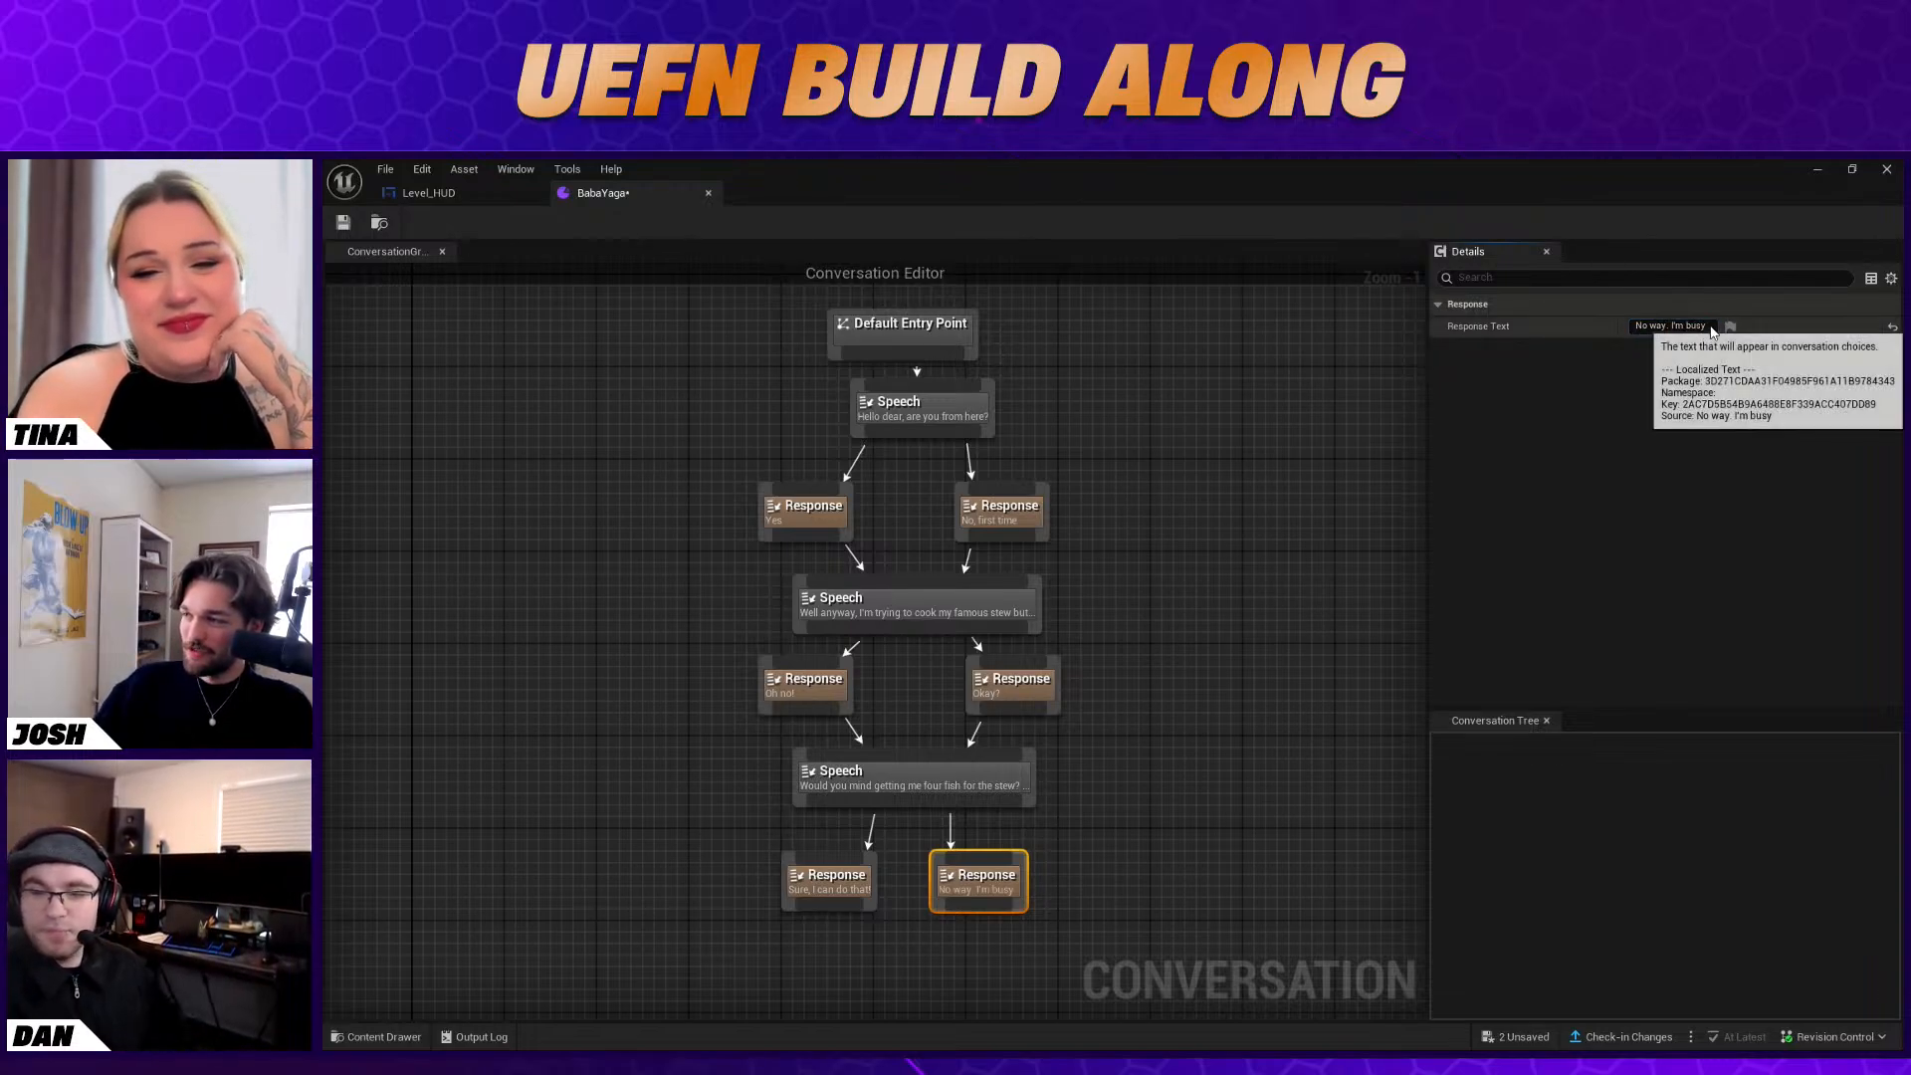
pyautogui.write('.')
pyautogui.press('Return')
# Add a Conversation Event node with event number 1 below the "Sure, I can do that!" response and link that response to it
pyautogui.moveTo(1163, 864); pyautogui.dragTo(1122, 810, button='right')
pyautogui.rightClick(731, 909)
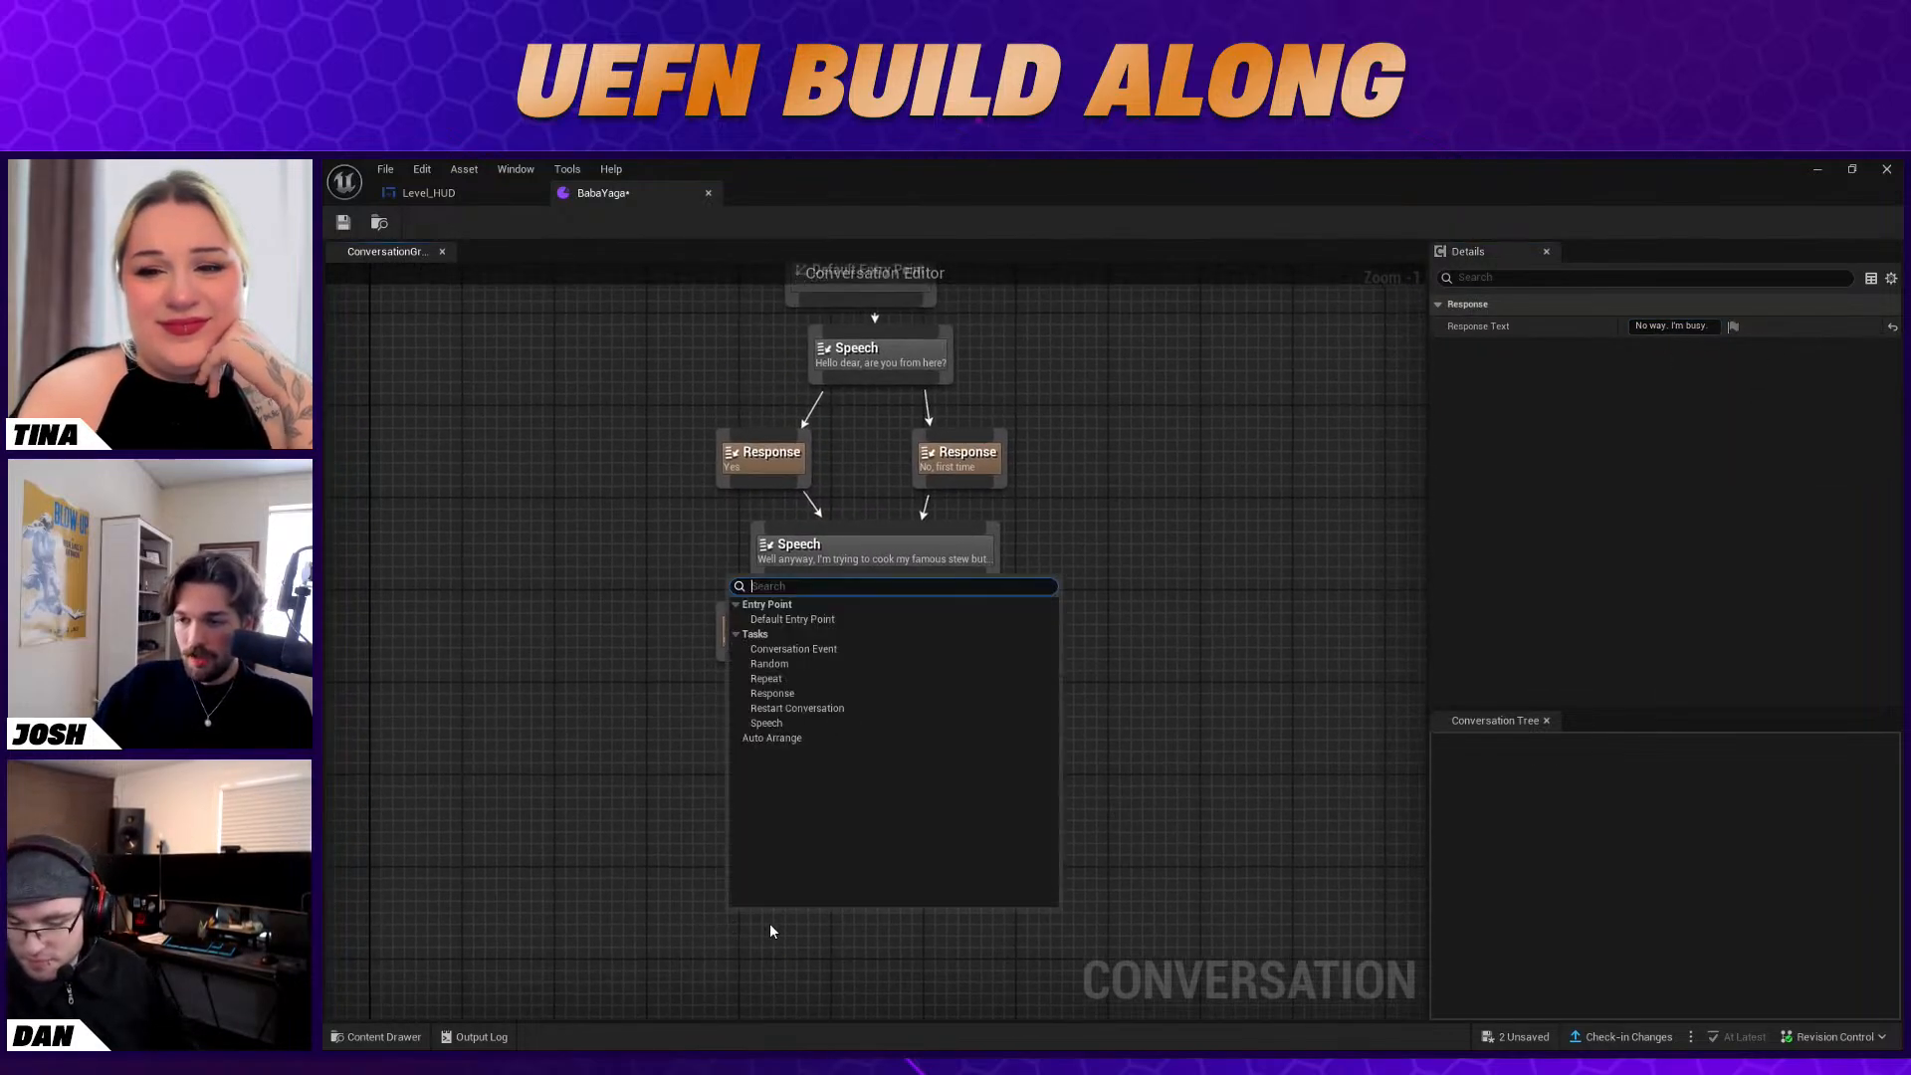
pyautogui.click(835, 650)
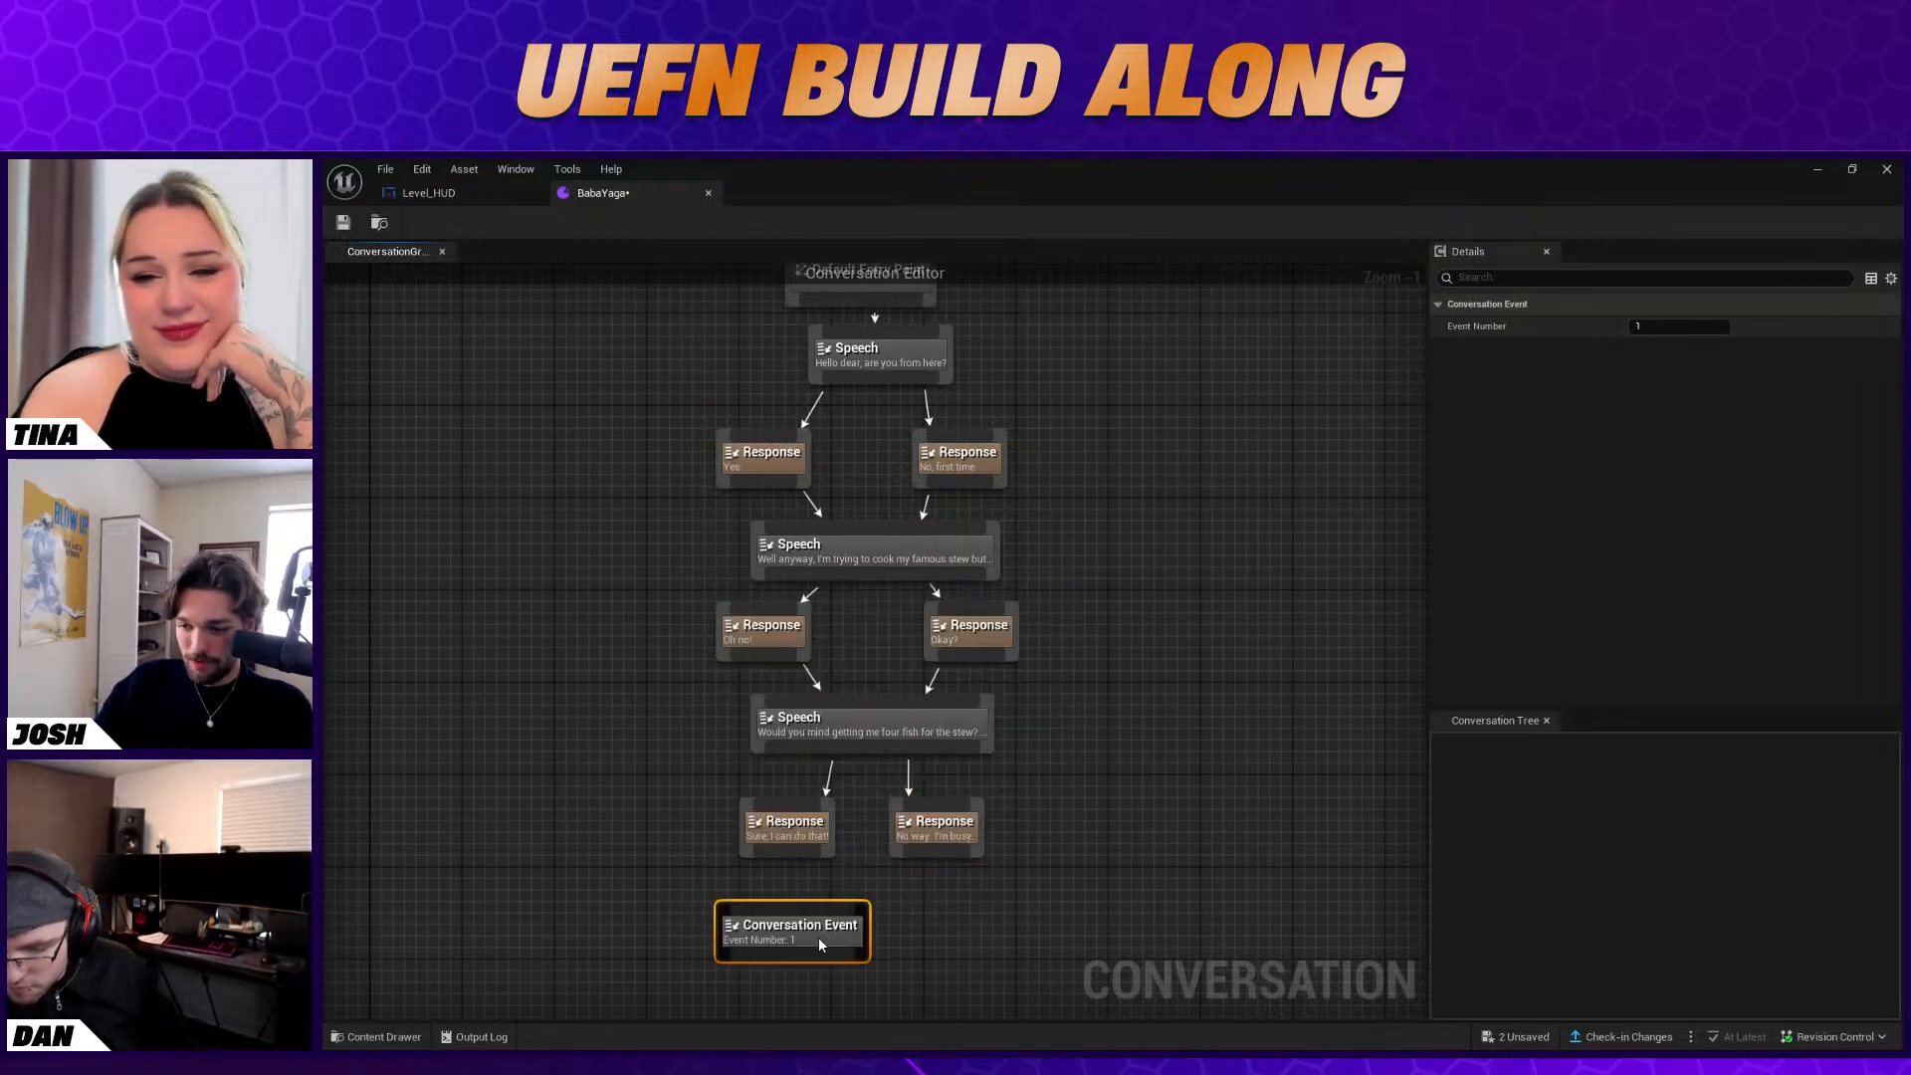
pyautogui.moveTo(822, 939); pyautogui.dragTo(719, 939)
pyautogui.moveTo(778, 850); pyautogui.dragTo(737, 914)
# Add a Conversation Event node below the "No way. I'm busy." response, set its event number to 2, and link the response to it
pyautogui.rightClick(868, 904)
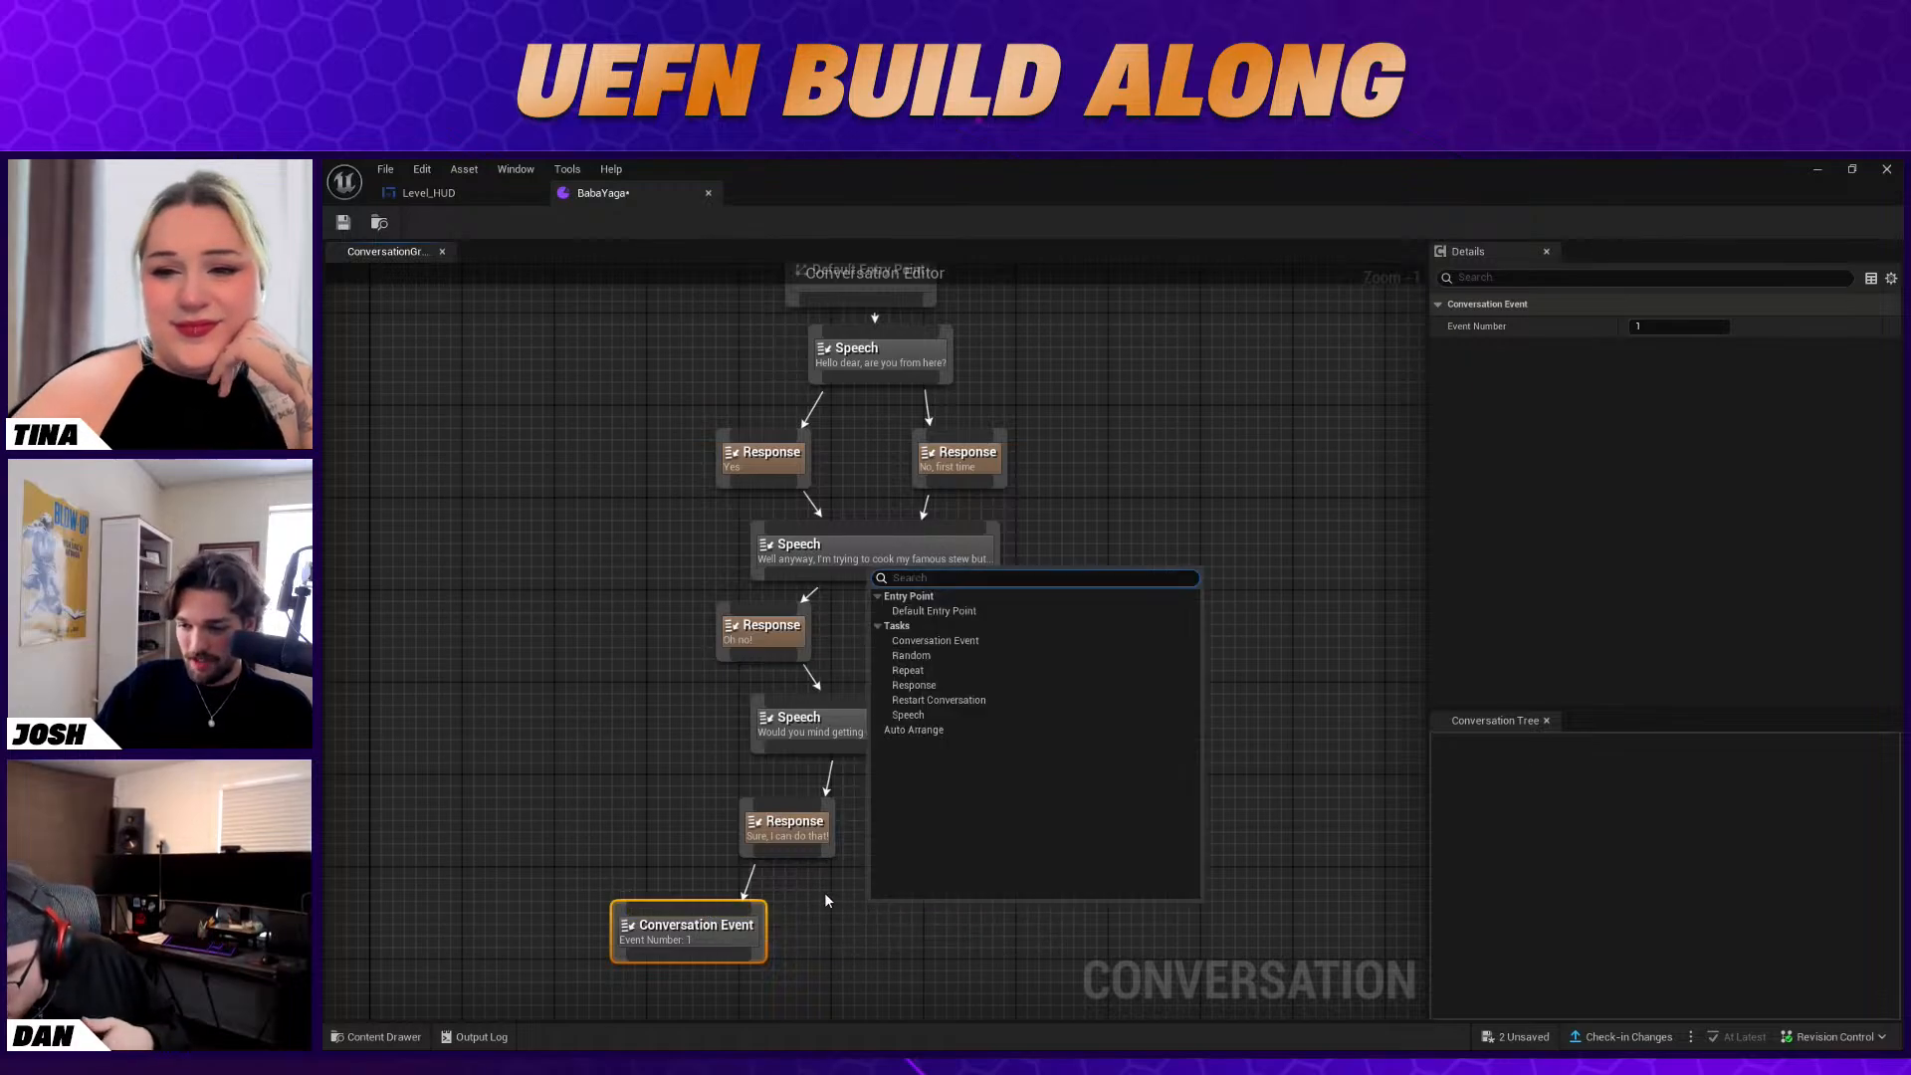
pyautogui.click(995, 637)
pyautogui.click(1676, 329)
pyautogui.write('2')
pyautogui.press('Return')
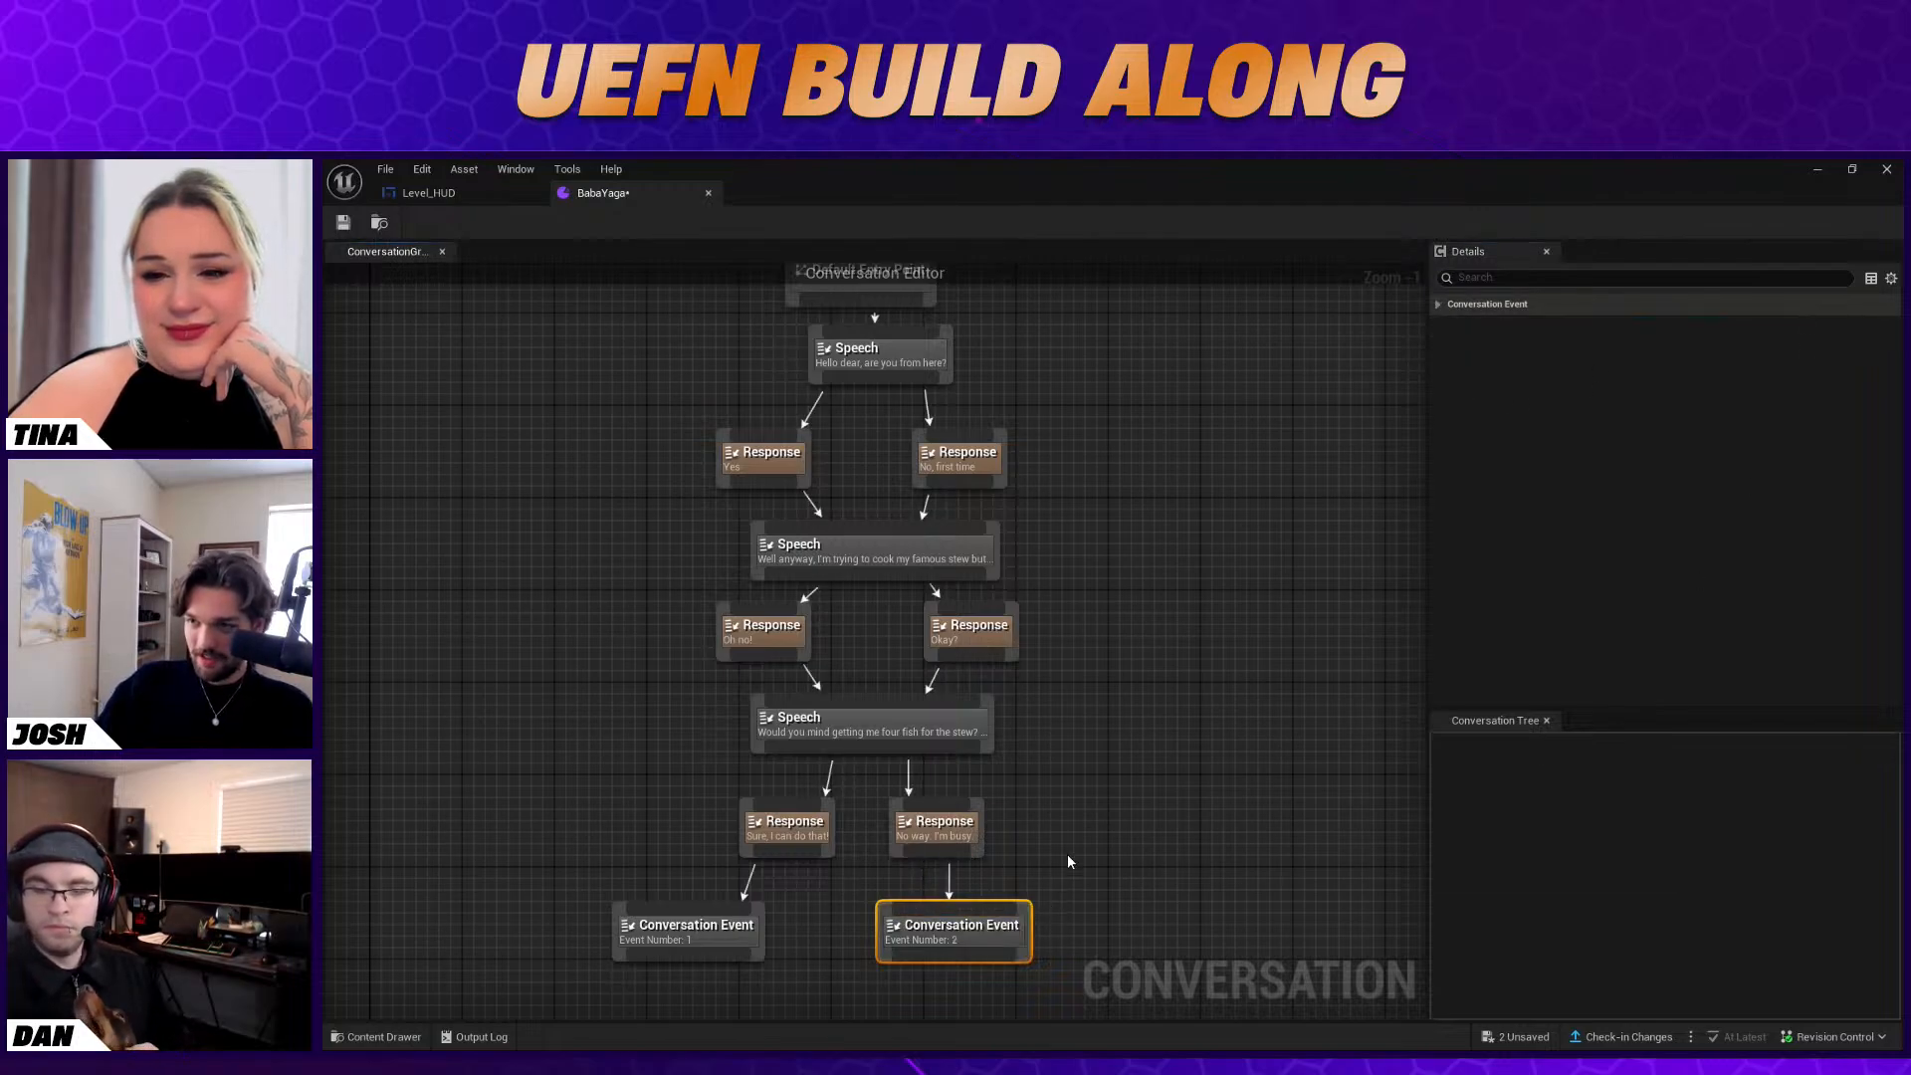
# Close the conversation editor and assign the BabaYaga conversation bank as the Conversation Device's conversation
pyautogui.scroll(-3, 1067, 864)
pyautogui.scroll(2, 1067, 874)
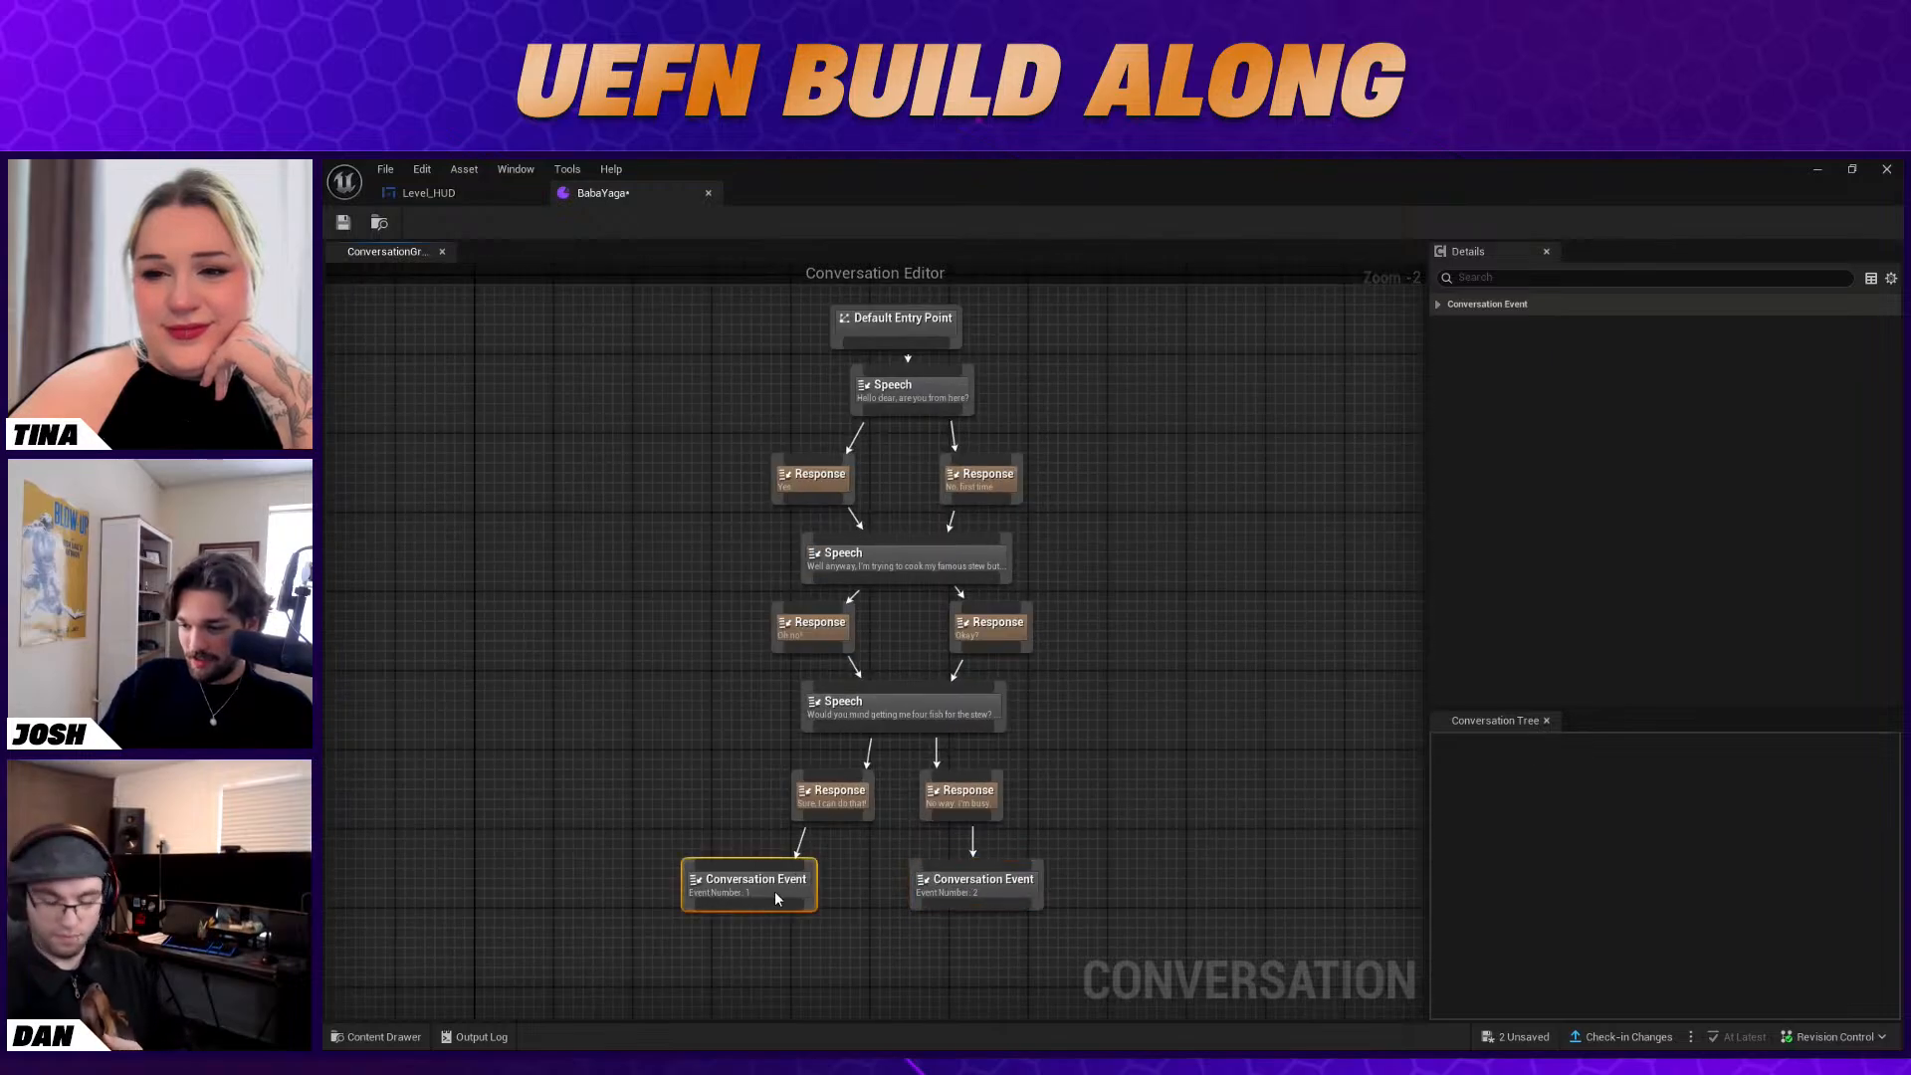
pyautogui.click(1101, 743)
pyautogui.moveTo(1101, 742); pyautogui.dragTo(1065, 773, button='right')
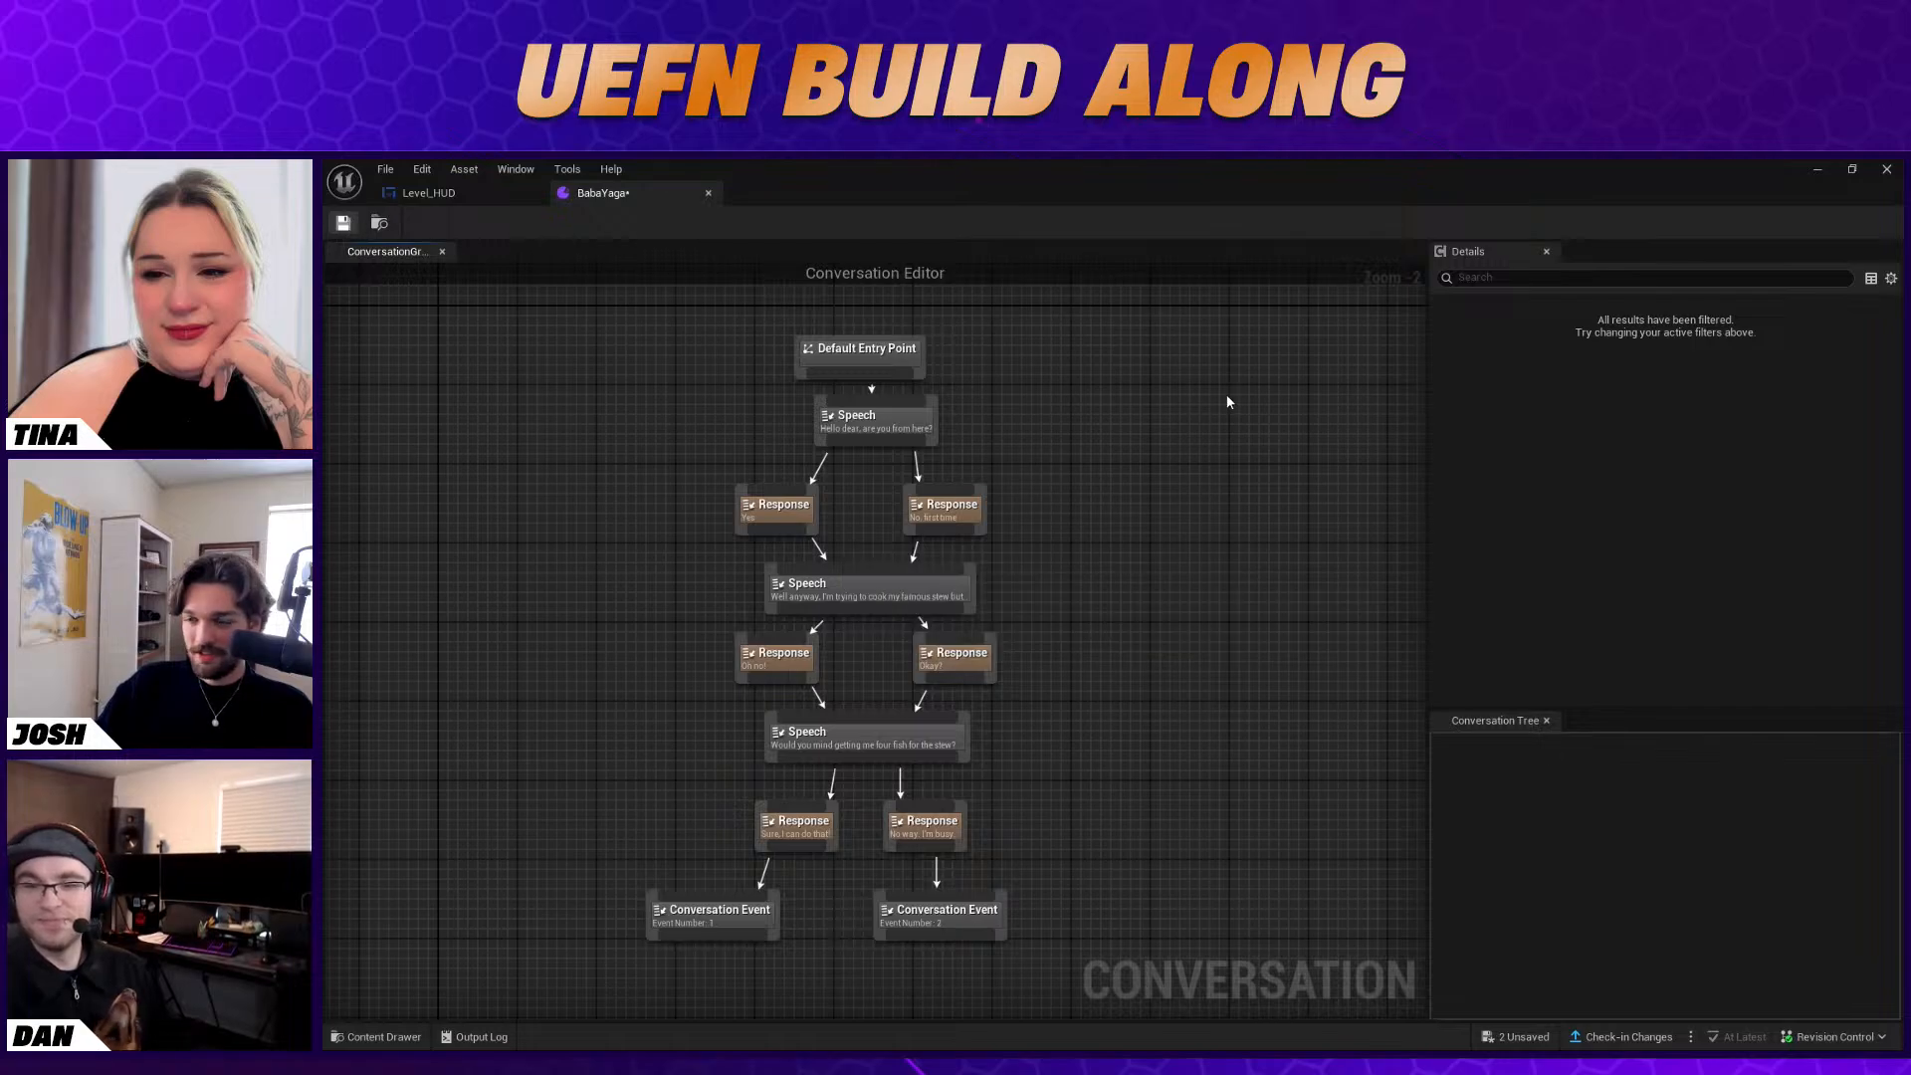
pyautogui.click(1887, 168)
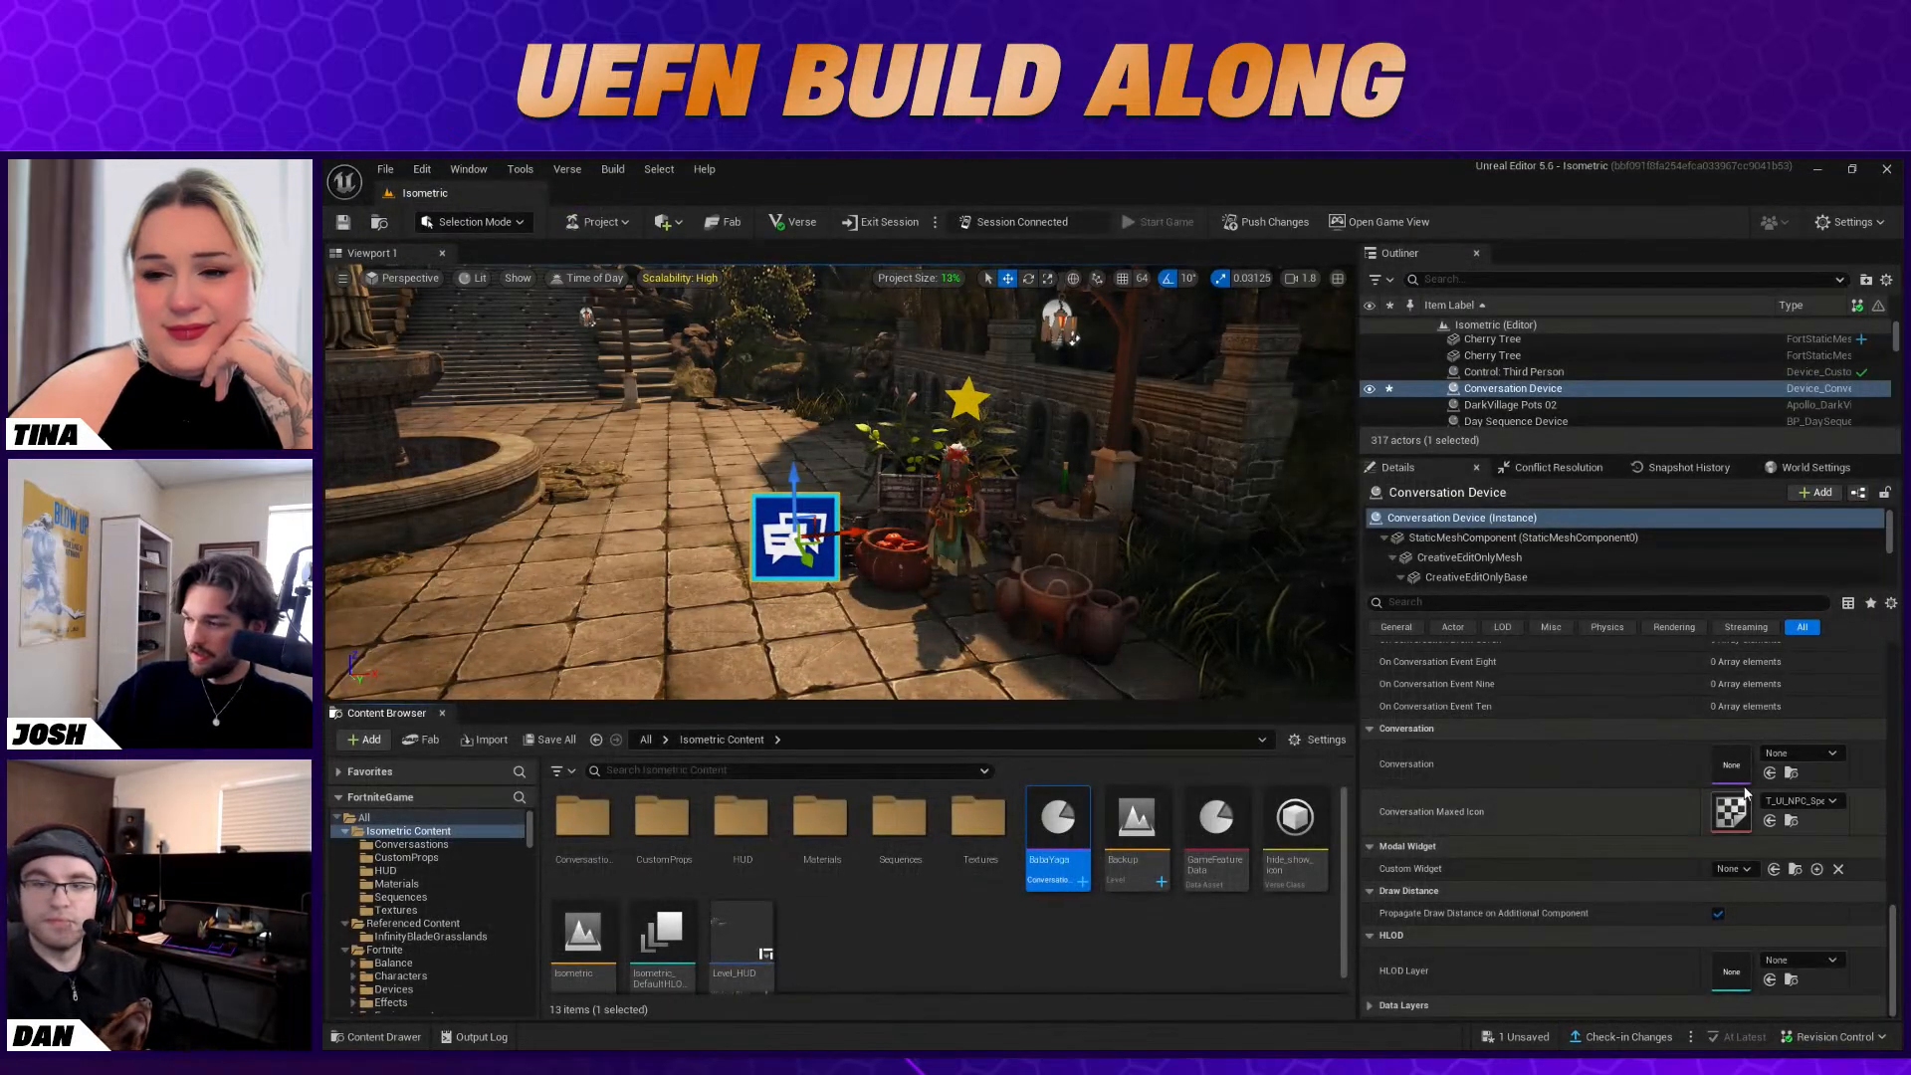
pyautogui.click(1797, 754)
pyautogui.click(1748, 557)
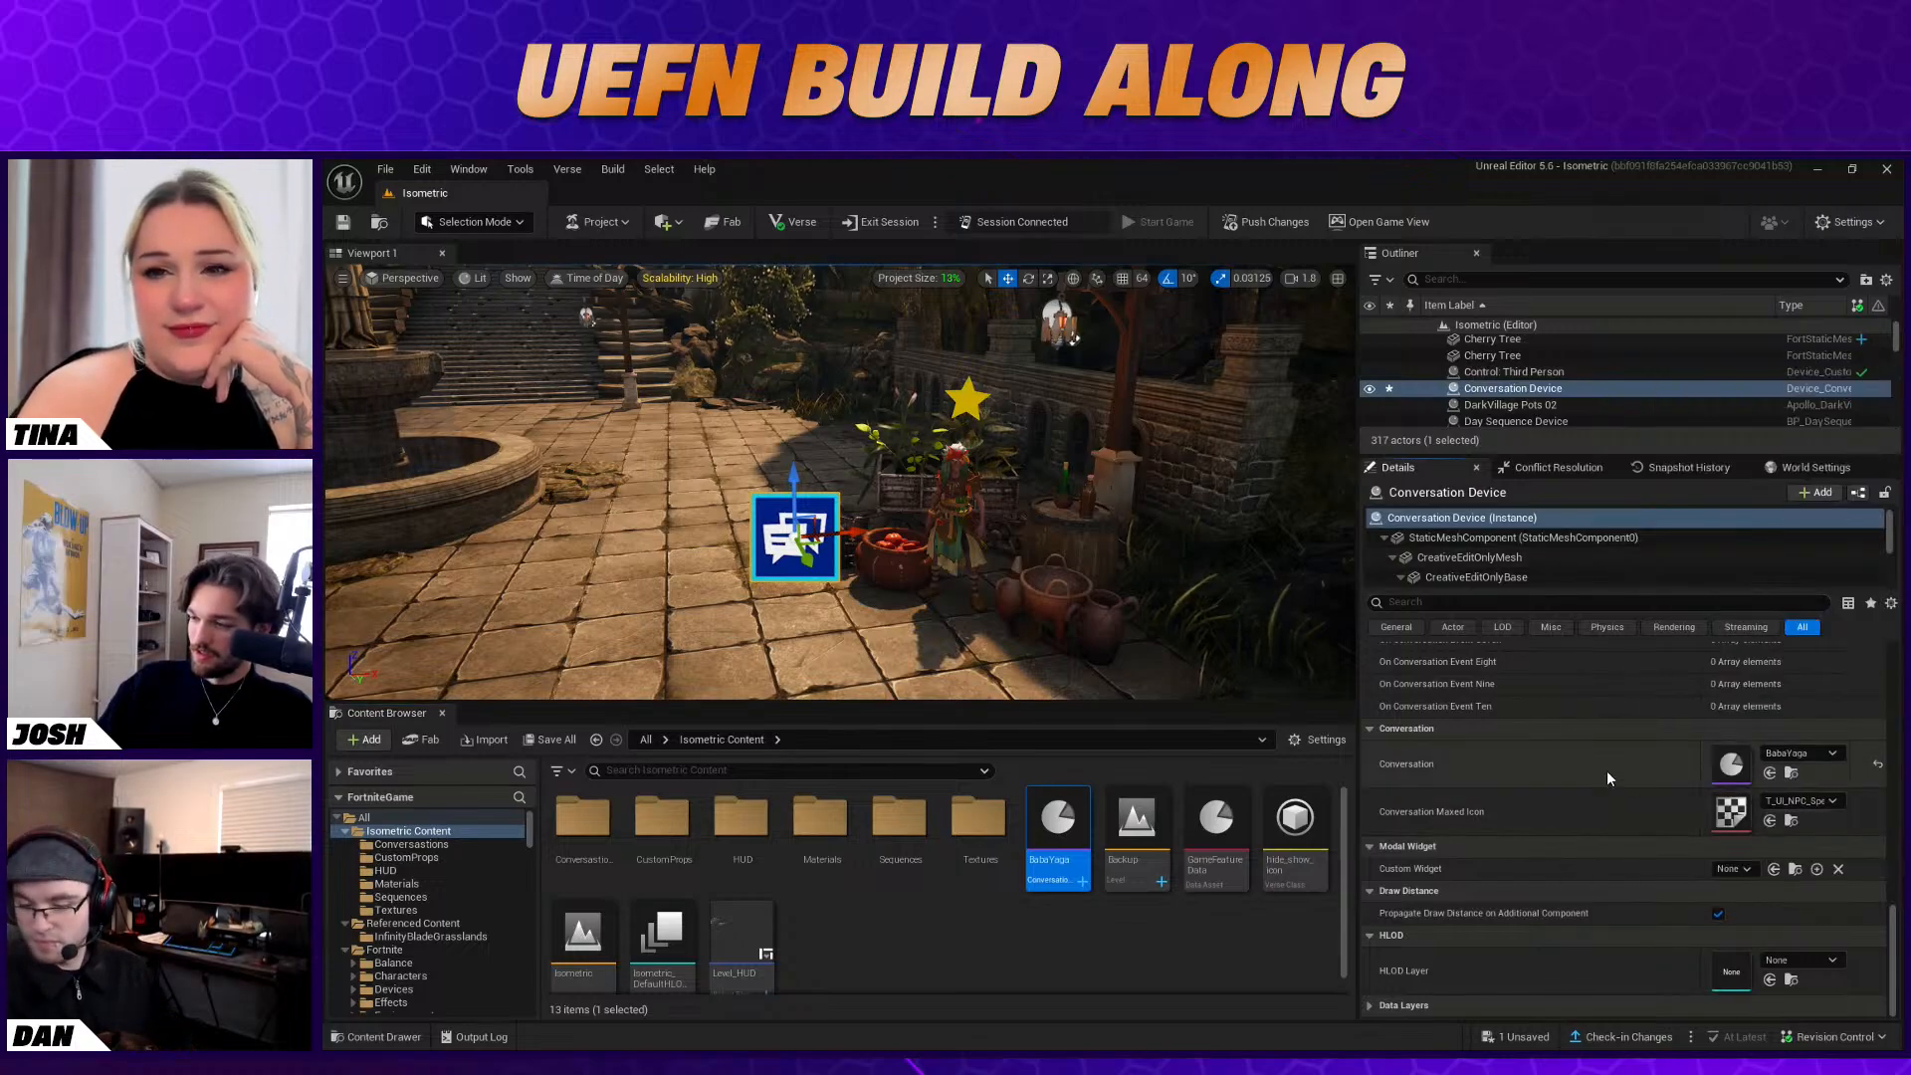
# Push the project changes to the connected session, saving the unsaved content
pyautogui.click(995, 642)
pyautogui.moveTo(996, 642)
pyautogui.mouseDown(button='right')
pyautogui.moveTo(995, 692)
pyautogui.moveTo(980, 687)
pyautogui.moveTo(1015, 665)
pyautogui.mouseUp(button='right')
pyautogui.press('s')
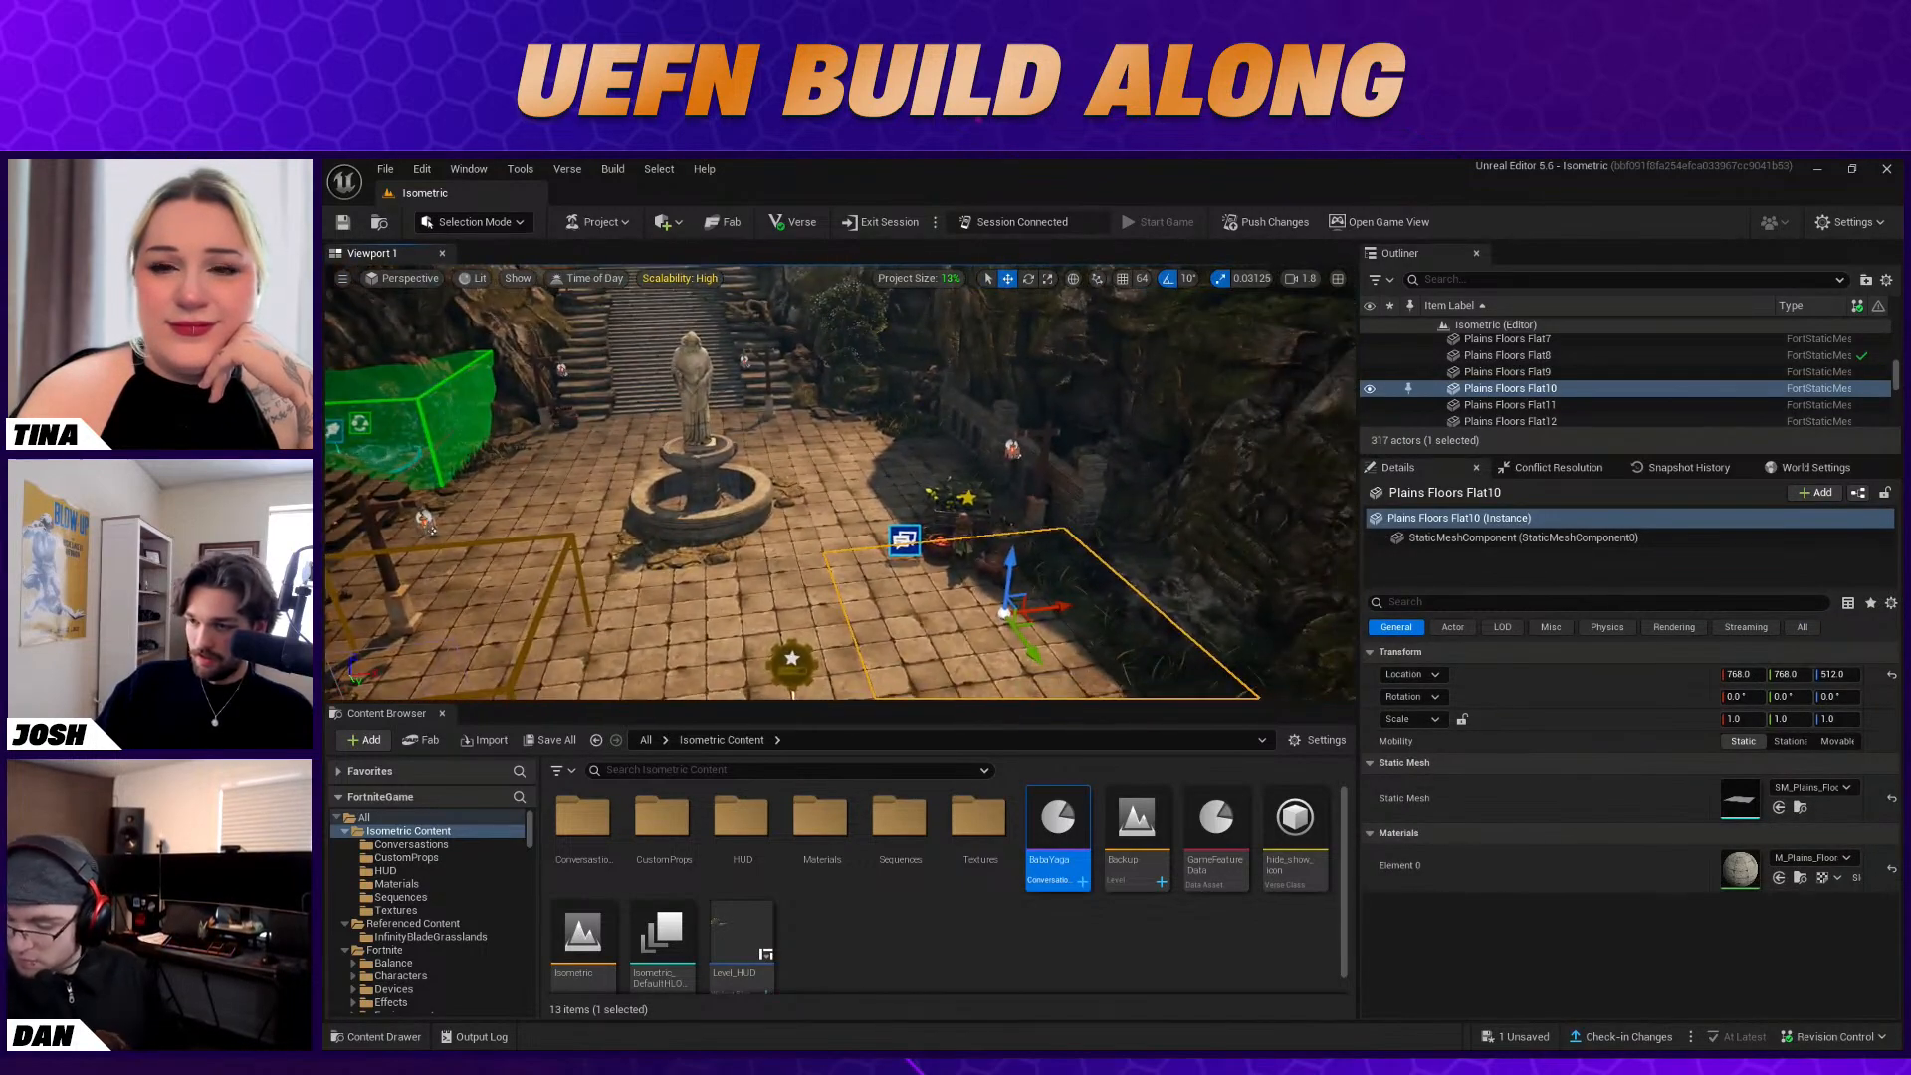
pyautogui.click(1280, 225)
pyautogui.click(1249, 802)
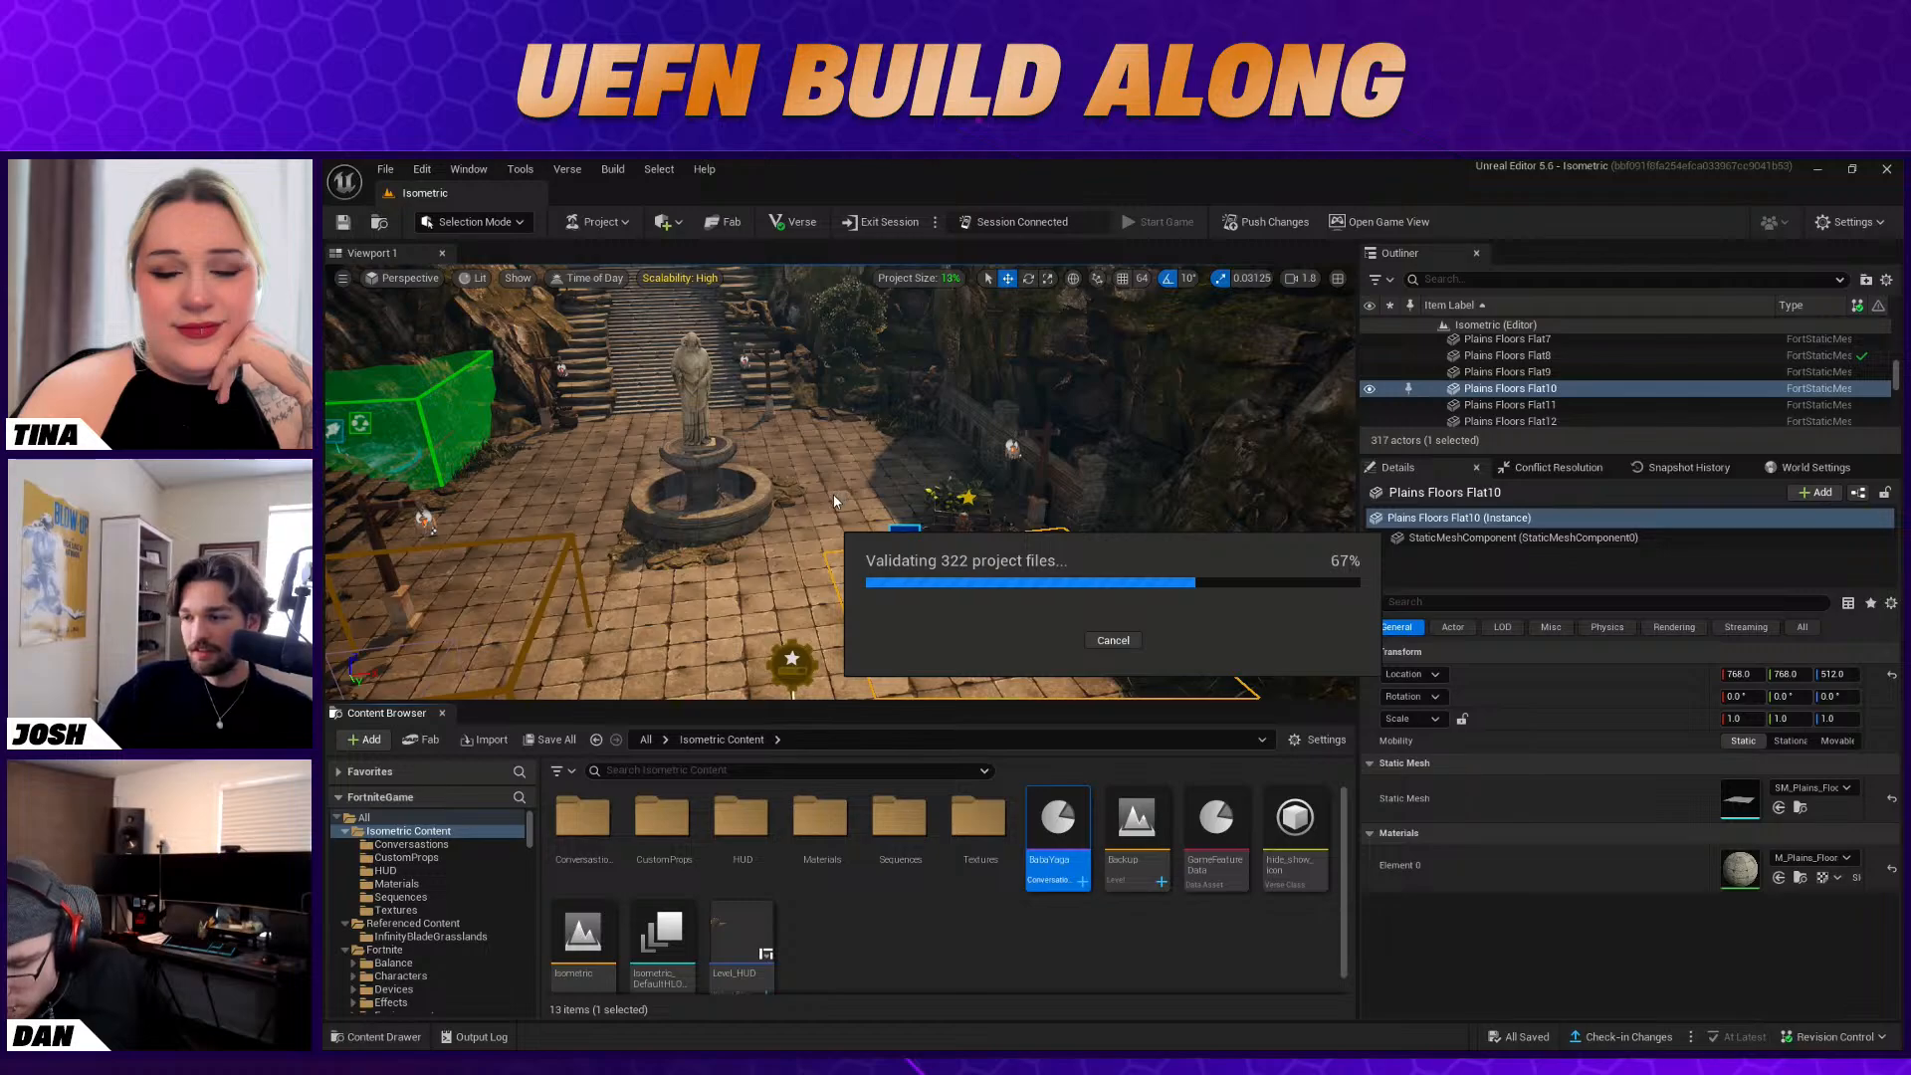
pyautogui.click(870, 509)
pyautogui.moveTo(1044, 575)
pyautogui.mouseDown(button='right')
pyautogui.moveTo(1010, 610)
pyautogui.moveTo(1037, 593)
pyautogui.moveTo(1022, 596)
pyautogui.mouseUp(button='right')
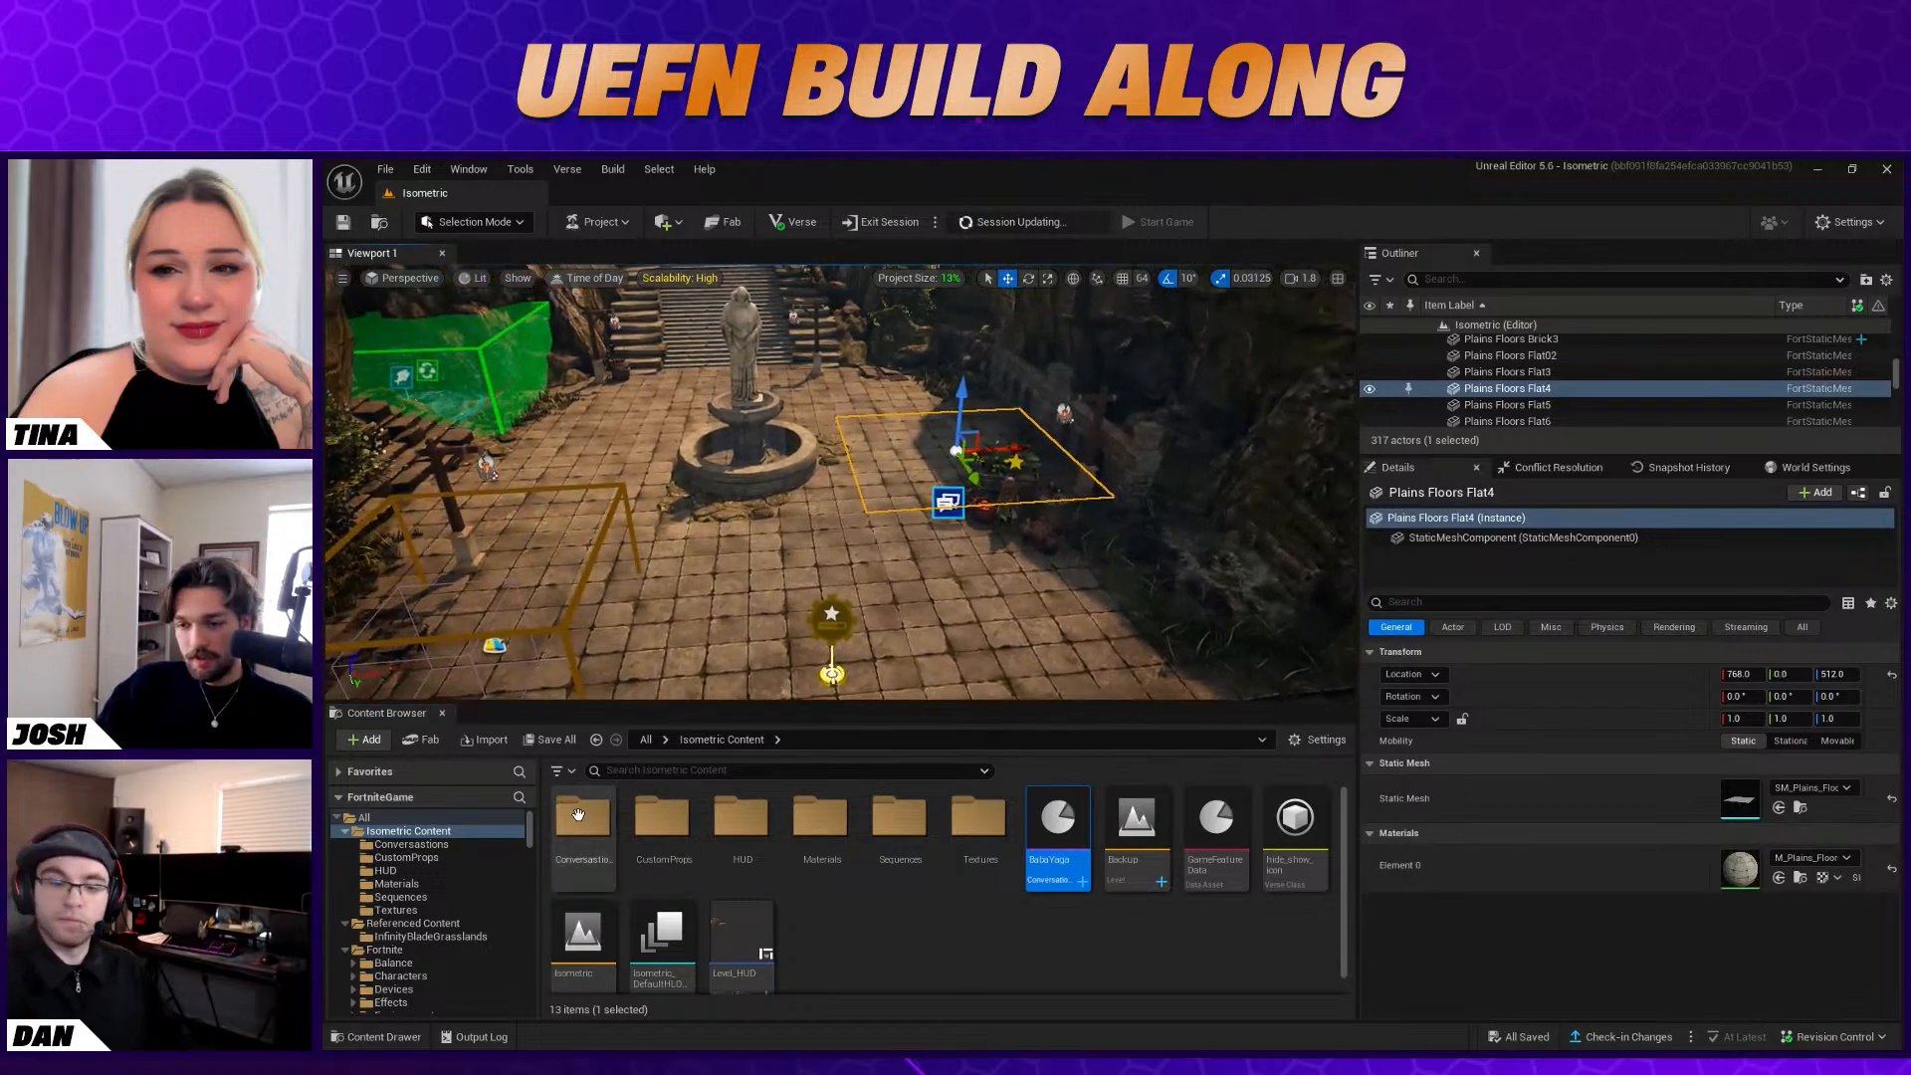
# Search the Fortnite Devices folder for "cond" and place a Conditional Button on the floor near Baba Yaga
pyautogui.scroll(-1, 834, 908)
pyautogui.scroll(-5, 440, 878)
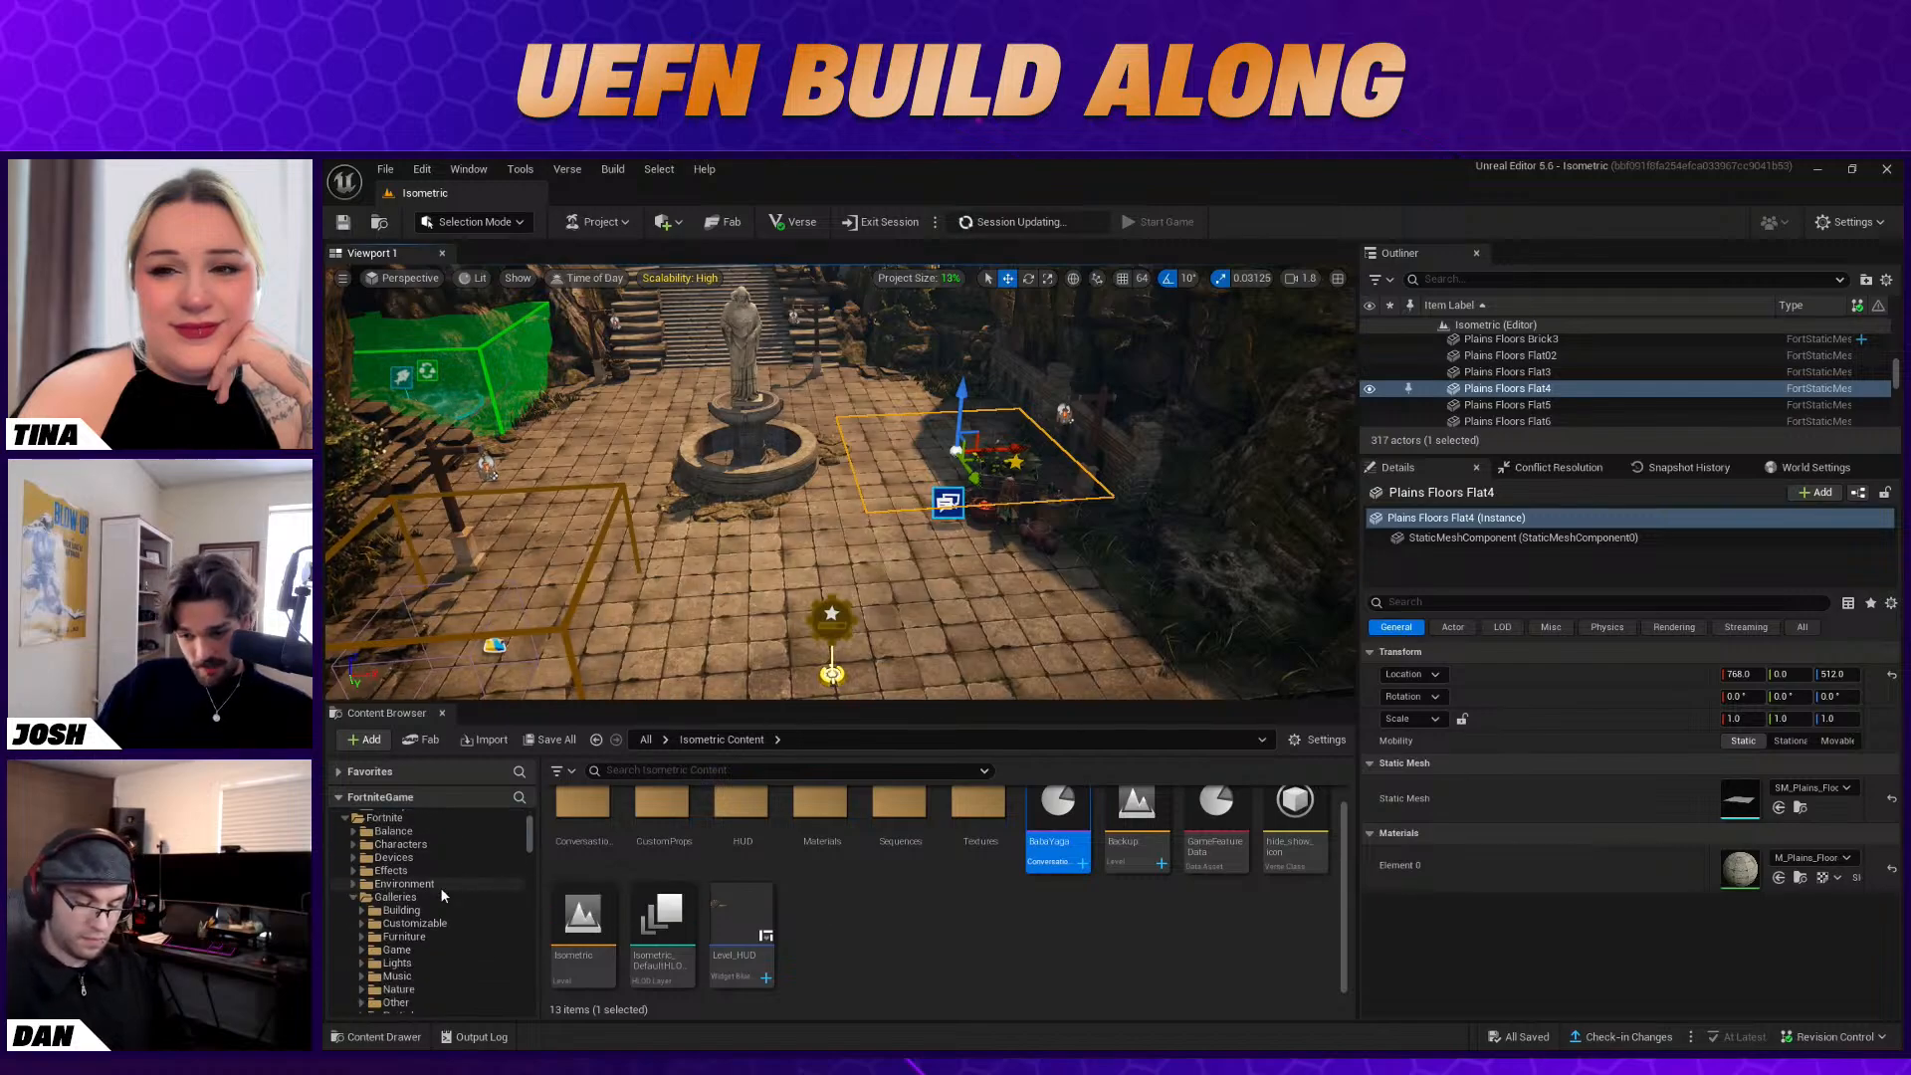
pyautogui.scroll(3, 440, 887)
pyautogui.click(396, 961)
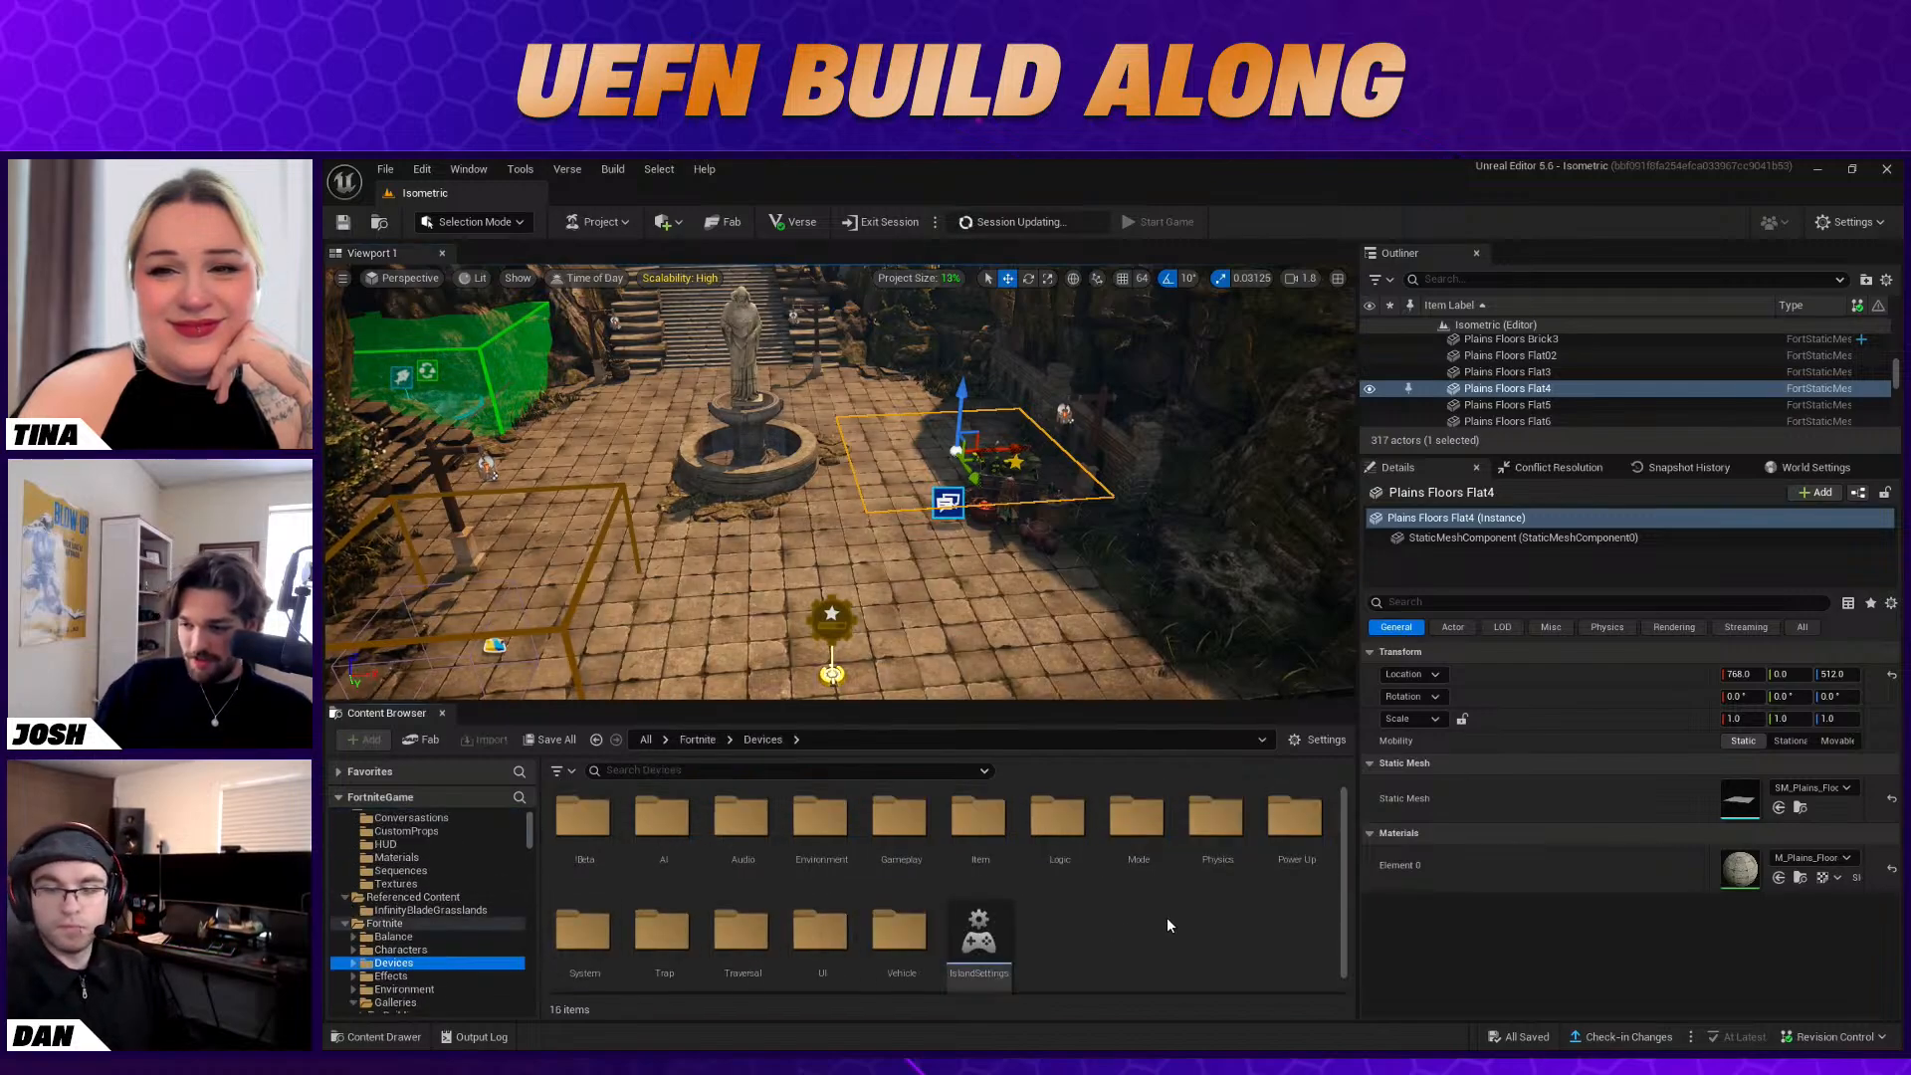
pyautogui.click(637, 770)
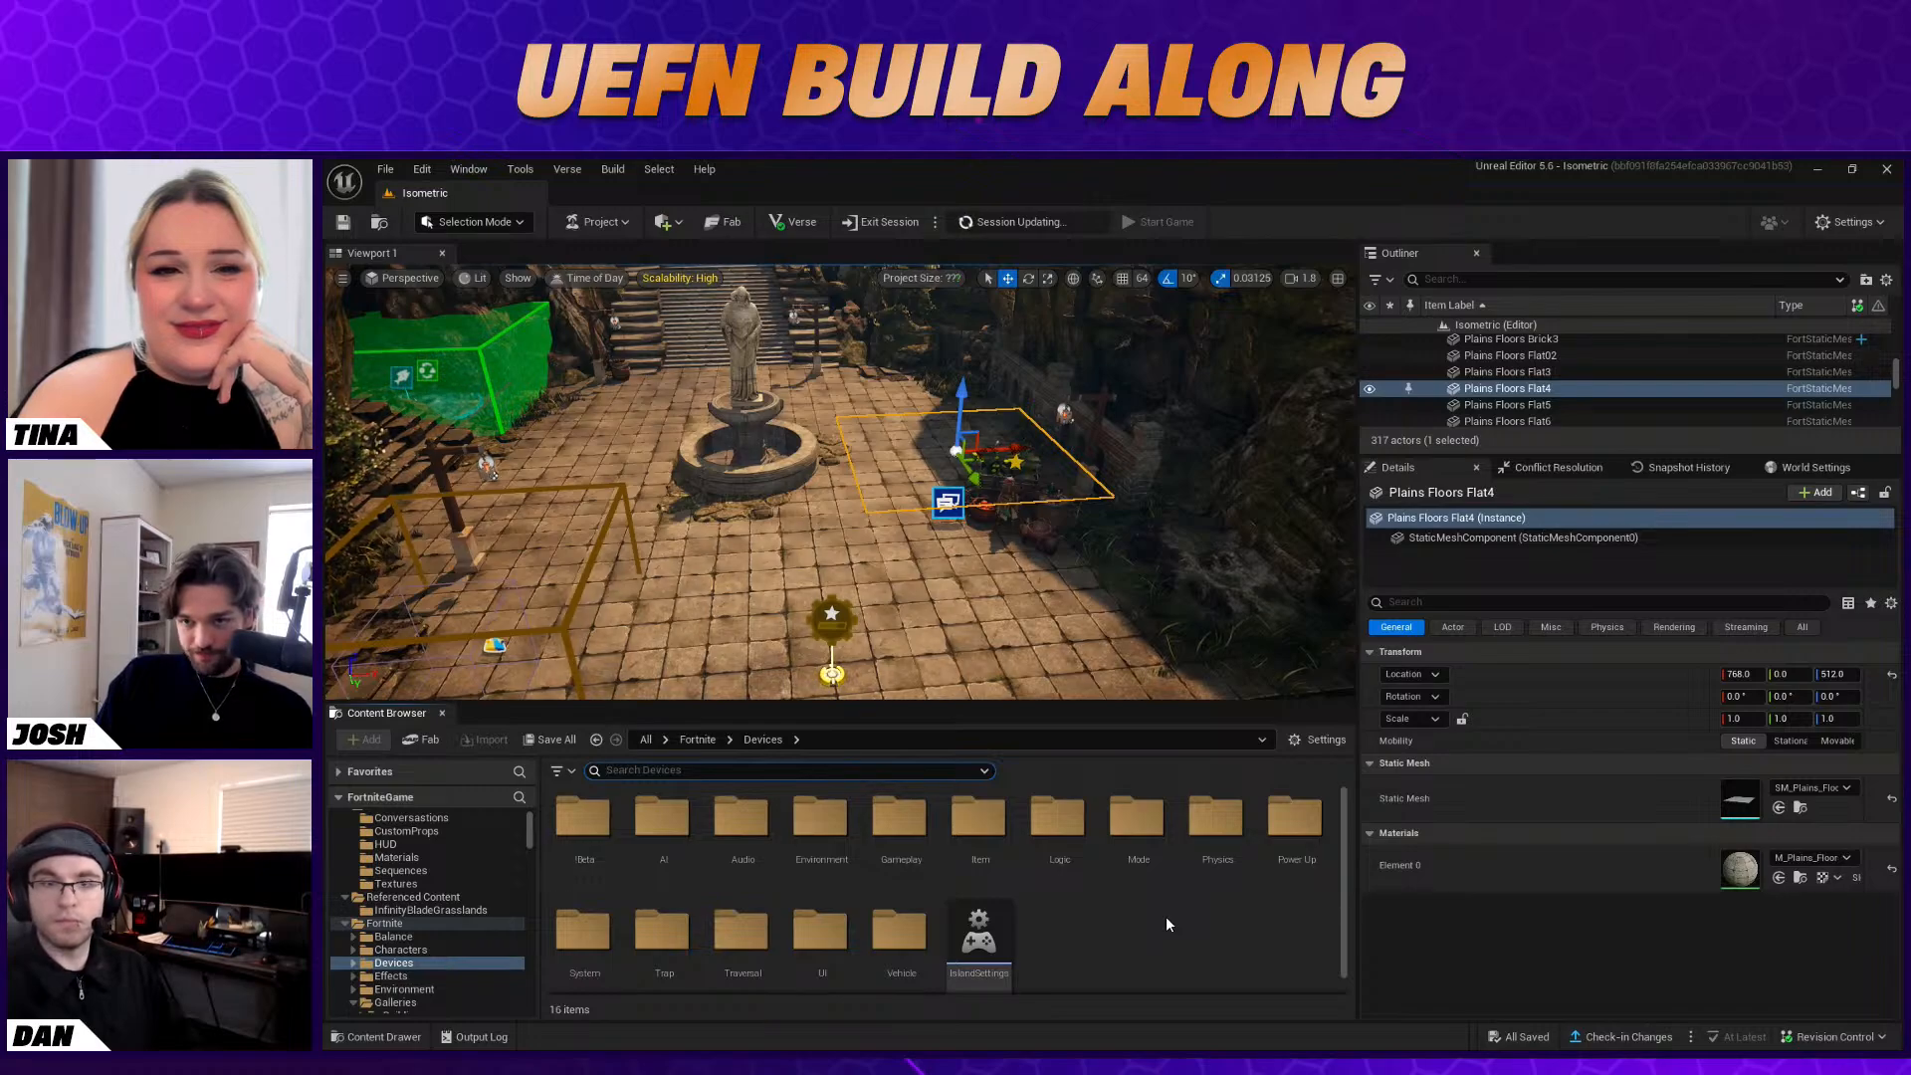
pyautogui.write('cond')
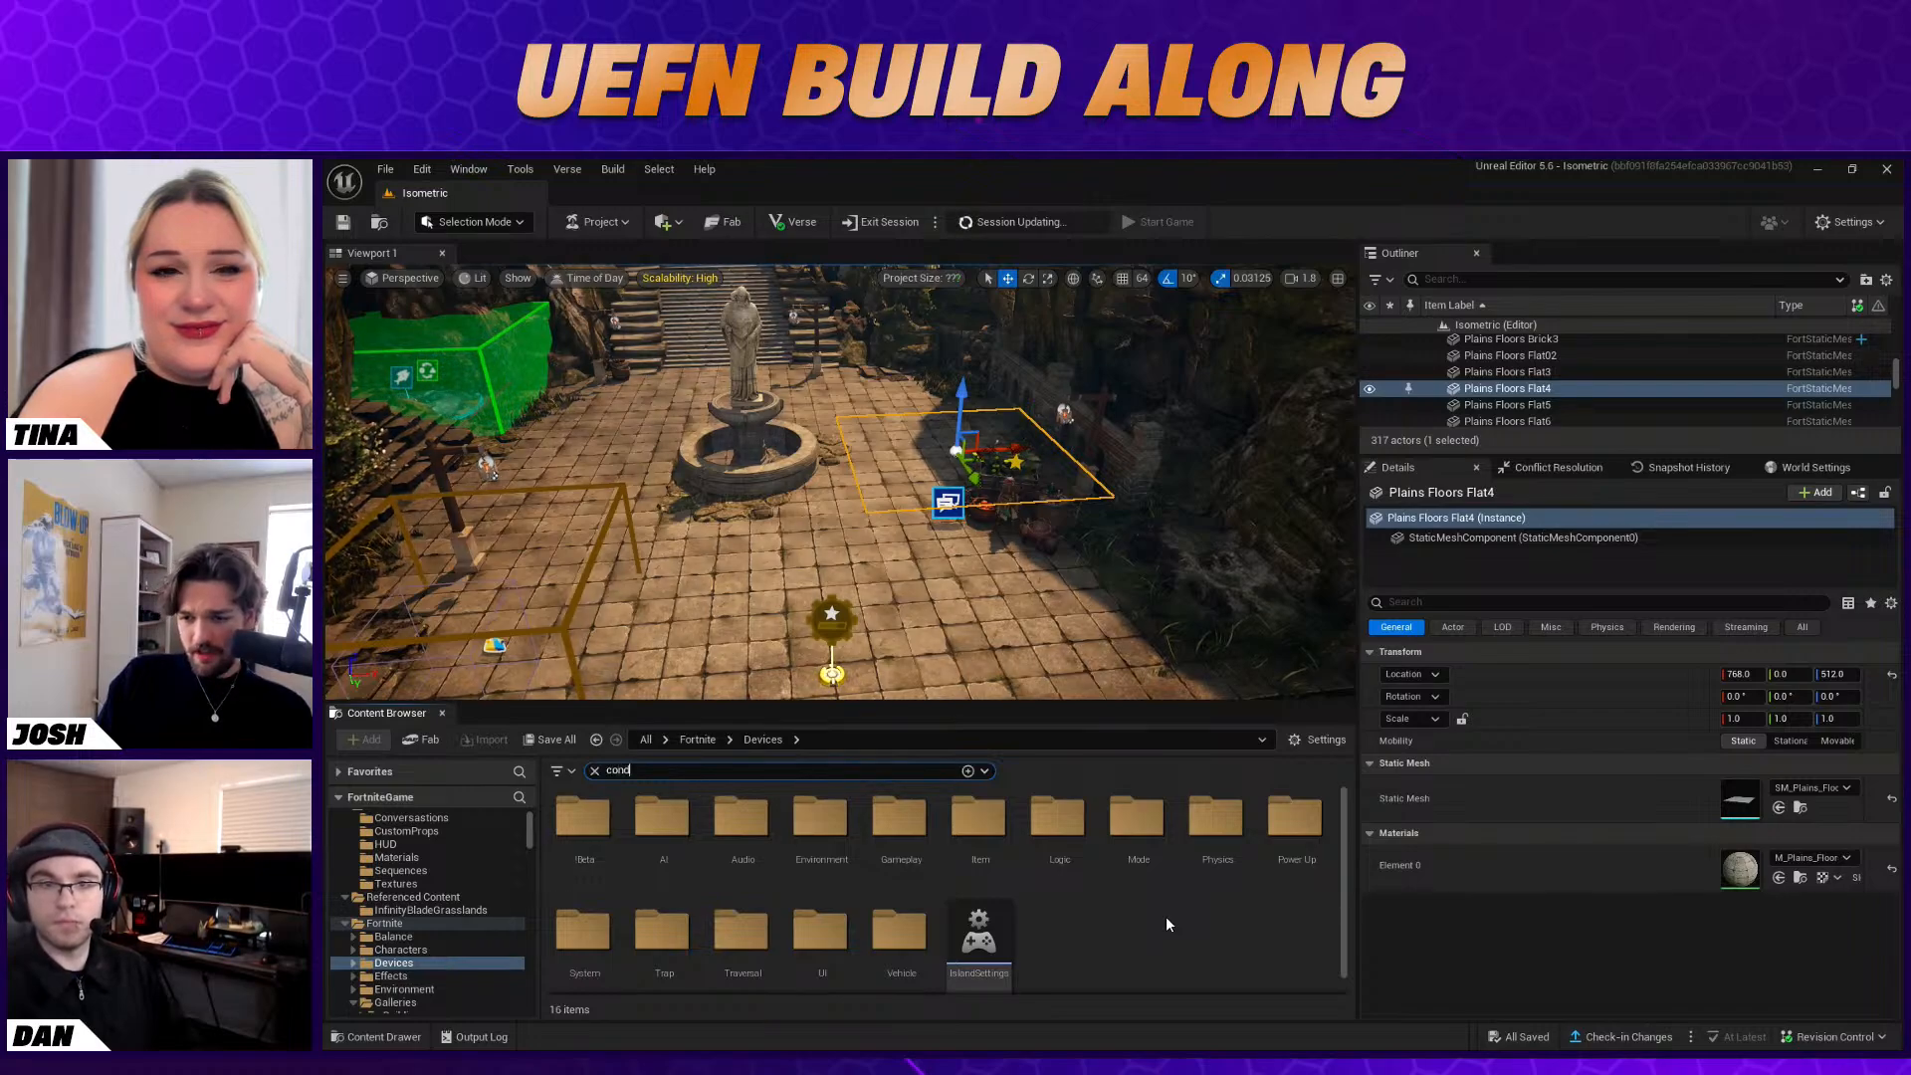
pyautogui.moveTo(579, 826); pyautogui.dragTo(999, 597)
# Disable Consume Key Items on the Conditional Button and set Key Item 1's item definition to Small Fry
pyautogui.scroll(-1, 1719, 876)
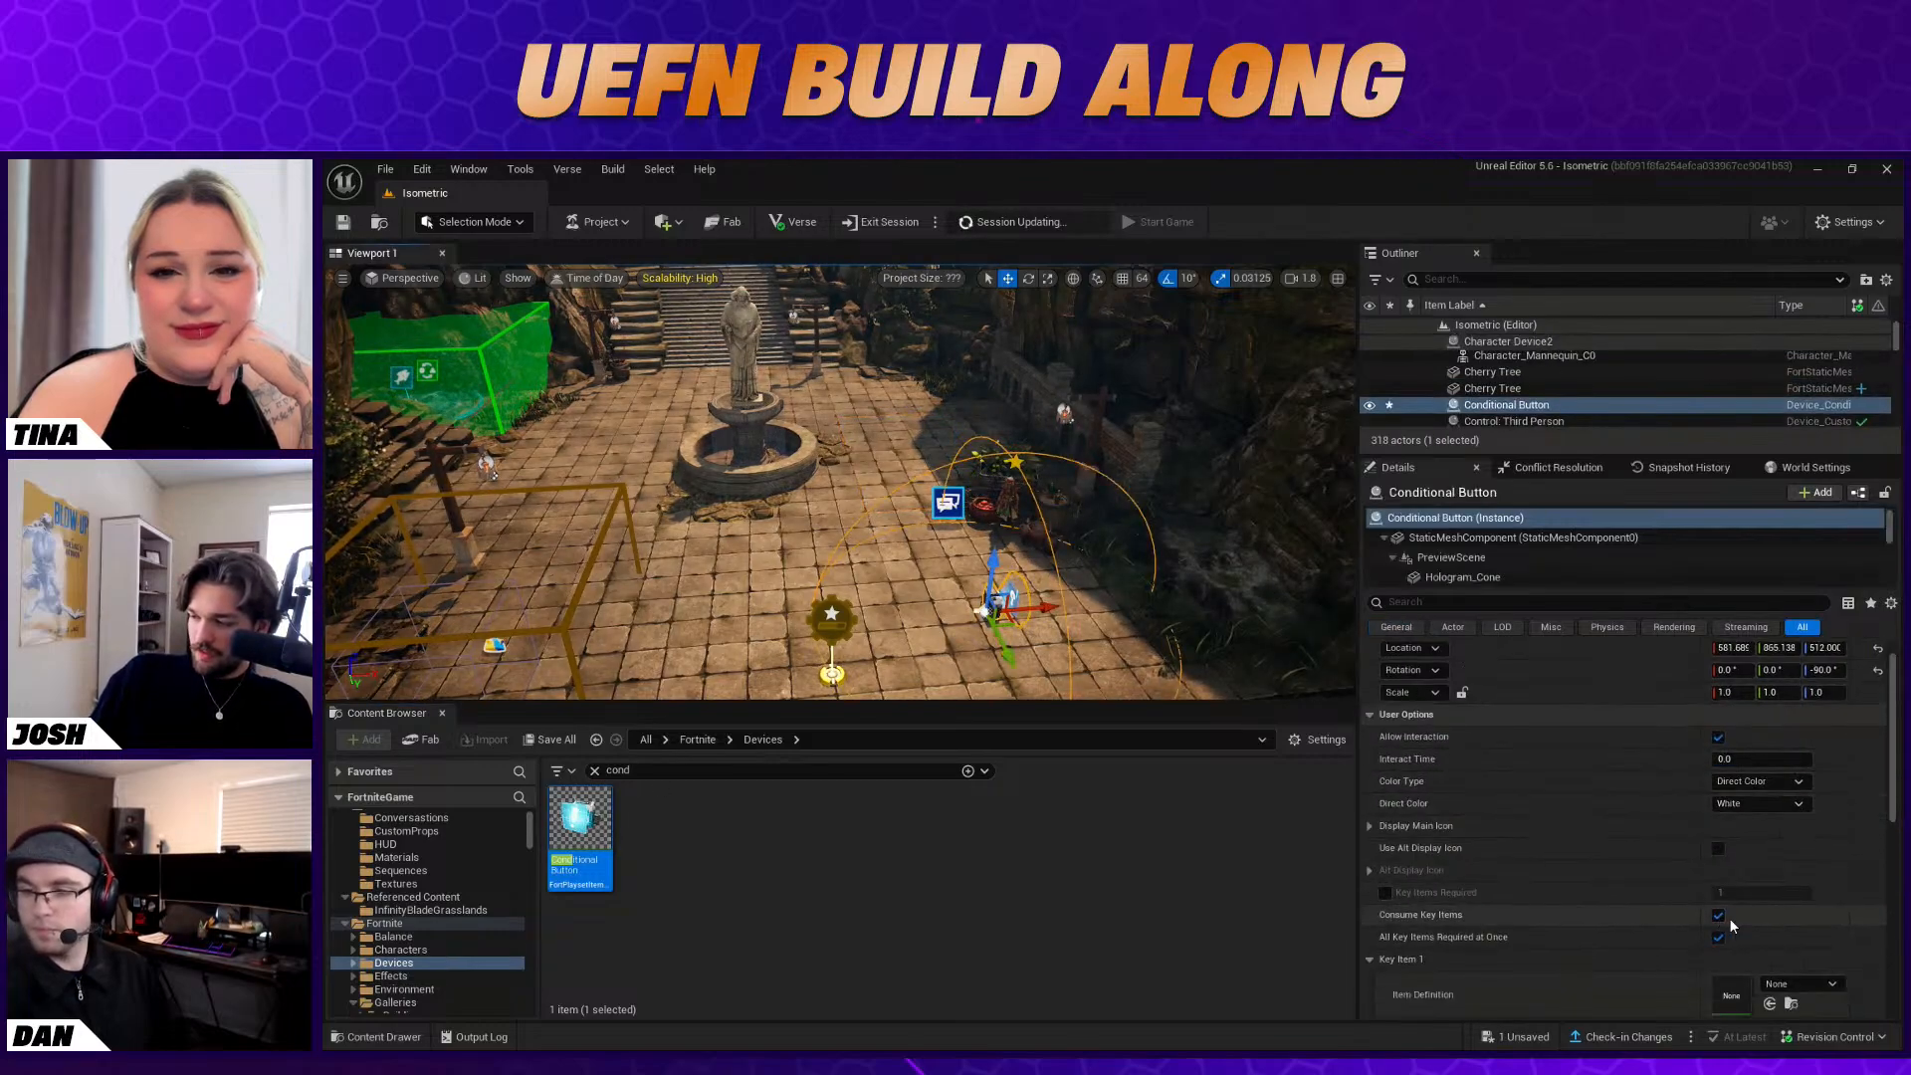
pyautogui.scroll(1, 1730, 926)
pyautogui.scroll(-5, 1760, 943)
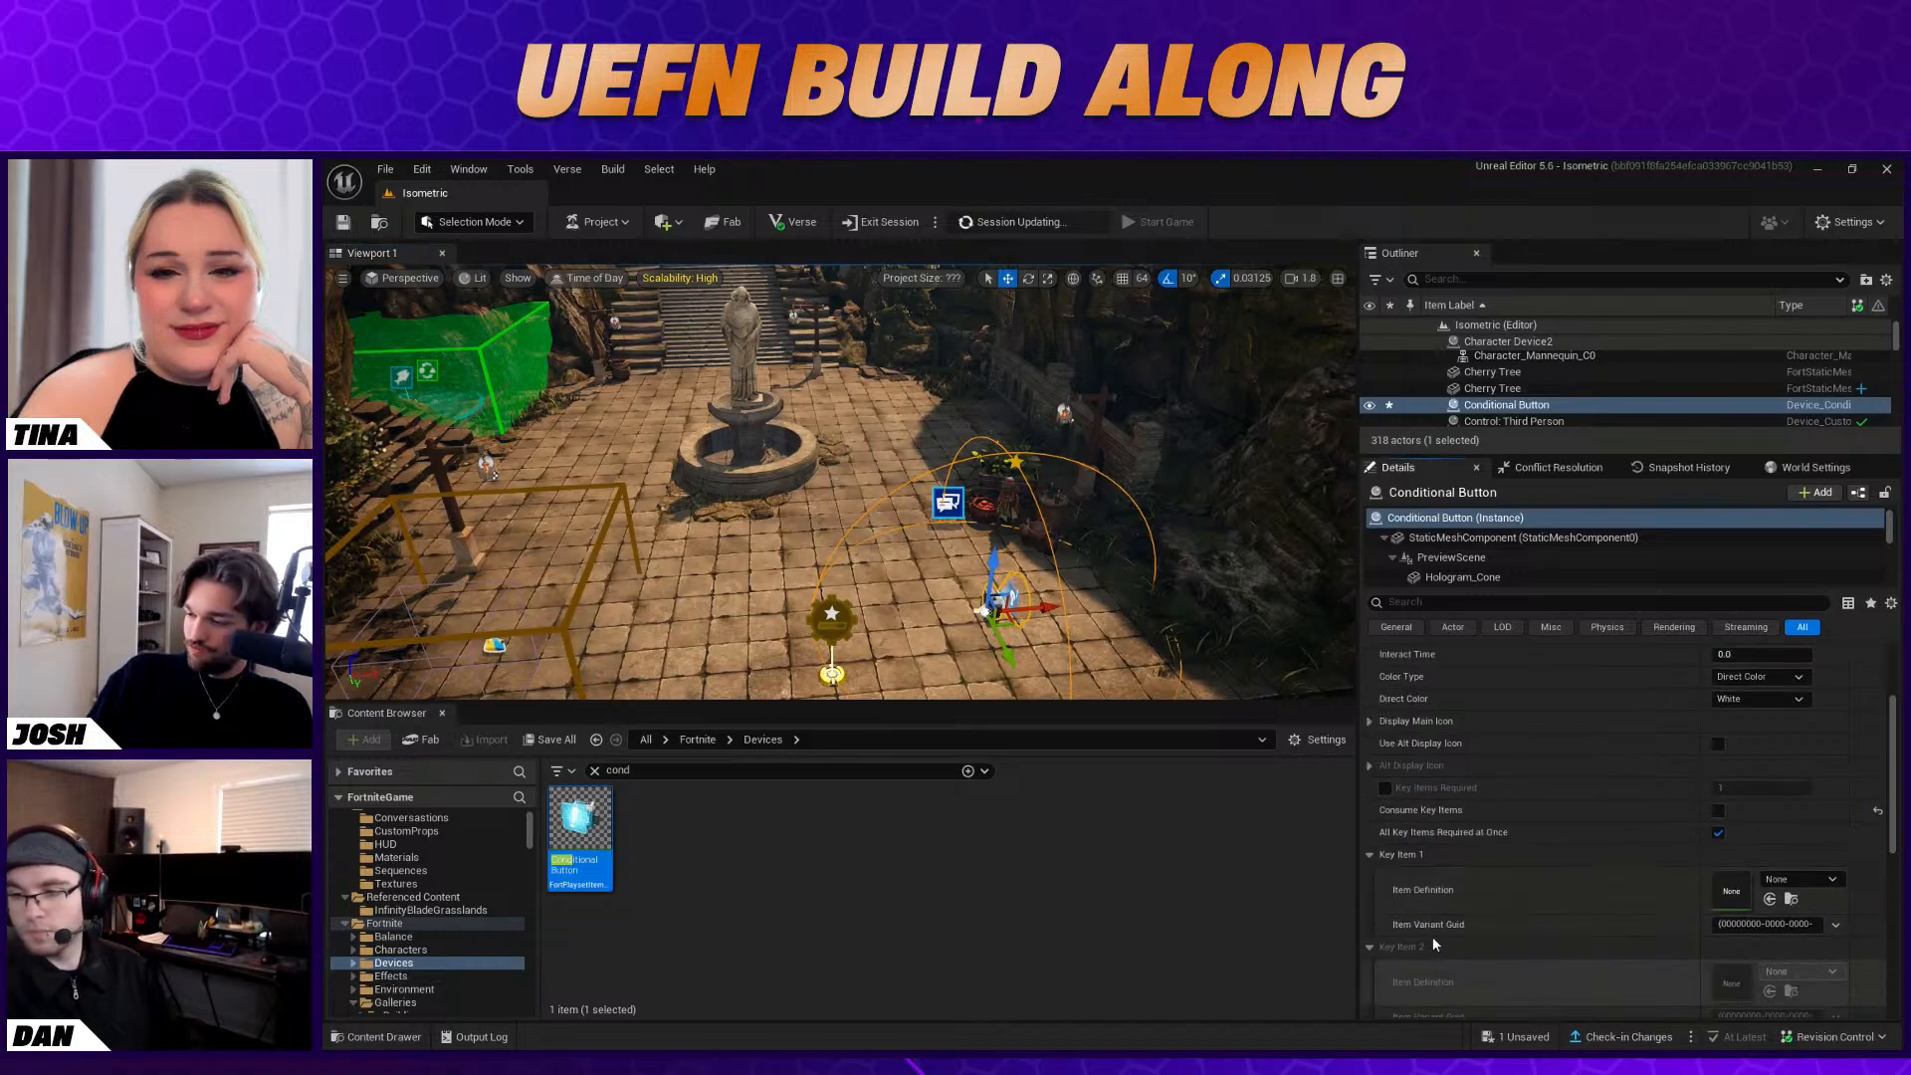
pyautogui.click(1802, 879)
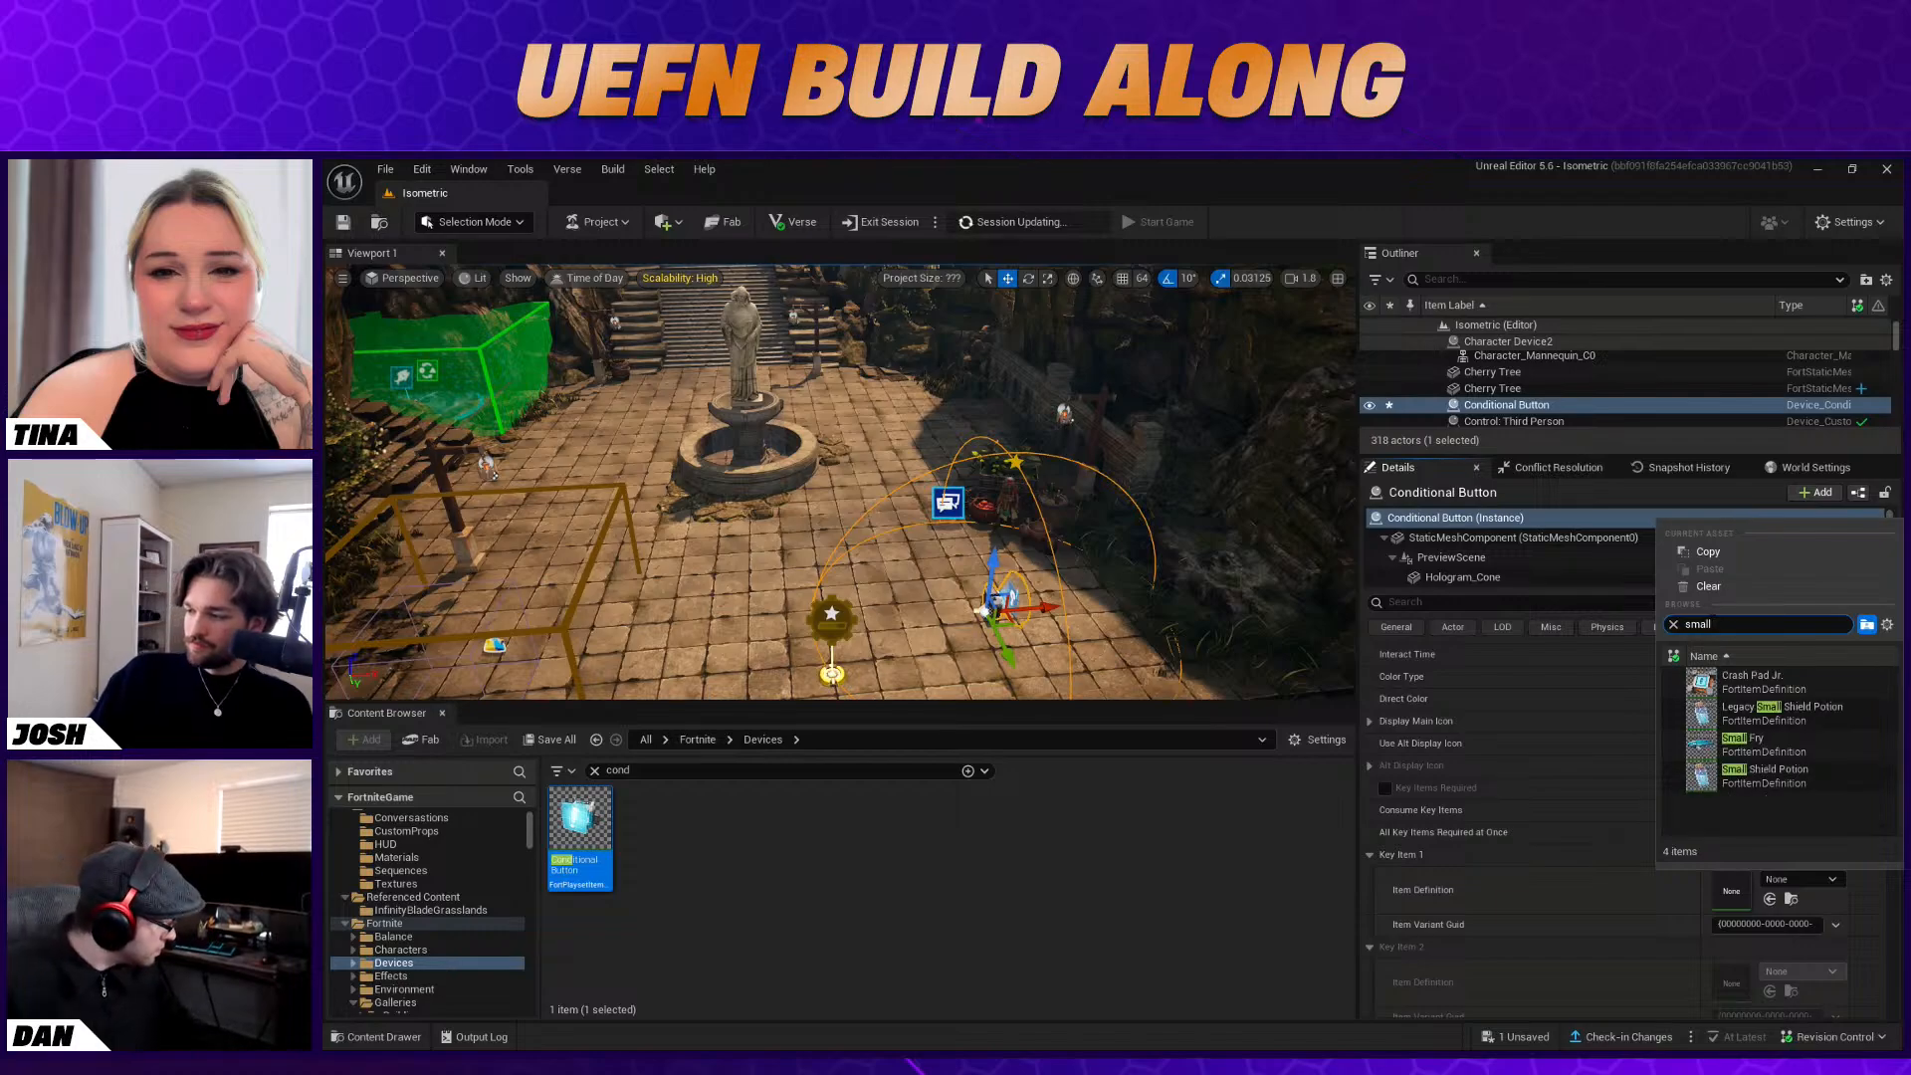
pyautogui.click(1770, 737)
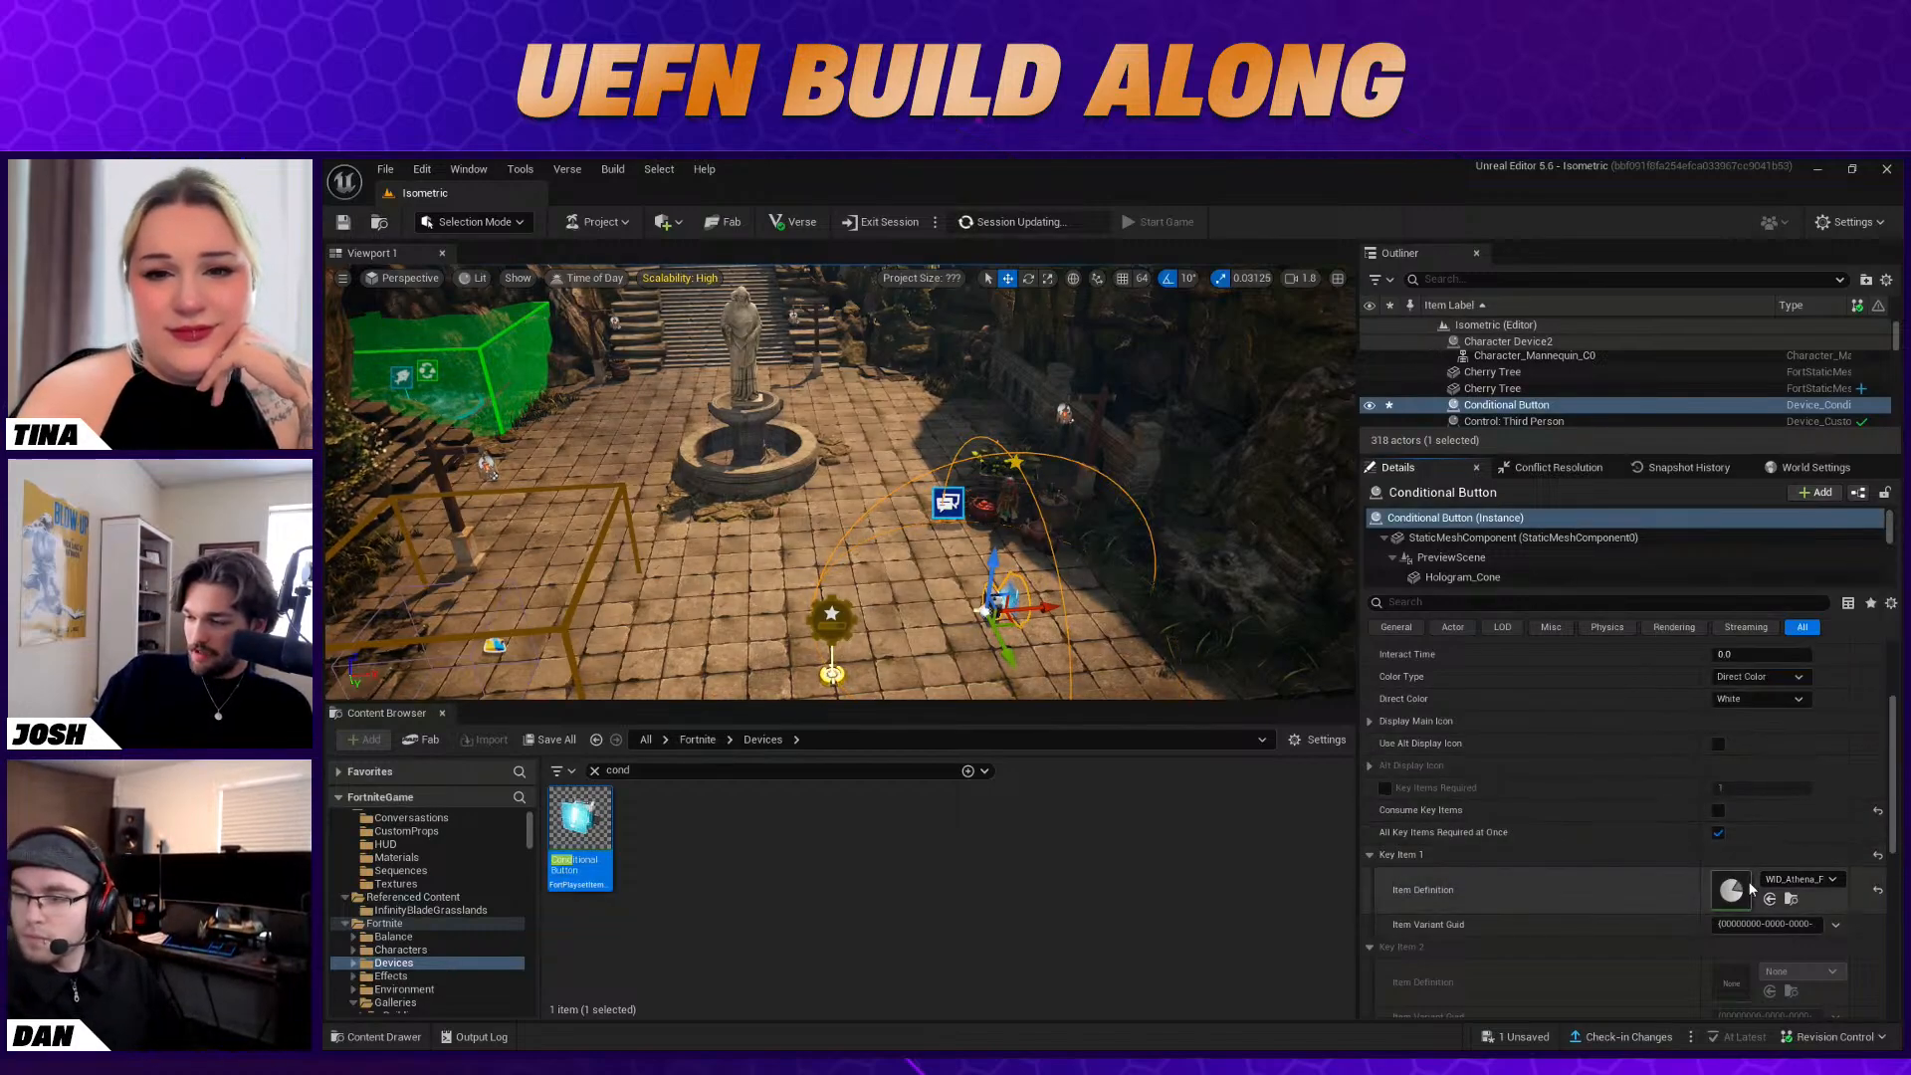
pyautogui.click(1795, 880)
pyautogui.write('small')
pyautogui.click(1817, 747)
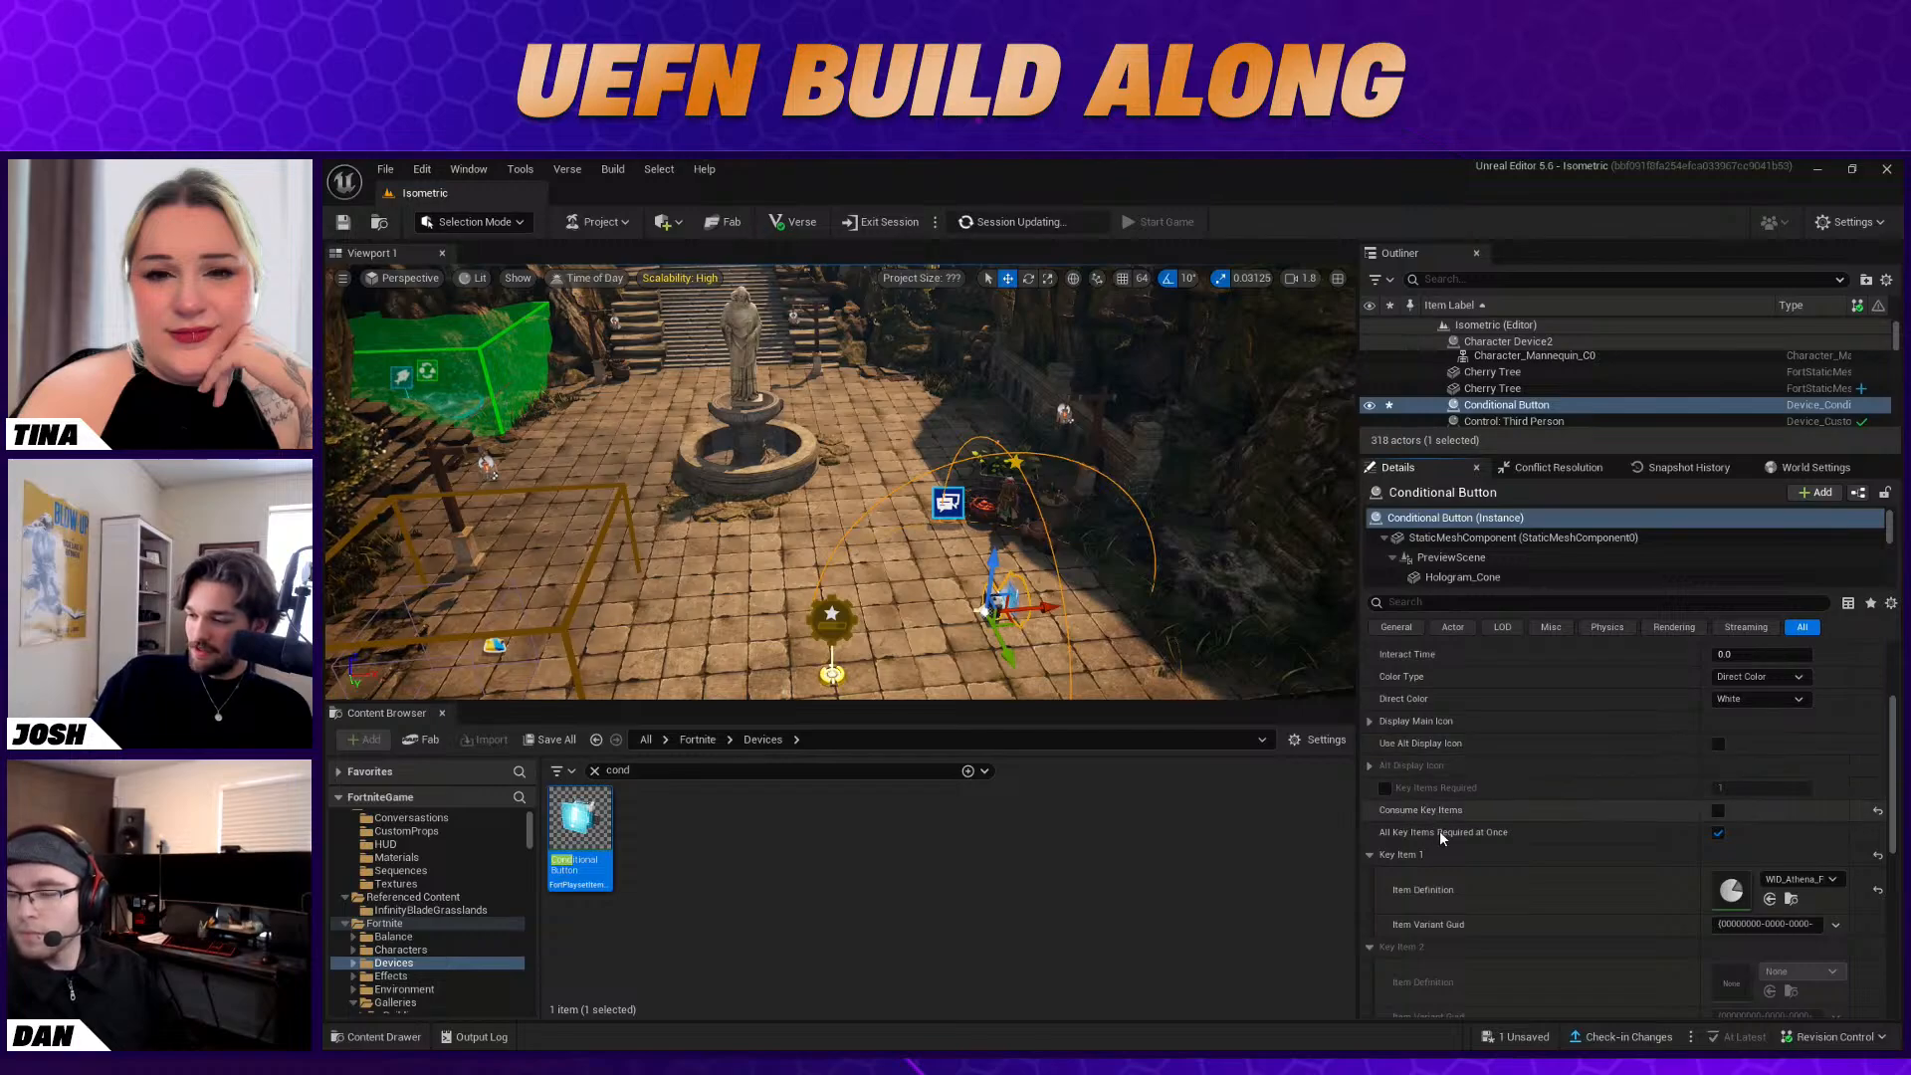
# Disable Allow Interaction on the Conditional Button and bind its Activate function to the Character Device's On Interacted With event
pyautogui.scroll(5, 1483, 811)
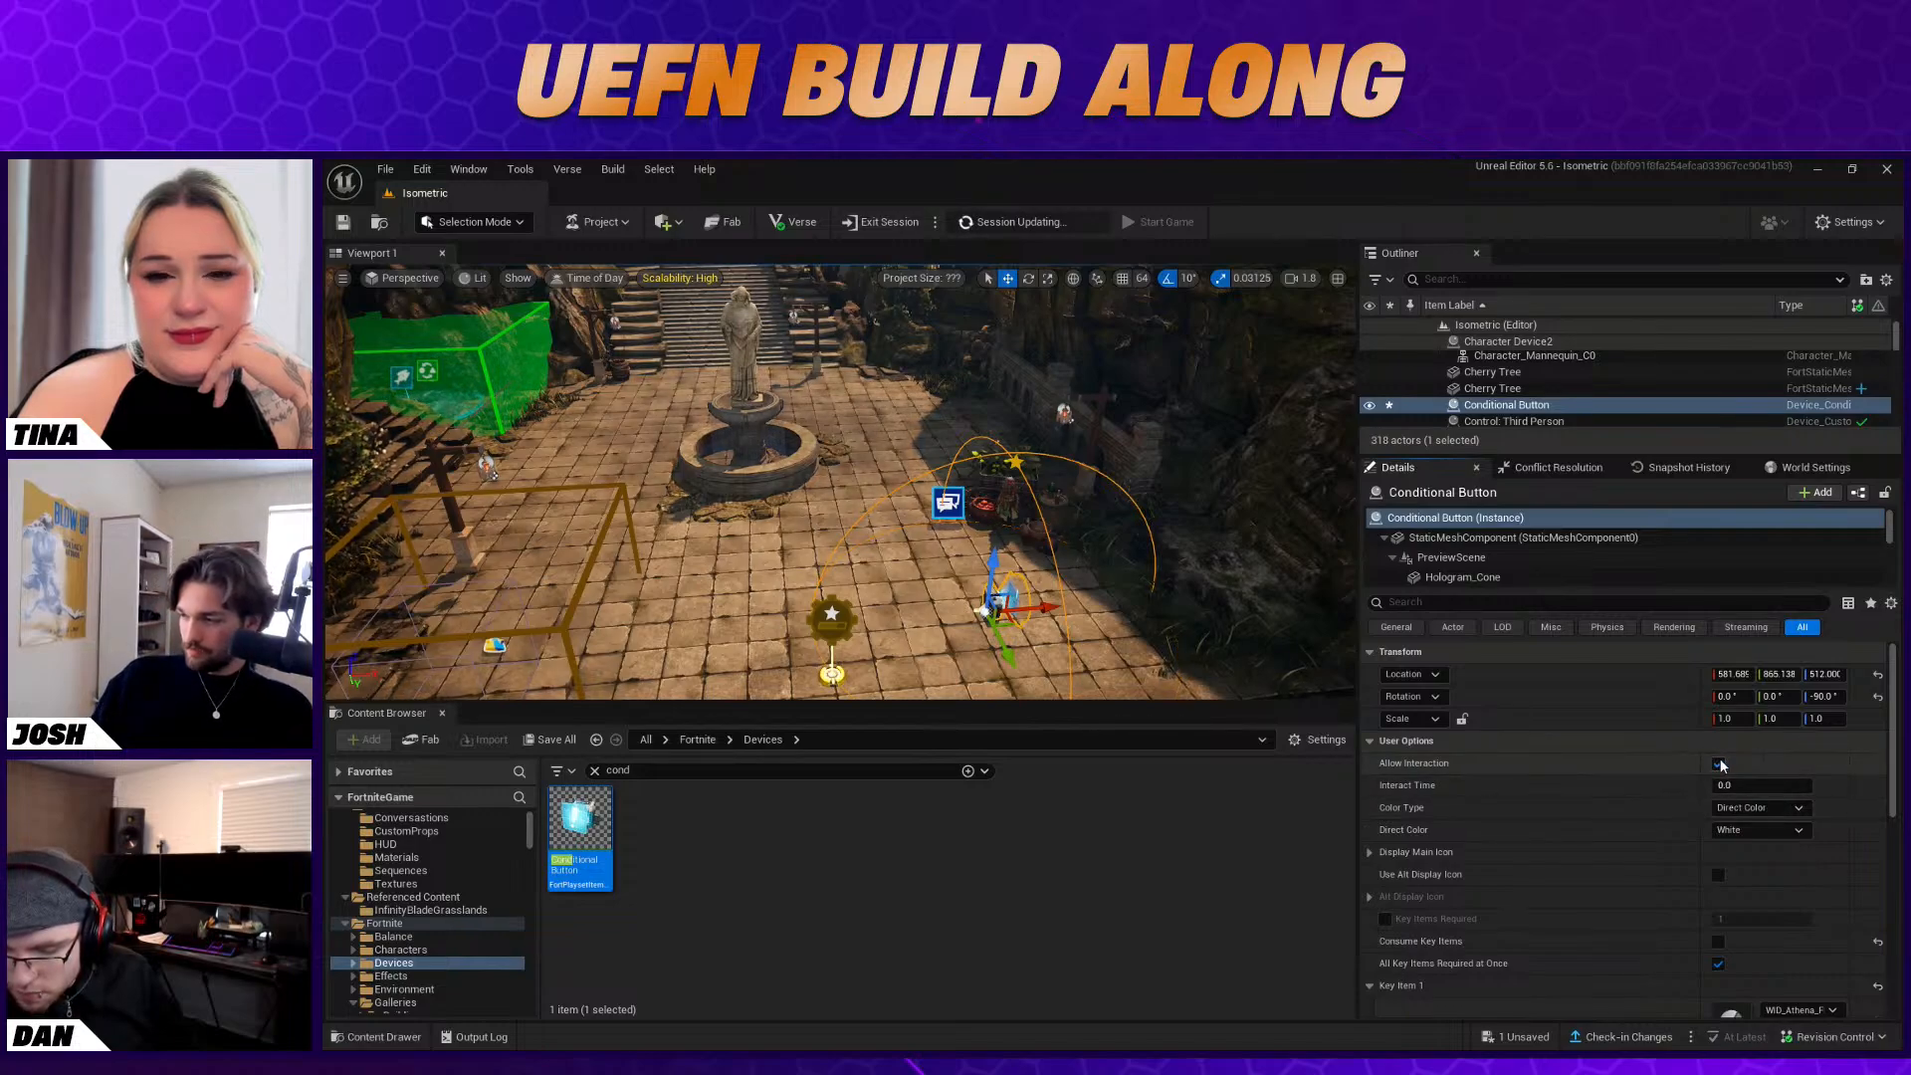
pyautogui.scroll(-5, 1752, 757)
pyautogui.scroll(-2, 1729, 789)
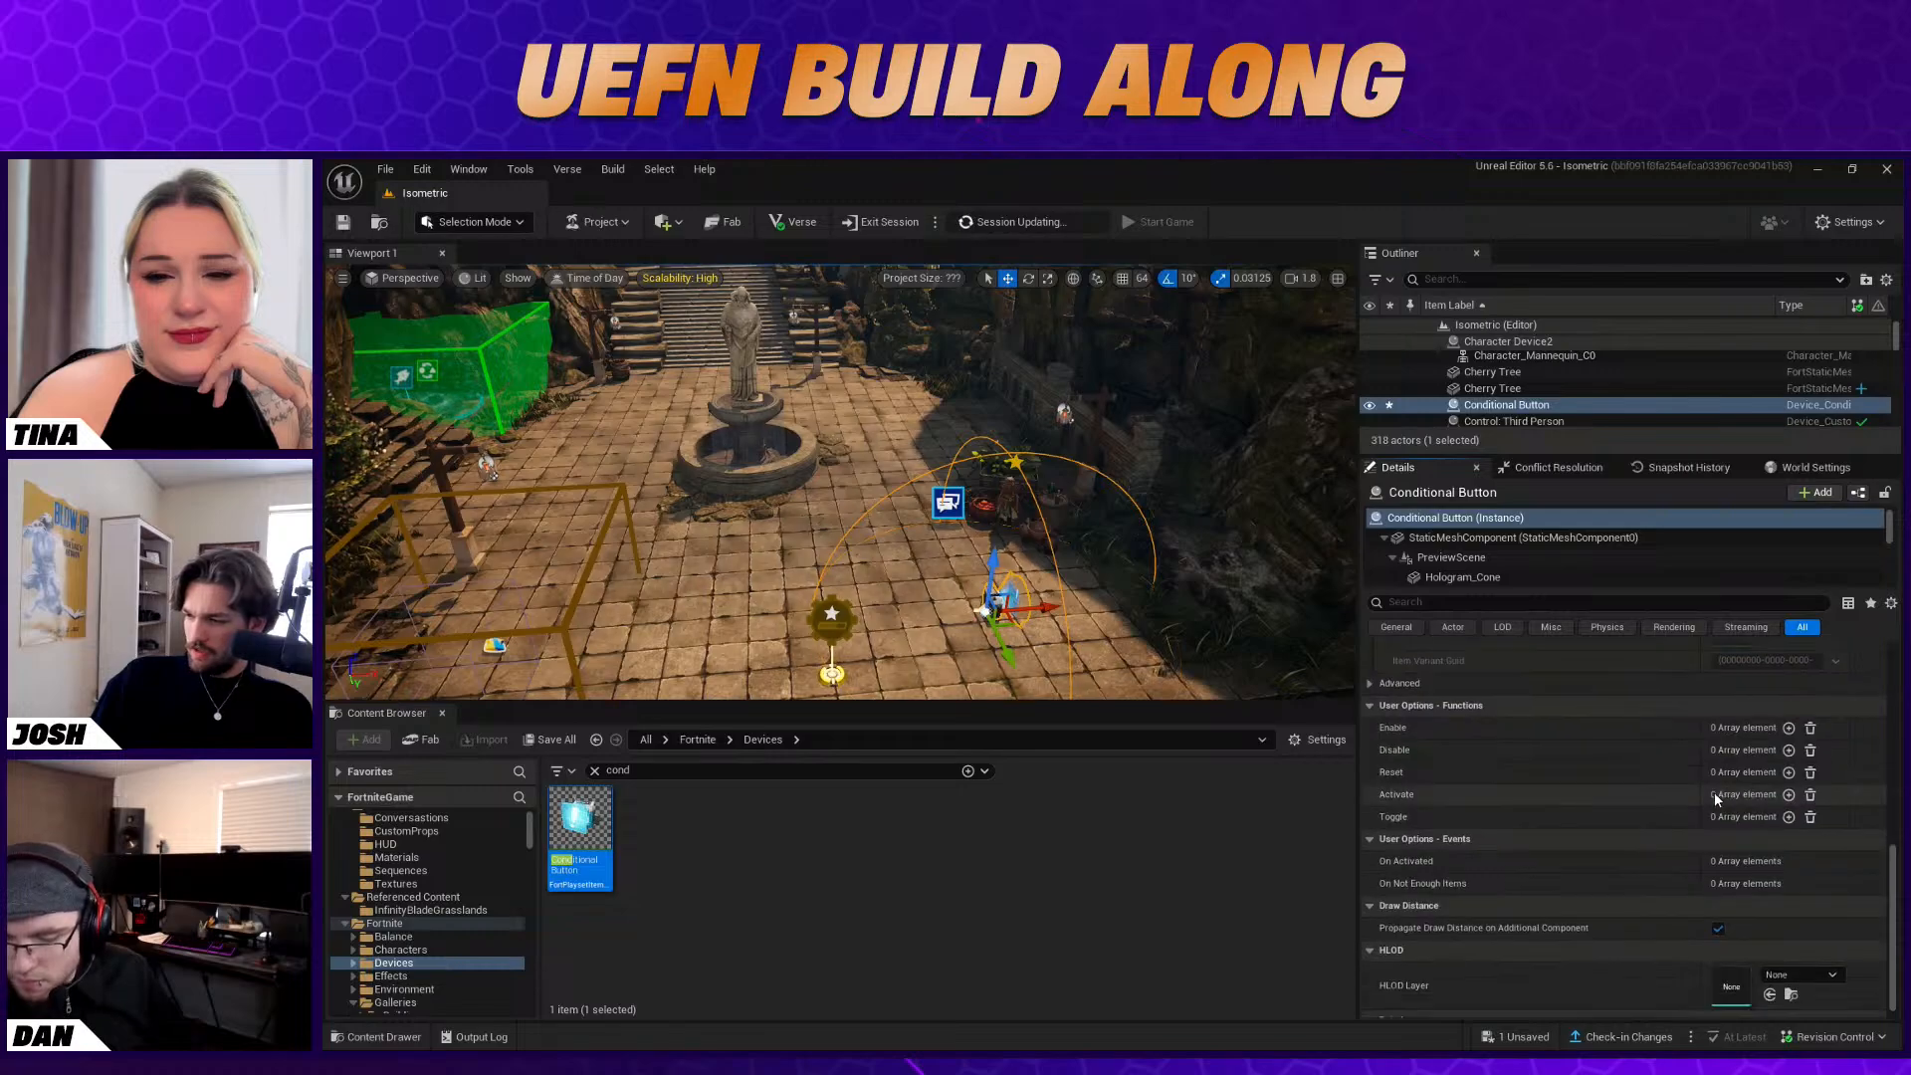
pyautogui.click(1789, 795)
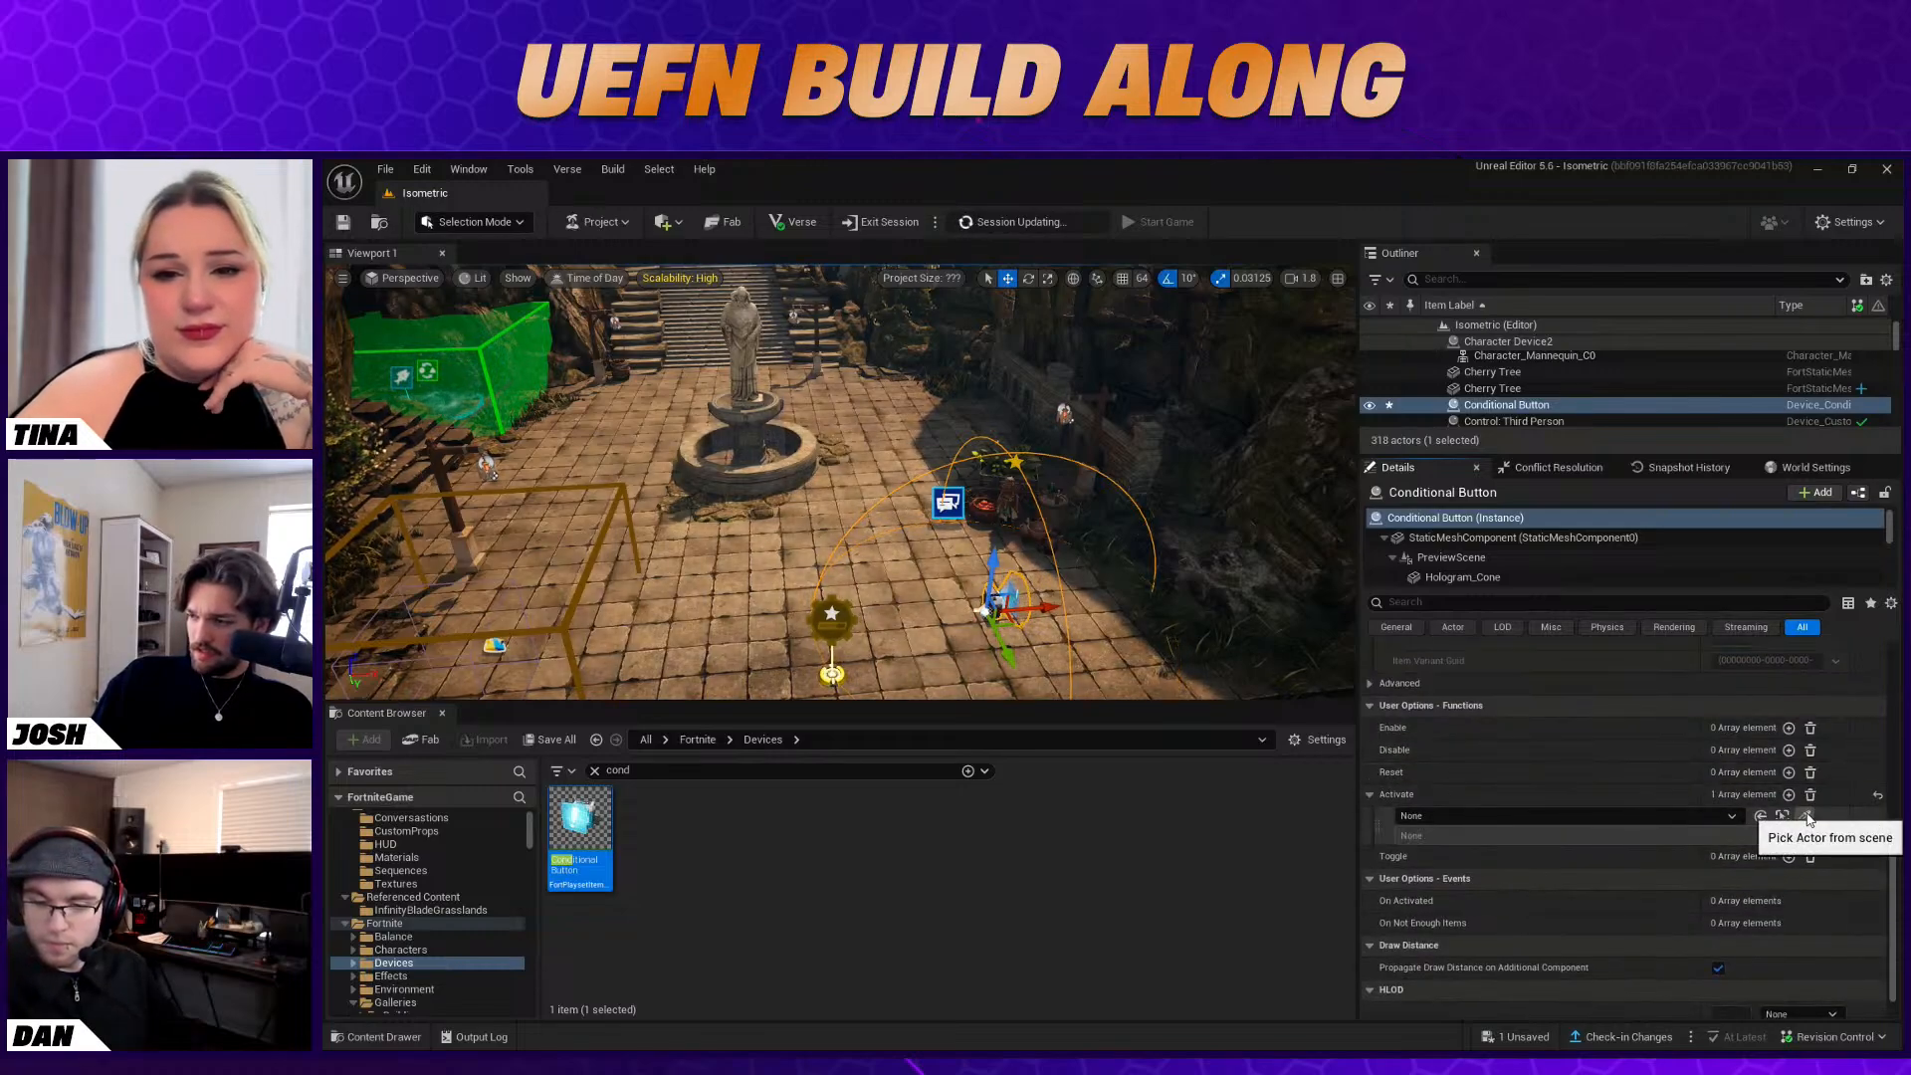
pyautogui.click(1810, 819)
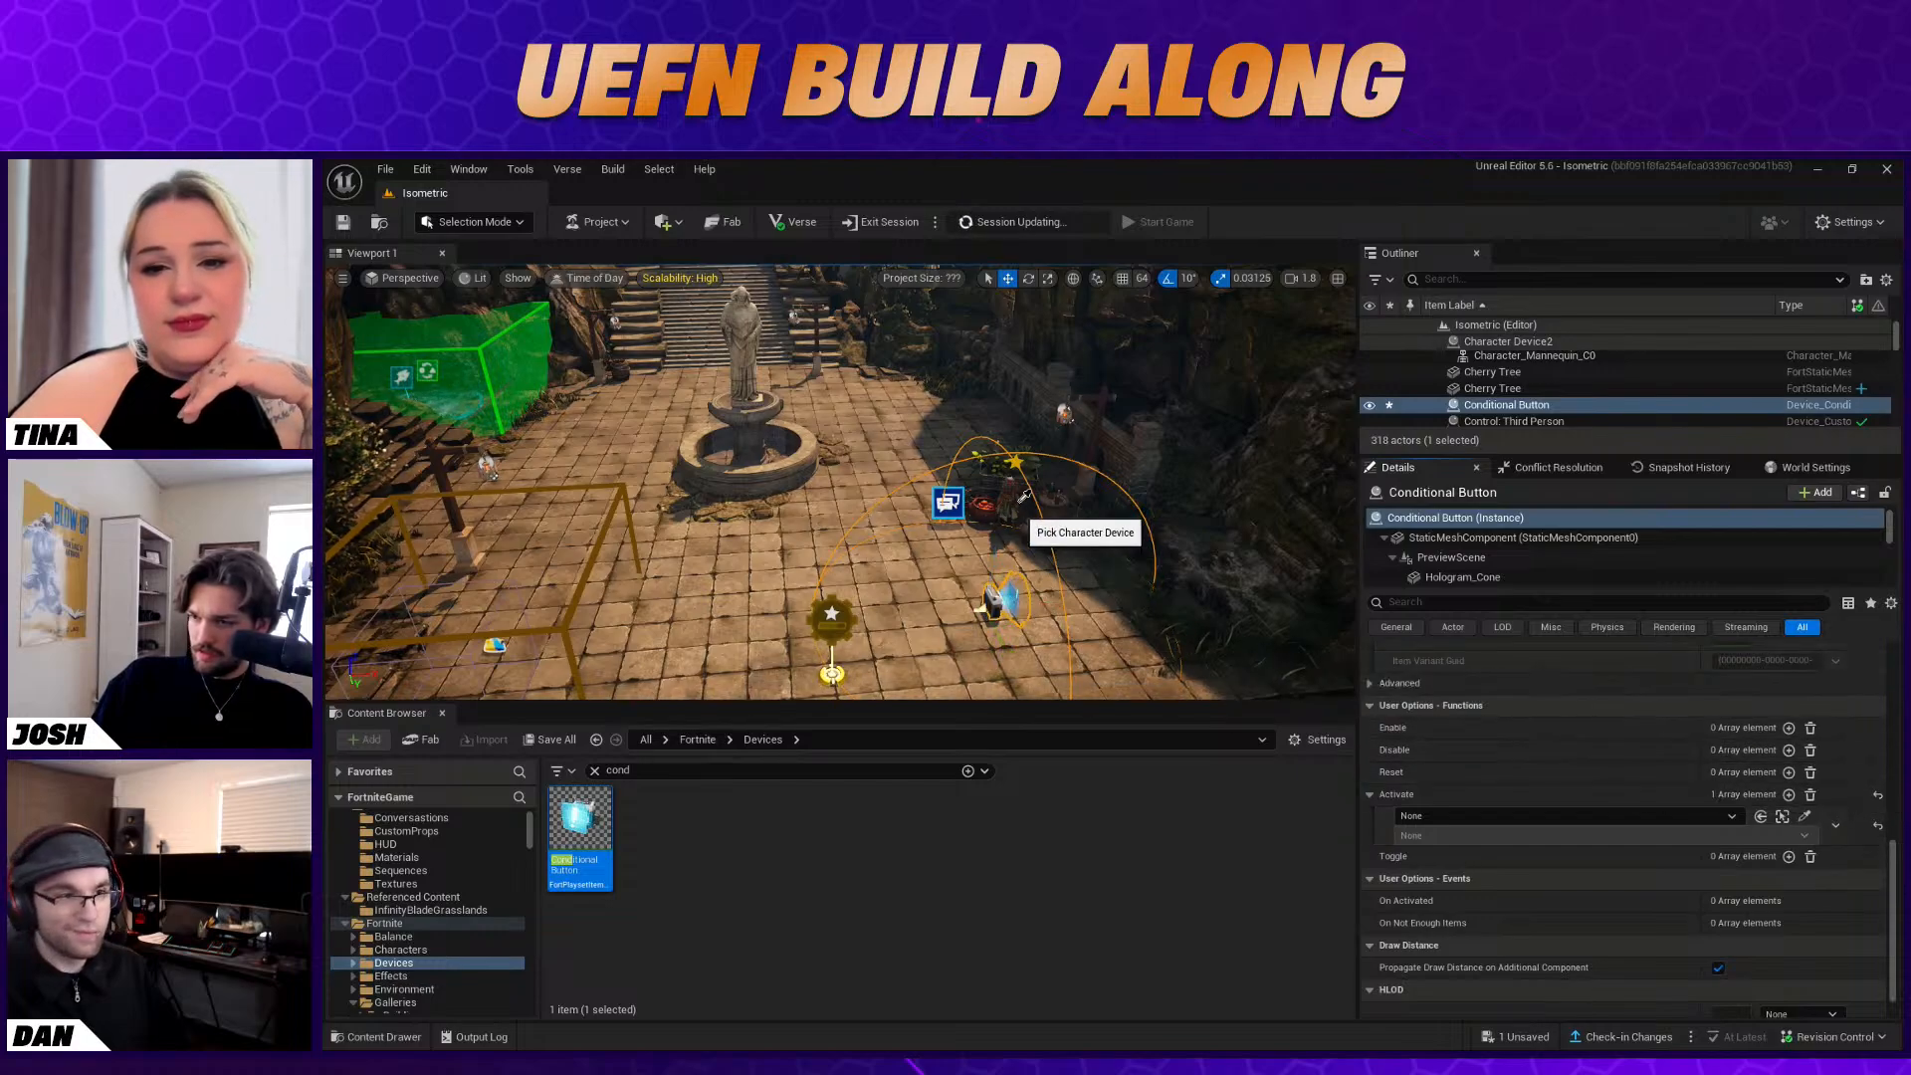
pyautogui.click(1001, 506)
pyautogui.click(1441, 834)
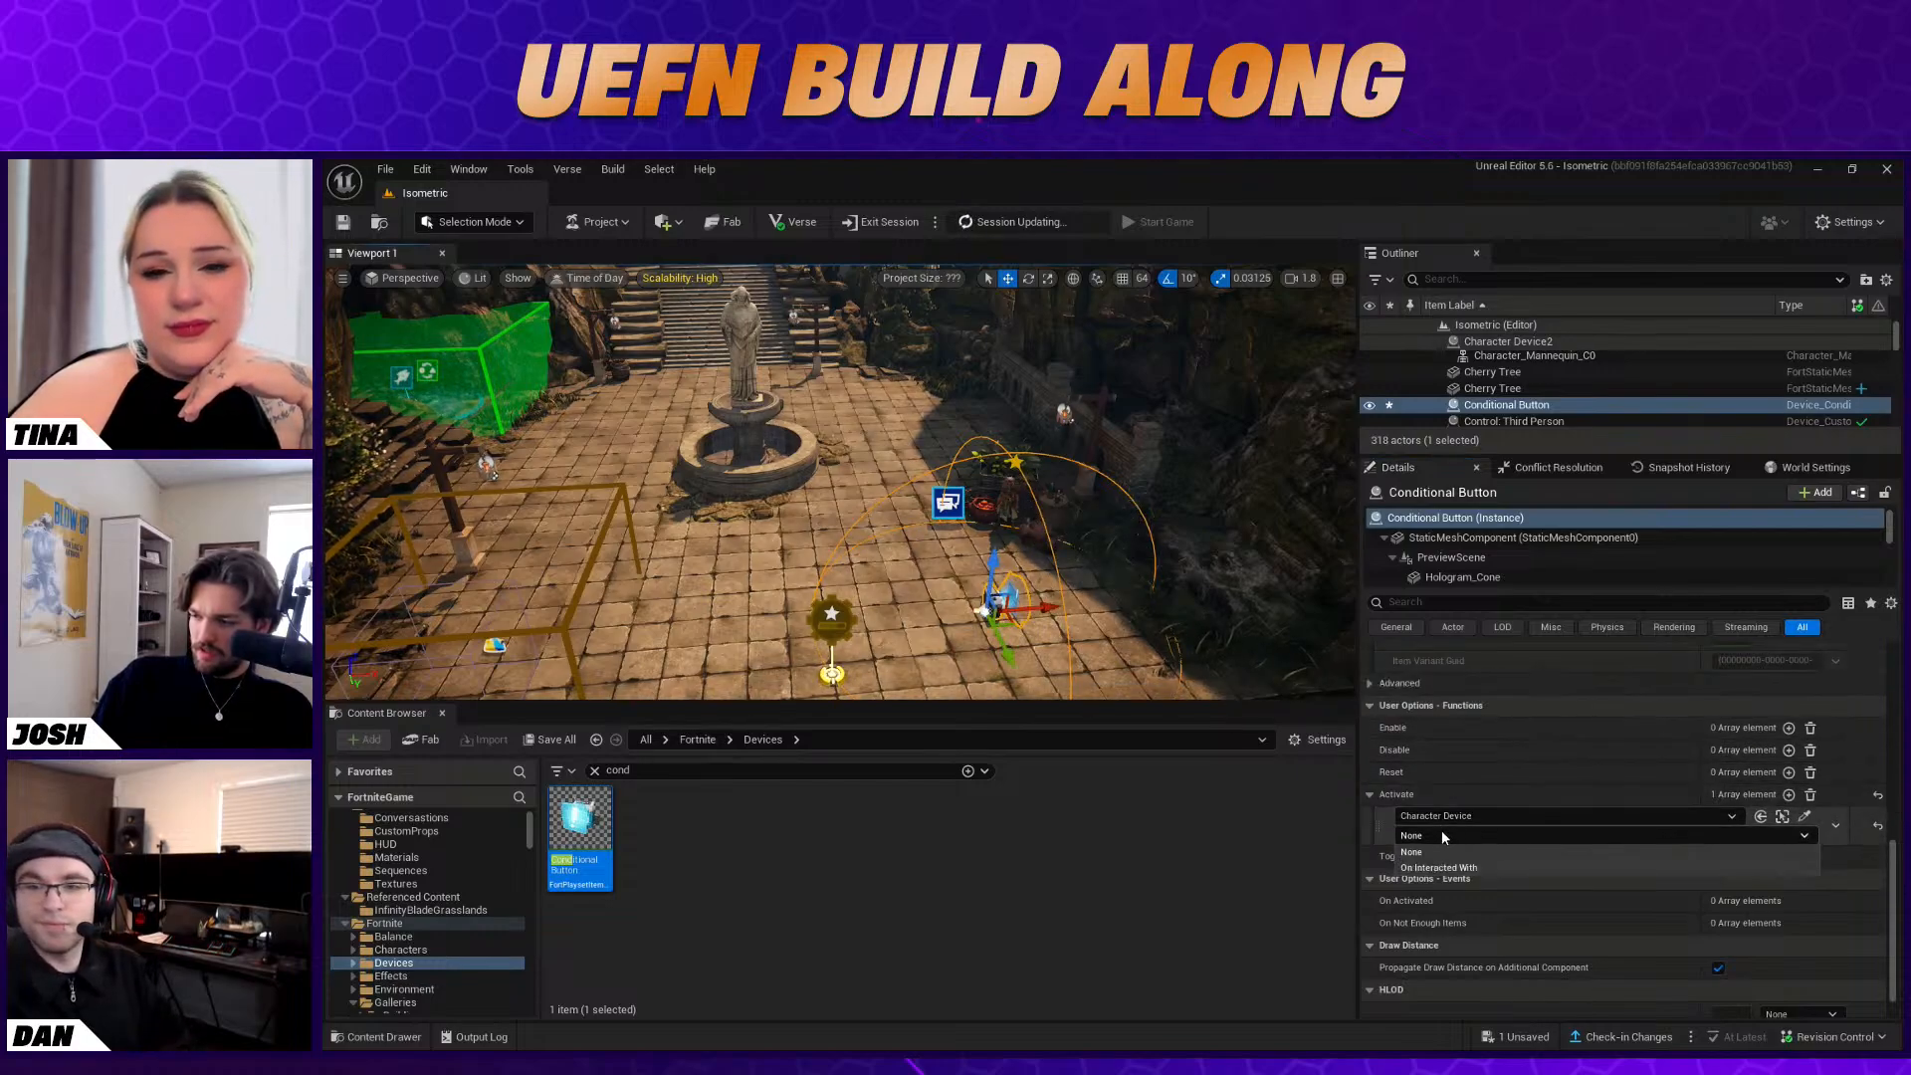
pyautogui.click(1516, 866)
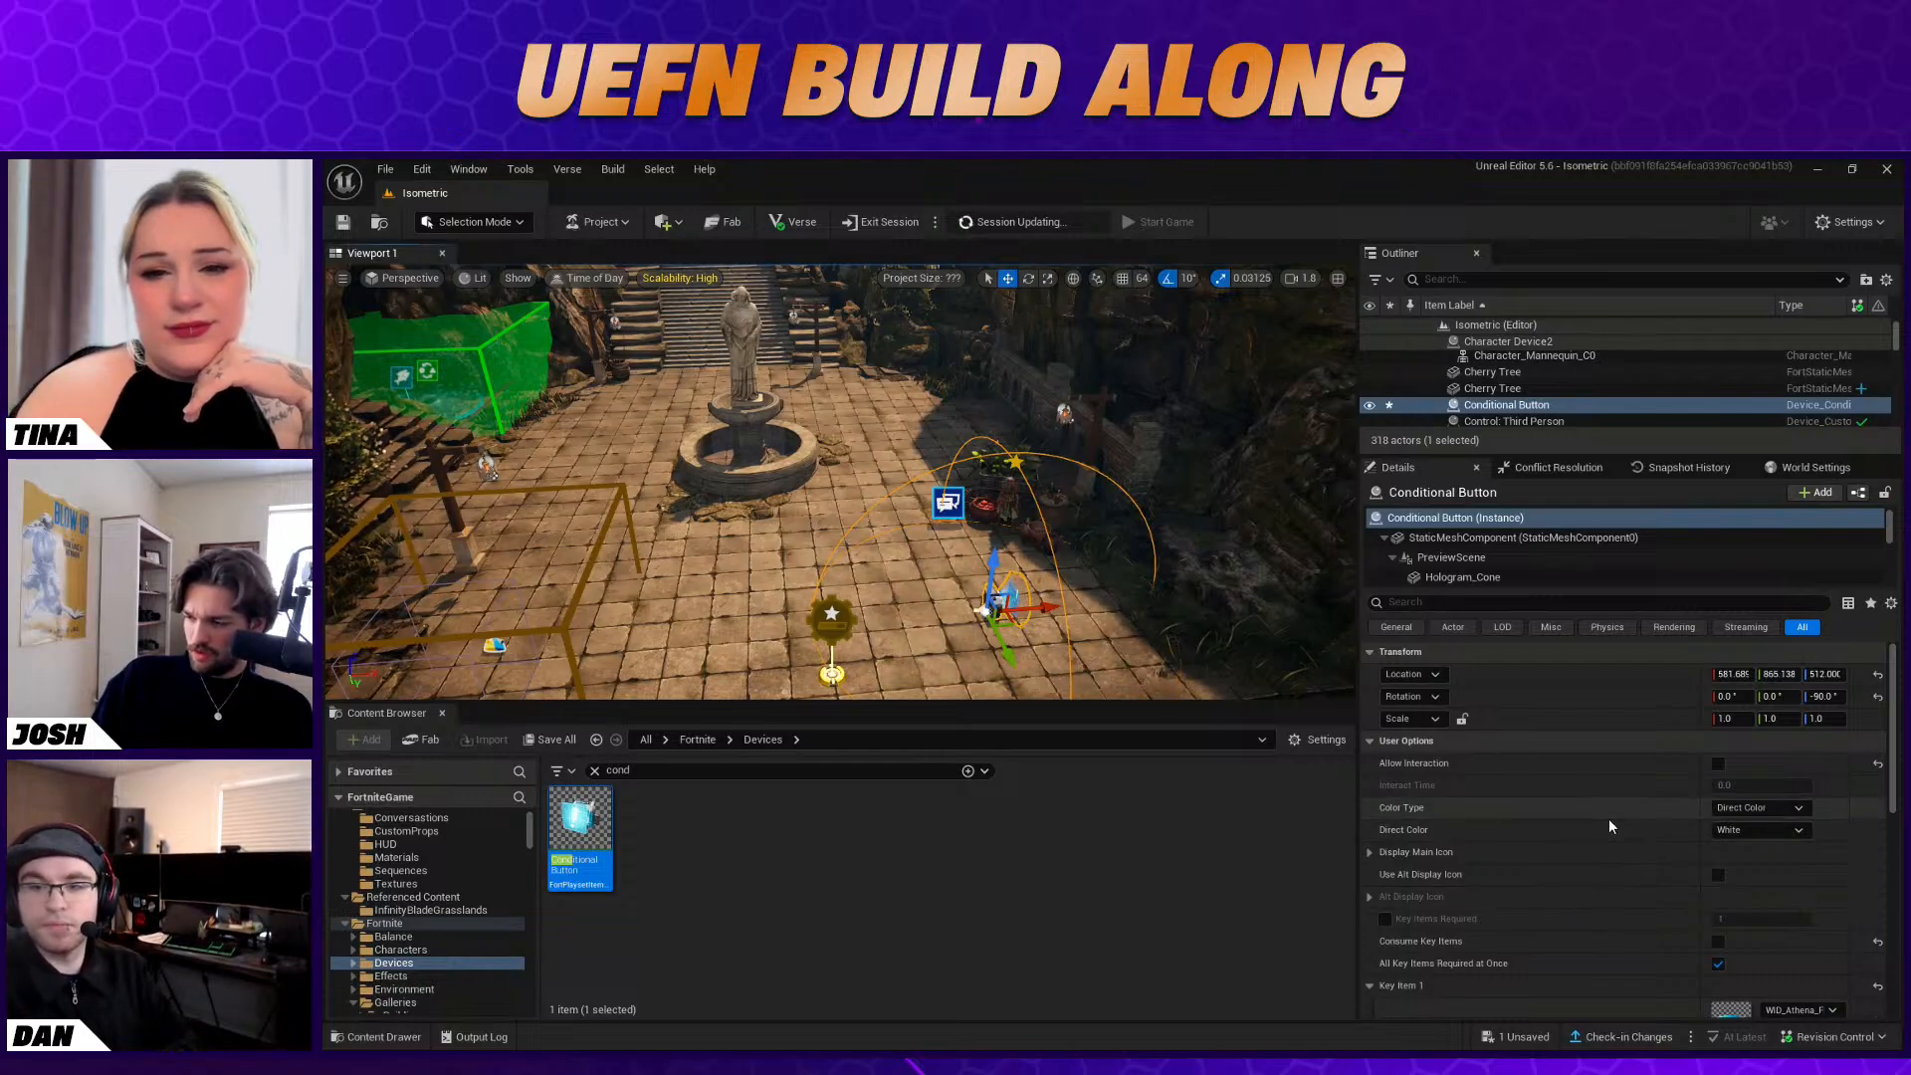
# Examine the Conditional Button's advanced user options, including key item, visibility and game-start settings
pyautogui.scroll(-5, 1609, 818)
pyautogui.scroll(-5, 1605, 822)
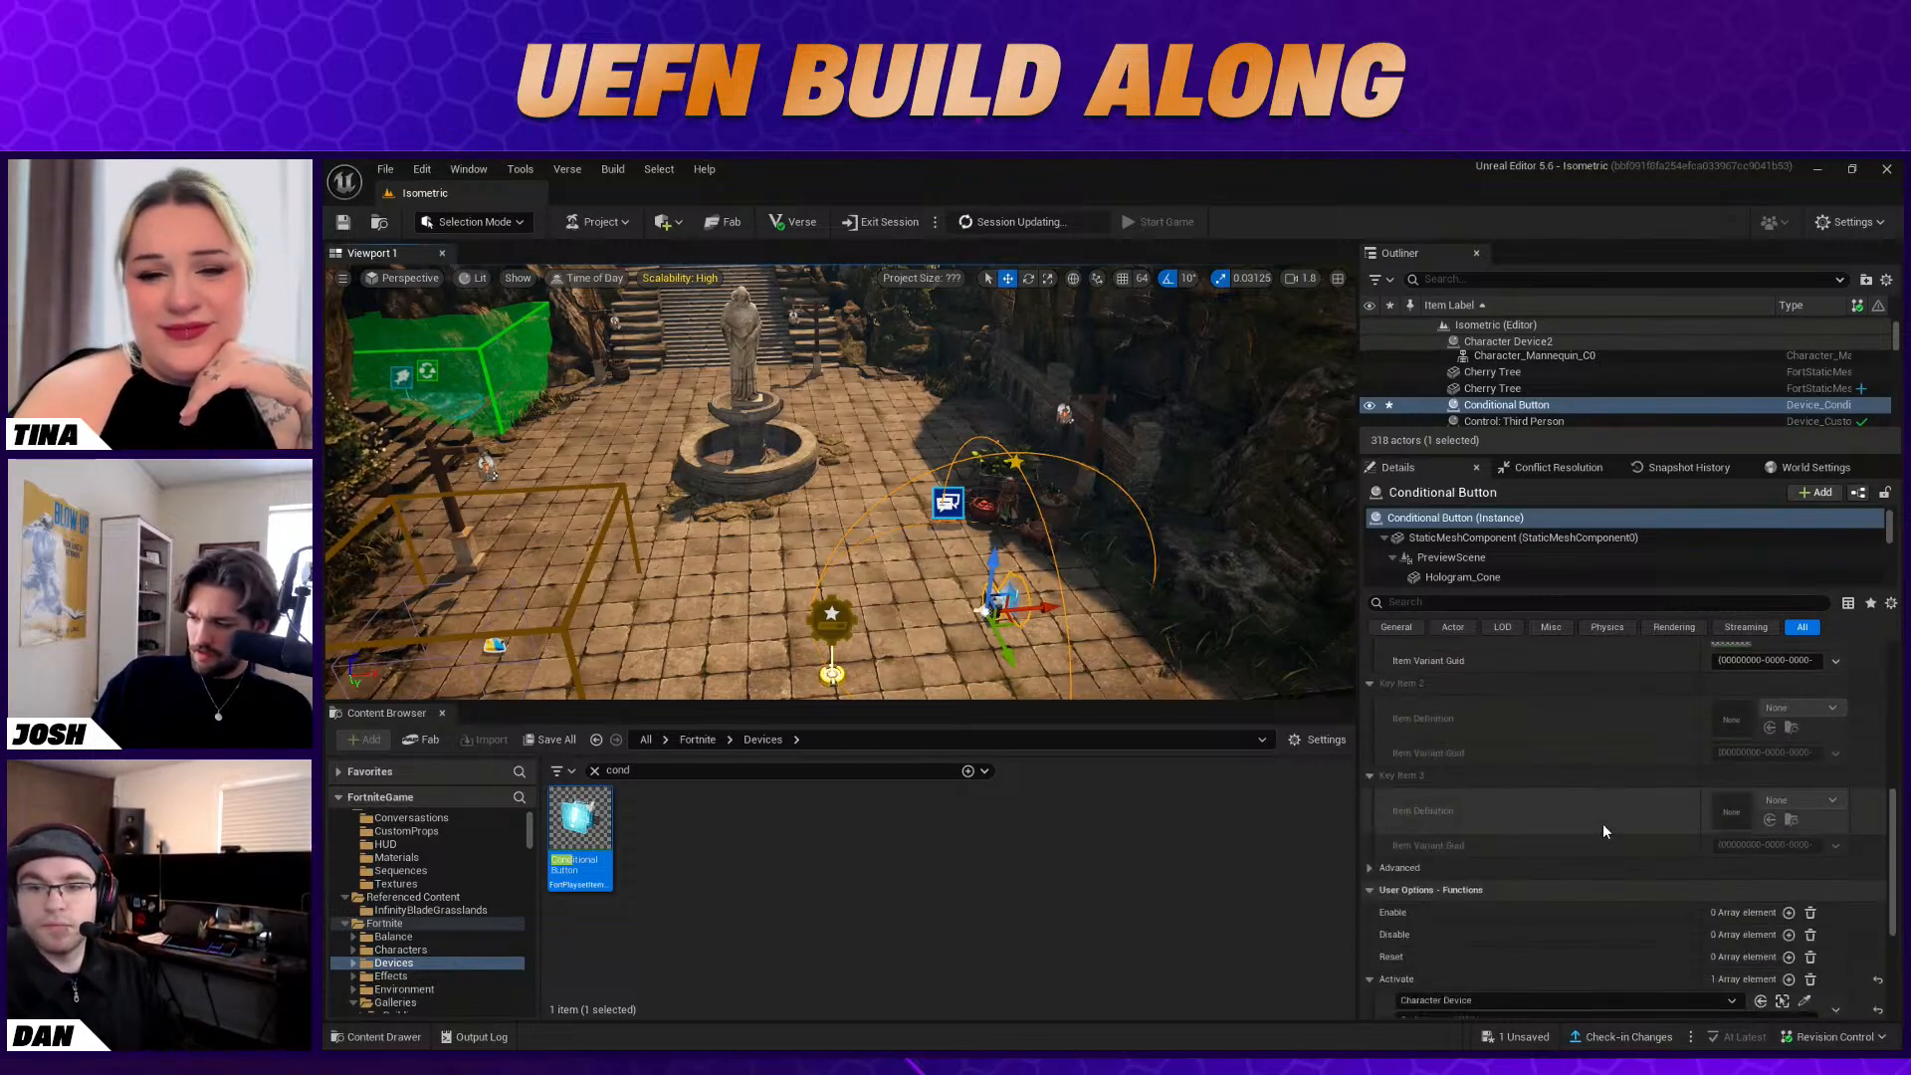
pyautogui.click(1403, 866)
pyautogui.scroll(-3, 1451, 821)
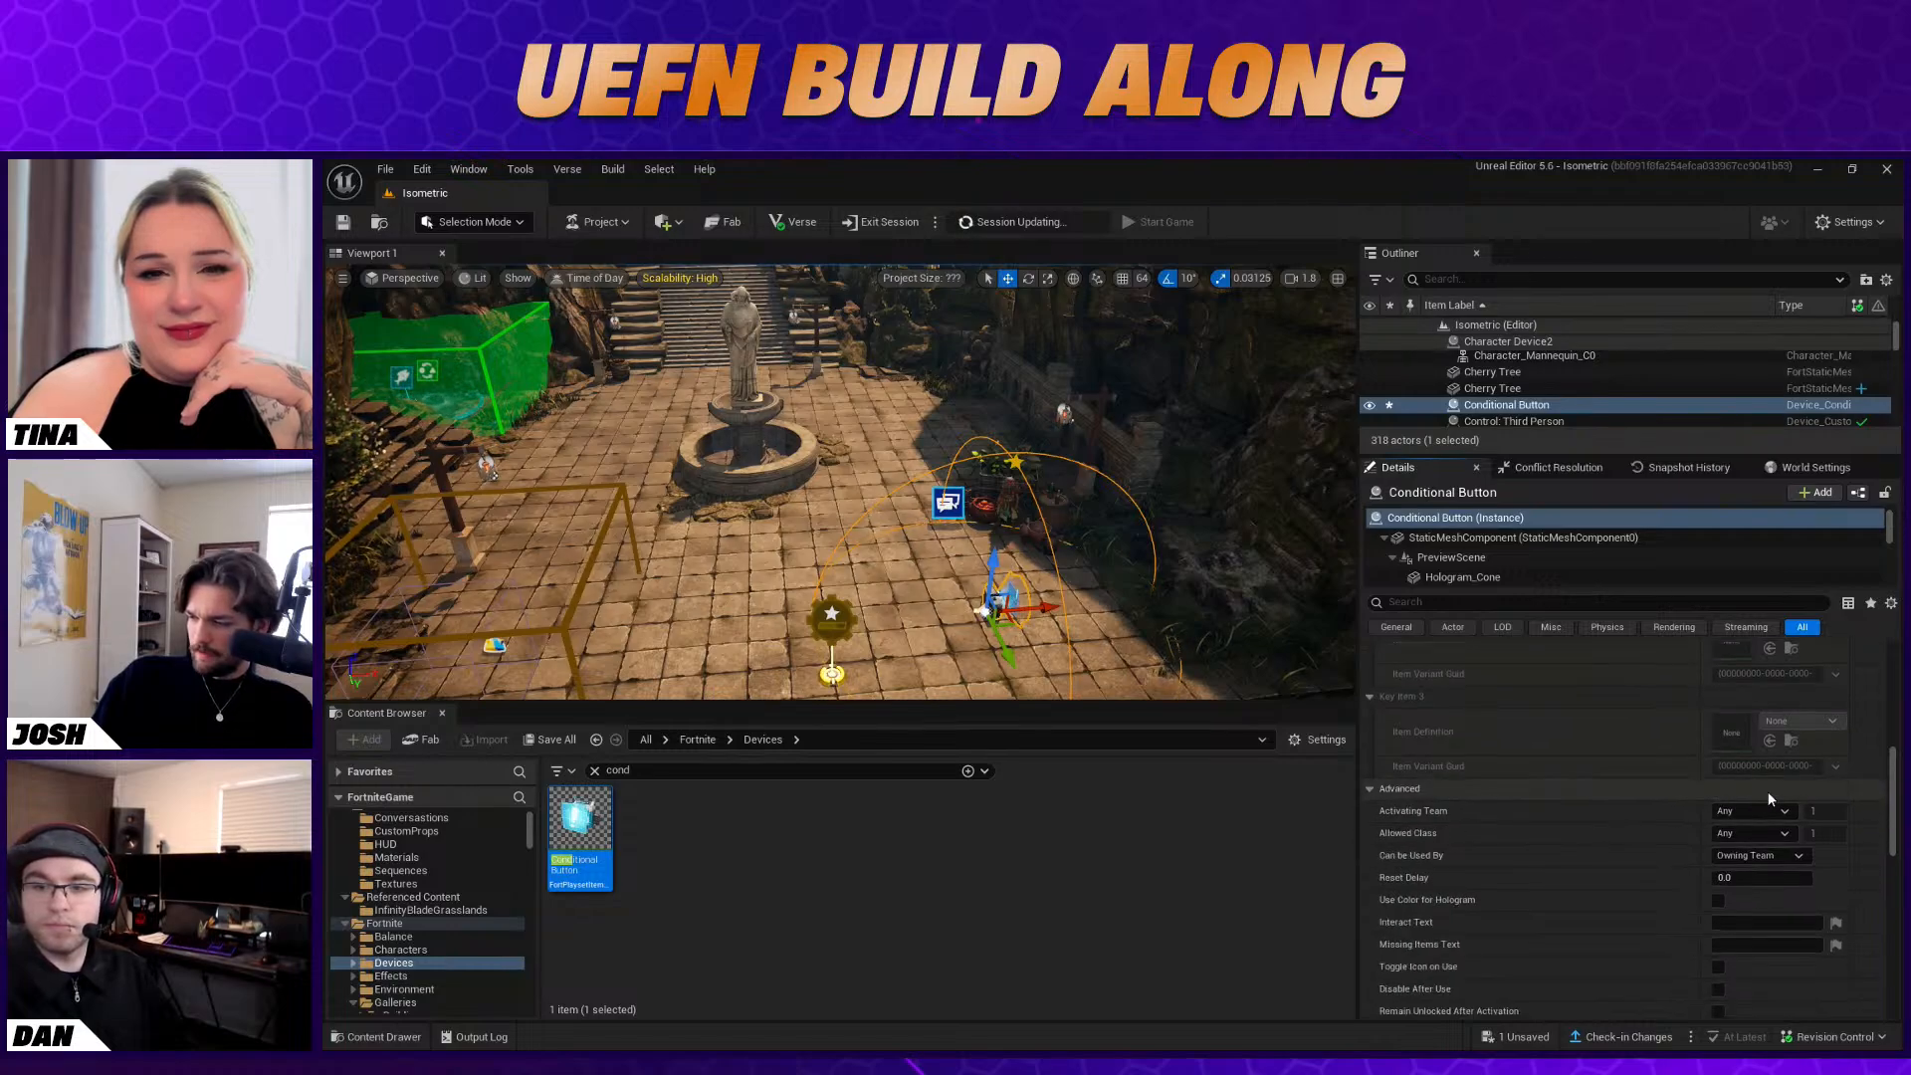
pyautogui.scroll(-2, 1824, 857)
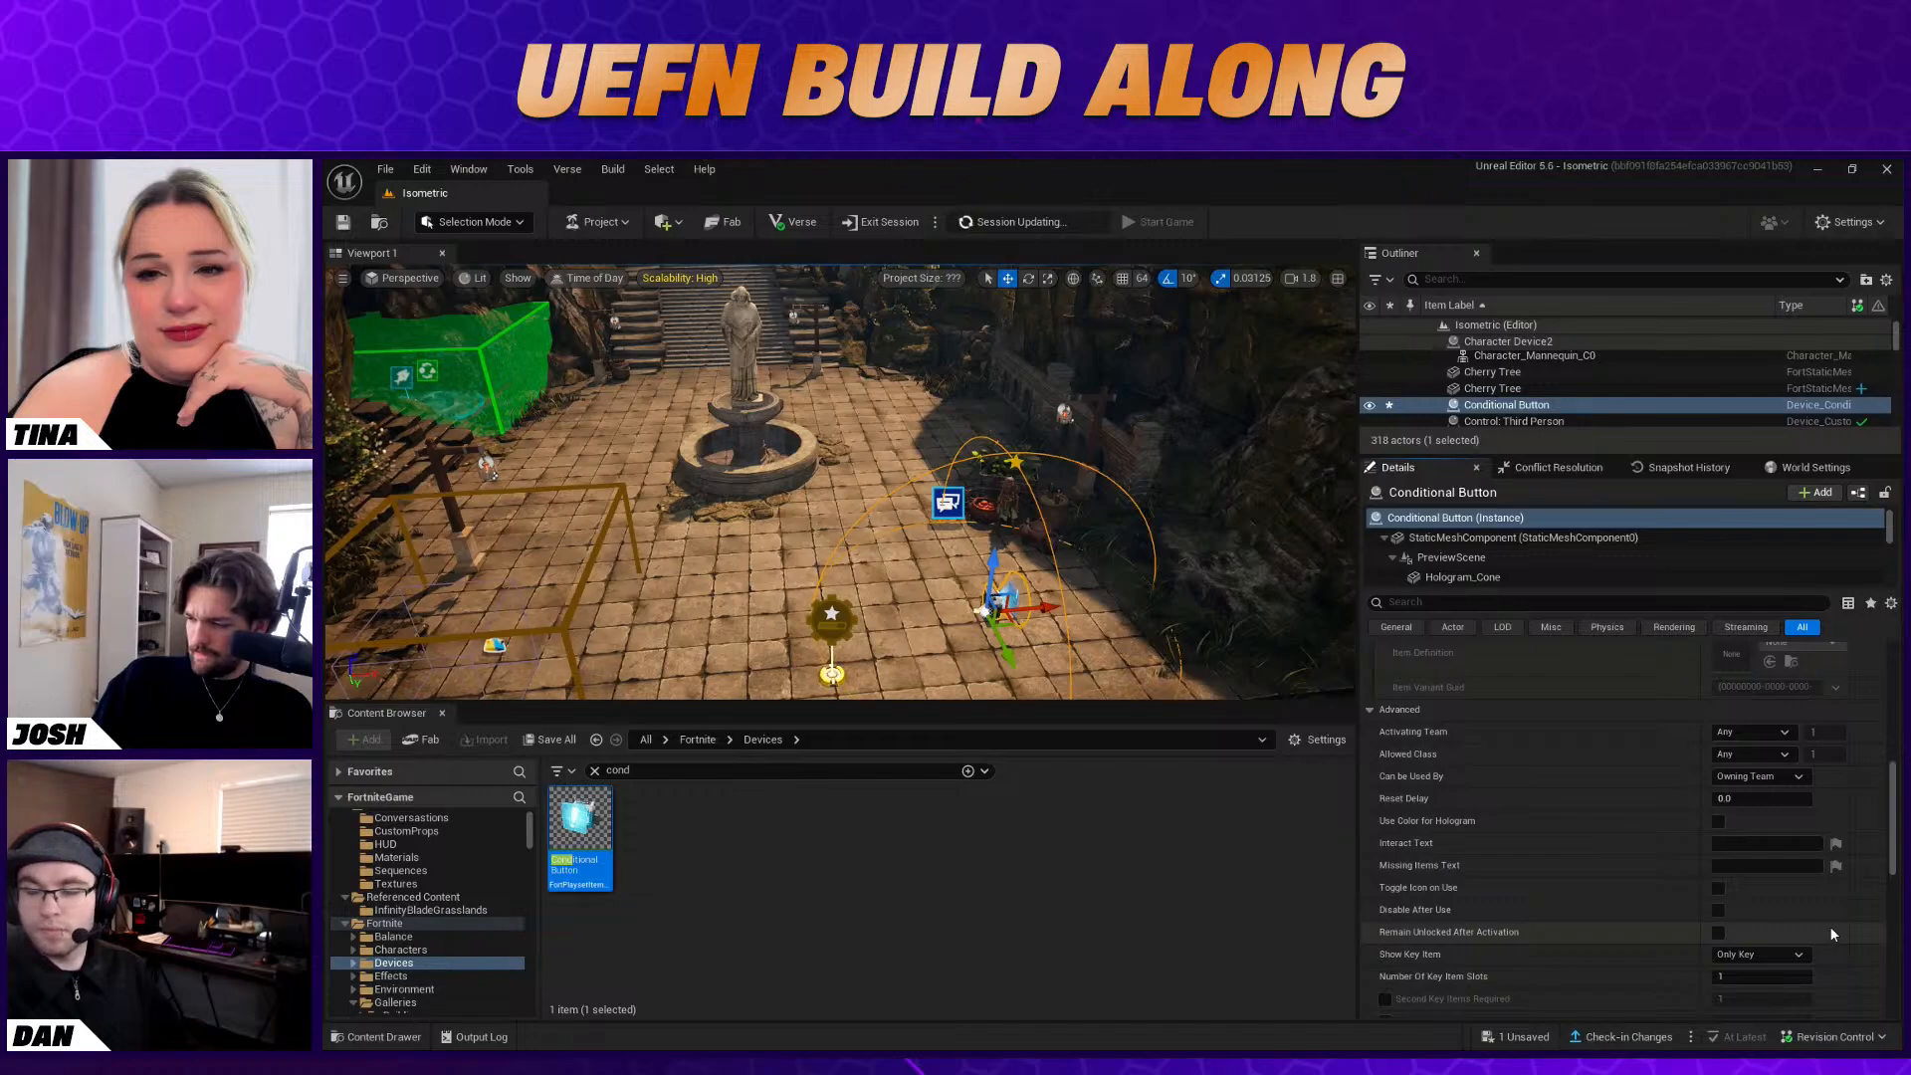
pyautogui.scroll(-8, 1833, 933)
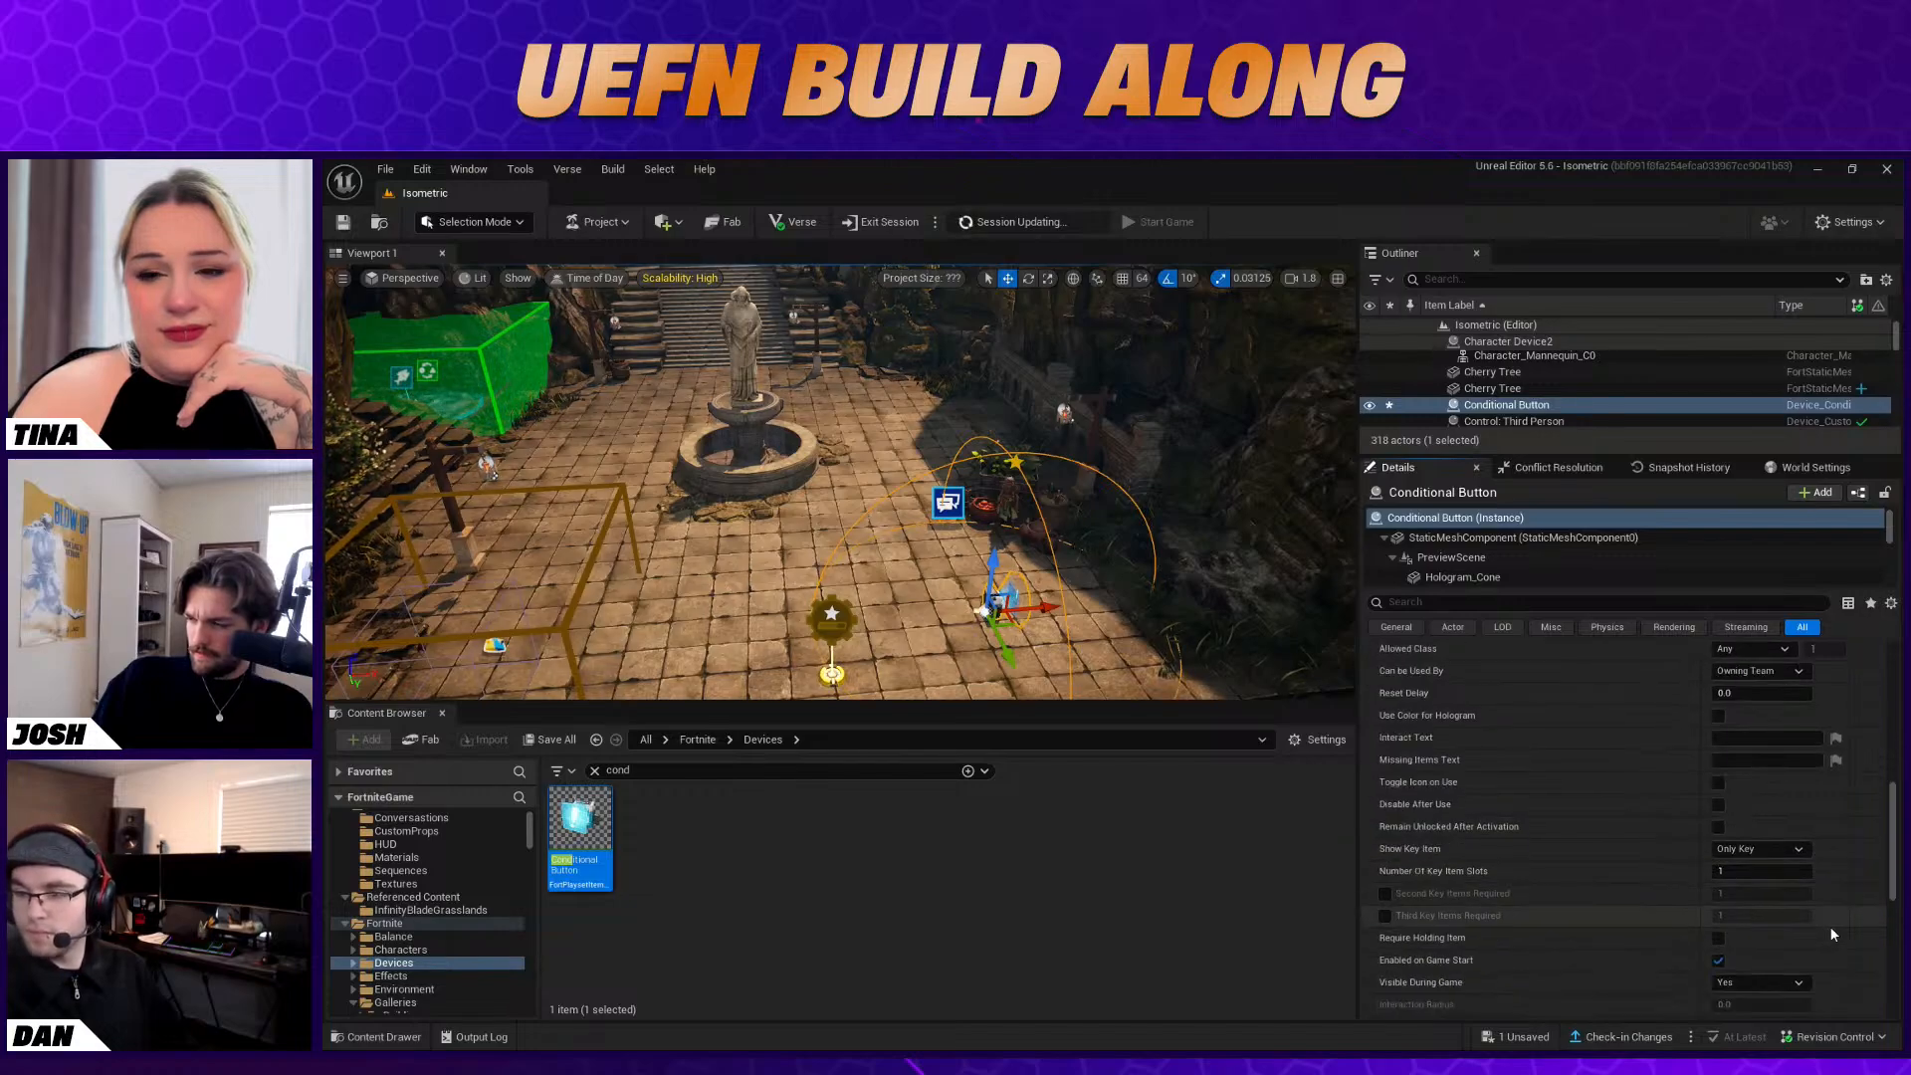
pyautogui.scroll(-1, 1832, 933)
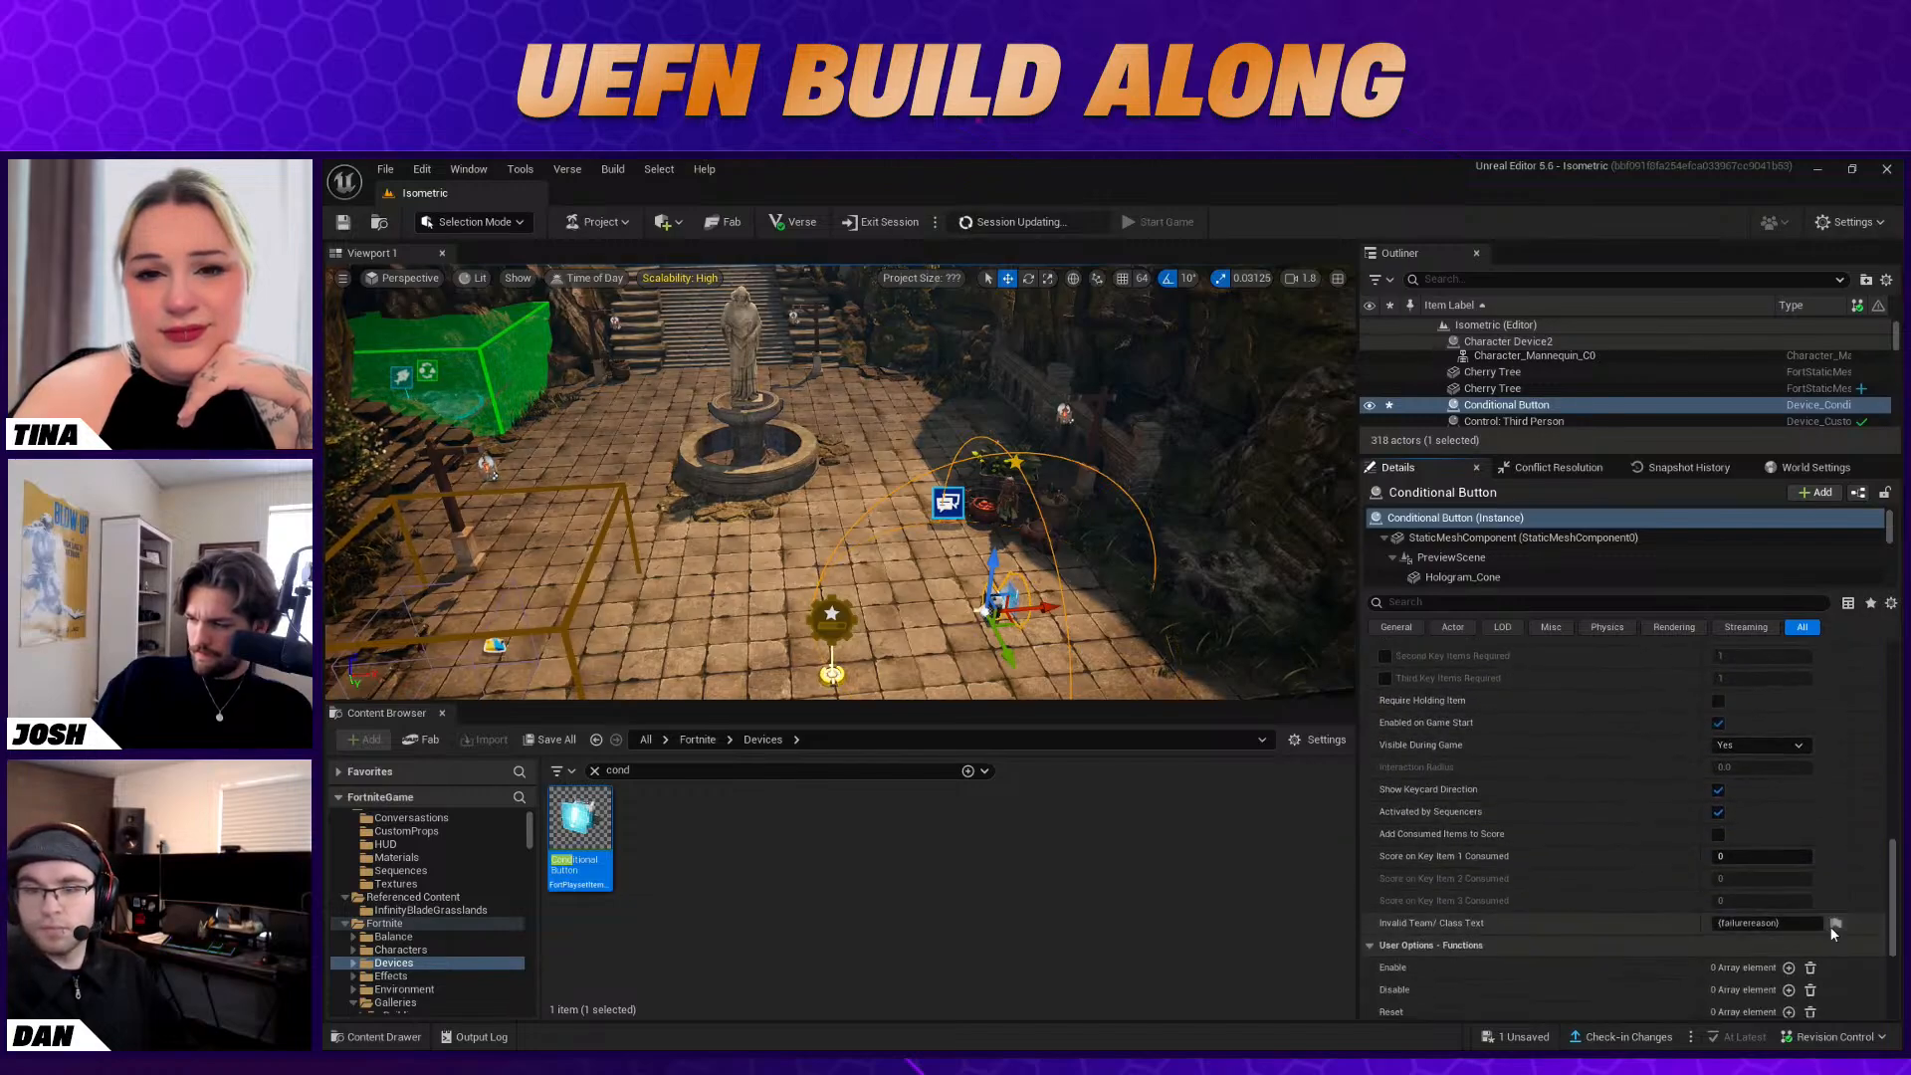
pyautogui.scroll(6, 1734, 888)
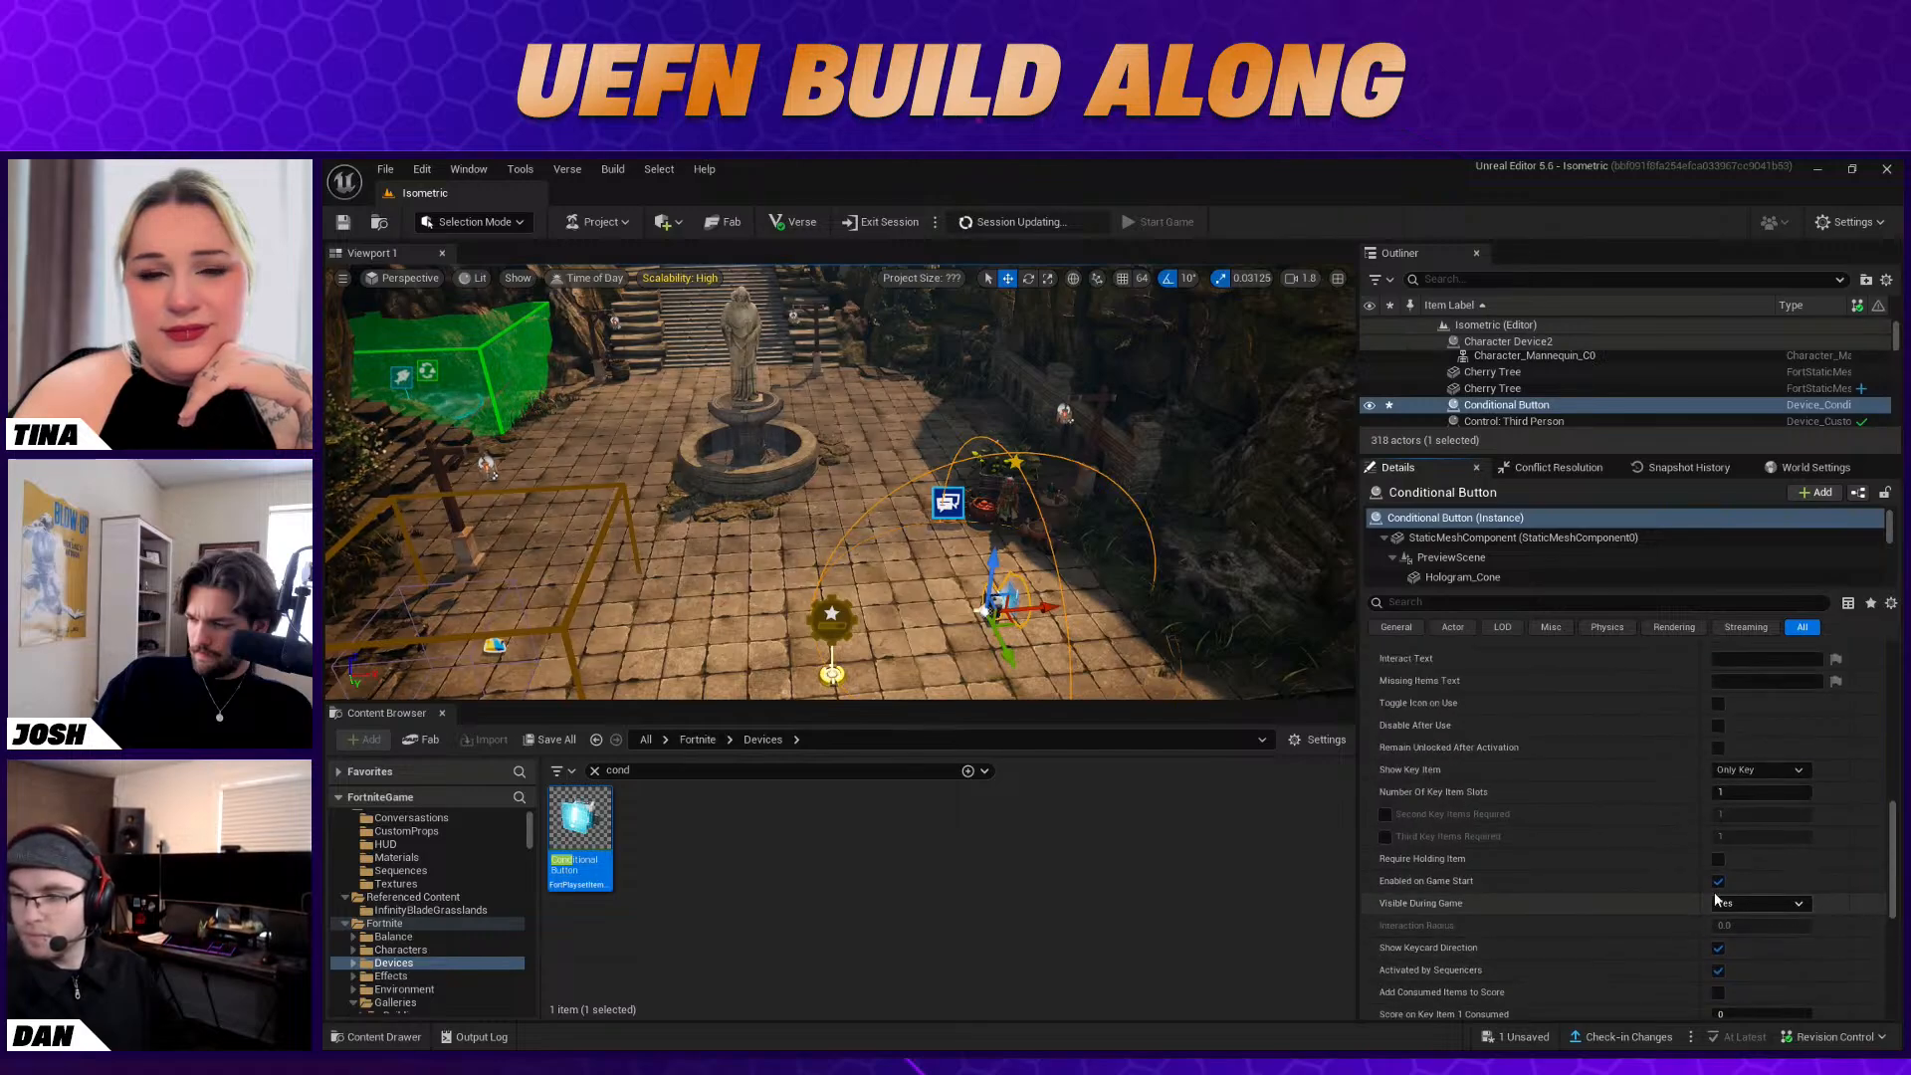
pyautogui.scroll(-10, 1795, 911)
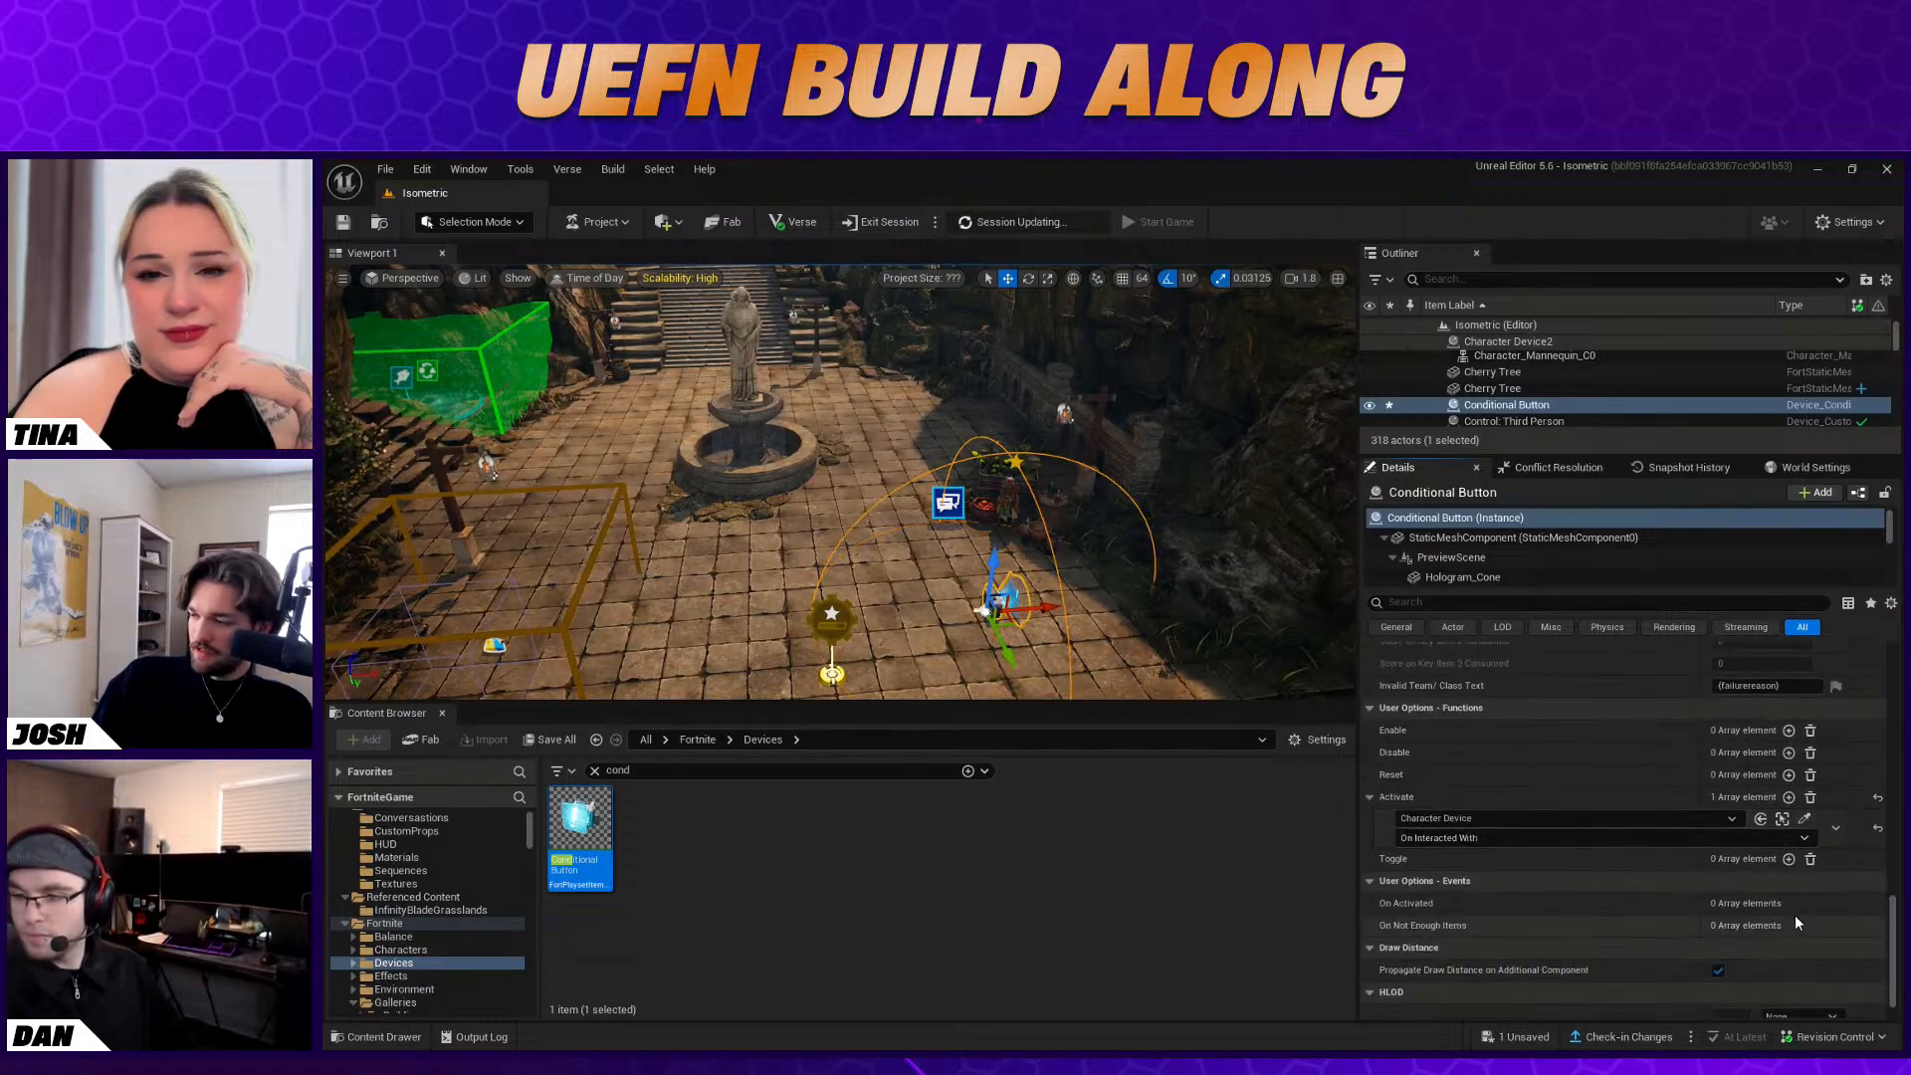
# Bind the Conditional Button's Enable function to the Conversation Device's On Conversation Event One
pyautogui.click(1789, 729)
pyautogui.click(1805, 751)
pyautogui.click(949, 505)
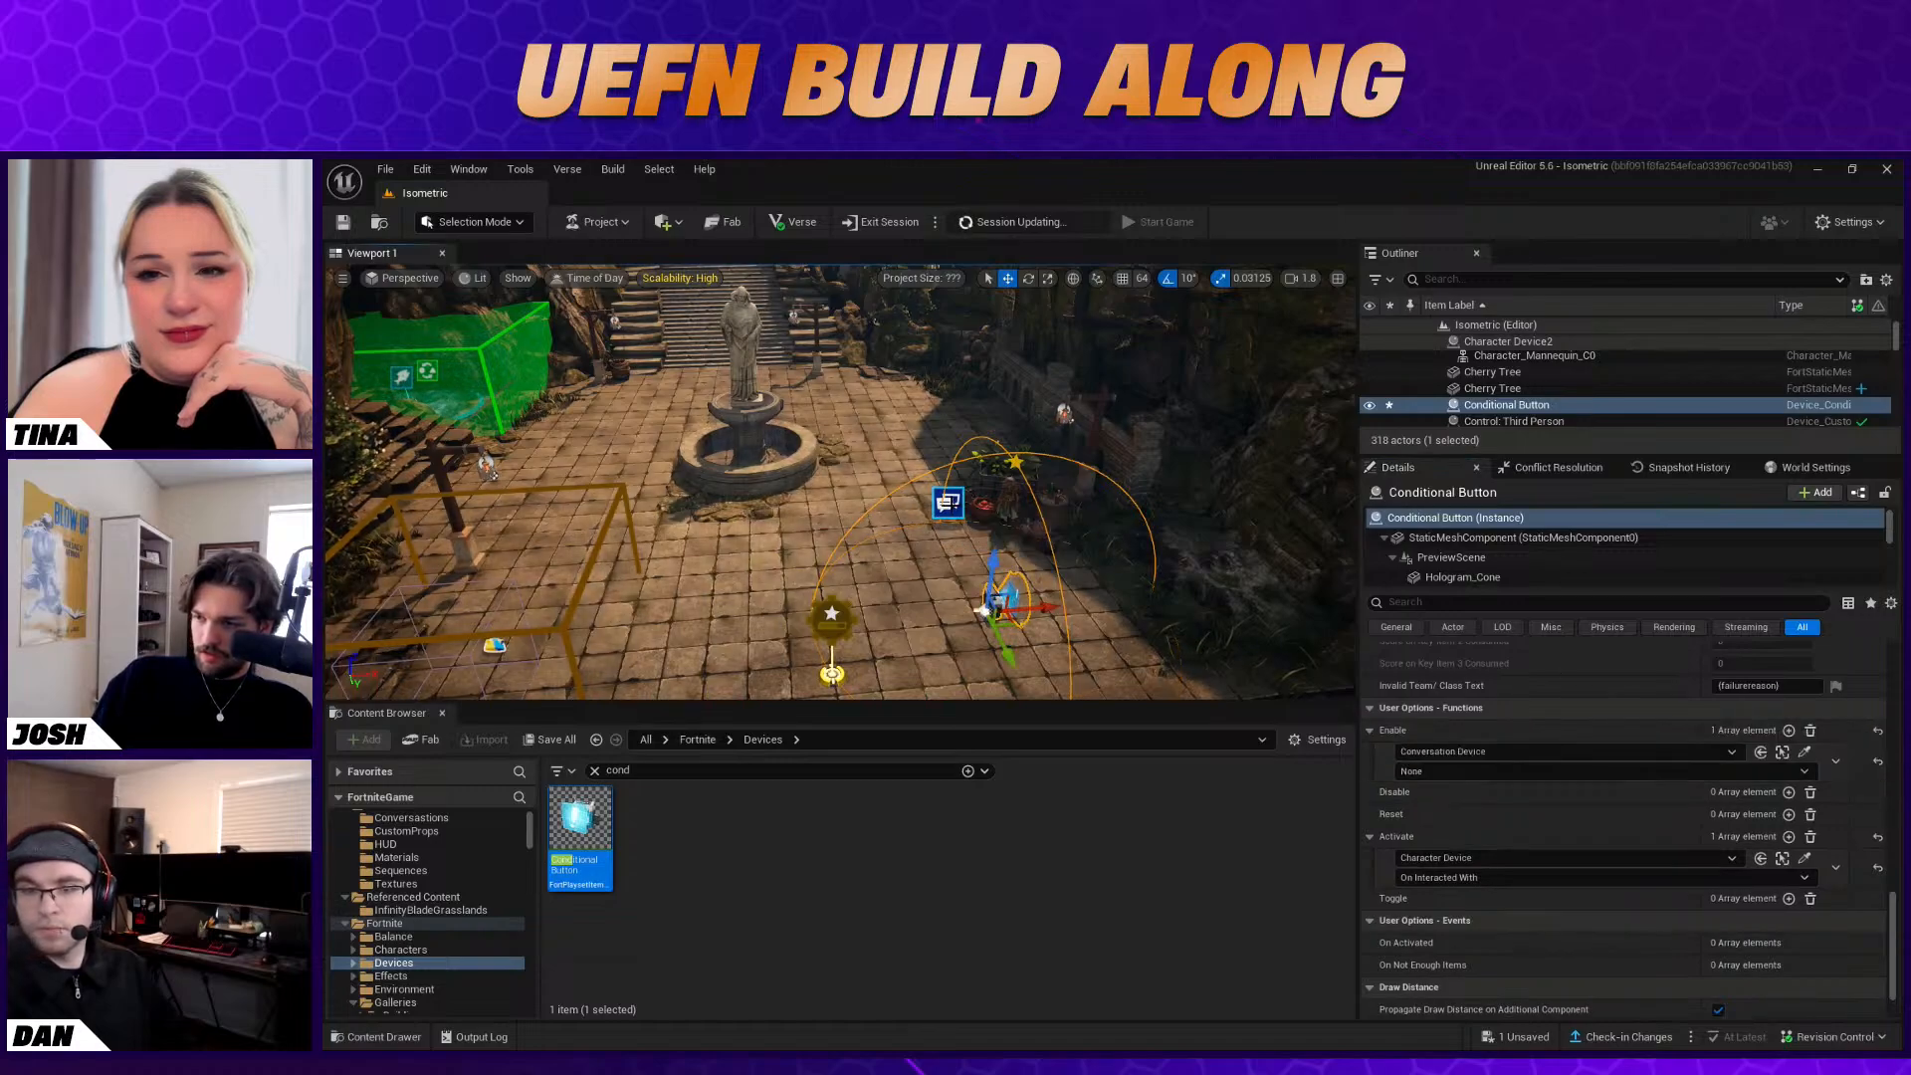
pyautogui.click(1553, 772)
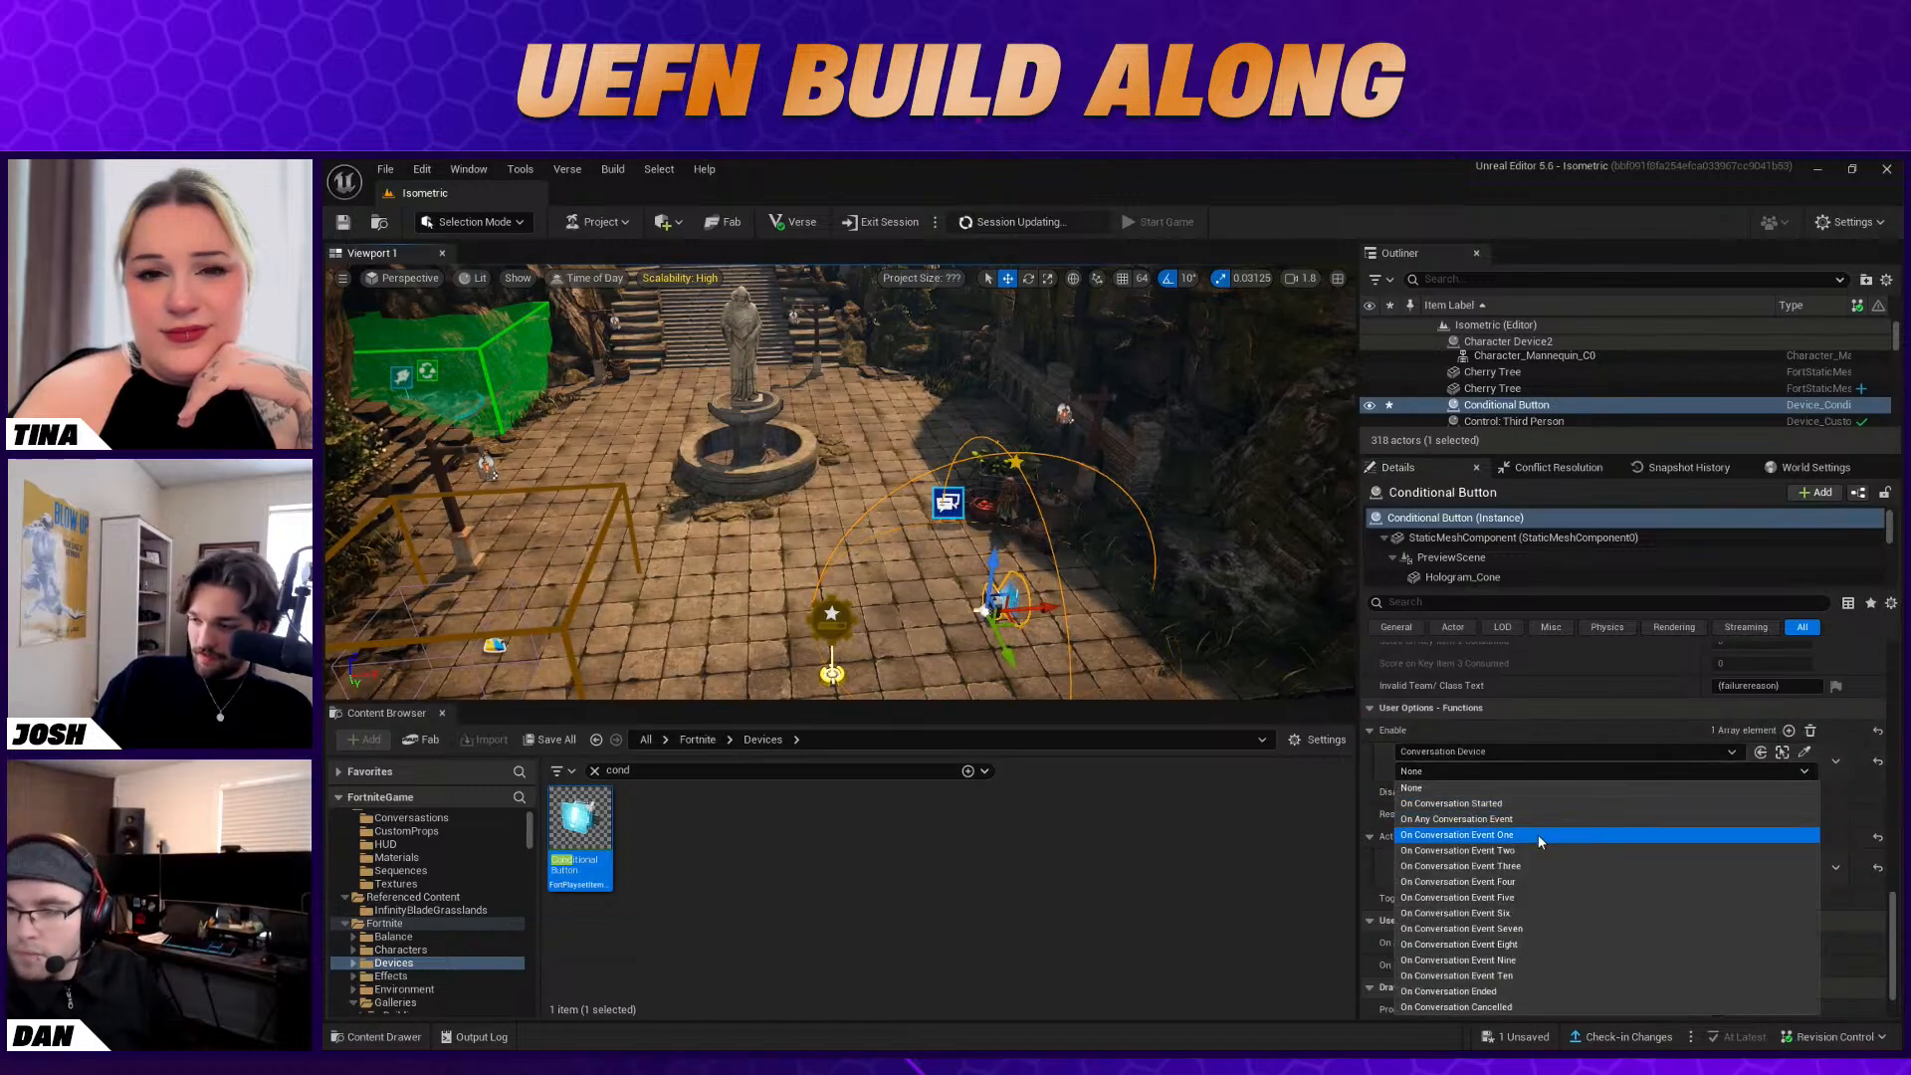
pyautogui.click(1538, 835)
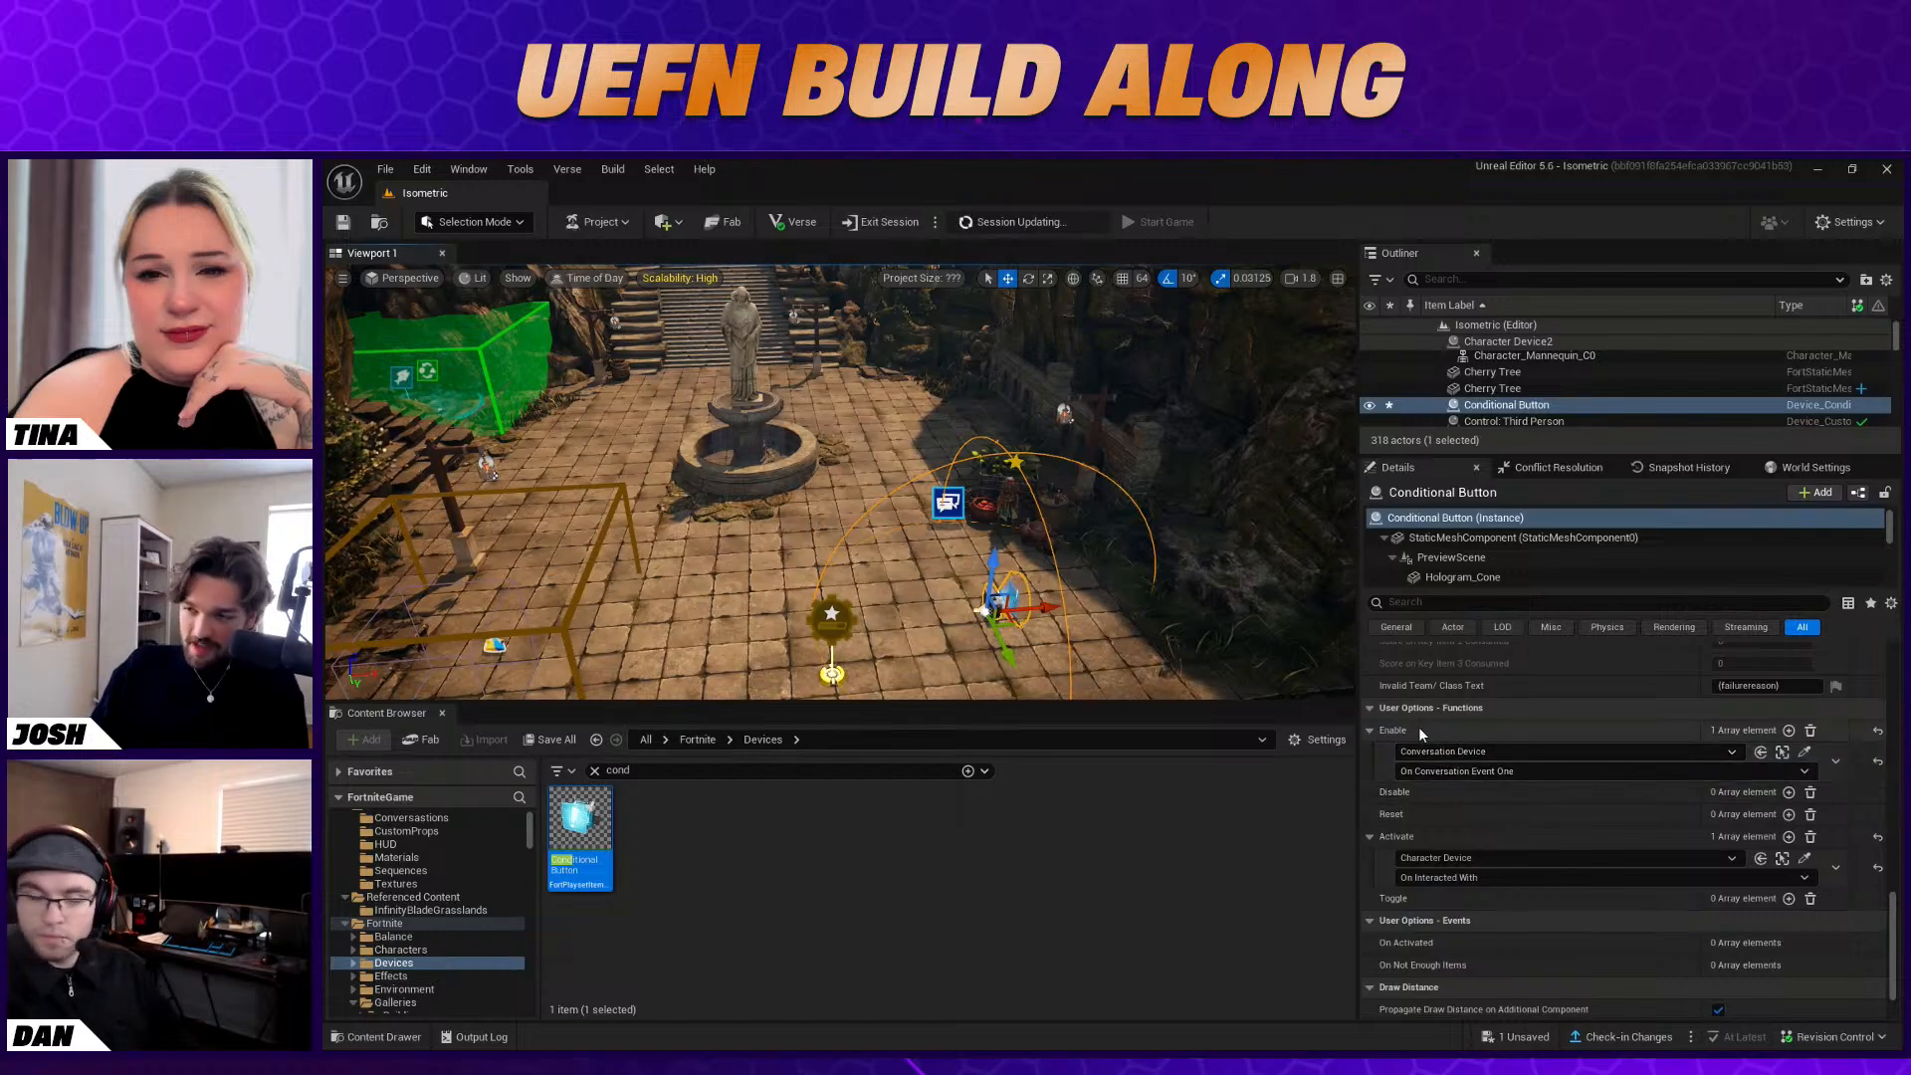
# Duplicate the Conditional Button just beside the original and enable Consume Key Items on the copy
pyautogui.click(1064, 580)
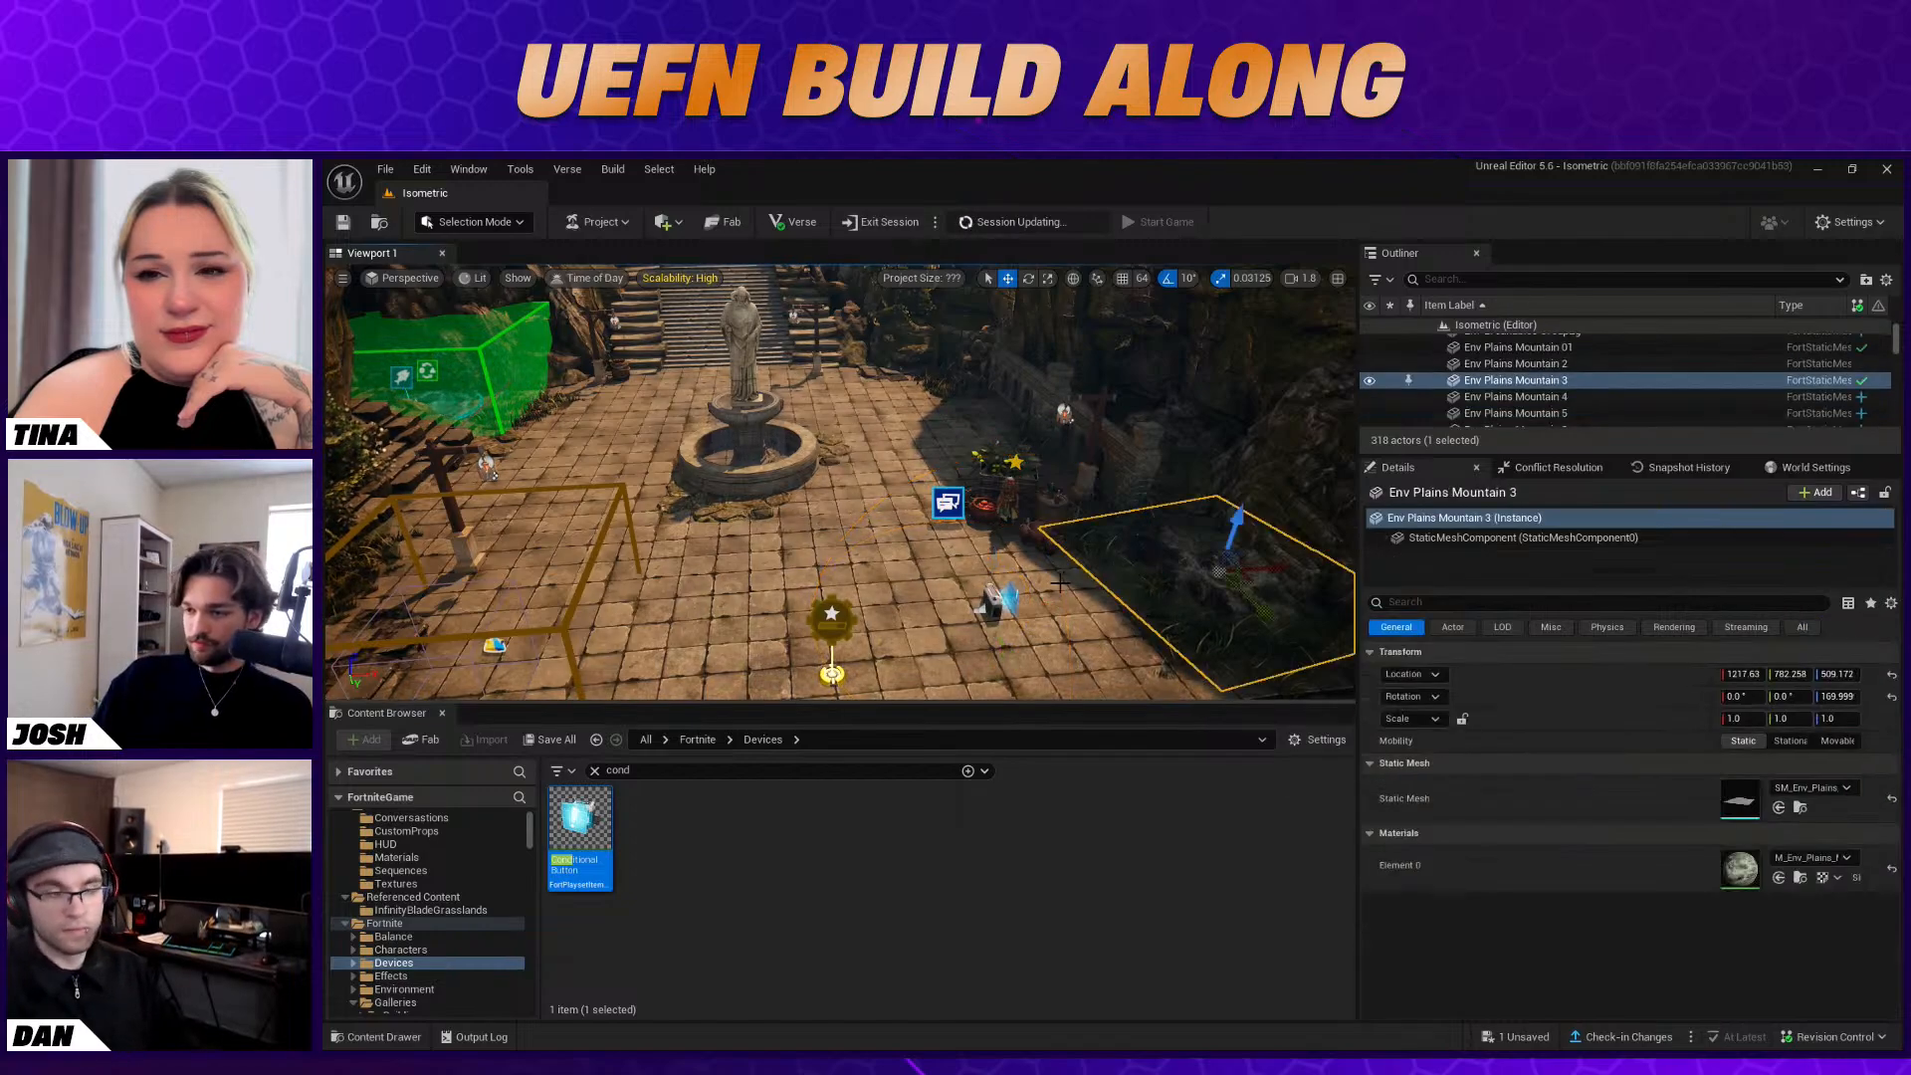
pyautogui.click(995, 603)
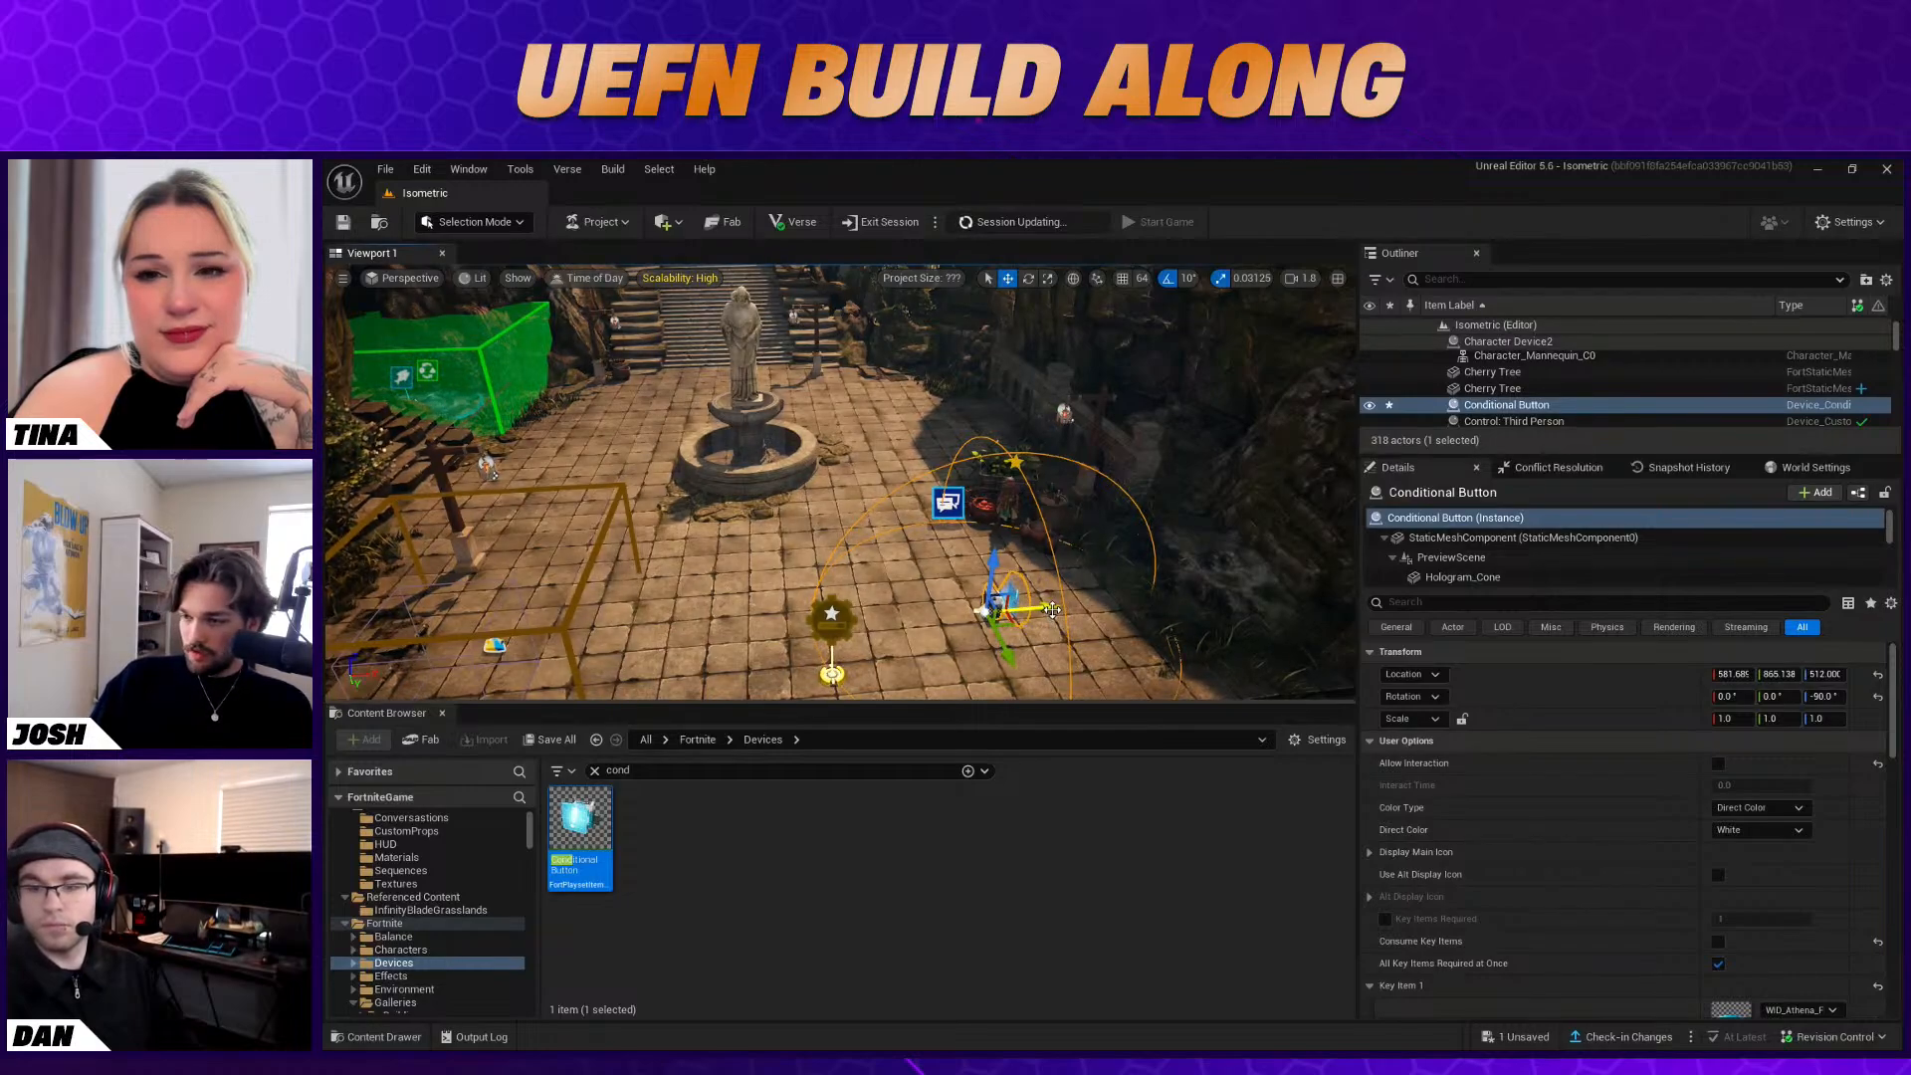
pyautogui.keyDown('alt'); pyautogui.moveTo(1036, 609); pyautogui.dragTo(985, 609); pyautogui.keyUp('alt')
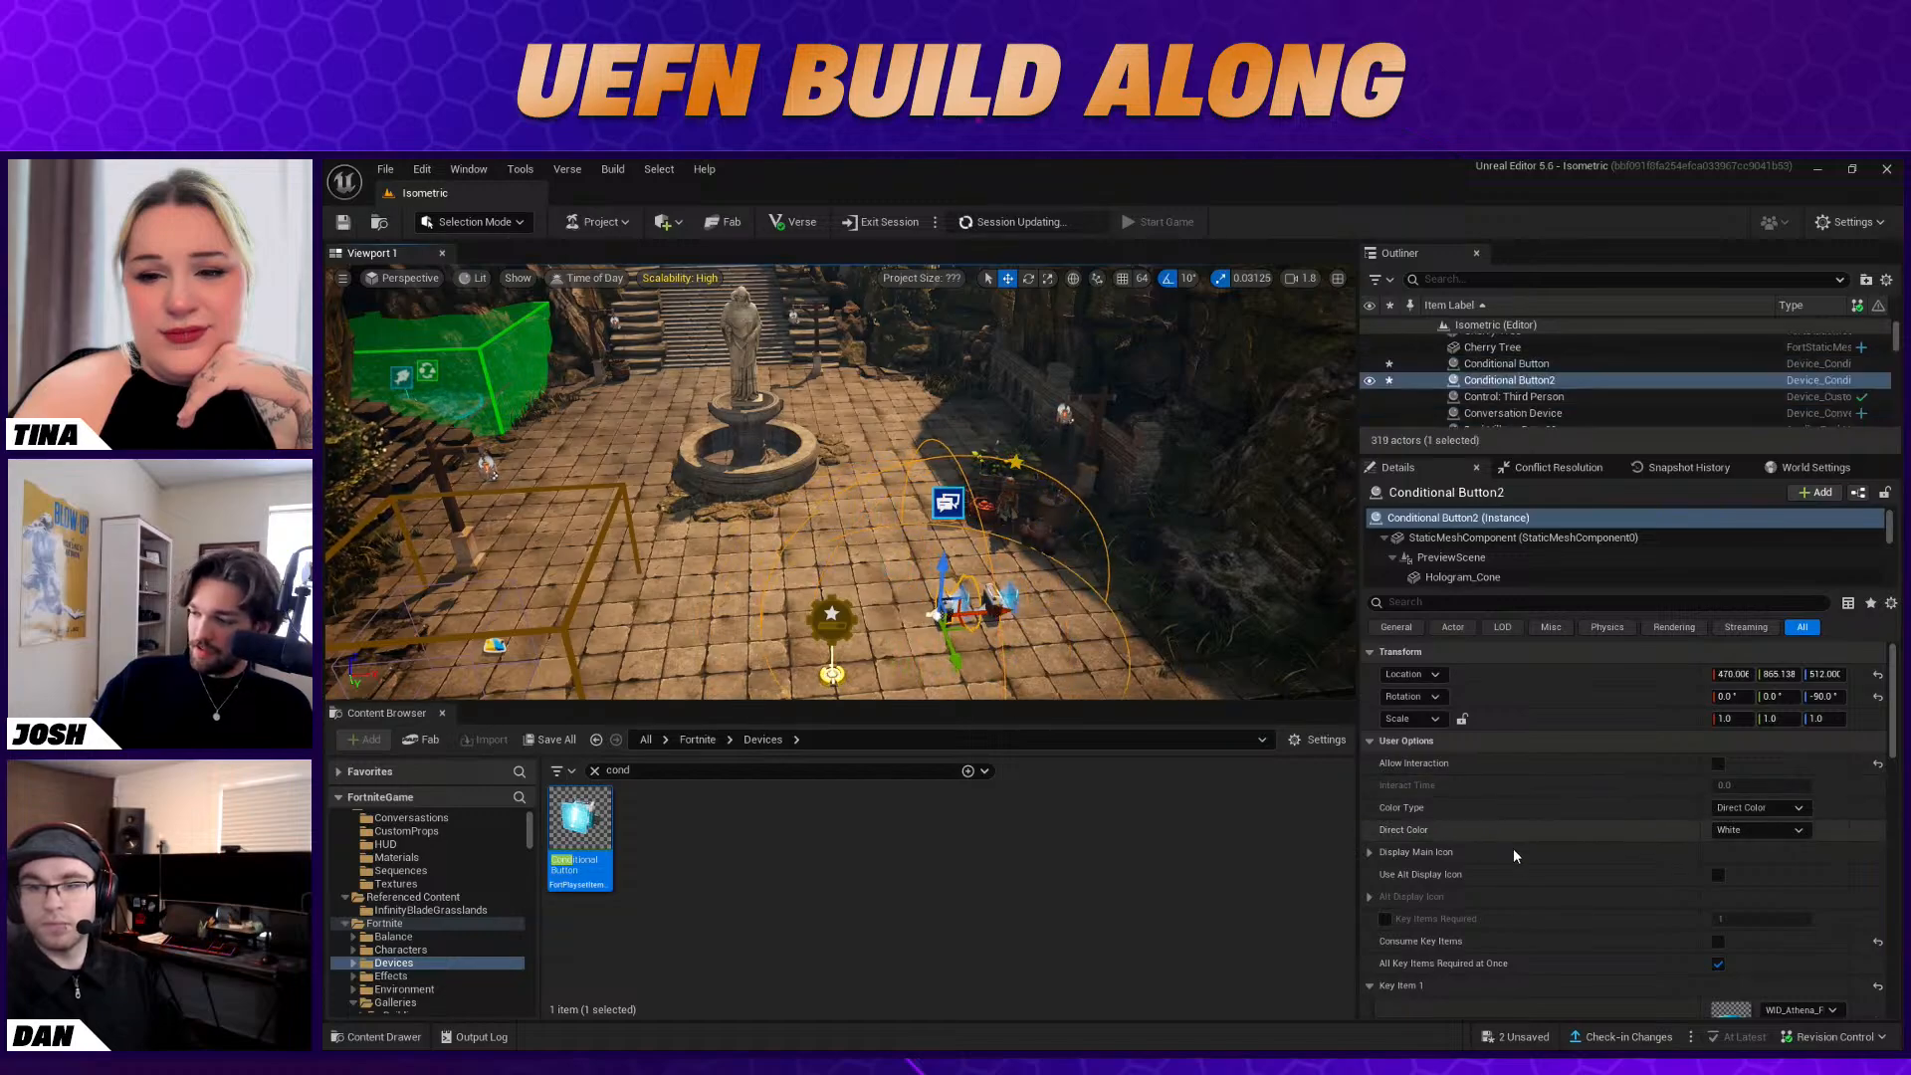
pyautogui.scroll(-4, 1523, 881)
pyautogui.scroll(1, 1653, 806)
pyautogui.scroll(-2, 1758, 862)
pyautogui.scroll(4, 1767, 886)
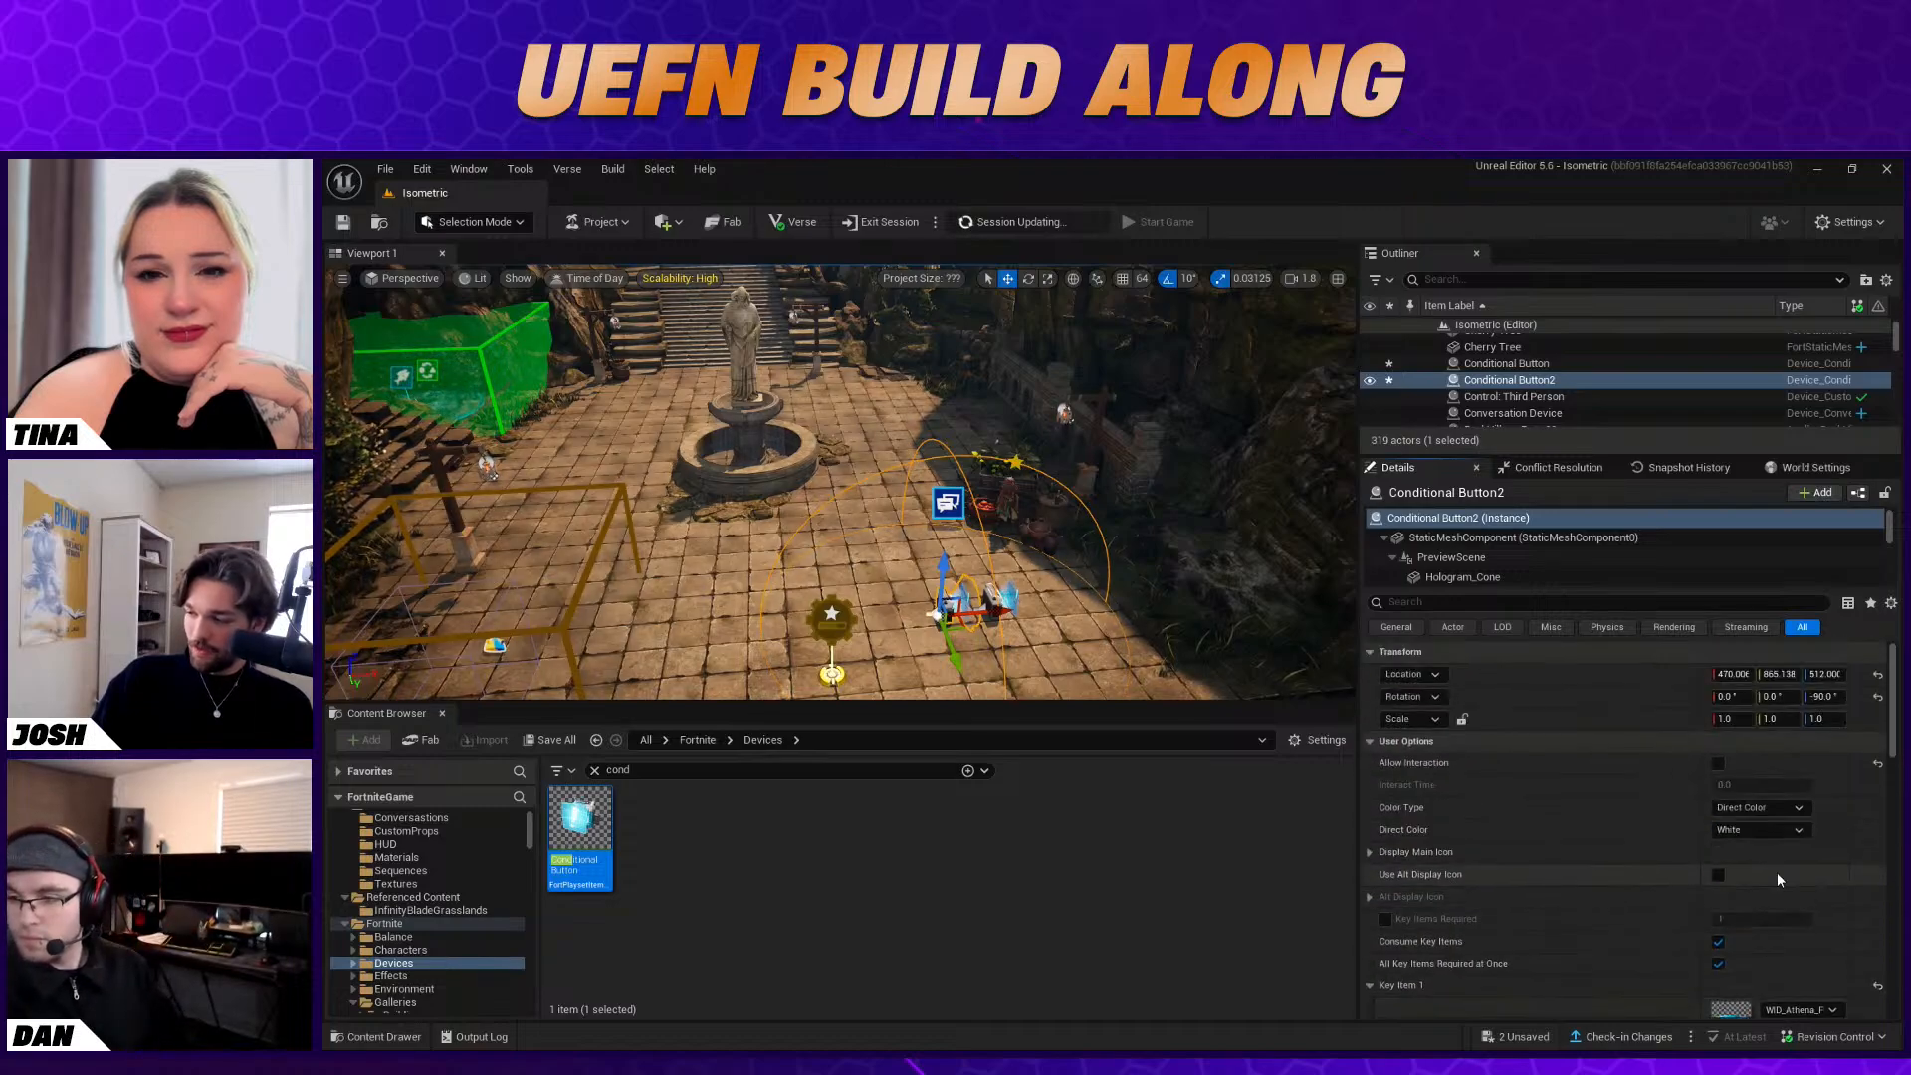
# Remove the duplicate button's Enable binding and recreate it with the Conversation Device's On Conversation Event One
pyautogui.scroll(-6, 1780, 876)
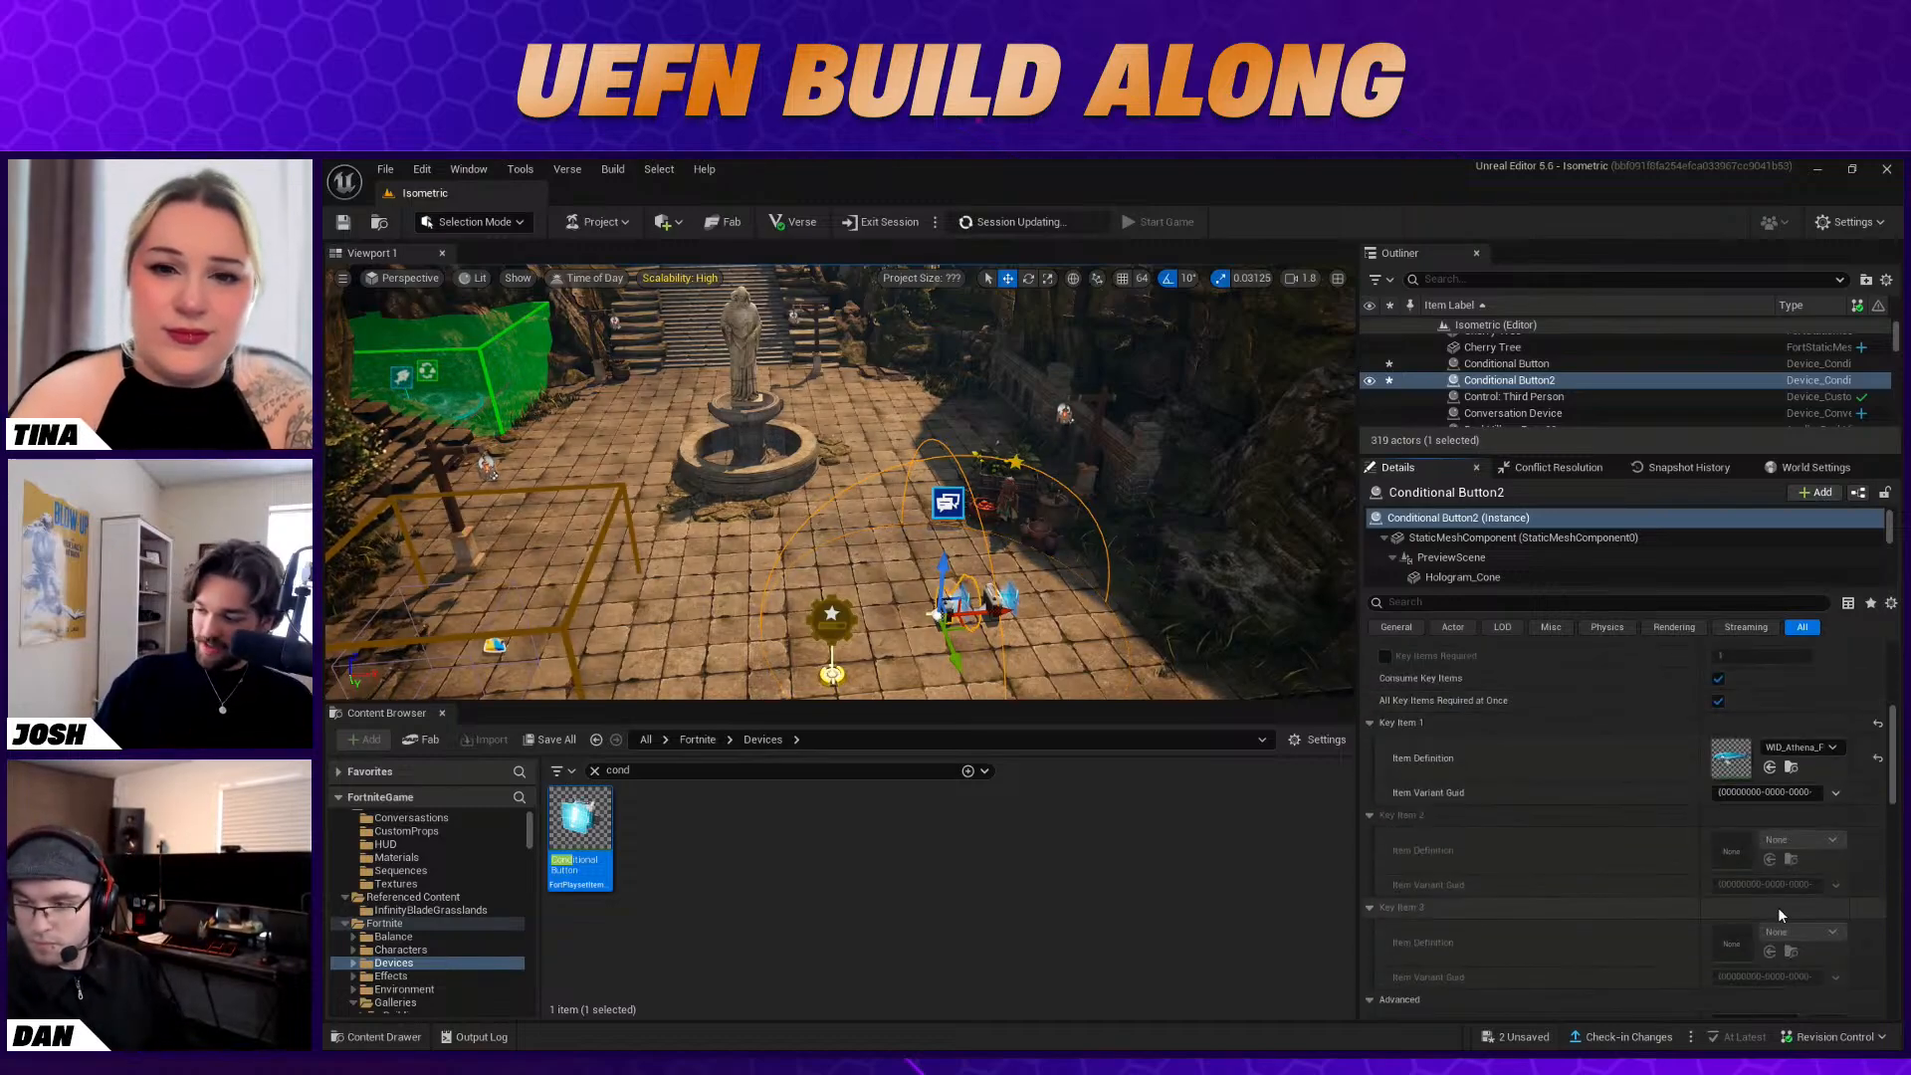
pyautogui.scroll(-6, 1760, 914)
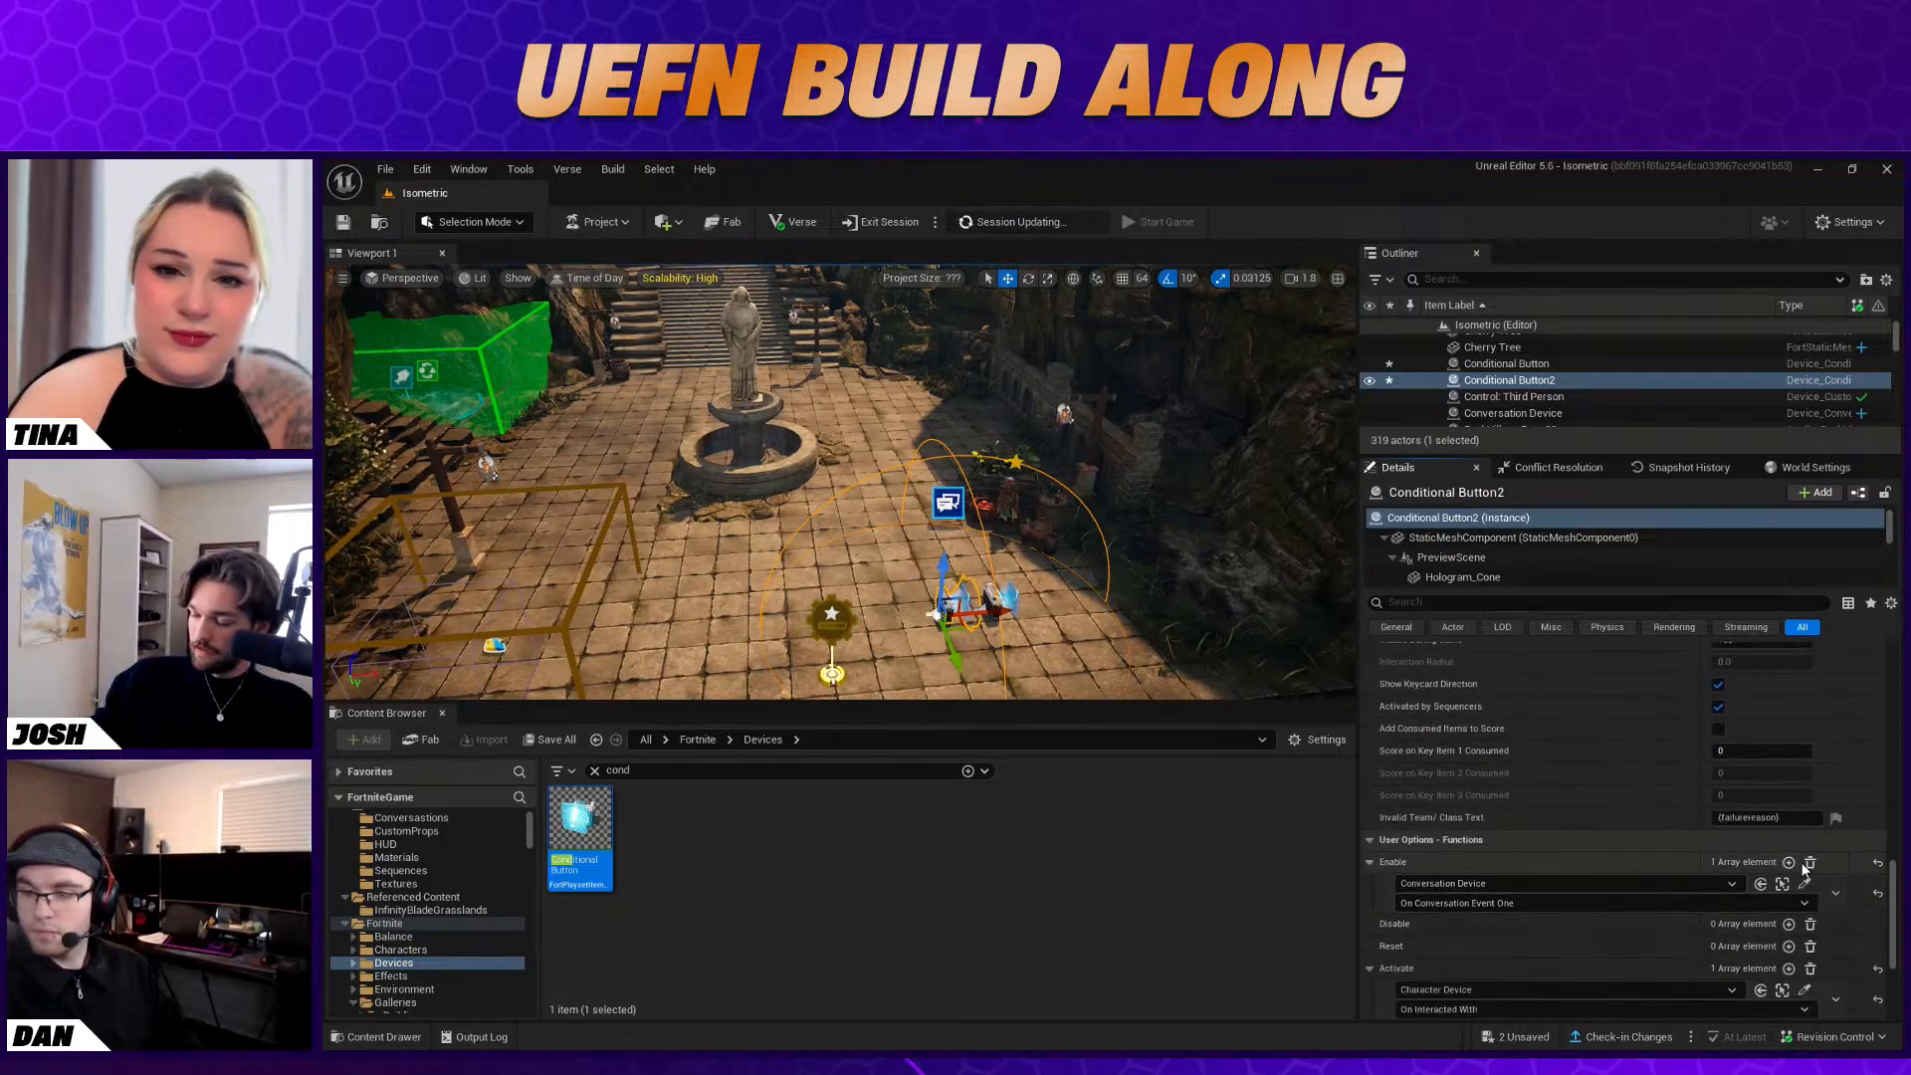
pyautogui.scroll(-2, 1781, 866)
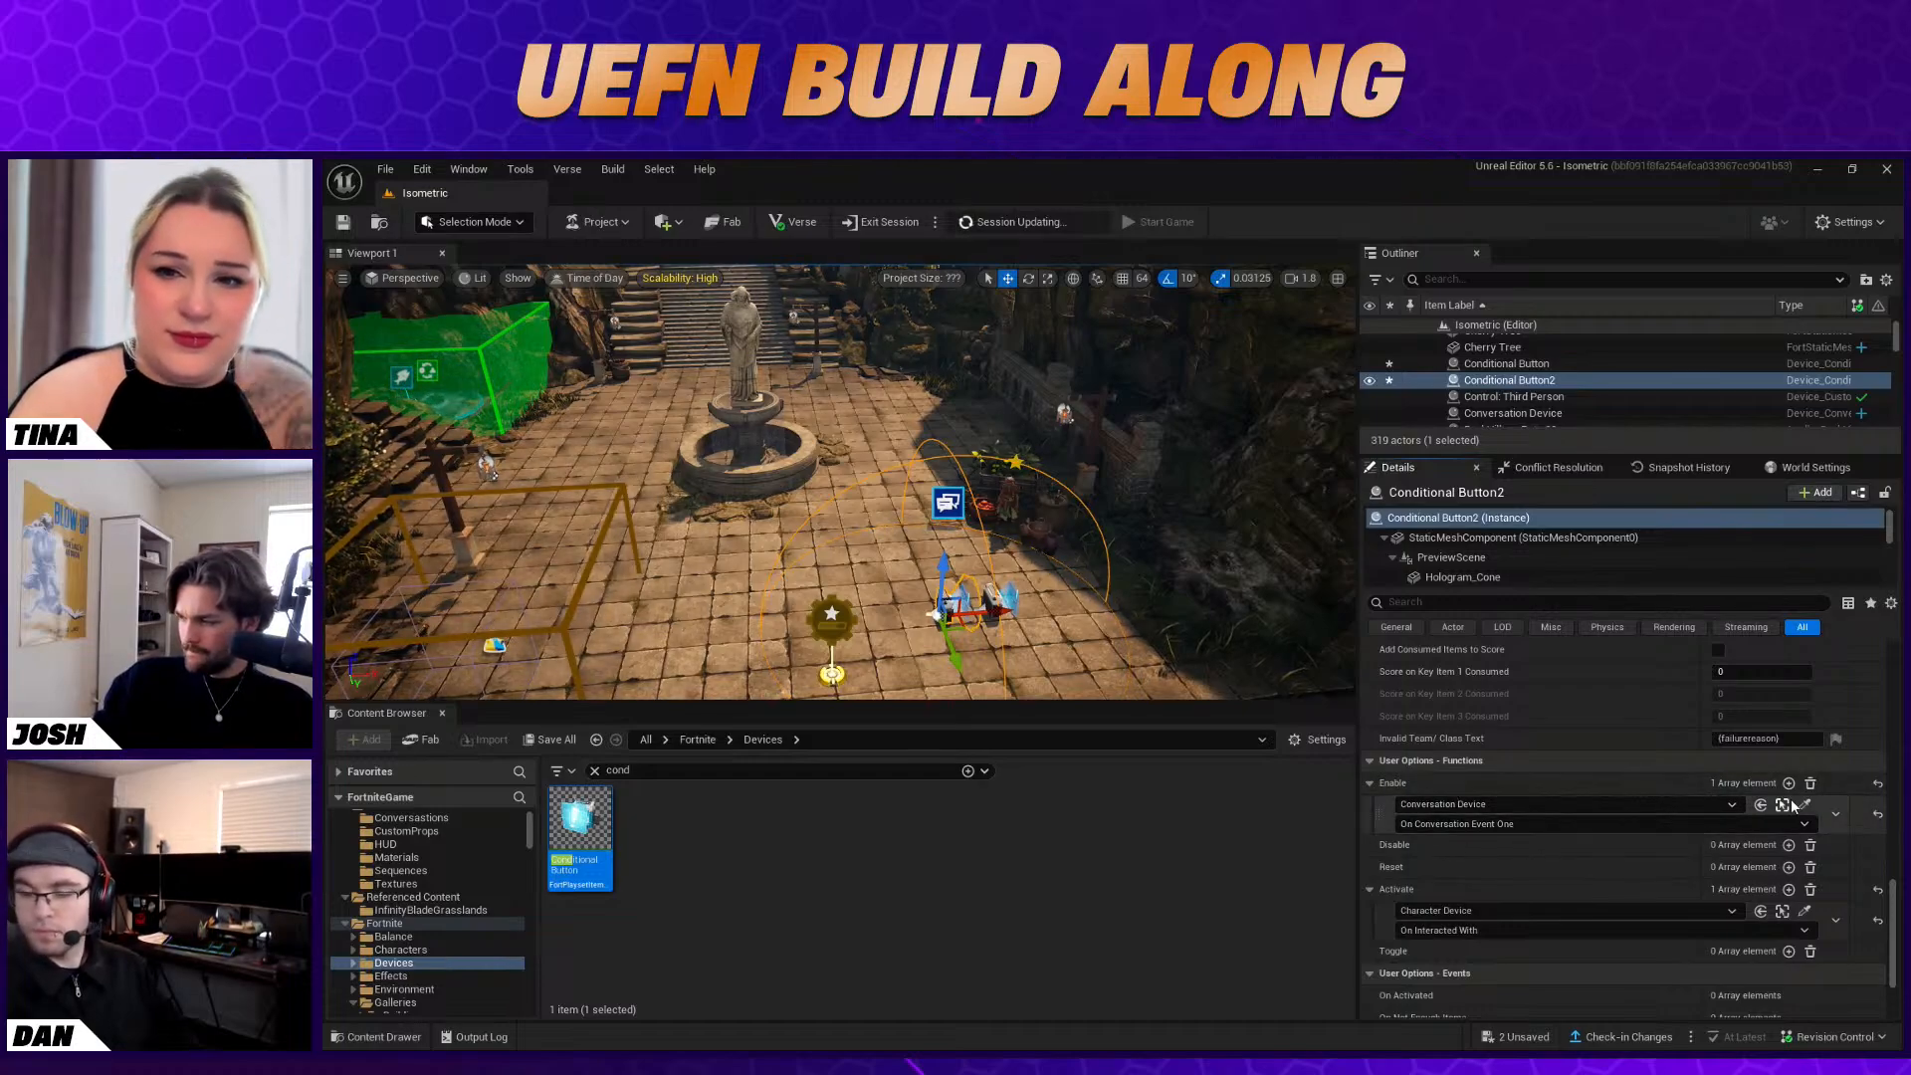
pyautogui.click(1836, 814)
pyautogui.click(1856, 859)
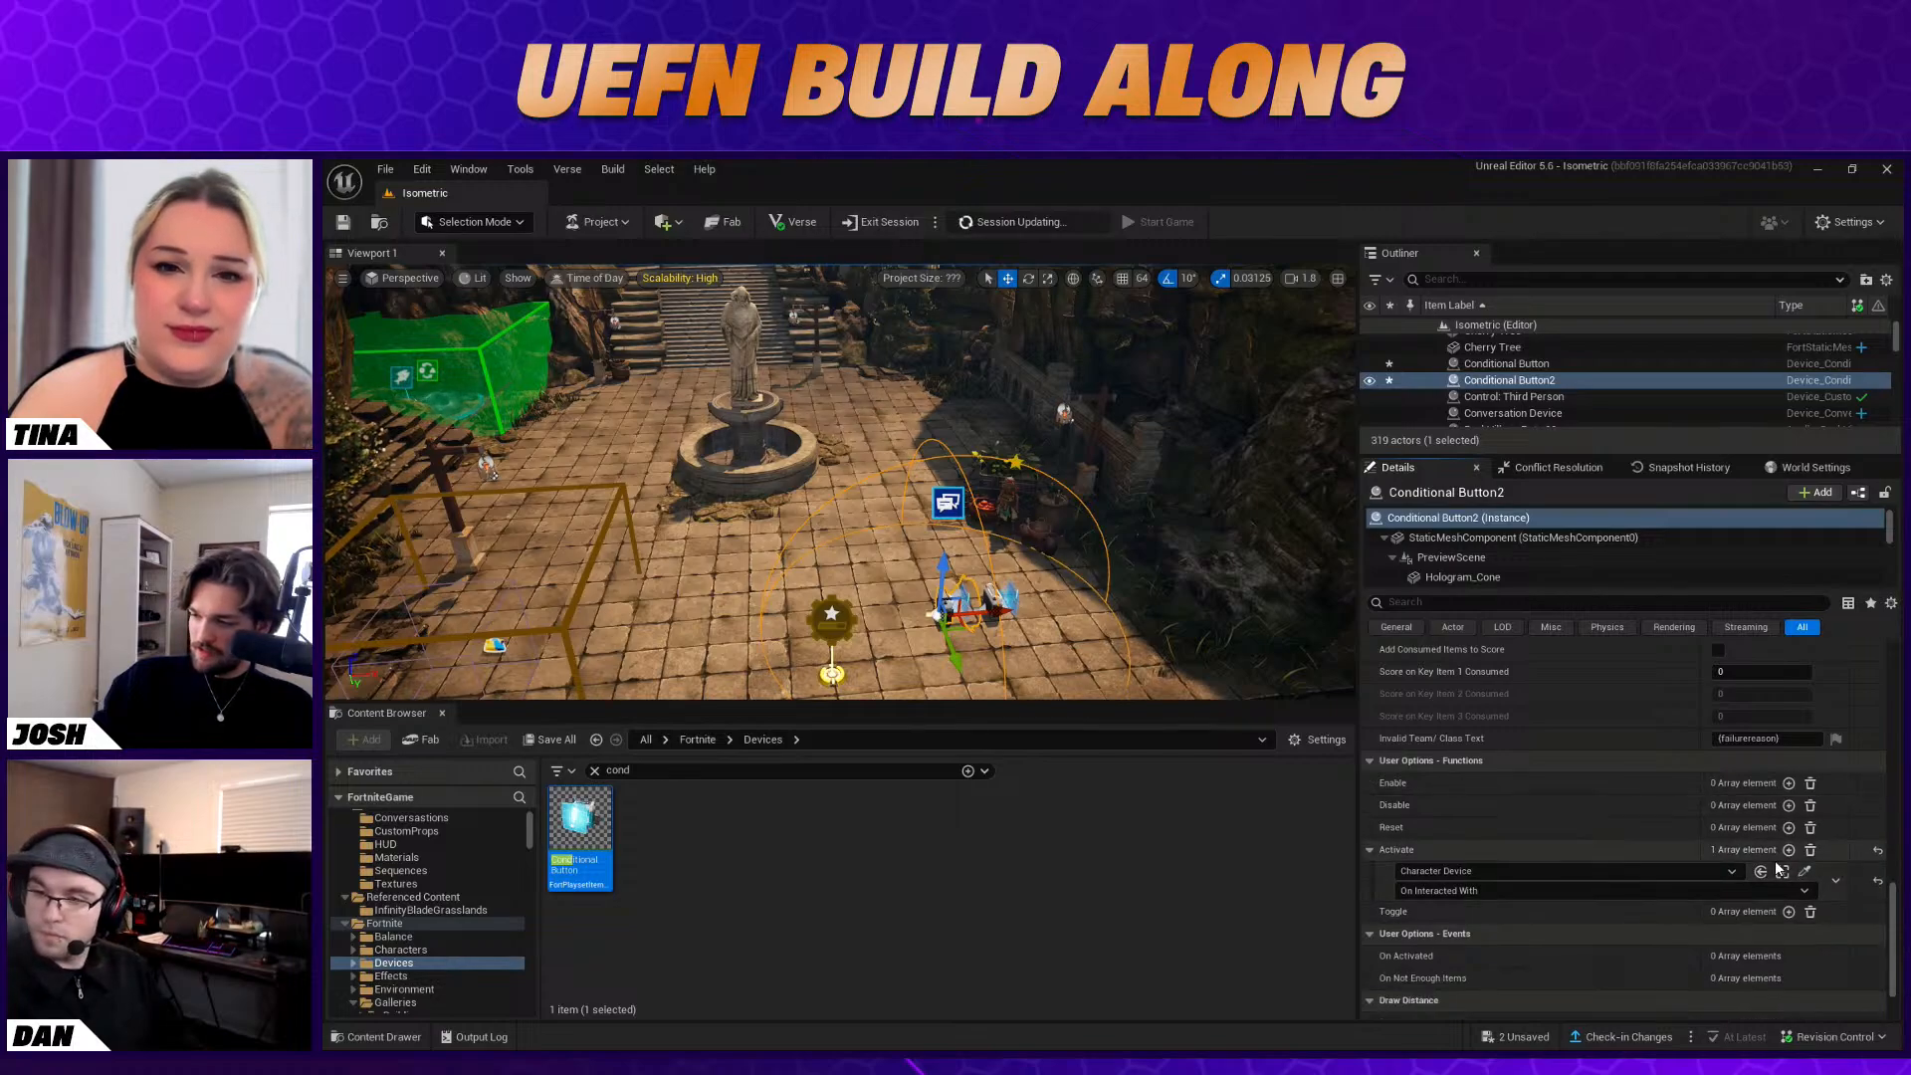
pyautogui.click(1838, 881)
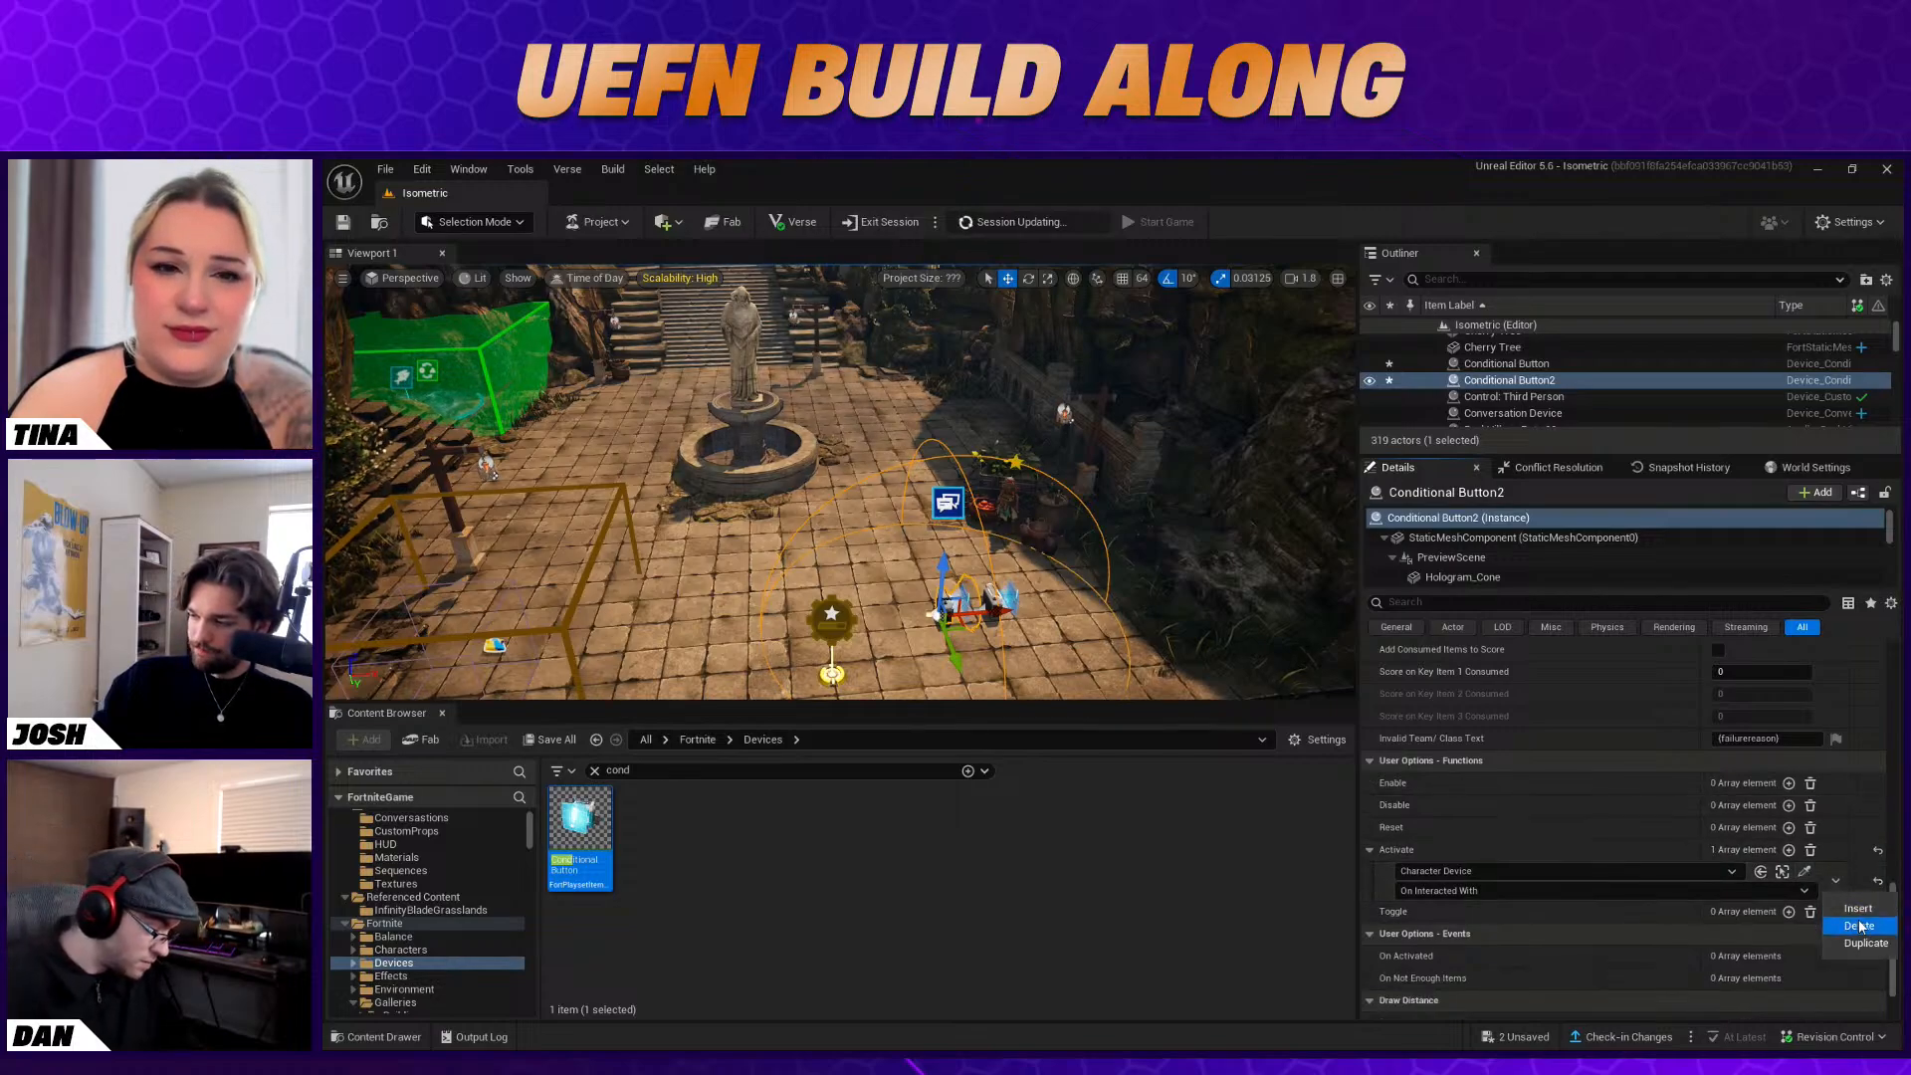
pyautogui.click(1788, 783)
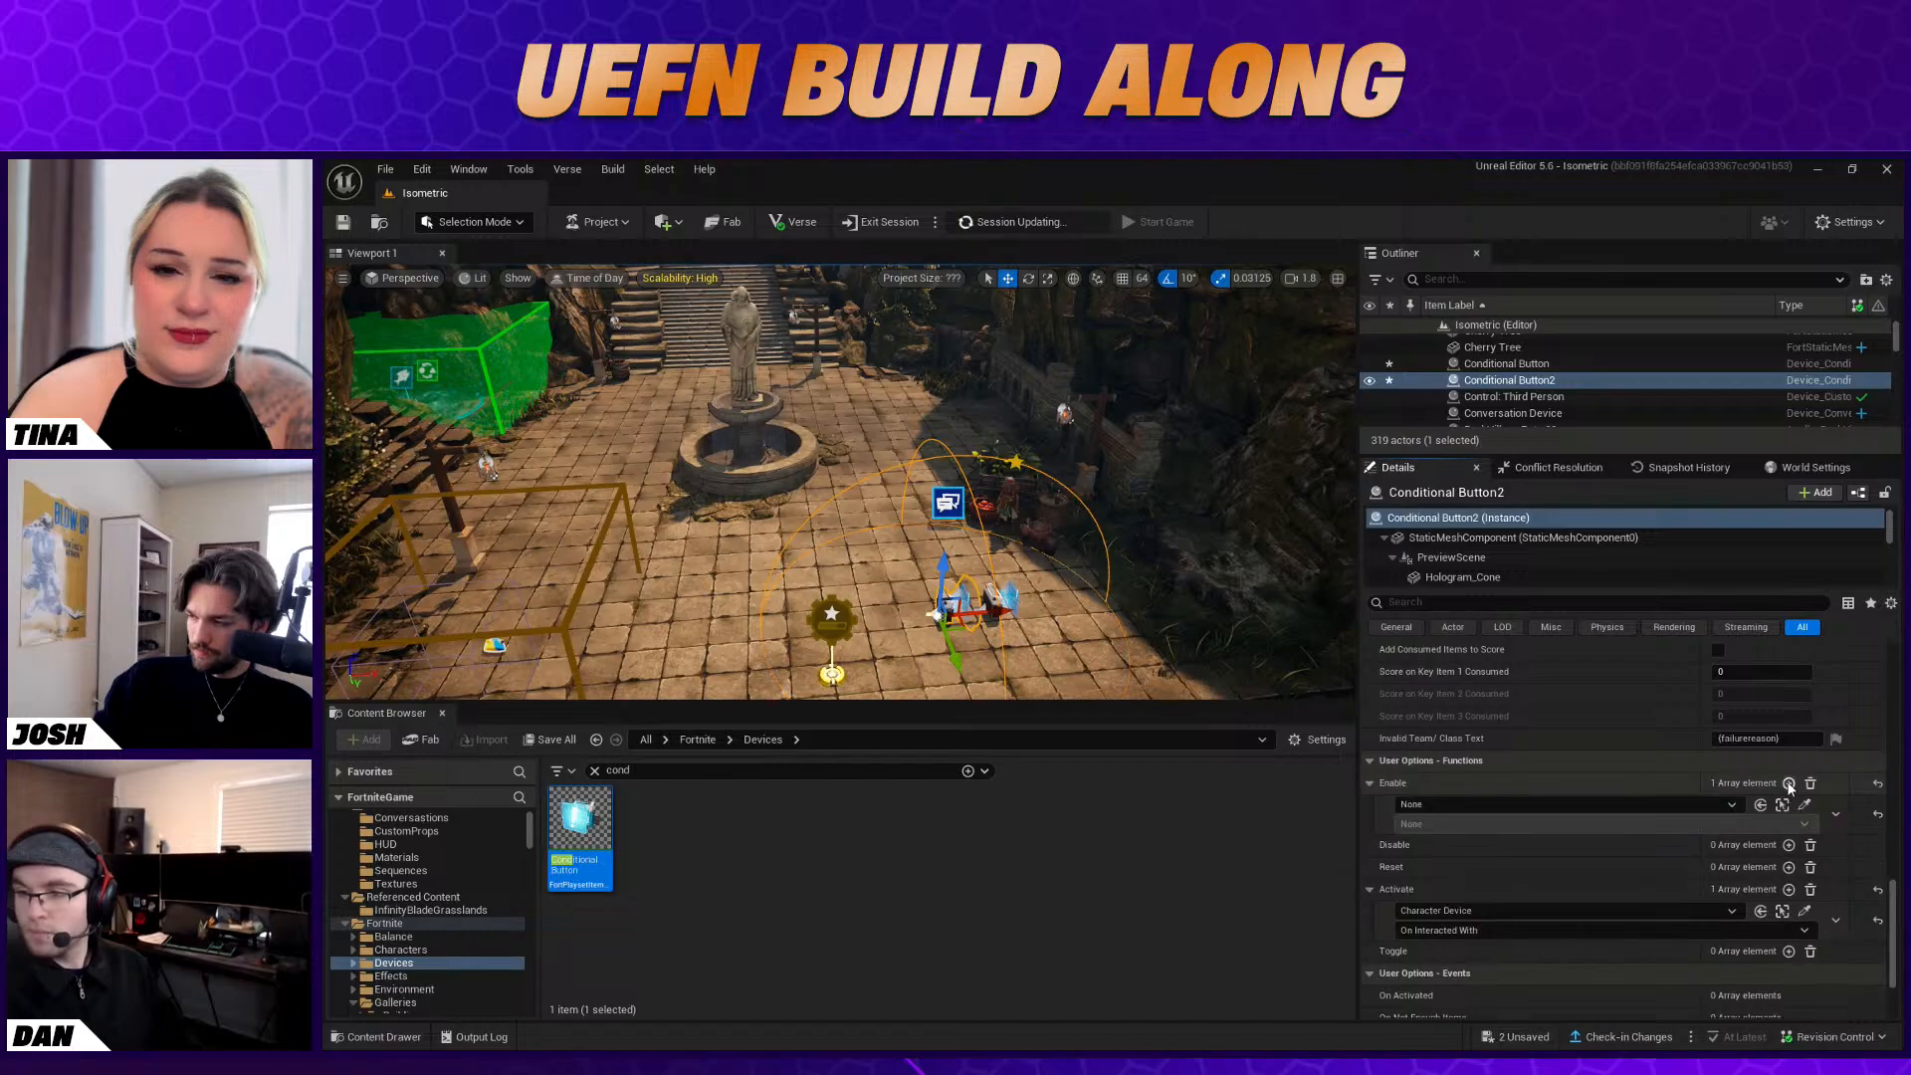
pyautogui.click(948, 503)
pyautogui.click(1593, 823)
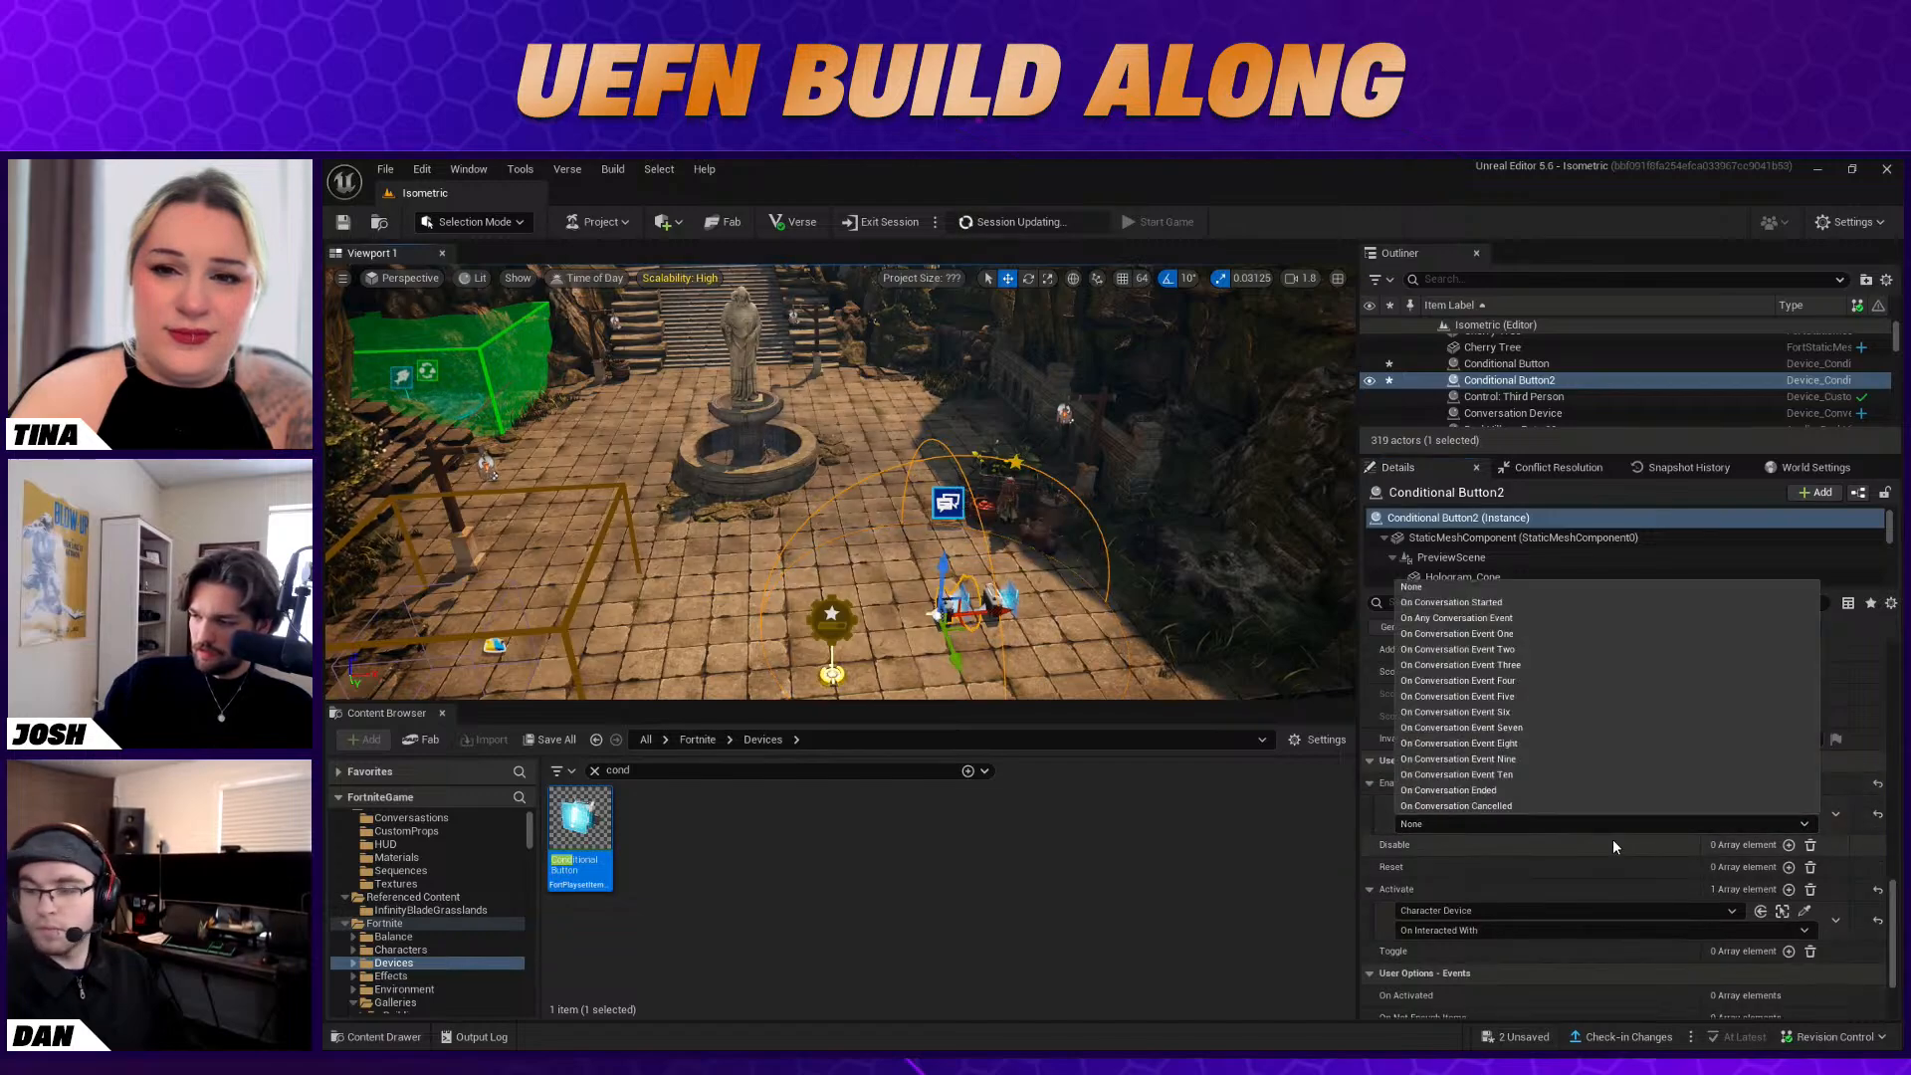
pyautogui.click(1523, 634)
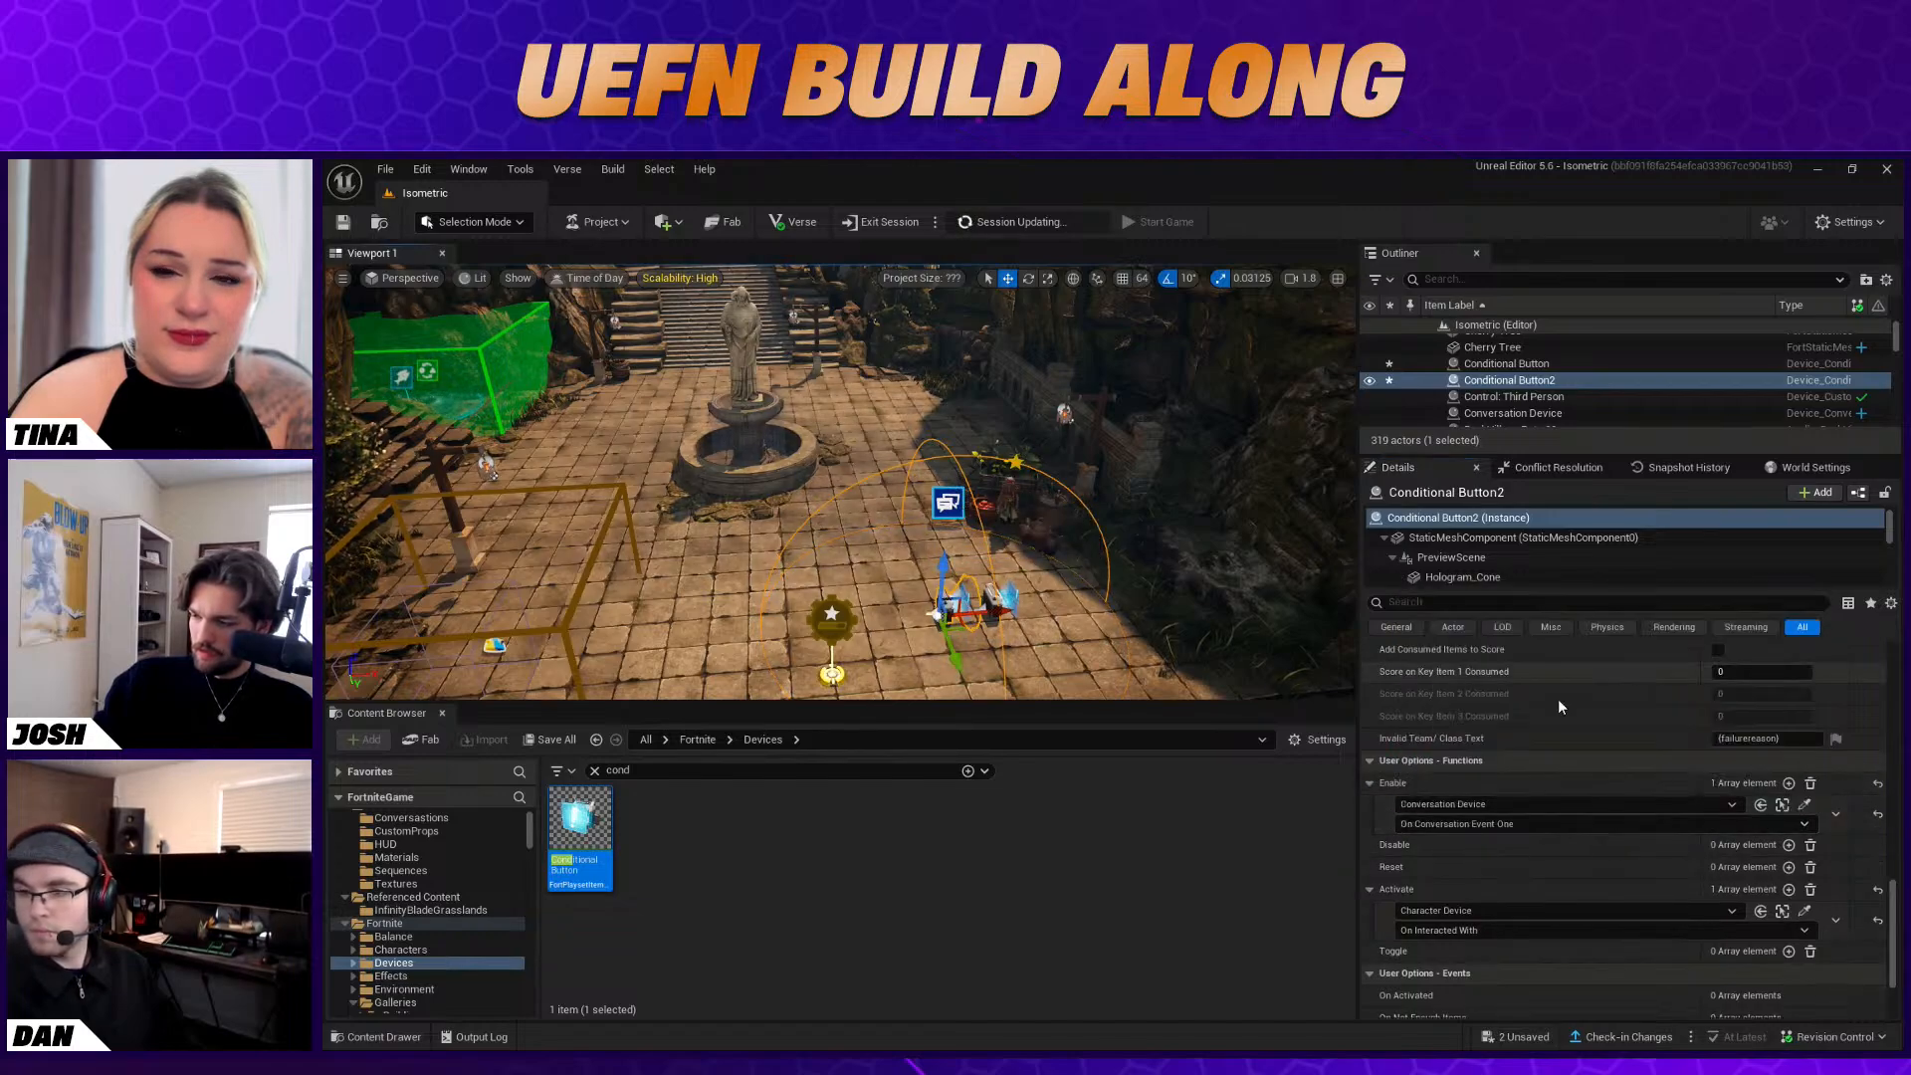
# Delete the Character Device binding from the duplicate Conditional Button's Activate function
pyautogui.click(1838, 917)
pyautogui.click(1859, 955)
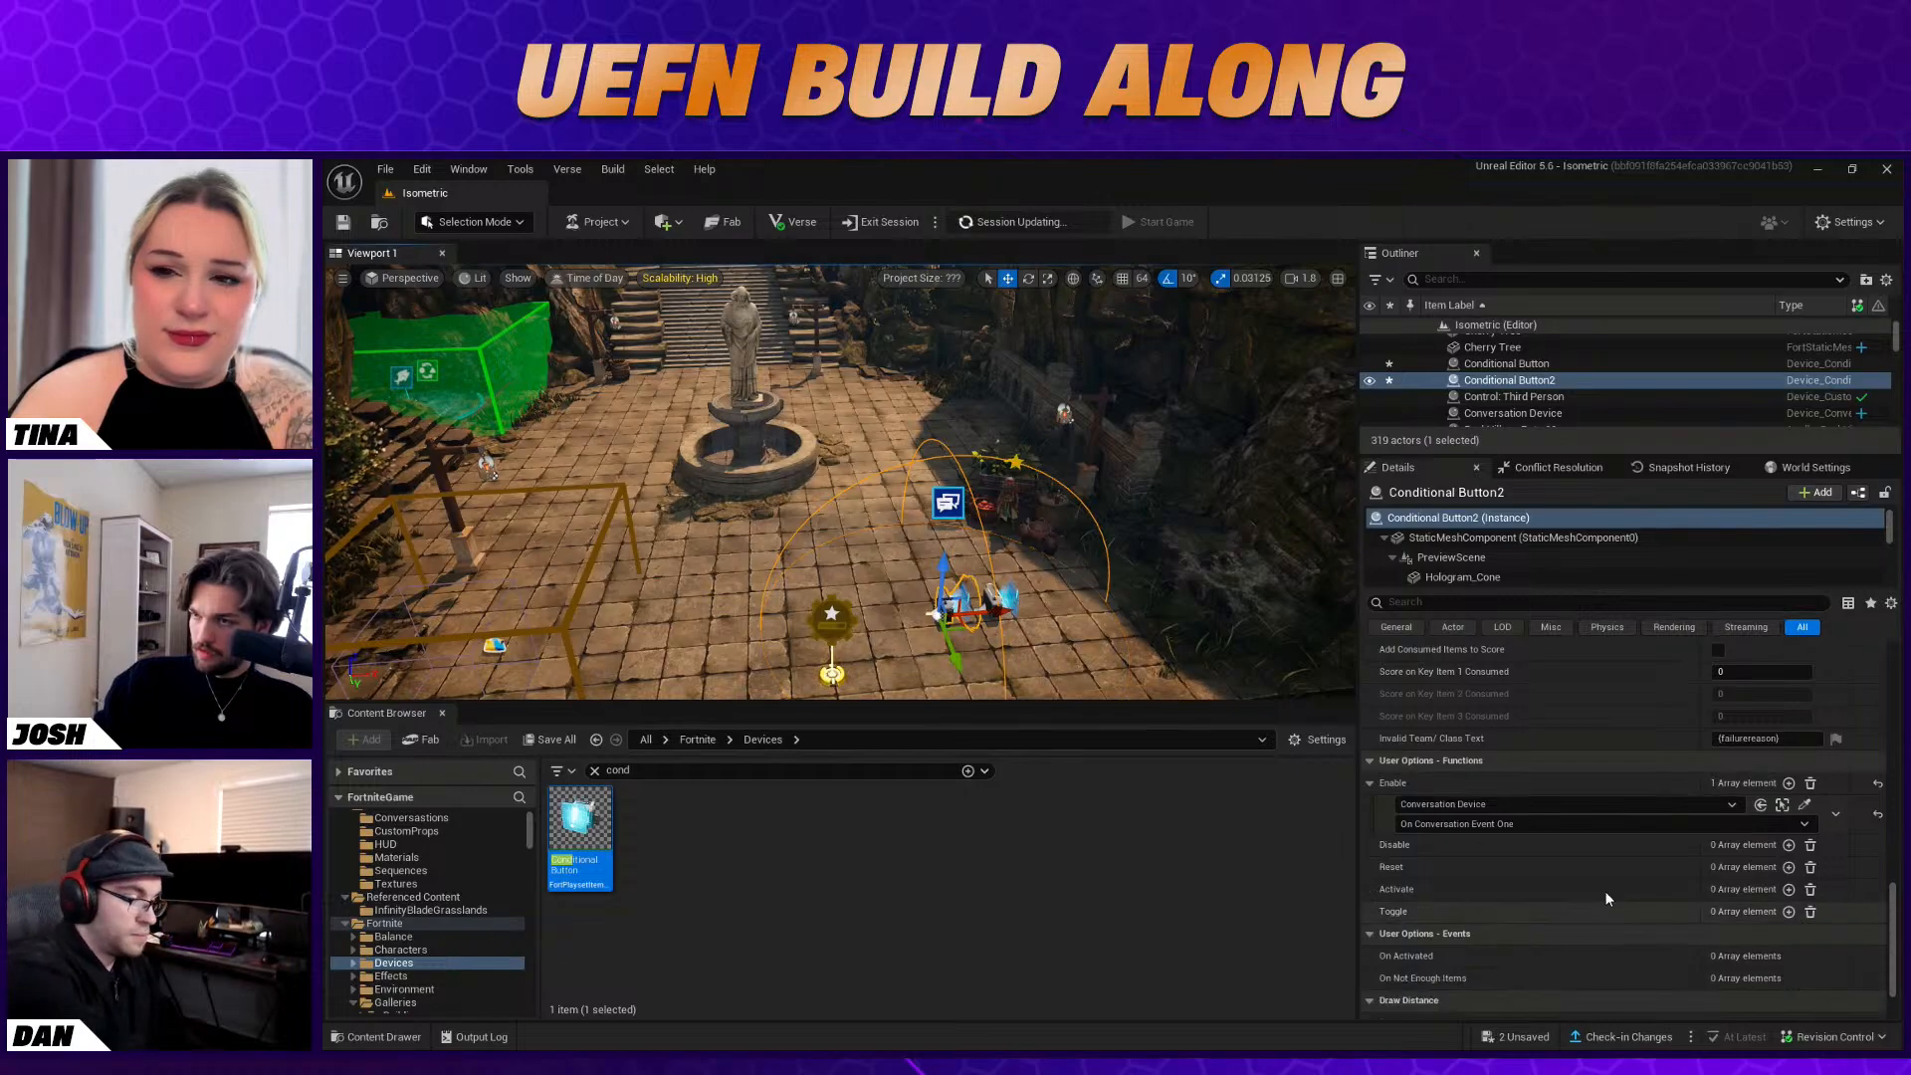
# Inspect the Fishing Zone's item list and its available Pool Type options
pyautogui.click(1152, 629)
pyautogui.moveTo(1152, 629); pyautogui.dragTo(787, 677, button='right')
pyautogui.click(945, 598)
pyautogui.moveTo(946, 598); pyautogui.dragTo(961, 522, button='right')
pyautogui.scroll(-2, 1652, 845)
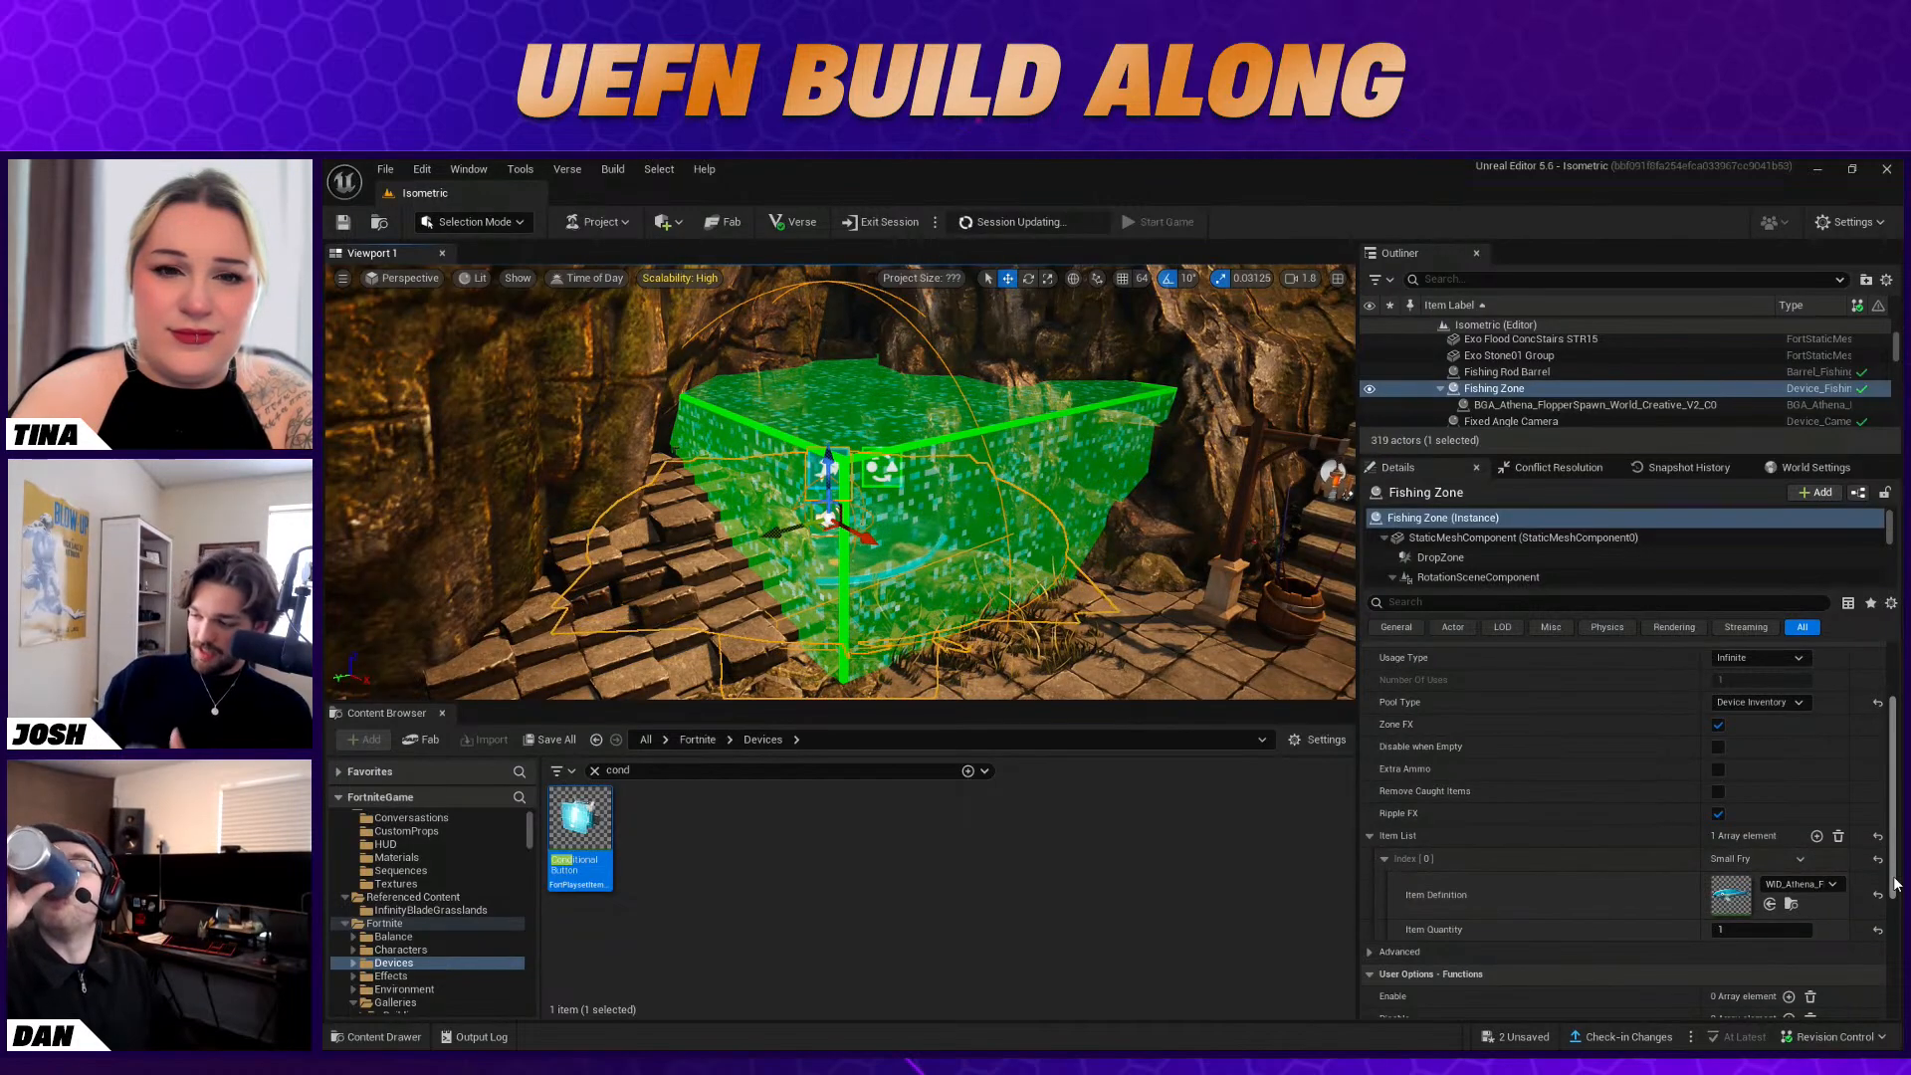
pyautogui.scroll(2, 1830, 863)
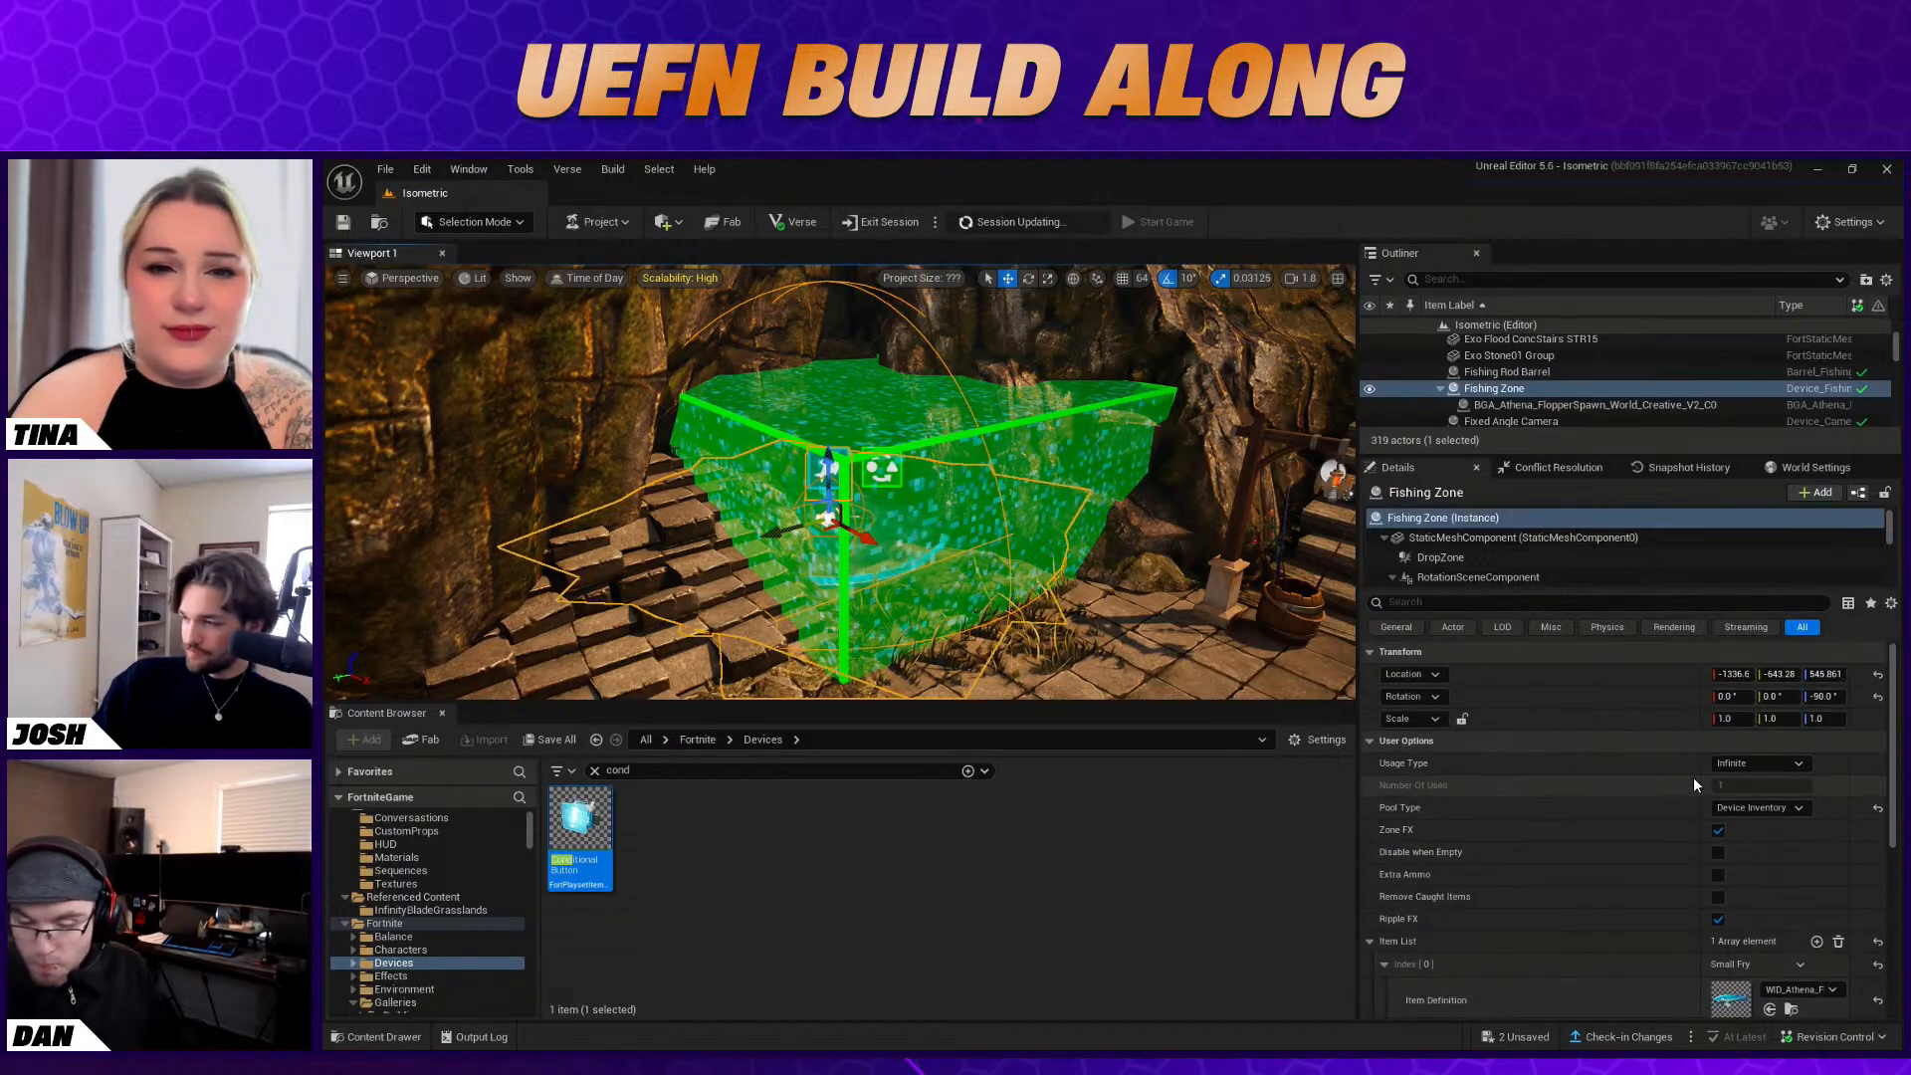
pyautogui.click(1739, 809)
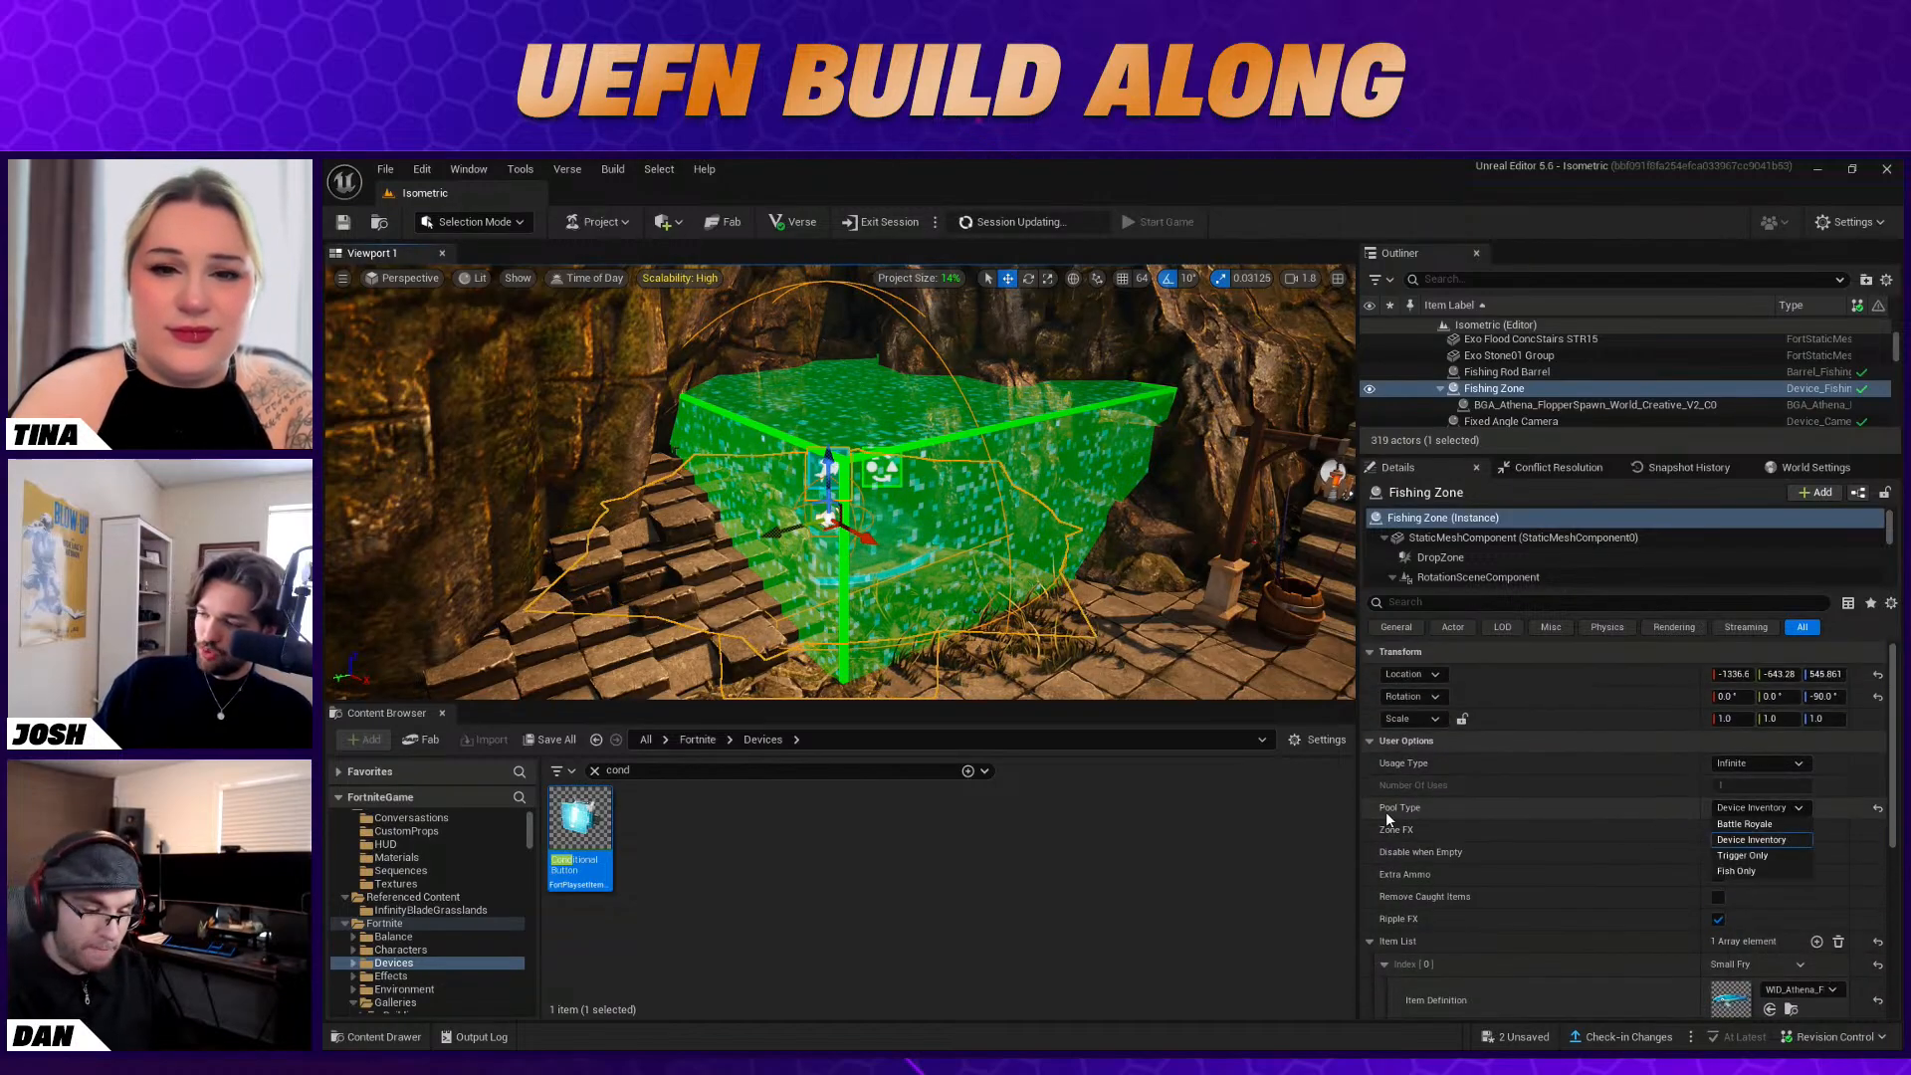
pyautogui.click(1669, 817)
# Find the stat devices among the Fortnite devices and place a Stat Powerup on the courtyard floor near the Stat Creator
pyautogui.moveTo(1145, 607); pyautogui.dragTo(1192, 628, button='right')
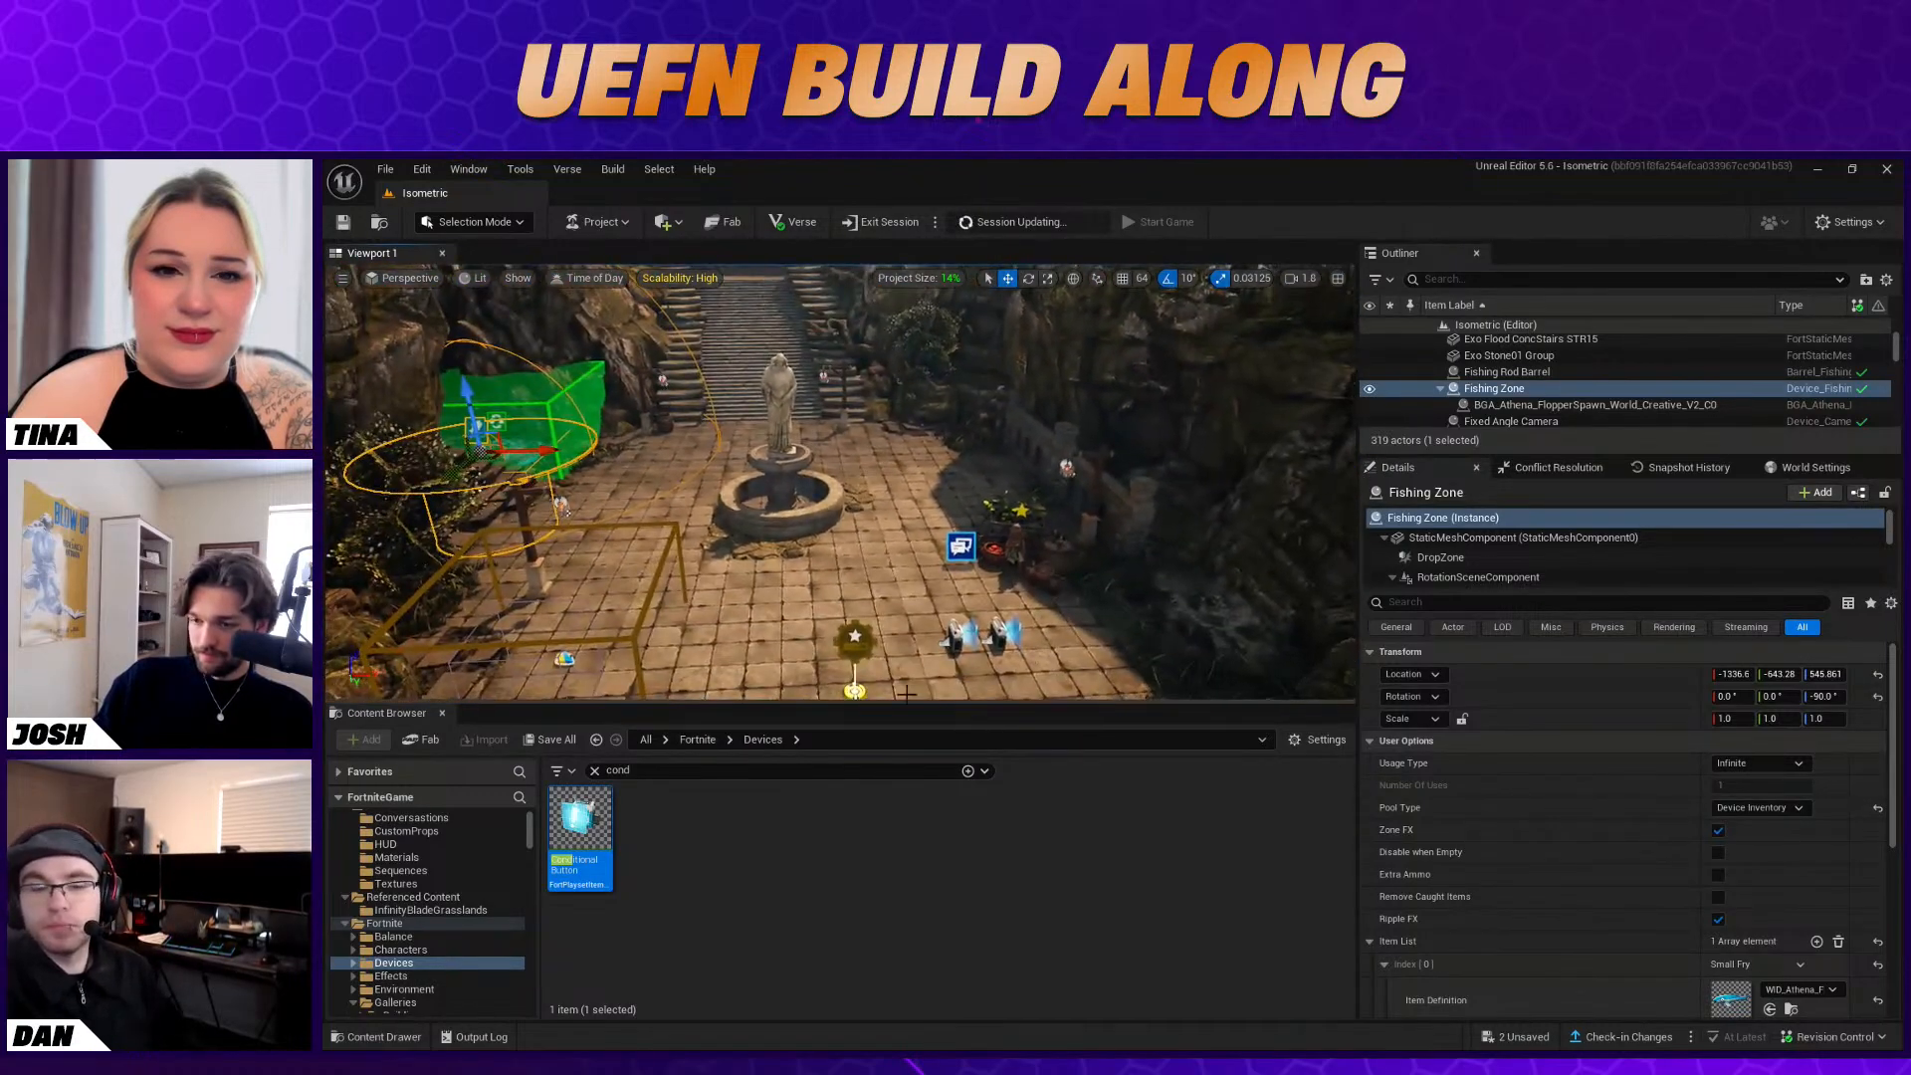
pyautogui.click(596, 769)
pyautogui.moveTo(696, 617); pyautogui.dragTo(757, 675, button='right')
pyautogui.scroll(-1, 437, 904)
pyautogui.click(434, 934)
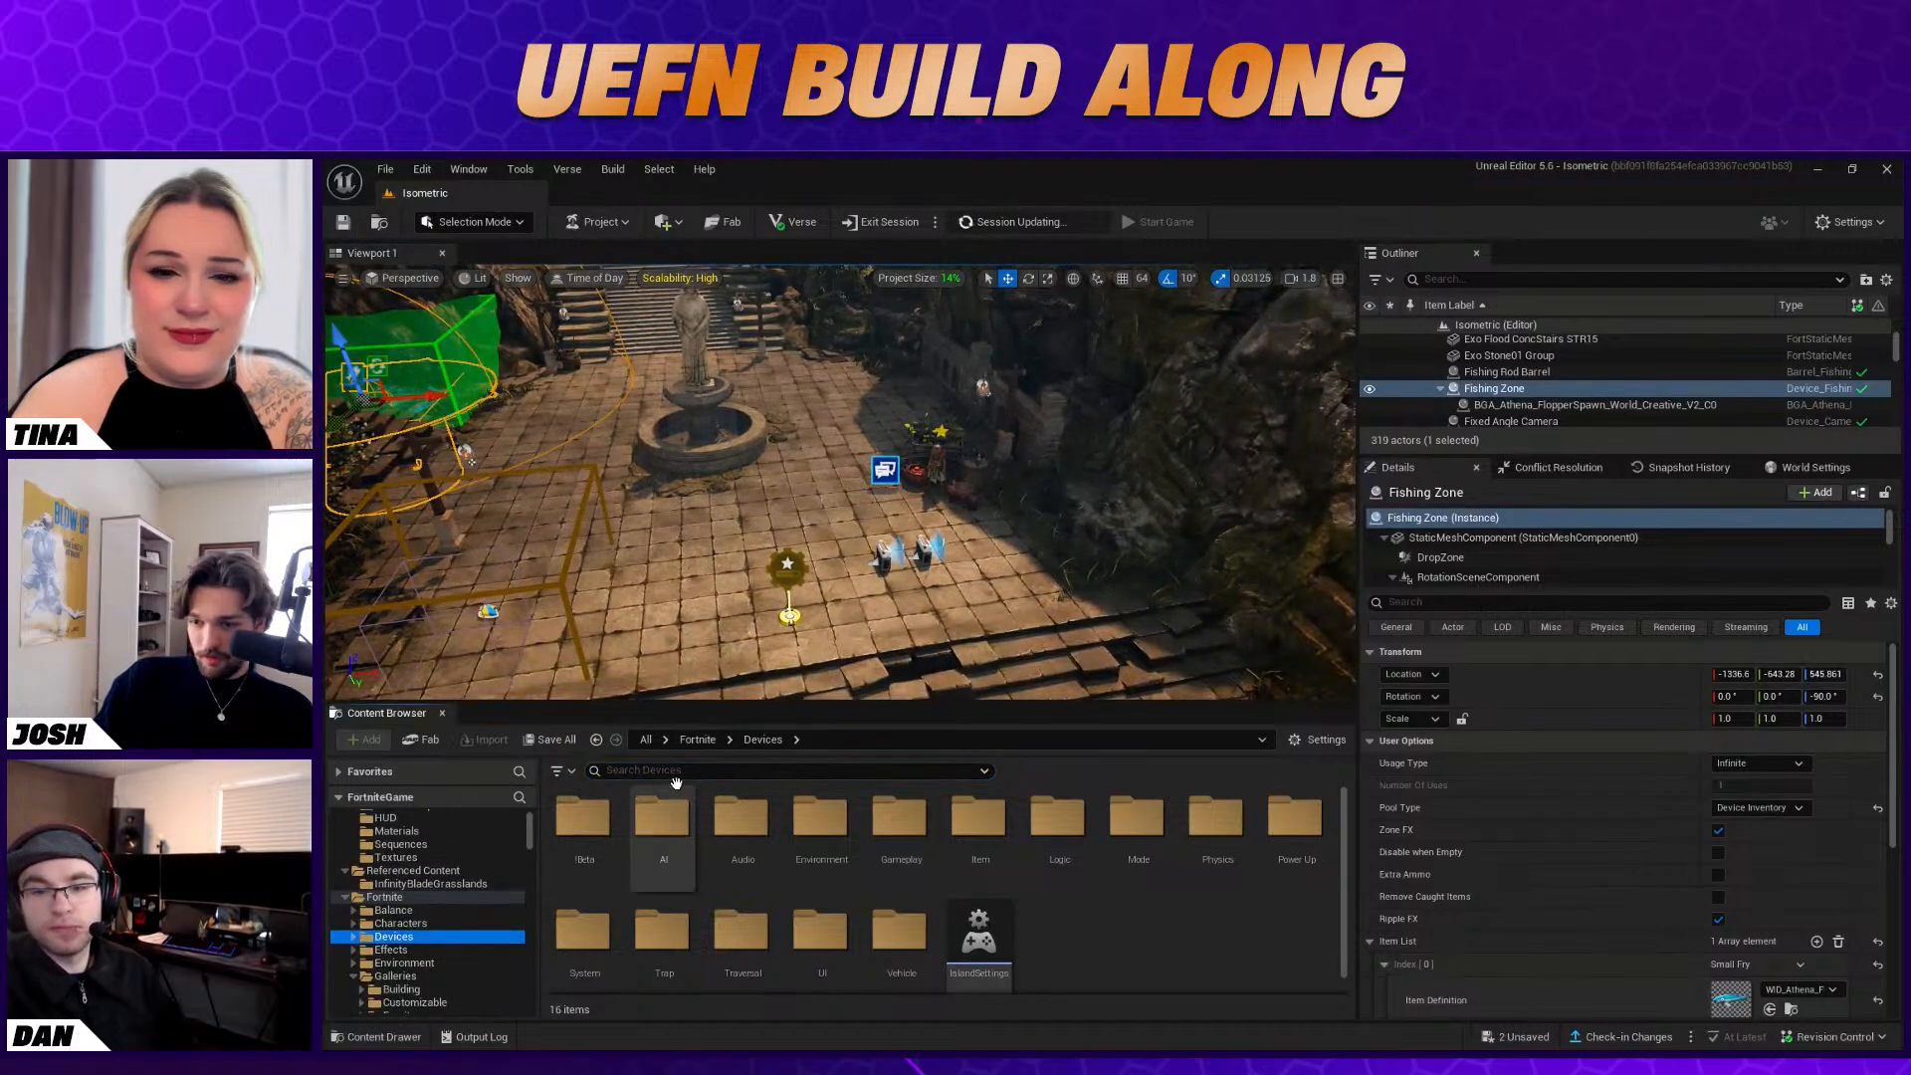
pyautogui.click(784, 769)
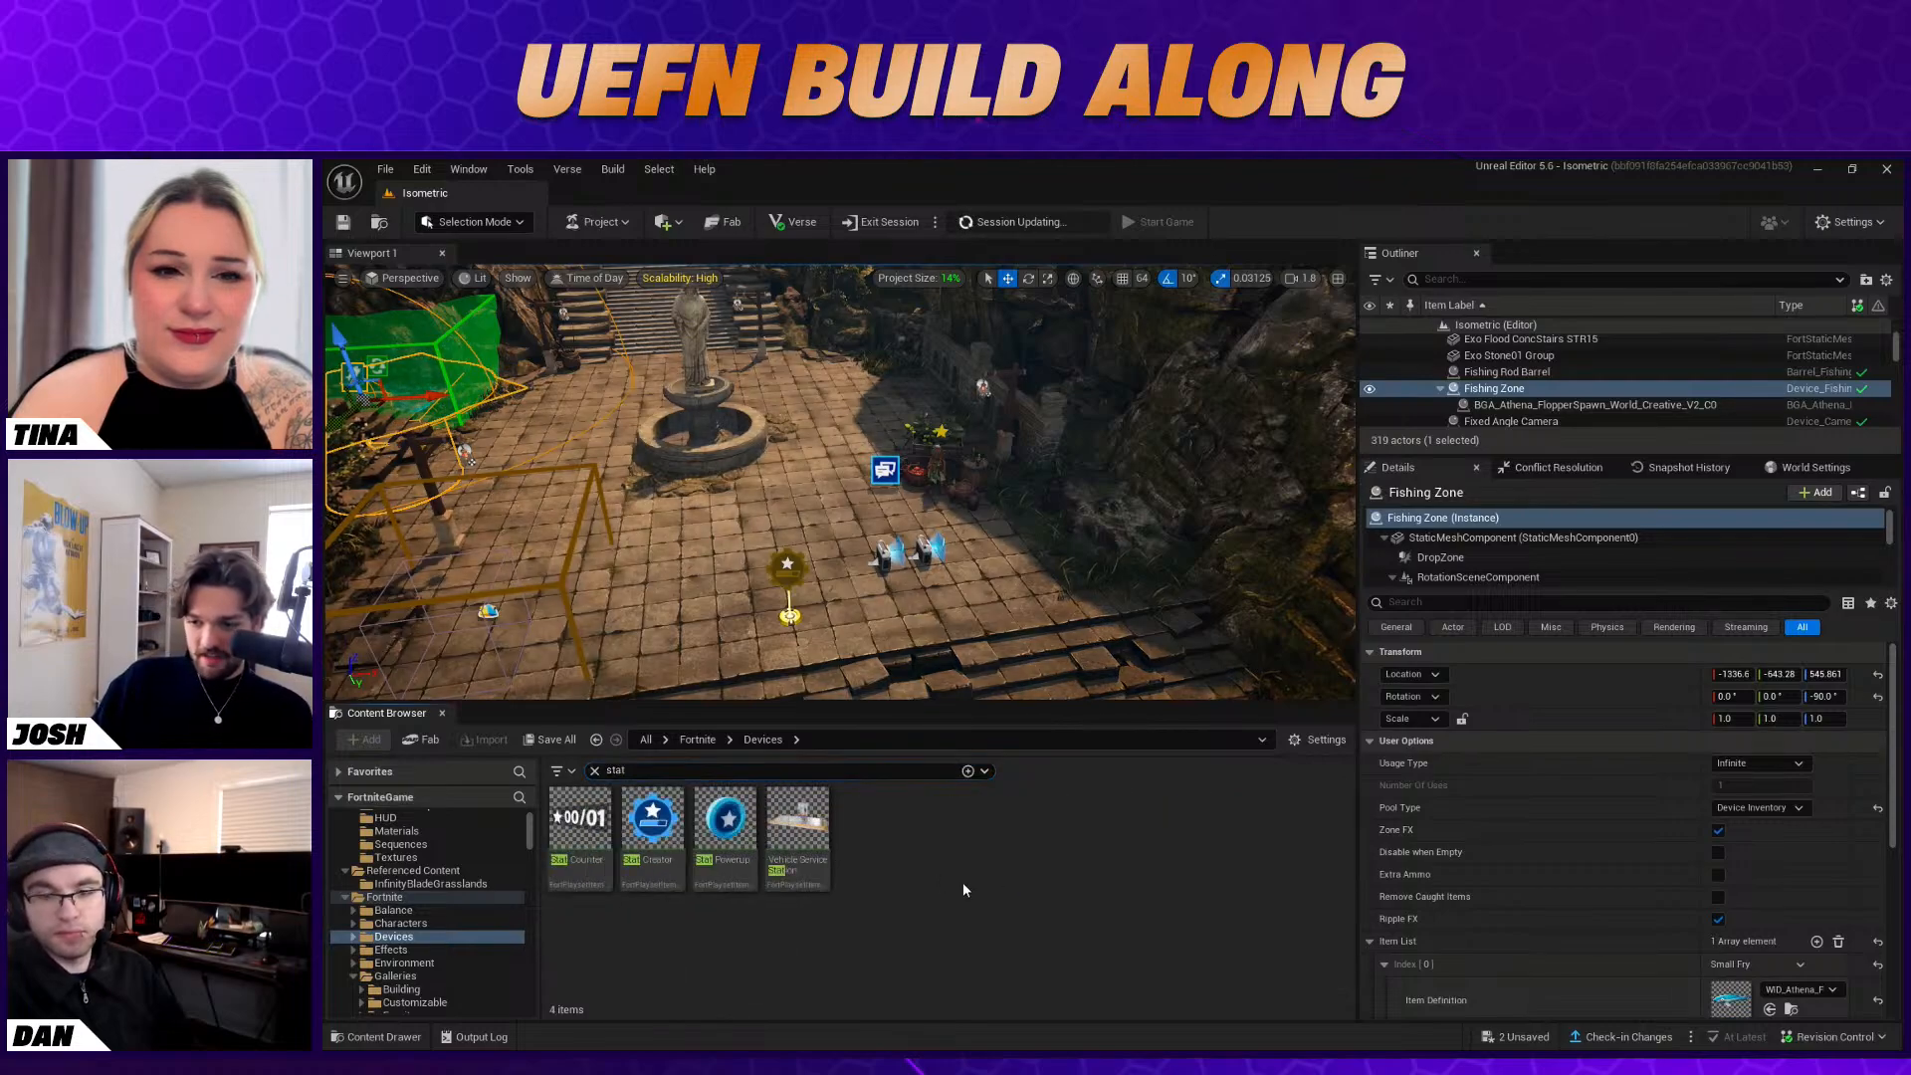
pyautogui.moveTo(765, 793); pyautogui.dragTo(901, 590)
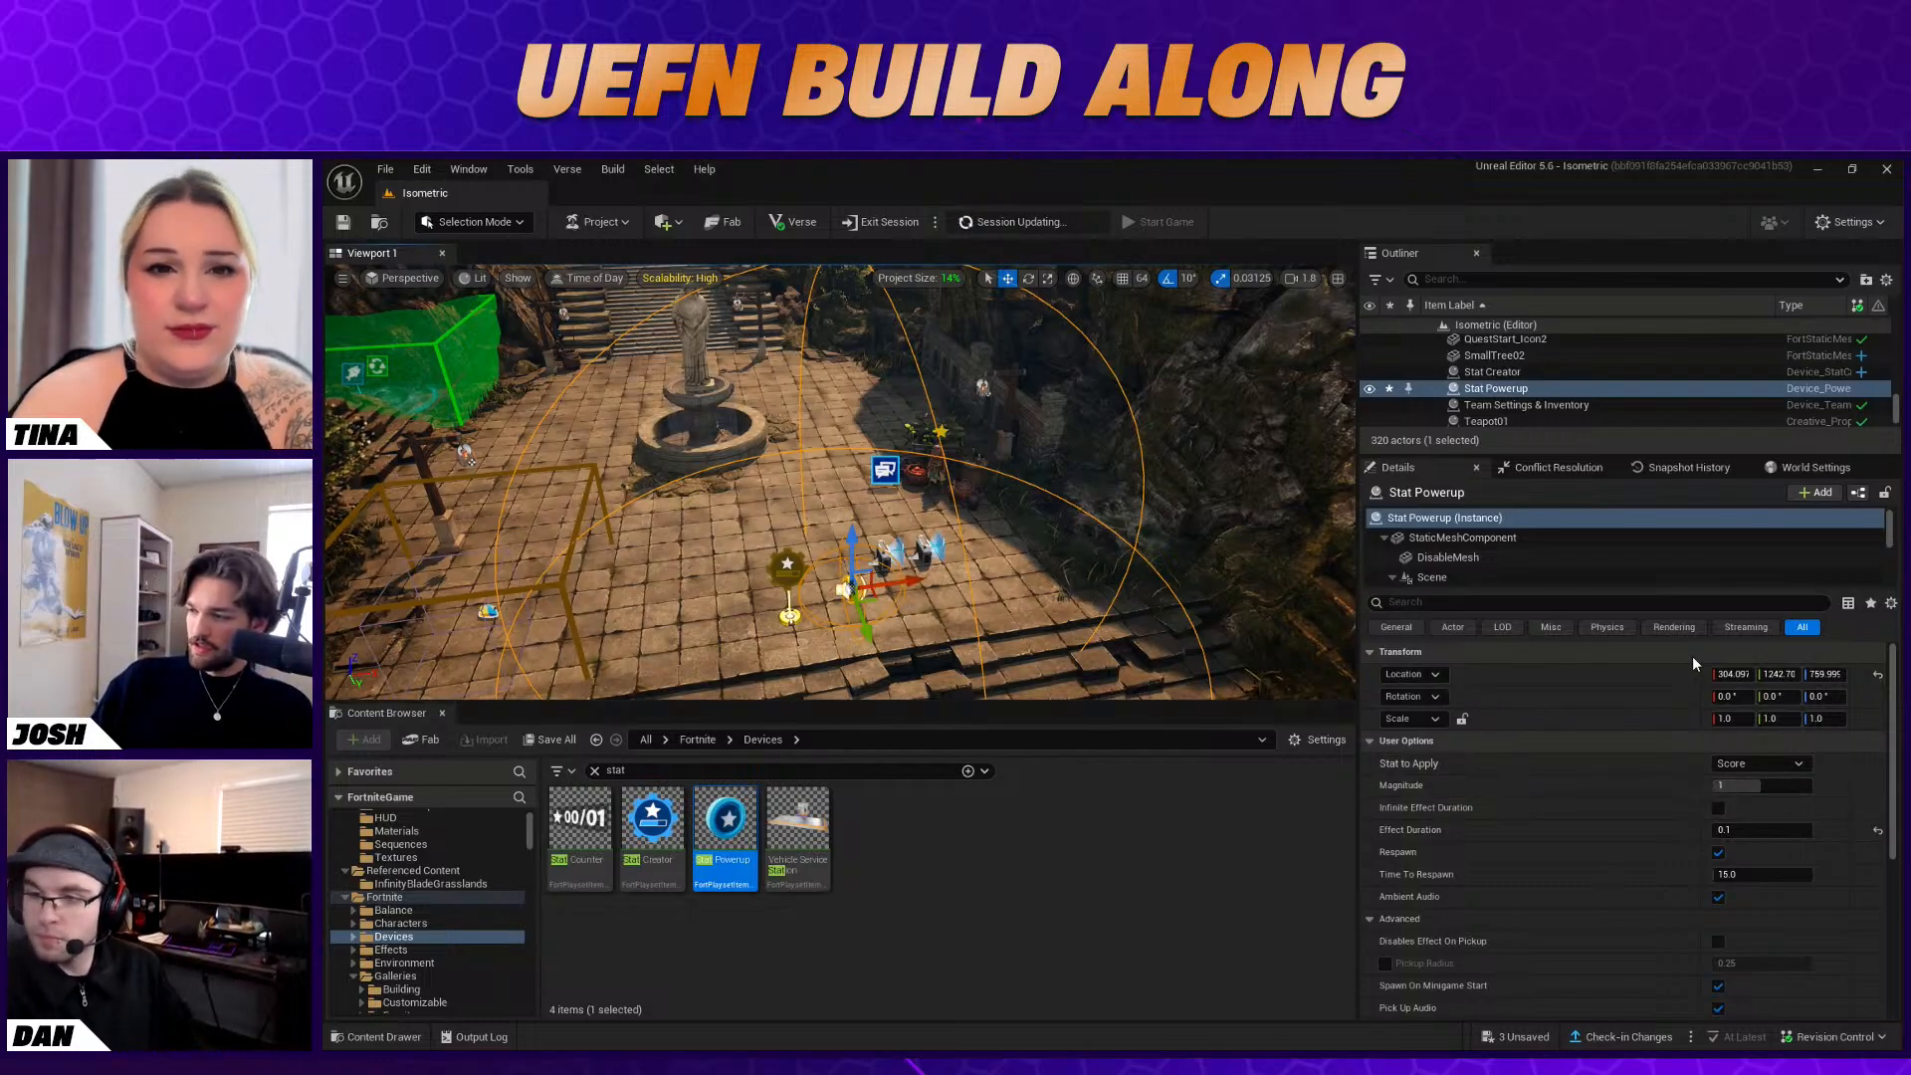
# Make the Stat Powerup apply the Stat Creator's custom stat and rename that stat to XP
pyautogui.click(1732, 763)
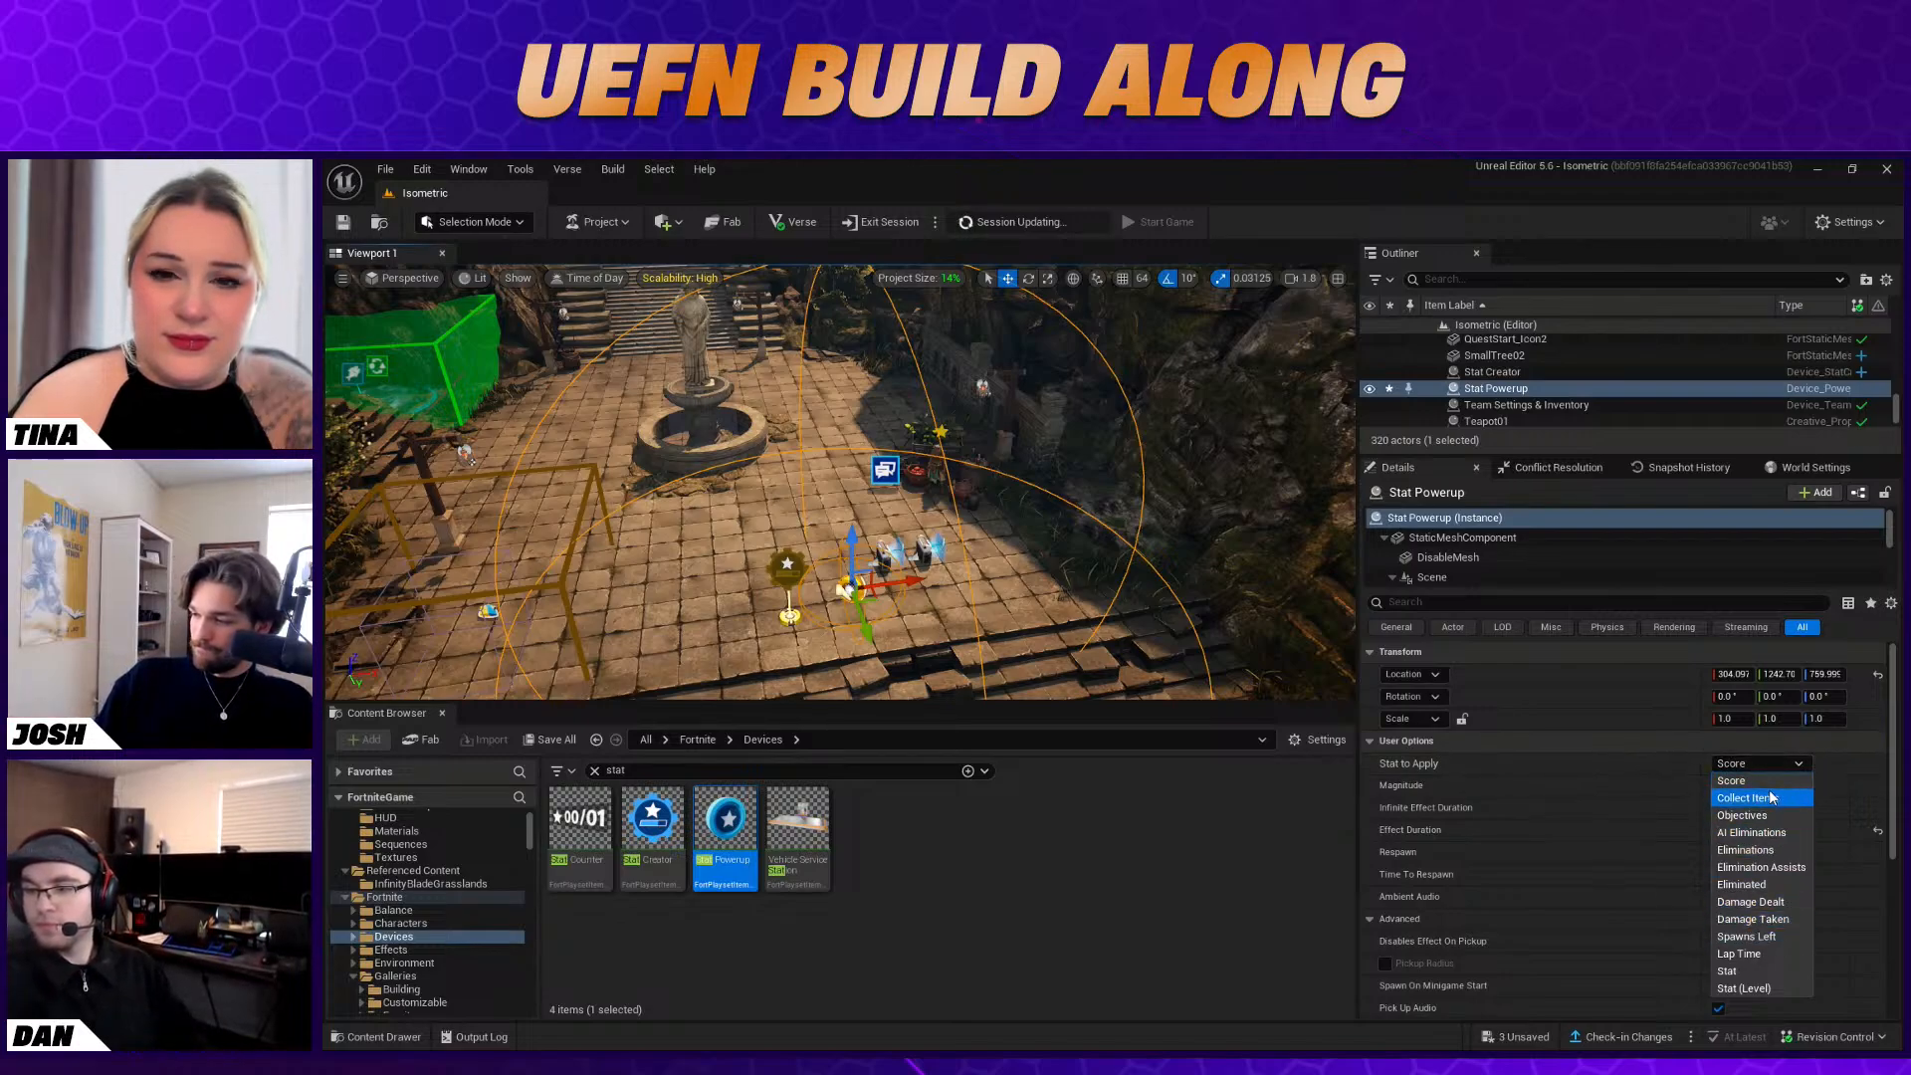
pyautogui.click(1766, 973)
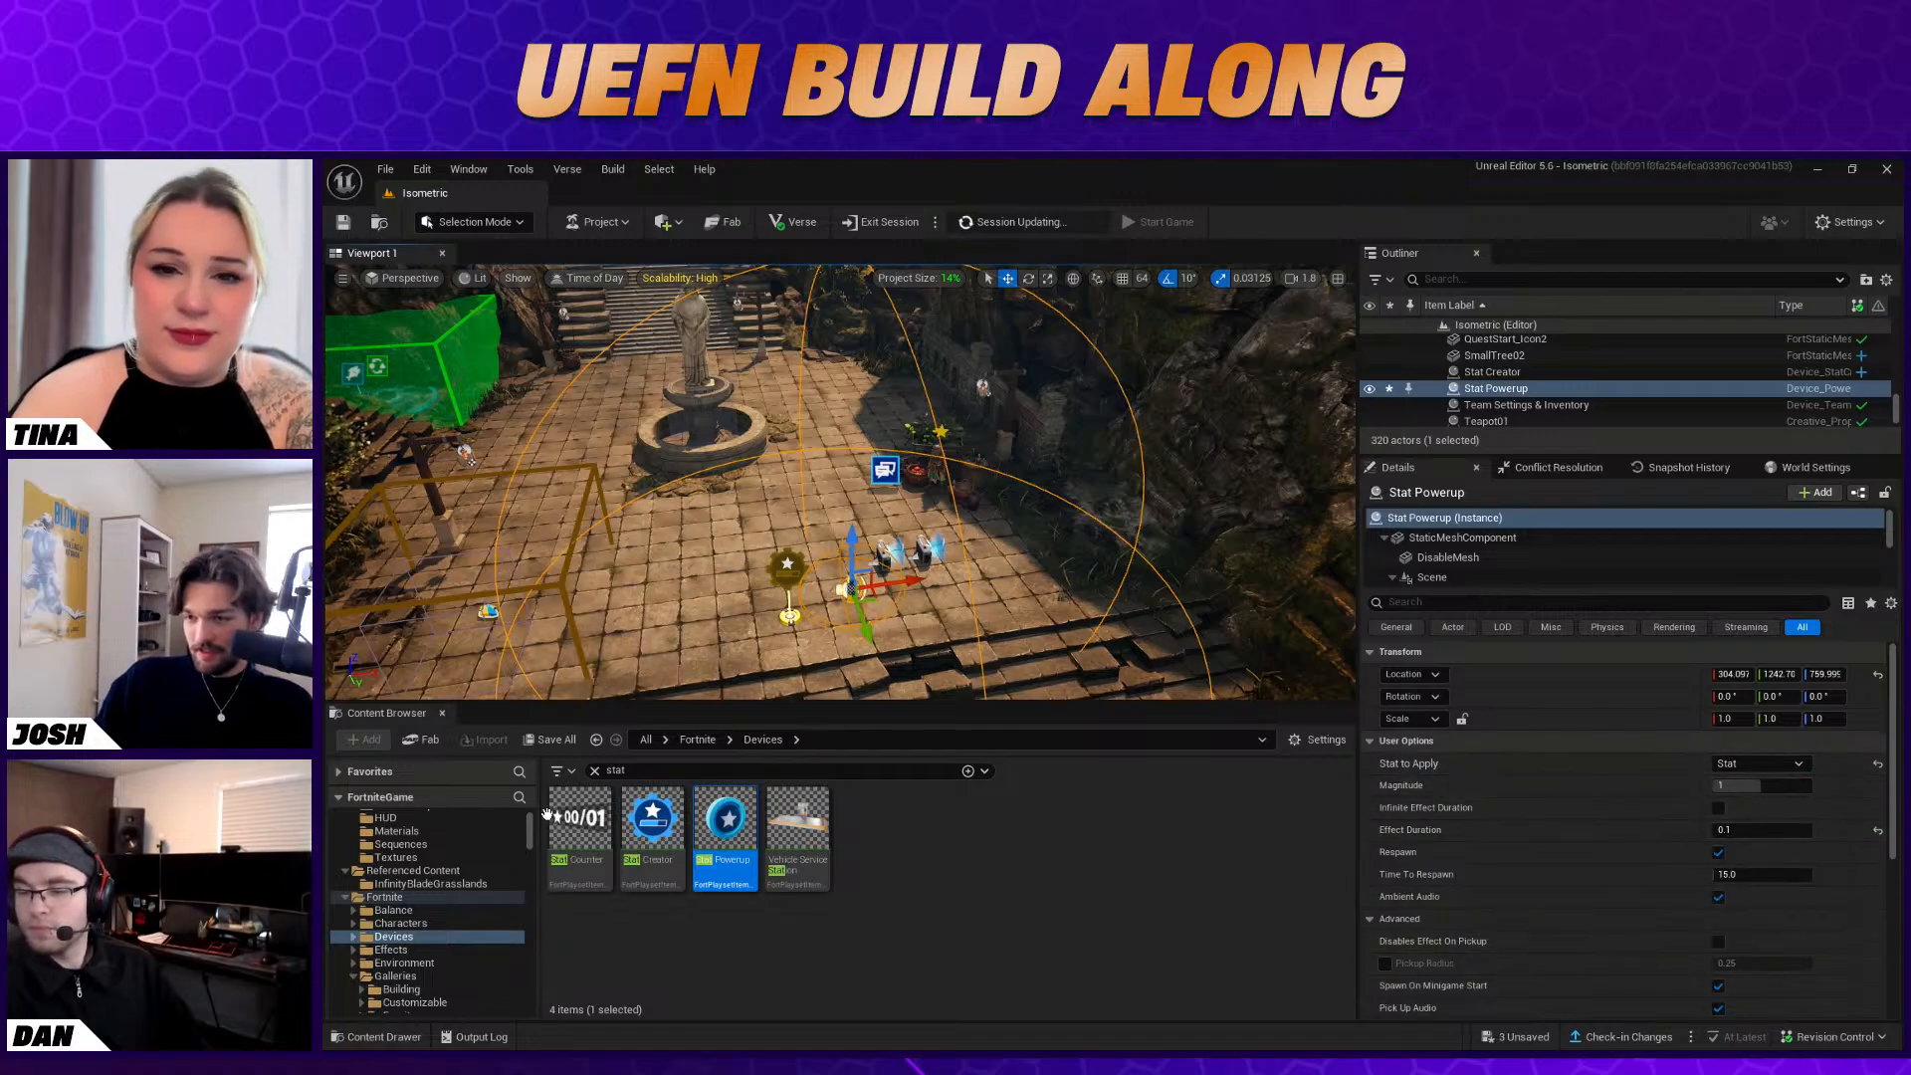
pyautogui.click(788, 571)
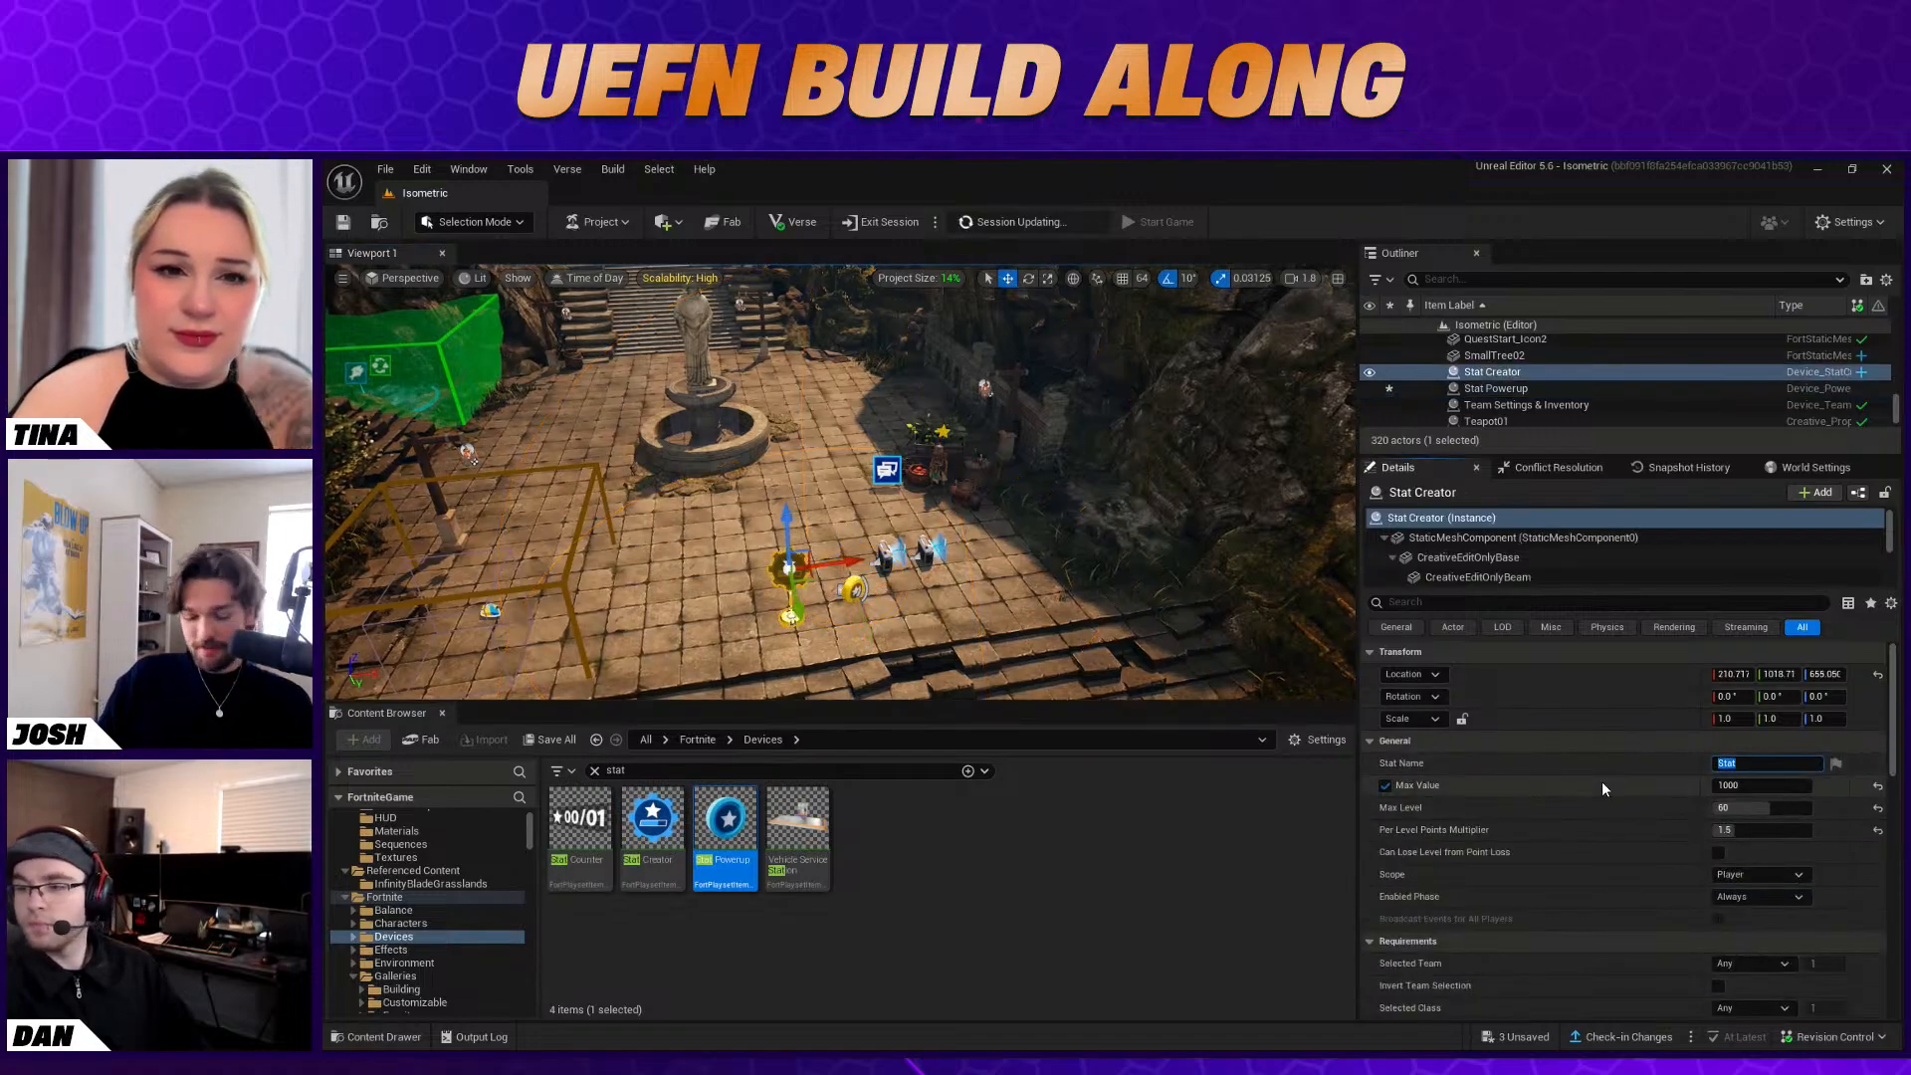
pyautogui.write('XP')
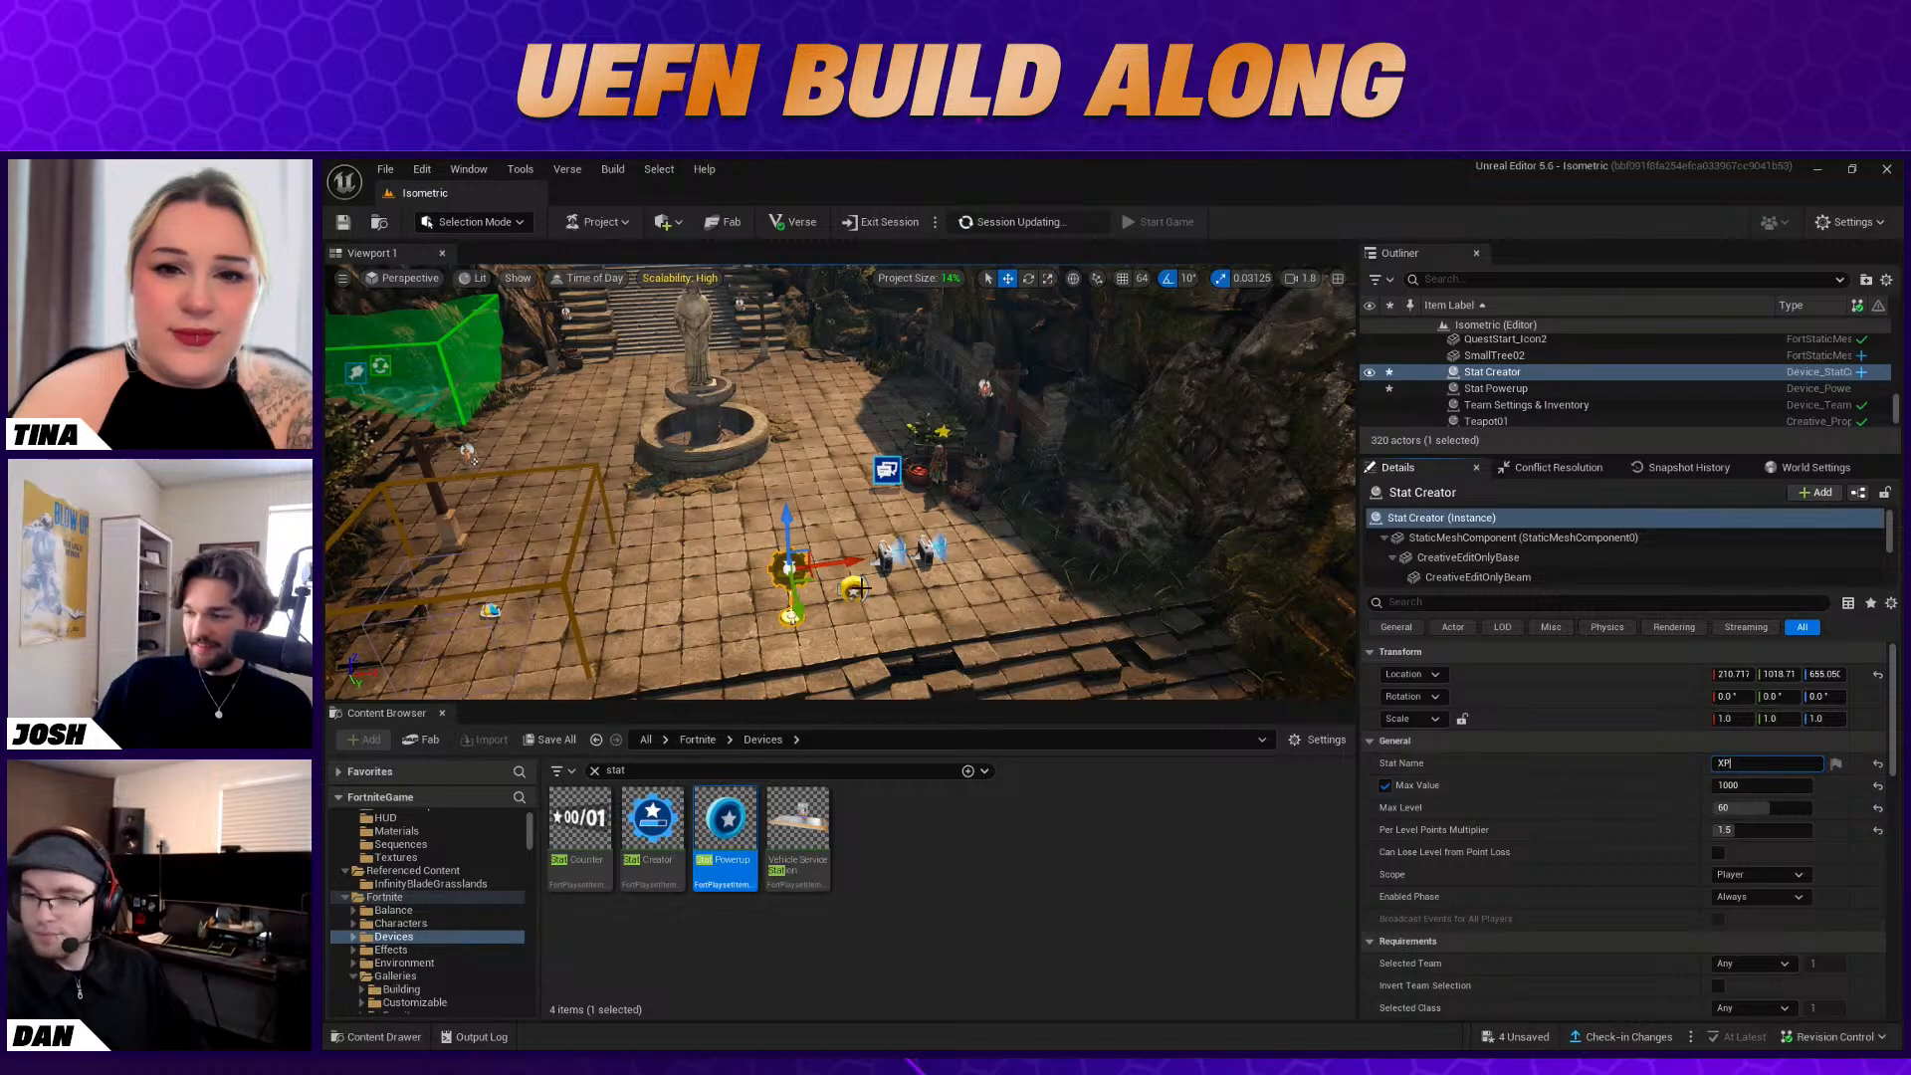
pyautogui.click(851, 589)
pyautogui.click(1782, 764)
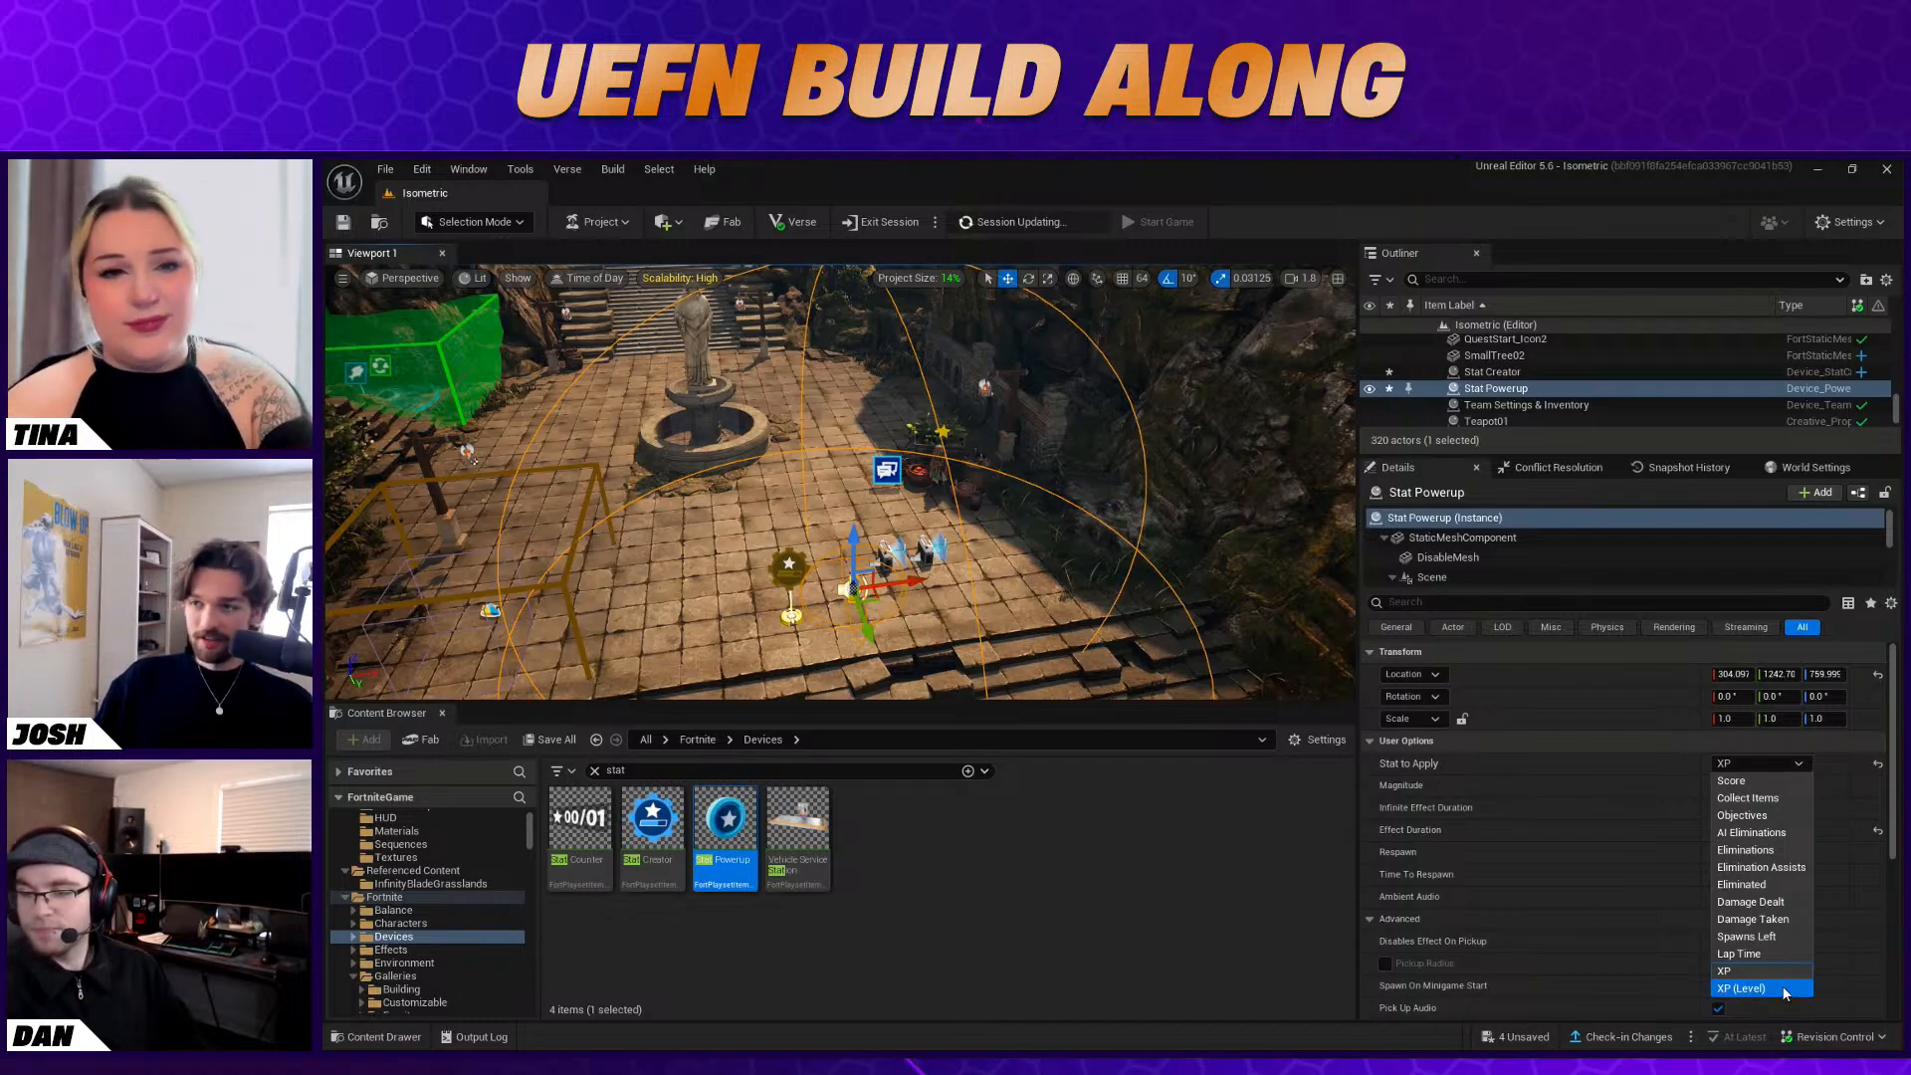
pyautogui.click(1650, 760)
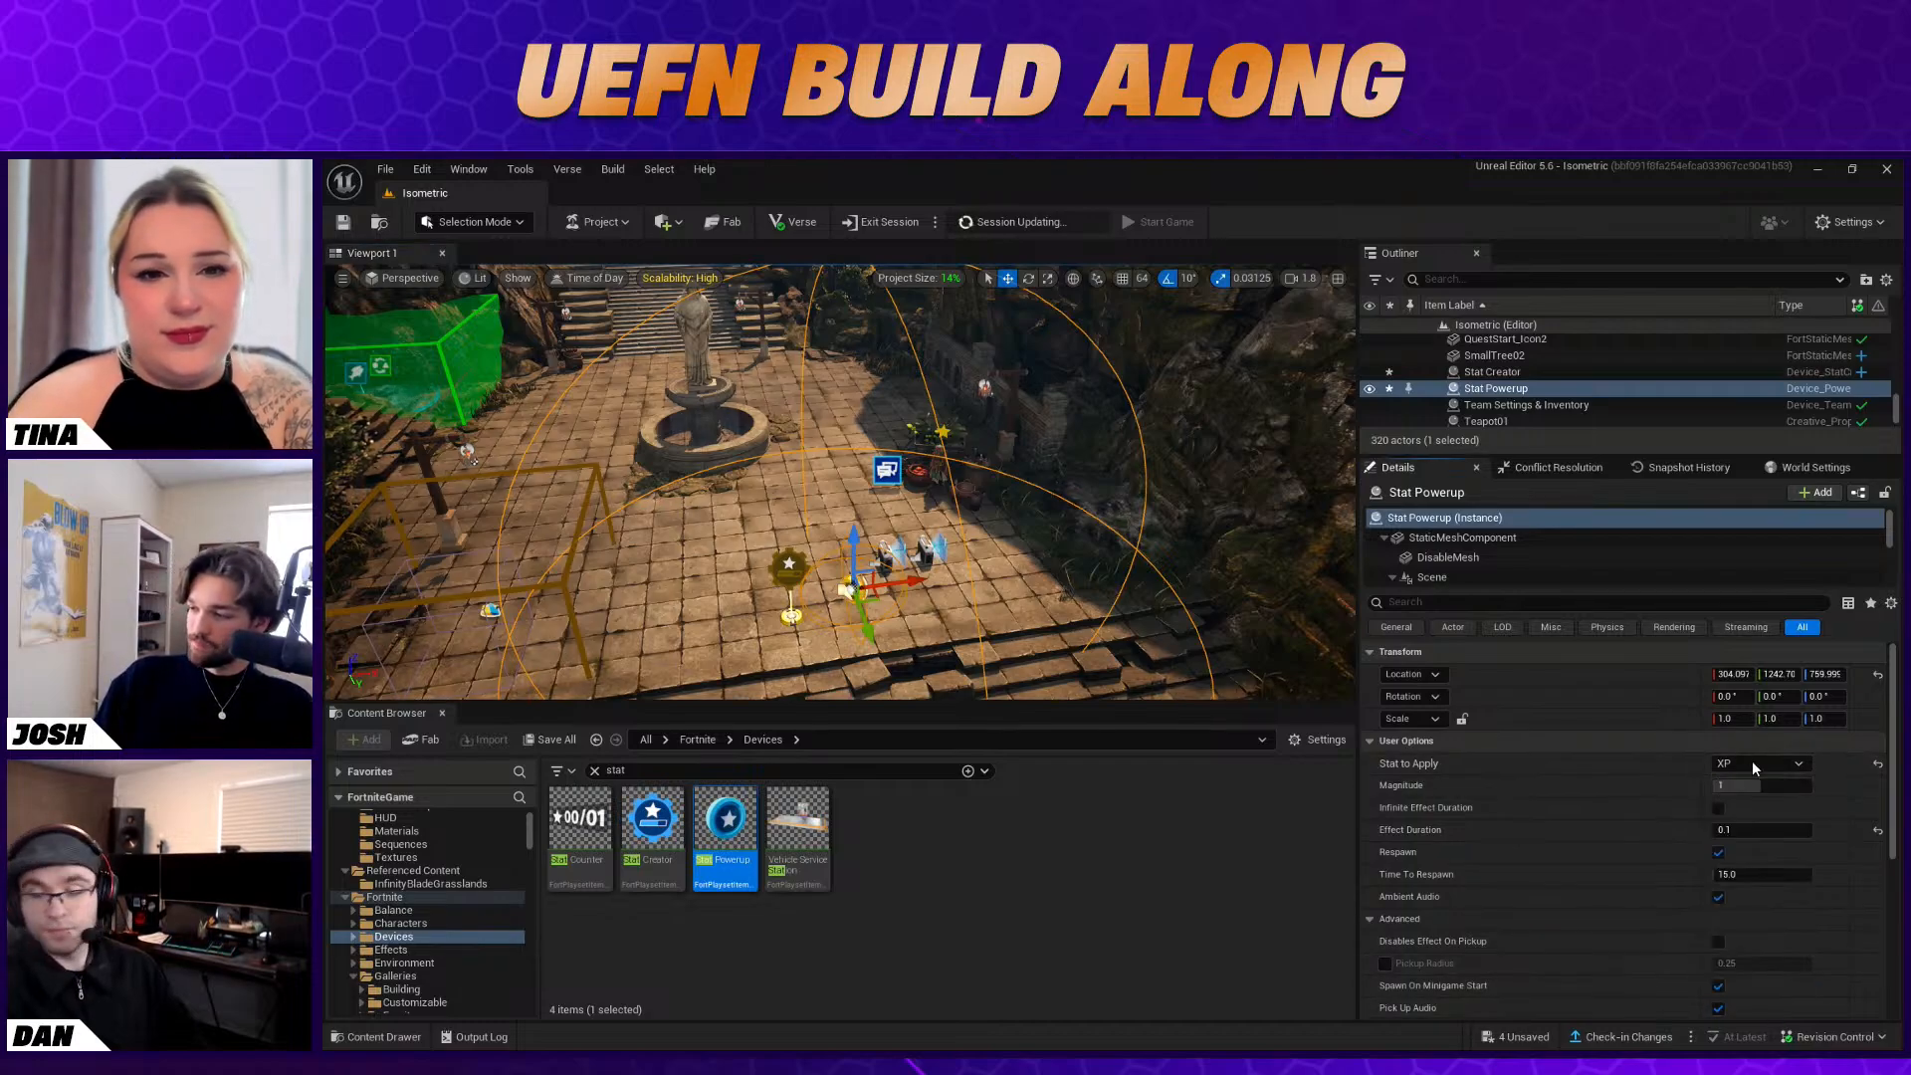
# Set the Stat Powerup's Magnitude to 1000 and save the pending changes
pyautogui.scroll(-1, 1780, 816)
pyautogui.scroll(-1, 1778, 830)
pyautogui.click(1787, 734)
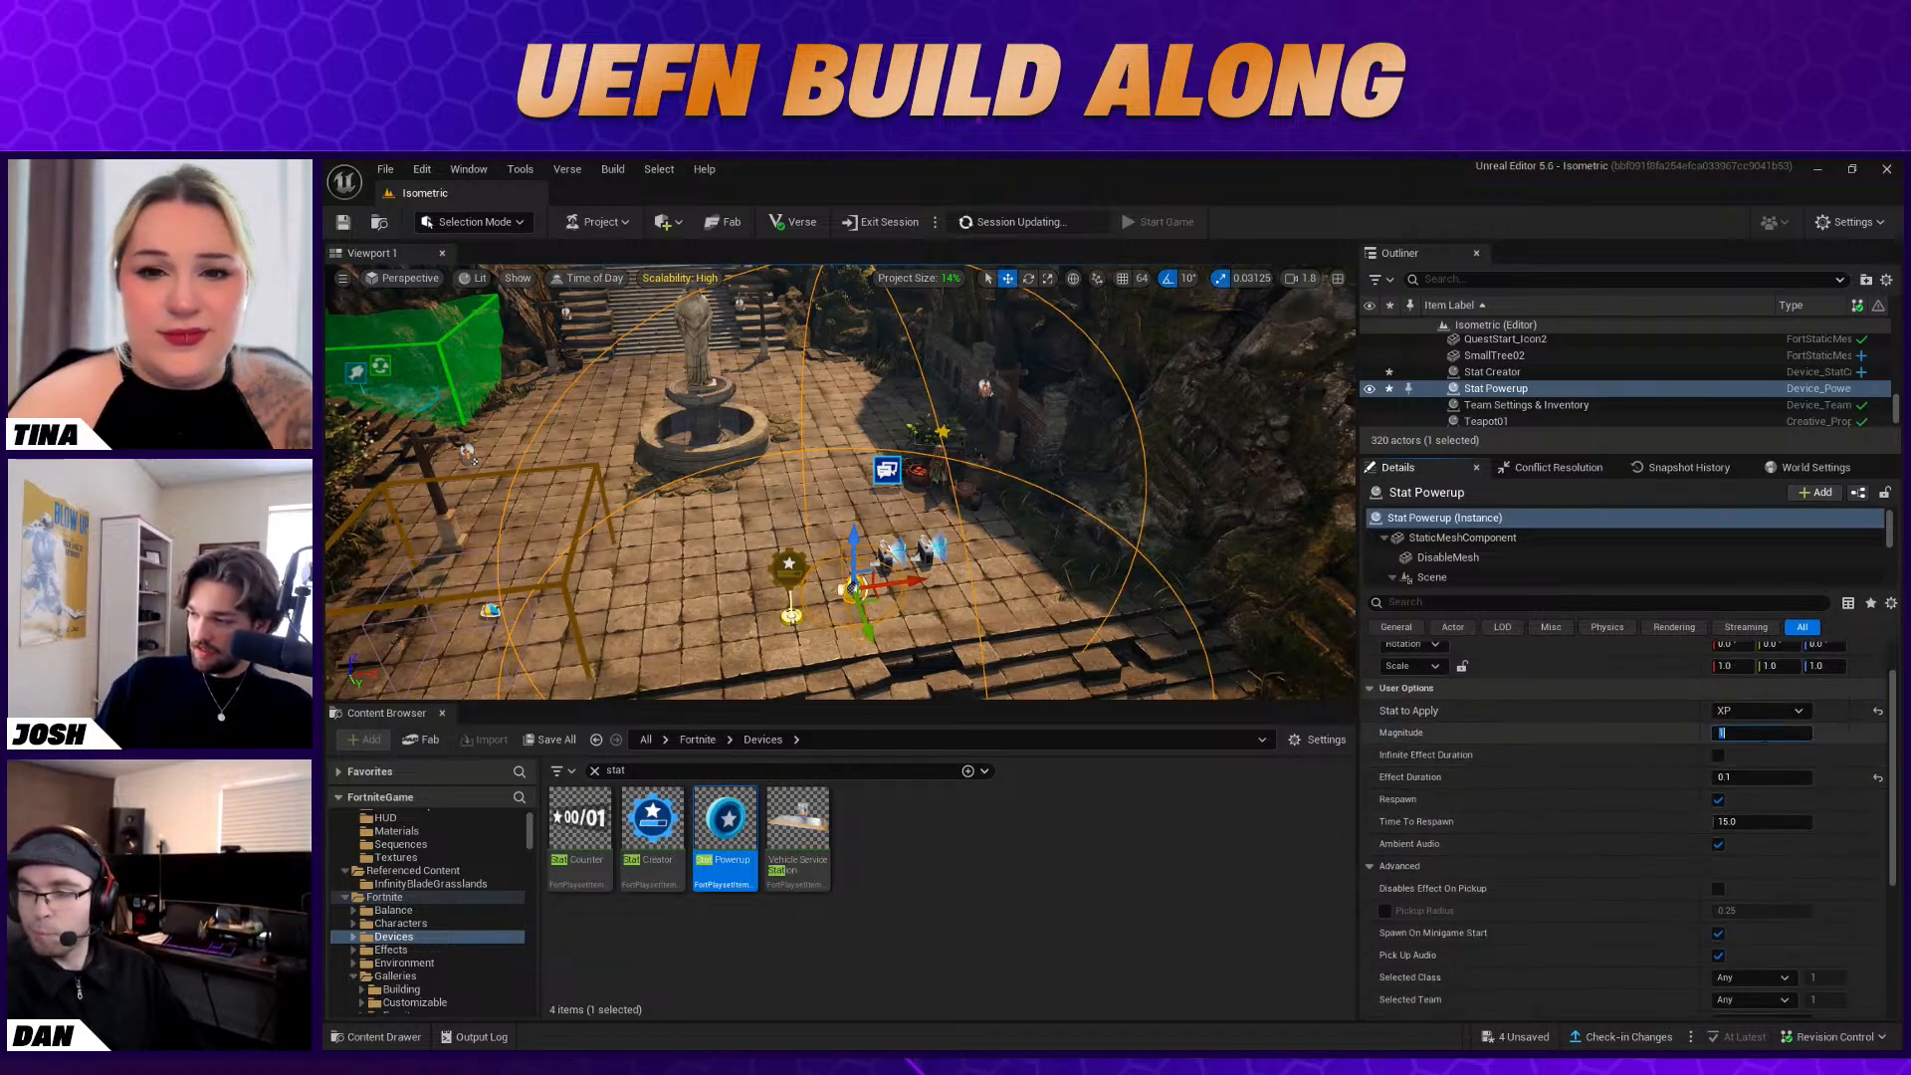
pyautogui.write('1000')
pyautogui.press('Return')
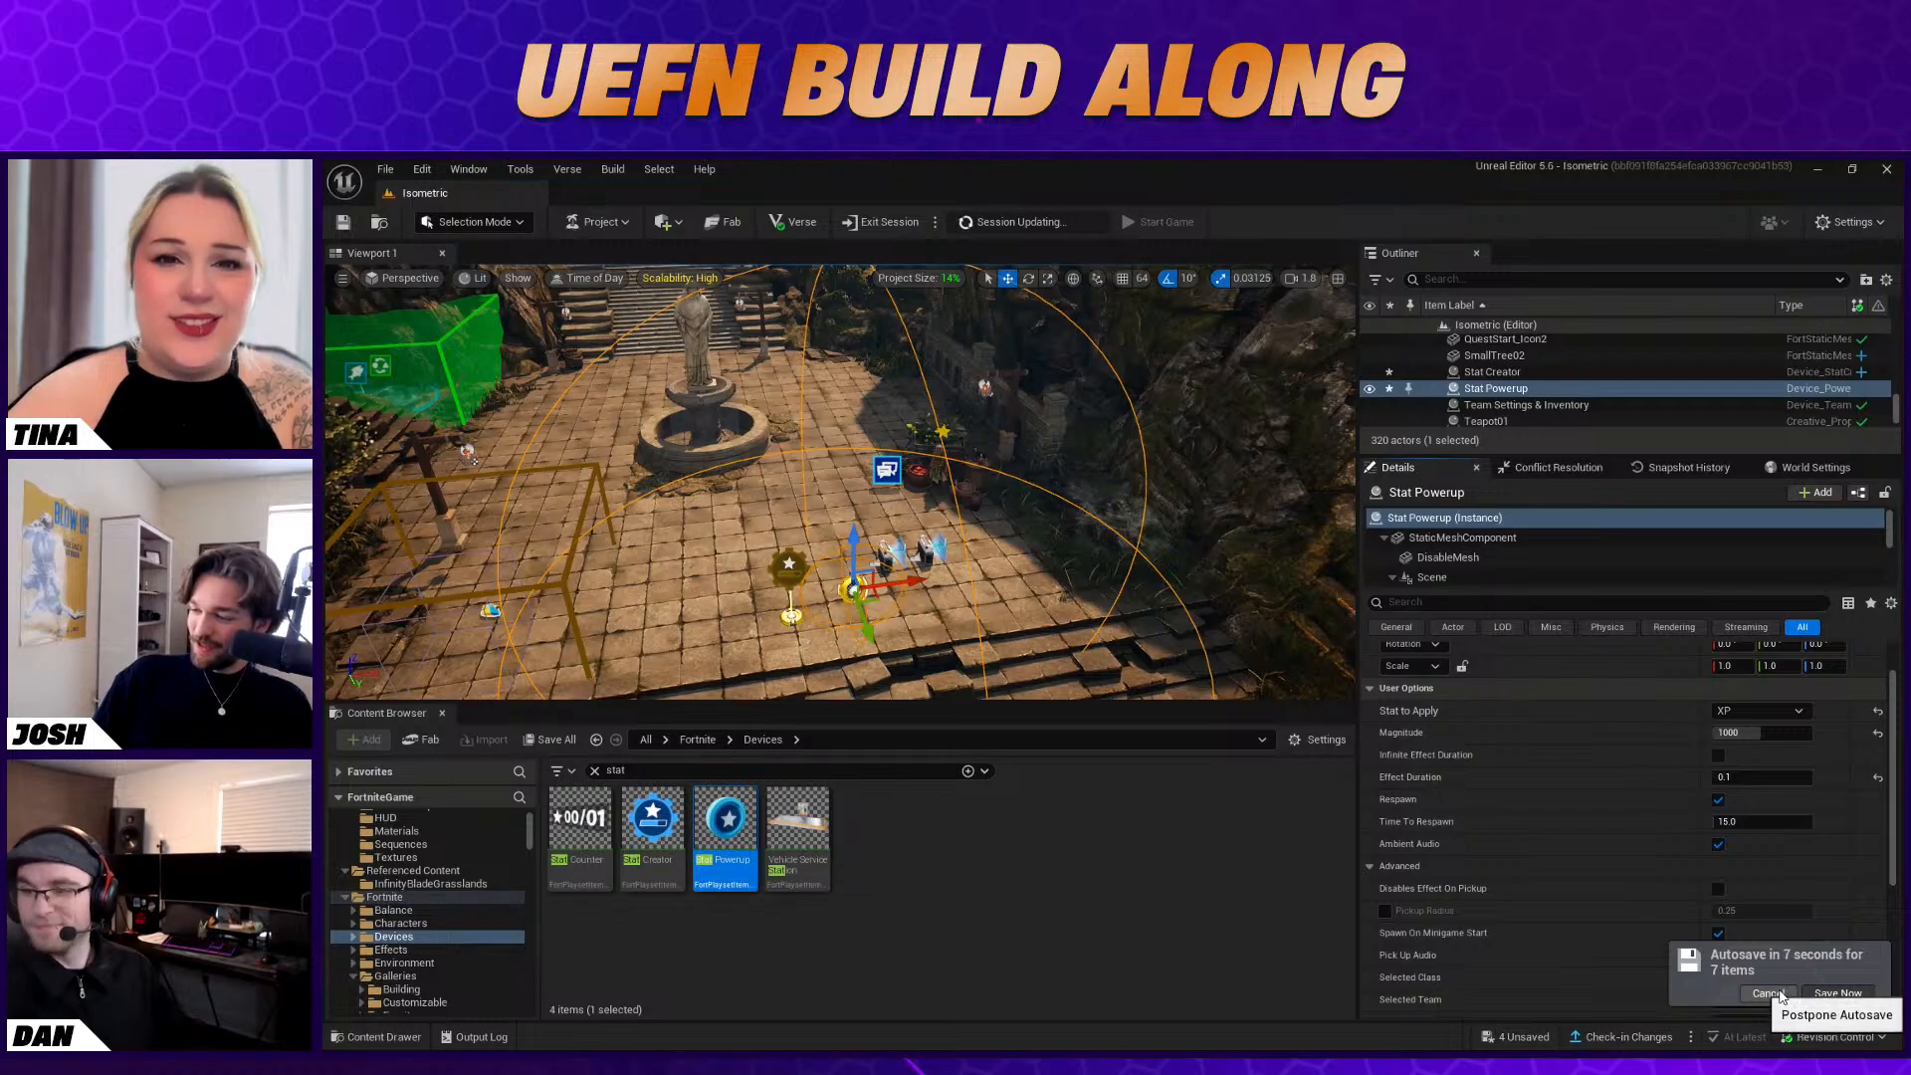
pyautogui.click(1835, 993)
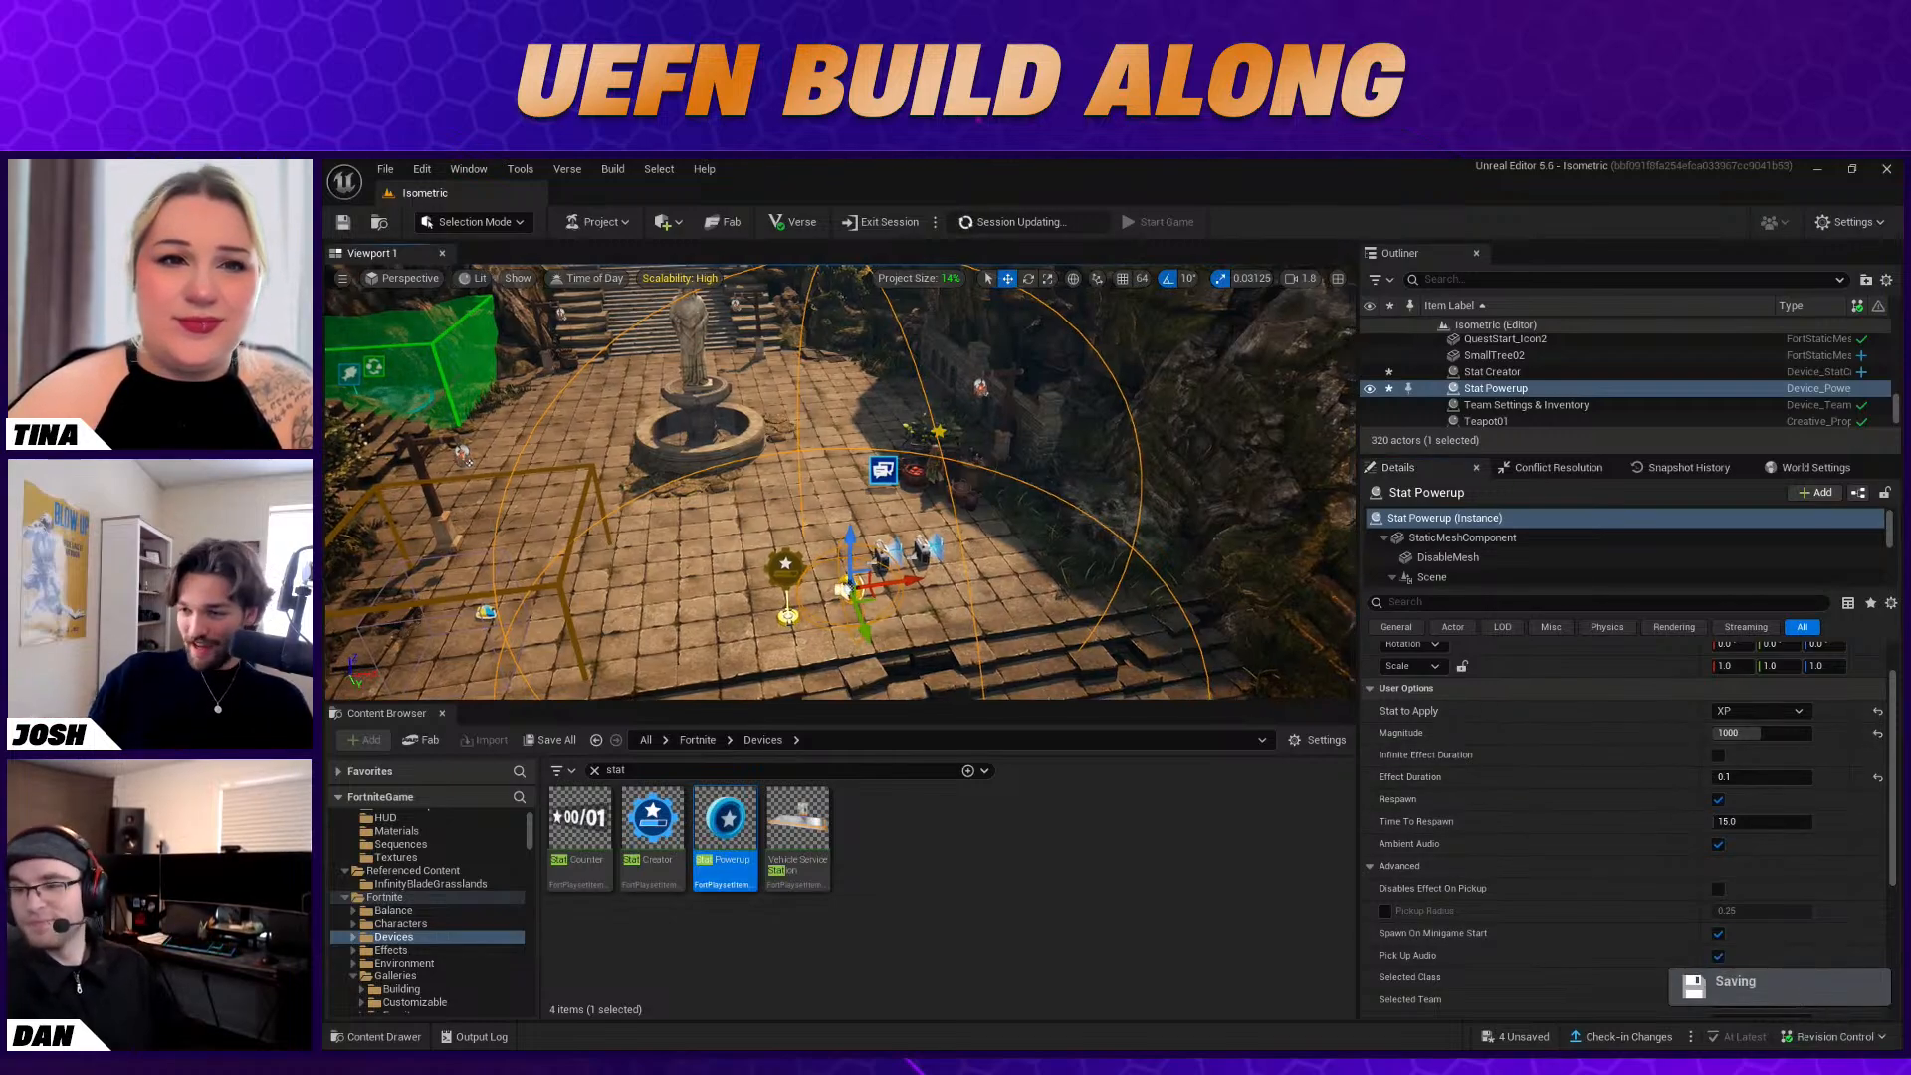
pyautogui.scroll(1, 1541, 765)
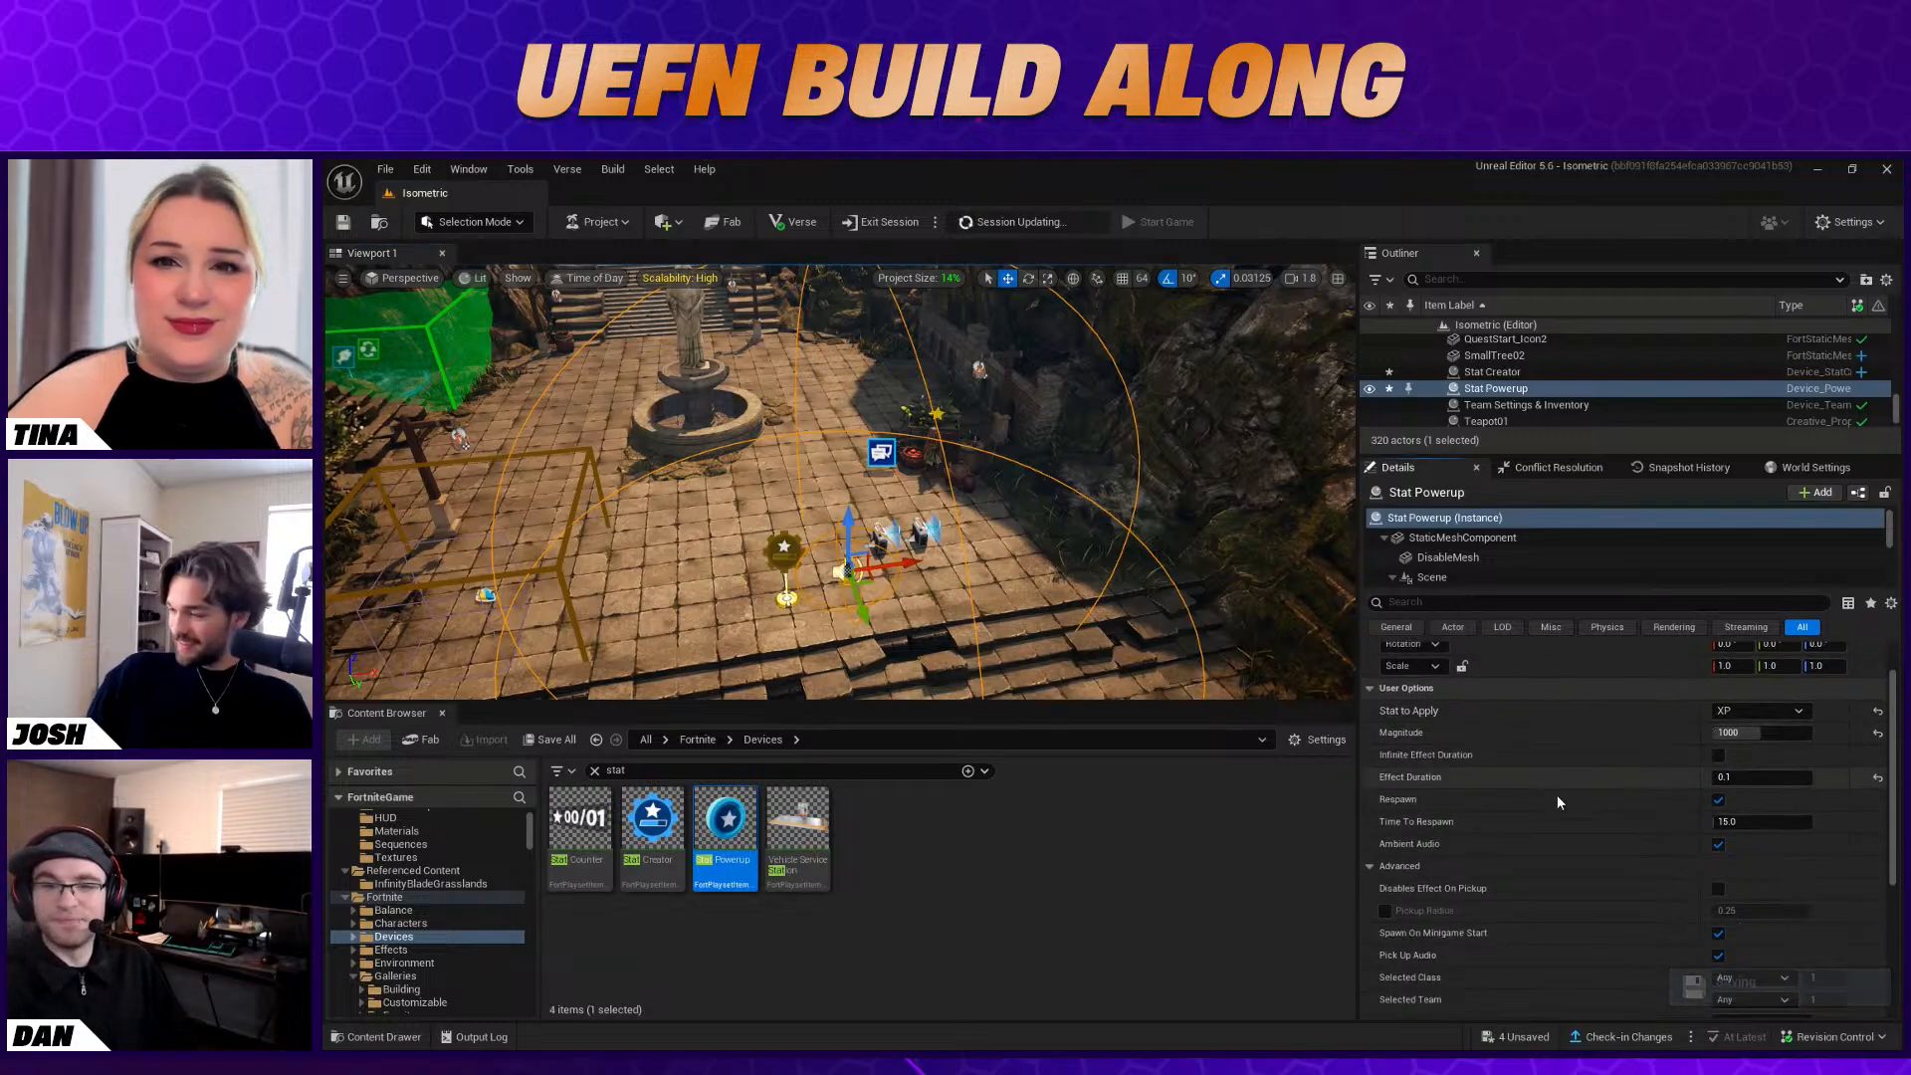
pyautogui.scroll(1, 1607, 766)
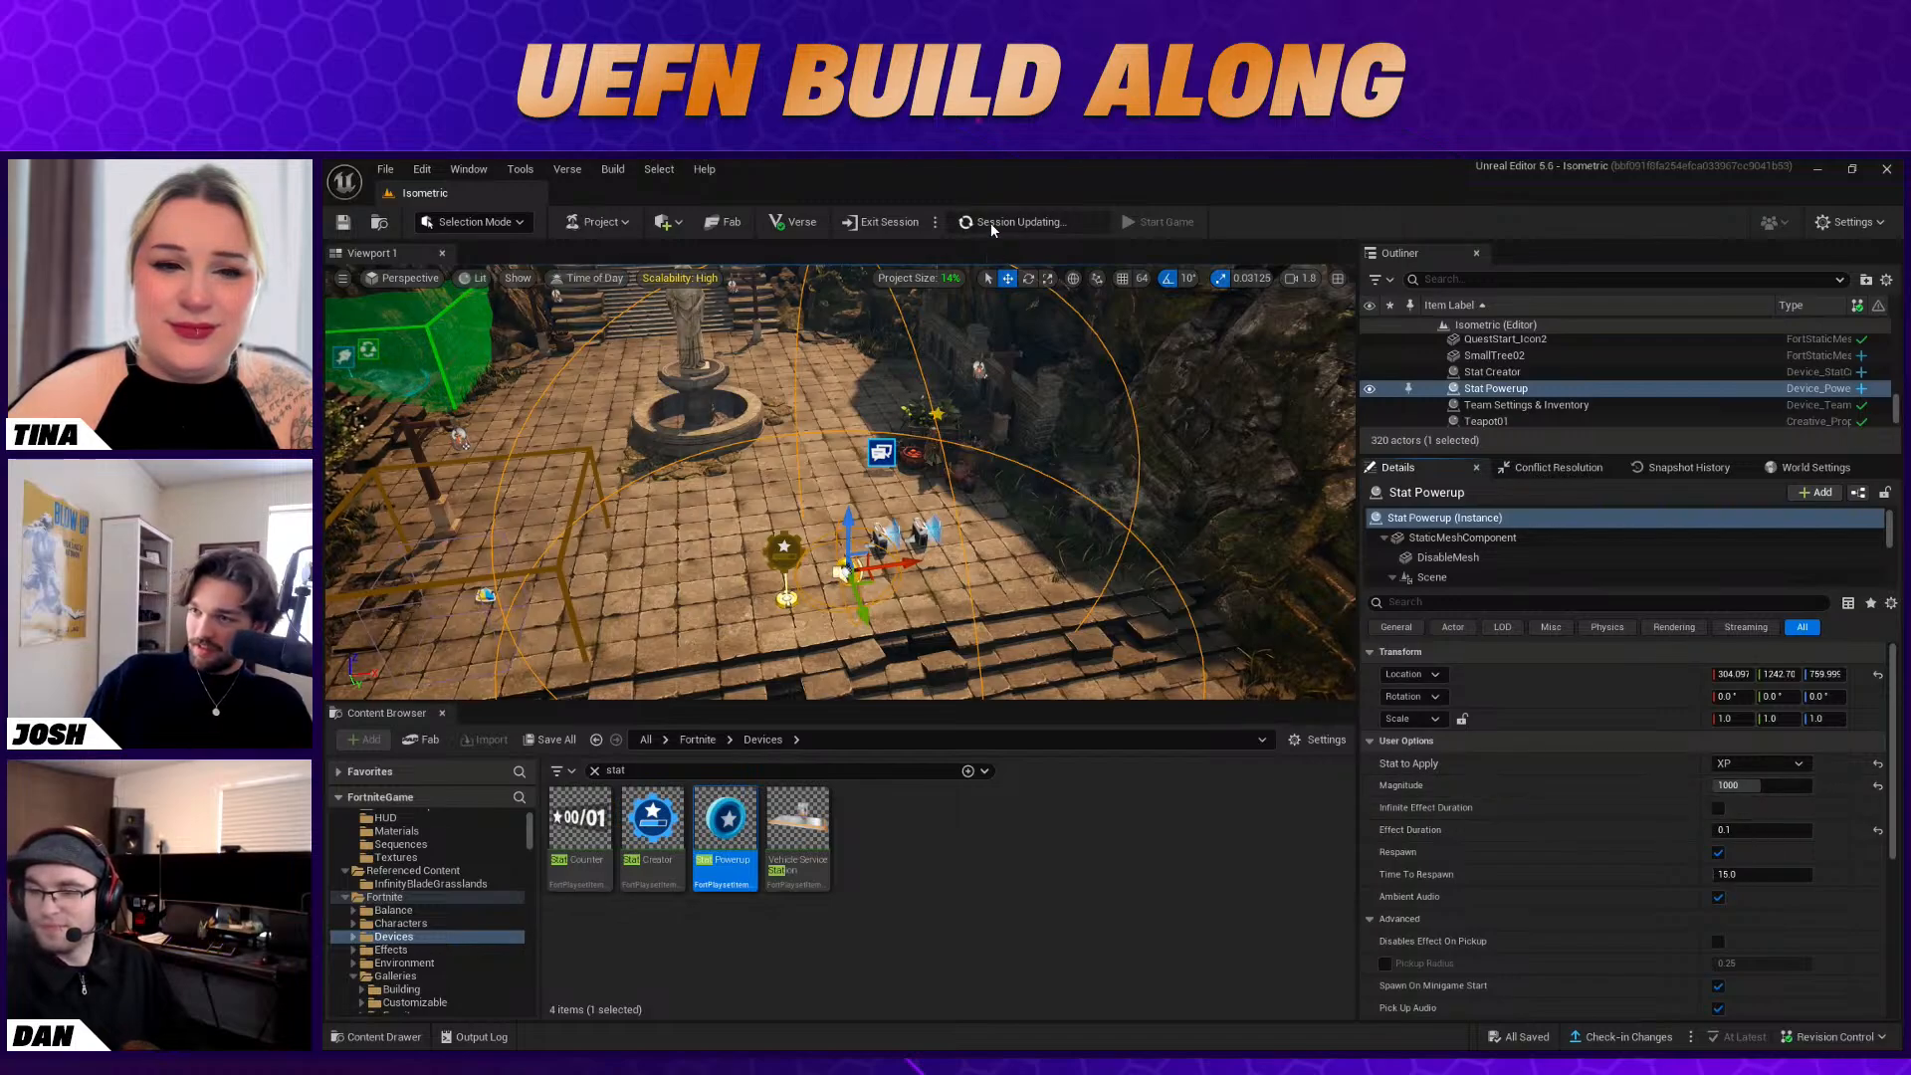
# Enable Infinite Effect Duration on the Stat Powerup and set its Time To Respawn to 0
pyautogui.moveTo(1130, 488); pyautogui.dragTo(580, 464, button='right')
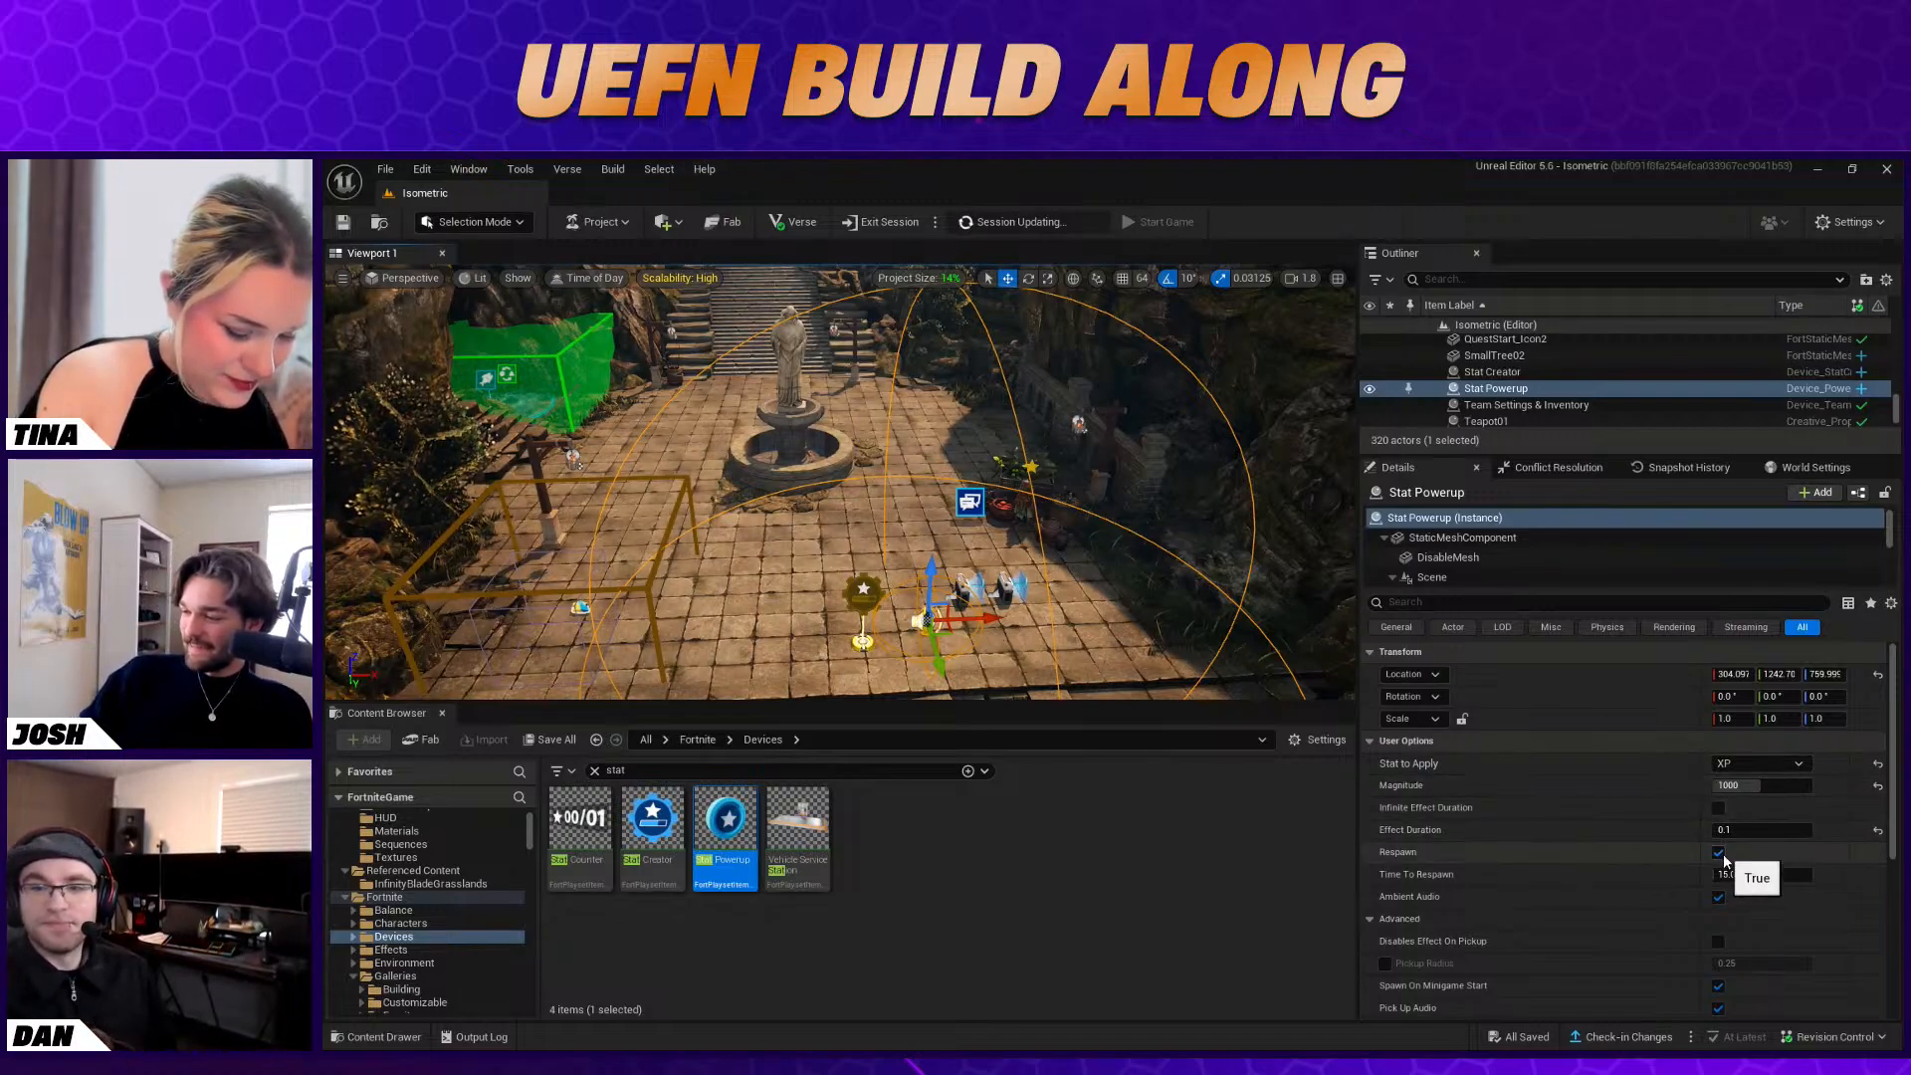
pyautogui.moveTo(1017, 566); pyautogui.dragTo(1055, 604, button='right')
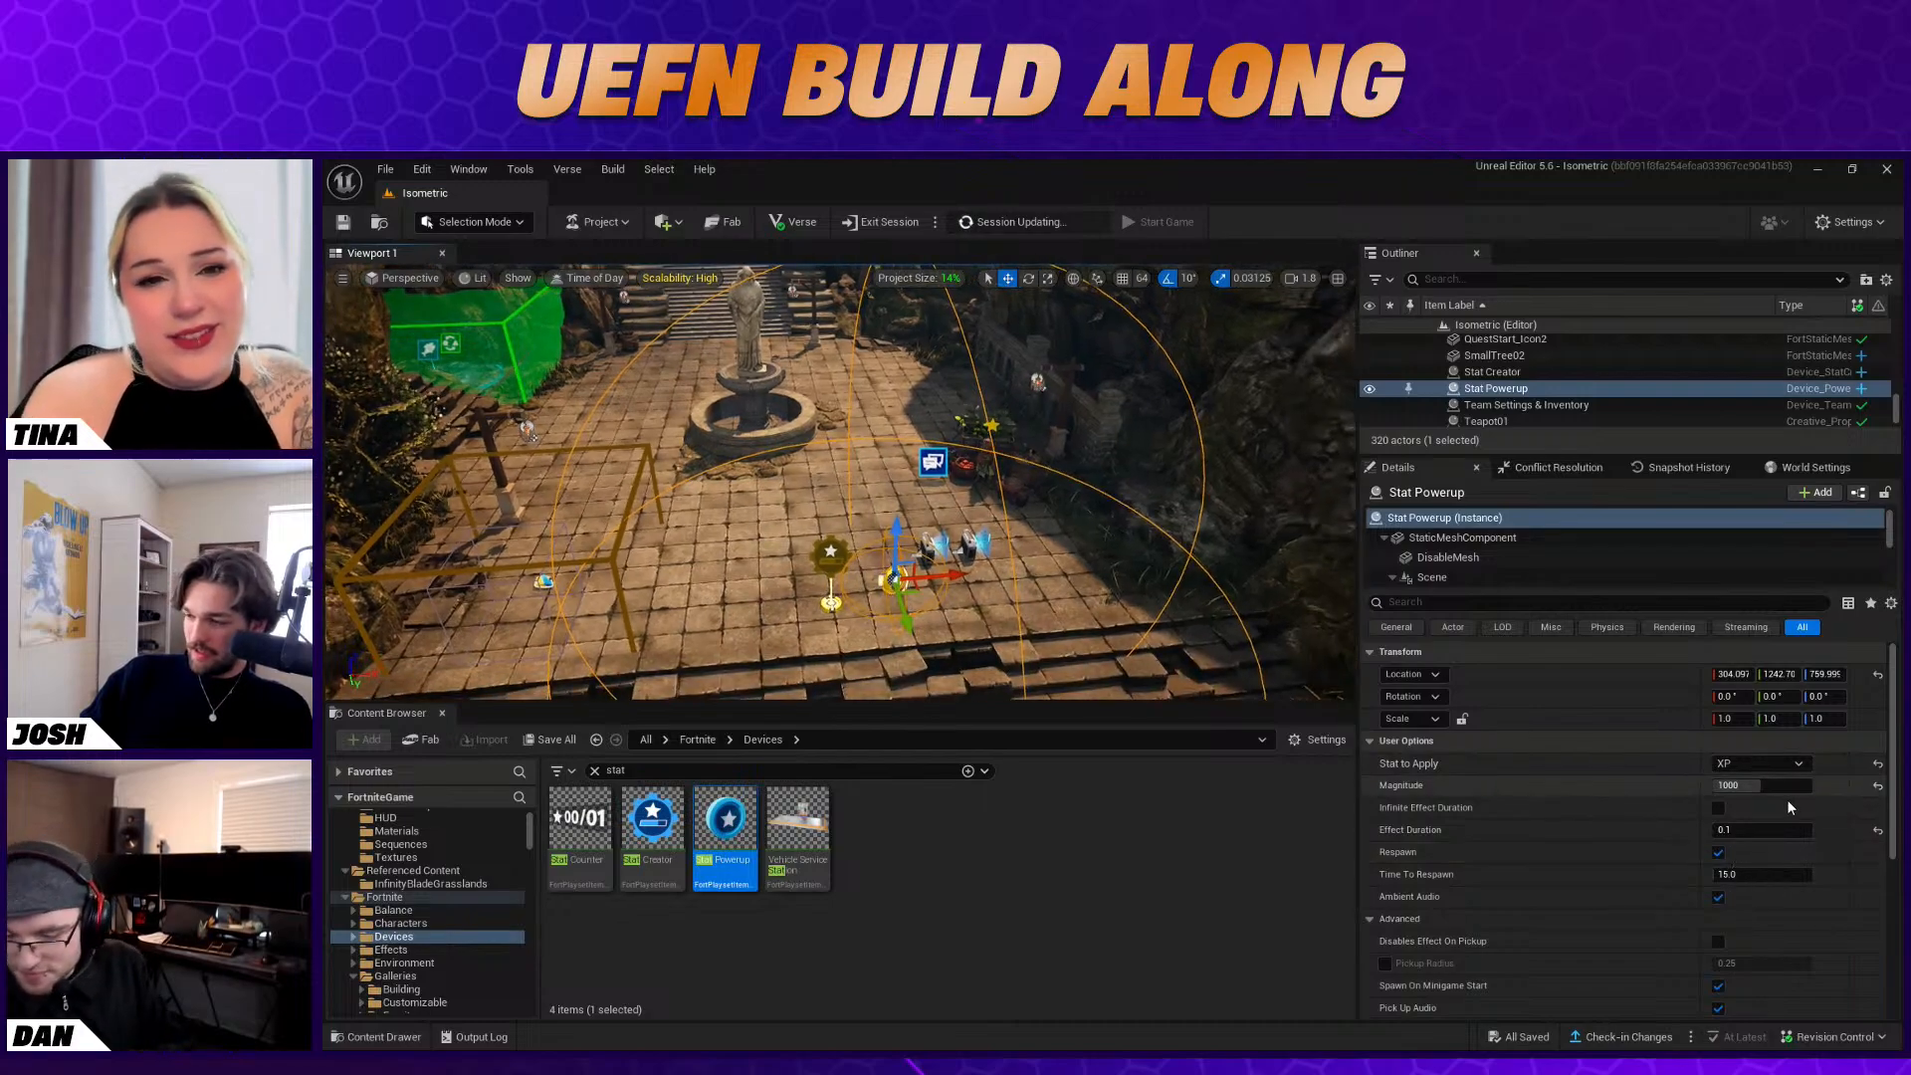
pyautogui.click(1718, 807)
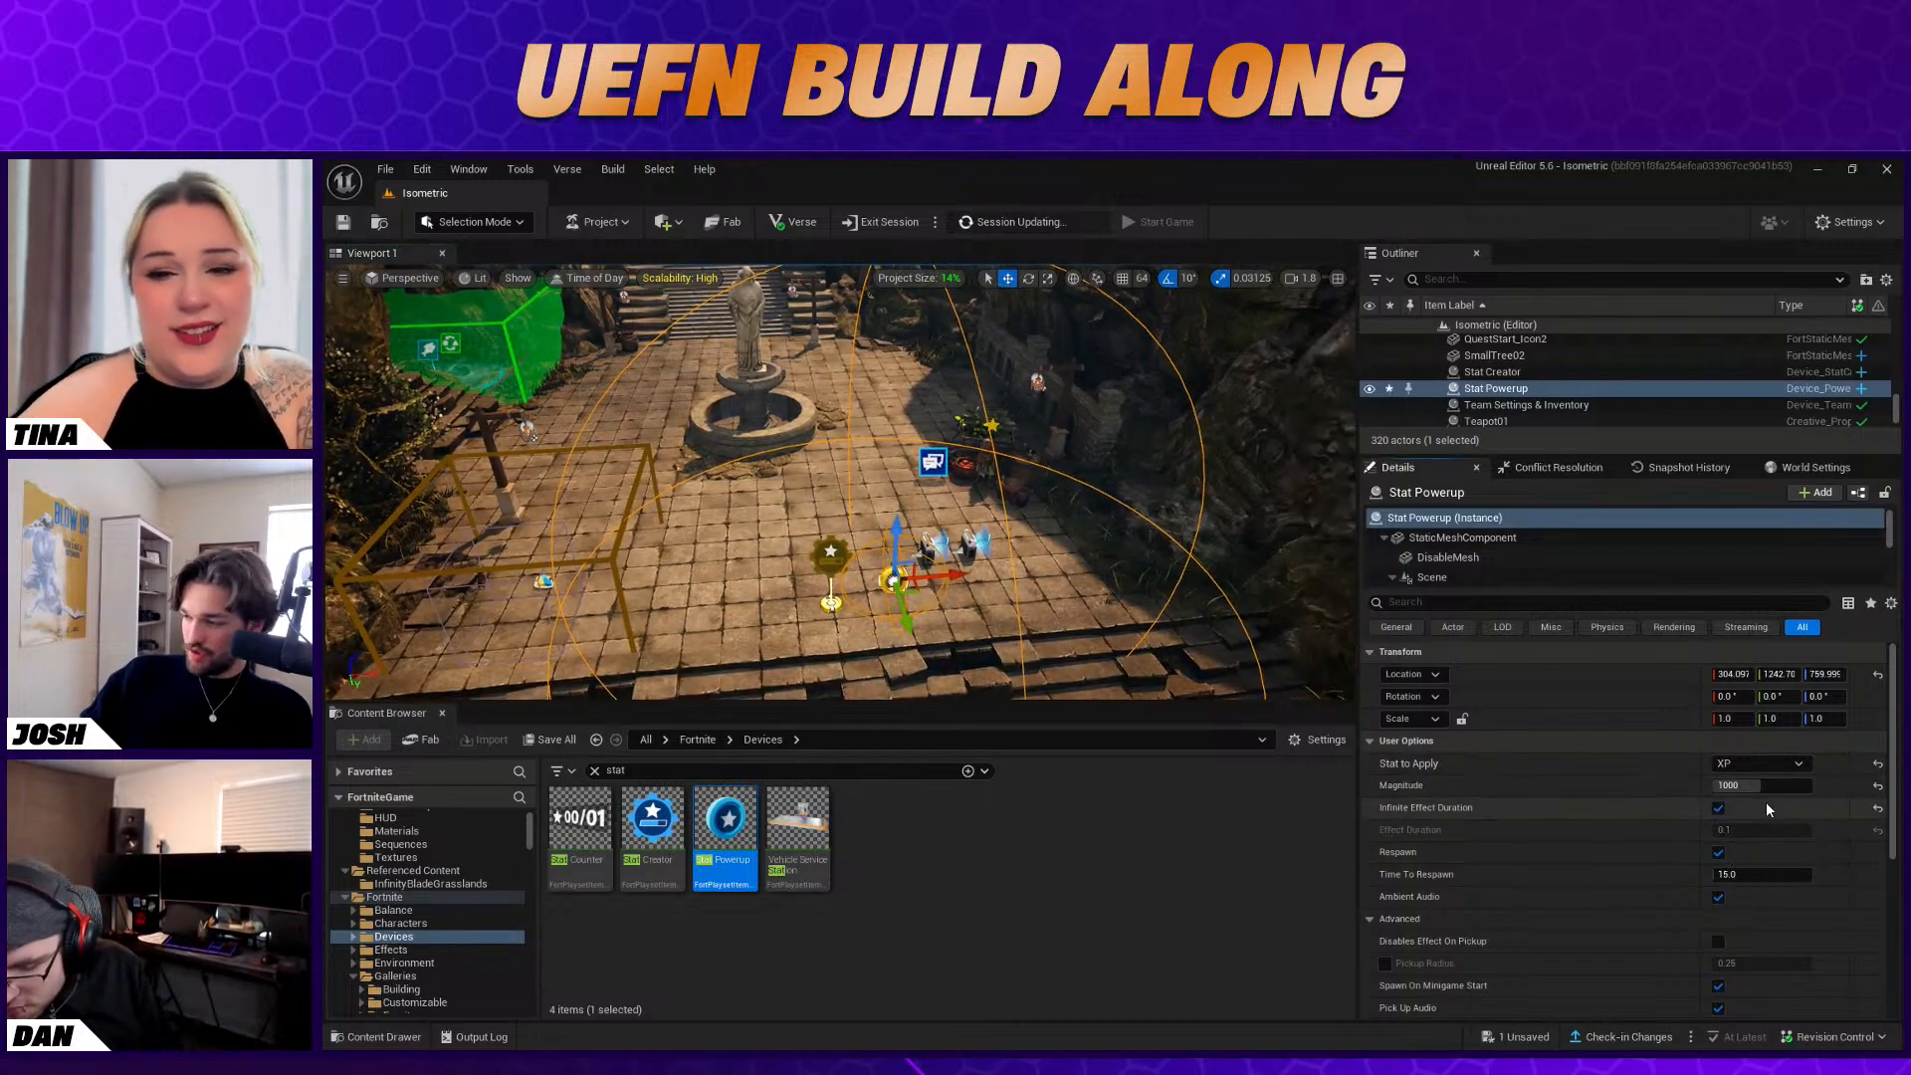
pyautogui.click(1771, 873)
pyautogui.write('0')
pyautogui.press('Return')
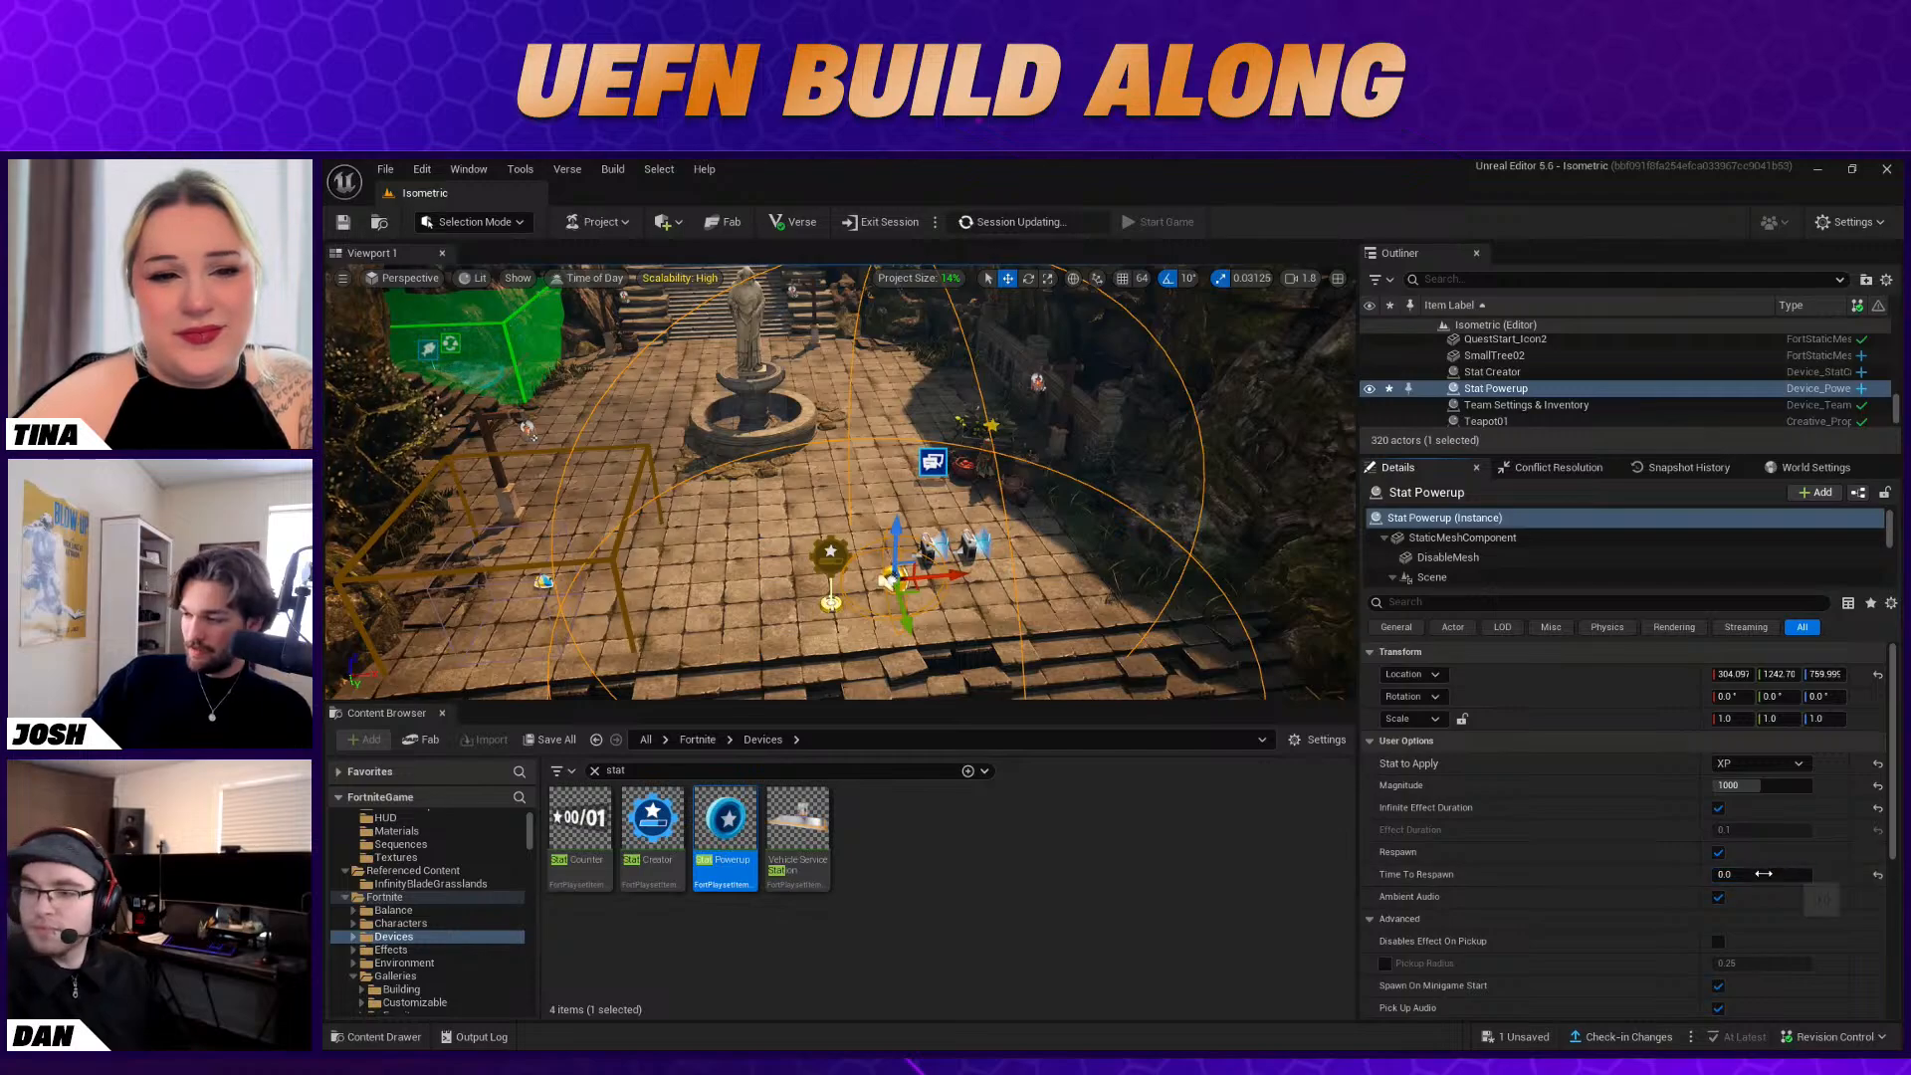
# Disable the Stat Powerup's Ambient Audio and Pick Up Audio
pyautogui.moveTo(1035, 537); pyautogui.dragTo(1245, 558, button='right')
pyautogui.scroll(-1, 1698, 847)
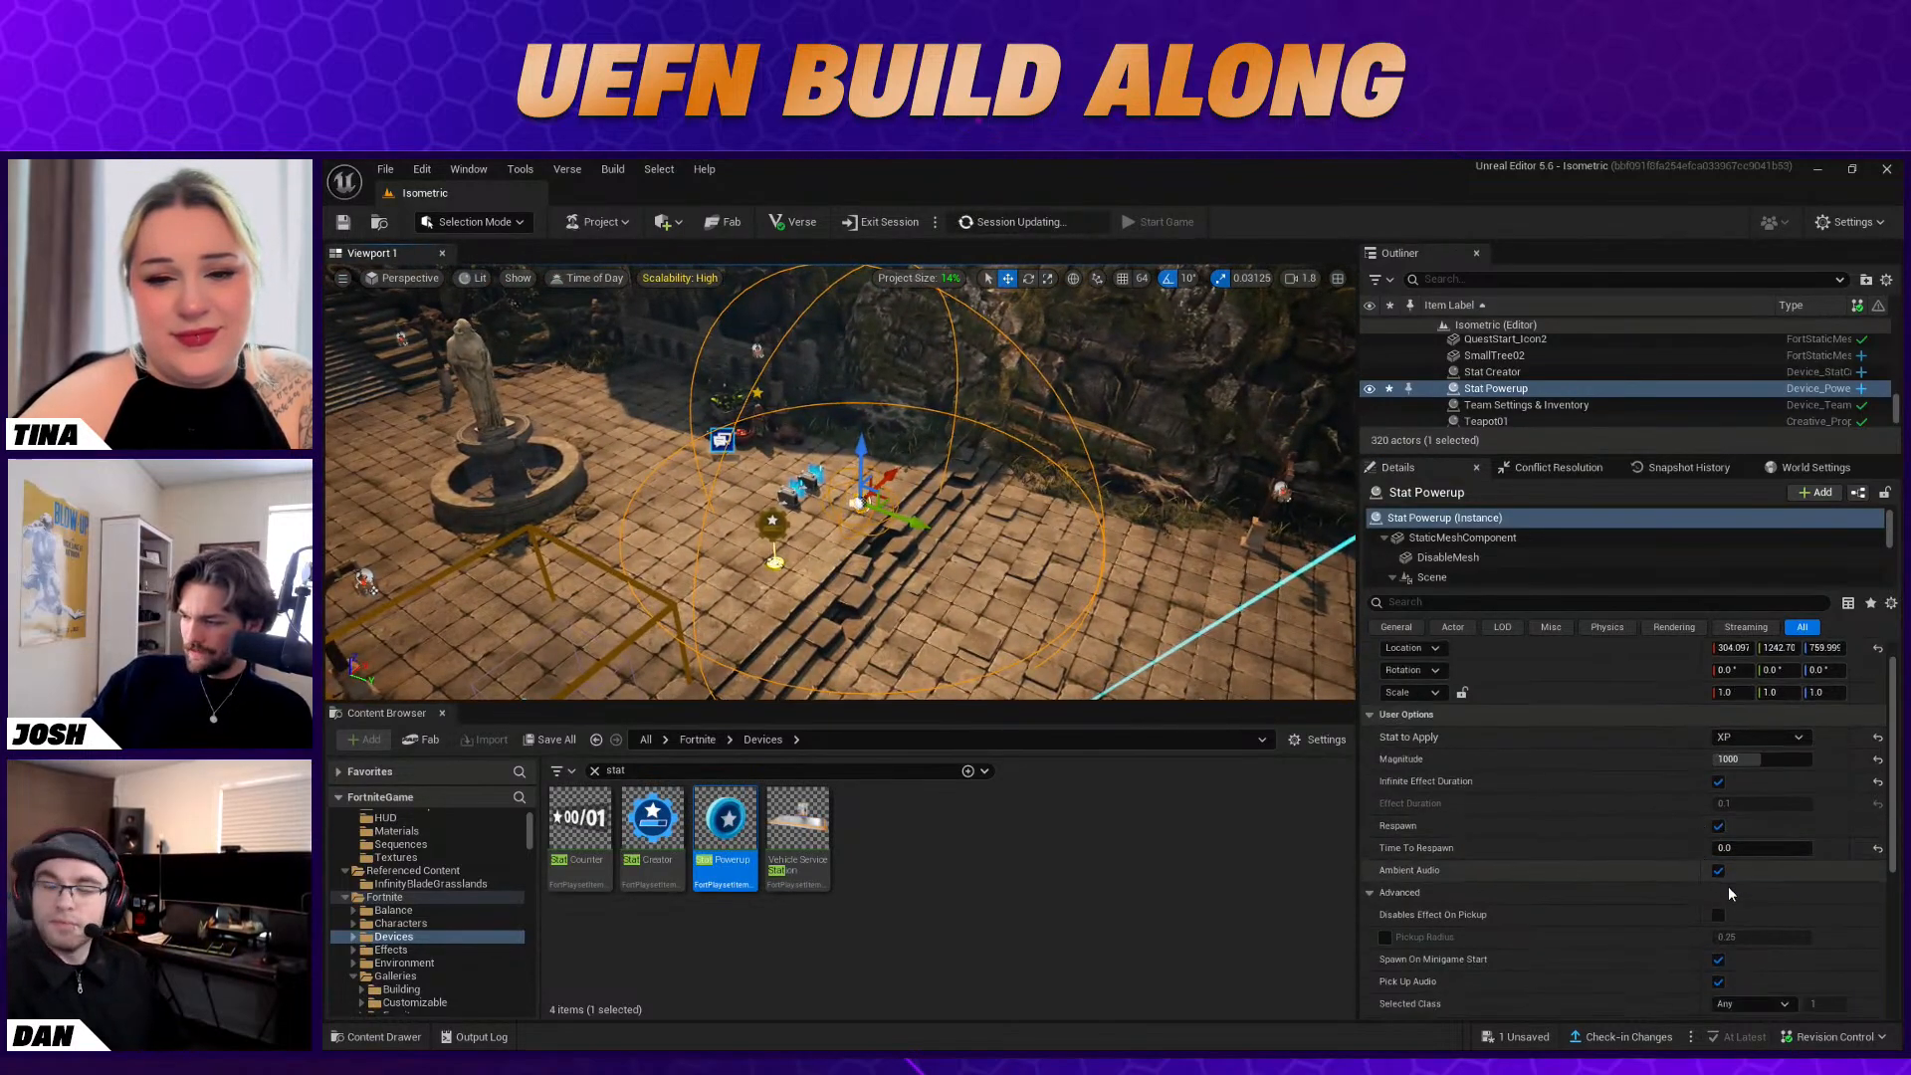
pyautogui.click(1718, 870)
pyautogui.scroll(-3, 1753, 872)
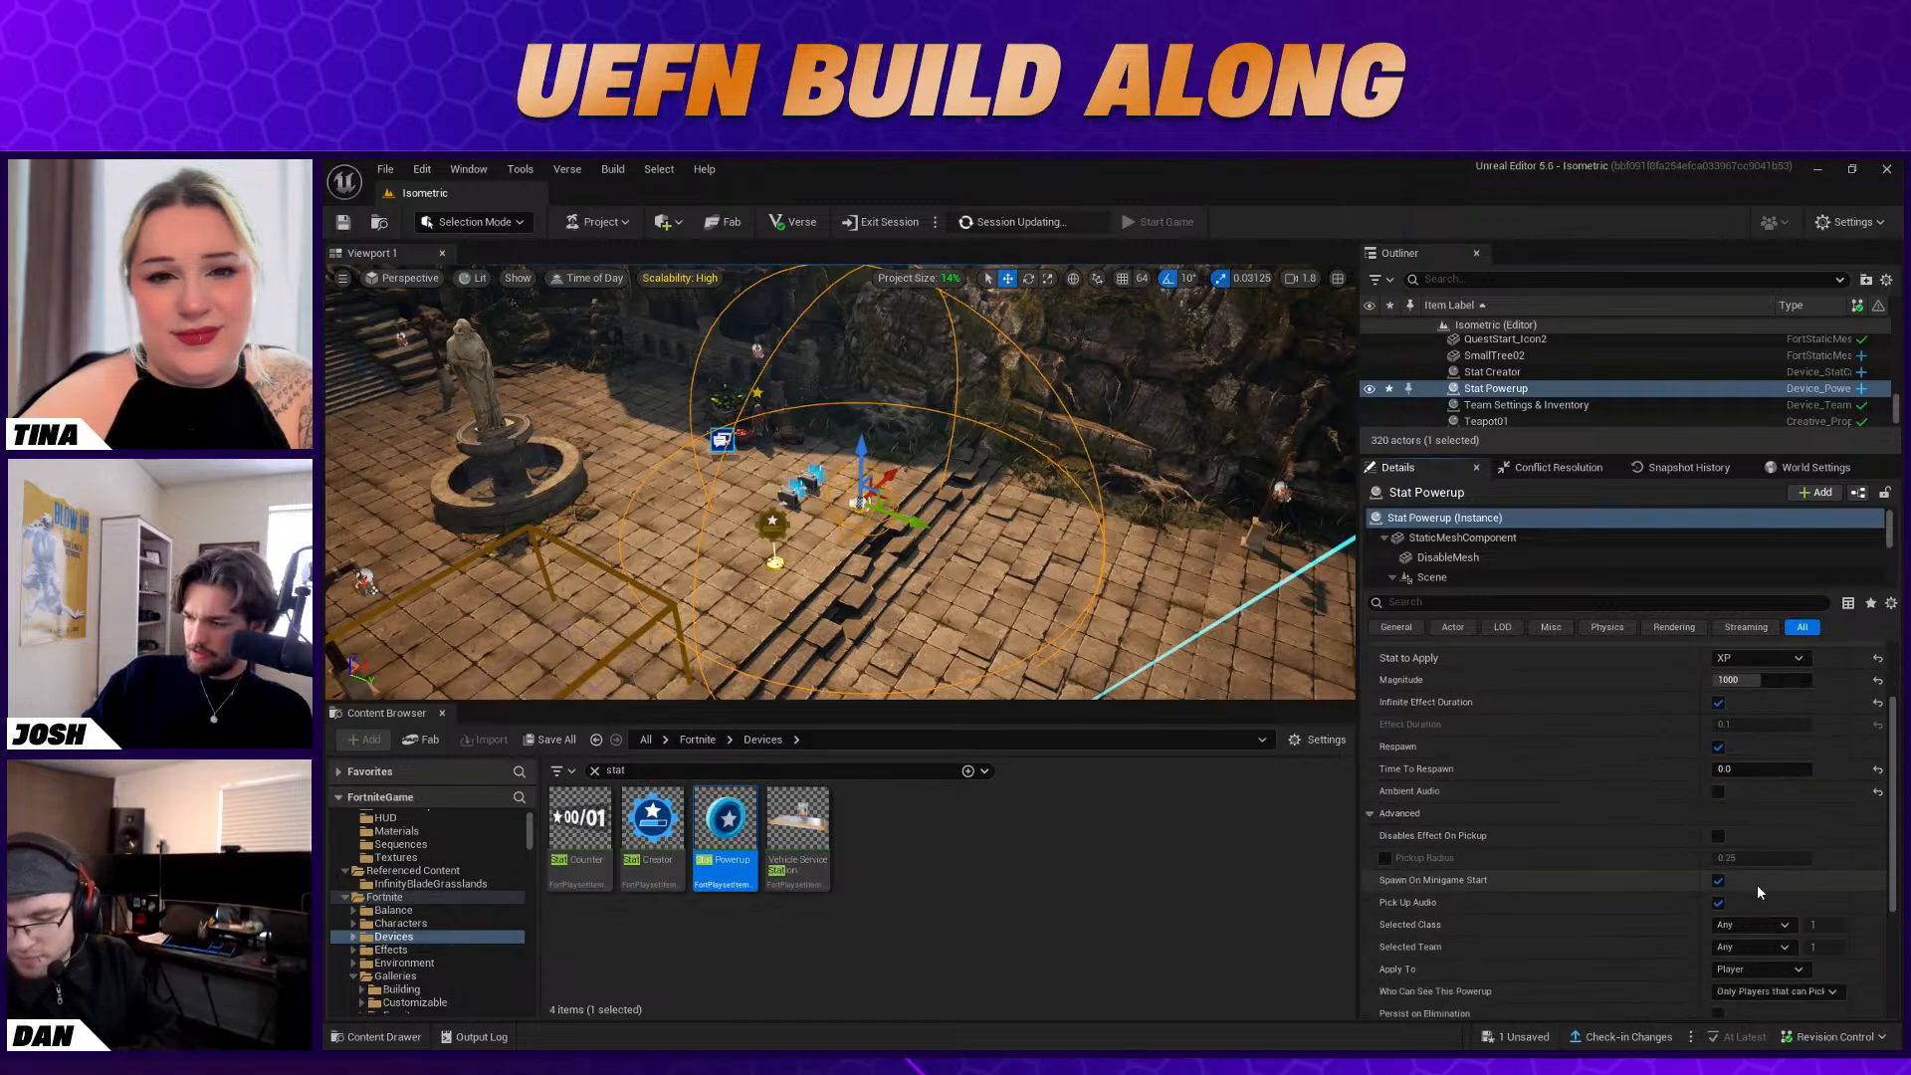
pyautogui.scroll(-1, 1750, 876)
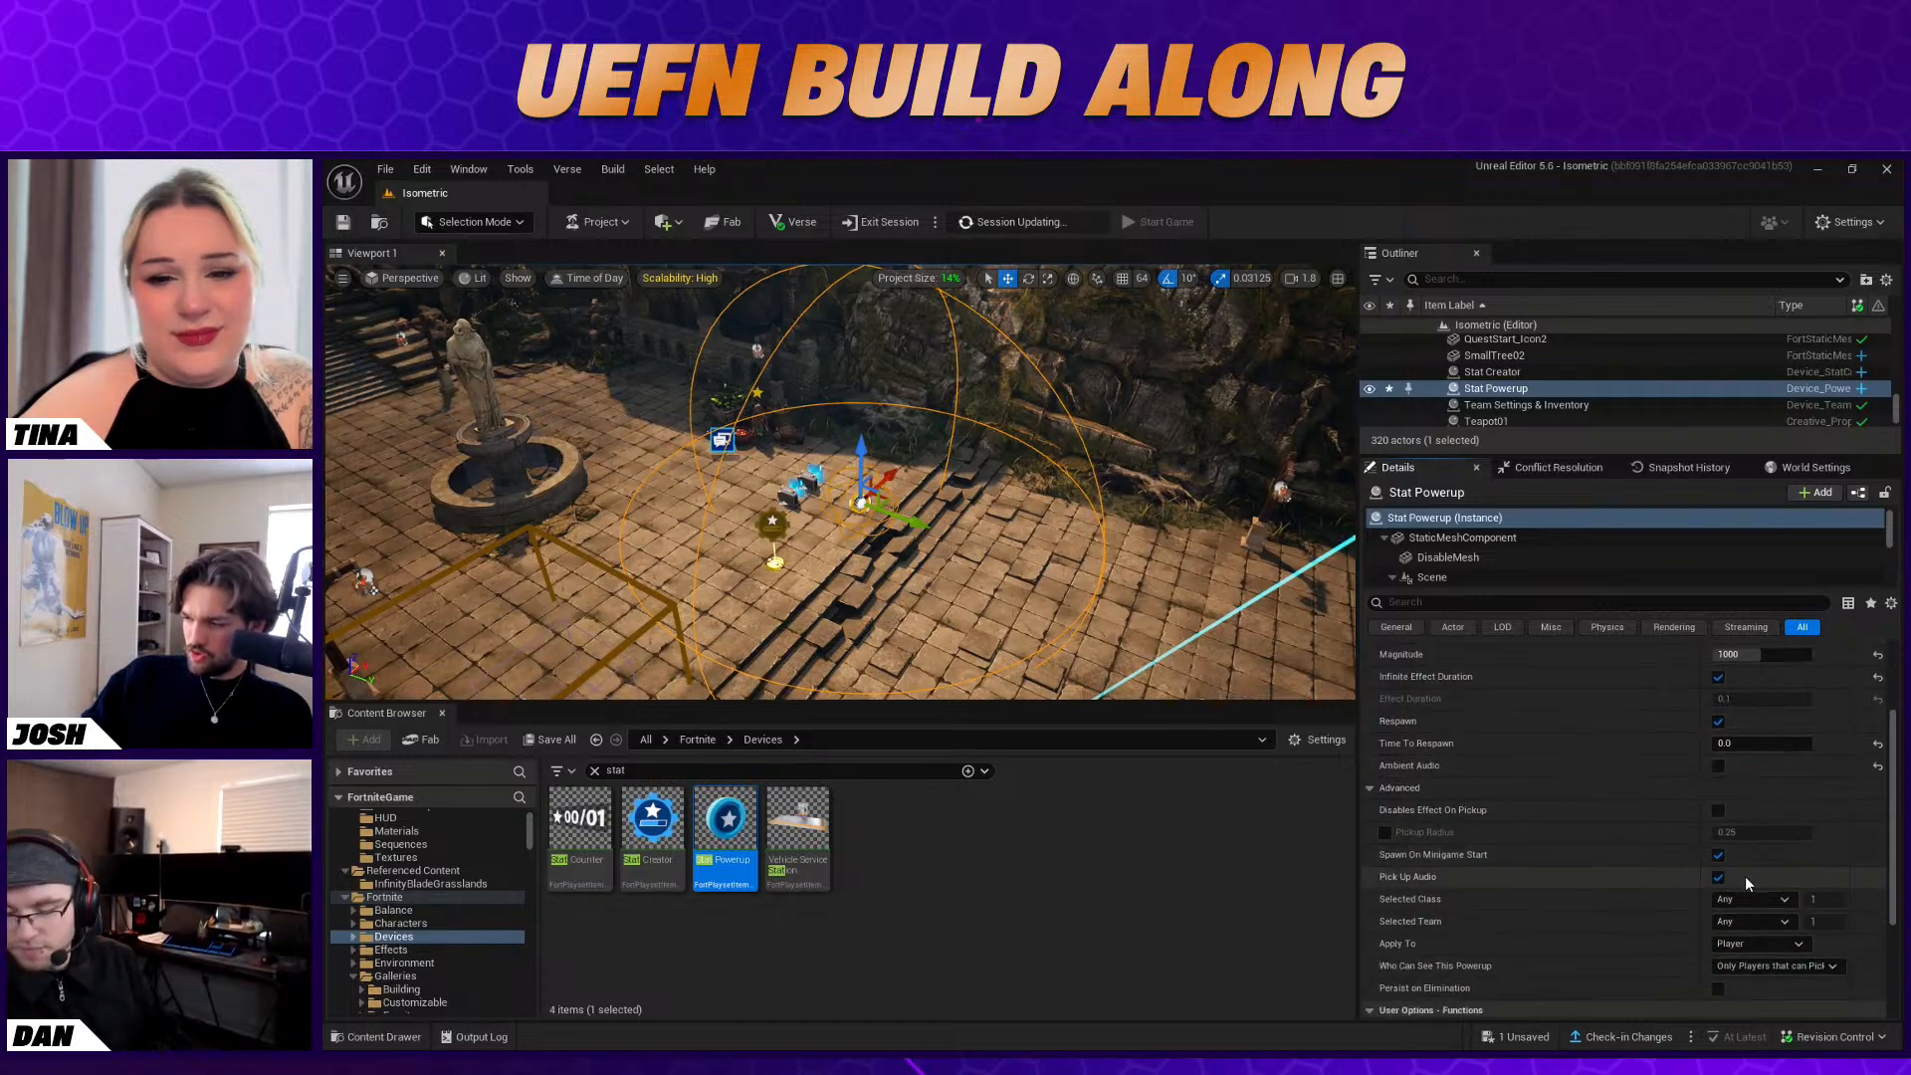
pyautogui.click(1719, 878)
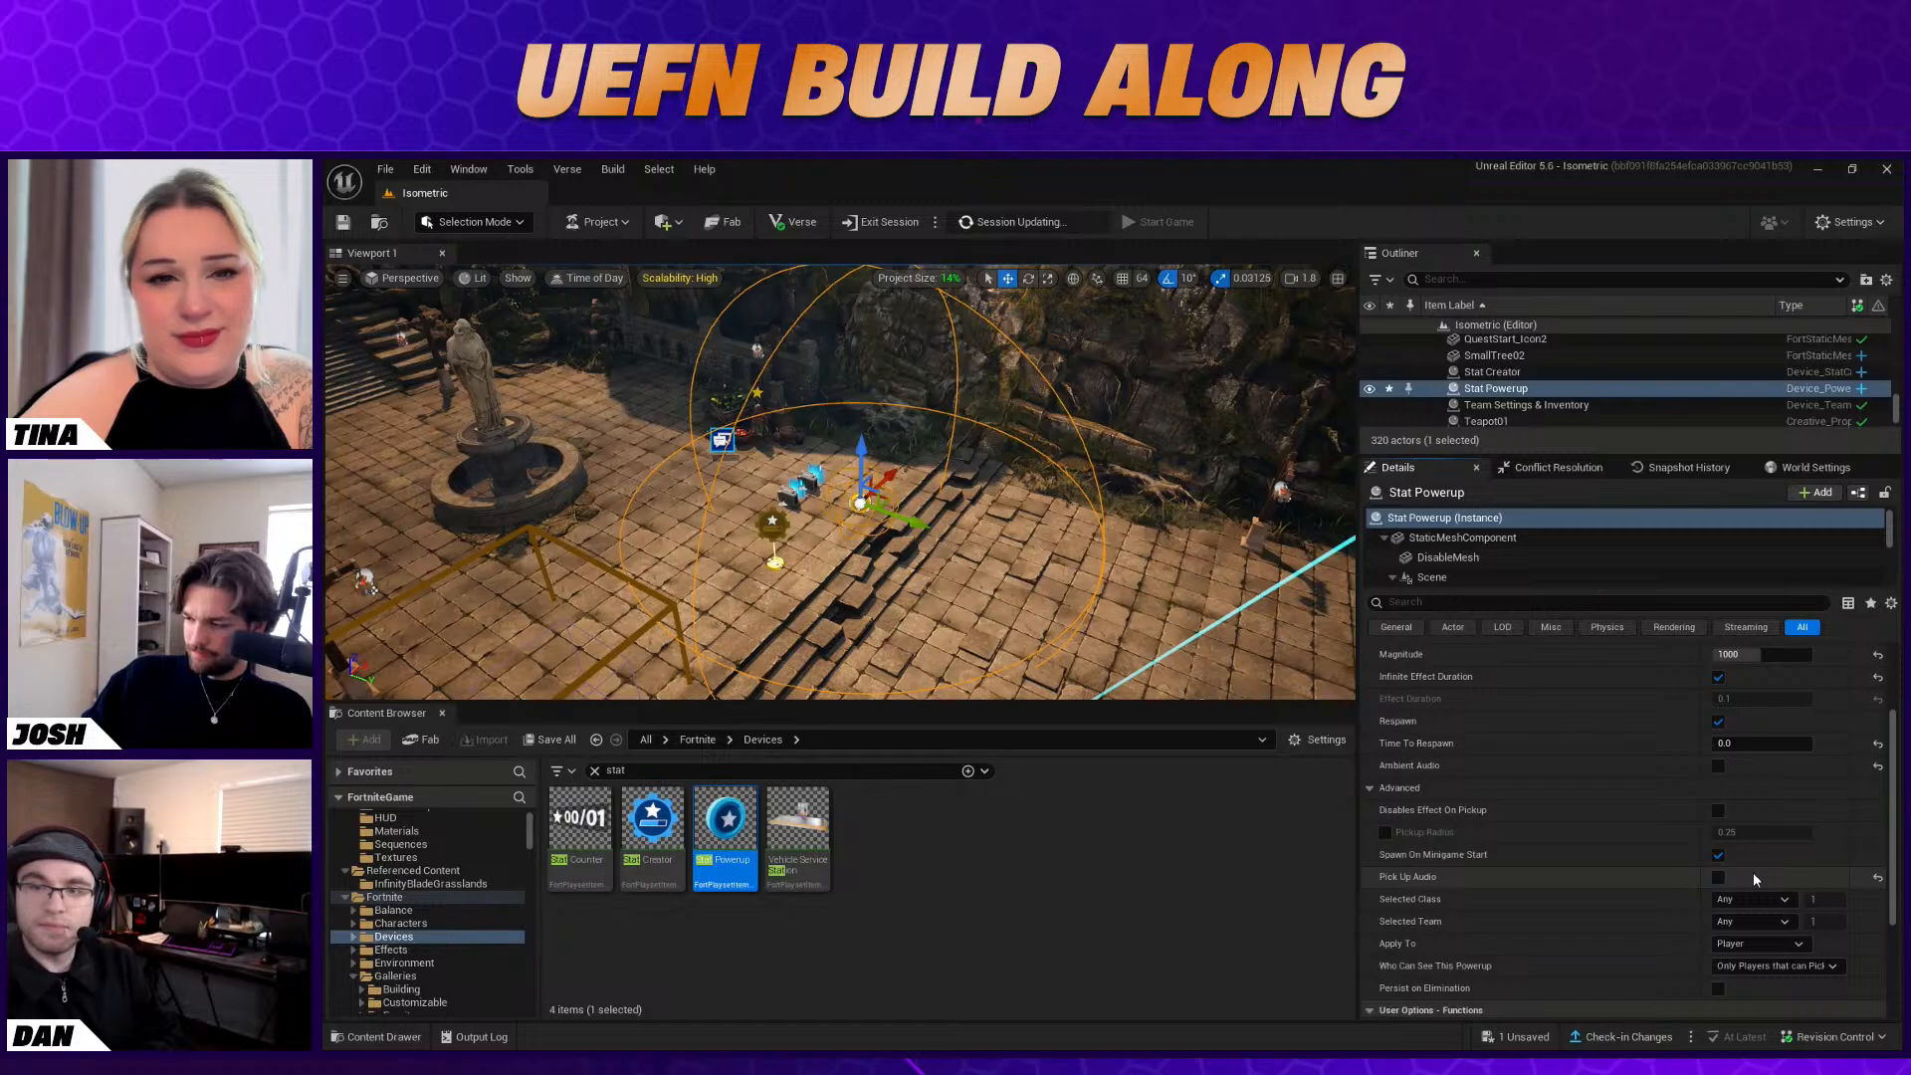
# Set the Stat Powerup's Who Can See This Powerup option to None
pyautogui.scroll(-4, 1753, 872)
pyautogui.click(1784, 858)
pyautogui.click(1782, 875)
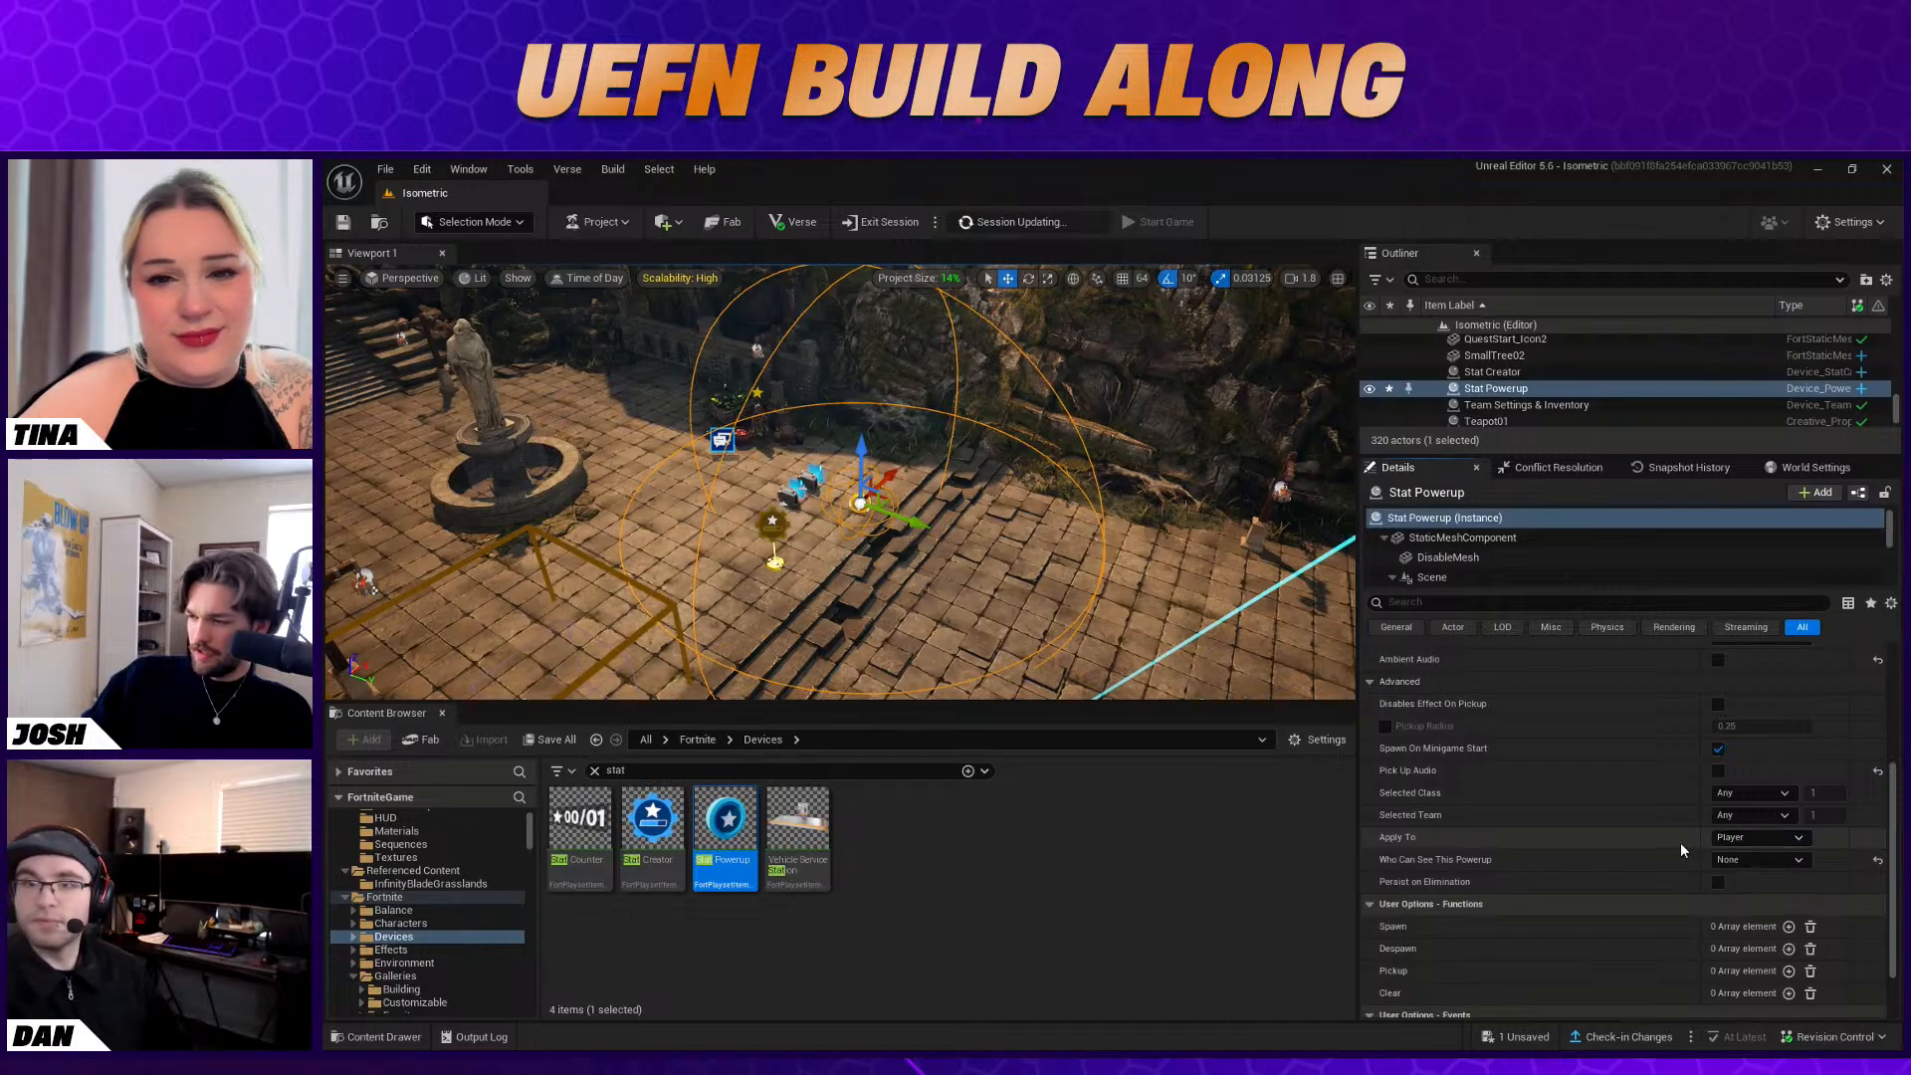
pyautogui.scroll(2, 1680, 842)
pyautogui.scroll(4, 1680, 843)
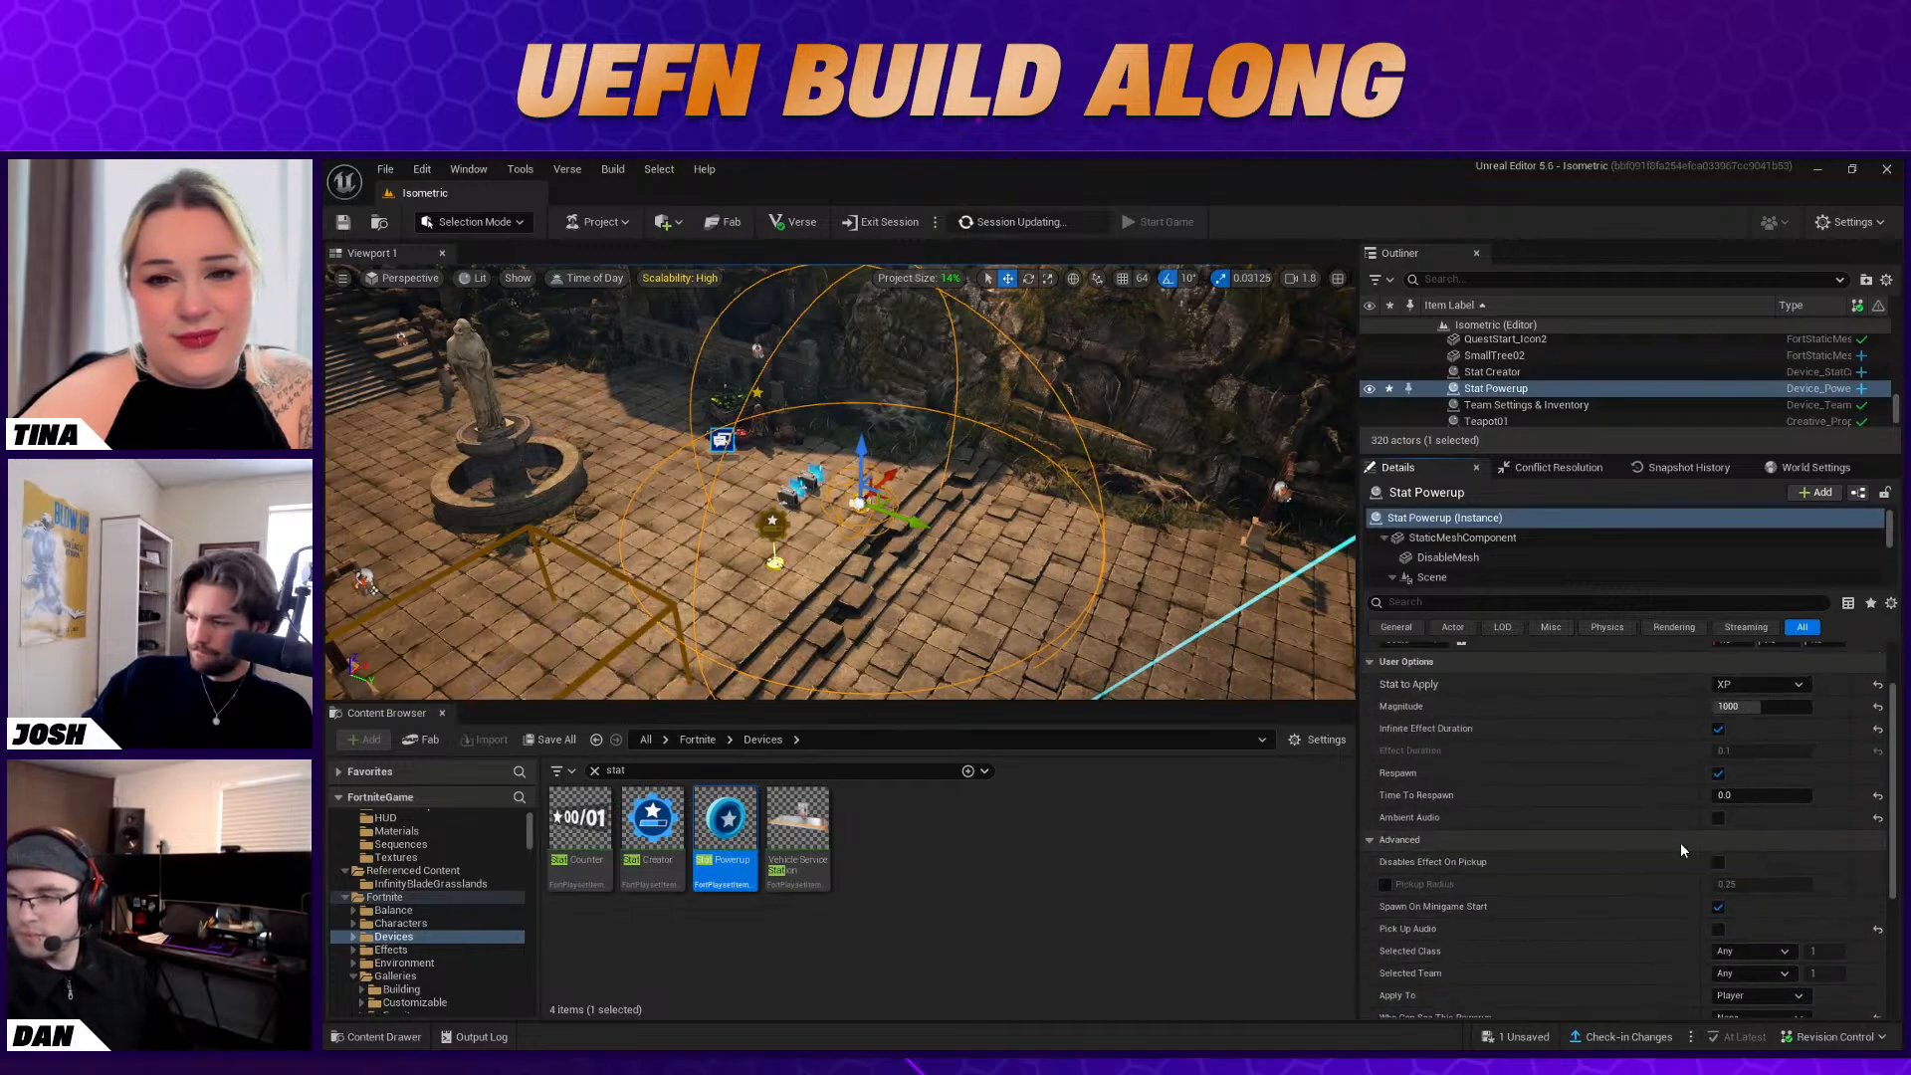
pyautogui.scroll(-2, 1680, 842)
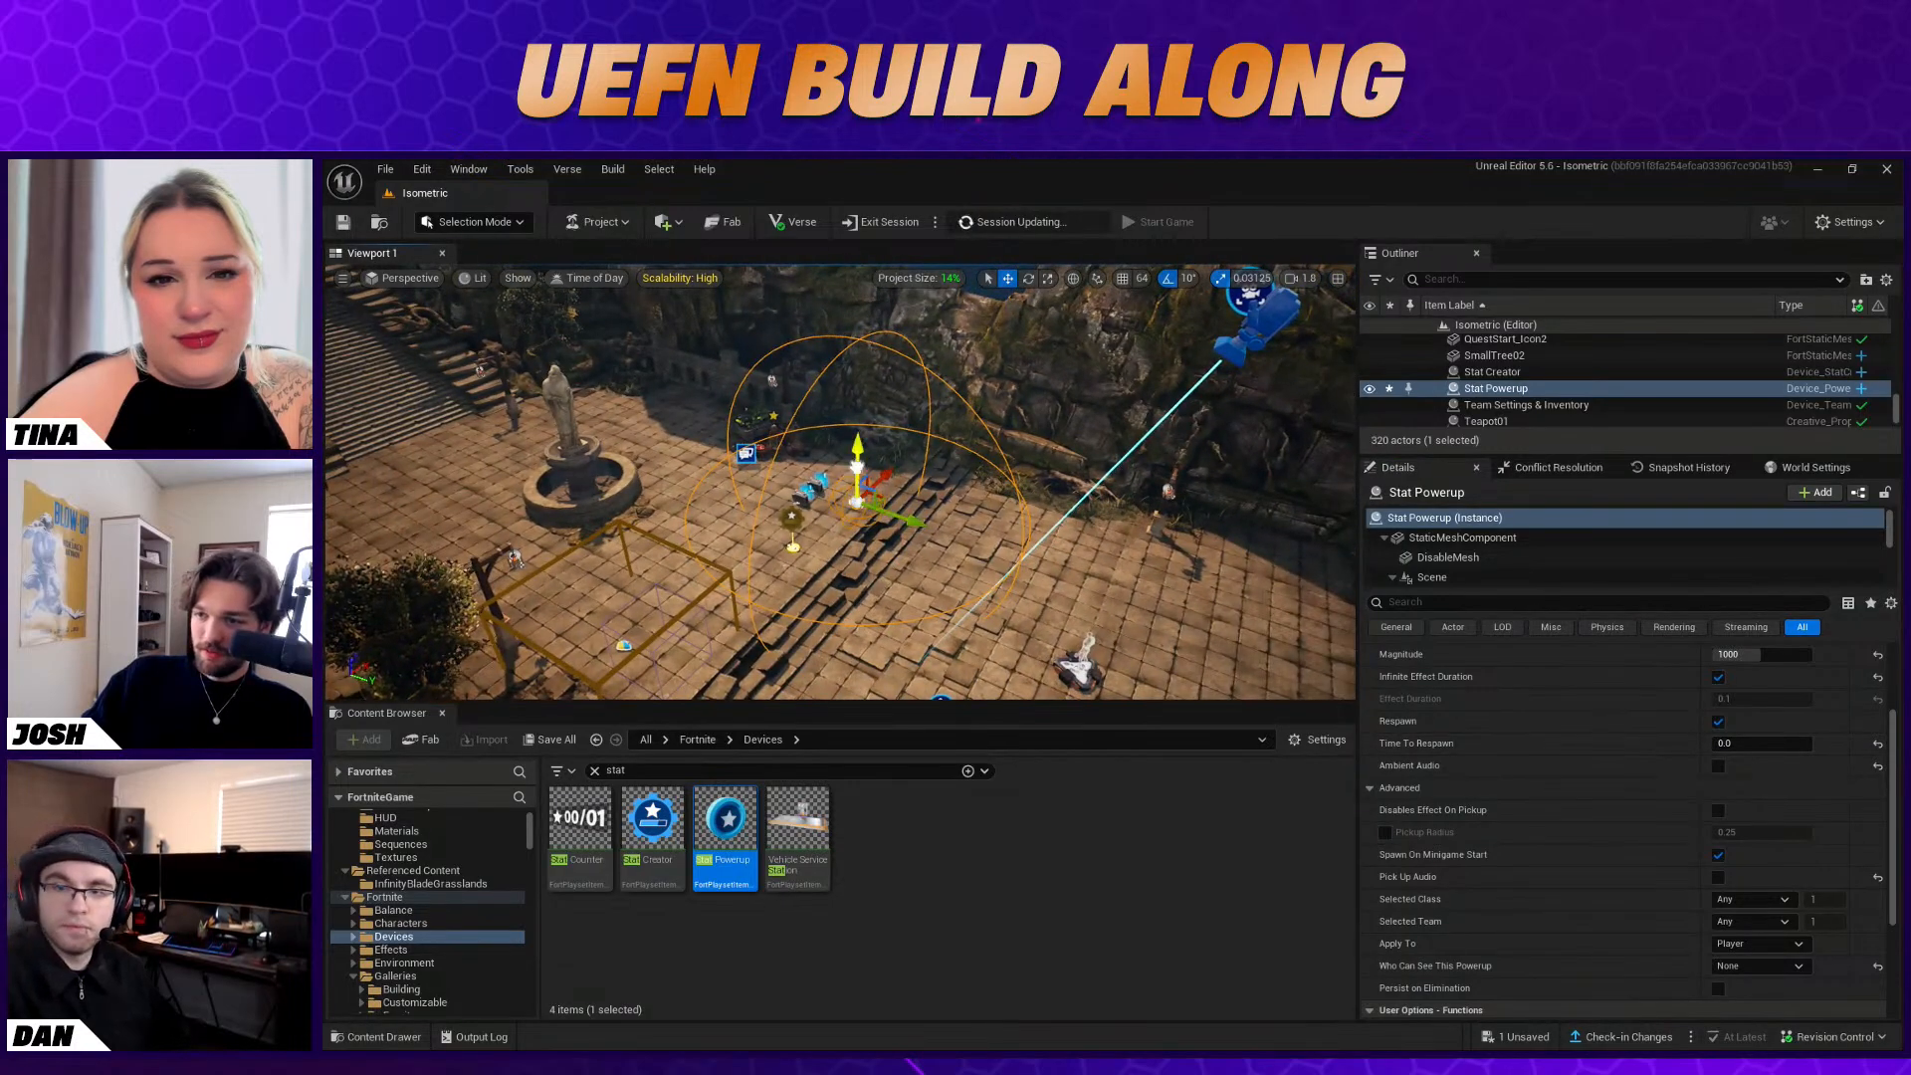
# Raise the Stat Powerup high above the courtyard floor, to a vertical location of about 1273
pyautogui.moveTo(859, 460); pyautogui.dragTo(820, 310)
pyautogui.scroll(4, 1651, 783)
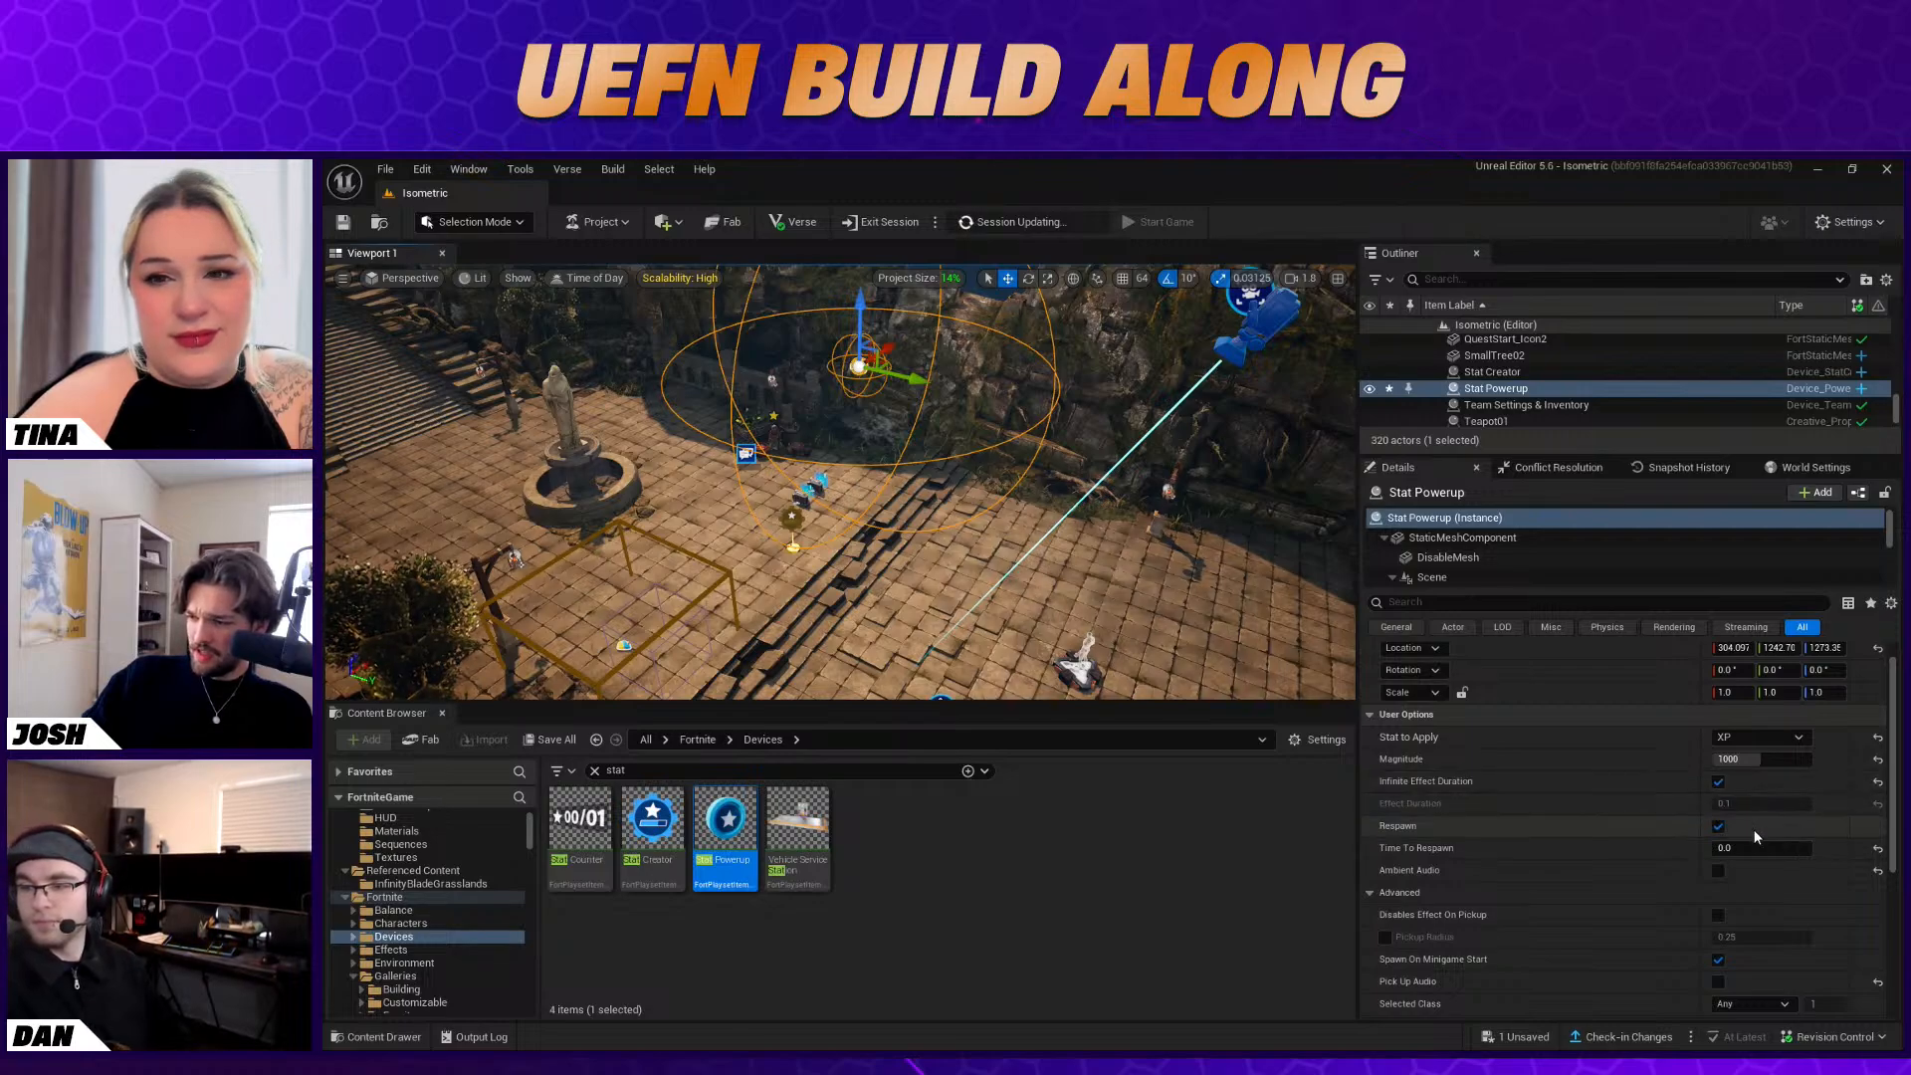
pyautogui.scroll(-5, 1755, 836)
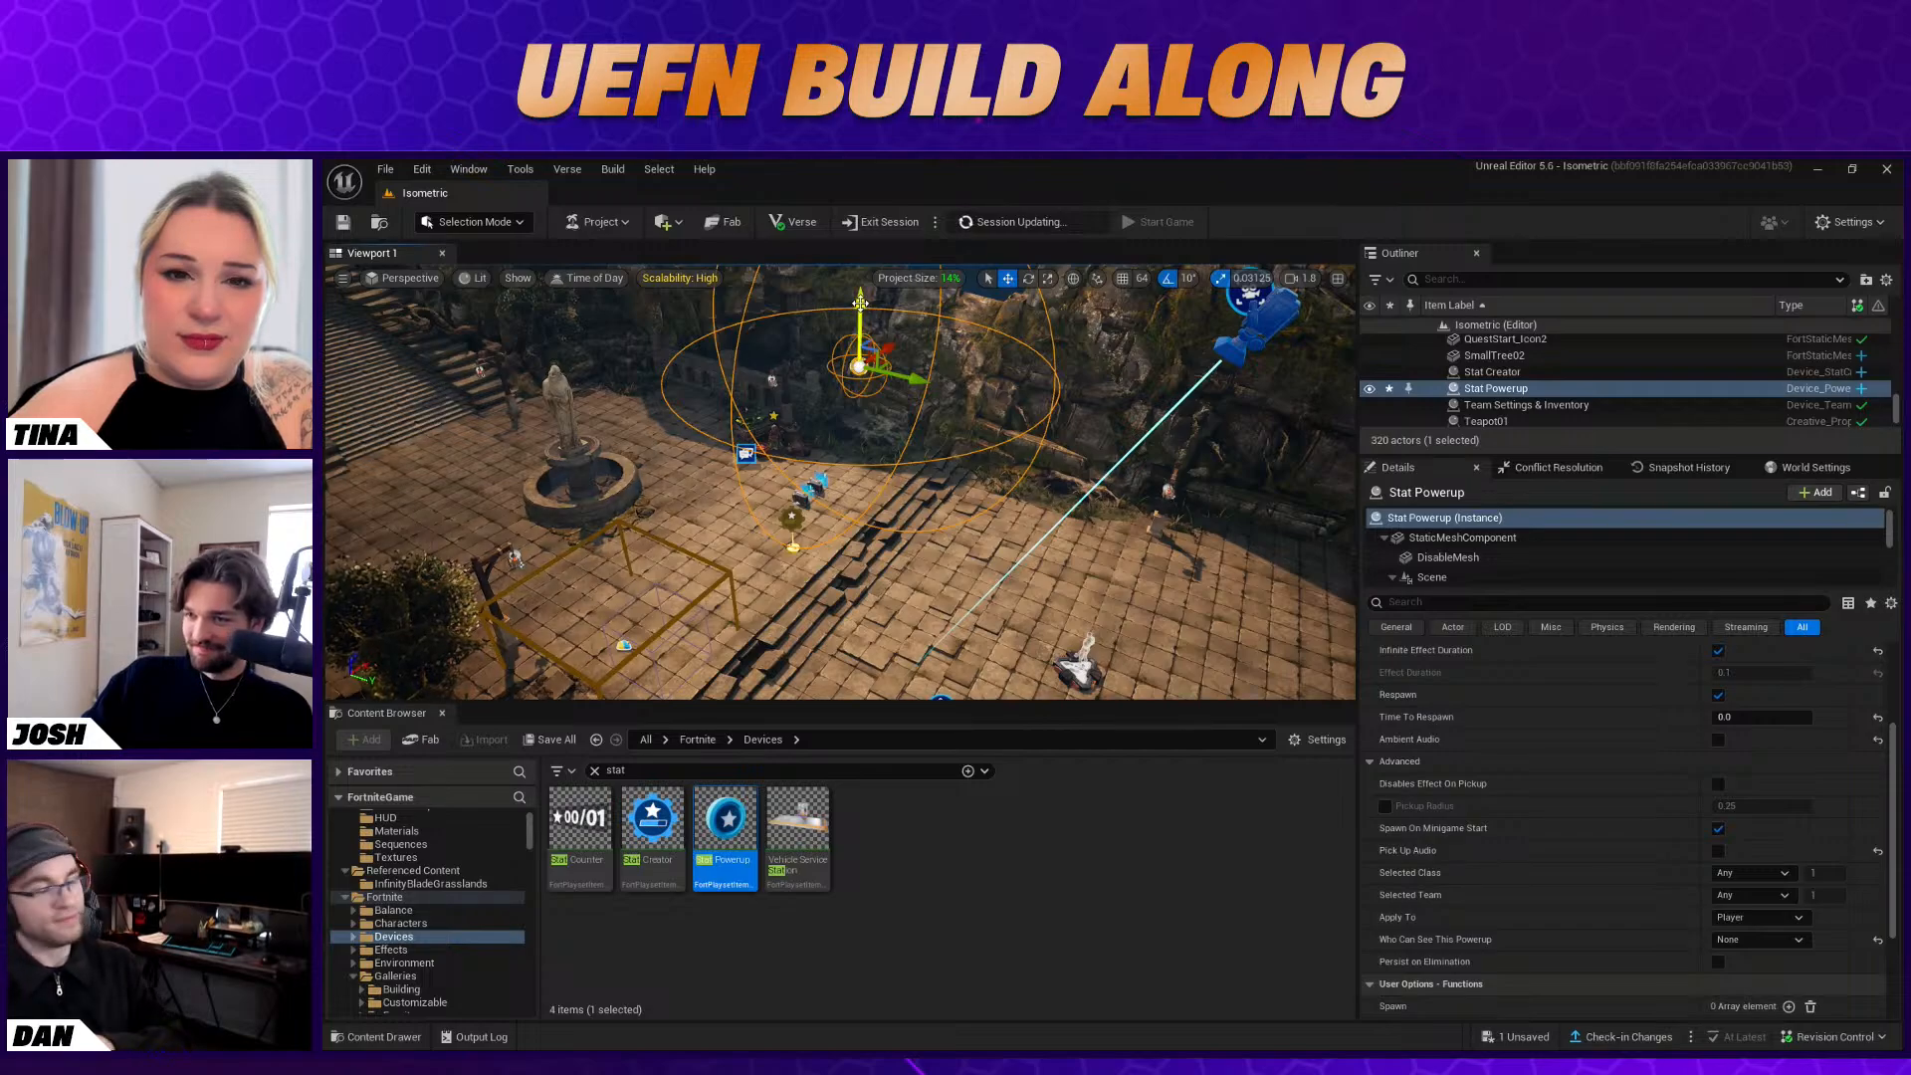
# Check the raised Stat Powerup's placement around the courtyard and review its options
pyautogui.click(931, 403)
pyautogui.moveTo(931, 403); pyautogui.dragTo(796, 468, button='right')
pyautogui.press('w')
pyautogui.press('s')
pyautogui.moveTo(1005, 384); pyautogui.dragTo(1006, 384, button='right')
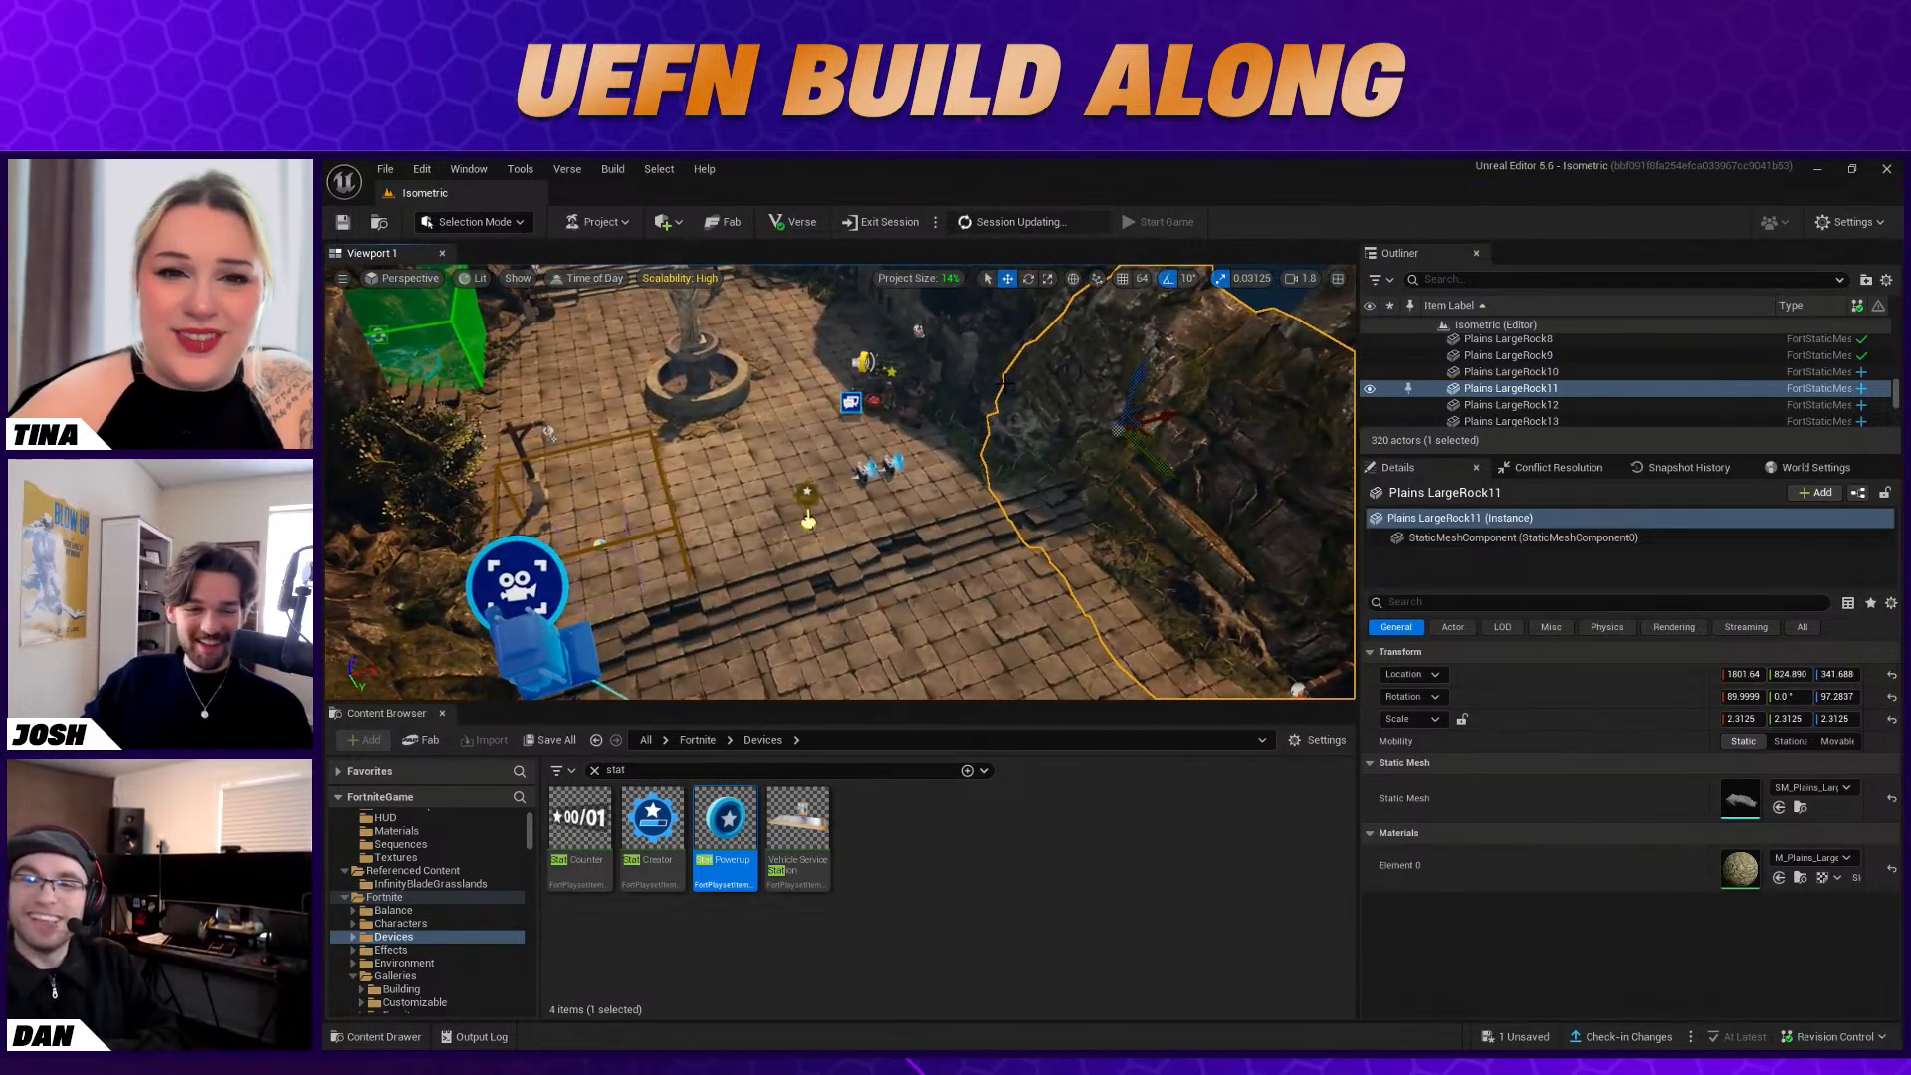
pyautogui.click(1019, 438)
pyautogui.click(865, 365)
pyautogui.click(1079, 394)
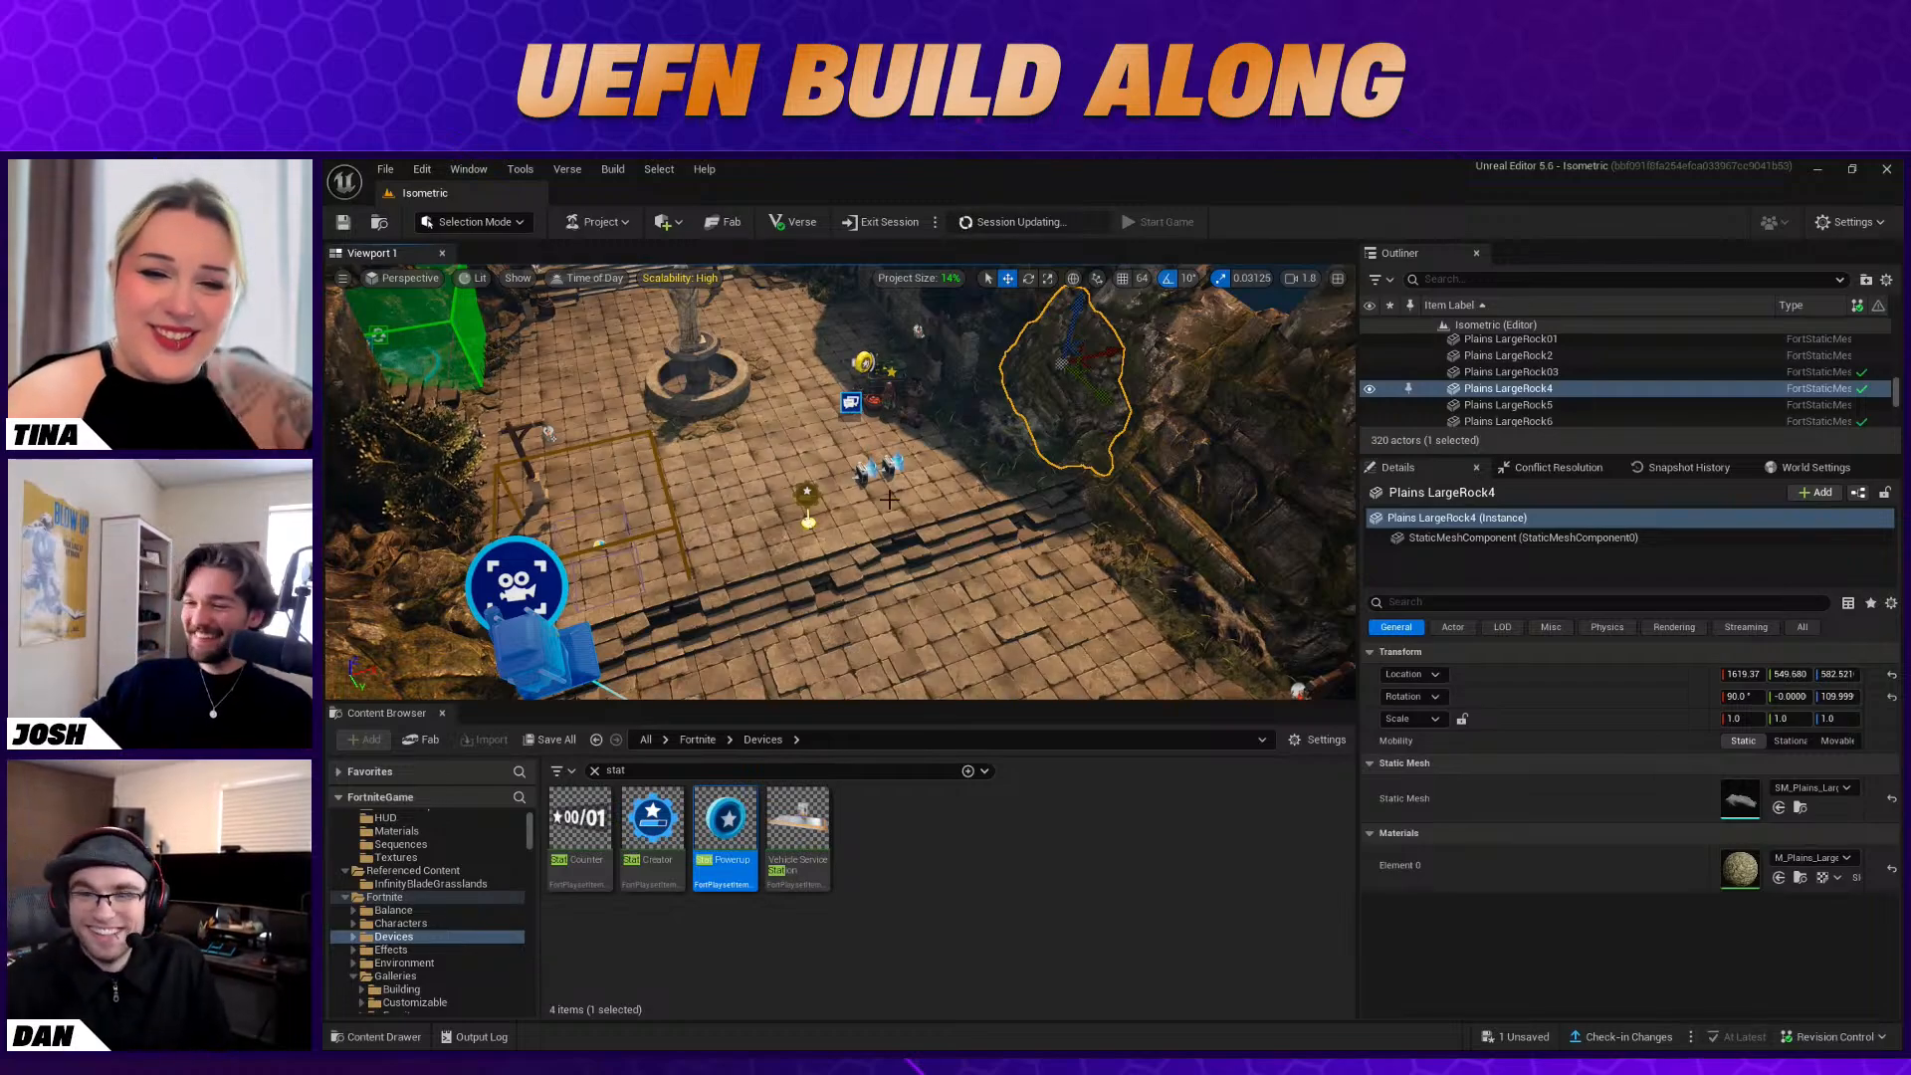
pyautogui.click(864, 364)
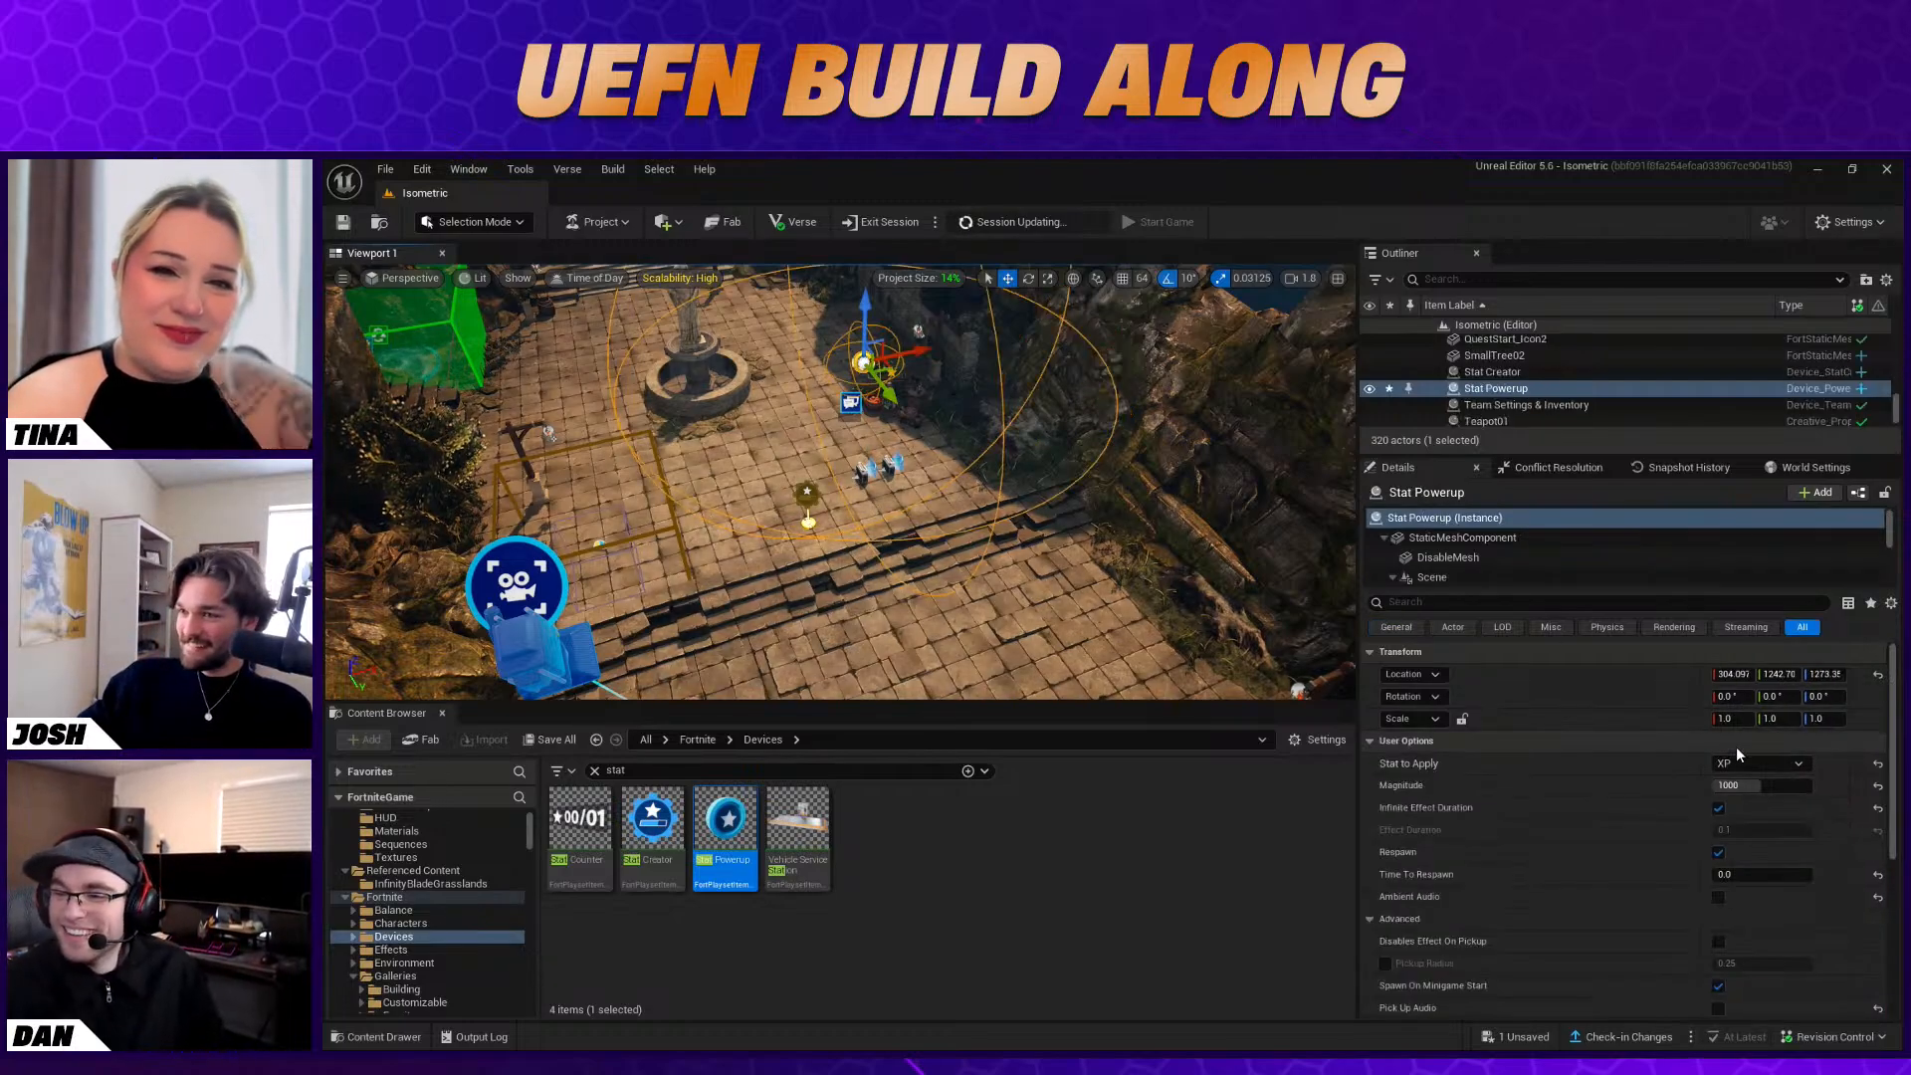
pyautogui.scroll(-5, 1732, 749)
pyautogui.scroll(-2, 1625, 818)
pyautogui.click(854, 508)
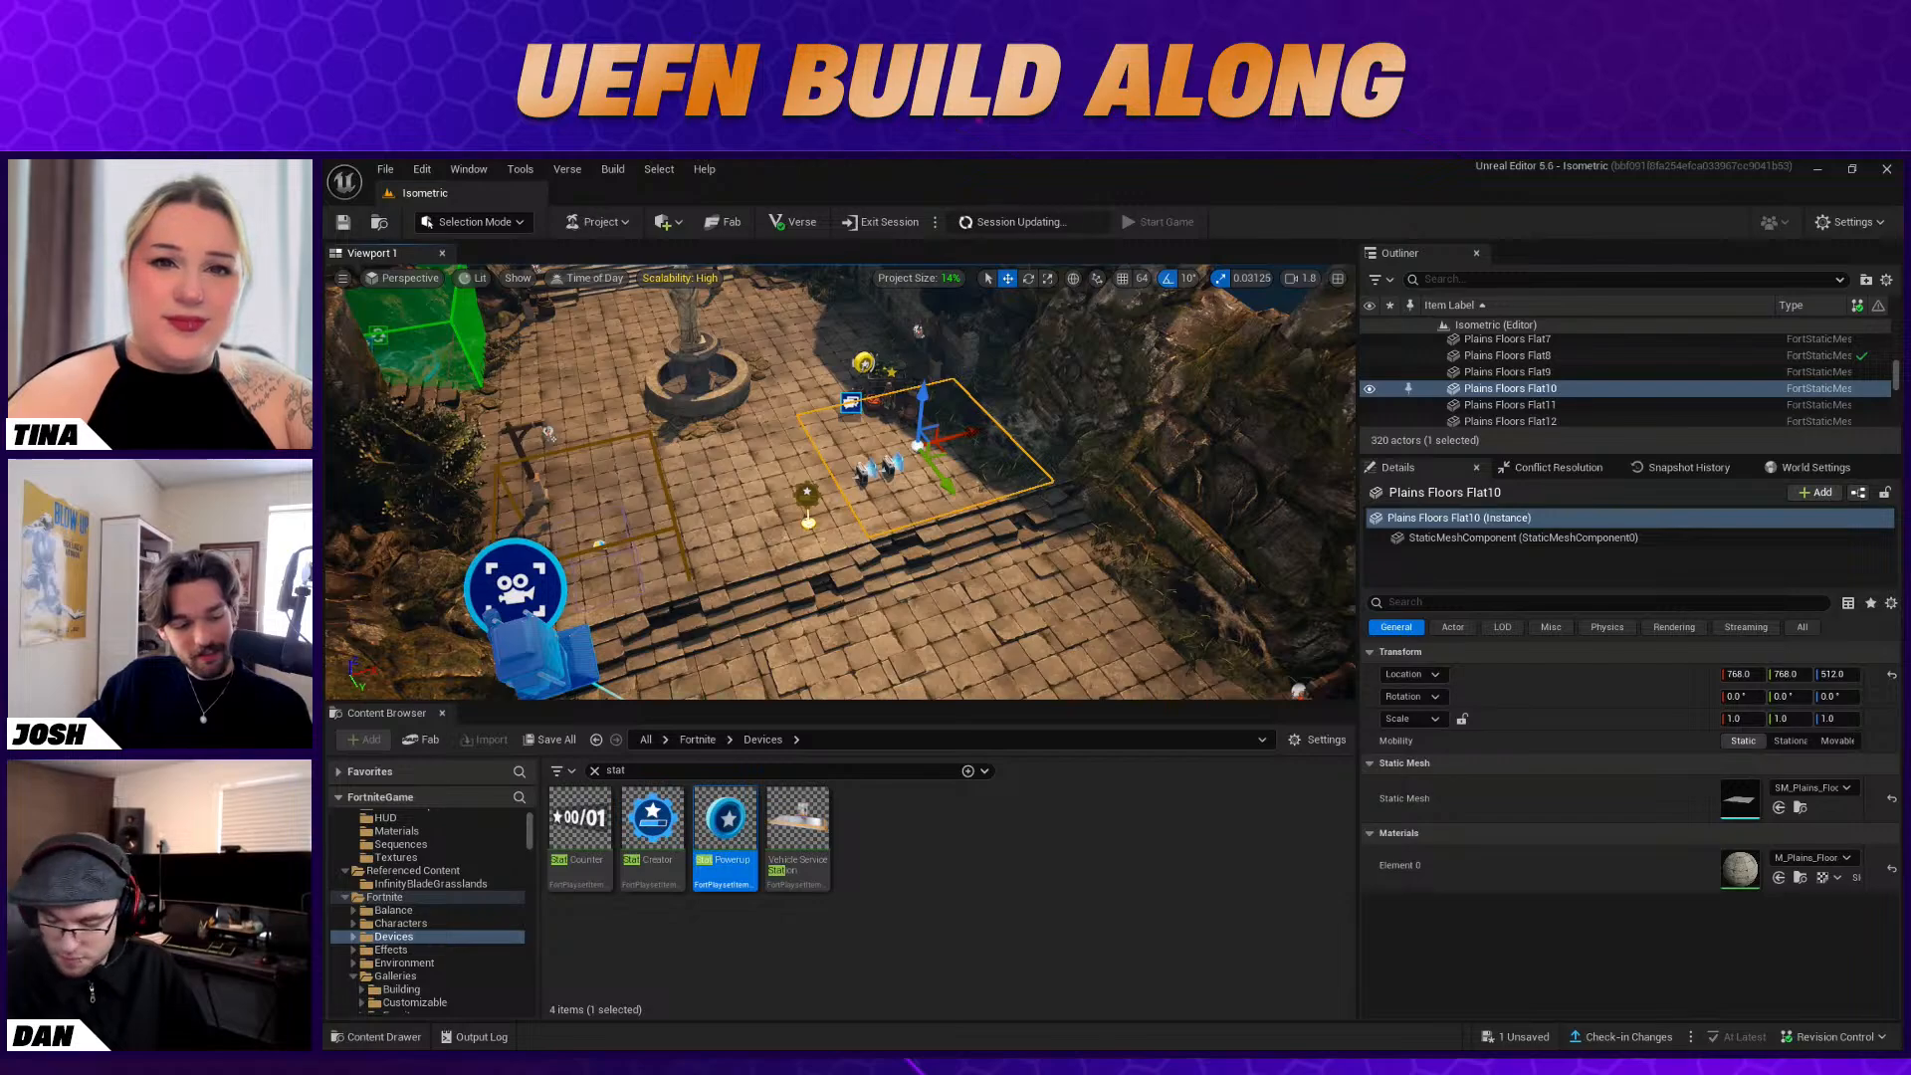
# Exit the current session and launch a new one, saving the modified Stat Powerup
pyautogui.click(901, 223)
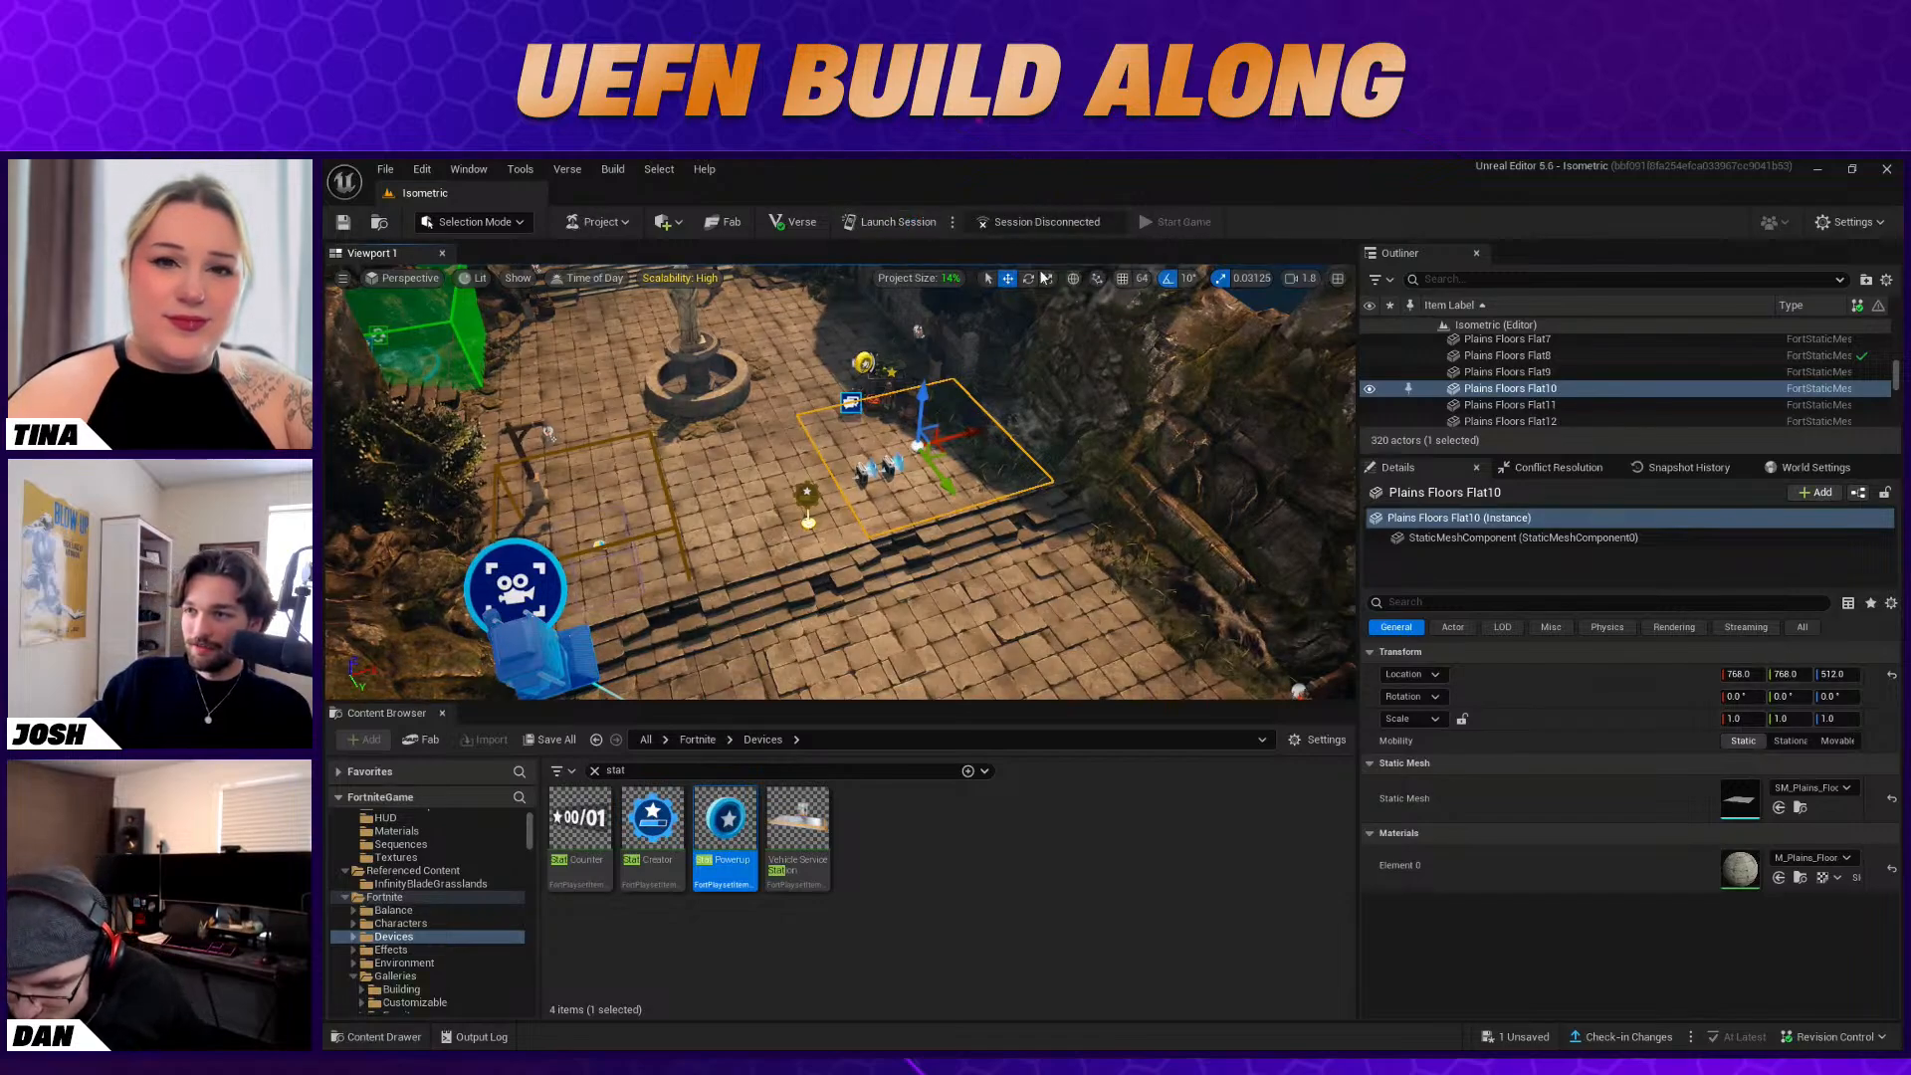
pyautogui.click(911, 222)
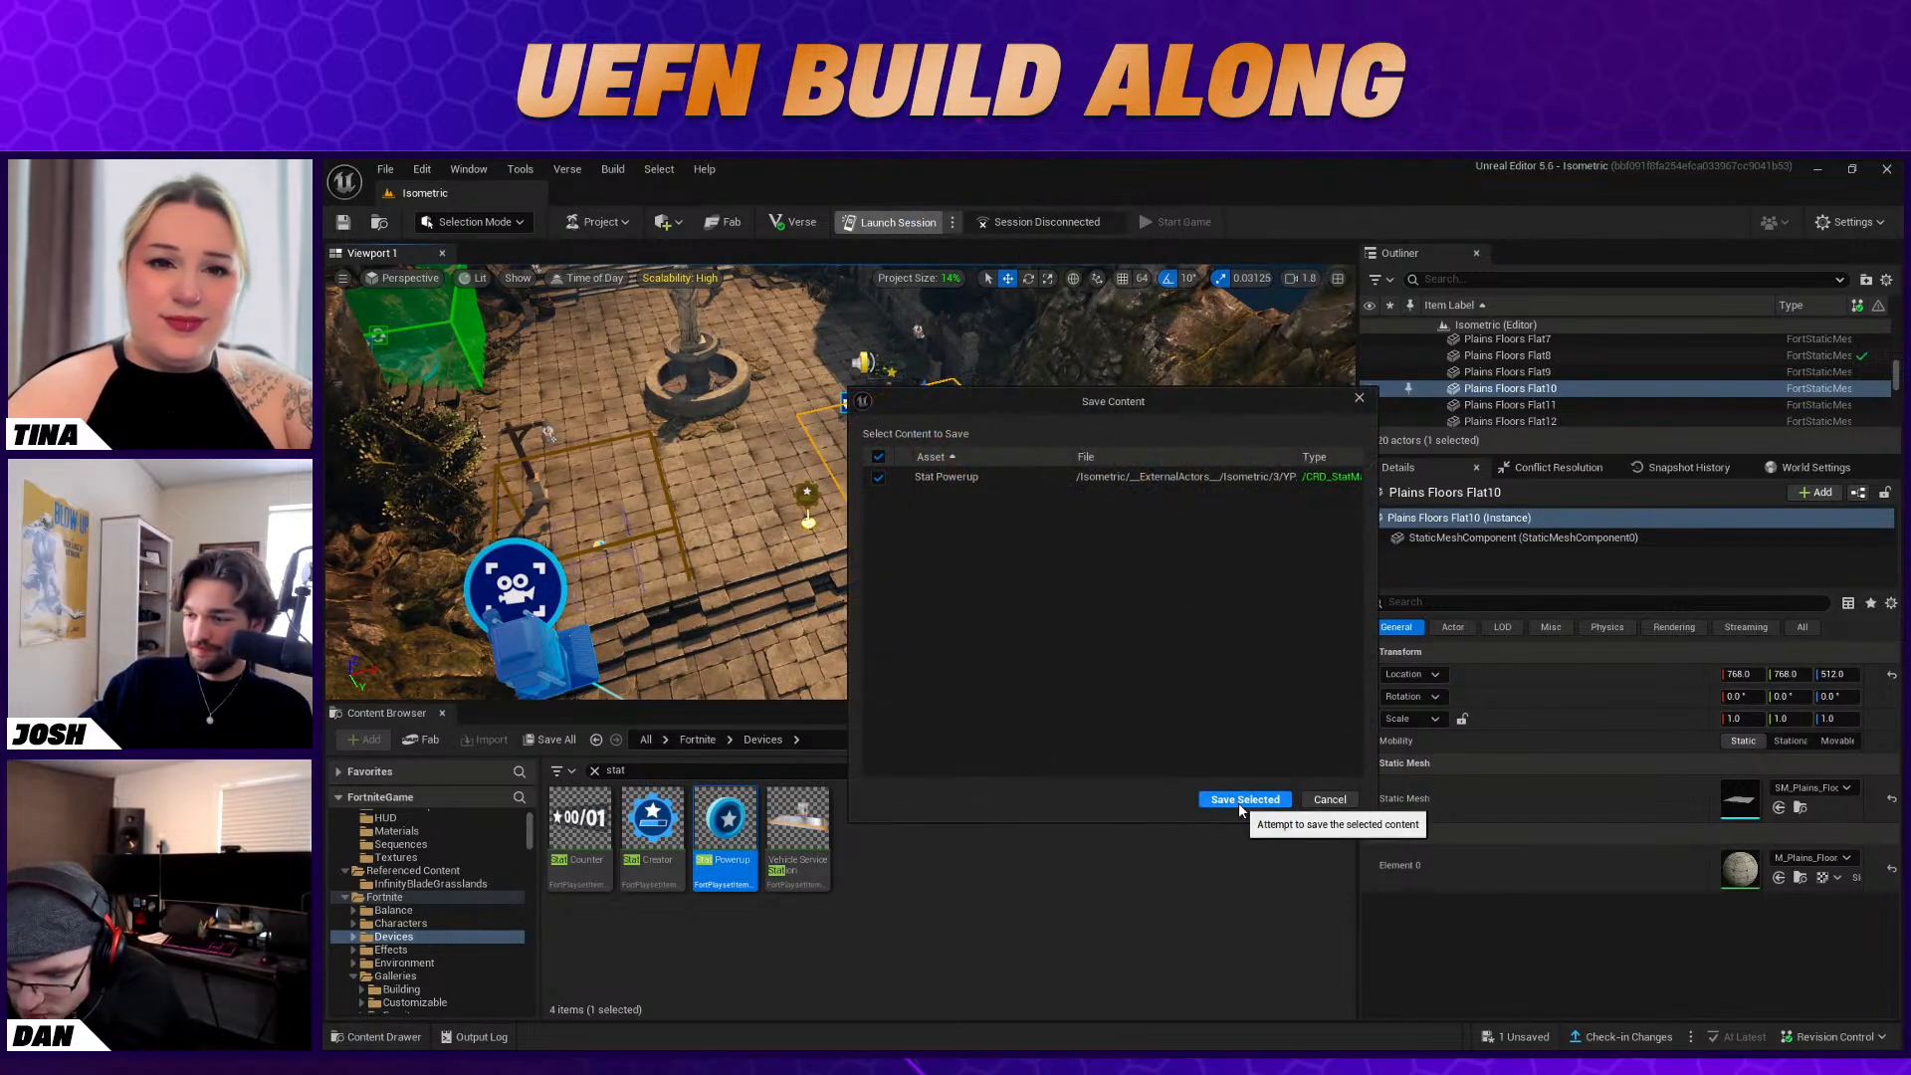
pyautogui.click(1244, 800)
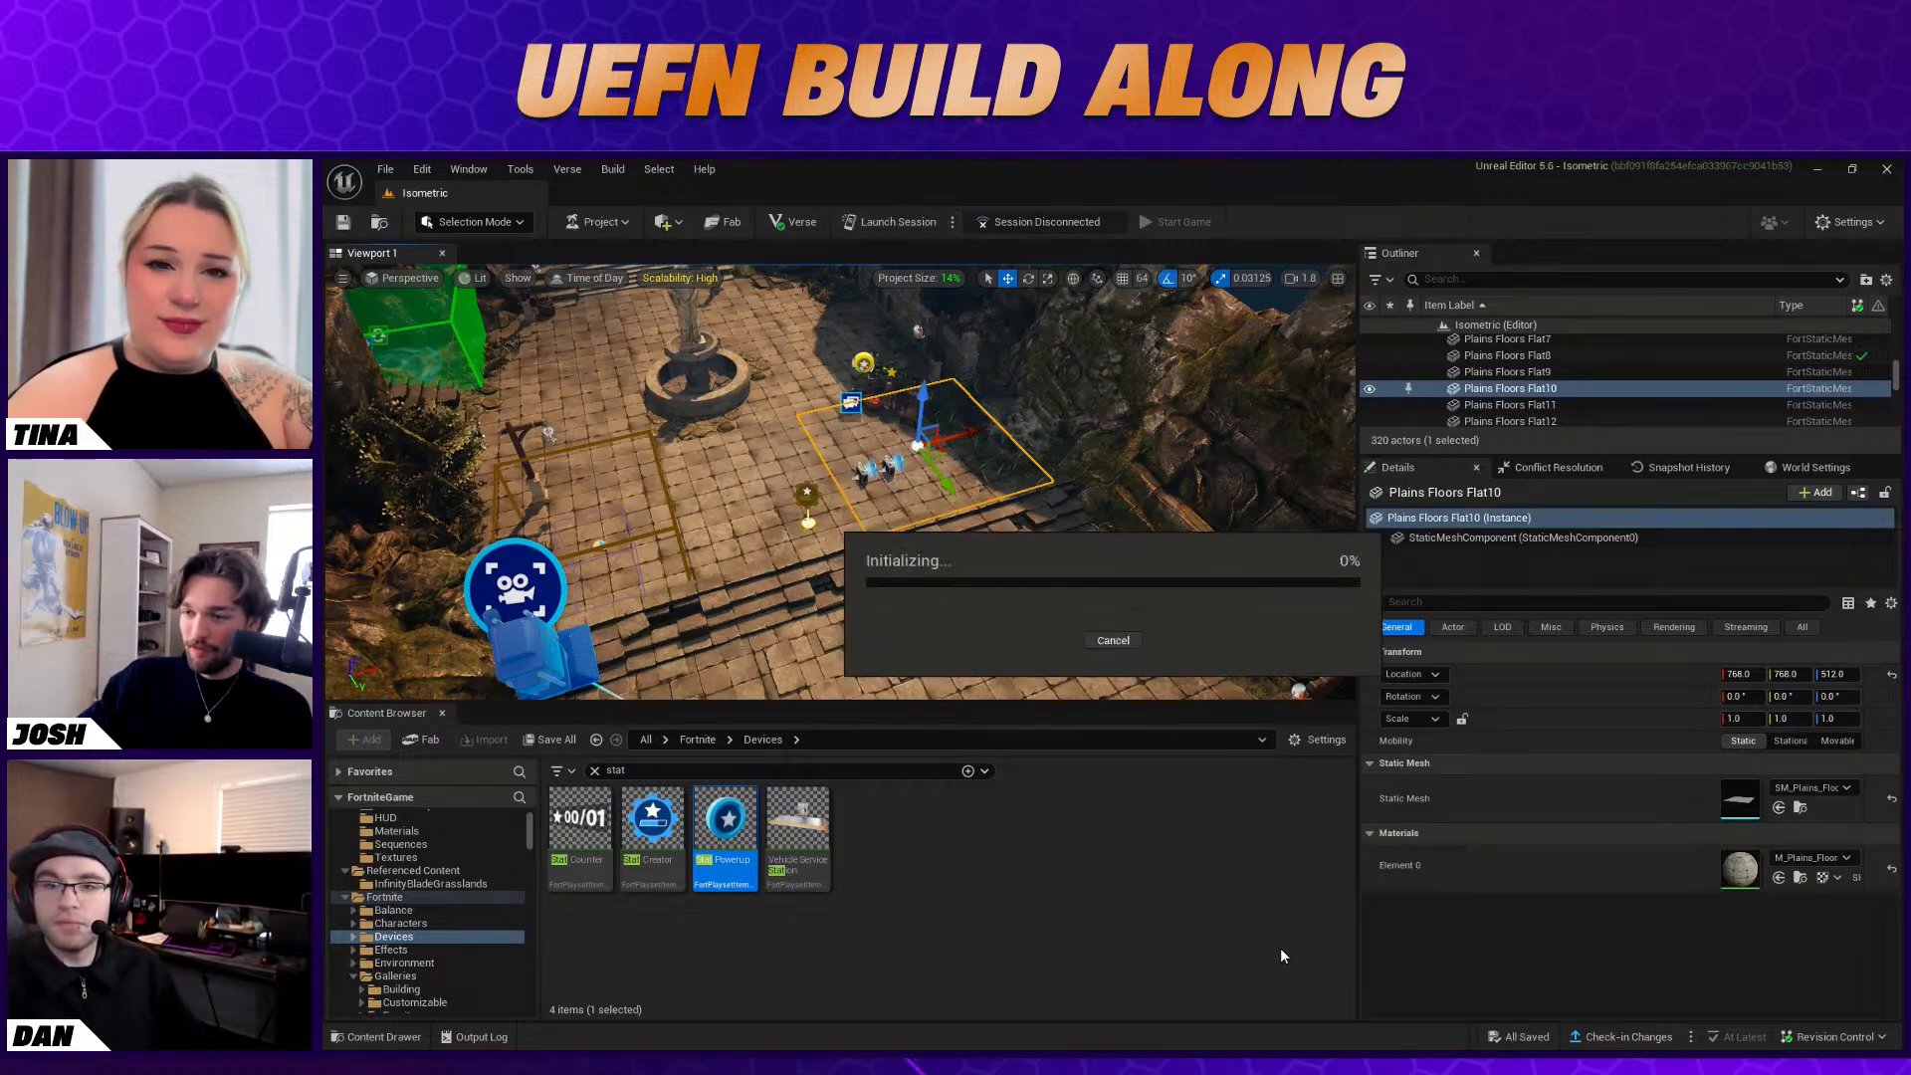
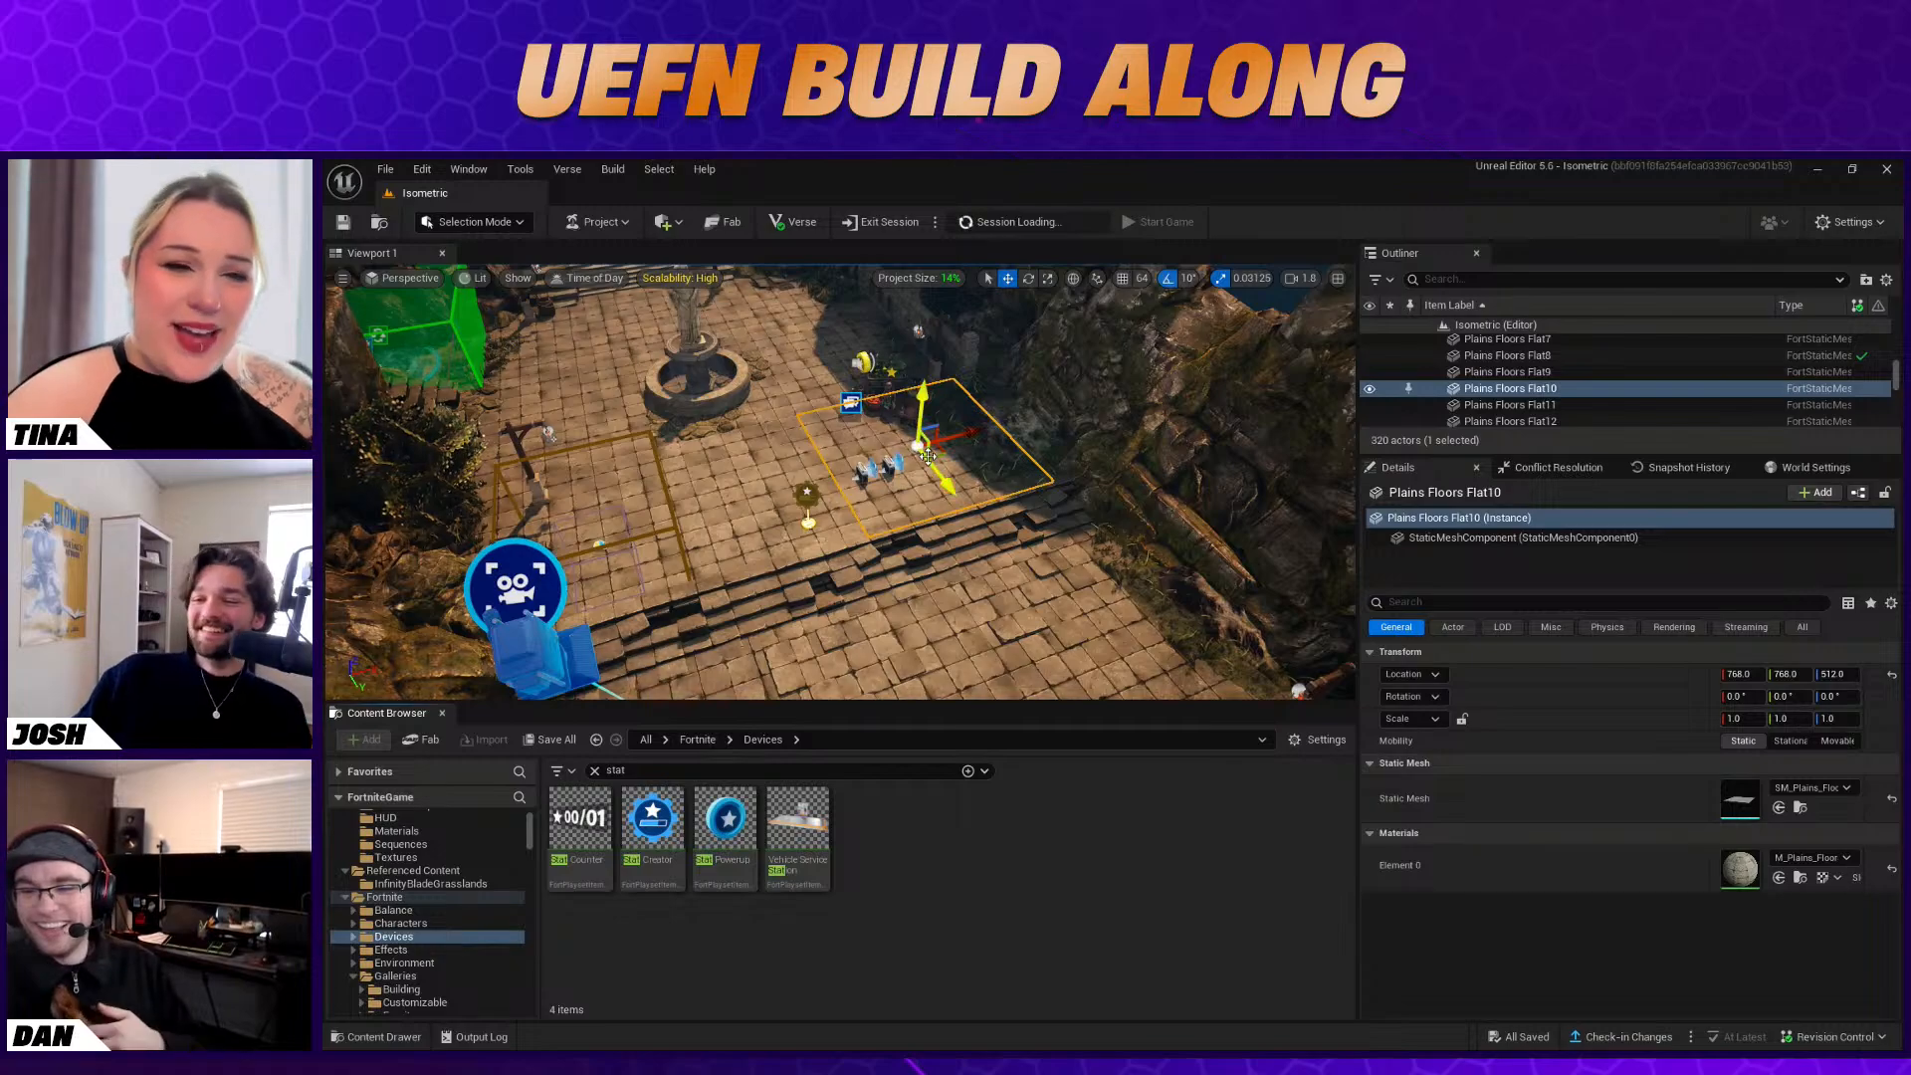
pyautogui.click(845, 510)
pyautogui.moveTo(844, 510); pyautogui.dragTo(851, 517, button='right')
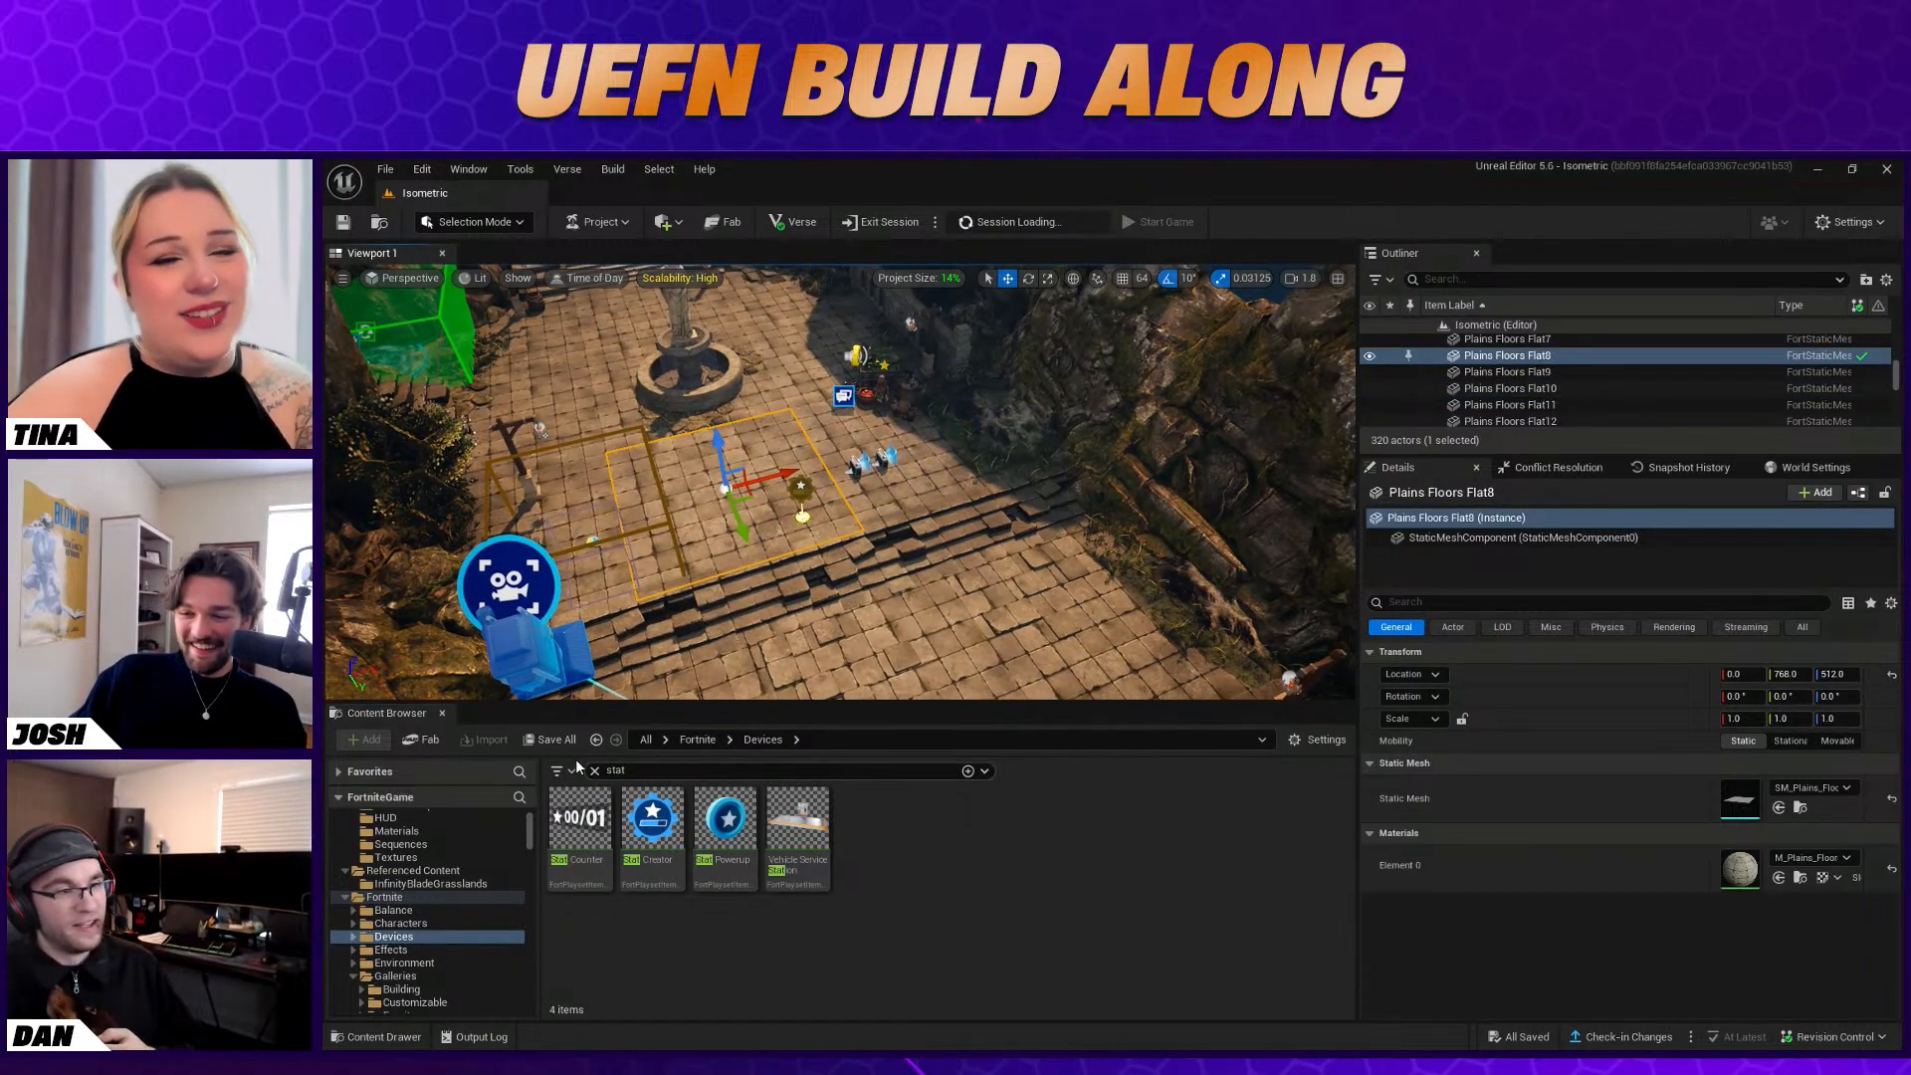
pyautogui.click(593, 772)
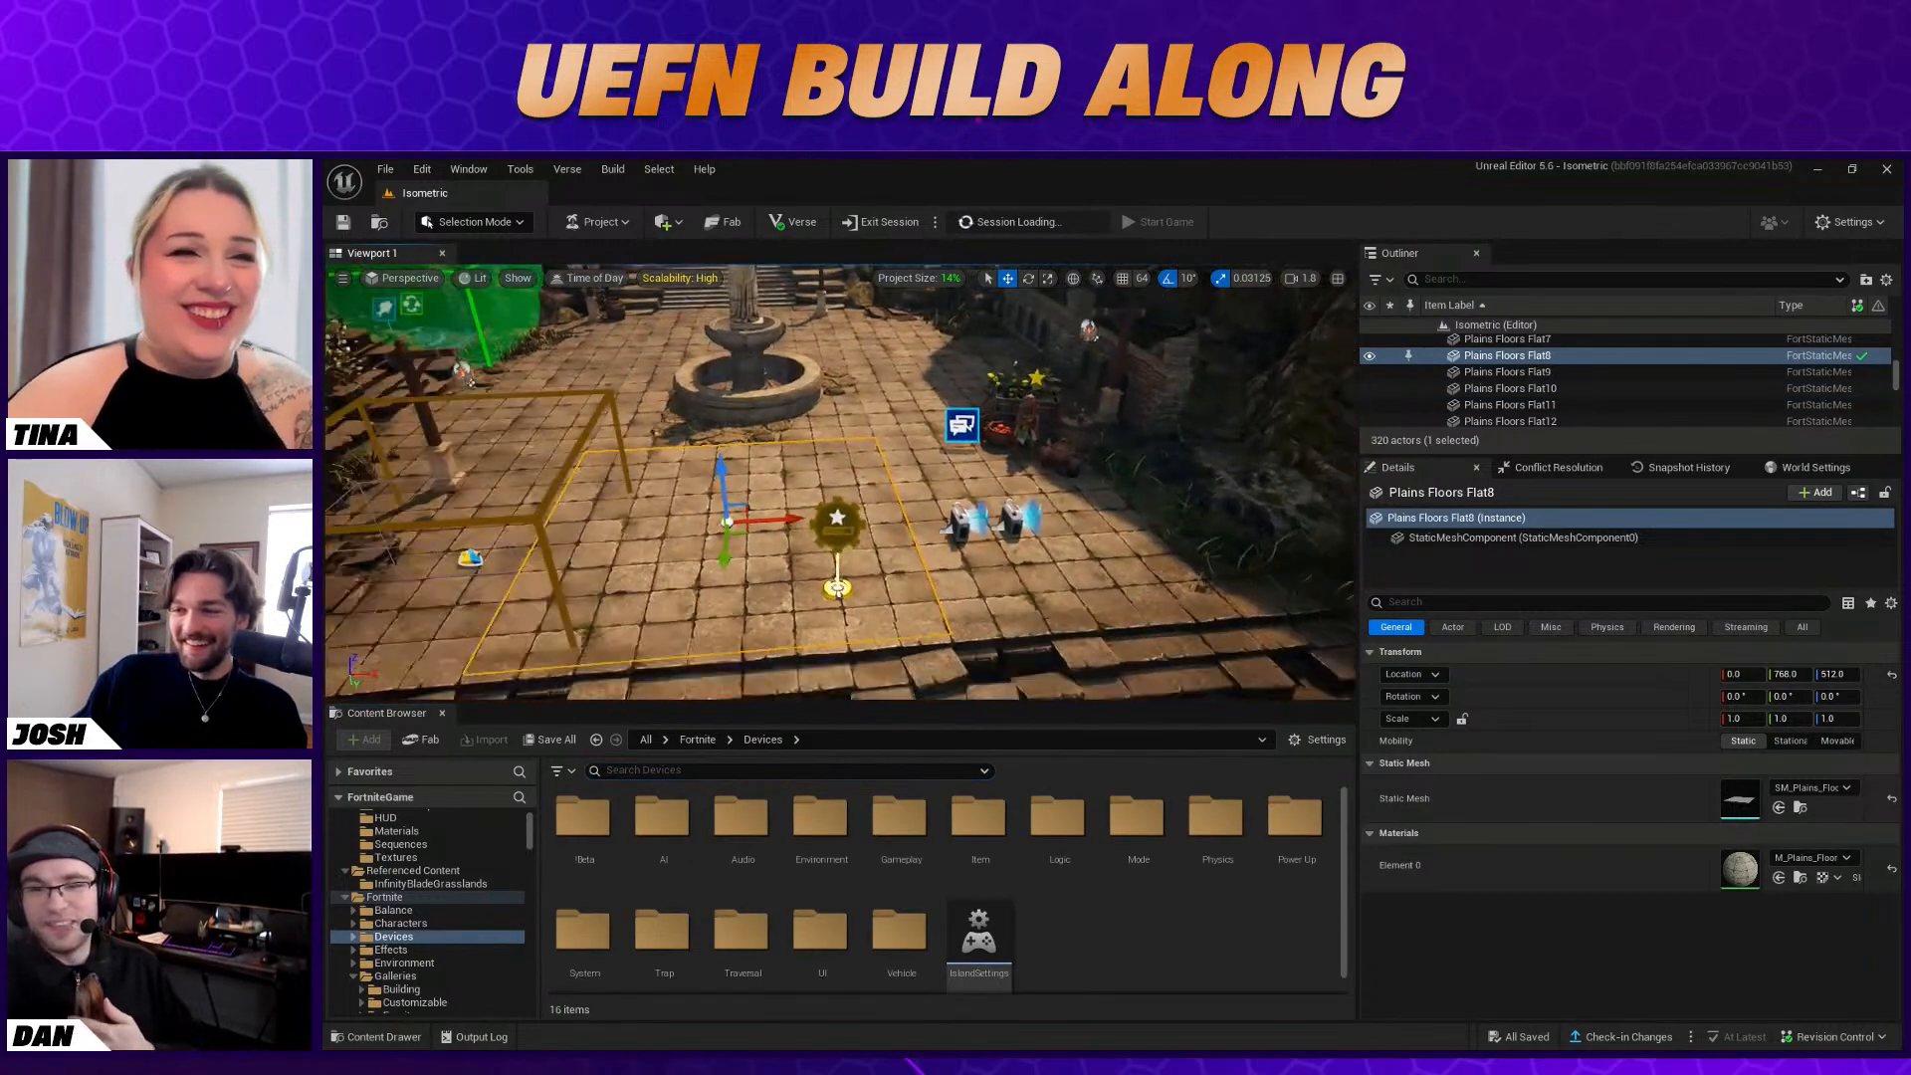
pyautogui.moveTo(867, 569); pyautogui.dragTo(886, 568, button='right')
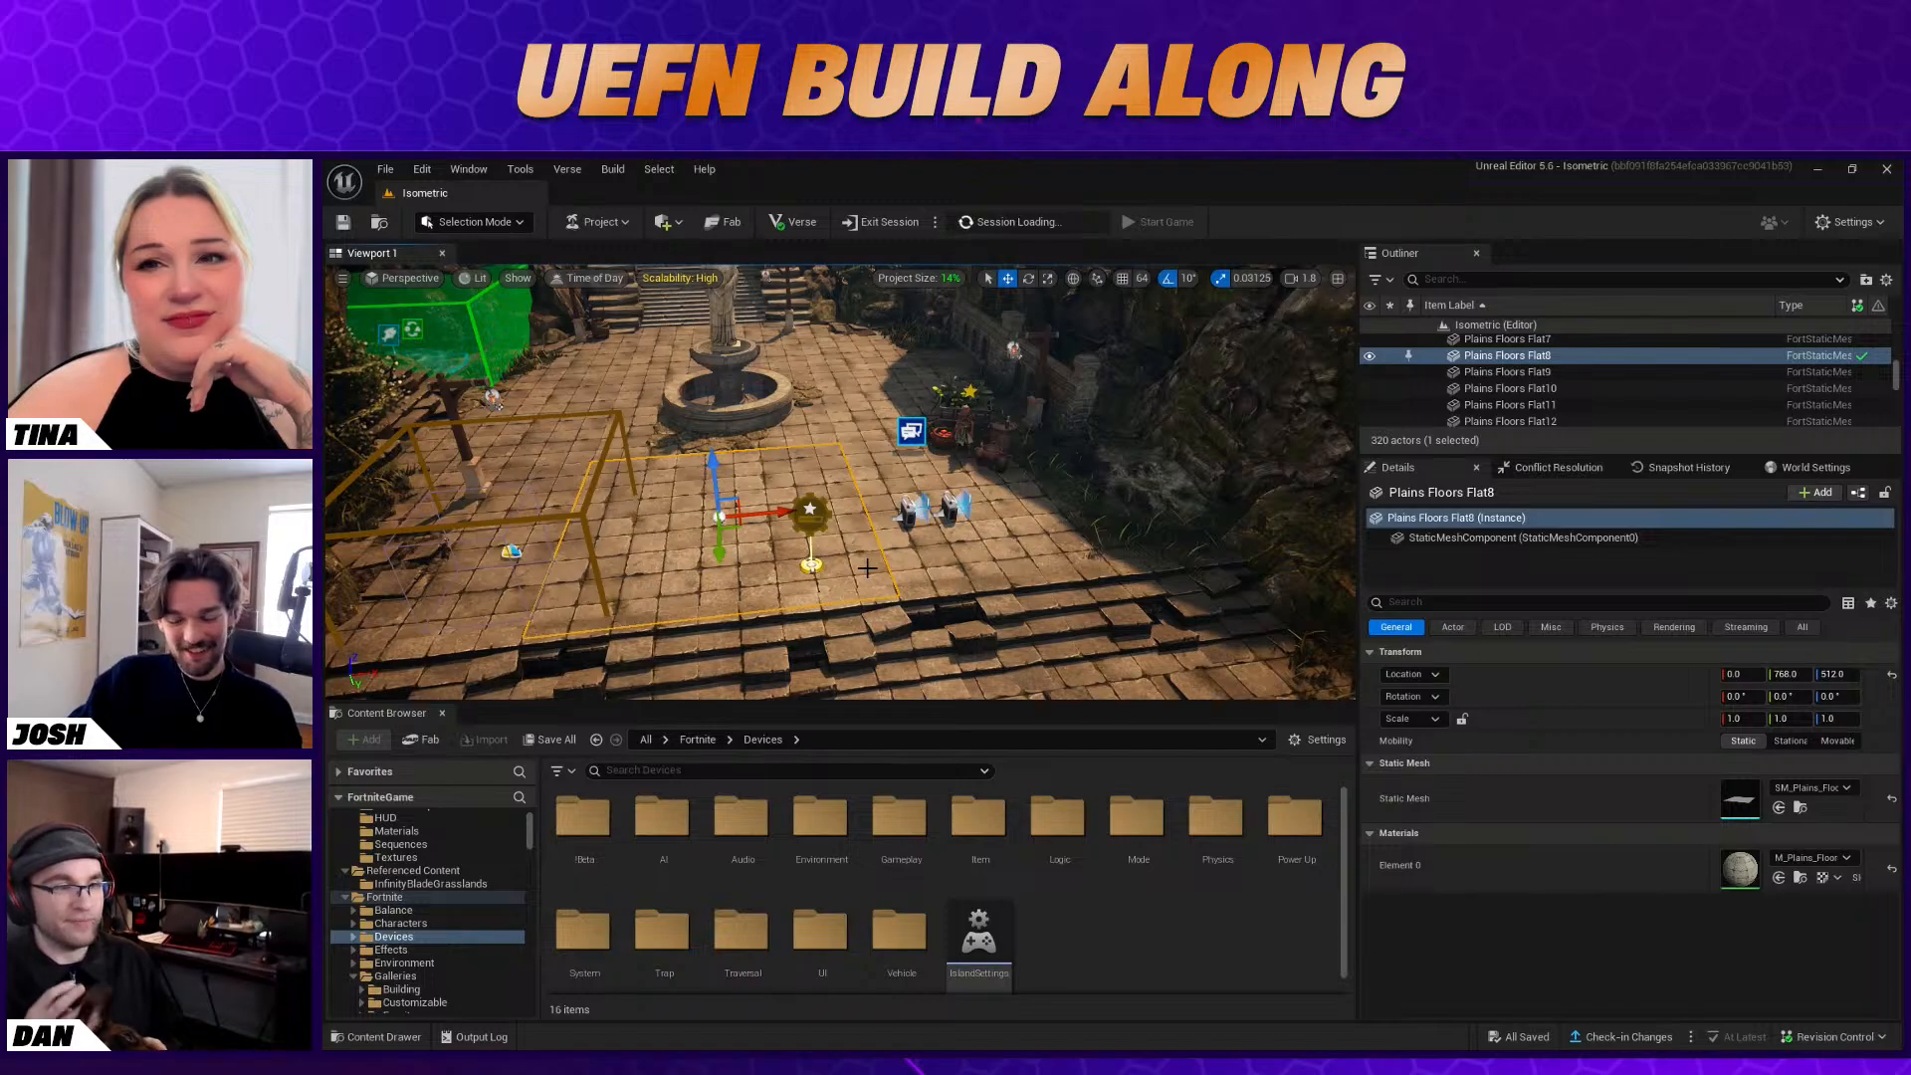
pyautogui.moveTo(836, 579); pyautogui.dragTo(824, 557, button='right')
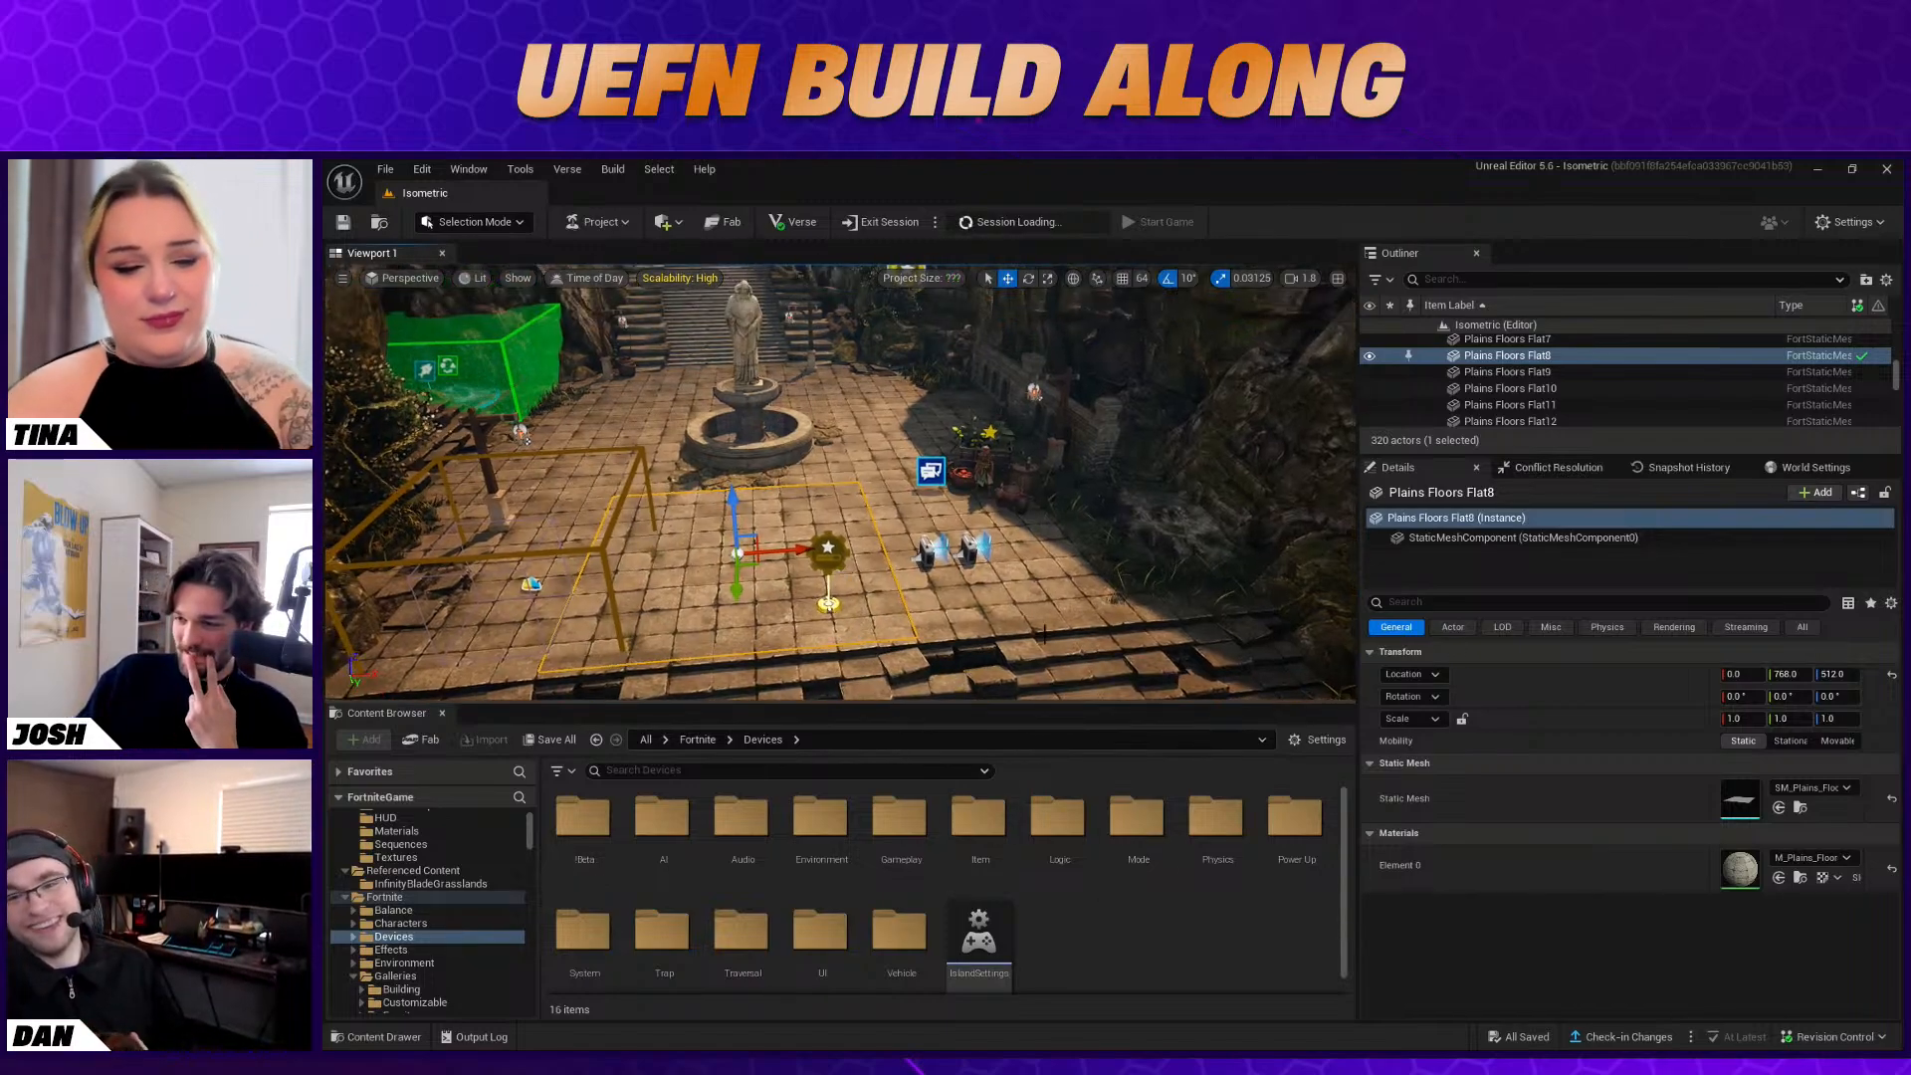
pyautogui.press('w')
pyautogui.moveTo(943, 484); pyautogui.dragTo(803, 629, button='right')
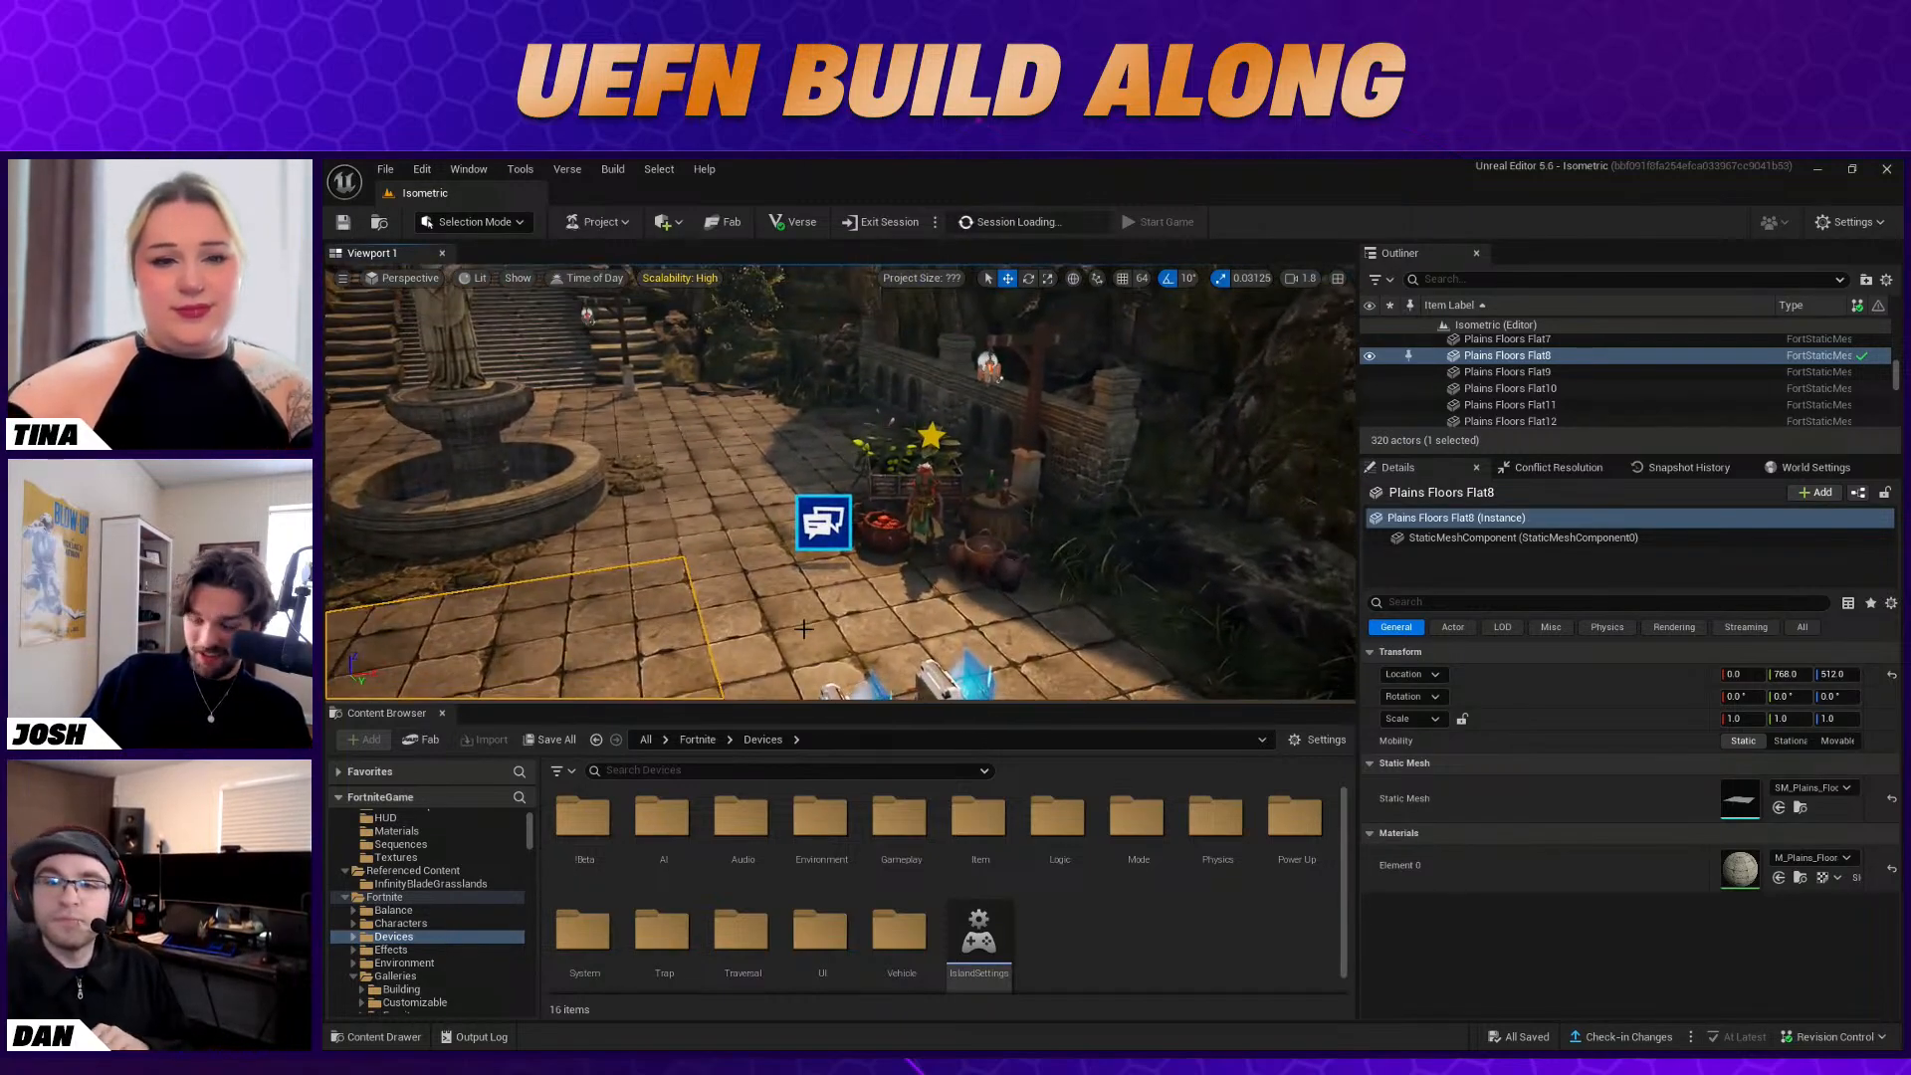
pyautogui.scroll(2, 430, 889)
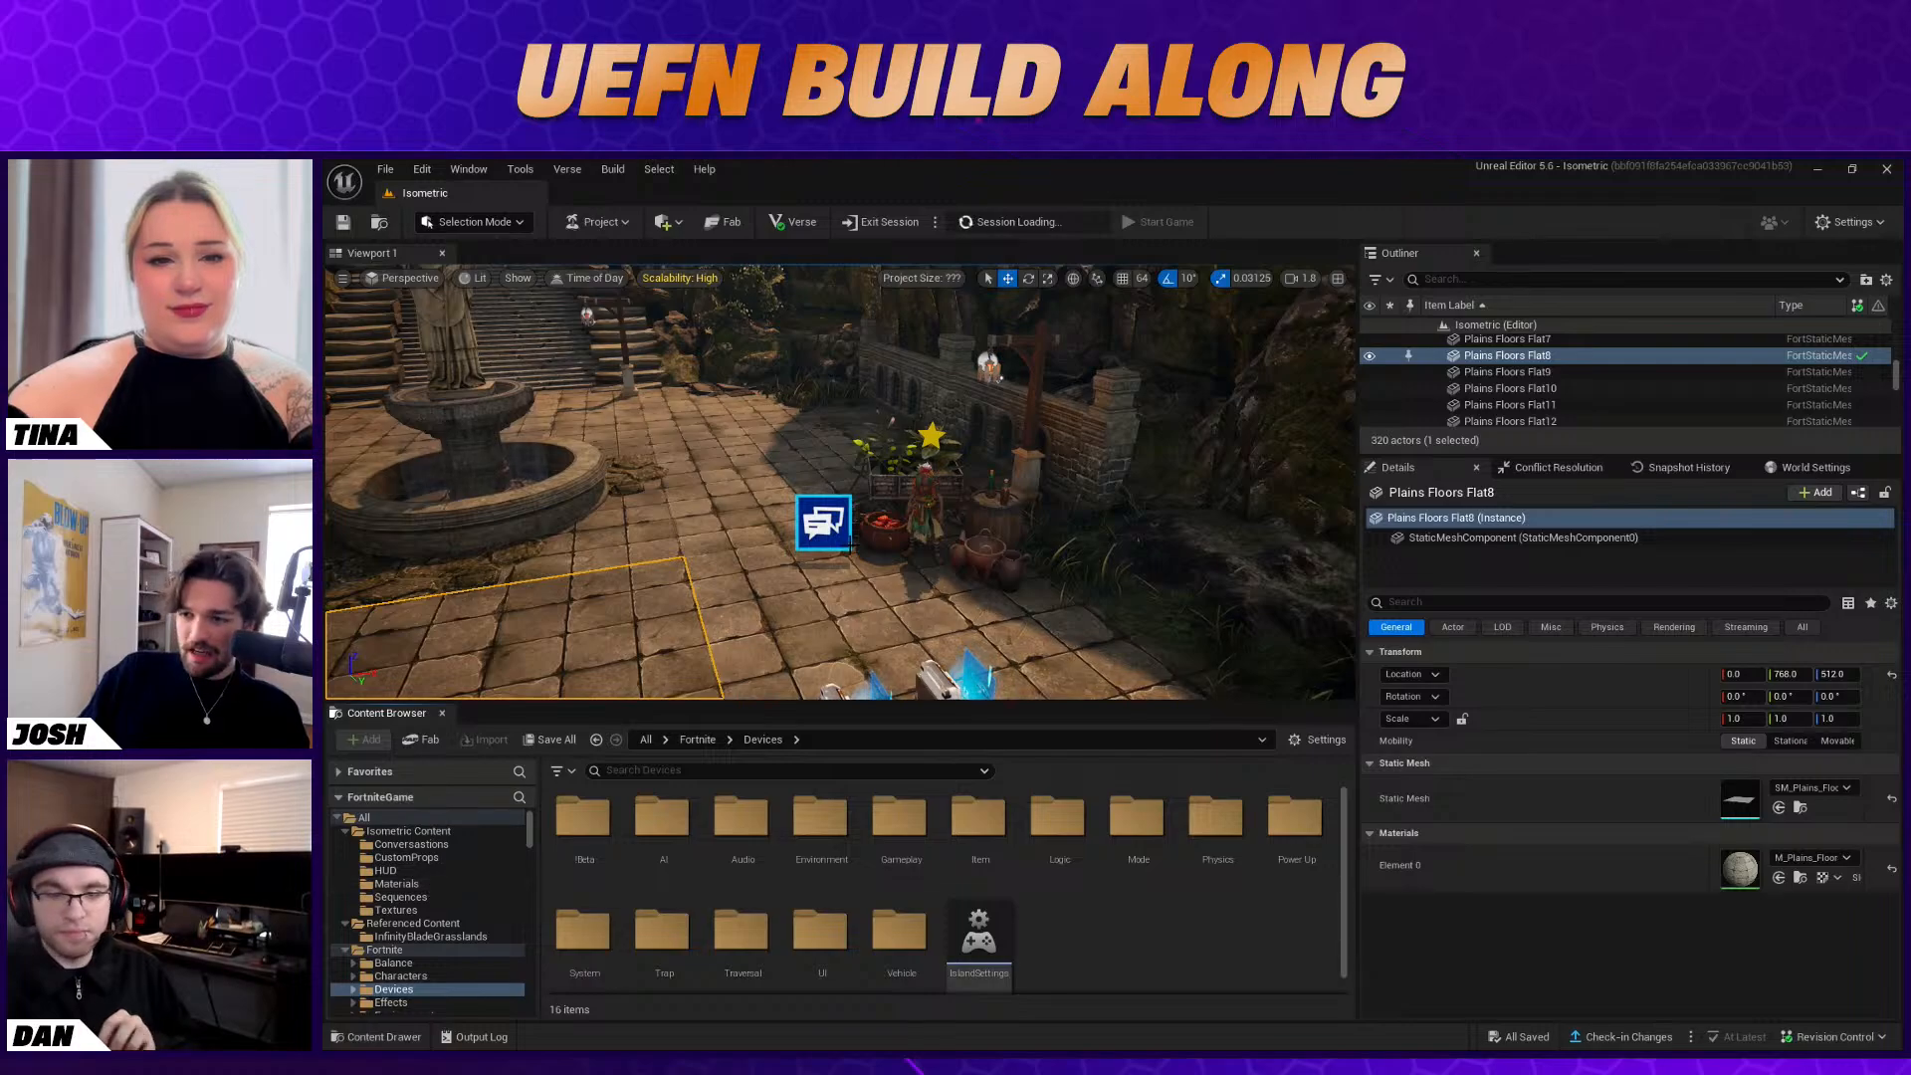
# Duplicate the Conversation Device beside the original near Baba Yaga and review the copy's options
pyautogui.click(823, 523)
pyautogui.scroll(-5, 1617, 920)
pyautogui.scroll(-2, 1626, 921)
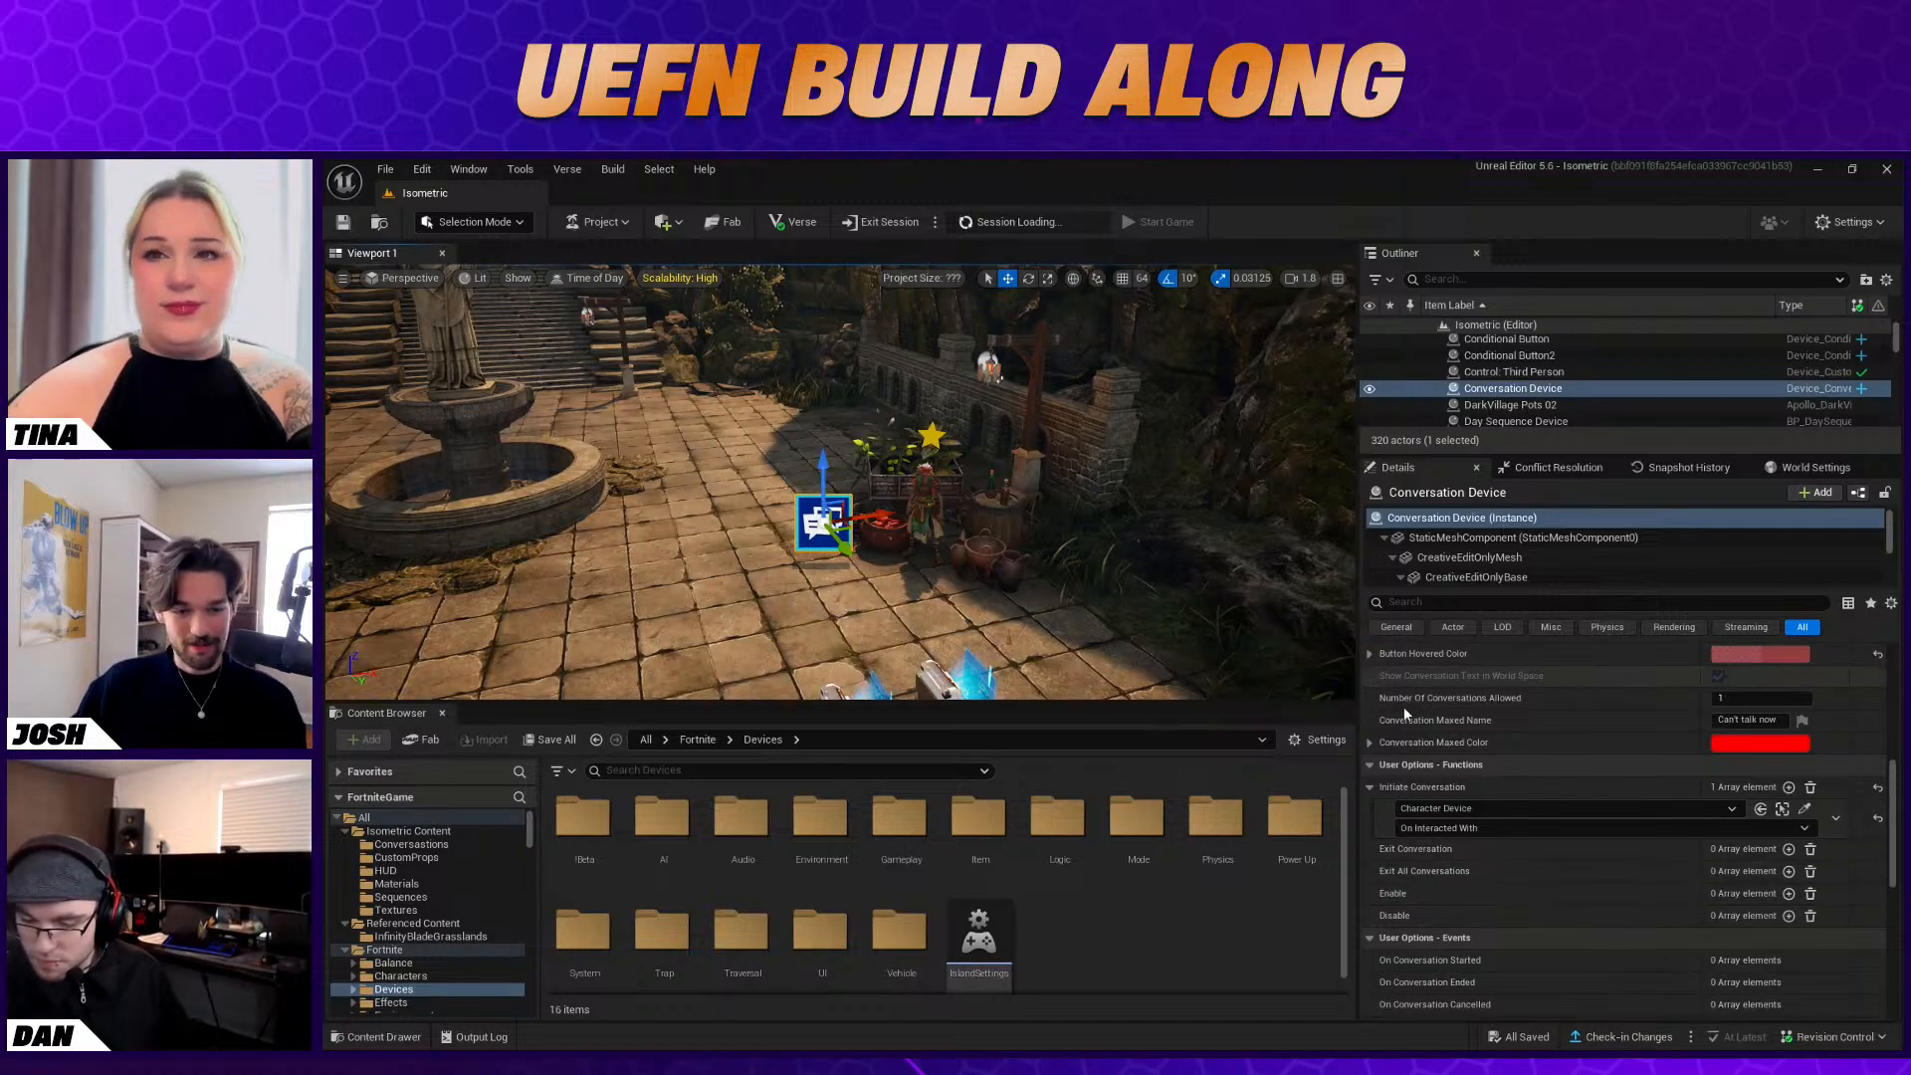
pyautogui.scroll(3, 1553, 802)
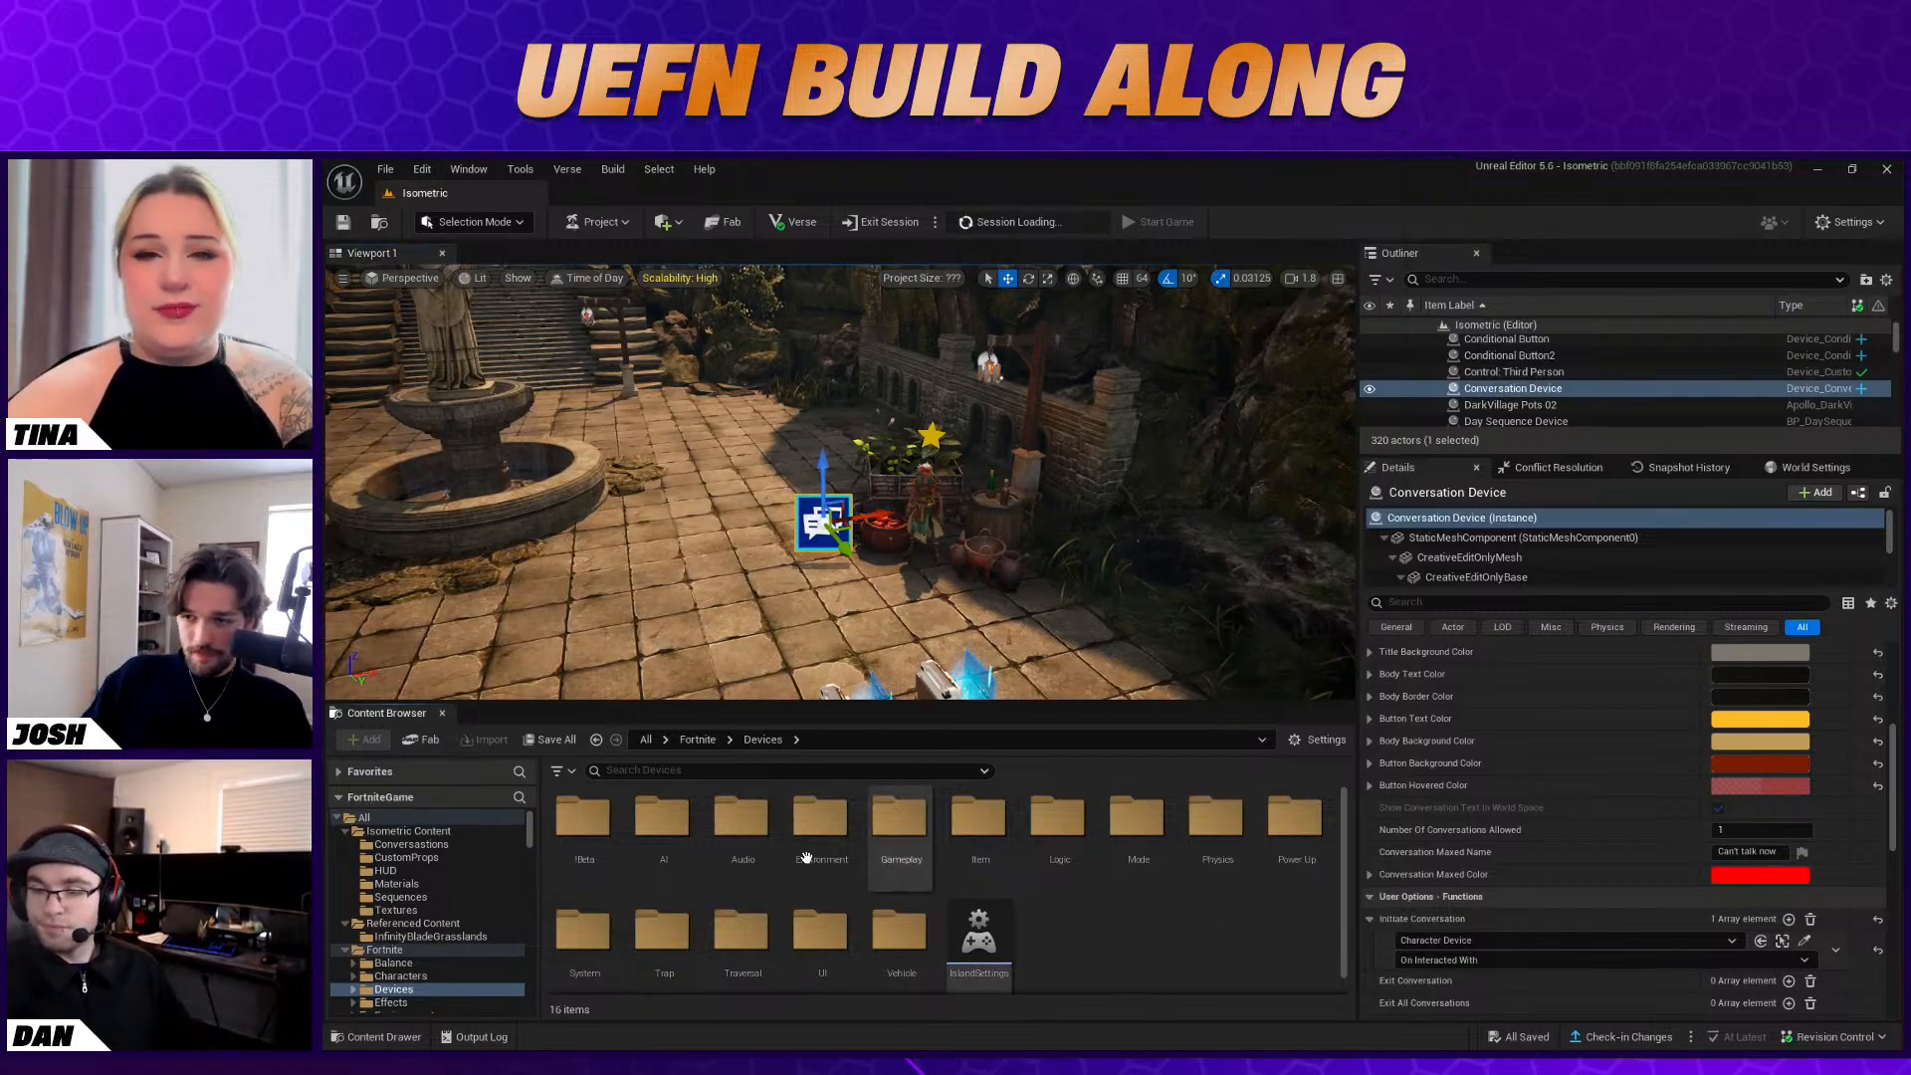
pyautogui.keyDown('alt'); pyautogui.moveTo(826, 519); pyautogui.dragTo(764, 529); pyautogui.keyUp('alt')
pyautogui.scroll(5, 1587, 800)
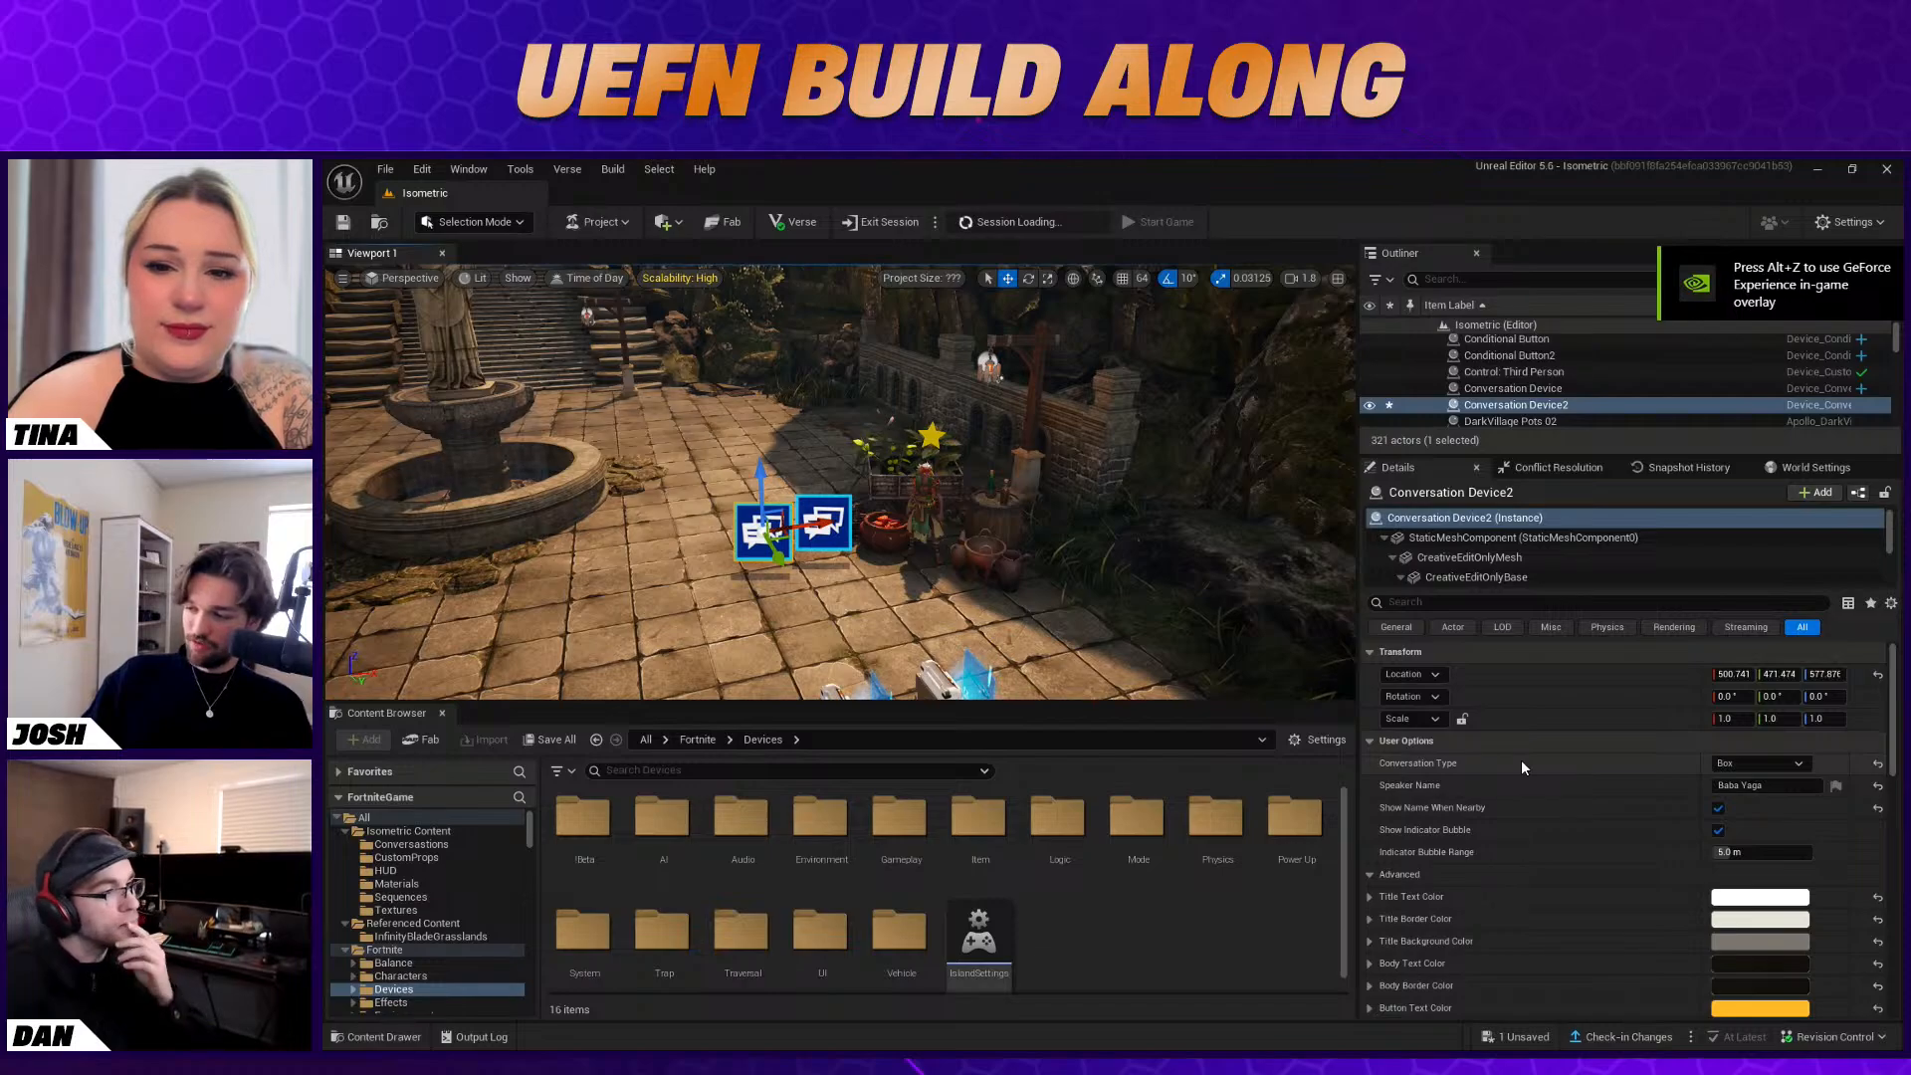
pyautogui.moveTo(1075, 498); pyautogui.dragTo(1015, 563, button='right')
pyautogui.click(872, 551)
pyautogui.click(827, 411)
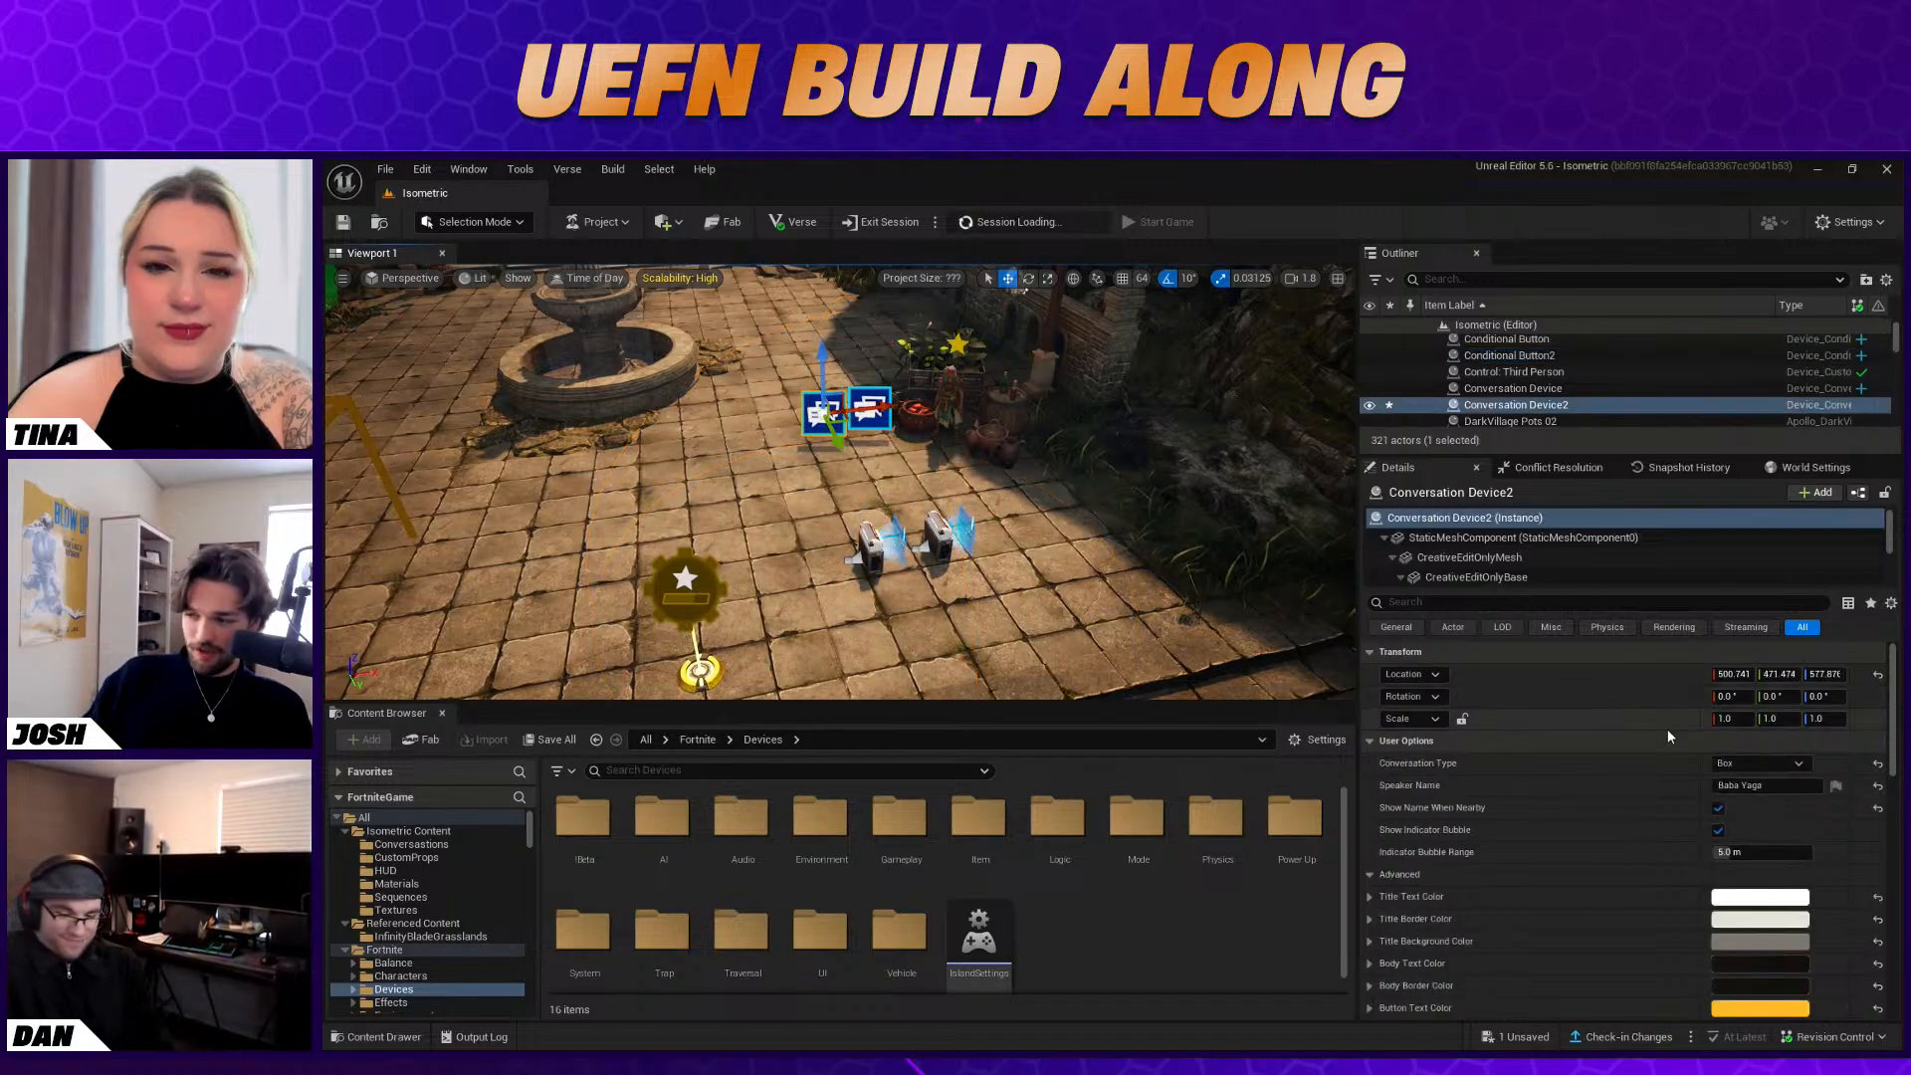
pyautogui.scroll(-8, 1705, 803)
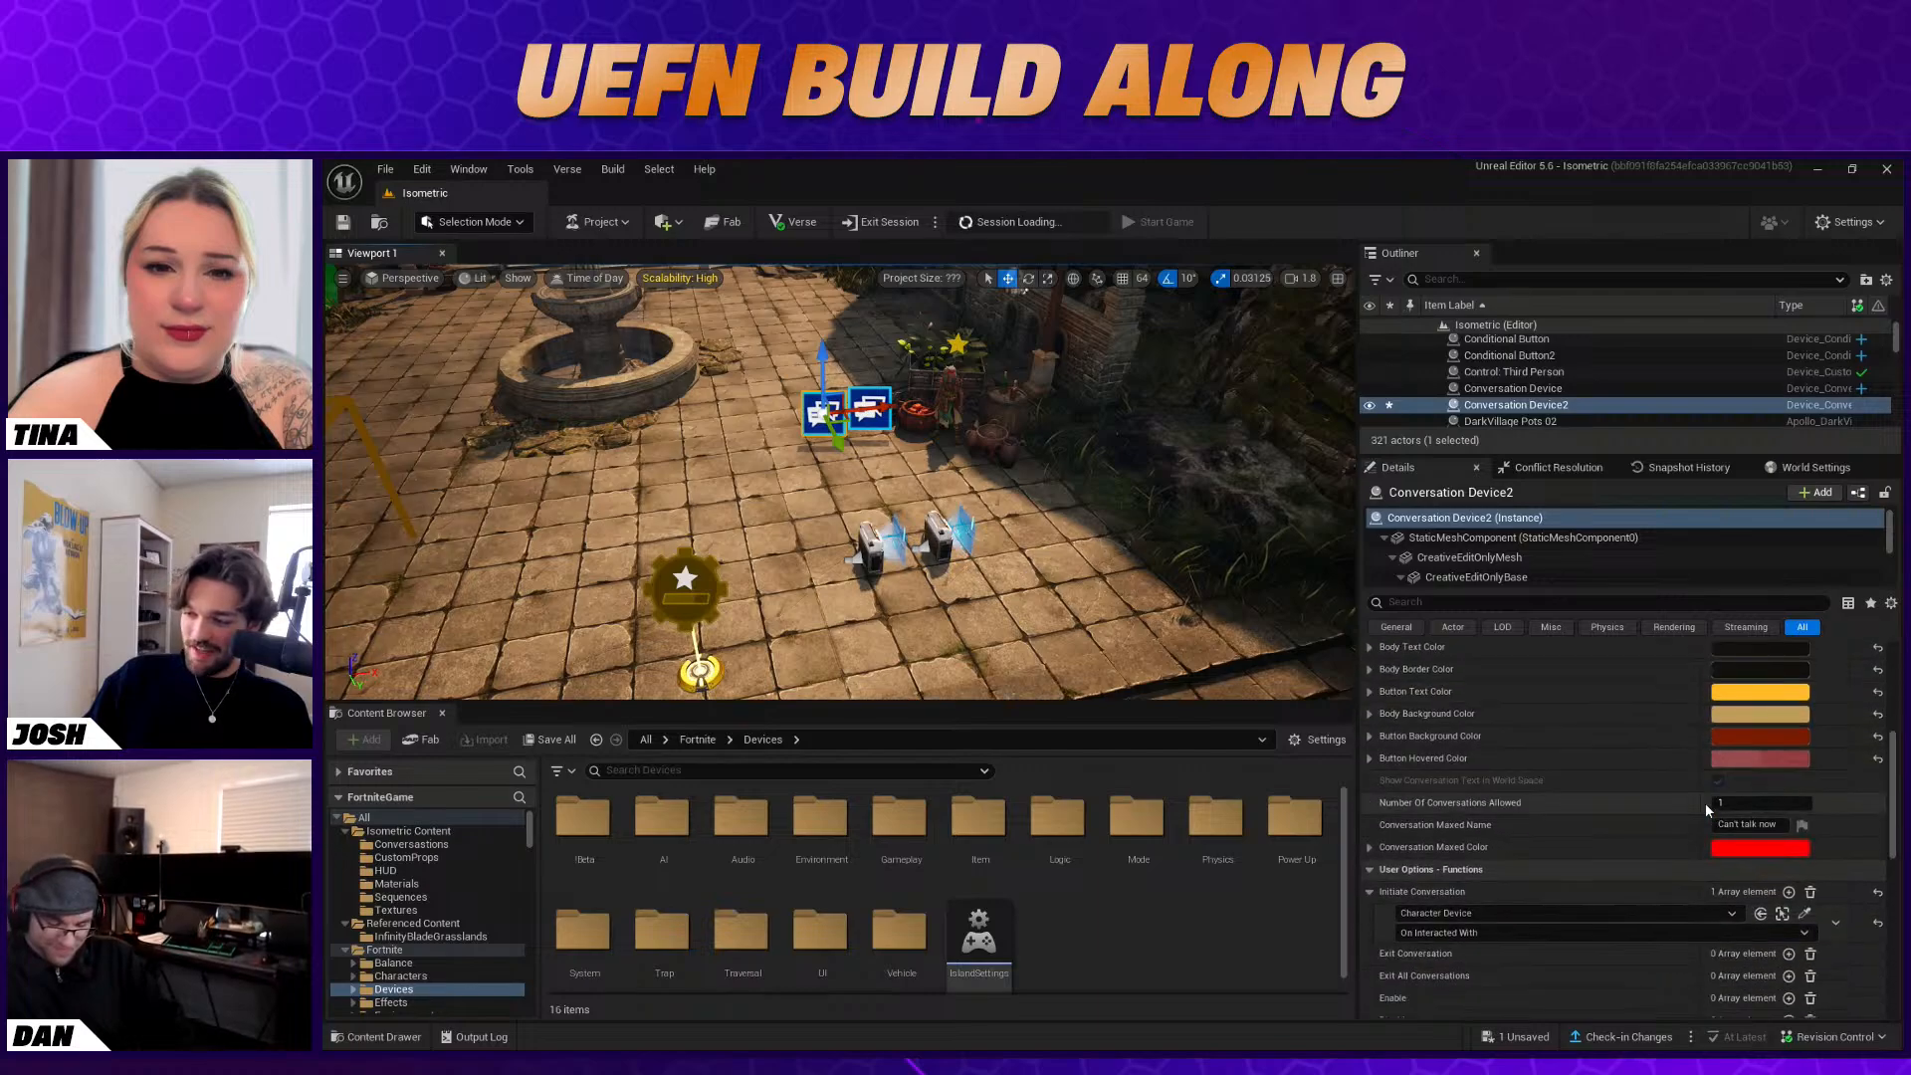
pyautogui.scroll(8, 1705, 802)
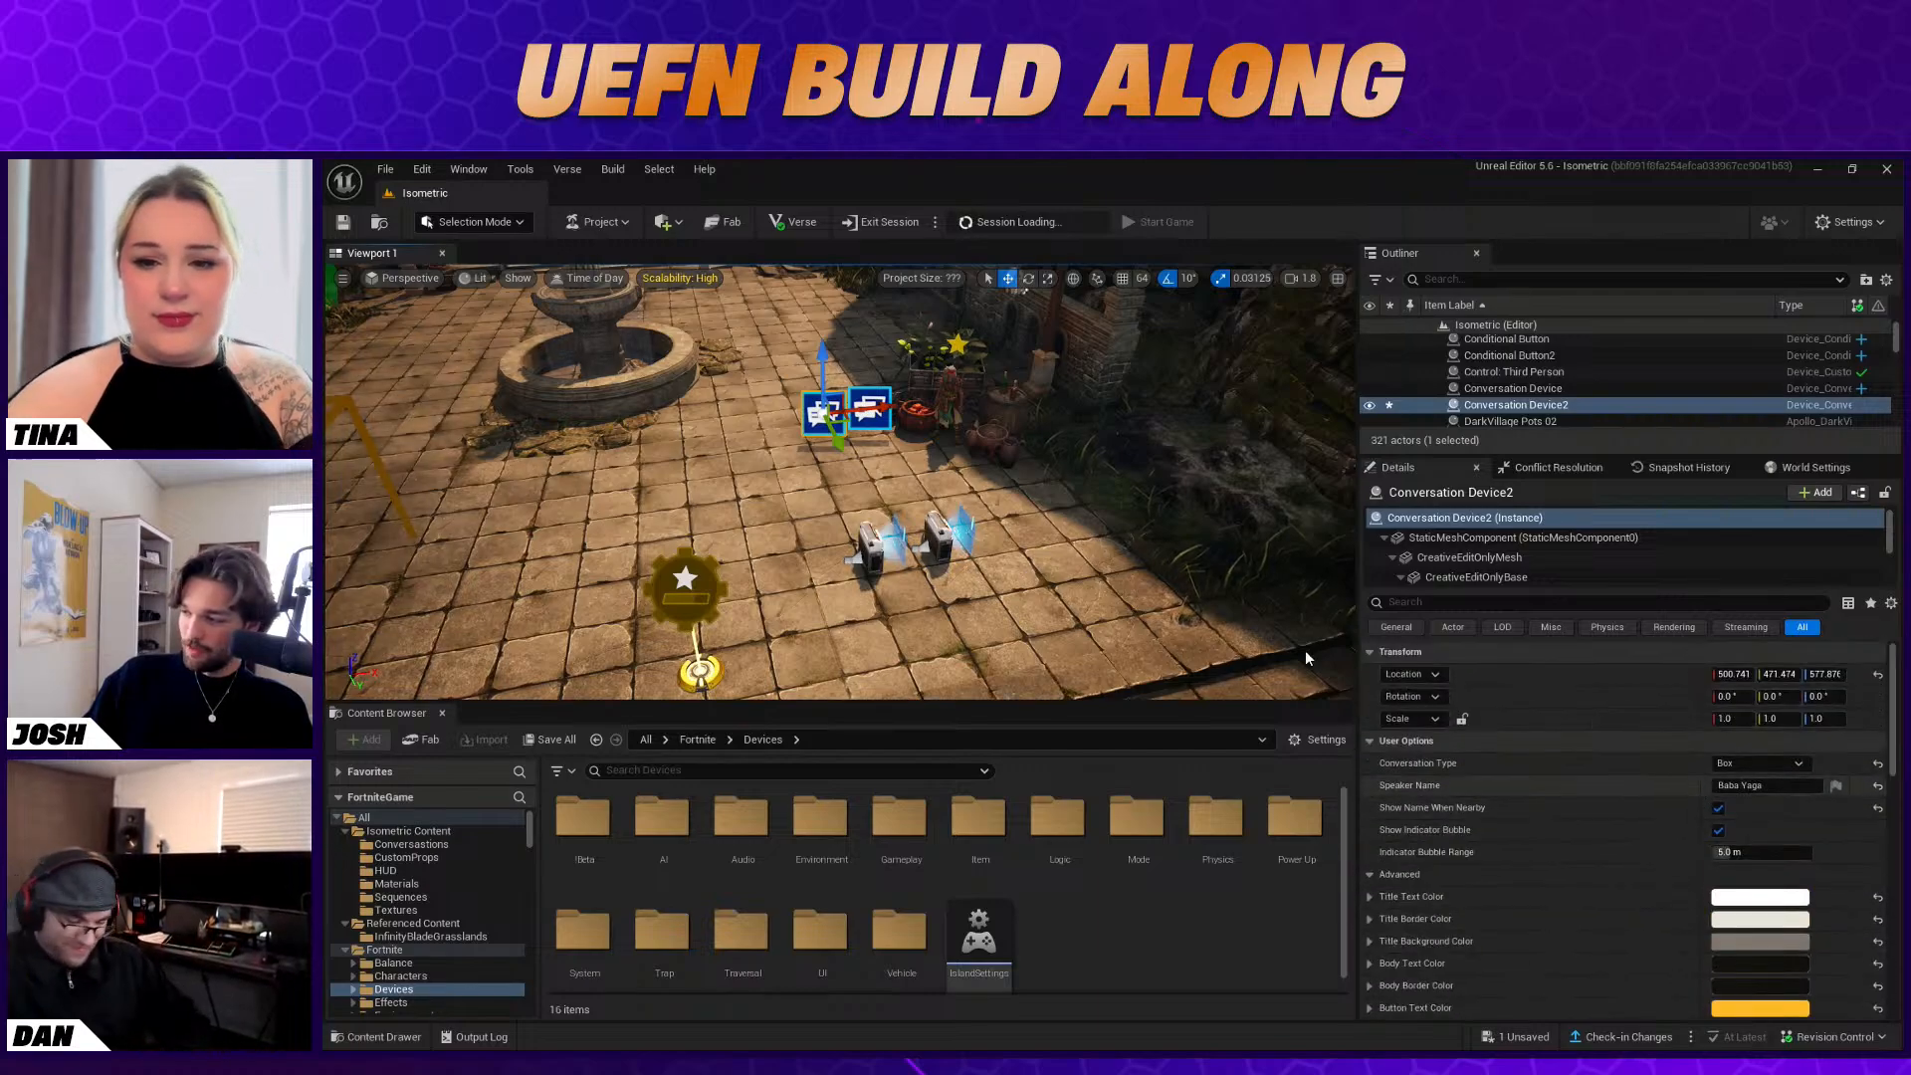
# Search the devices for "trigger" and place a Trigger on the courtyard floor near the steps
pyautogui.scroll(-2, 438, 946)
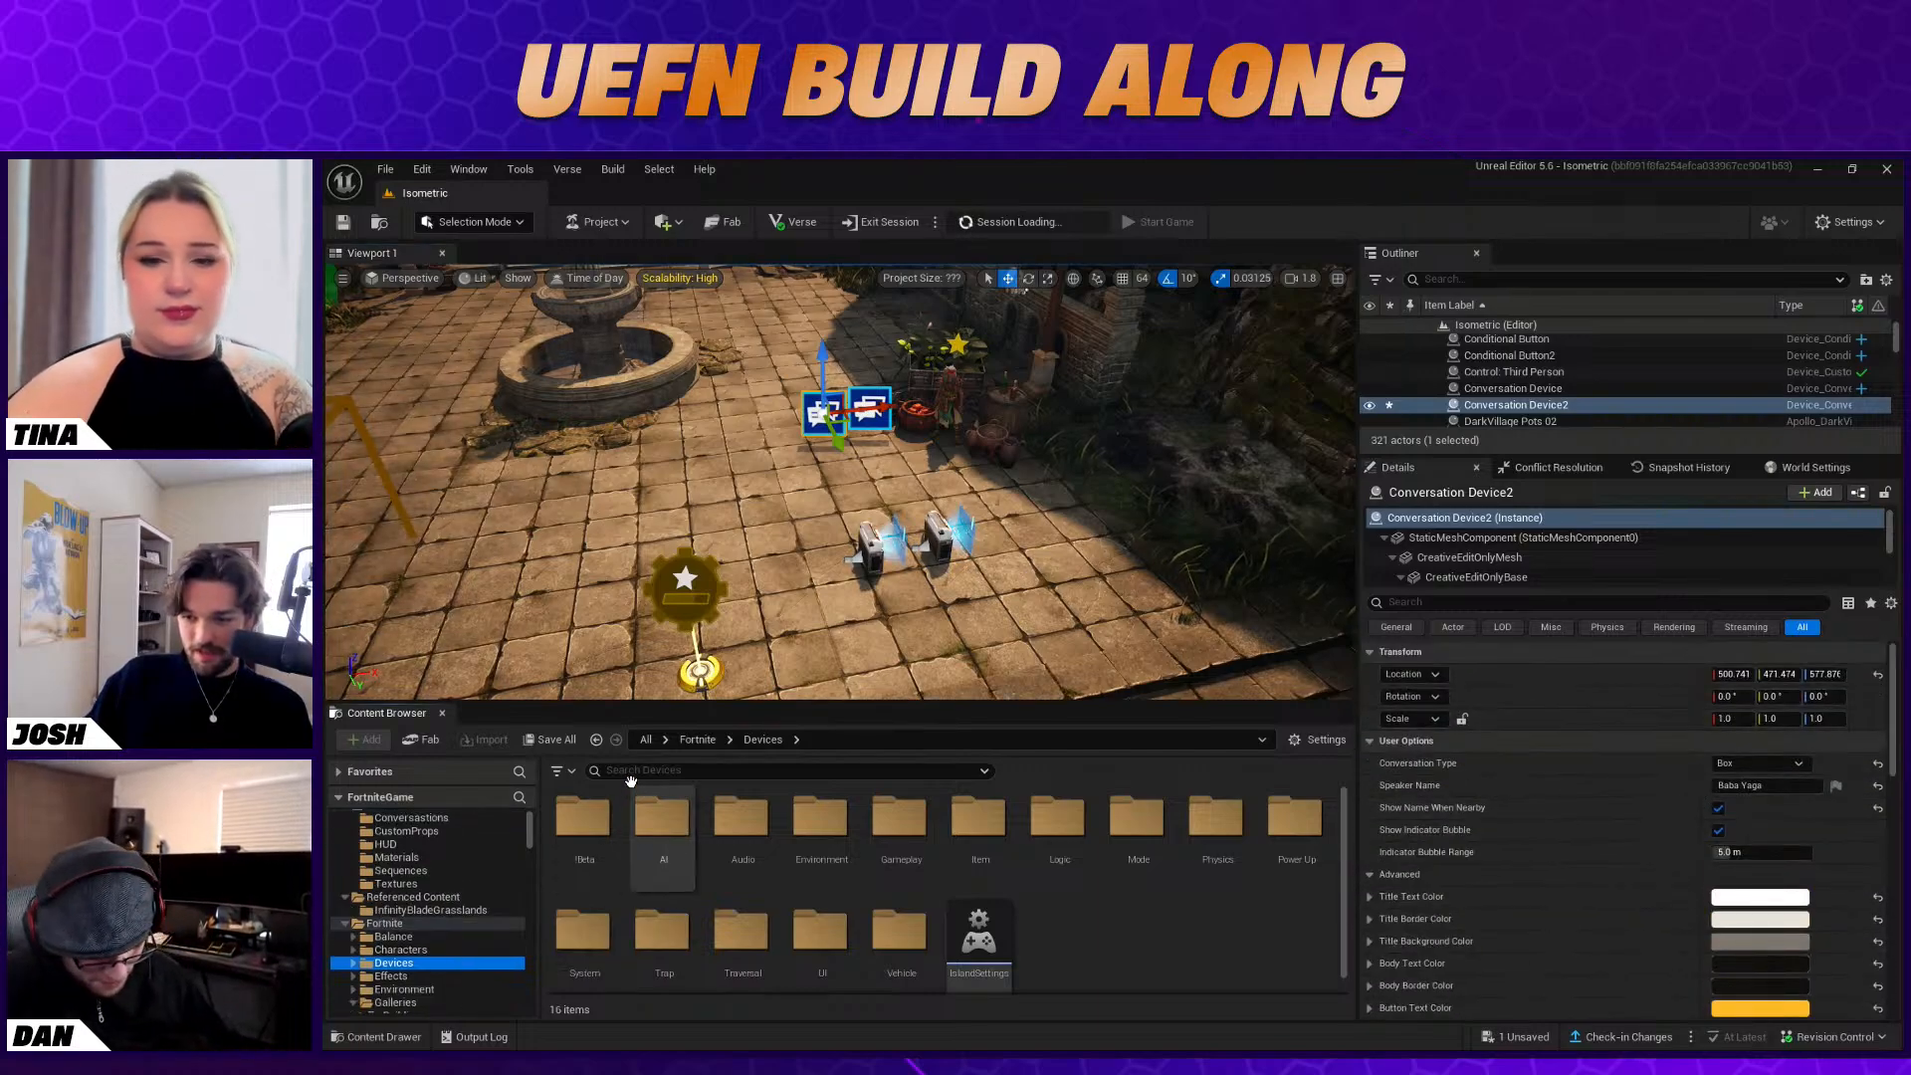
pyautogui.write('rigger')
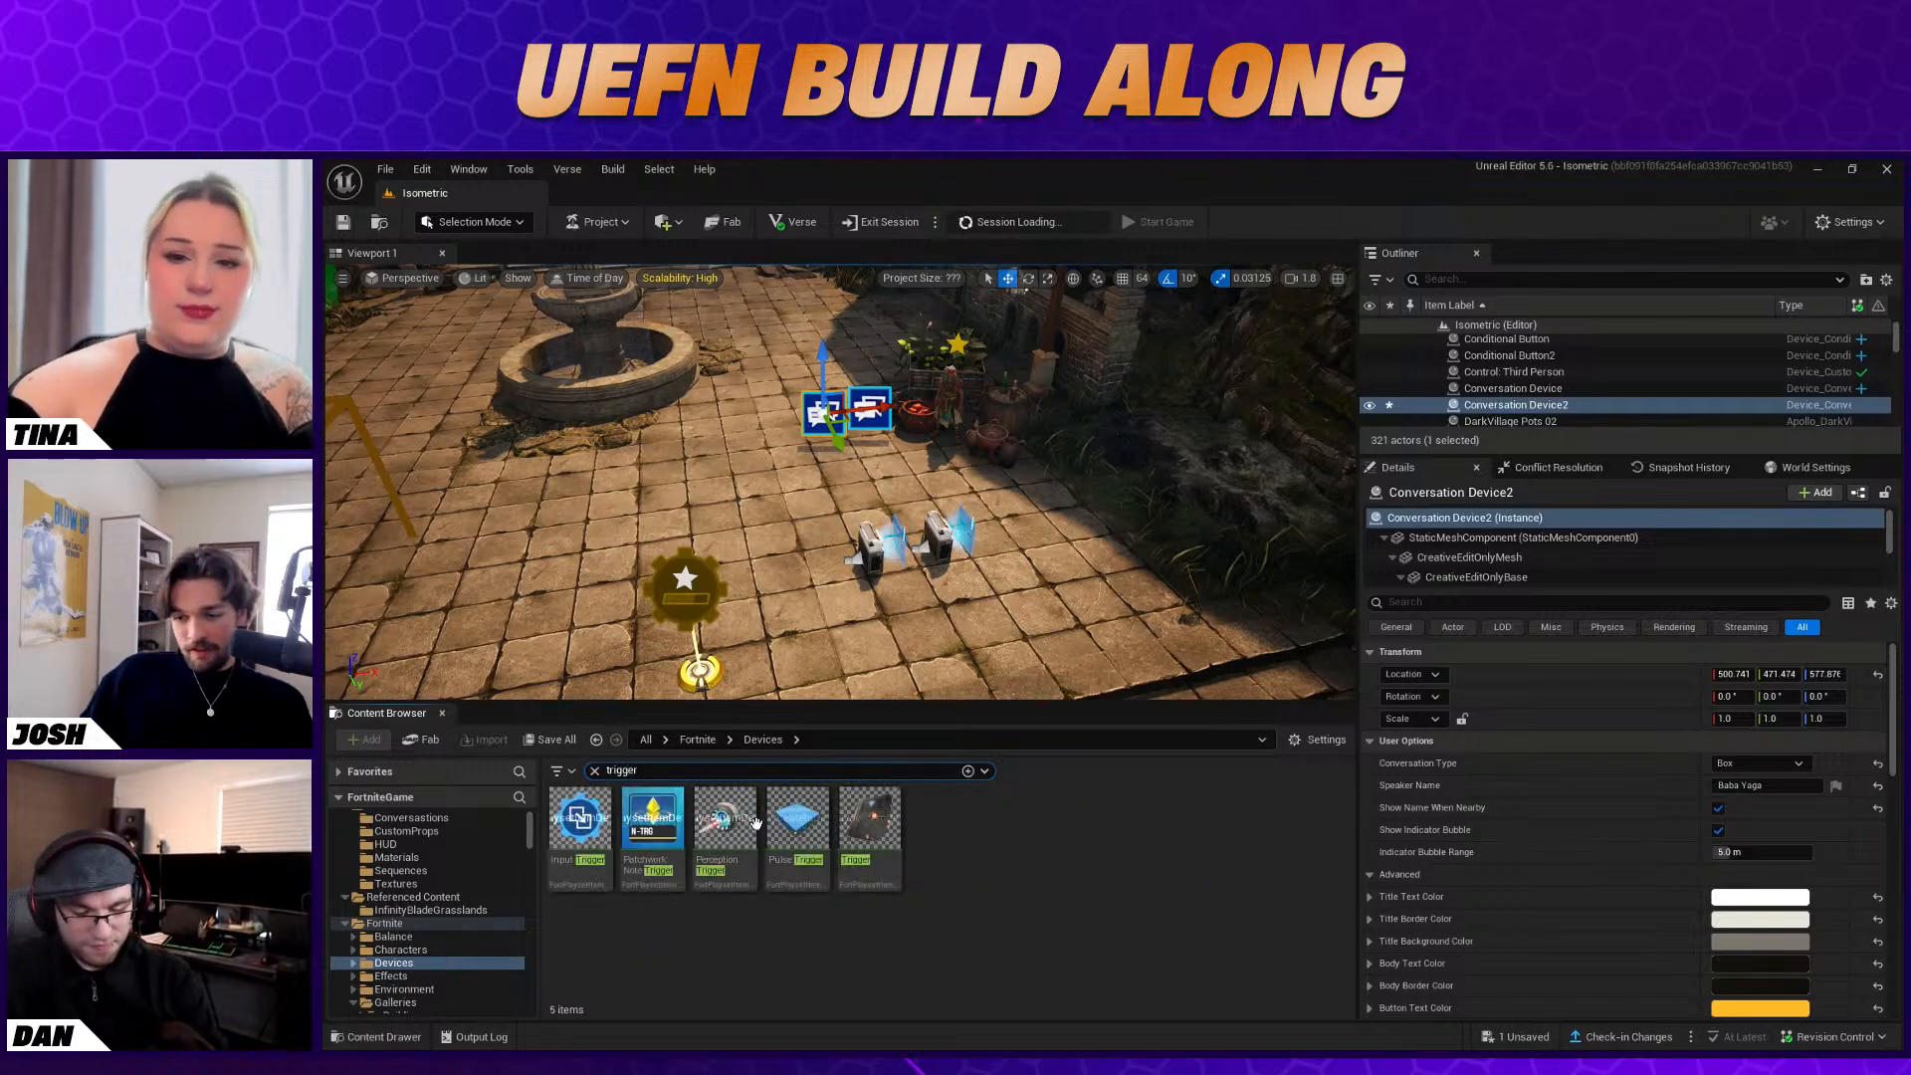
pyautogui.moveTo(870, 826); pyautogui.dragTo(1194, 652)
pyautogui.click(821, 413)
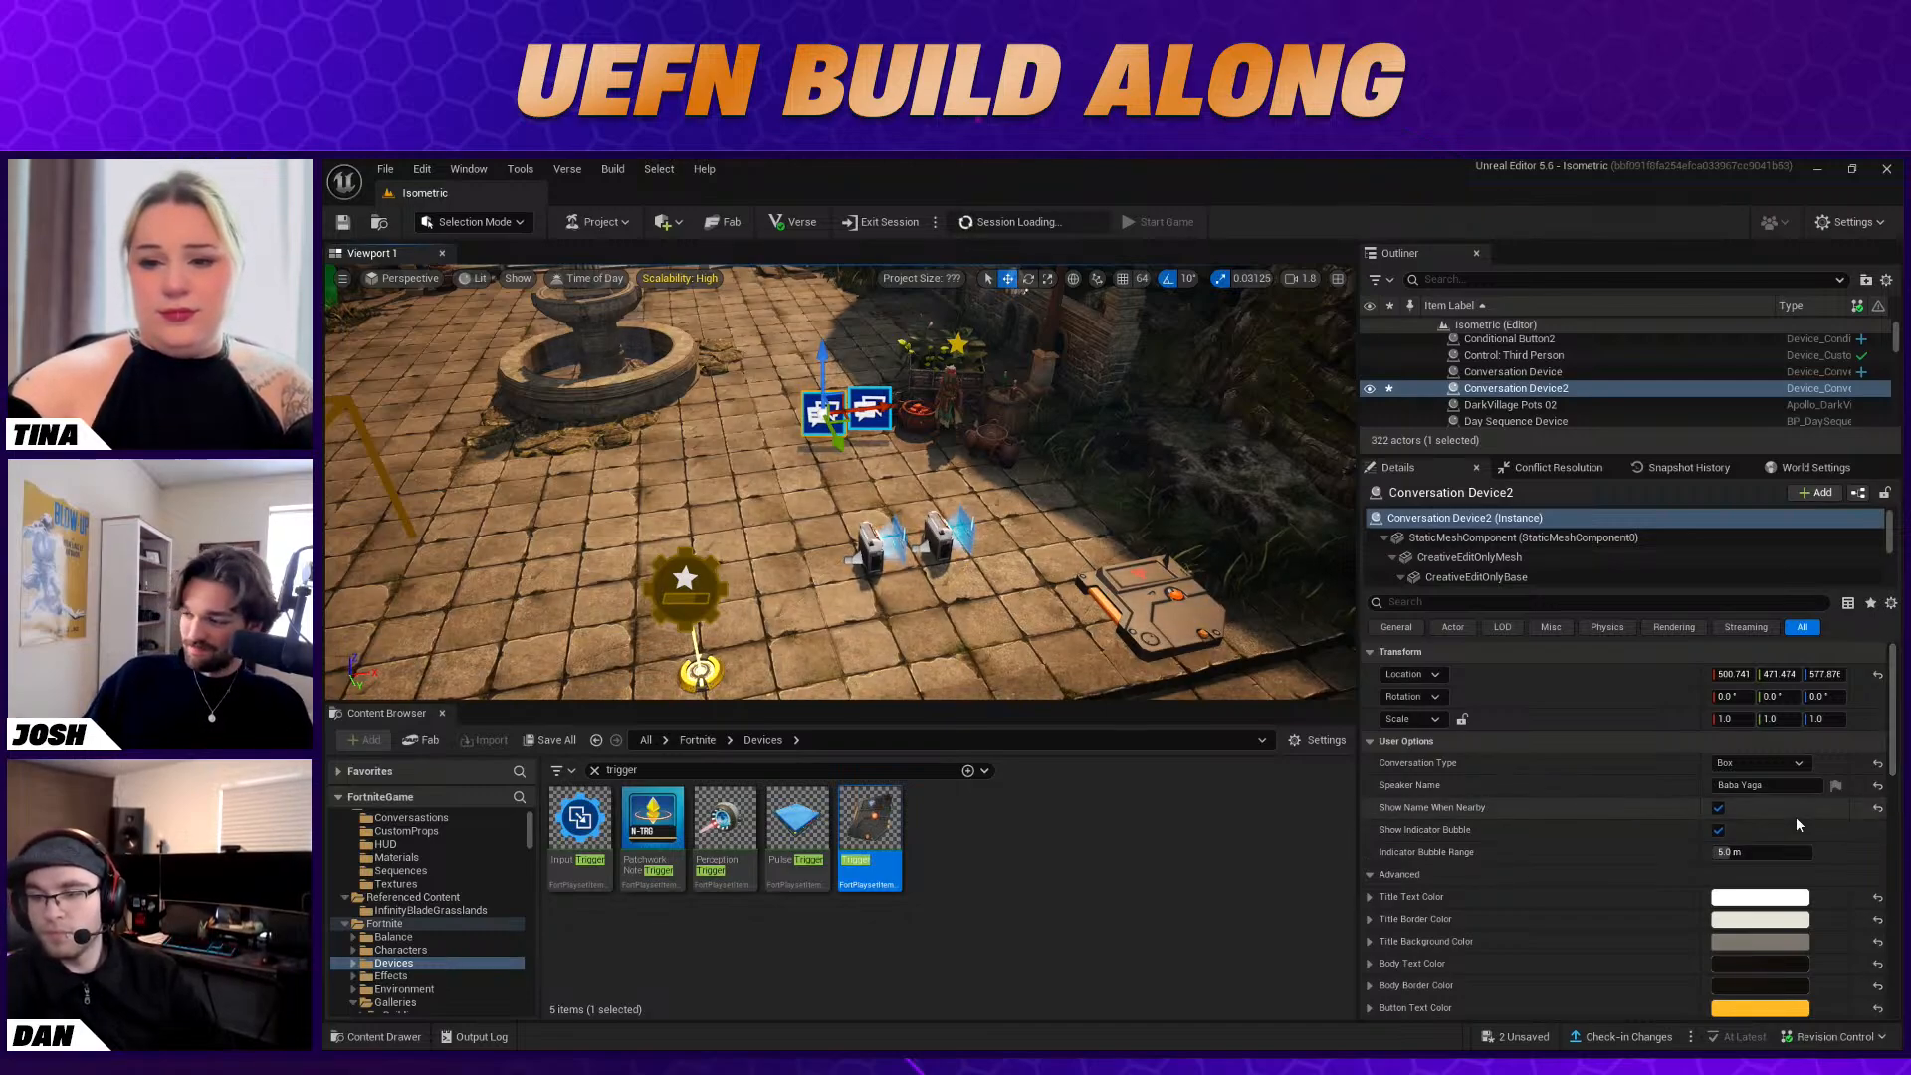
pyautogui.scroll(-4, 1797, 823)
pyautogui.scroll(-3, 1798, 832)
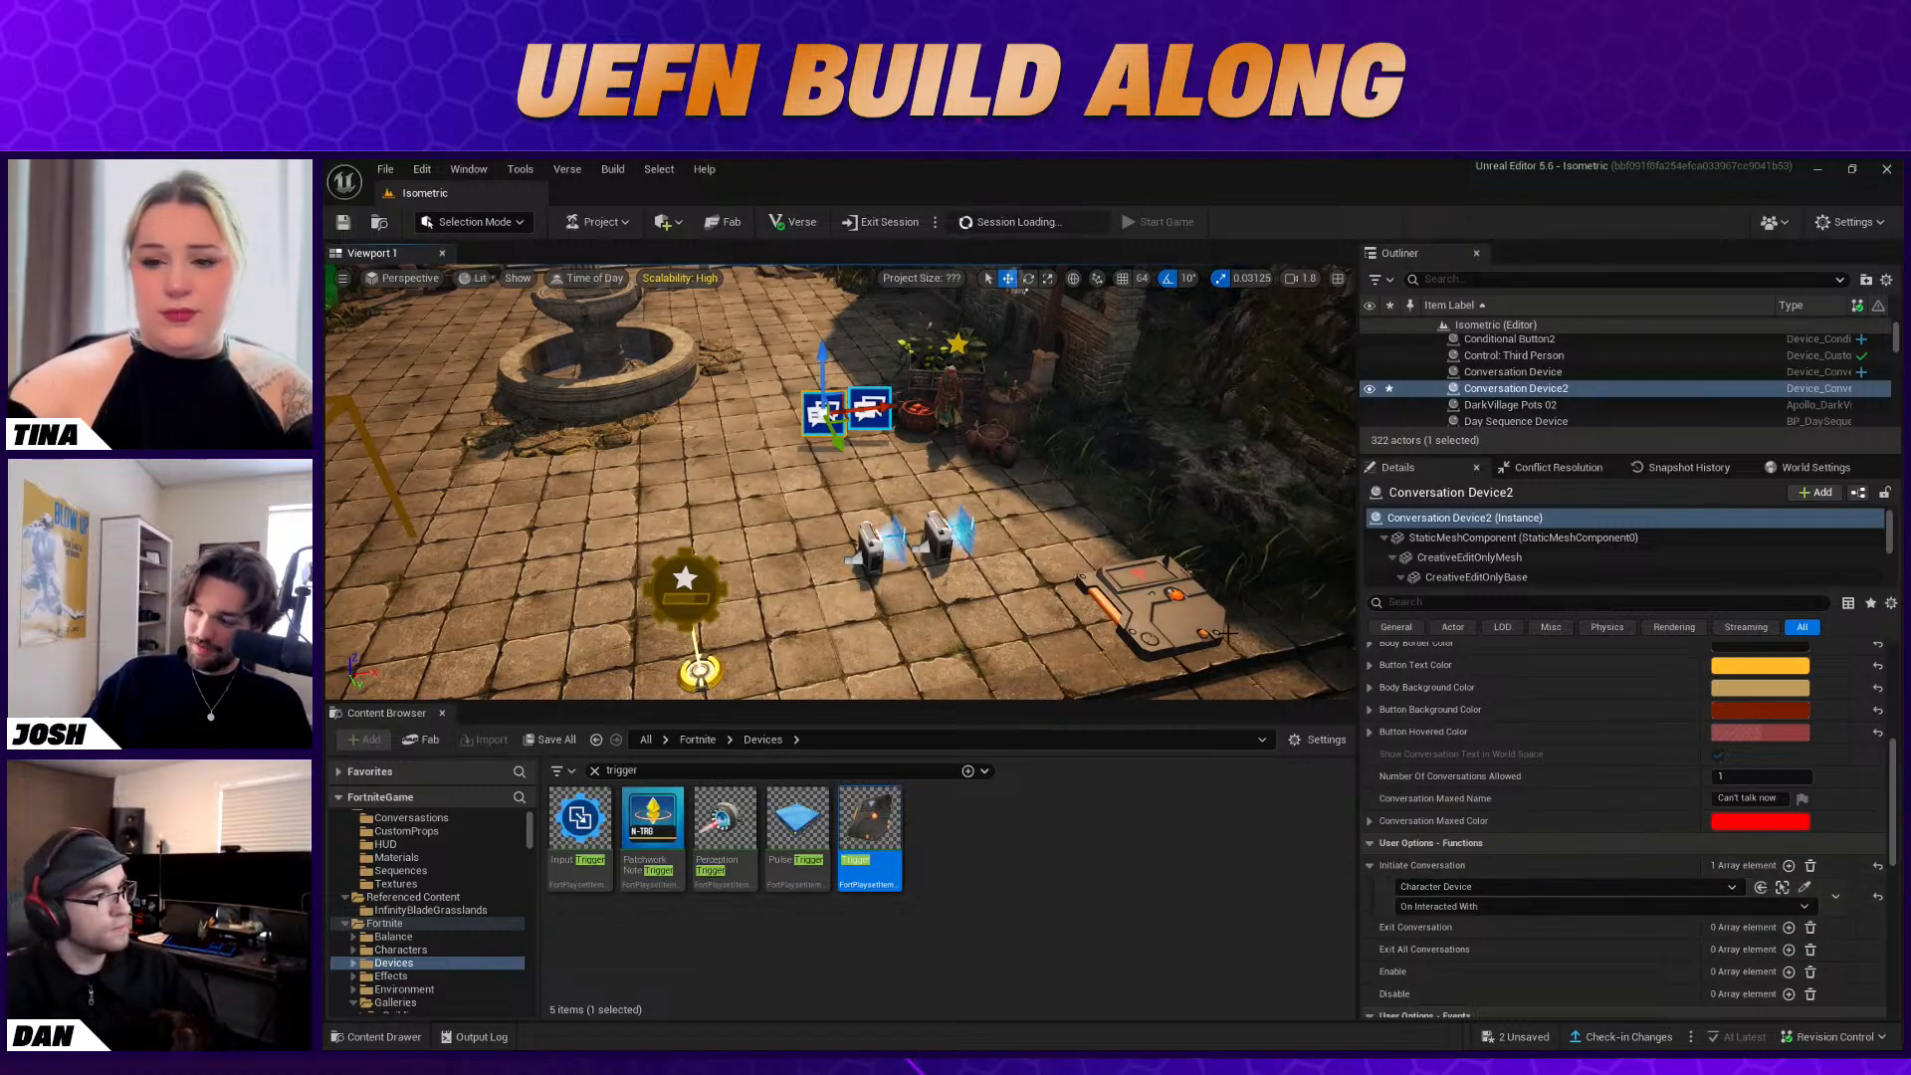
# Select the Trigger on the courtyard floor and add an empty entry to its Trigger function
pyautogui.moveTo(1139, 544); pyautogui.dragTo(1163, 594, button='right')
pyautogui.click(1141, 546)
pyautogui.hotkey('ctrl', 'z')
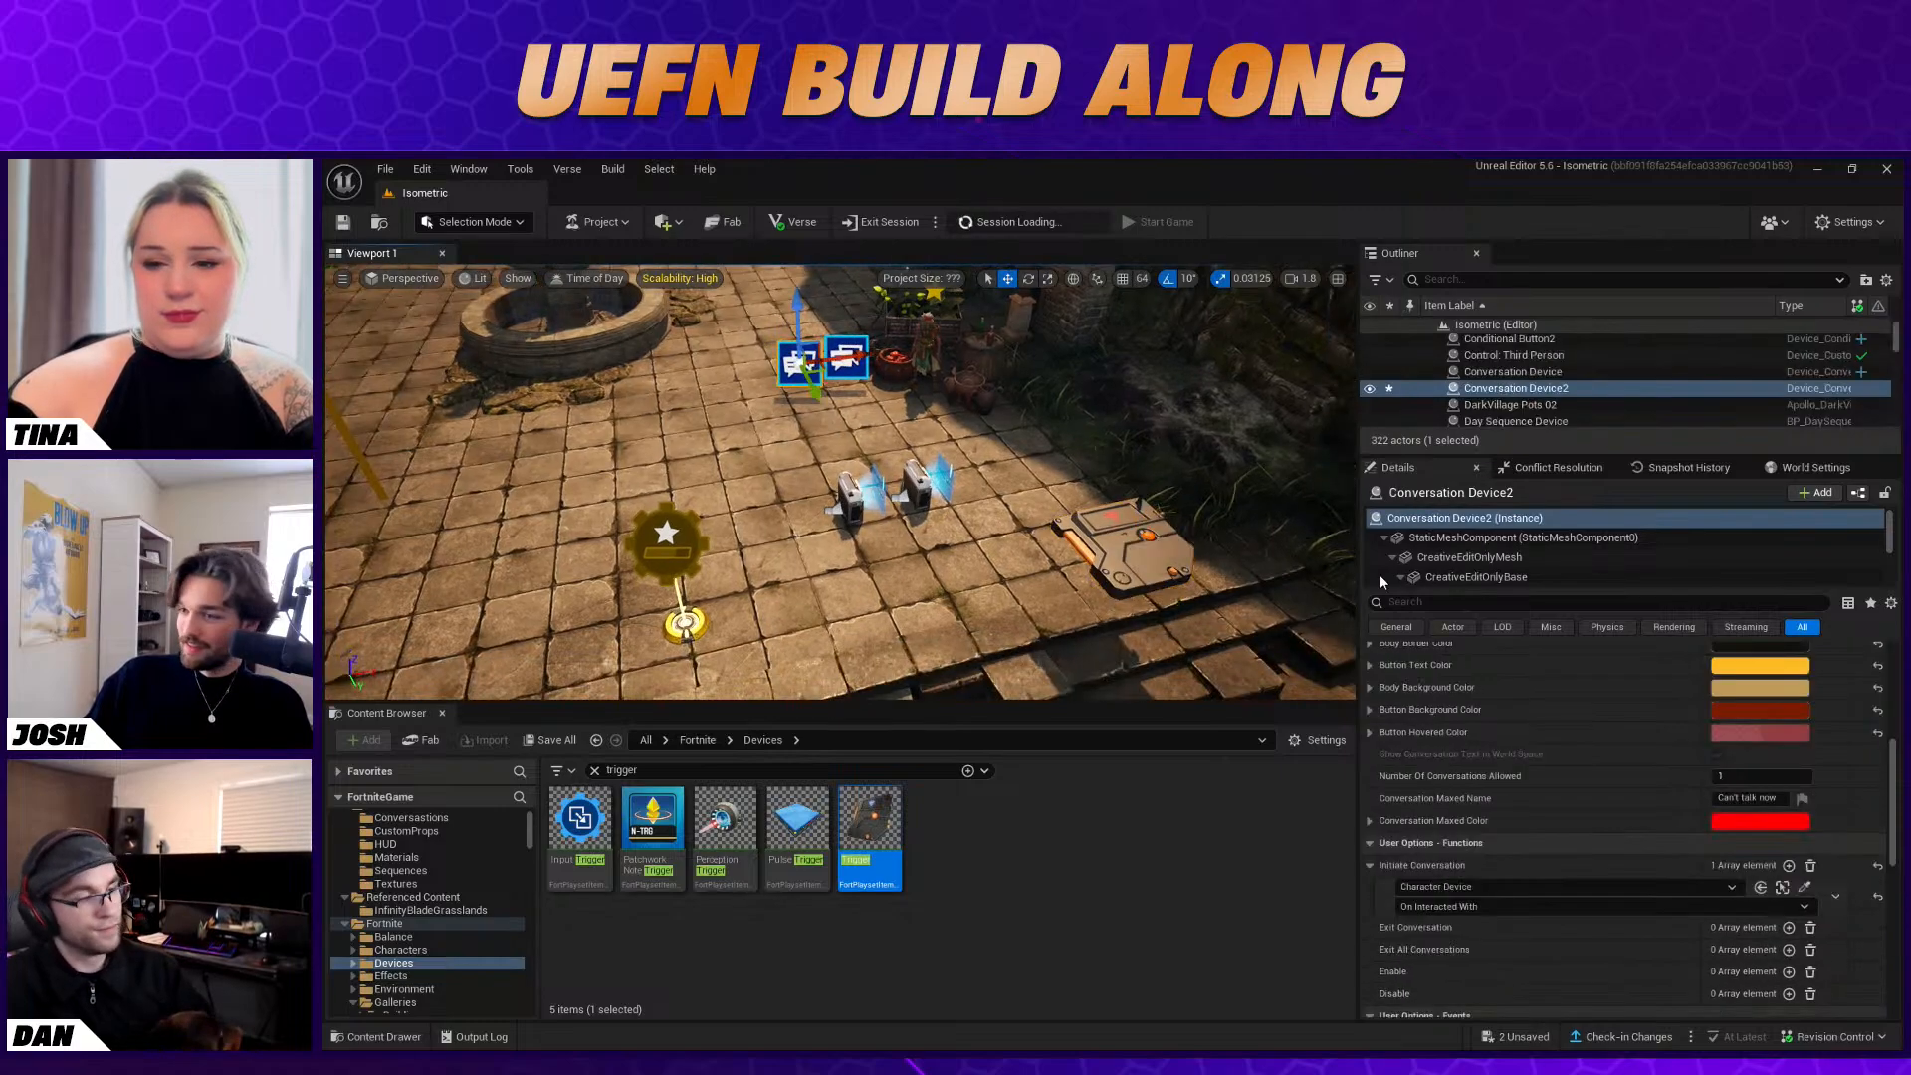
pyautogui.click(1142, 528)
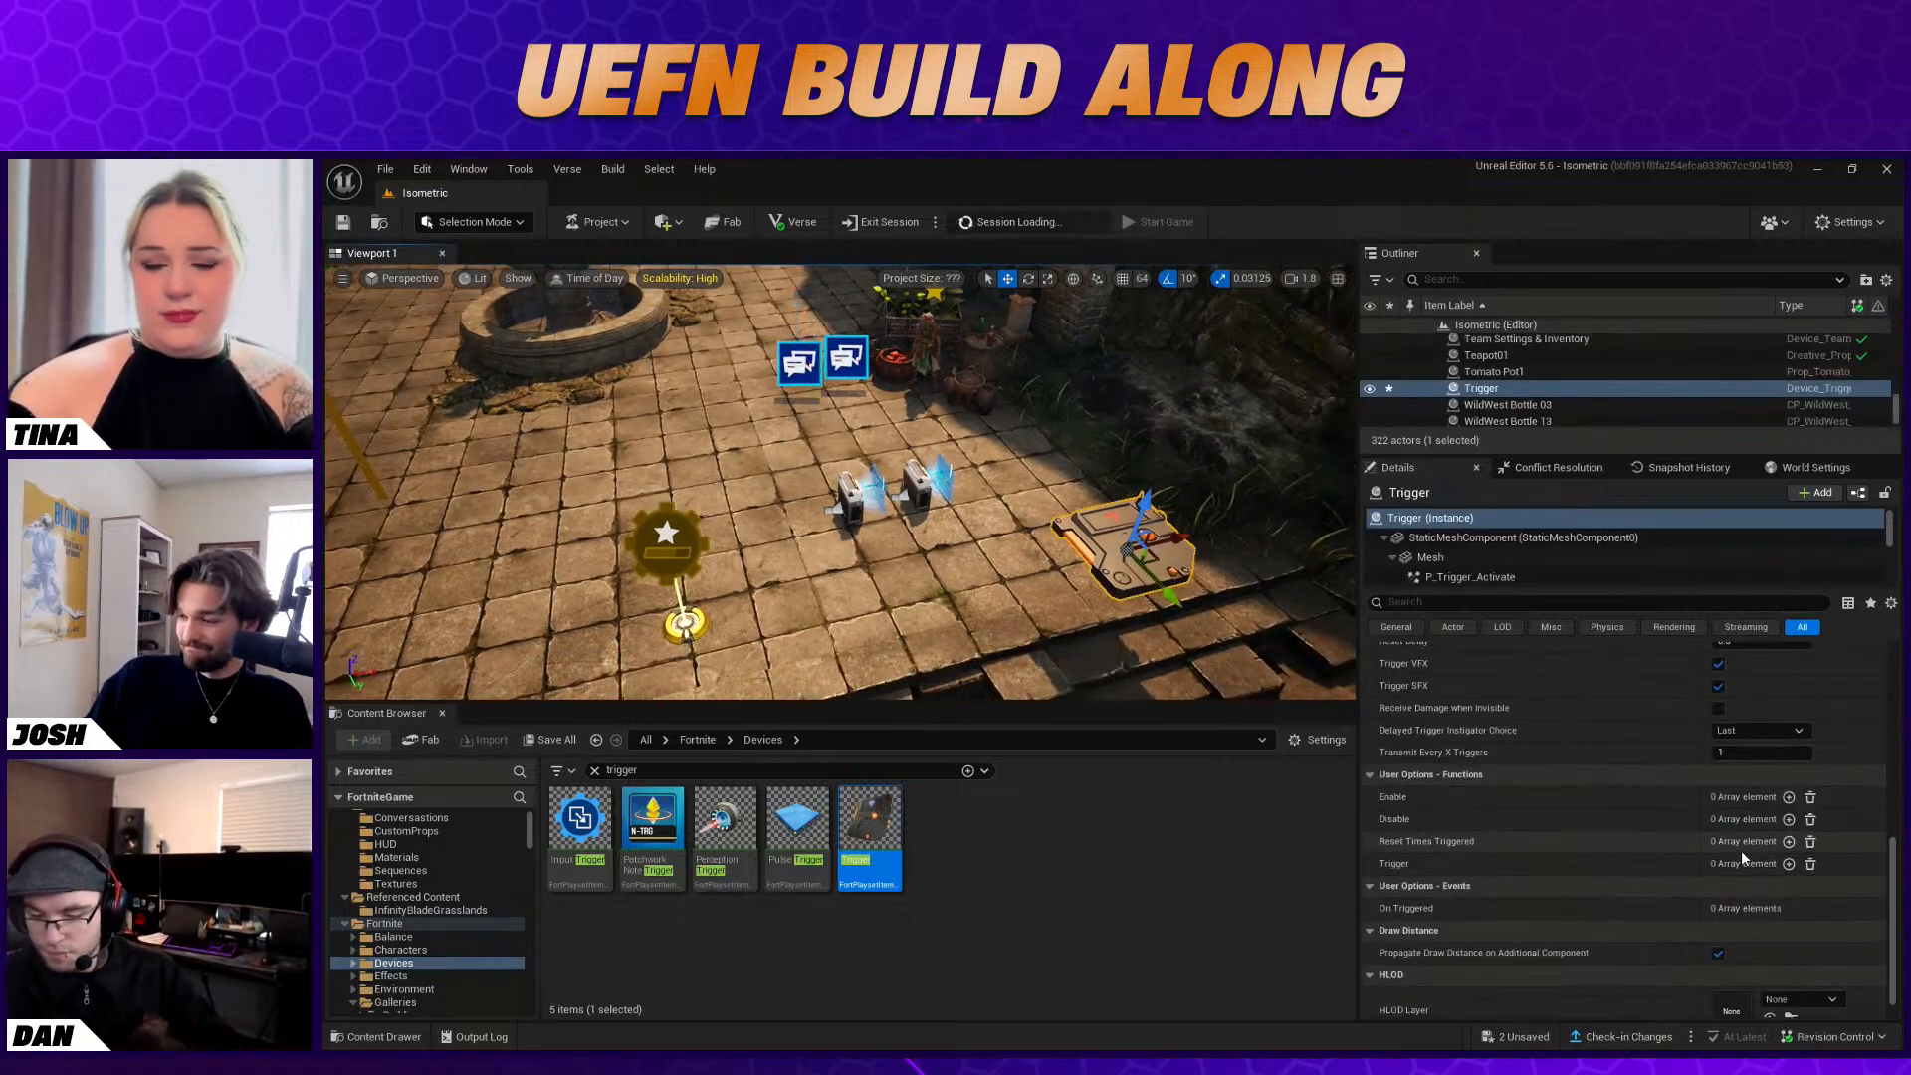
pyautogui.click(1789, 864)
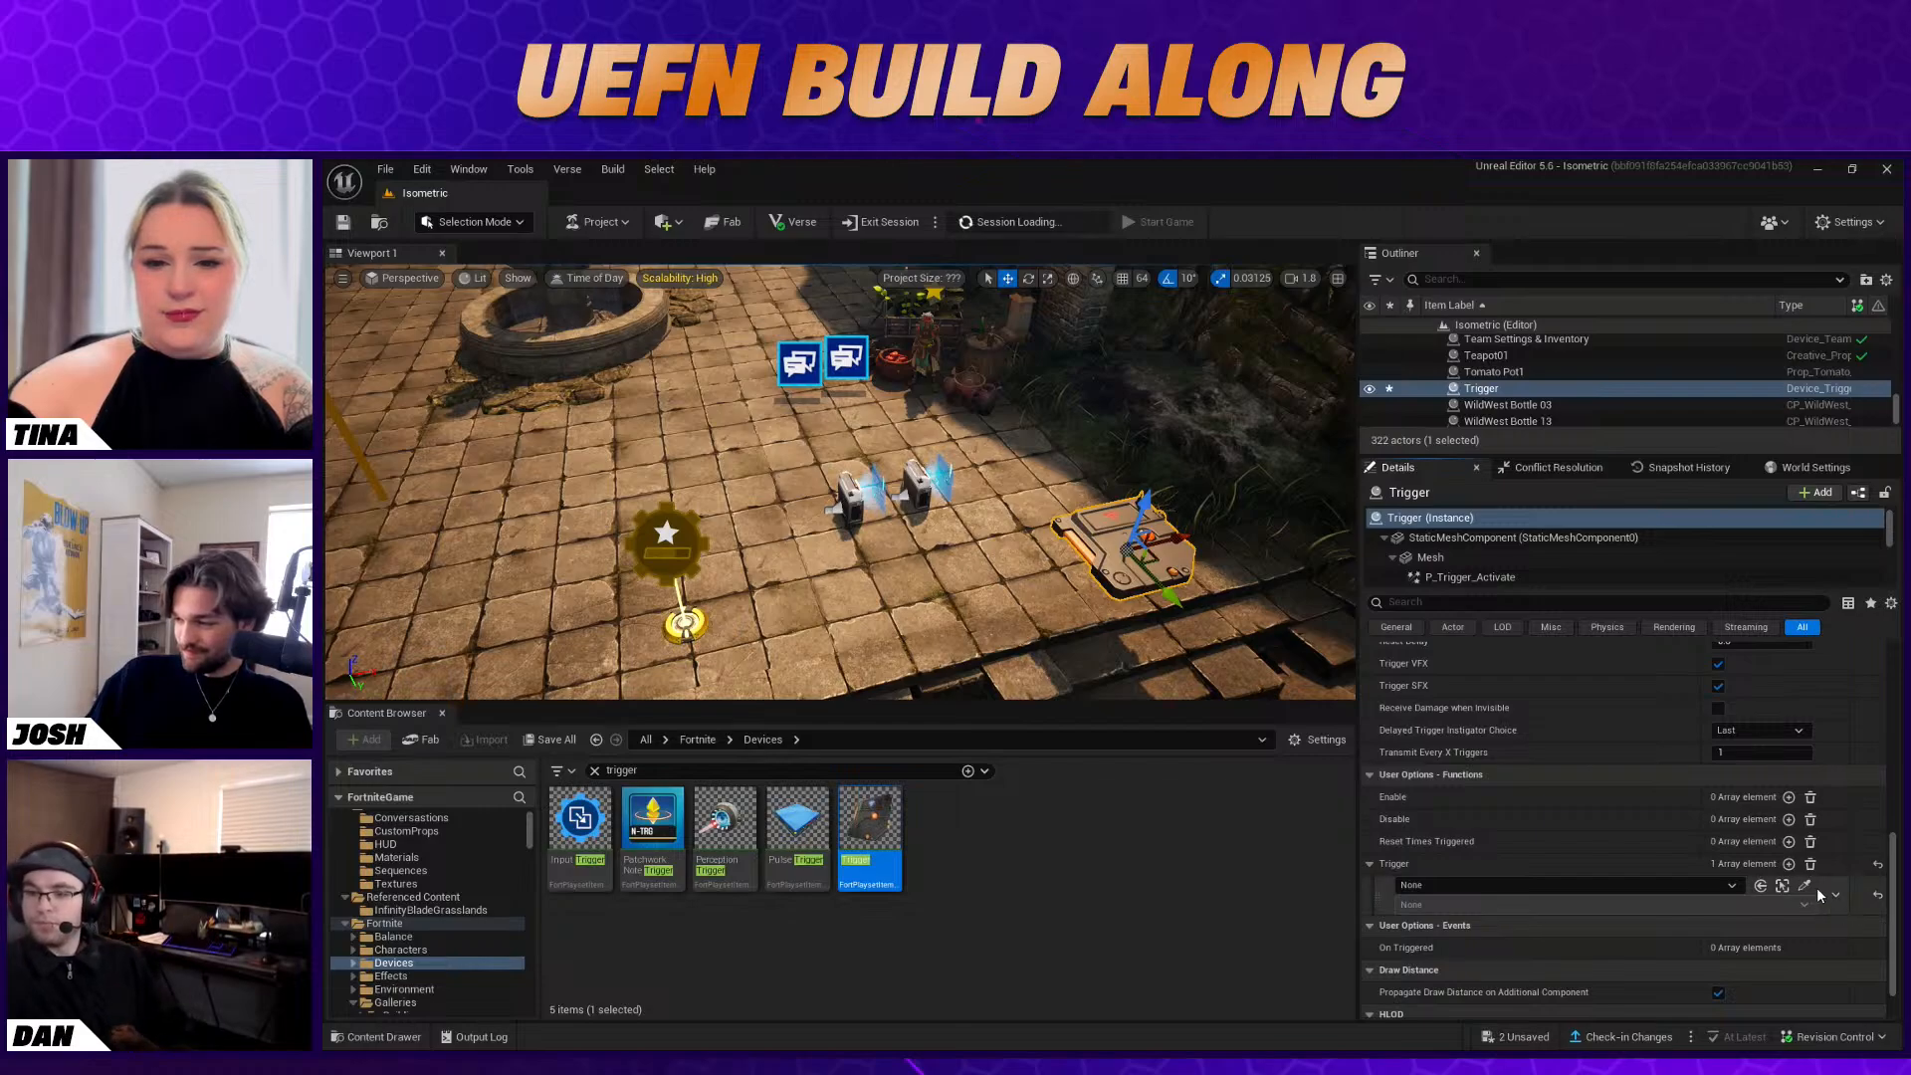
pyautogui.scroll(6, 1805, 869)
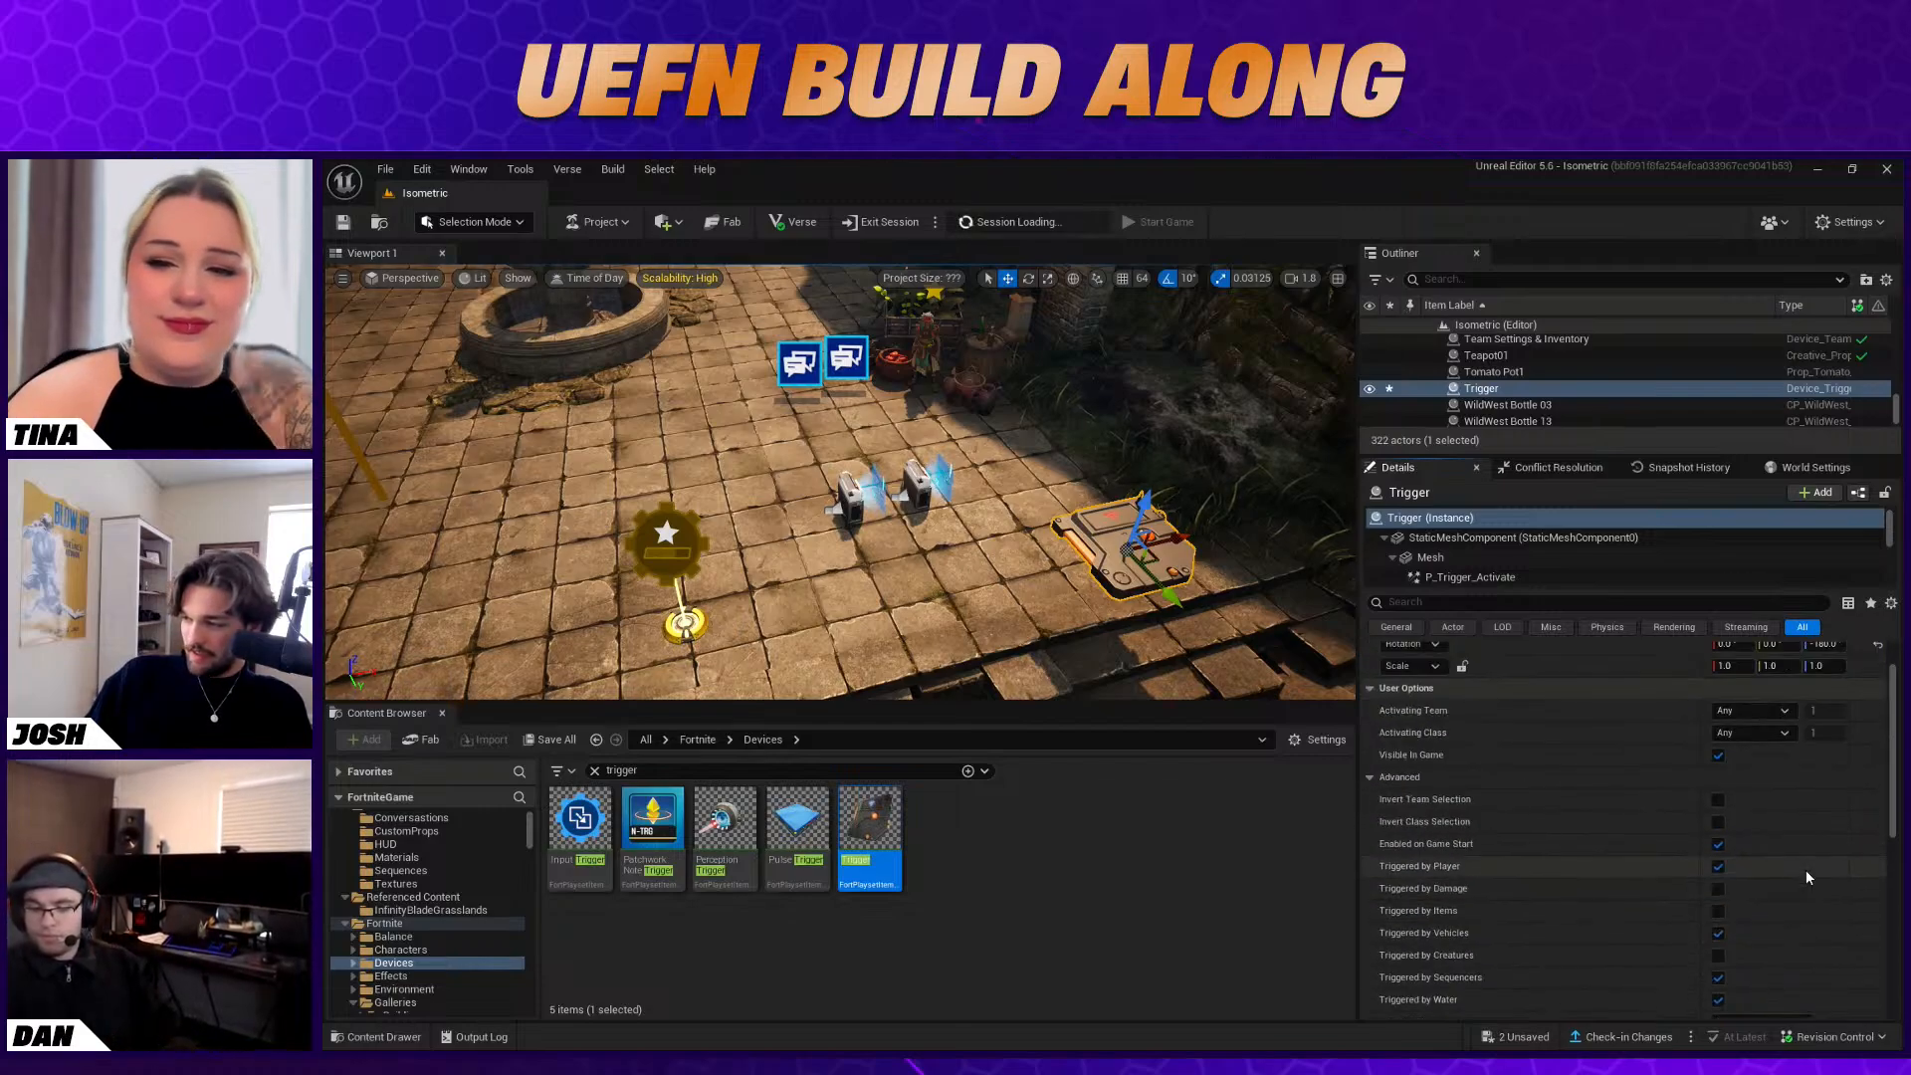
# Disable the Trigger's Visible In Game and its player, vehicle, sequencer and water triggering, and set Activate on Game Phase to Game Start
pyautogui.click(1718, 756)
pyautogui.scroll(-1, 1733, 782)
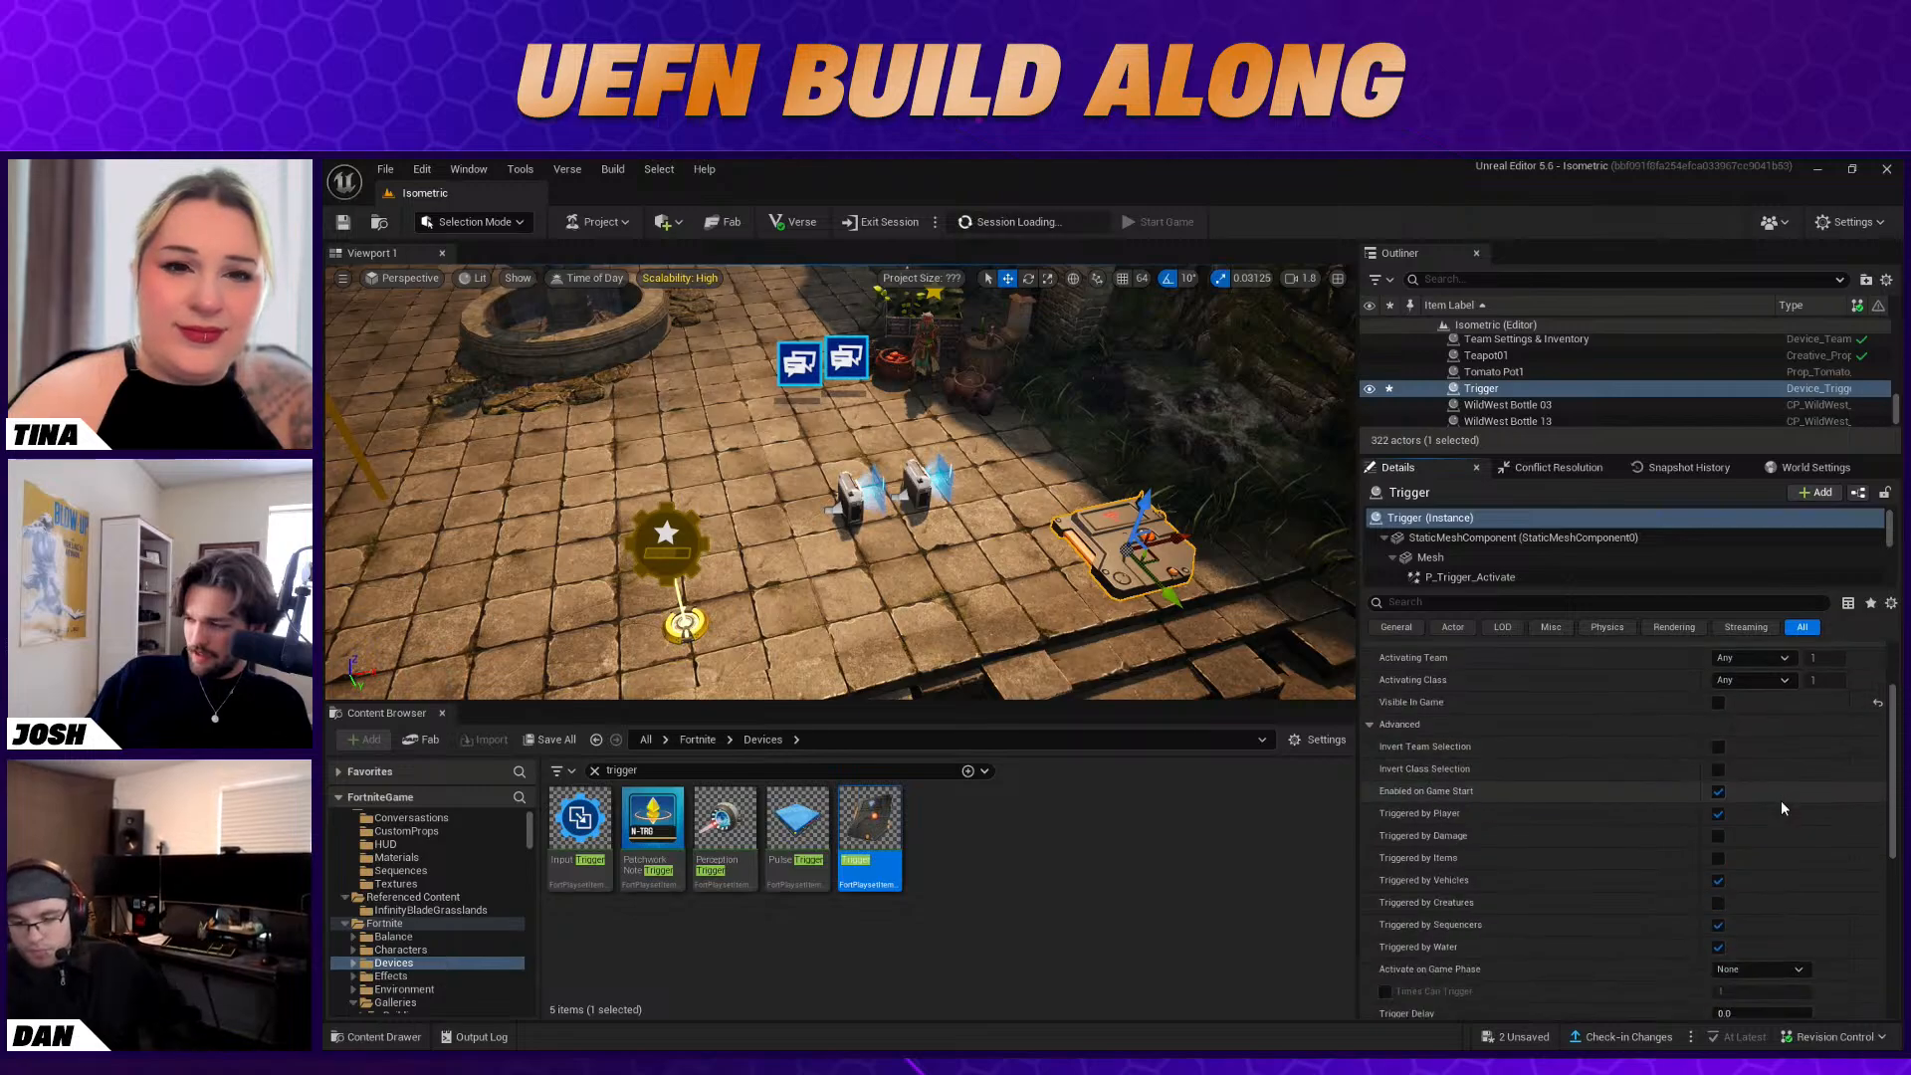
pyautogui.click(1718, 813)
pyautogui.click(1718, 880)
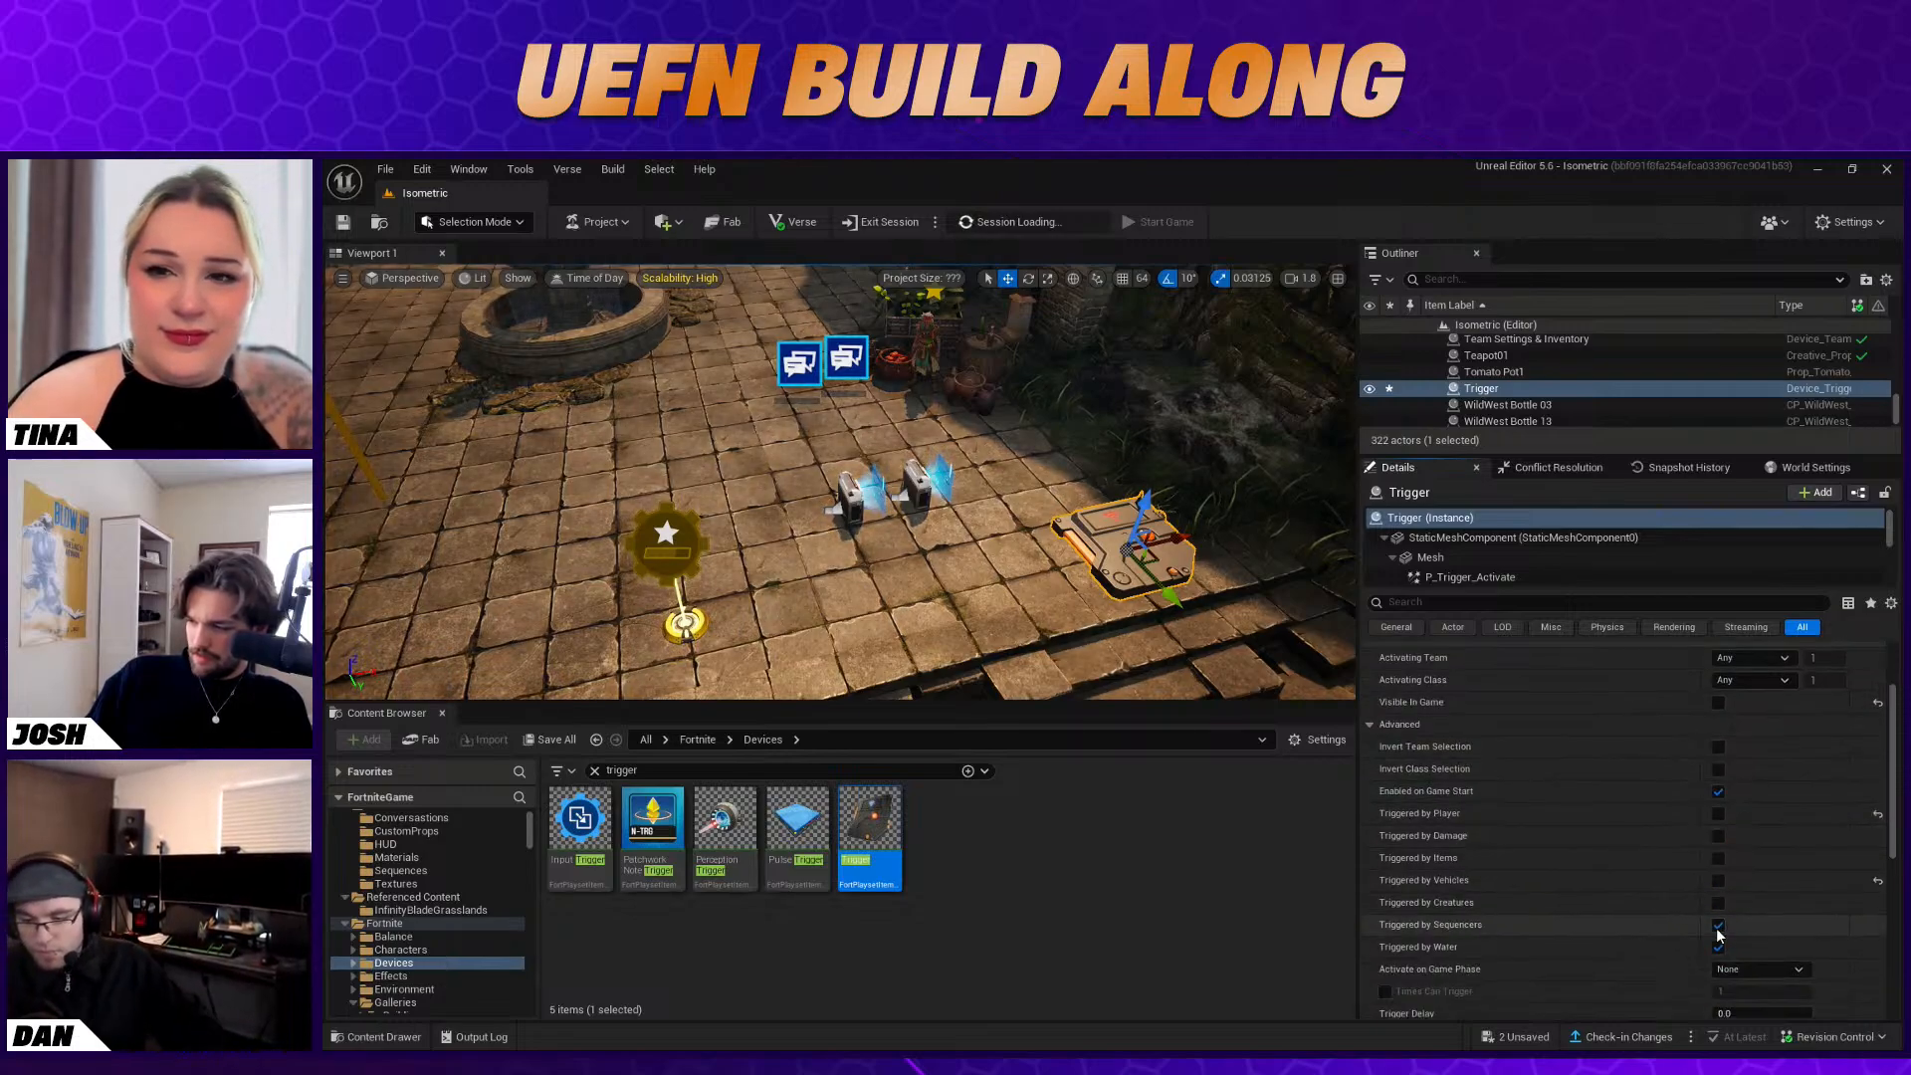
pyautogui.click(1719, 925)
pyautogui.click(1718, 947)
pyautogui.scroll(-3, 1770, 851)
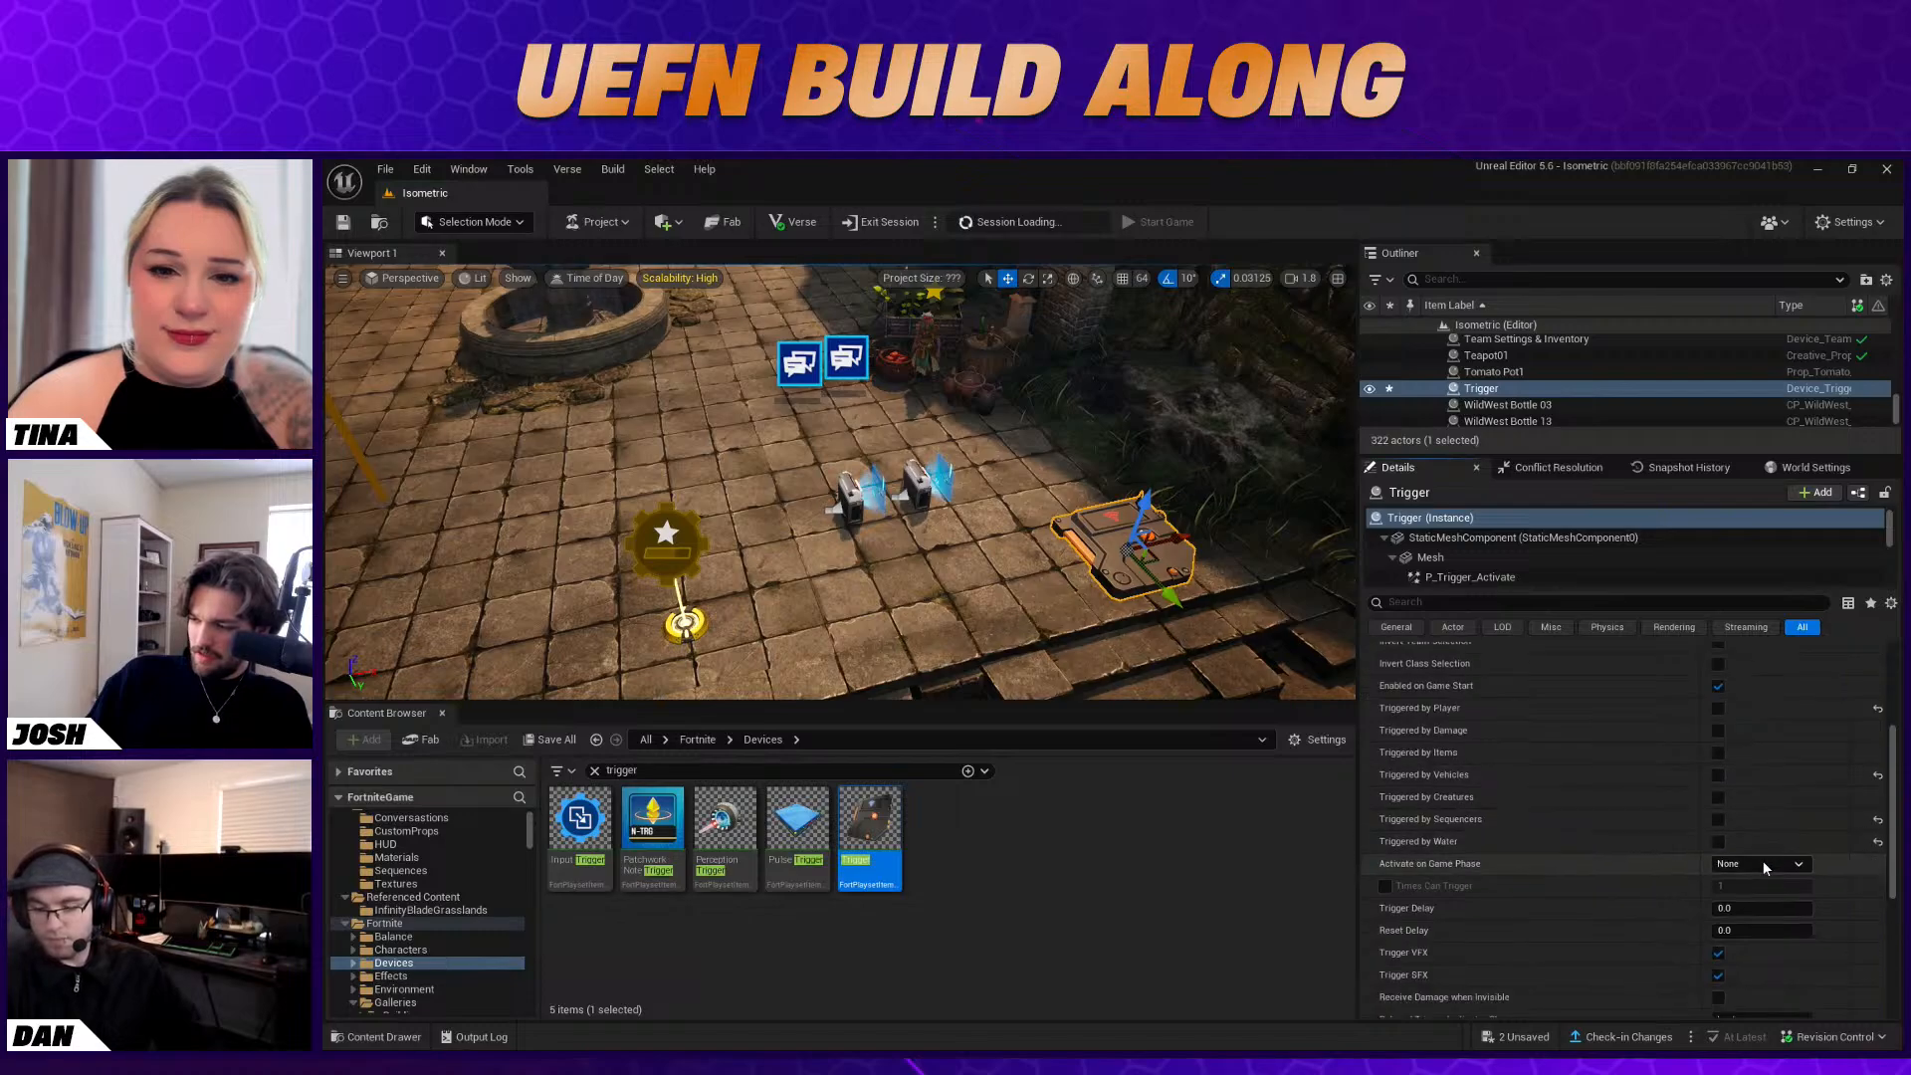
pyautogui.click(1764, 864)
pyautogui.click(1757, 936)
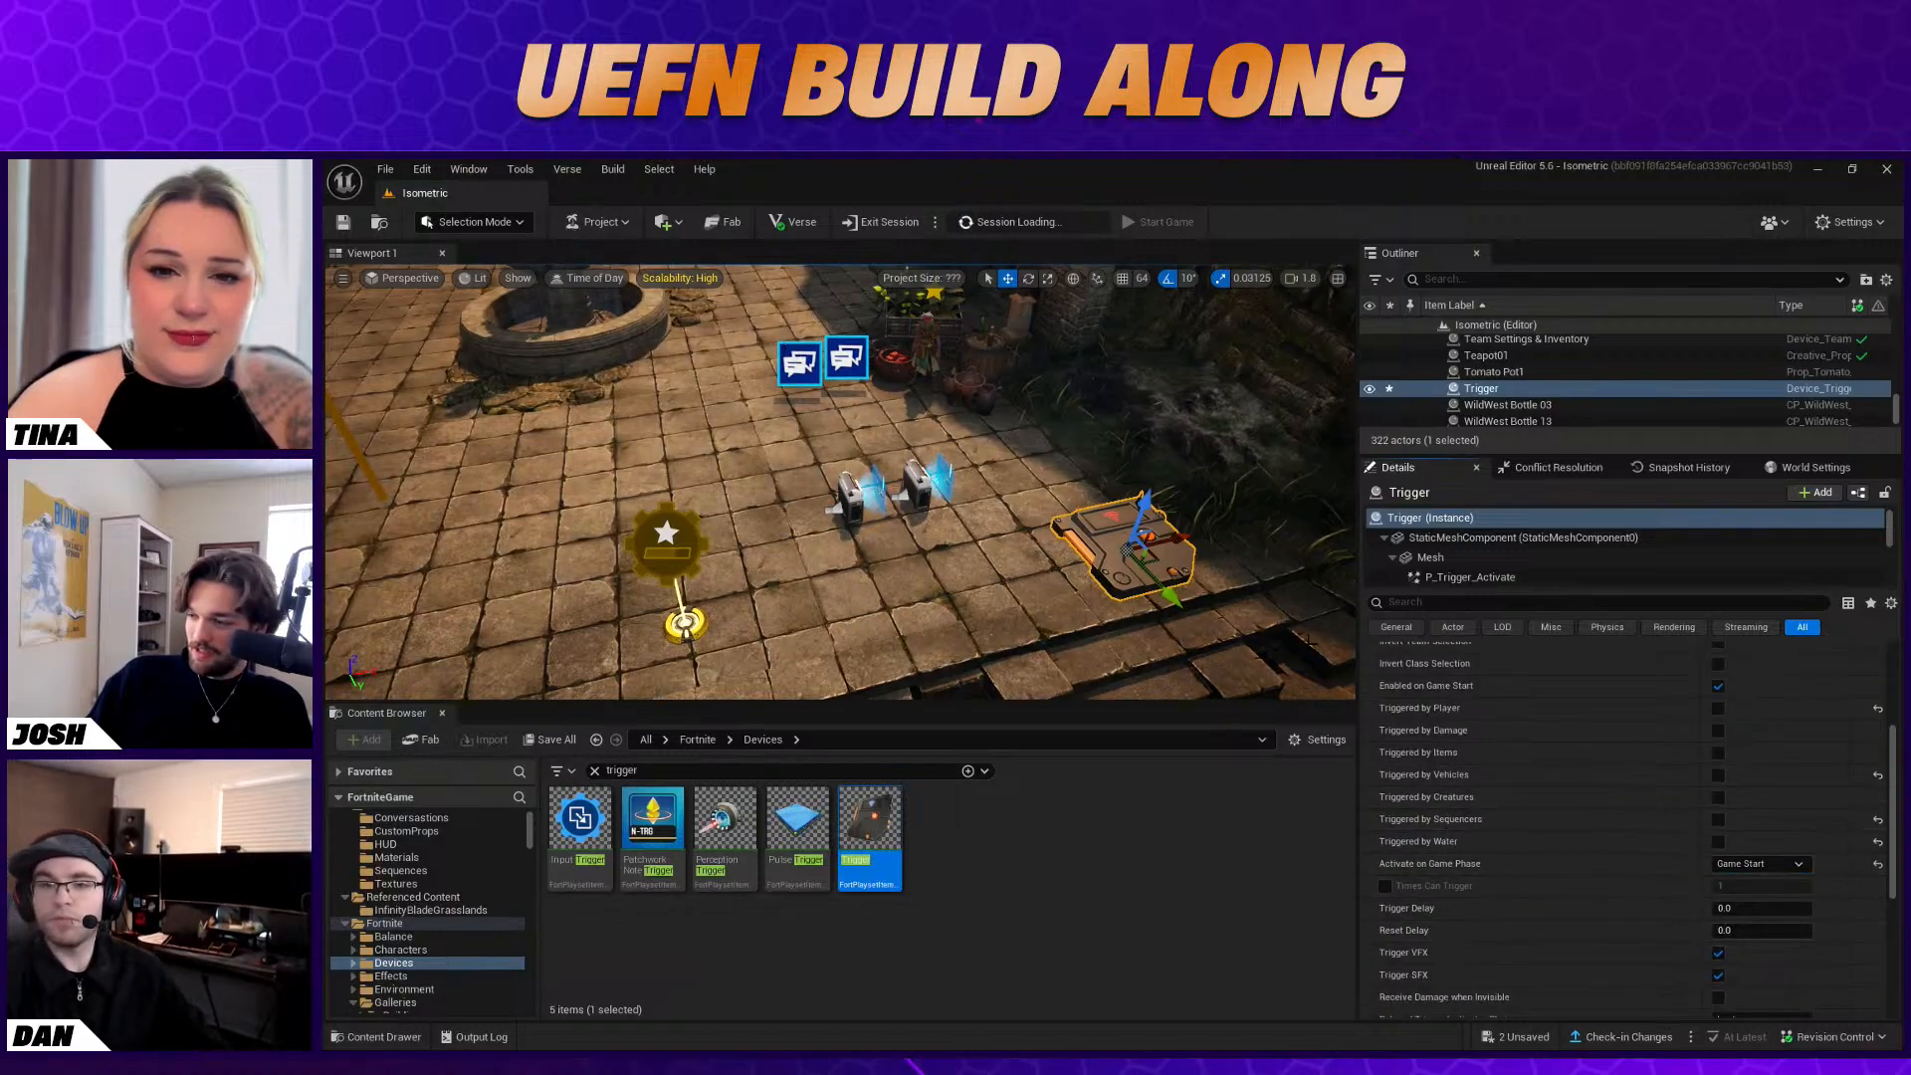
# Bind the duplicated Conversation Device's Disable function to the Trigger's On Triggered event
pyautogui.click(799, 365)
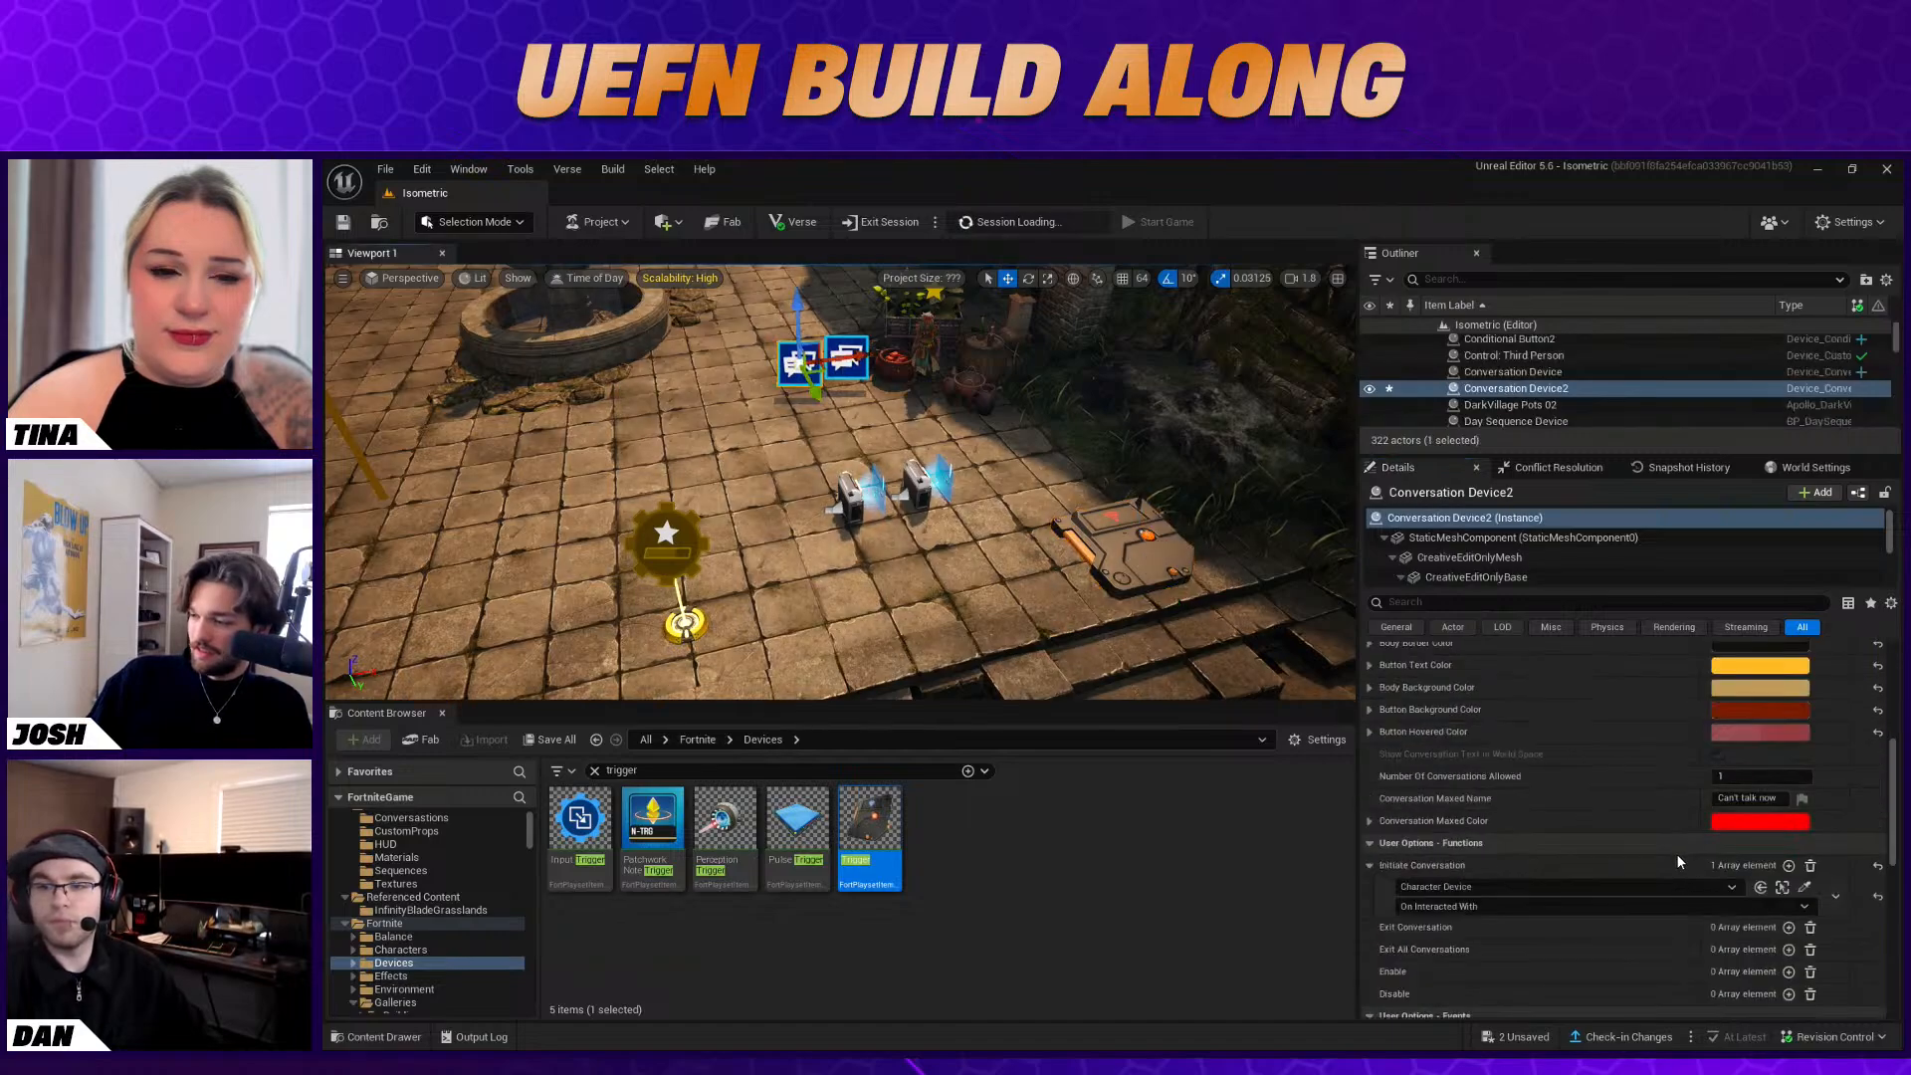
pyautogui.scroll(-2, 1677, 862)
pyautogui.click(1789, 914)
pyautogui.click(1805, 936)
pyautogui.click(1155, 558)
pyautogui.click(1610, 955)
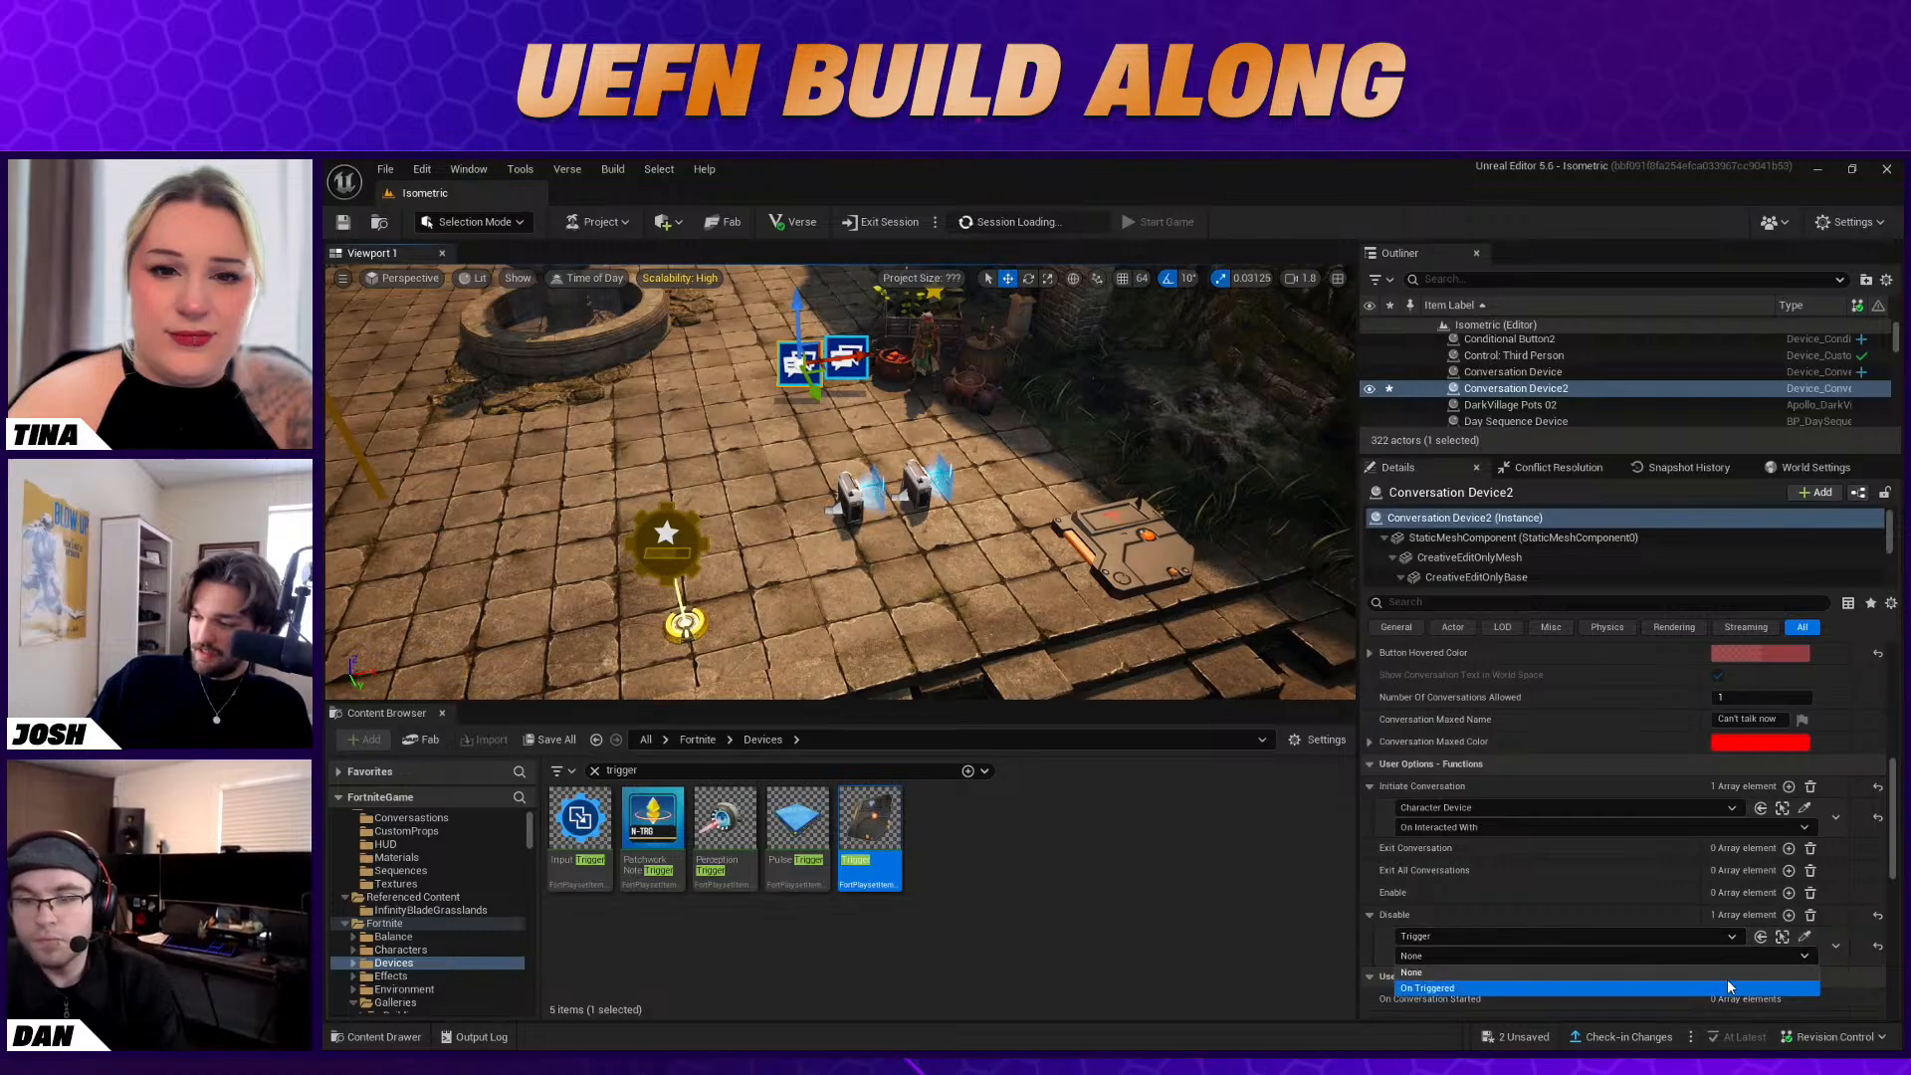
pyautogui.click(1585, 990)
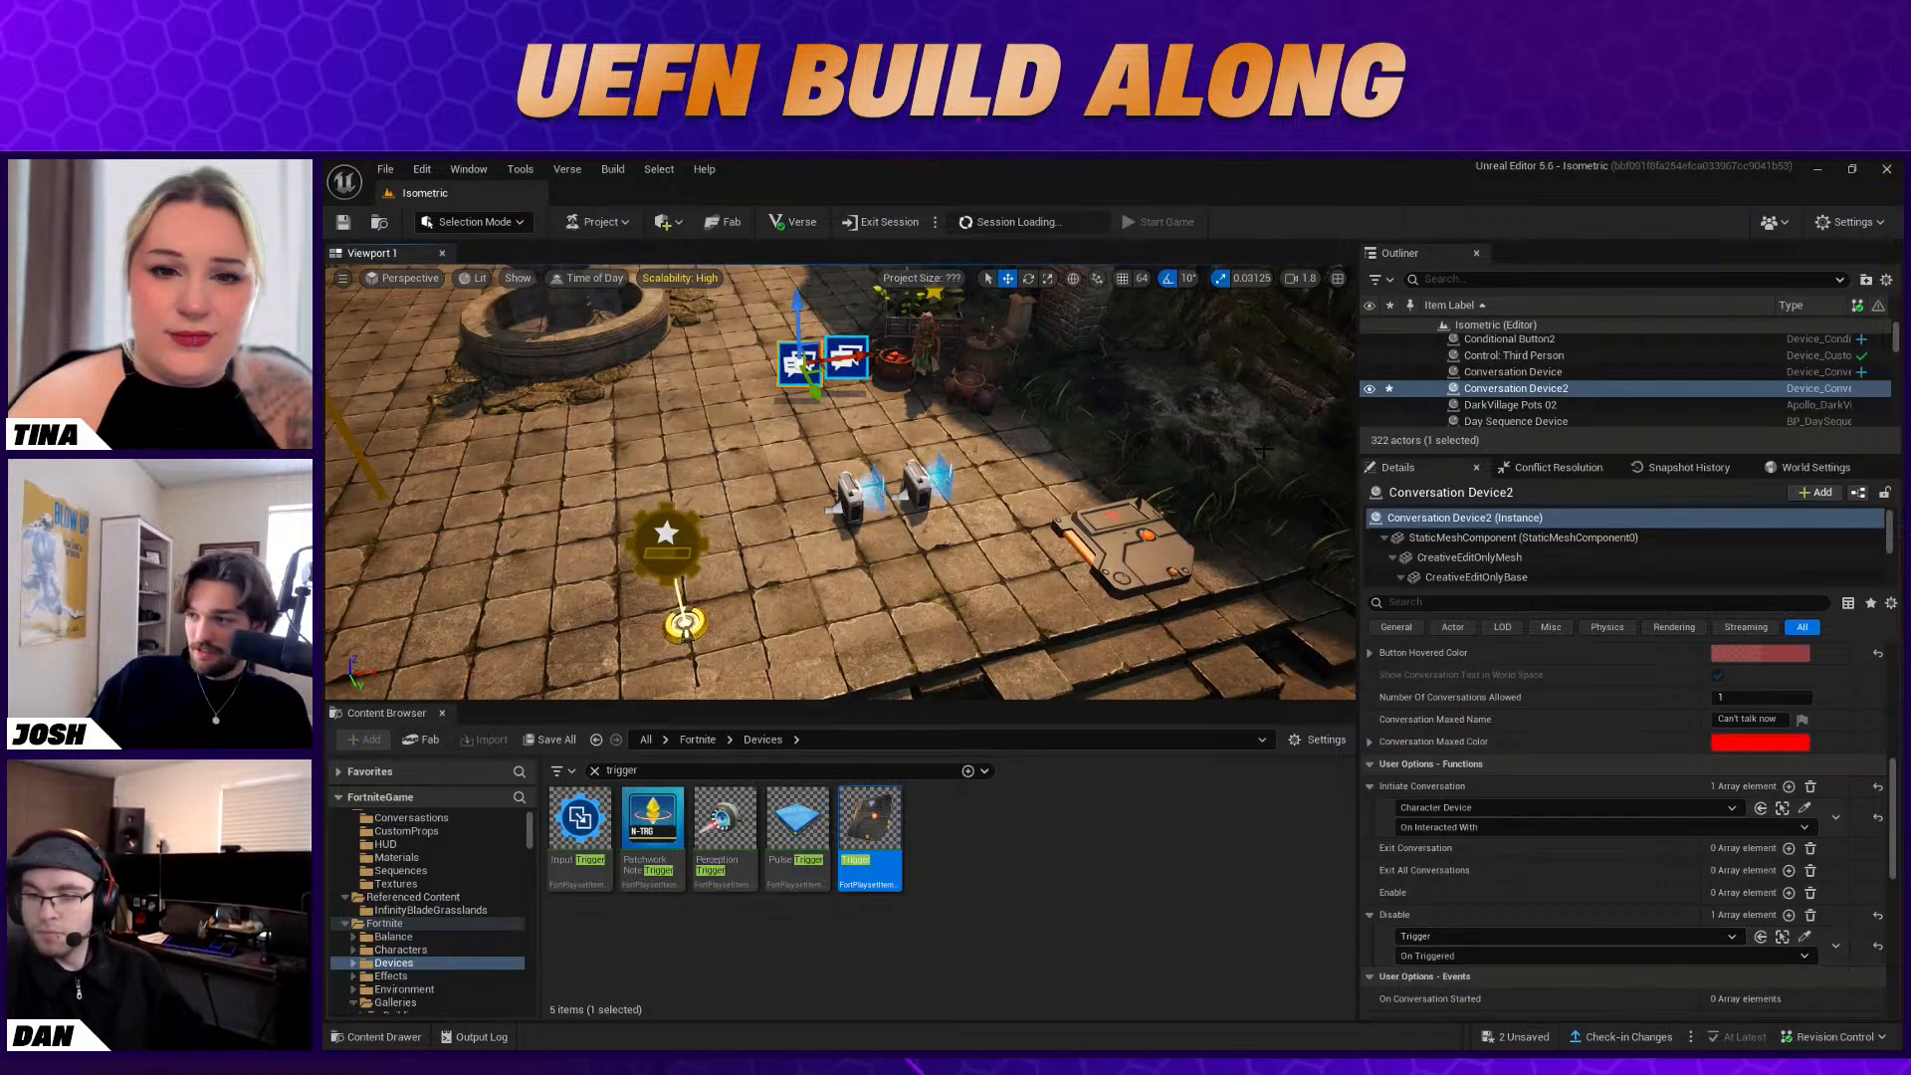
# Create a new Conversation Bank named BabaYaga2 in the Isometric content folder for the duplicated Conversation Device
pyautogui.scroll(10, 1608, 802)
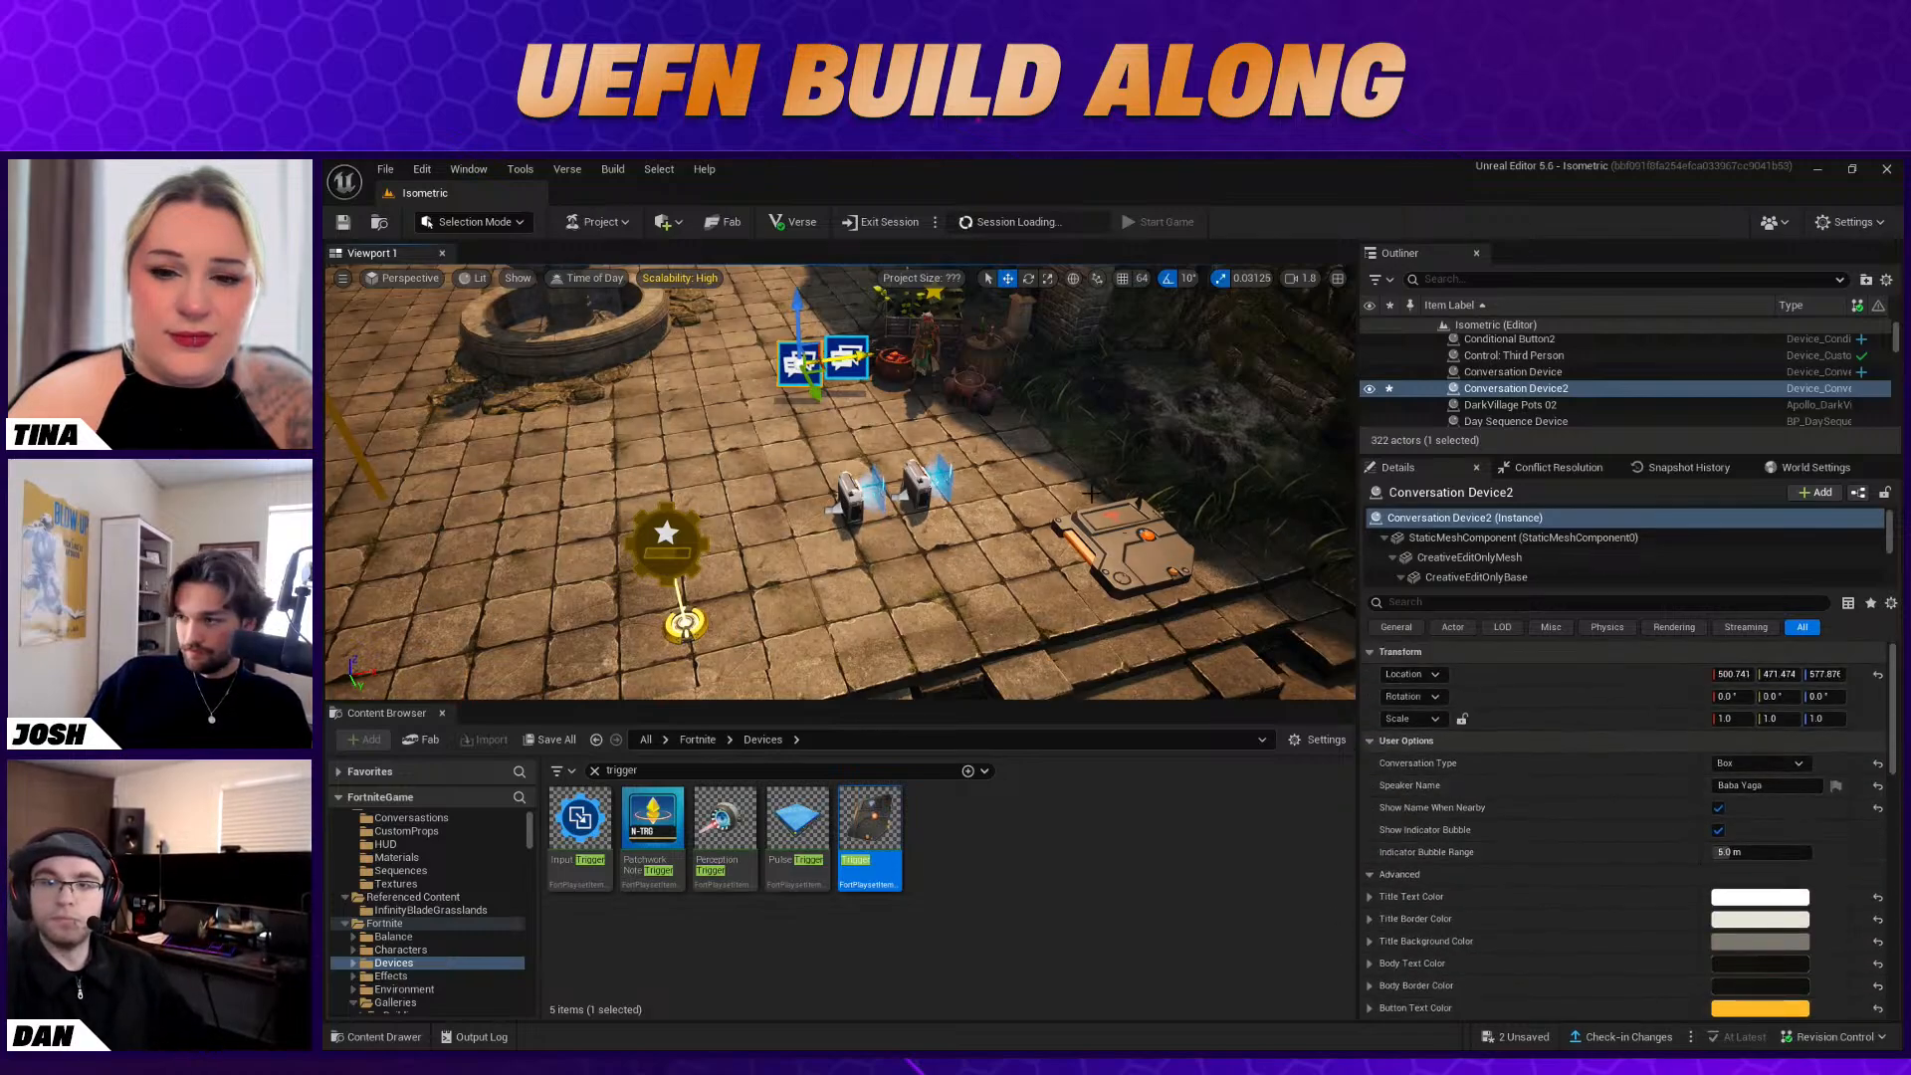
pyautogui.scroll(-10, 1647, 816)
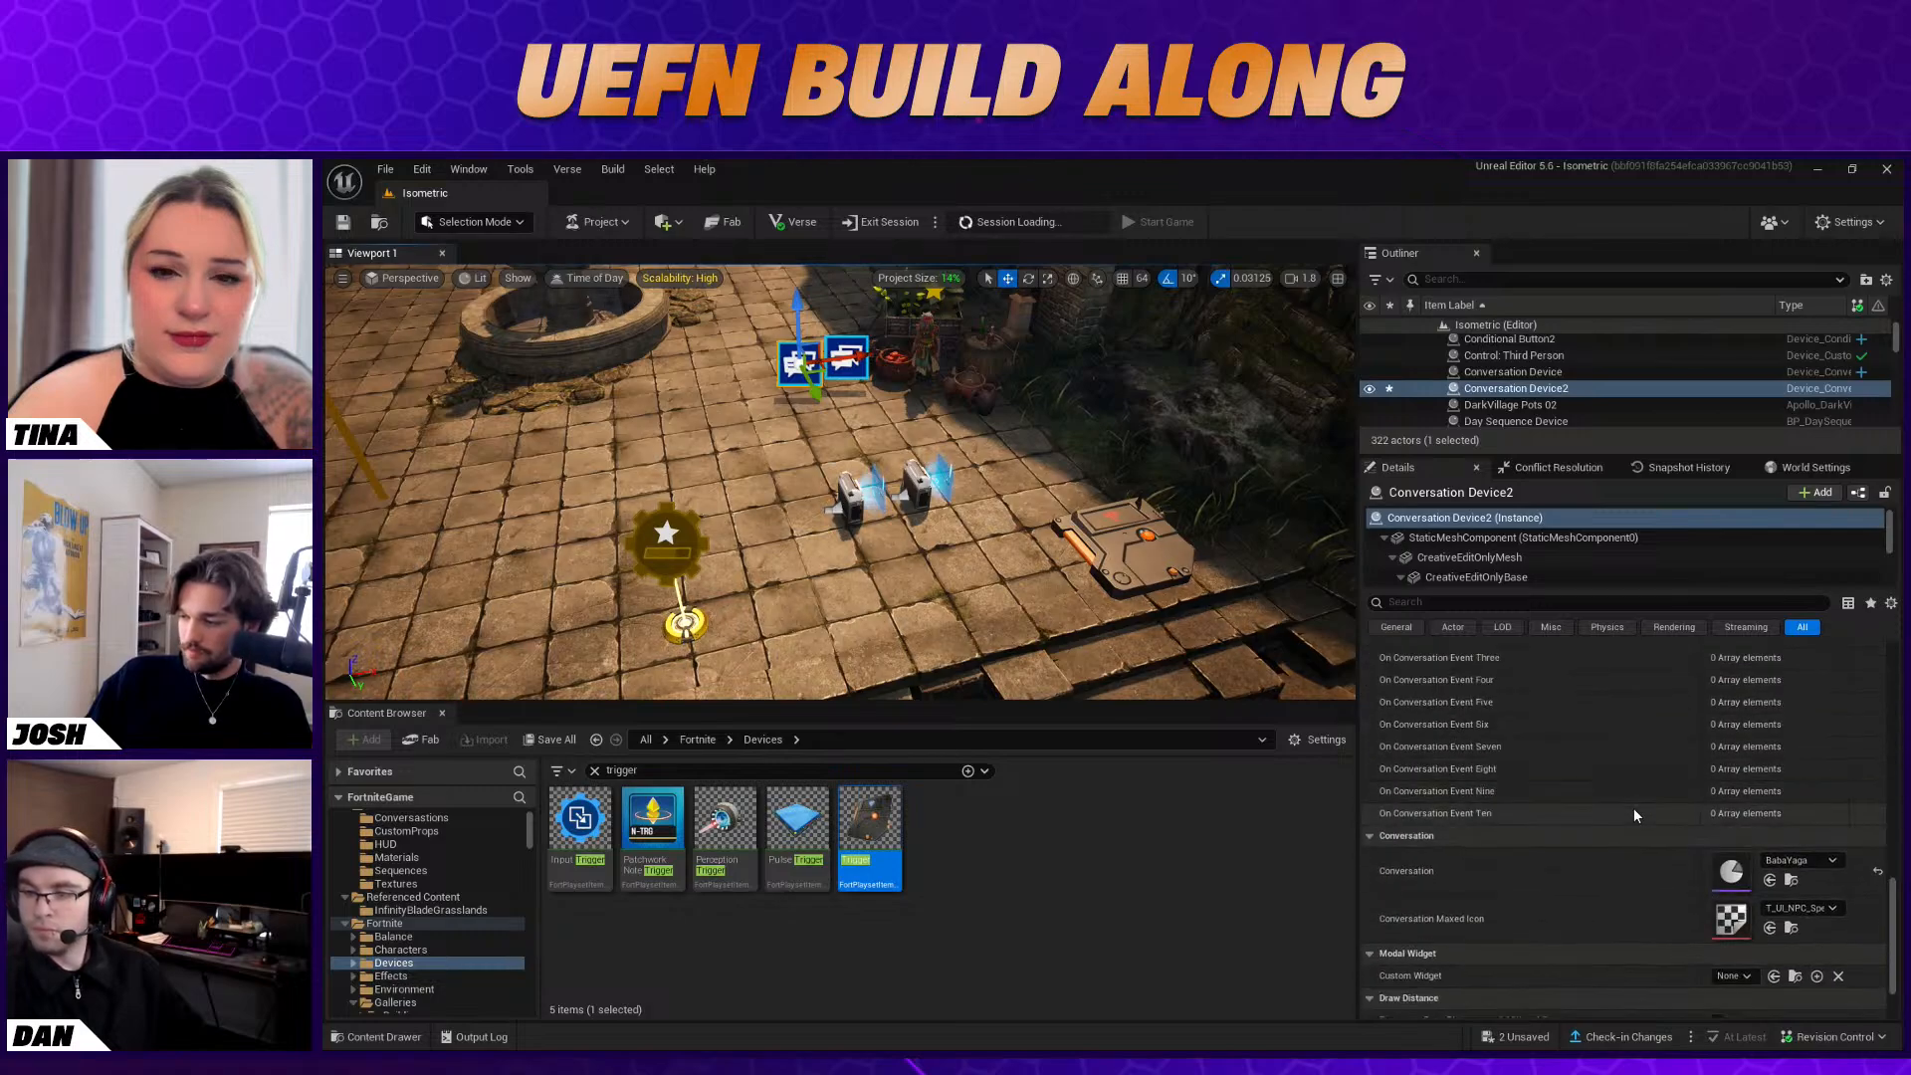
pyautogui.scroll(-2, 1634, 808)
pyautogui.click(1732, 768)
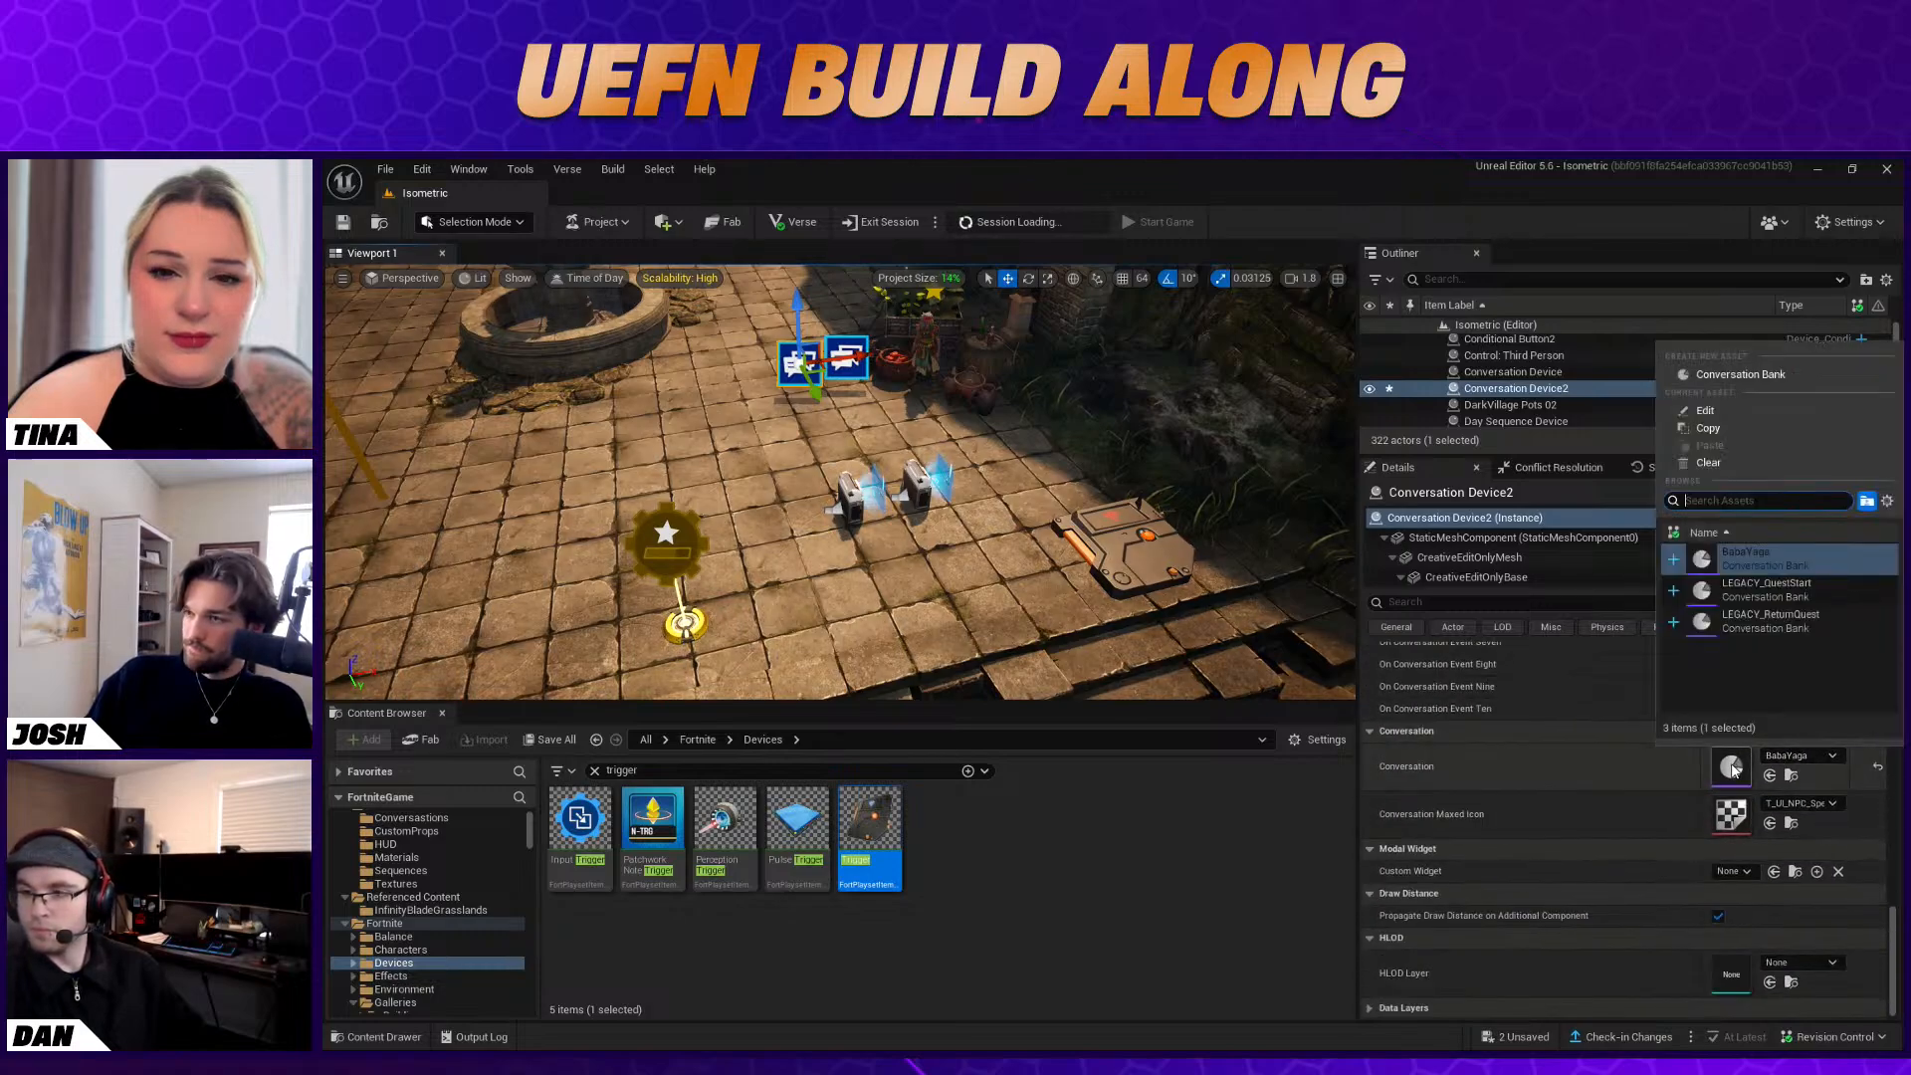
pyautogui.click(1717, 378)
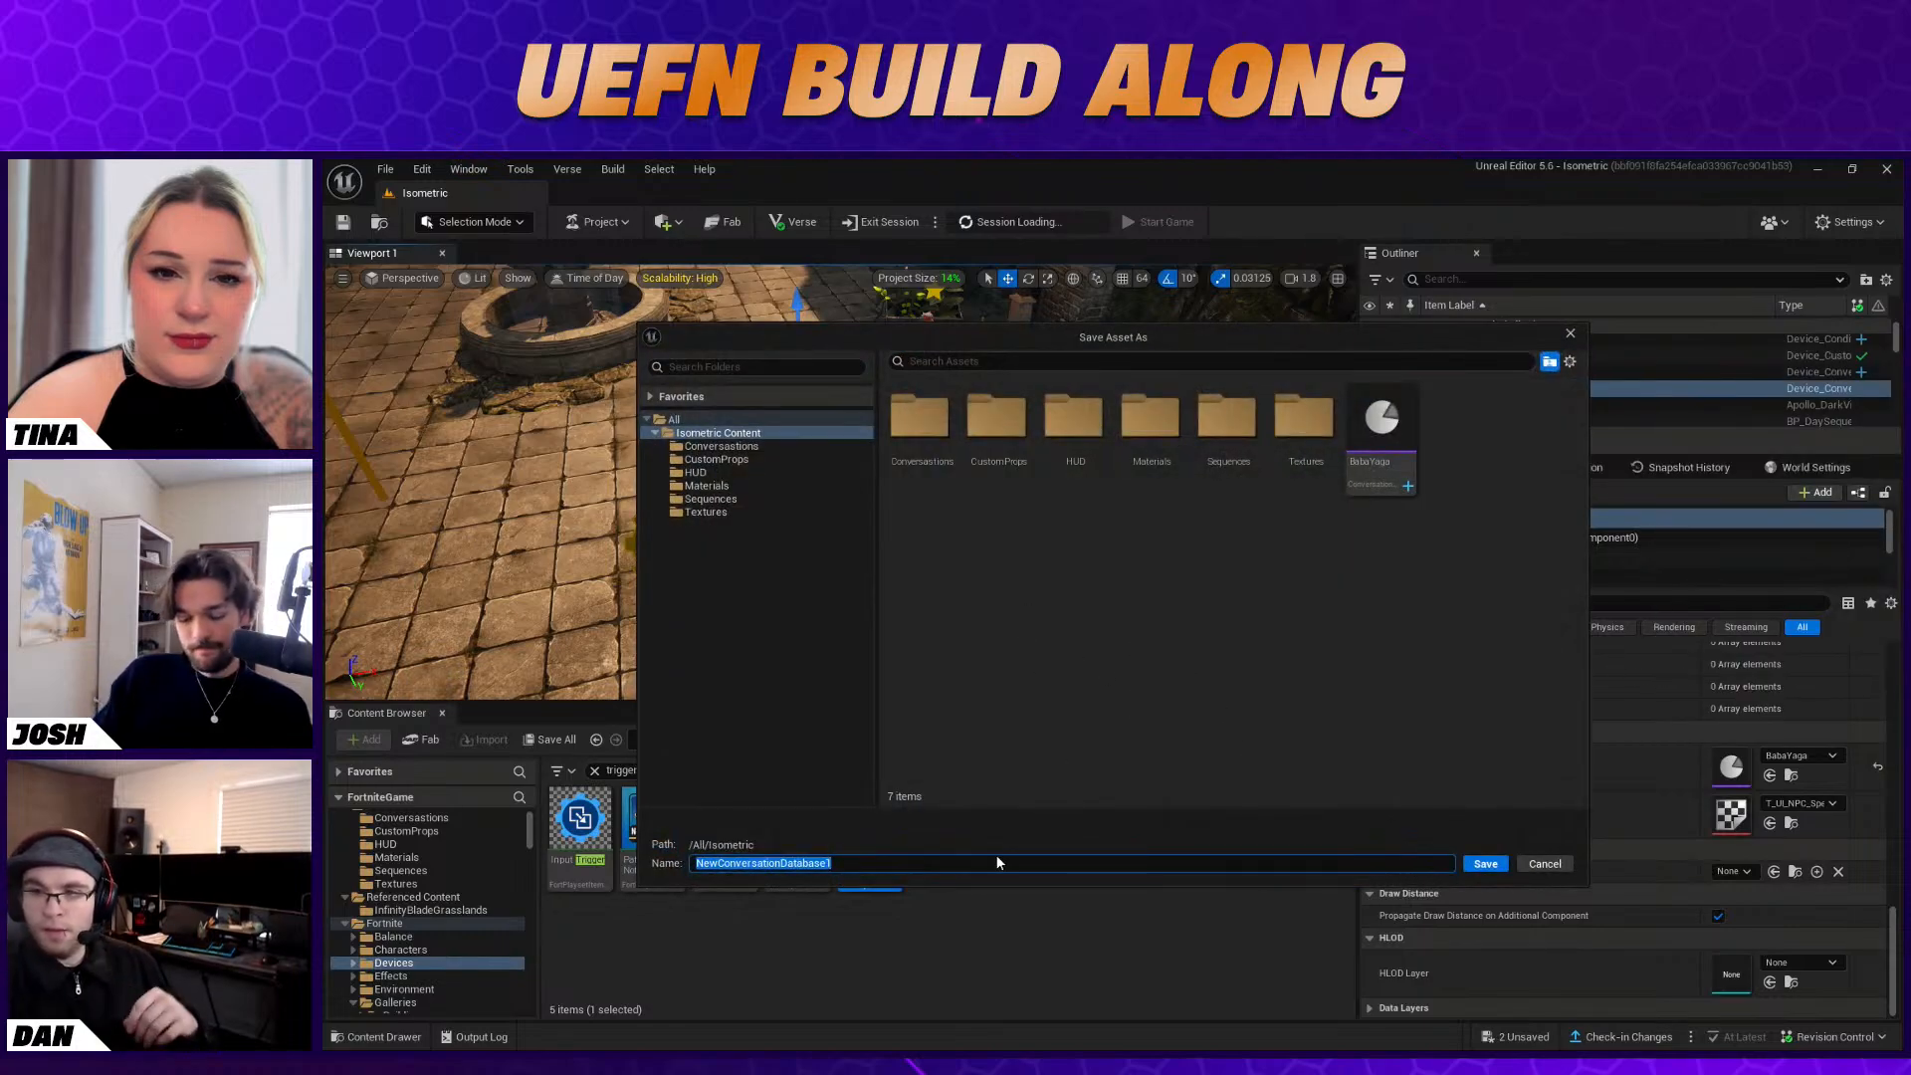
pyautogui.write('BabaYafa')
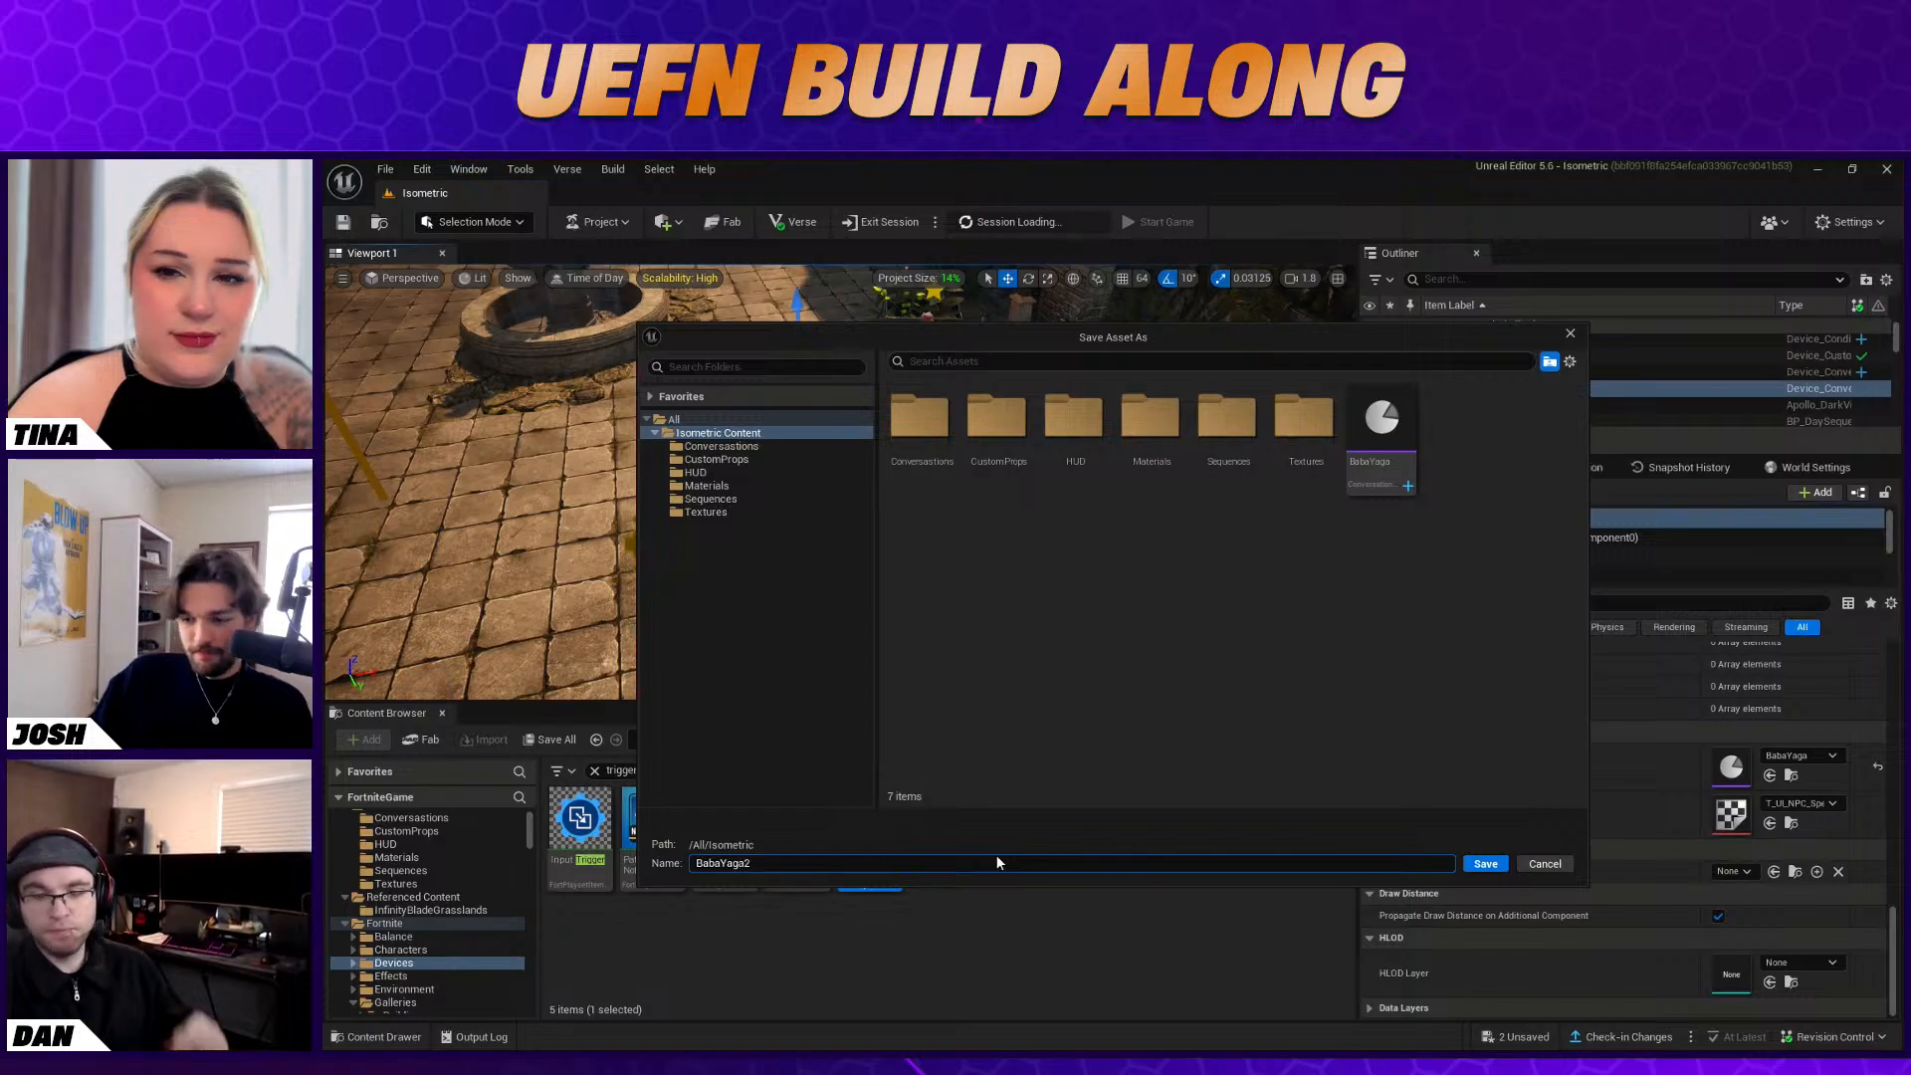
pyautogui.click(1492, 866)
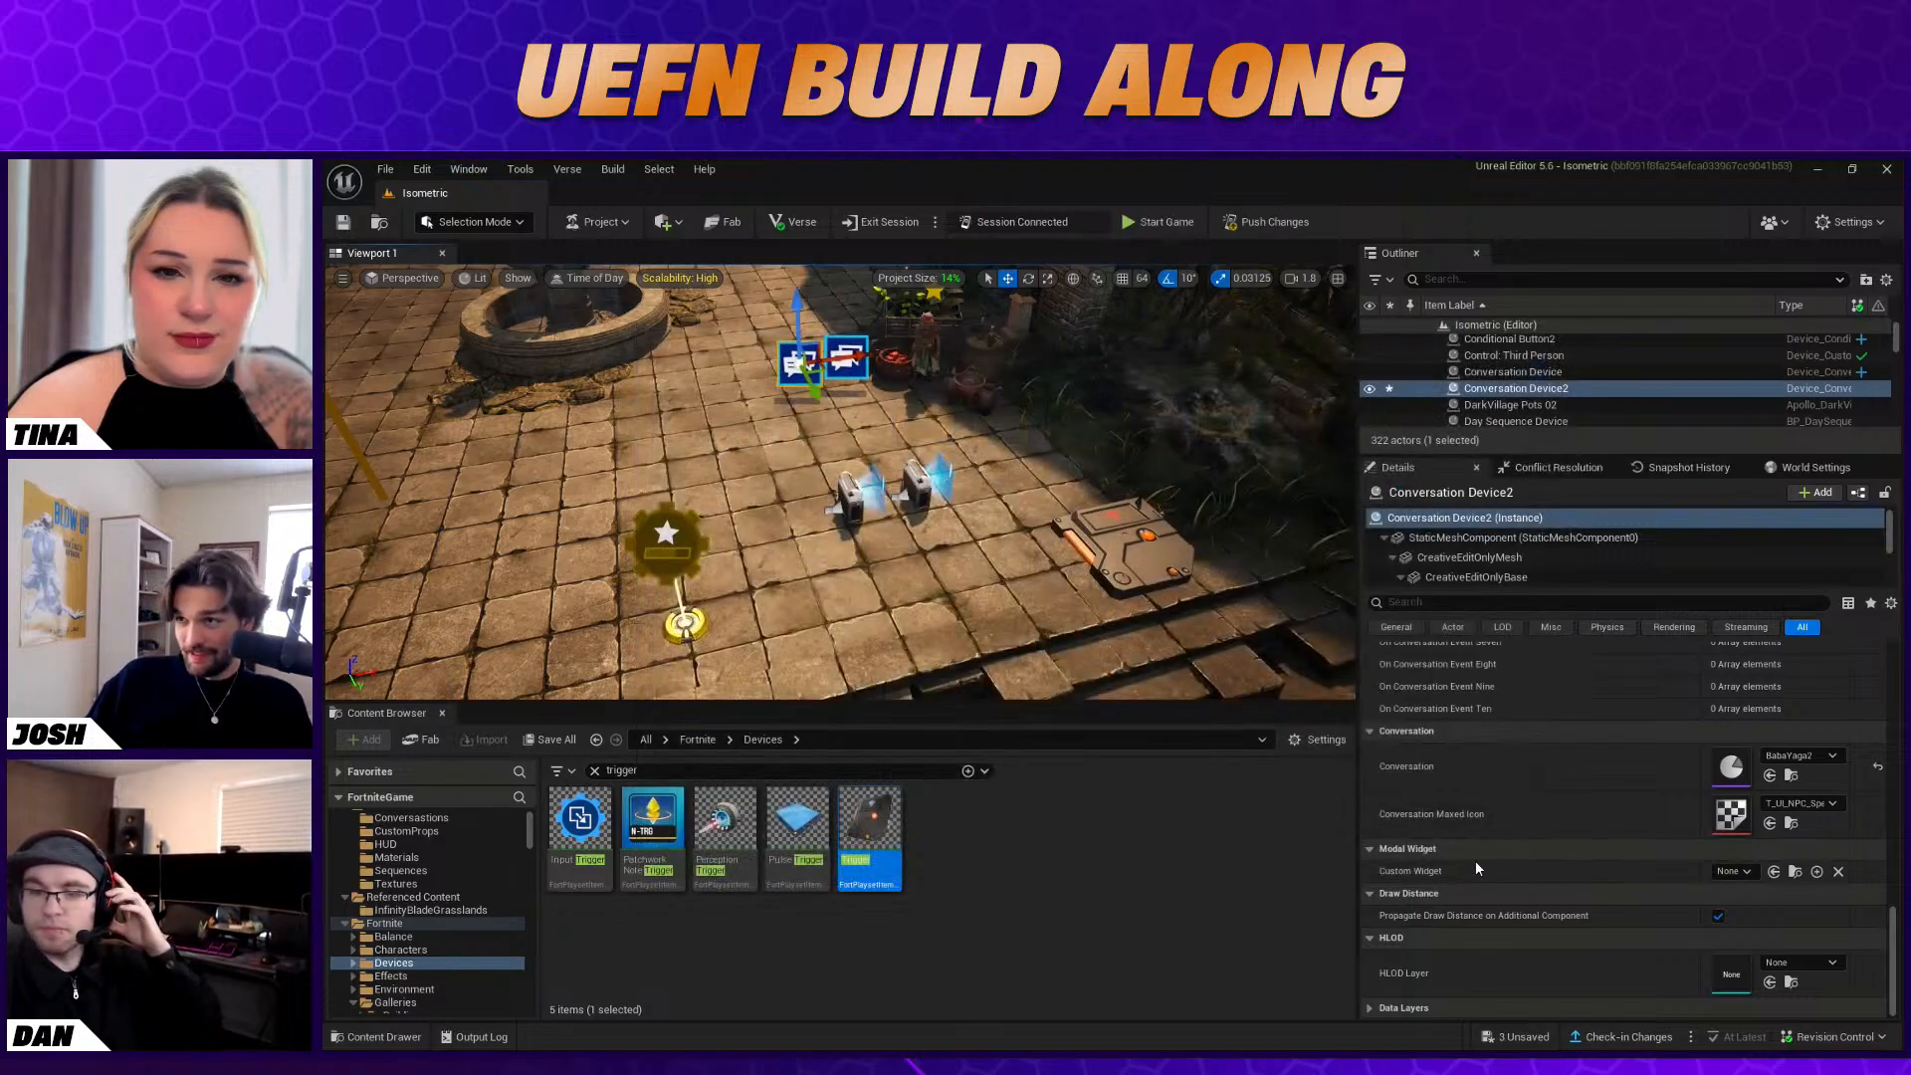
# Deselect the Conversation Device, switch to the Fortnite client and start the game for a playtest
pyautogui.moveTo(1008, 505); pyautogui.dragTo(975, 483, button='right')
pyautogui.click(1012, 497)
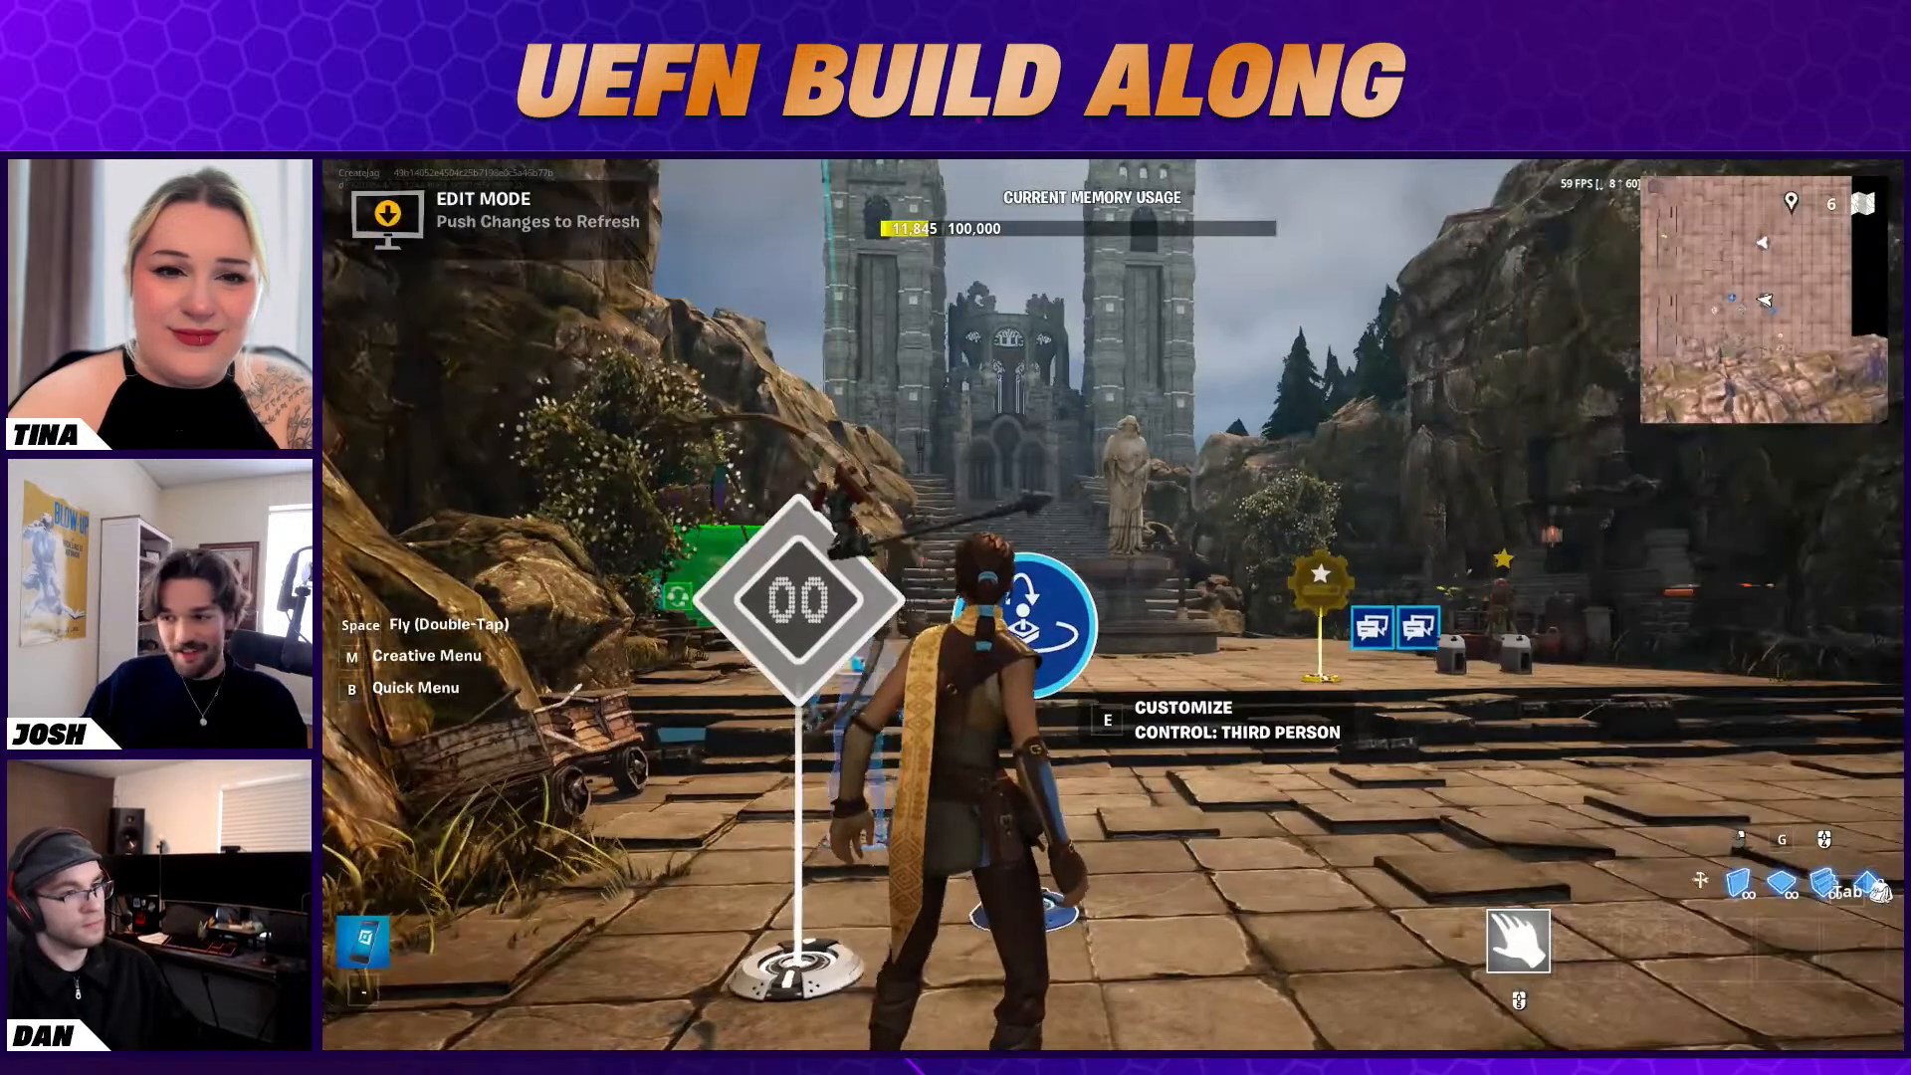
pyautogui.press('w')
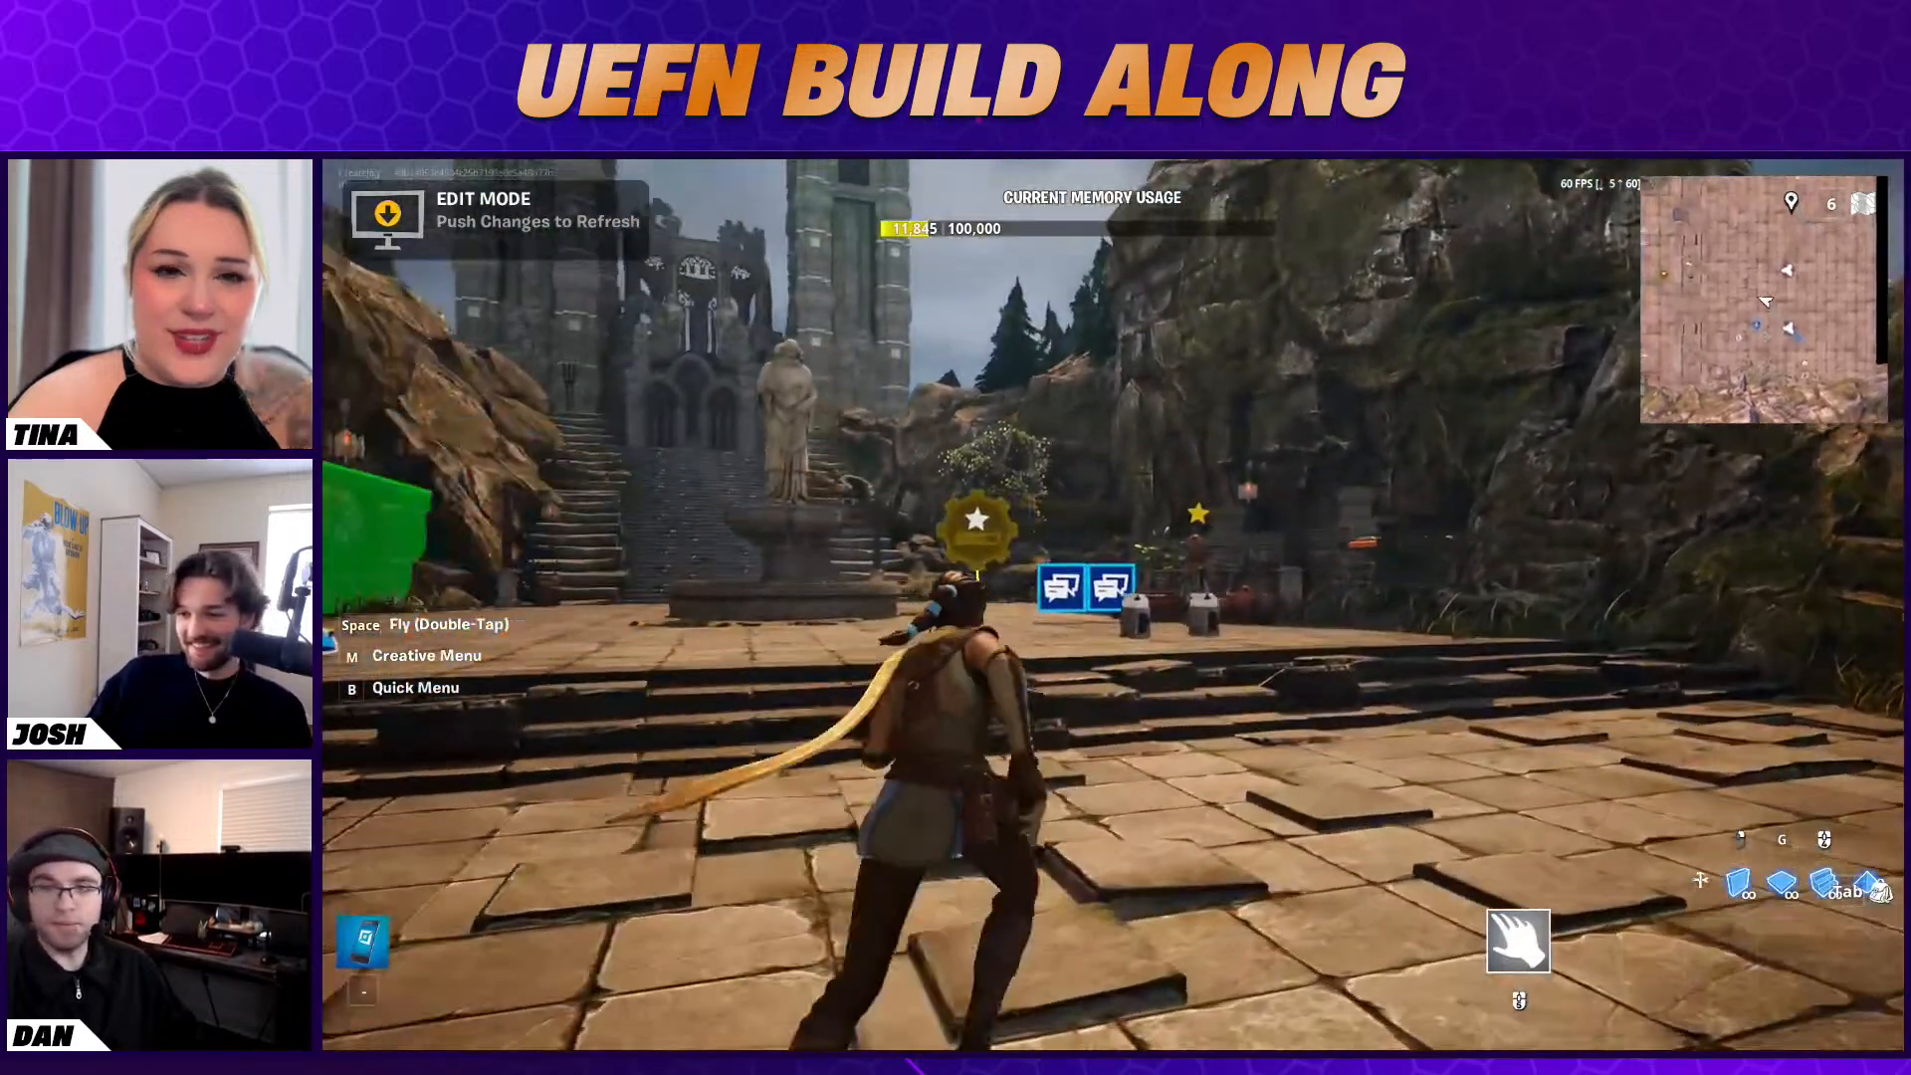
pyautogui.press('Escape')
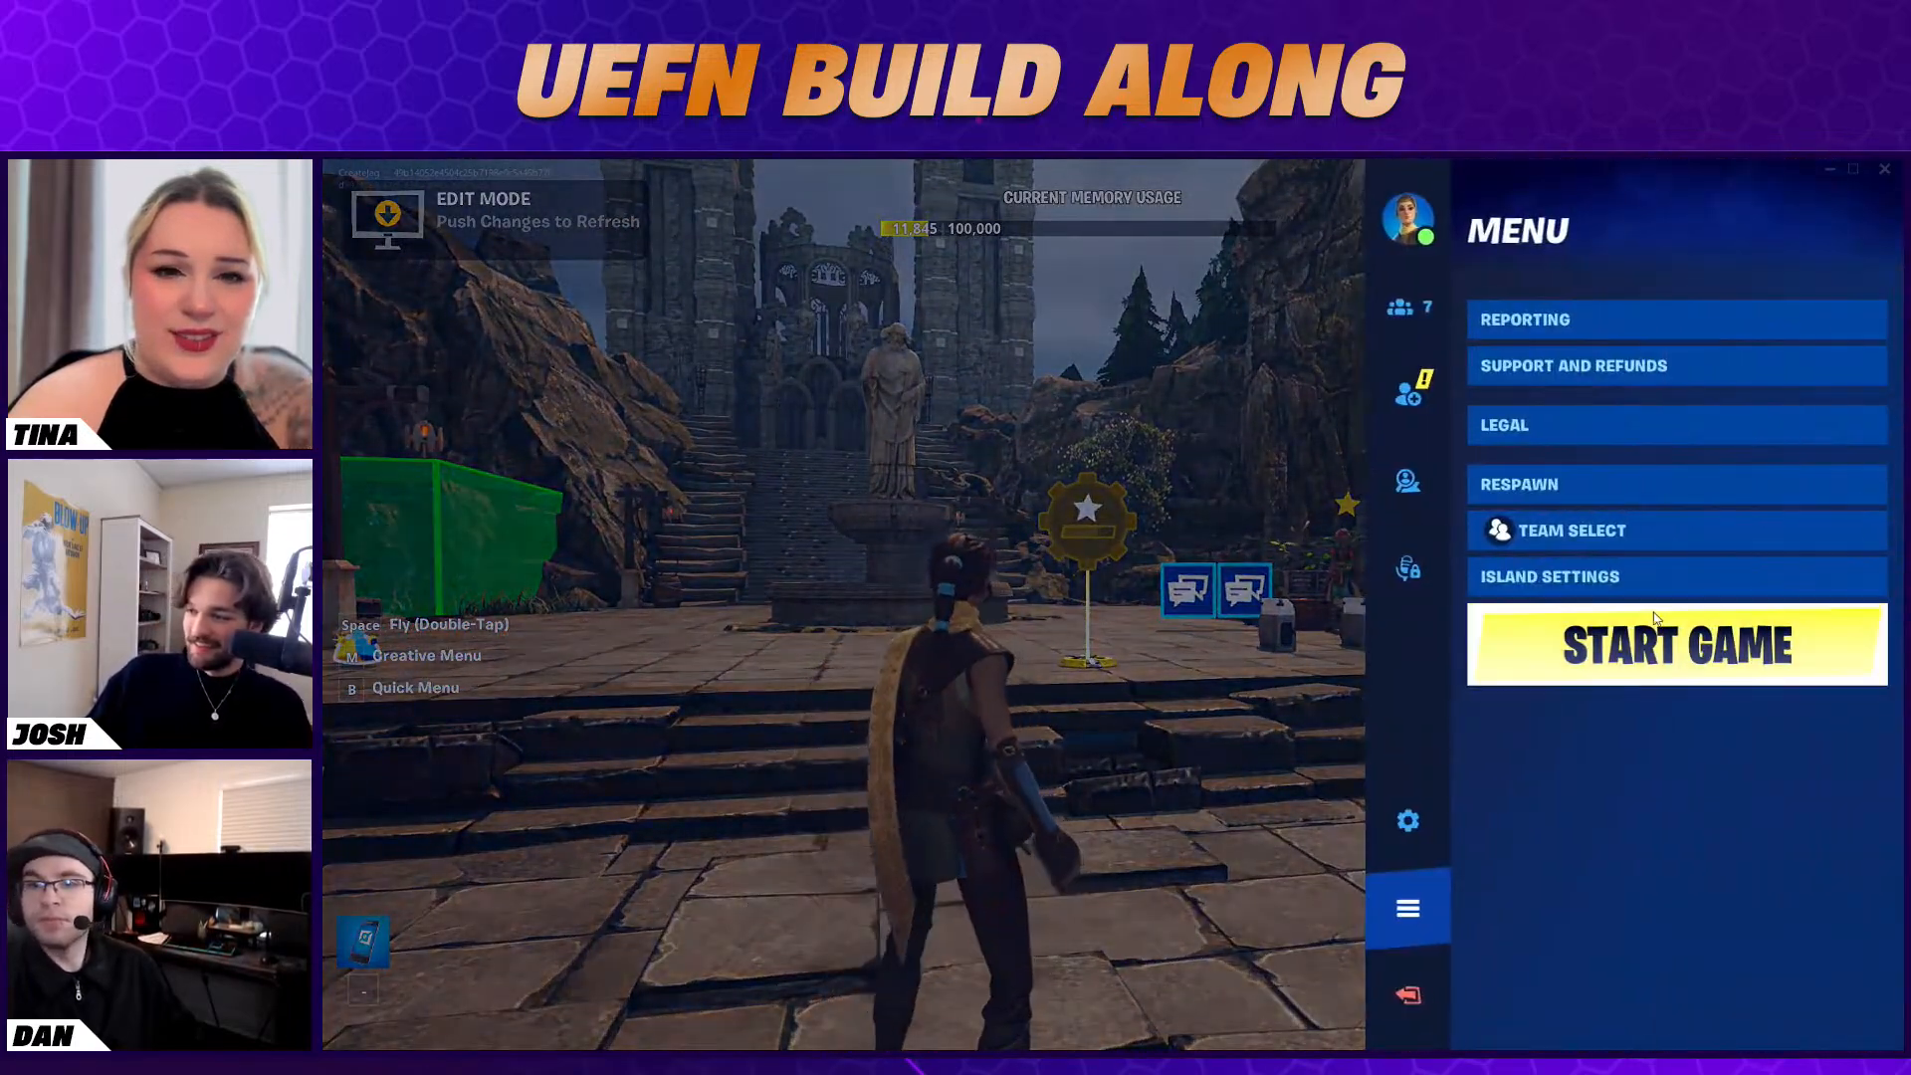
pyautogui.click(1563, 647)
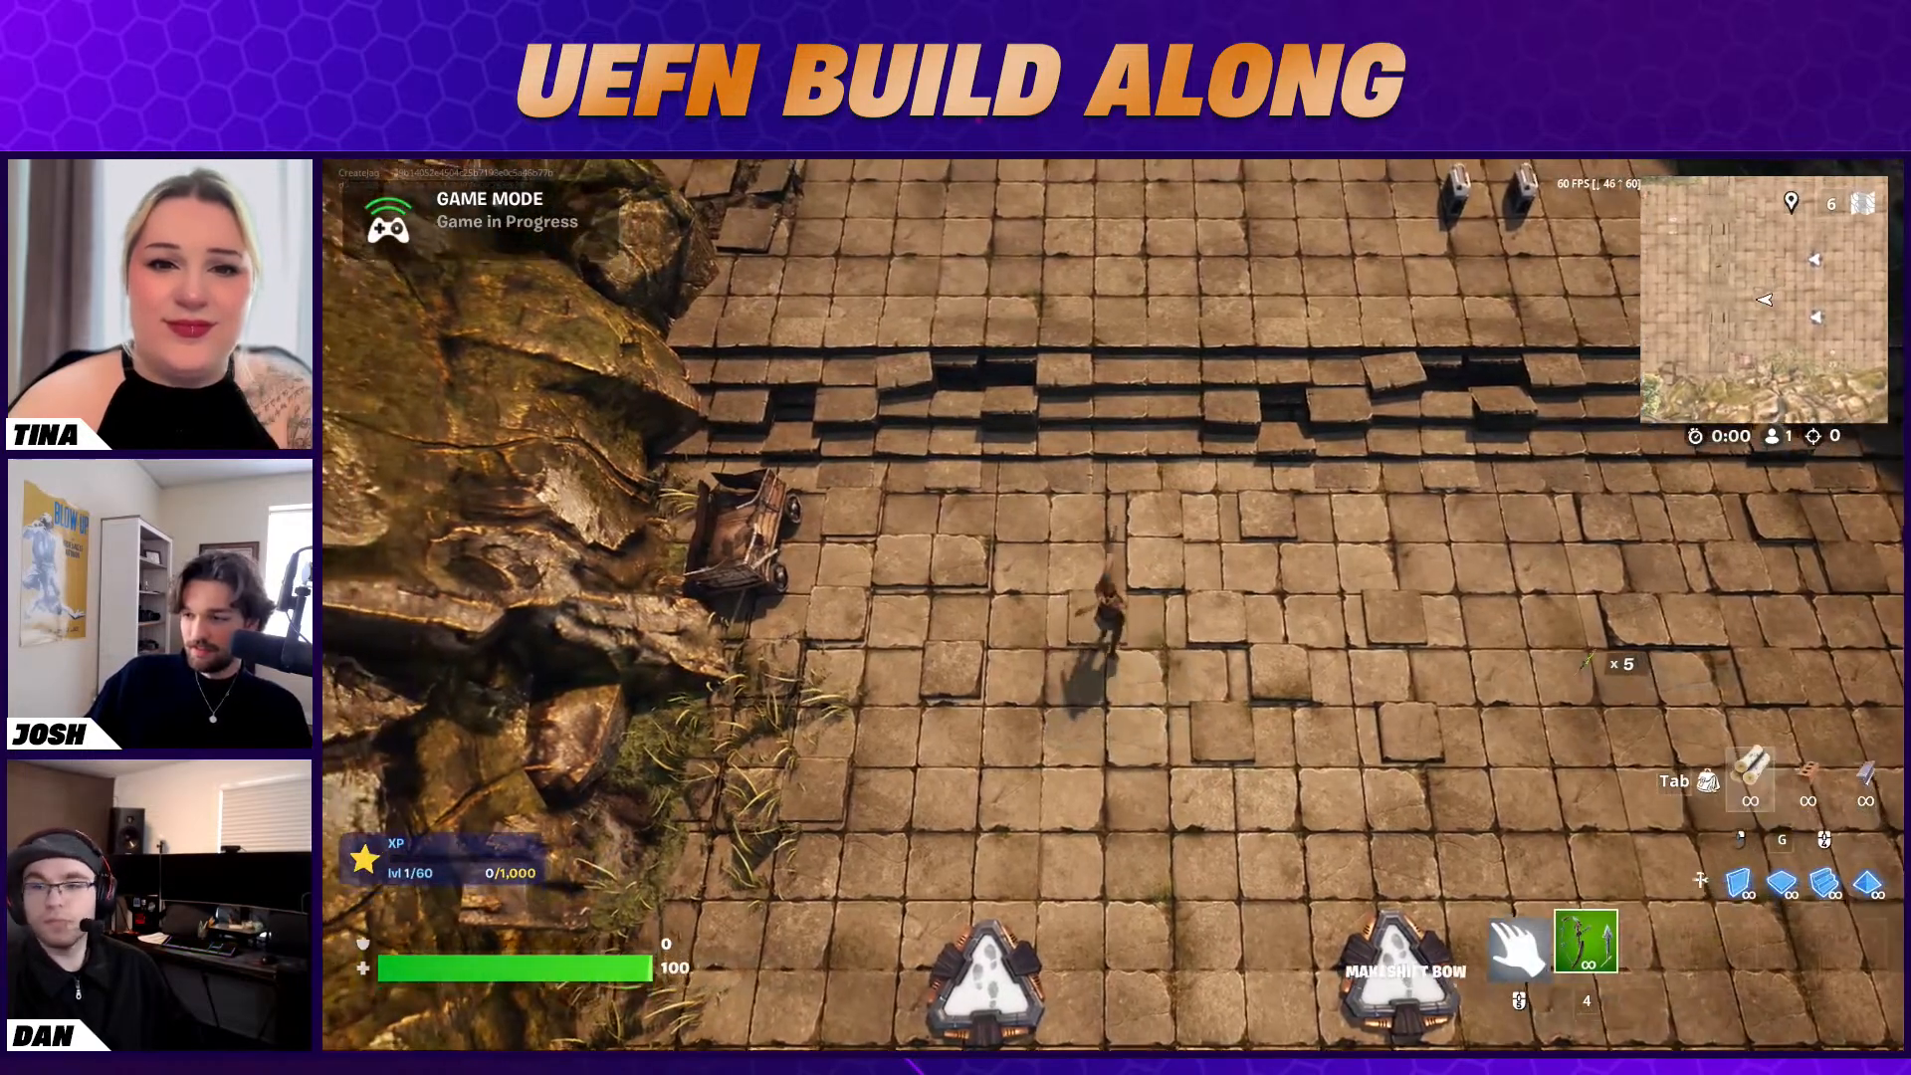
# Equip the Makeshift Bow and walk the character across the courtyard to Baba Yaga
pyautogui.press('w')
pyautogui.press('d')
pyautogui.press('s')
pyautogui.press('w')
pyautogui.press('4')
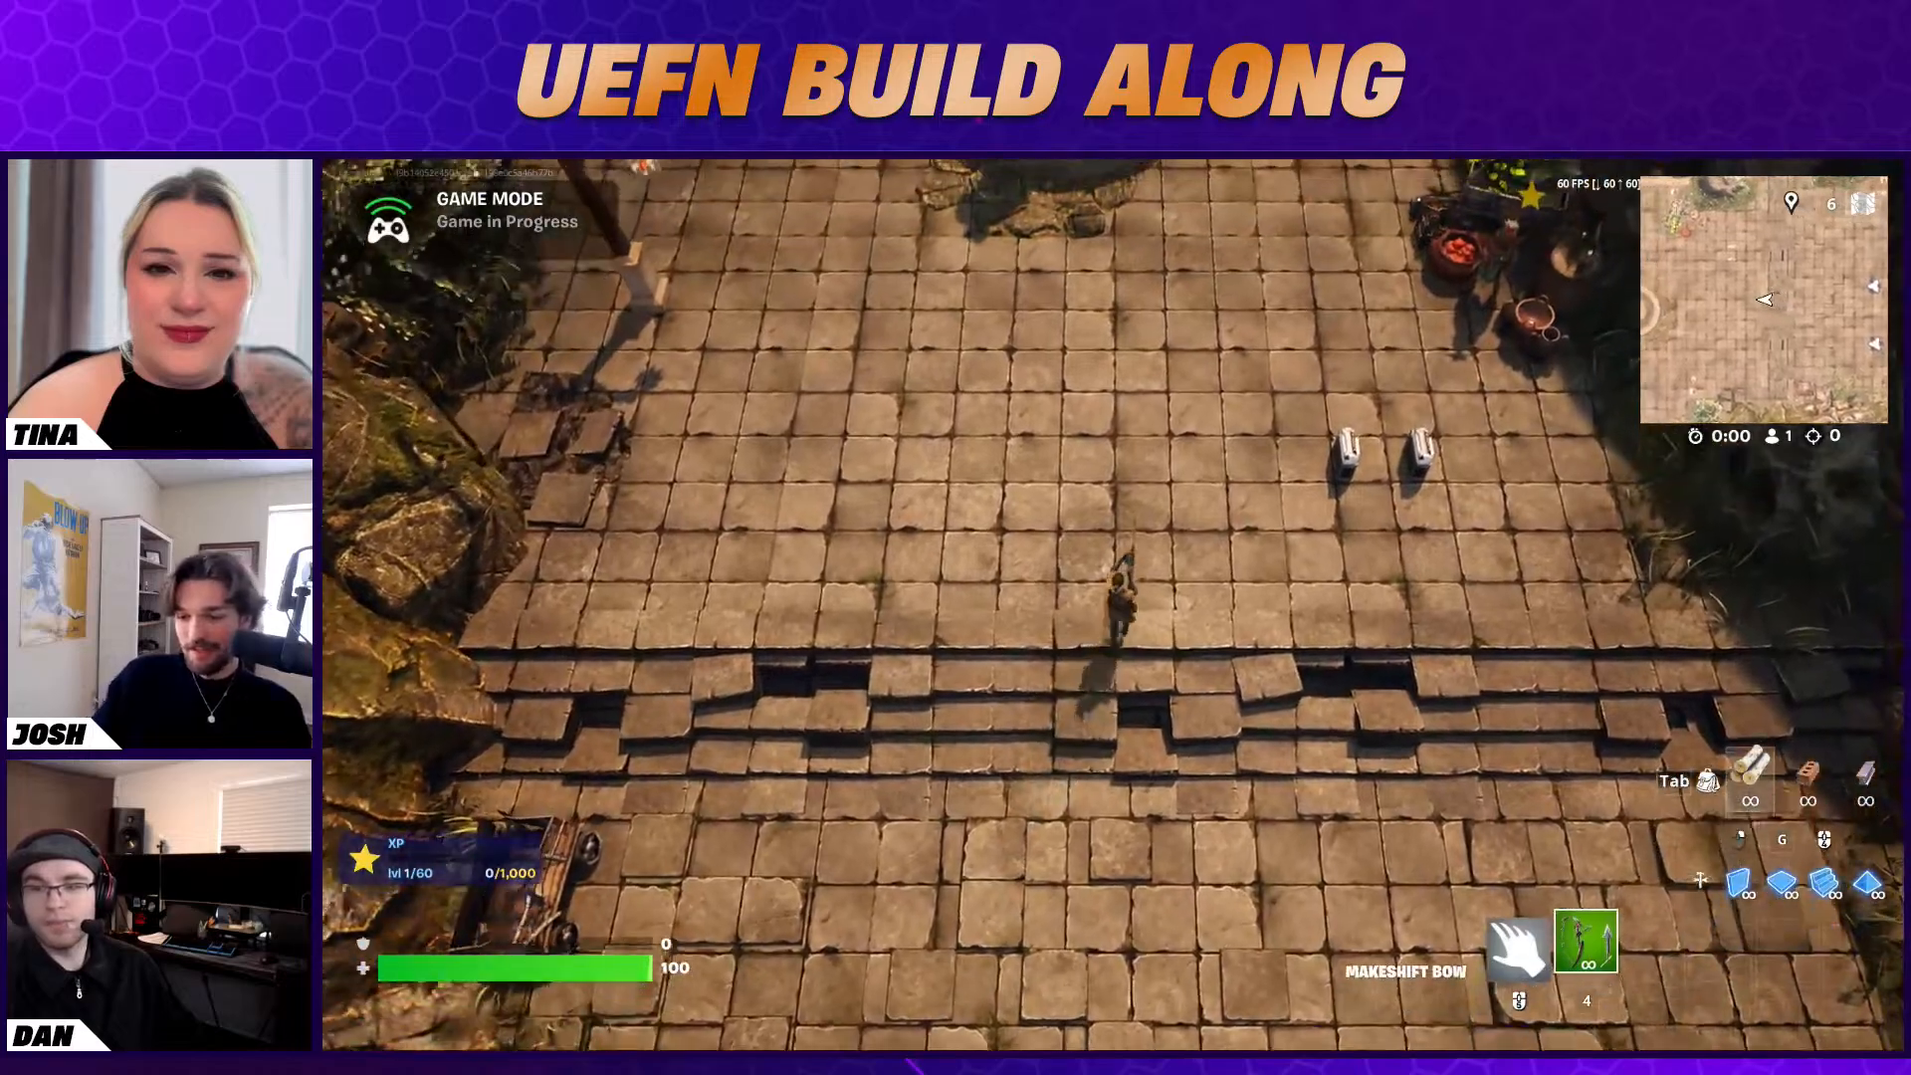
pyautogui.press('w')
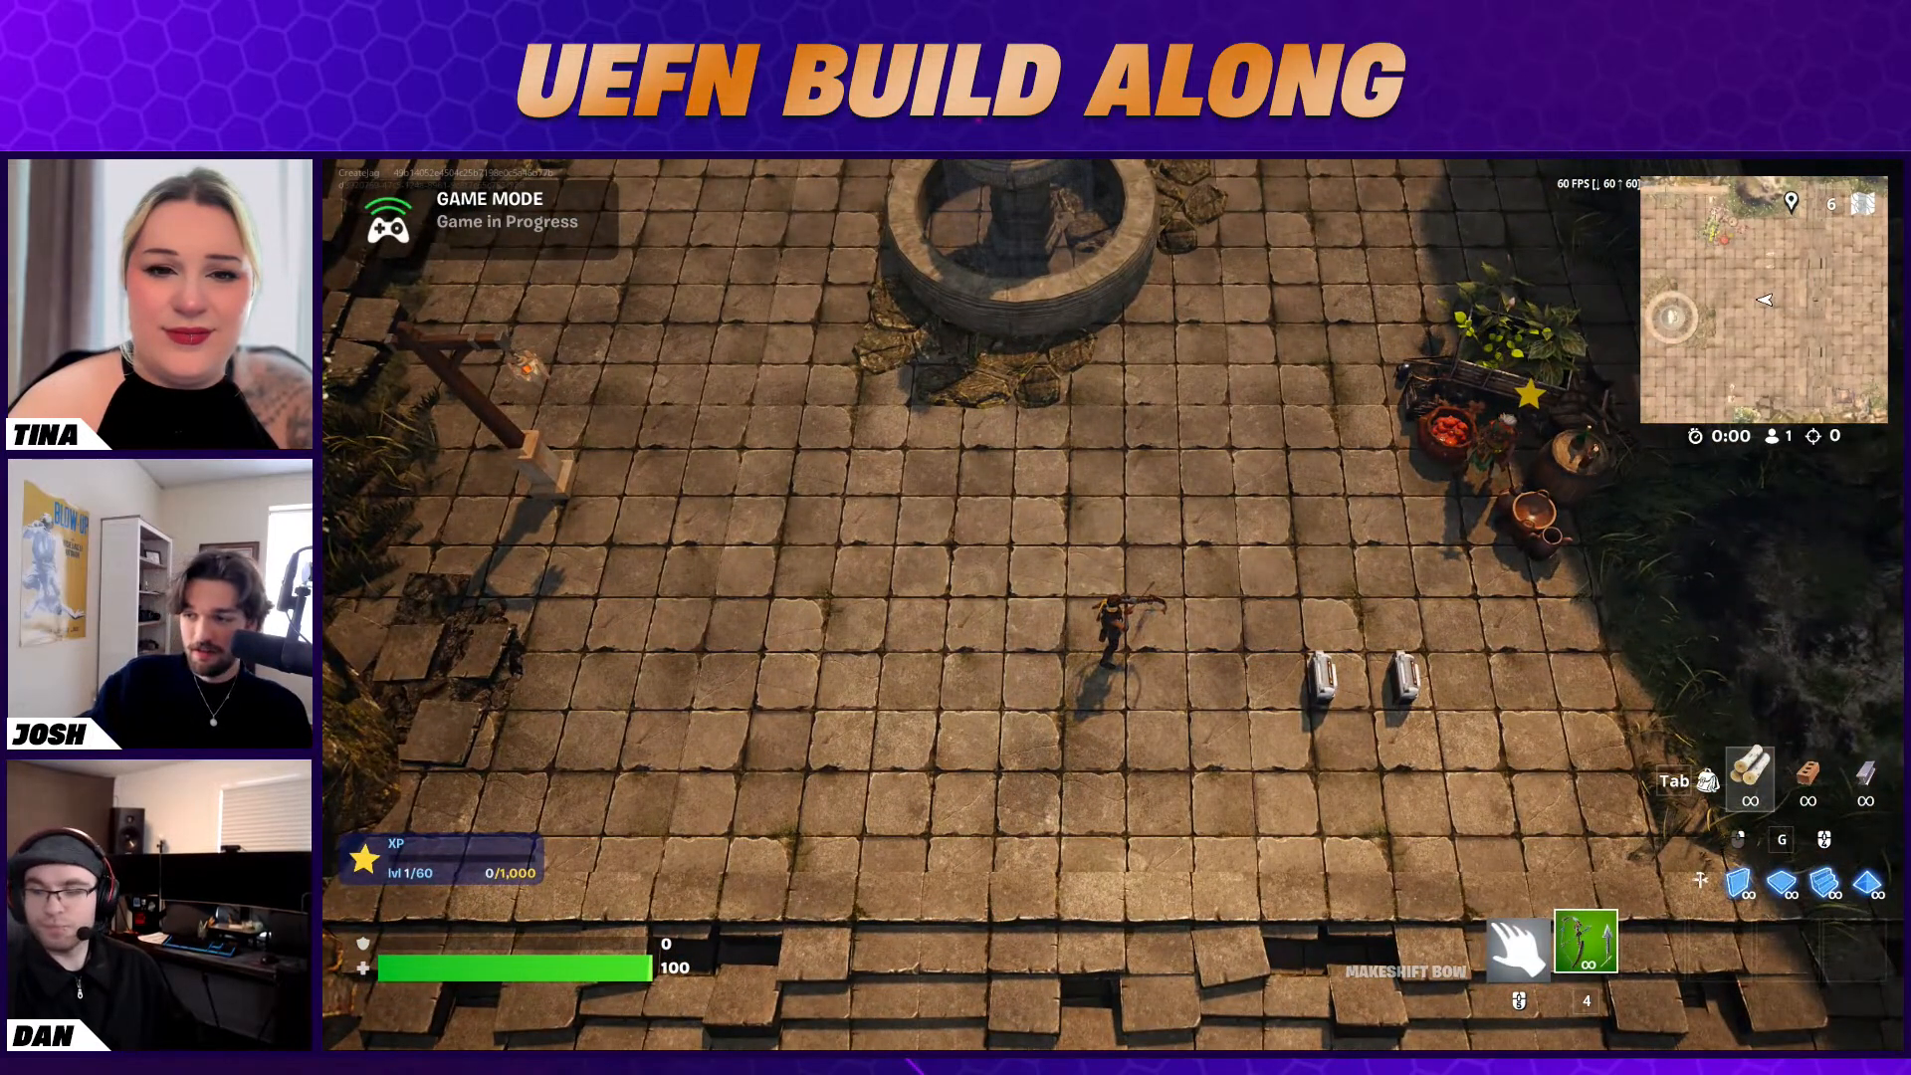
pyautogui.press('d')
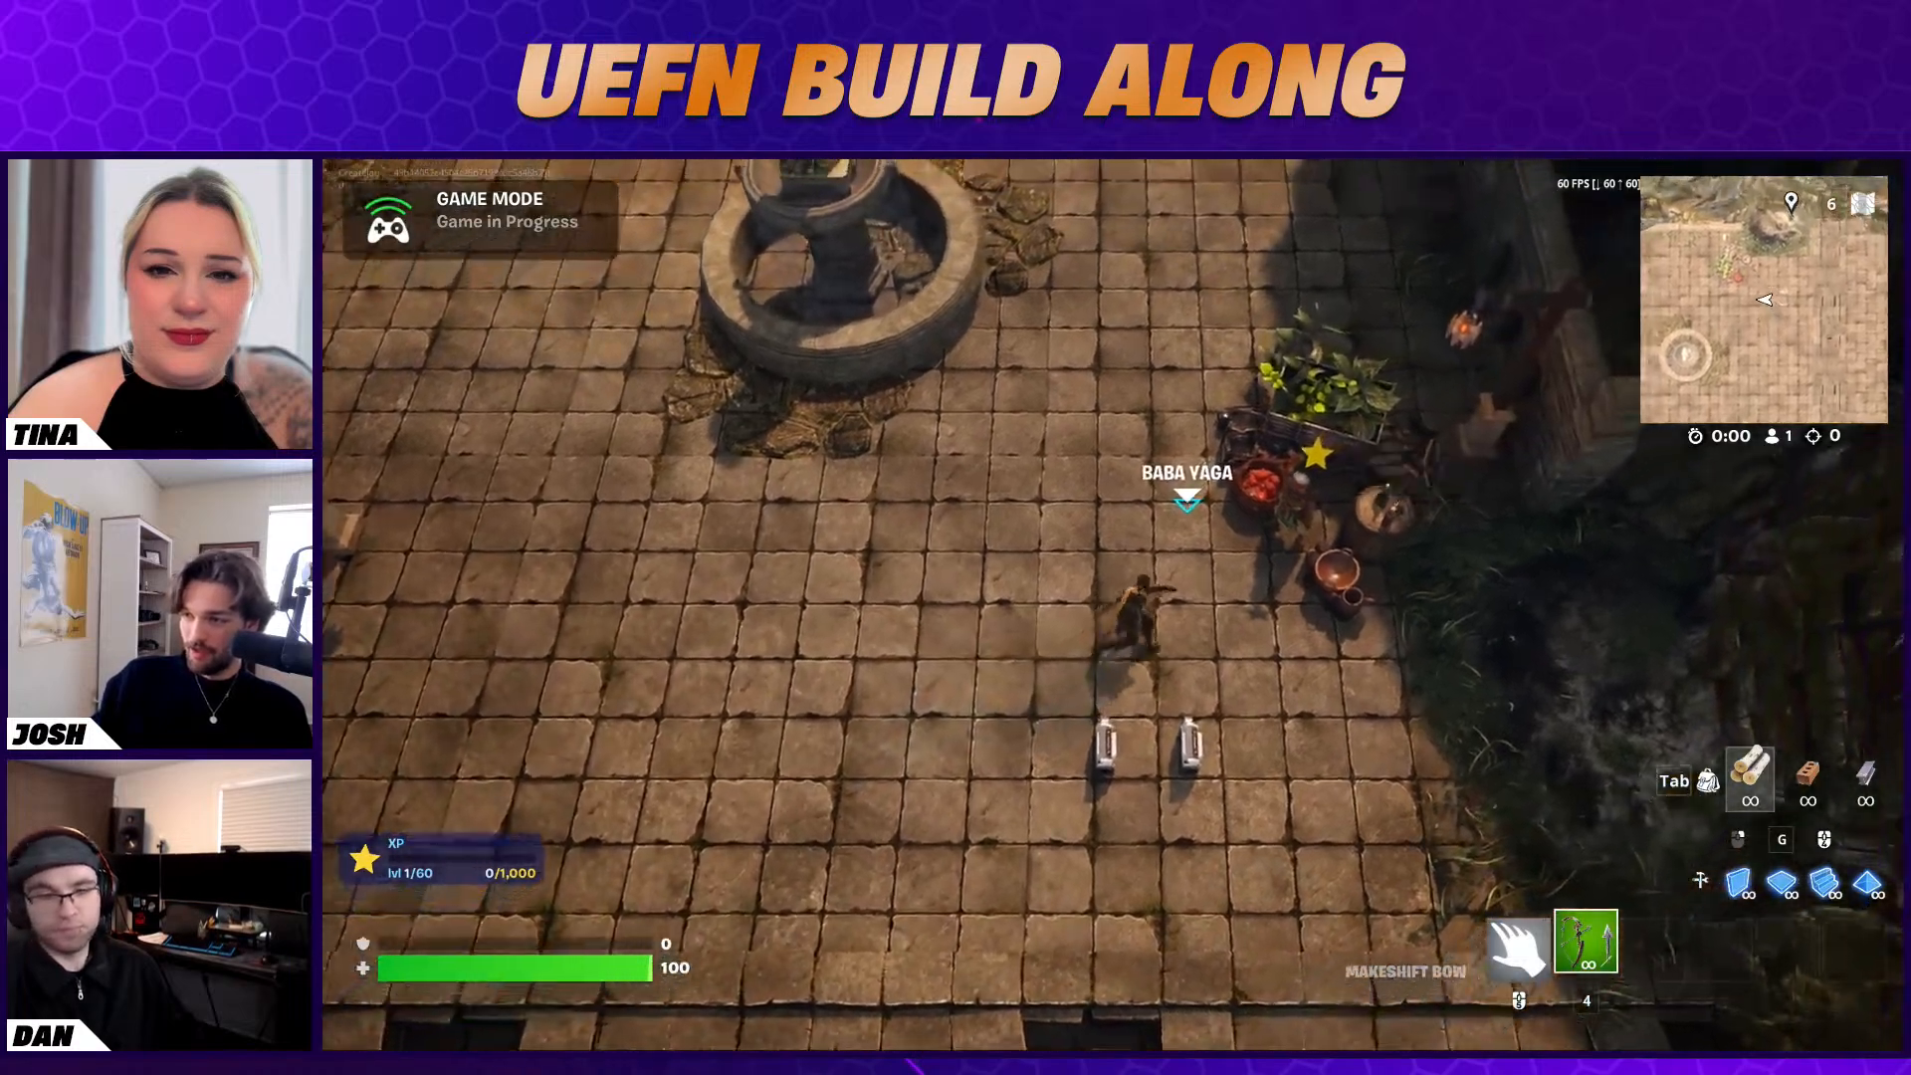
pyautogui.press('d')
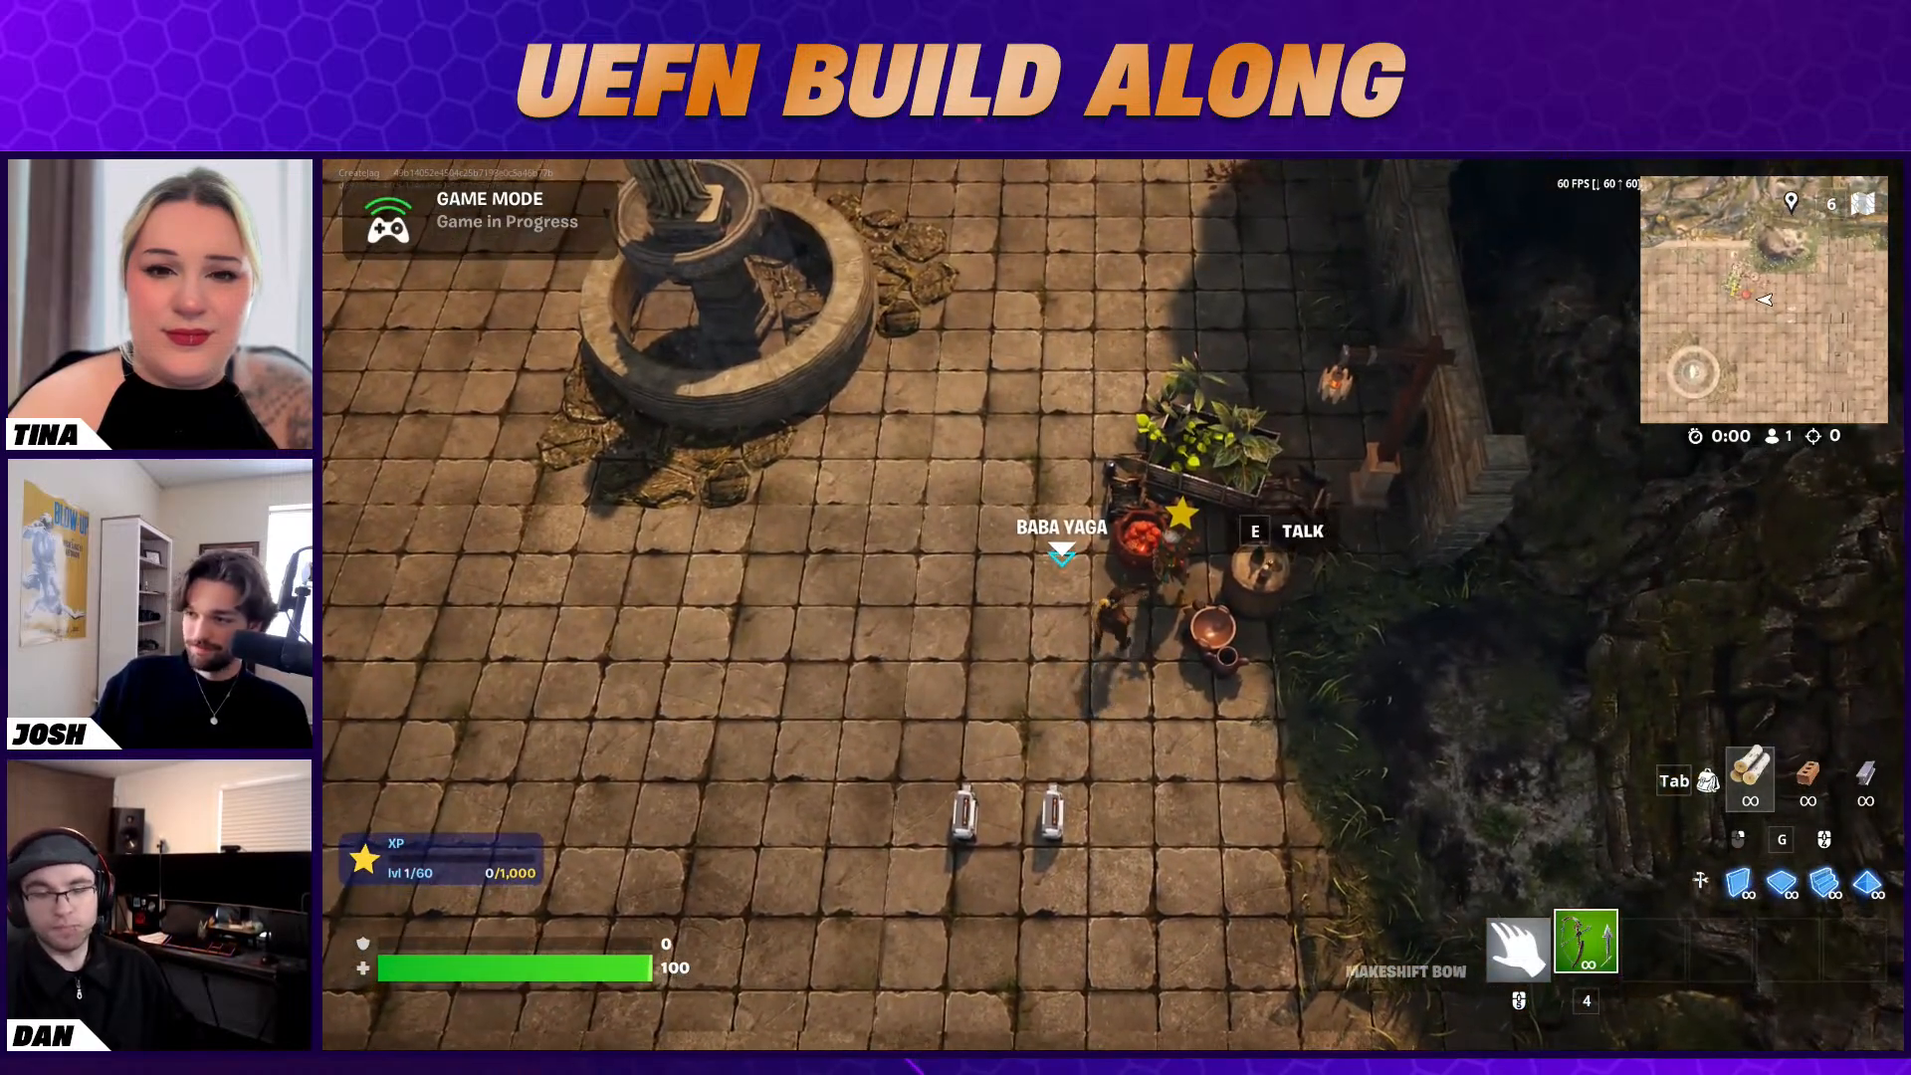
# Test the Baba Yaga conversation, answering "Yes", "Okay?" and "Sure, I can do that!"
pyautogui.press('e')
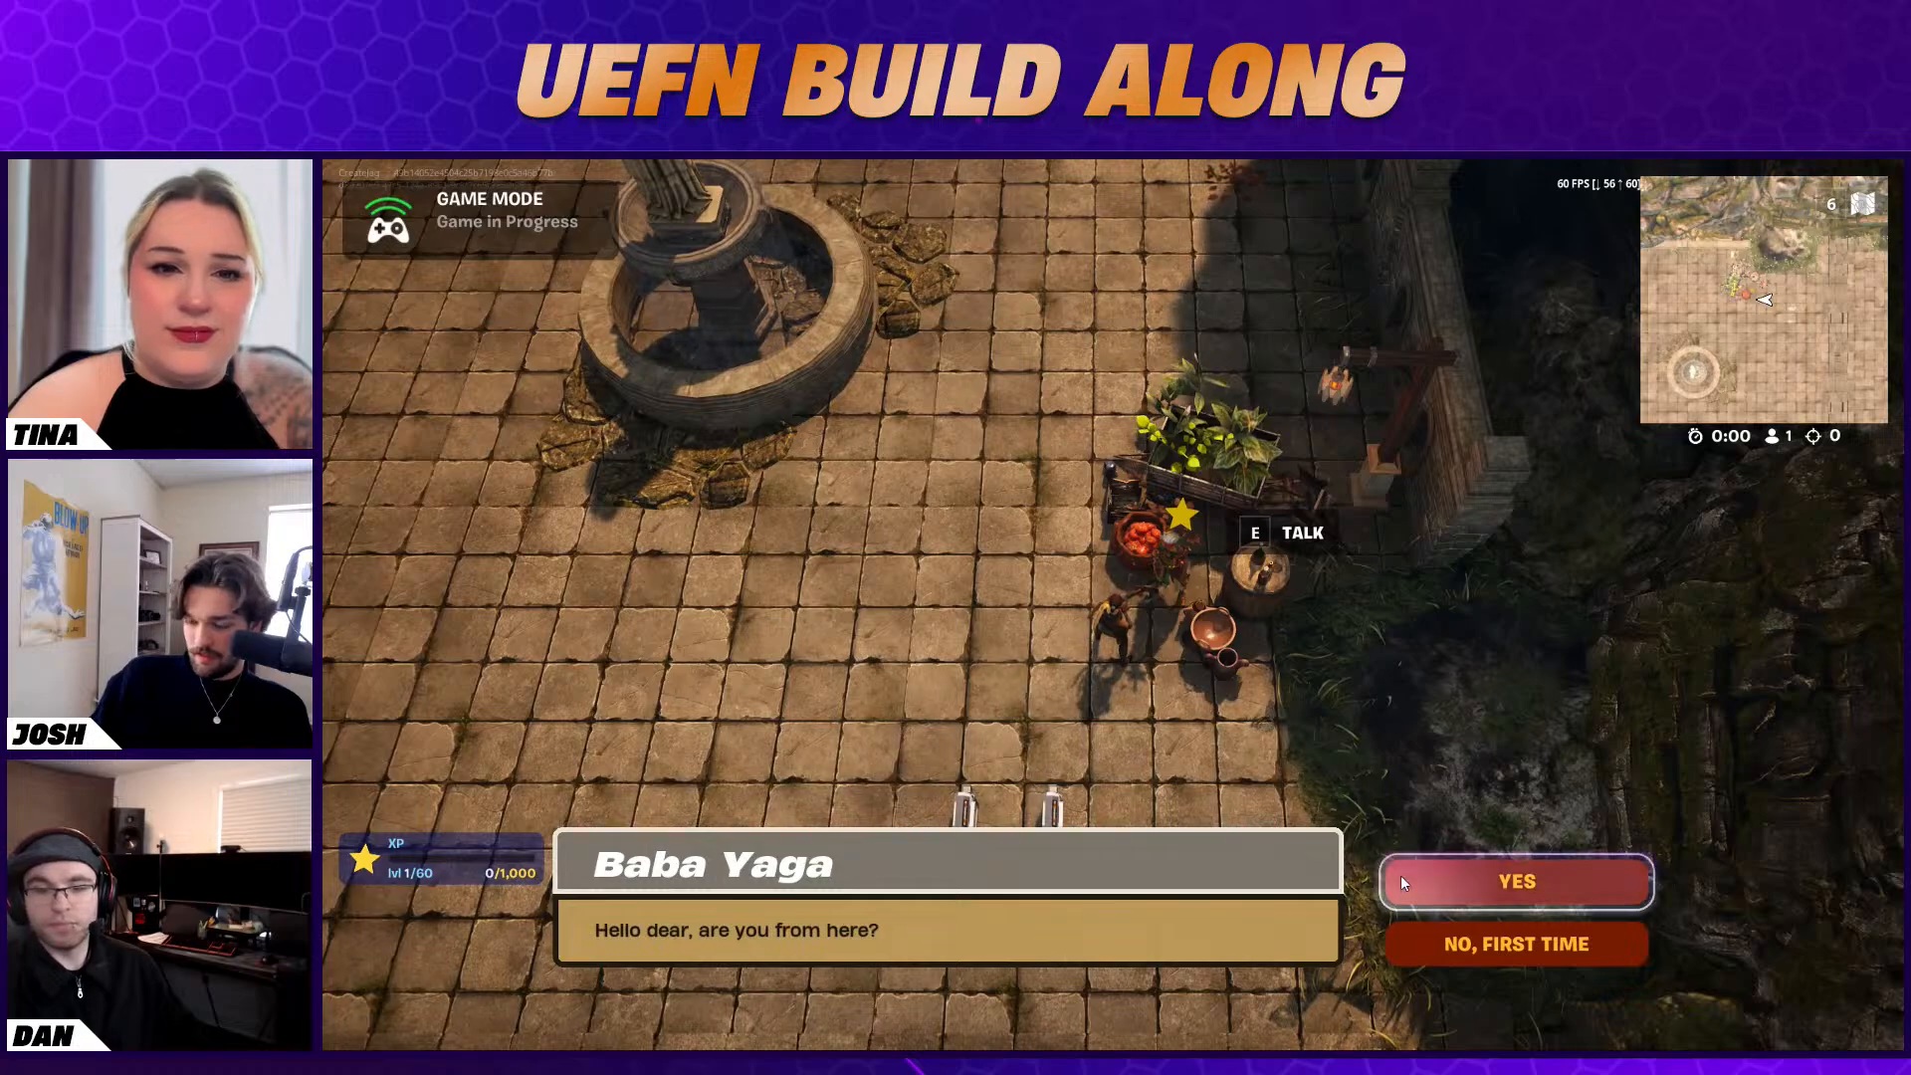
pyautogui.click(1499, 889)
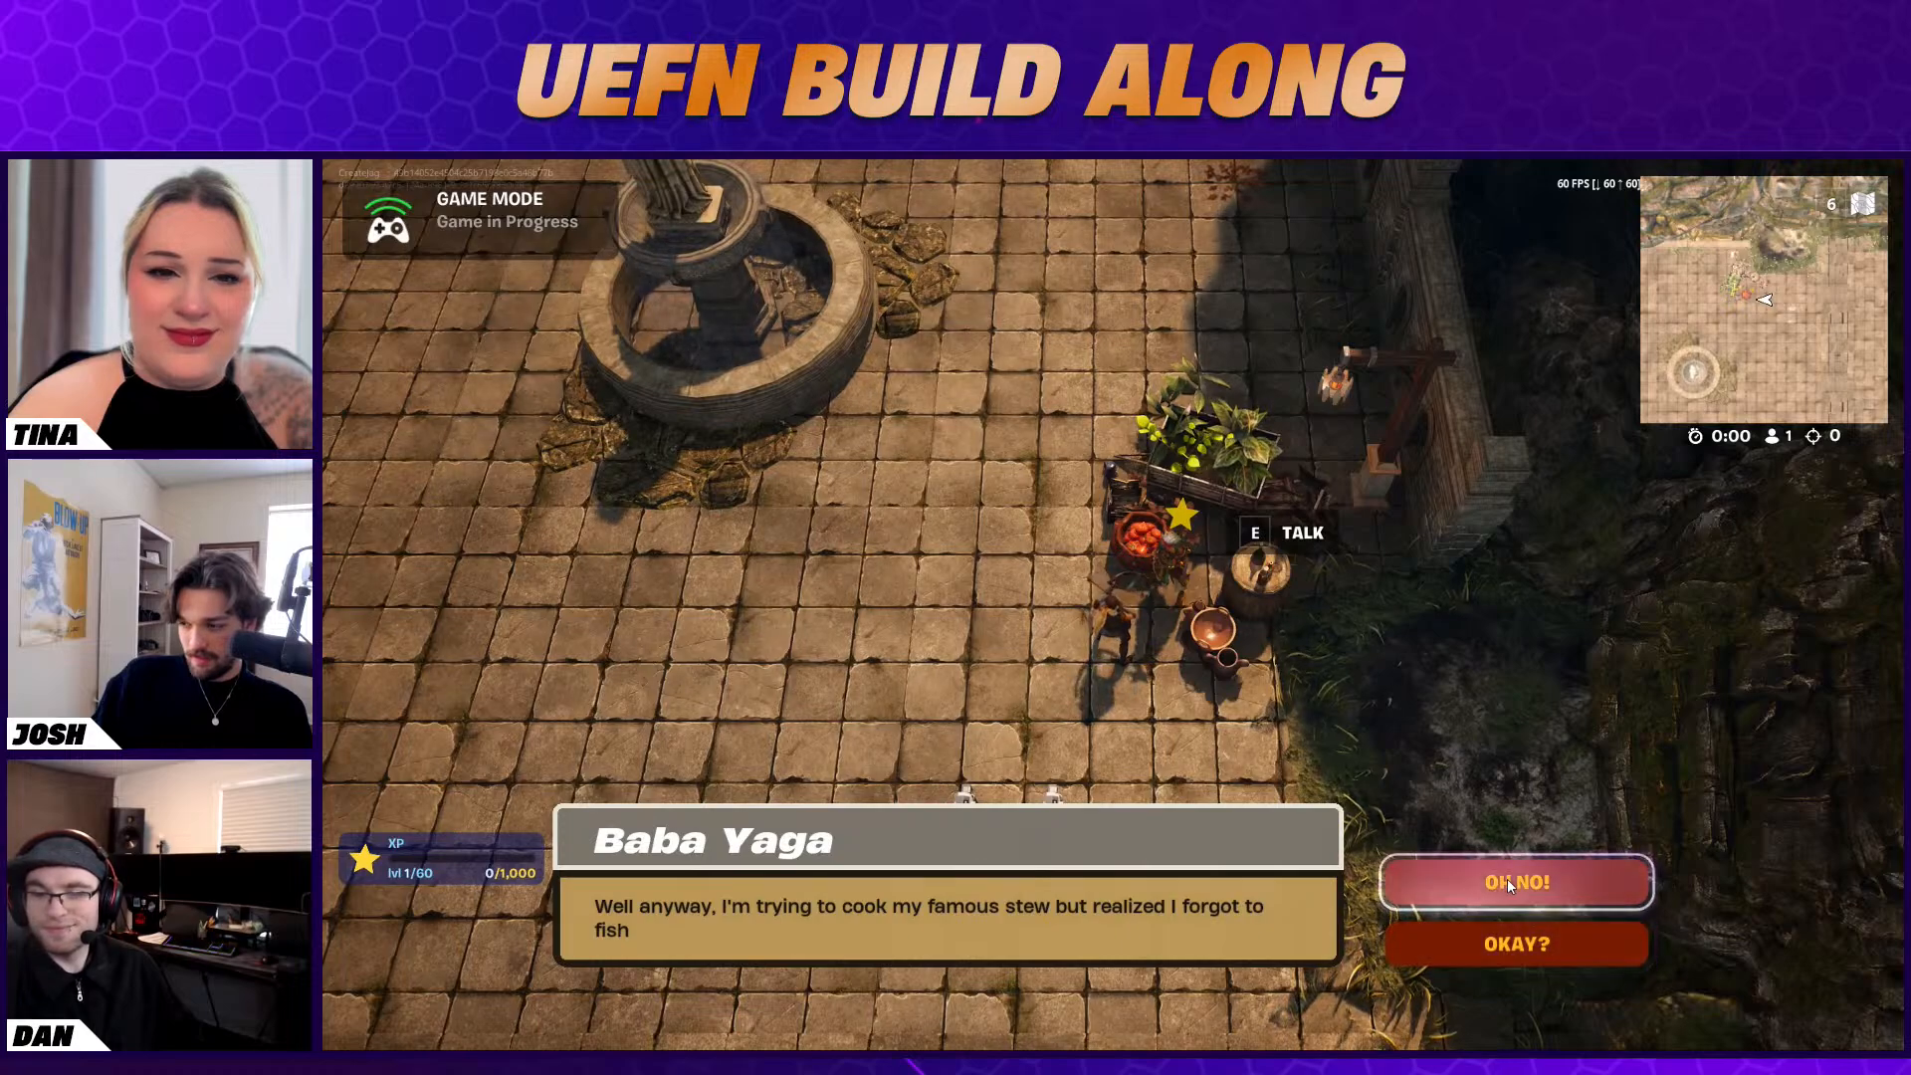
pyautogui.click(1503, 954)
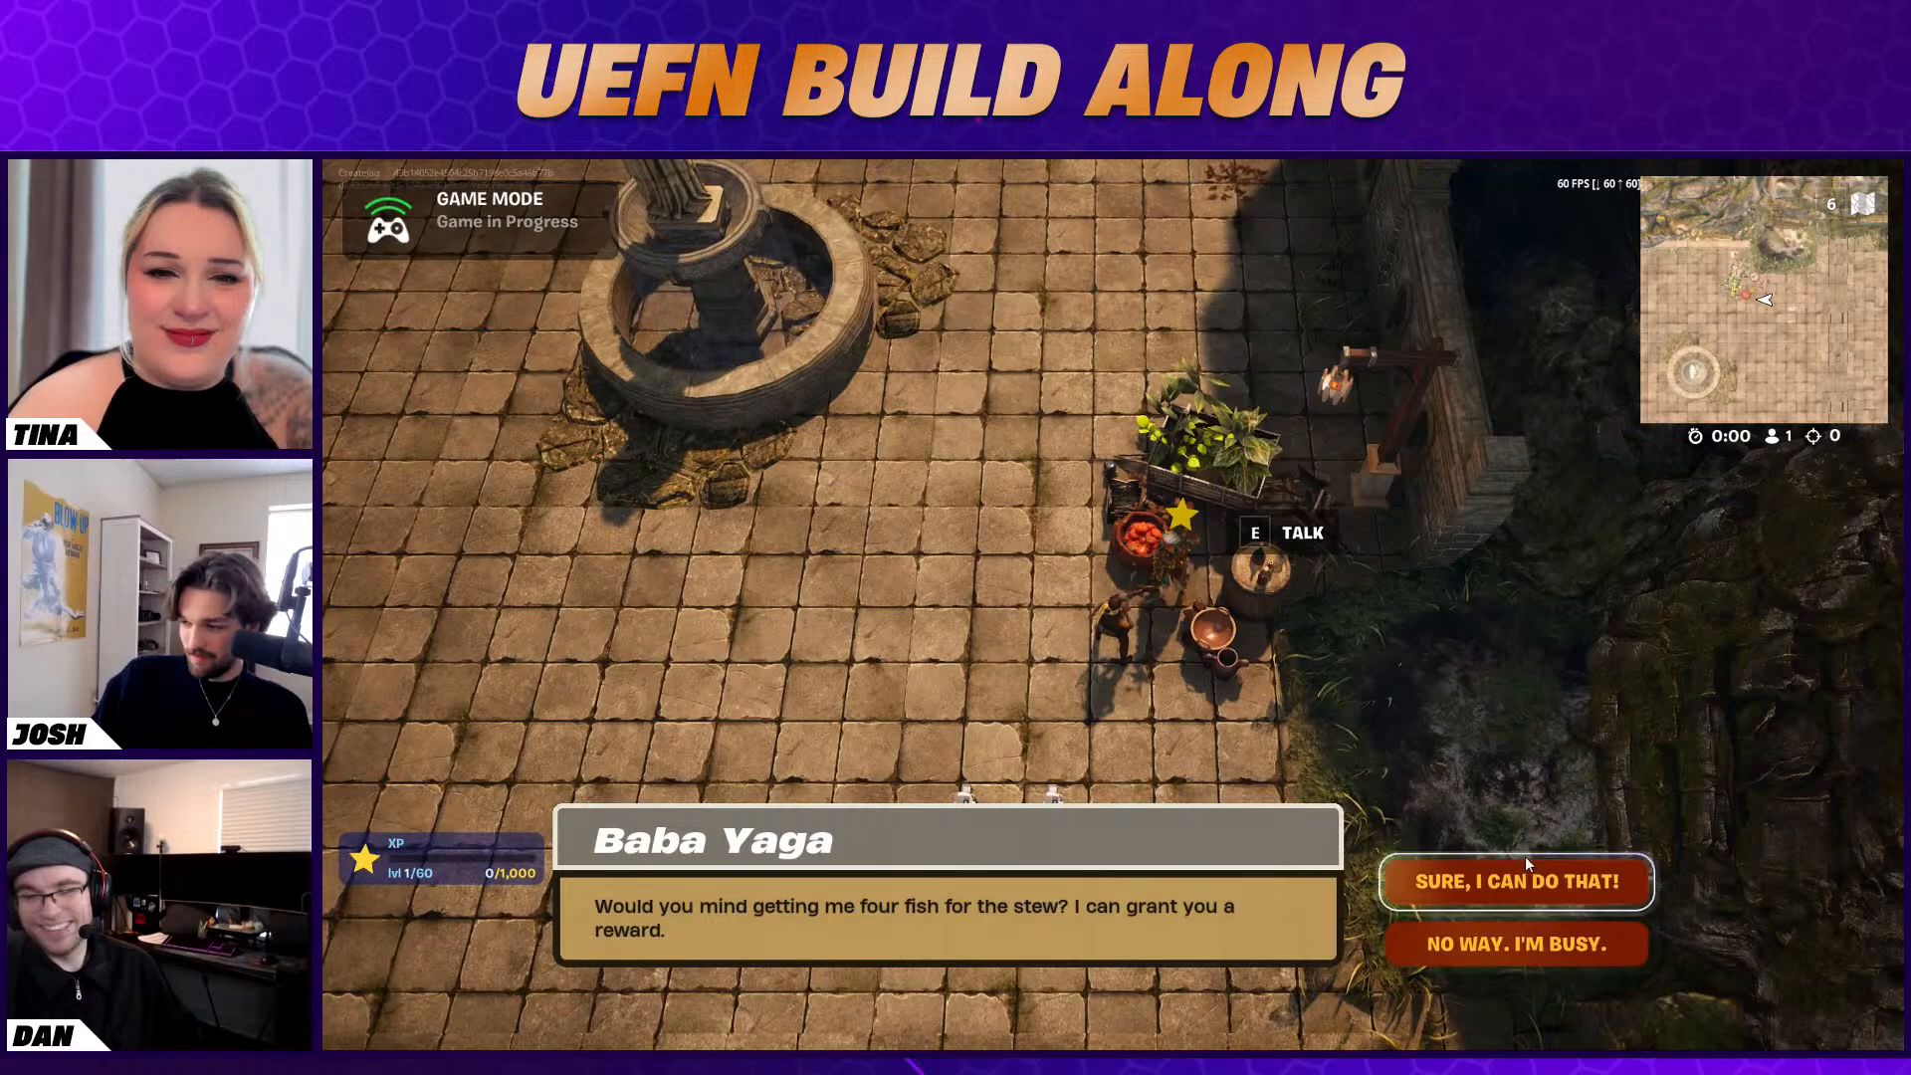
pyautogui.click(1473, 886)
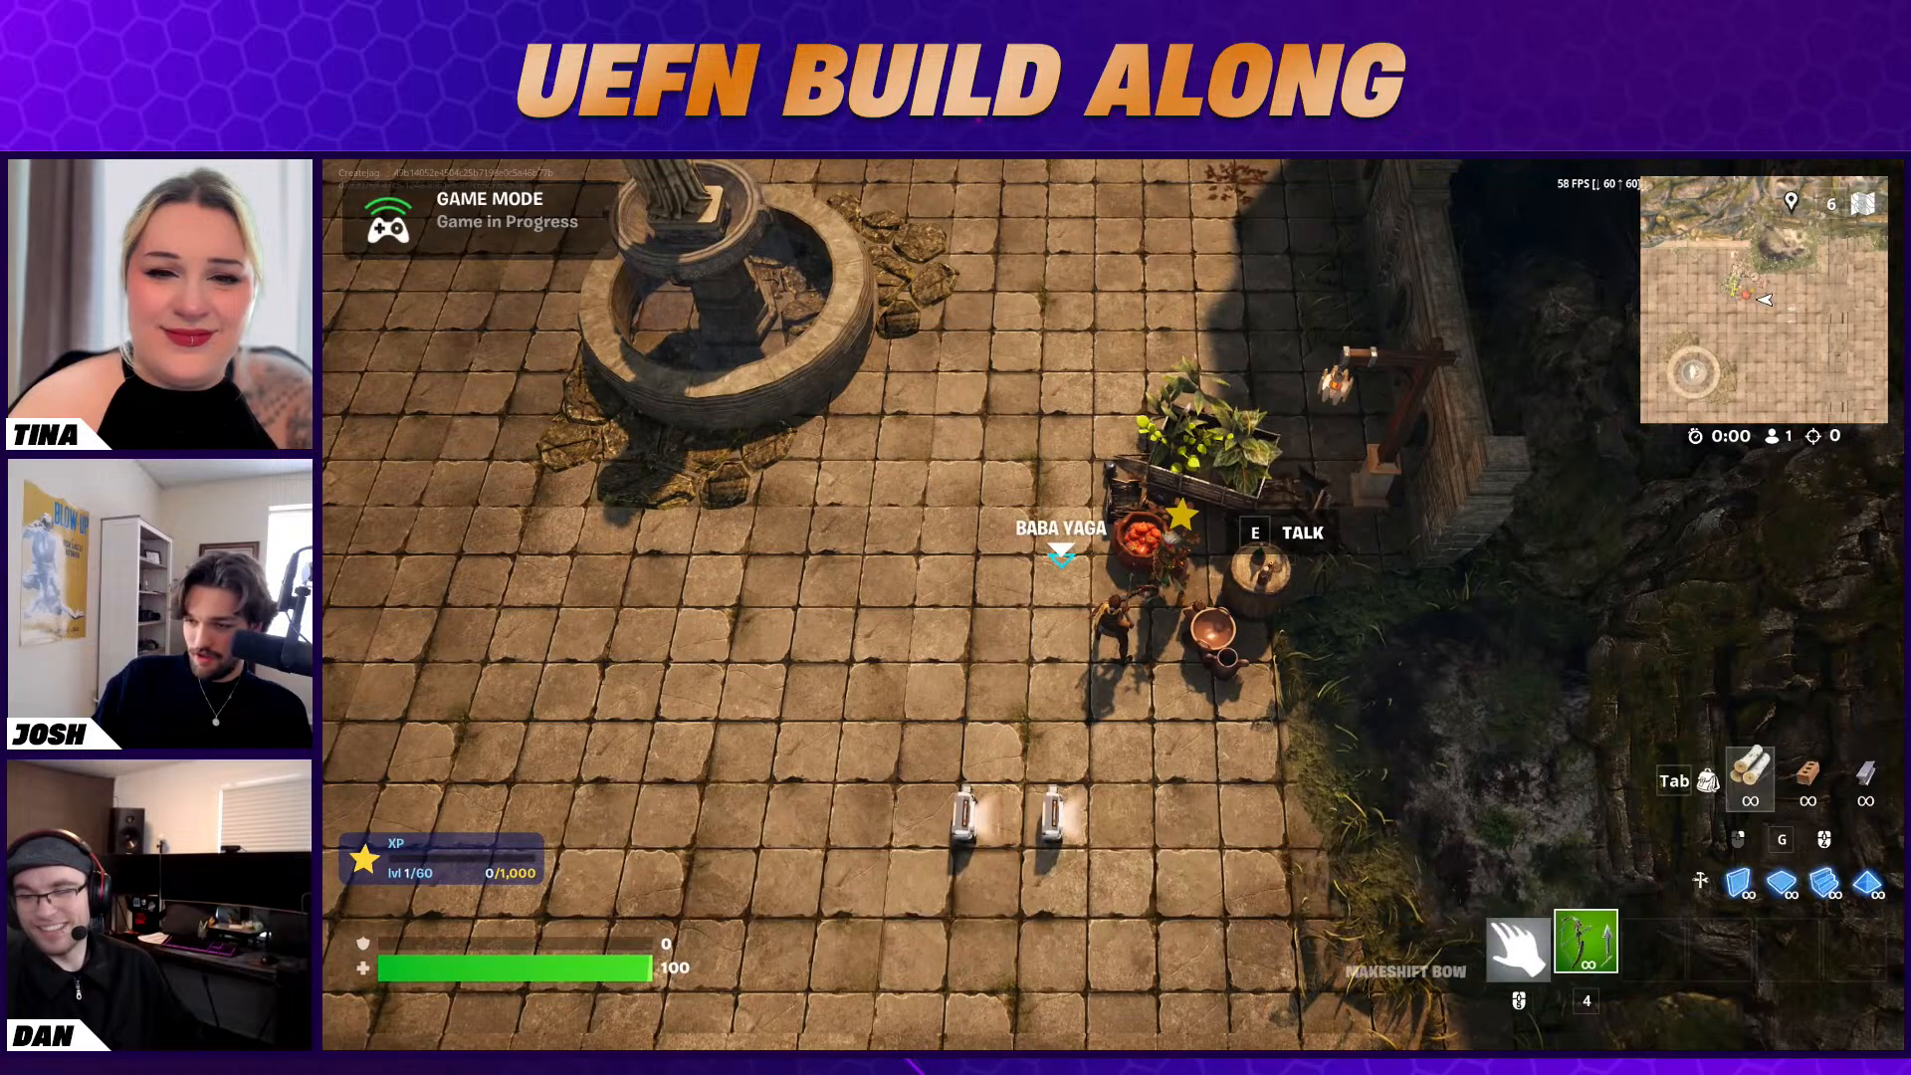
# Walk the character around the two Conditional Buttons and near Baba Yaga to check how the quest responds
pyautogui.press('a')
pyautogui.press('s')
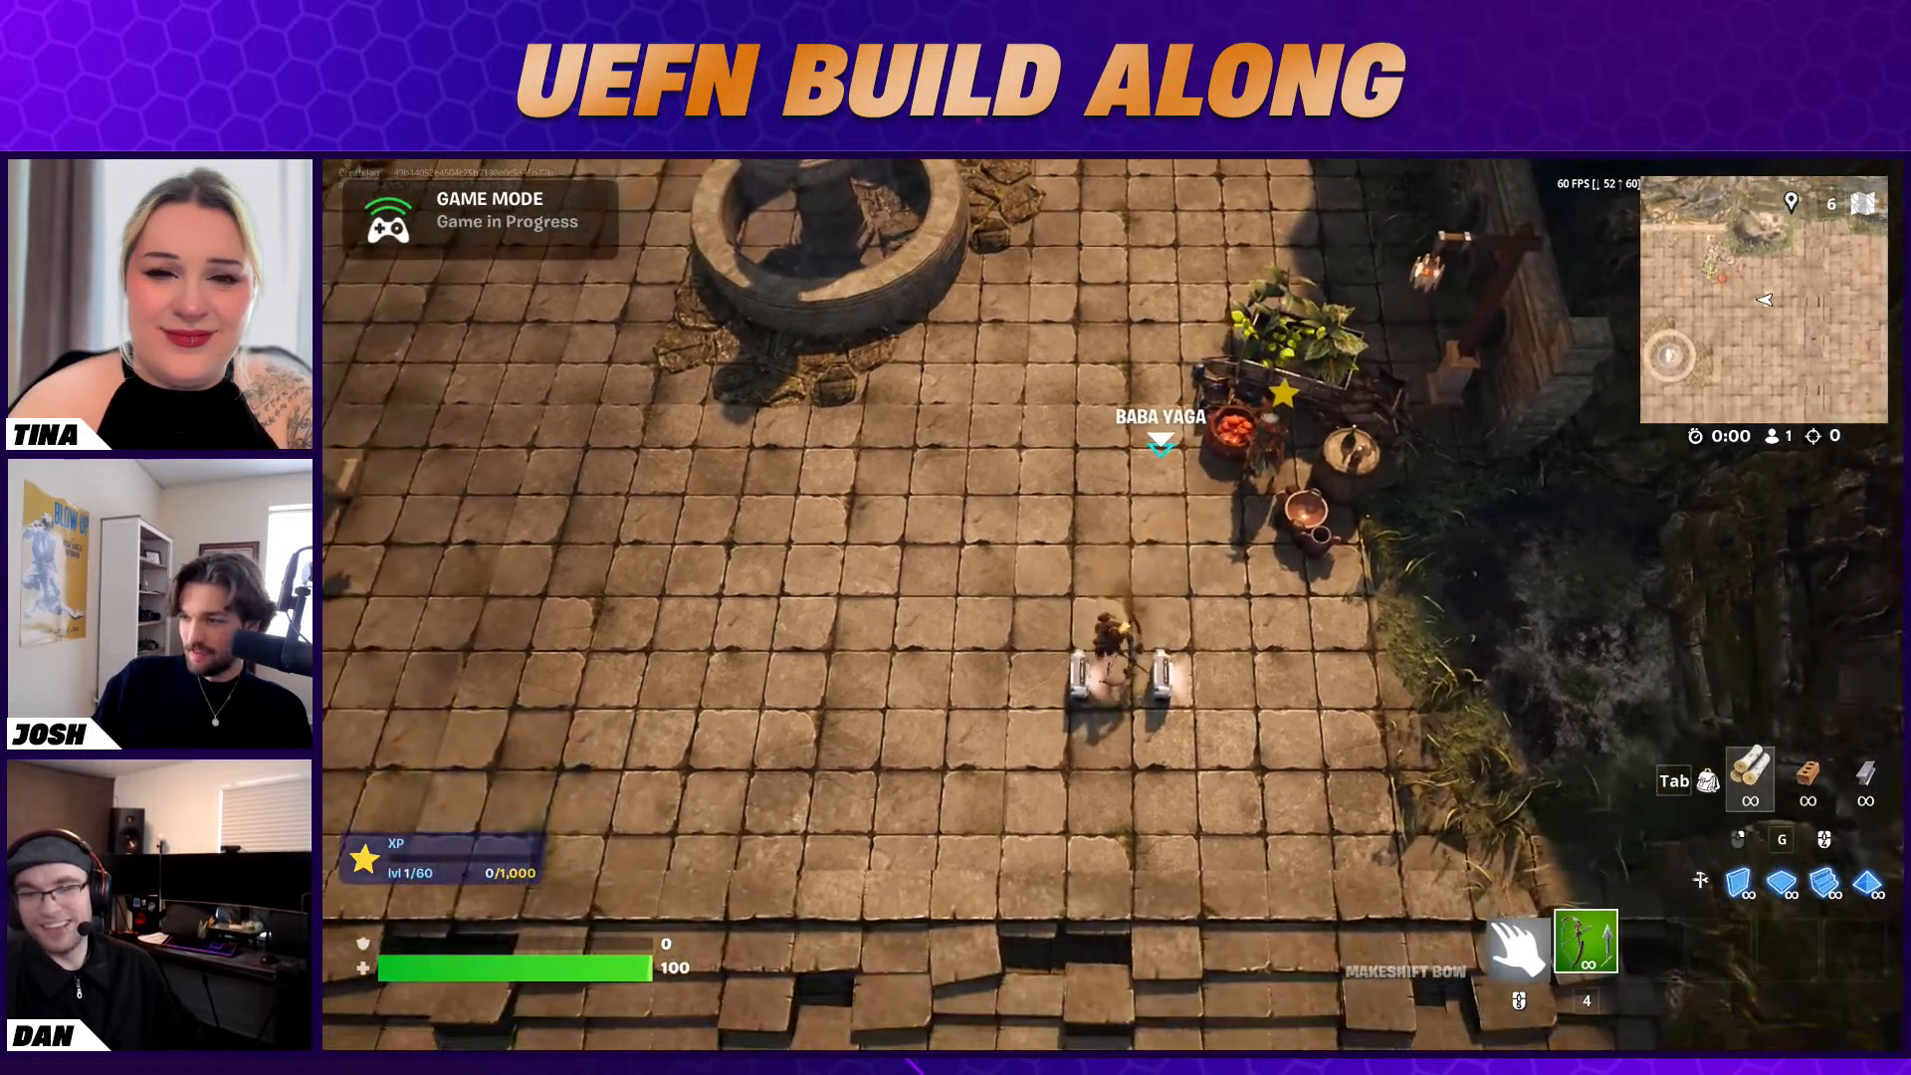
pyautogui.press('a')
pyautogui.press('w')
pyautogui.press('d')
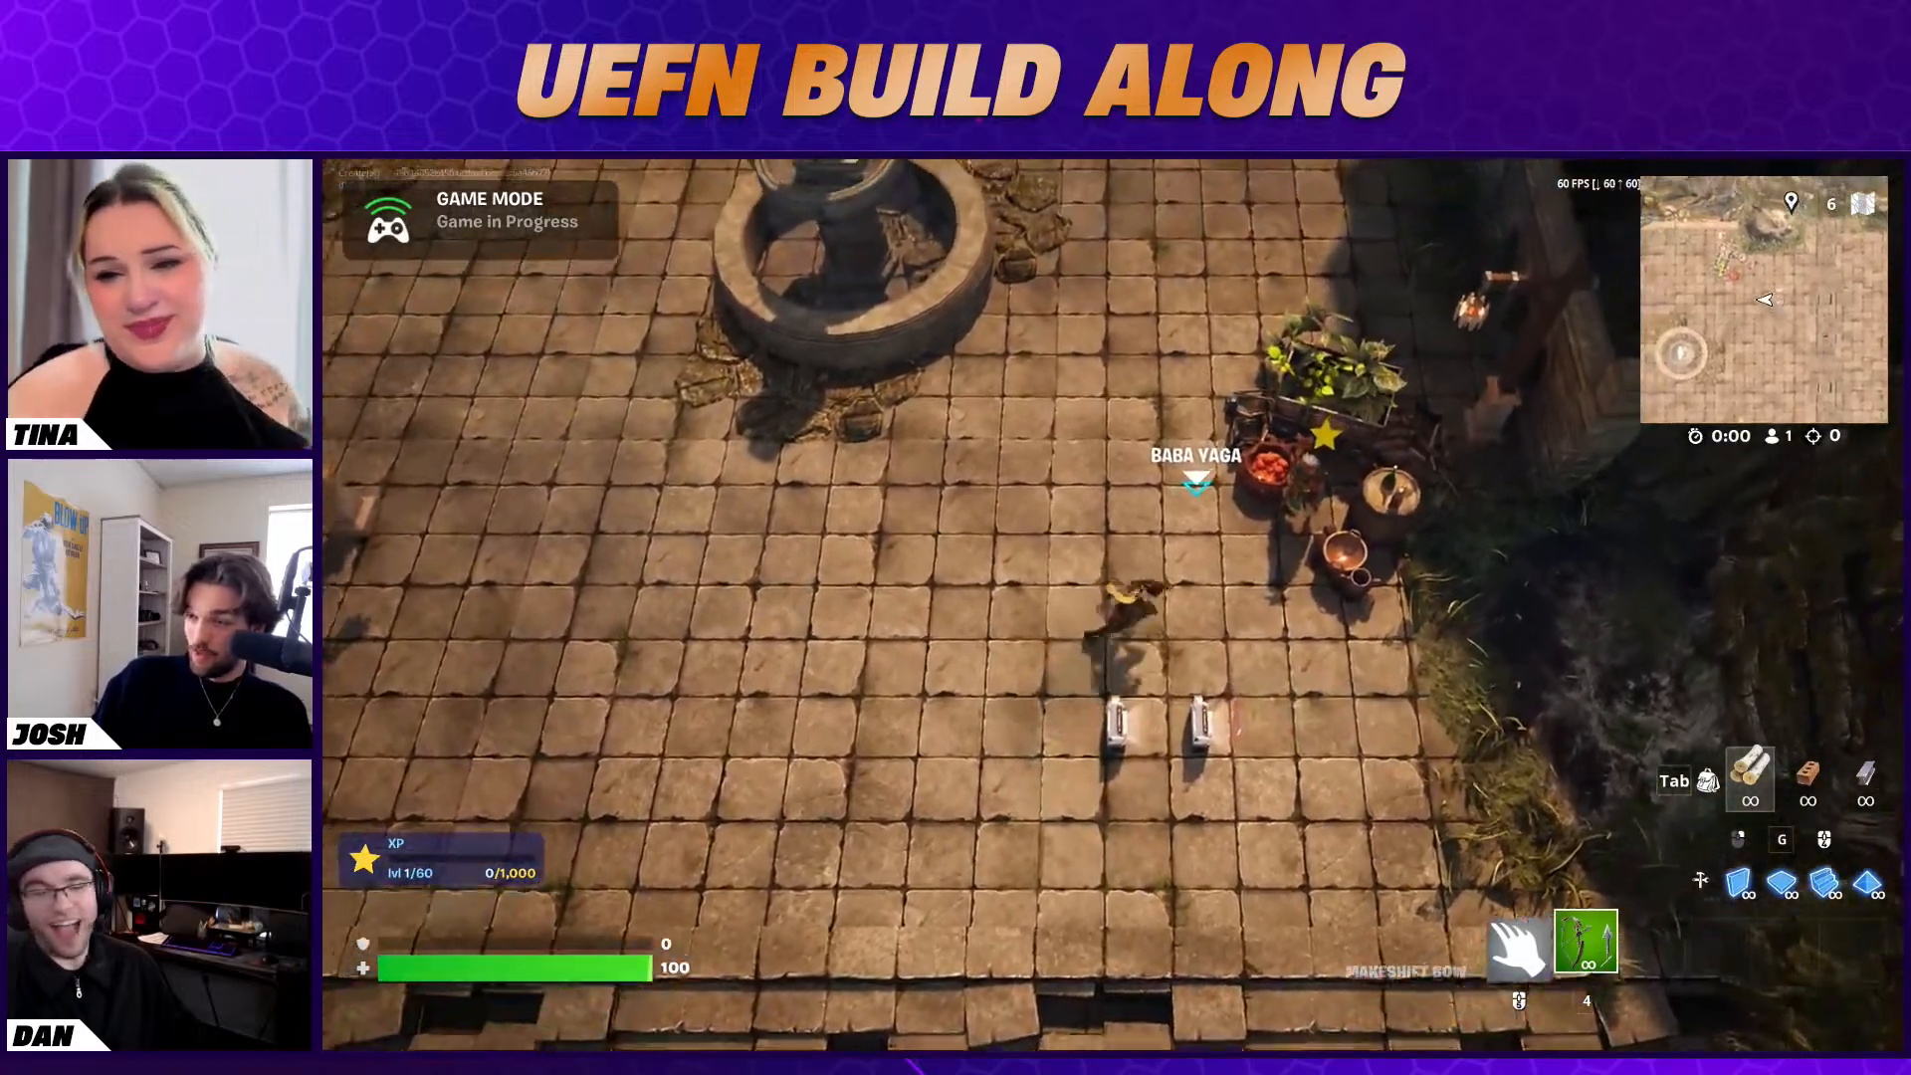
pyautogui.press('w')
pyautogui.press('e')
pyautogui.press('s')
pyautogui.press('a')
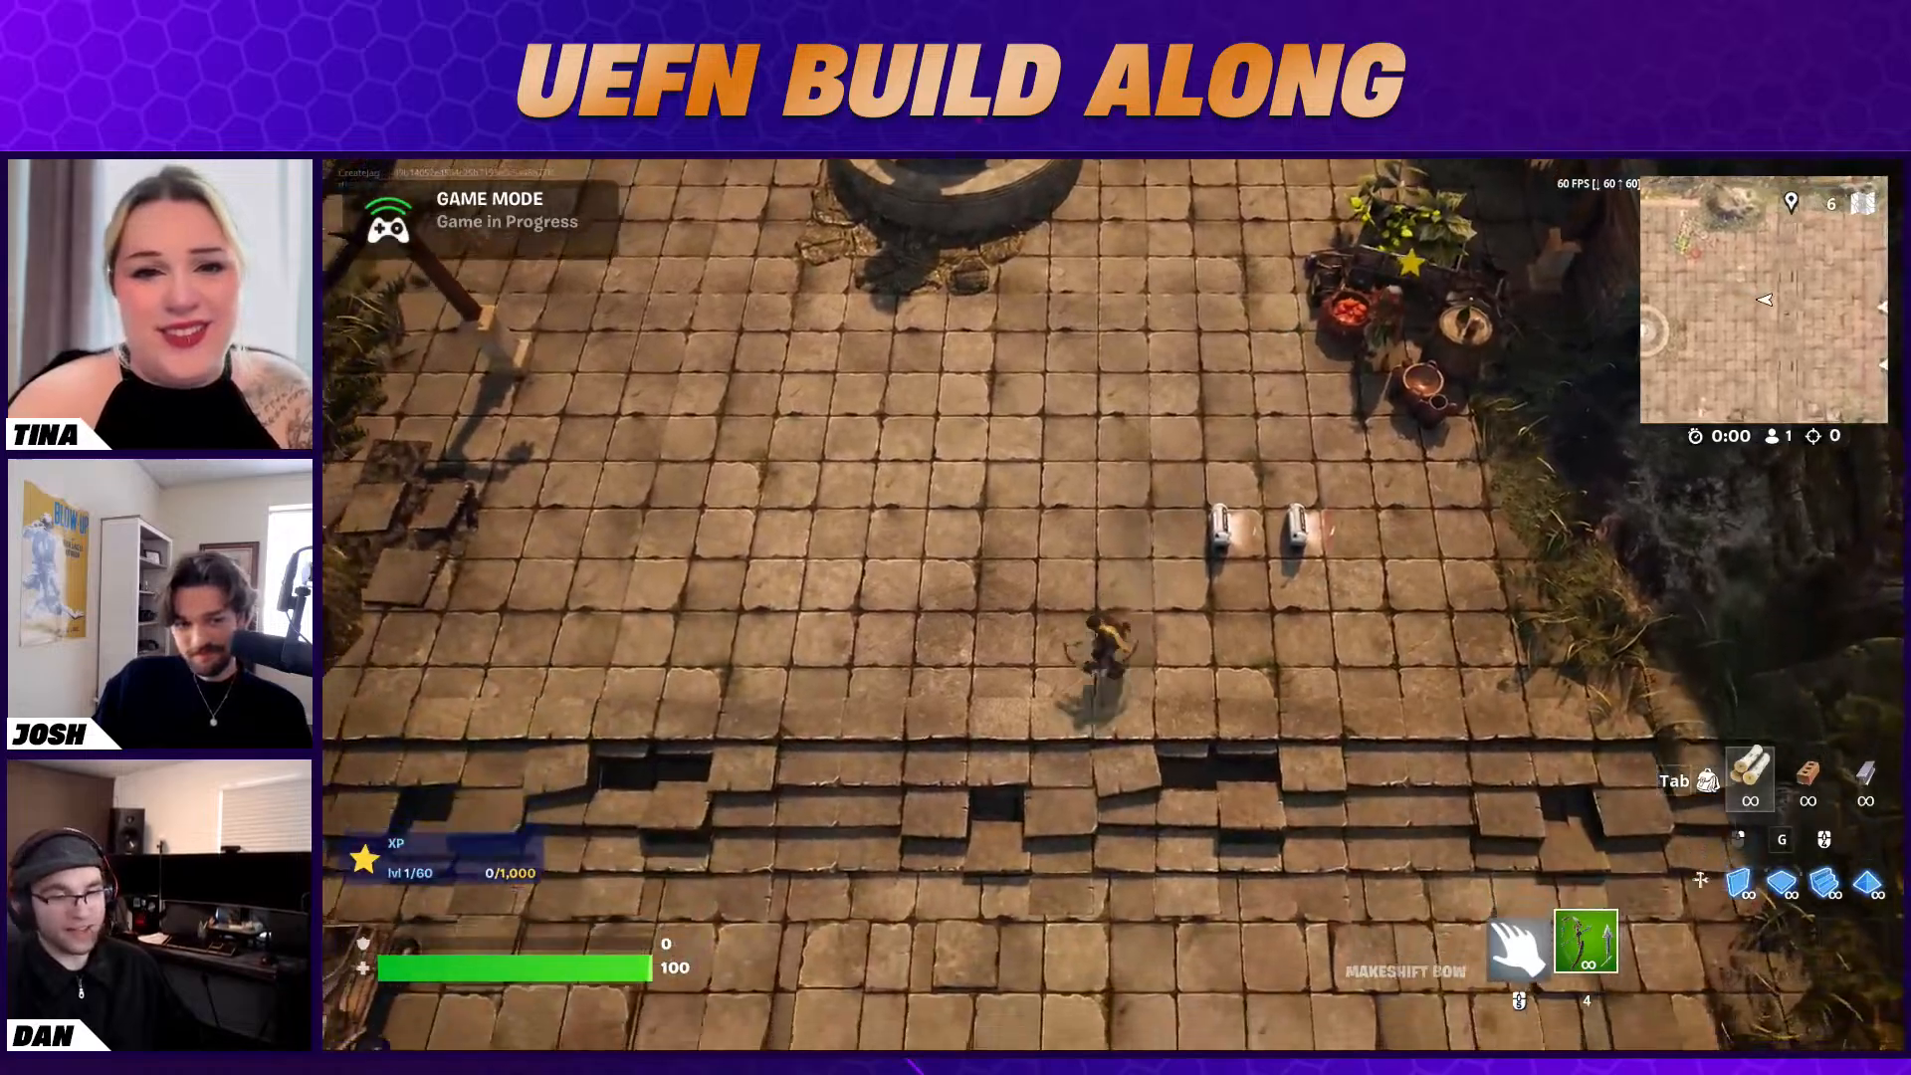
# End the game and switch back to the Unreal Editor
pyautogui.press('Escape')
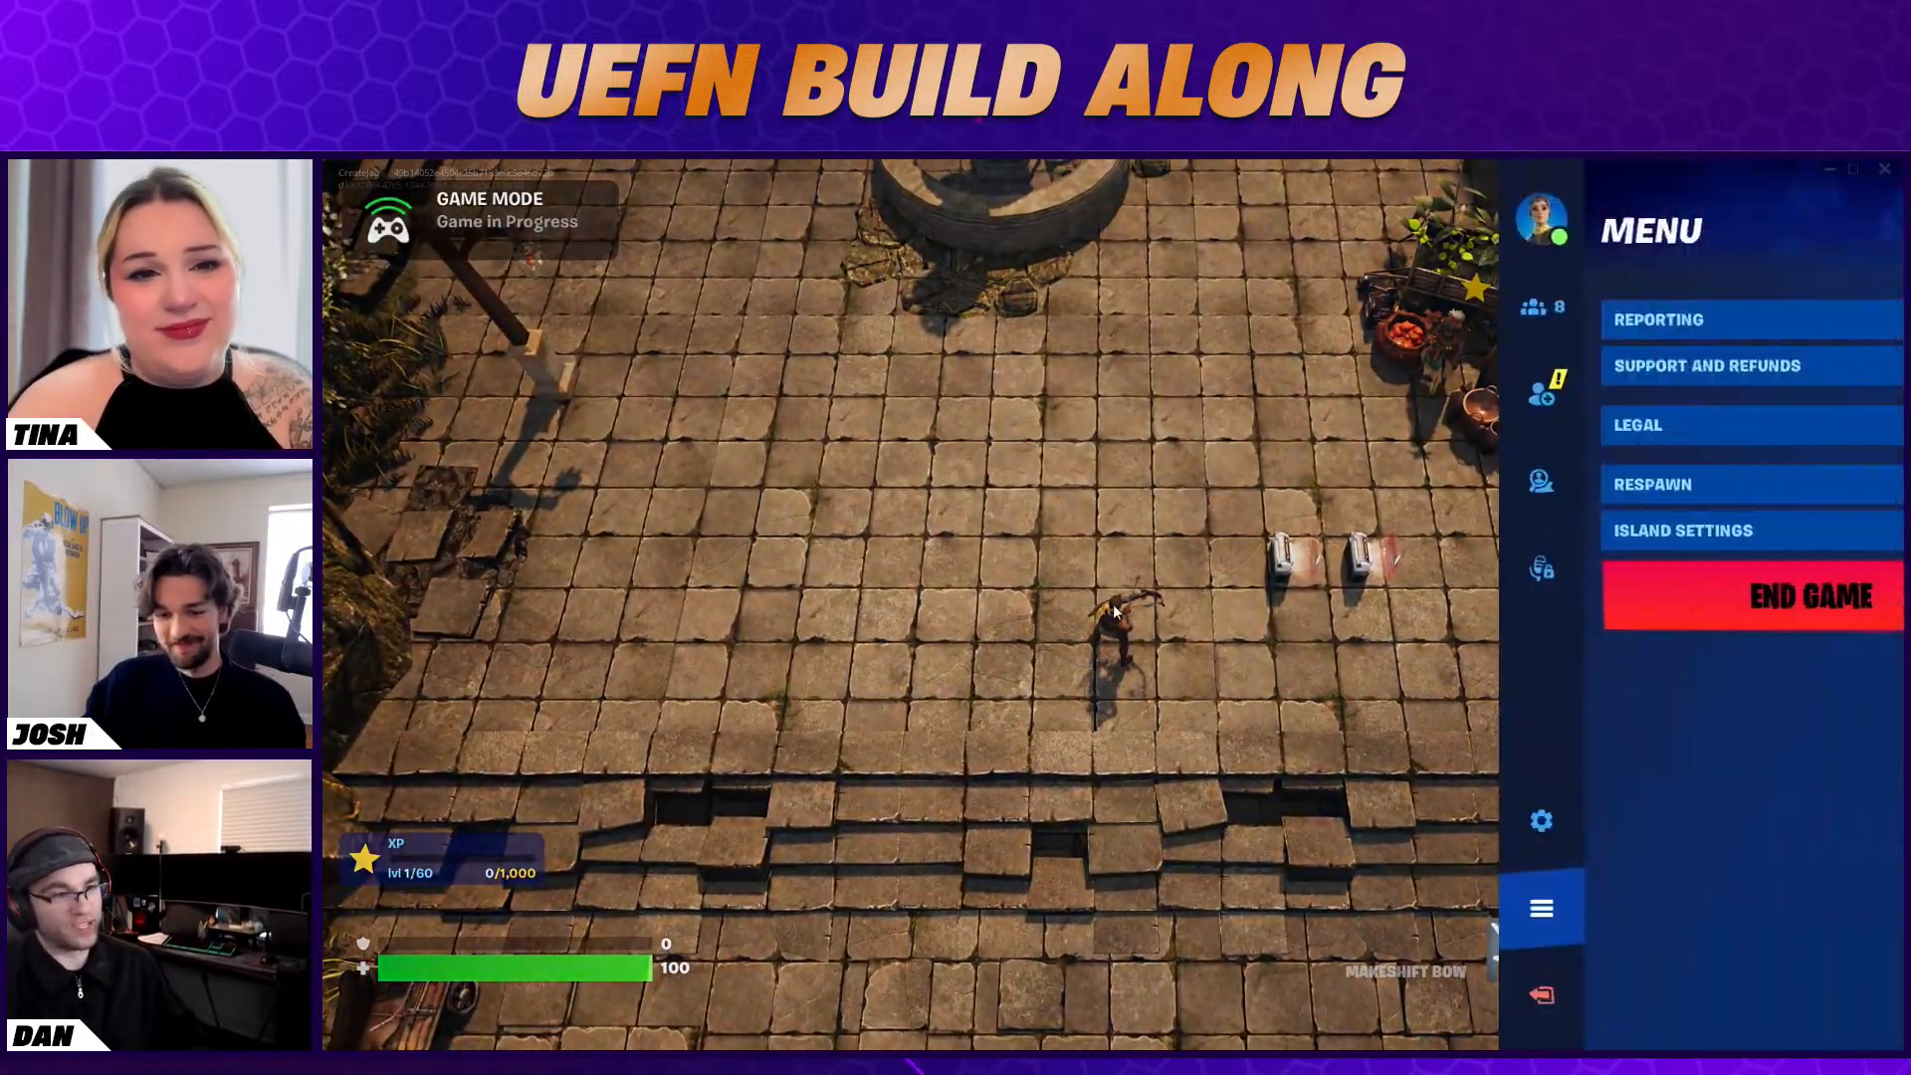
pyautogui.click(1569, 594)
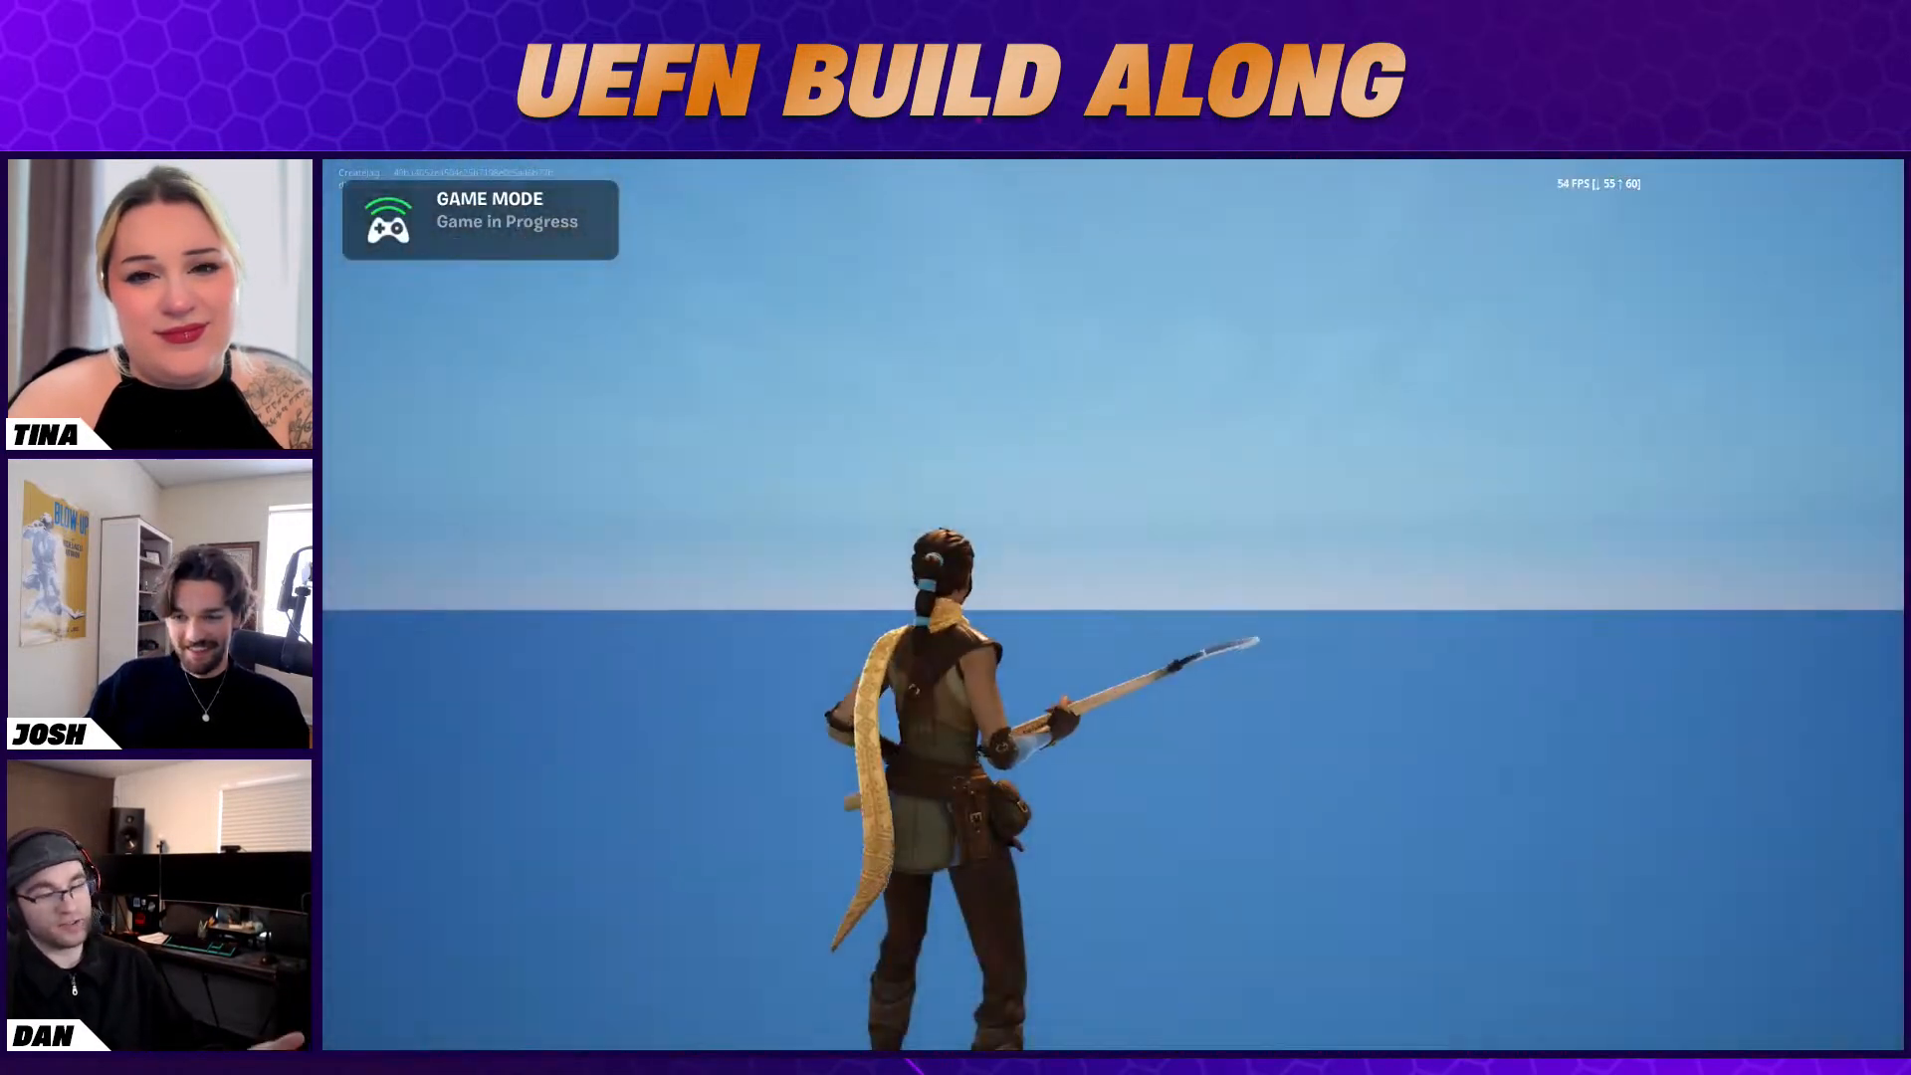
pyautogui.press('super')
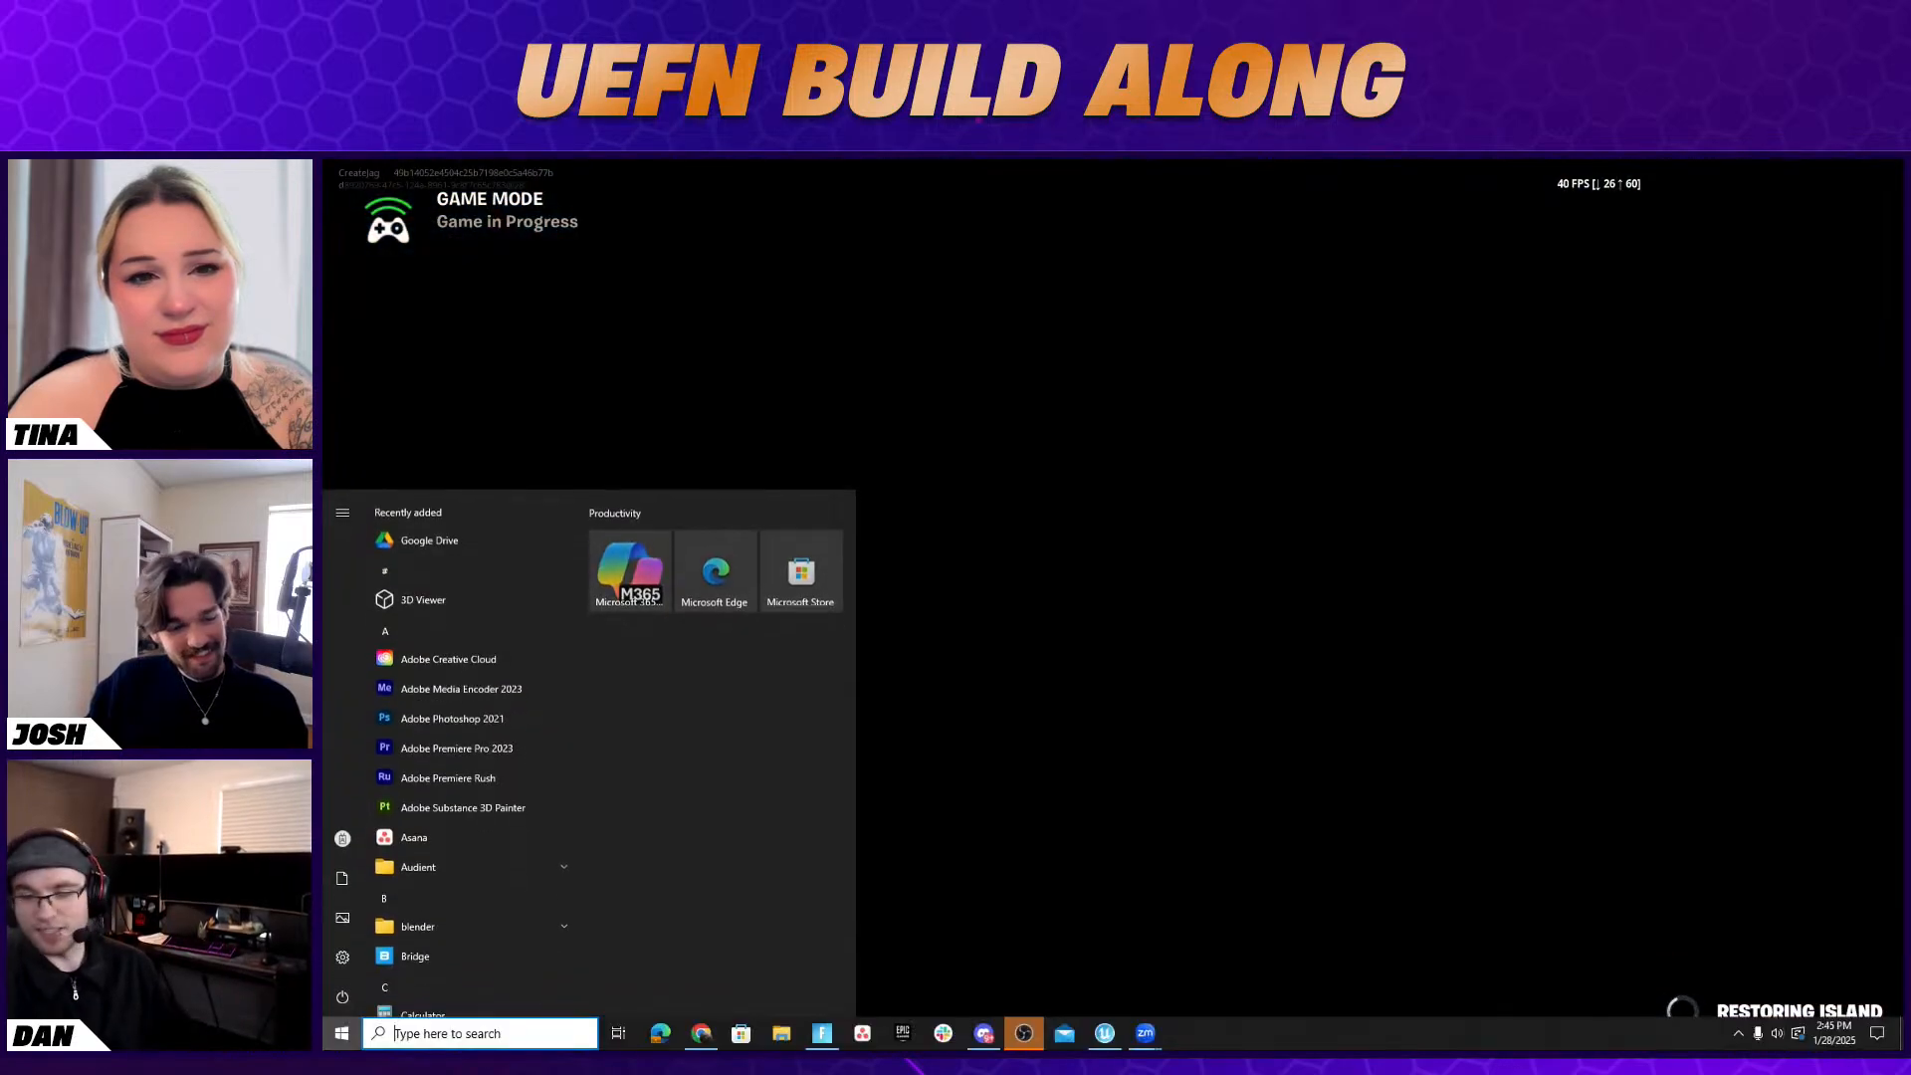
pyautogui.hotkey('alt', 'Tab')
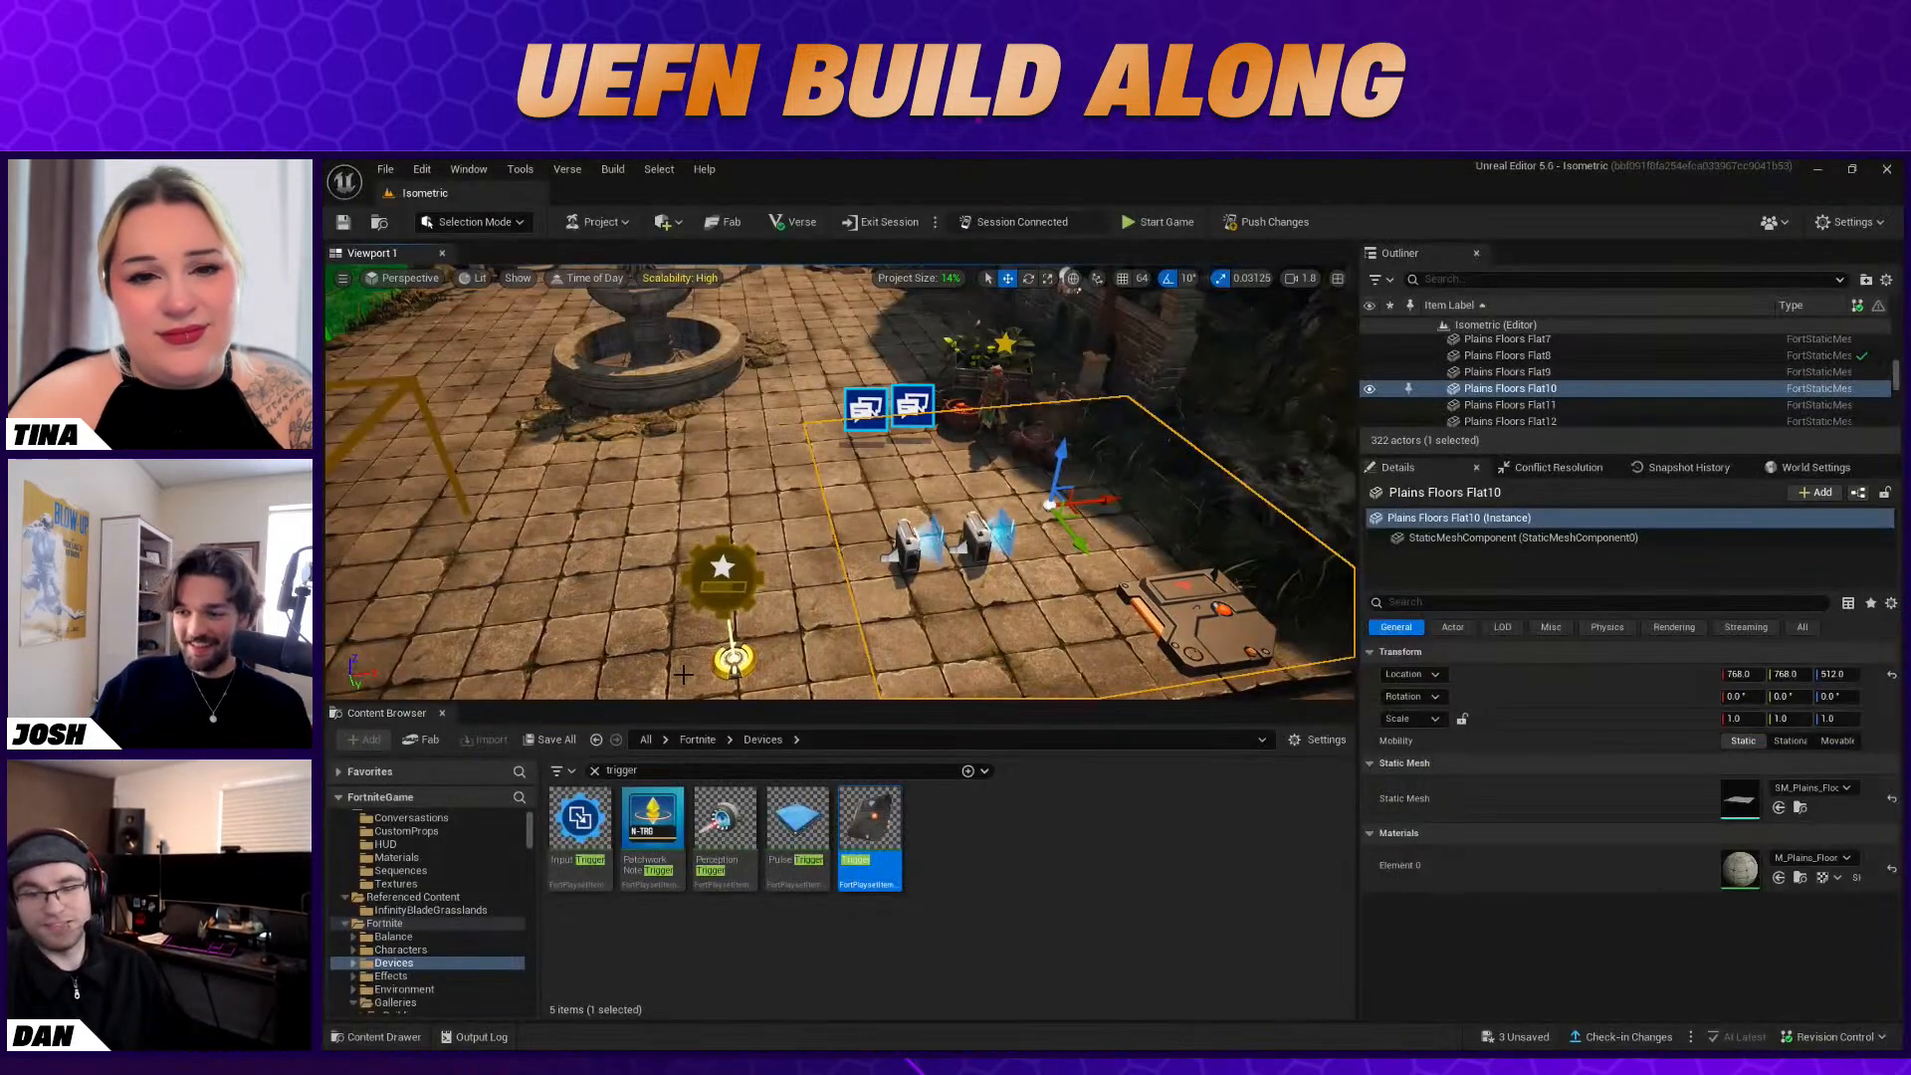
# Set the Stat Creator's User Widget to LevelHUD
pyautogui.click(742, 657)
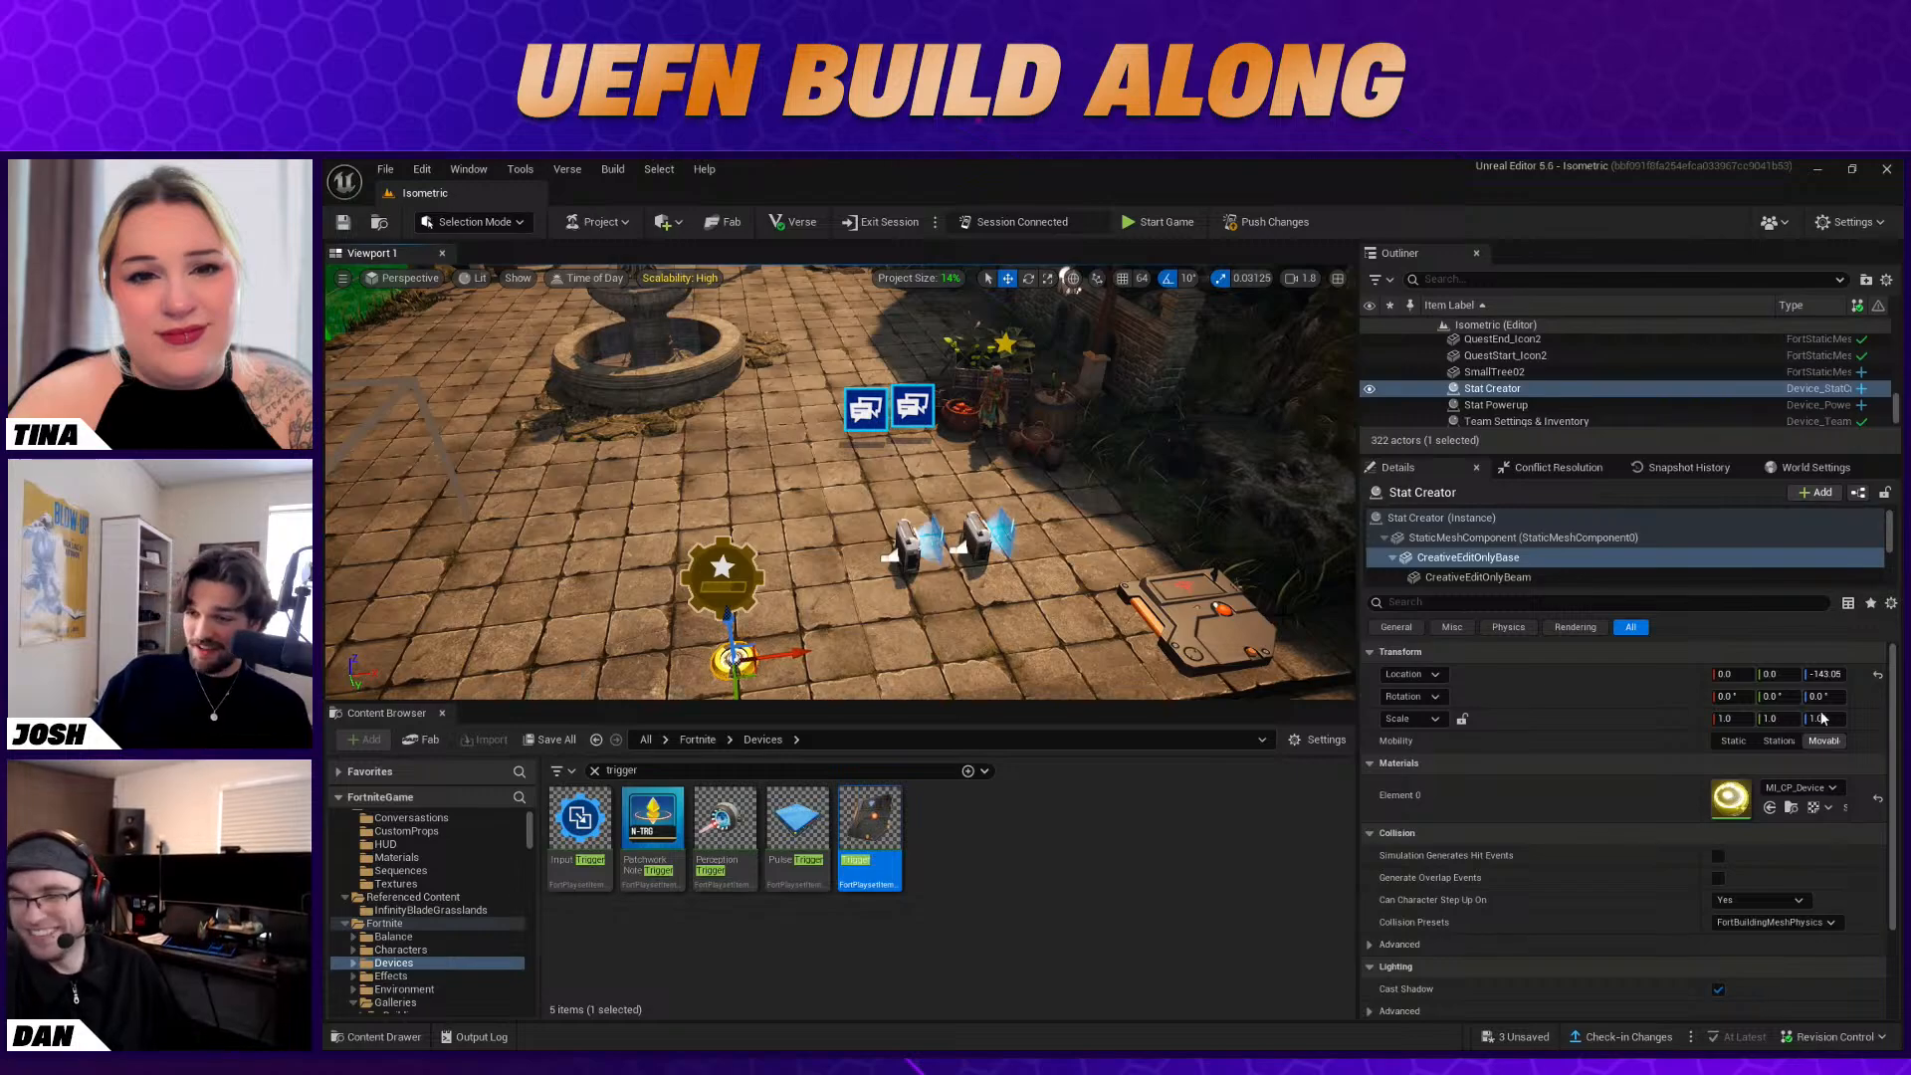
pyautogui.press('f')
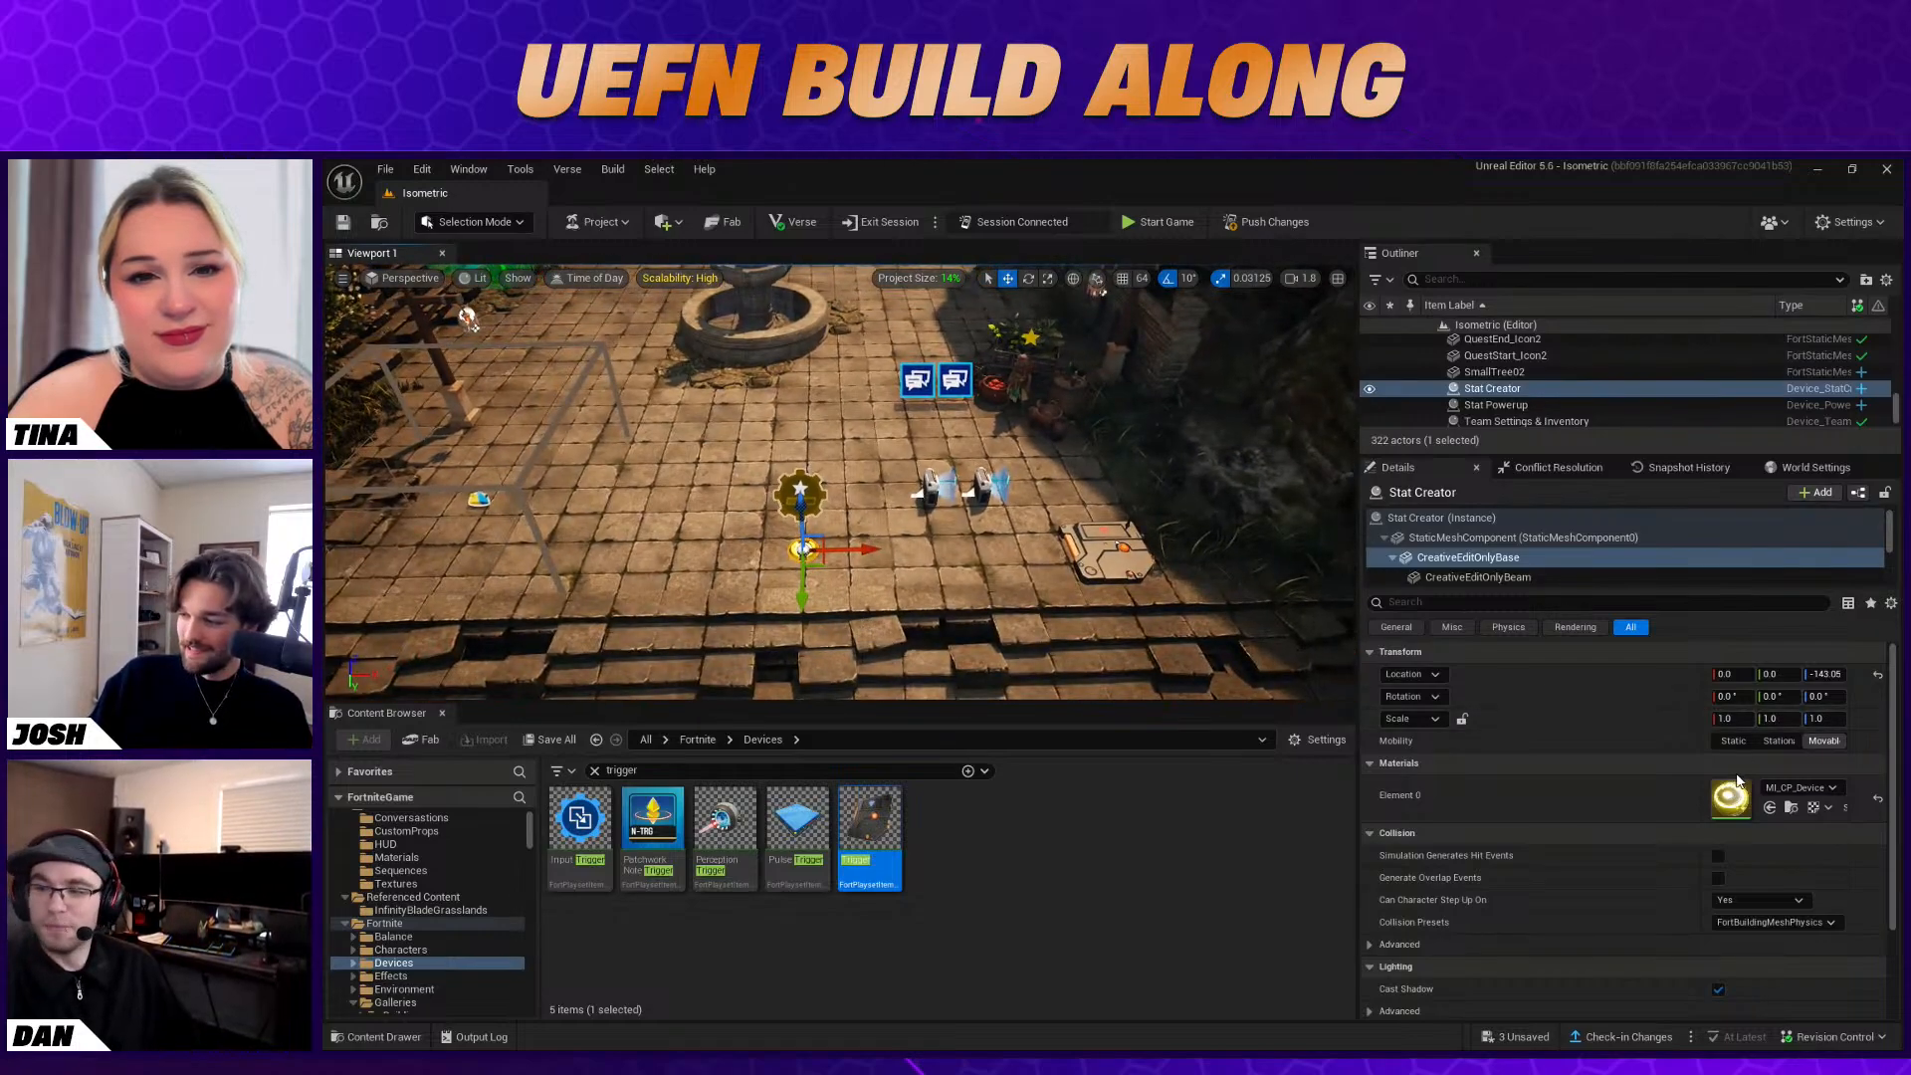
pyautogui.scroll(-1, 1737, 781)
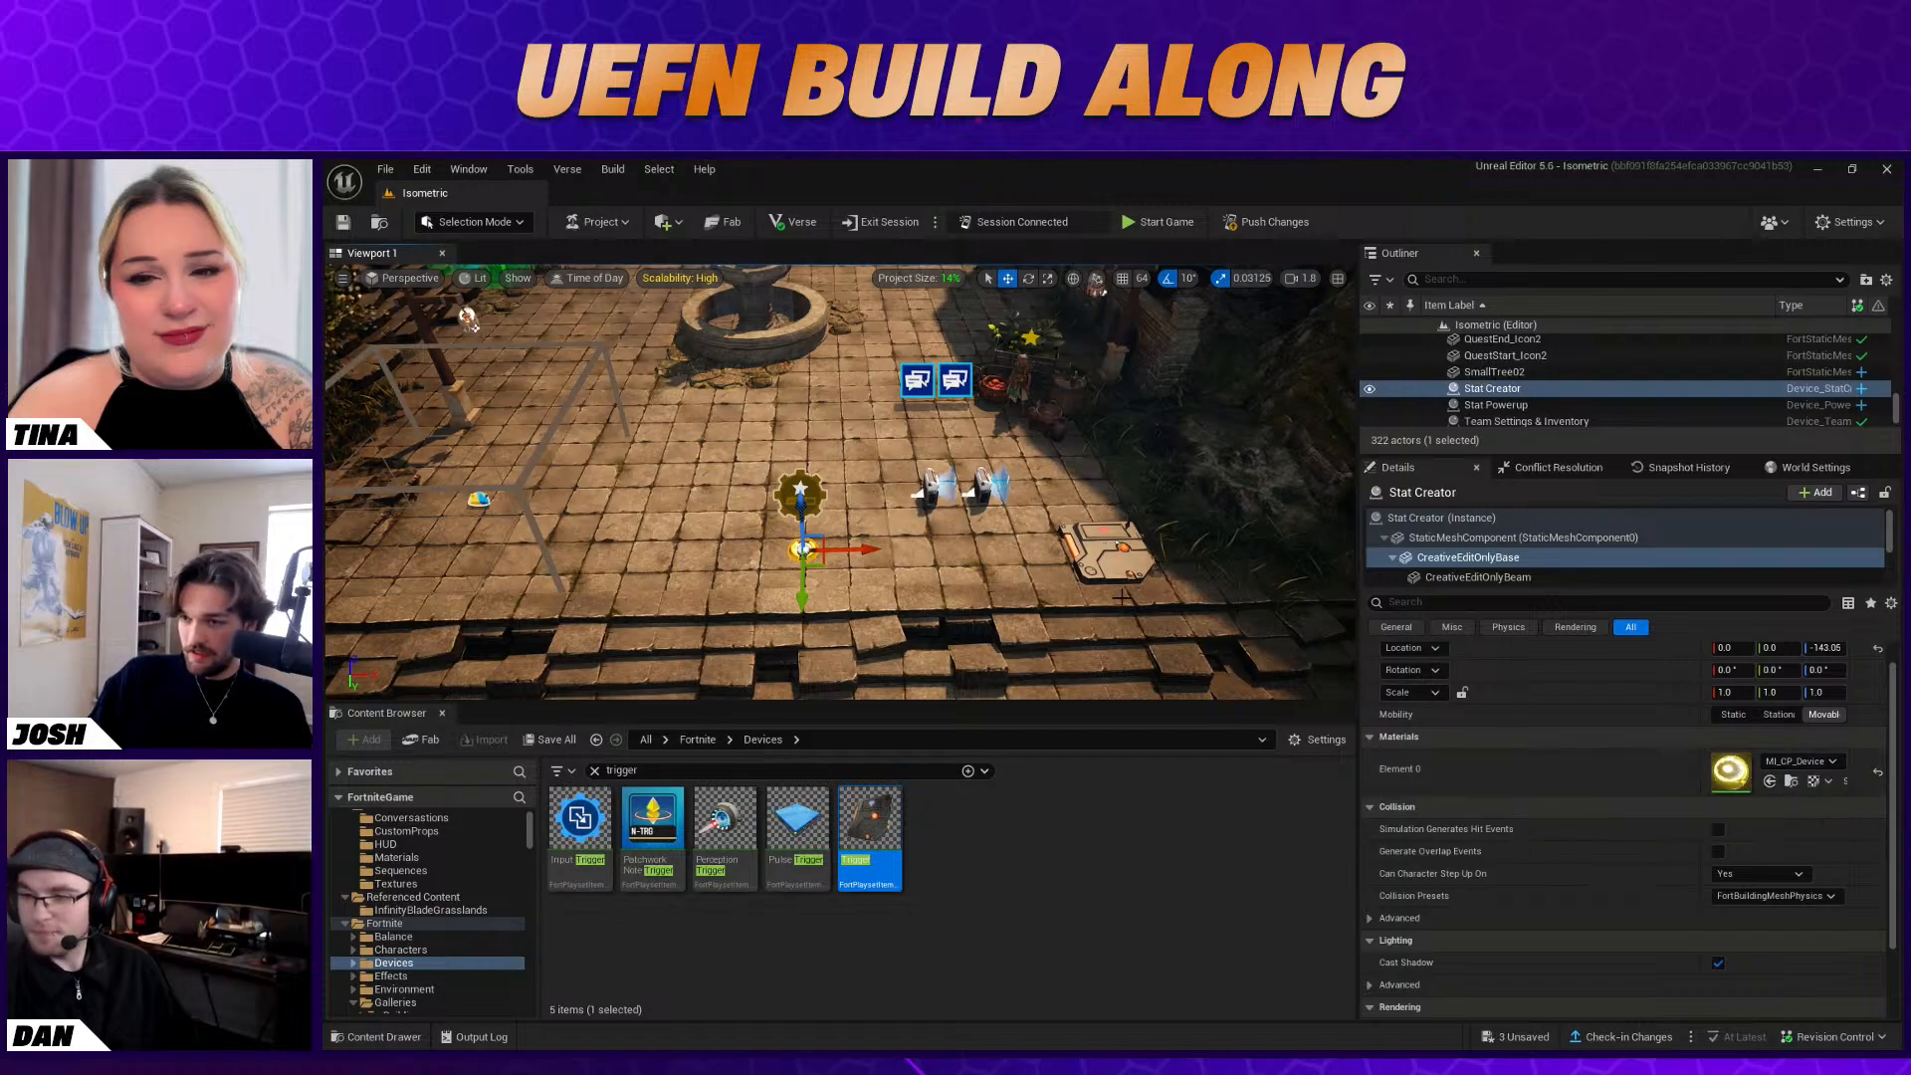
pyautogui.scroll(-2, 1444, 736)
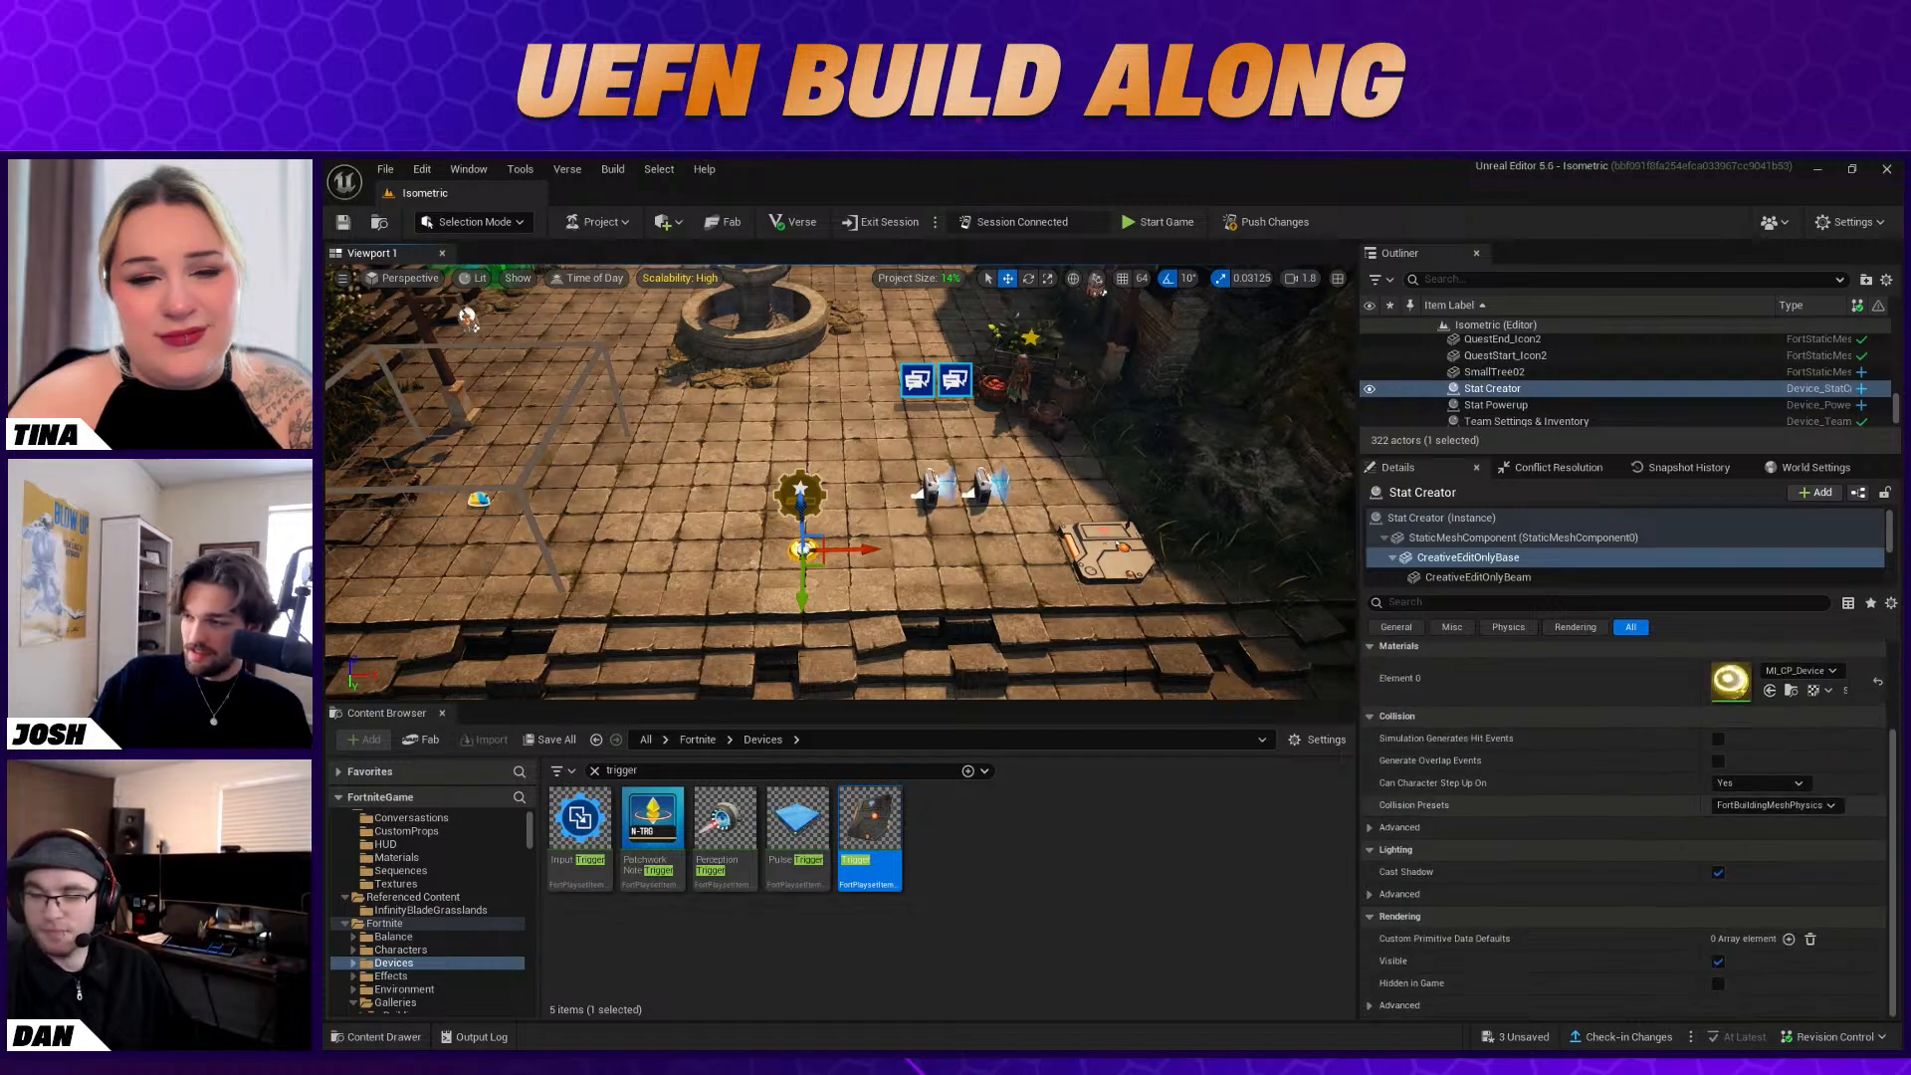
pyautogui.click(1444, 518)
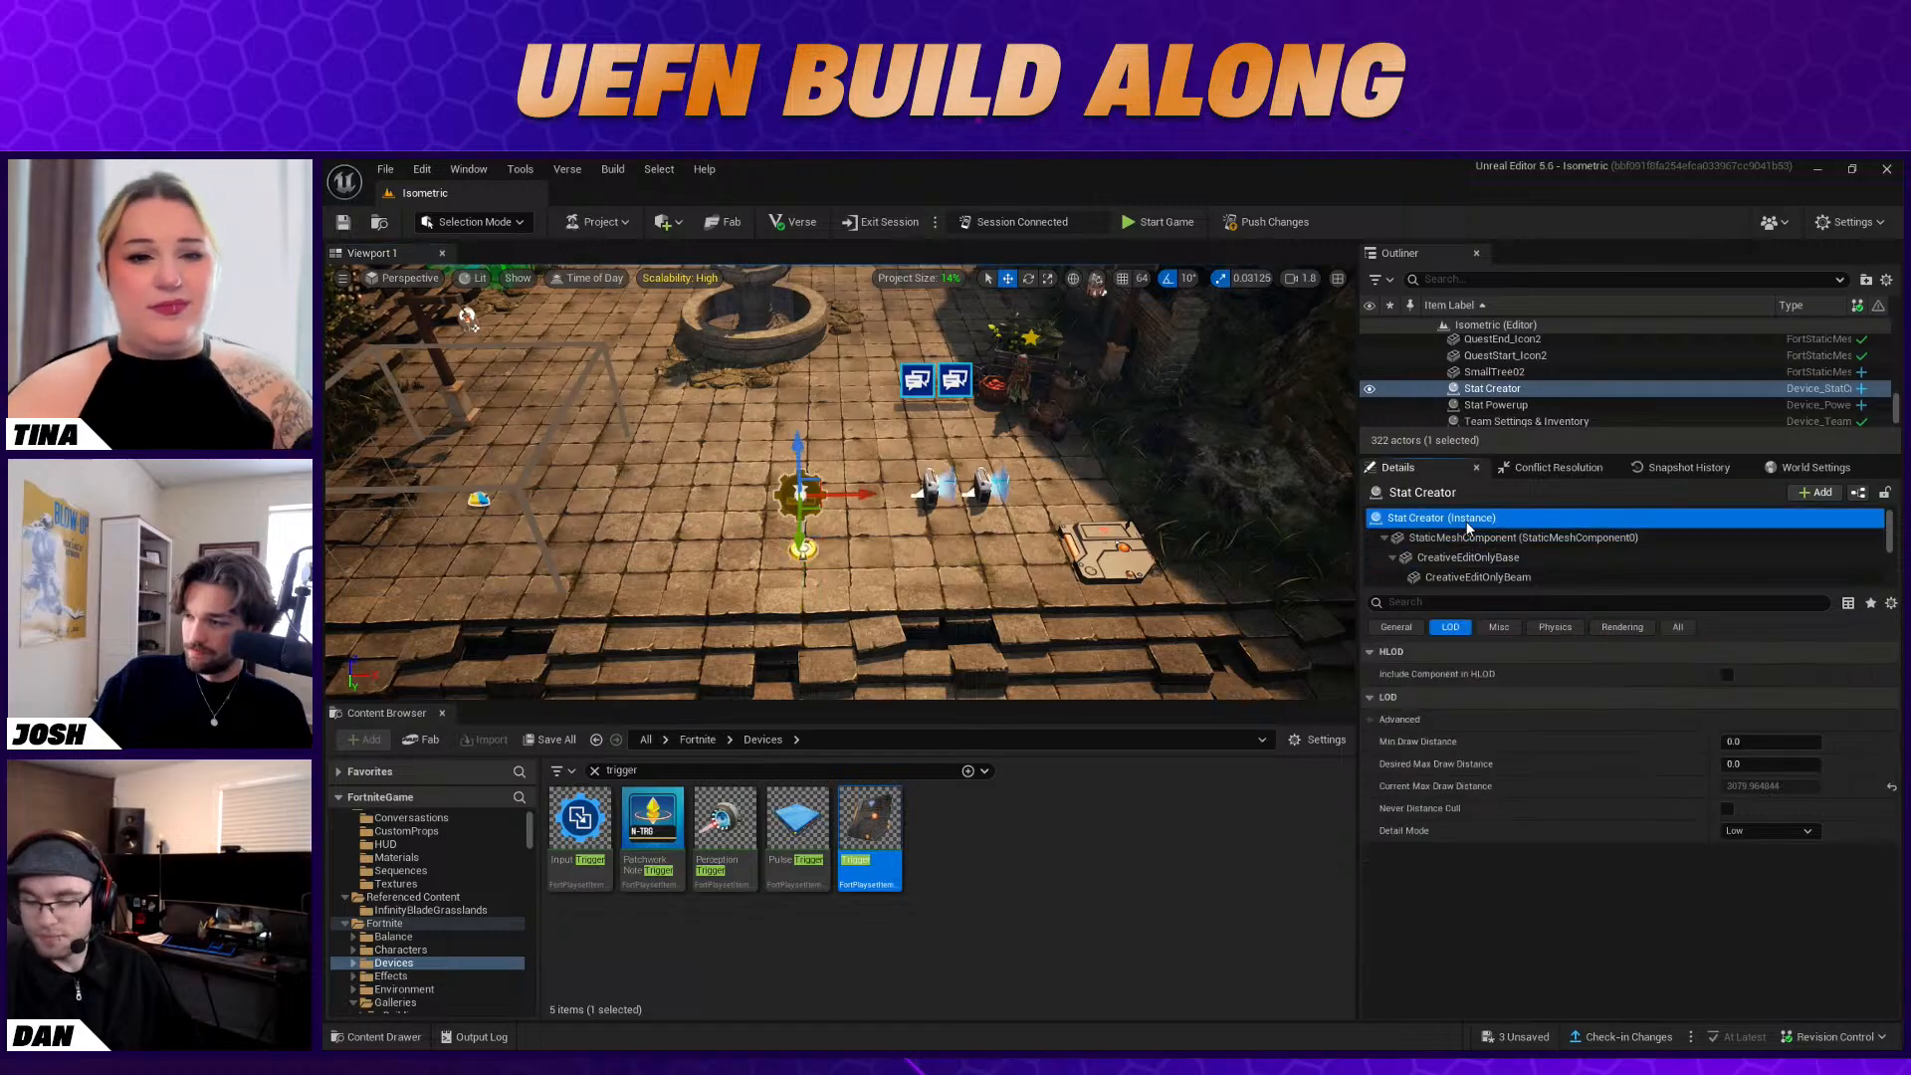
pyautogui.scroll(-3, 1648, 699)
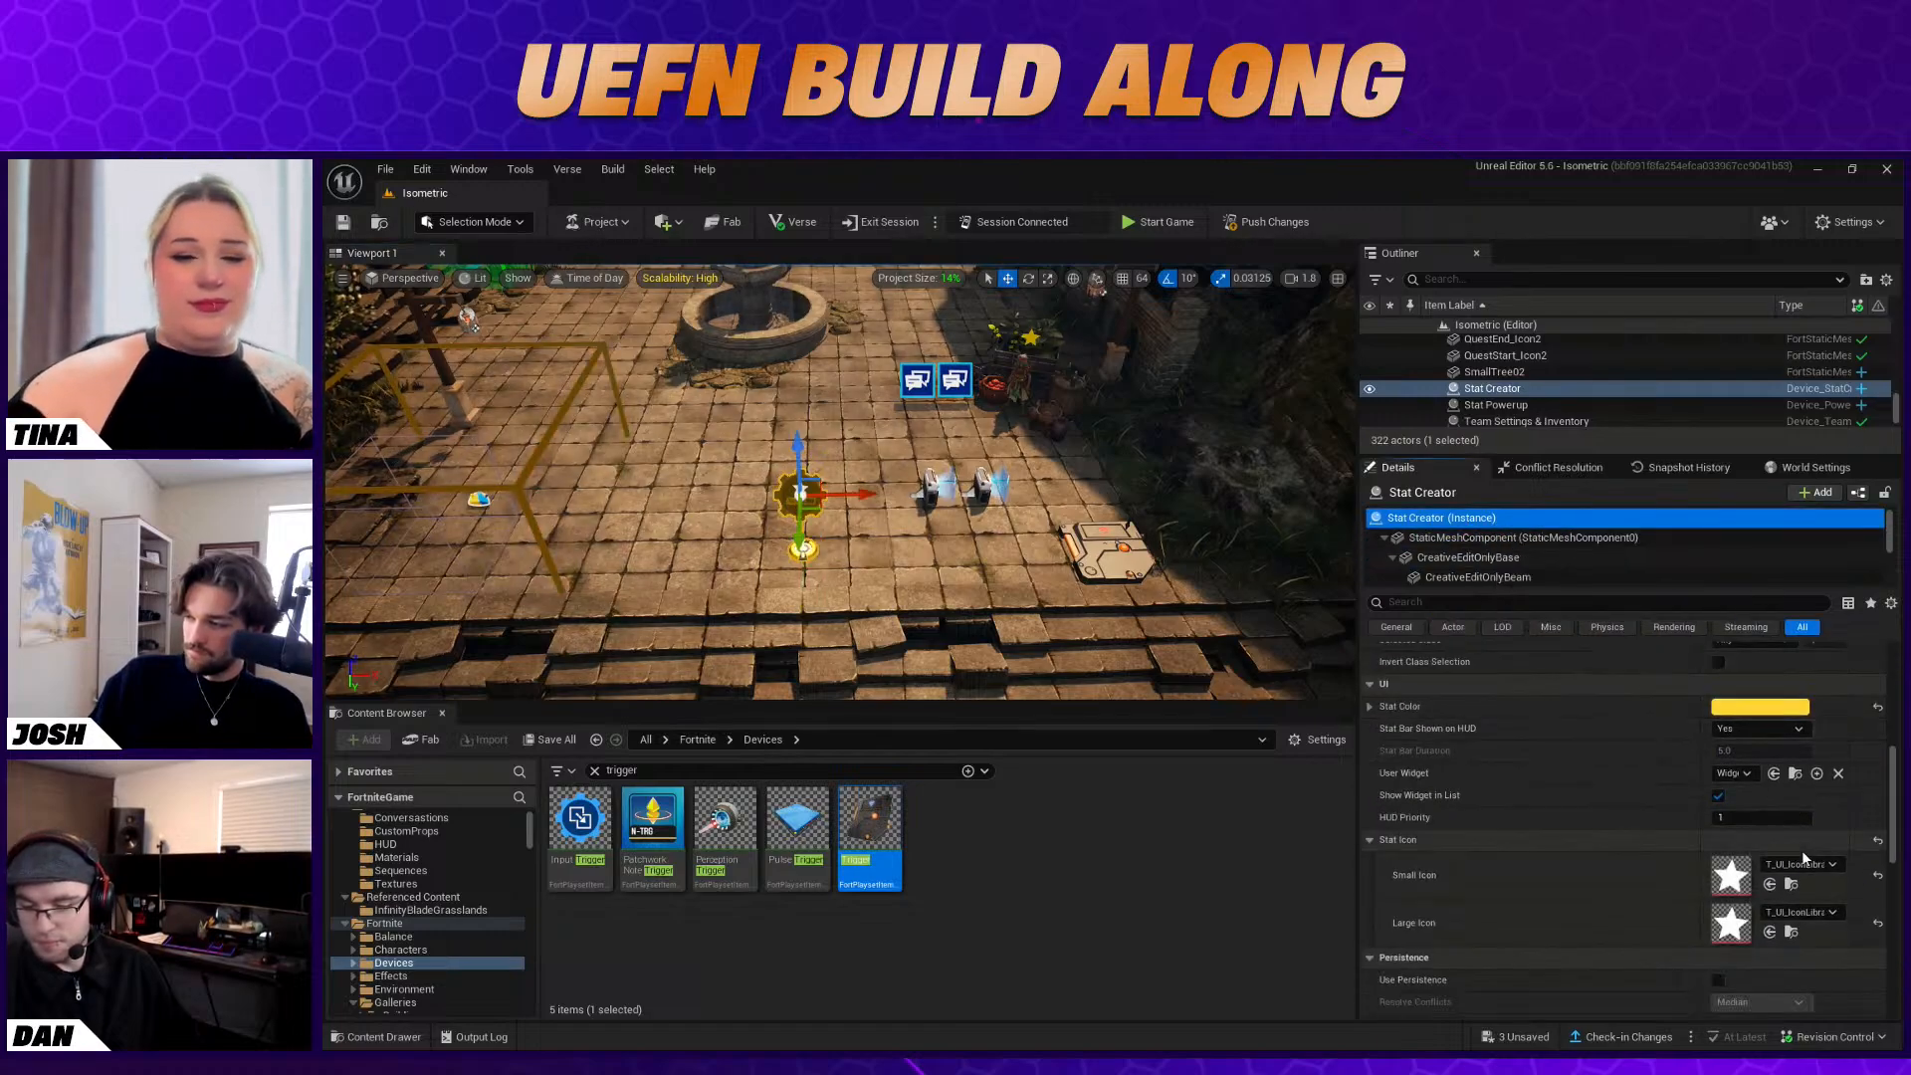
pyautogui.click(1740, 774)
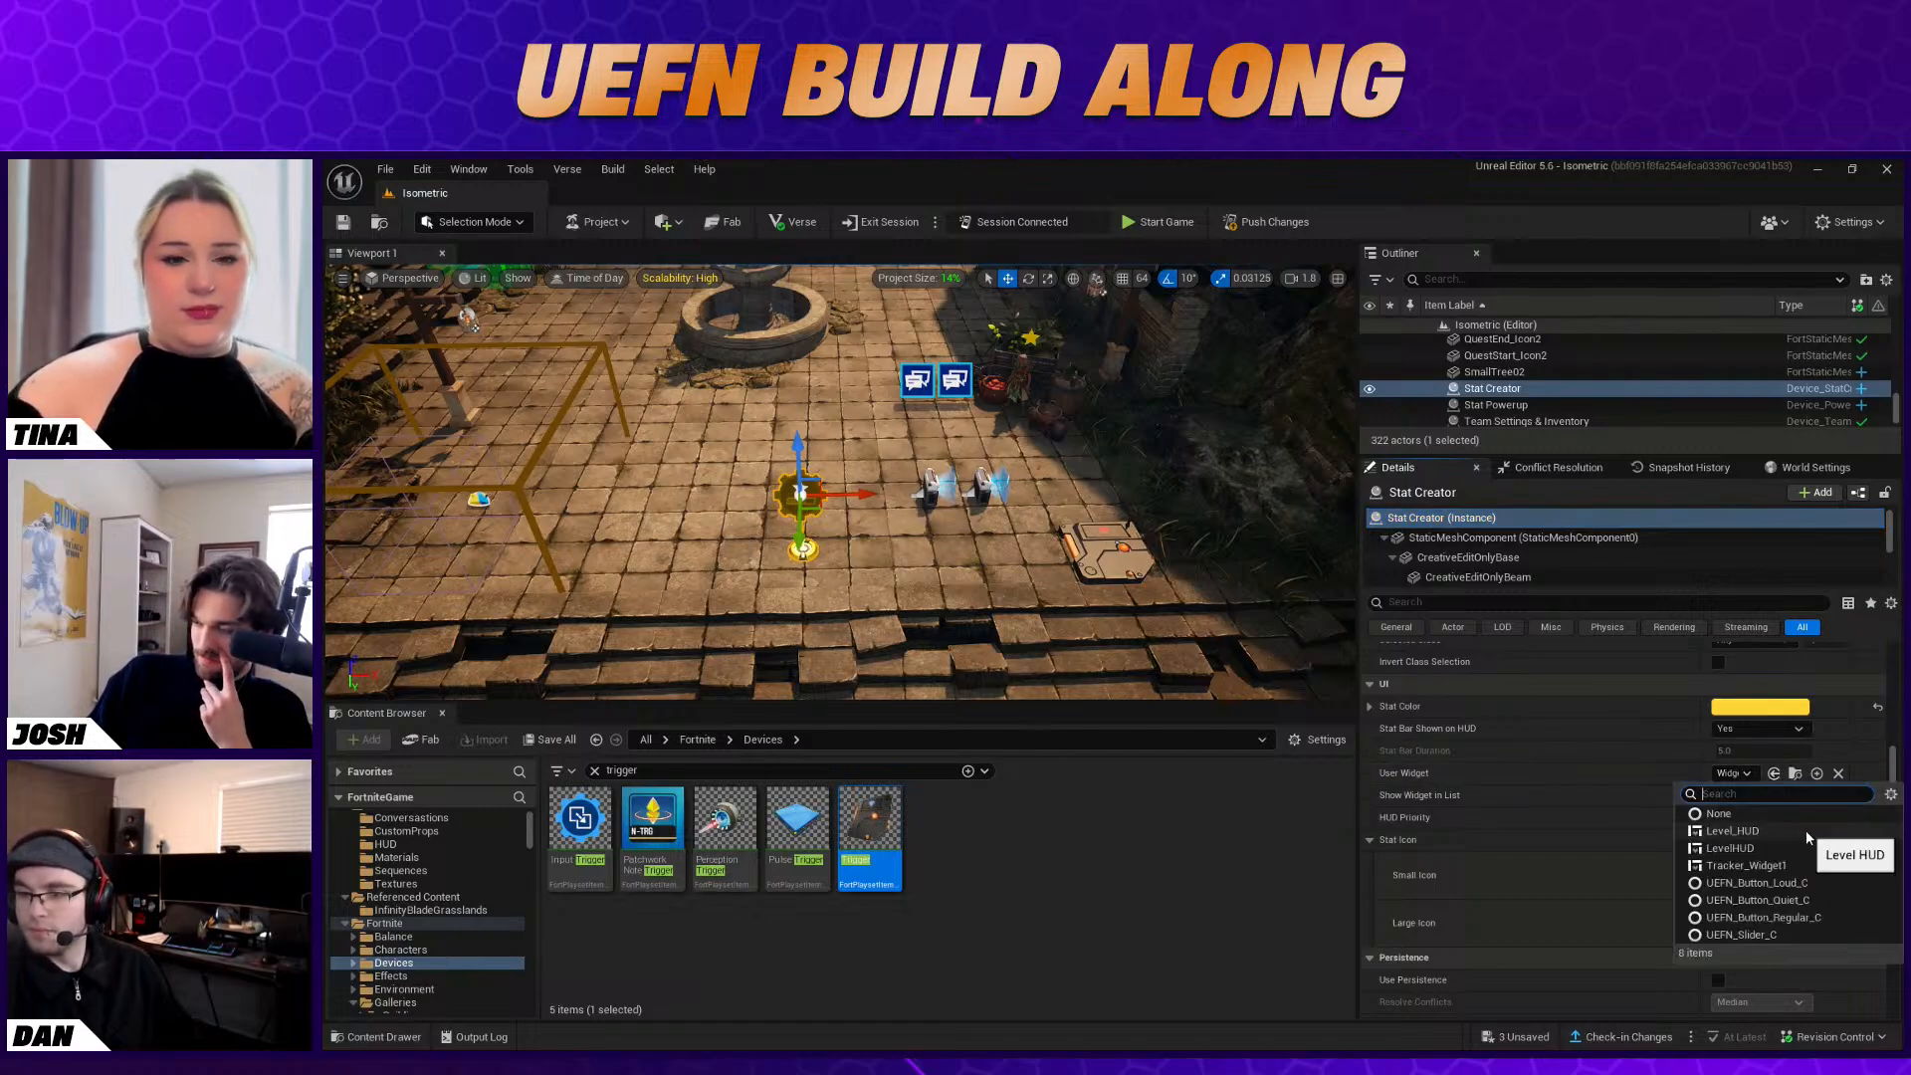
pyautogui.click(1783, 846)
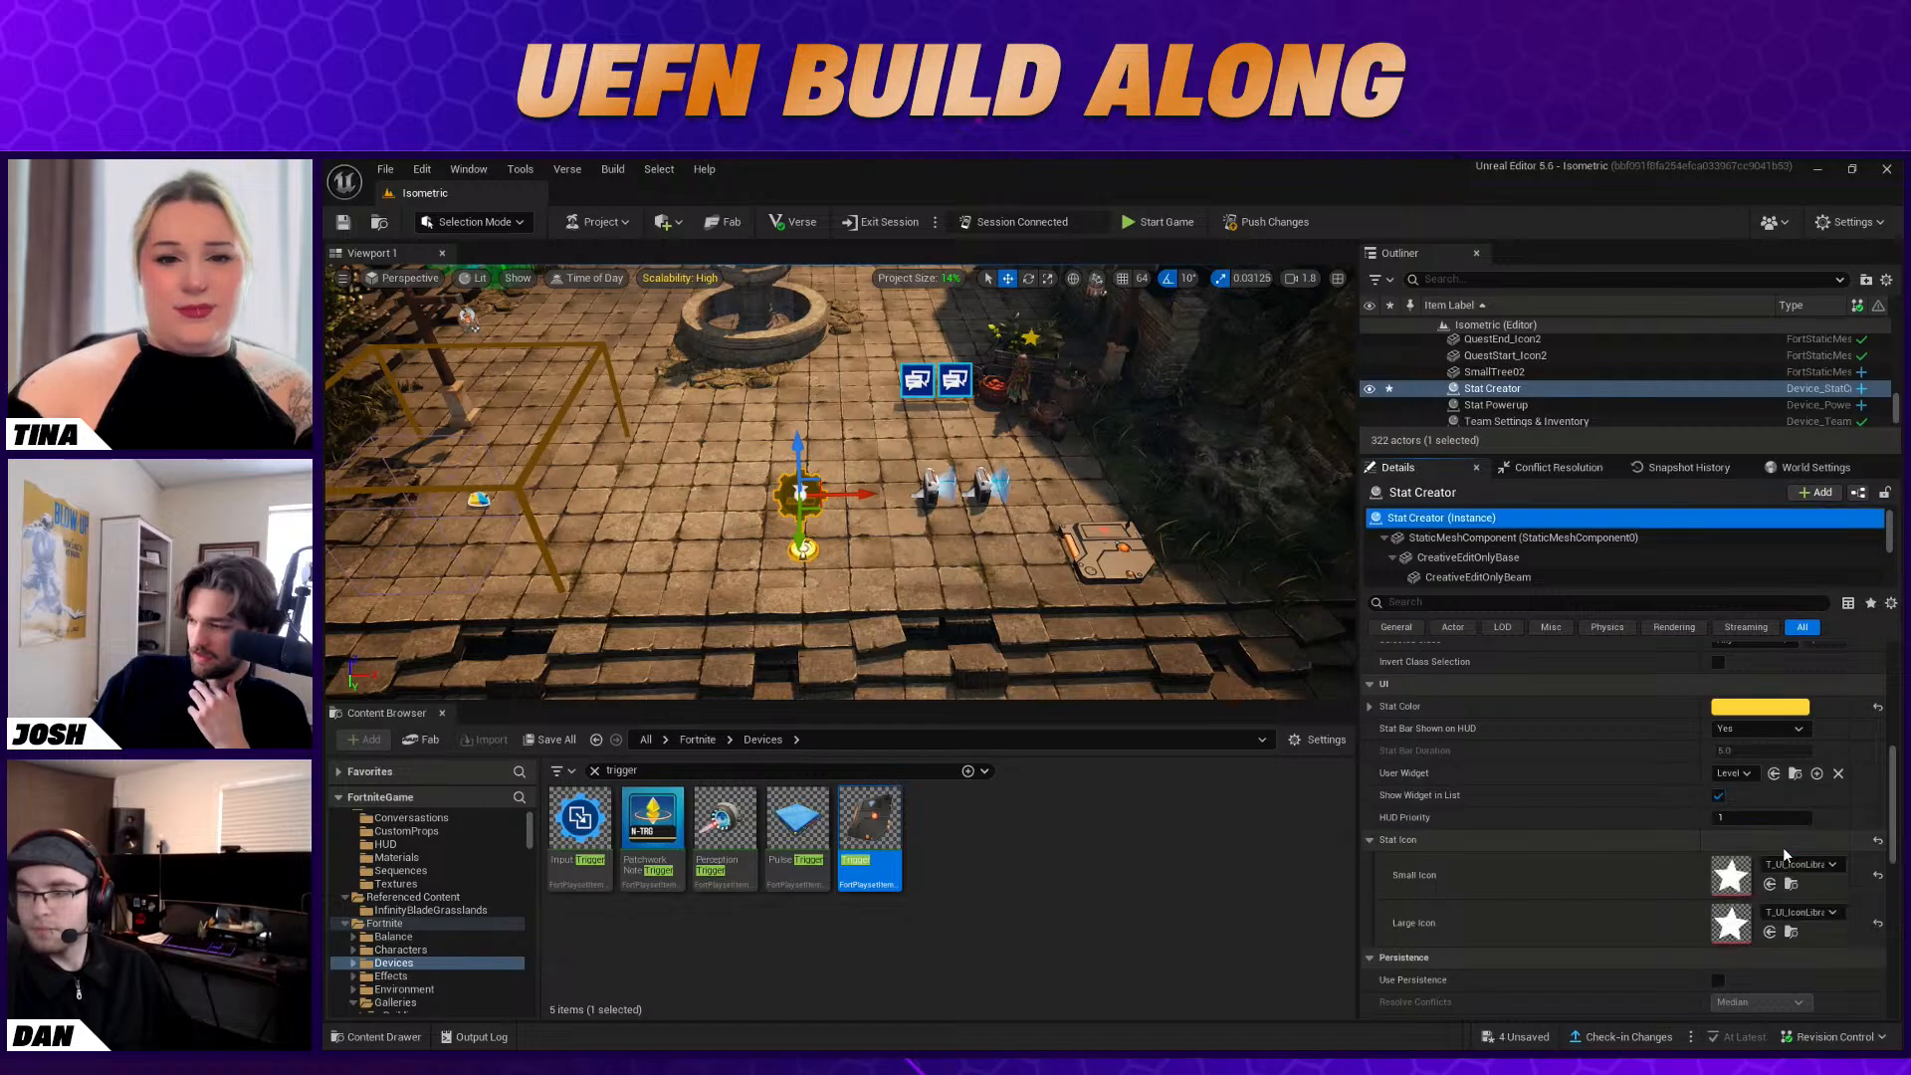
pyautogui.click(868, 555)
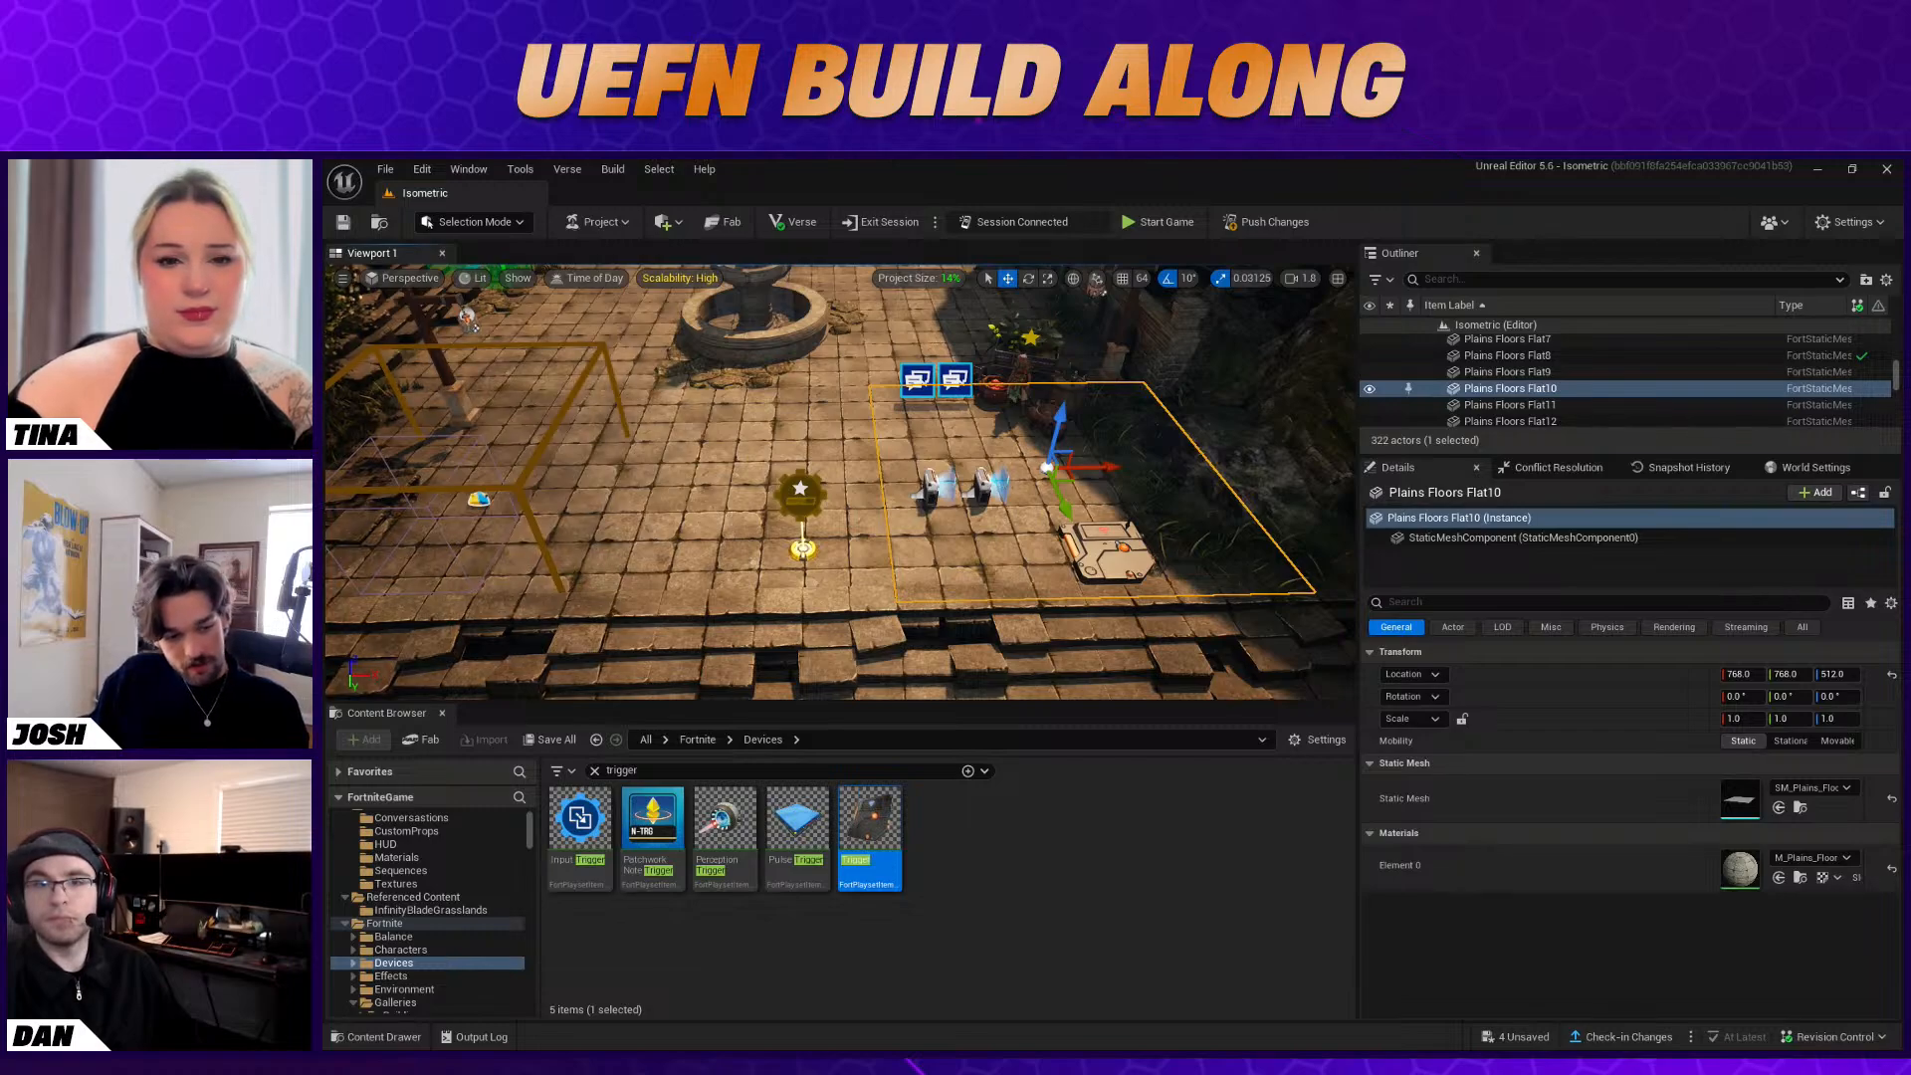
# Return to the Fortnite client and start the game to test the Stat Creator's changed widget
pyautogui.hotkey('alt', 'Tab')
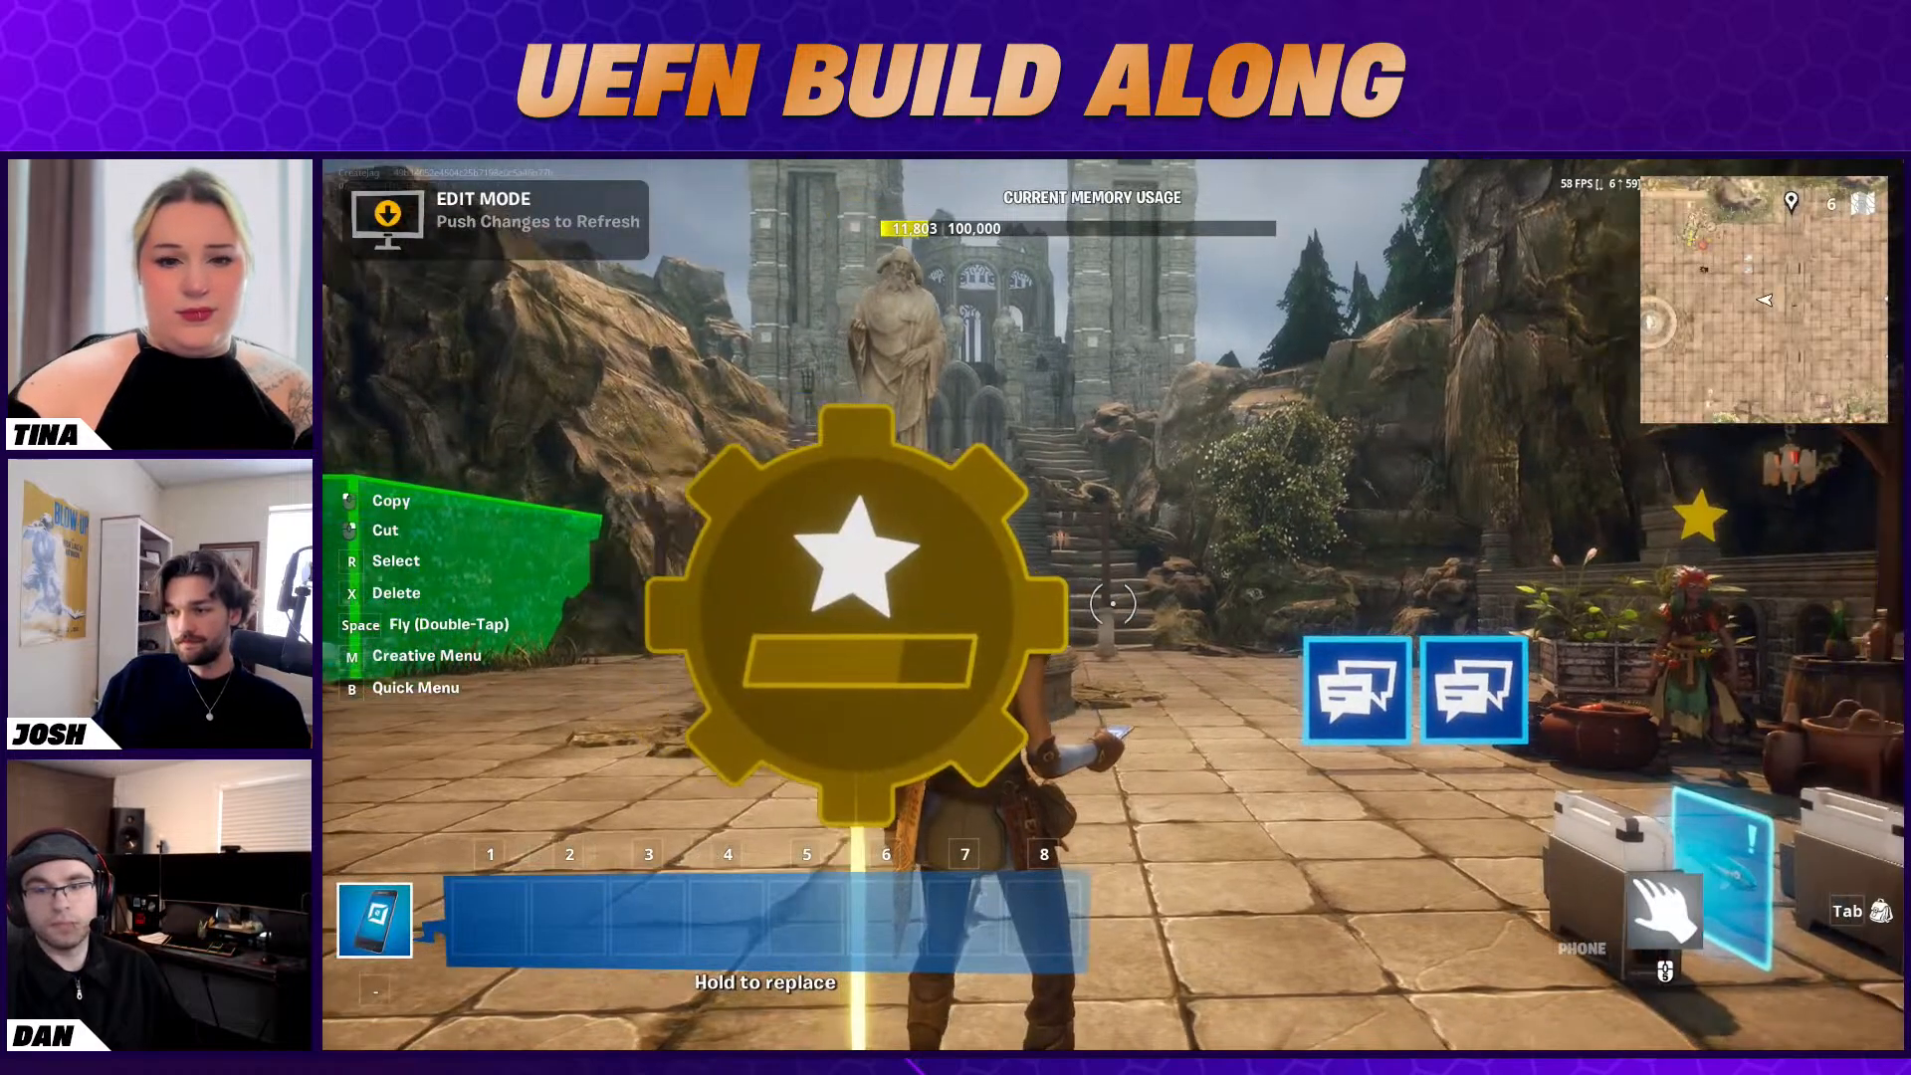
pyautogui.press('a')
pyautogui.press('Escape')
pyautogui.click(1612, 645)
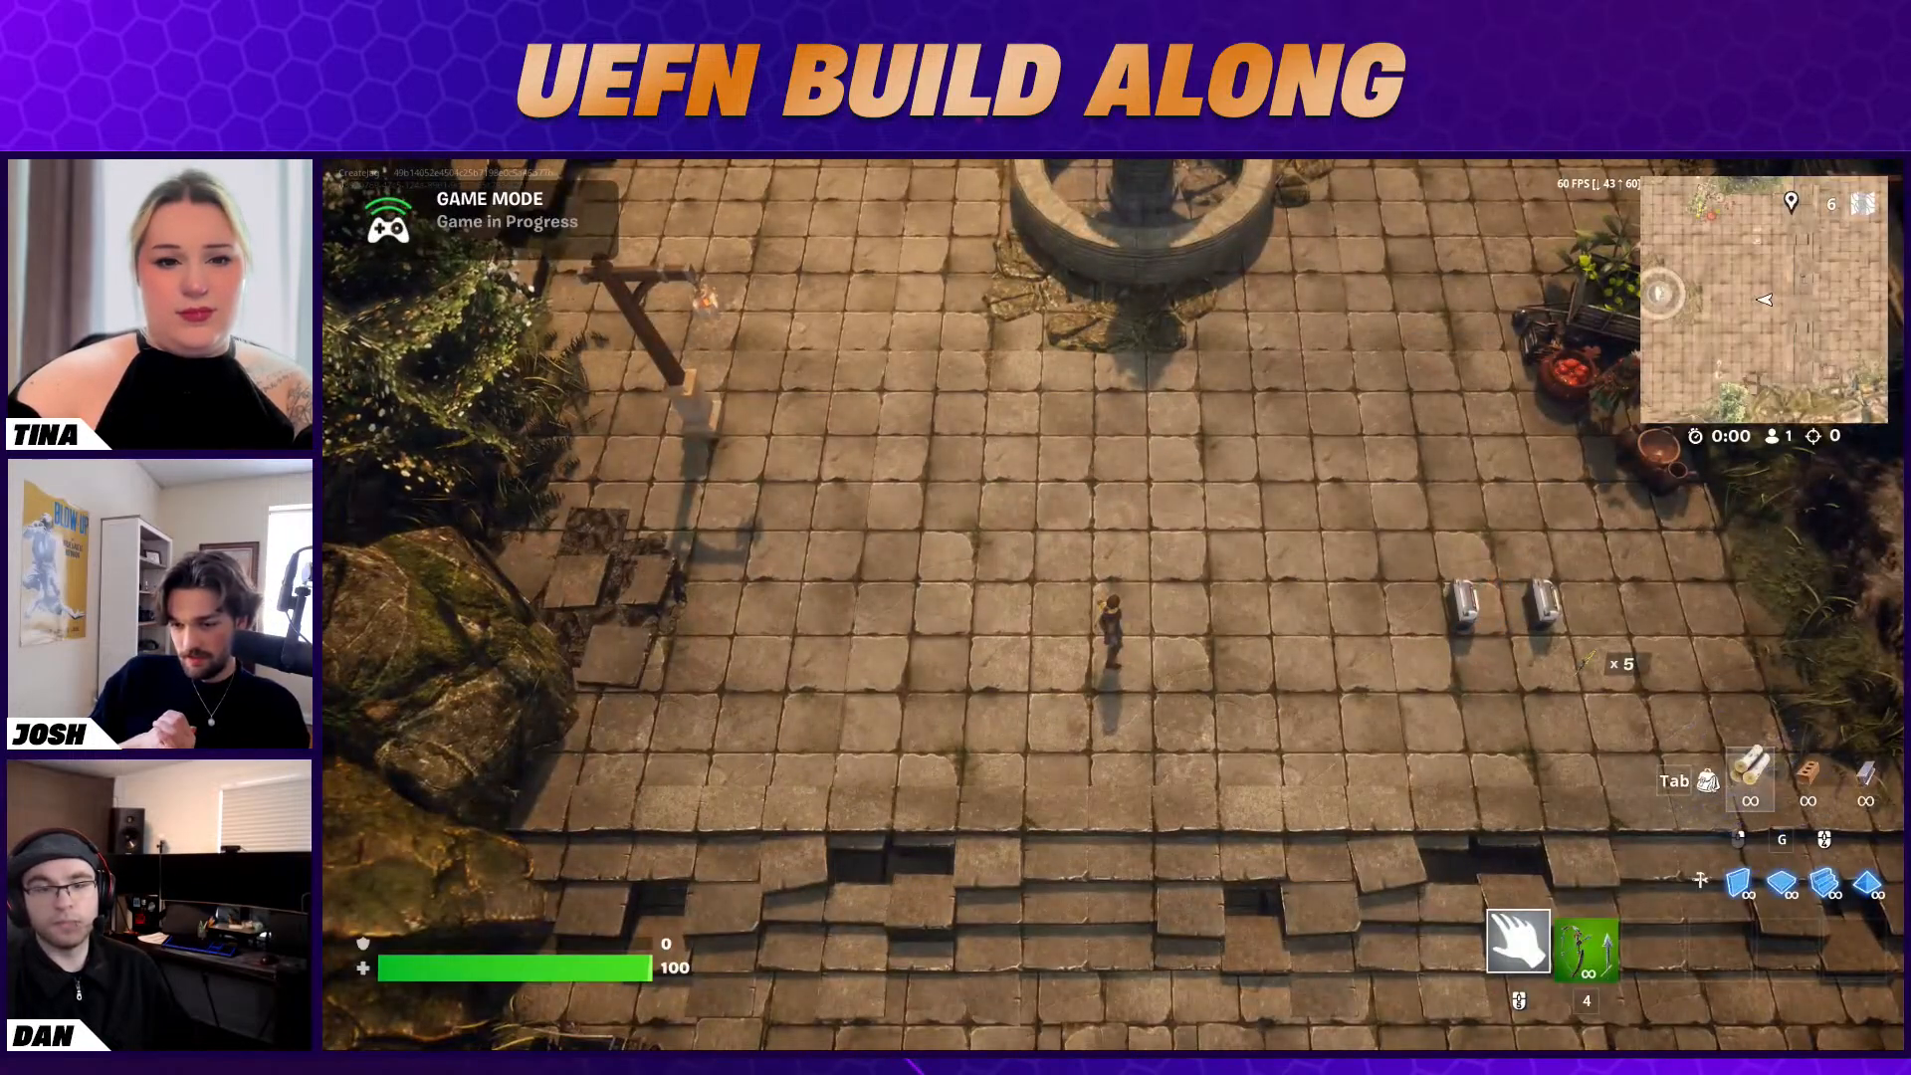
# Move the character around the courtyard with the Makeshift Bow equipped and check the on-screen HUD
pyautogui.press('w')
pyautogui.press('d')
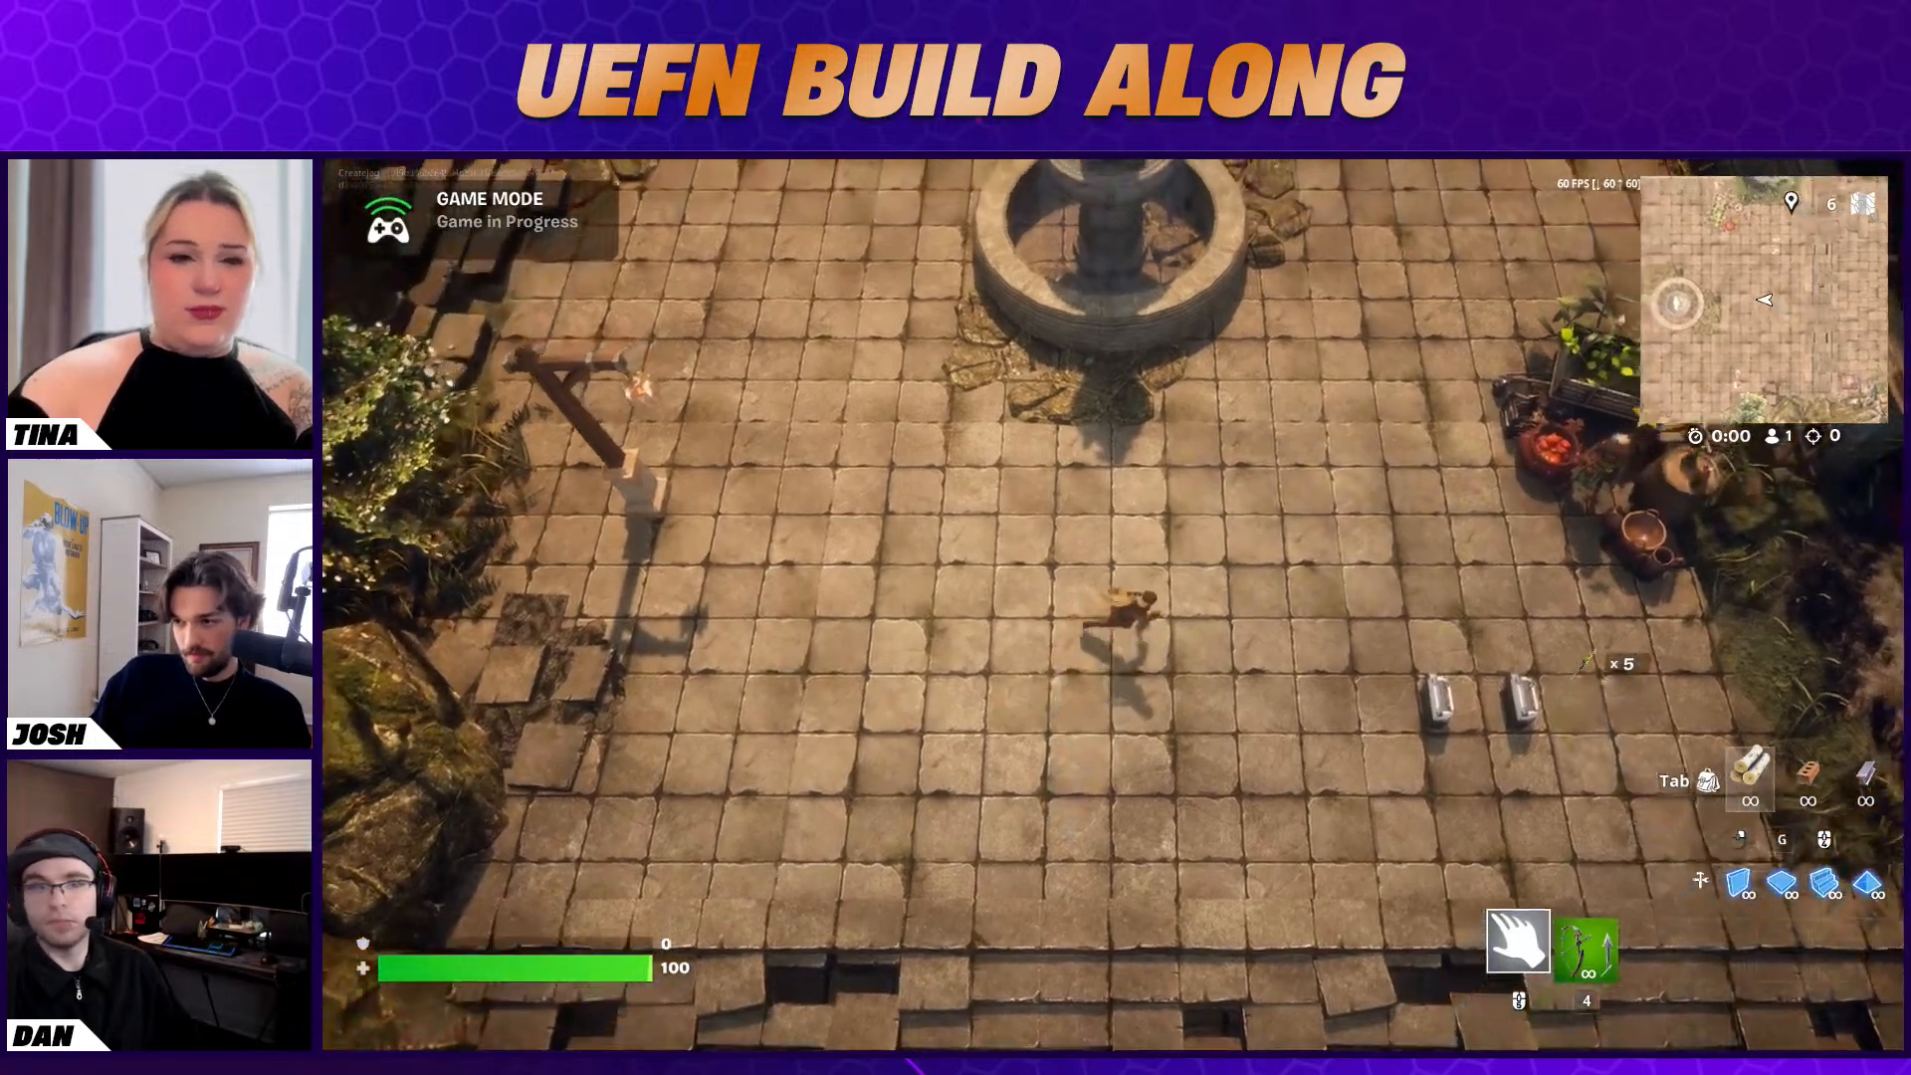
pyautogui.press('s')
pyautogui.press('a')
pyautogui.press('4')
pyautogui.press('w')
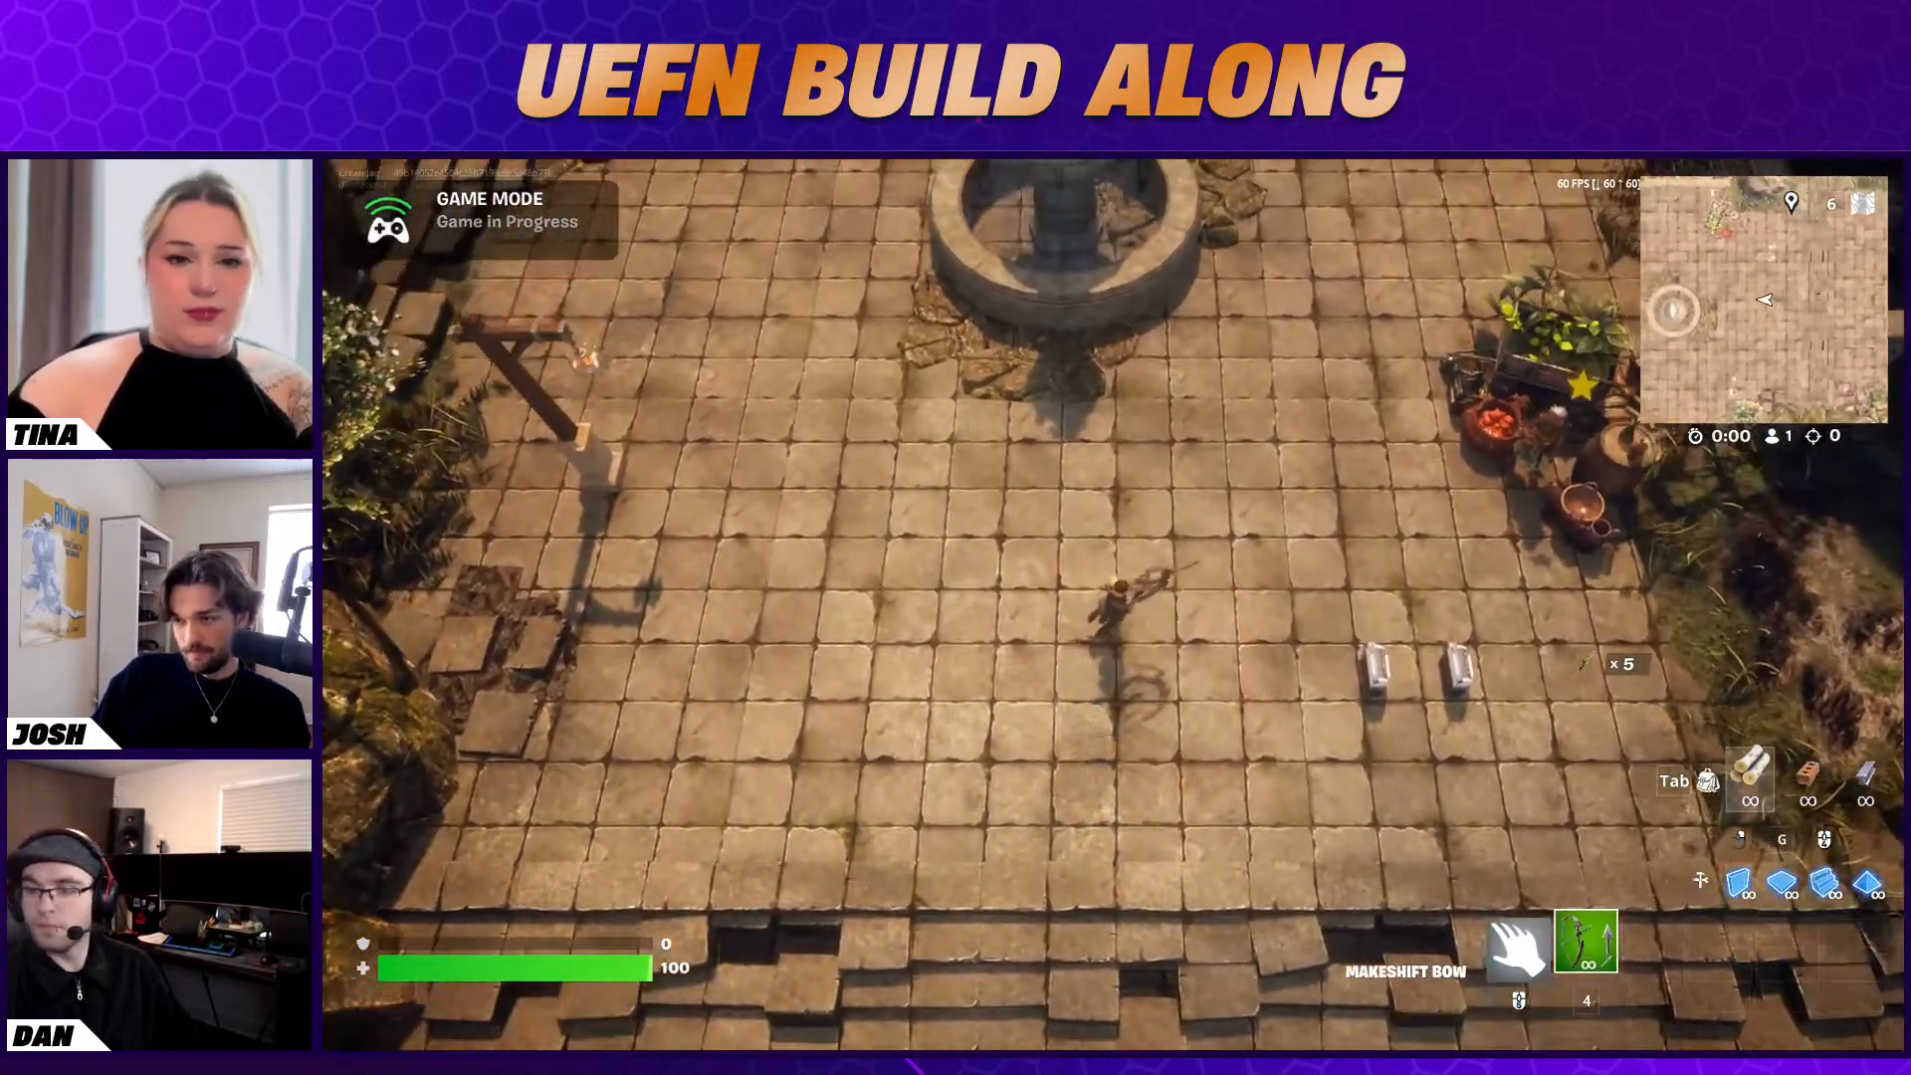
# End the running game and switch back to the Unreal Editor
pyautogui.press('Escape')
pyautogui.click(1523, 619)
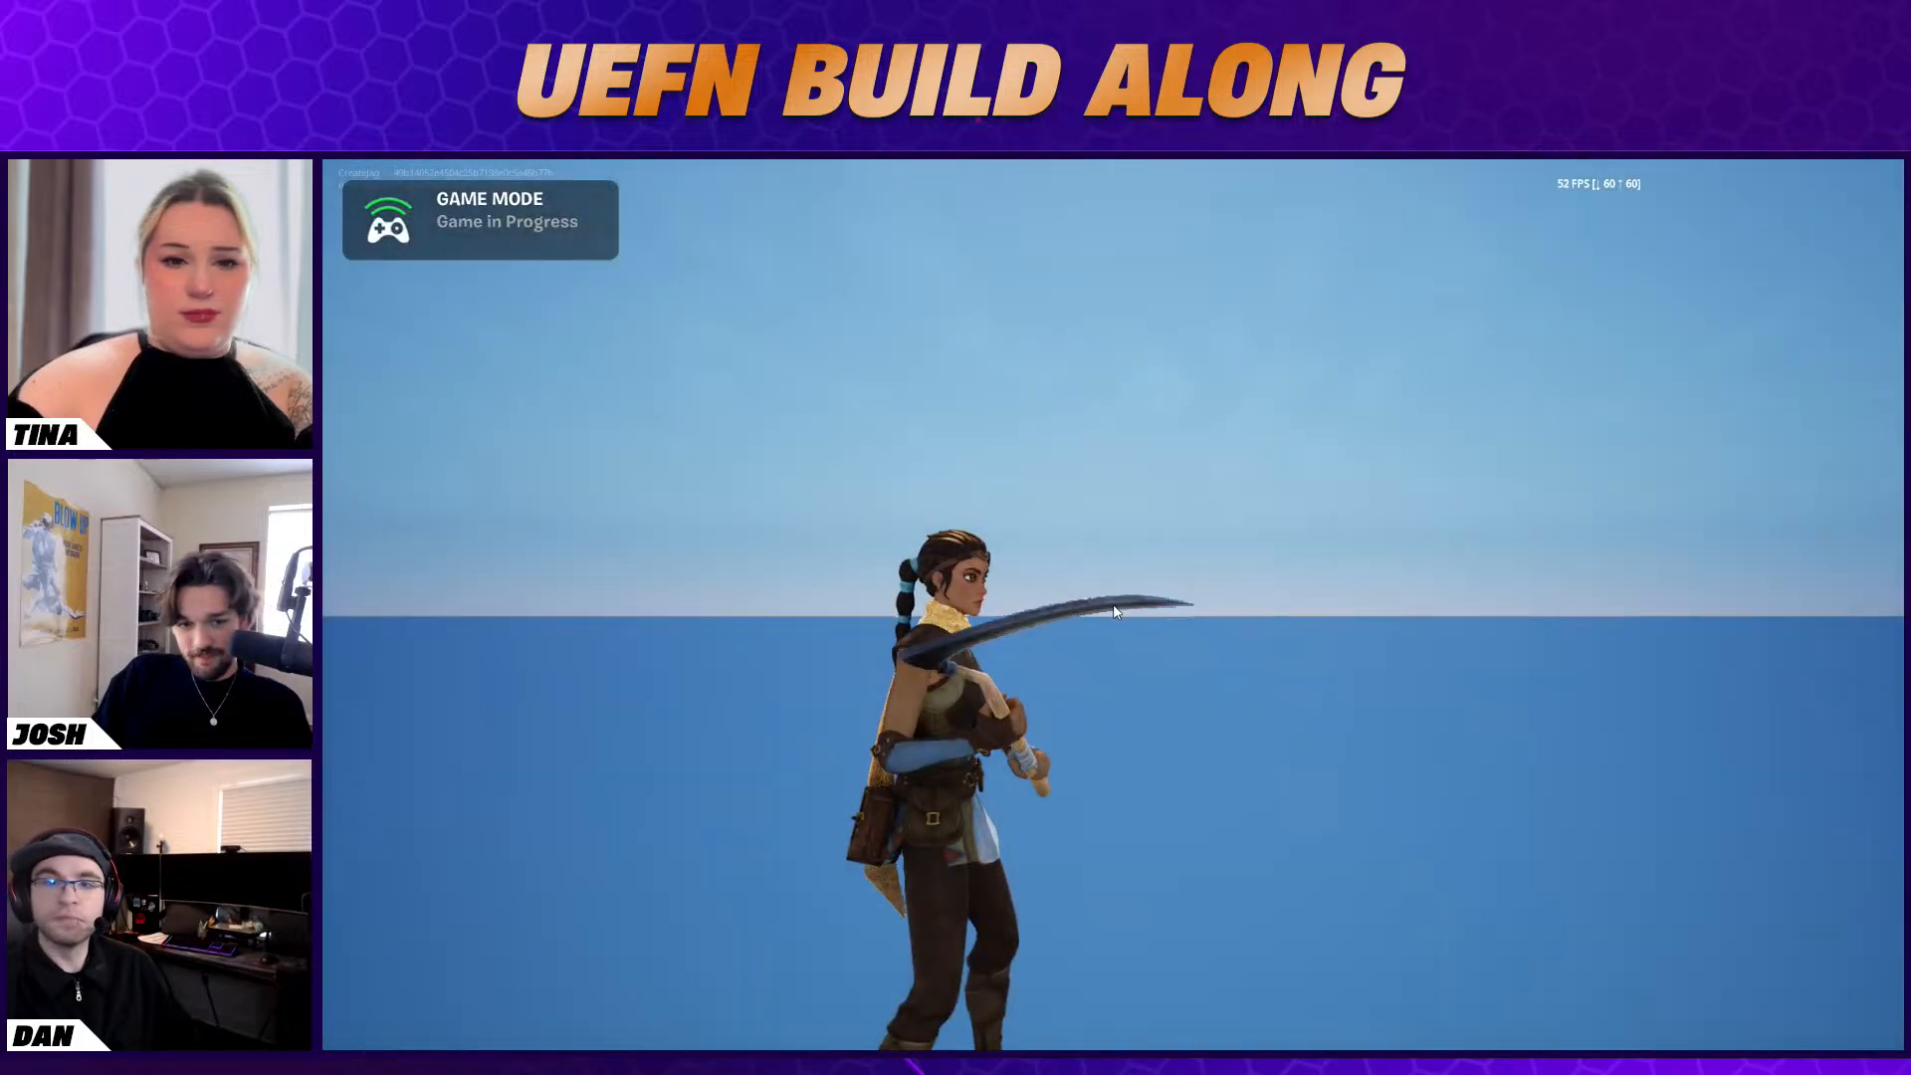
pyautogui.press('super')
pyautogui.press('super')
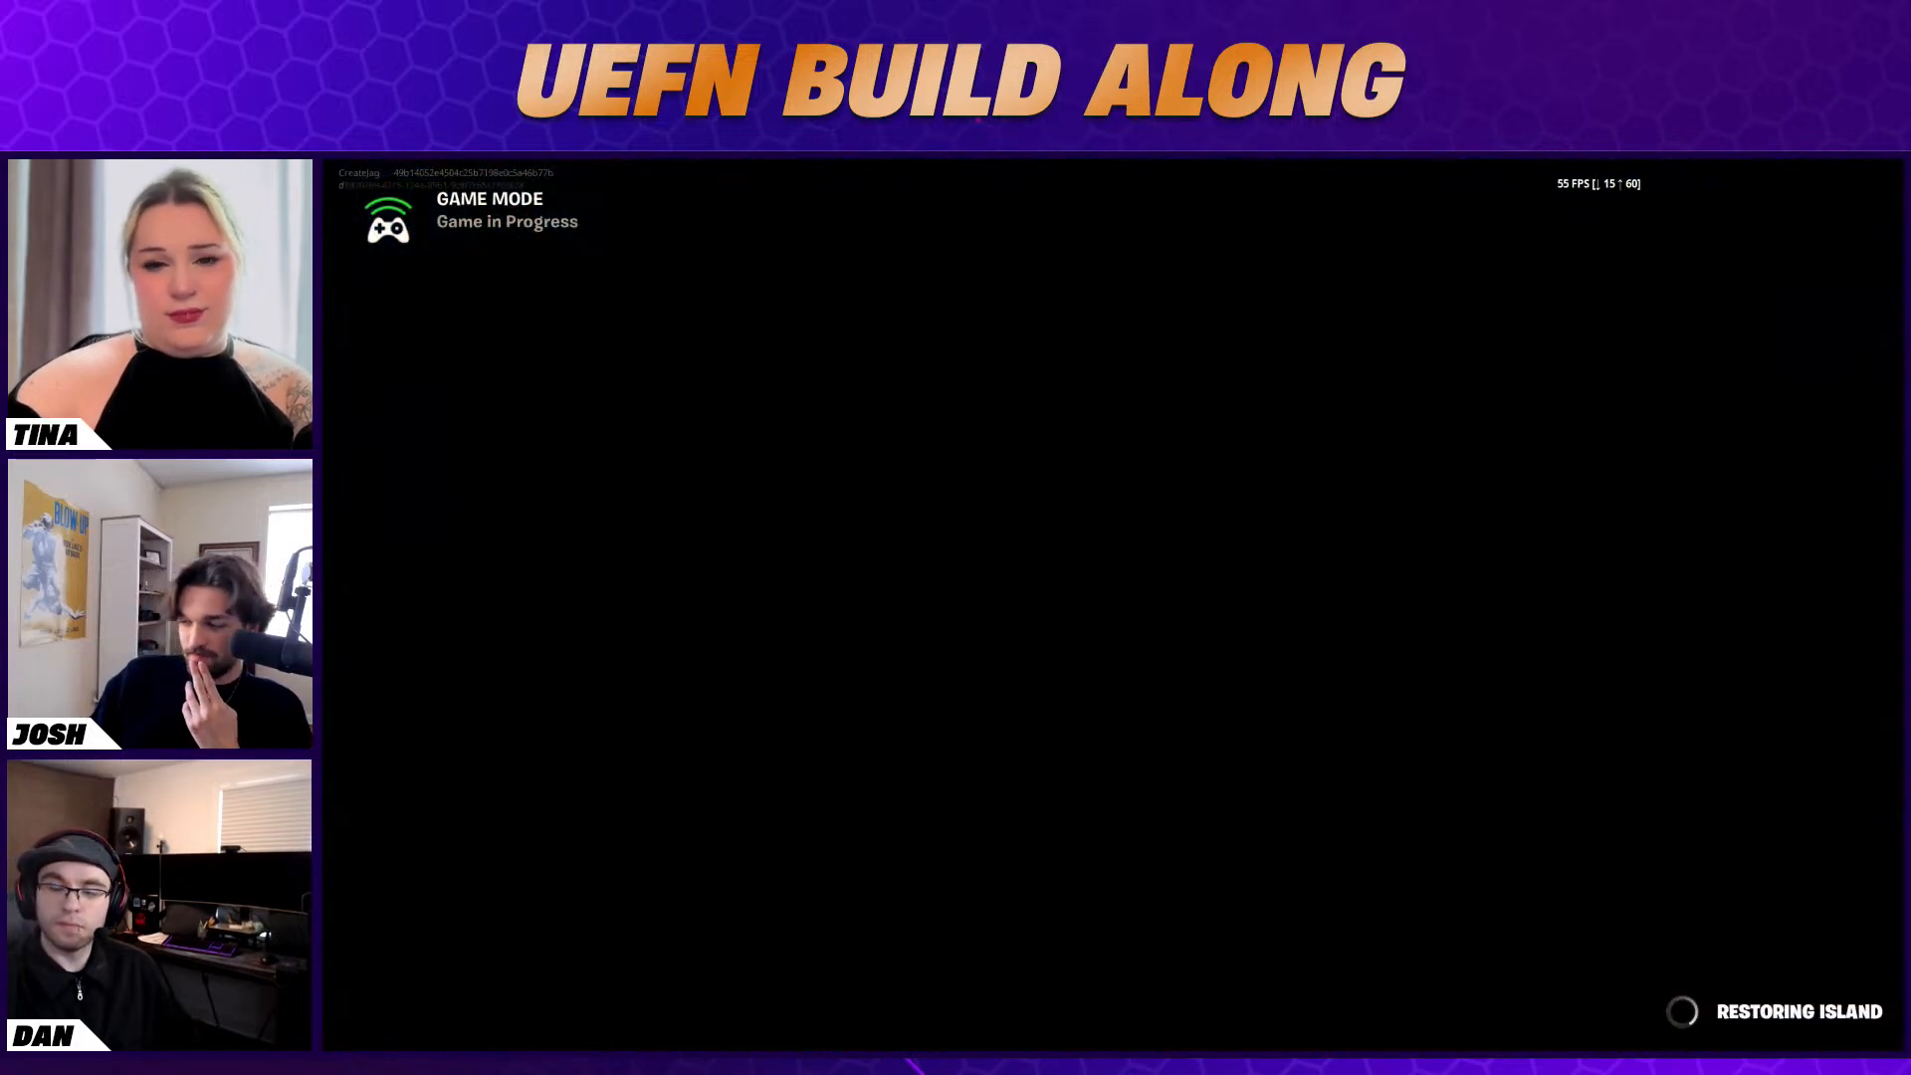
pyautogui.press('super')
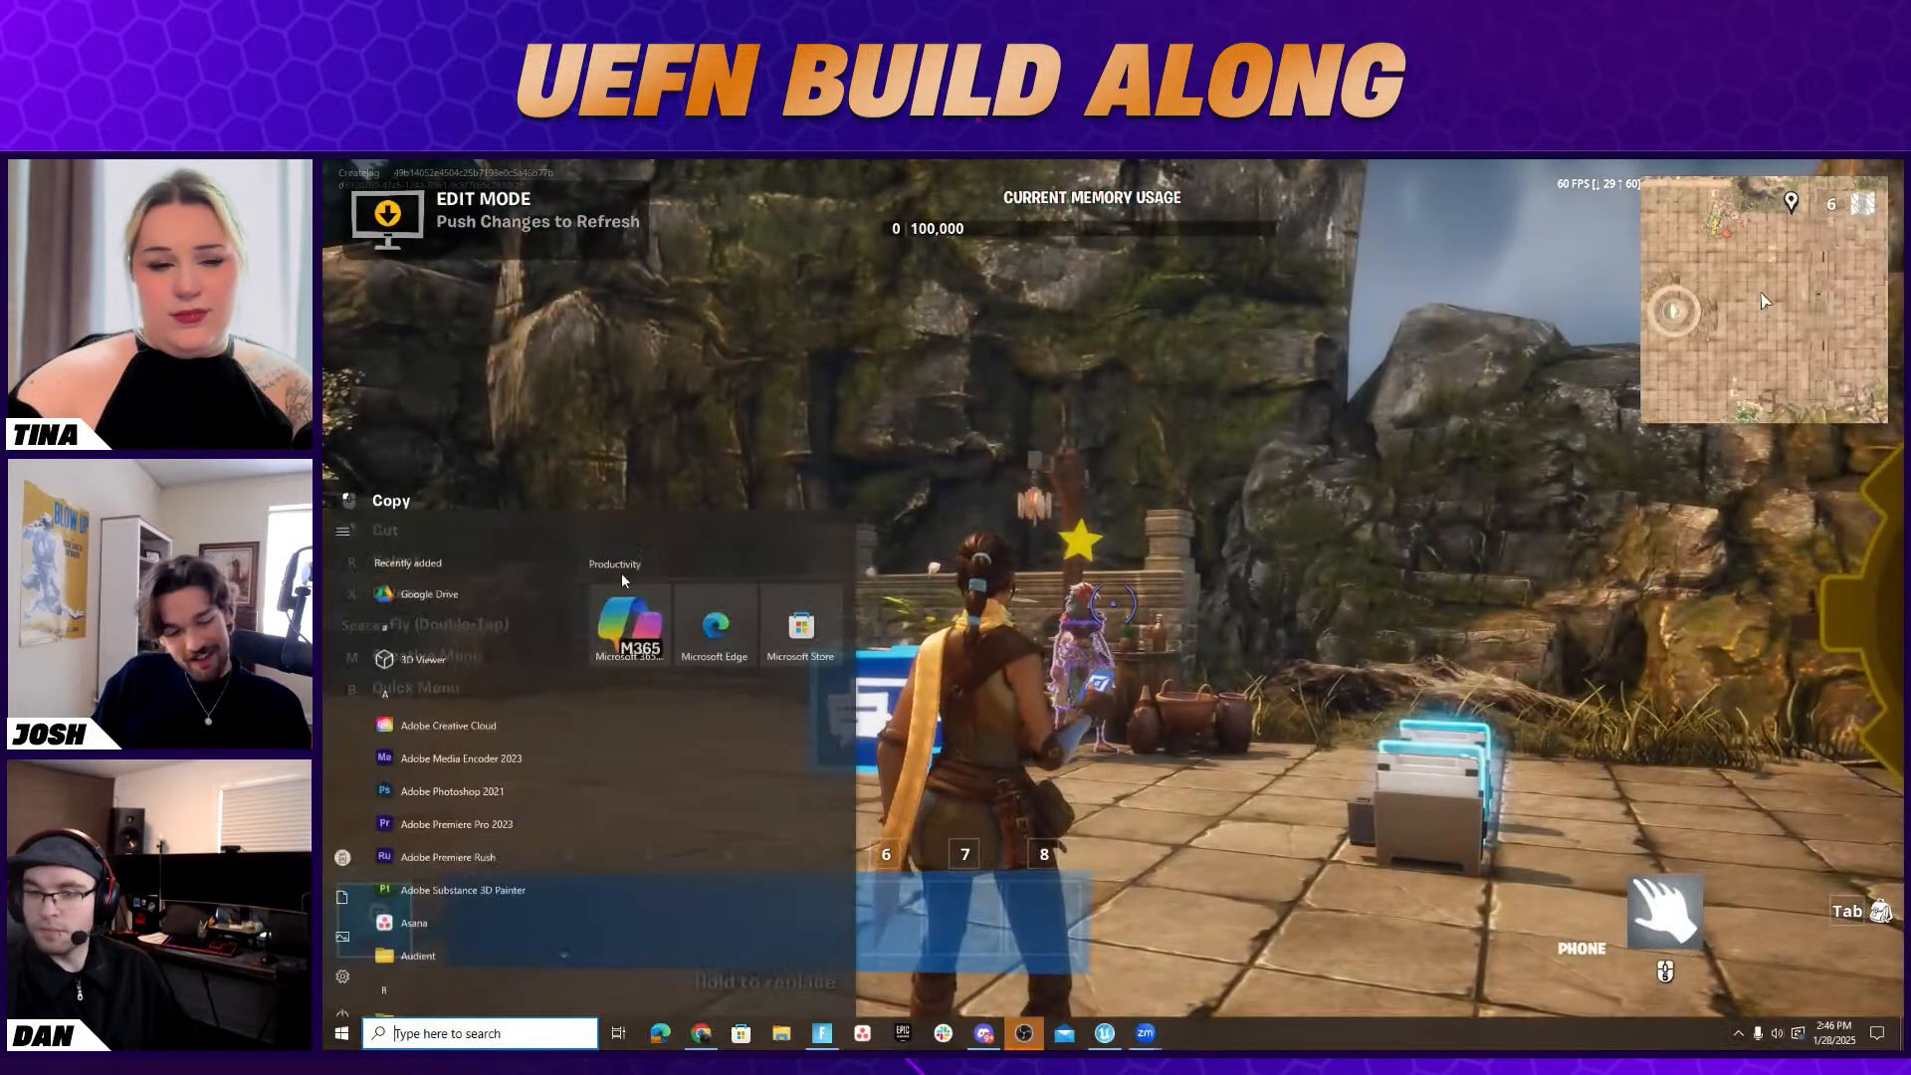
pyautogui.hotkey('alt', 'Tab')
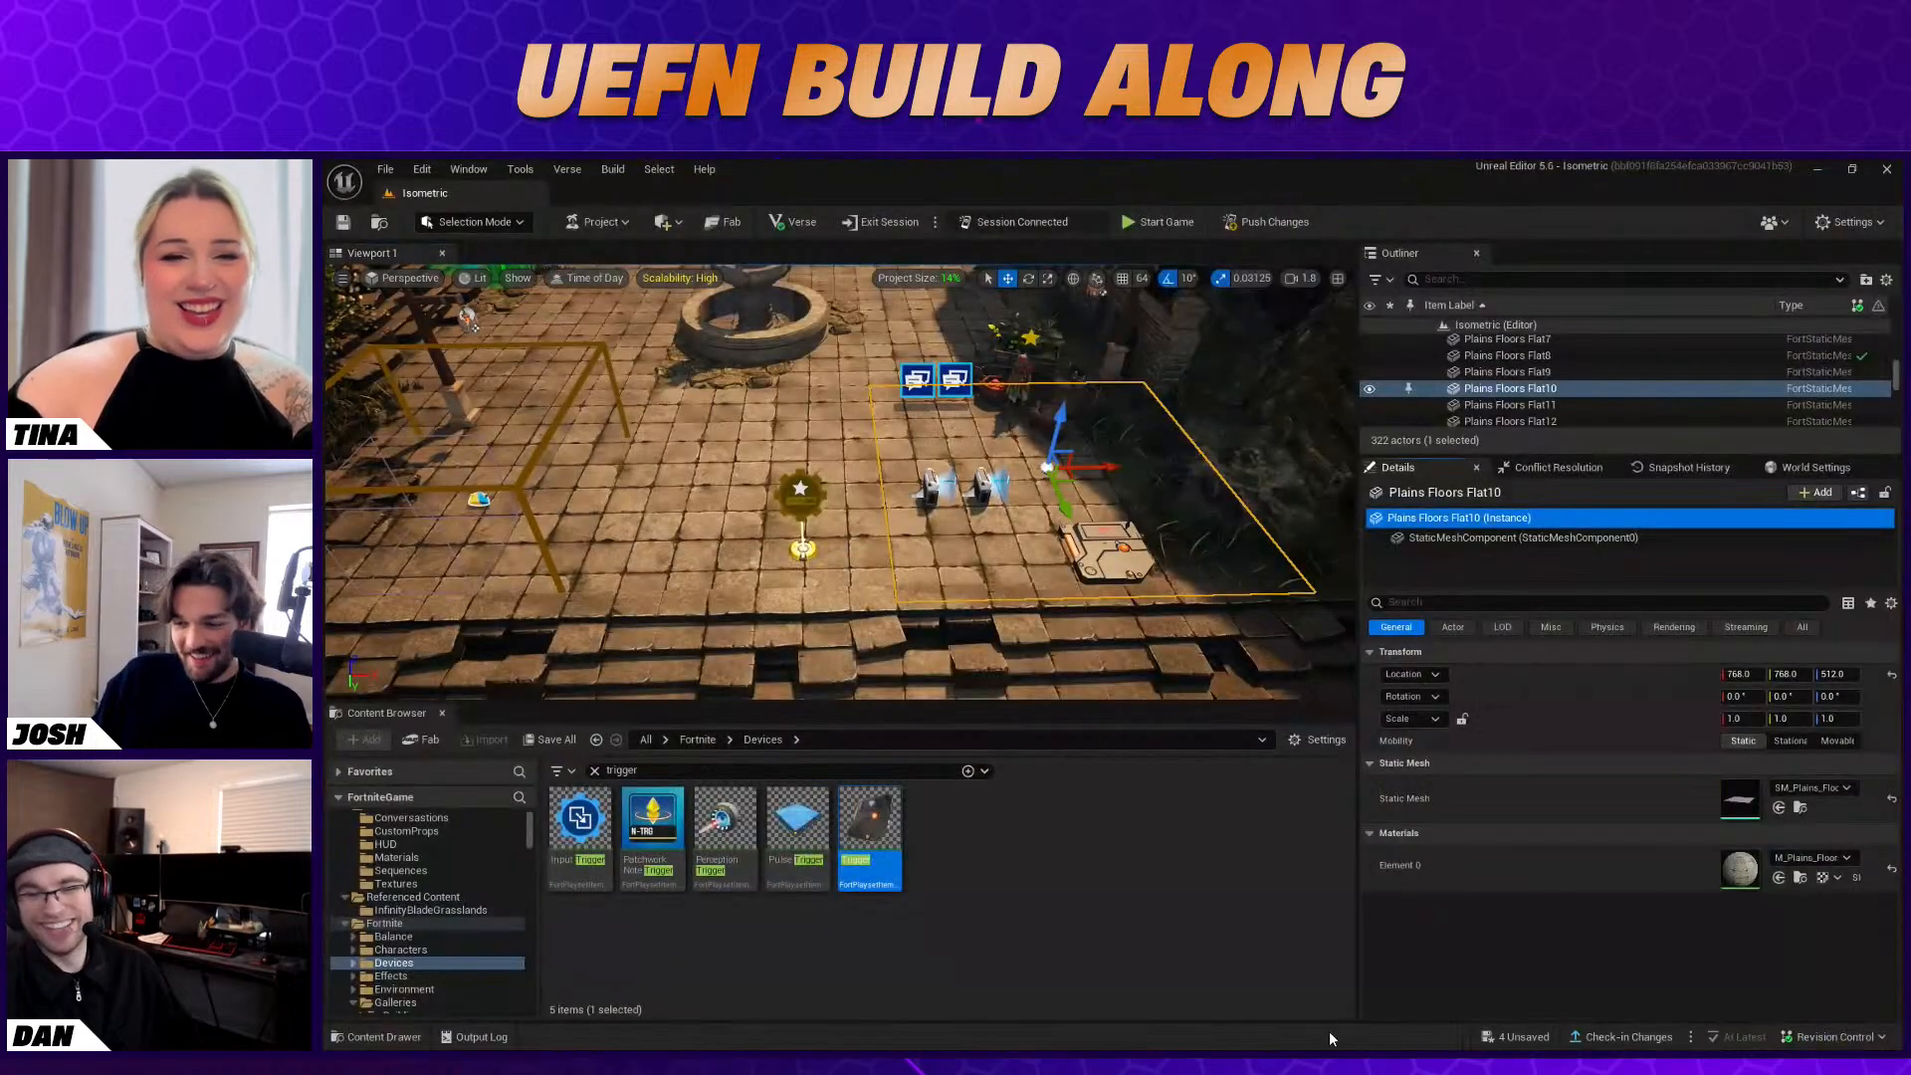
# Select the Stat Creator in the courtyard and examine its General, Requirements, UI, User Widget and Stat Icon settings
pyautogui.click(800, 493)
pyautogui.scroll(-6, 1768, 838)
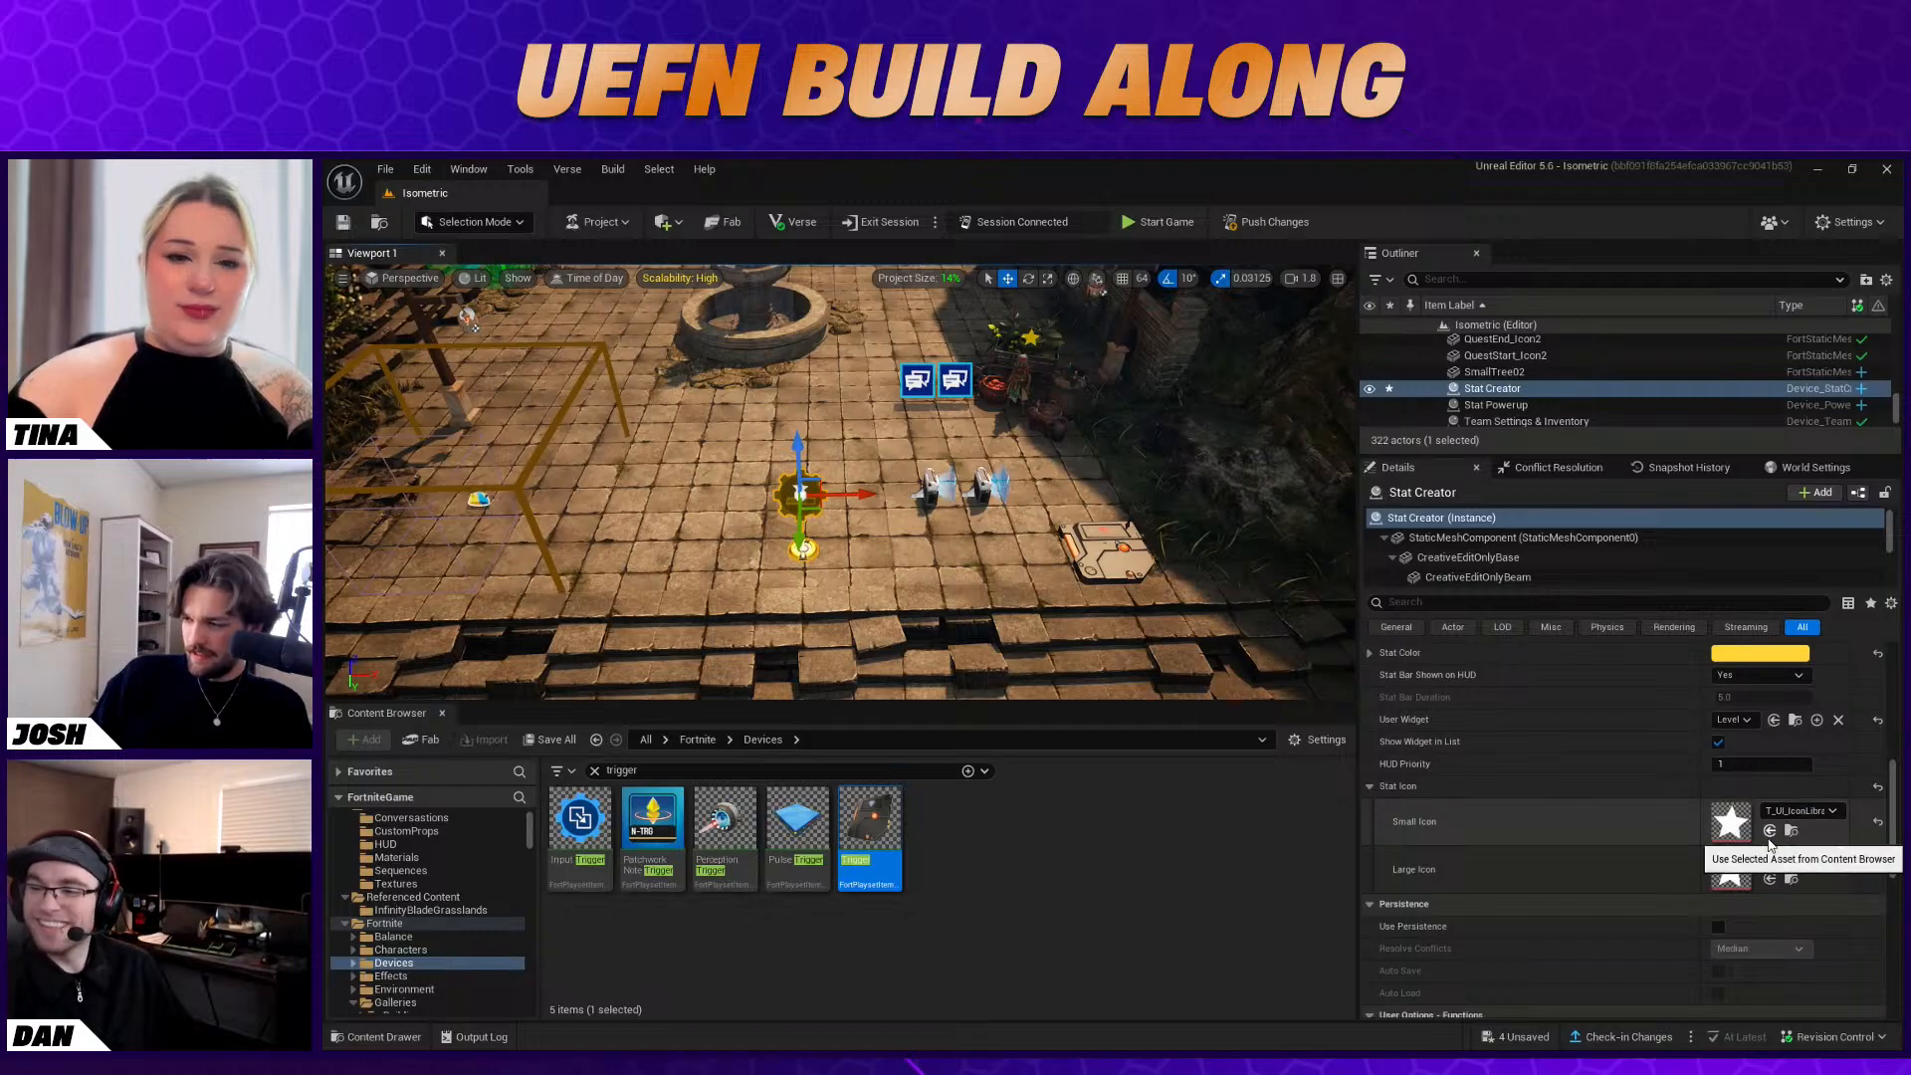
pyautogui.click(1734, 719)
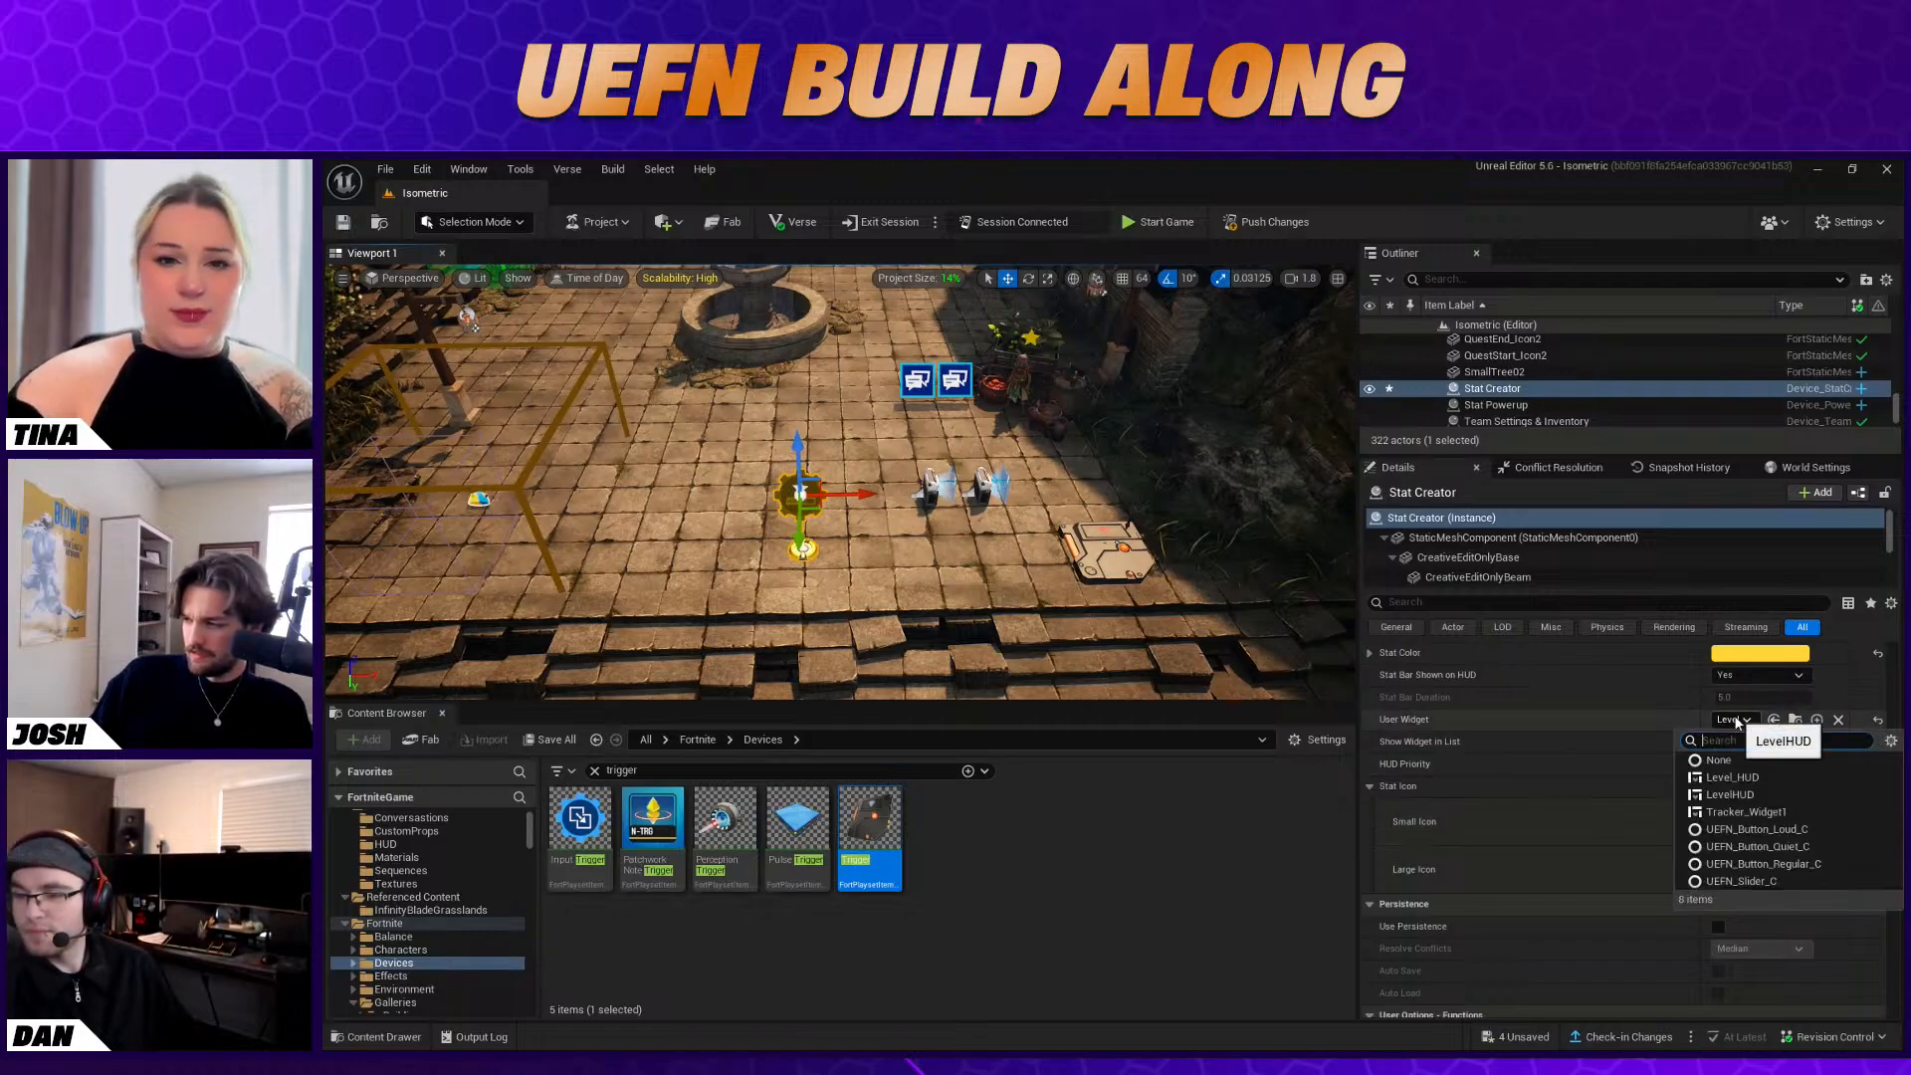
pyautogui.click(1736, 720)
pyautogui.scroll(1, 1694, 737)
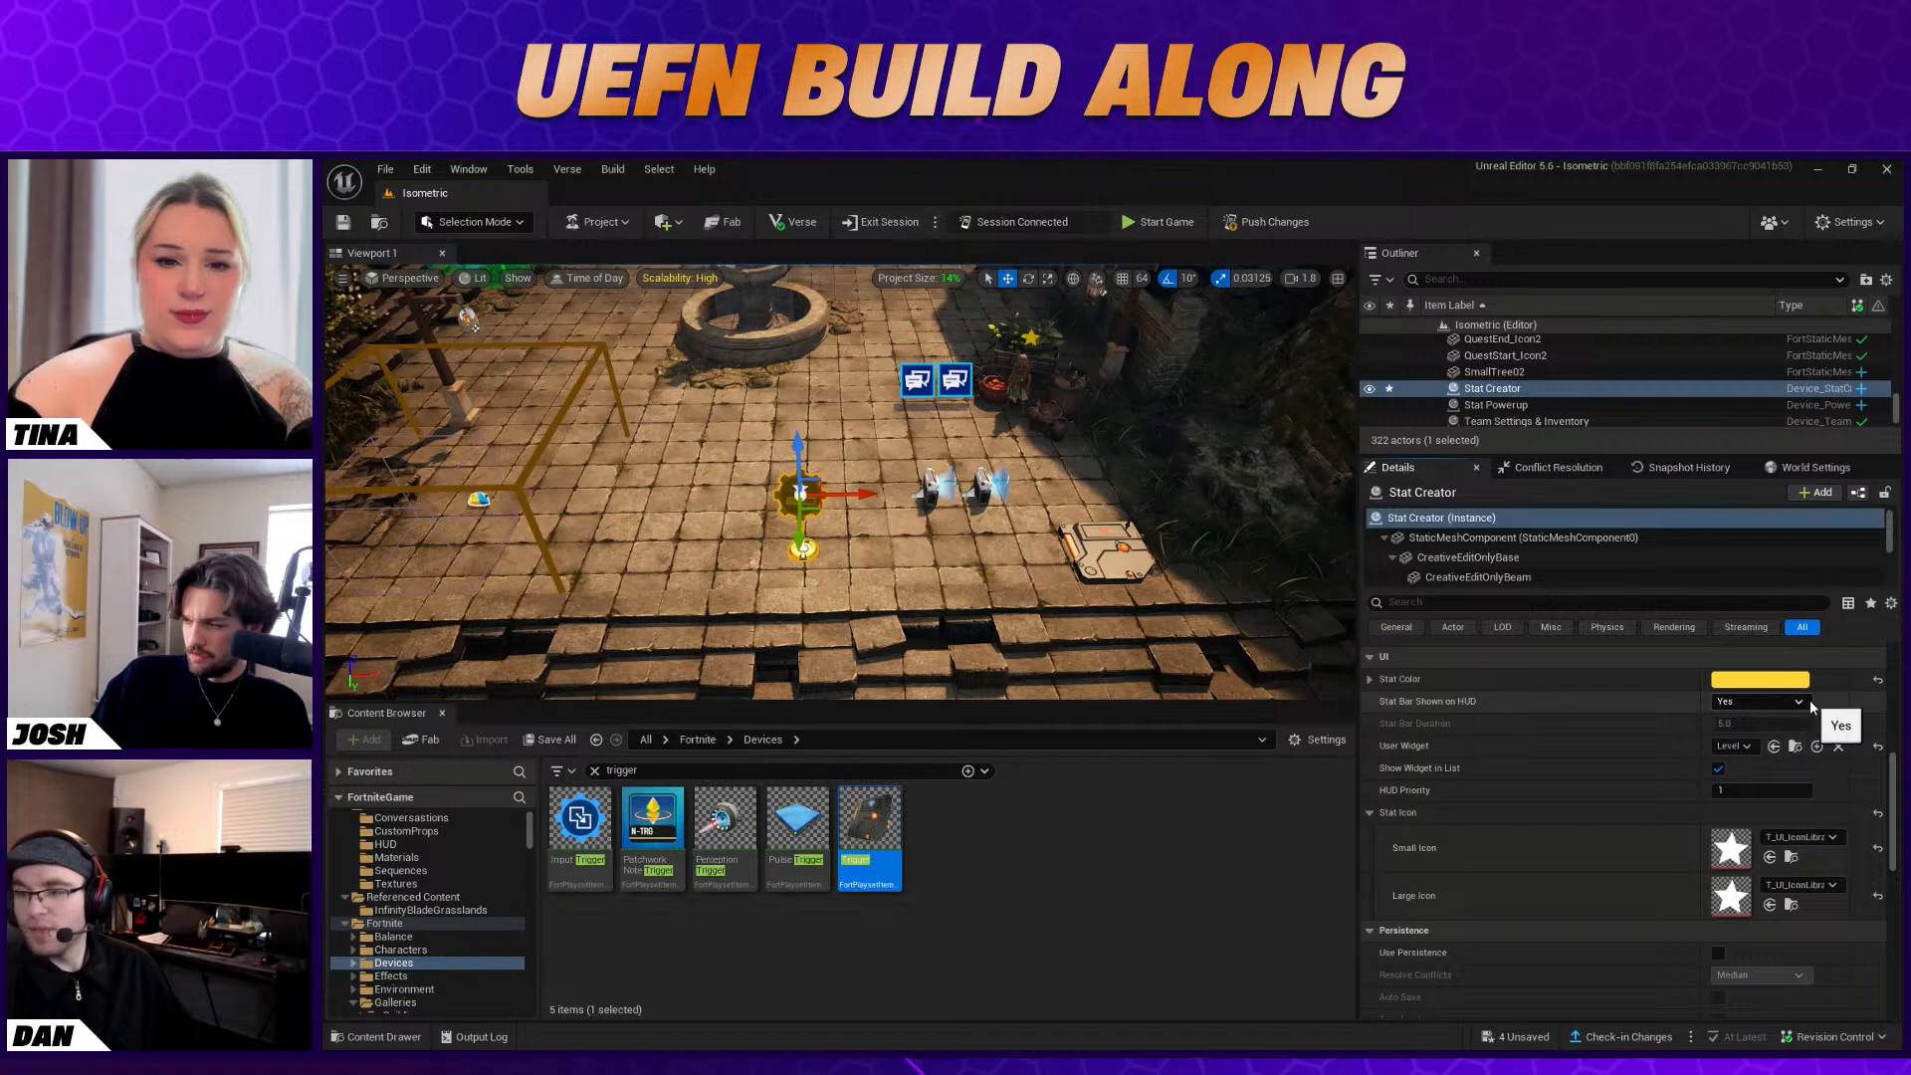
pyautogui.click(1370, 812)
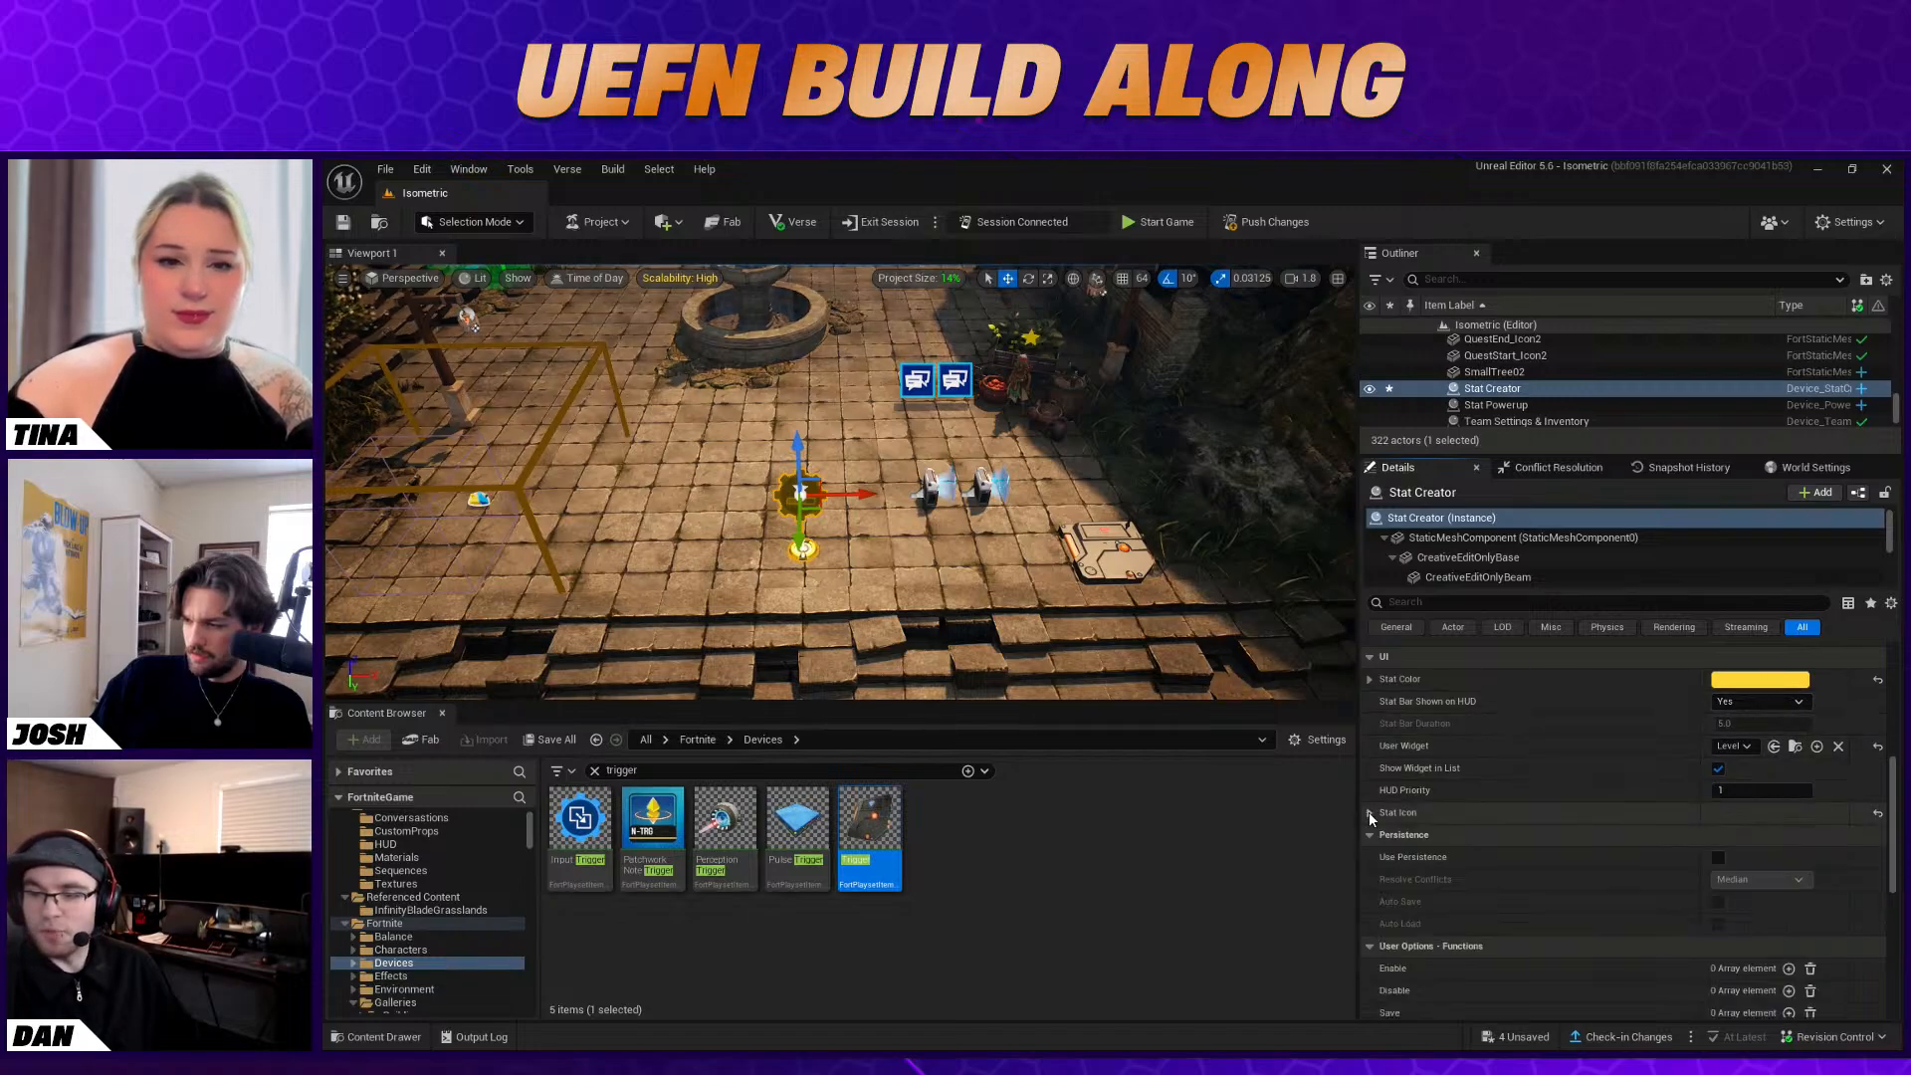
pyautogui.scroll(2, 1530, 822)
pyautogui.scroll(2, 1541, 818)
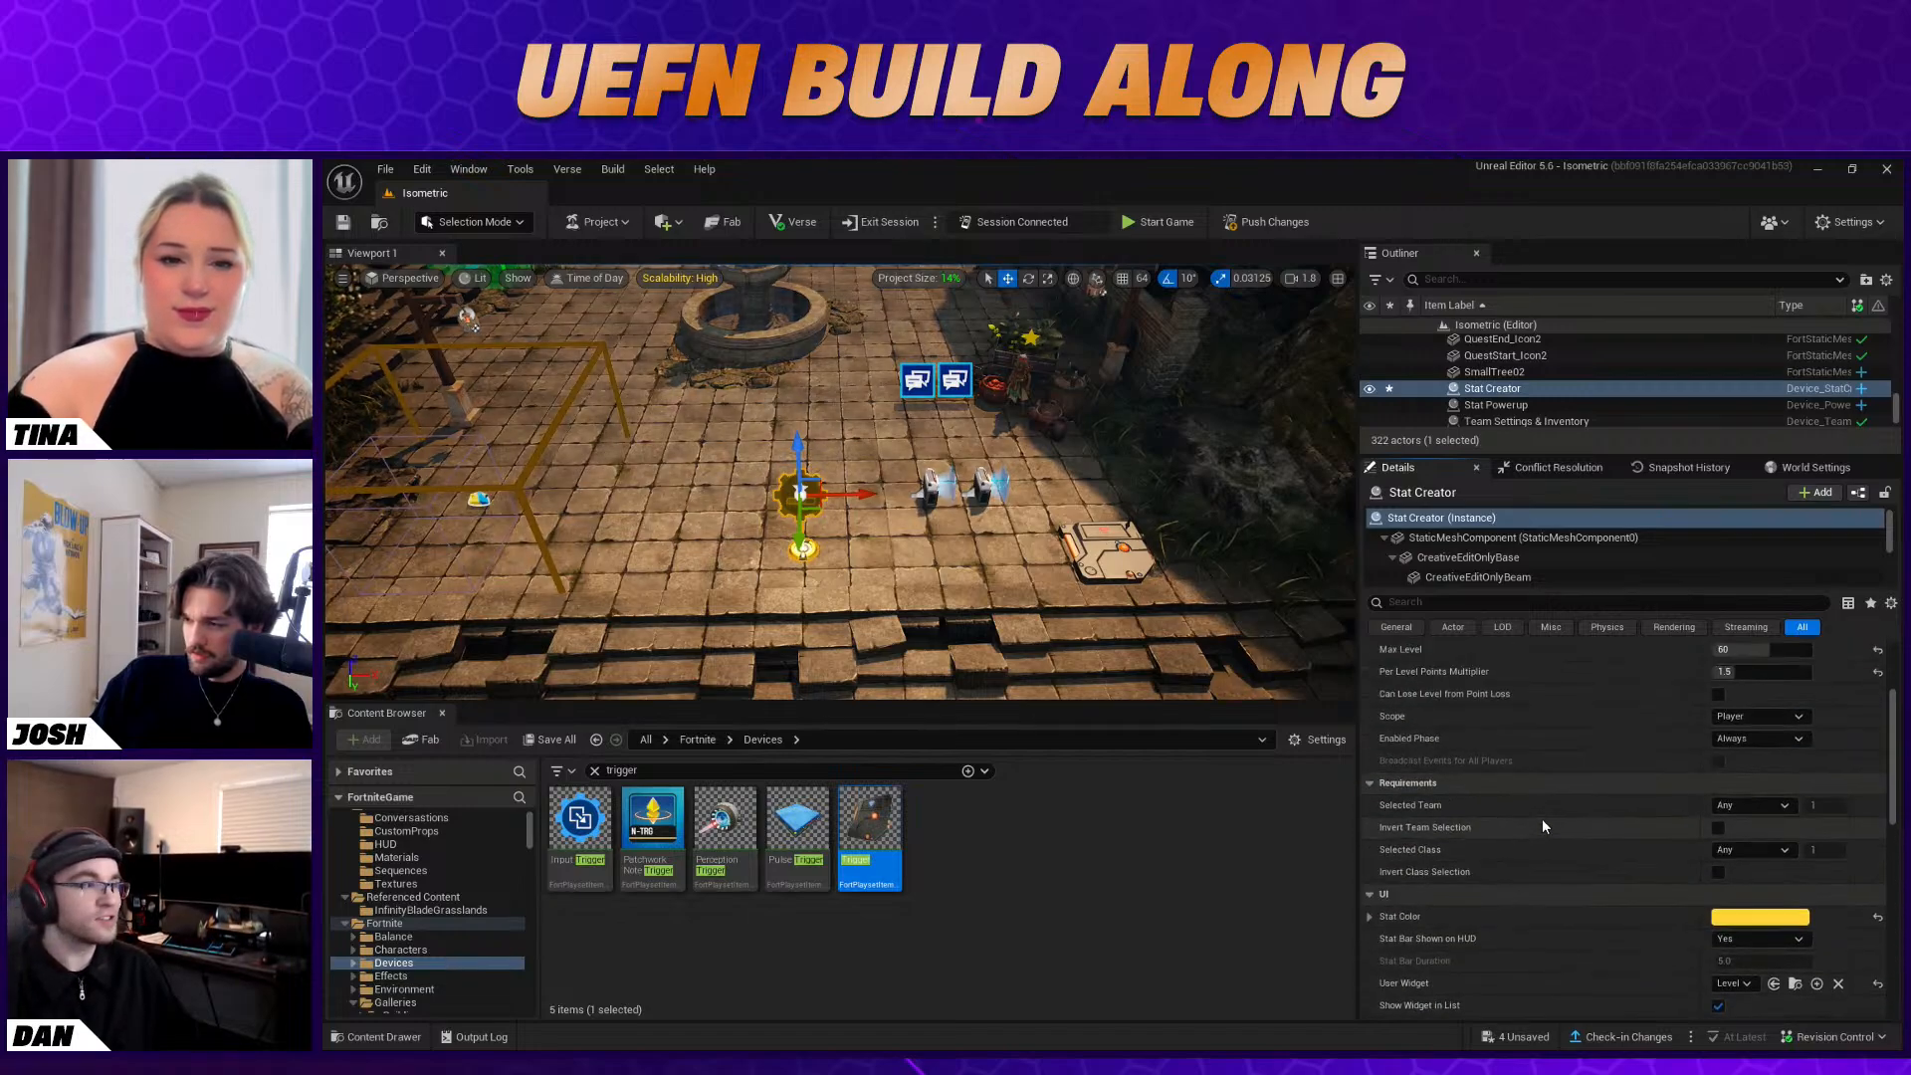
pyautogui.scroll(1, 1543, 819)
pyautogui.scroll(-3, 1543, 822)
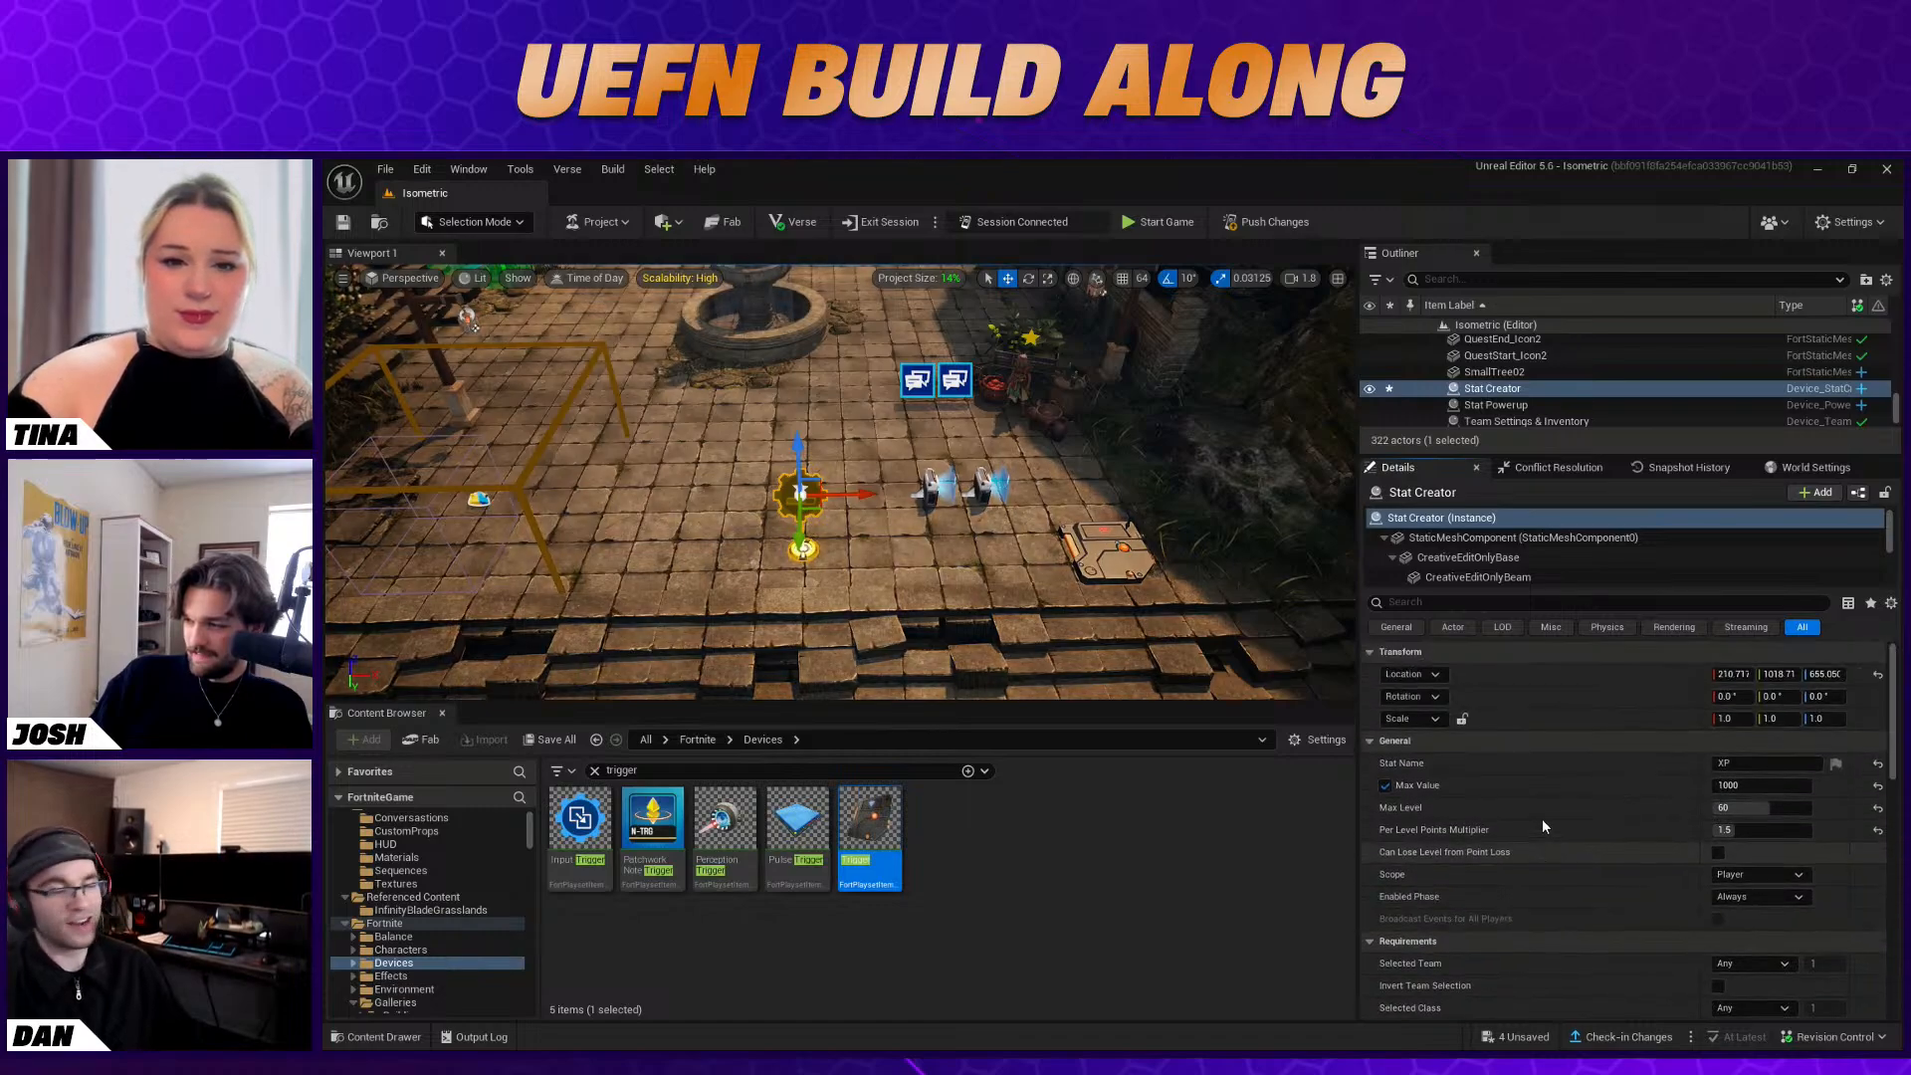
pyautogui.scroll(-2, 1543, 825)
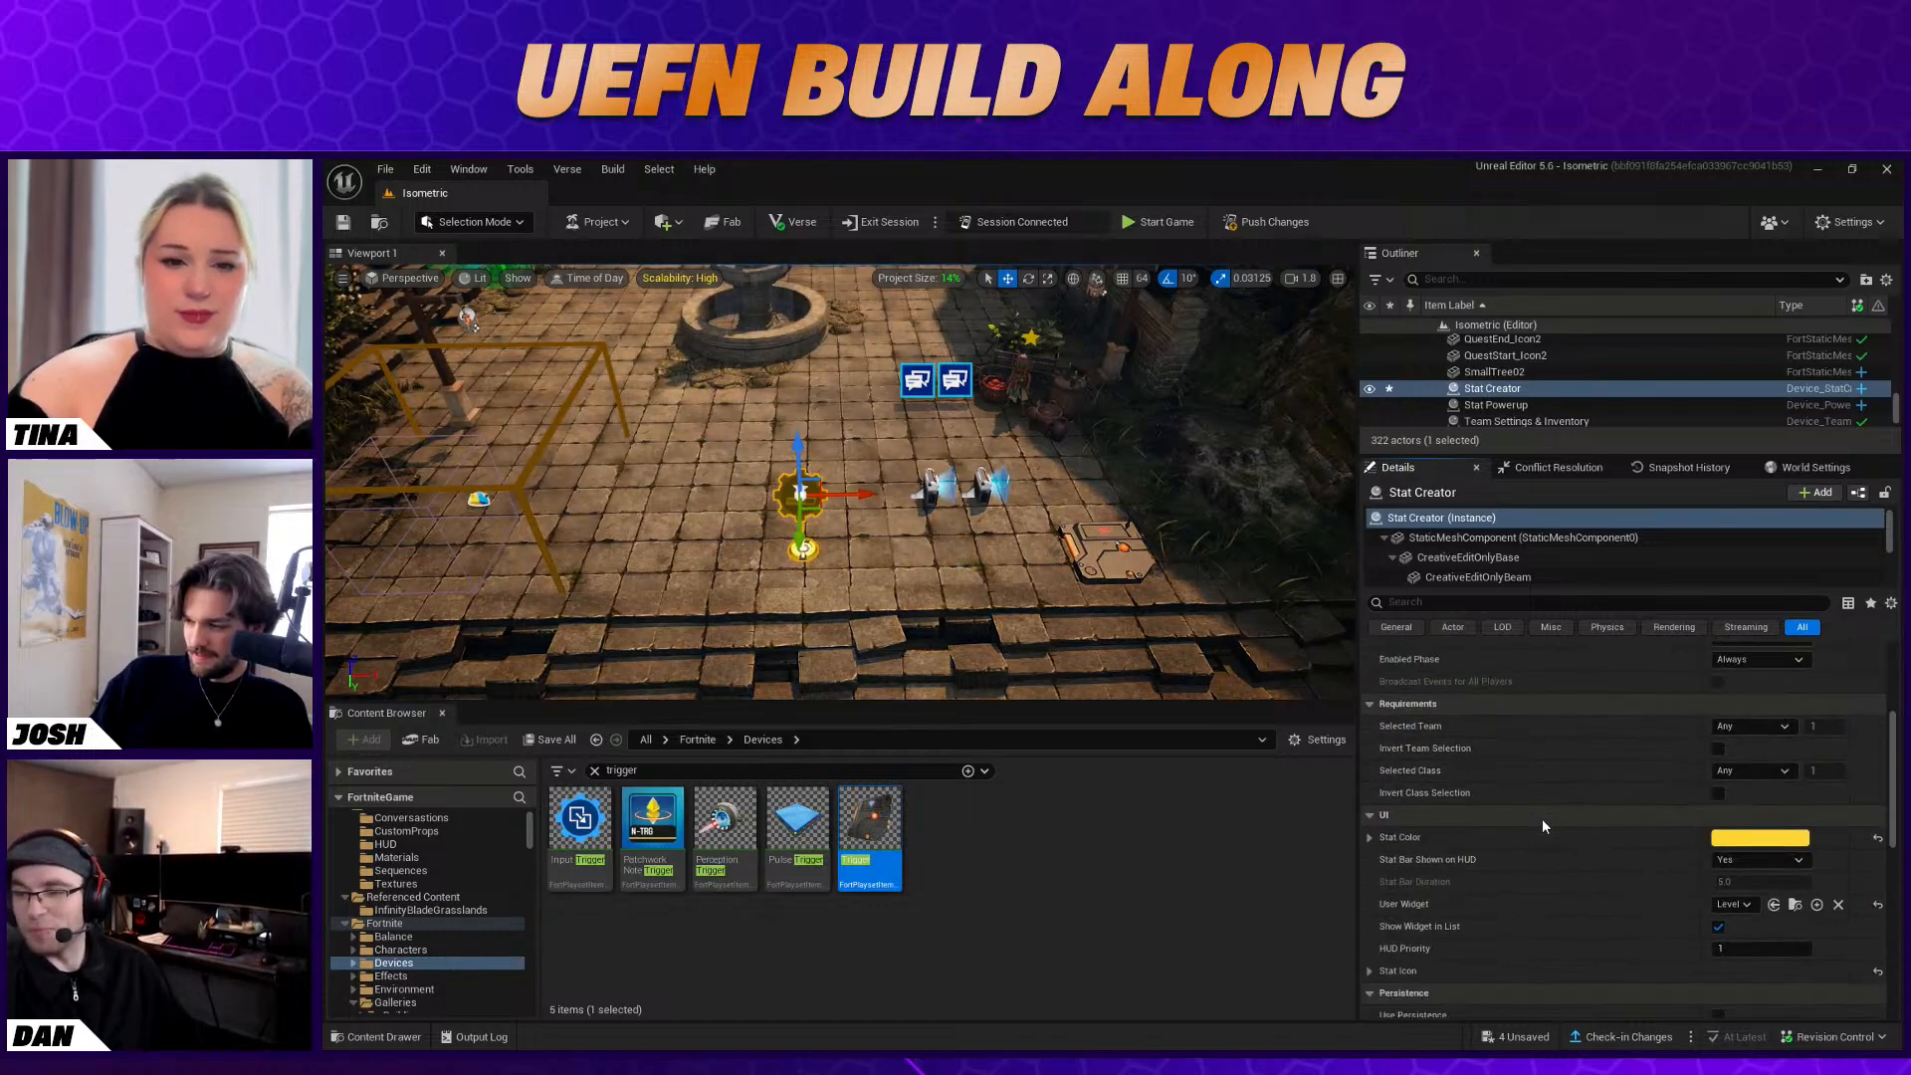
pyautogui.click(1370, 970)
pyautogui.scroll(-4, 1383, 926)
pyautogui.click(1370, 866)
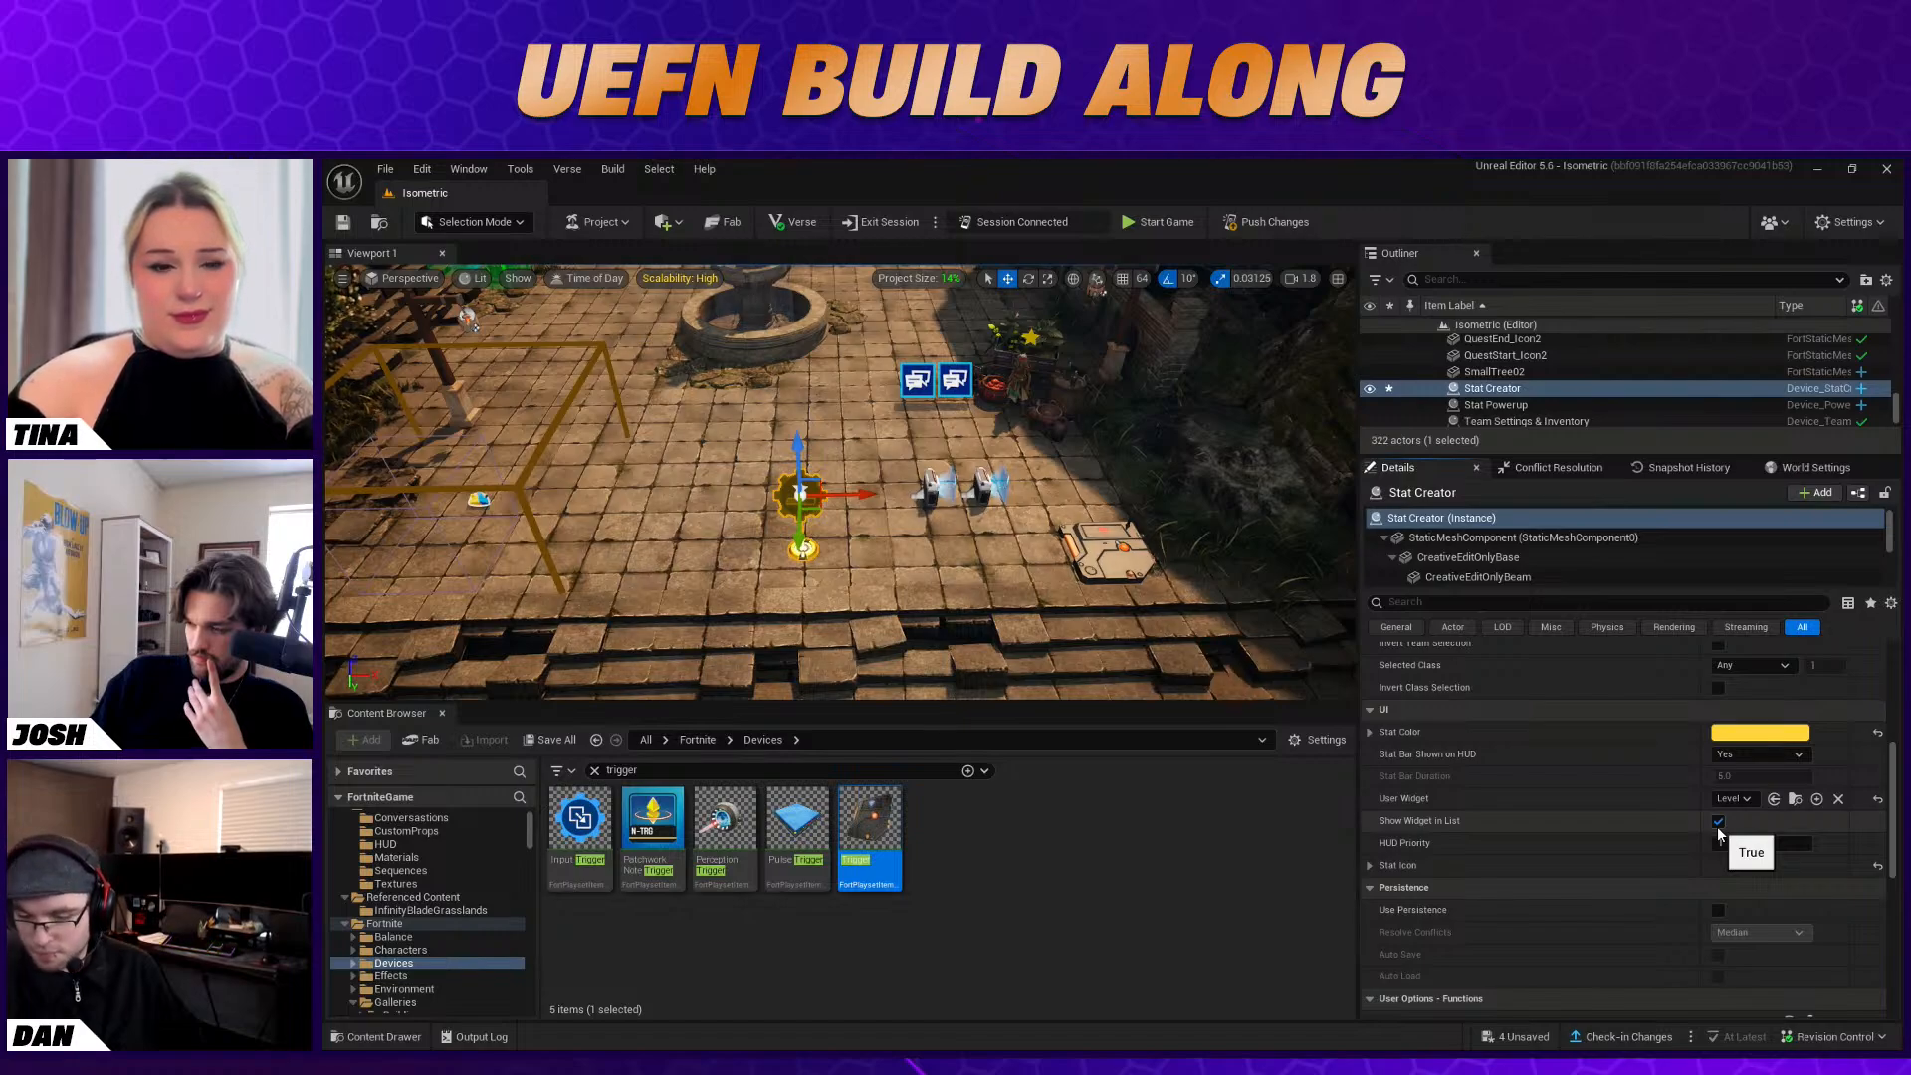
# Set the Stat Creator's Stat Bar Shown on HUD option to No
pyautogui.moveTo(1438, 757)
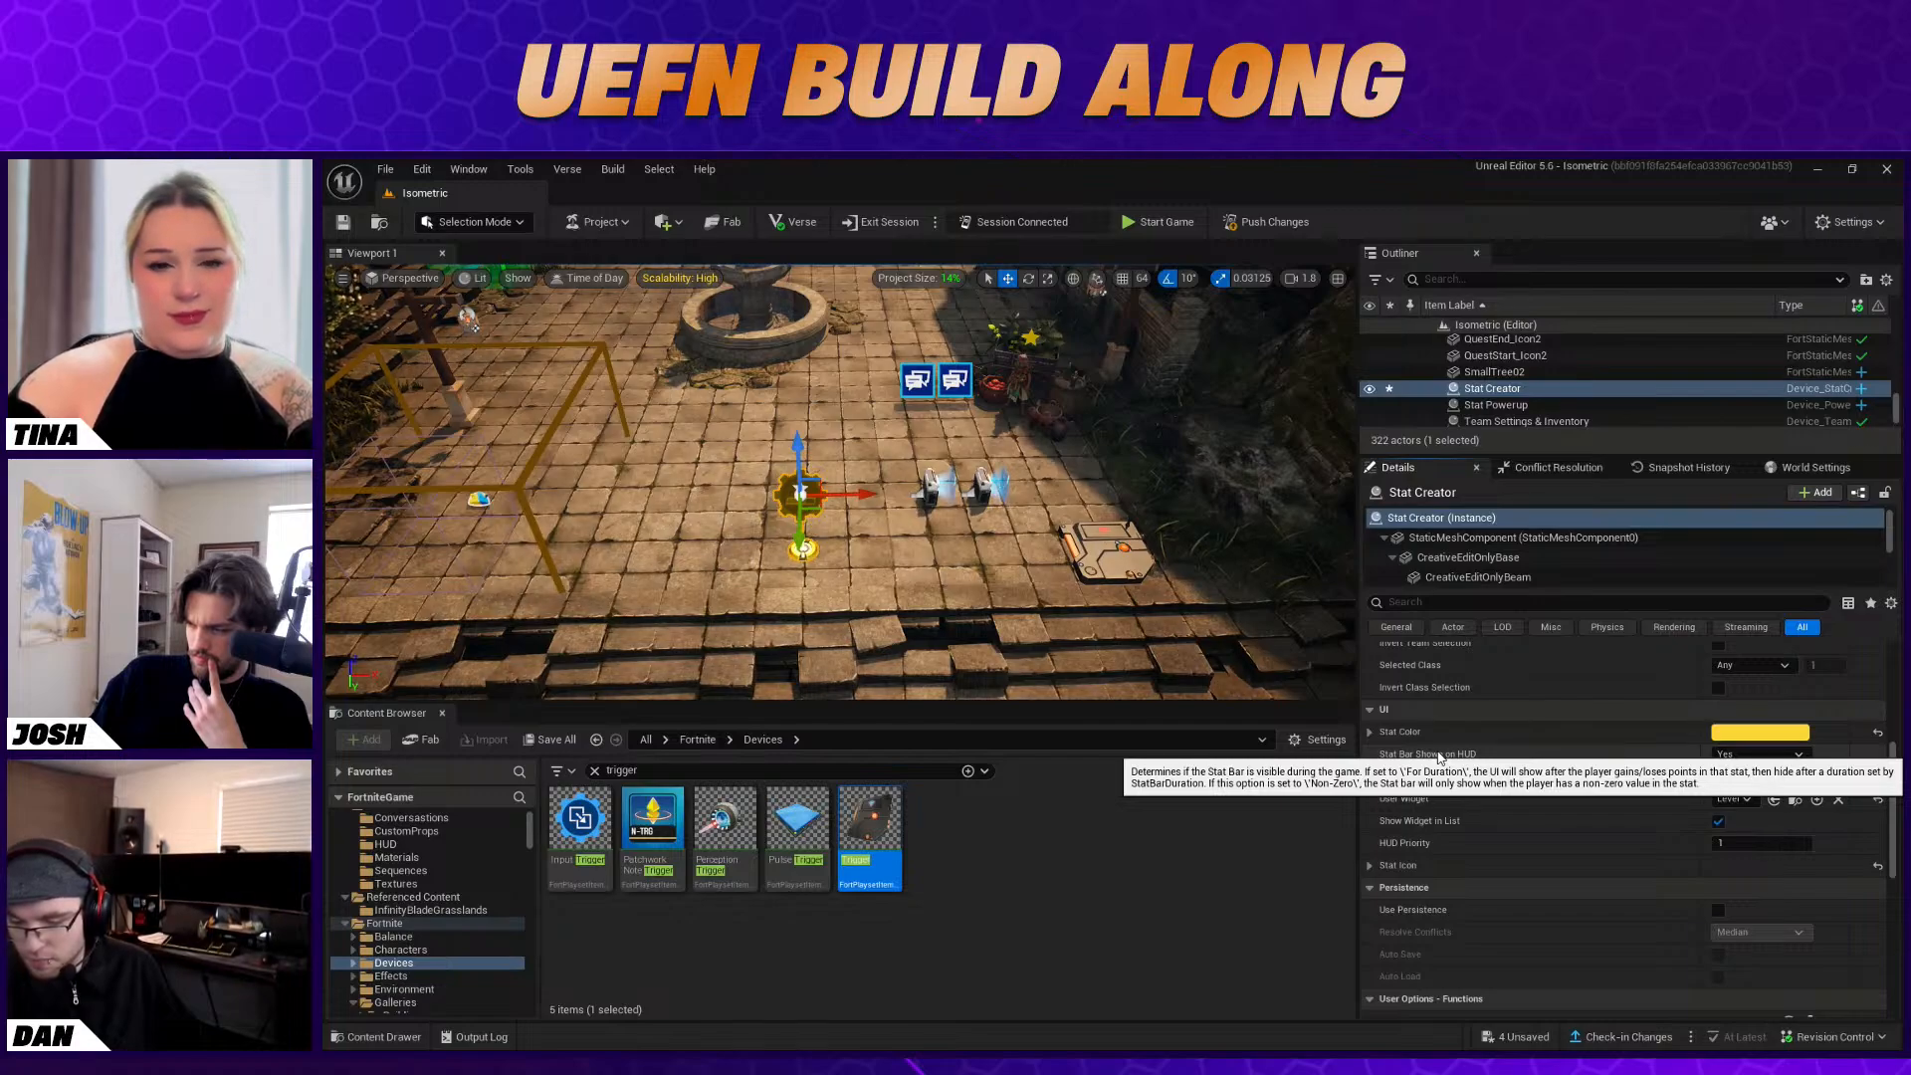
pyautogui.click(1757, 754)
pyautogui.click(1752, 802)
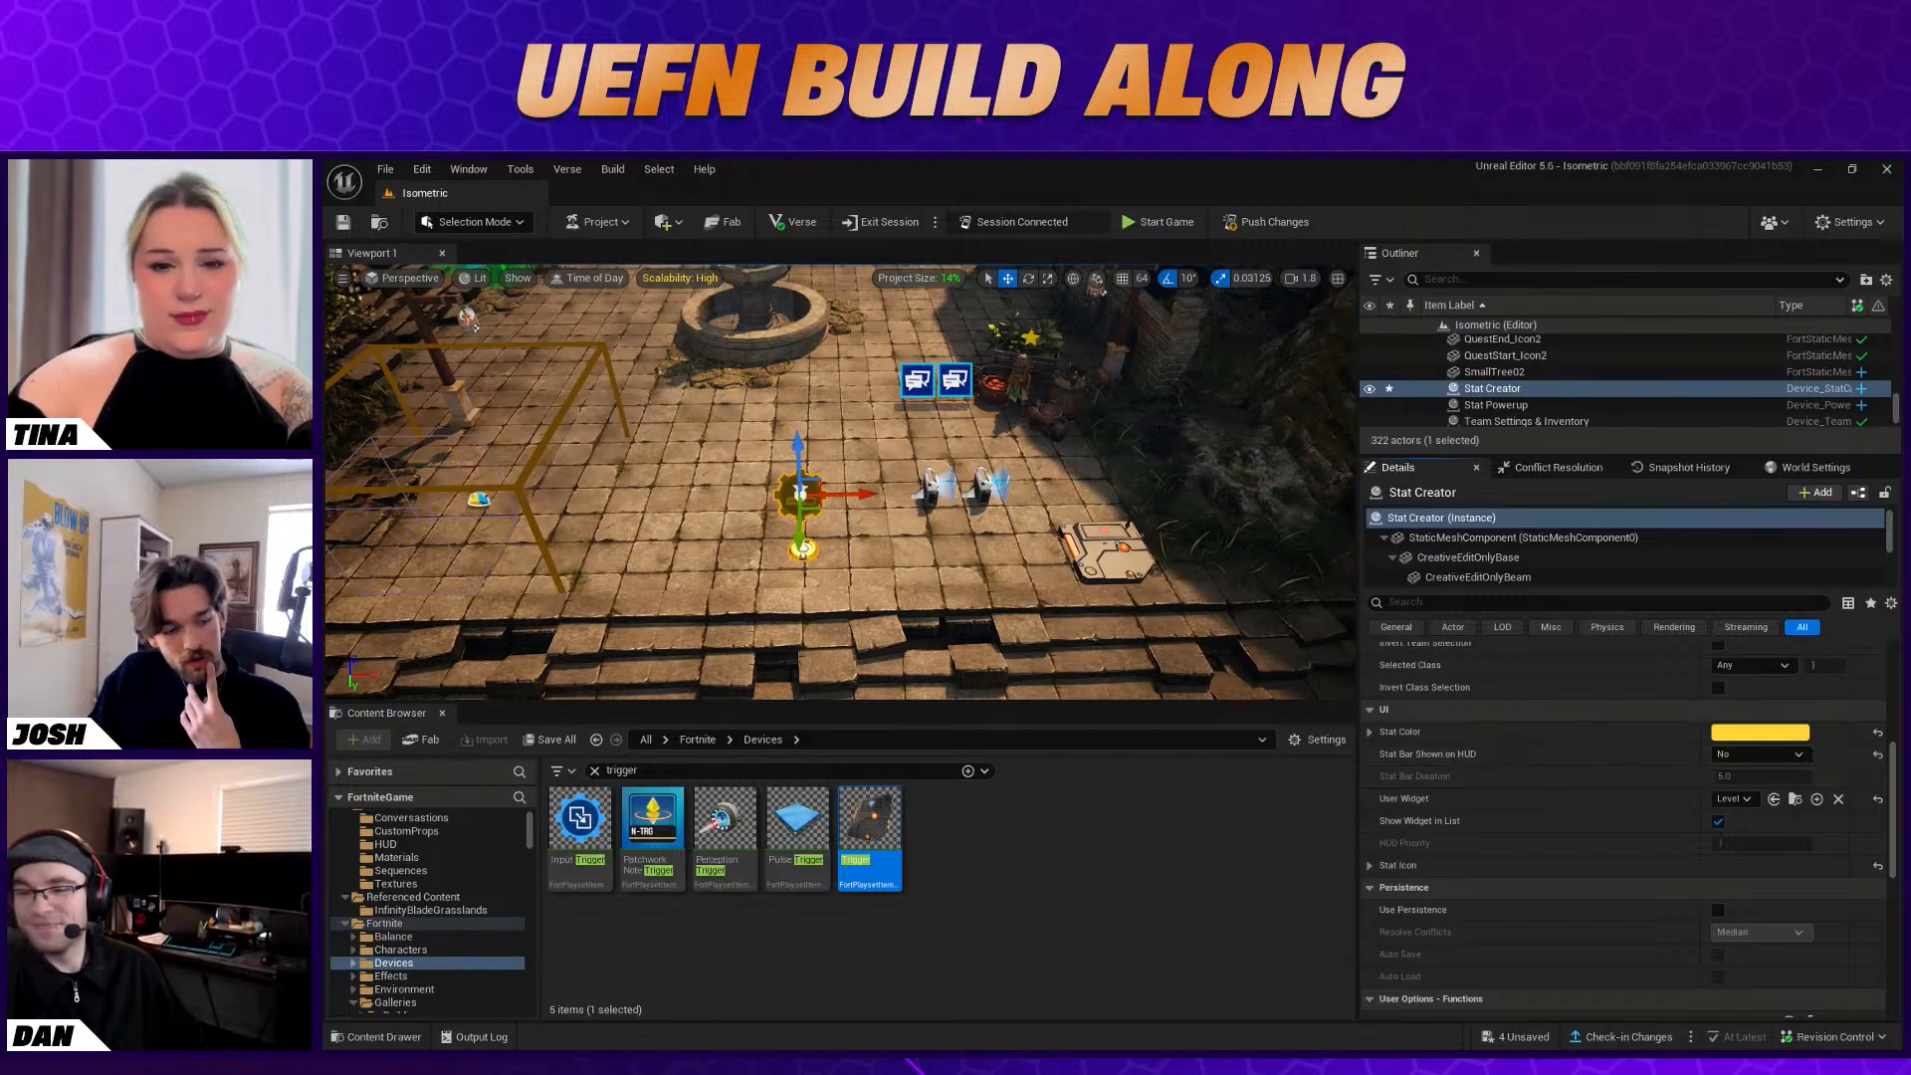
# Switch to the Fortnite client, start the game, equip the Makeshift Bow and walk toward Baba Yaga to check the HUD
pyautogui.hotkey('alt', 'Tab')
pyautogui.click(1113, 604)
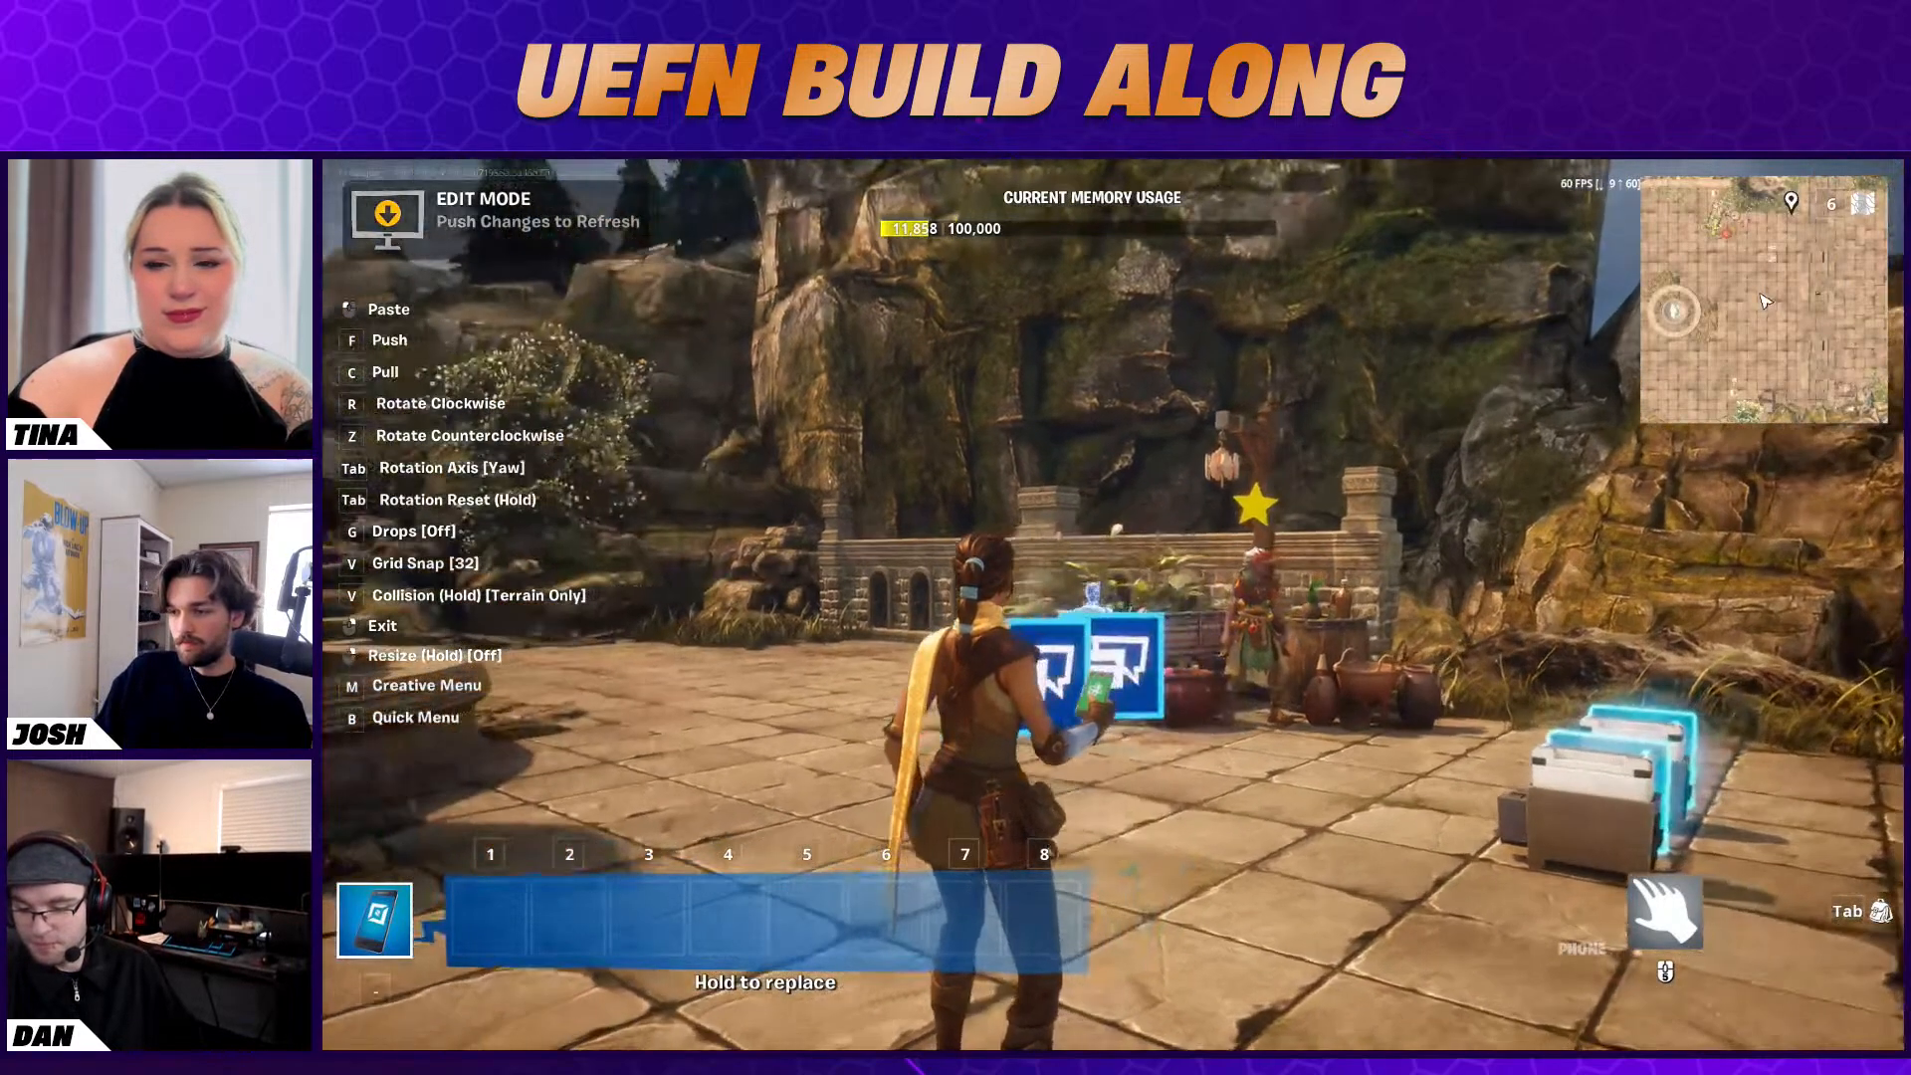
pyautogui.rightClick(1113, 605)
pyautogui.press('Escape')
pyautogui.click(1683, 645)
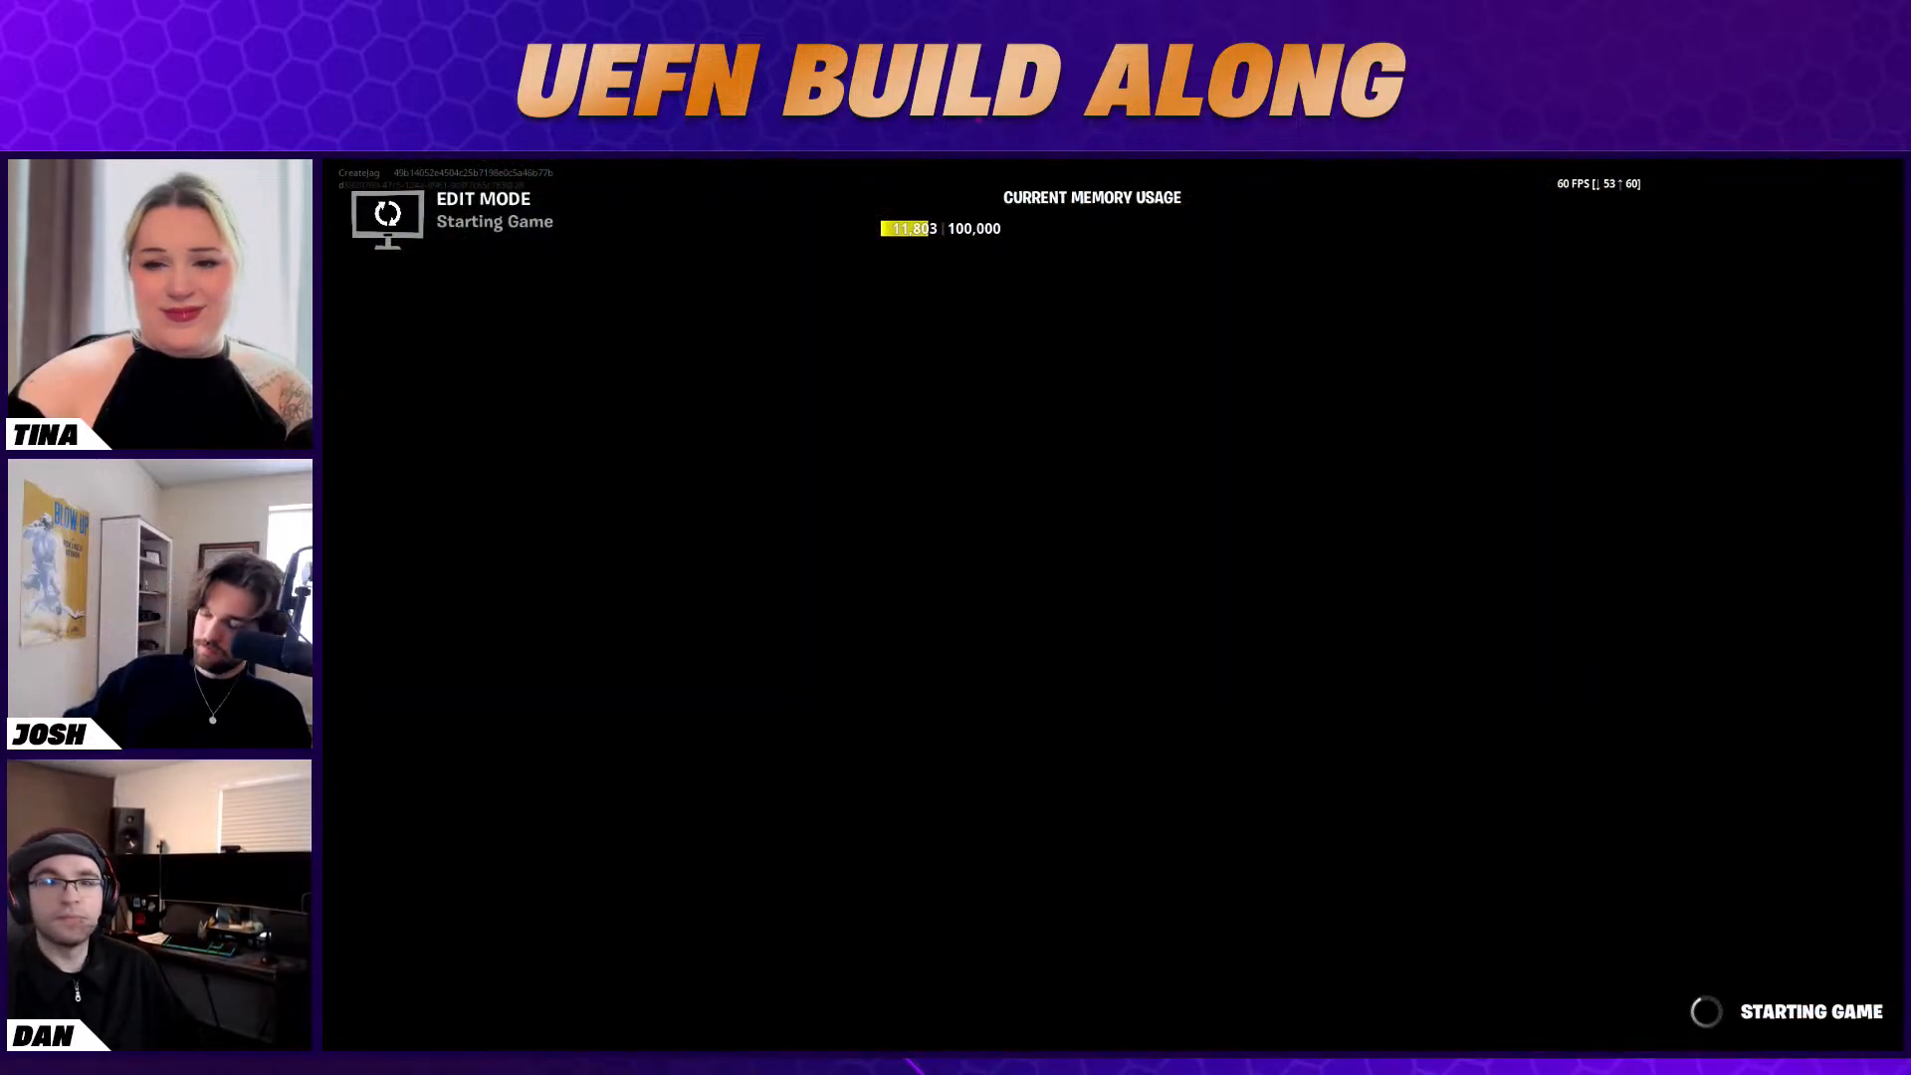
pyautogui.press('4')
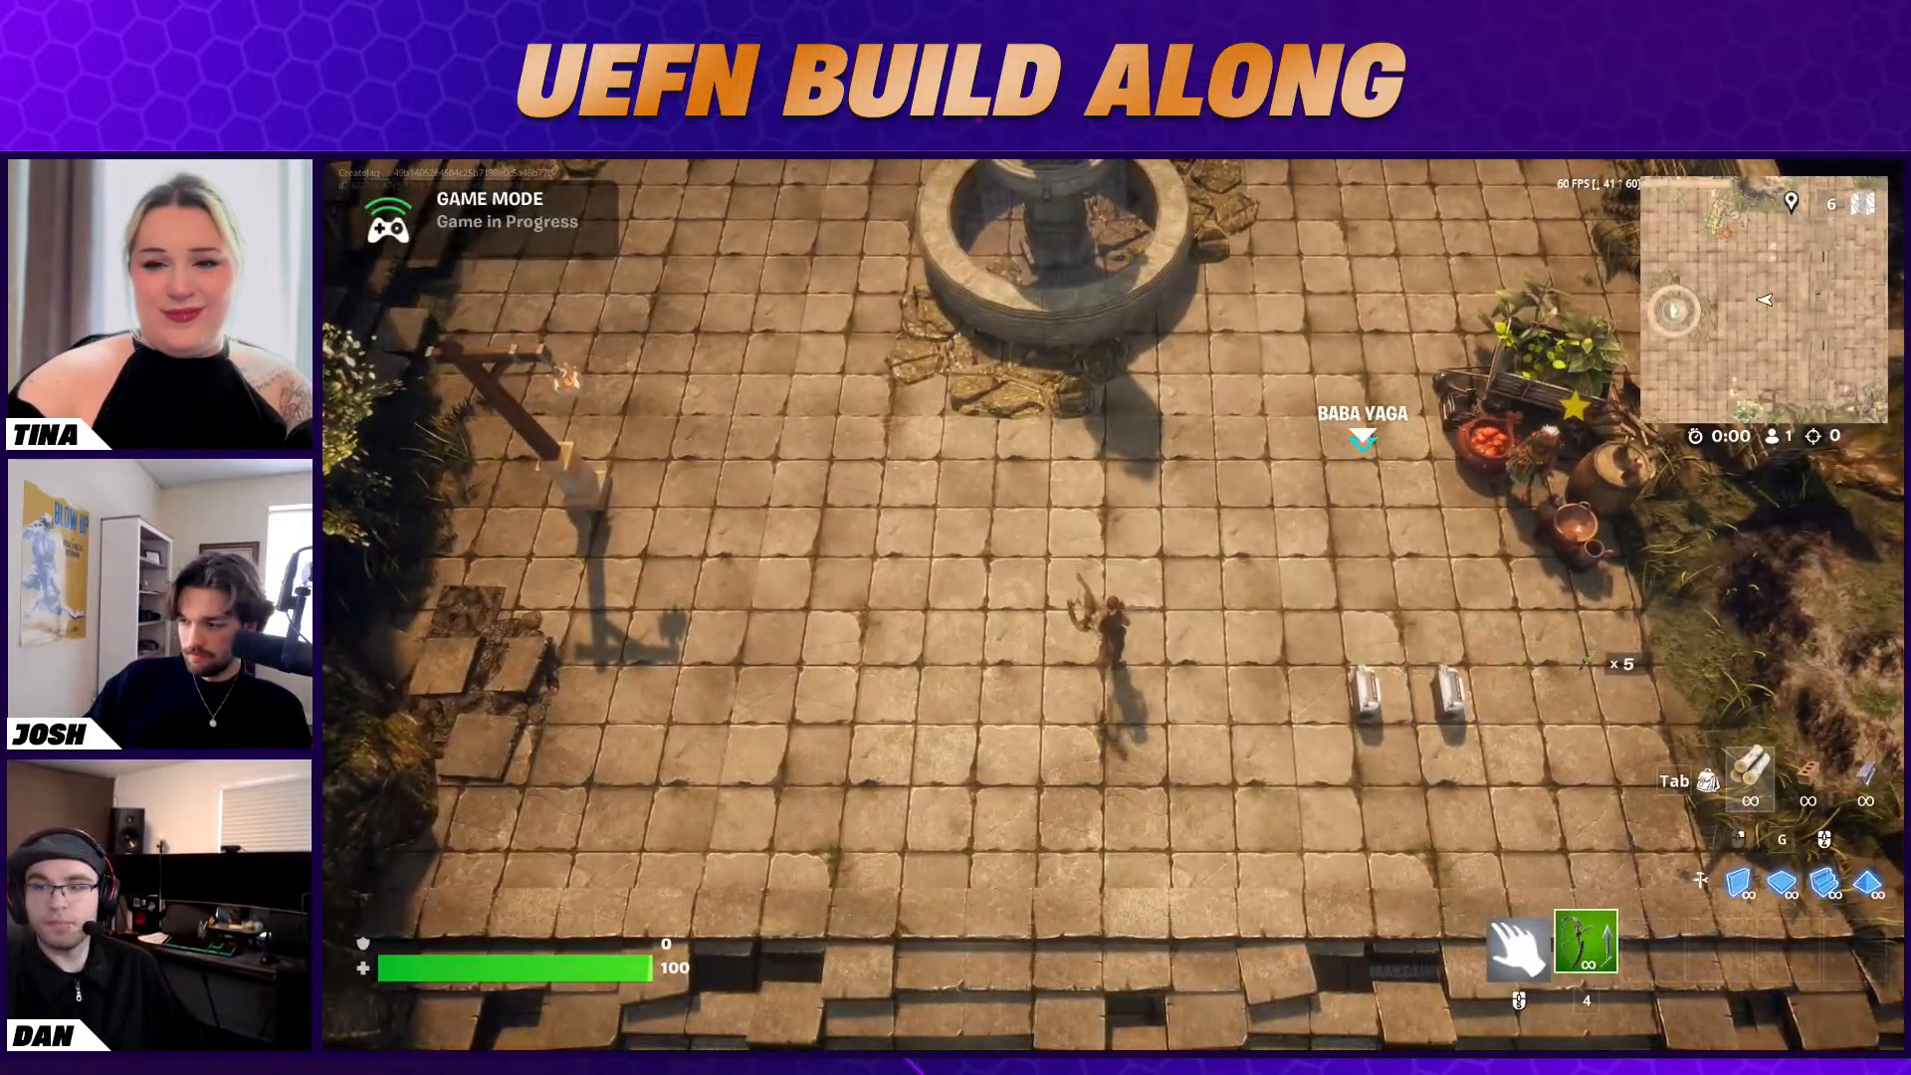
pyautogui.press('w')
pyautogui.press('a')
pyautogui.press('d')
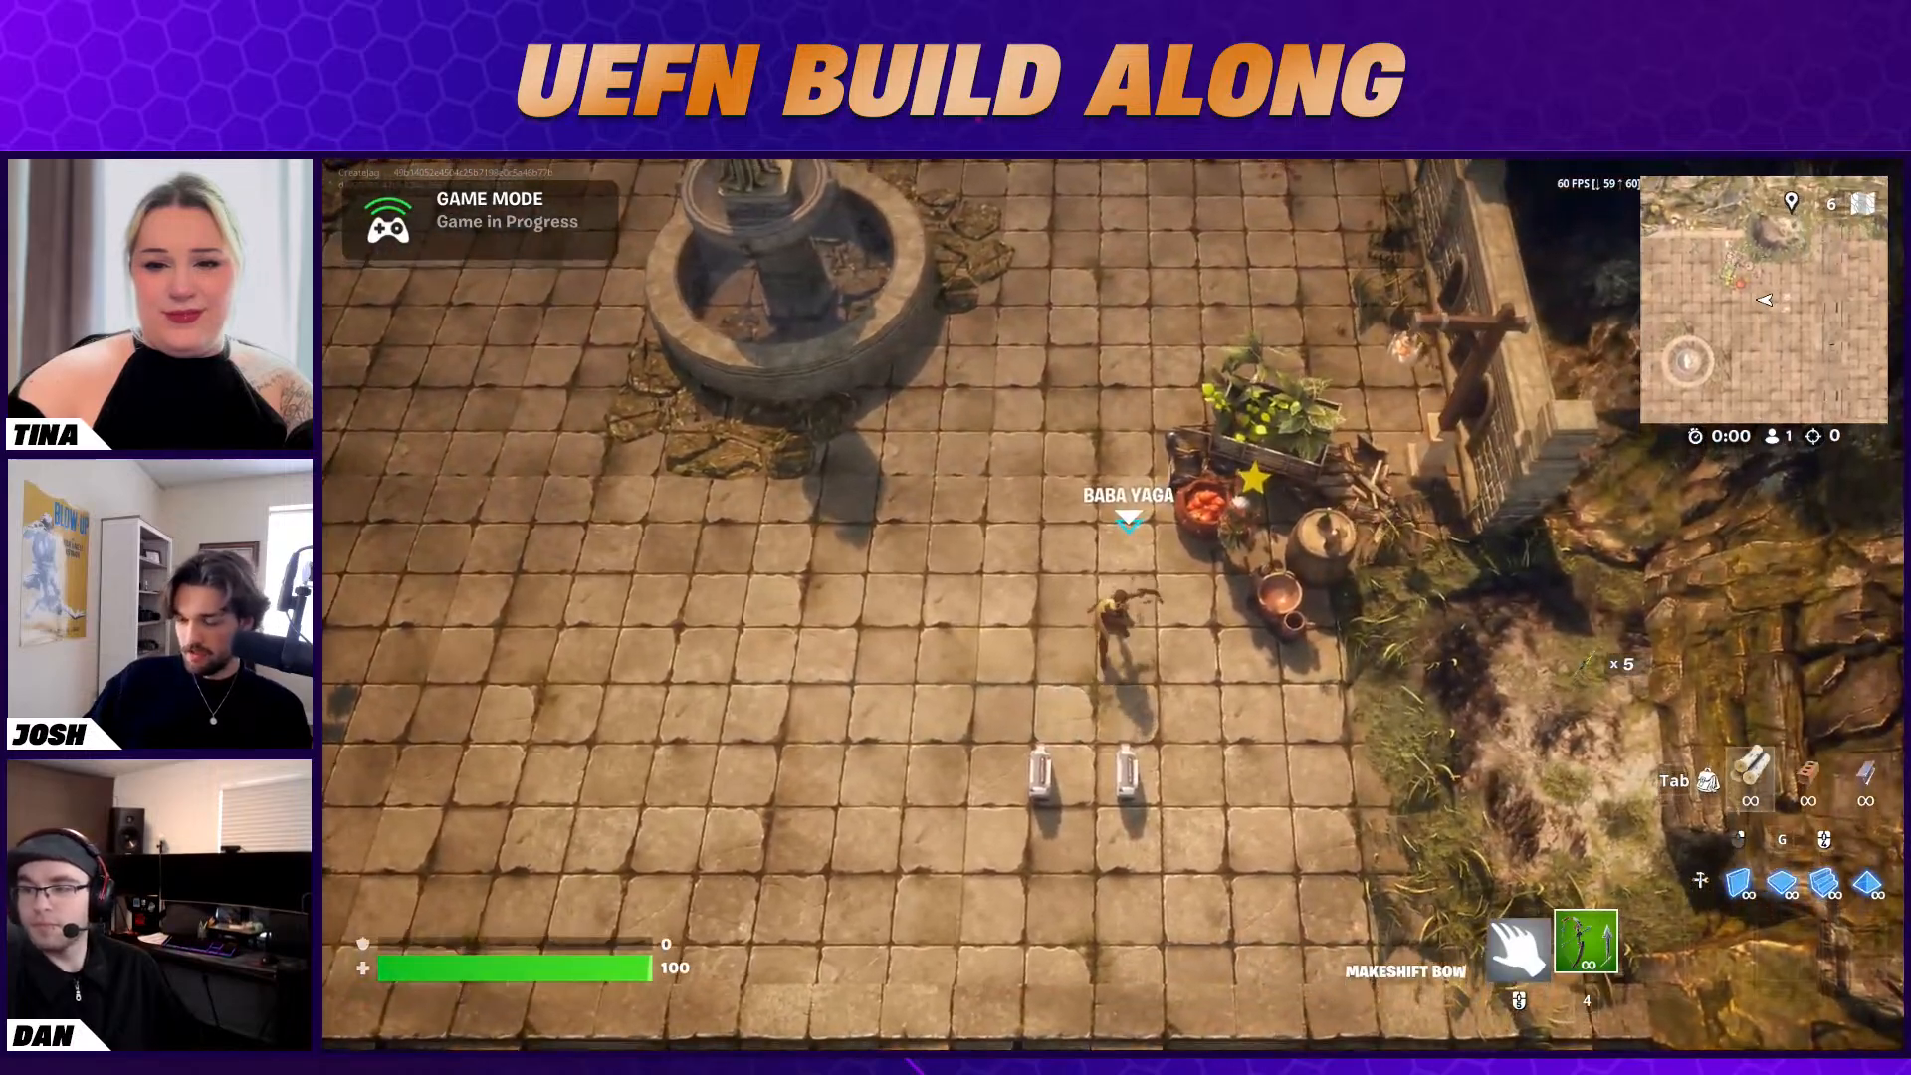
# End the playtest and return to the Unreal Editor
pyautogui.press('Escape')
pyautogui.click(1677, 595)
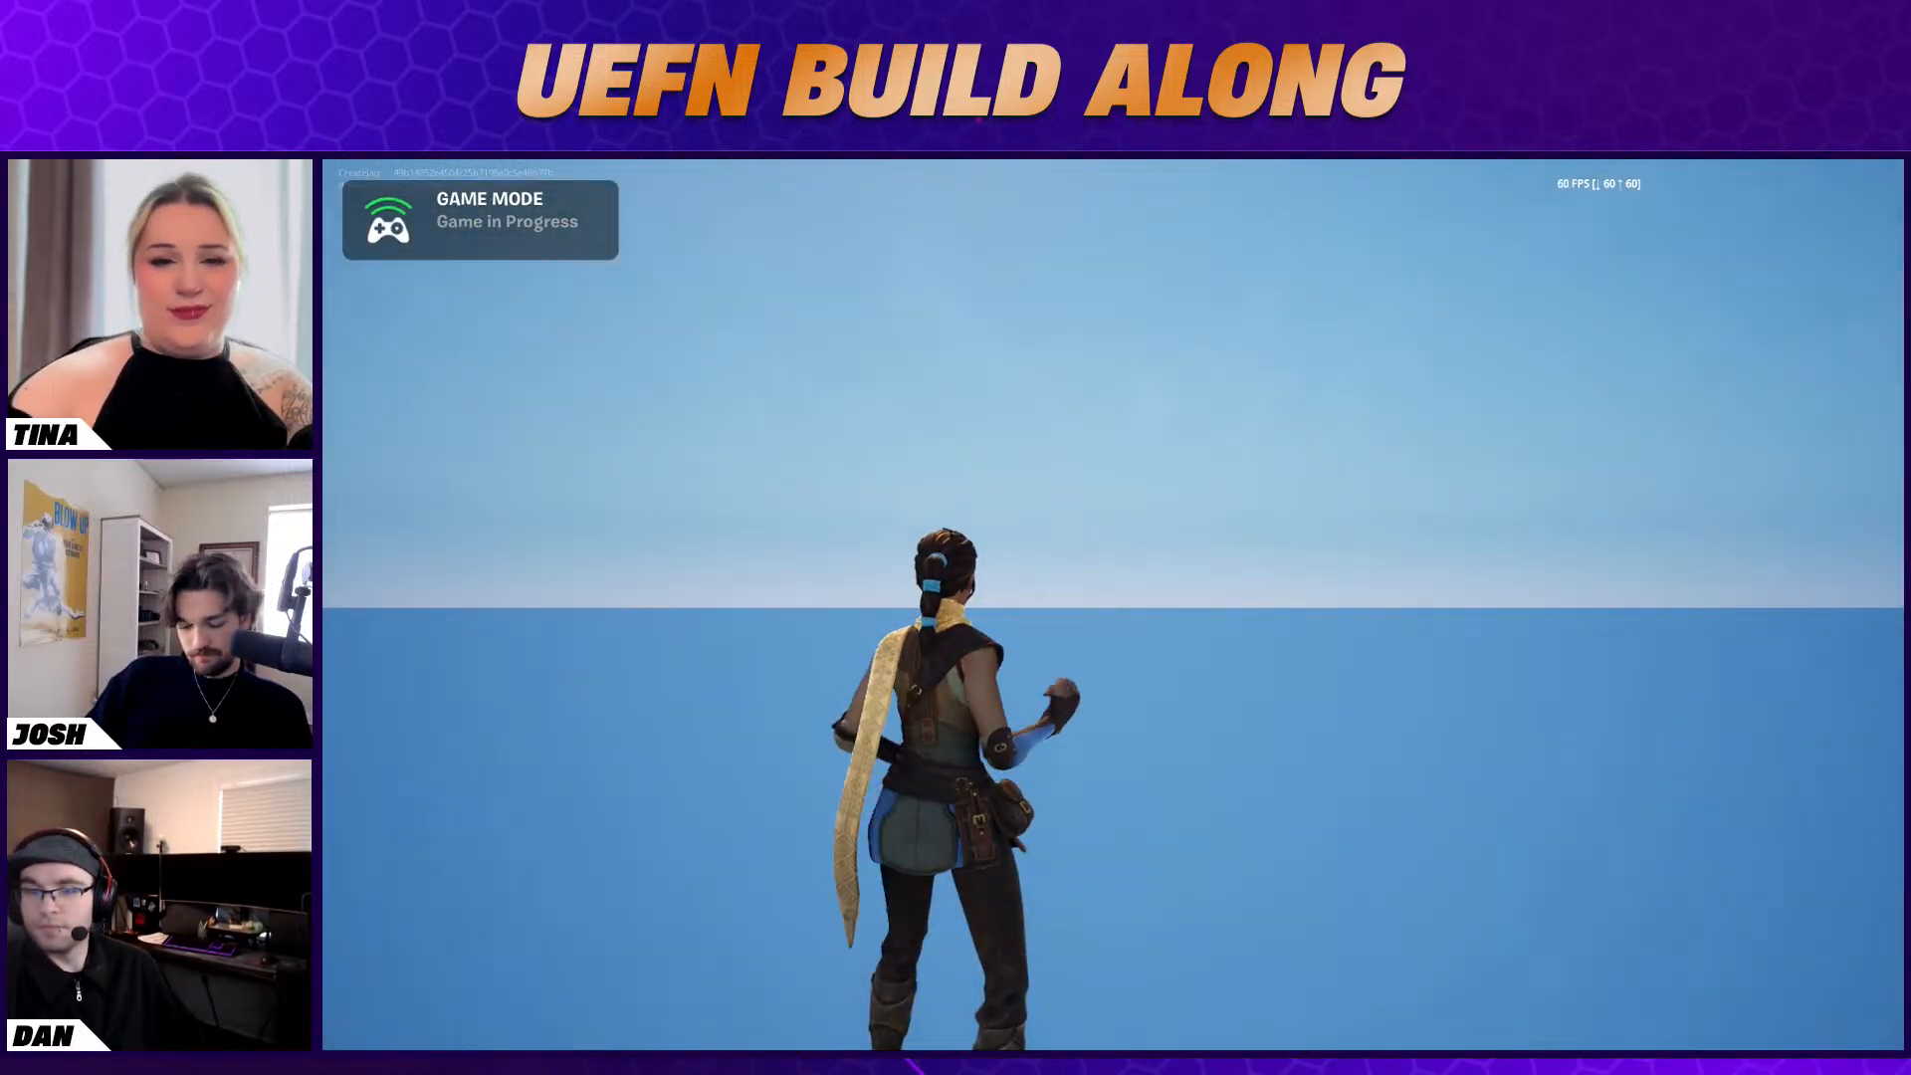
pyautogui.press('super')
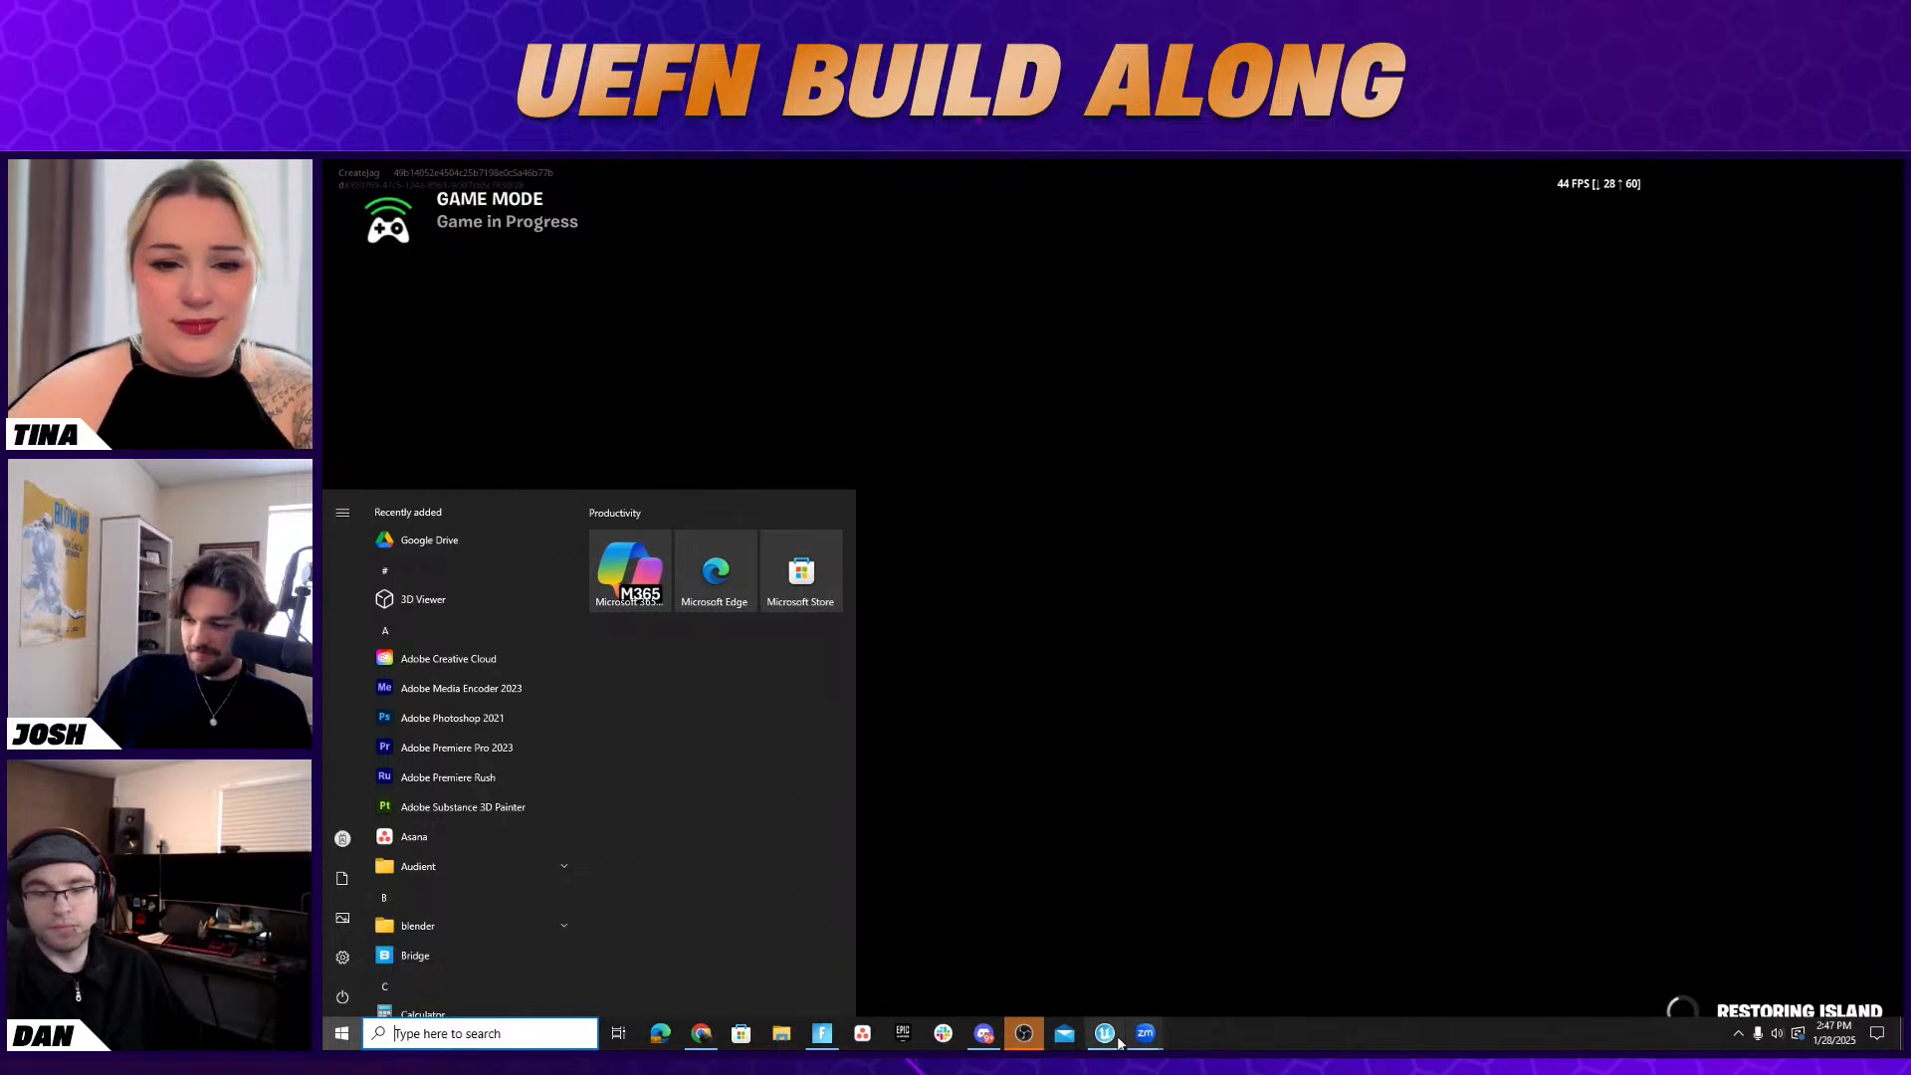
pyautogui.click(1107, 1033)
# Set the Stat Creator's User Widget to Level_HUD
pyautogui.click(1733, 799)
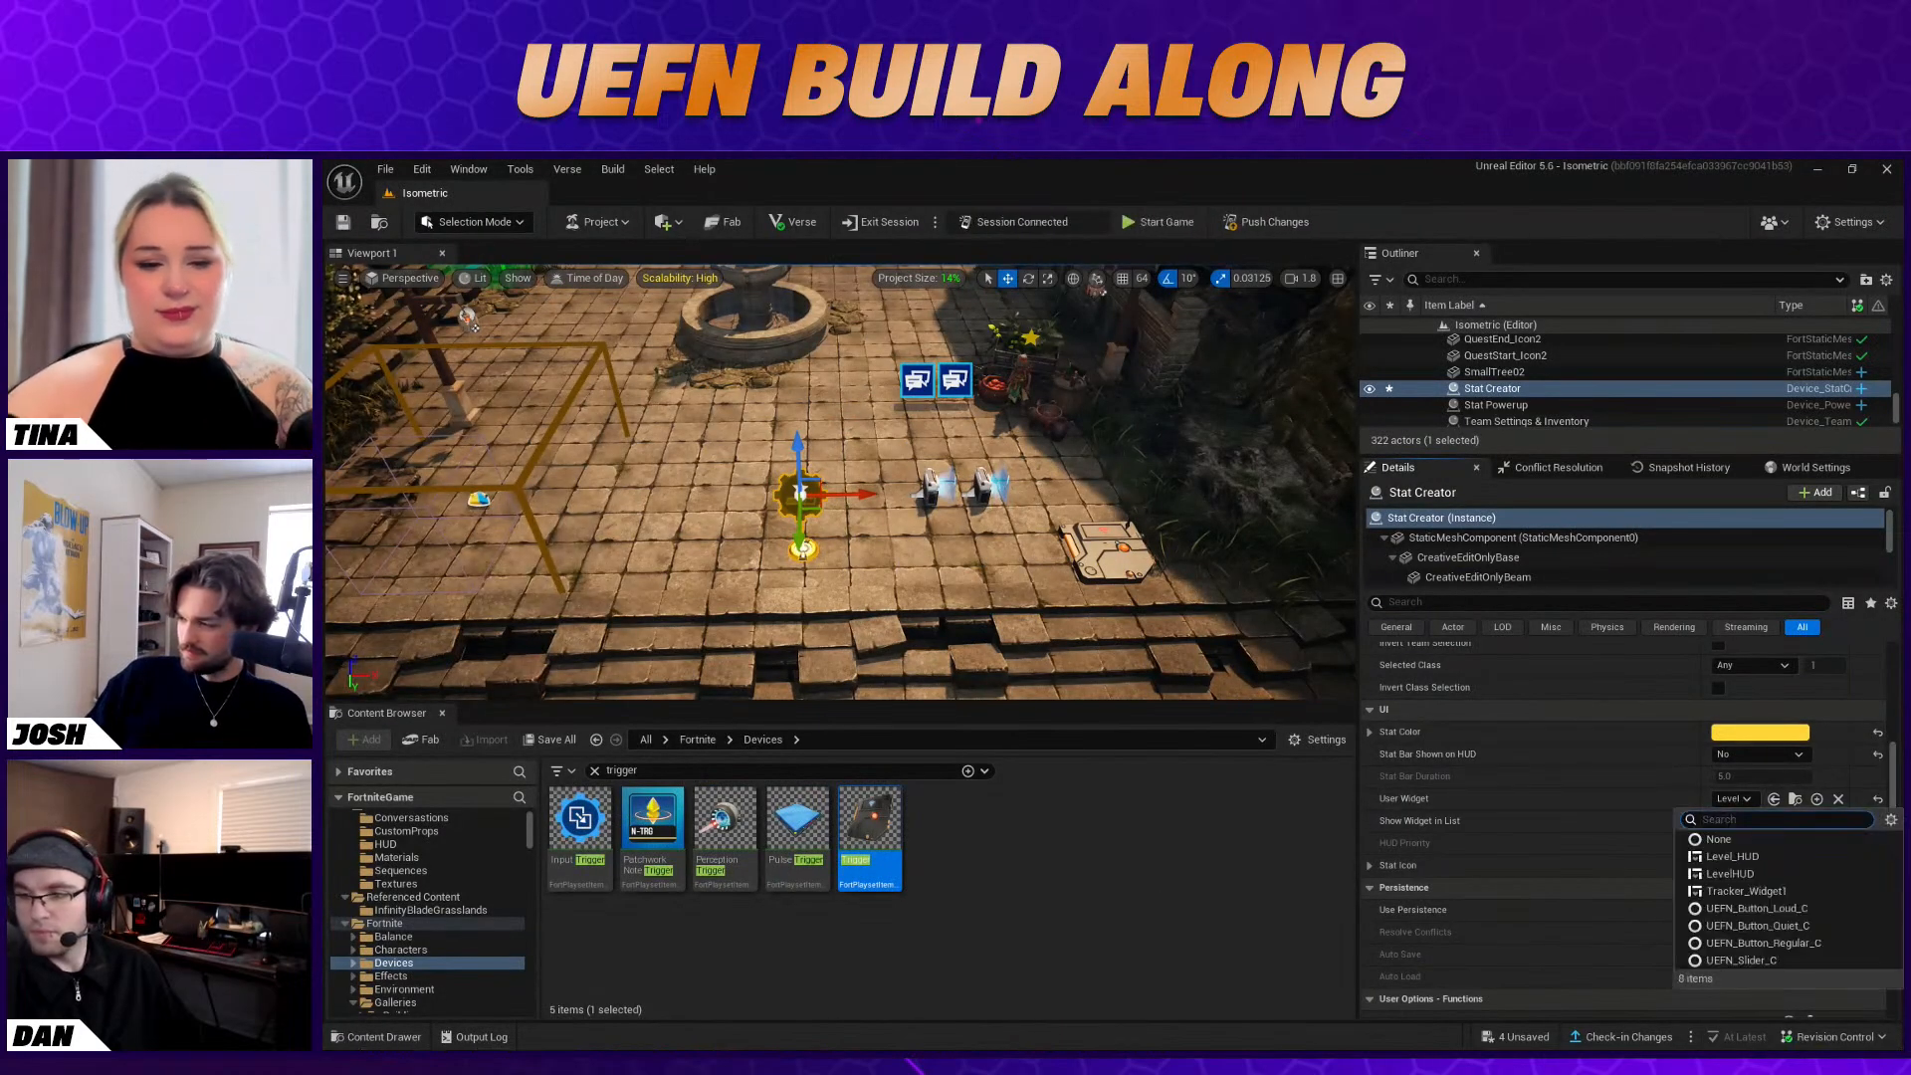
pyautogui.click(1753, 858)
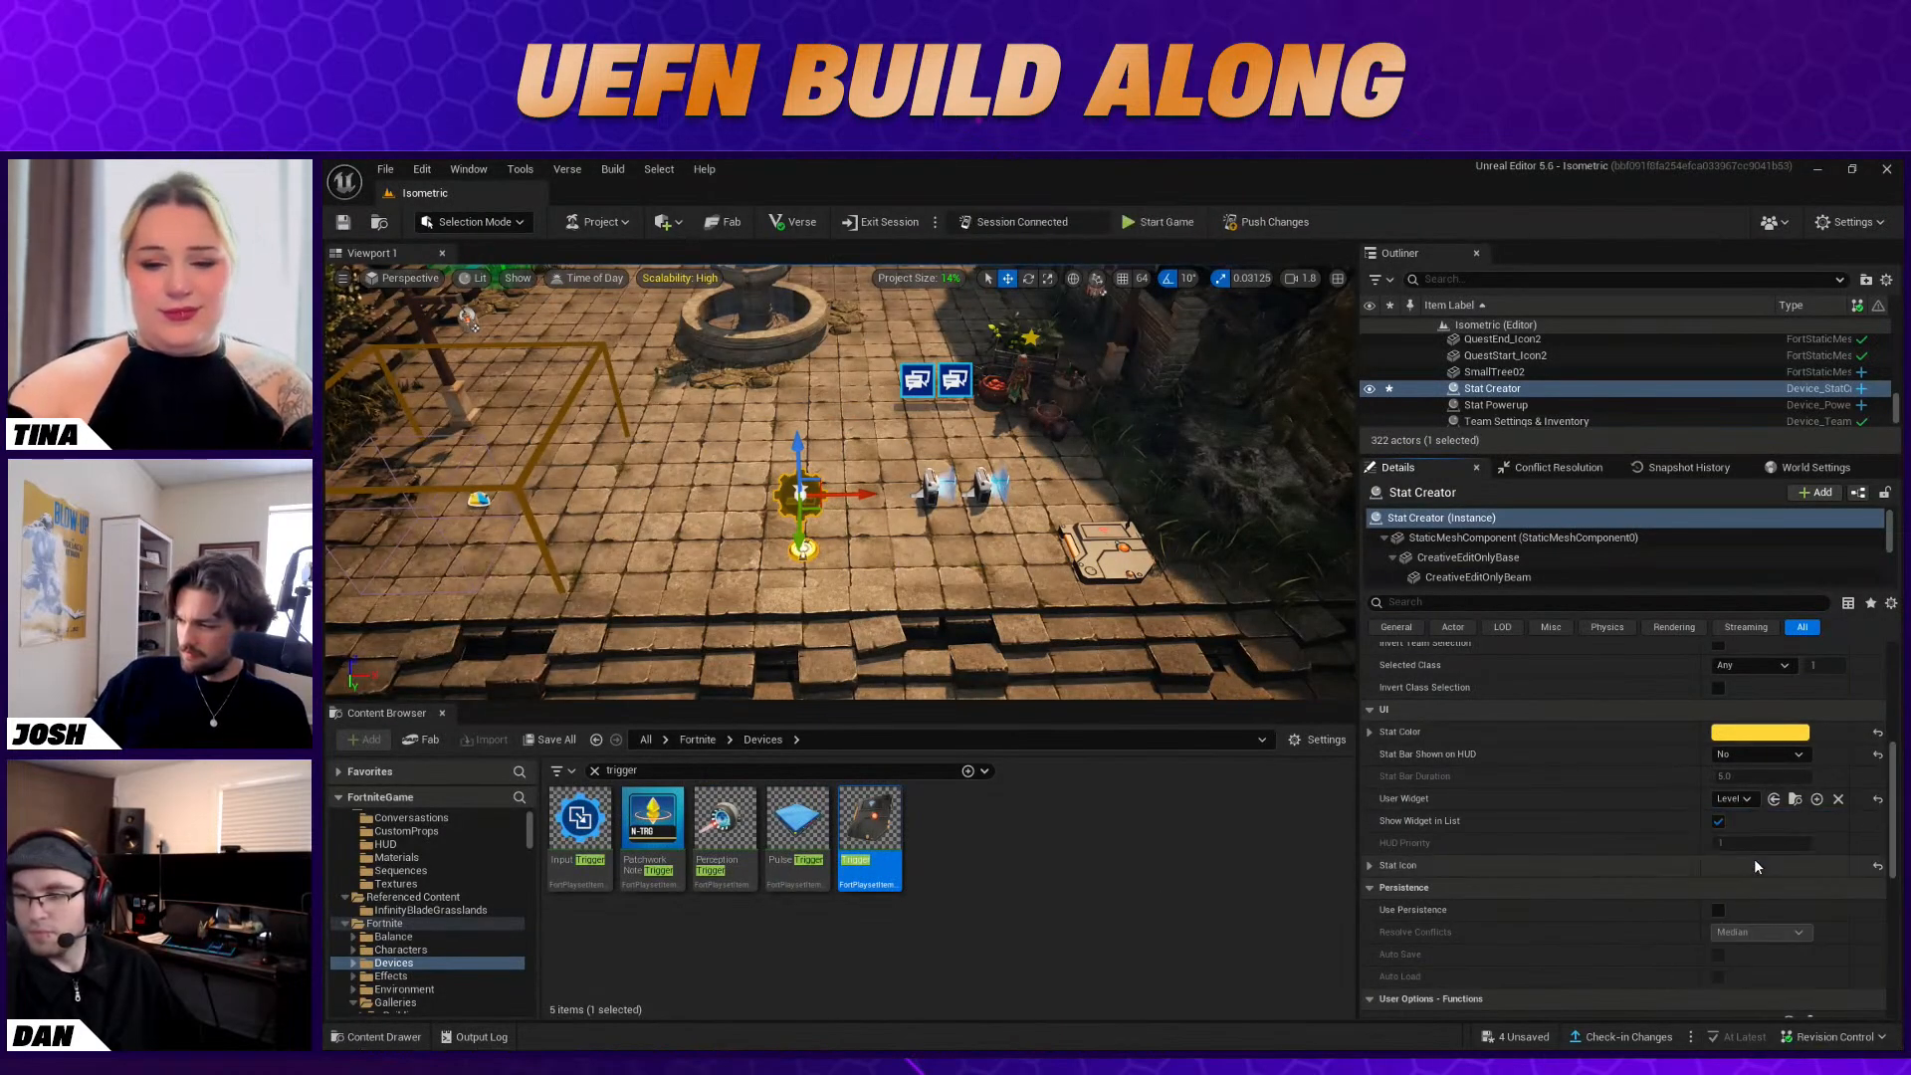
pyautogui.click(1737, 798)
pyautogui.click(1738, 851)
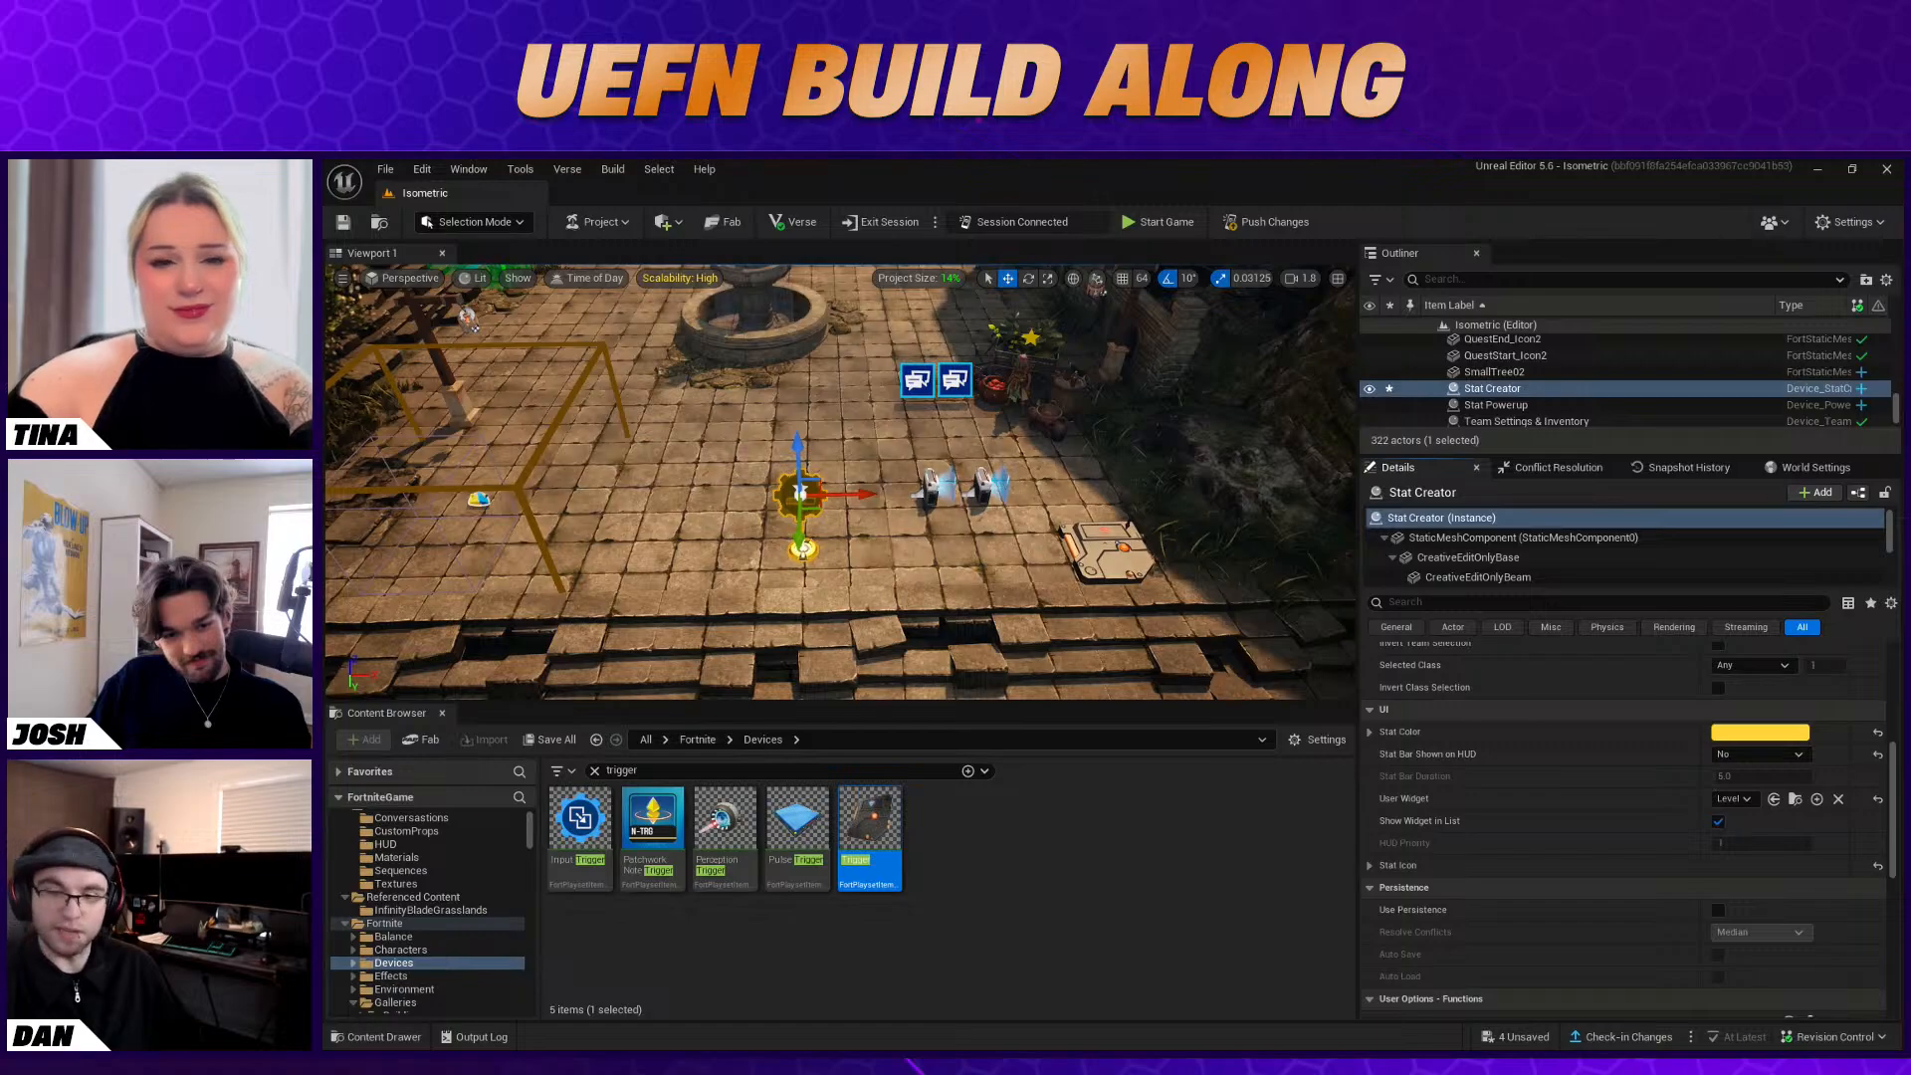
# Start the game in the Fortnite client and move the character across the courtyard to check the stat widget
pyautogui.hotkey('alt', 'Tab')
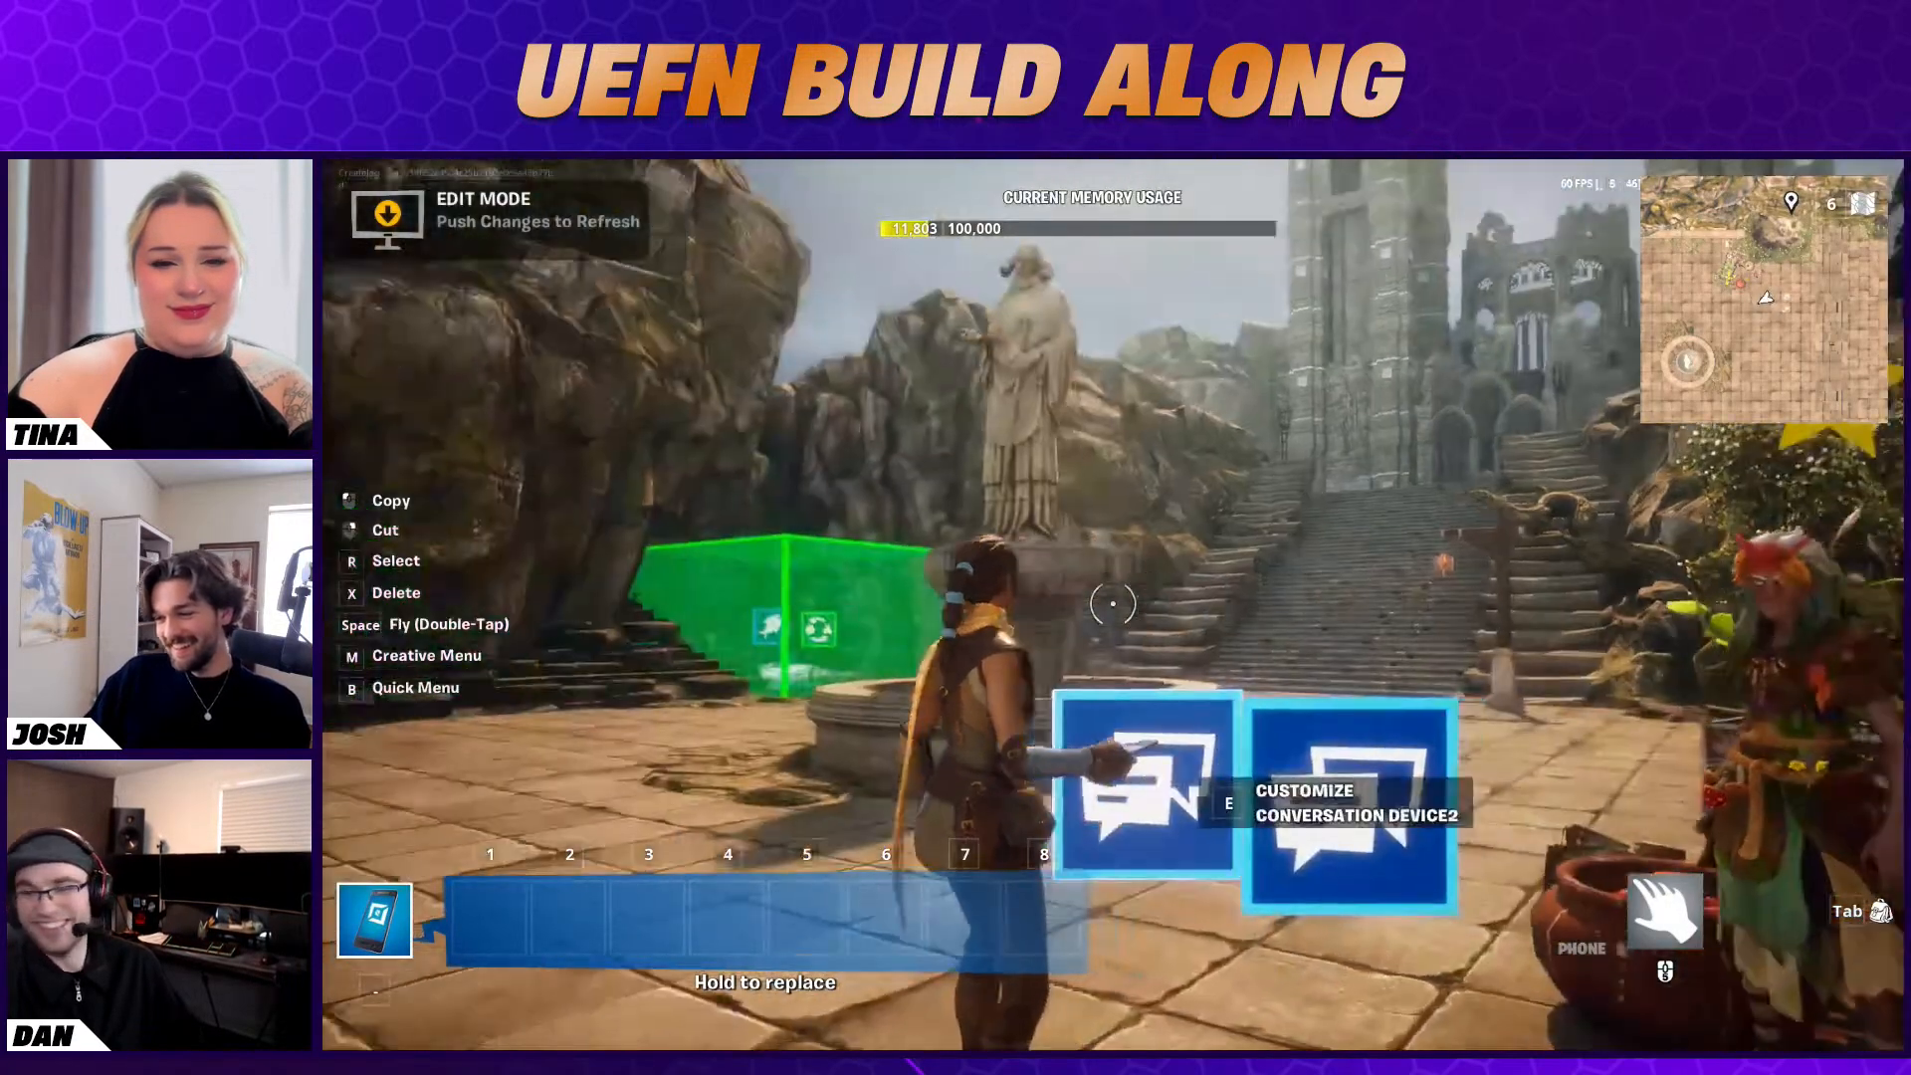
pyautogui.press('Escape')
pyautogui.click(1676, 645)
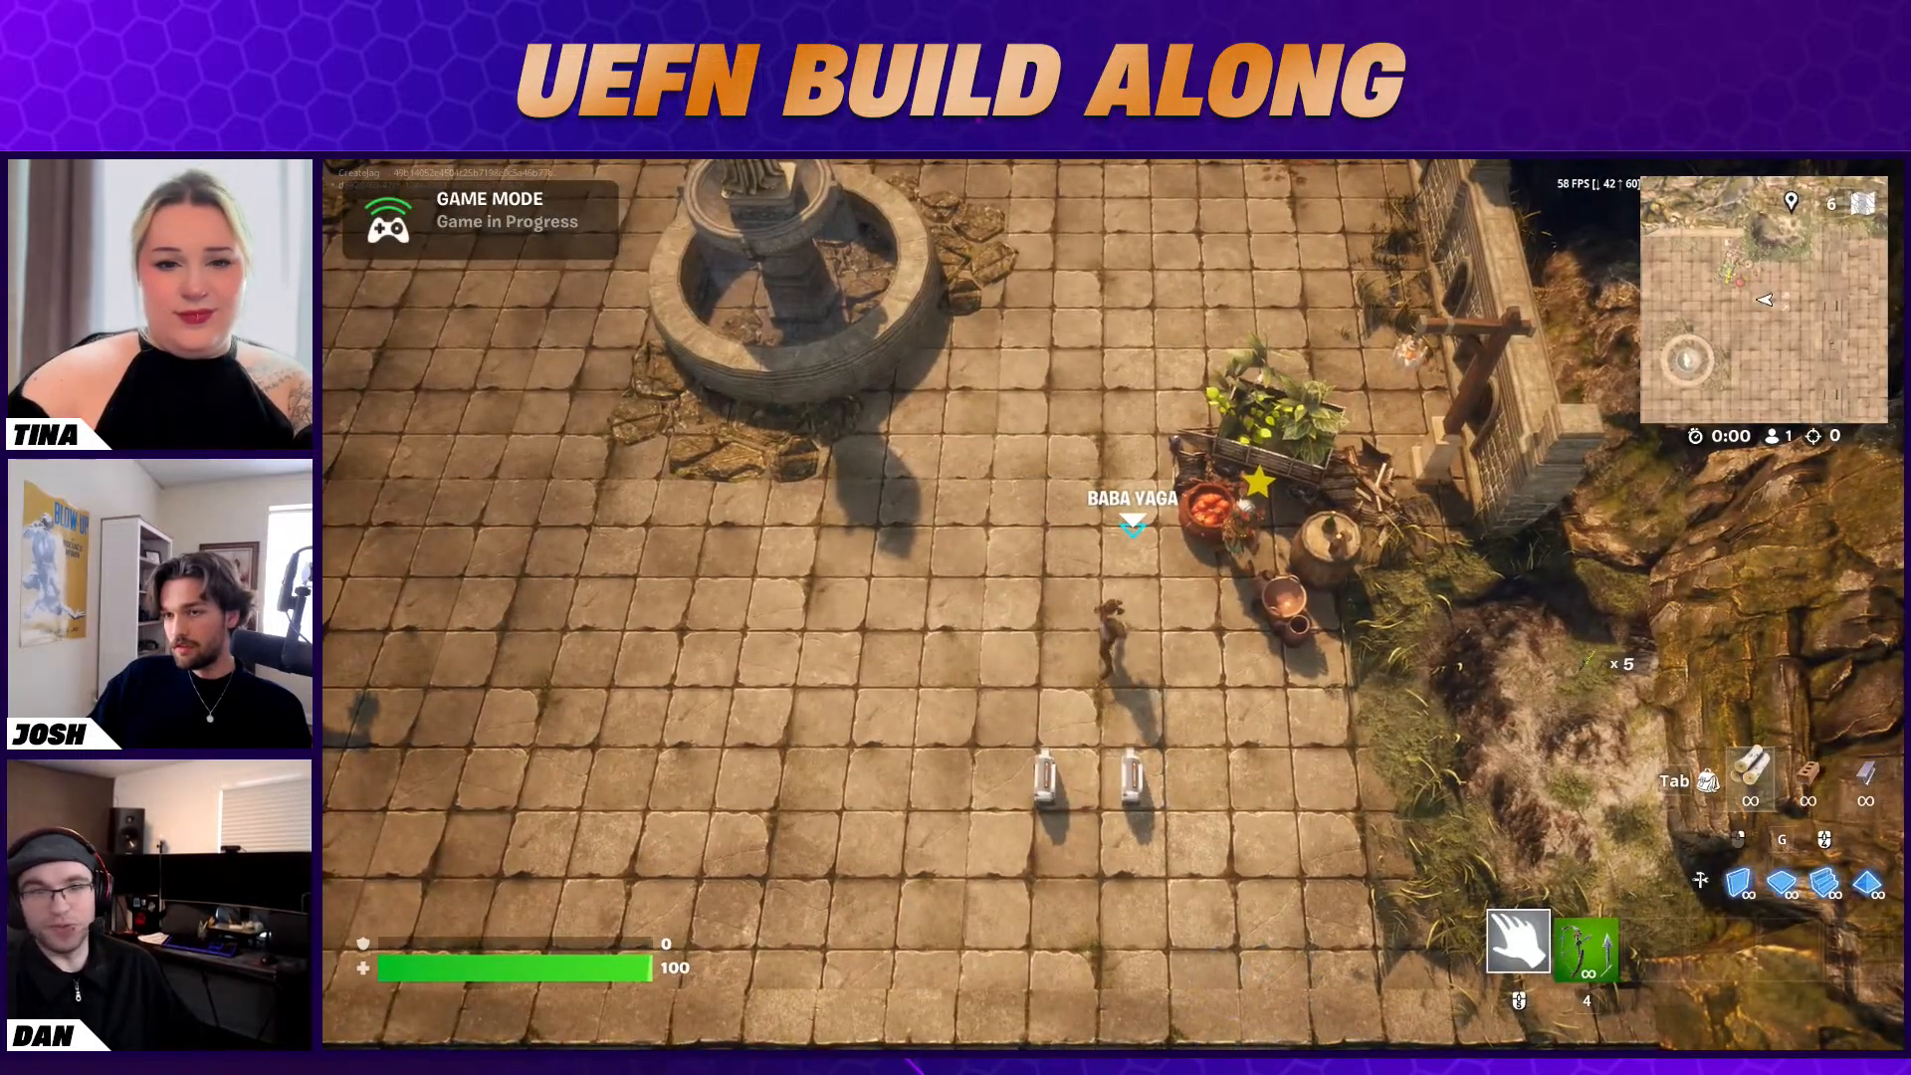
pyautogui.press('s')
pyautogui.press('a')
# End the game and switch from the Fortnite client back to the Unreal Editor
pyautogui.press('Escape')
pyautogui.click(1563, 583)
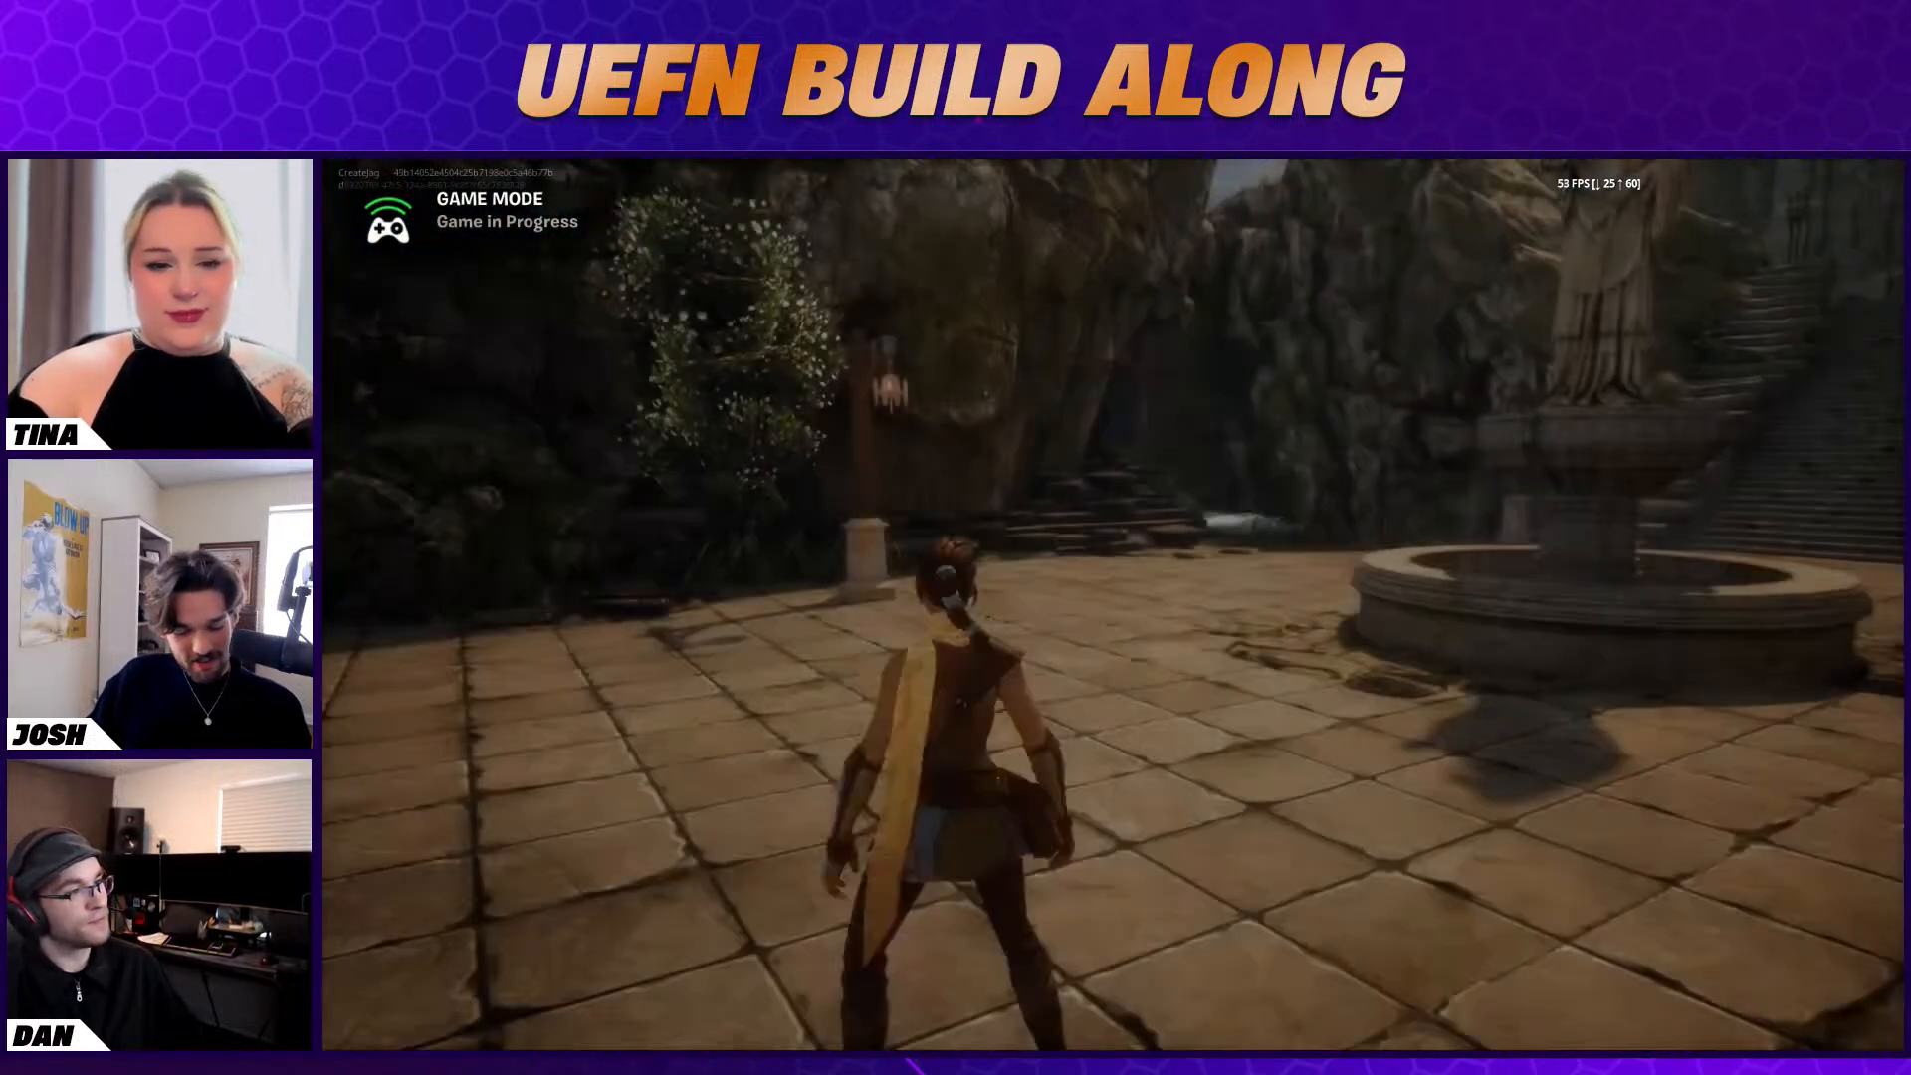
pyautogui.press('Escape')
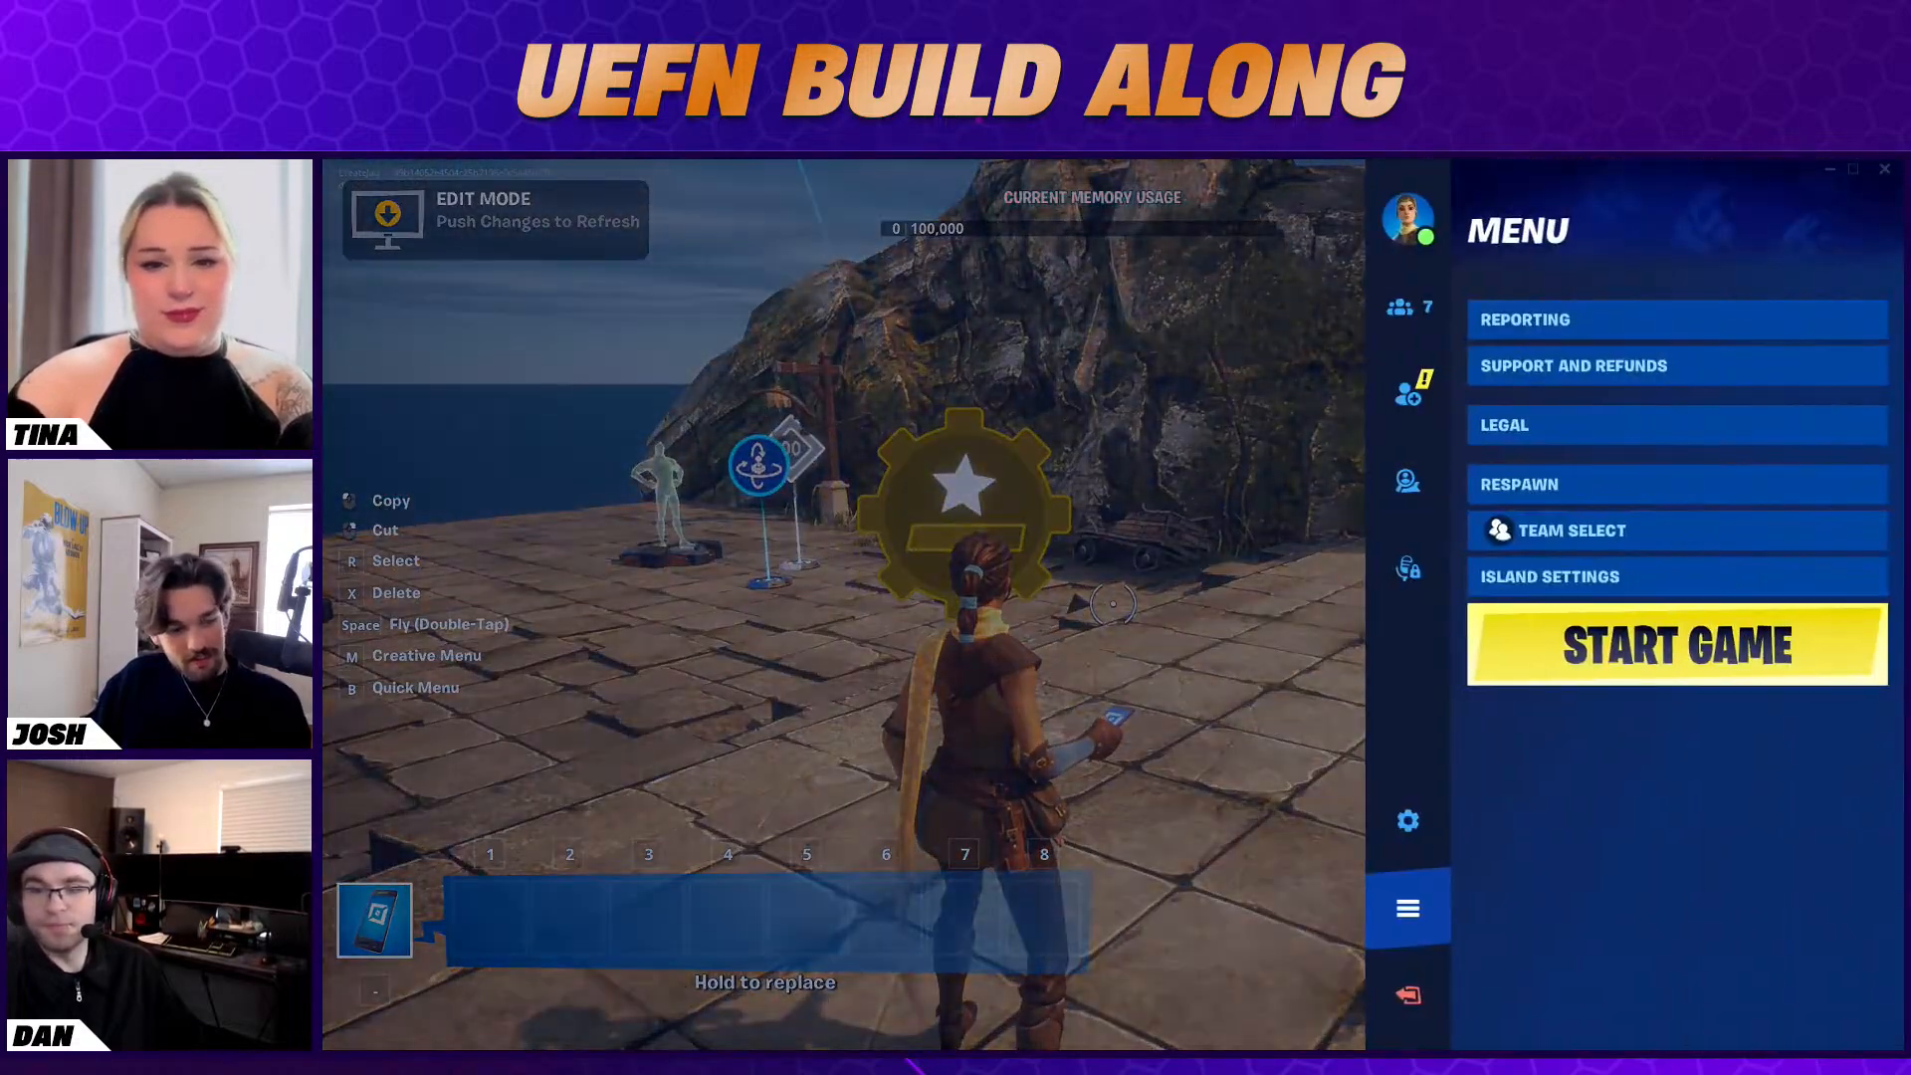
pyautogui.hotkey('alt', 'Tab')
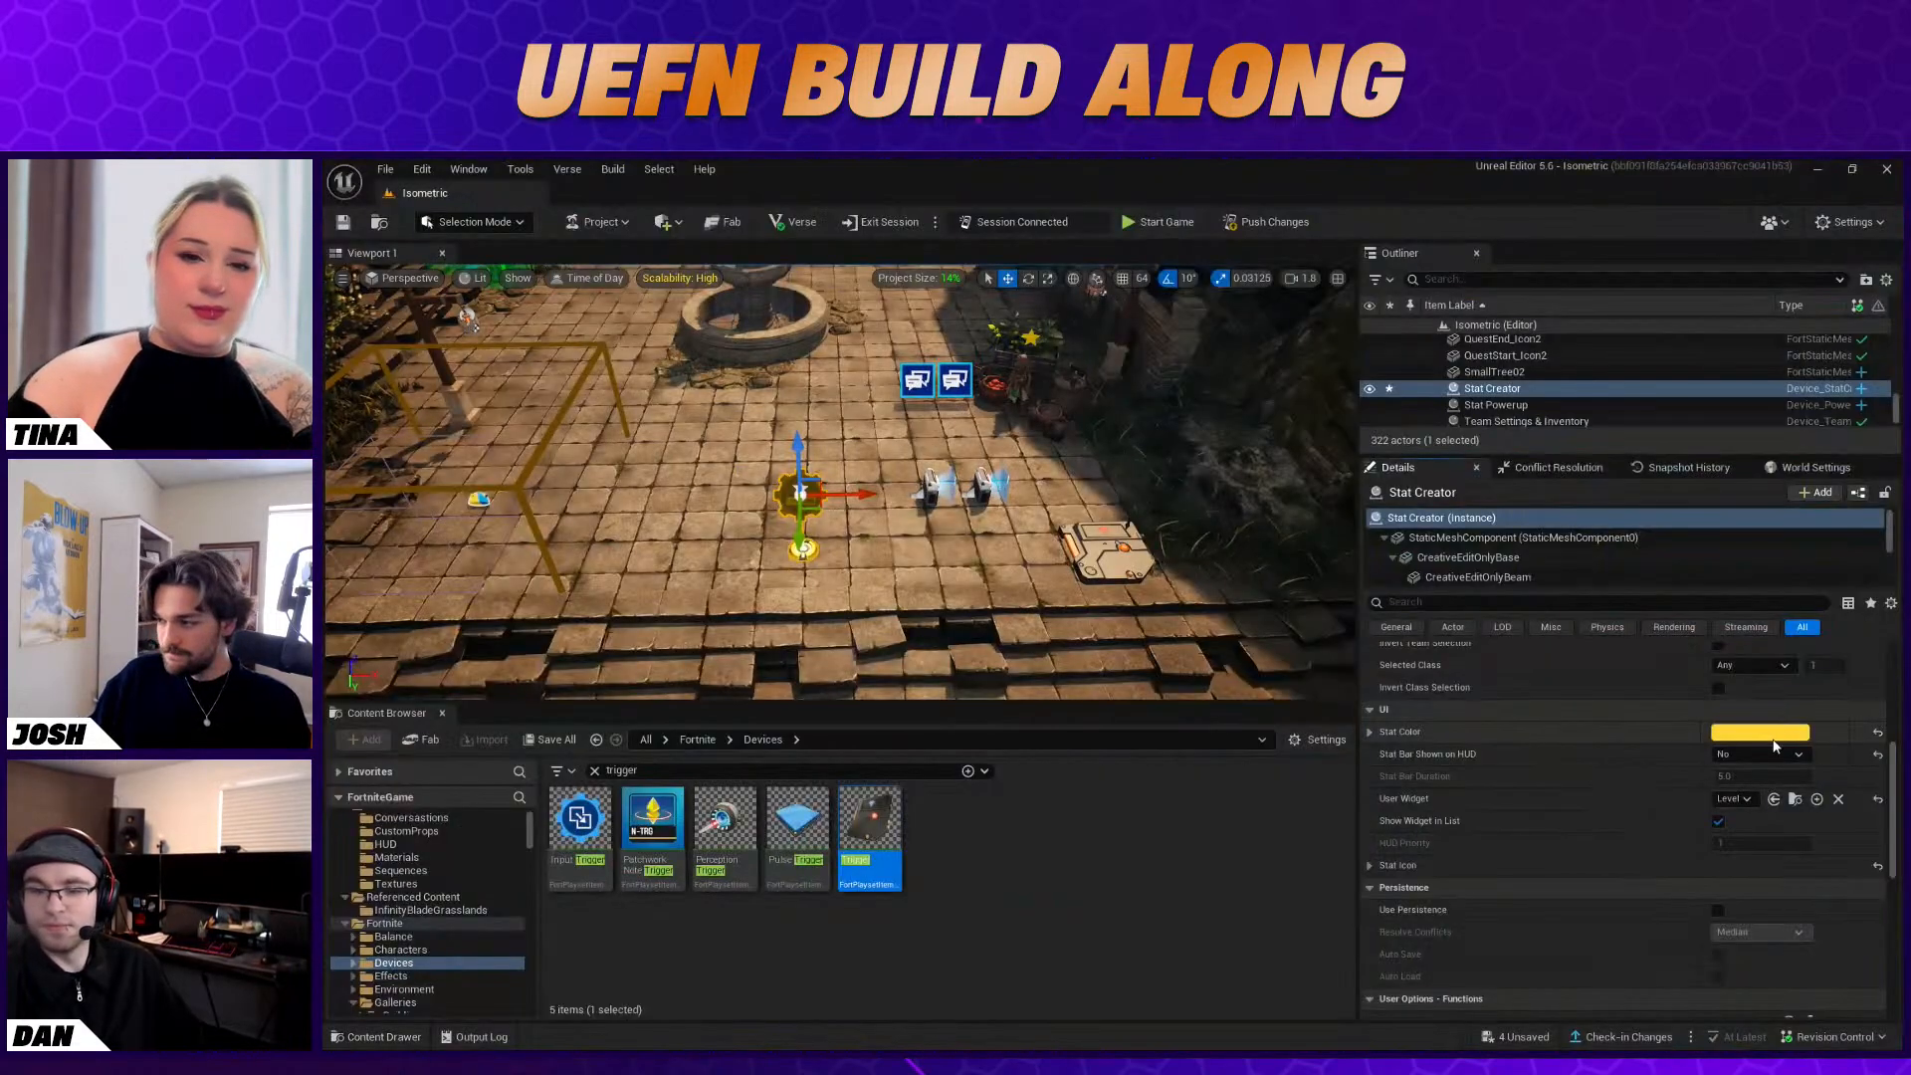
# Set the Stat Creator's User Widget to LevelHUD and push the changes to the session, saving all the listed assets
pyautogui.click(1740, 799)
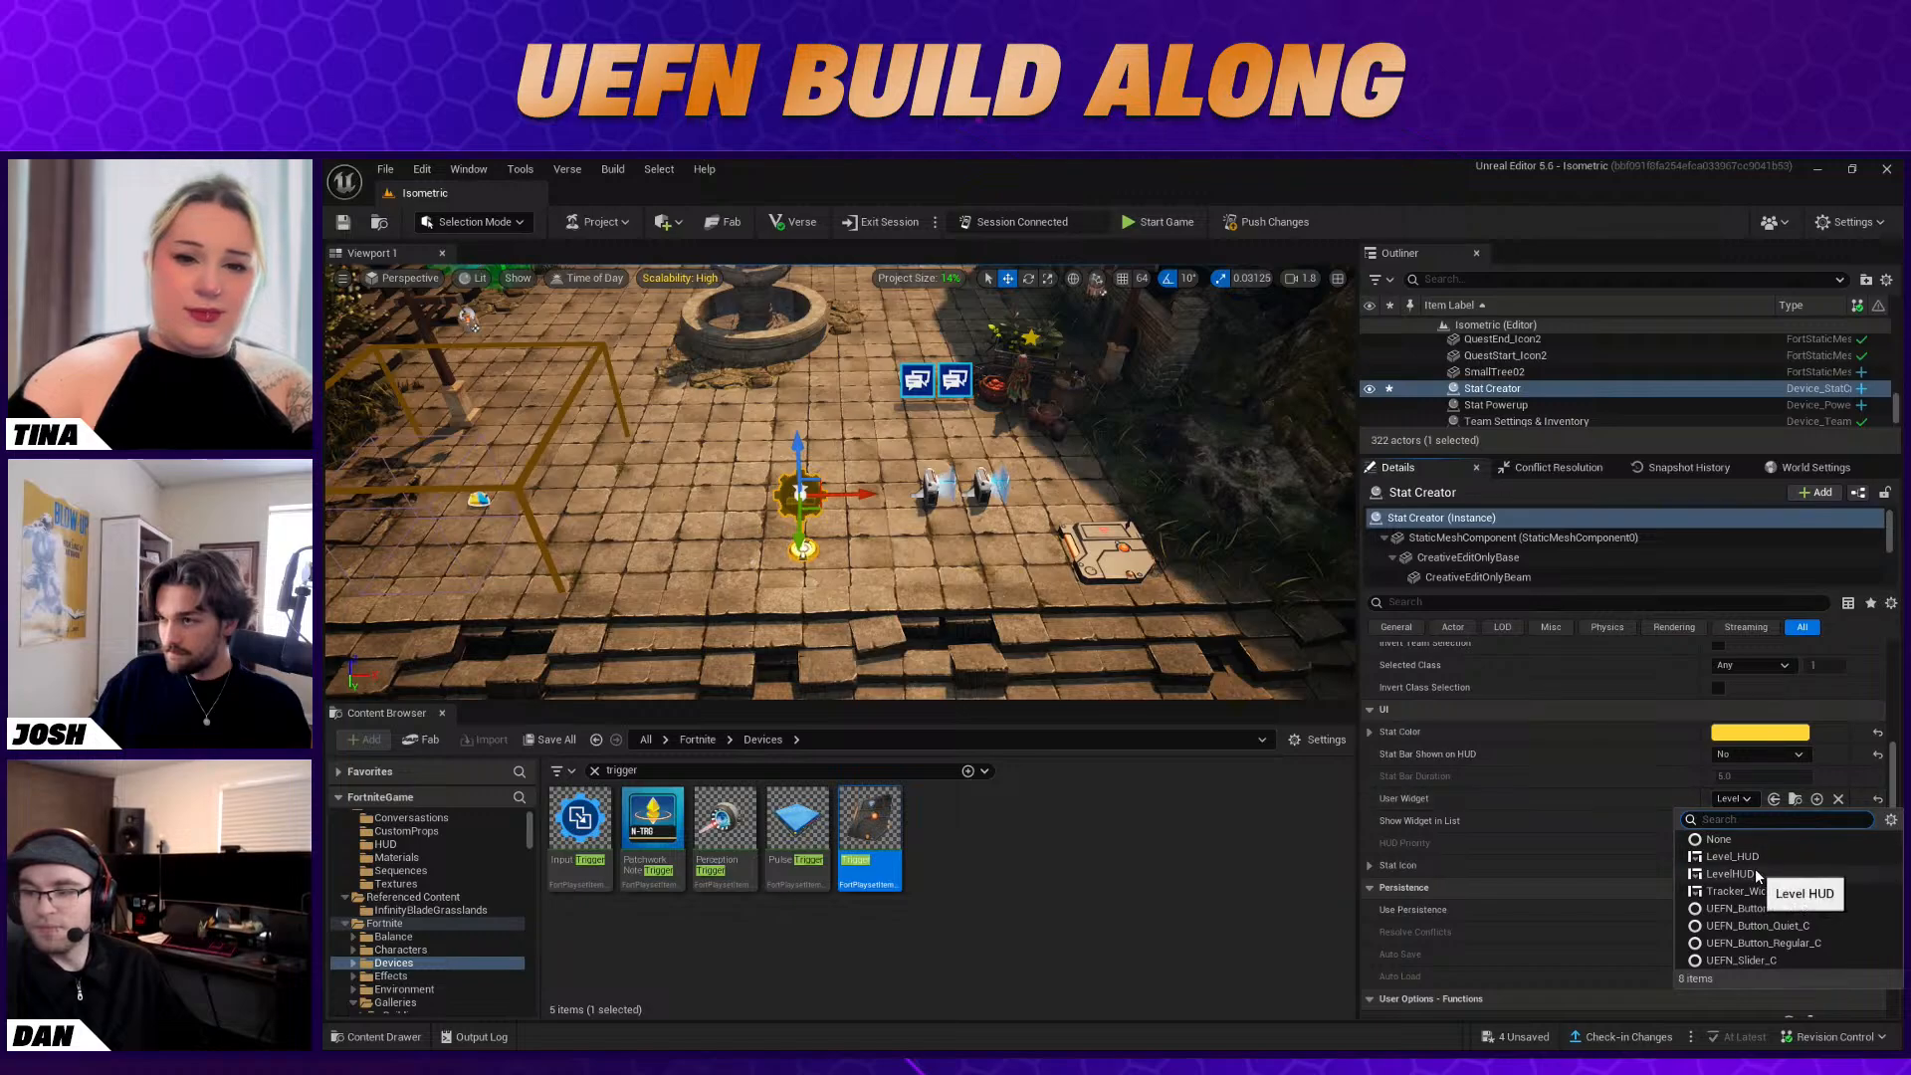
pyautogui.click(1732, 874)
pyautogui.click(1247, 228)
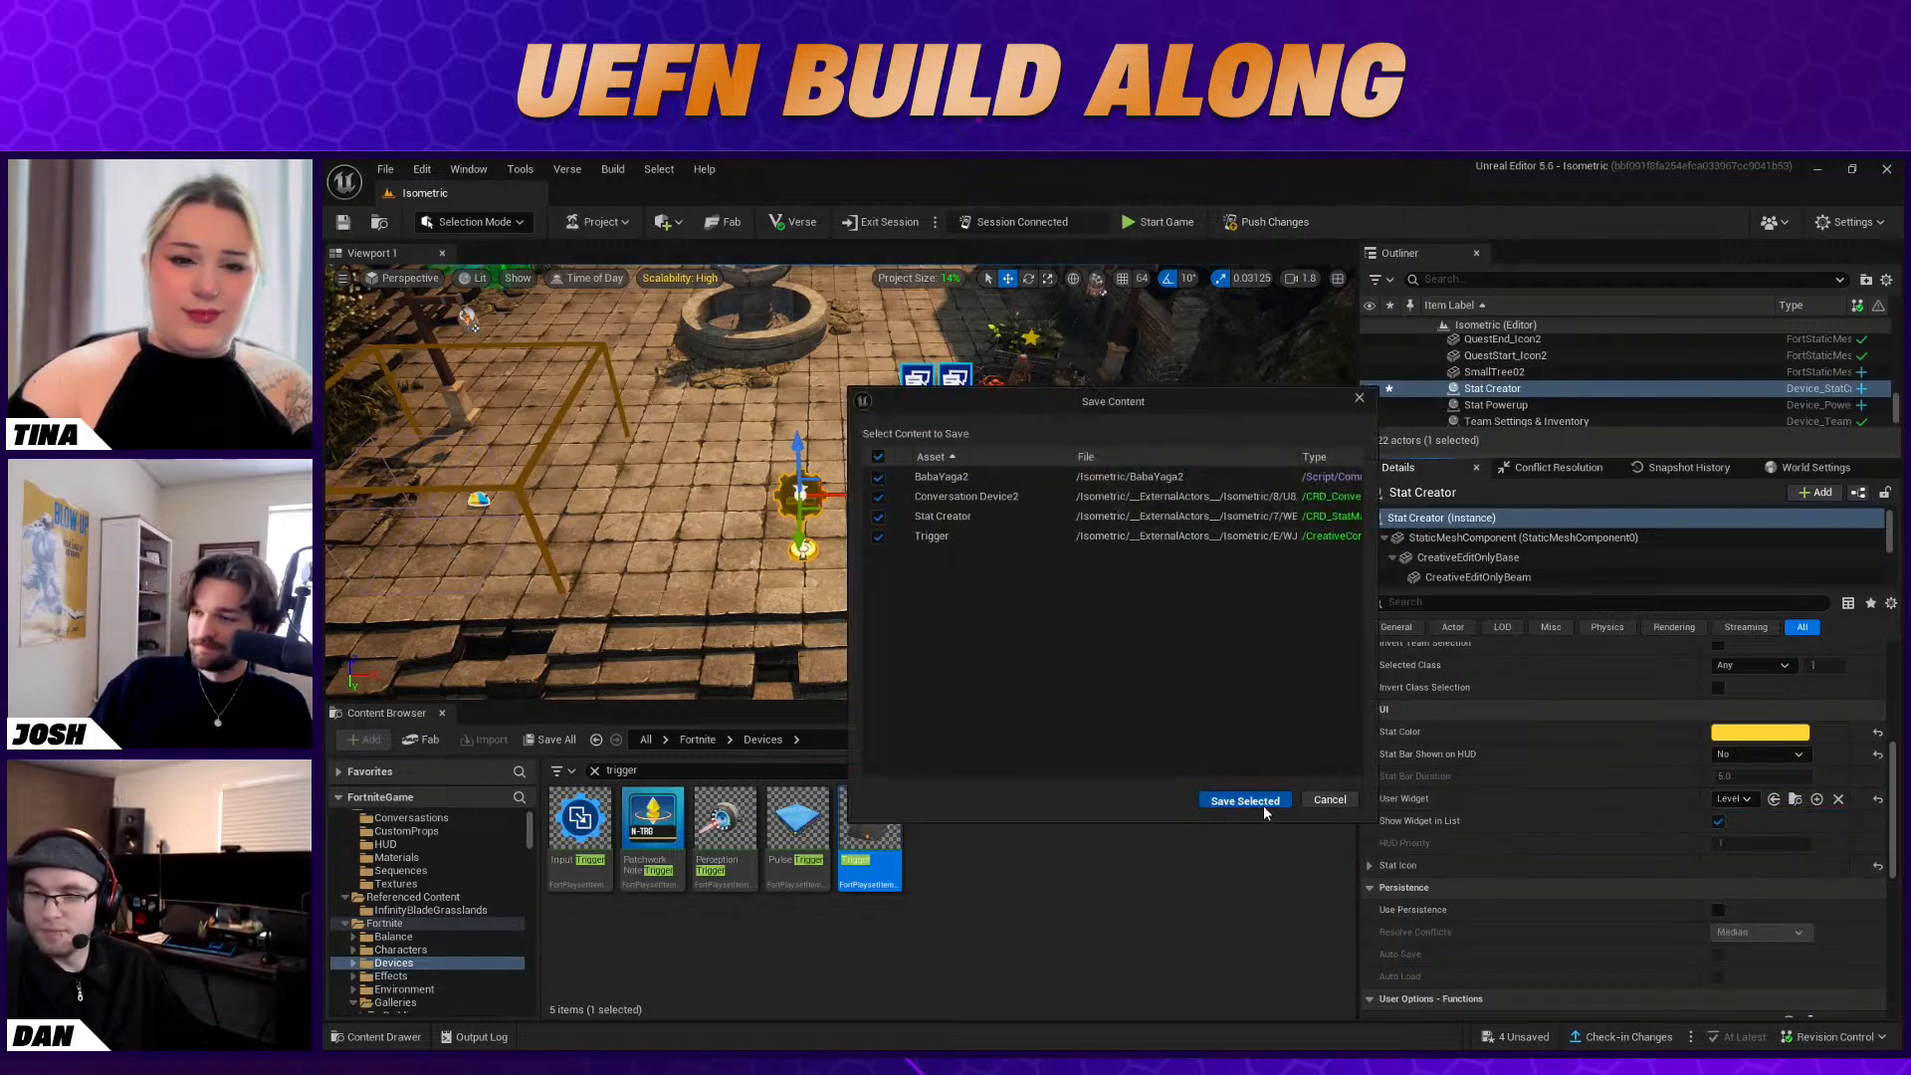
pyautogui.click(1263, 806)
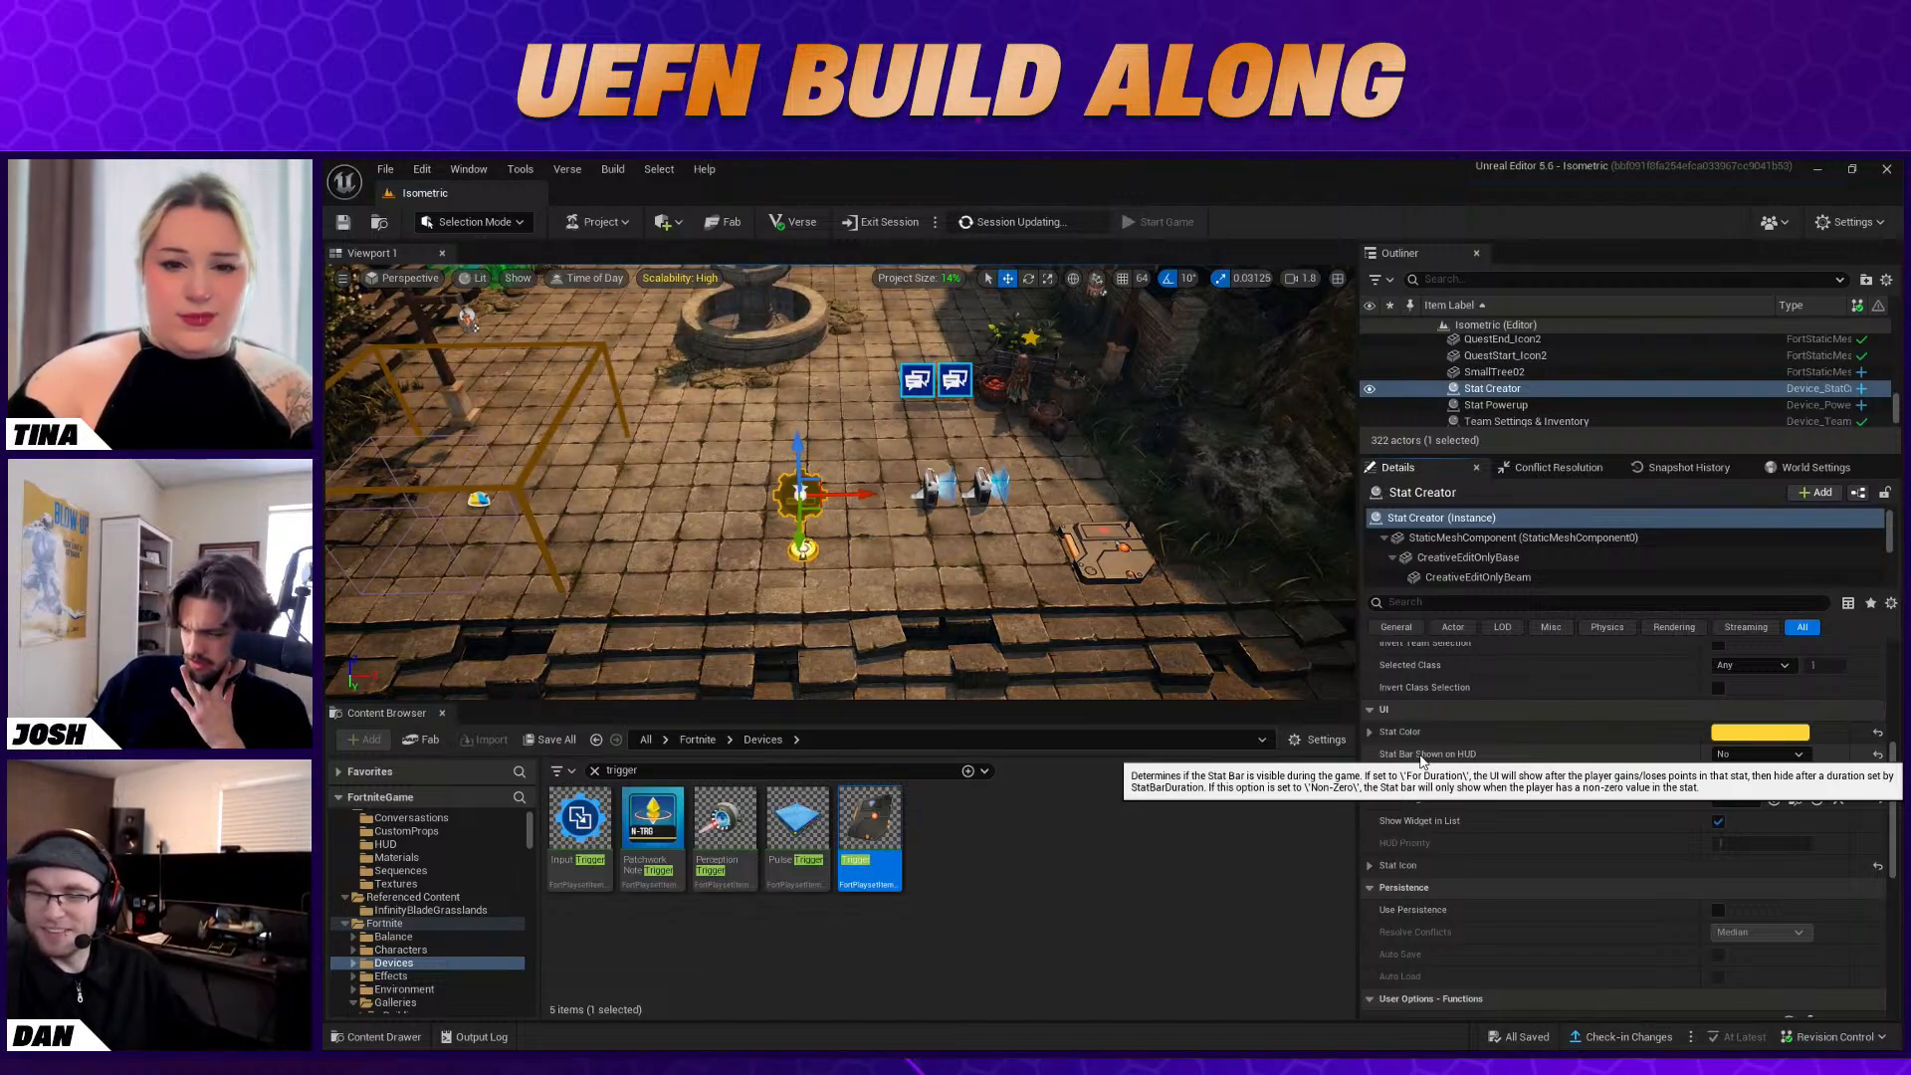
# Set the Stat Creator's Stat Bar Shown on HUD option to Yes and look over its Stat Icon and UI settings
pyautogui.click(1765, 754)
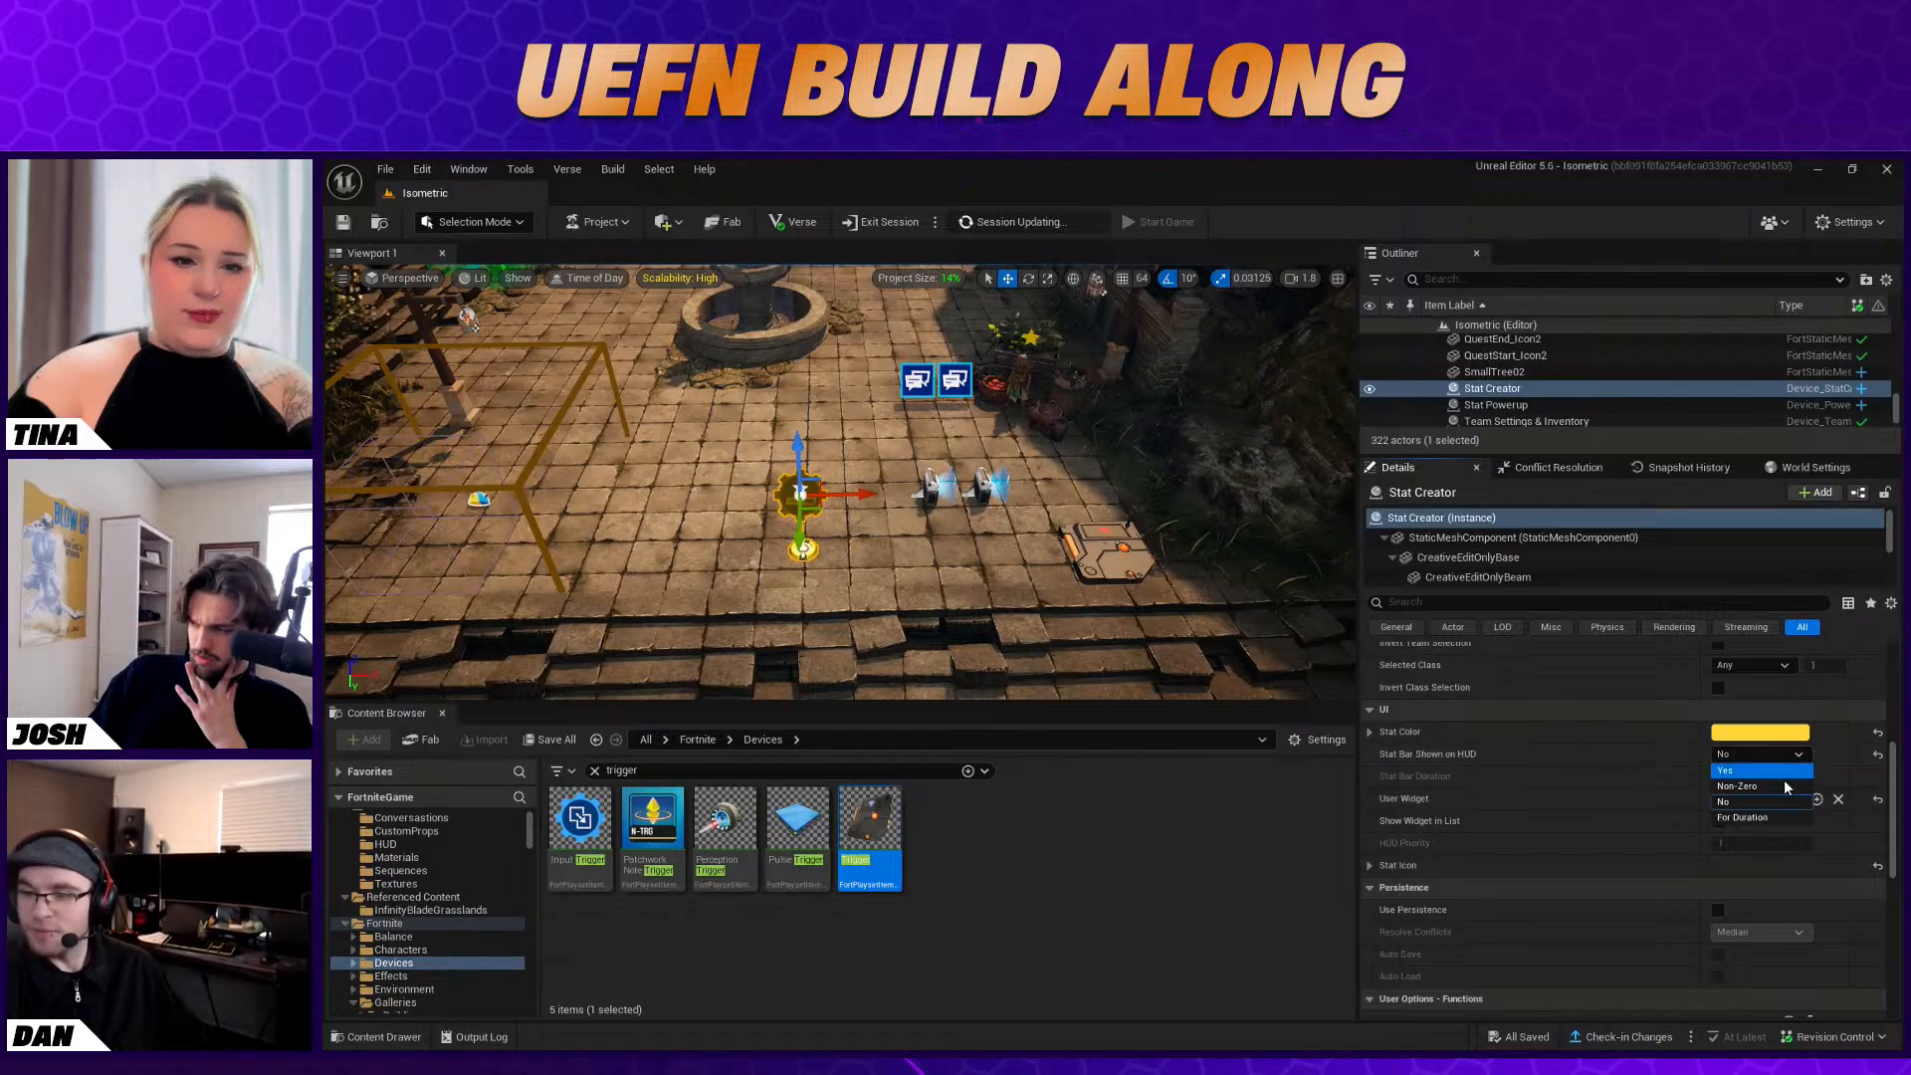
pyautogui.click(1779, 771)
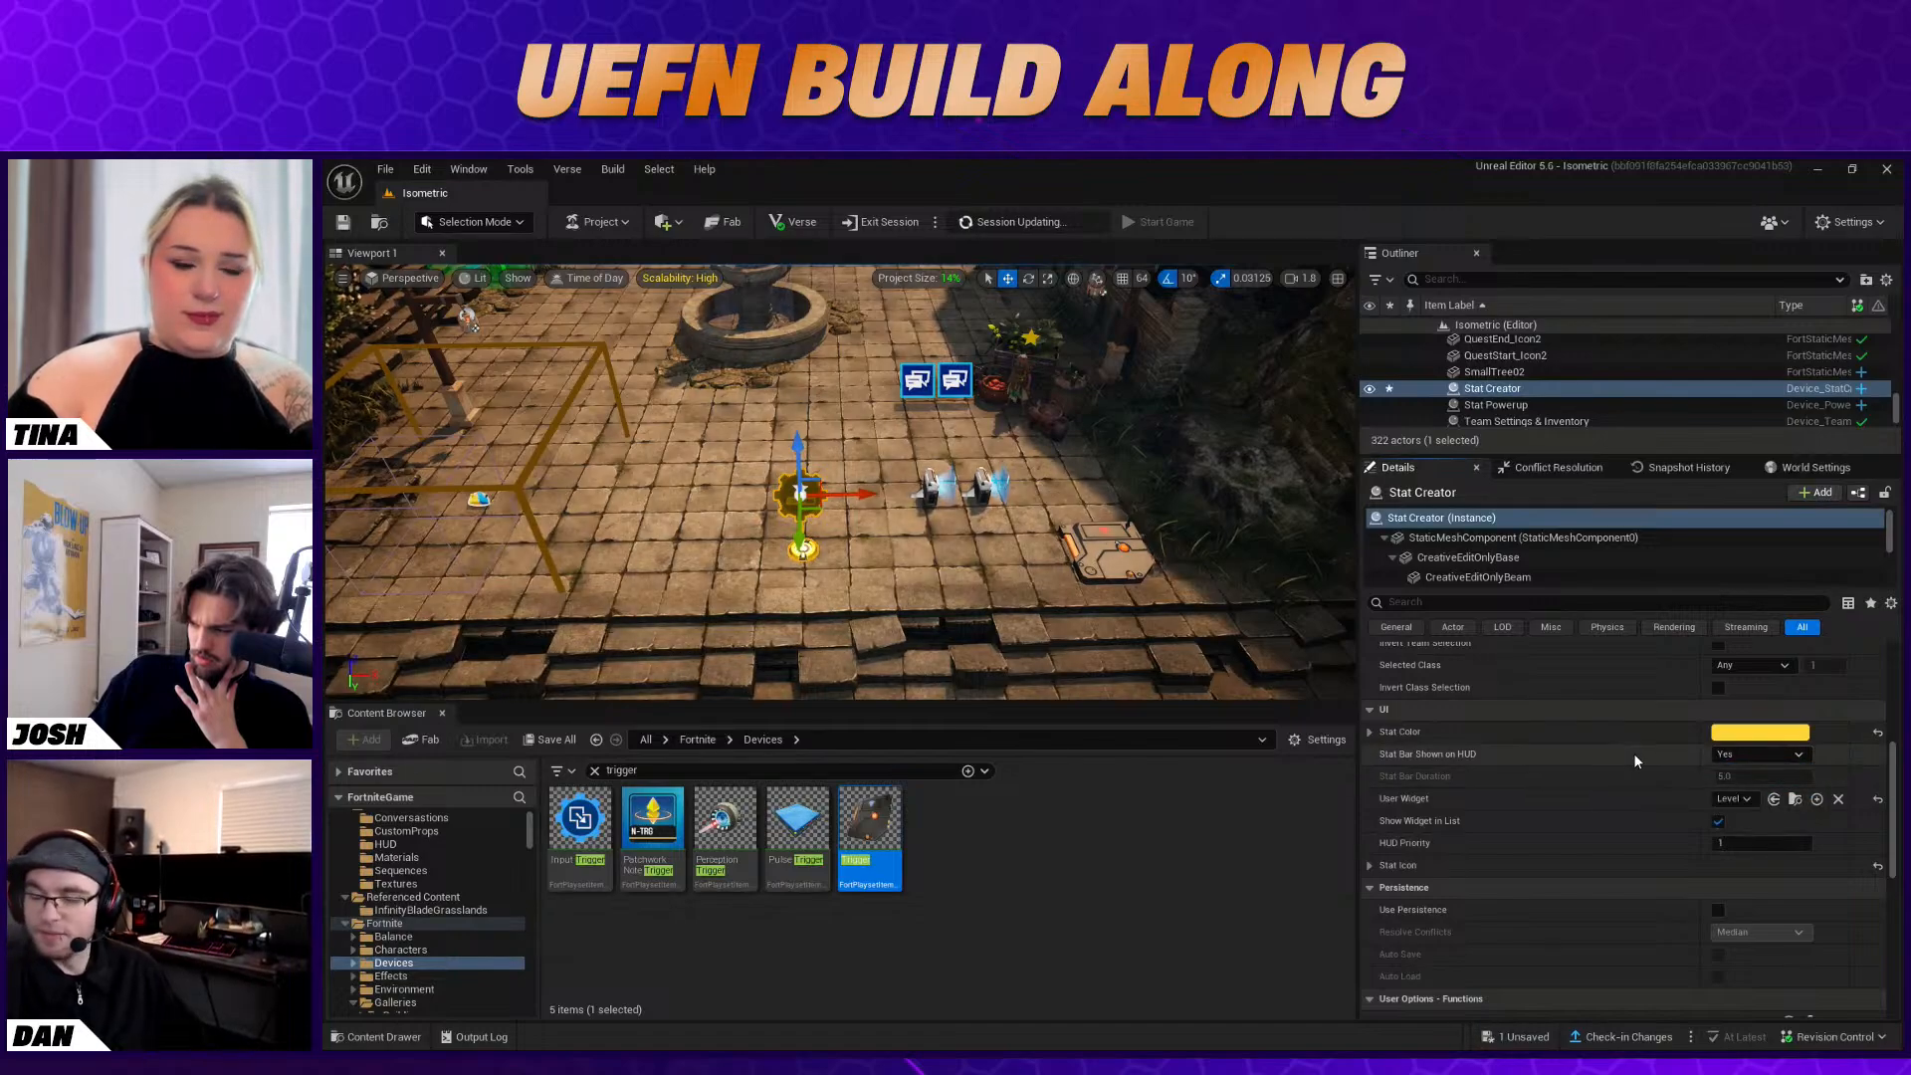
pyautogui.click(1369, 865)
pyautogui.click(1369, 865)
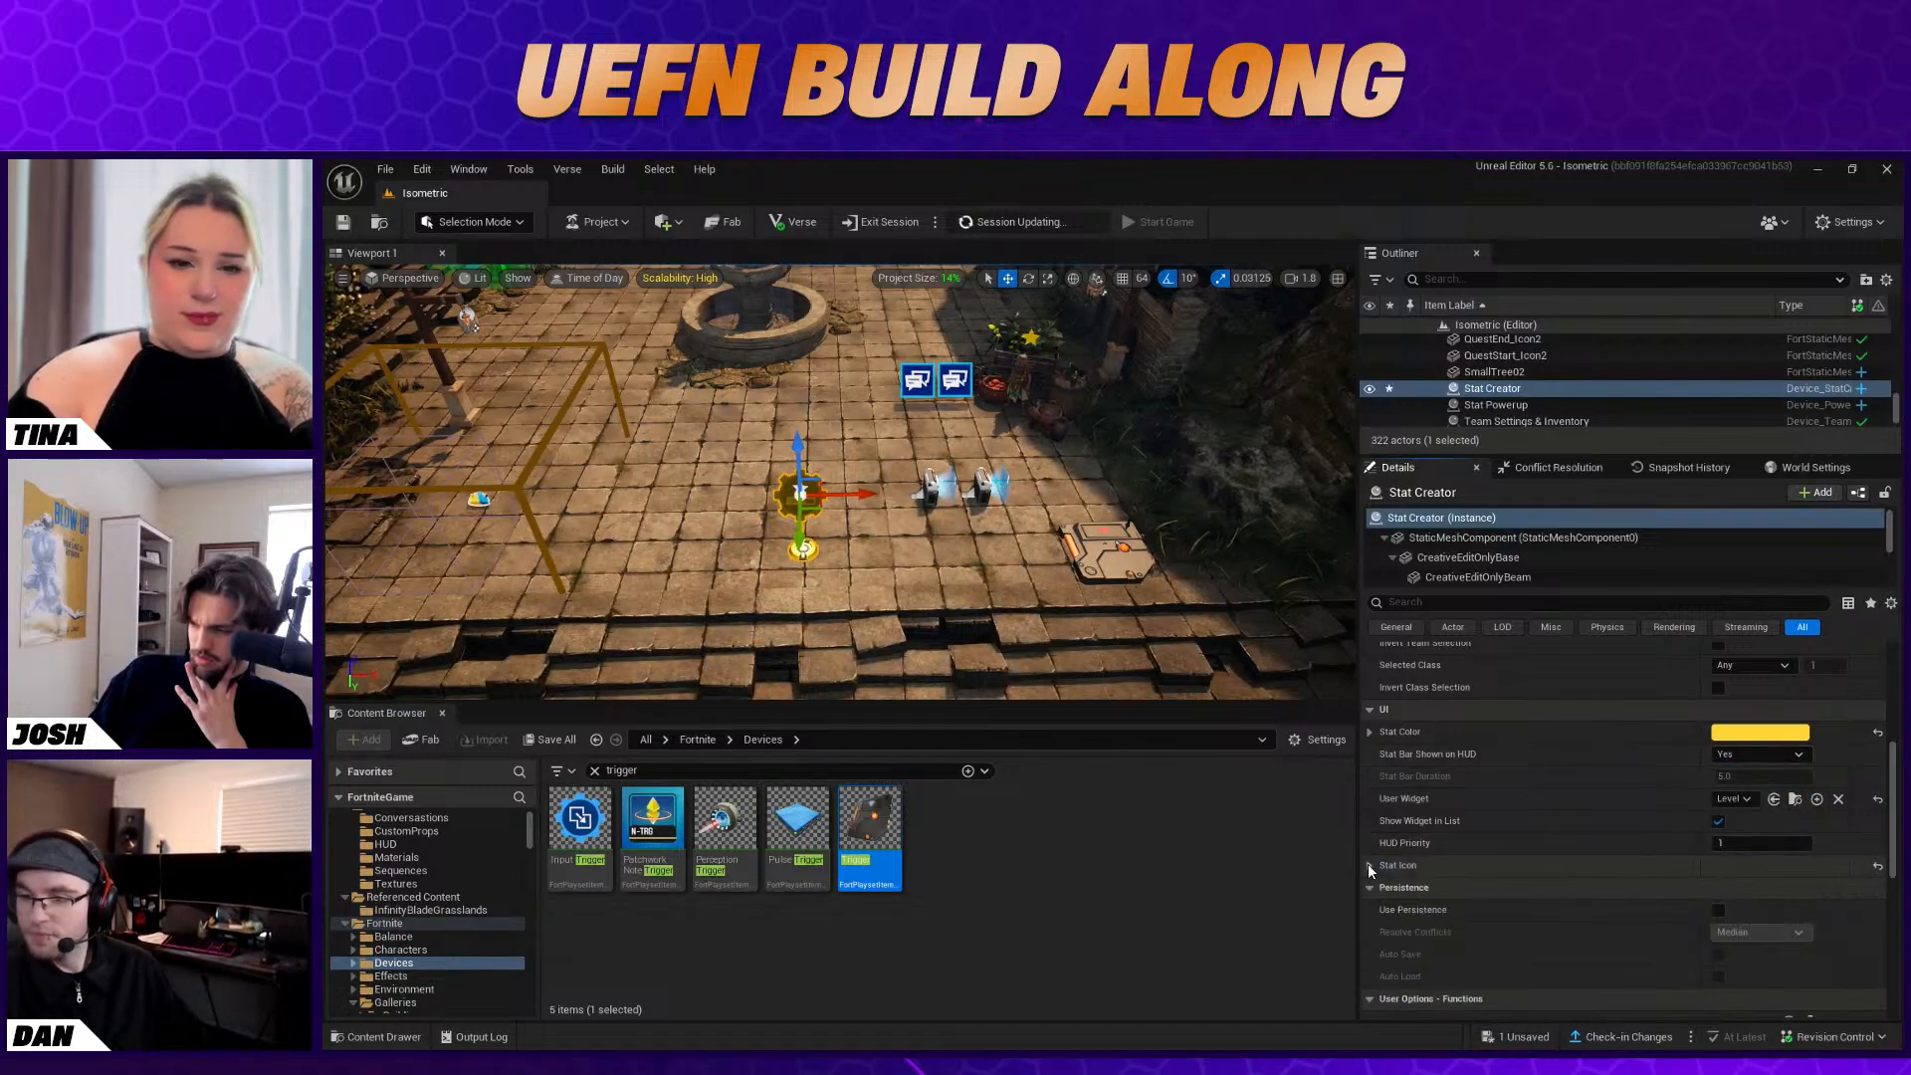
pyautogui.scroll(2, 1515, 892)
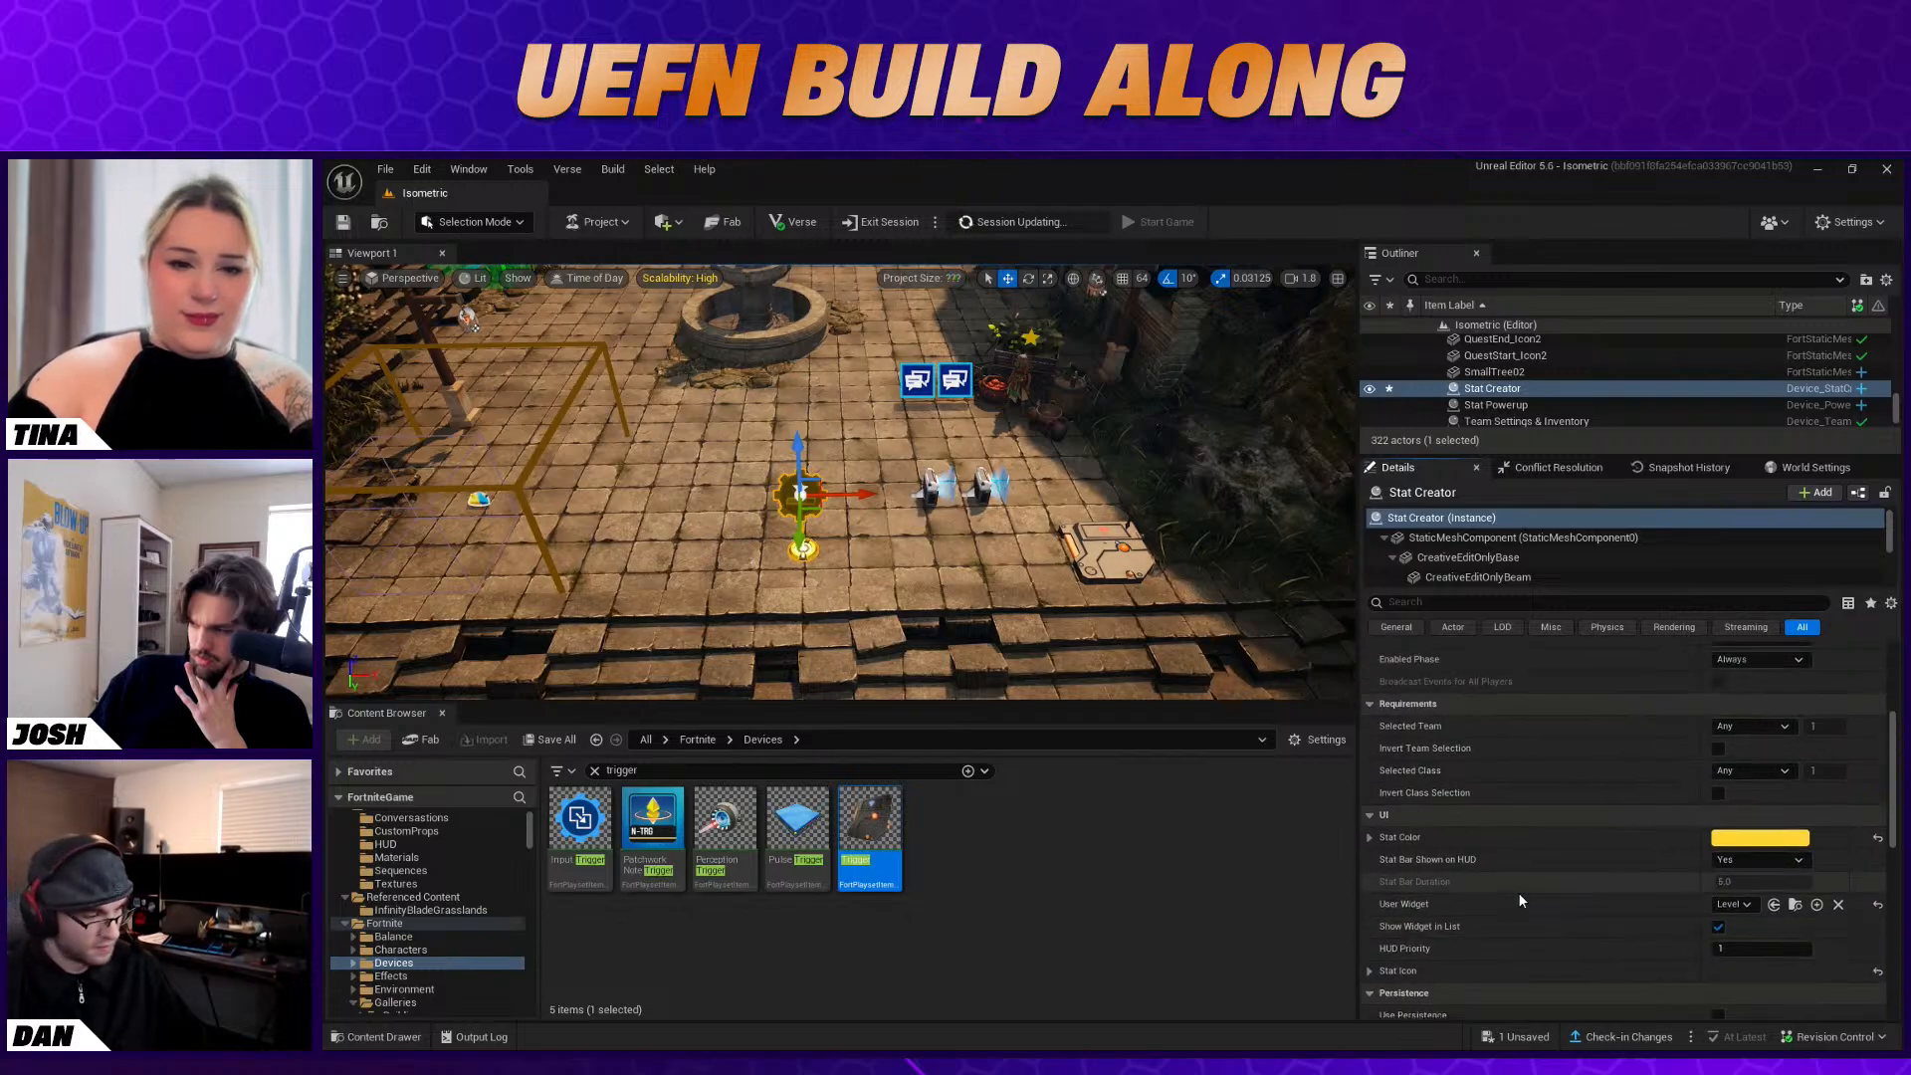
# Clear the trigger asset filter and open the BabaYaga2 conversation asset from the Isometric Content folder
pyautogui.moveTo(918, 519)
pyautogui.mouseDown(button='right')
pyautogui.moveTo(901, 478)
pyautogui.moveTo(918, 488)
pyautogui.mouseUp(button='right')
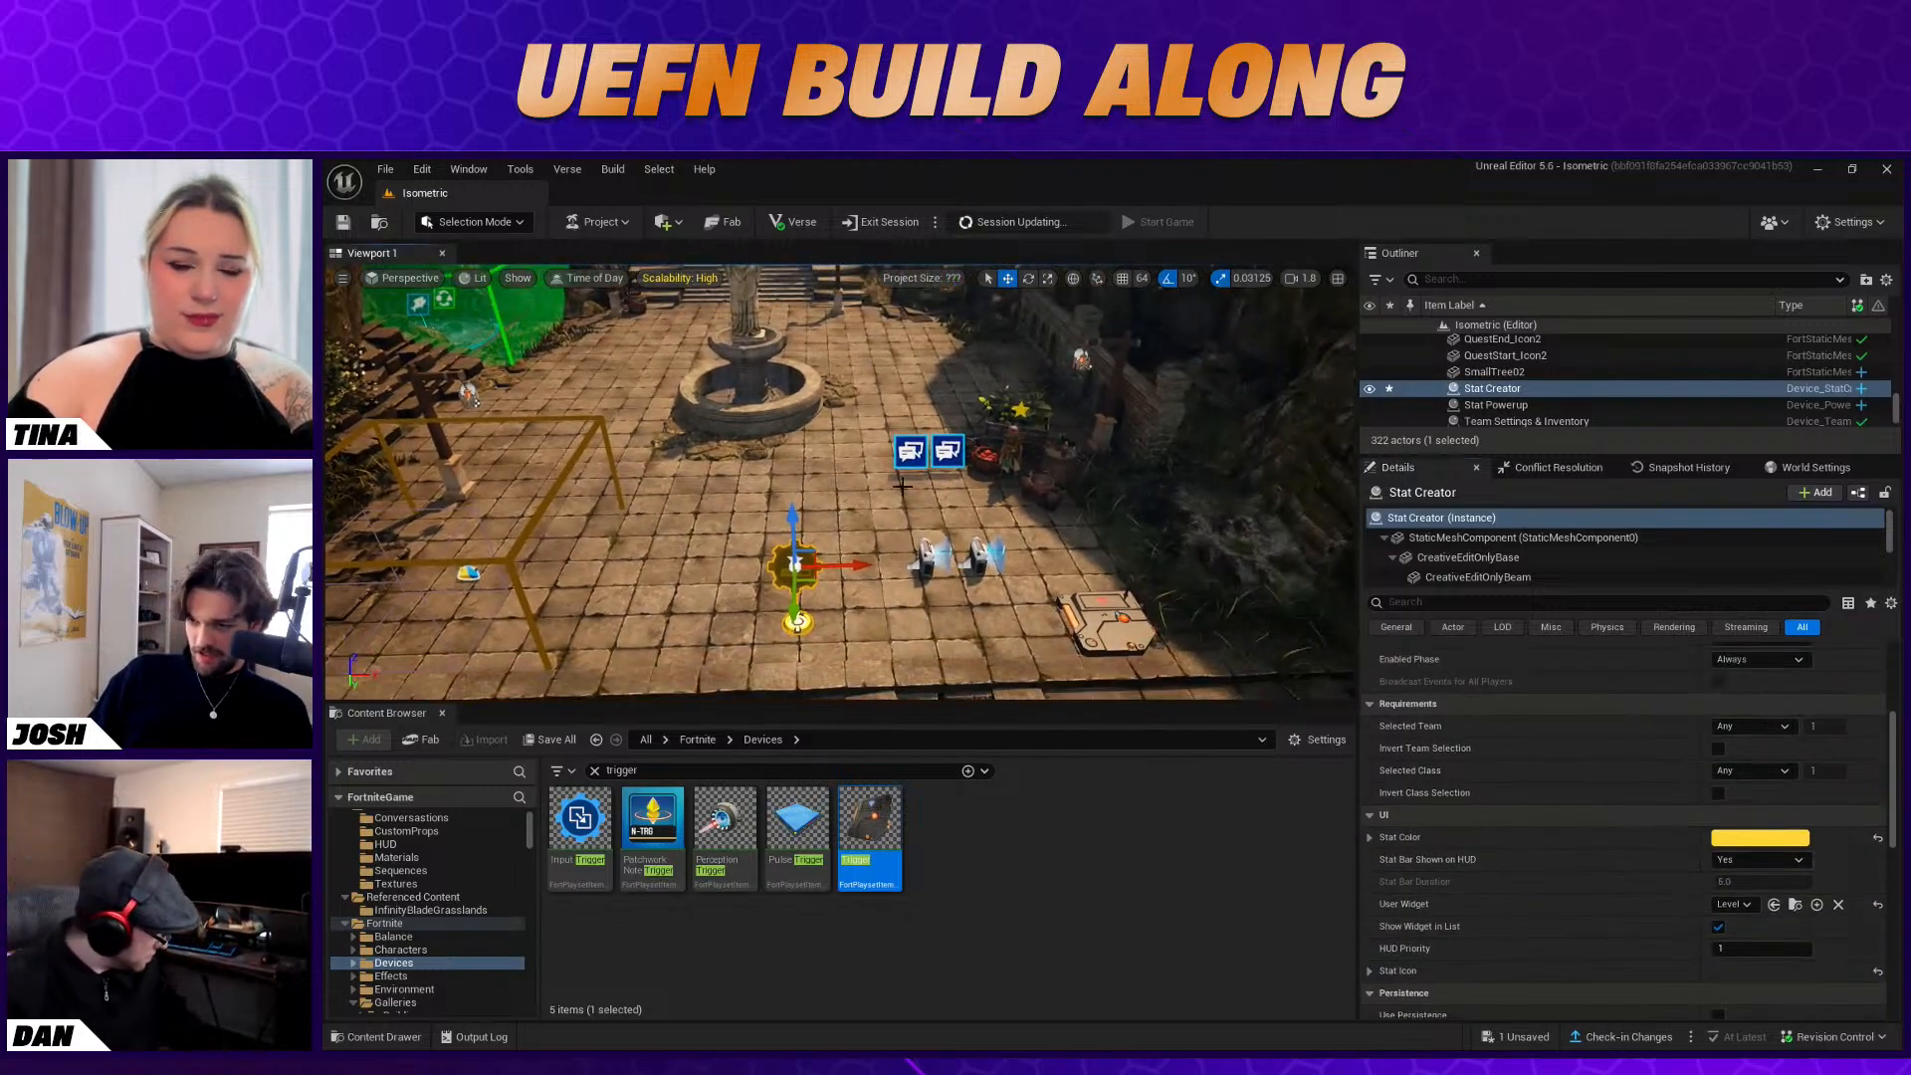
pyautogui.click(910, 451)
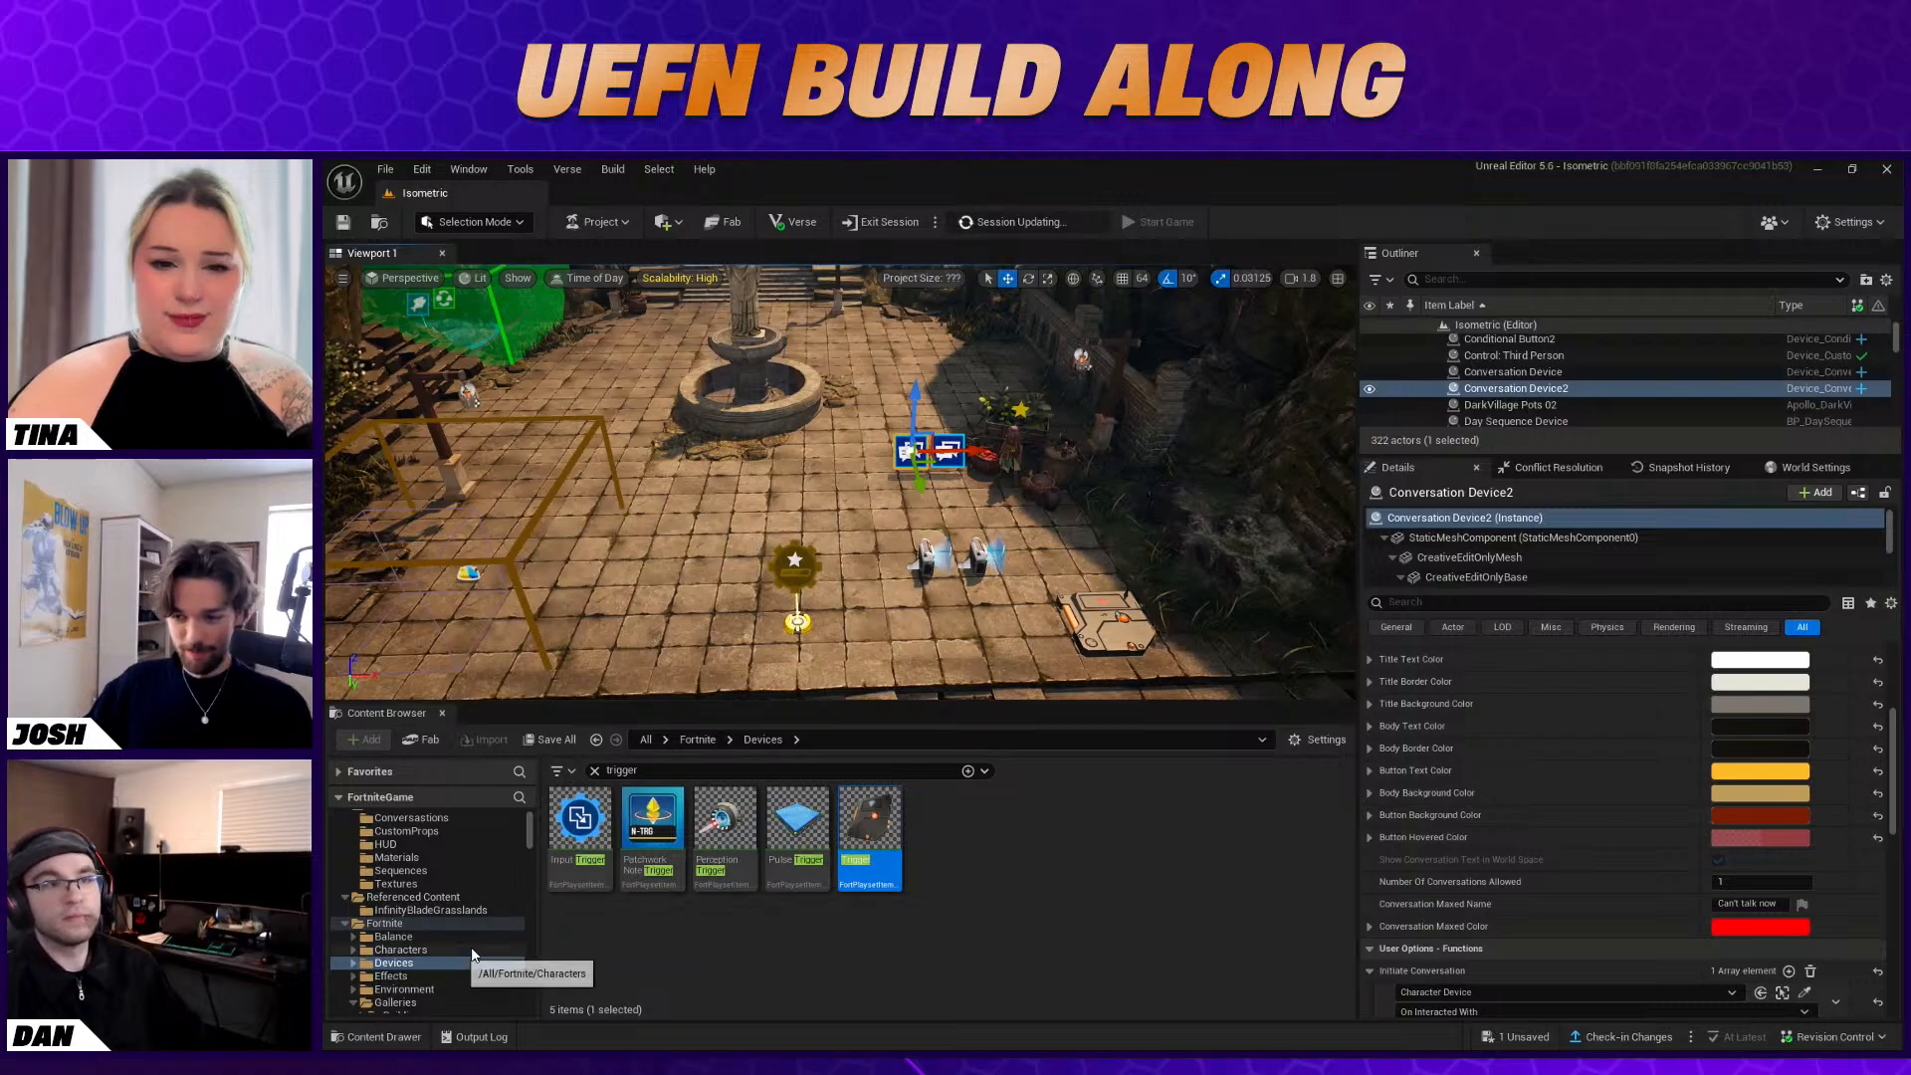
pyautogui.click(594, 771)
pyautogui.scroll(1, 454, 880)
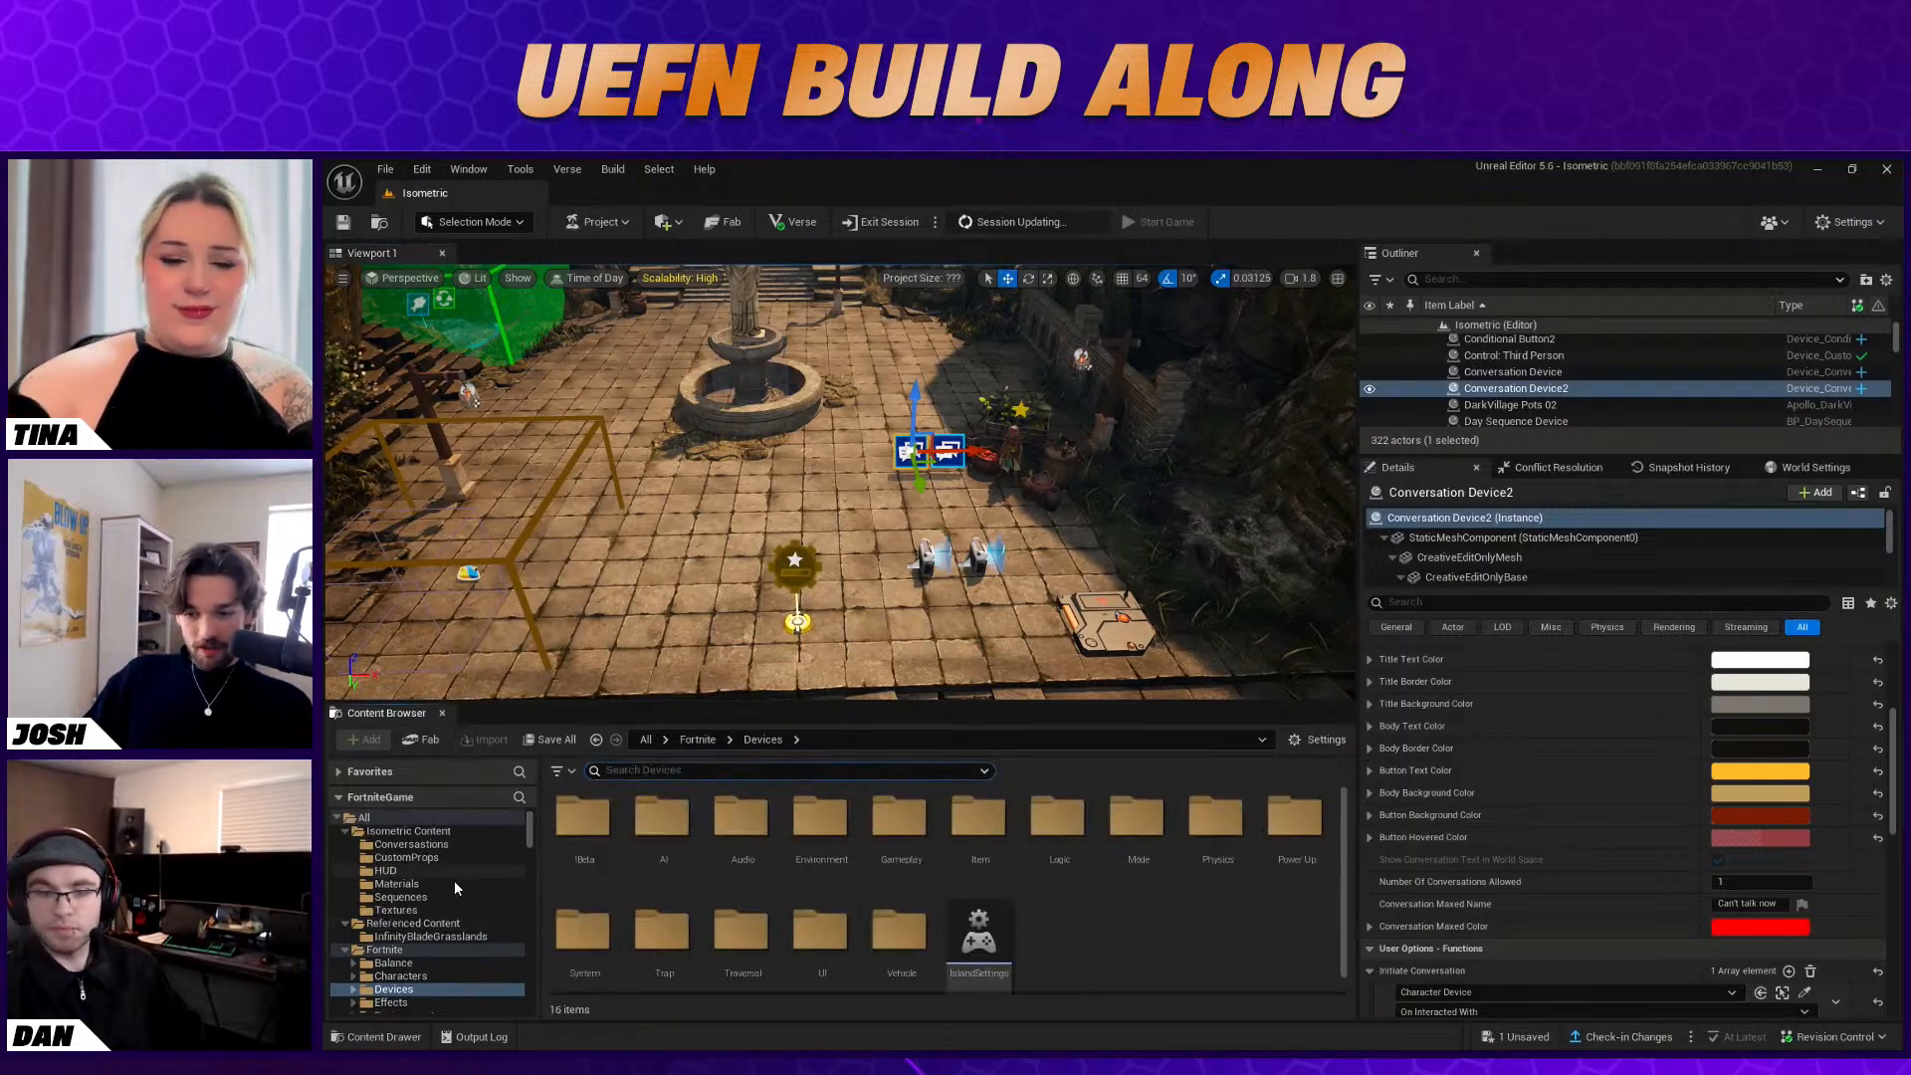
pyautogui.click(436, 832)
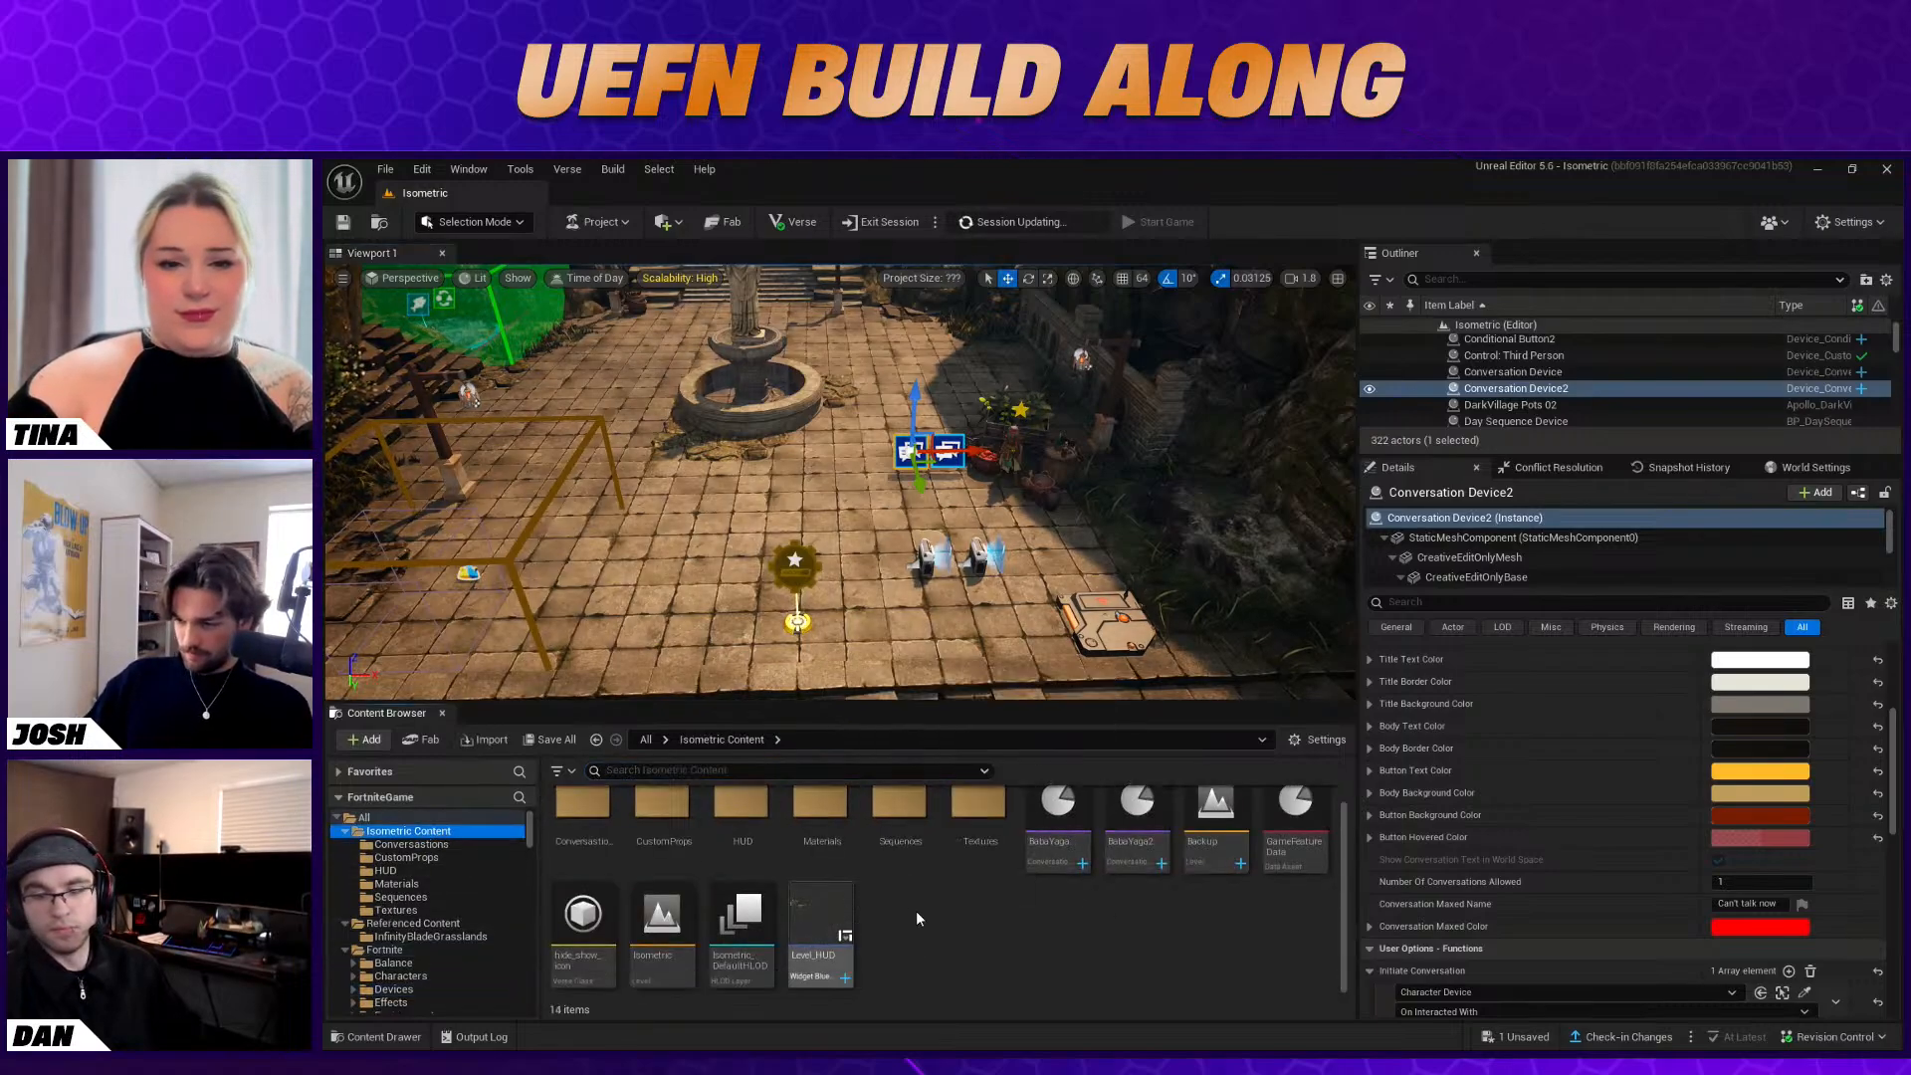
pyautogui.doubleClick(1130, 818)
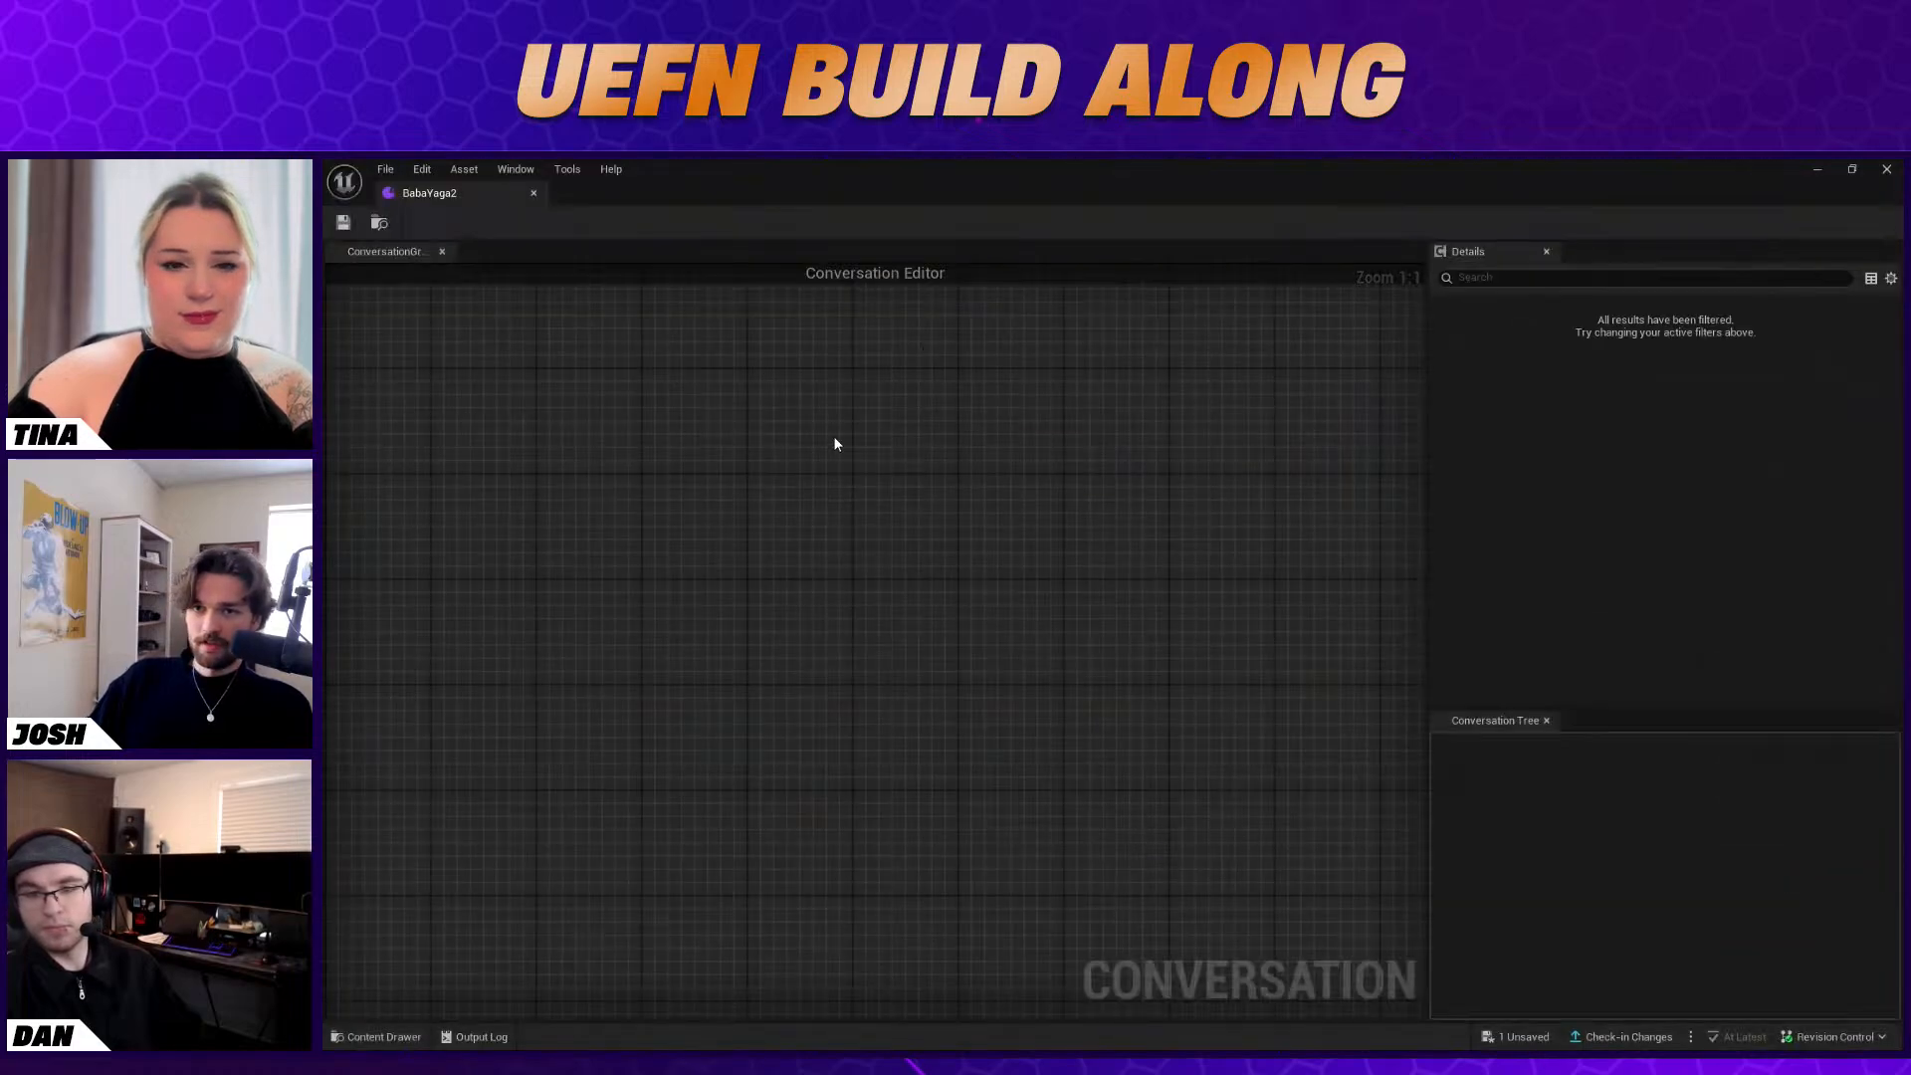
# Add a Default Entry Point node to the conversation graph and move it up to leave room below
pyautogui.rightClick(832, 448)
pyautogui.click(995, 487)
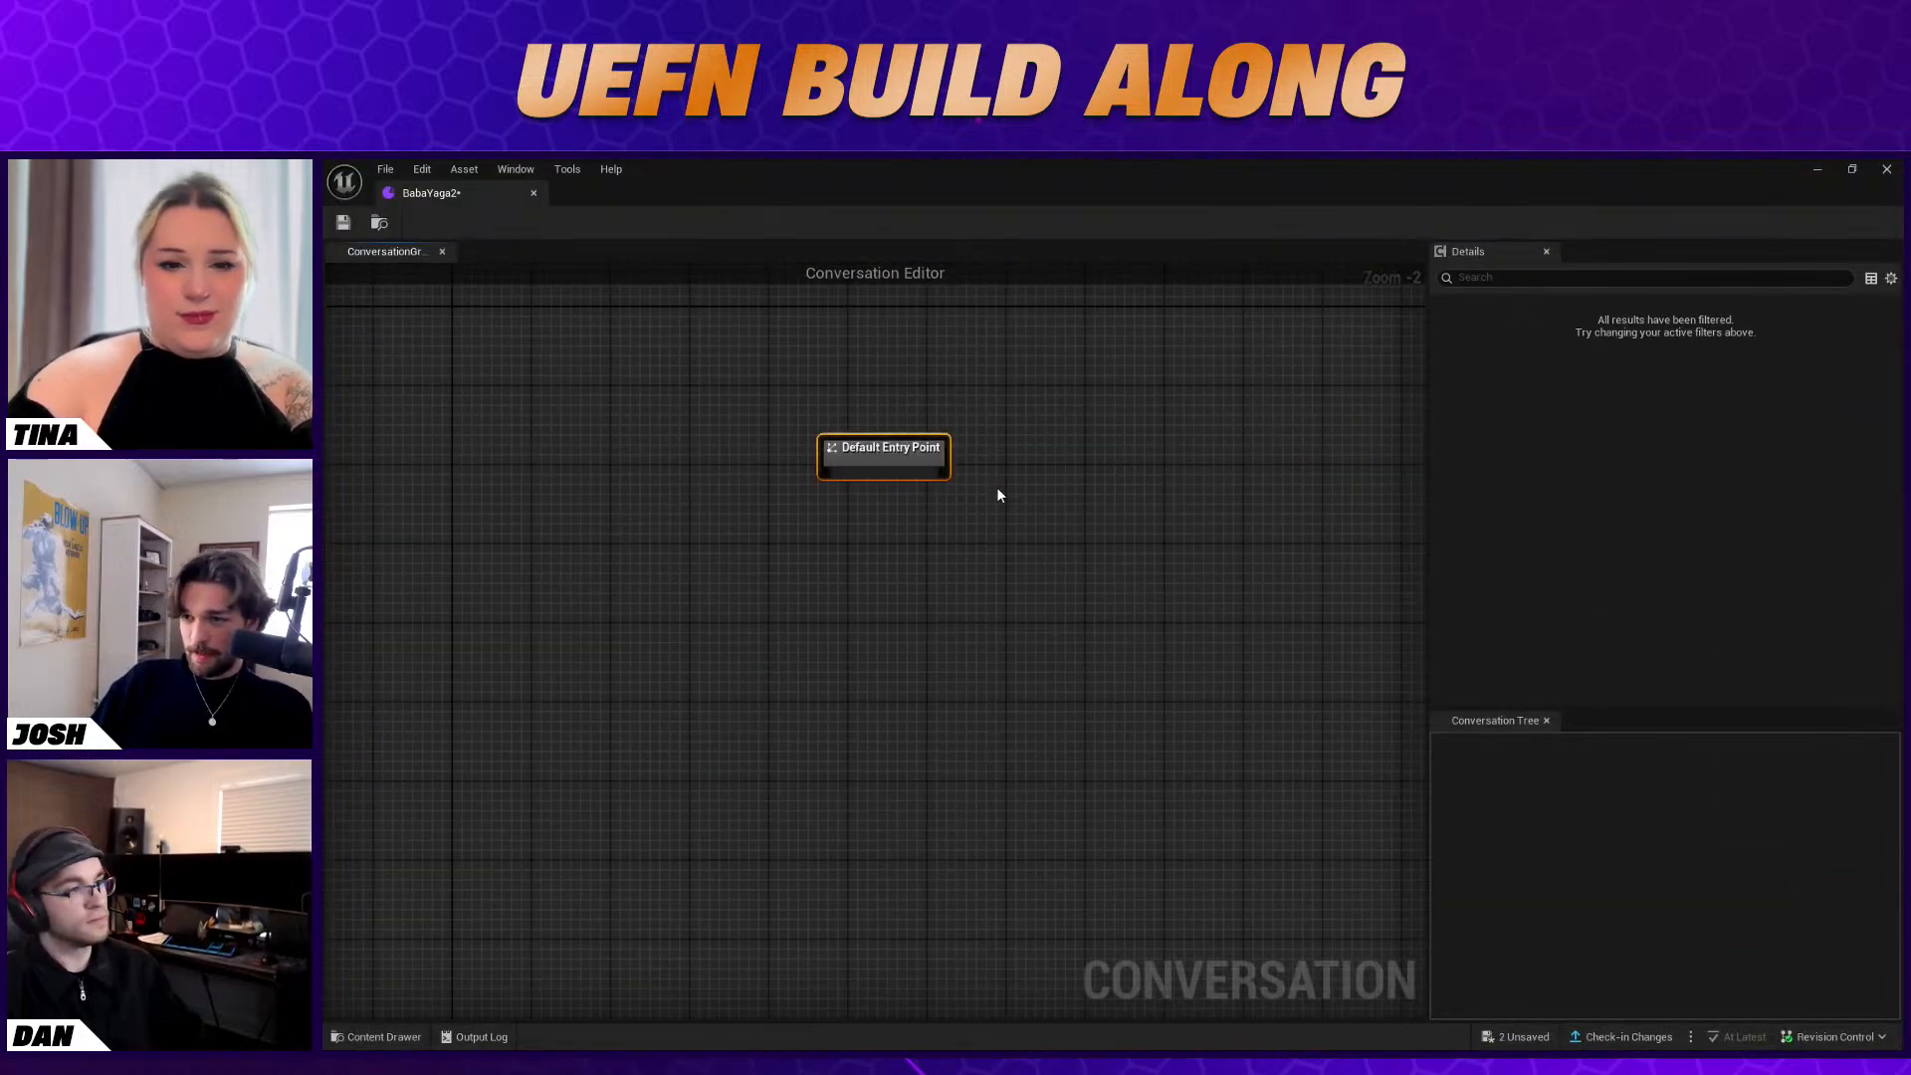
pyautogui.moveTo(916, 455); pyautogui.dragTo(922, 389)
pyautogui.click(902, 447)
# Add a Speech node with the message "You're back! Did you bring the fish with you?" and link the entry point to it
pyautogui.rightClick(804, 494)
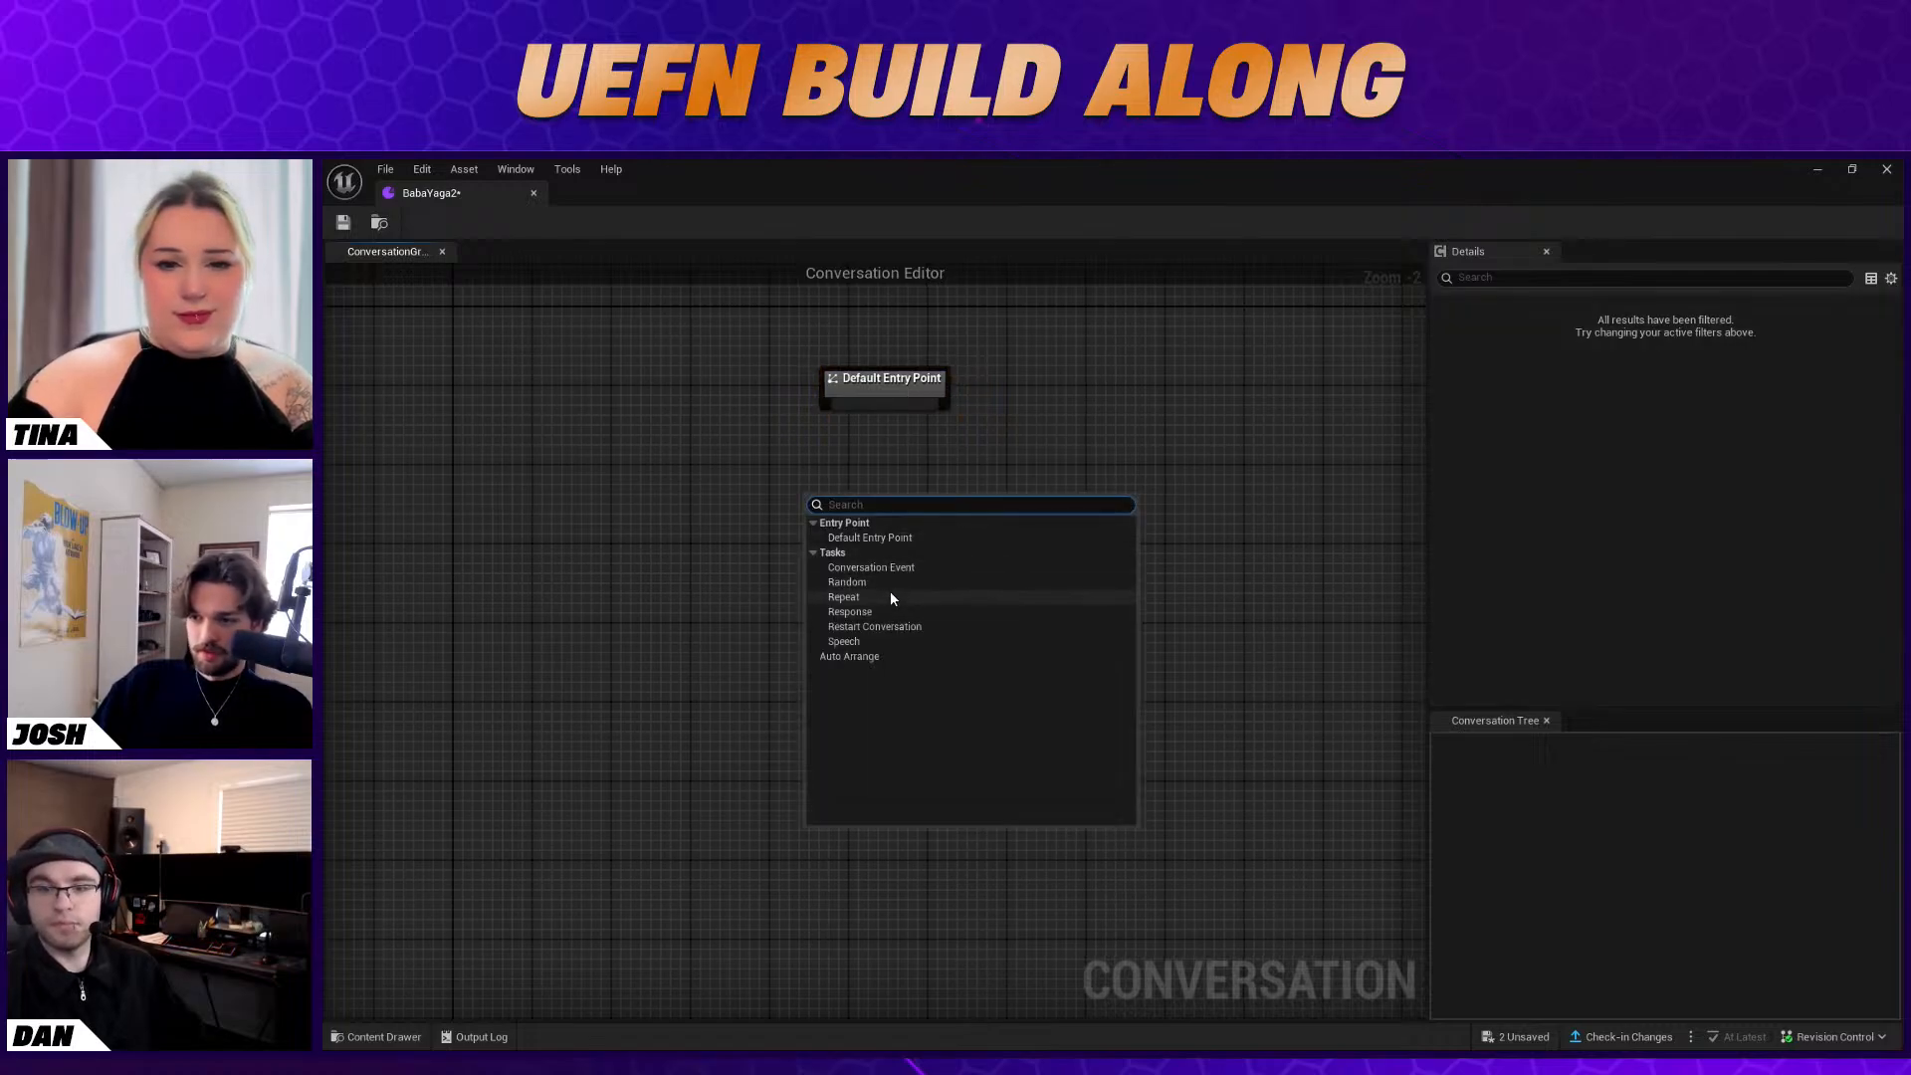
pyautogui.click(874, 642)
pyautogui.click(1716, 327)
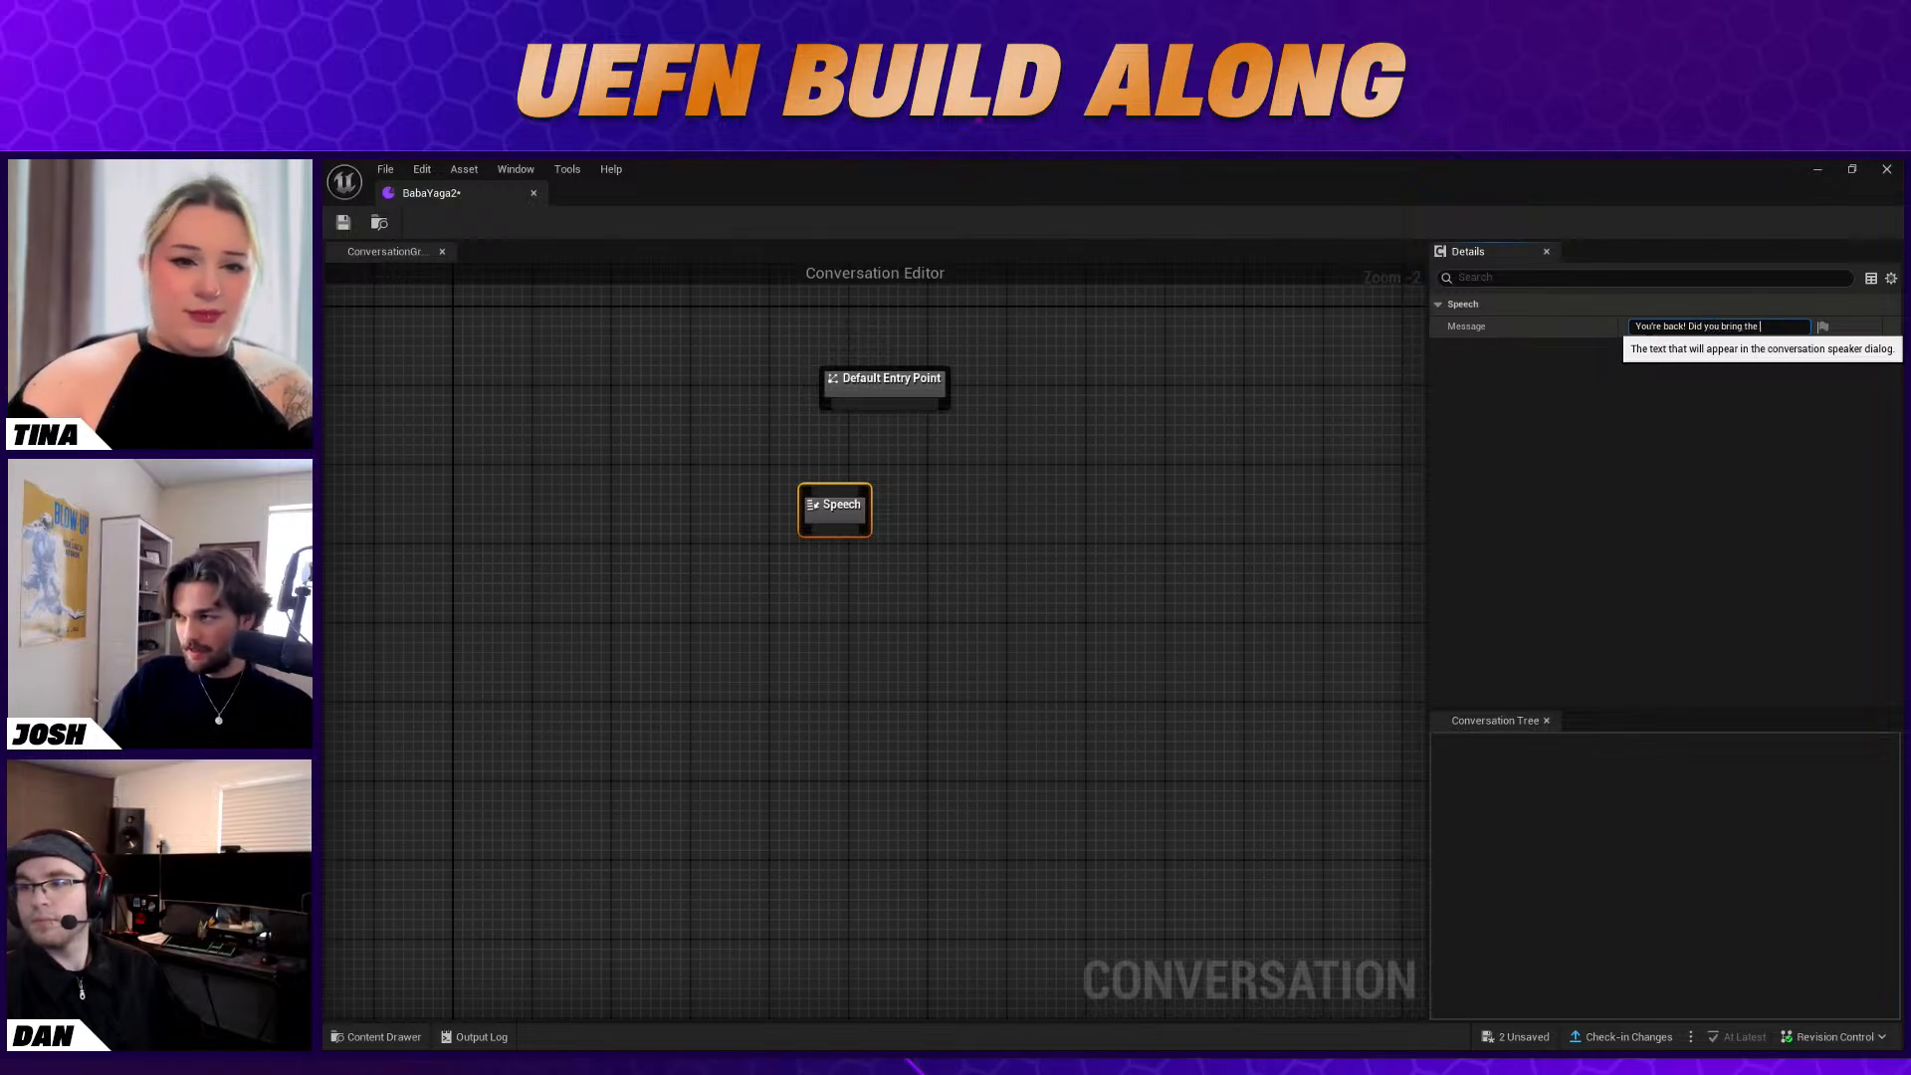
pyautogui.write('with')
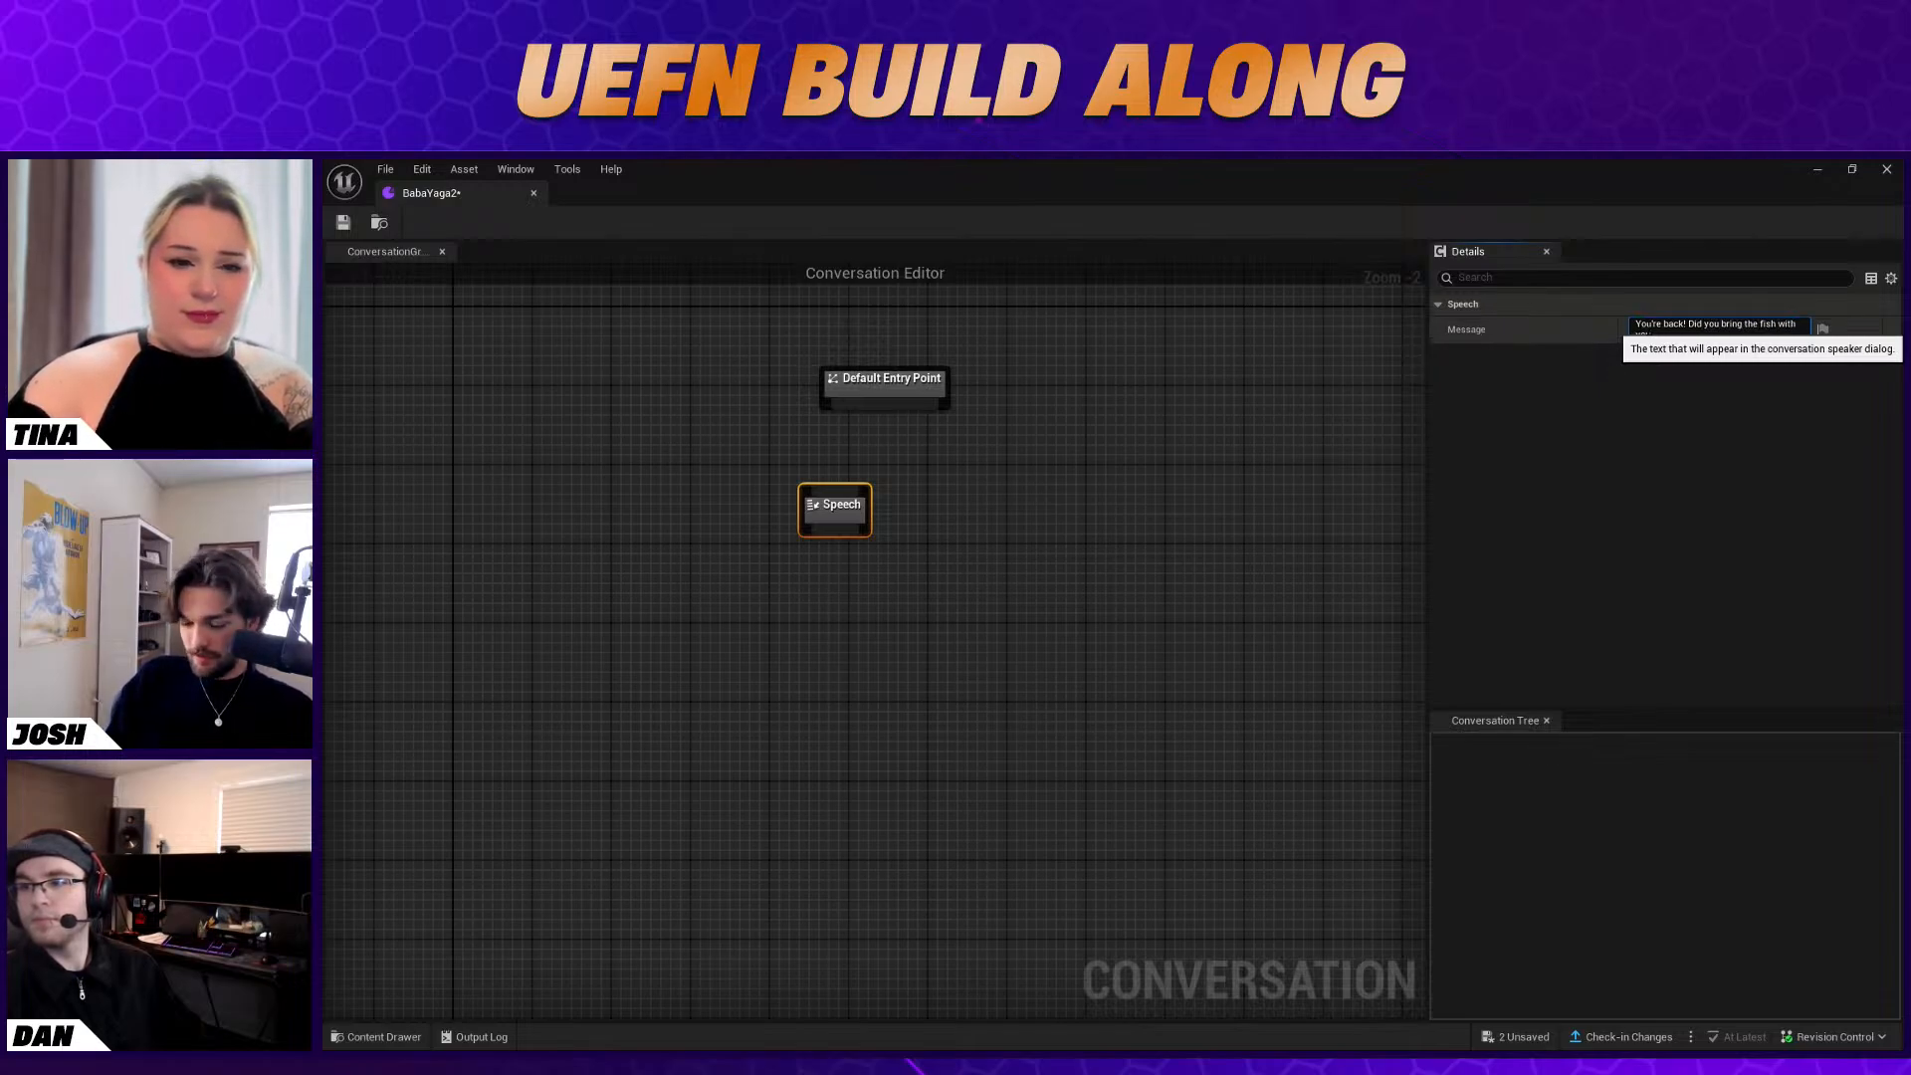
pyautogui.click(1602, 390)
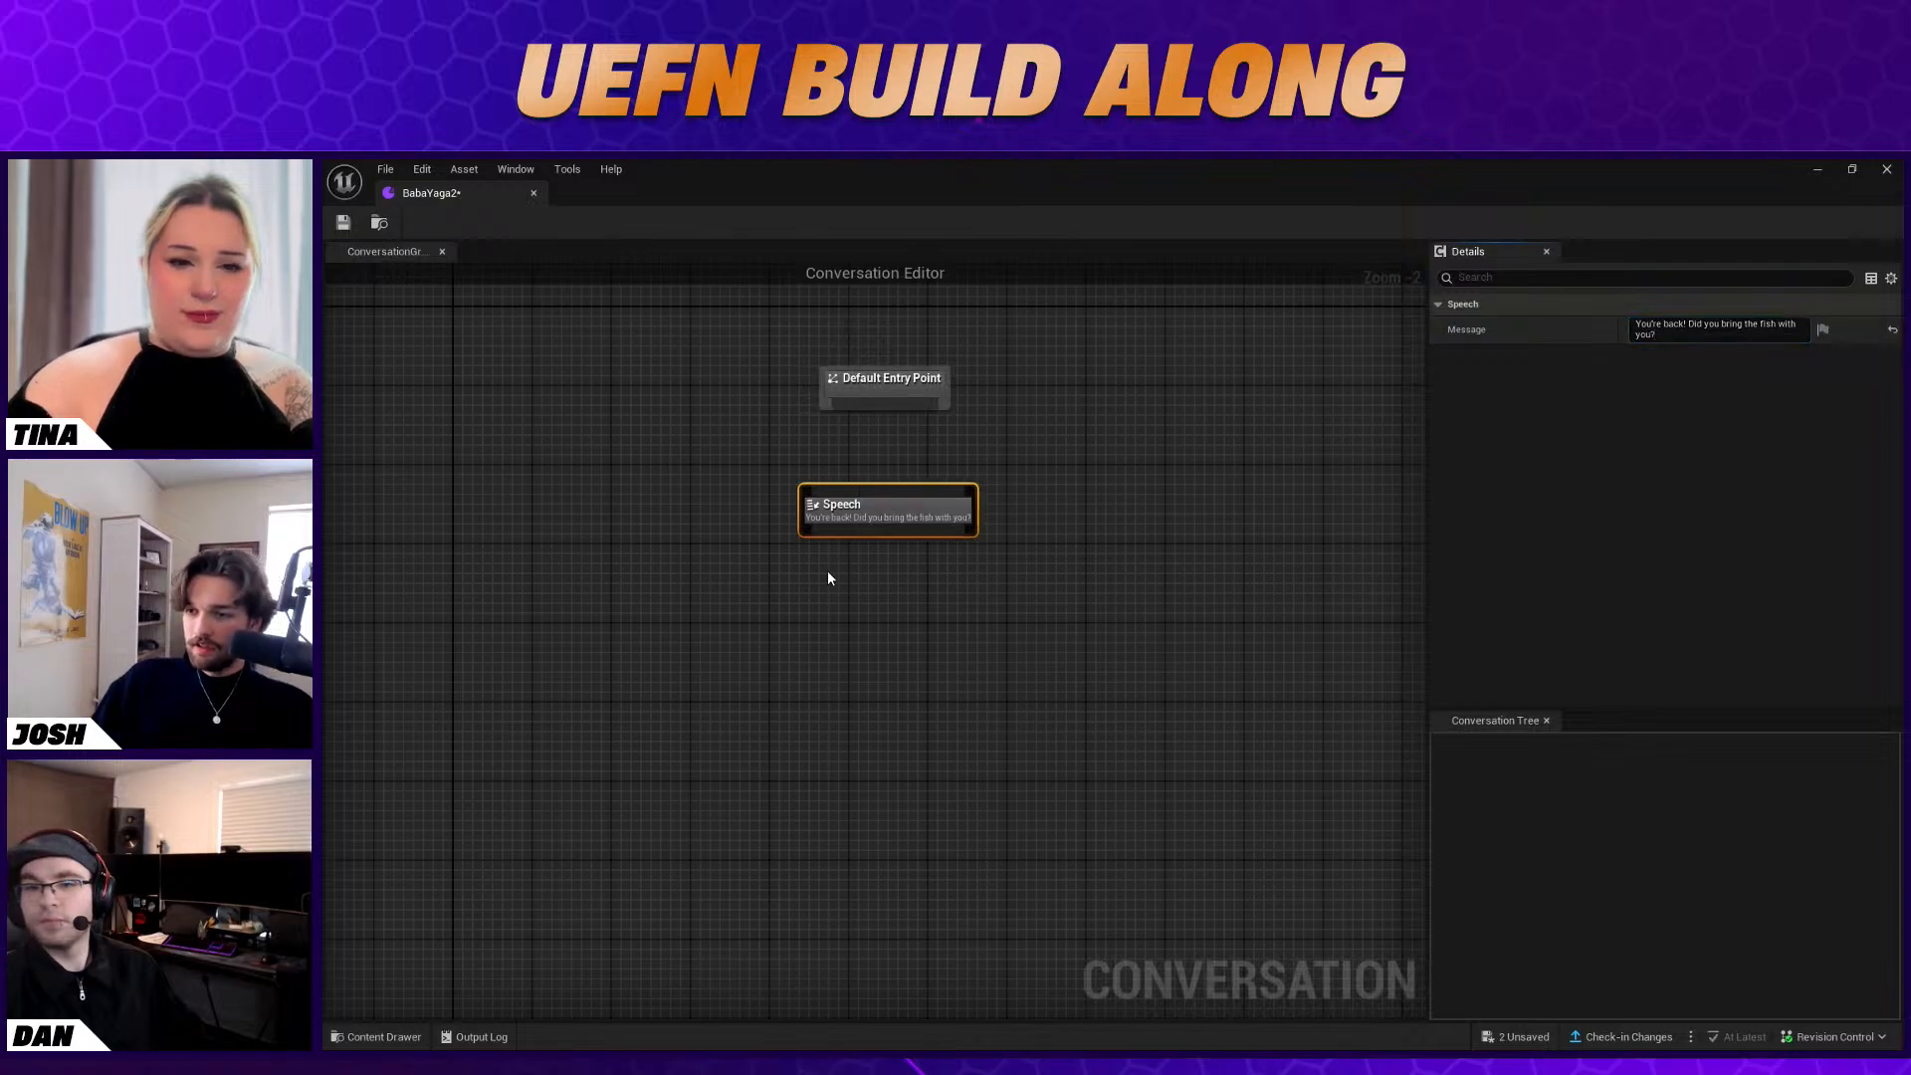
pyautogui.moveTo(883, 403); pyautogui.dragTo(877, 491)
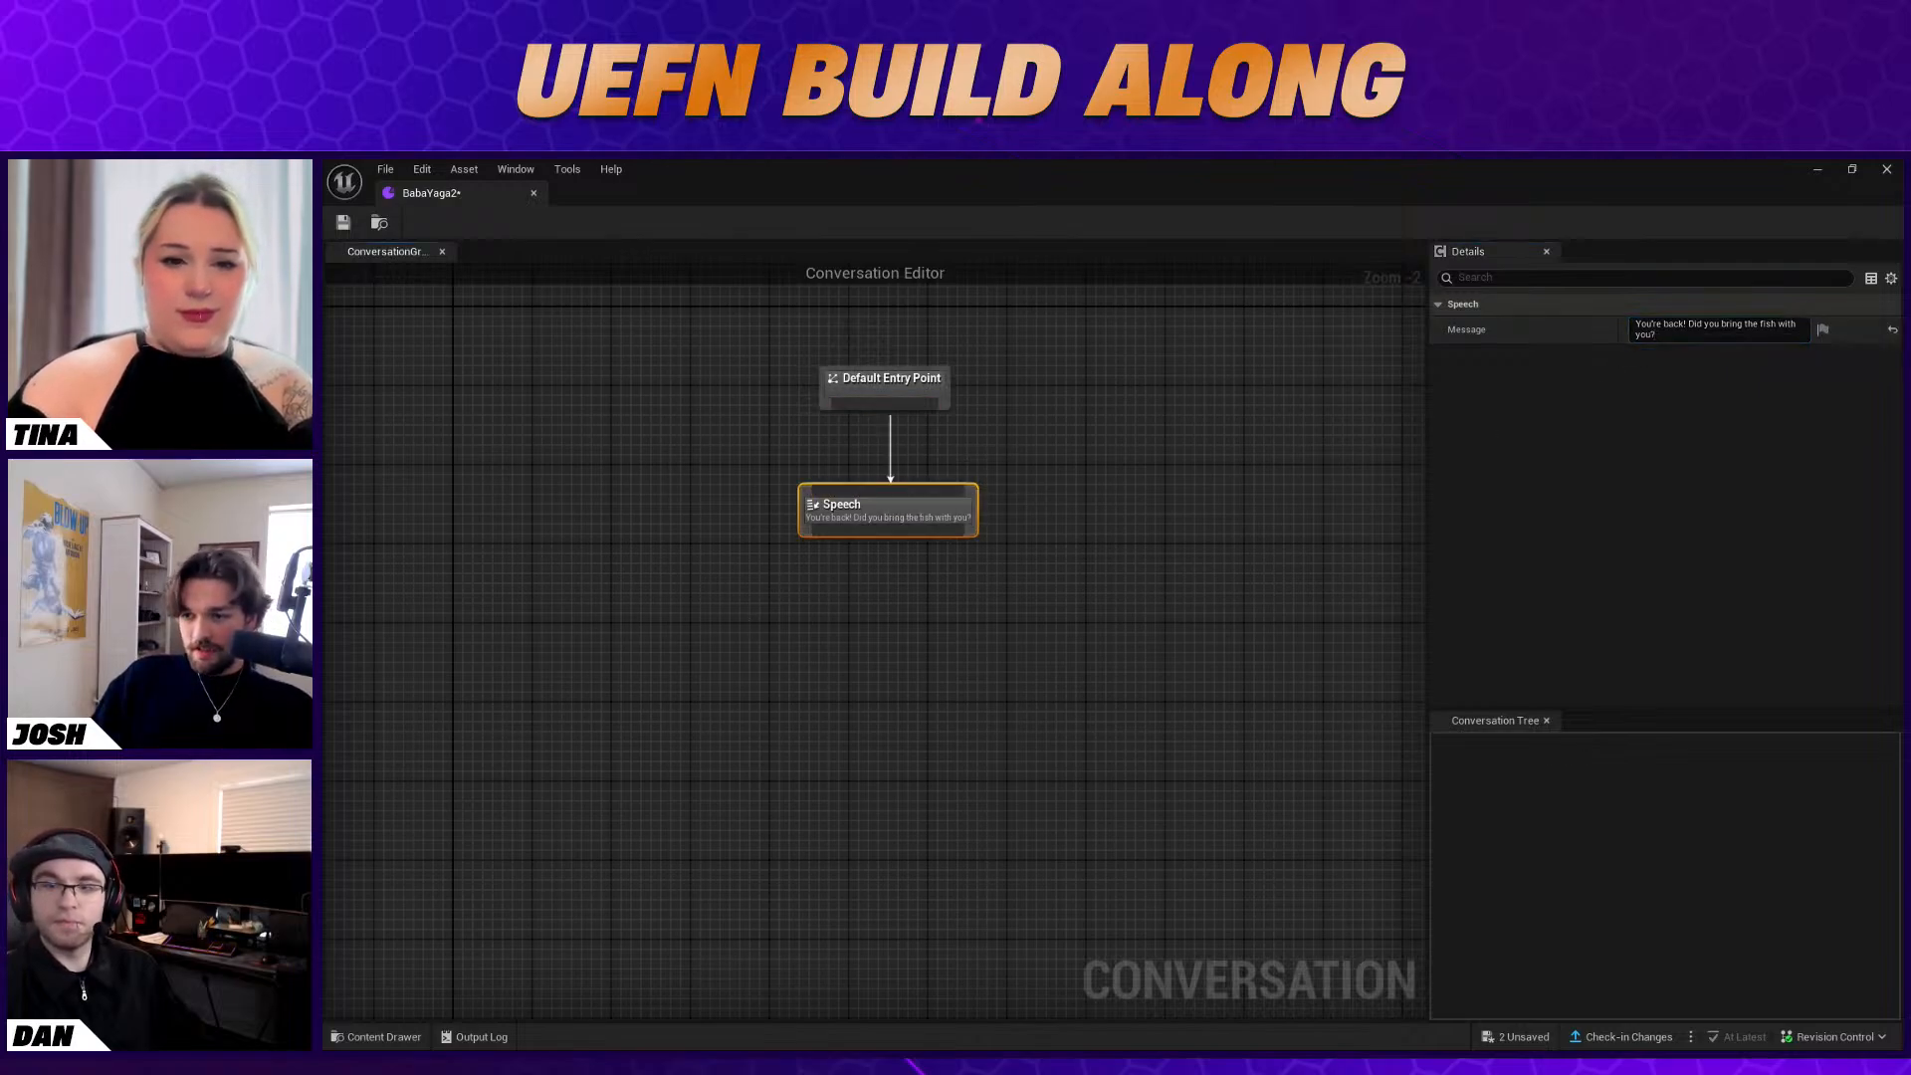
# Add a Response node below the Speech node with the text "Yes, here it is"
pyautogui.rightClick(754, 626)
pyautogui.click(796, 737)
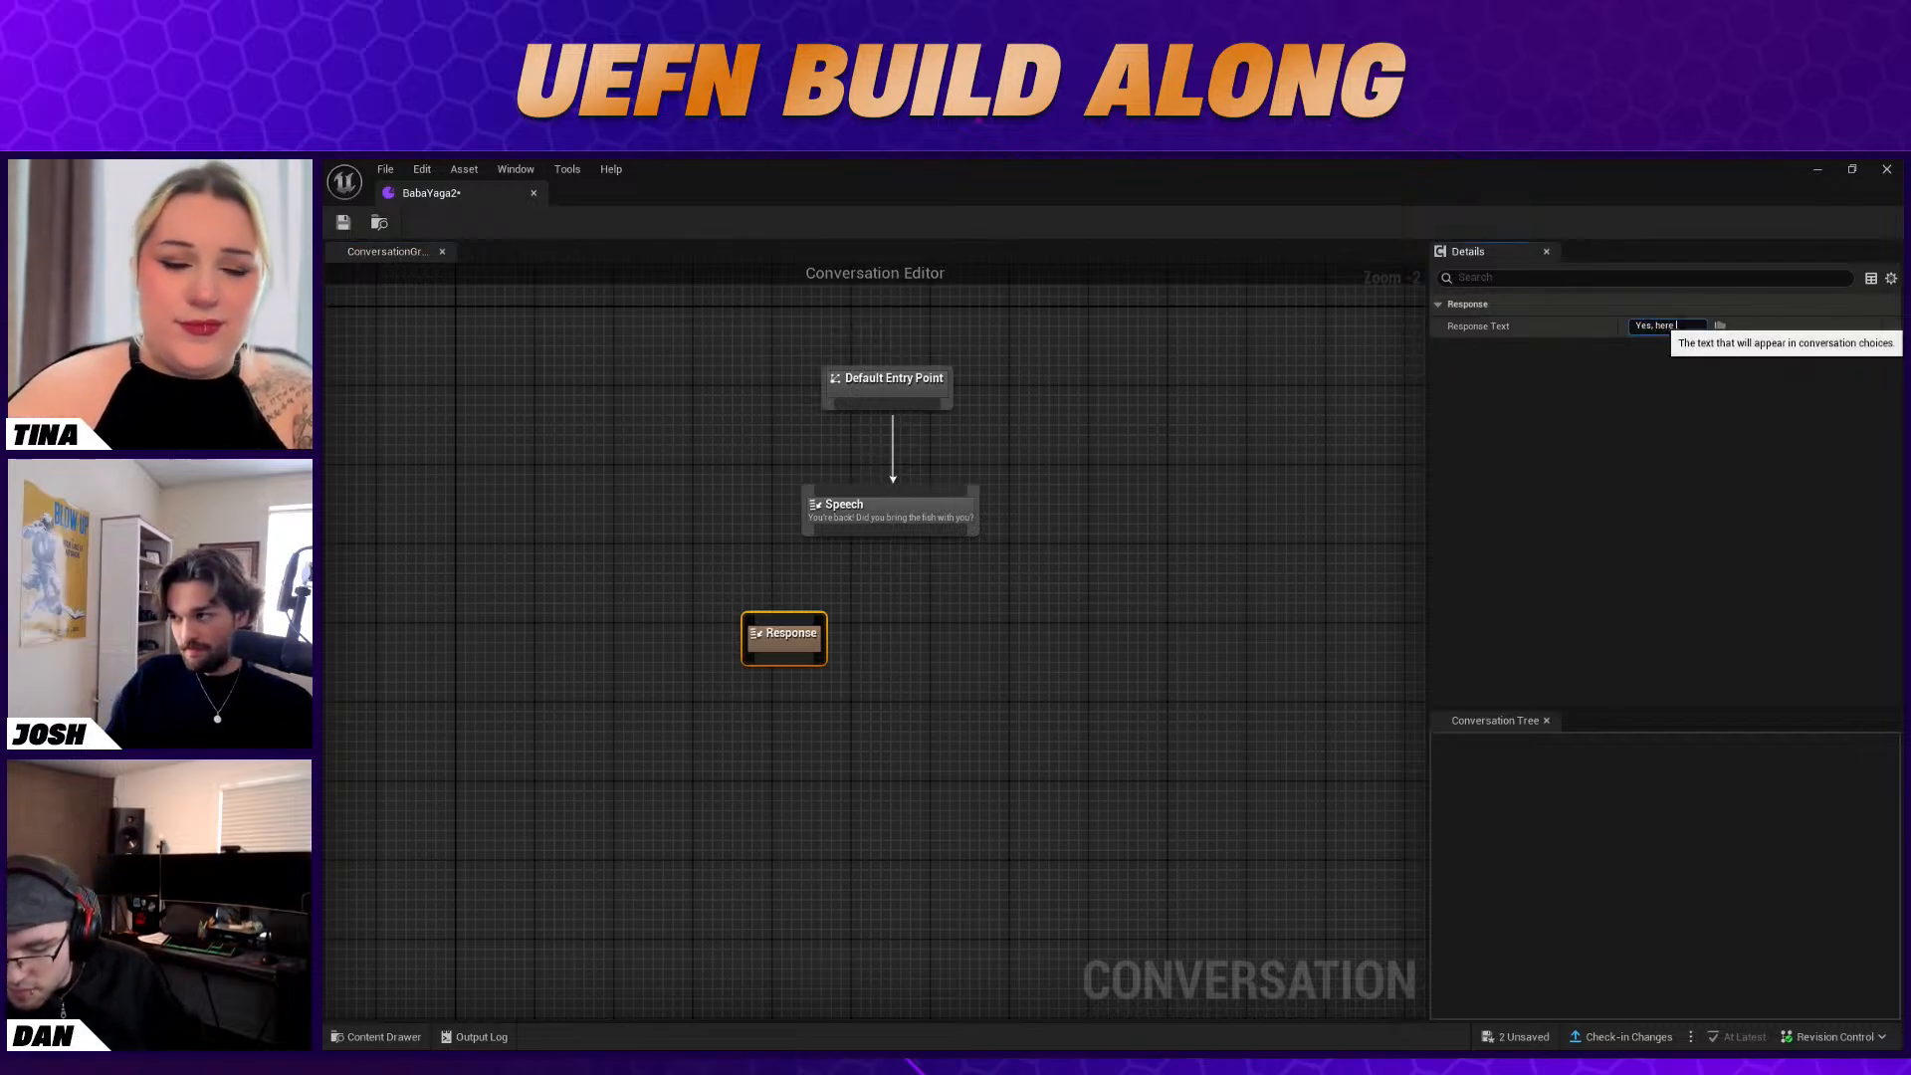
pyautogui.click(1759, 331)
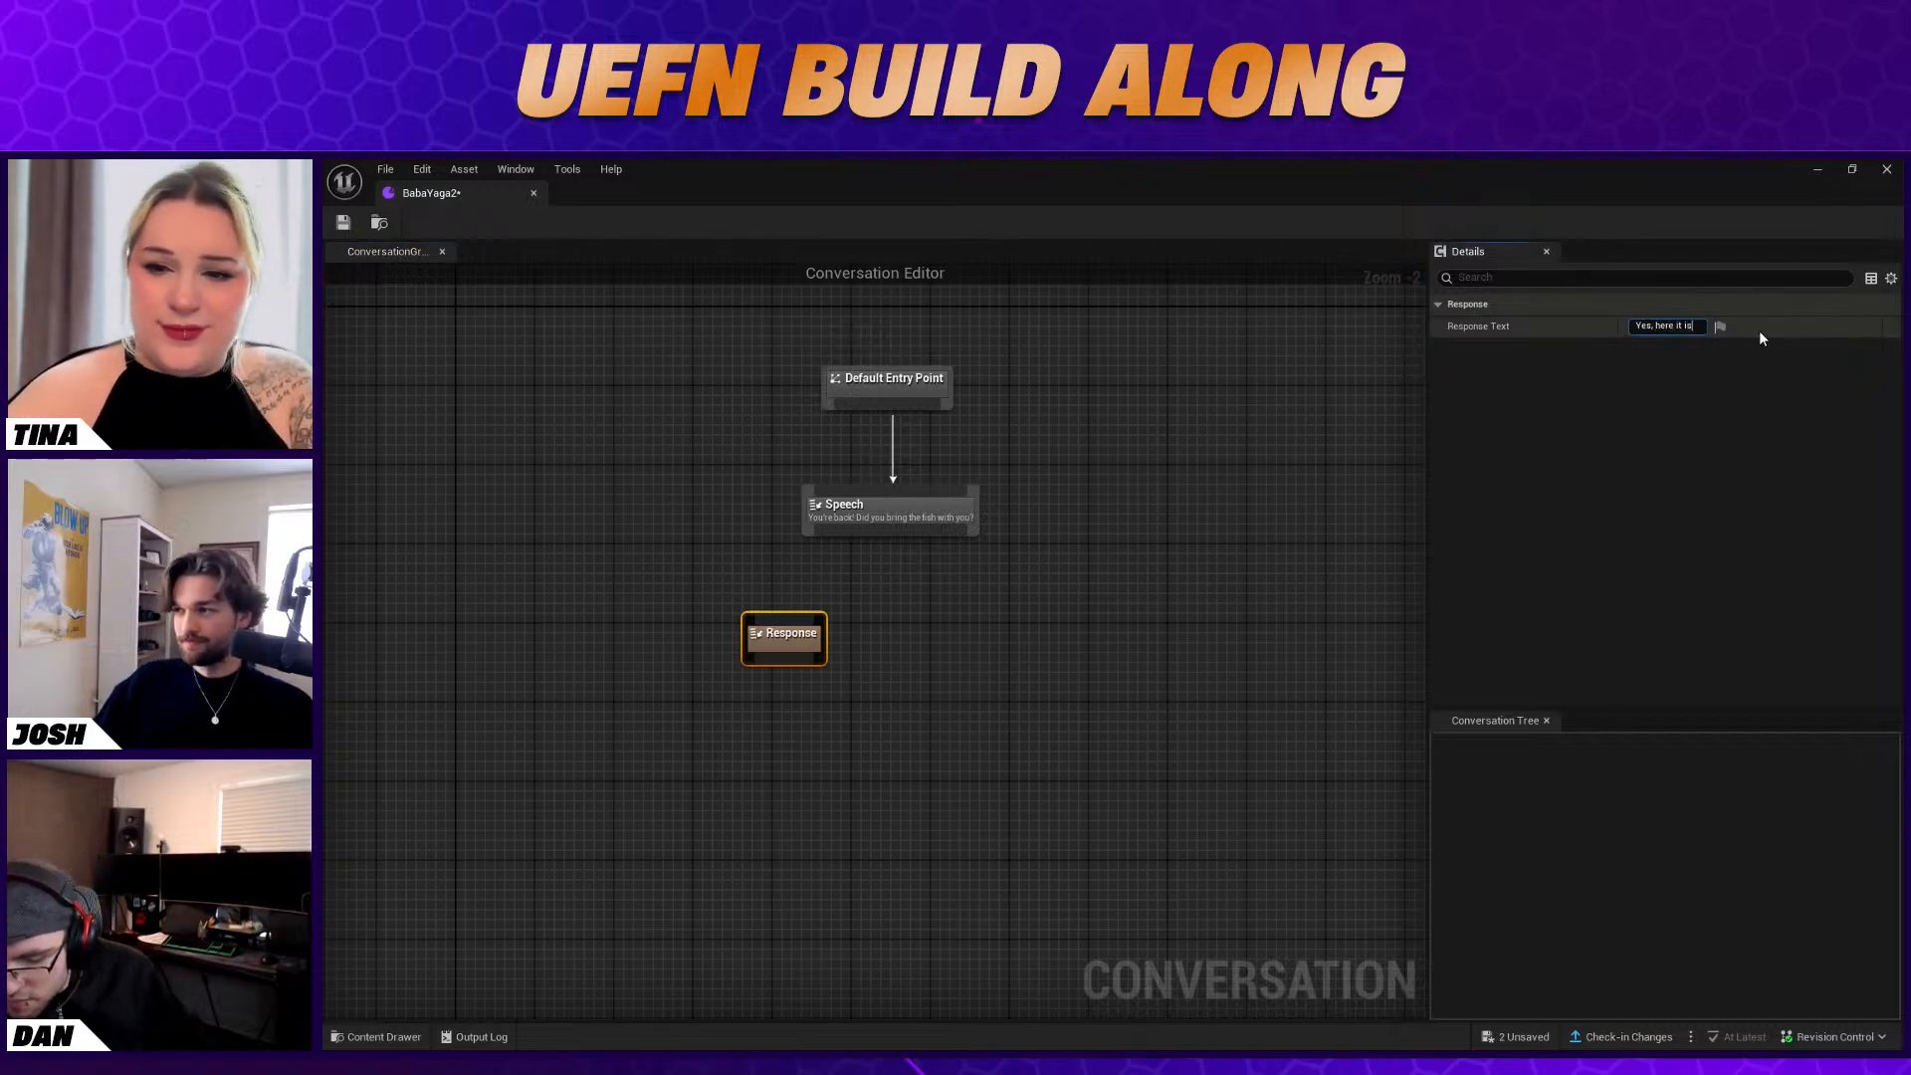
# Add a second Response node beside the first with the text "I'm keeping it for myself"
pyautogui.rightClick(900, 633)
pyautogui.click(956, 755)
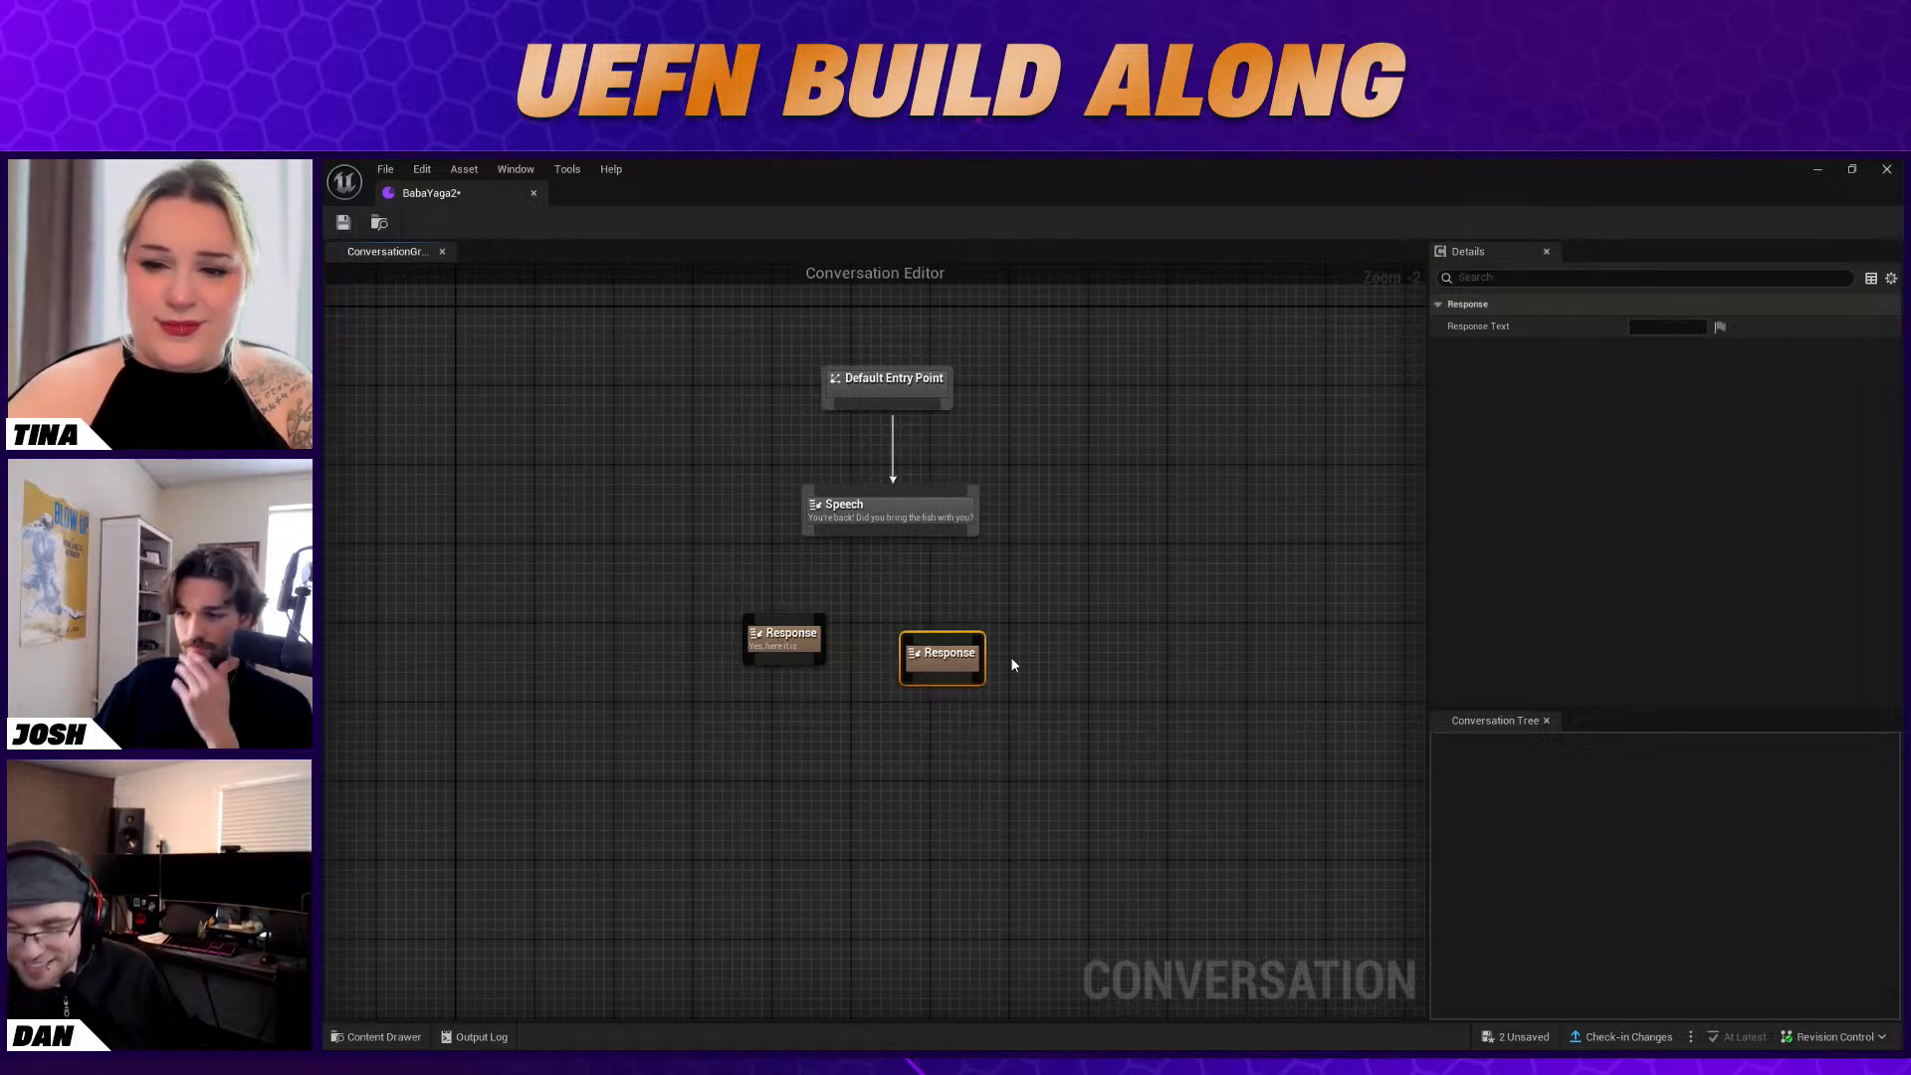
pyautogui.click(1668, 327)
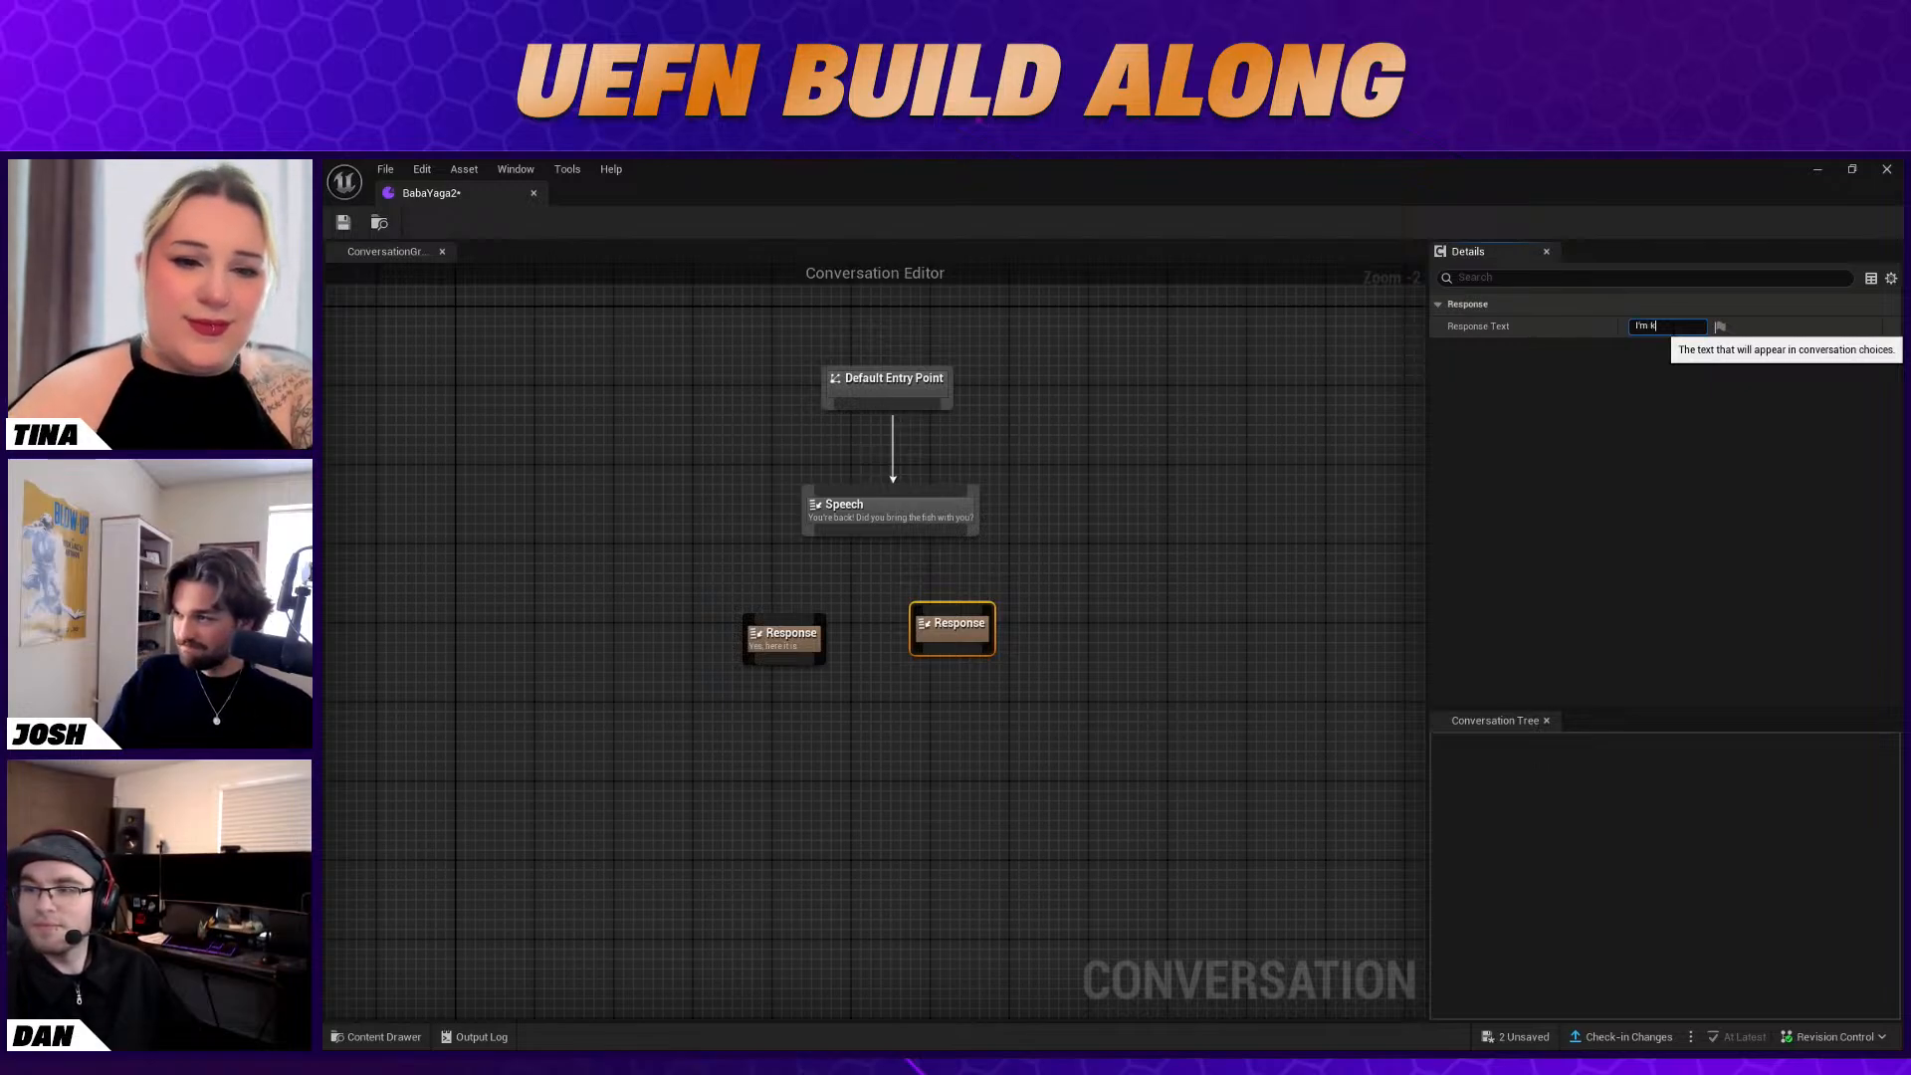
pyautogui.write('myself.')
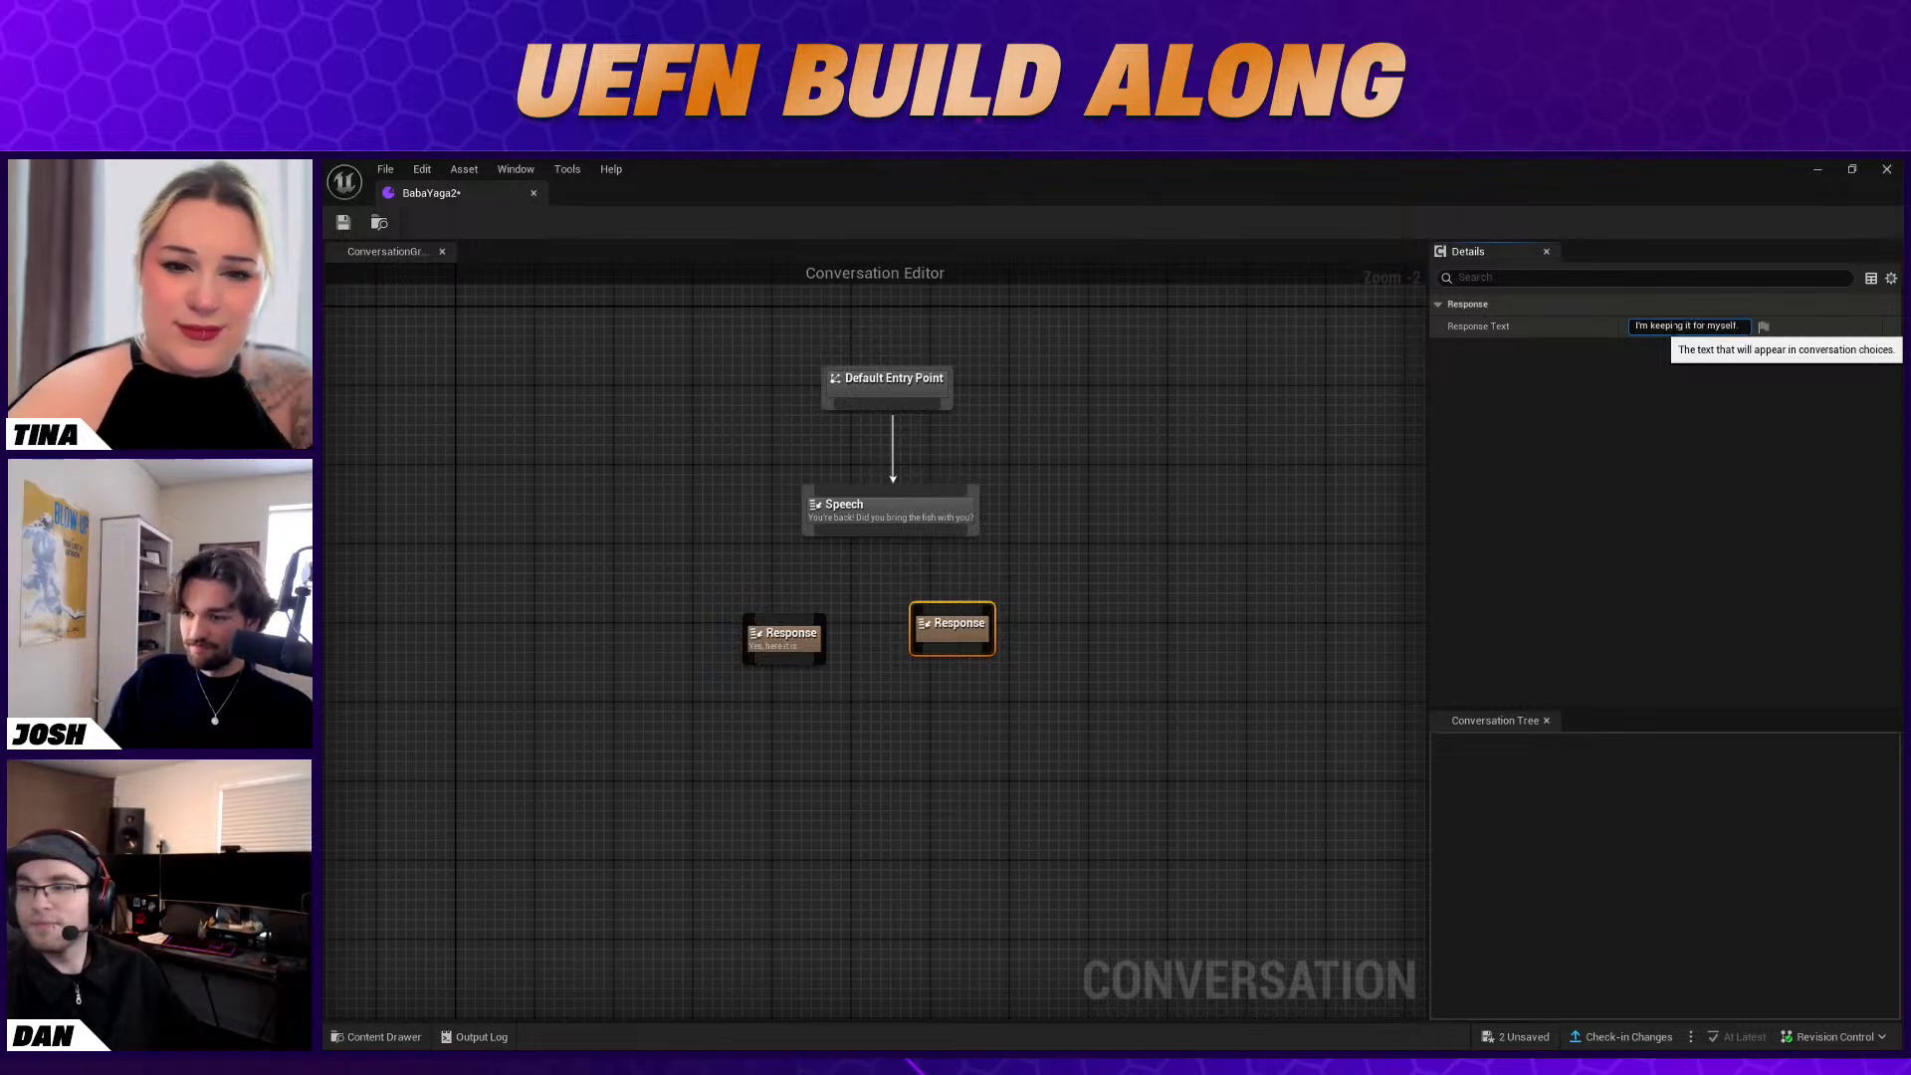
pyautogui.press('Return')
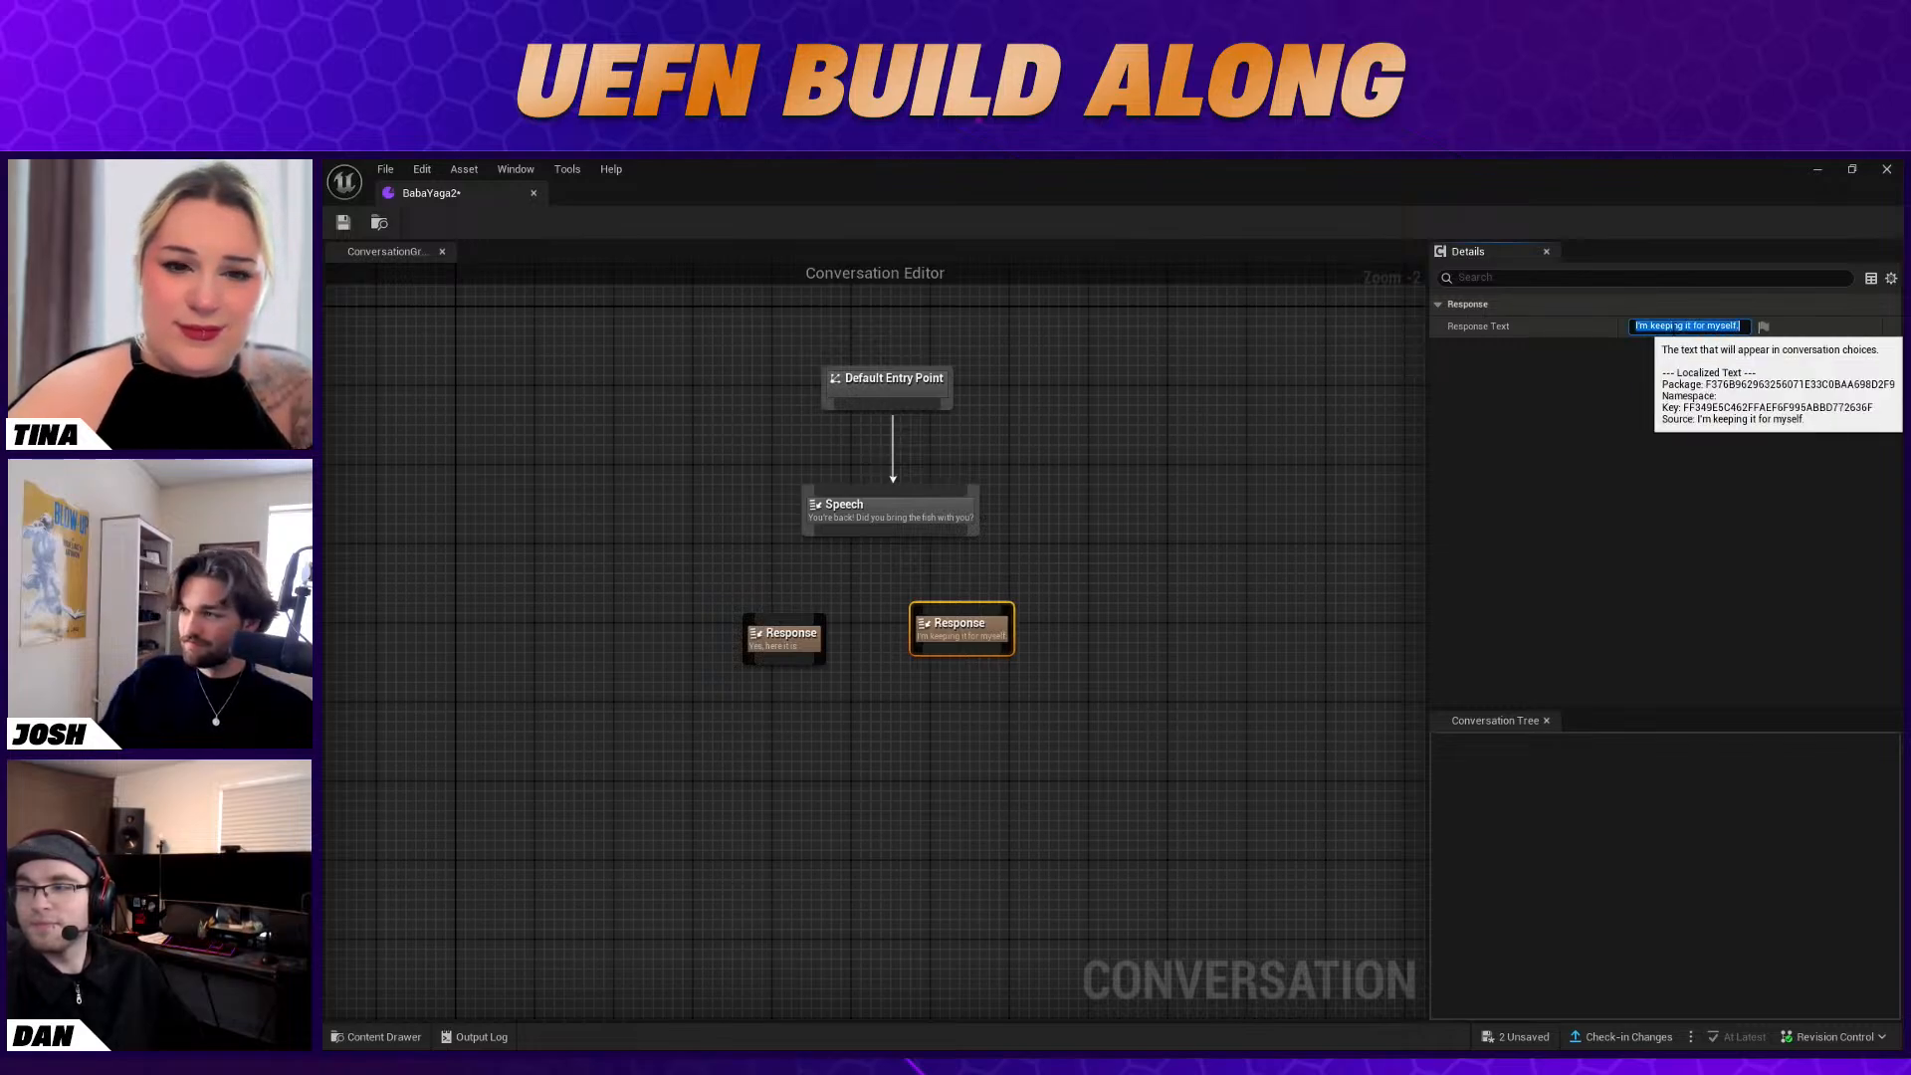
# Change the first response's text to "Yes, here it is." and link the Speech node to both Response nodes
pyautogui.click(853, 593)
pyautogui.click(769, 658)
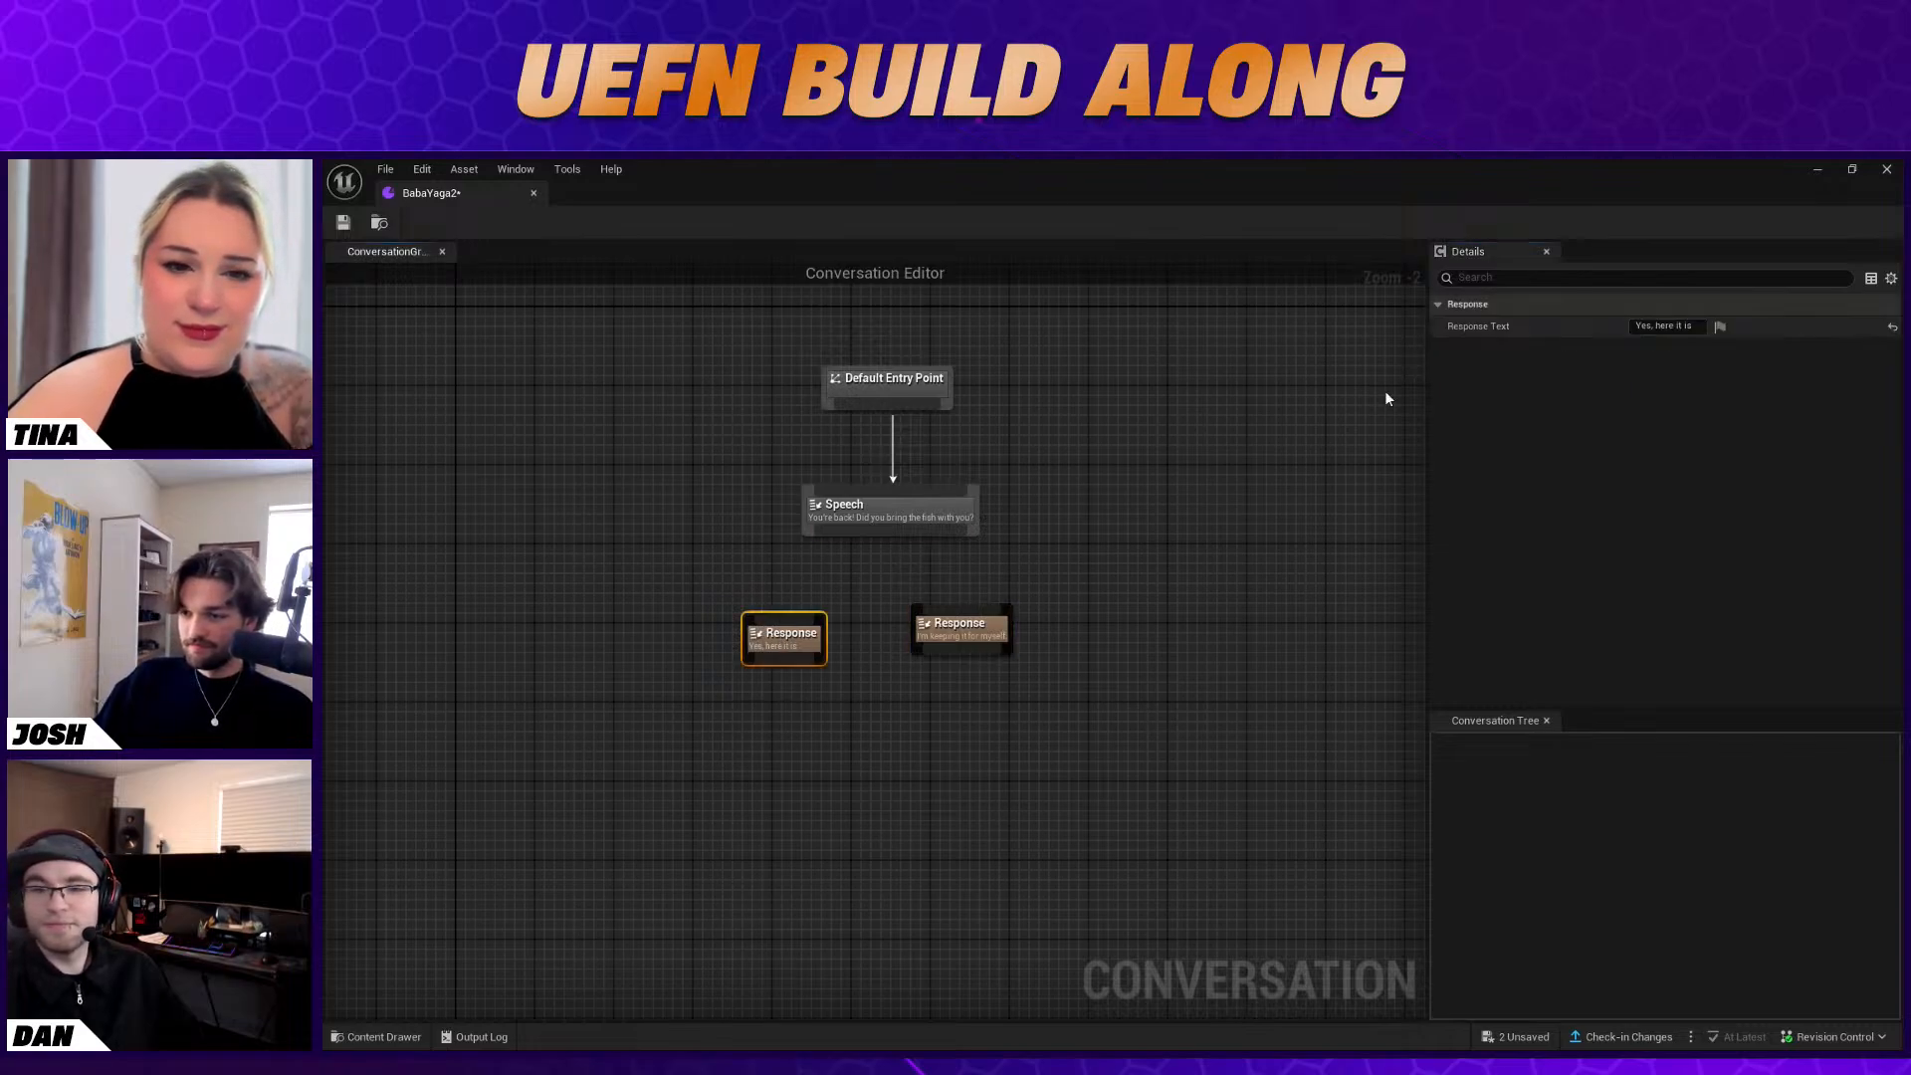
pyautogui.click(1700, 327)
pyautogui.write('.')
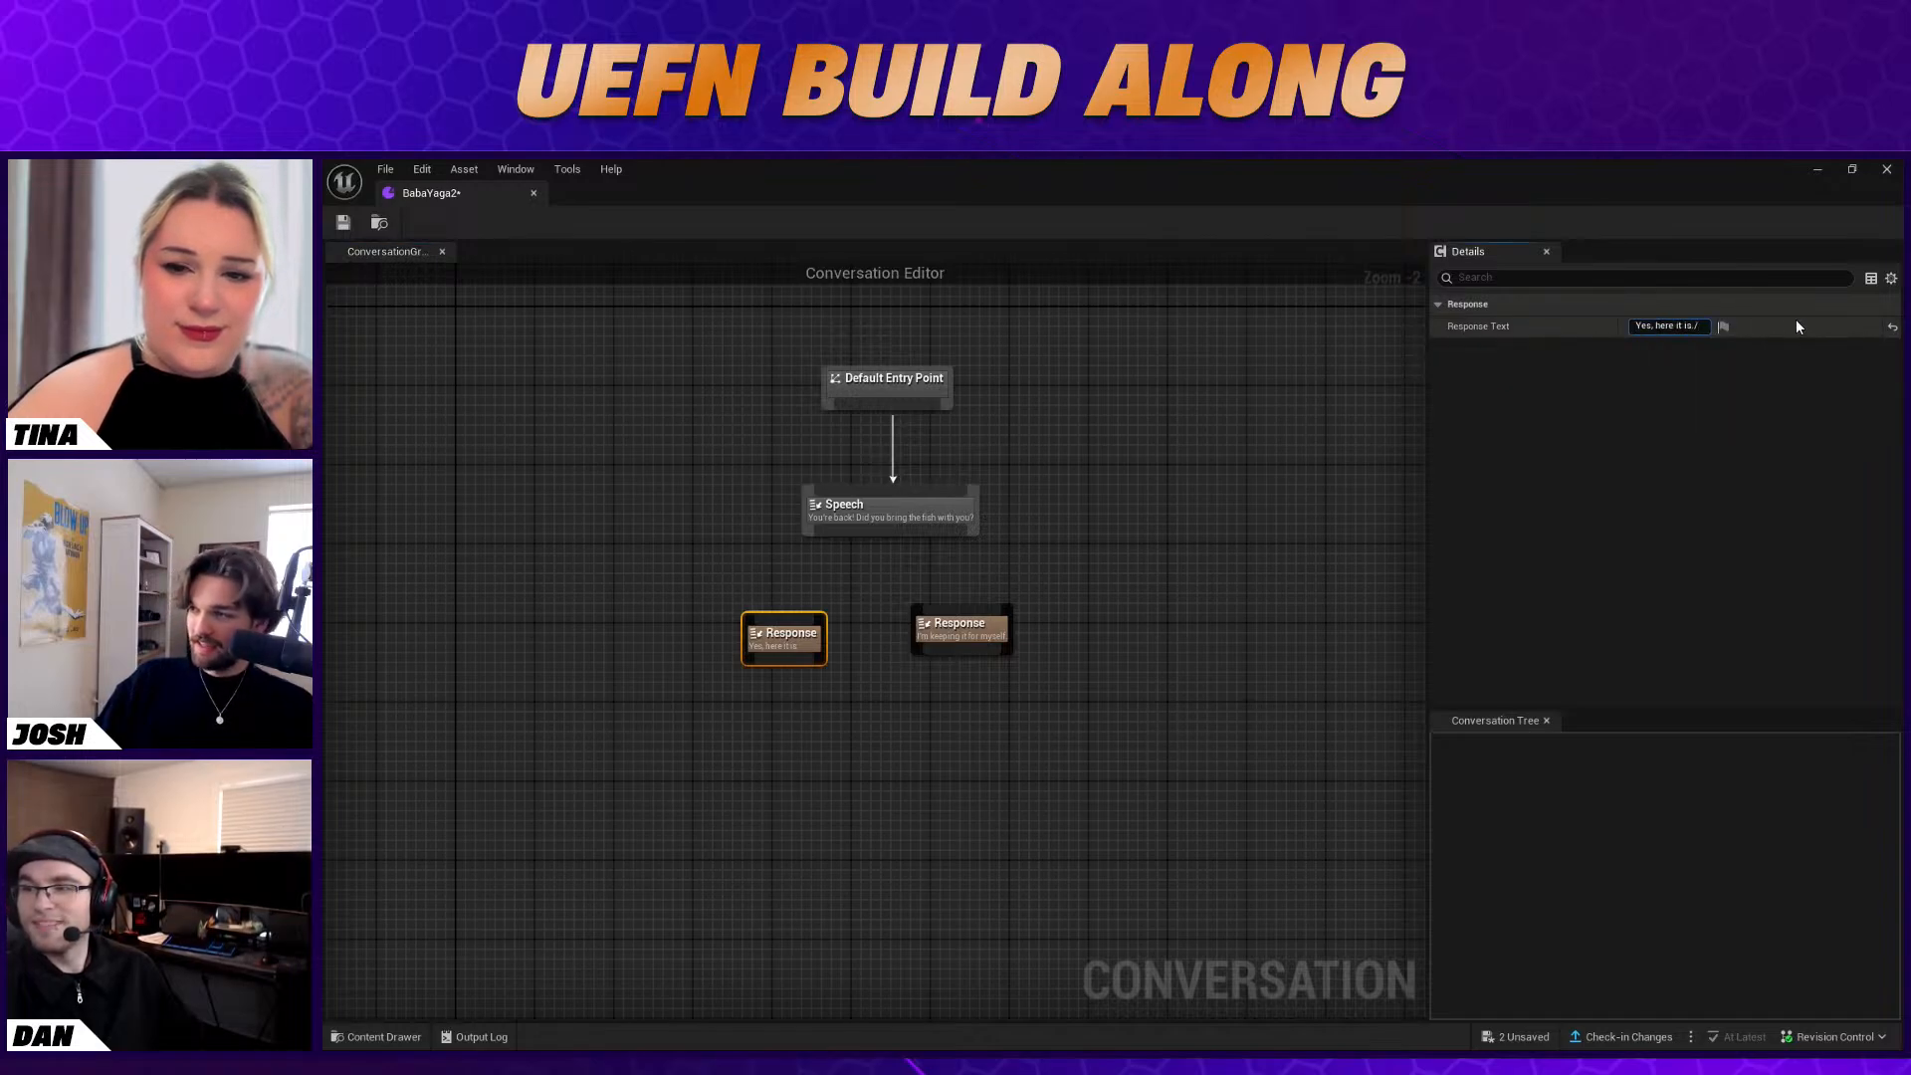
pyautogui.press('Return')
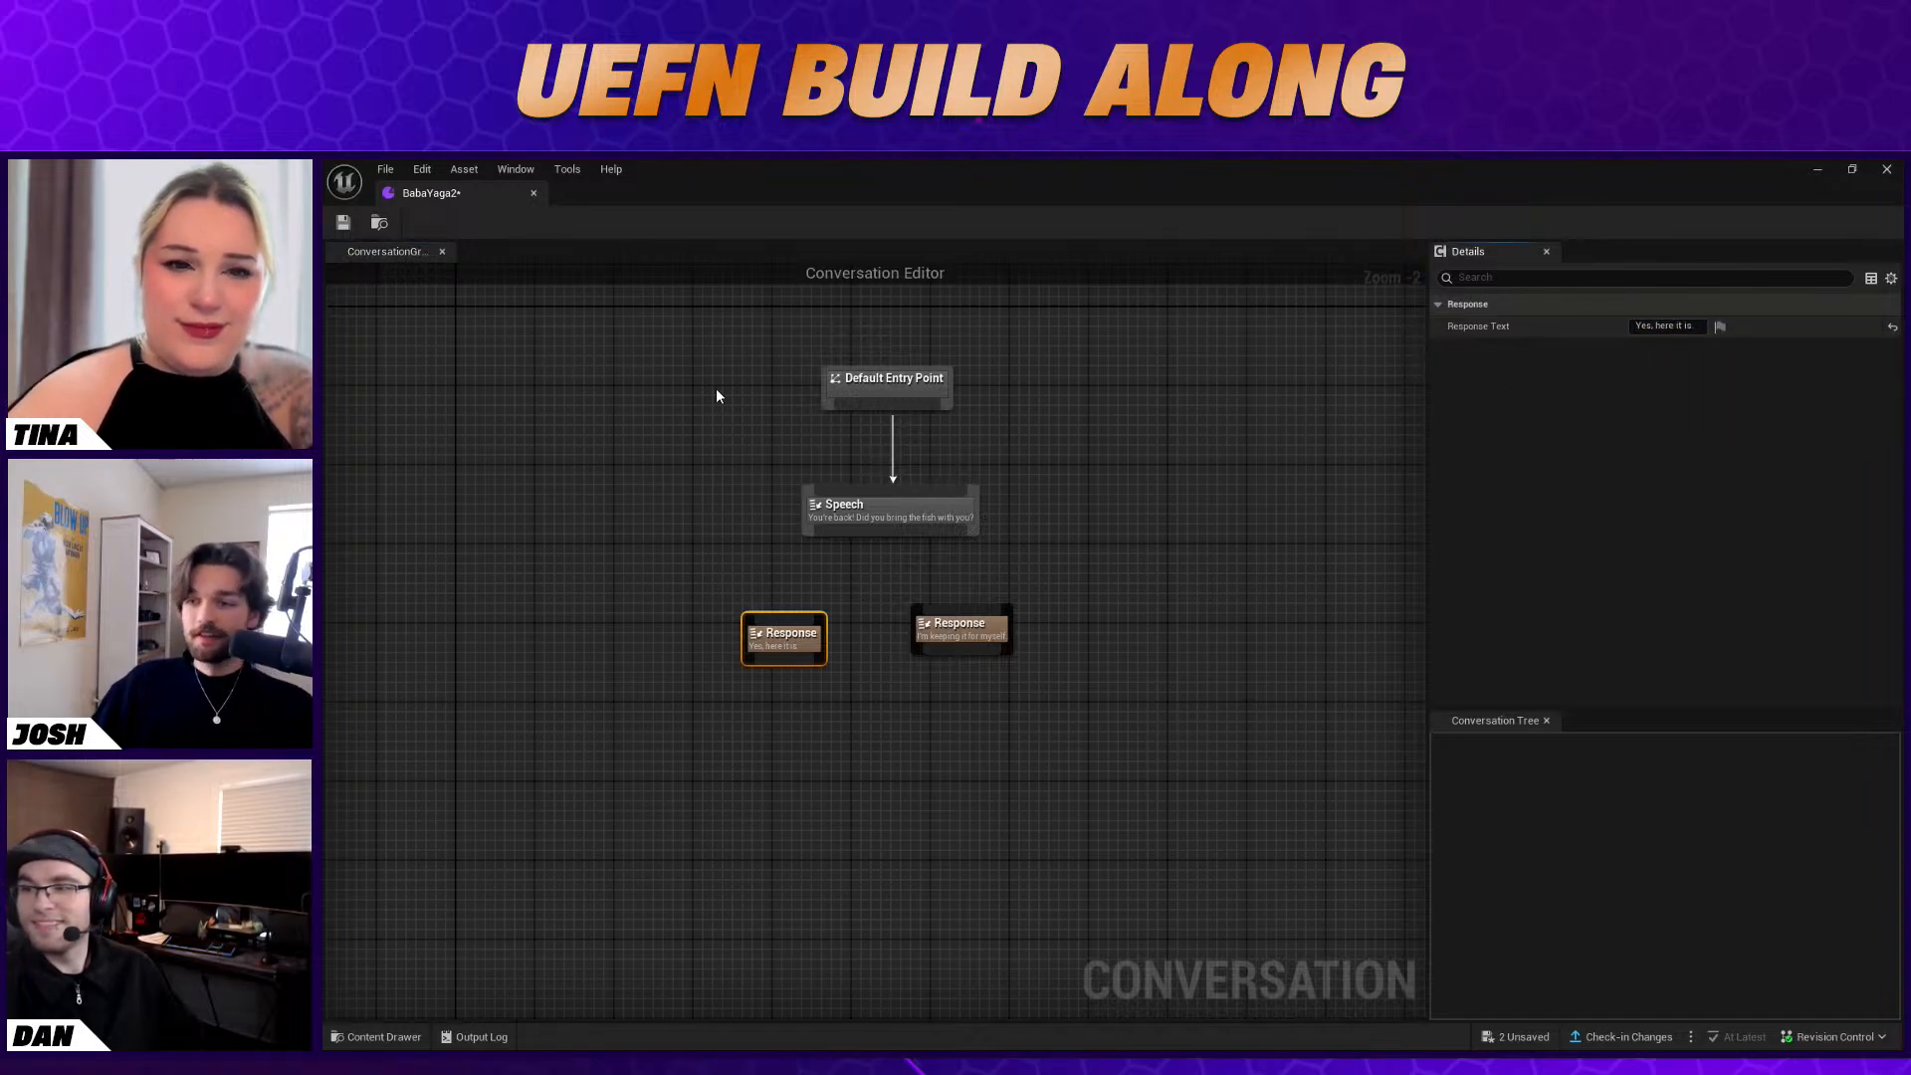
pyautogui.moveTo(866, 538); pyautogui.dragTo(964, 629)
# Add a Conversation Event node below the "Yes, here it is." response and link the response to it
pyautogui.rightClick(733, 672)
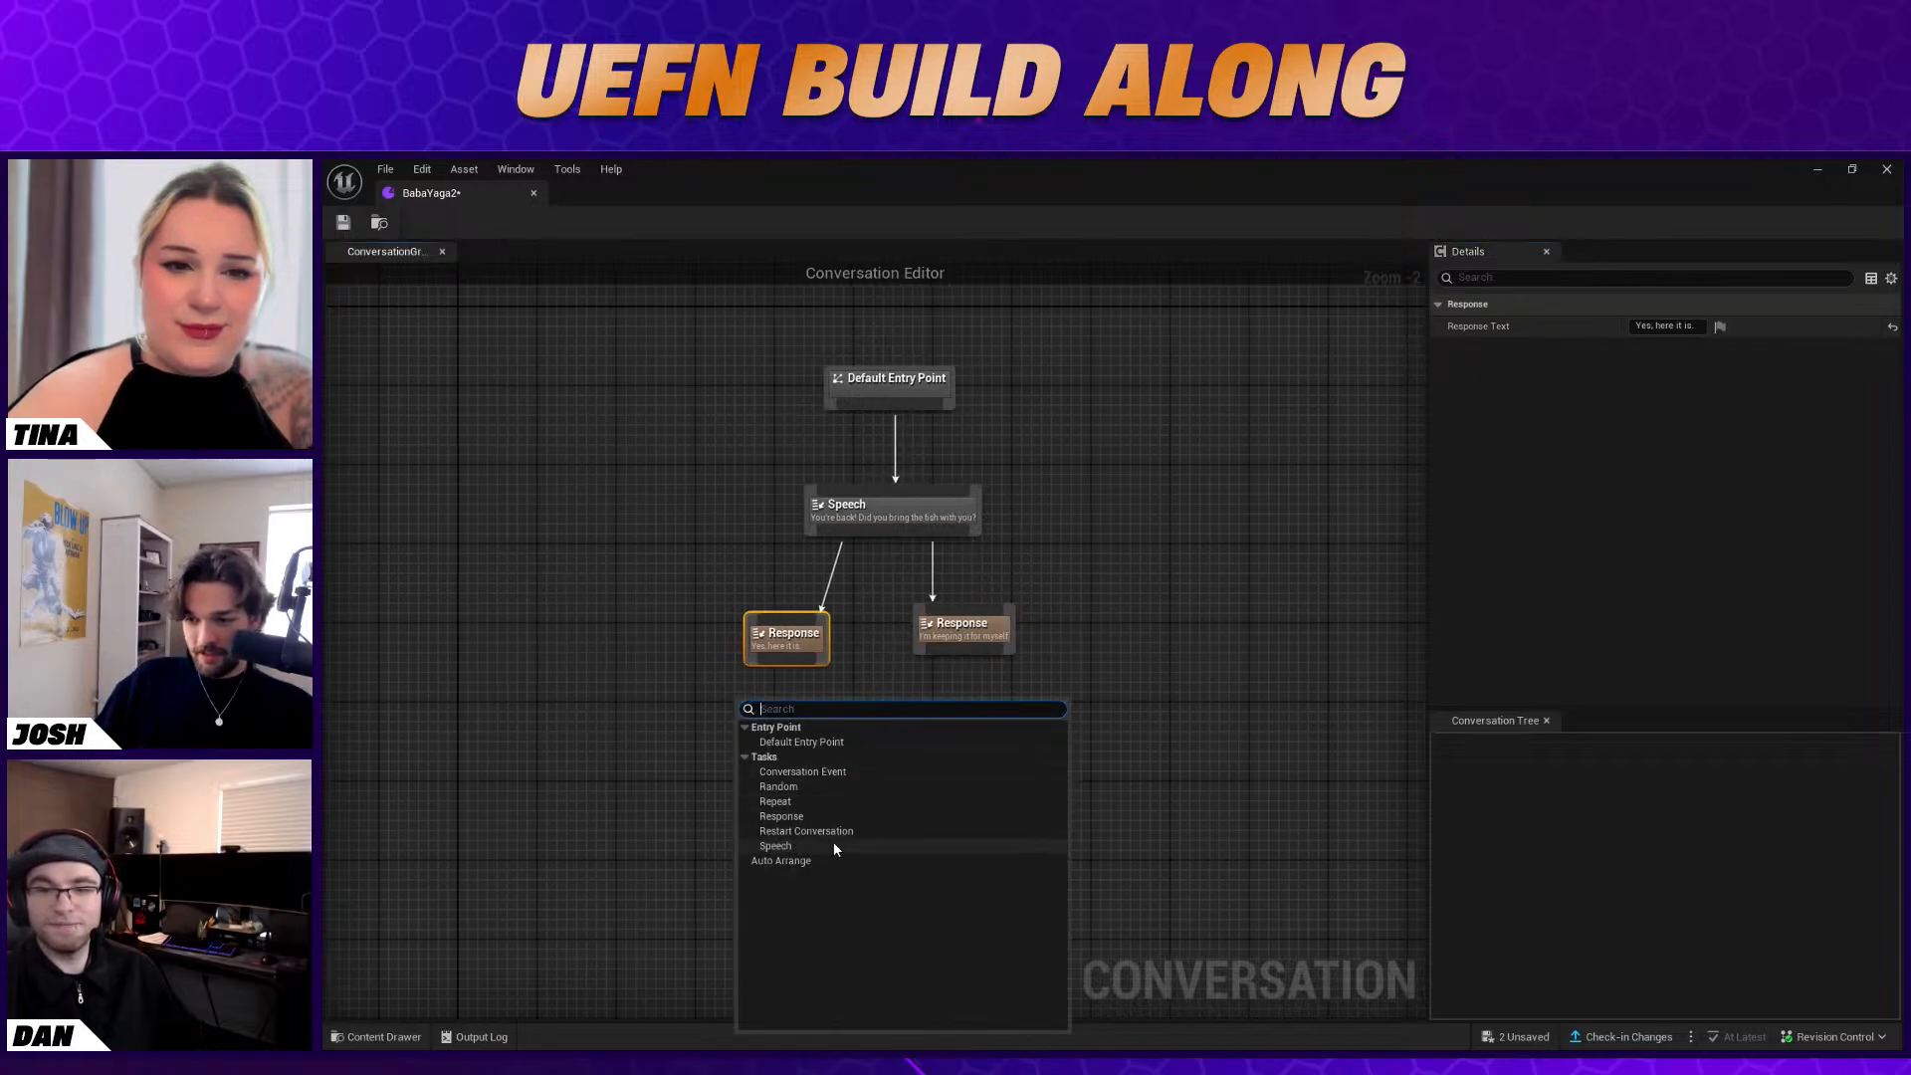
pyautogui.click(840, 771)
pyautogui.moveTo(790, 702); pyautogui.dragTo(766, 669)
# Add a Conversation Event node with Event Number 2 and link the "I'm keeping it for myself" response to it
pyautogui.rightClick(972, 701)
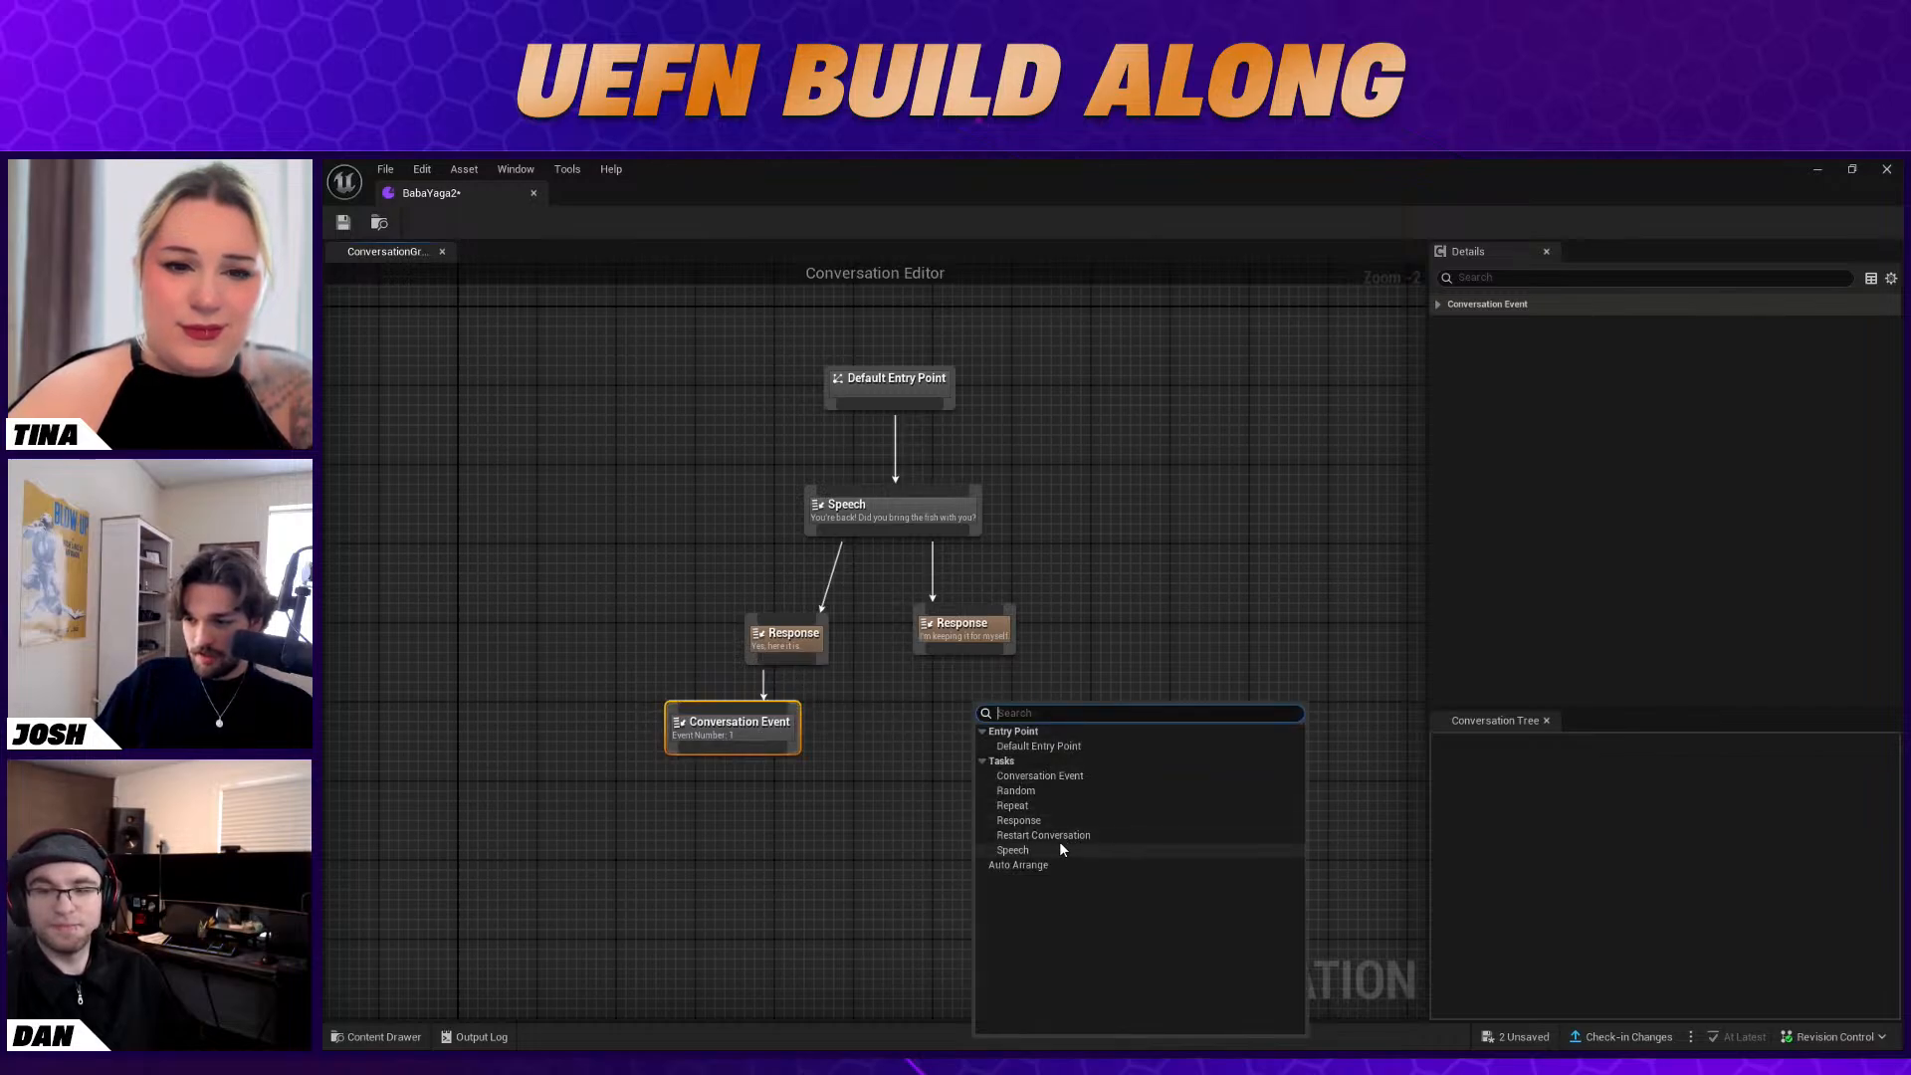
pyautogui.click(1083, 776)
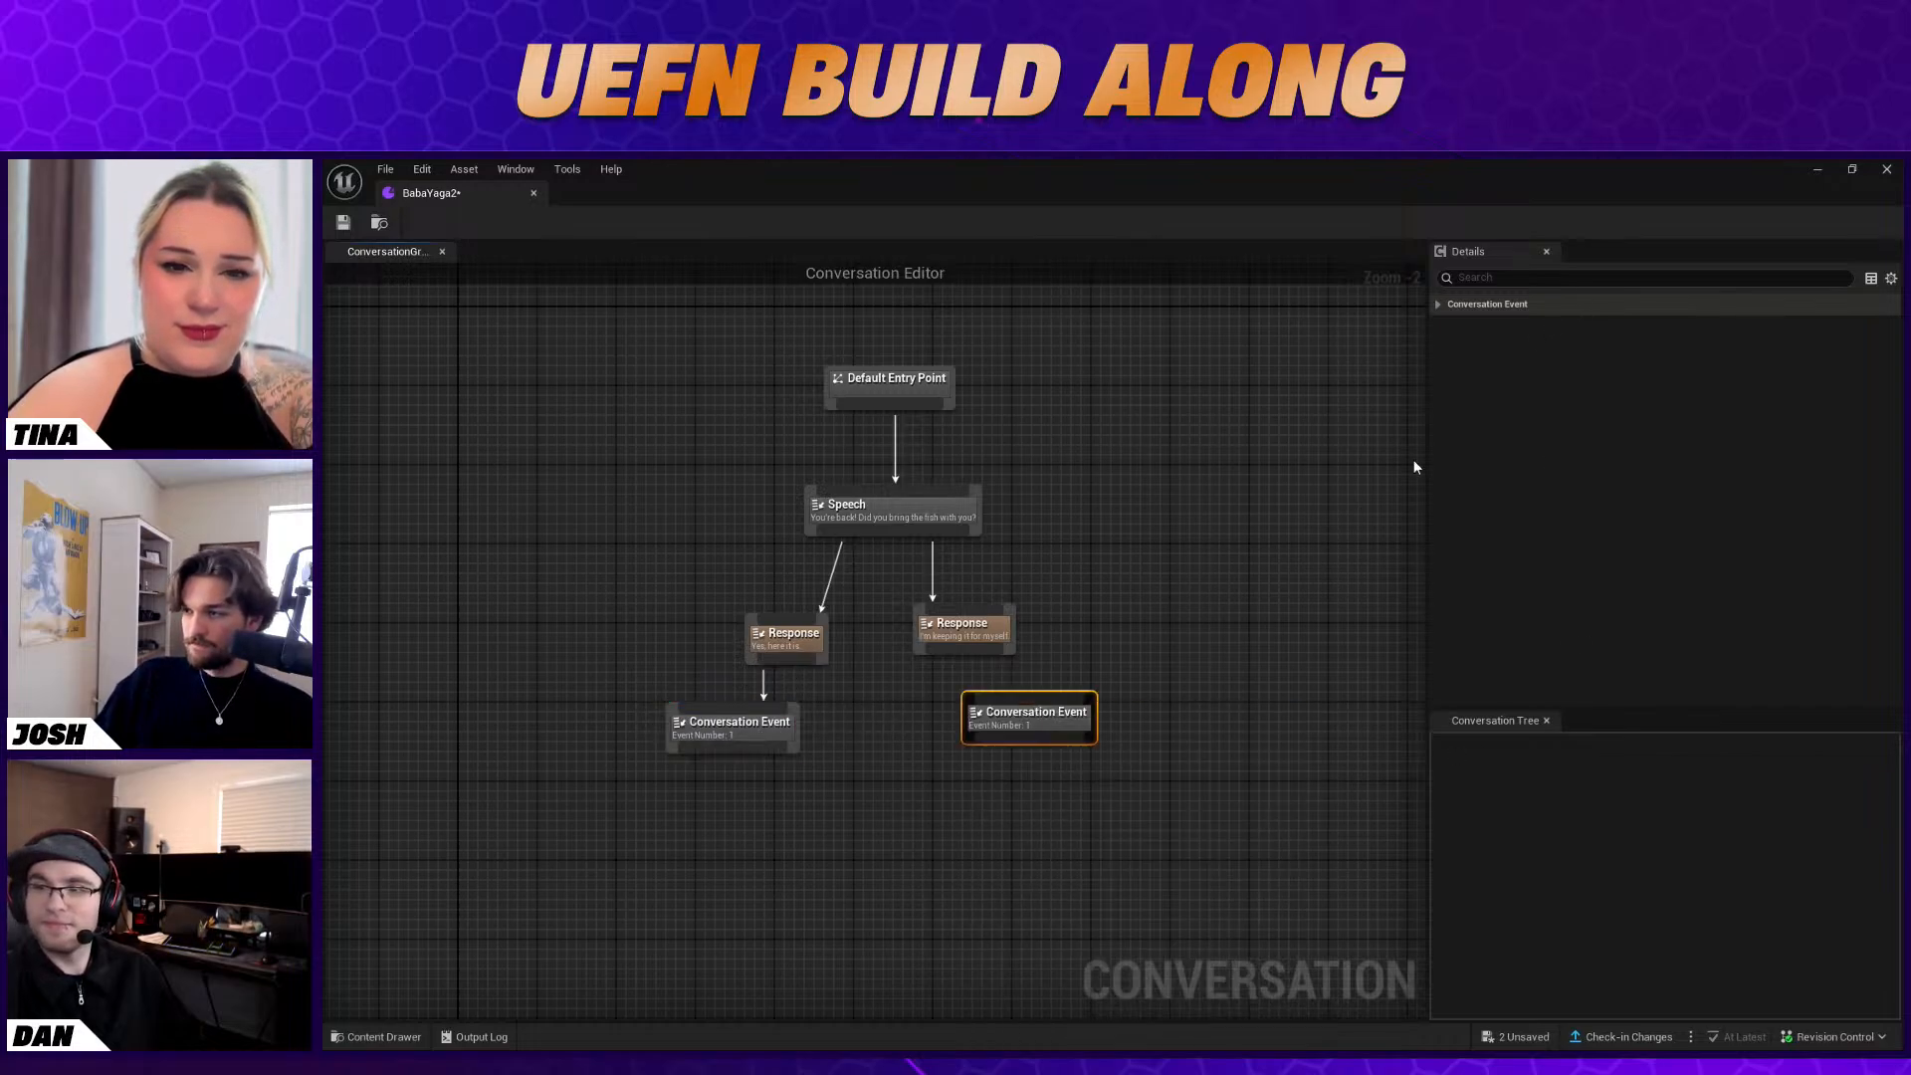
pyautogui.click(1445, 311)
pyautogui.click(1705, 328)
pyautogui.write('2')
pyautogui.press('Return')
pyautogui.moveTo(991, 663)
pyautogui.mouseDown()
pyautogui.moveTo(1024, 711)
pyautogui.moveTo(972, 647)
pyautogui.mouseUp()
pyautogui.moveTo(973, 649); pyautogui.dragTo(1013, 709)
pyautogui.click(976, 650)
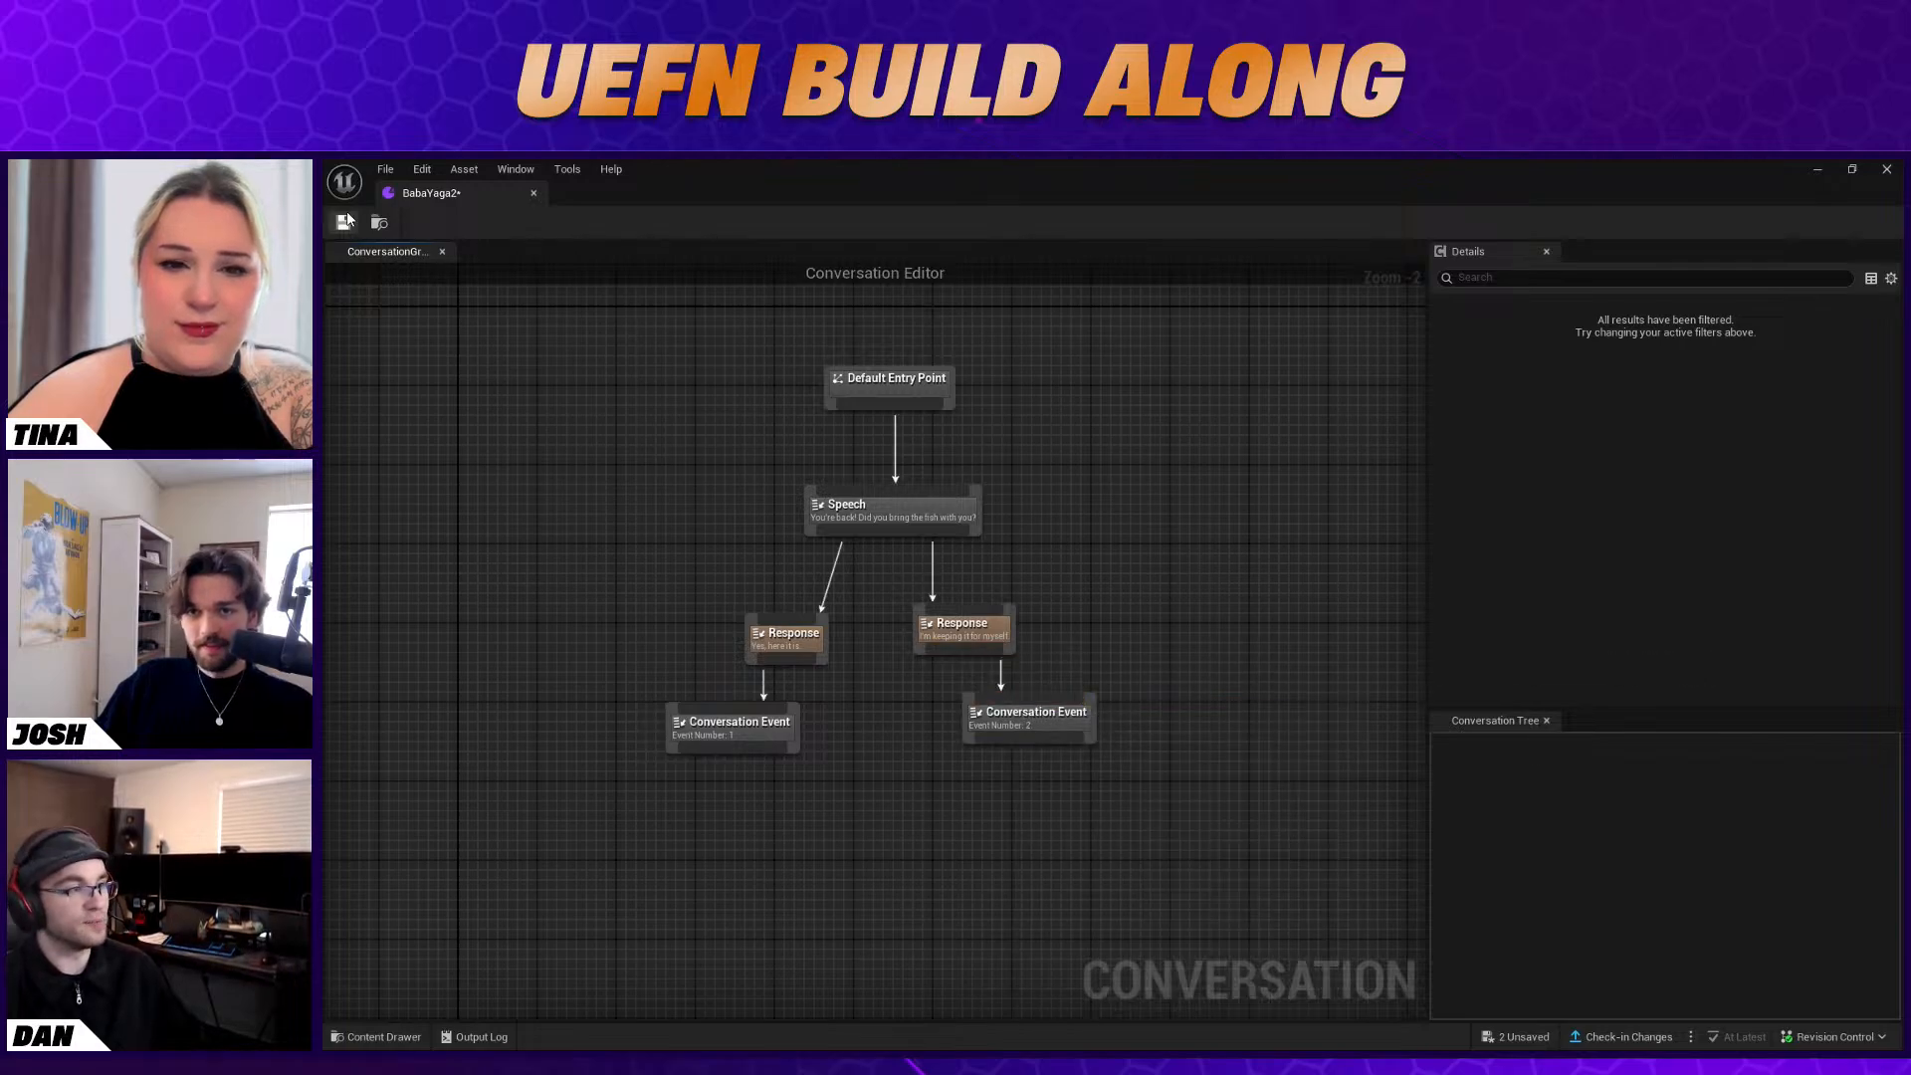
pyautogui.click(1032, 699)
# Add a Speech node below the first Conversation Event with the message "Thank you! Here's your reward."
pyautogui.click(756, 806)
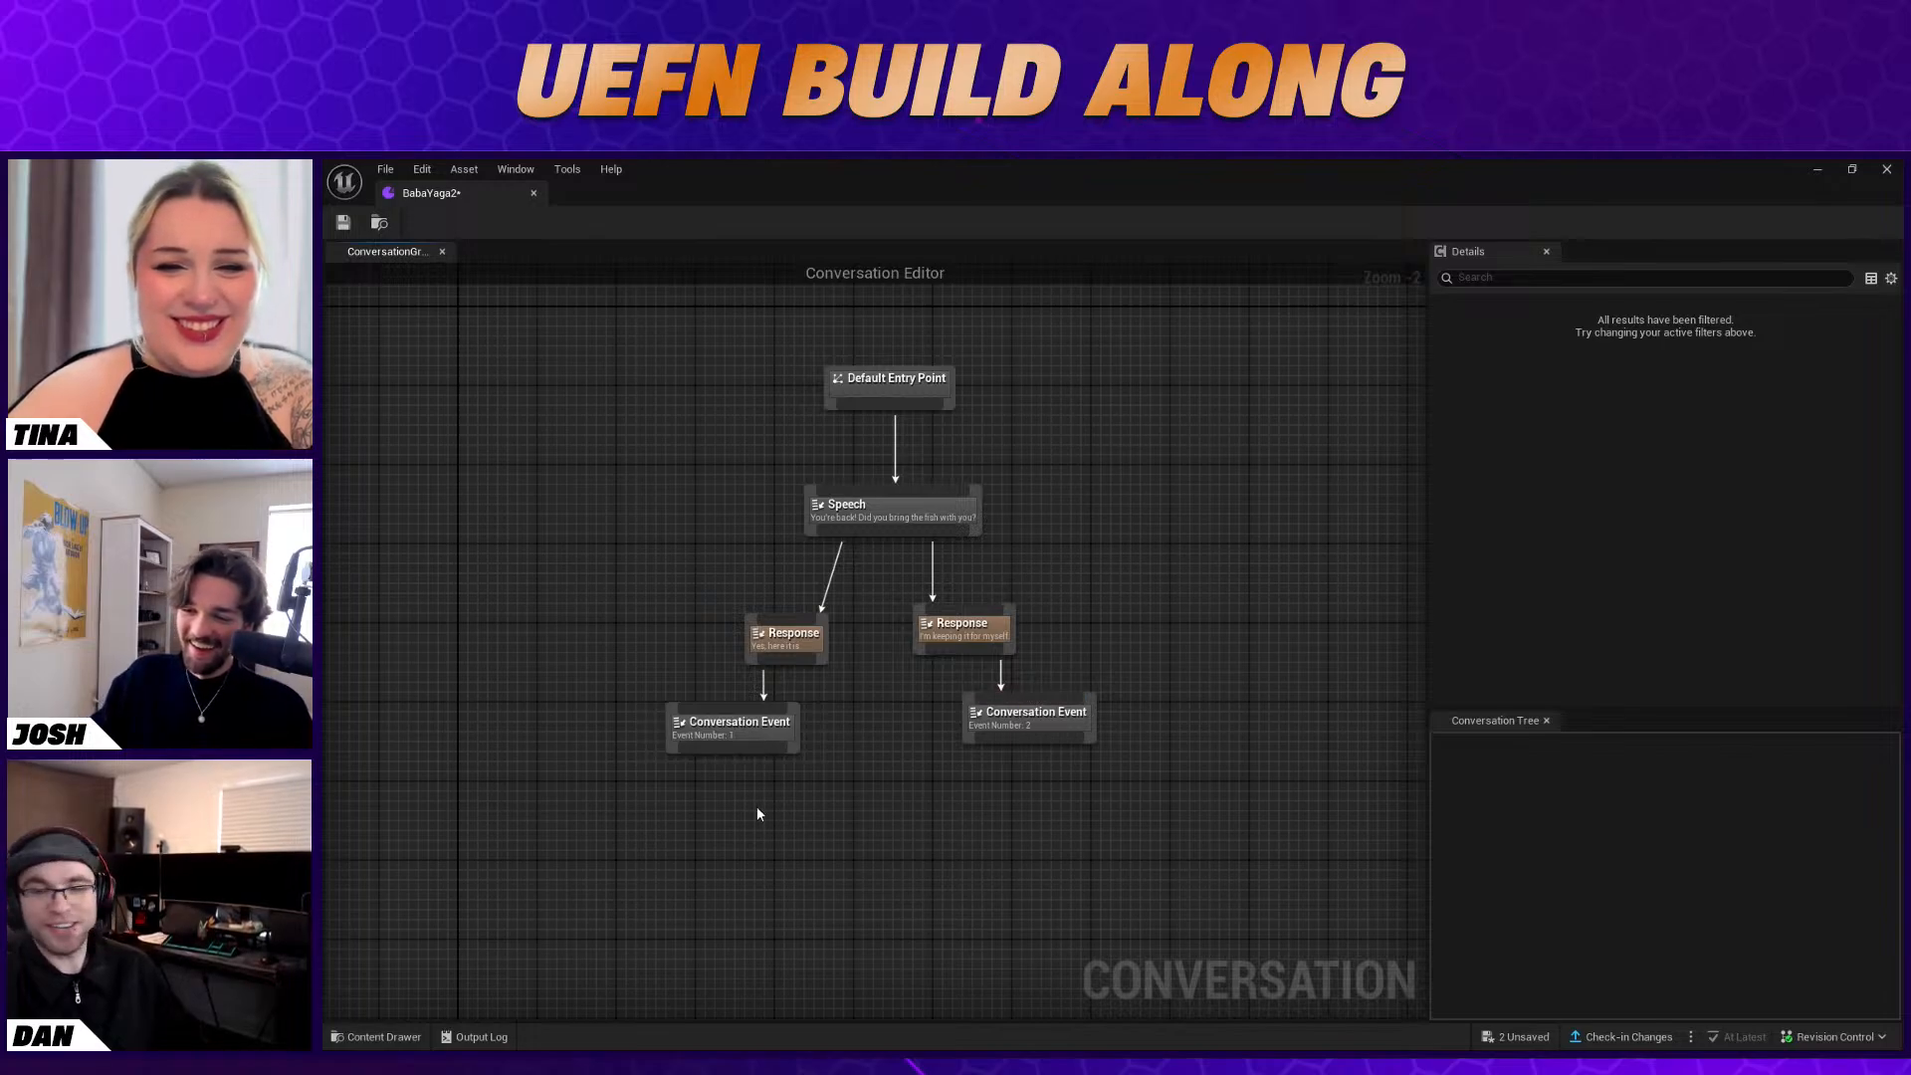
pyautogui.rightClick(756, 807)
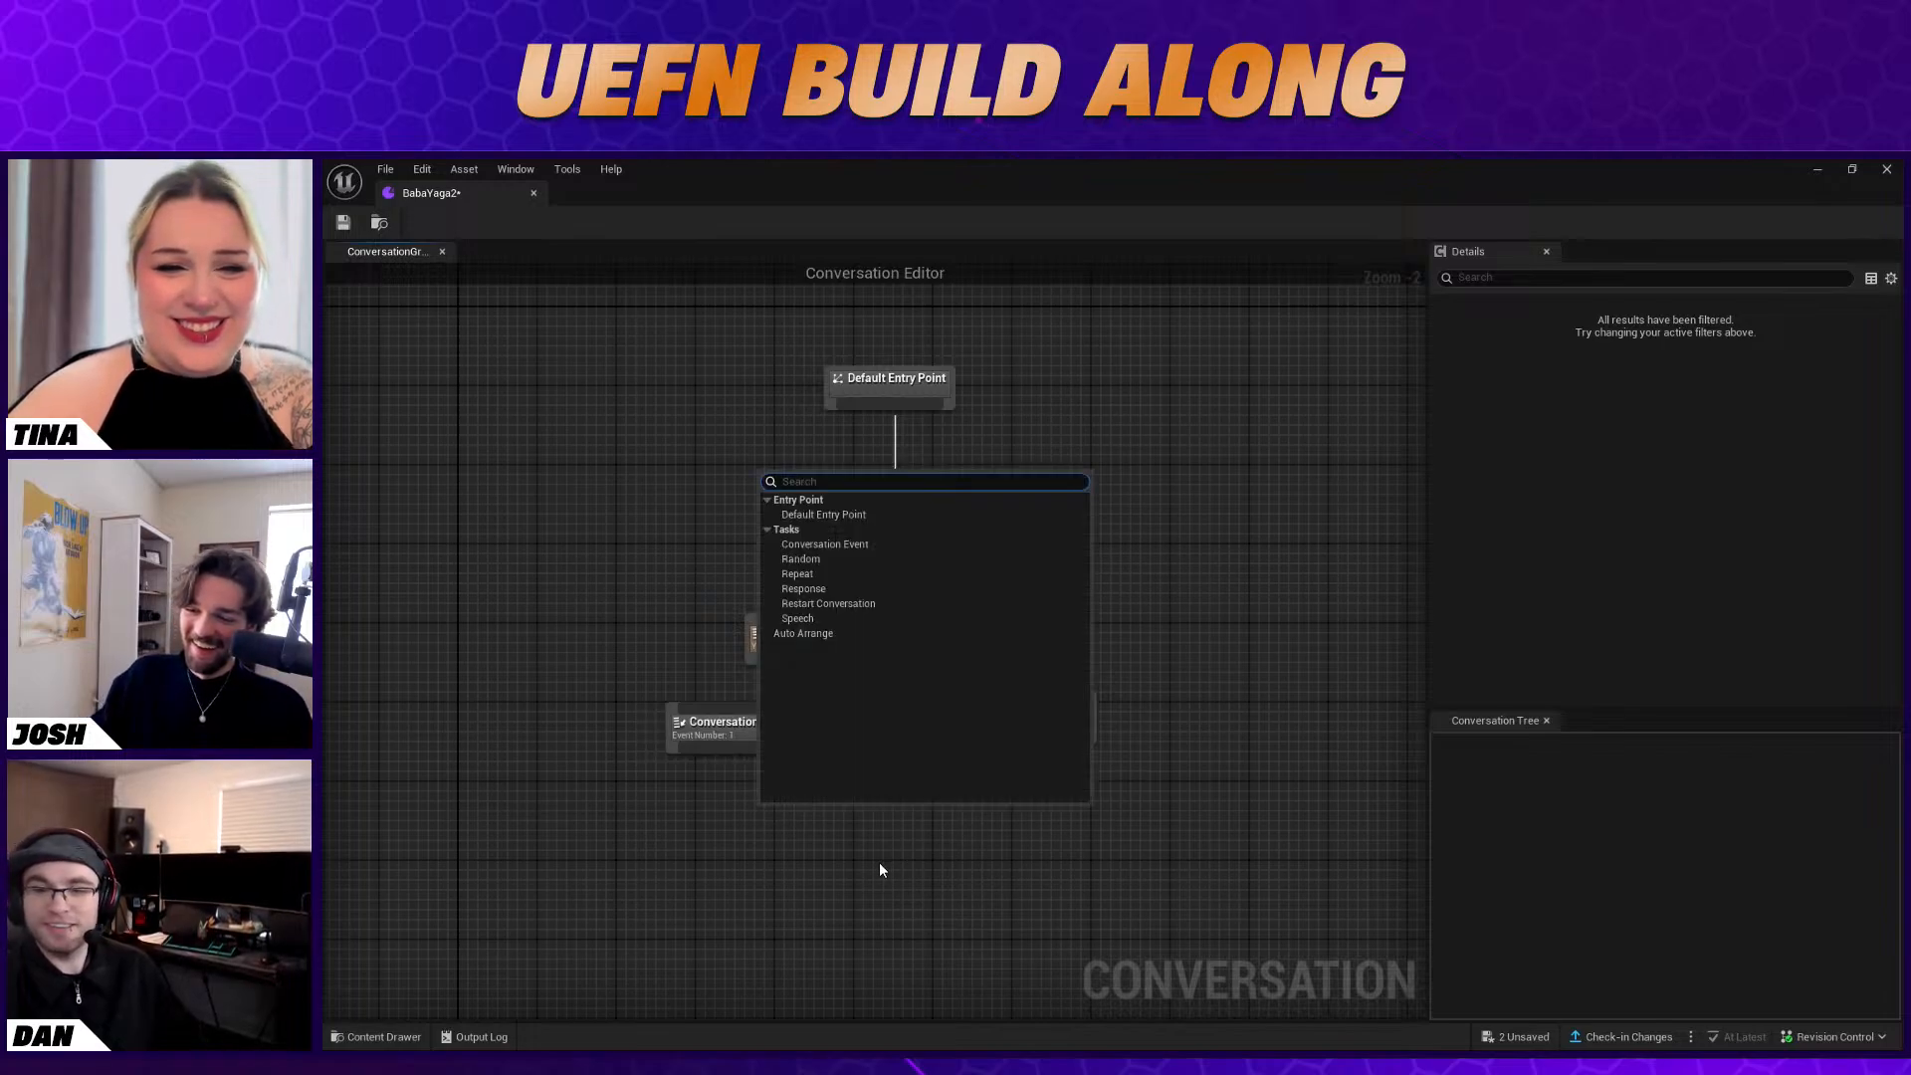
pyautogui.click(872, 617)
pyautogui.moveTo(781, 831); pyautogui.dragTo(731, 821)
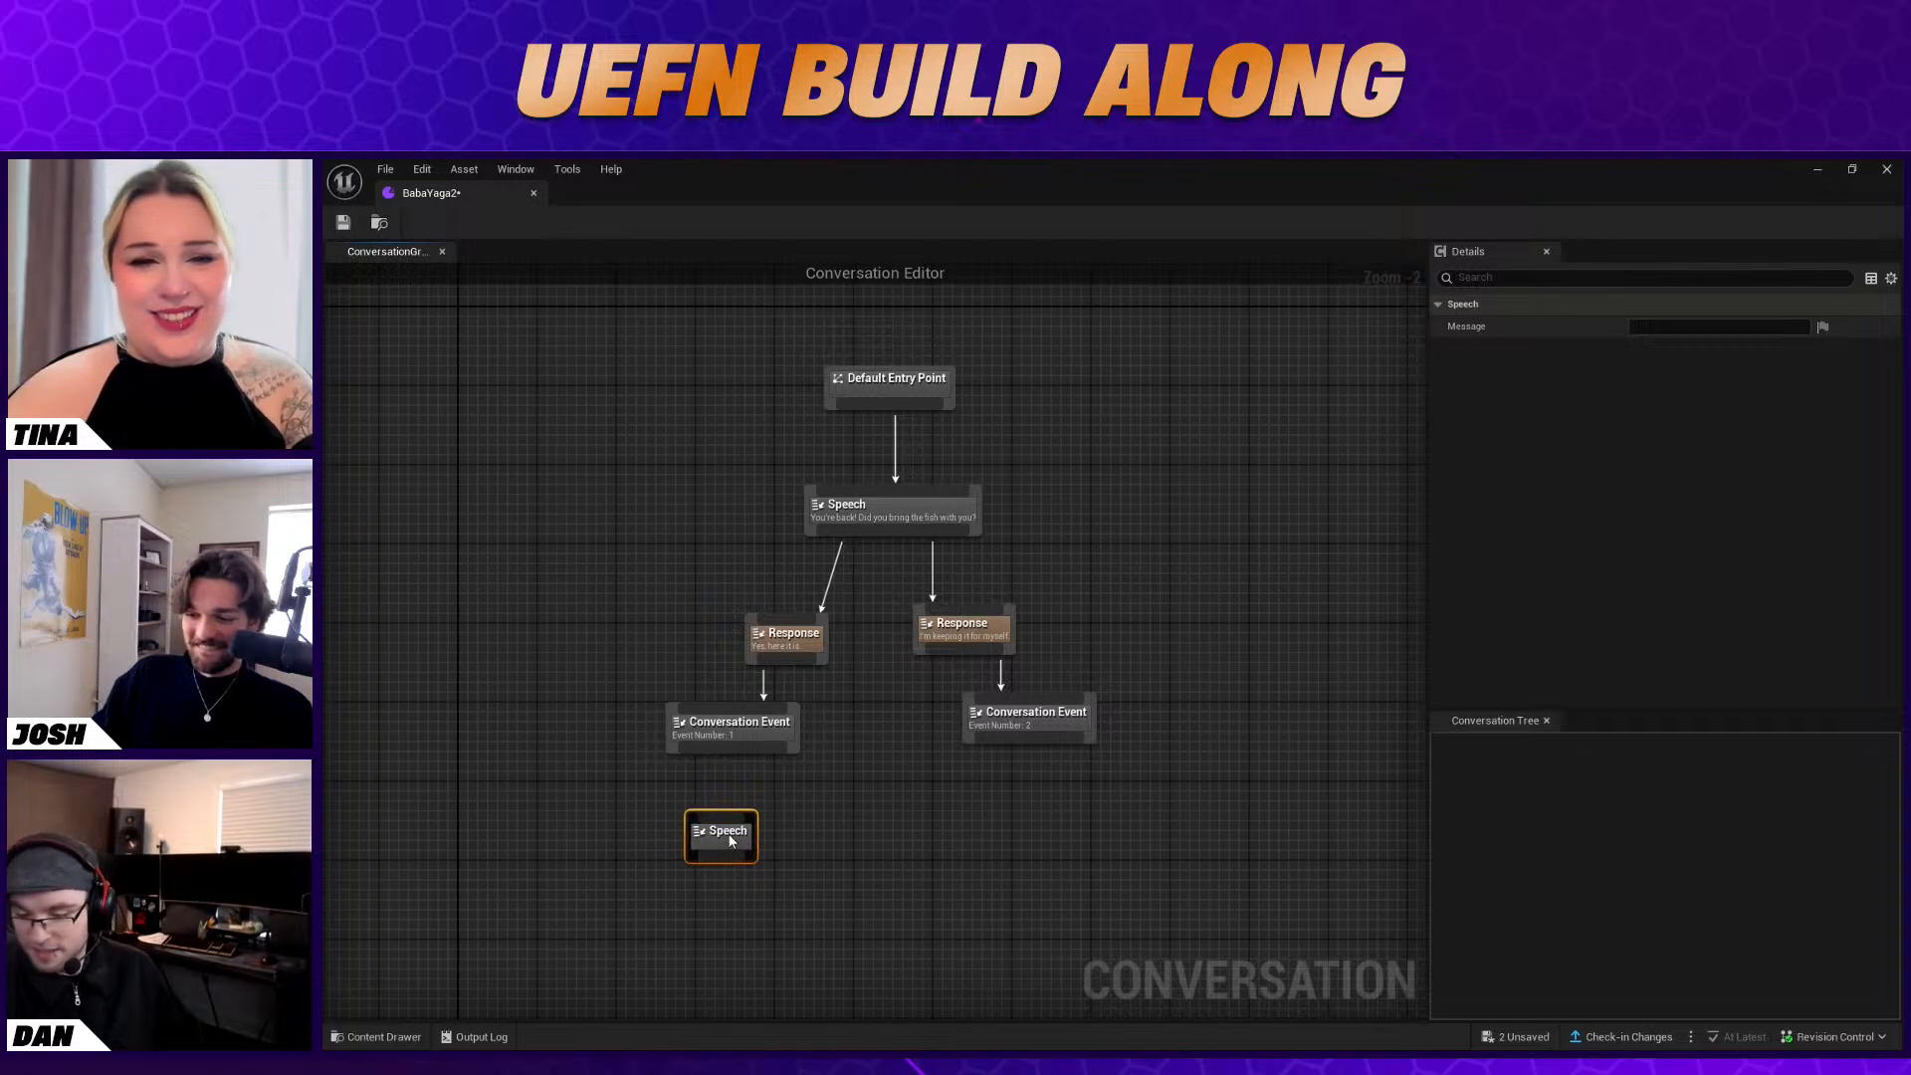
pyautogui.click(1722, 329)
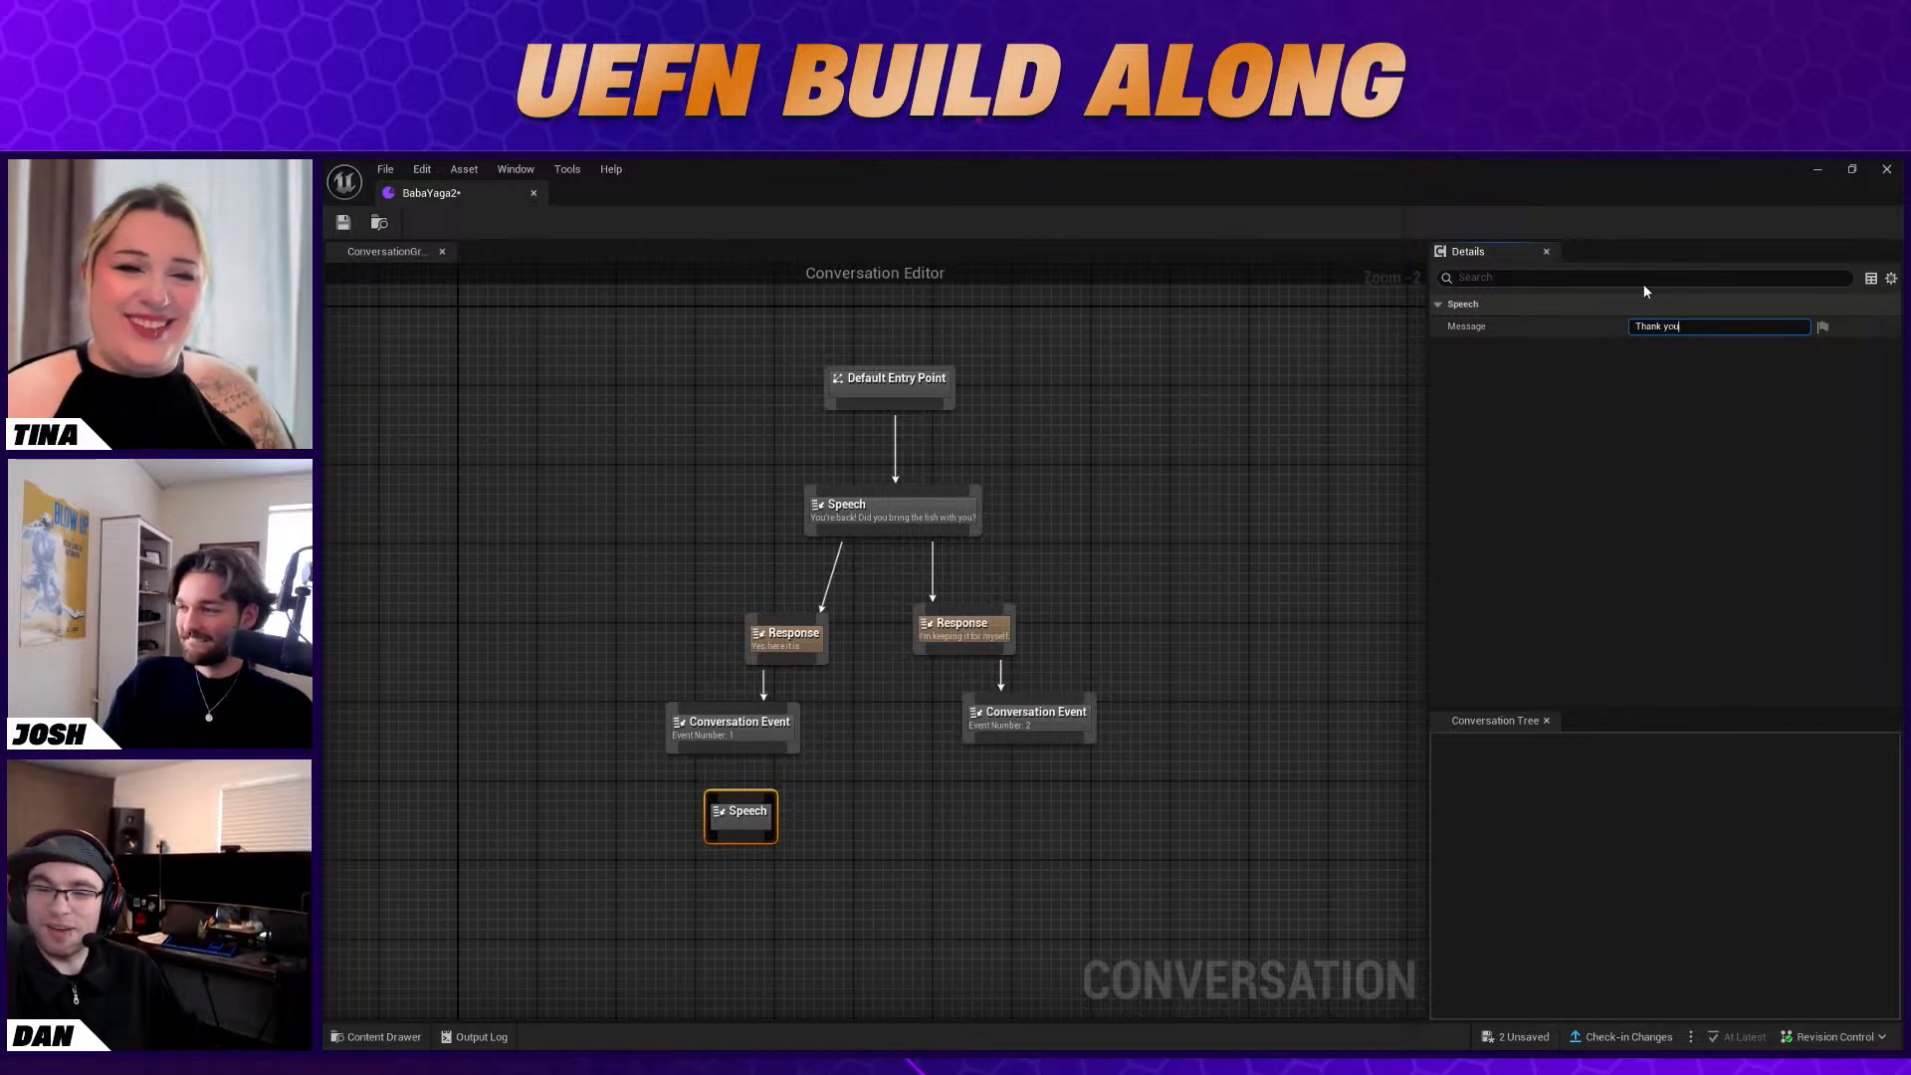
pyautogui.write("ere's y")
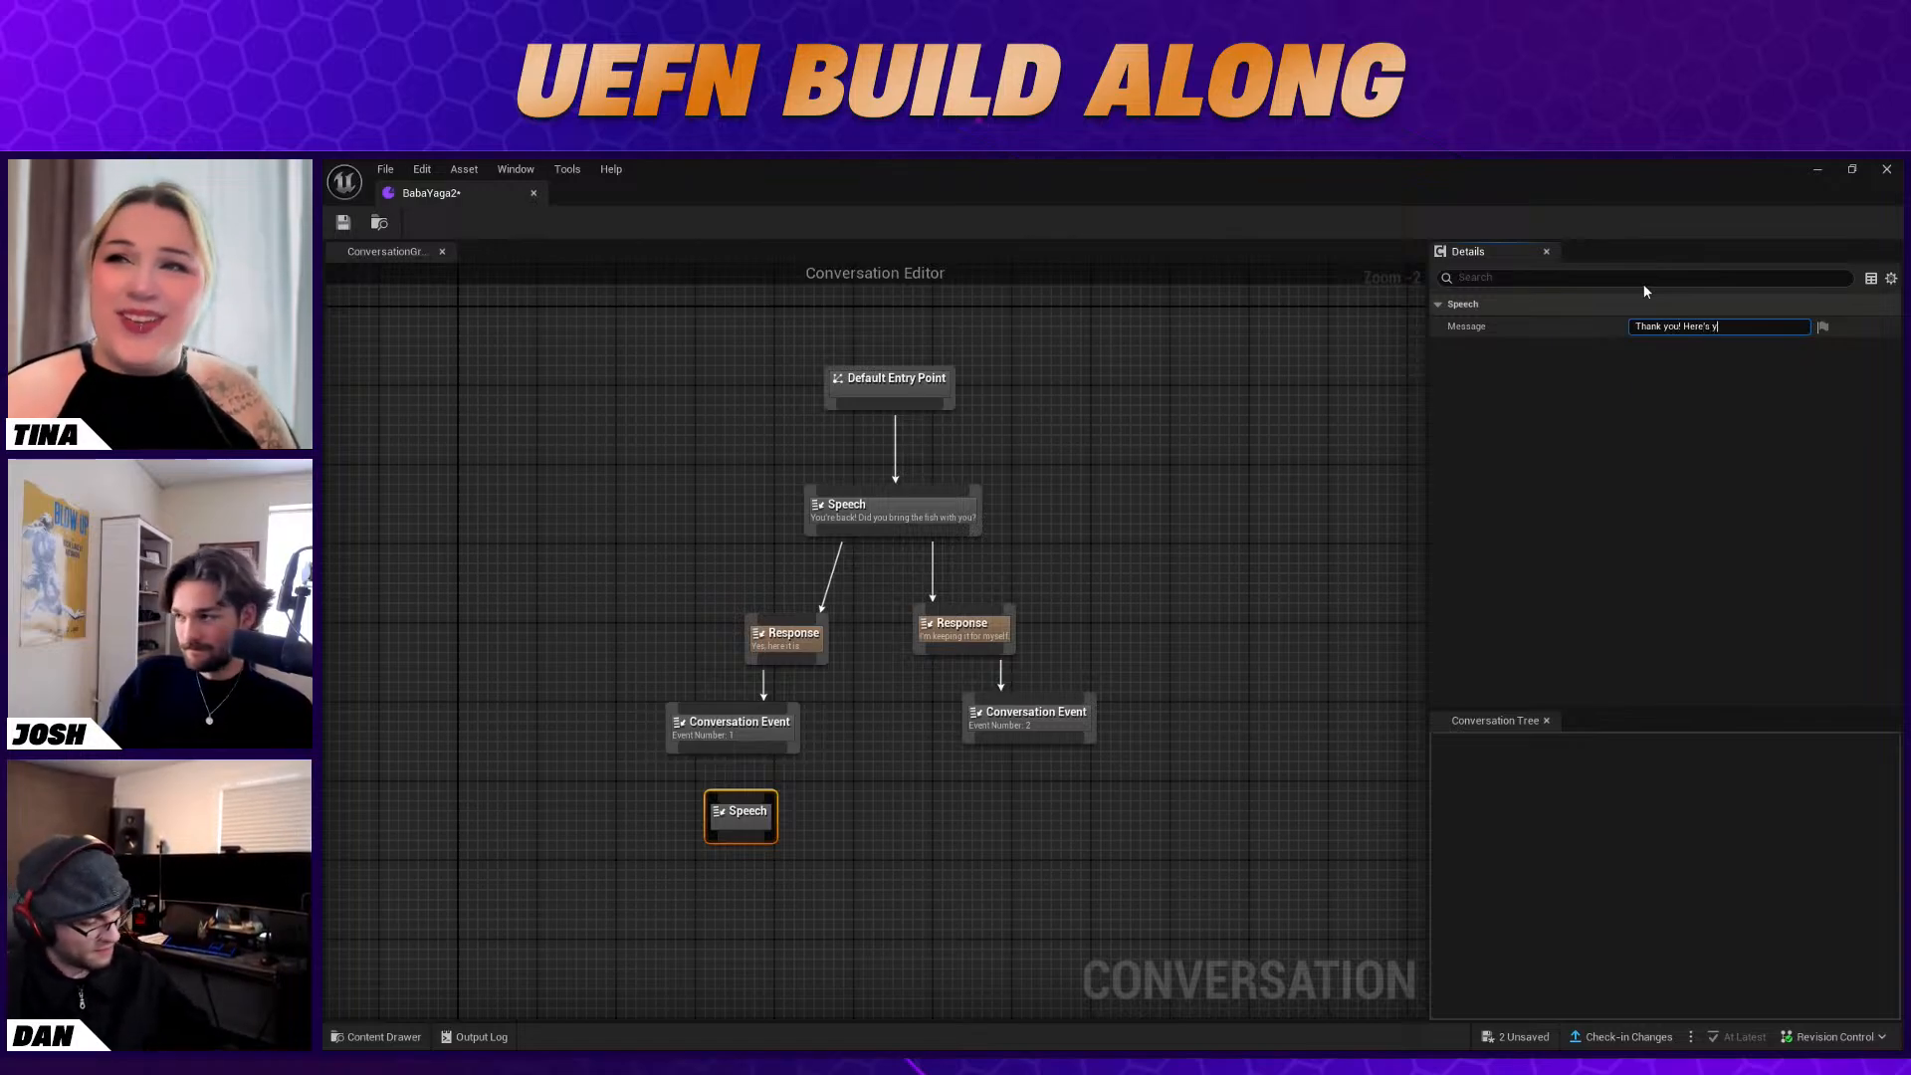
pyautogui.write('our reward.')
pyautogui.press('Return')
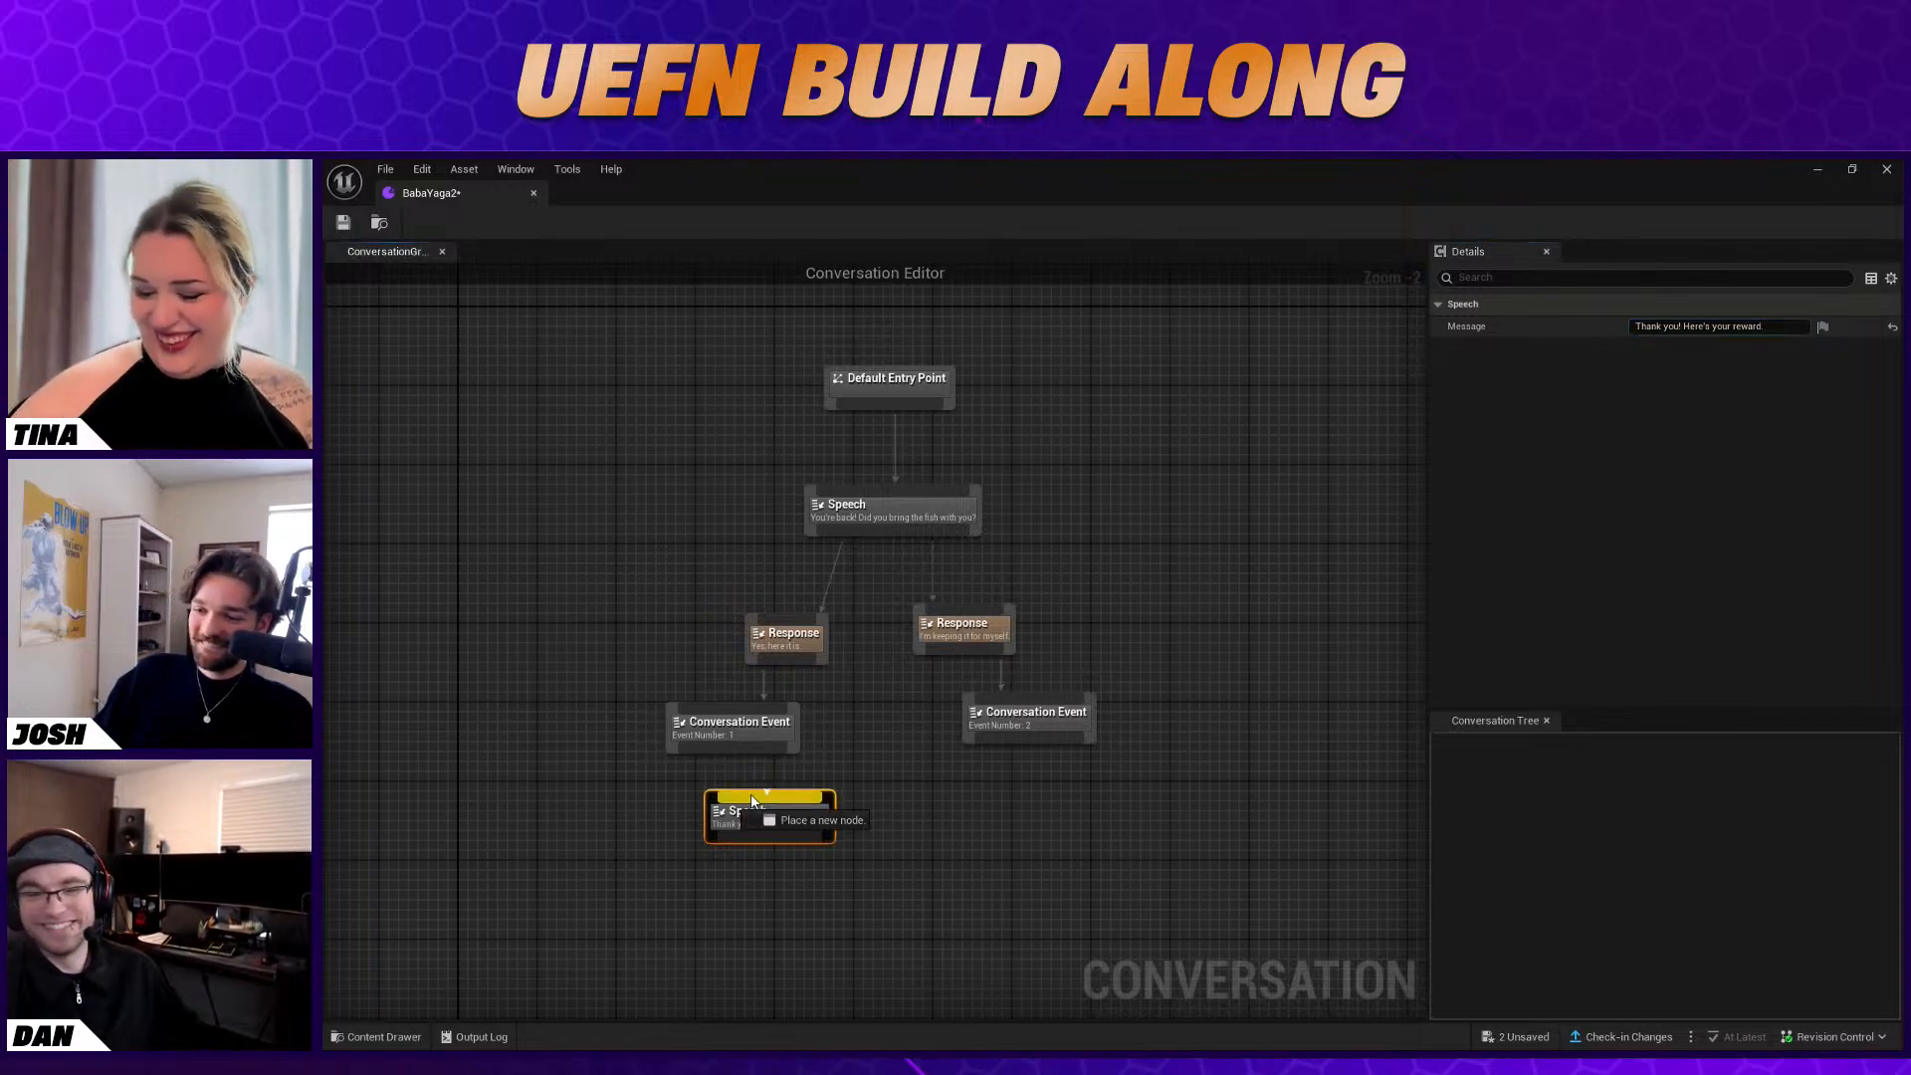
# Link the thank-you Speech node below the "Yes, here it is." response and delete that response's Conversation Event node
pyautogui.moveTo(774, 814); pyautogui.dragTo(661, 691)
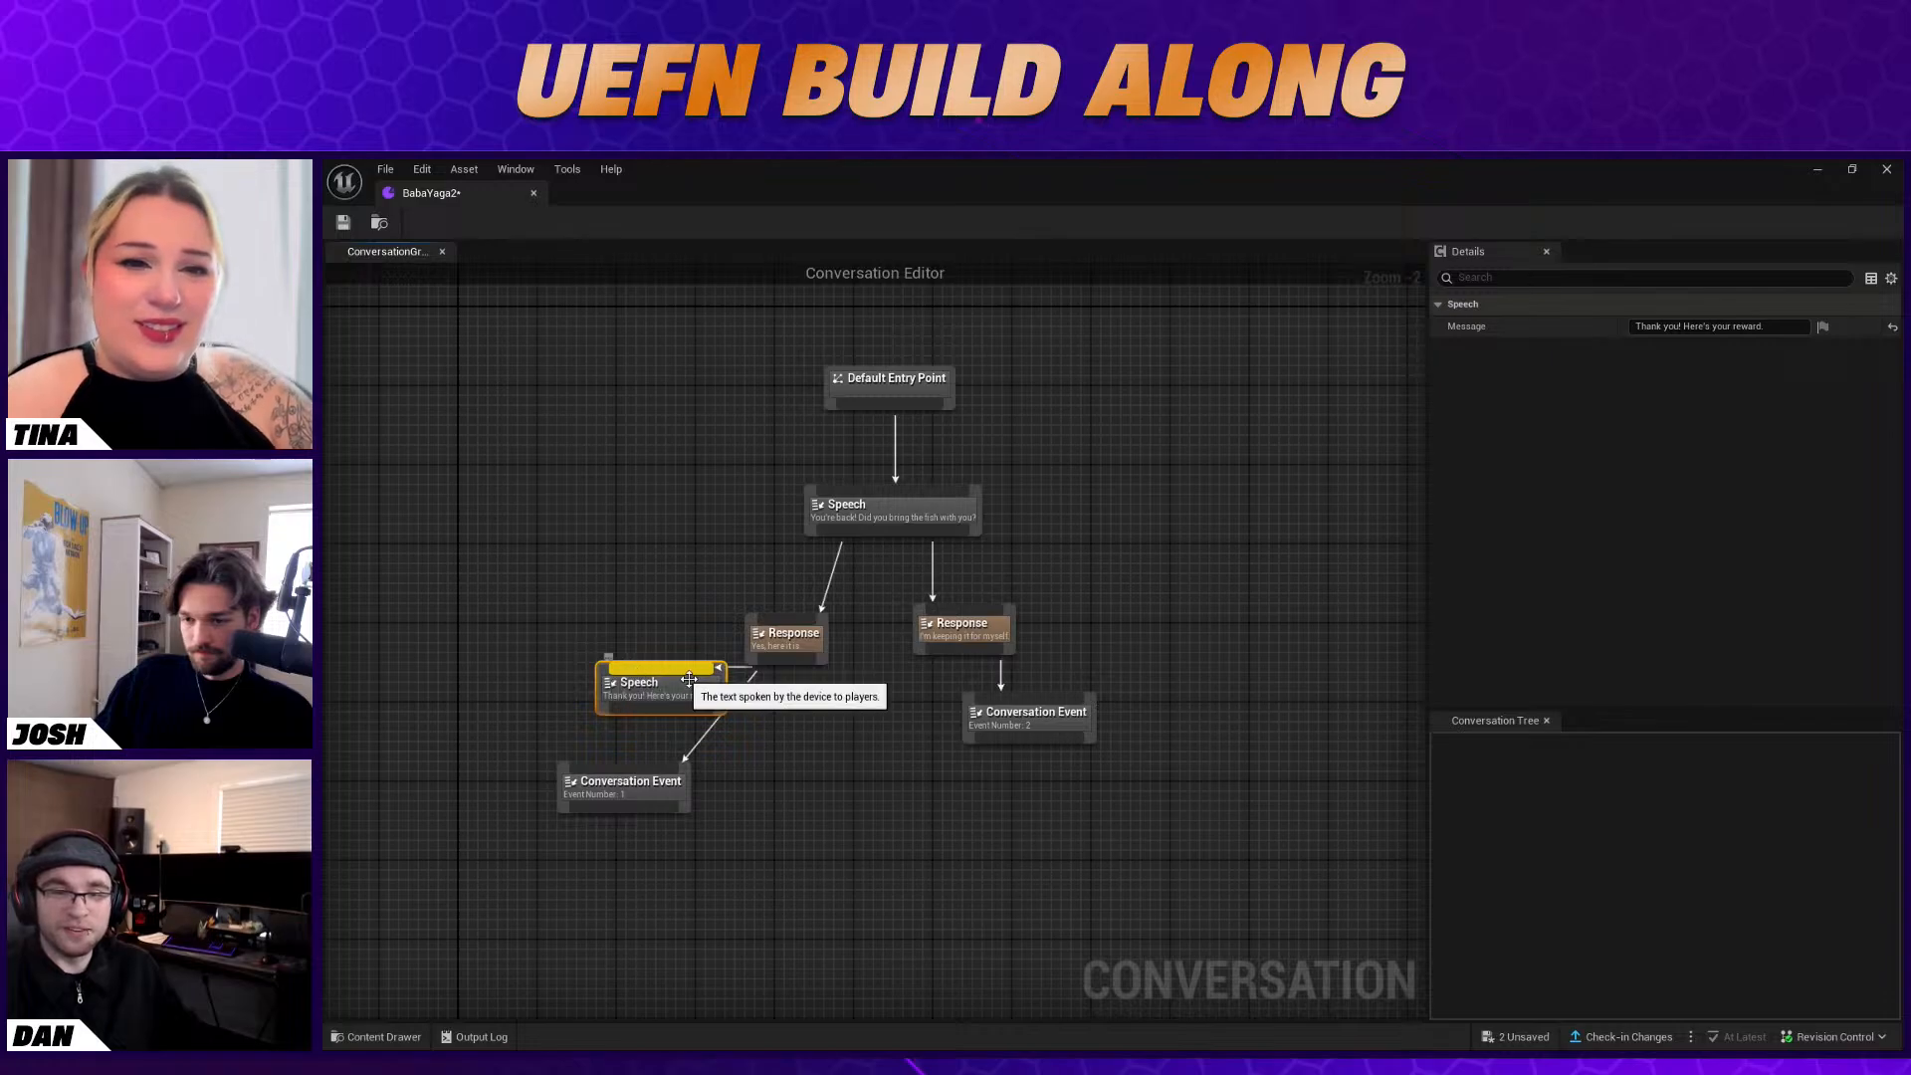
pyautogui.moveTo(675, 694); pyautogui.dragTo(664, 693)
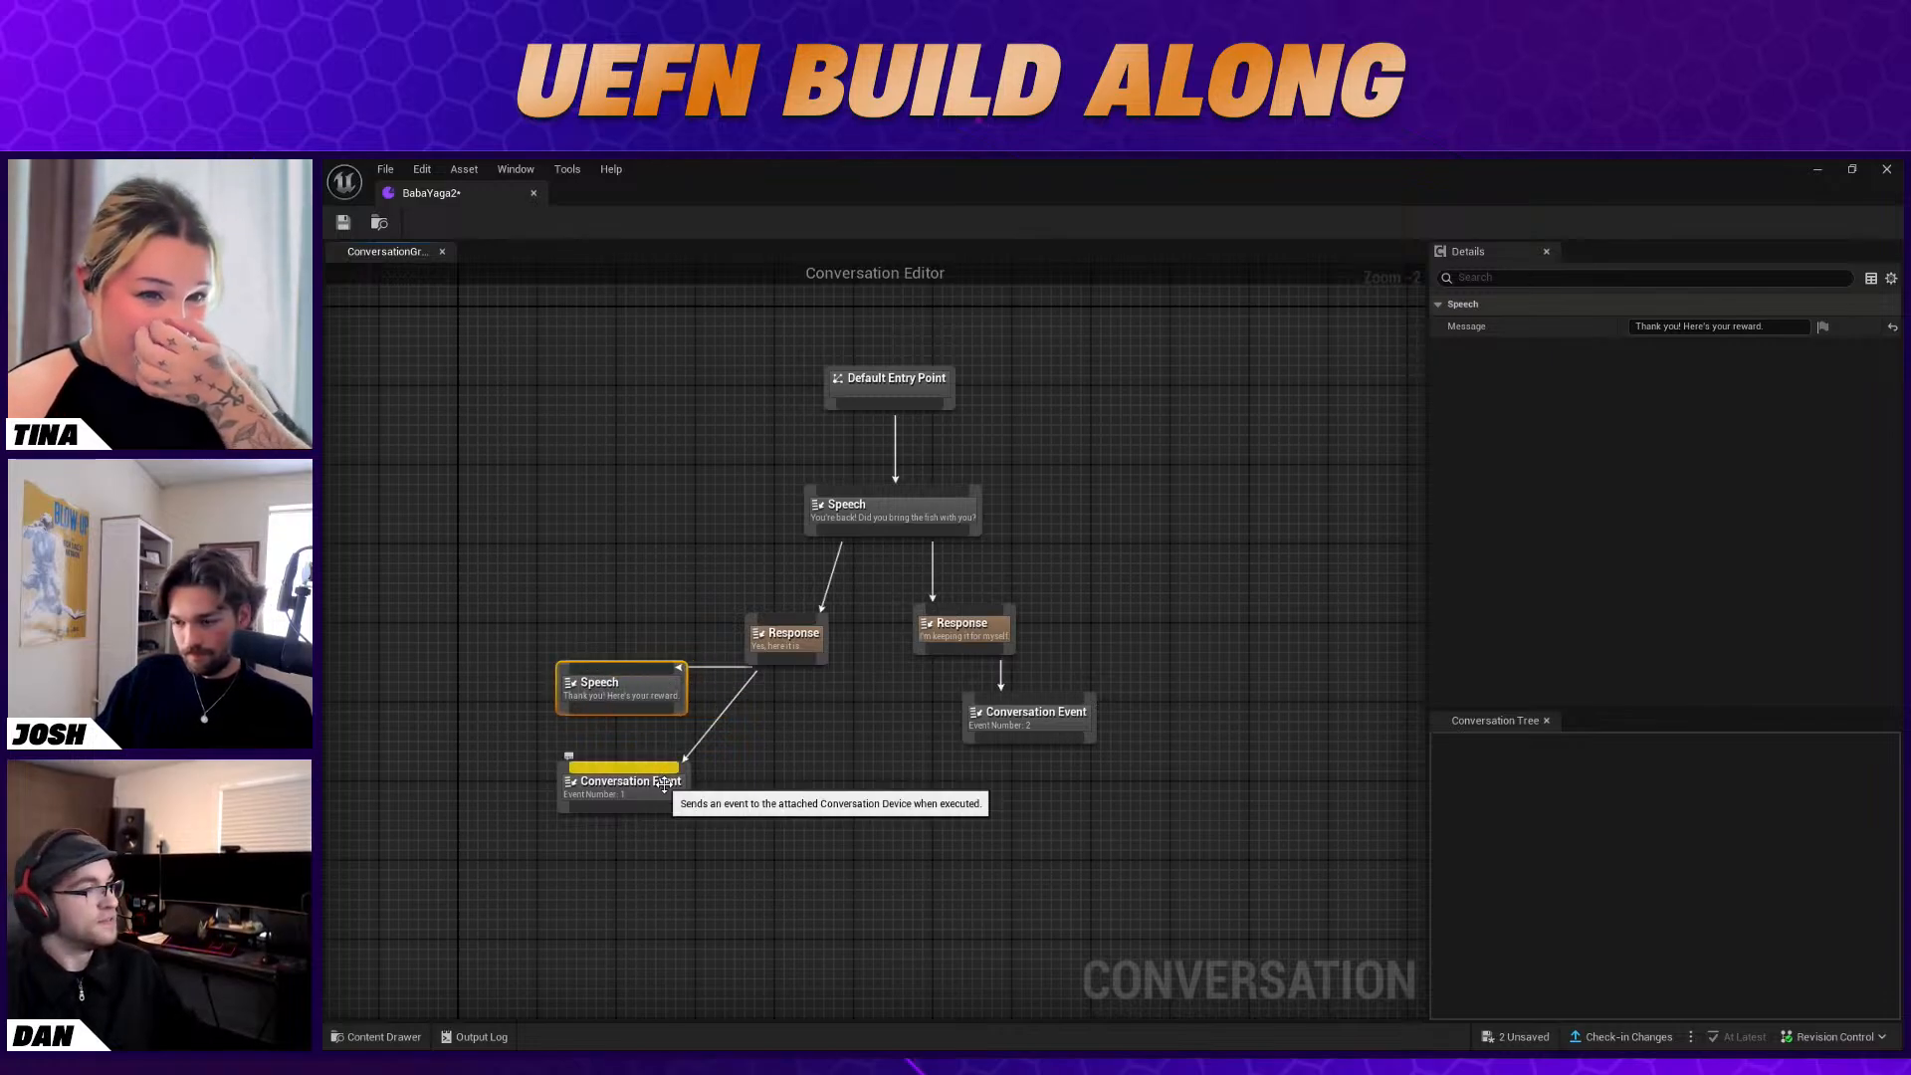
pyautogui.click(671, 791)
pyautogui.press('Delete')
pyautogui.moveTo(639, 685); pyautogui.dragTo(717, 720)
# Add a new Conversation Event node with Event Number 1 below the thank-you Speech node and link the two
pyautogui.rightClick(671, 775)
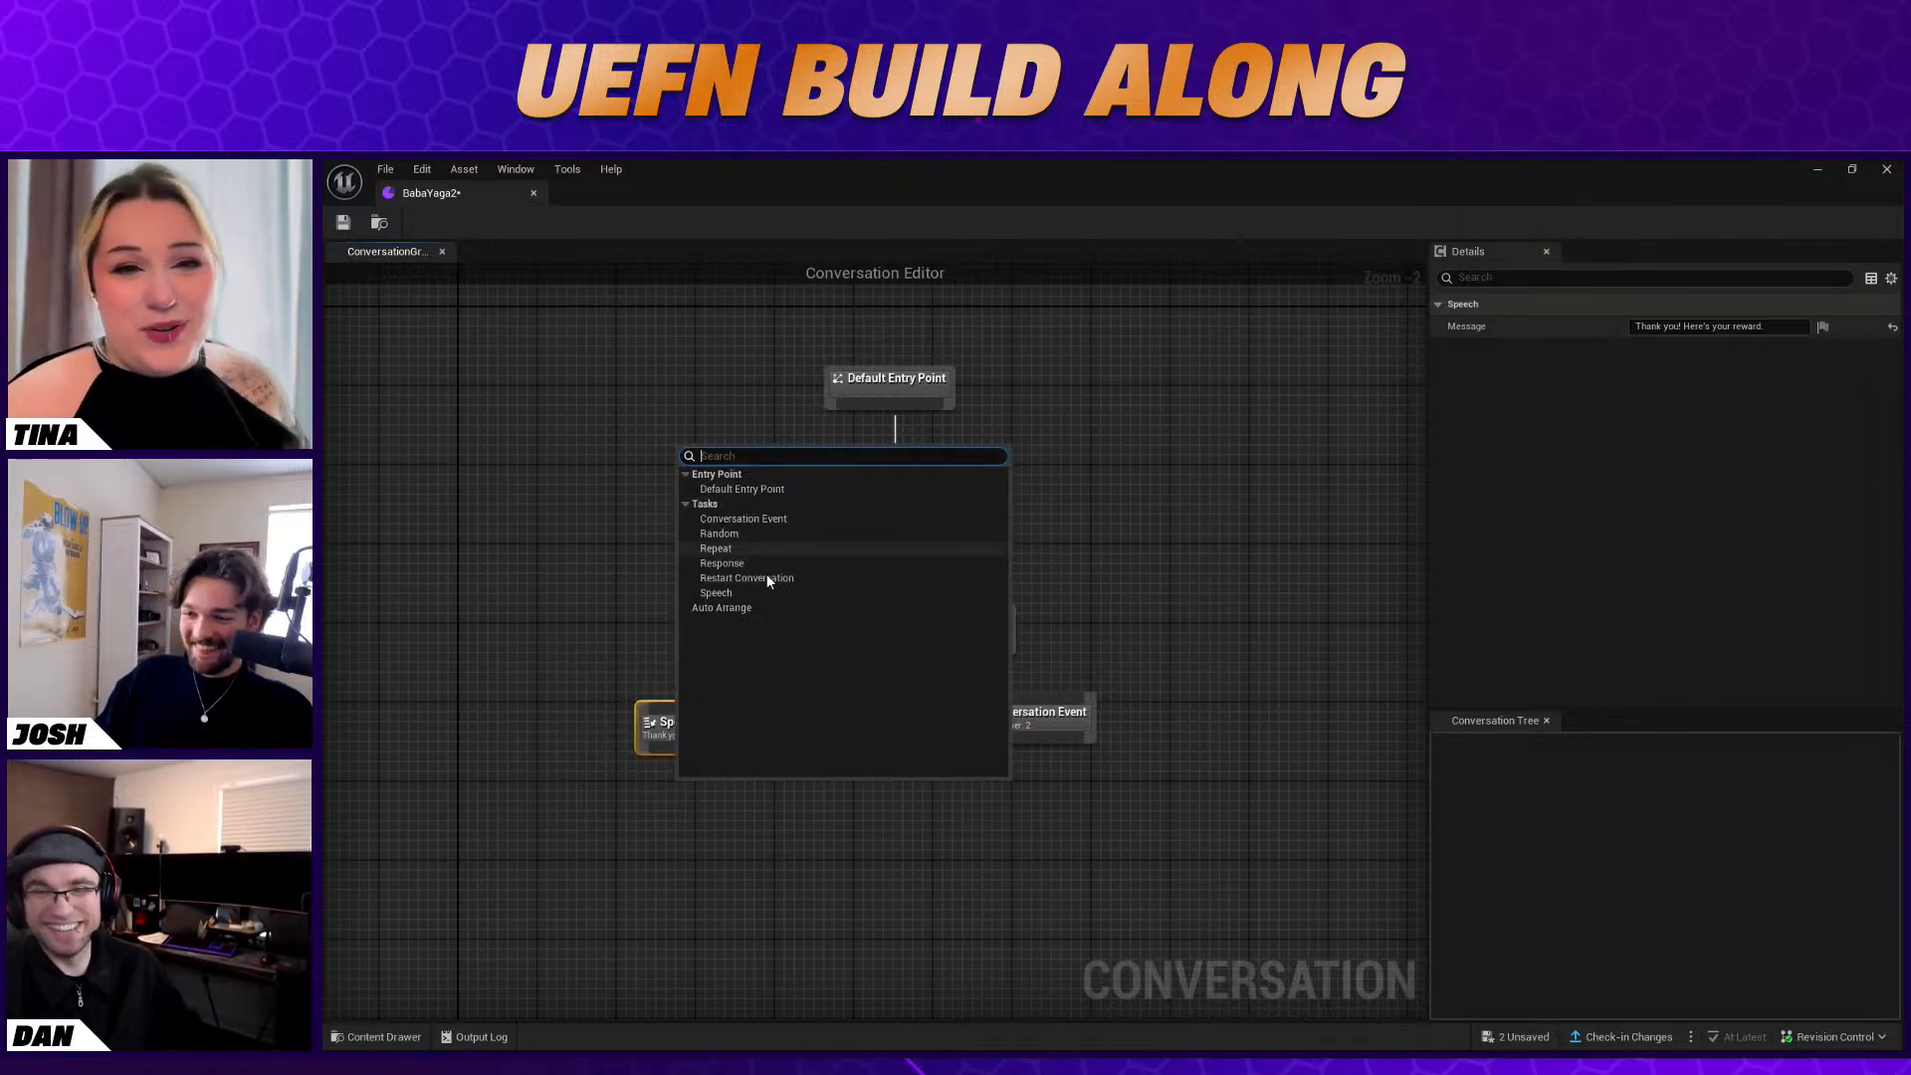
pyautogui.click(763, 519)
pyautogui.moveTo(702, 827); pyautogui.dragTo(660, 827)
pyautogui.click(701, 776)
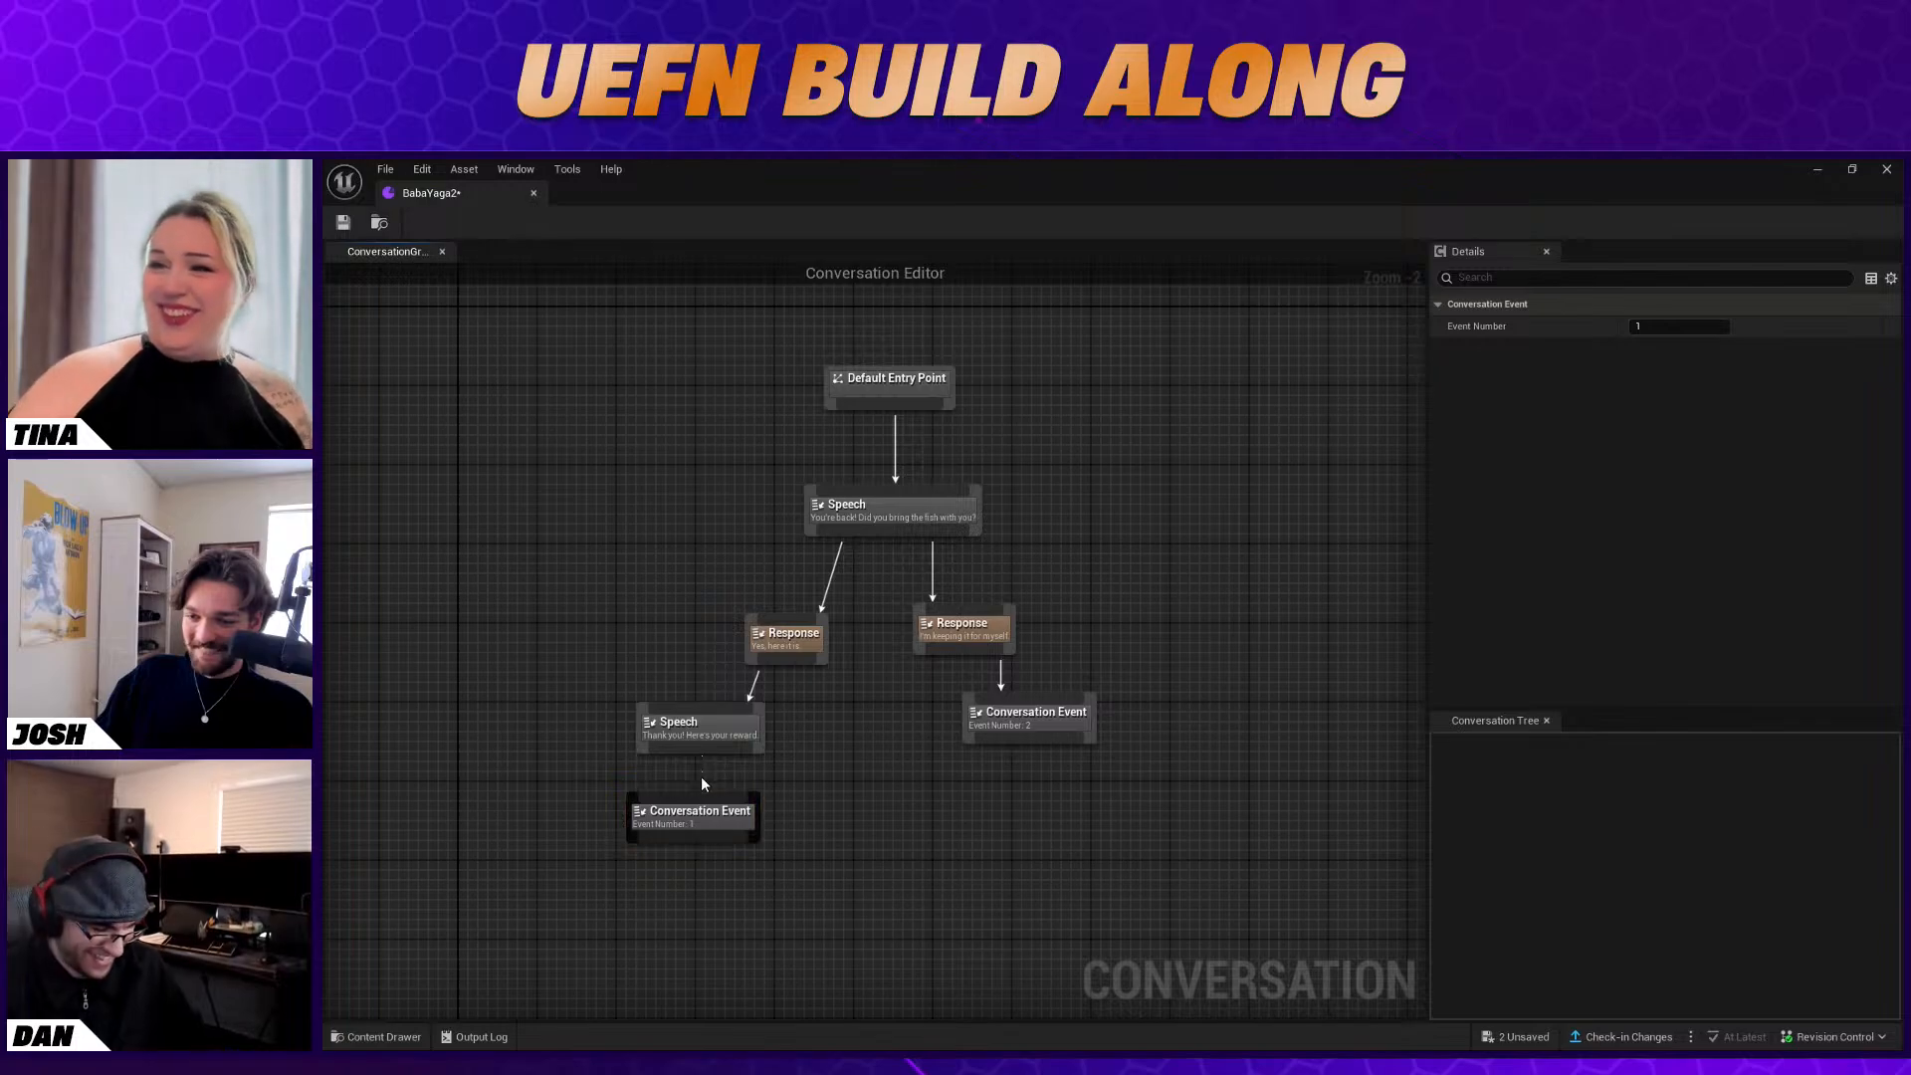
pyautogui.moveTo(703, 755); pyautogui.dragTo(693, 804)
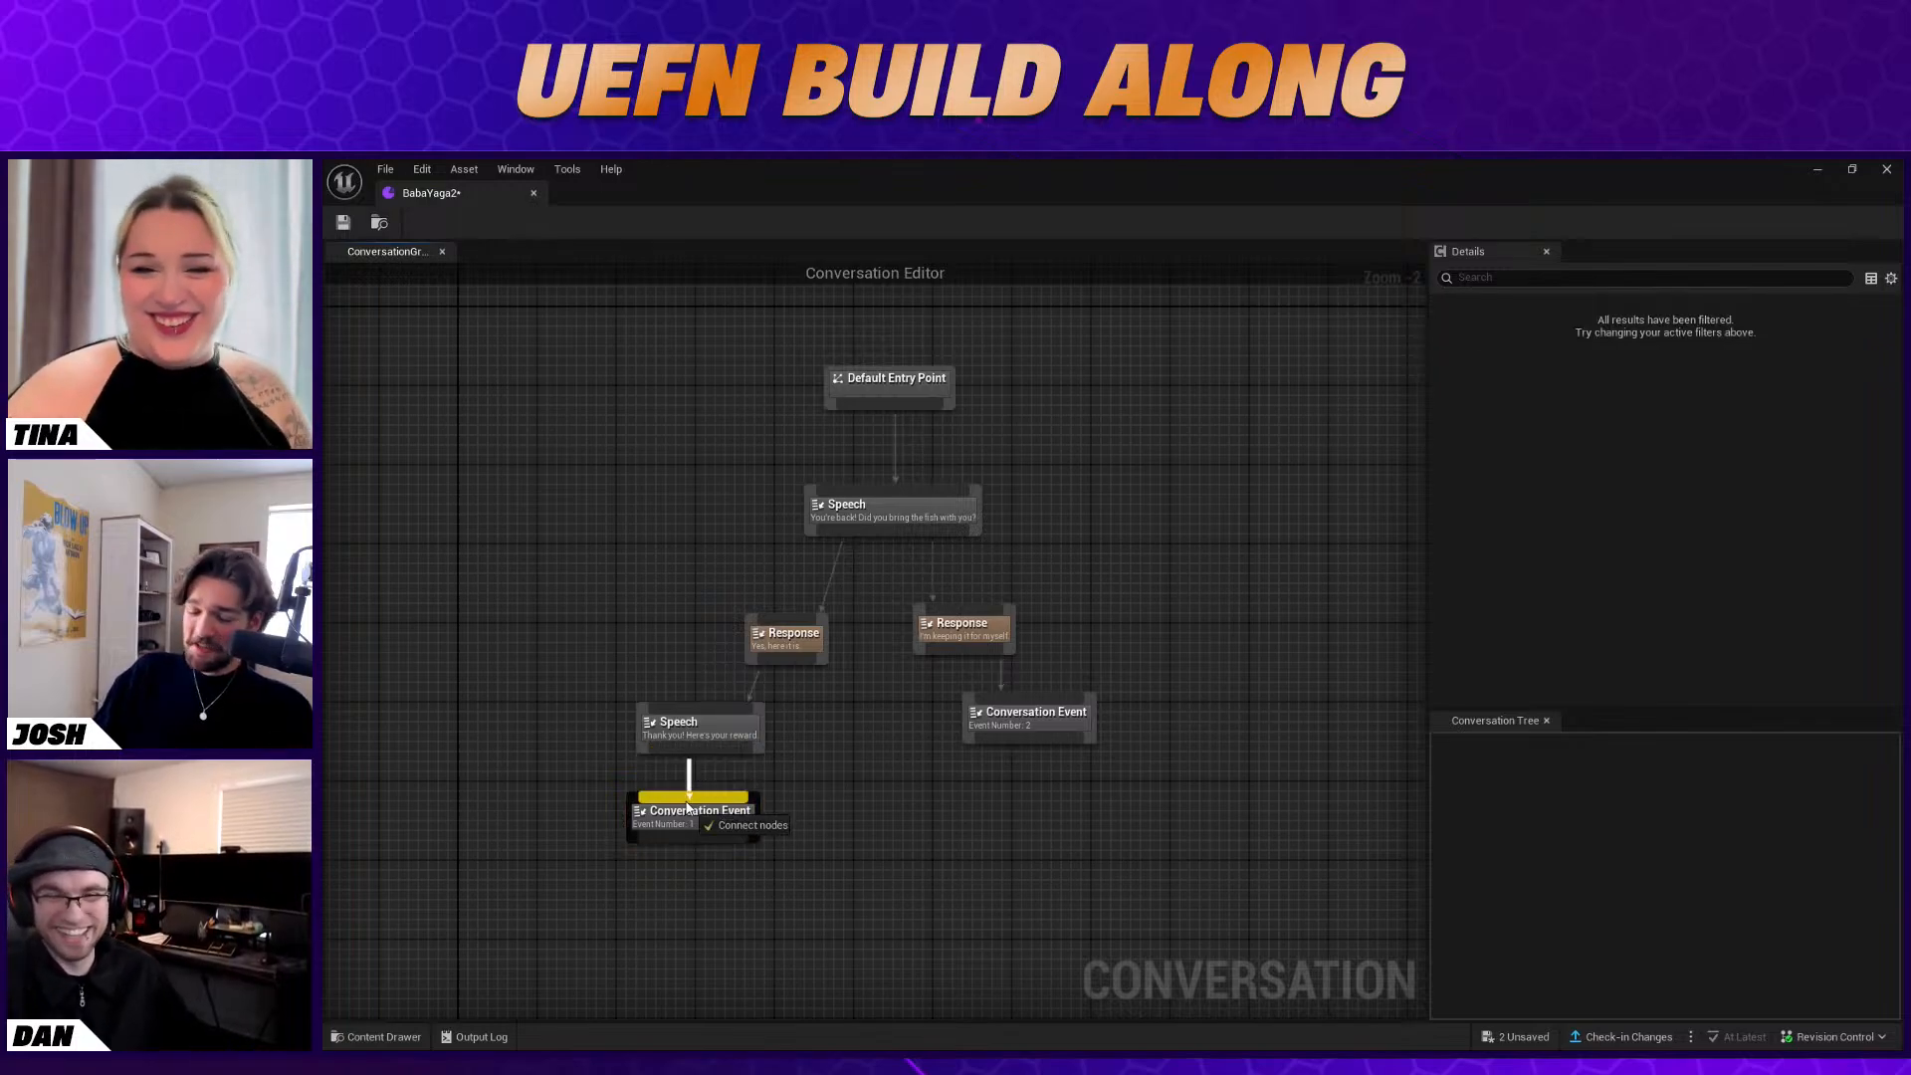
# Replace the event below the "I'm keeping it for myself" response with a linked Speech node reading "Oh... okay. I hope you enjoy them..."
pyautogui.click(1010, 722)
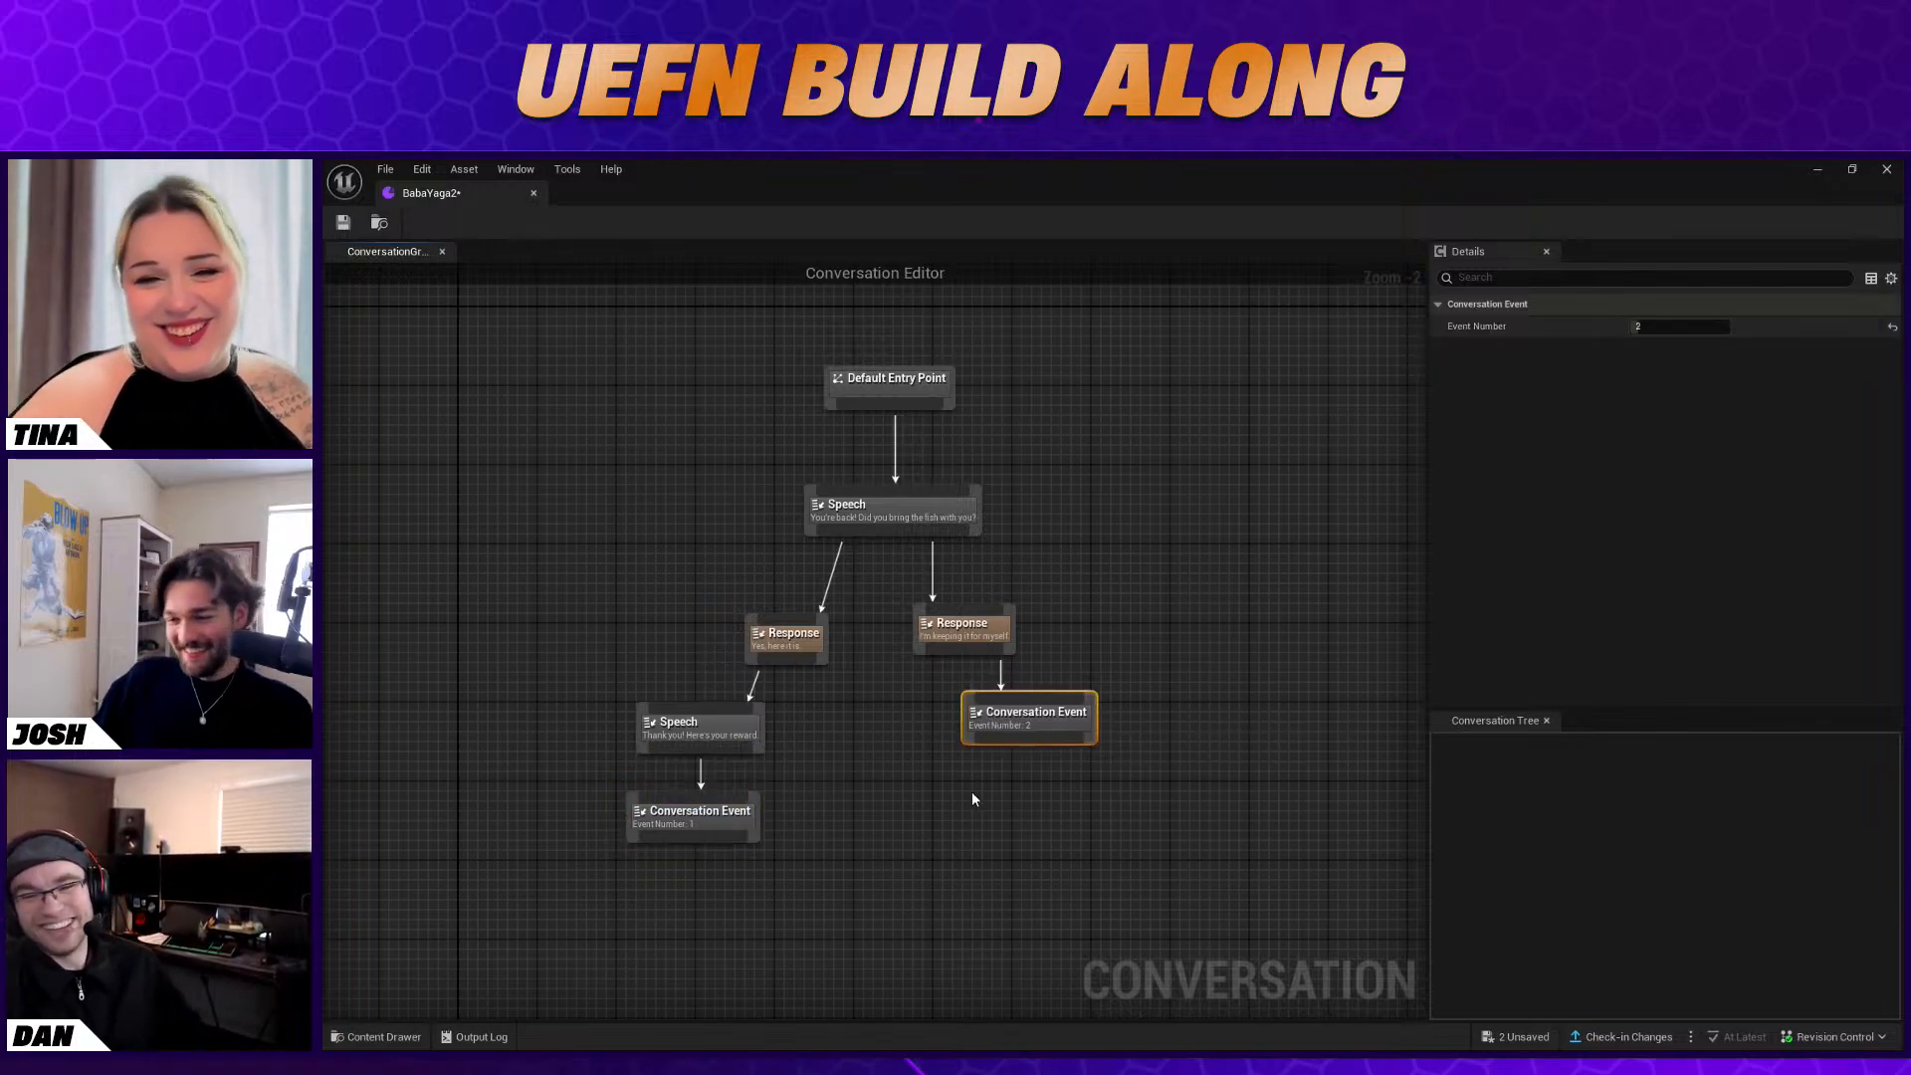
pyautogui.press('Delete')
pyautogui.rightClick(992, 723)
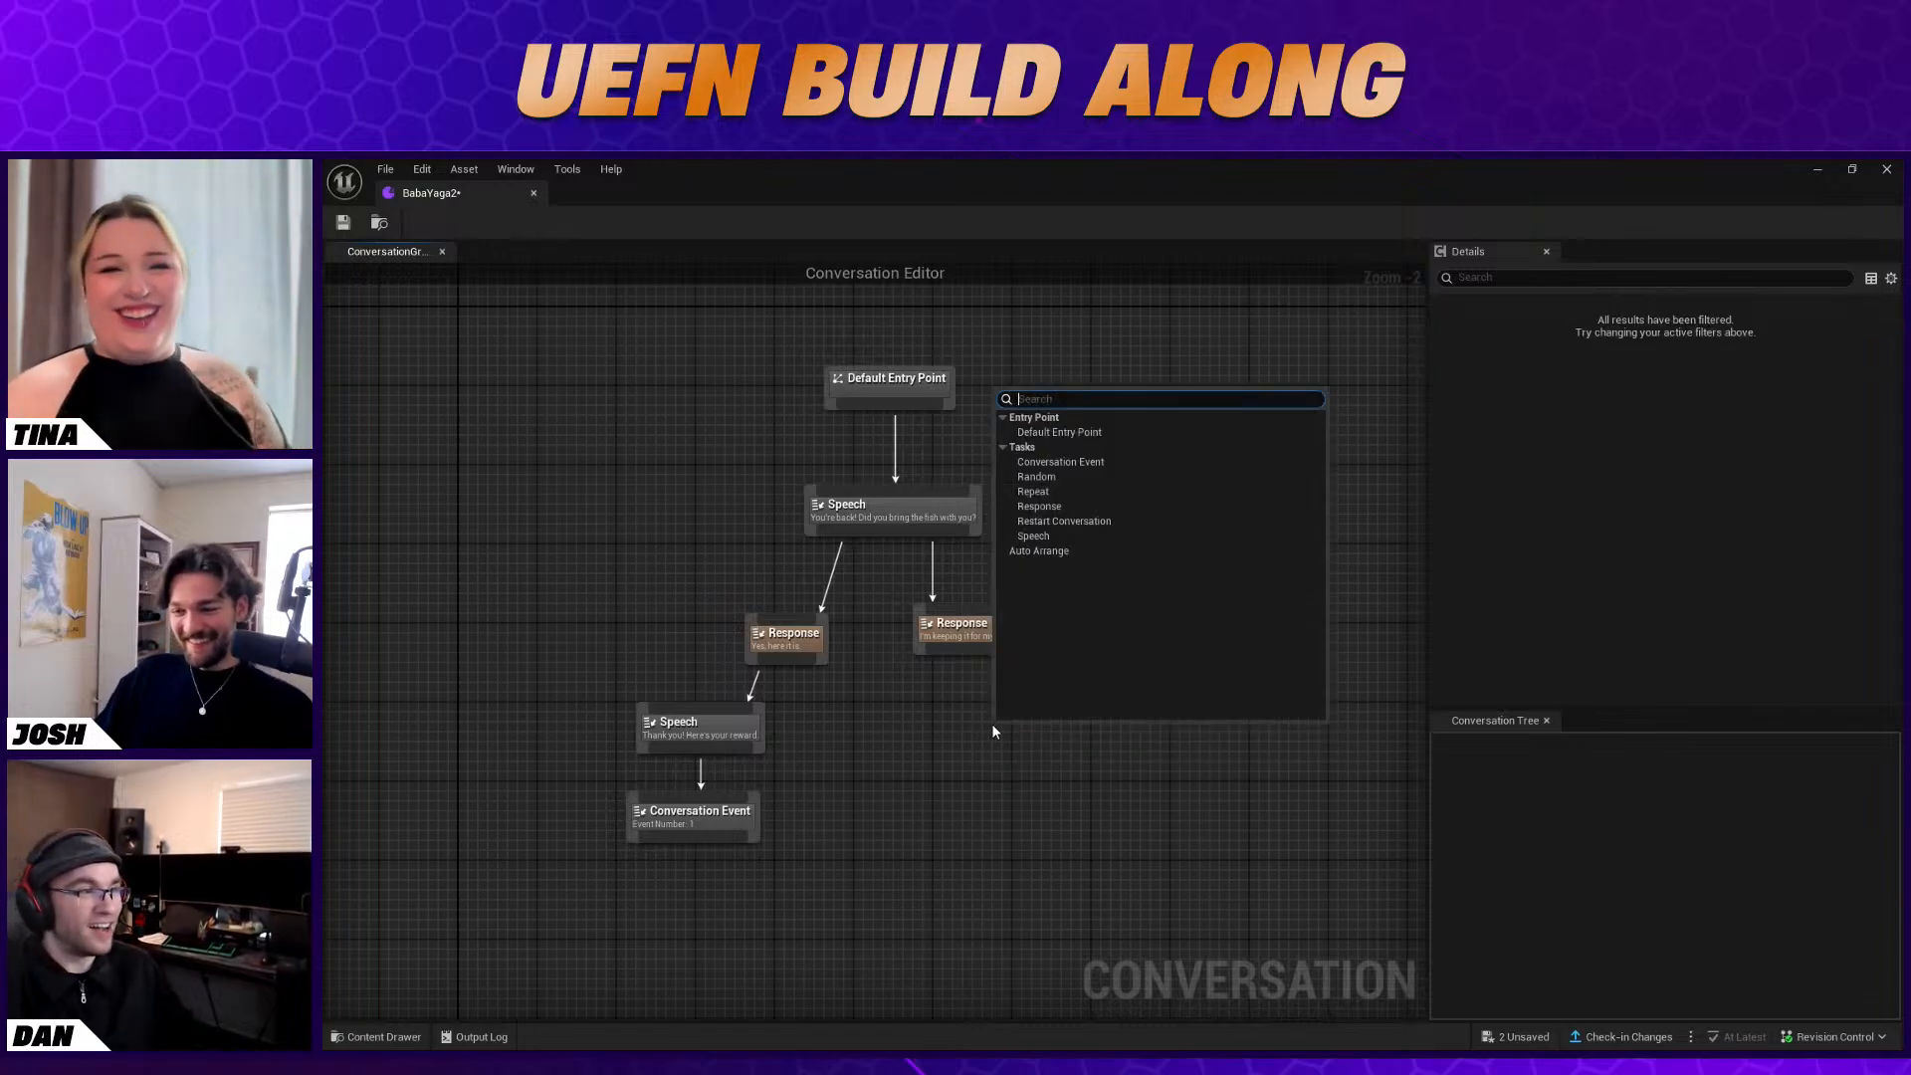
pyautogui.click(1090, 536)
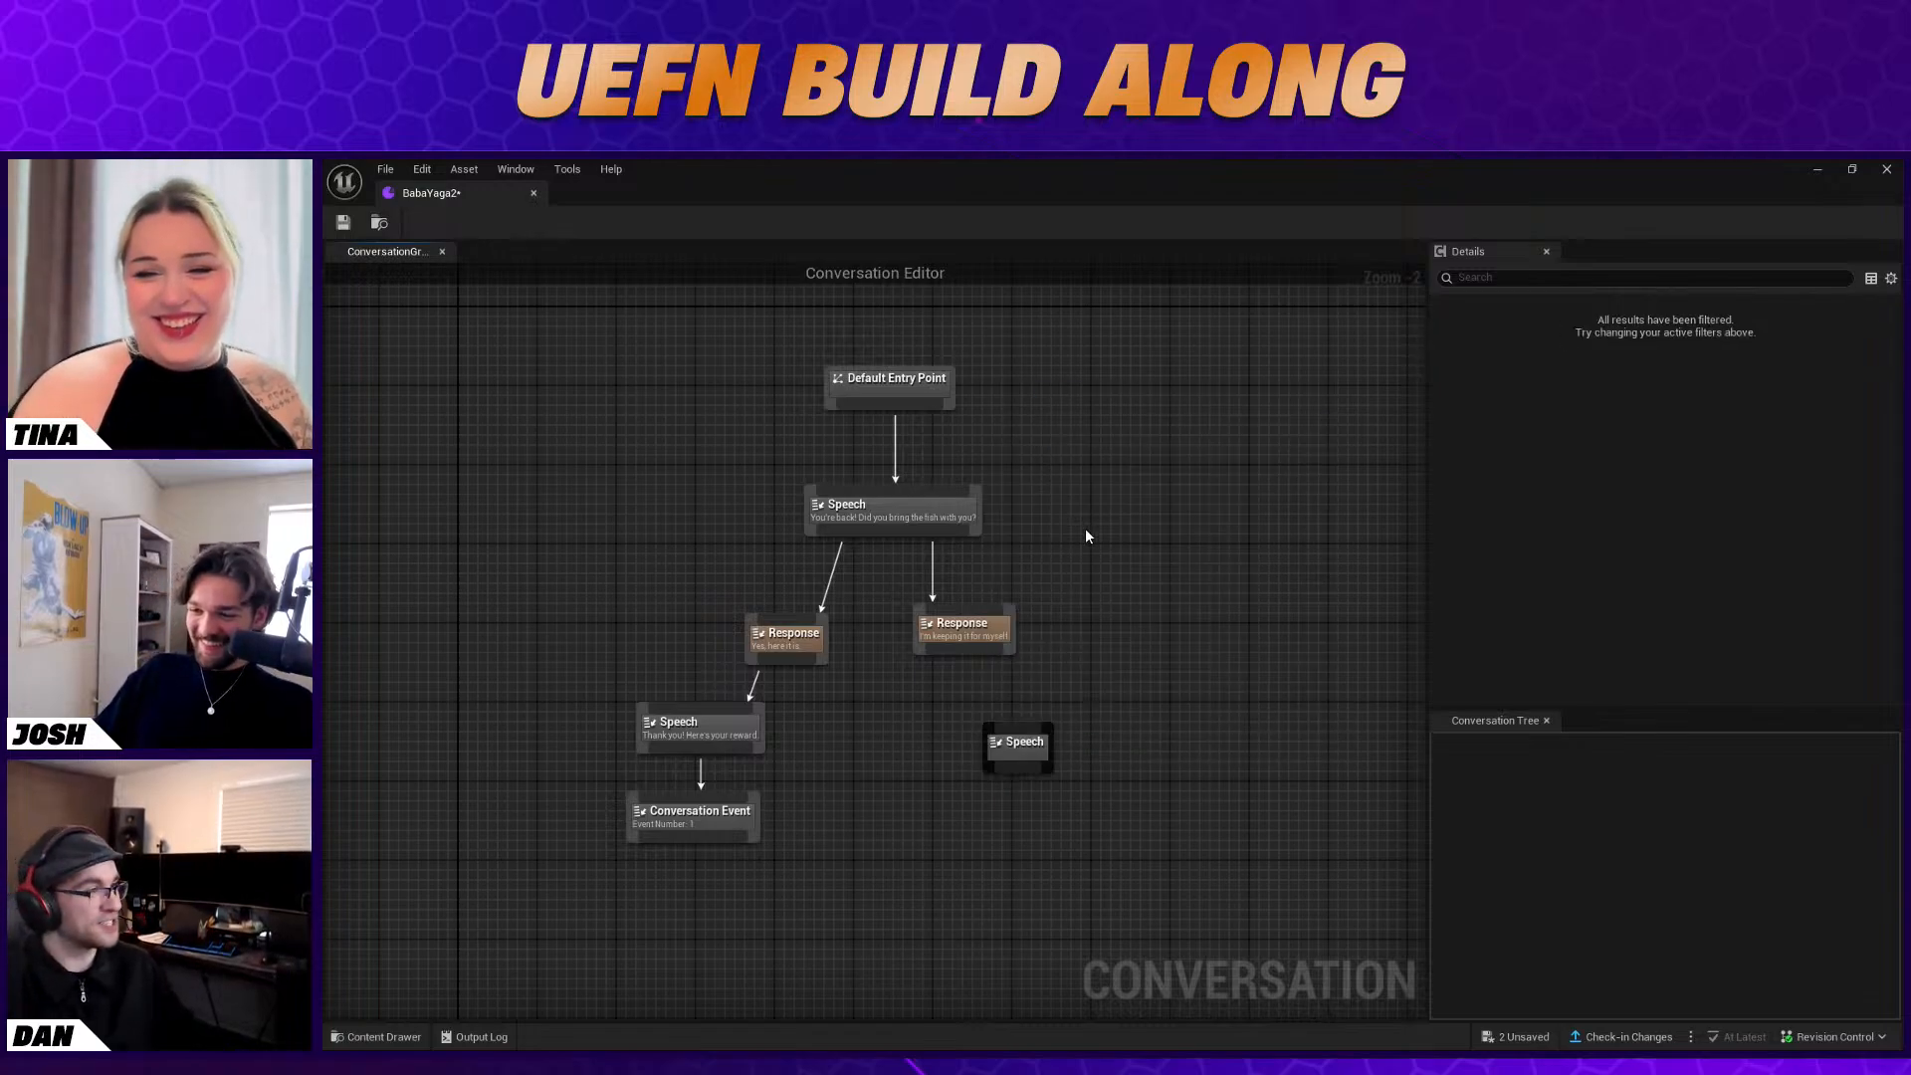
pyautogui.click(1670, 327)
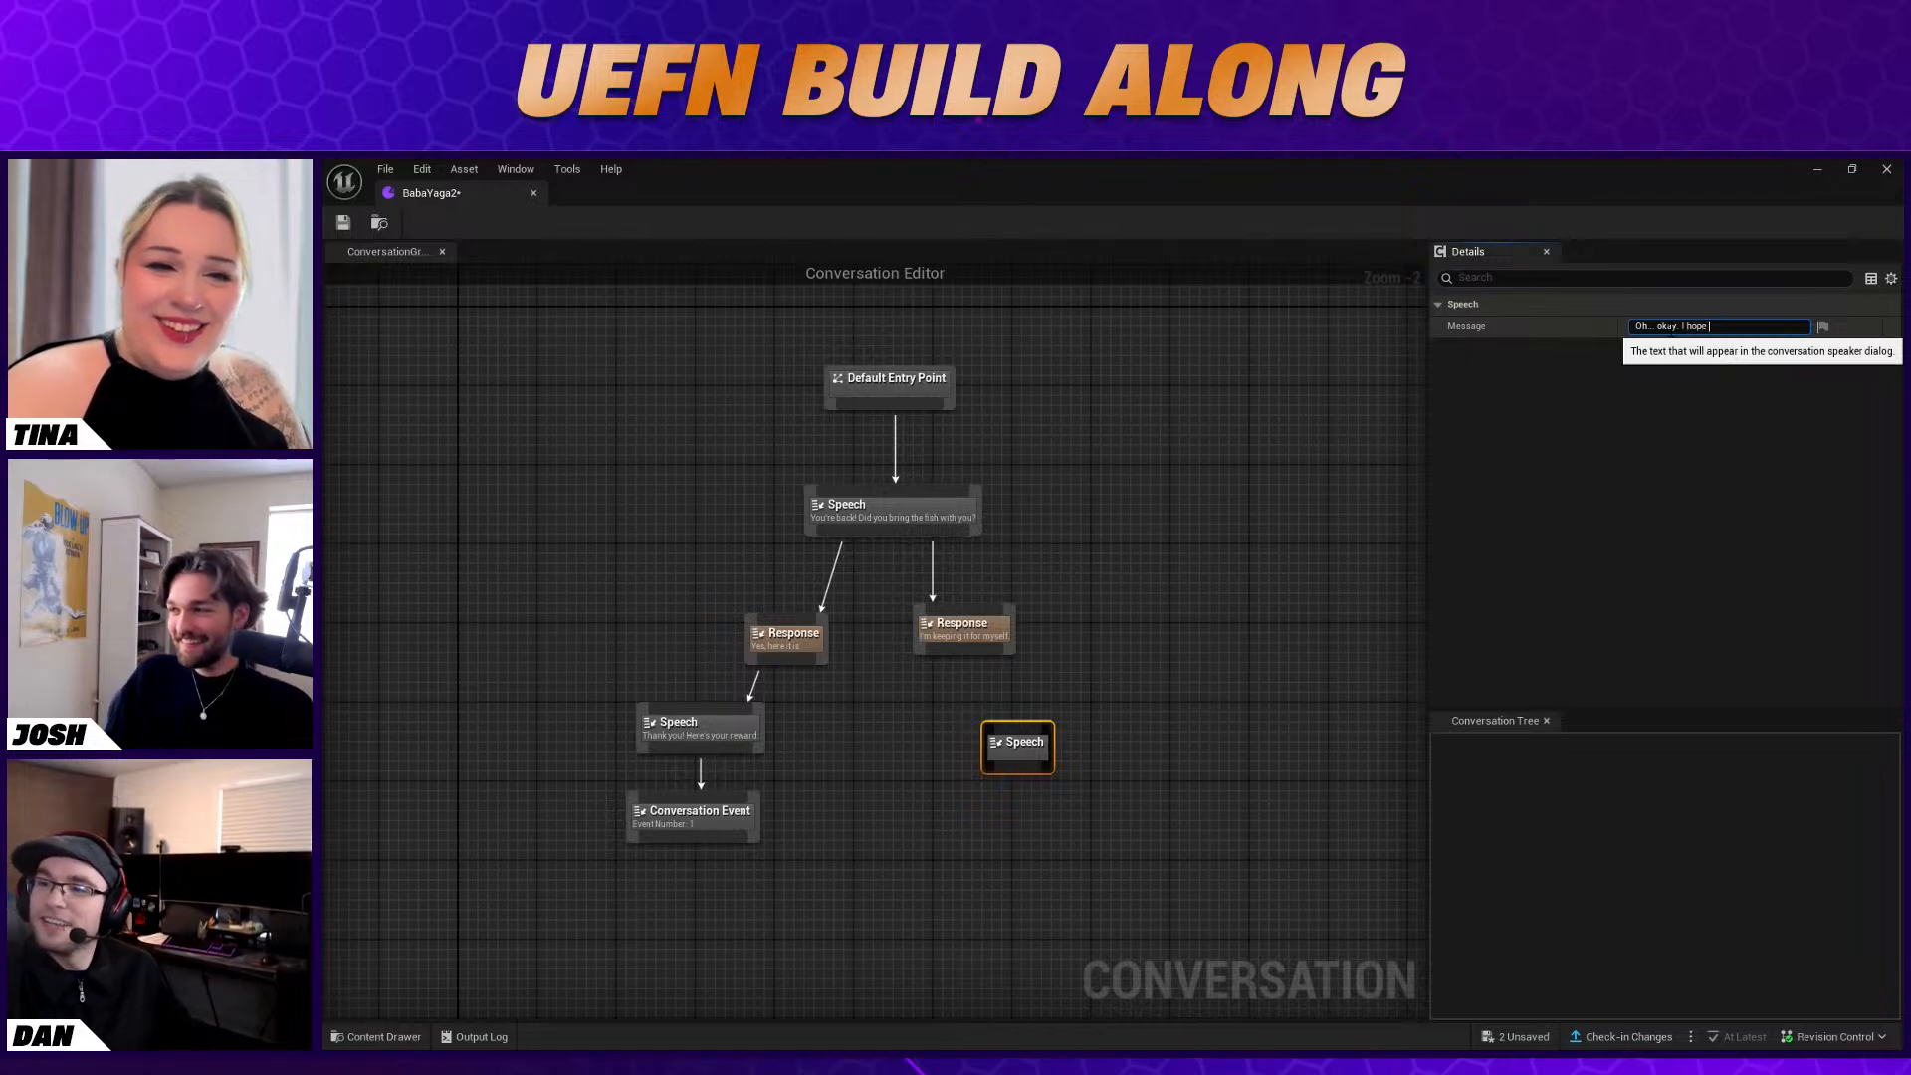
pyautogui.write('oy them...')
pyautogui.click(1533, 326)
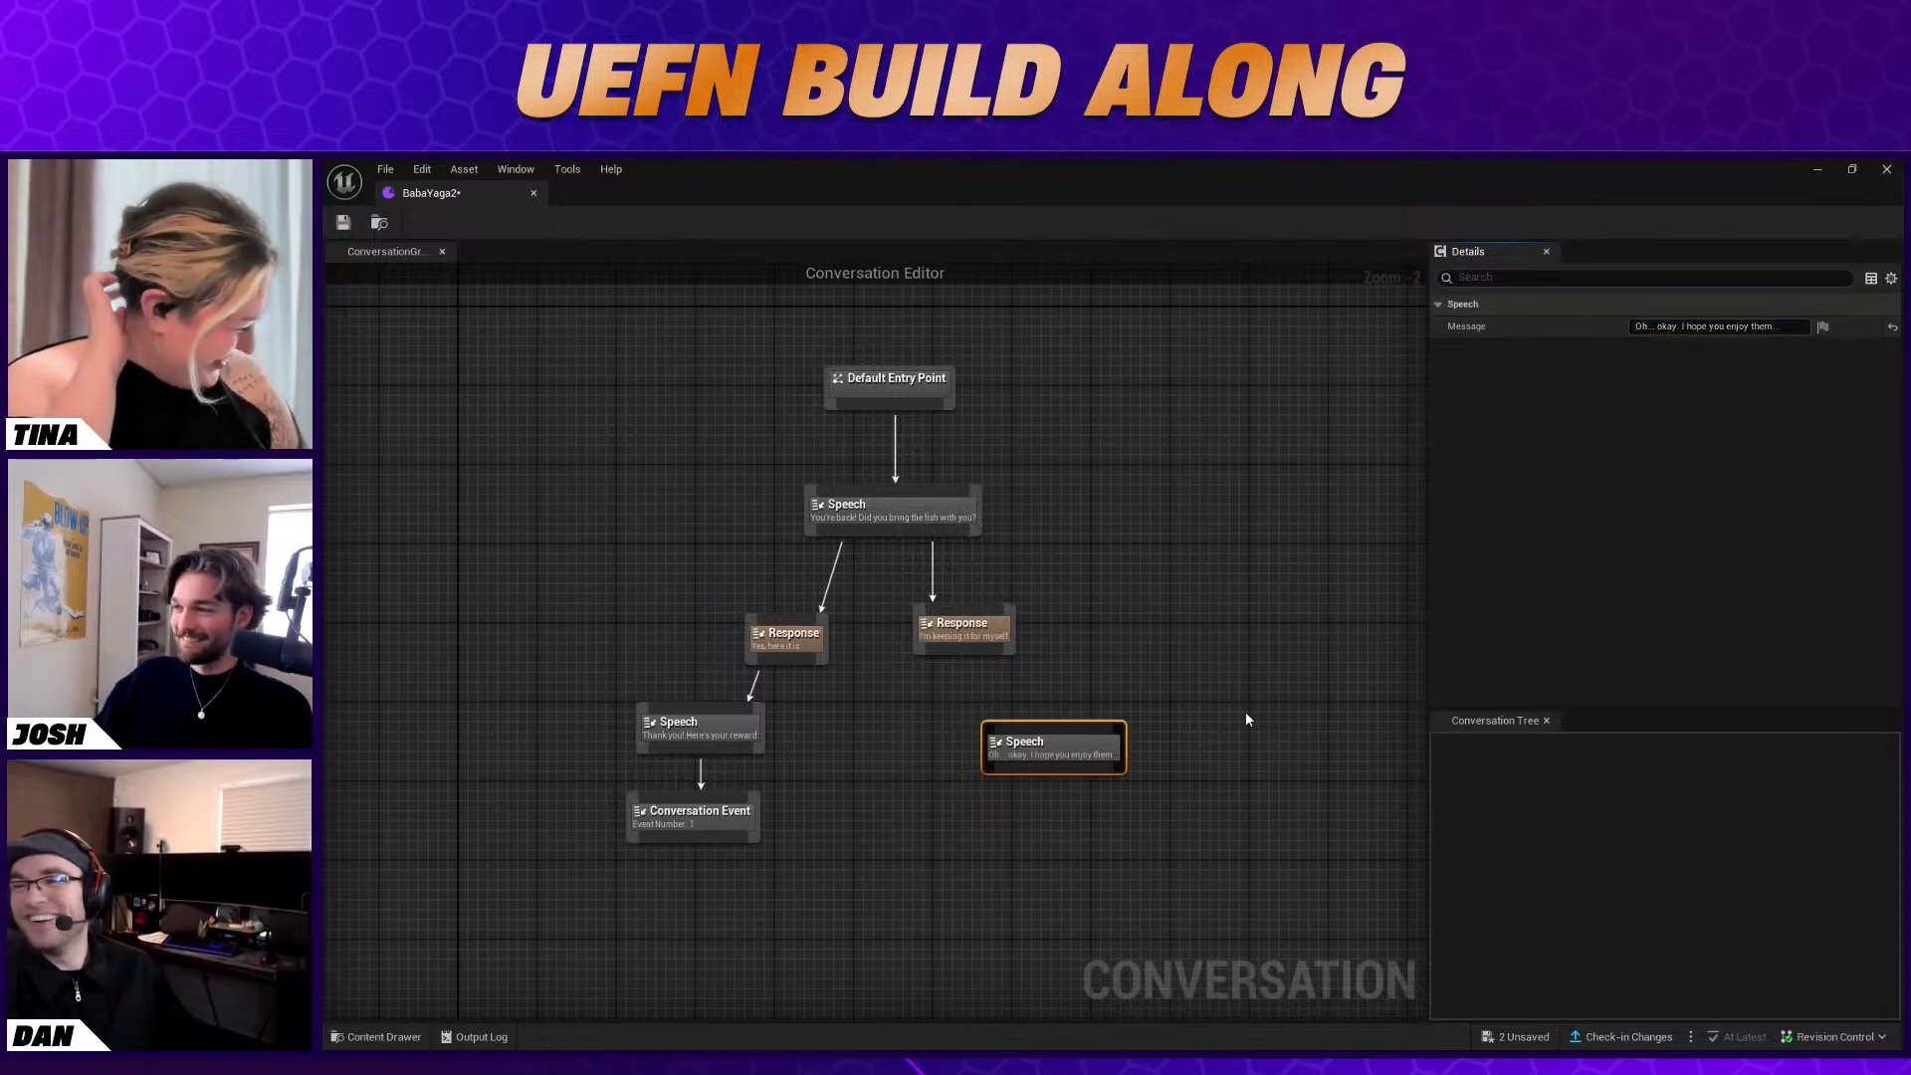
pyautogui.moveTo(1046, 747); pyautogui.dragTo(956, 737)
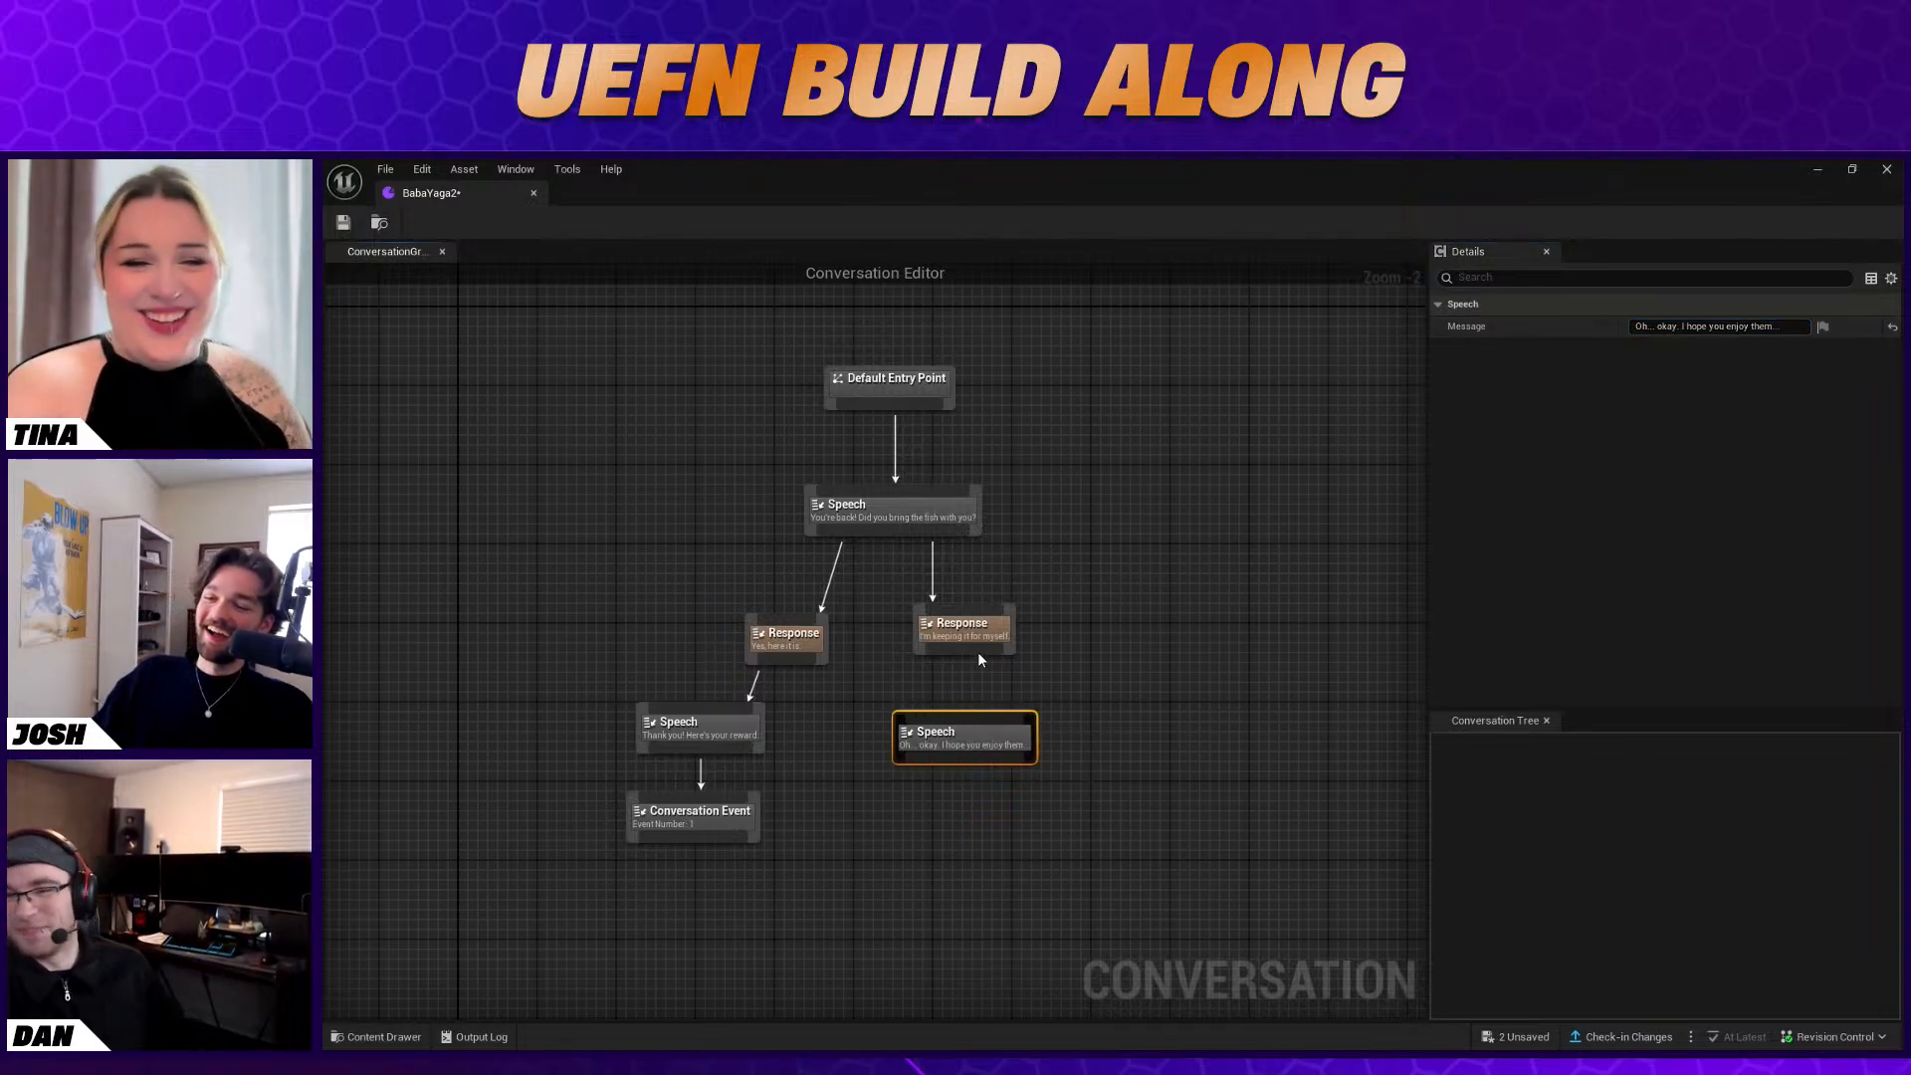
pyautogui.moveTo(966, 649); pyautogui.dragTo(960, 716)
# Link a new Conversation Event node with Event Number 2 below that Speech node, and save and close BabaYaga2
pyautogui.rightClick(972, 802)
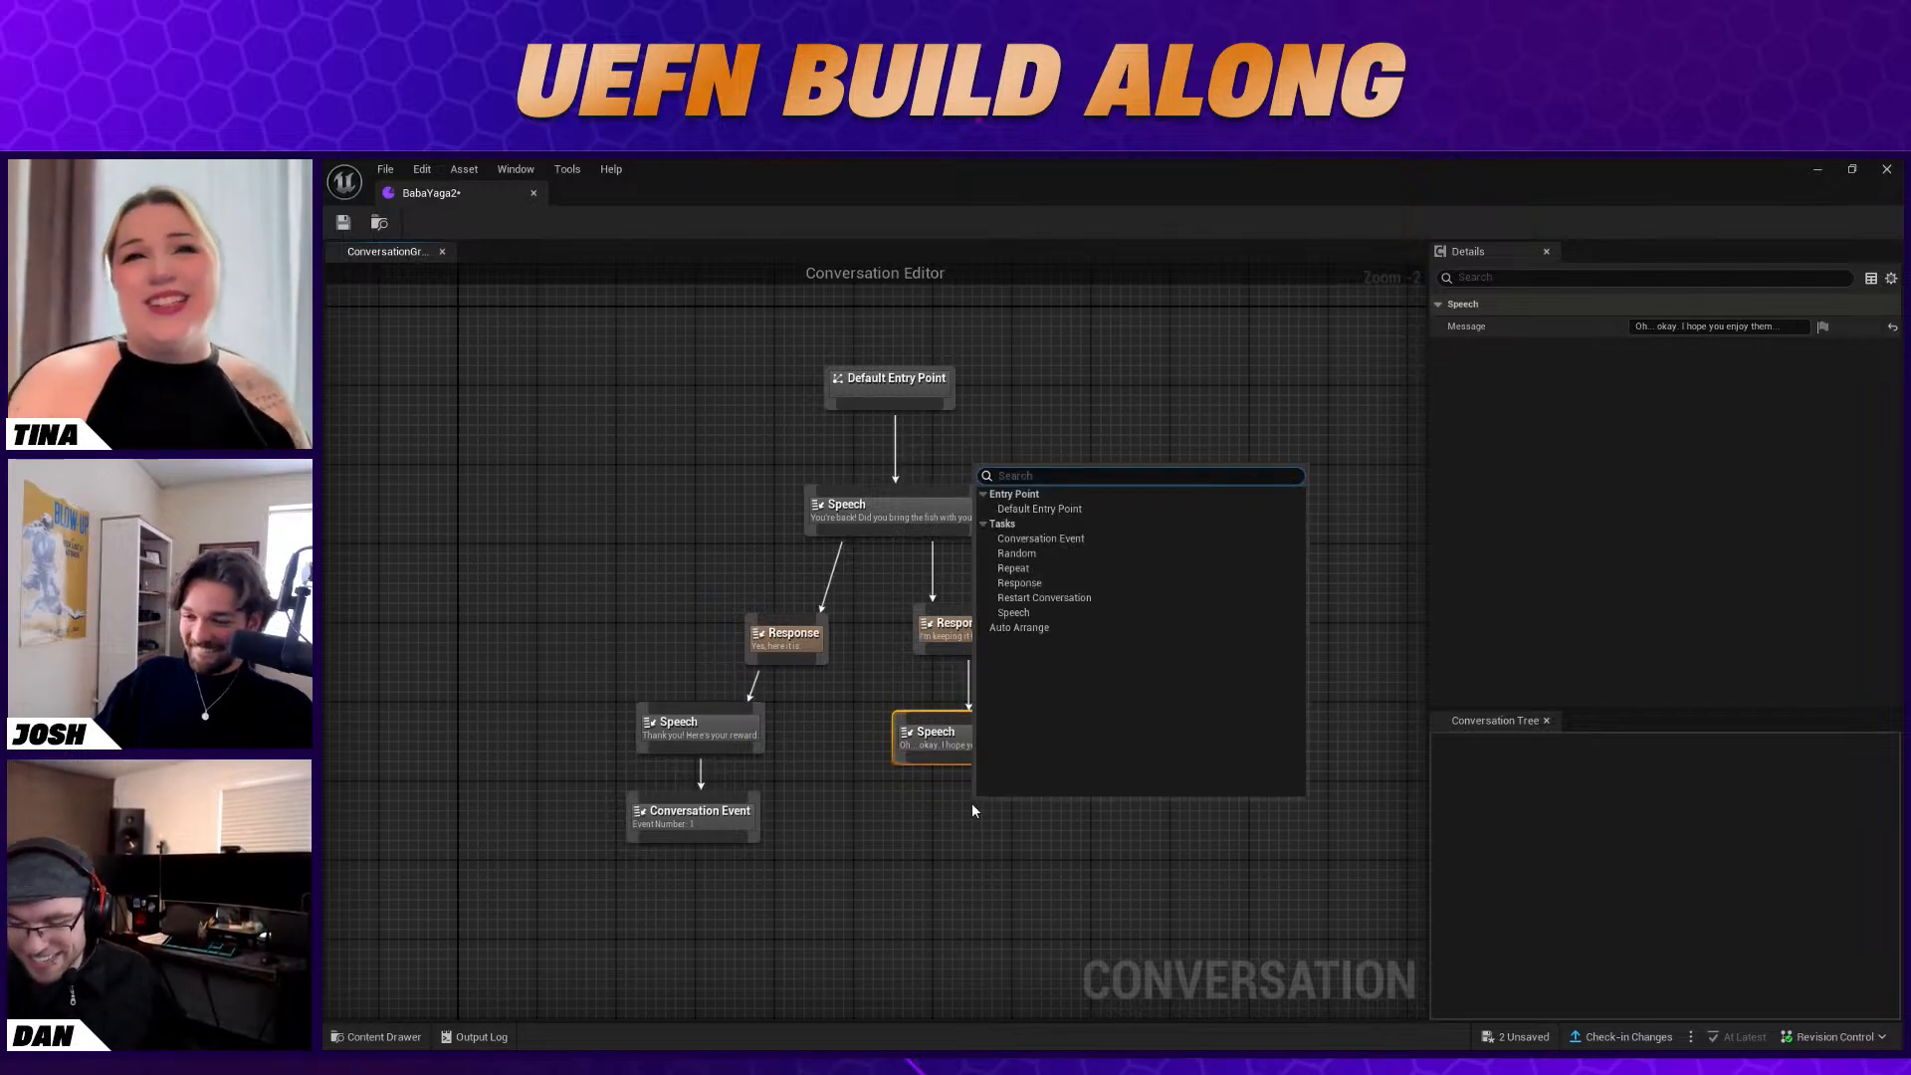
pyautogui.click(1055, 538)
pyautogui.click(1681, 327)
pyautogui.write('2')
pyautogui.press('Return')
pyautogui.moveTo(984, 759); pyautogui.dragTo(1041, 812)
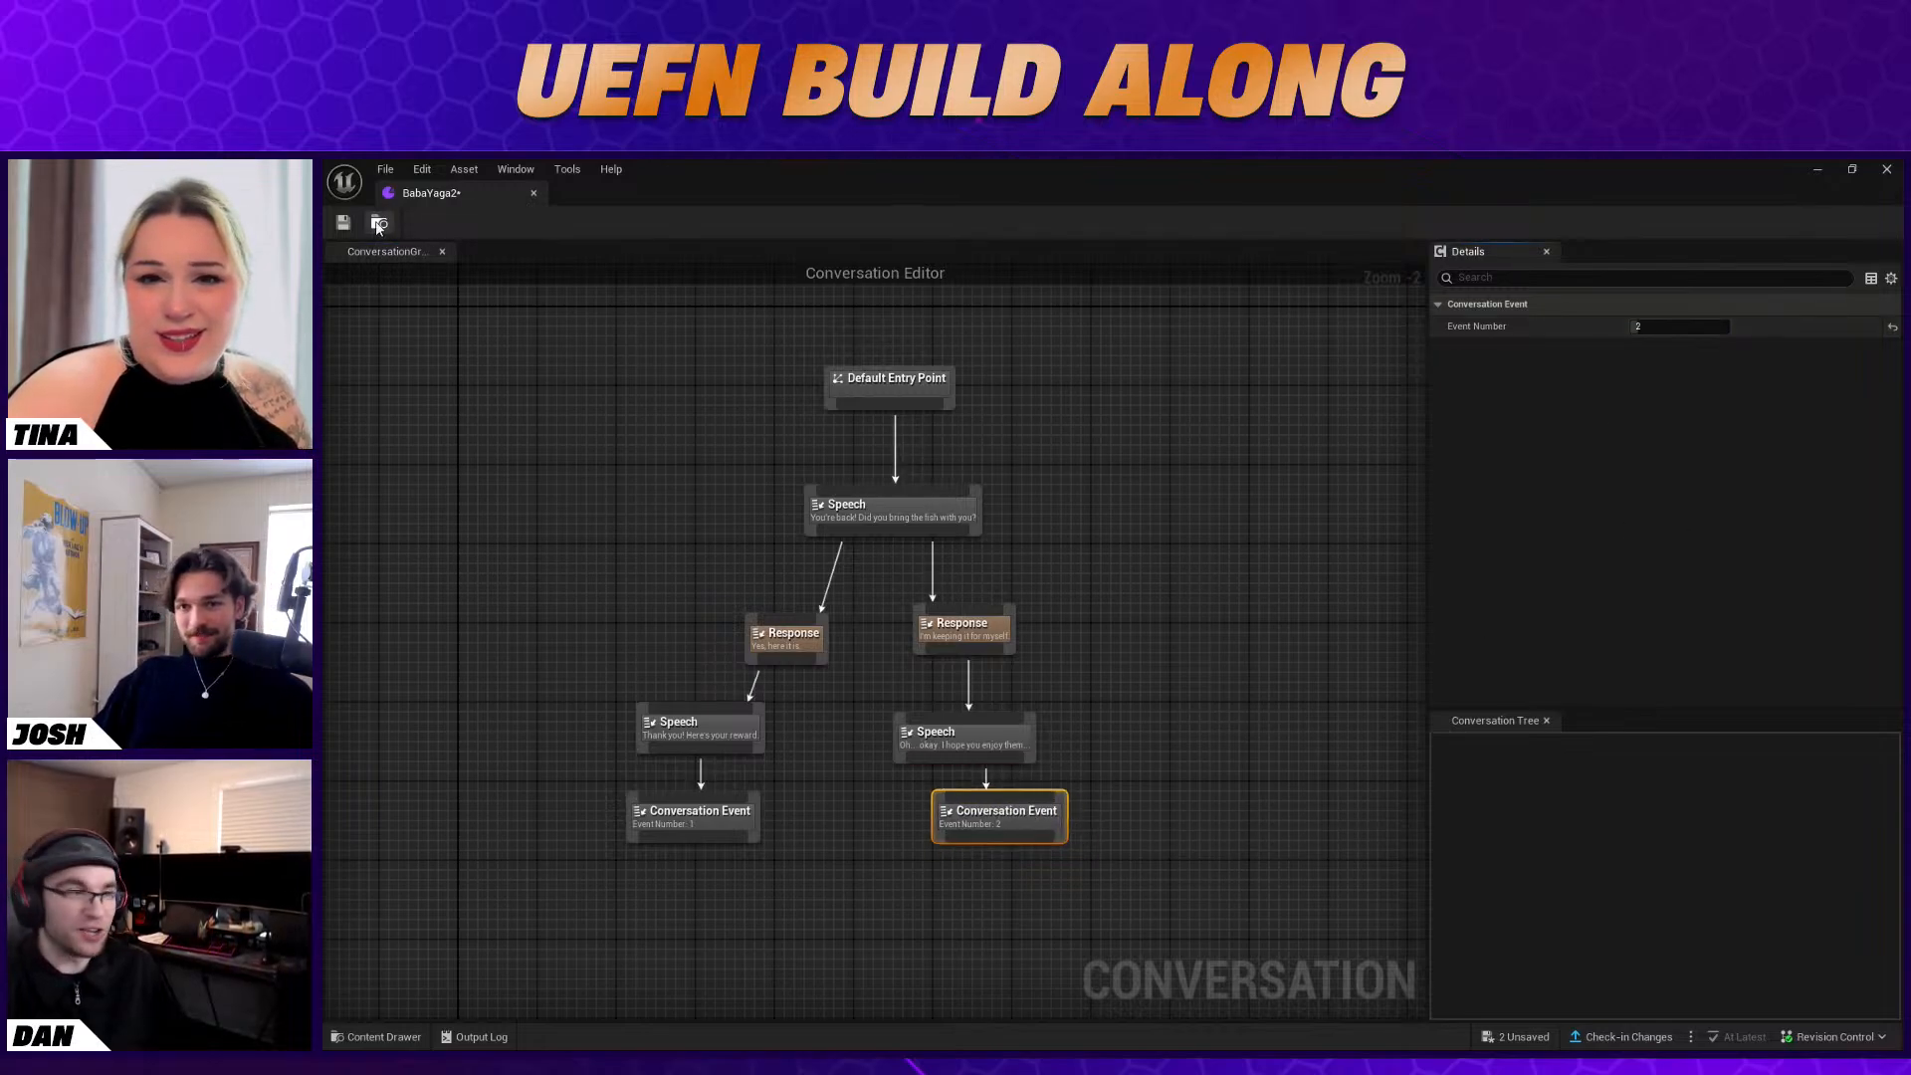
pyautogui.click(351, 228)
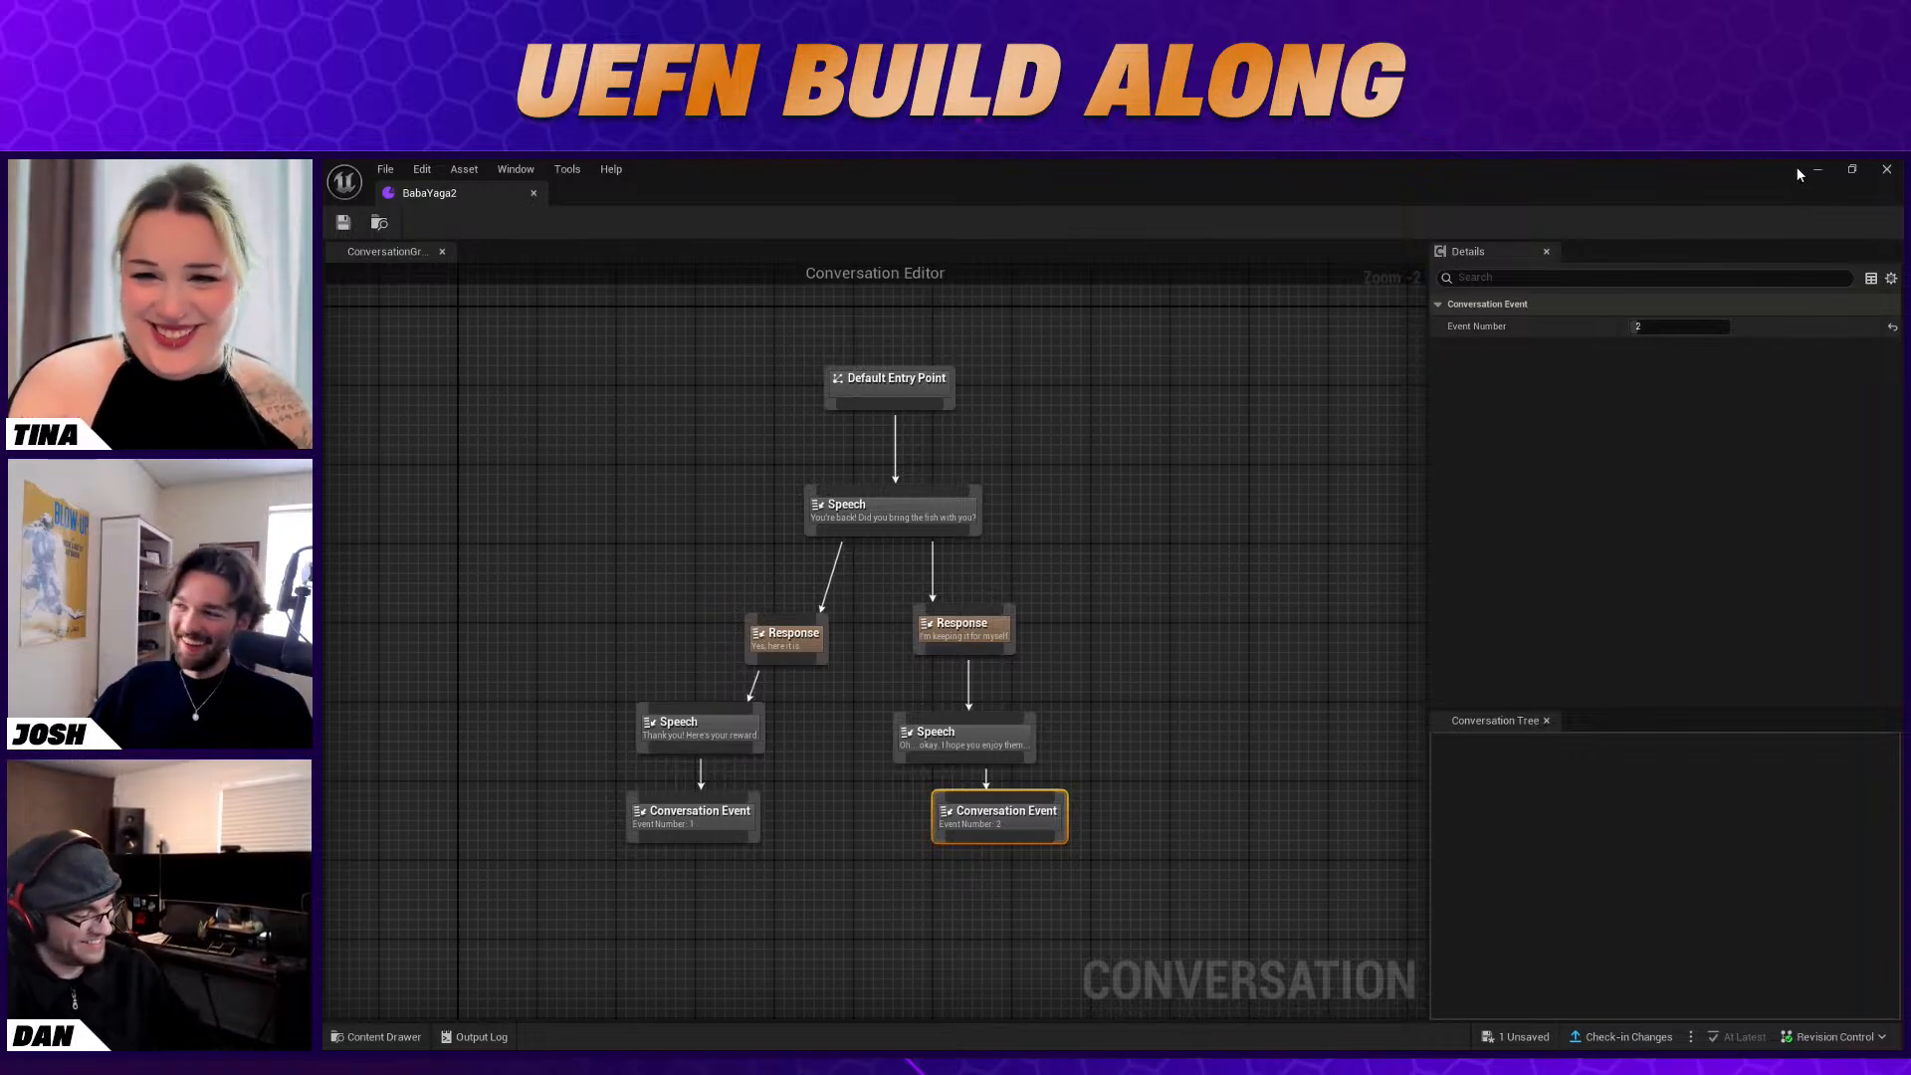
pyautogui.click(1886, 170)
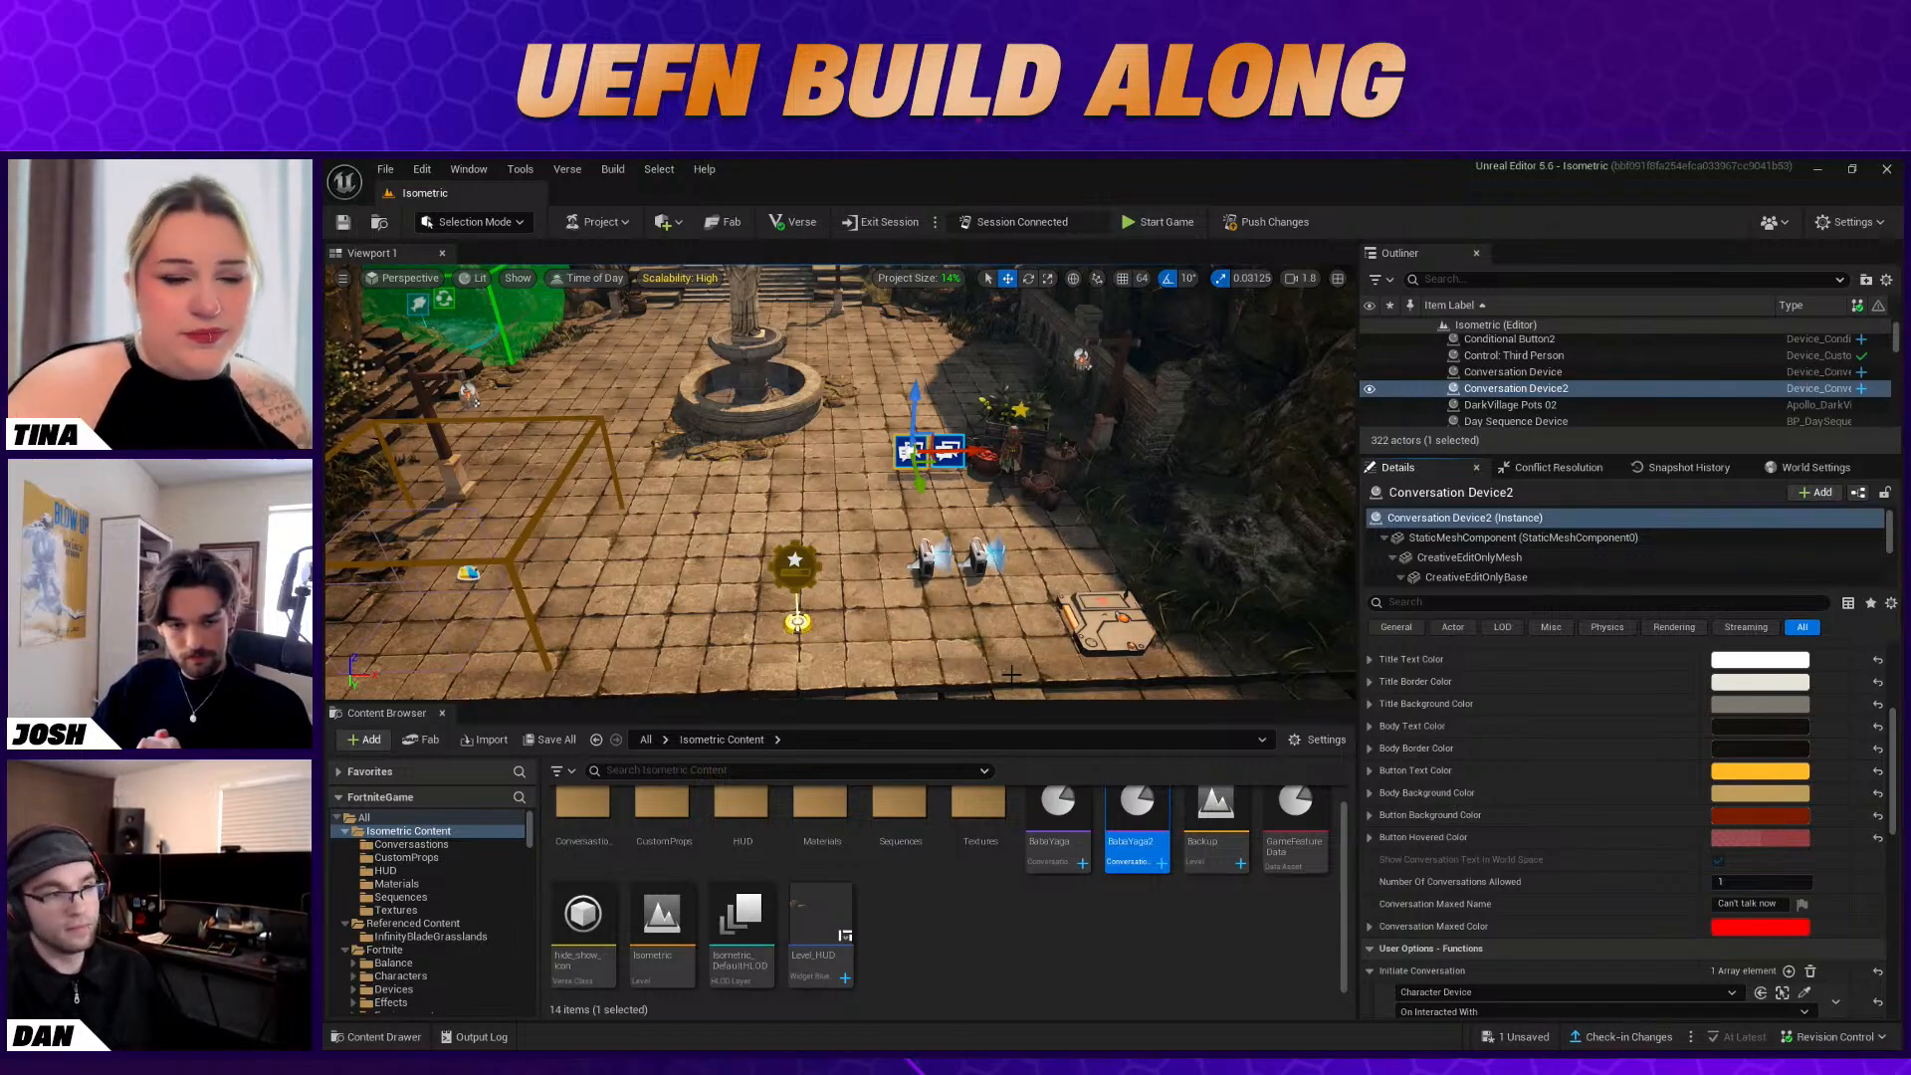
# Reopen the BabaYaga2 conversation to review its event nodes, available node types and Conversation Tree, and close it
pyautogui.doubleClick(1125, 833)
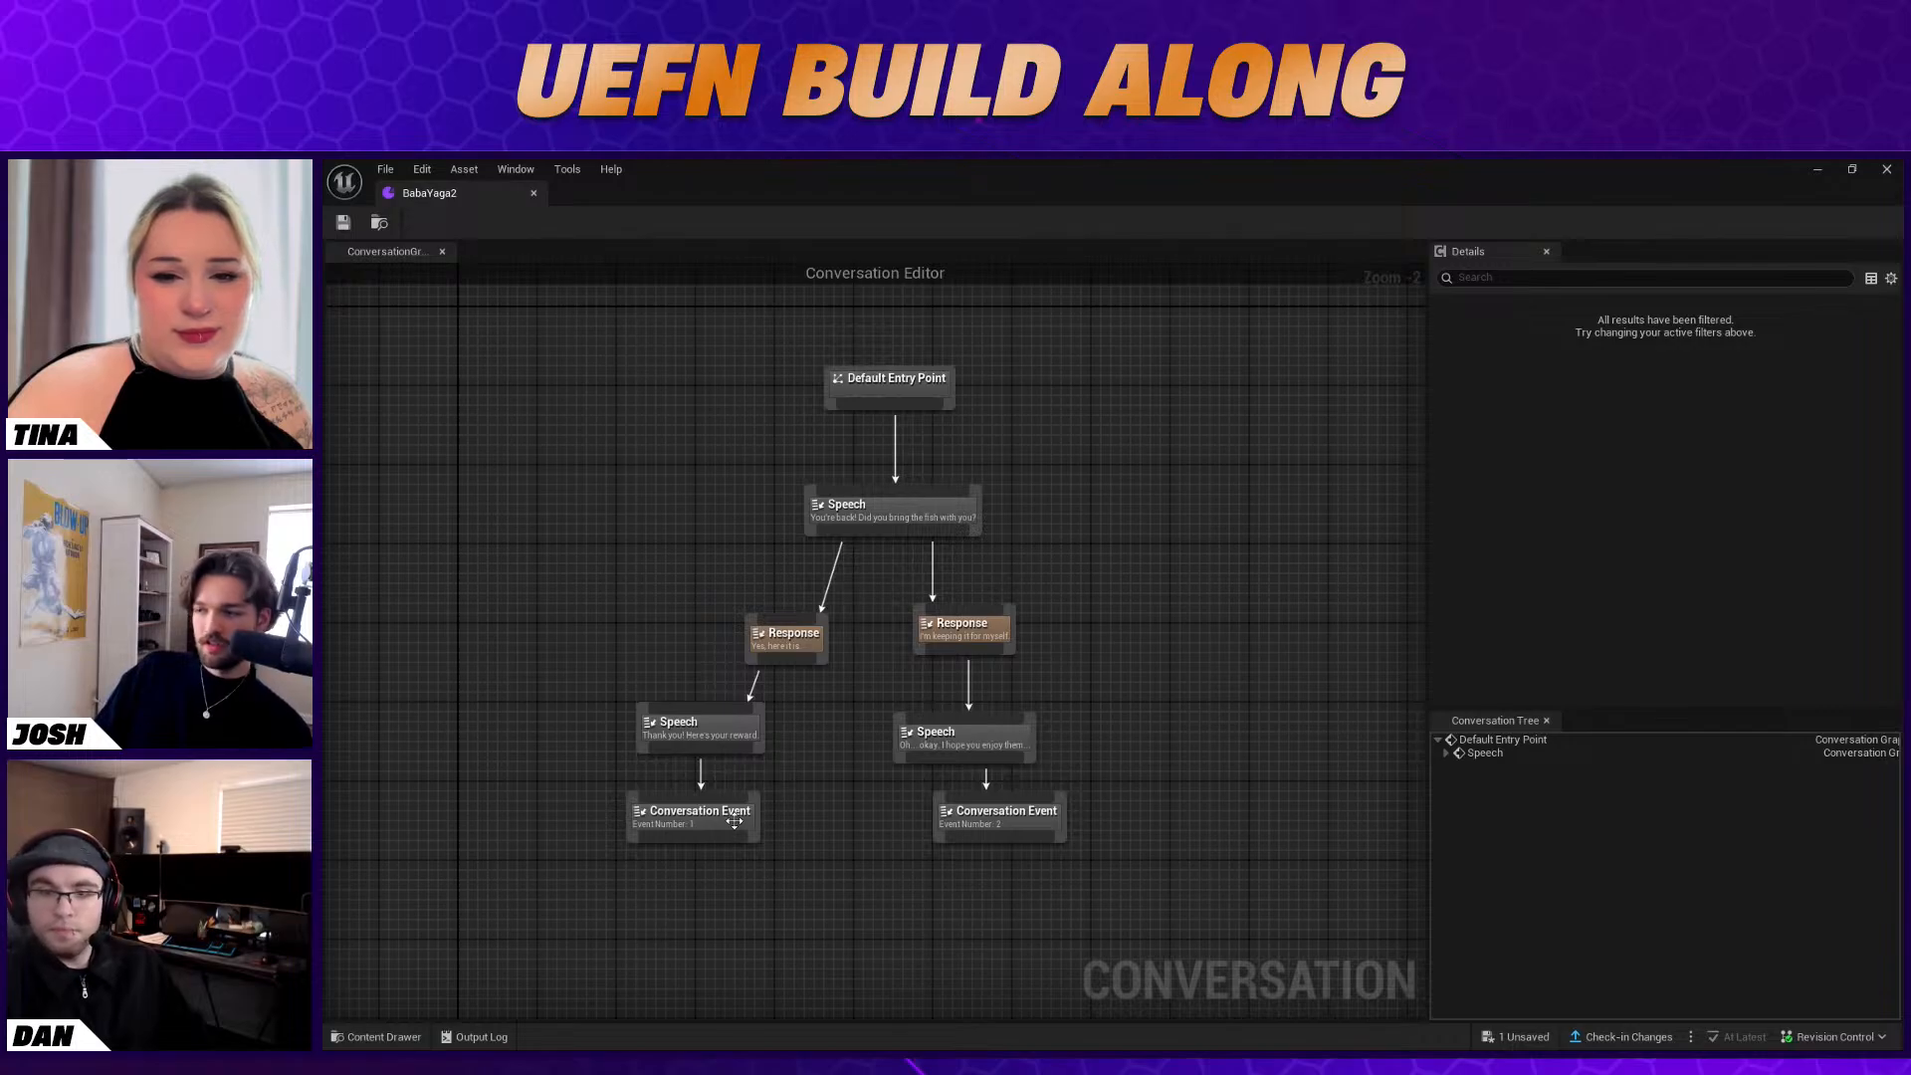
pyautogui.click(734, 820)
pyautogui.rightClick(1118, 634)
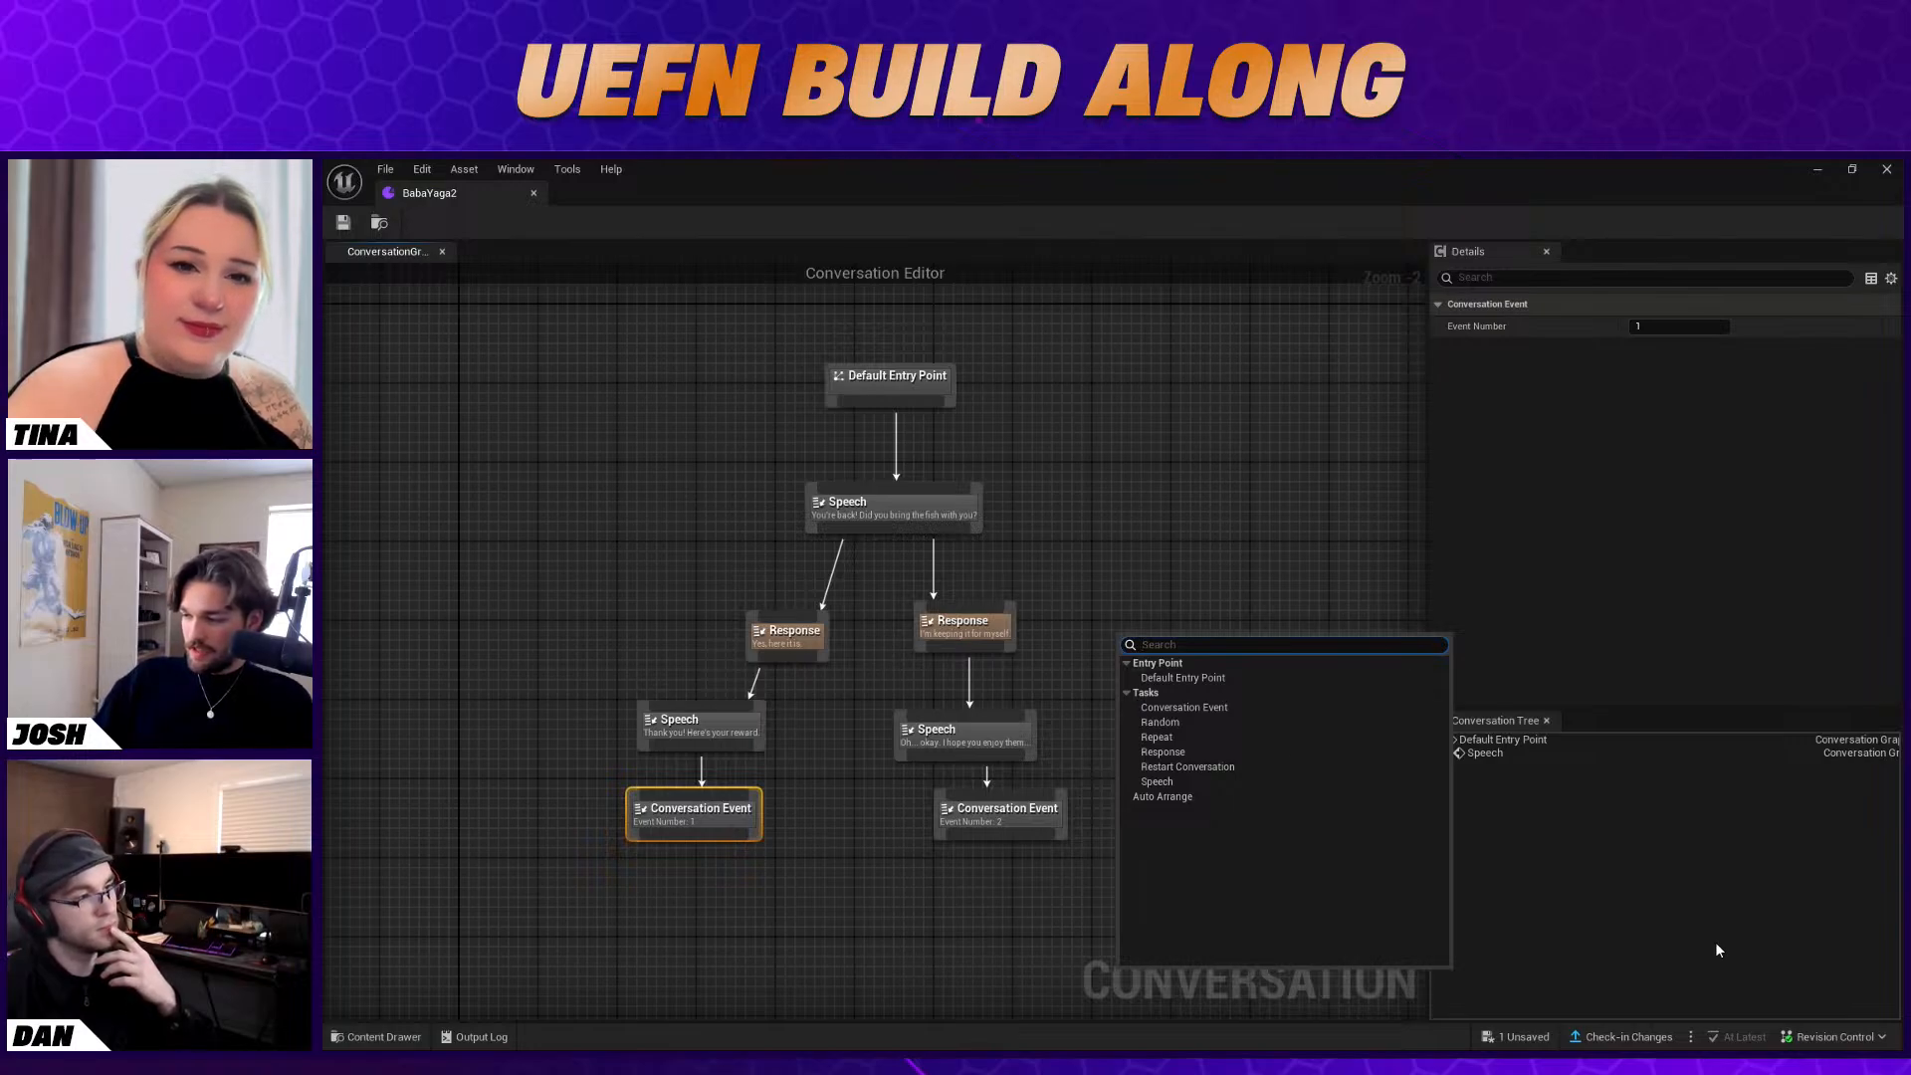
pyautogui.click(1697, 971)
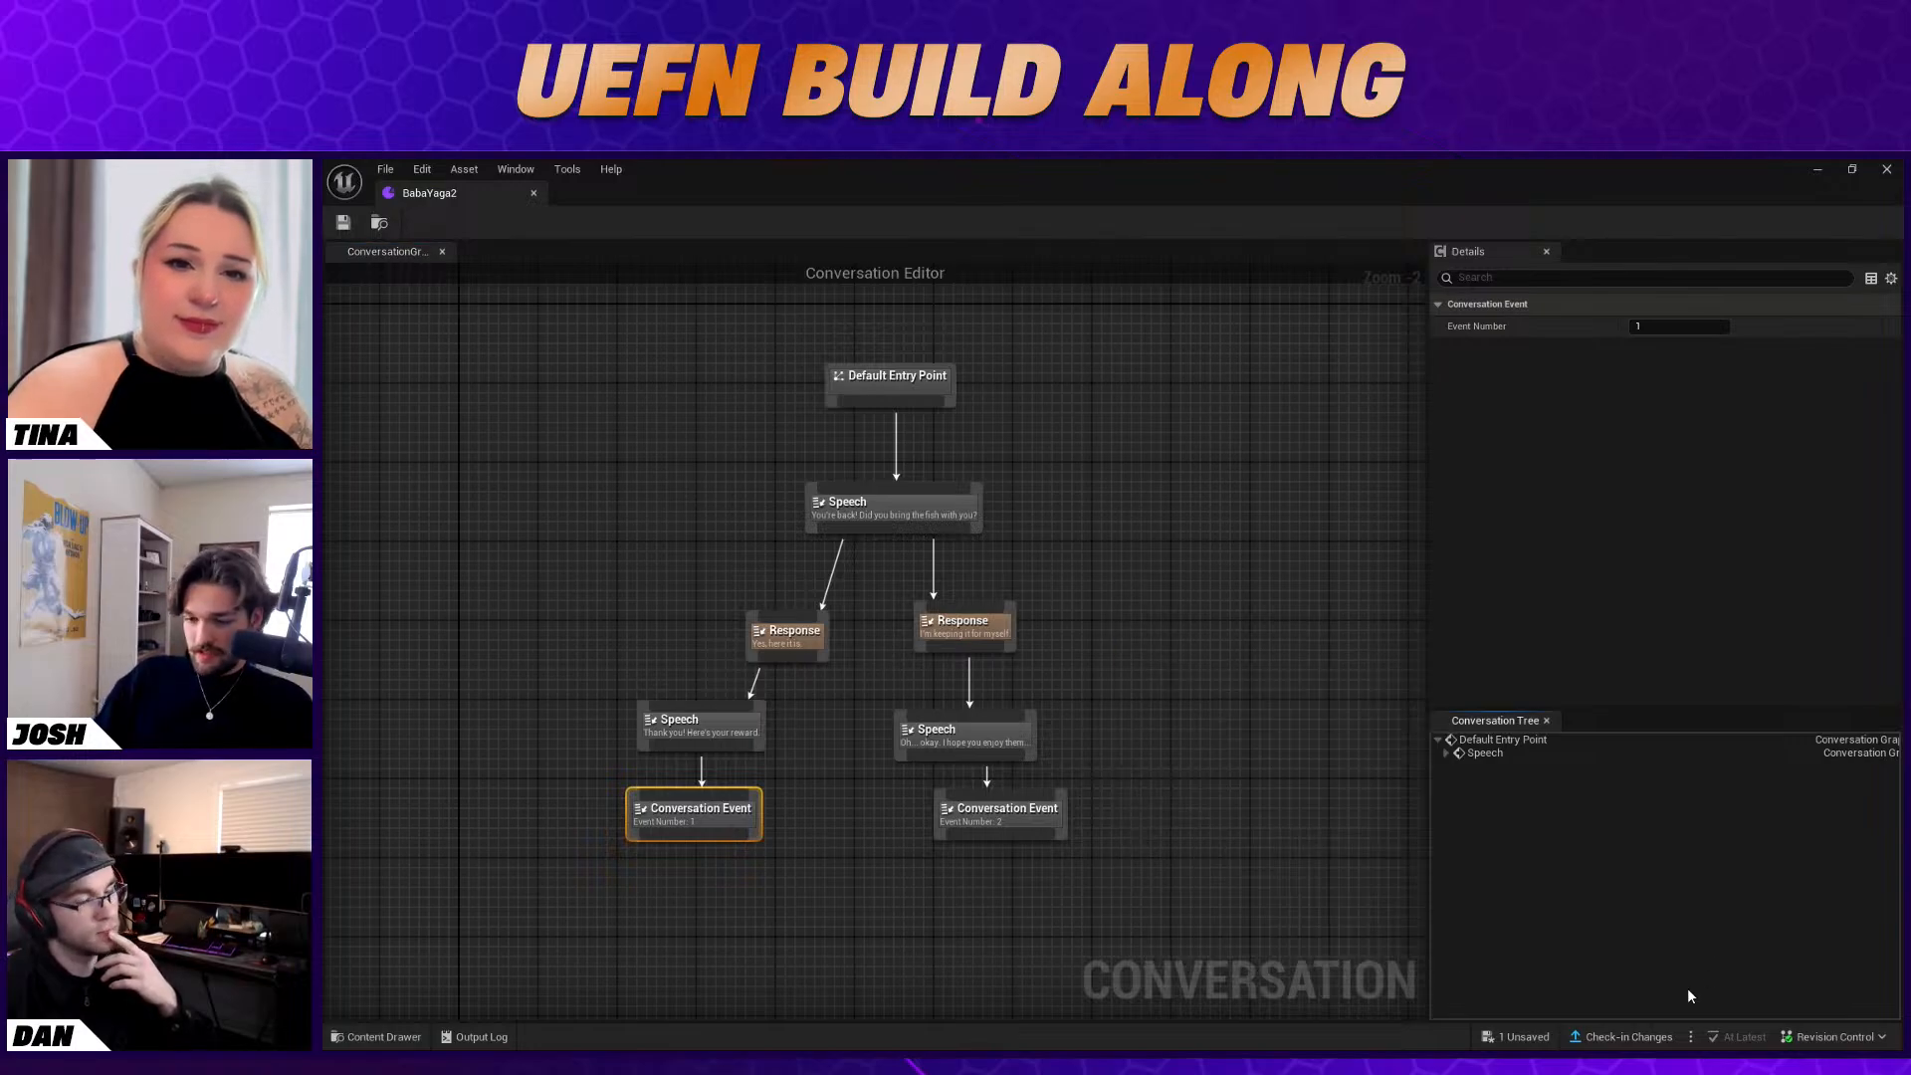
pyautogui.rightClick(542, 451)
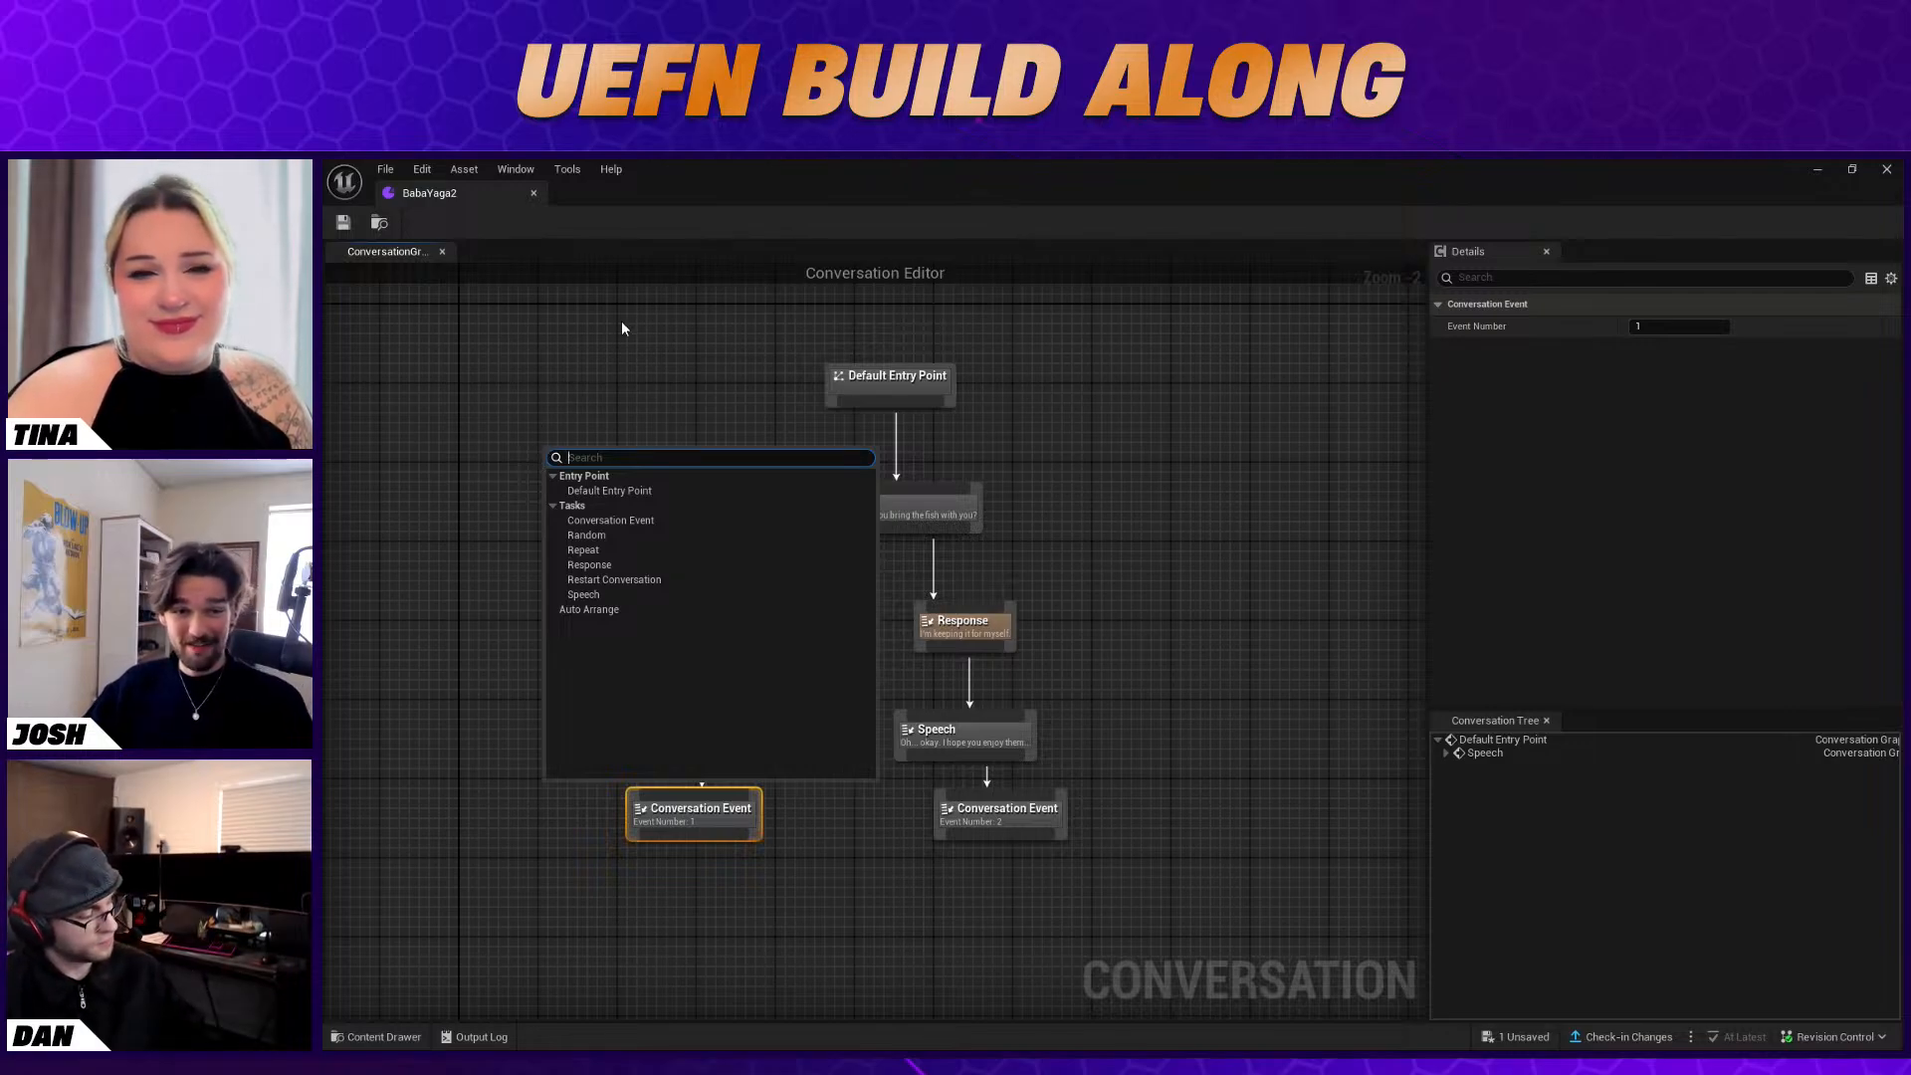
pyautogui.click(1016, 434)
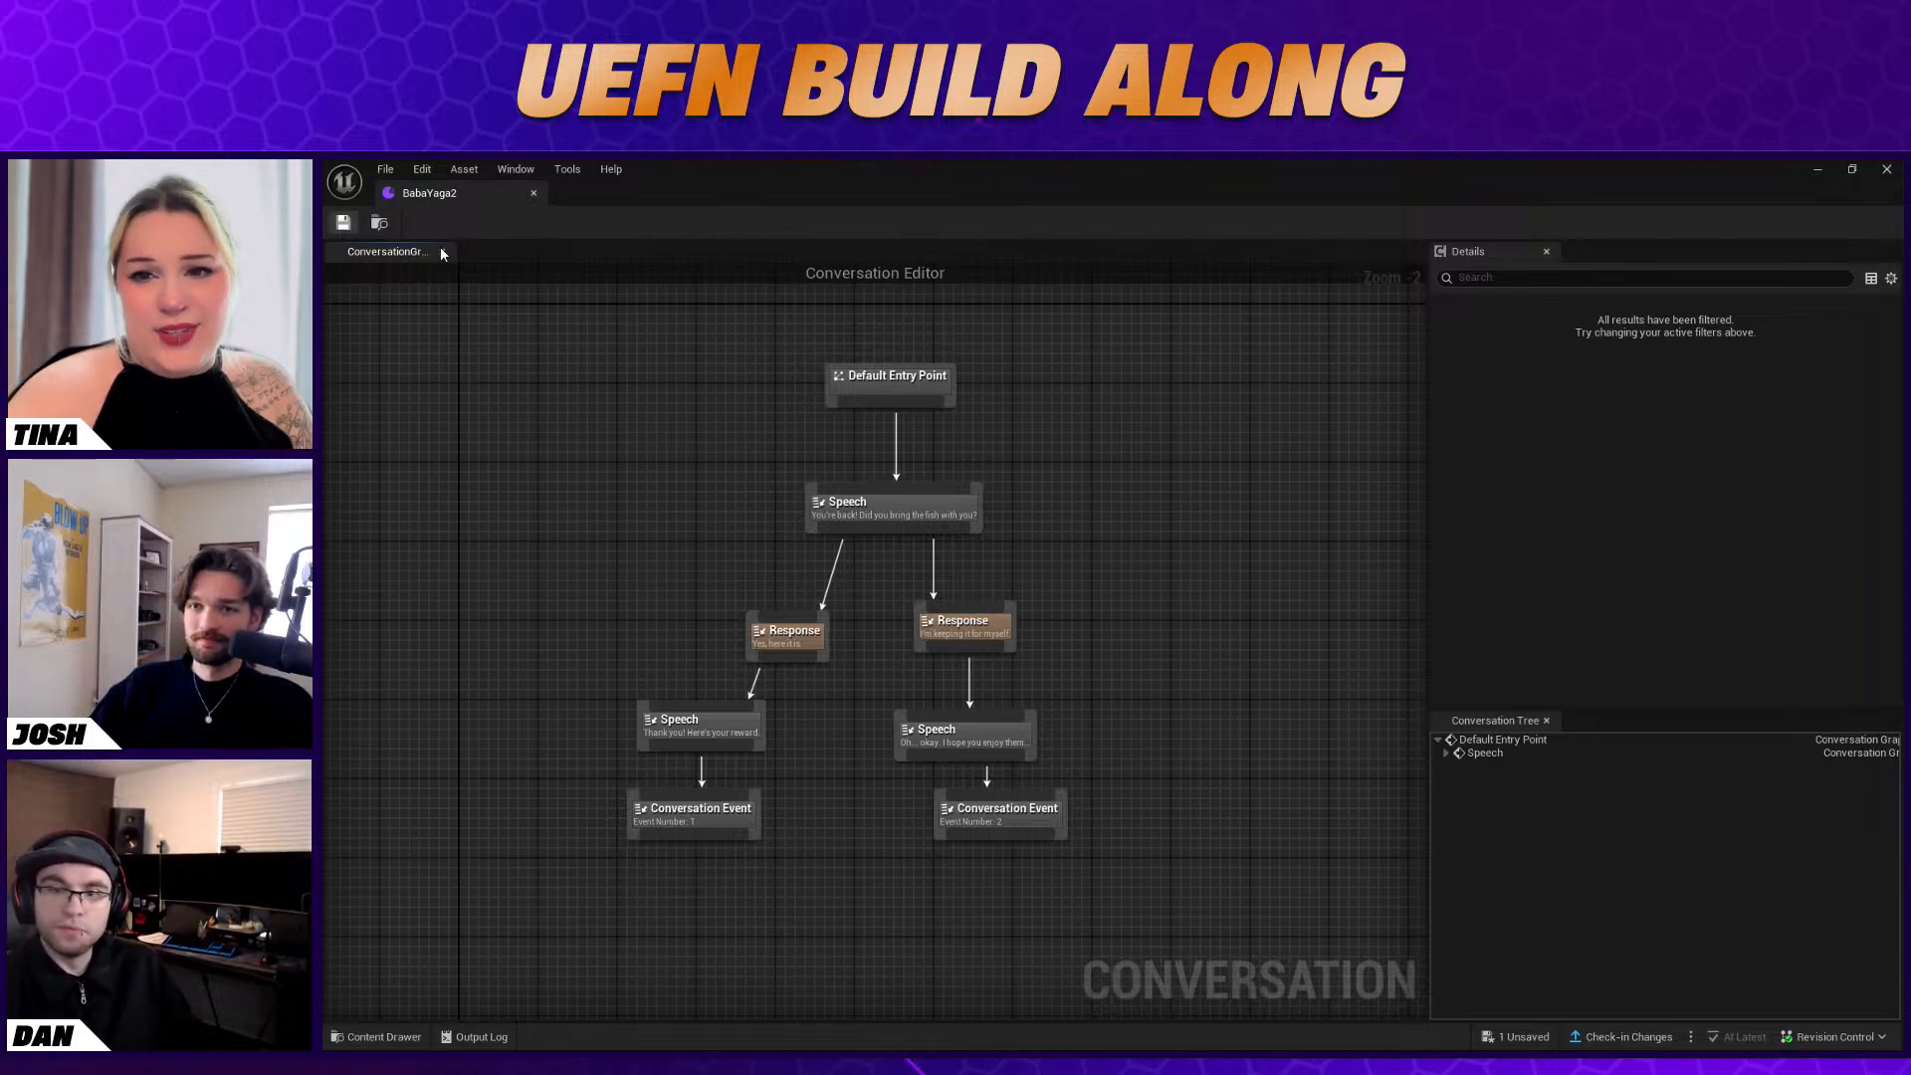
pyautogui.click(1447, 754)
pyautogui.click(1454, 779)
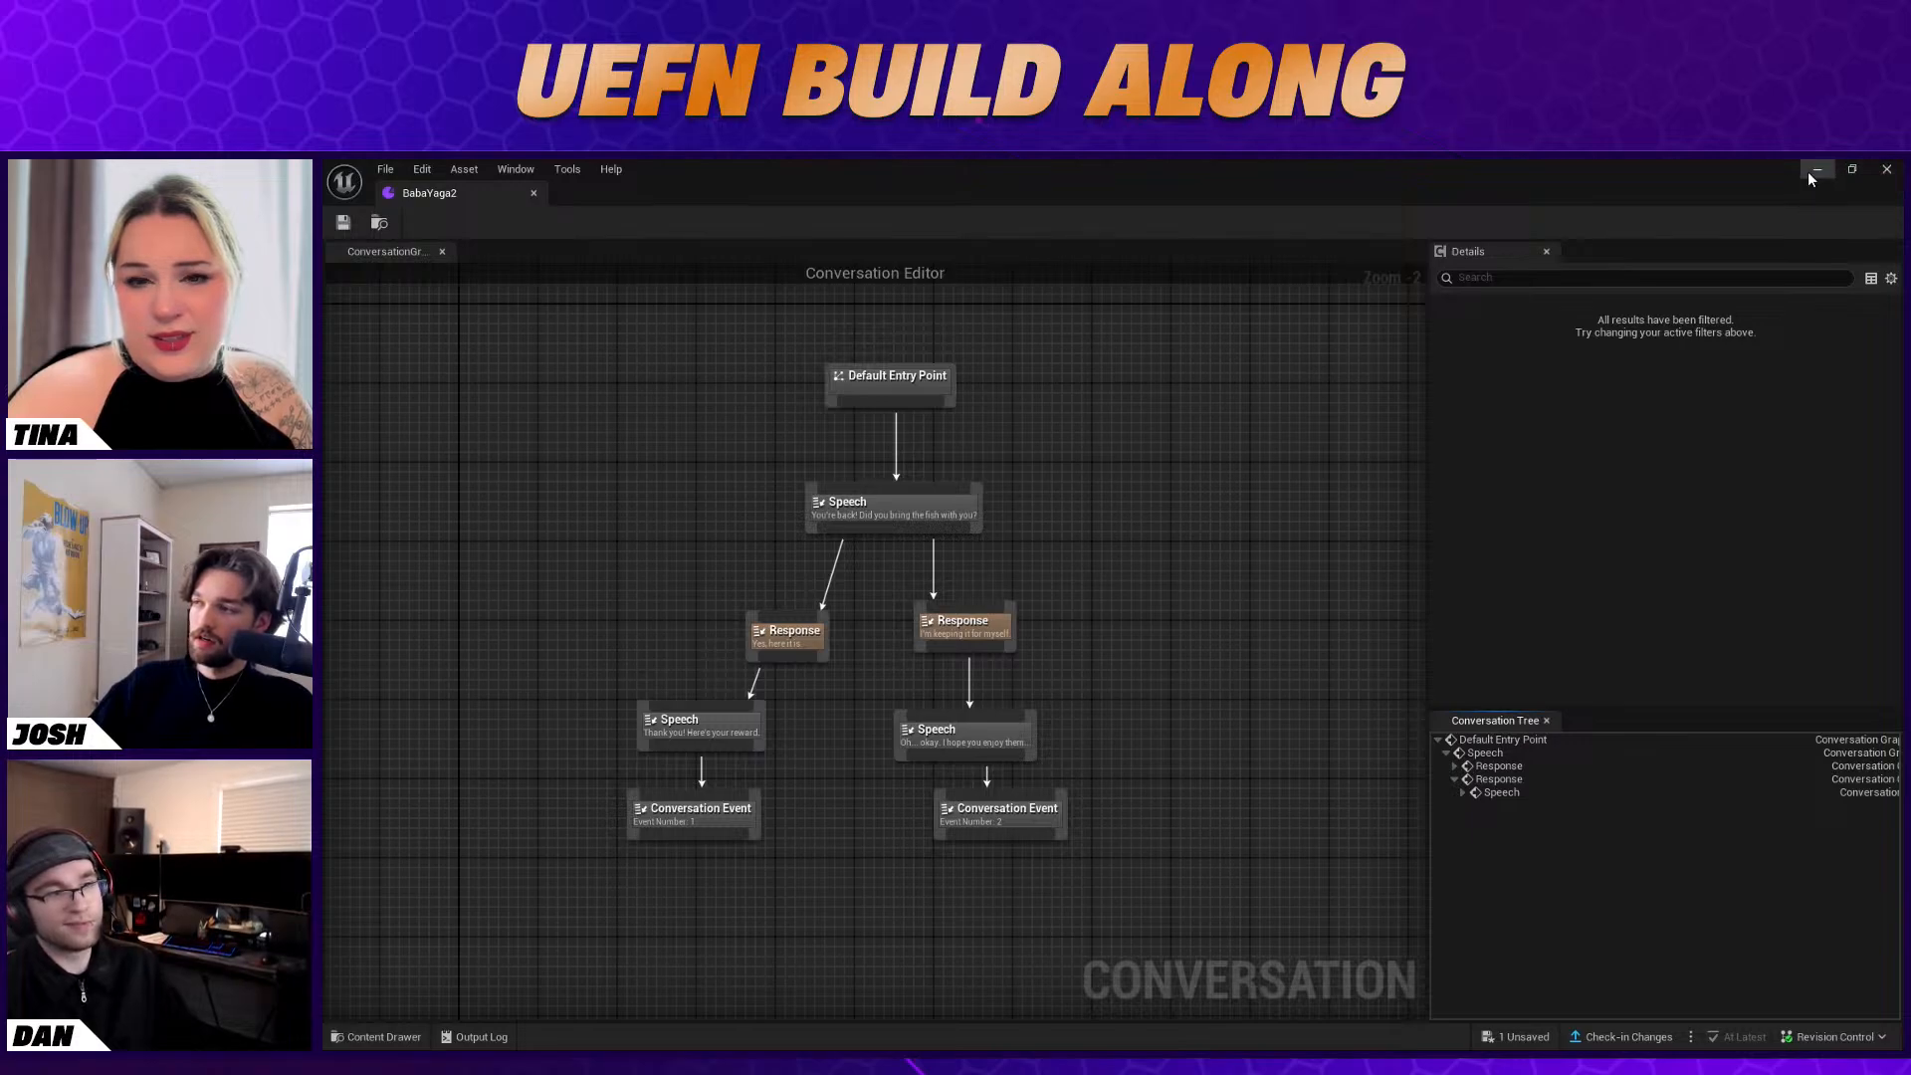
pyautogui.moveTo(1811, 178); pyautogui.dragTo(1536, 315)
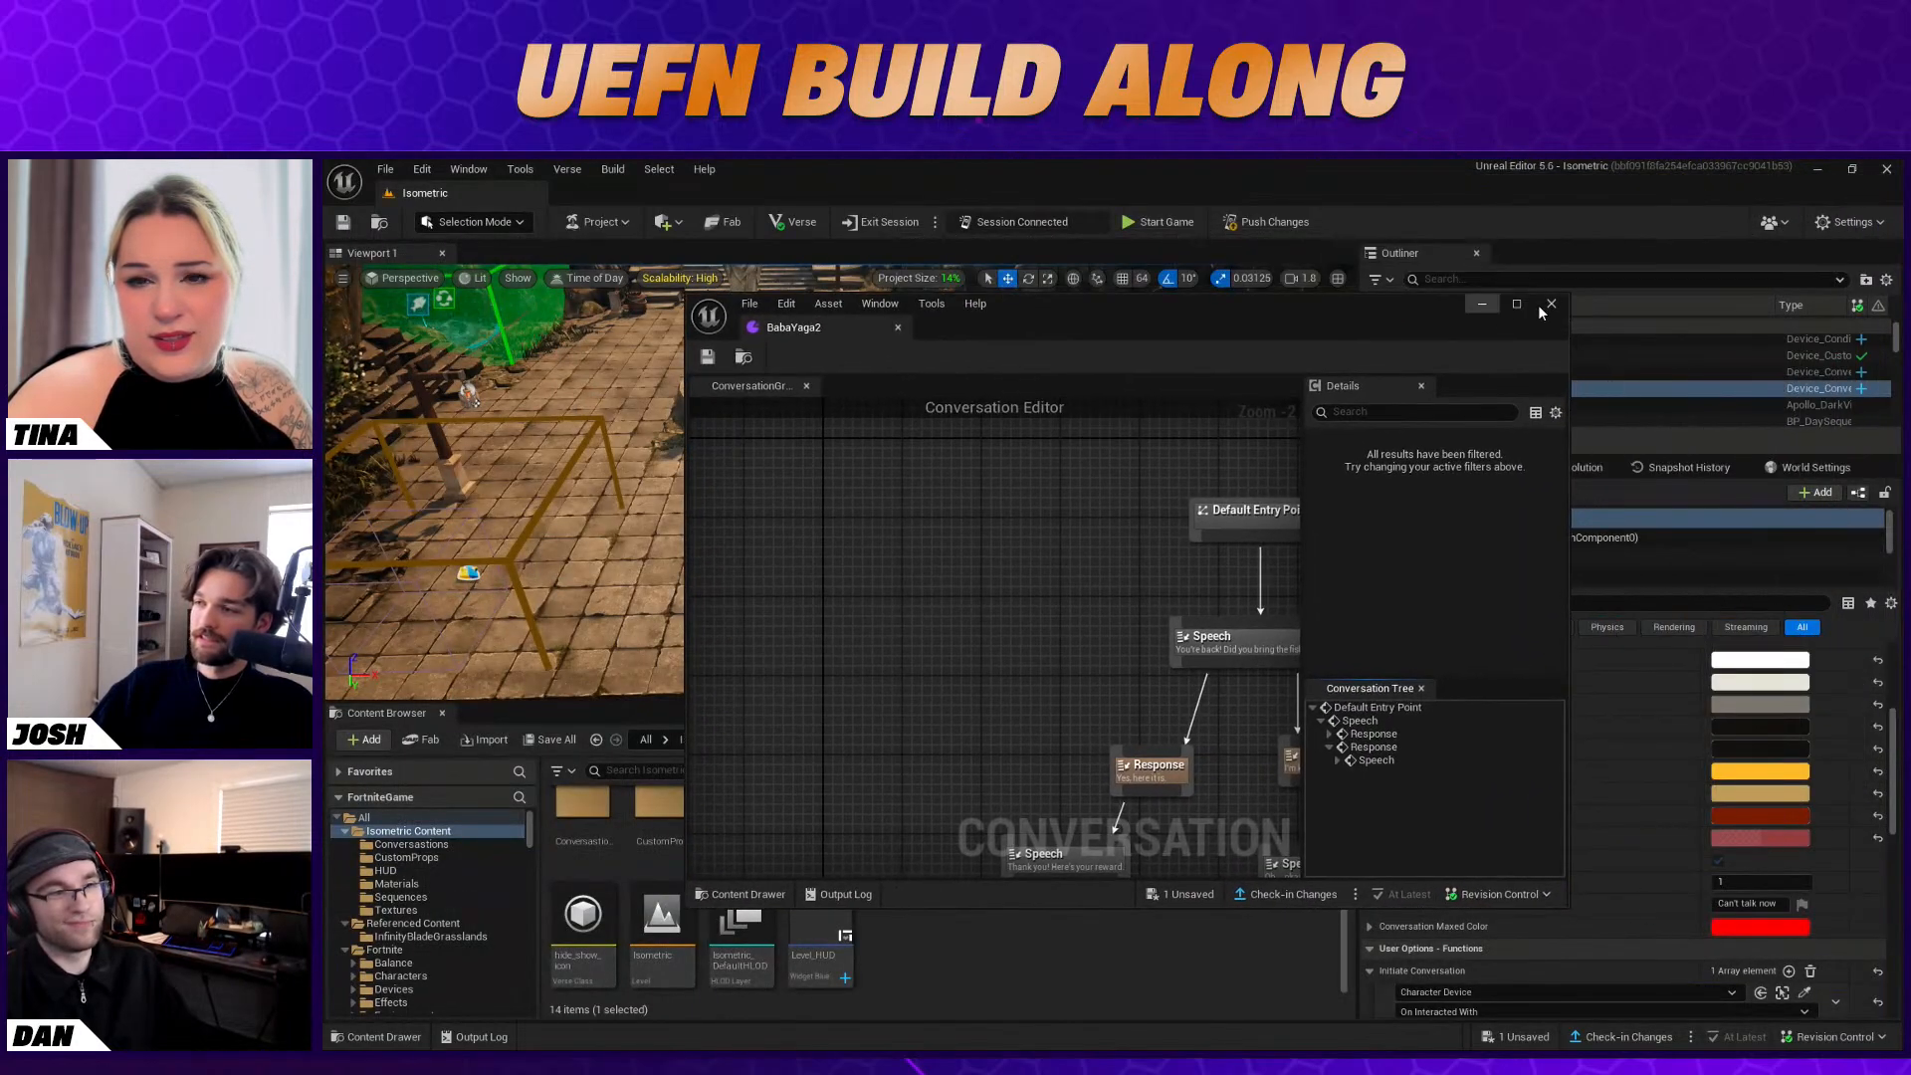
pyautogui.moveTo(1351, 293); pyautogui.dragTo(1343, 296)
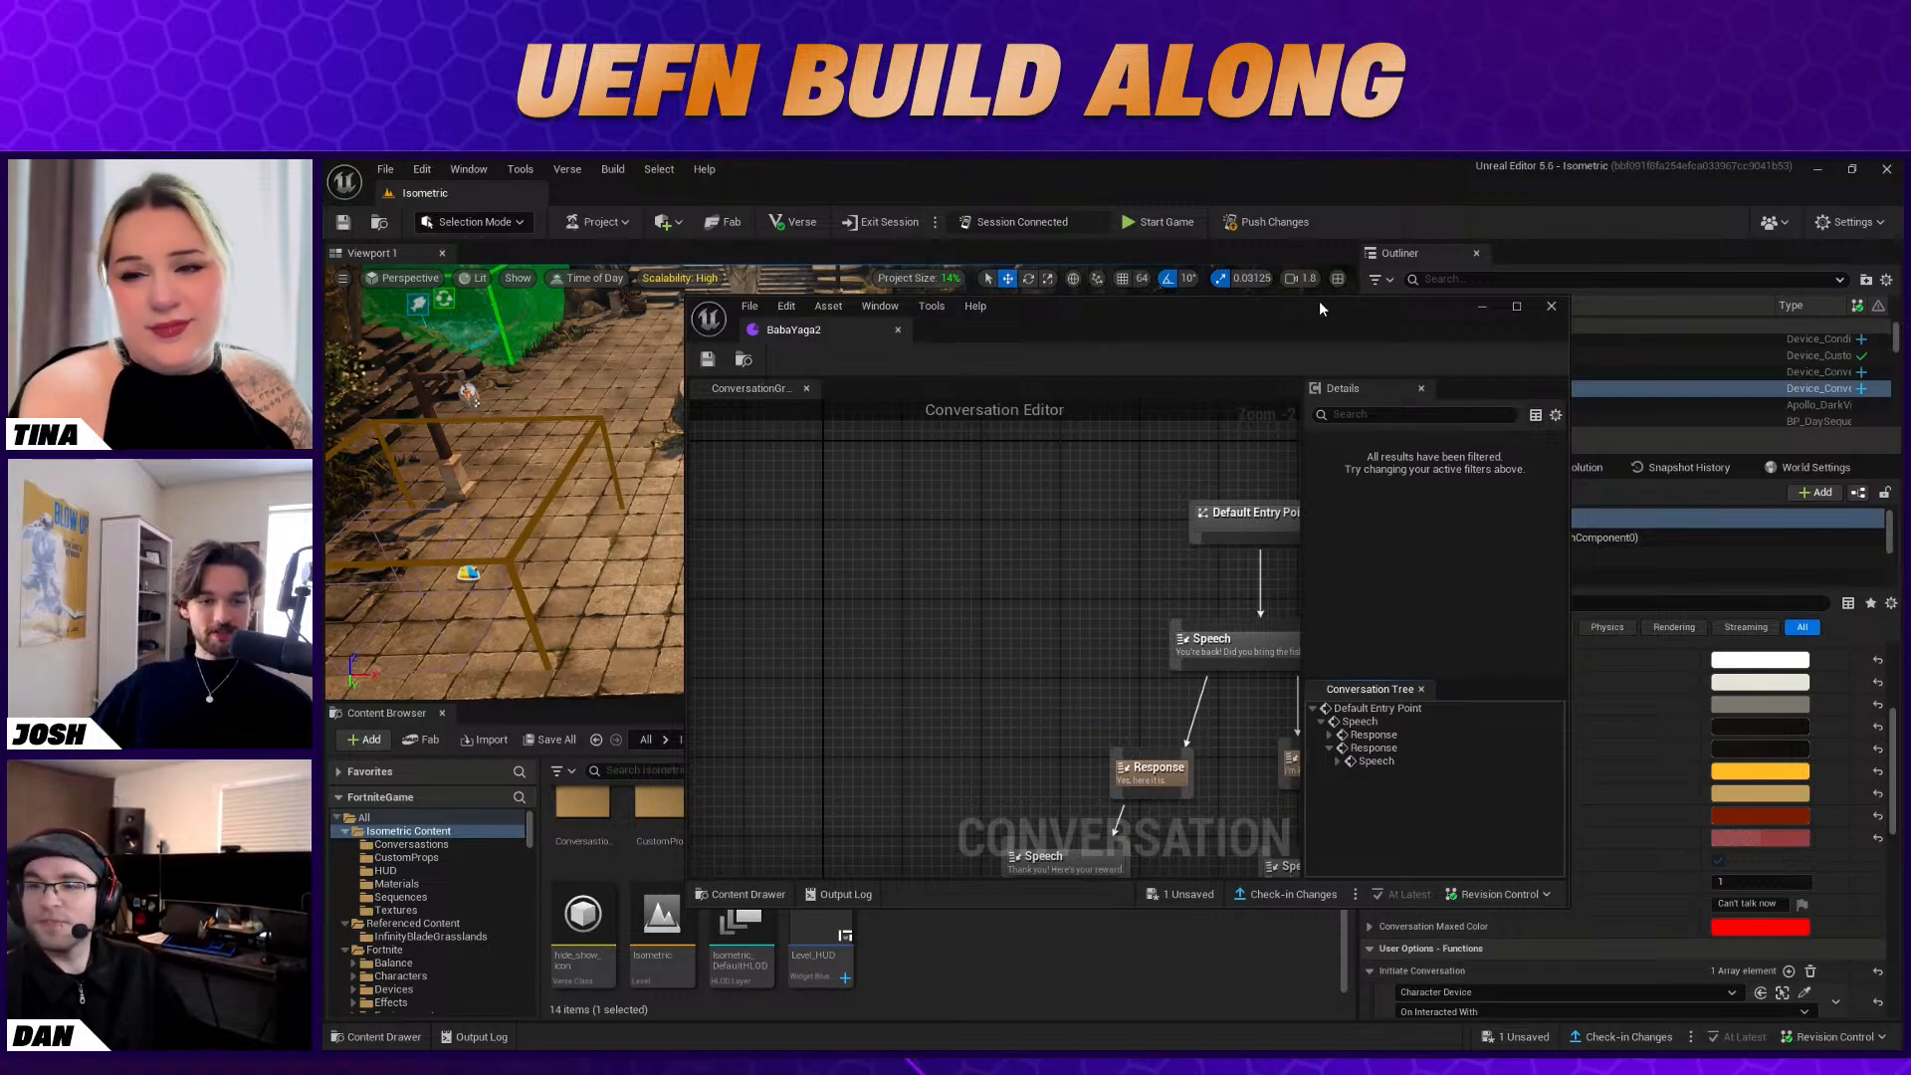
pyautogui.click(1551, 307)
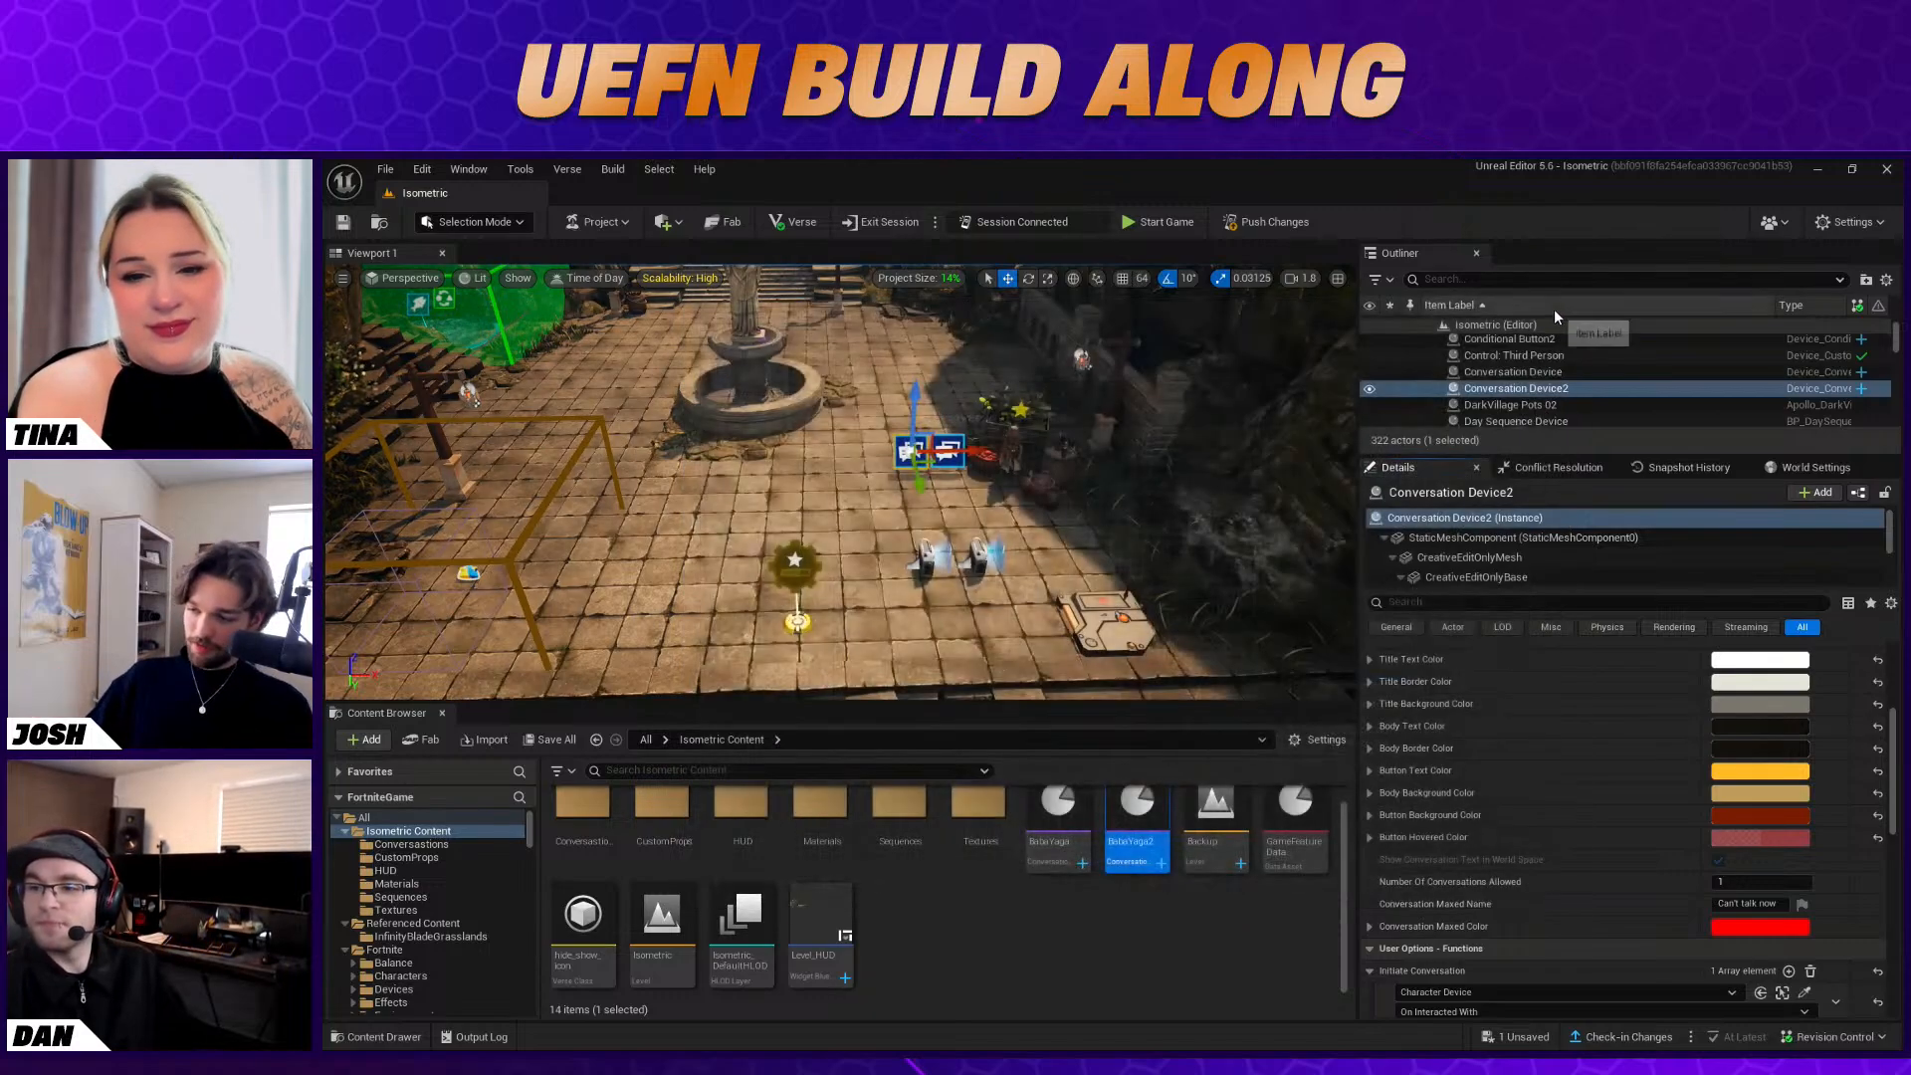
# Switch to the Fortnite game client, walk to Baba Yaga and accept her fish request with "Sure, I can do that!"
pyautogui.click(1084, 604)
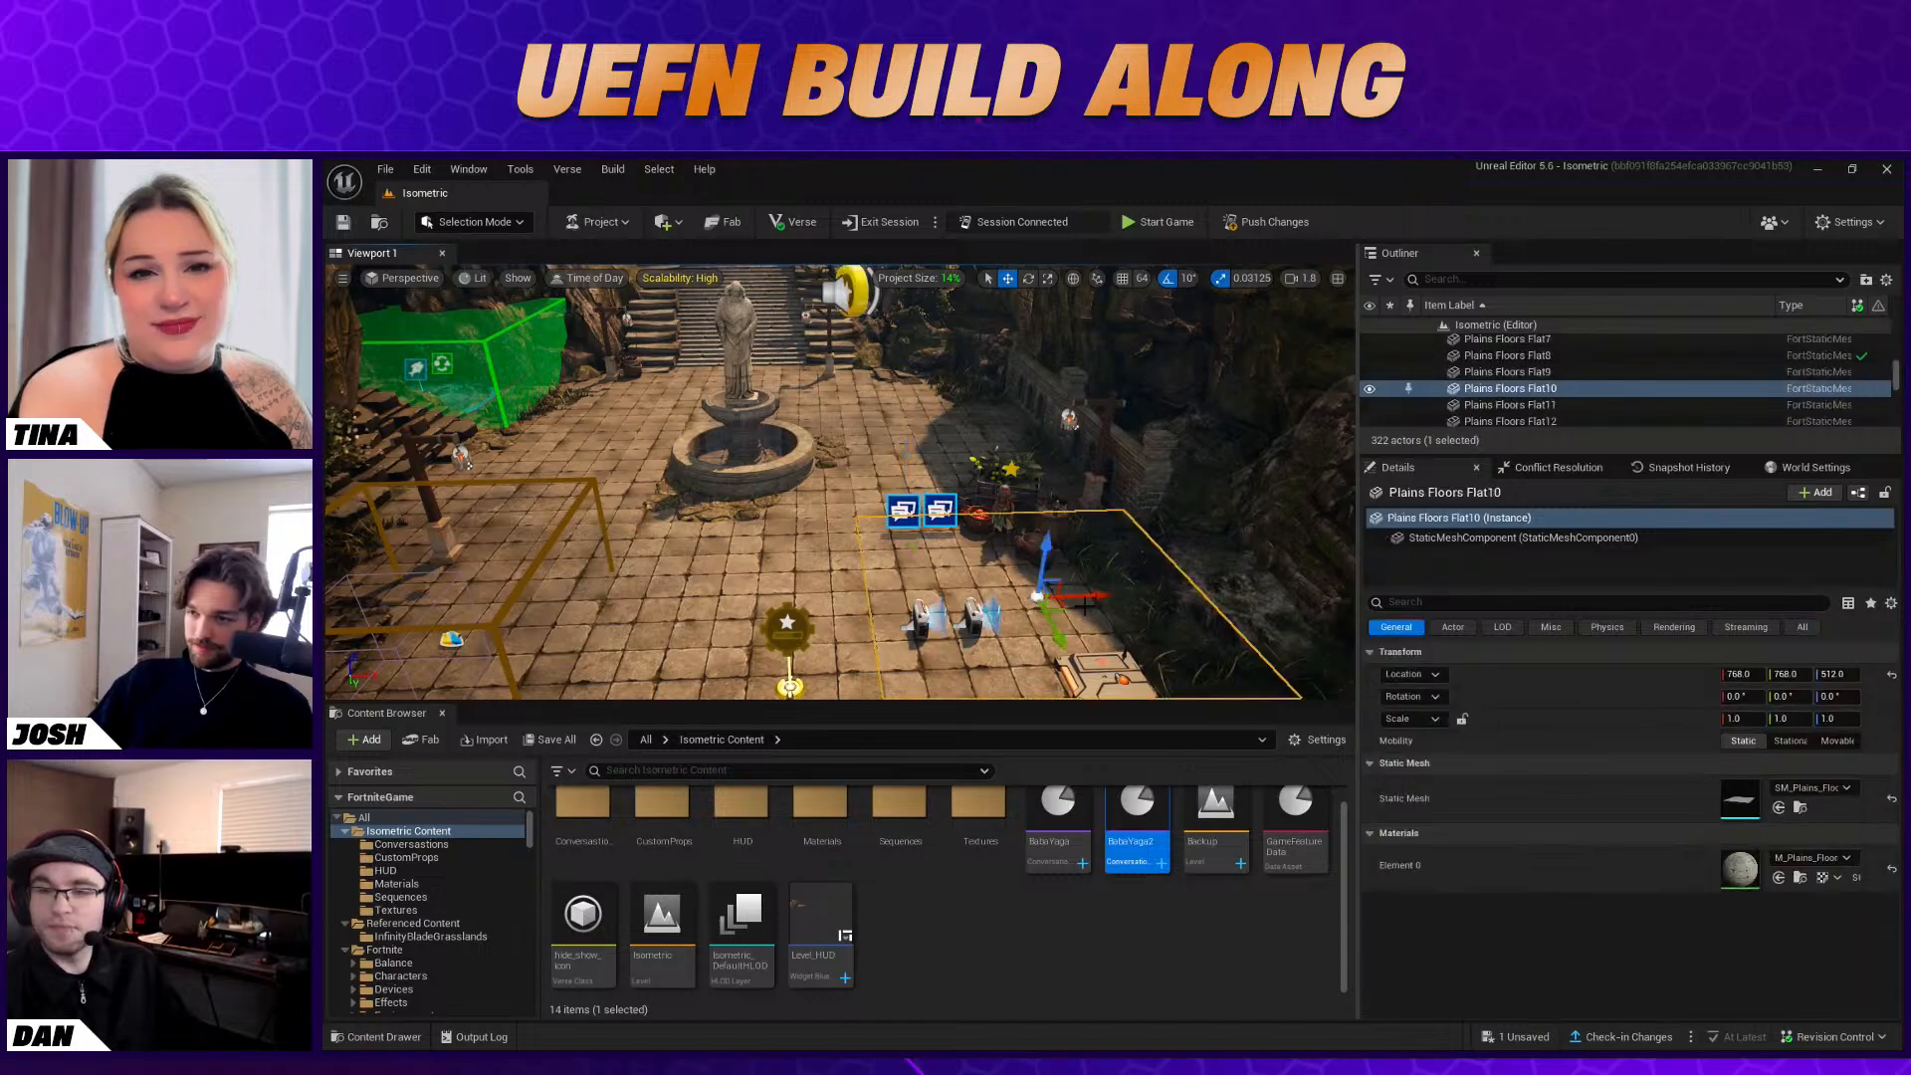
pyautogui.moveTo(1113, 570); pyautogui.dragTo(1135, 600, button='right')
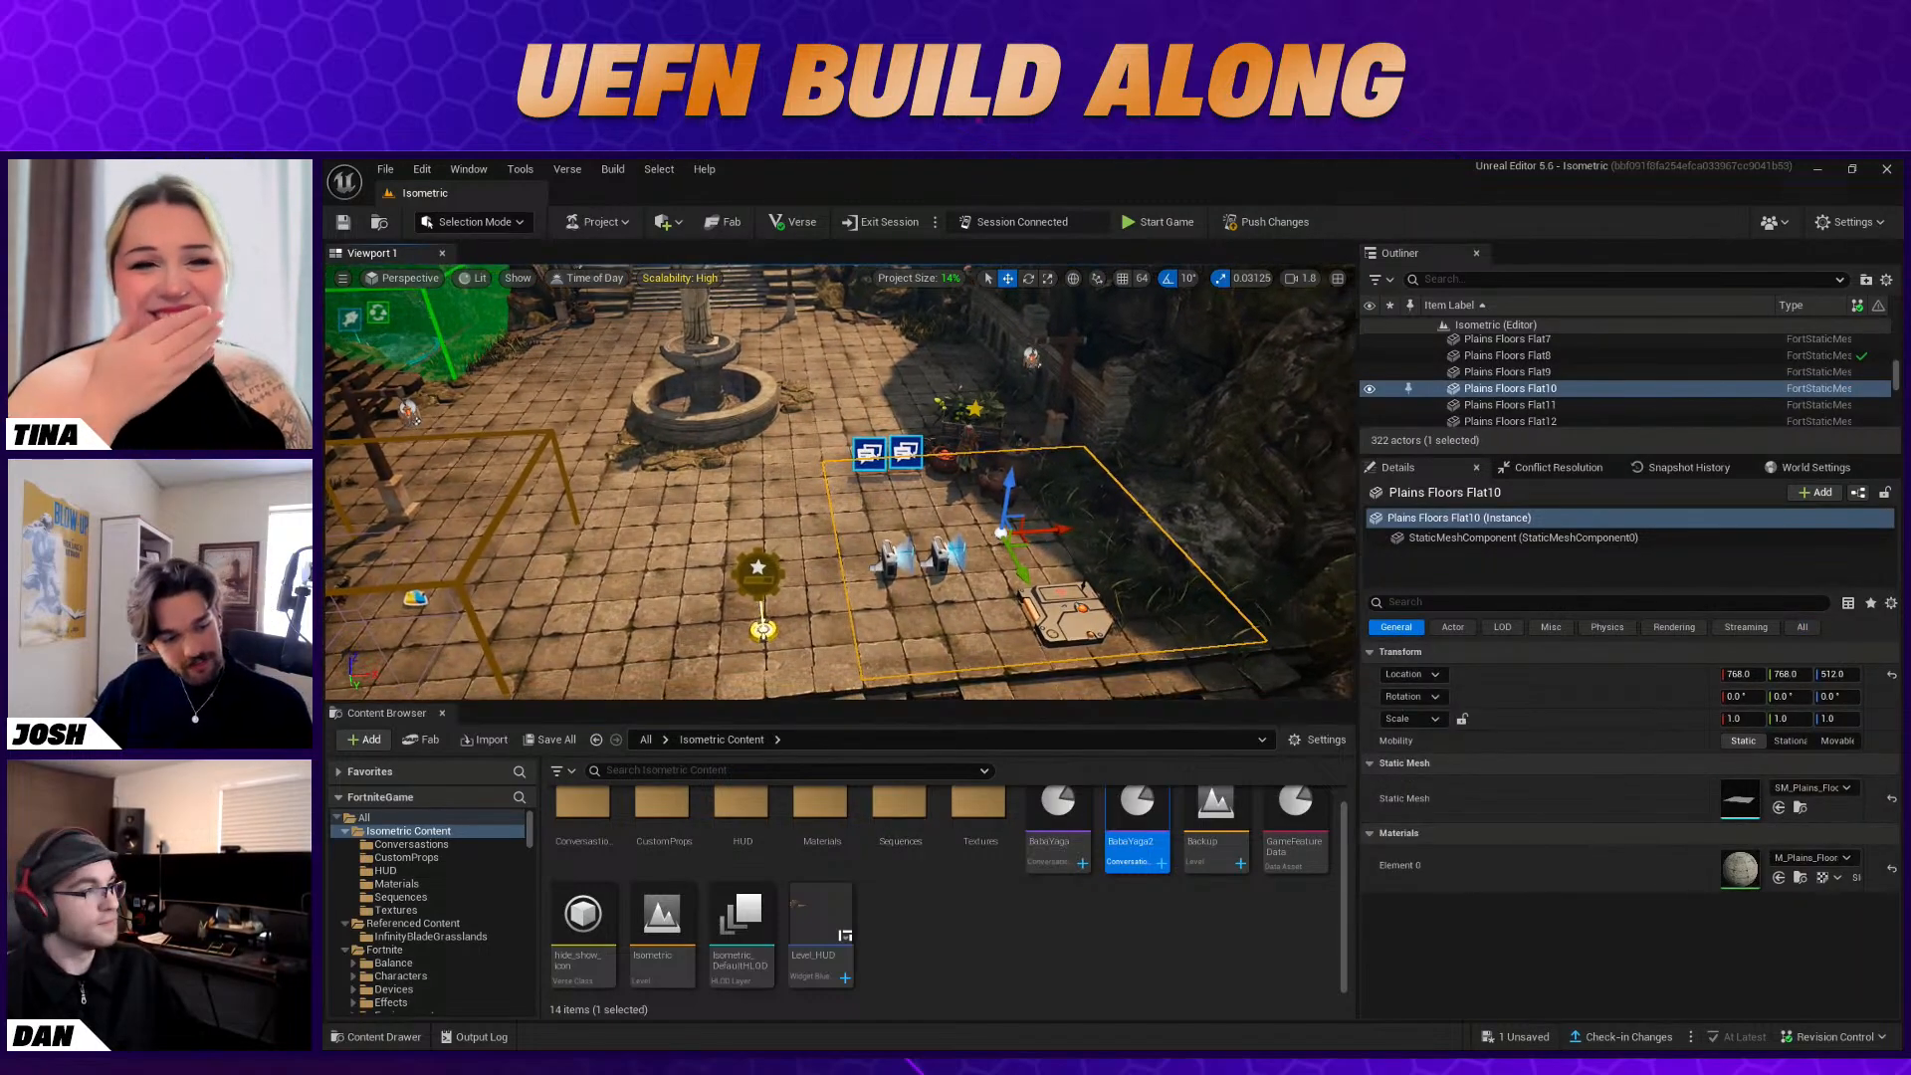
pyautogui.hotkey('alt', 'Tab')
pyautogui.click(1685, 660)
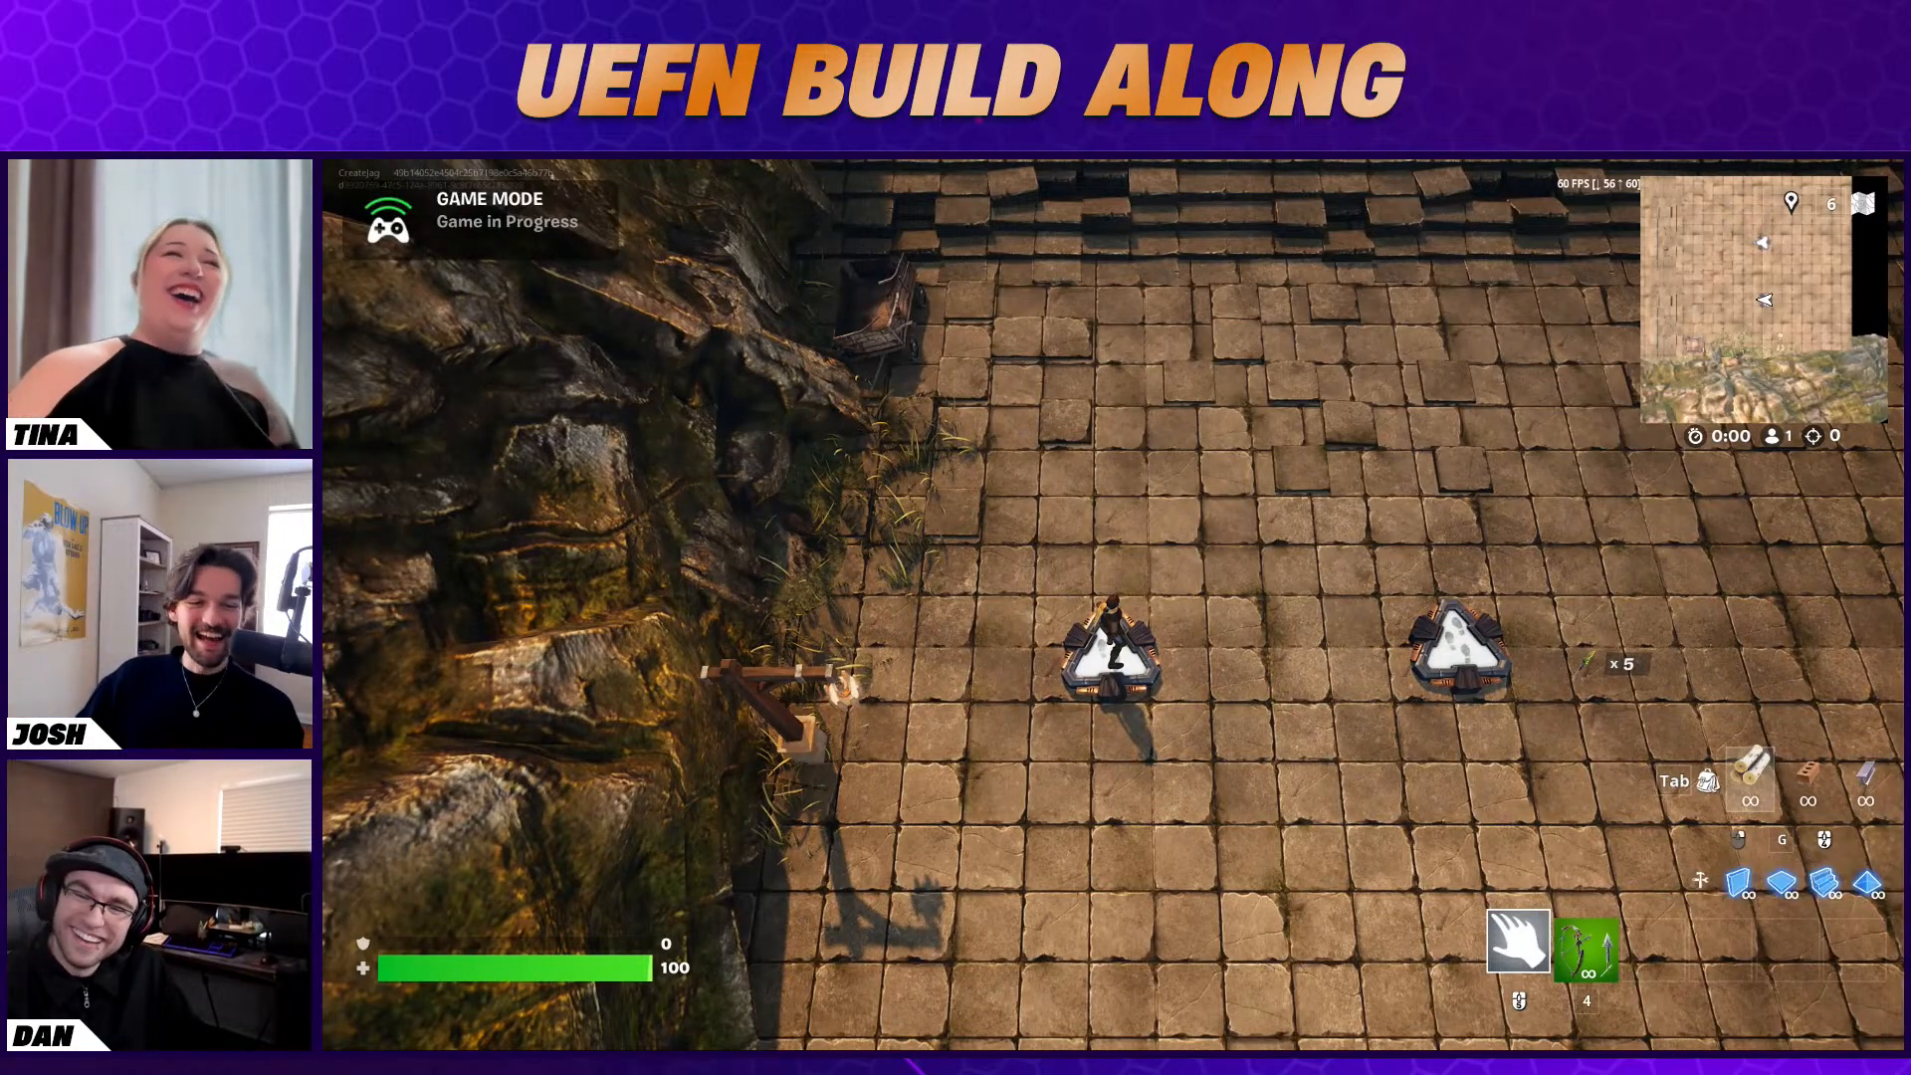
pyautogui.press('w')
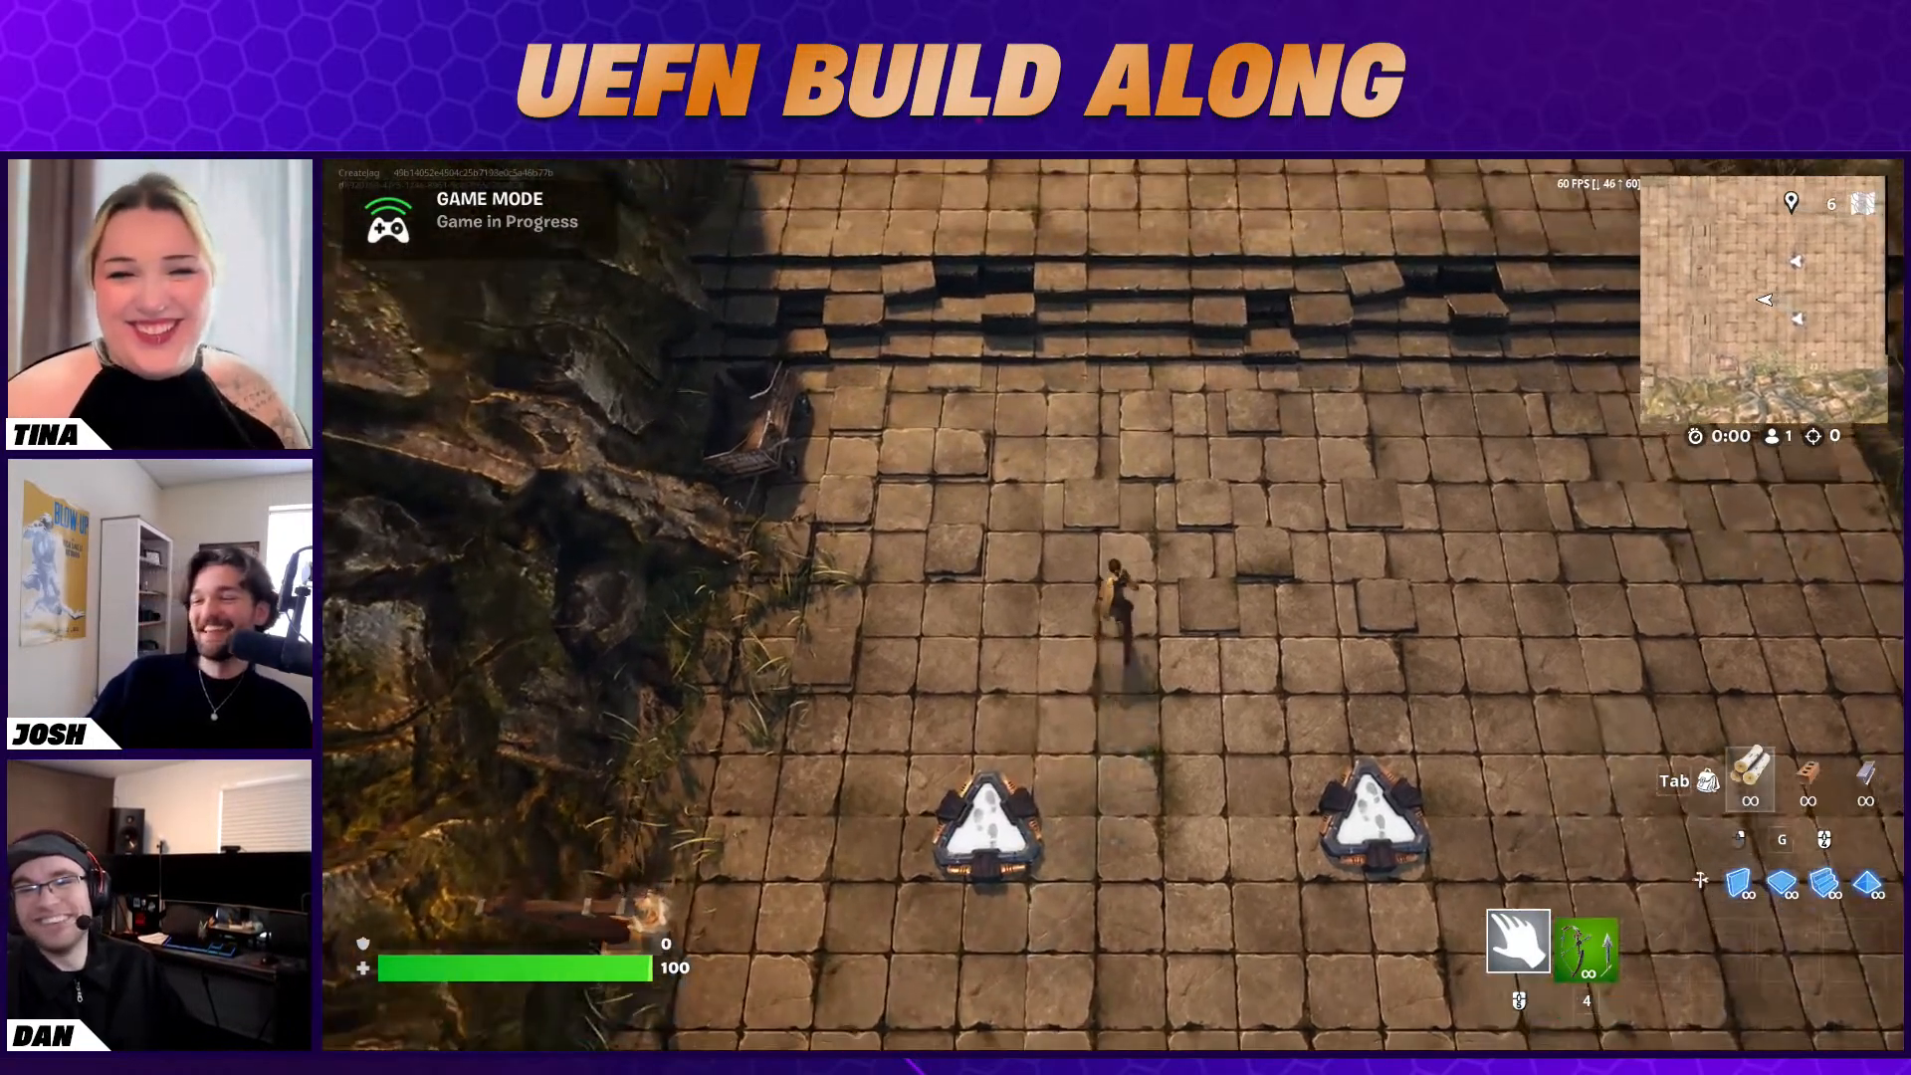
pyautogui.press('w')
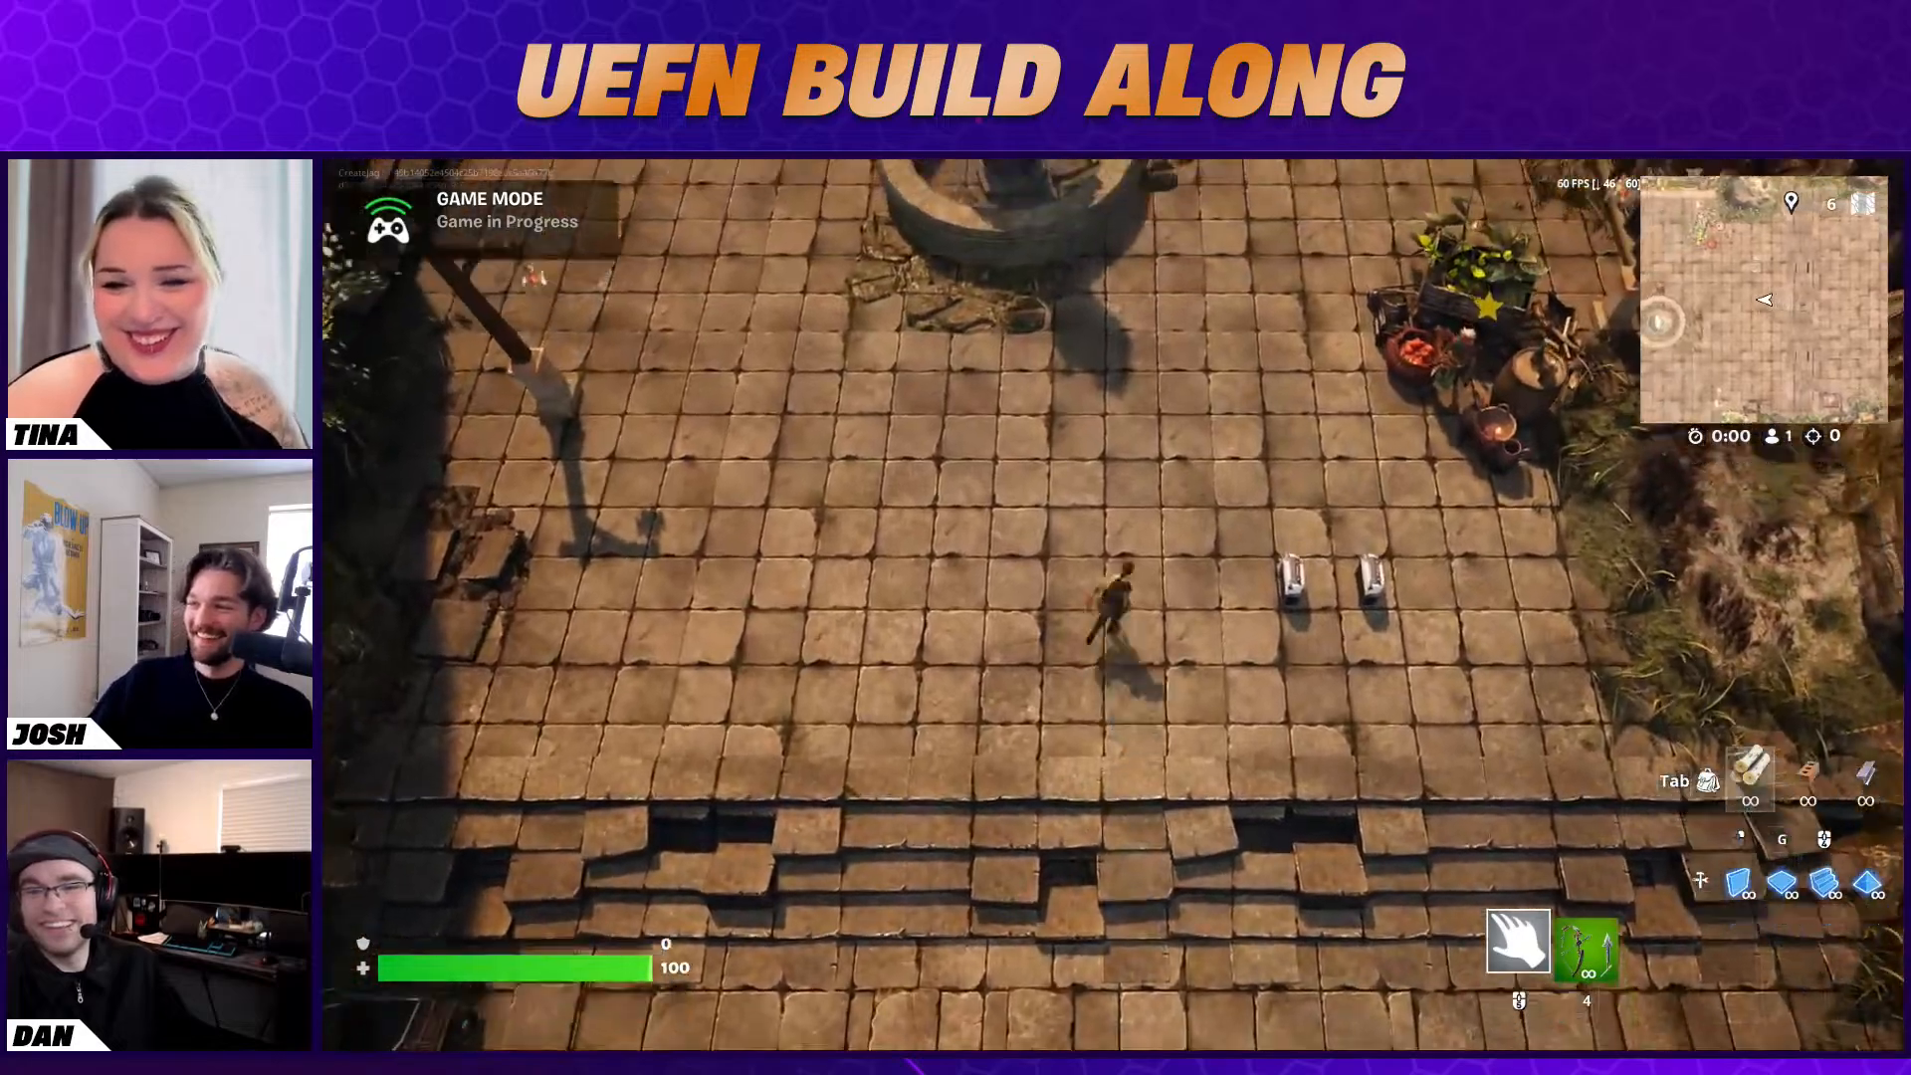
pyautogui.press('w')
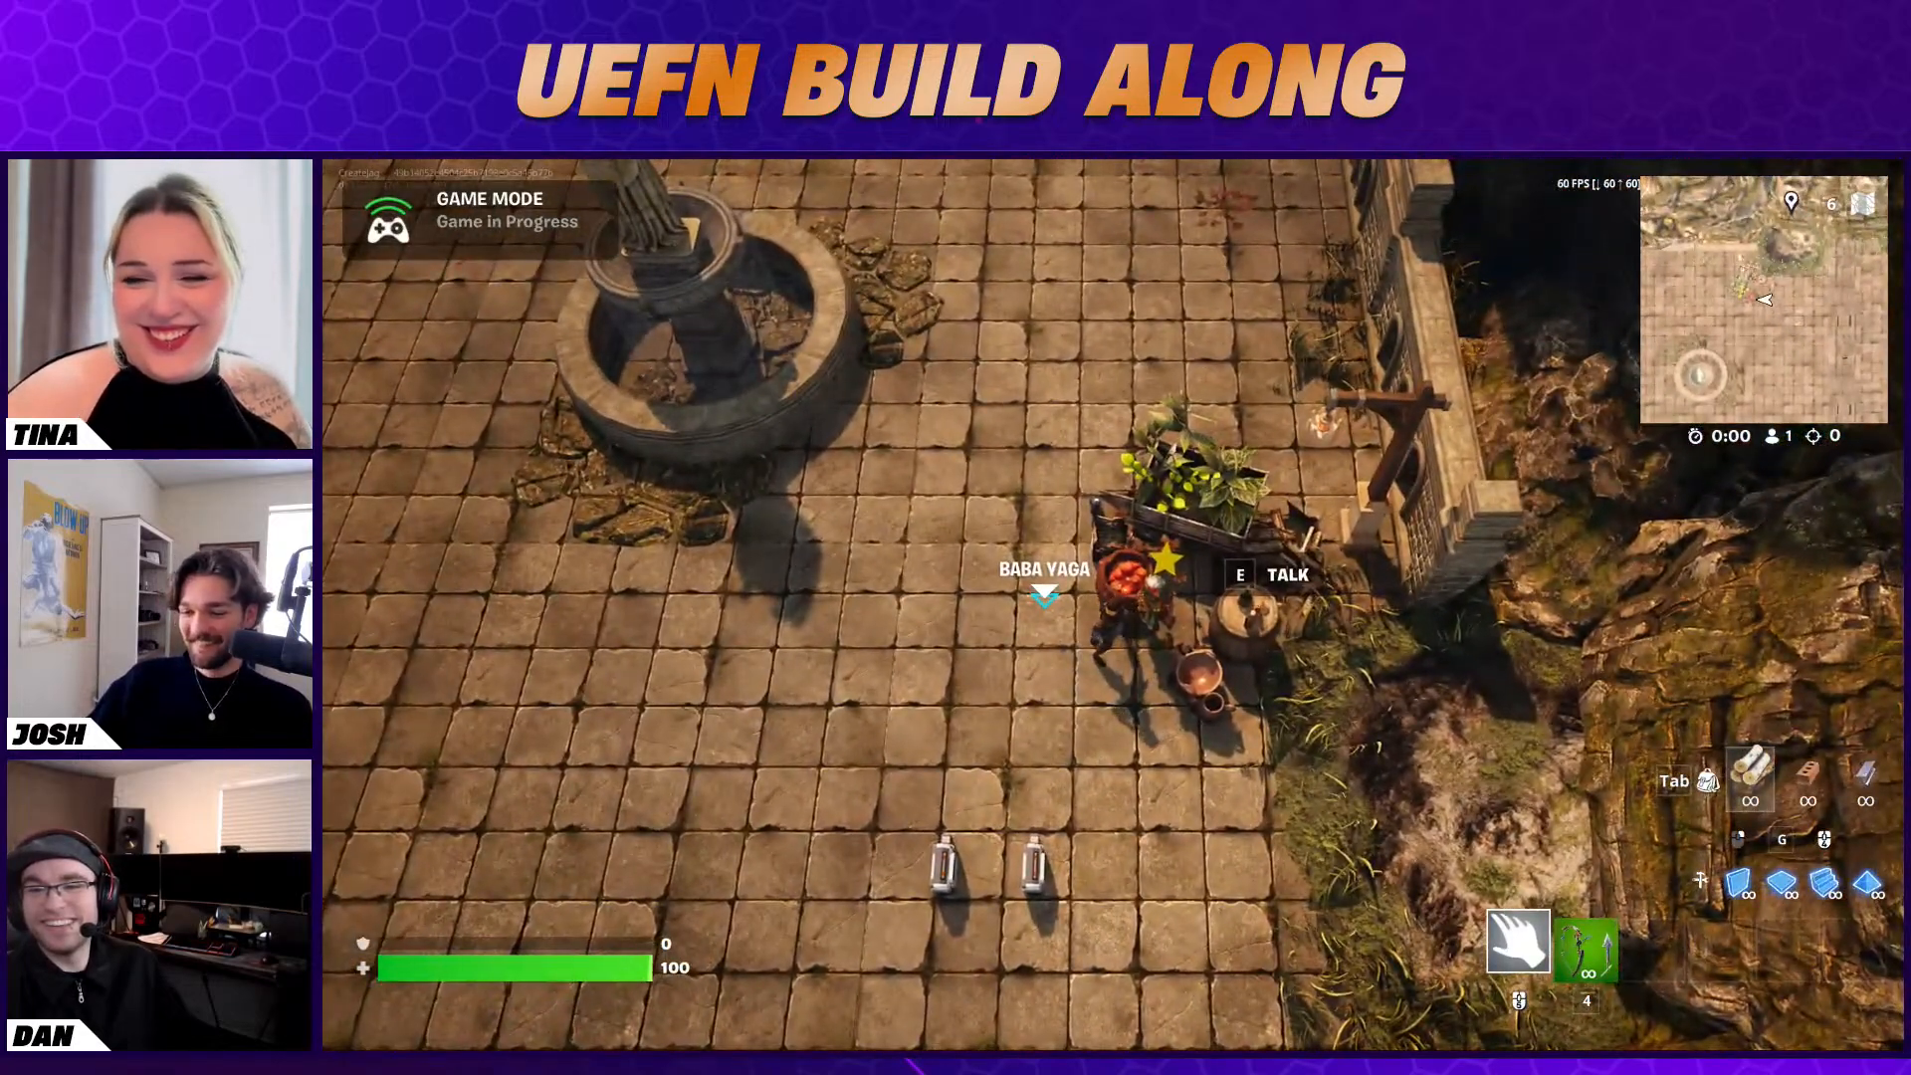
pyautogui.press('e')
pyautogui.click(1518, 882)
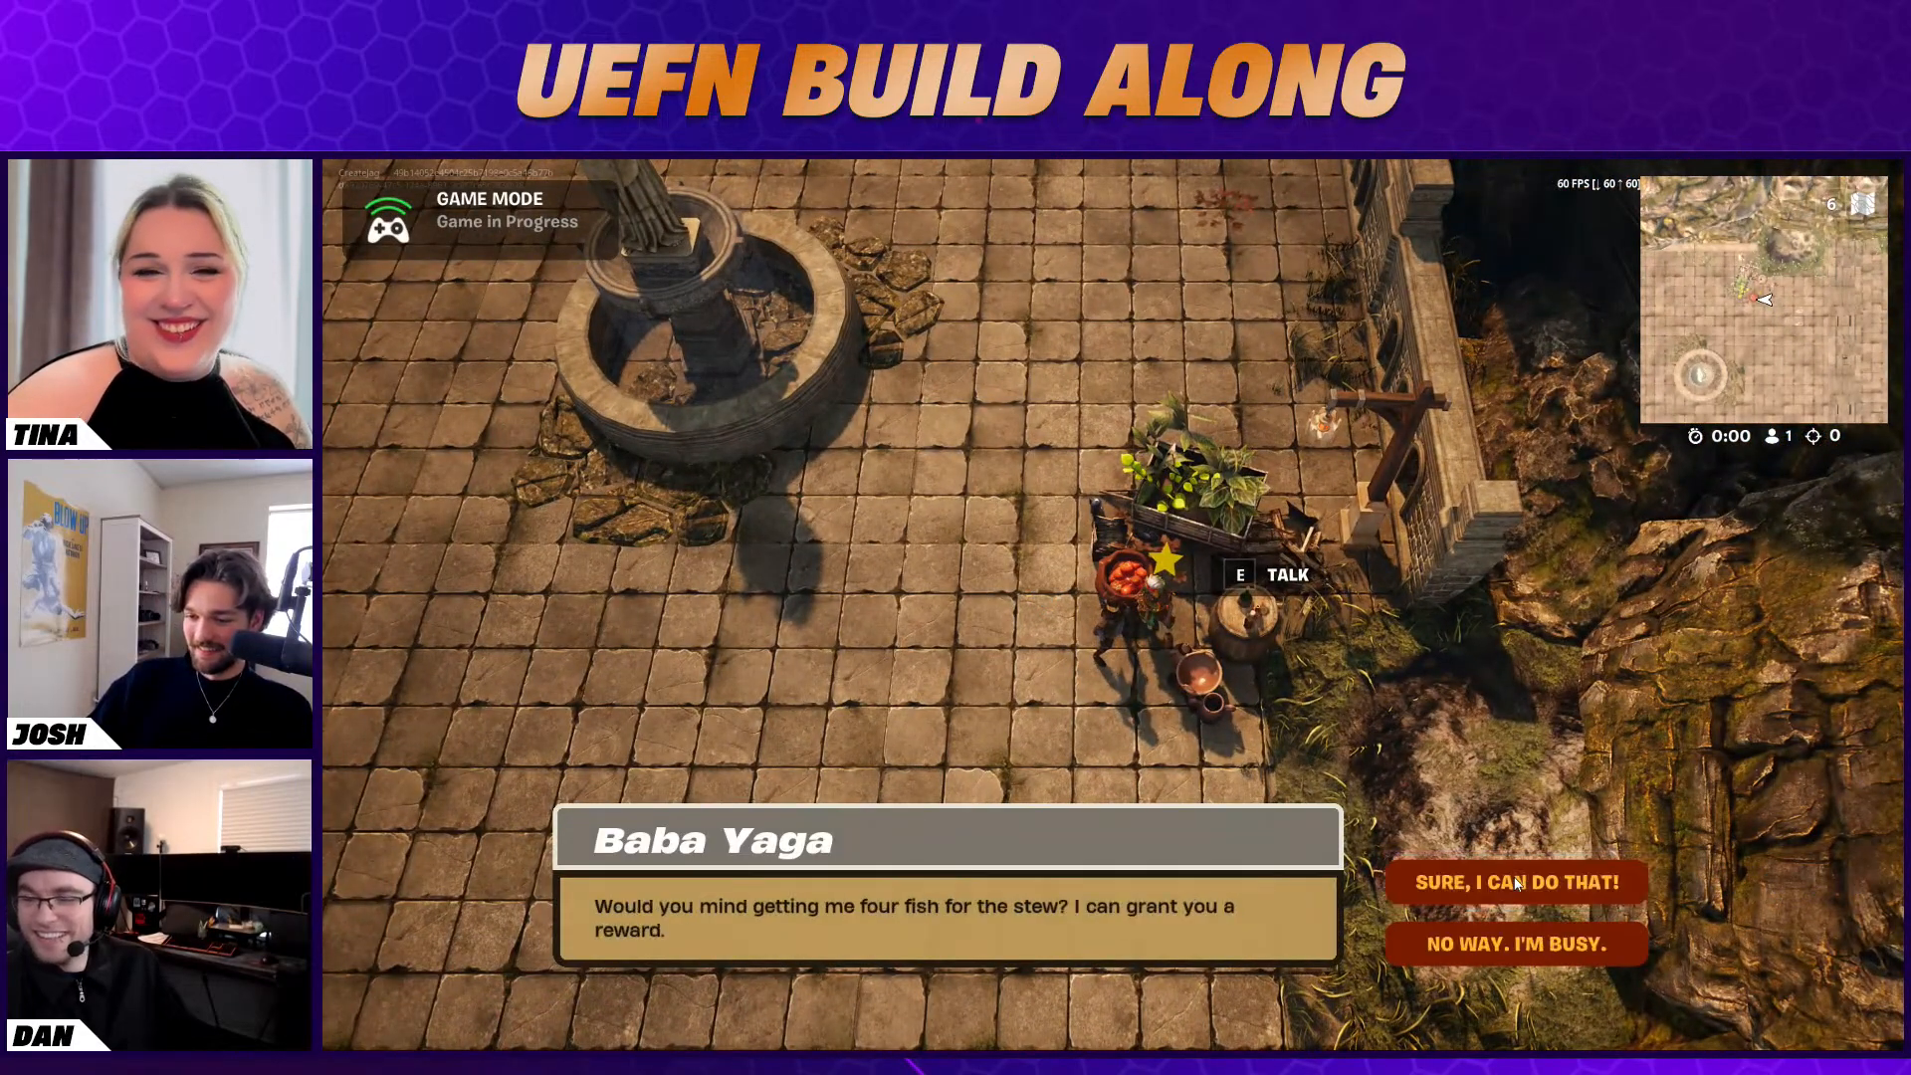
pyautogui.click(1517, 882)
# Walk away from Baba Yaga, end the game and switch back to the Unreal Editor
pyautogui.press('a')
pyautogui.press('s')
pyautogui.press('Escape')
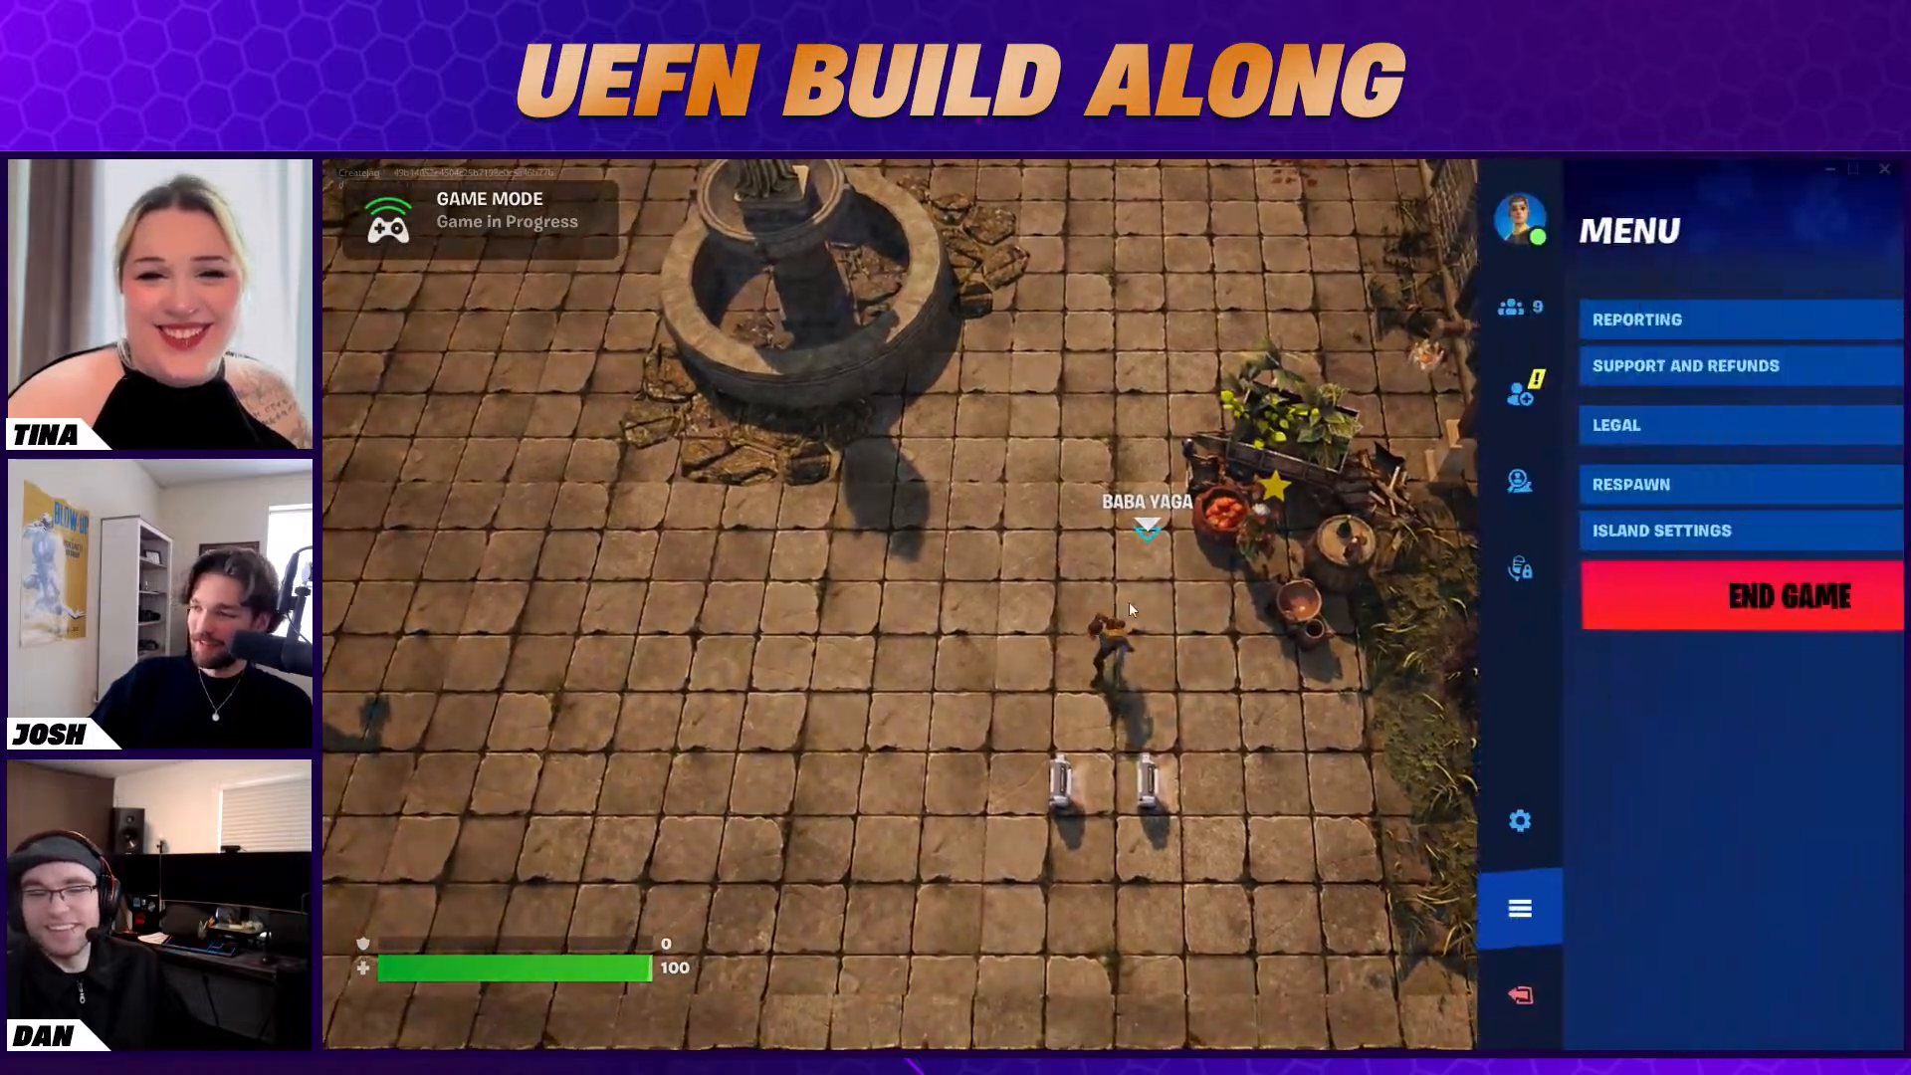
pyautogui.click(1519, 597)
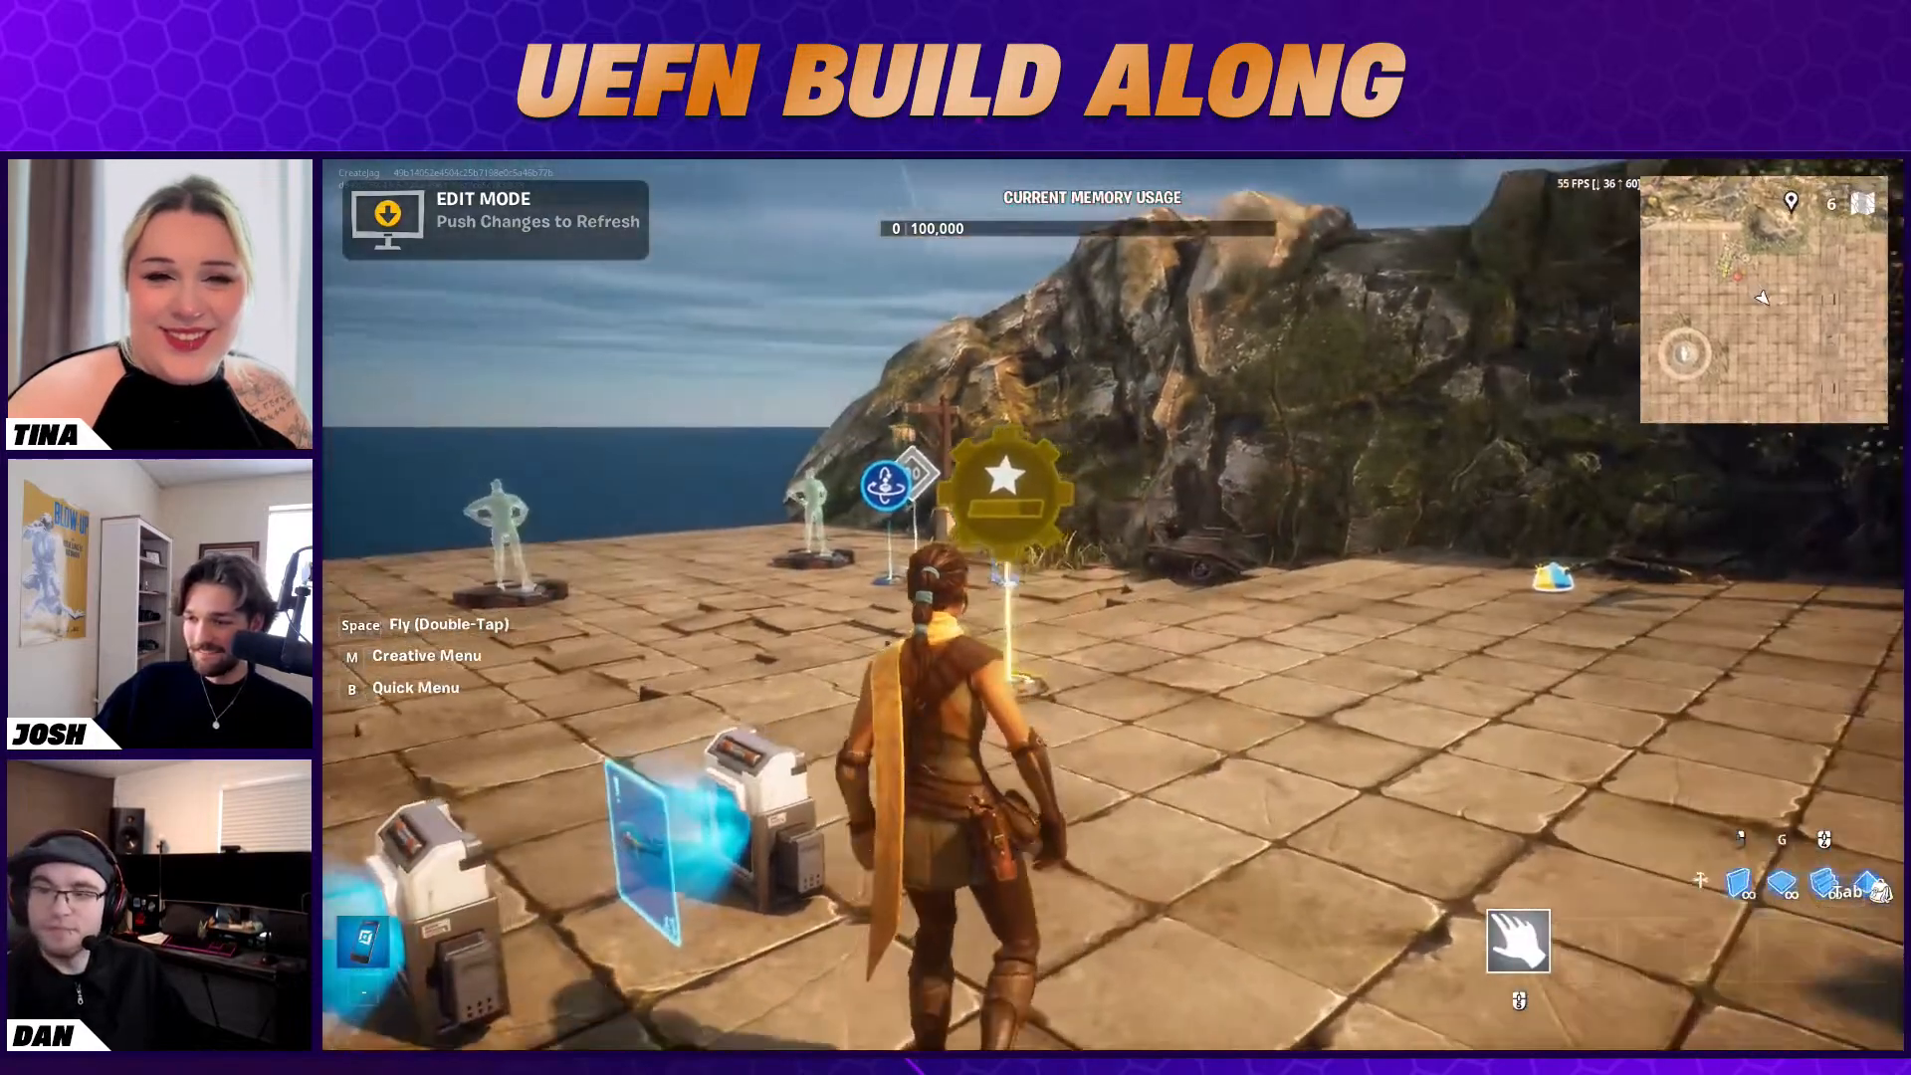
pyautogui.press('w')
pyautogui.press('Escape')
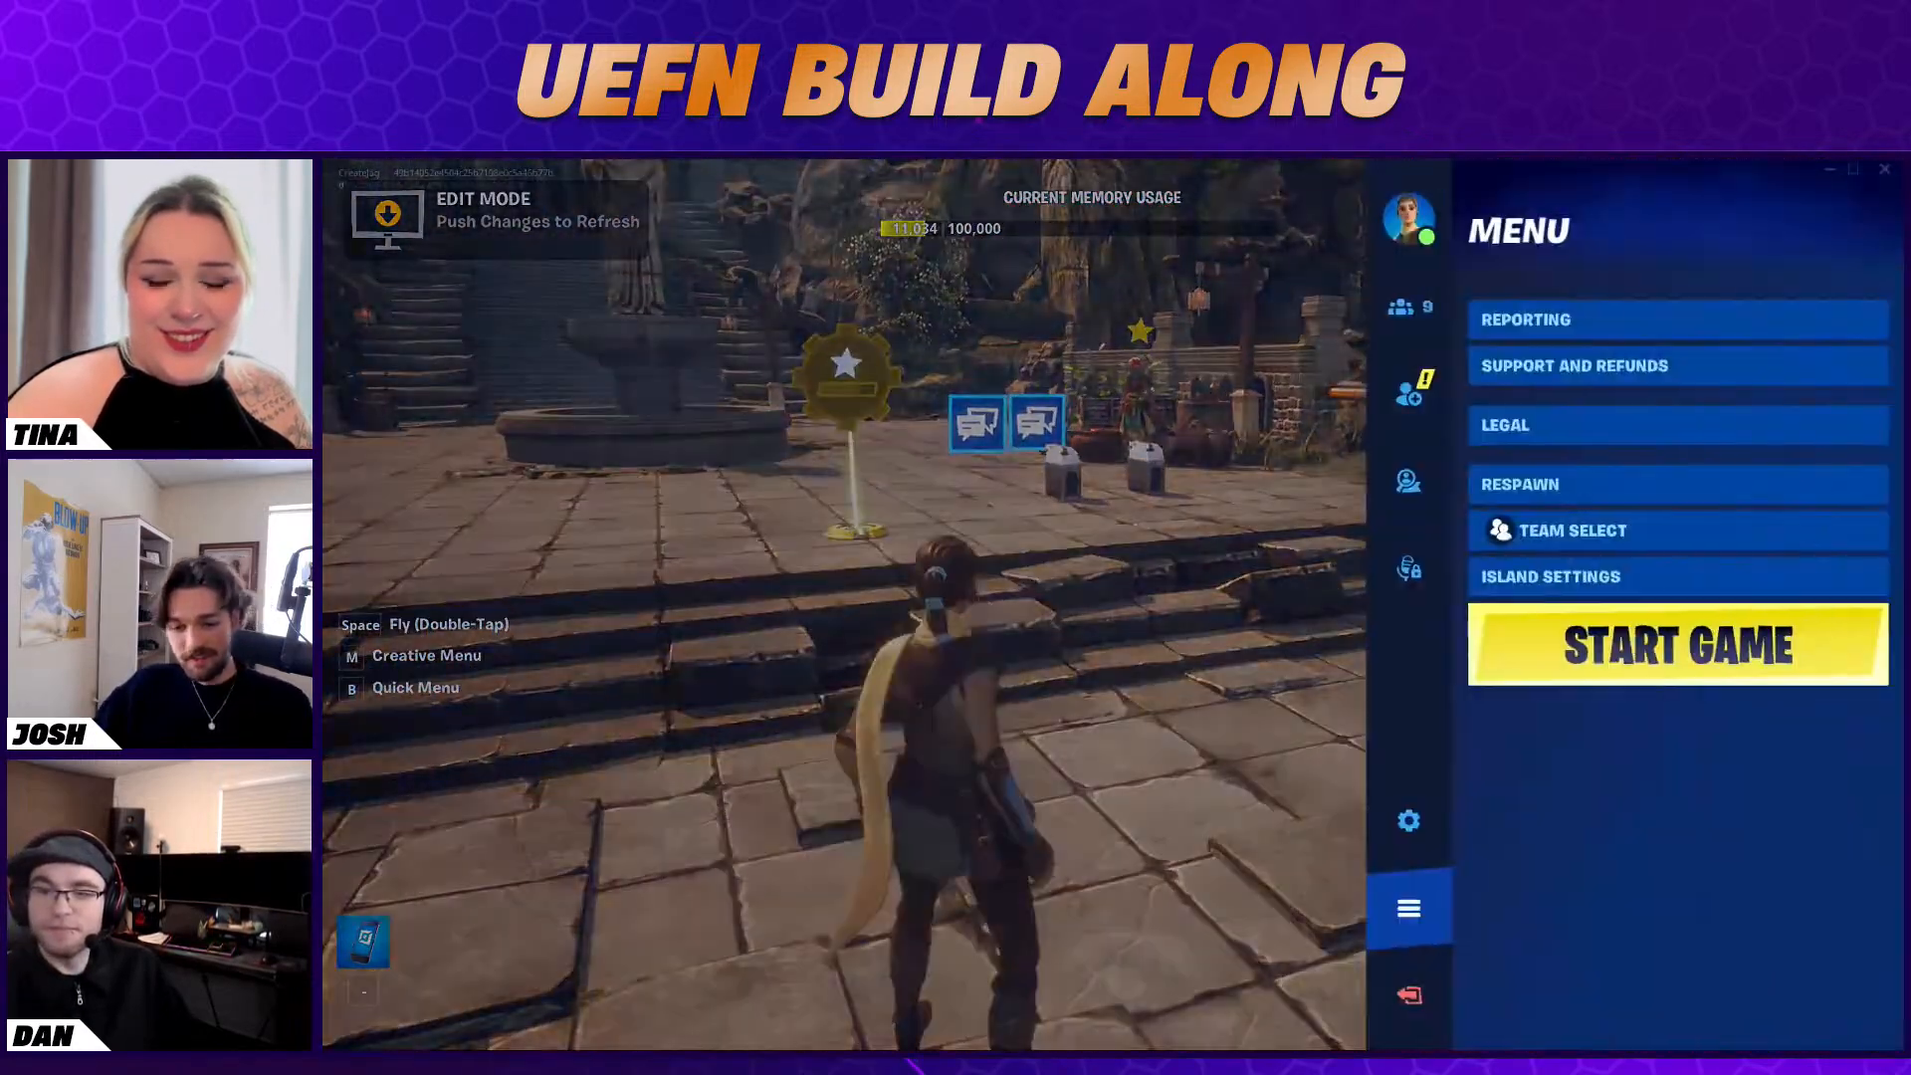
pyautogui.hotkey('alt', 'Tab')
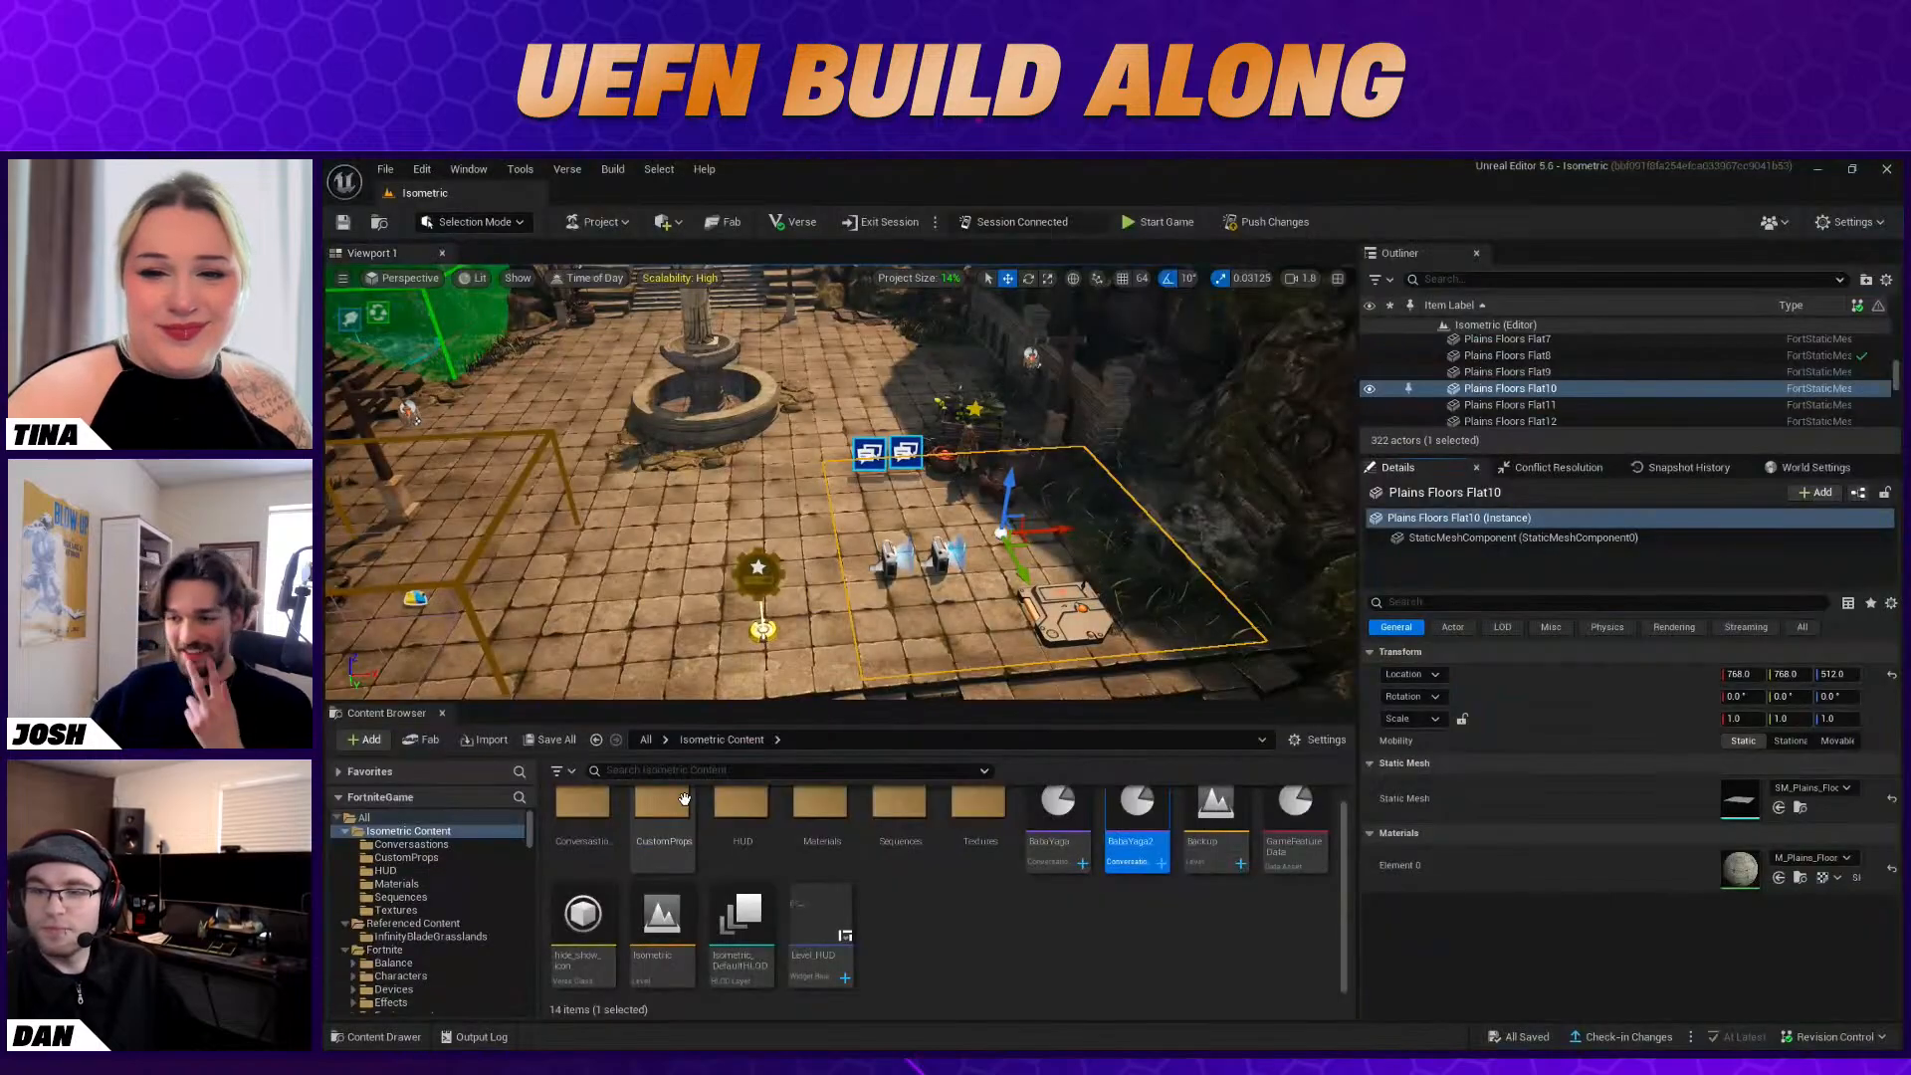
# Inspect the Stat Creator device's settings and the Level_HUD widget with its view bindings
pyautogui.click(764, 629)
pyautogui.scroll(-3, 1651, 778)
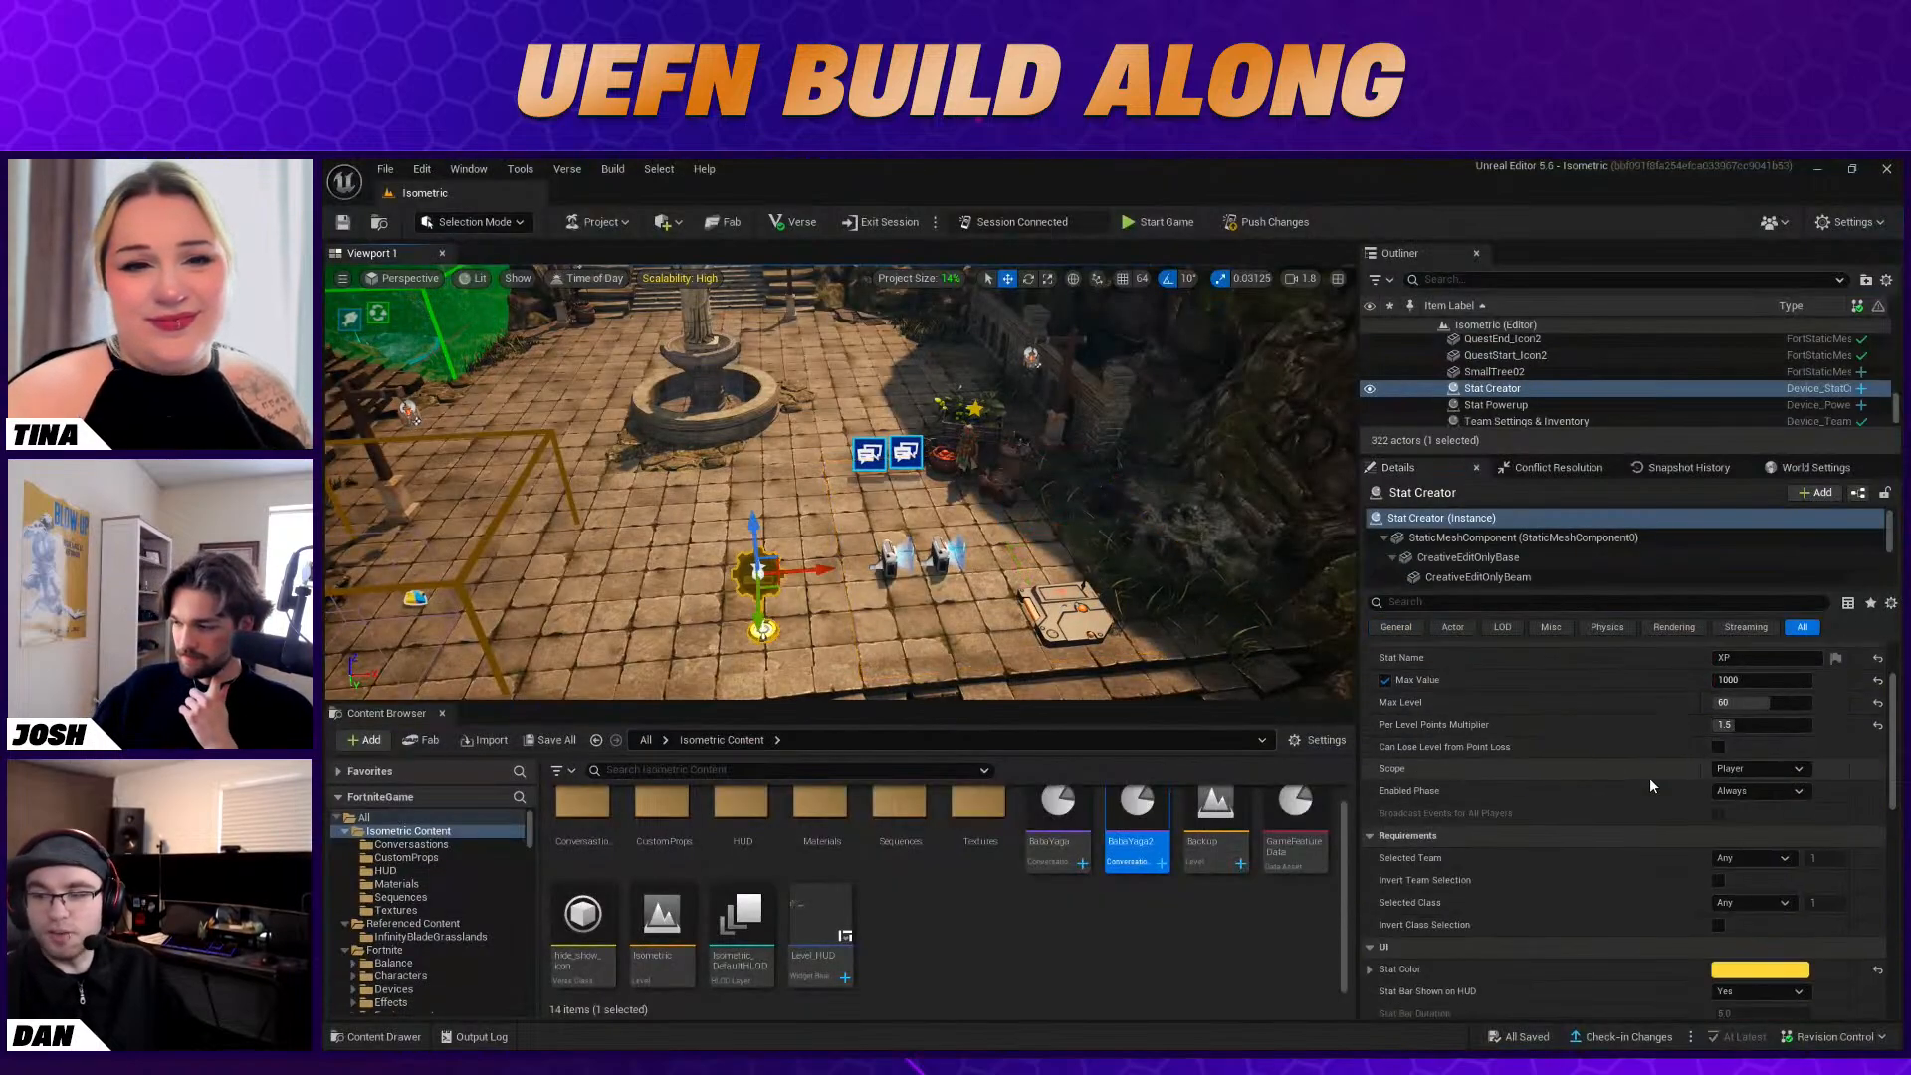
pyautogui.doubleClick(817, 914)
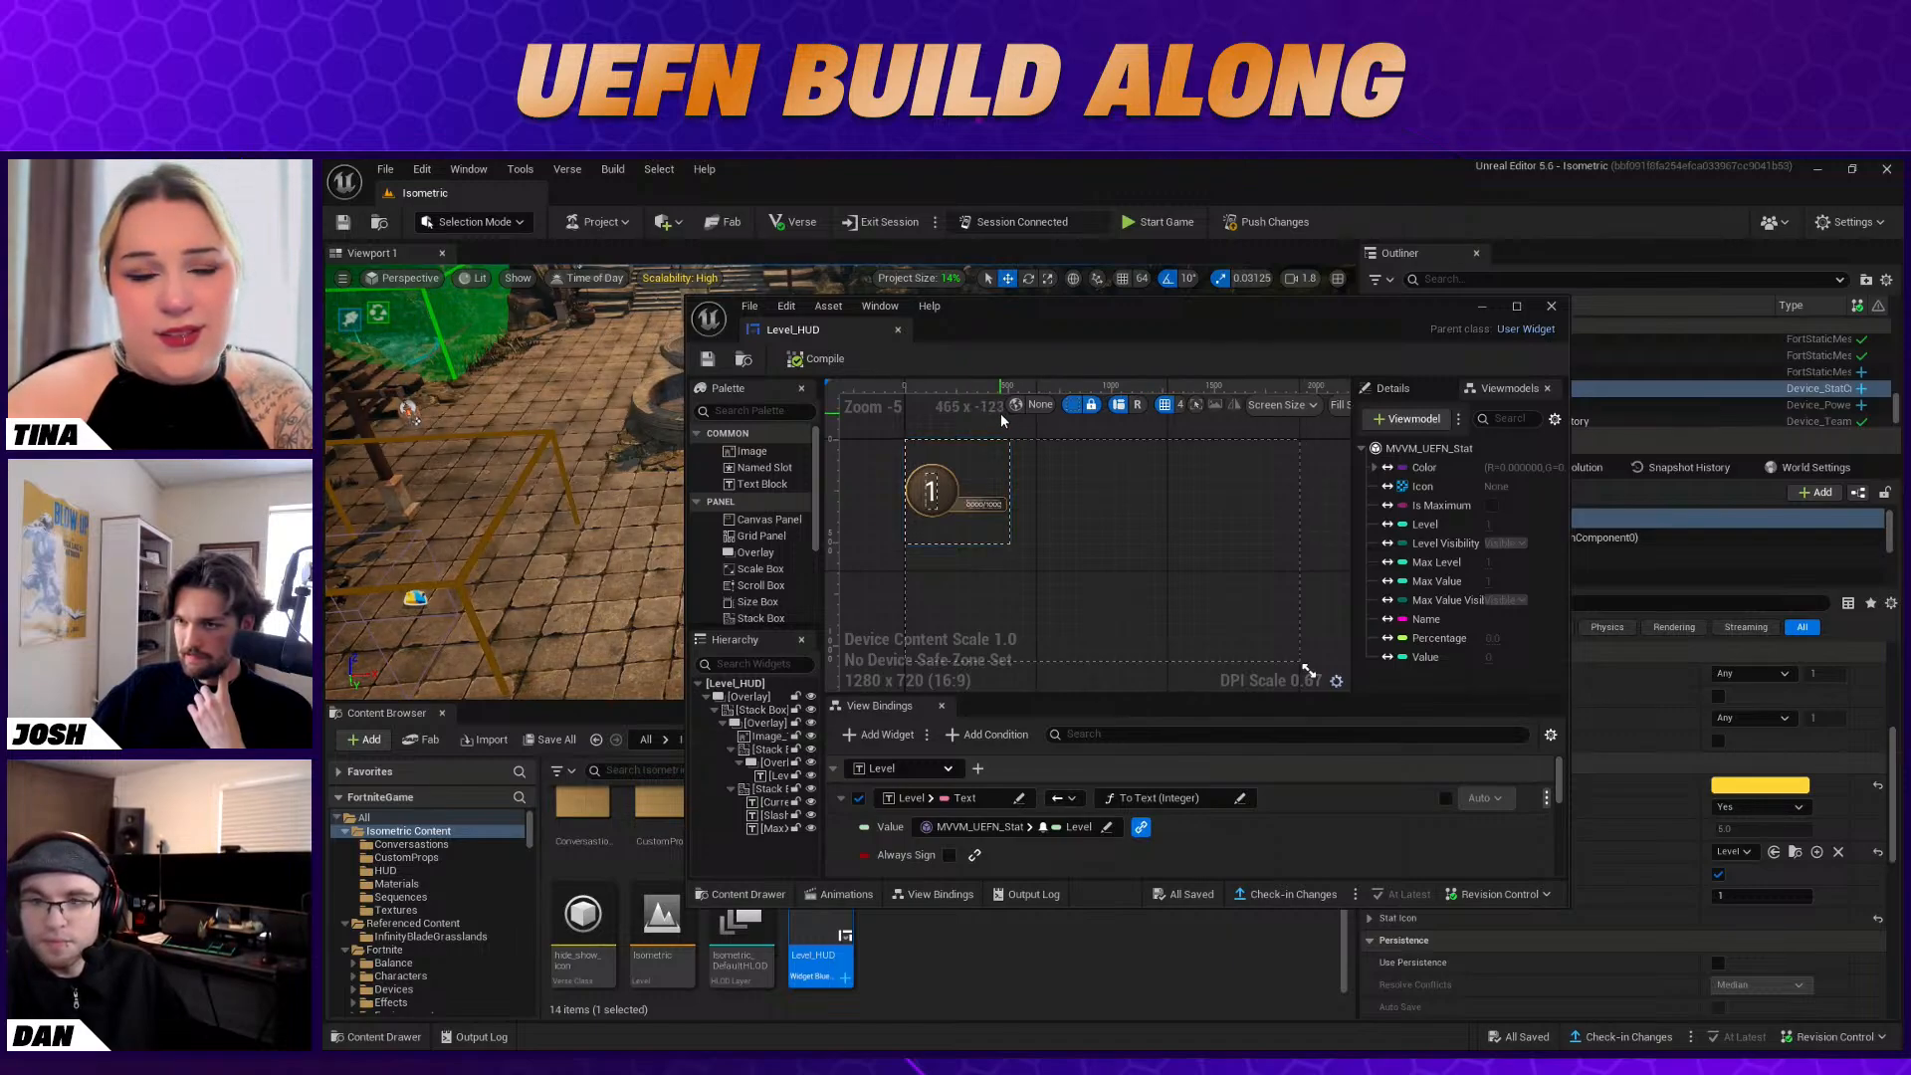
pyautogui.click(1550, 307)
# Open the LevelHUD widget from the HUD content folder to examine its level and XP display
pyautogui.doubleClick(895, 845)
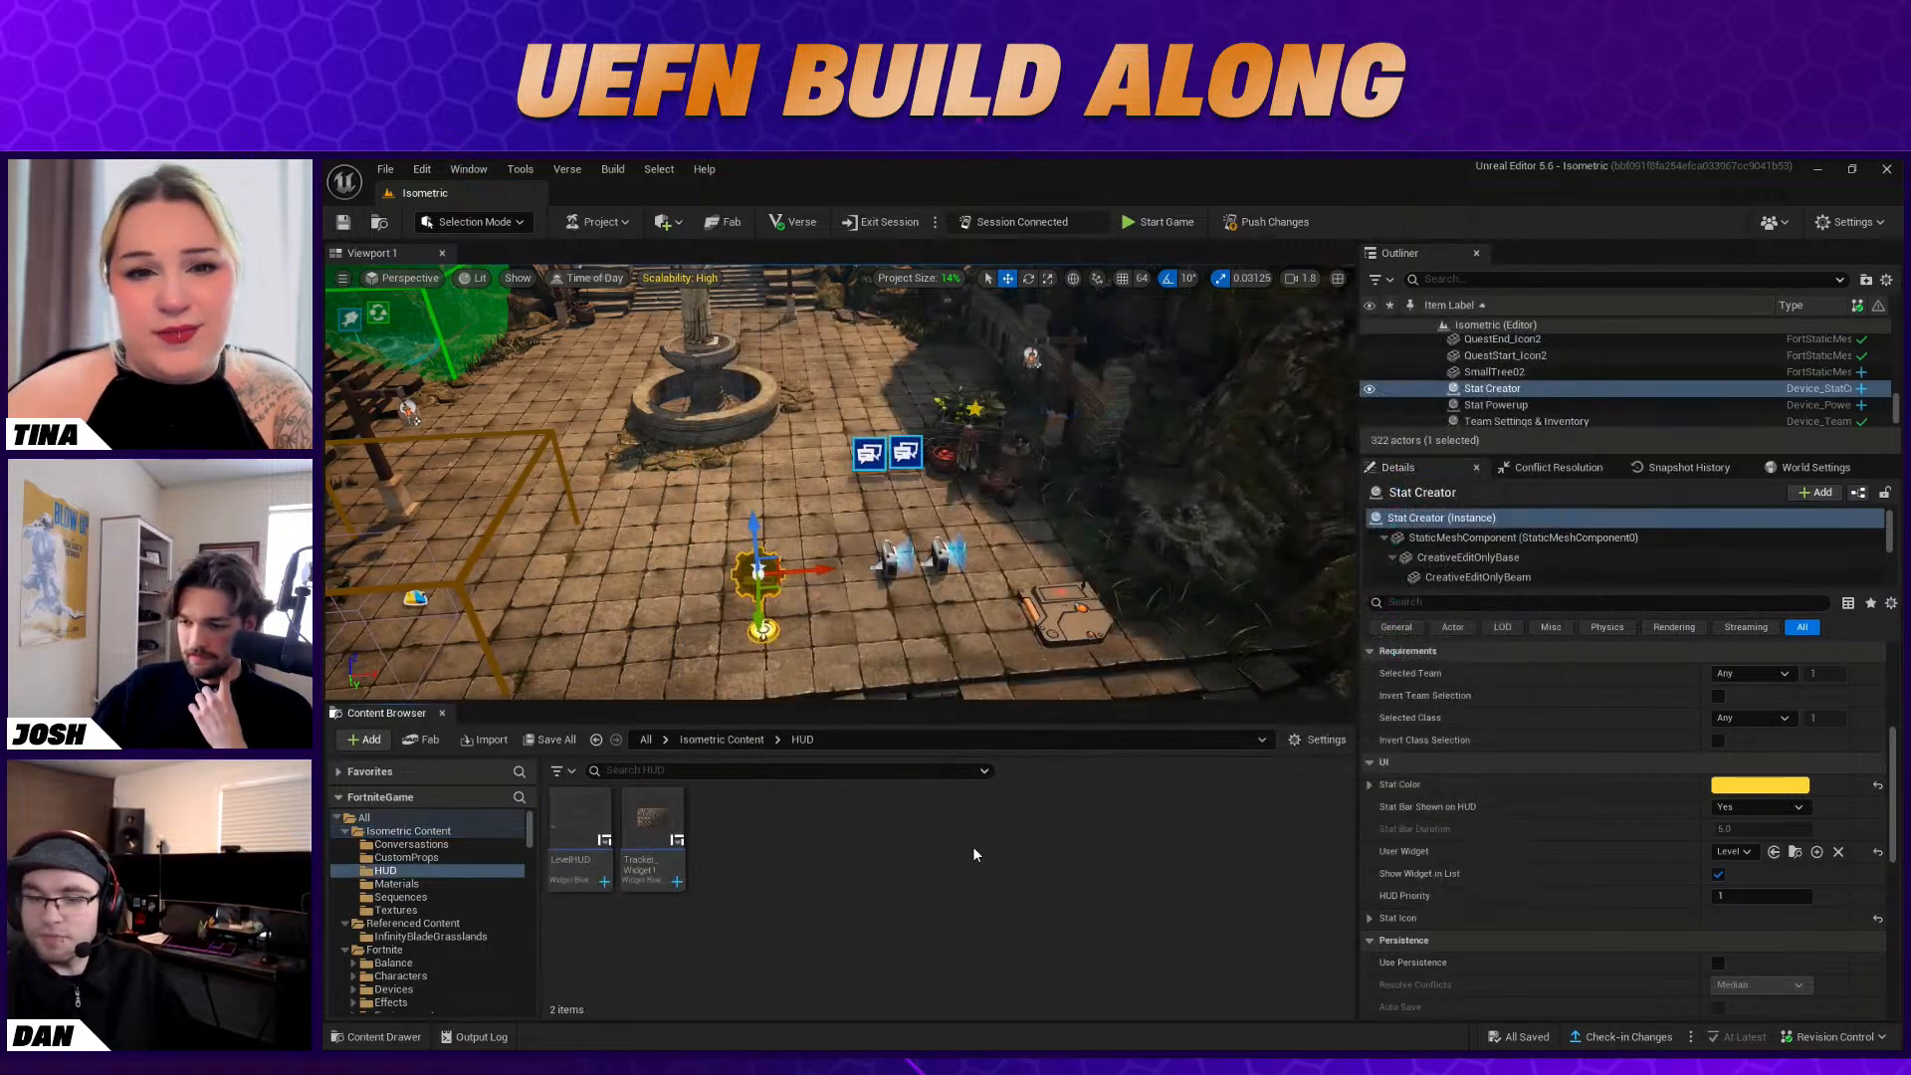
pyautogui.doubleClick(587, 838)
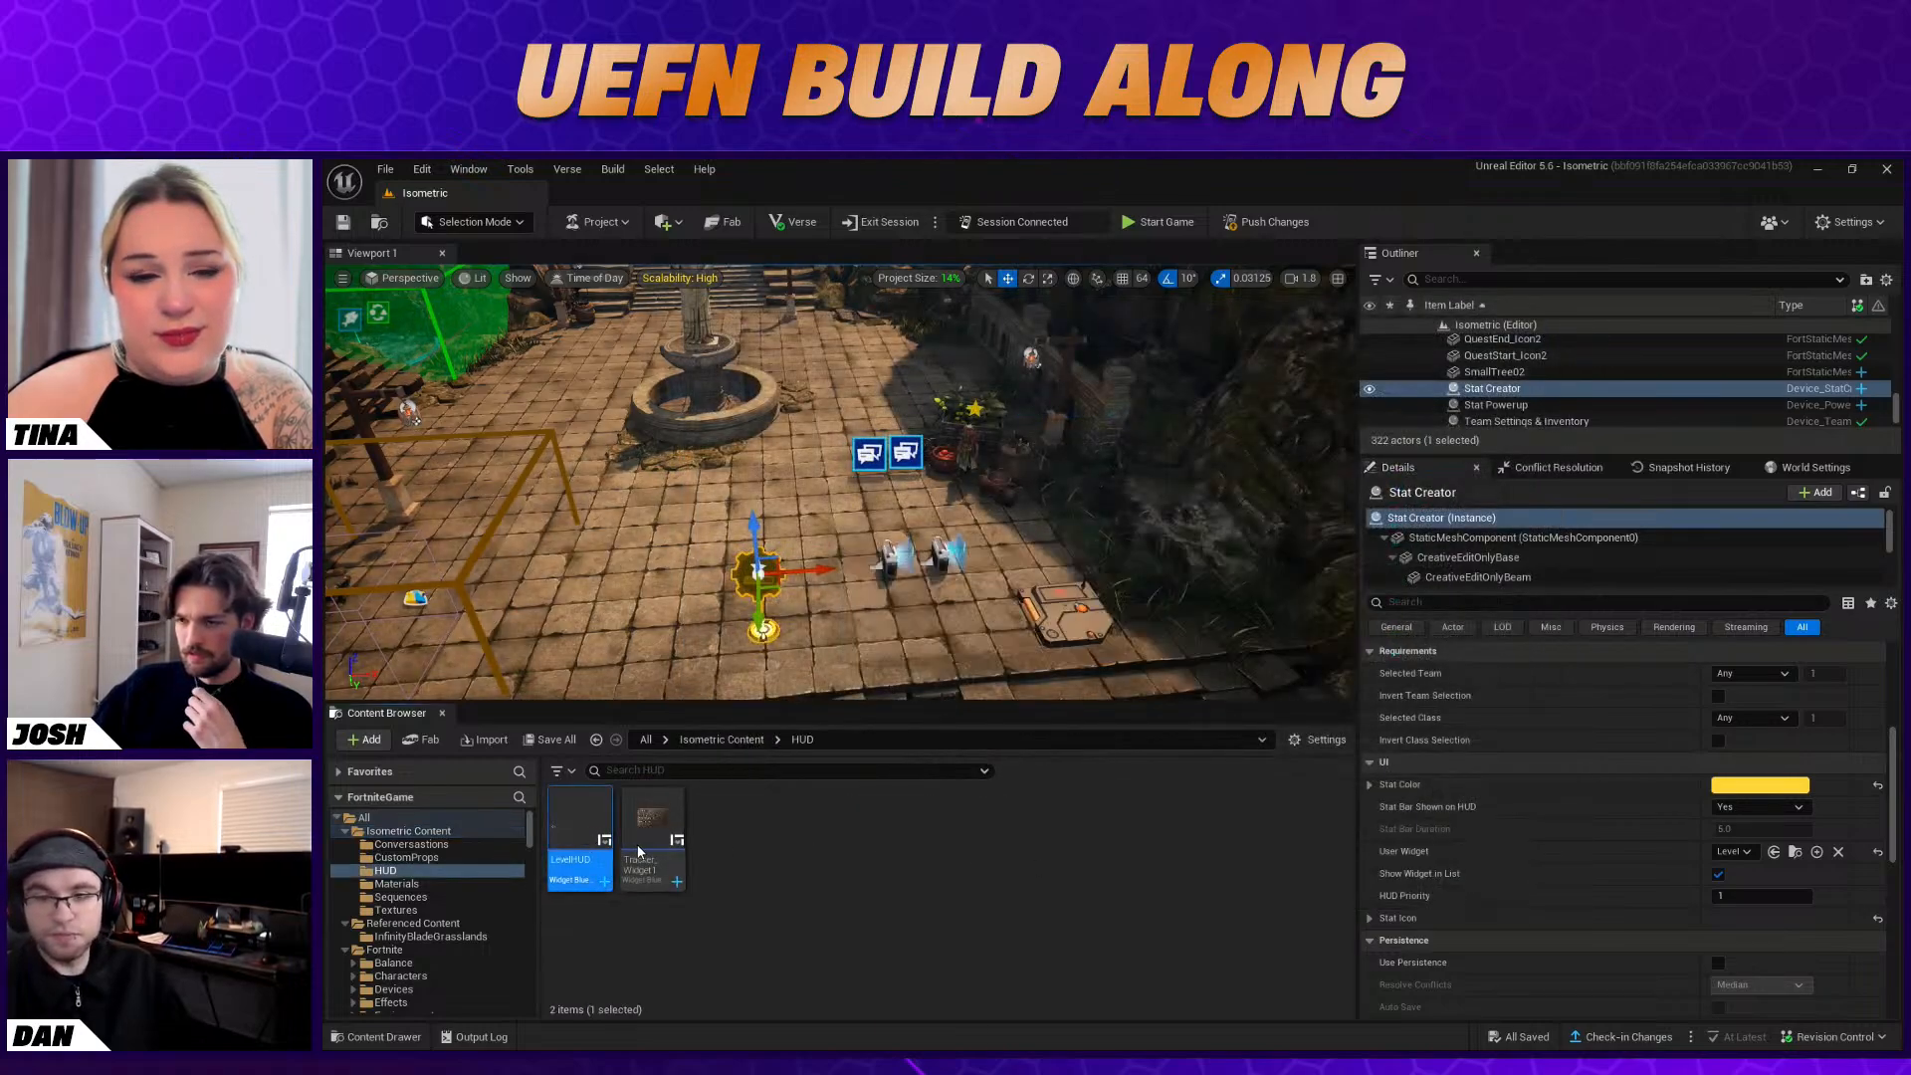
pyautogui.scroll(7, 940, 629)
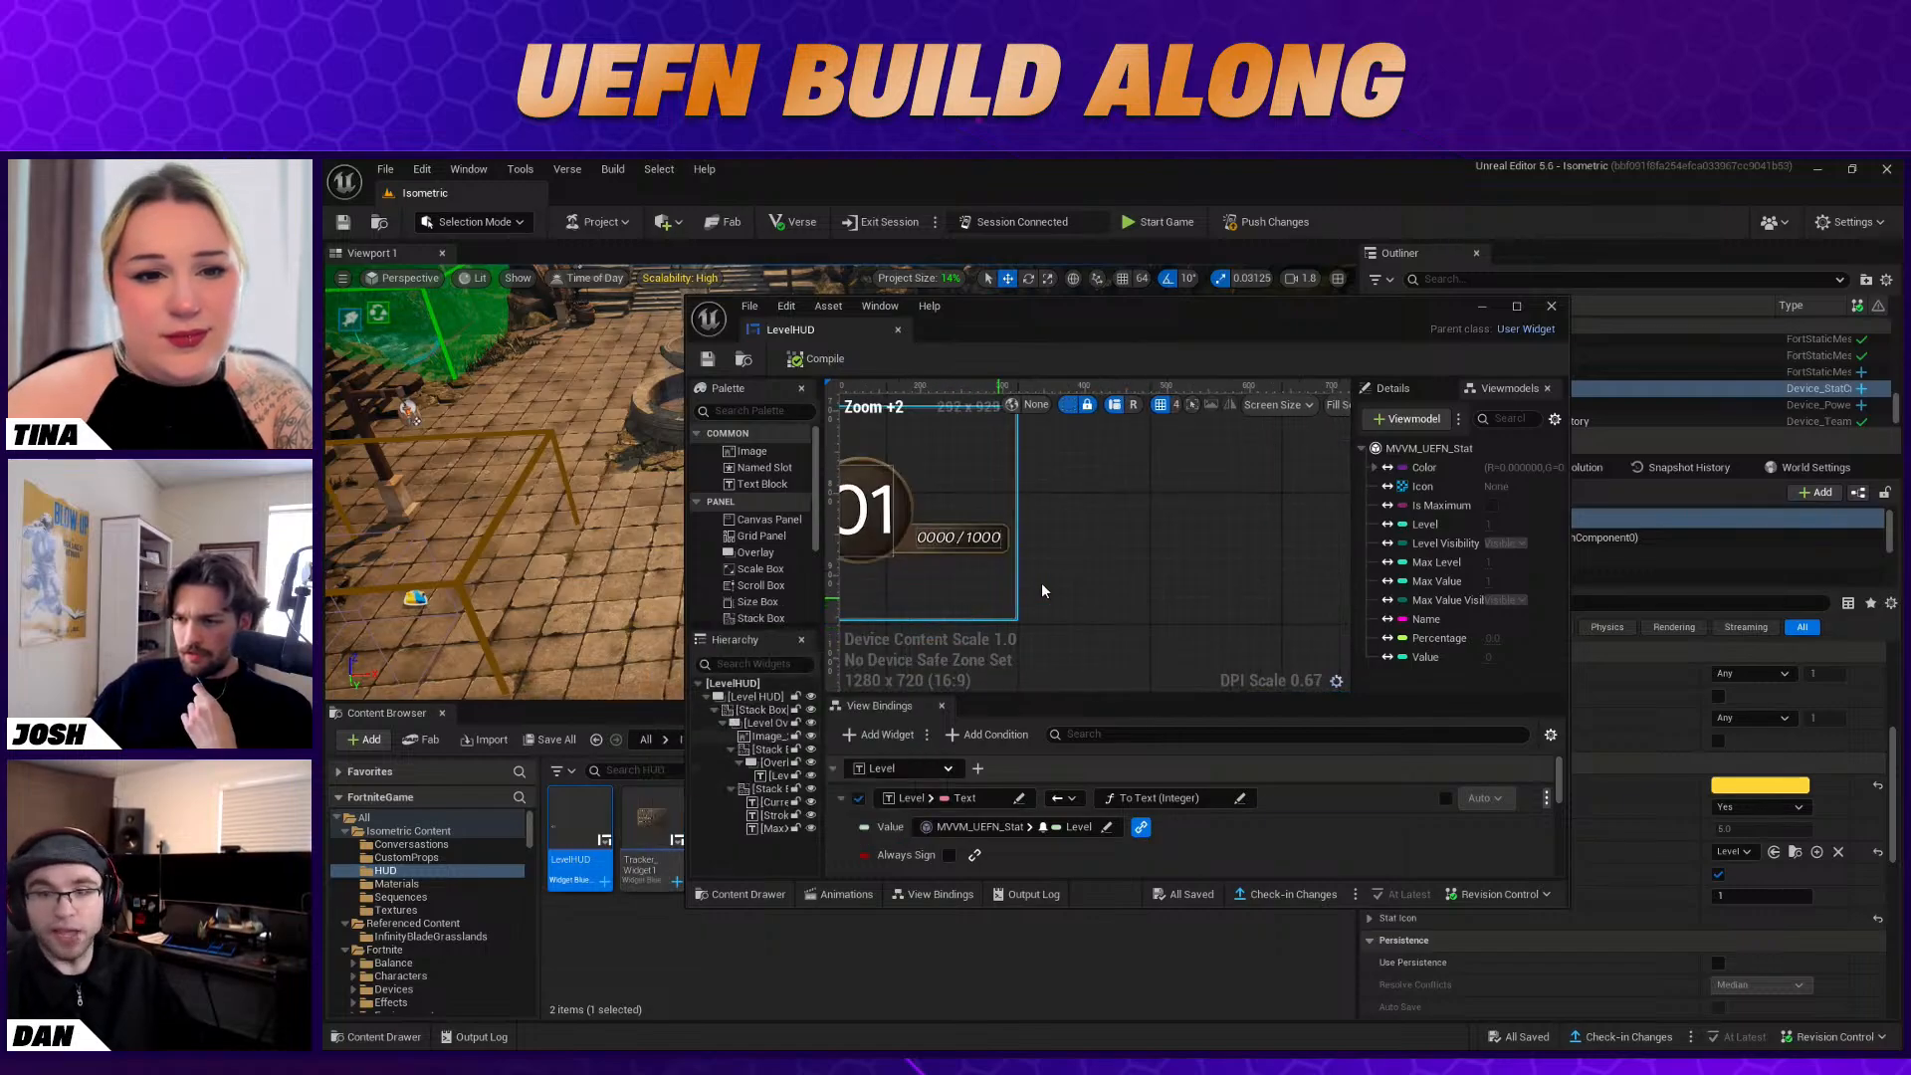
# Examine the whole LevelHUD preview and move its editor window clear of the Stat Creator's details
pyautogui.moveTo(1143, 580); pyautogui.dragTo(1177, 607, button='right')
pyautogui.scroll(-1, 1174, 608)
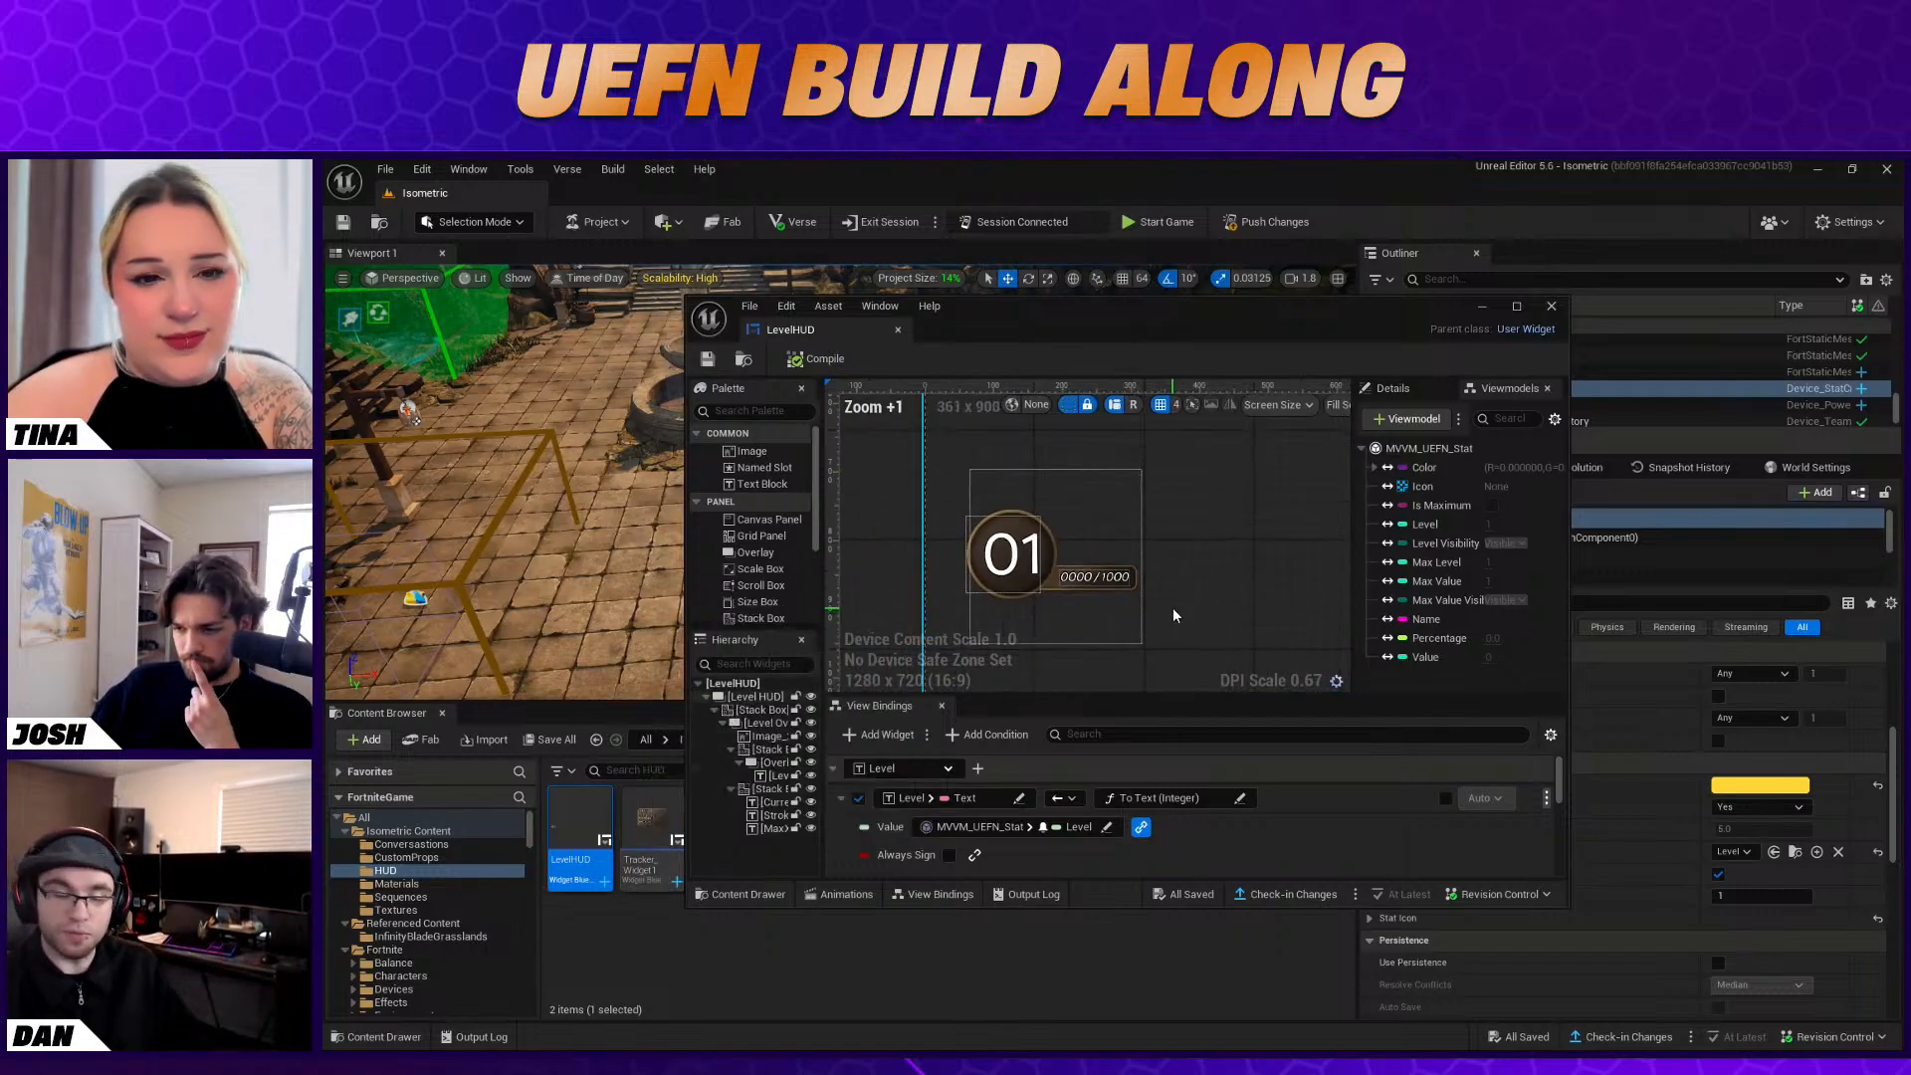
pyautogui.moveTo(1171, 605); pyautogui.dragTo(1145, 605, button='right')
pyautogui.moveTo(1225, 307); pyautogui.dragTo(920, 343)
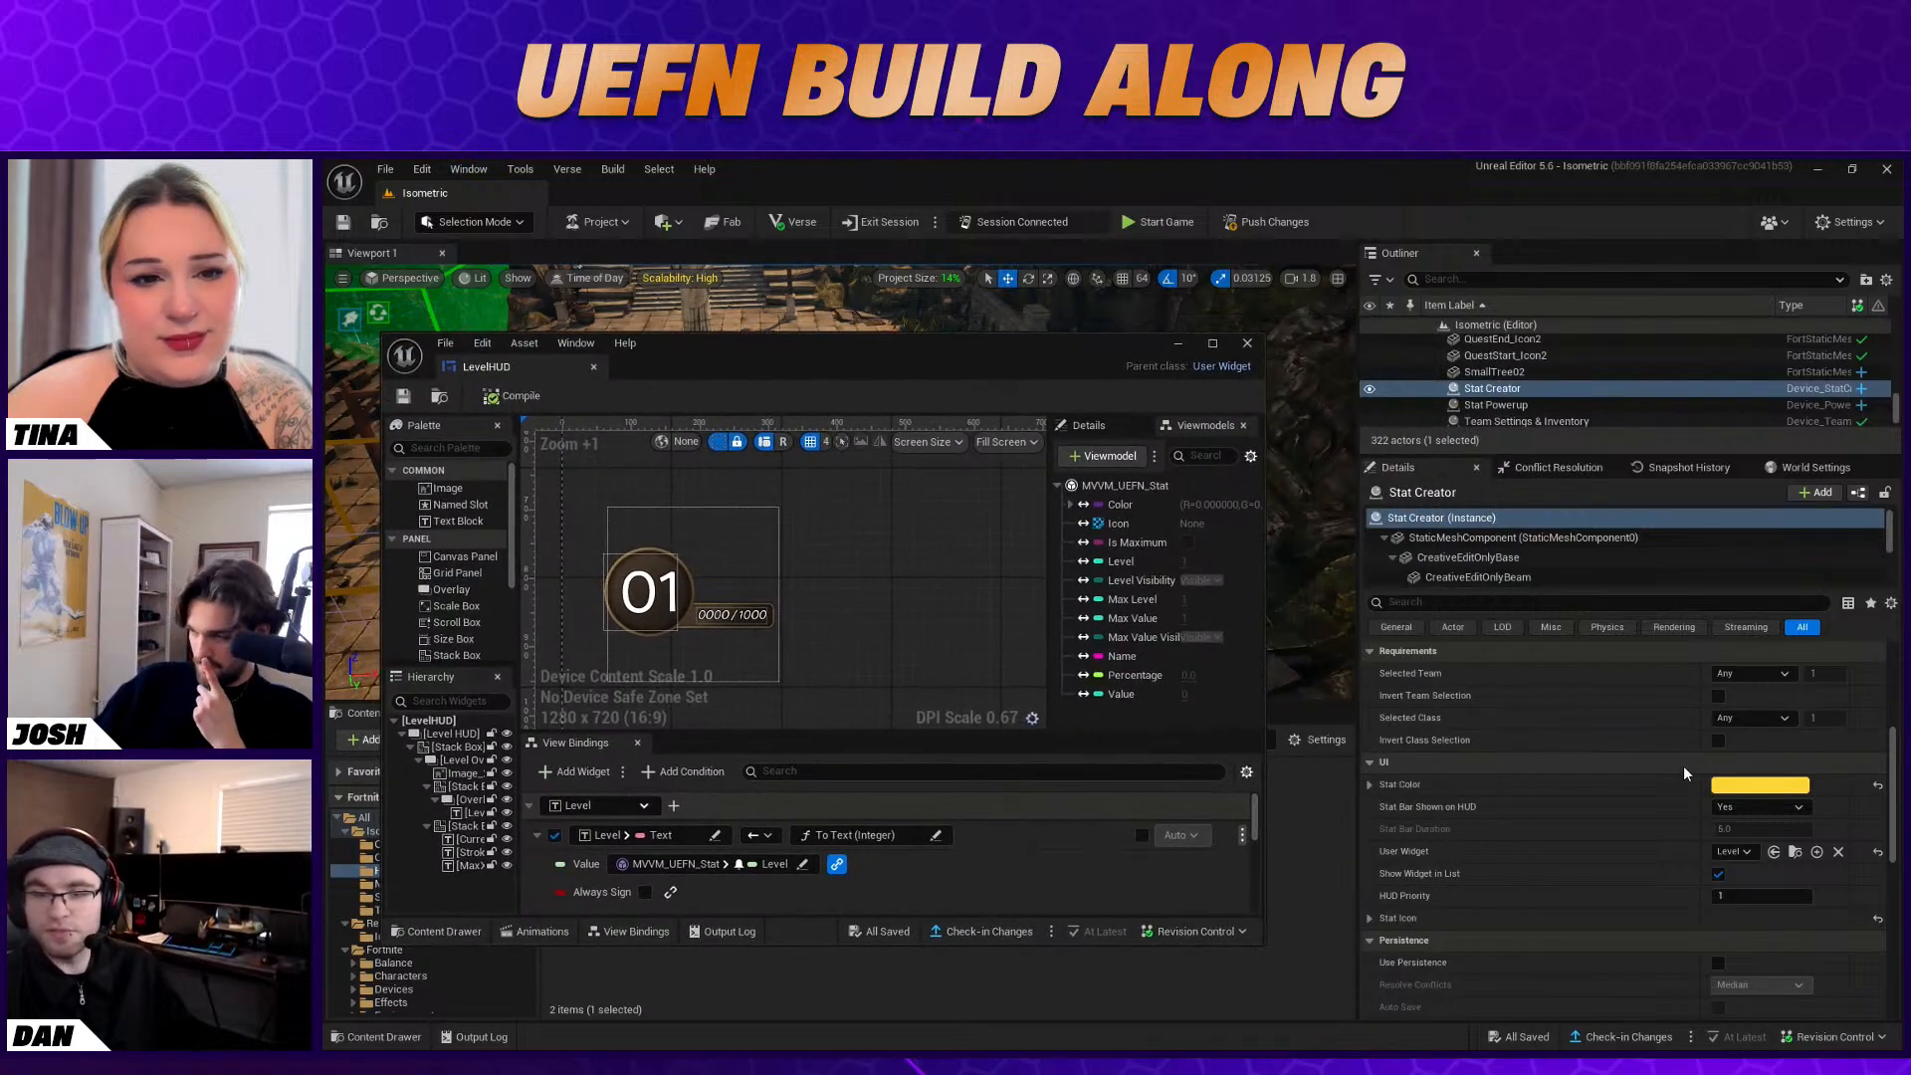
# Turn off Show Widget in List in the Stat Creator's UI settings and minimize the LevelHUD editor window
pyautogui.click(1742, 851)
pyautogui.click(1760, 923)
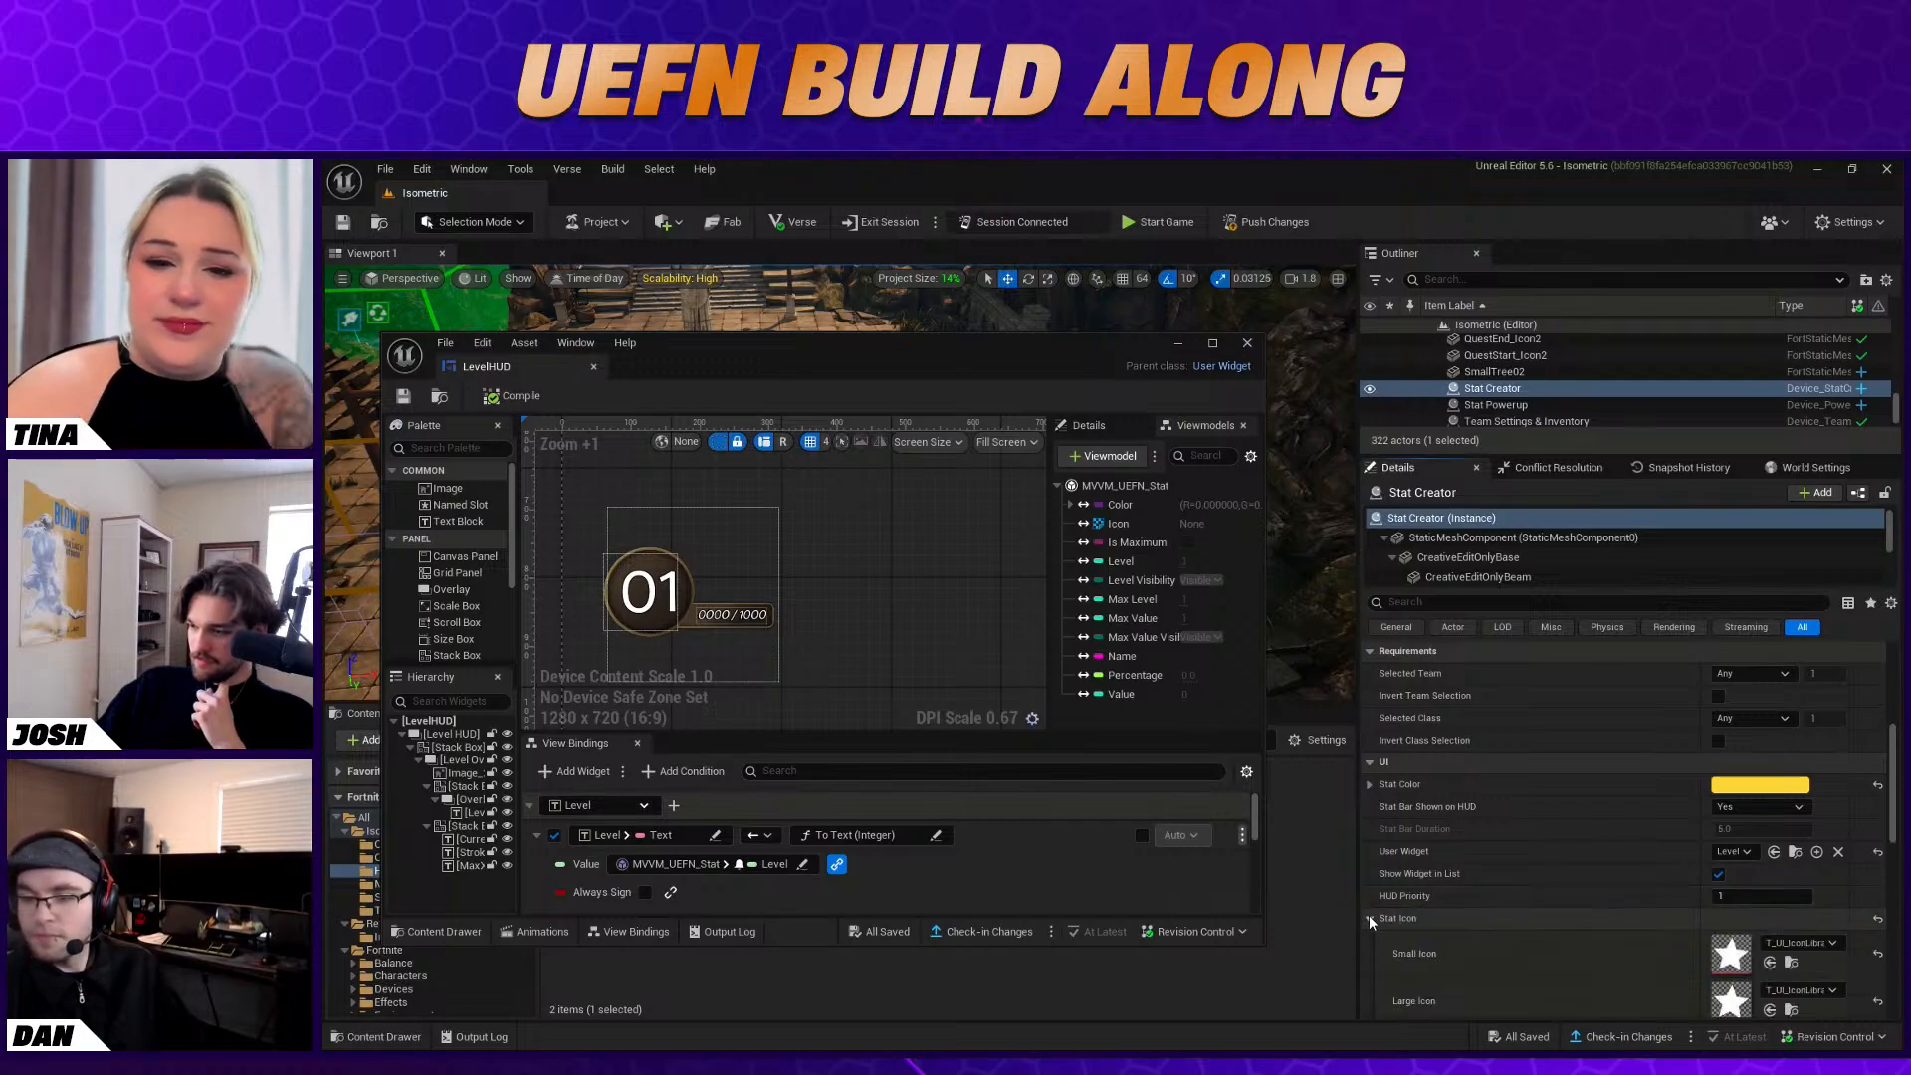
pyautogui.scroll(-1, 1371, 914)
pyautogui.scroll(5, 1489, 930)
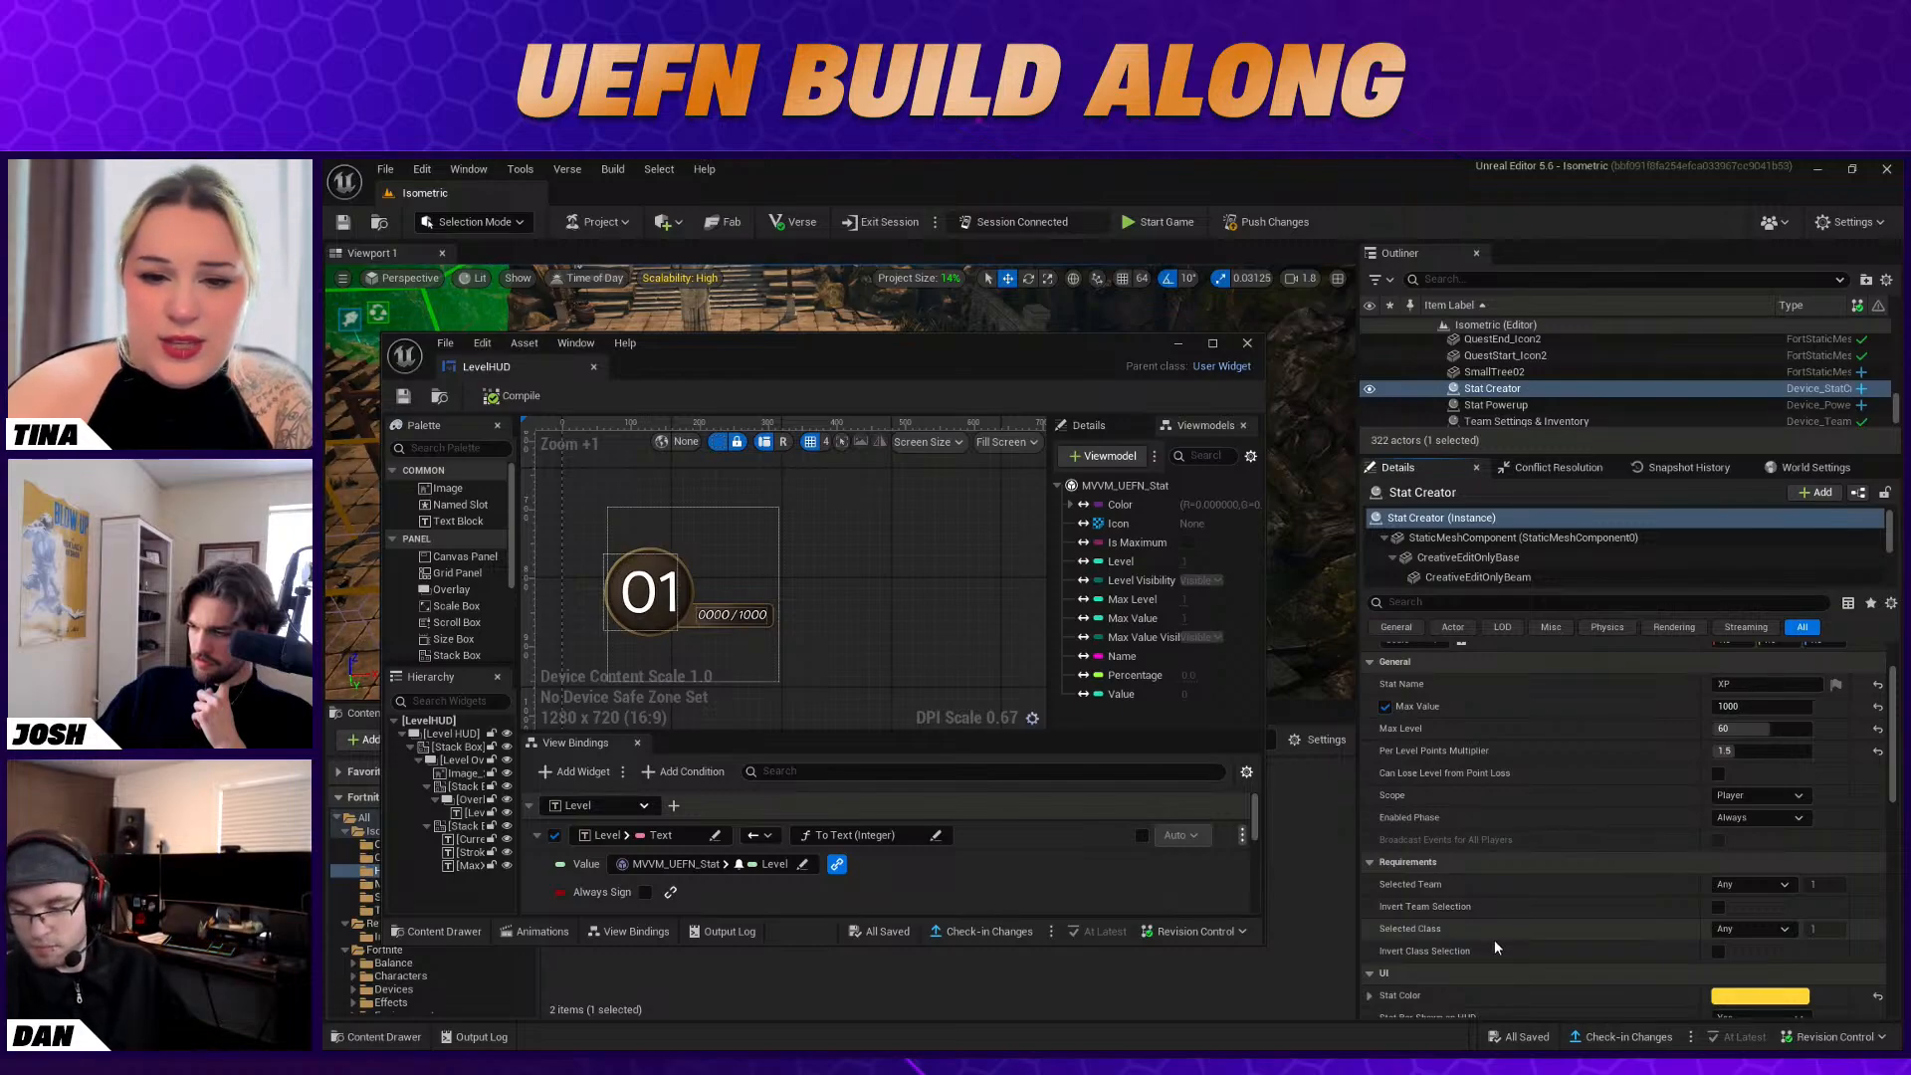
pyautogui.scroll(2, 1495, 940)
pyautogui.scroll(-2, 1496, 946)
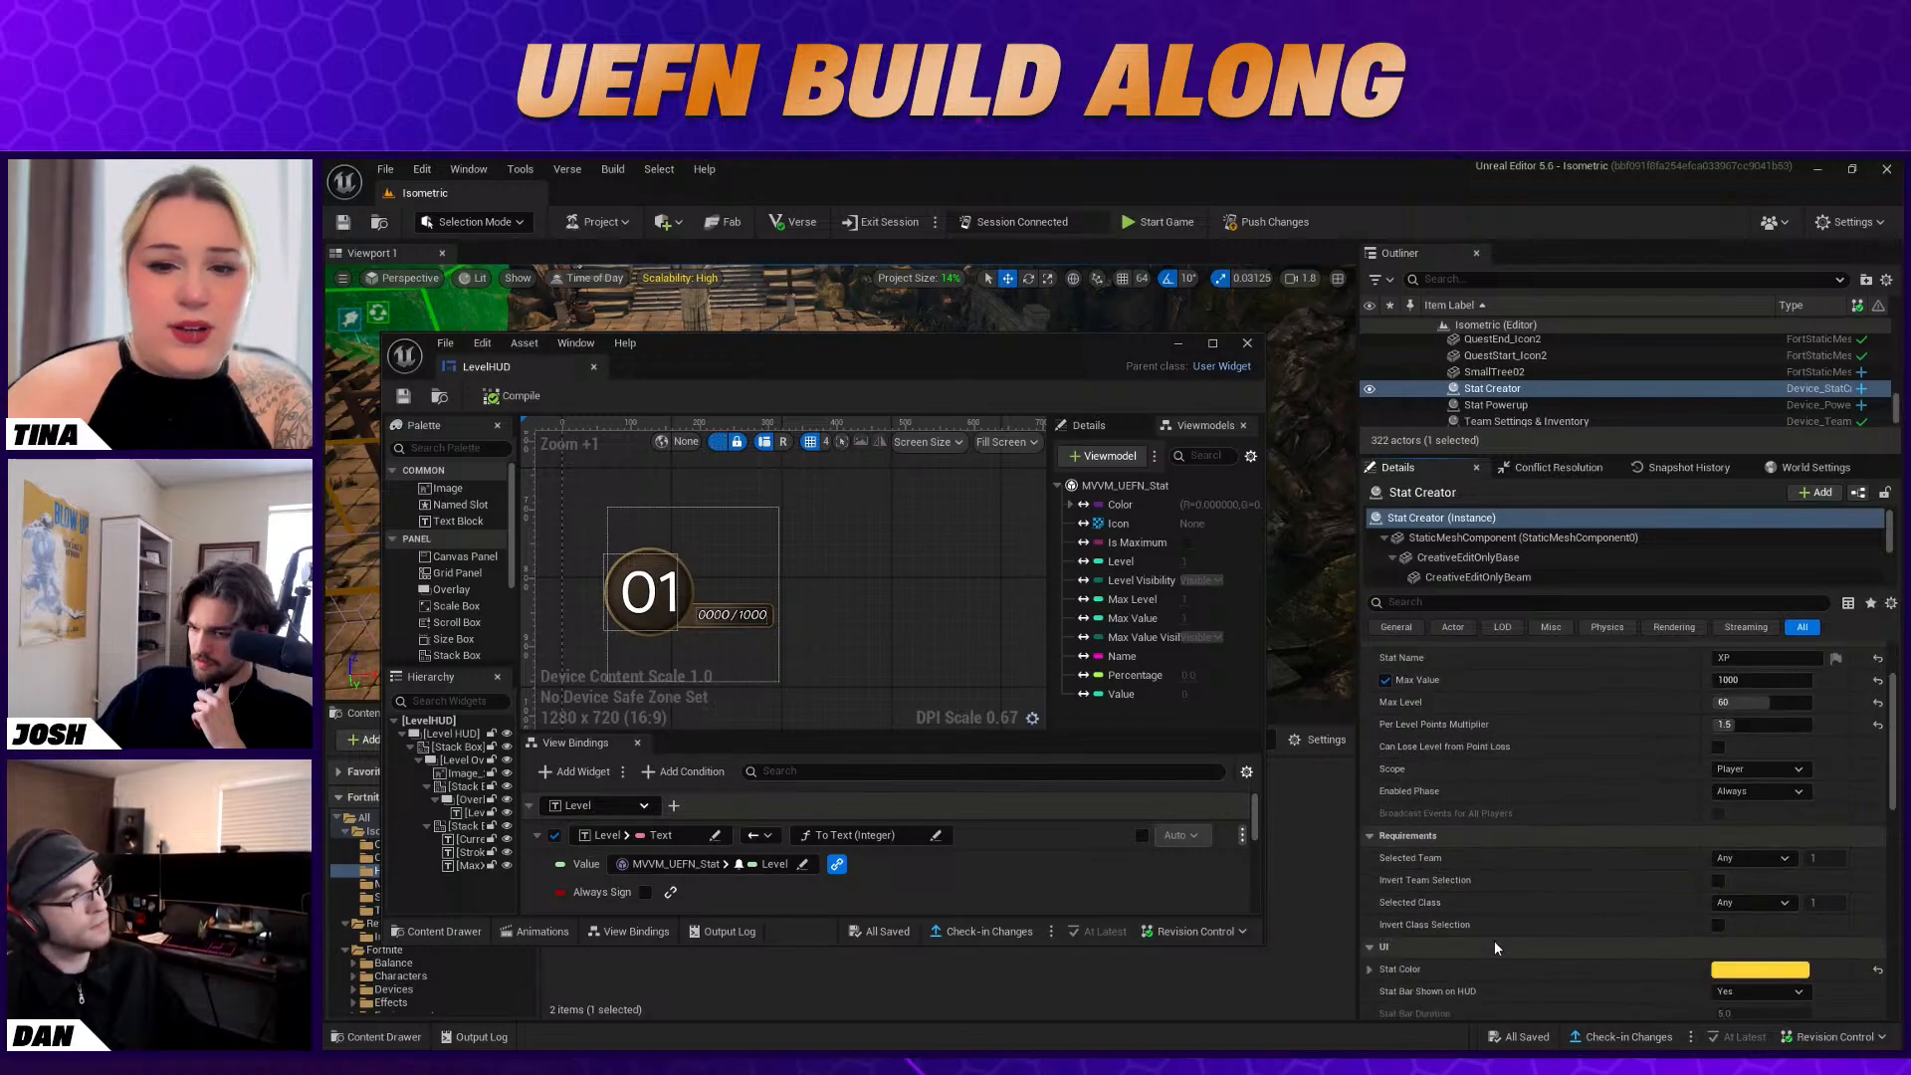
pyautogui.scroll(-3, 1496, 940)
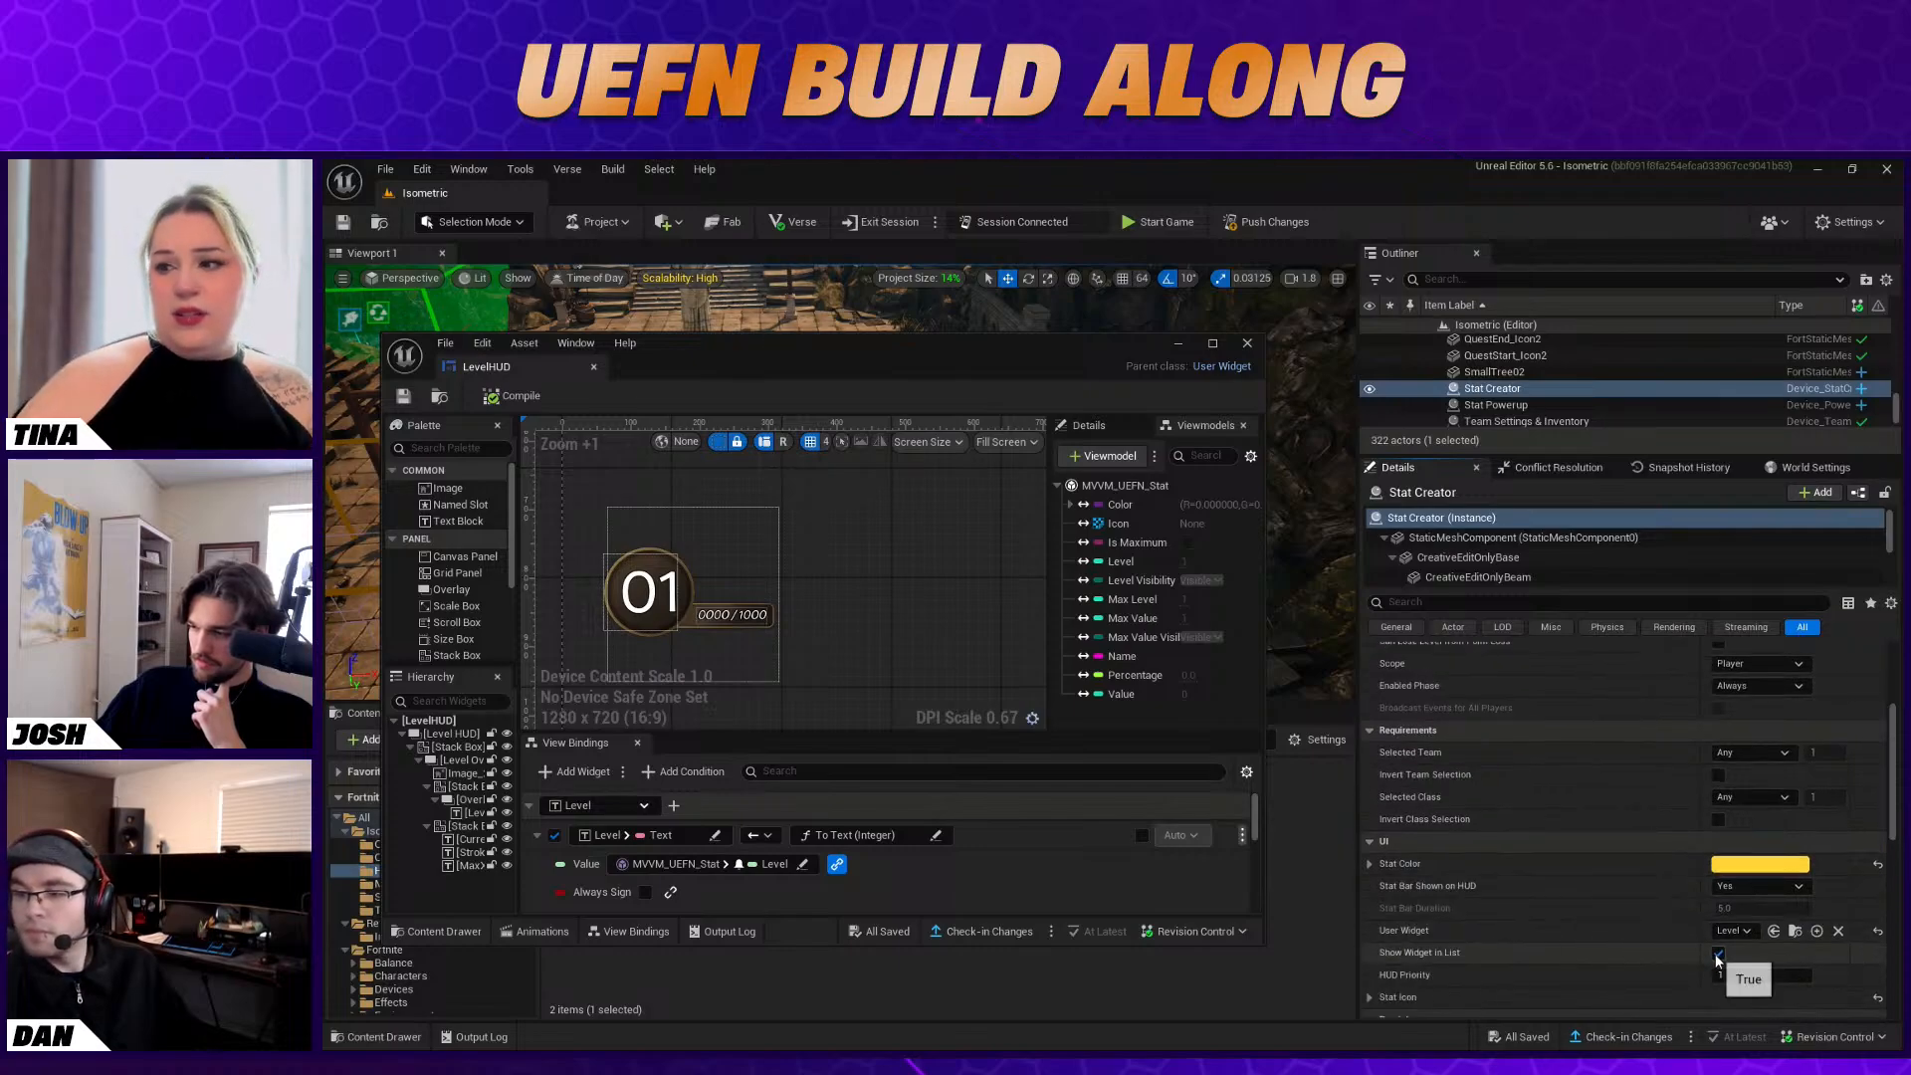
pyautogui.click(1719, 952)
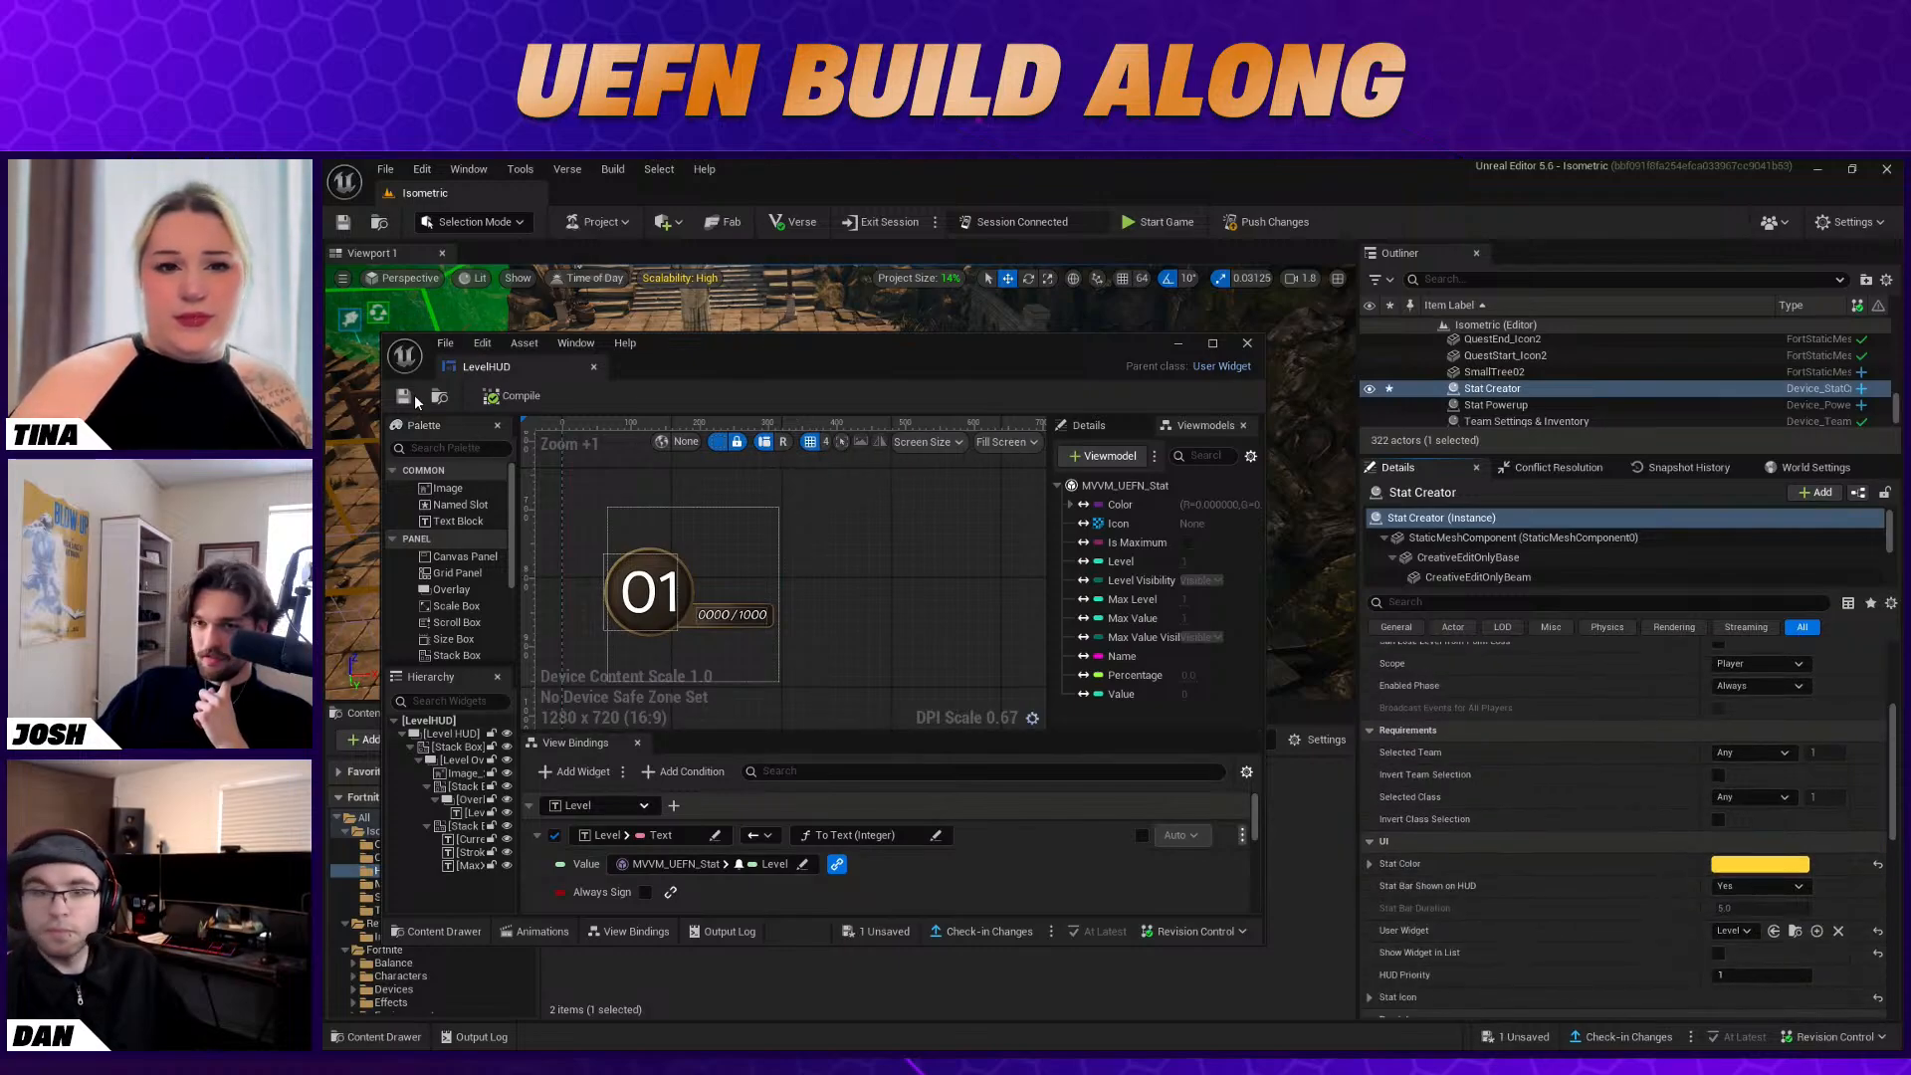
pyautogui.click(1180, 344)
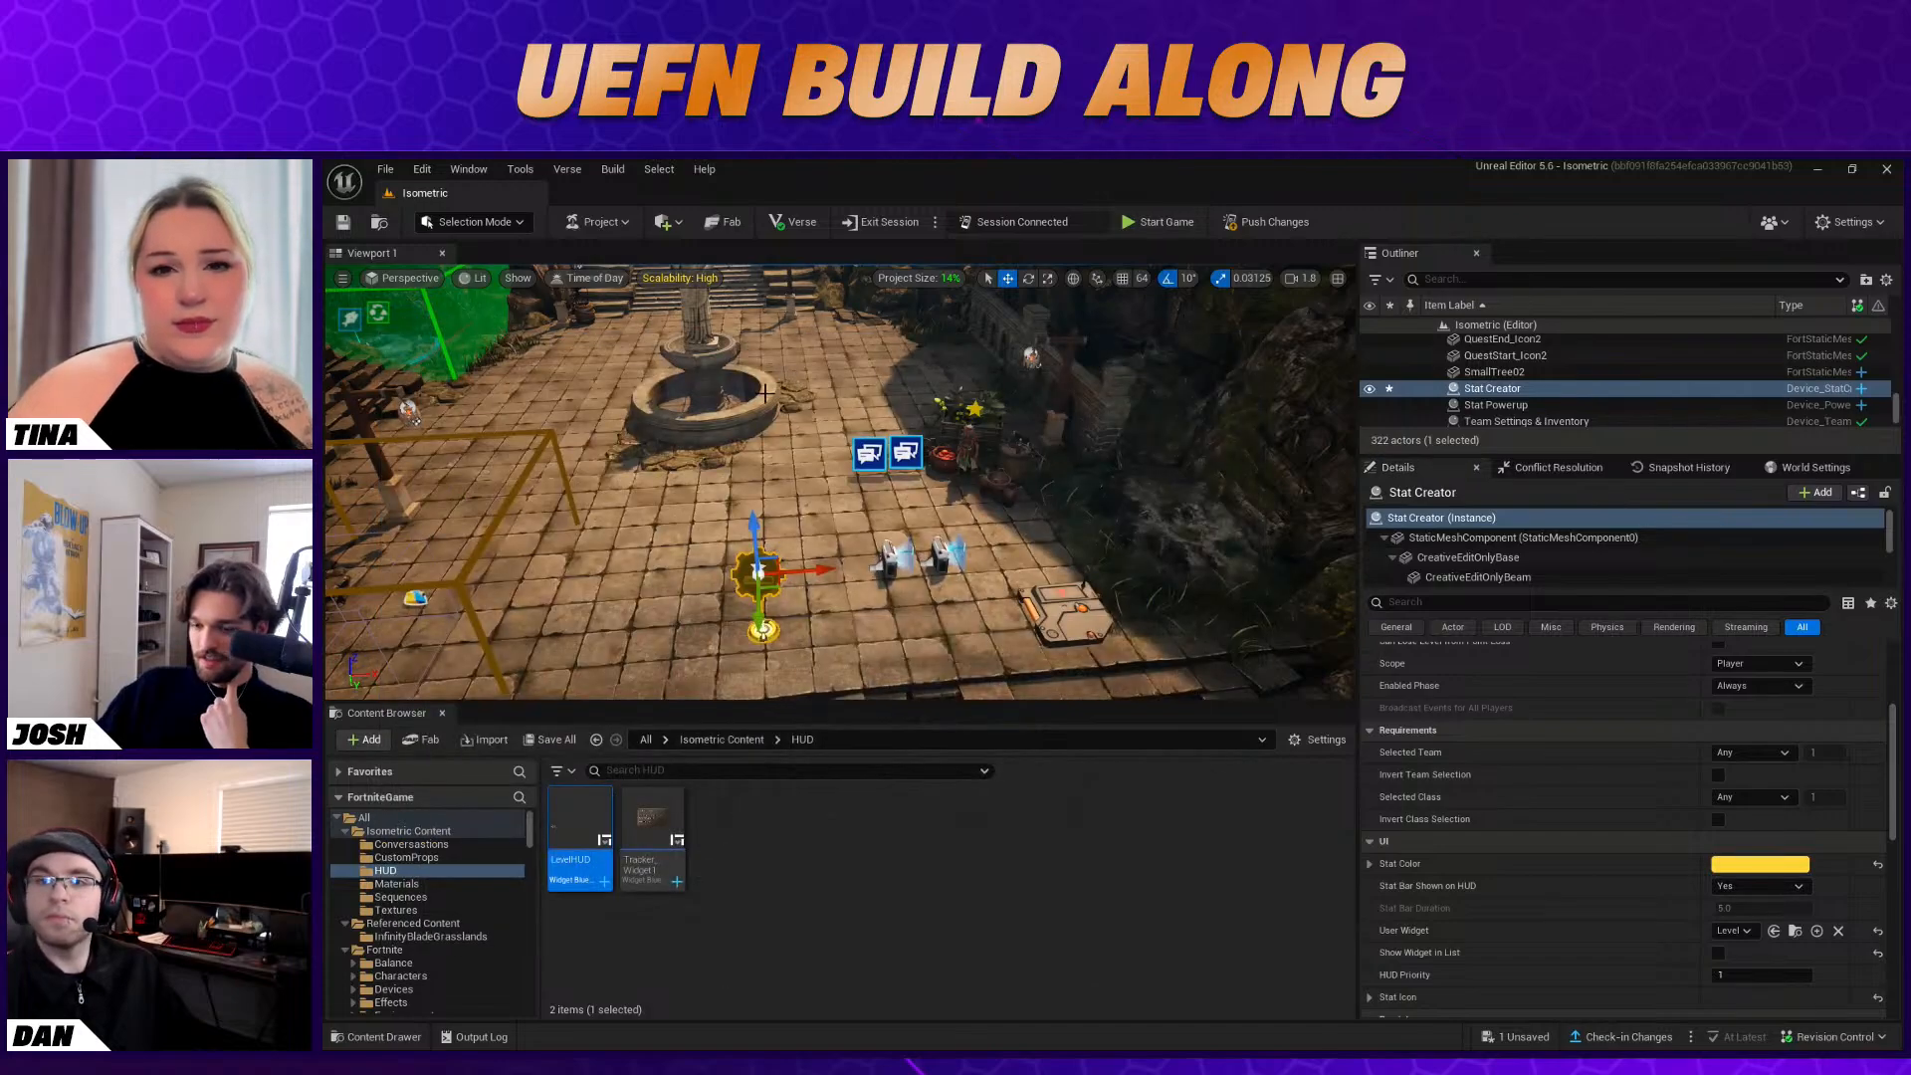
# Switch to the Fortnite client, run a short play-test to check the level HUD, end the game and return to the Unreal Editor
pyautogui.hotkey('alt', 'Tab')
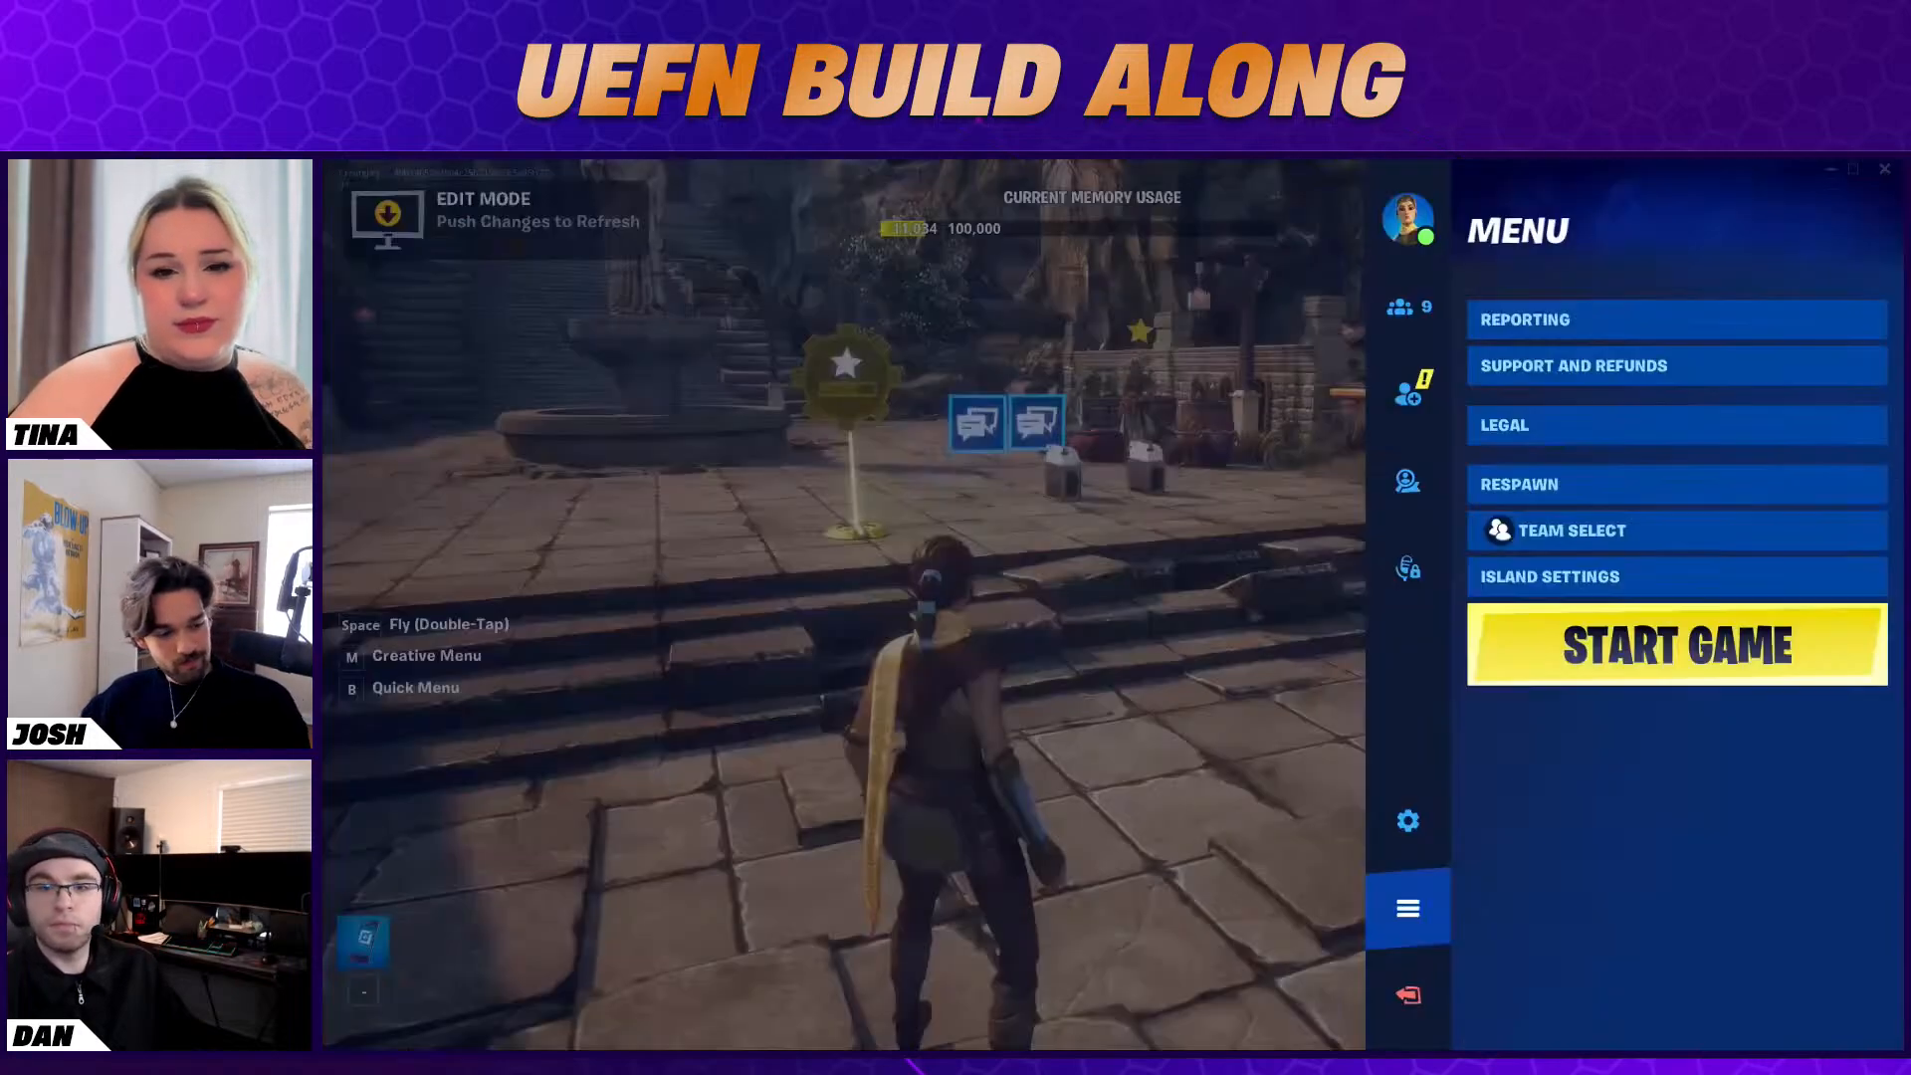
pyautogui.click(1678, 645)
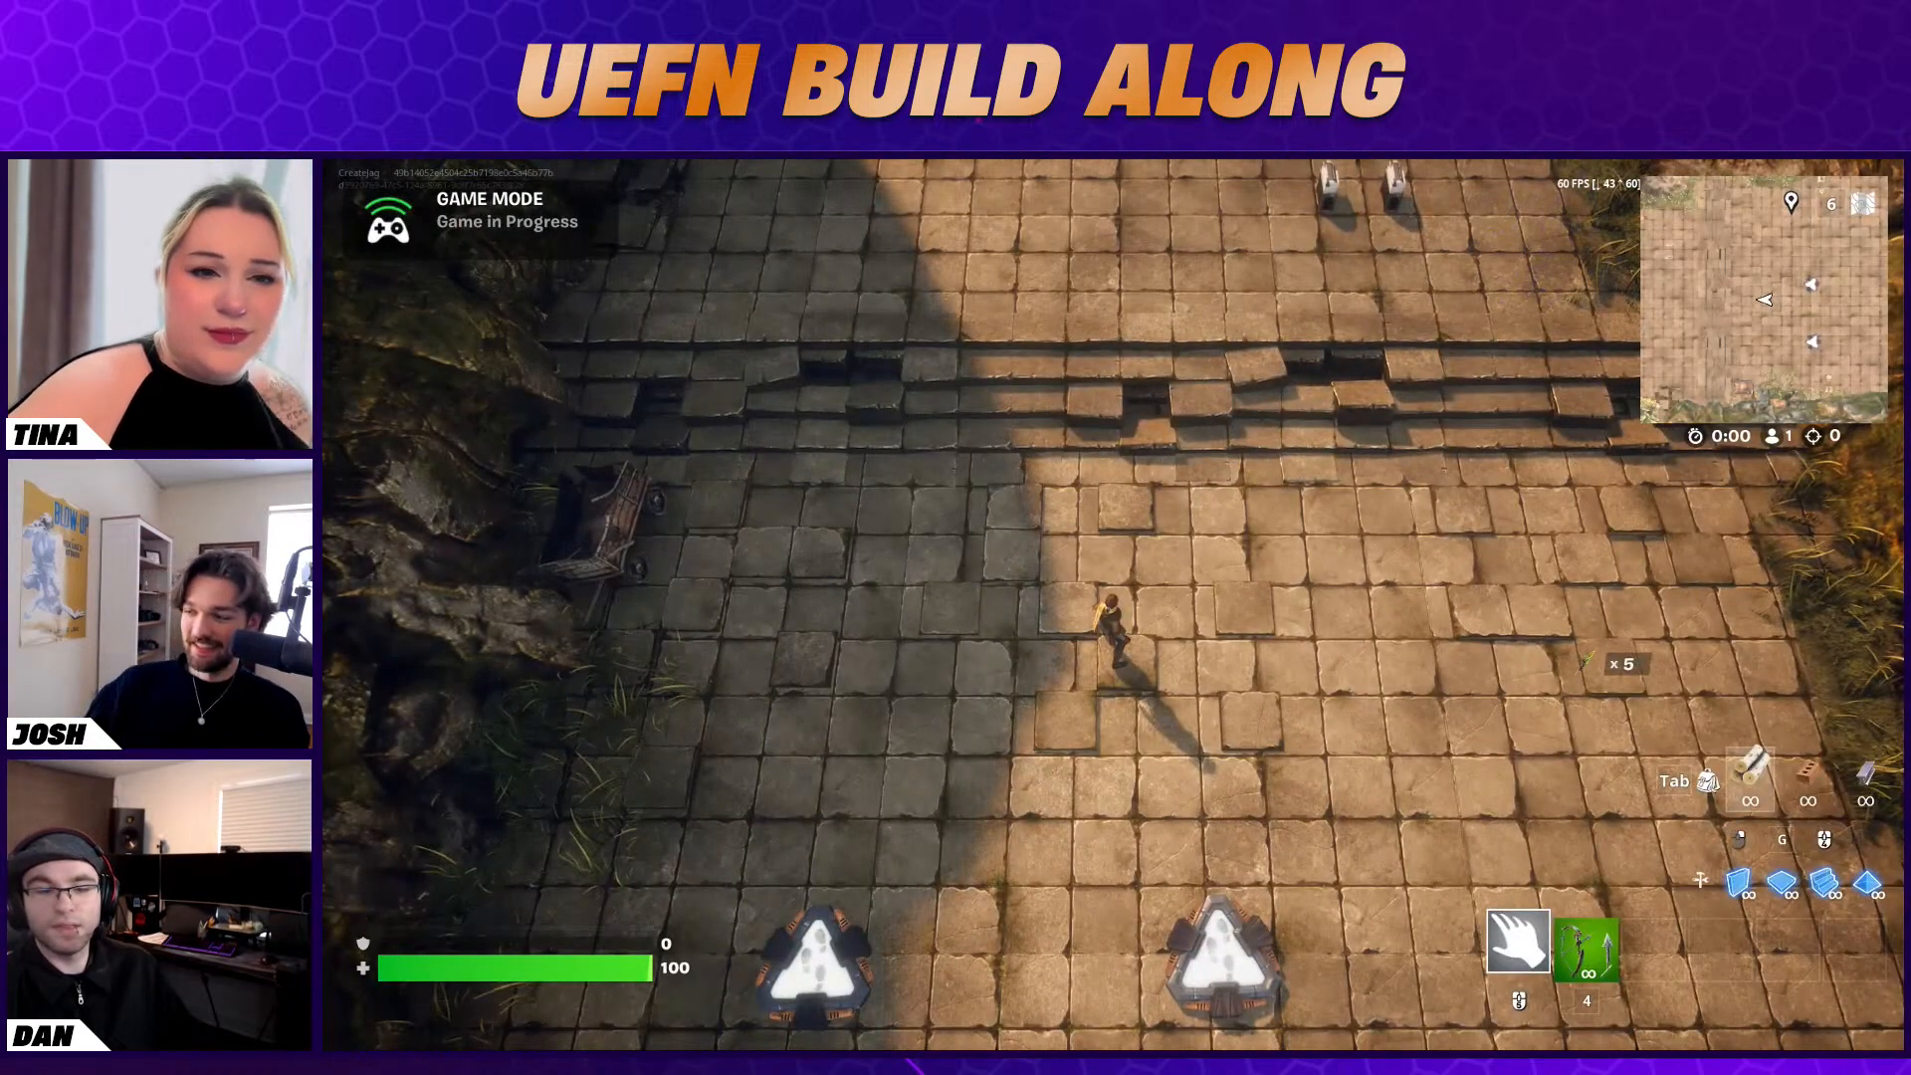
pyautogui.press('w')
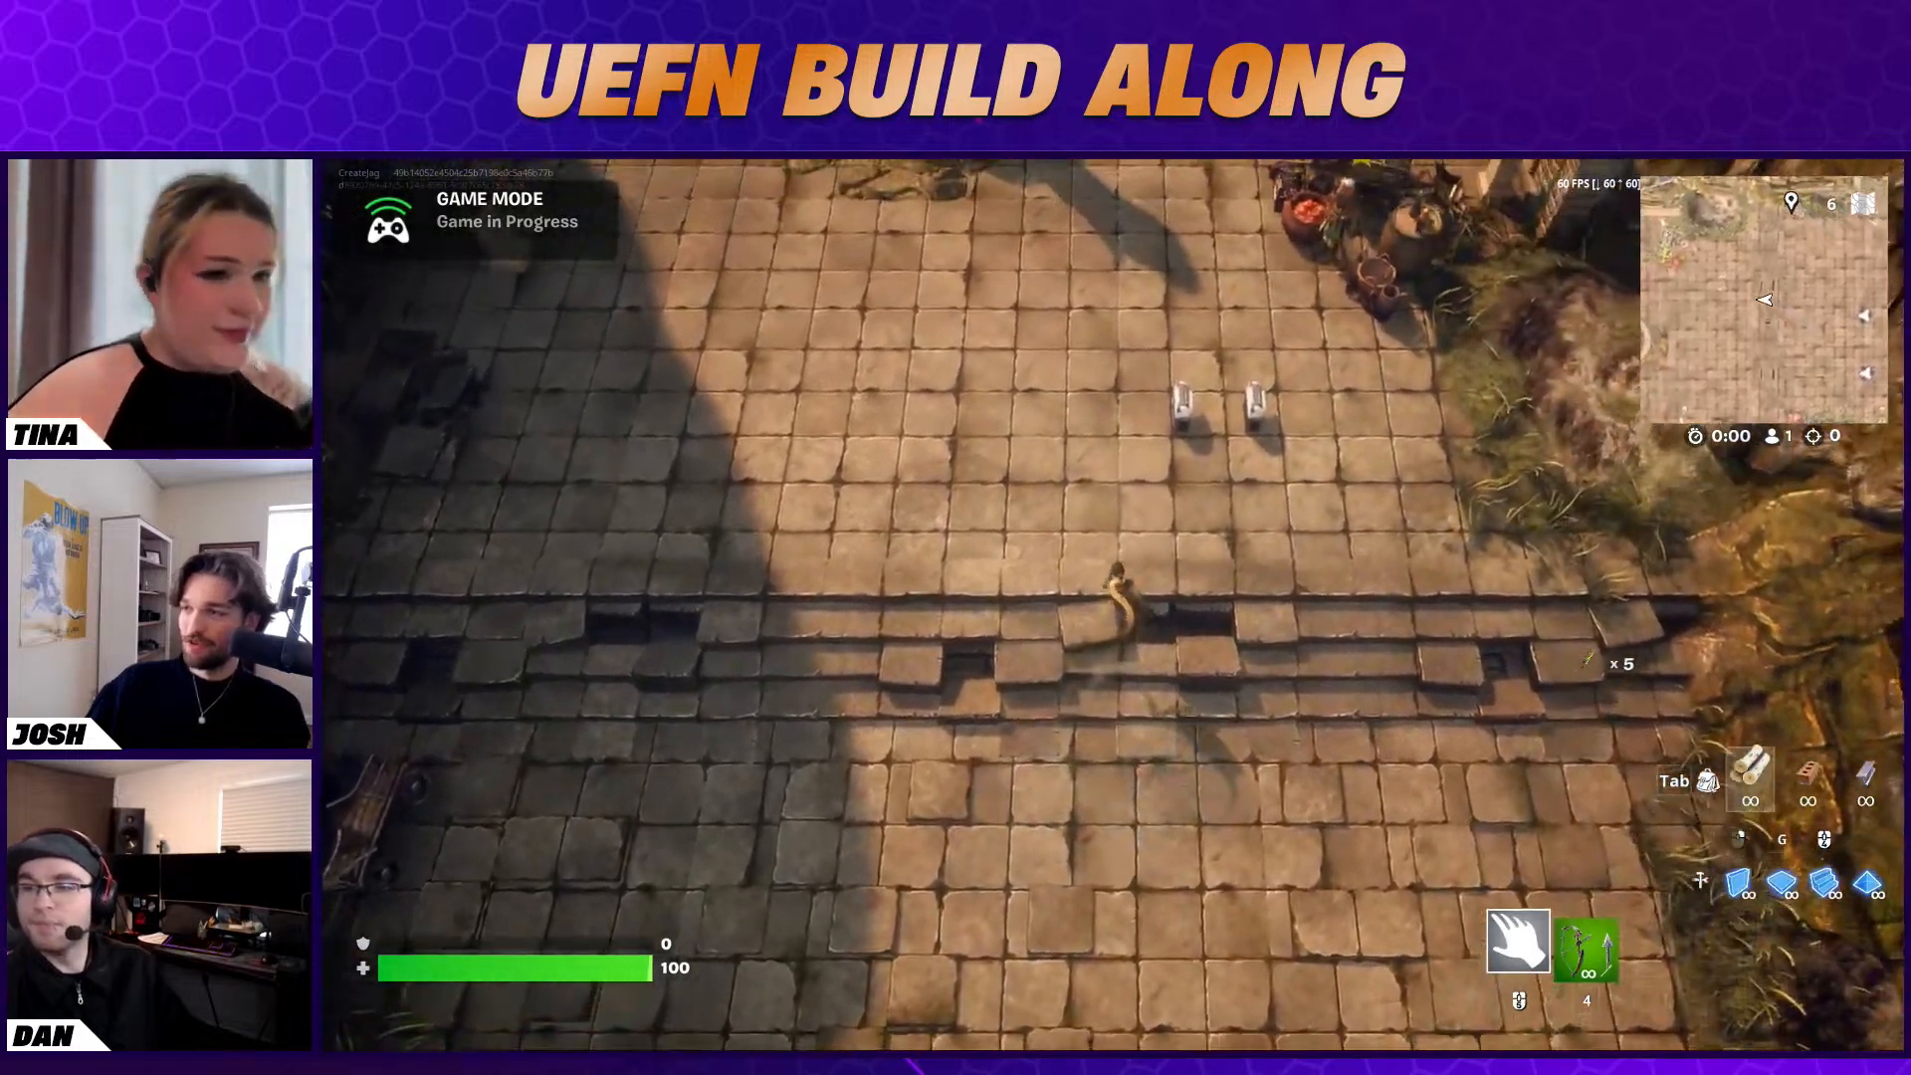
pyautogui.press('Escape')
pyautogui.click(1704, 595)
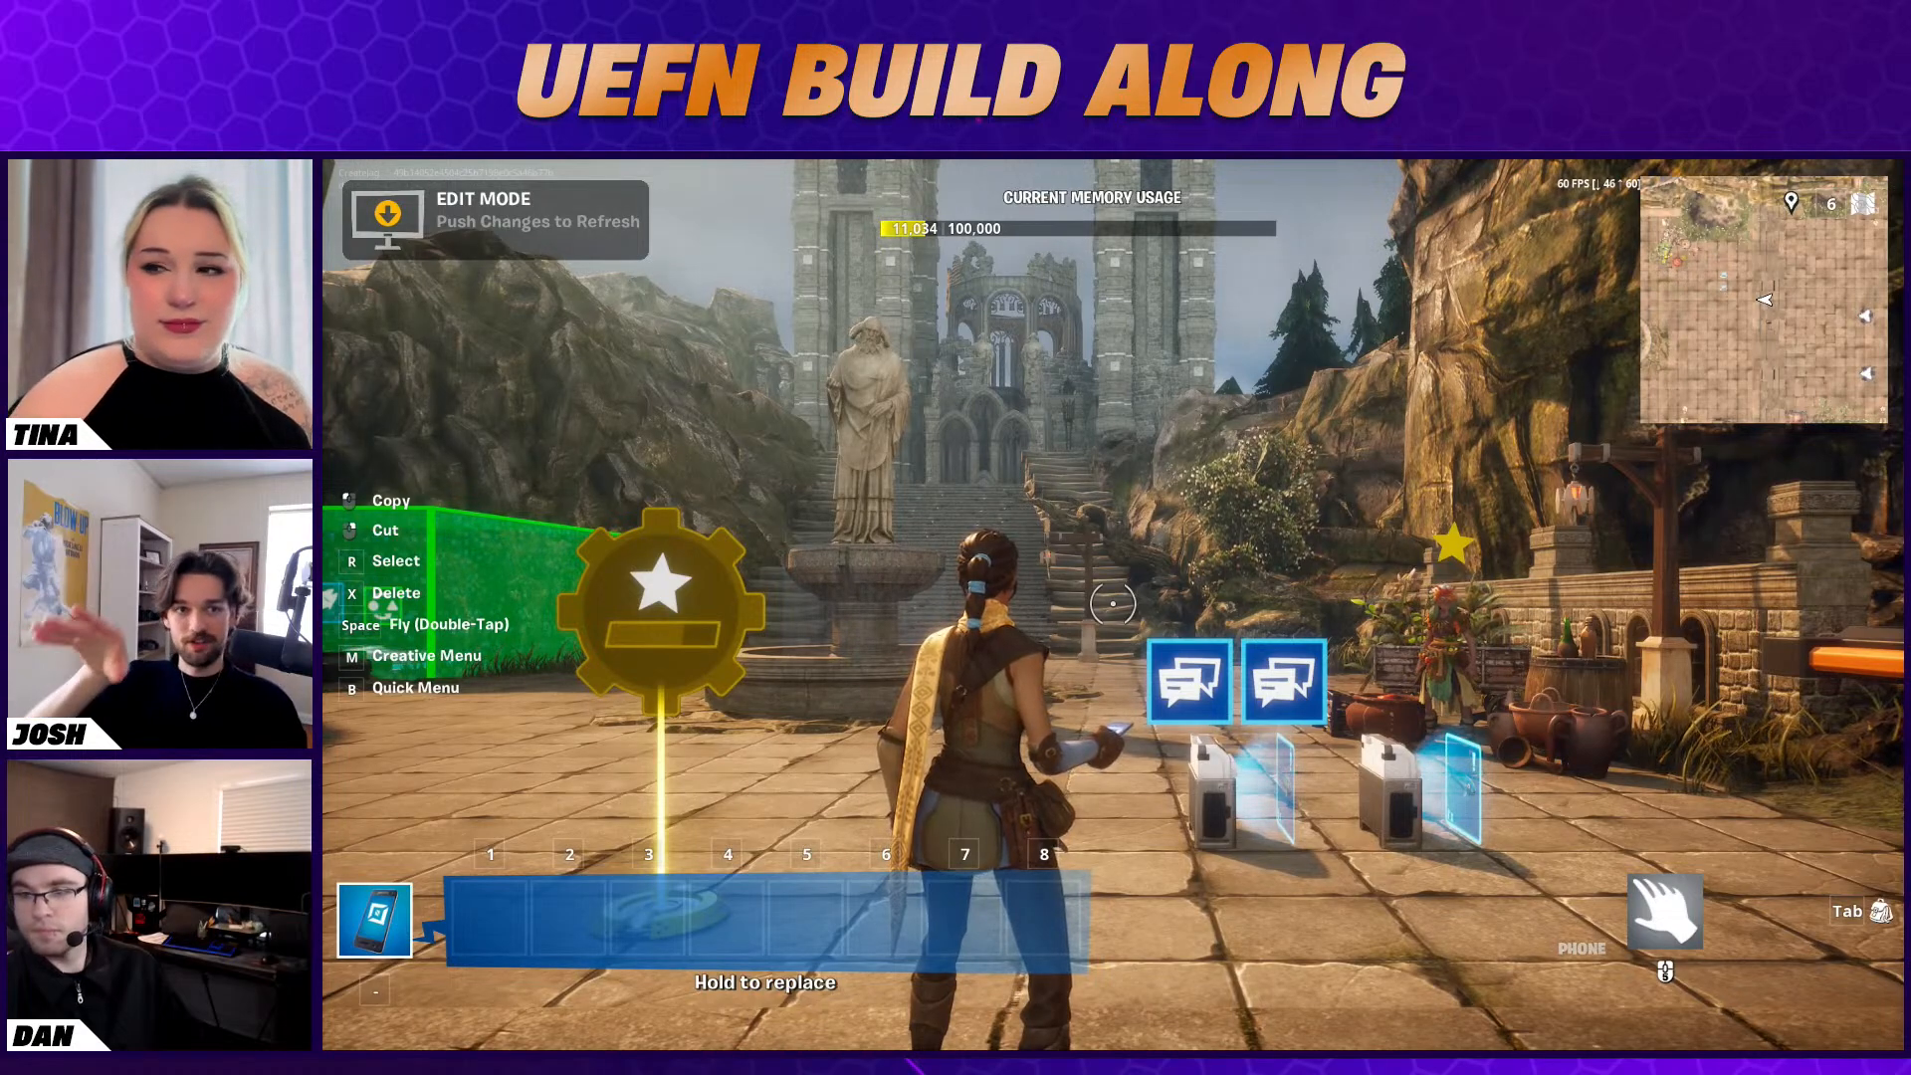
pyautogui.press('-')
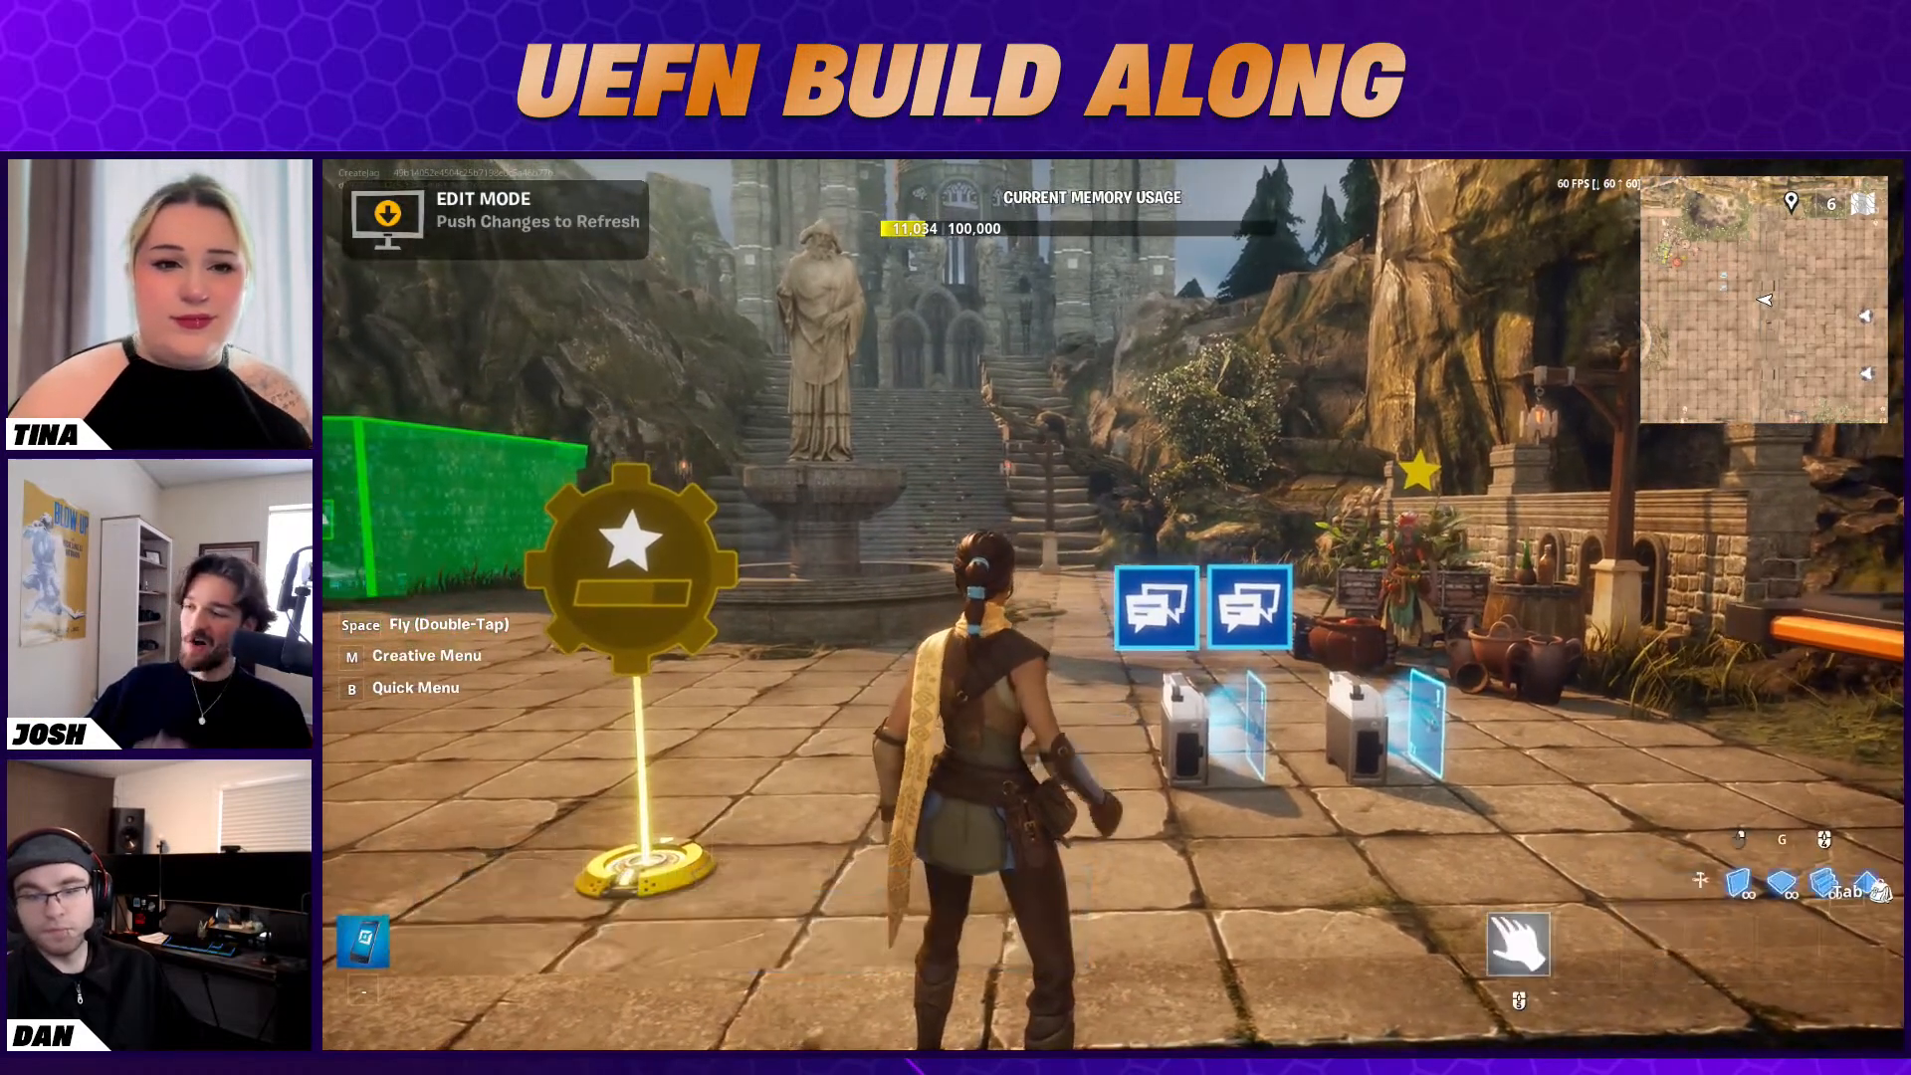
pyautogui.press('w')
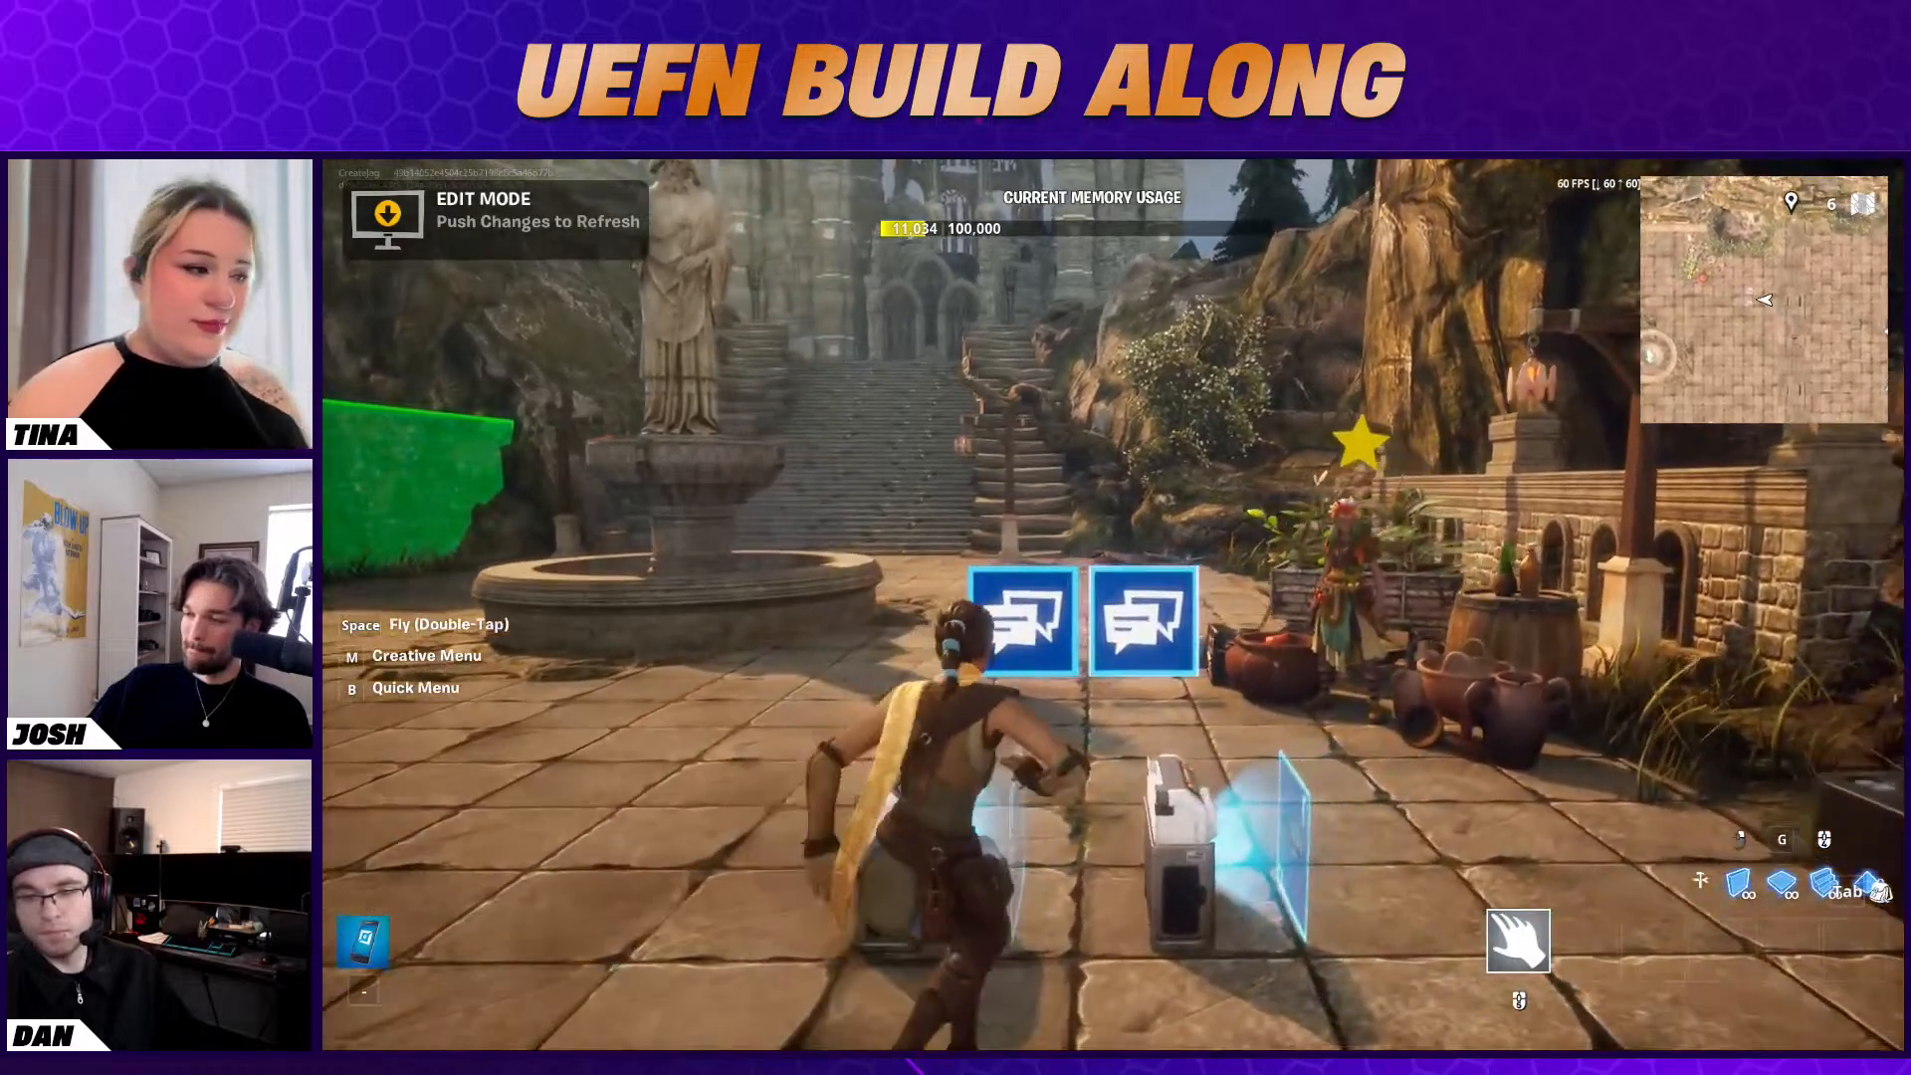
pyautogui.press('Escape')
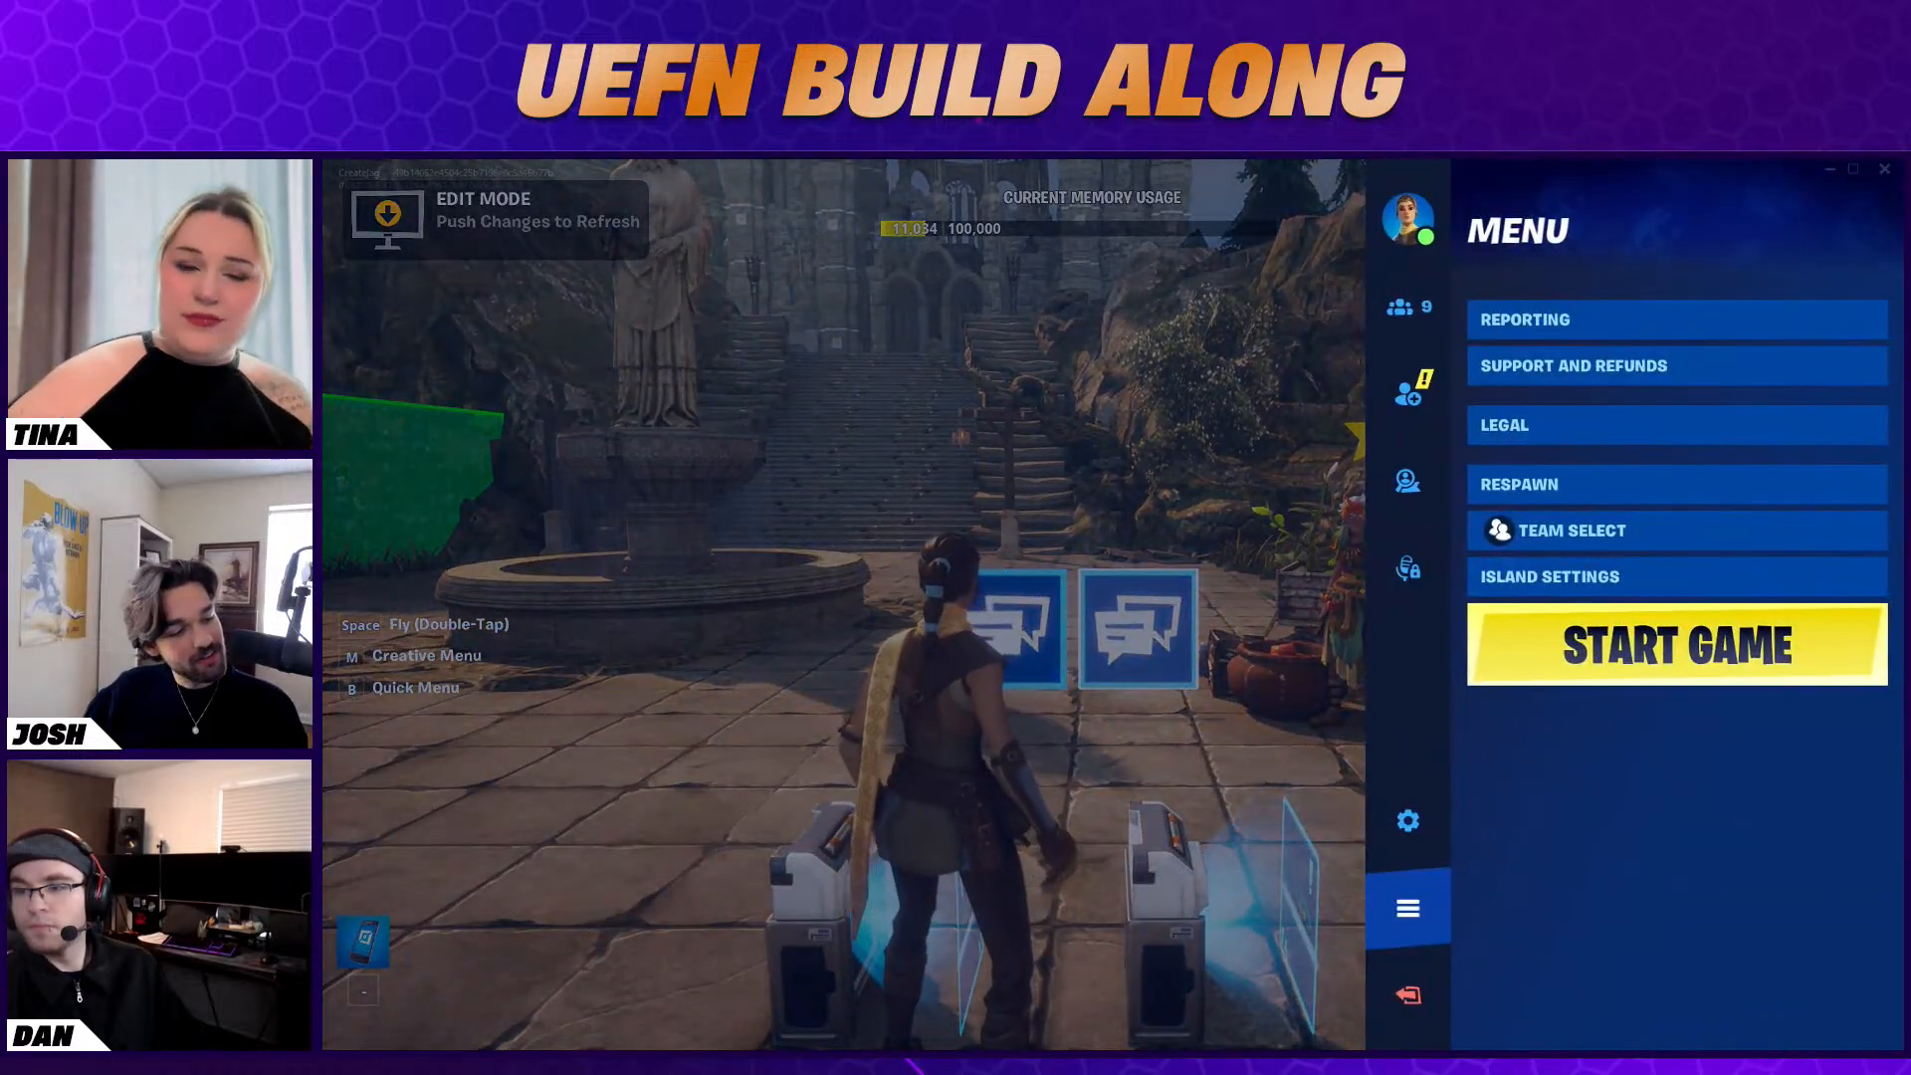
pyautogui.hotkey('alt', 'Tab')
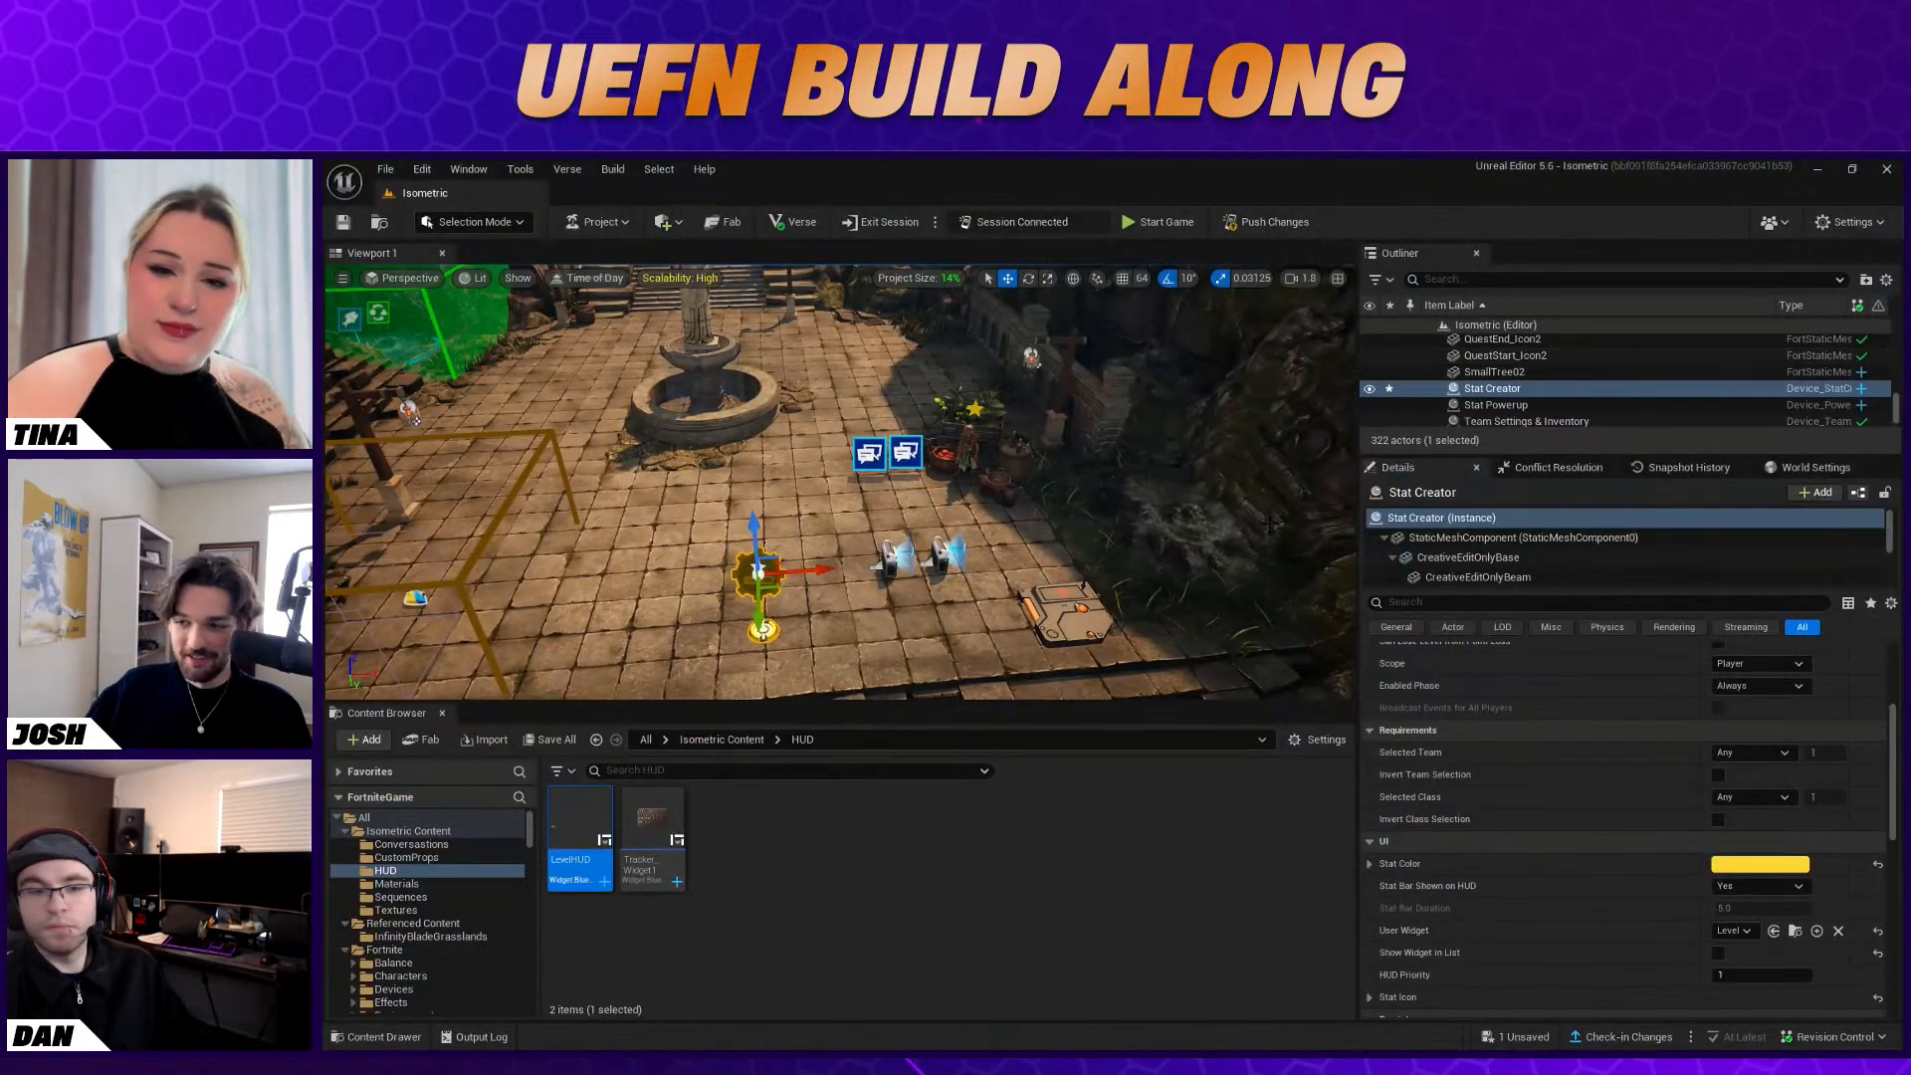
# Check the Stat Creator's User Widget and HUD Priority settings and open the Isometric Content folder
pyautogui.scroll(-2, 1541, 804)
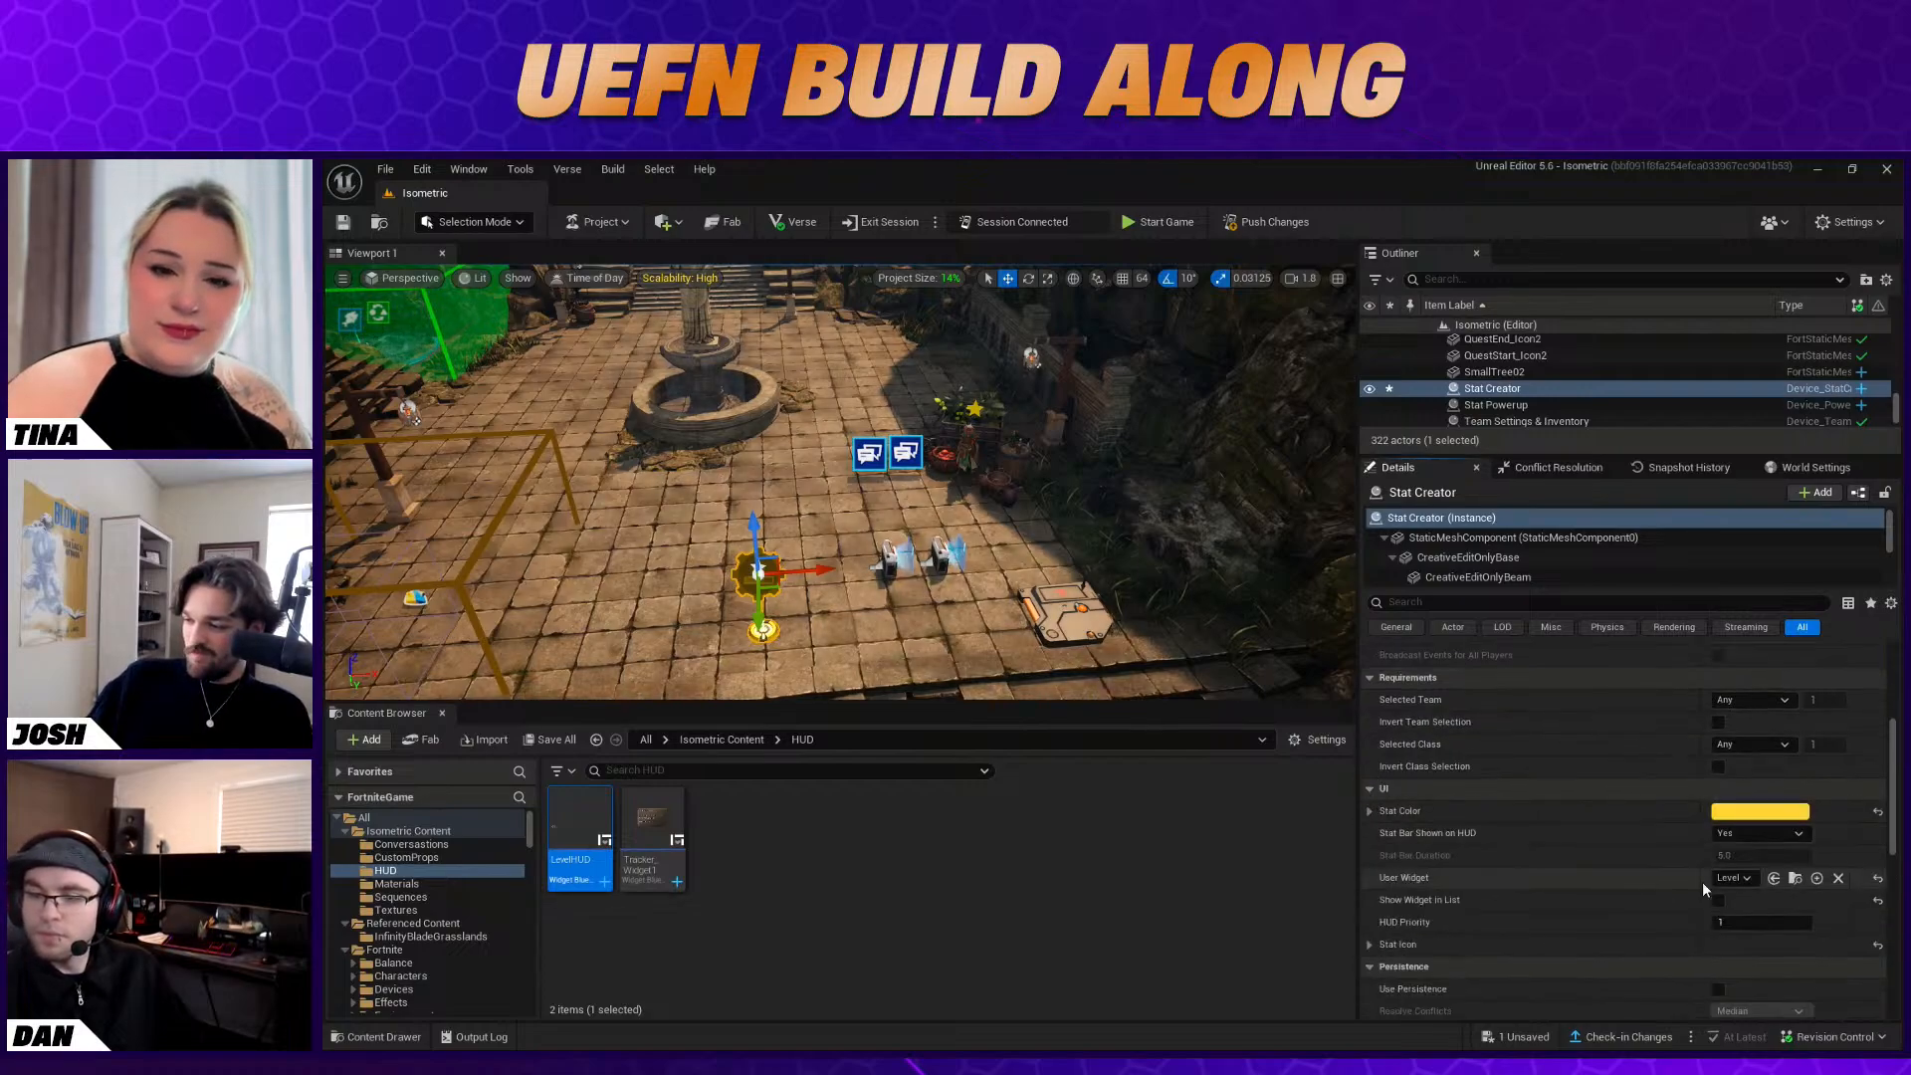
pyautogui.click(1750, 879)
pyautogui.click(1750, 880)
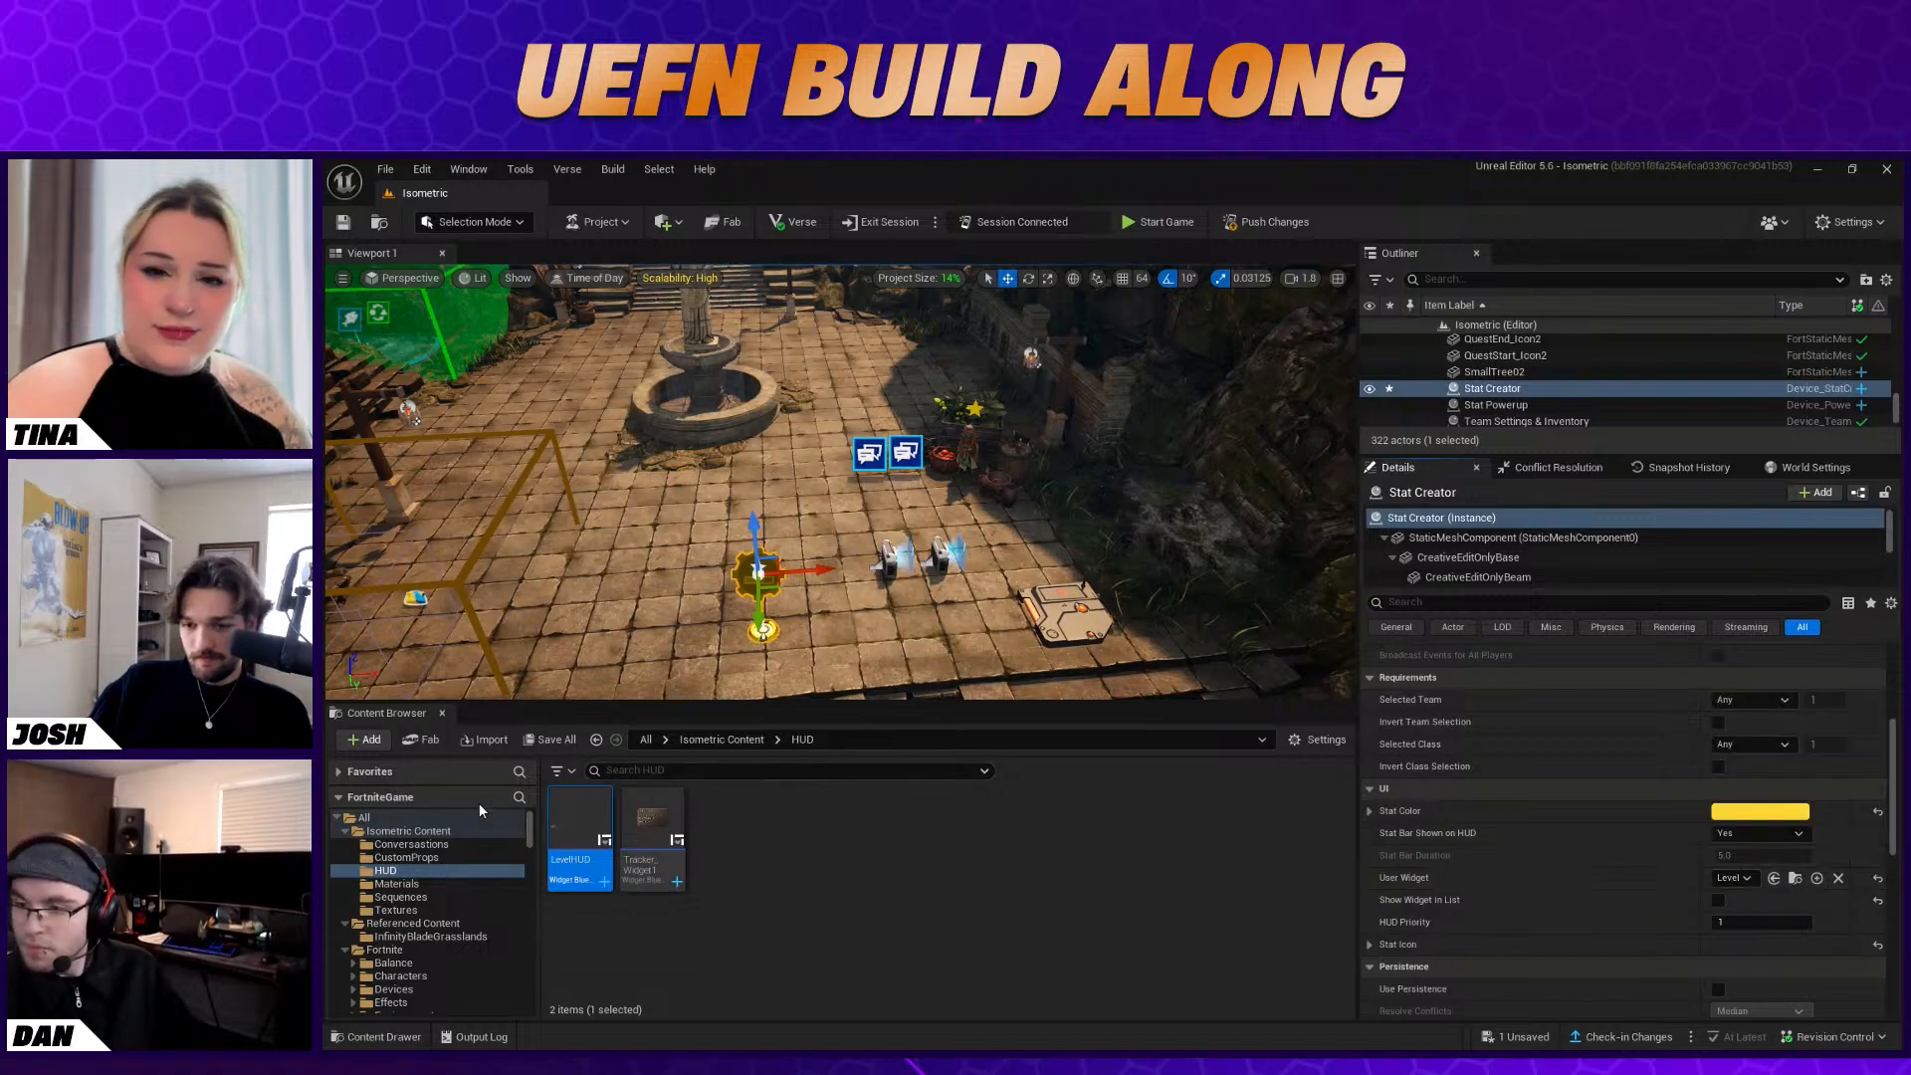
pyautogui.click(451, 817)
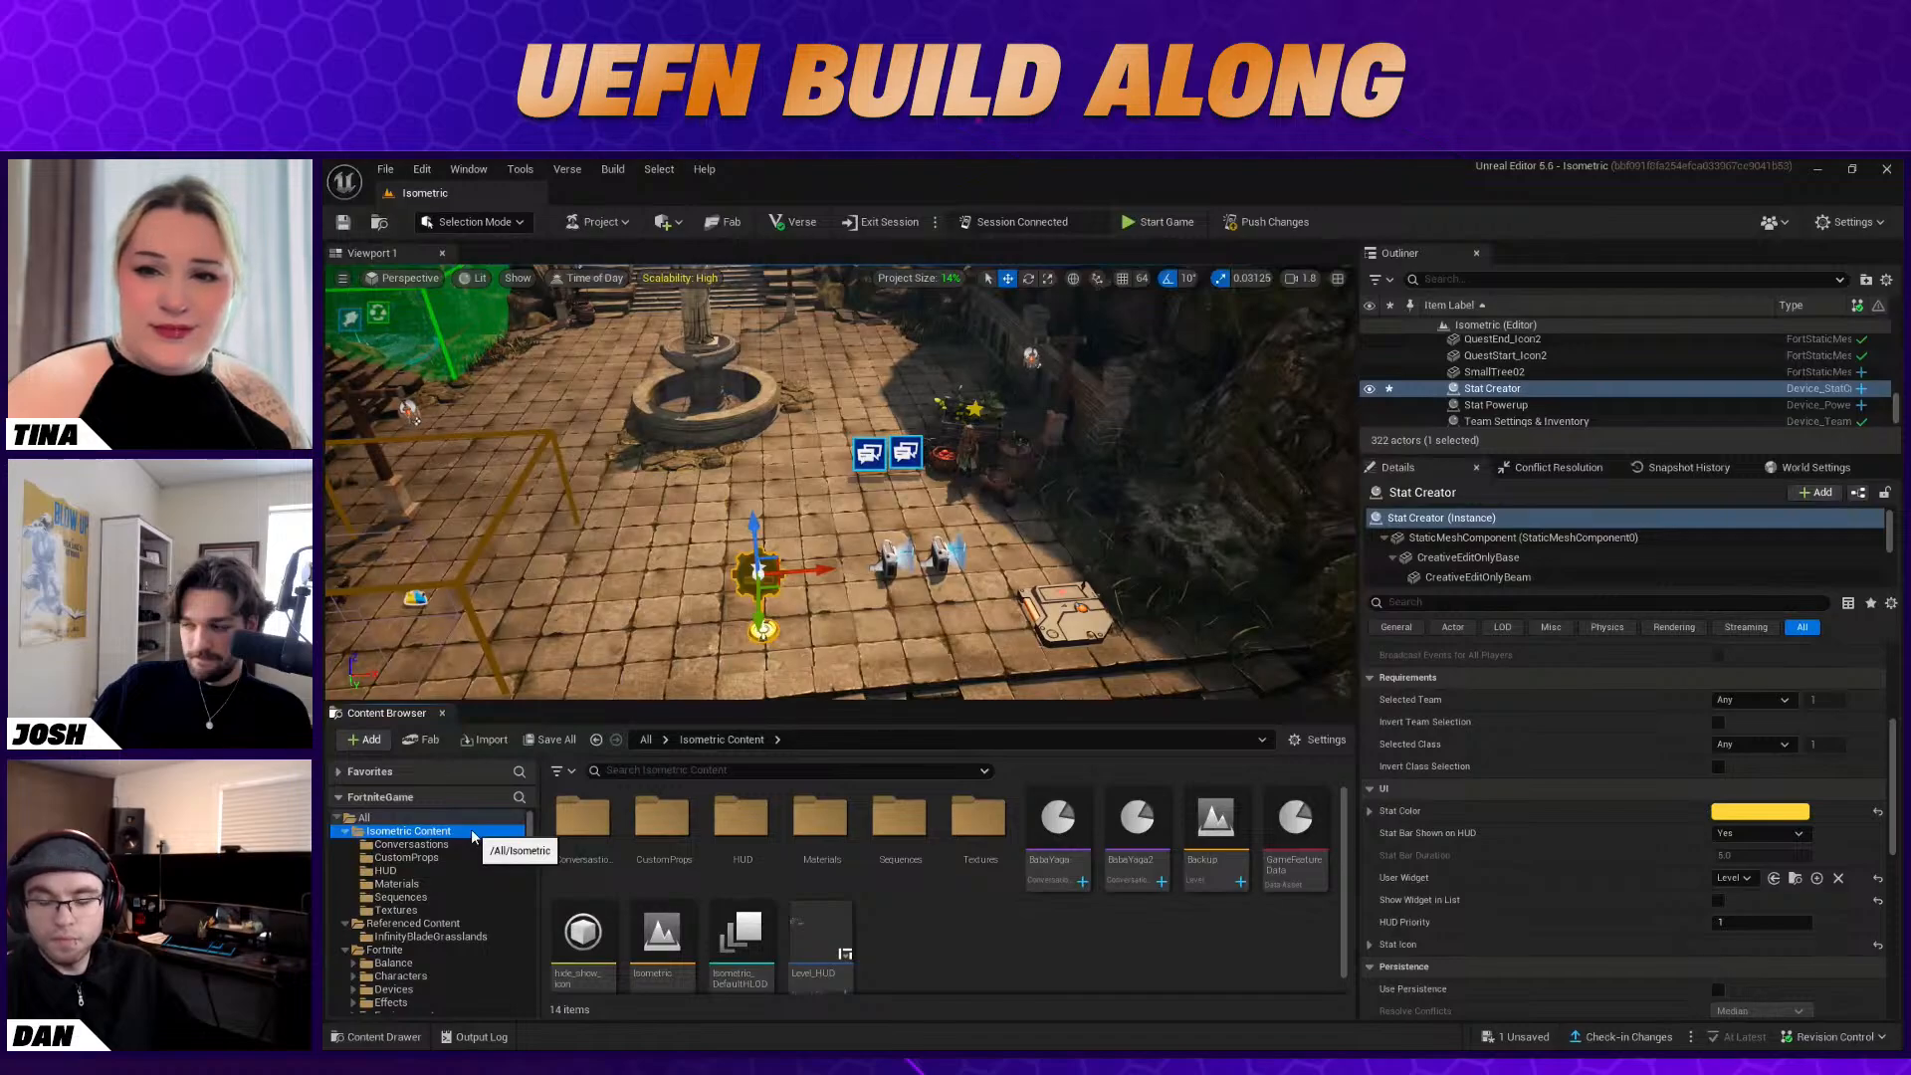
pyautogui.click(1735, 923)
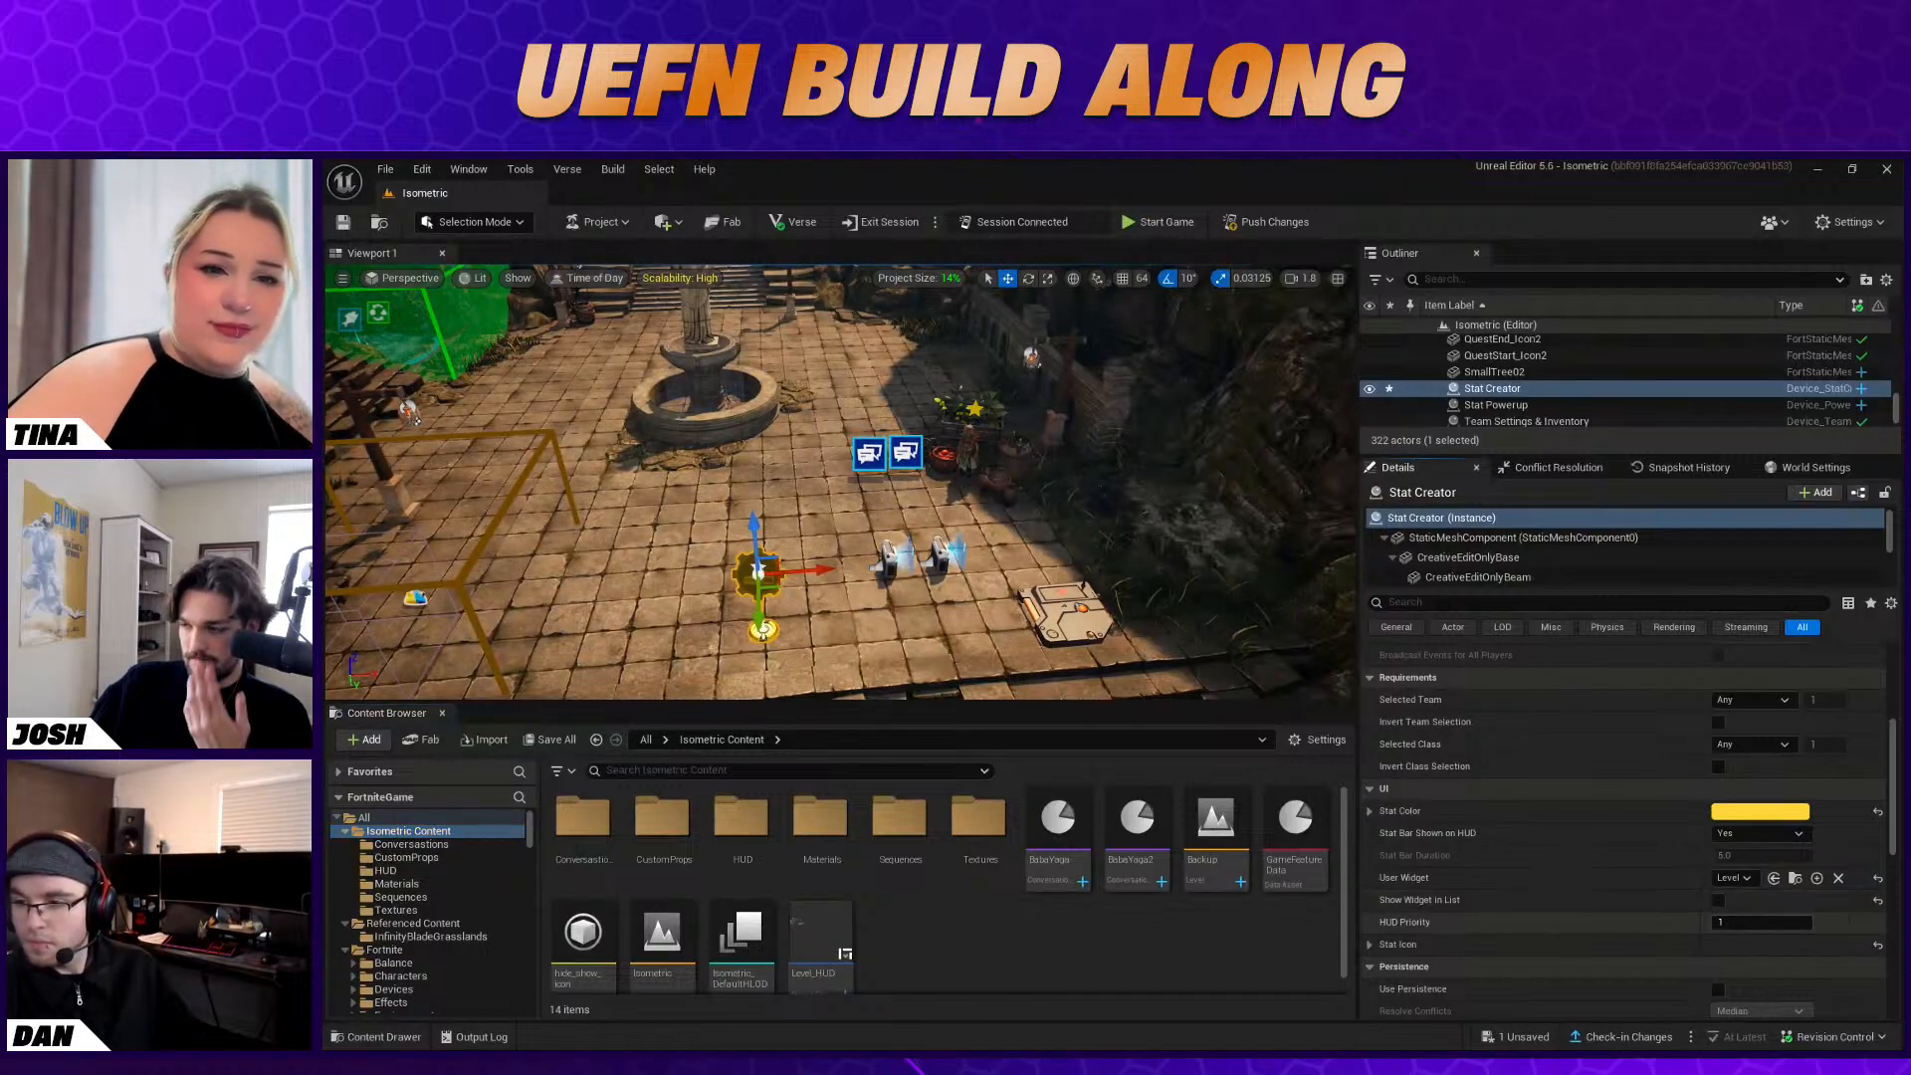
pyautogui.write('0')
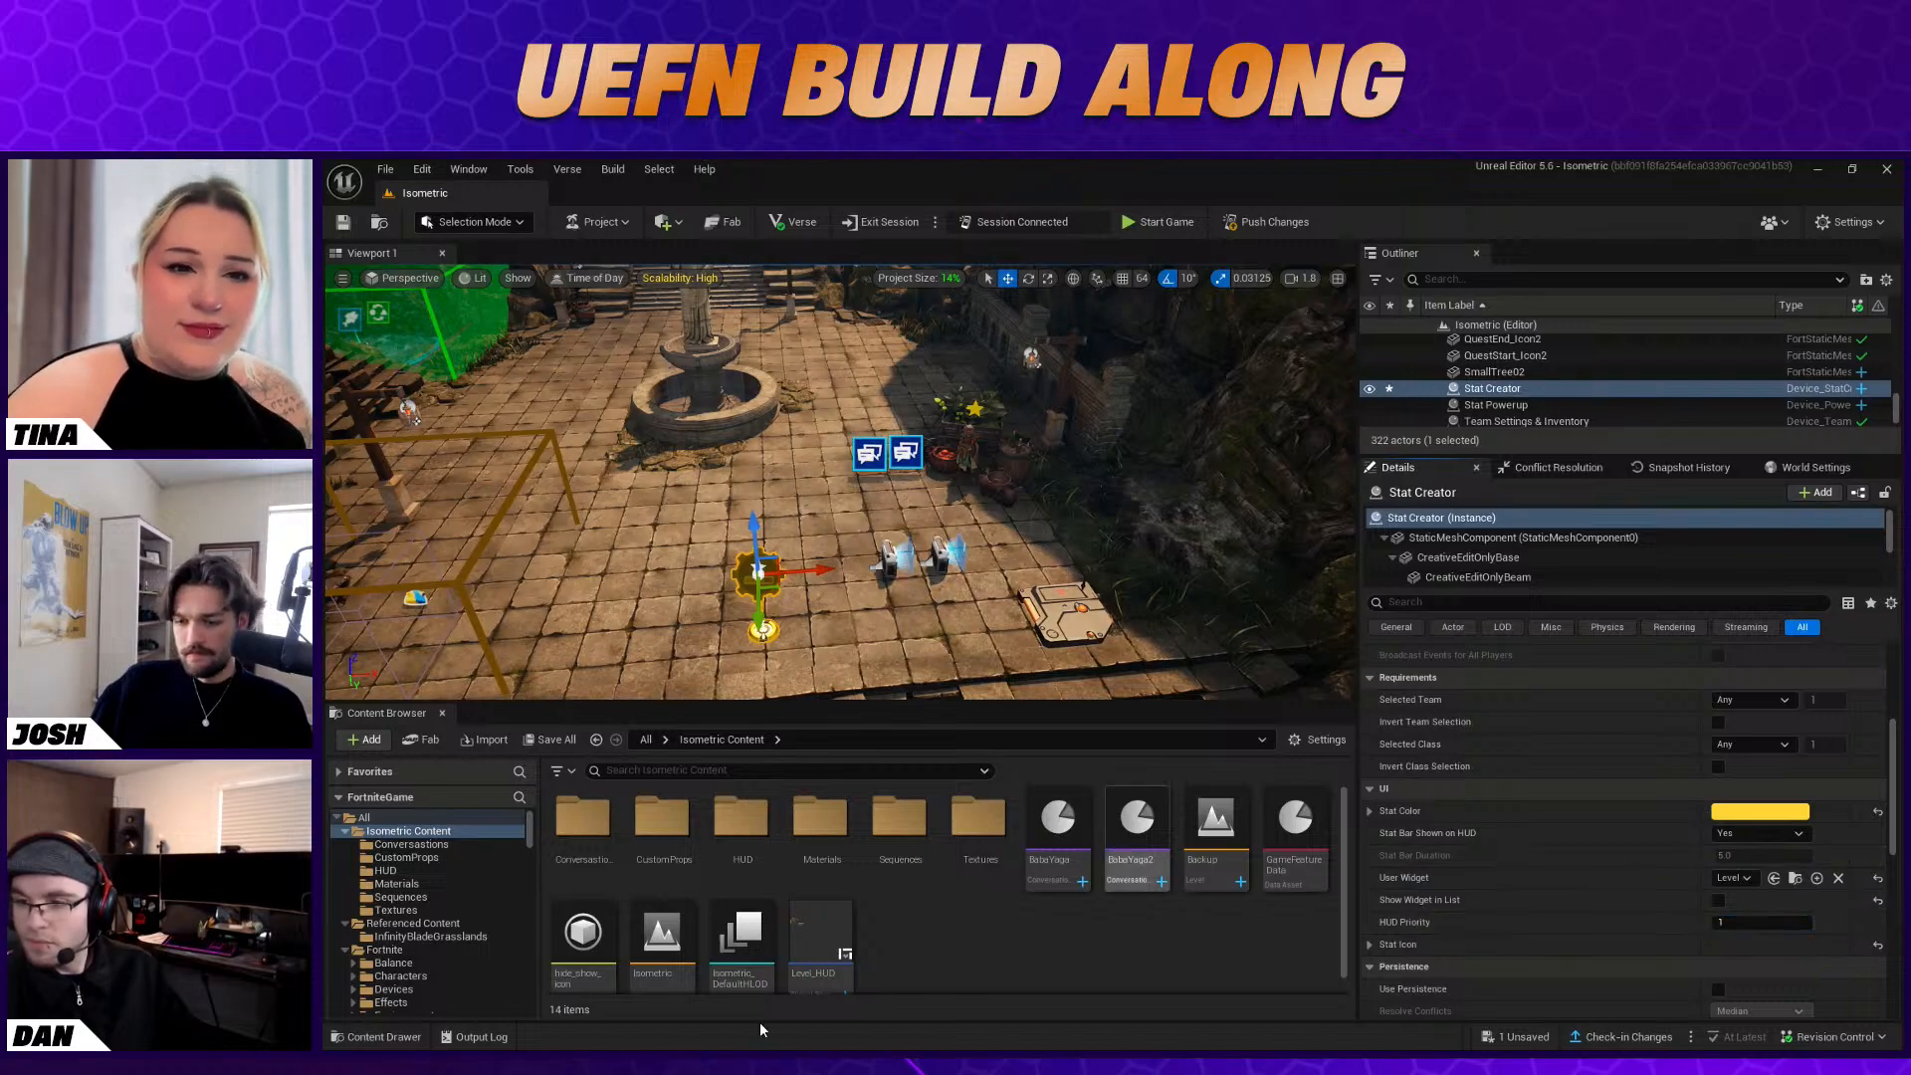
# Switch to the Fortnite client, start the game and walk around the plaza with the Makeshift Bow equipped to check the HUD
pyautogui.hotkey('alt', 'Tab')
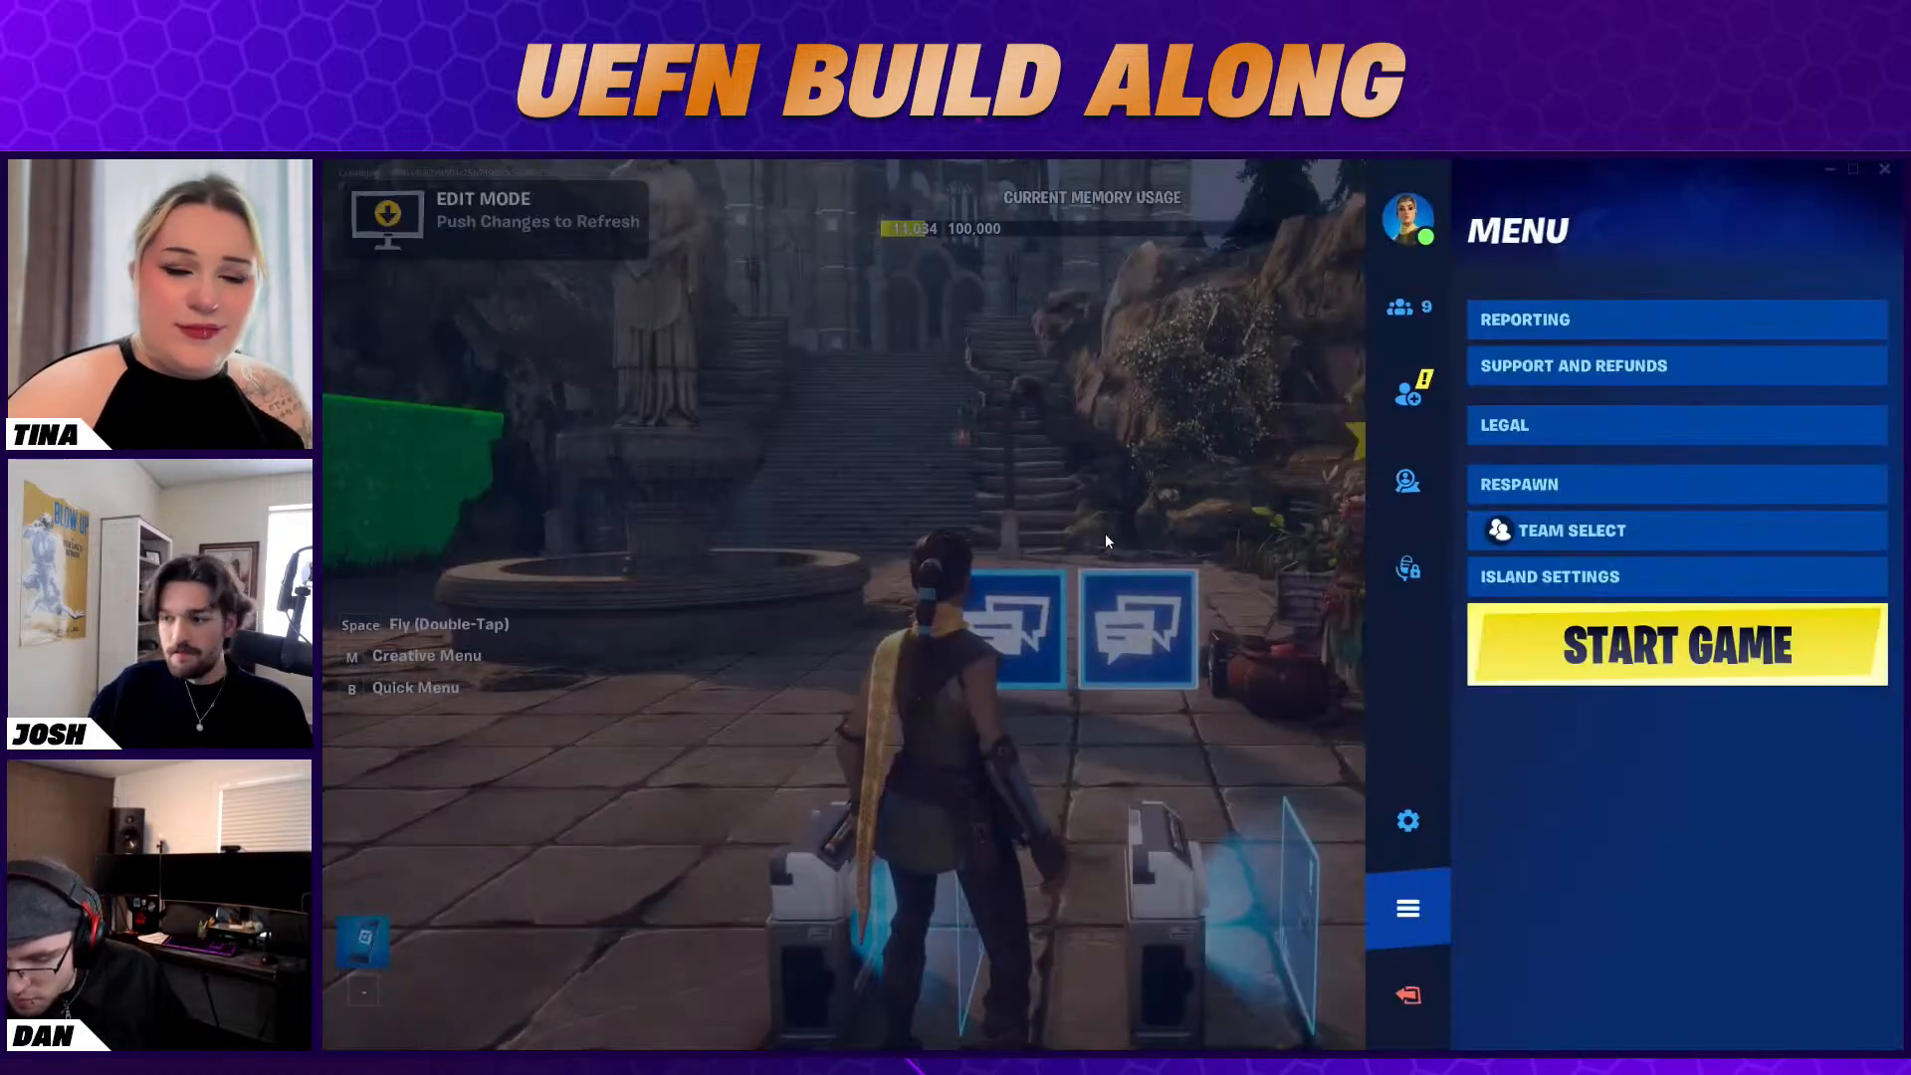
pyautogui.click(1679, 647)
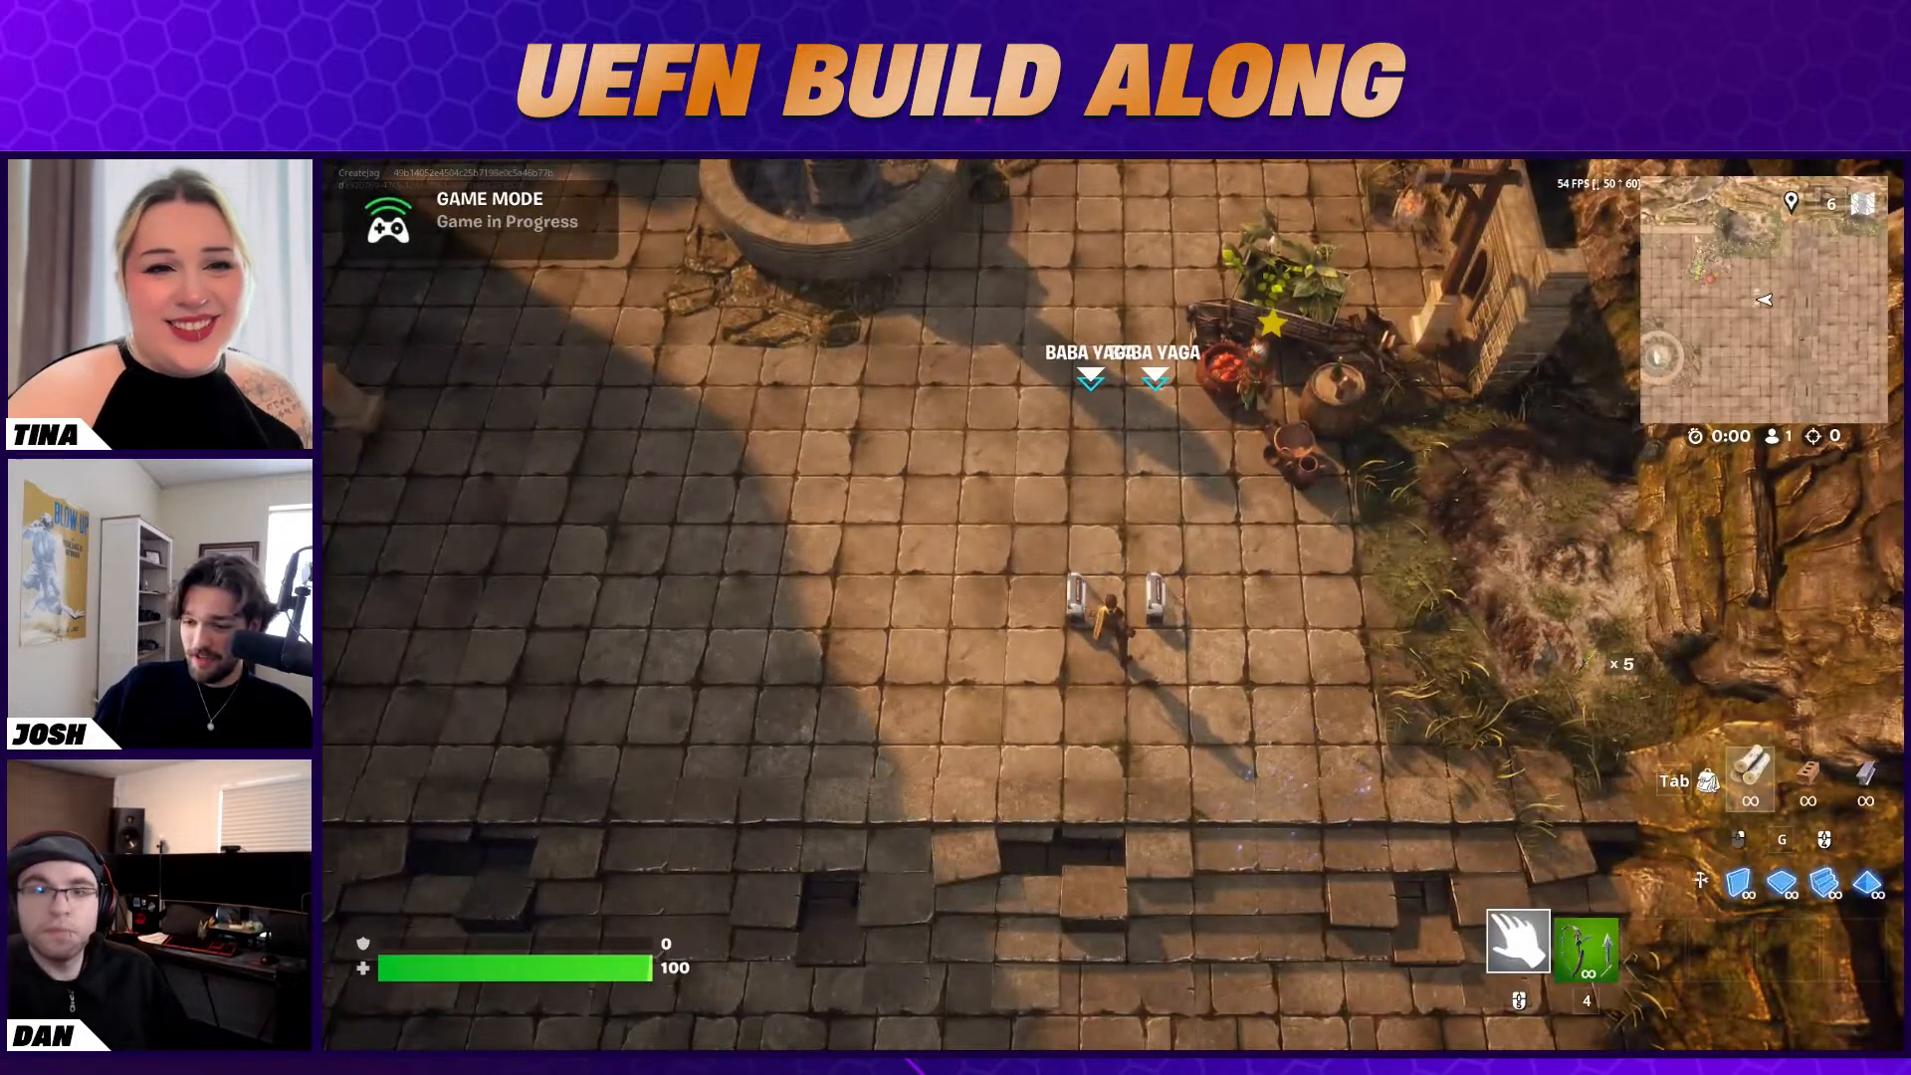
pyautogui.press('s')
pyautogui.press('a')
pyautogui.press('4')
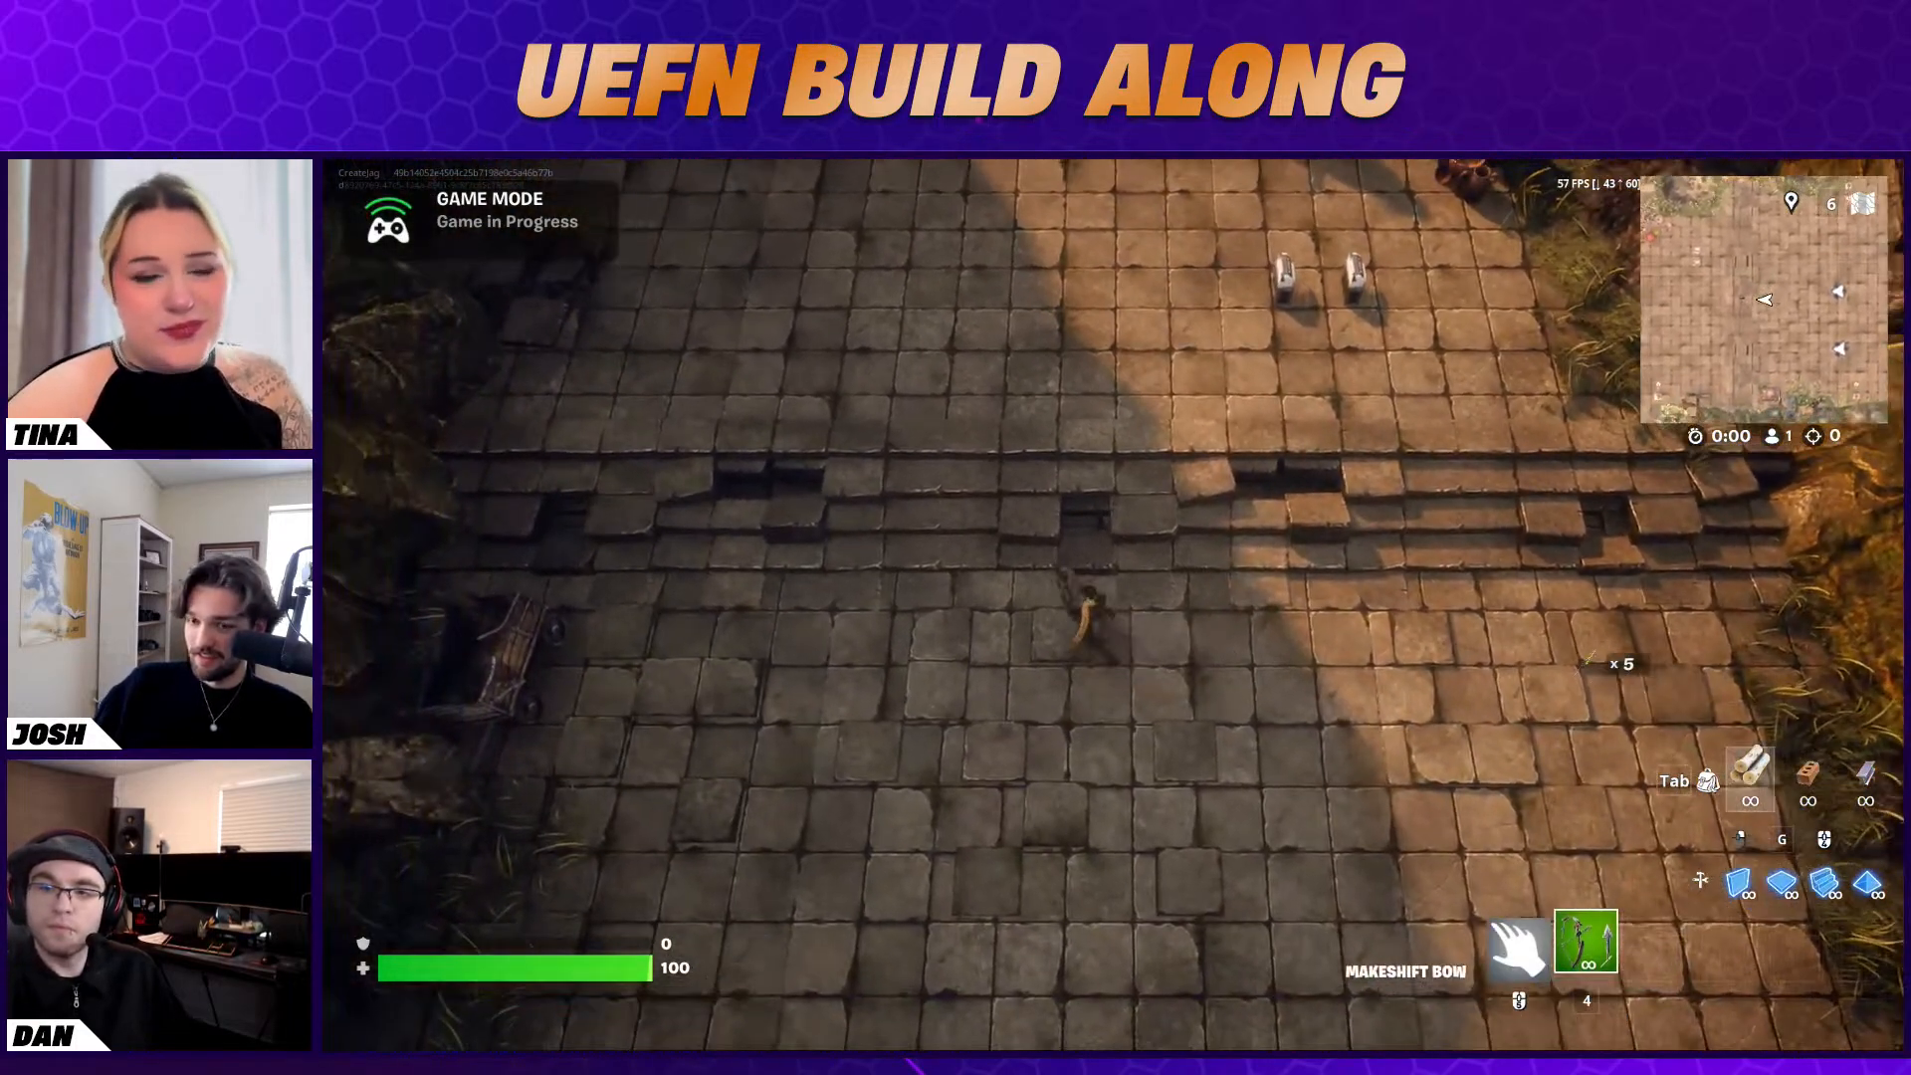
pyautogui.press('w')
# End the game in the Fortnite client and switch back to the Unreal Editor
pyautogui.press('Escape')
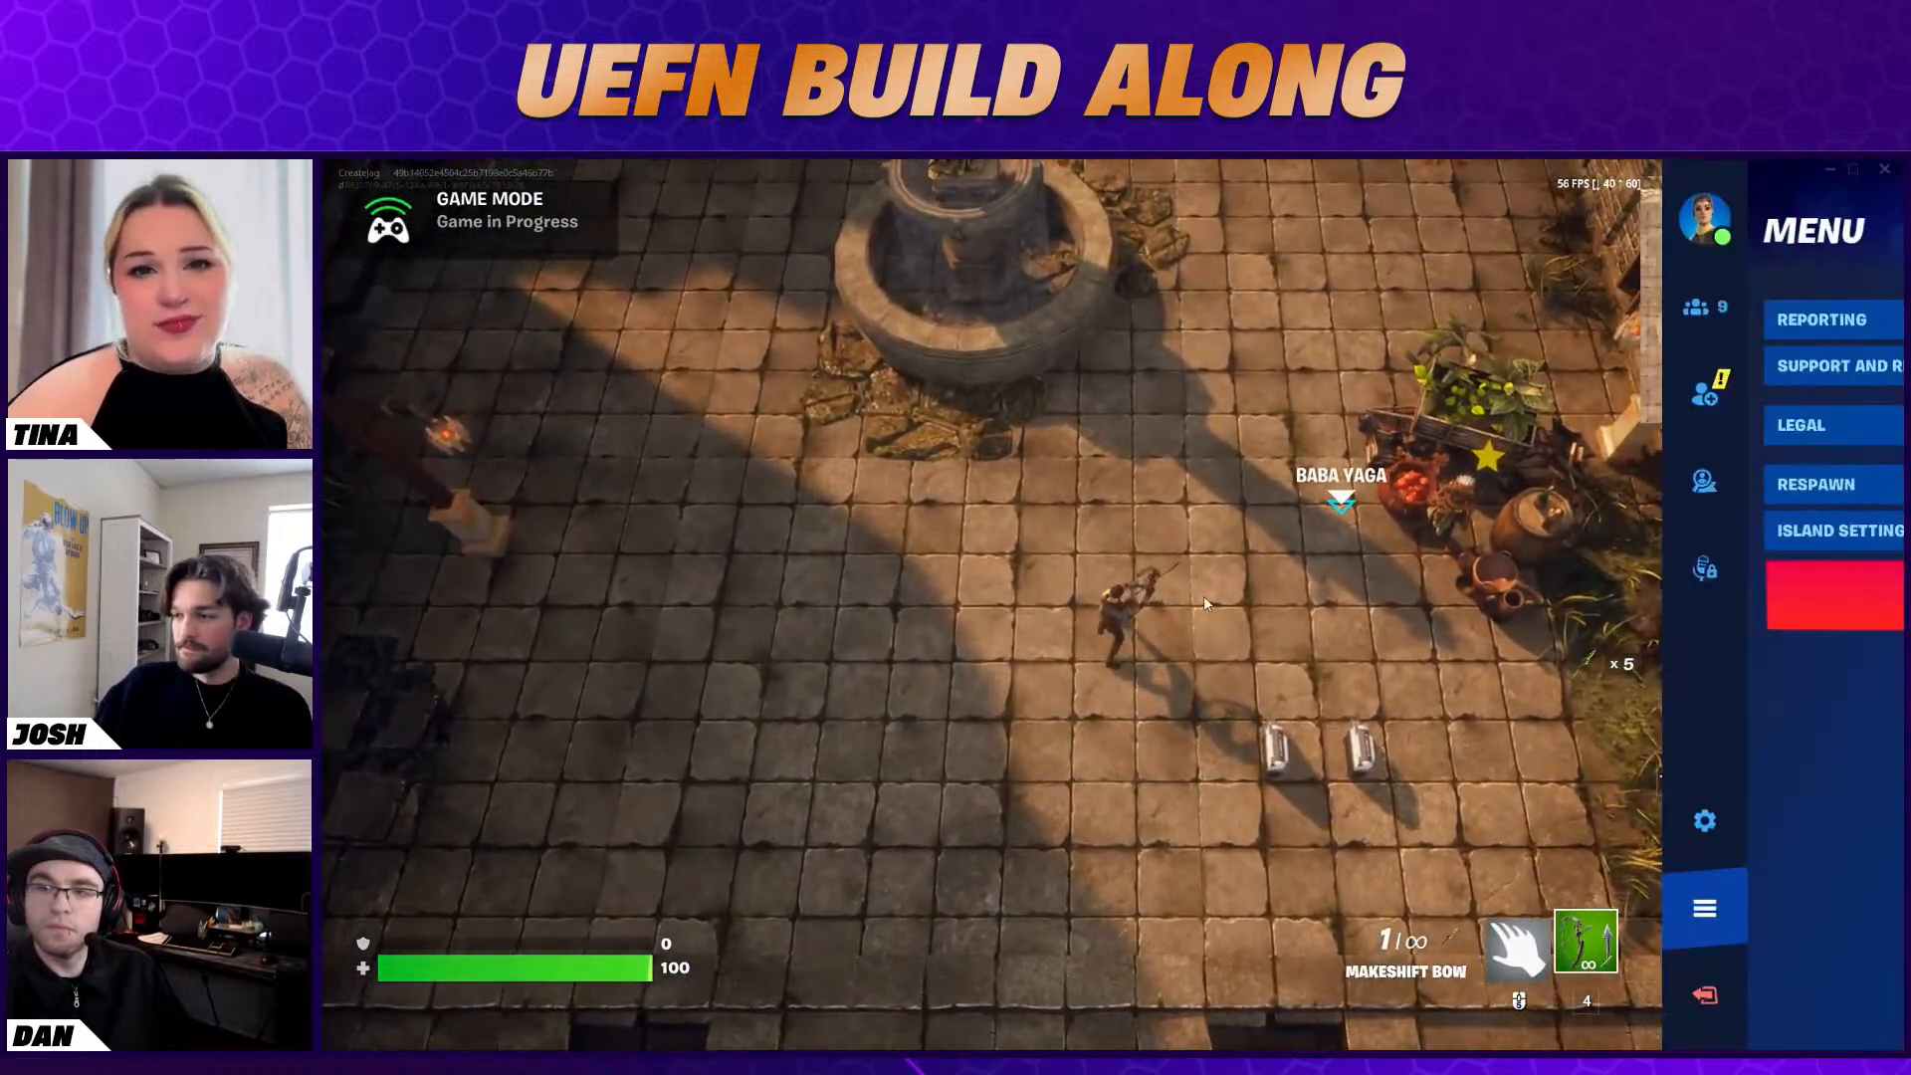
pyautogui.click(1593, 597)
pyautogui.press('super')
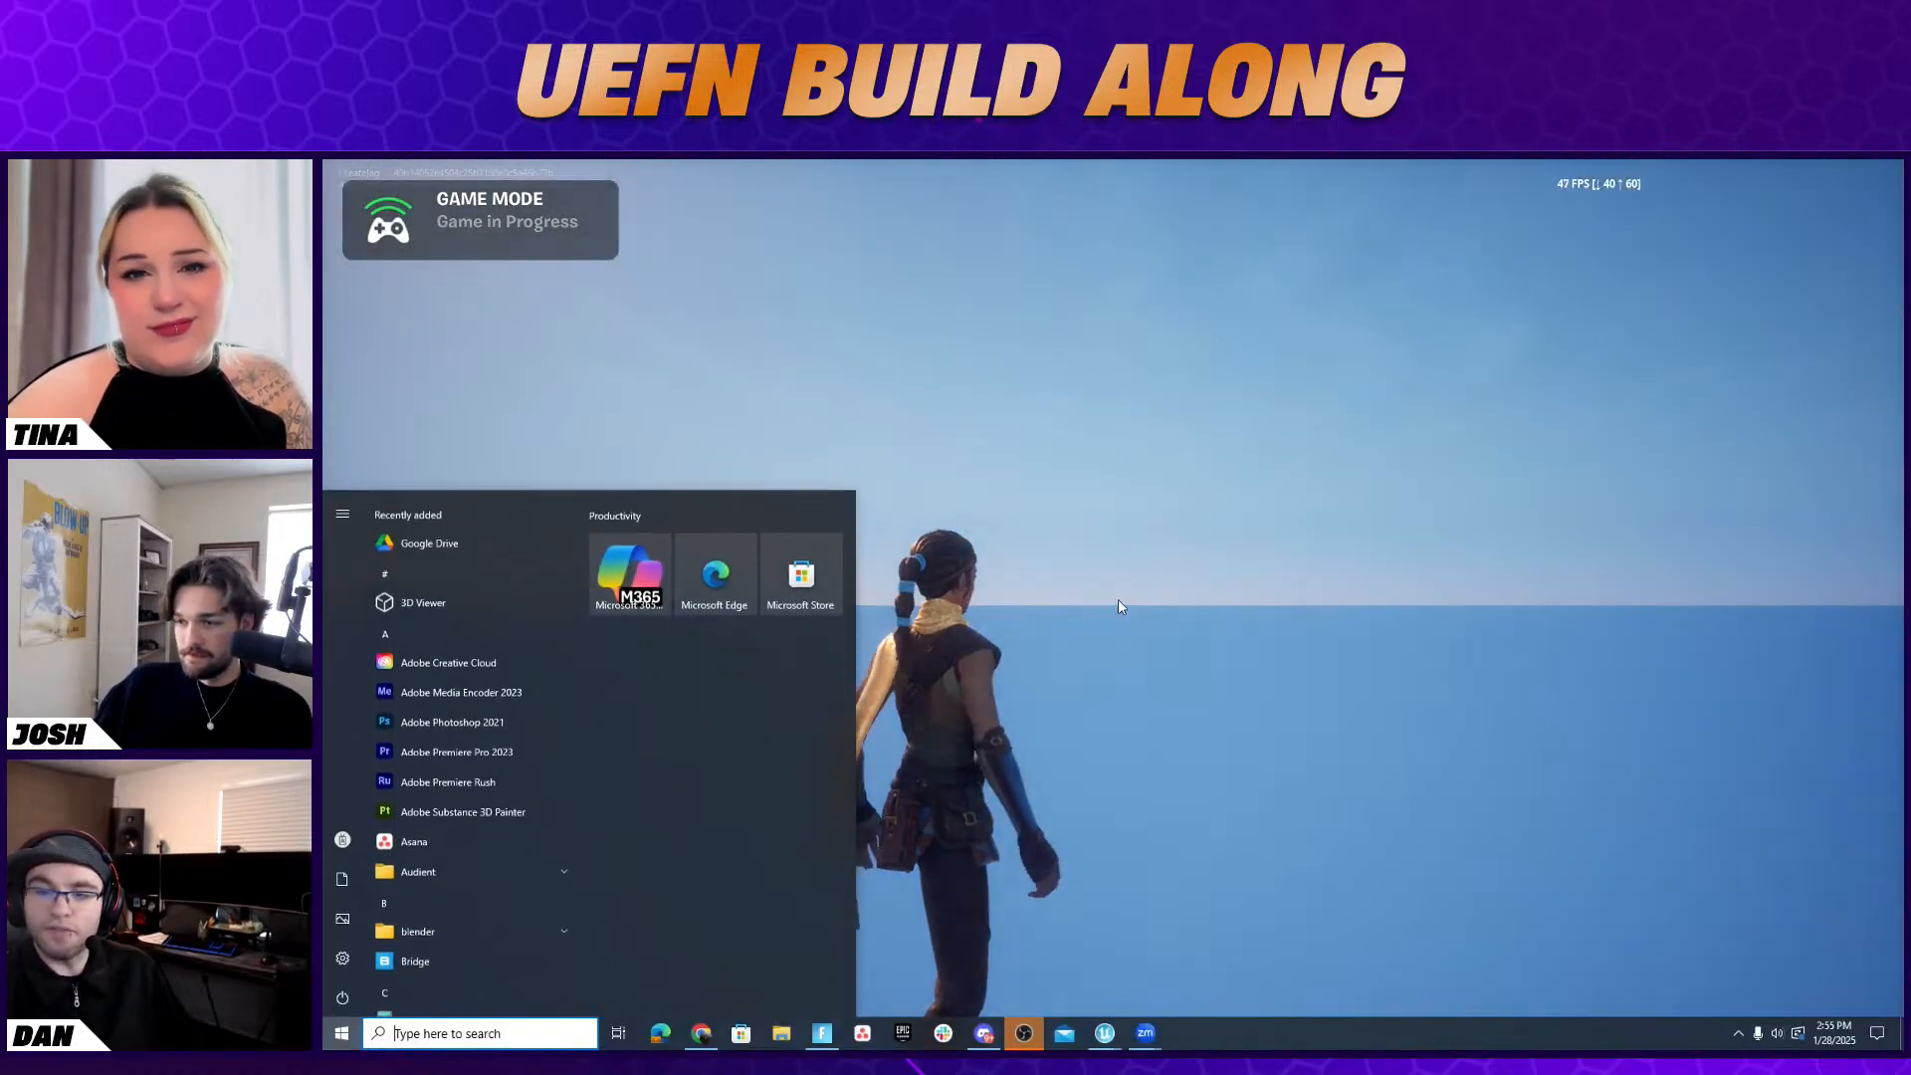
pyautogui.press('super')
pyautogui.press('super')
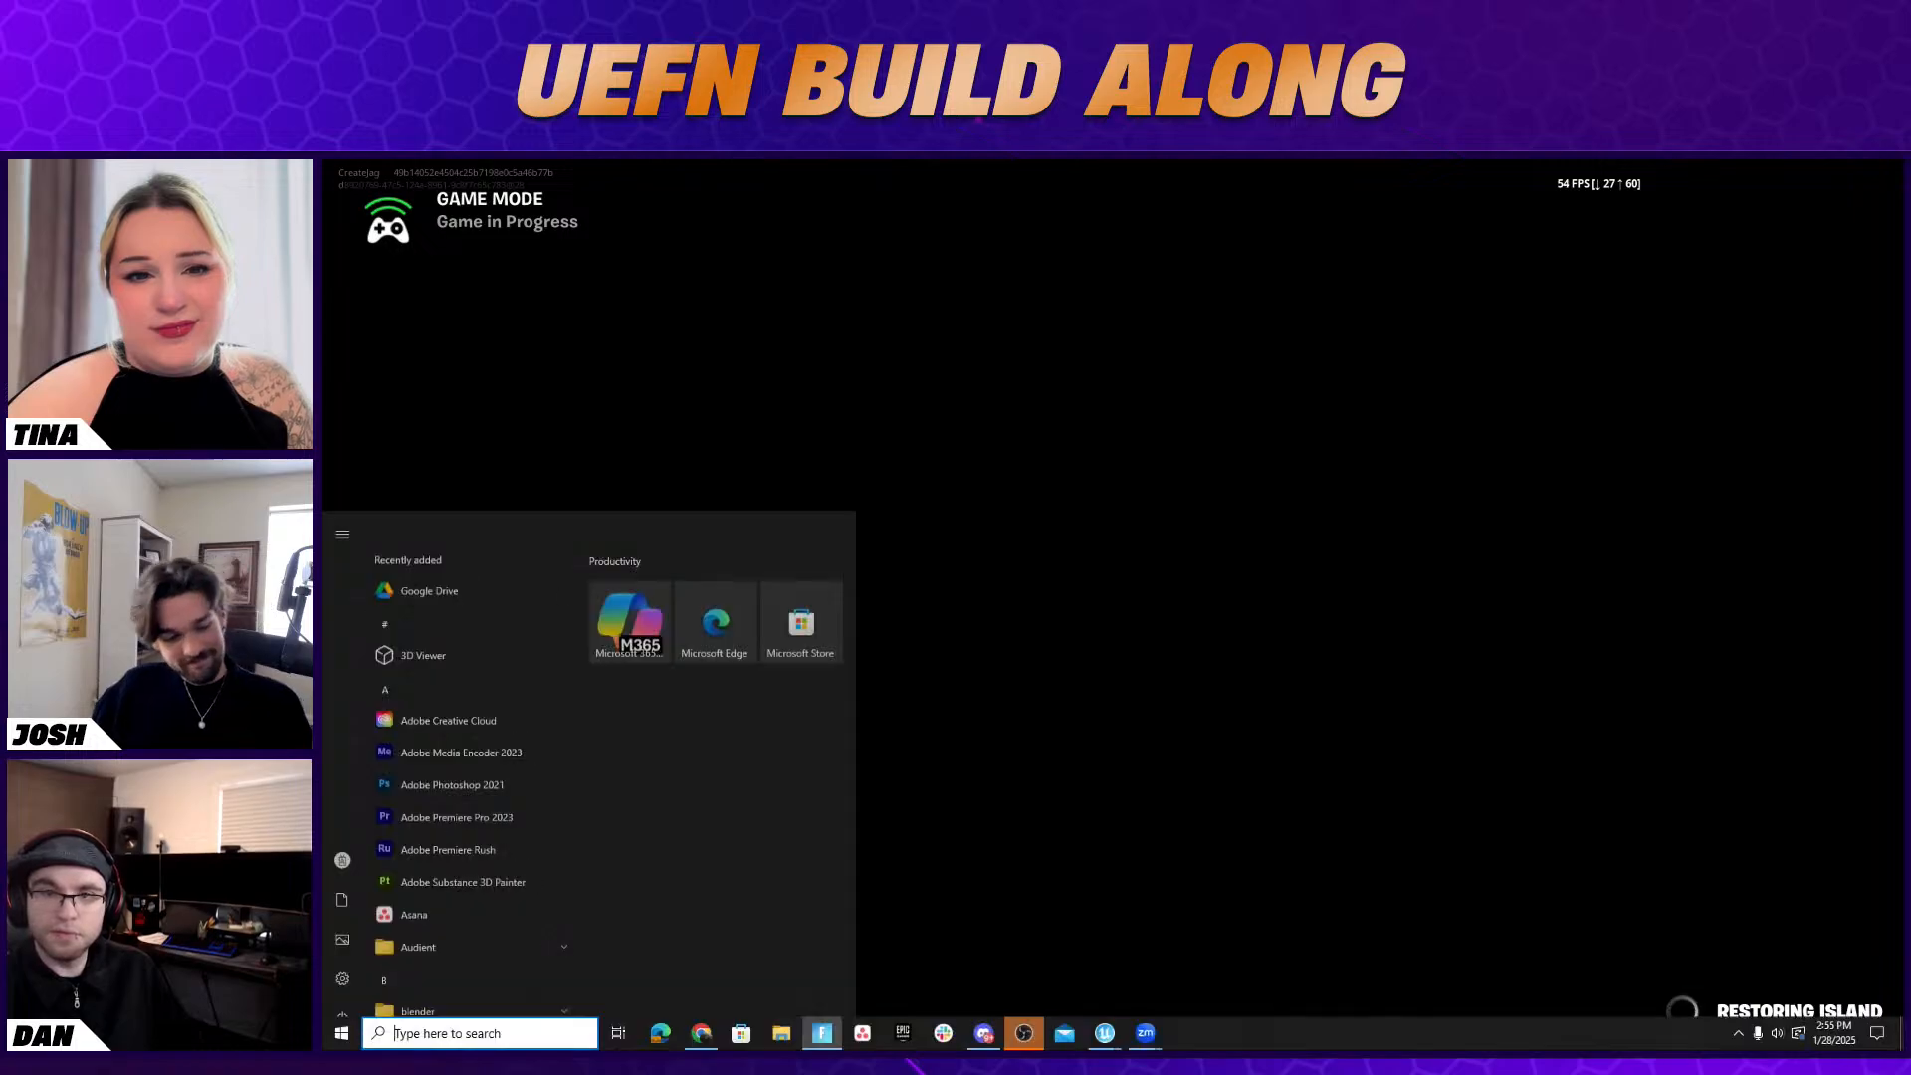
pyautogui.press('super')
pyautogui.hotkey('alt', 'Tab')
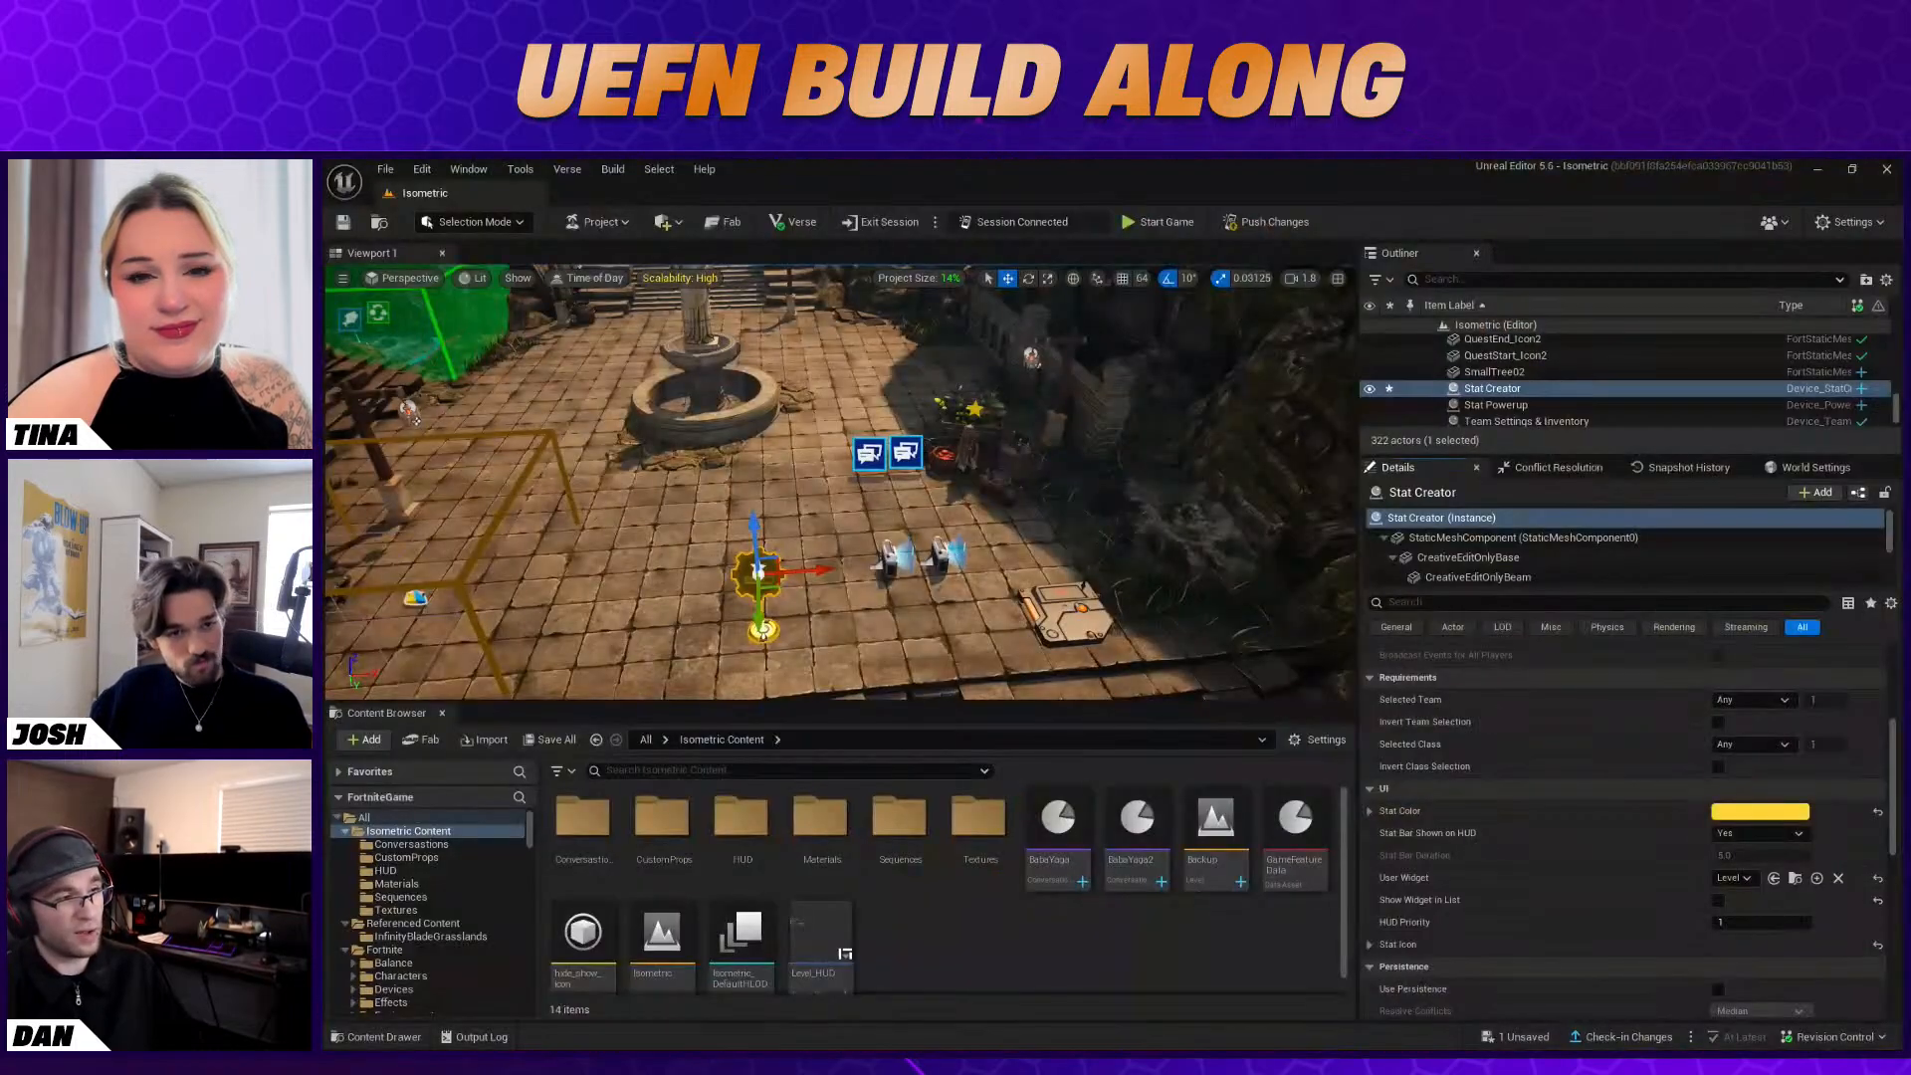
# Open the Backup level, saving the changed Stat Creator, and bring the device cluster near the fountain into view
pyautogui.doubleClick(1207, 860)
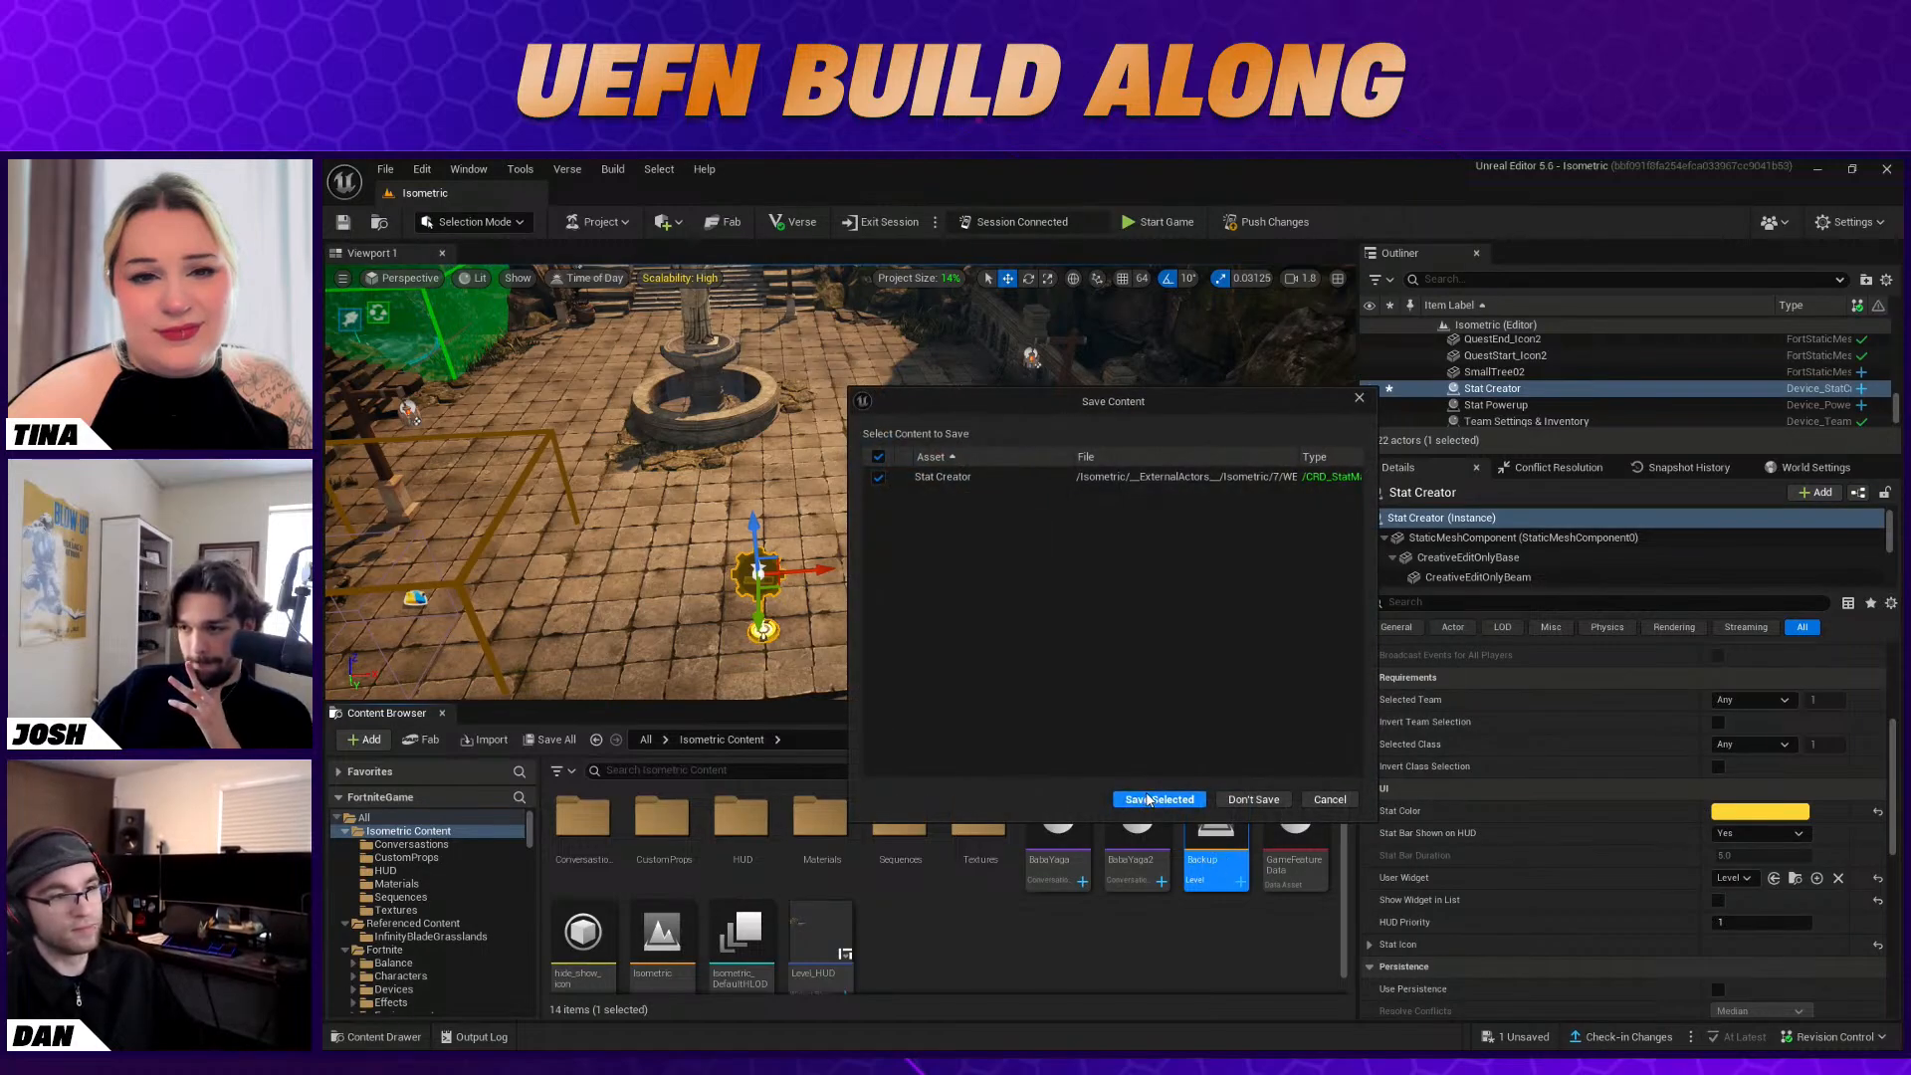
pyautogui.click(1150, 801)
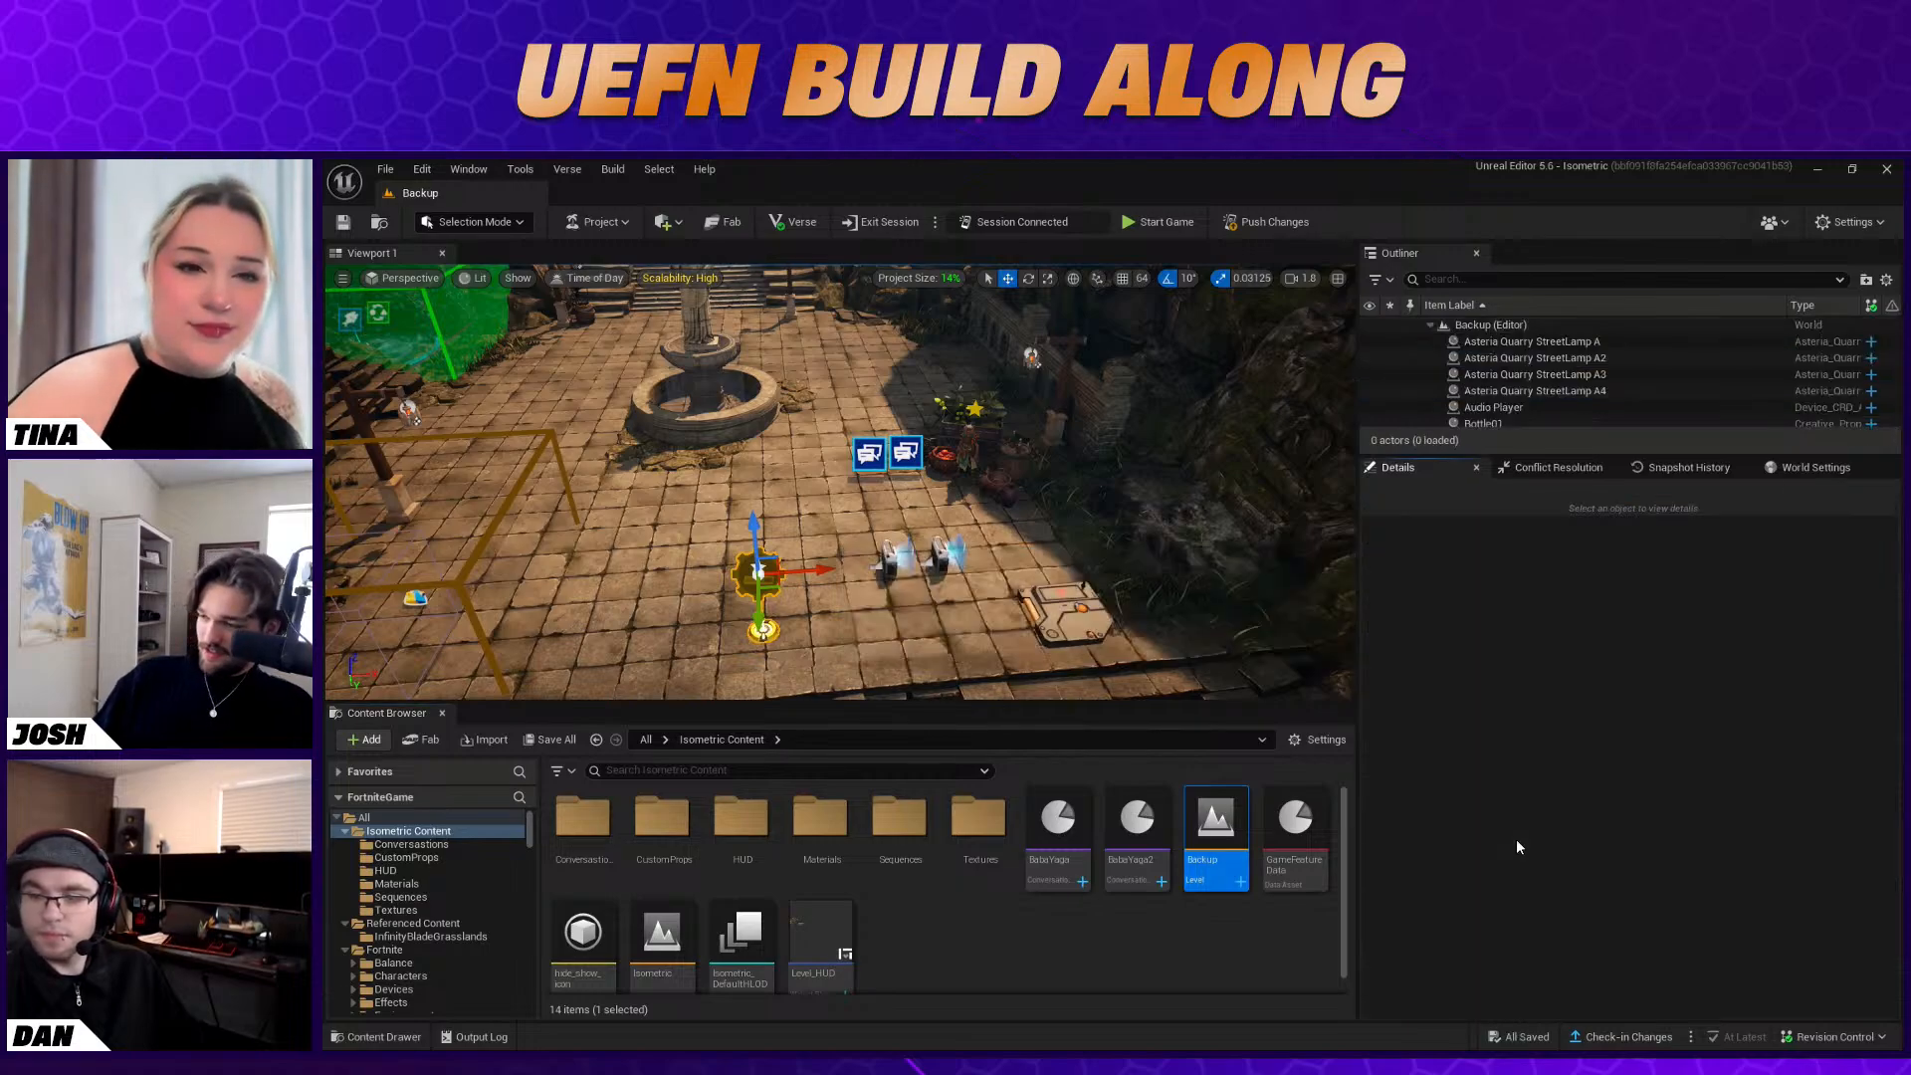
pyautogui.moveTo(884, 542); pyautogui.dragTo(592, 488, button='right')
pyautogui.press('w')
pyautogui.press('d')
pyautogui.press('w')
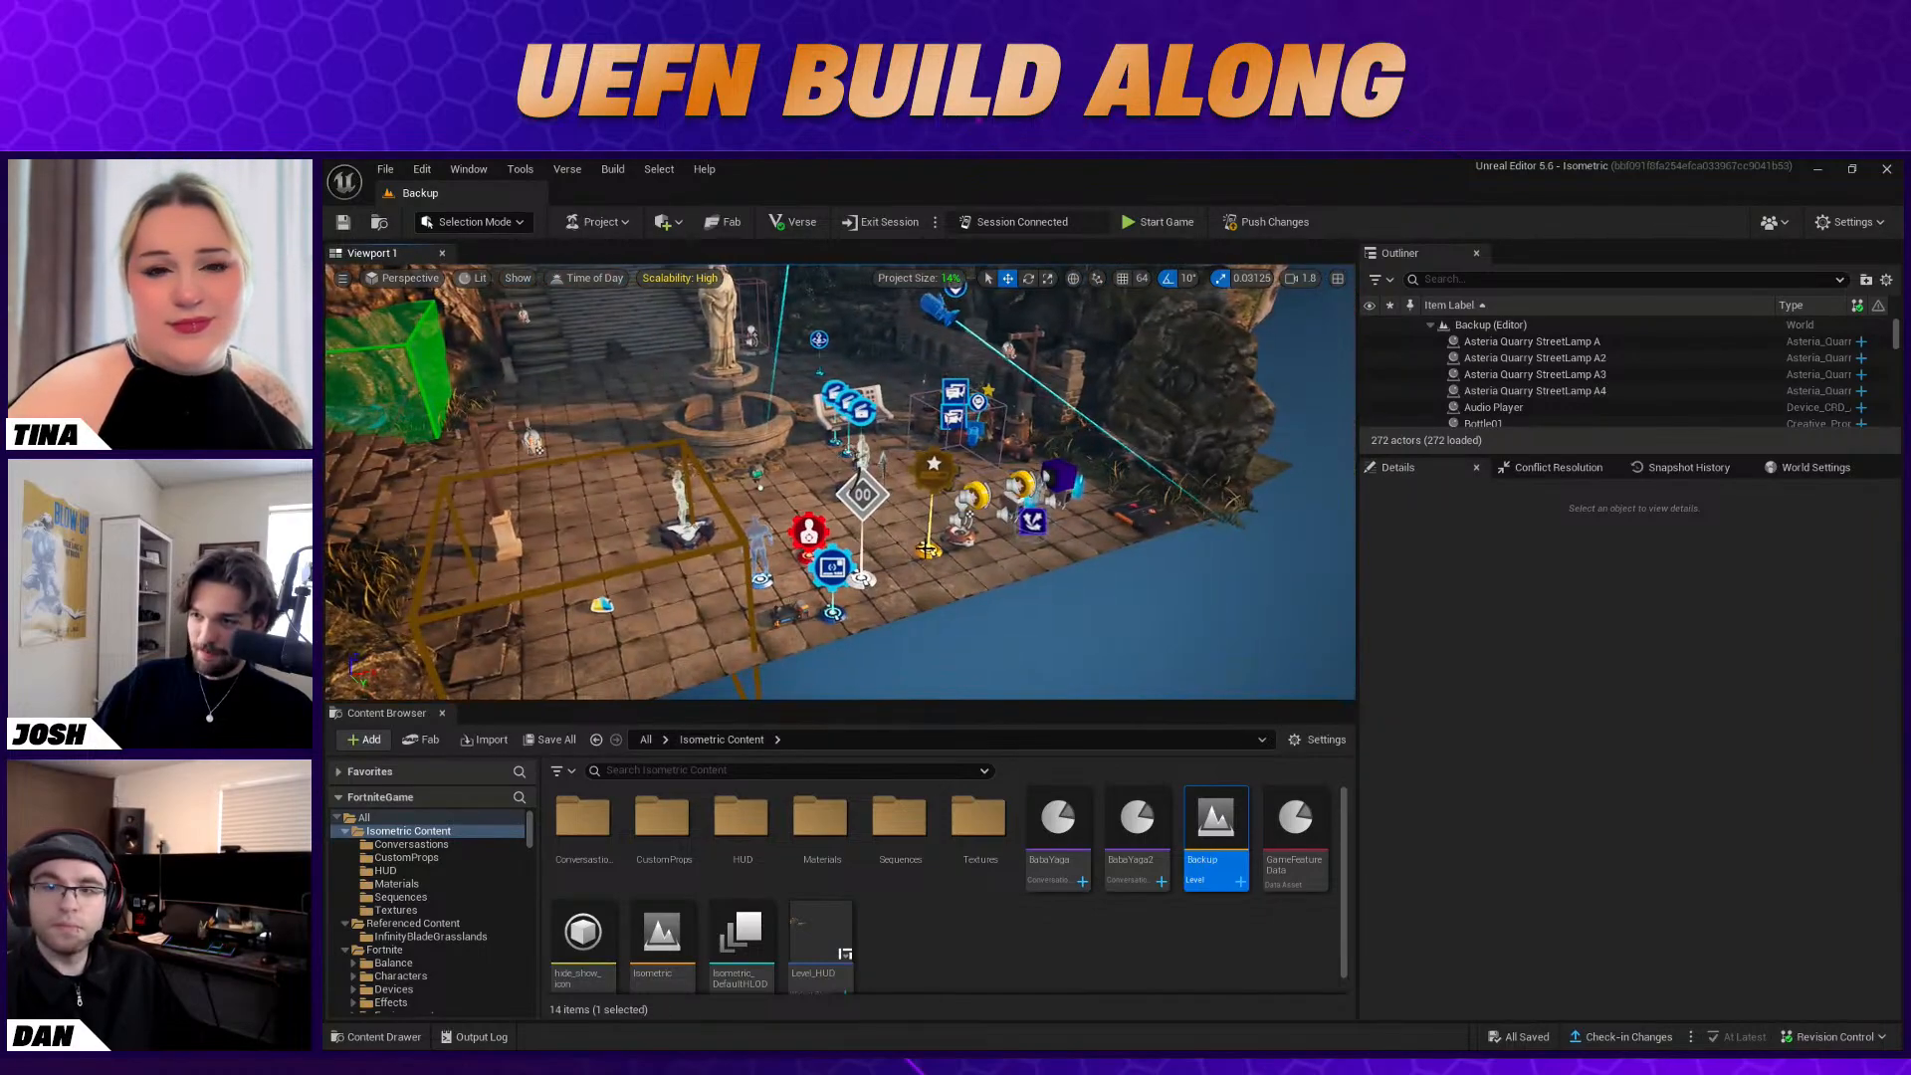
# Select the Stat Creator in the Backup level and inspect its UI and Stat Icon settings for comparison
pyautogui.click(936, 468)
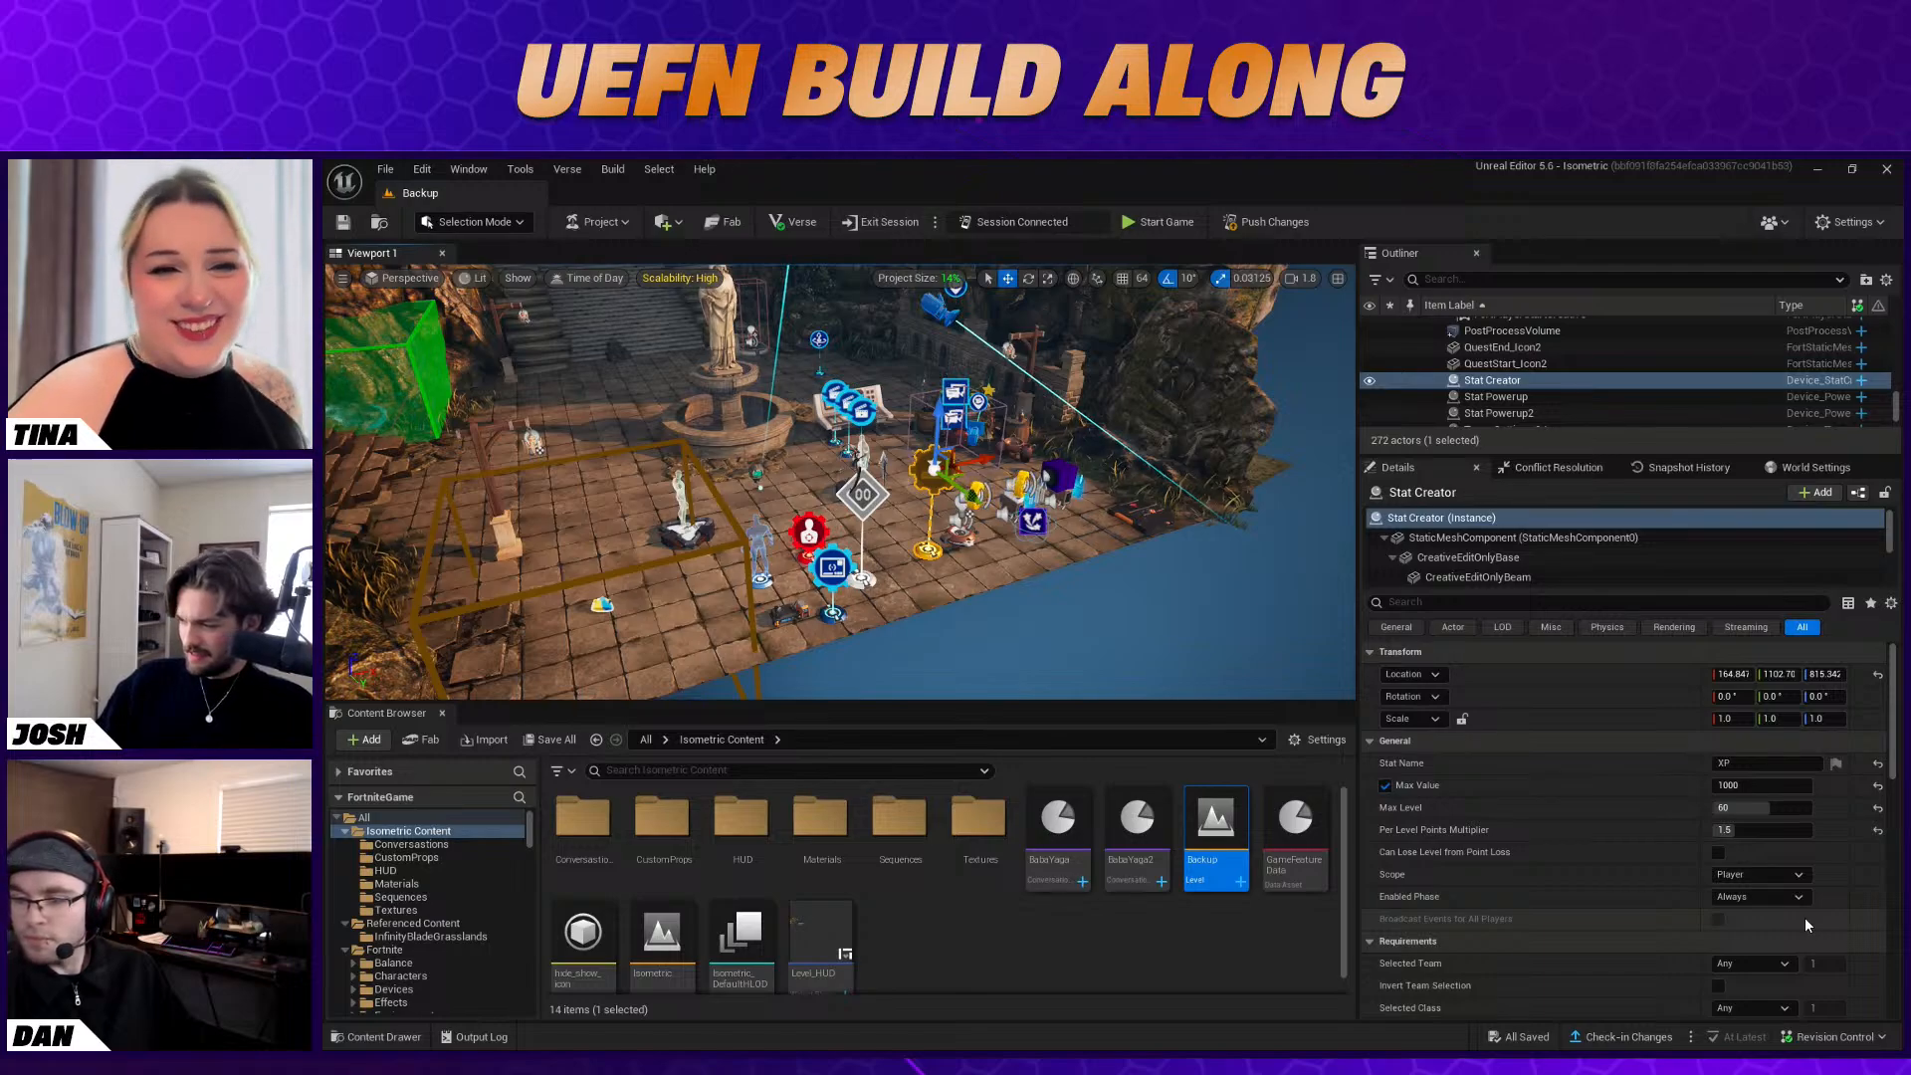
pyautogui.scroll(-5, 1806, 917)
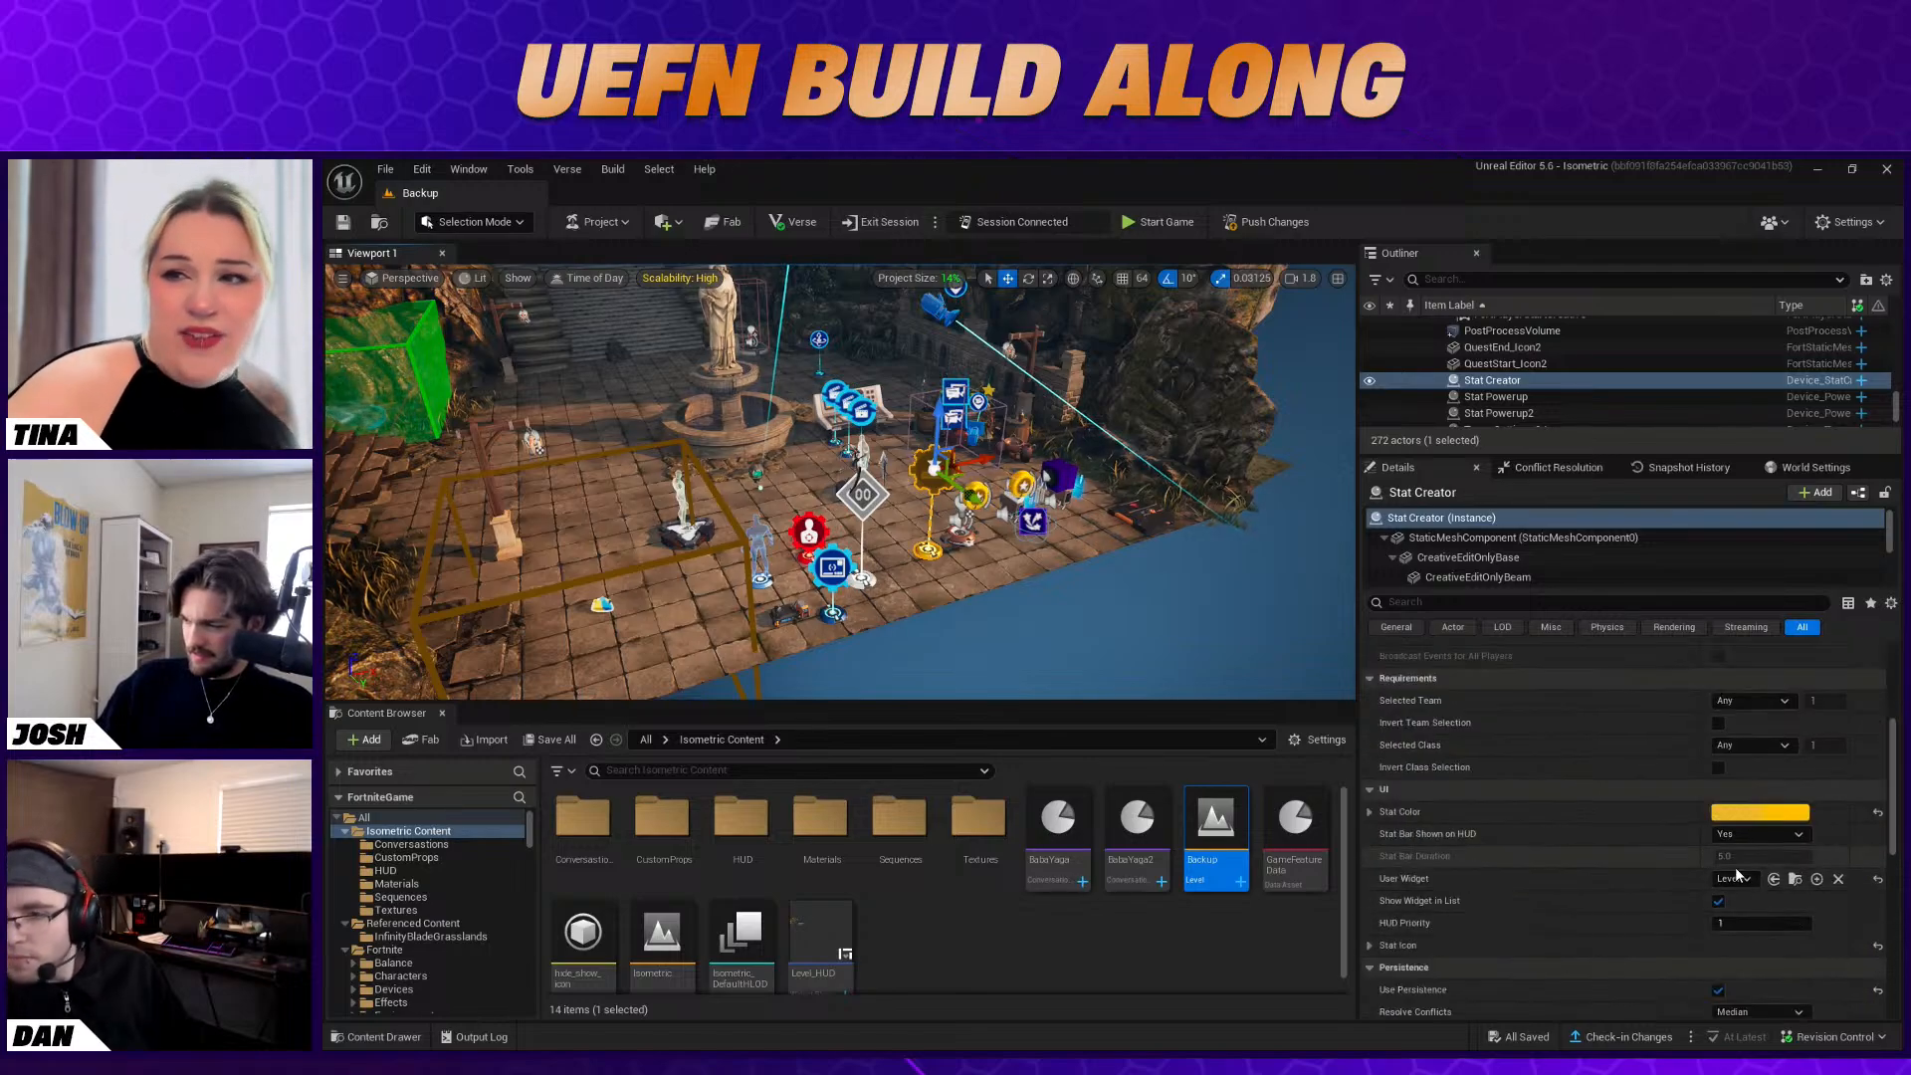
pyautogui.moveTo(967, 553); pyautogui.dragTo(1210, 458, button='right')
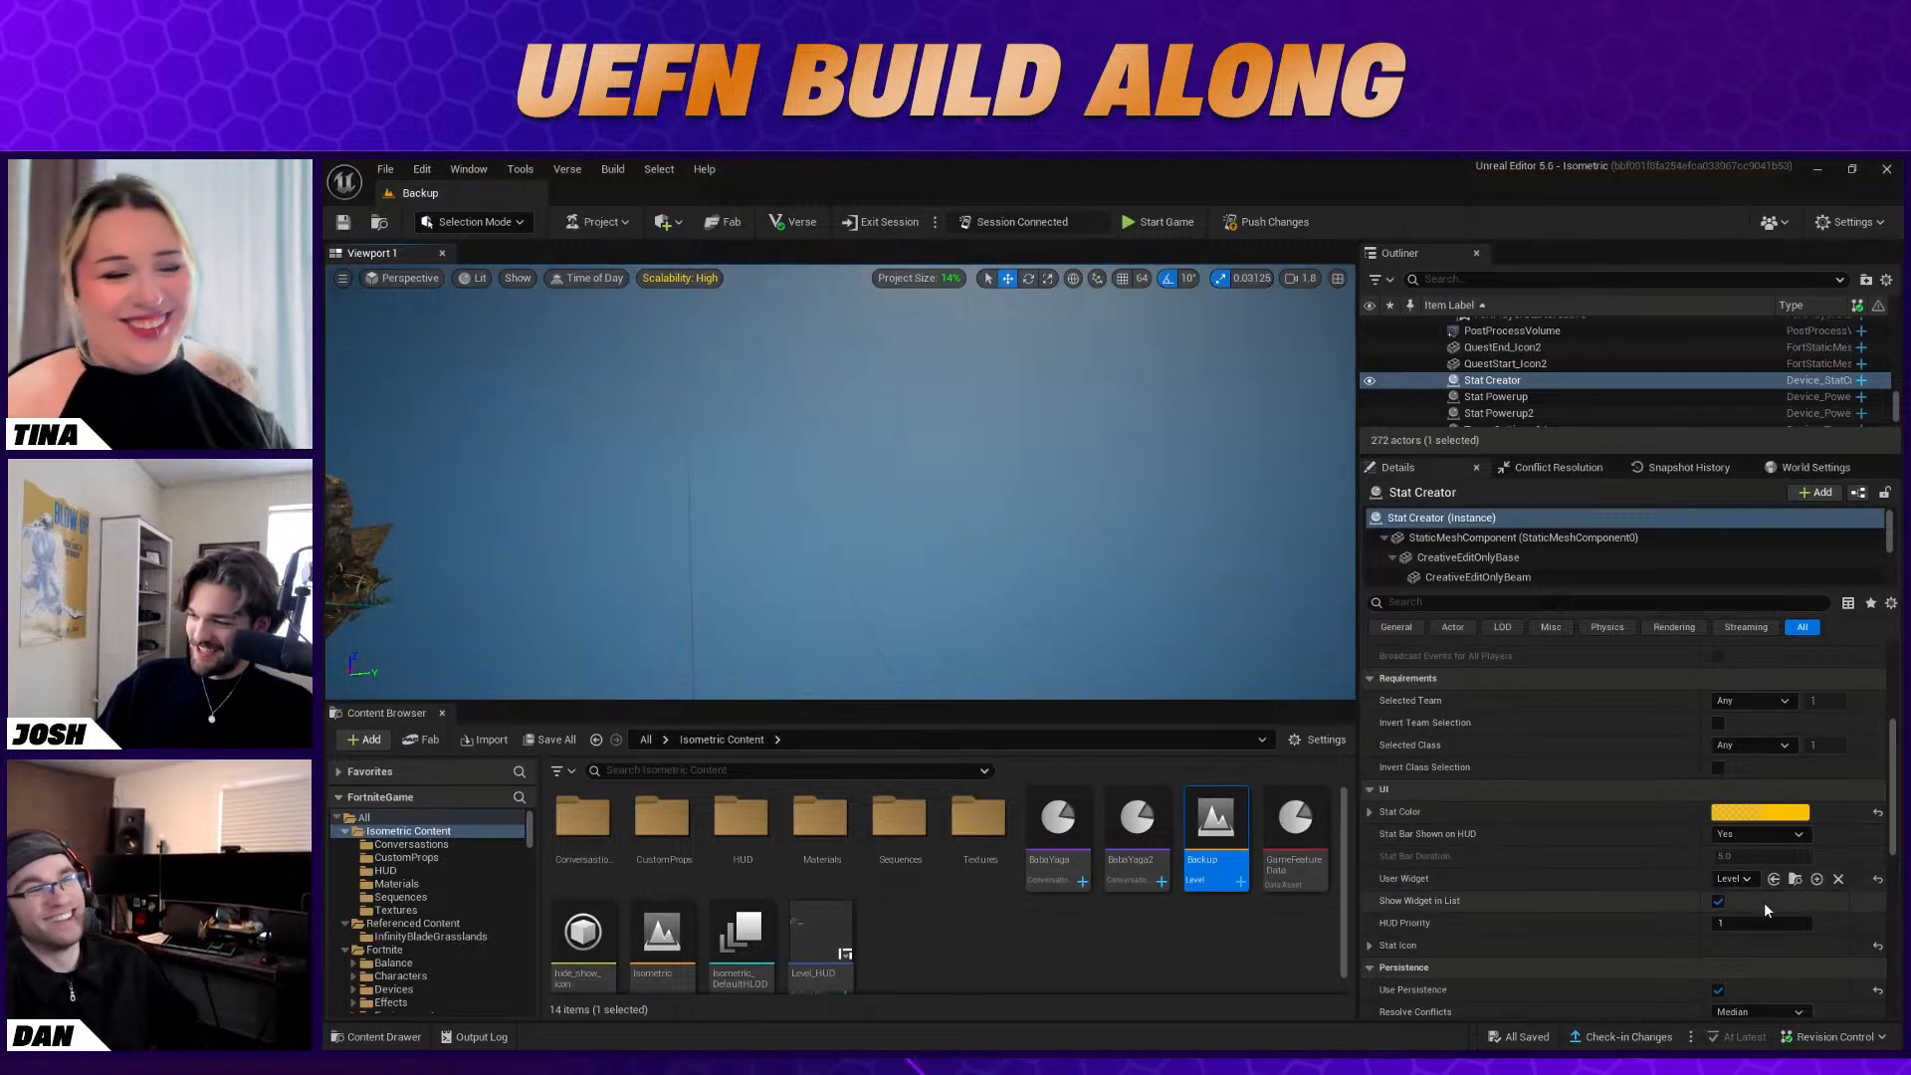
pyautogui.click(1372, 948)
pyautogui.click(1372, 947)
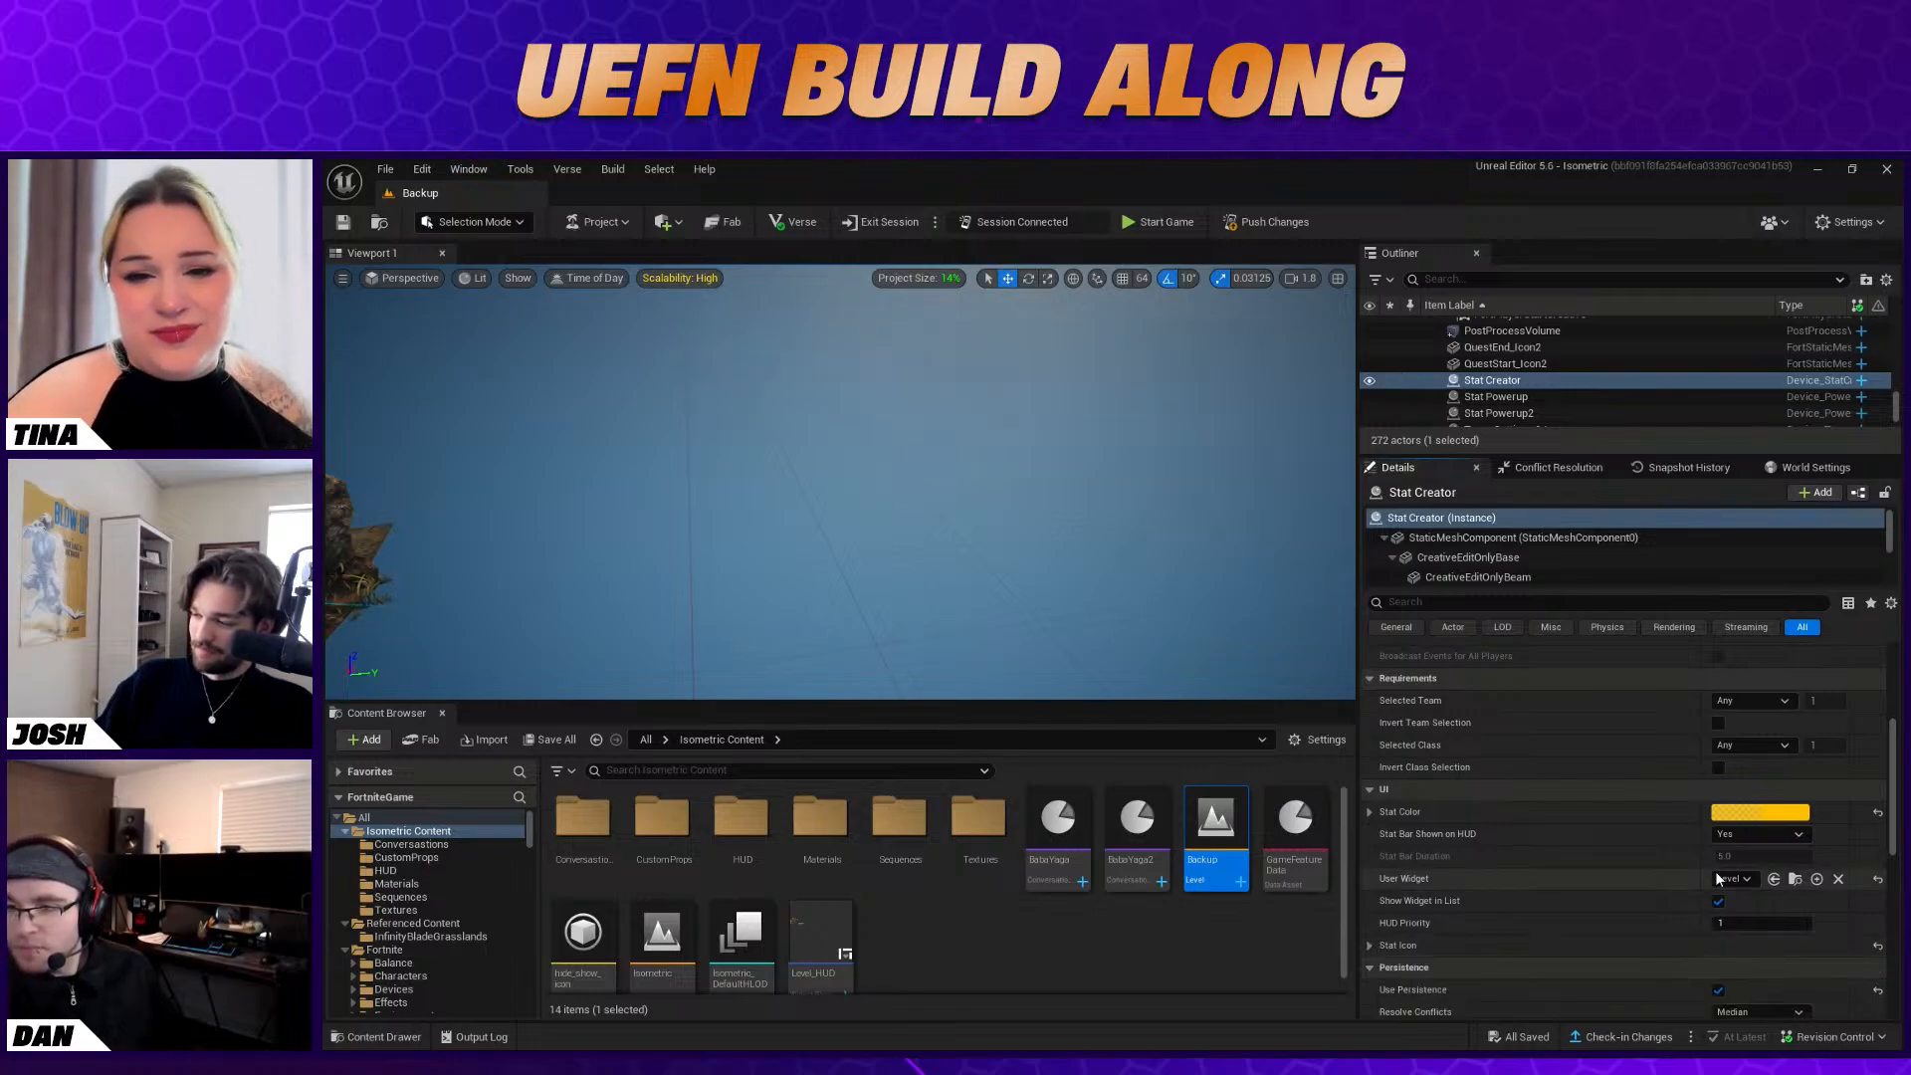
# Review the Stat Creator's level, requirements and UI settings in the Backup level
pyautogui.scroll(3, 1591, 902)
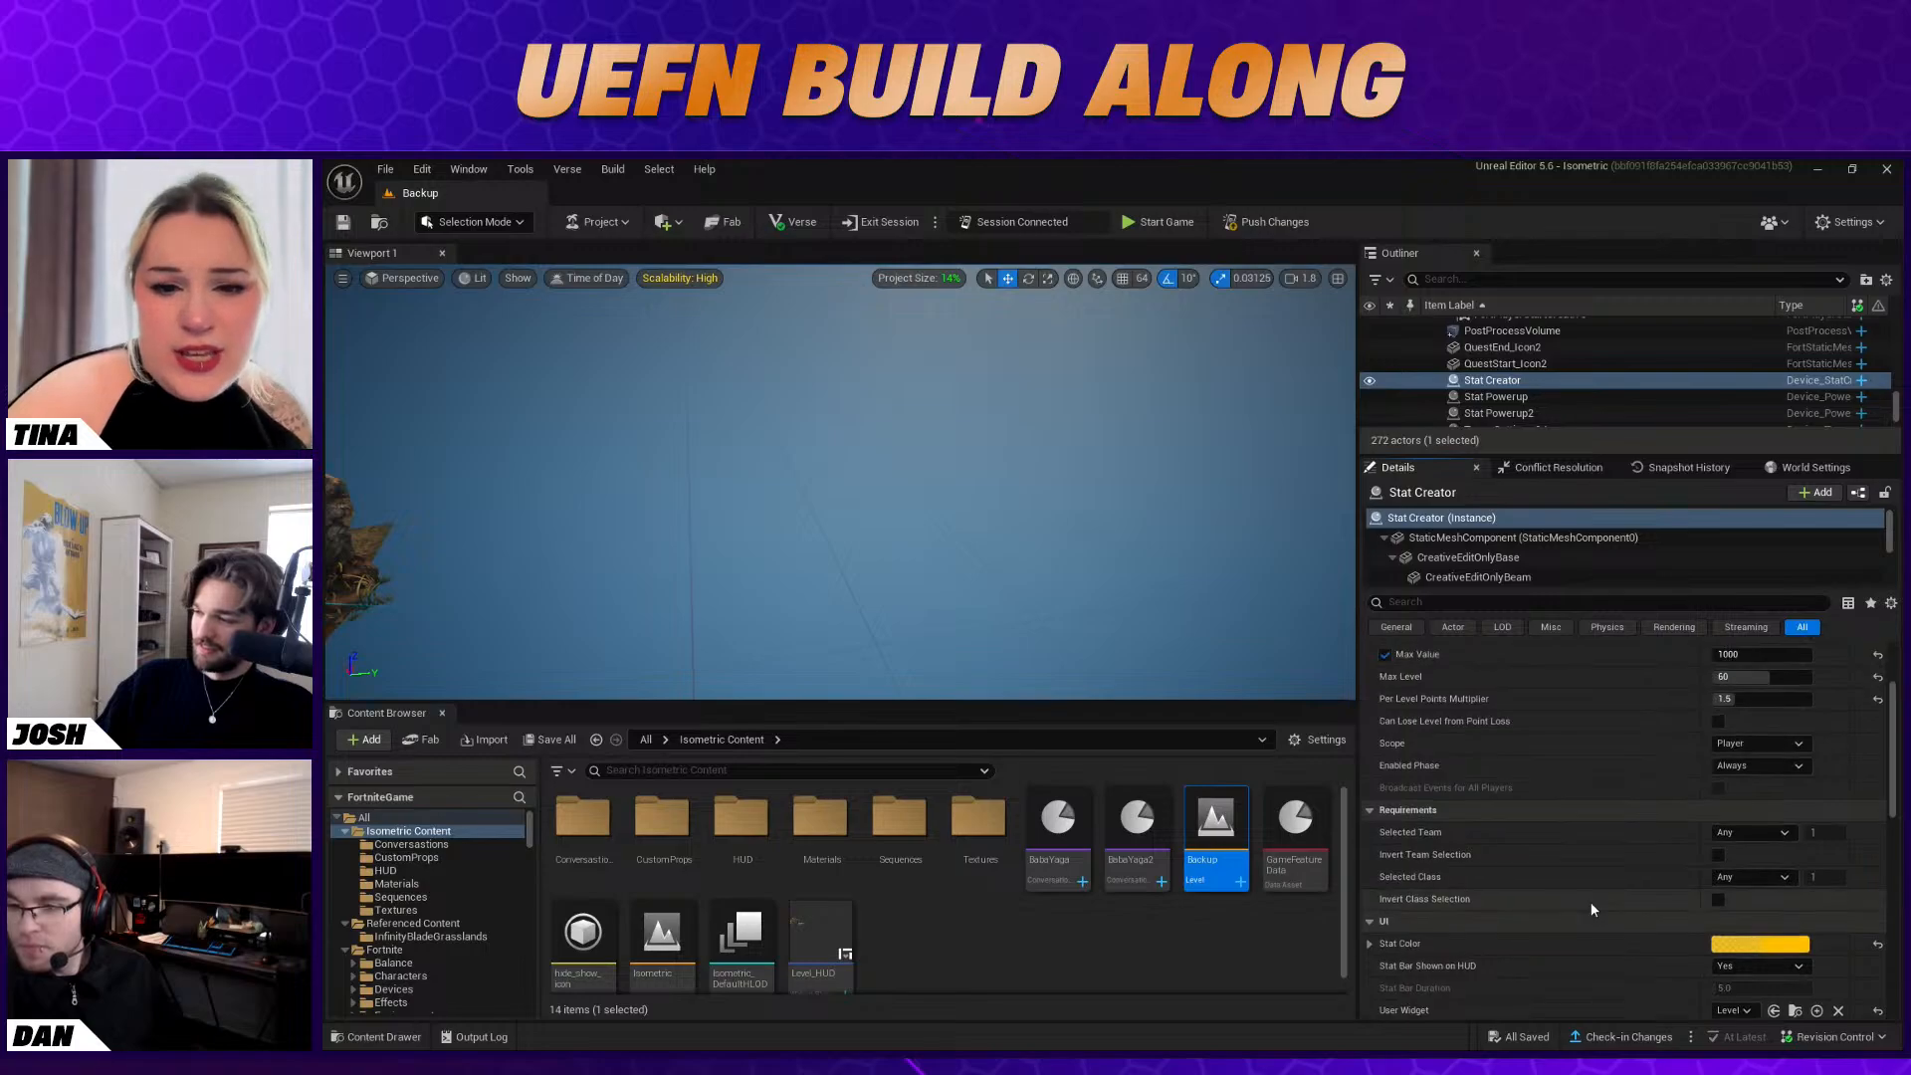
pyautogui.scroll(-7, 1591, 909)
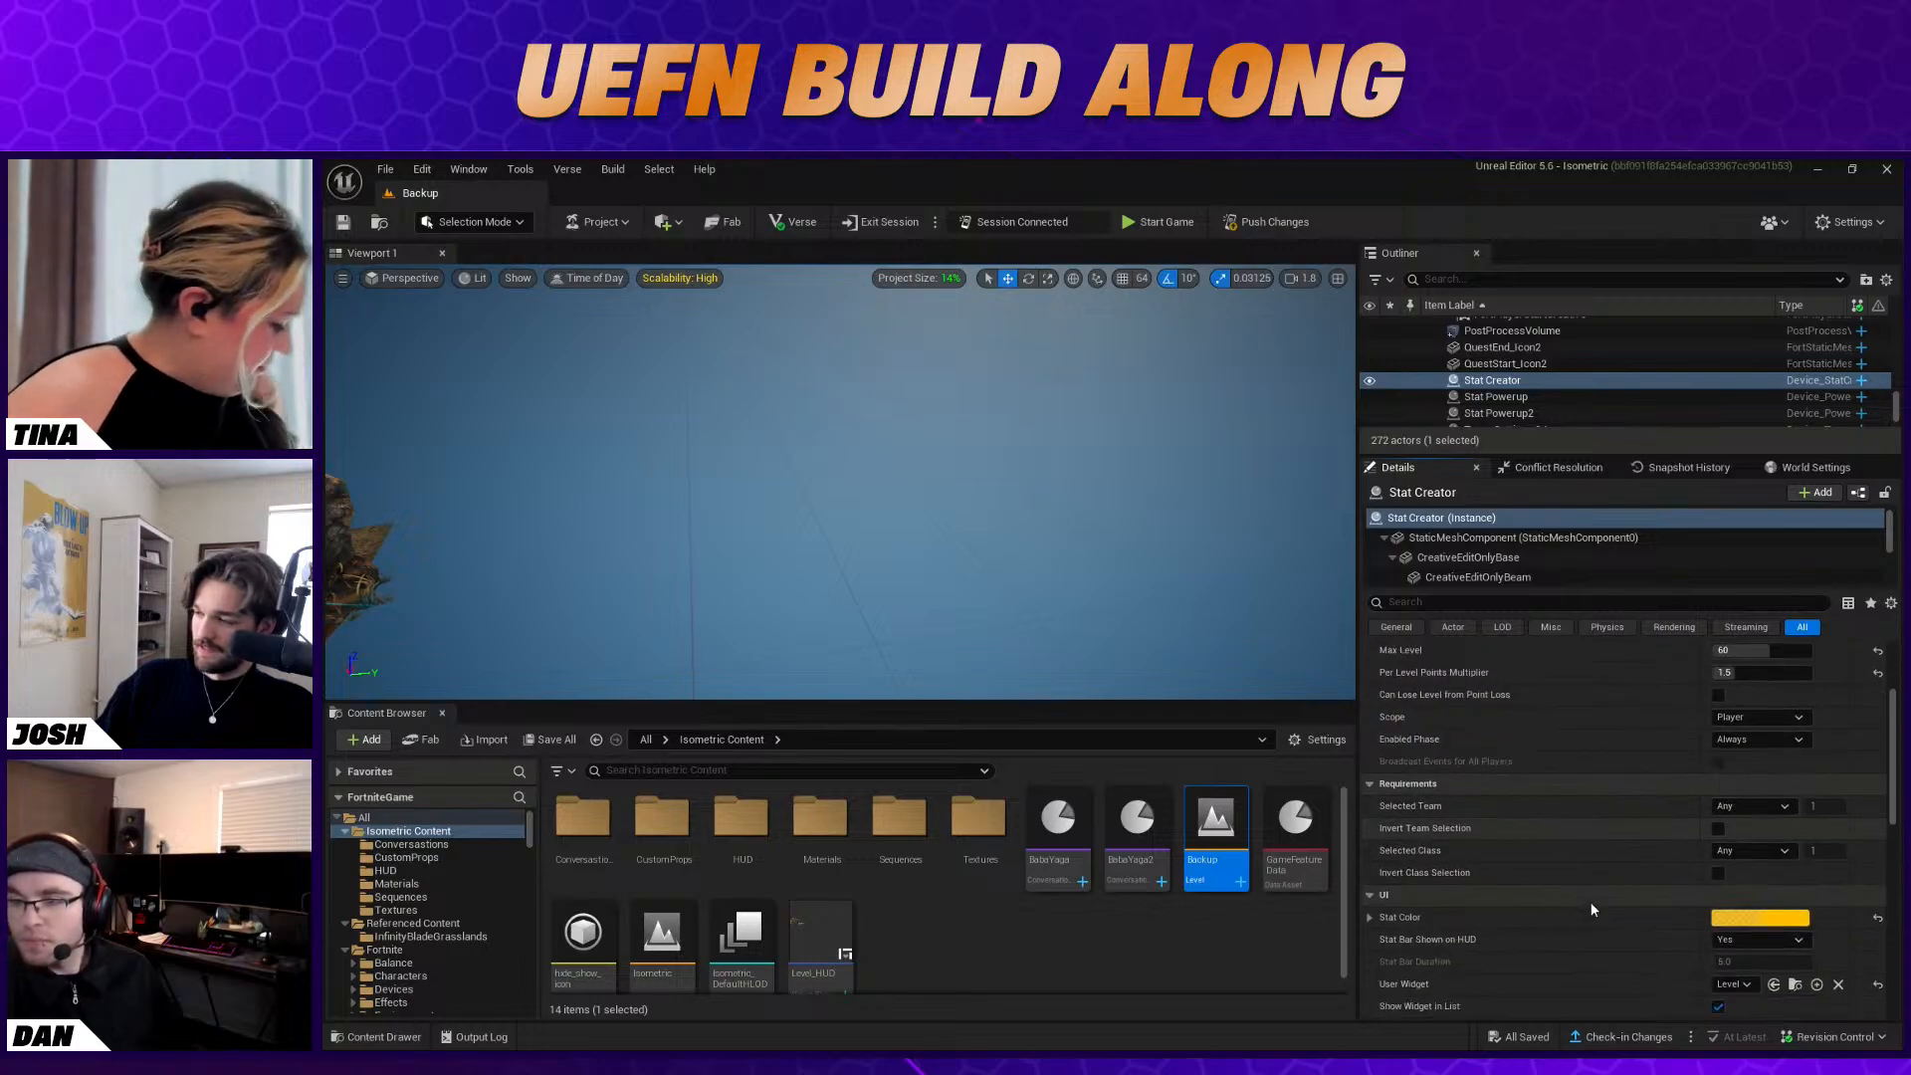
pyautogui.moveTo(1099, 599); pyautogui.dragTo(1035, 597, button='right')
pyautogui.moveTo(760, 461); pyautogui.dragTo(908, 472, button='right')
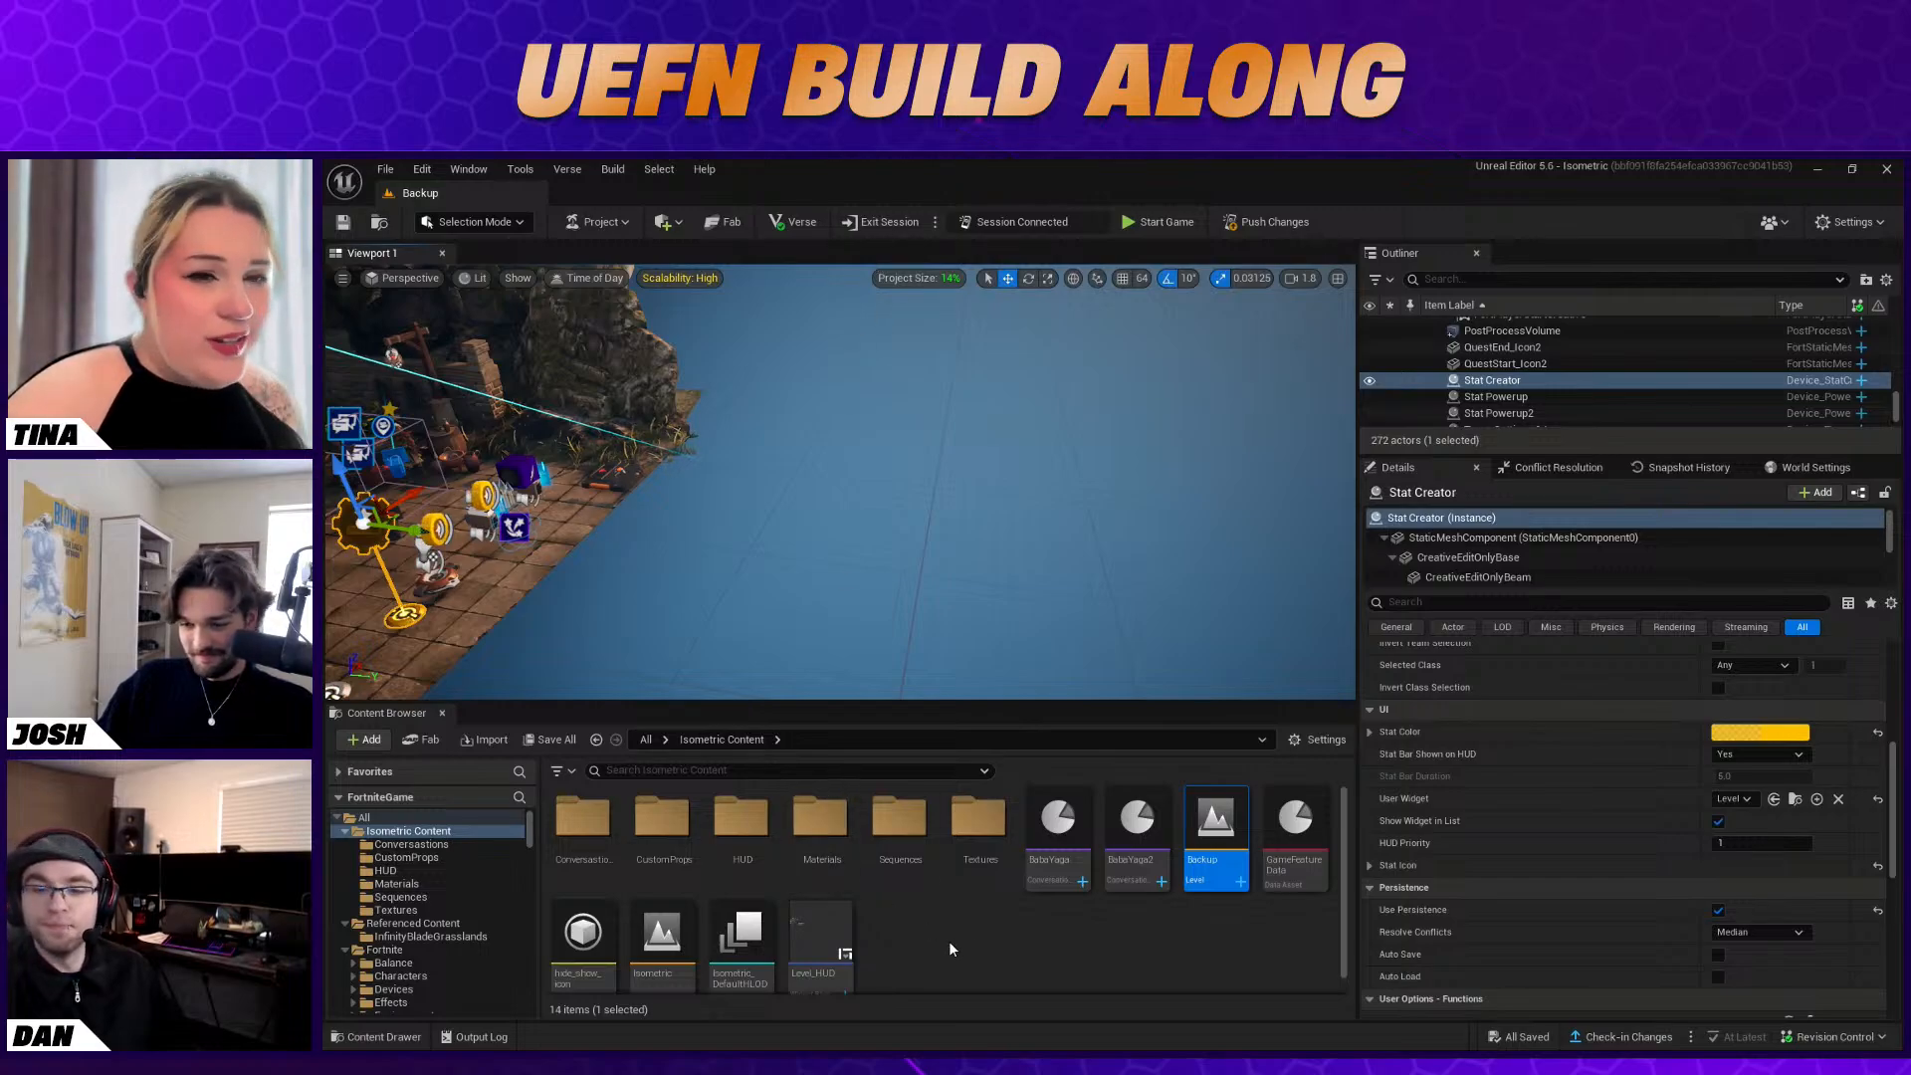
# Reopen the Isometric level for editing
pyautogui.scroll(-1, 896, 876)
pyautogui.doubleClick(683, 932)
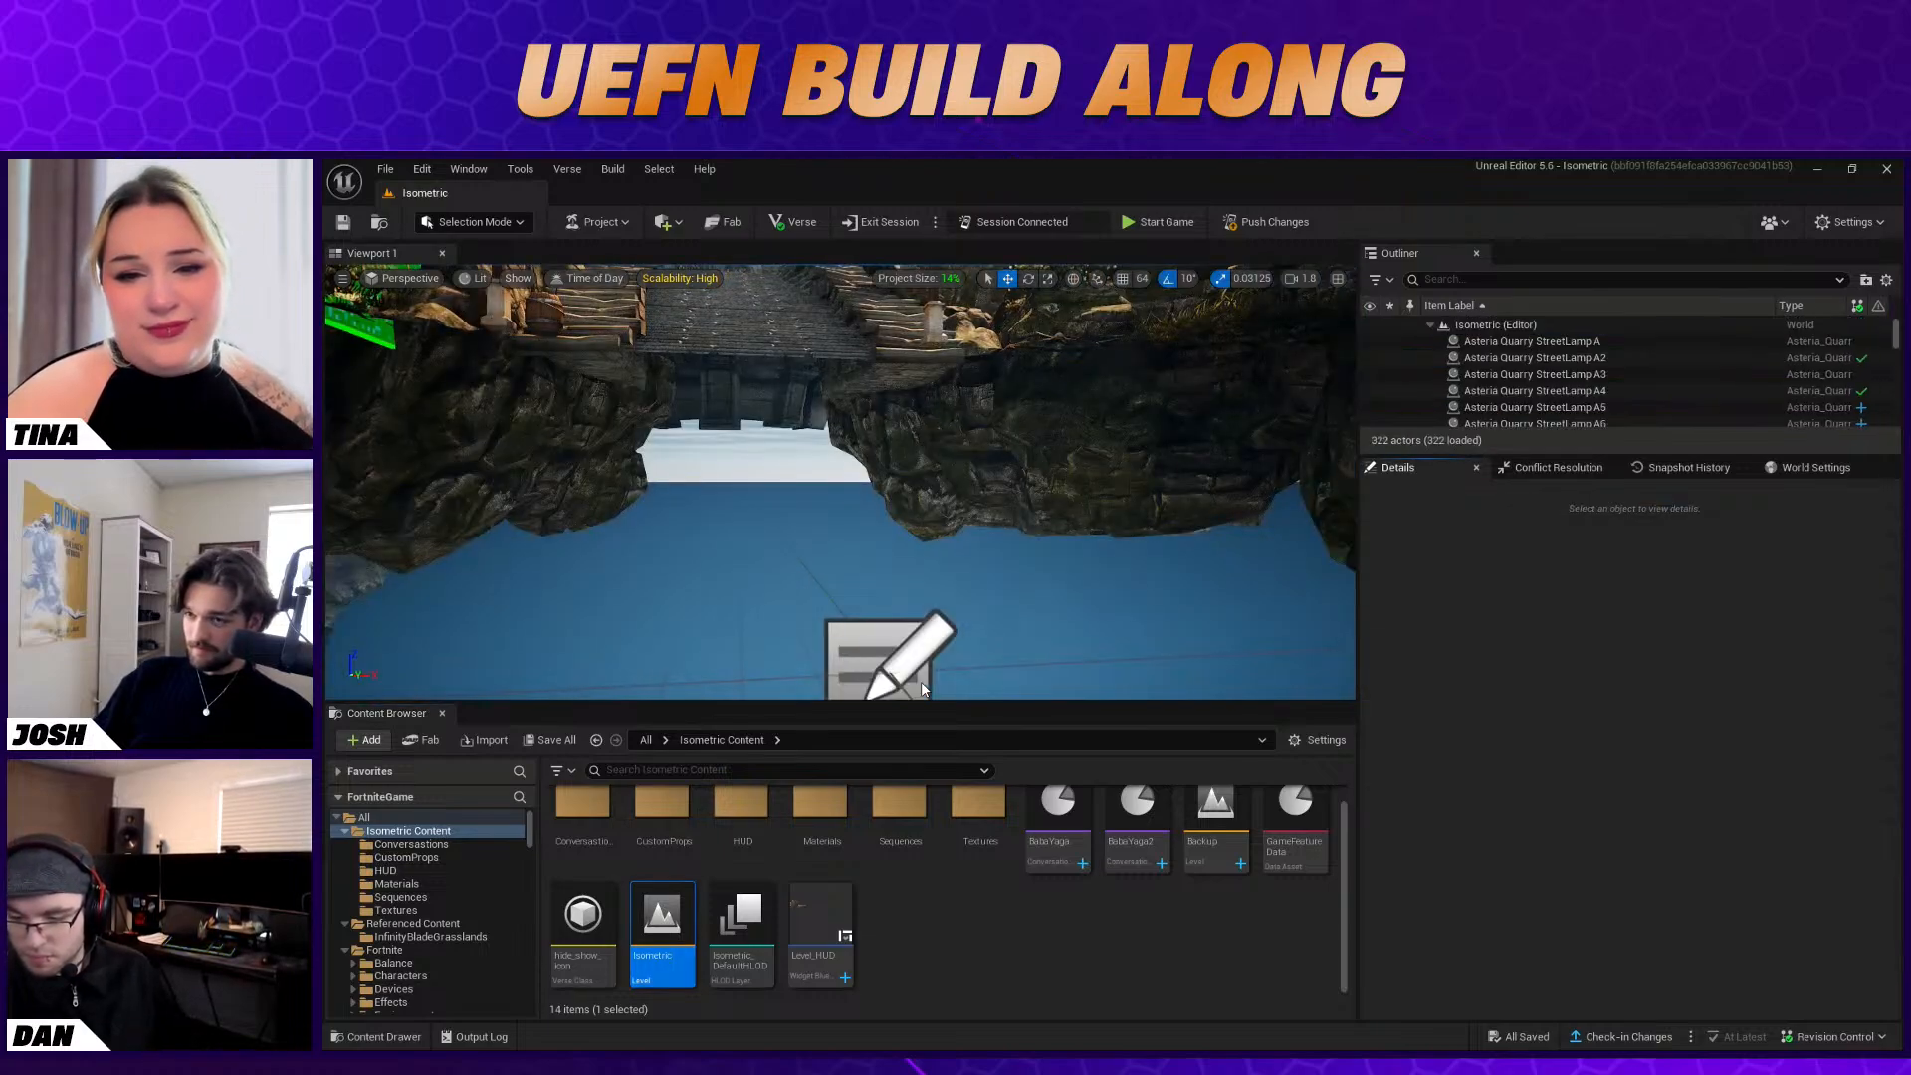
pyautogui.moveTo(918, 657)
pyautogui.mouseDown(button='right')
pyautogui.moveTo(931, 502)
pyautogui.moveTo(916, 687)
pyautogui.moveTo(916, 667)
pyautogui.moveTo(891, 672)
pyautogui.moveTo(906, 657)
pyautogui.mouseUp(button='right')
pyautogui.press('s')
pyautogui.press('w')
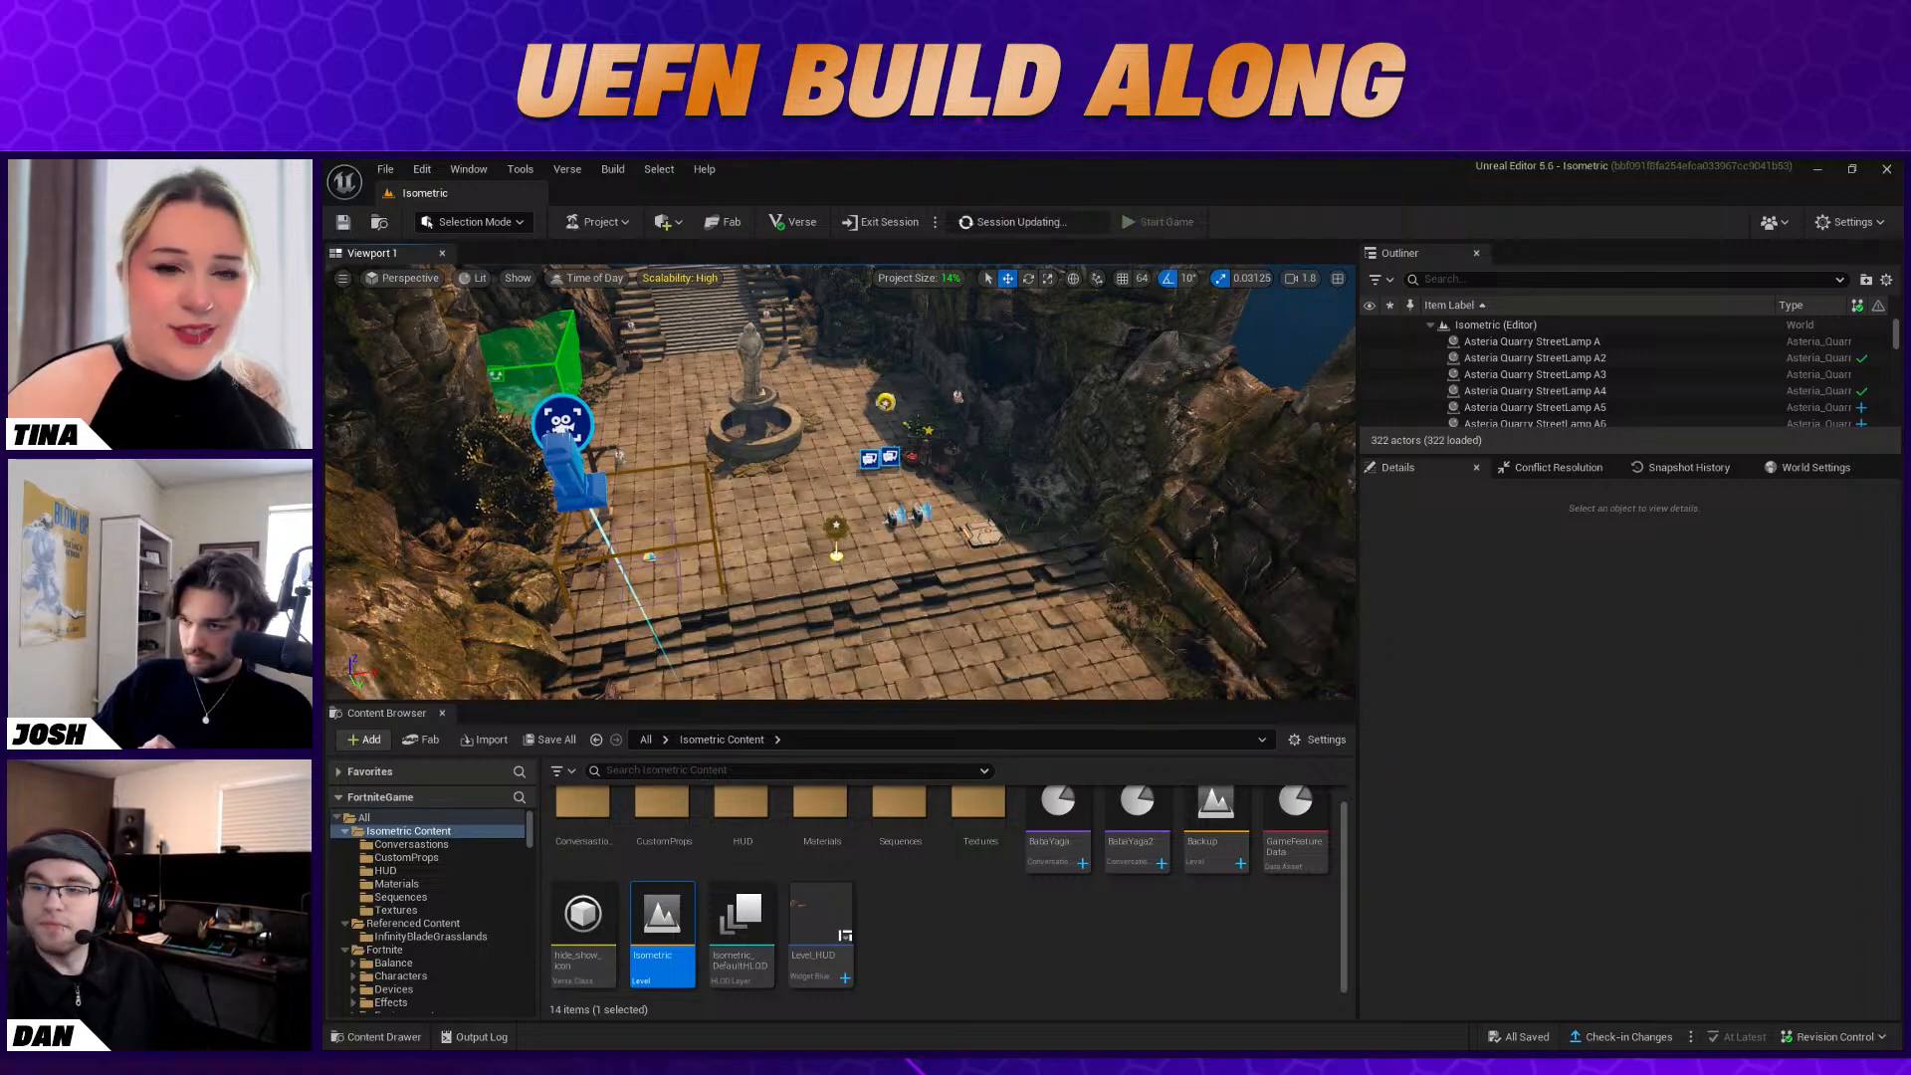
pyautogui.moveTo(1061, 528)
pyautogui.mouseDown(button='right')
pyautogui.moveTo(1041, 484)
pyautogui.moveTo(1064, 524)
pyautogui.moveTo(1041, 513)
pyautogui.mouseUp(button='right')
pyautogui.press('w')
pyautogui.press('s')
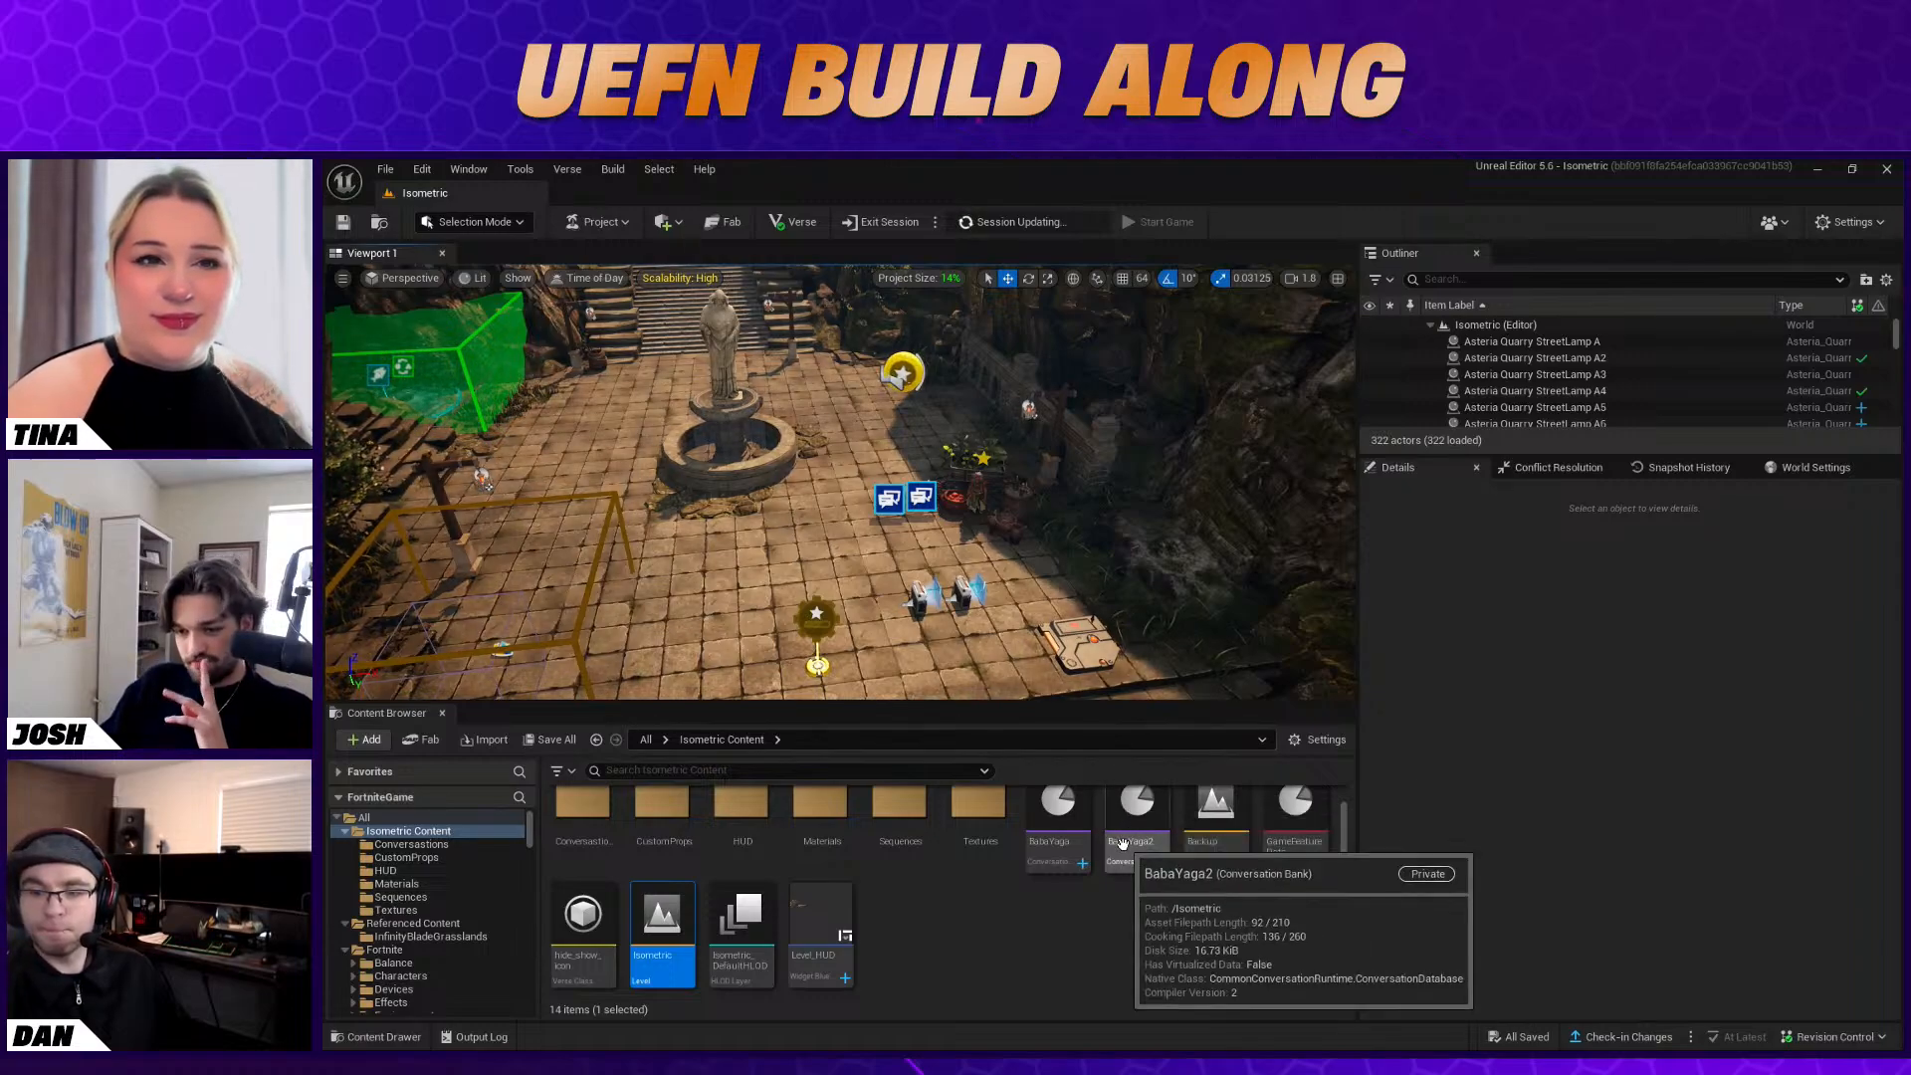
# Switch to the Fortnite client and walk from the fountain into the green fishing zone to look around it in edit mode
pyautogui.hotkey('alt', 'Tab')
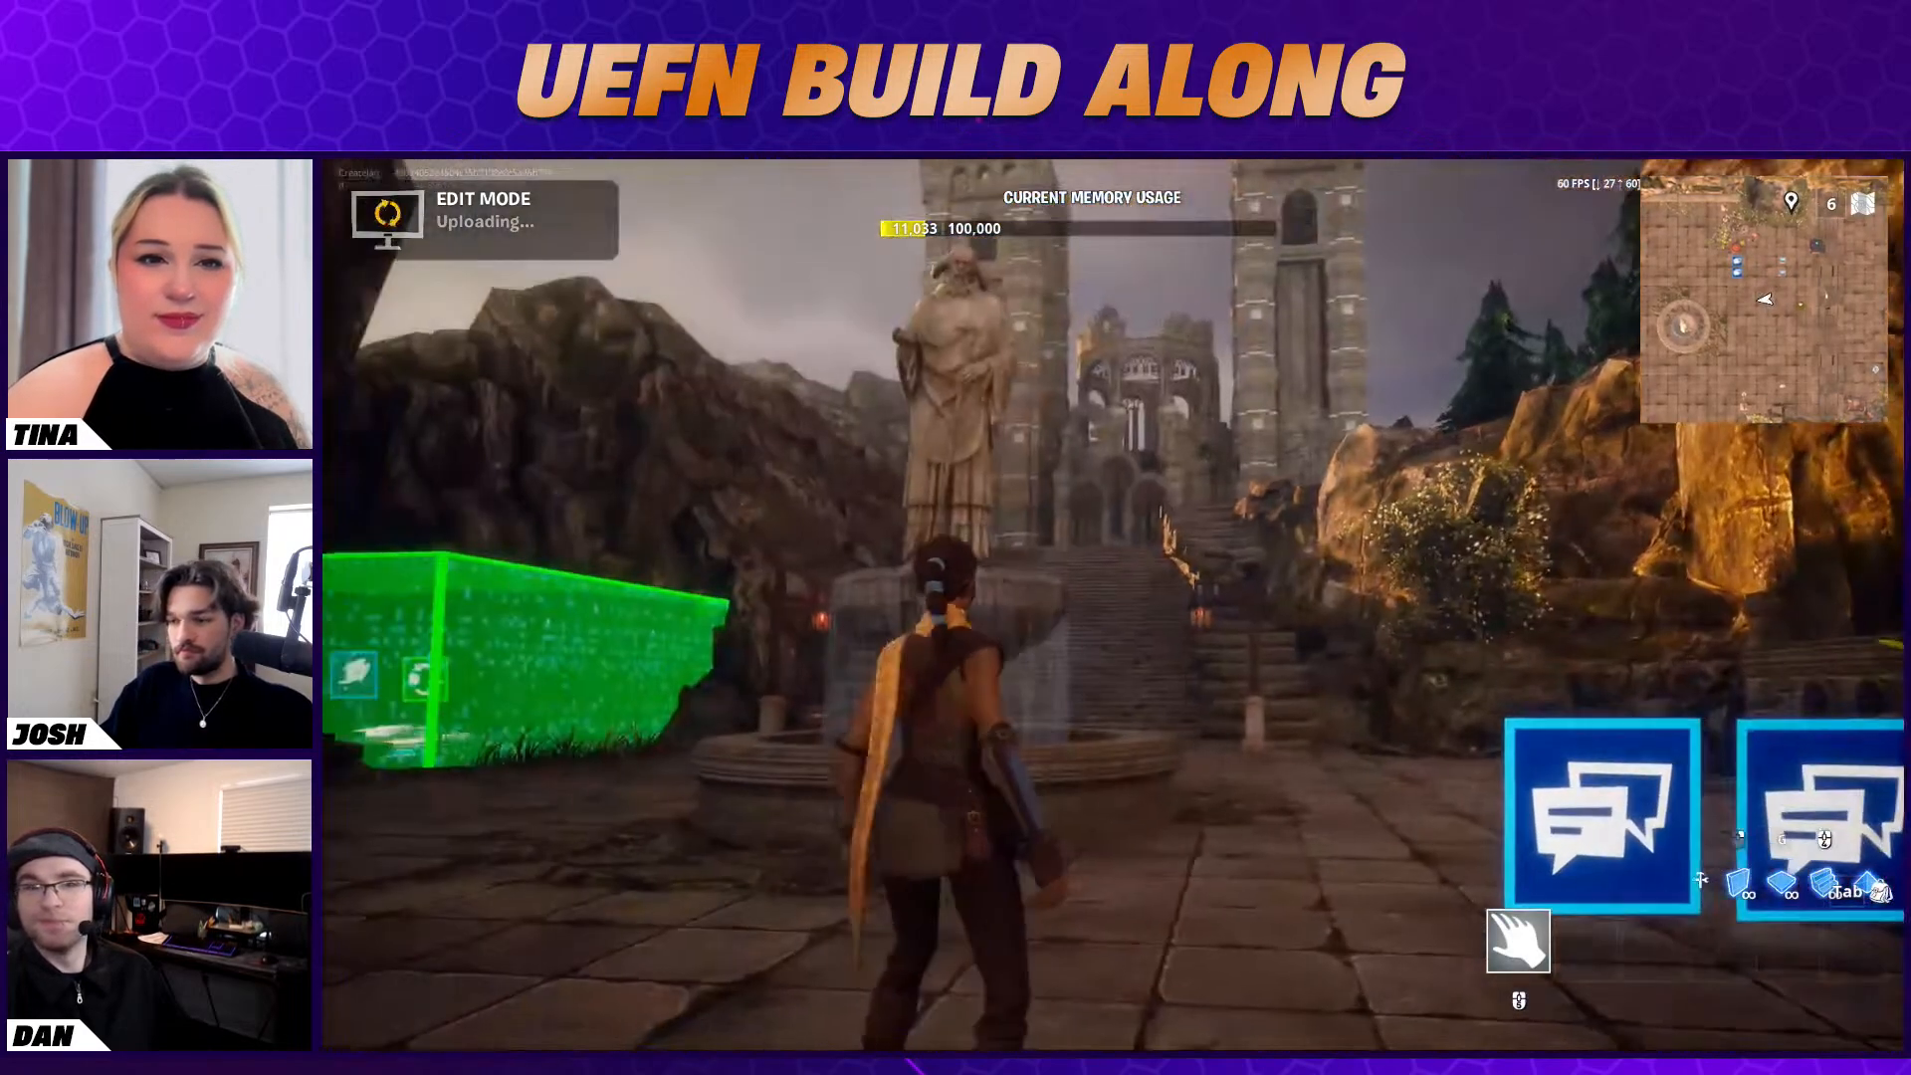
pyautogui.press('w')
pyautogui.press('w')
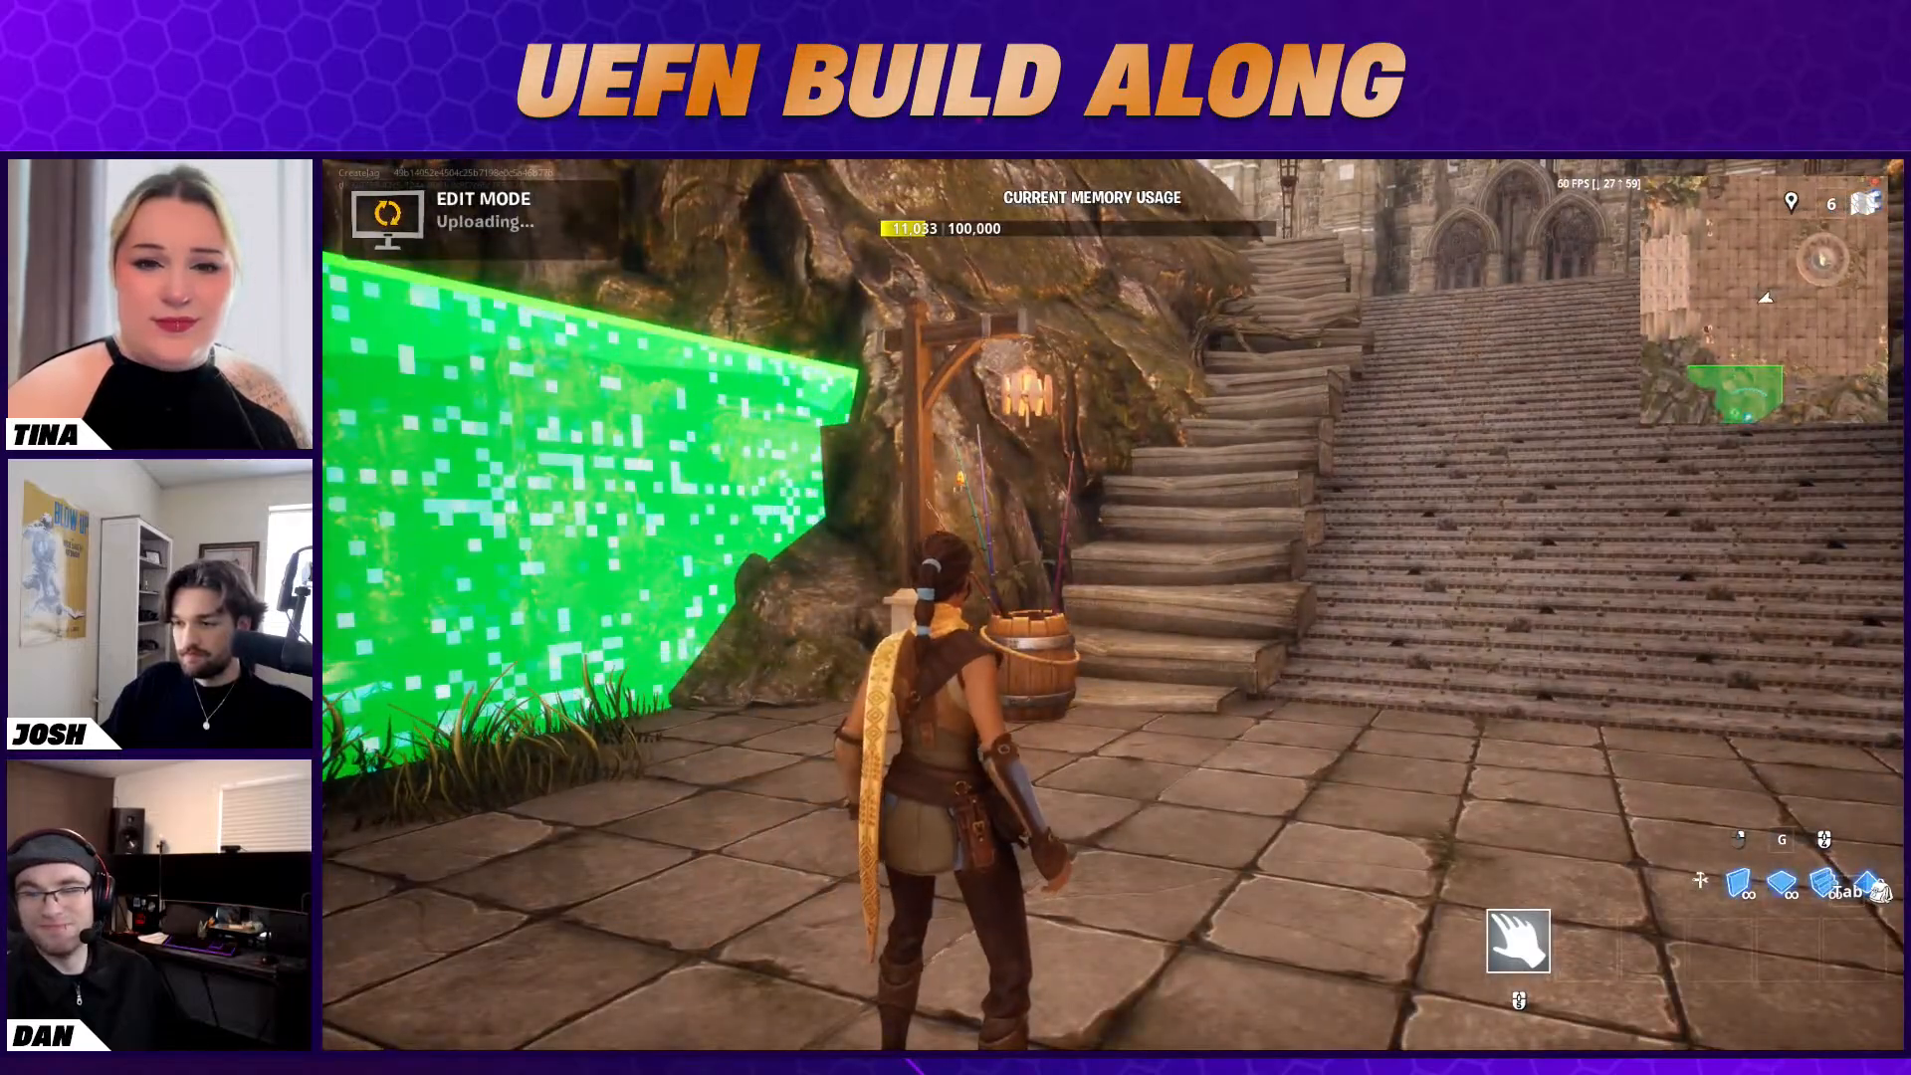
pyautogui.press('w')
pyautogui.press('w')
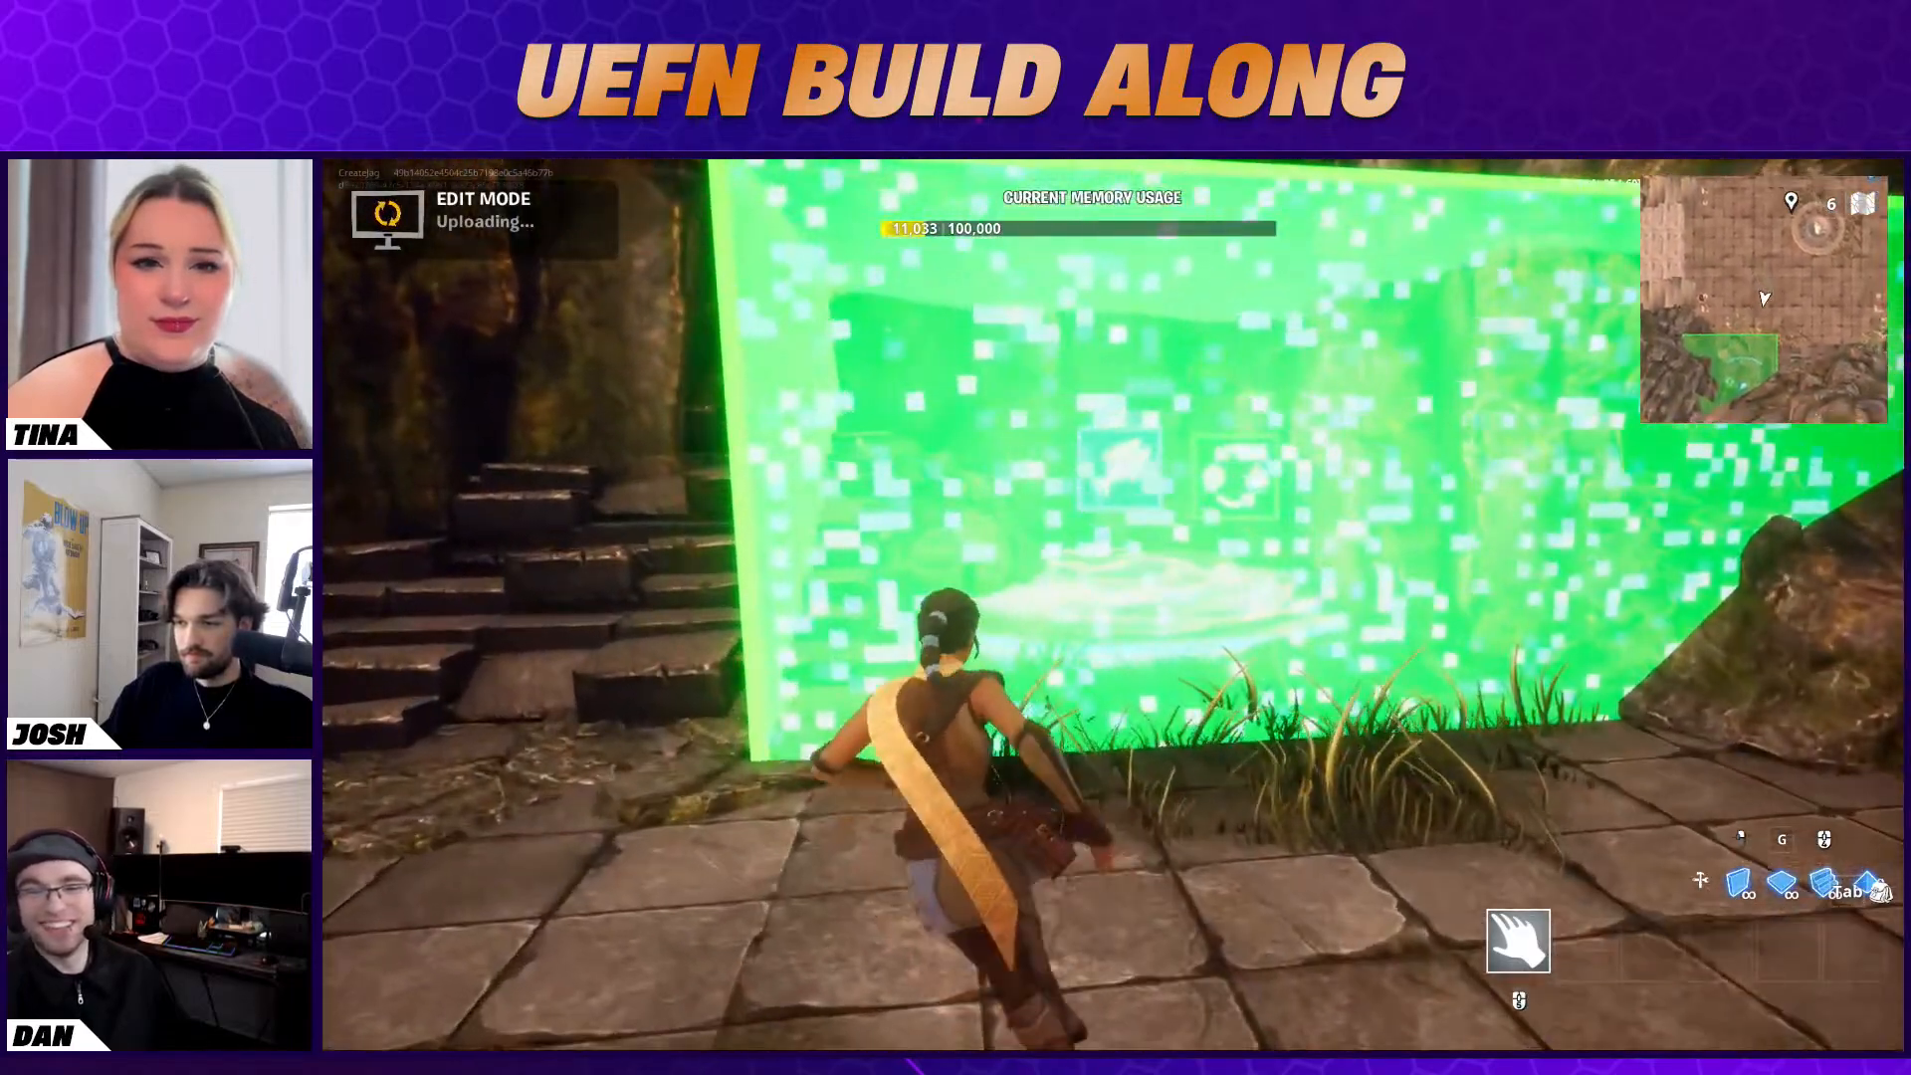
pyautogui.press('w')
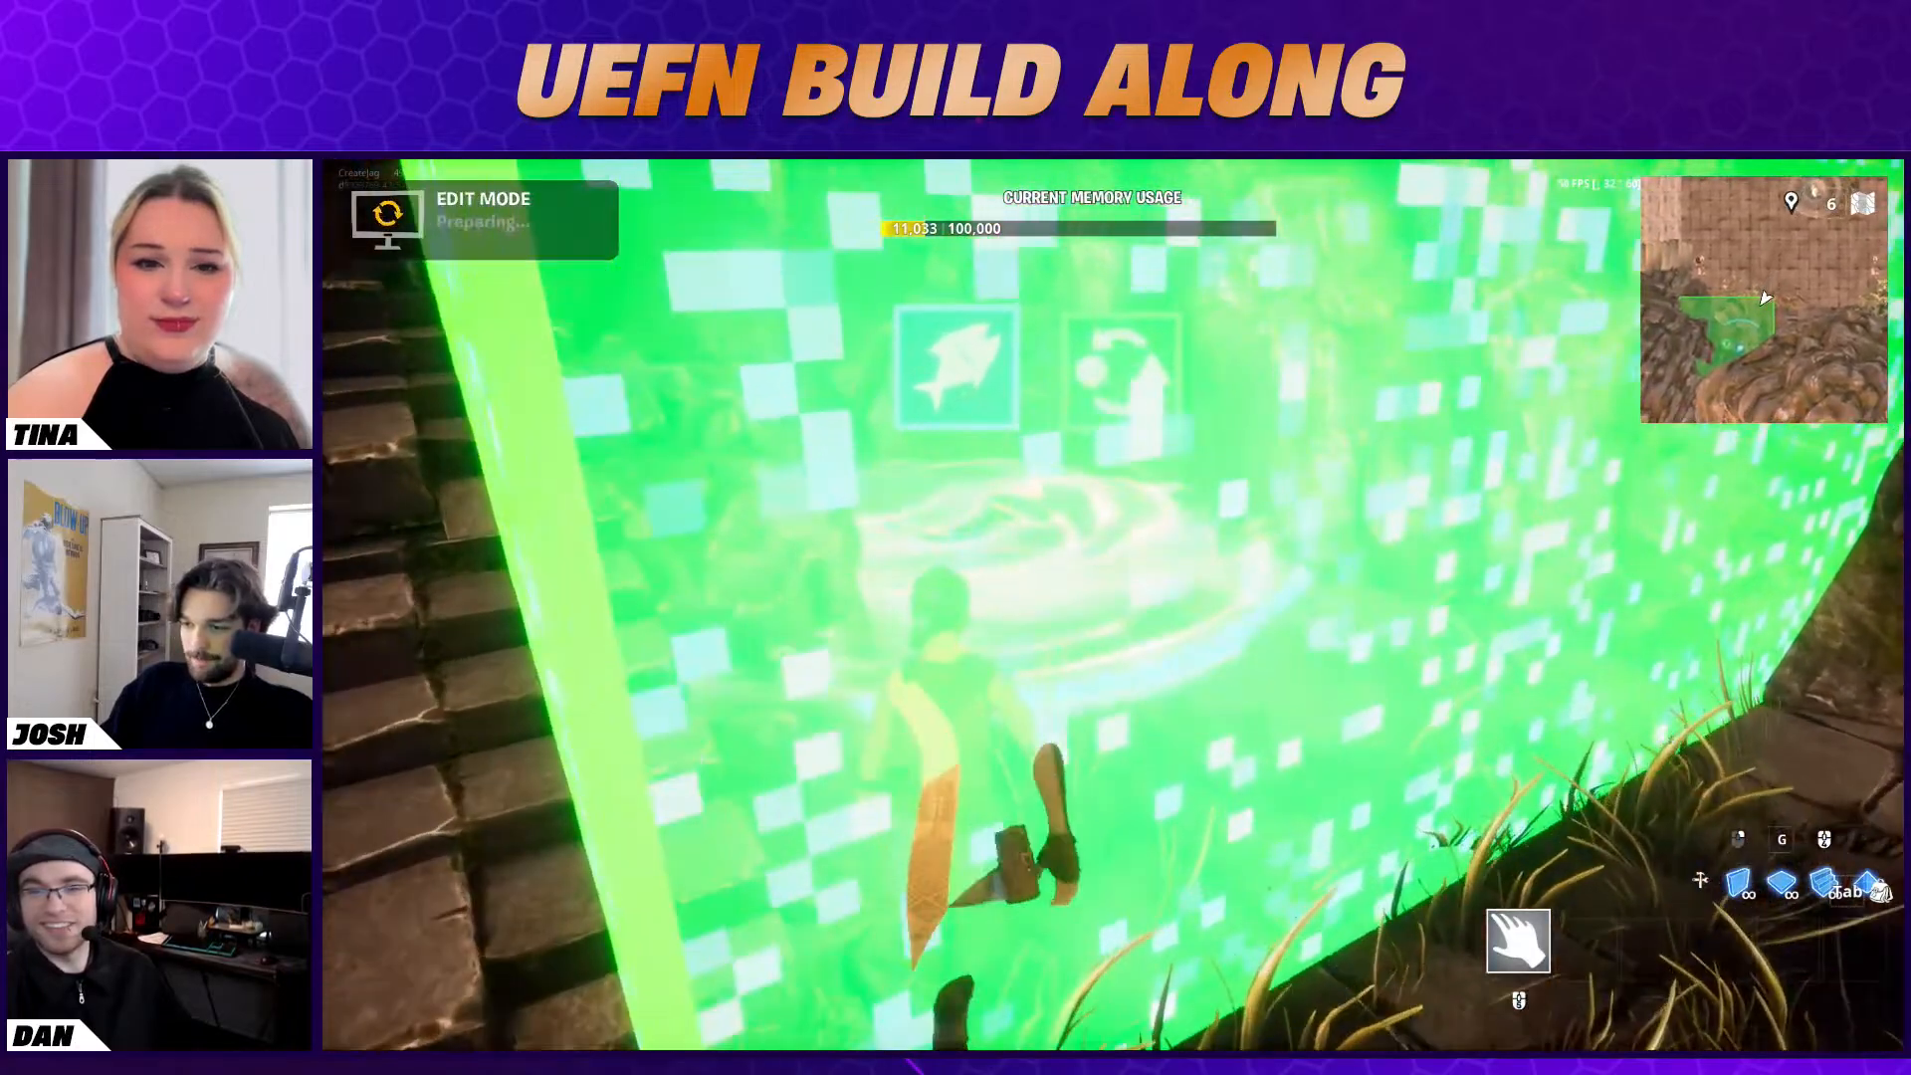
pyautogui.press('s')
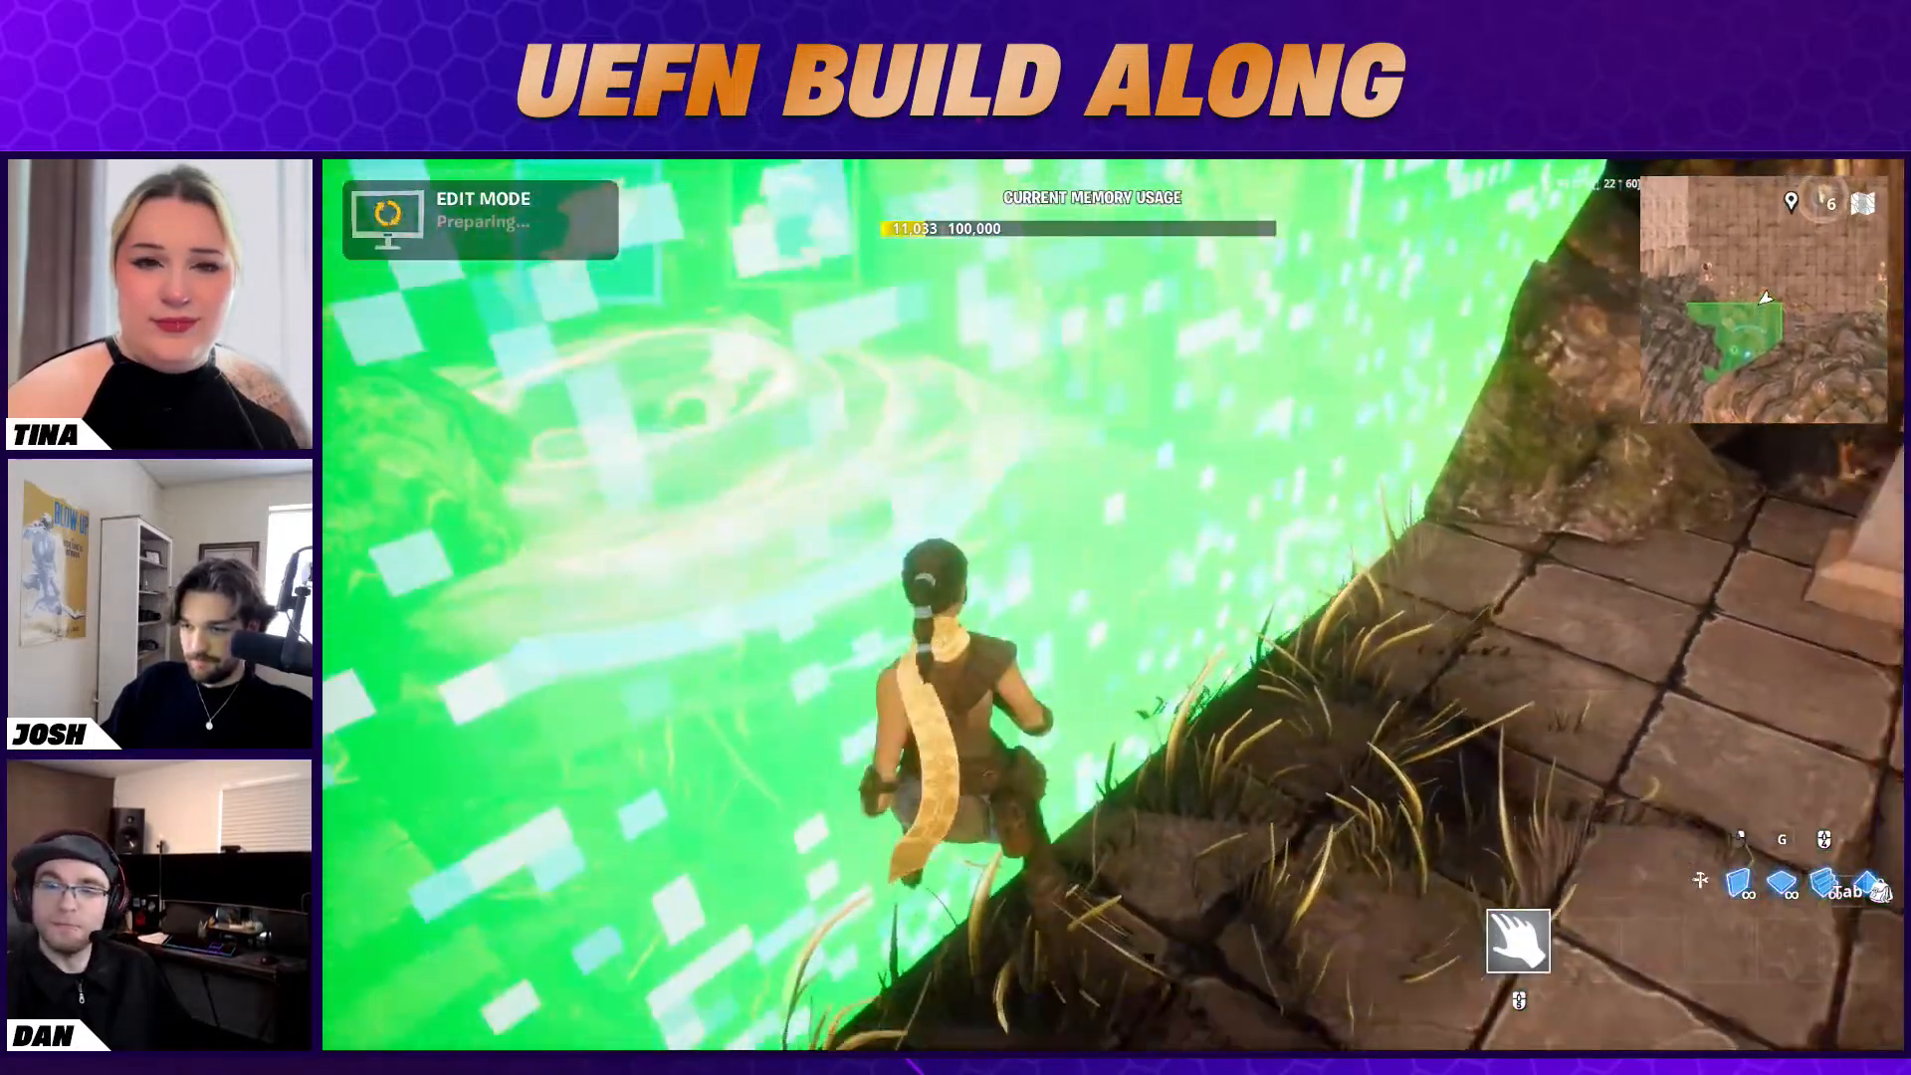
pyautogui.press('w')
pyautogui.press('w')
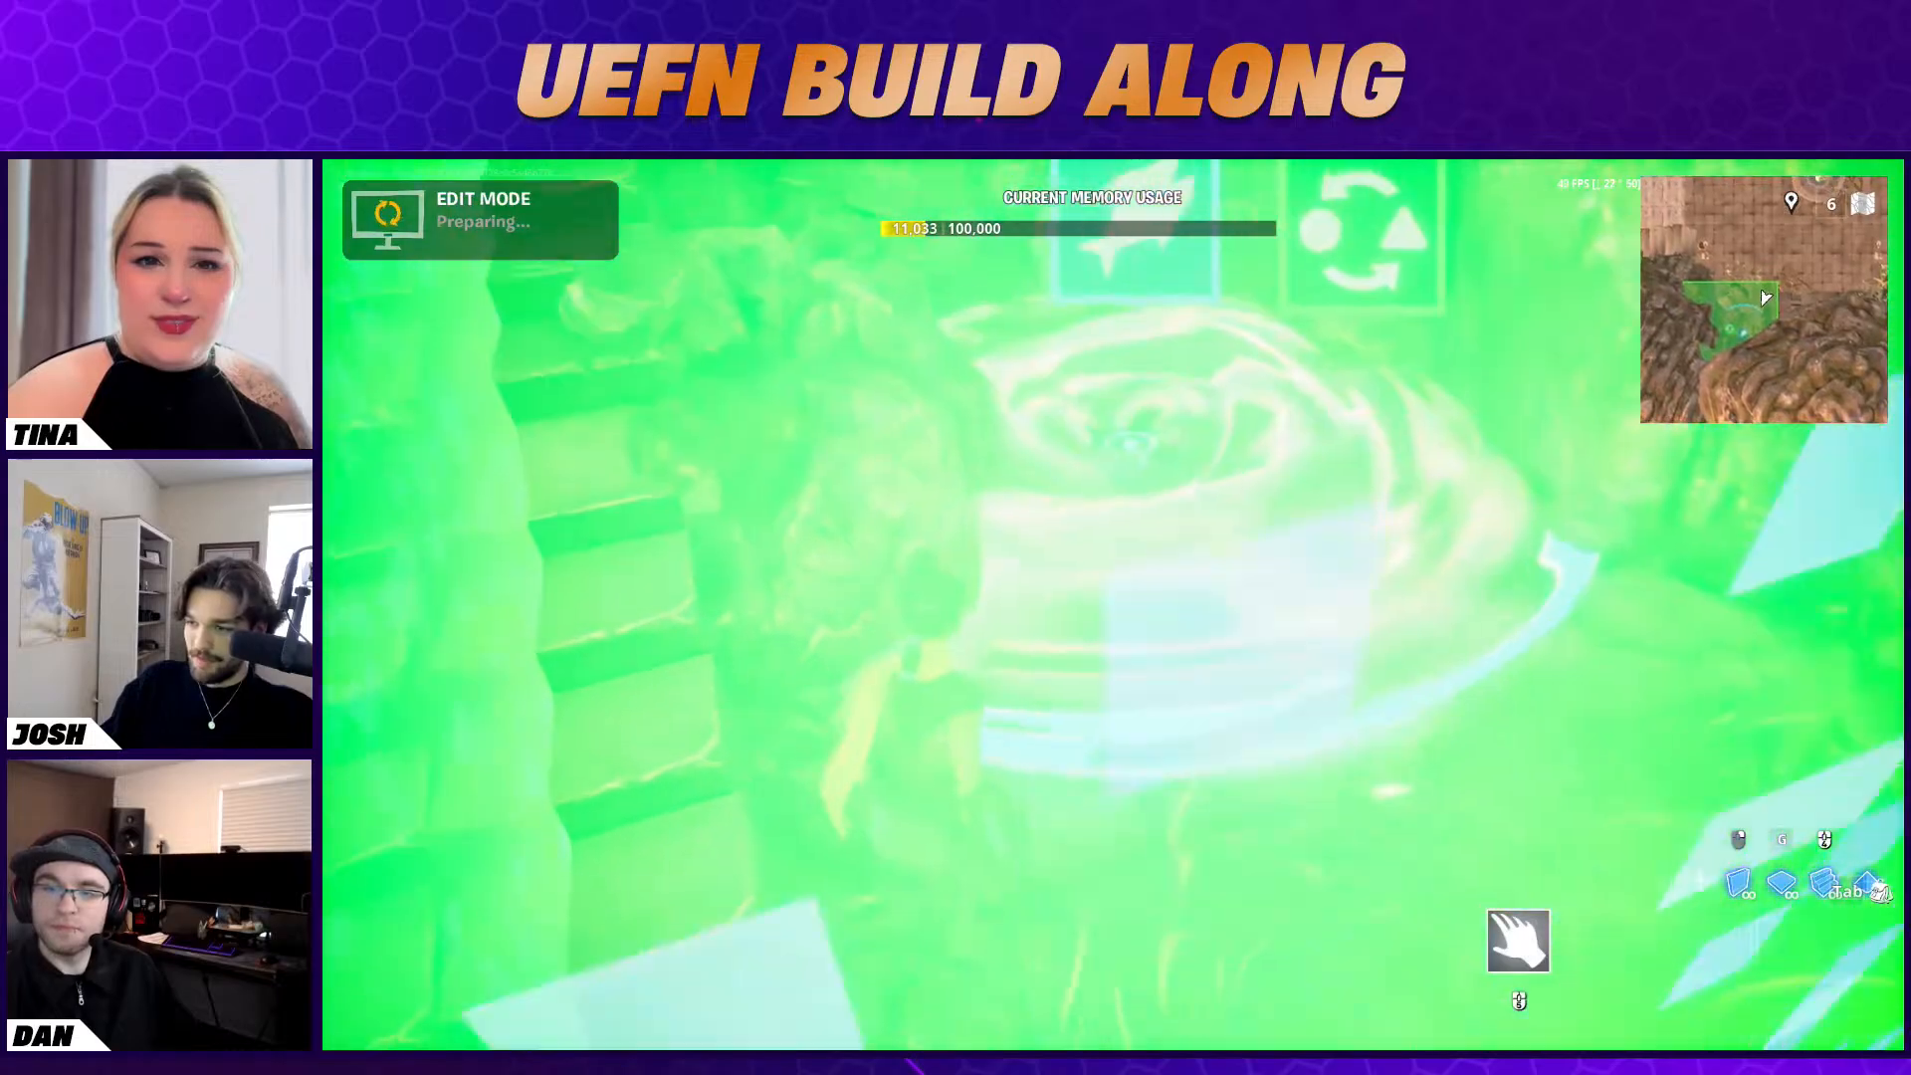
pyautogui.press('s')
pyautogui.press('w')
pyautogui.press('s')
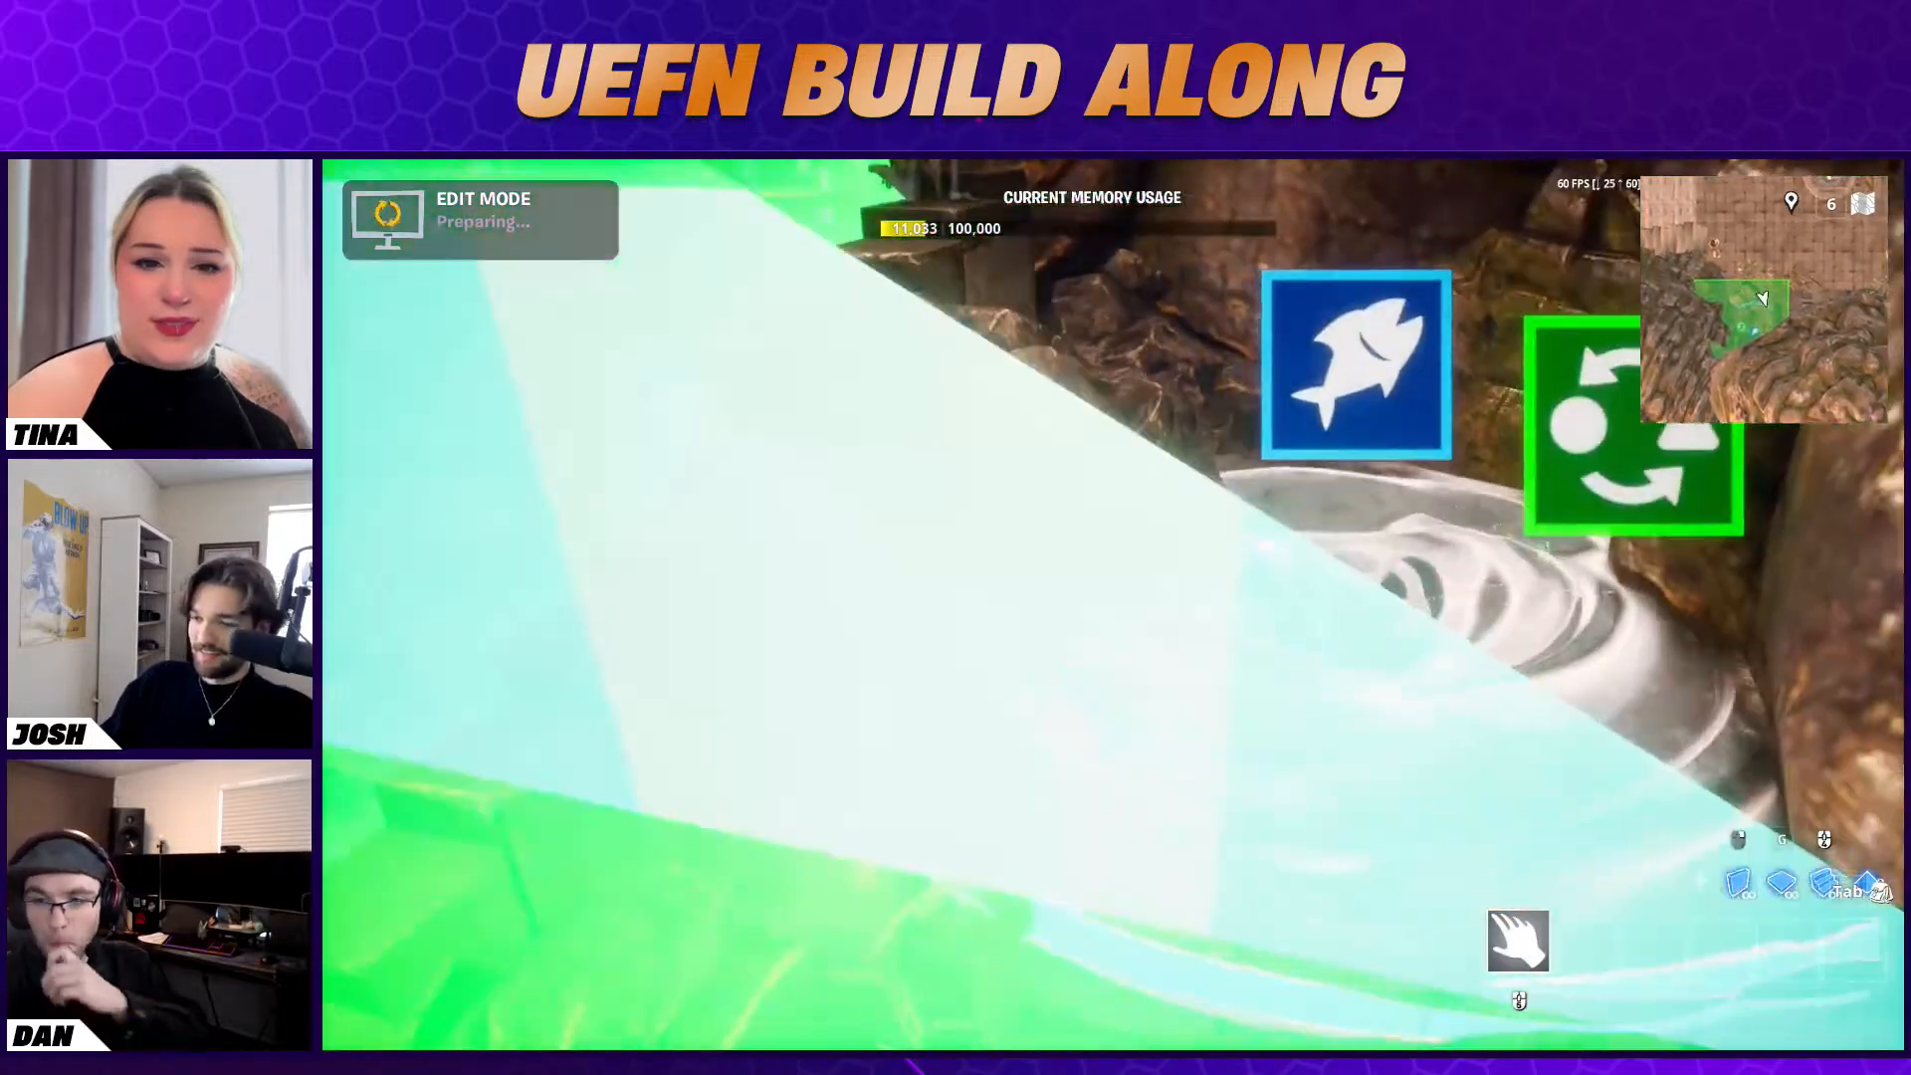
pyautogui.press('w')
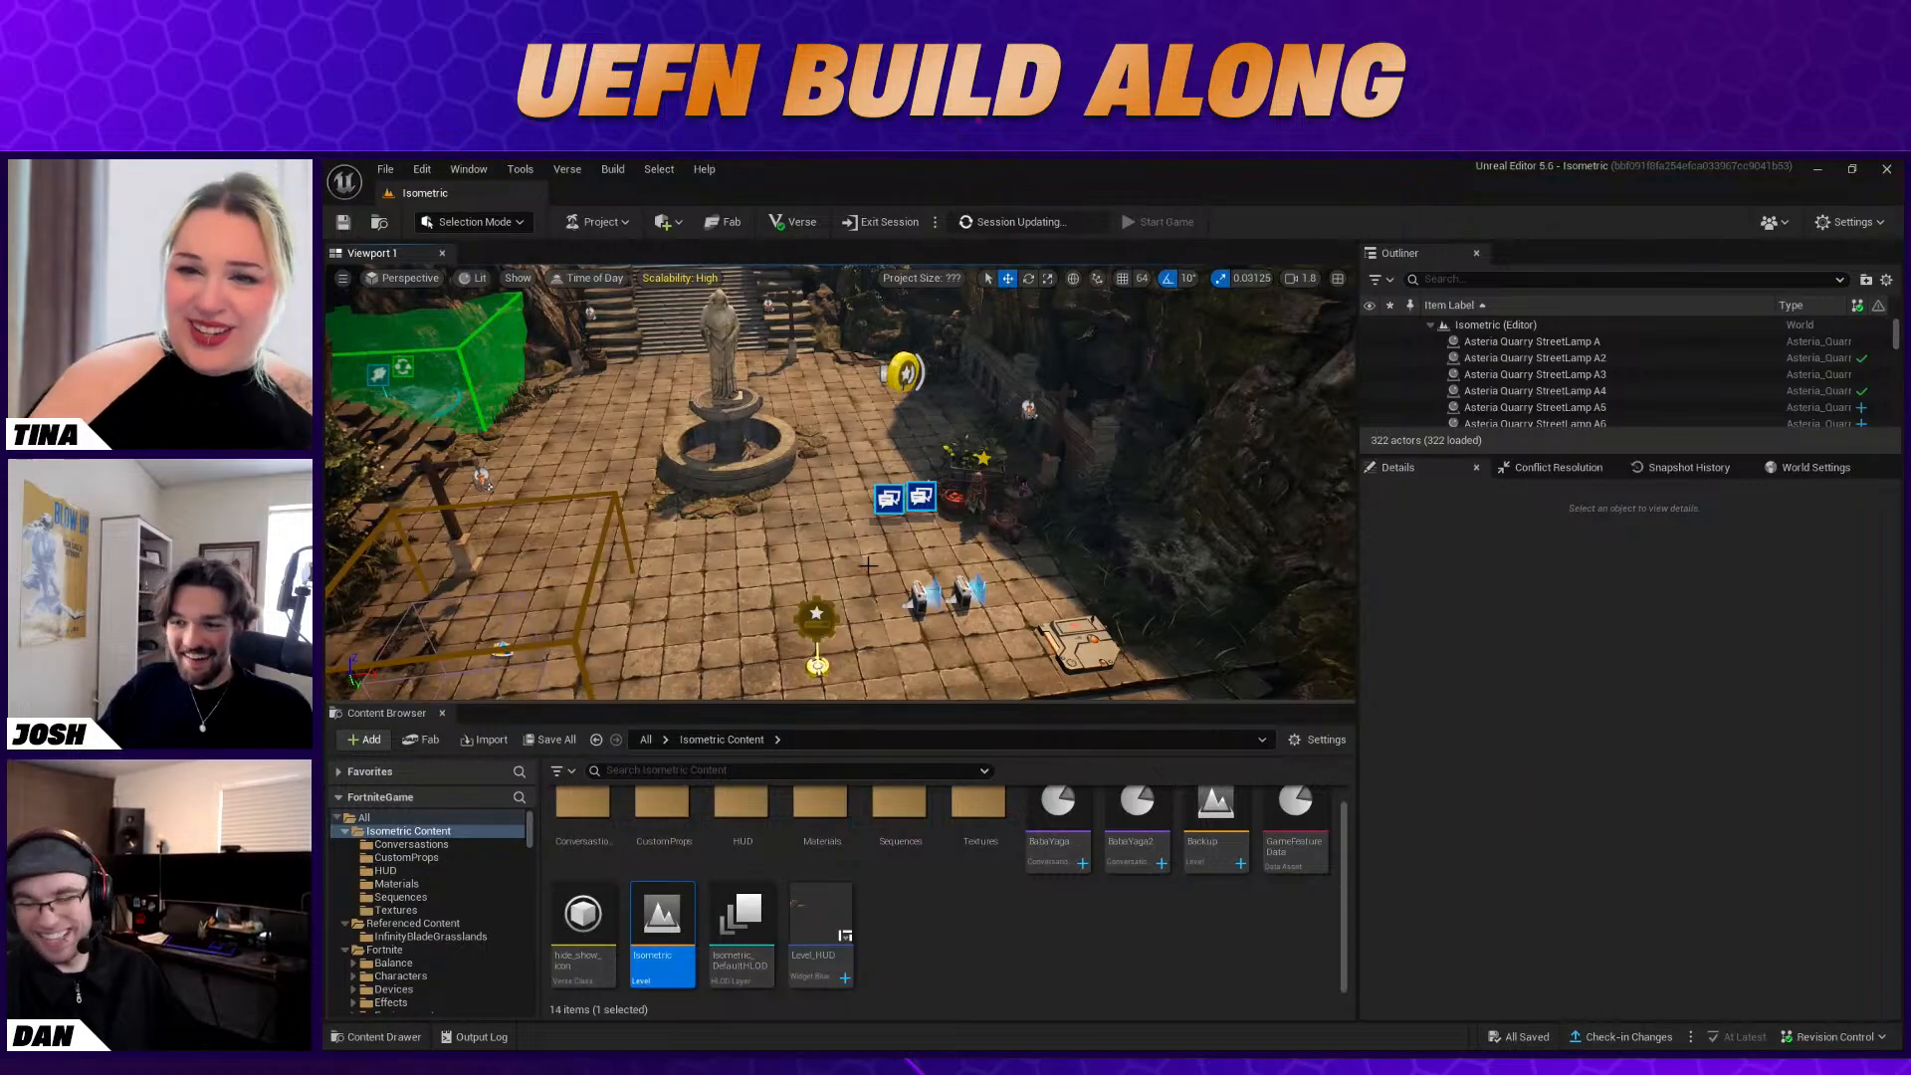
# Switch back to the Unreal Editor and open the BabaYaga2 conversation bank
pyautogui.moveTo(841, 483); pyautogui.dragTo(804, 458, button='right')
pyautogui.moveTo(859, 558); pyautogui.dragTo(832, 549, button='right')
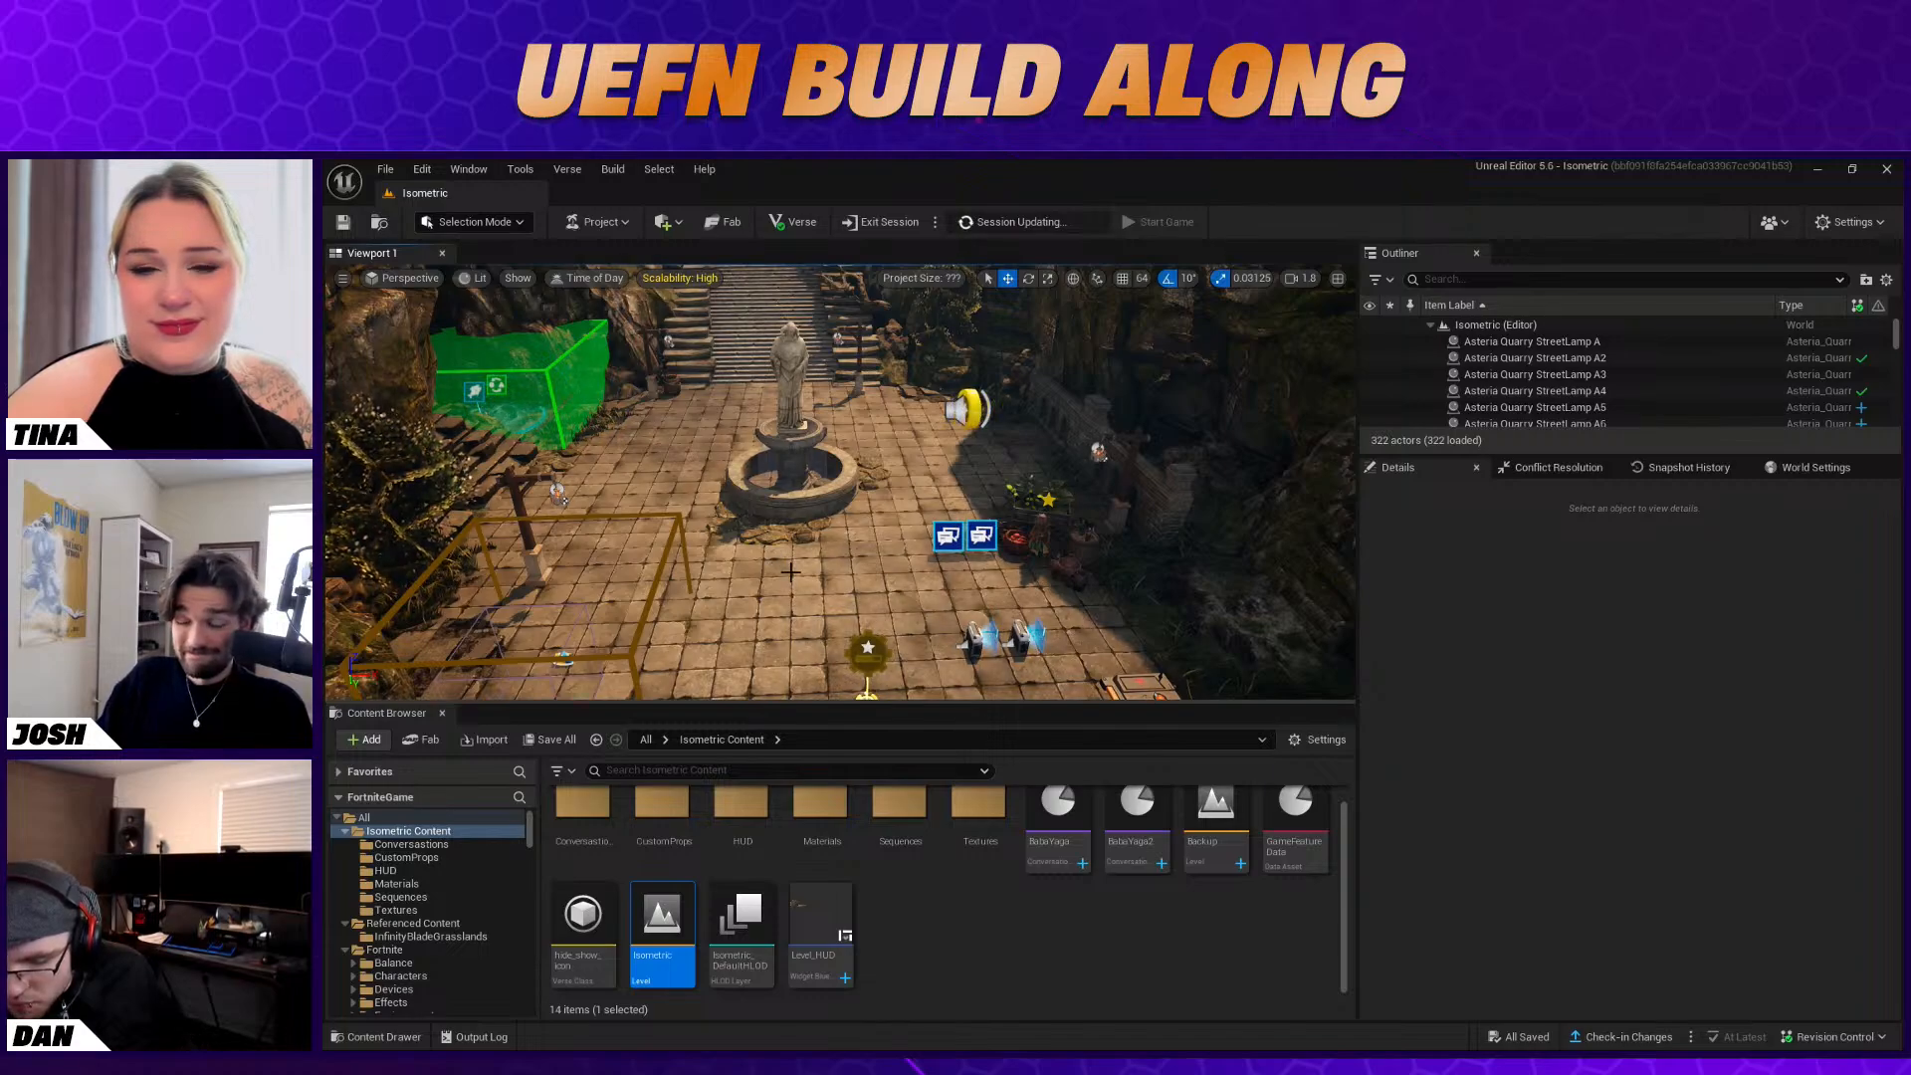
pyautogui.click(1270, 952)
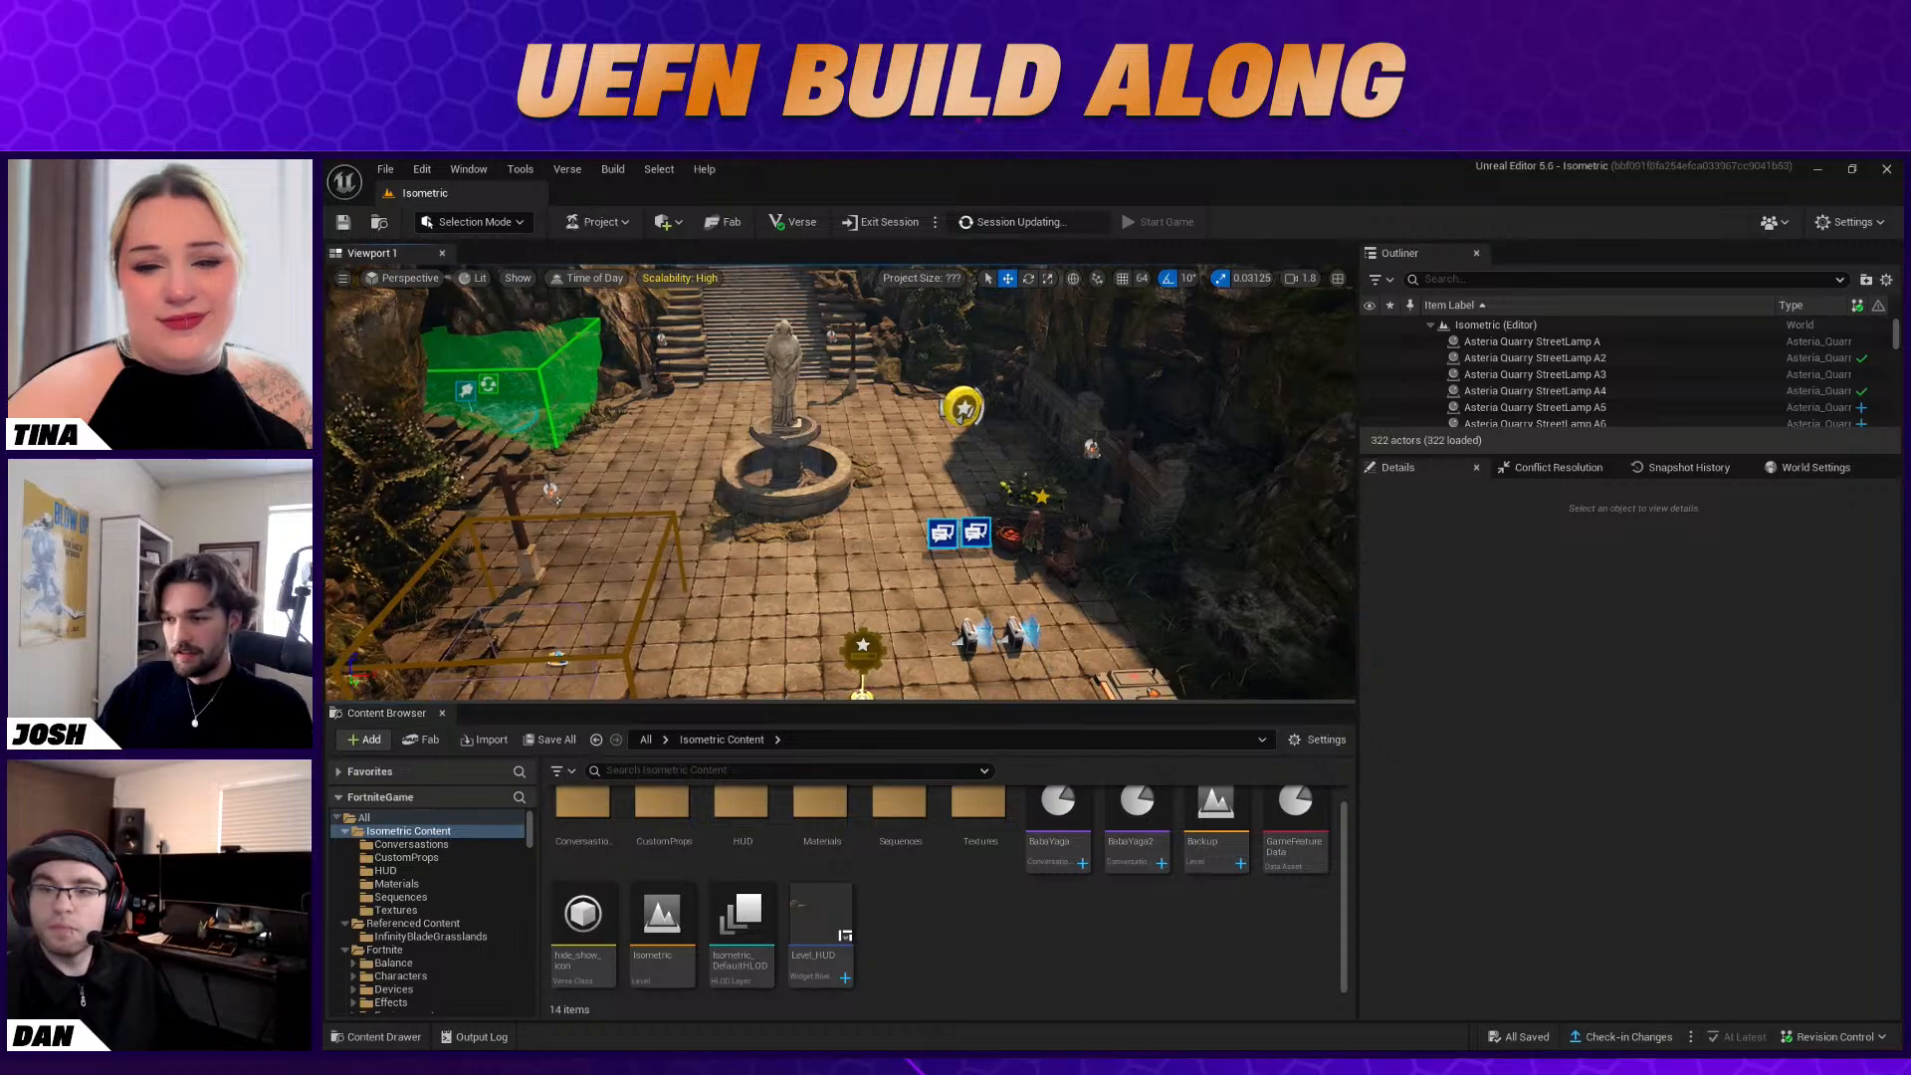
pyautogui.scroll(1, 1137, 886)
pyautogui.click(1108, 836)
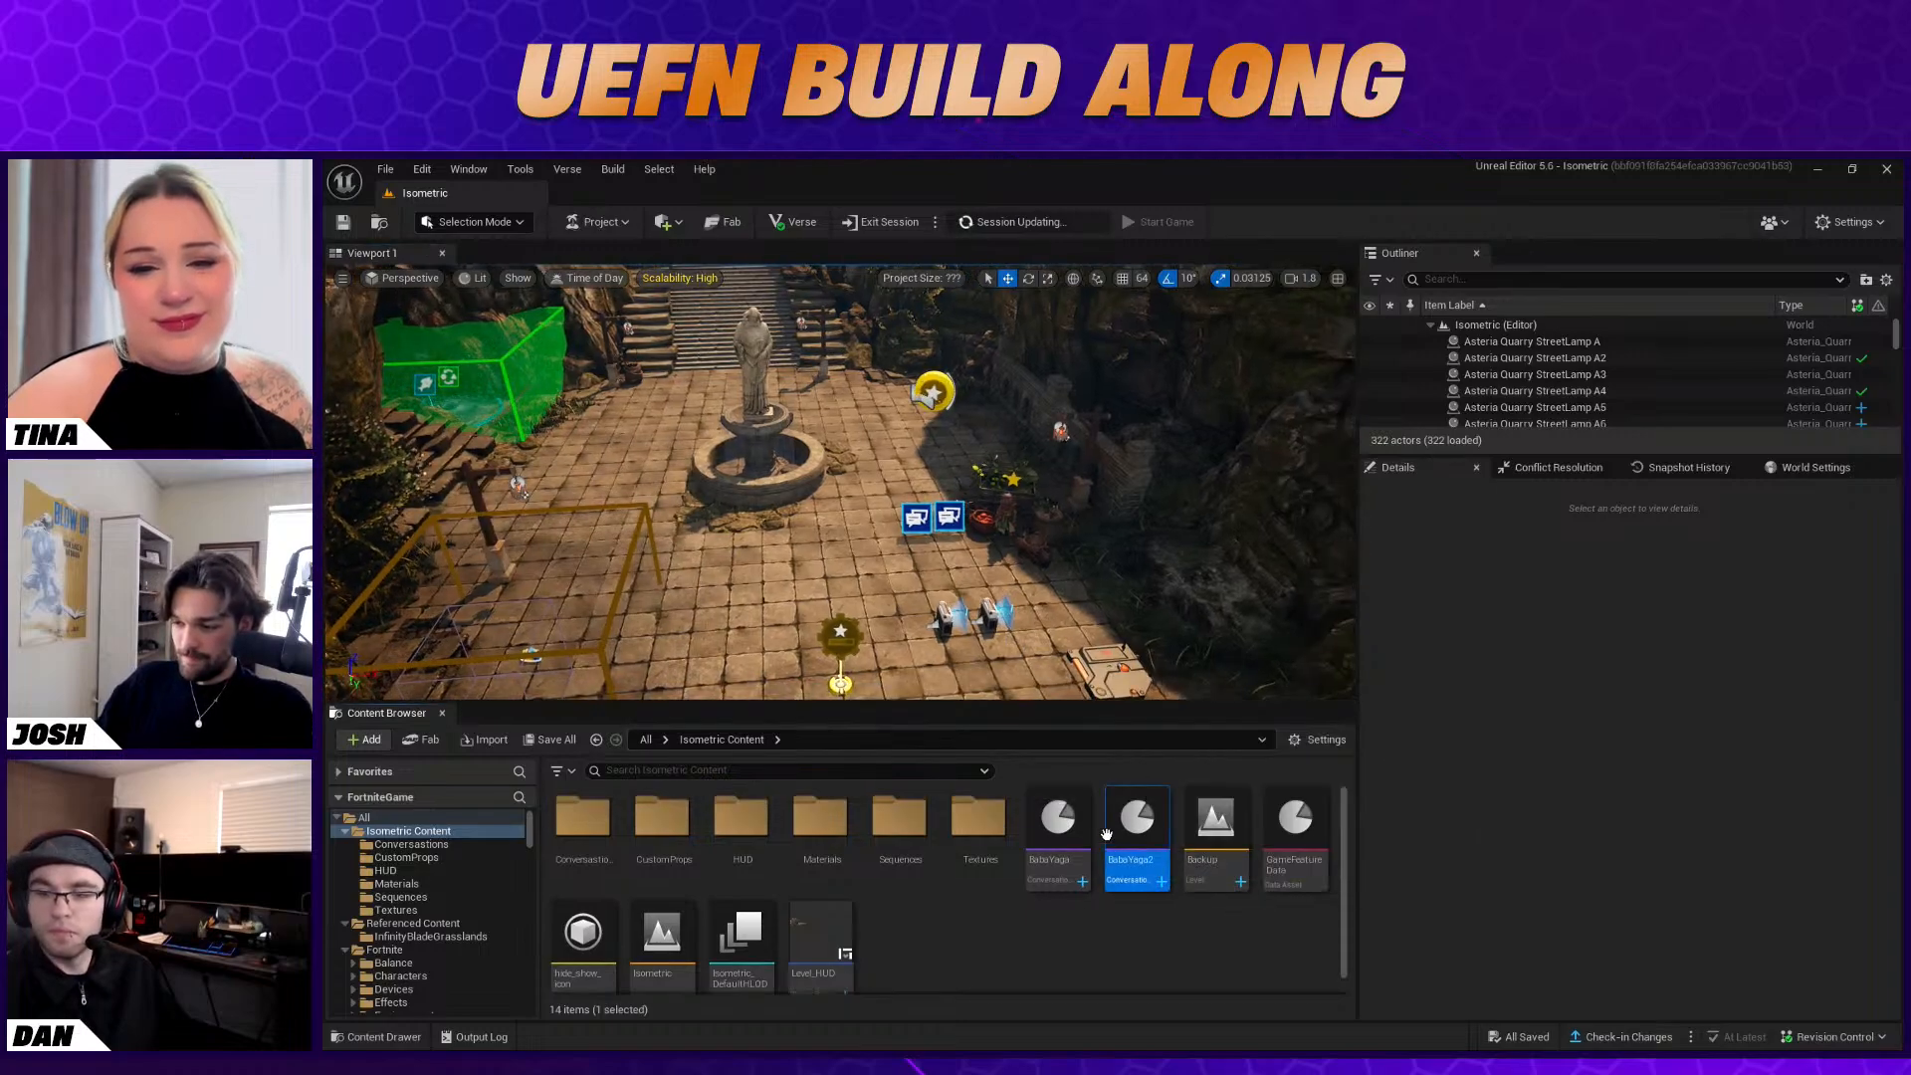
pyautogui.doubleClick(1110, 841)
# Change the message of the Speech node after the "keeping it for myself" response to "Oh... okay. I was going to give you the stew anyways..."
pyautogui.moveTo(915, 775); pyautogui.dragTo(536, 561, button='right')
pyautogui.click(642, 679)
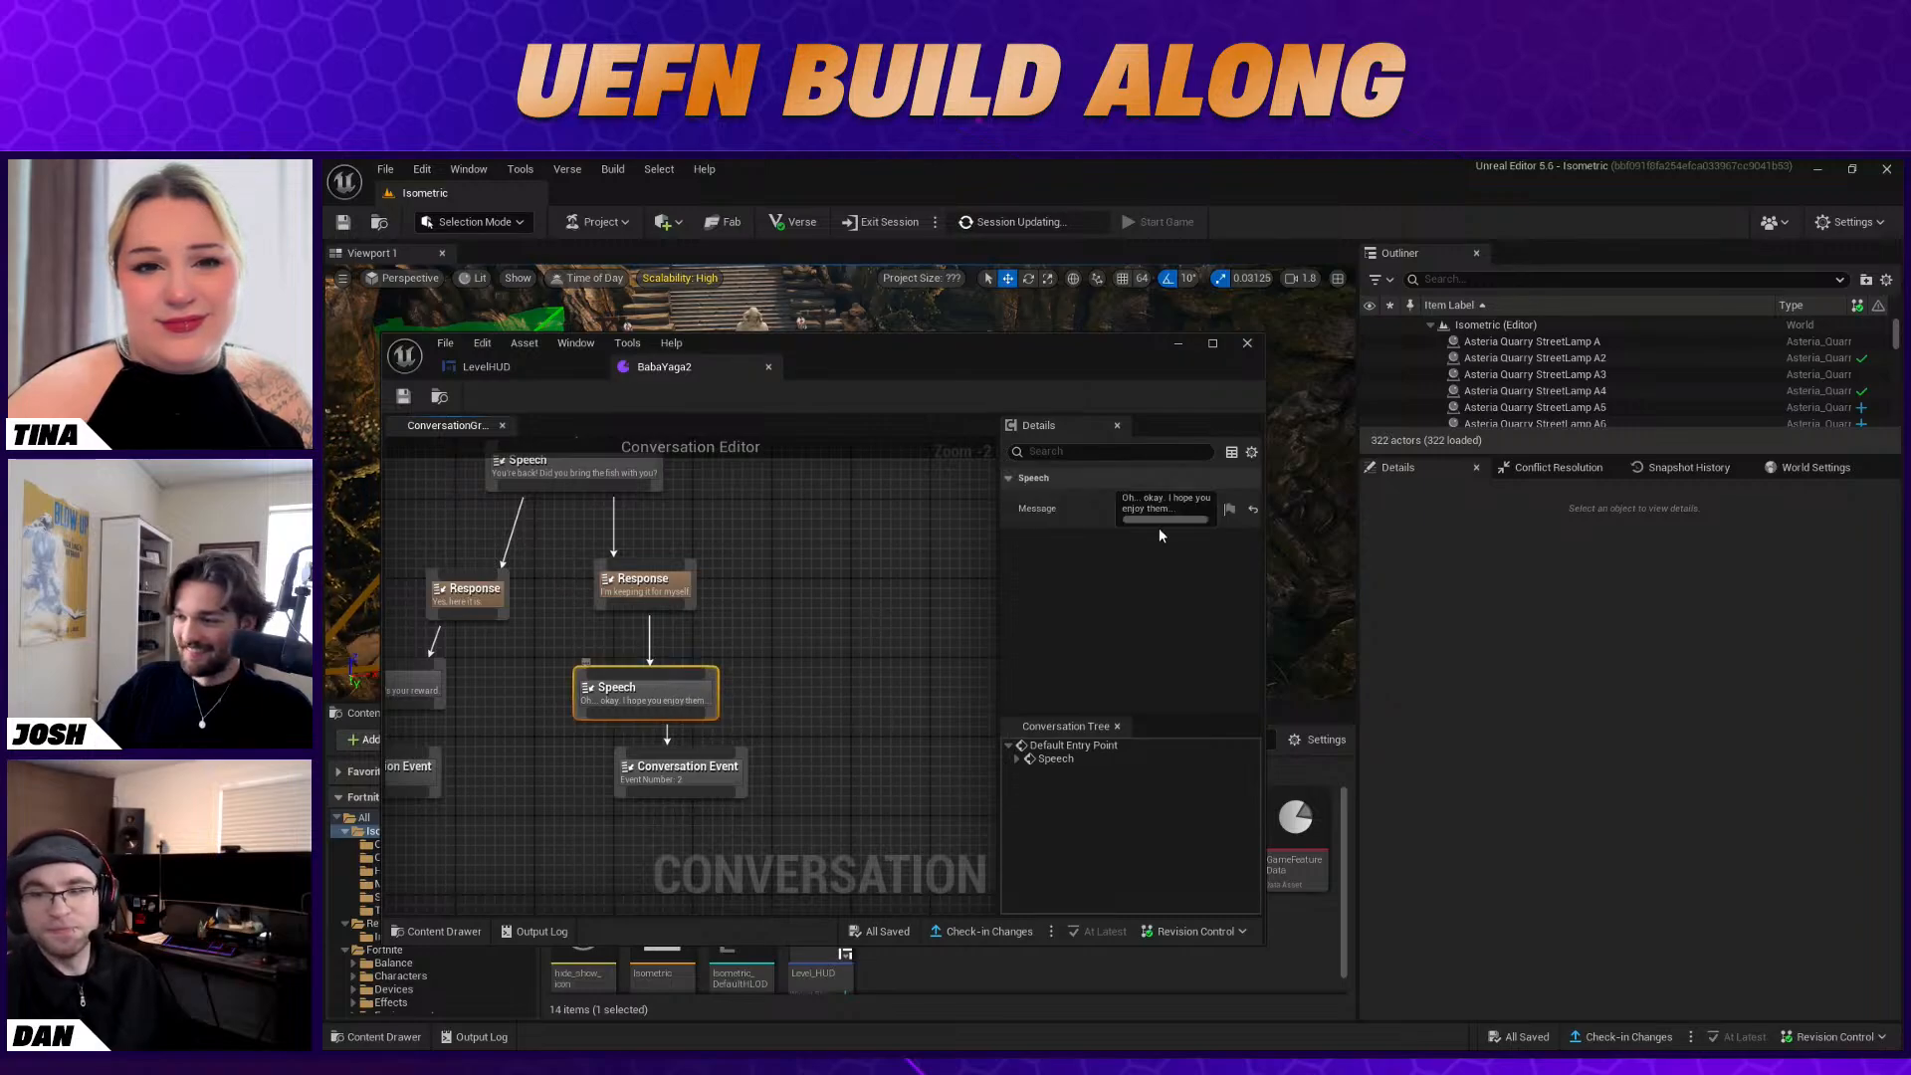
pyautogui.moveTo(996, 511); pyautogui.dragTo(843, 511)
pyautogui.click(1170, 500)
pyautogui.moveTo(1073, 501); pyautogui.dragTo(1176, 501)
pyautogui.write('I was goin')
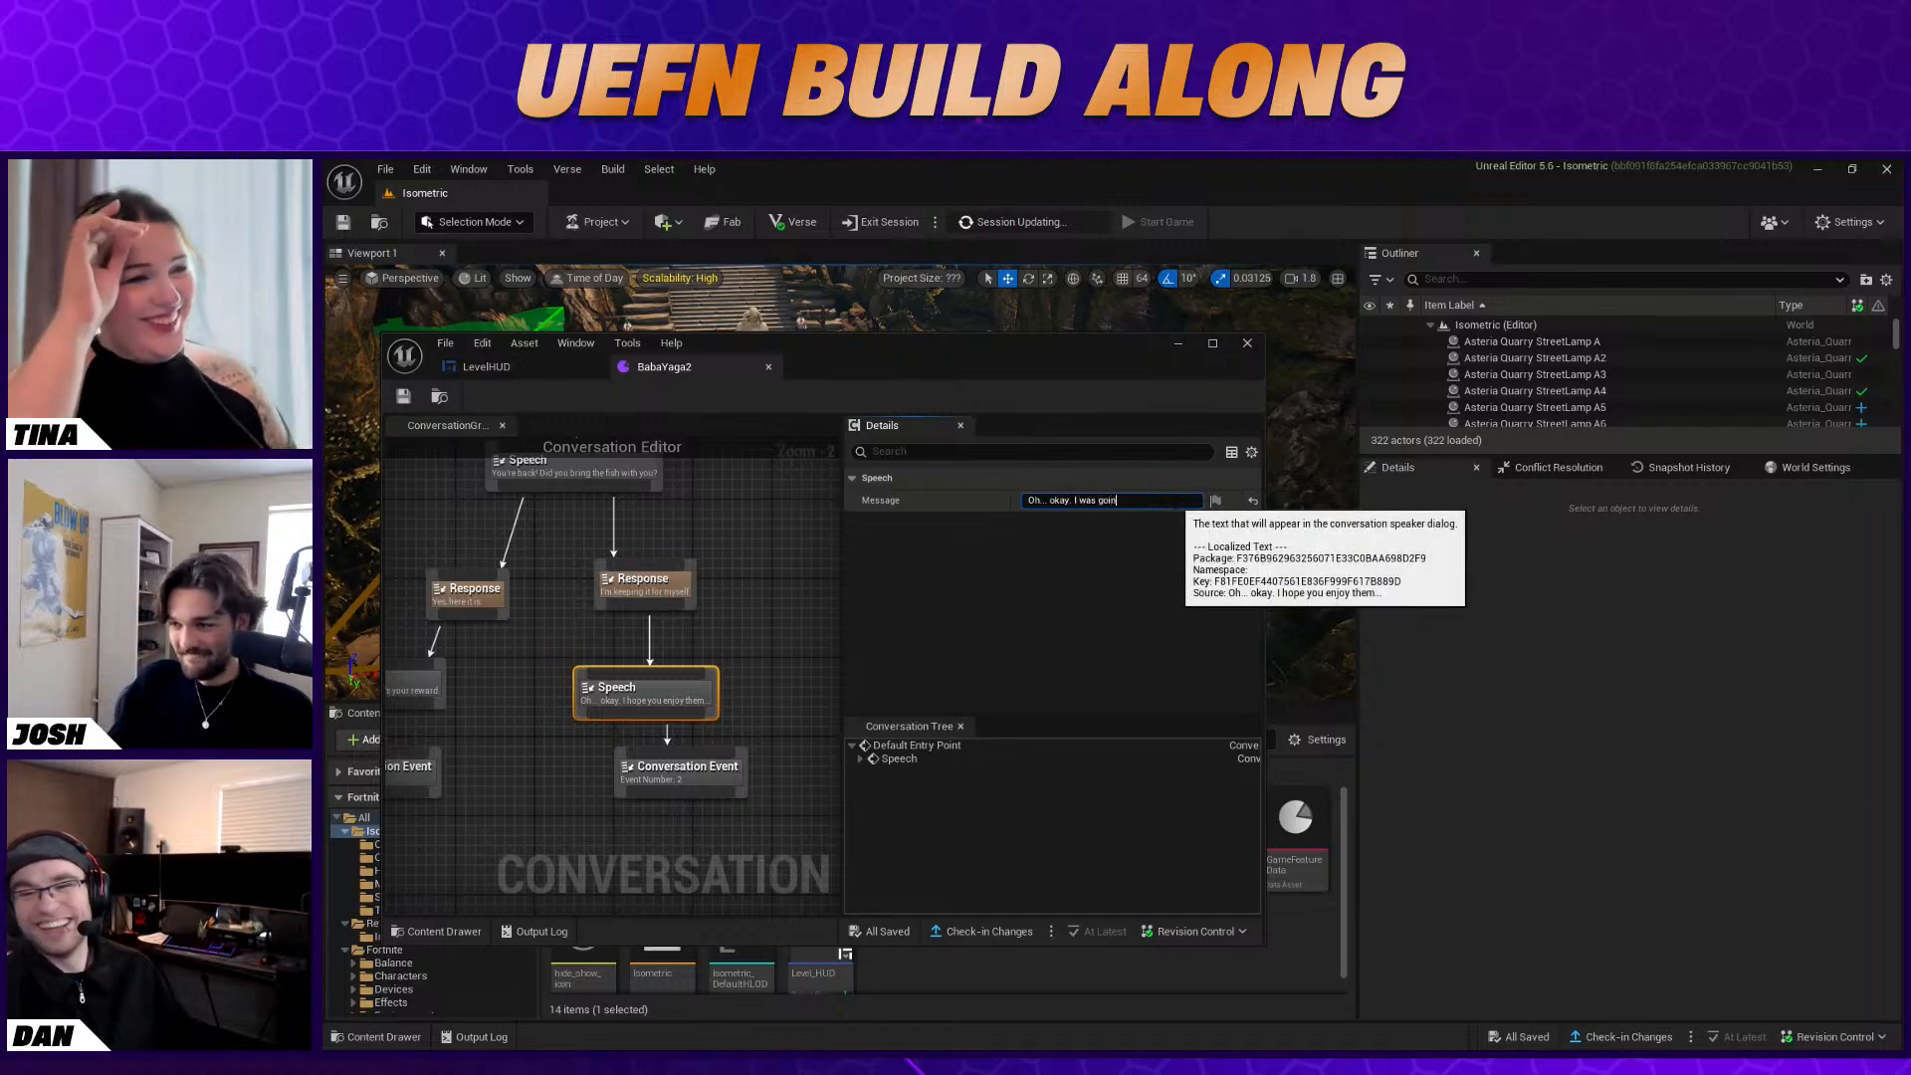
pyautogui.write('g to give you th')
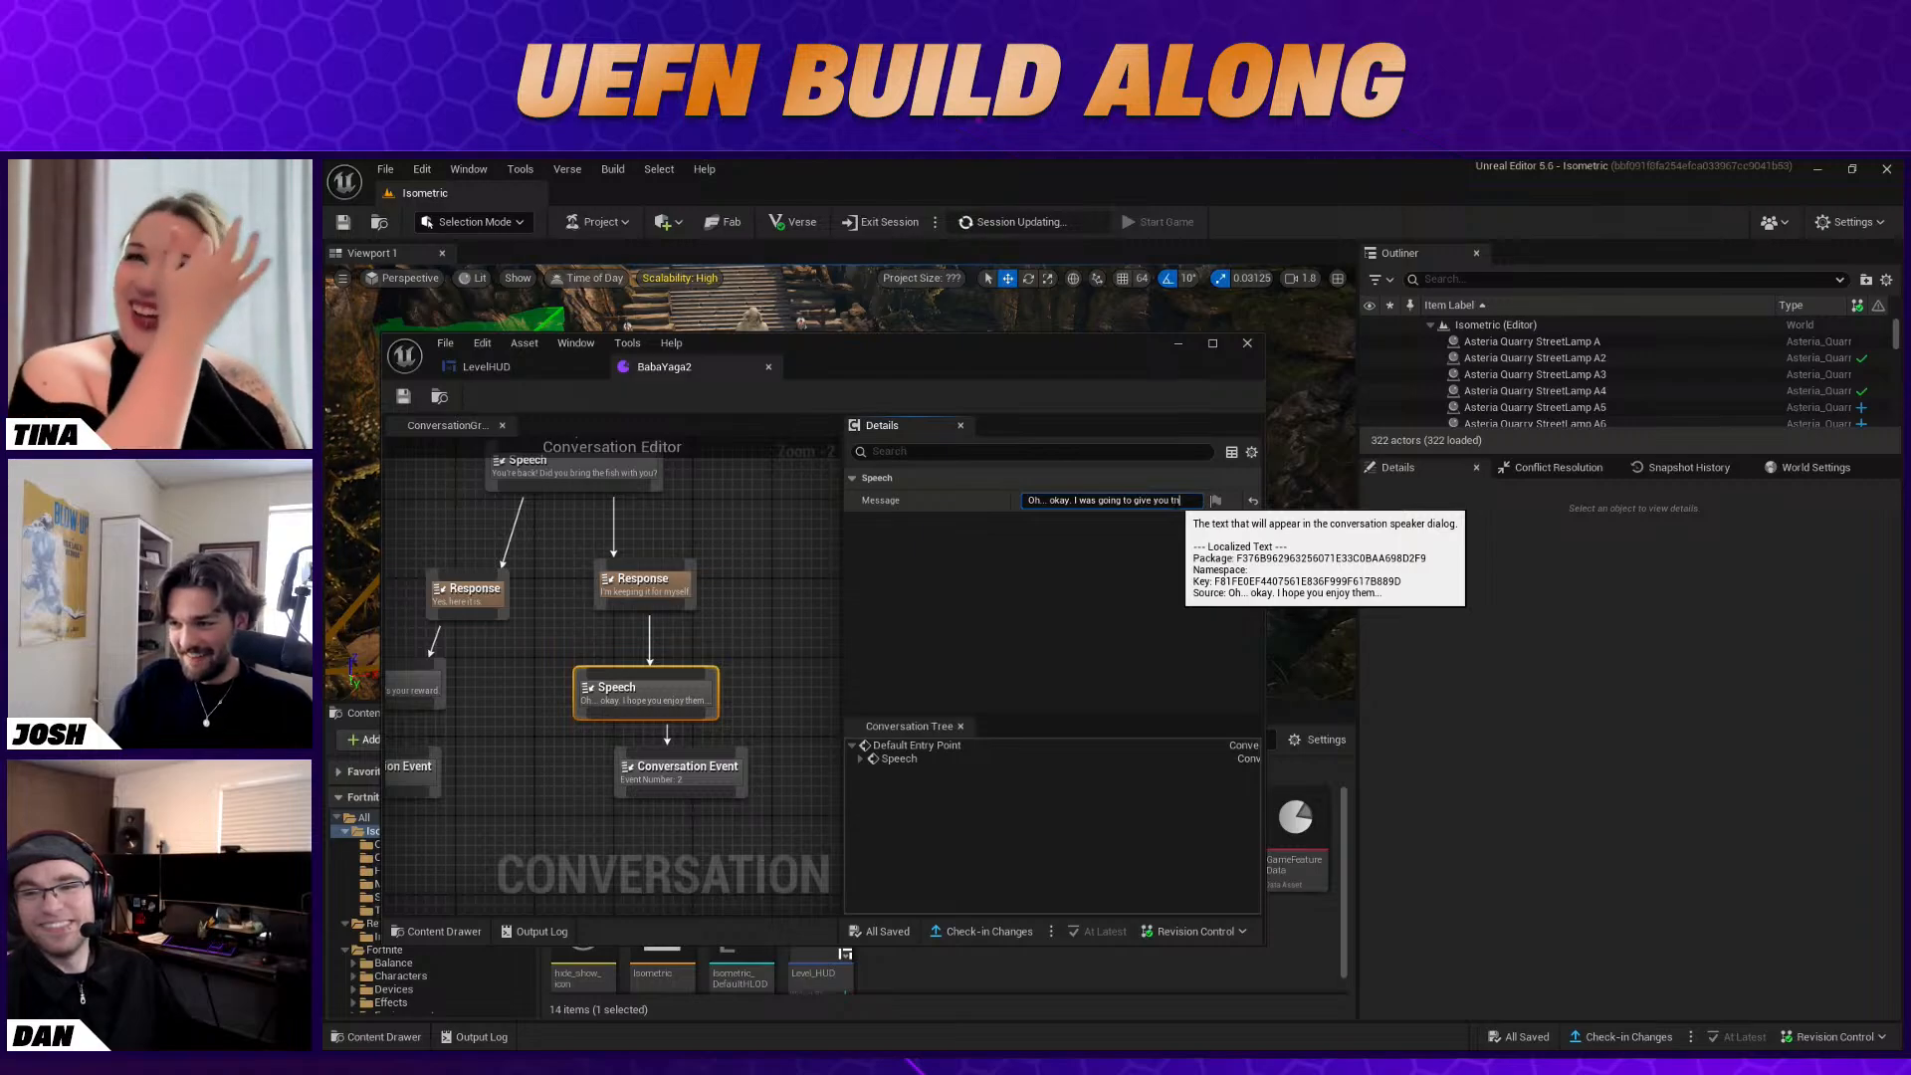
pyautogui.write('e stew anyways')
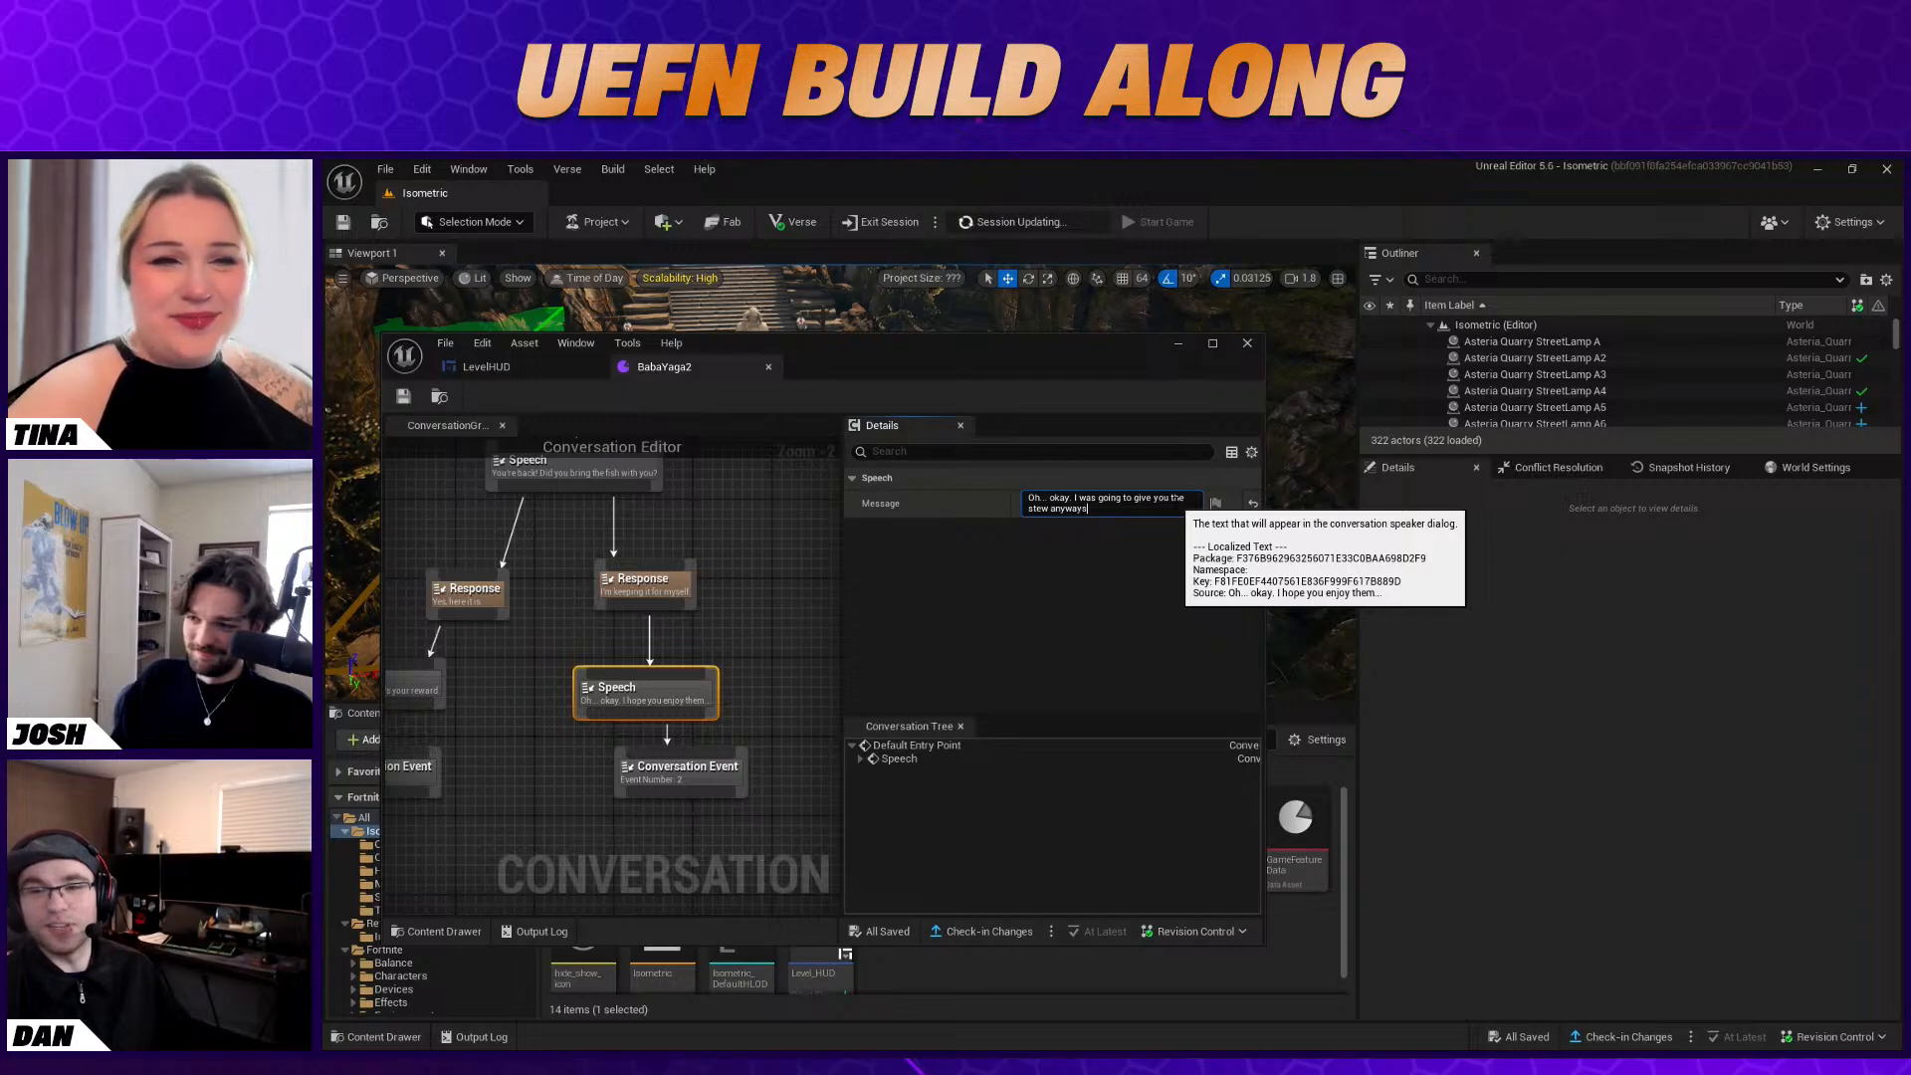
pyautogui.write('...')
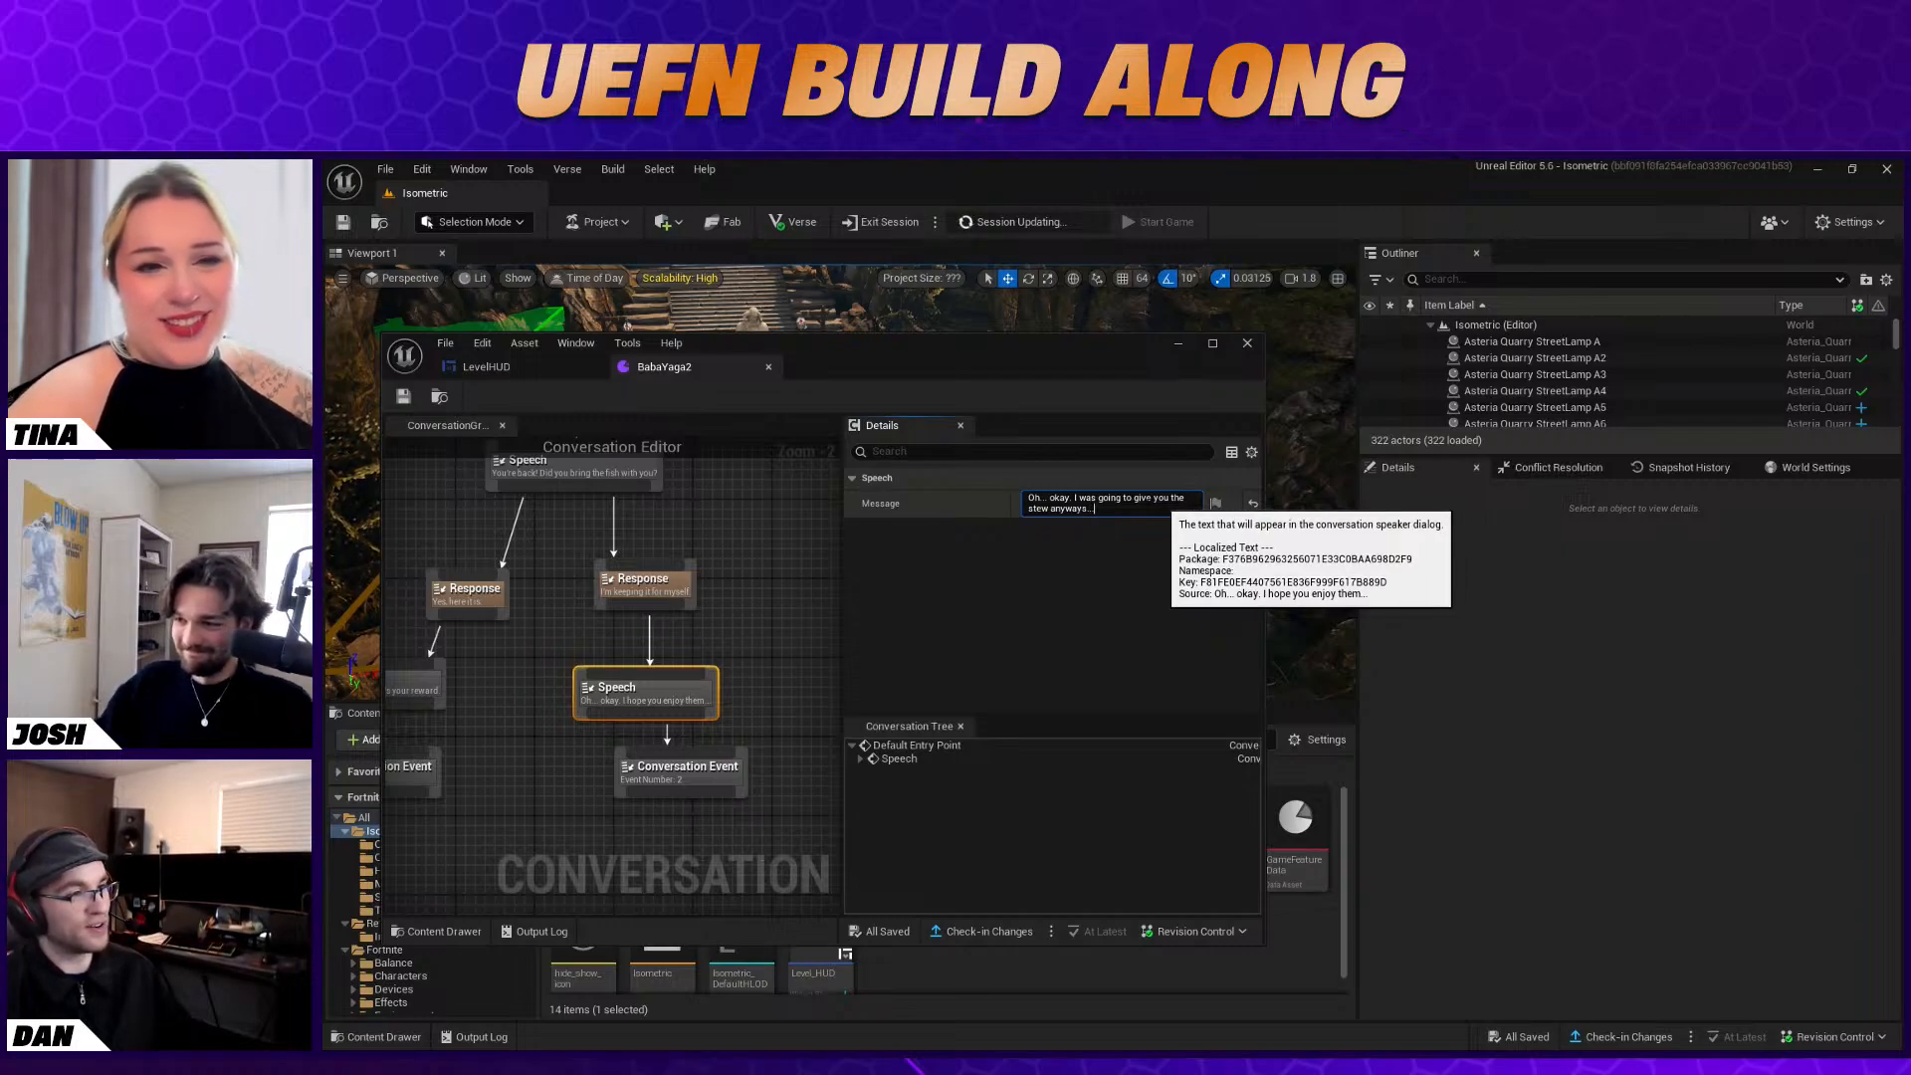
pyautogui.click(1139, 534)
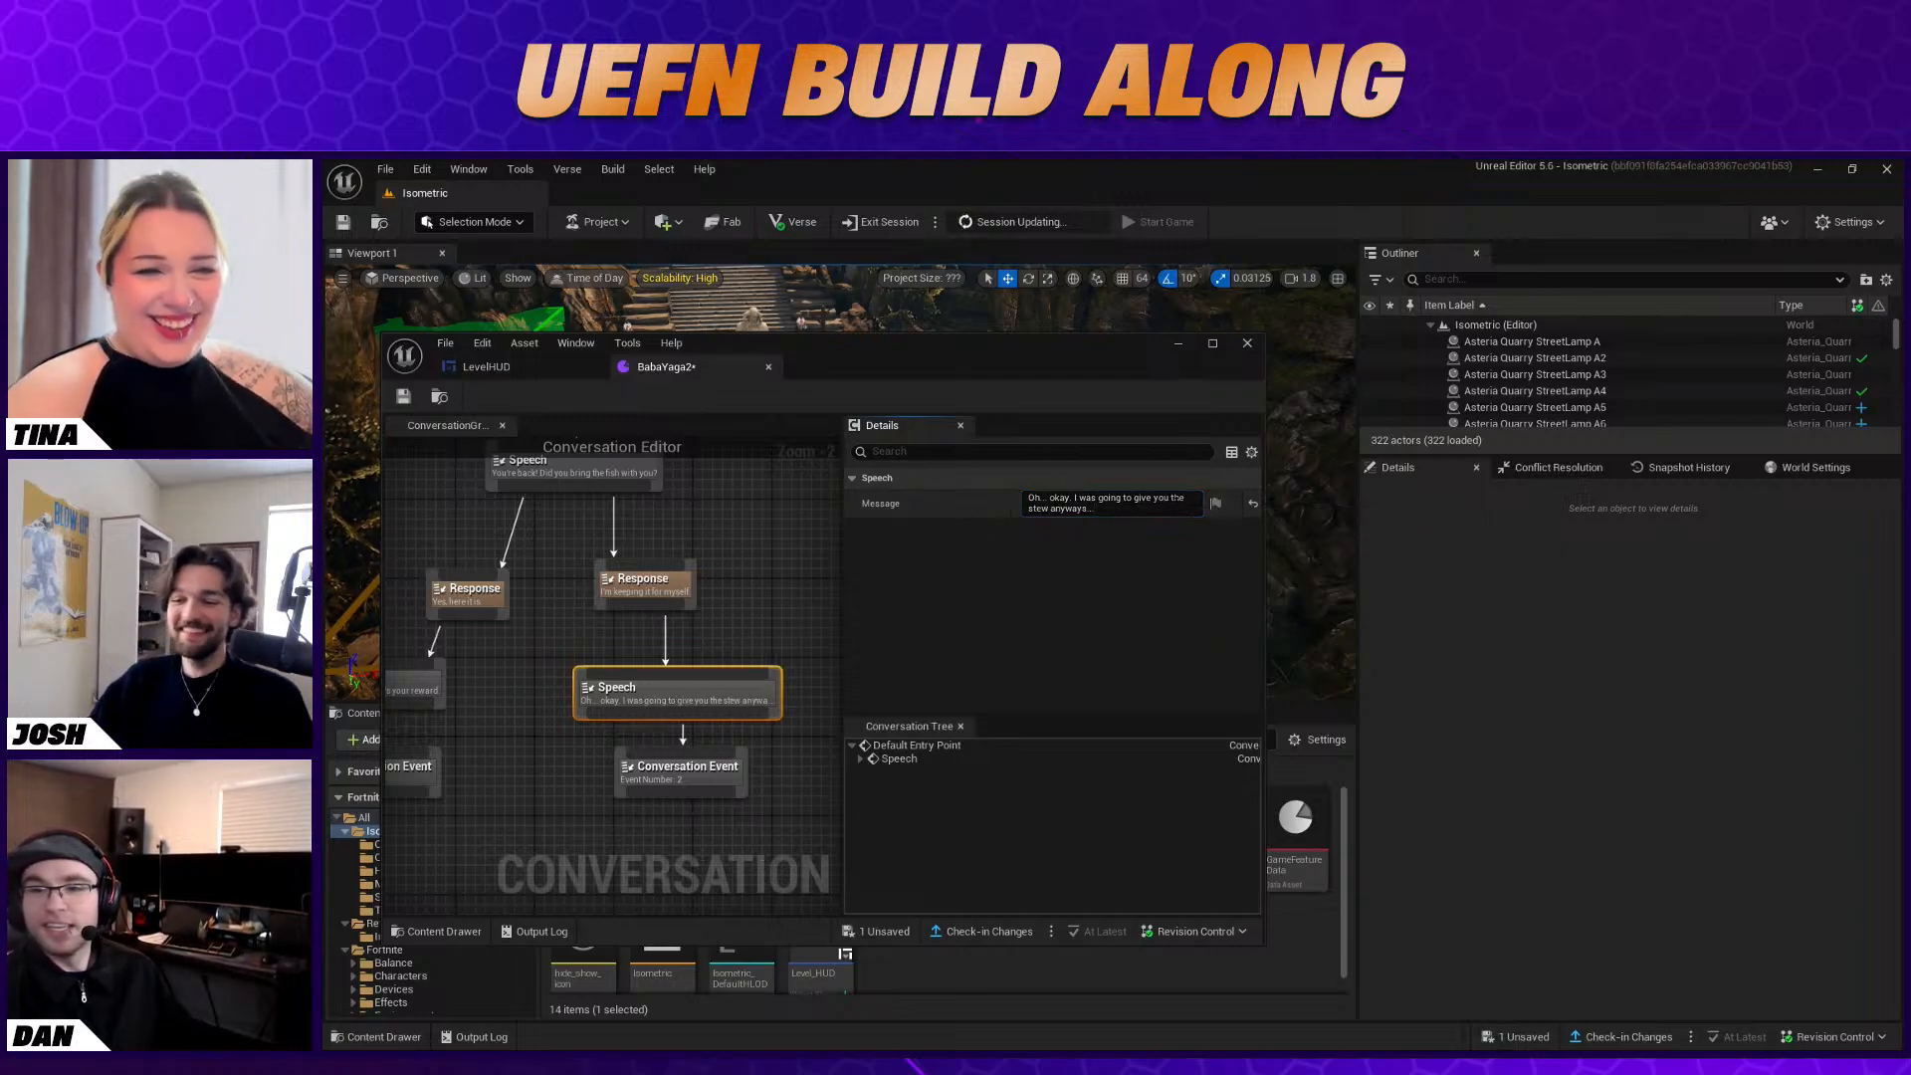
# Save the BabaYaga2 conversation and close its editor window
pyautogui.click(403, 396)
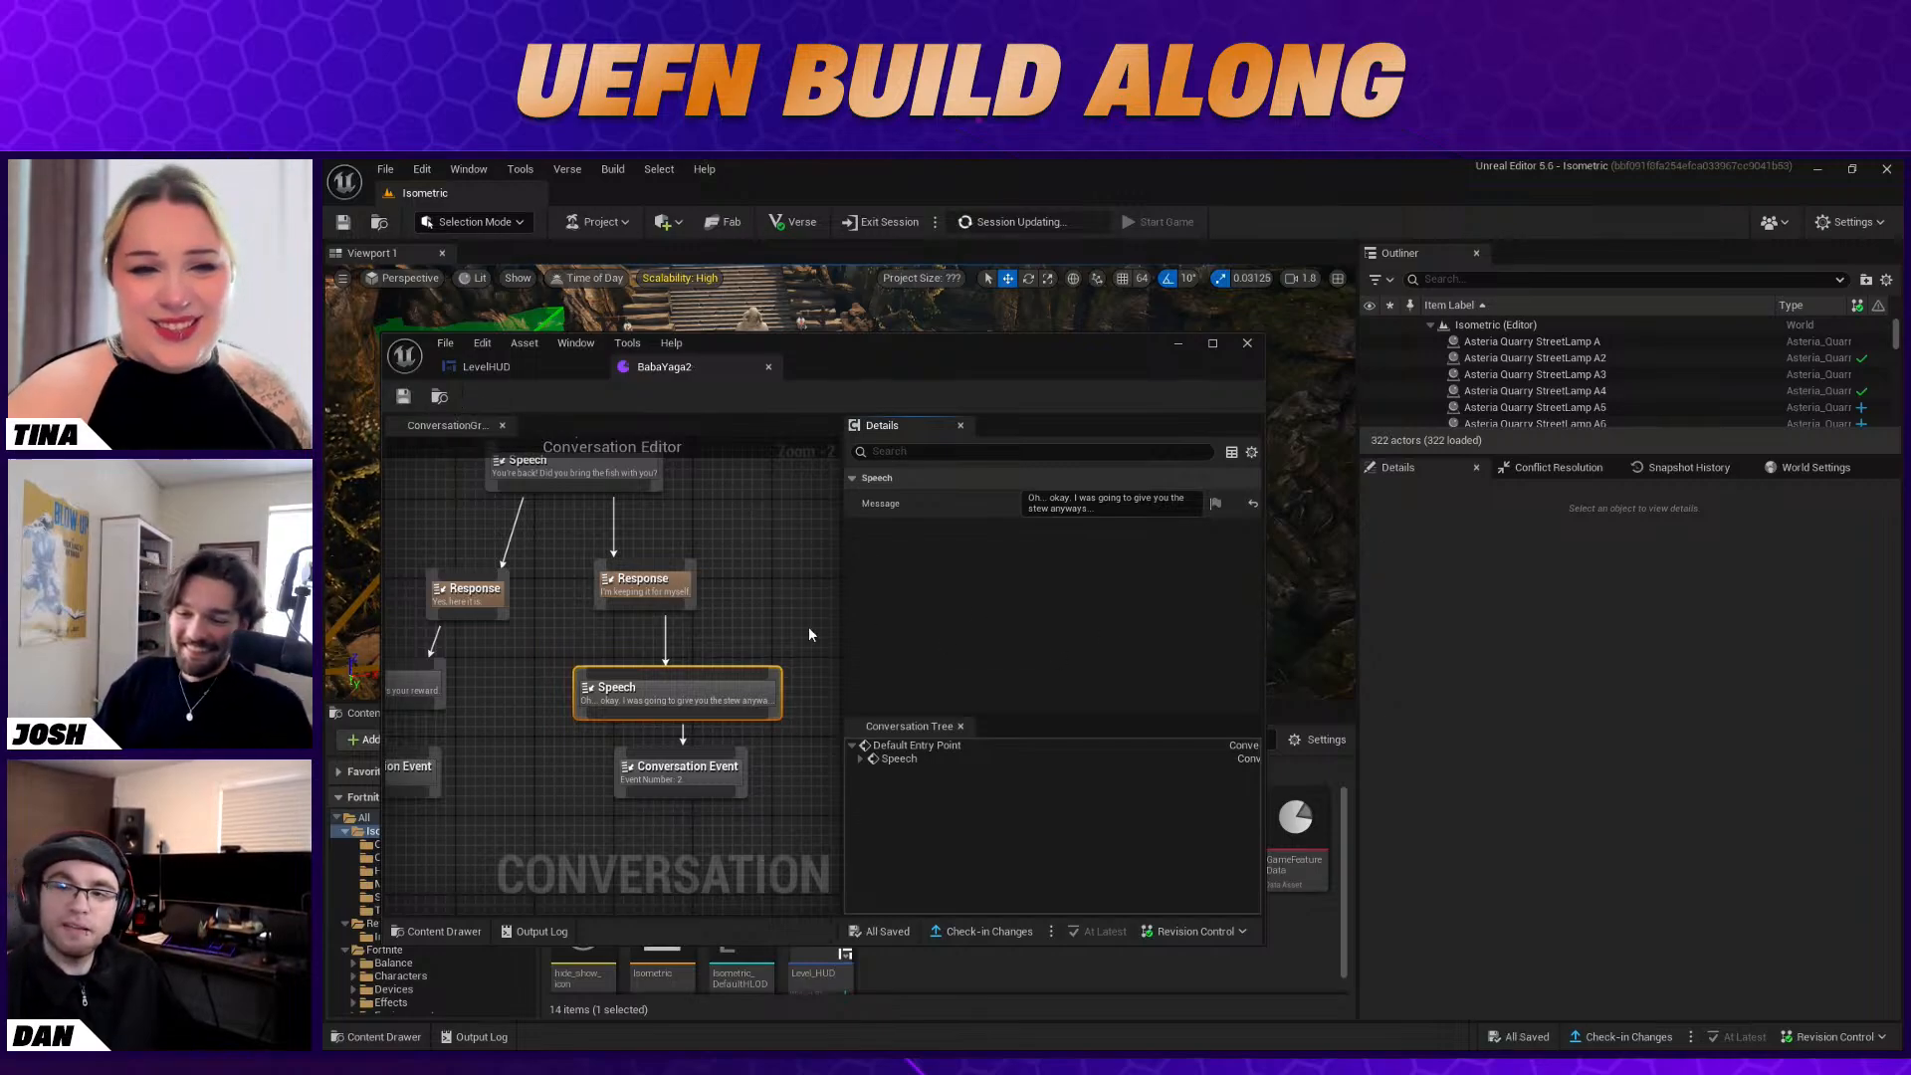
pyautogui.moveTo(767, 603); pyautogui.dragTo(784, 598, button='right')
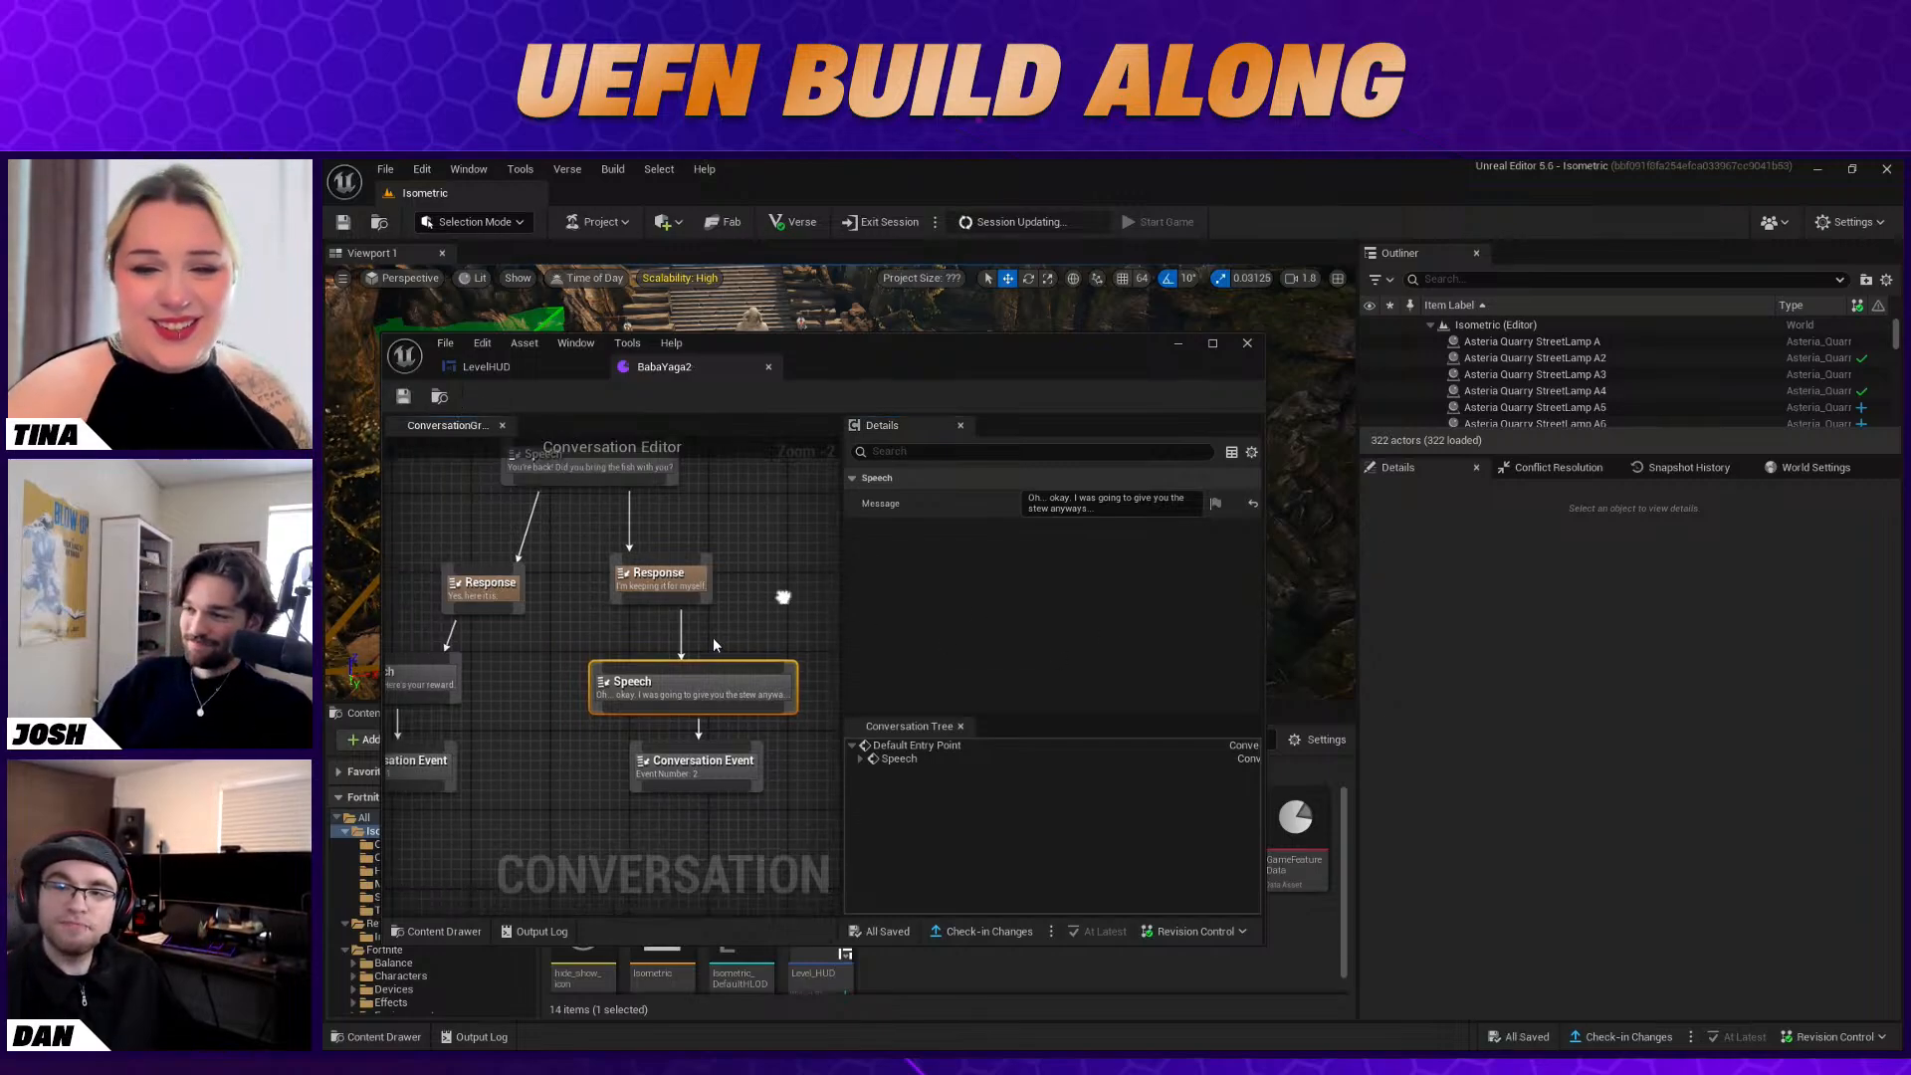
pyautogui.click(1247, 346)
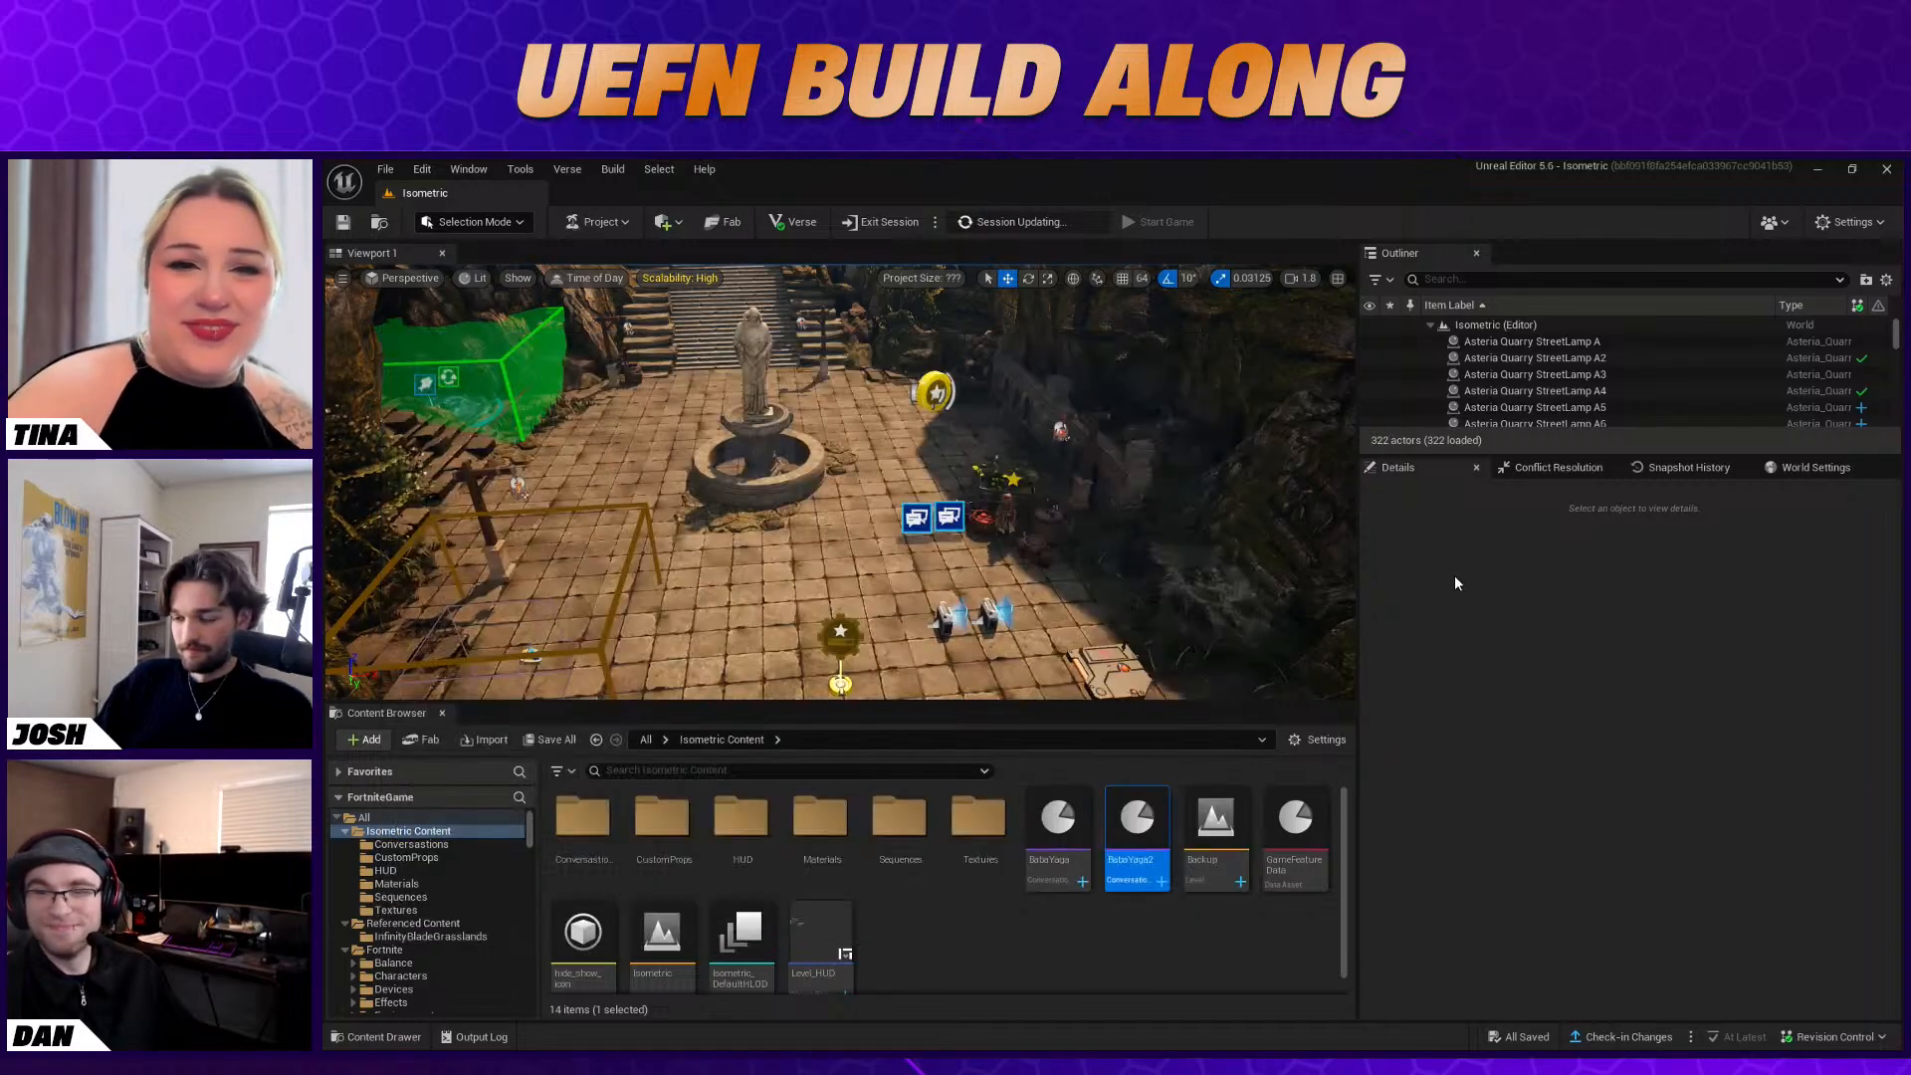
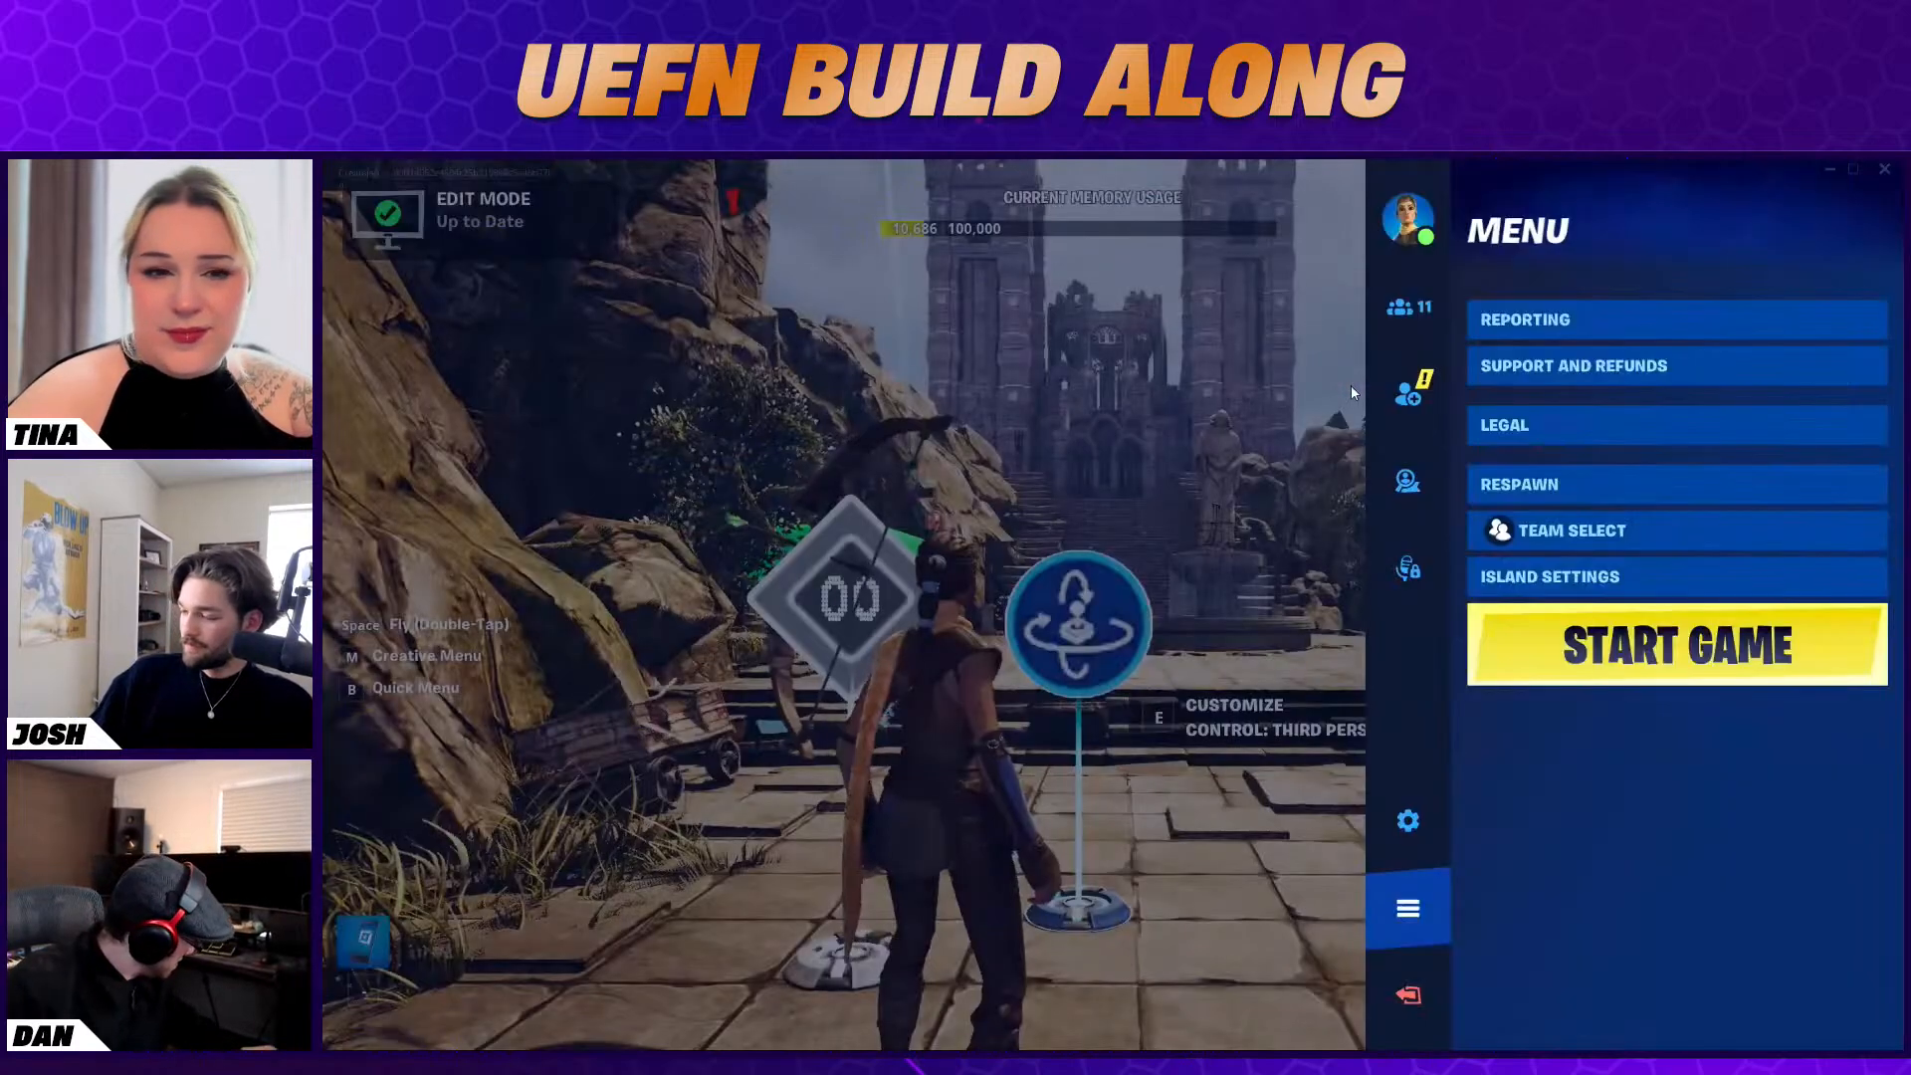
# Start the game in the Fortnite client and walk the character from the player spawn pads to the fountain area to playtest
pyautogui.press('Escape')
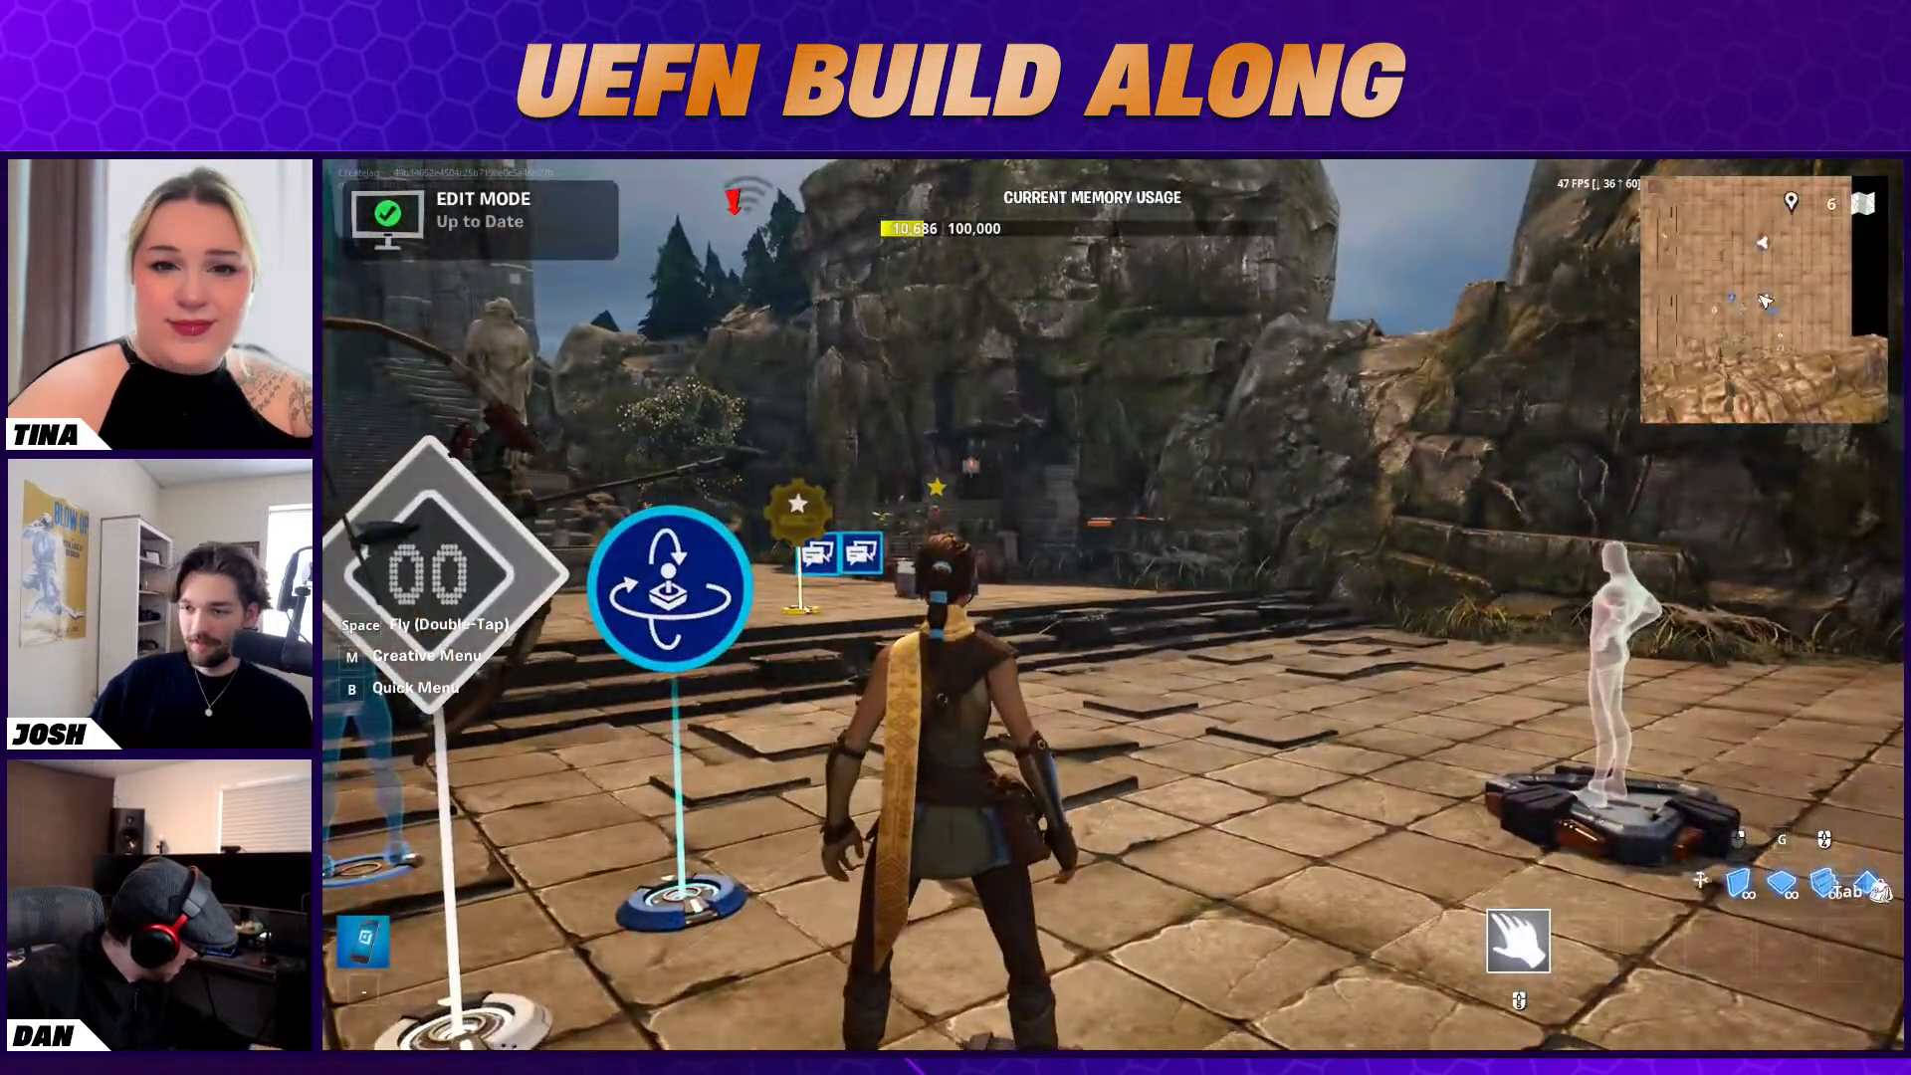
pyautogui.press('Escape')
pyautogui.click(1613, 646)
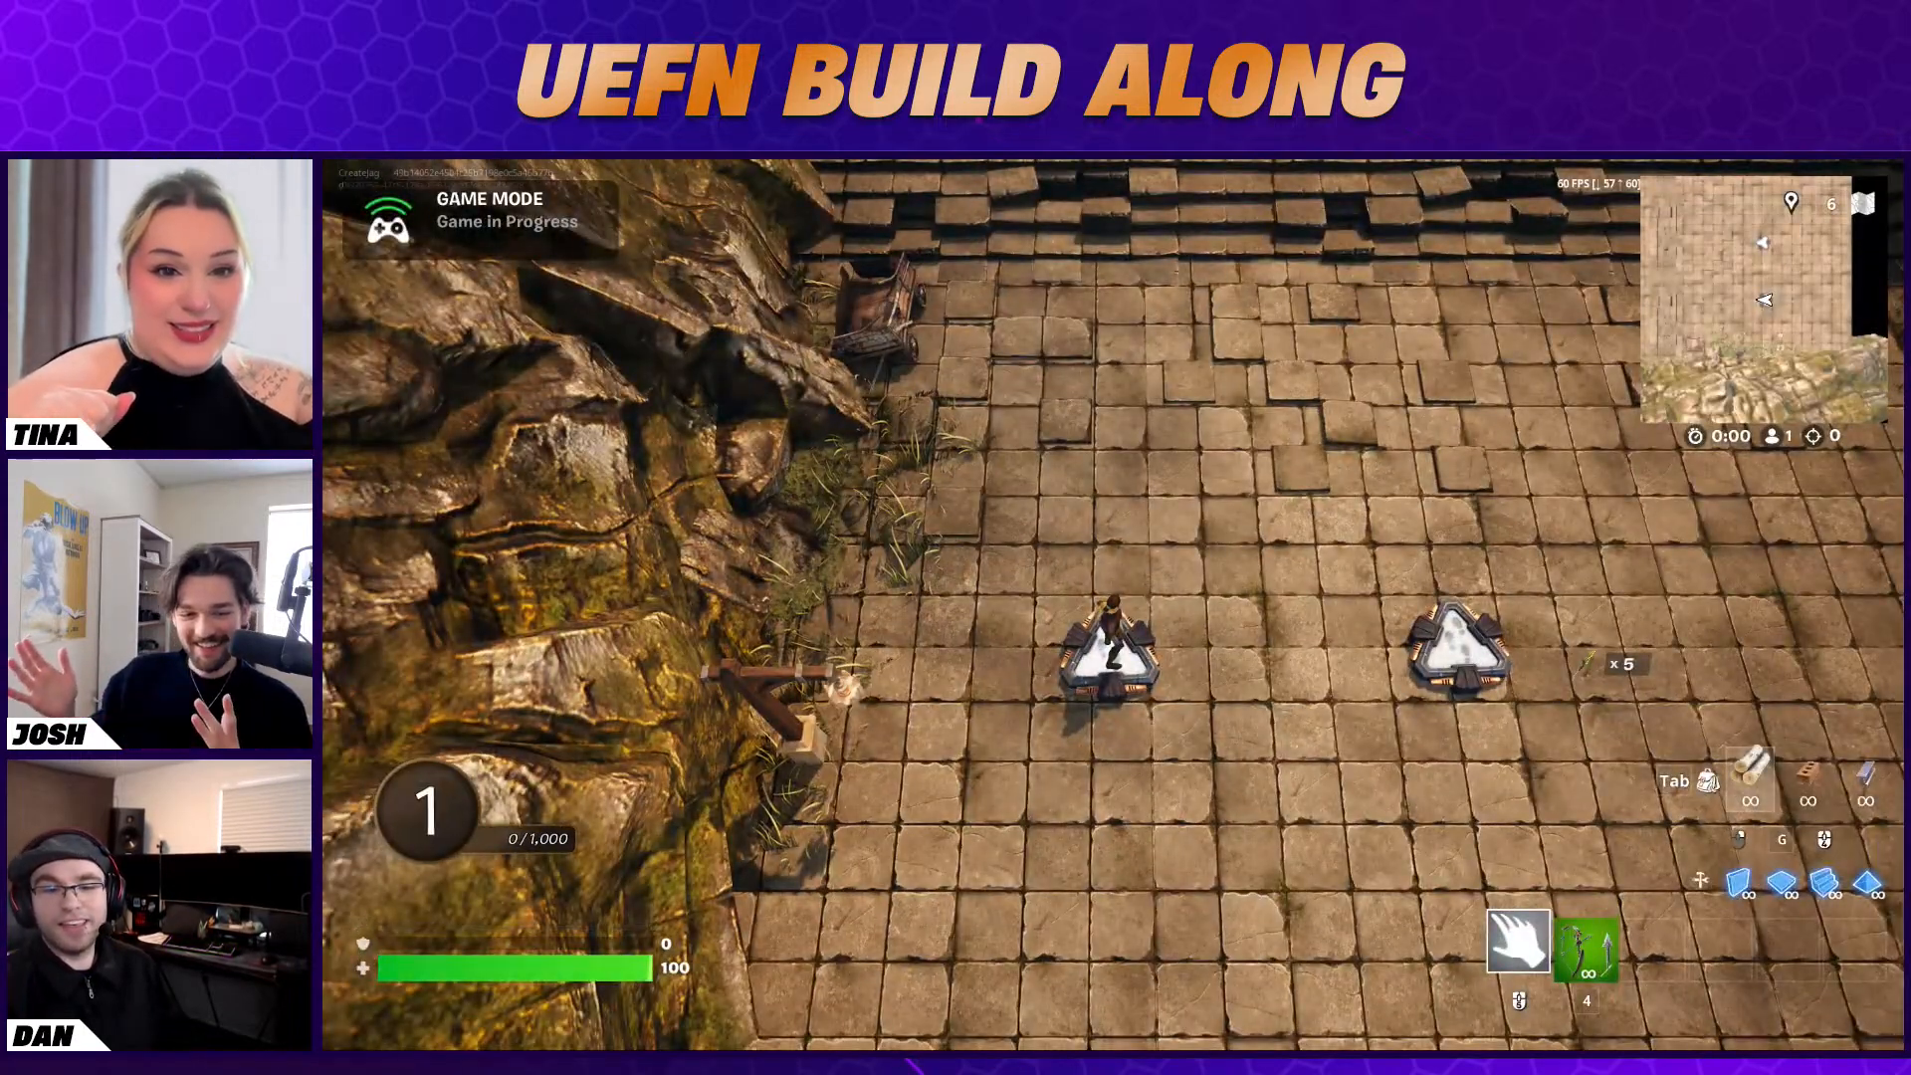
pyautogui.press('w')
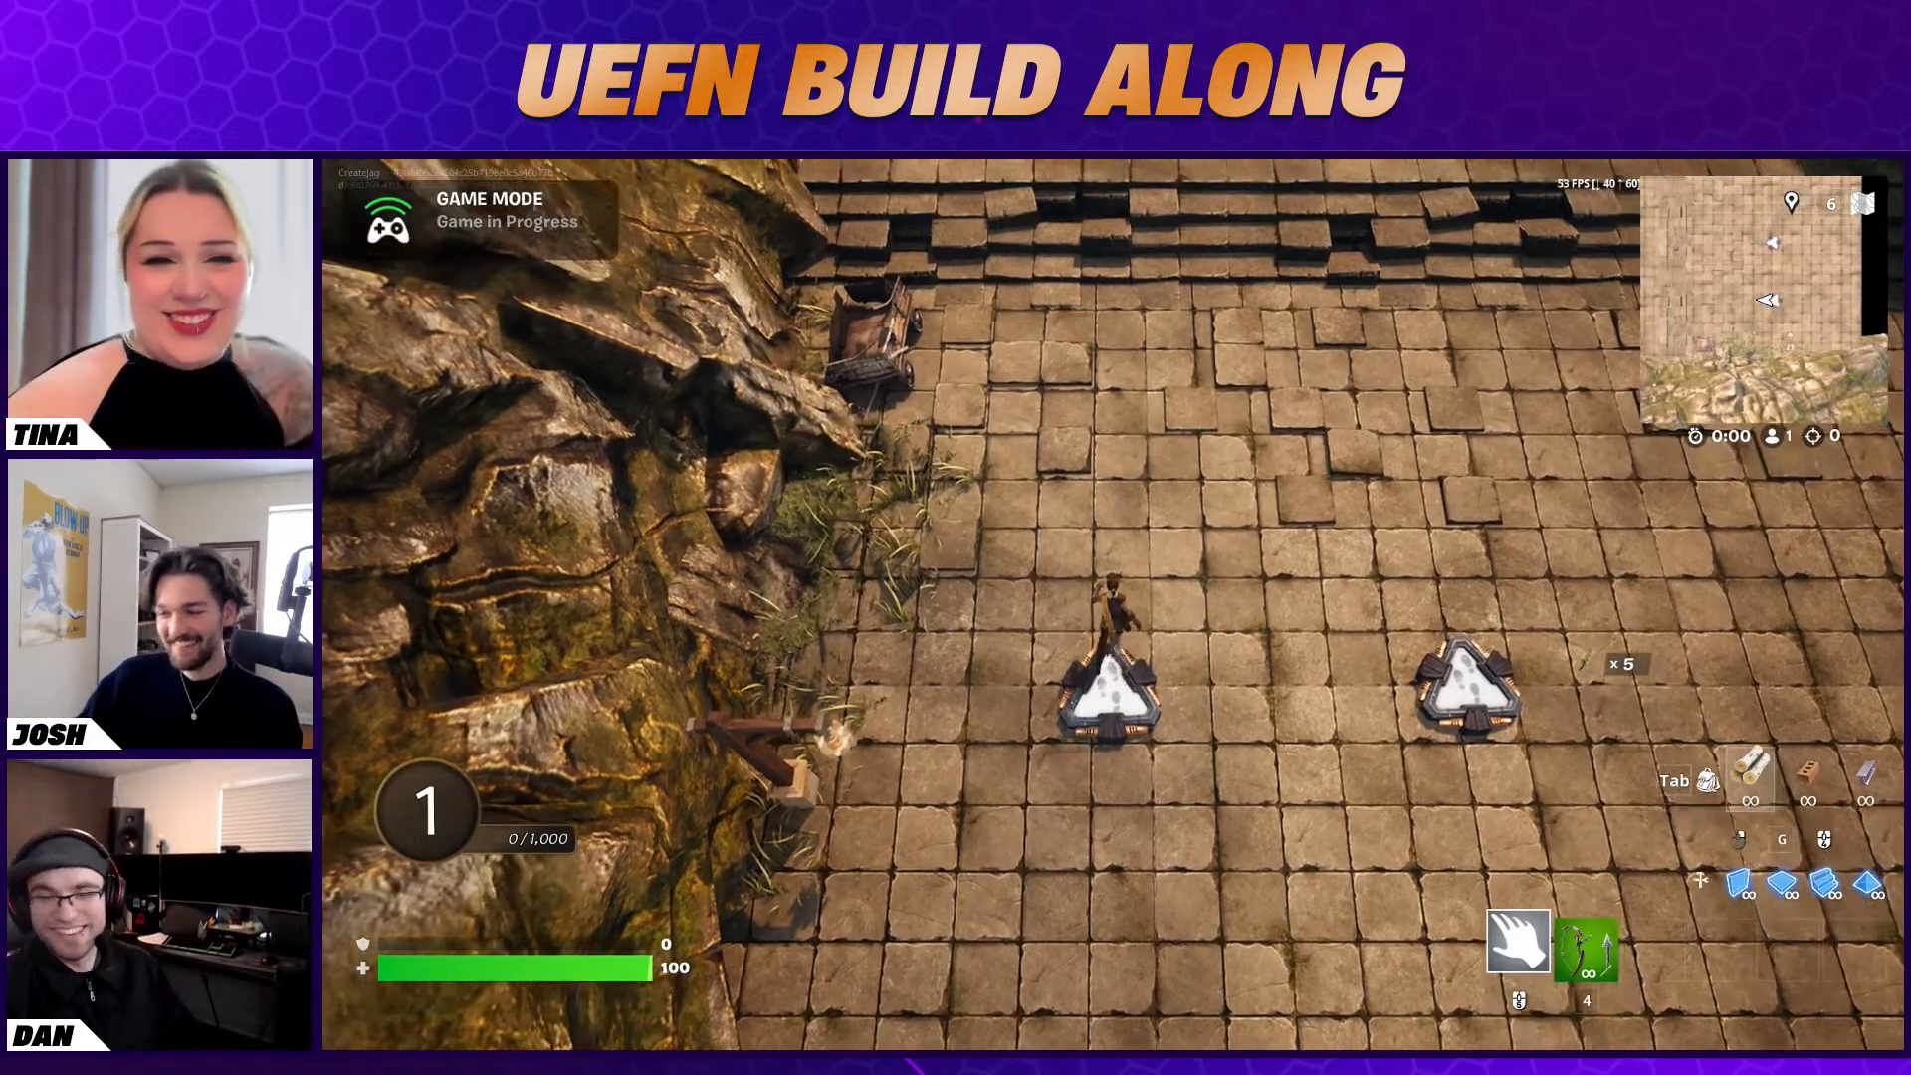
pyautogui.press('w')
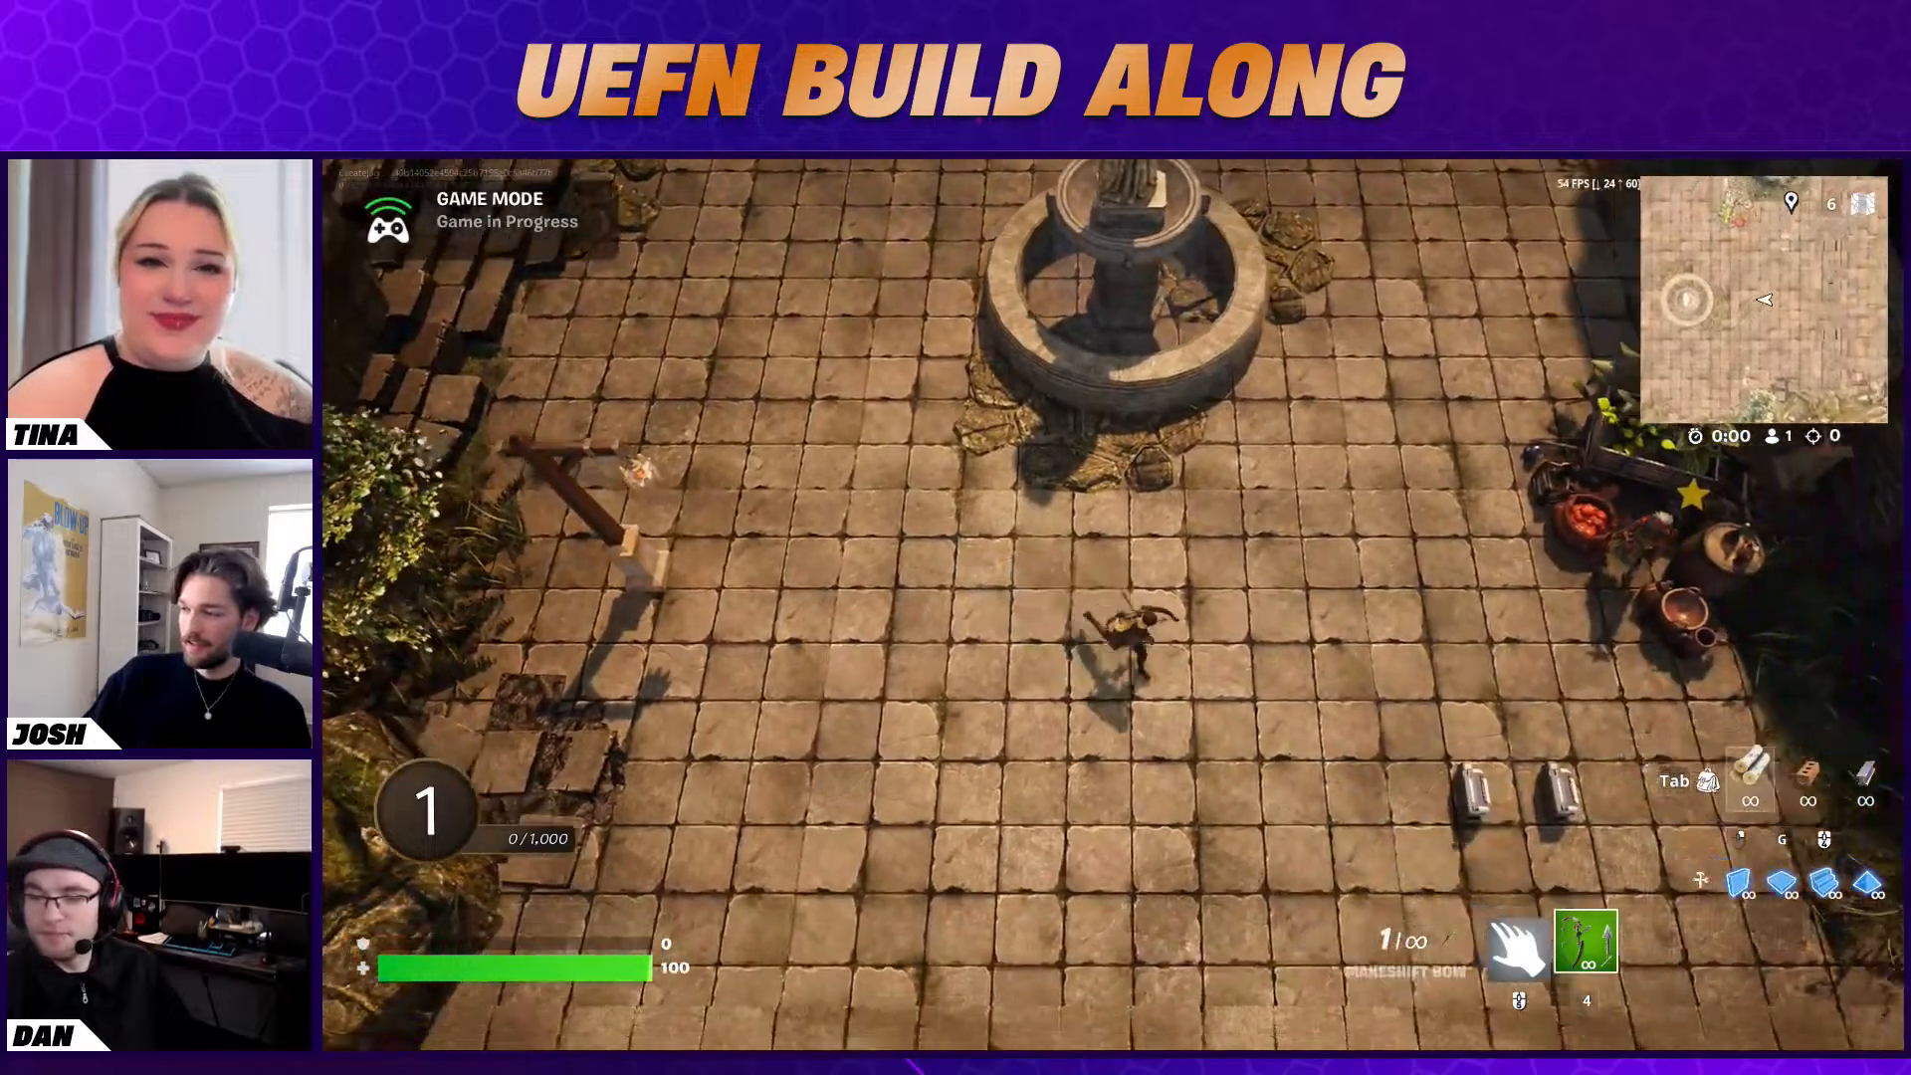
# End the running game and switch back to the Unreal Editor
pyautogui.press('Escape')
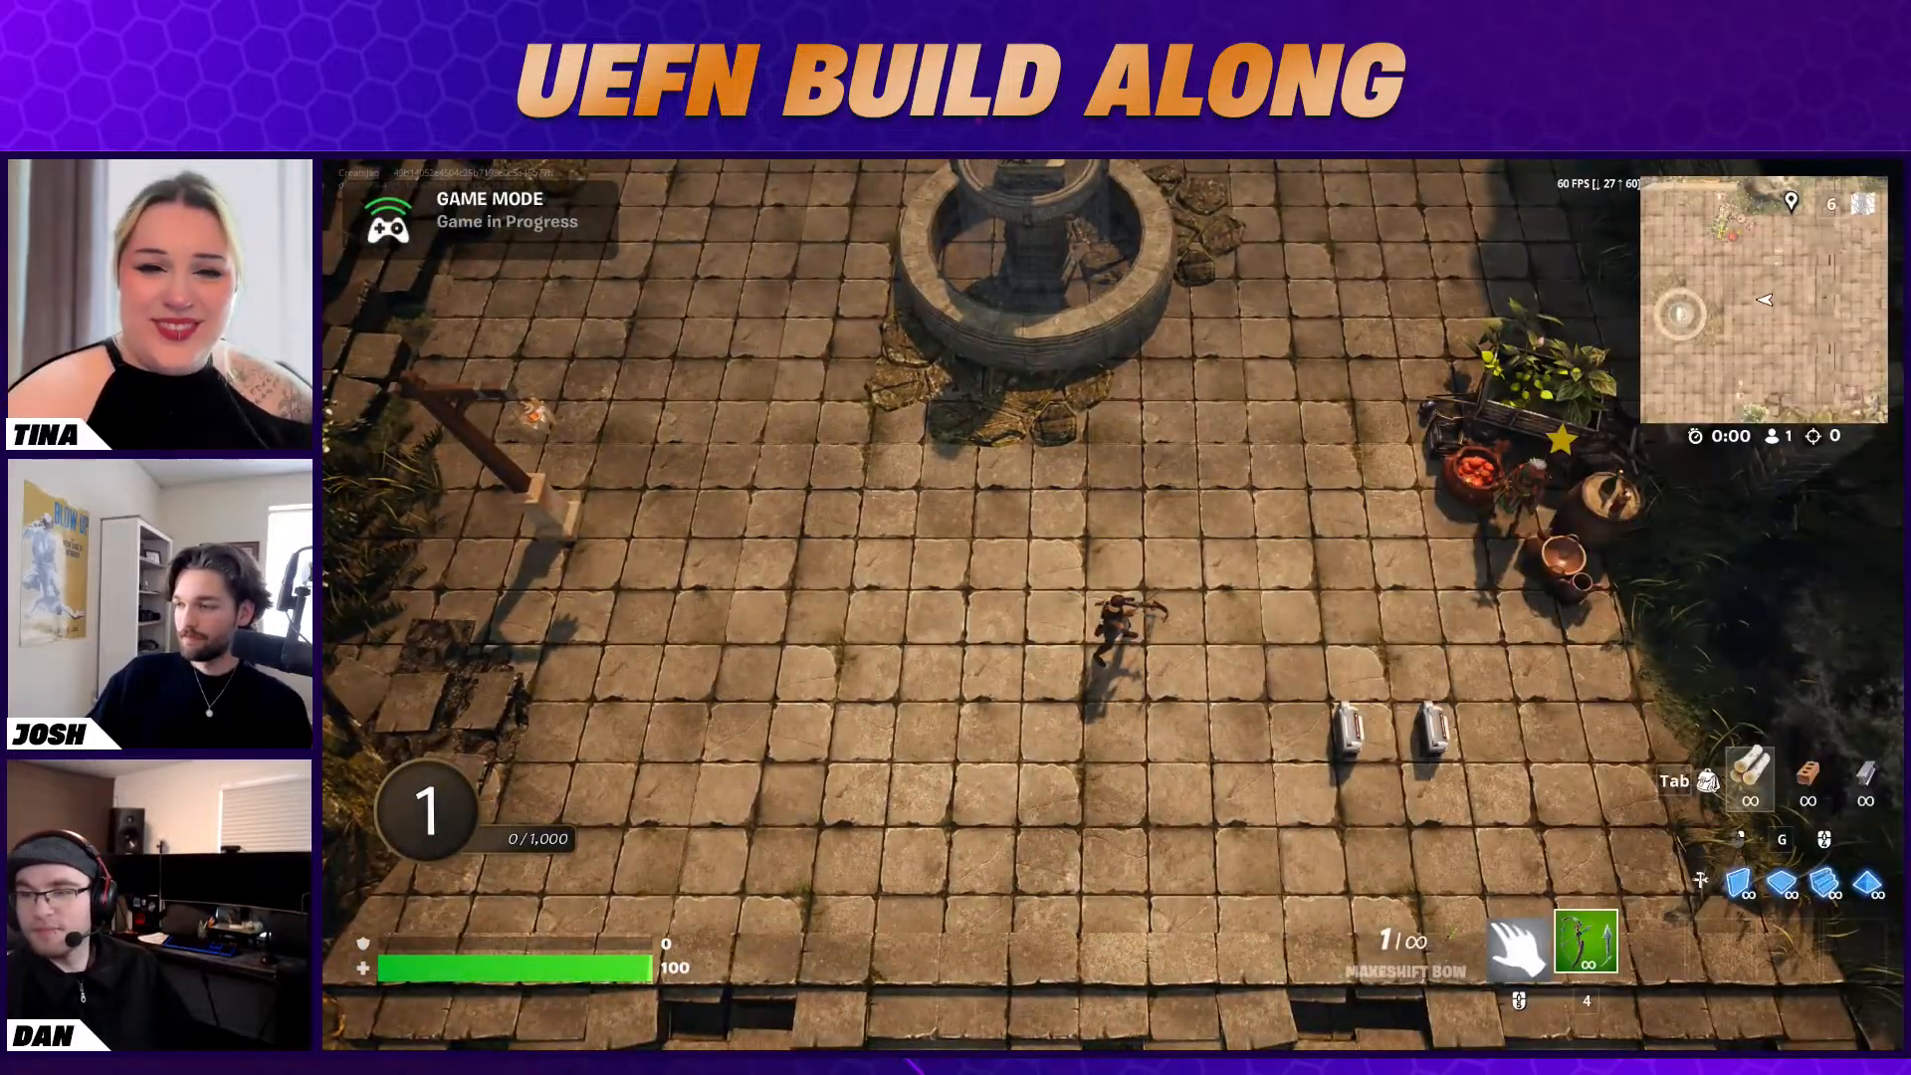
pyautogui.press('Escape')
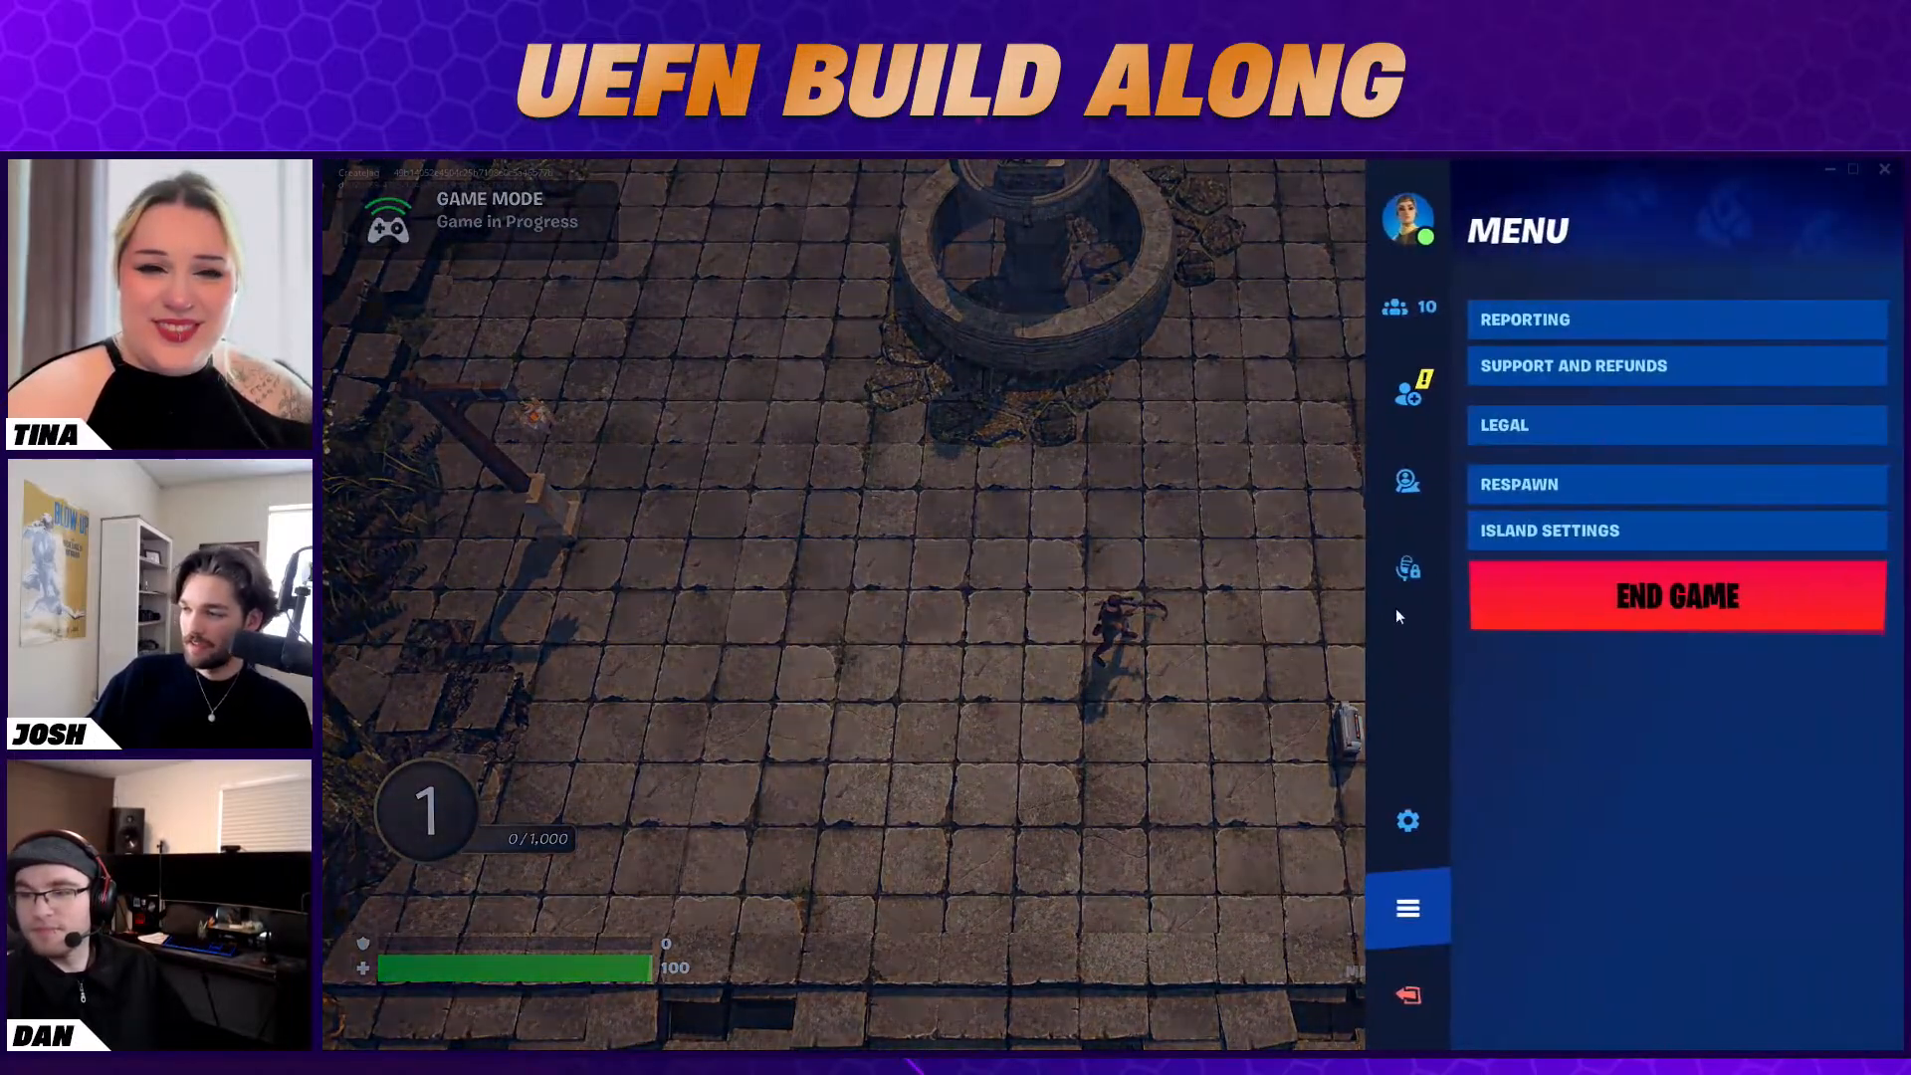
pyautogui.click(1575, 597)
pyautogui.press('super')
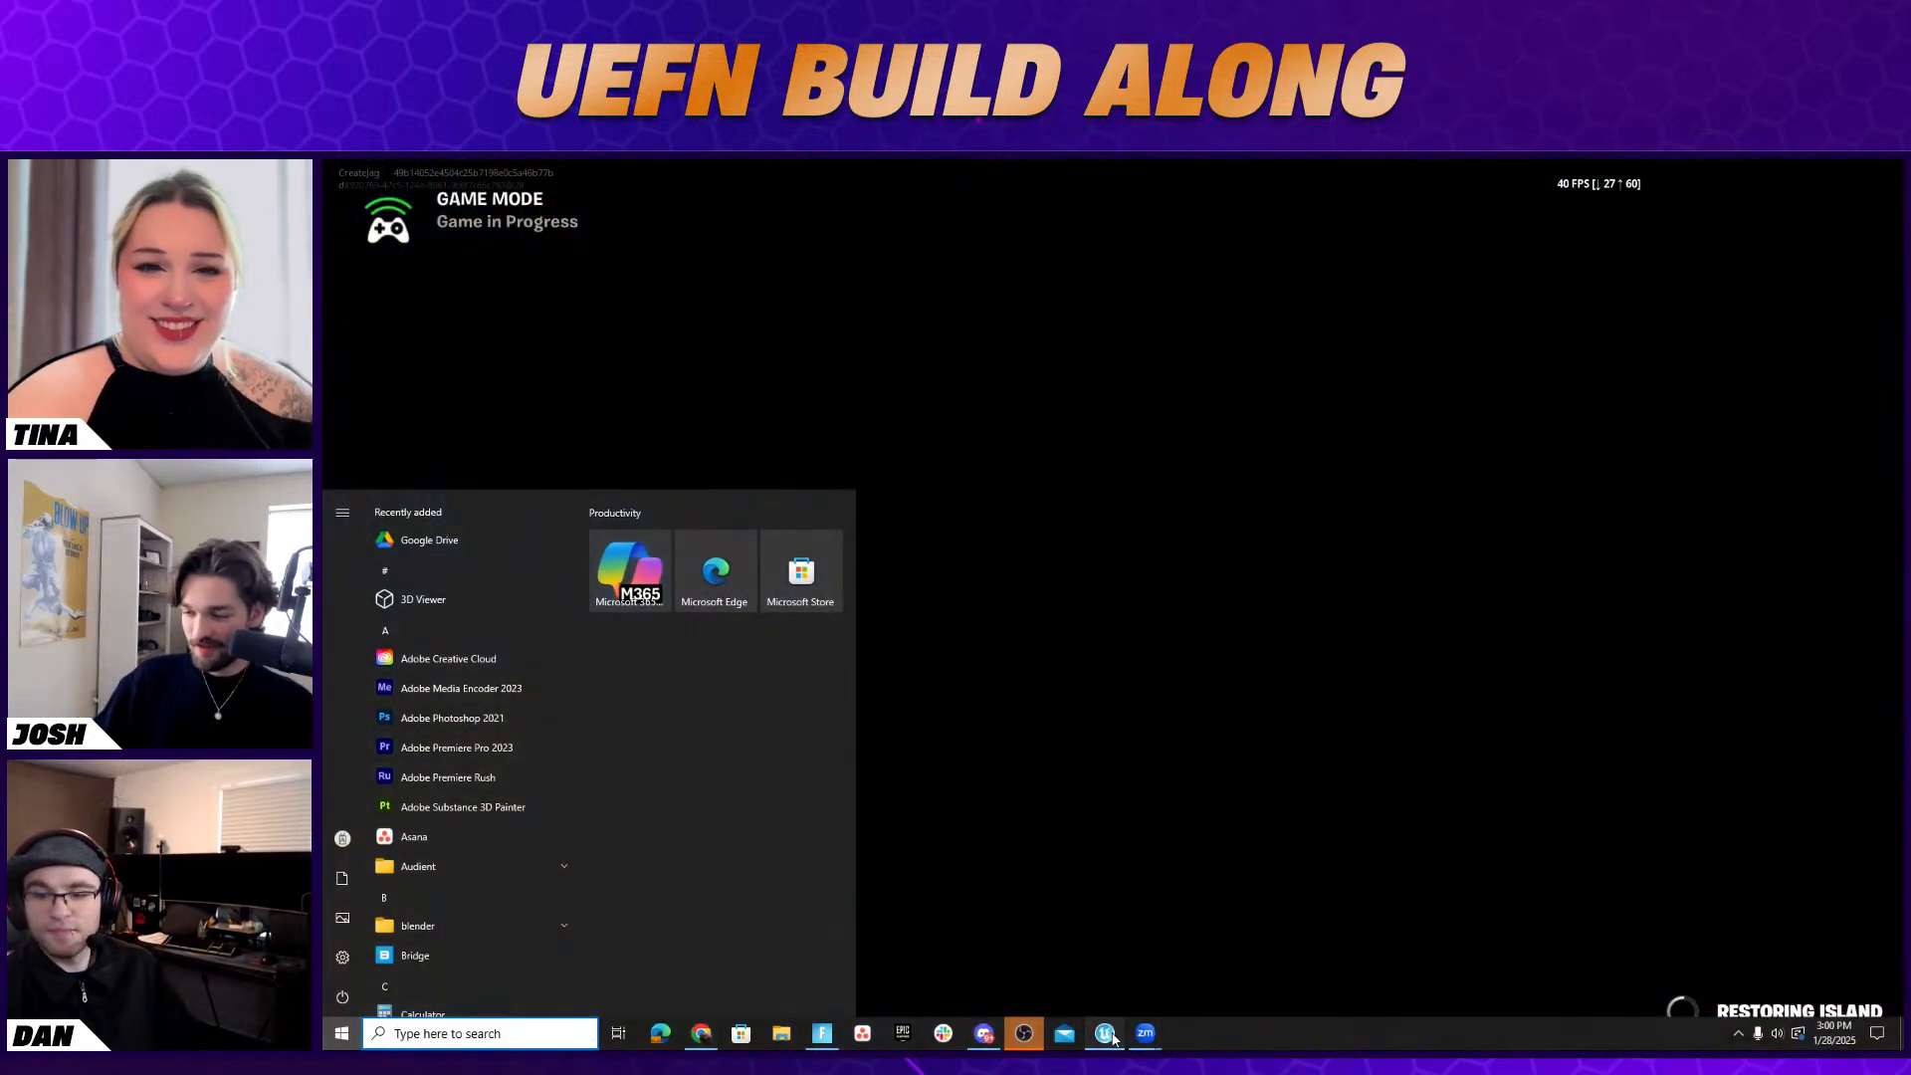
pyautogui.click(1105, 1034)
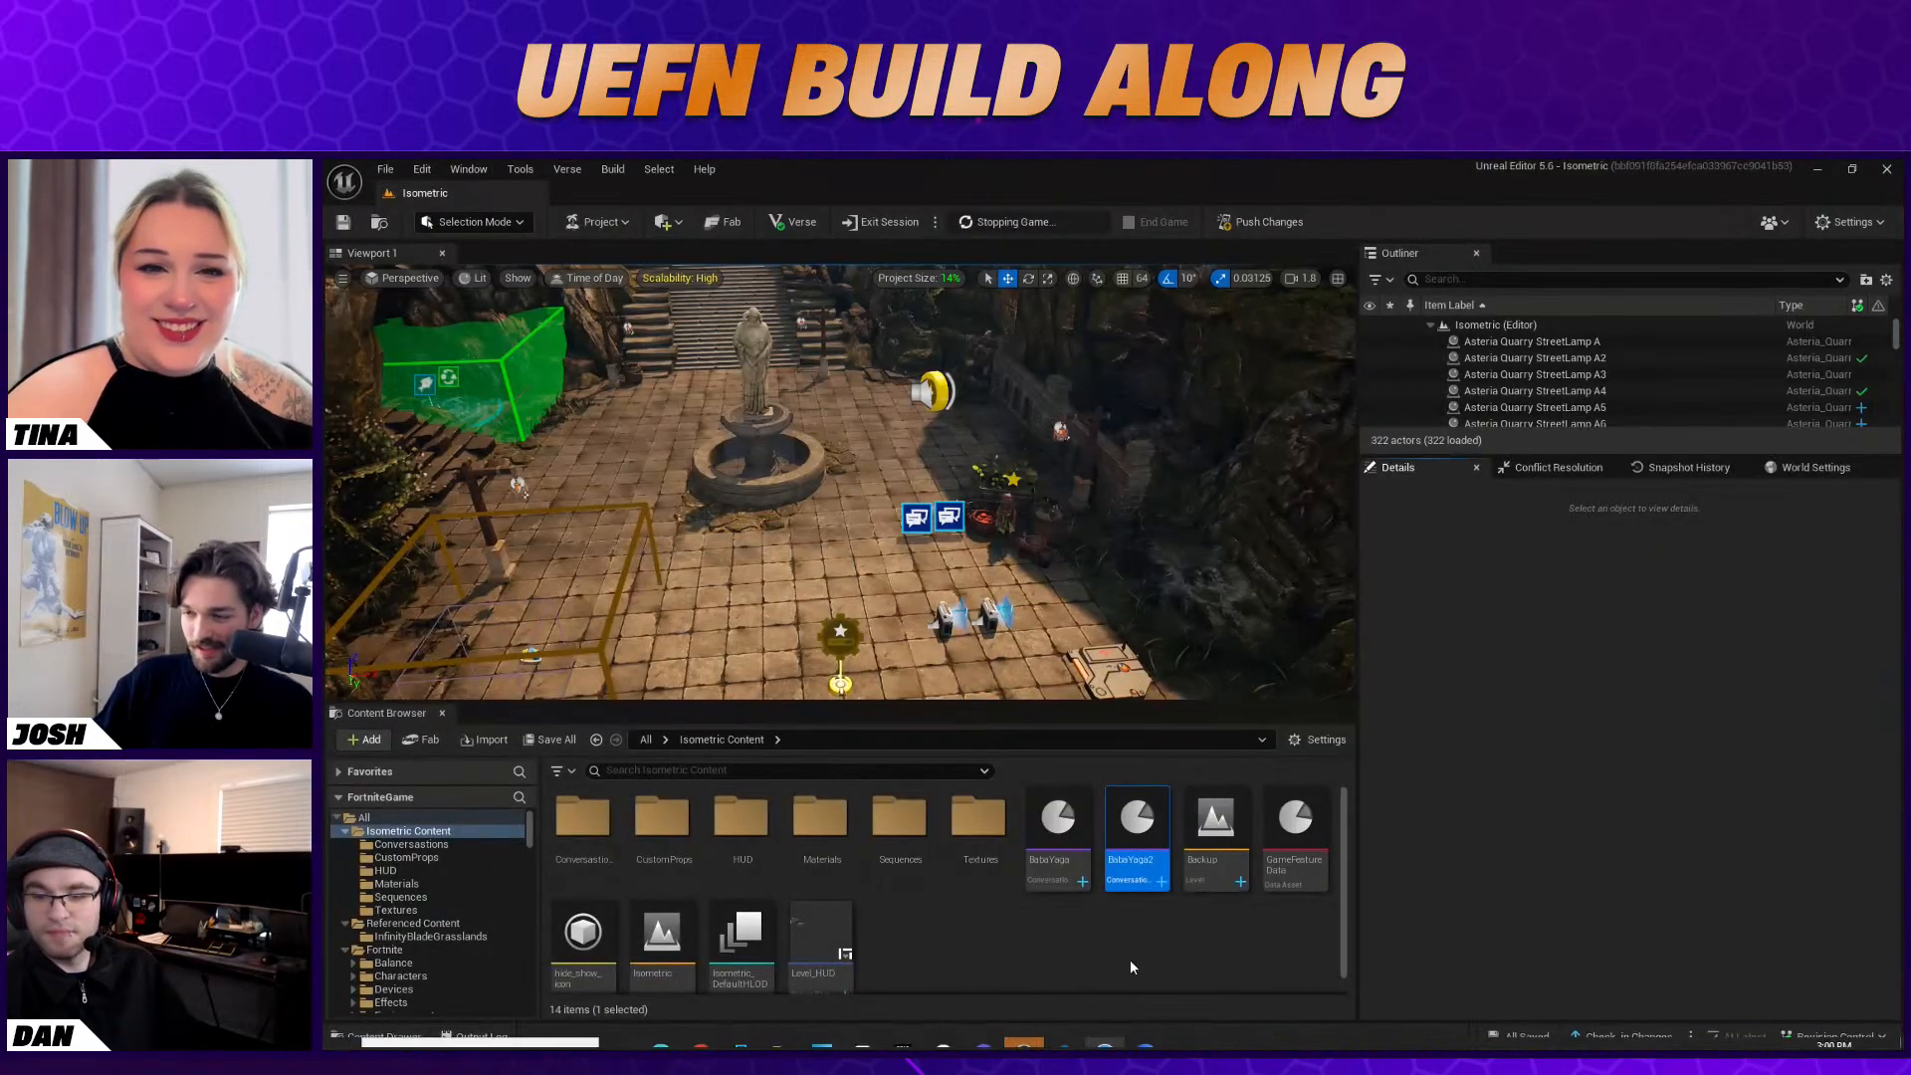
pyautogui.rightClick(928, 687)
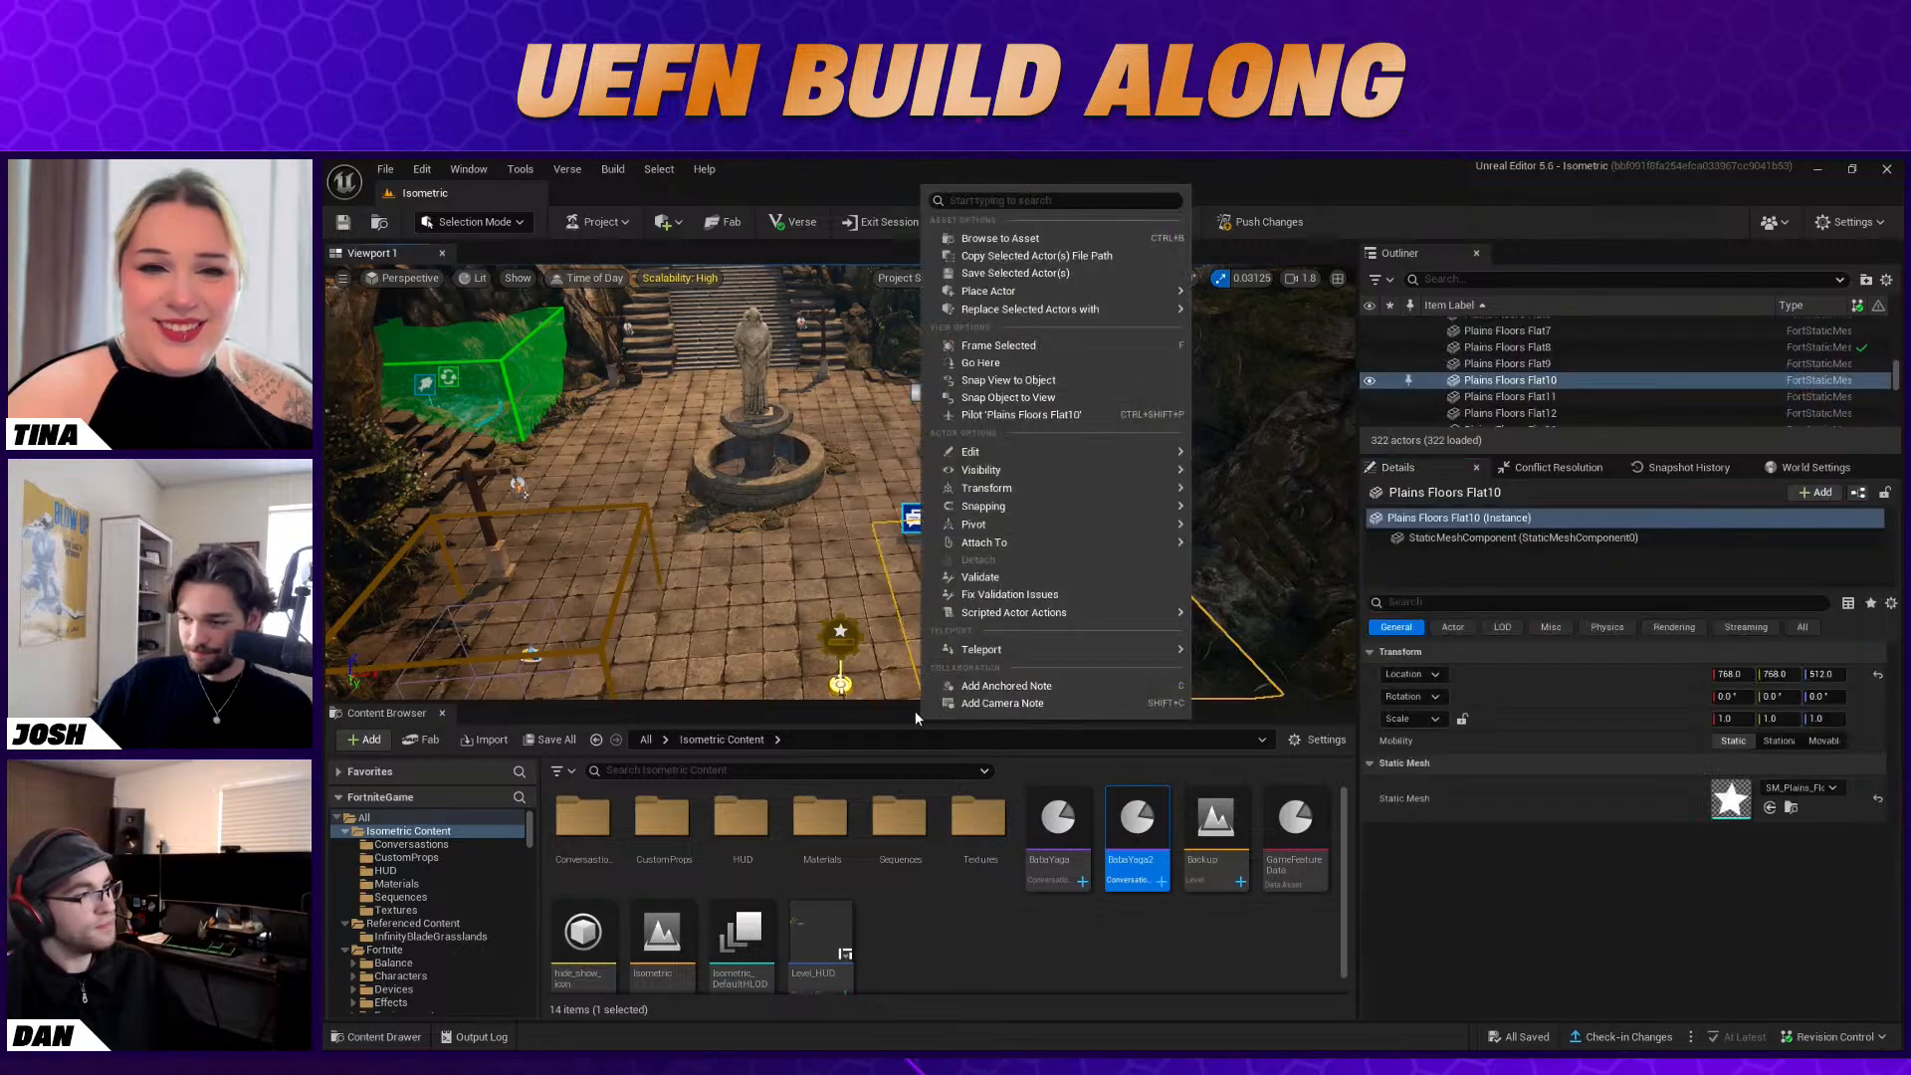
pyautogui.click(856, 597)
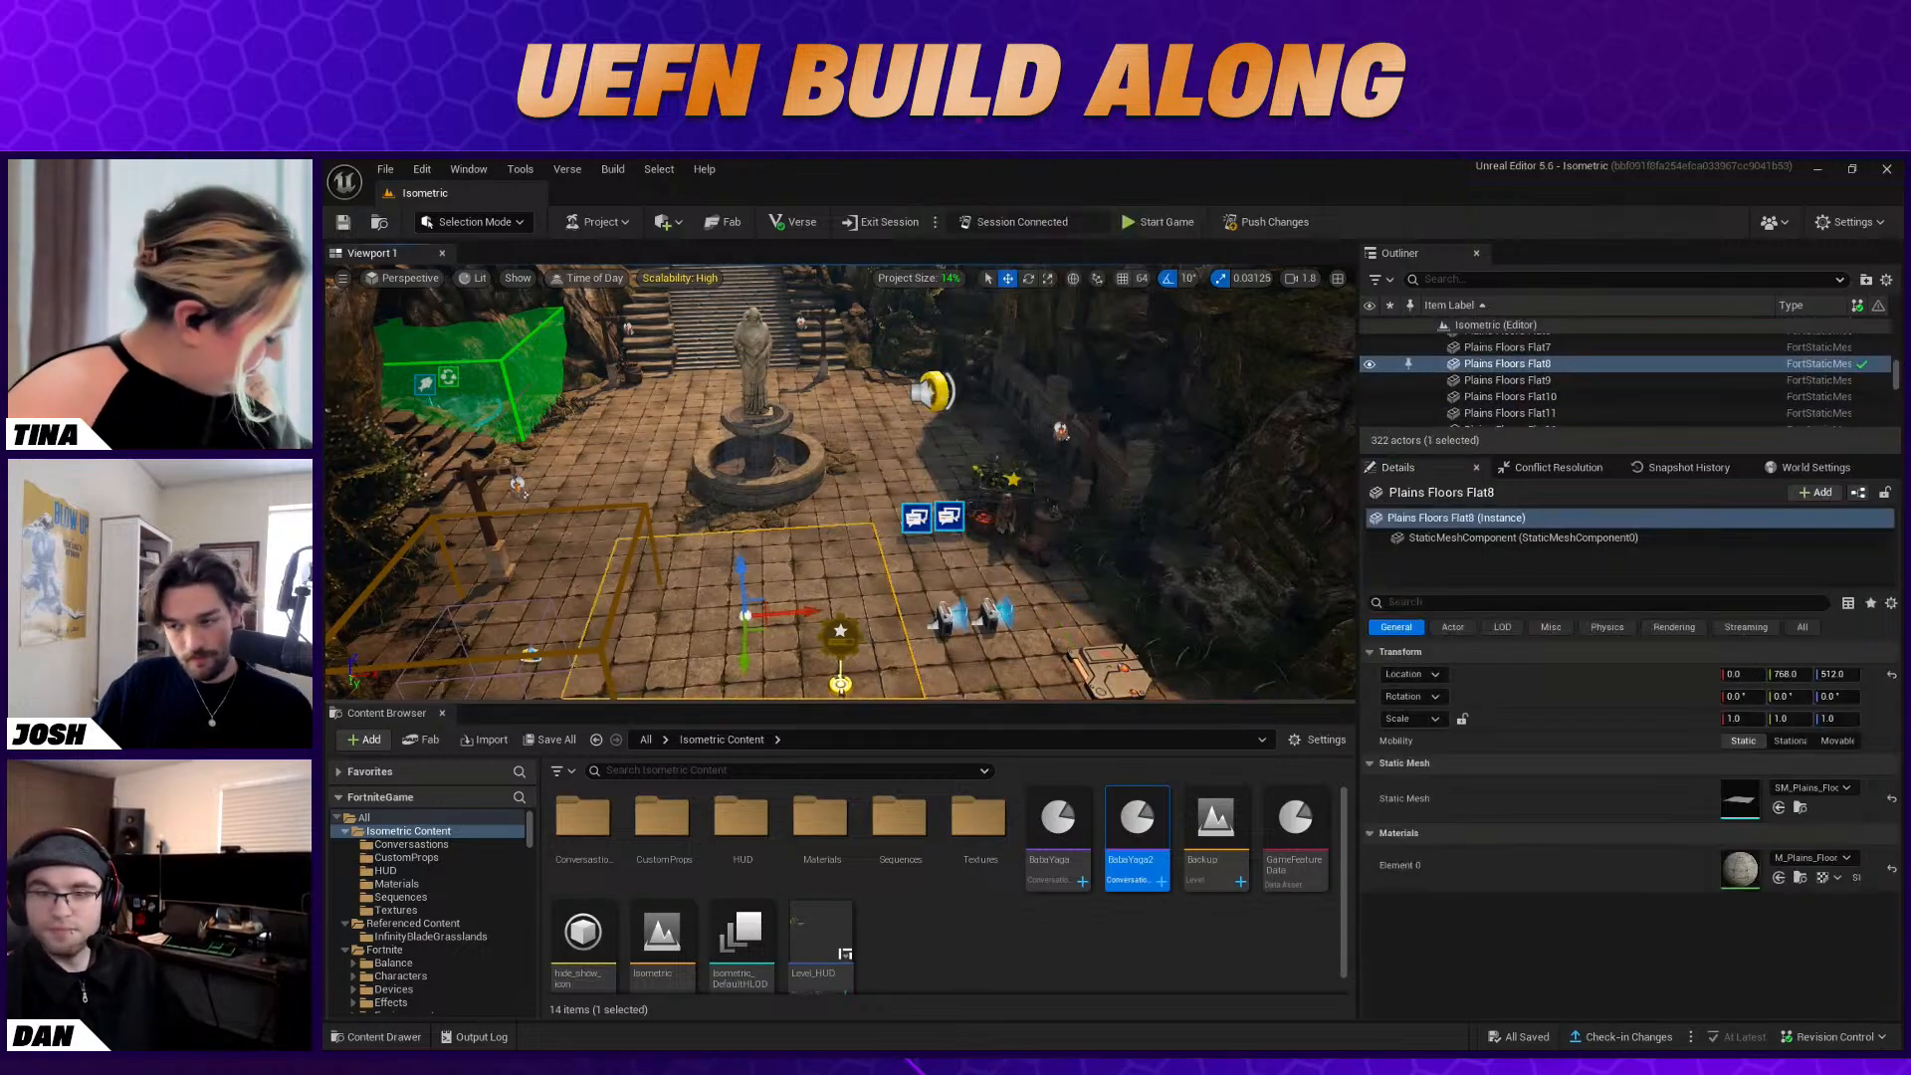
pyautogui.moveTo(857, 597); pyautogui.dragTo(864, 647, button='right')
pyautogui.moveTo(798, 423); pyautogui.dragTo(795, 423, button='right')
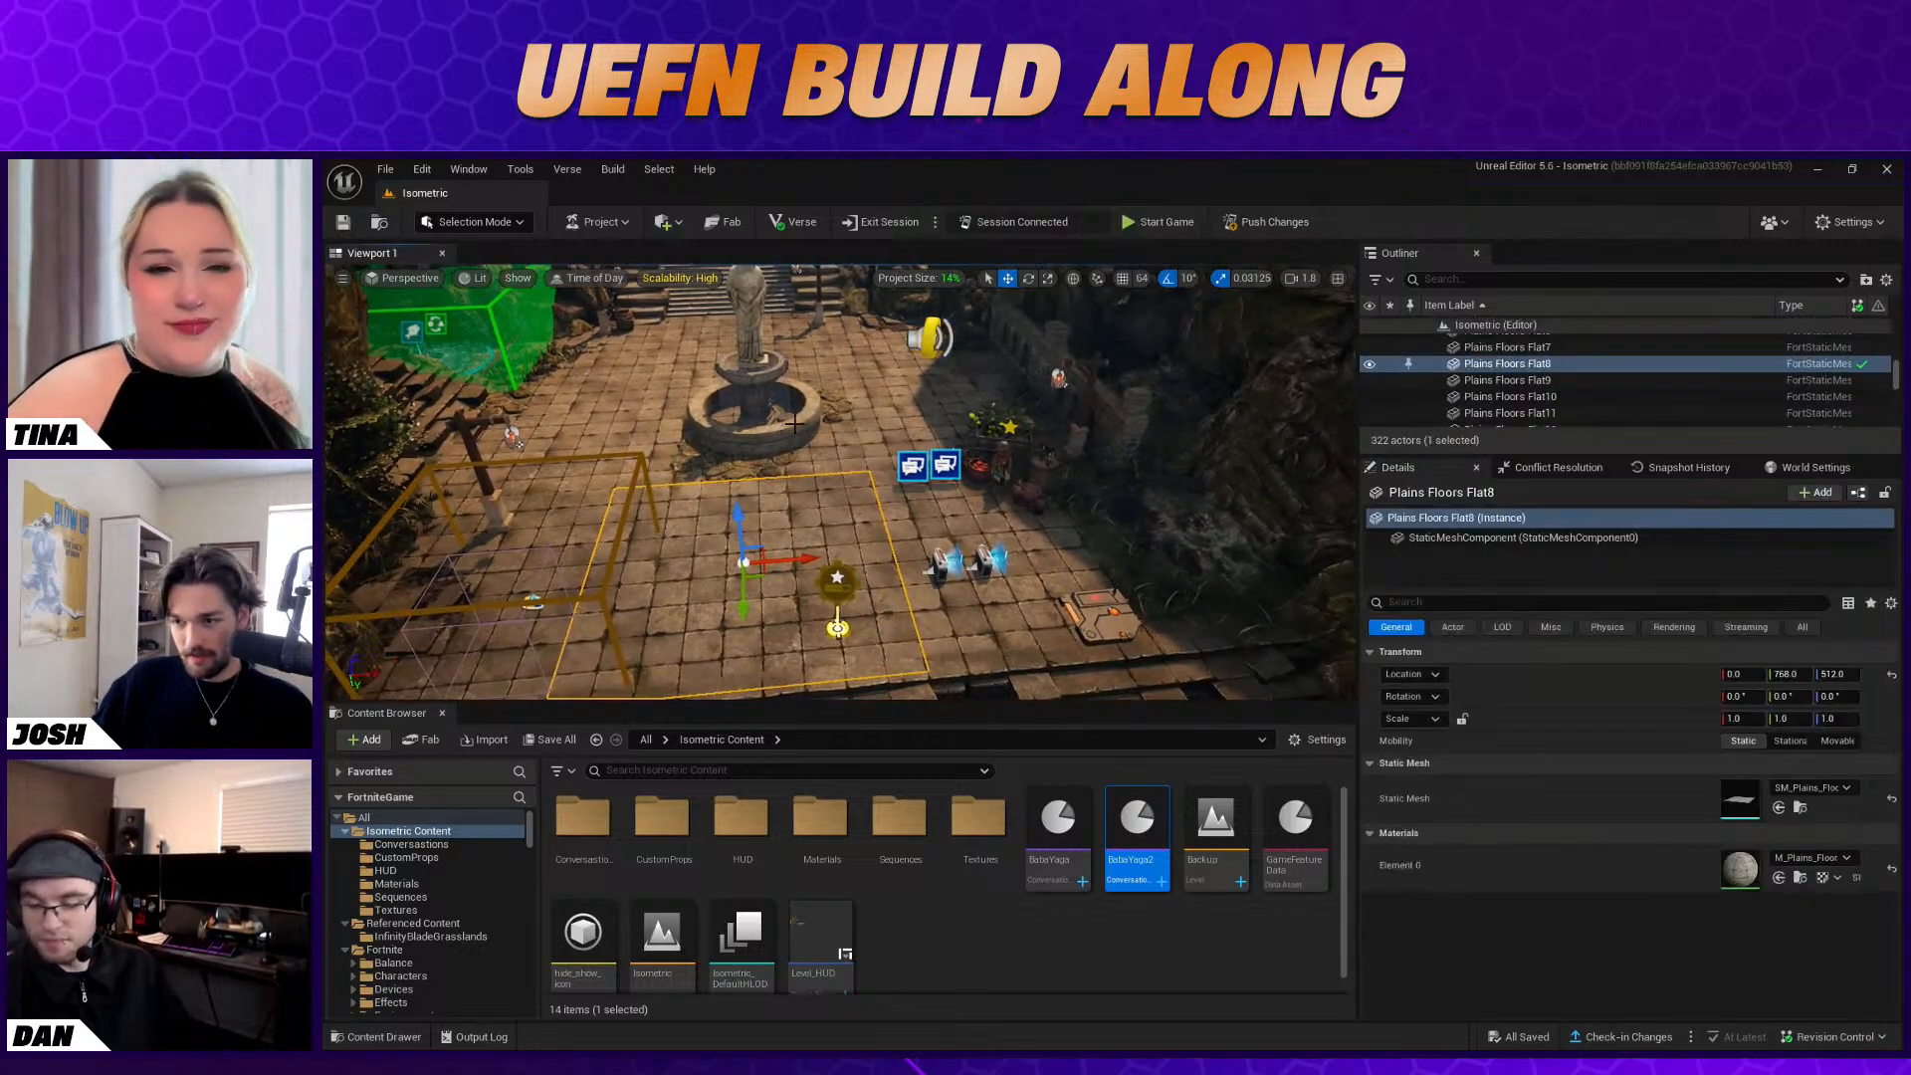
pyautogui.hotkey('alt', 'Tab')
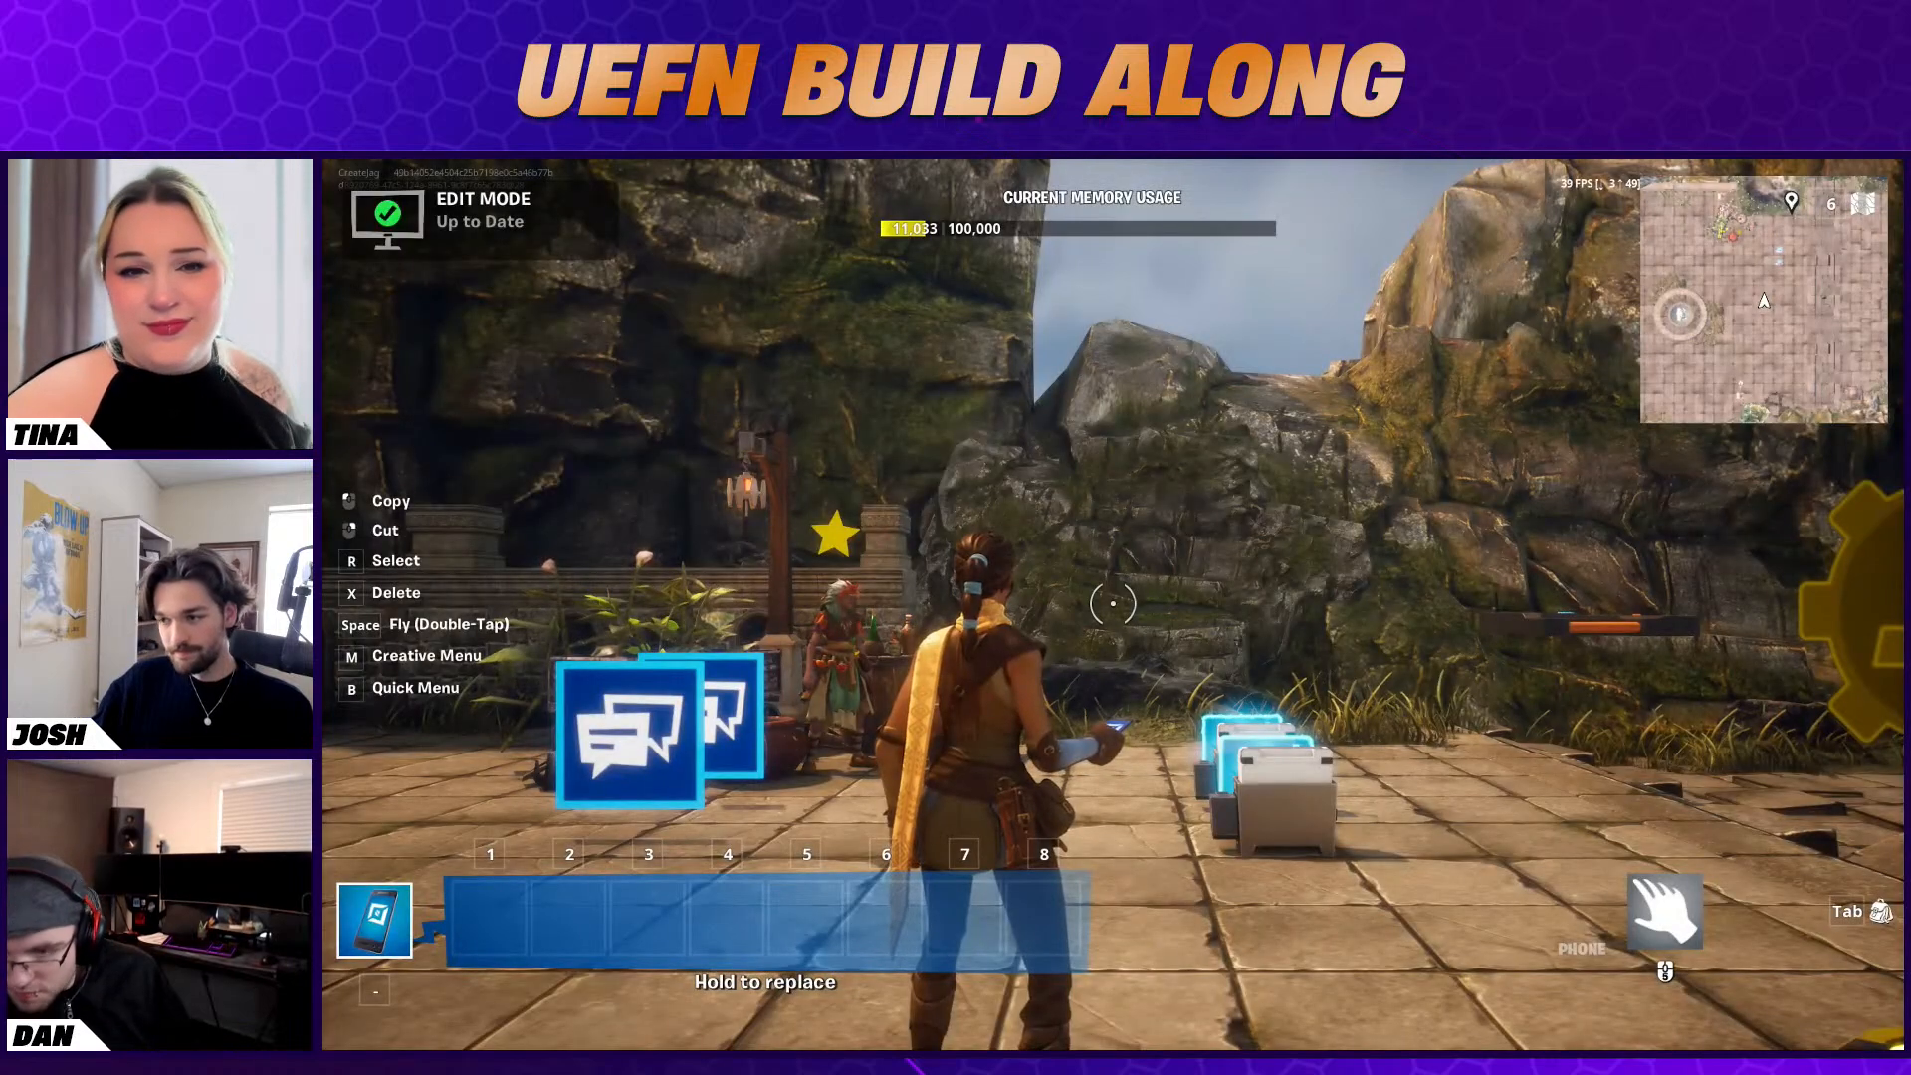
pyautogui.press('-')
pyautogui.press('Escape')
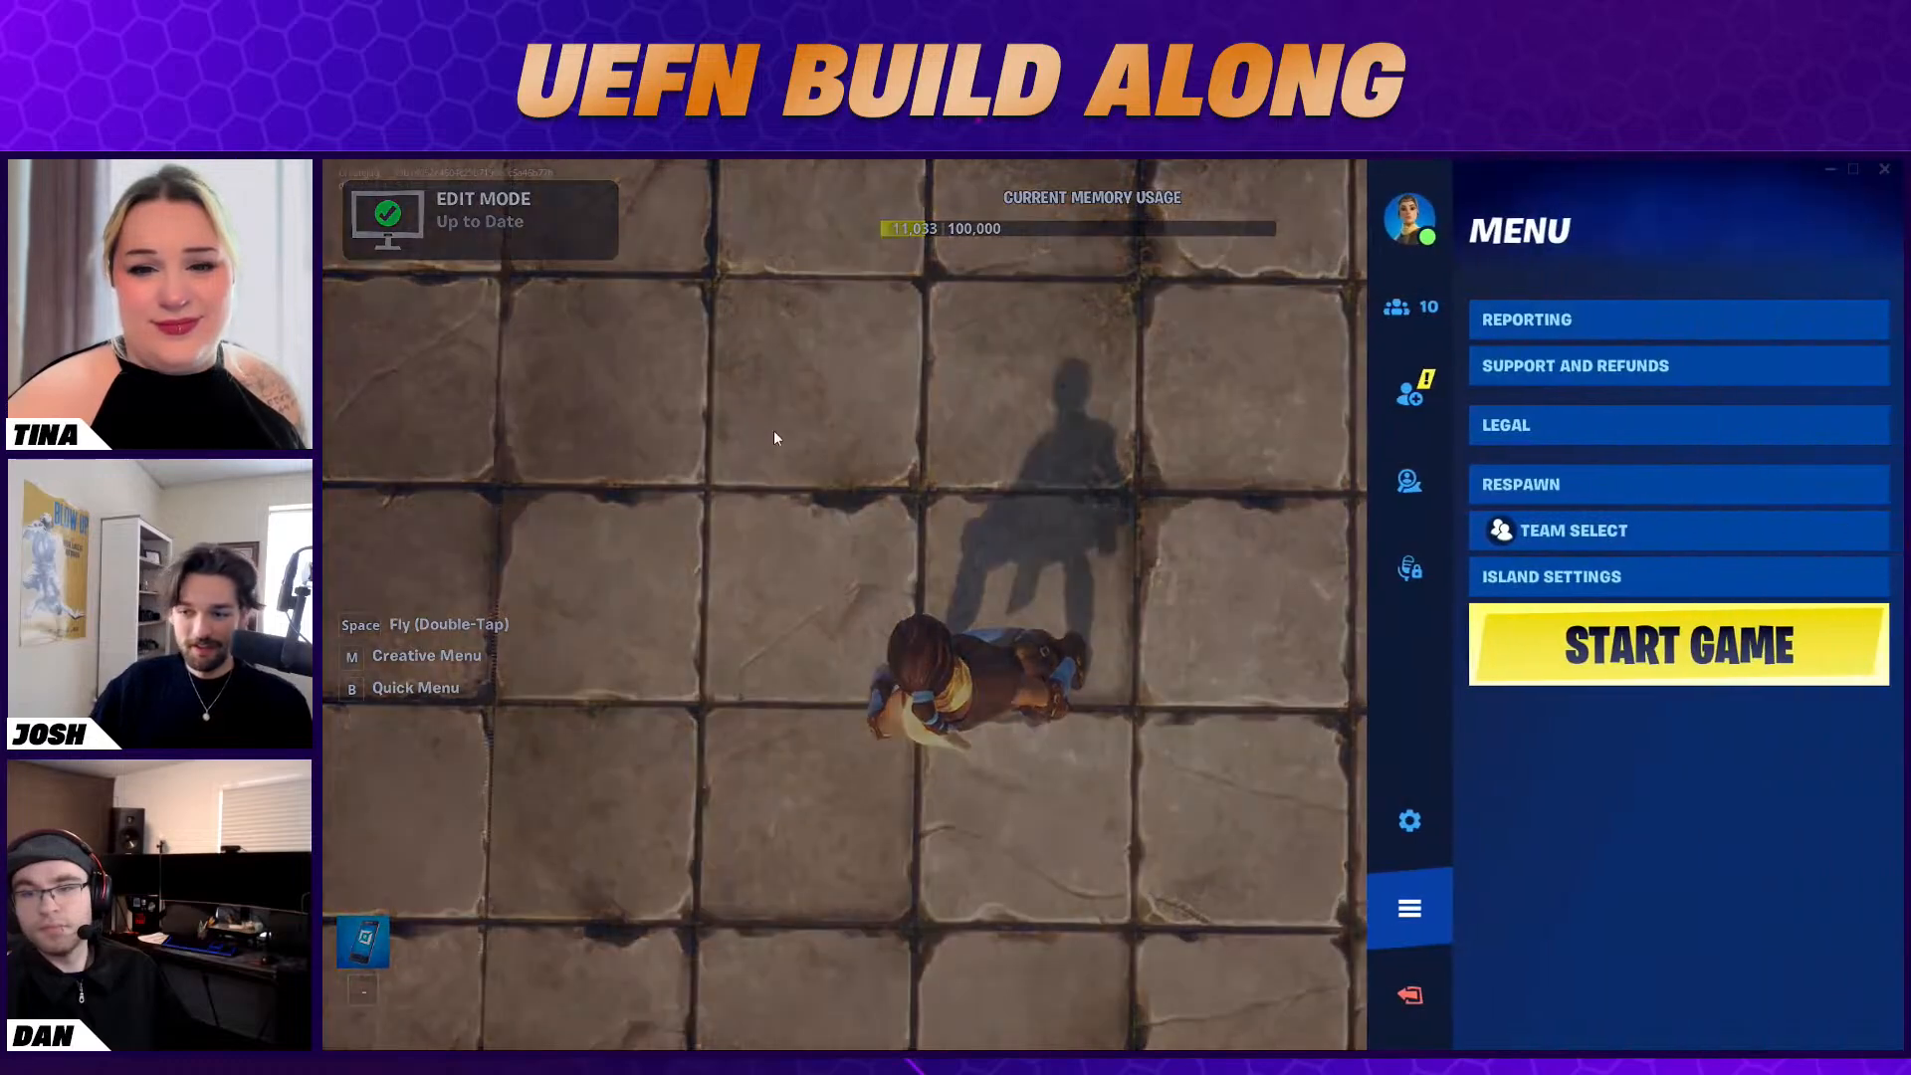
pyautogui.hotkey('alt', 'Tab')
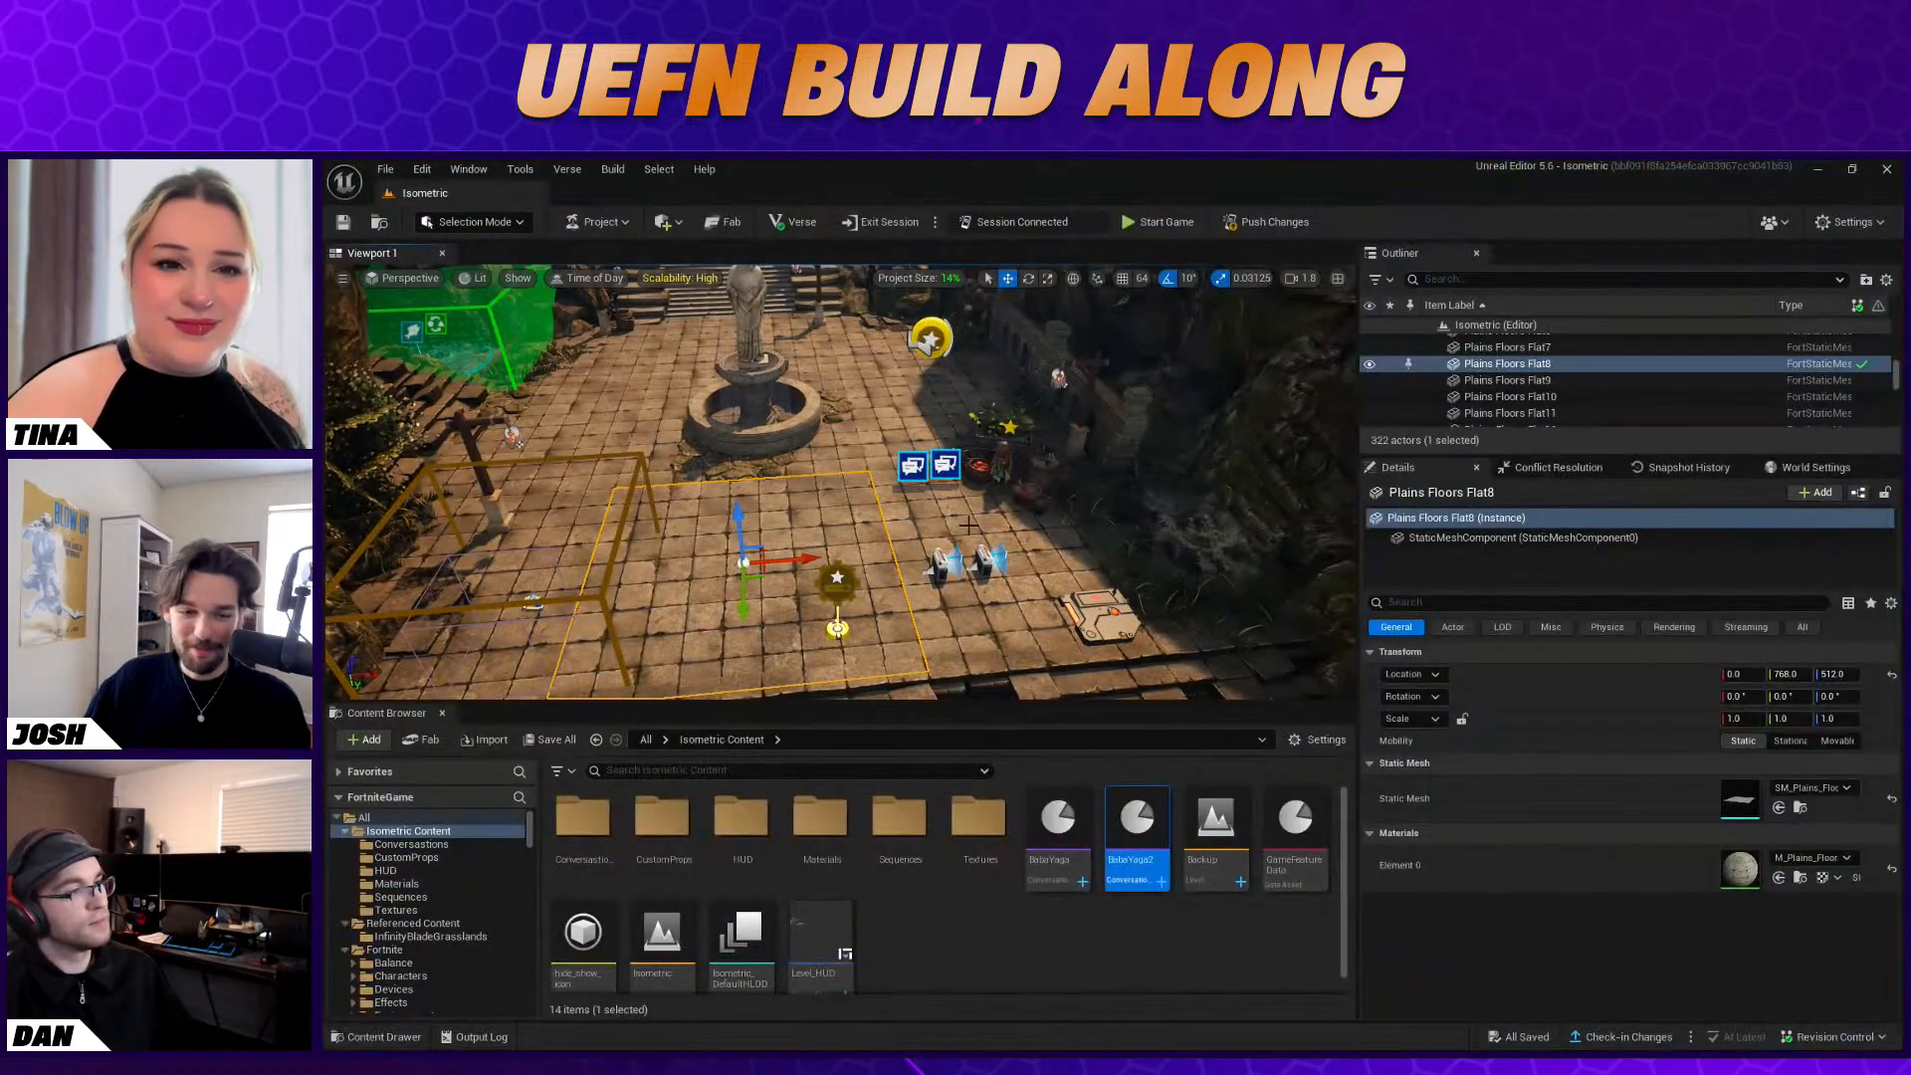
# Search the Fortnite Devices folder for "tracker" and place a Tracker device on the stone floor in front of the fountain
pyautogui.moveTo(994, 520); pyautogui.dragTo(1023, 454, button='right')
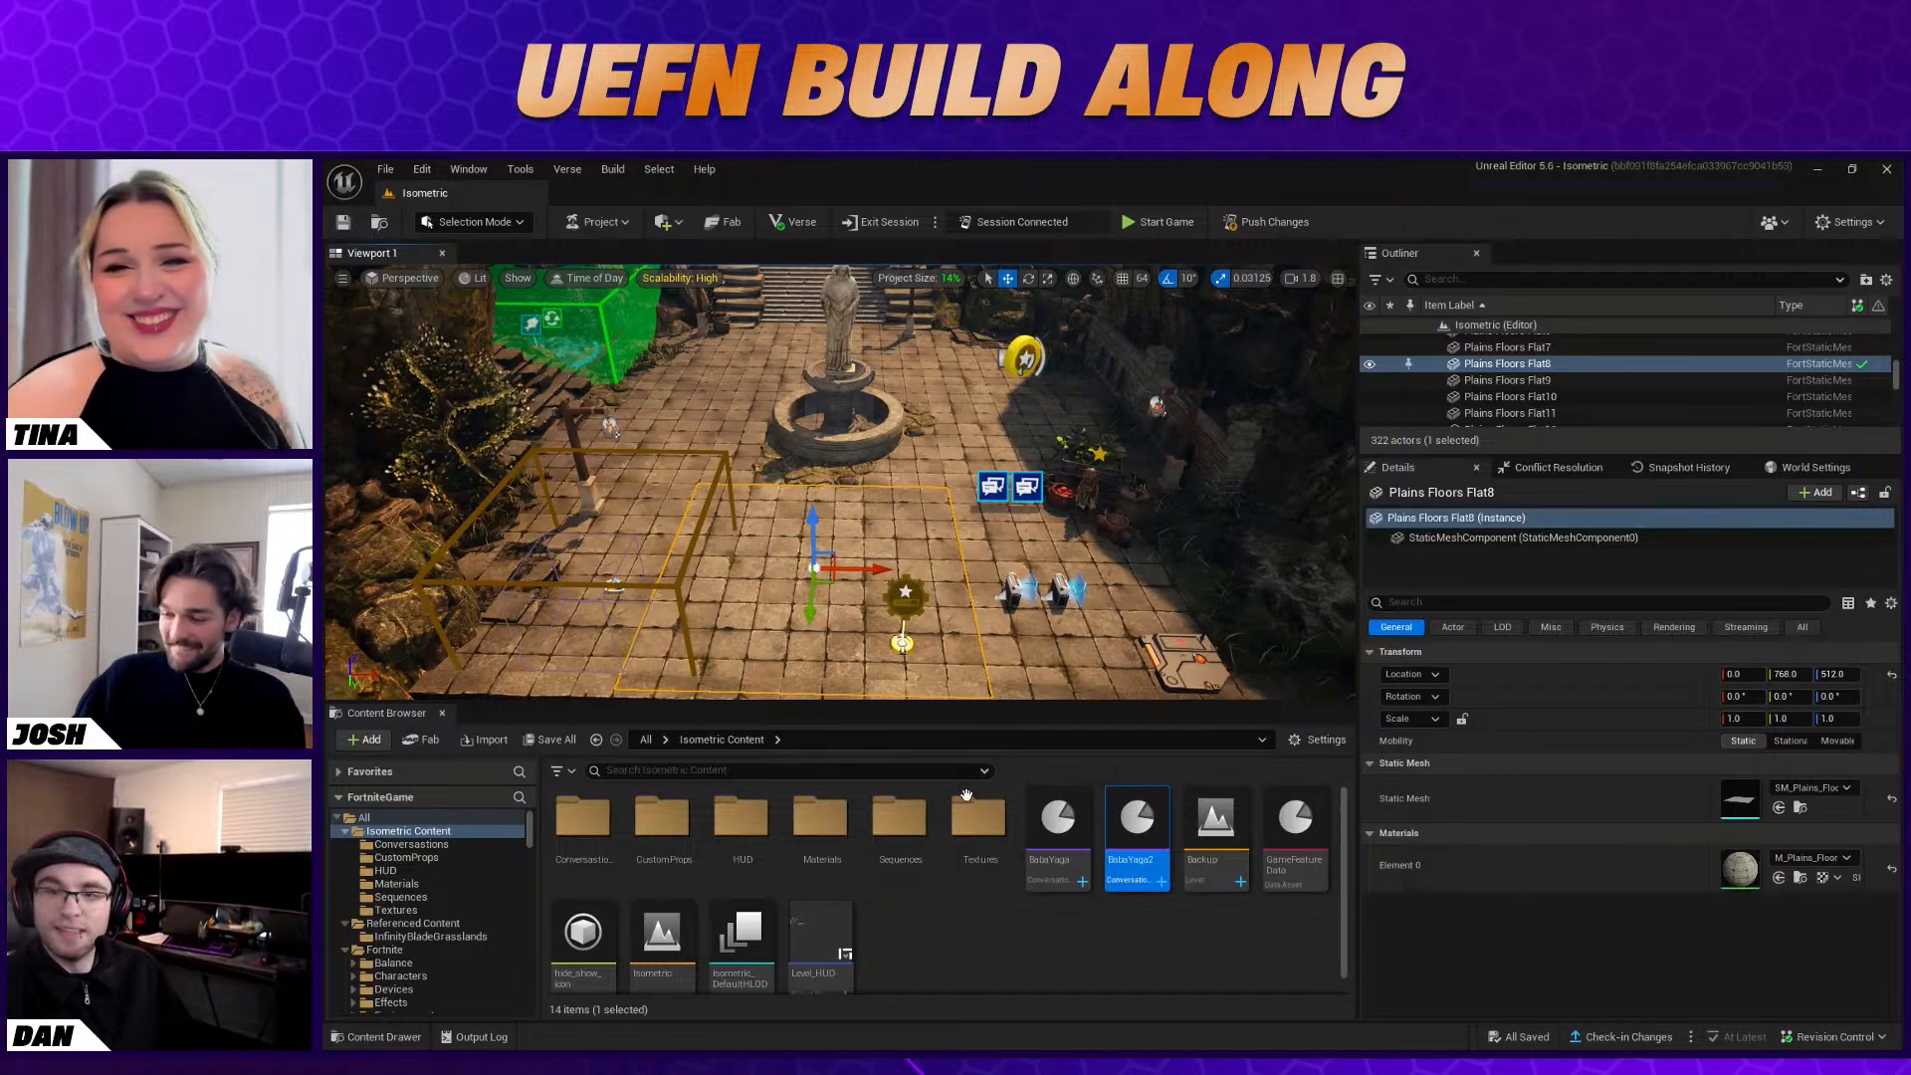
pyautogui.click(969, 953)
pyautogui.scroll(-1, 440, 929)
pyautogui.click(398, 963)
pyautogui.click(677, 770)
pyautogui.write('tracker')
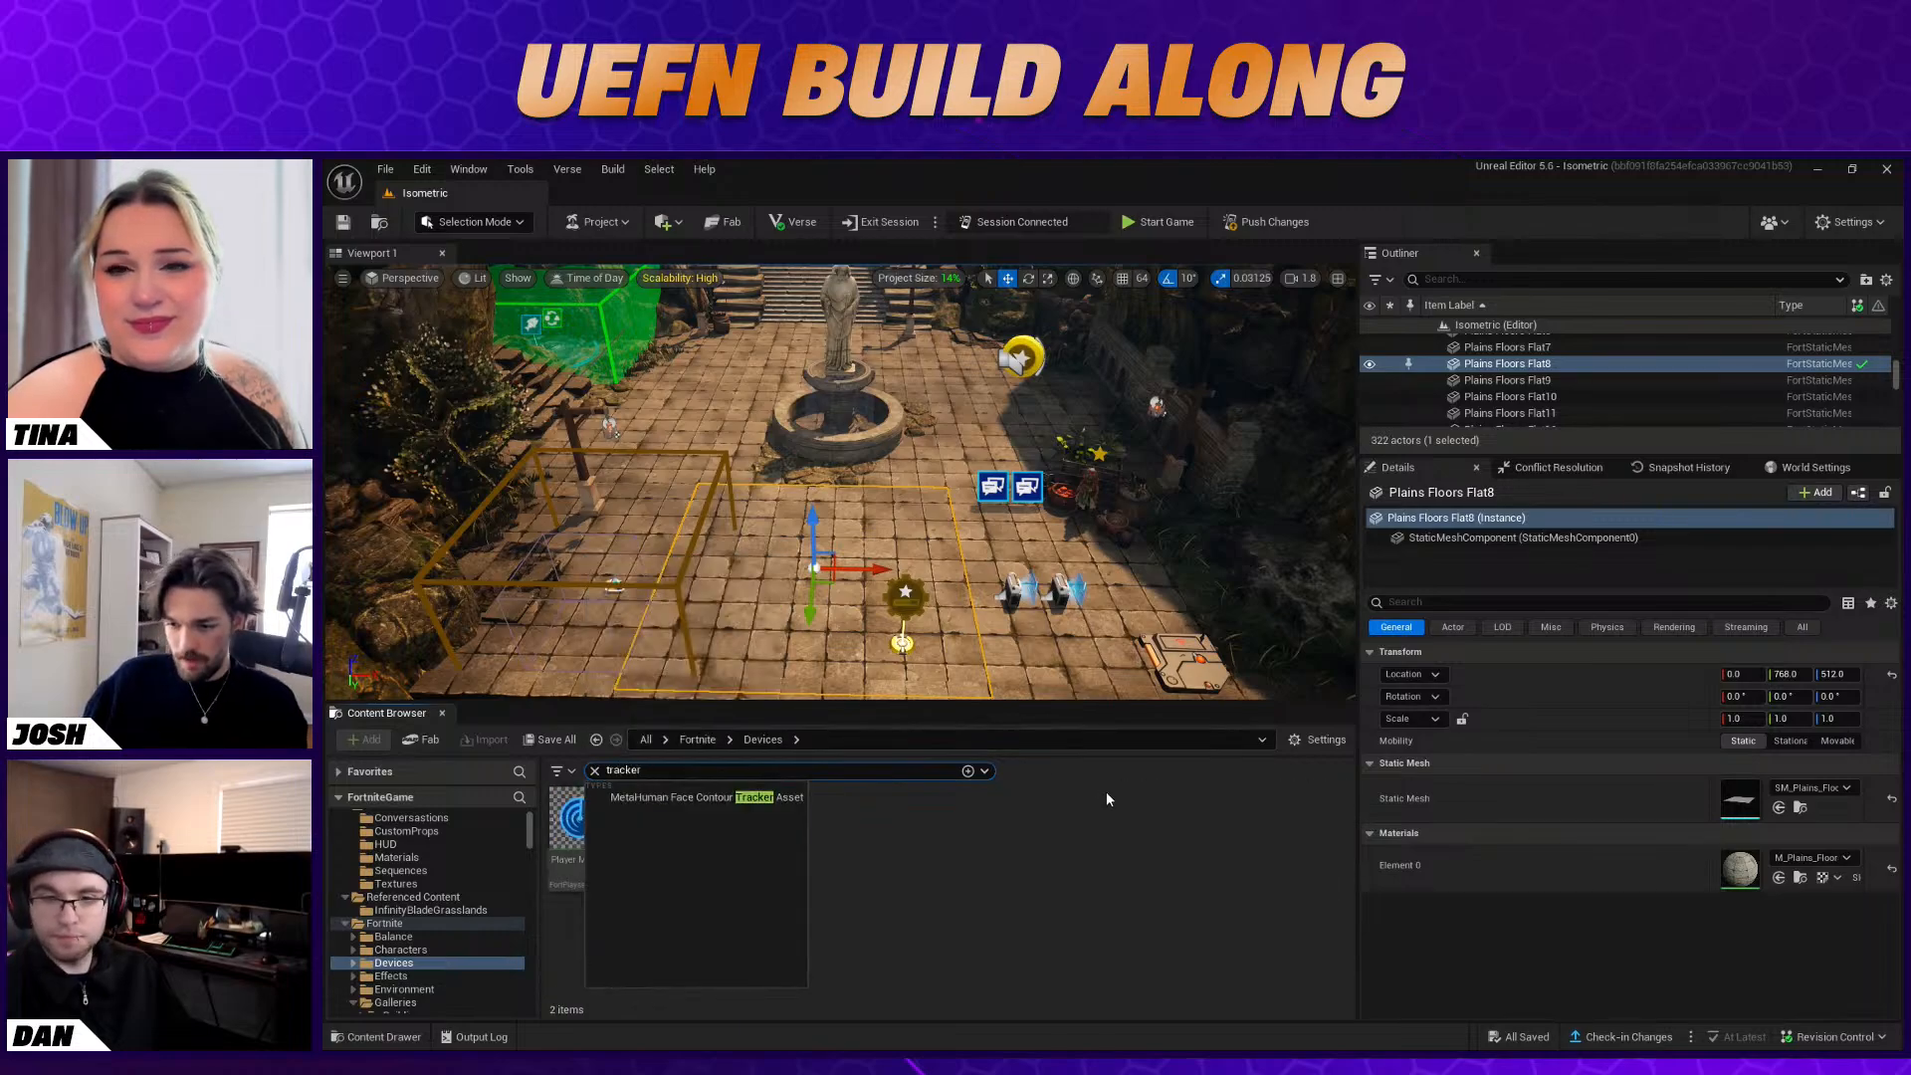
pyautogui.click(1104, 797)
pyautogui.moveTo(886, 608); pyautogui.dragTo(898, 633, button='right')
pyautogui.moveTo(668, 815); pyautogui.dragTo(869, 495)
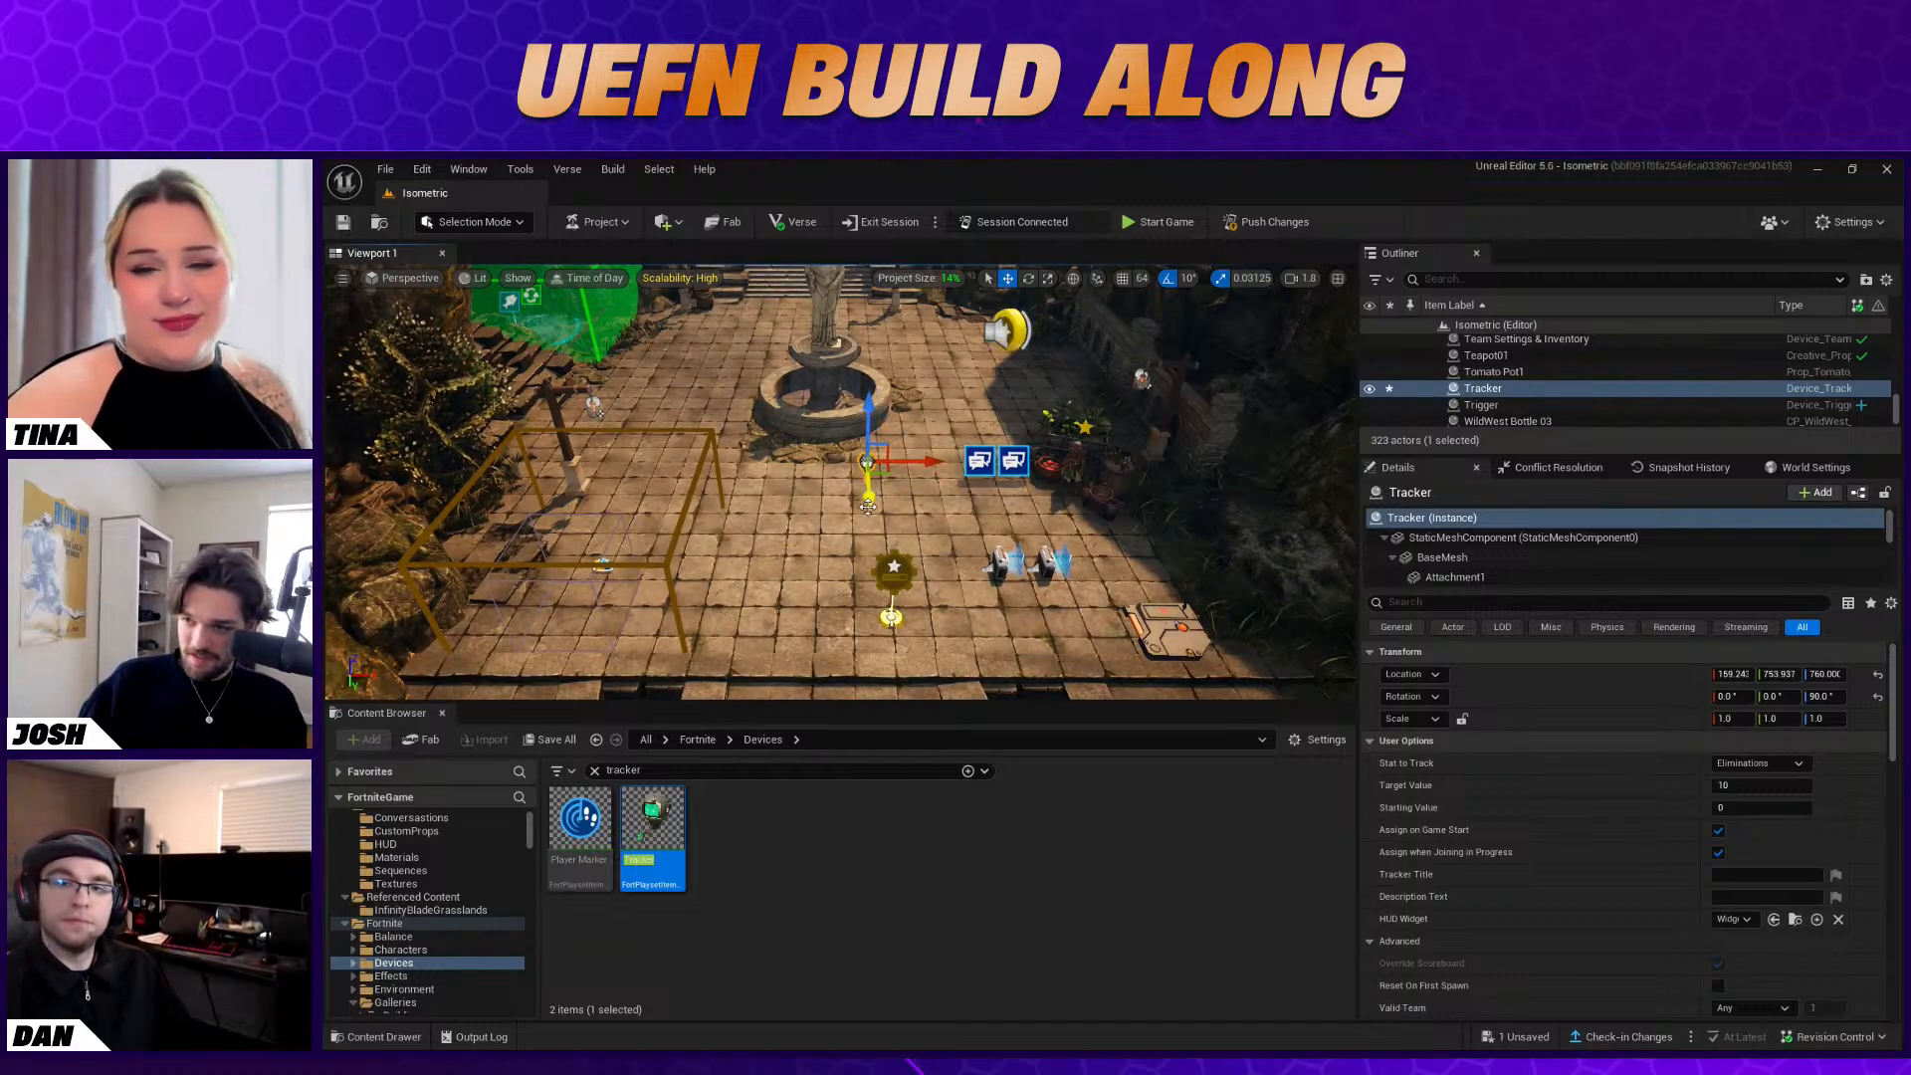
# Set the Tracker's Stat to Track to Fish Fished and its Target Value to 4
pyautogui.click(1740, 761)
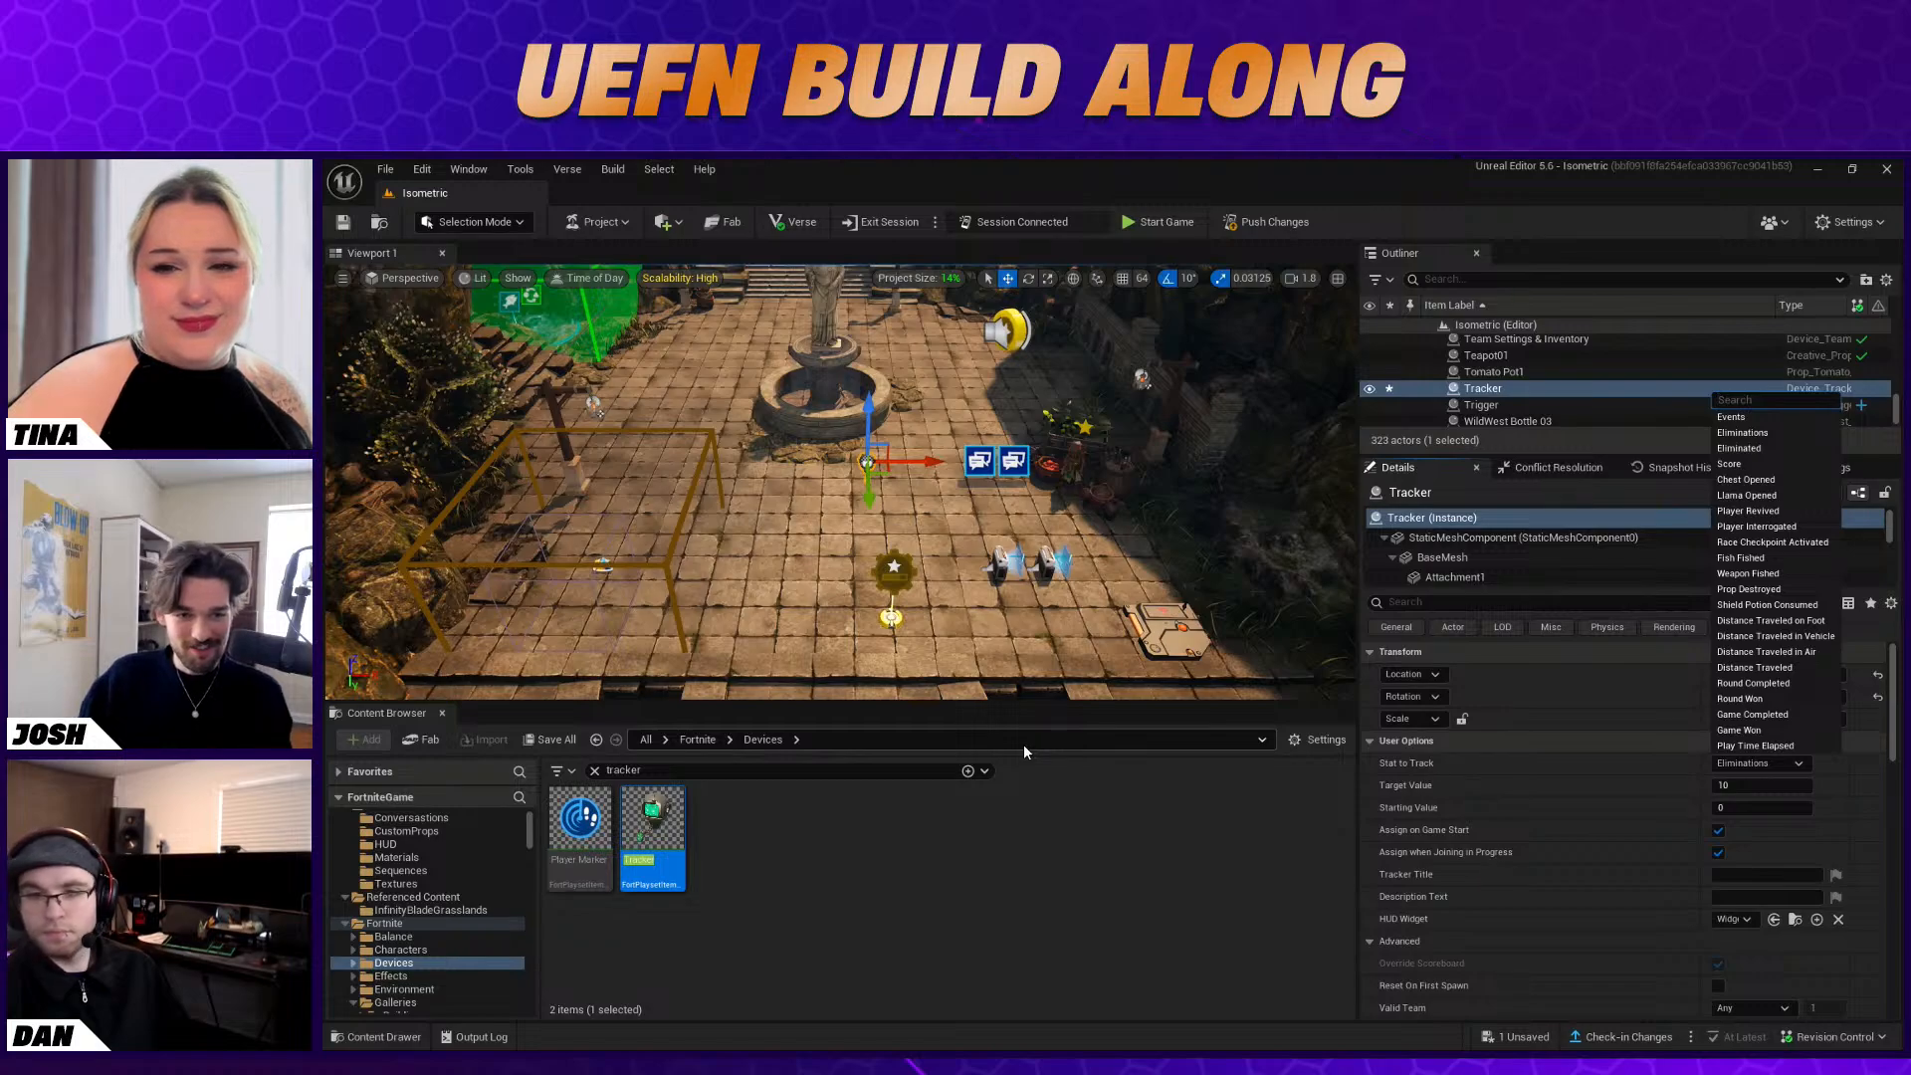
pyautogui.click(1788, 557)
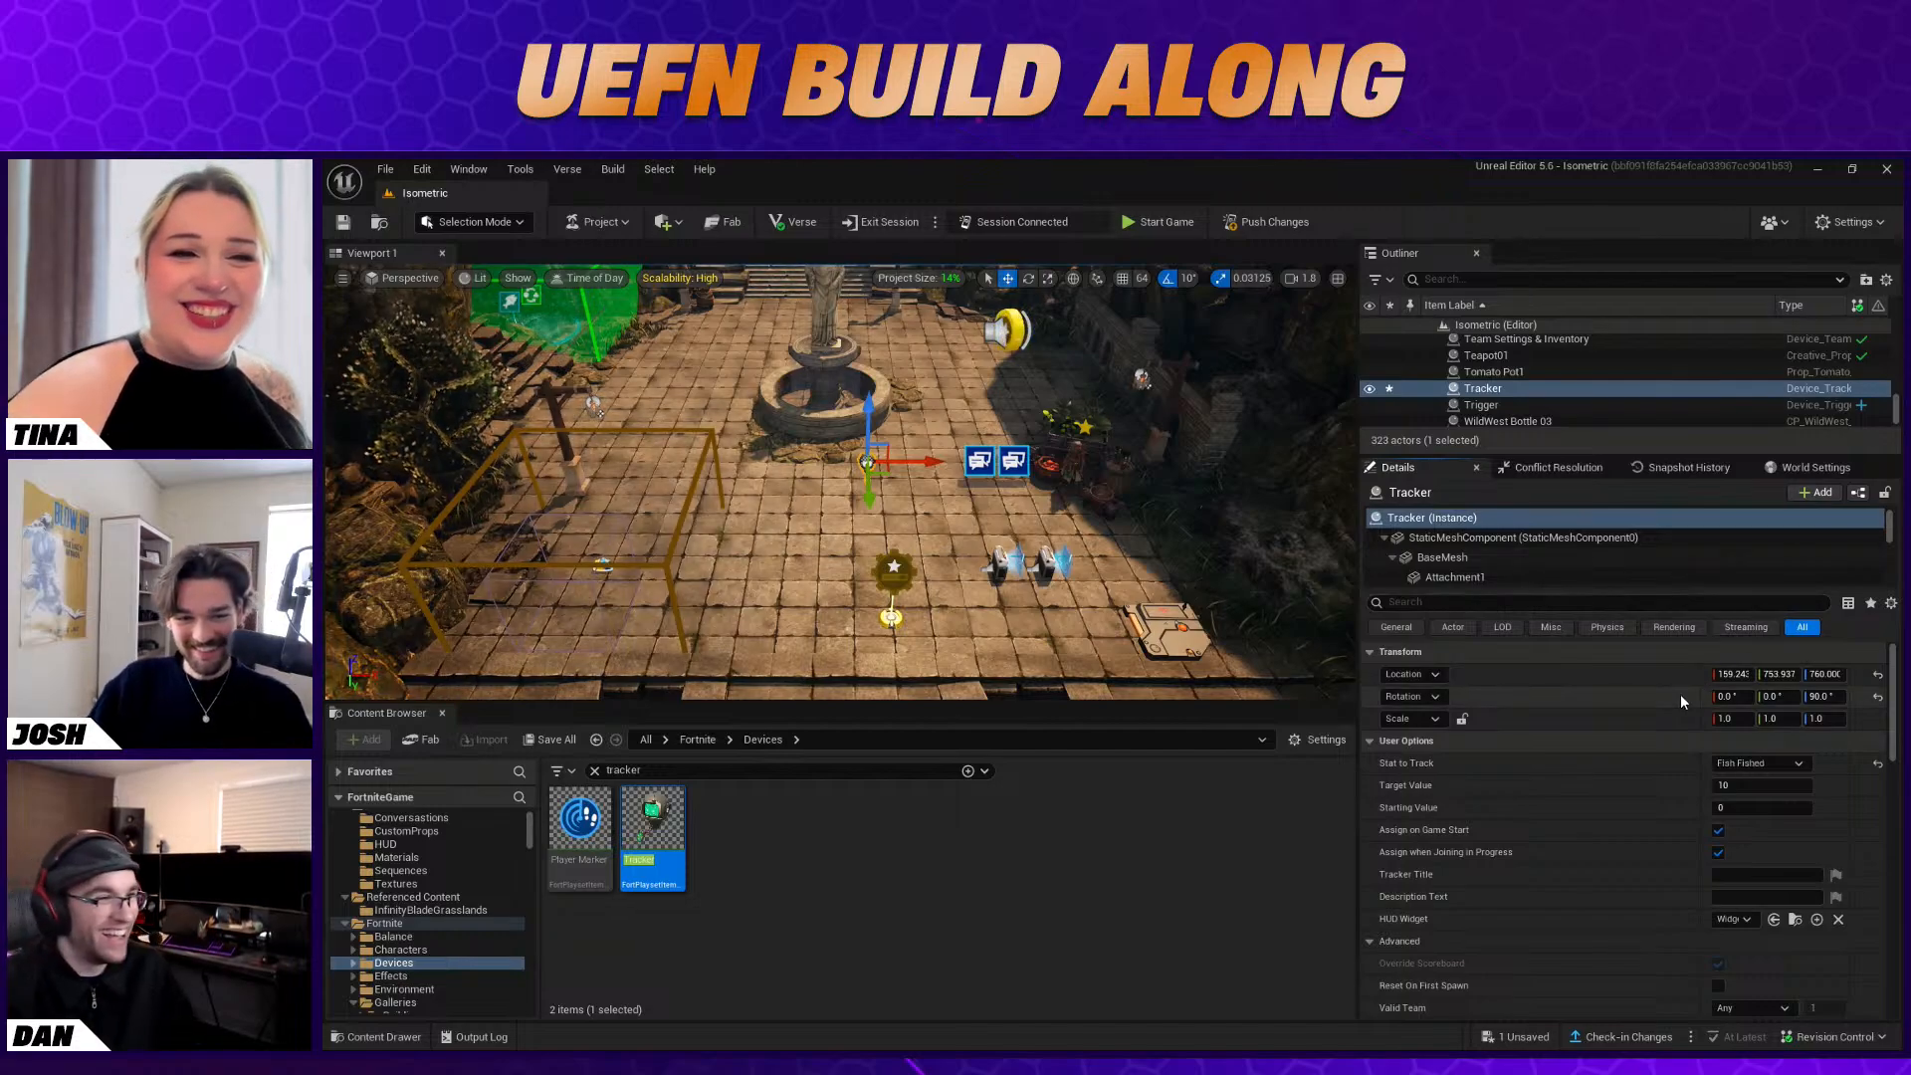
pyautogui.click(1740, 787)
pyautogui.write('4')
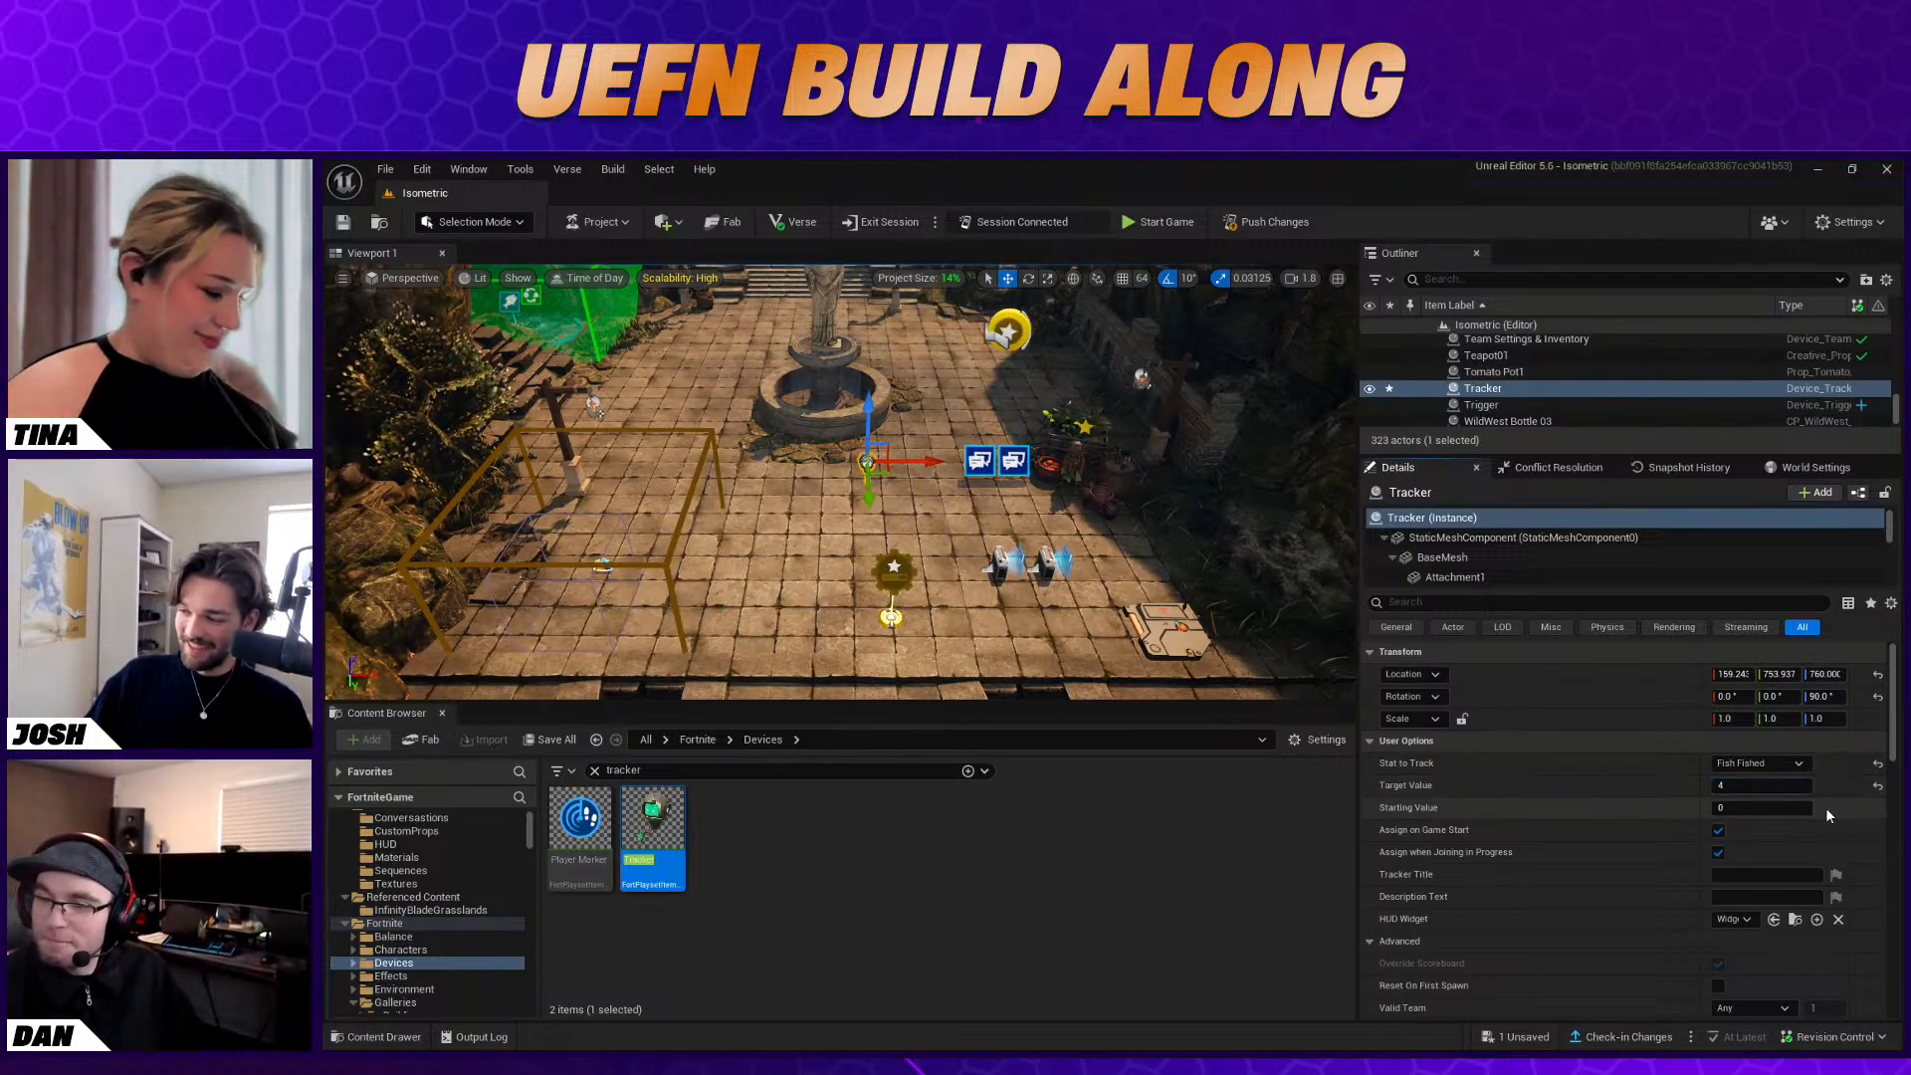
# Turn off Assign on Game Start and Assign when Joining in Progress for the Tracker
pyautogui.scroll(-1, 1827, 781)
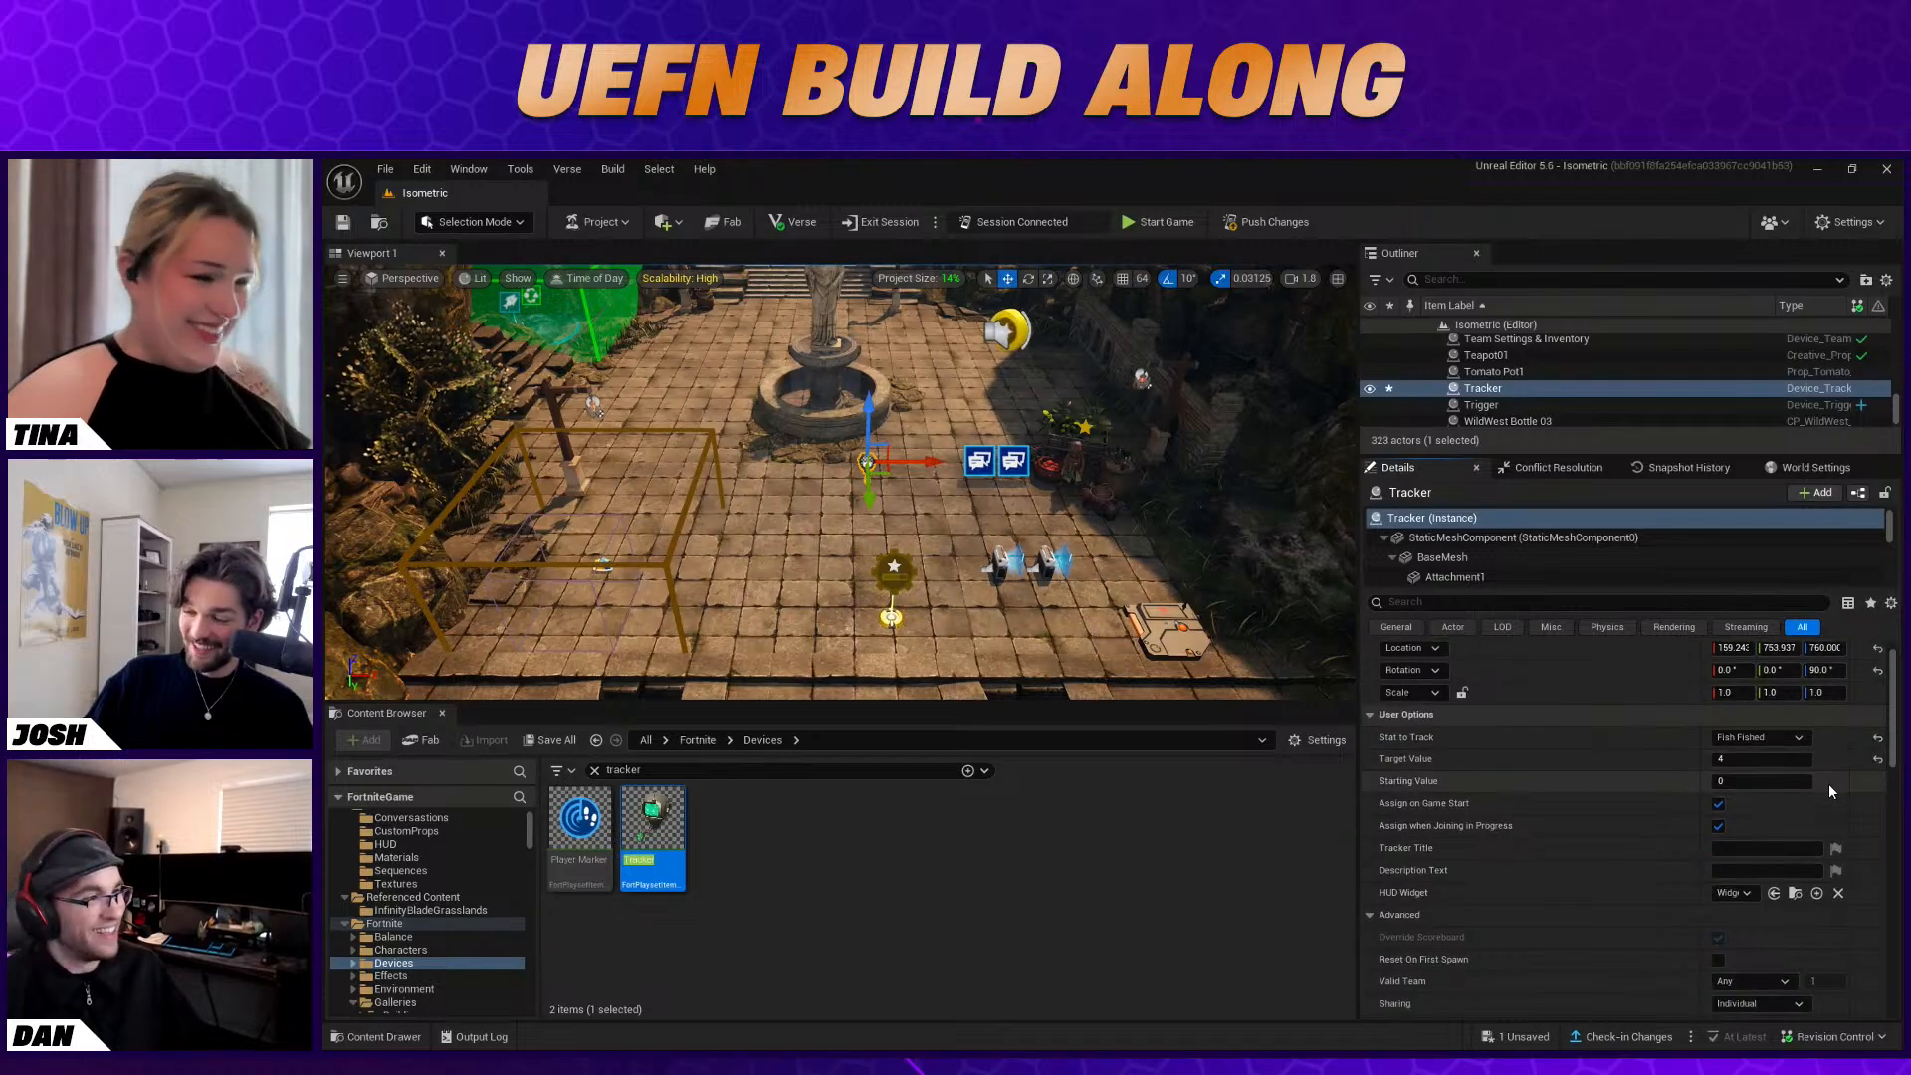
pyautogui.click(1718, 805)
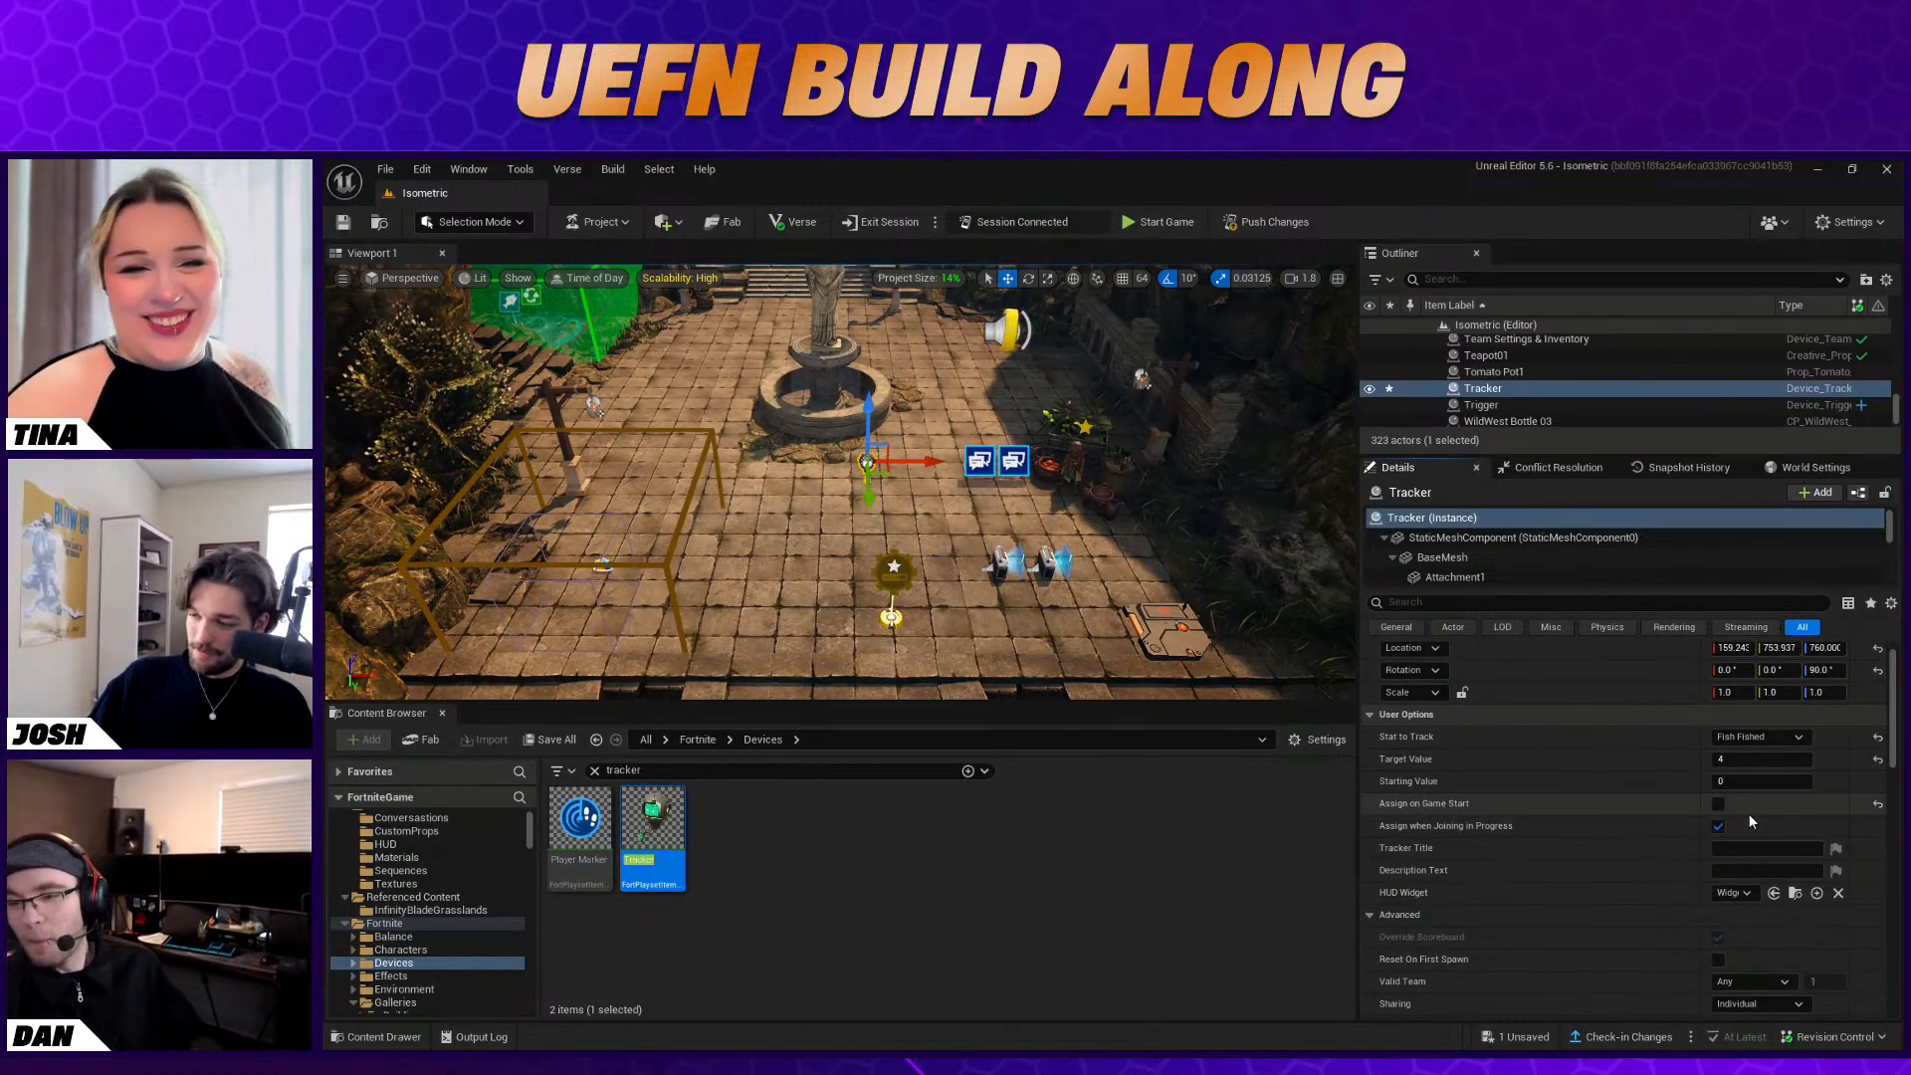
pyautogui.scroll(-1, 1748, 818)
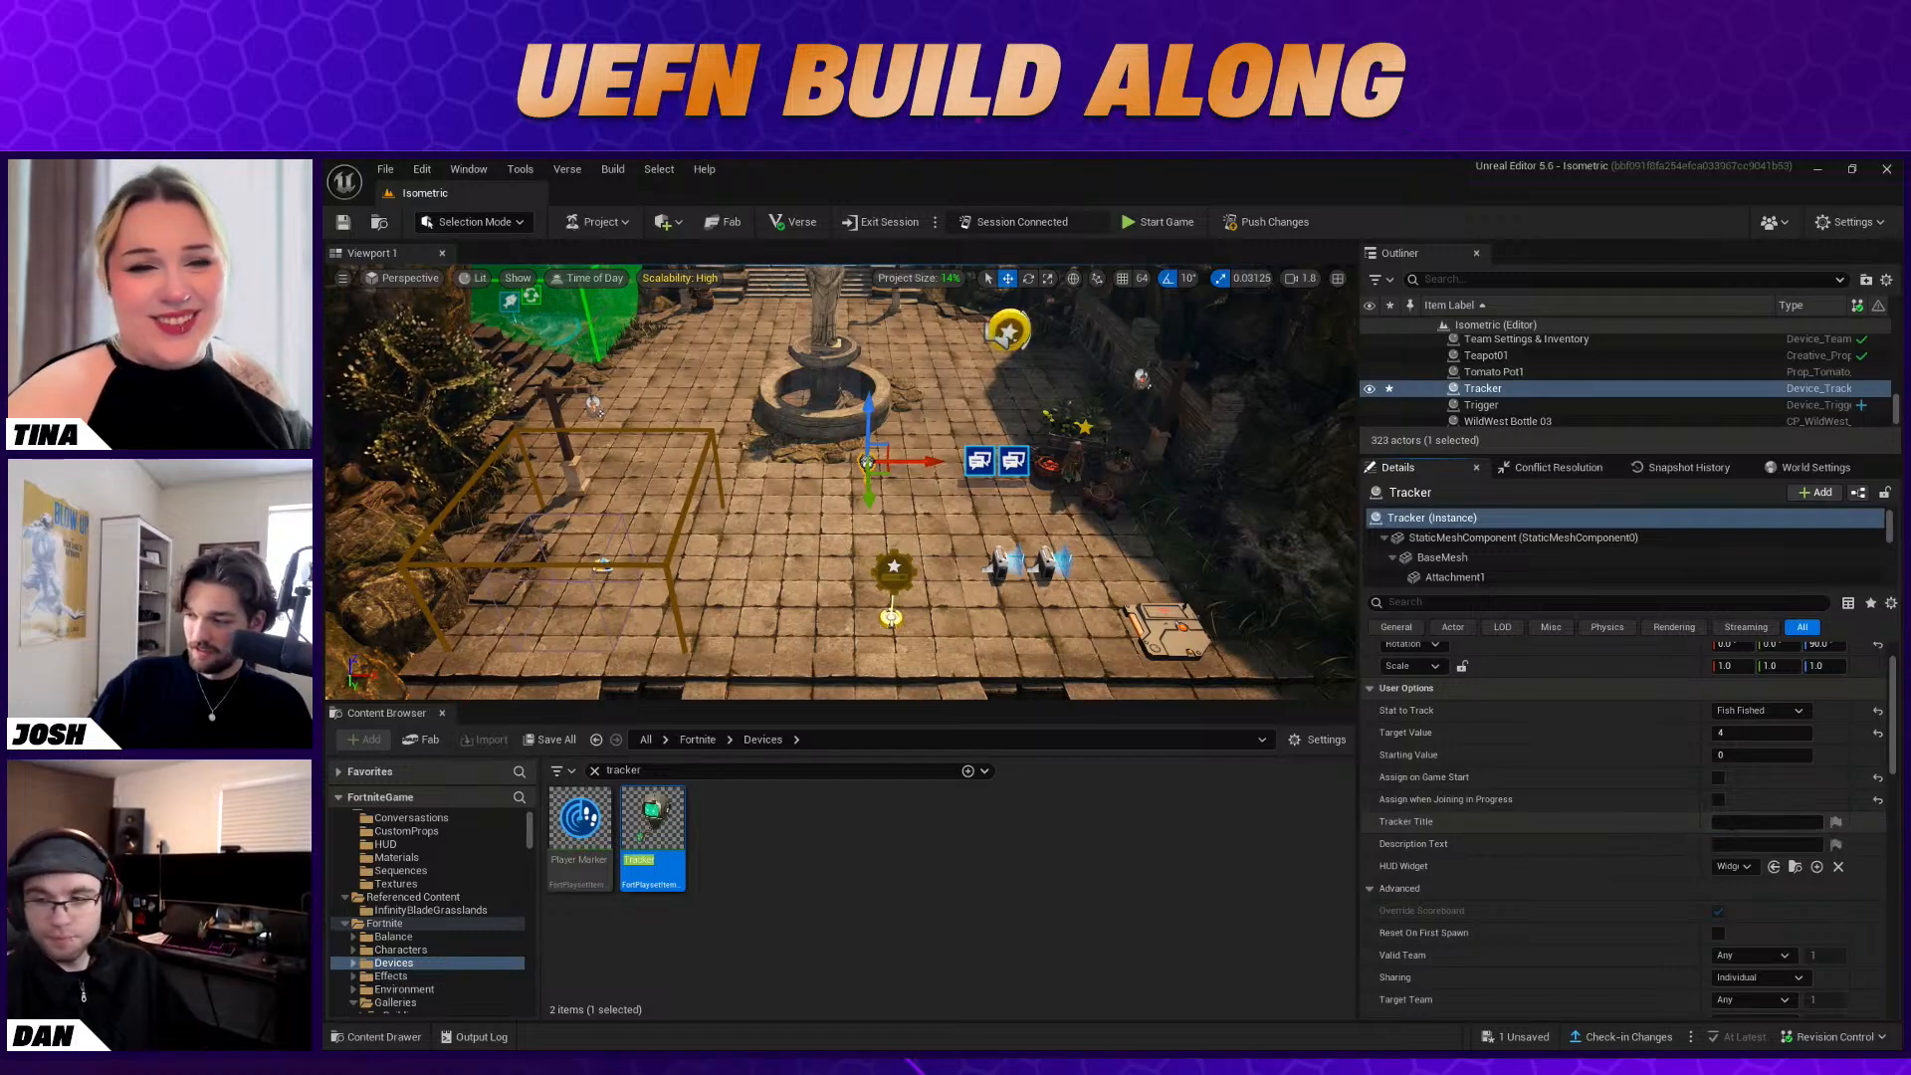
pyautogui.scroll(-1, 1819, 827)
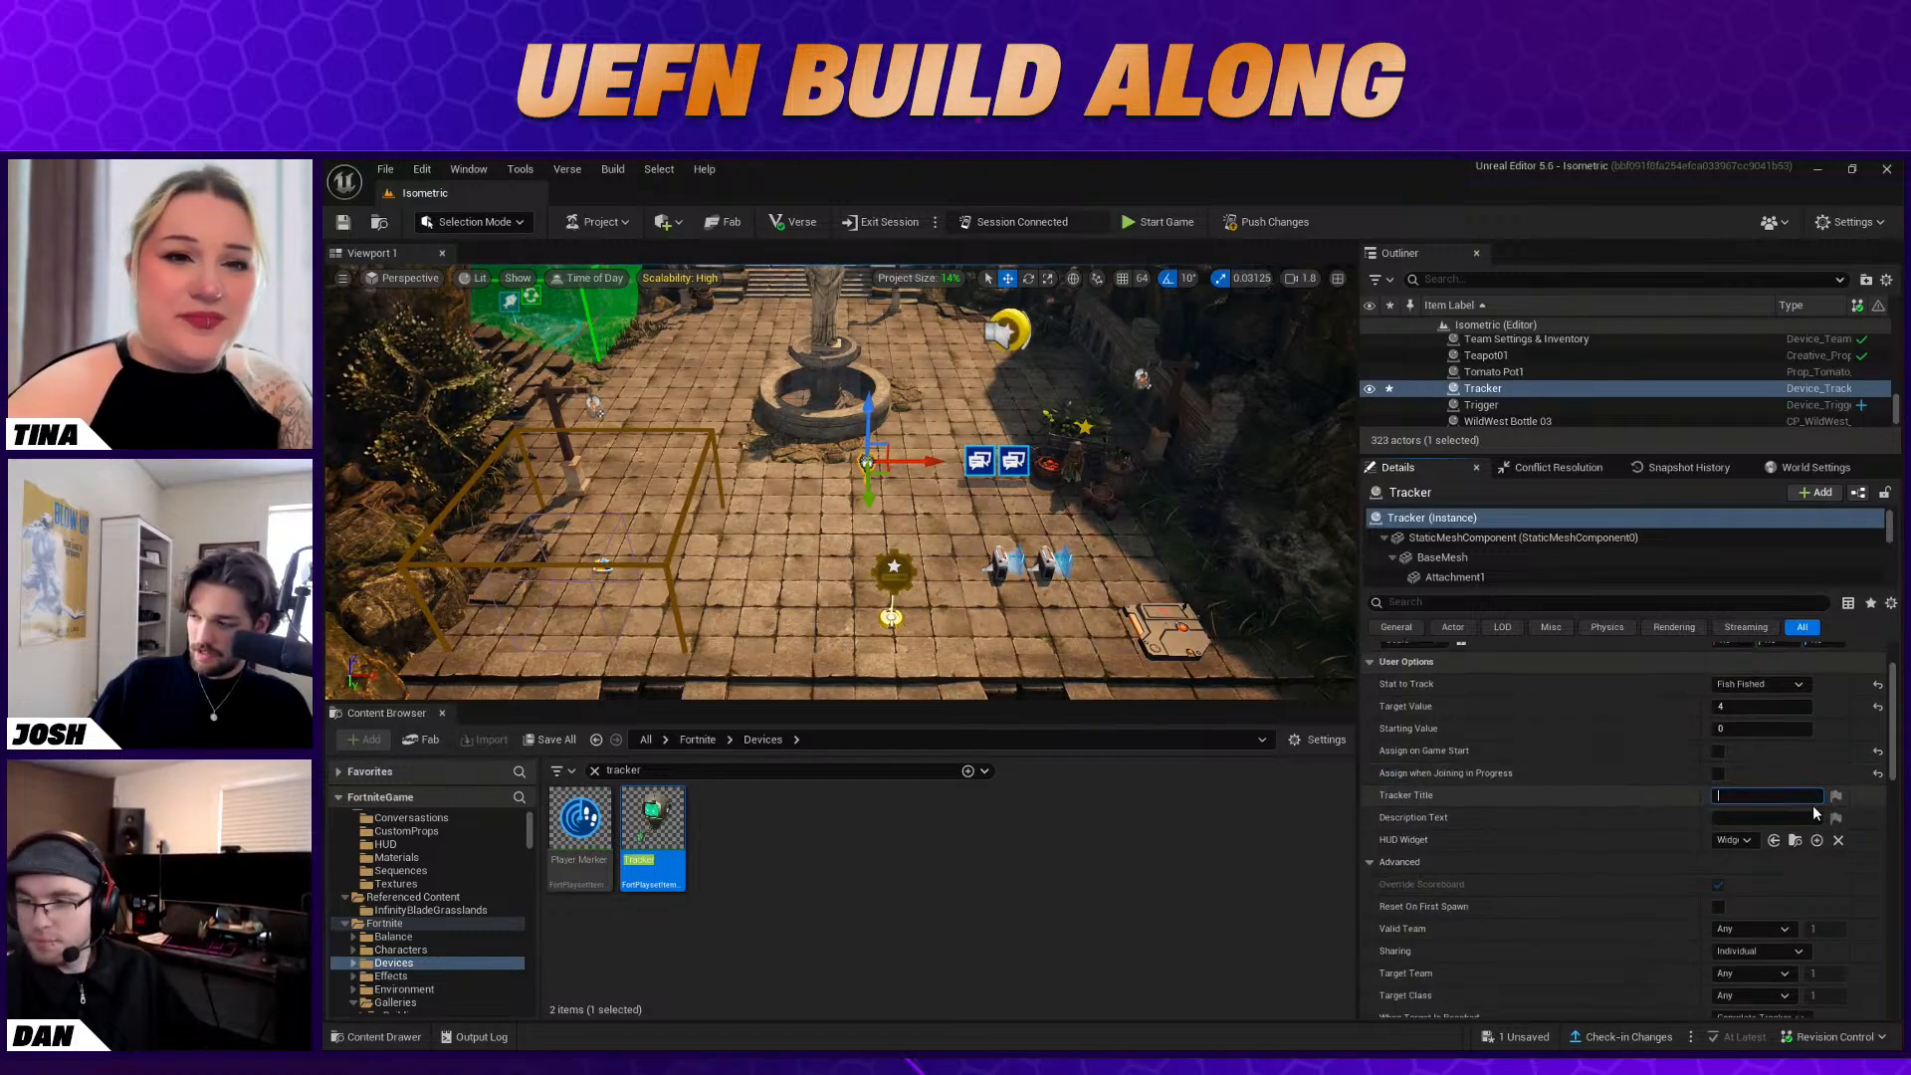
# Set the Tracker's Show on HUD option to Detailed
pyautogui.scroll(-1, 1675, 801)
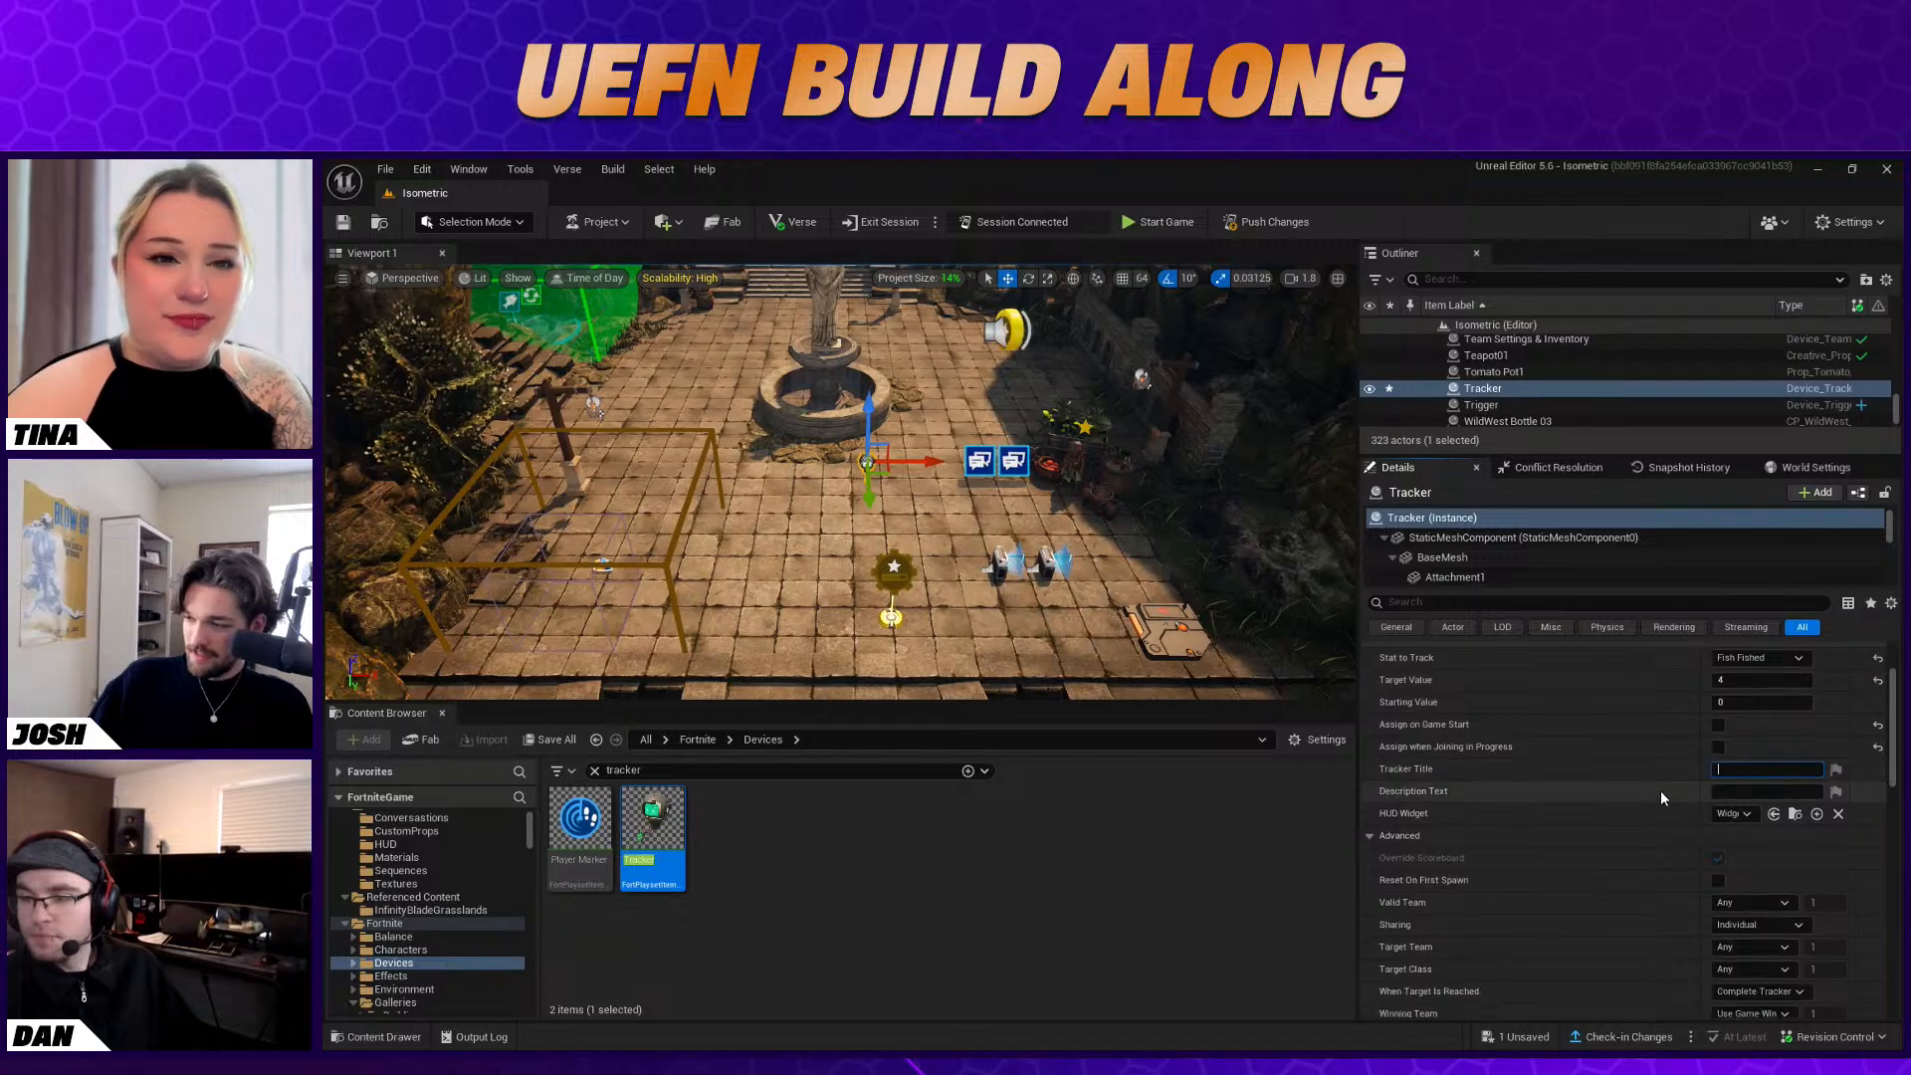
pyautogui.scroll(-1, 1674, 790)
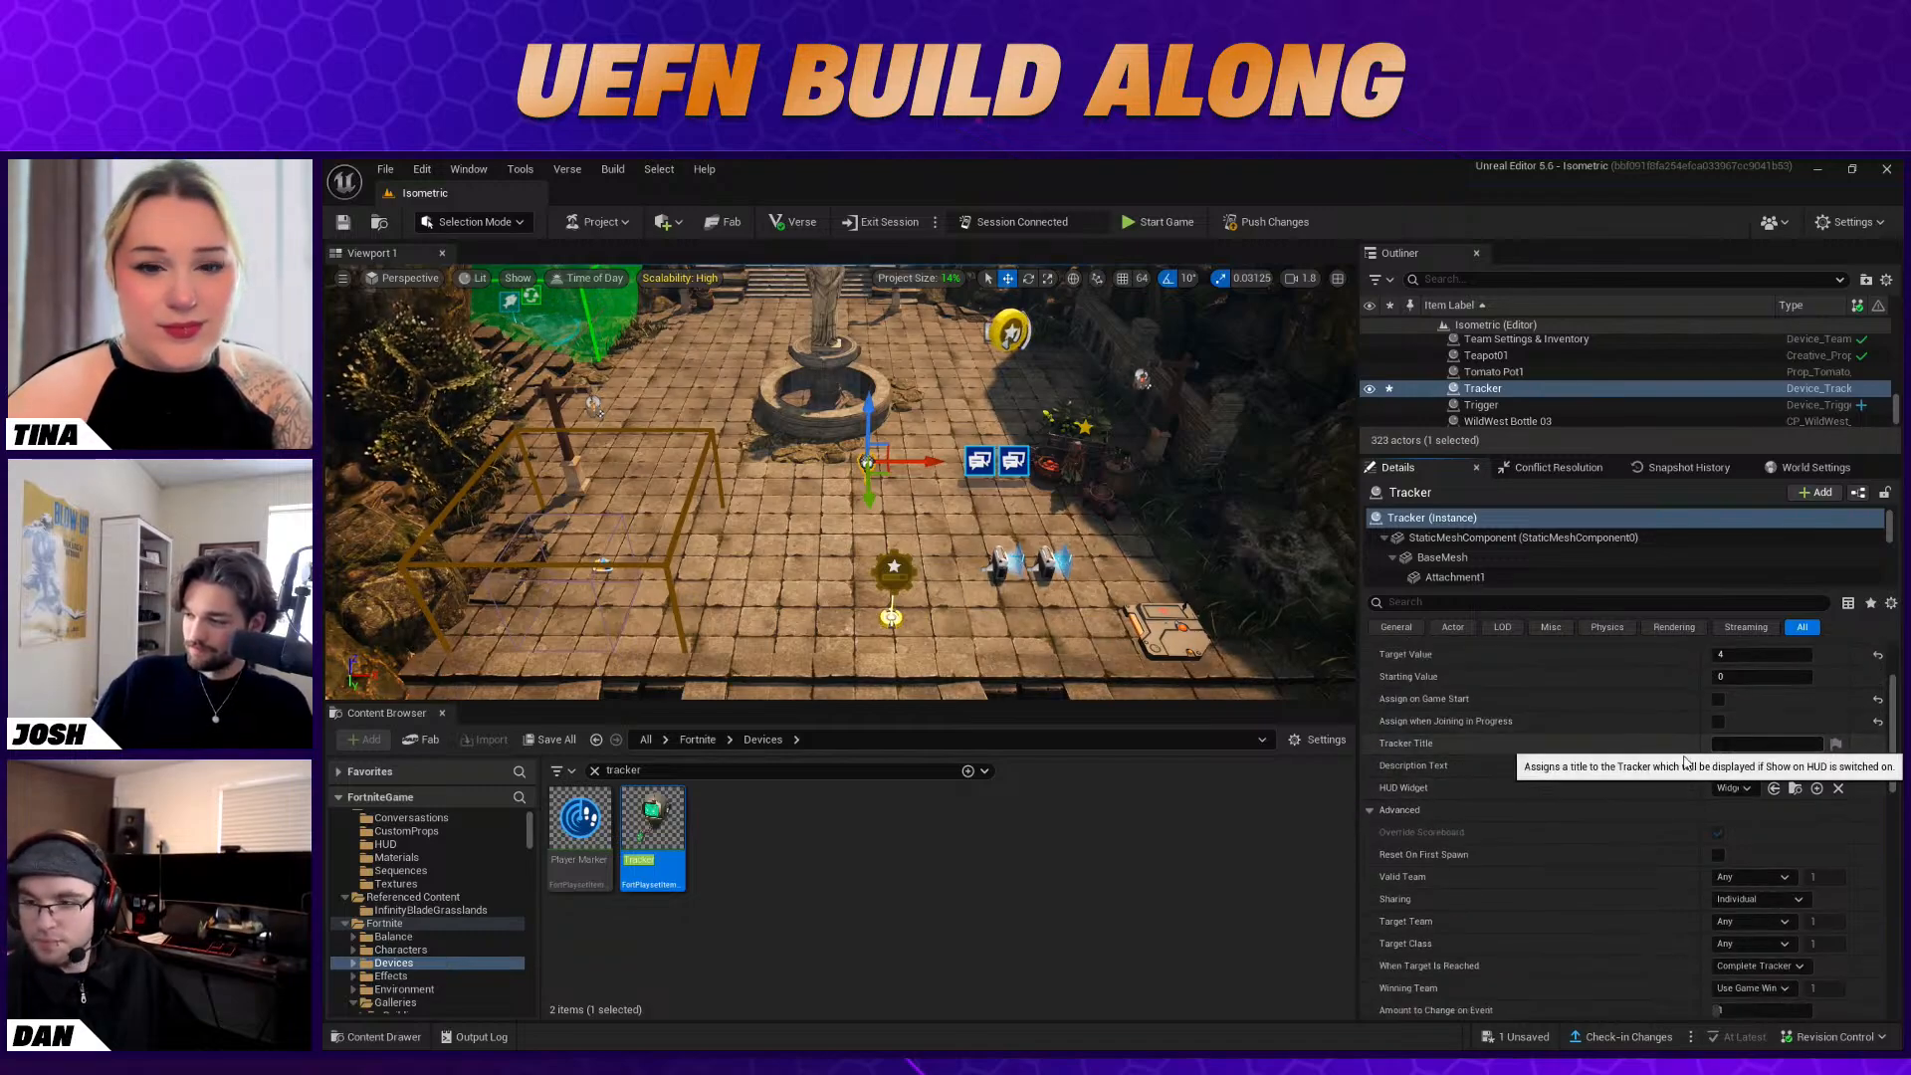
pyautogui.scroll(-6, 1532, 775)
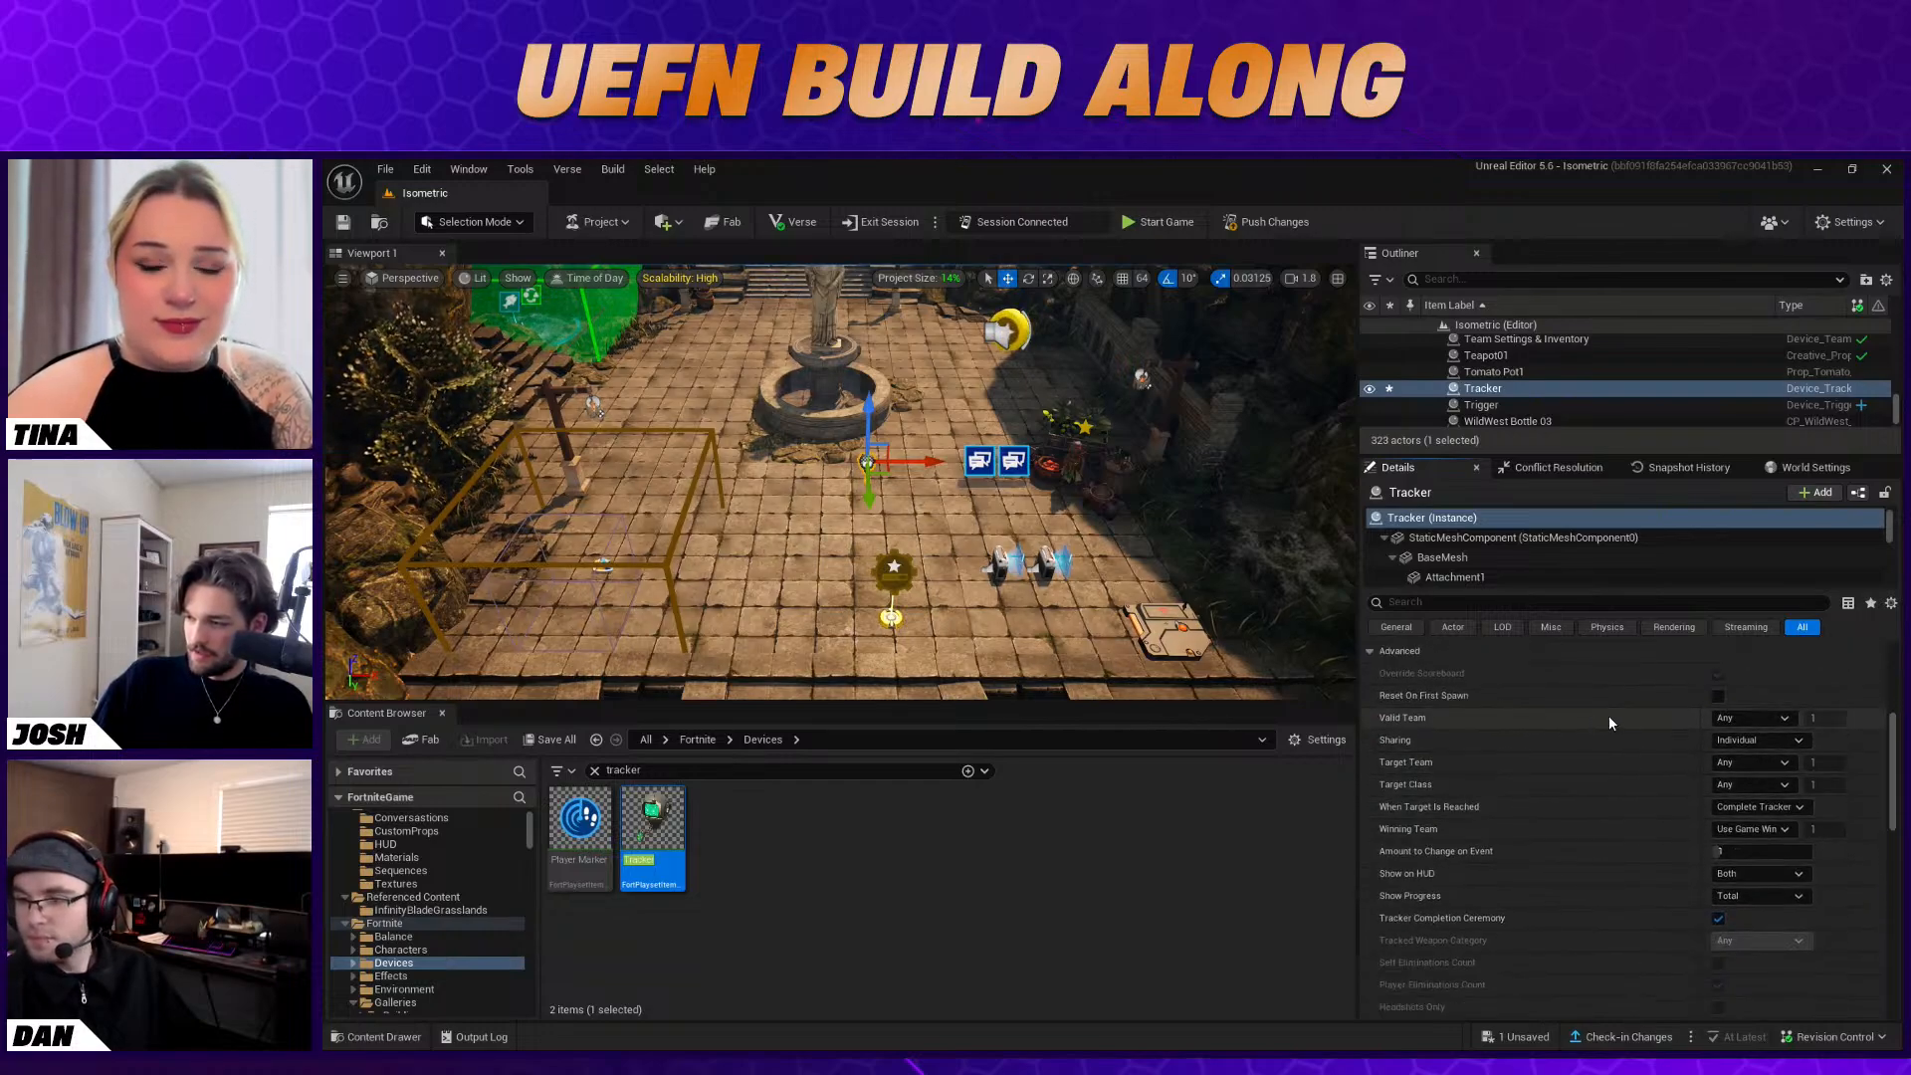
pyautogui.scroll(-4, 1642, 751)
pyautogui.click(1760, 767)
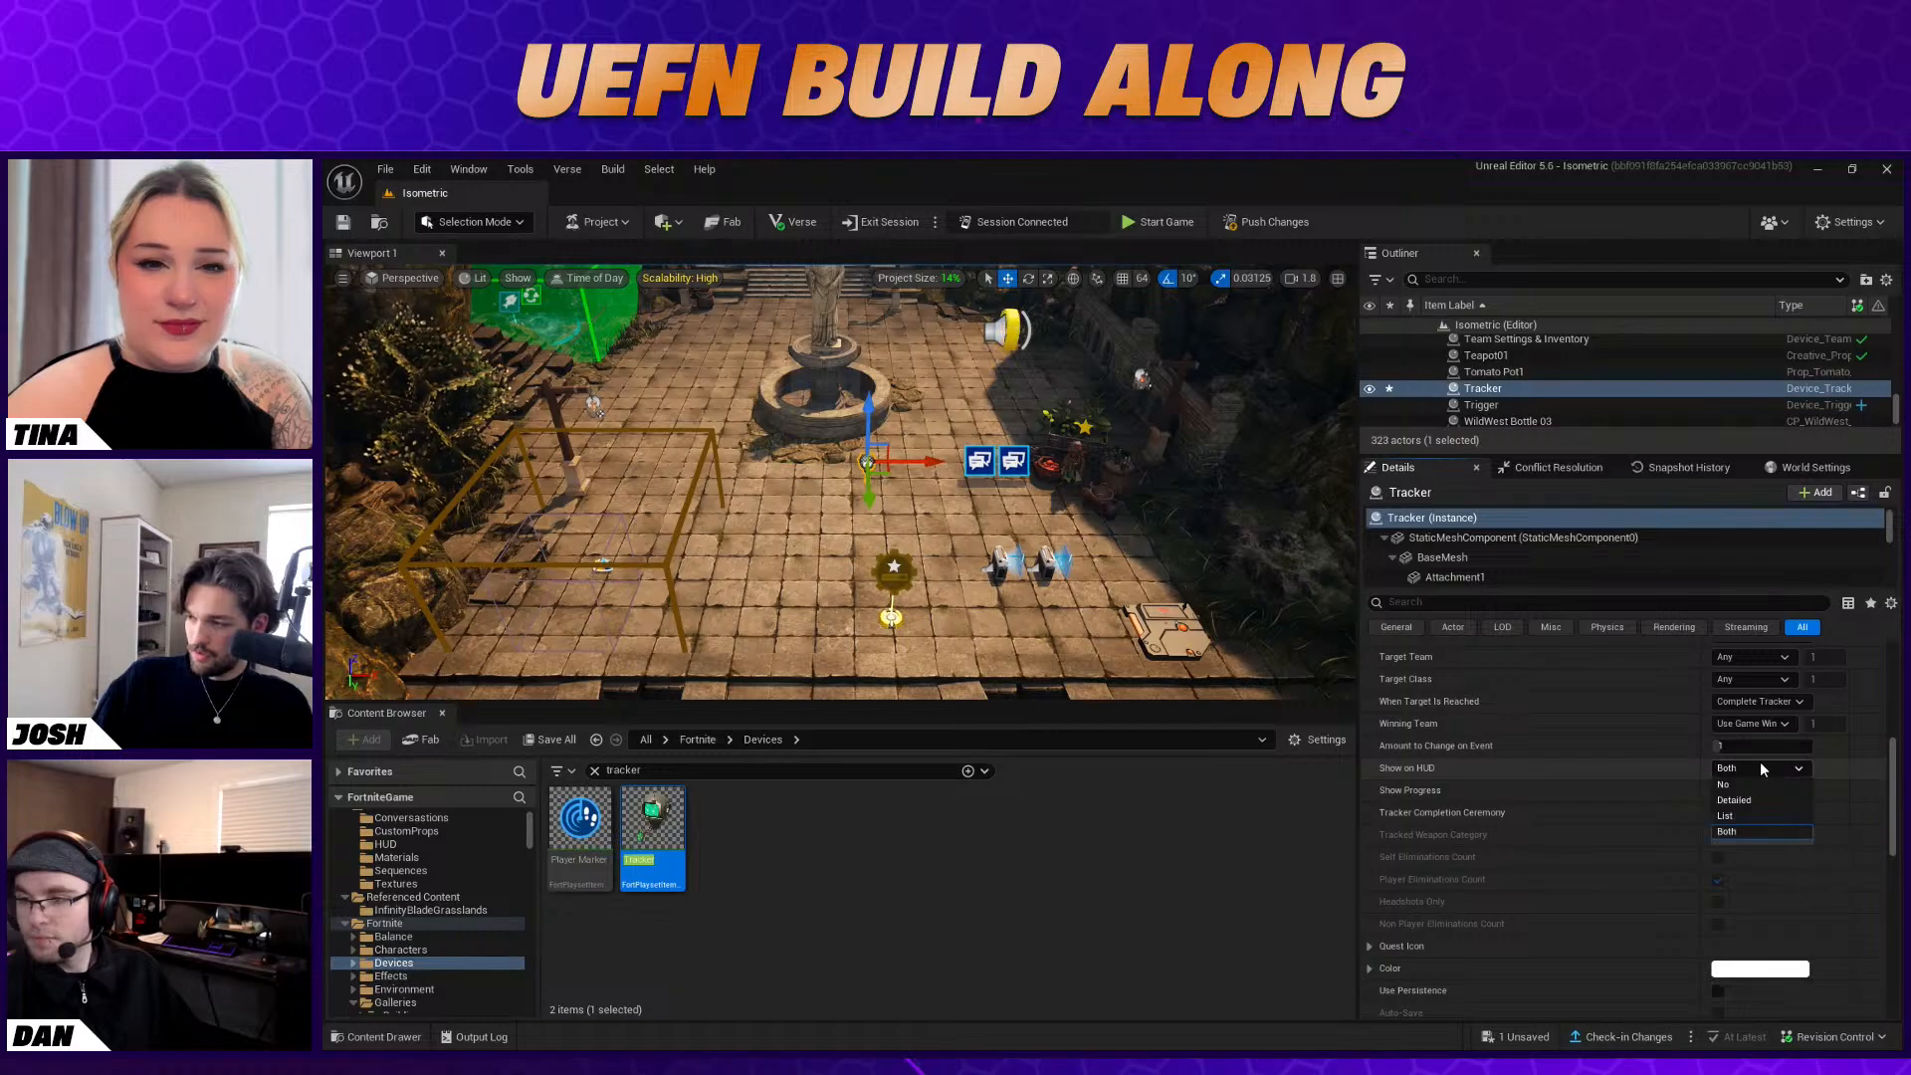
pyautogui.click(1757, 830)
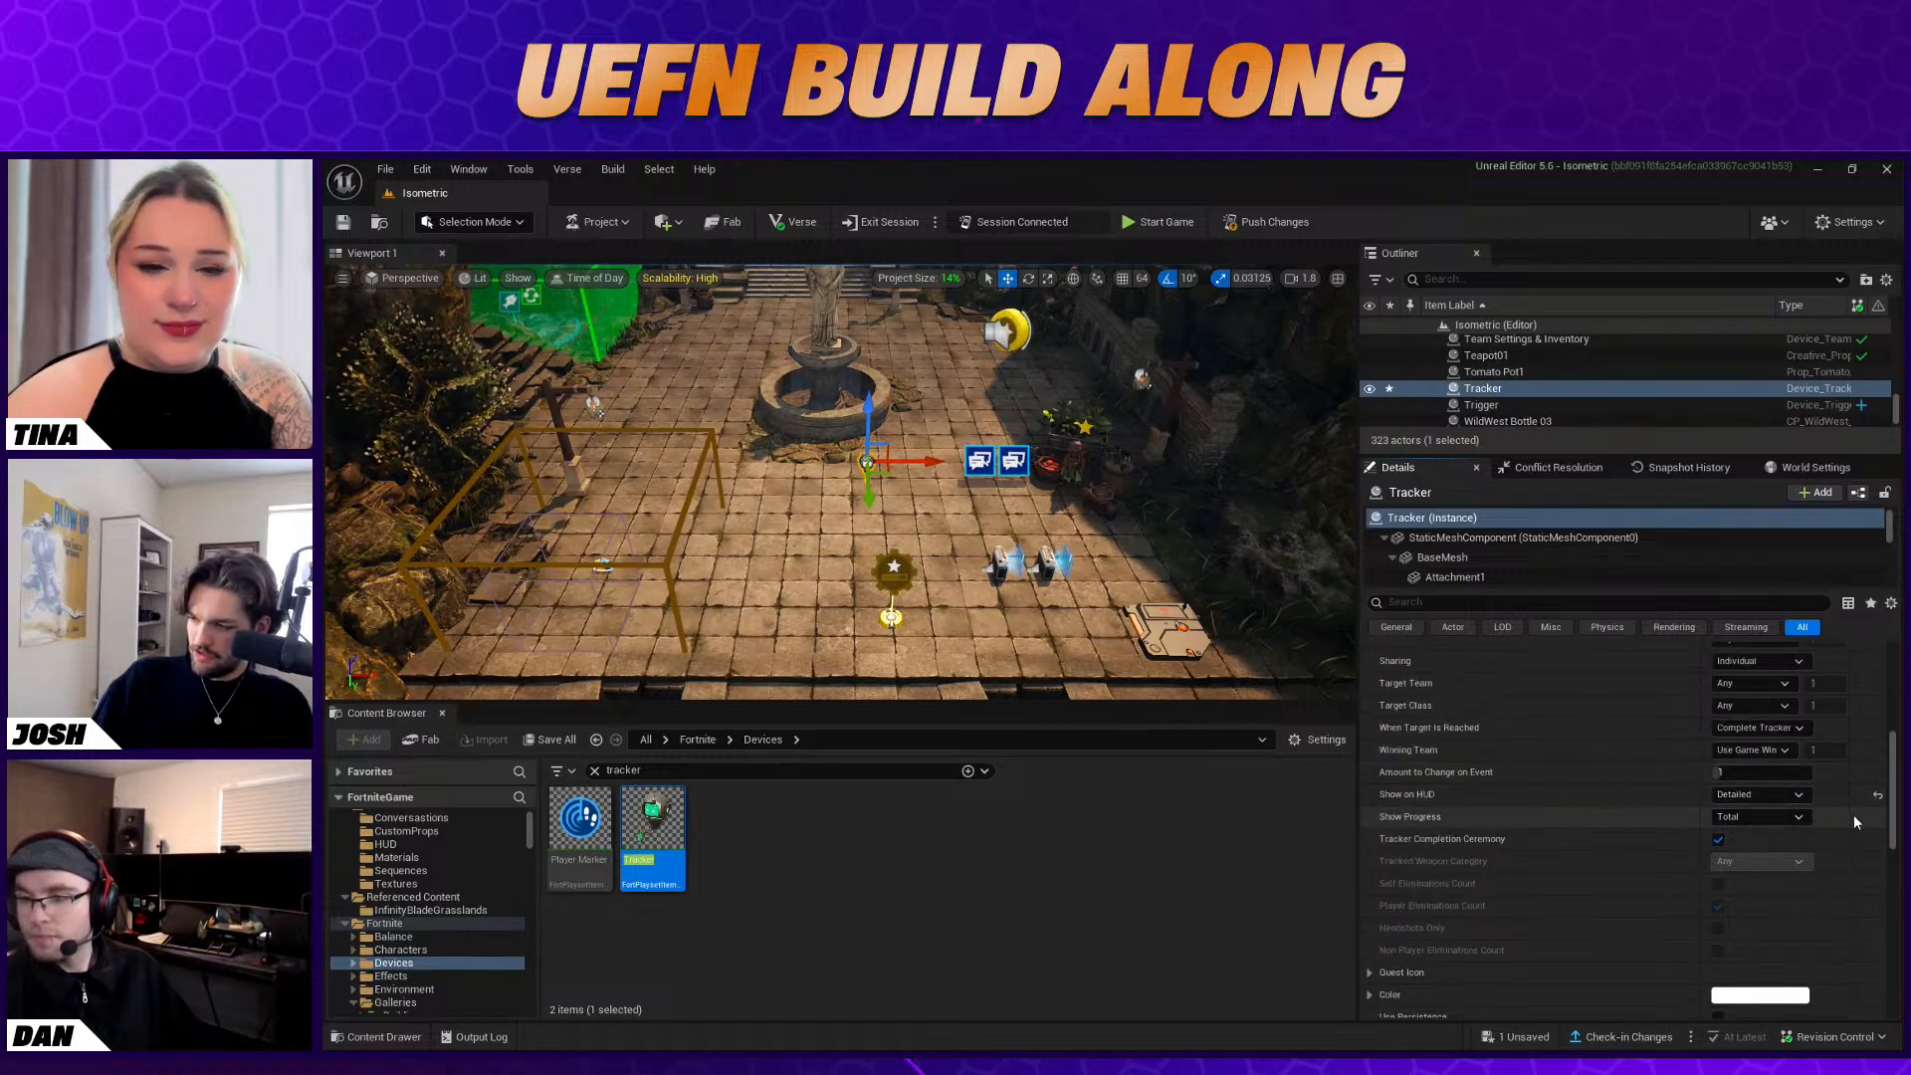
# Bind the Tracker's Assign function to On Conversation Event One of the right-hand Conversation Device near the fountain
pyautogui.scroll(2, 1854, 814)
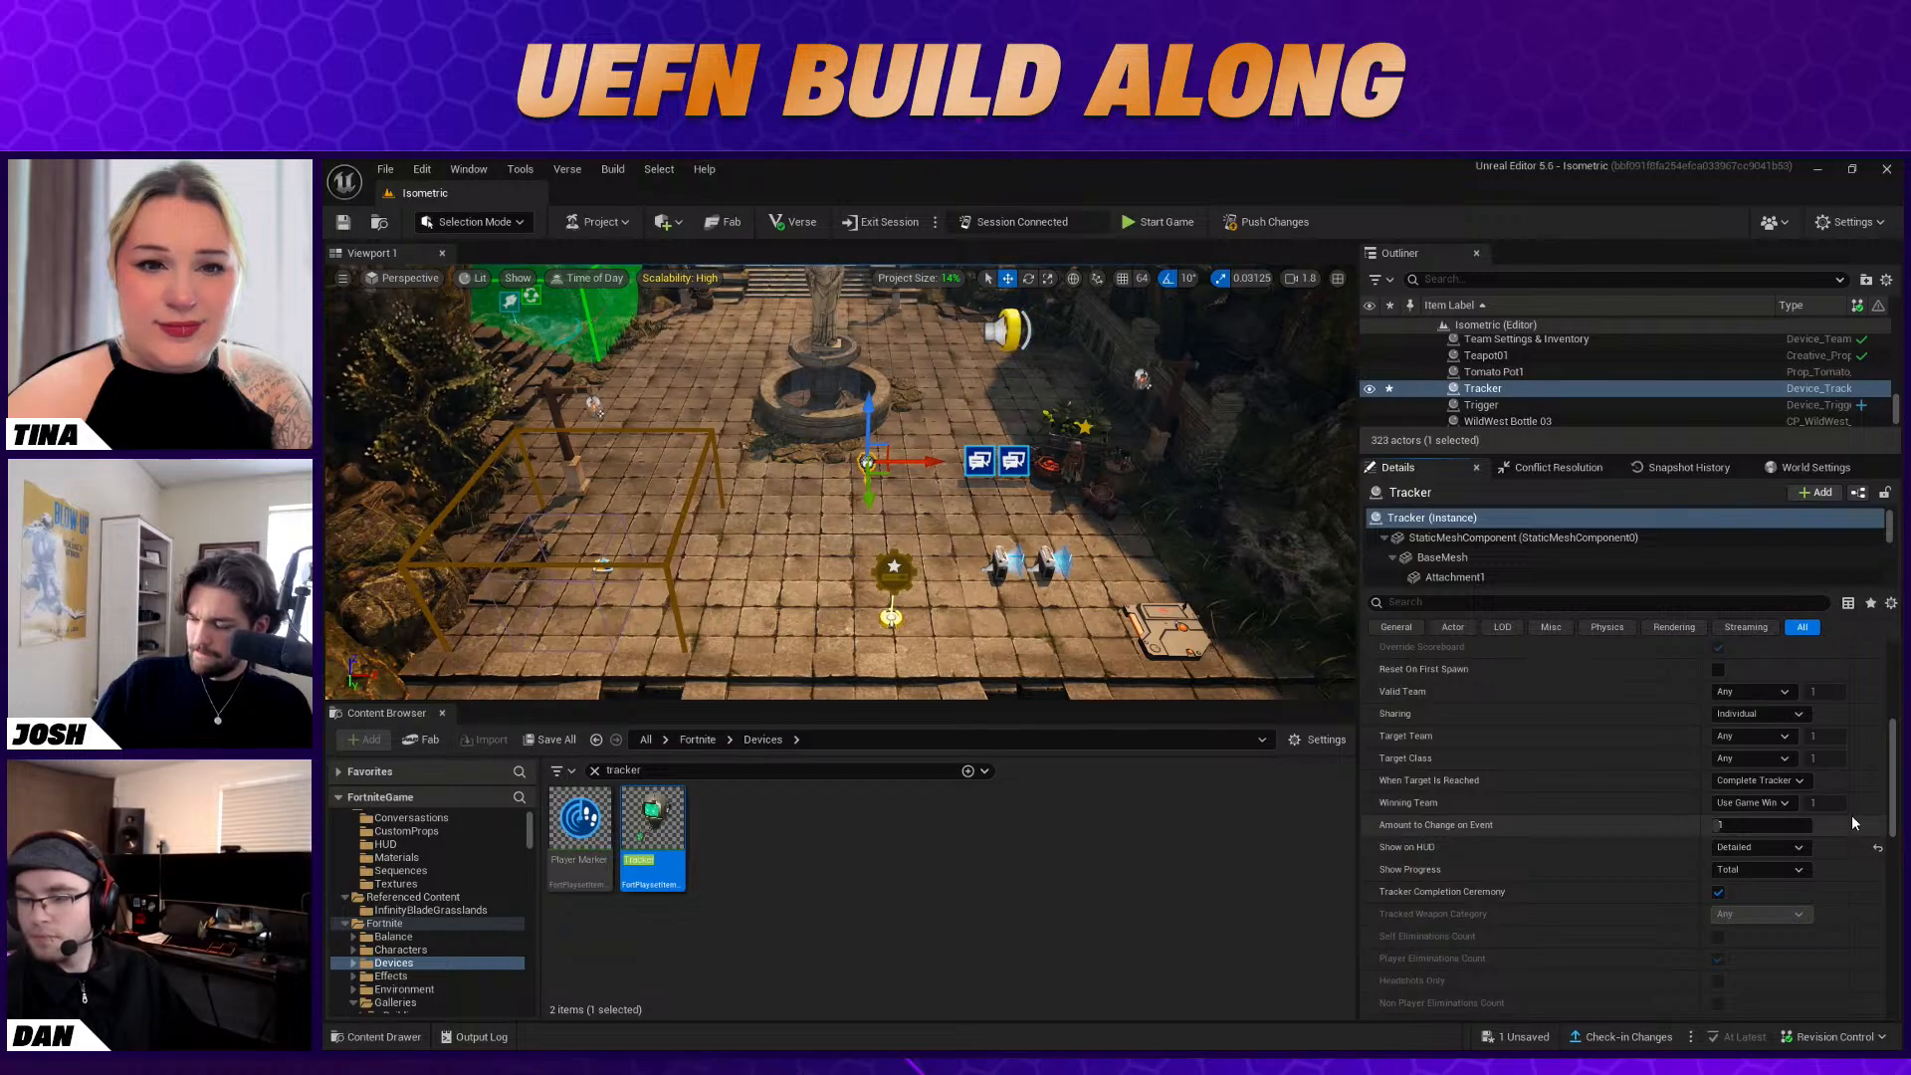
pyautogui.scroll(1, 1852, 815)
pyautogui.scroll(2, 1852, 815)
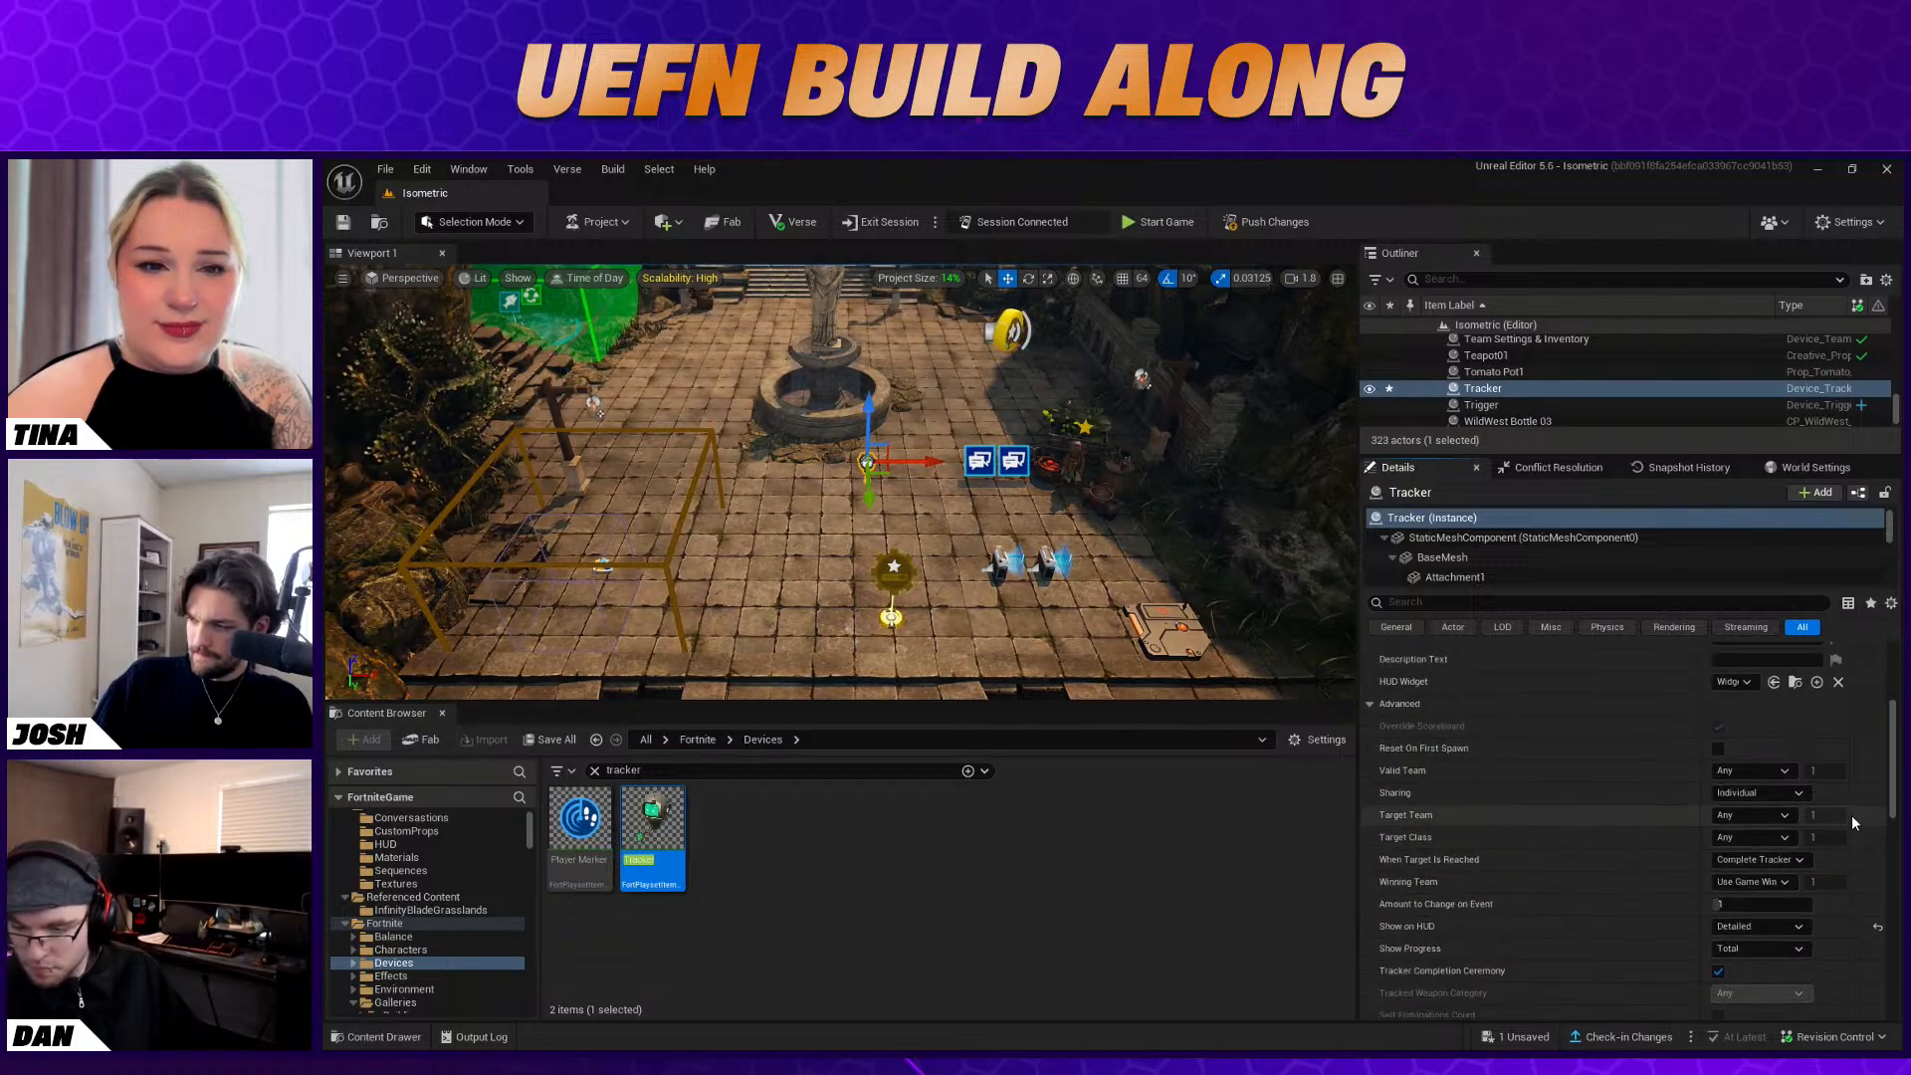
pyautogui.scroll(-15, 1852, 815)
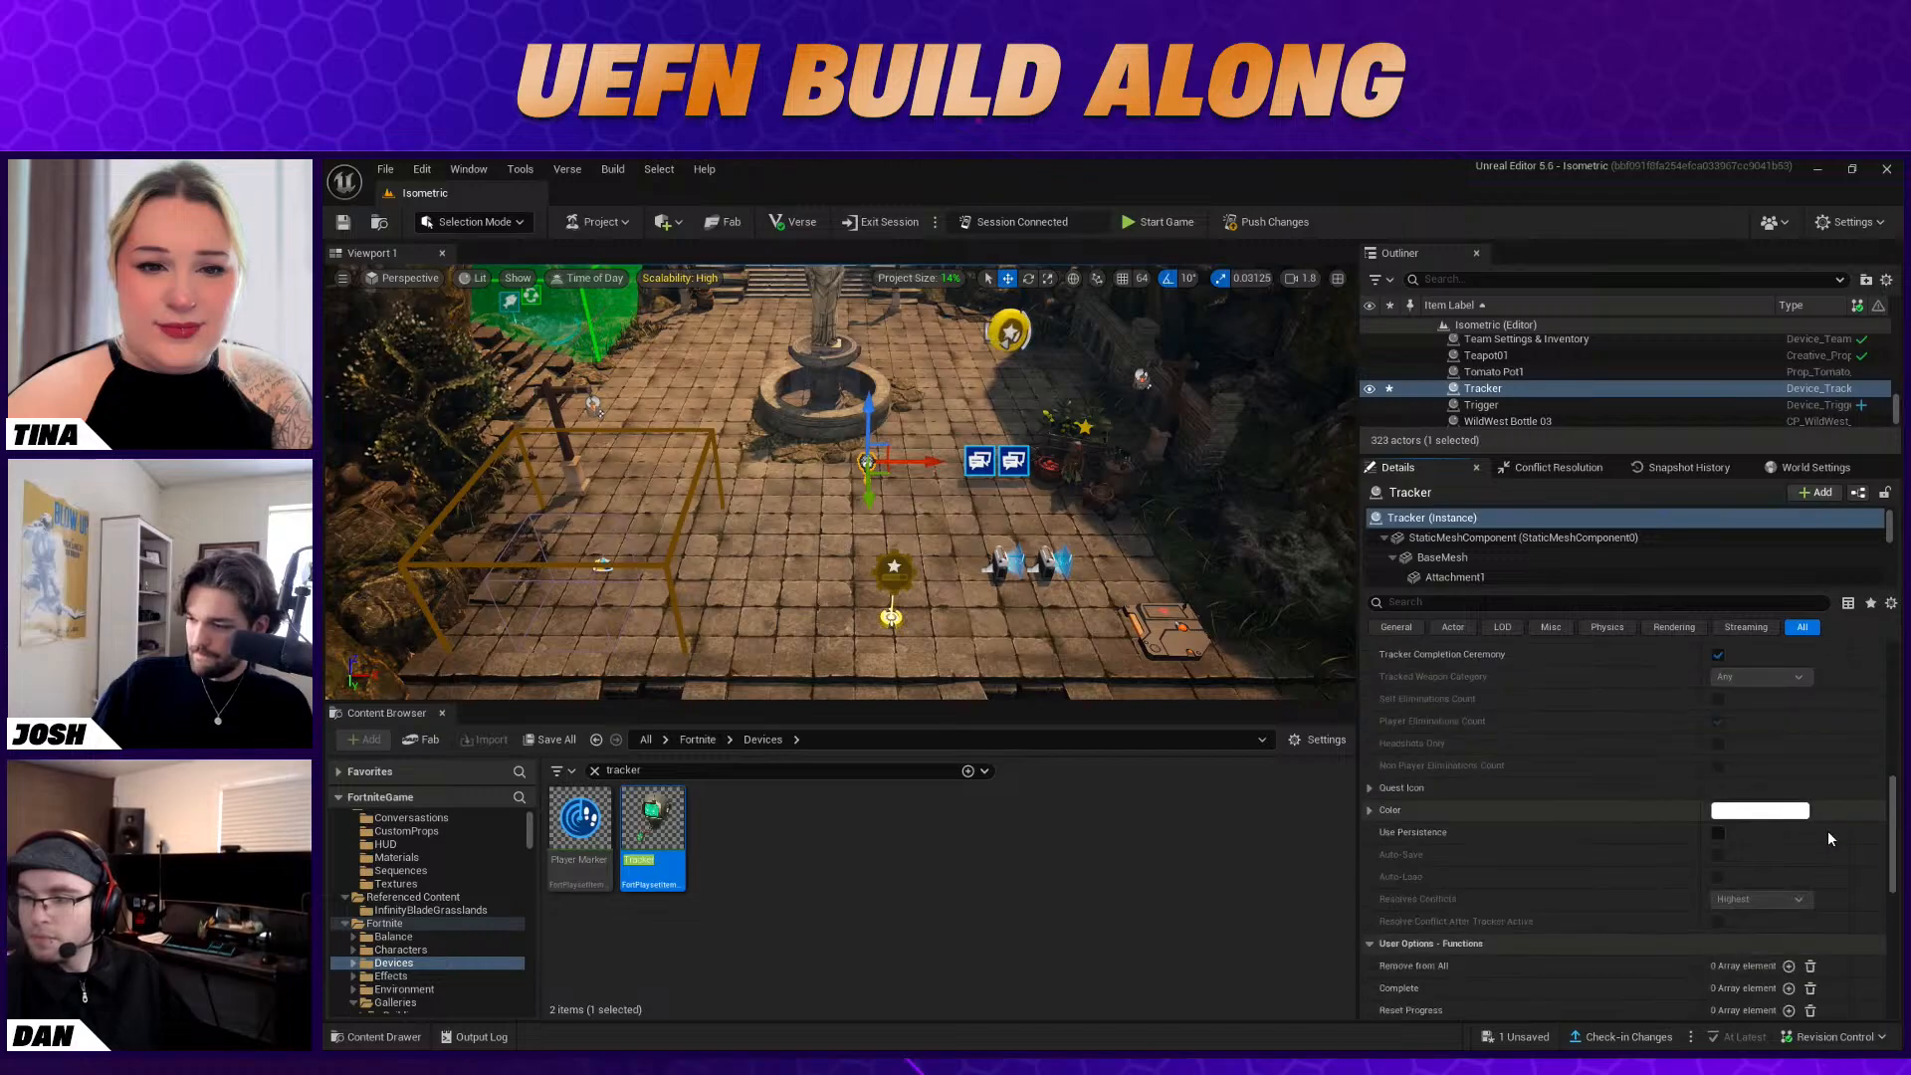
pyautogui.scroll(-3, 1693, 873)
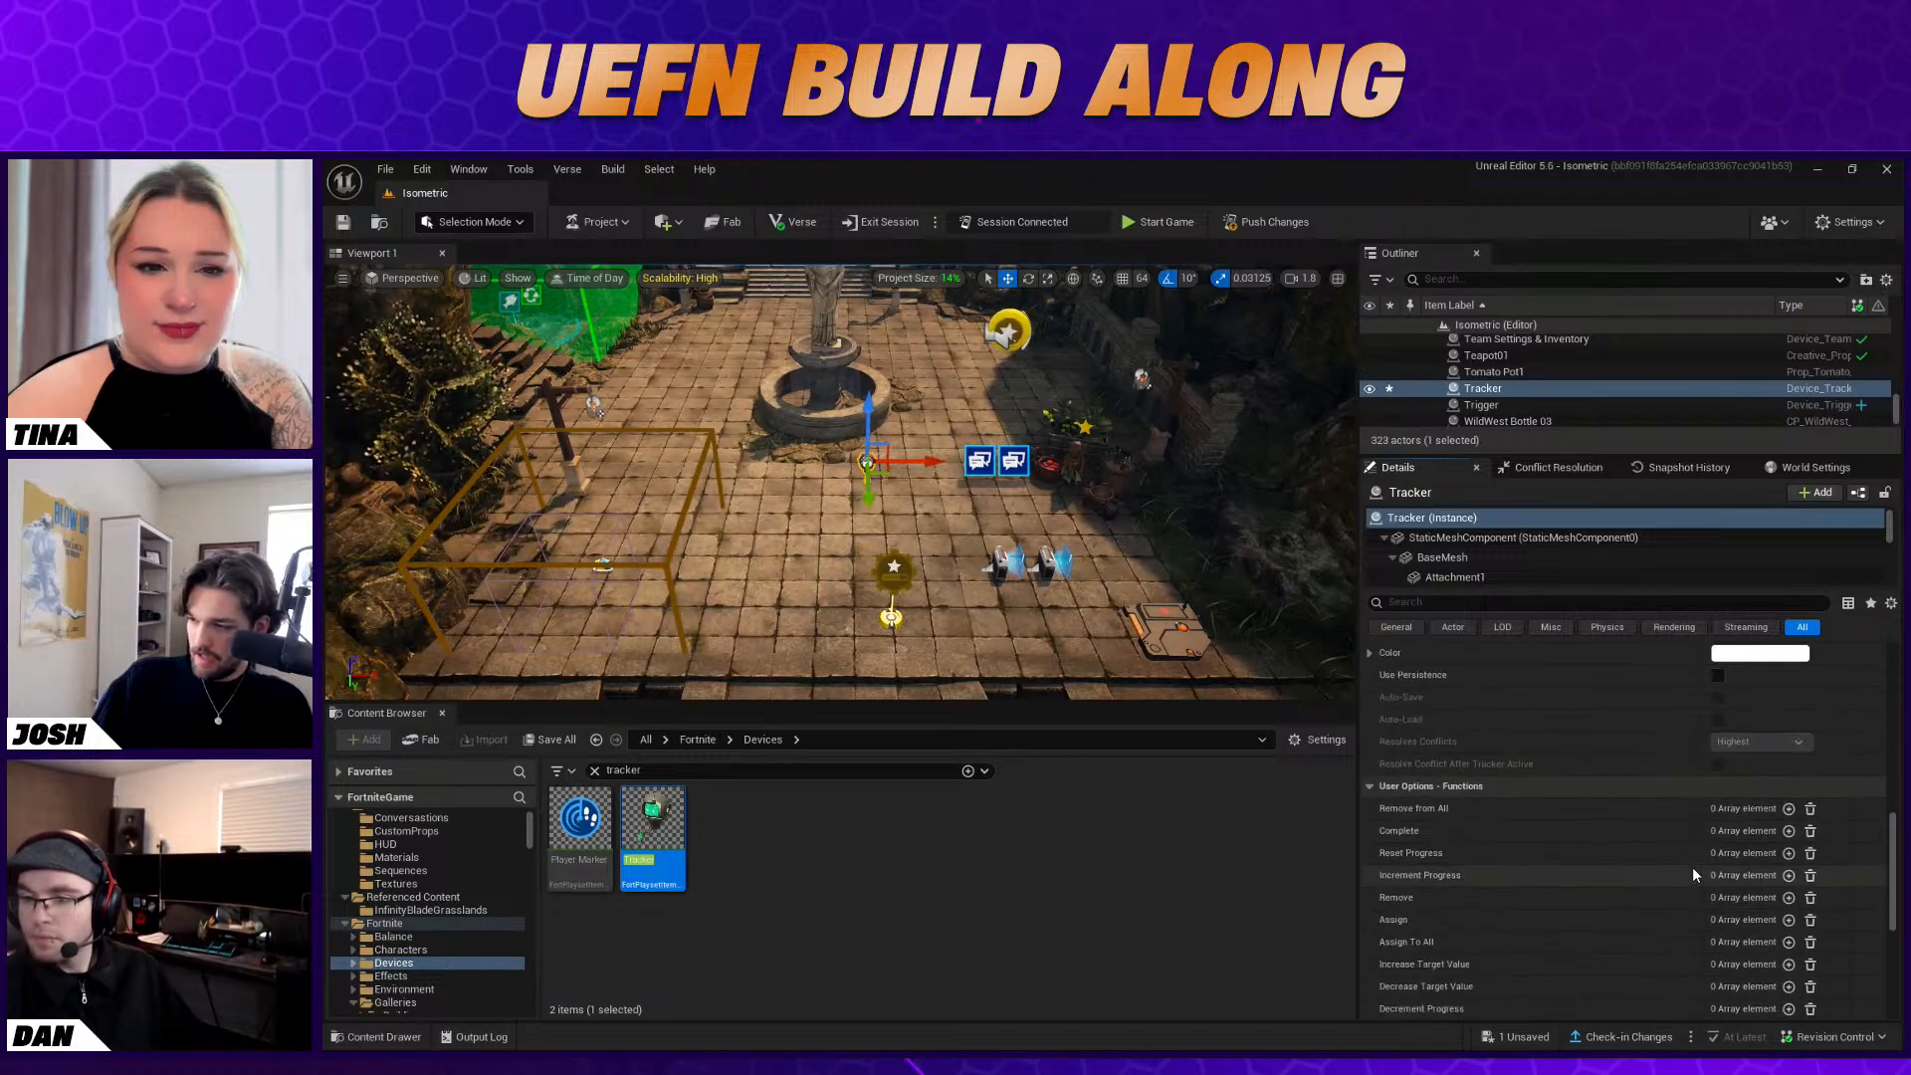
pyautogui.scroll(-2, 1688, 869)
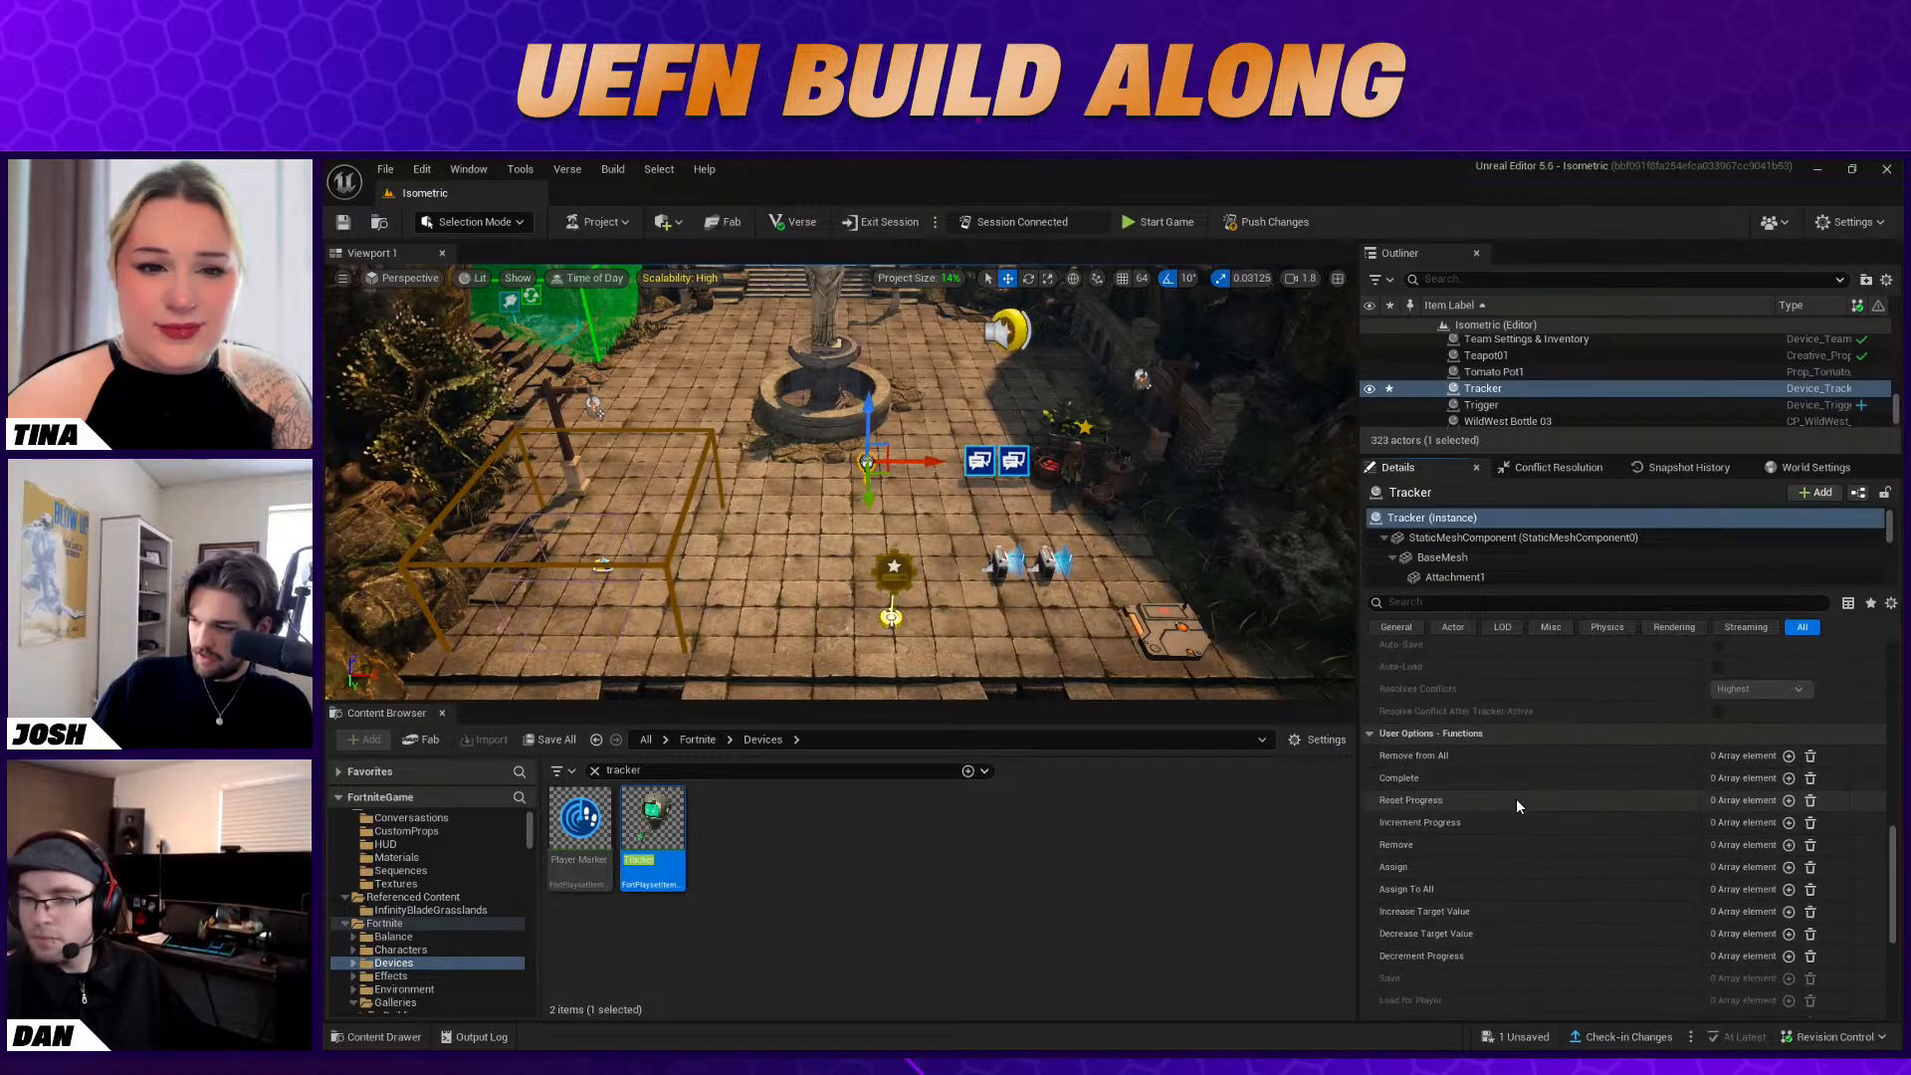
pyautogui.click(1791, 867)
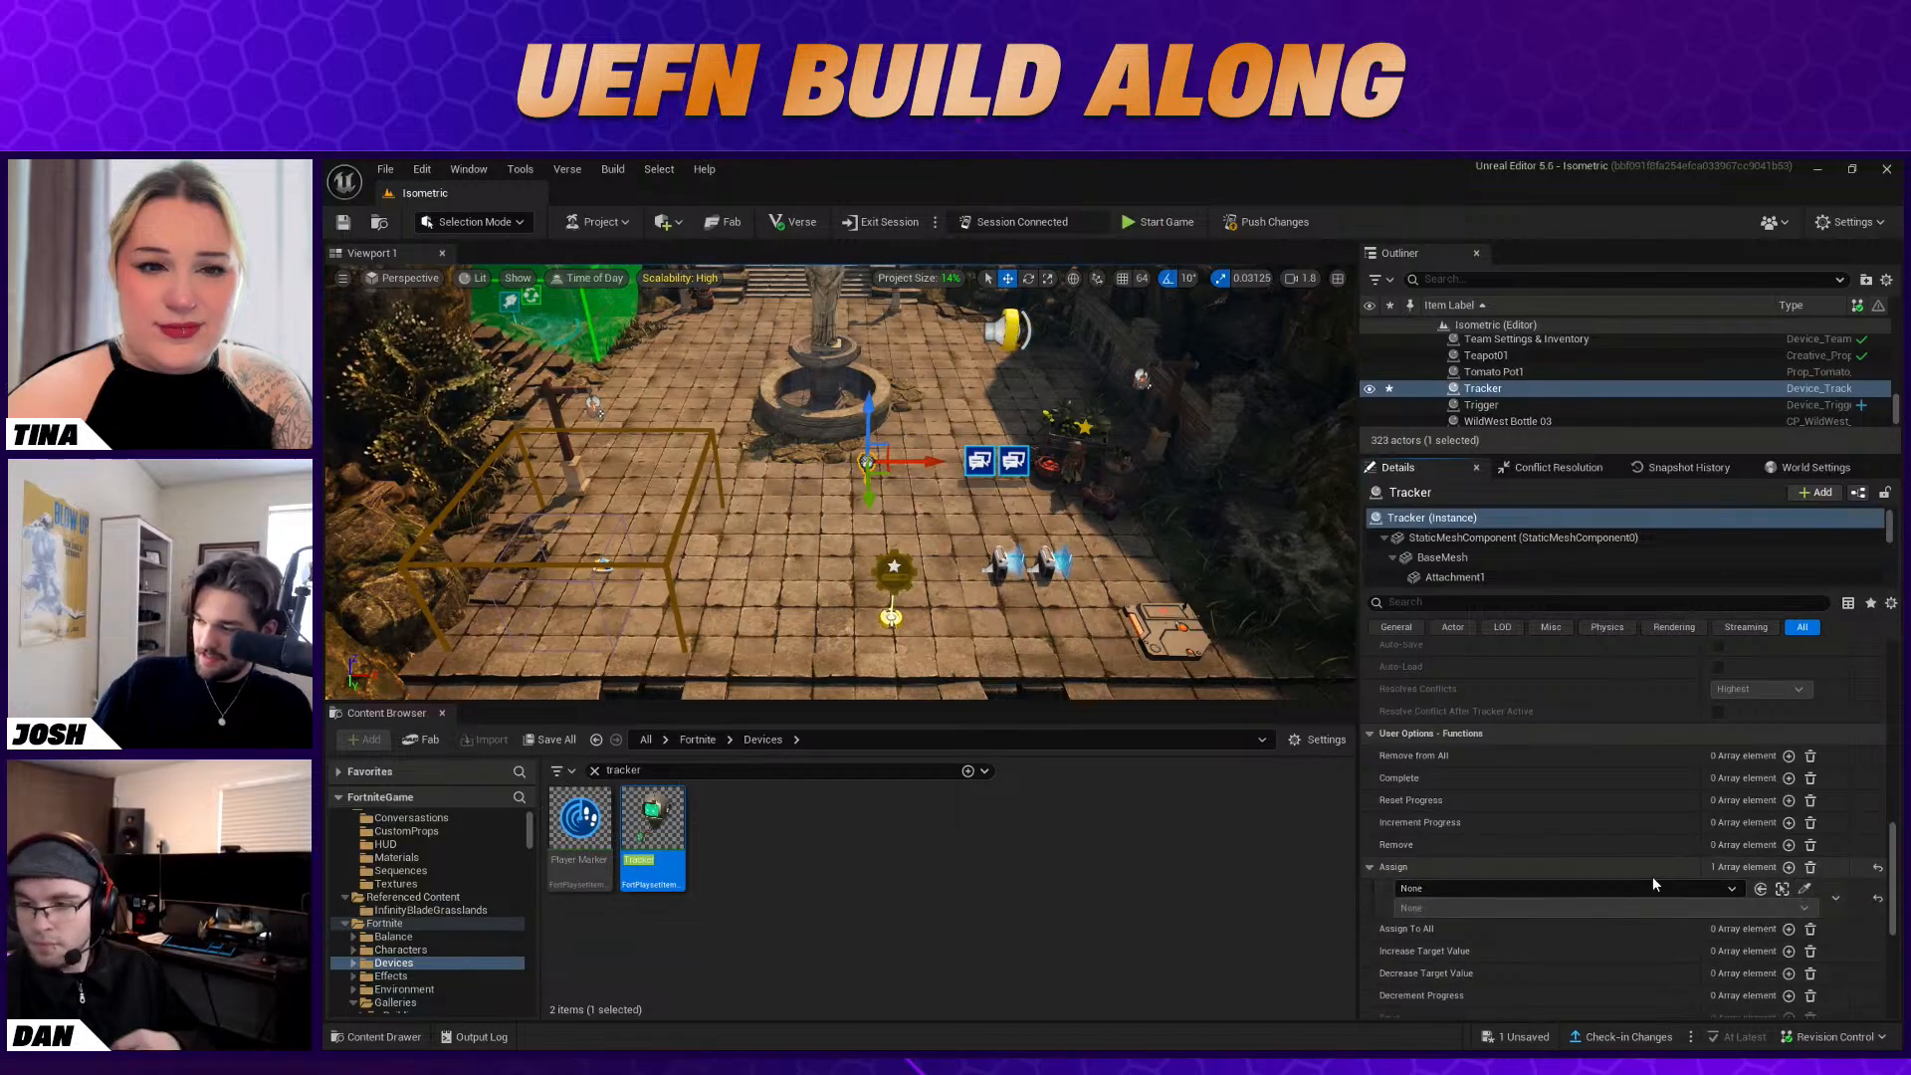
pyautogui.click(1804, 888)
pyautogui.click(1013, 461)
pyautogui.click(1474, 908)
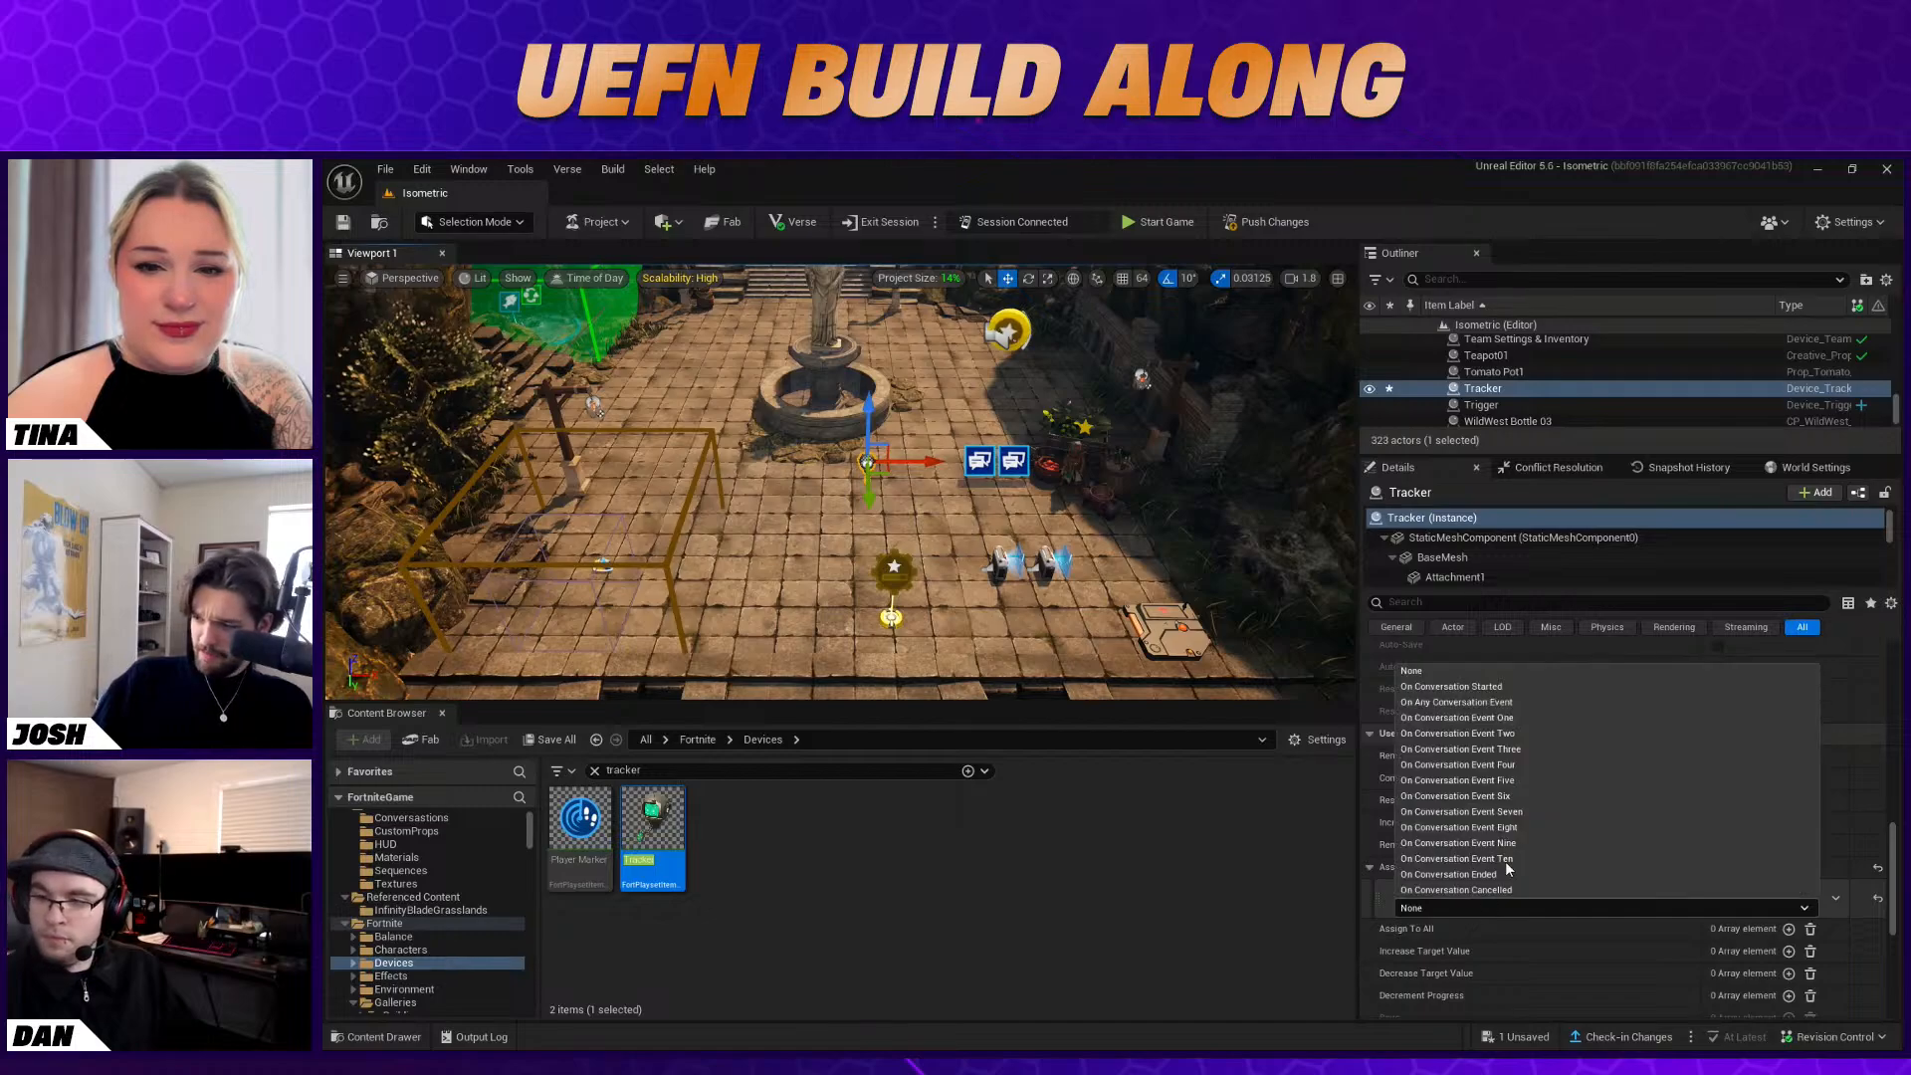
pyautogui.click(1512, 720)
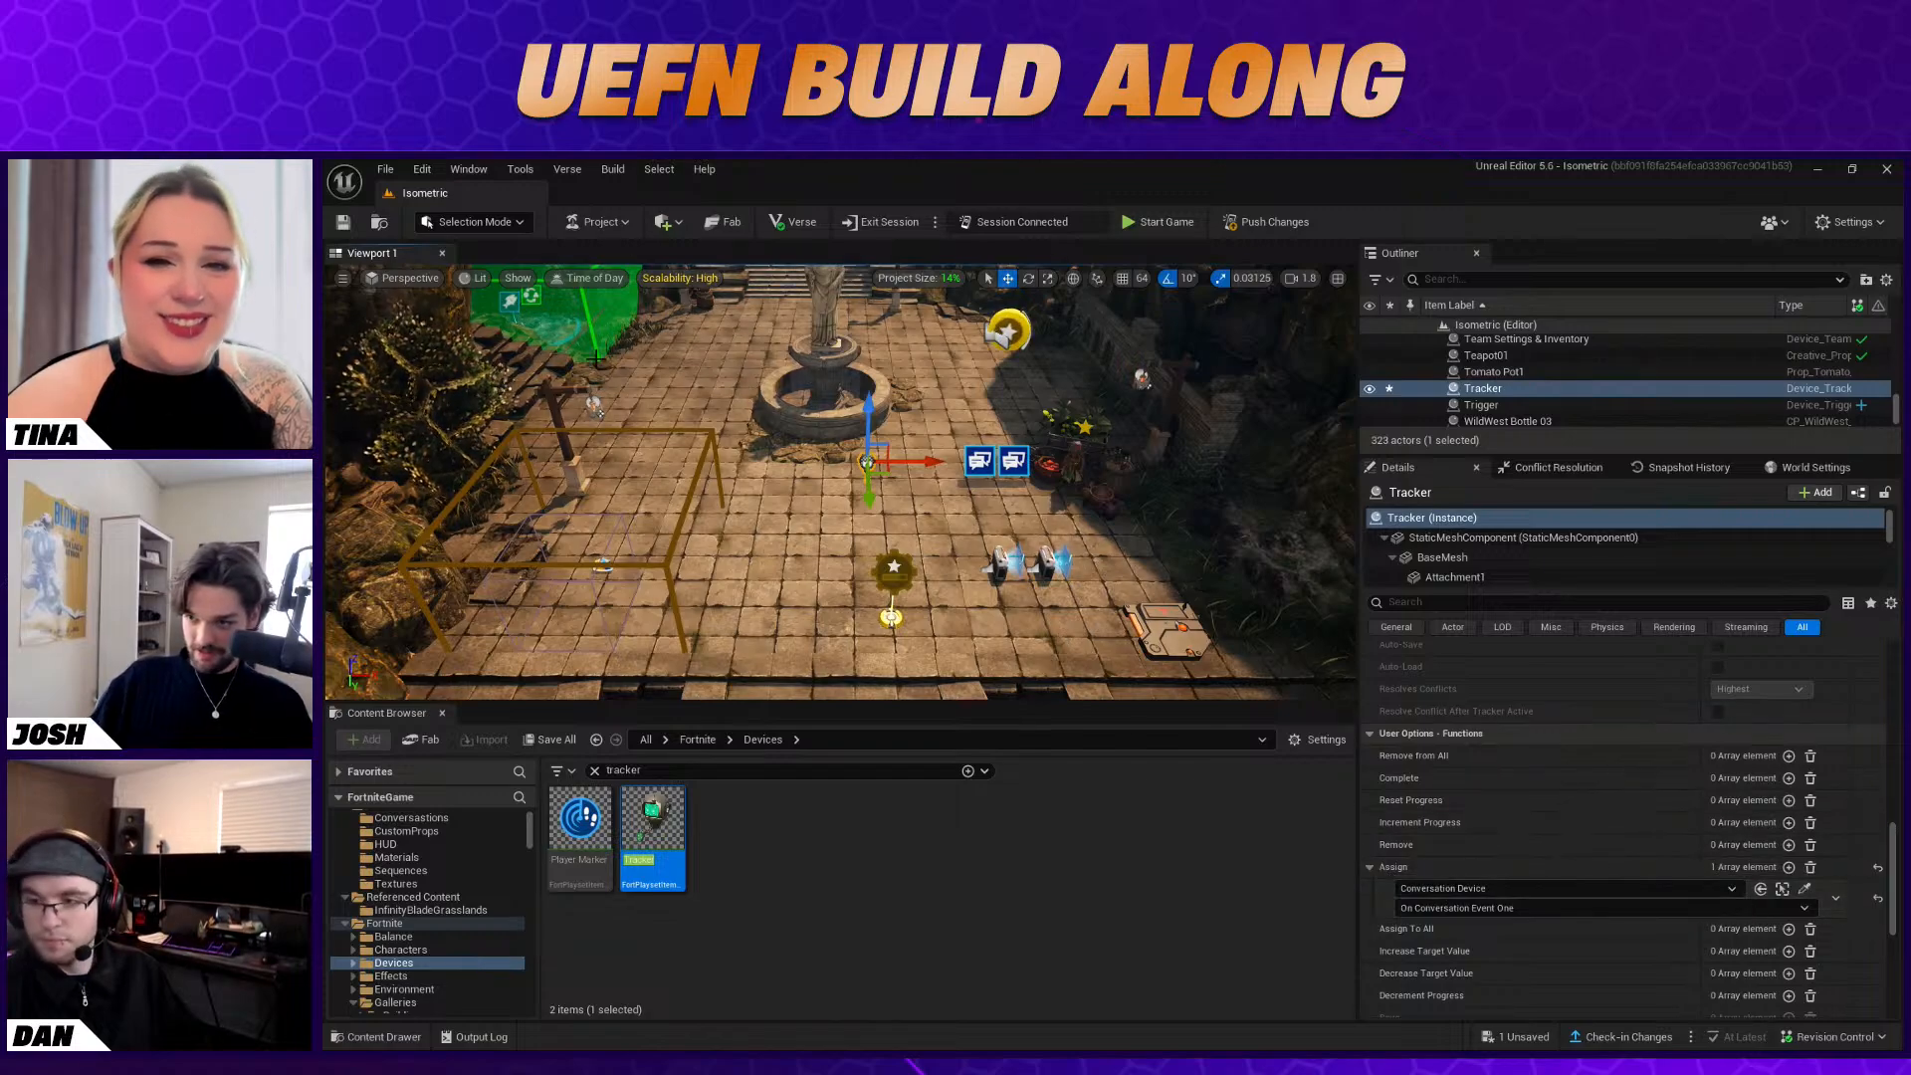
# Create a User Widget blueprint named Tracker_Fish in the Isometric Content folder
pyautogui.click(595, 771)
pyautogui.scroll(1, 426, 862)
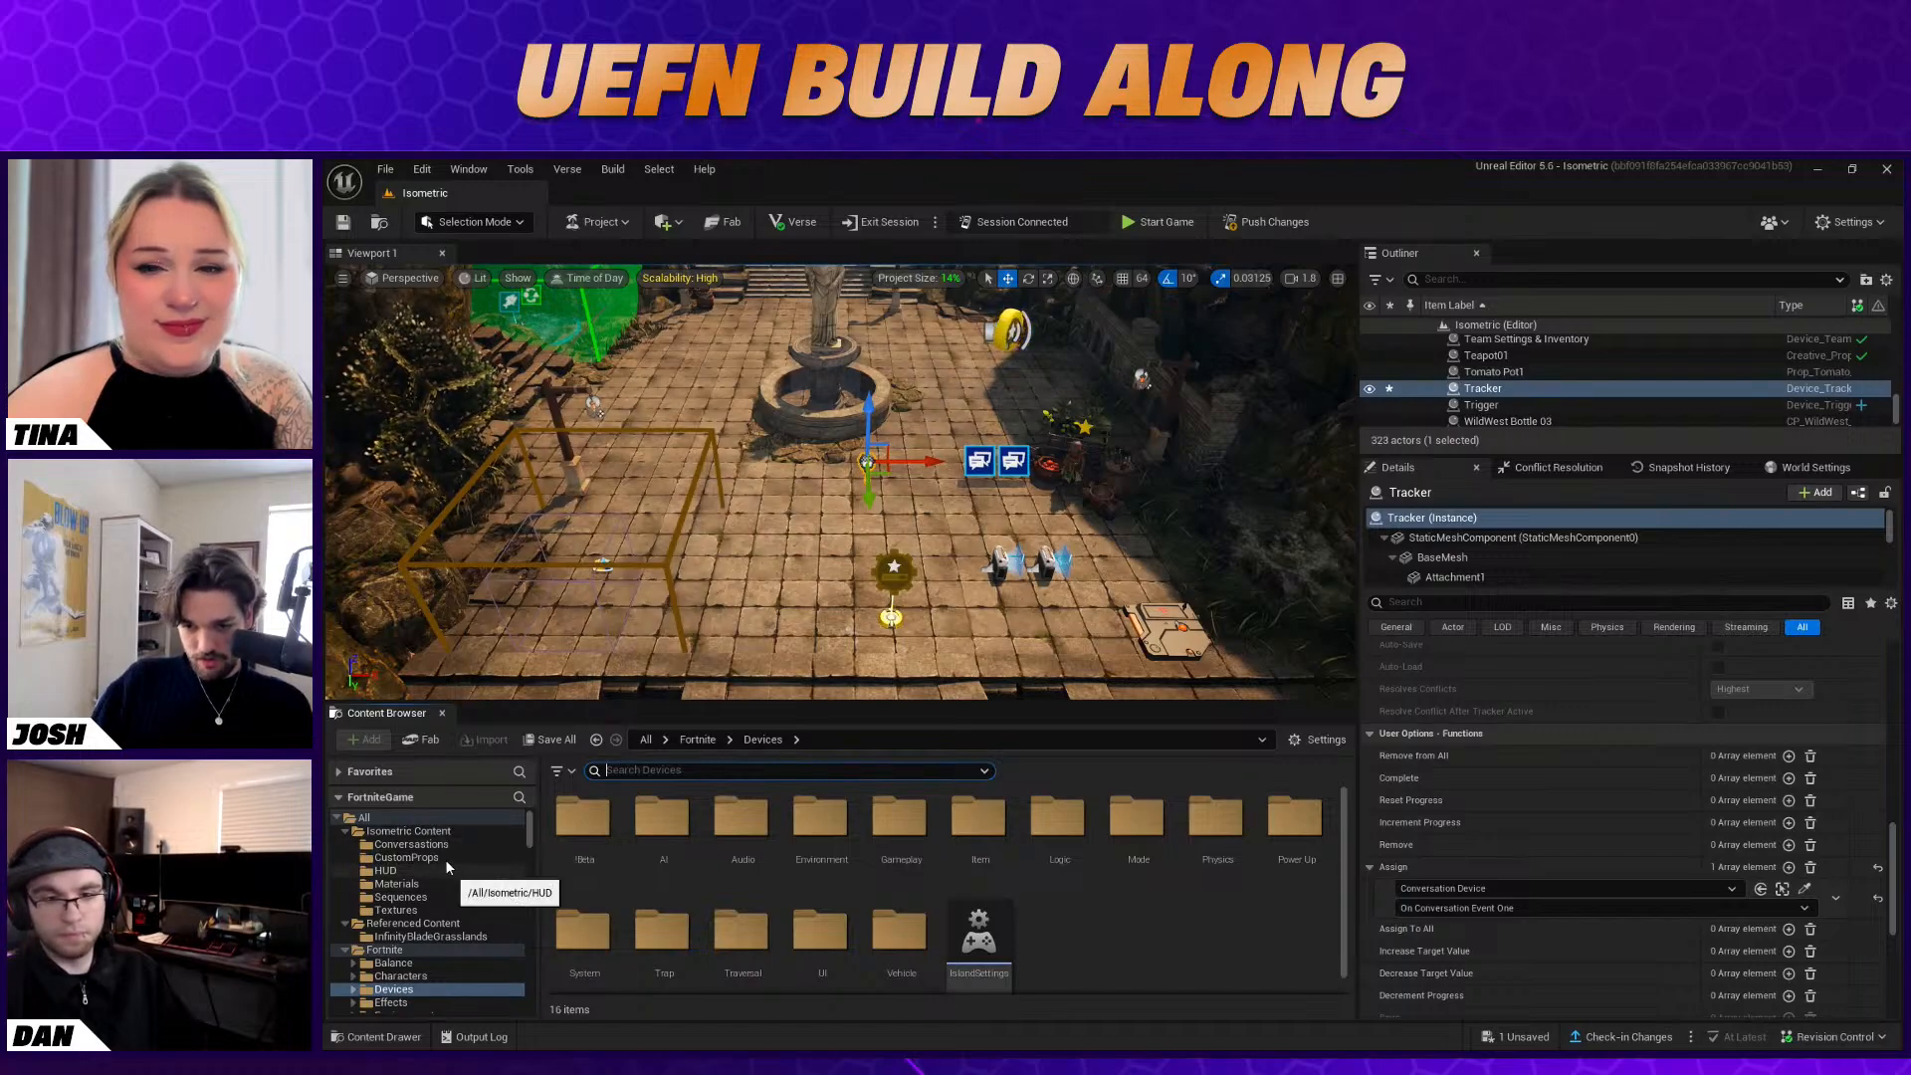
pyautogui.click(419, 831)
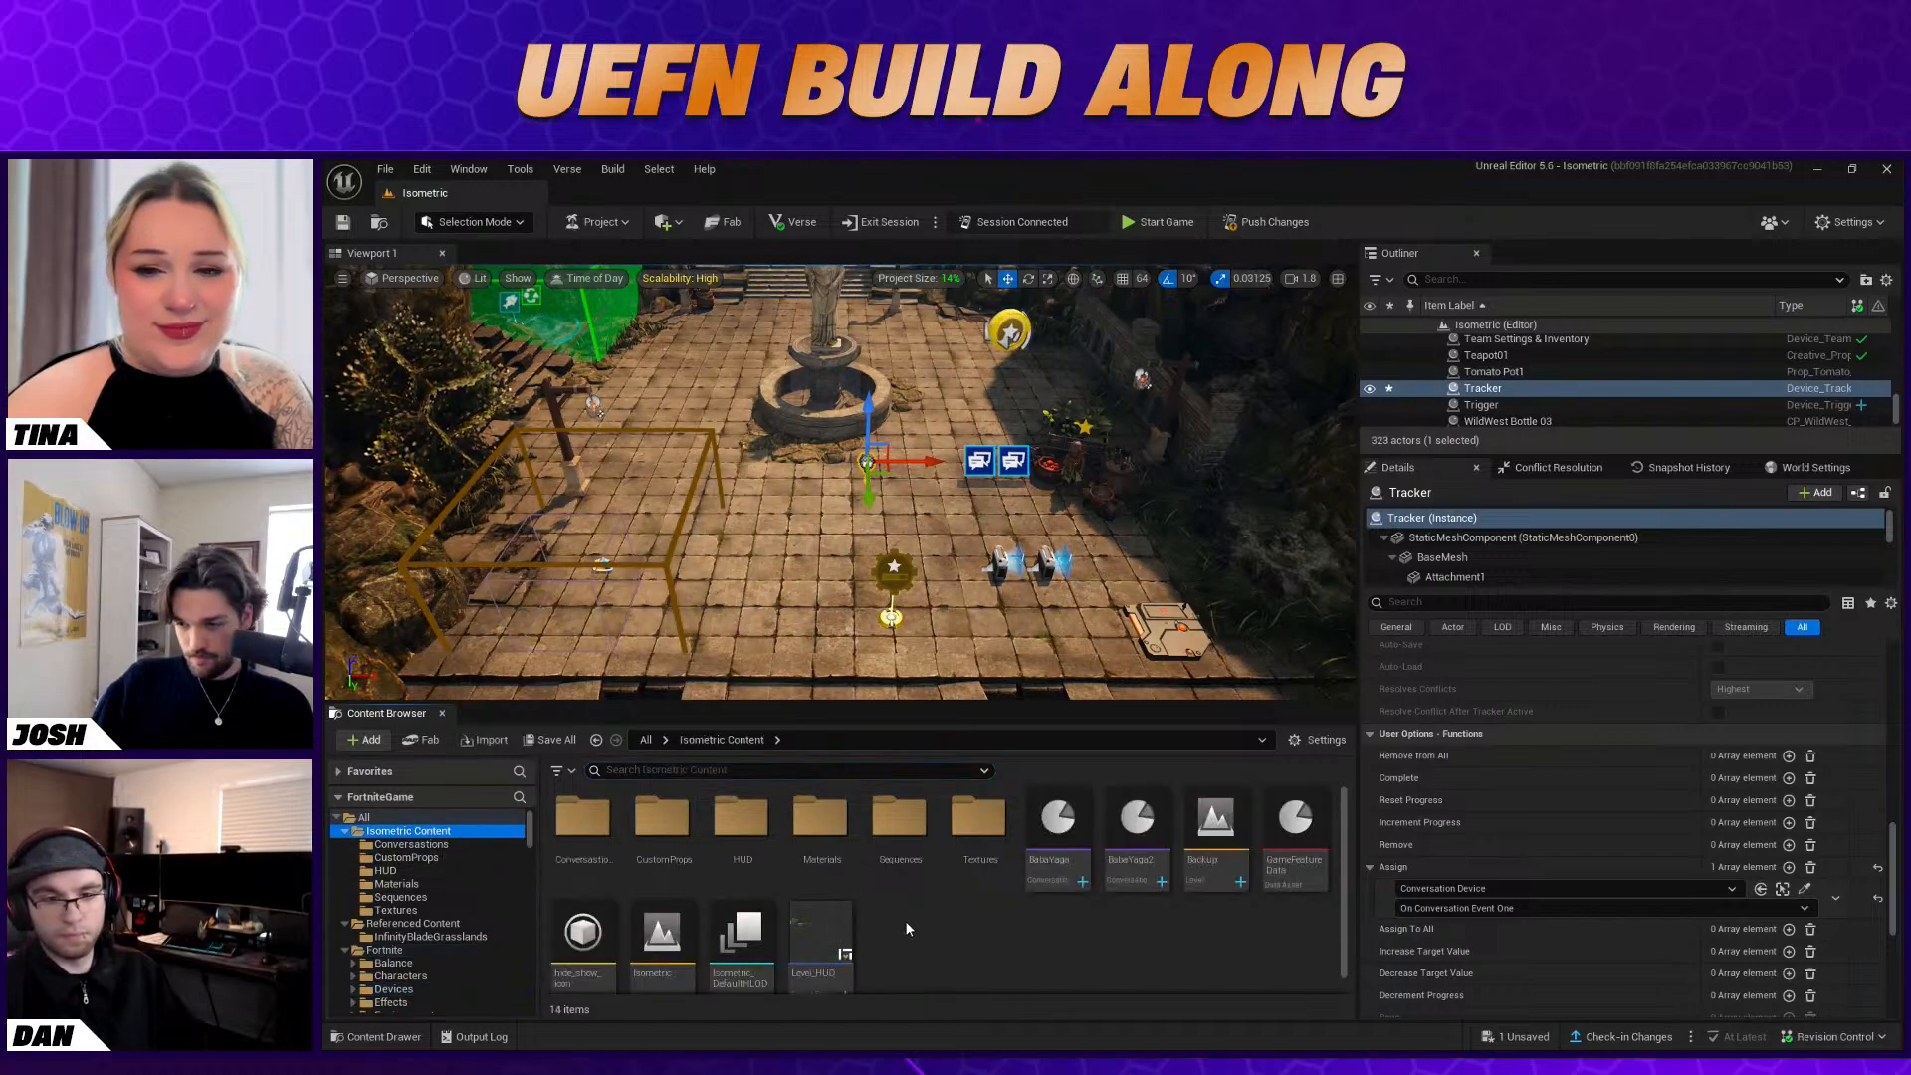
pyautogui.rightClick(975, 927)
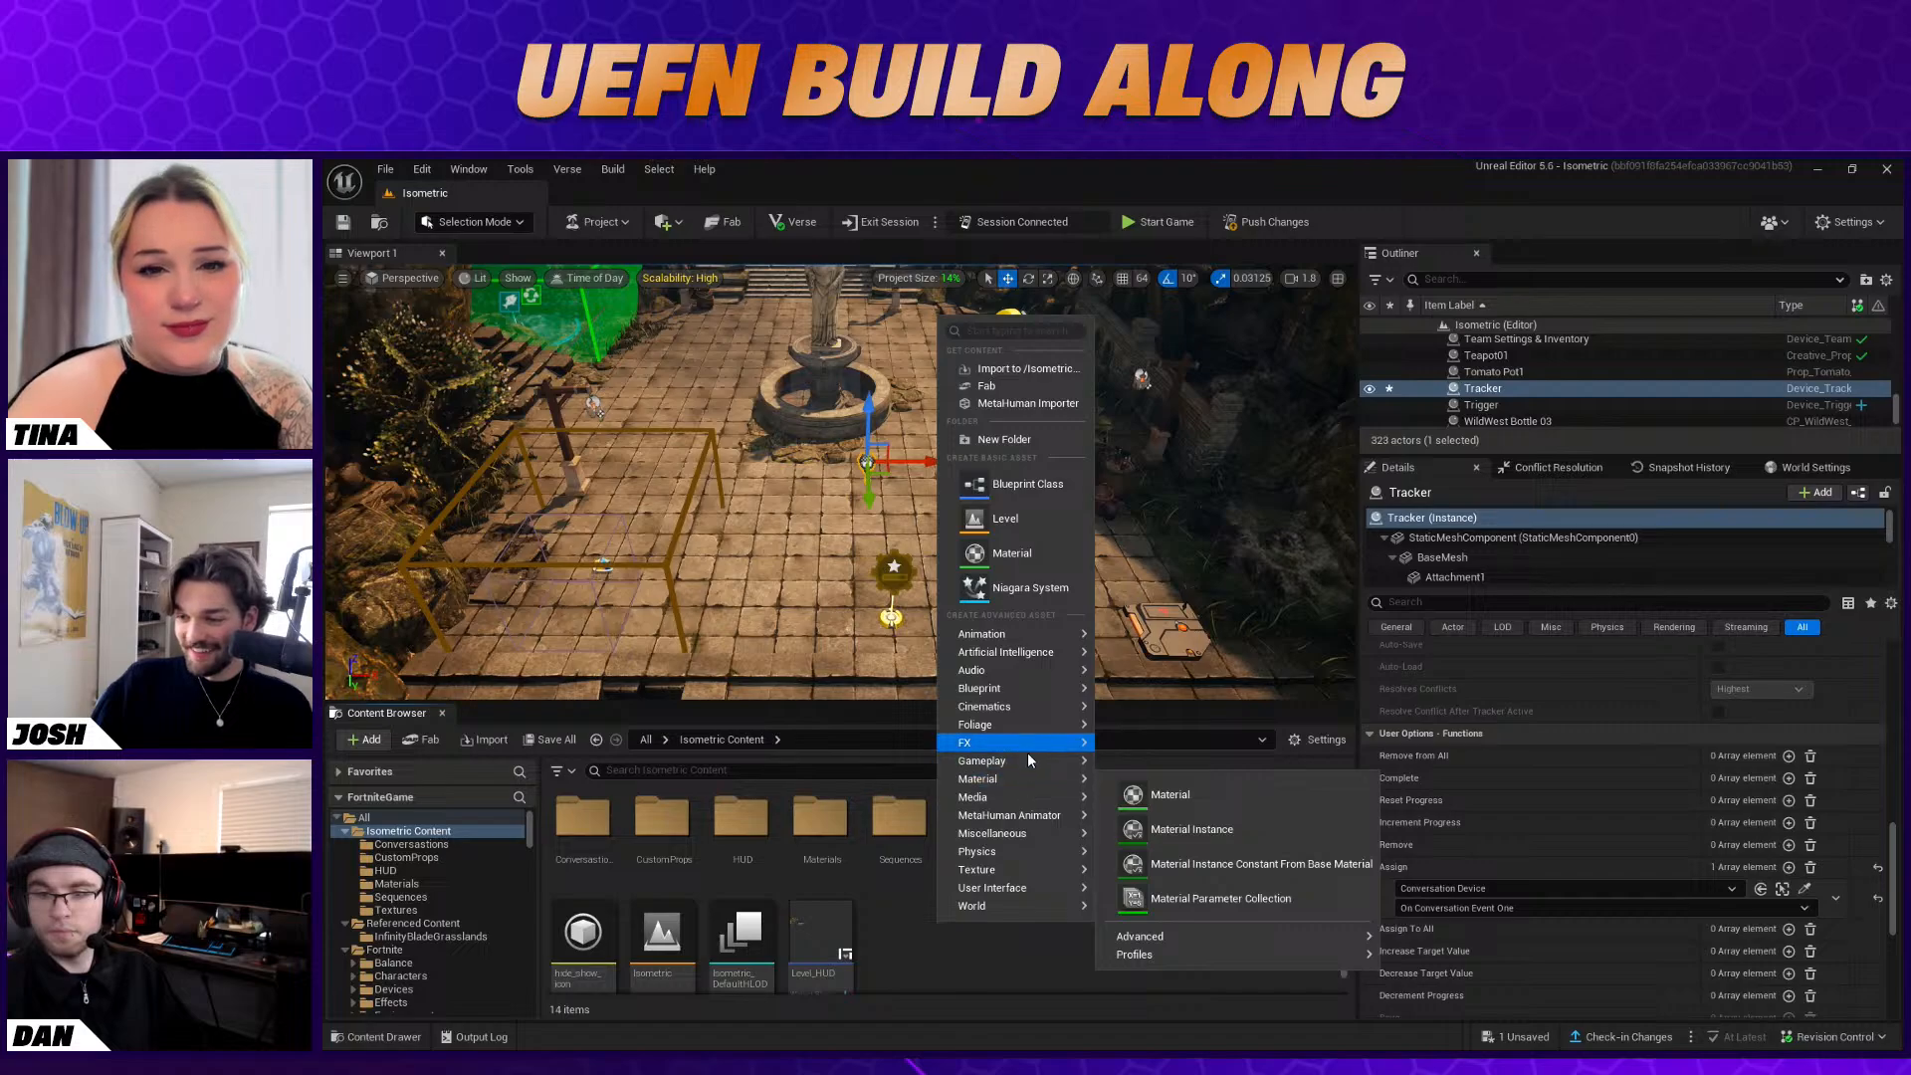
pyautogui.moveTo(1043, 887)
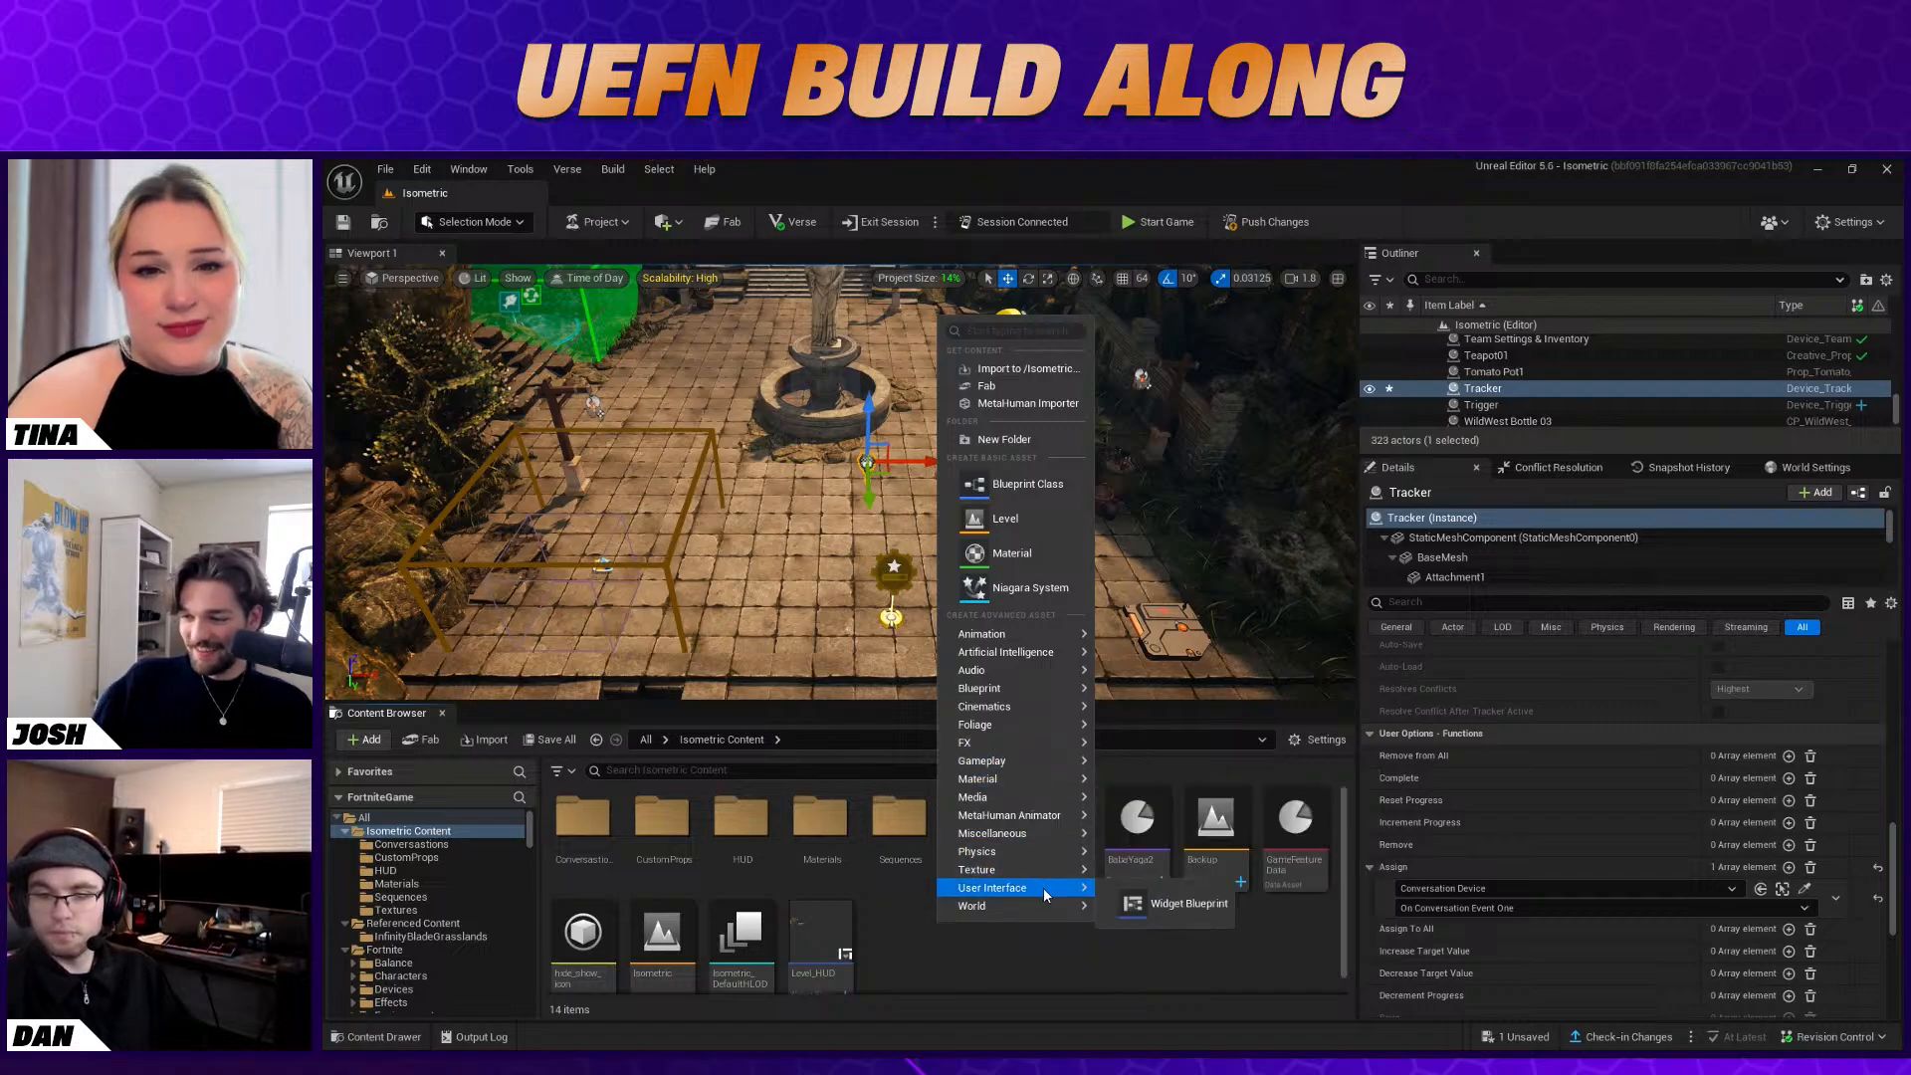
pyautogui.click(1185, 904)
pyautogui.click(952, 509)
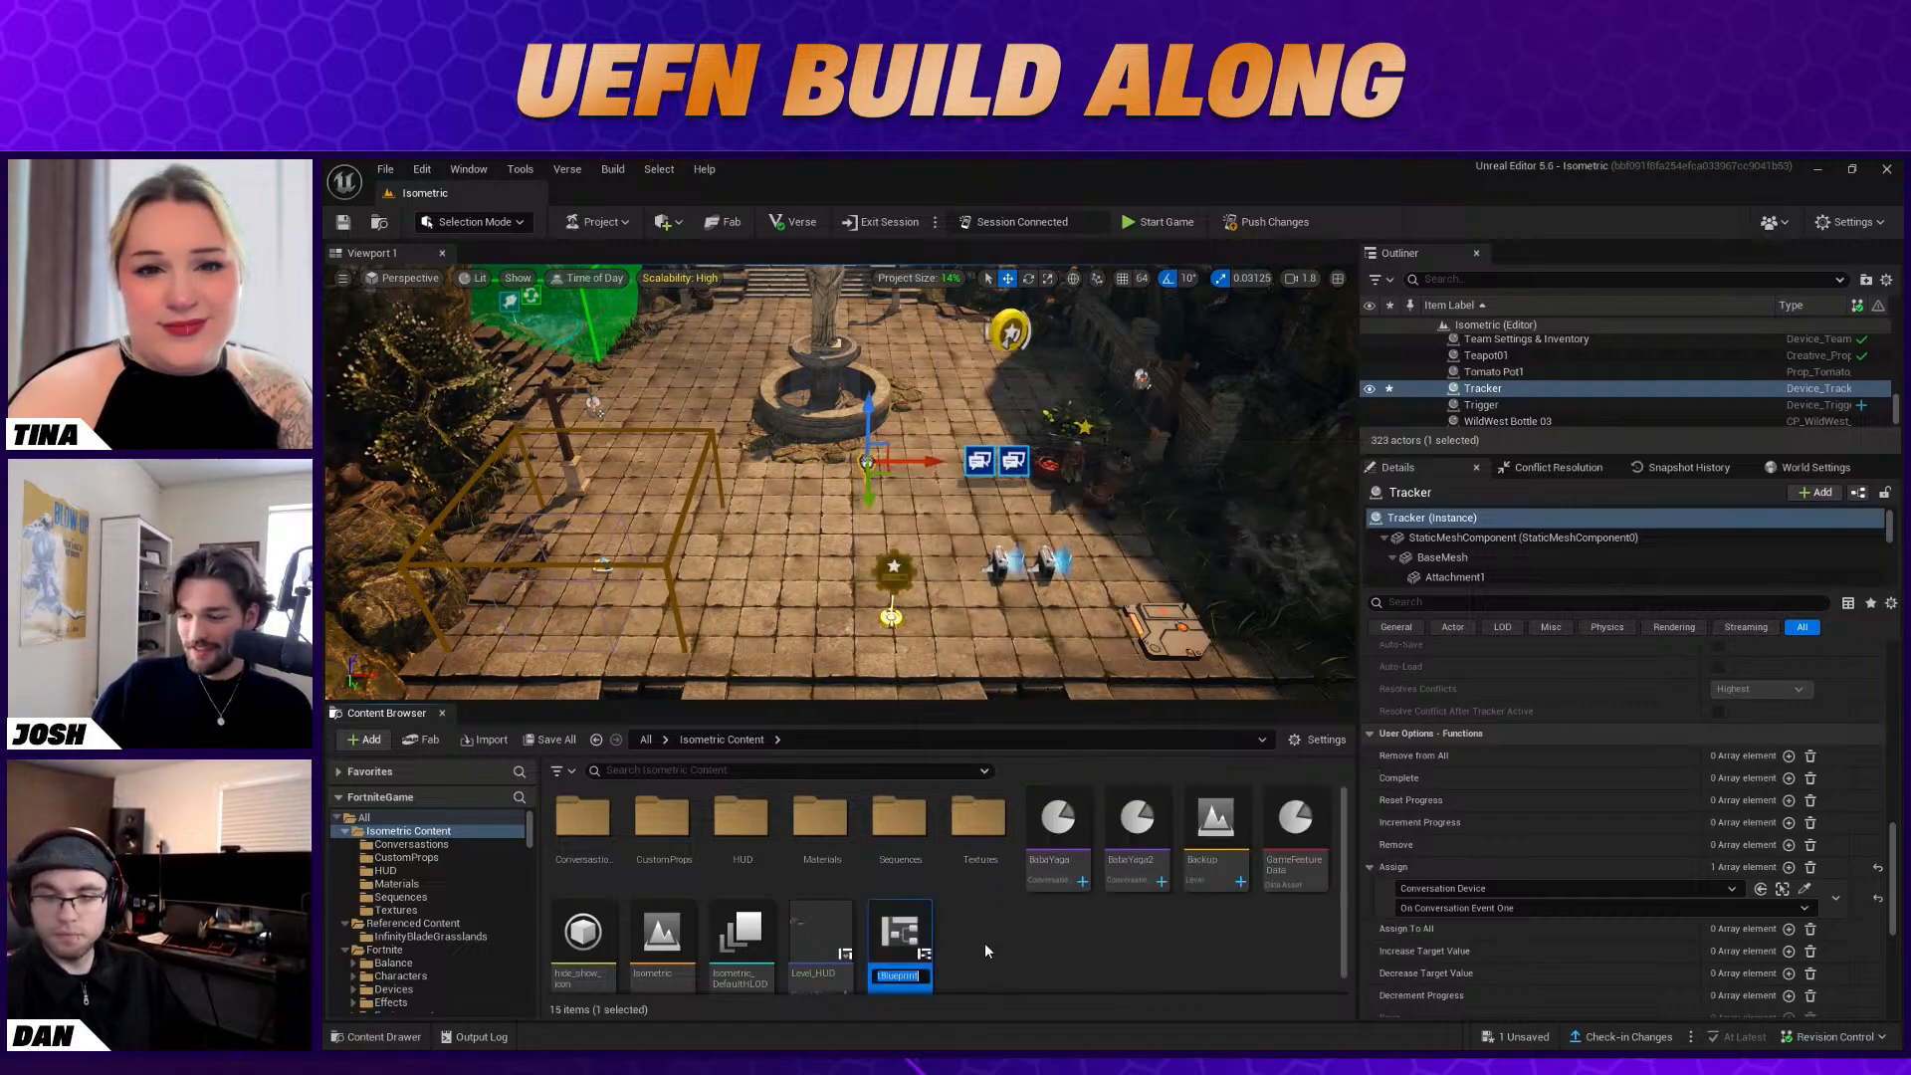
pyautogui.write('Tracker')
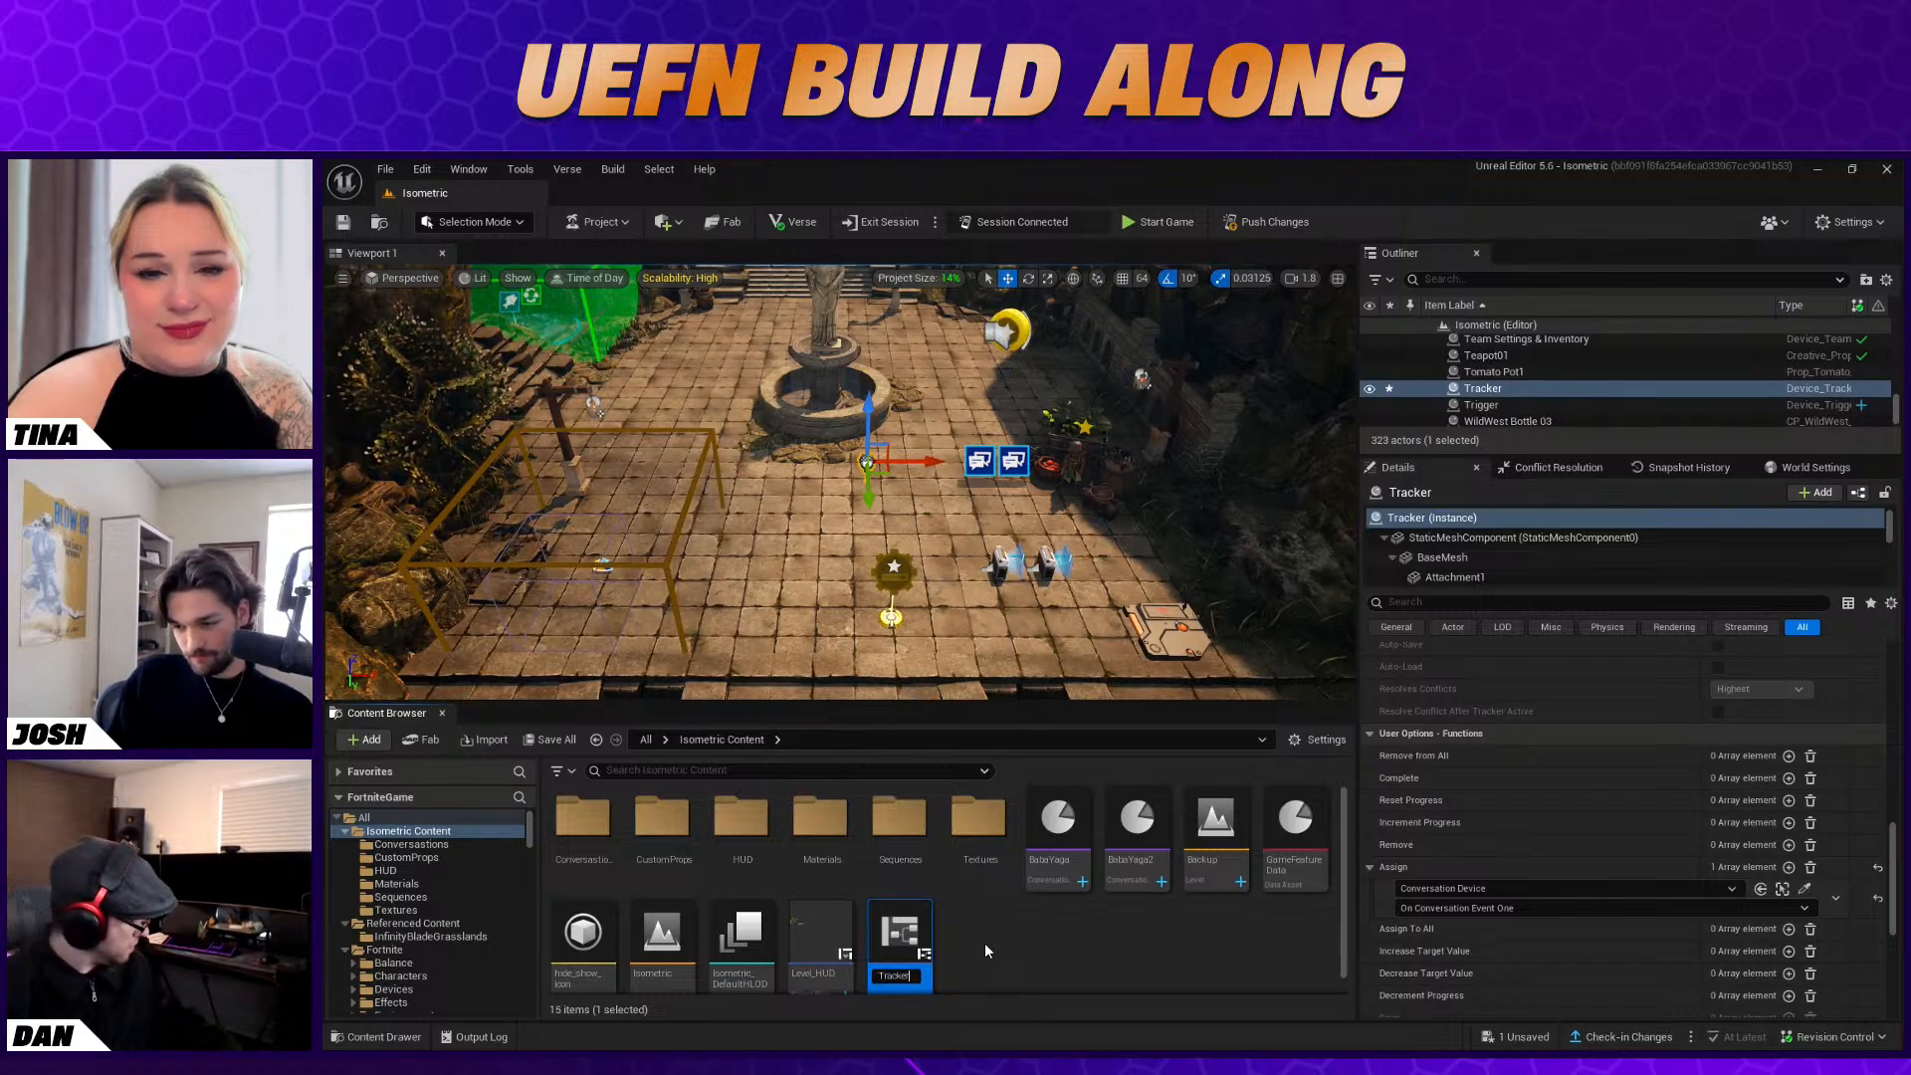
pyautogui.write('_Fish')
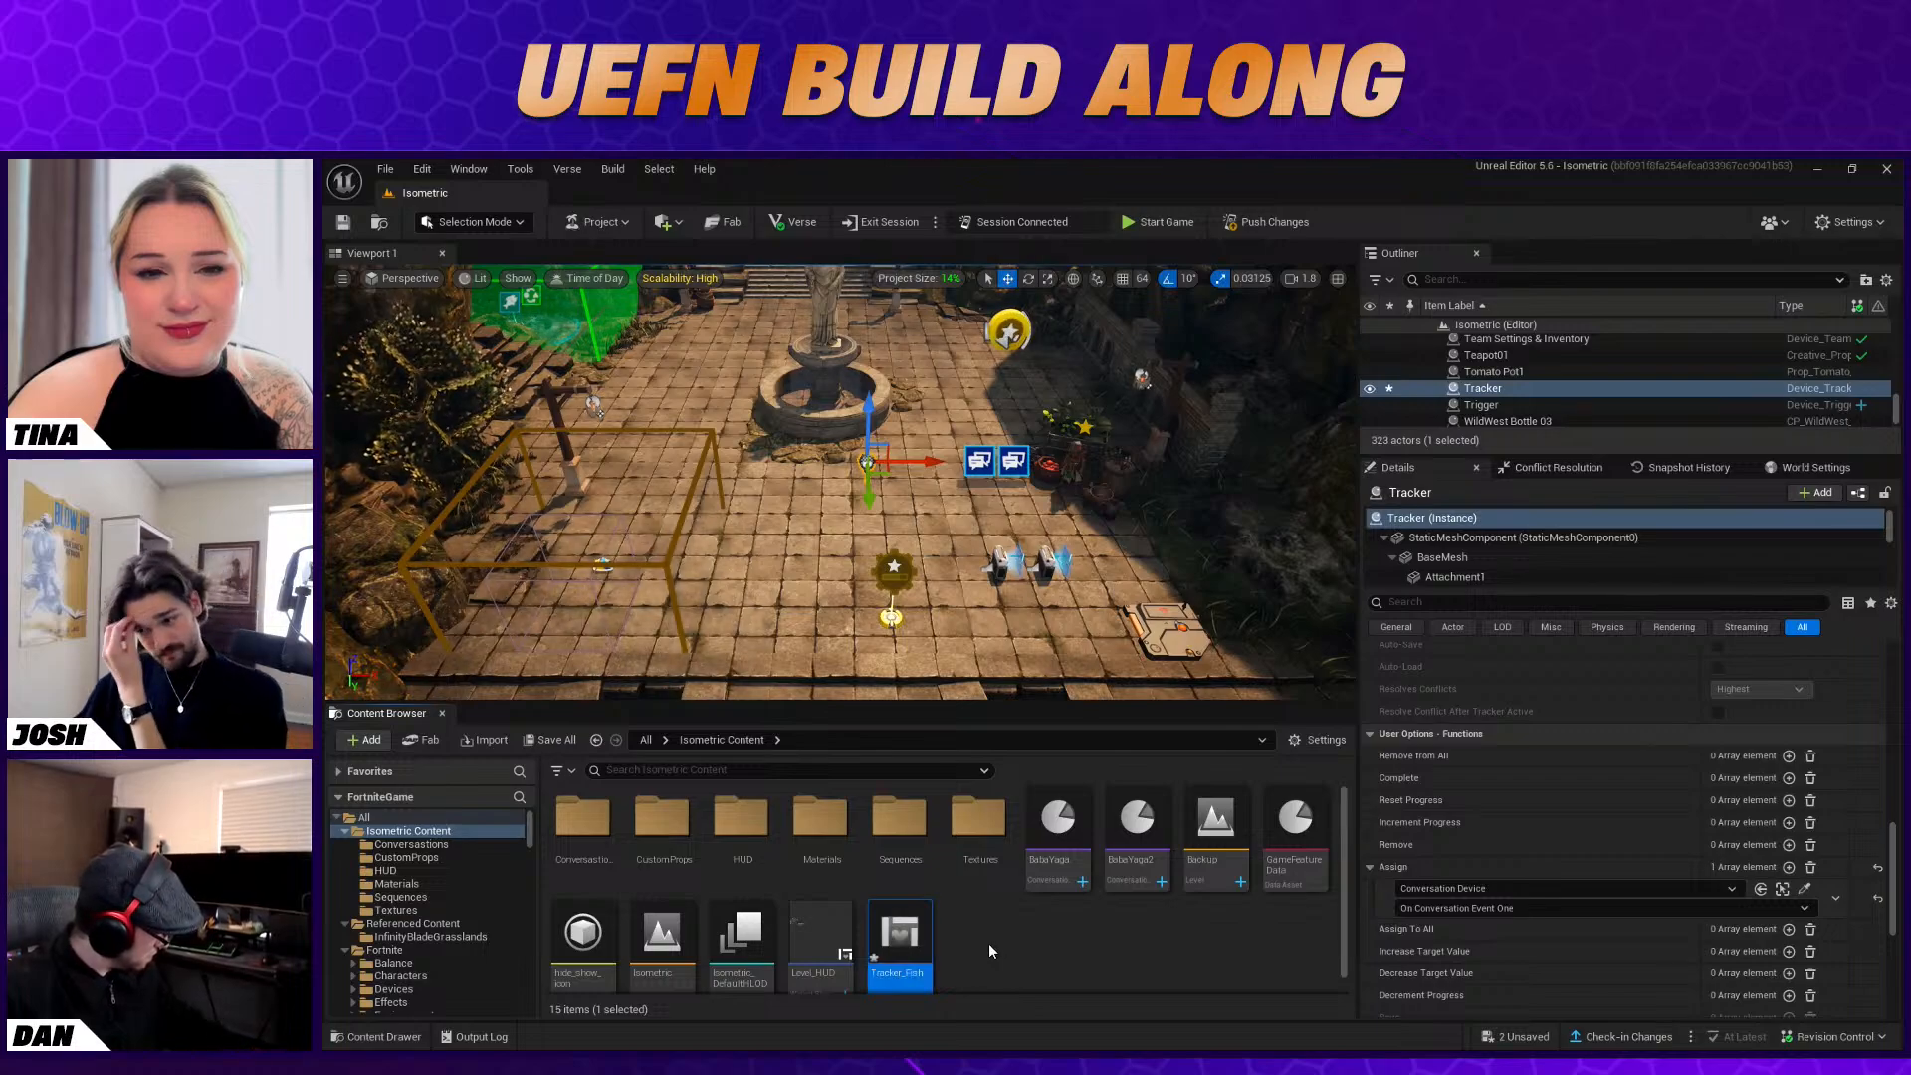
pyautogui.press('Return')
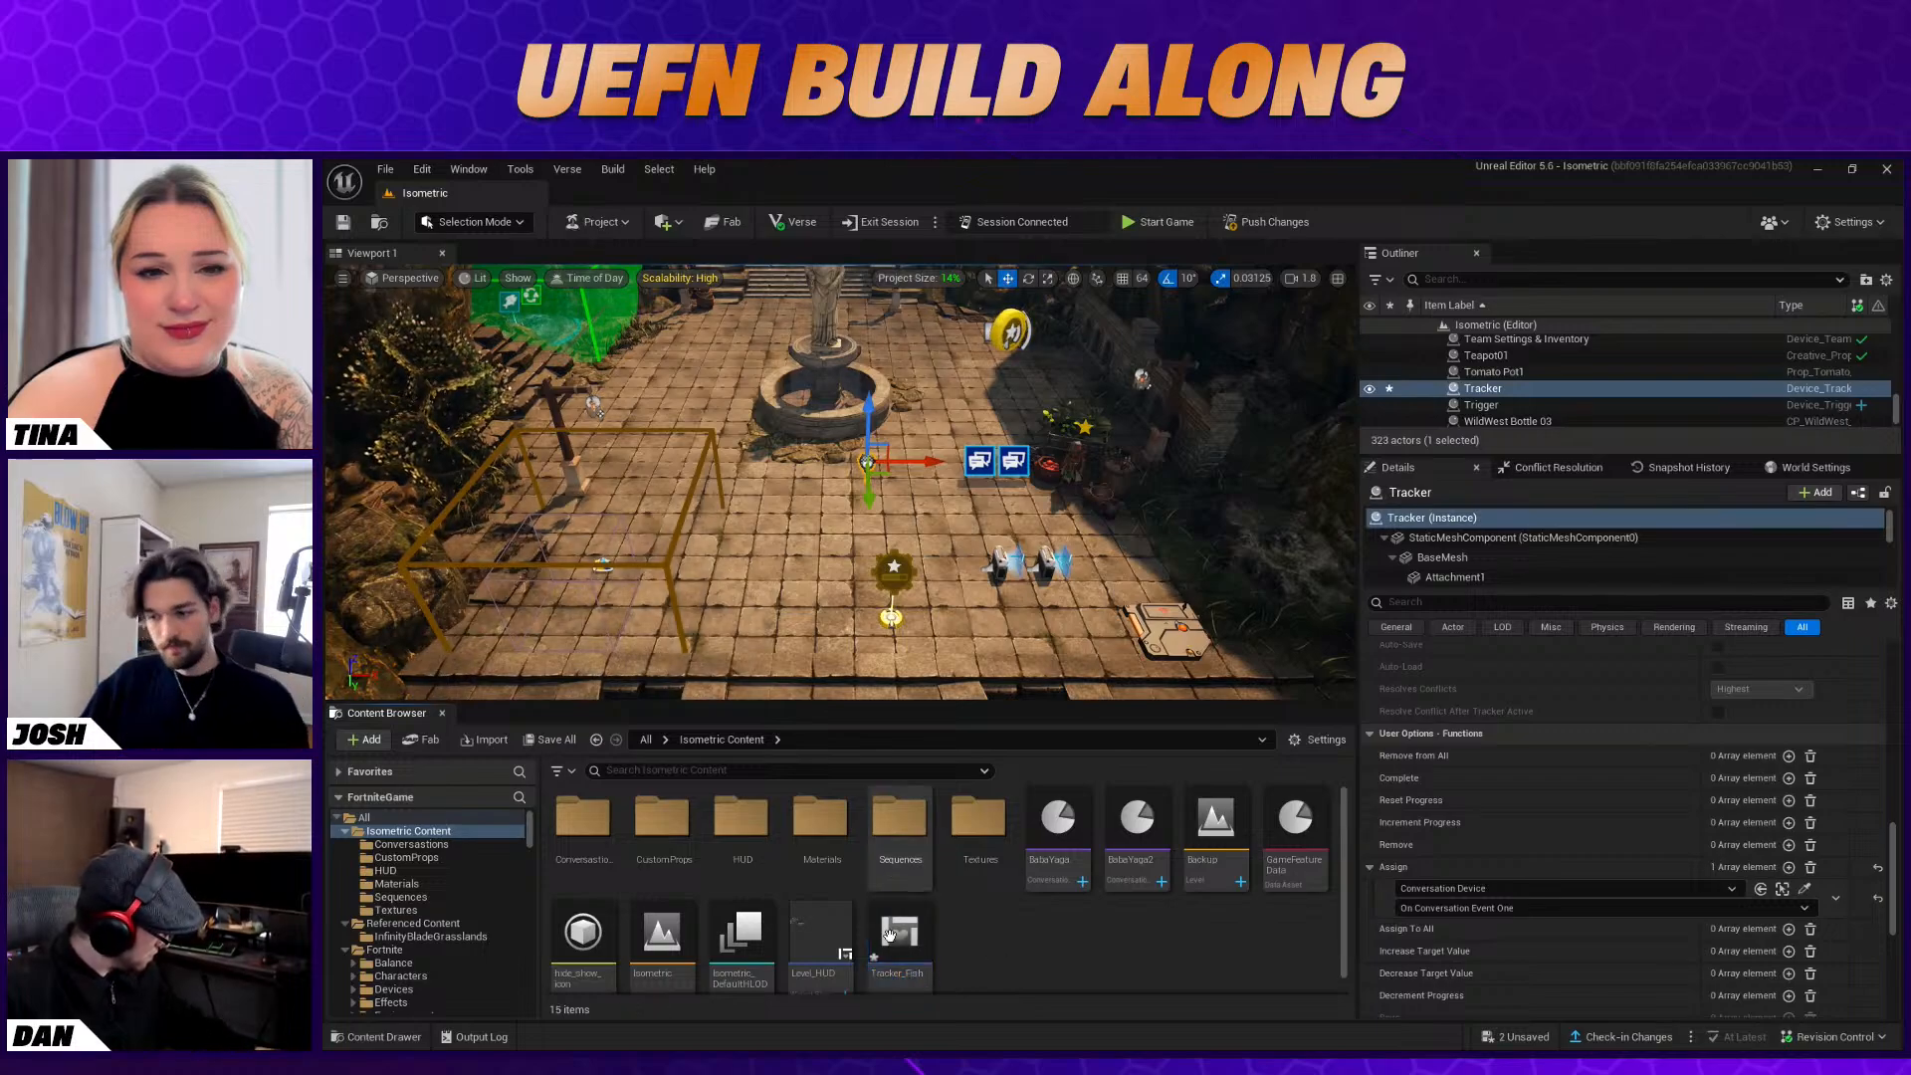
# Open the Tracker_Fish widget for editing and add an Overlay as its root panel
pyautogui.doubleClick(894, 944)
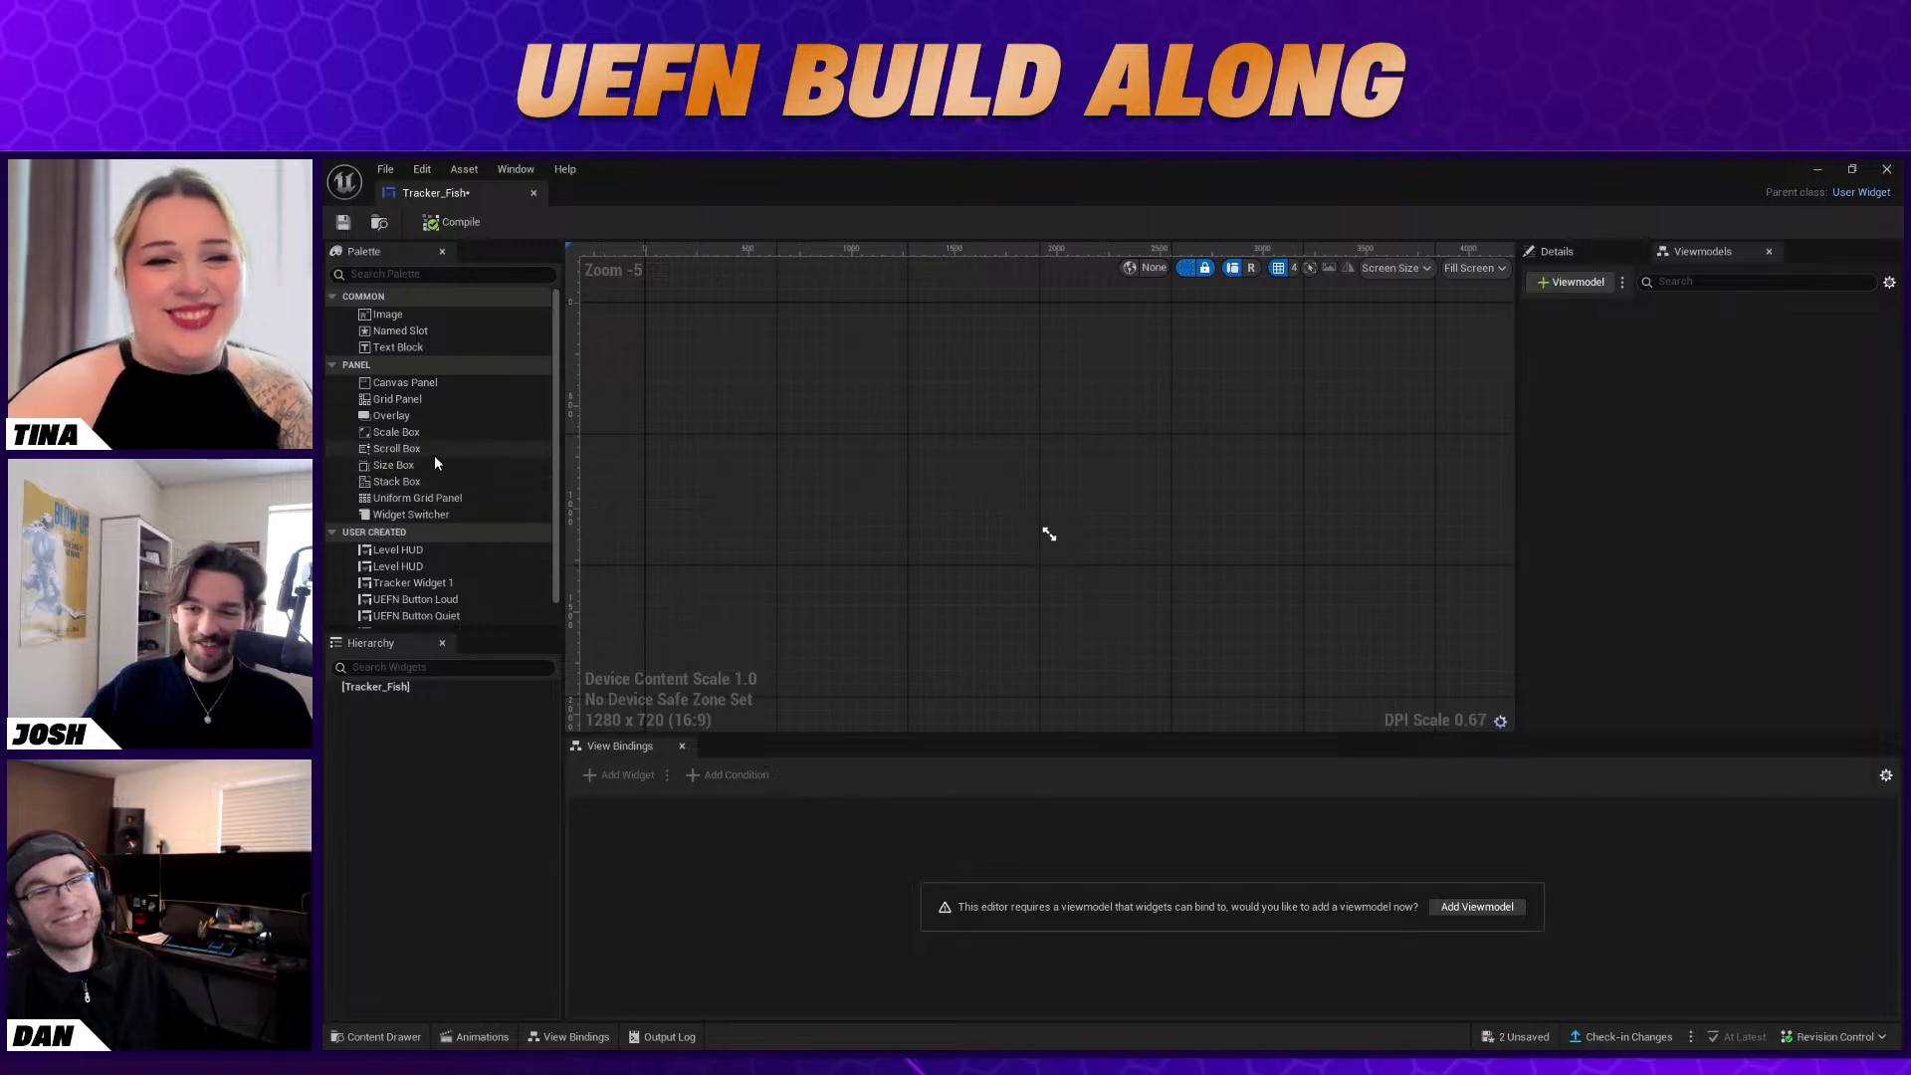
pyautogui.moveTo(414, 418); pyautogui.dragTo(820, 444)
pyautogui.scroll(1, 853, 461)
pyautogui.scroll(1, 946, 513)
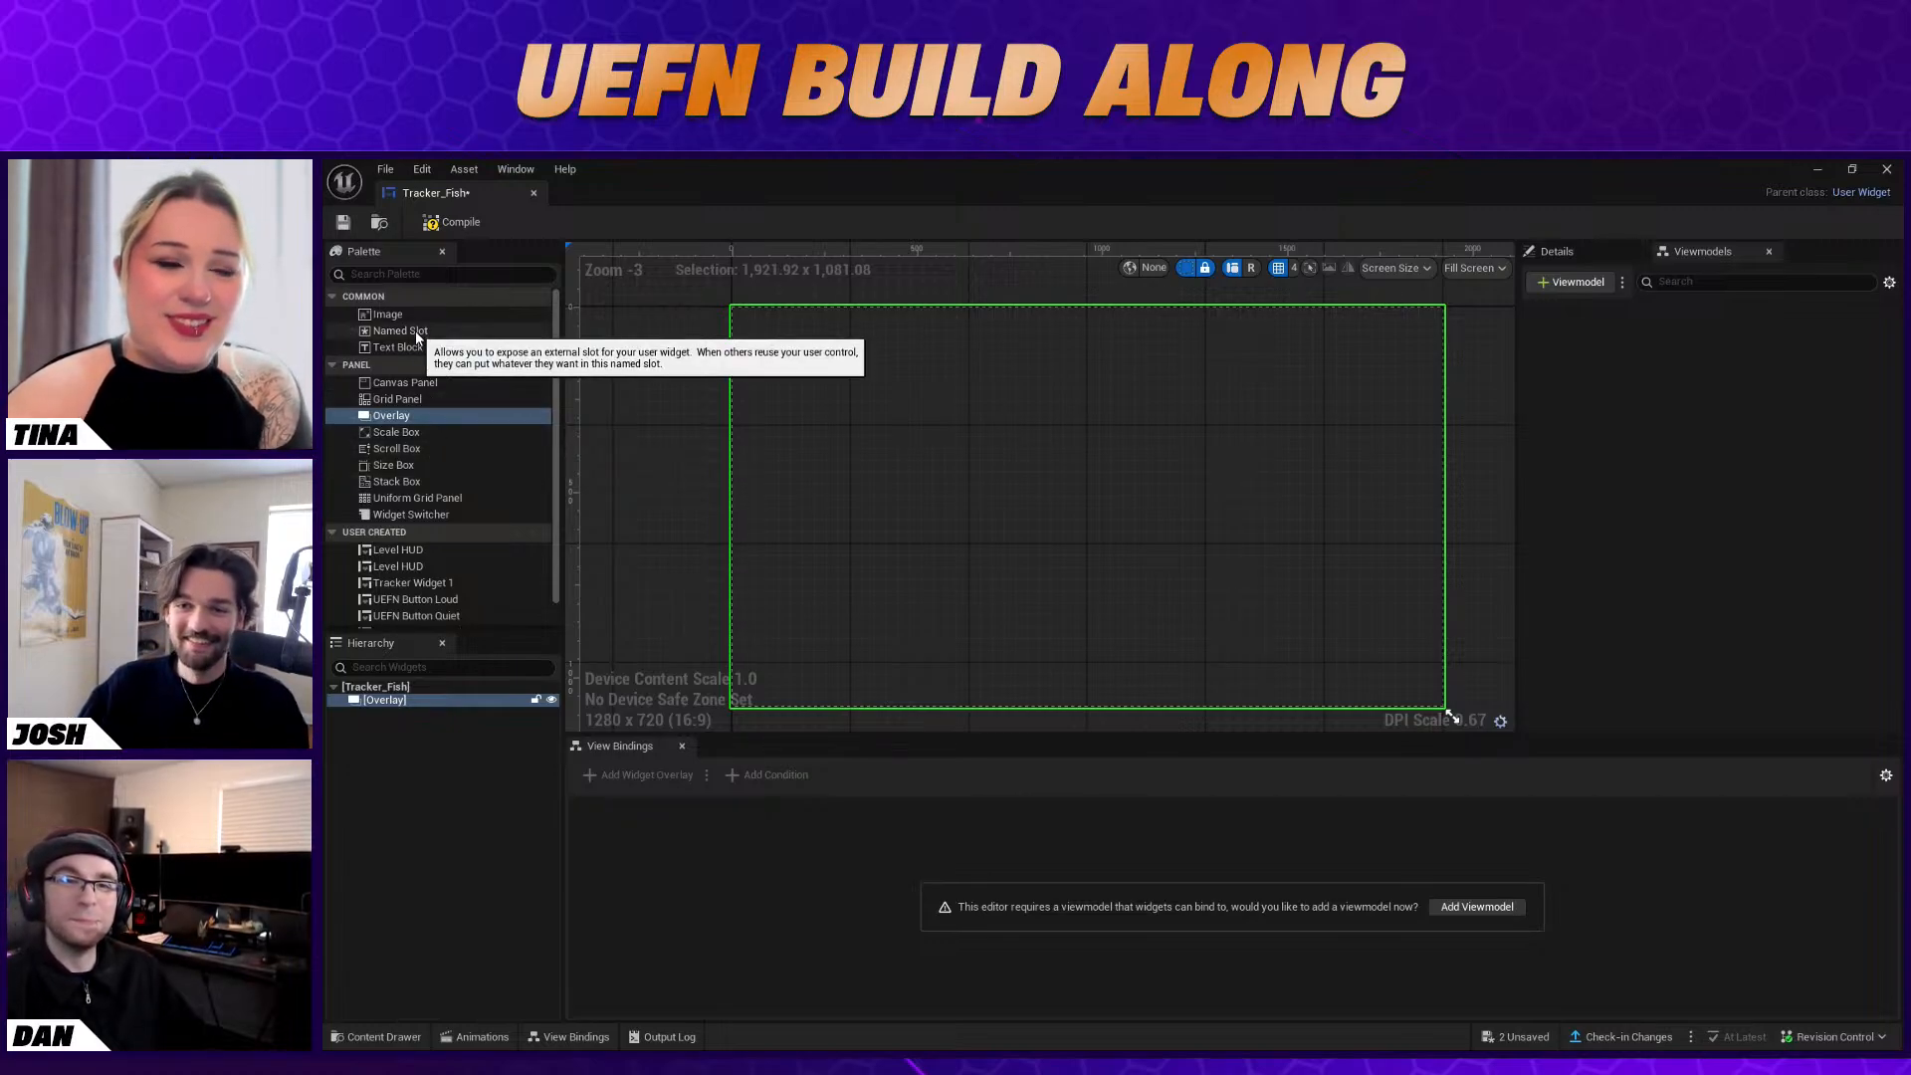
# Add an Image inside the Overlay and set its brush image to the TrackerHUD texture
pyautogui.moveTo(397, 314); pyautogui.dragTo(402, 702)
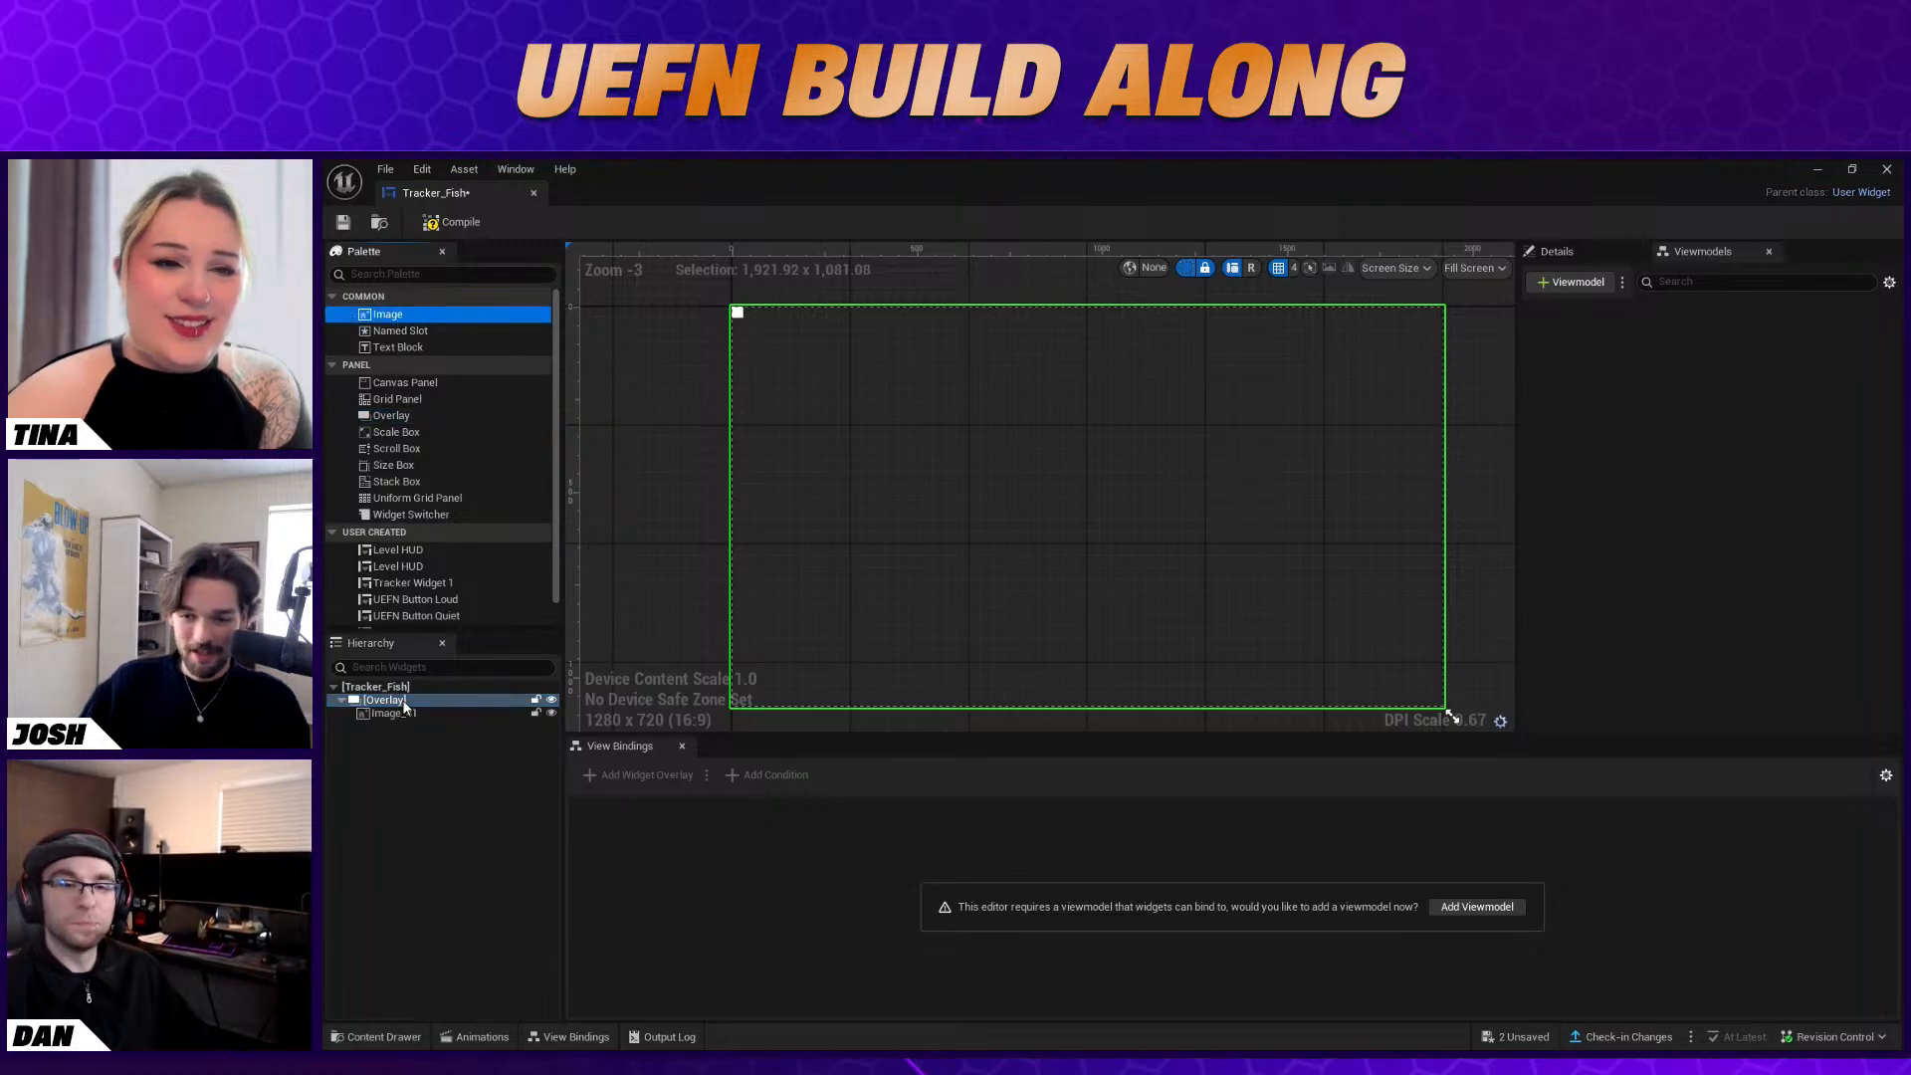
pyautogui.click(1559, 251)
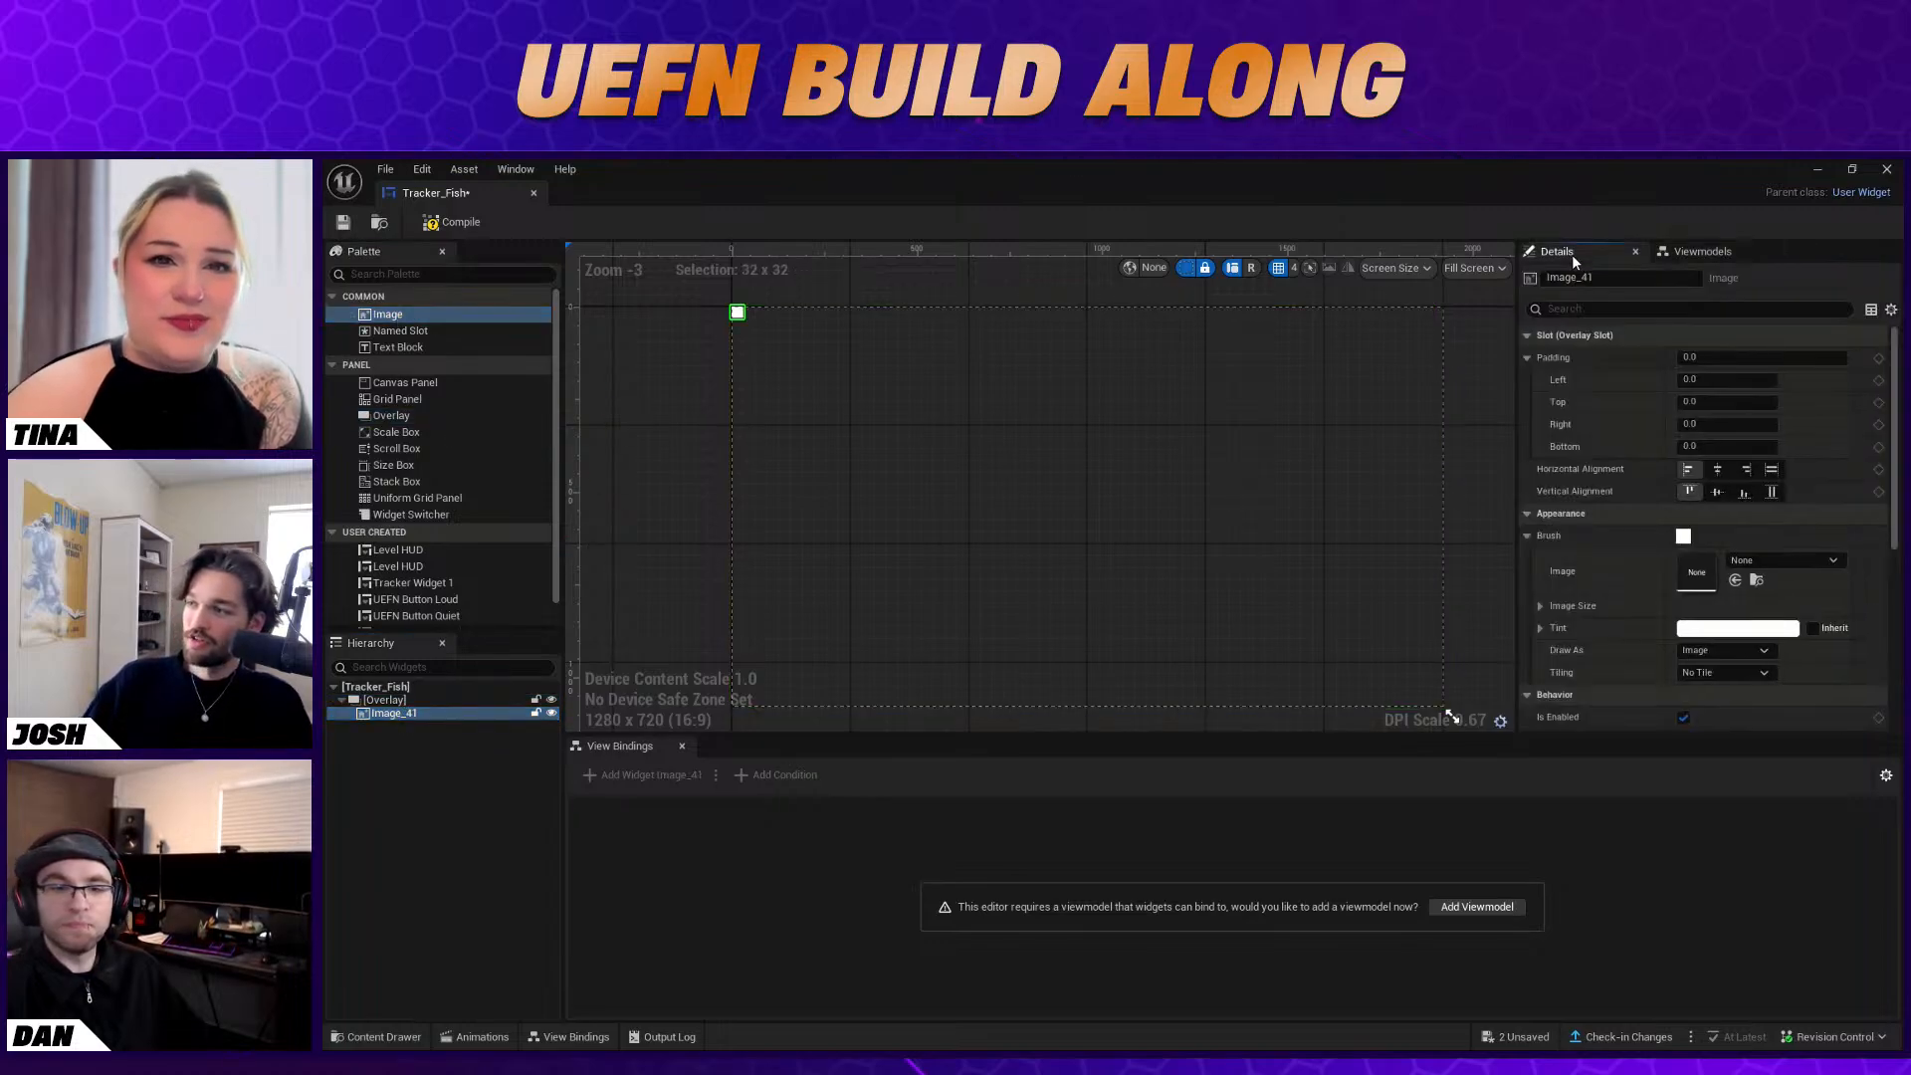
pyautogui.click(1756, 559)
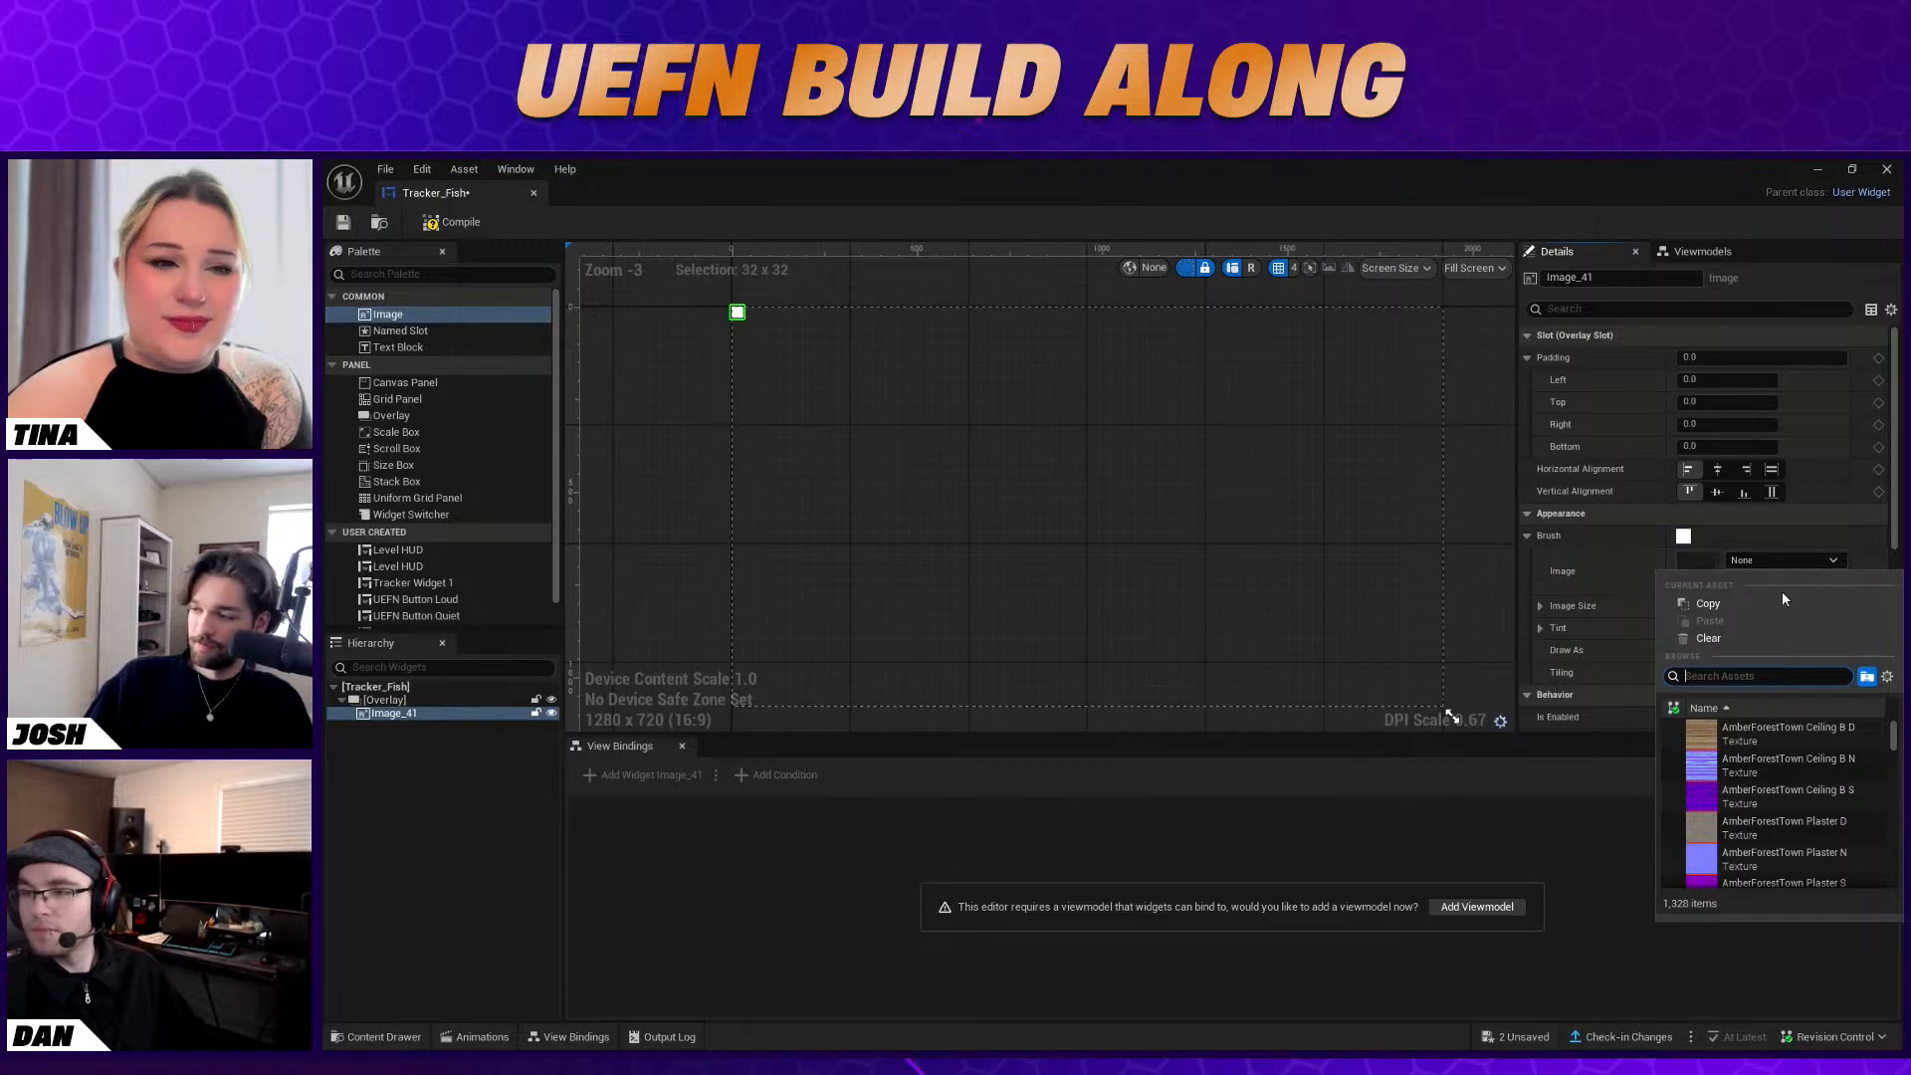
pyautogui.write('tra')
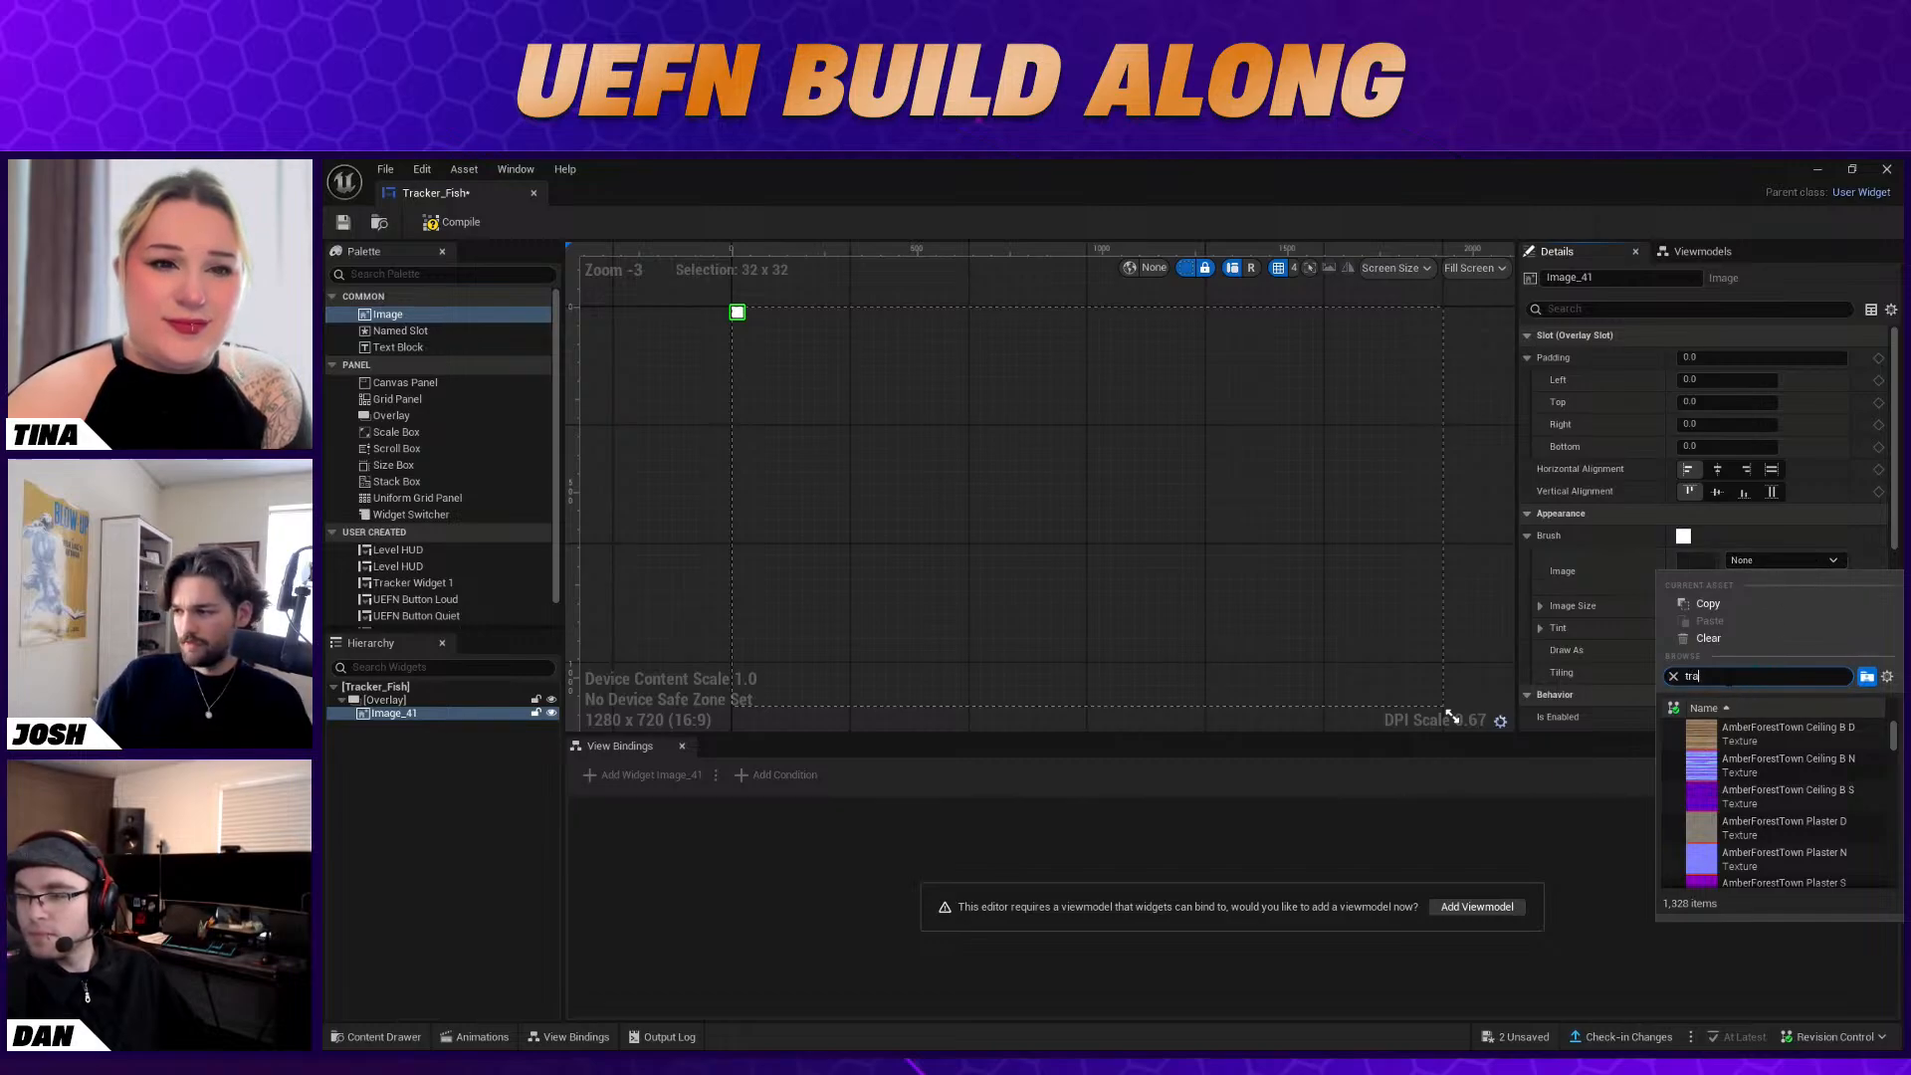
pyautogui.write('ck')
pyautogui.click(1778, 767)
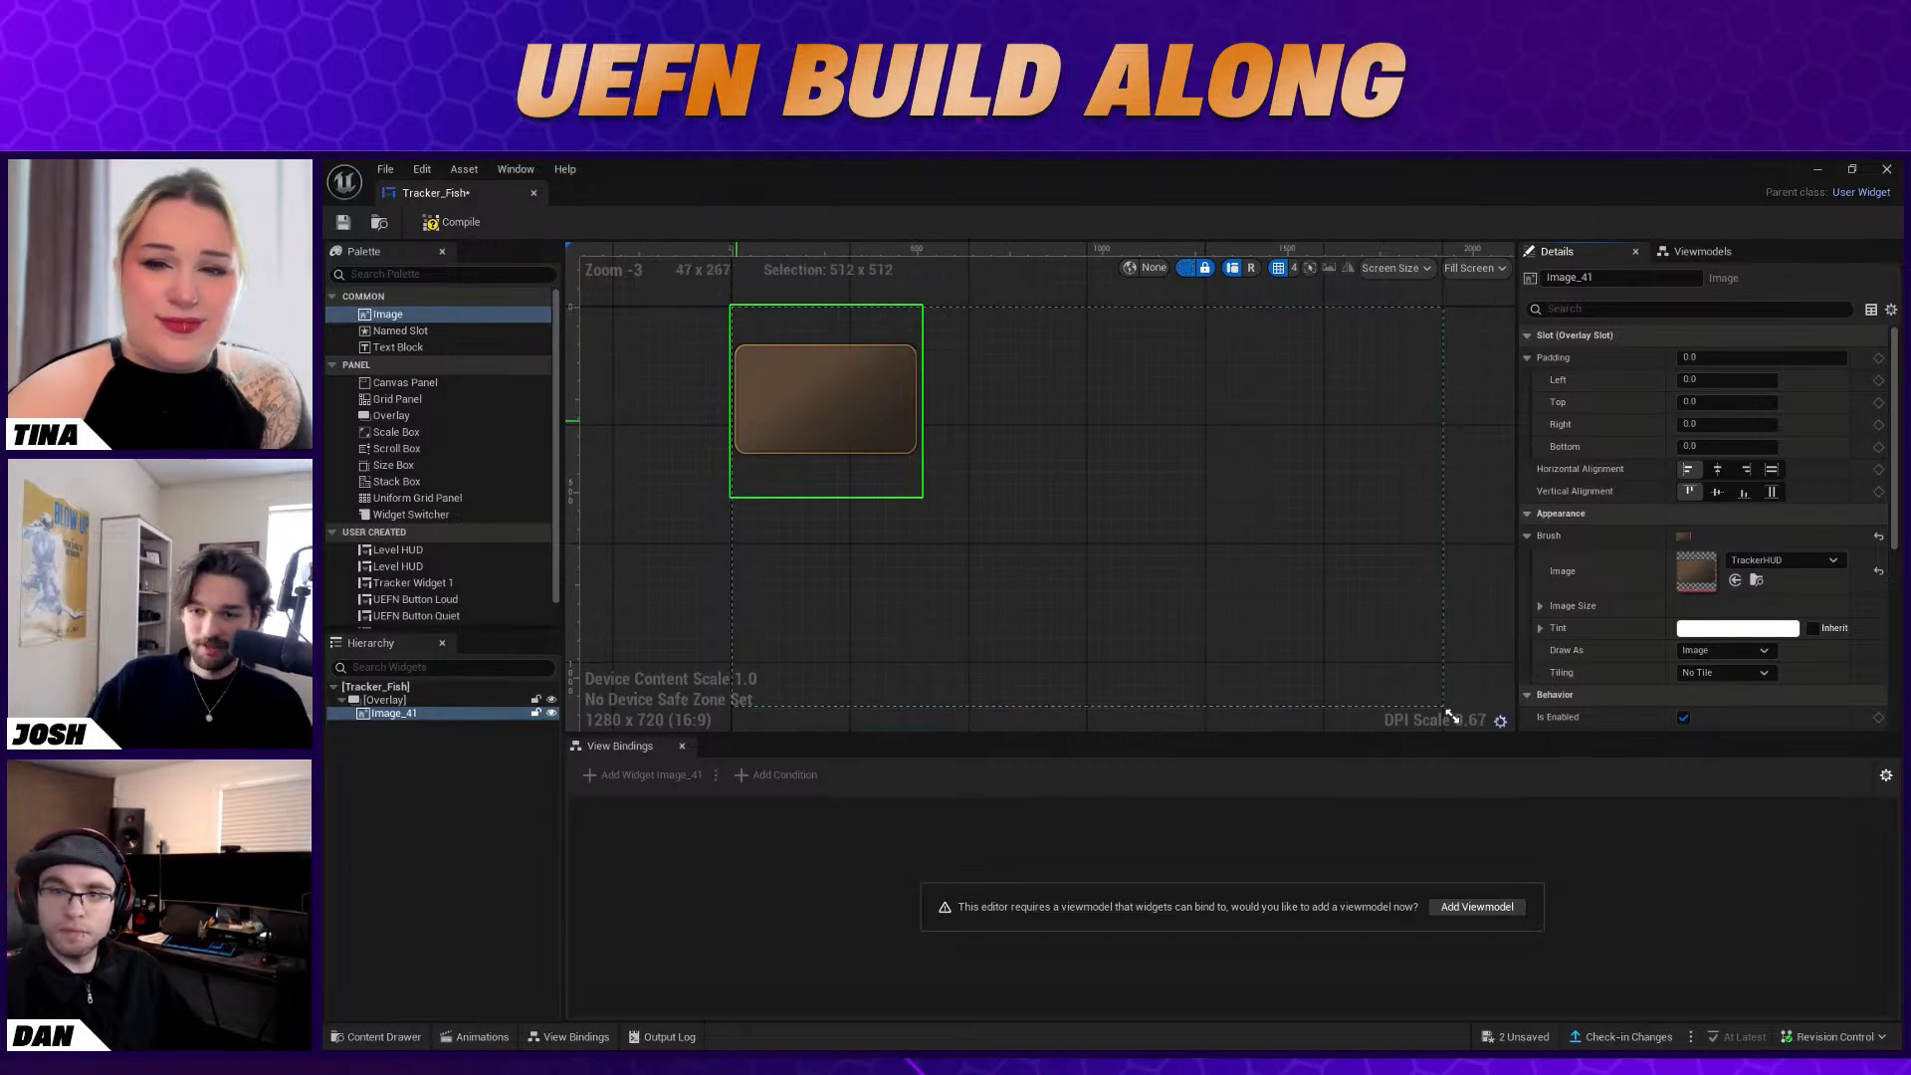
# Rename the TrackerHUD image widget as Background
pyautogui.click(398, 713)
pyautogui.rightClick(399, 713)
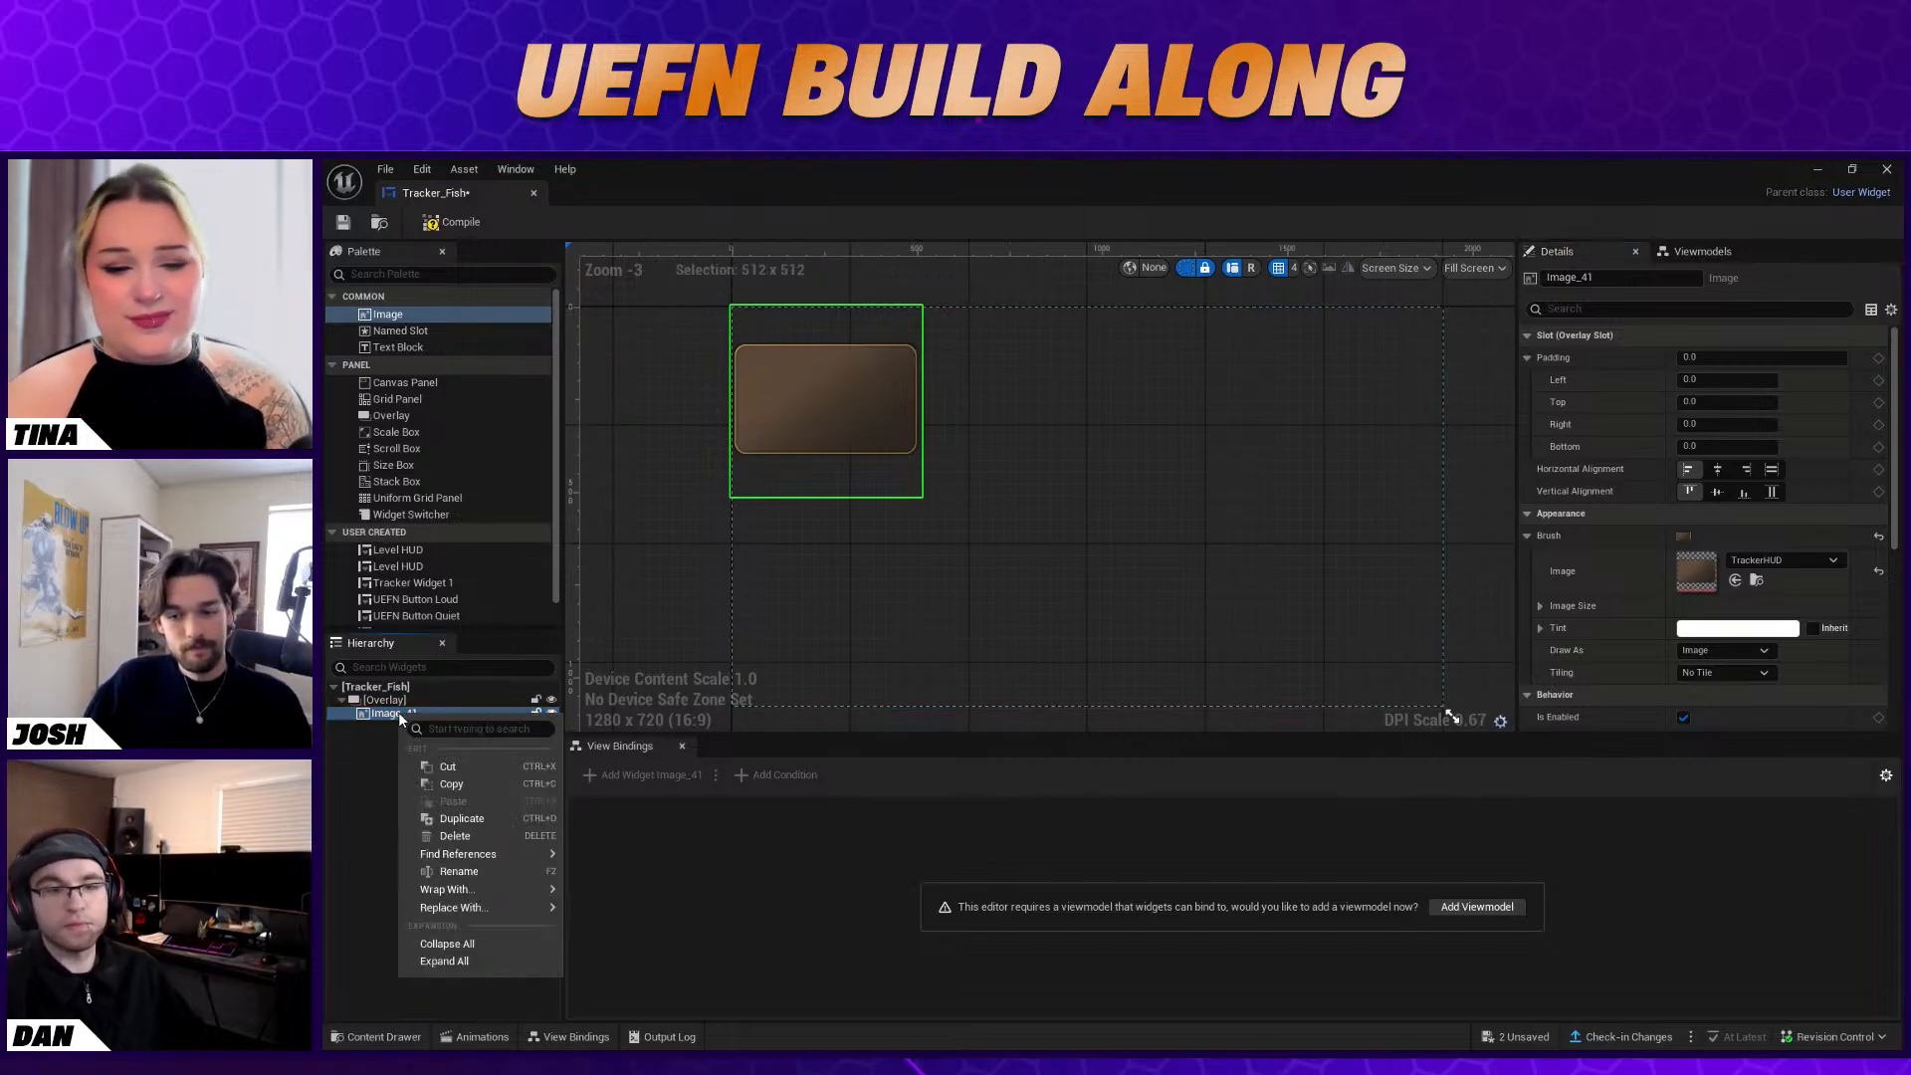
pyautogui.click(464, 870)
pyautogui.write('Background')
pyautogui.press('Return')
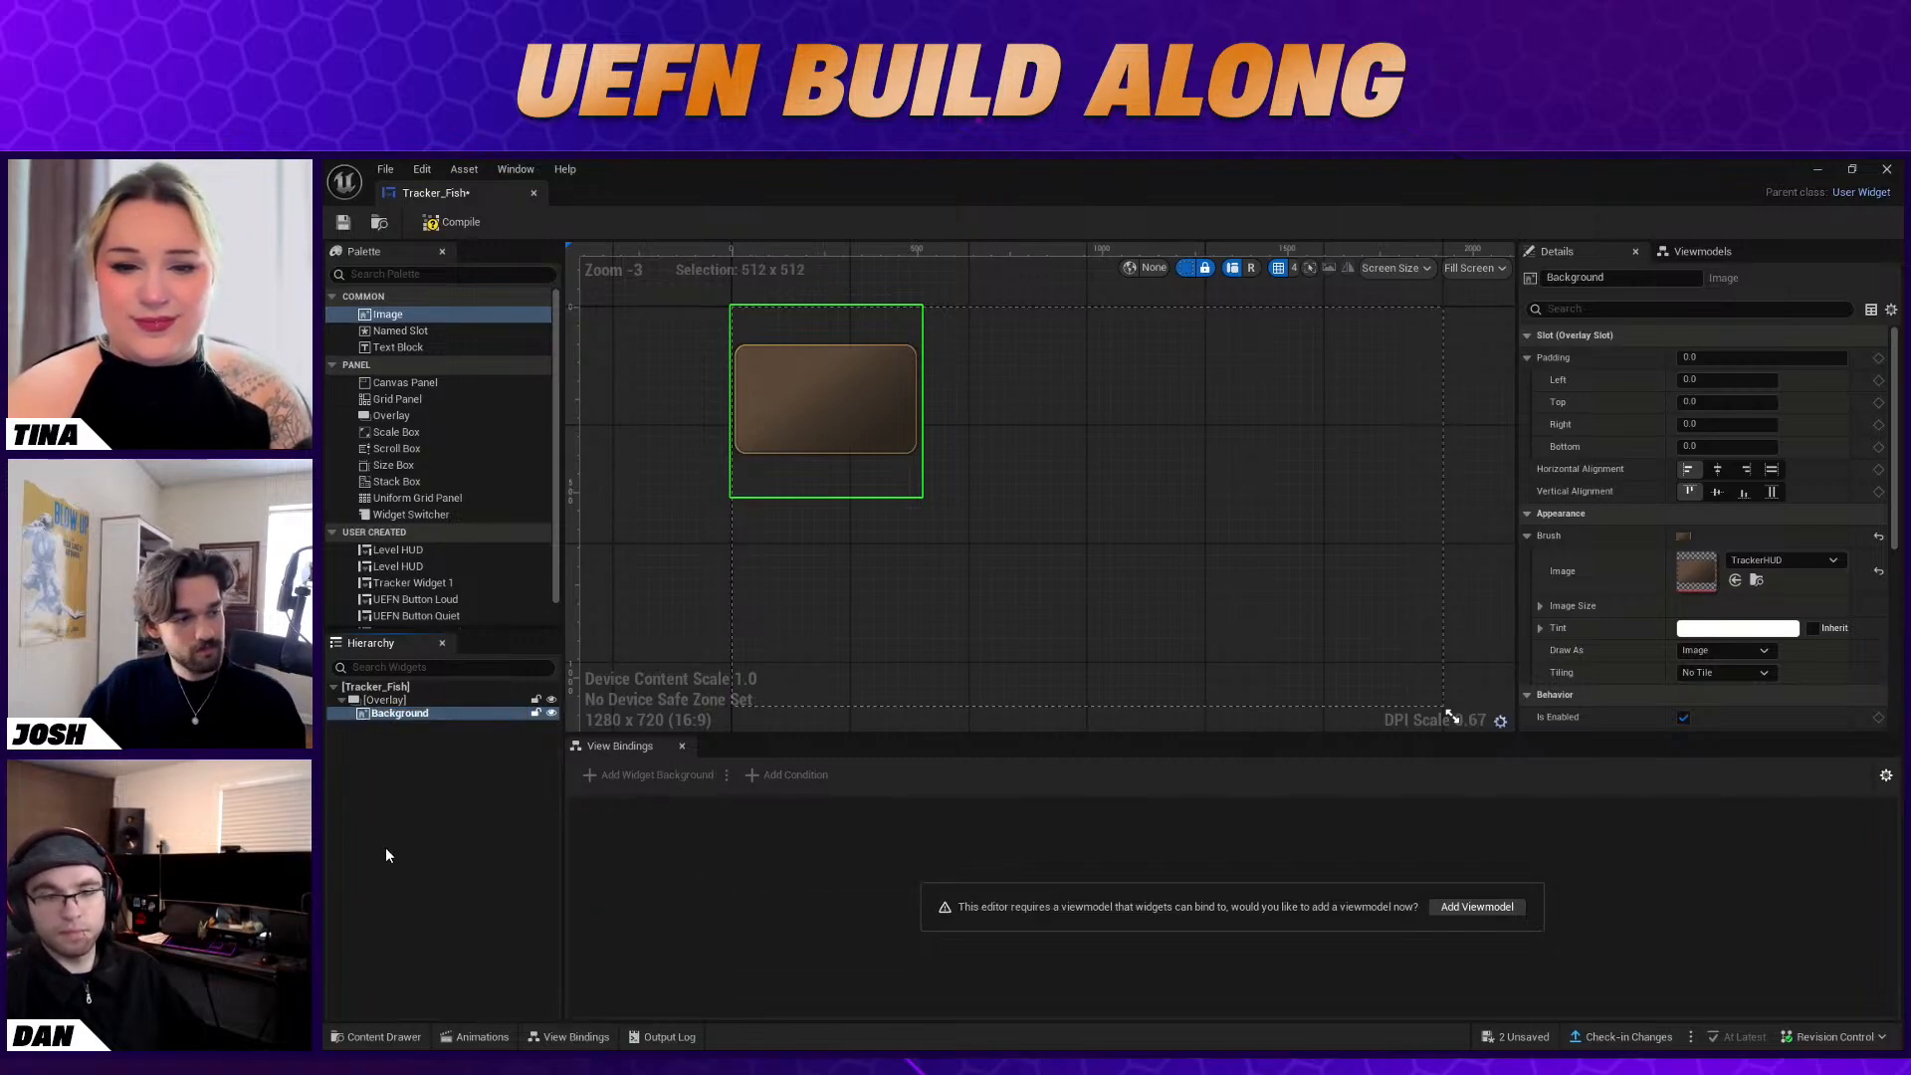
# Add a Stack Box to the Overlay after Background and place a Text Block inside it
pyautogui.moveTo(405, 482); pyautogui.dragTo(423, 714)
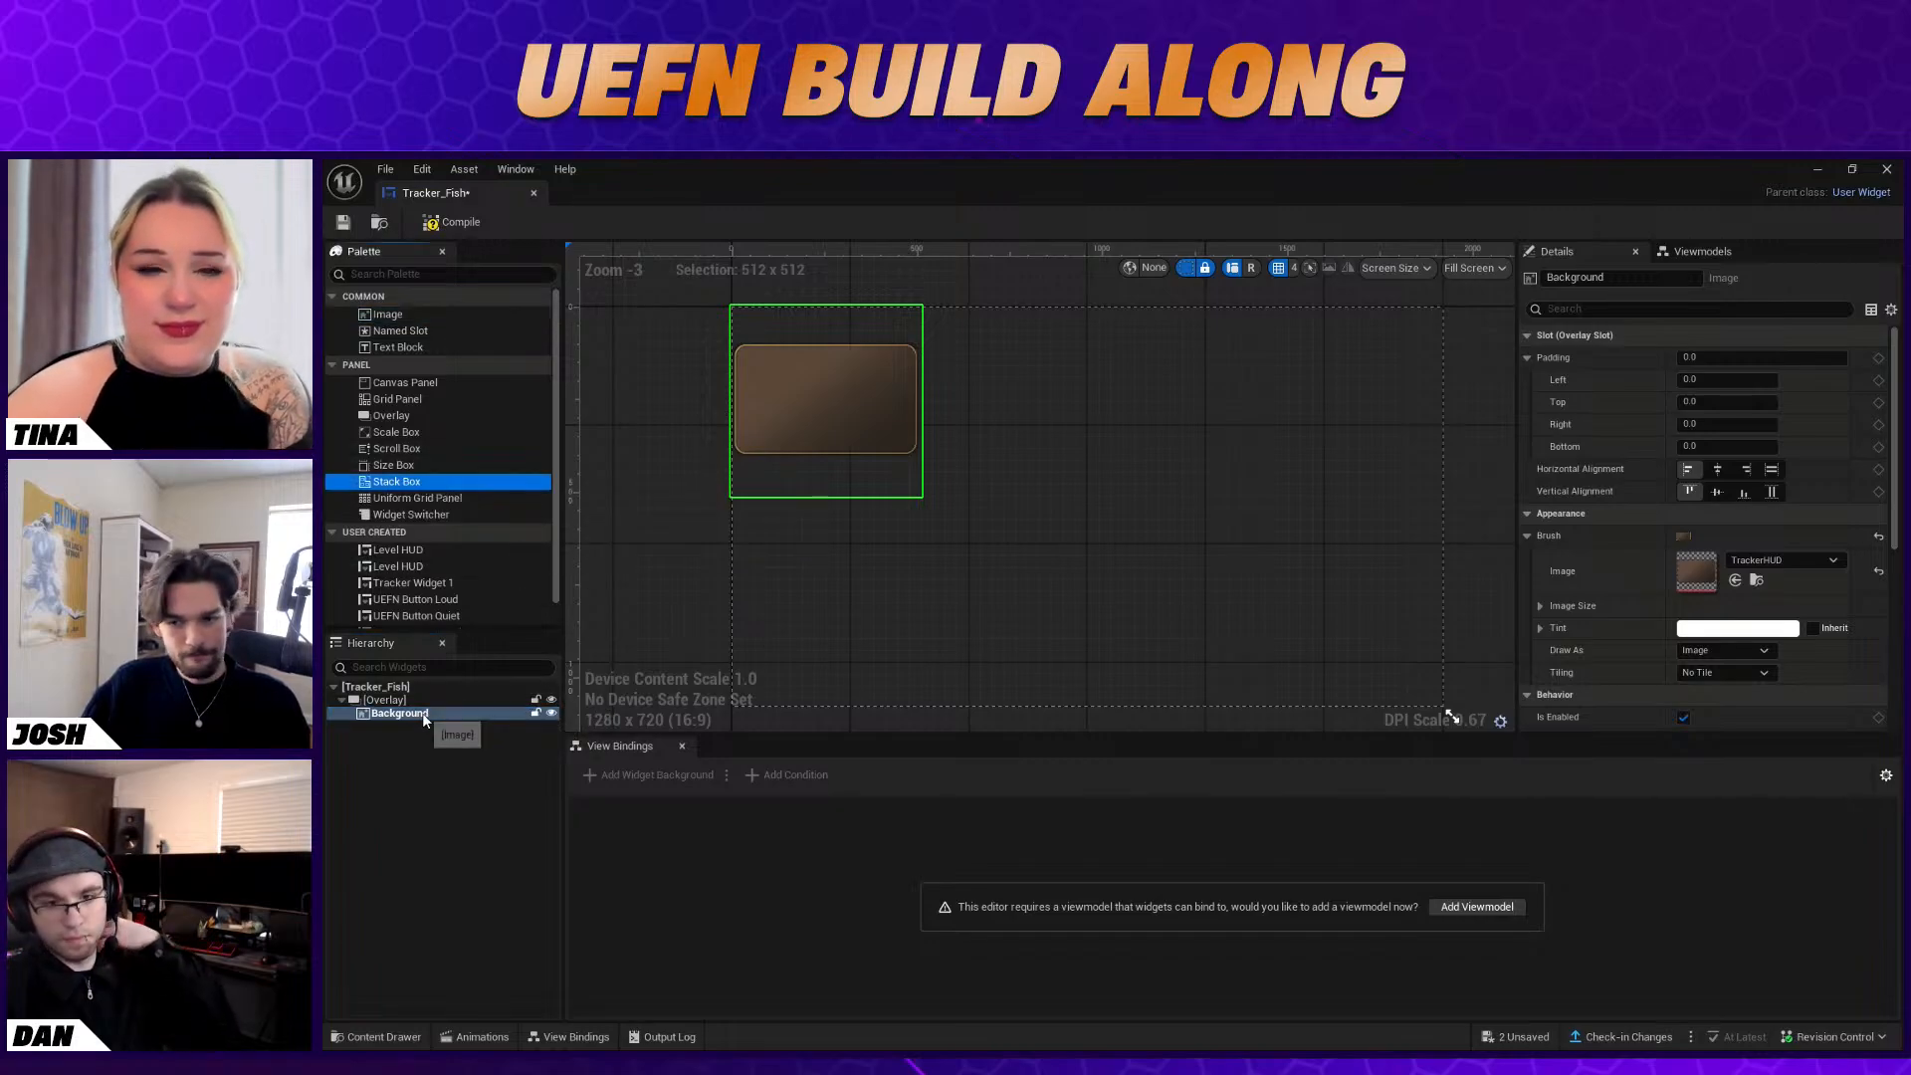
pyautogui.moveTo(399, 482); pyautogui.dragTo(426, 723)
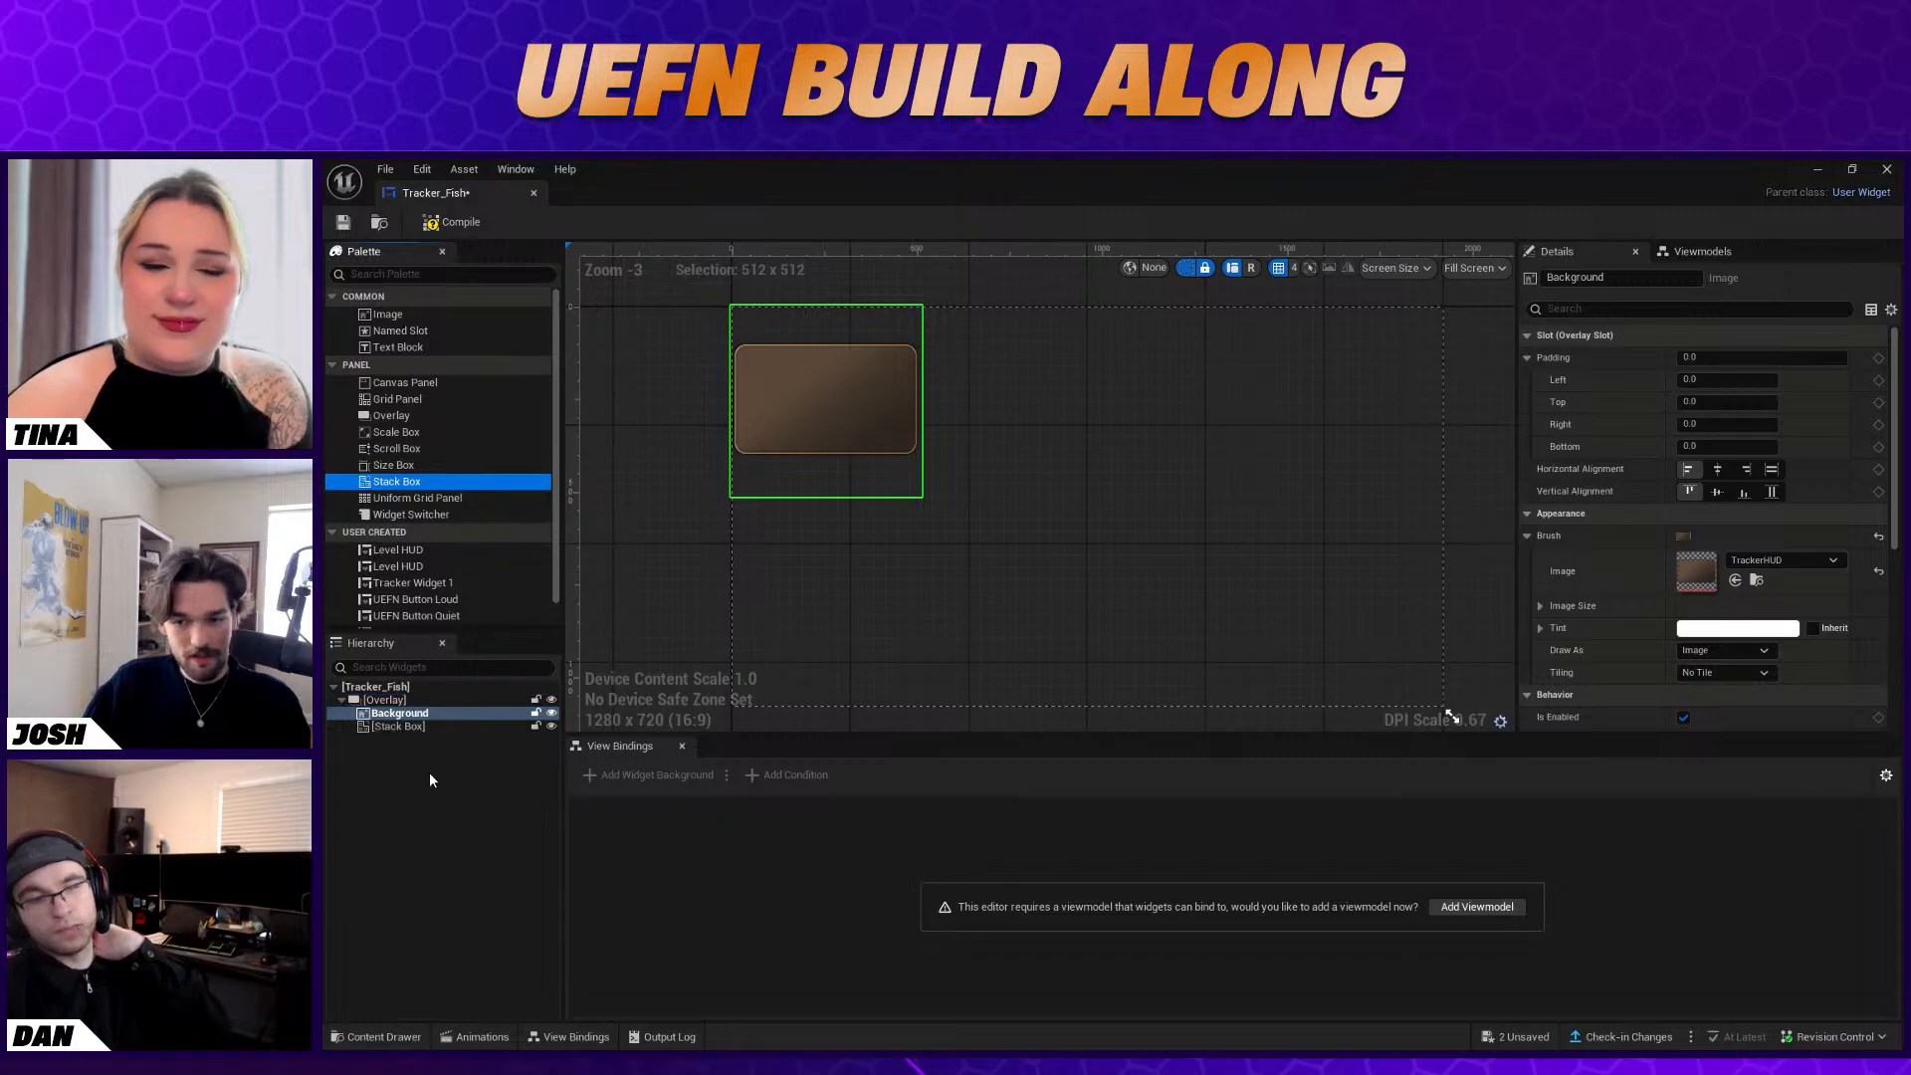
pyautogui.click(408, 727)
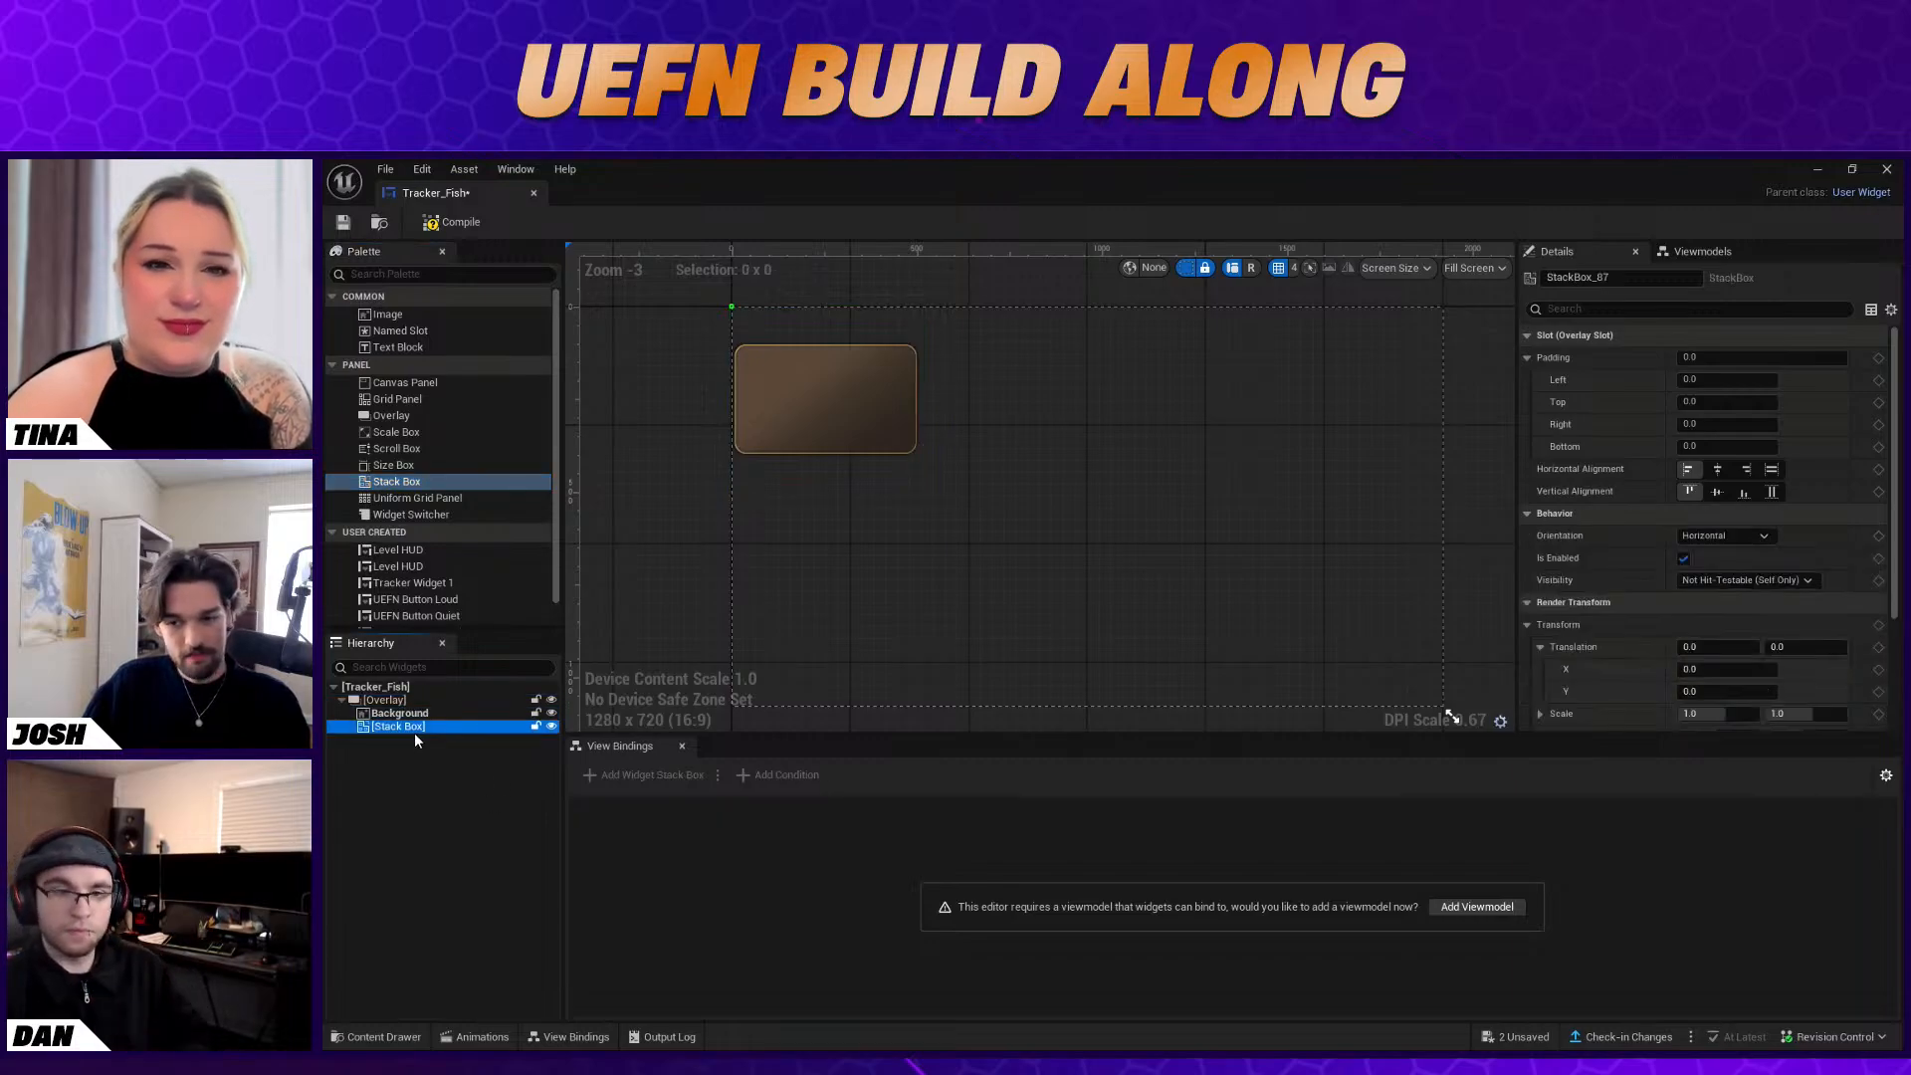
pyautogui.moveTo(424, 350); pyautogui.dragTo(414, 726)
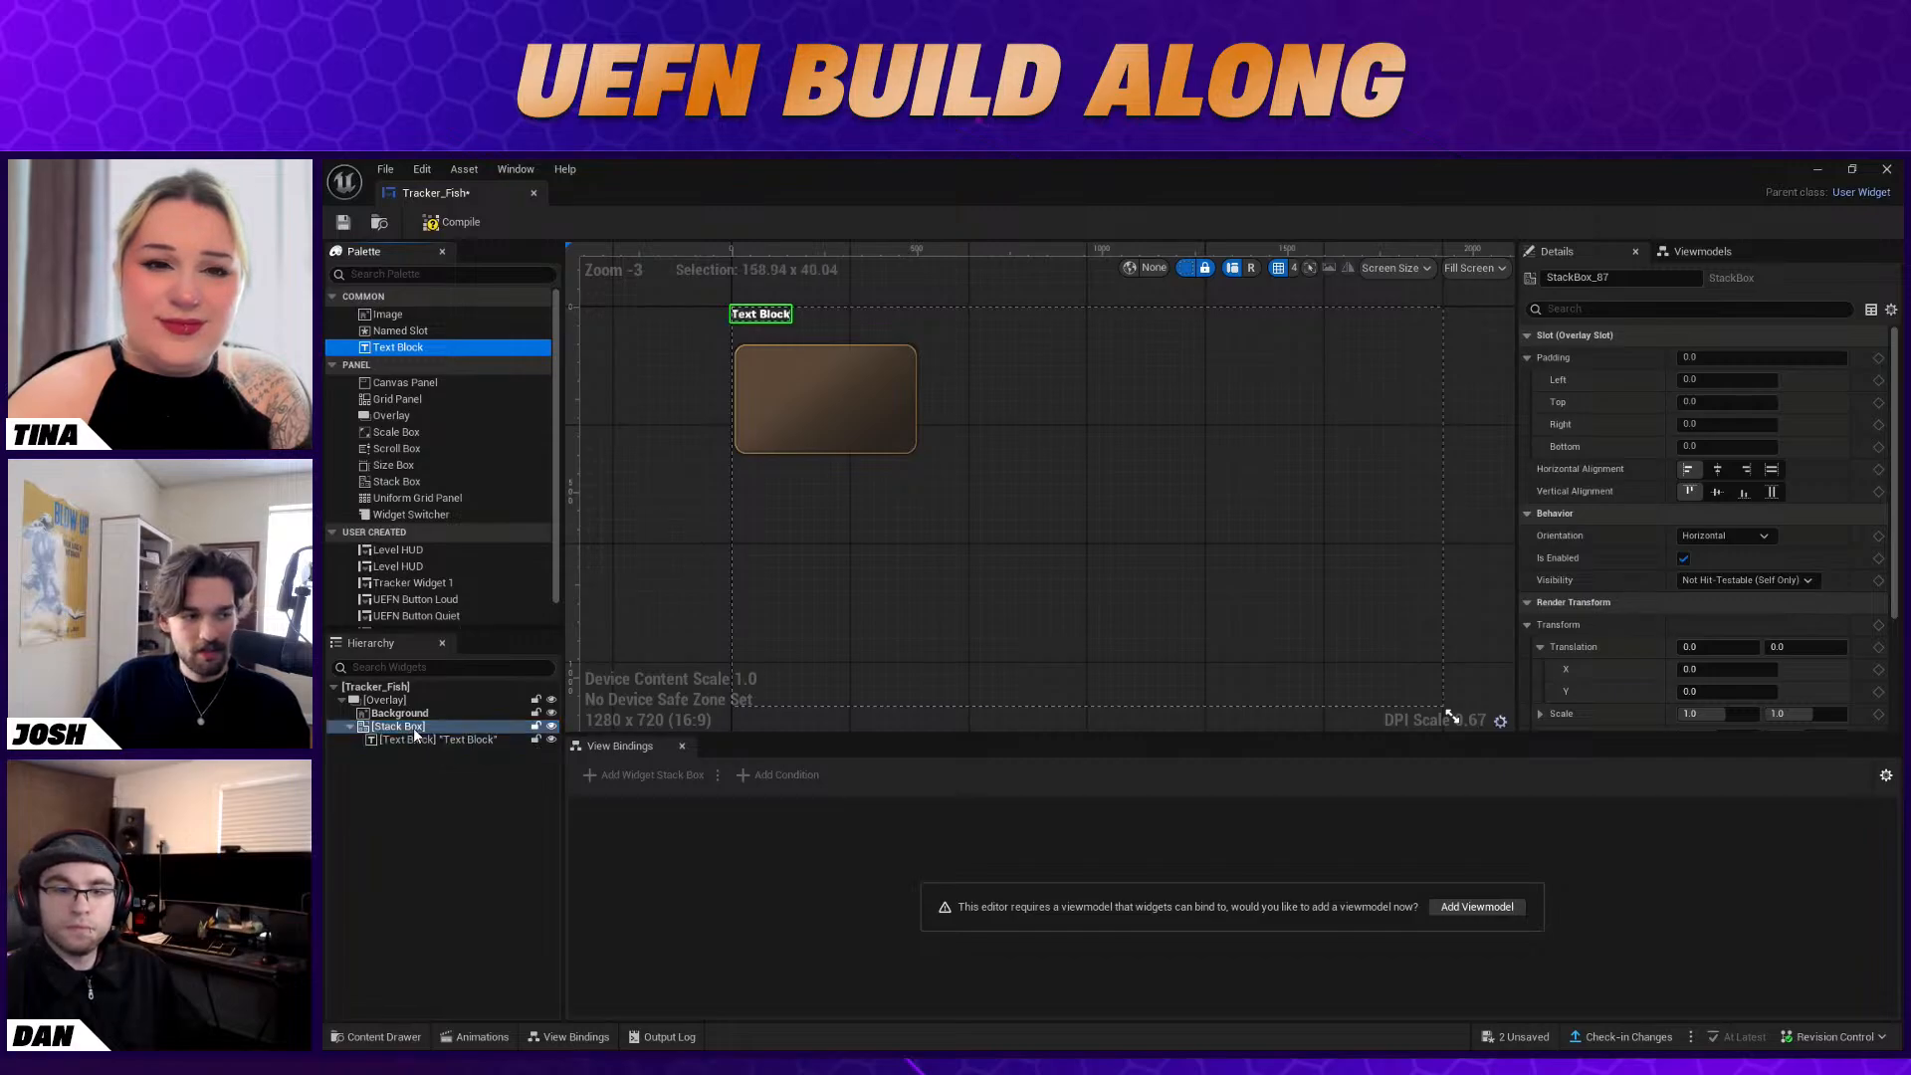
# Rename the Text Block in the Stack Box as Description
pyautogui.click(450, 739)
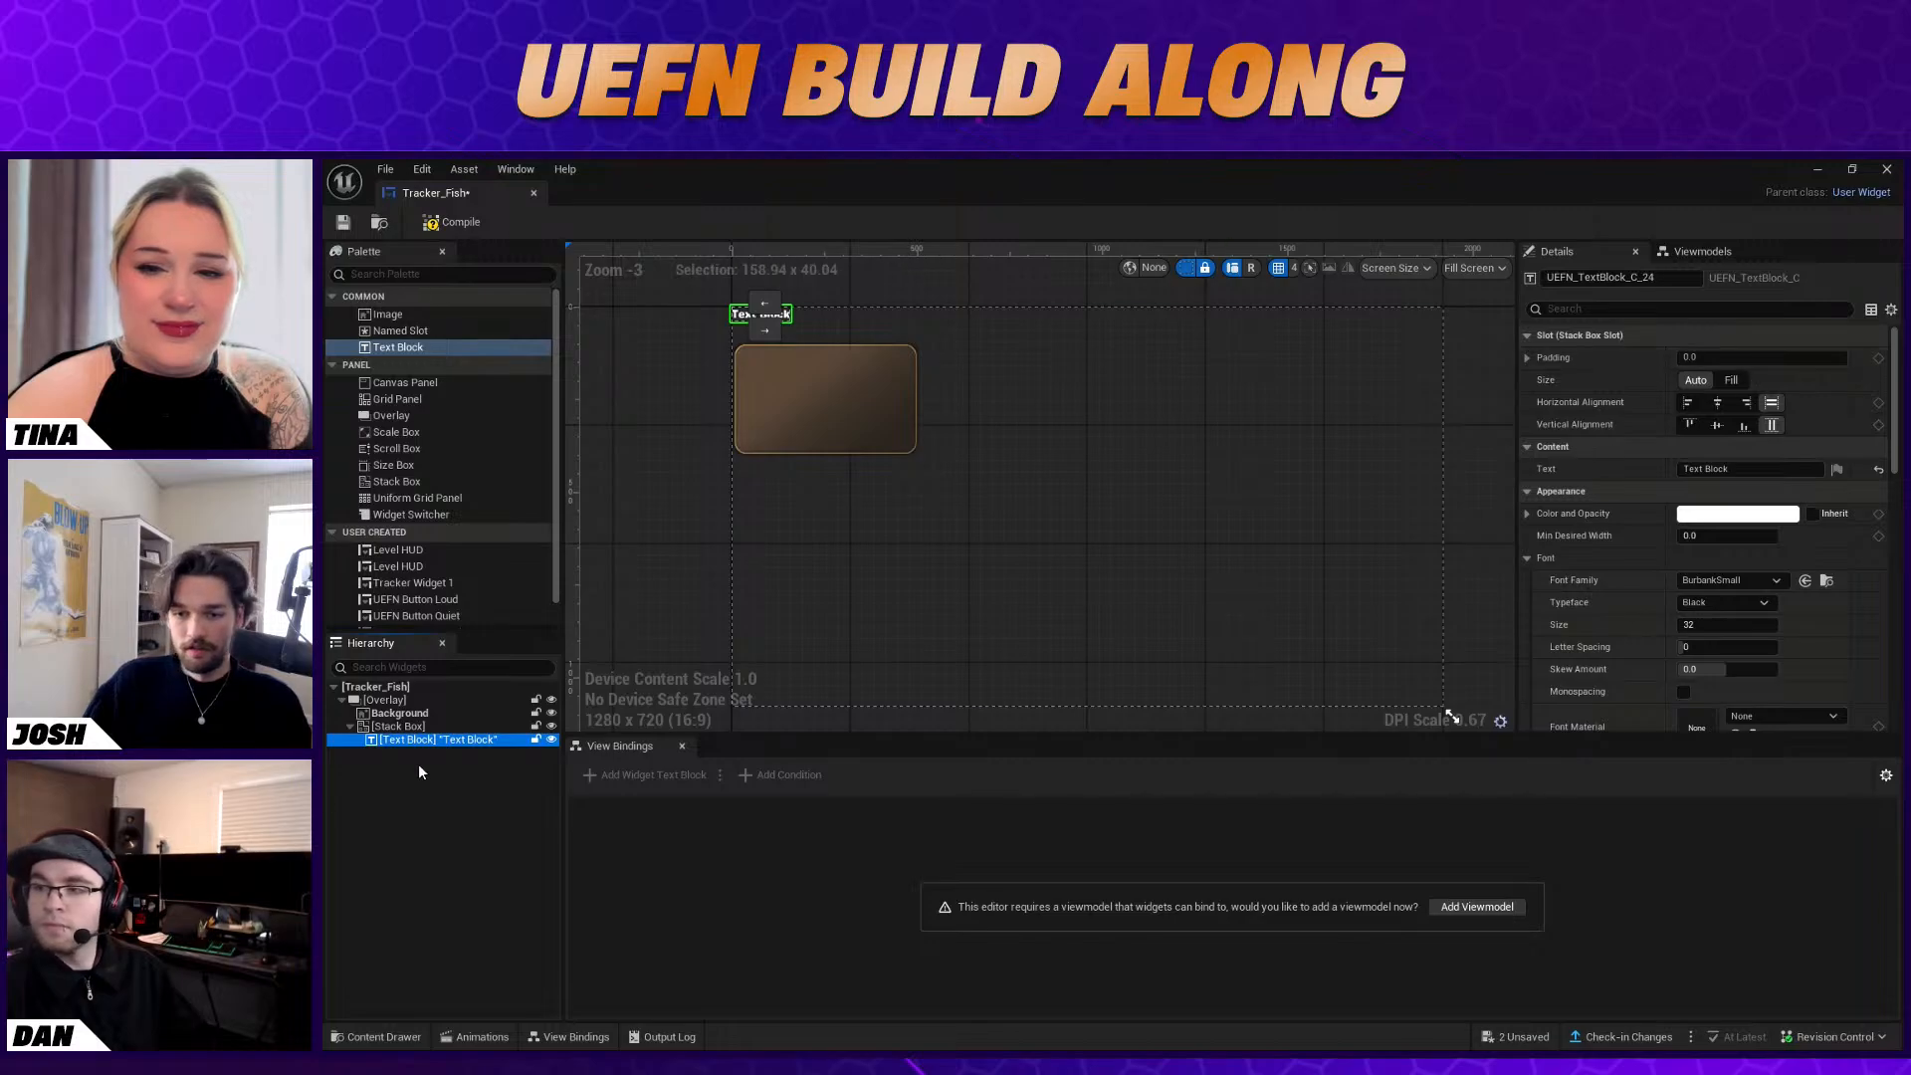
pyautogui.rightClick(414, 732)
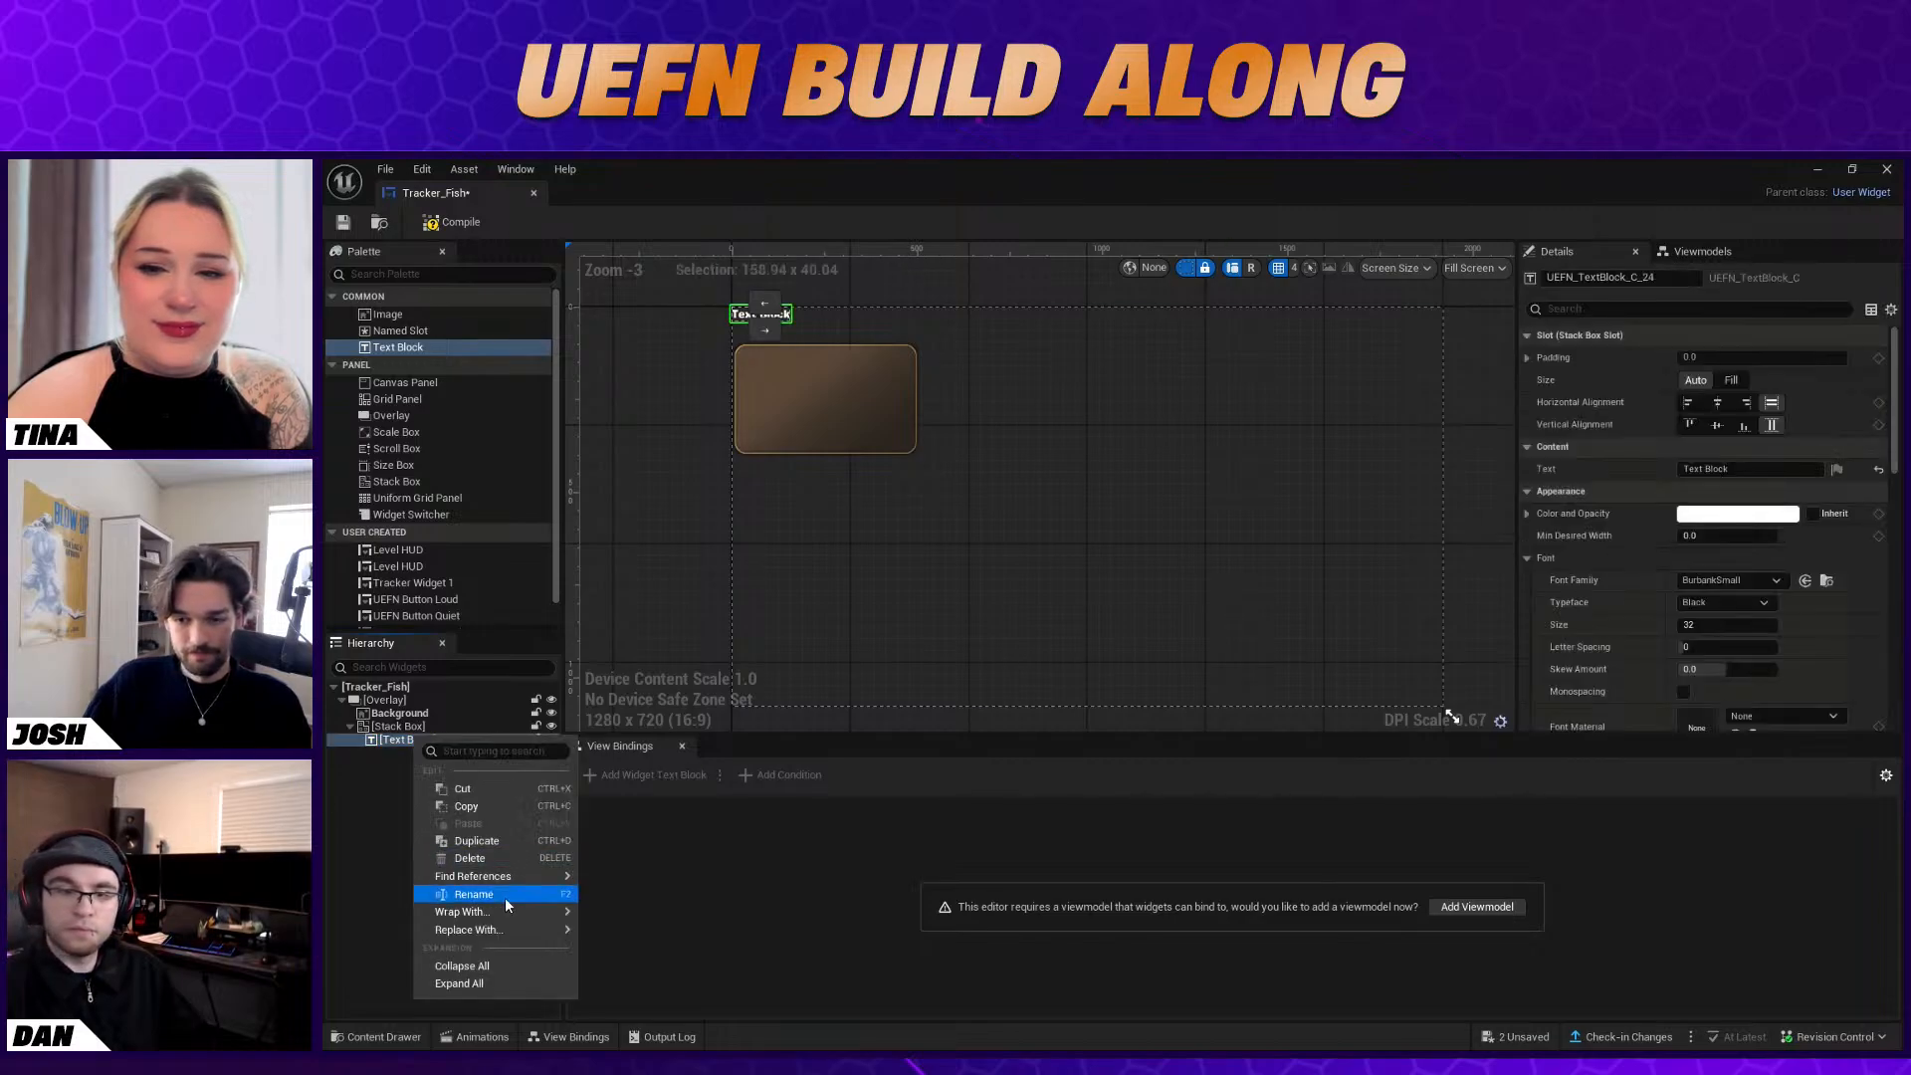
pyautogui.click(474, 894)
pyautogui.write('Description')
pyautogui.press('Return')
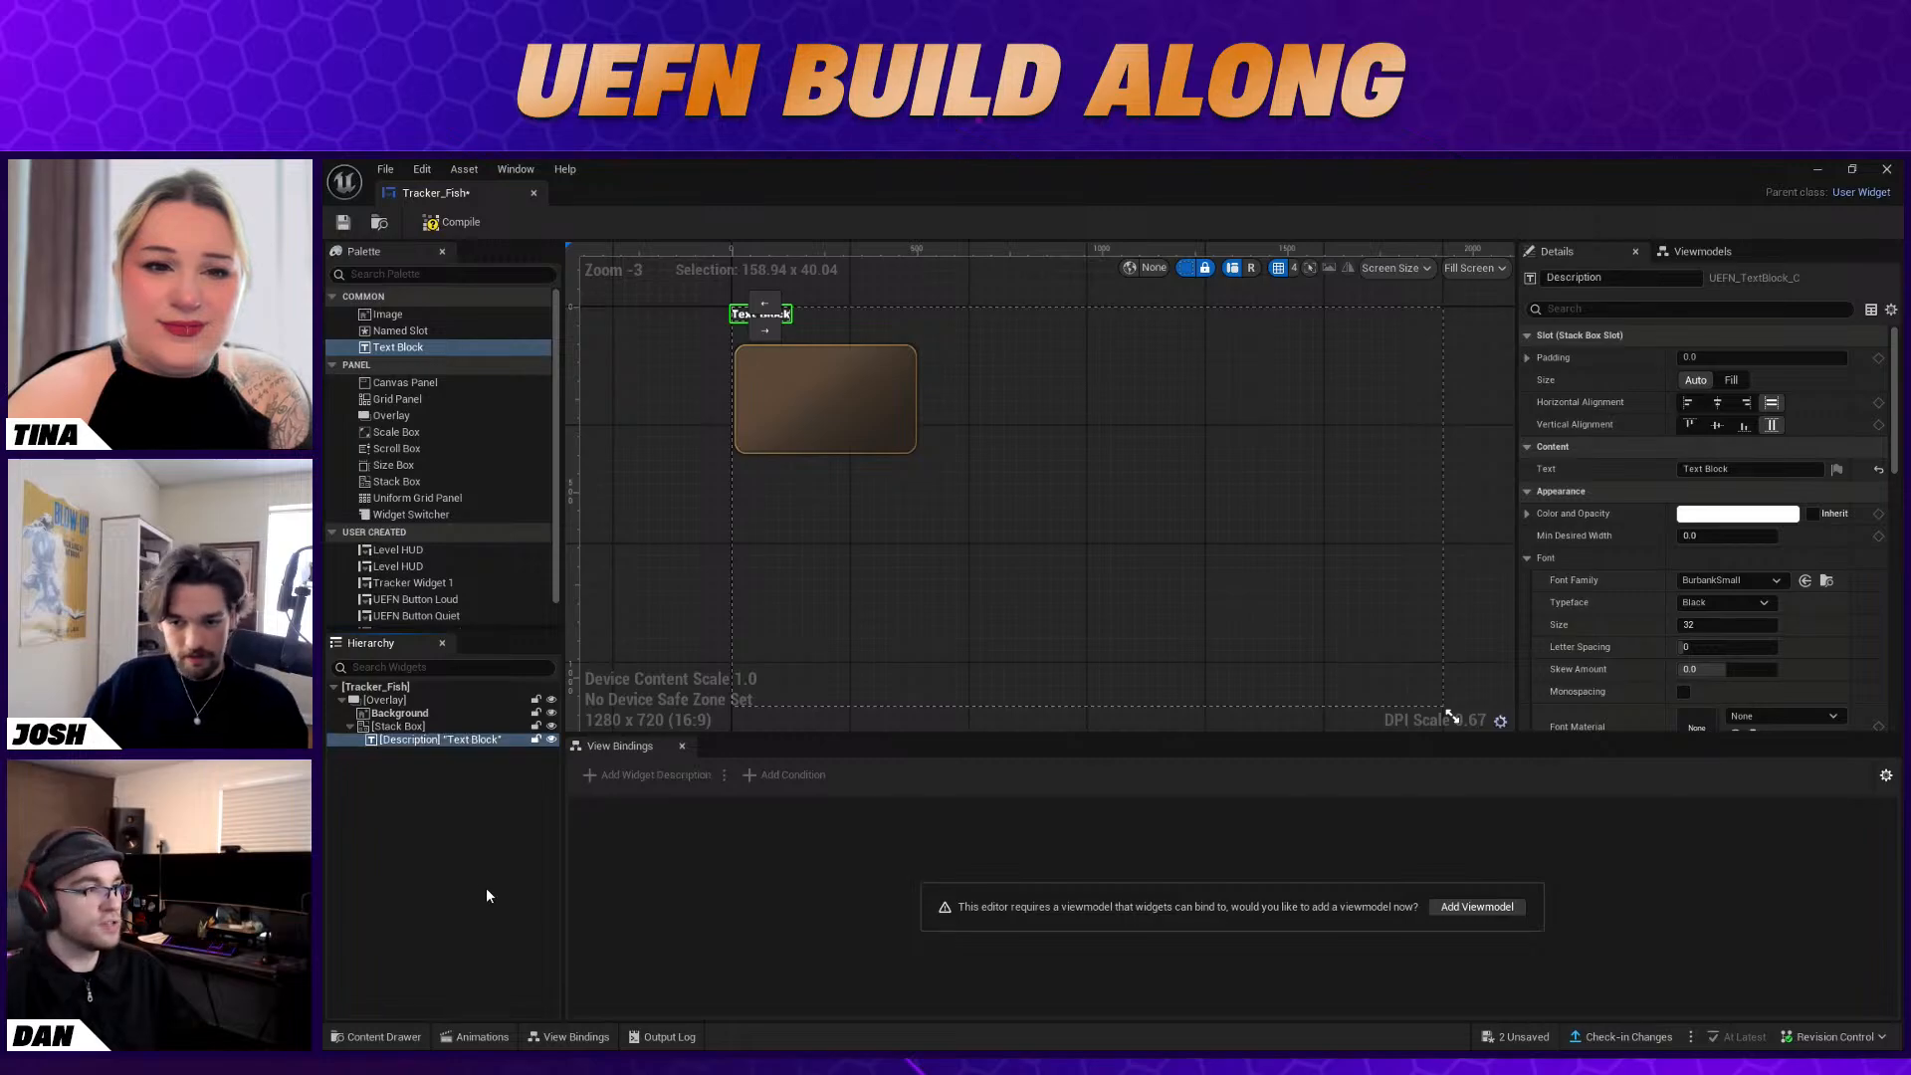
# Add a second Stack Box directly under the Overlay and select it
pyautogui.click(498, 894)
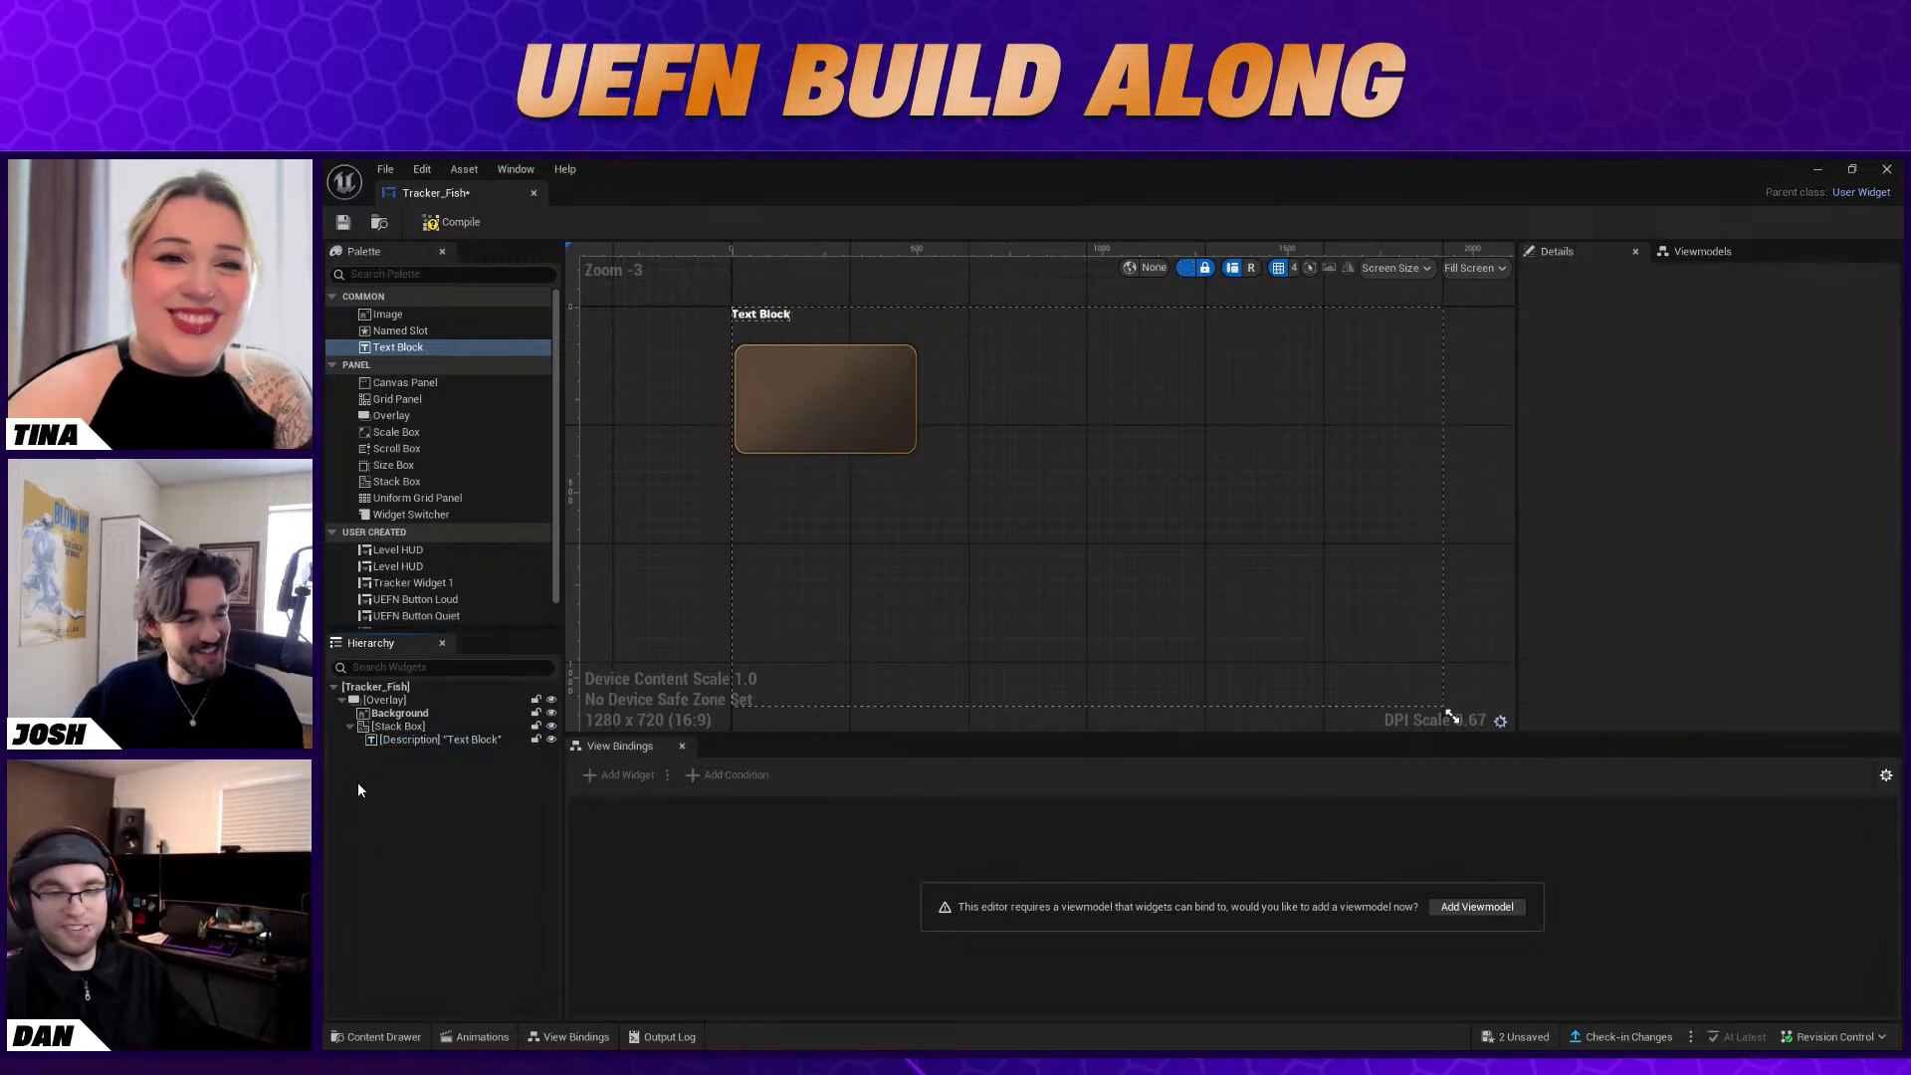
pyautogui.moveTo(396, 481); pyautogui.dragTo(395, 706)
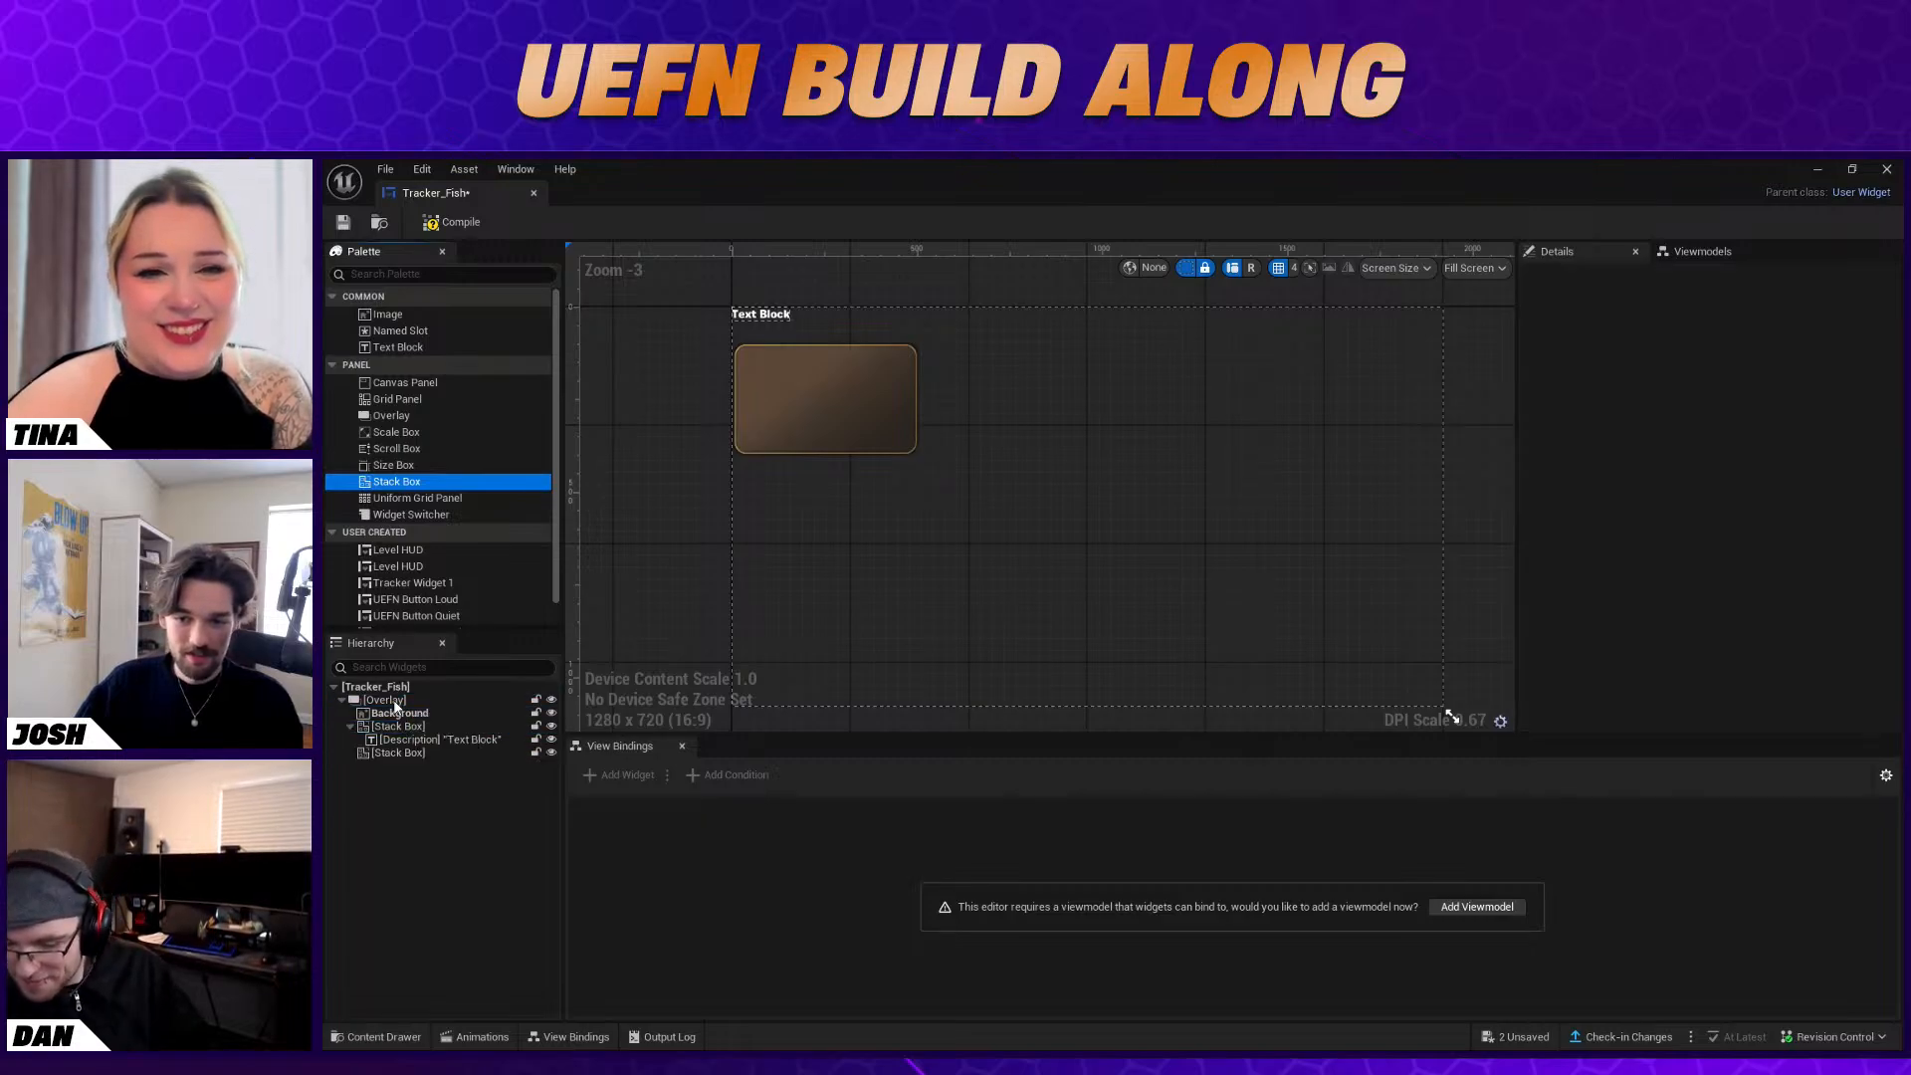
pyautogui.click(398, 752)
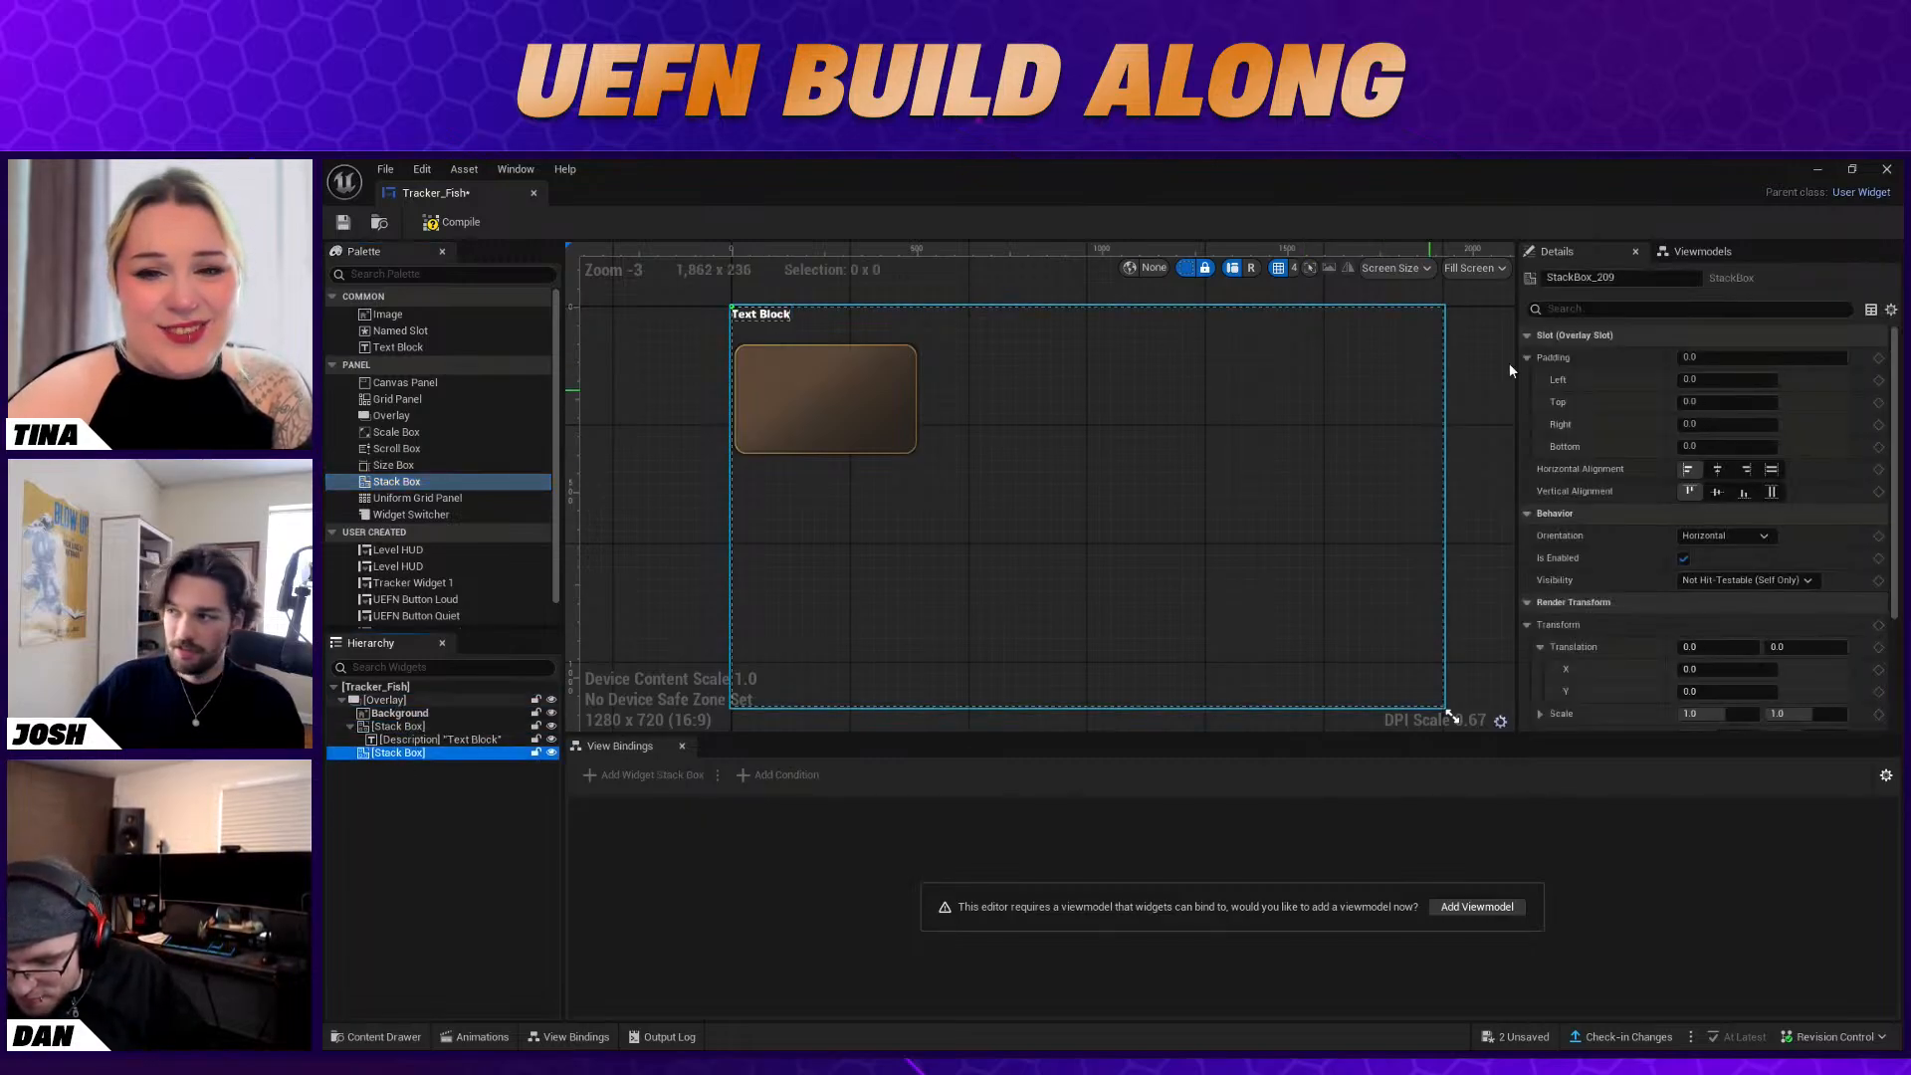
# Place a Text Block inside the second Stack Box and rename it as Title
pyautogui.moveTo(391, 345); pyautogui.dragTo(422, 773)
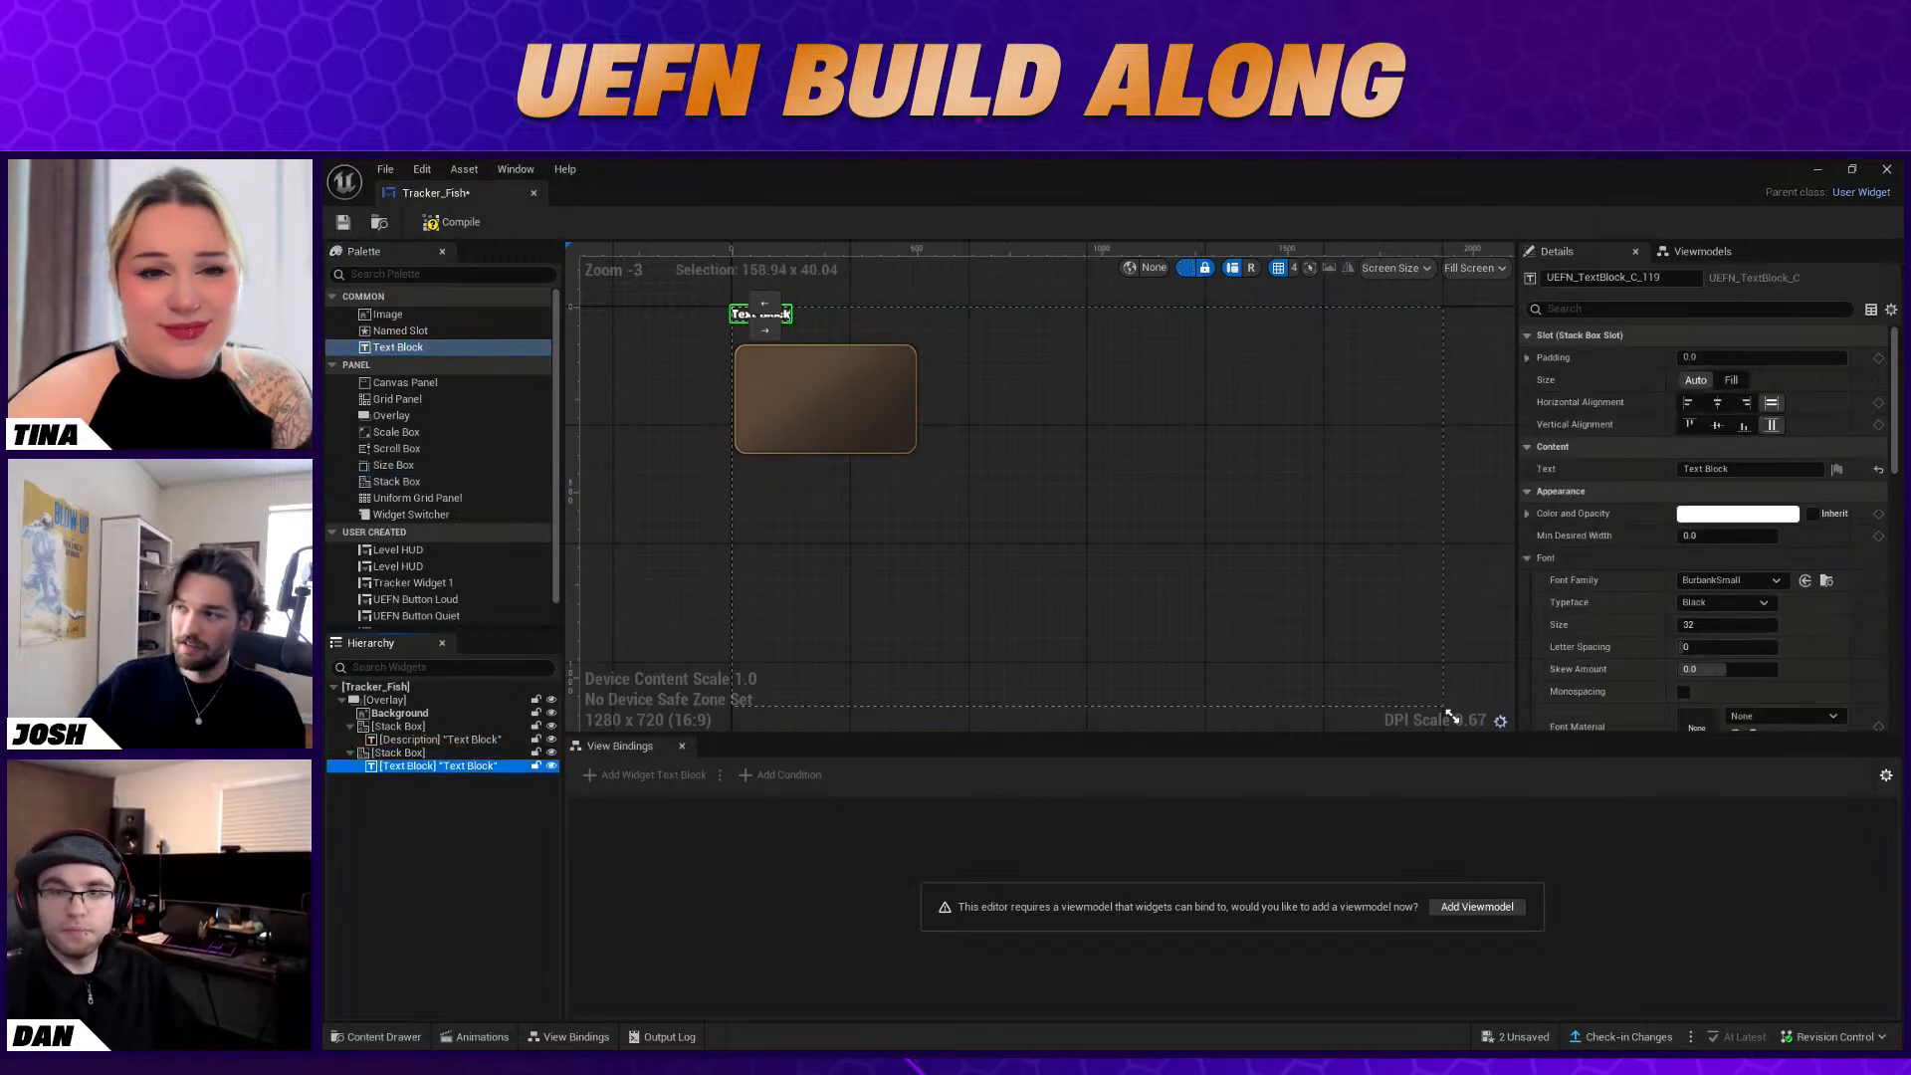
pyautogui.rightClick(418, 767)
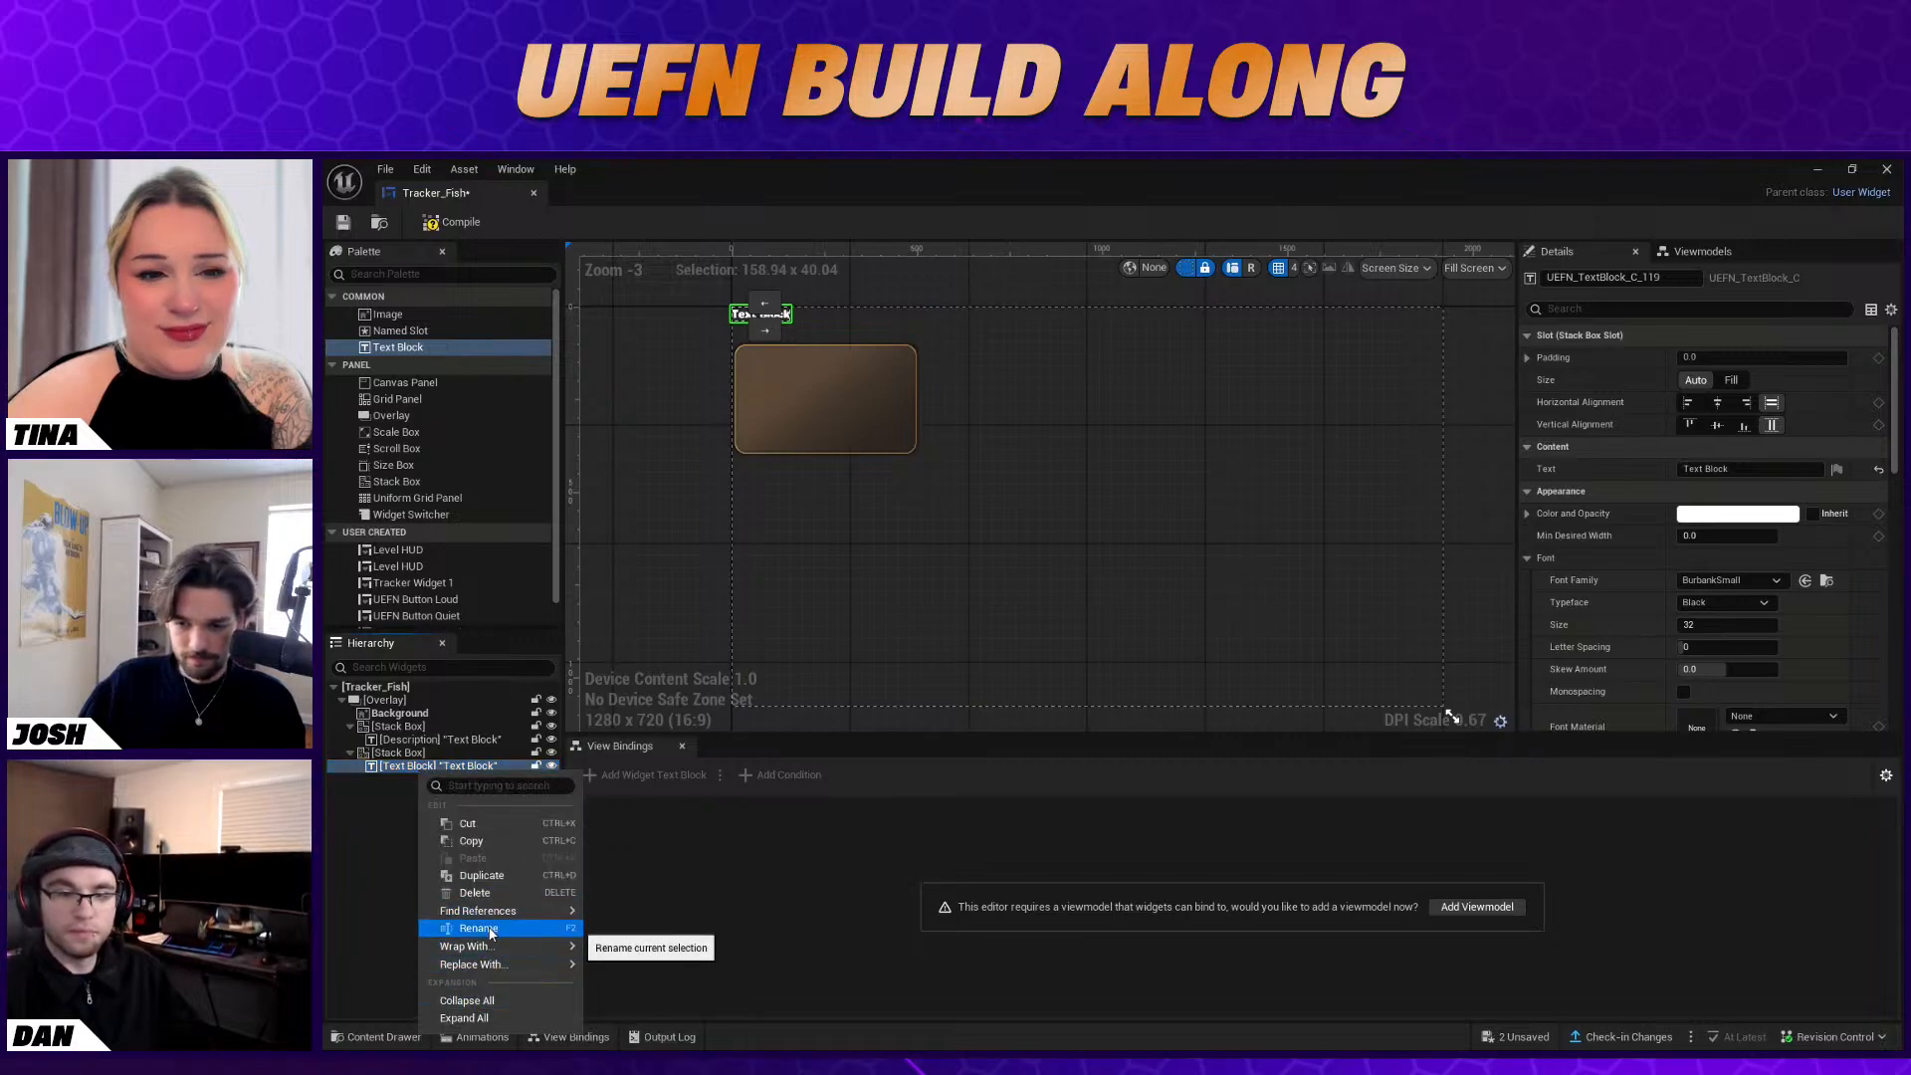
pyautogui.click(490, 928)
pyautogui.write('Title')
pyautogui.press('Return')
pyautogui.click(447, 813)
# Add a third Stack Box under the Overlay containing a Text Block named CurrentValue
pyautogui.moveTo(416, 481); pyautogui.dragTo(398, 707)
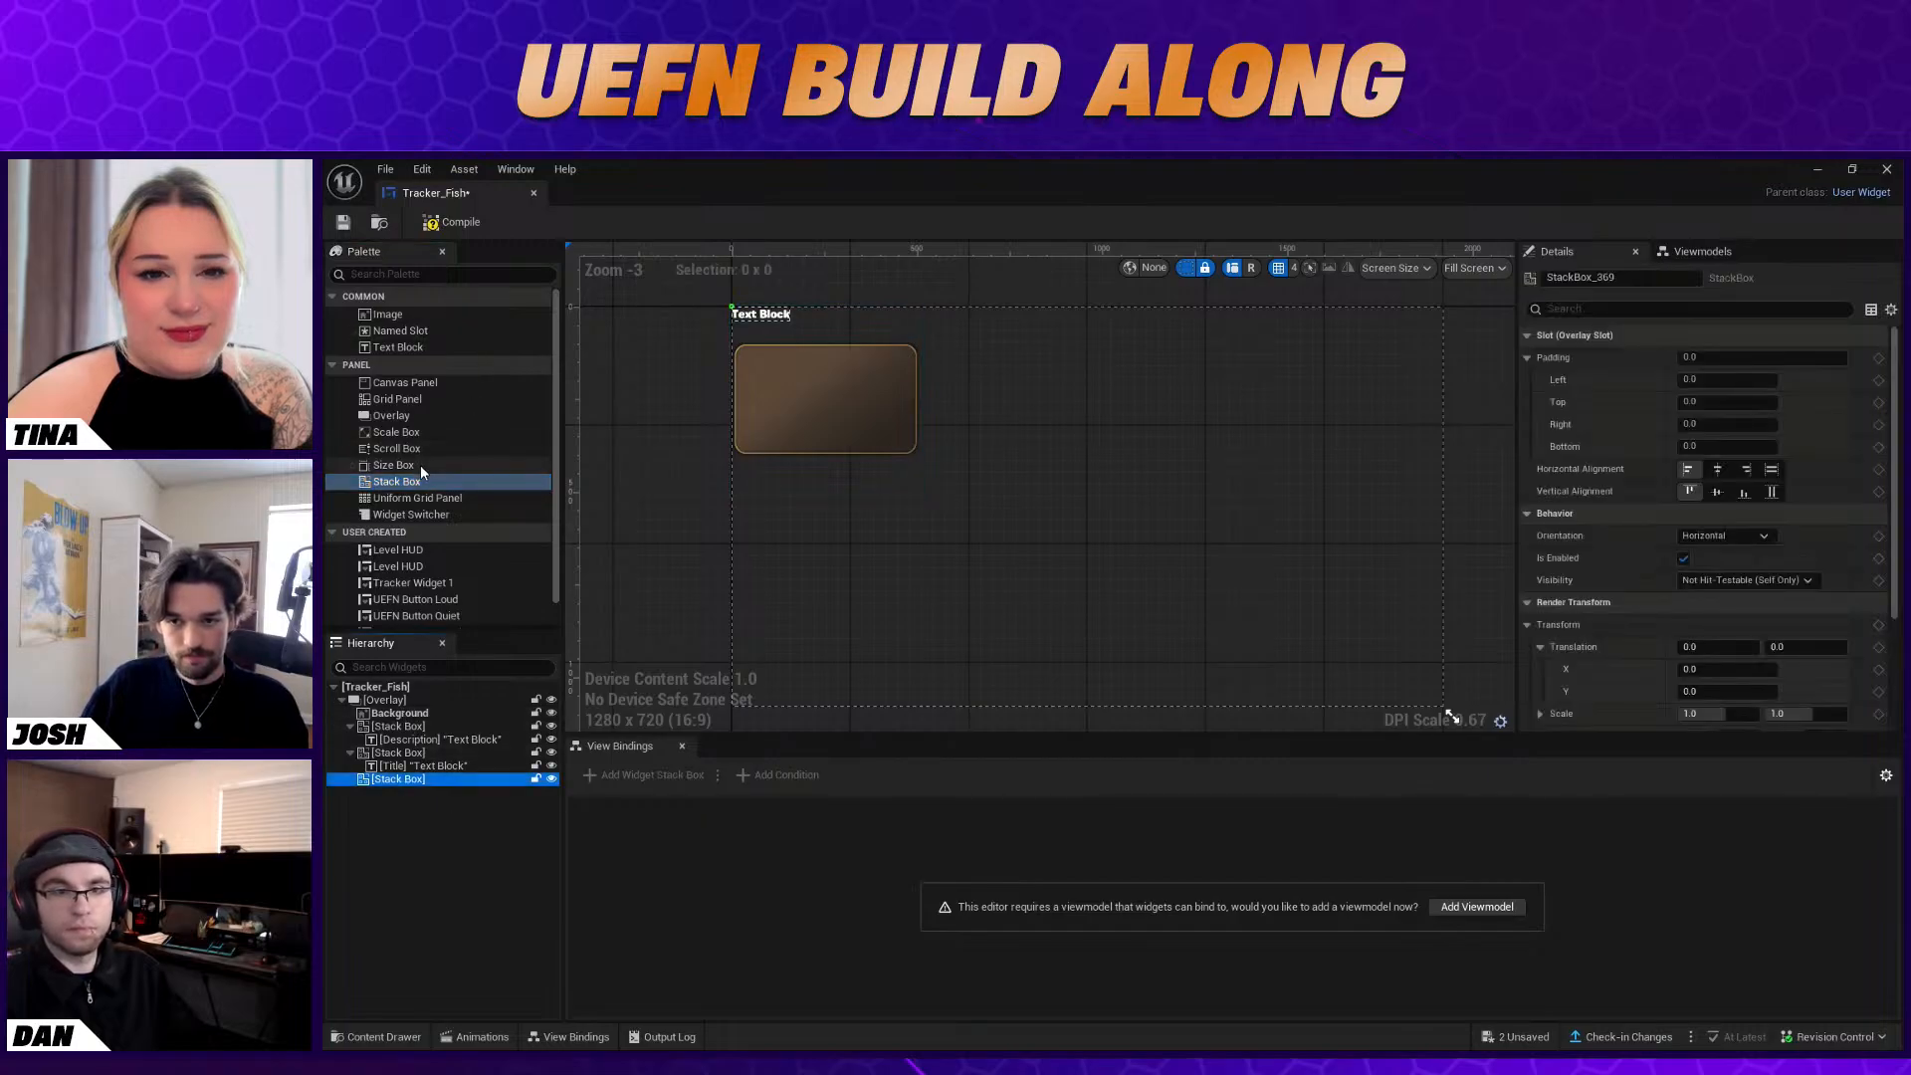
pyautogui.moveTo(393, 348); pyautogui.dragTo(406, 783)
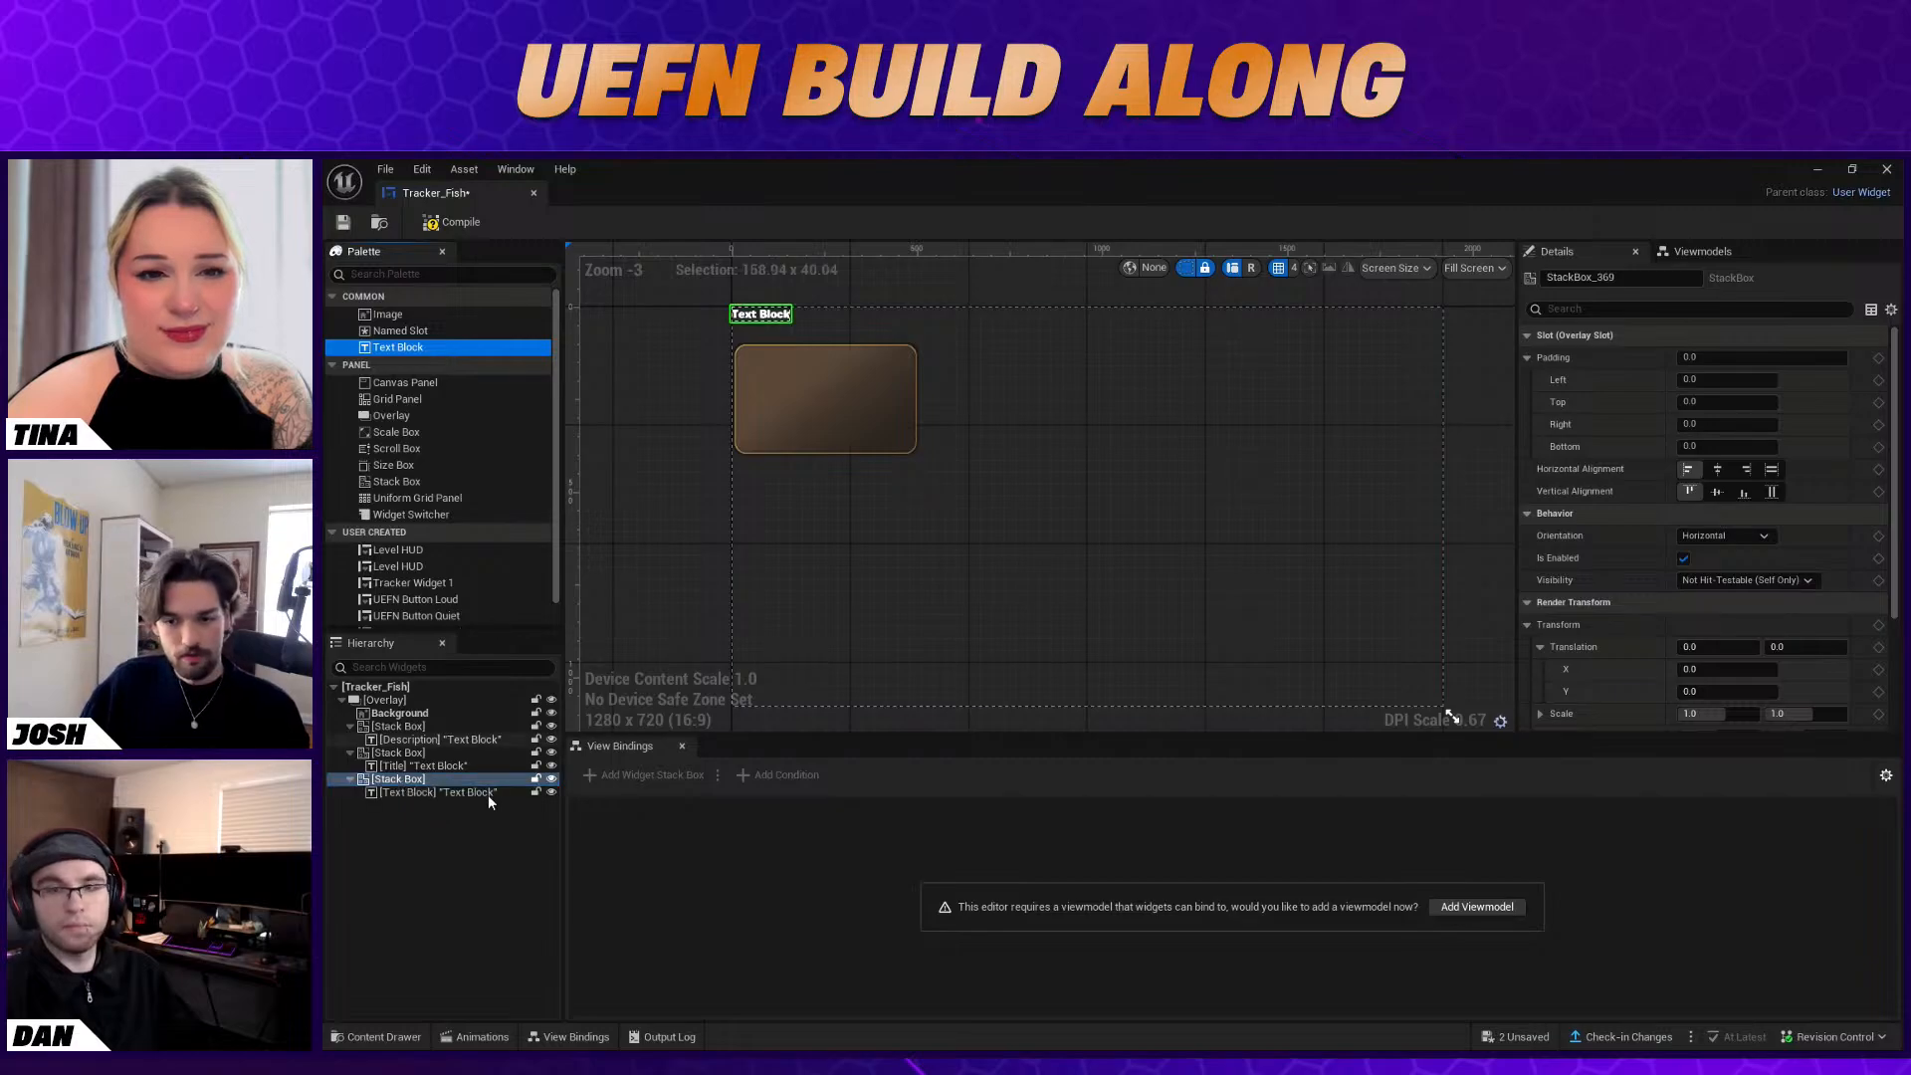
pyautogui.rightClick(407, 793)
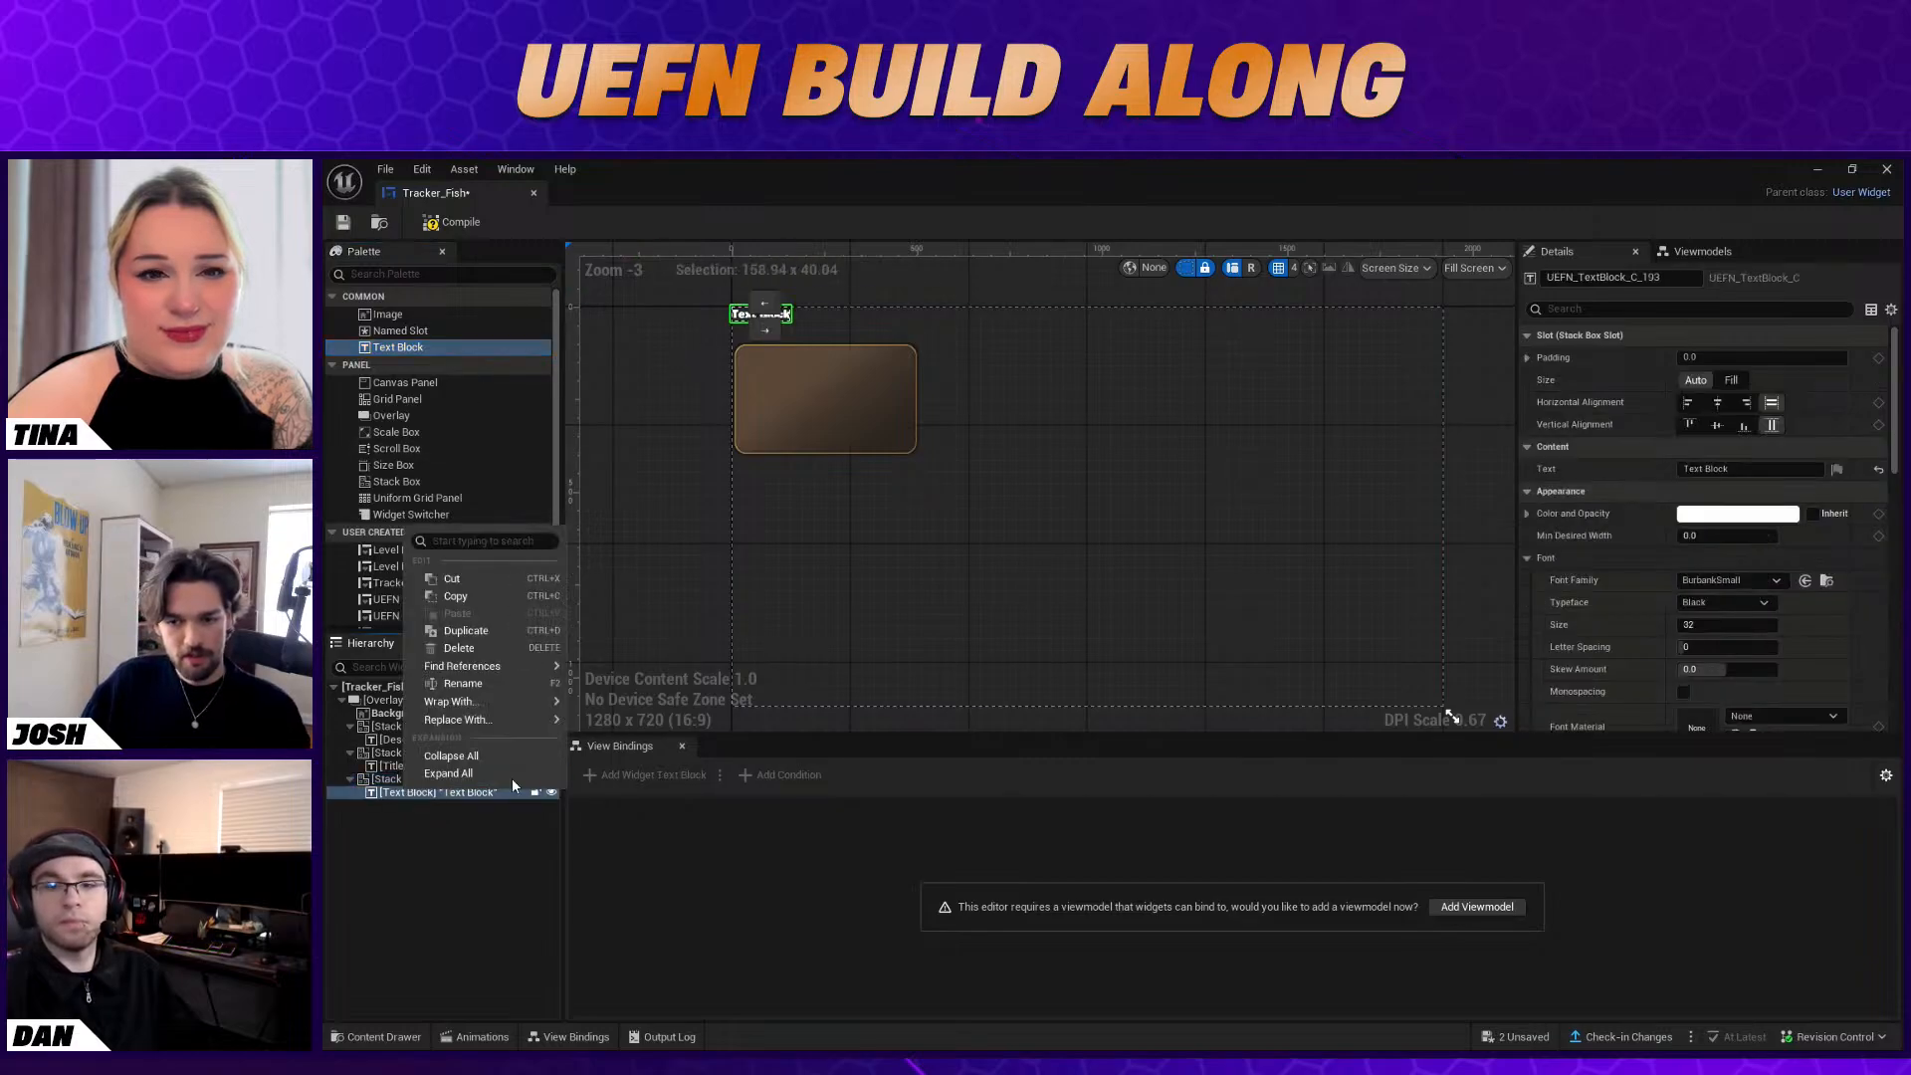
pyautogui.click(463, 683)
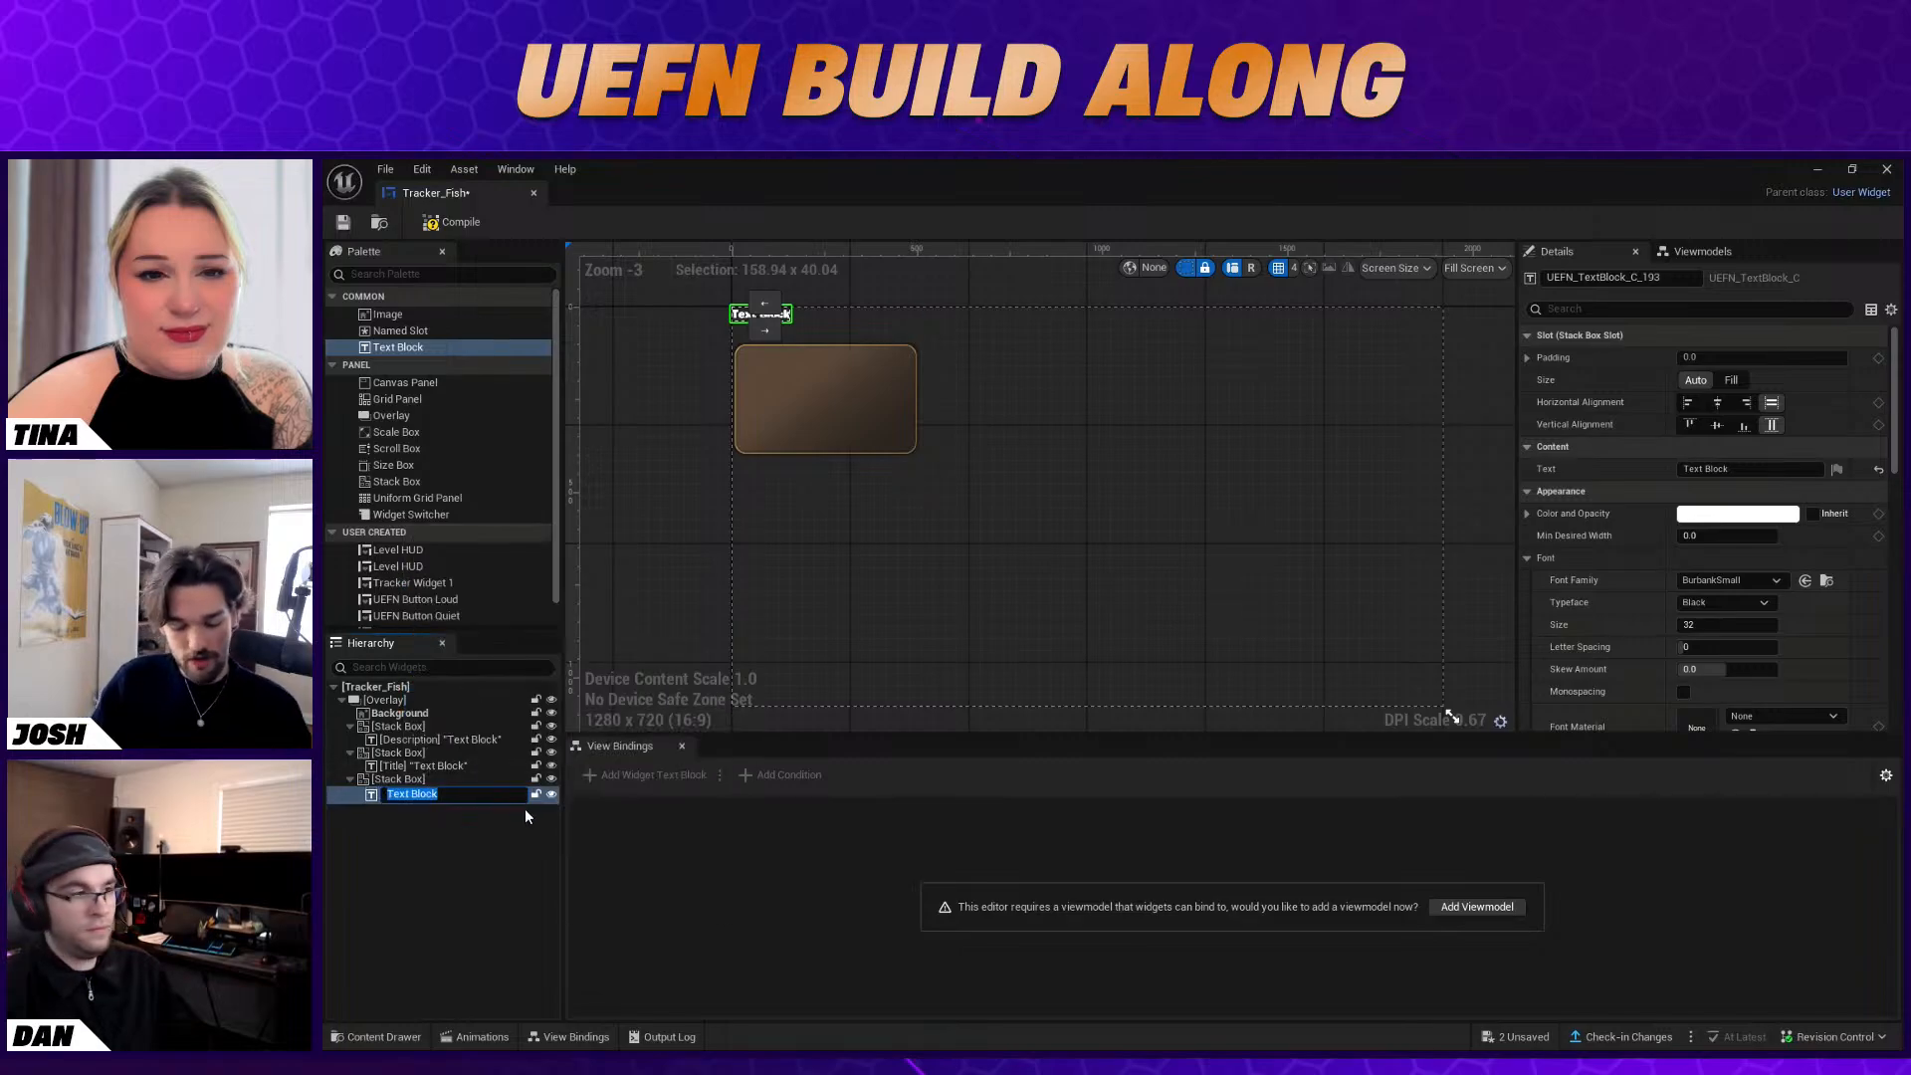
pyautogui.write('Current')
pyautogui.write('Valu')
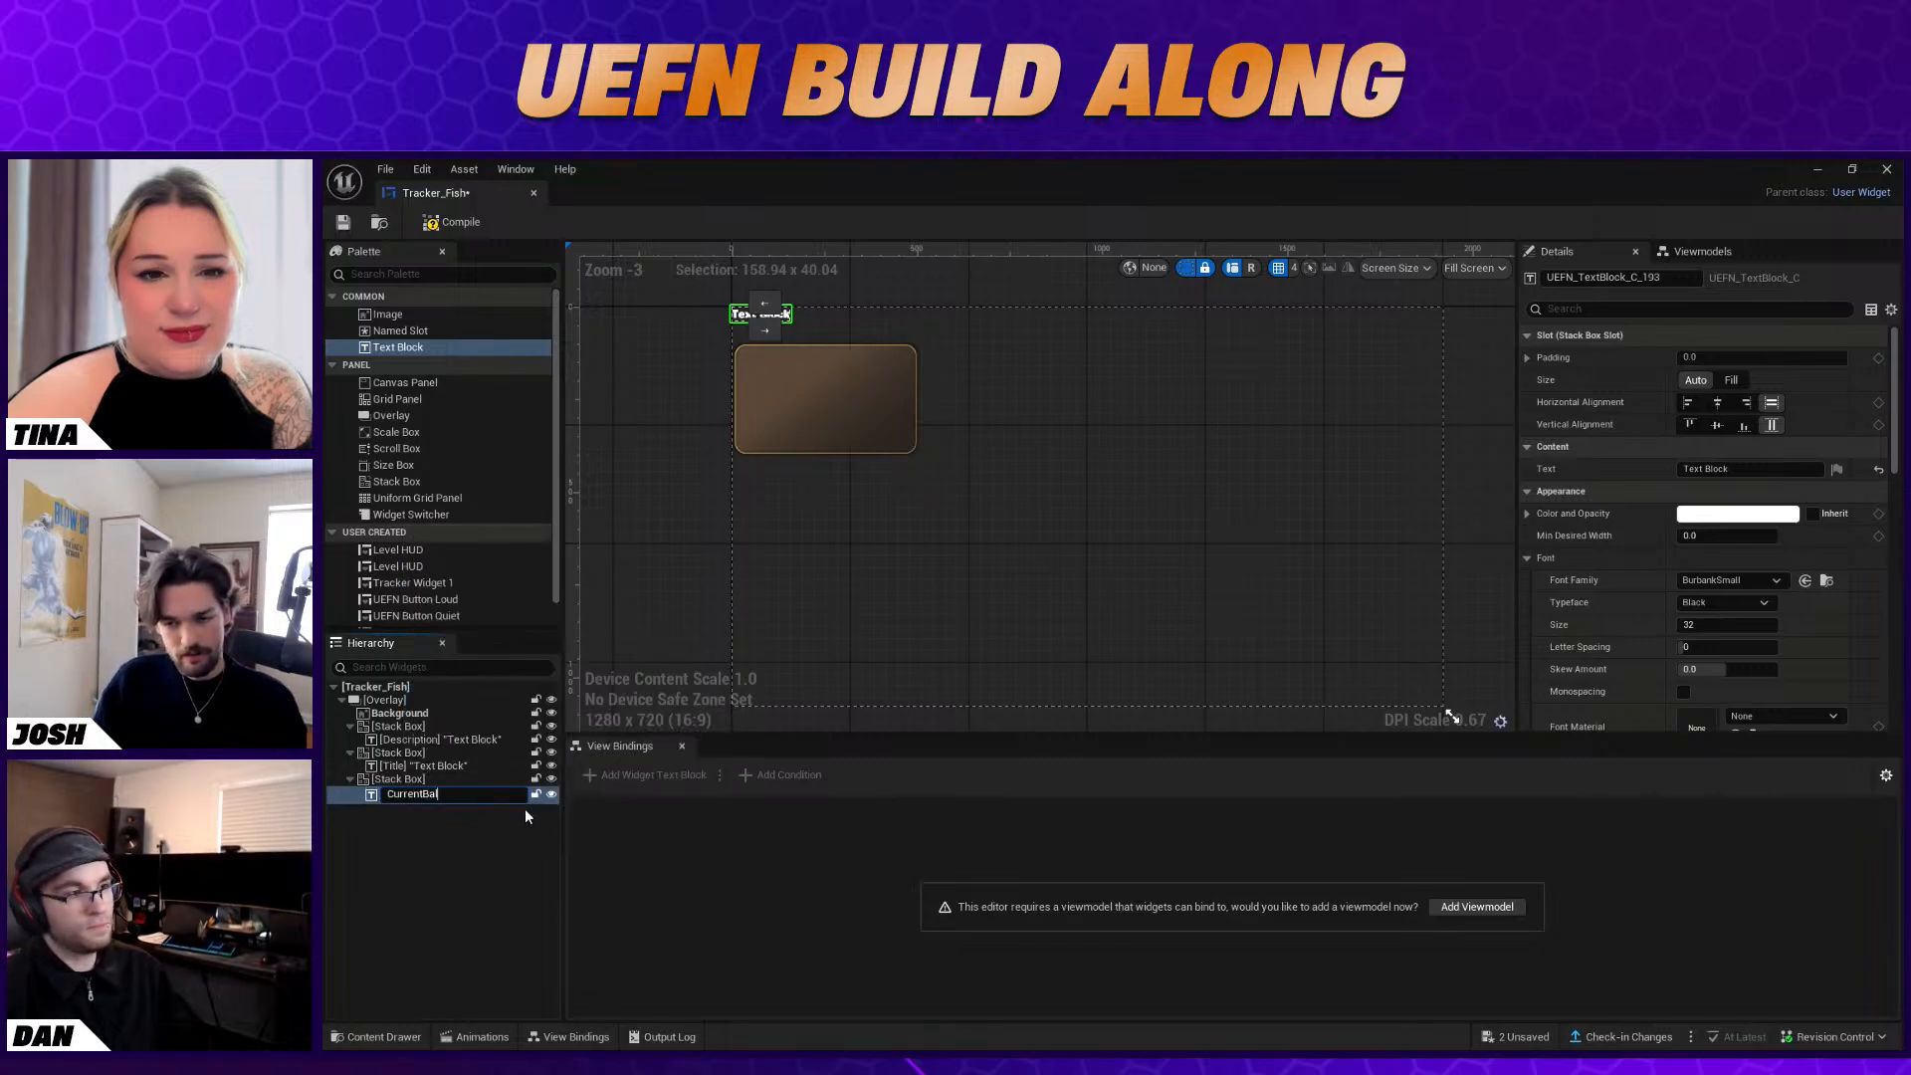
pyautogui.write('e')
pyautogui.press('Return')
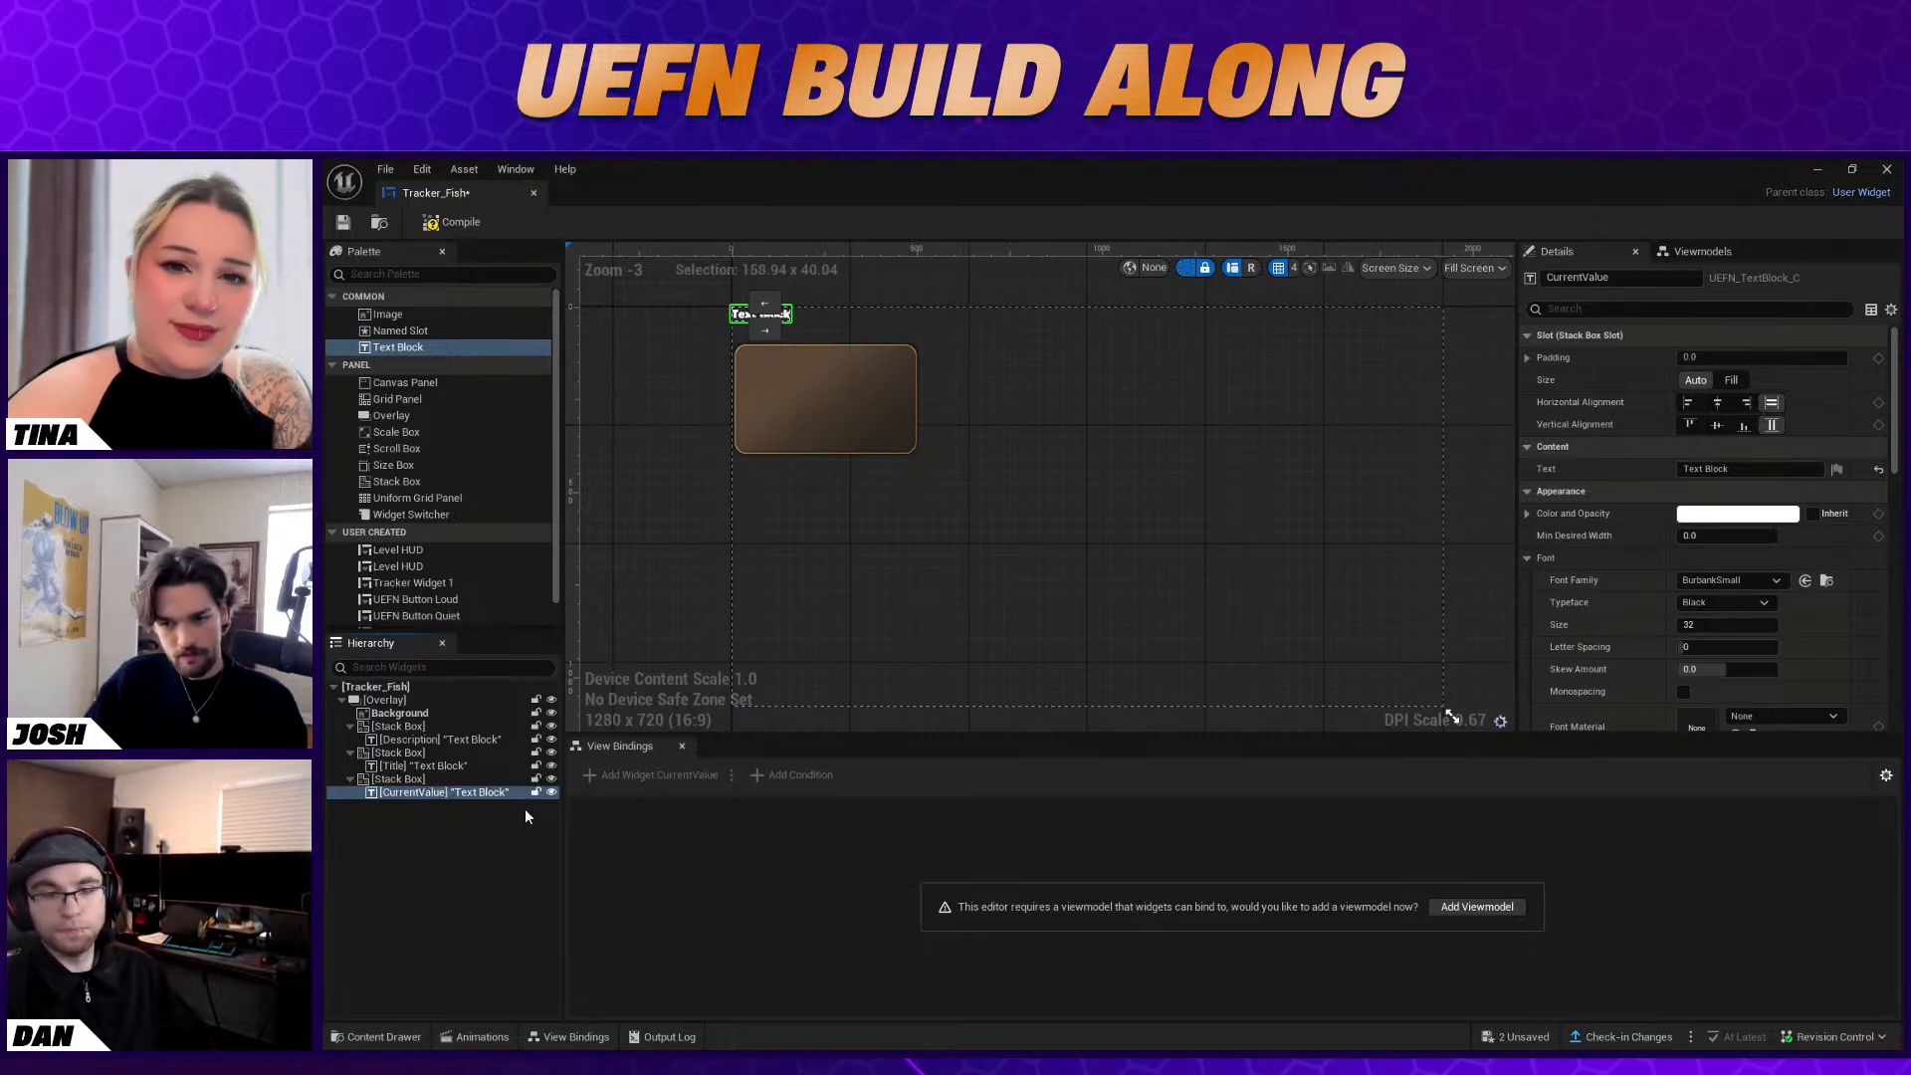
# Add another Text Block after CurrentValue in the third Stack Box and rename it as MaxValue
pyautogui.moveTo(412, 350); pyautogui.dragTo(430, 804)
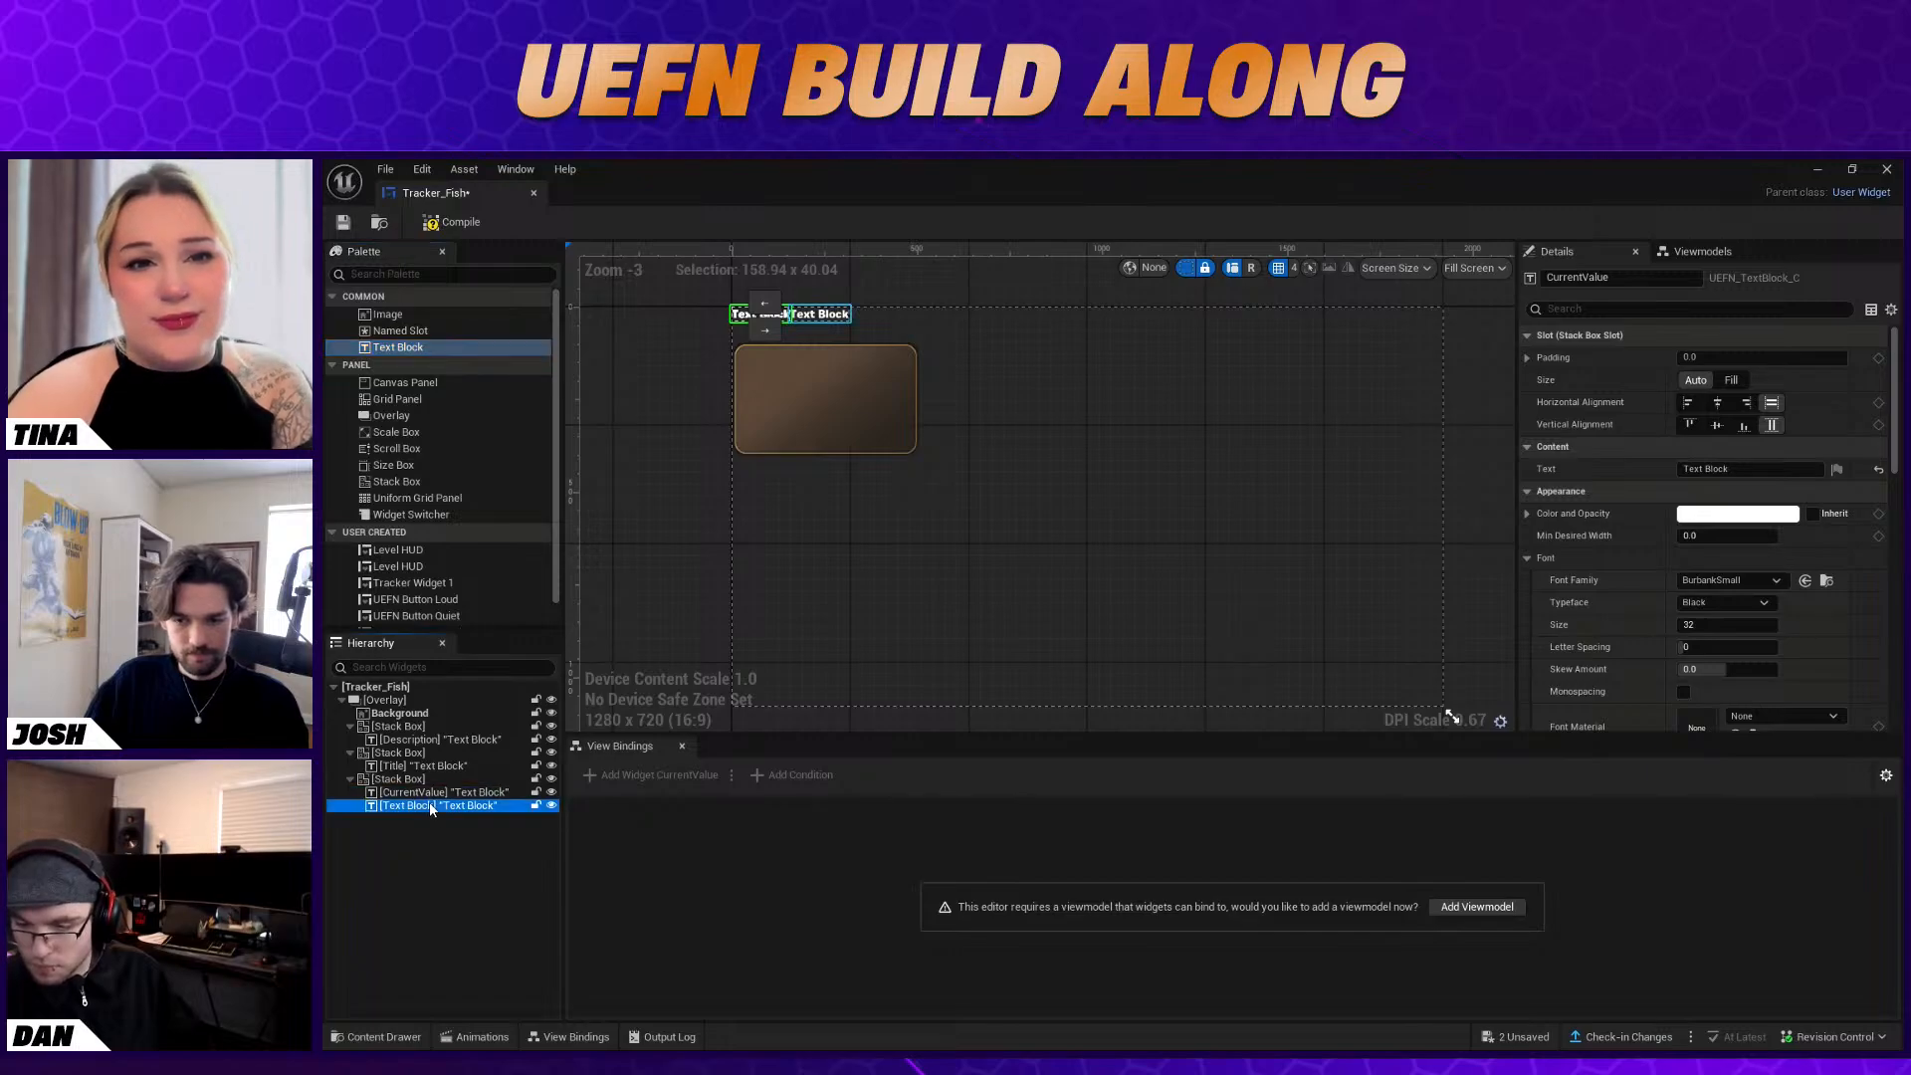
pyautogui.click(428, 804)
pyautogui.rightClick(424, 804)
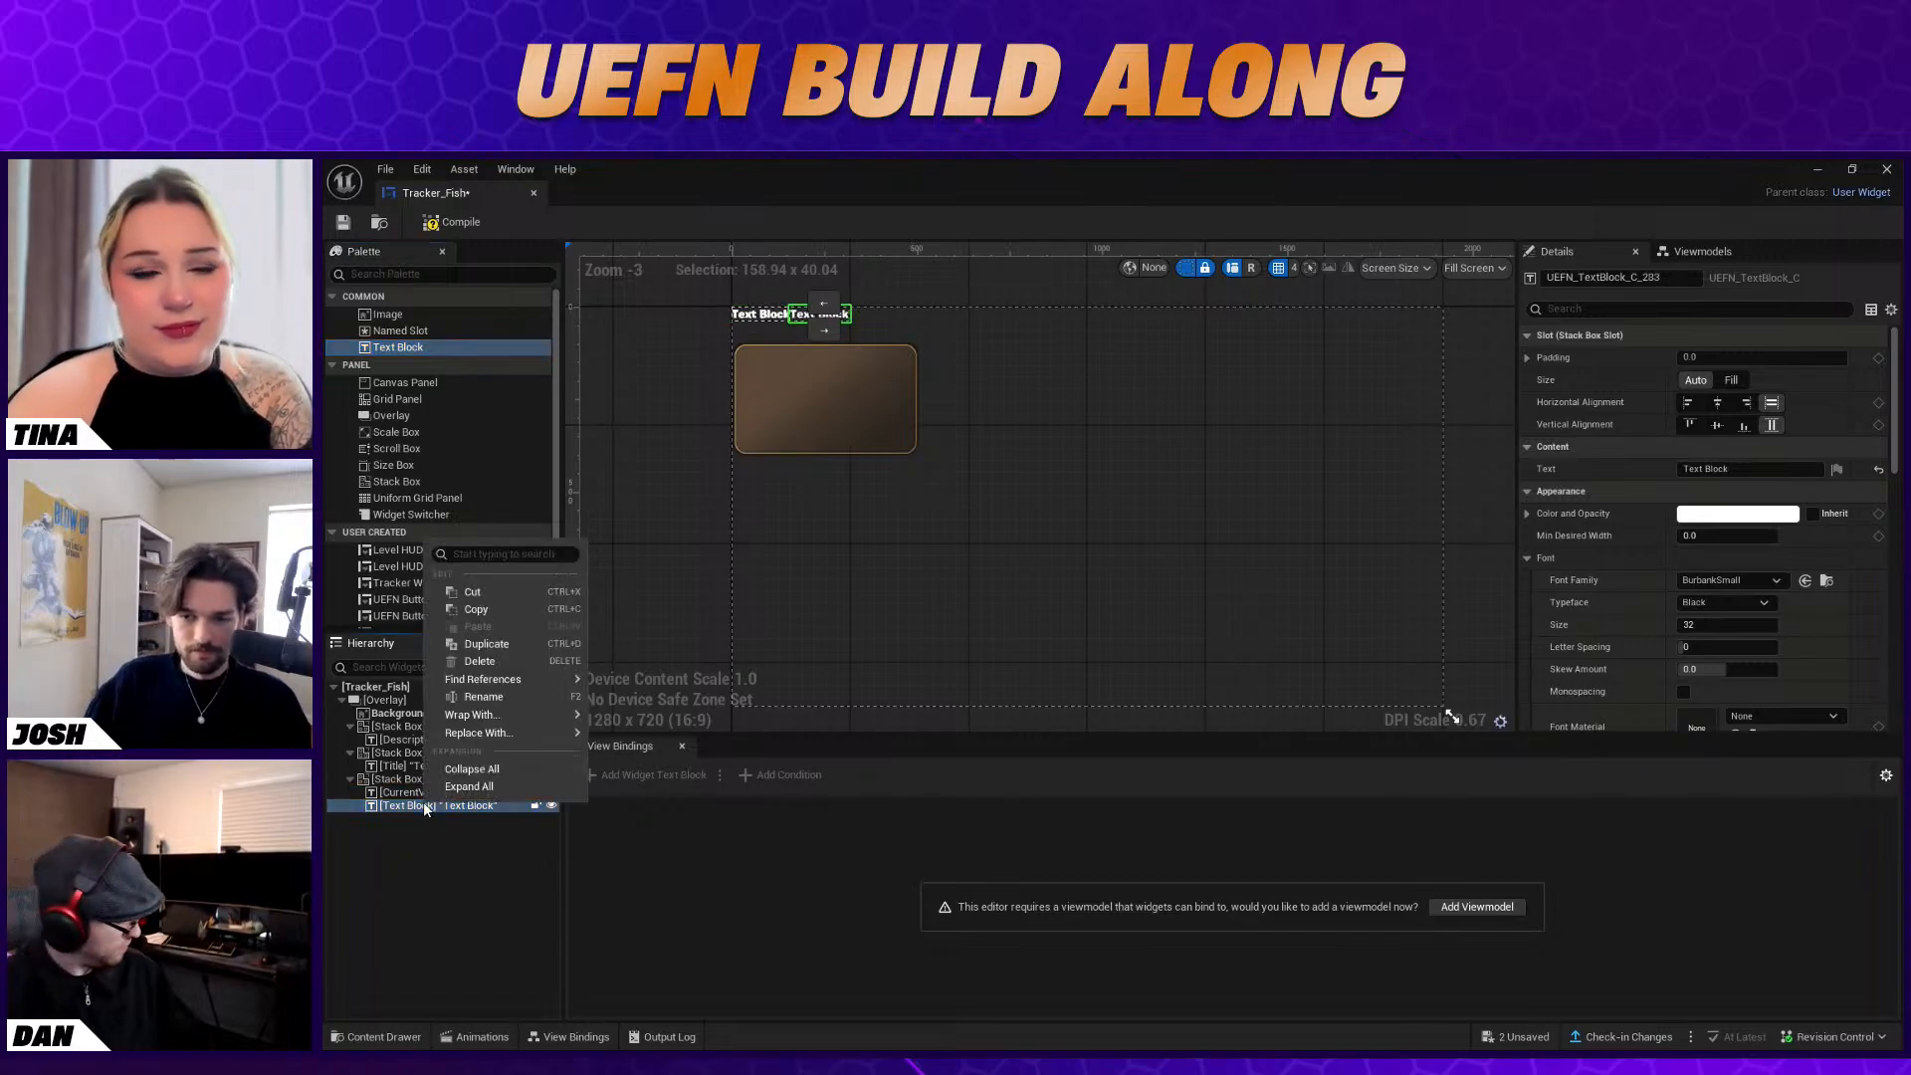
pyautogui.click(504, 696)
pyautogui.write('Ma')
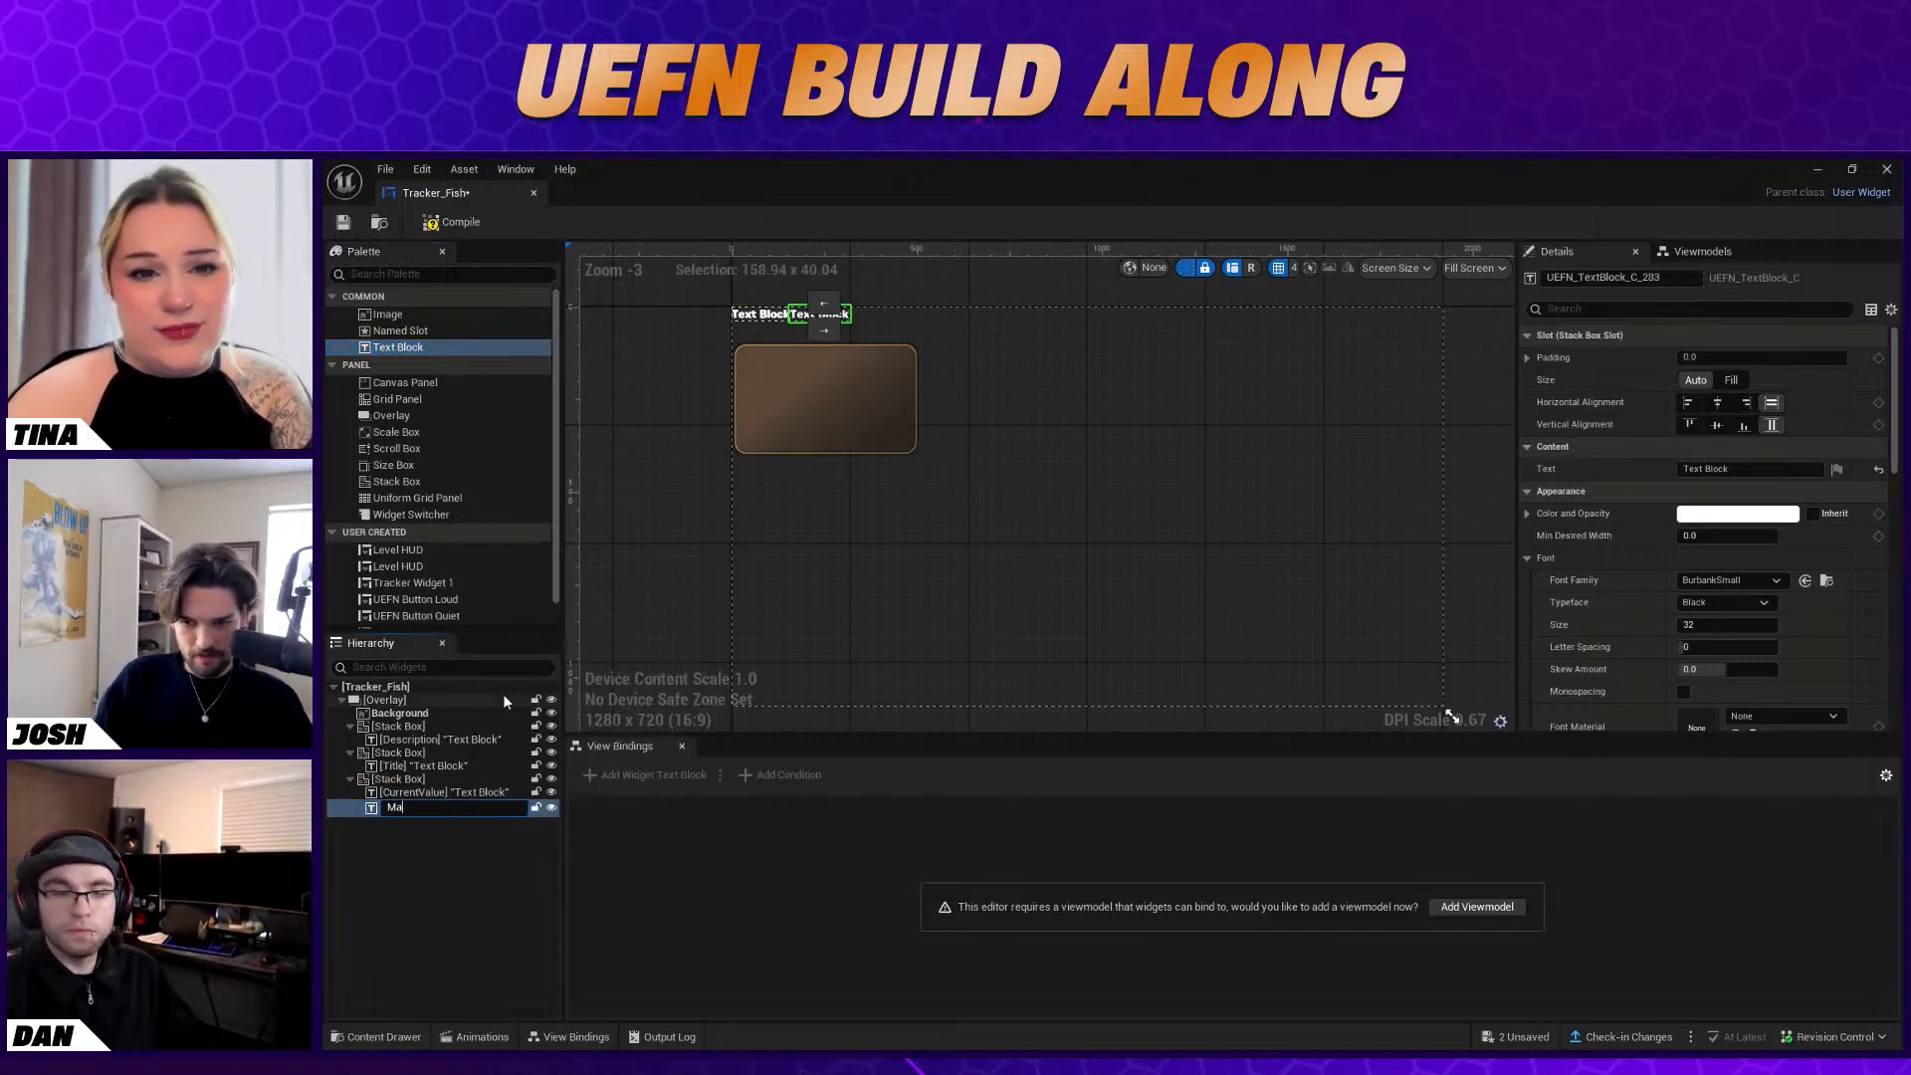
pyautogui.write('xValue')
pyautogui.press('Return')
pyautogui.click(464, 839)
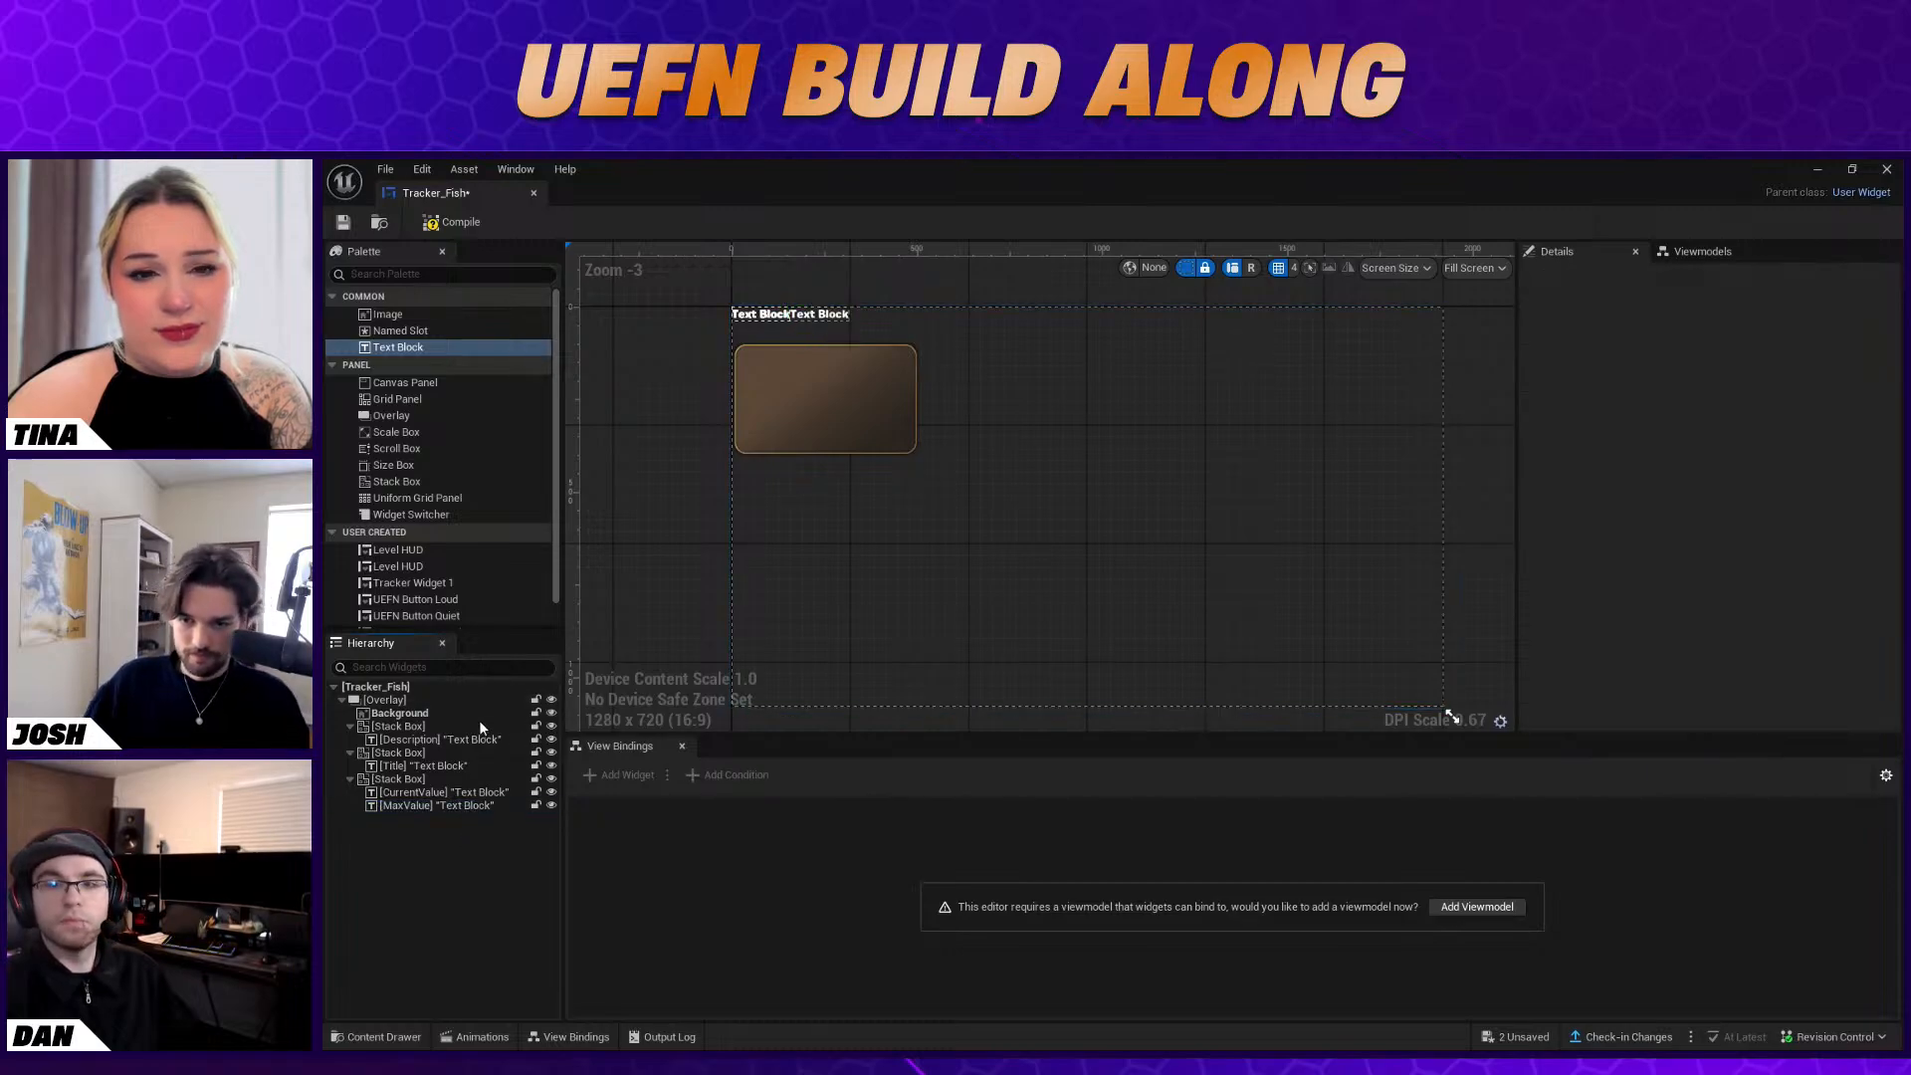
# Align the Stack Box holding Description to the left horizontally and to the center vertically within the Overlay
pyautogui.click(452, 726)
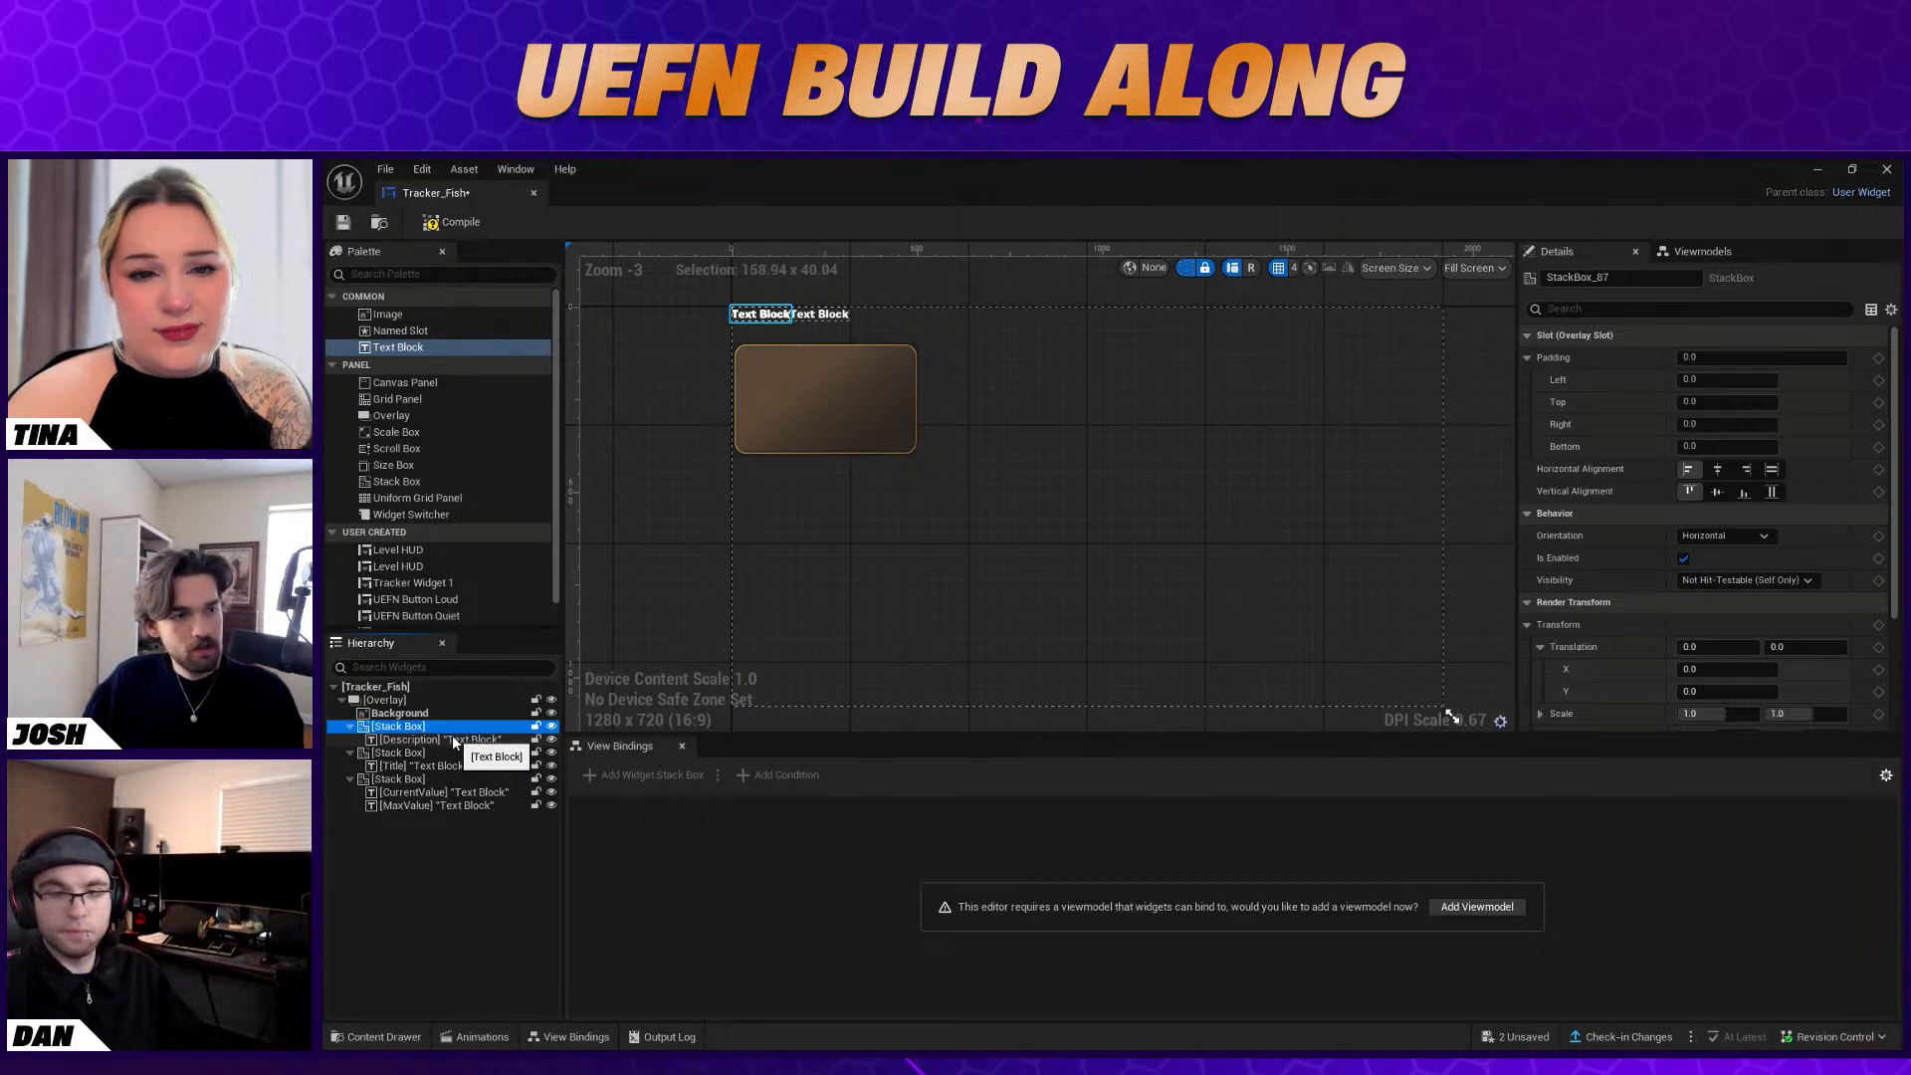
pyautogui.click(458, 765)
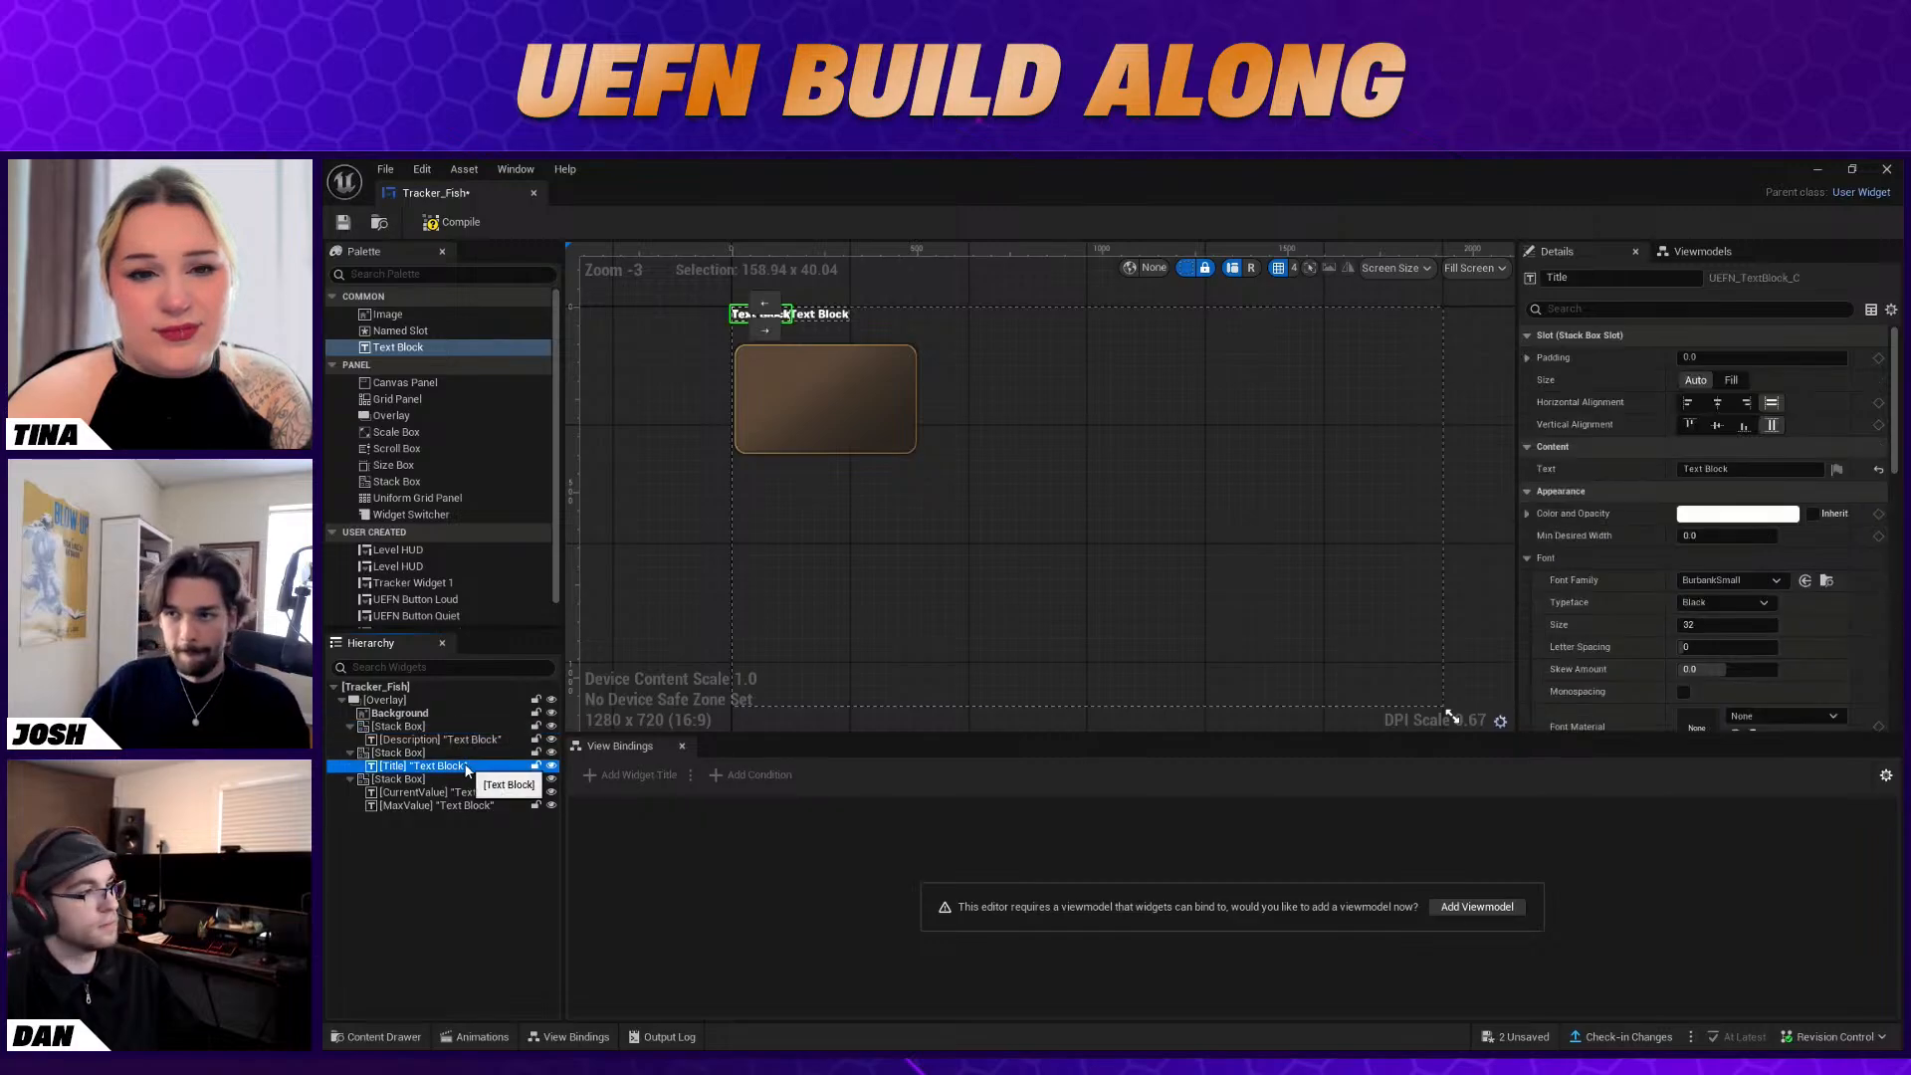
pyautogui.click(452, 726)
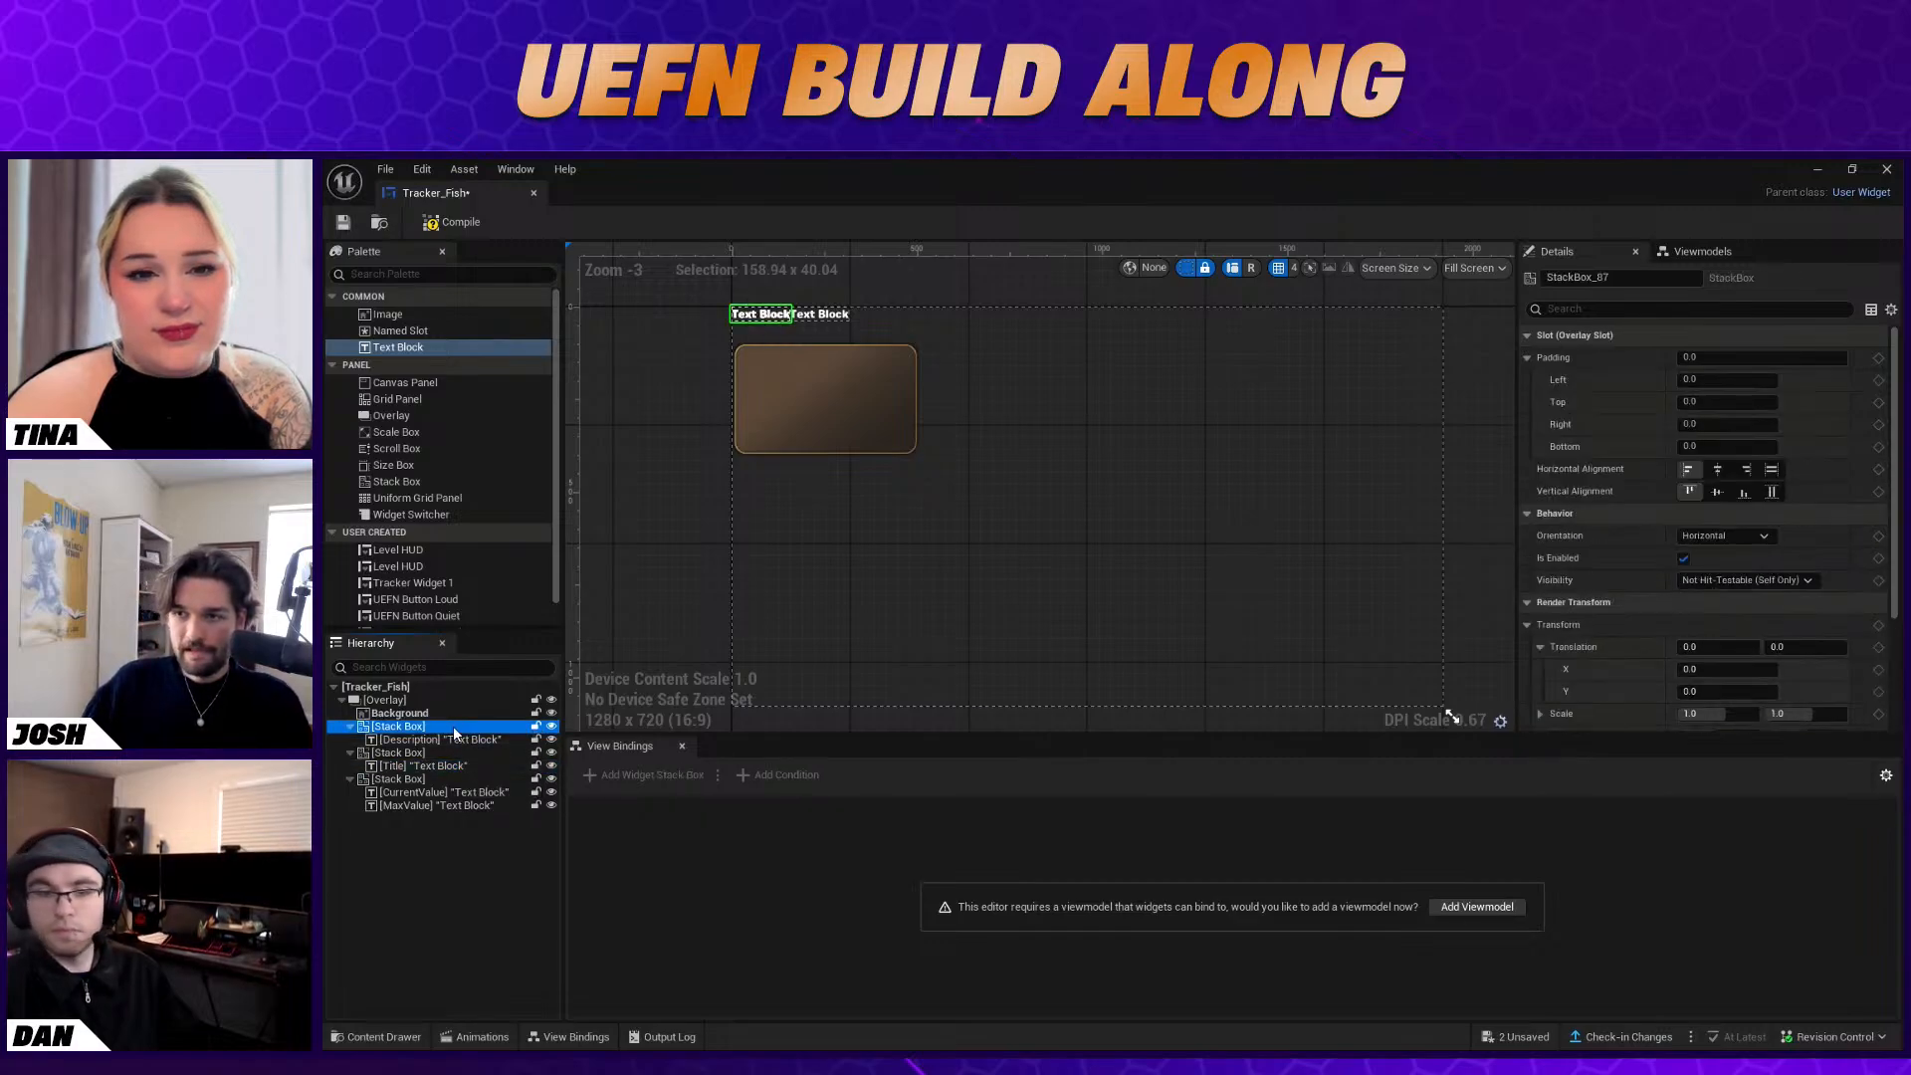
pyautogui.click(1719, 471)
pyautogui.click(1688, 469)
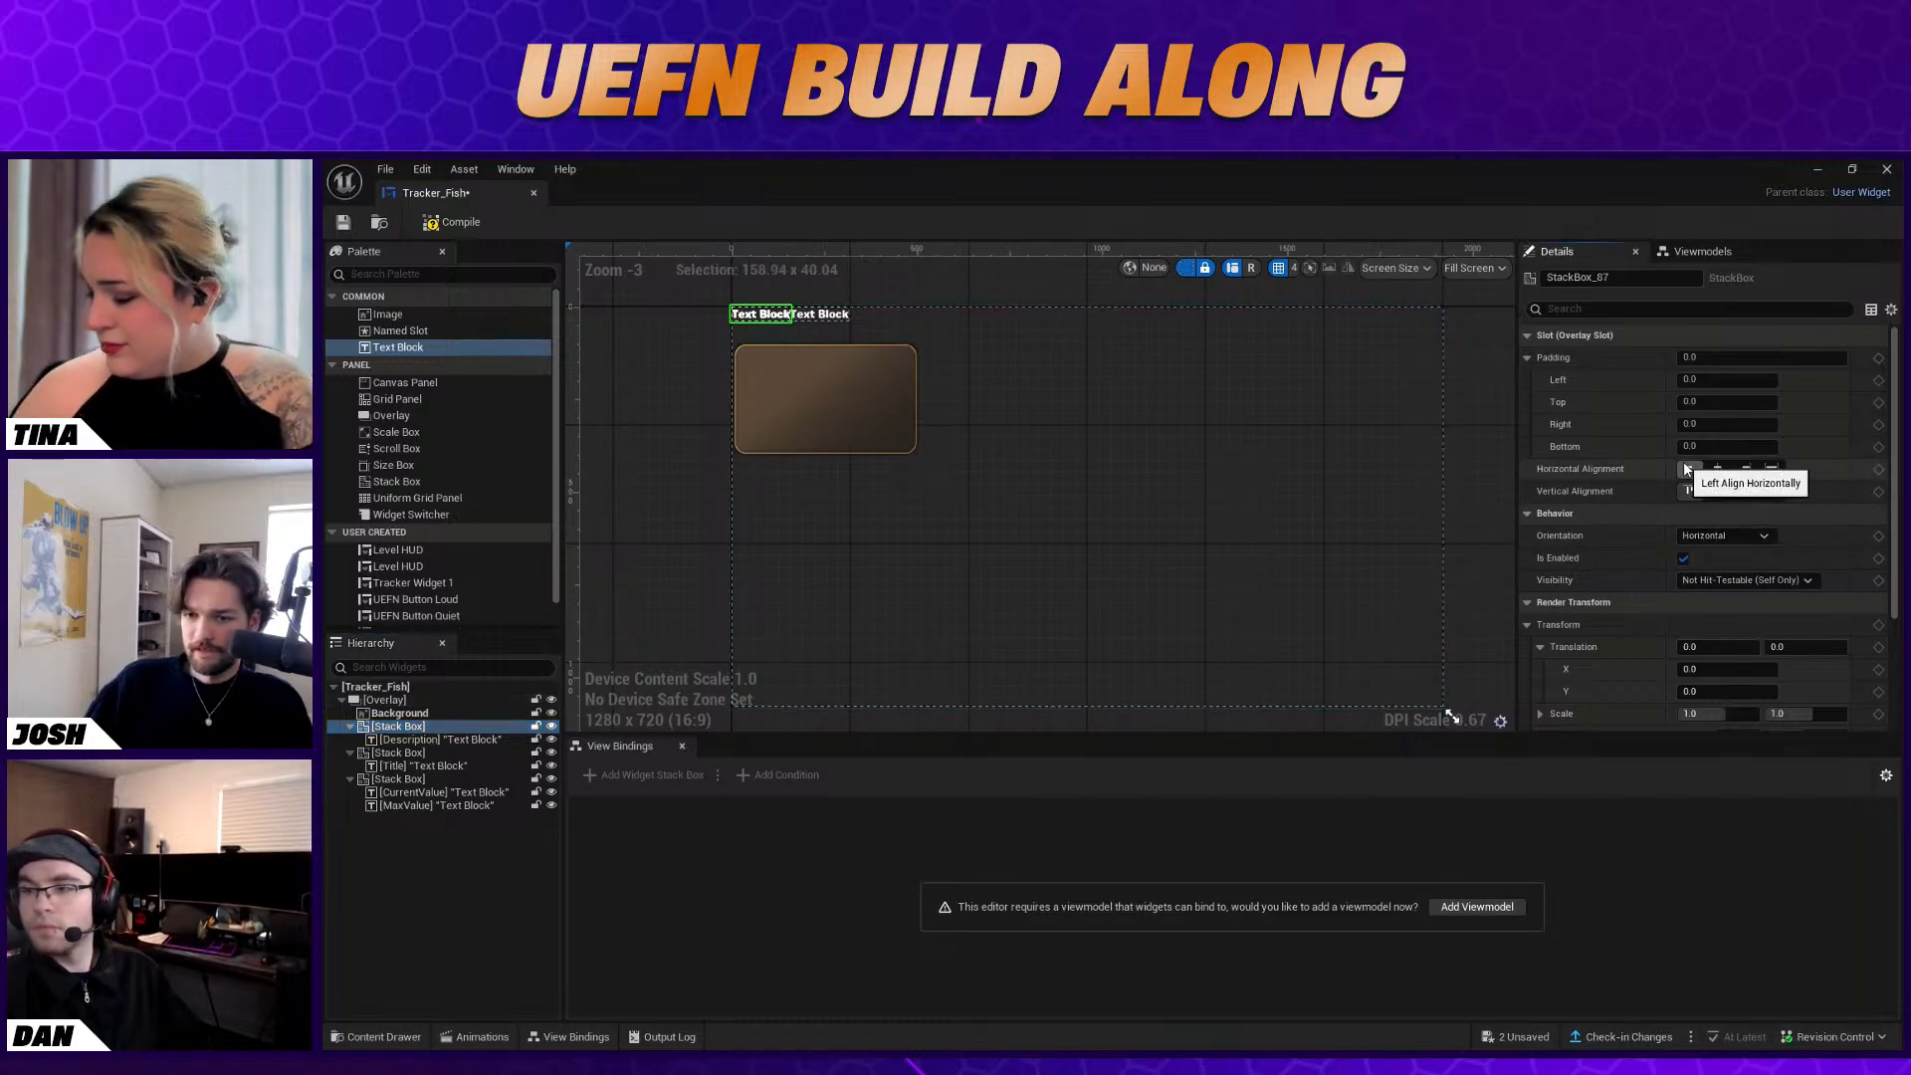
pyautogui.click(1718, 491)
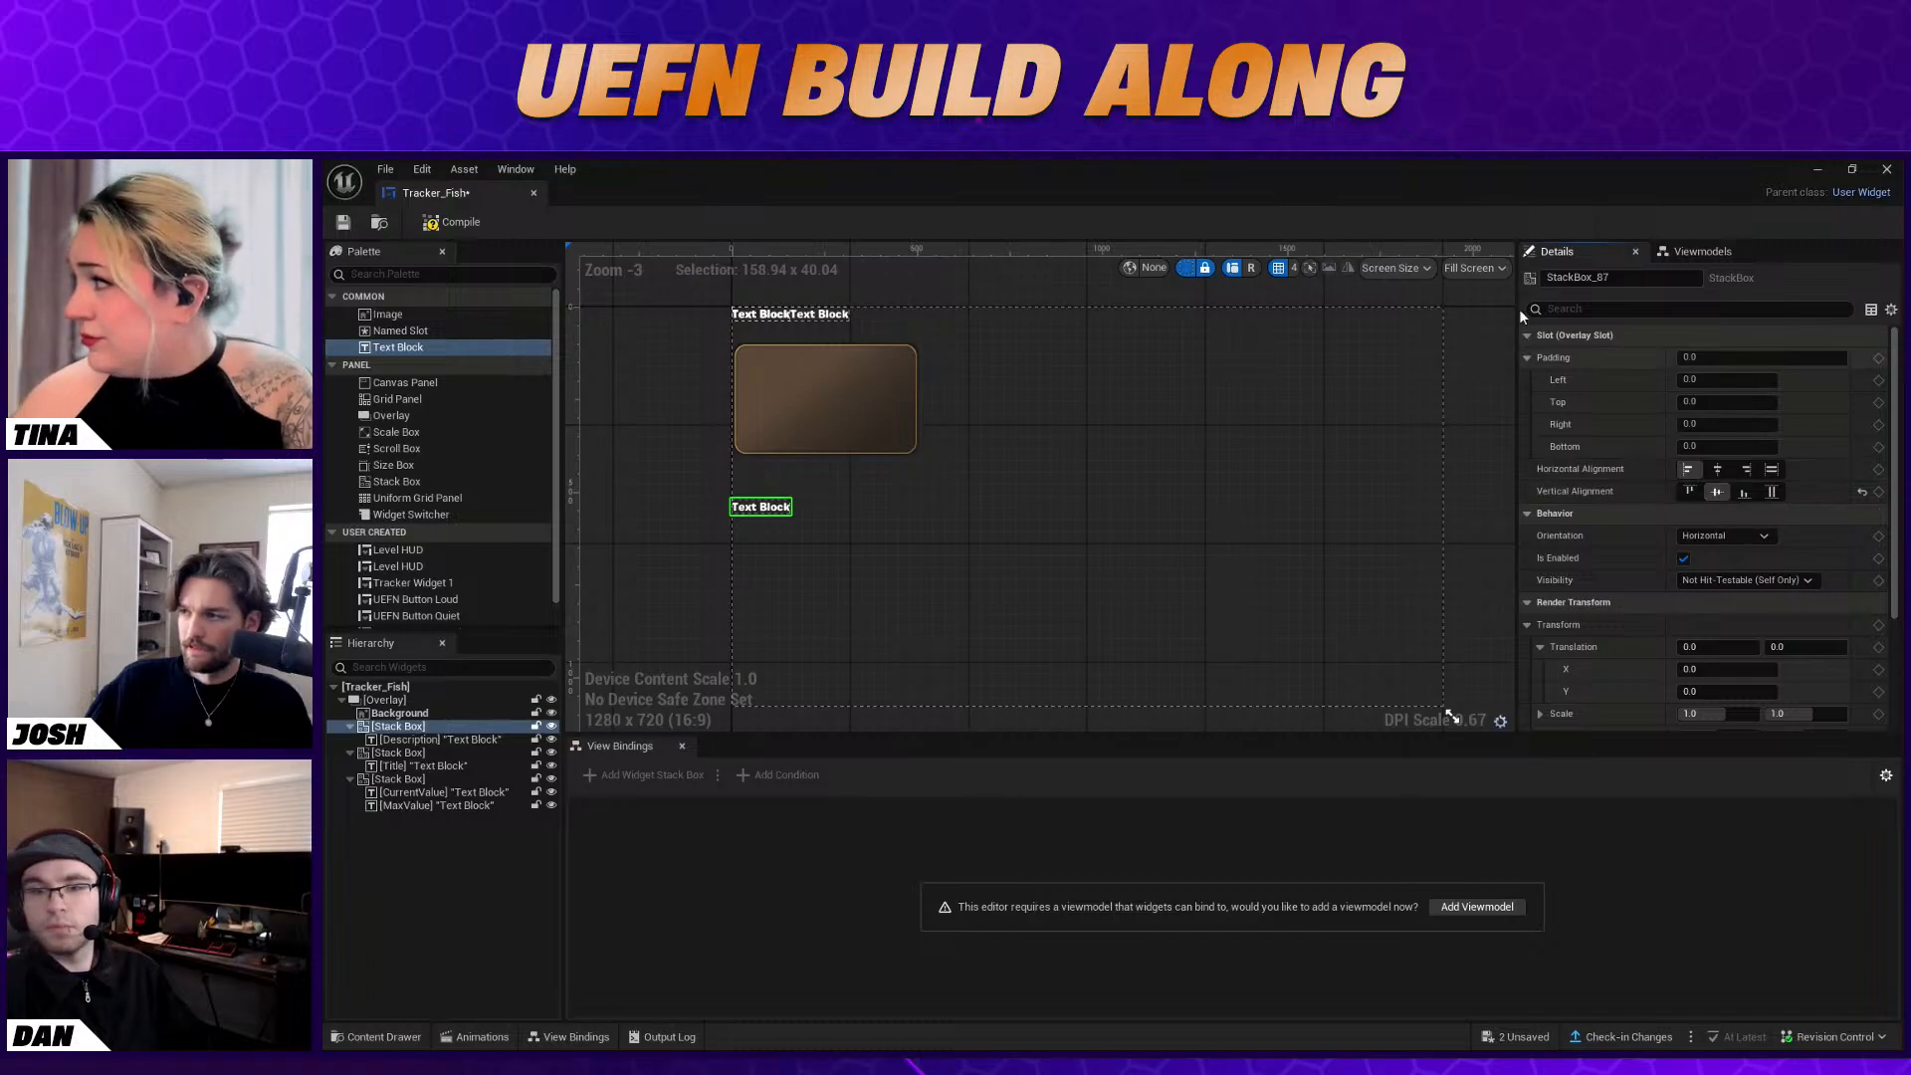
# Switch the designer preview size from Fill Screen to Desired
pyautogui.click(1489, 267)
pyautogui.click(1499, 349)
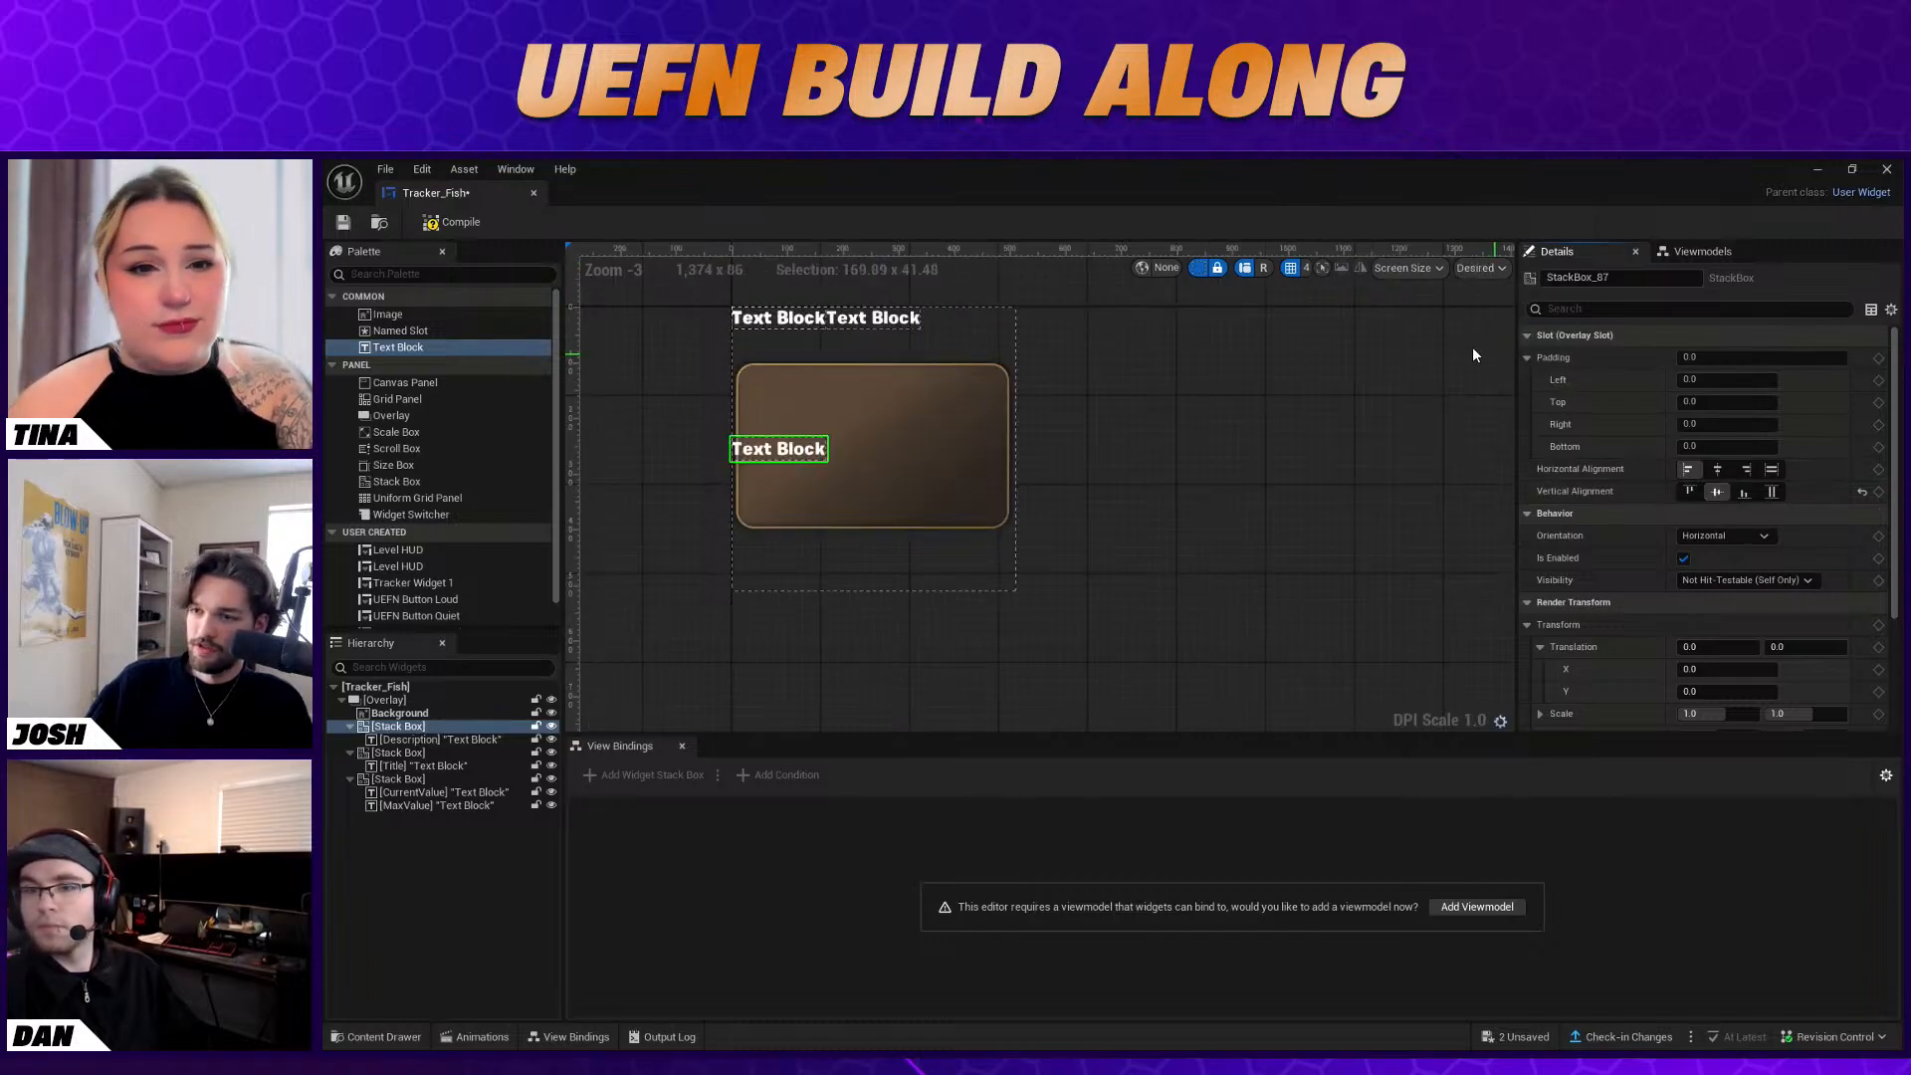
pyautogui.scroll(3, 880, 350)
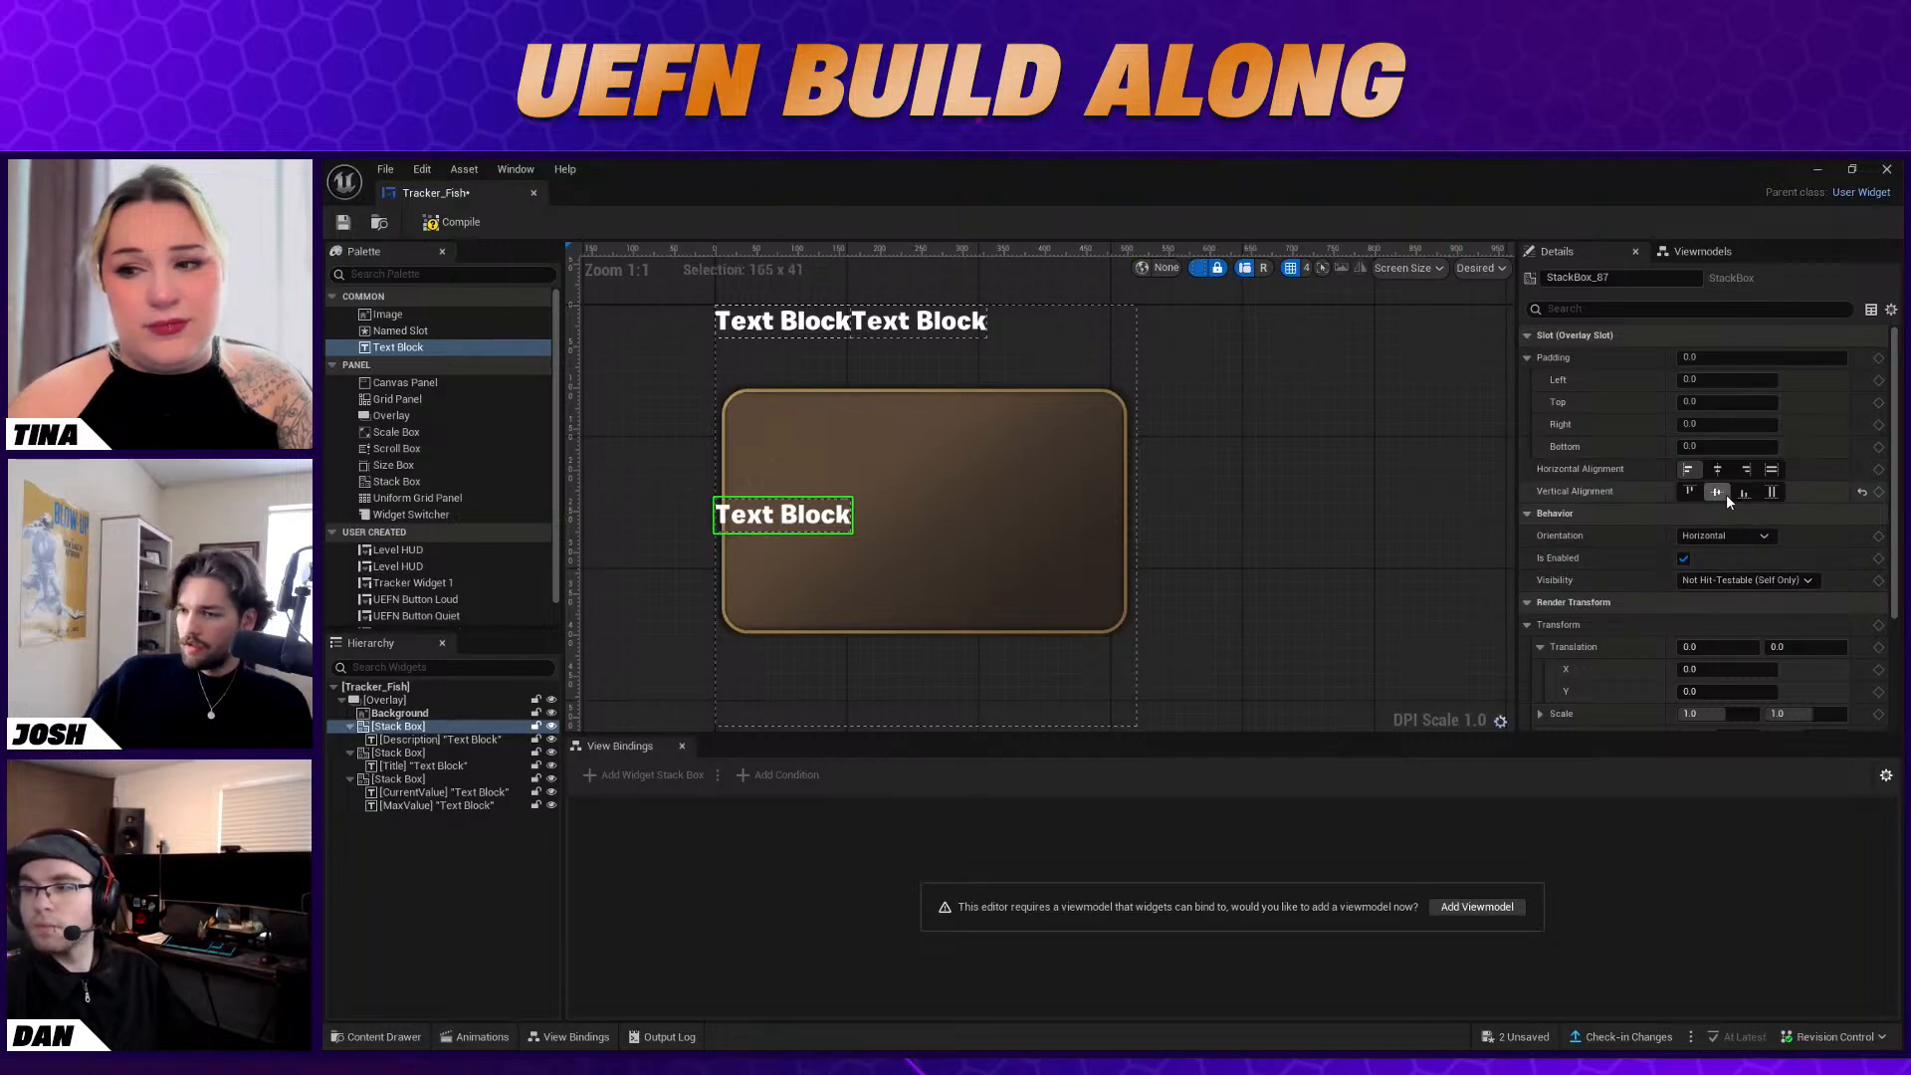
pyautogui.scroll(-1, 1722, 575)
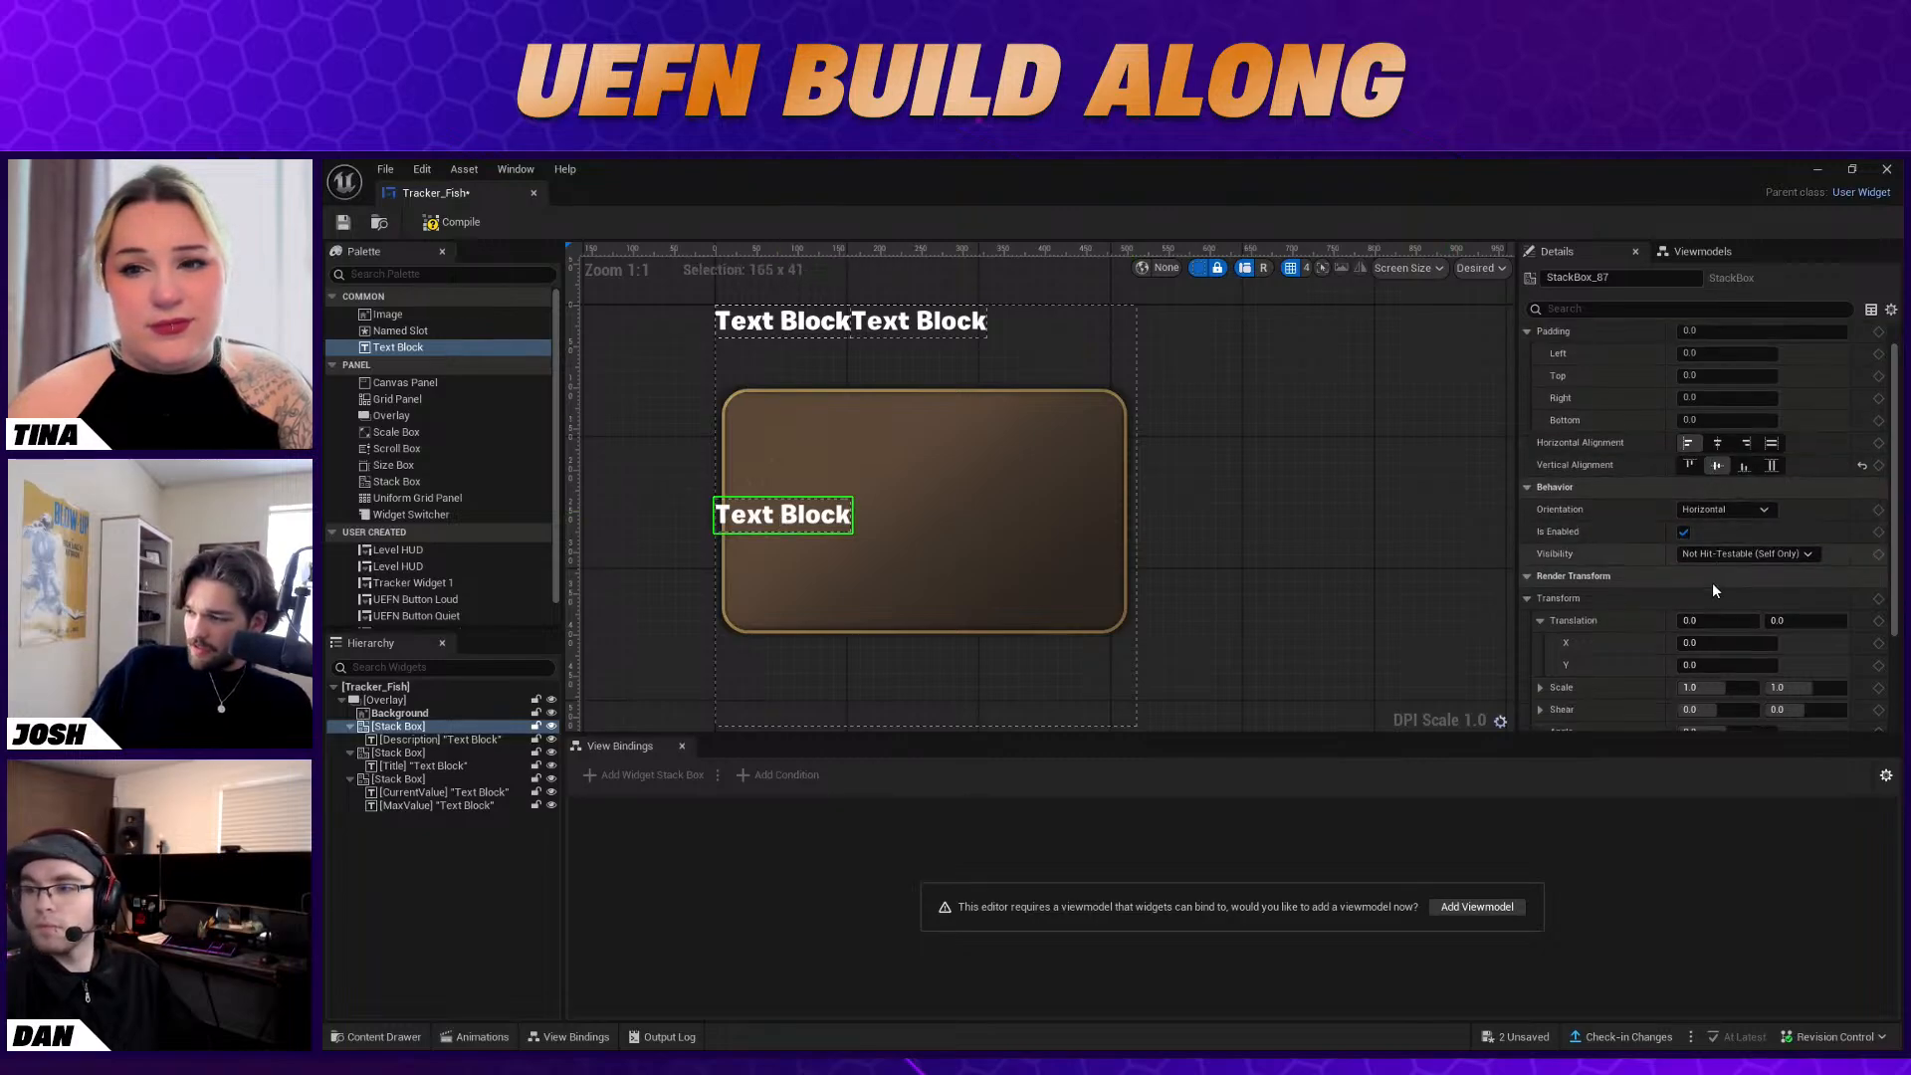
pyautogui.scroll(-5, 1713, 597)
pyautogui.scroll(5, 1714, 589)
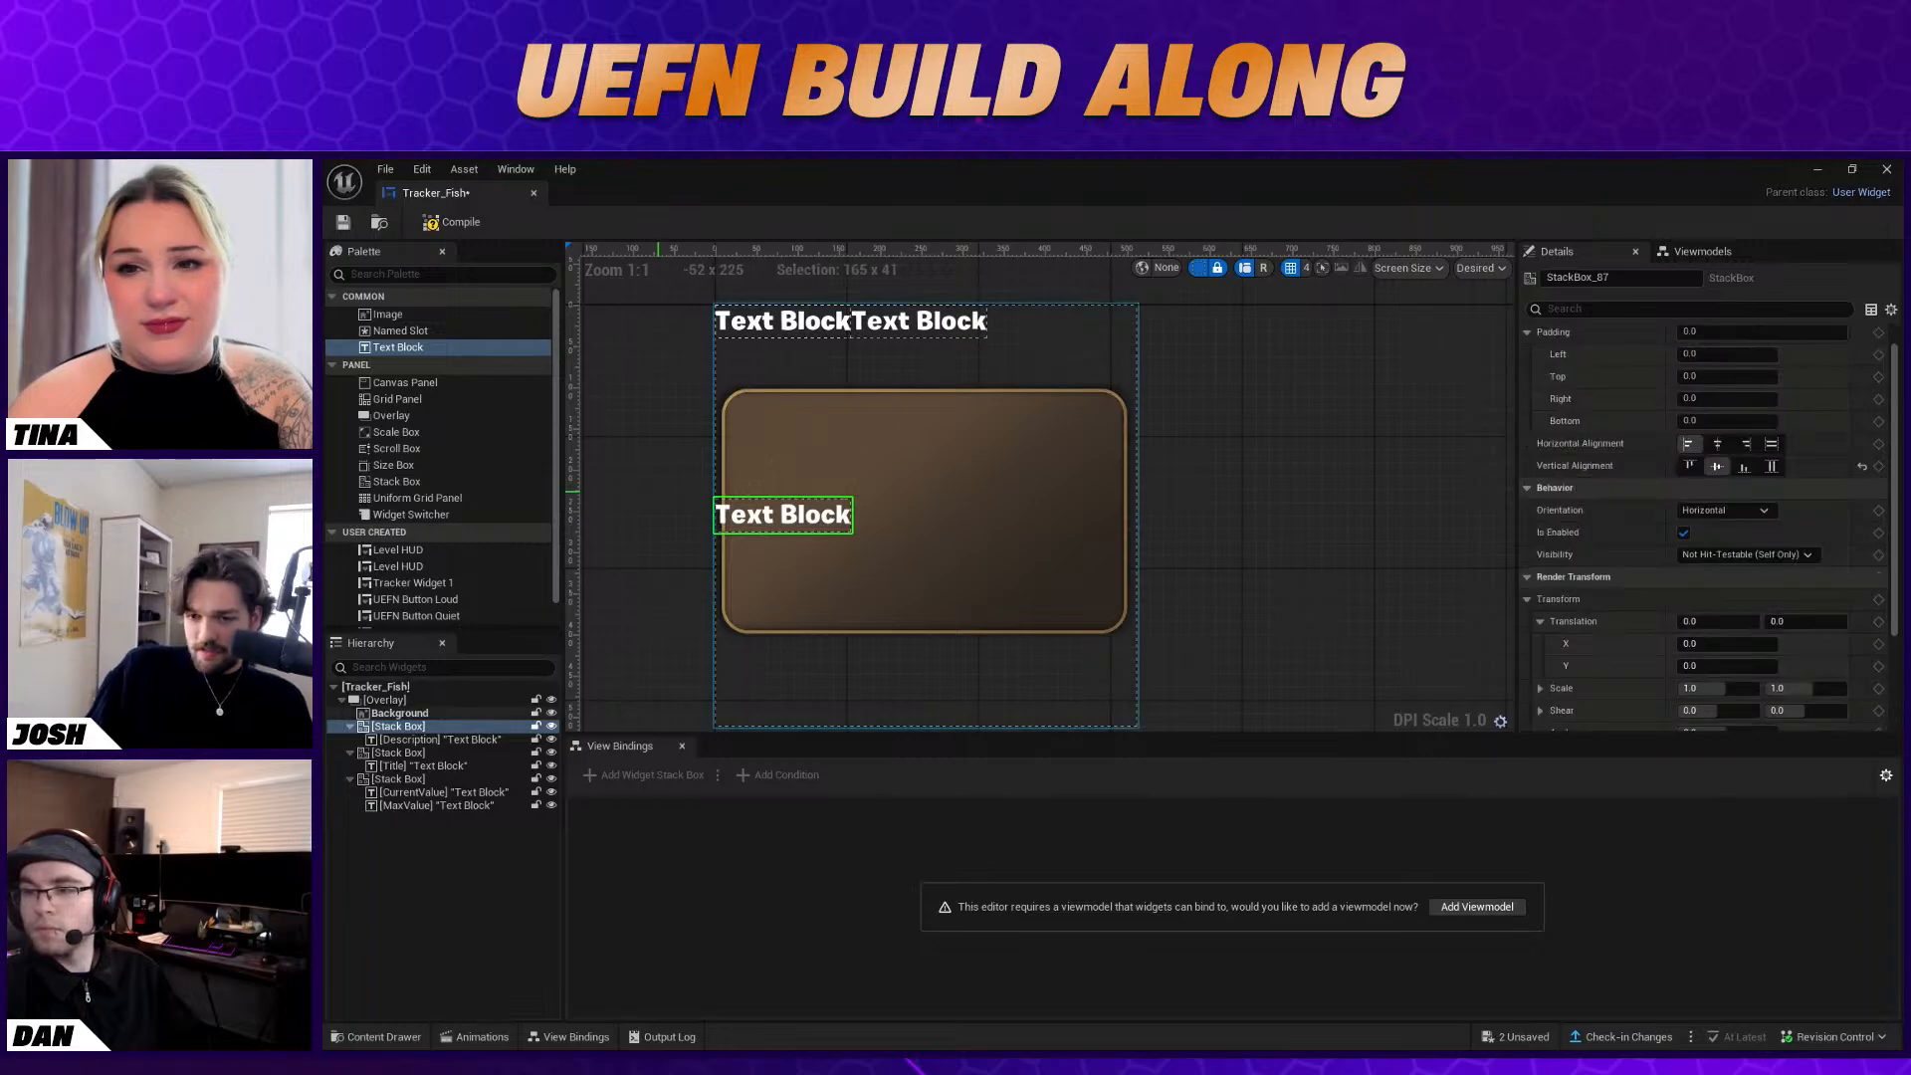
# Set the Description block's text to "Baba Yaga needs you to catch 4 fish for her stew"
pyautogui.click(480, 740)
pyautogui.moveTo(1758, 444); pyautogui.dragTo(1553, 445)
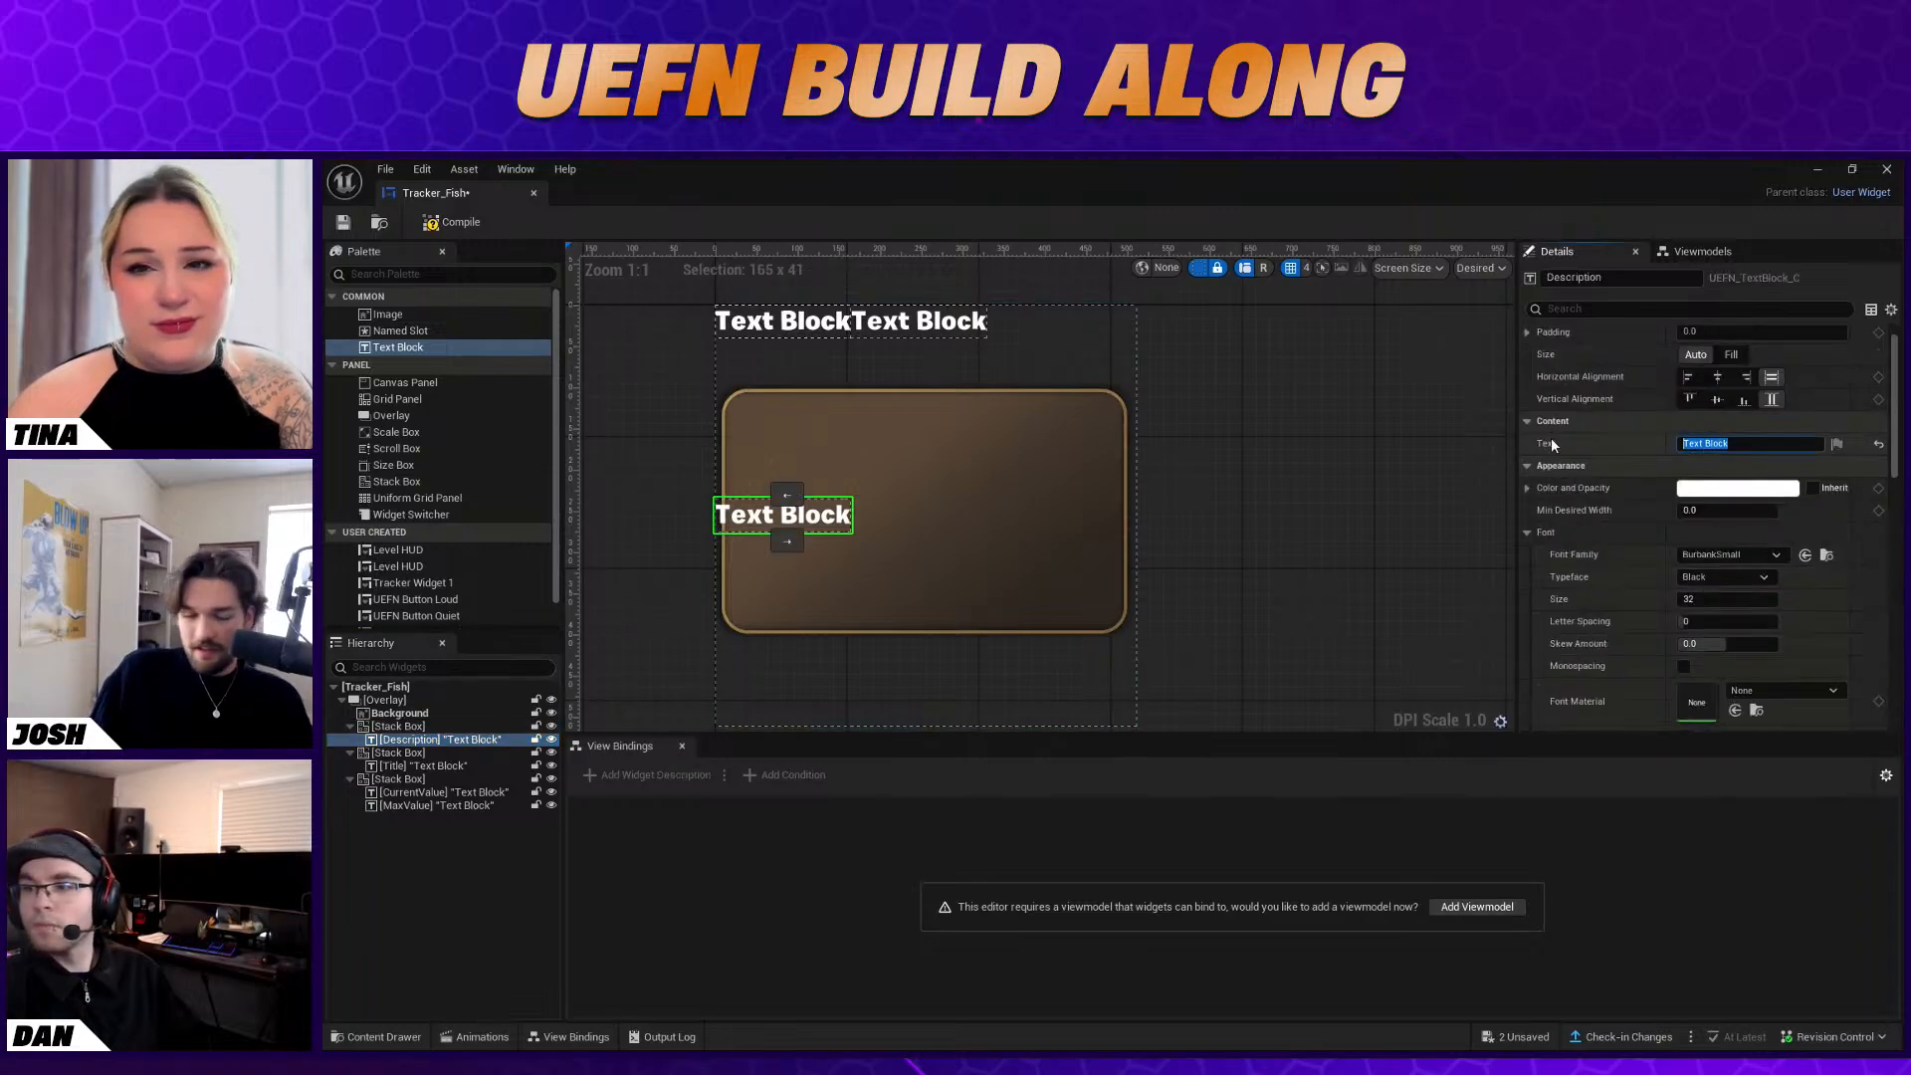
pyautogui.write('Baba')
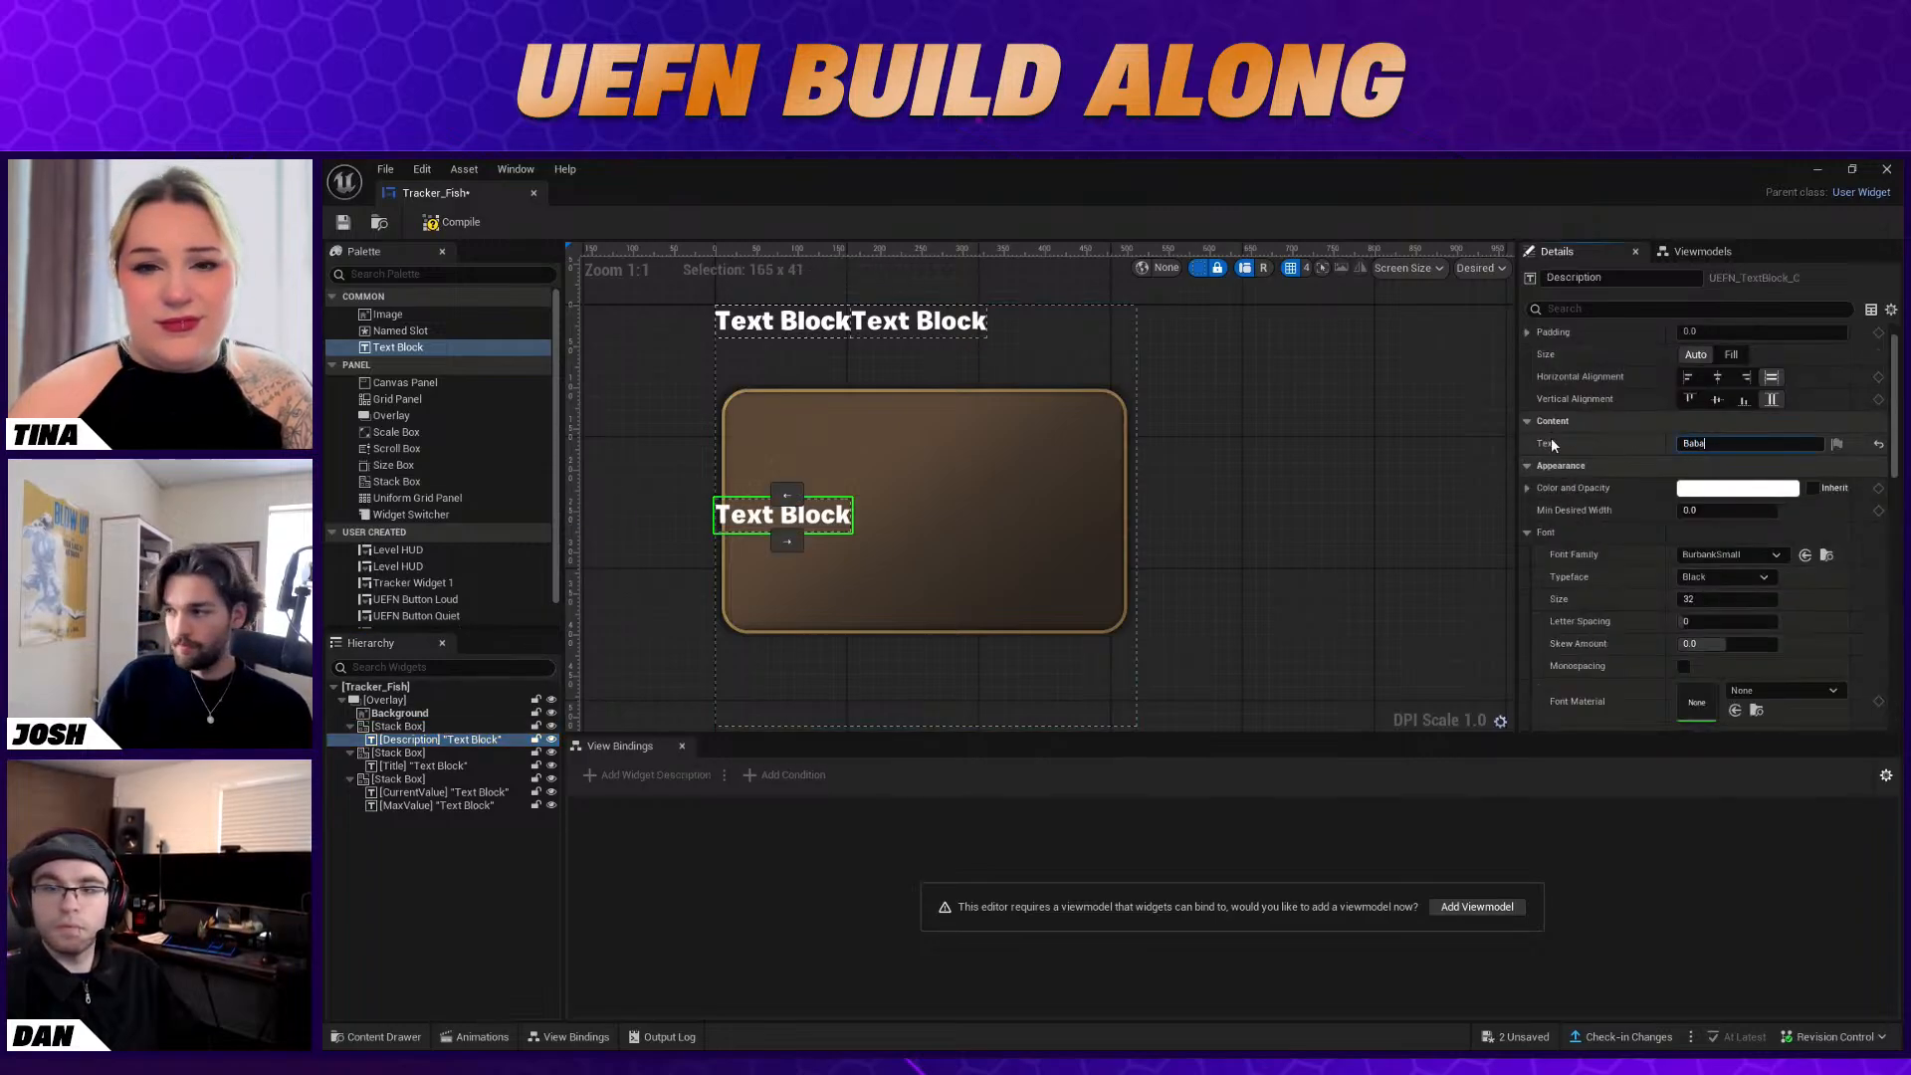
pyautogui.write(' Yaga')
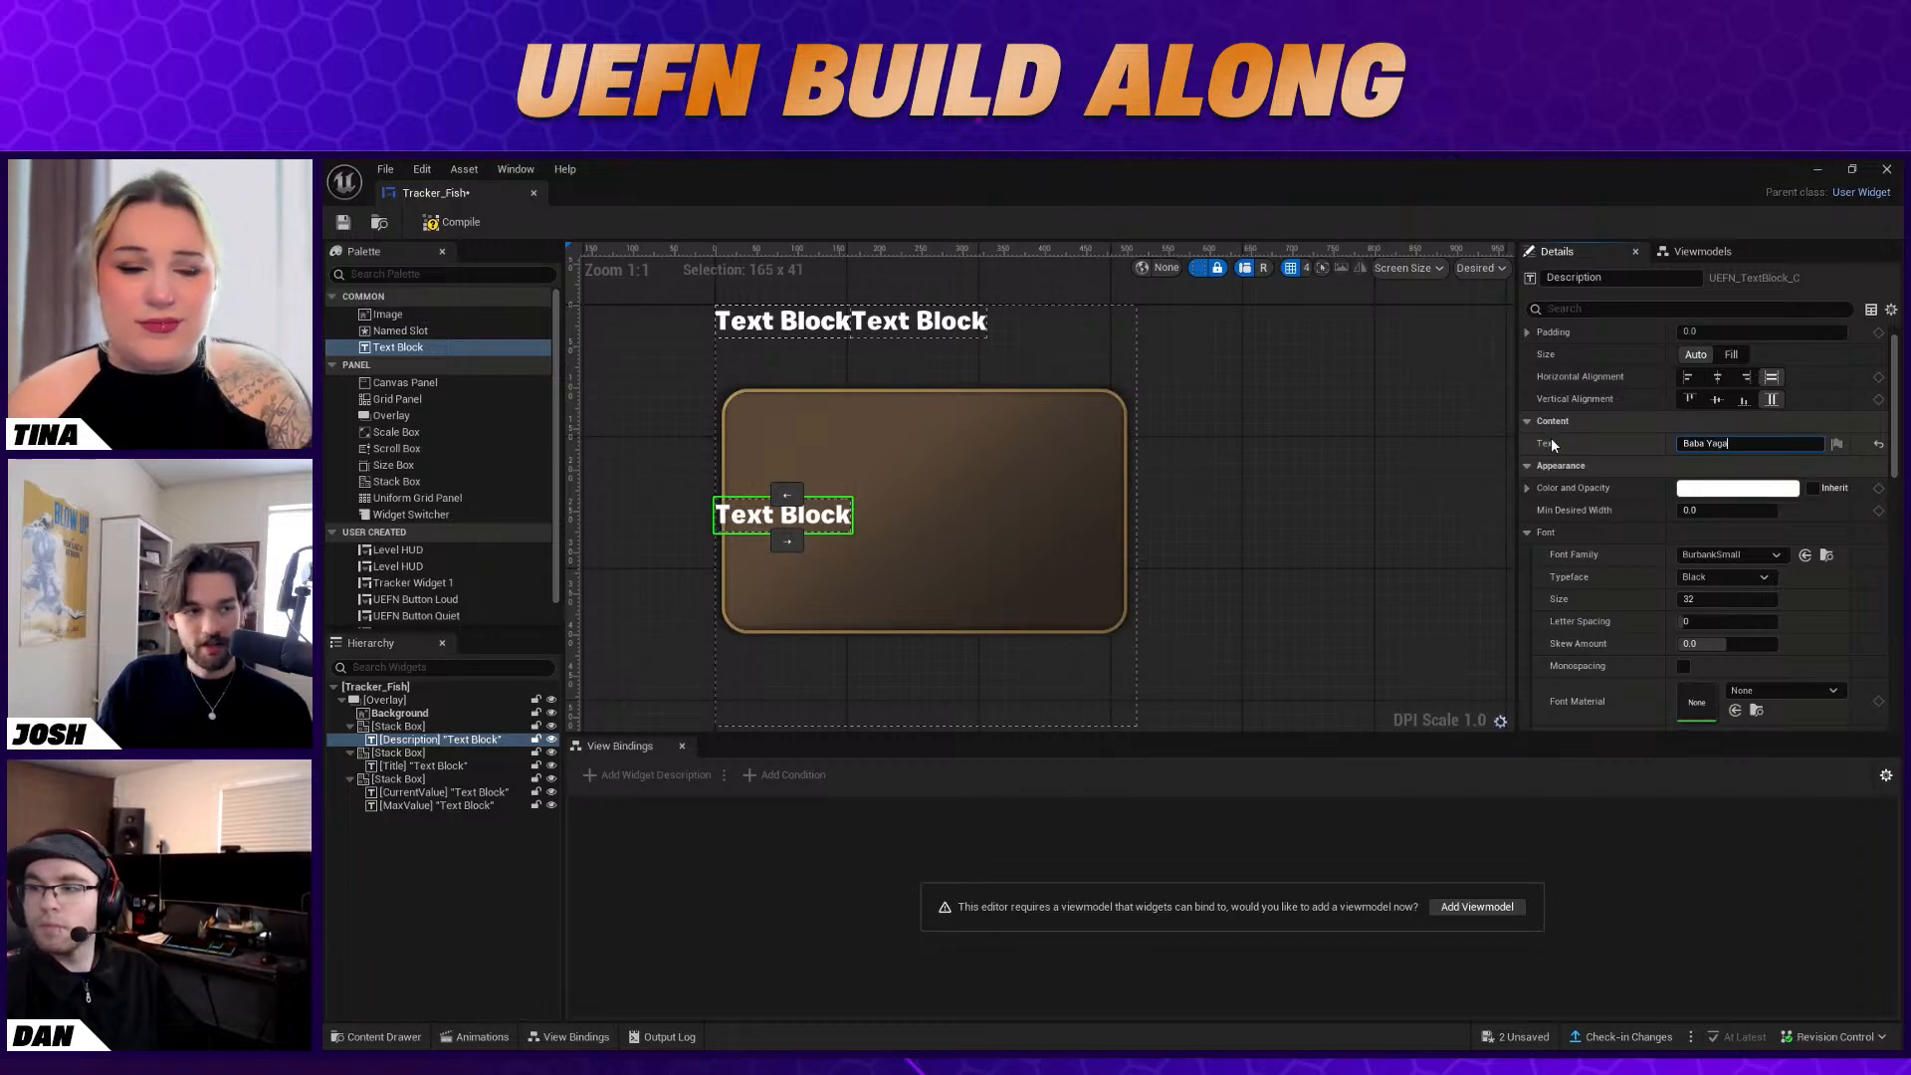
pyautogui.write(' needs you')
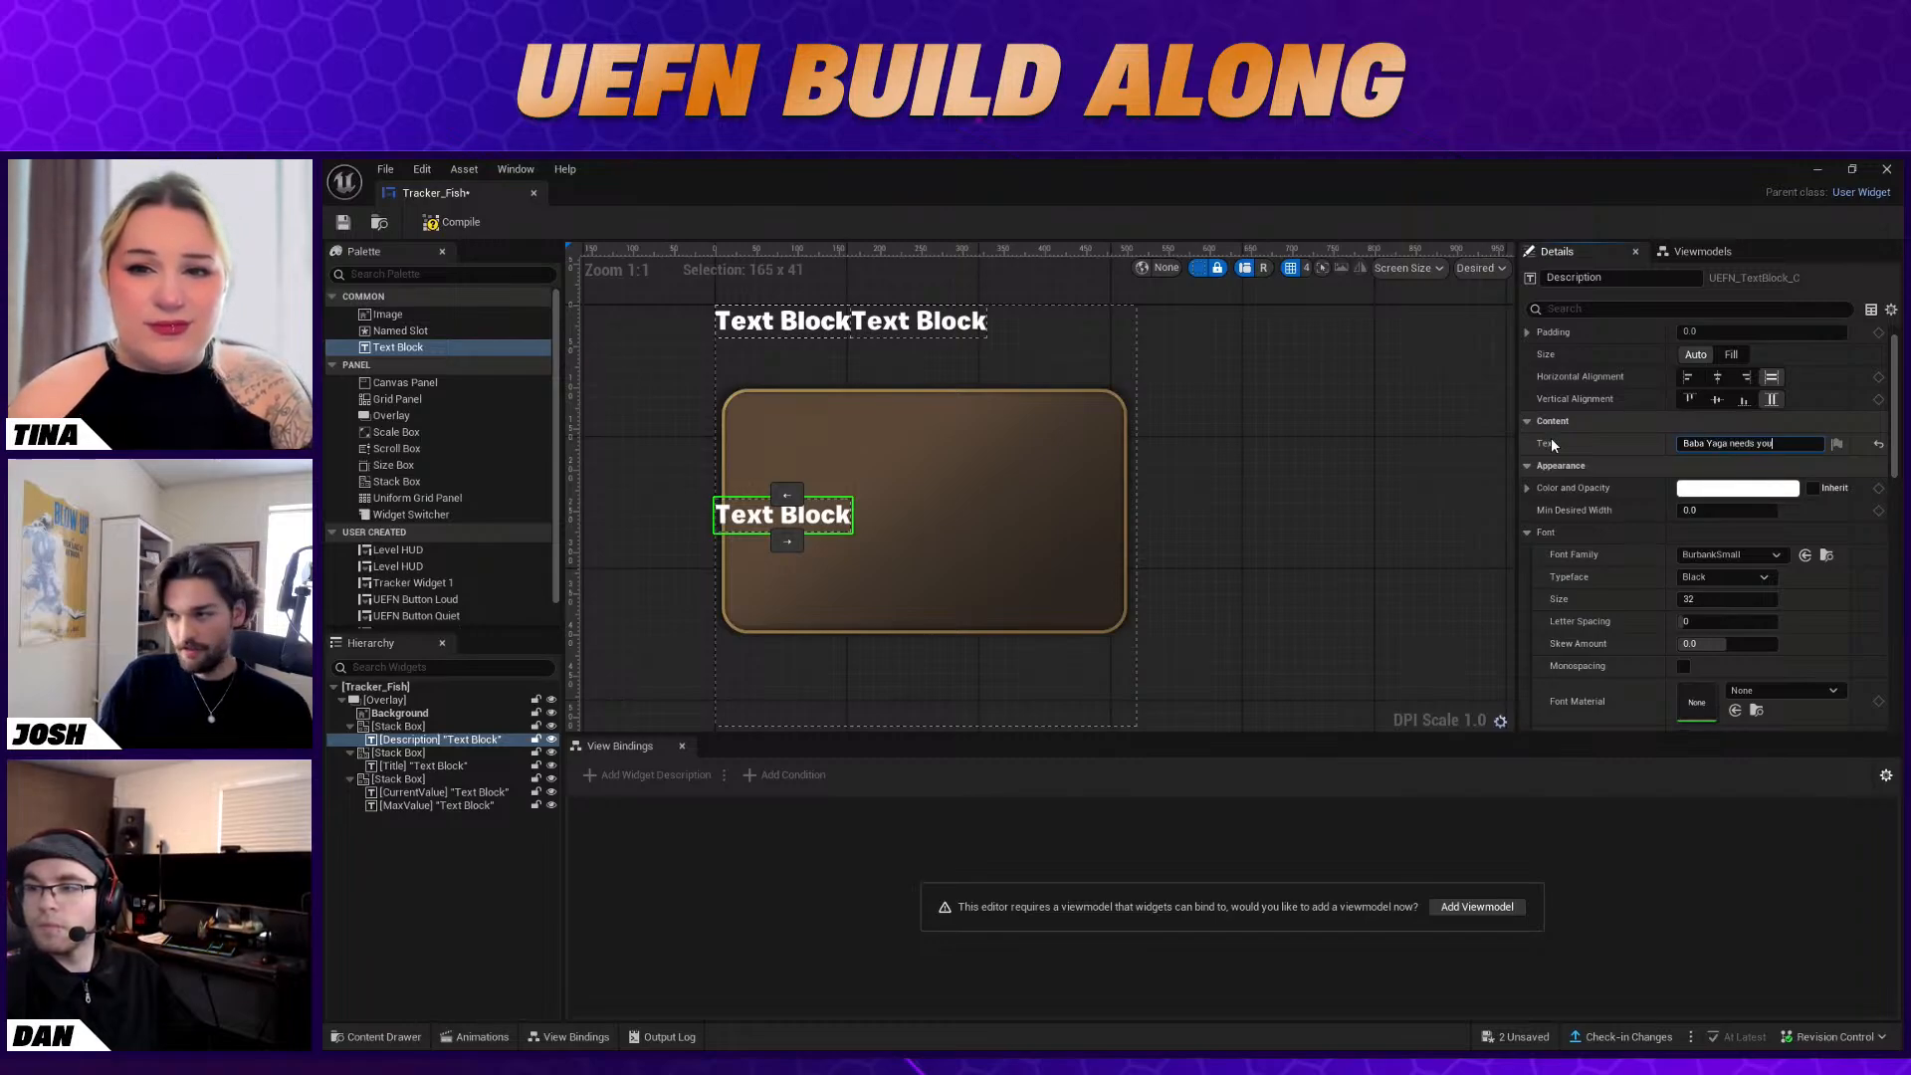
pyautogui.write(' to catch 4')
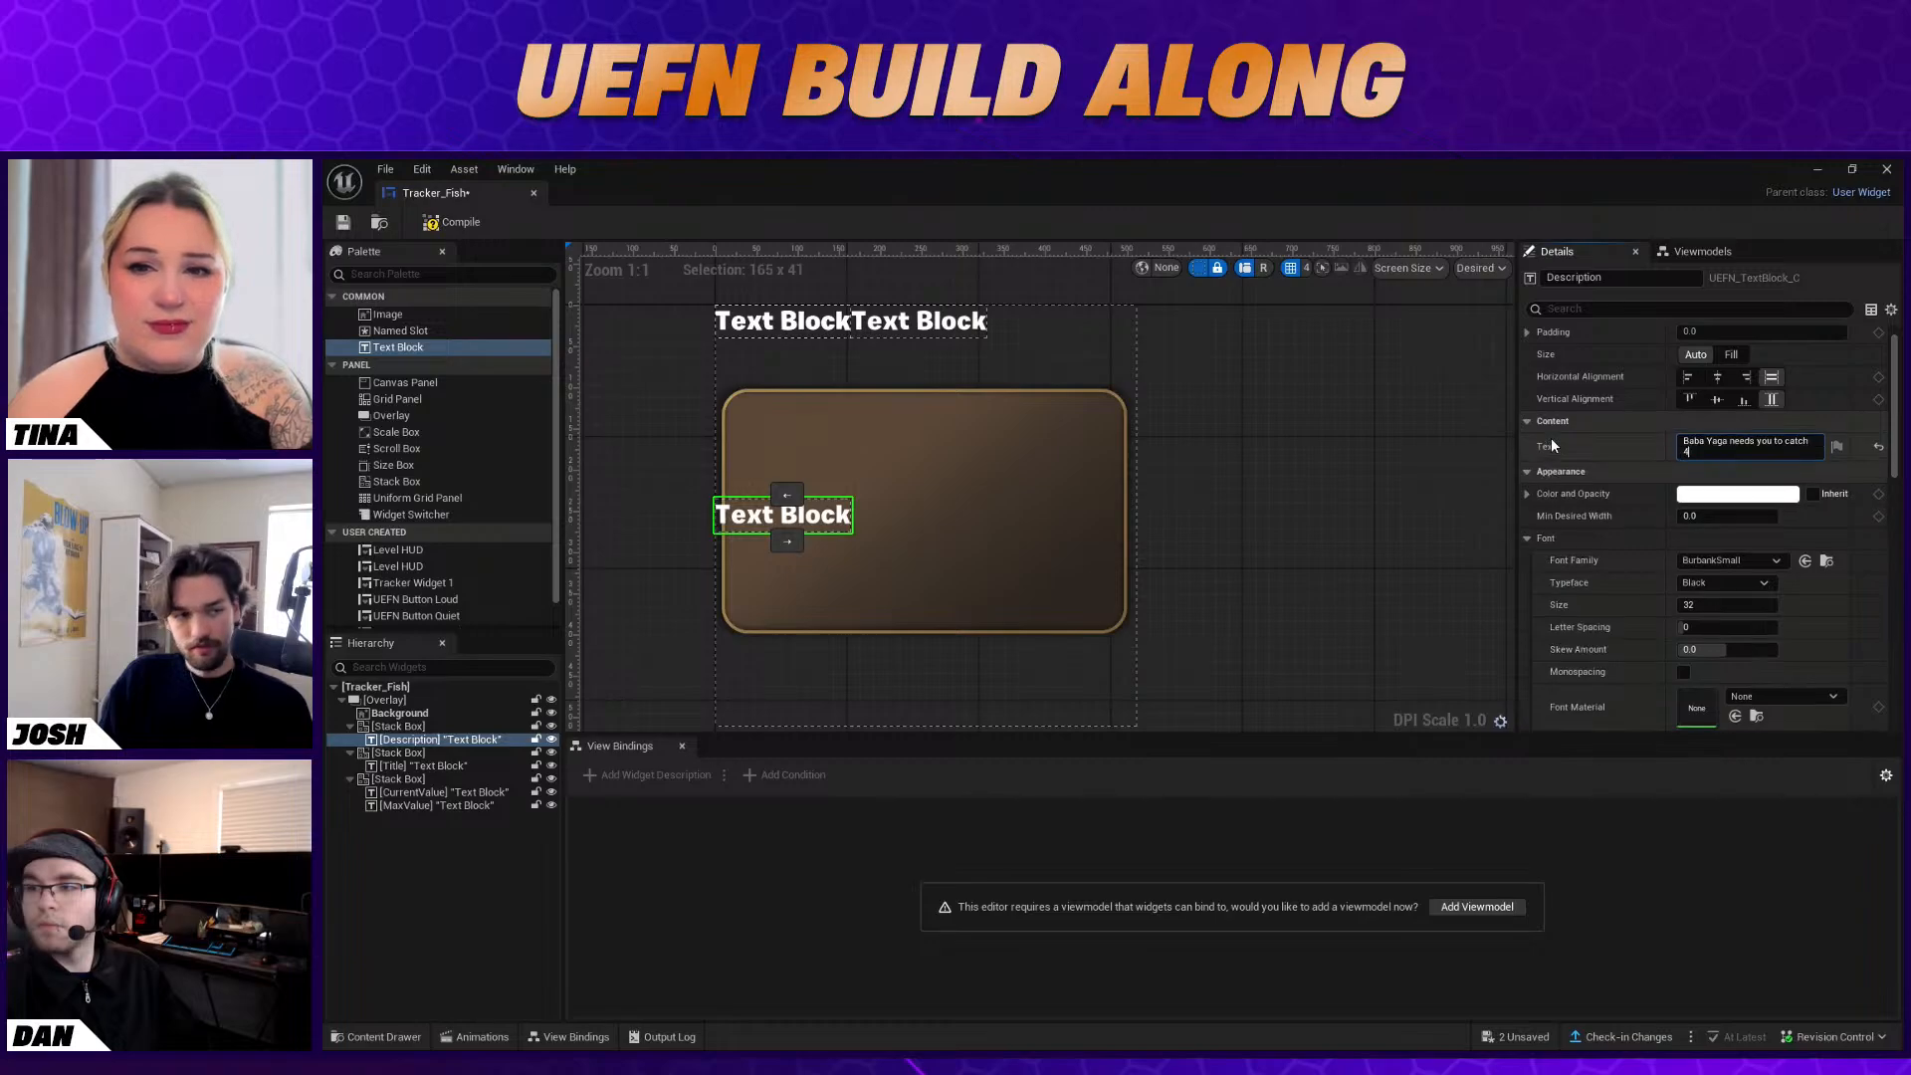
pyautogui.write(' fish for her stew')
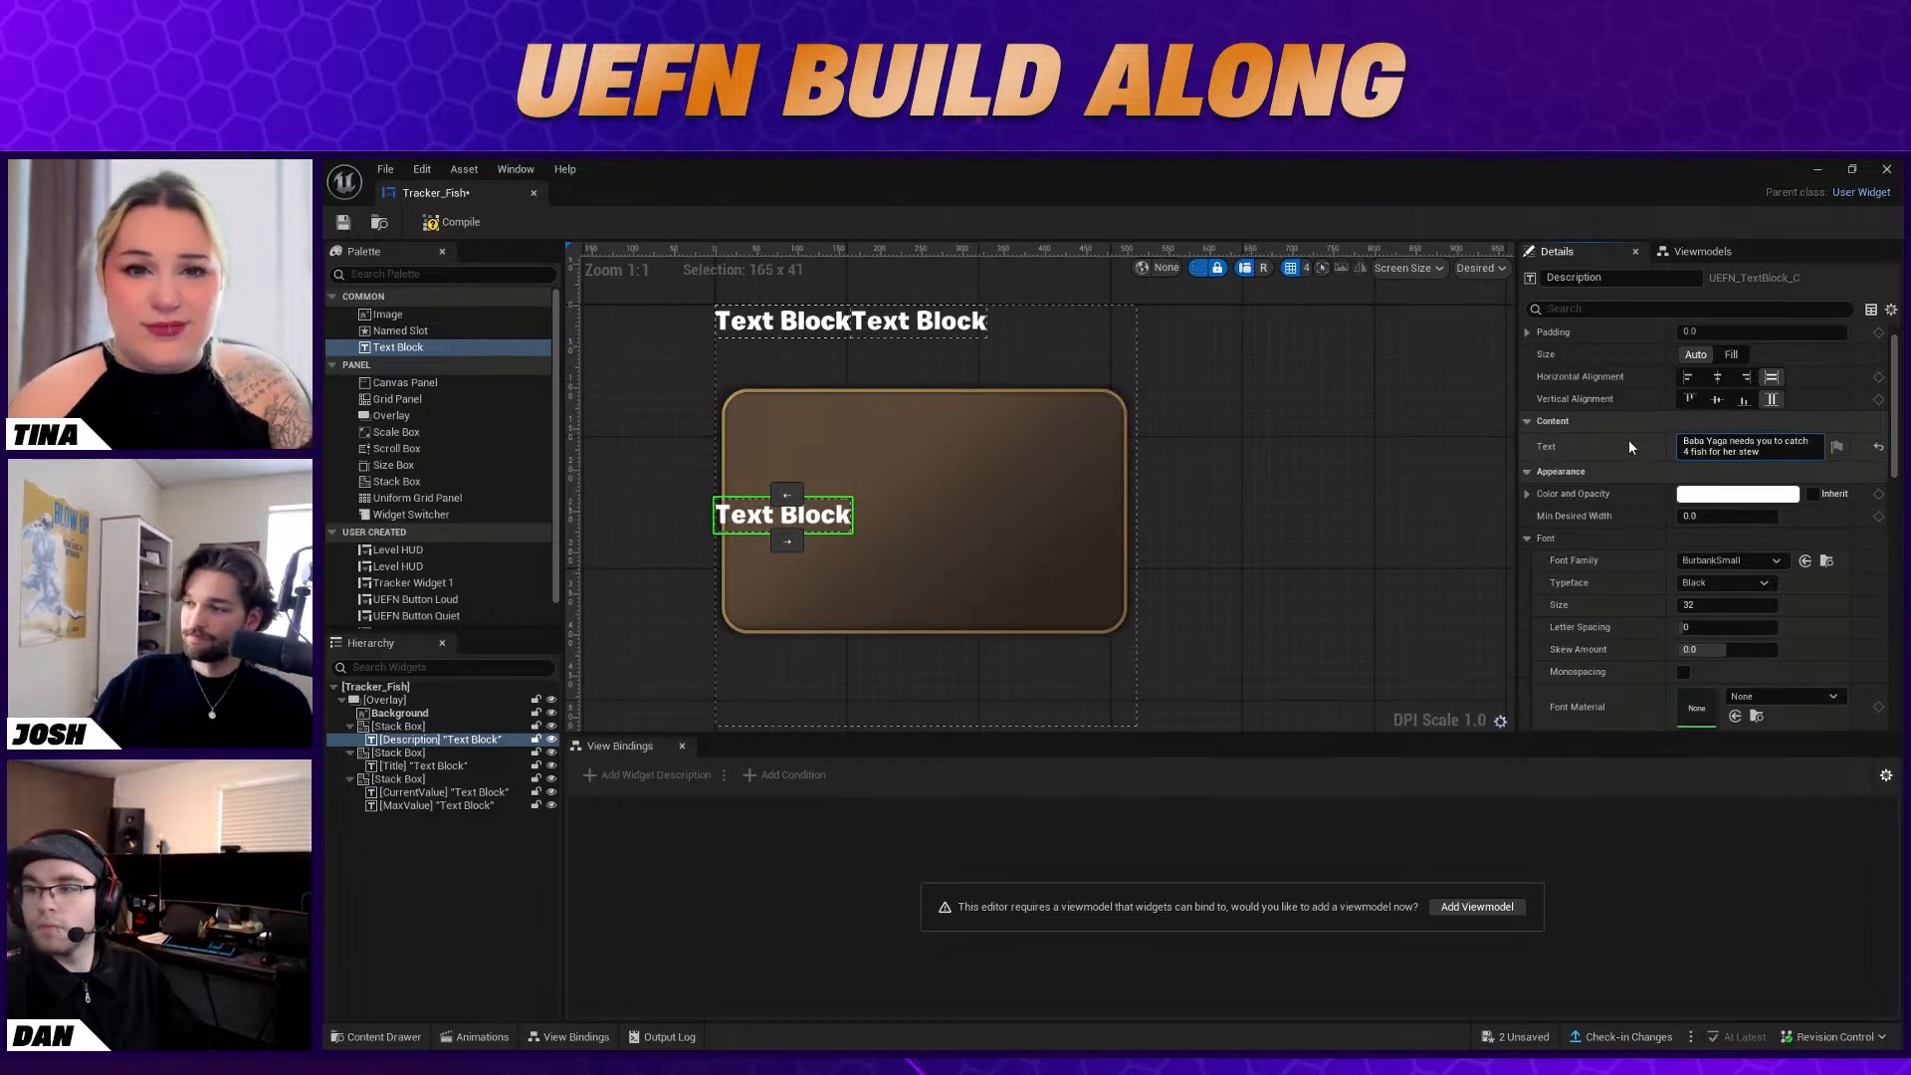
pyautogui.press('Return')
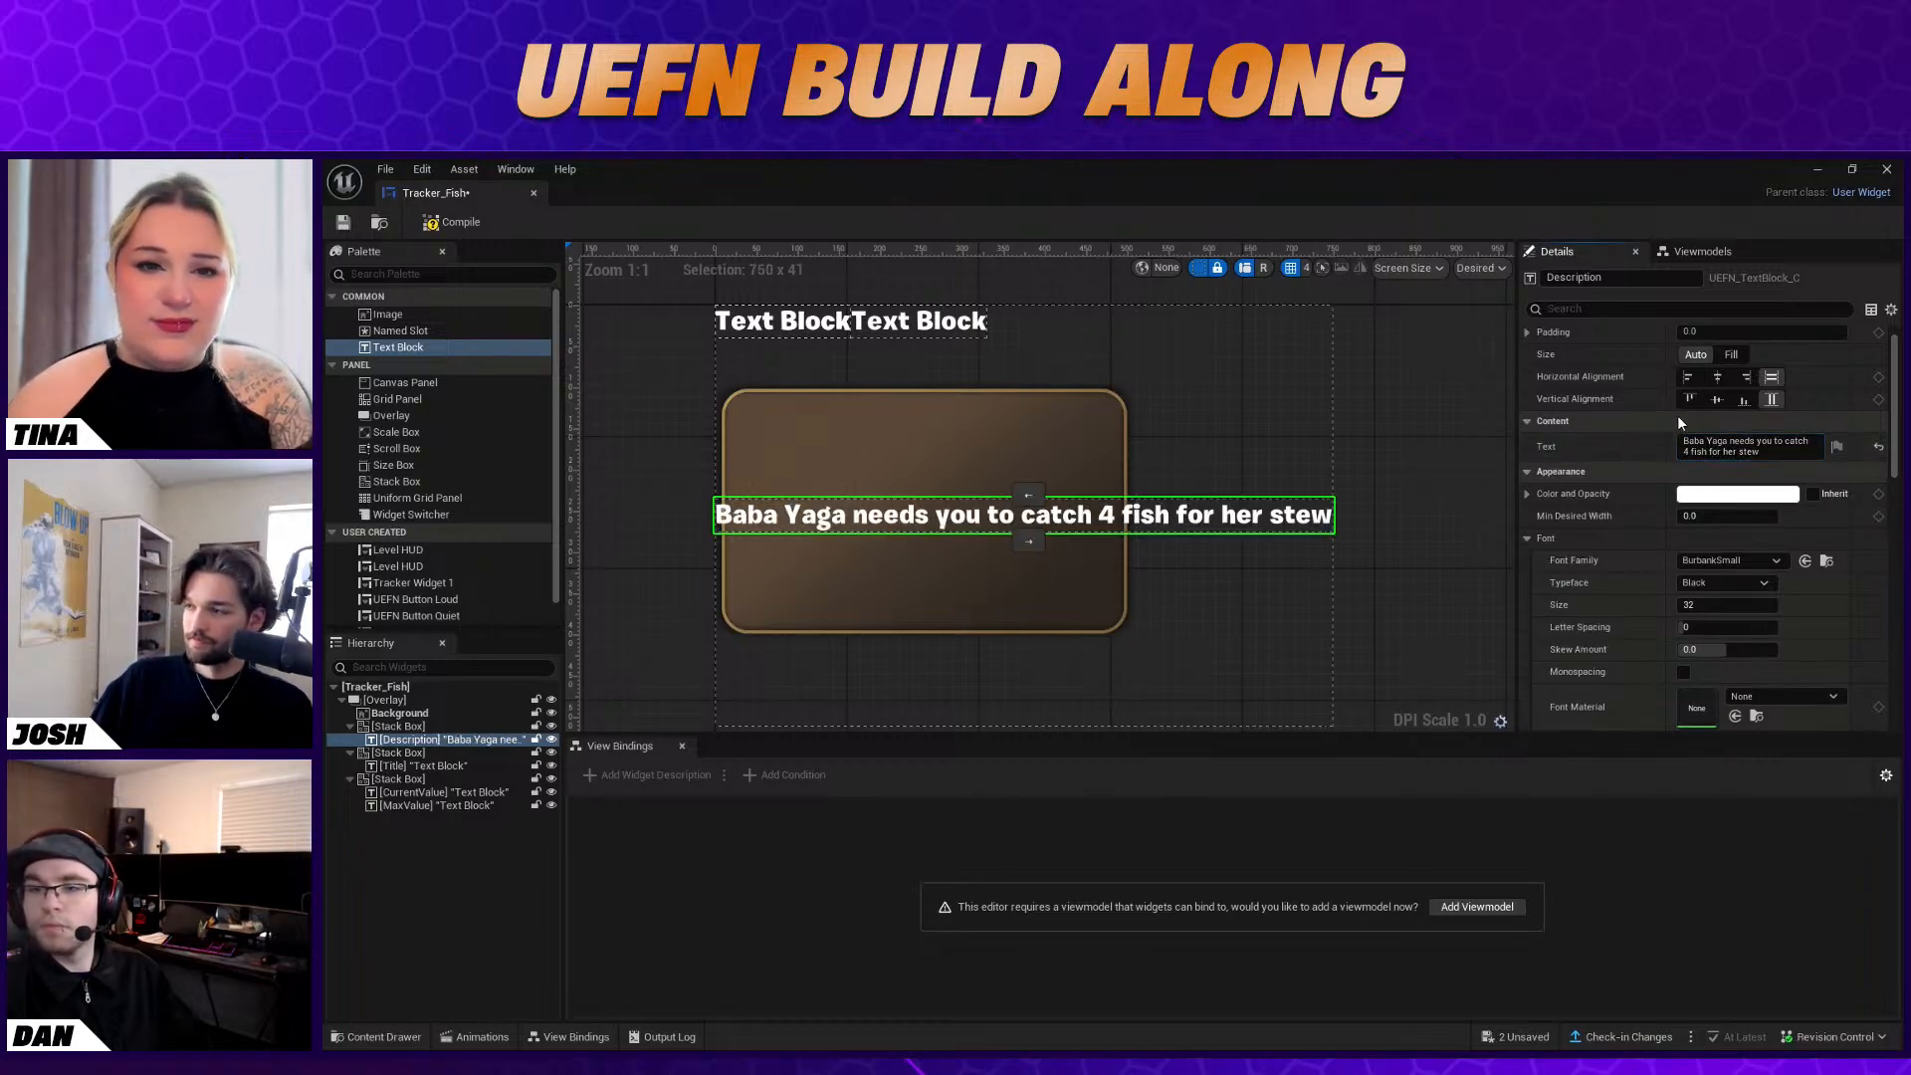
# Set the Description text's typeface to Medium and its outline size to 2
pyautogui.scroll(-1, 1772, 548)
pyautogui.click(1726, 529)
pyautogui.click(1702, 578)
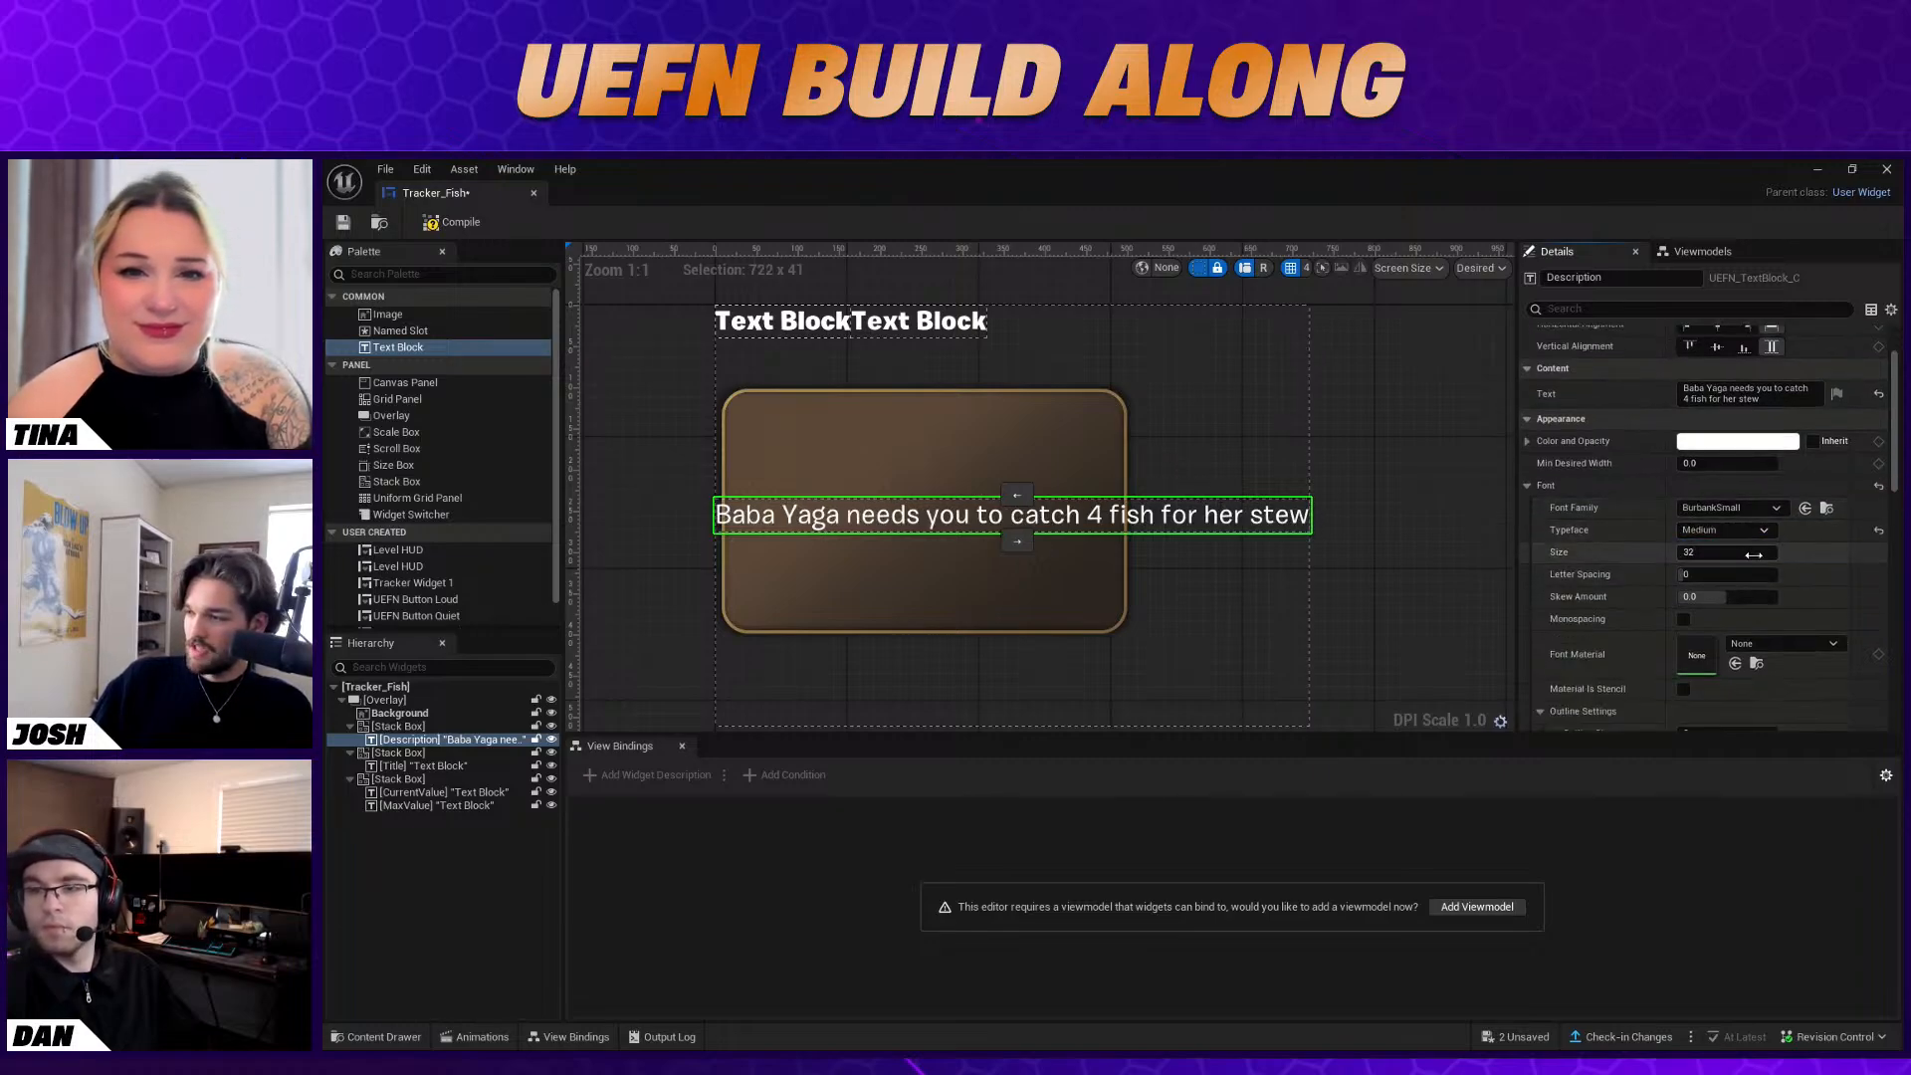
pyautogui.scroll(-4, 1801, 583)
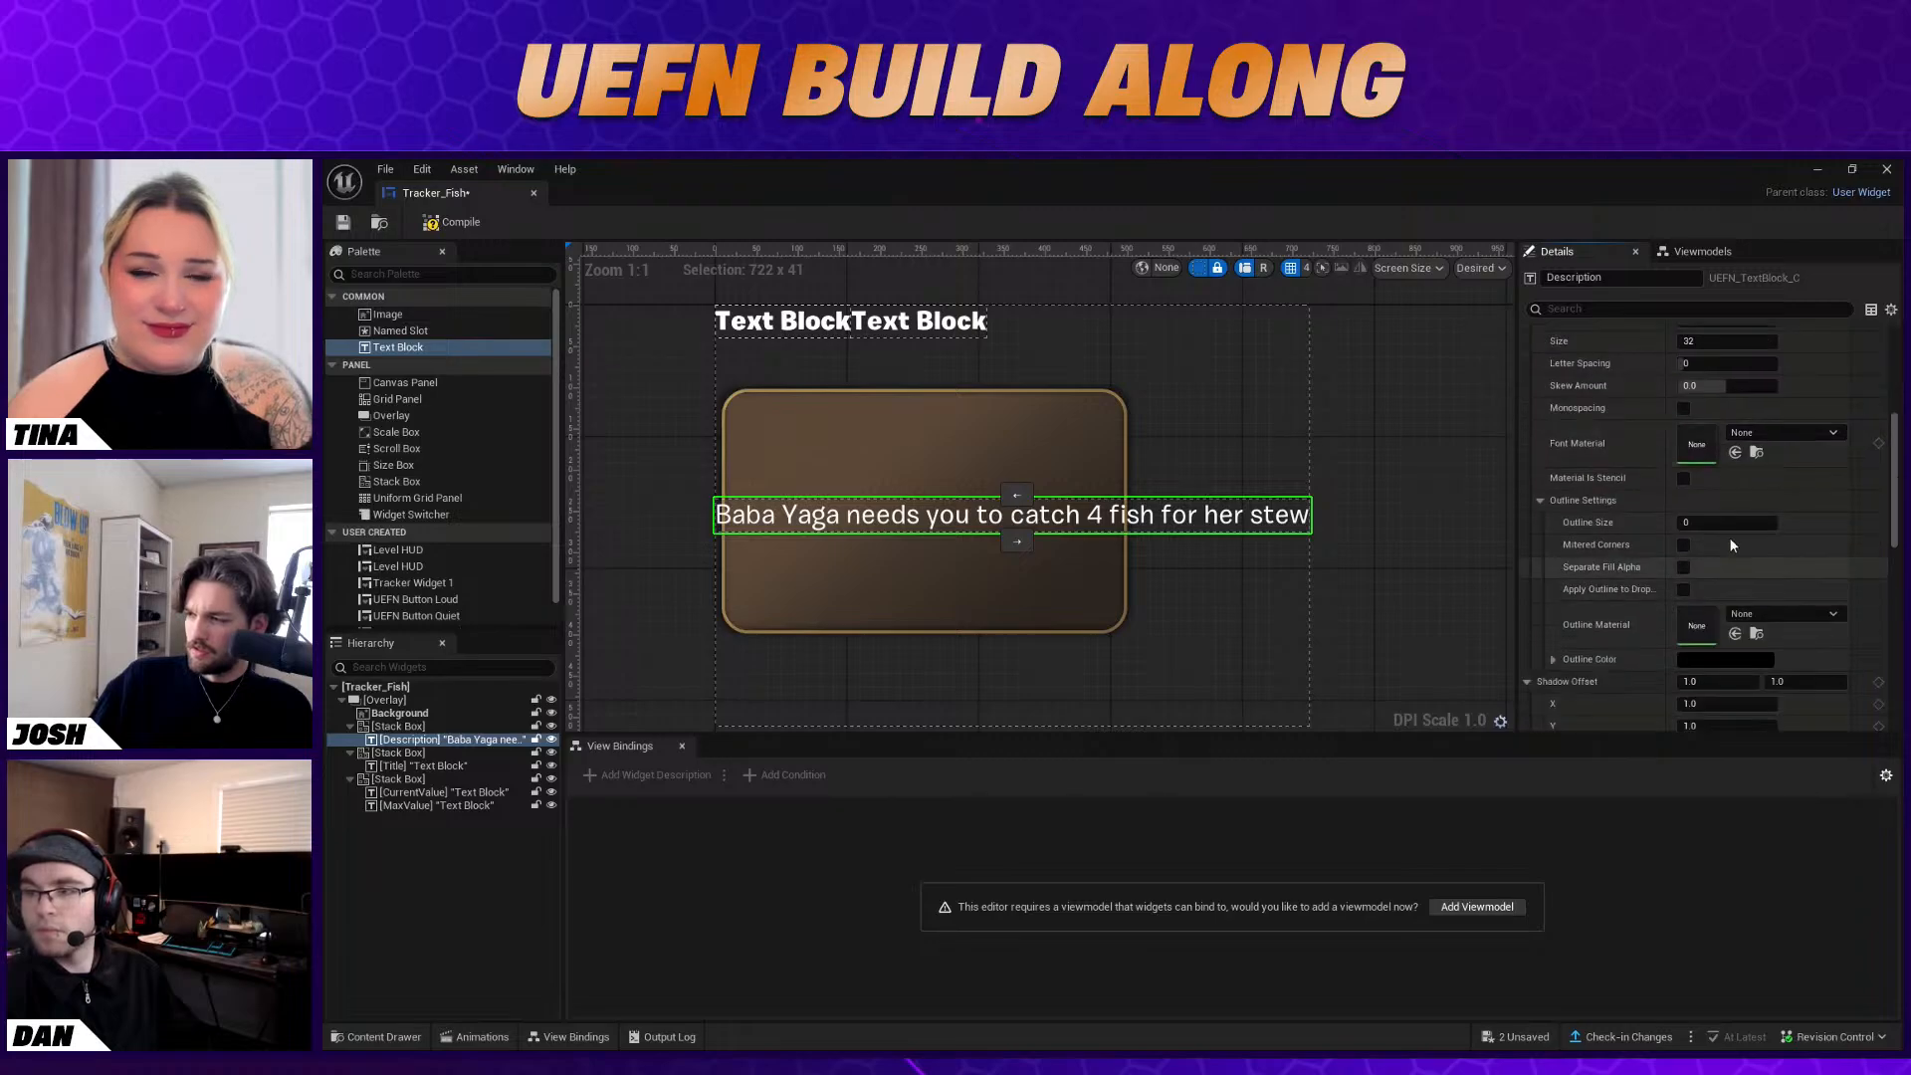
pyautogui.write('2')
pyautogui.press('Return')
pyautogui.scroll(3, 1812, 528)
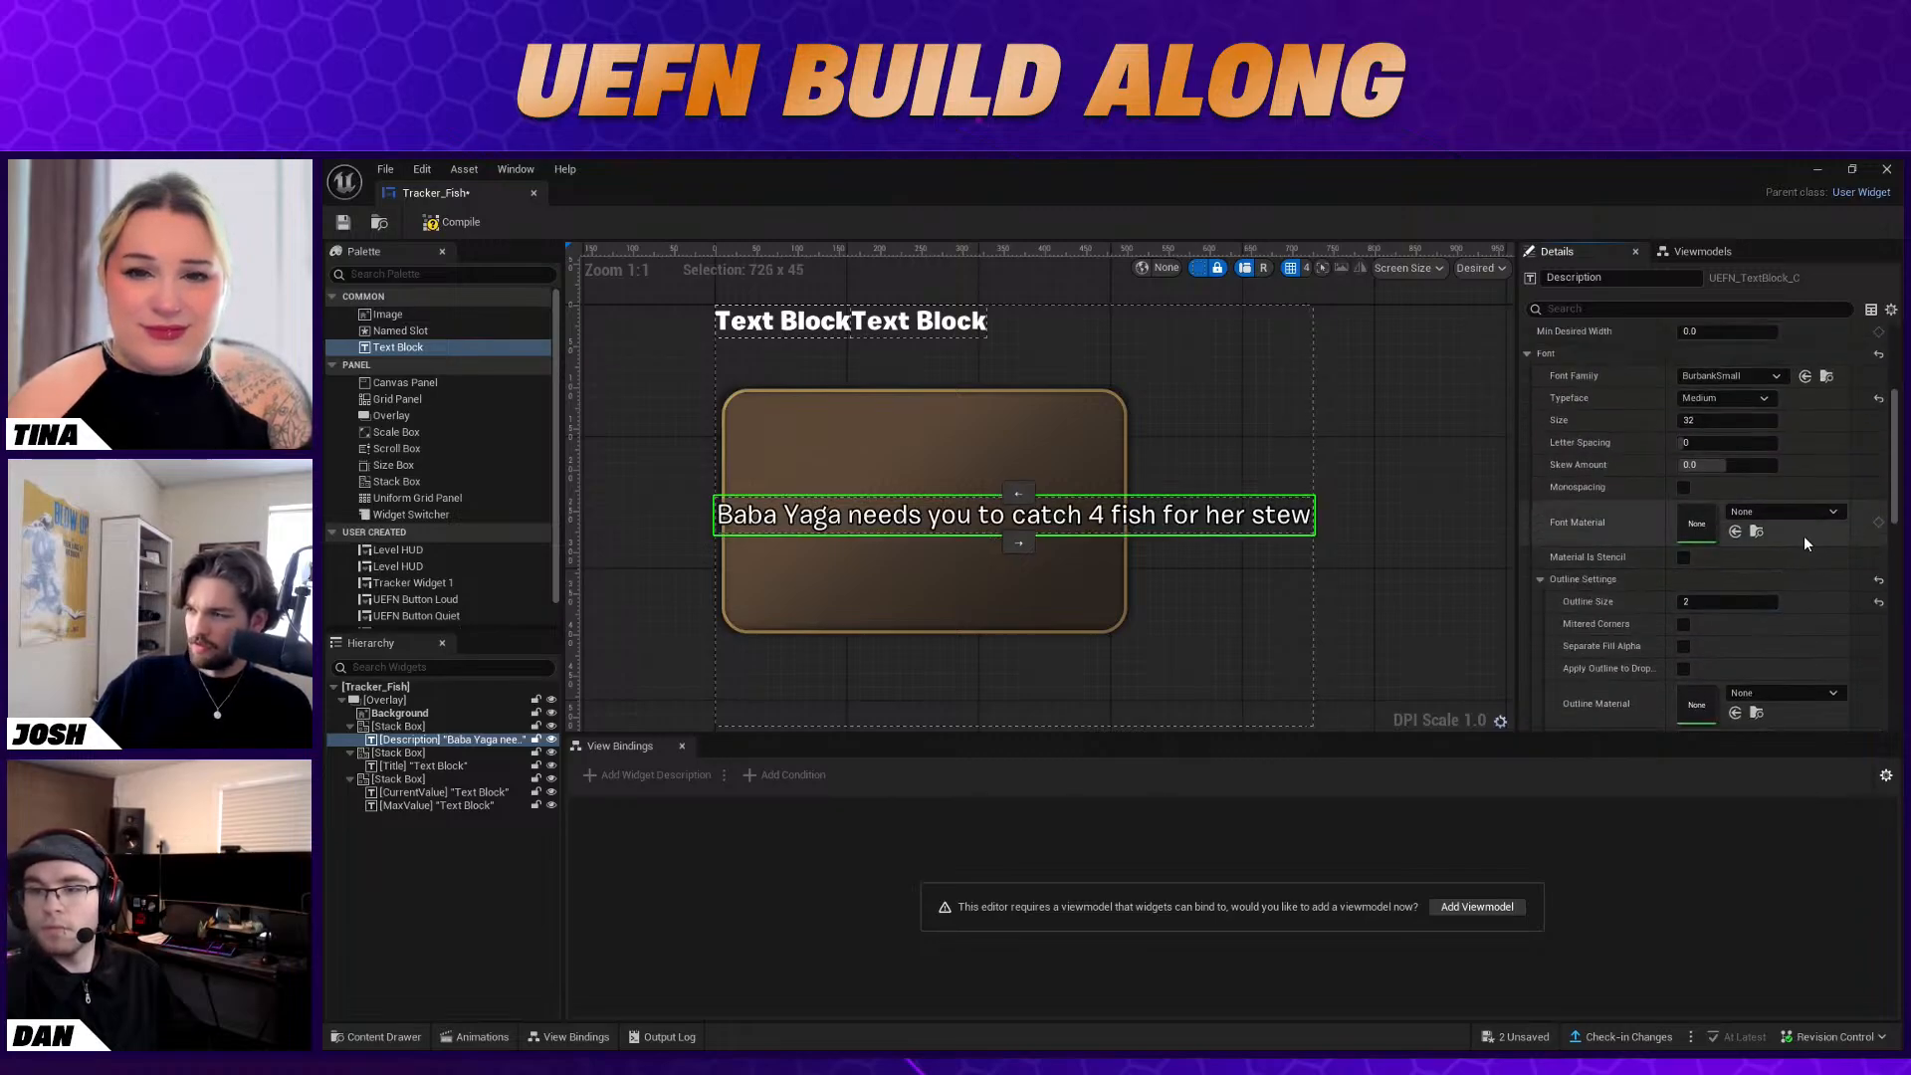
# Try a skew amount of 2 on the Description text
pyautogui.click(1732, 461)
pyautogui.write('2')
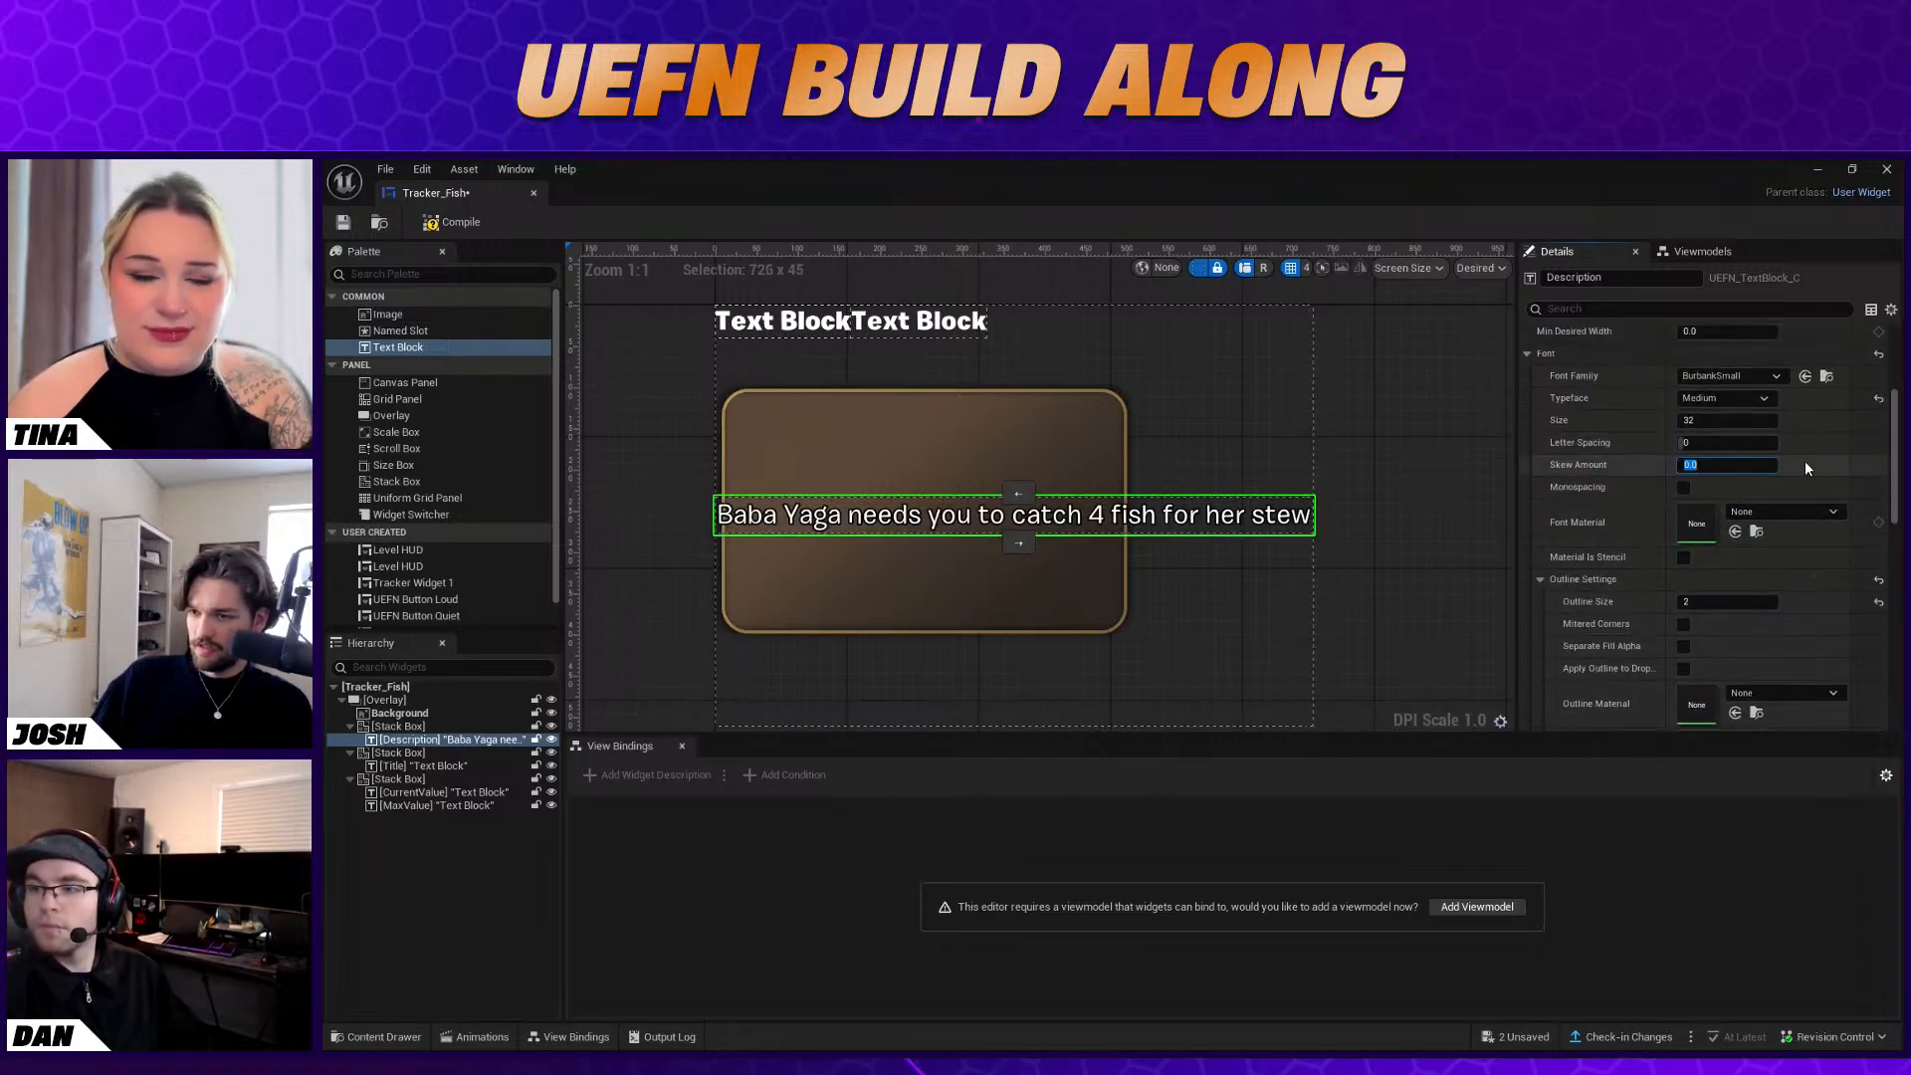
pyautogui.press('Return')
# Set the Description text's skew amount to 0.2
pyautogui.click(1756, 464)
pyautogui.write('0')
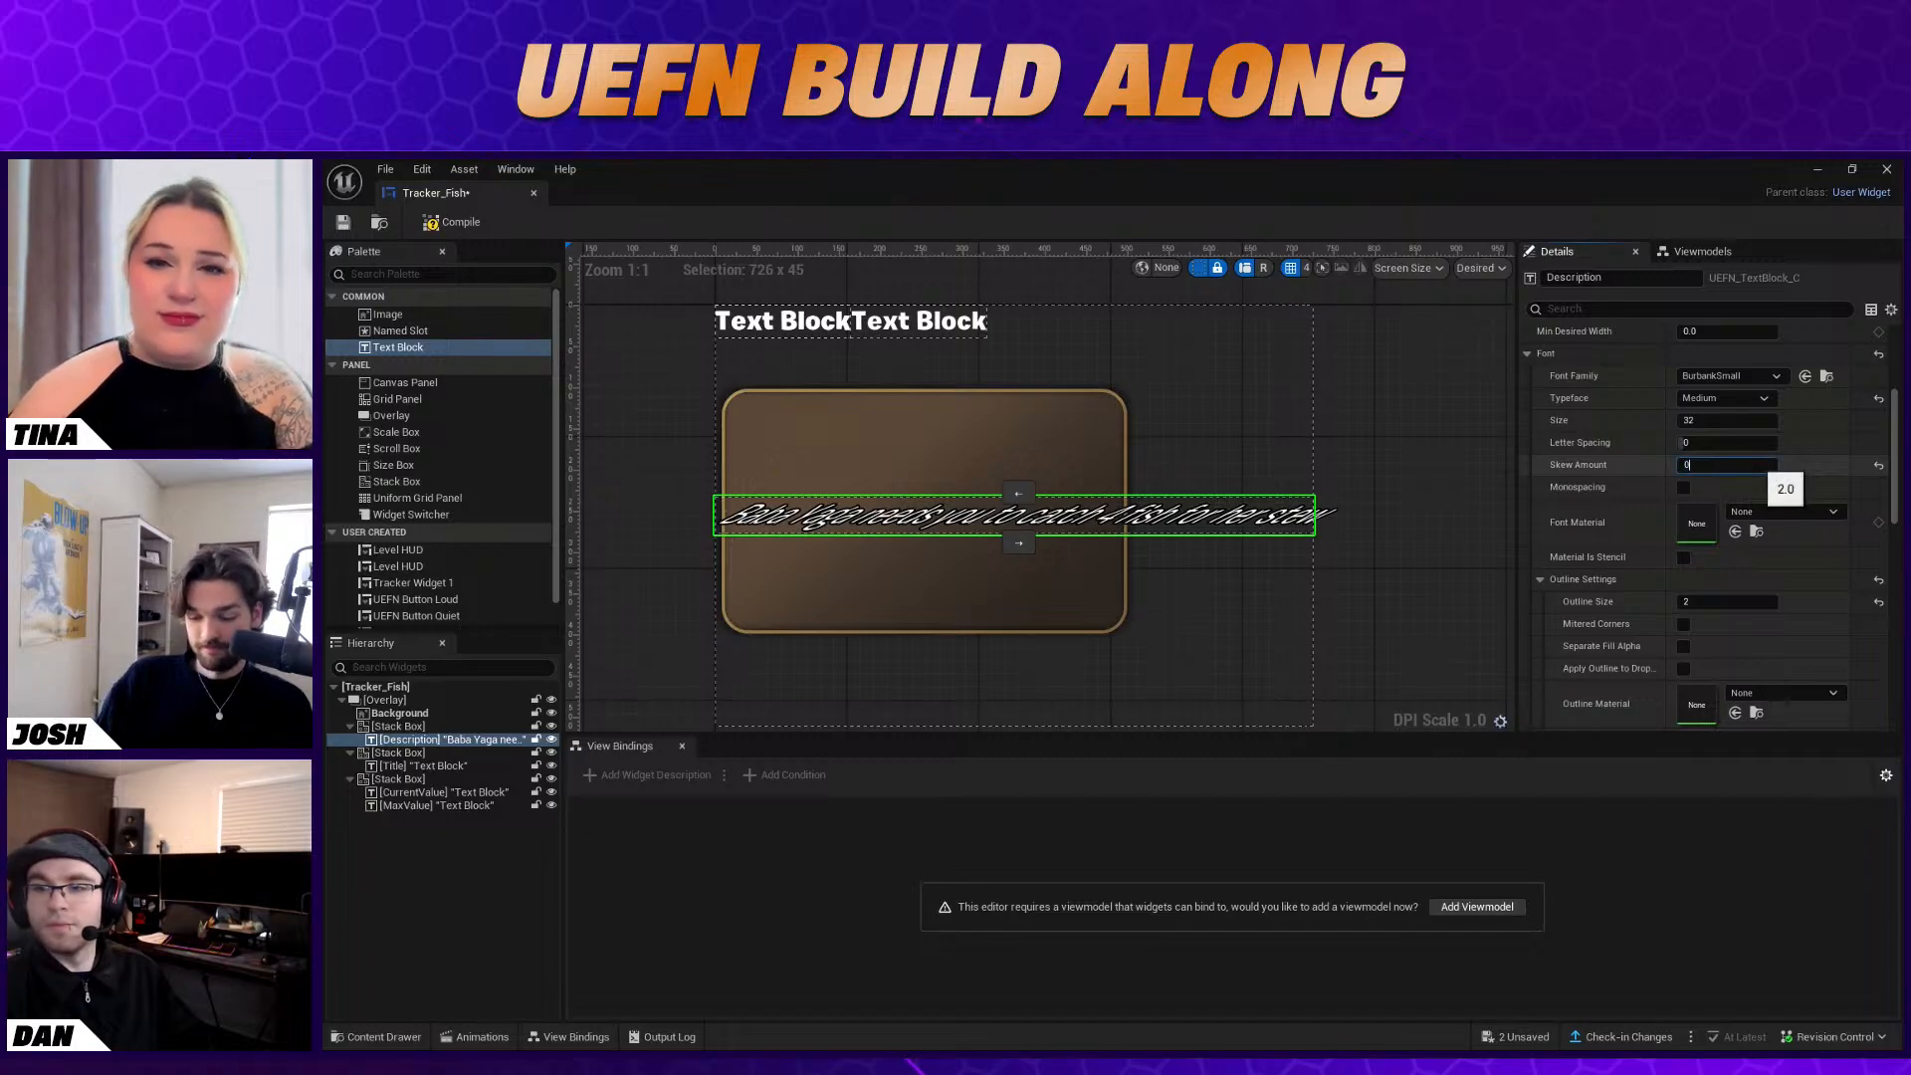
pyautogui.write('.2')
pyautogui.press('Return')
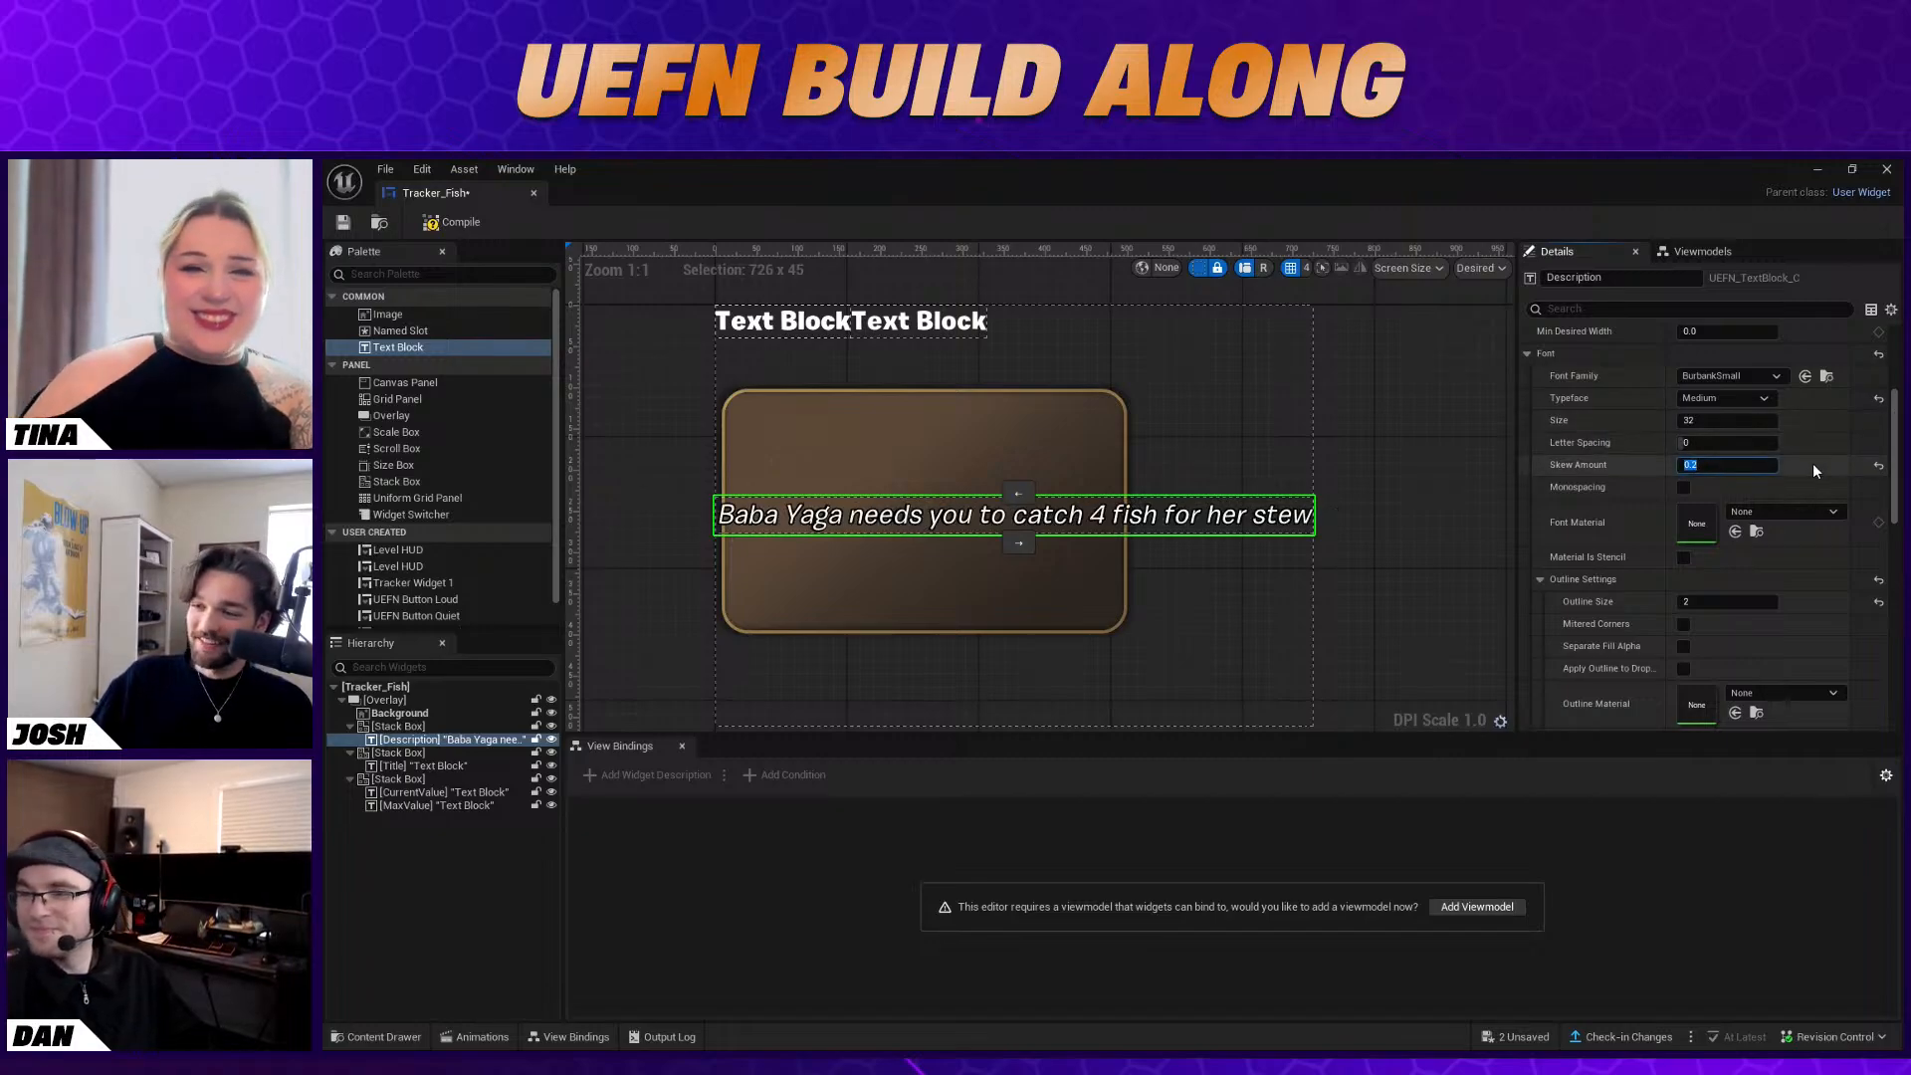
pyautogui.scroll(5, 1737, 555)
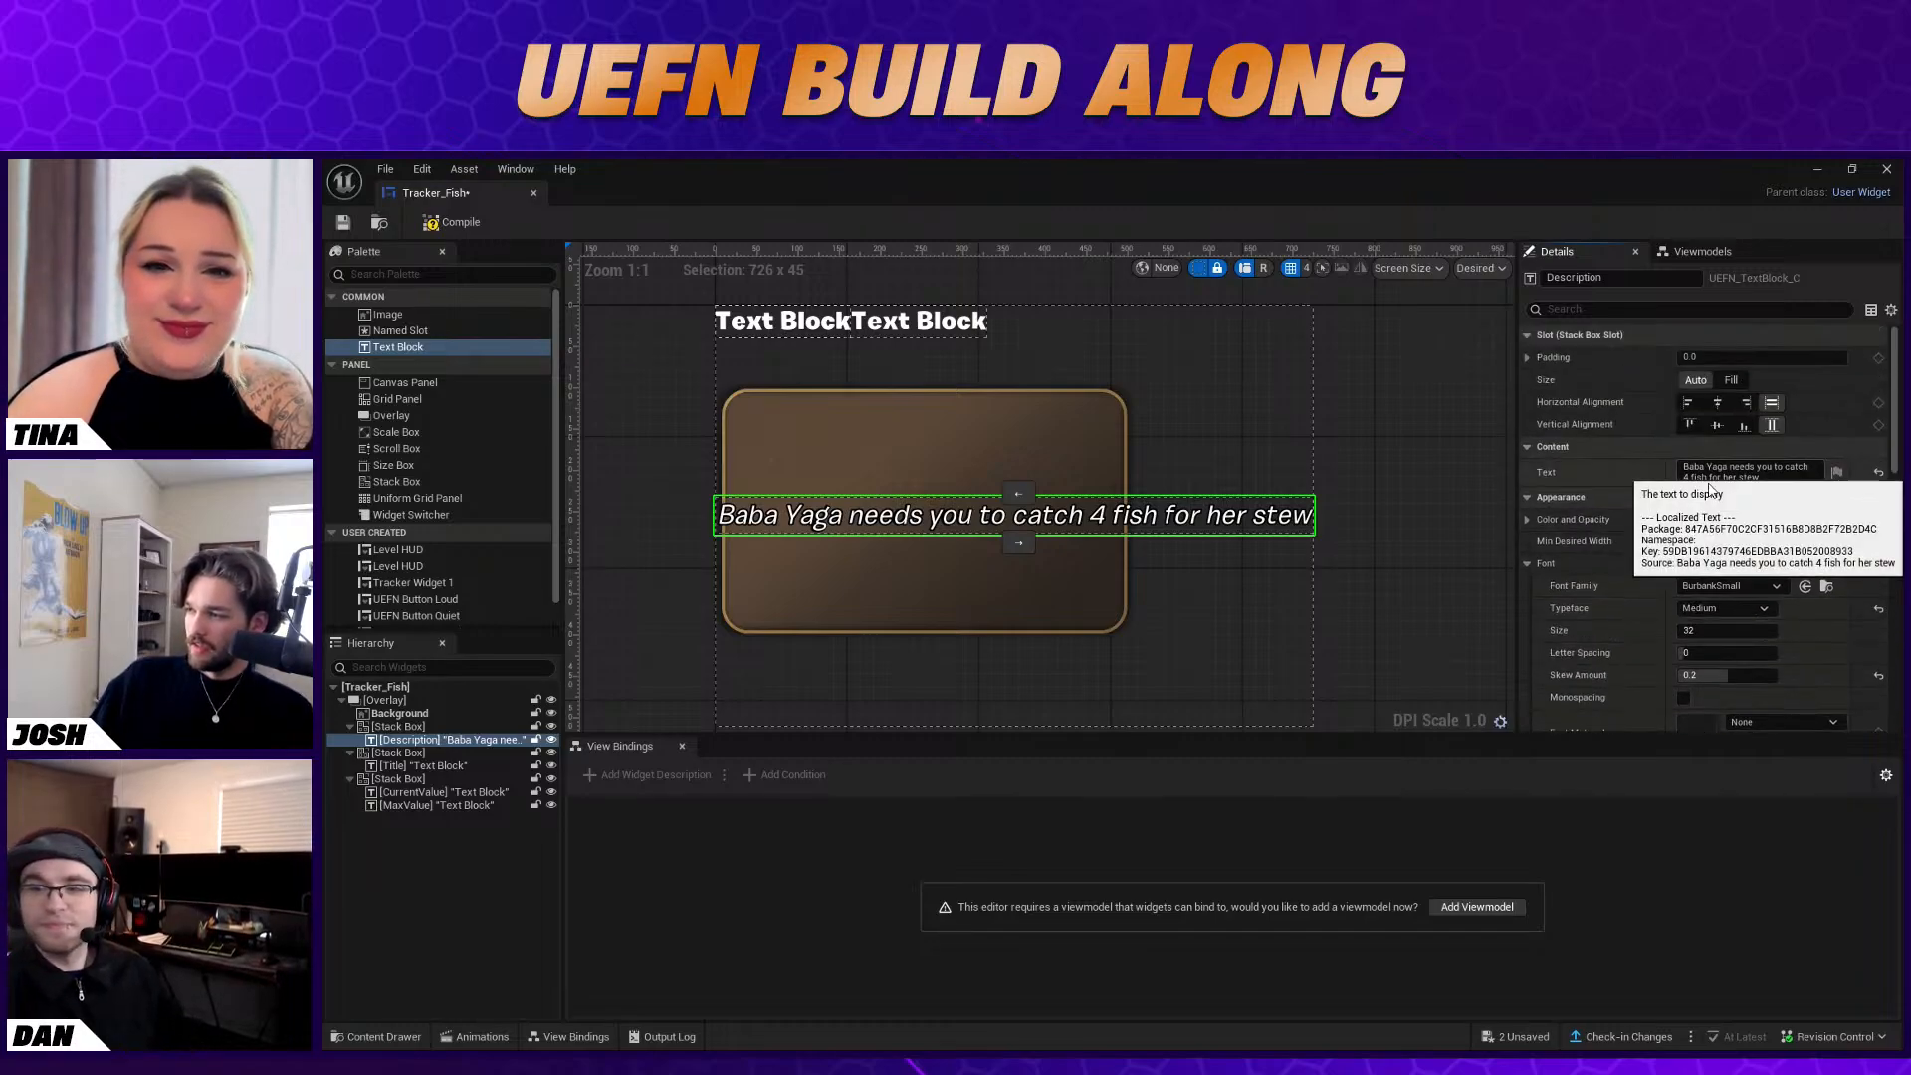
# Break the Description text onto a second line after "catch" and set the block's padding to 20
pyautogui.click(1675, 480)
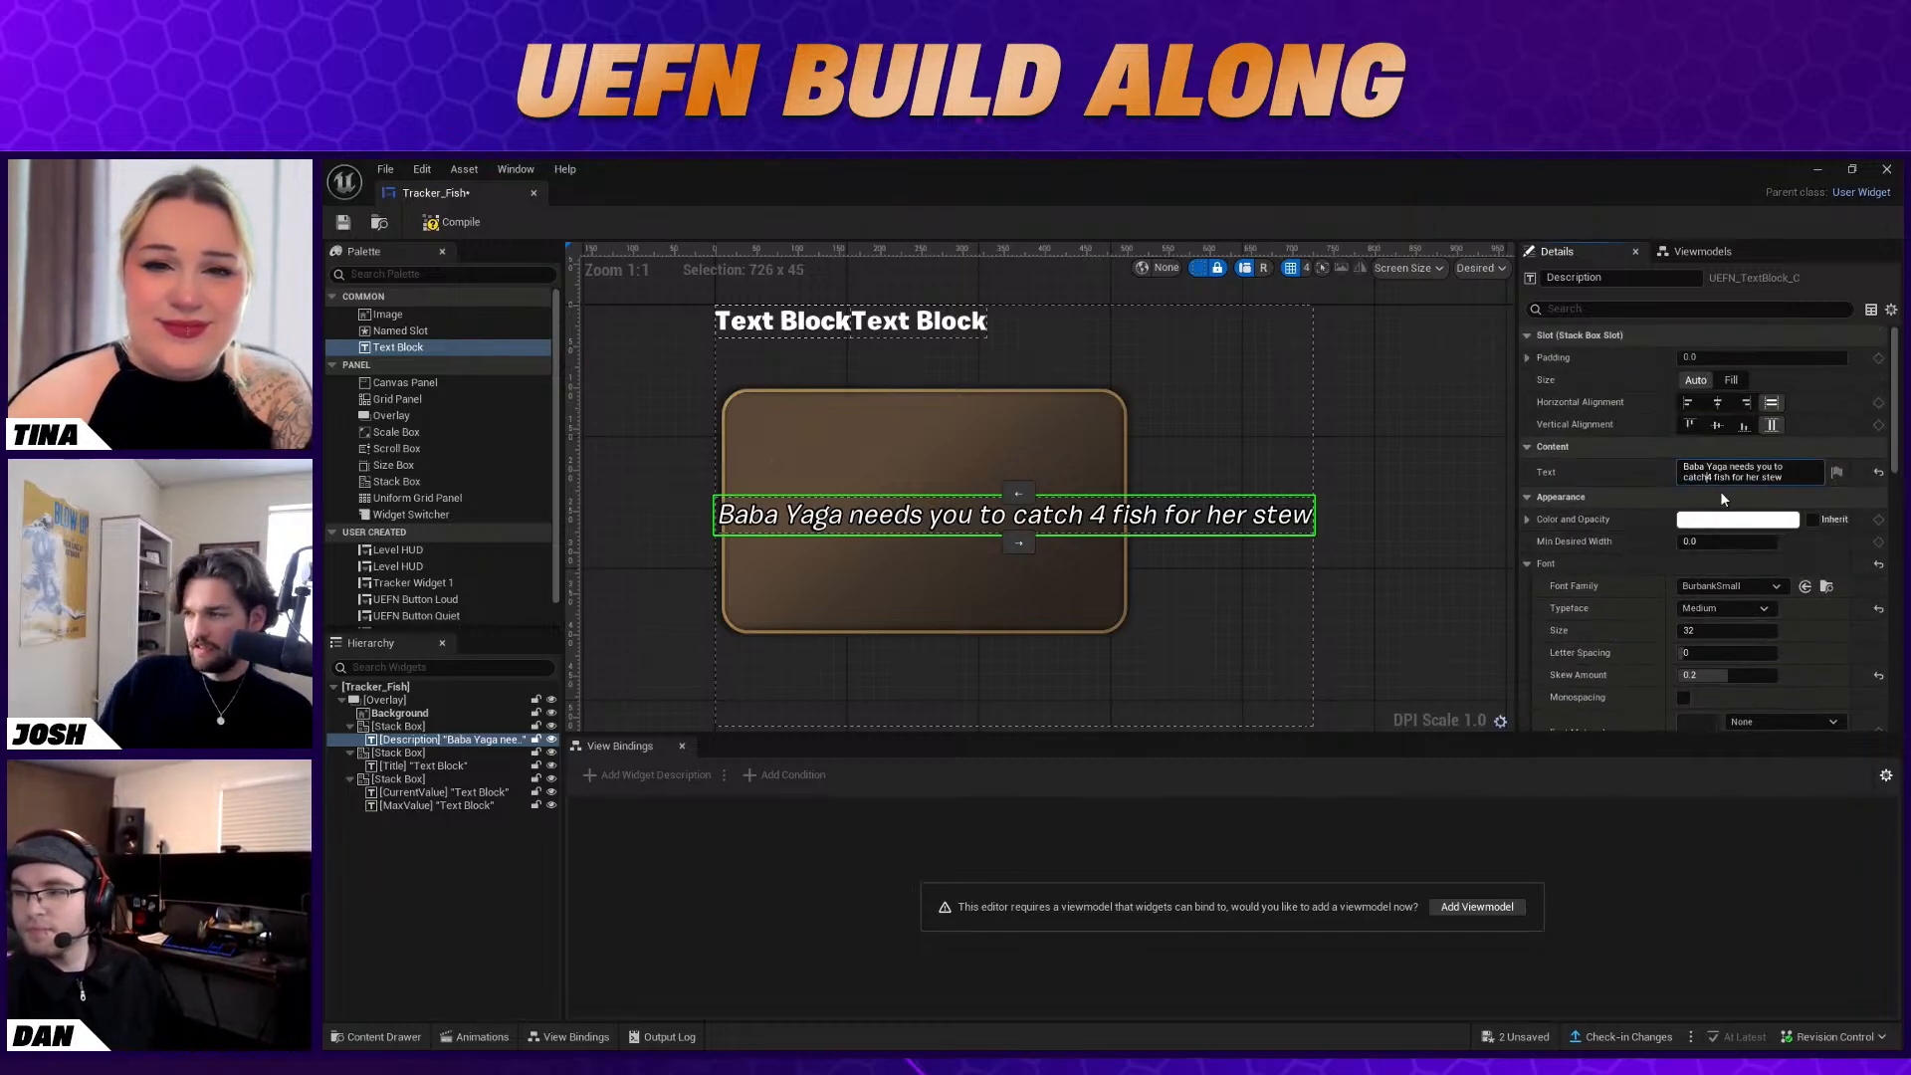
pyautogui.hotkey('shift', 'Return')
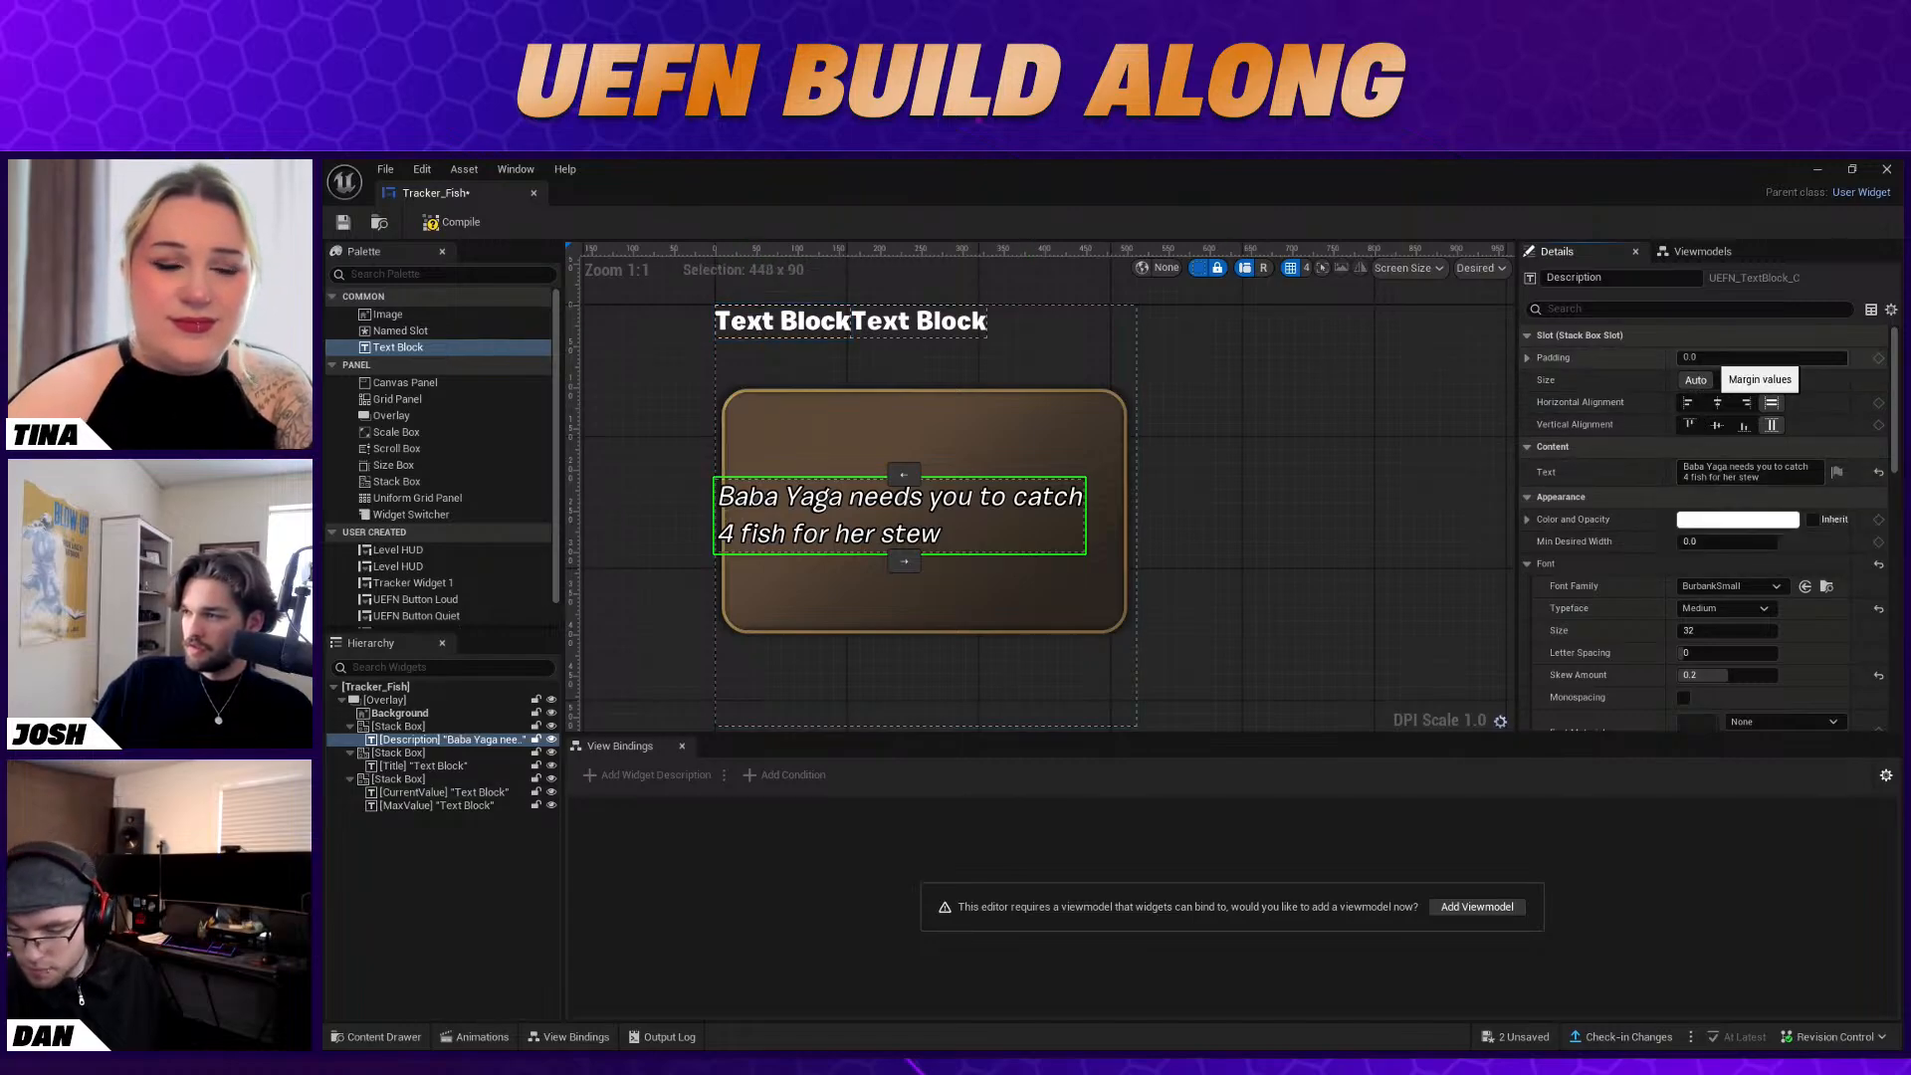
pyautogui.click(1694, 357)
pyautogui.write('20')
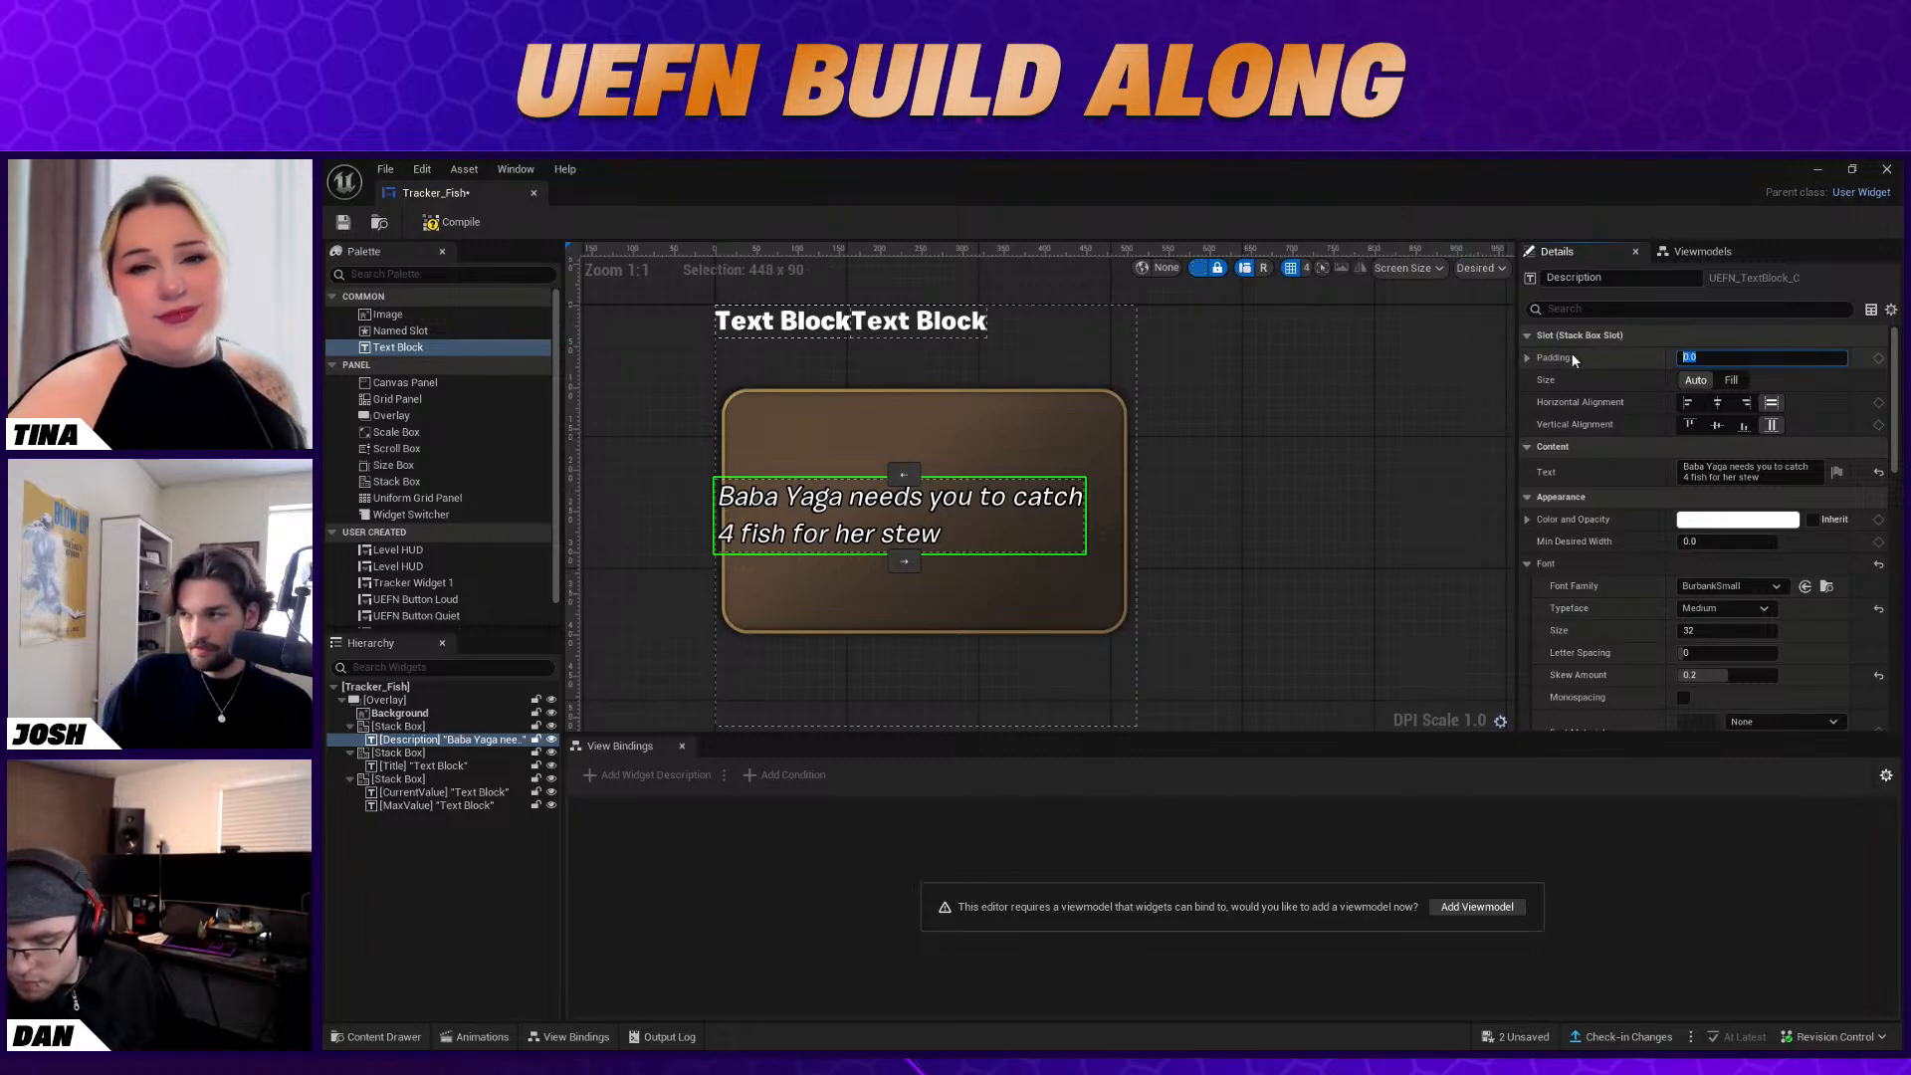
pyautogui.press('Return')
pyautogui.click(1603, 360)
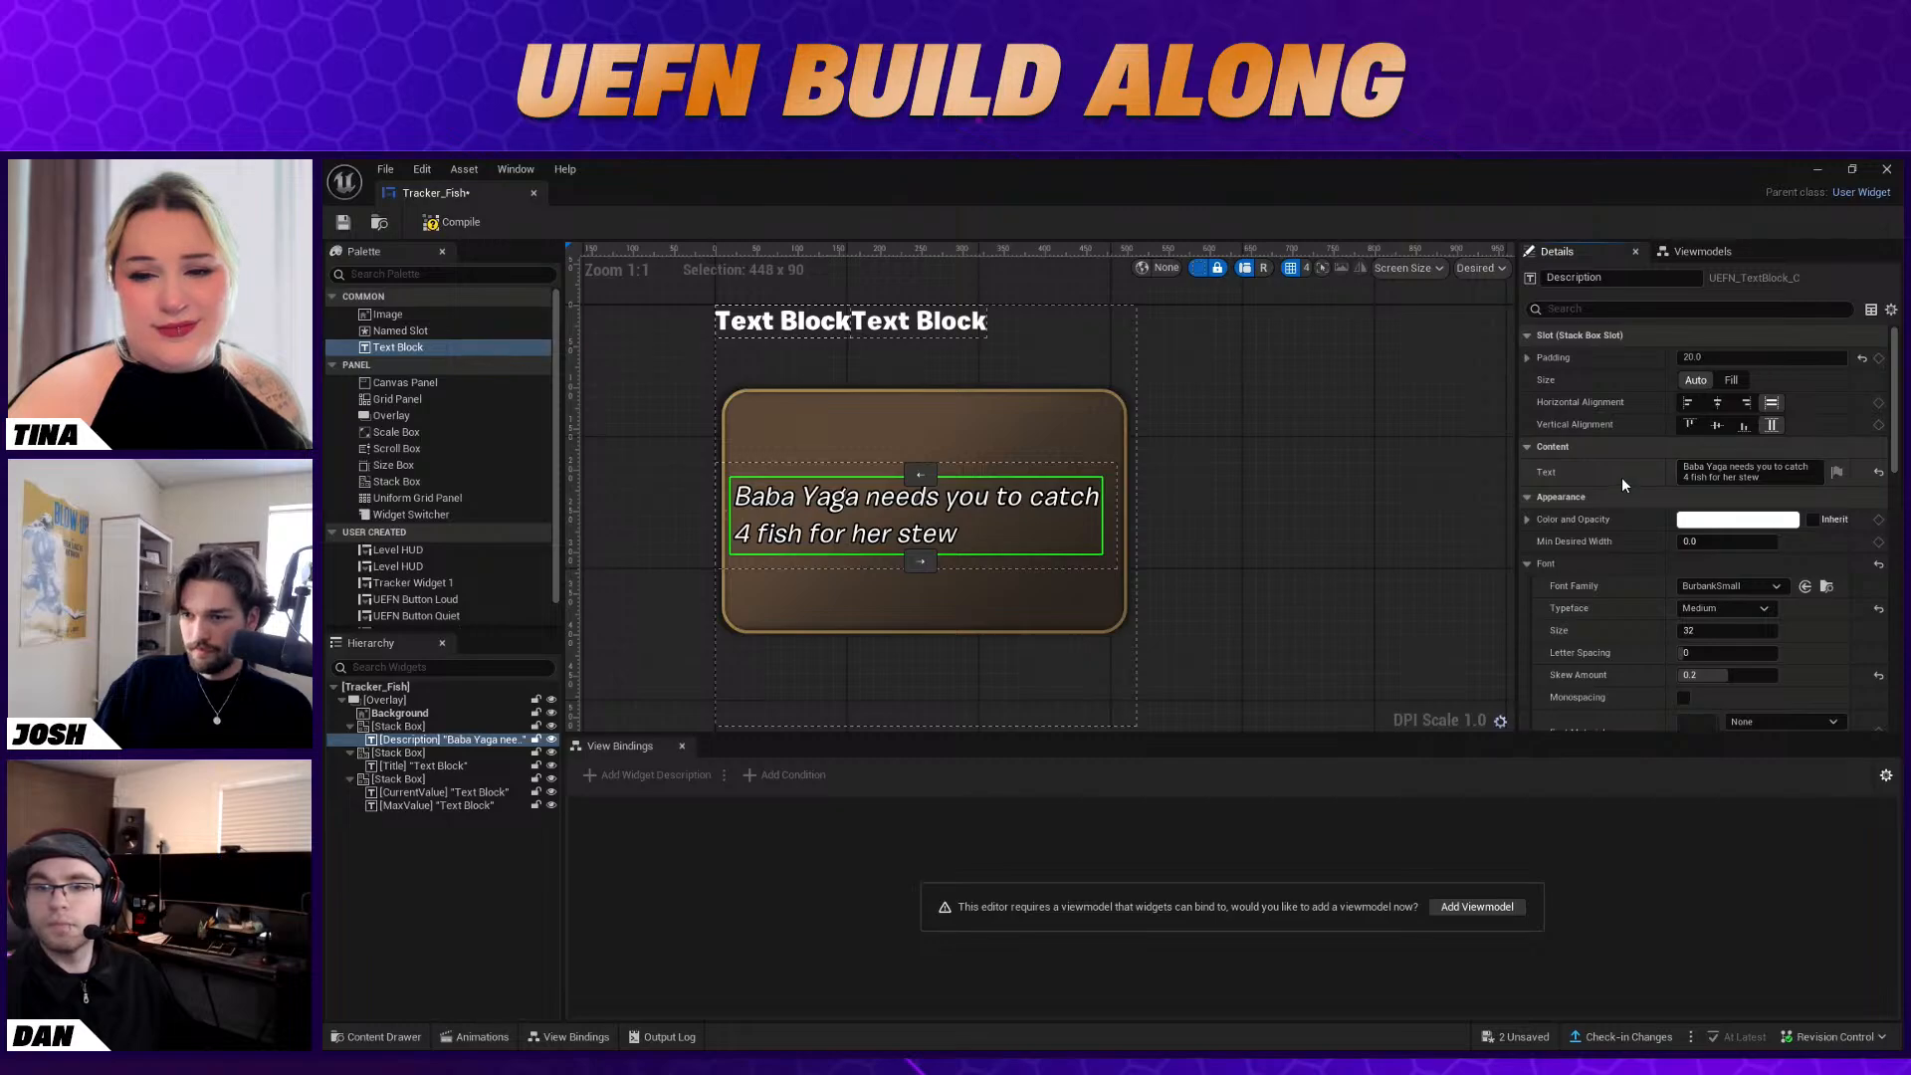
# Set the Description text's font size to 30
pyautogui.click(1712, 631)
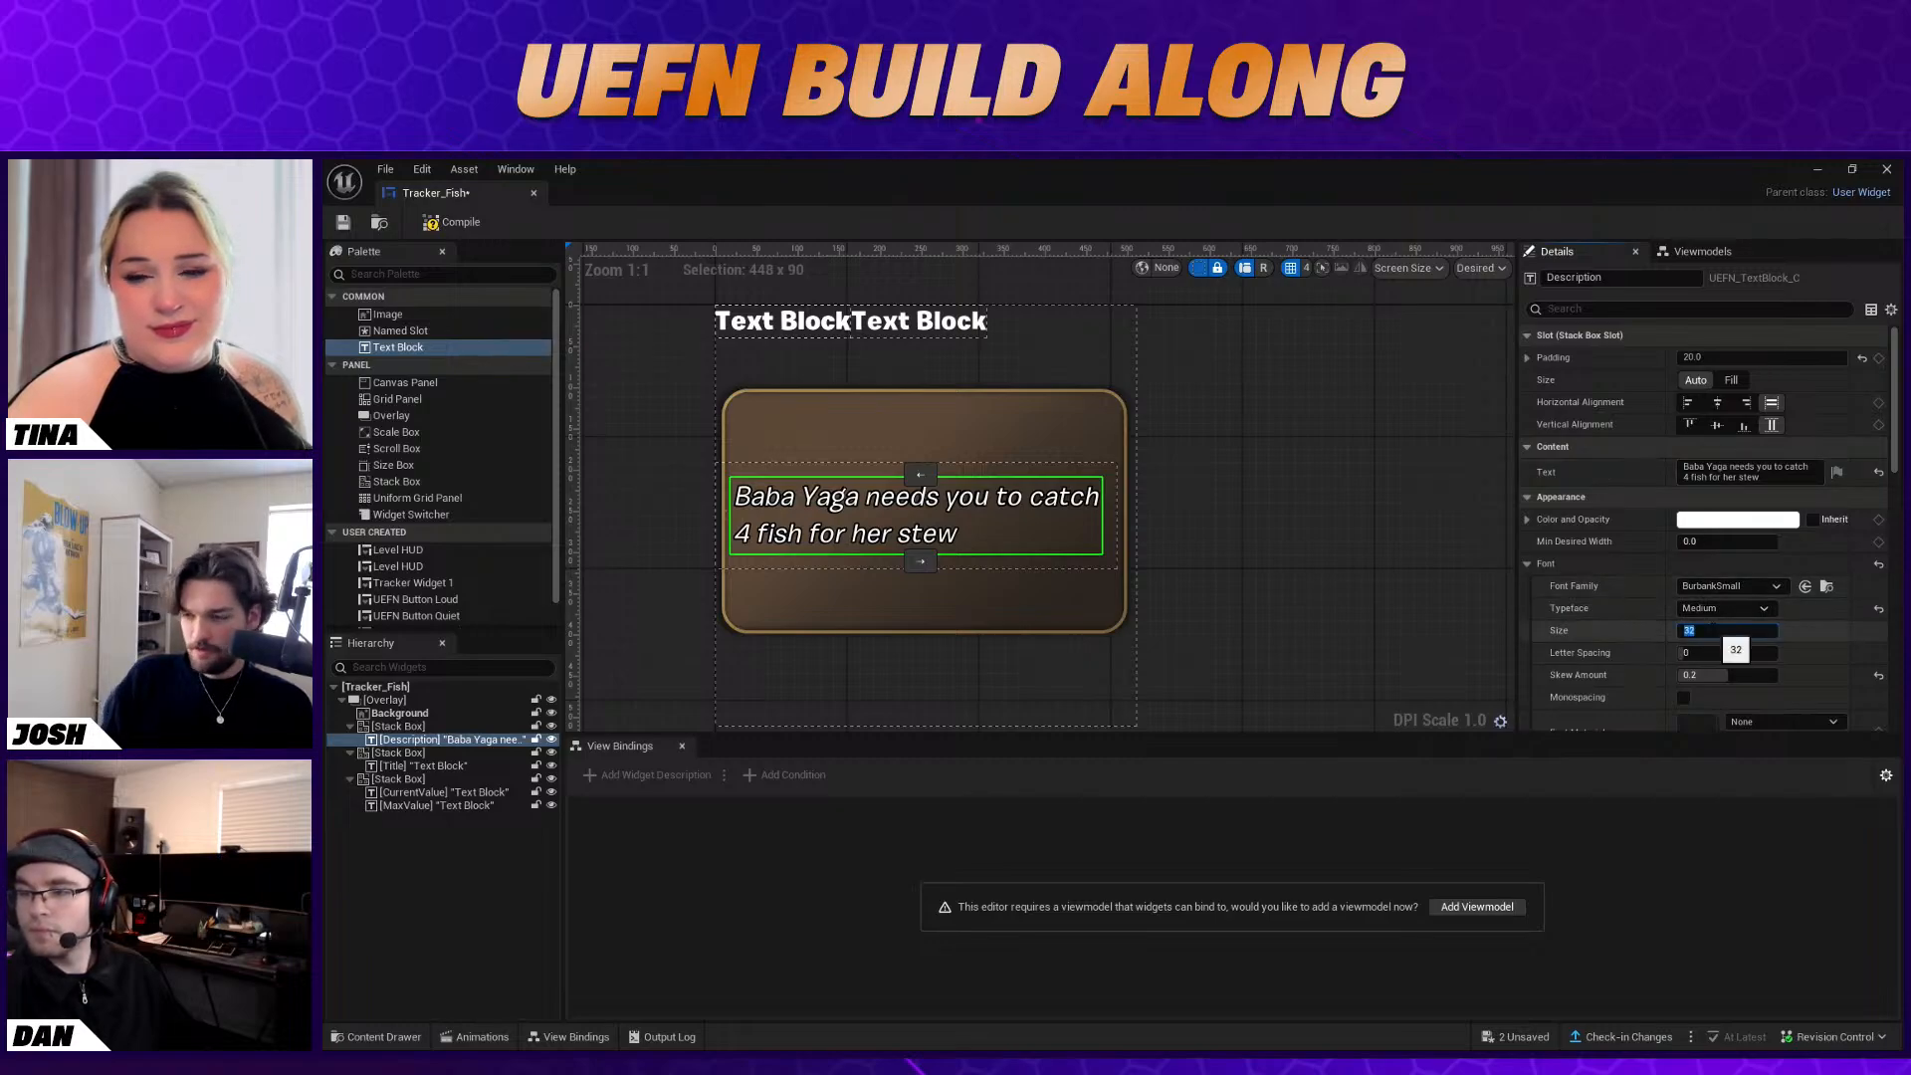
pyautogui.write('30')
pyautogui.press('Return')
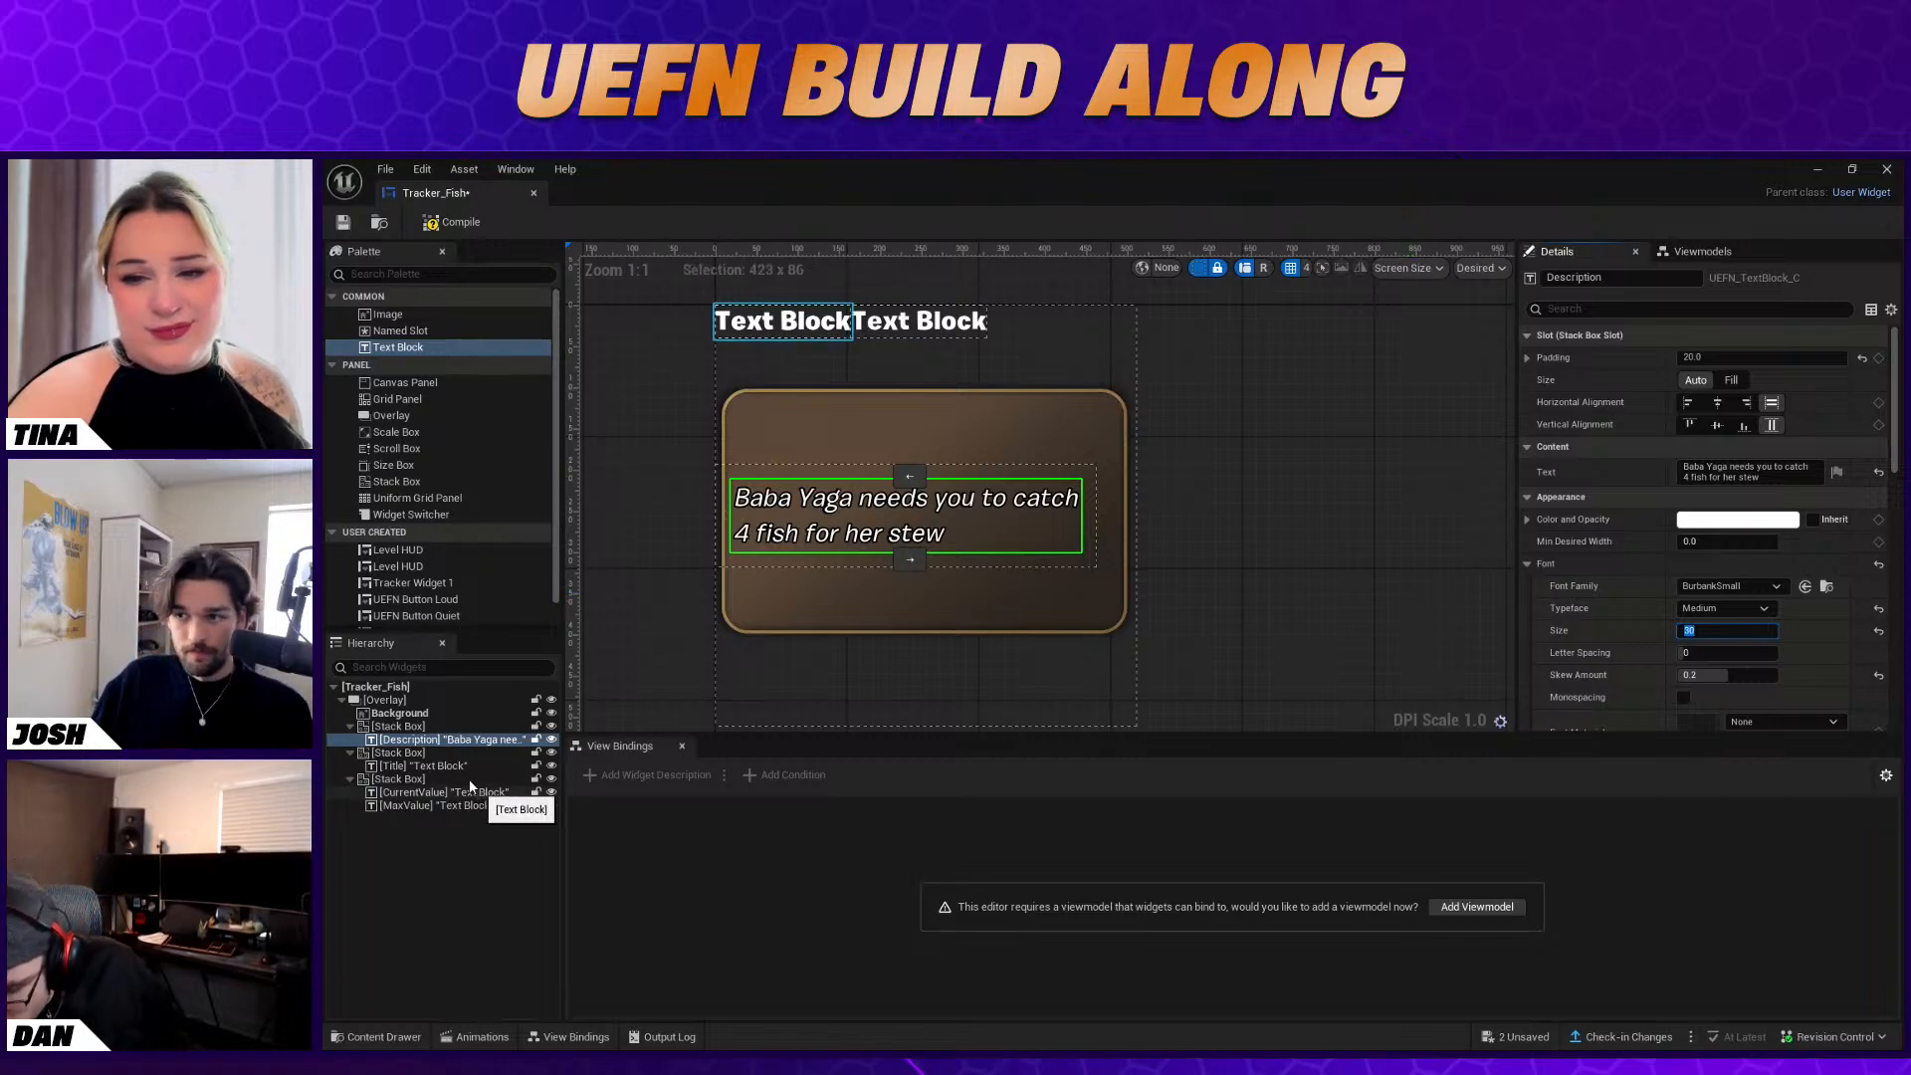
# Set the Title block's text to "Fish Fished"
pyautogui.click(426, 765)
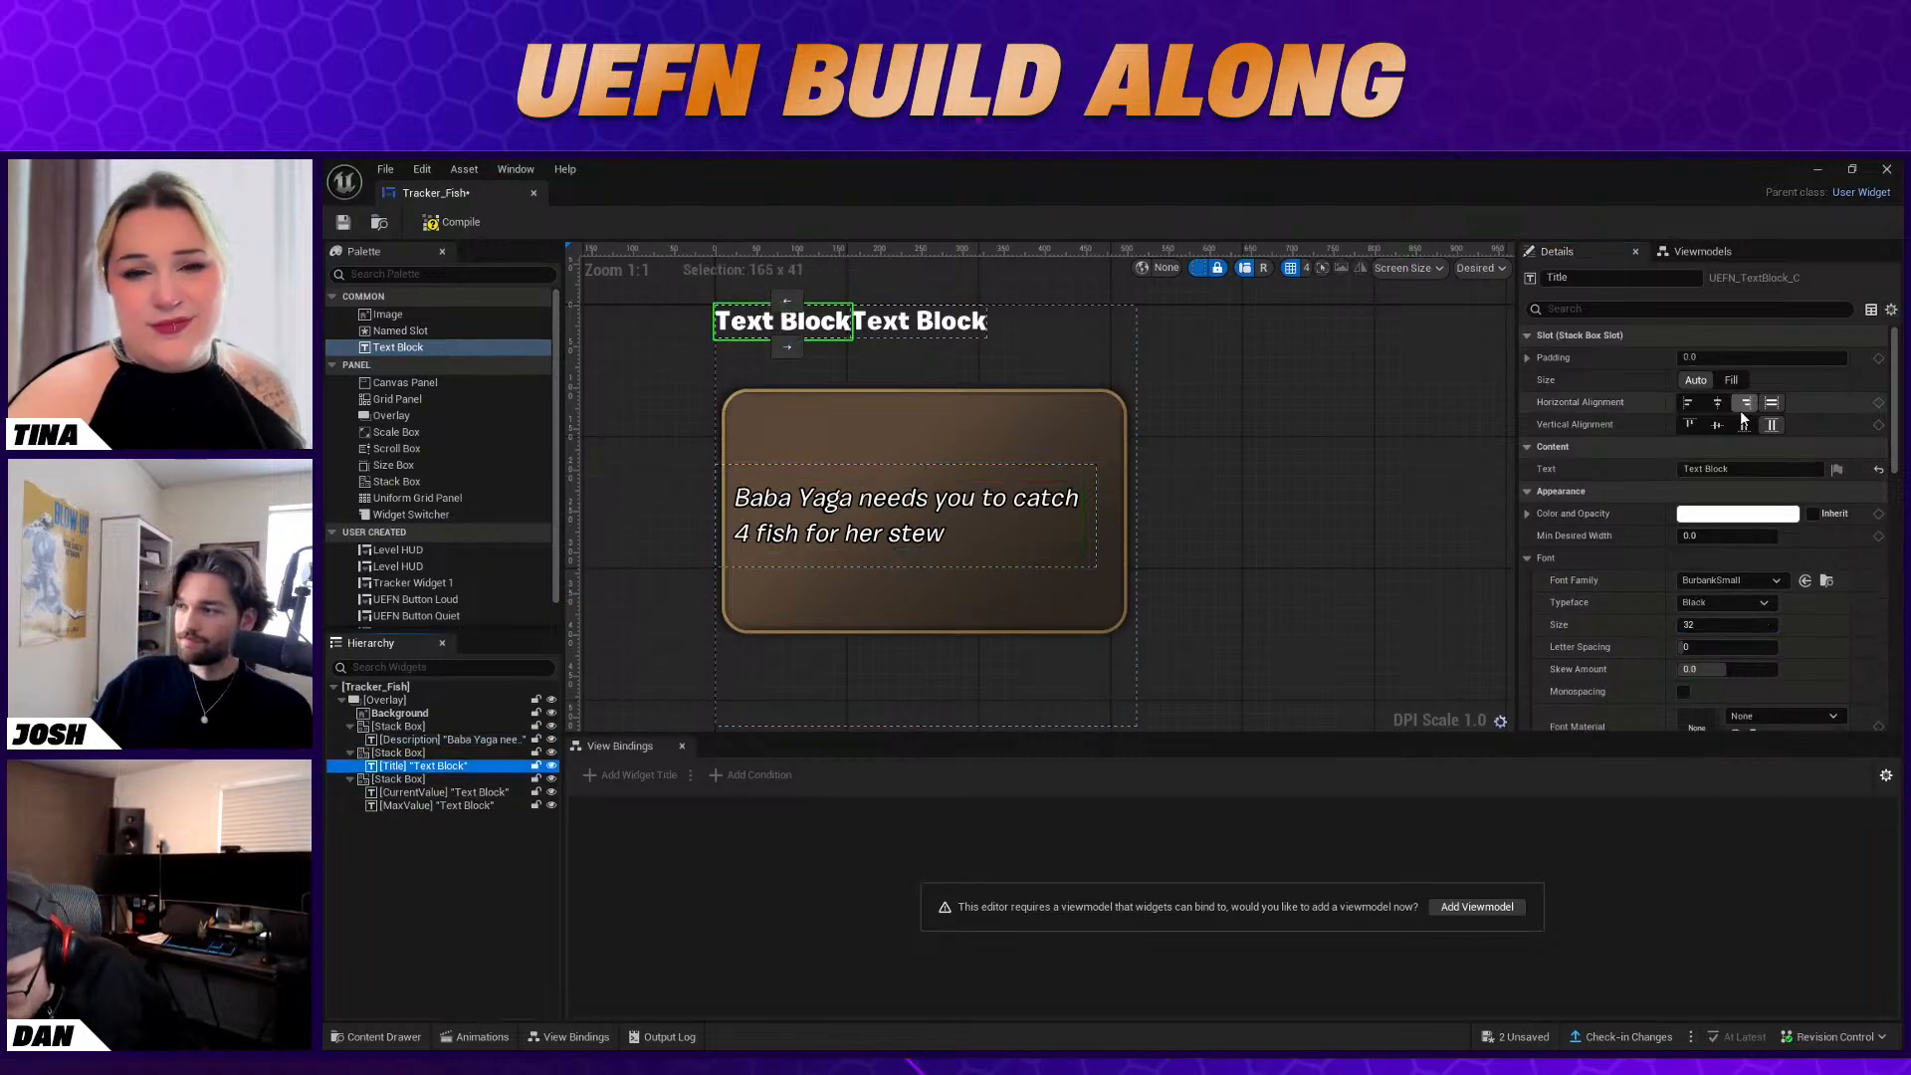
pyautogui.moveTo(1751, 467); pyautogui.dragTo(1516, 461)
pyautogui.write('Fish Fished')
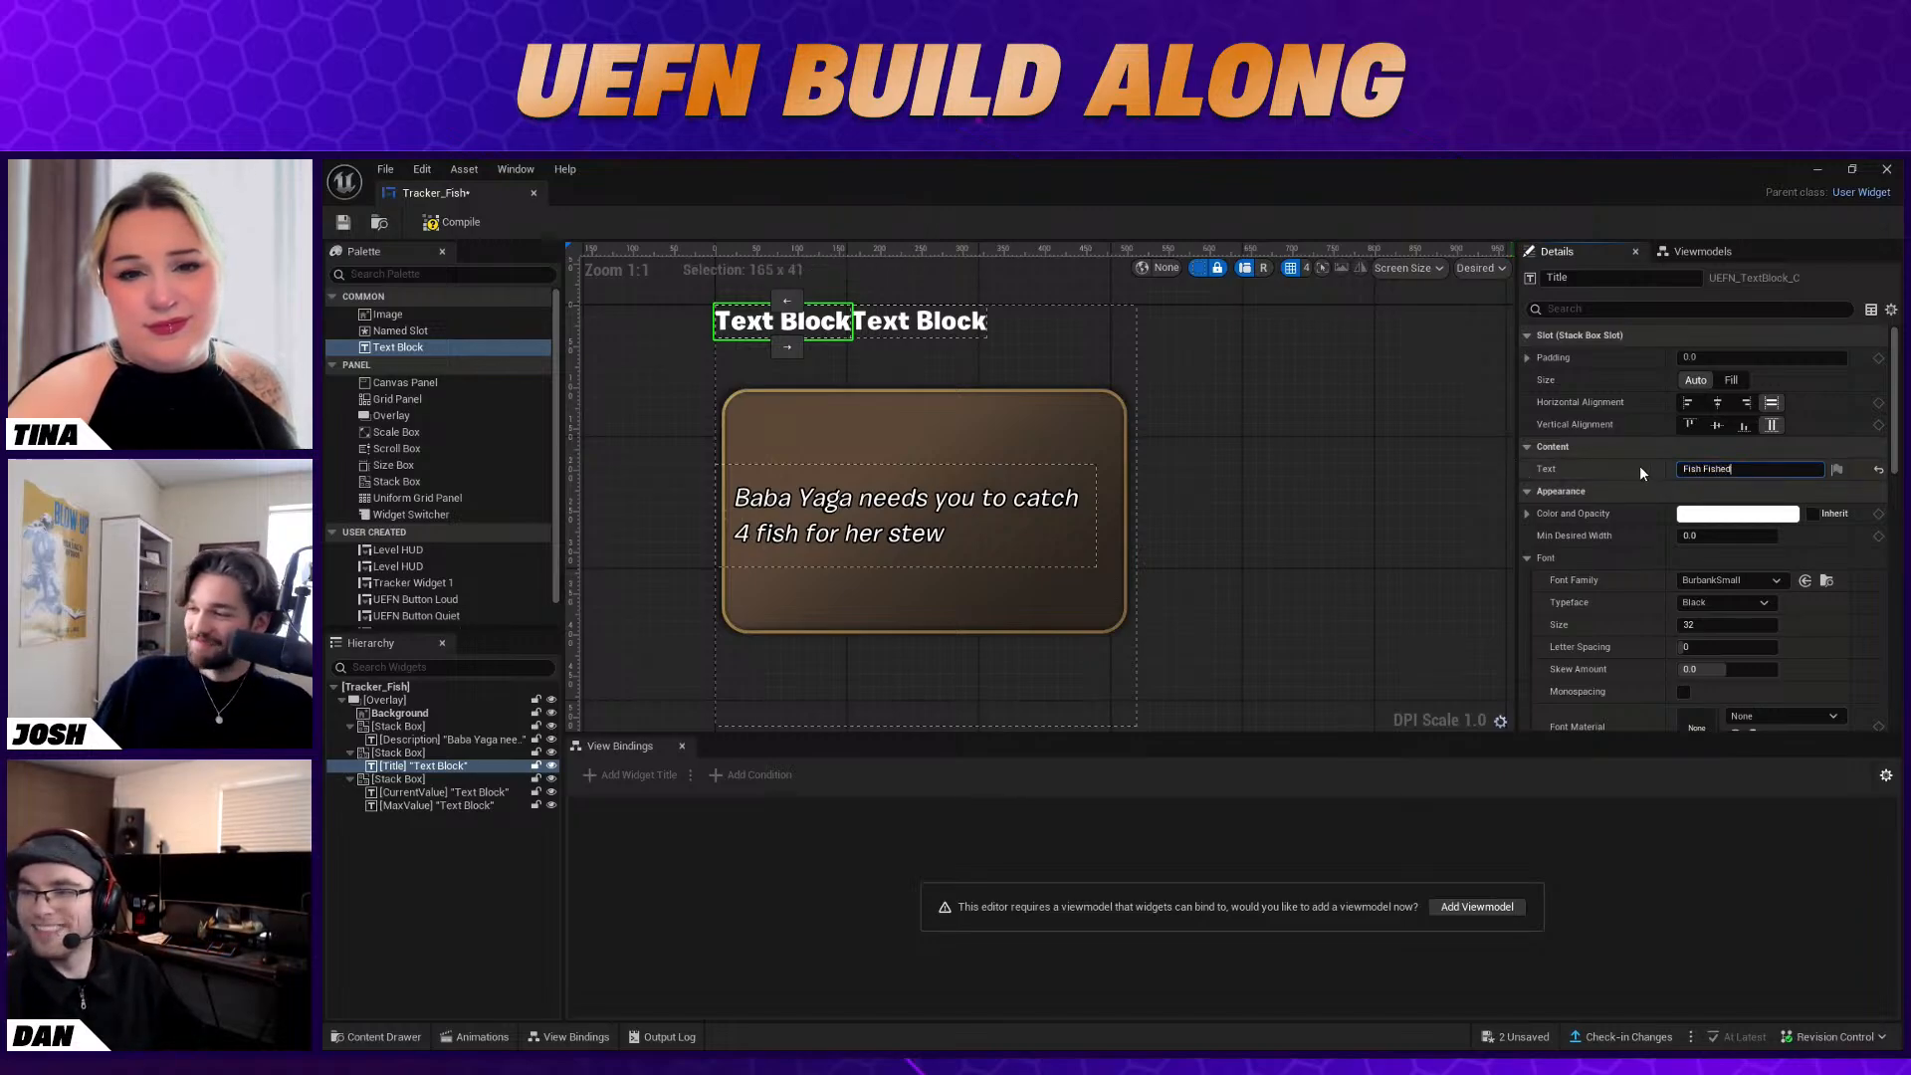
pyautogui.press('Return')
# Set the Title text's typeface to Medium and its outline size to 2
pyautogui.click(1730, 601)
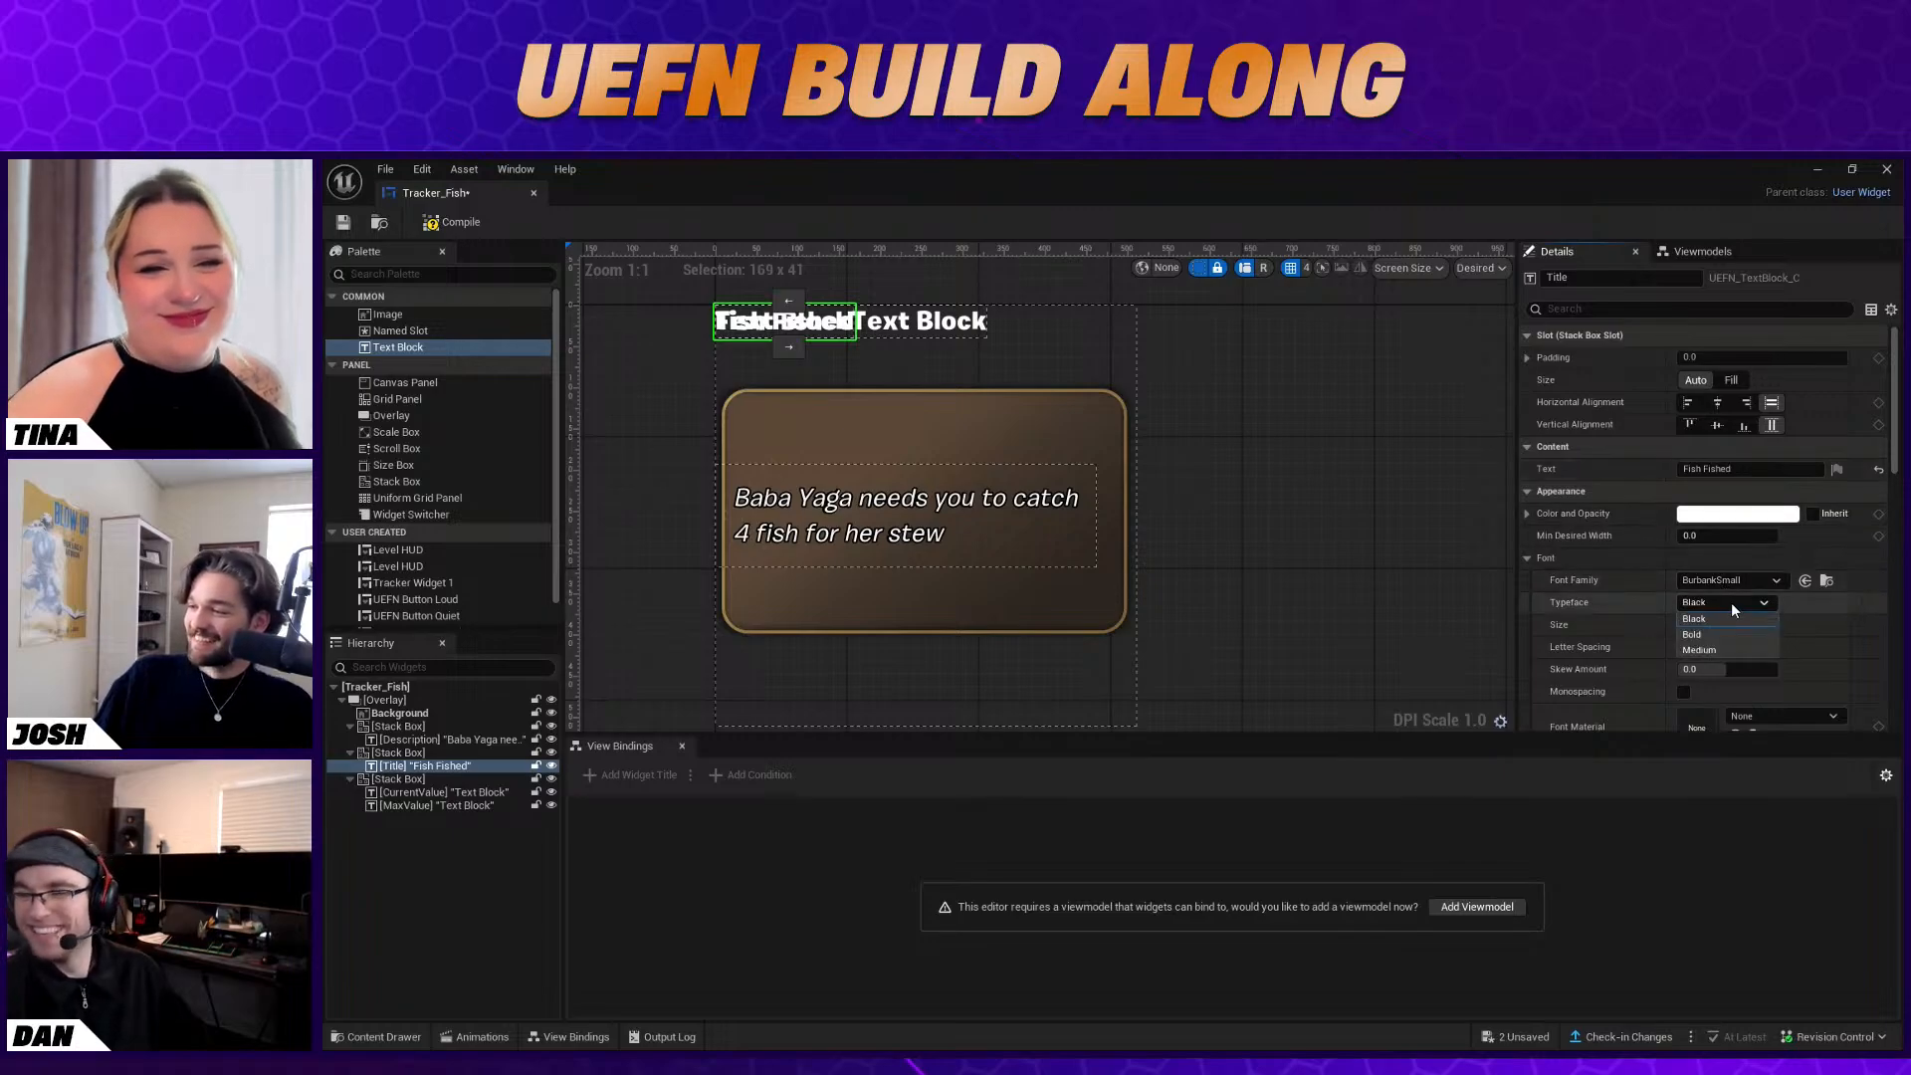
pyautogui.click(1746, 648)
pyautogui.scroll(-3, 1815, 637)
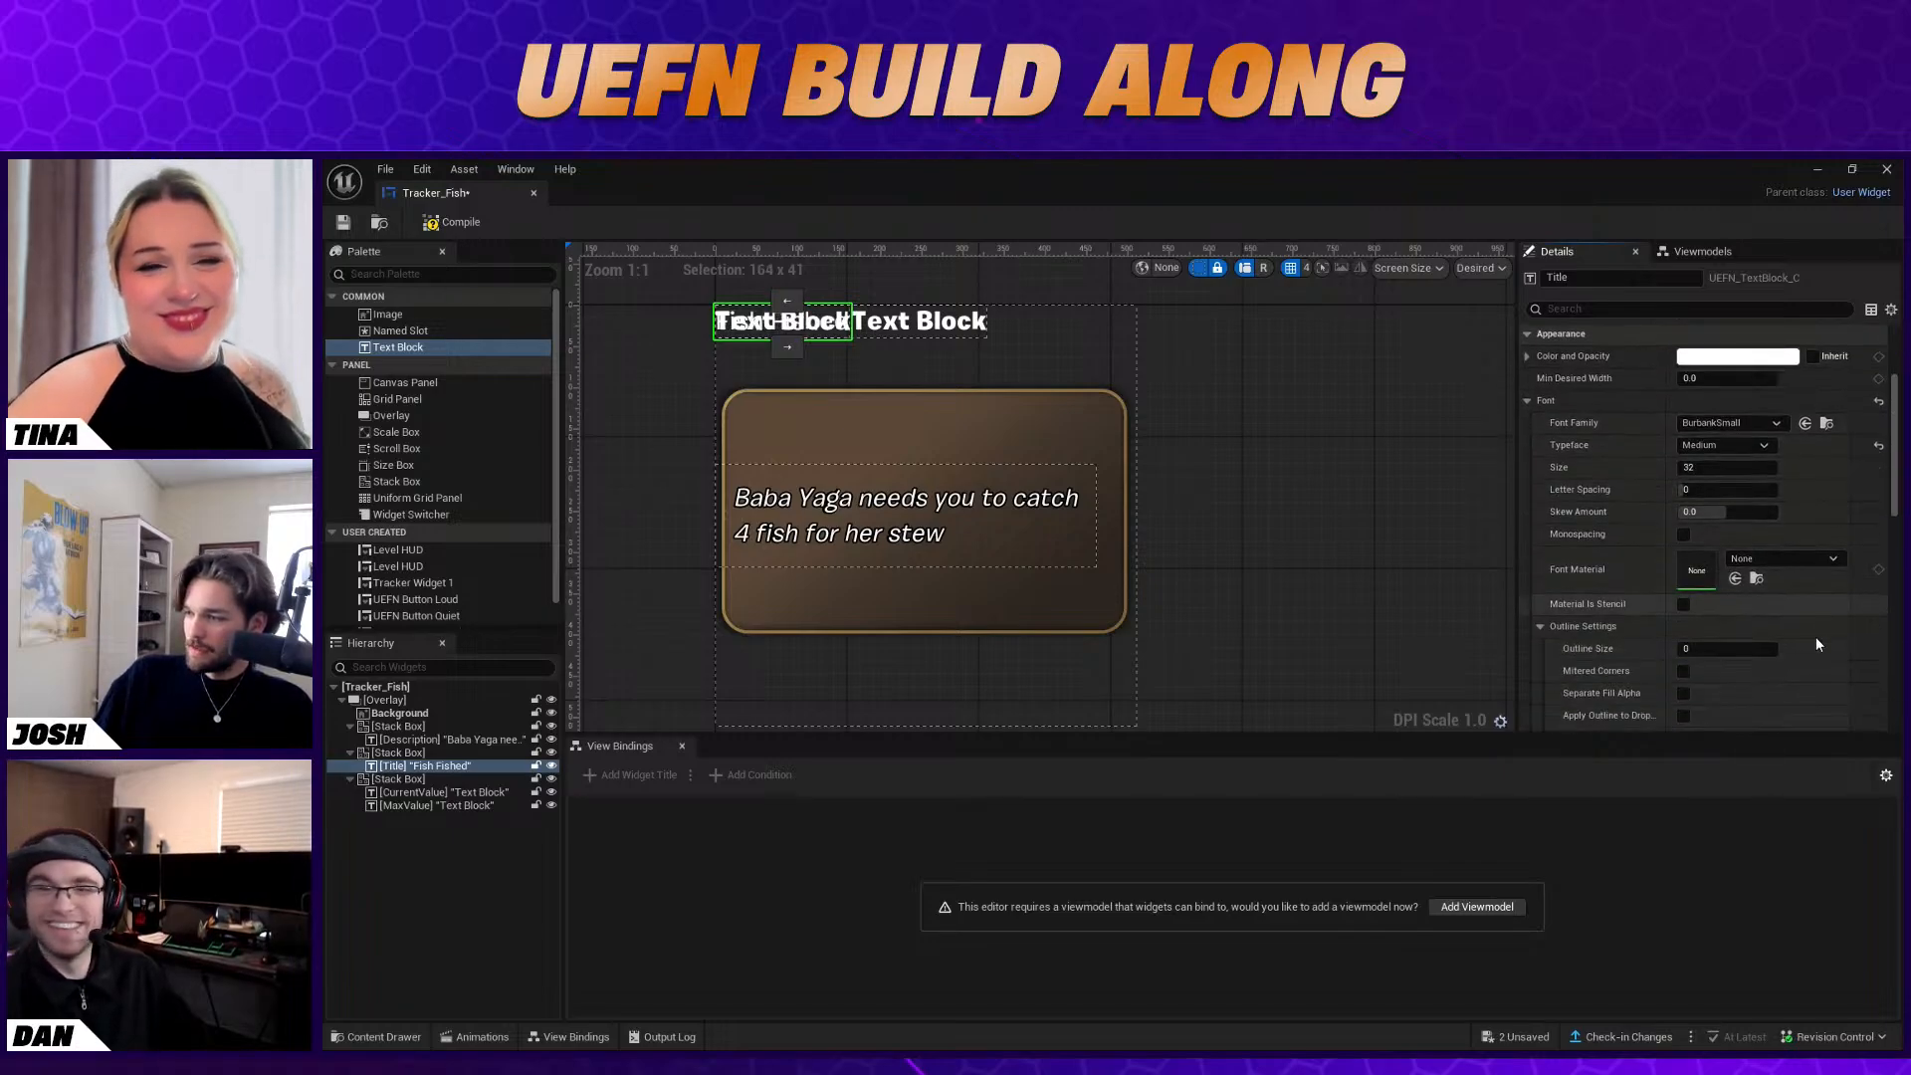
pyautogui.scroll(1, 1815, 637)
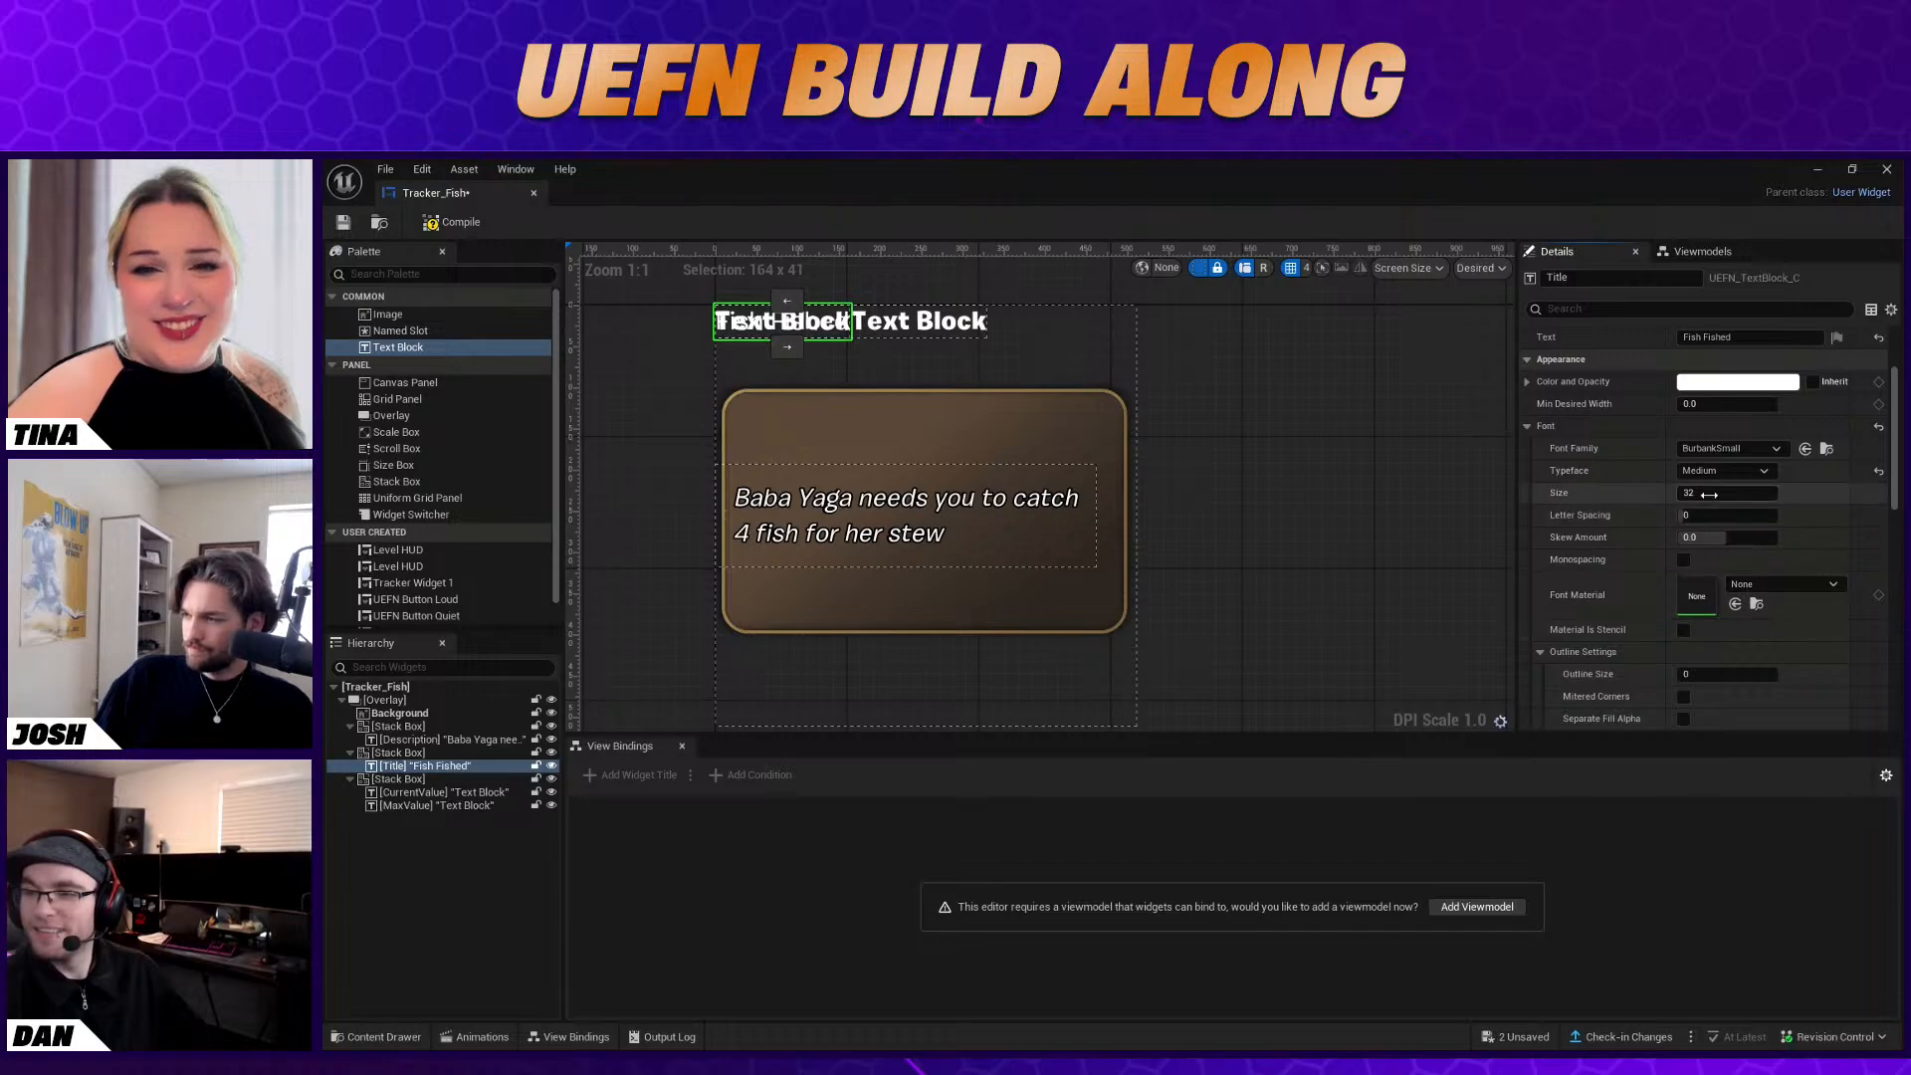
pyautogui.click(1789, 674)
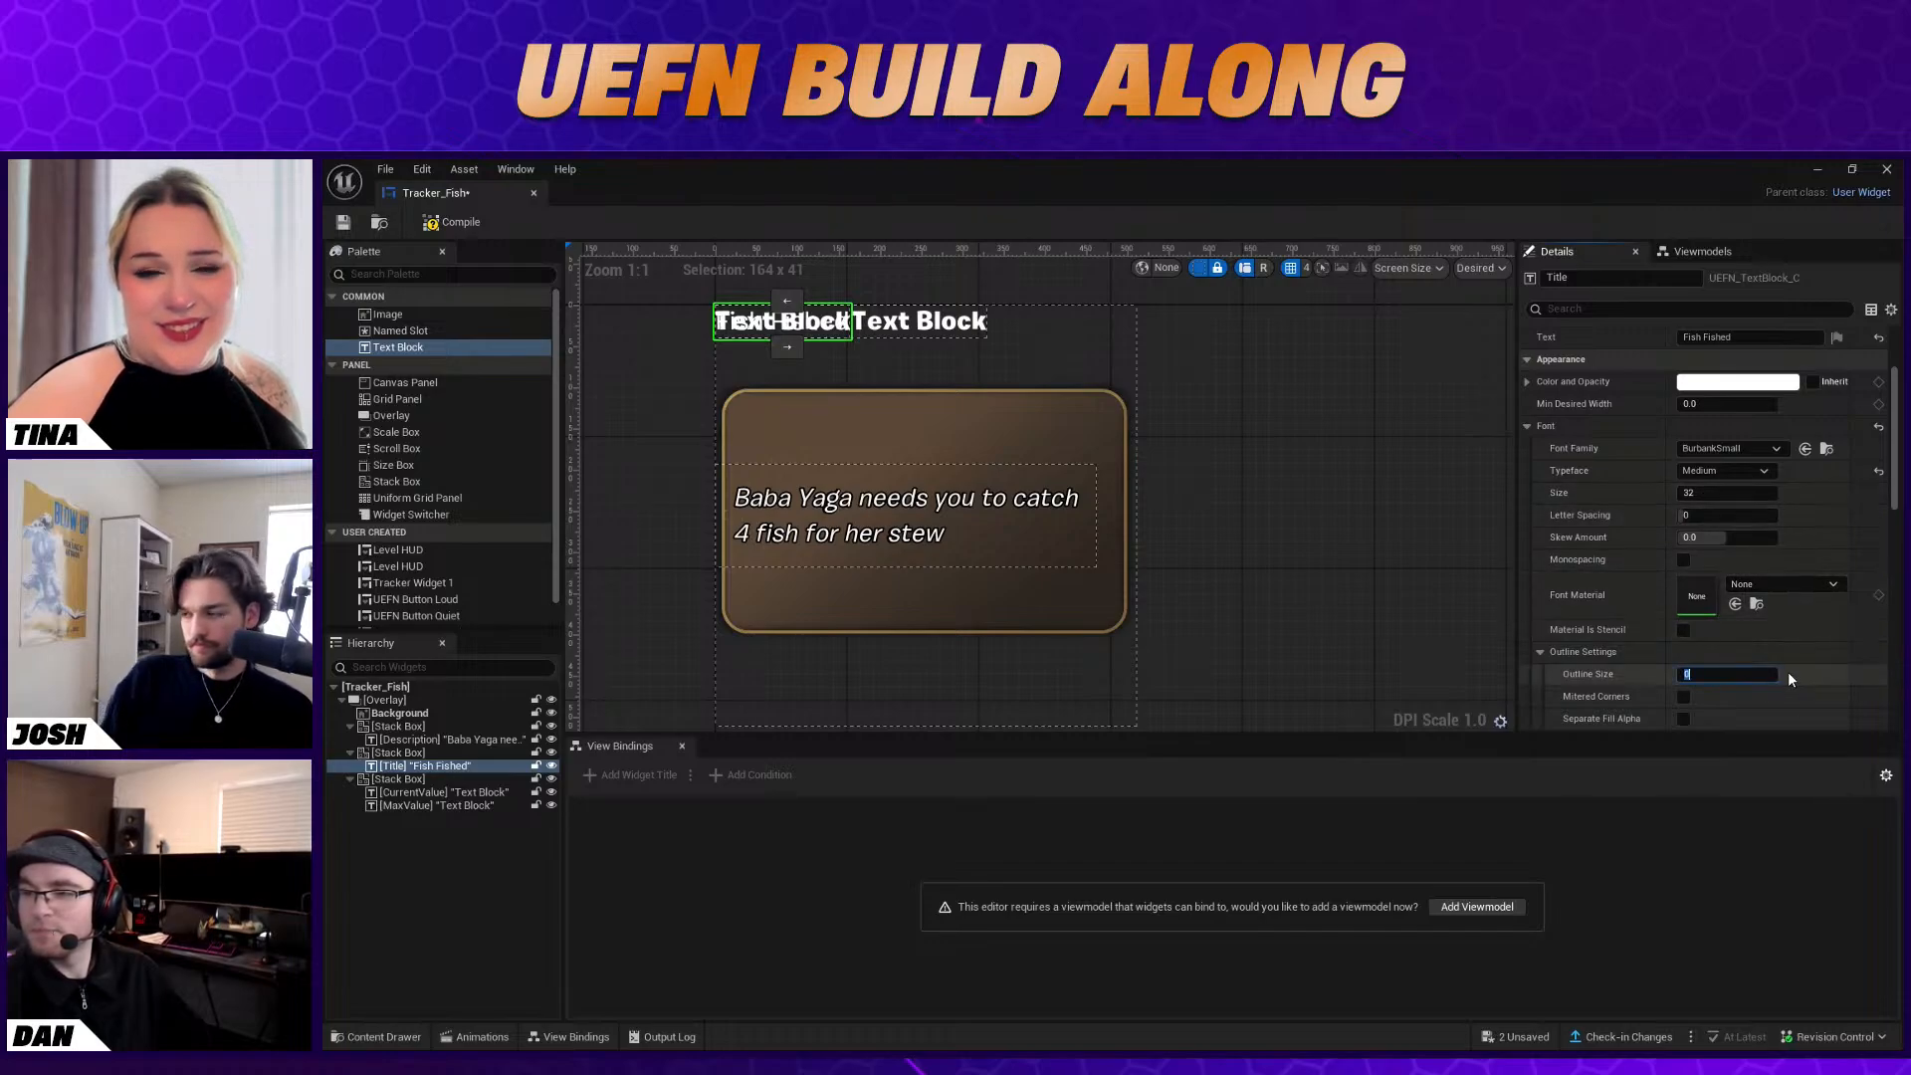
pyautogui.scroll(3, 1826, 583)
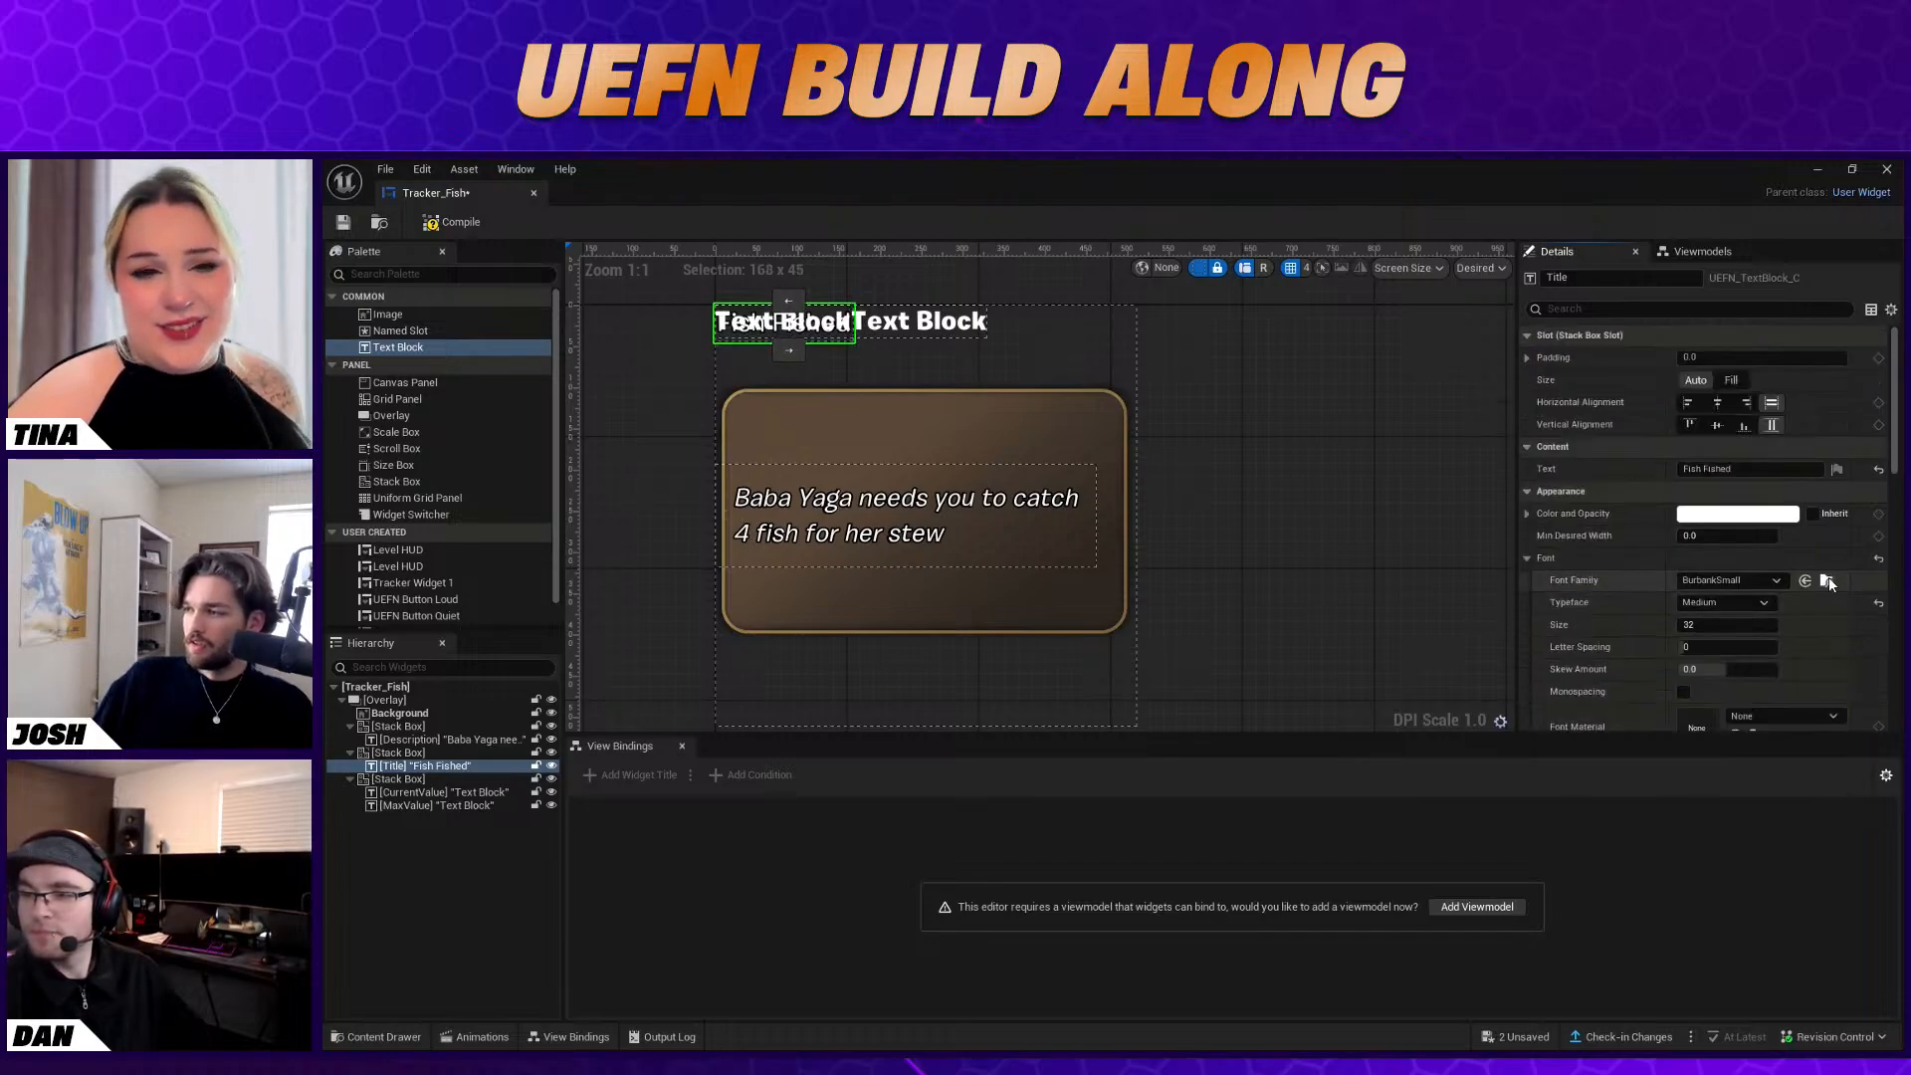
pyautogui.click(1692, 425)
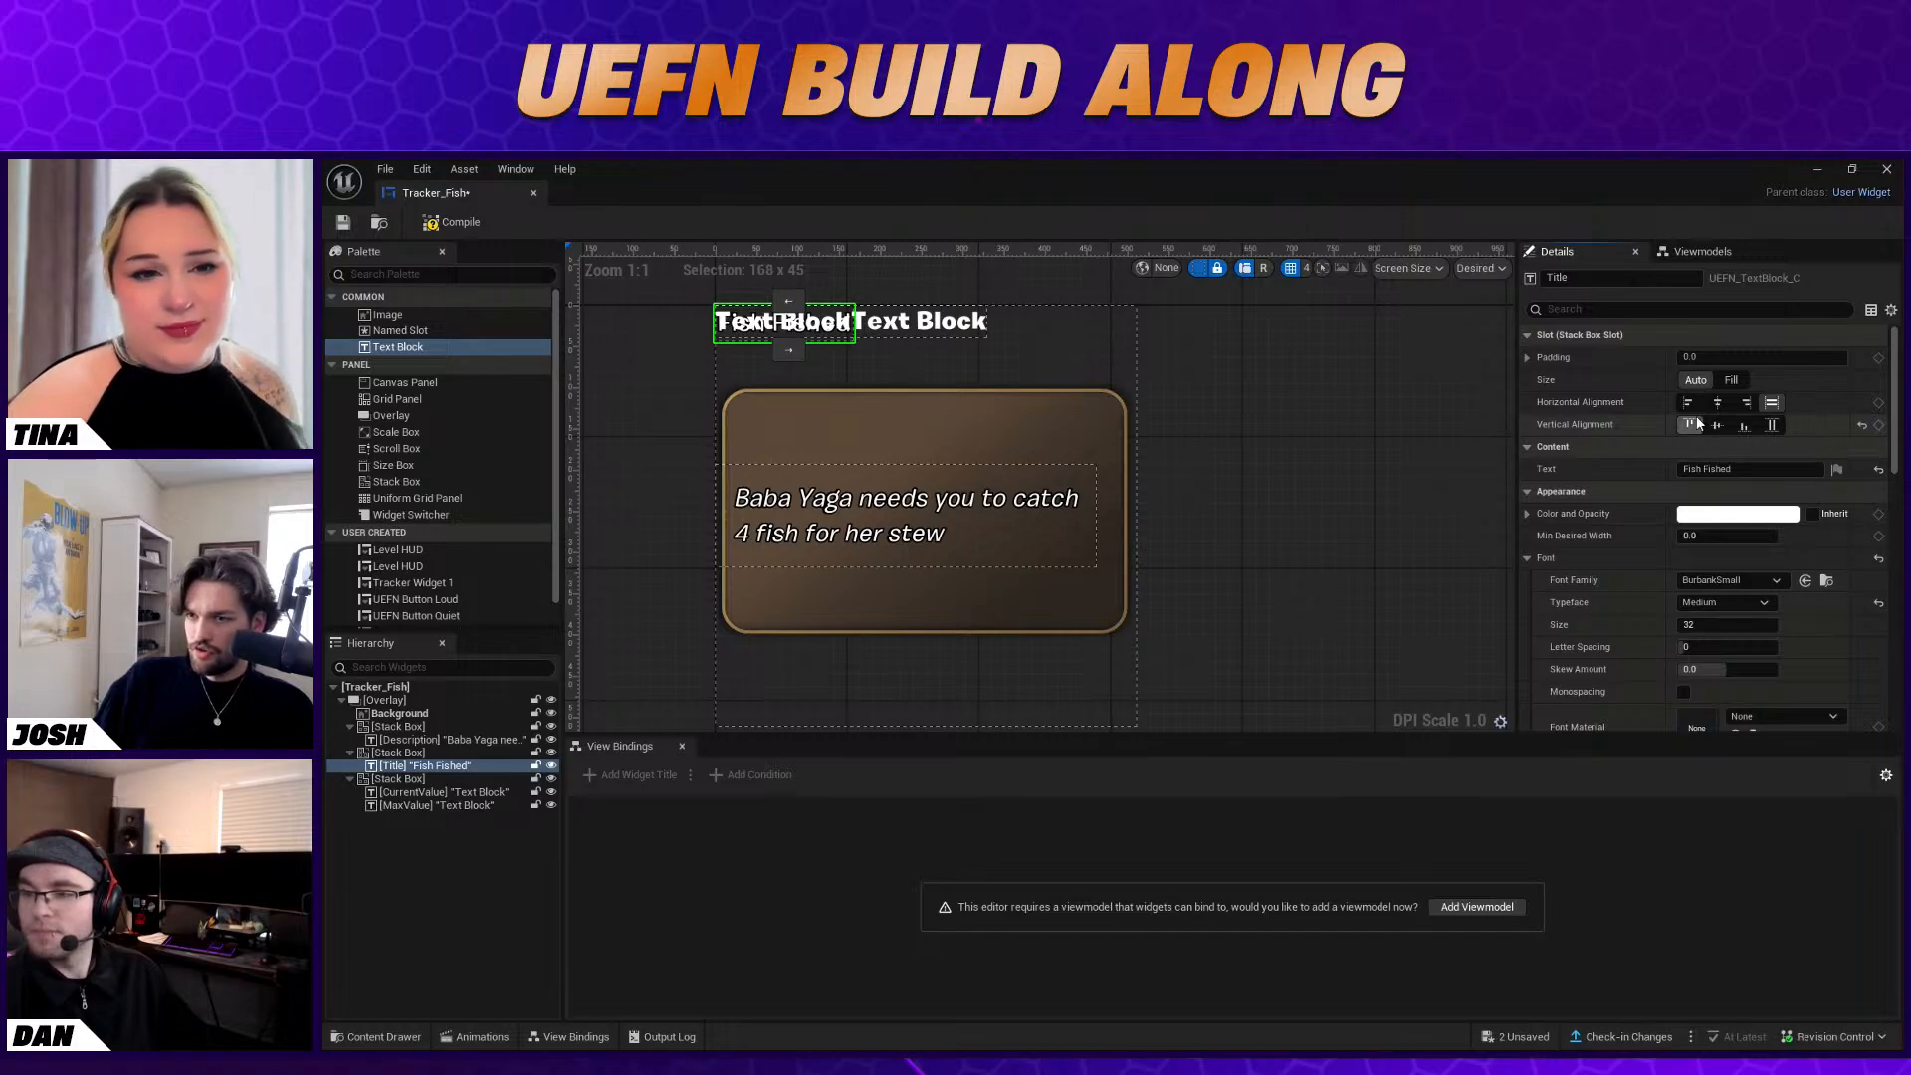
pyautogui.click(1717, 425)
pyautogui.click(1714, 403)
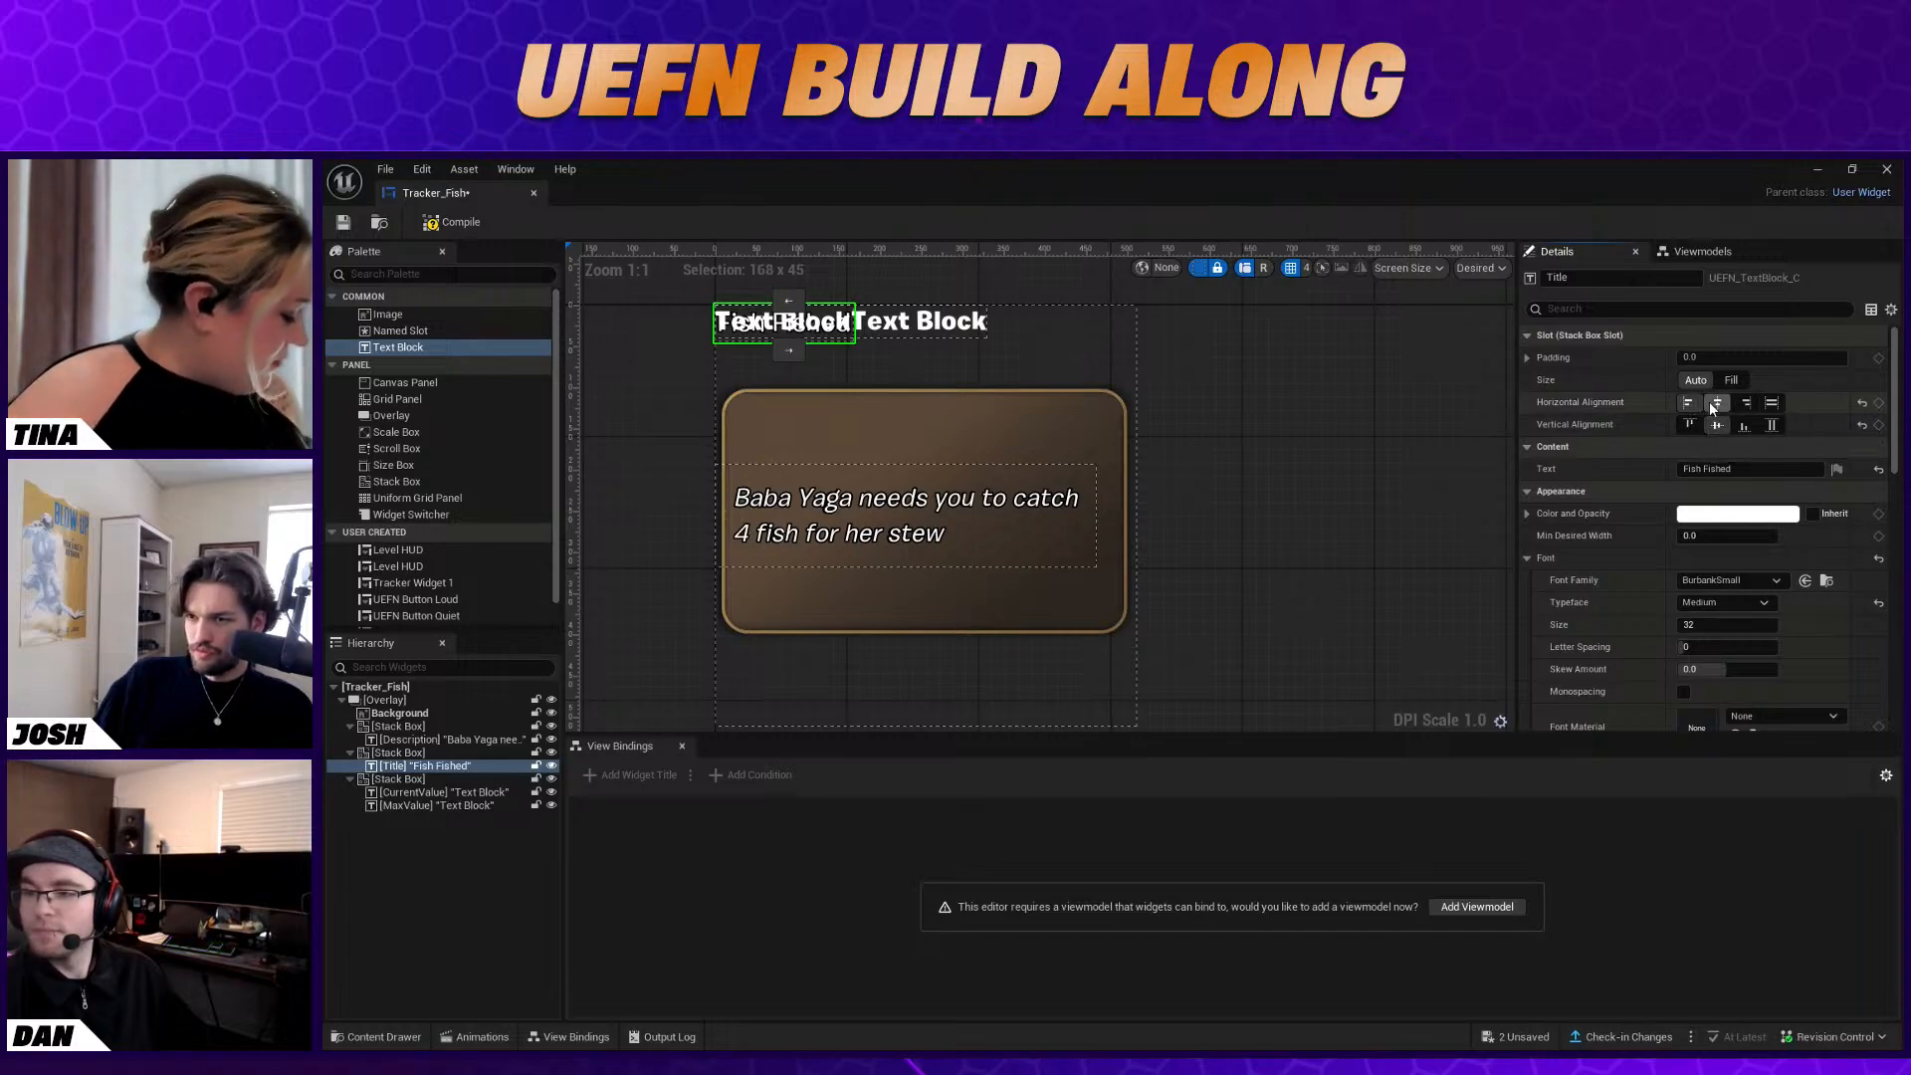
pyautogui.click(1771, 402)
pyautogui.click(1771, 425)
# Align the Title's stack box to the vertical centre of the overlay and keep it horizontally left-aligned
pyautogui.click(452, 752)
pyautogui.click(1717, 470)
pyautogui.click(1718, 491)
pyautogui.click(1688, 469)
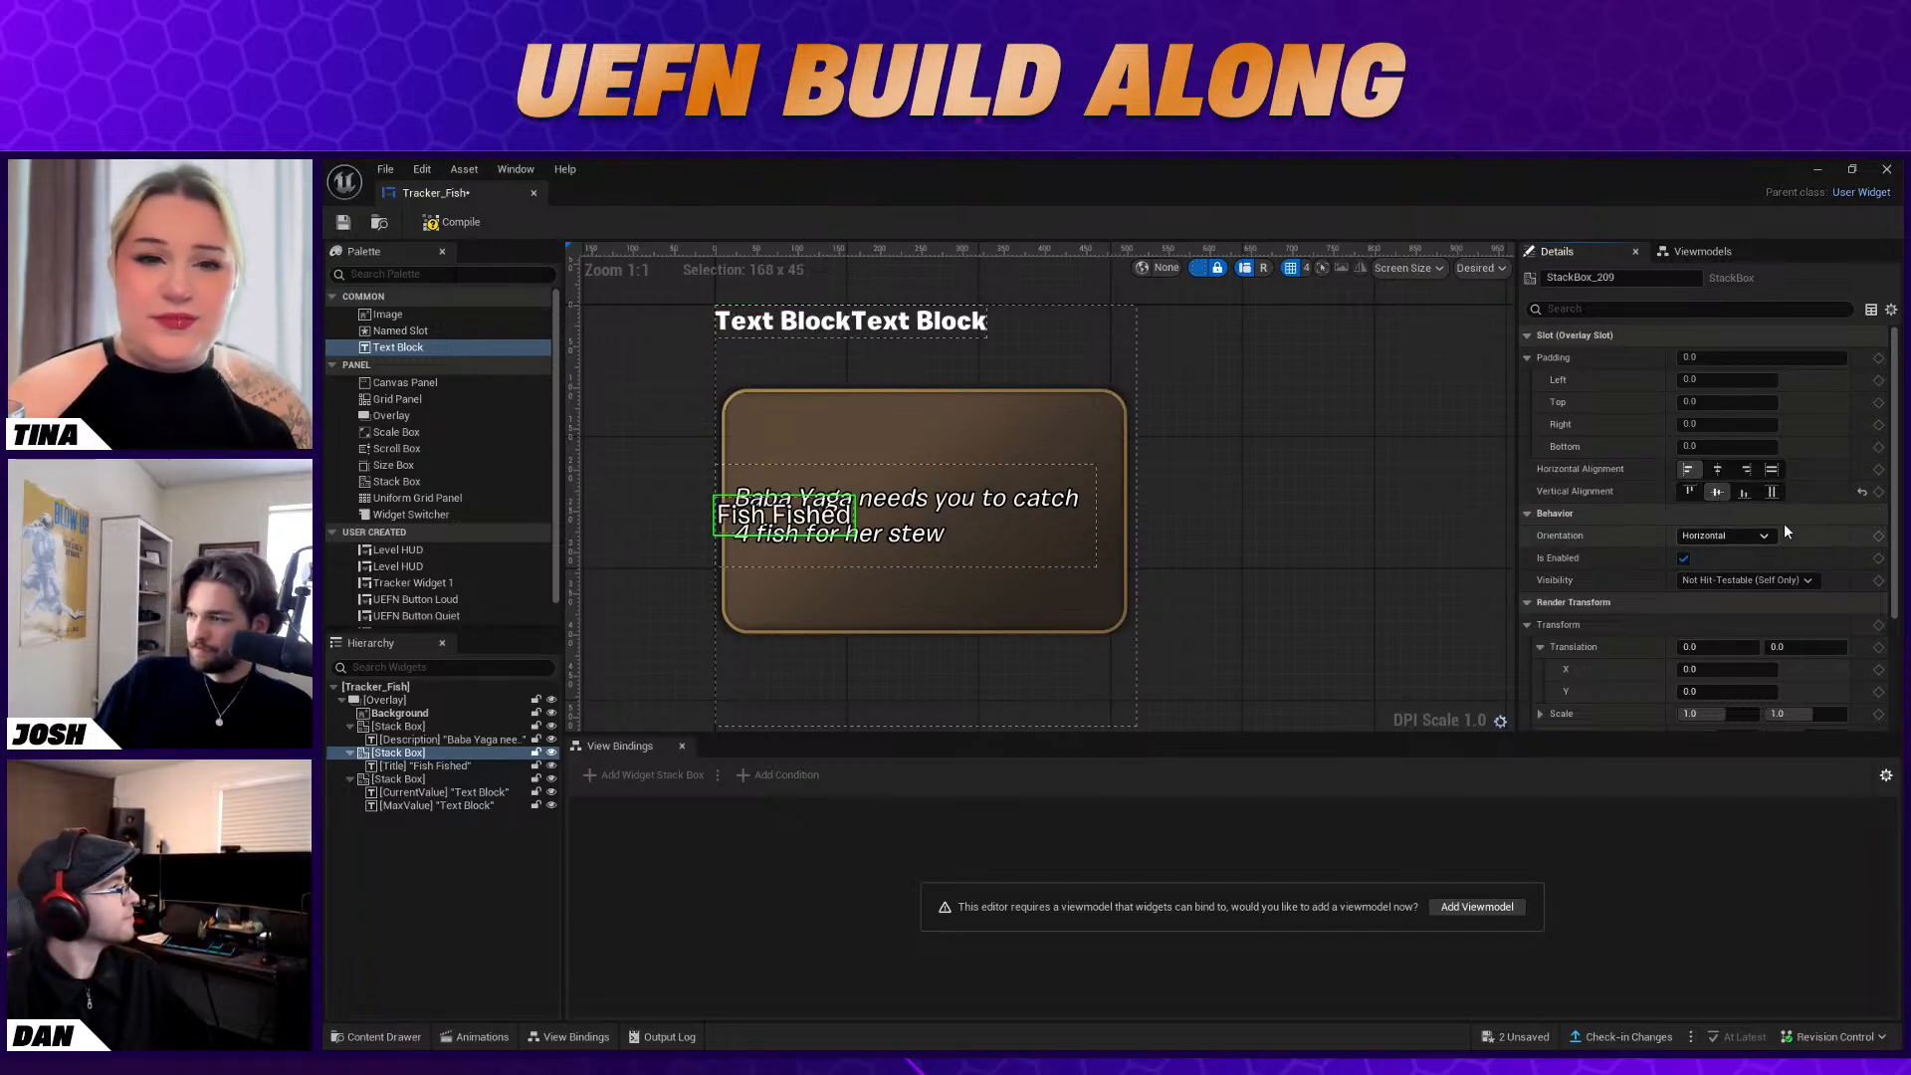
# Move the Title's stack box into the upper part of the background with a translation of X 35 and Y -95
pyautogui.scroll(-3, 1814, 527)
pyautogui.moveTo(1714, 539); pyautogui.dragTo(1758, 576)
pyautogui.scroll(-1, 1782, 591)
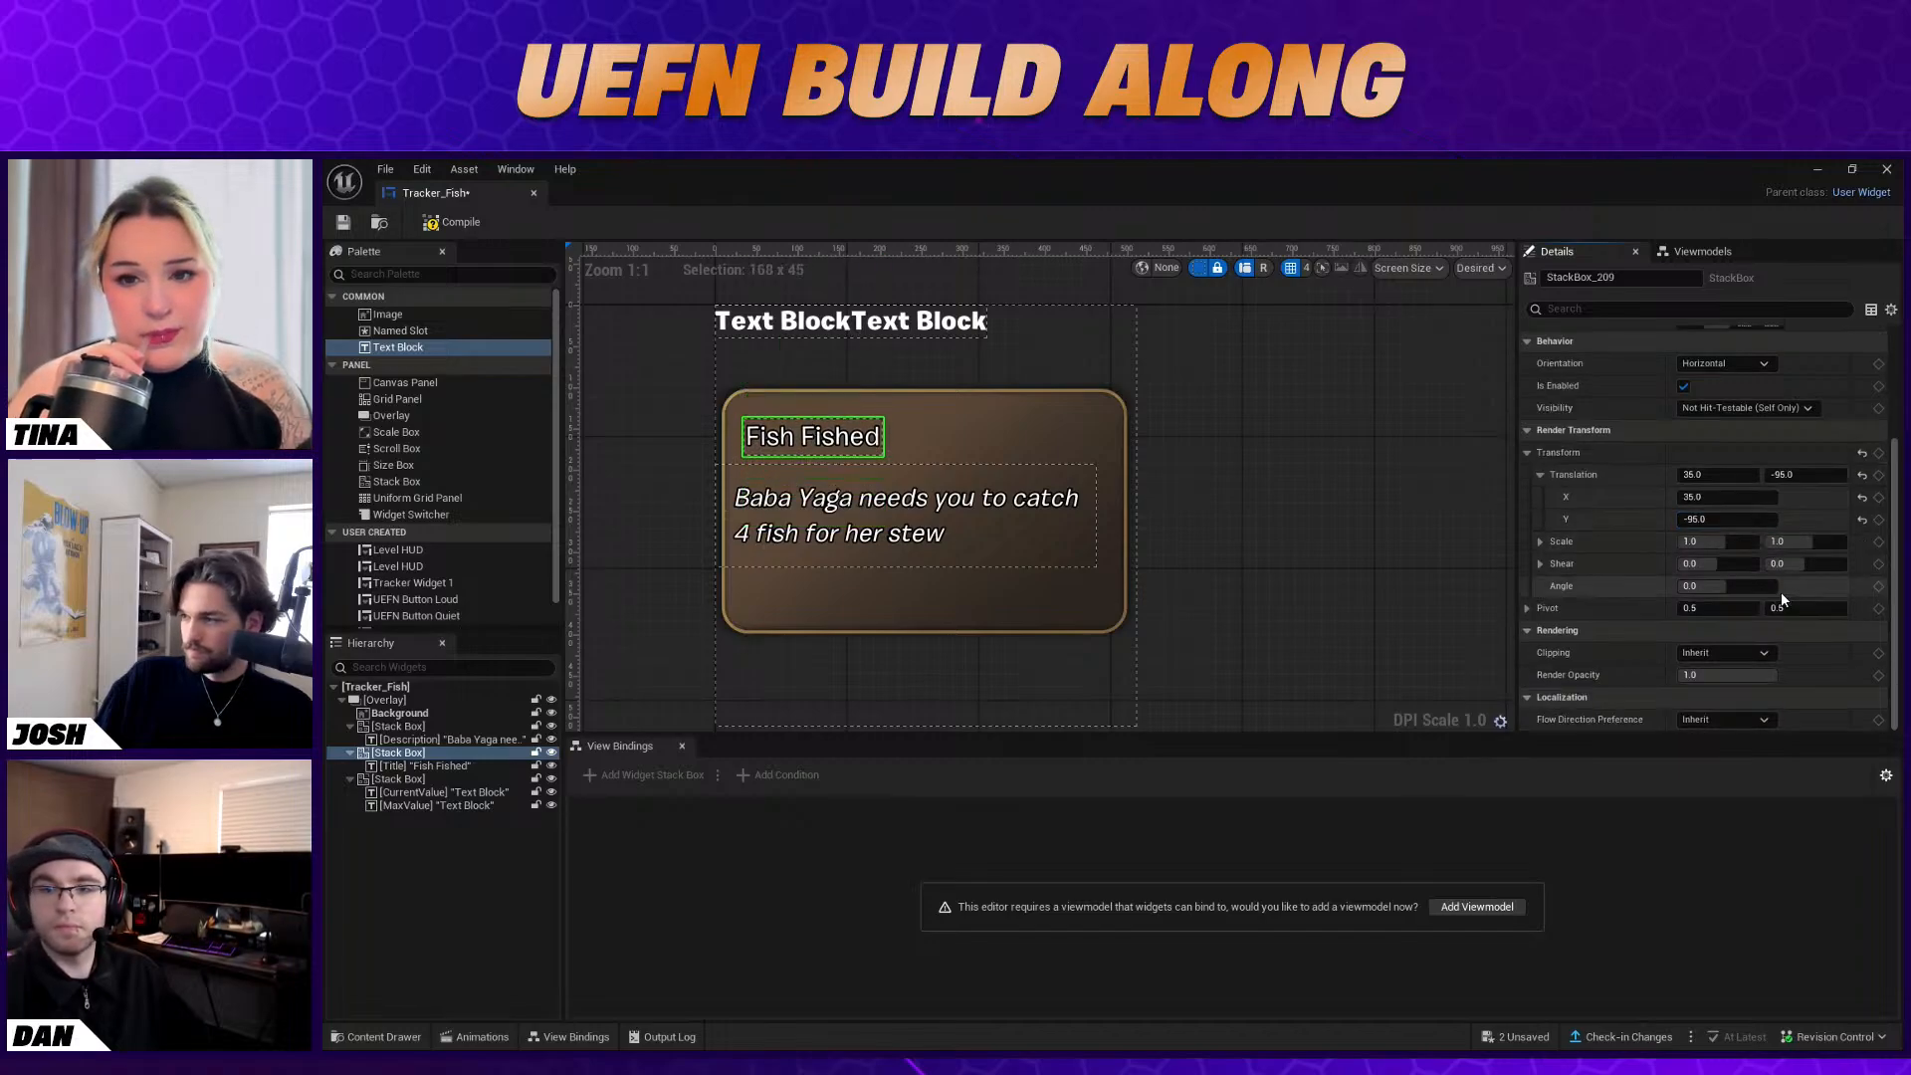
pyautogui.scroll(4, 1758, 582)
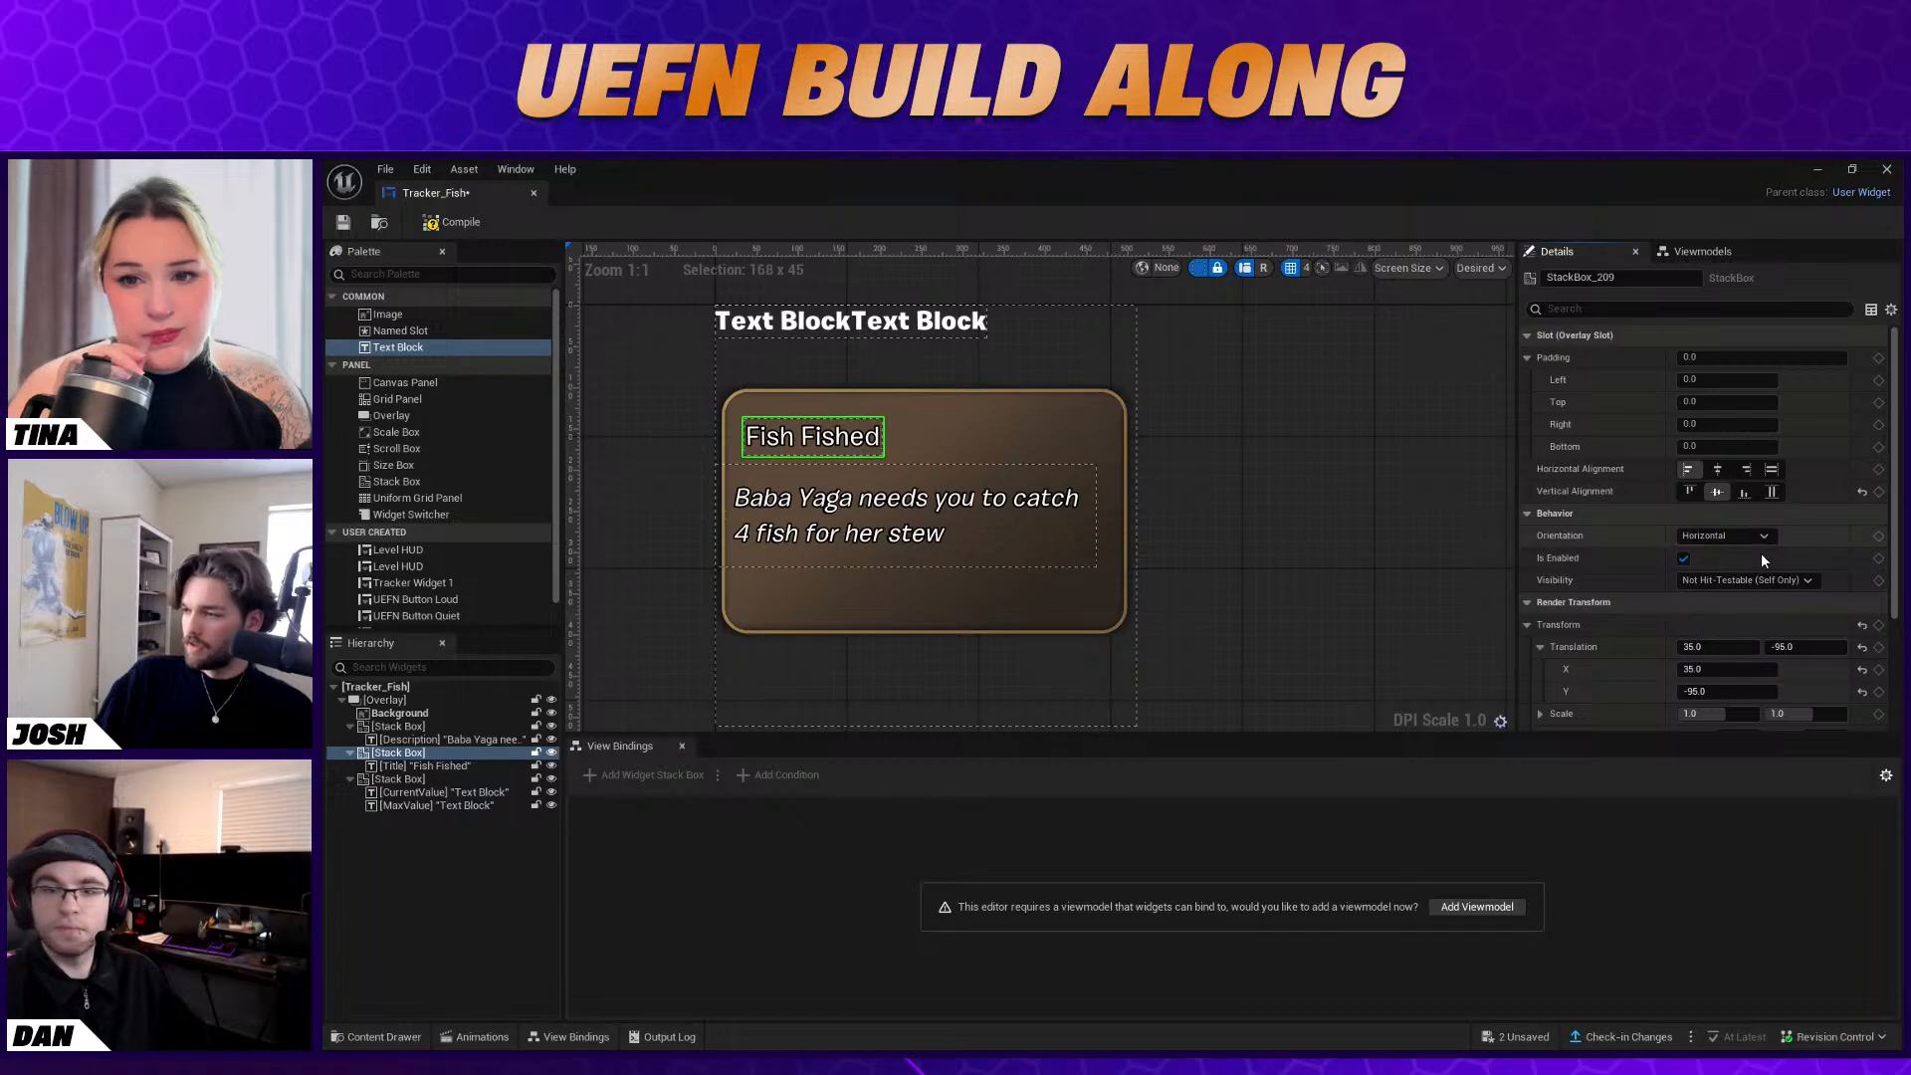
pyautogui.scroll(-3, 1760, 552)
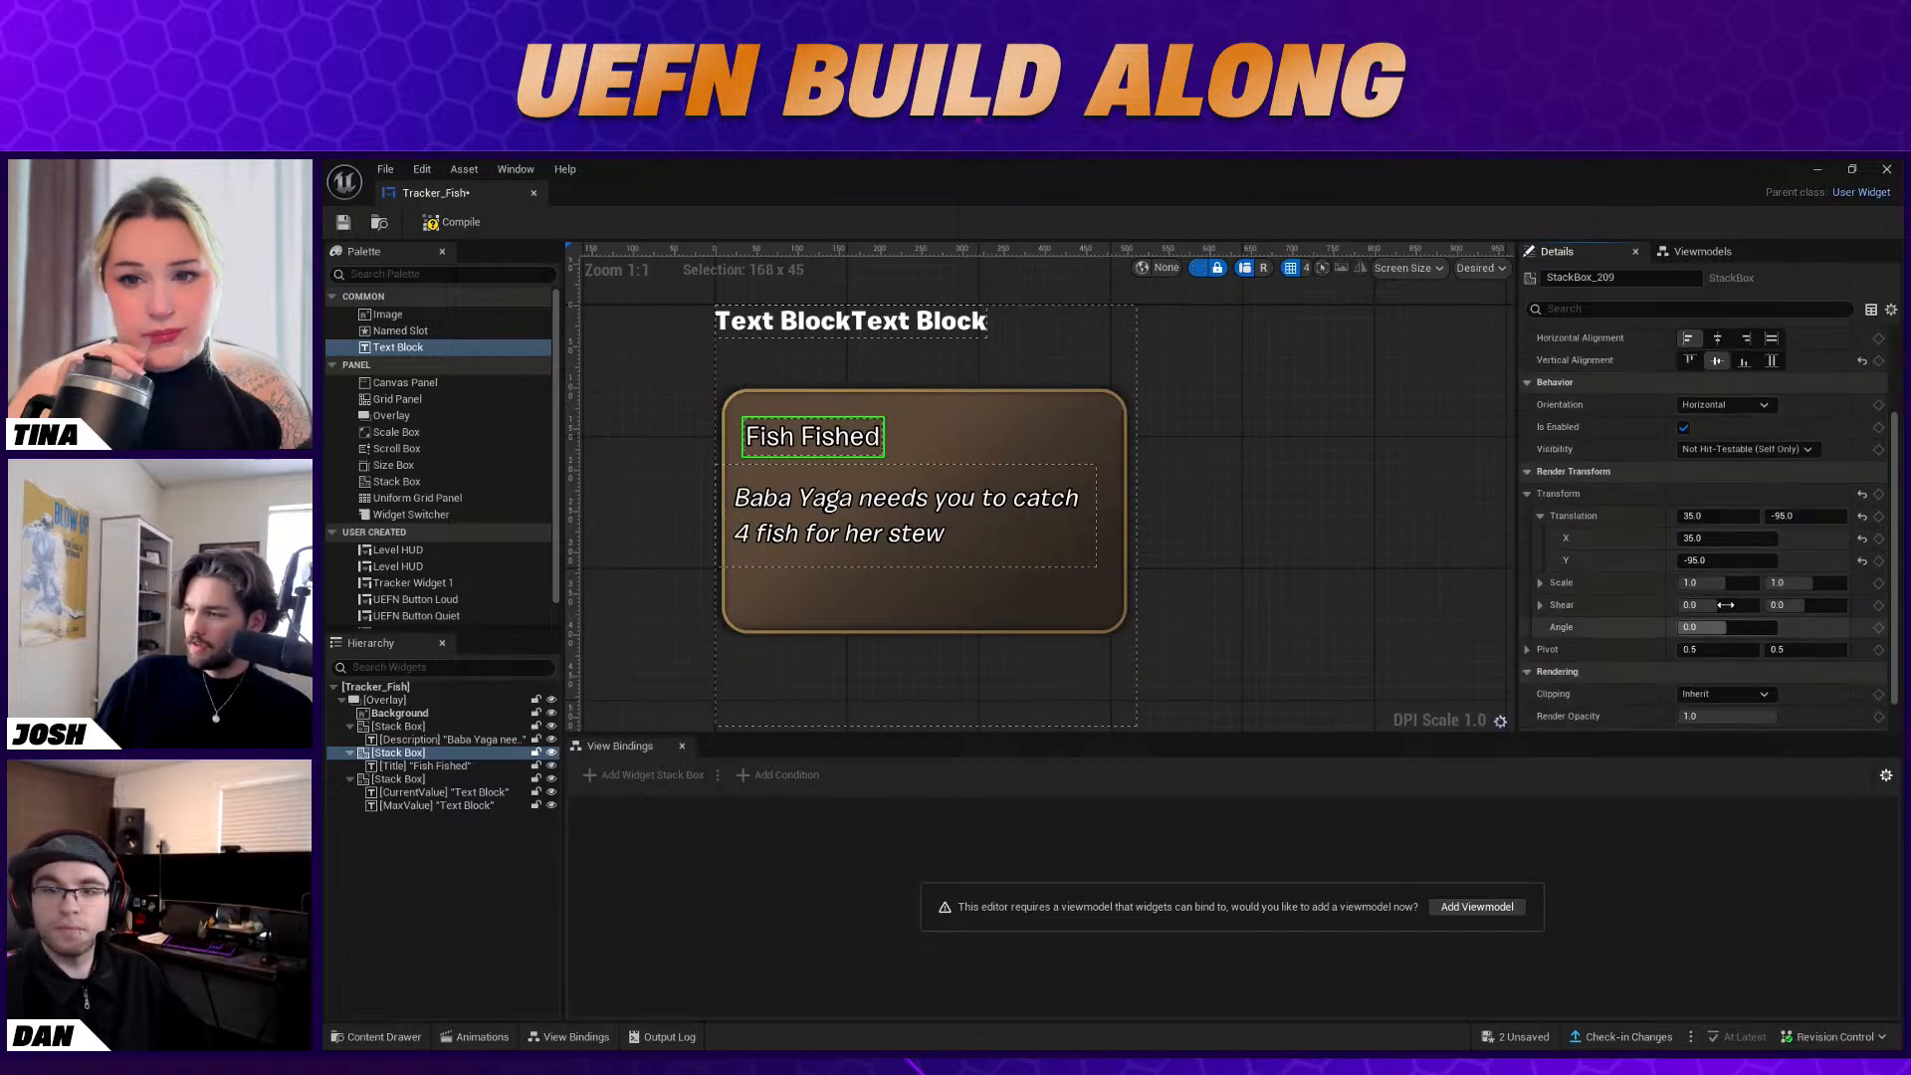
# Try font sizes of 50, 46 and 42 on the Title text and settle on 40
pyautogui.click(448, 765)
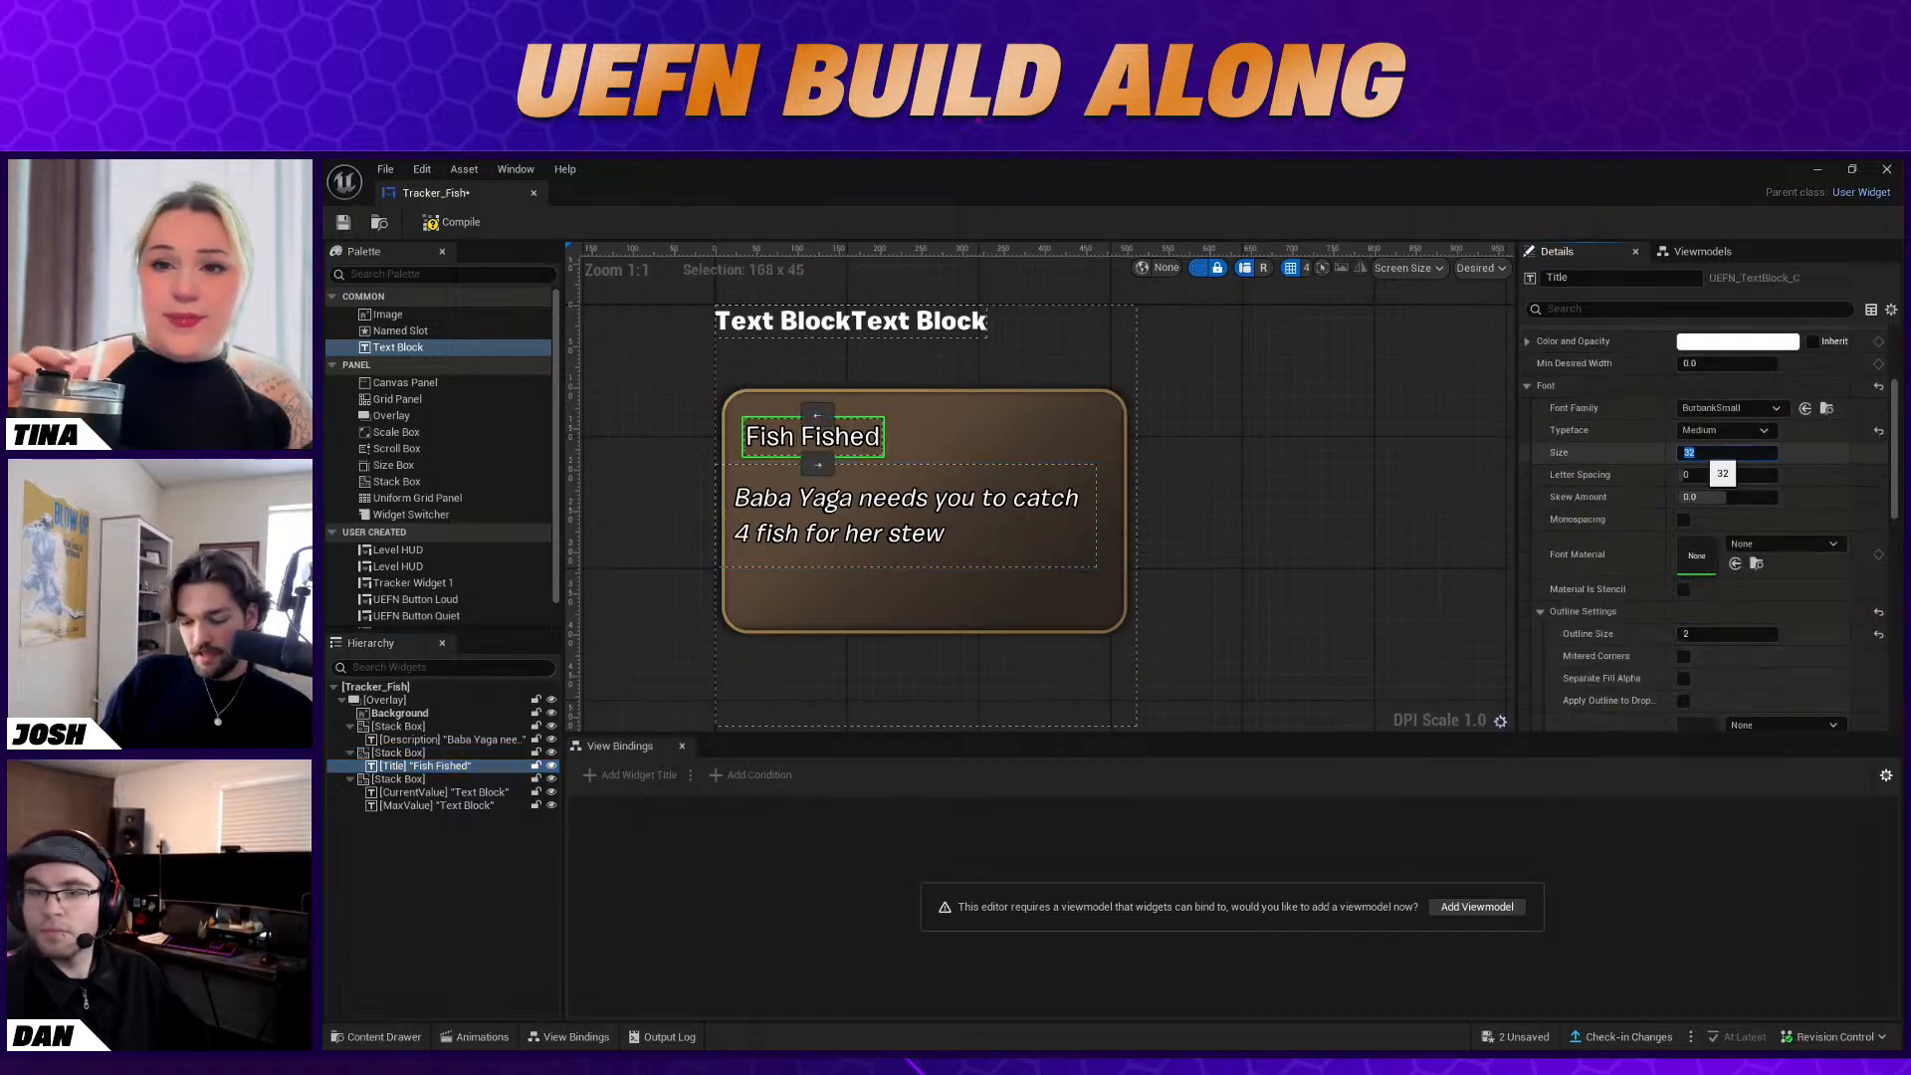
pyautogui.press('Return')
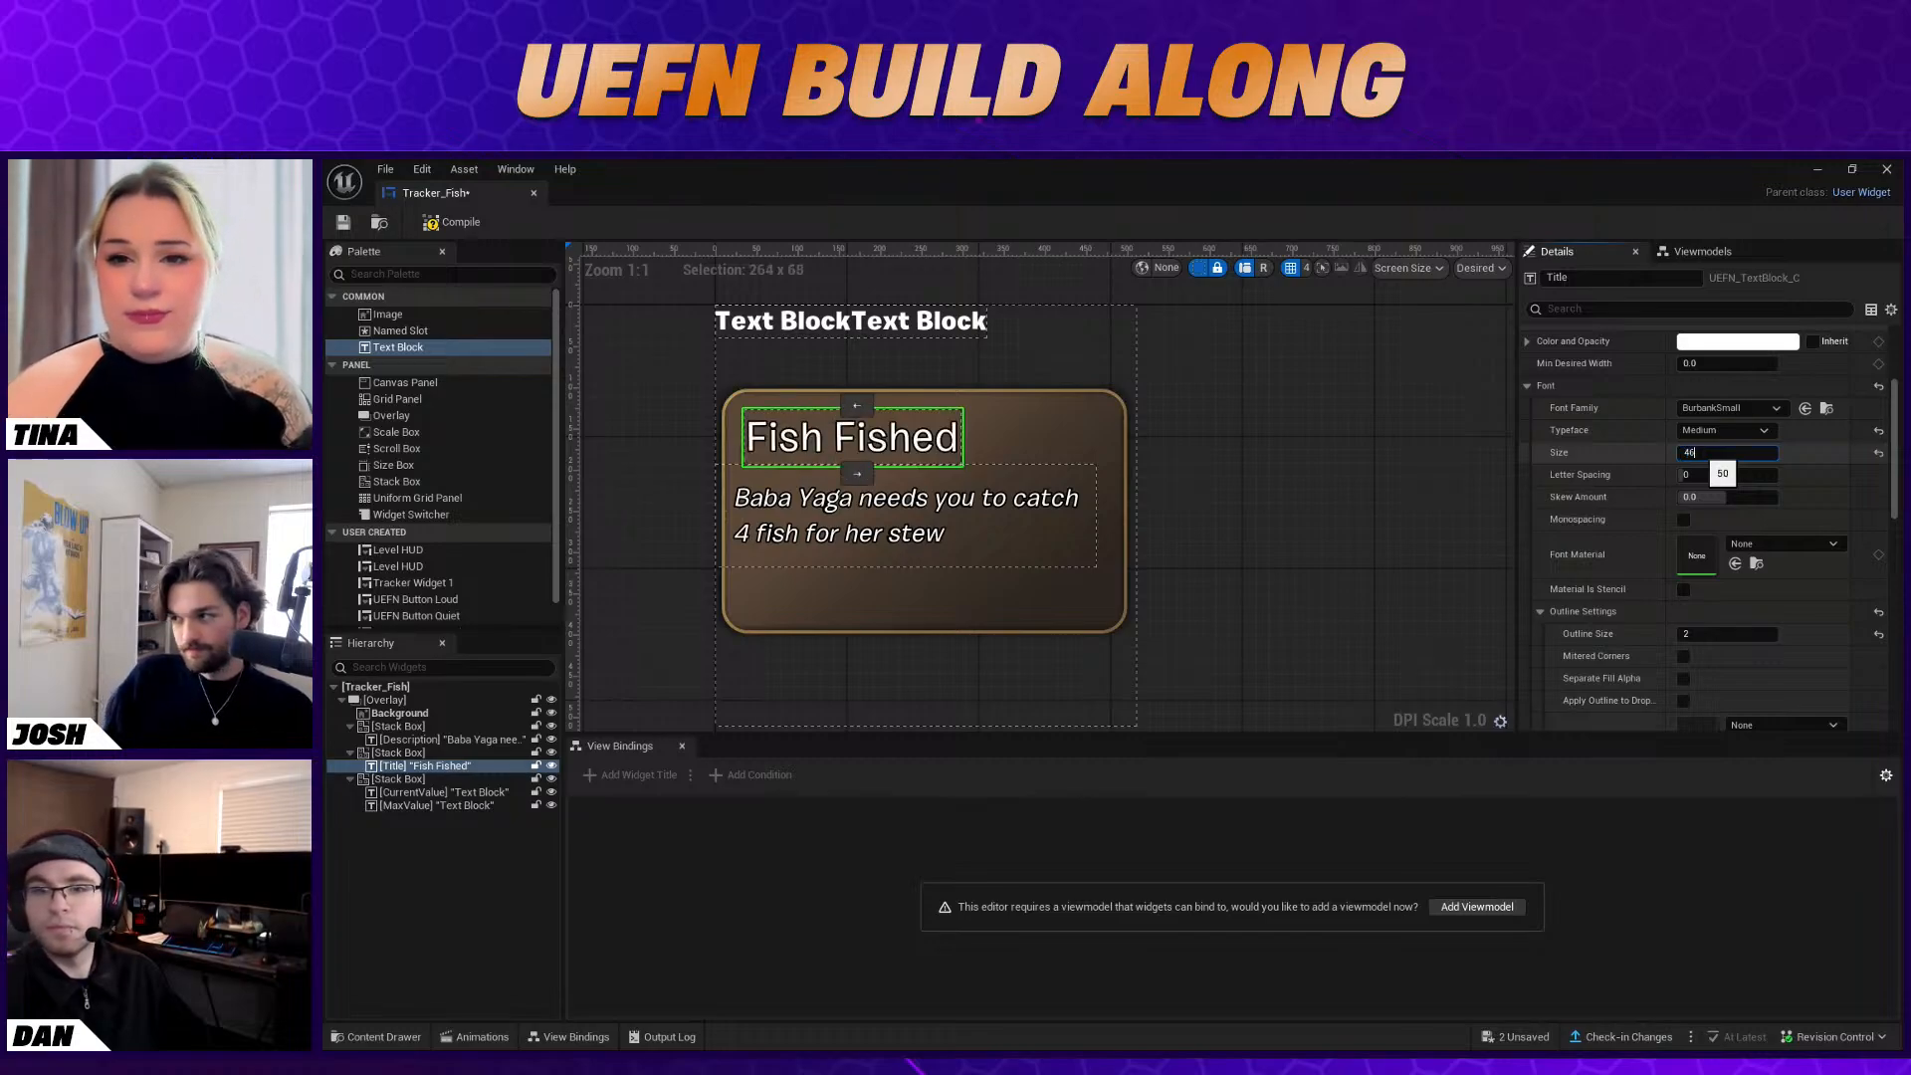
pyautogui.write('46')
pyautogui.press('Return')
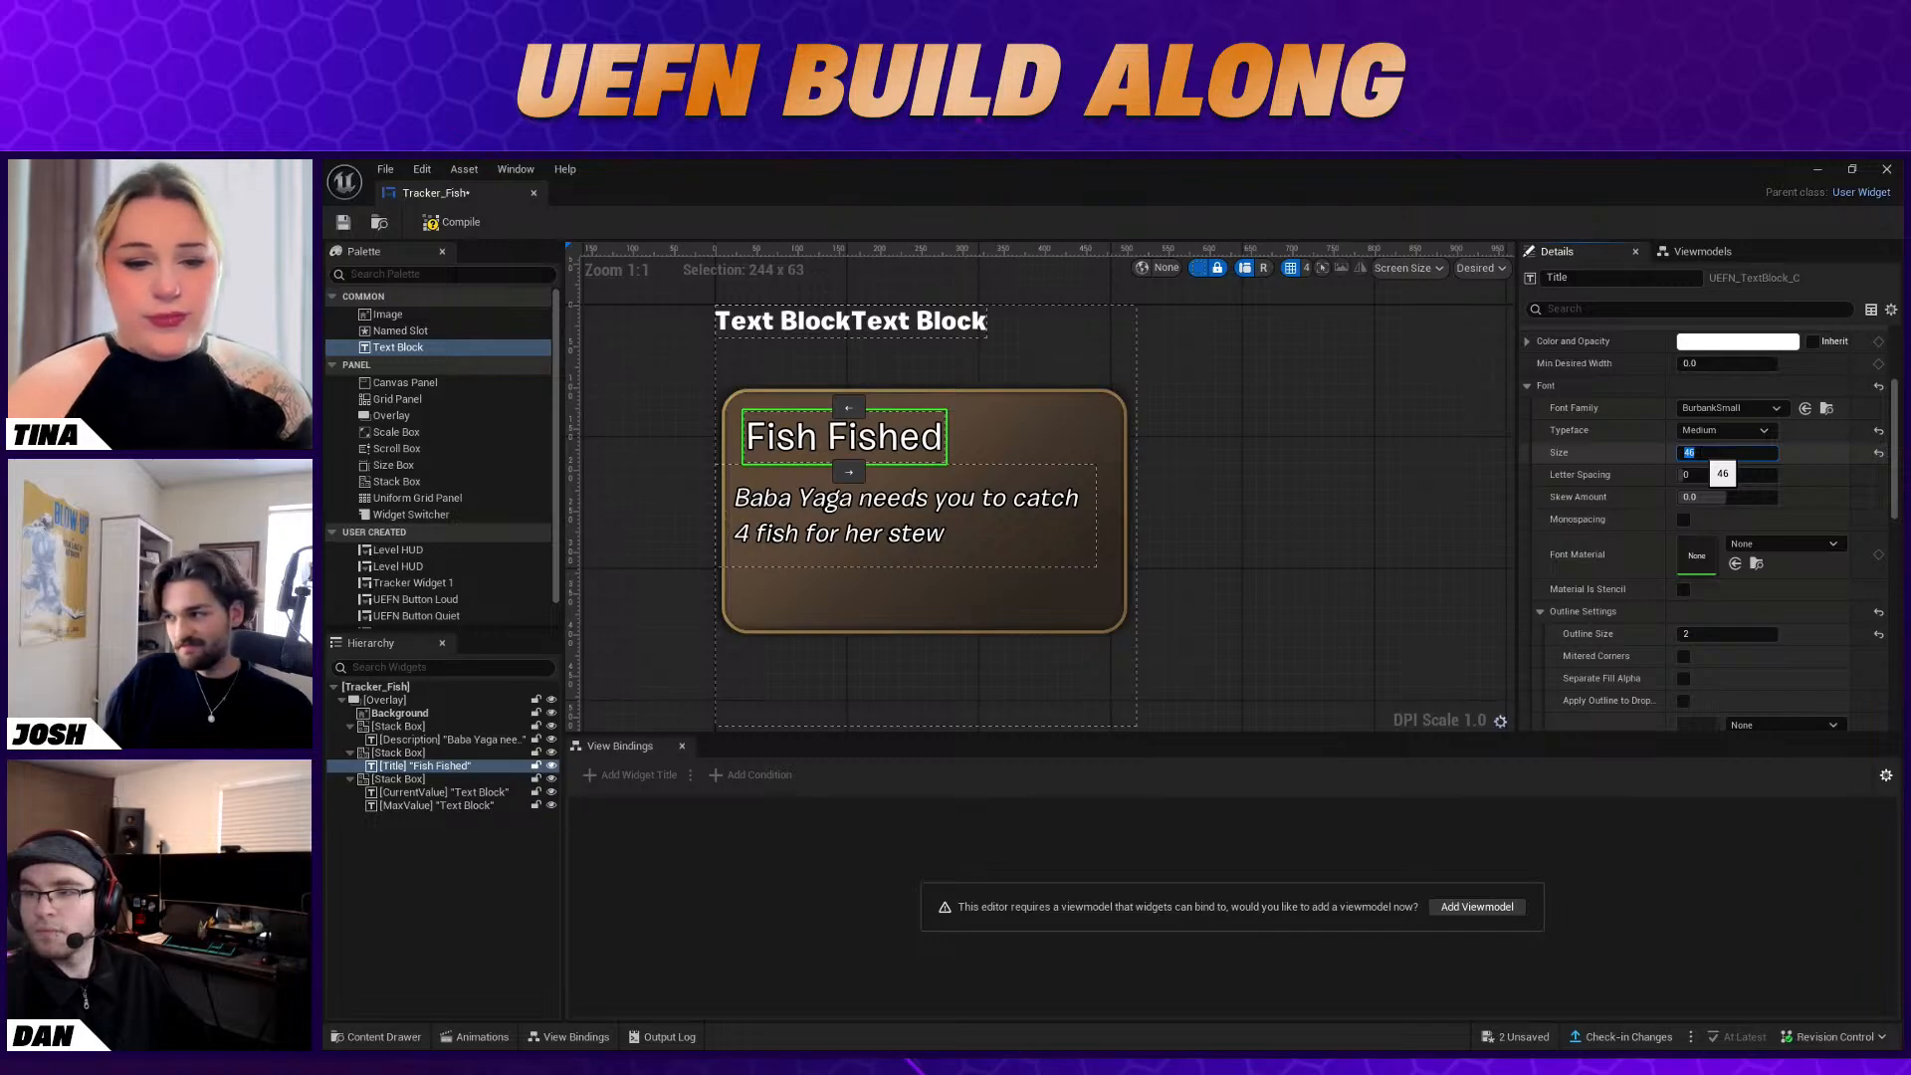
pyautogui.write('42')
pyautogui.press('Return')
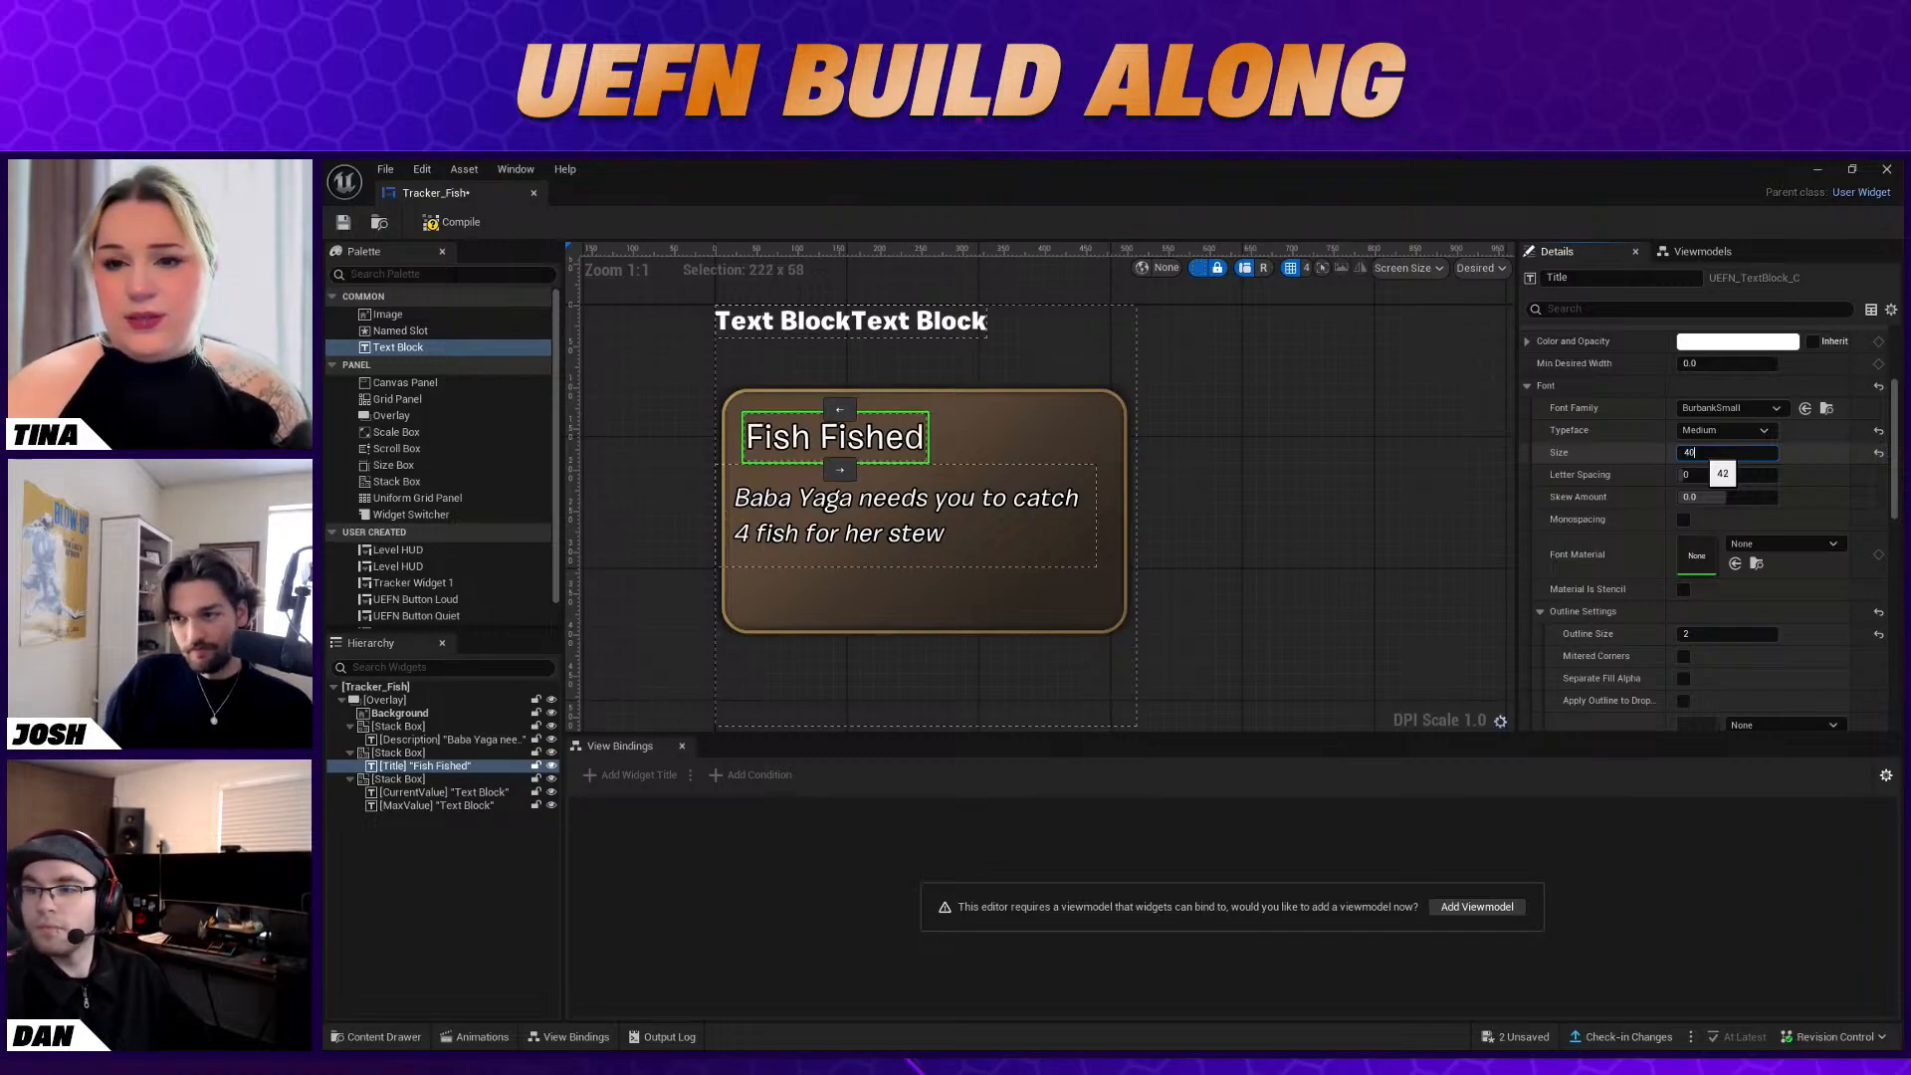
pyautogui.press('Return')
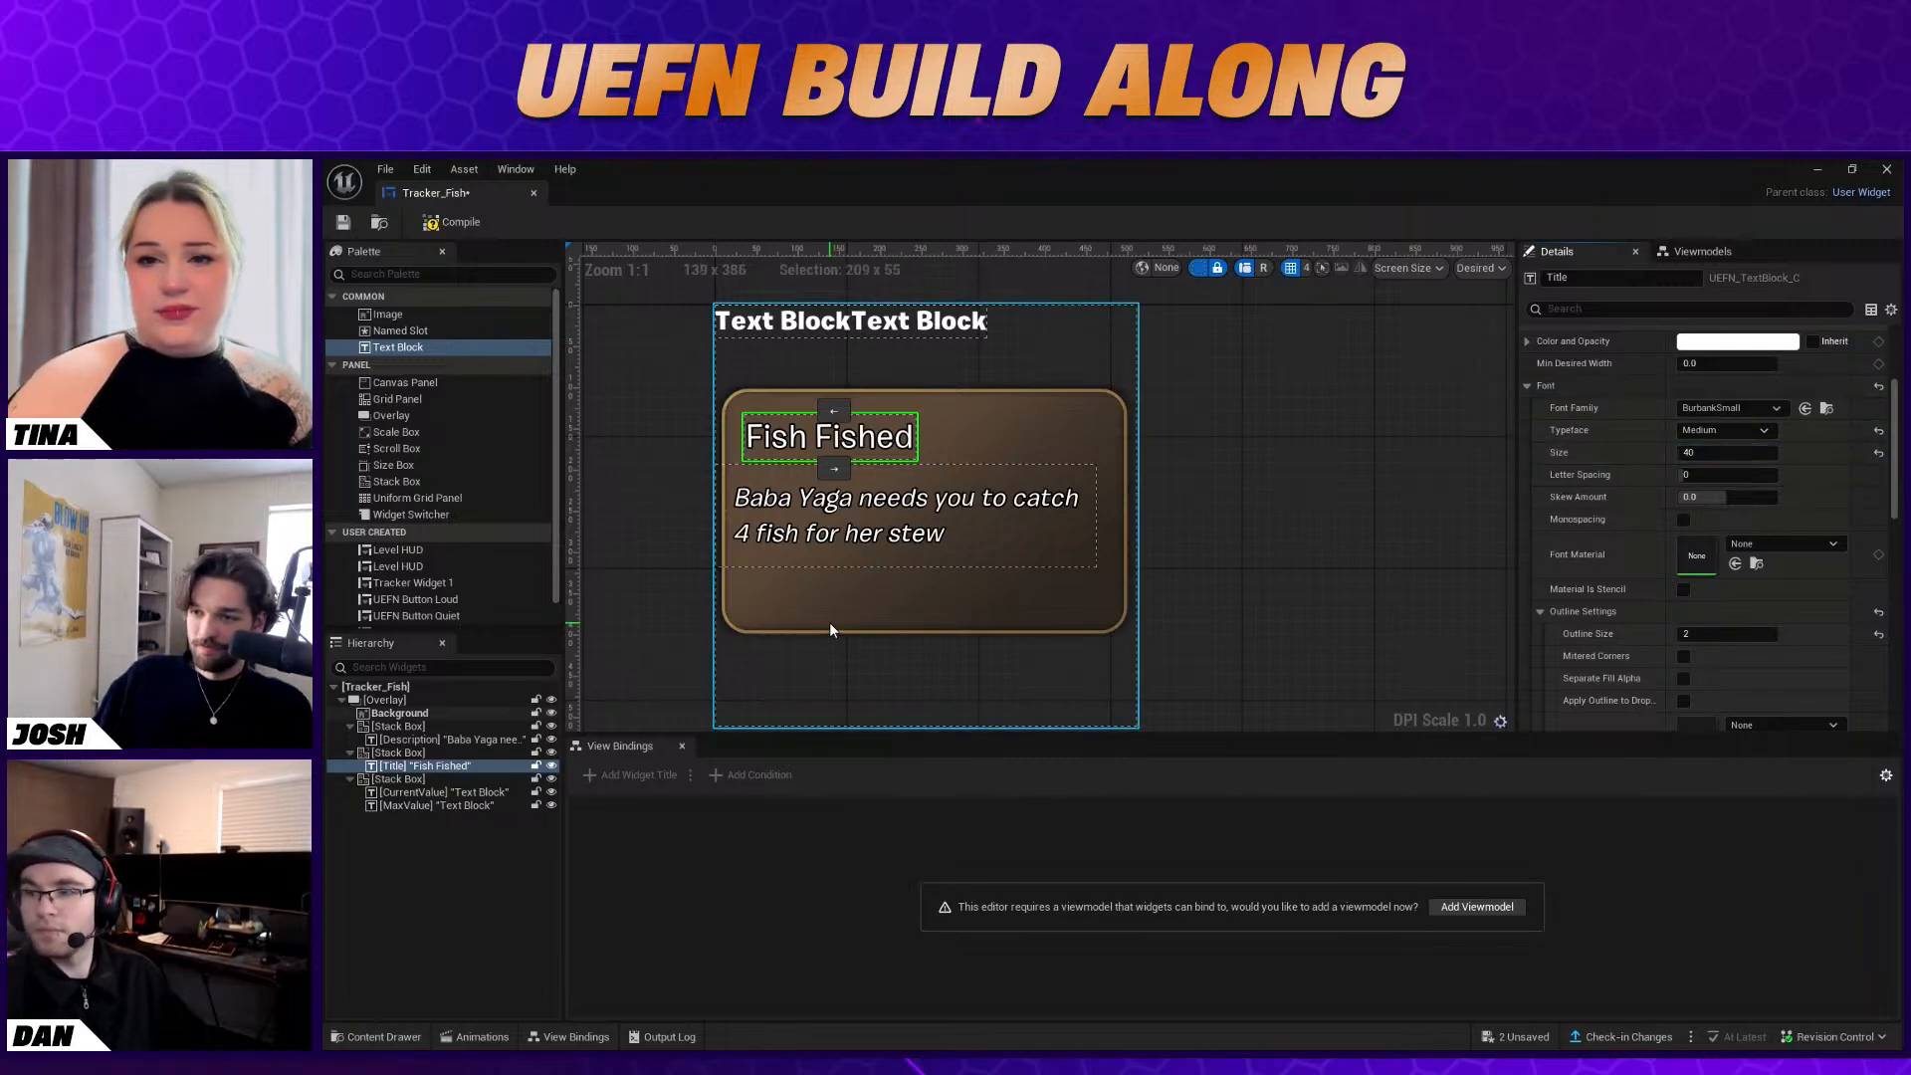
# Set the CurrentValue block's text to "0"
pyautogui.click(451, 793)
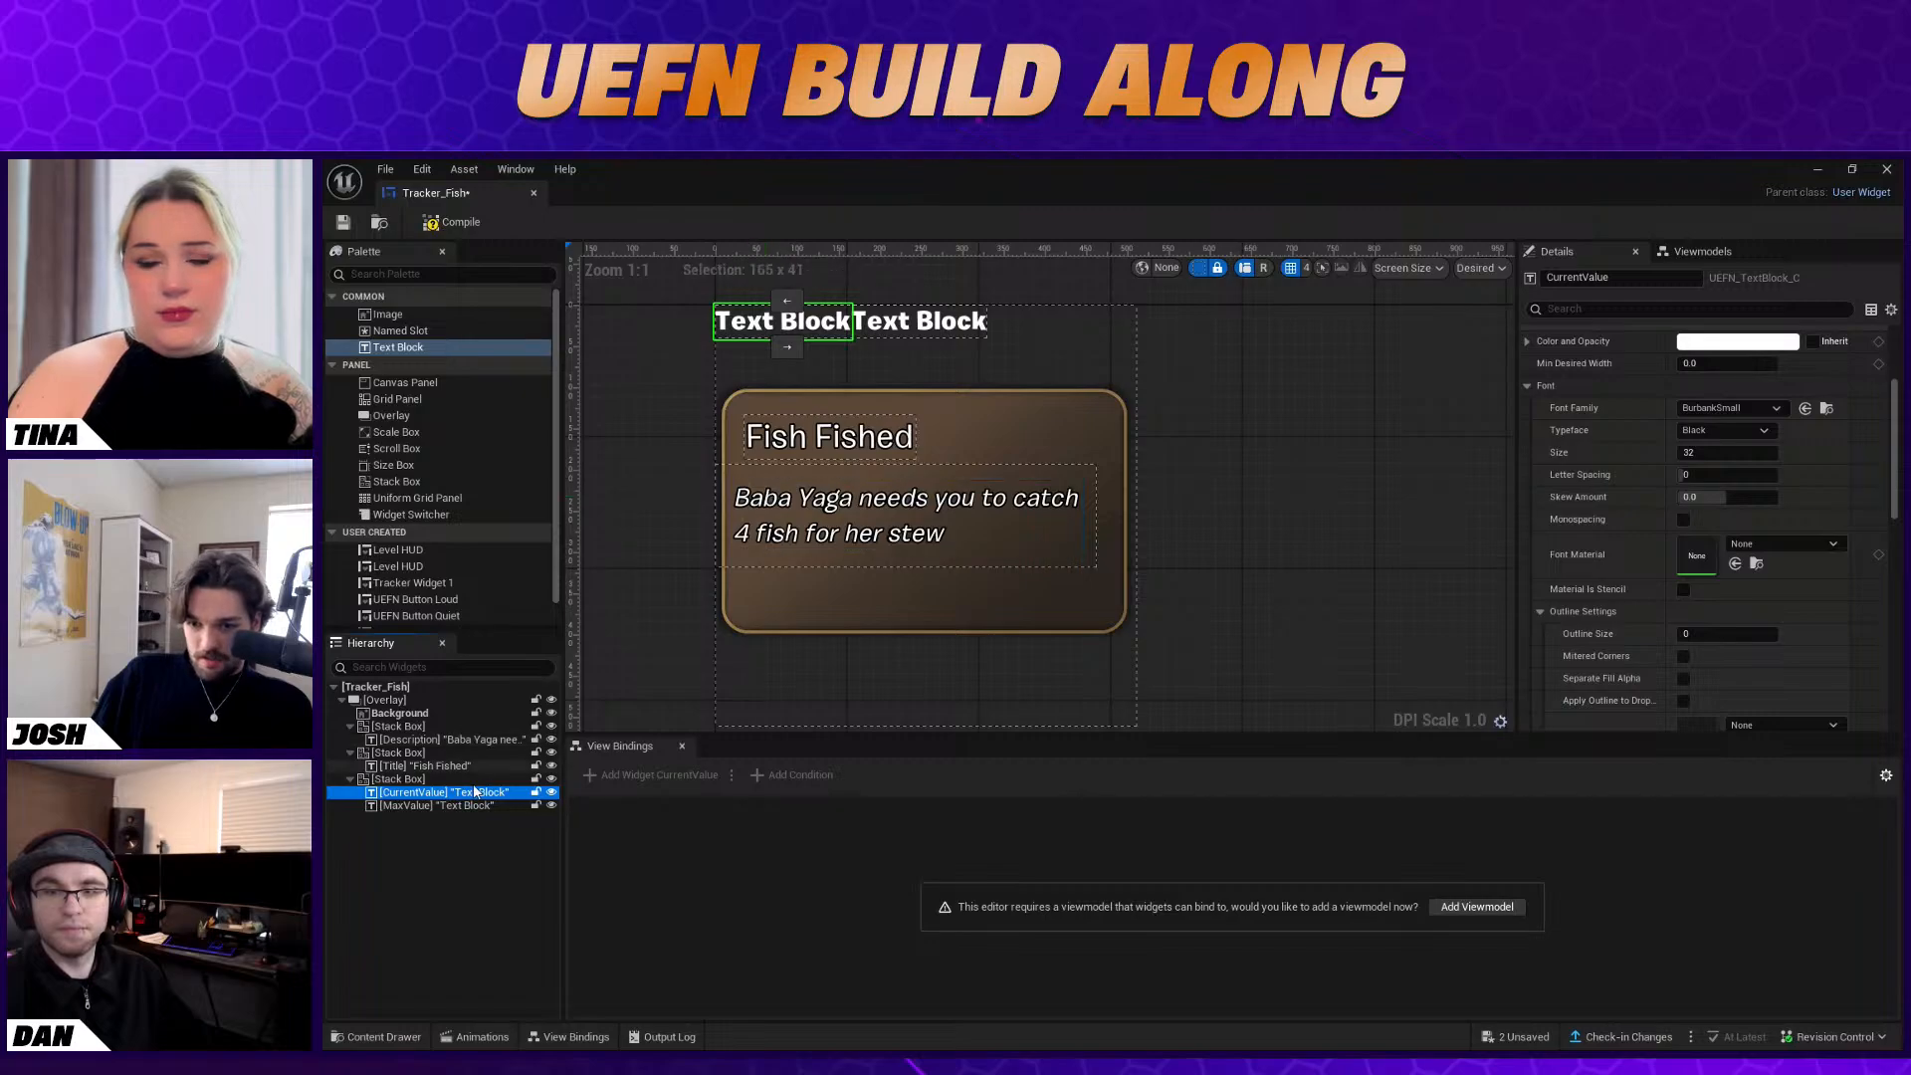
pyautogui.scroll(5, 1816, 523)
pyautogui.moveTo(1744, 469); pyautogui.dragTo(1452, 463)
pyautogui.write('0')
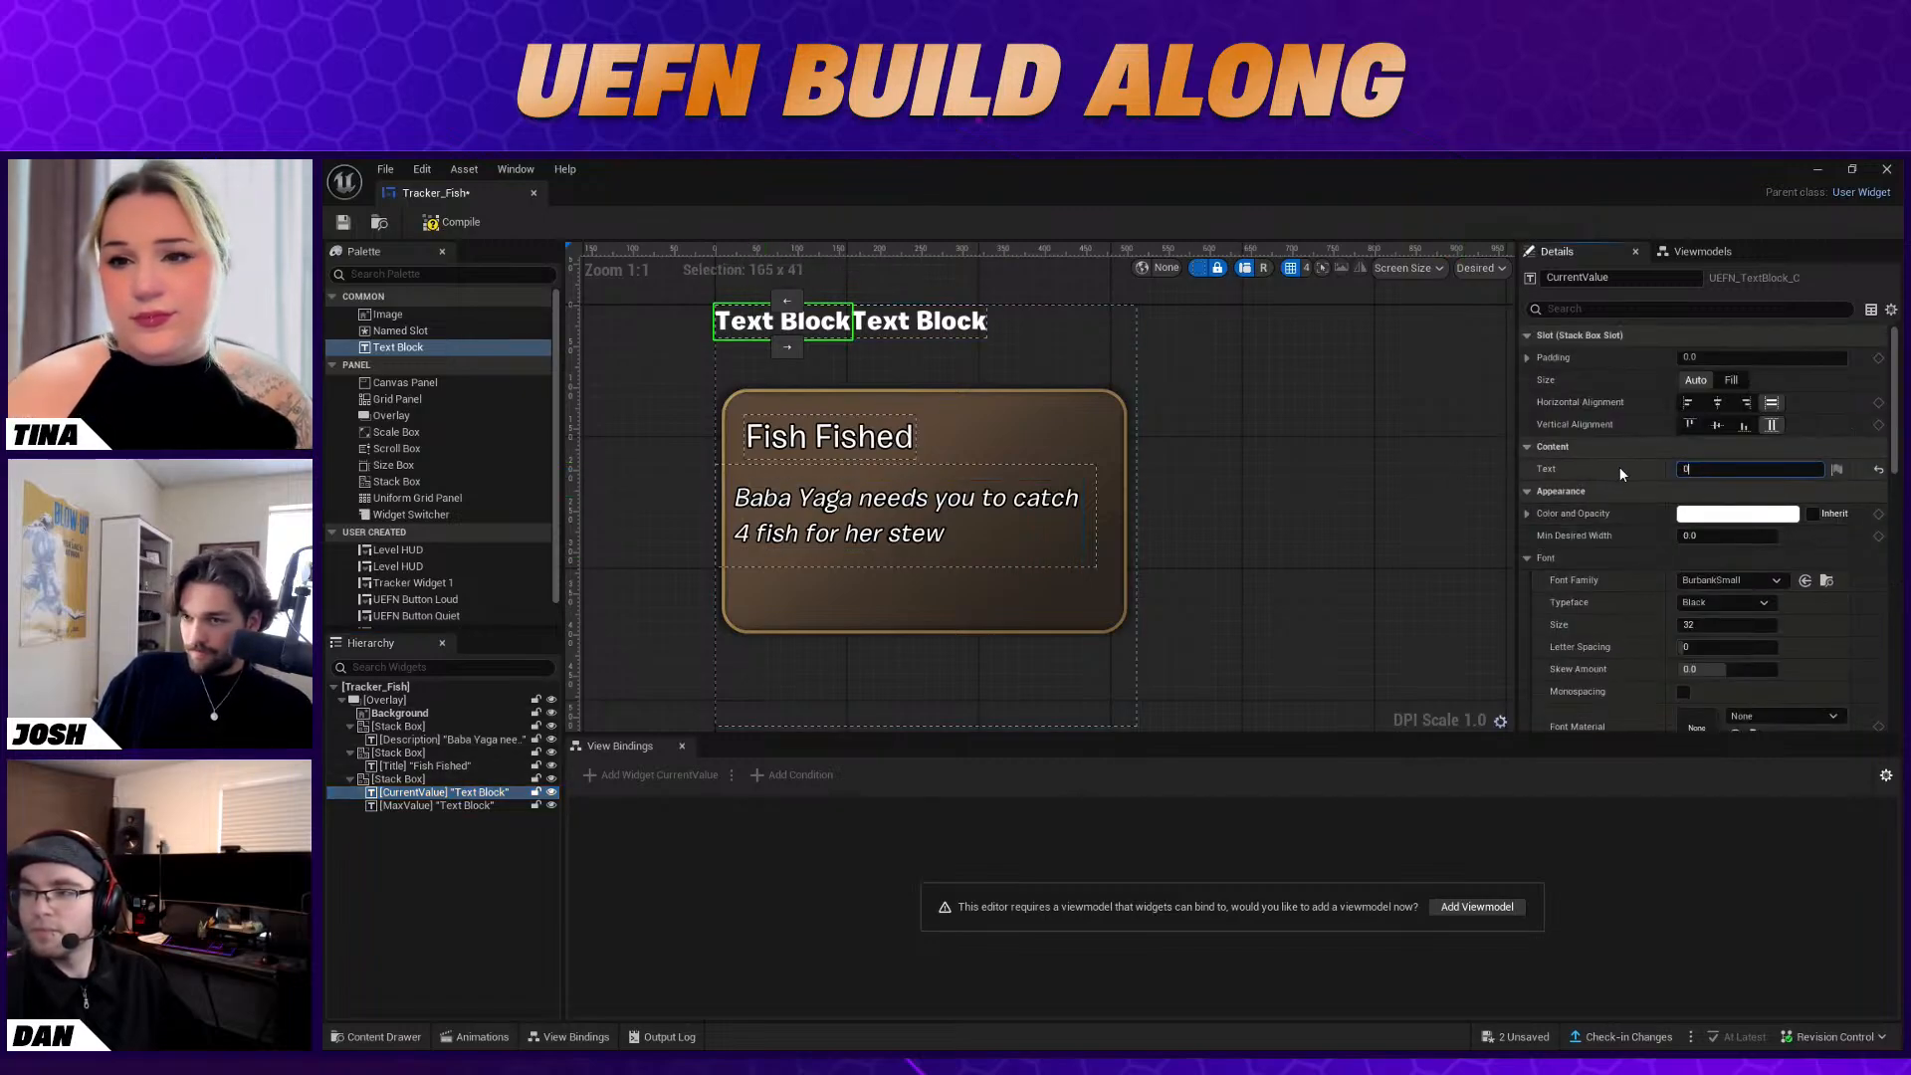
pyautogui.press('Return')
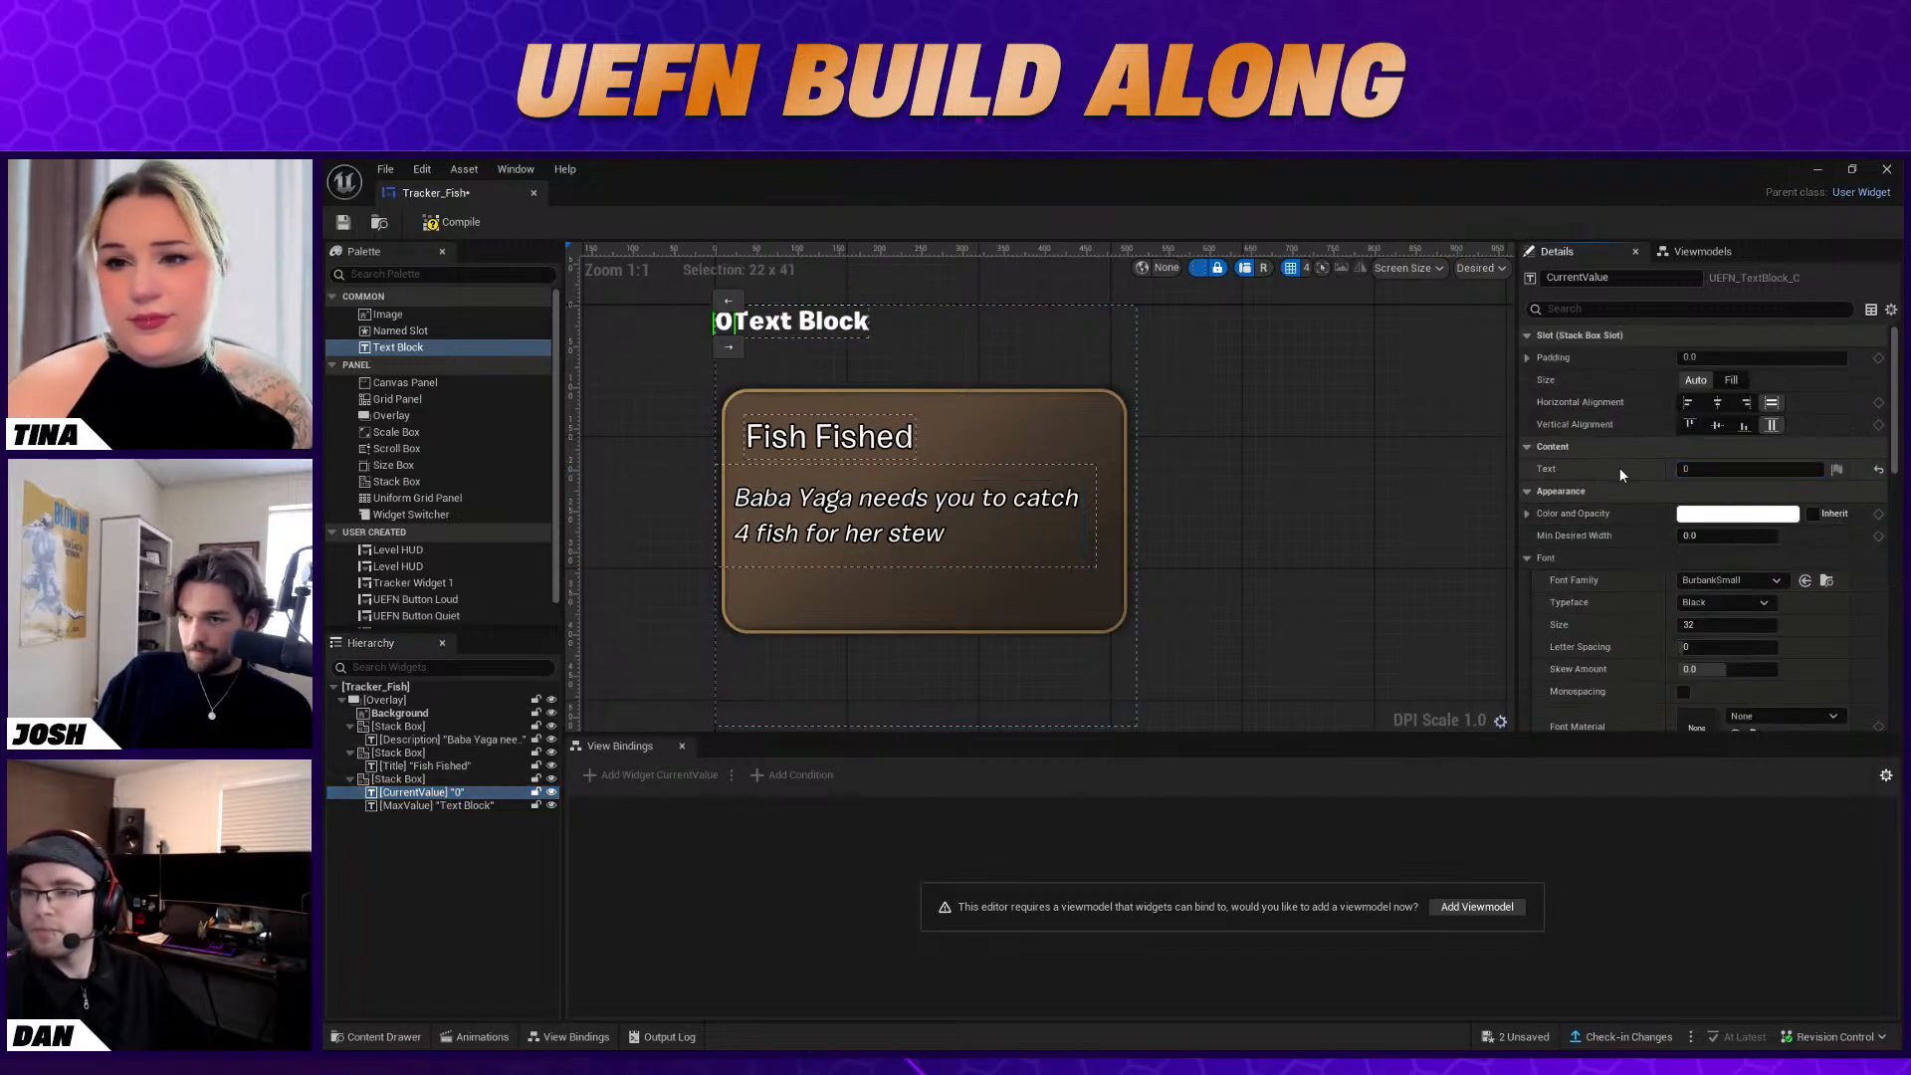
# Set the MaxValue block's text to "/4"
pyautogui.click(794, 325)
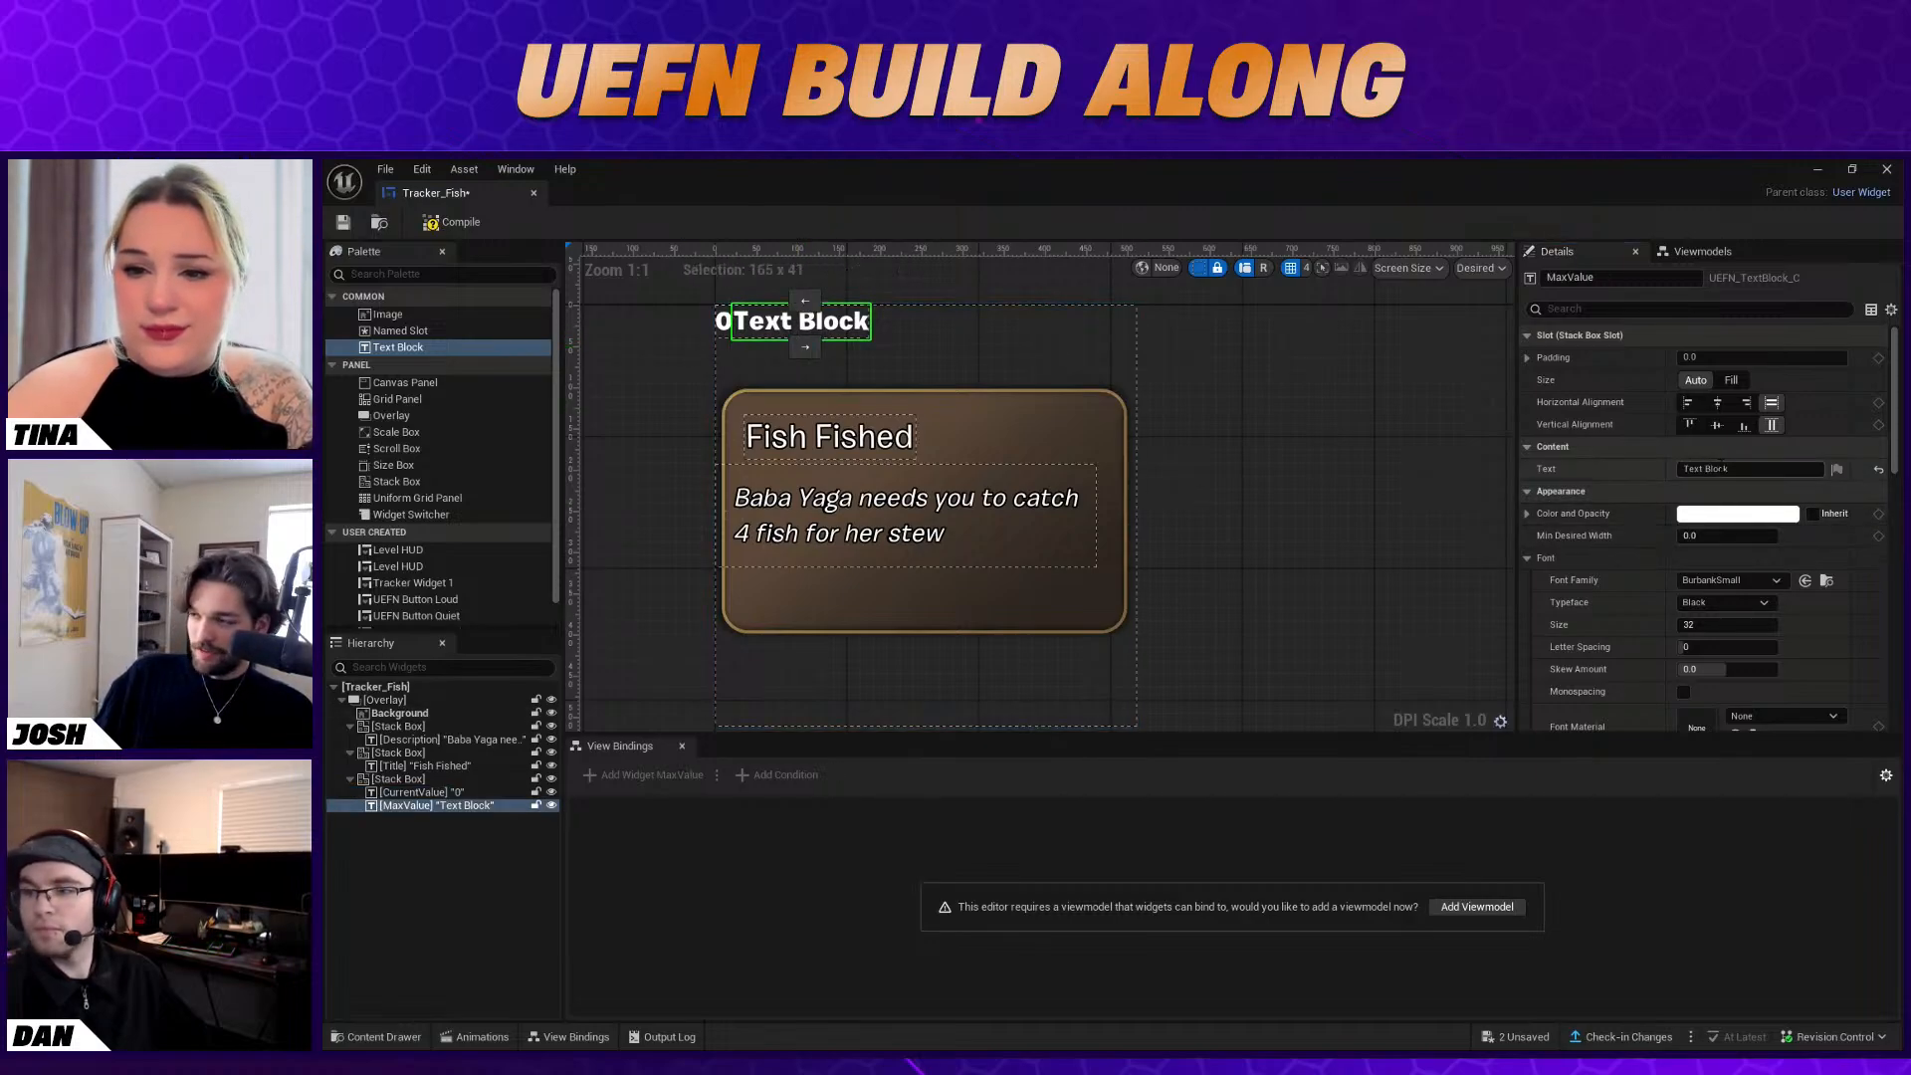
pyautogui.click(1750, 469)
pyautogui.write('4')
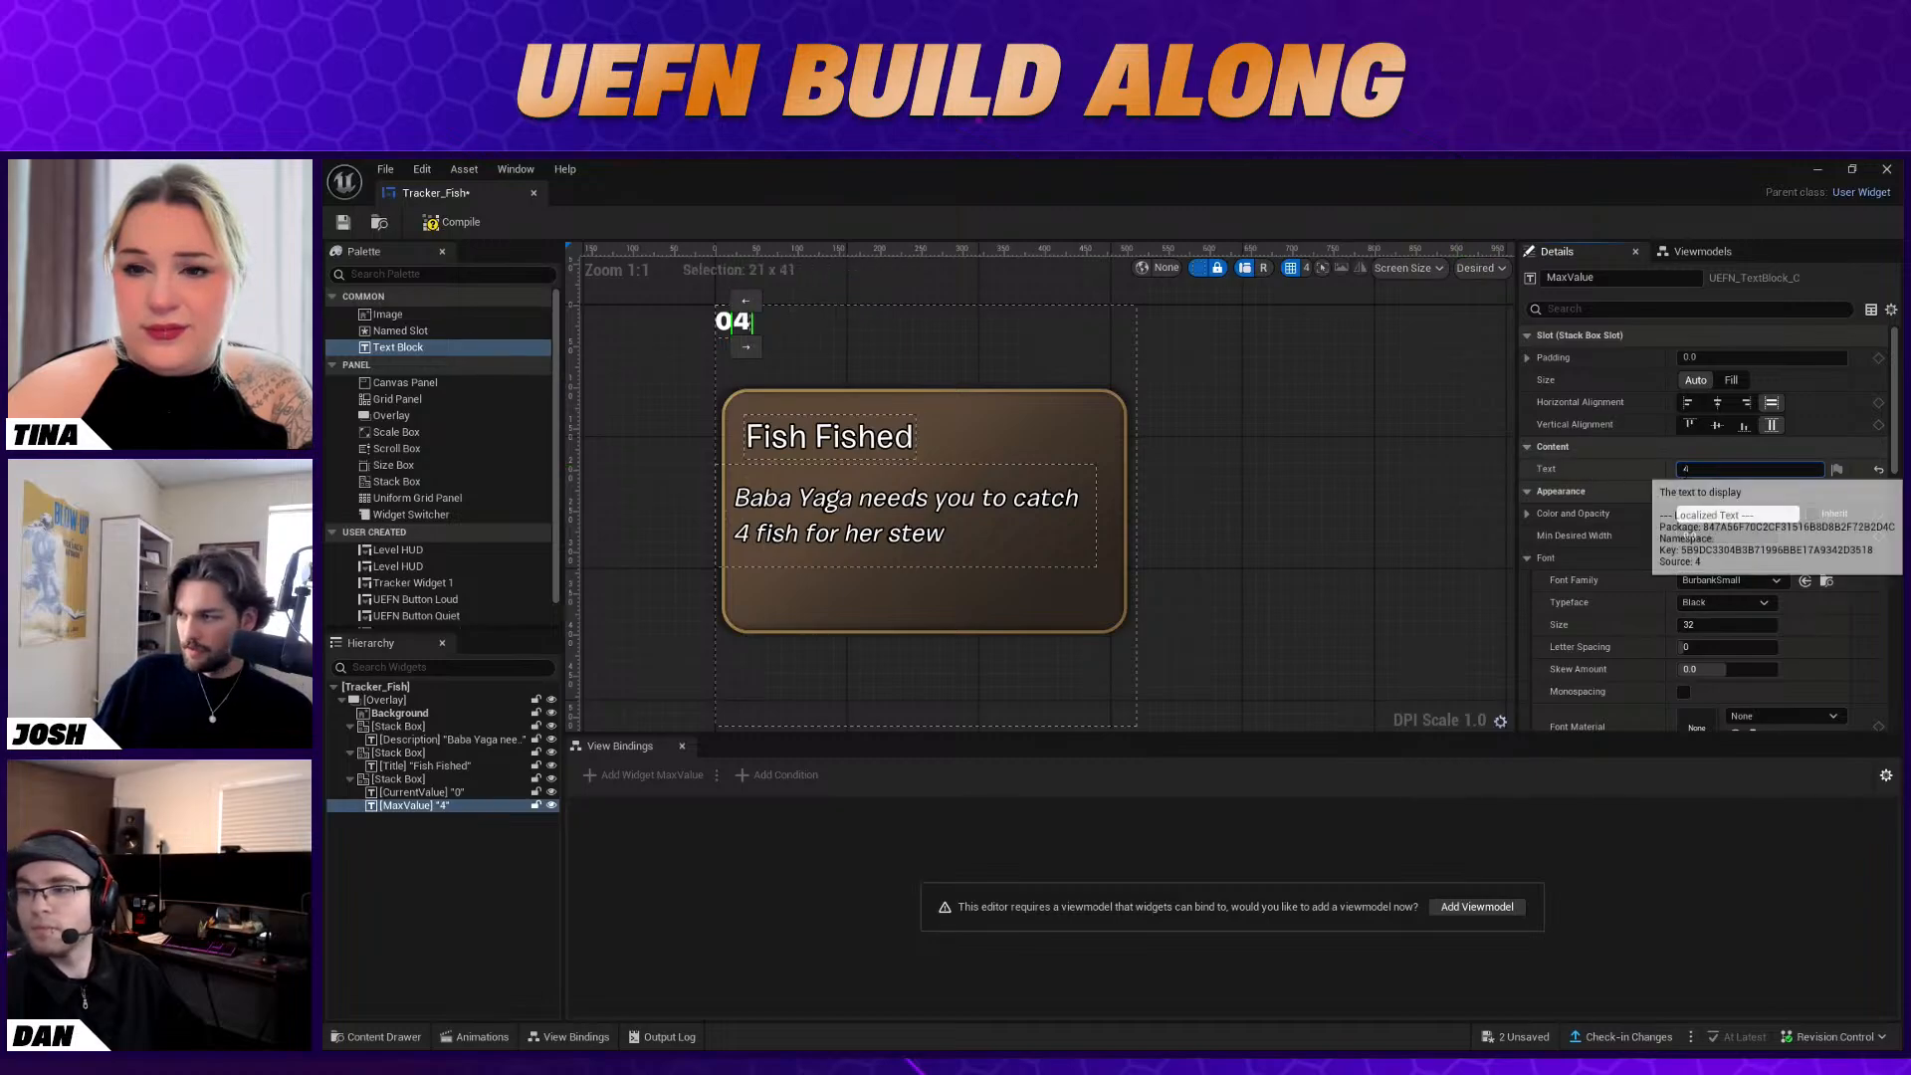
pyautogui.press('Home')
pyautogui.write('/')
pyautogui.press('Return')
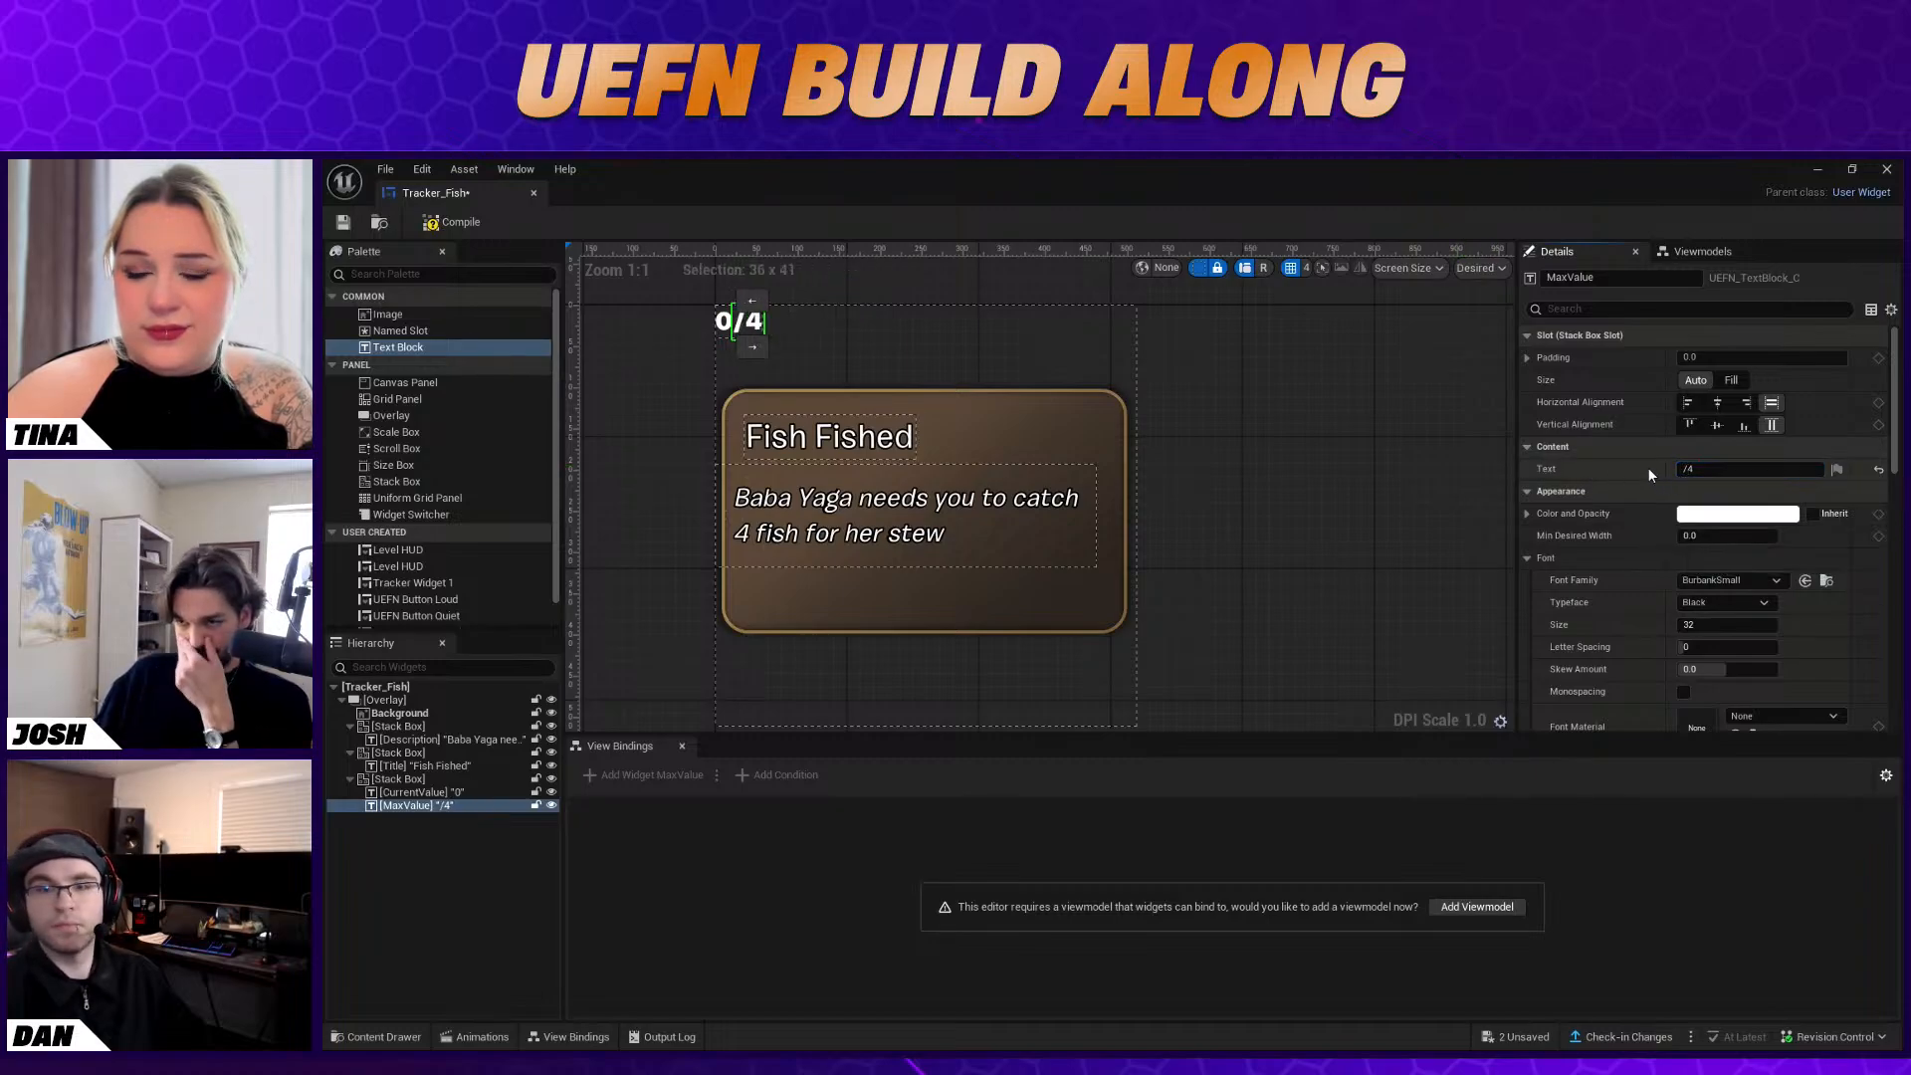
# Extend the MaxValue text with "Caught" and replace that word so it reads "/4 Fished"
pyautogui.click(1697, 470)
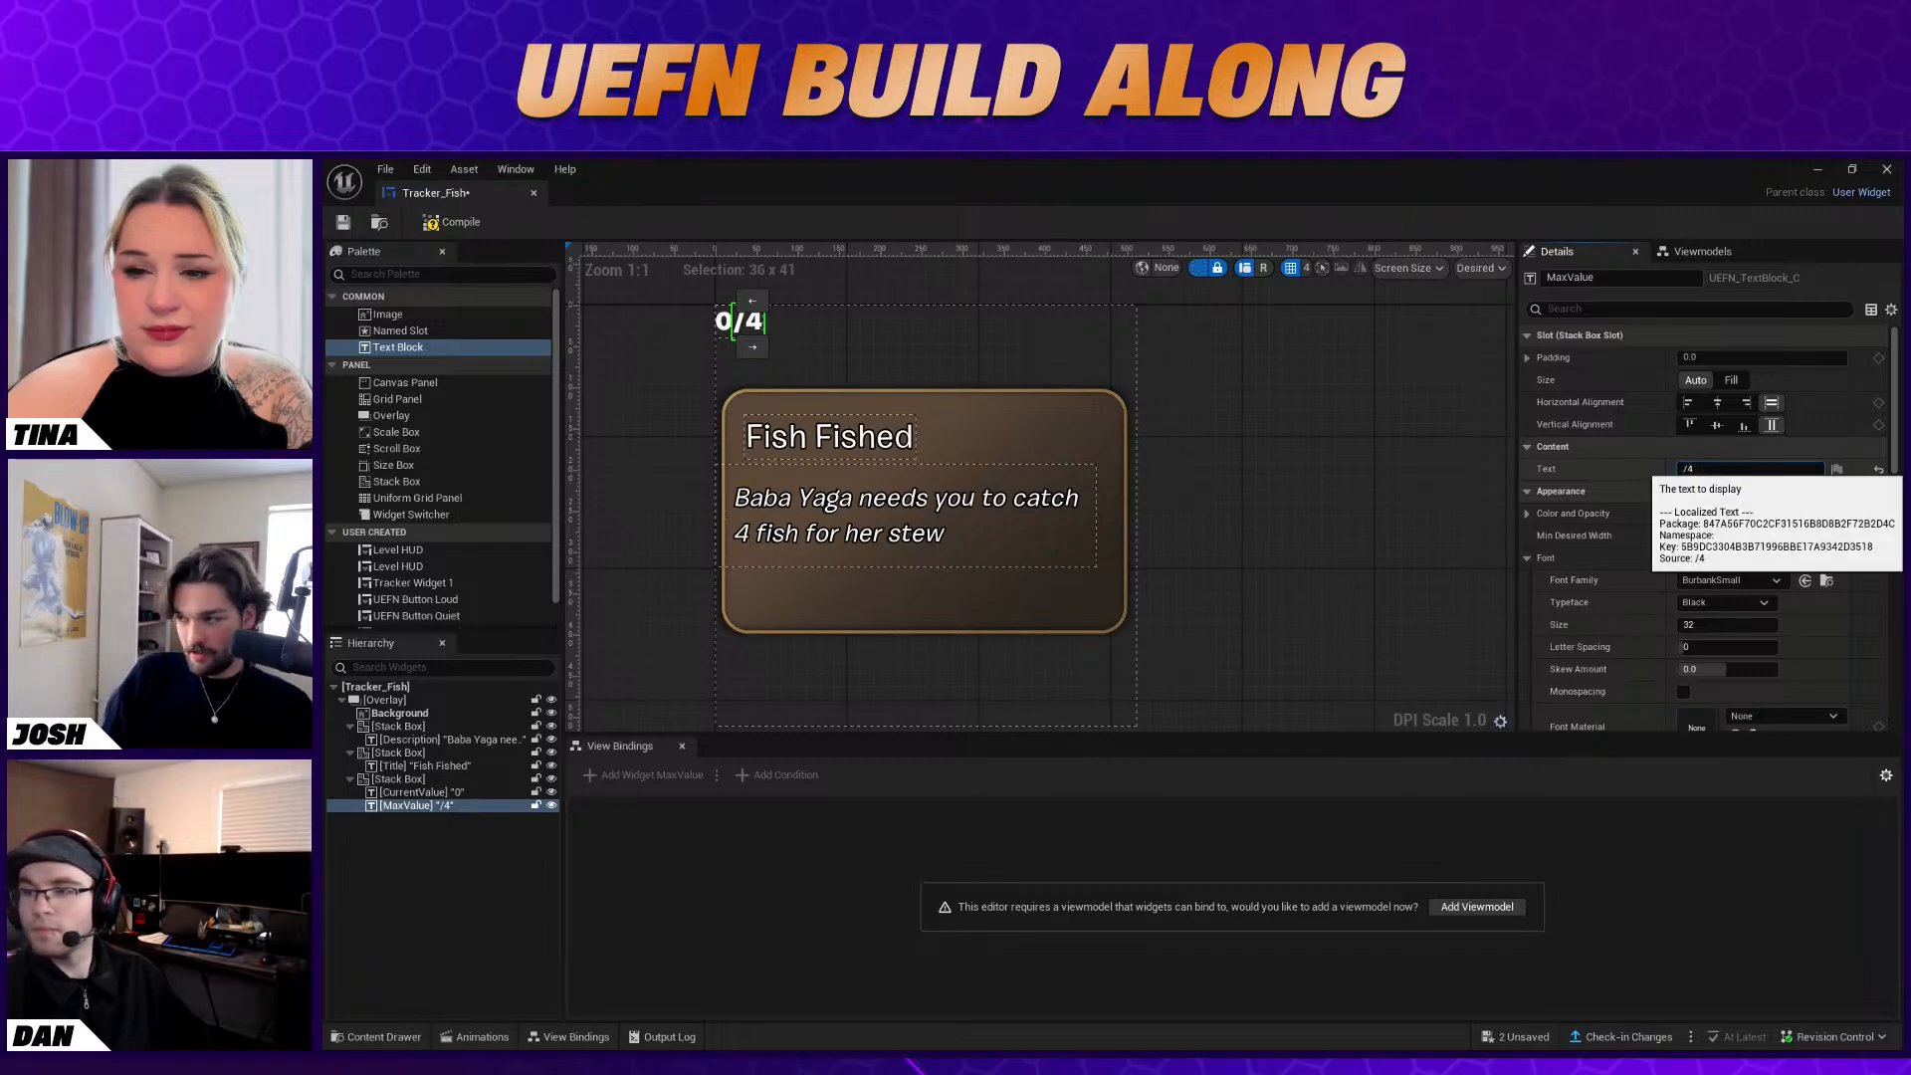
pyautogui.press('Return')
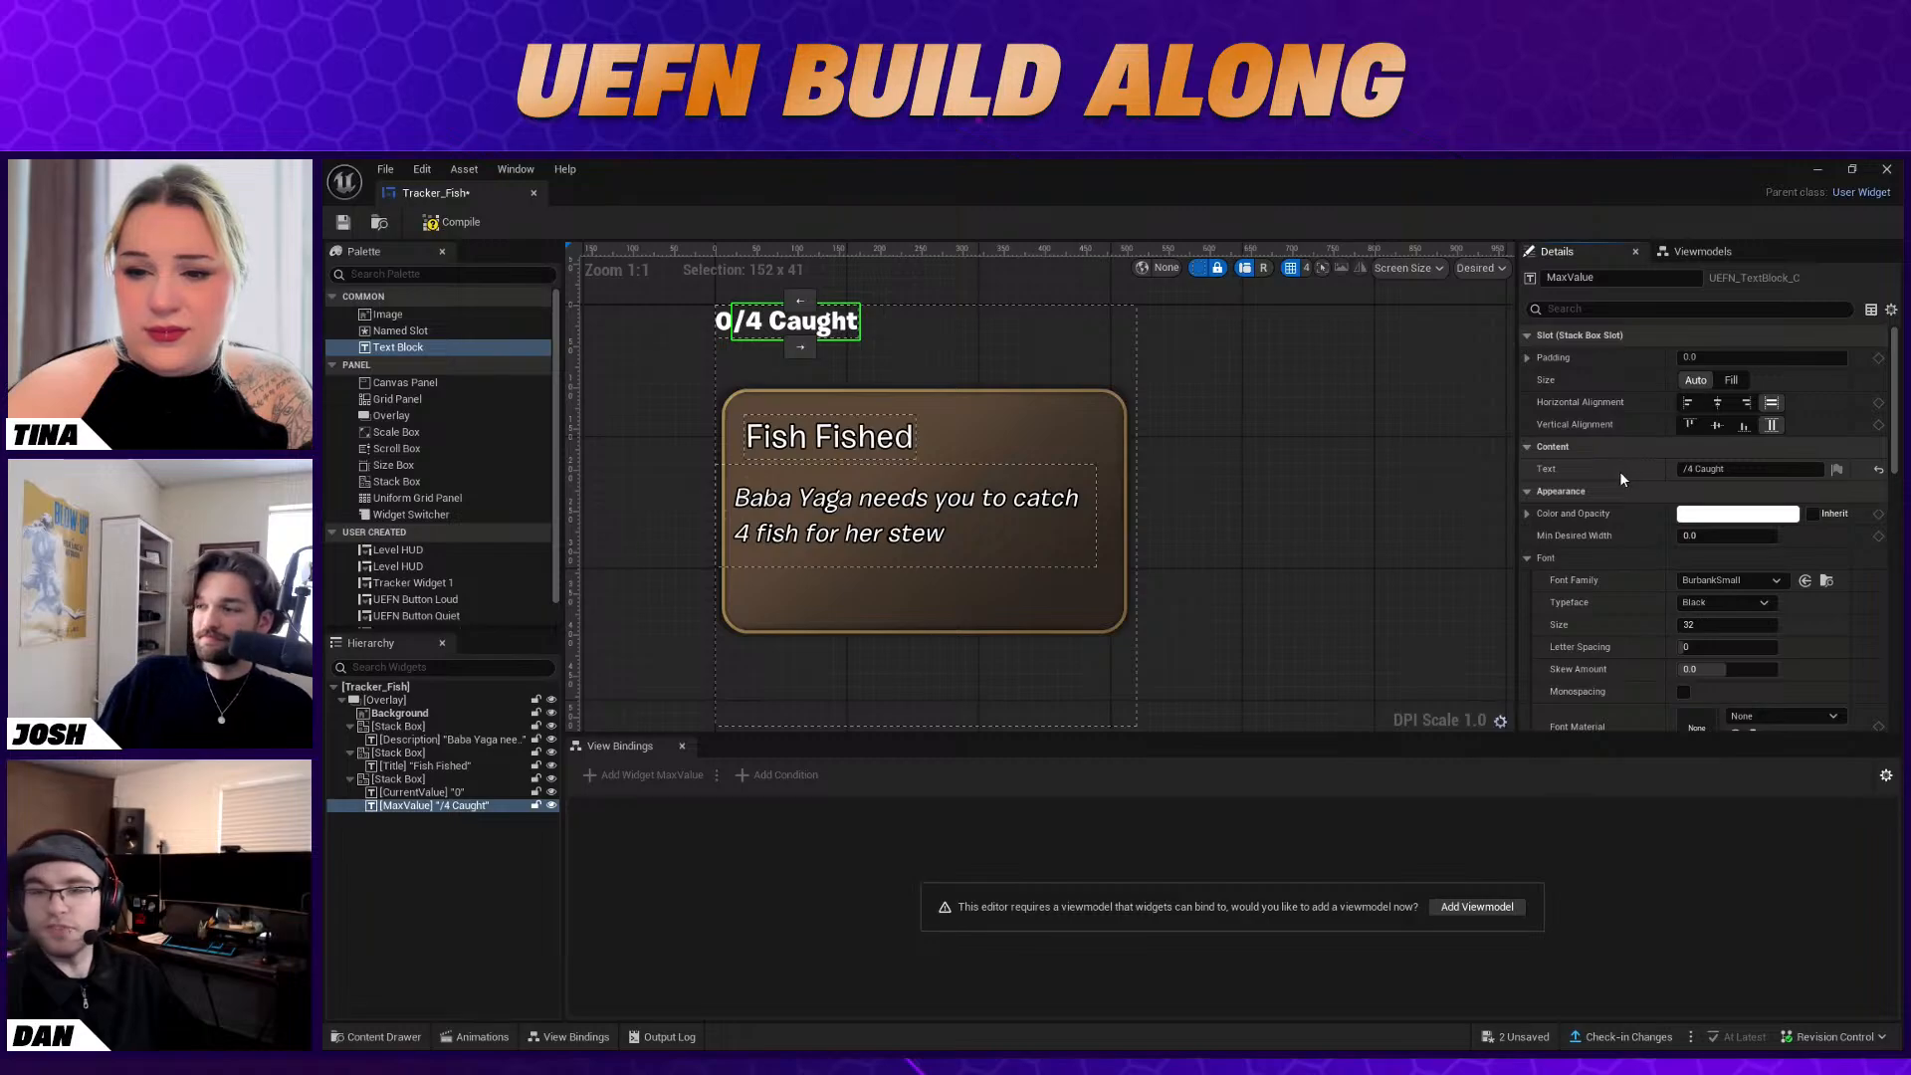
pyautogui.moveTo(1726, 469); pyautogui.dragTo(1695, 469)
pyautogui.write('Fished')
pyautogui.press('Return')
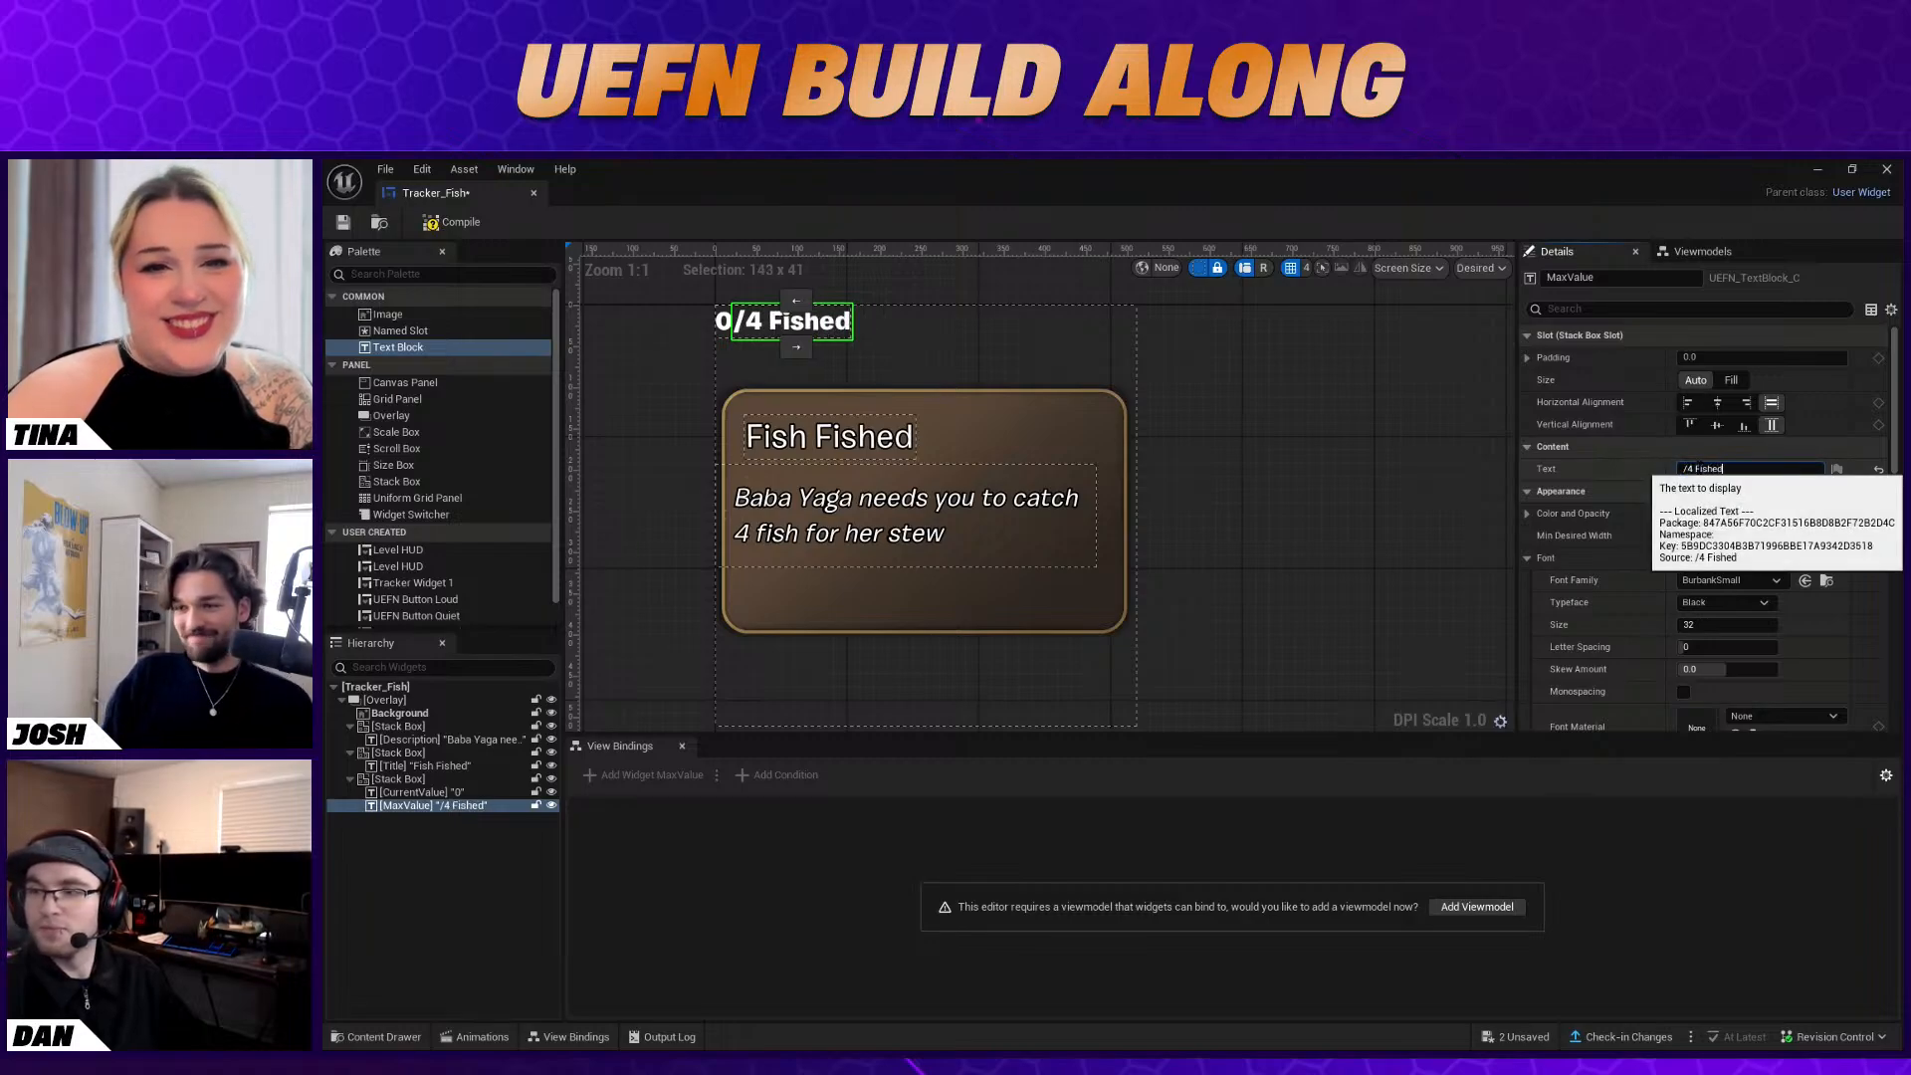
pyautogui.click(1593, 491)
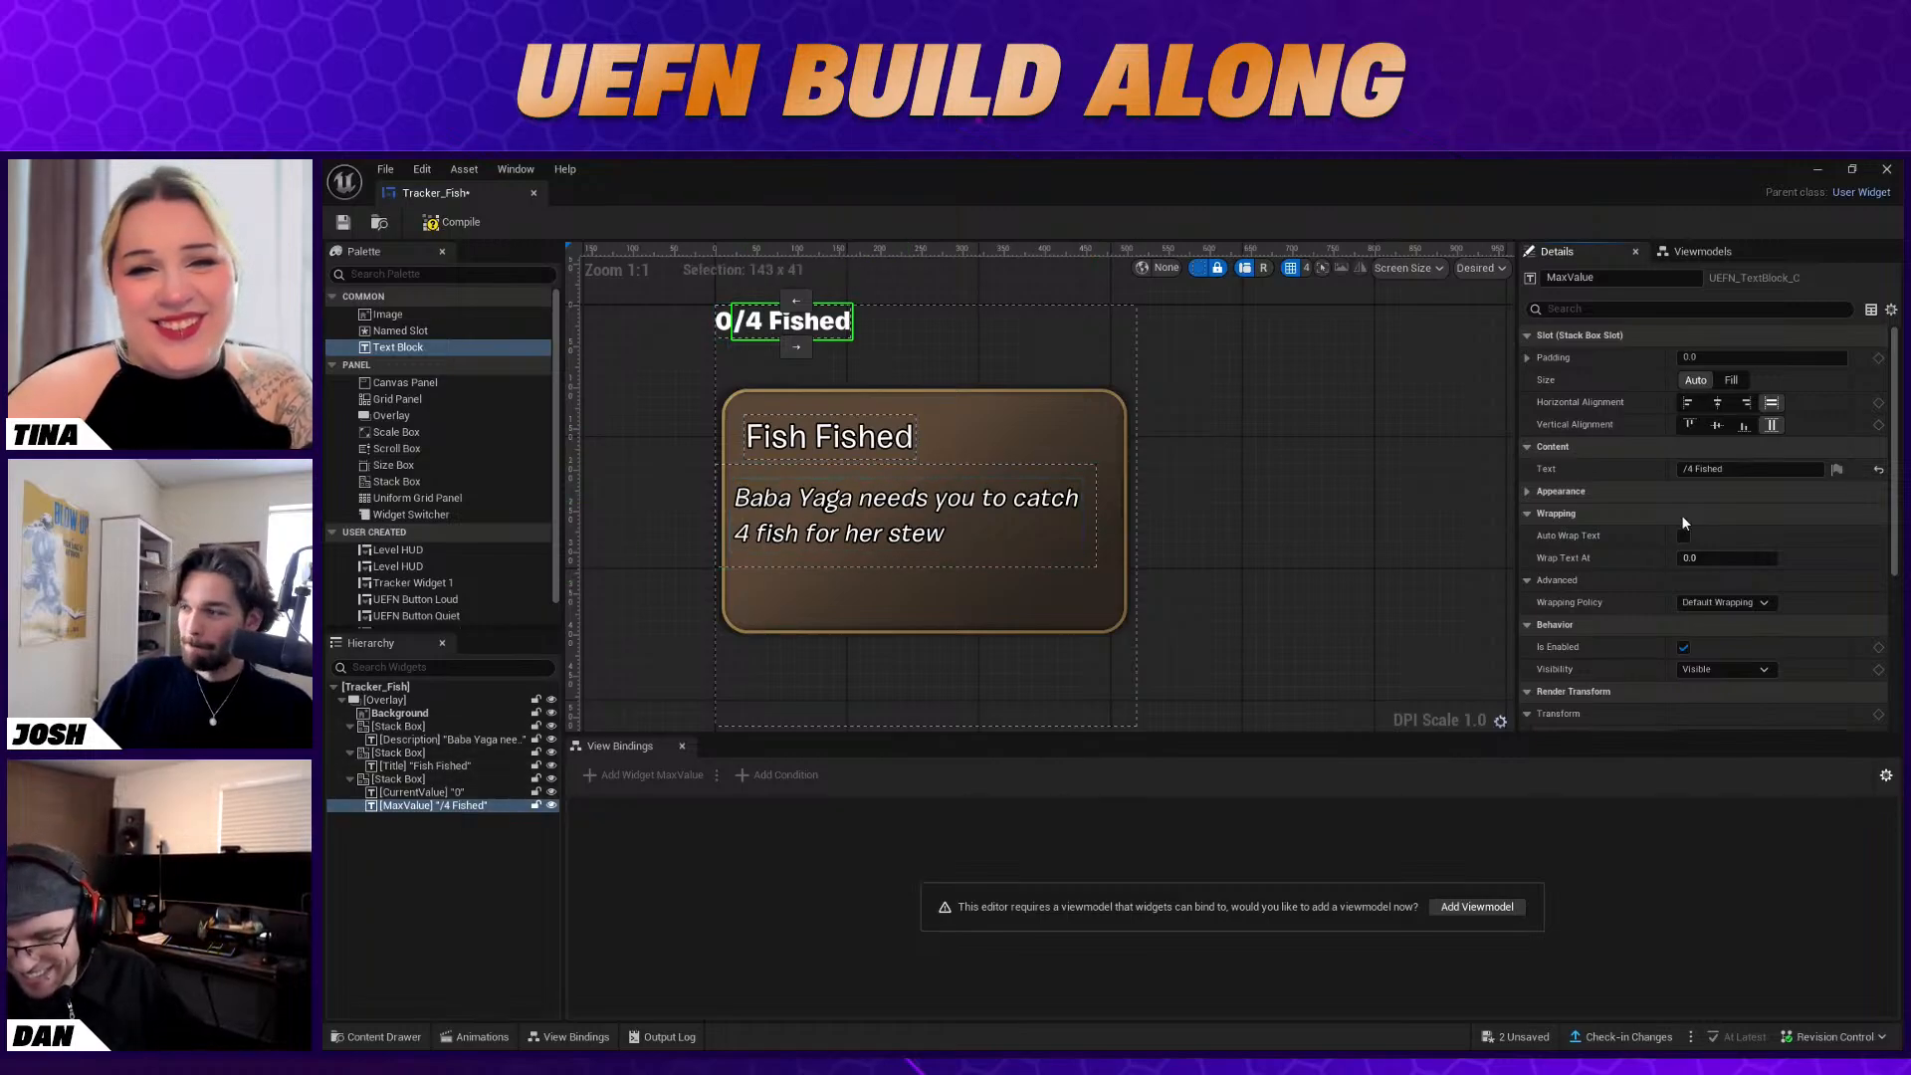
# Set the CurrentValue text block's typeface to Medium
pyautogui.keyDown('ctrl'); pyautogui.click(428, 791); pyautogui.keyUp('ctrl')
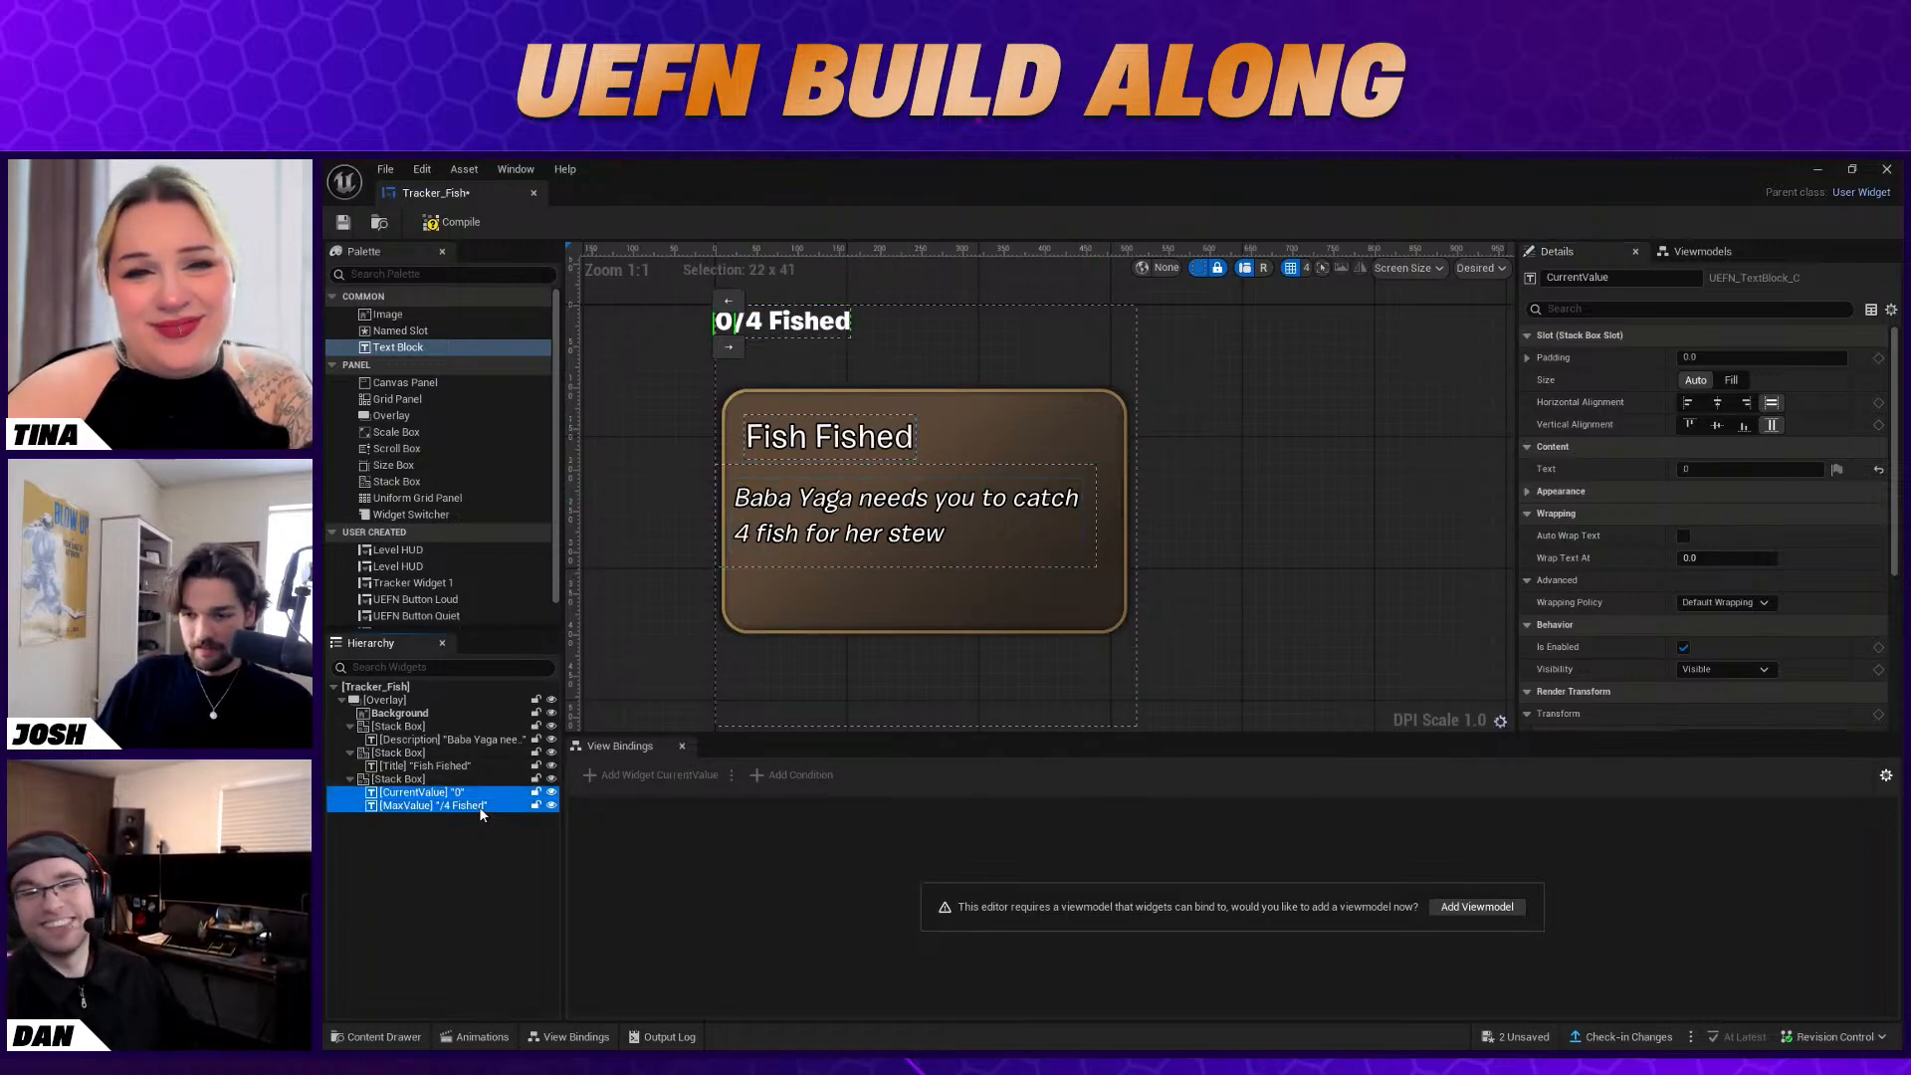
pyautogui.scroll(1, 1777, 520)
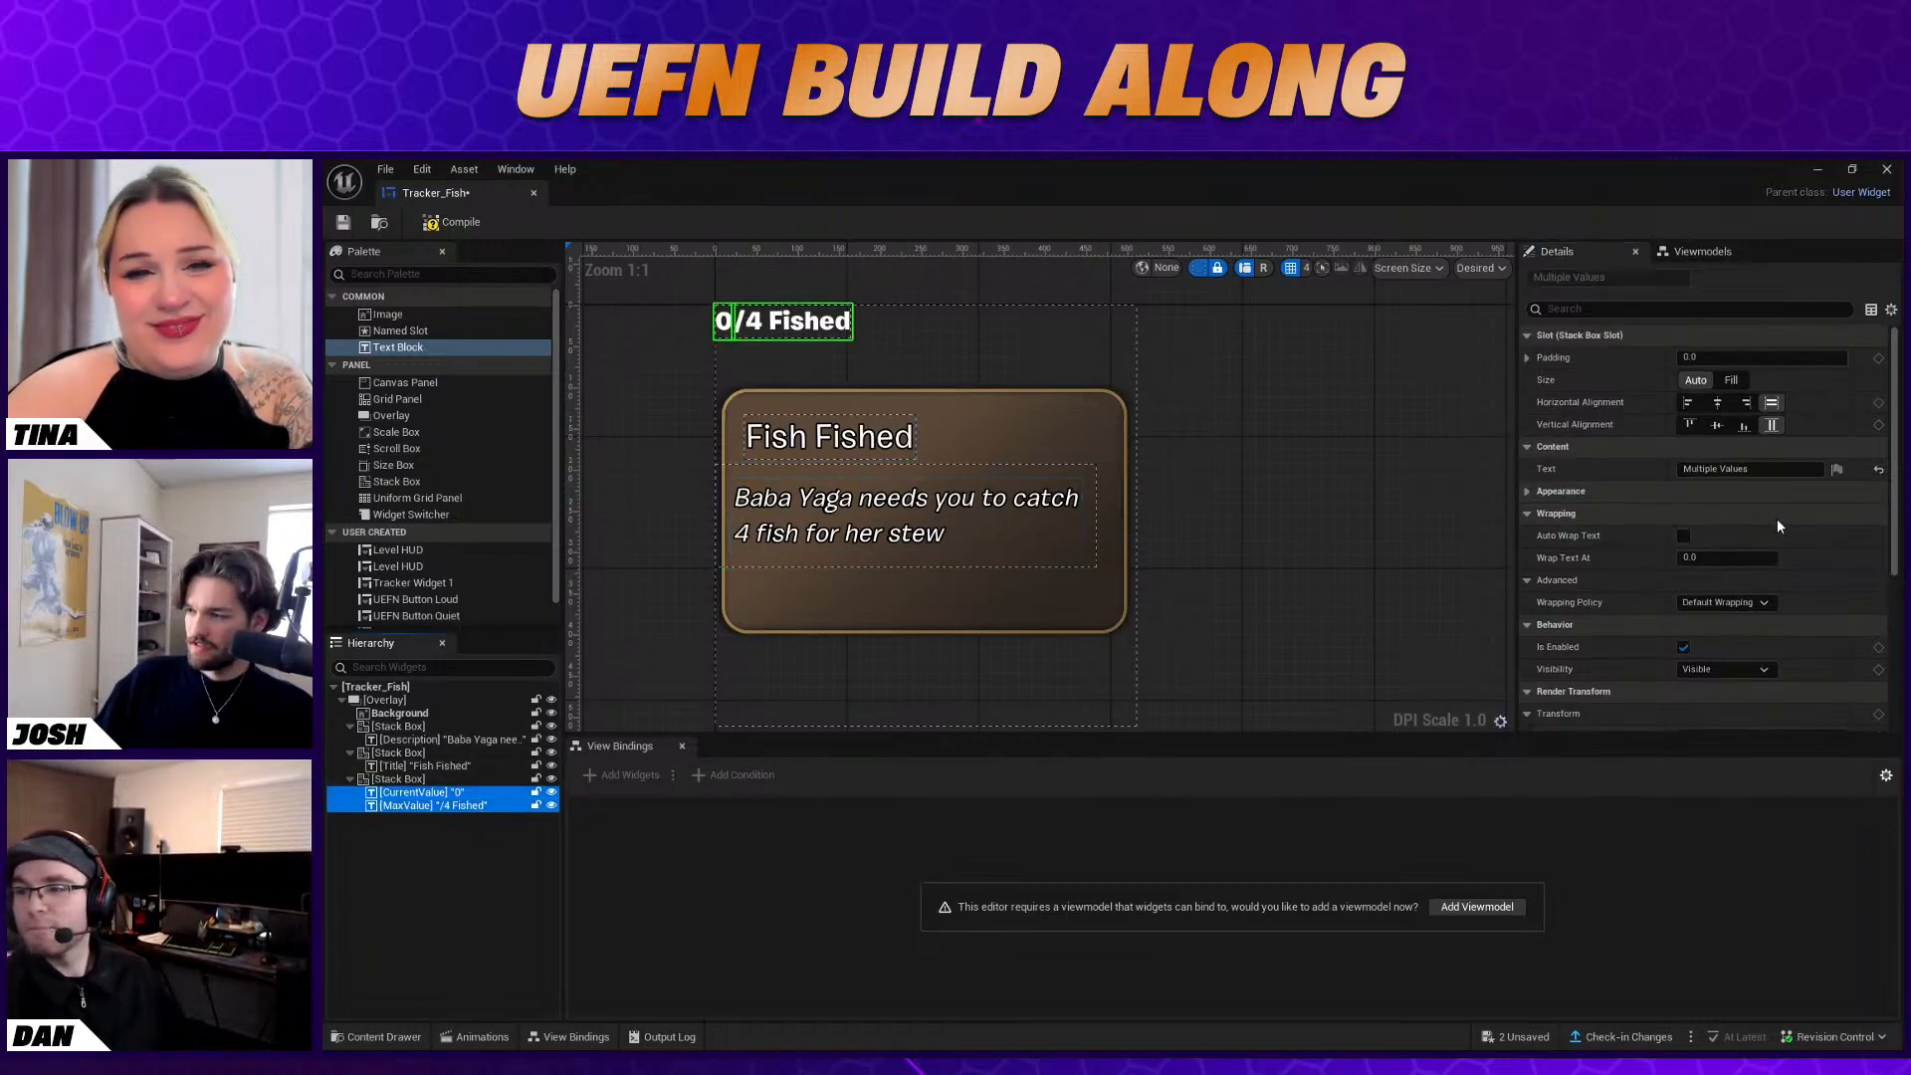
pyautogui.click(454, 794)
pyautogui.click(1527, 491)
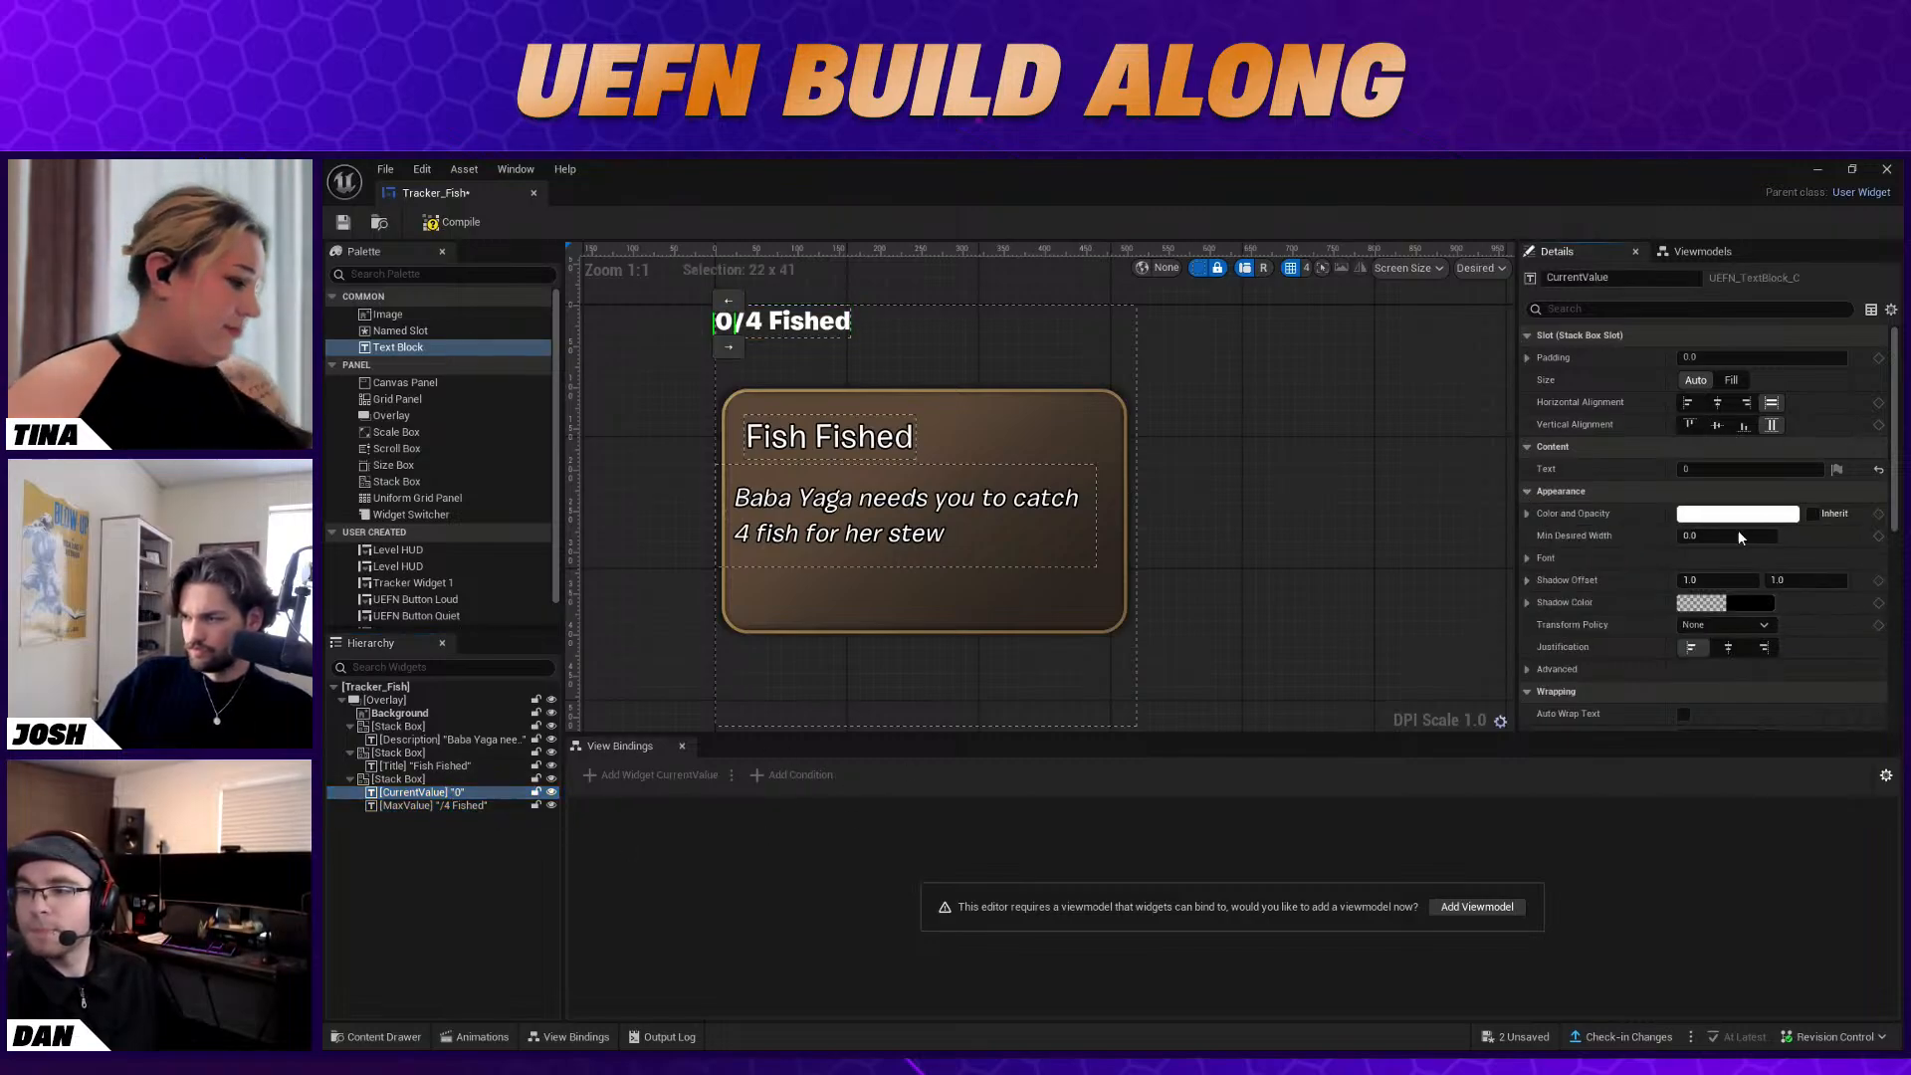
pyautogui.scroll(-2, 1742, 589)
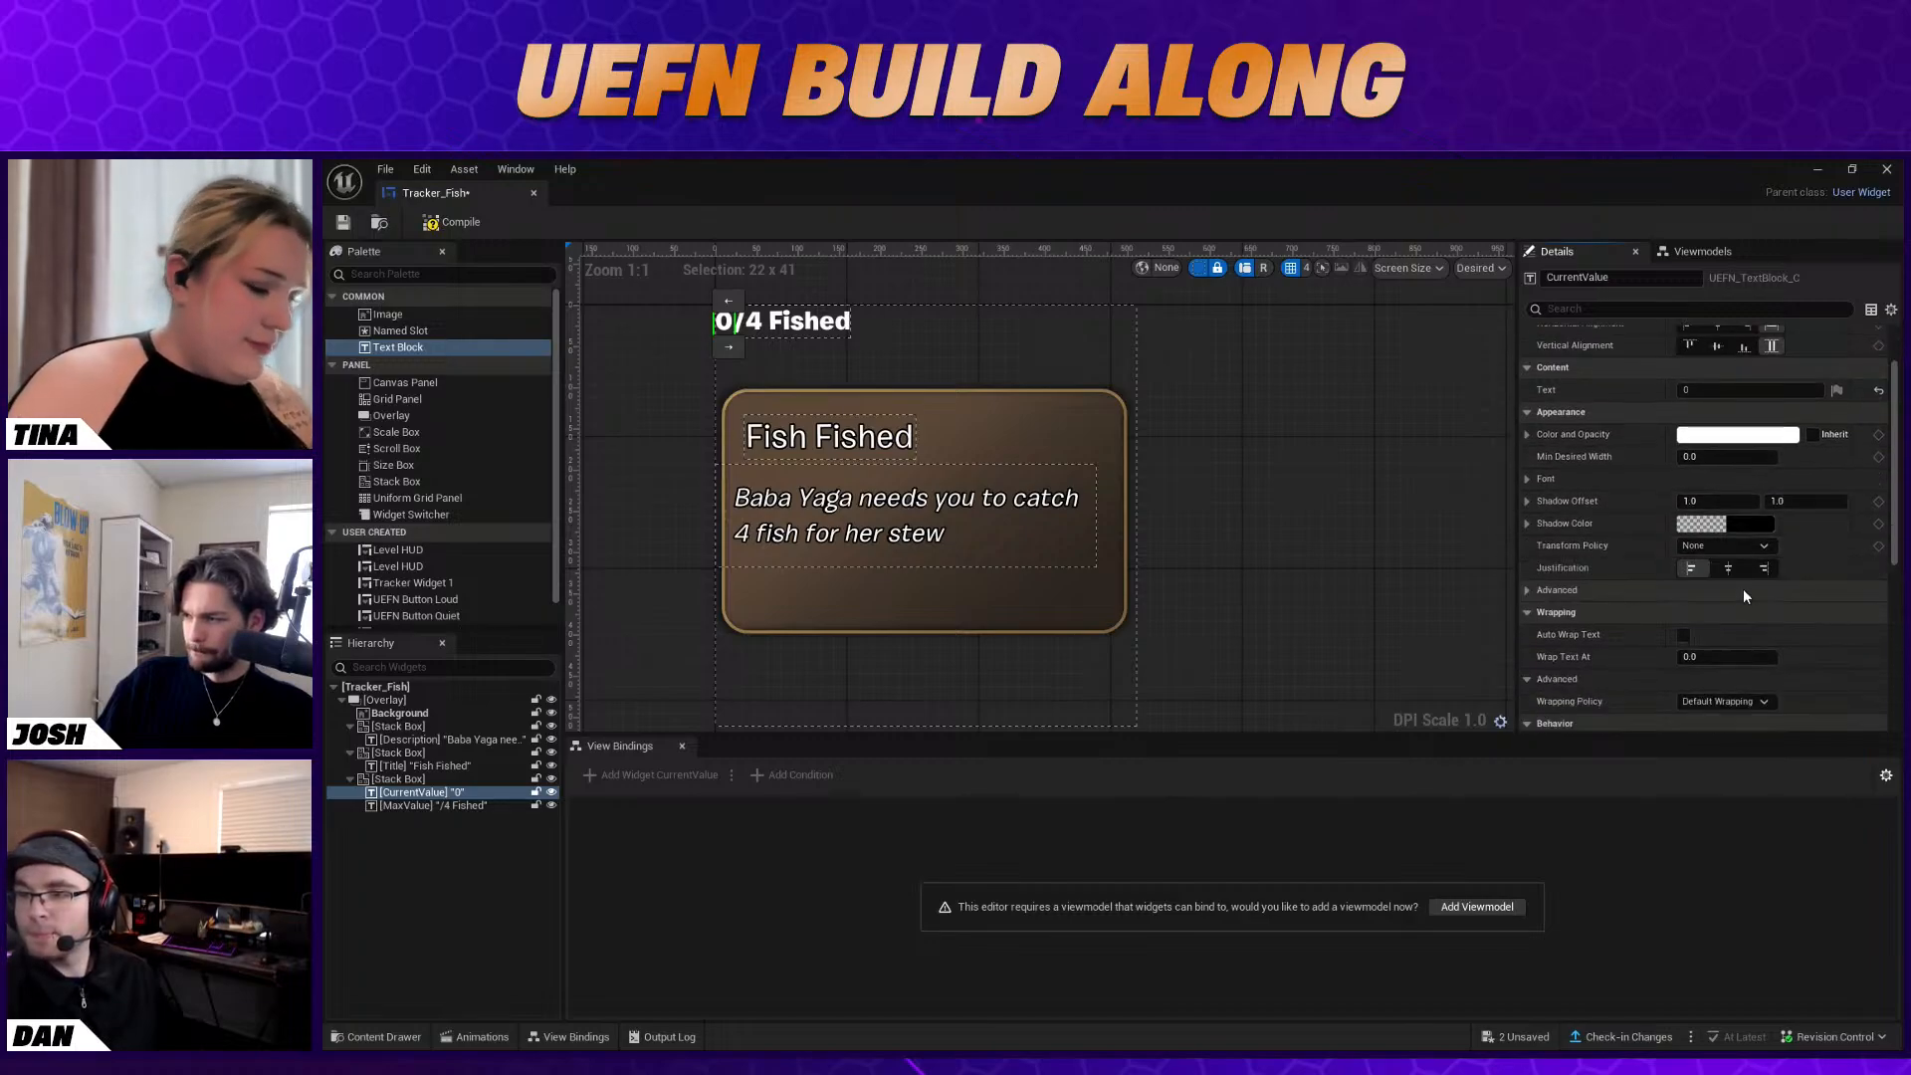
pyautogui.scroll(2, 1742, 589)
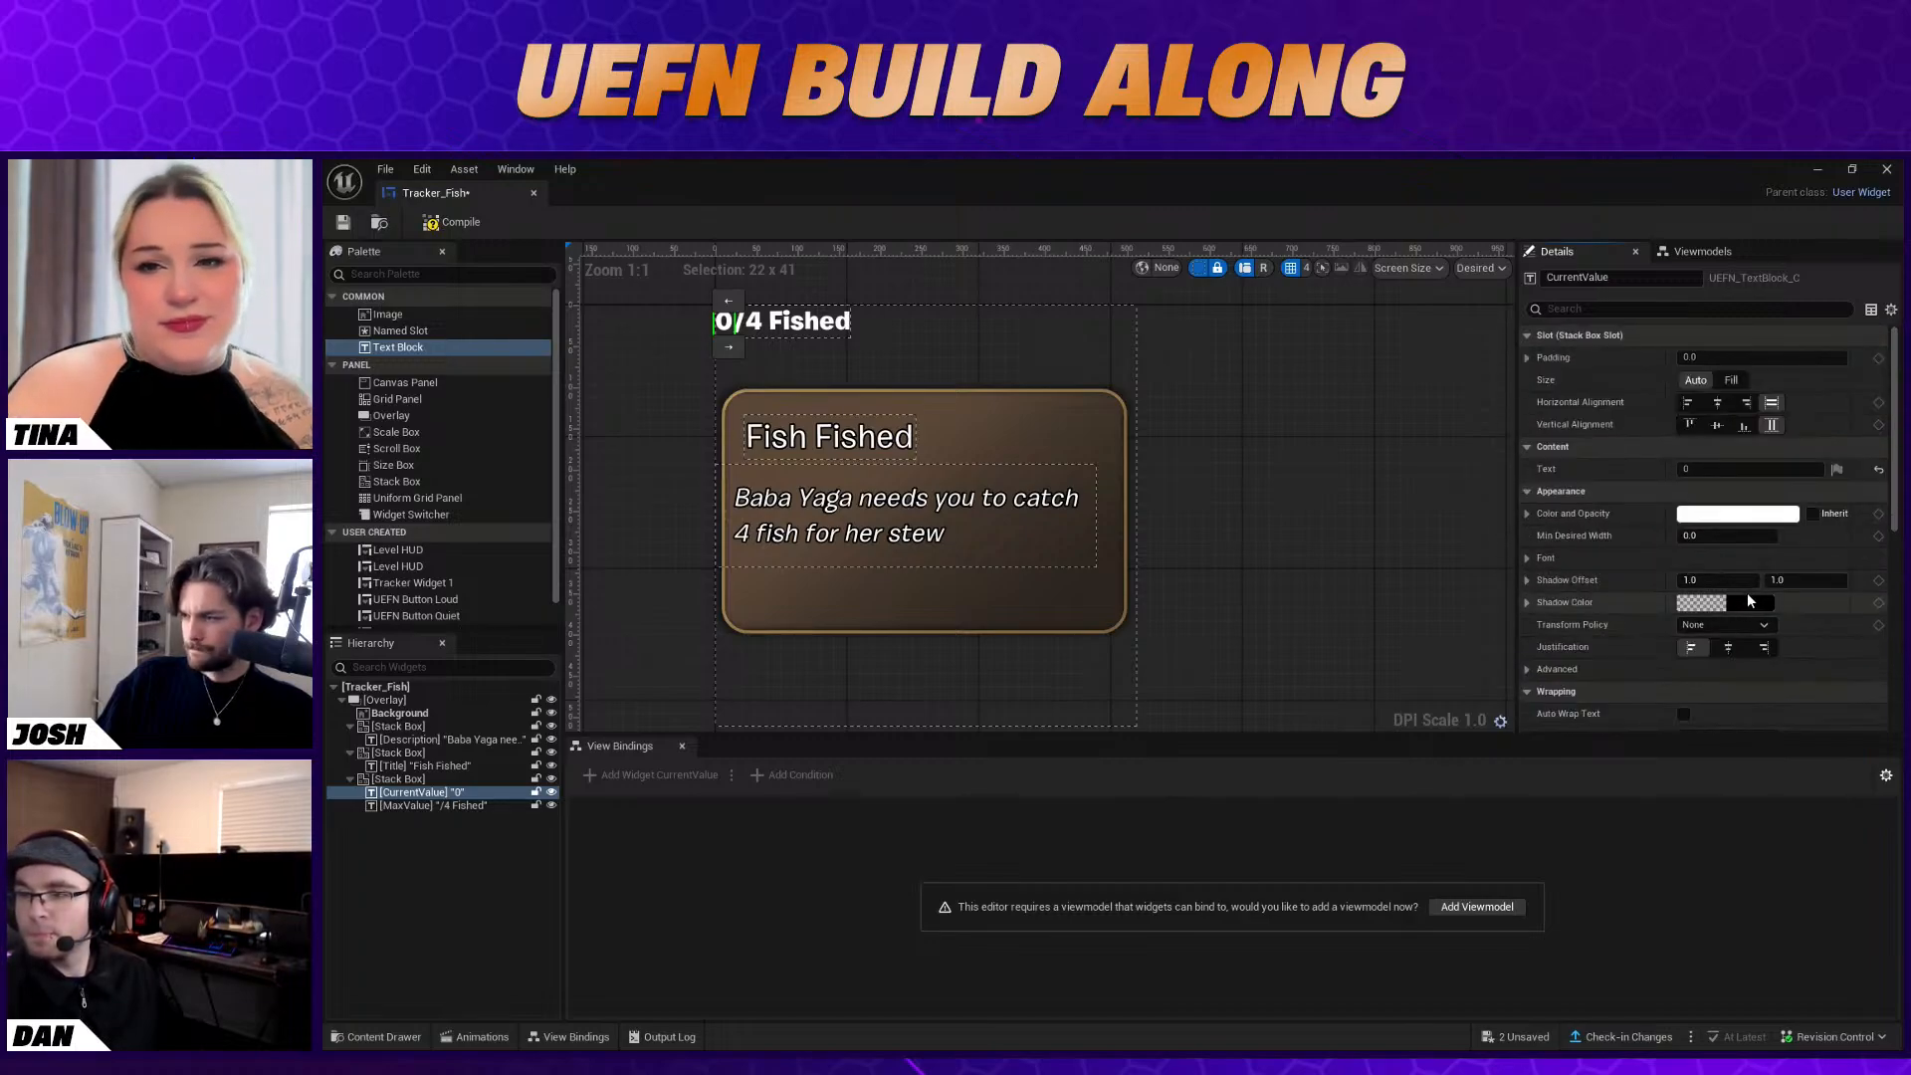
pyautogui.scroll(-10, 1747, 593)
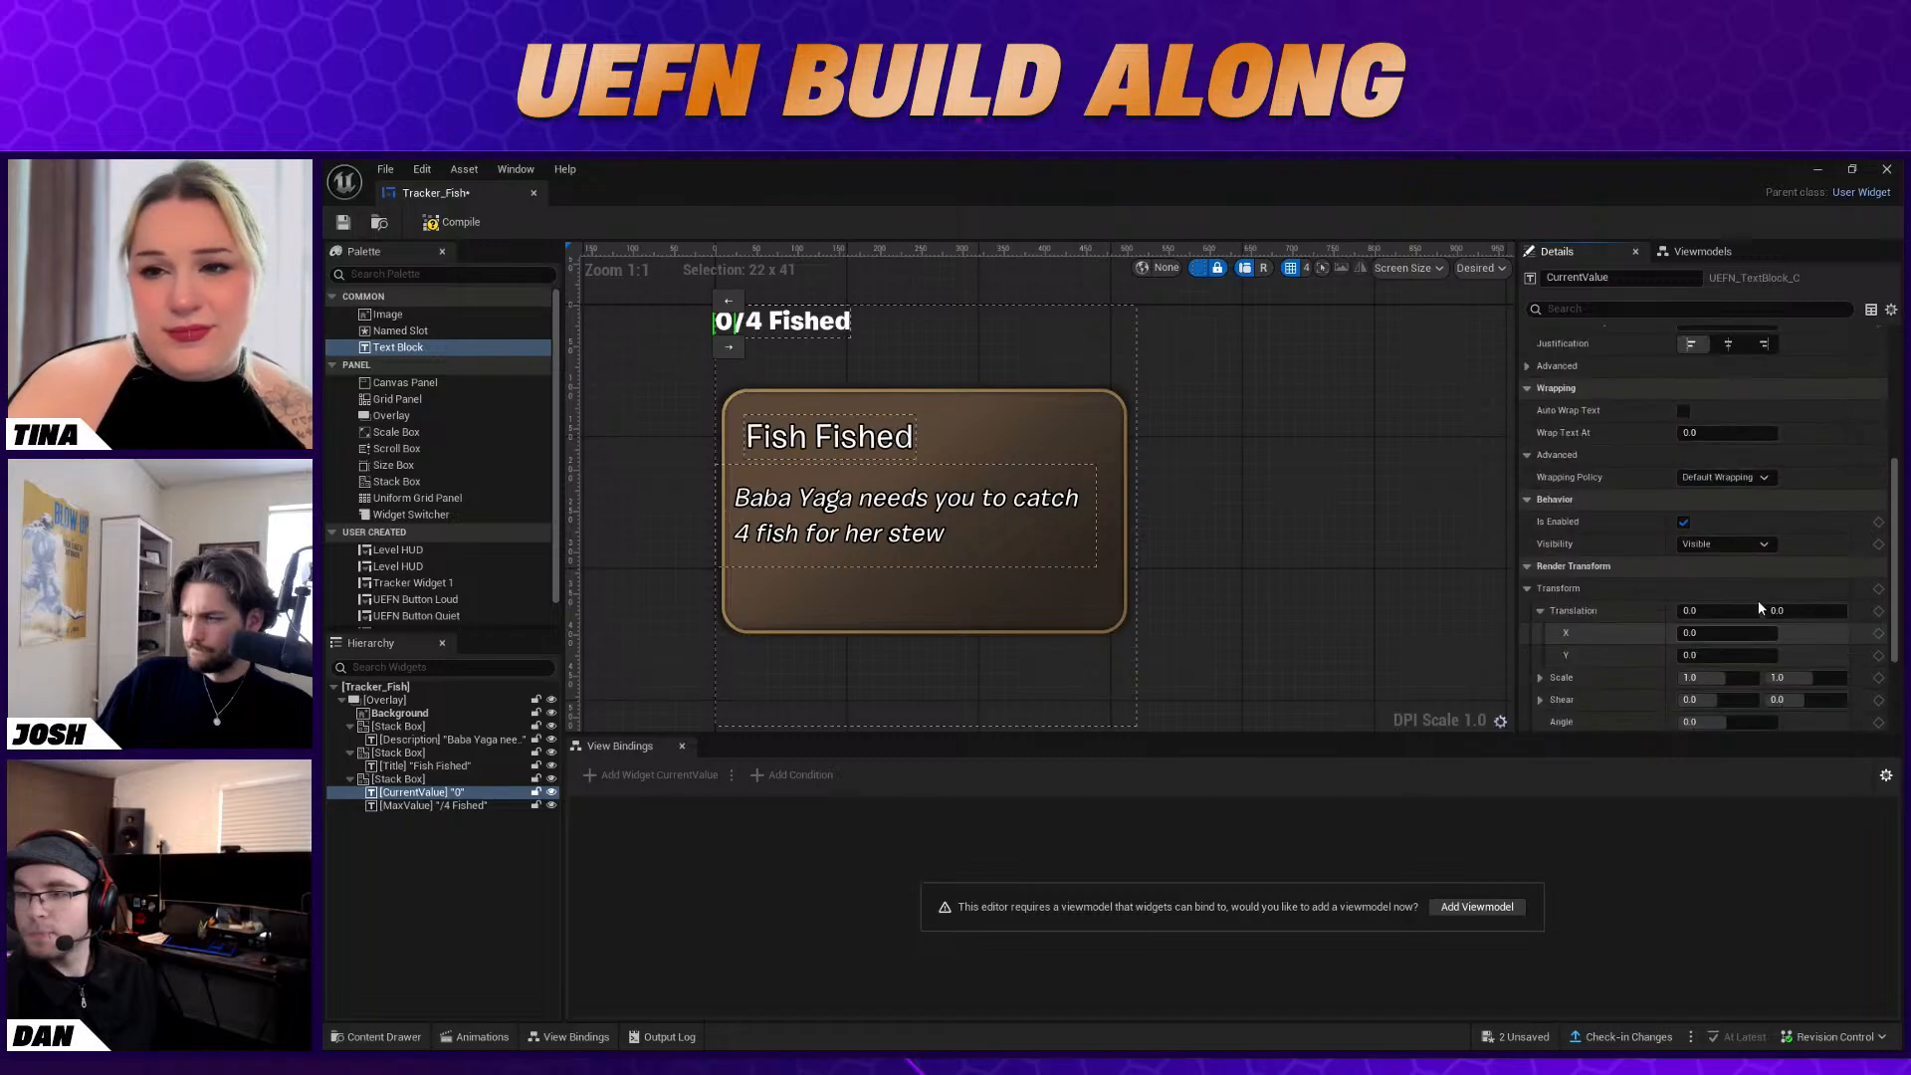
pyautogui.scroll(10, 1758, 608)
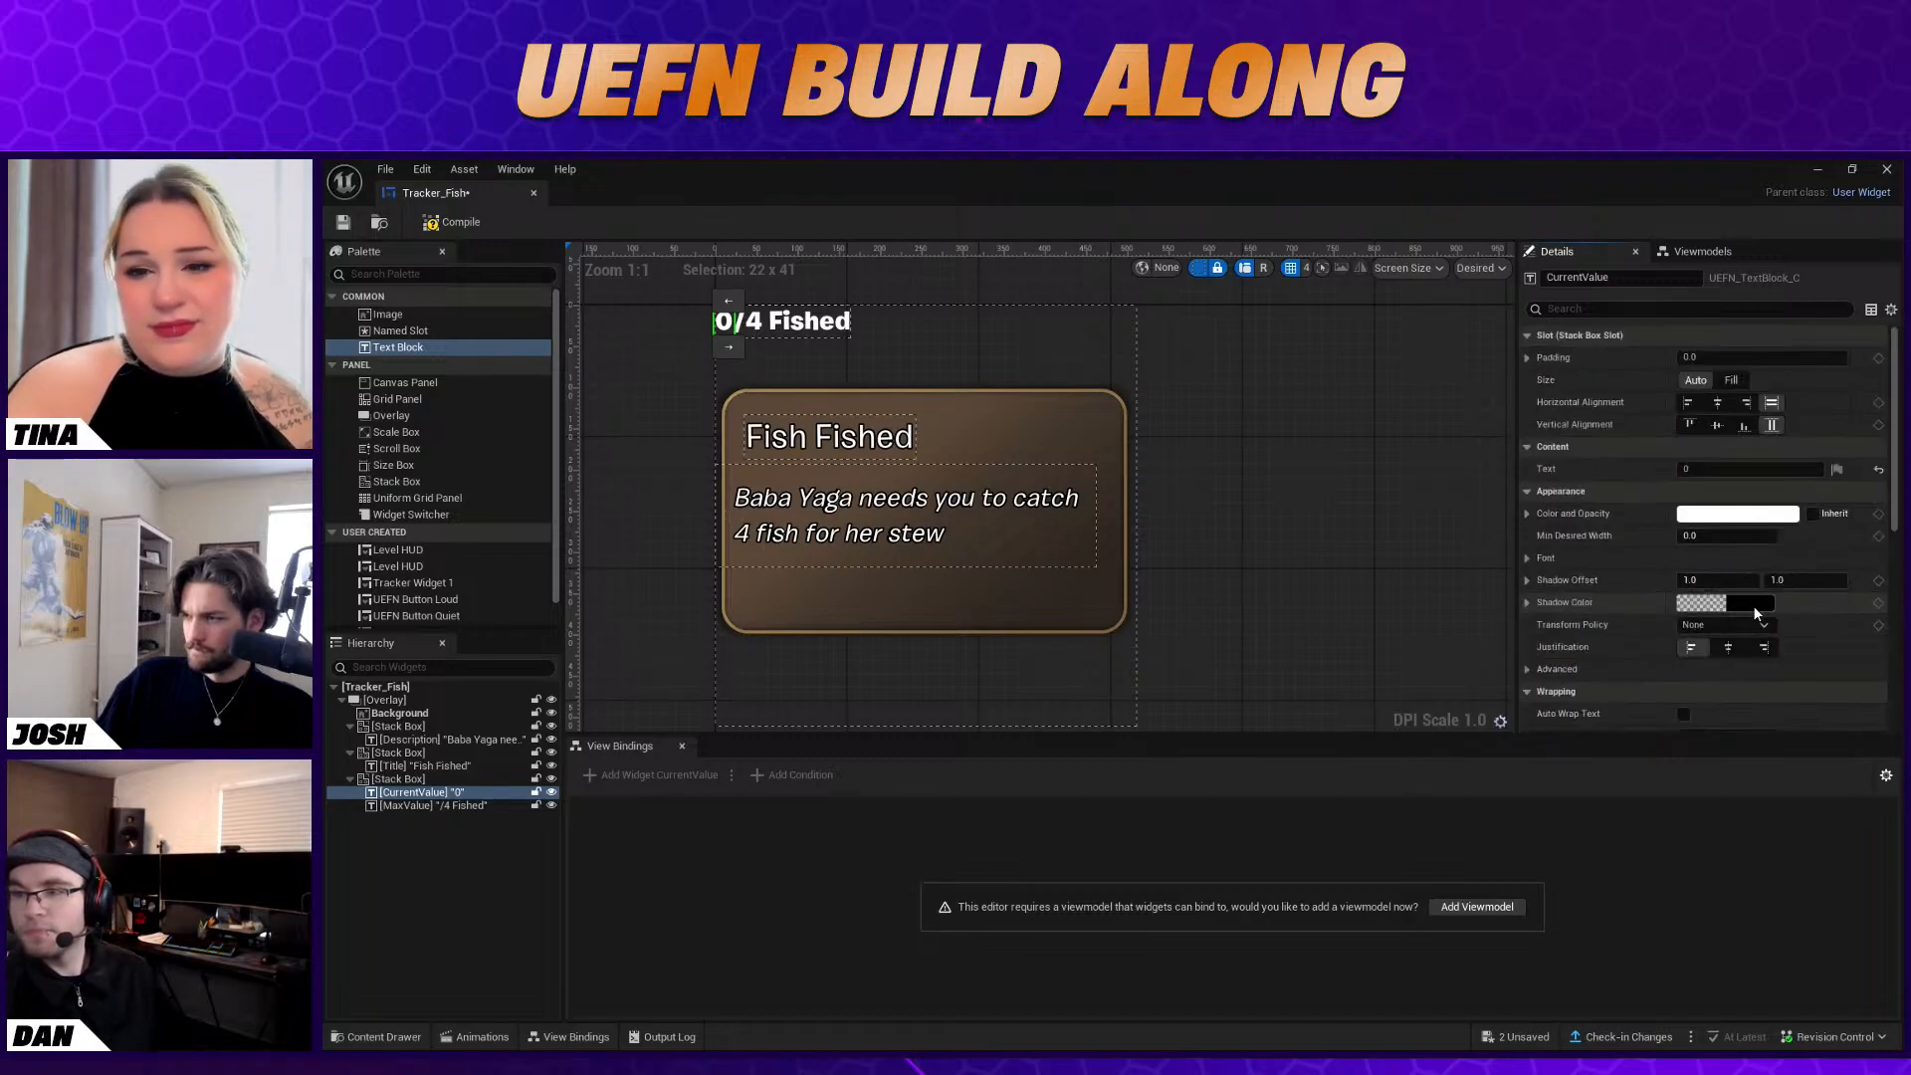
pyautogui.click(1526, 558)
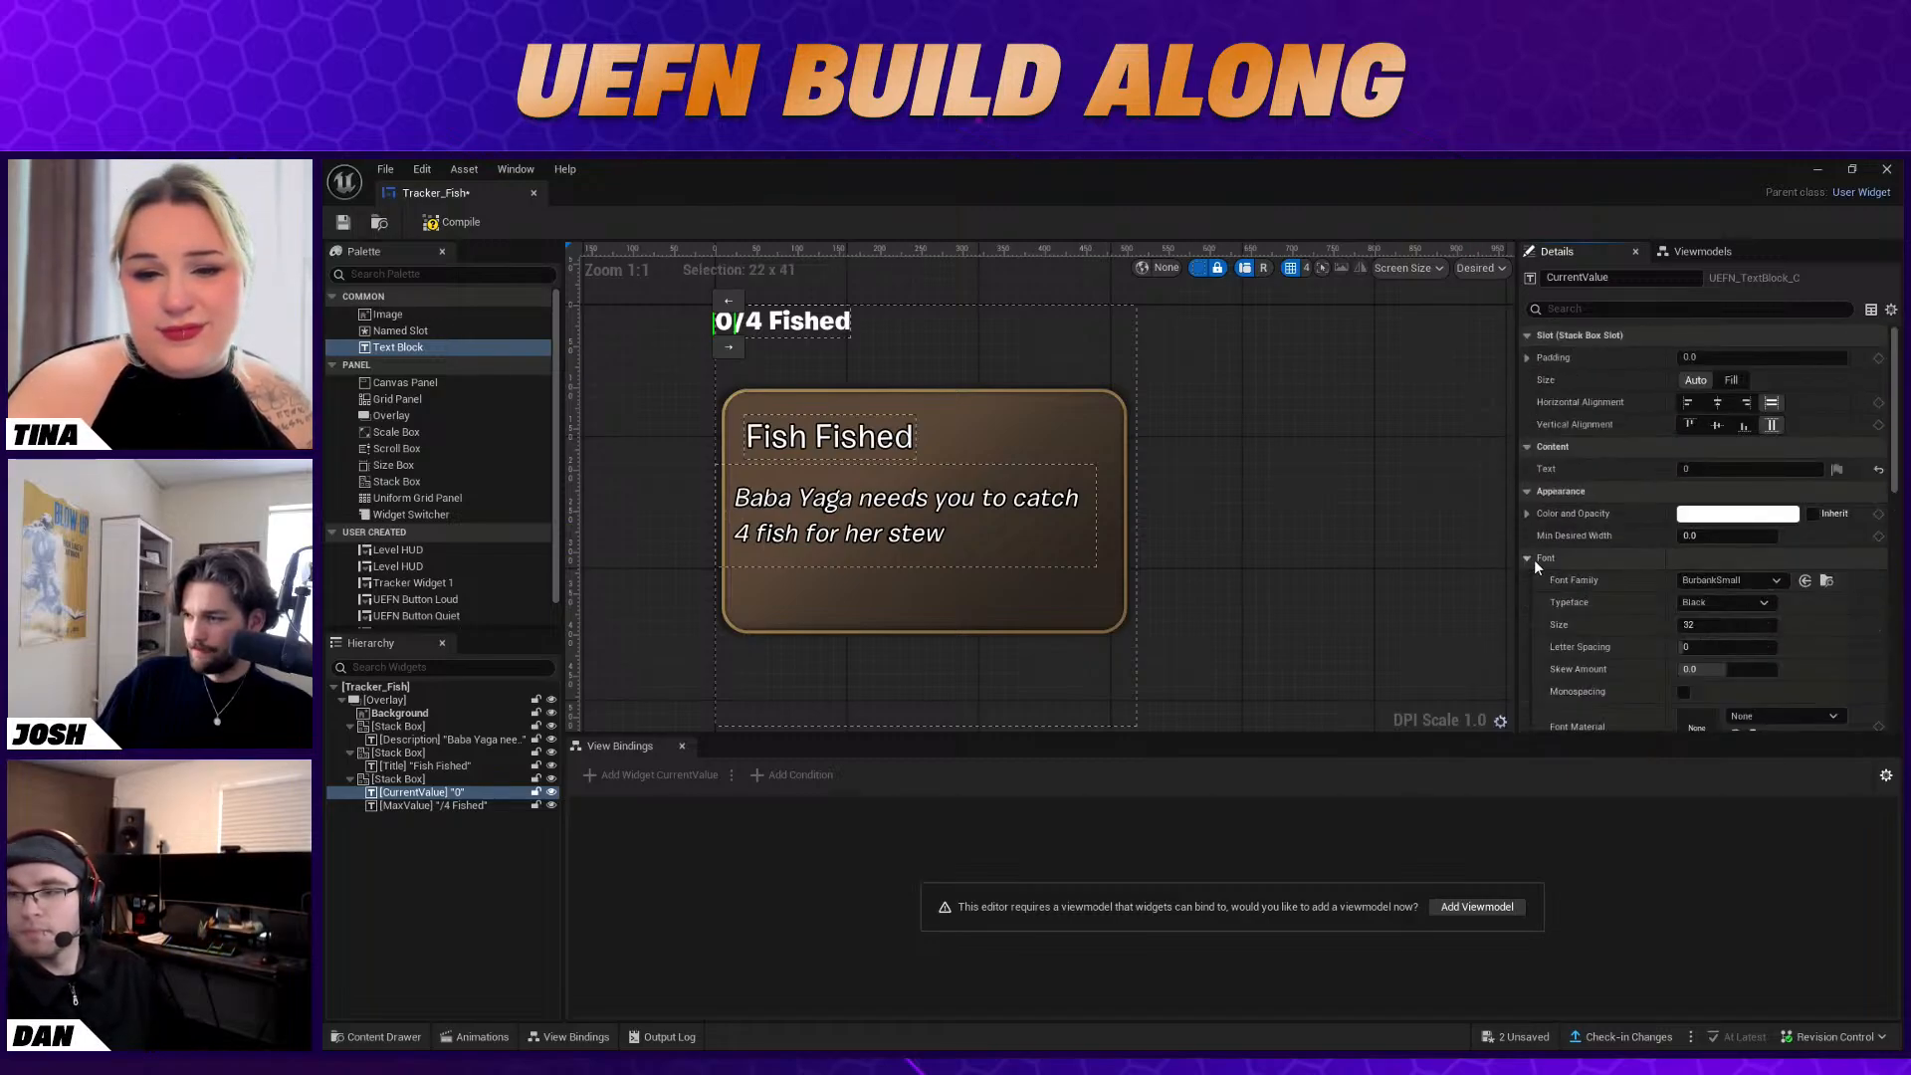
pyautogui.click(1727, 603)
pyautogui.click(1700, 650)
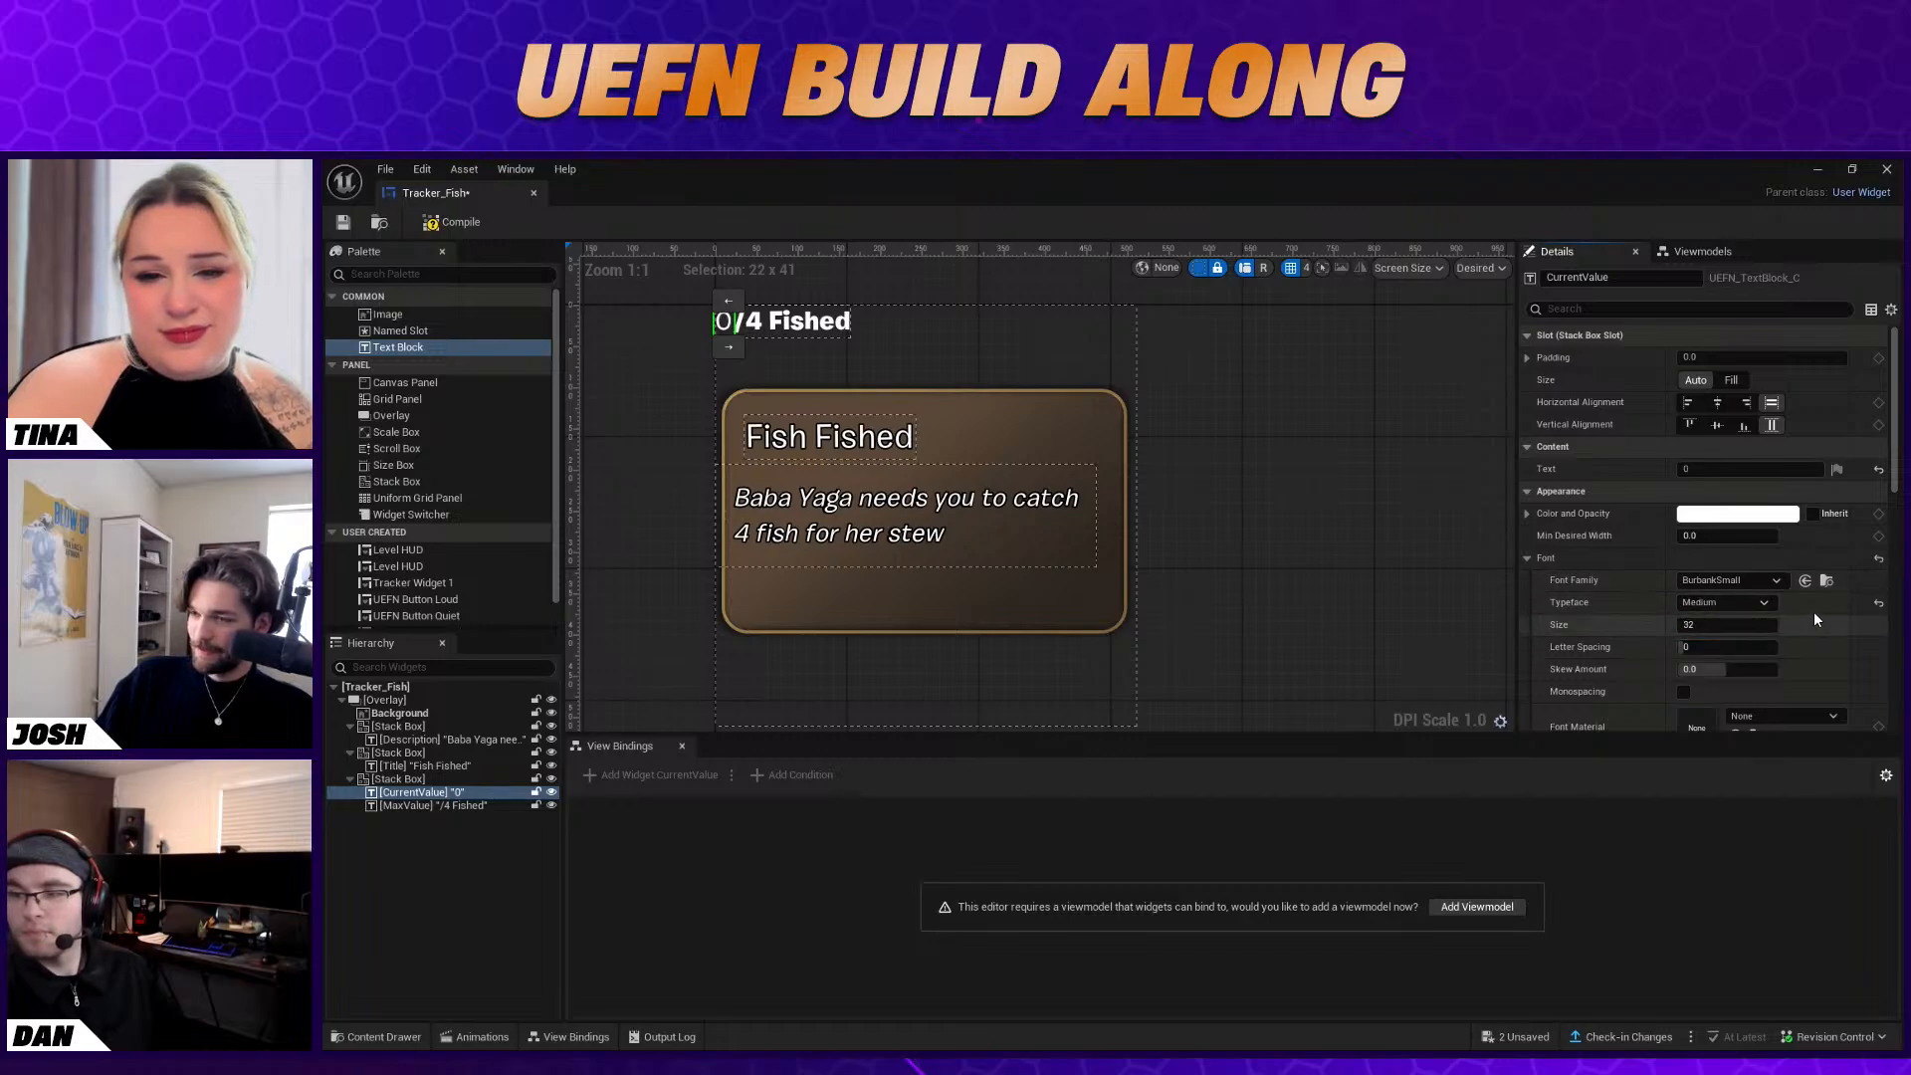
# Give the CurrentValue text an outline size of 2
pyautogui.scroll(-3, 1809, 613)
pyautogui.scroll(-12, 1810, 613)
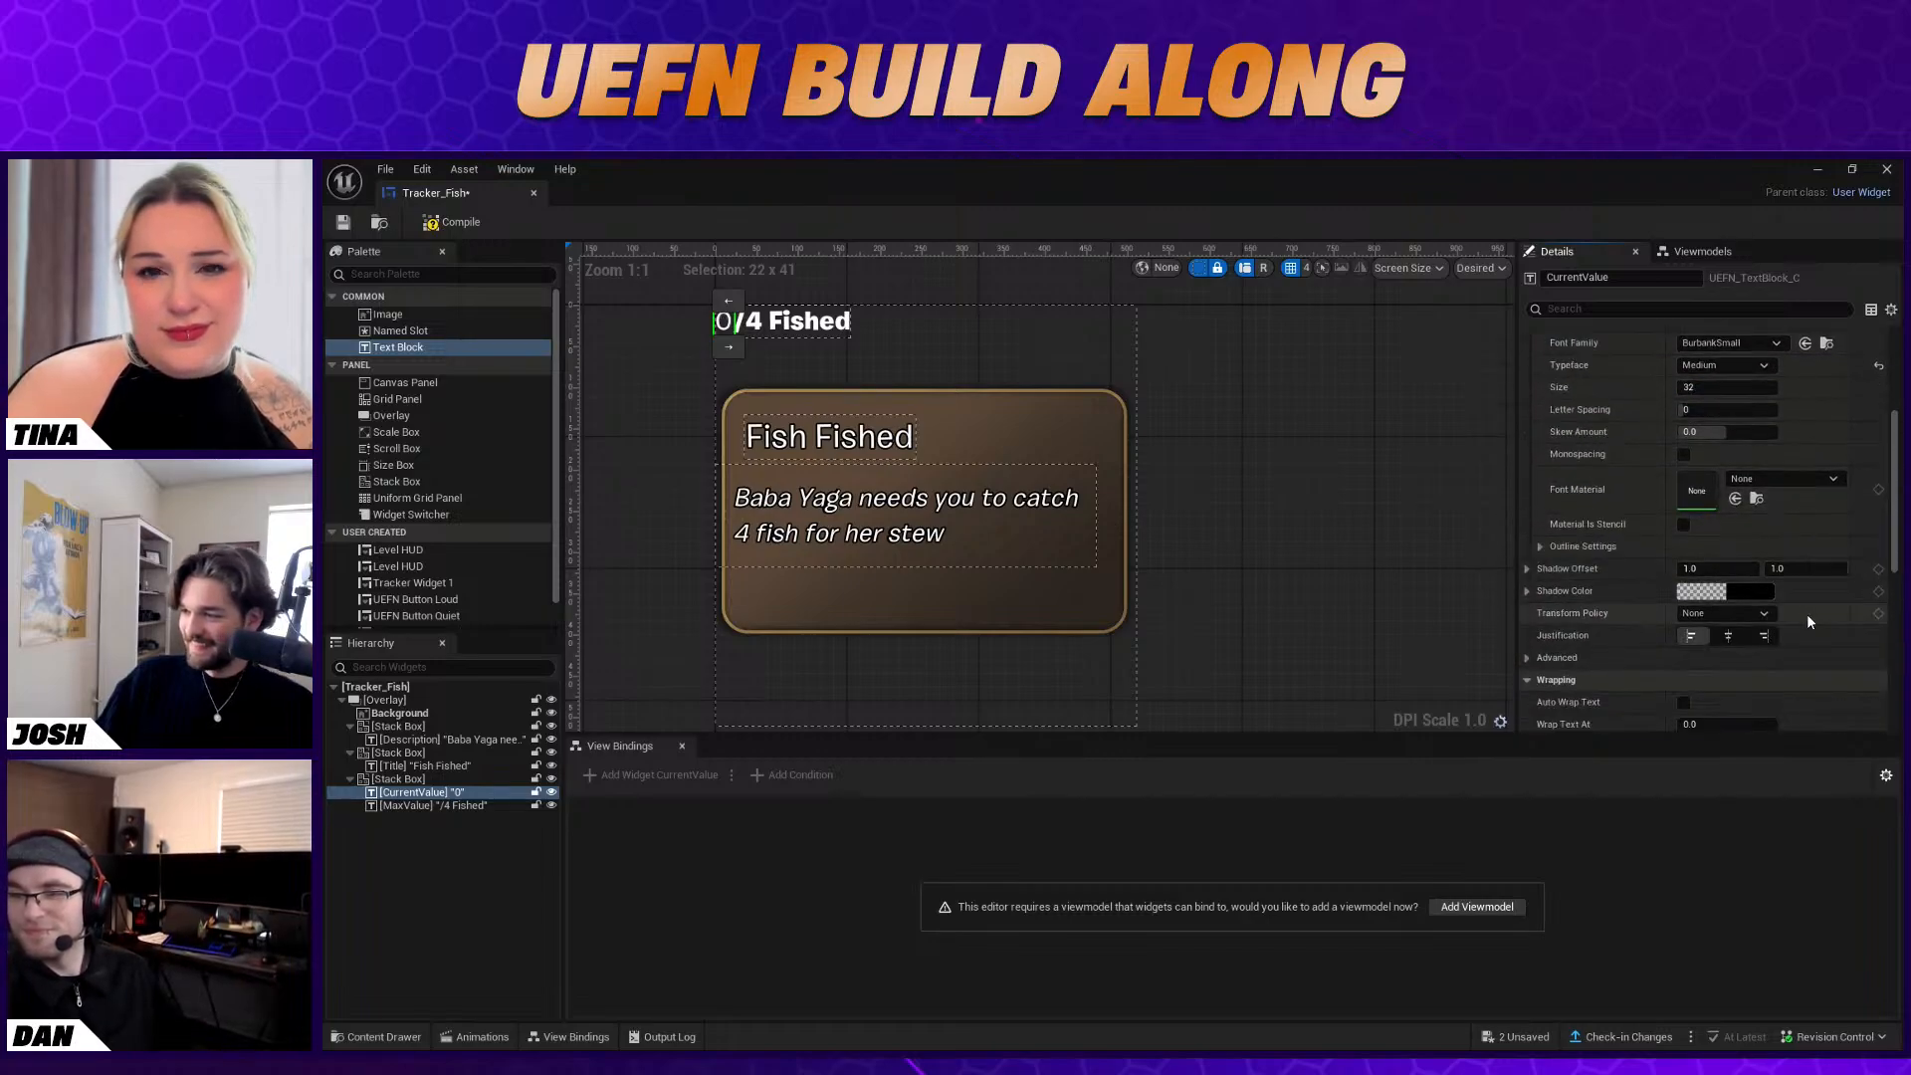
pyautogui.scroll(5, 1738, 640)
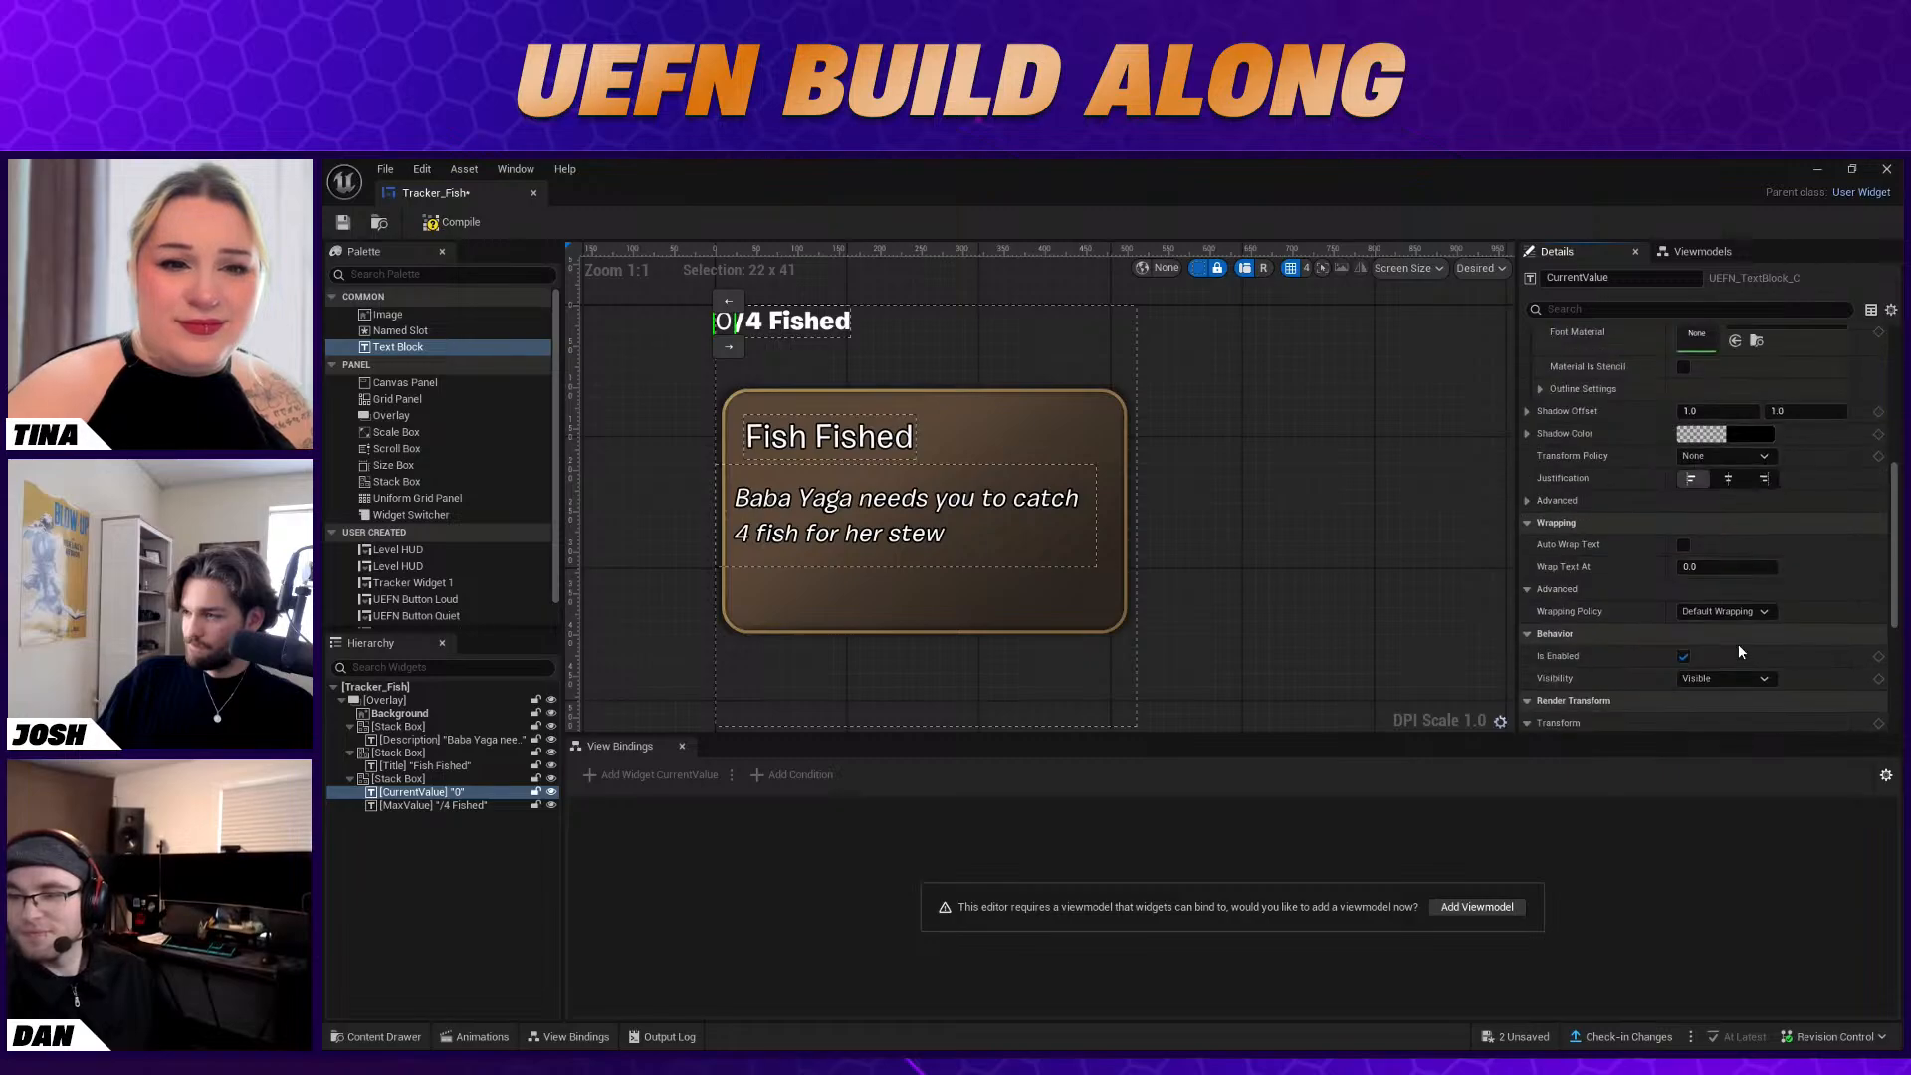
pyautogui.scroll(1, 1734, 651)
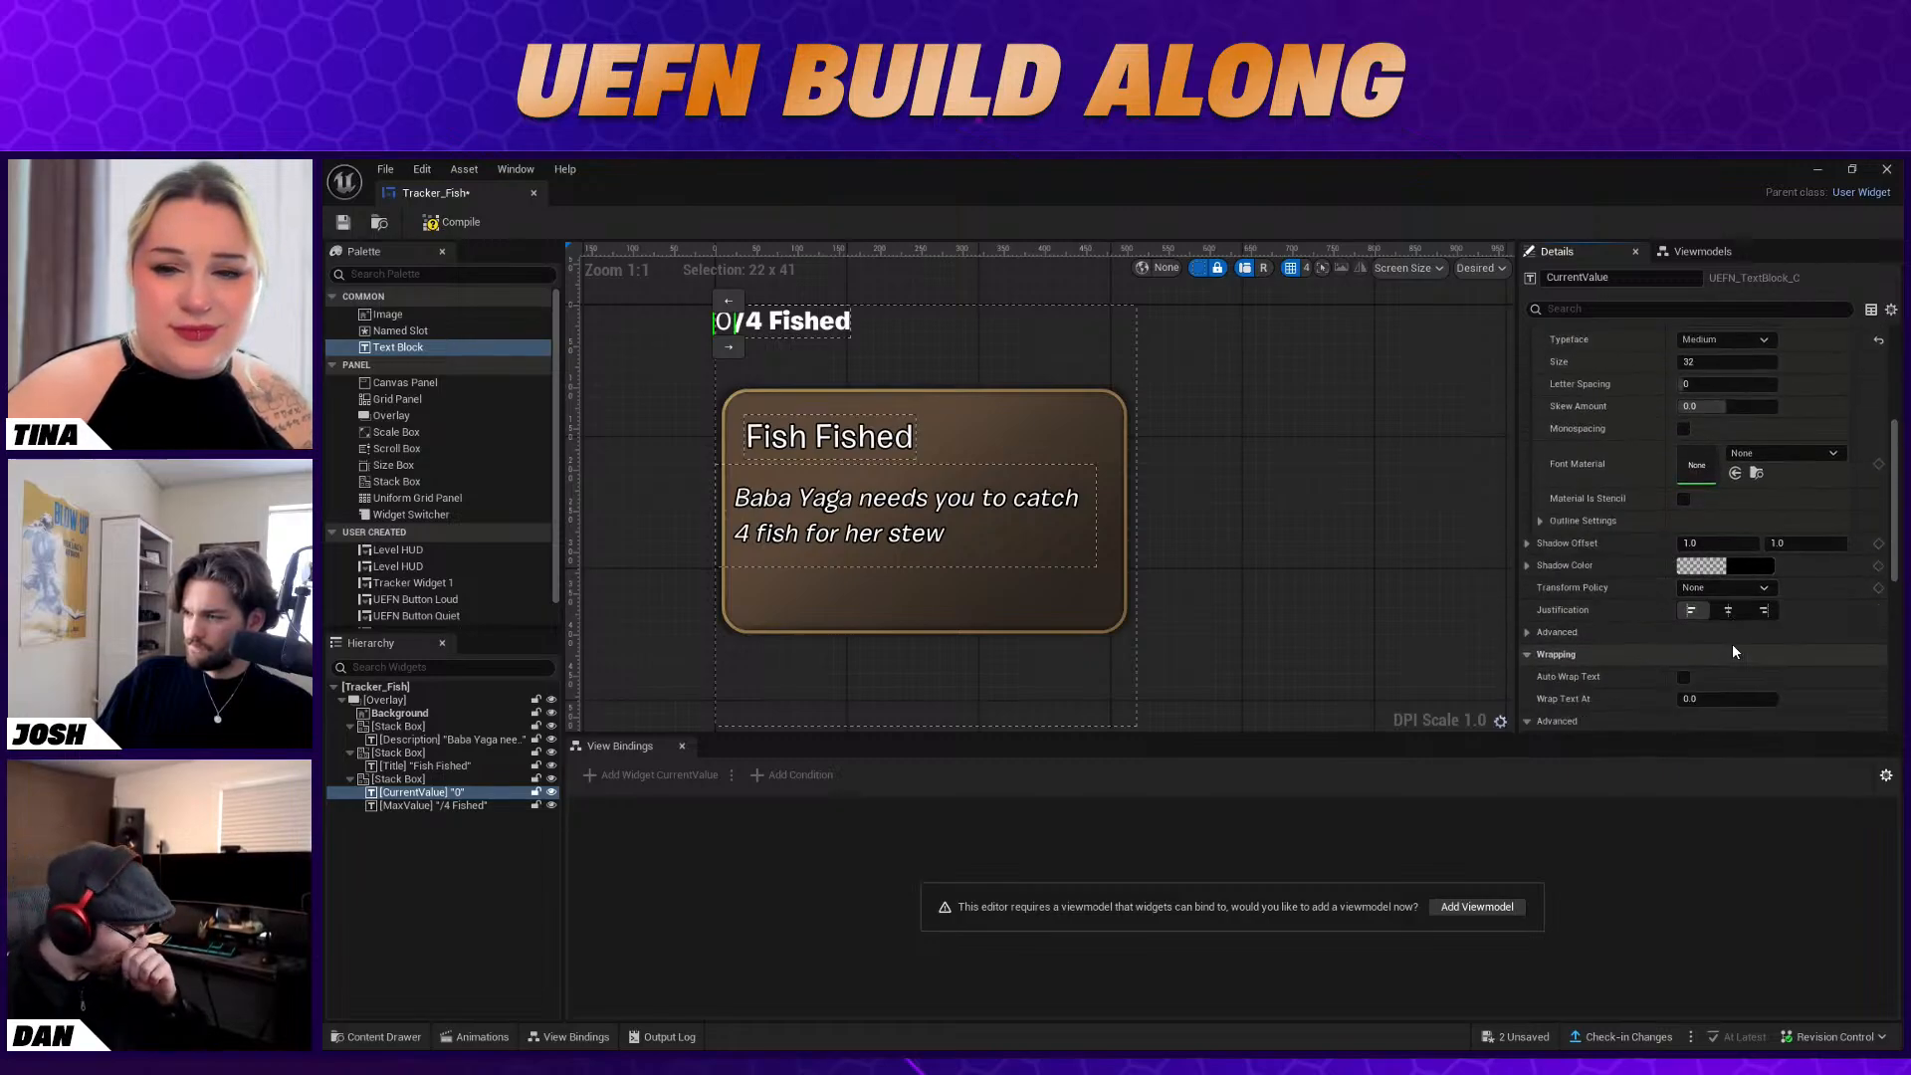
pyautogui.click(1527, 632)
pyautogui.click(1725, 549)
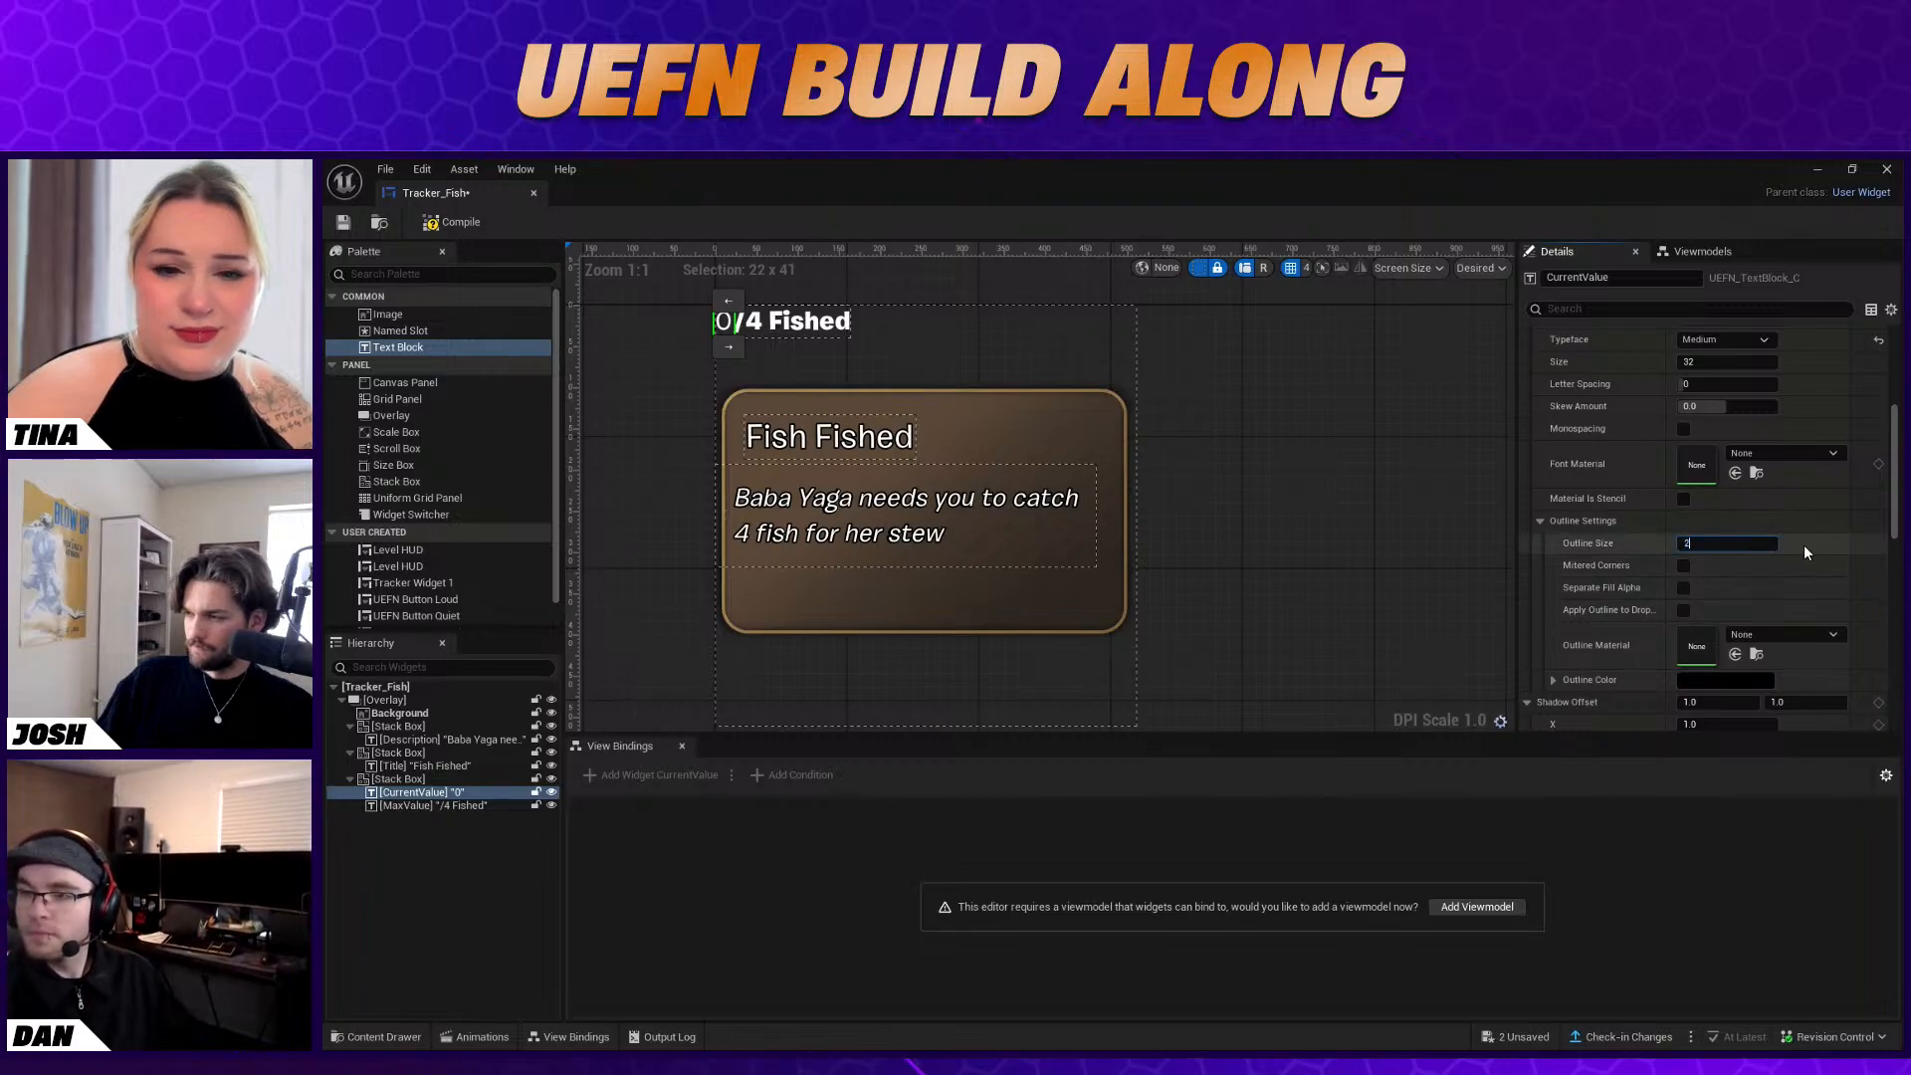
pyautogui.write('2')
pyautogui.press('Return')
# Set the MaxValue text block's typeface to Medium and its outline size to 2
pyautogui.click(796, 320)
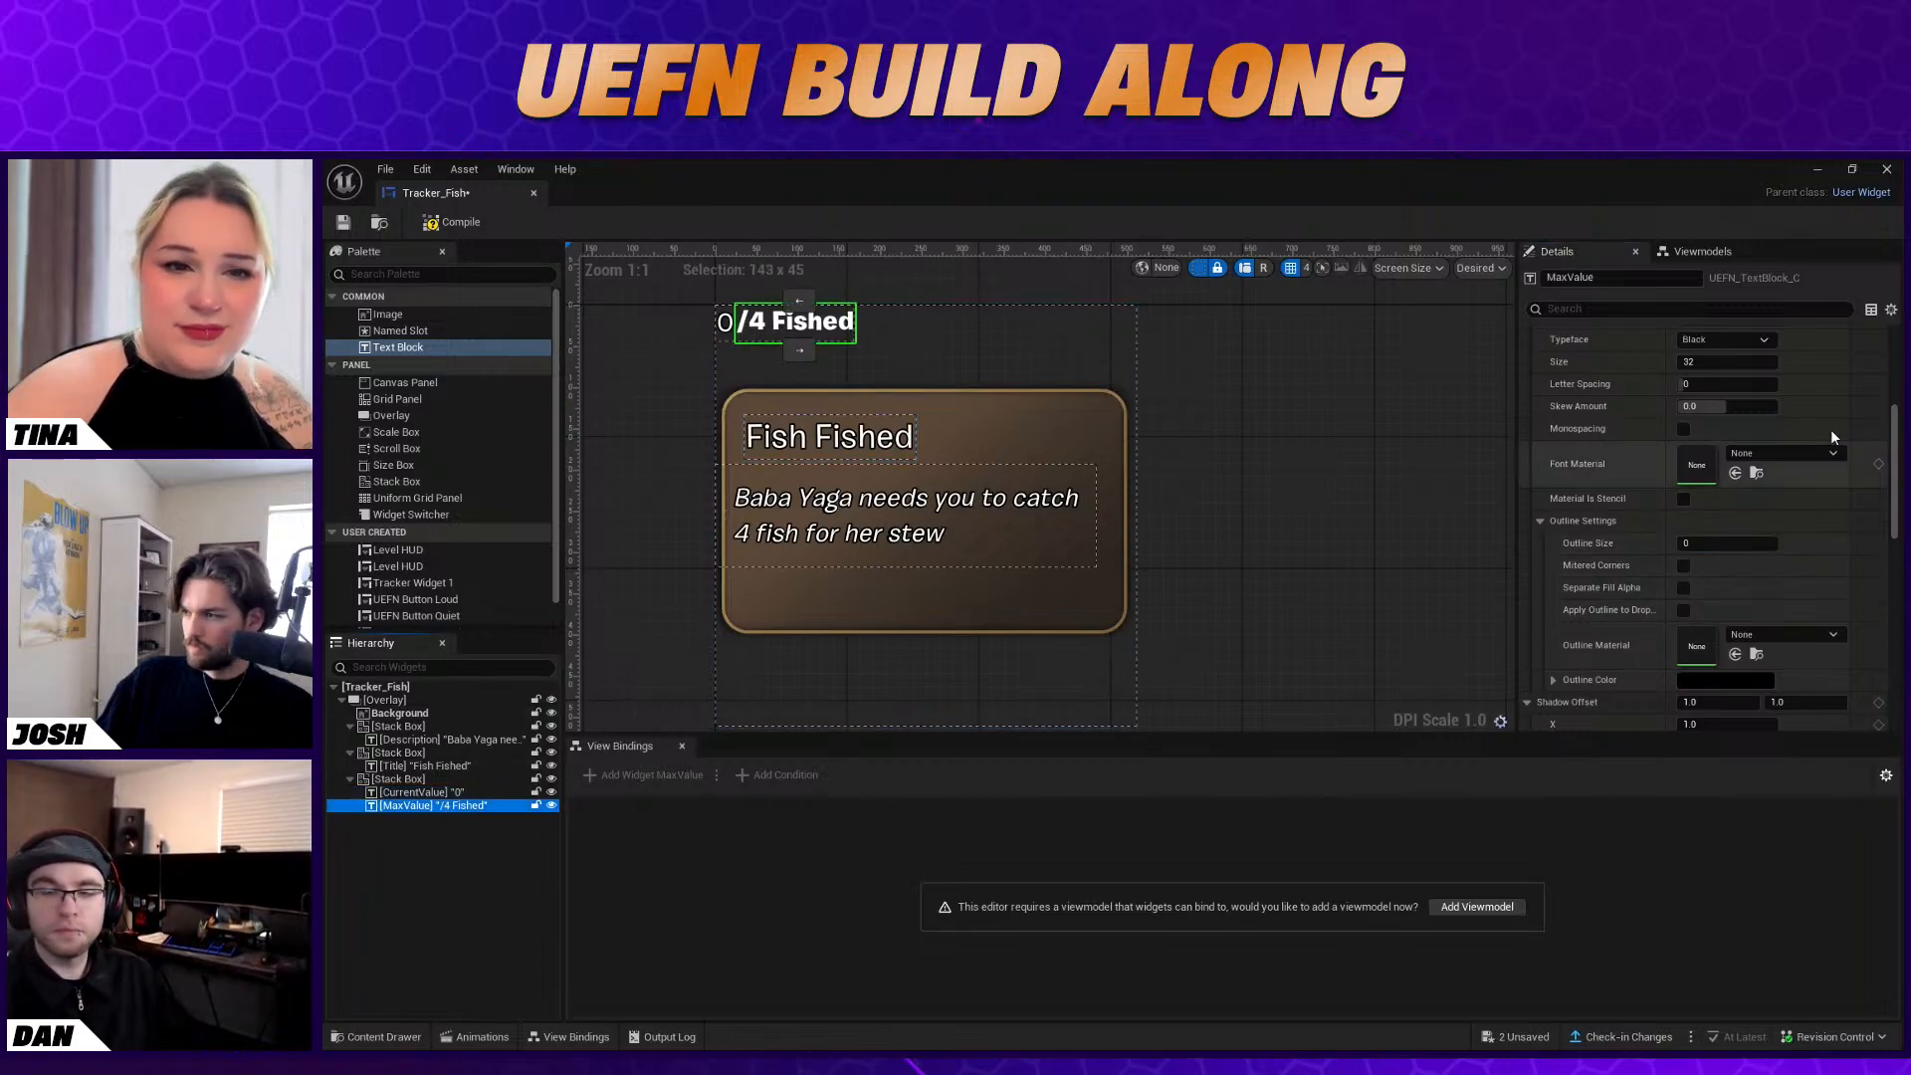
pyautogui.scroll(1, 1776, 402)
pyautogui.click(1736, 366)
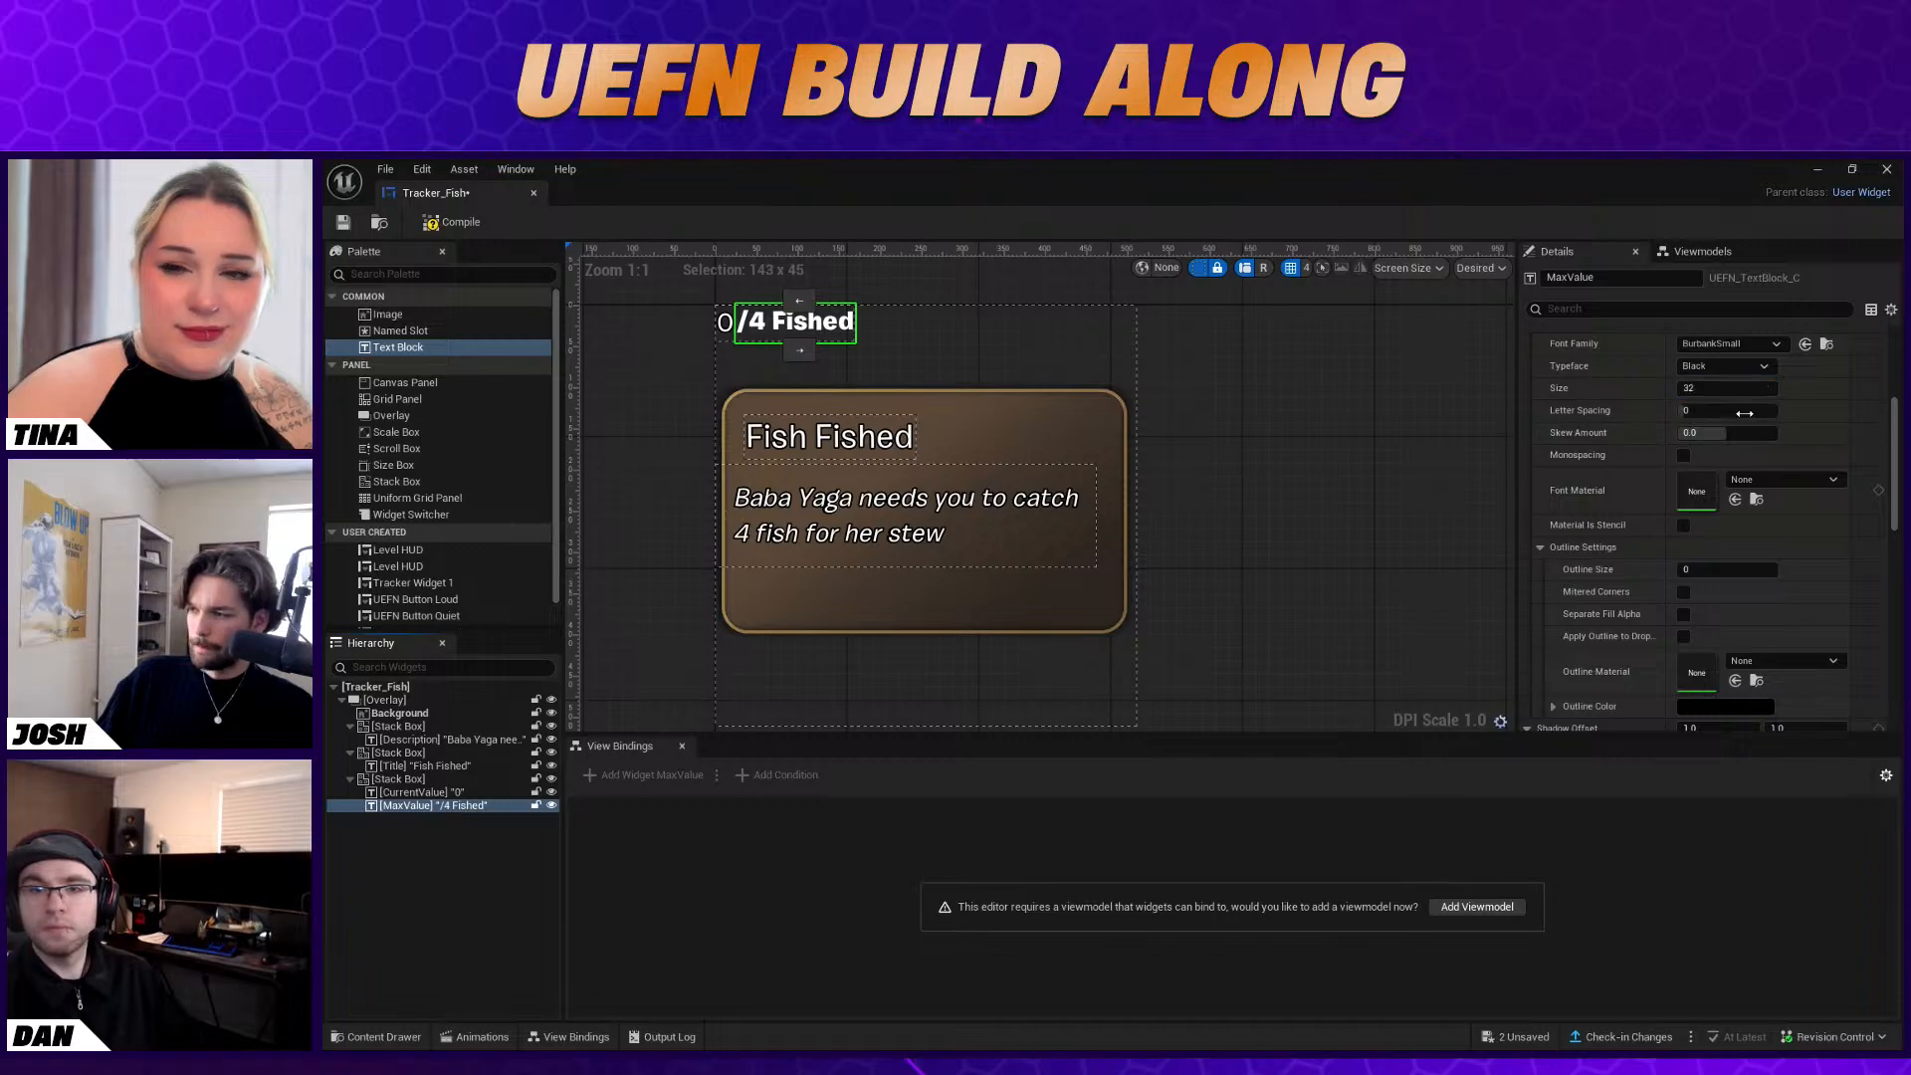
pyautogui.click(1744, 413)
pyautogui.scroll(-5, 1812, 612)
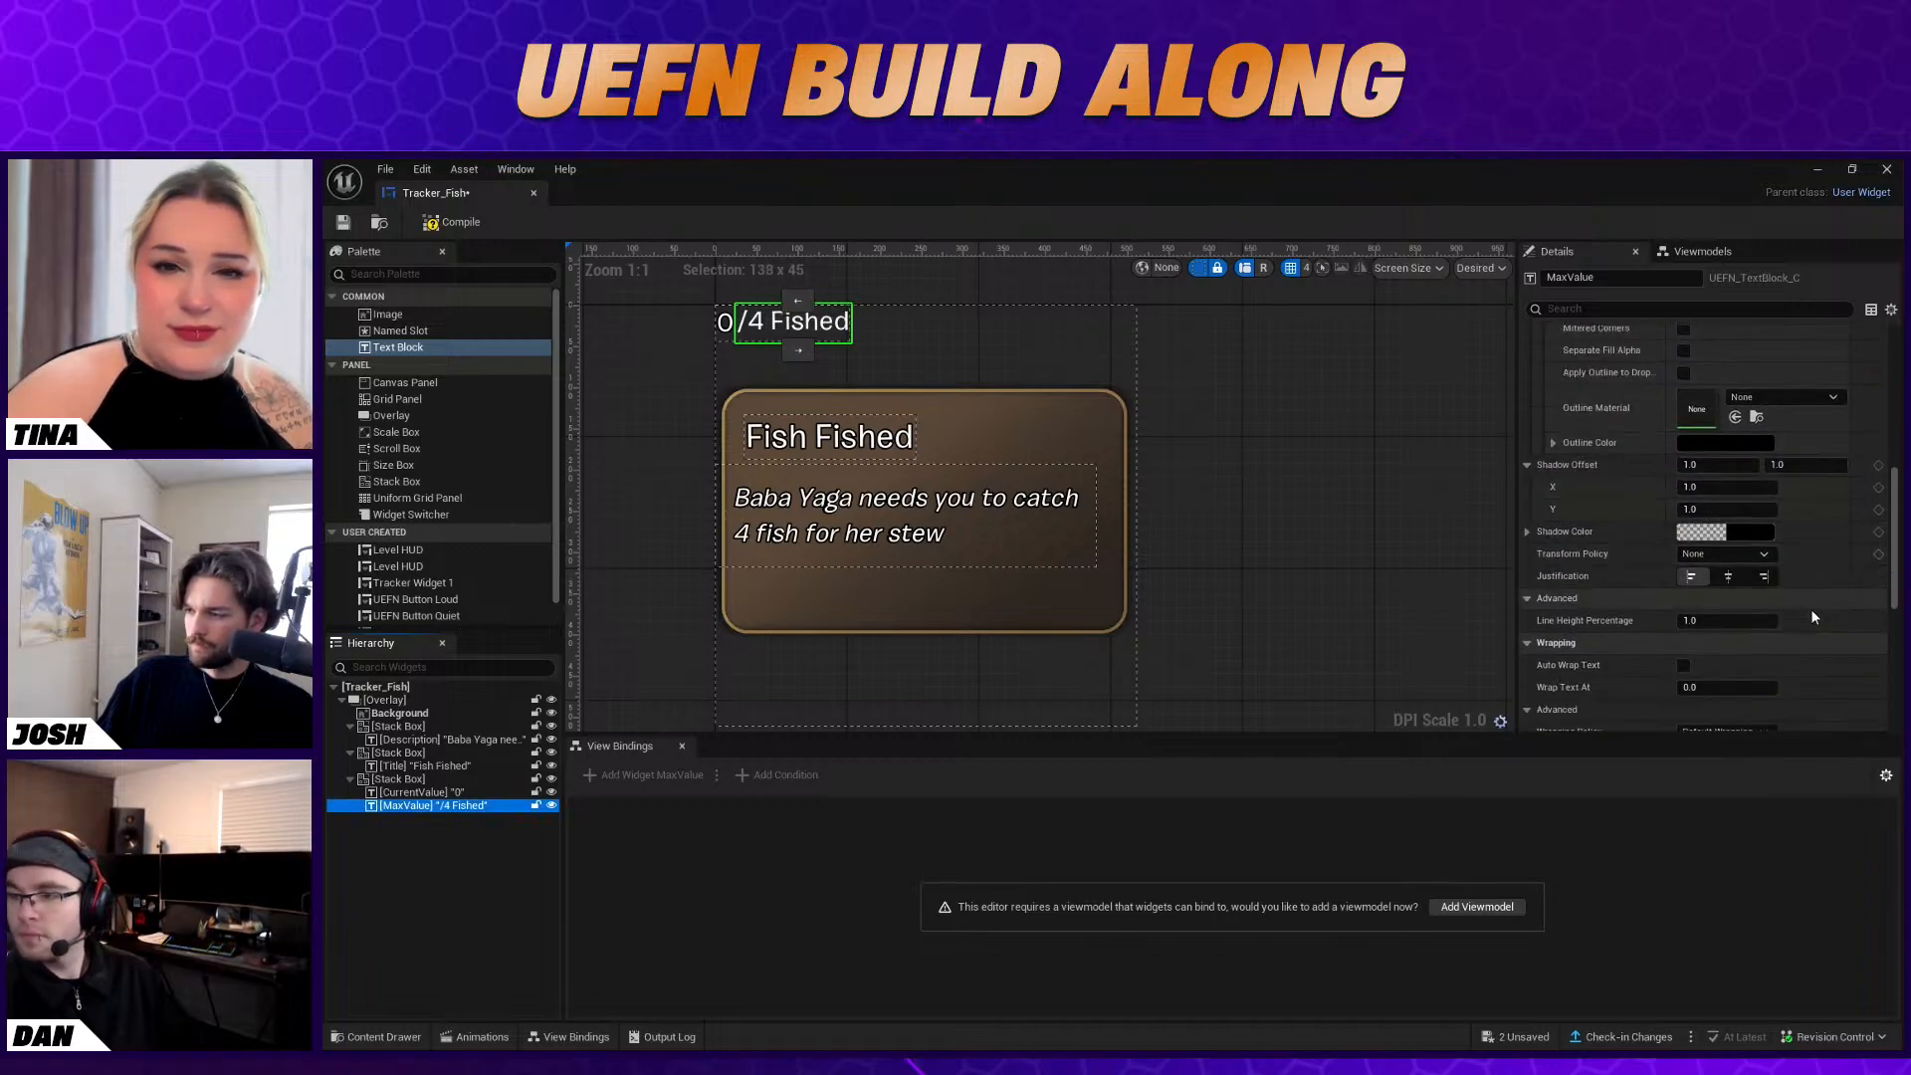
pyautogui.scroll(4, 1816, 611)
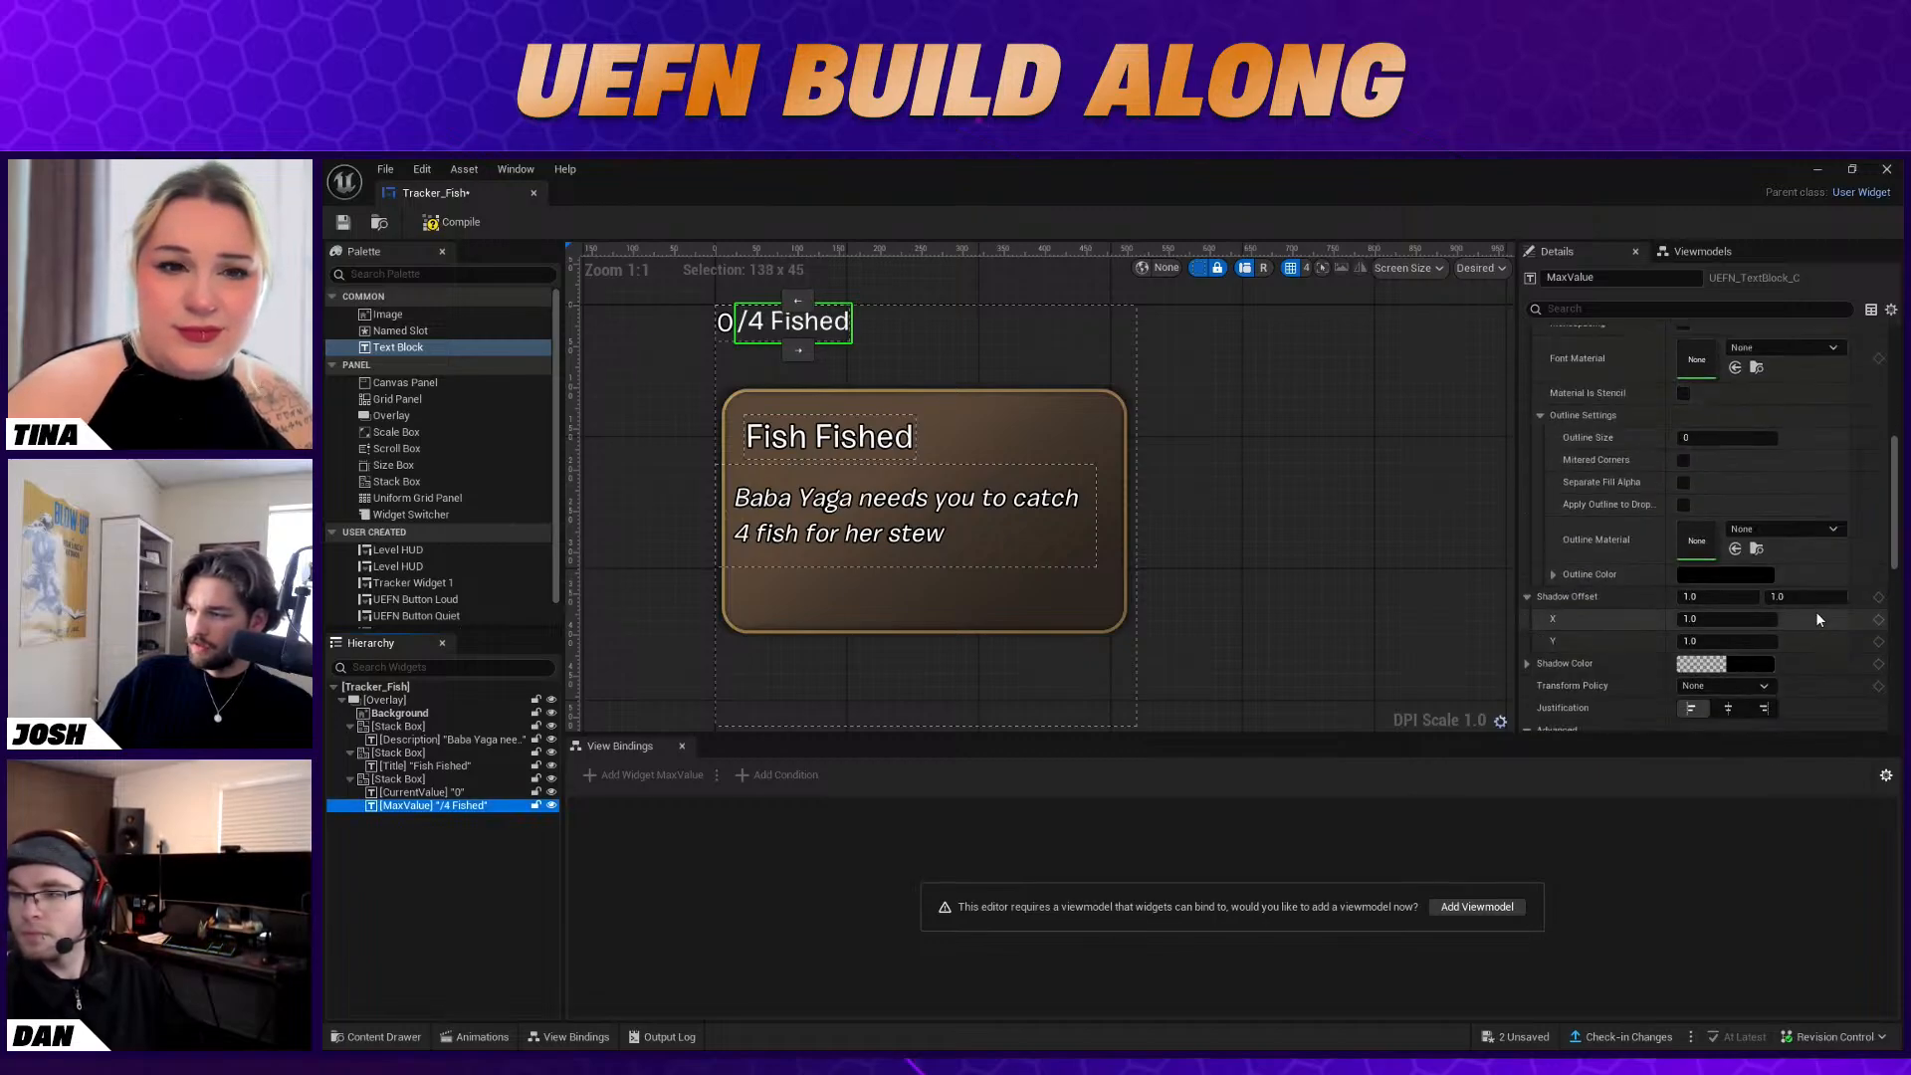
pyautogui.scroll(1, 1816, 611)
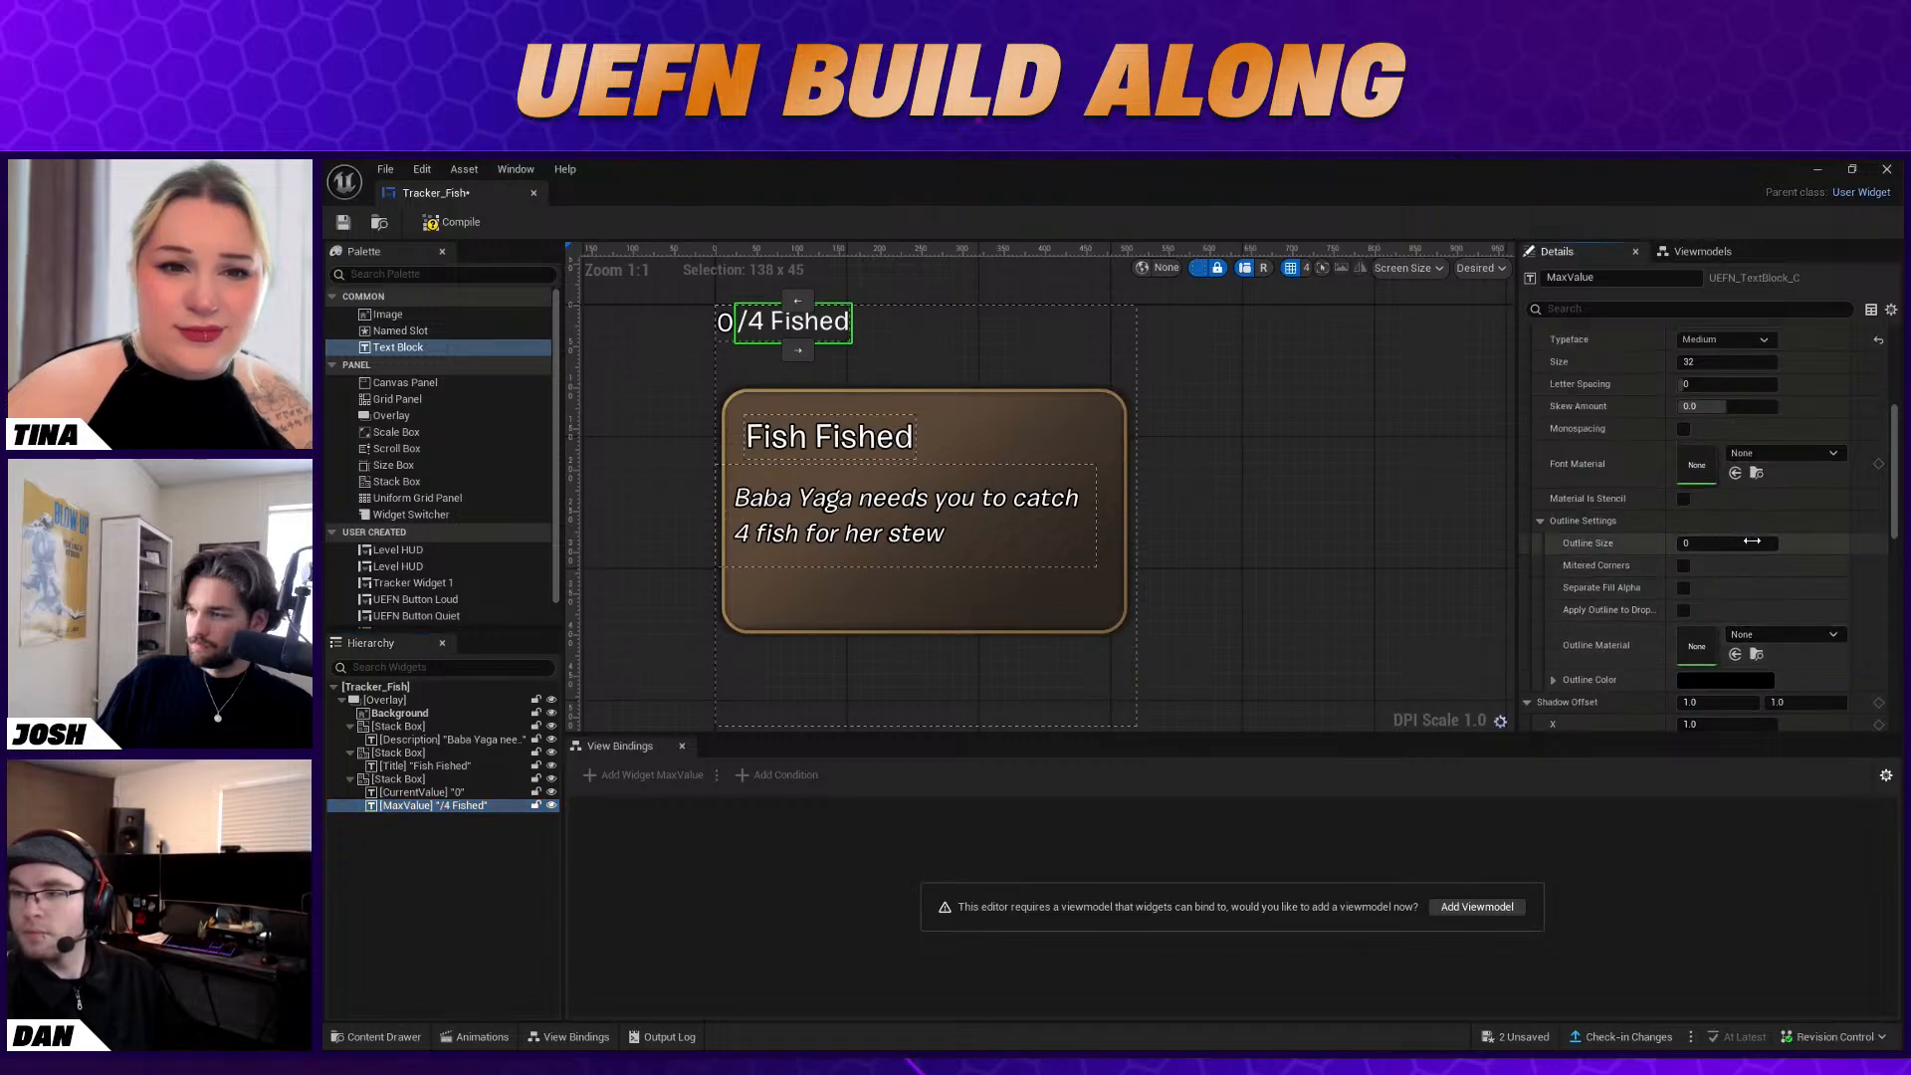
# Center the Stack Box holding CurrentValue and MaxValue vertically, try centering it horizontally, and align it left
pyautogui.click(727, 323)
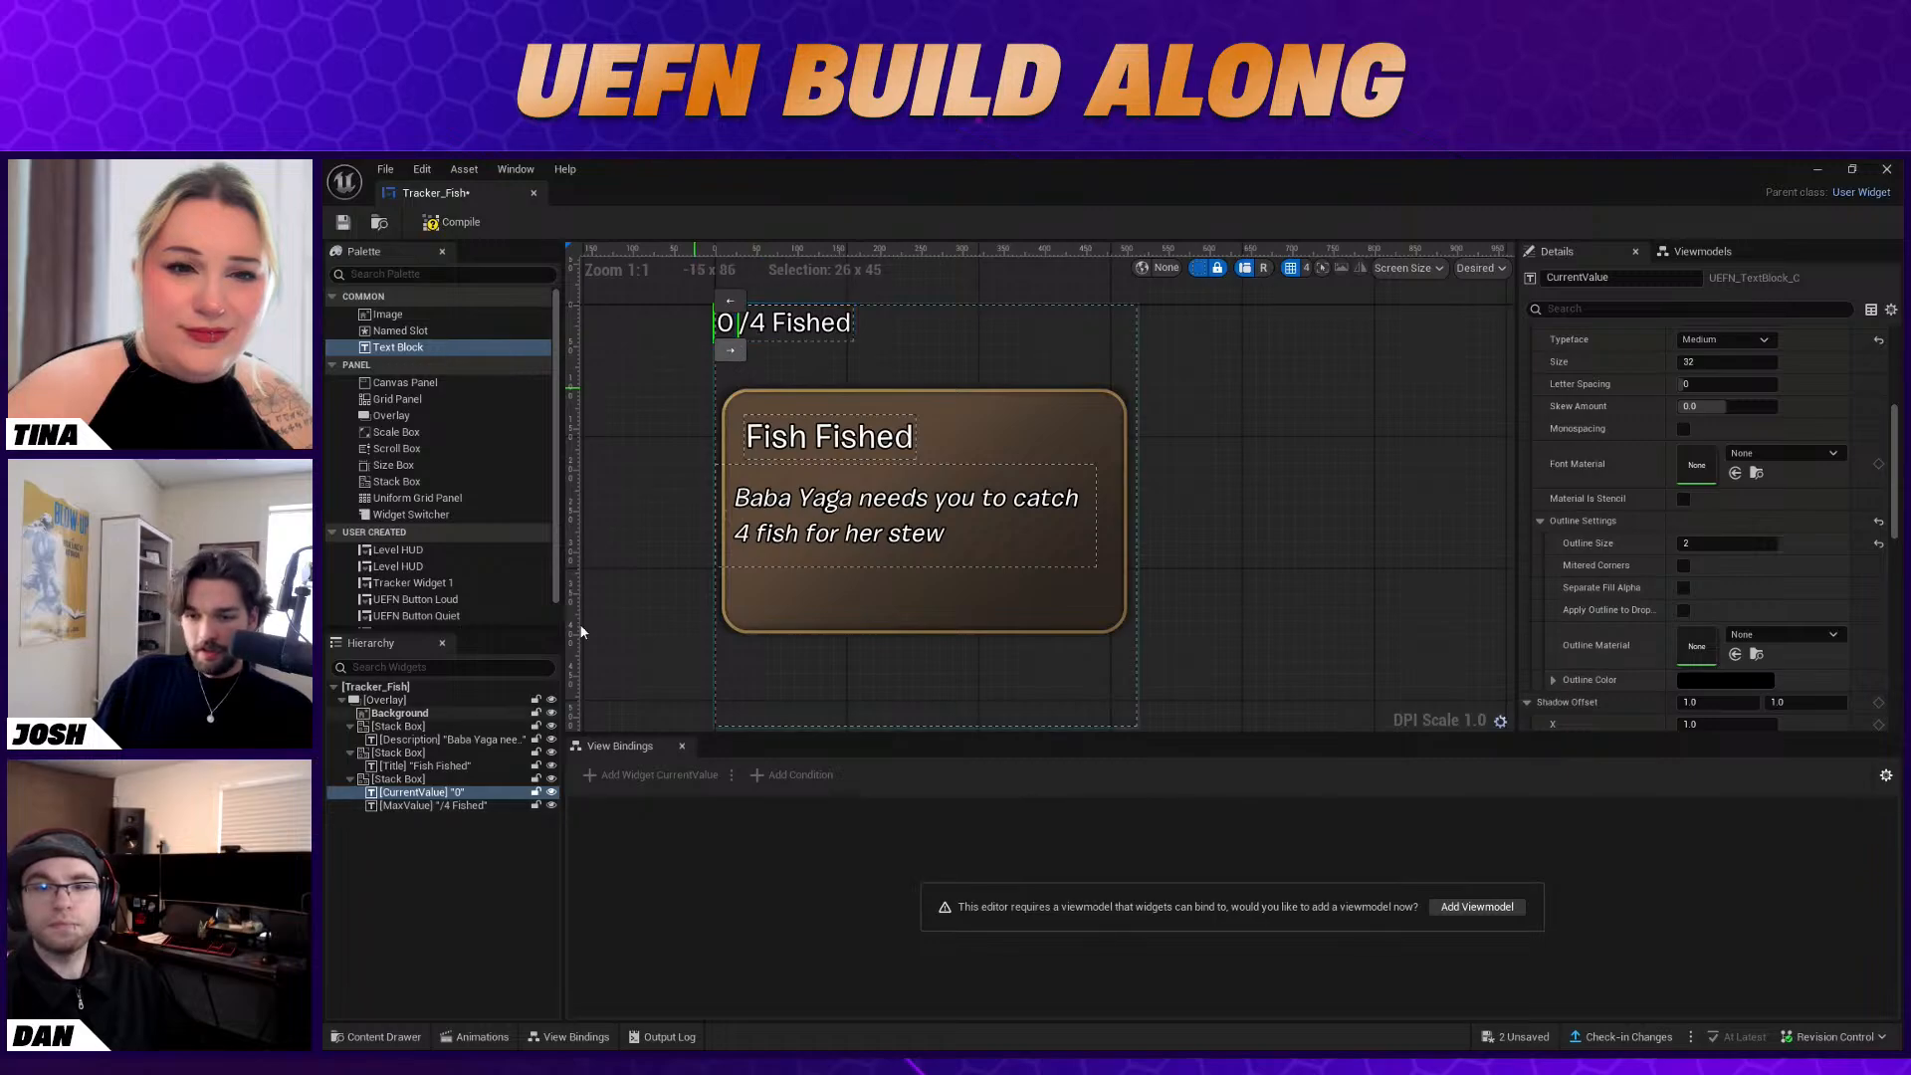
pyautogui.click(398, 779)
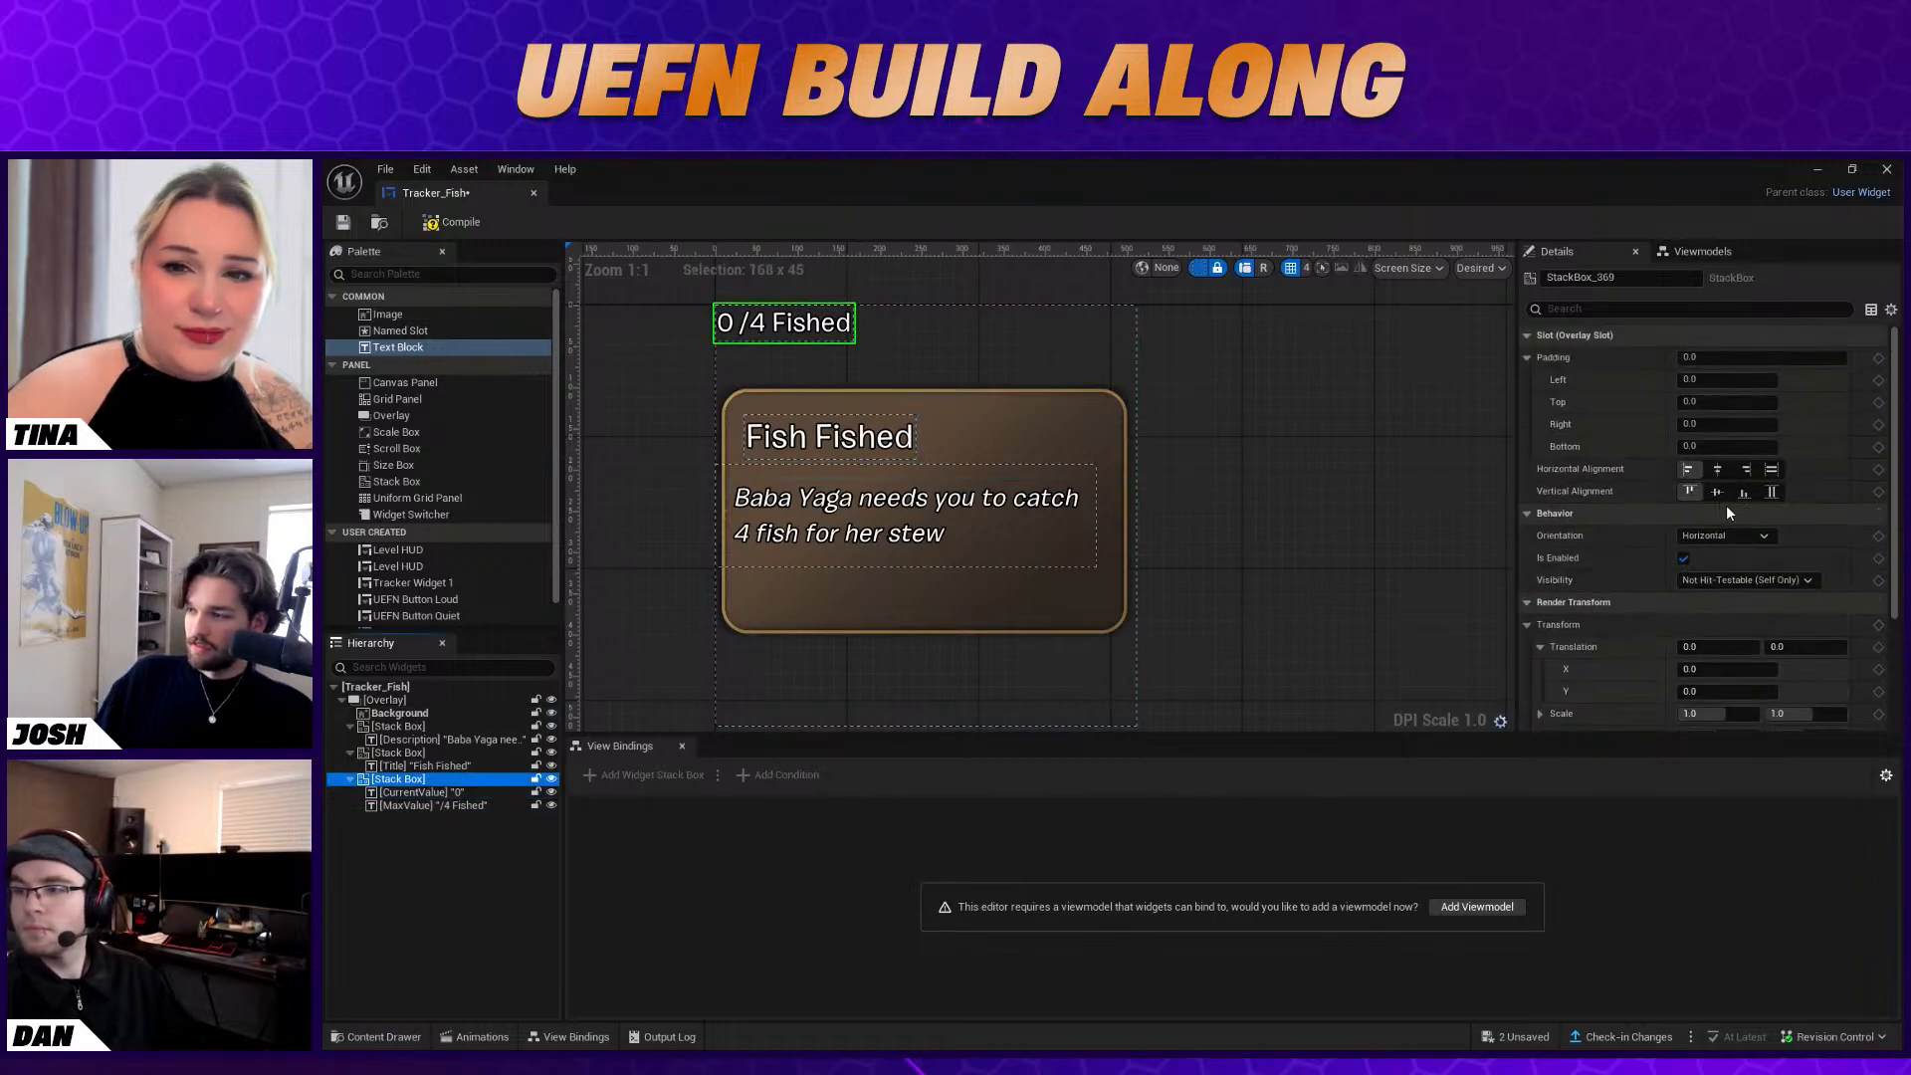
pyautogui.click(1743, 492)
pyautogui.click(1718, 491)
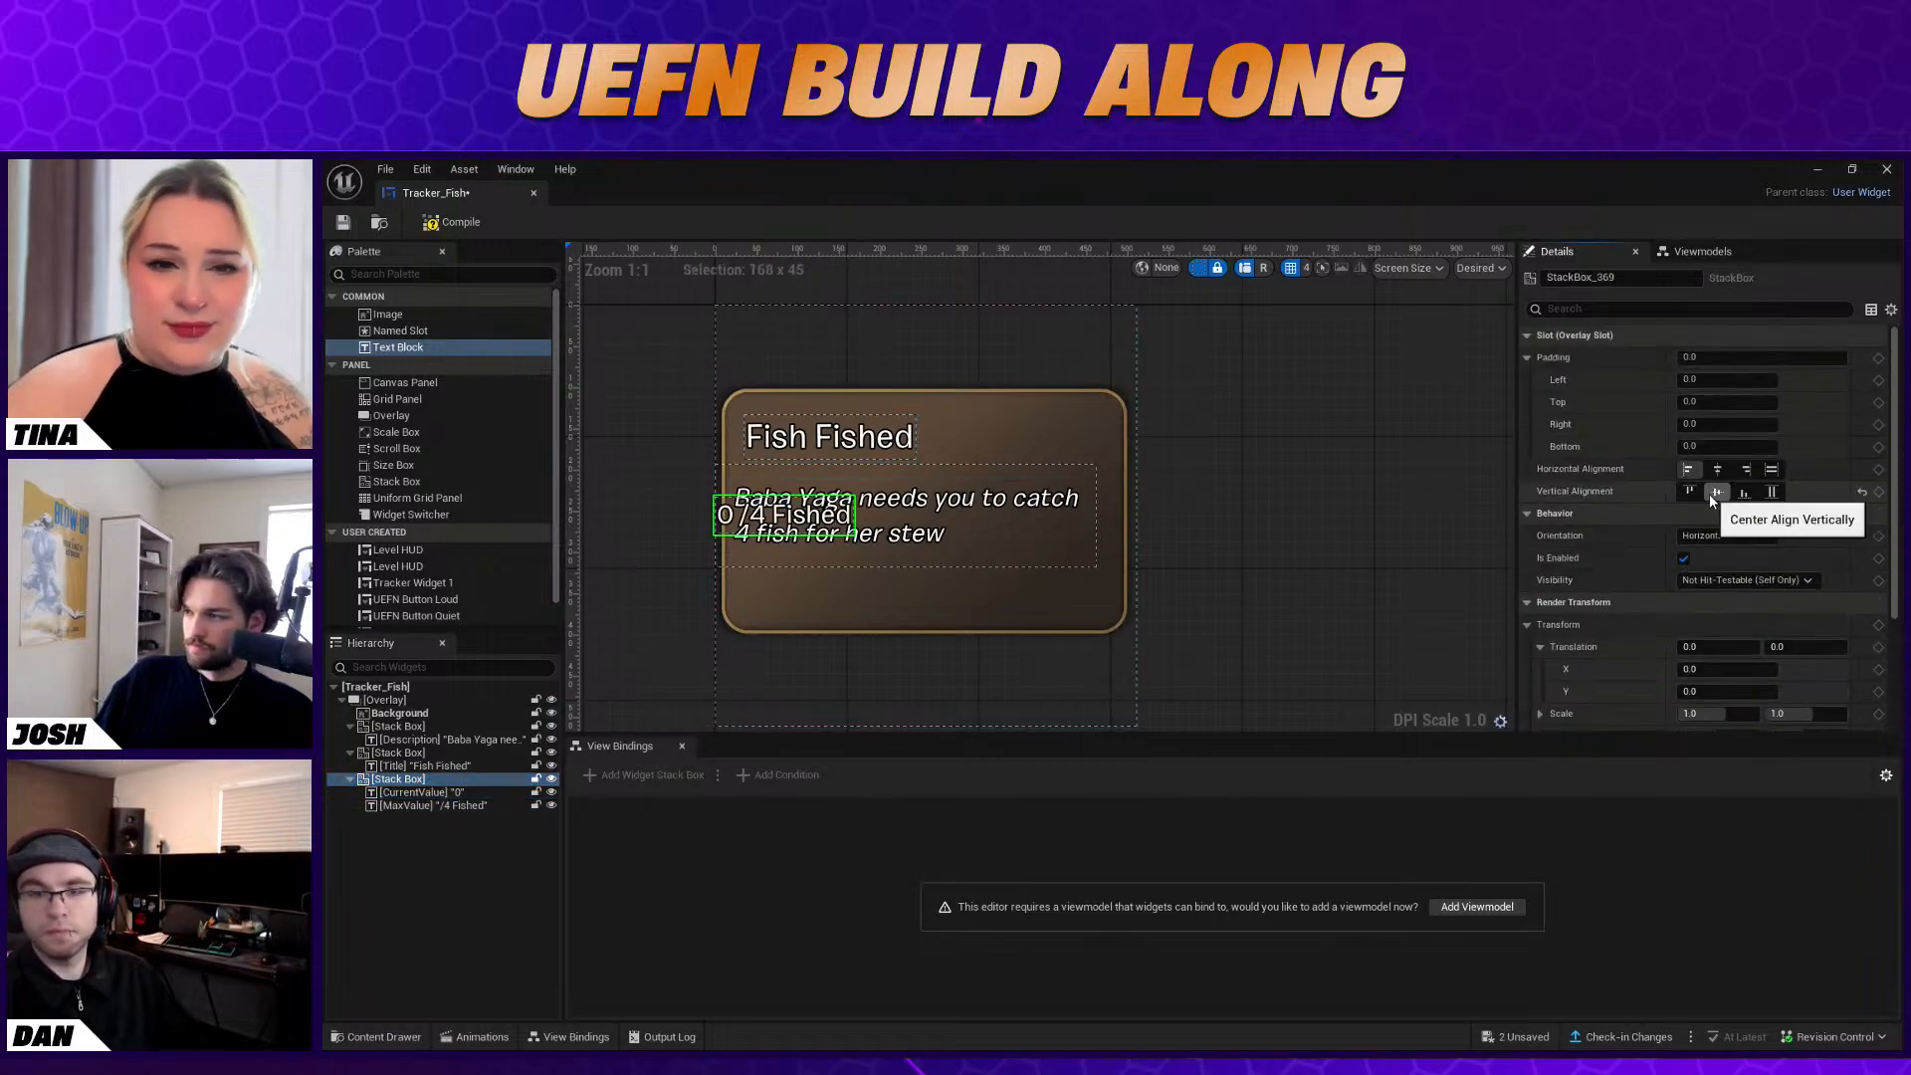
pyautogui.click(1727, 473)
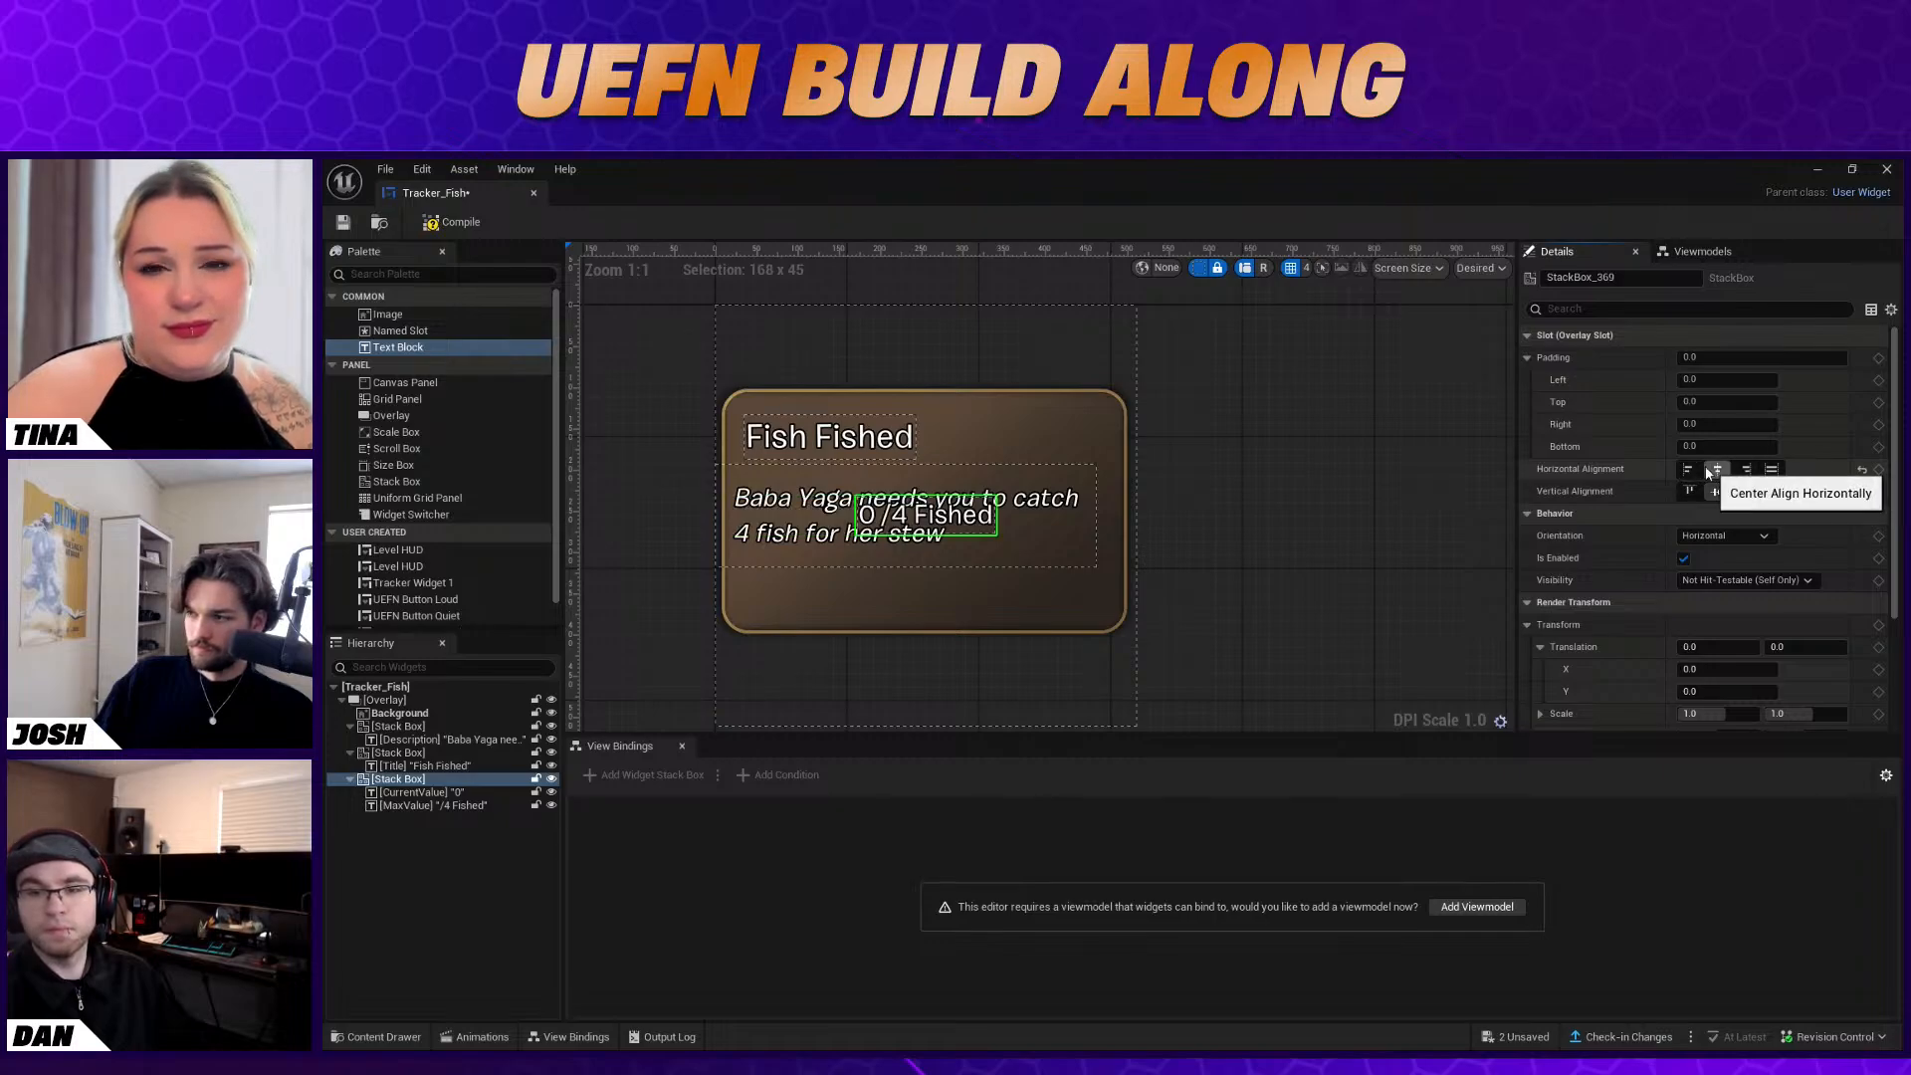
pyautogui.click(1688, 469)
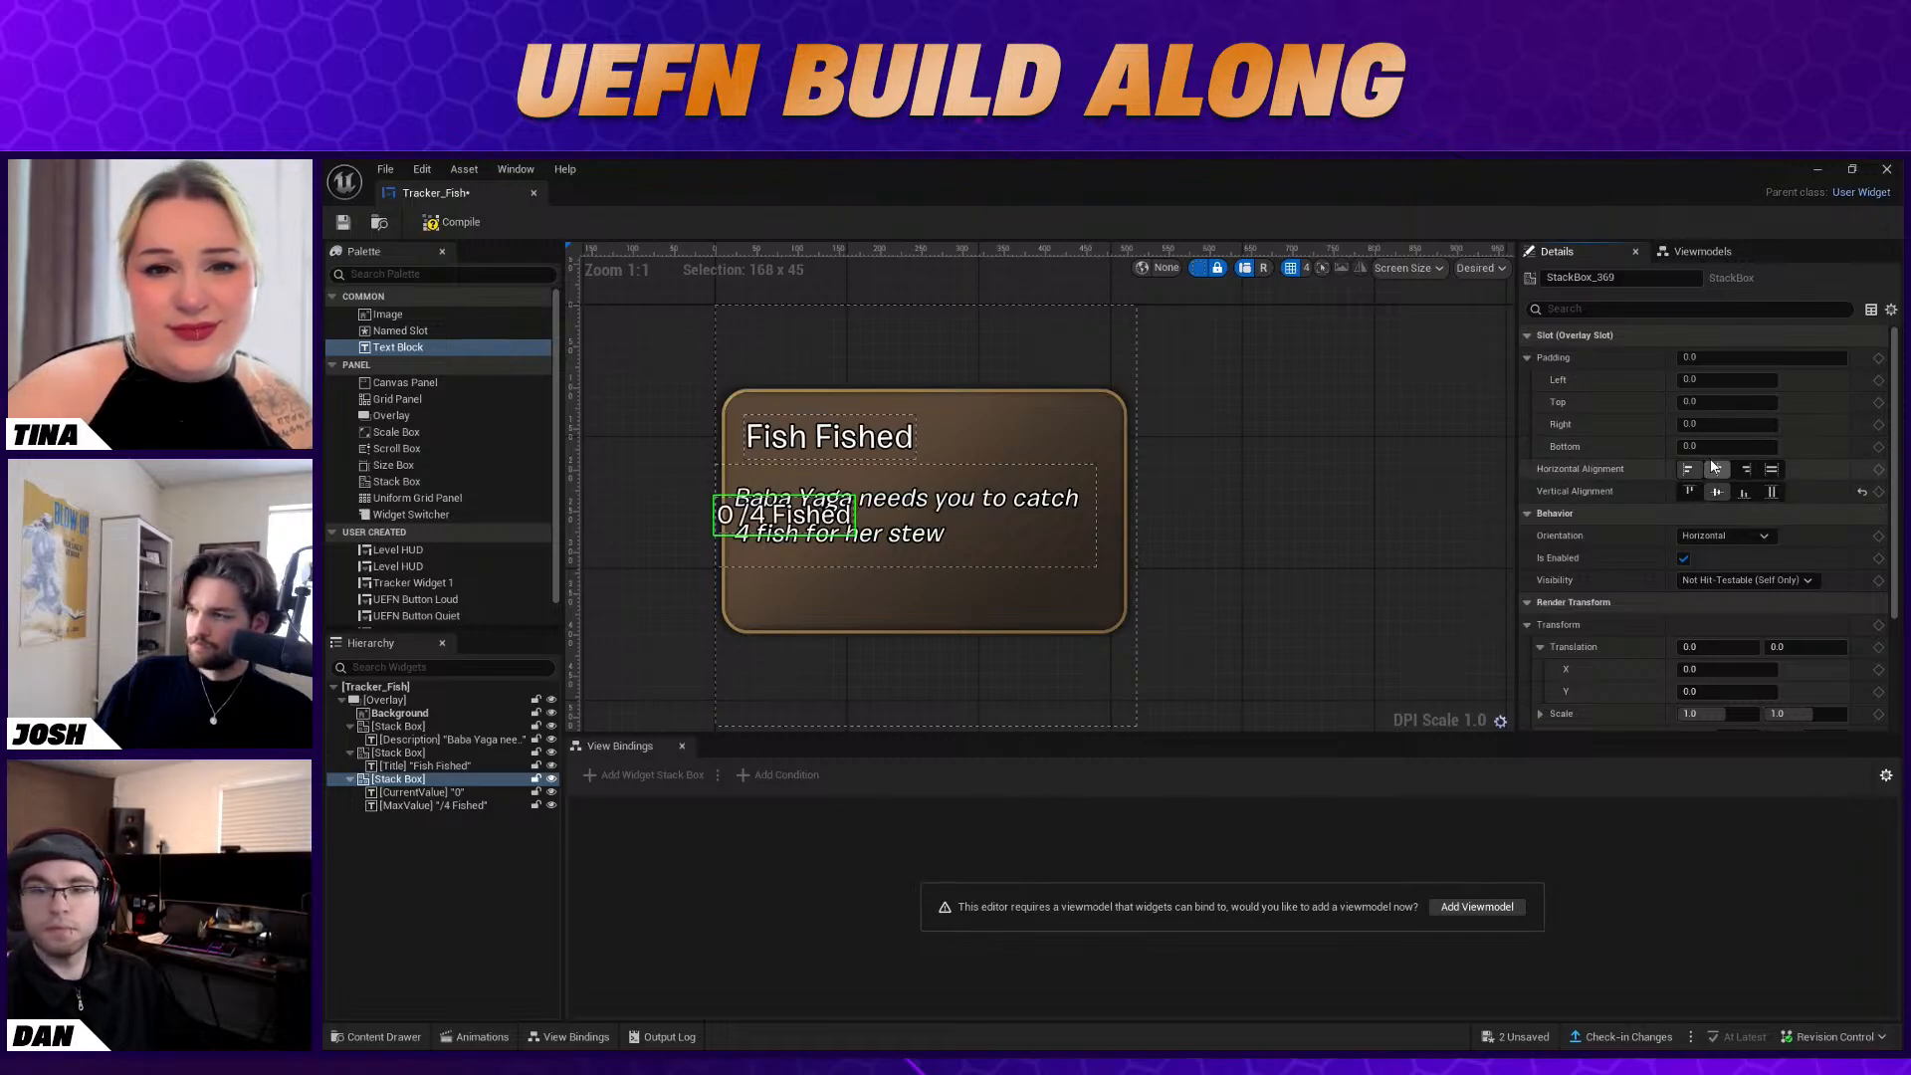
# Position the counter's Stack Box beneath the description with a translation of X 27 and Y 88
pyautogui.moveTo(1717, 669); pyautogui.dragTo(1738, 669)
pyautogui.hotkey('ctrl', 'z')
pyautogui.click(1715, 691)
pyautogui.write('114')
pyautogui.press('Return')
pyautogui.moveTo(1727, 691)
pyautogui.mouseDown()
pyautogui.moveTo(1686, 691)
pyautogui.moveTo(1730, 669)
pyautogui.moveTo(1701, 669)
pyautogui.mouseUp()
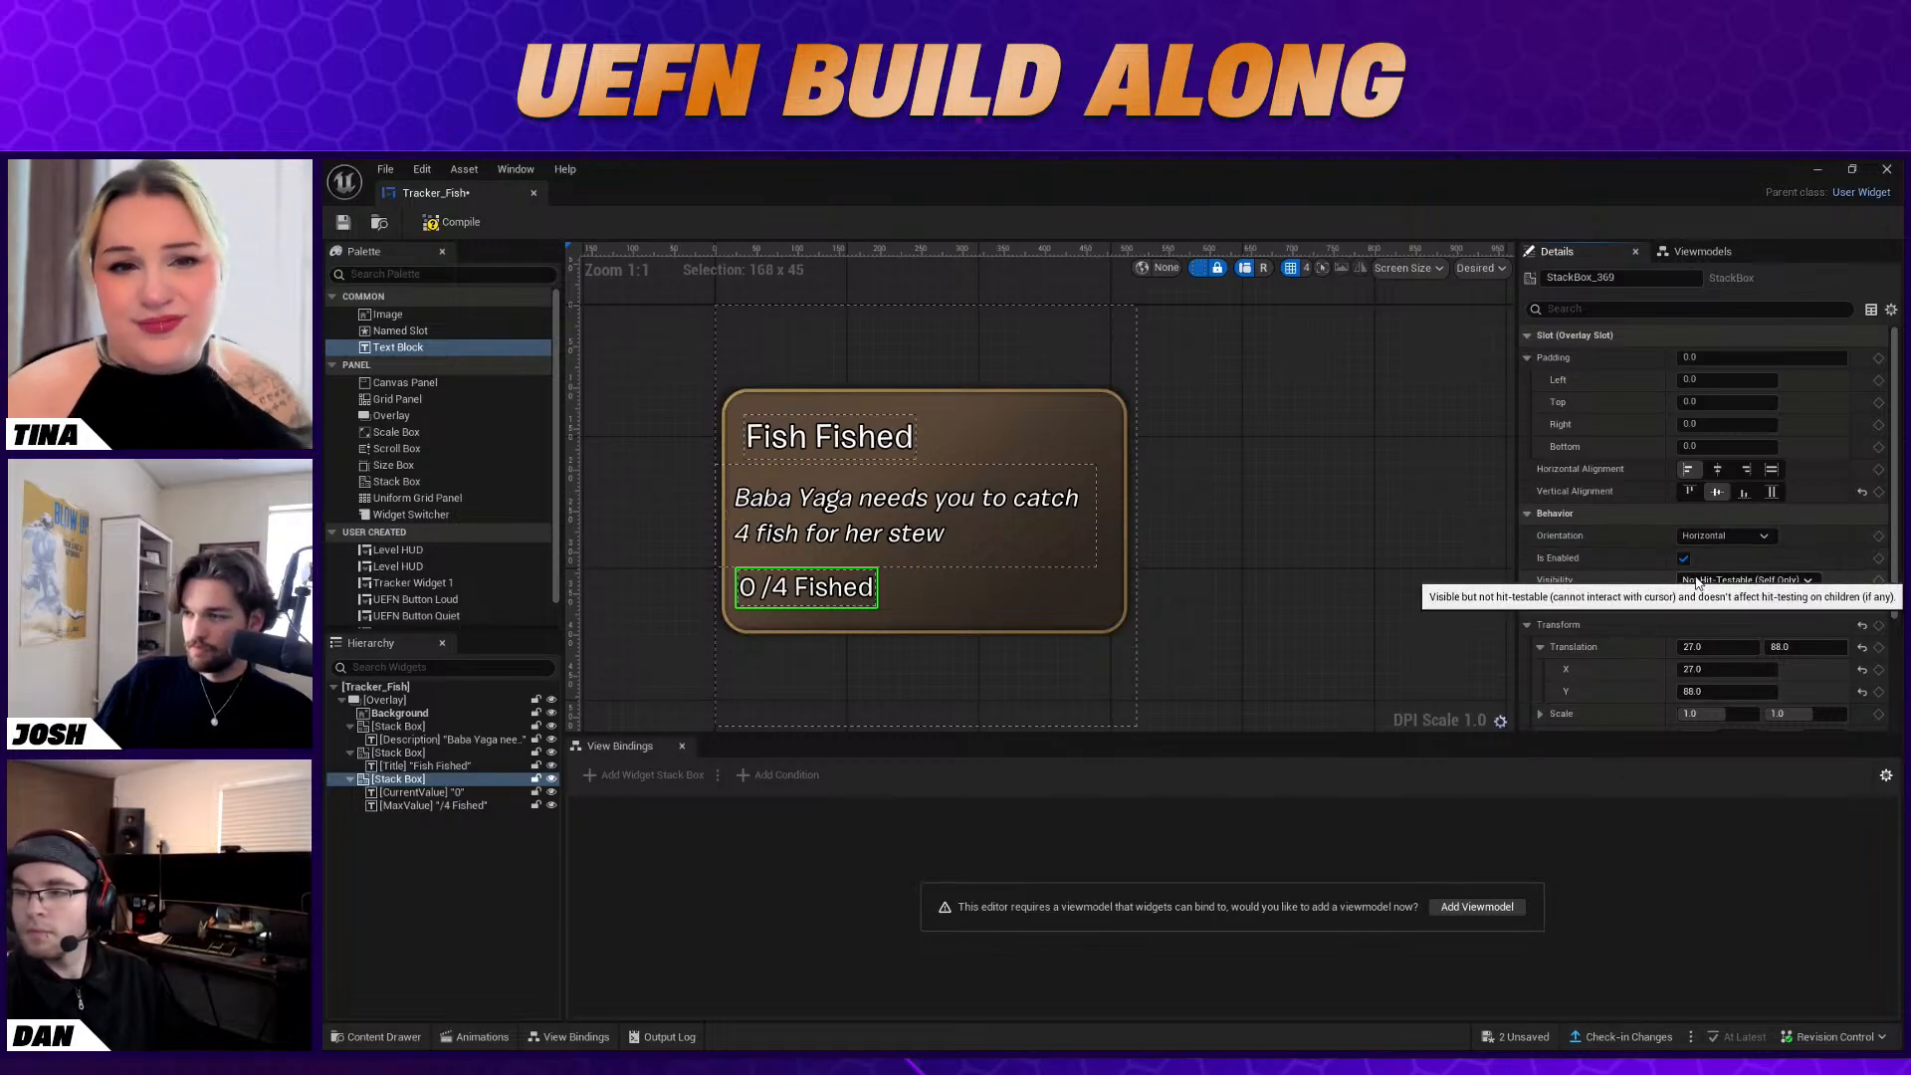
# Compile and save the Tracker_Fish widget, and close its editor
pyautogui.click(1251, 515)
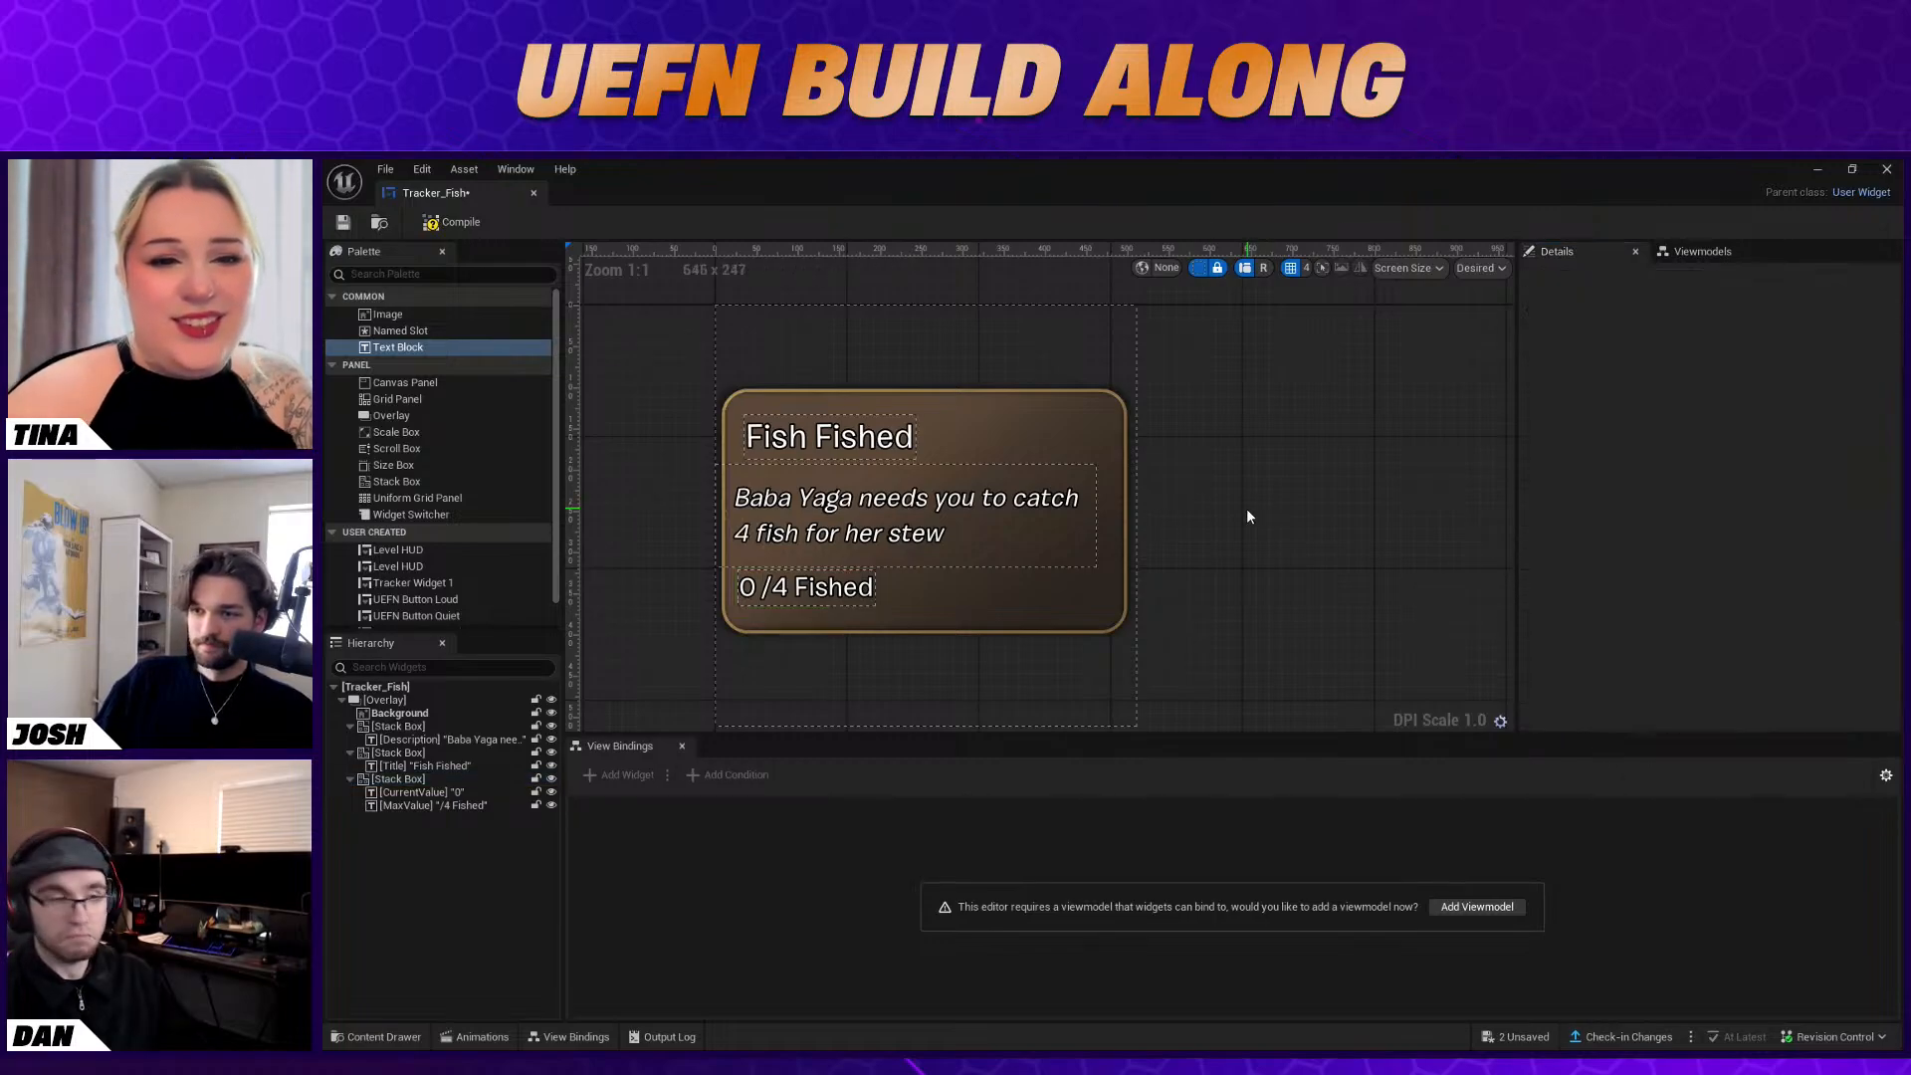
pyautogui.click(947, 324)
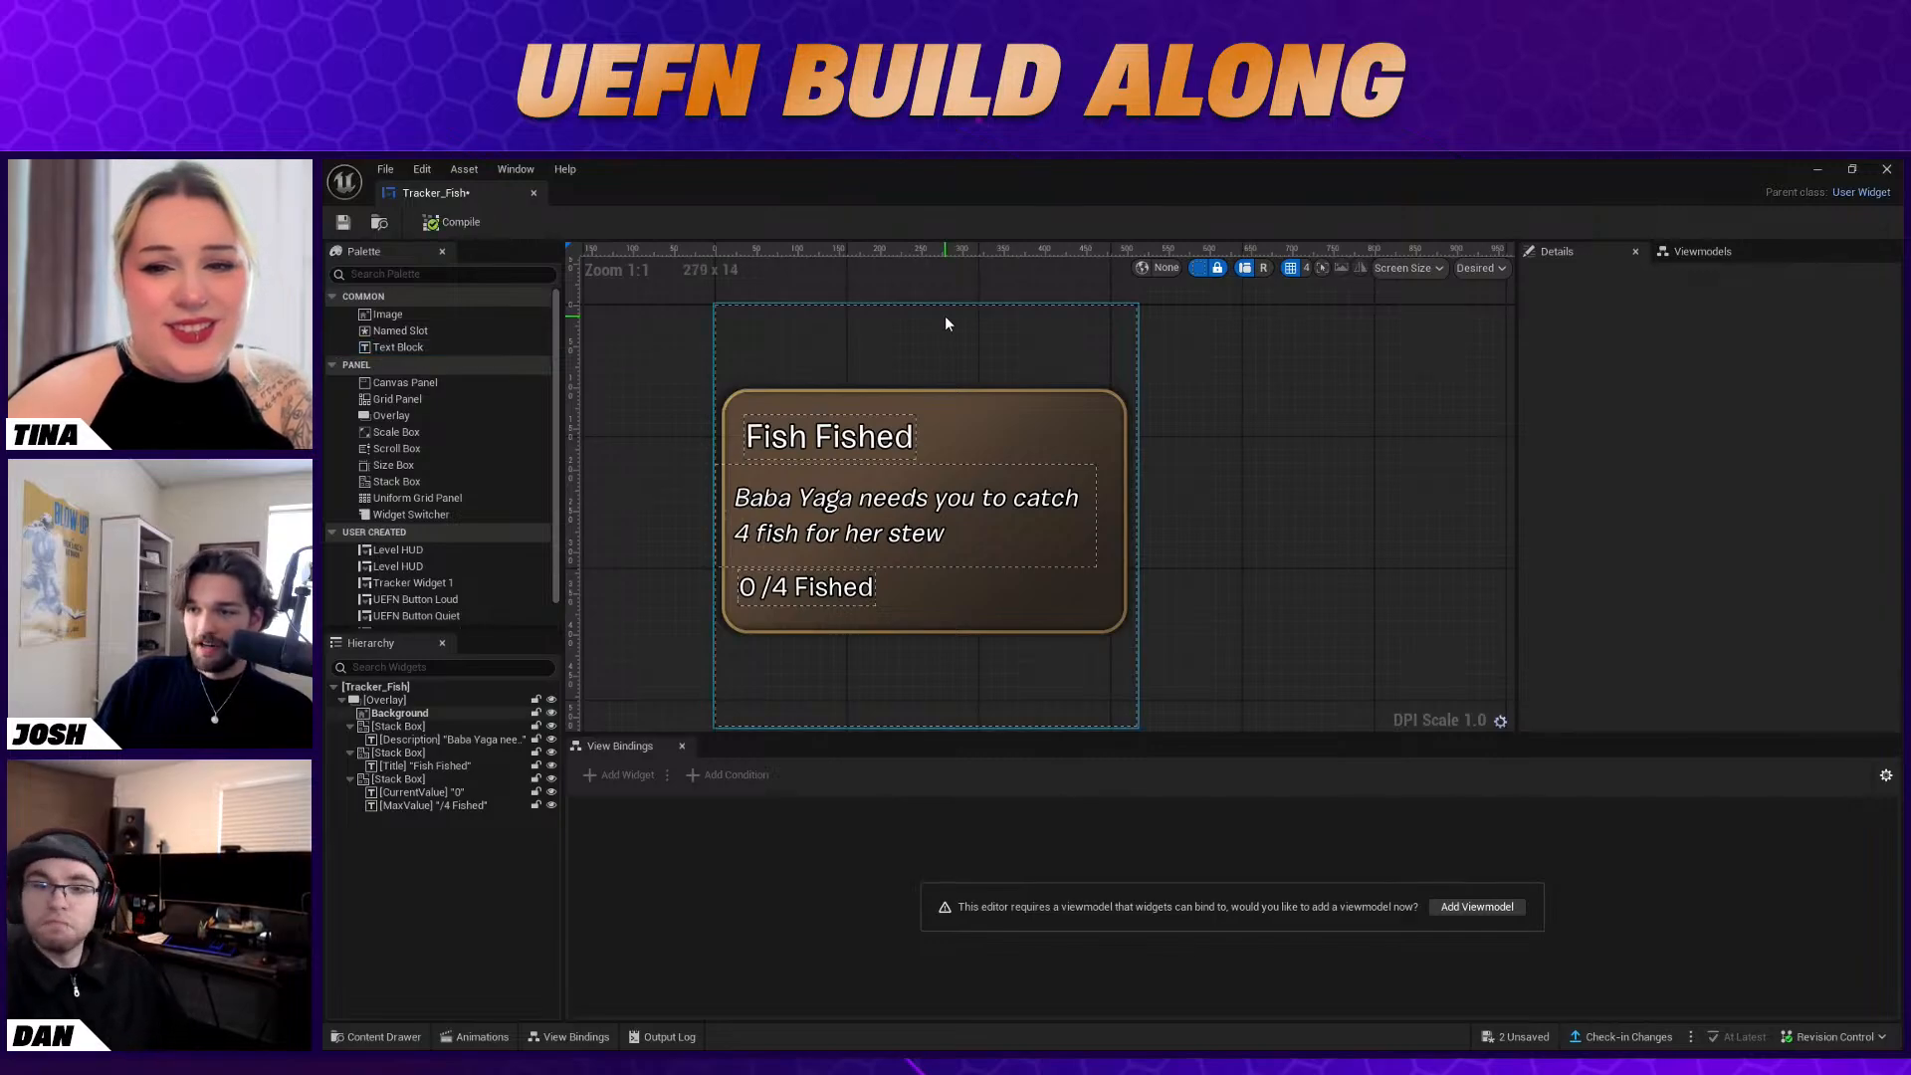
pyautogui.click(453, 222)
pyautogui.click(343, 222)
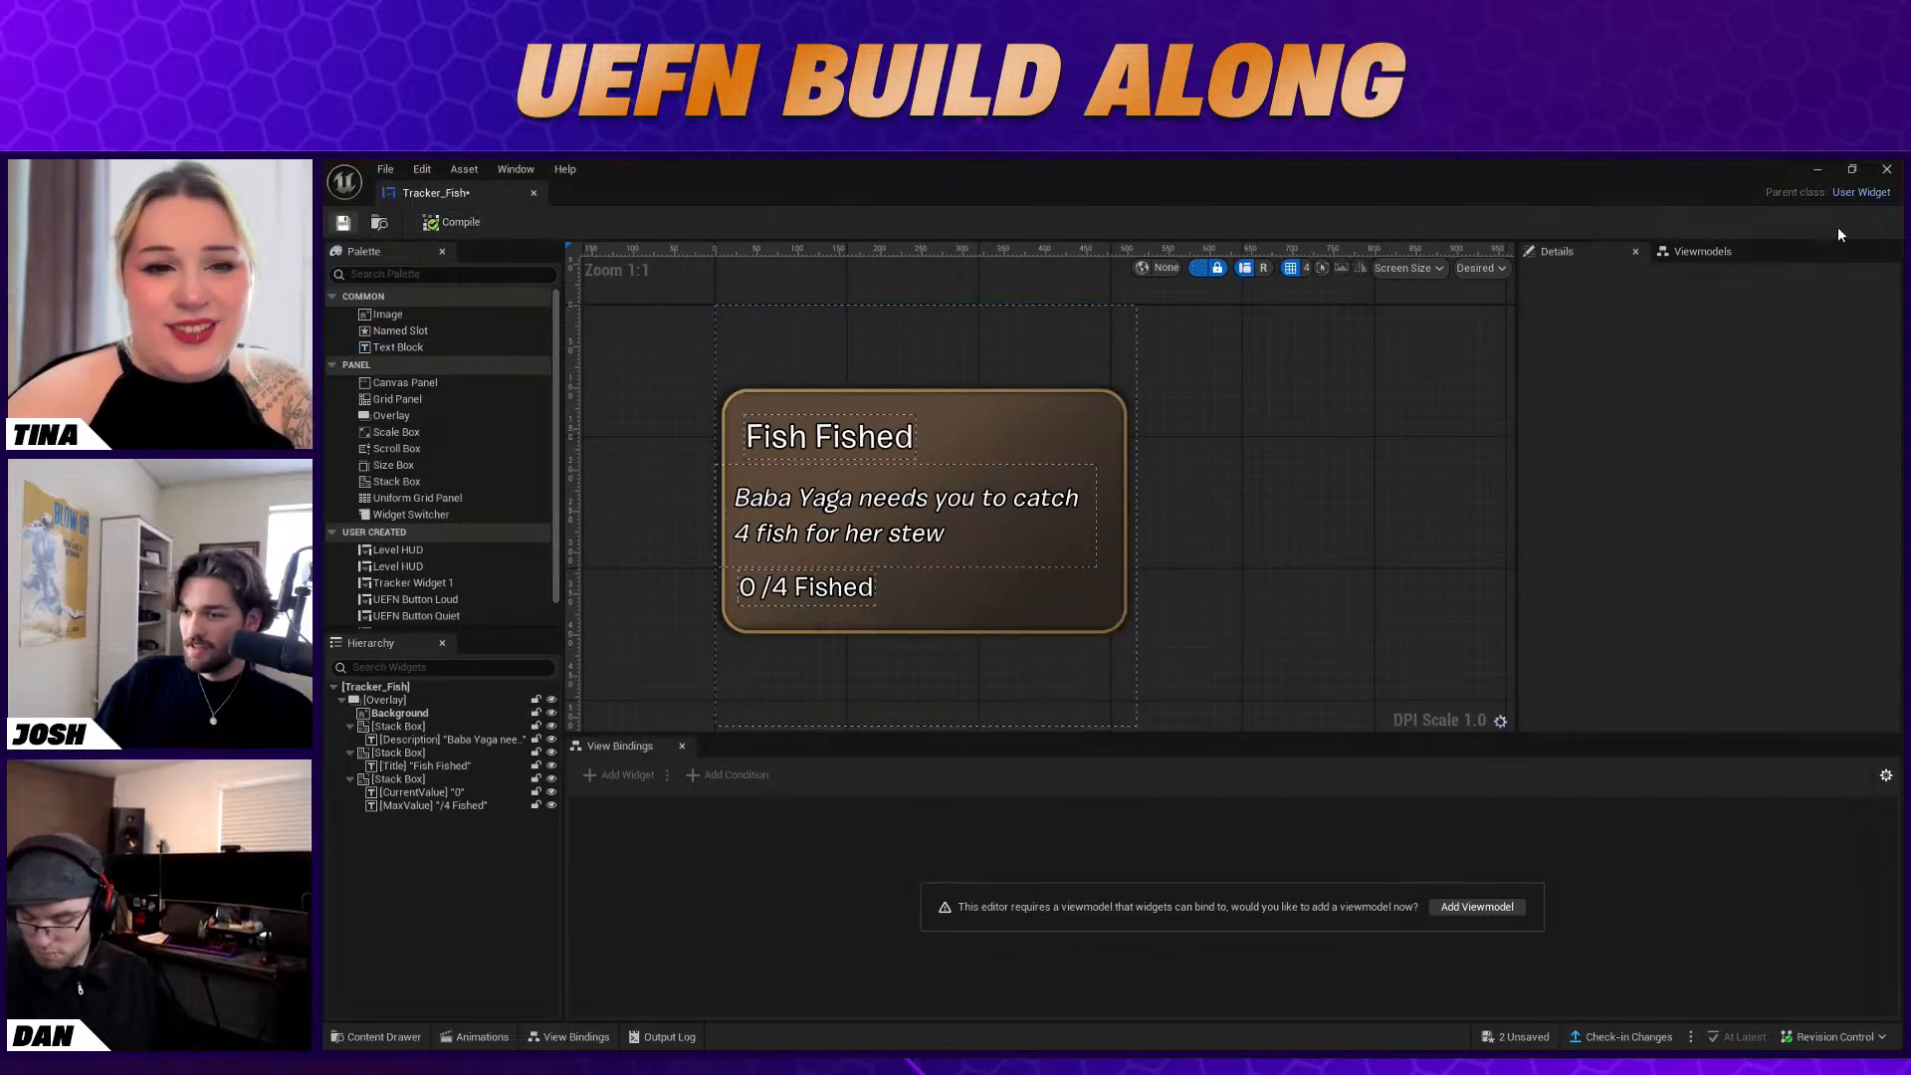
pyautogui.click(1887, 169)
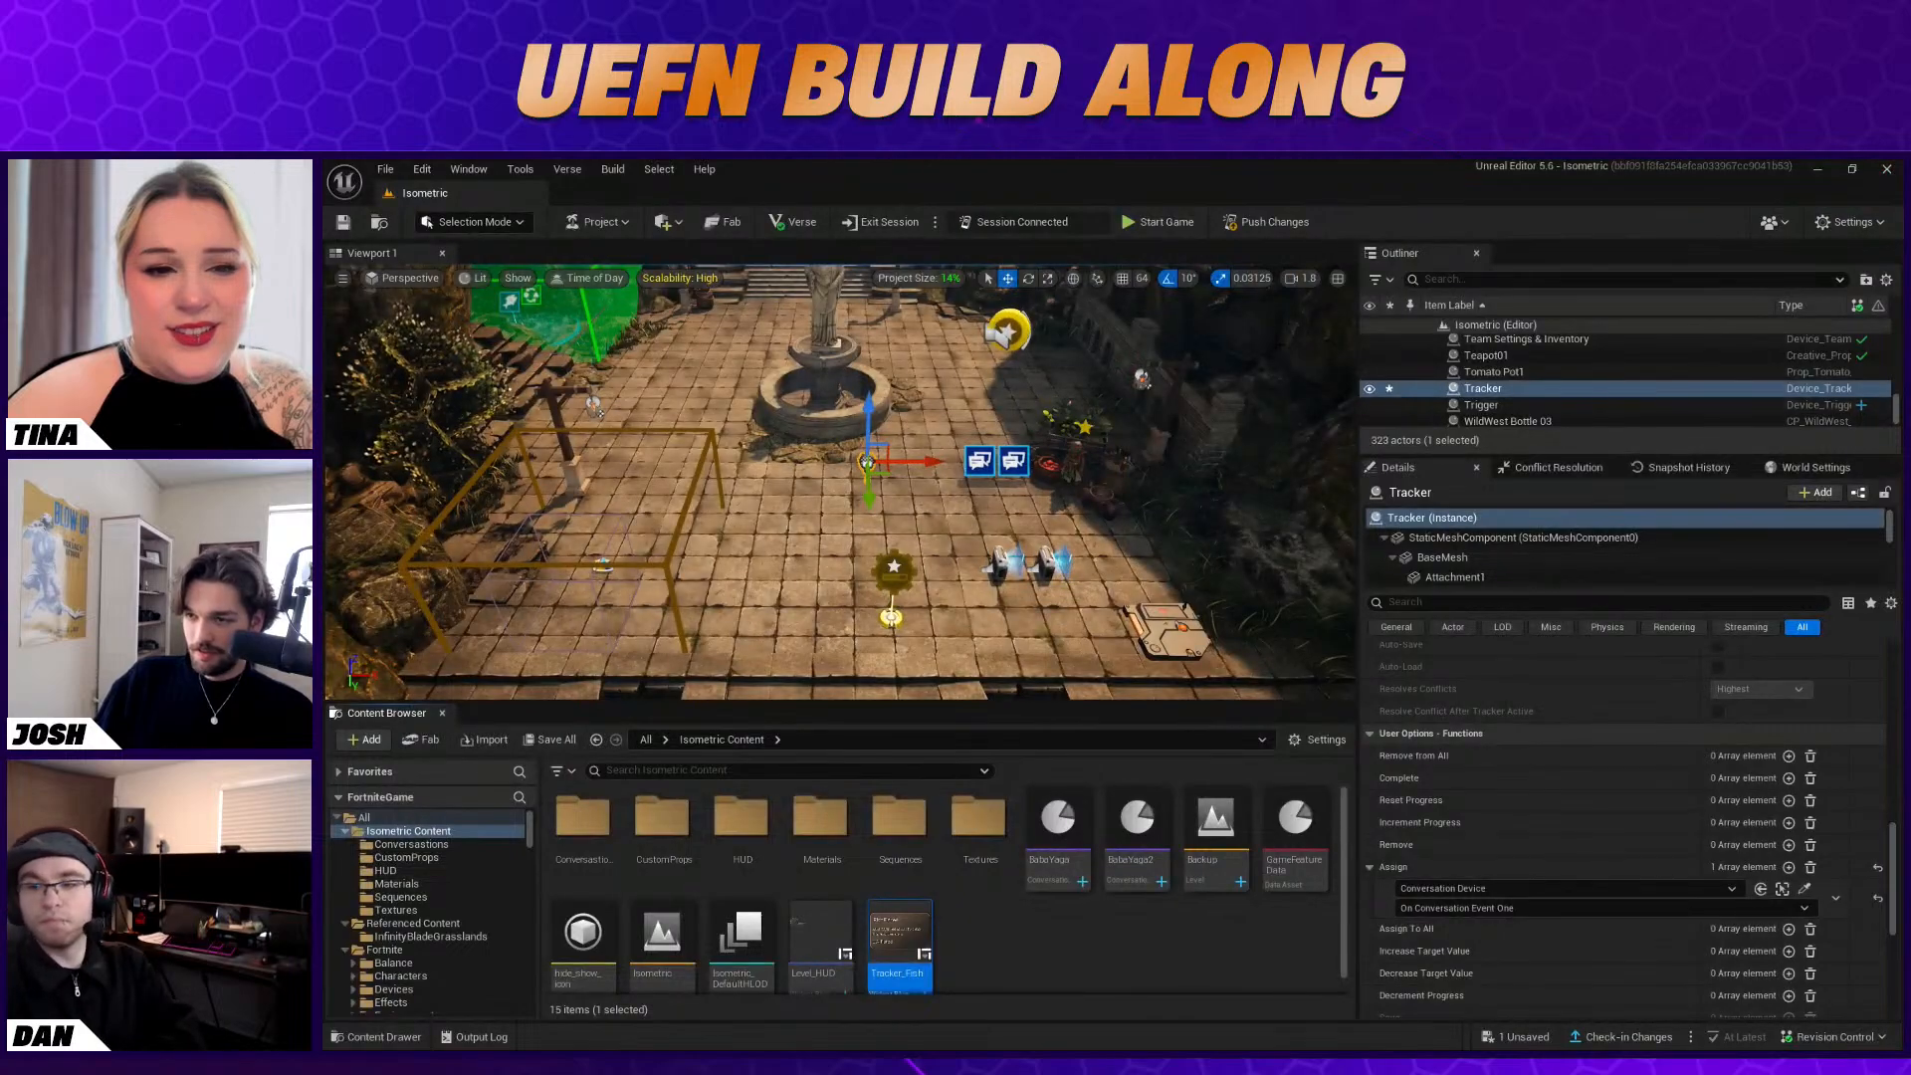
# Assign Tracker_Fish as the Tracker device's HUD Widget
pyautogui.scroll(5, 1629, 826)
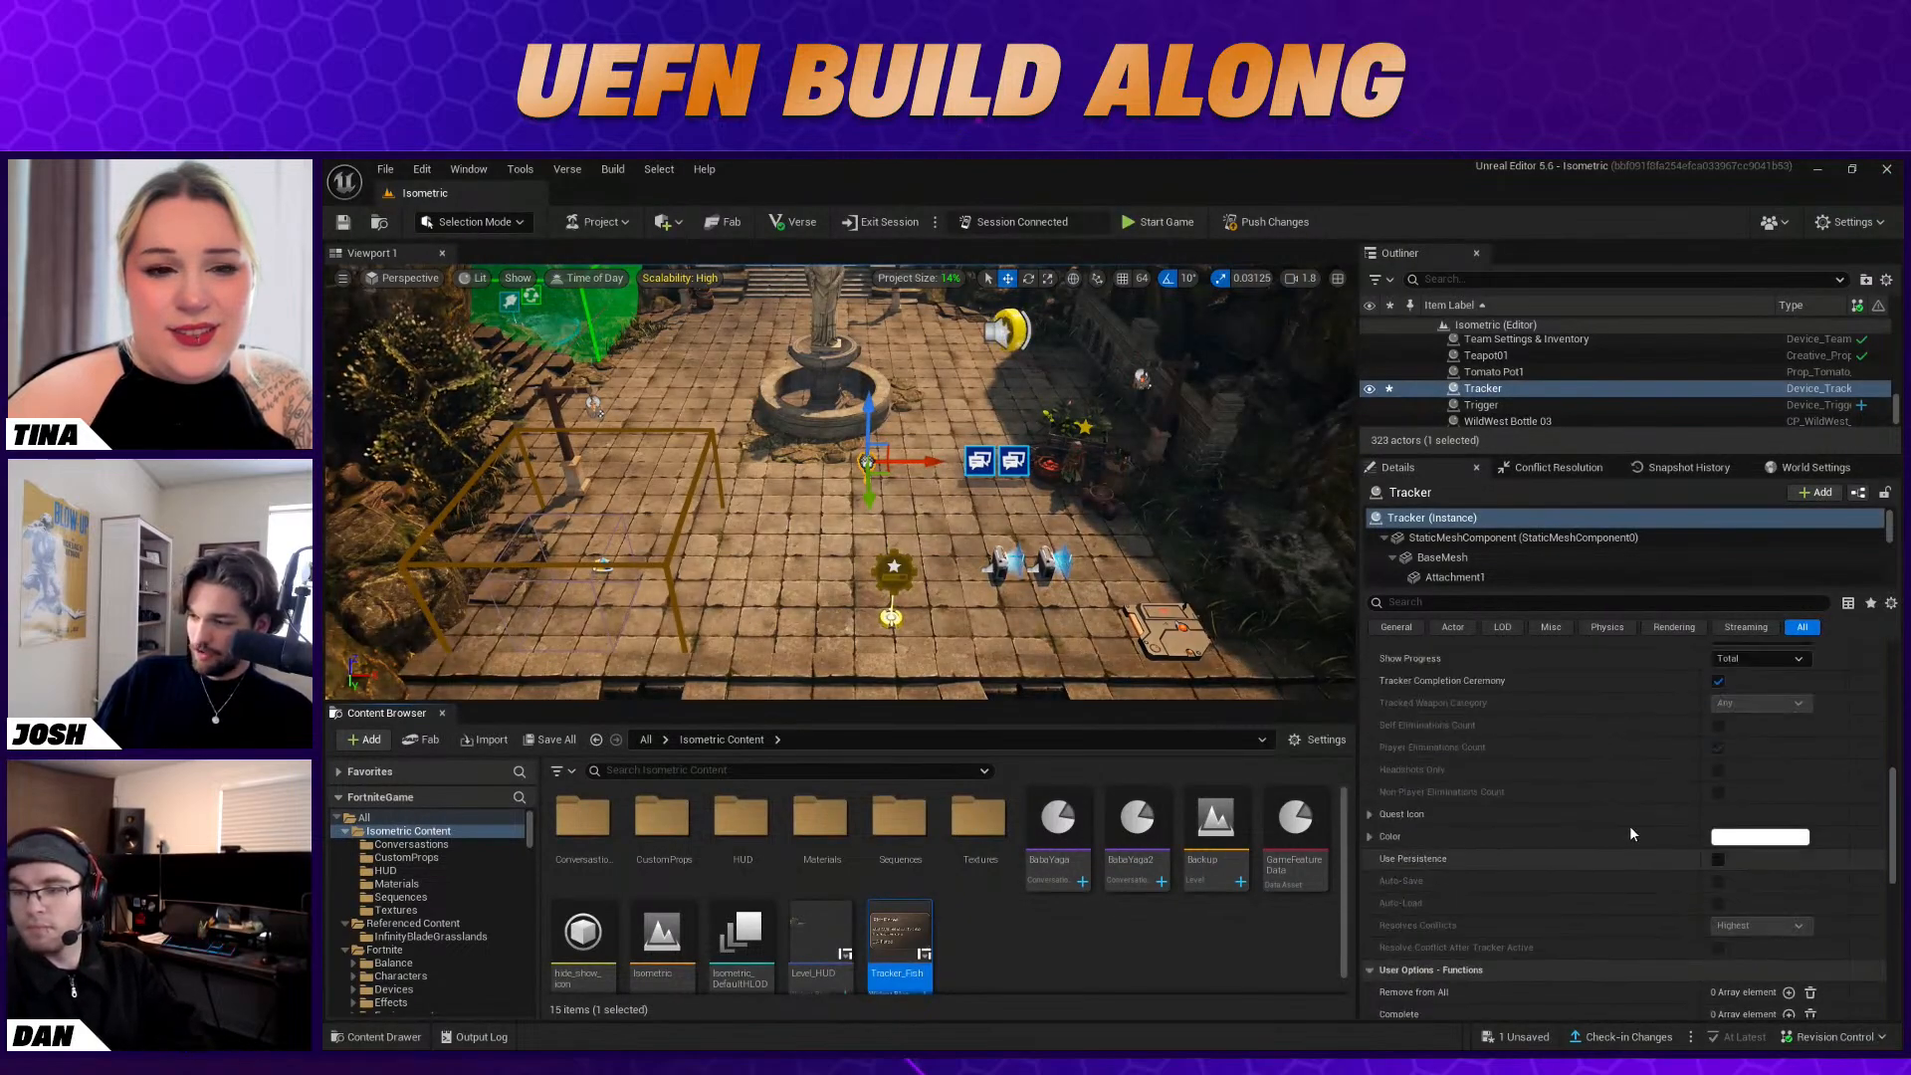
pyautogui.scroll(2, 1633, 842)
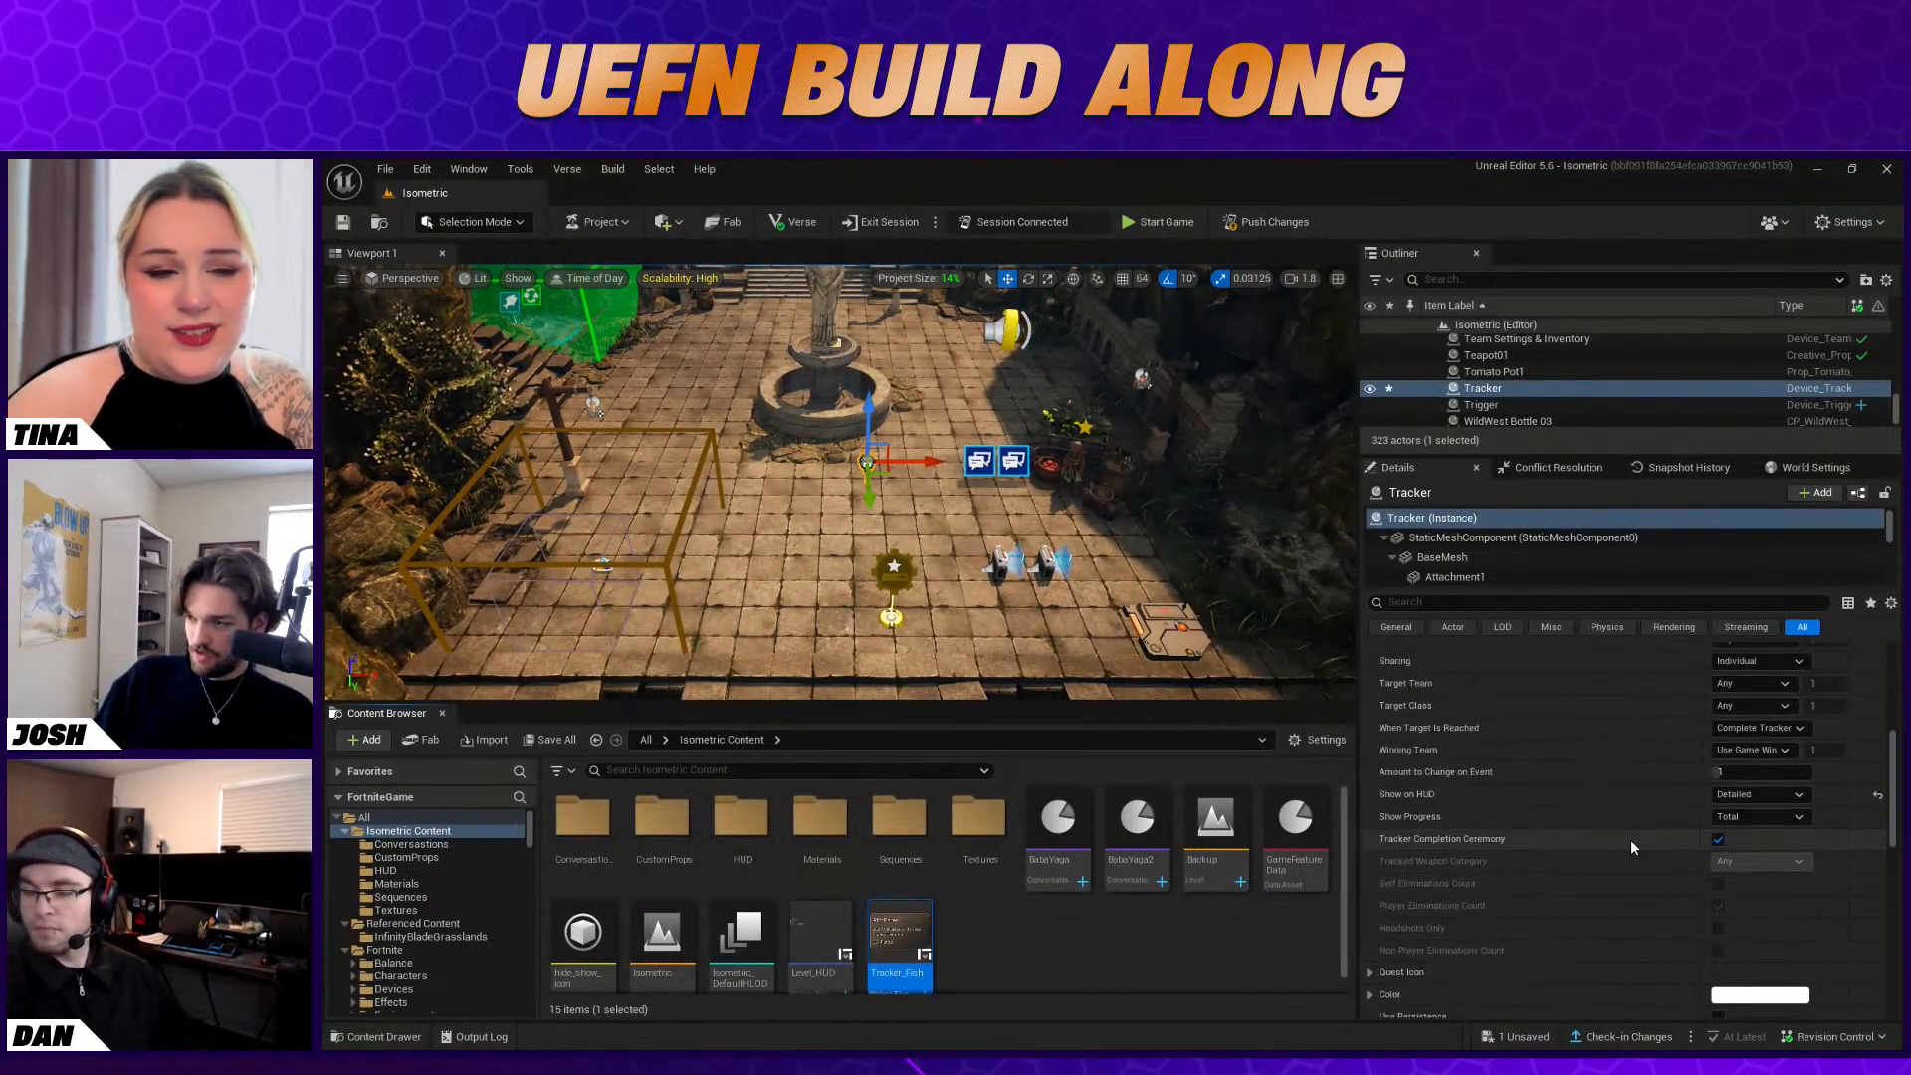
pyautogui.scroll(3, 1631, 847)
pyautogui.scroll(3, 1631, 844)
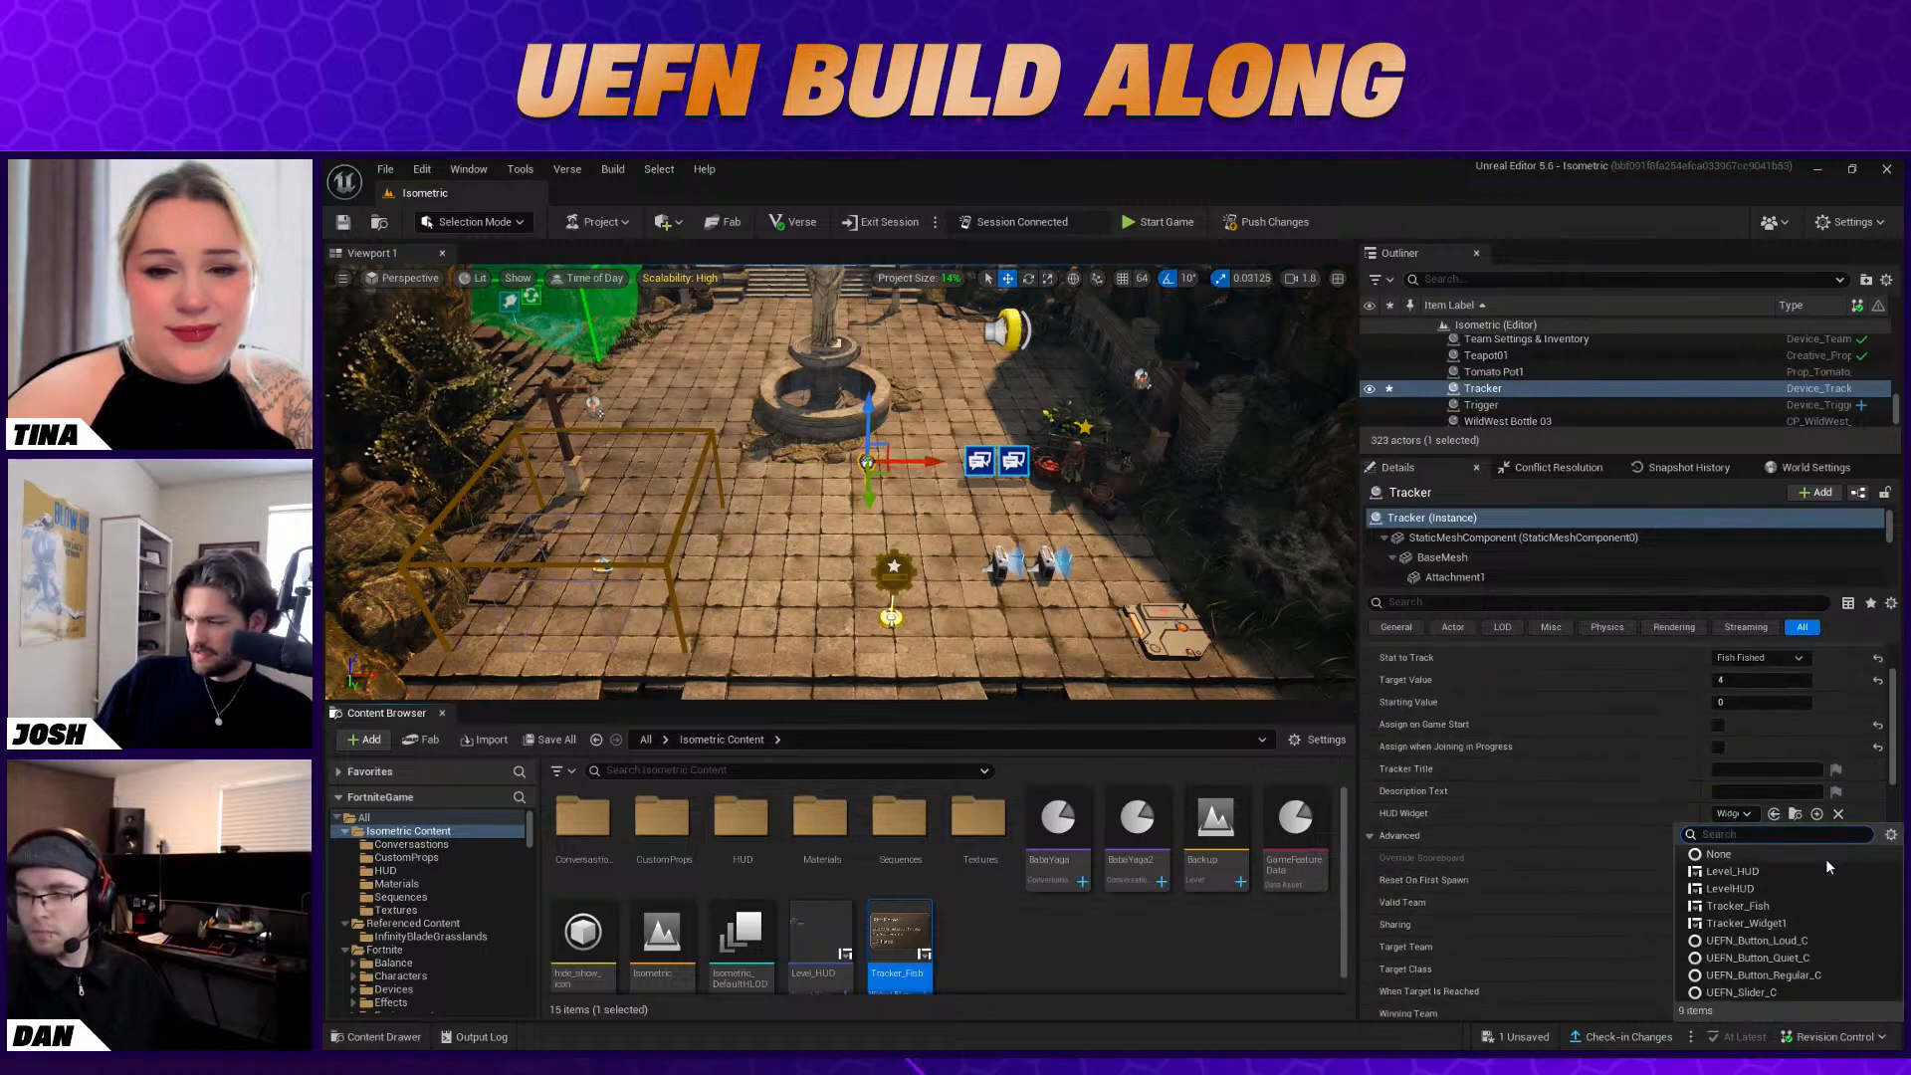
pyautogui.click(1788, 906)
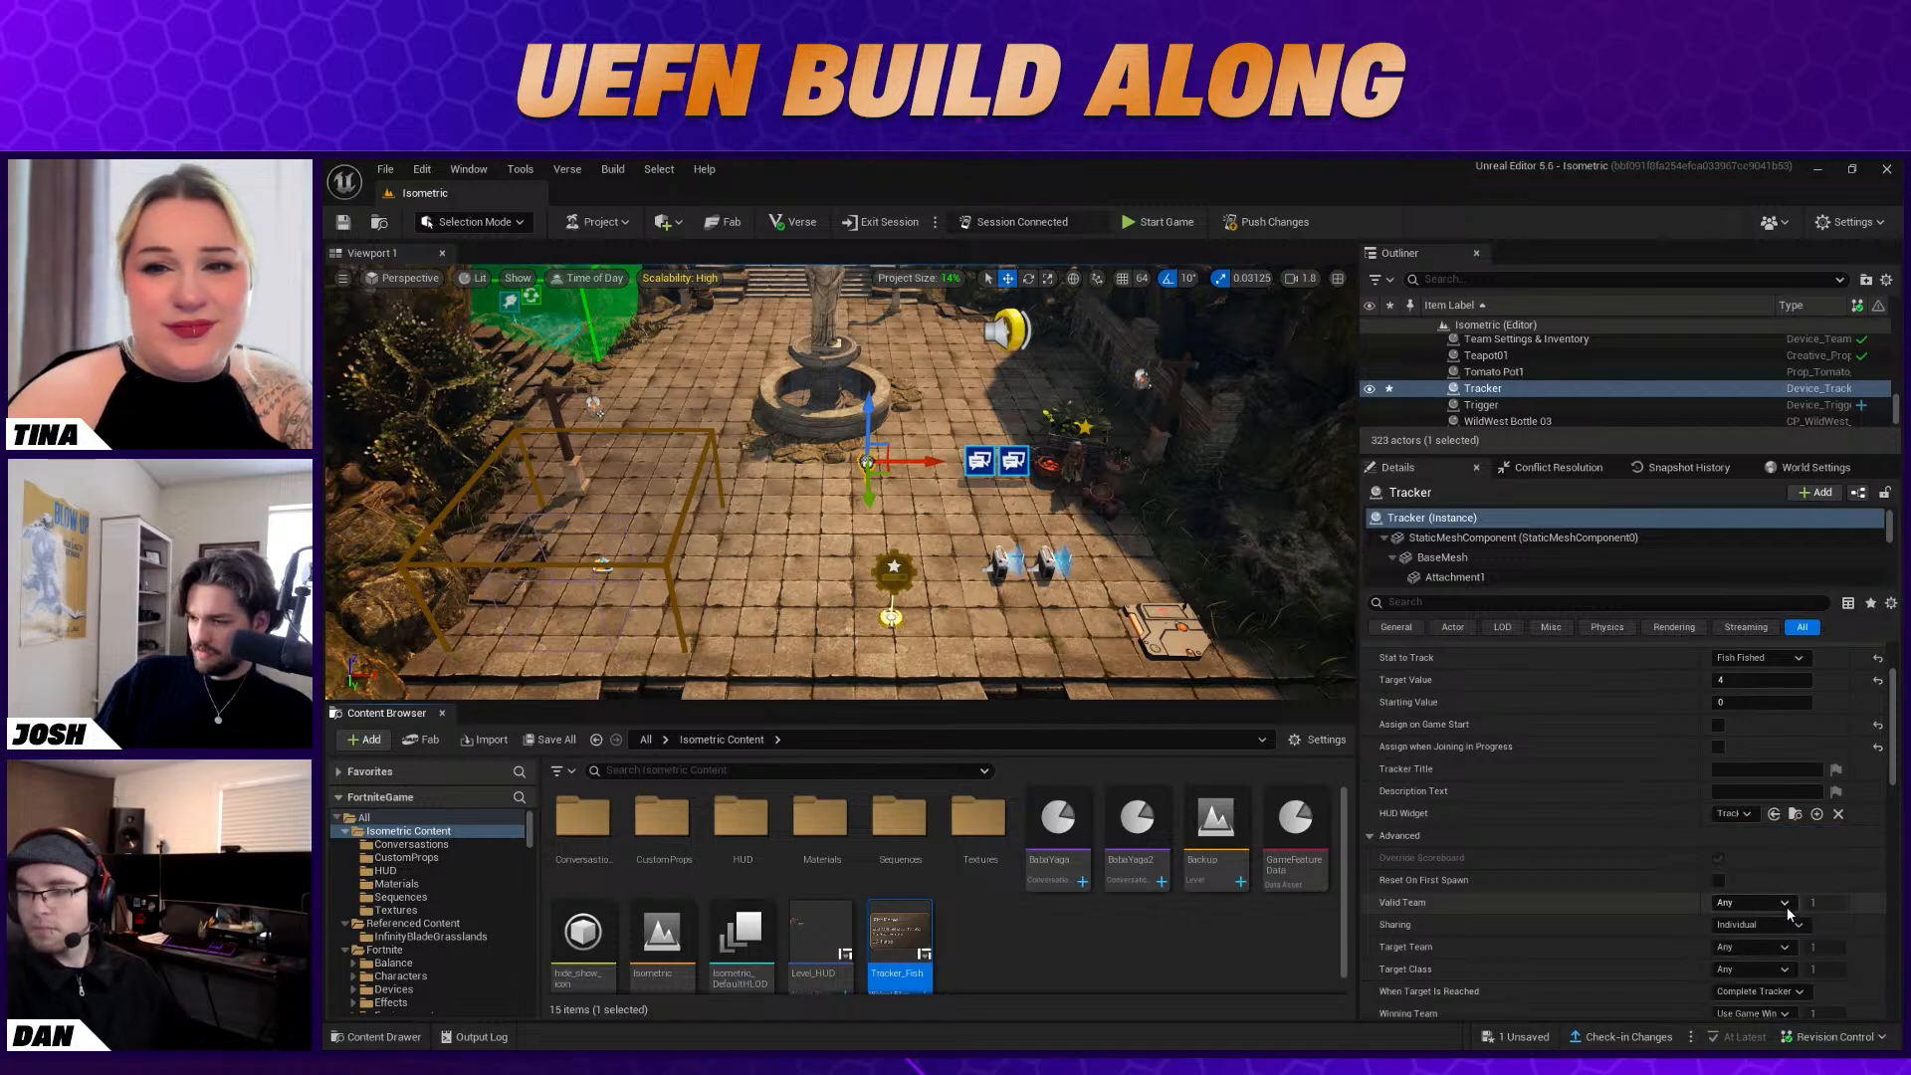
# Push the level changes to the connected session
pyautogui.click(936, 601)
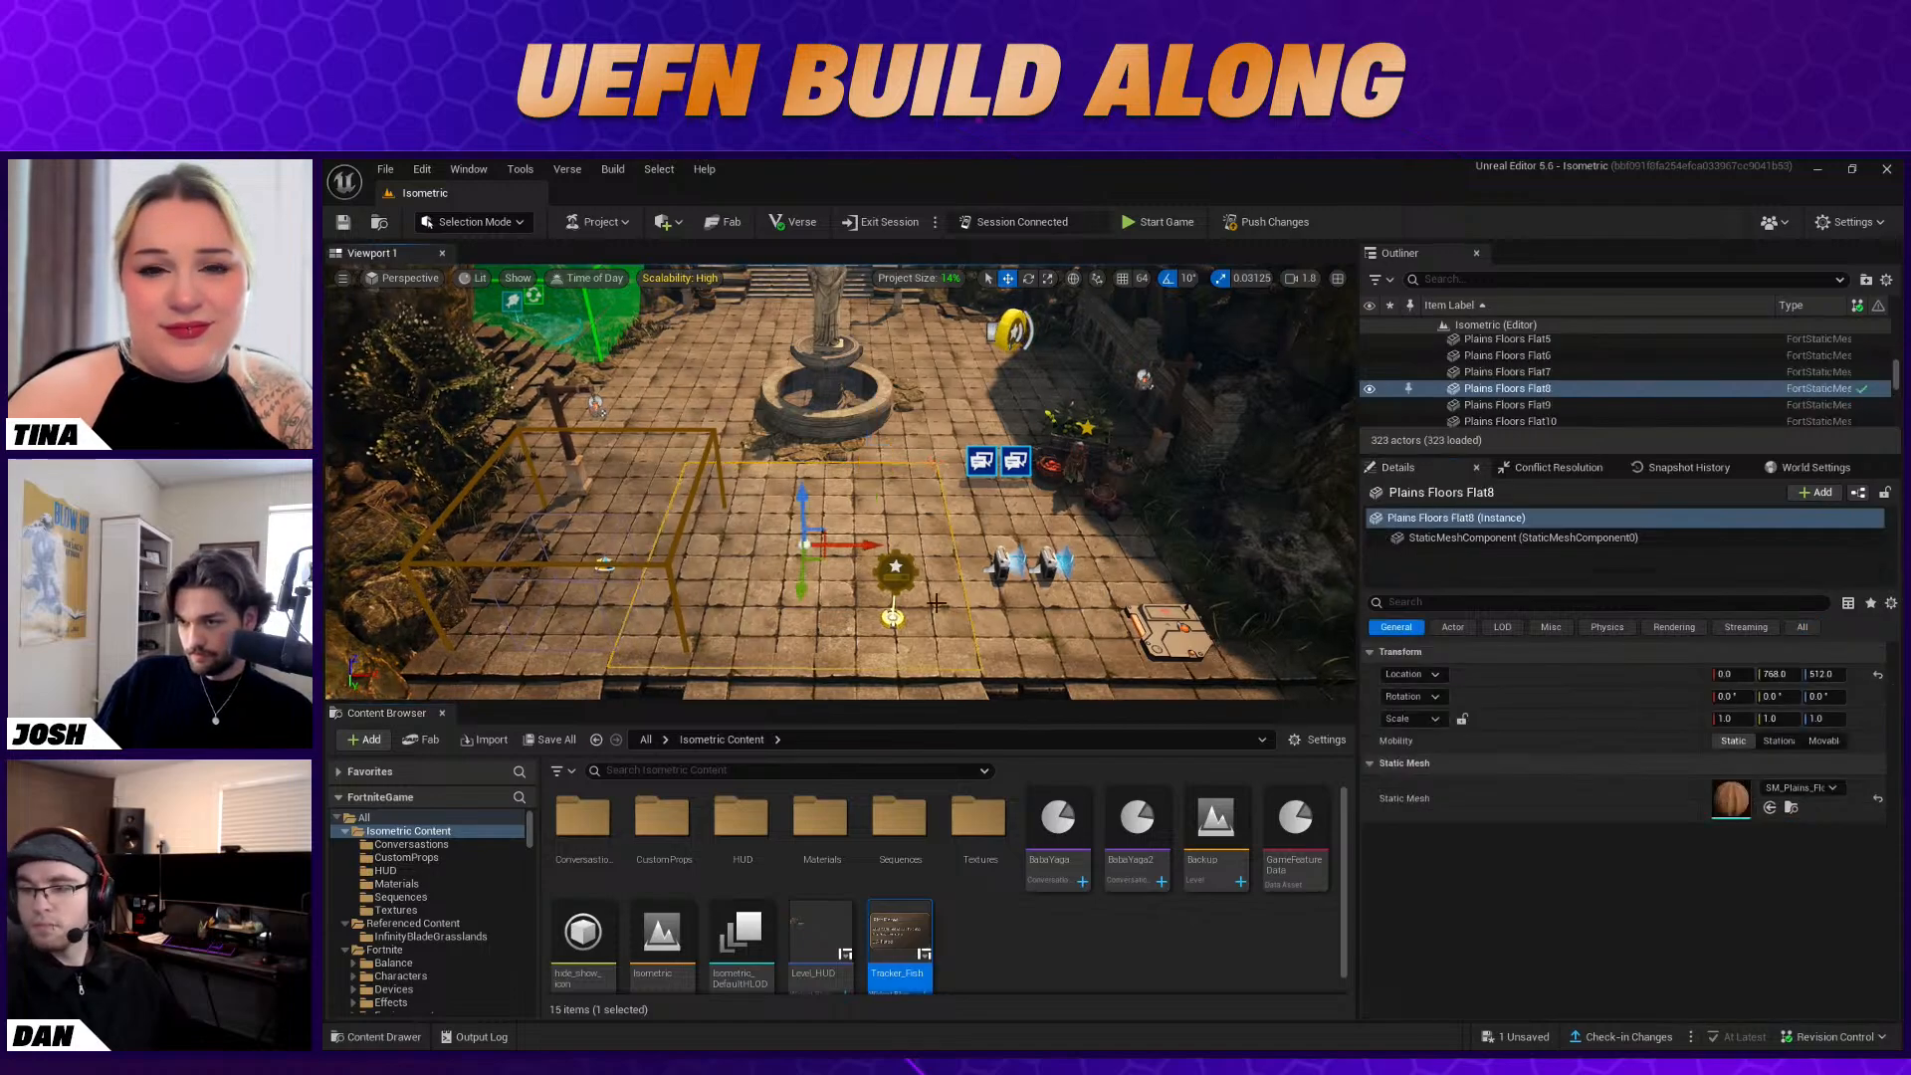
pyautogui.moveTo(936, 601); pyautogui.dragTo(956, 601, button='right')
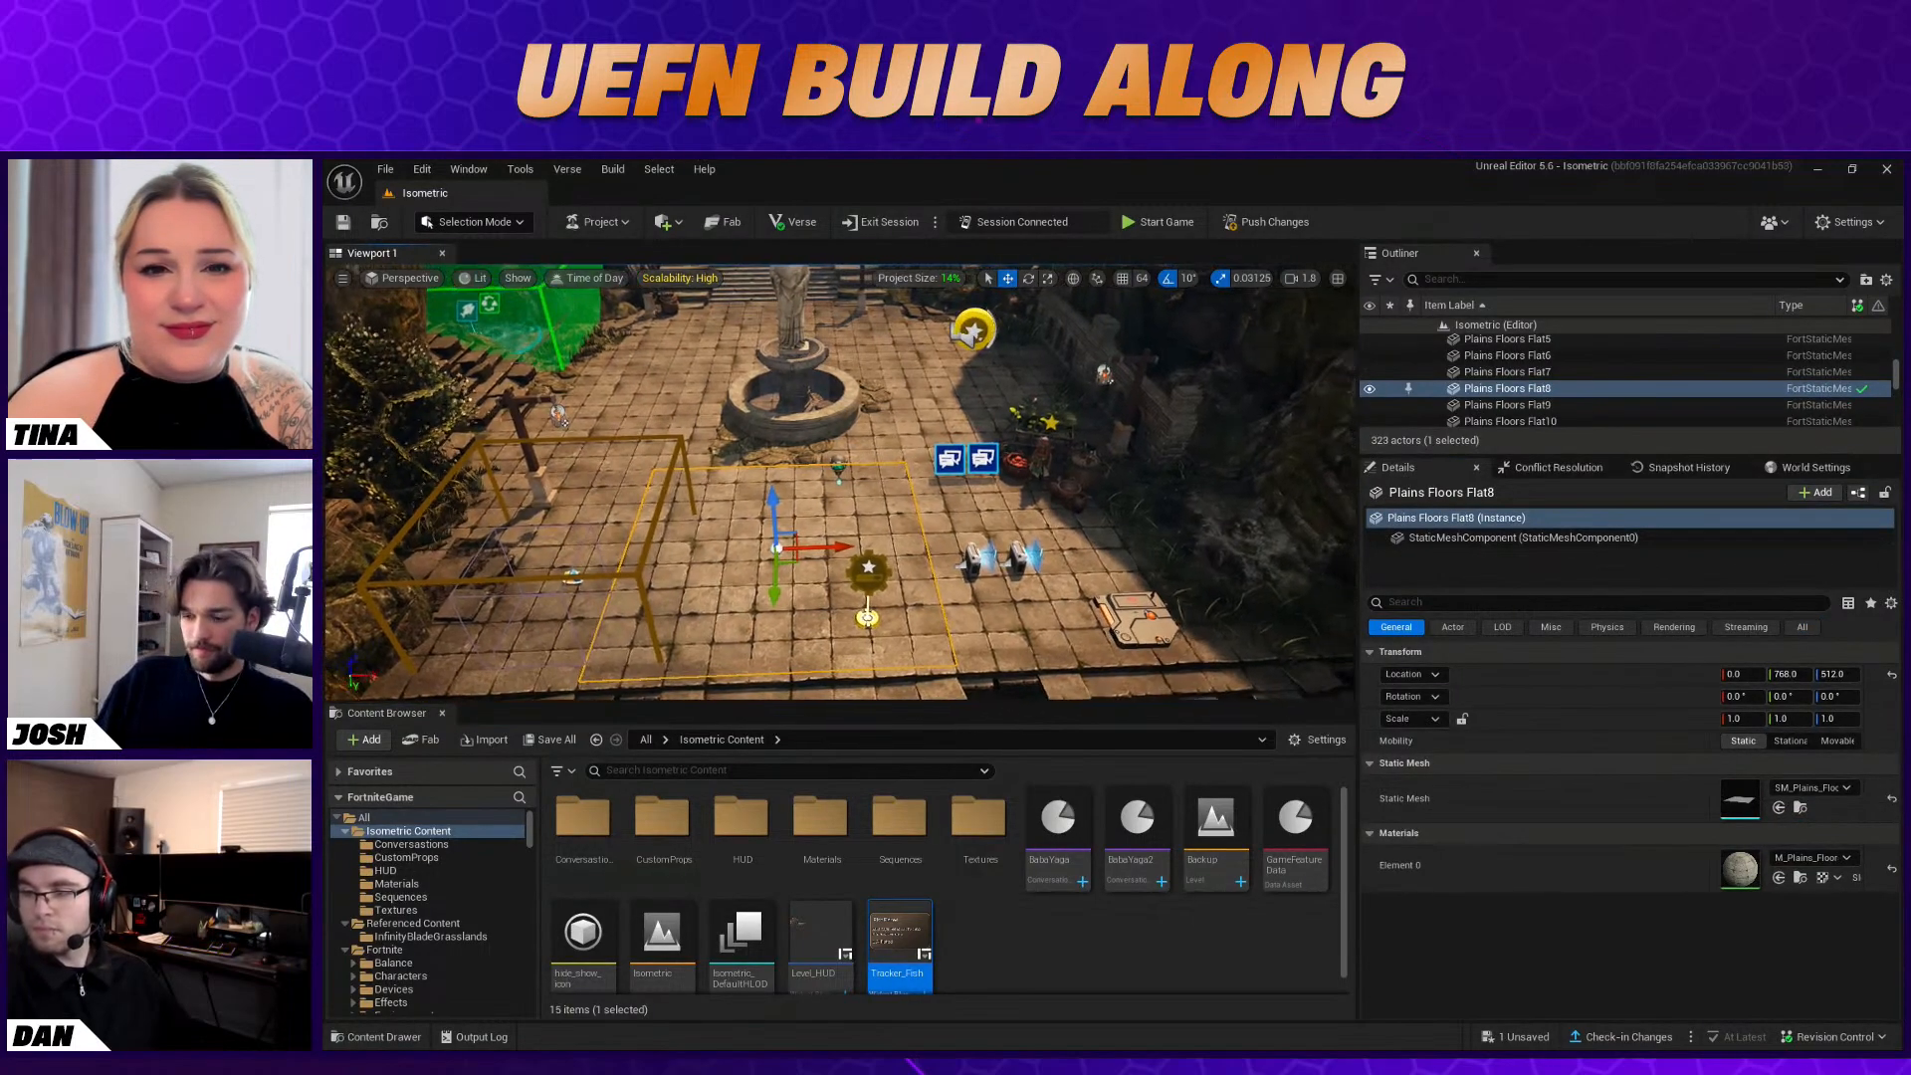
pyautogui.click(1256, 221)
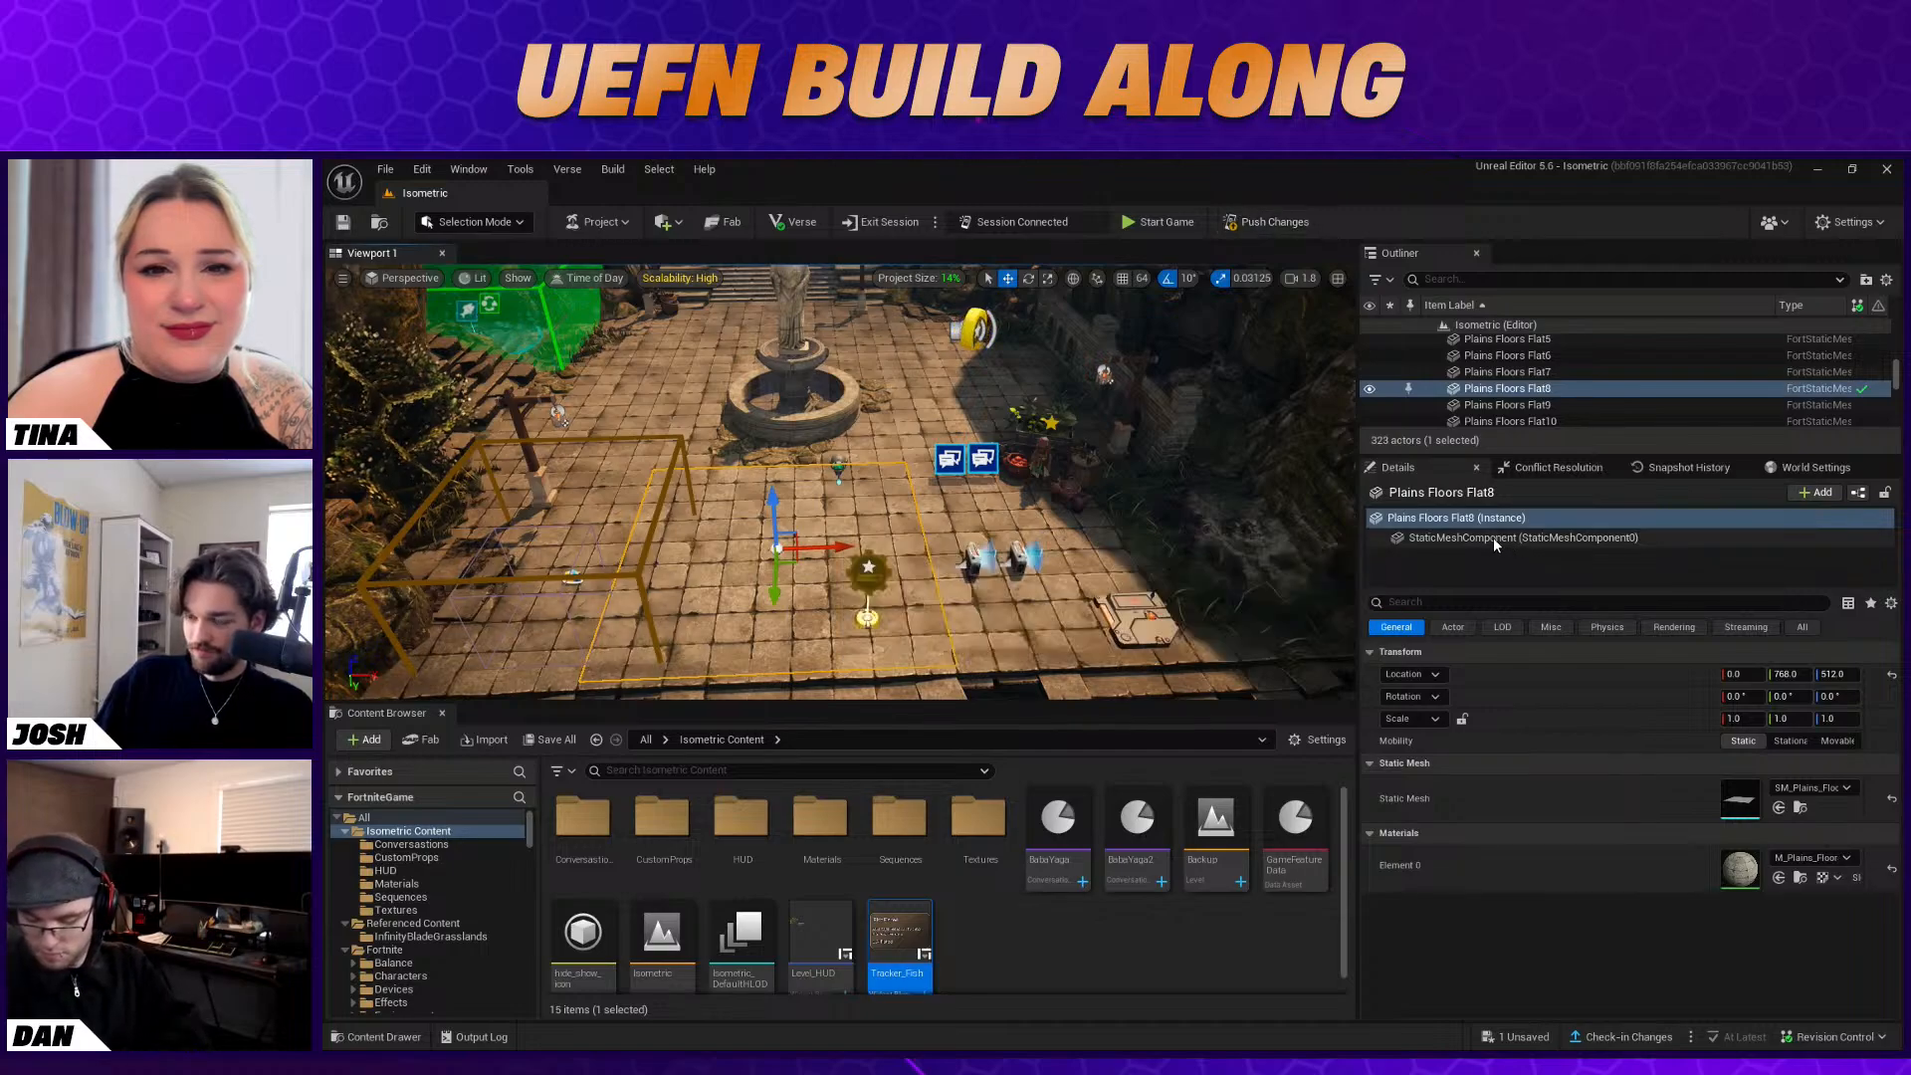
# Save the modified content for the push to the session
pyautogui.click(1244, 799)
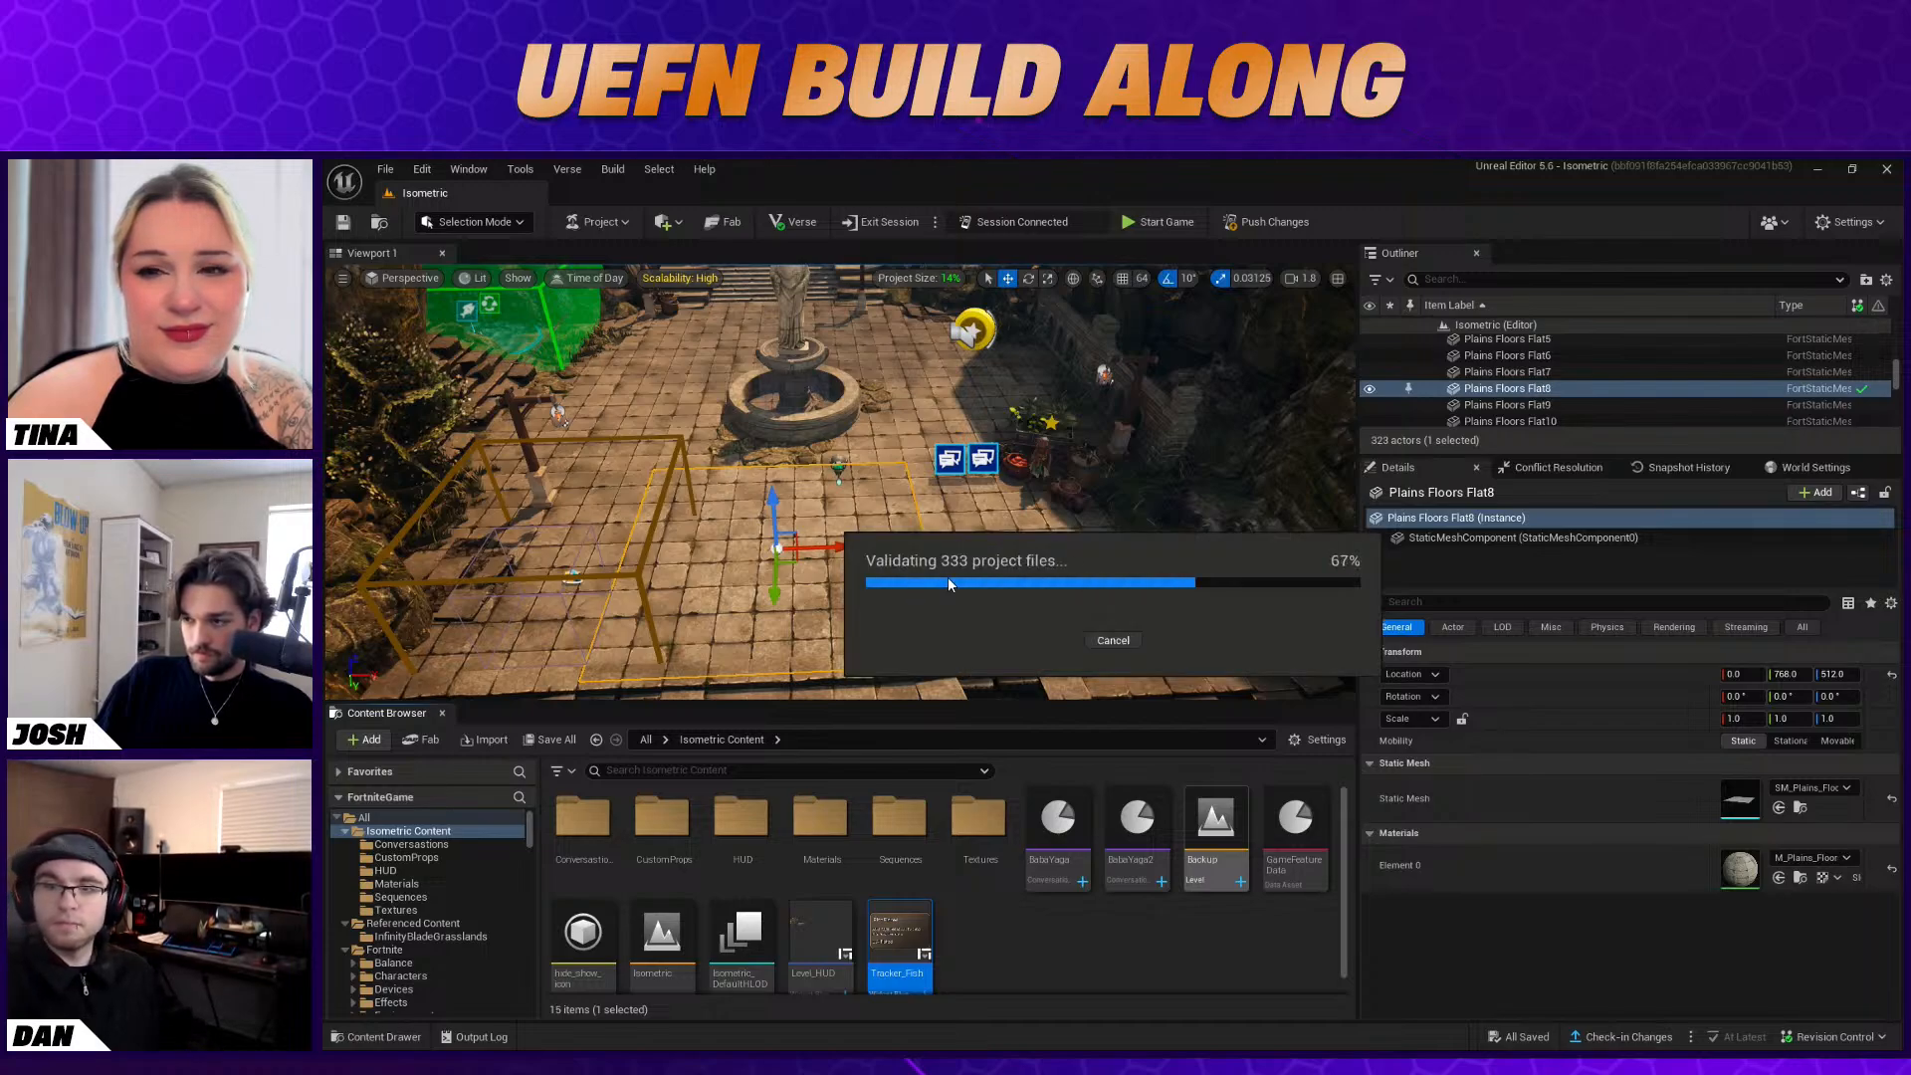
pyautogui.moveTo(947, 576); pyautogui.dragTo(951, 551, button='right')
pyautogui.click(1057, 615)
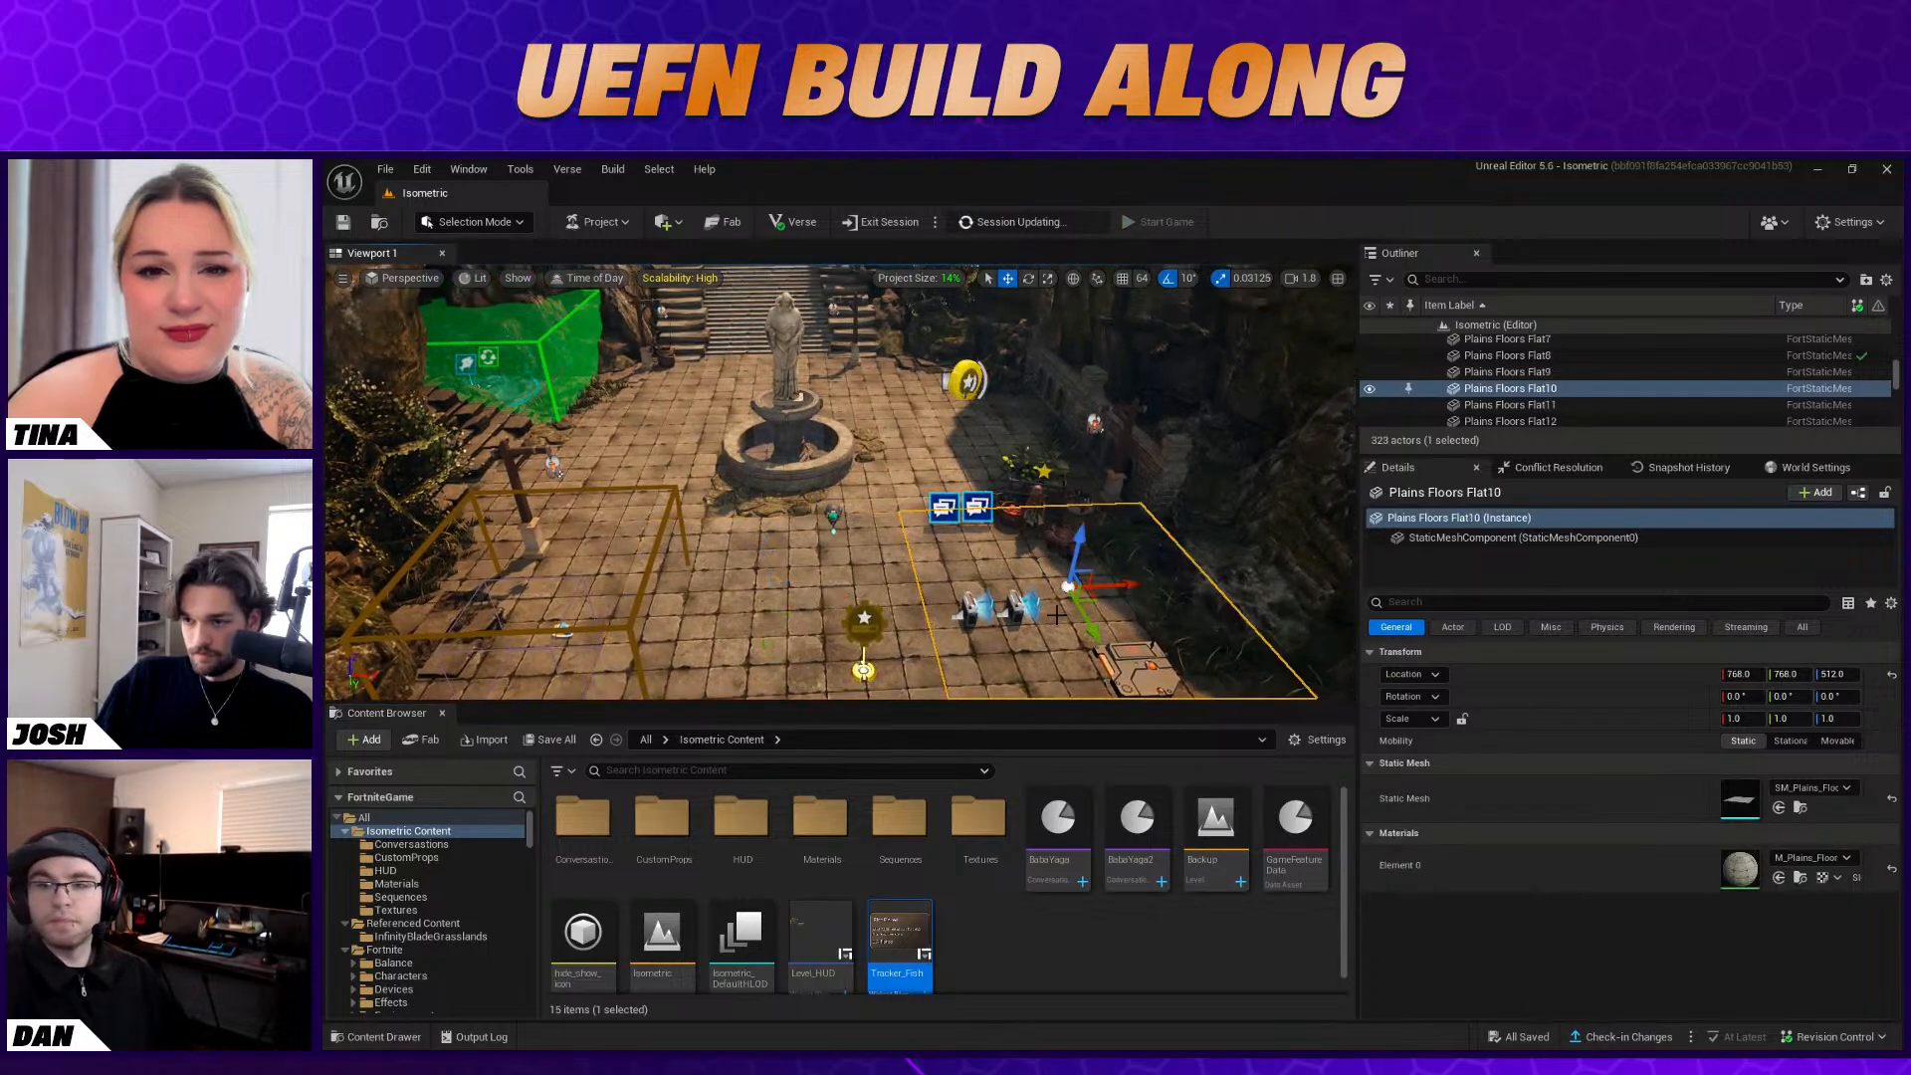
# Place a Cinematic Sequence device from the Fortnite devices beside the fountain, raised to about Z 711
pyautogui.rightClick(1103, 634)
pyautogui.click(649, 772)
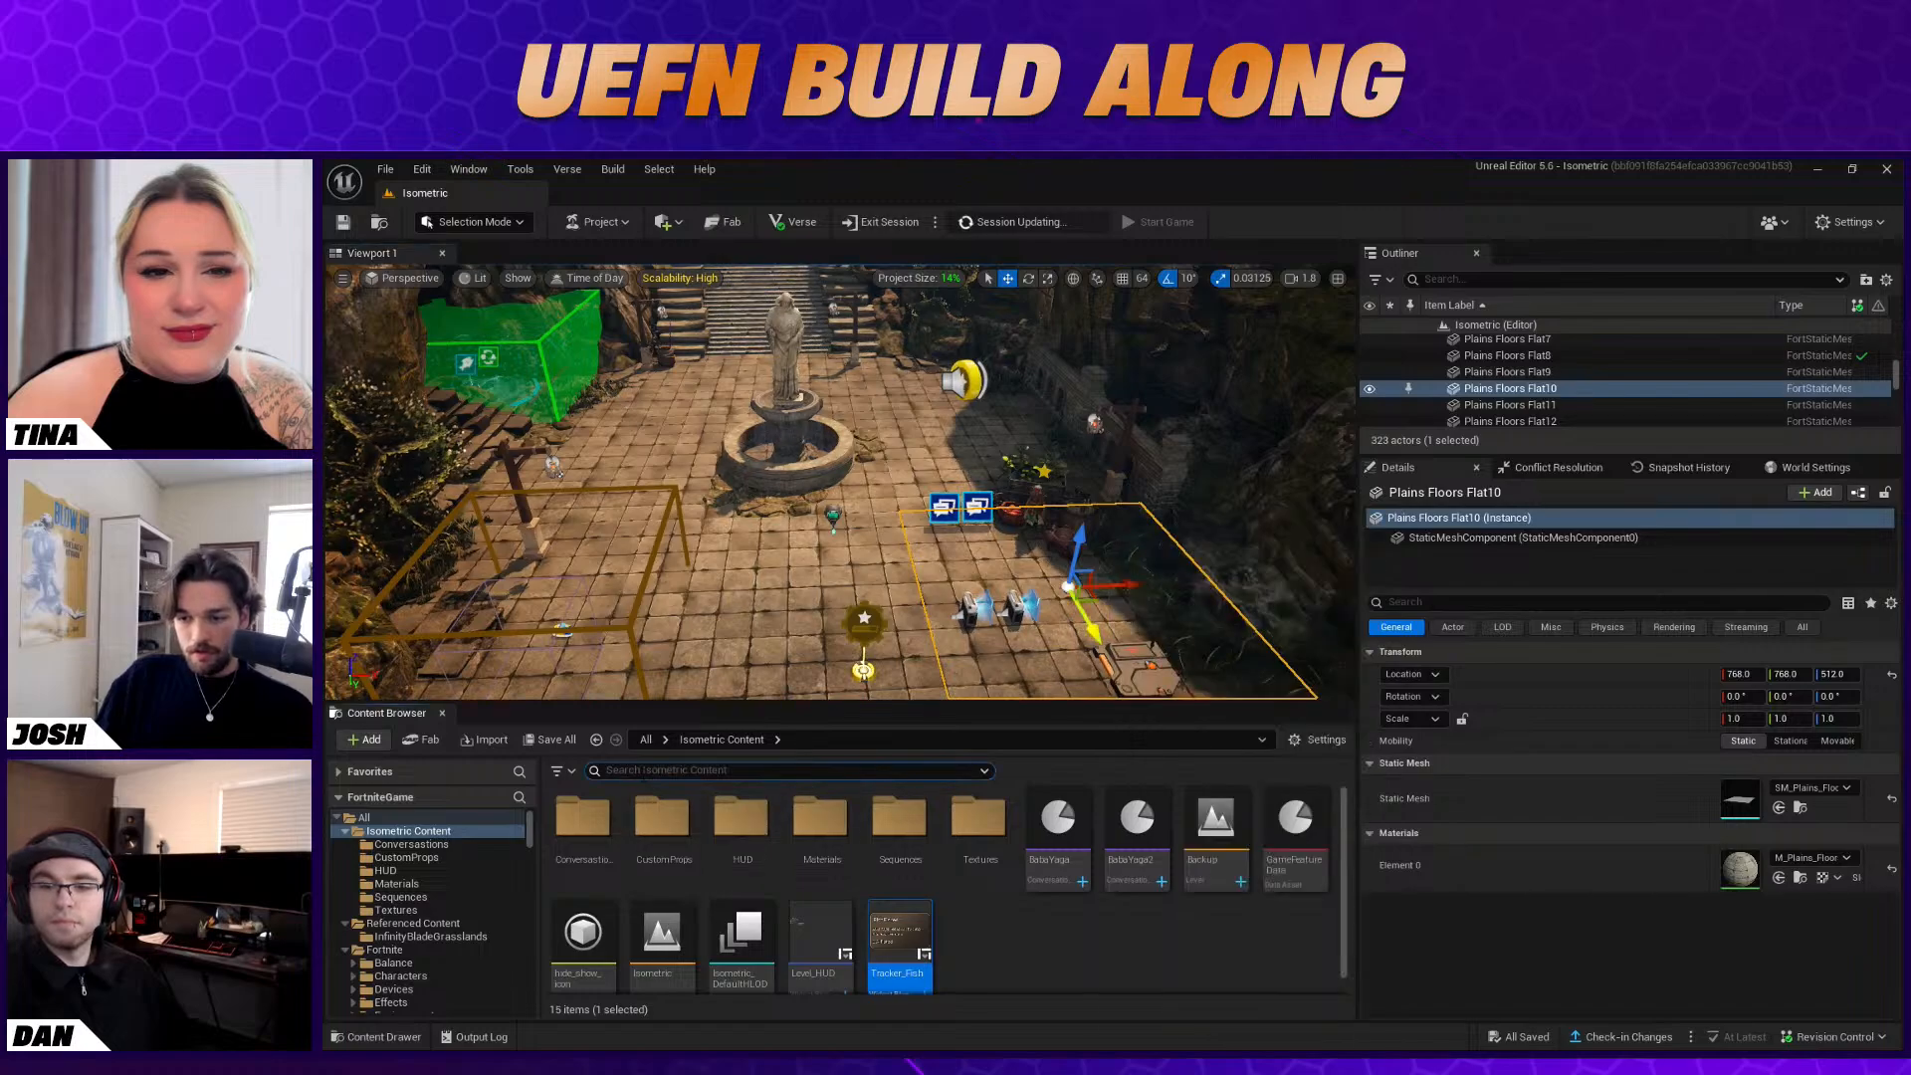
pyautogui.click(1173, 948)
pyautogui.scroll(-2, 423, 911)
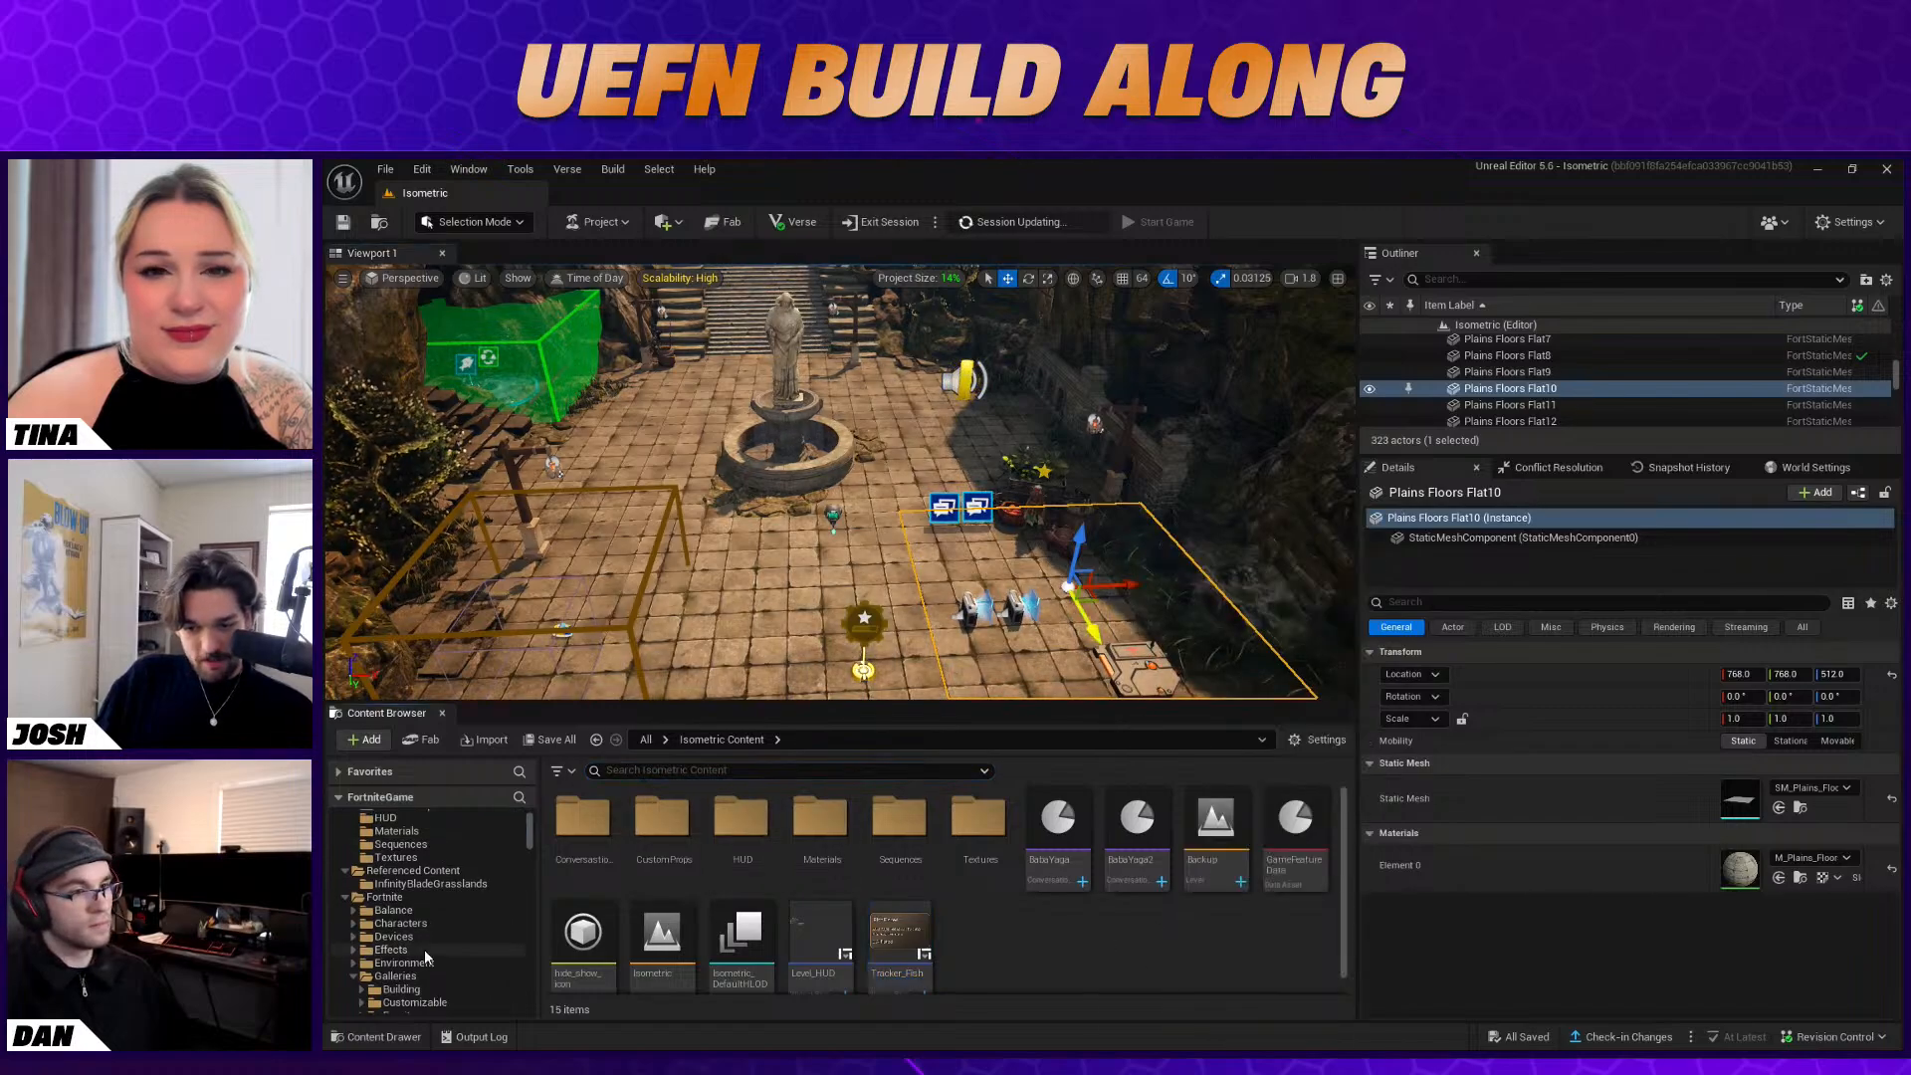
pyautogui.click(393, 937)
pyautogui.click(624, 772)
pyautogui.write('cinem')
pyautogui.moveTo(580, 832); pyautogui.dragTo(896, 436)
pyautogui.moveTo(904, 462); pyautogui.dragTo(899, 426, button='right')
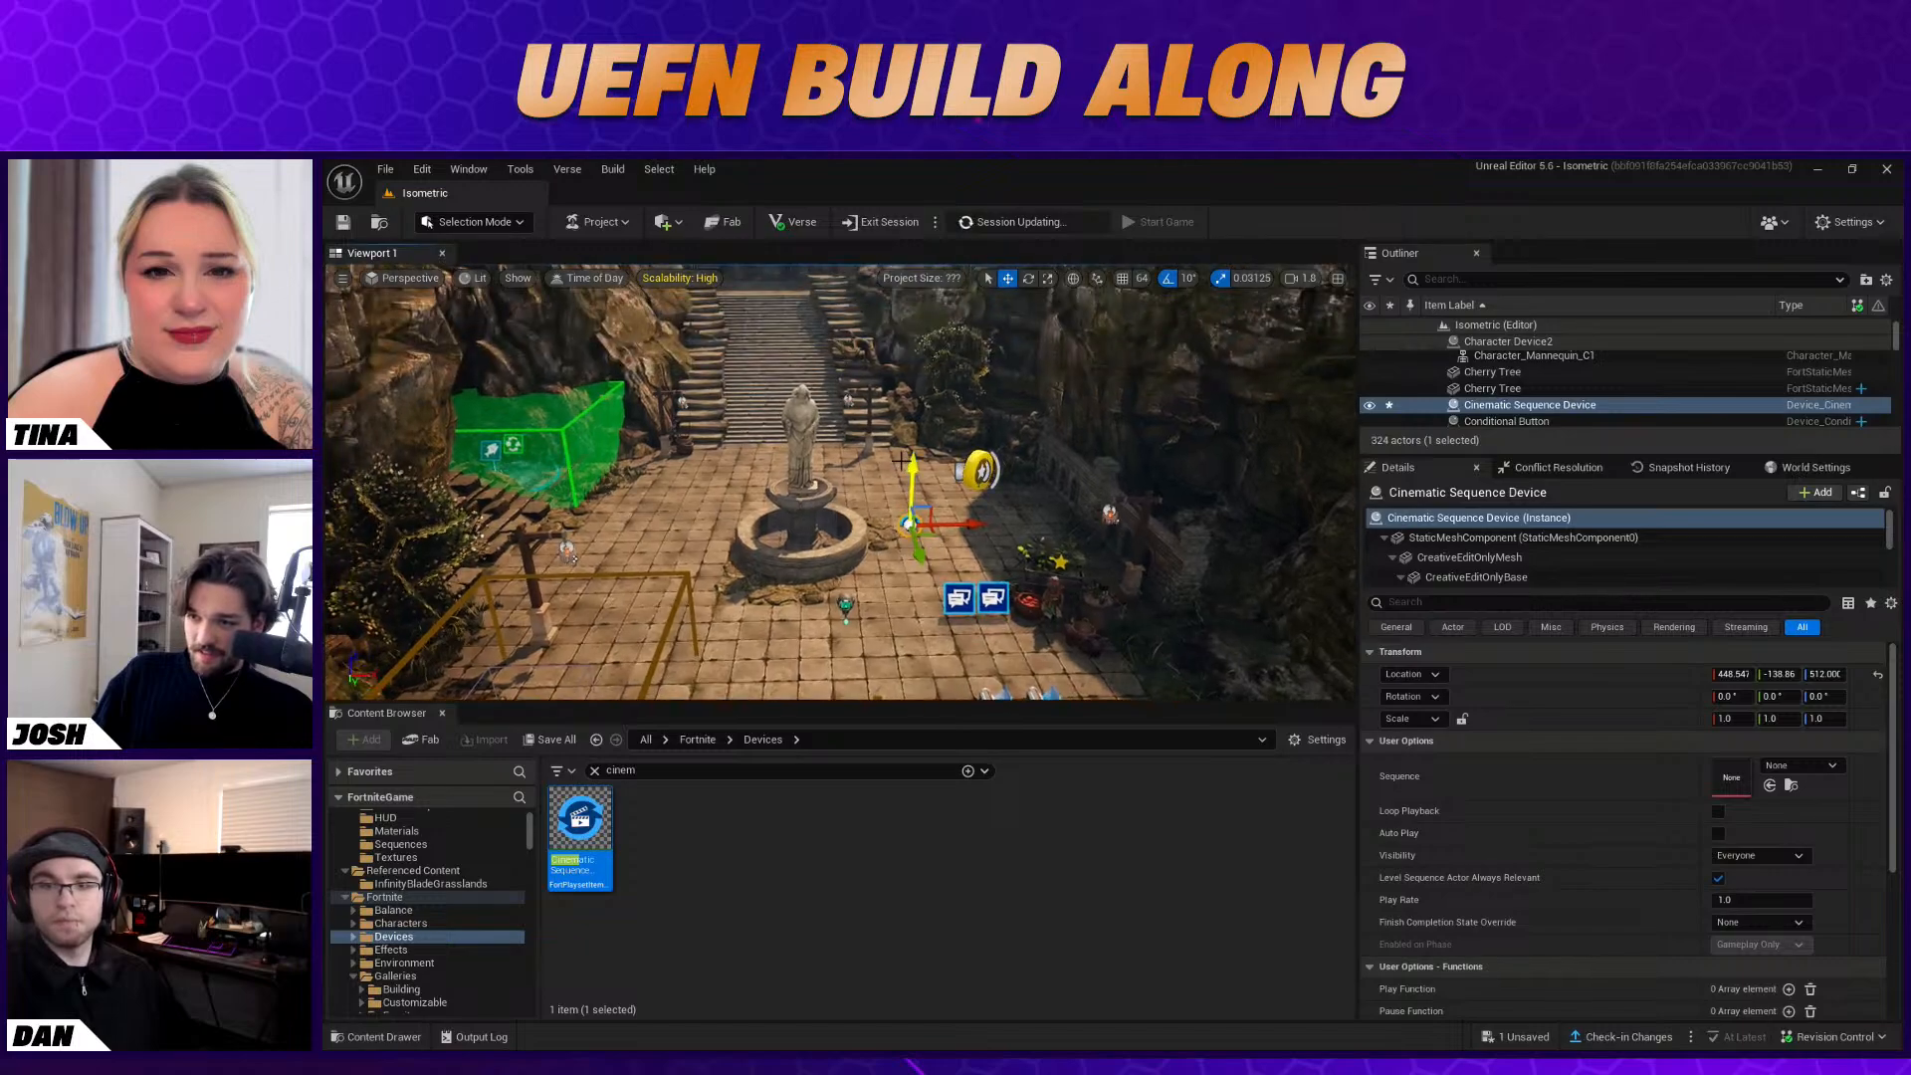
pyautogui.moveTo(906, 459); pyautogui.dragTo(908, 407)
pyautogui.moveTo(921, 504)
pyautogui.mouseDown()
pyautogui.moveTo(932, 536)
pyautogui.moveTo(926, 513)
pyautogui.mouseUp()
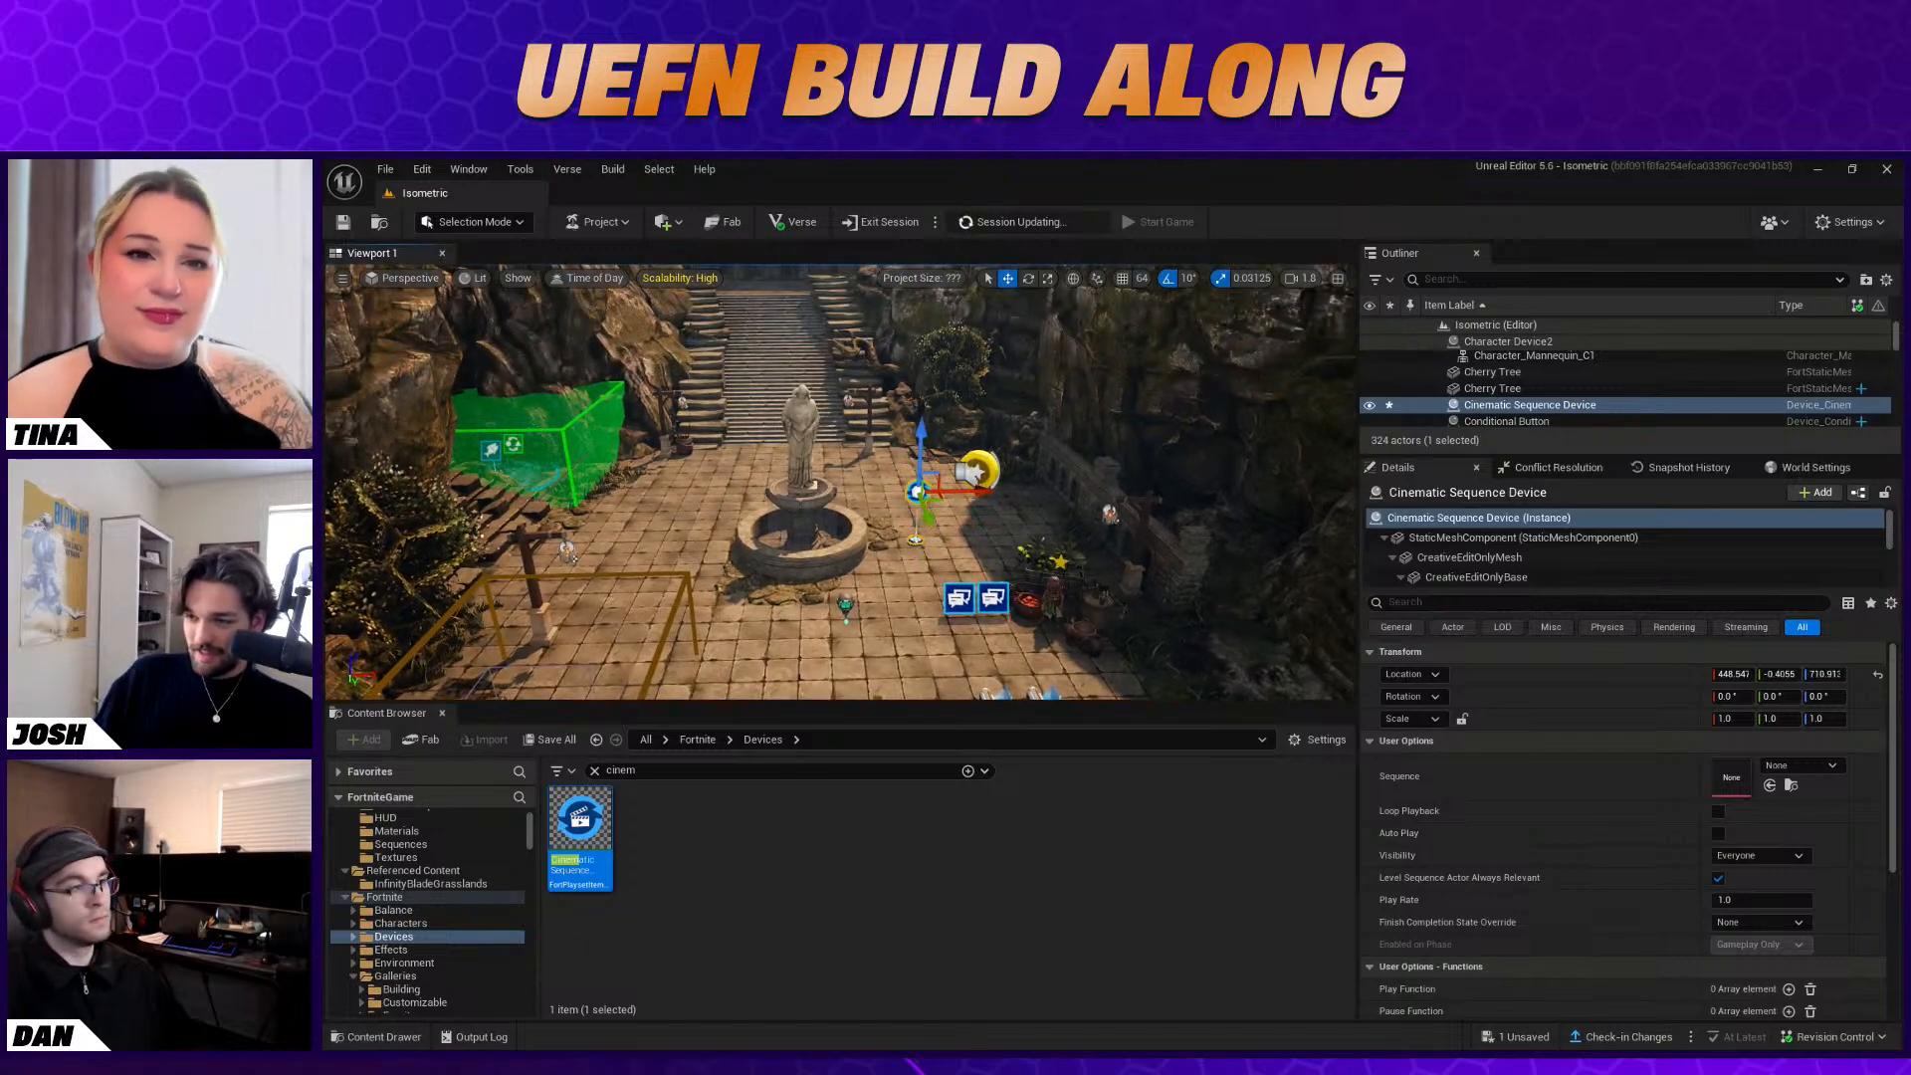
# Add two more Cinematic Sequence devices near the first one, raised to about Z 706 and Z 712
pyautogui.click(1063, 564)
pyautogui.moveTo(539, 846); pyautogui.dragTo(508, 732)
pyautogui.moveTo(547, 828); pyautogui.dragTo(925, 513)
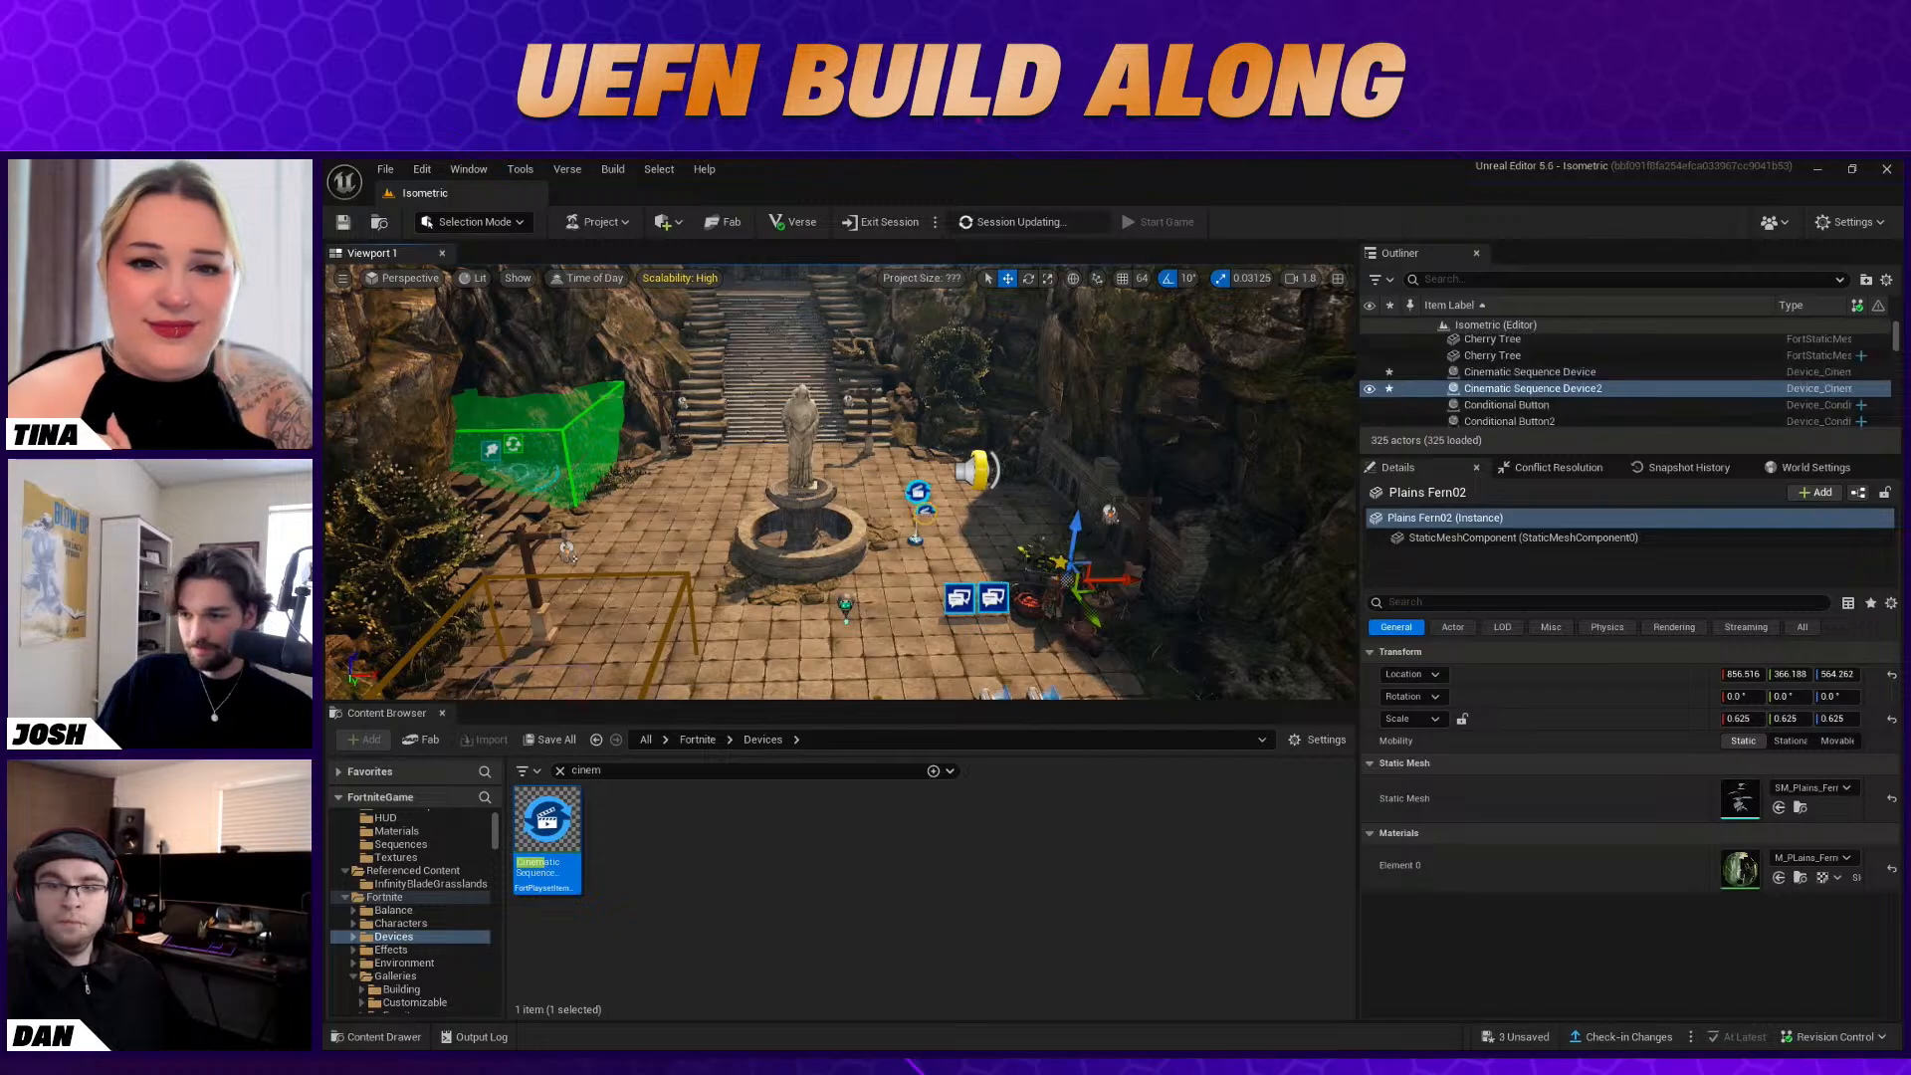
pyautogui.press('f')
pyautogui.press('s')
pyautogui.moveTo(816, 519); pyautogui.dragTo(848, 502, button='right')
pyautogui.moveTo(700, 462); pyautogui.dragTo(697, 390)
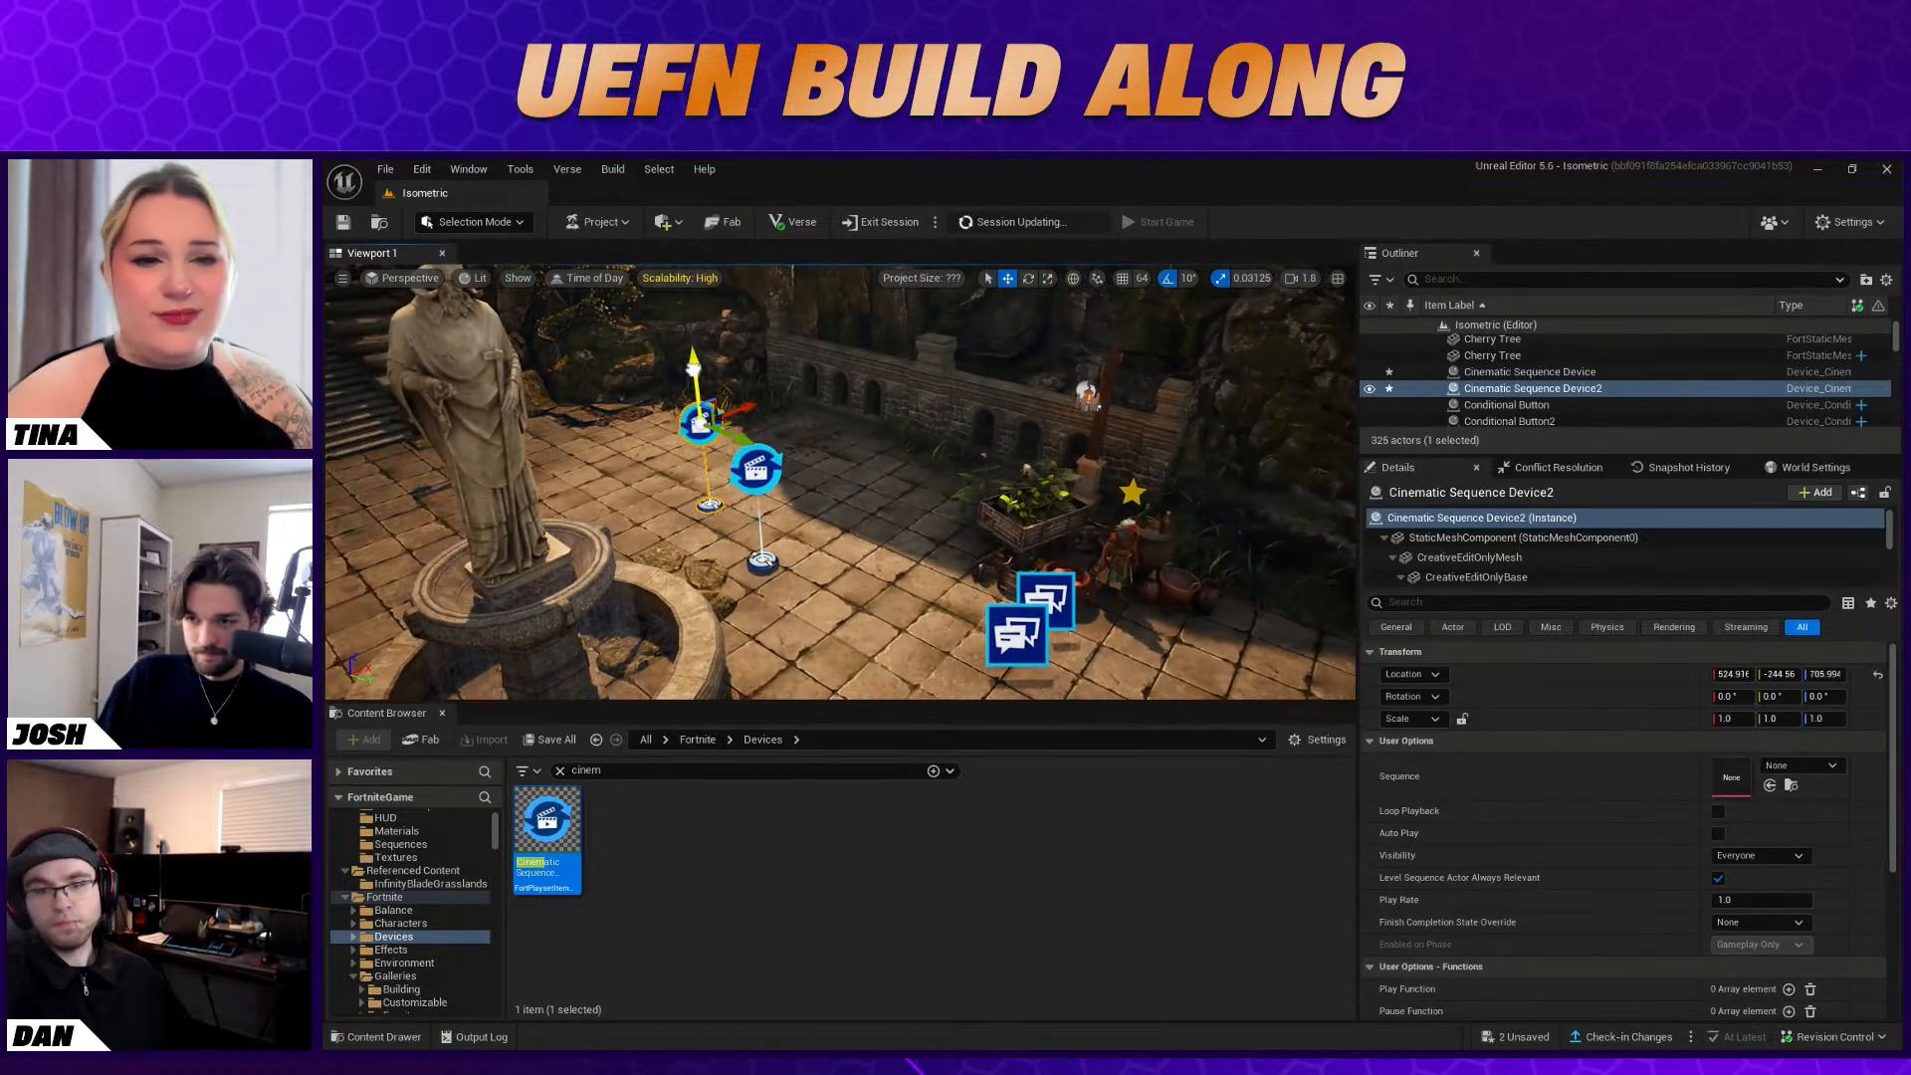
pyautogui.moveTo(567, 813); pyautogui.dragTo(848, 408)
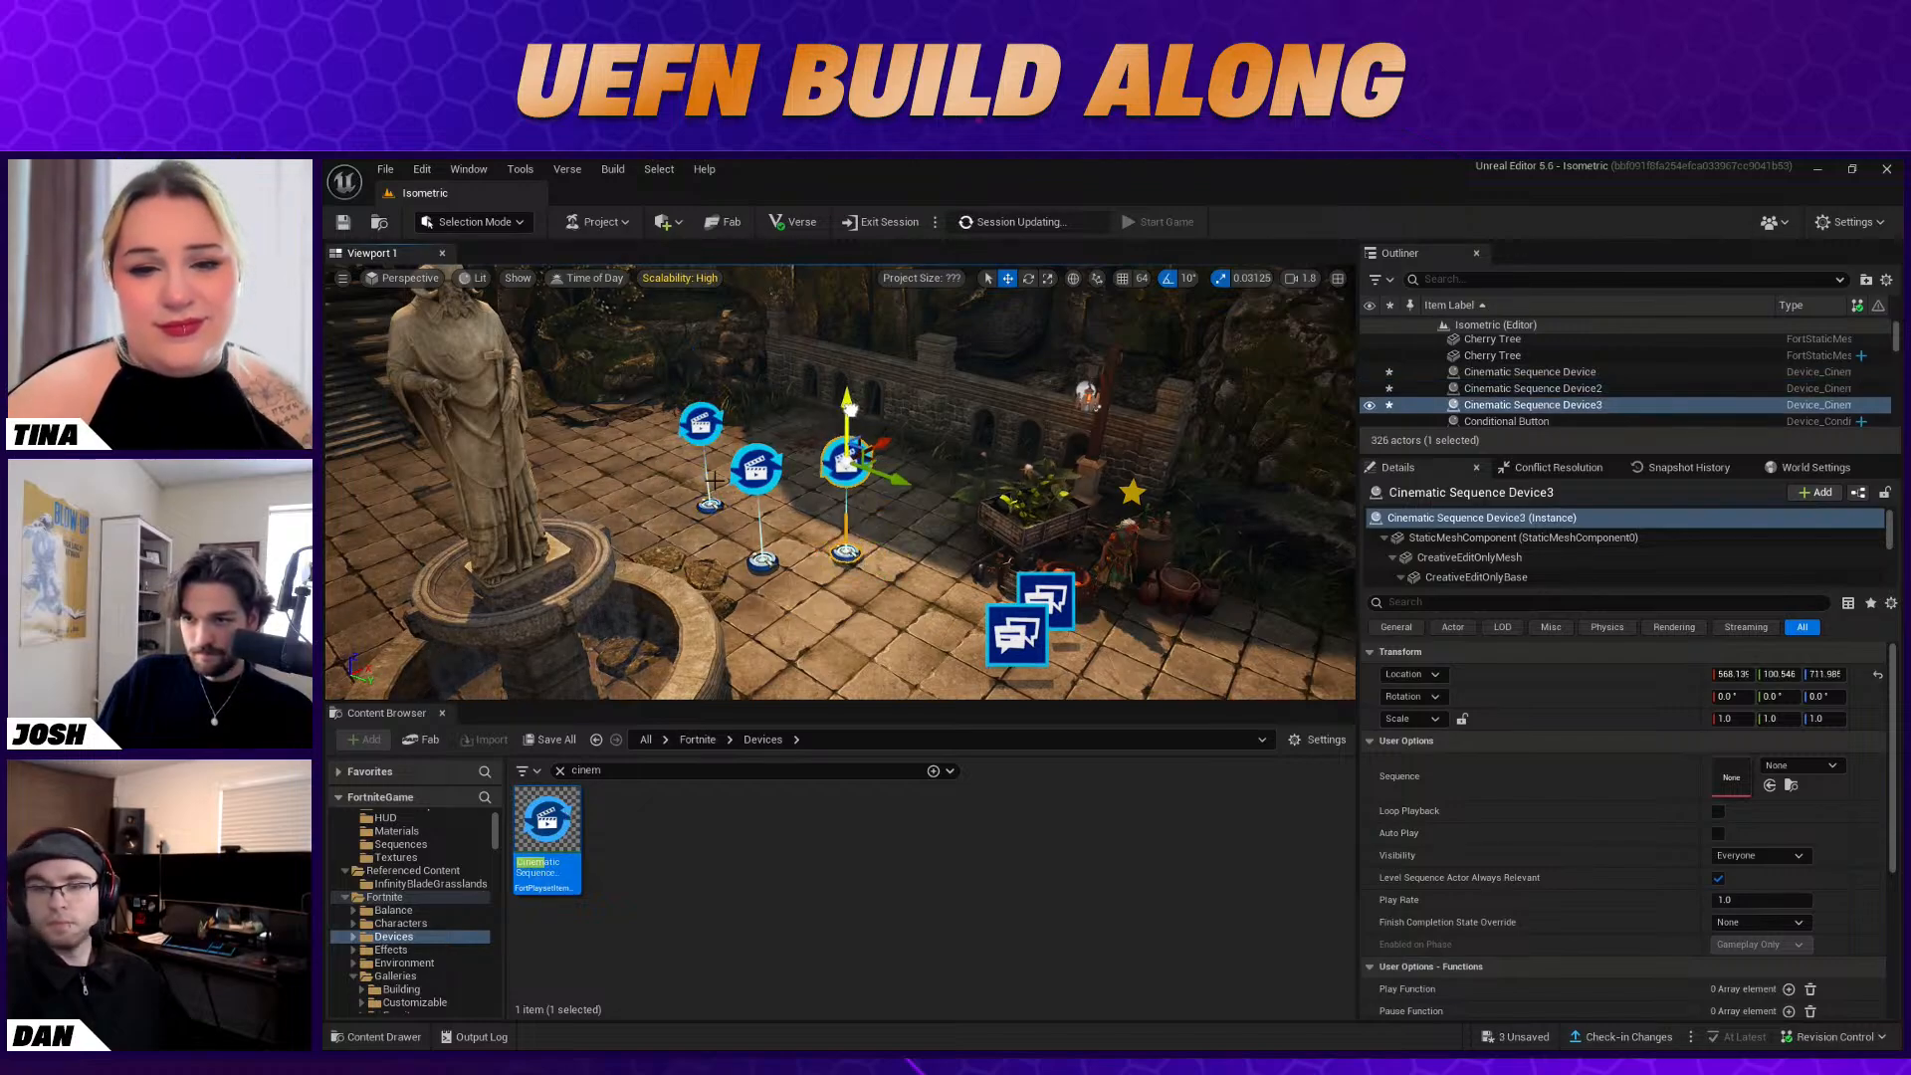
# Assign StarSequence as the sequence of Cinematic Sequence Device2
pyautogui.click(700, 425)
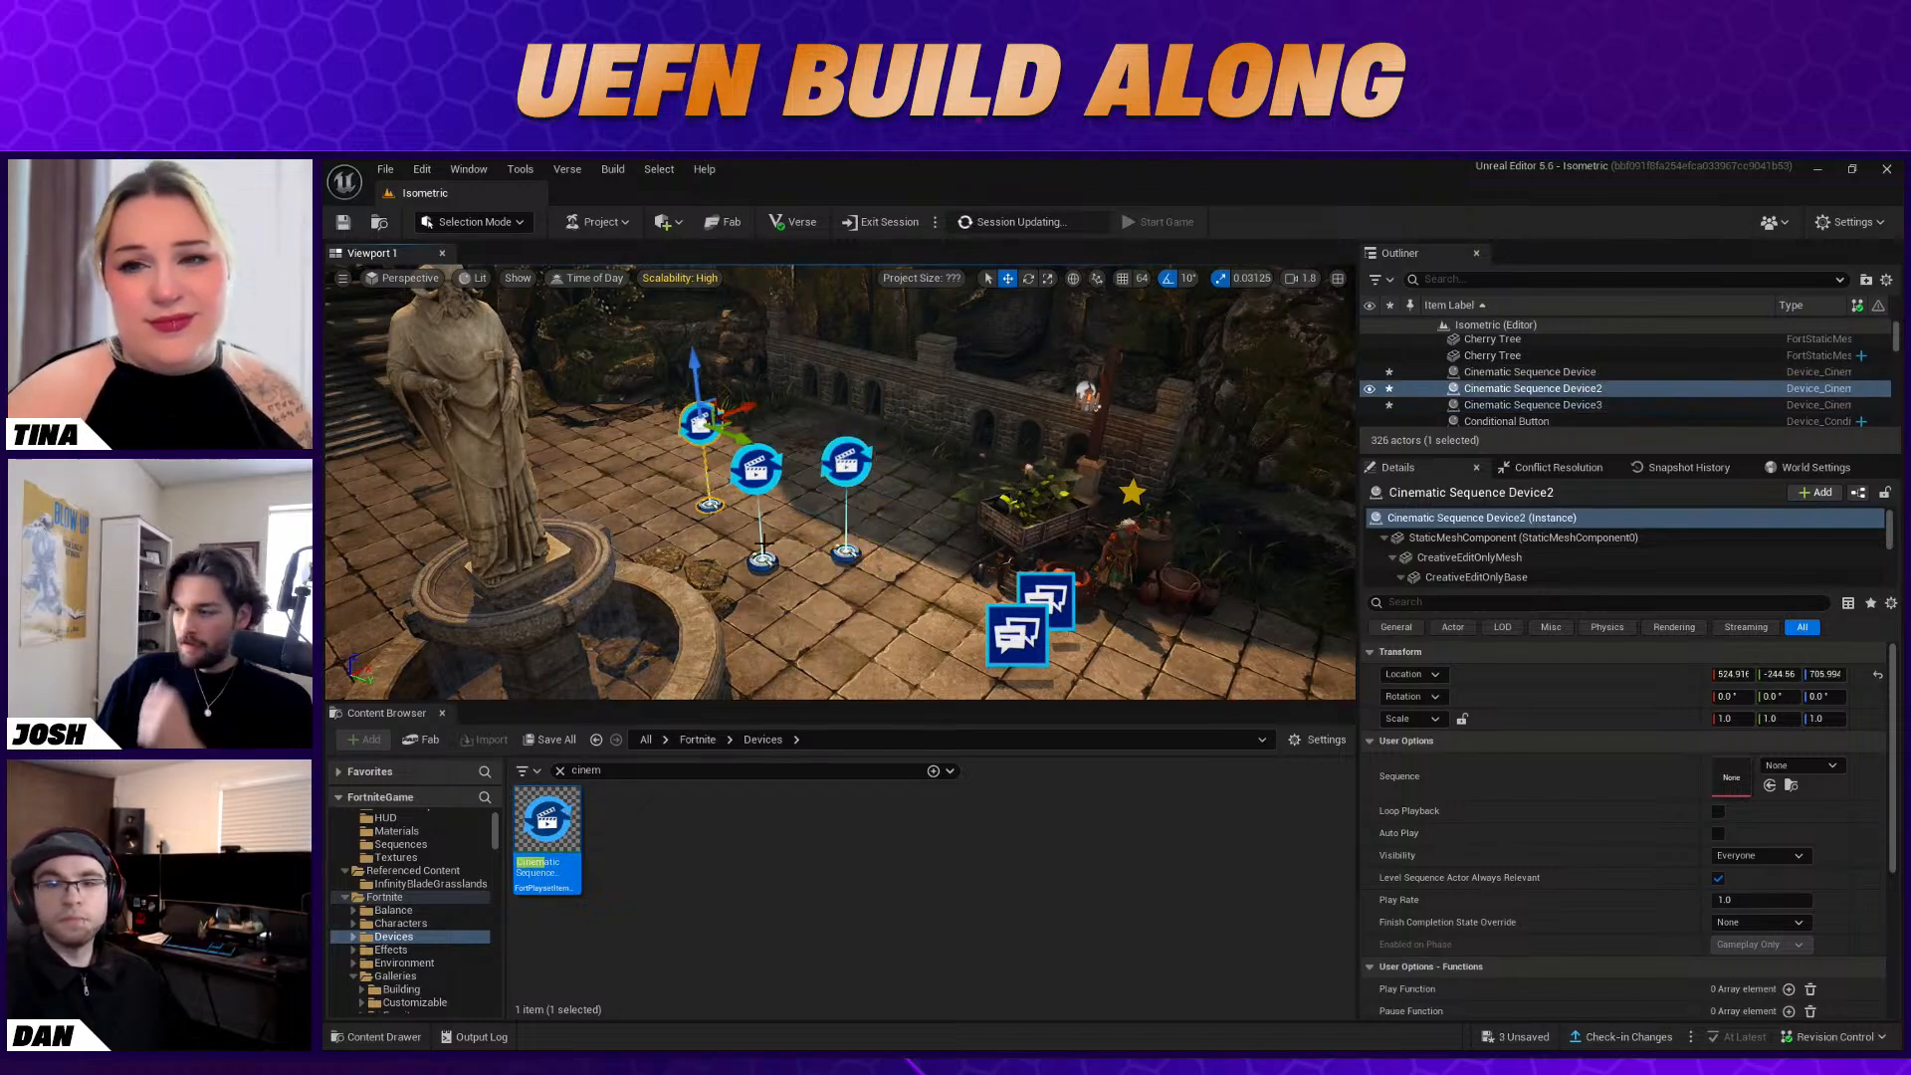
pyautogui.click(1782, 762)
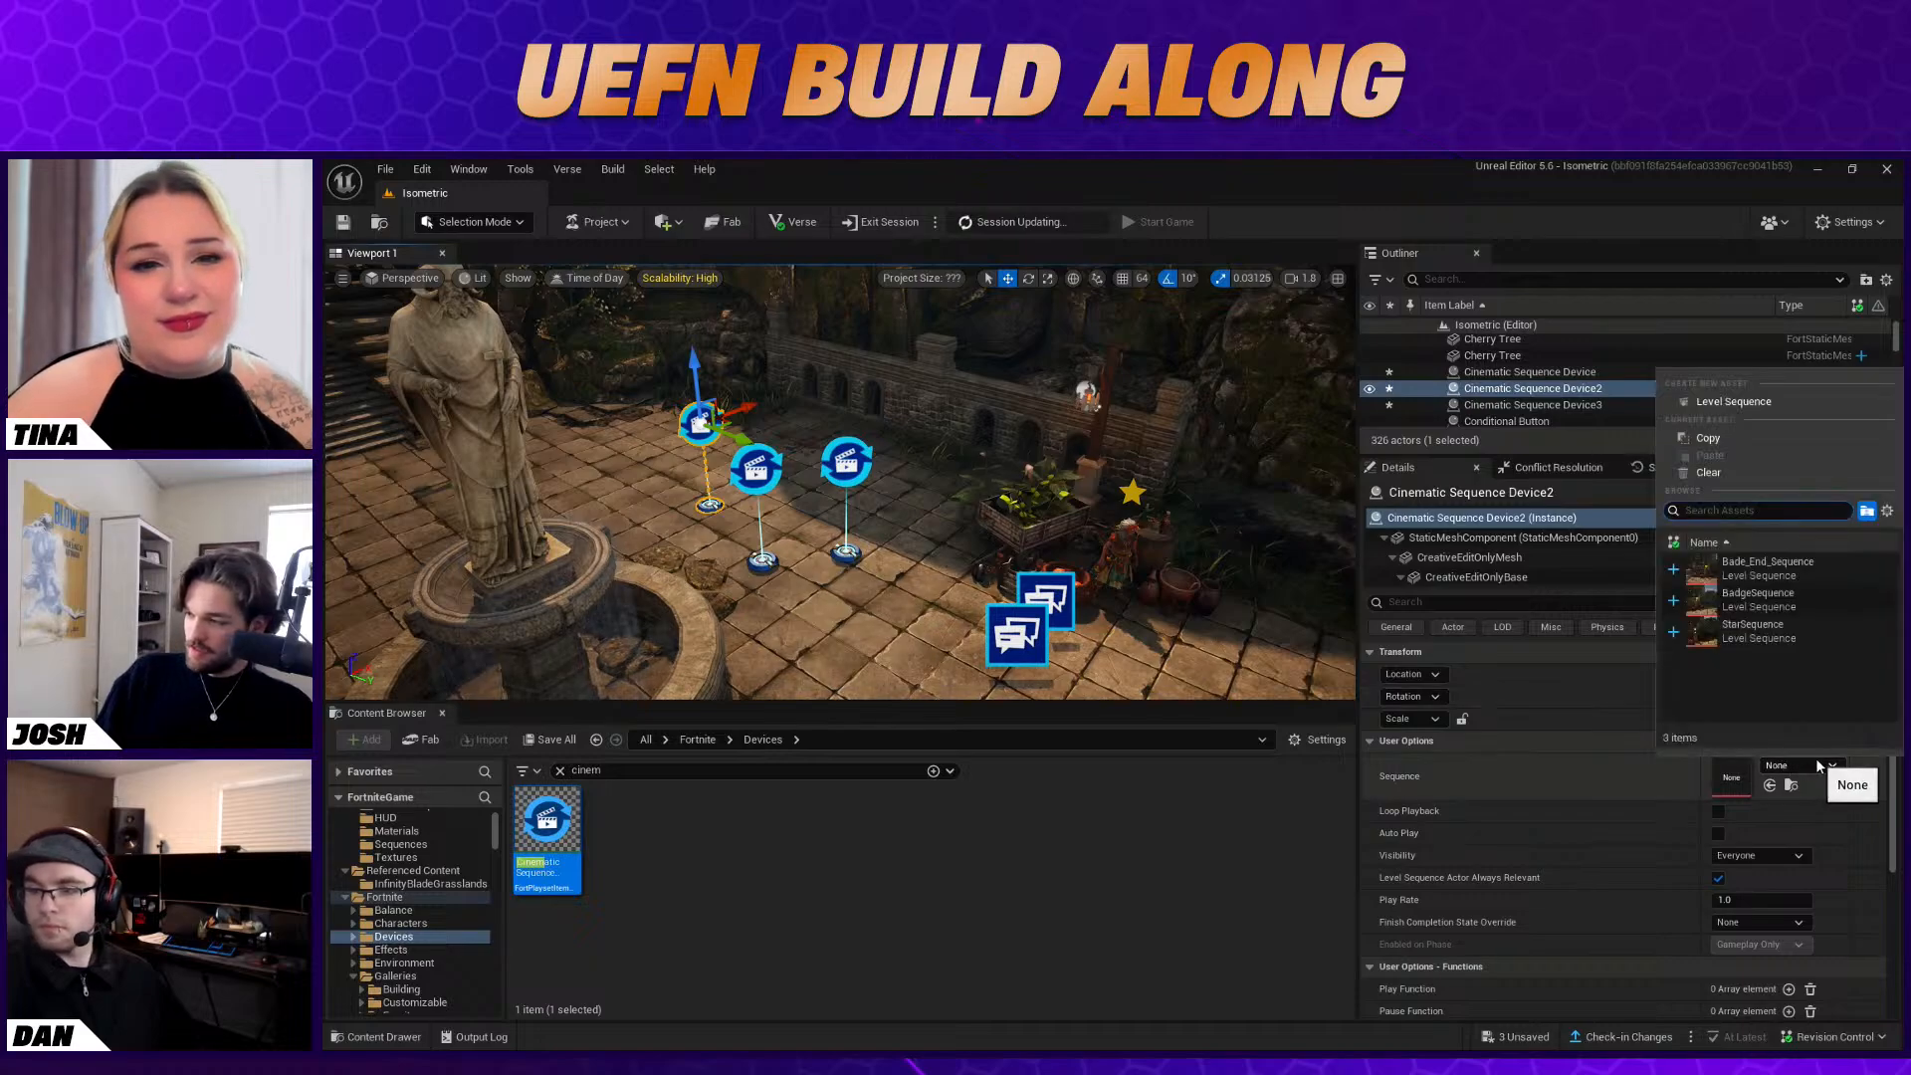
pyautogui.click(1806, 630)
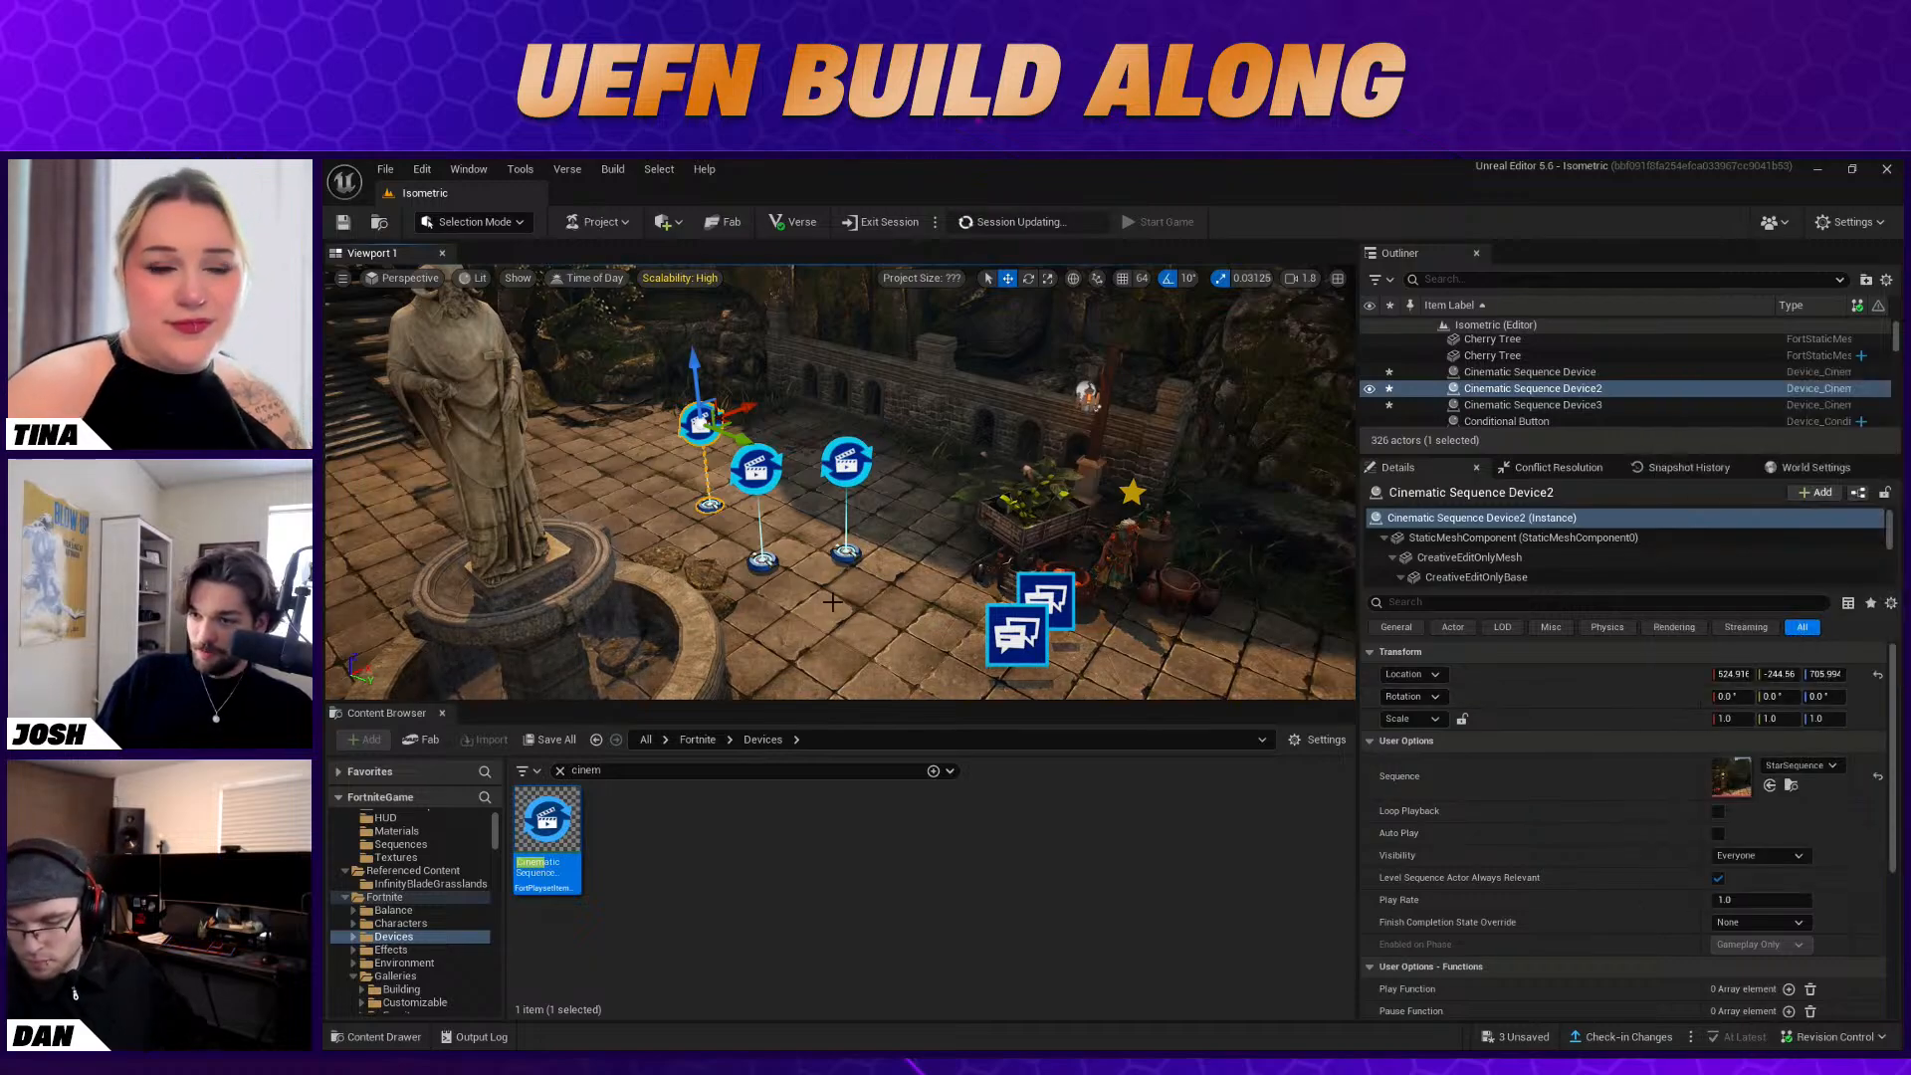
# Assign BadgeSequence as the sequence of the first Cinematic Sequence Device
pyautogui.click(757, 468)
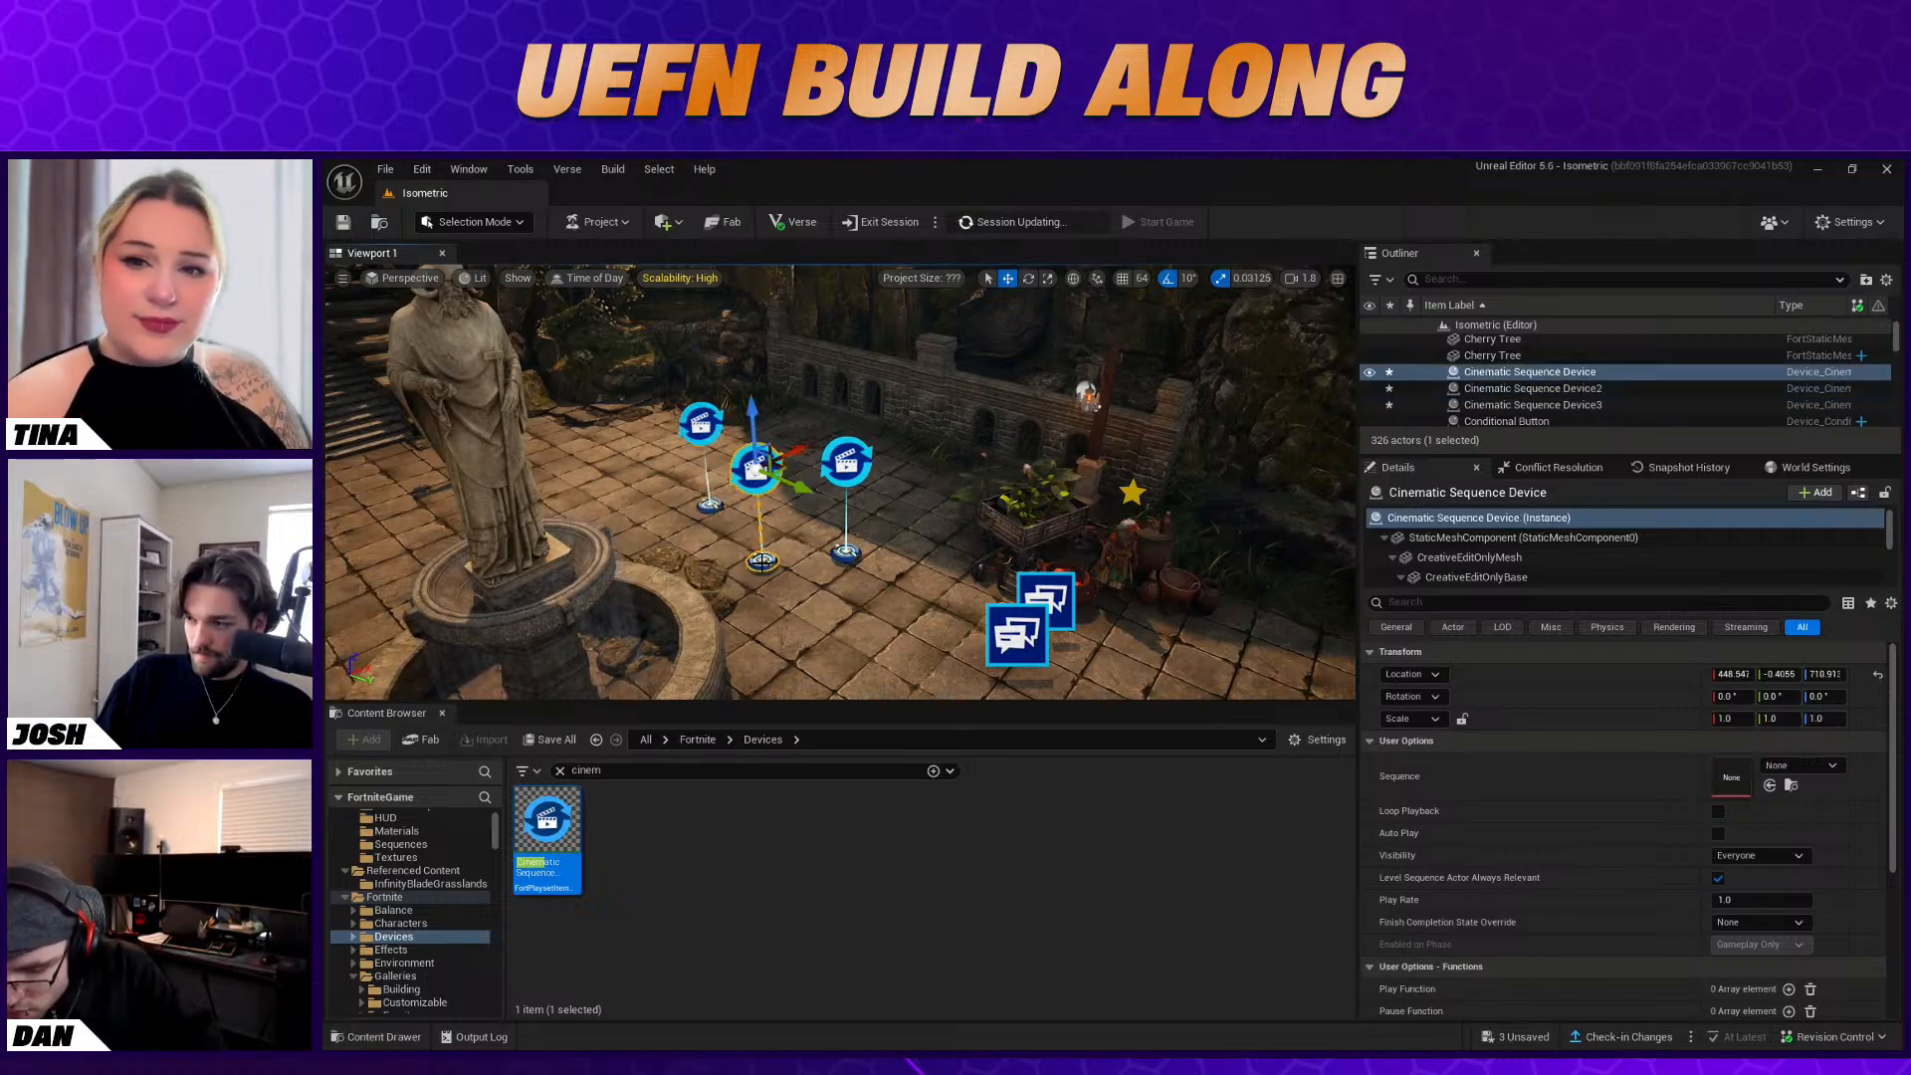
pyautogui.click(1802, 763)
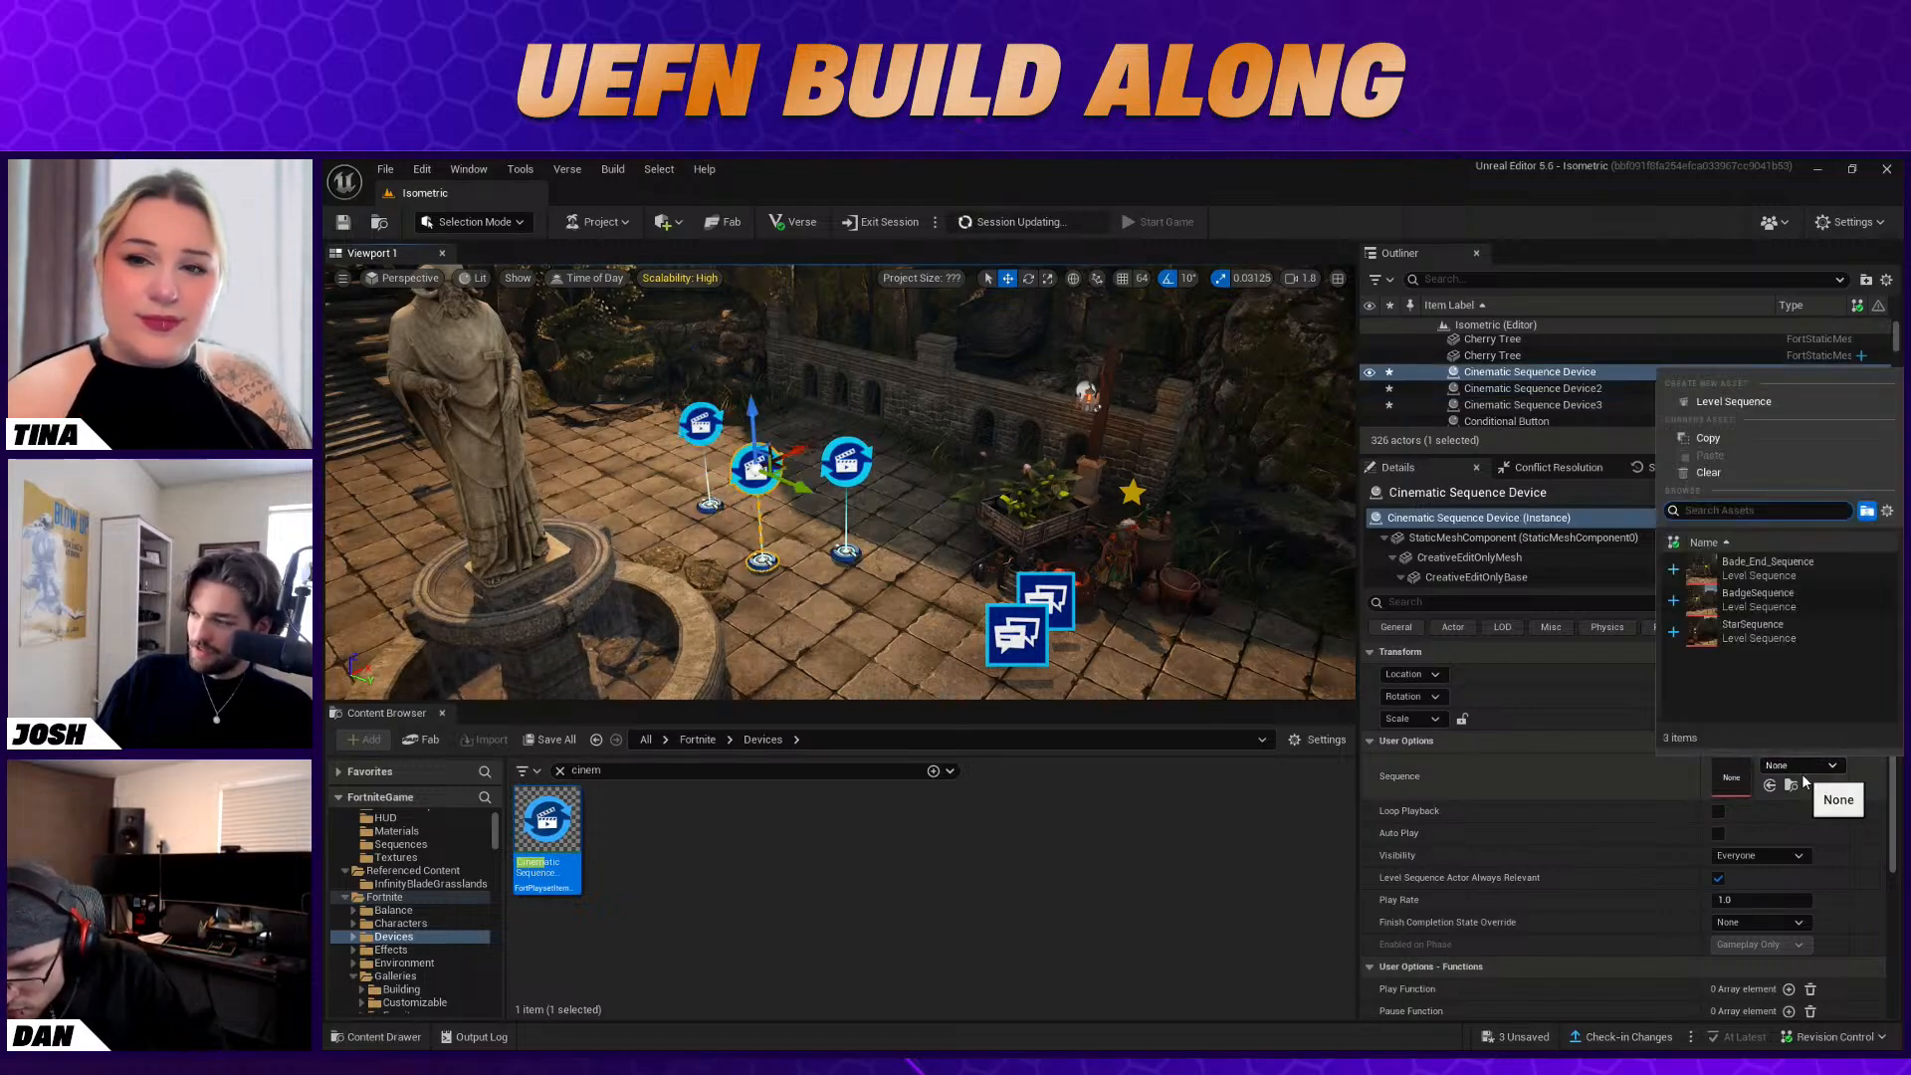
pyautogui.click(1759, 597)
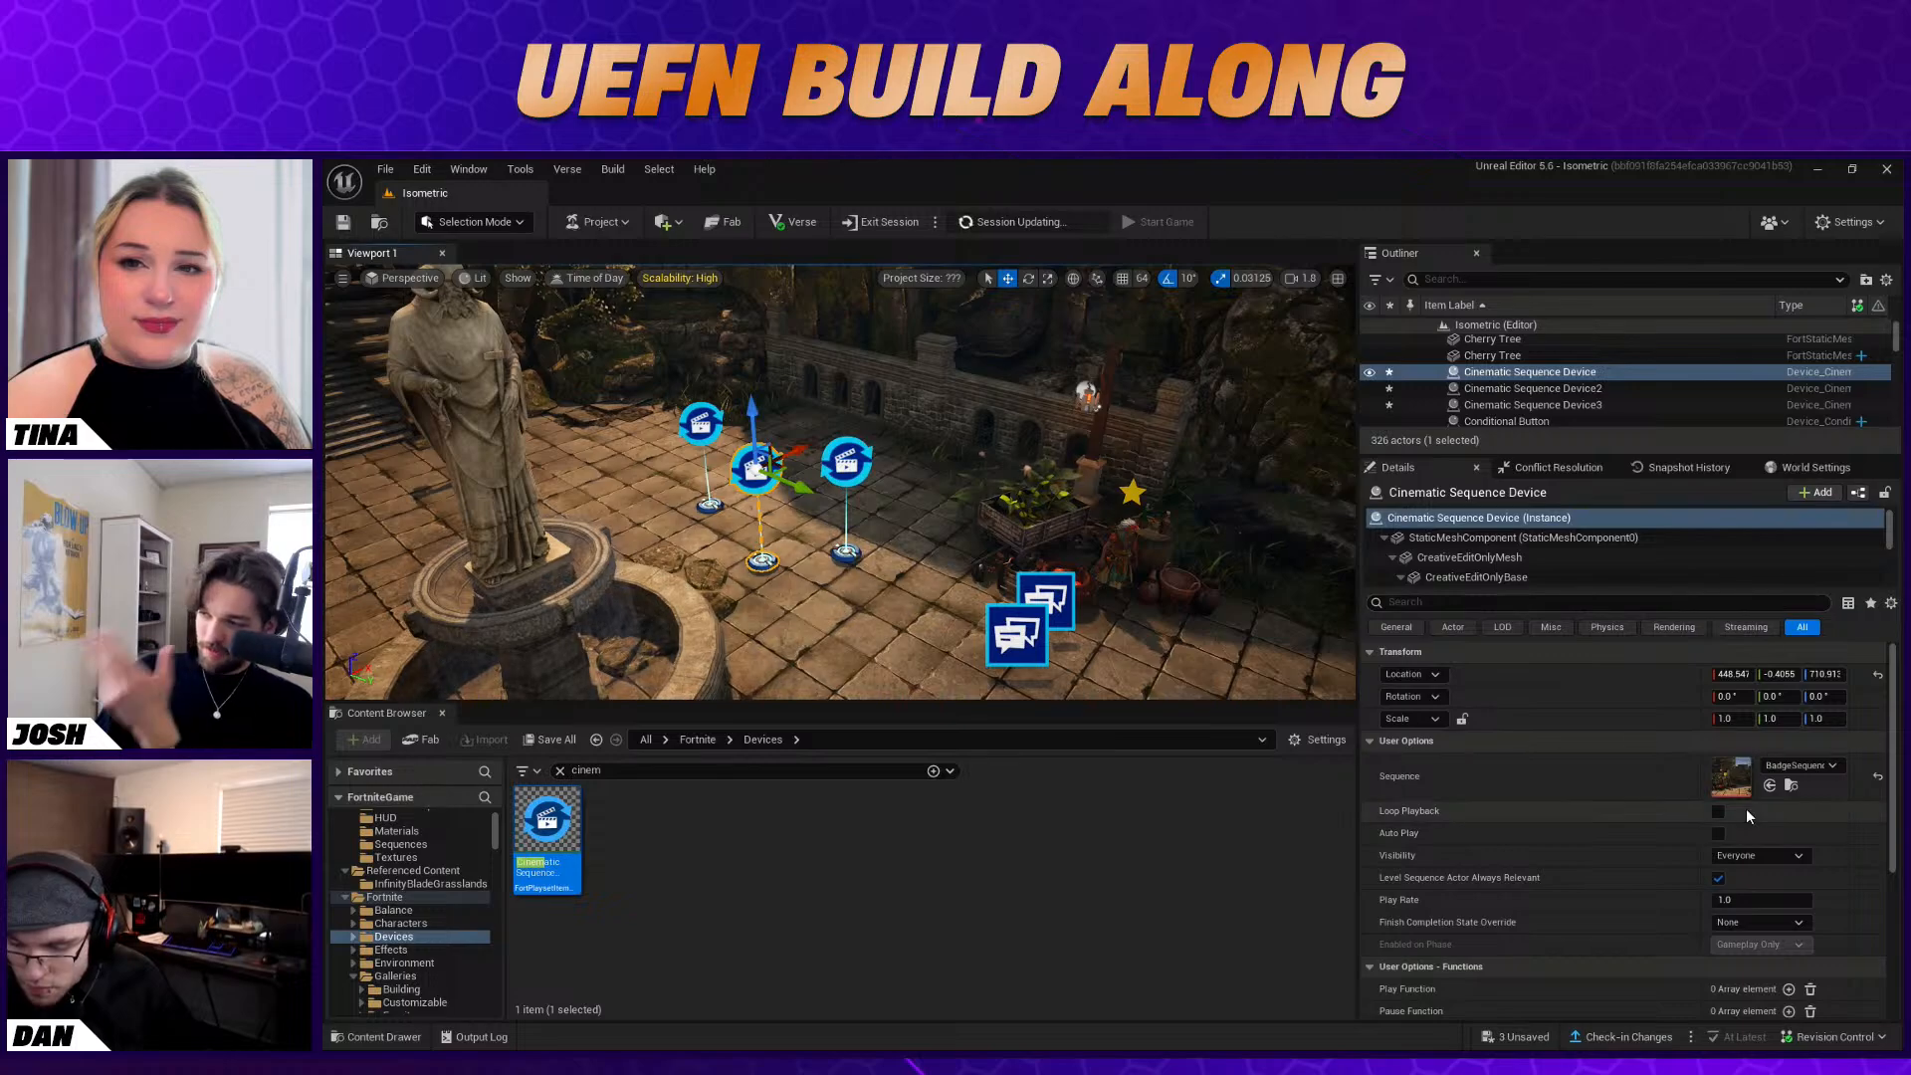
# Assign Bade_End_Sequence as the sequence of Cinematic Sequence Device3
pyautogui.click(846, 460)
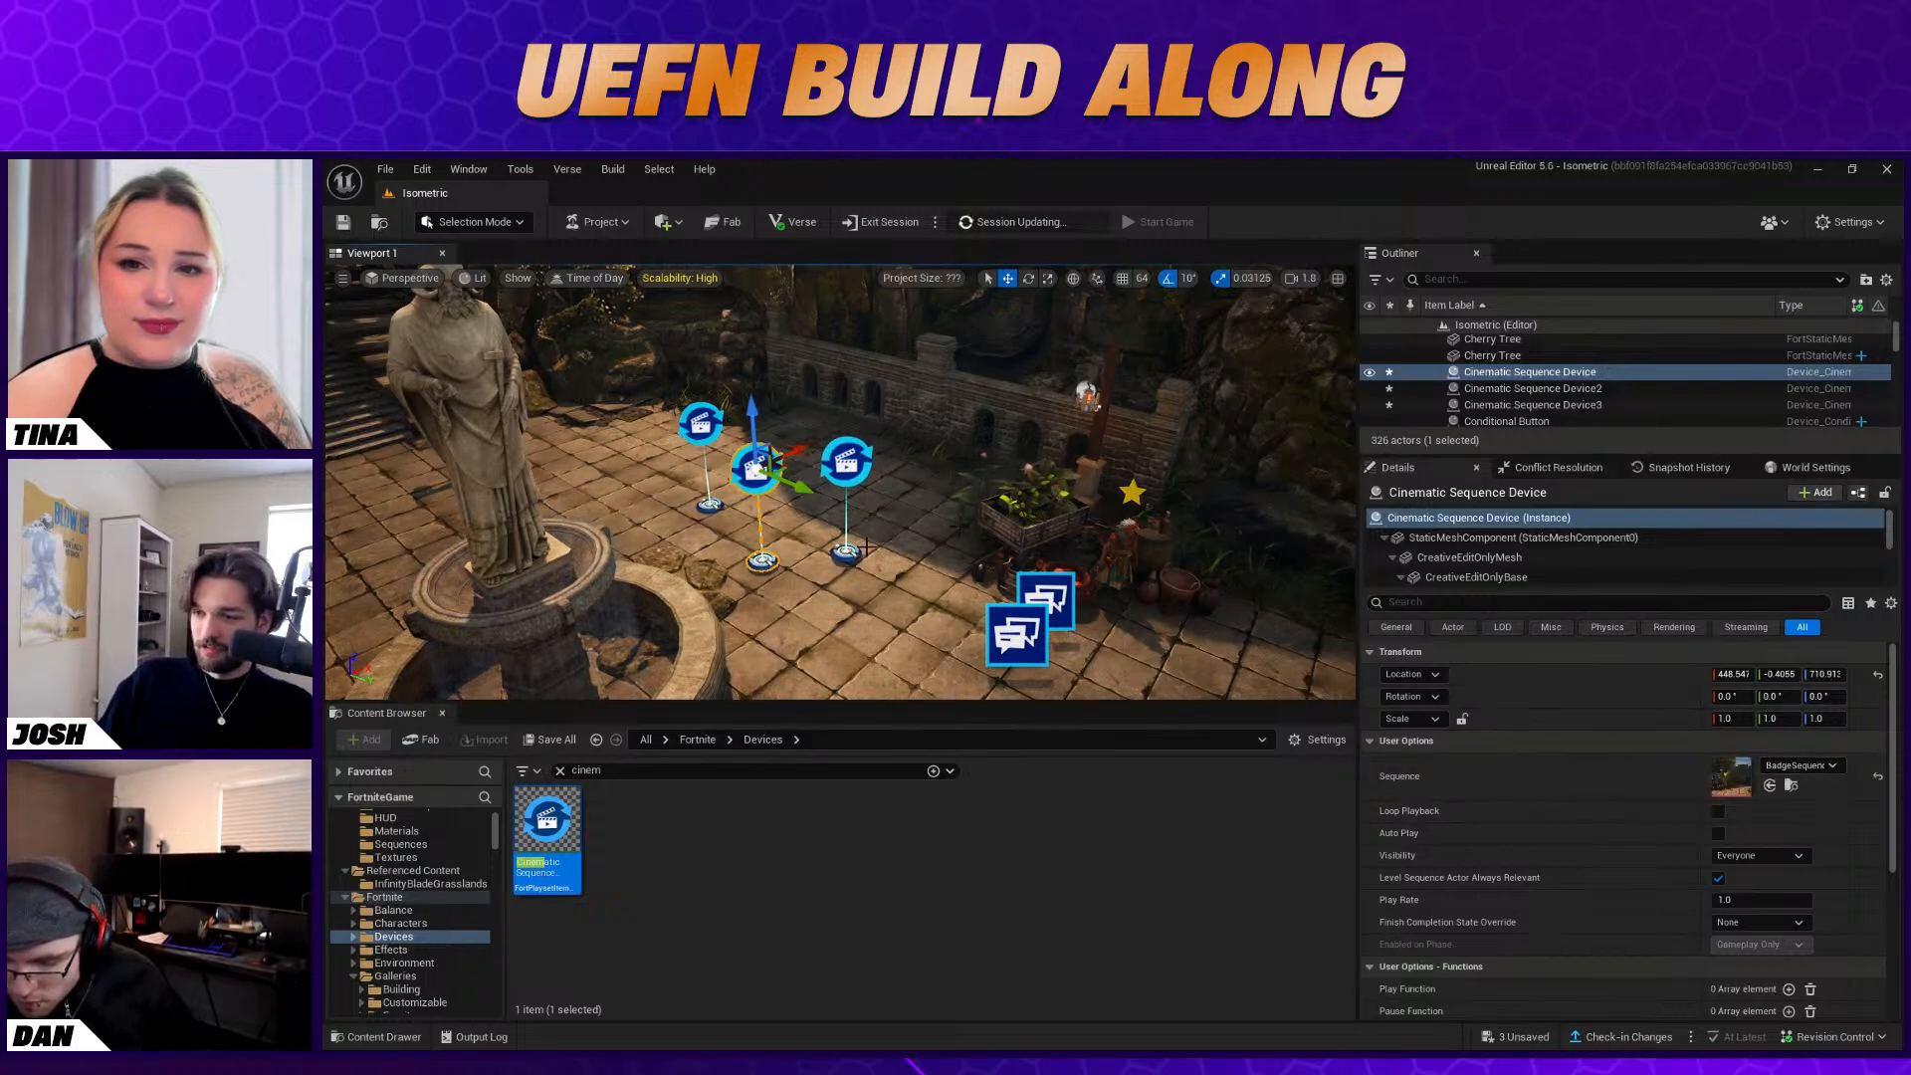
pyautogui.click(1777, 764)
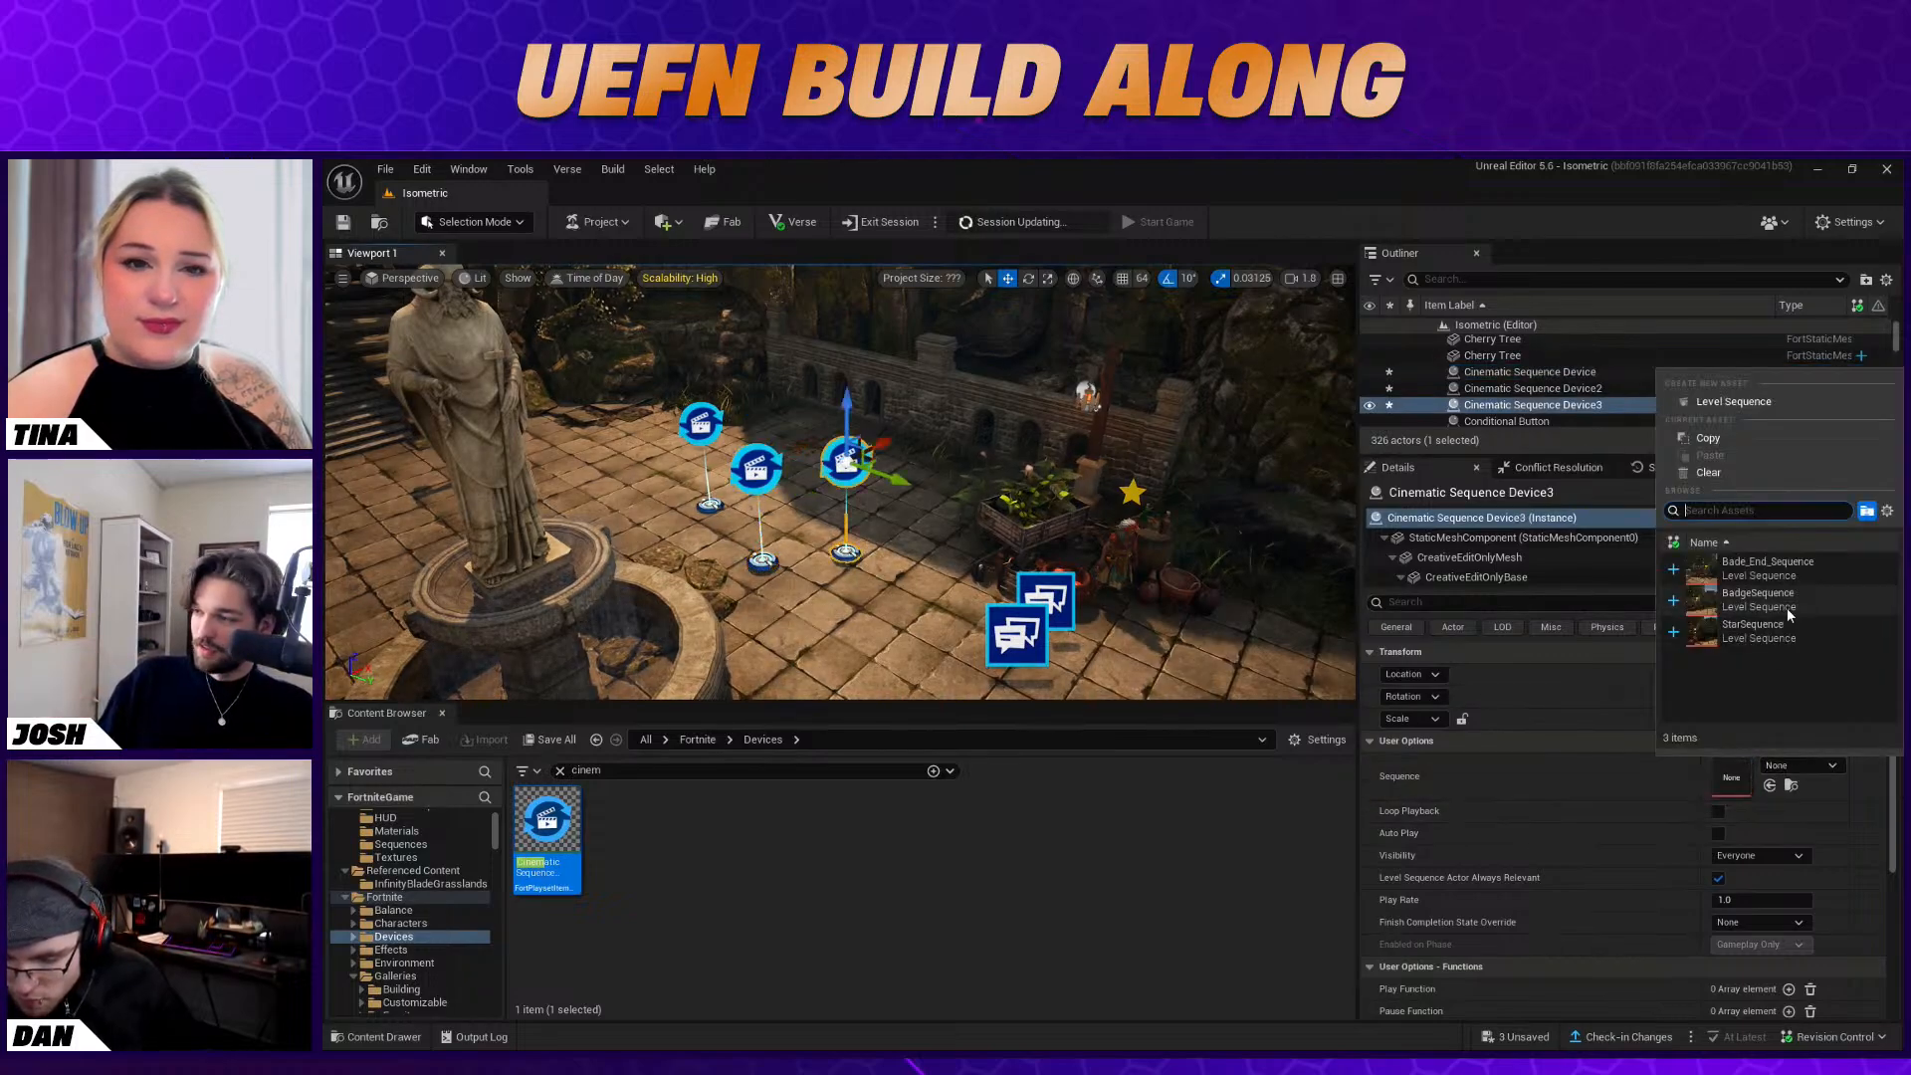
pyautogui.click(1757, 556)
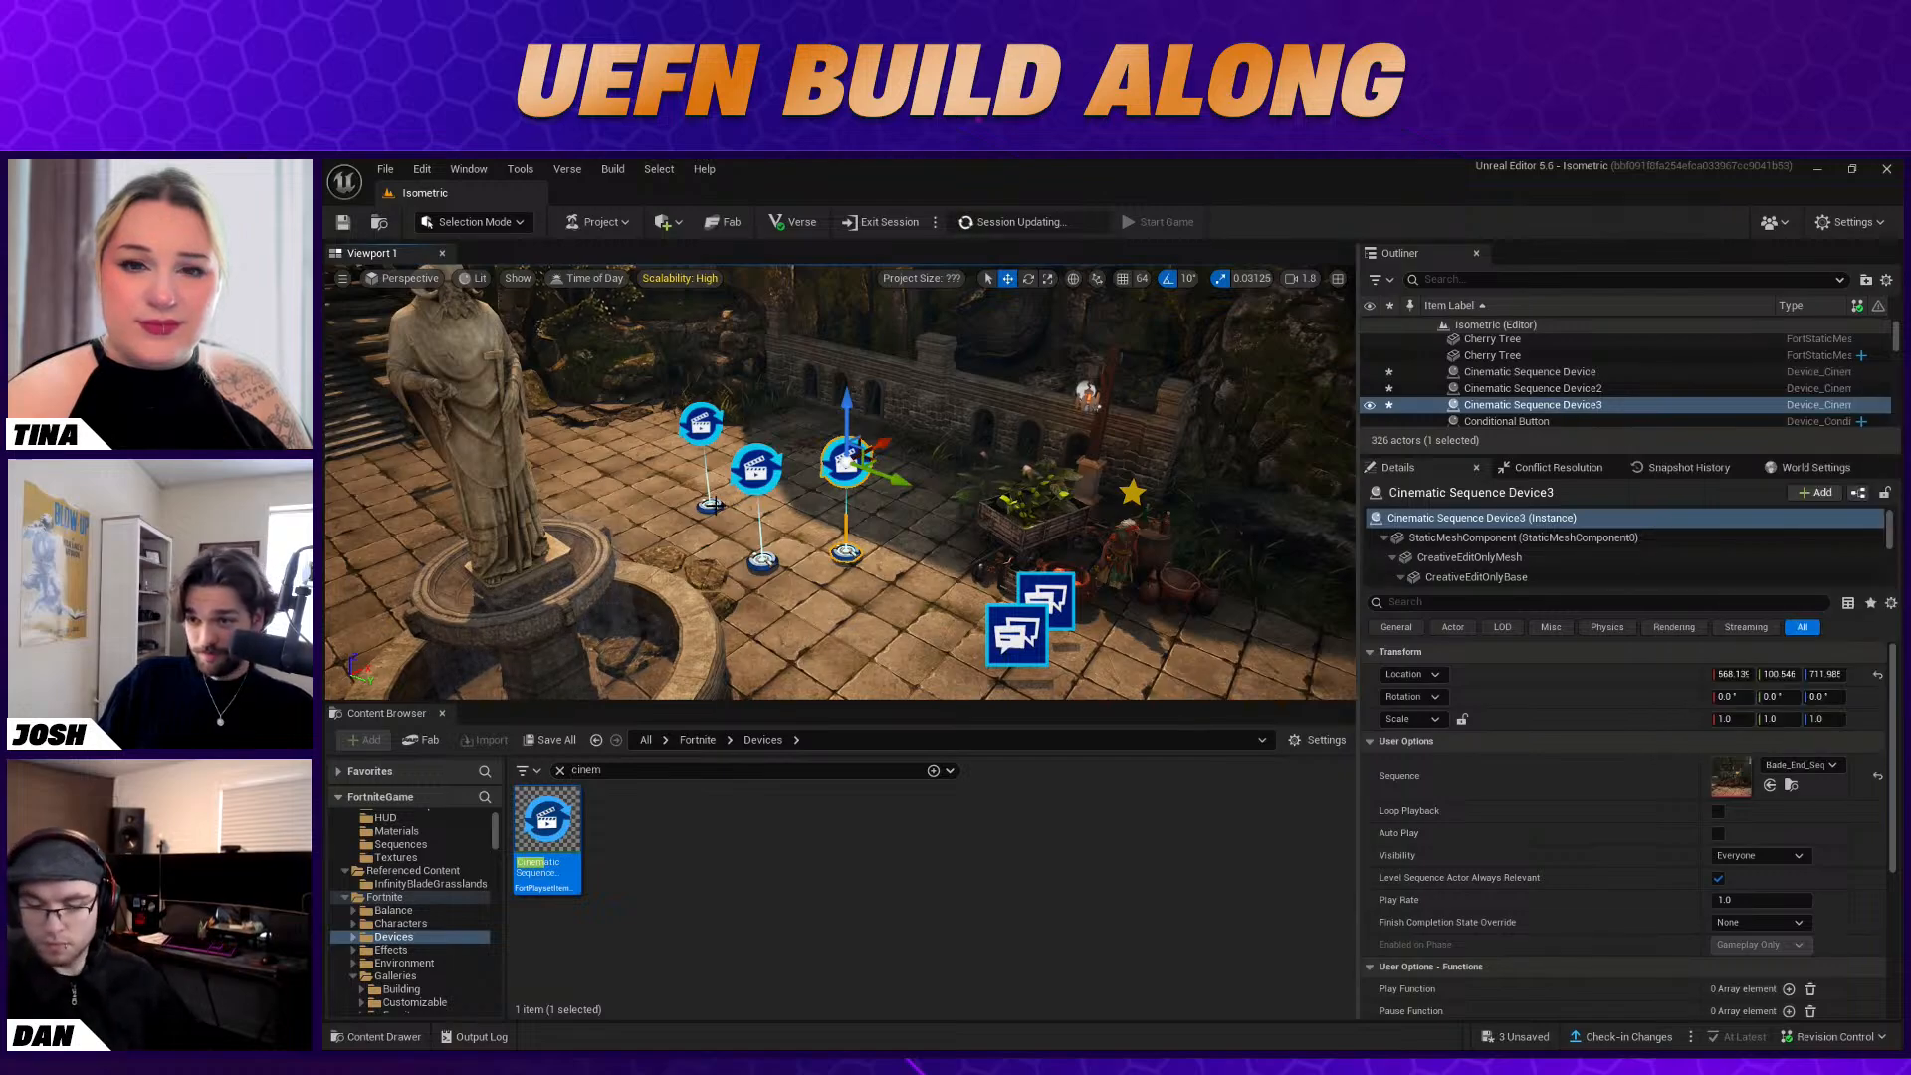
# Add a Play Function binding on Cinematic Sequence Device2 that targets the Character Device near the barrels
pyautogui.click(710, 505)
pyautogui.scroll(-5, 1724, 868)
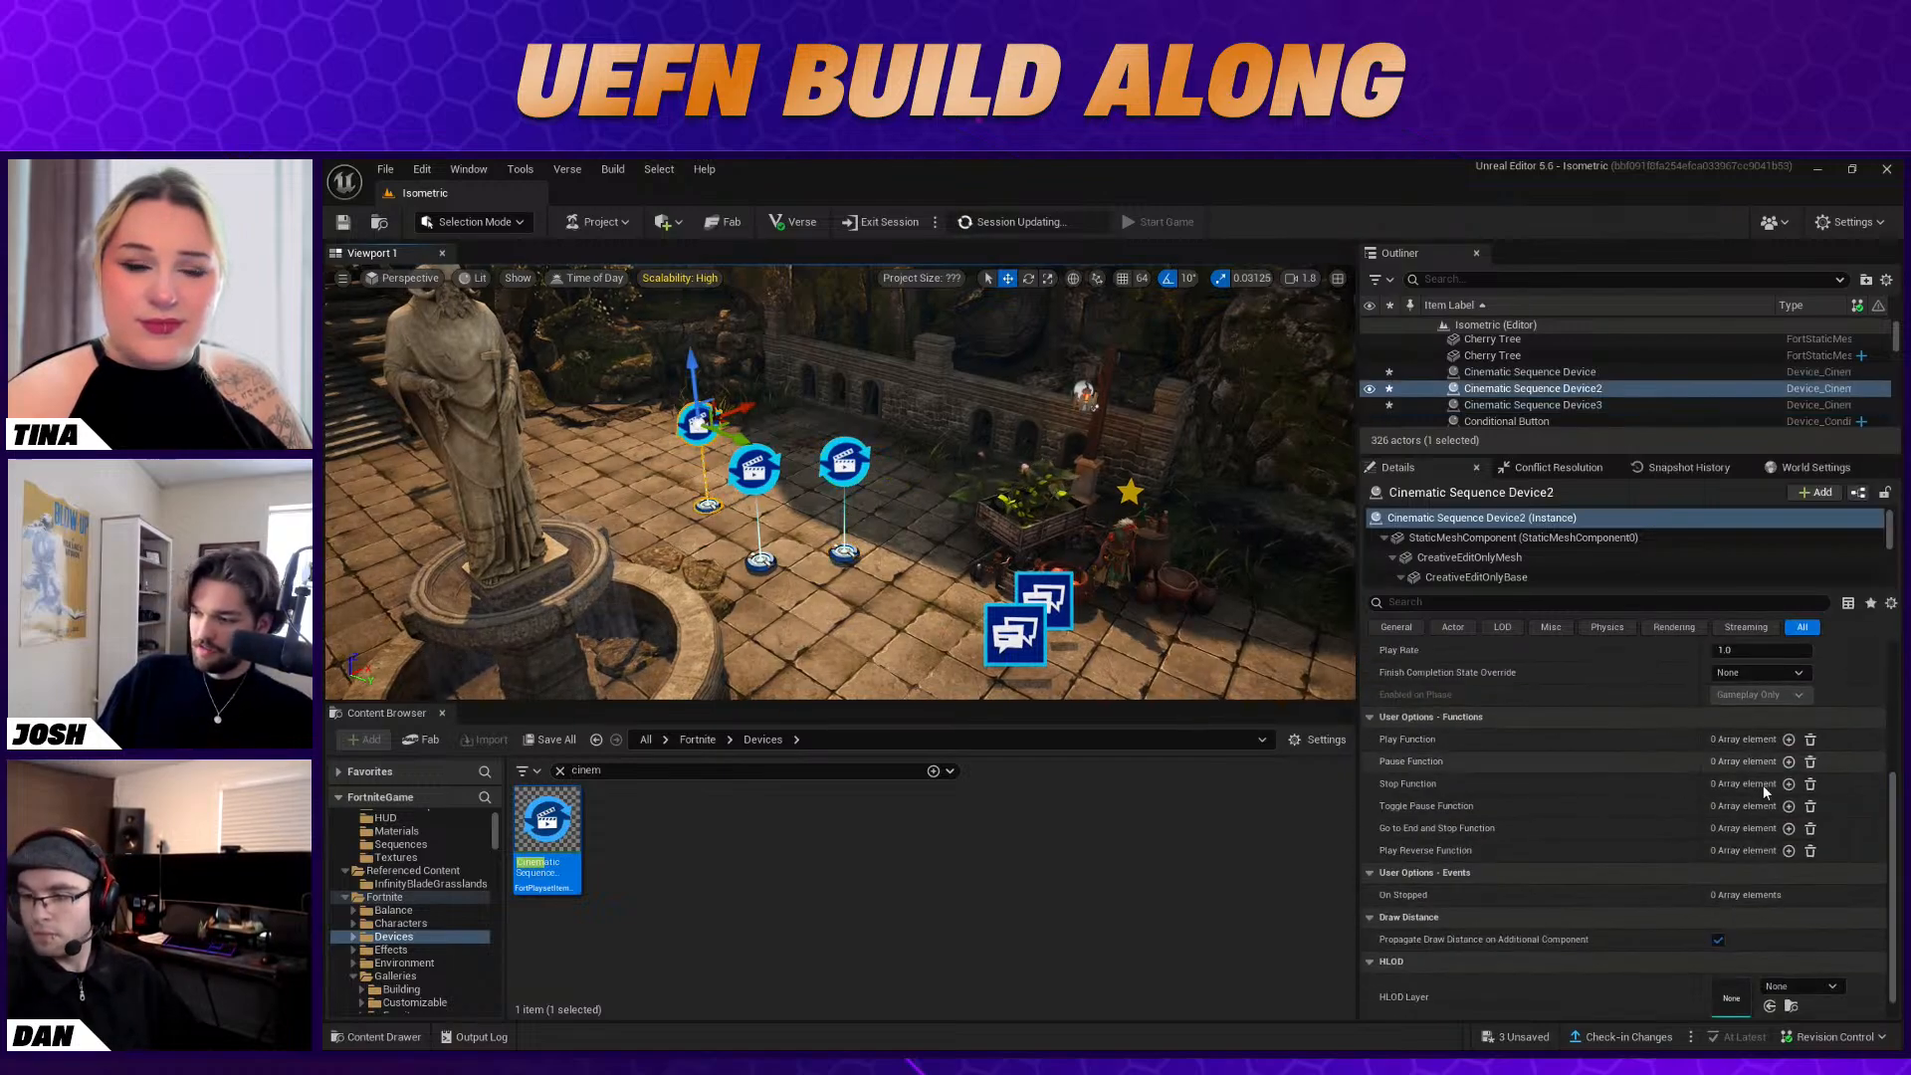
pyautogui.click(1789, 739)
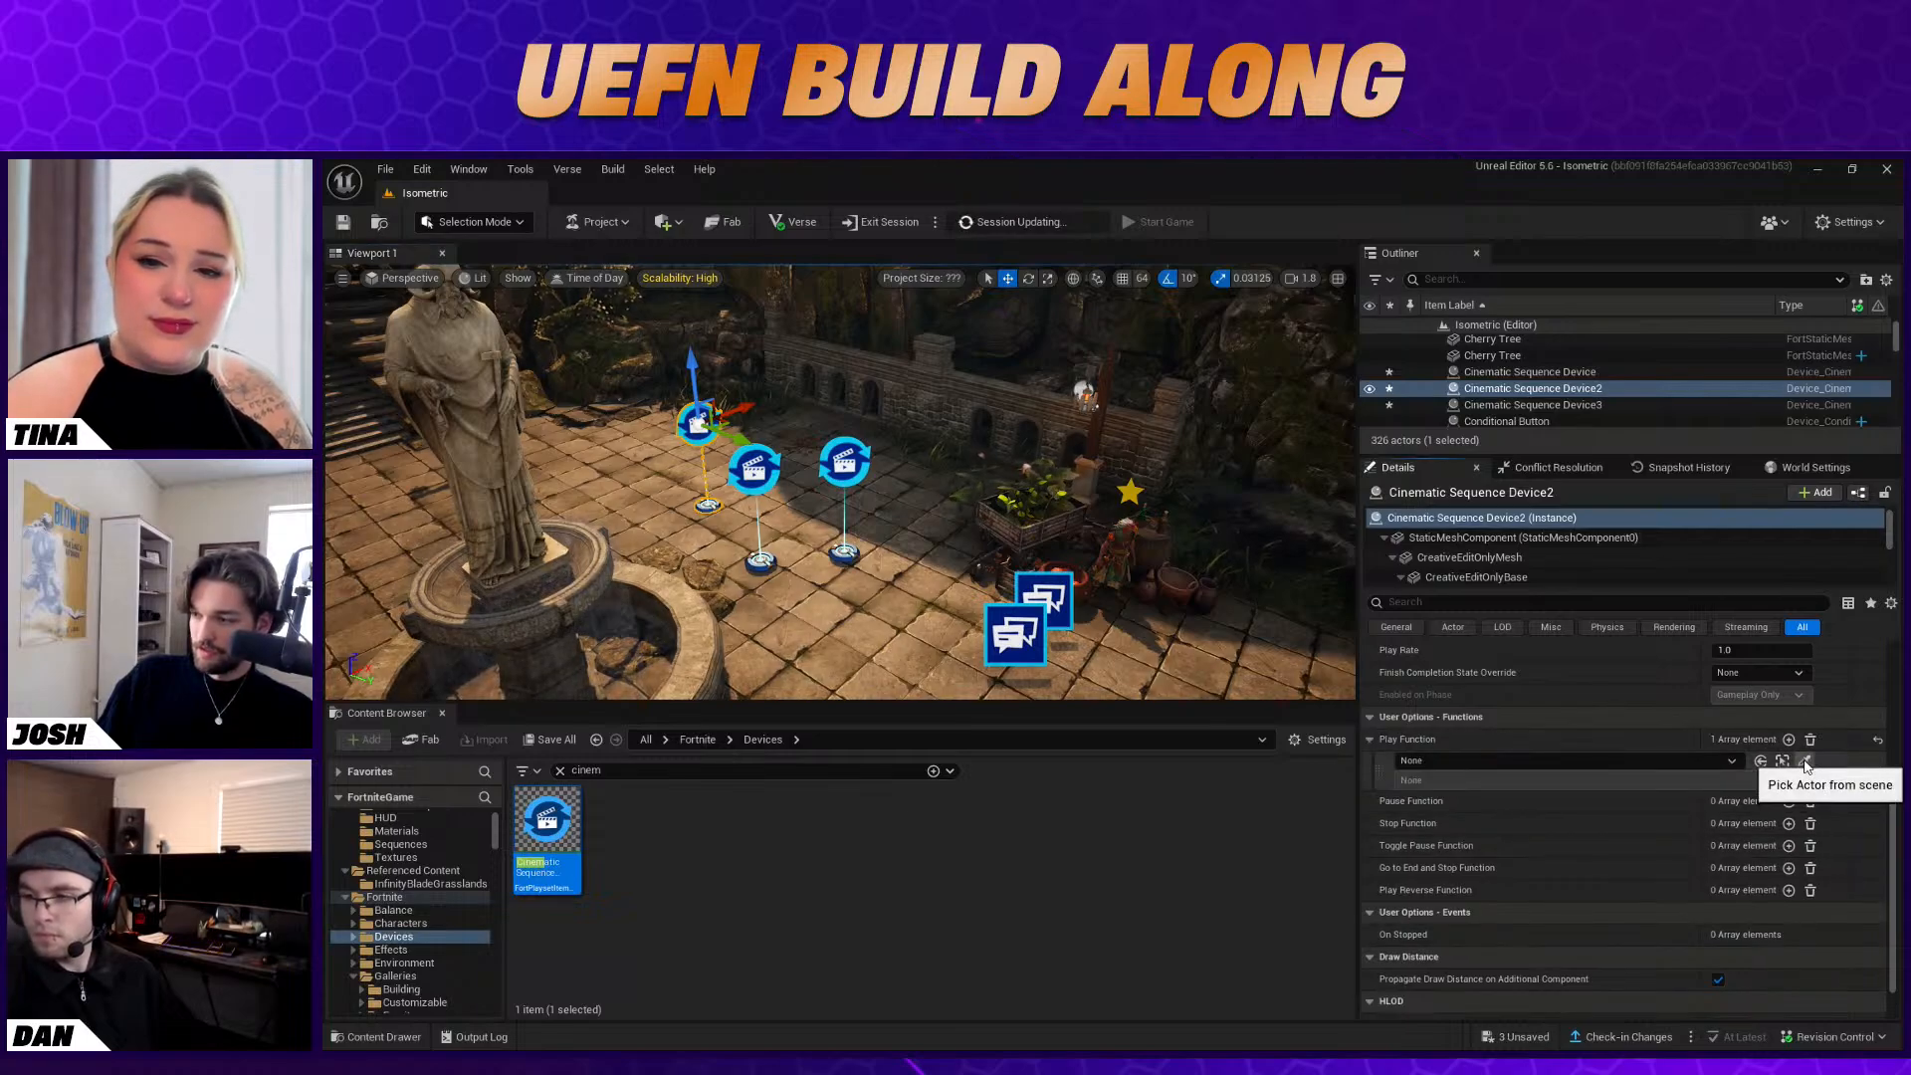
pyautogui.click(1806, 762)
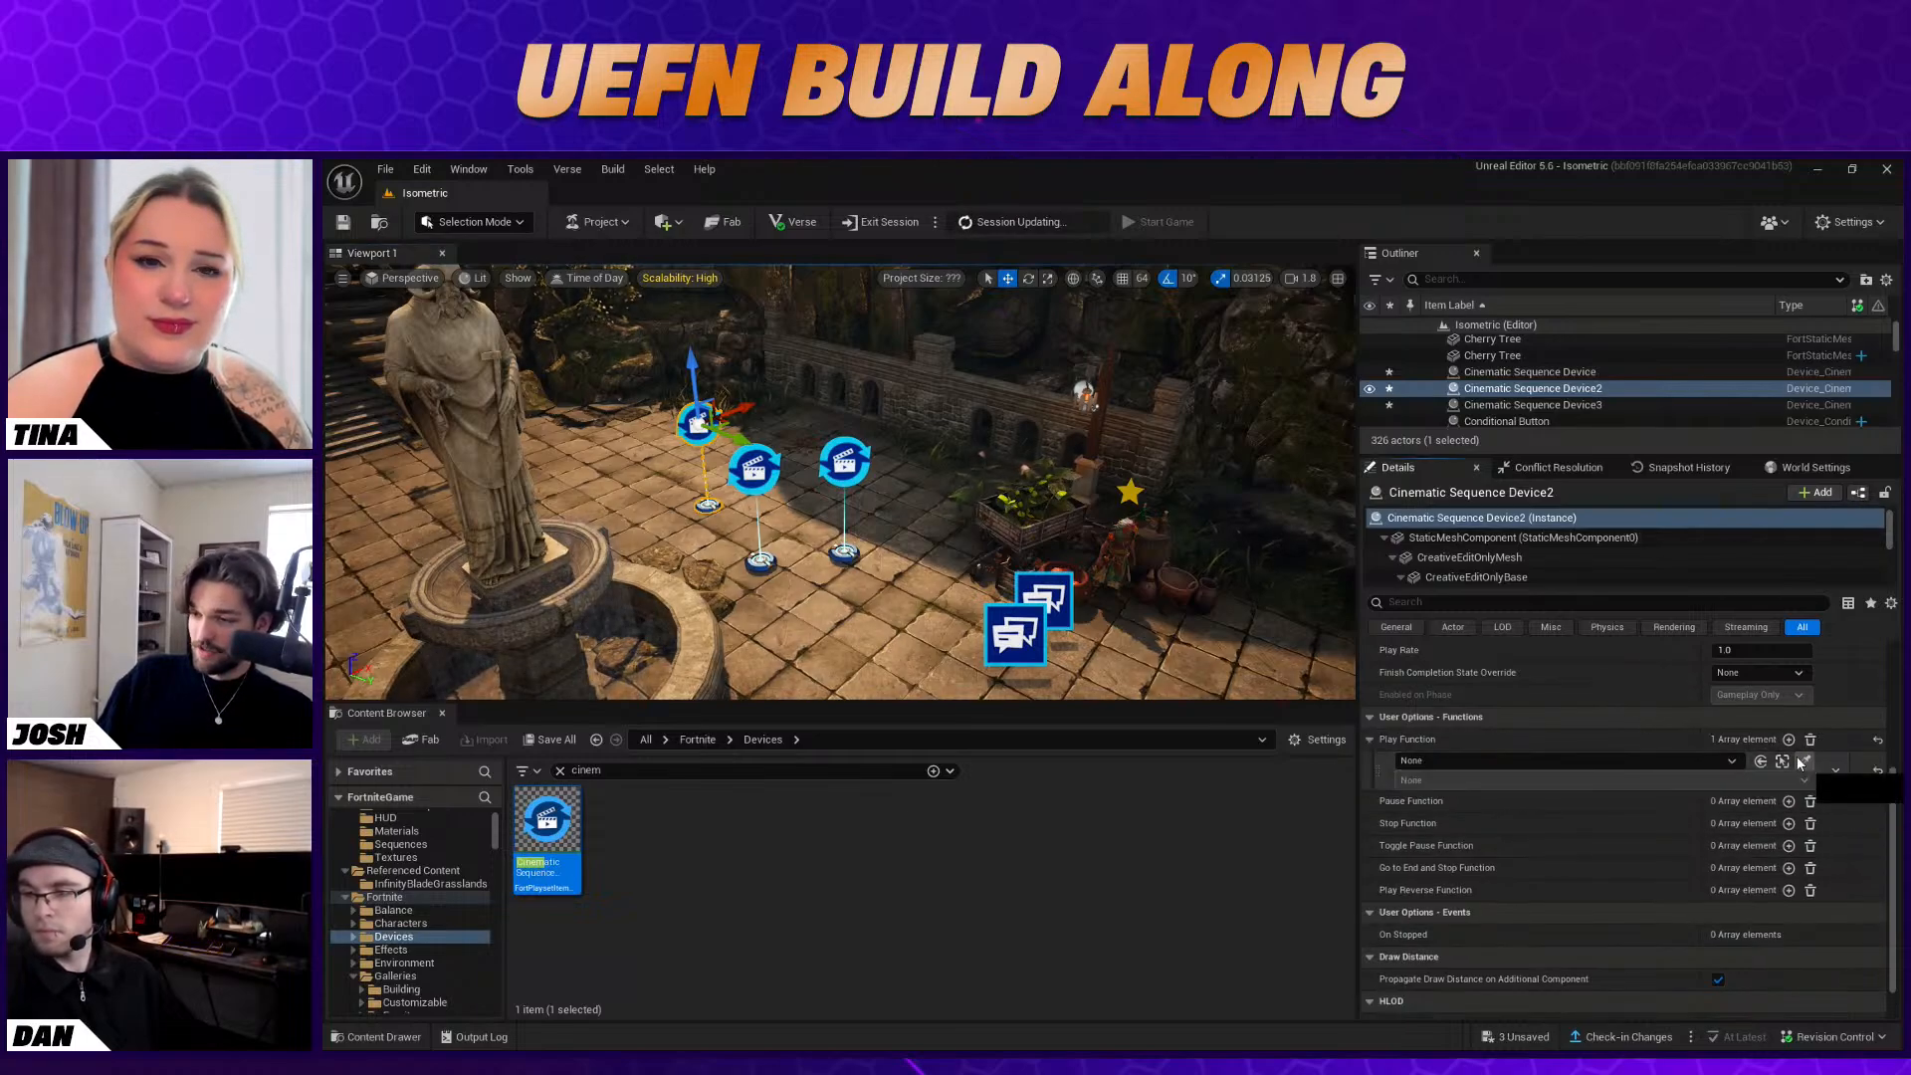
pyautogui.click(1125, 563)
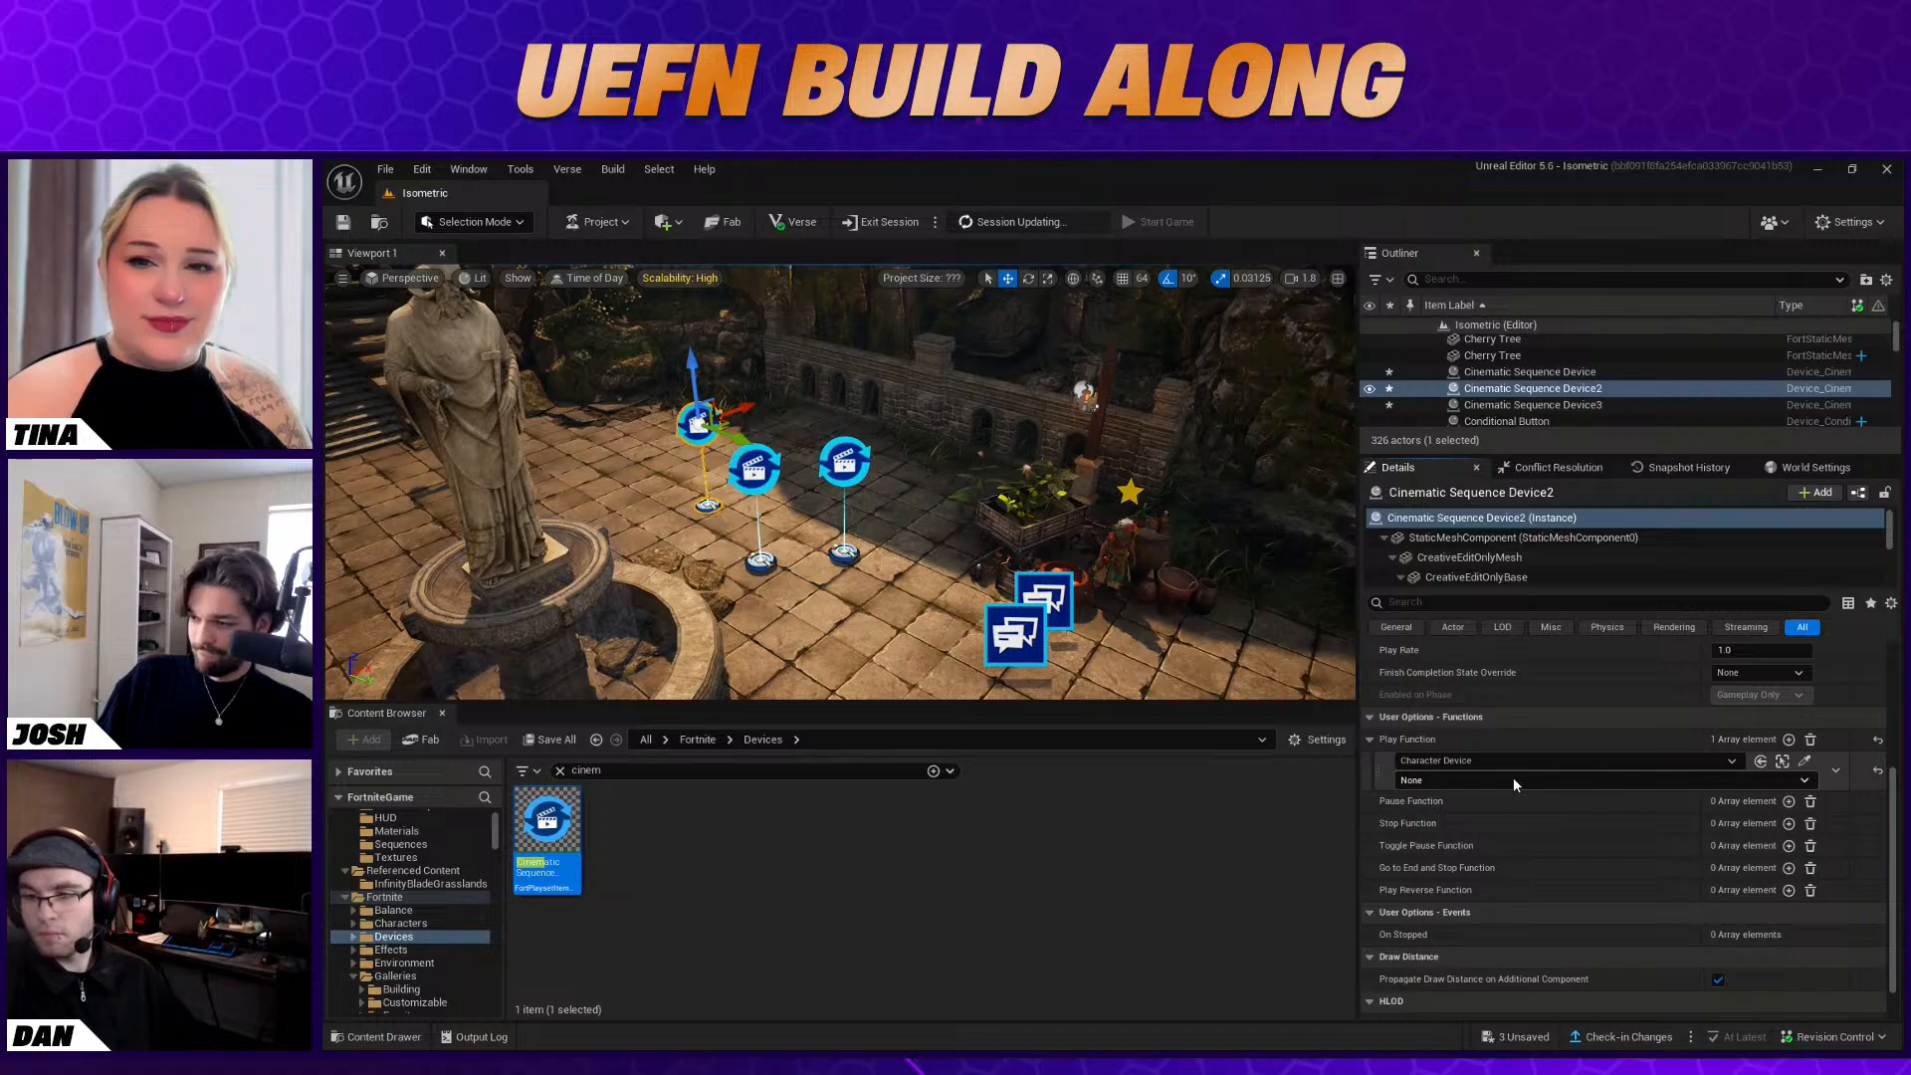
pyautogui.click(1455, 778)
pyautogui.click(1458, 806)
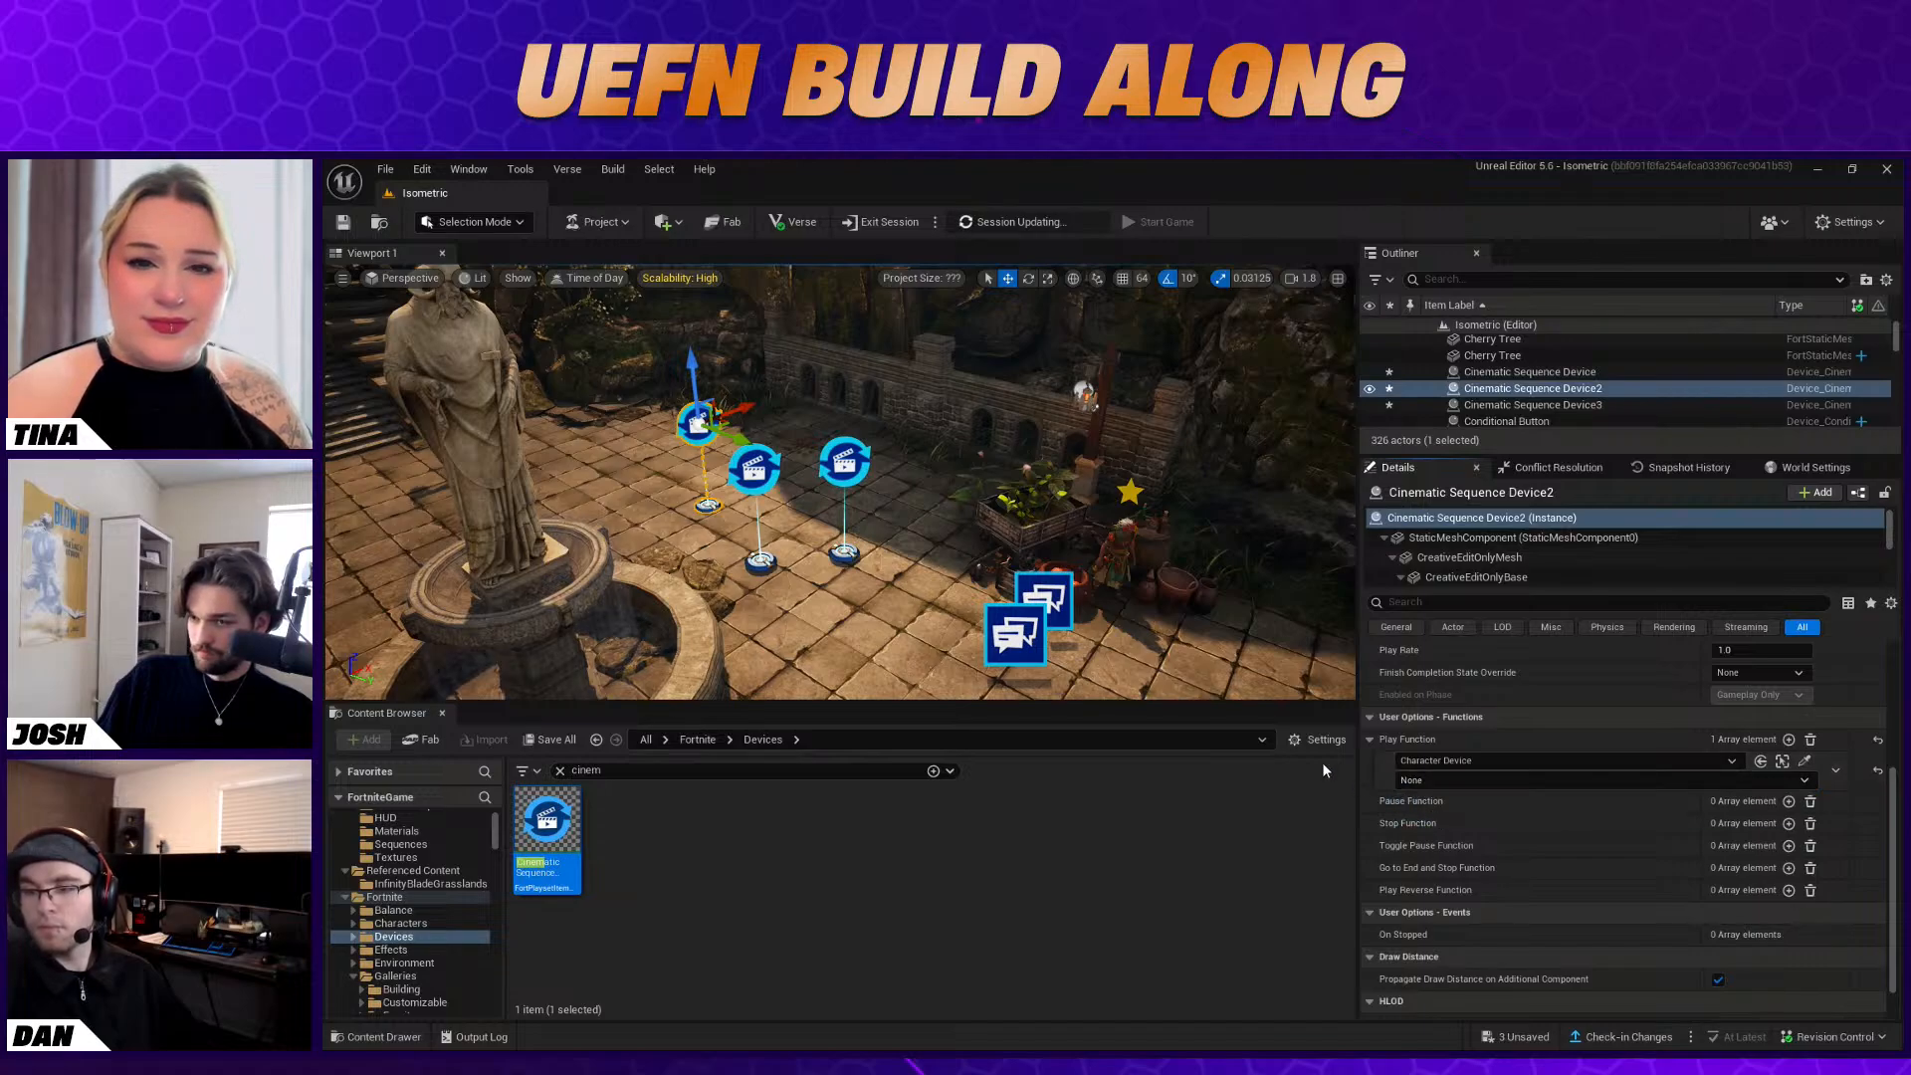
# Bind the first Cinematic Sequence Device's Play Function to the Tracker's When Complete event
pyautogui.click(758, 563)
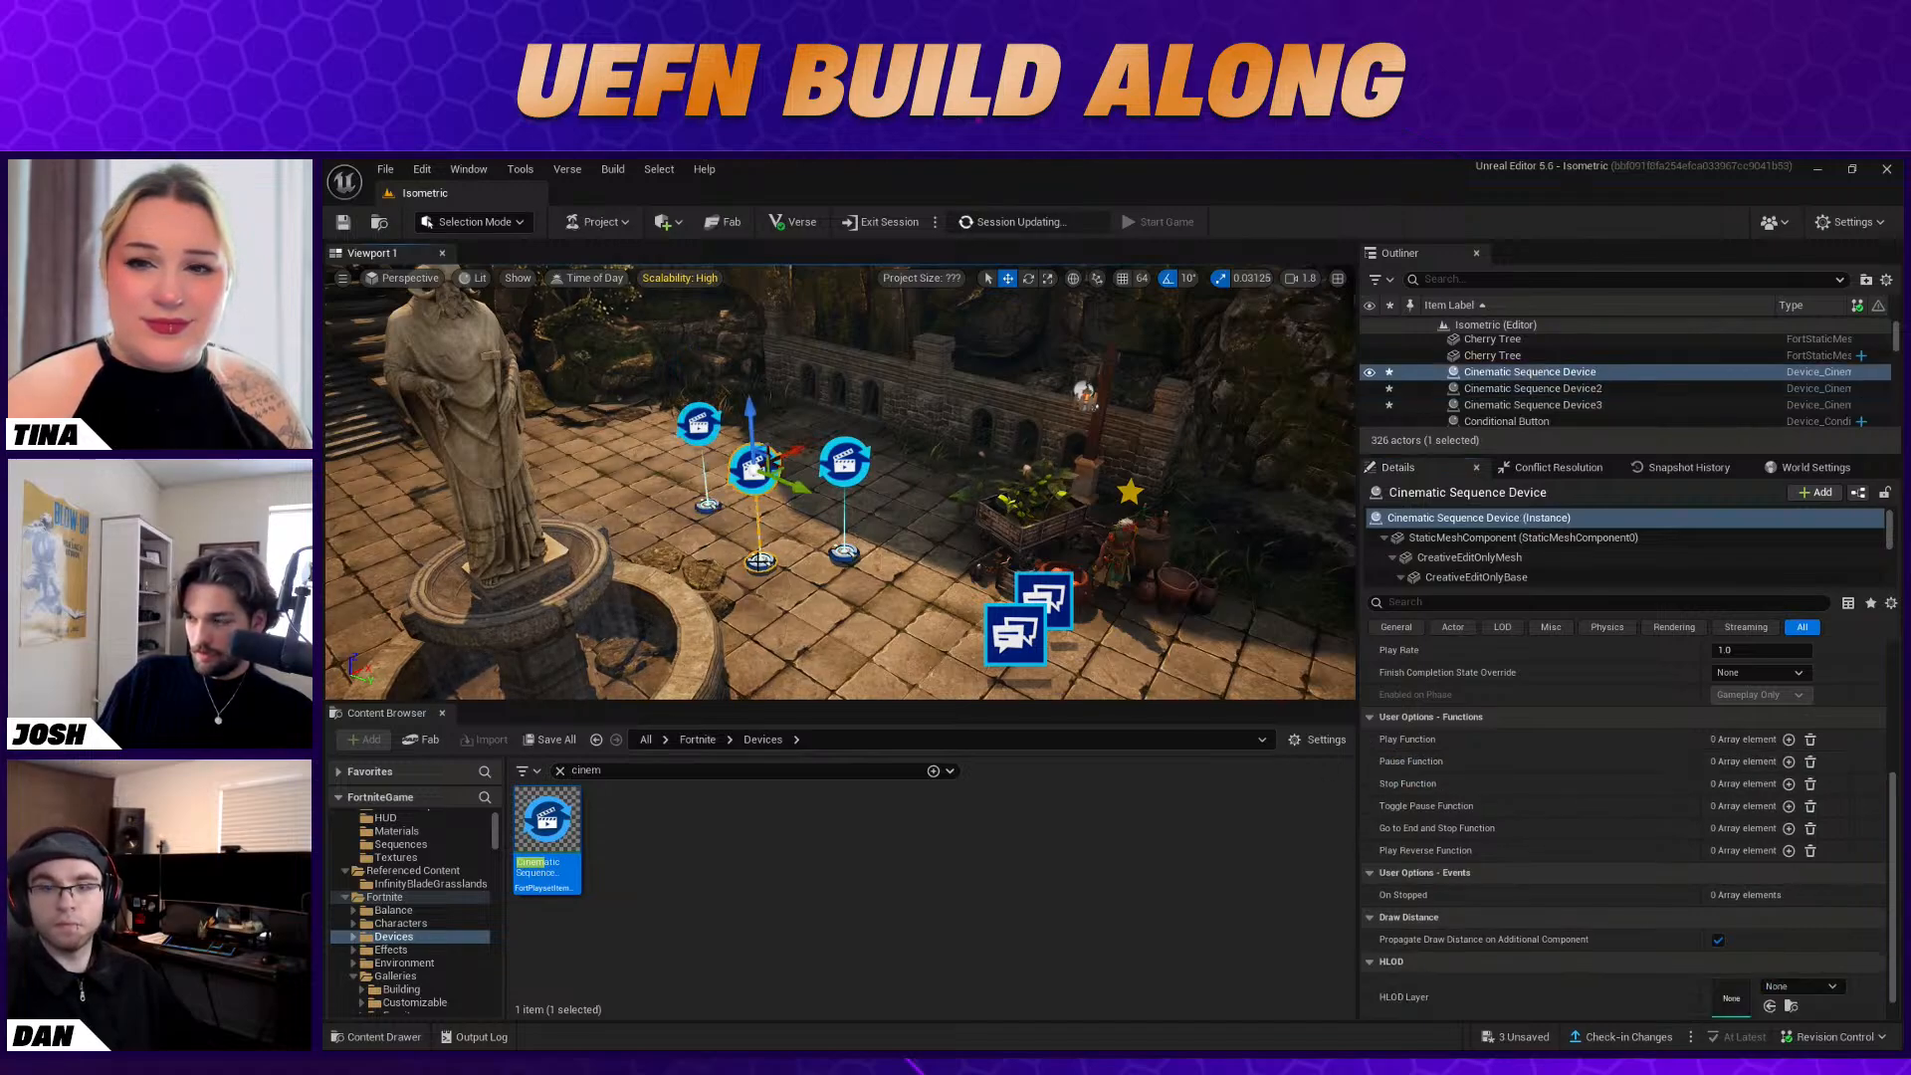
pyautogui.scroll(3, 1682, 826)
pyautogui.moveTo(1125, 558); pyautogui.dragTo(1035, 687, button='right')
pyautogui.press('s')
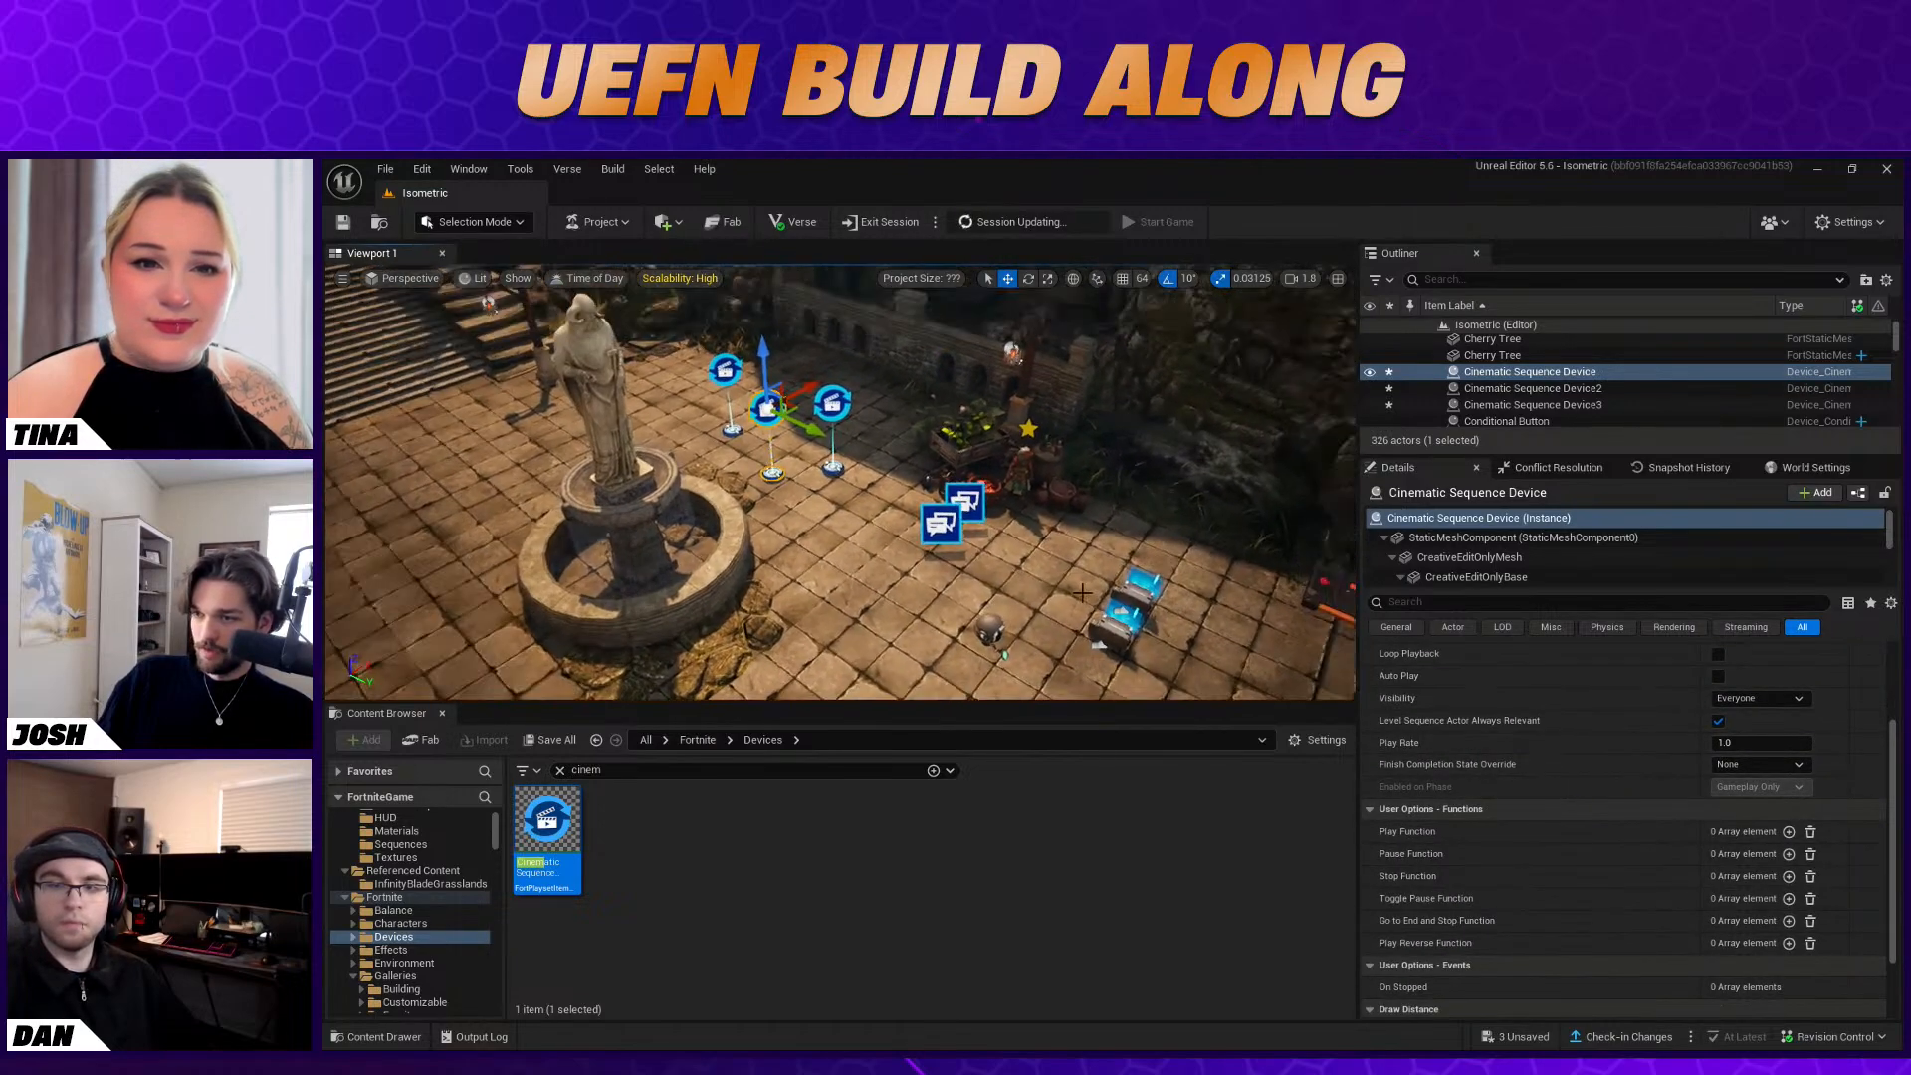
pyautogui.click(1790, 832)
pyautogui.click(1805, 853)
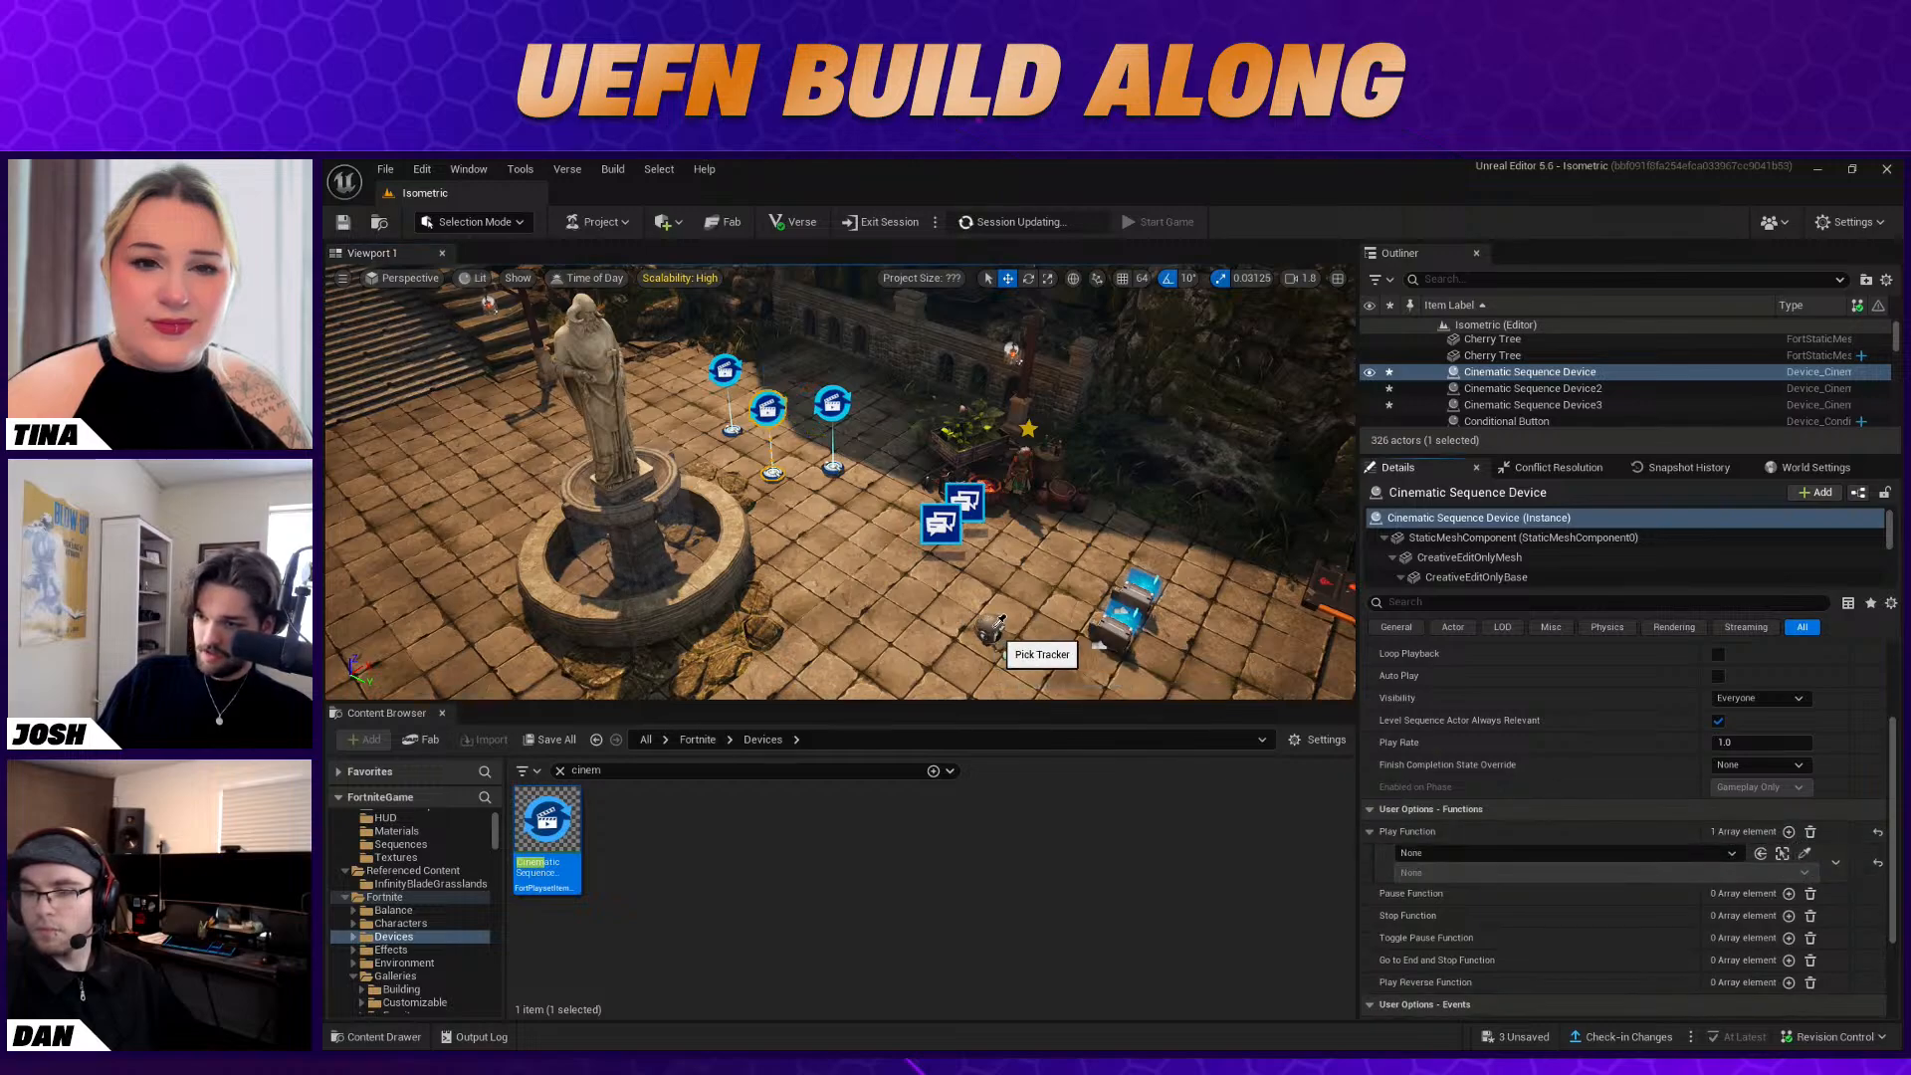
pyautogui.click(1485, 872)
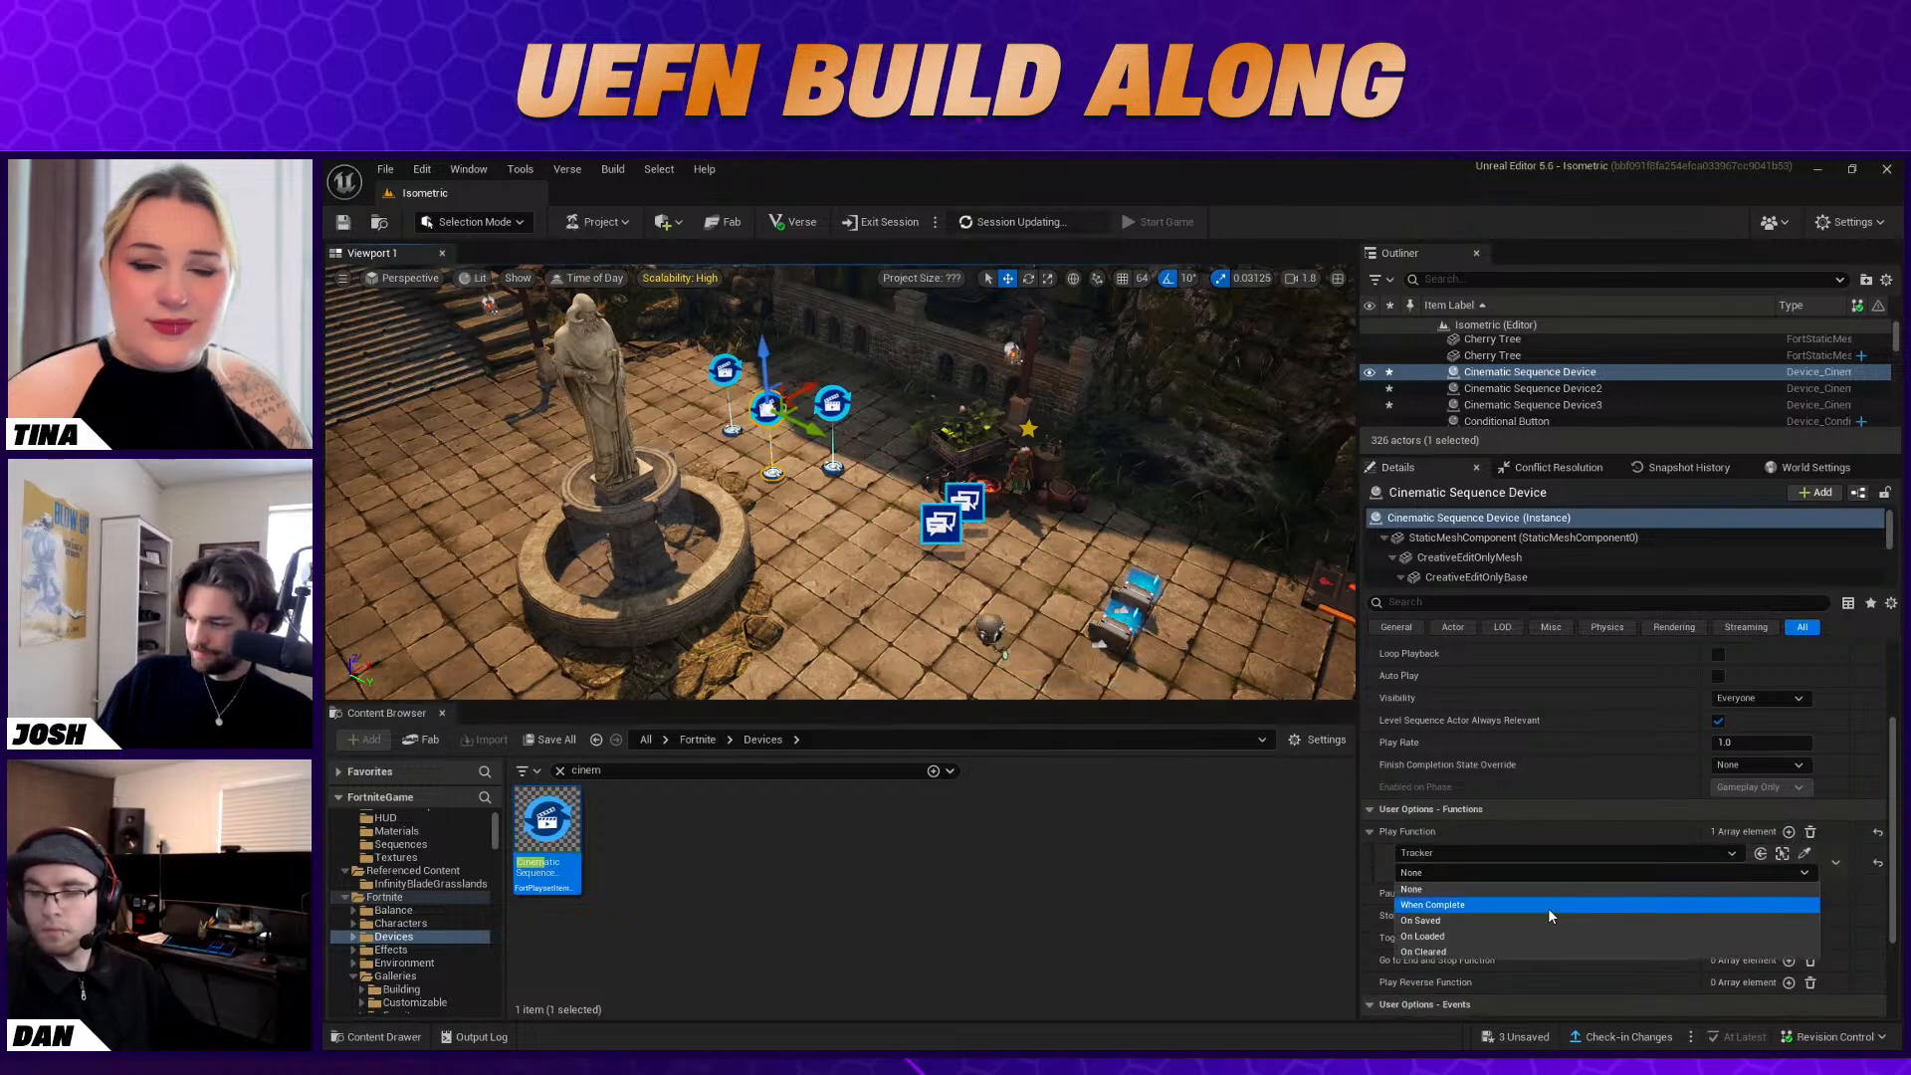
pyautogui.click(1496, 904)
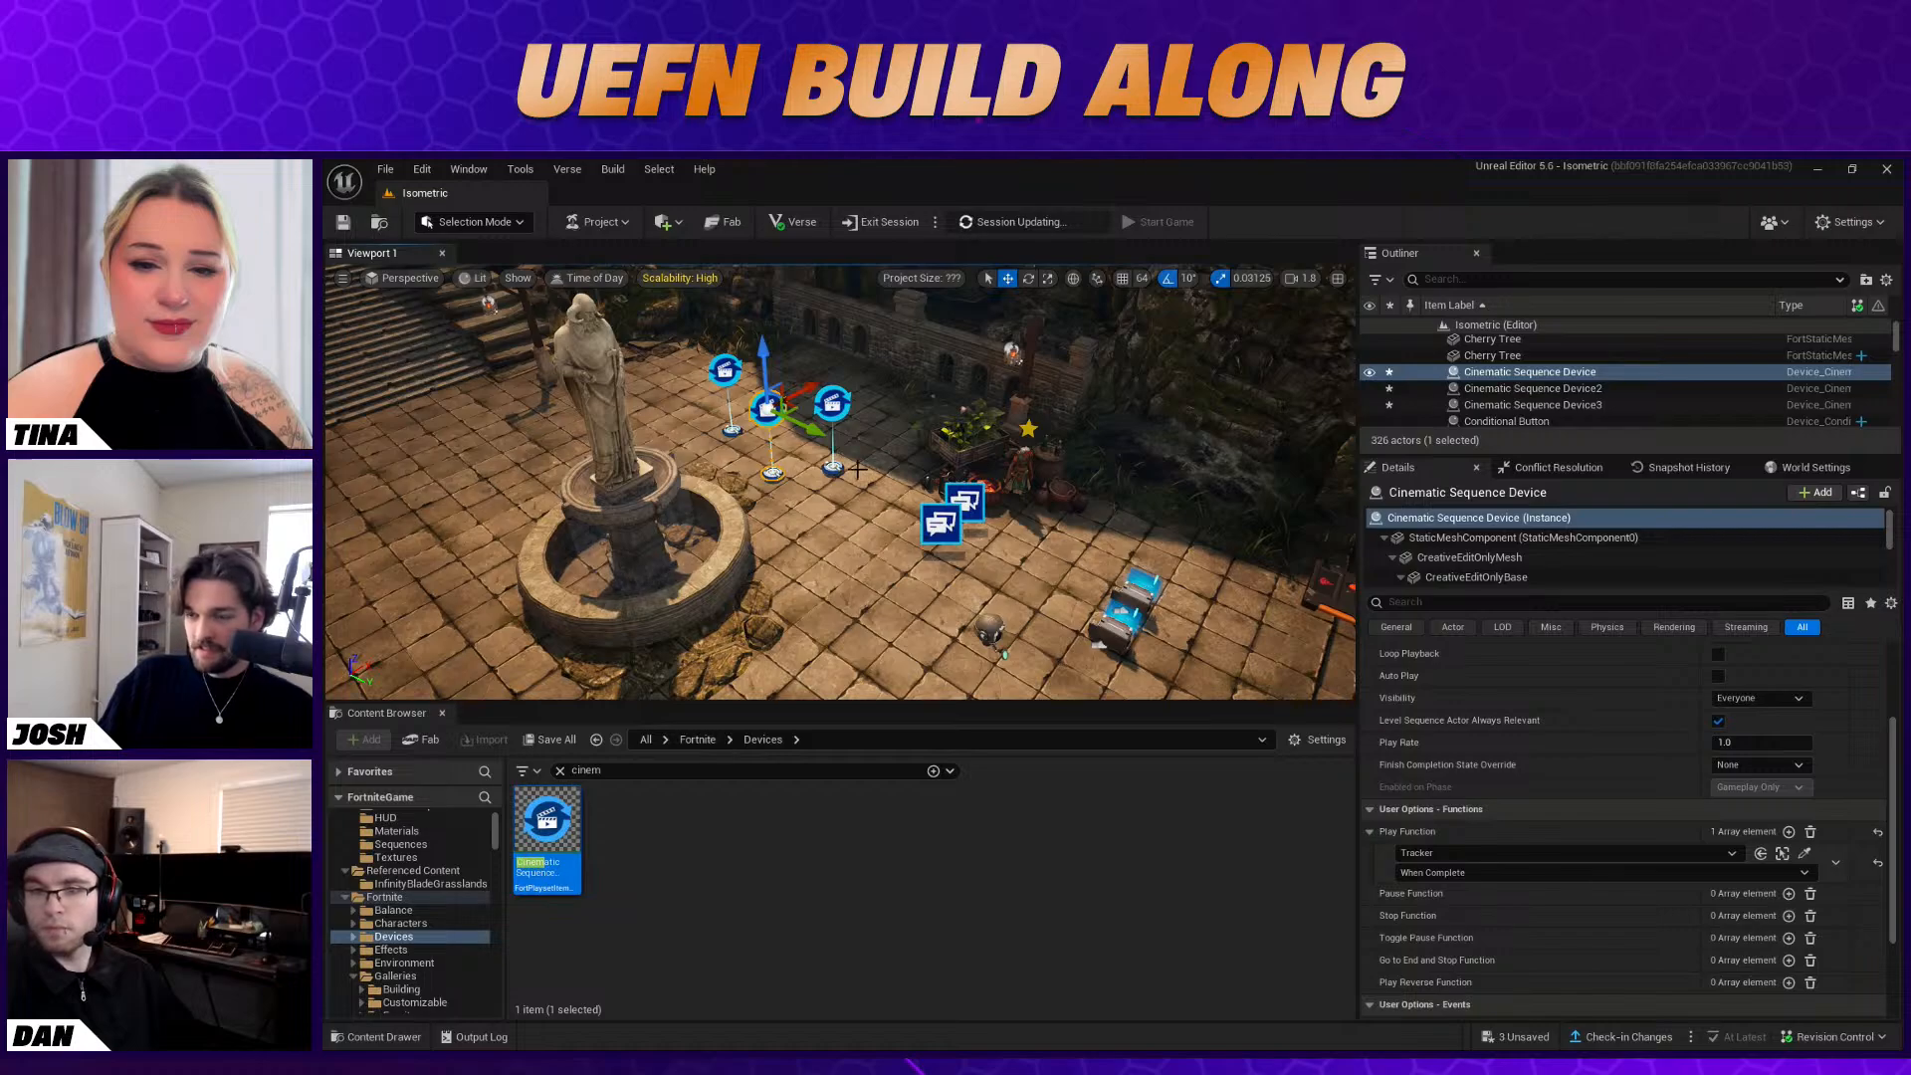
# Bind Cinematic Sequence Device3's Play Function to the first Conditional Button's On Activated event
pyautogui.click(830, 404)
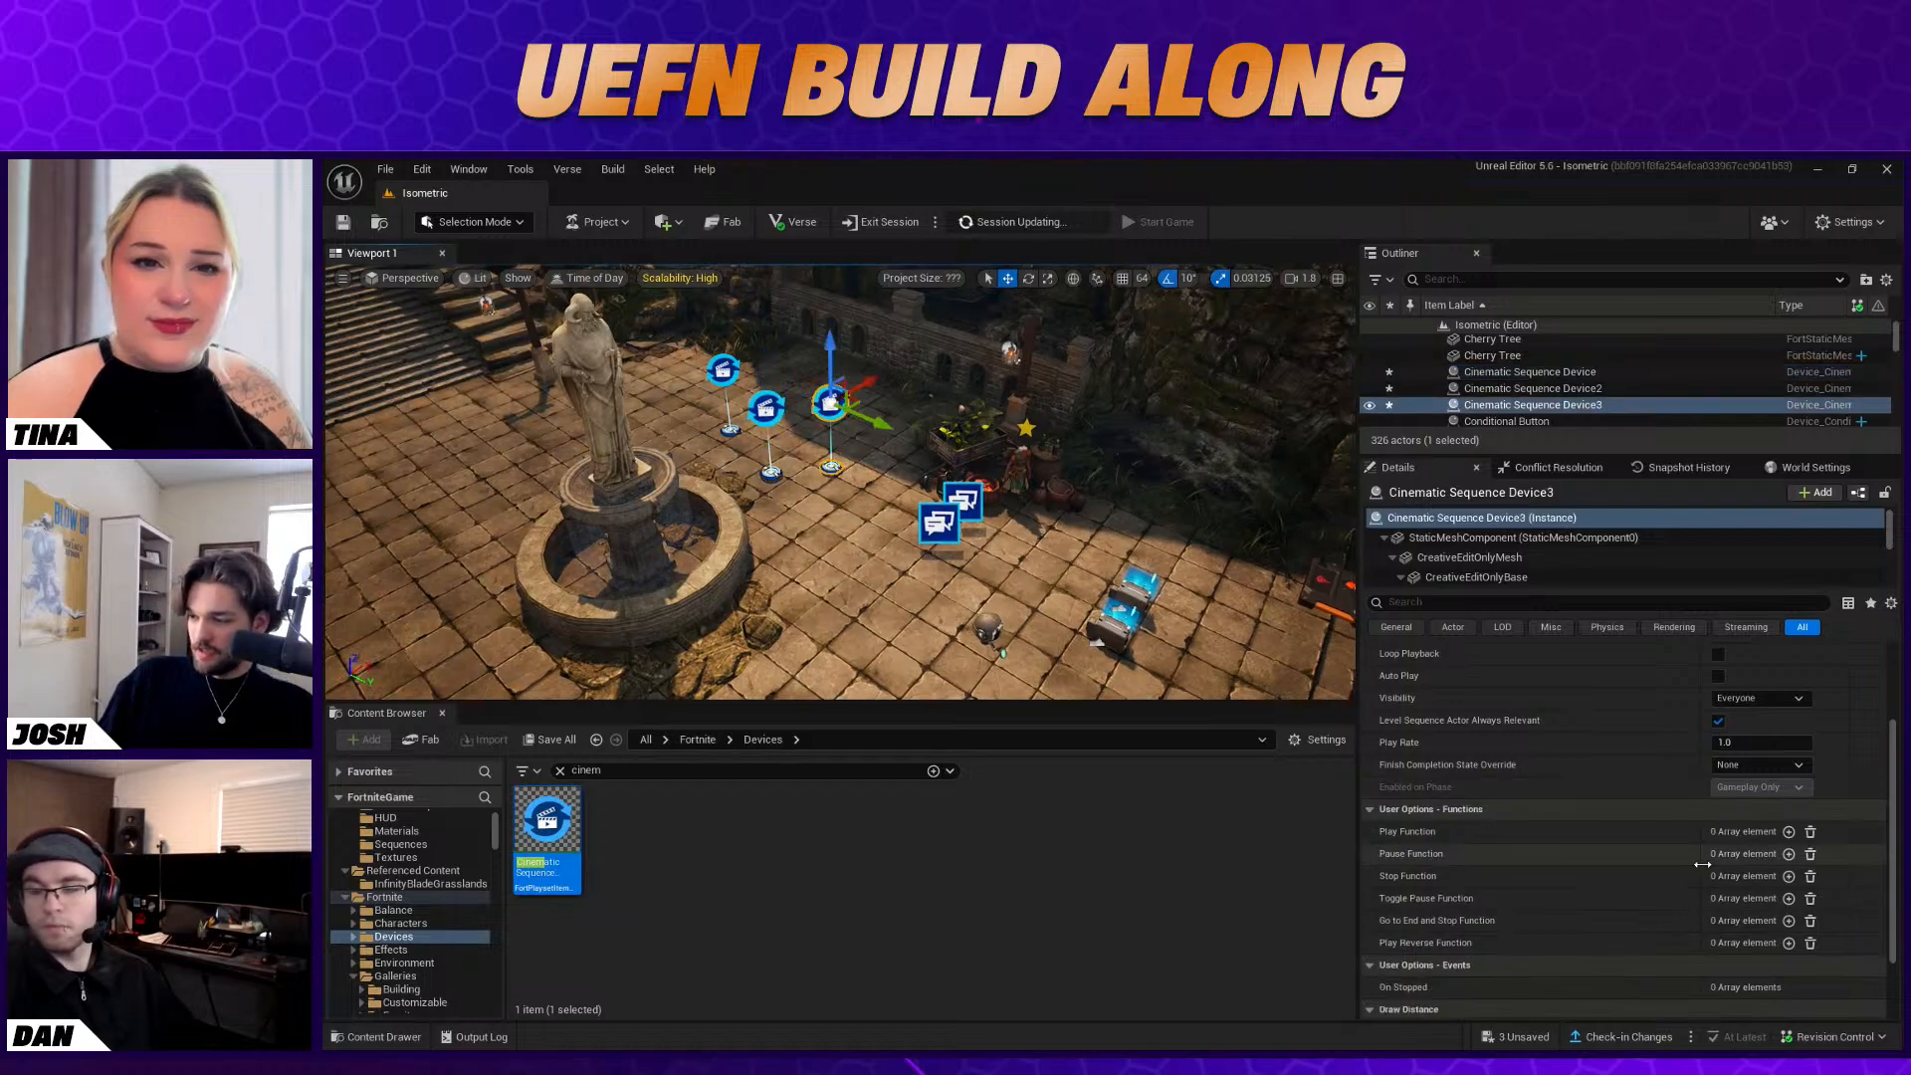
pyautogui.click(1789, 832)
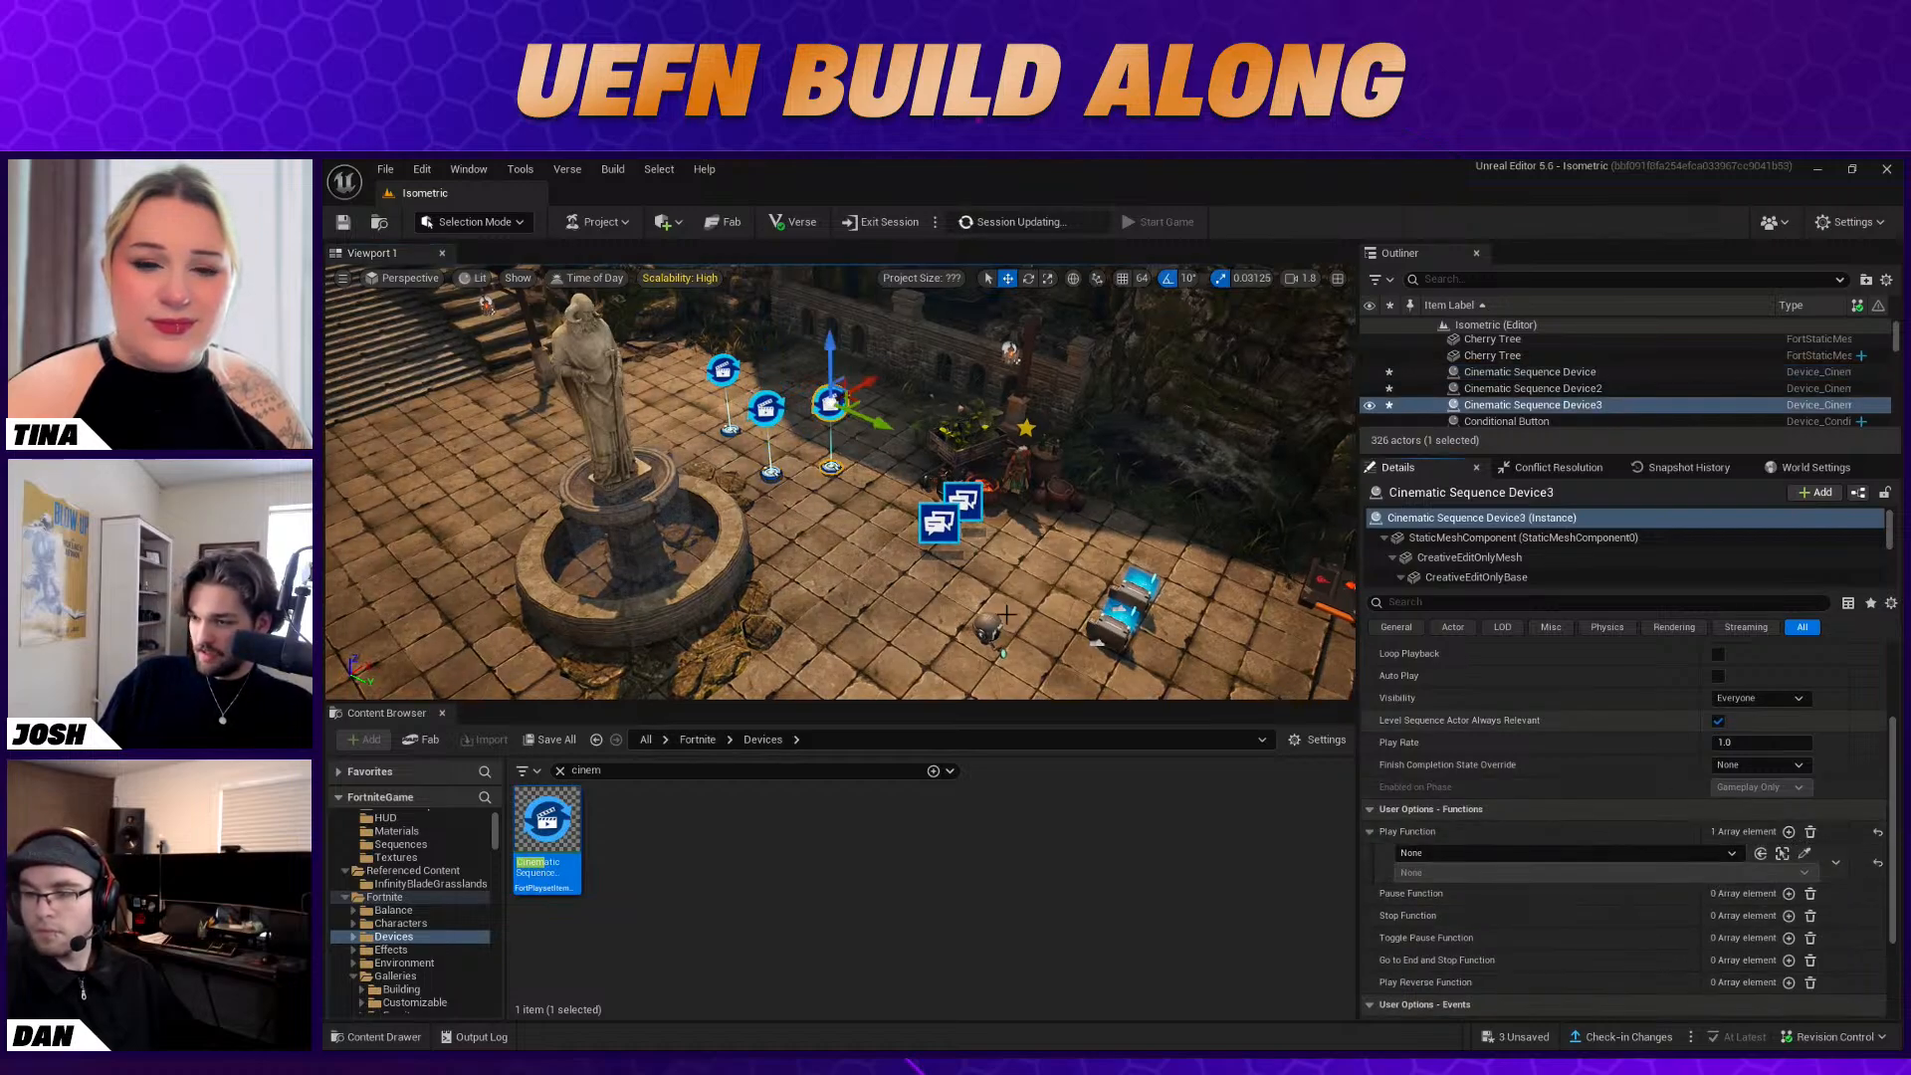
pyautogui.click(1803, 853)
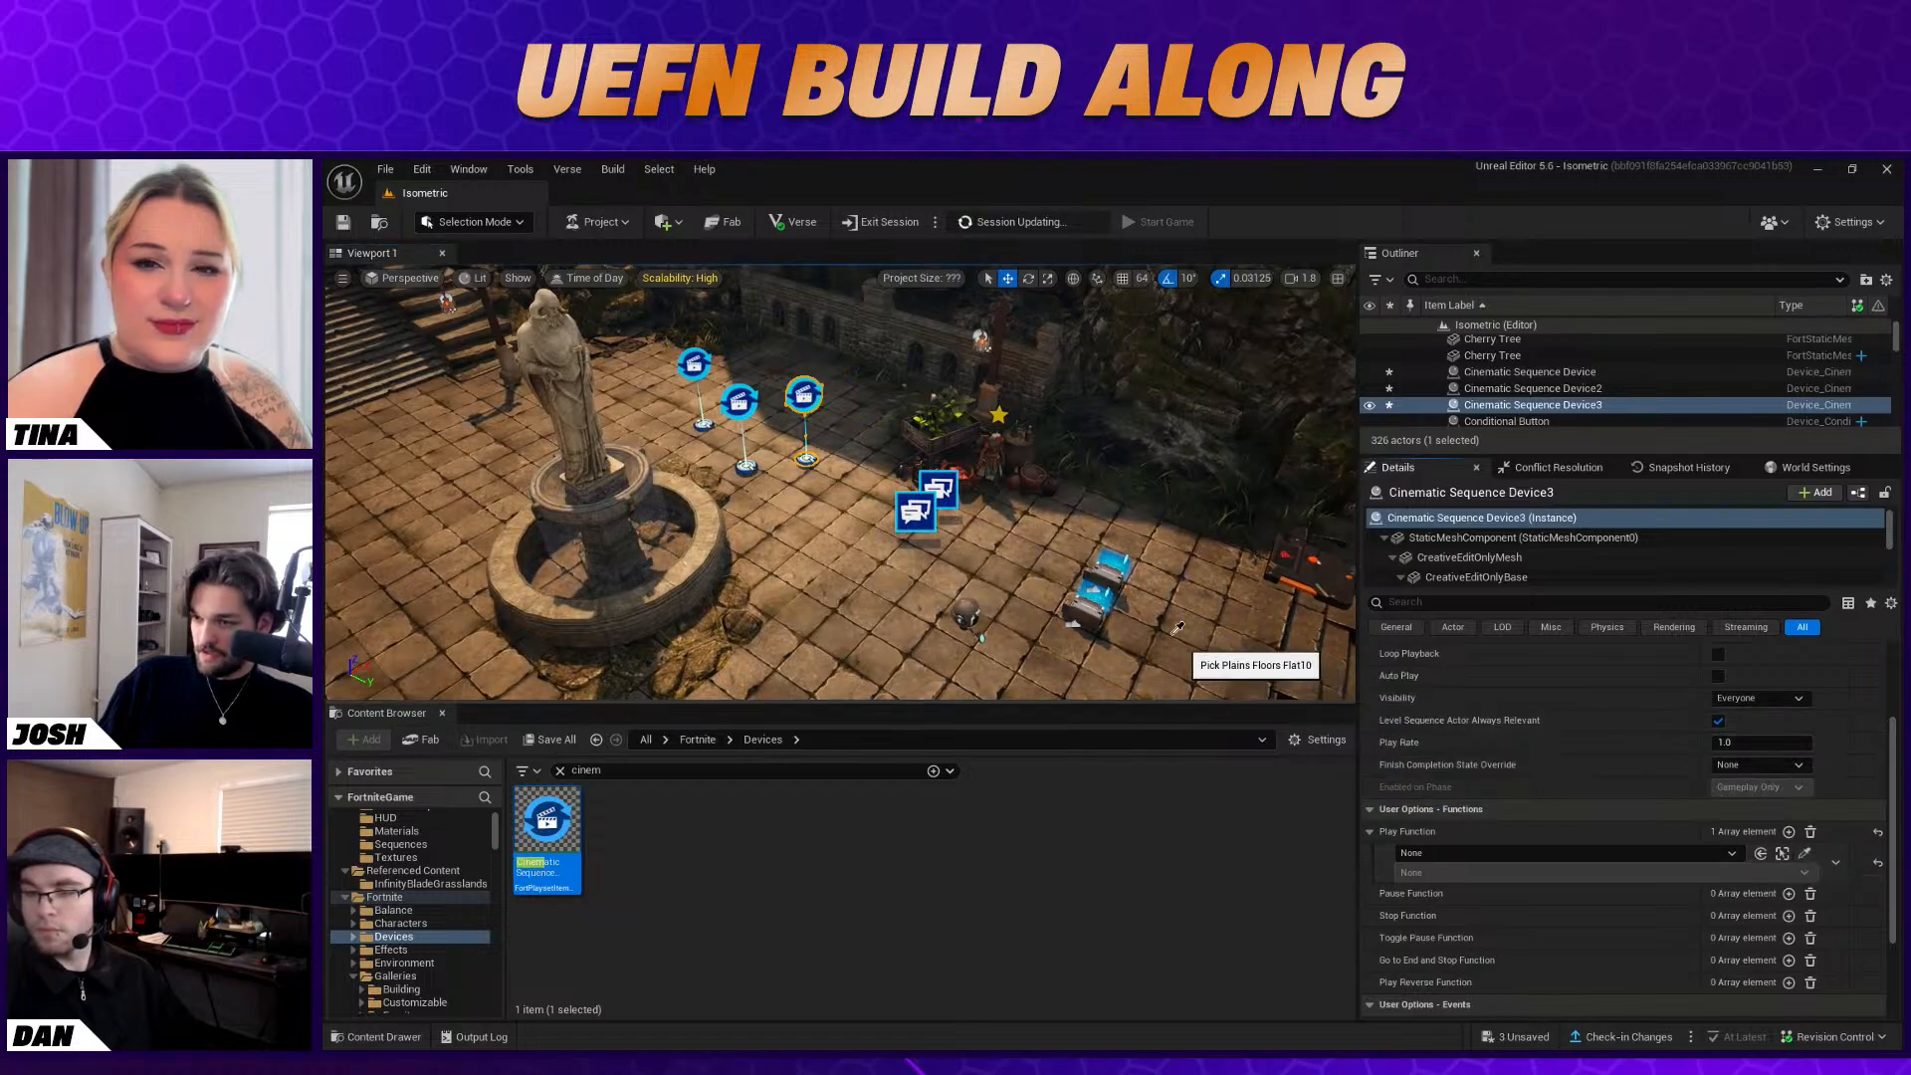
pyautogui.click(1102, 592)
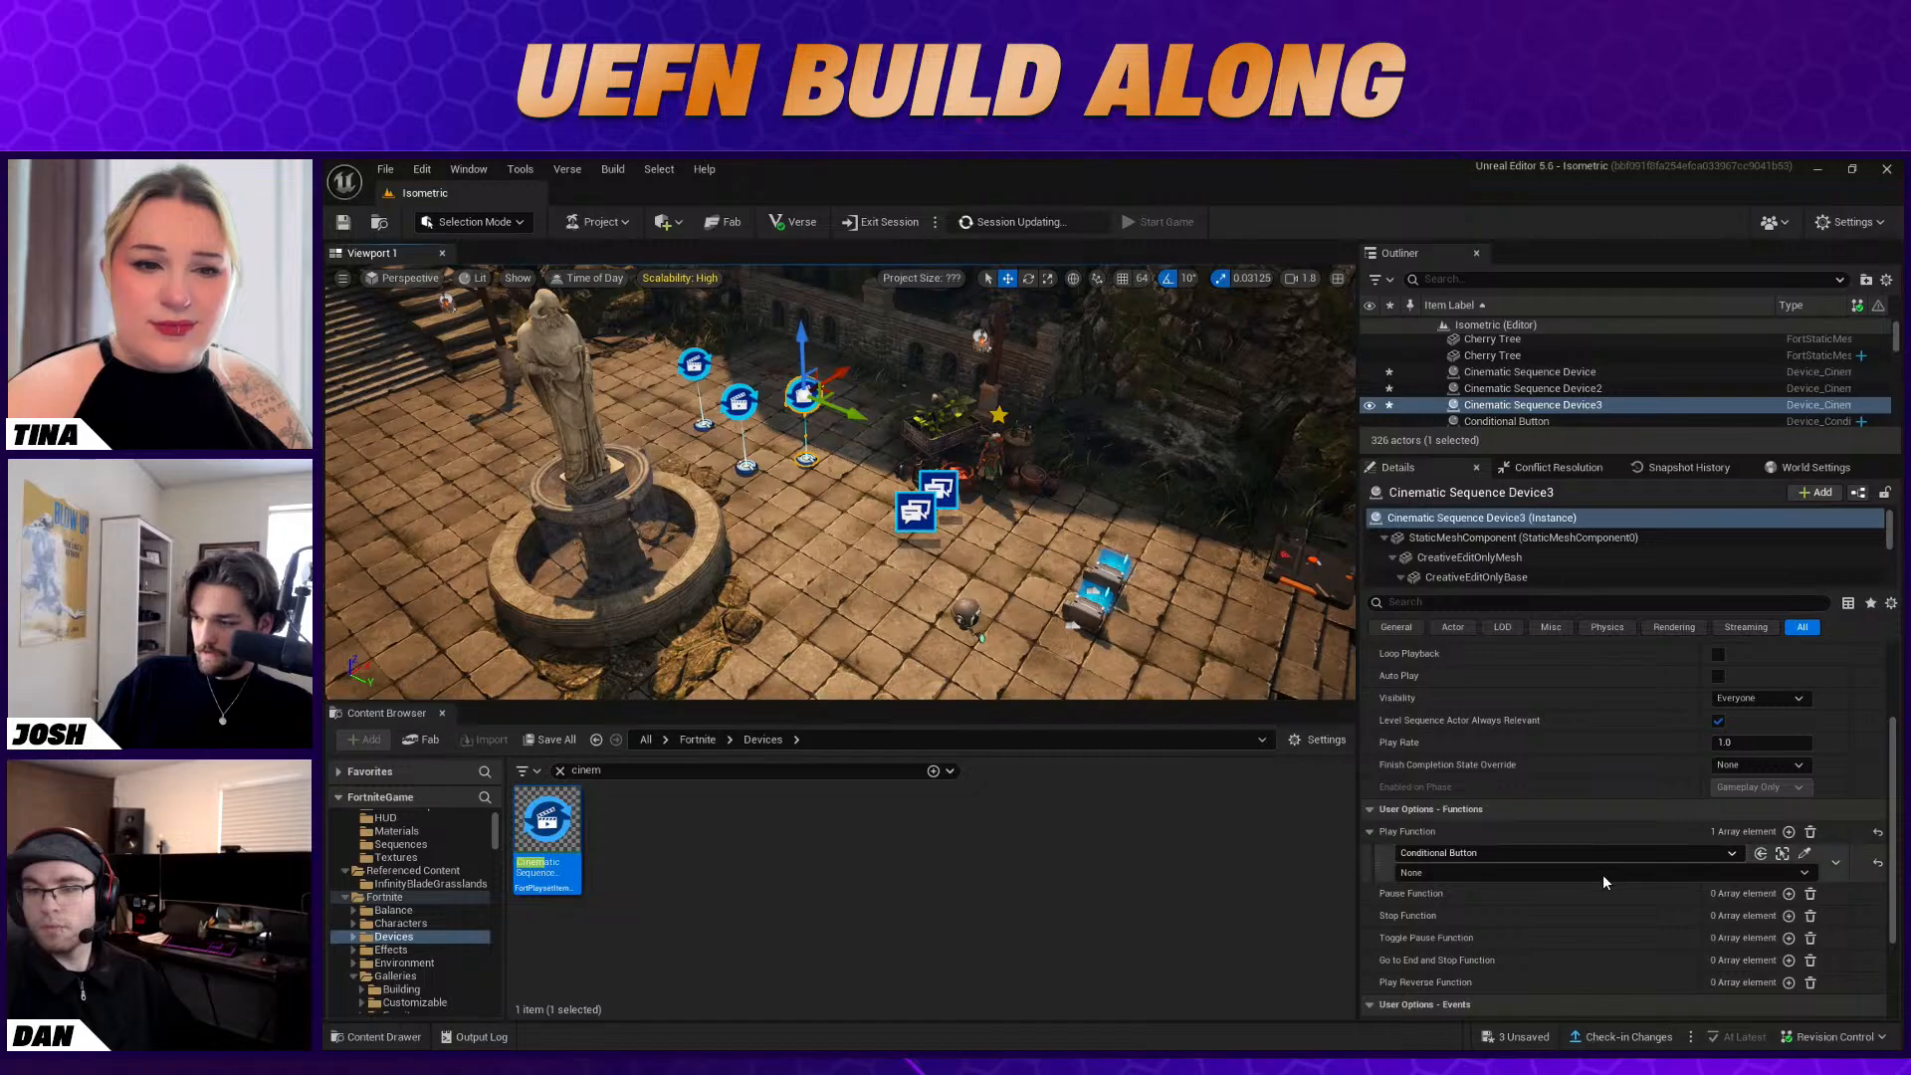
pyautogui.click(1589, 874)
pyautogui.click(1579, 905)
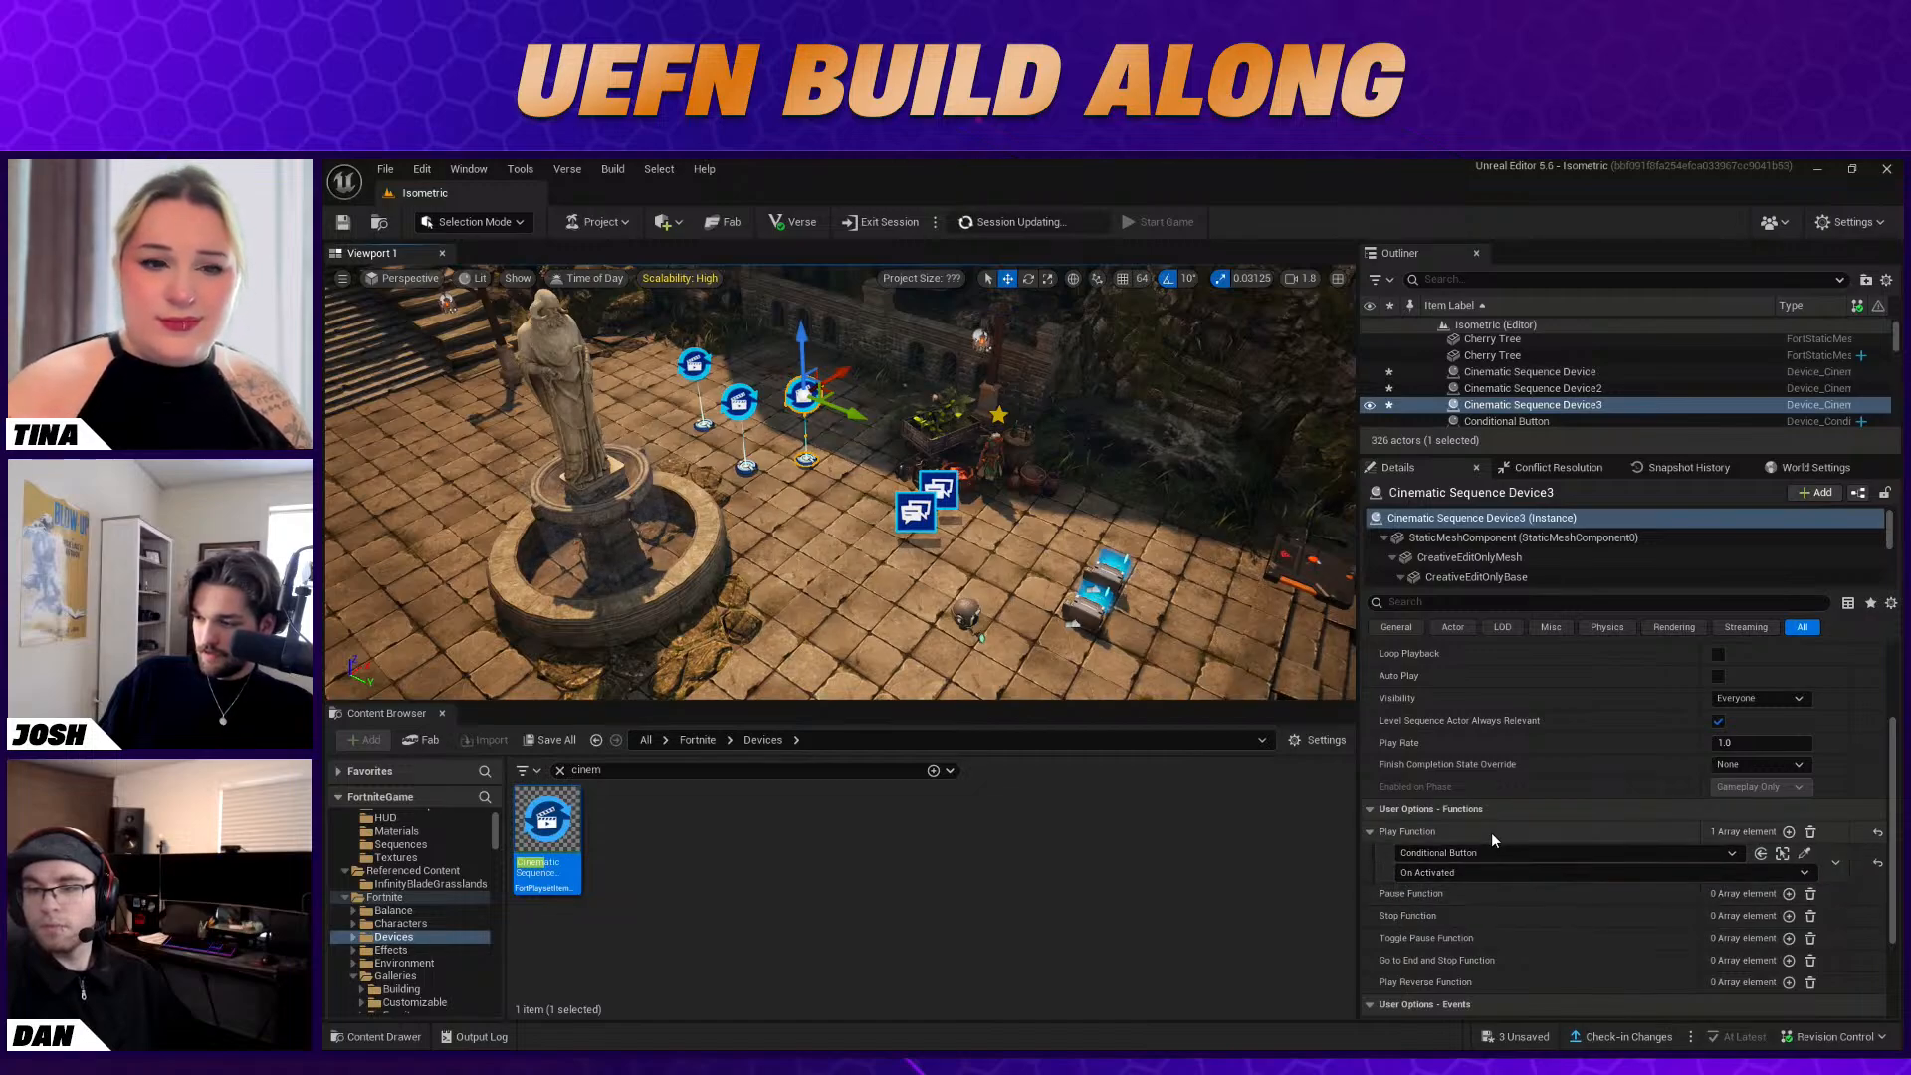
# Clear the device search to list the whole Devices folder again
pyautogui.click(1201, 609)
pyautogui.press('f')
pyautogui.moveTo(1079, 507)
pyautogui.mouseDown(button='right')
pyautogui.moveTo(1015, 497)
pyautogui.moveTo(1145, 498)
pyautogui.moveTo(1063, 498)
pyautogui.mouseUp(button='right')
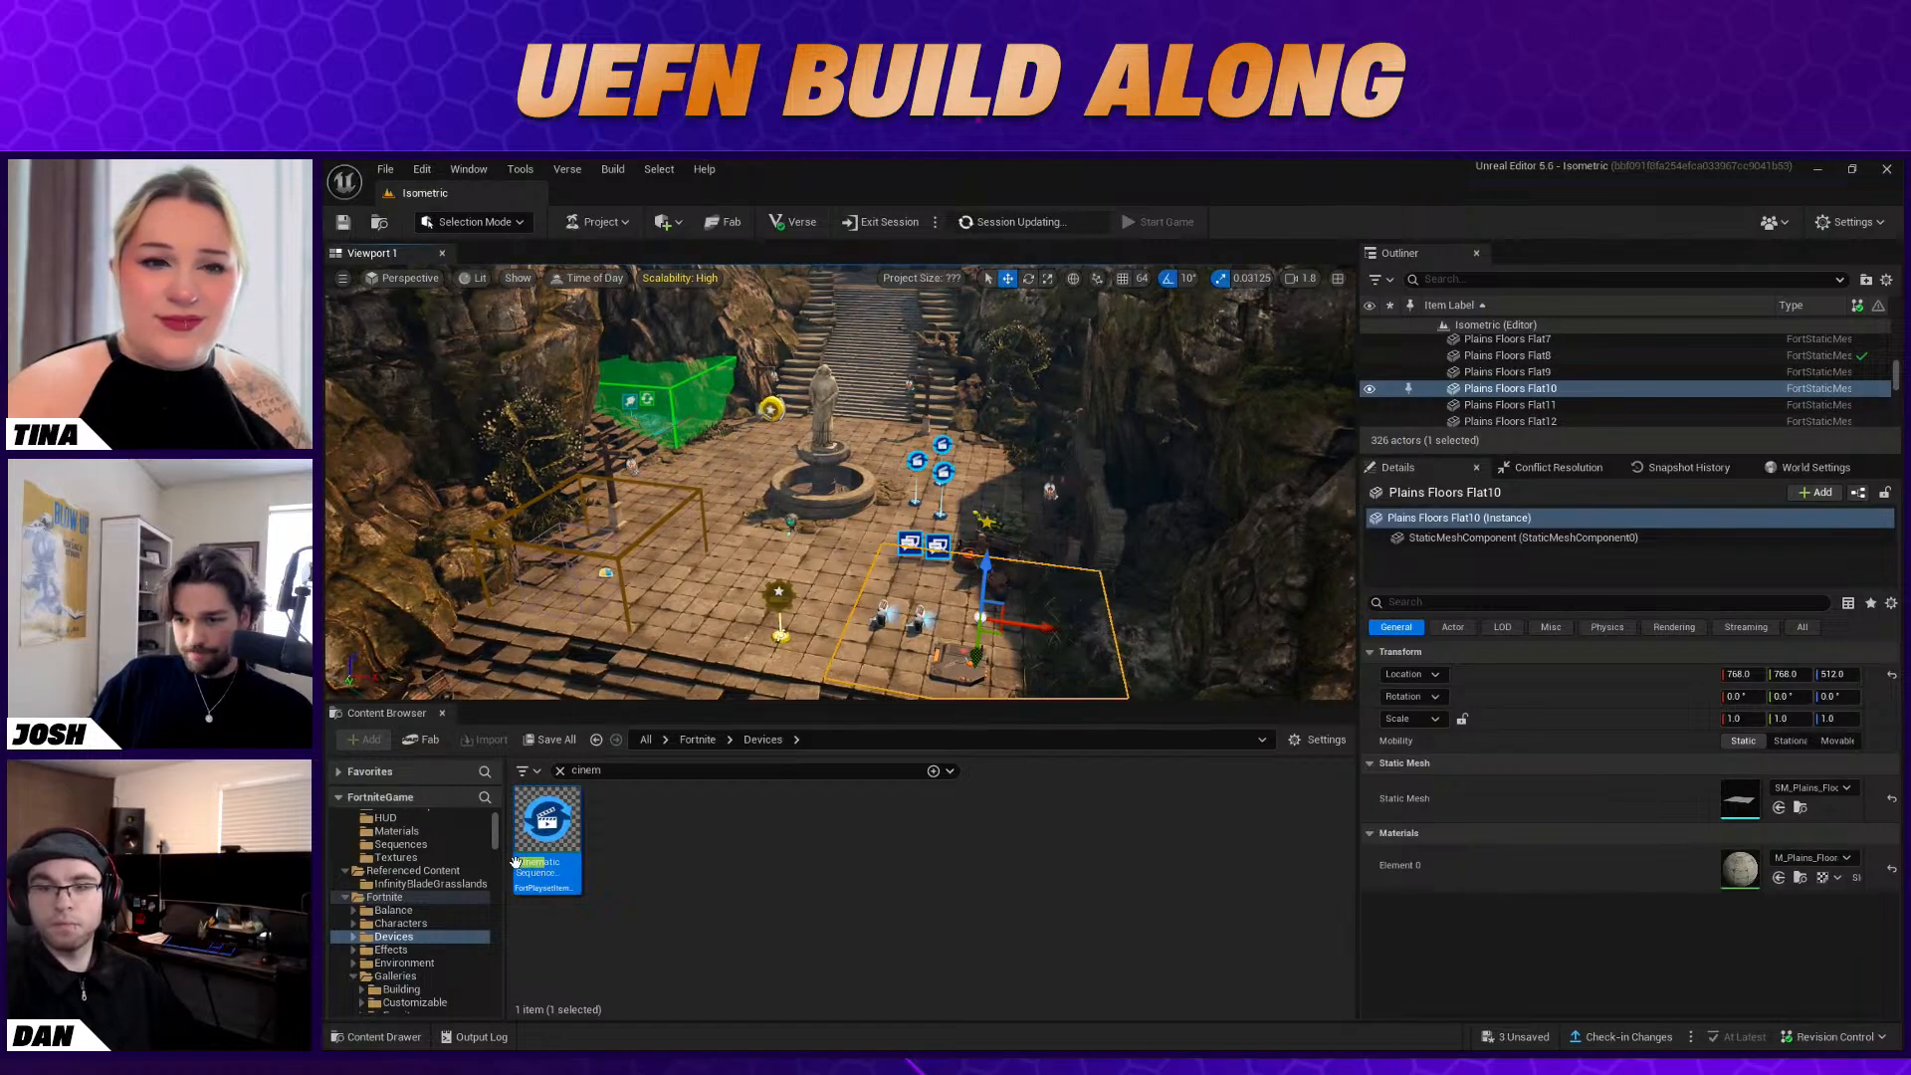
pyautogui.click(559, 770)
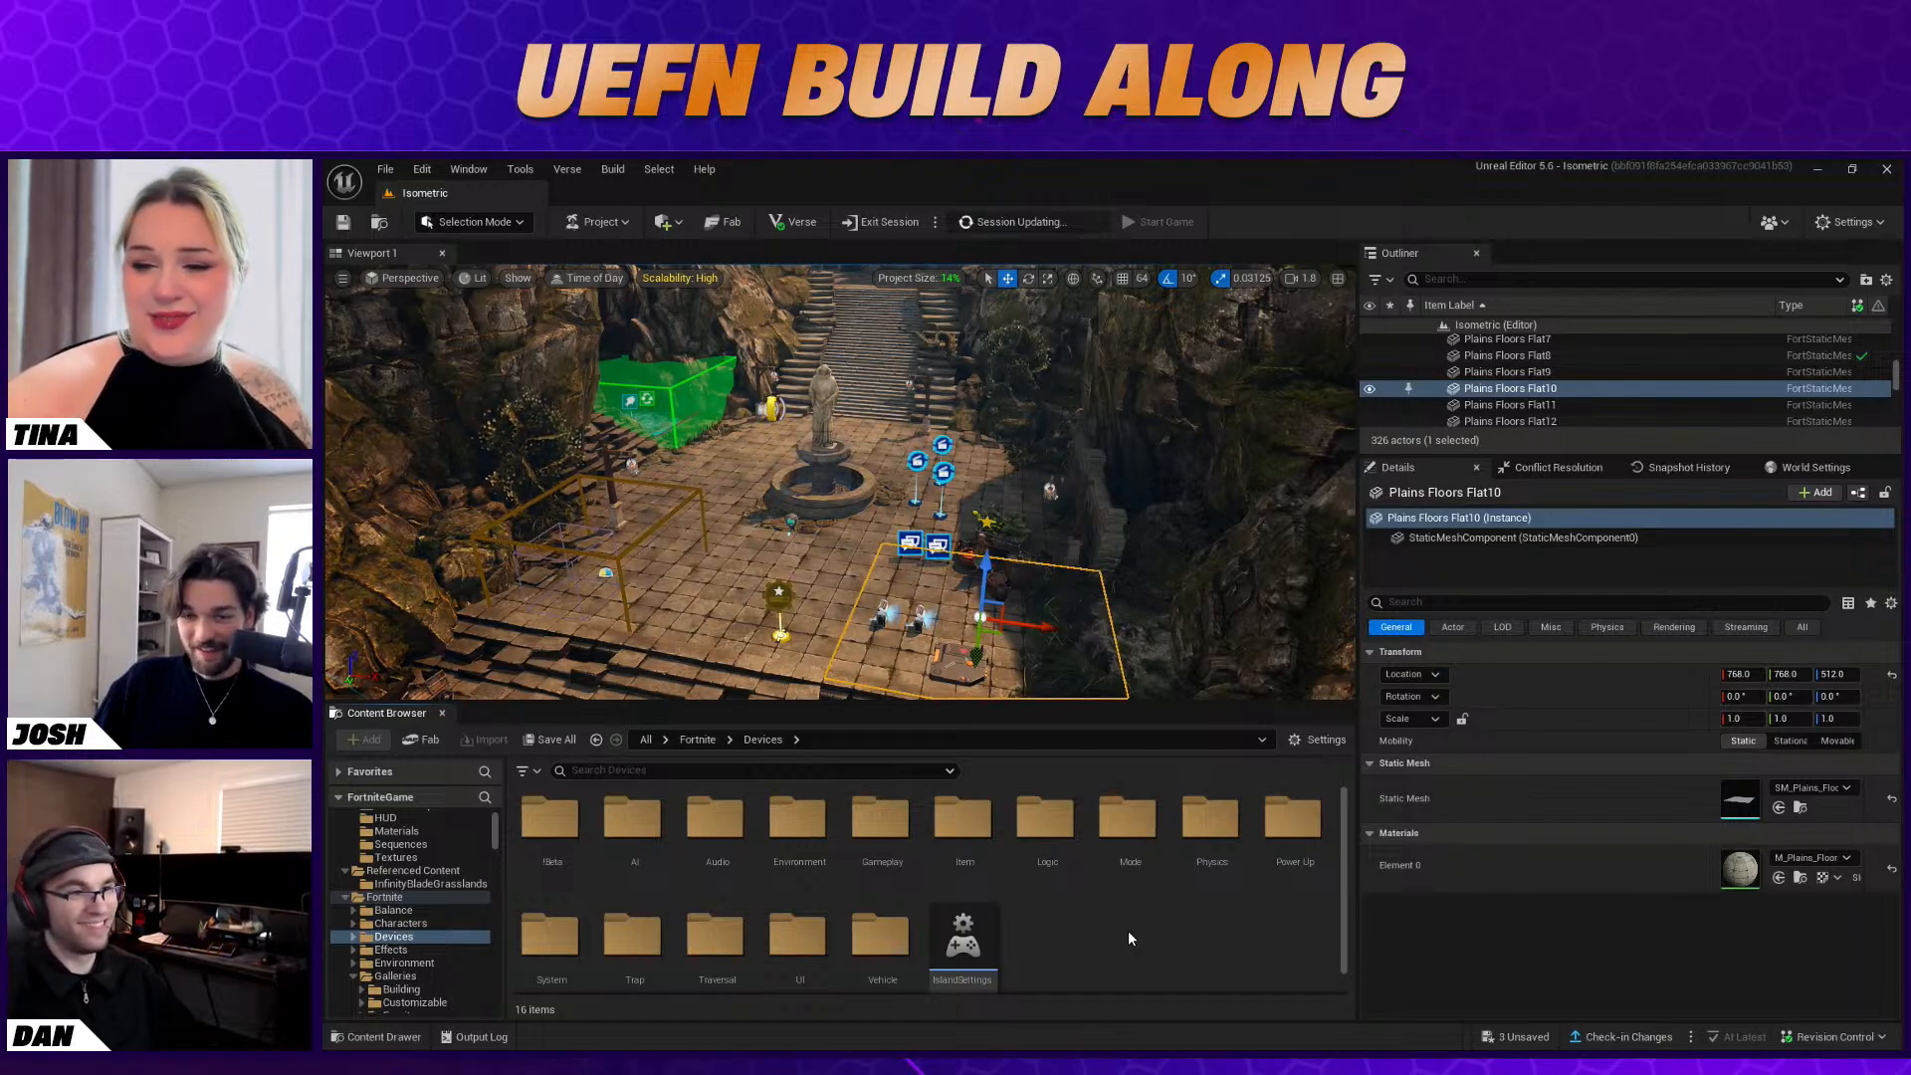
# Switch to the Fortnite client and start the game to playtest the island
pyautogui.moveTo(956, 557); pyautogui.dragTo(976, 566, button='right')
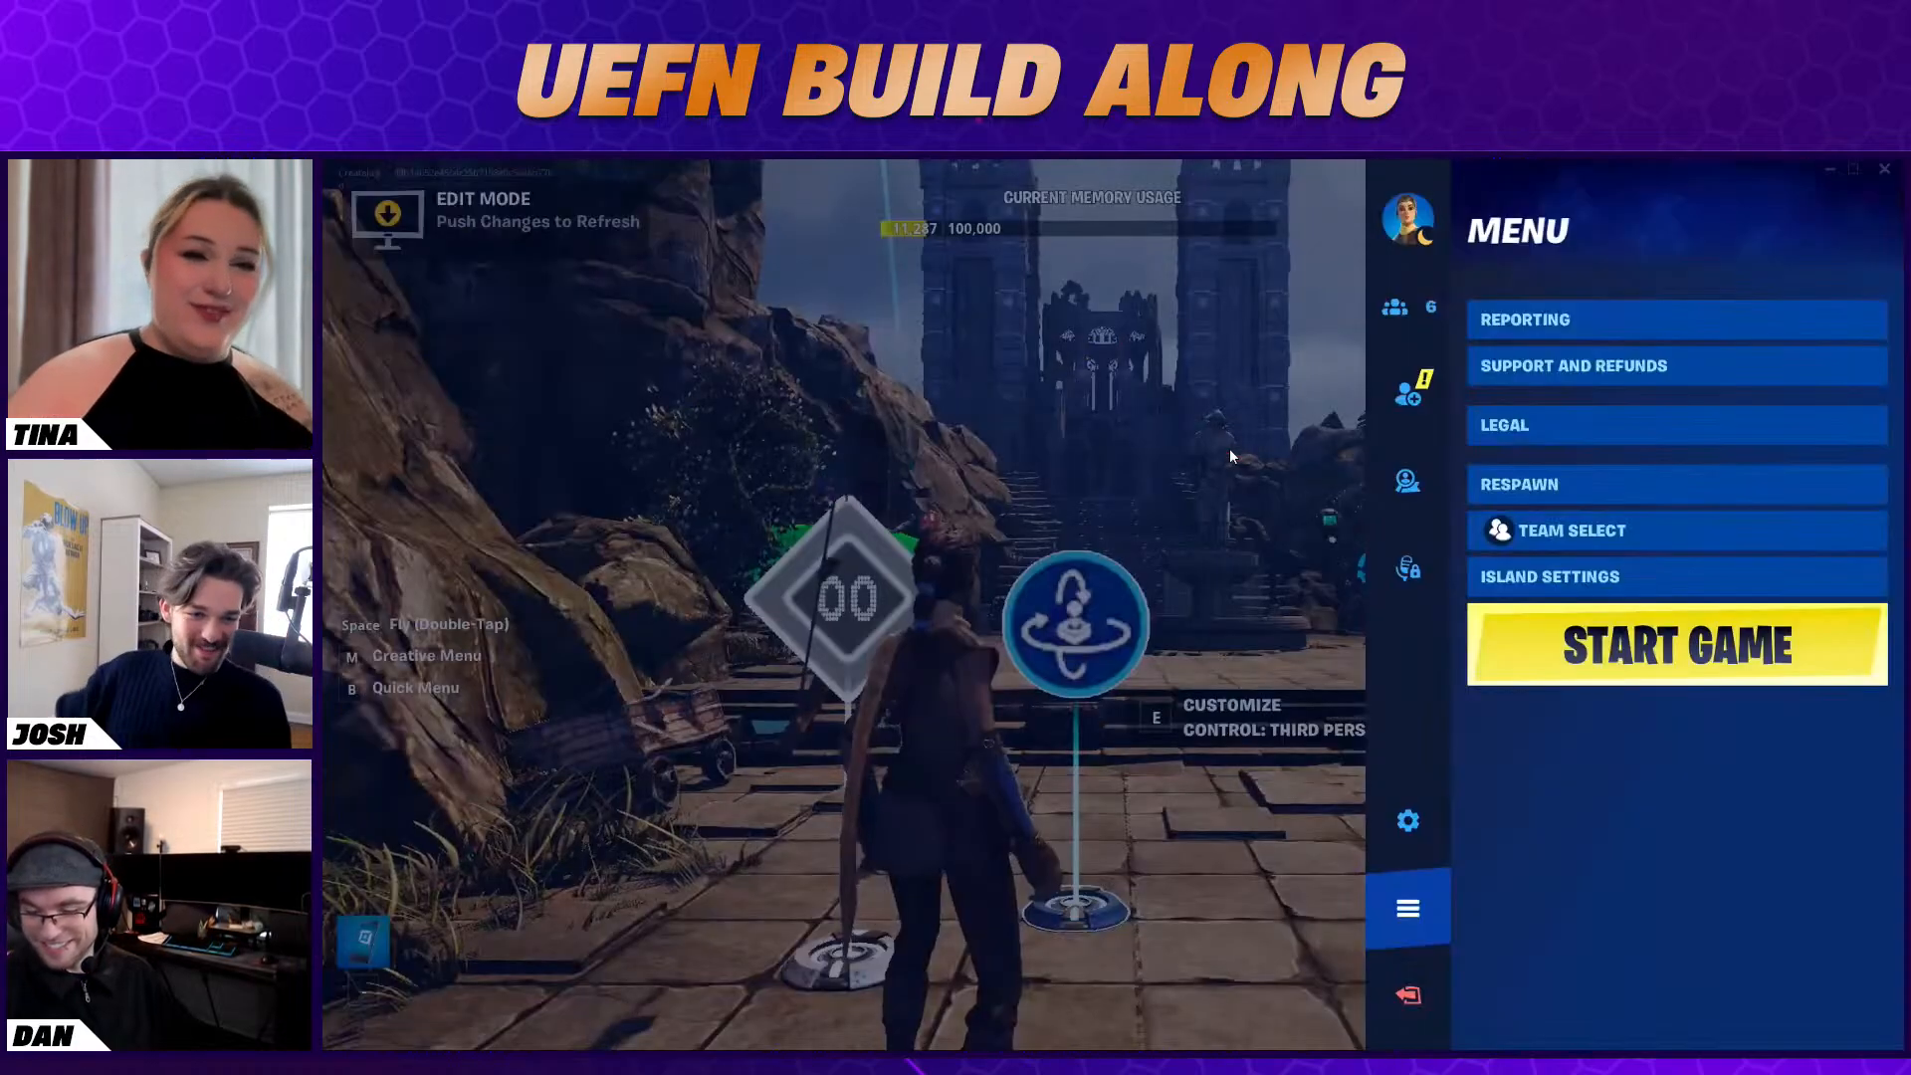
pyautogui.press('Escape')
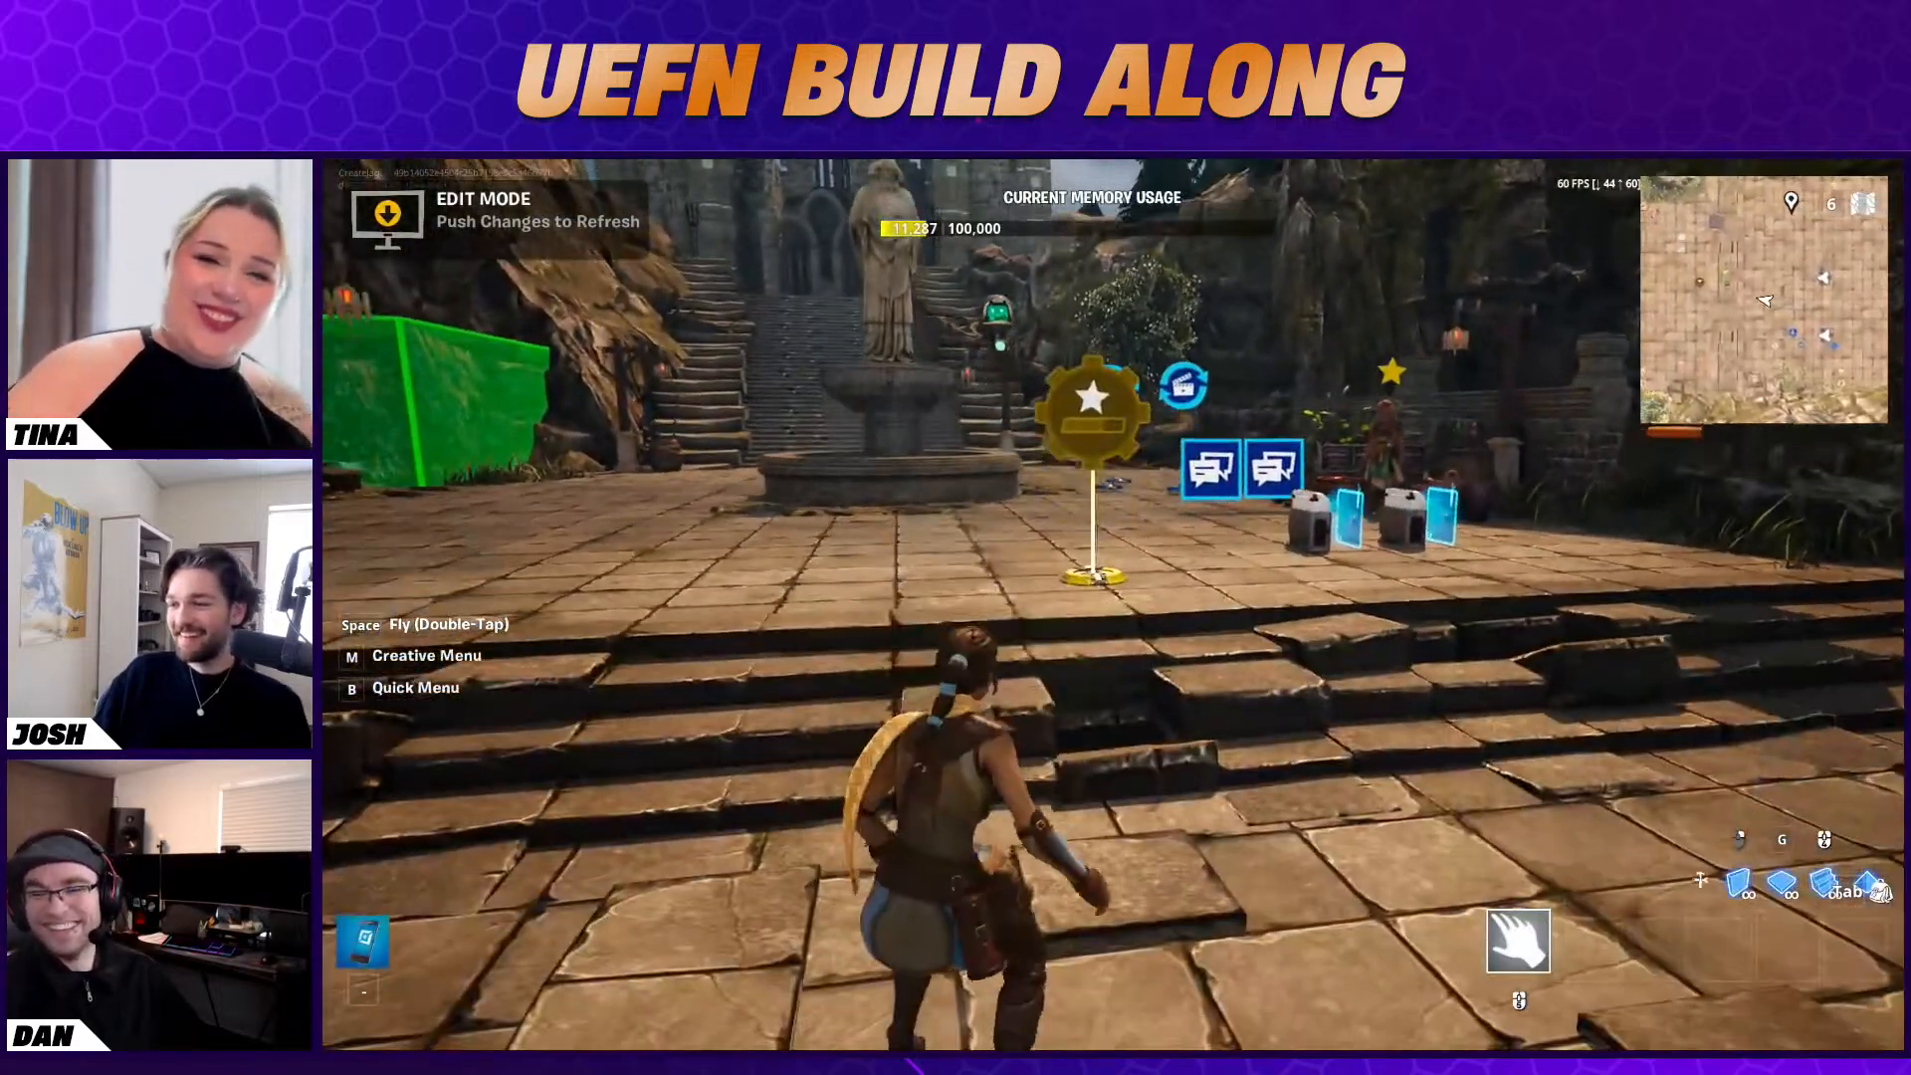
pyautogui.press('Escape')
pyautogui.click(1676, 644)
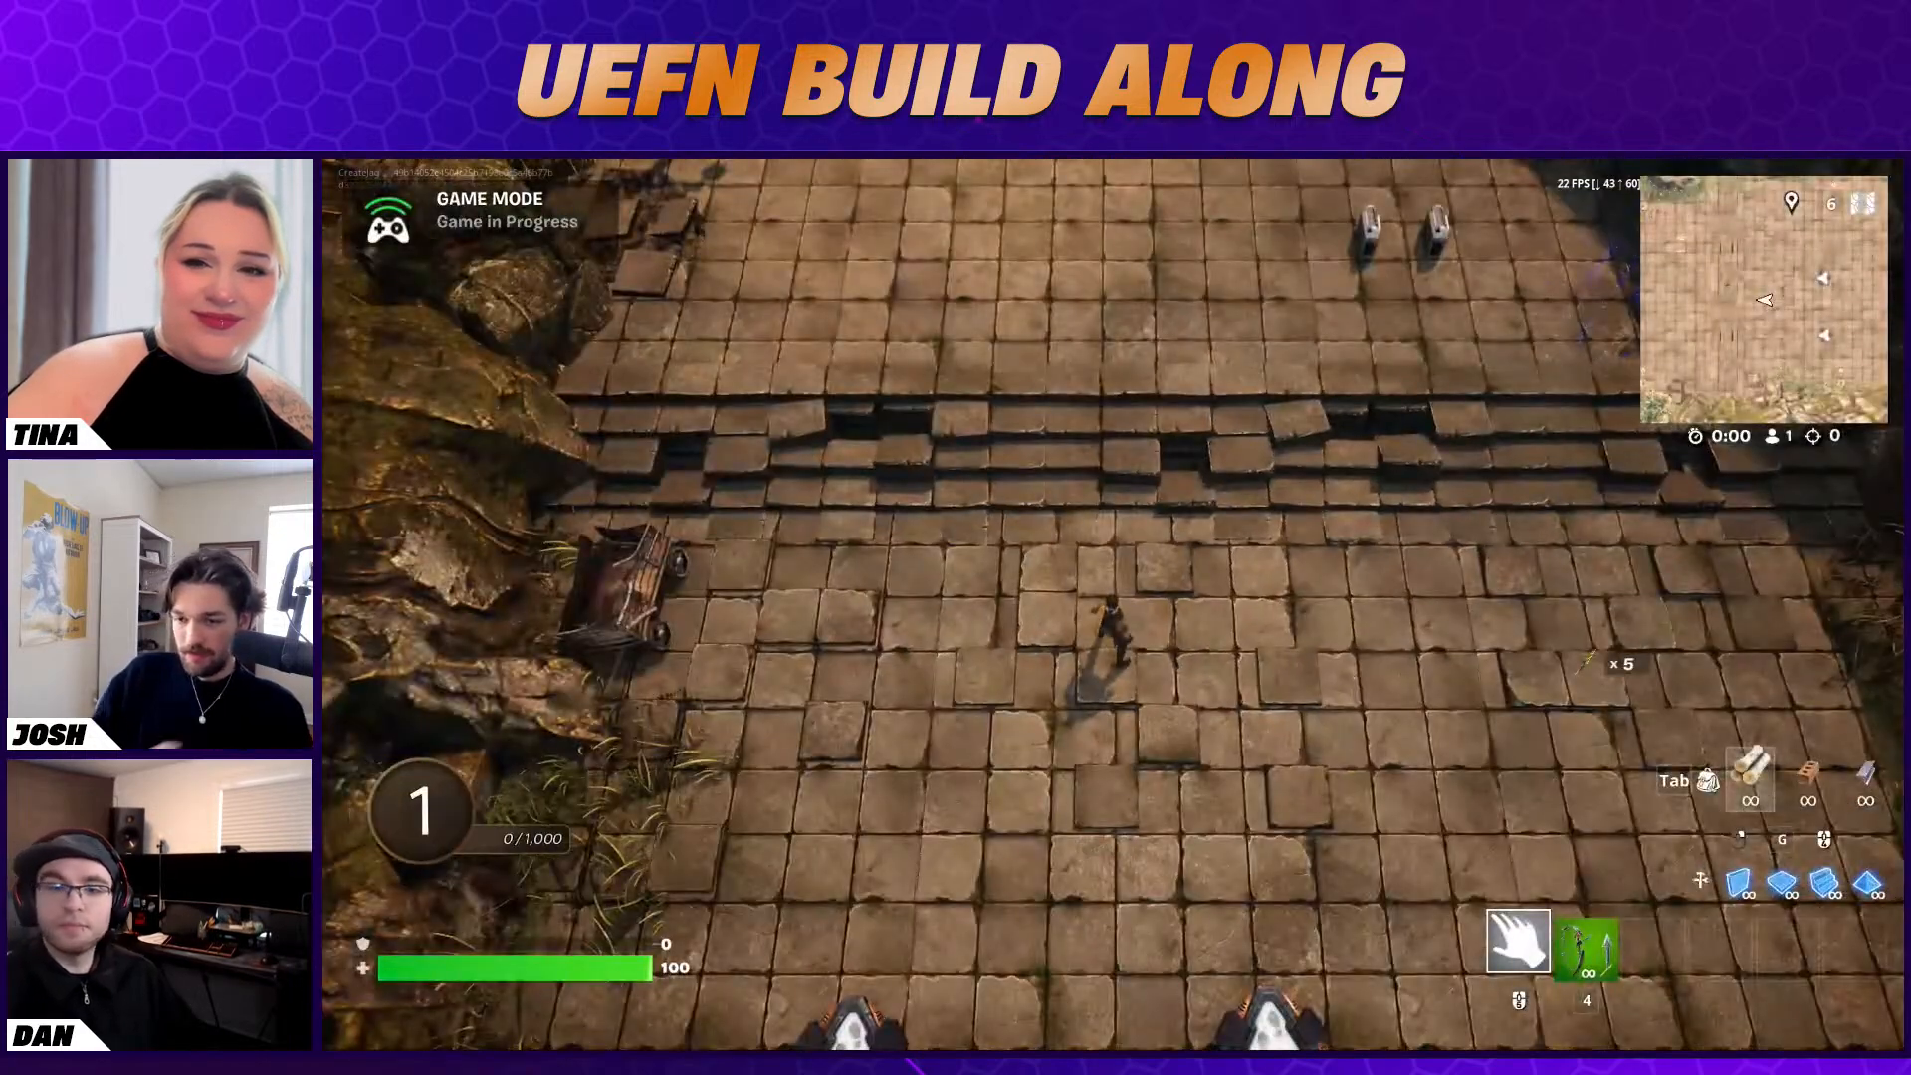
# Move the character up the broken steps and across the courtyard to Baba Yaga by the cooking pots
pyautogui.press('4')
pyautogui.press('w')
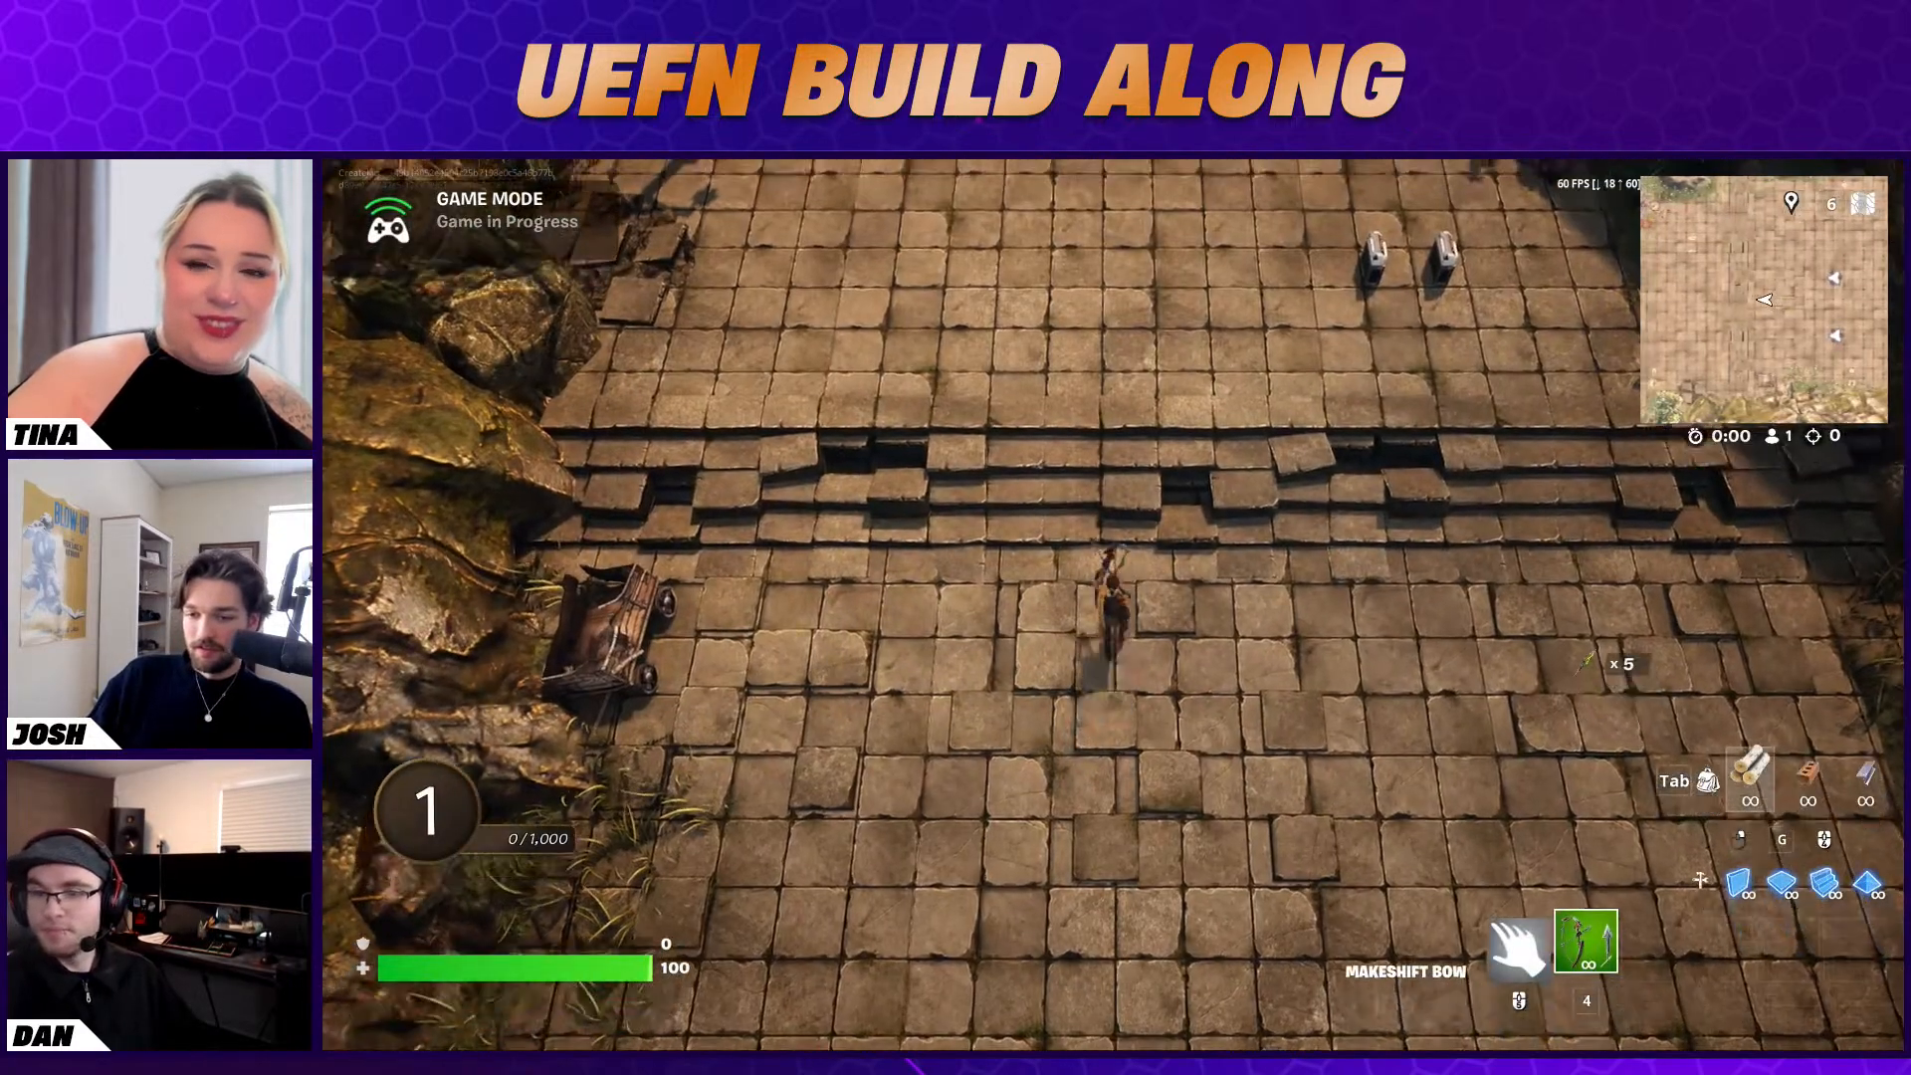
pyautogui.scroll(1, 1113, 605)
pyautogui.press('w')
pyautogui.press('space')
pyautogui.press('w')
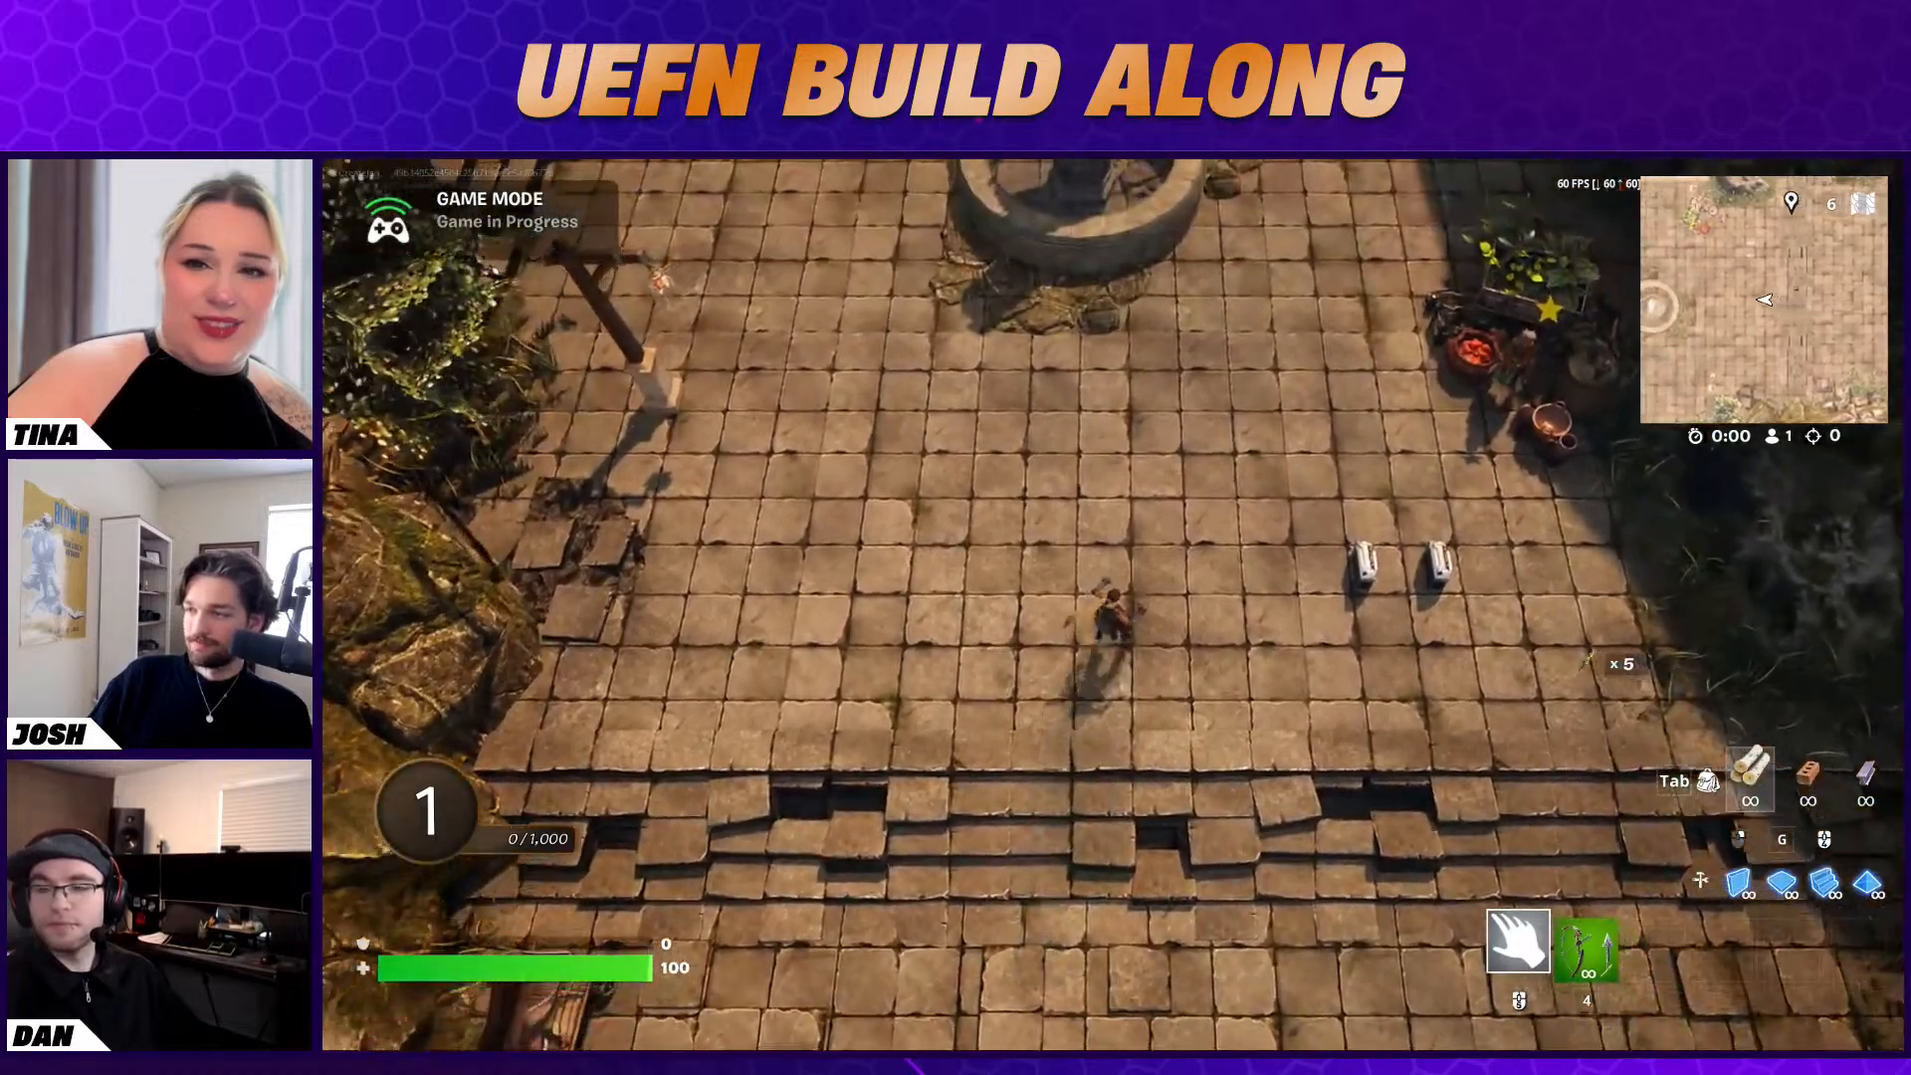
pyautogui.press('d')
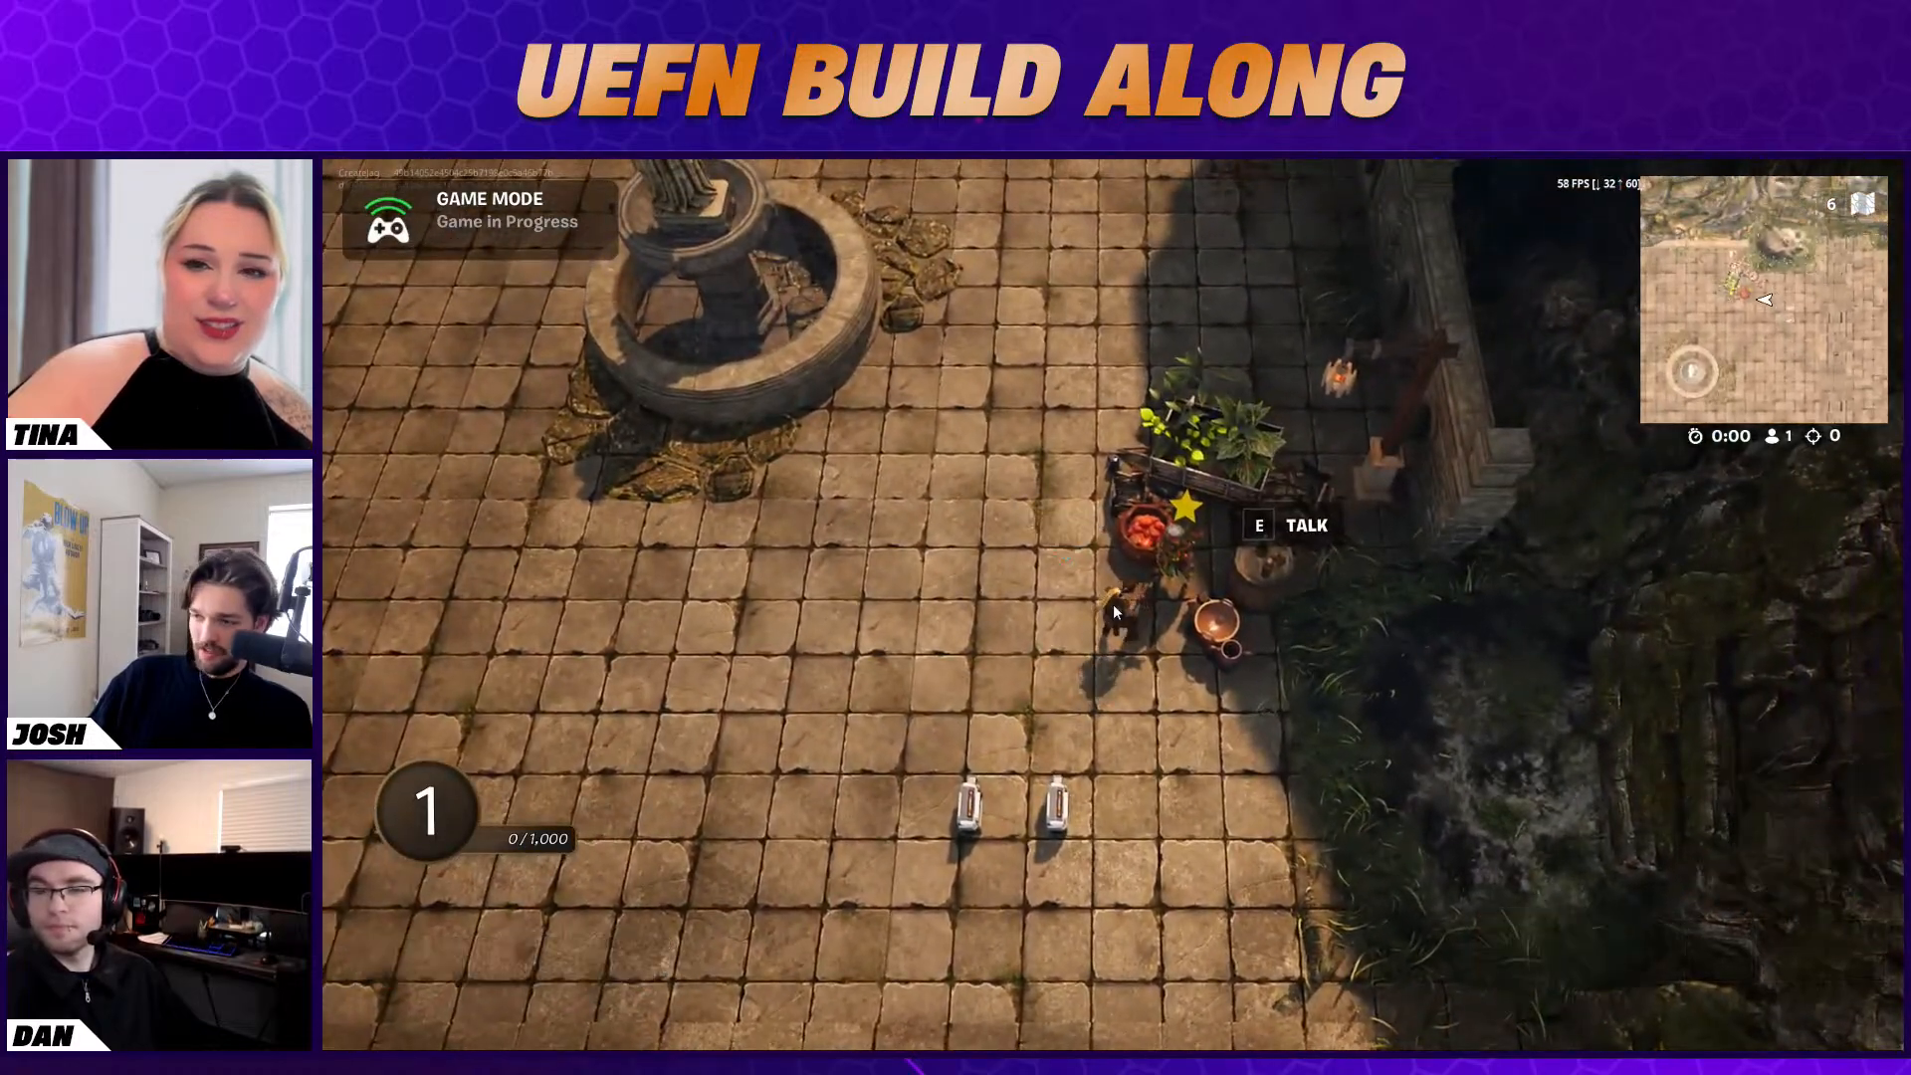
# Talk to Baba Yaga, reply "Oh no!" and accept the four-fish quest with "Sure, I can do that!"
pyautogui.press('e')
pyautogui.click(1488, 886)
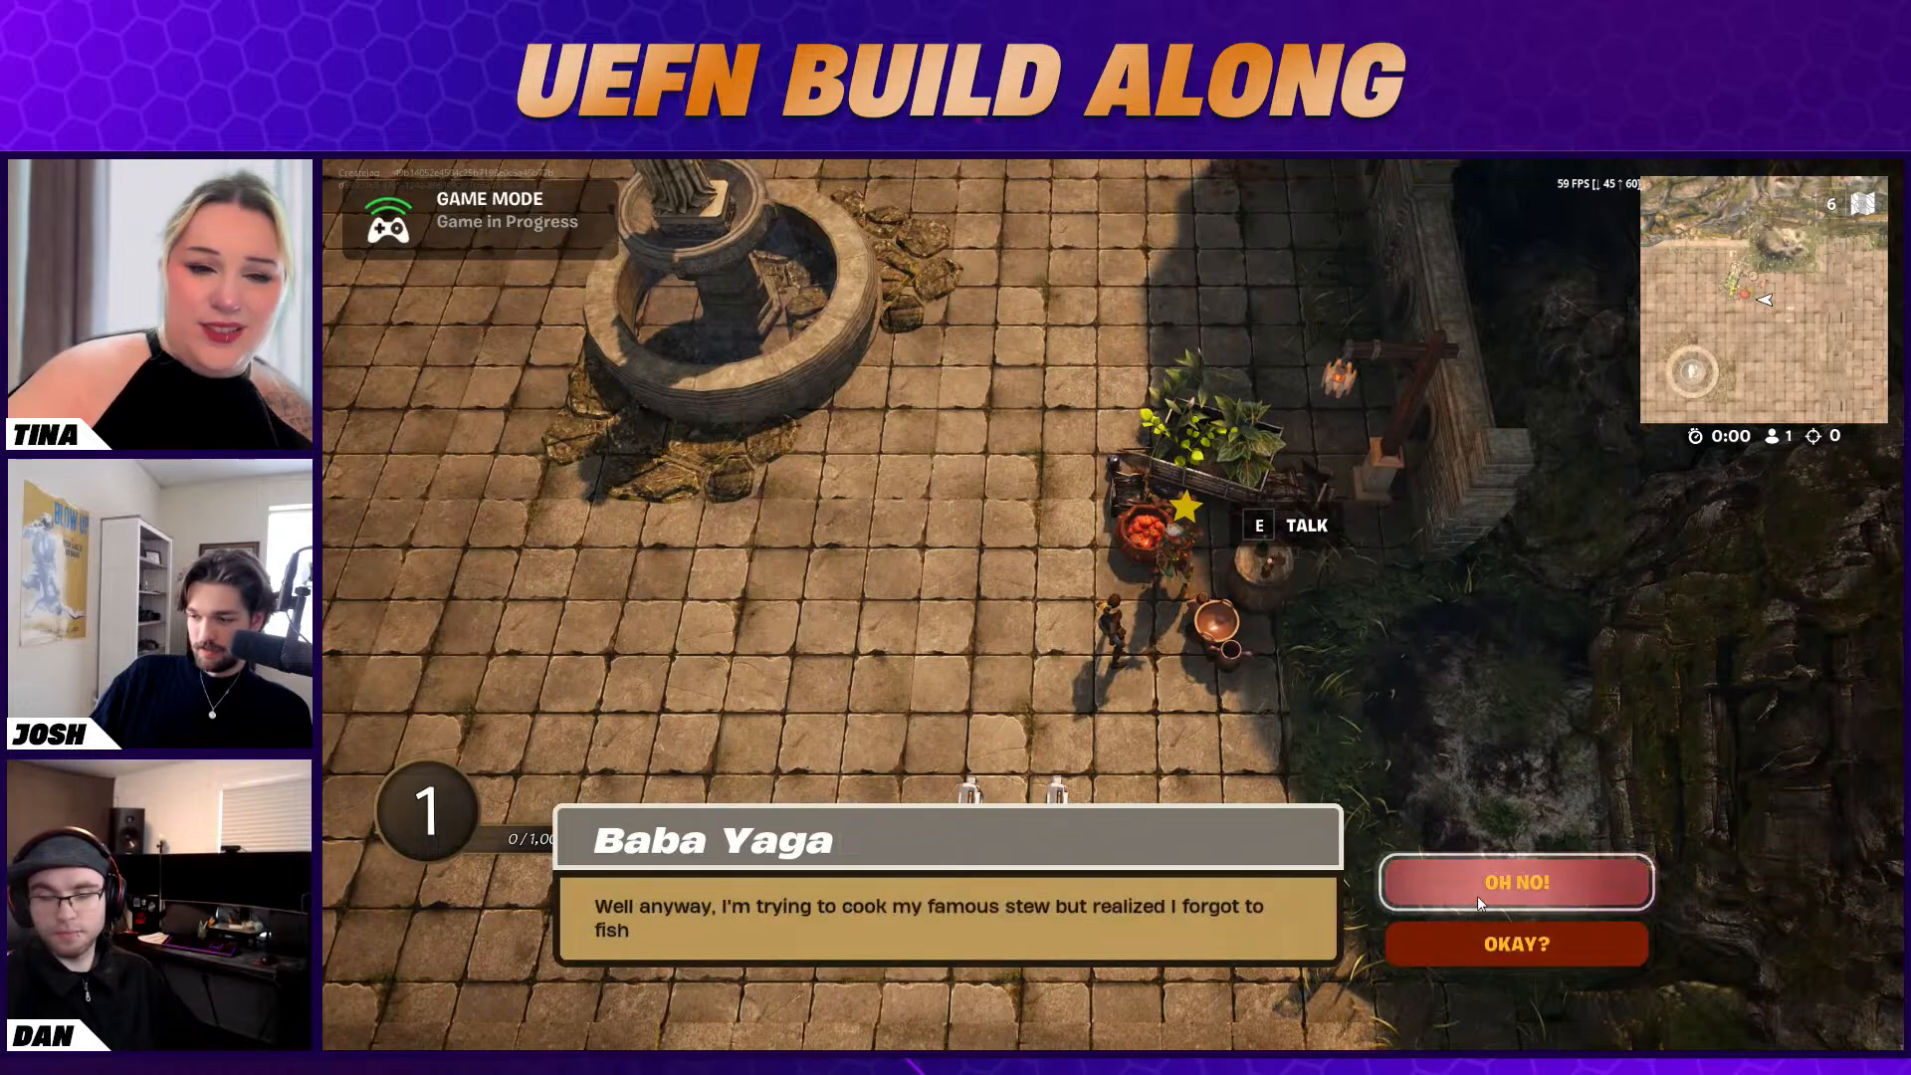
pyautogui.click(1477, 896)
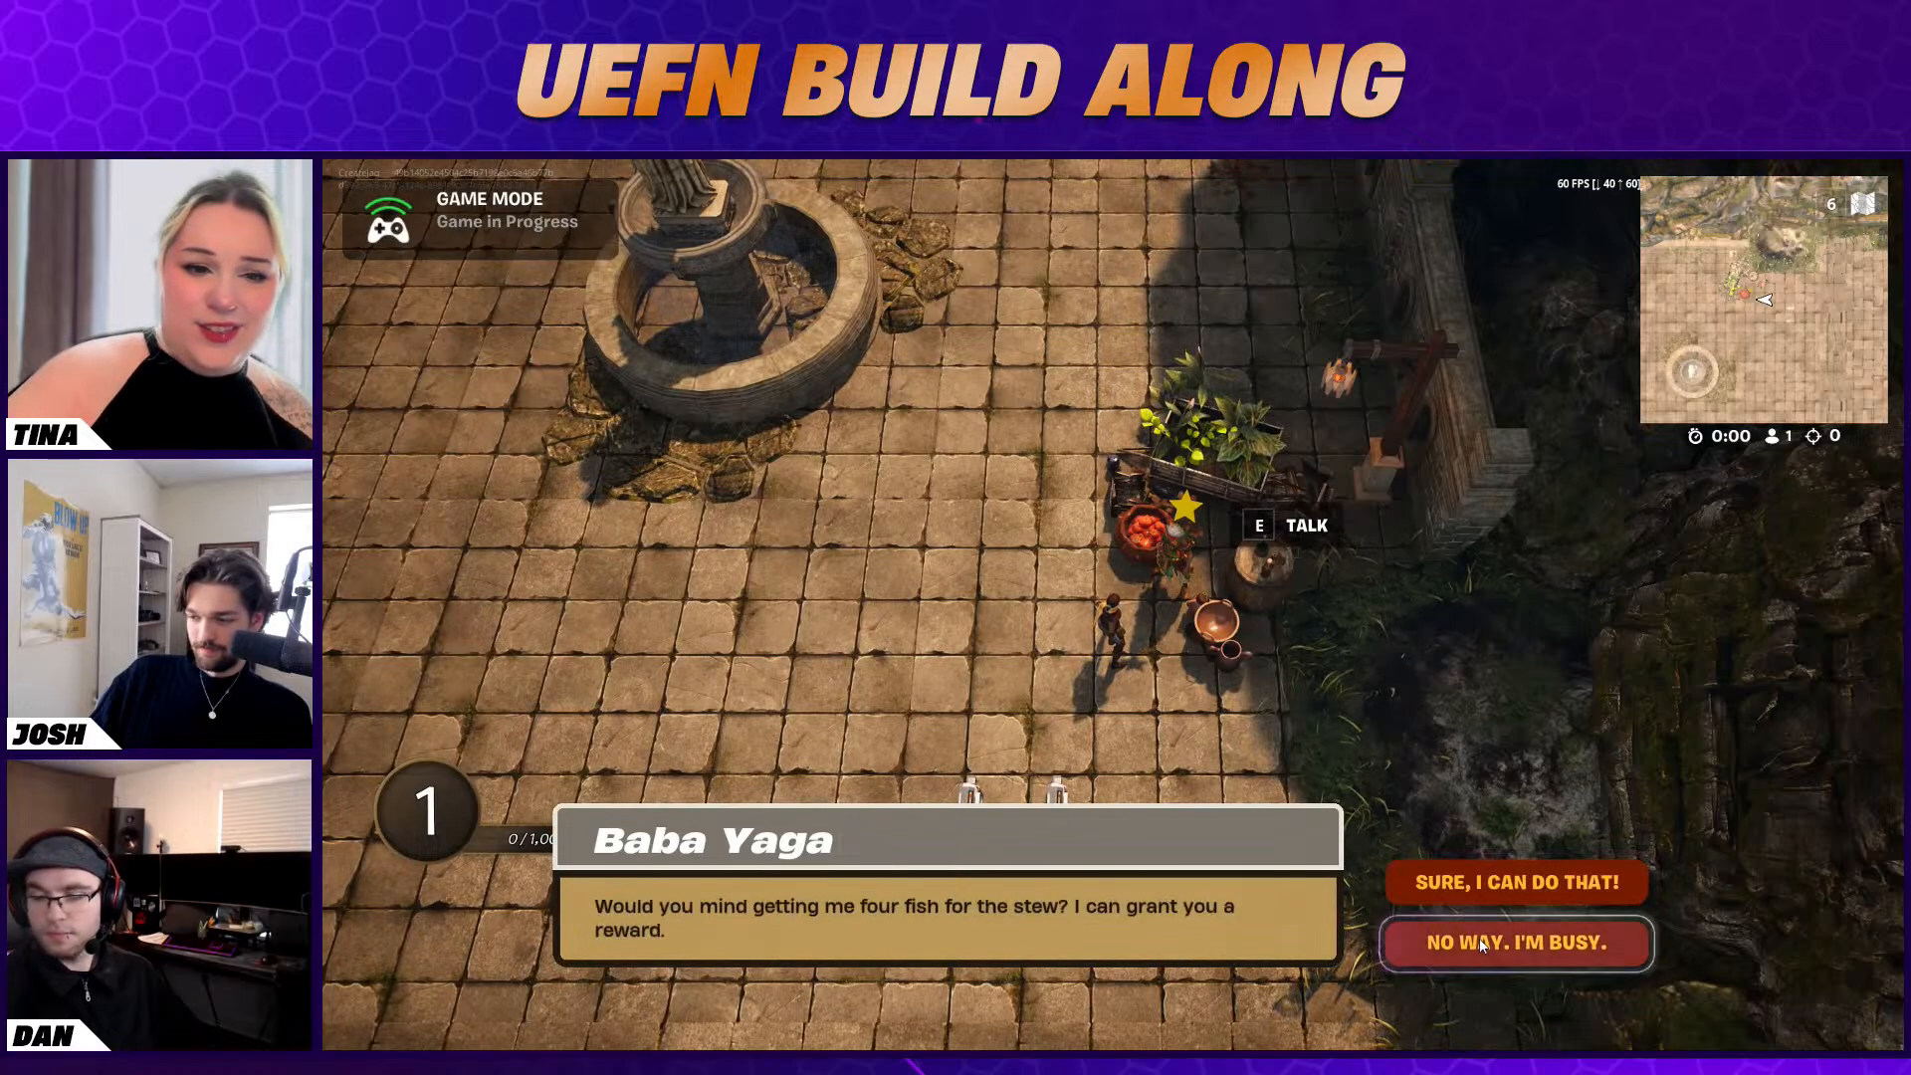
pyautogui.click(1476, 880)
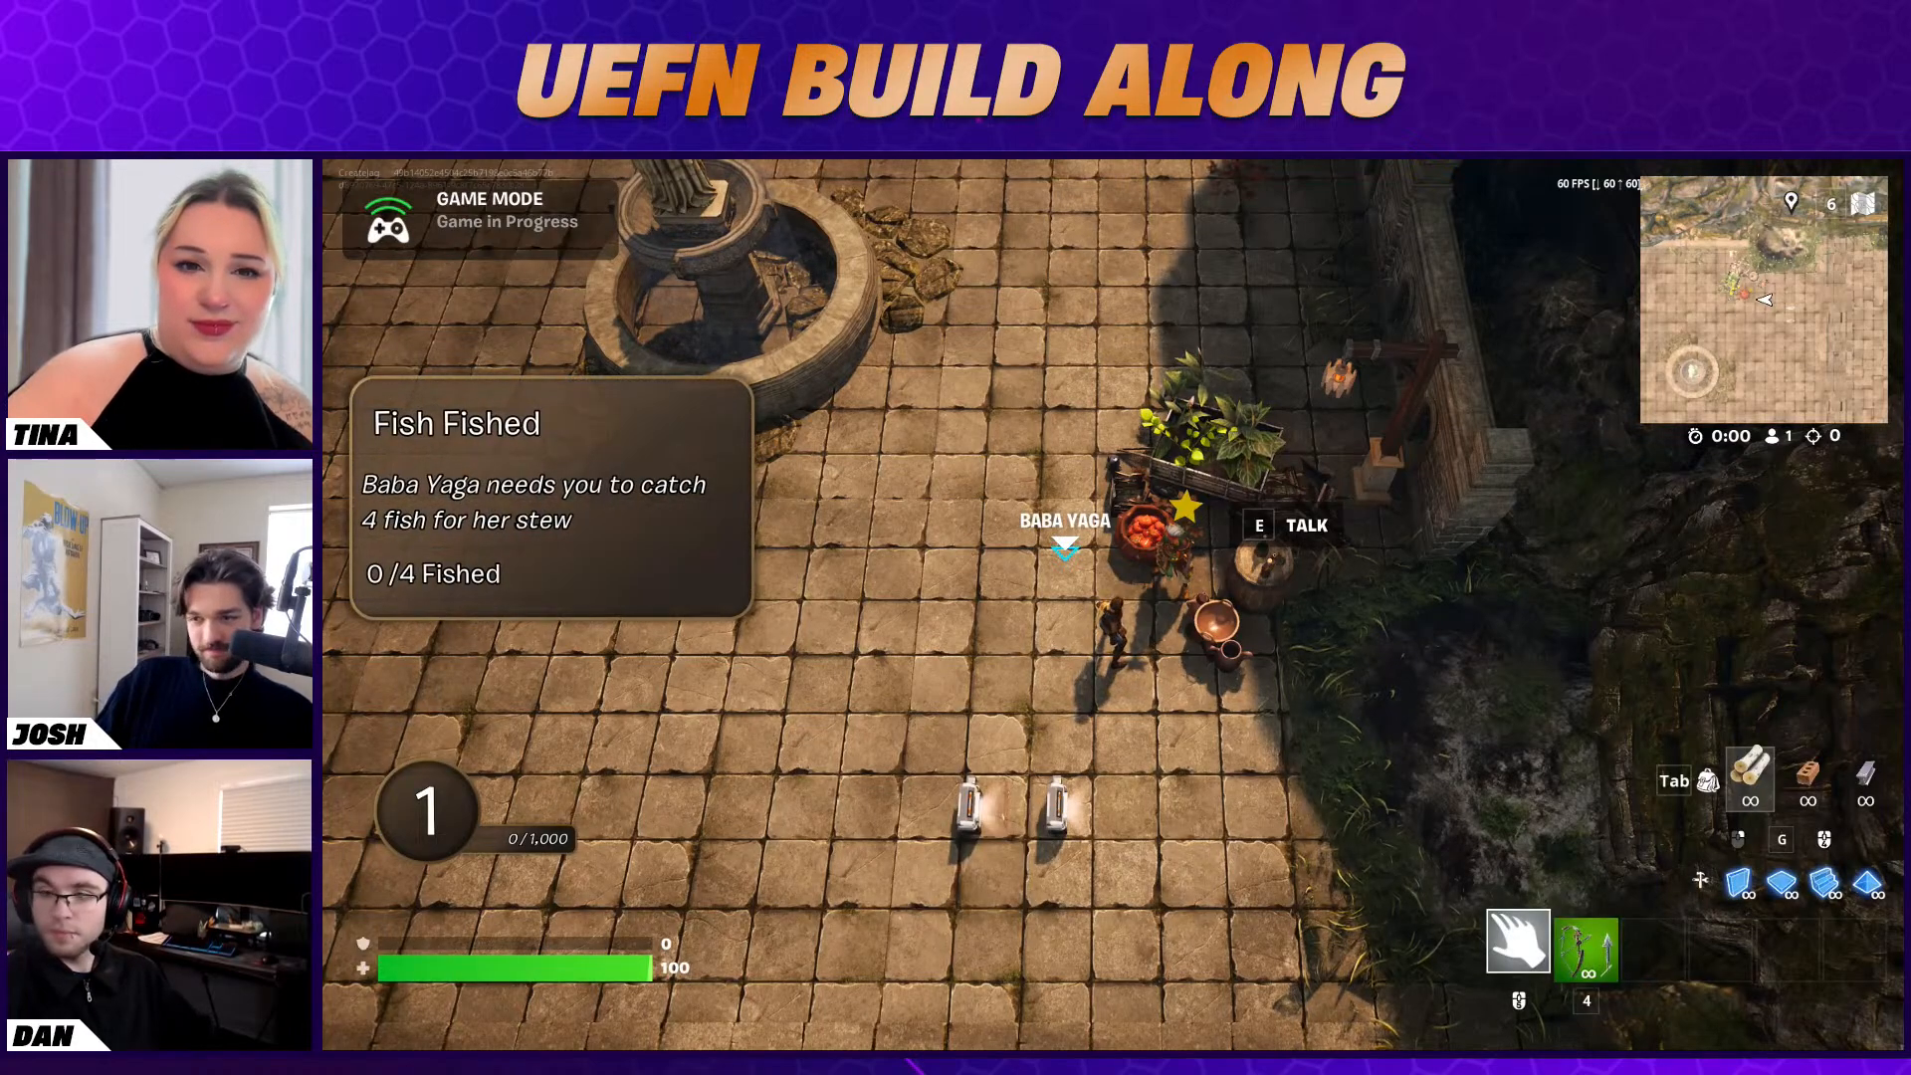
# Run past the fountain to the barrel near the stairs, search it for fishing rods and approach the whirlpool
pyautogui.press('a')
pyautogui.press('s')
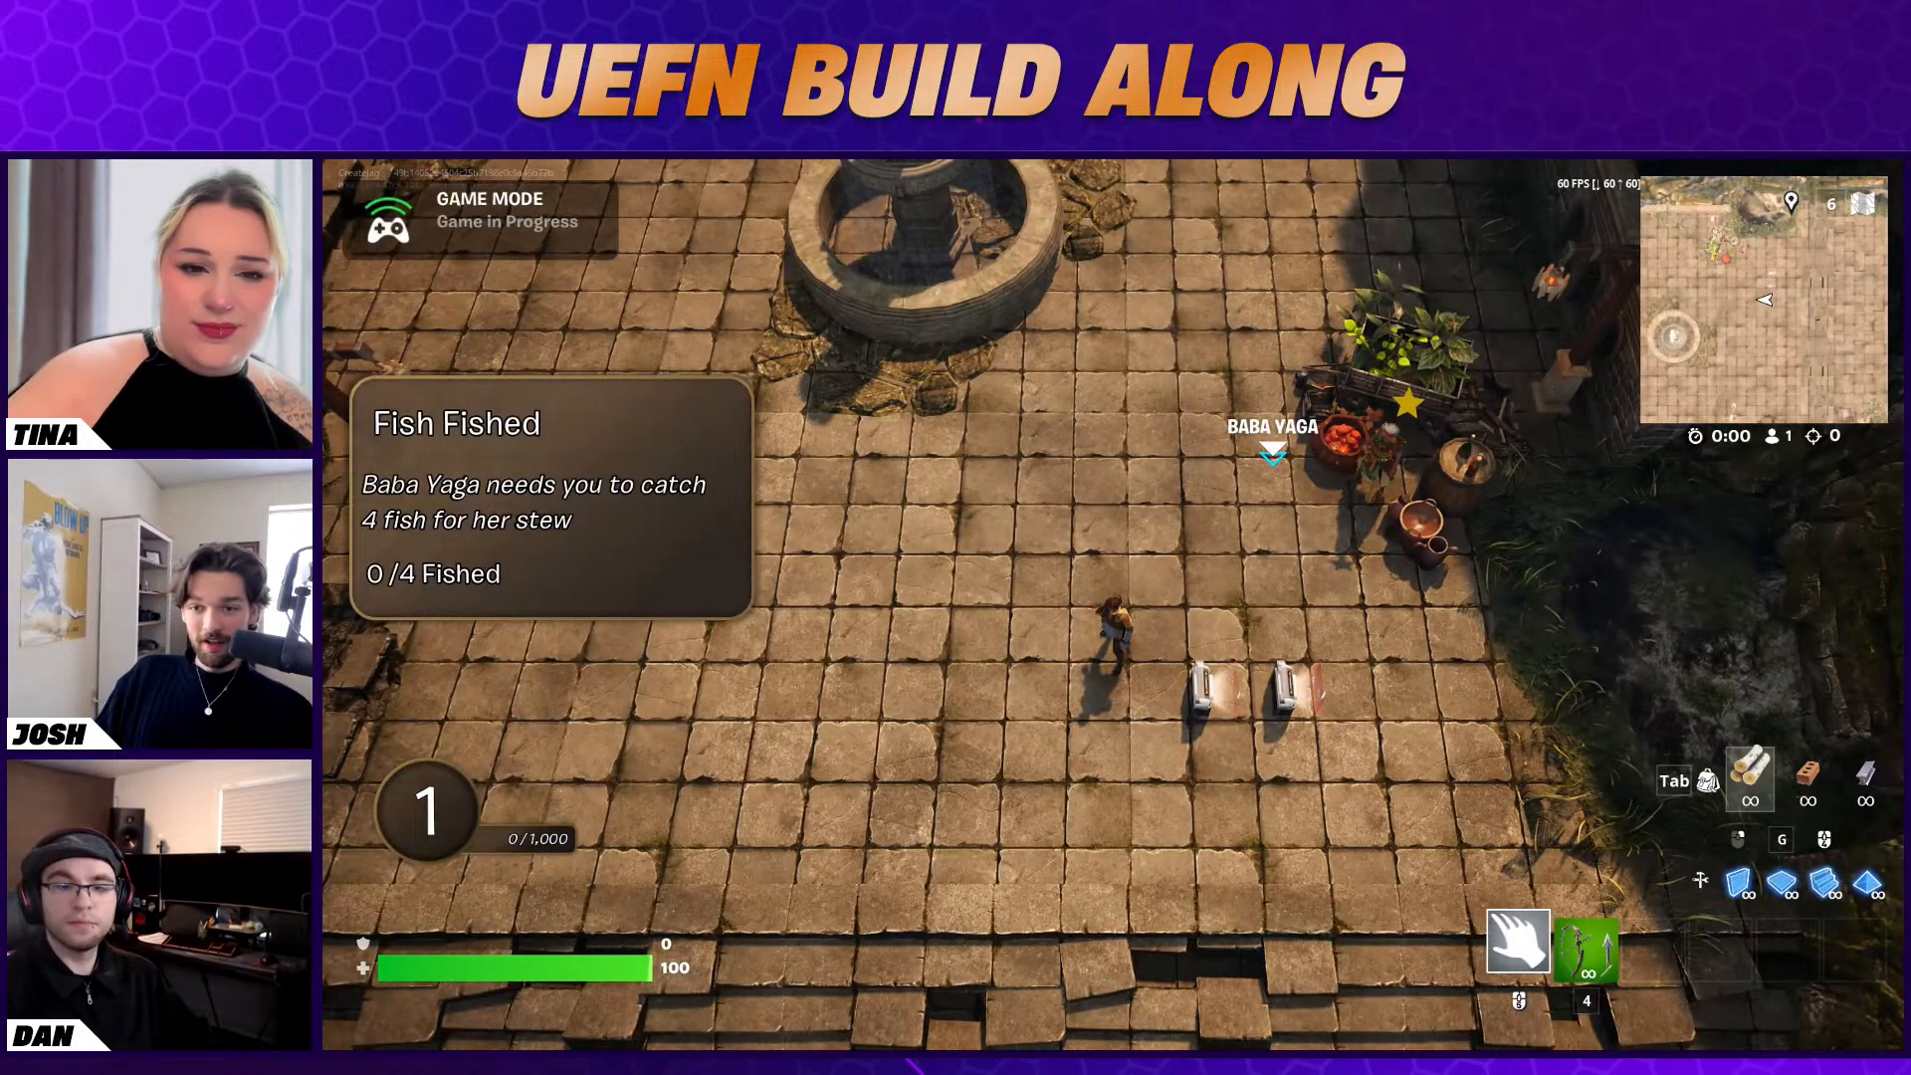
pyautogui.press('w')
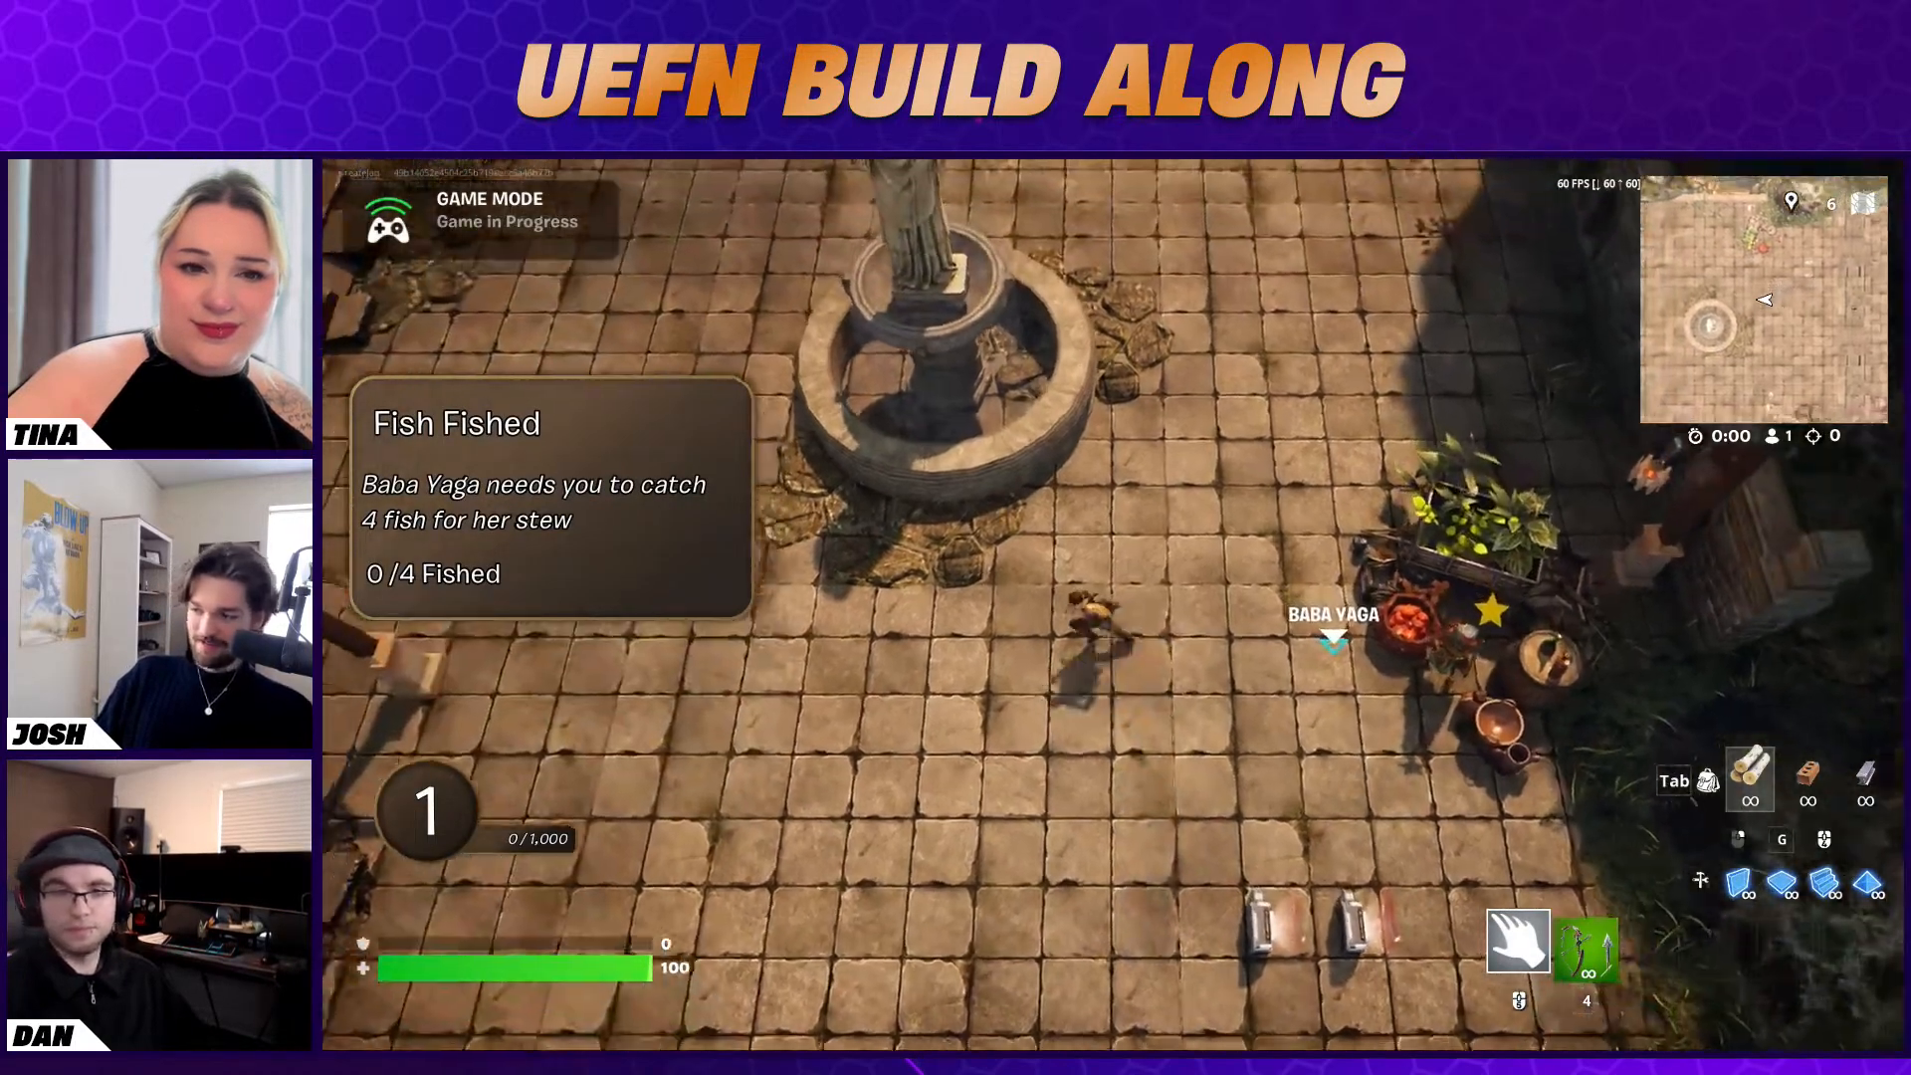
pyautogui.press('a')
pyautogui.press('w')
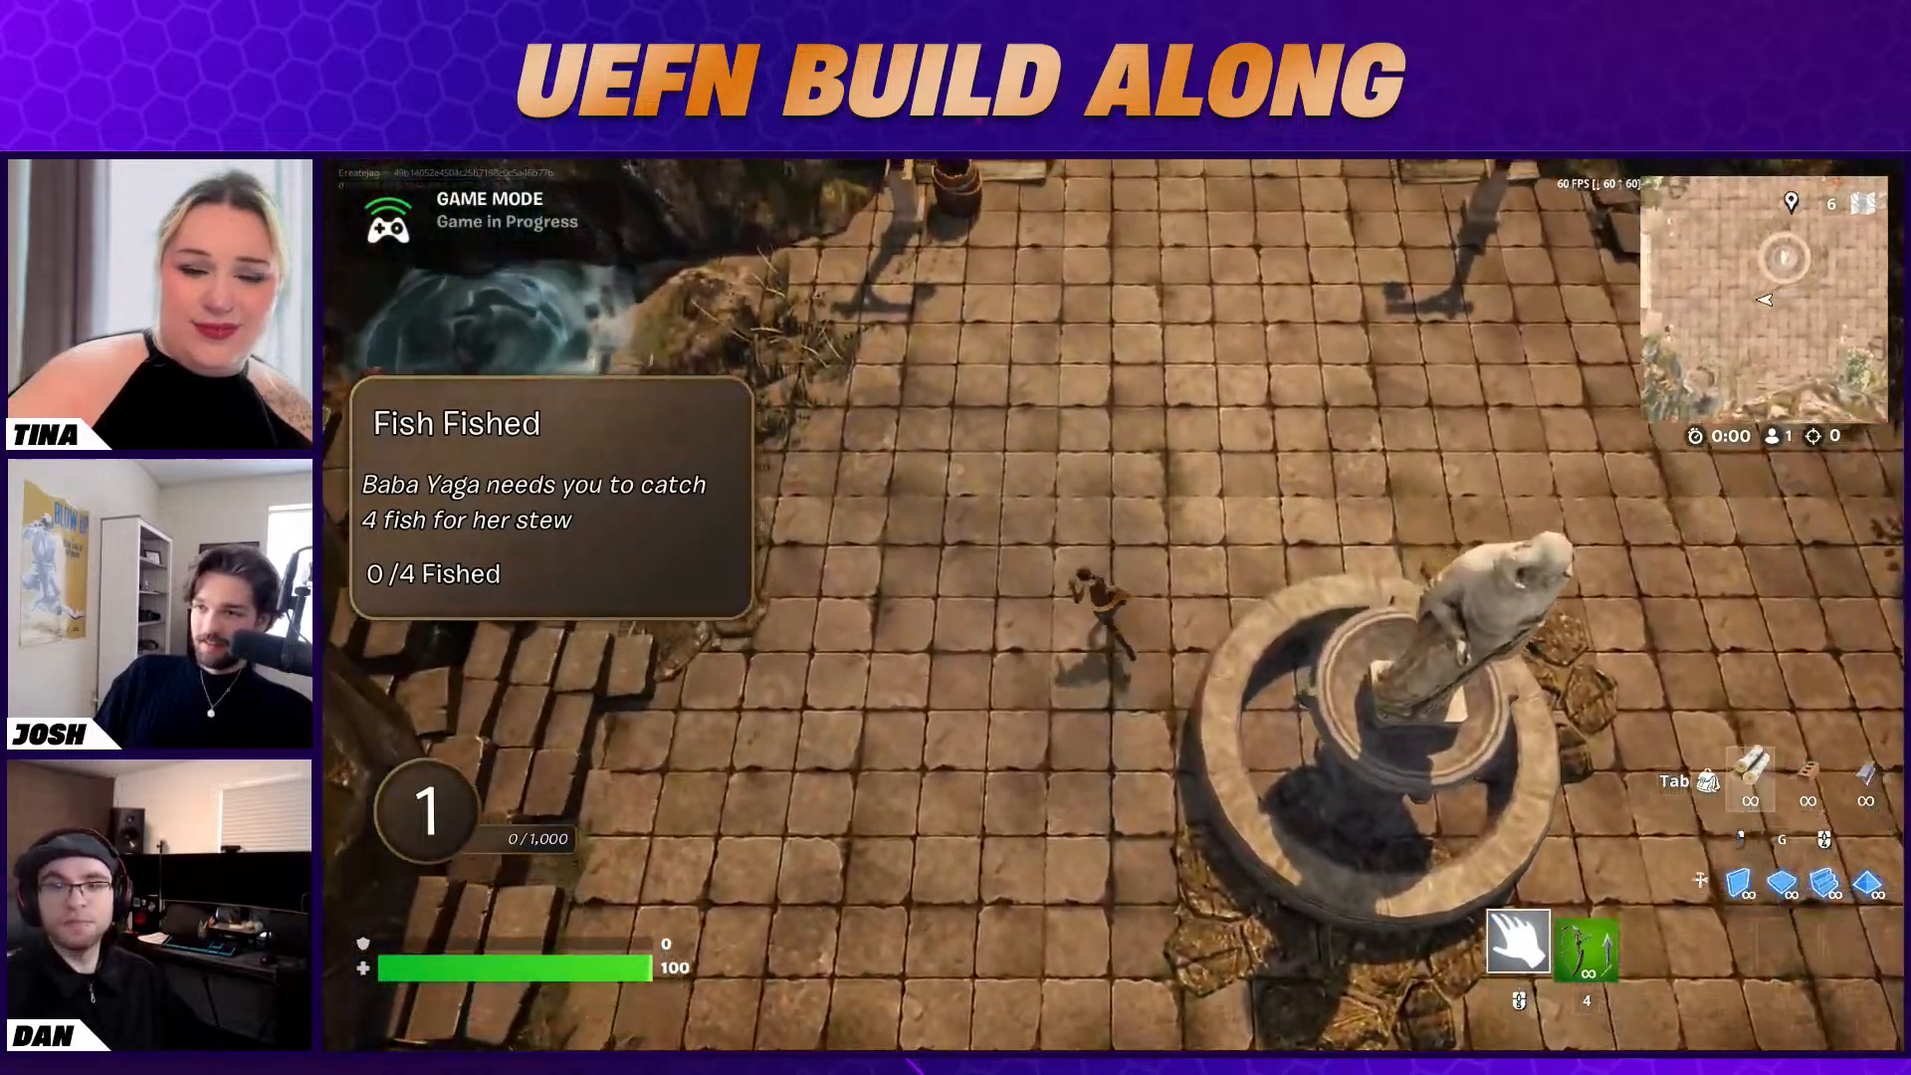
pyautogui.press('w')
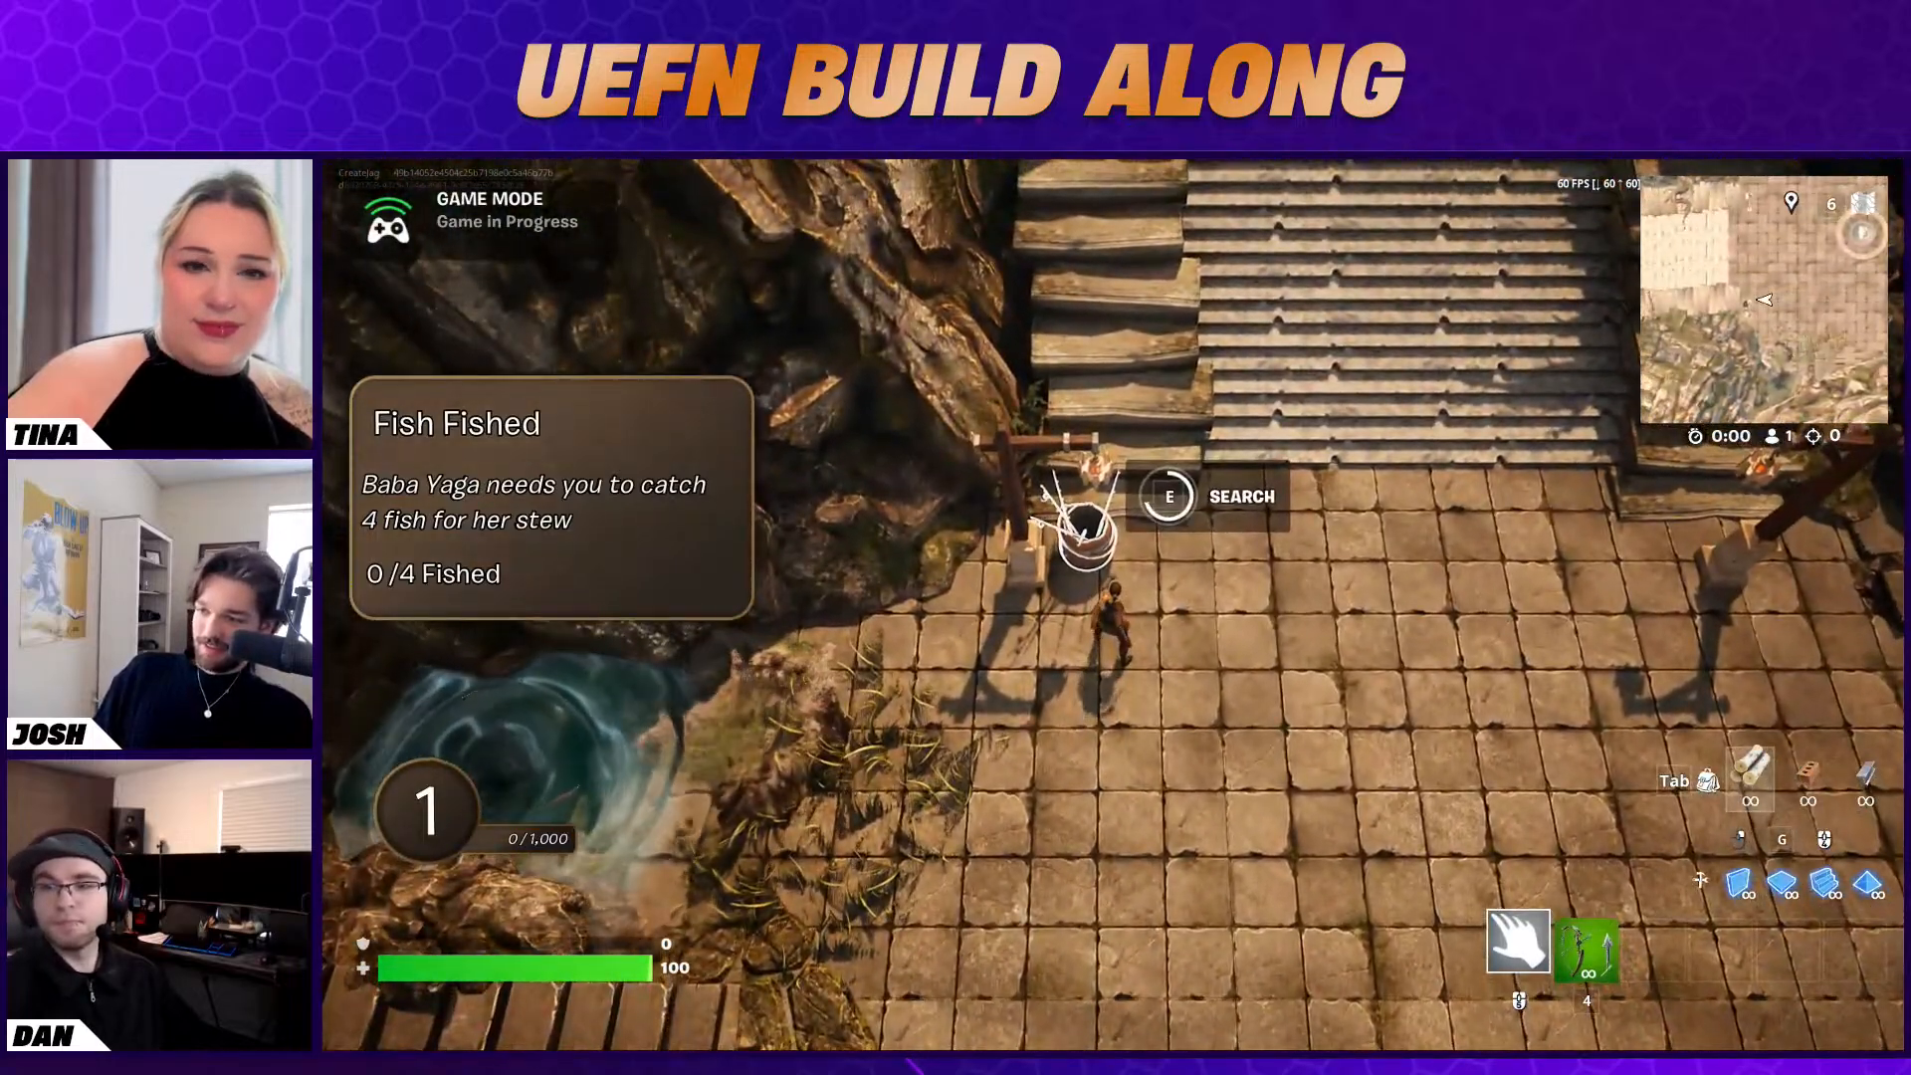
pyautogui.press('w')
pyautogui.press('e')
pyautogui.press('a')
pyautogui.press('s')
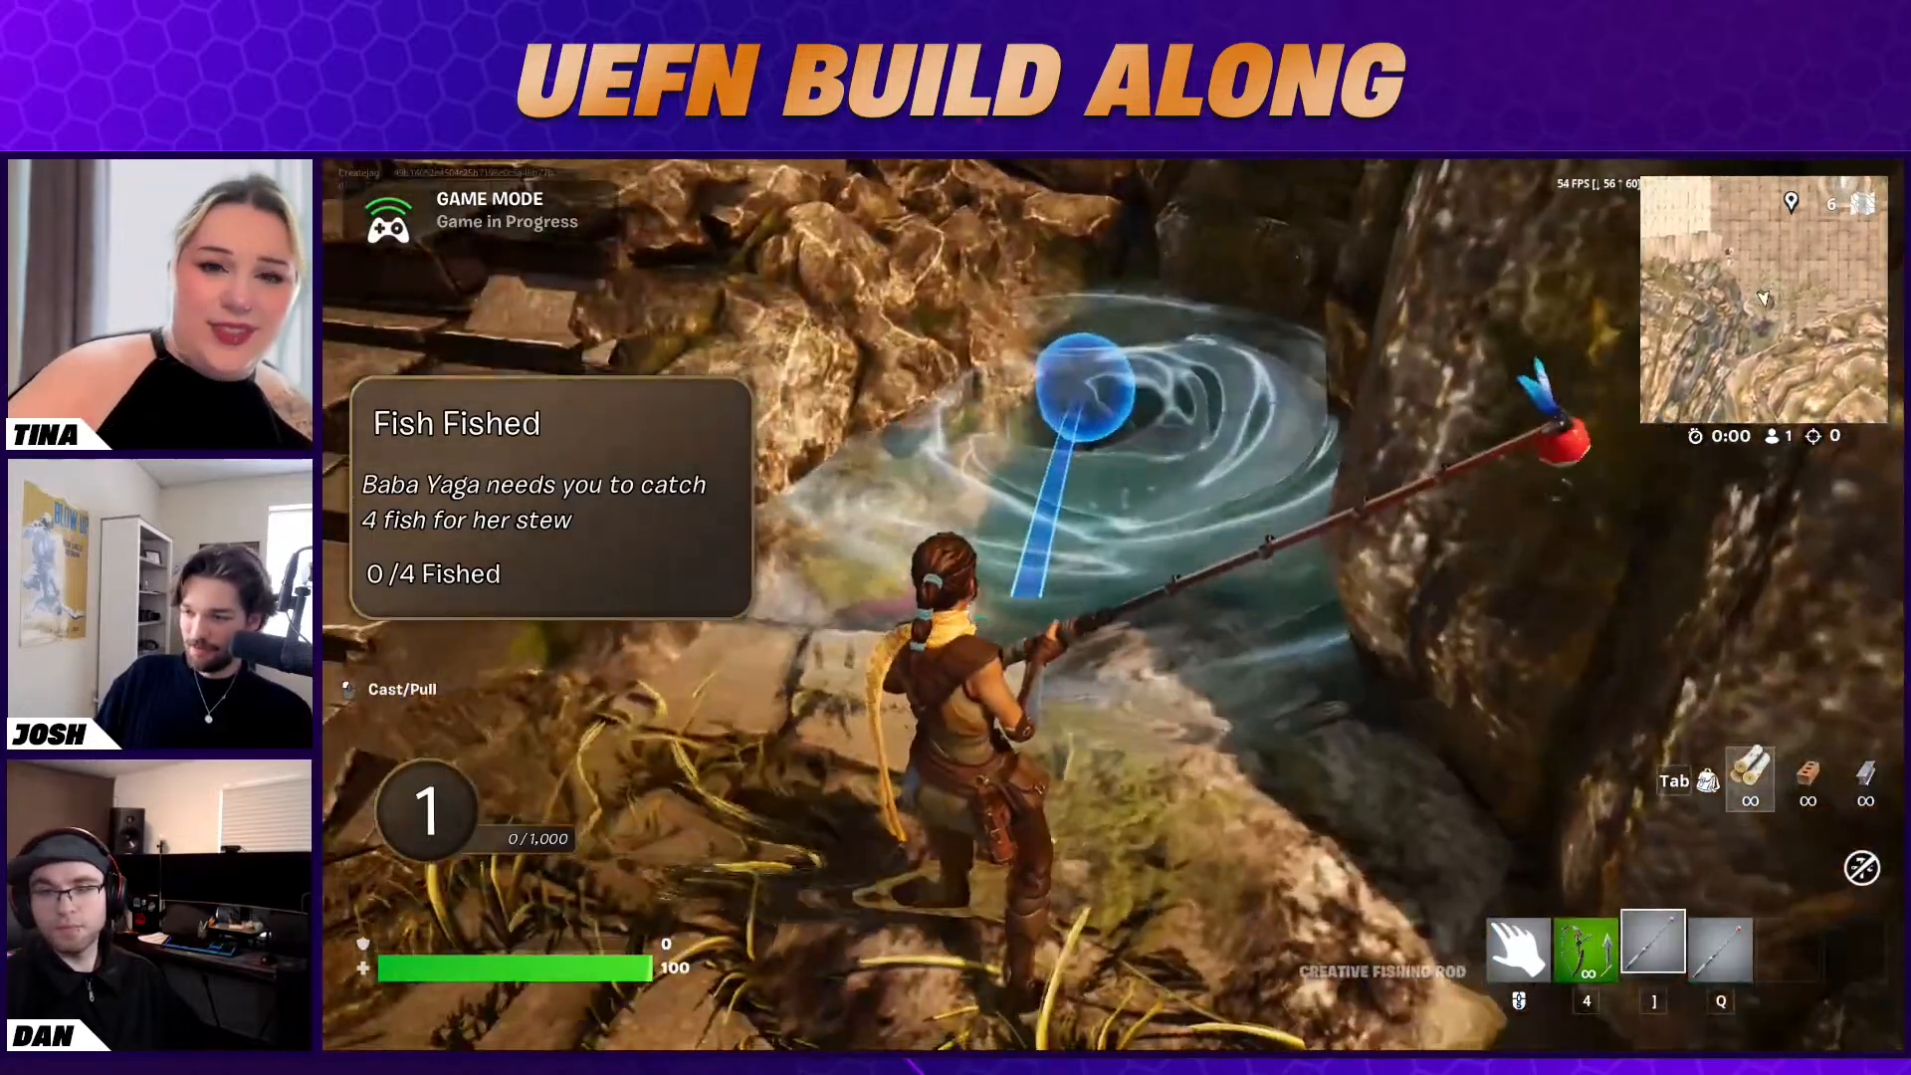
# Cast the Creative Fishing Rod into the whirlpool and reel in fish for the quest
pyautogui.click(1113, 604)
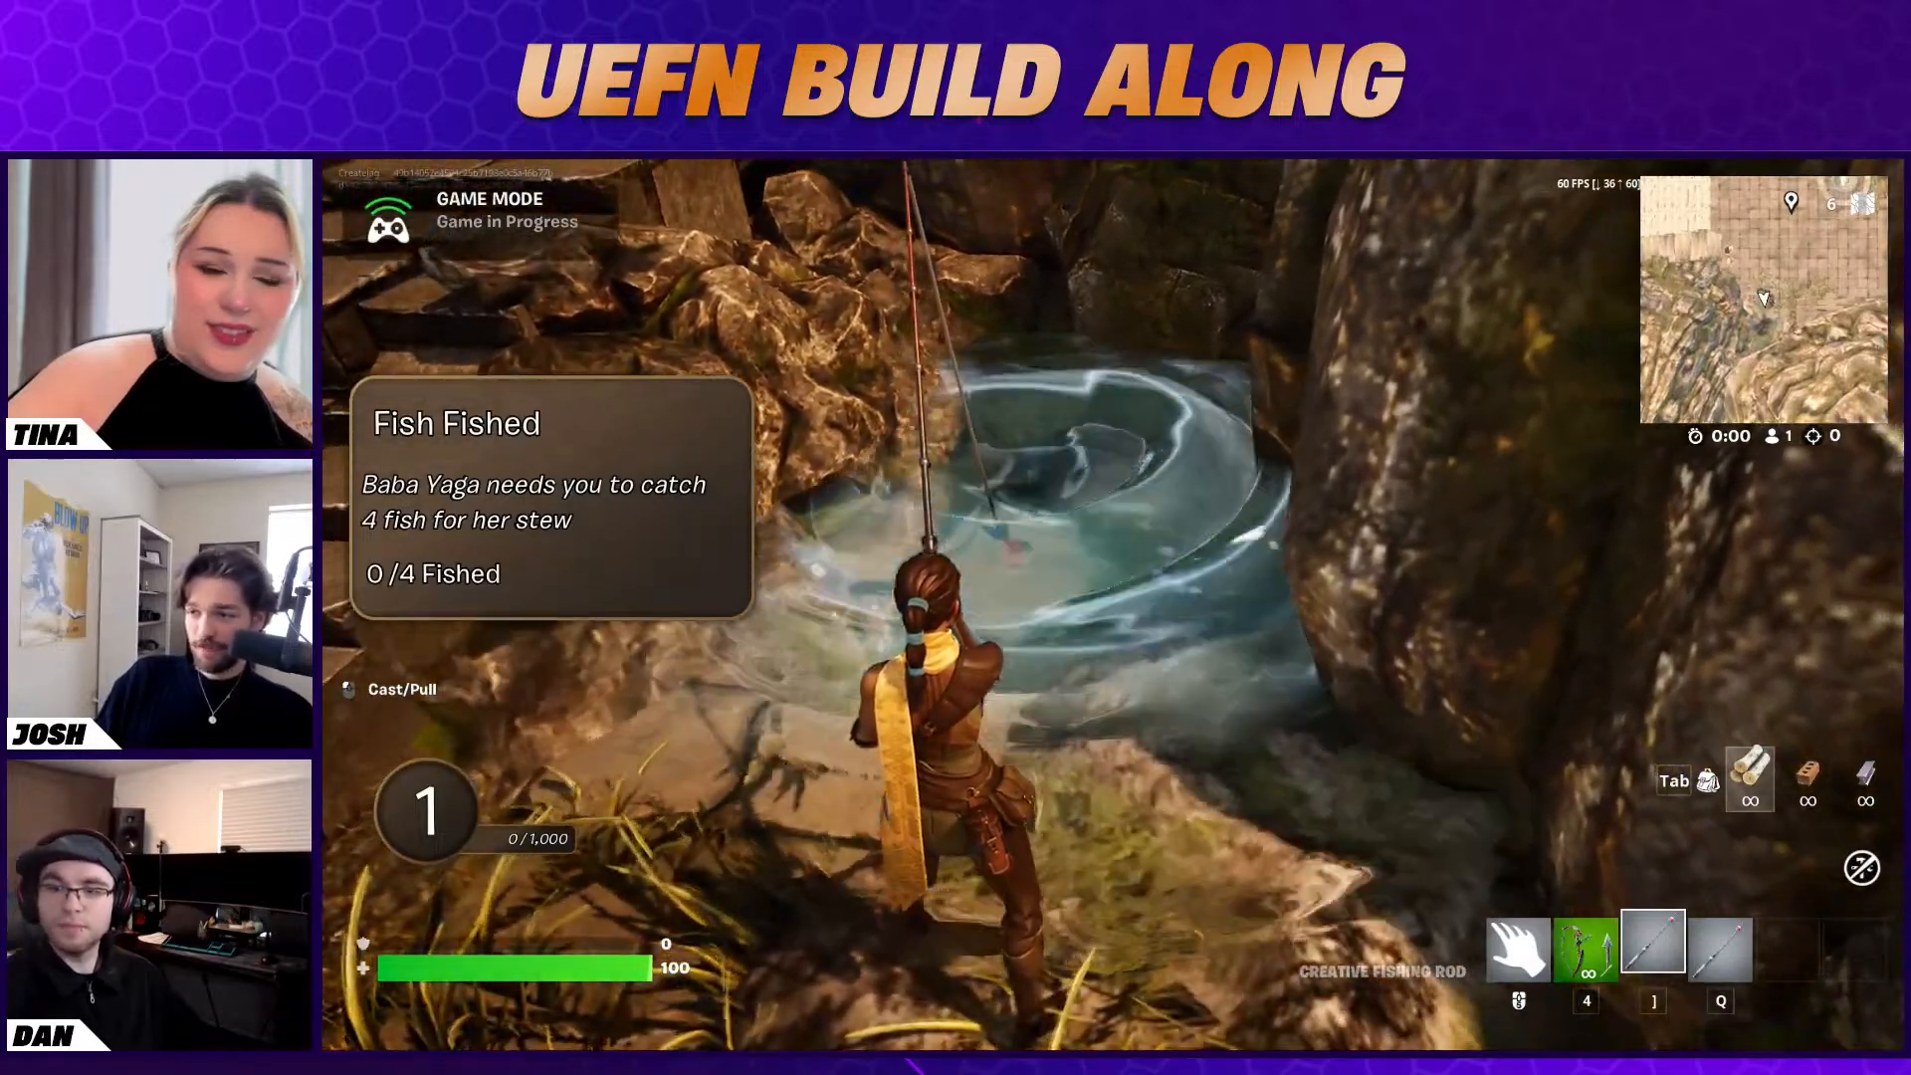
pyautogui.press('e')
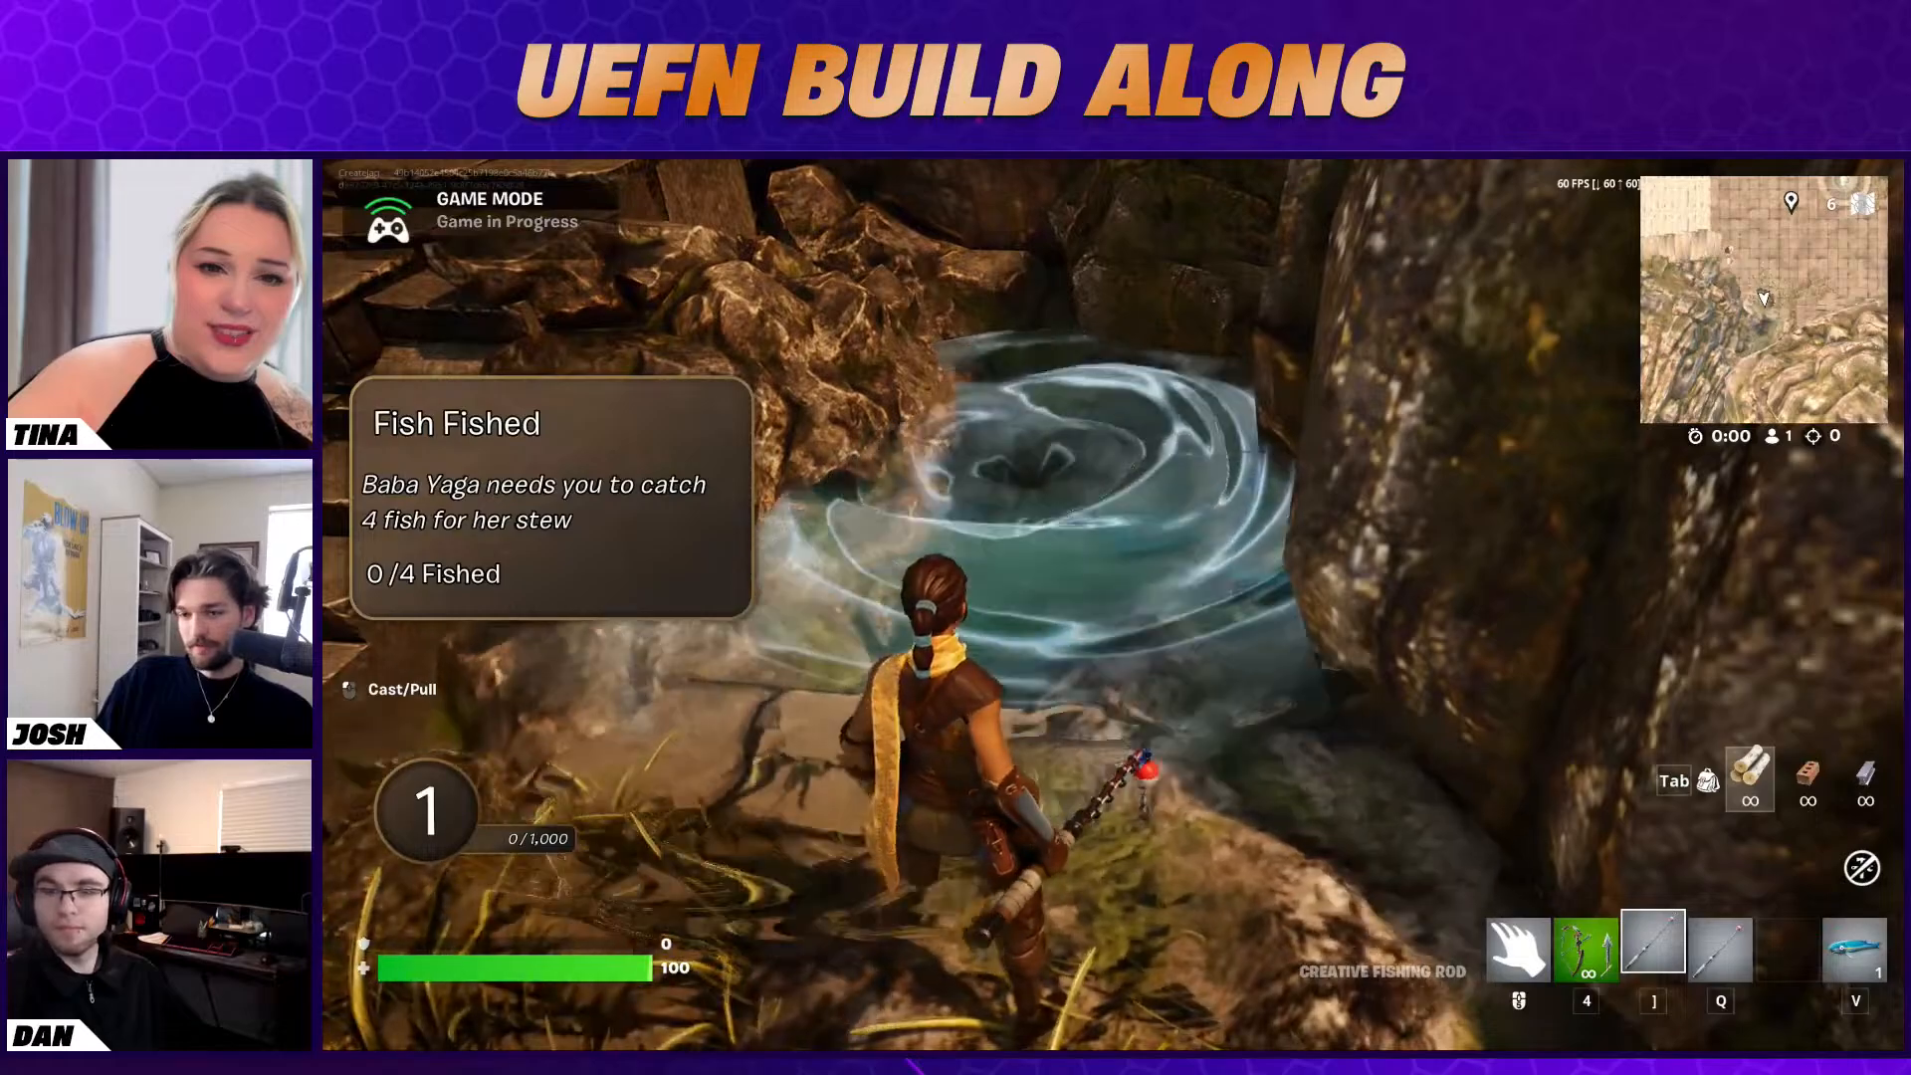
pyautogui.click(1113, 604)
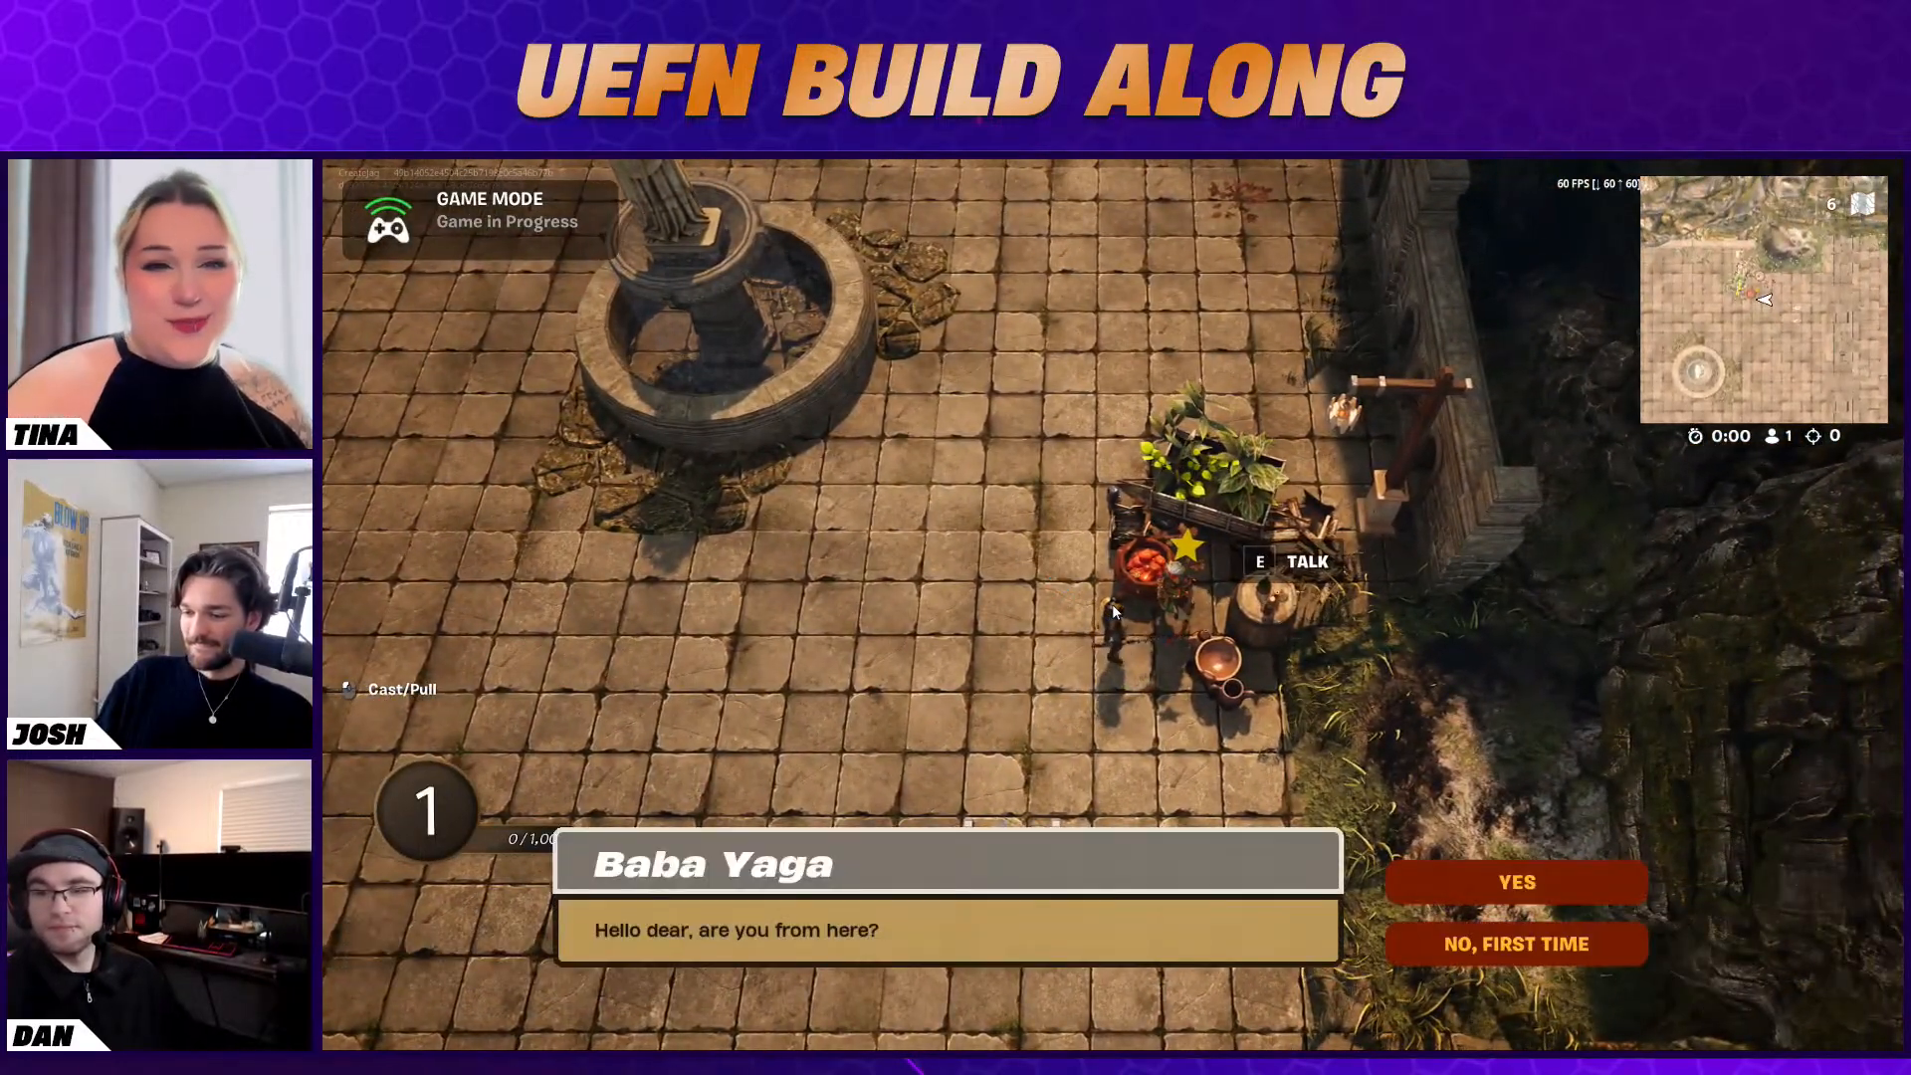
# Go through Baba Yaga's conversation again, answering "Yes" first and choosing the second reply to each following line
pyautogui.click(1551, 884)
pyautogui.click(1572, 943)
pyautogui.click(1573, 944)
pyautogui.click(1573, 944)
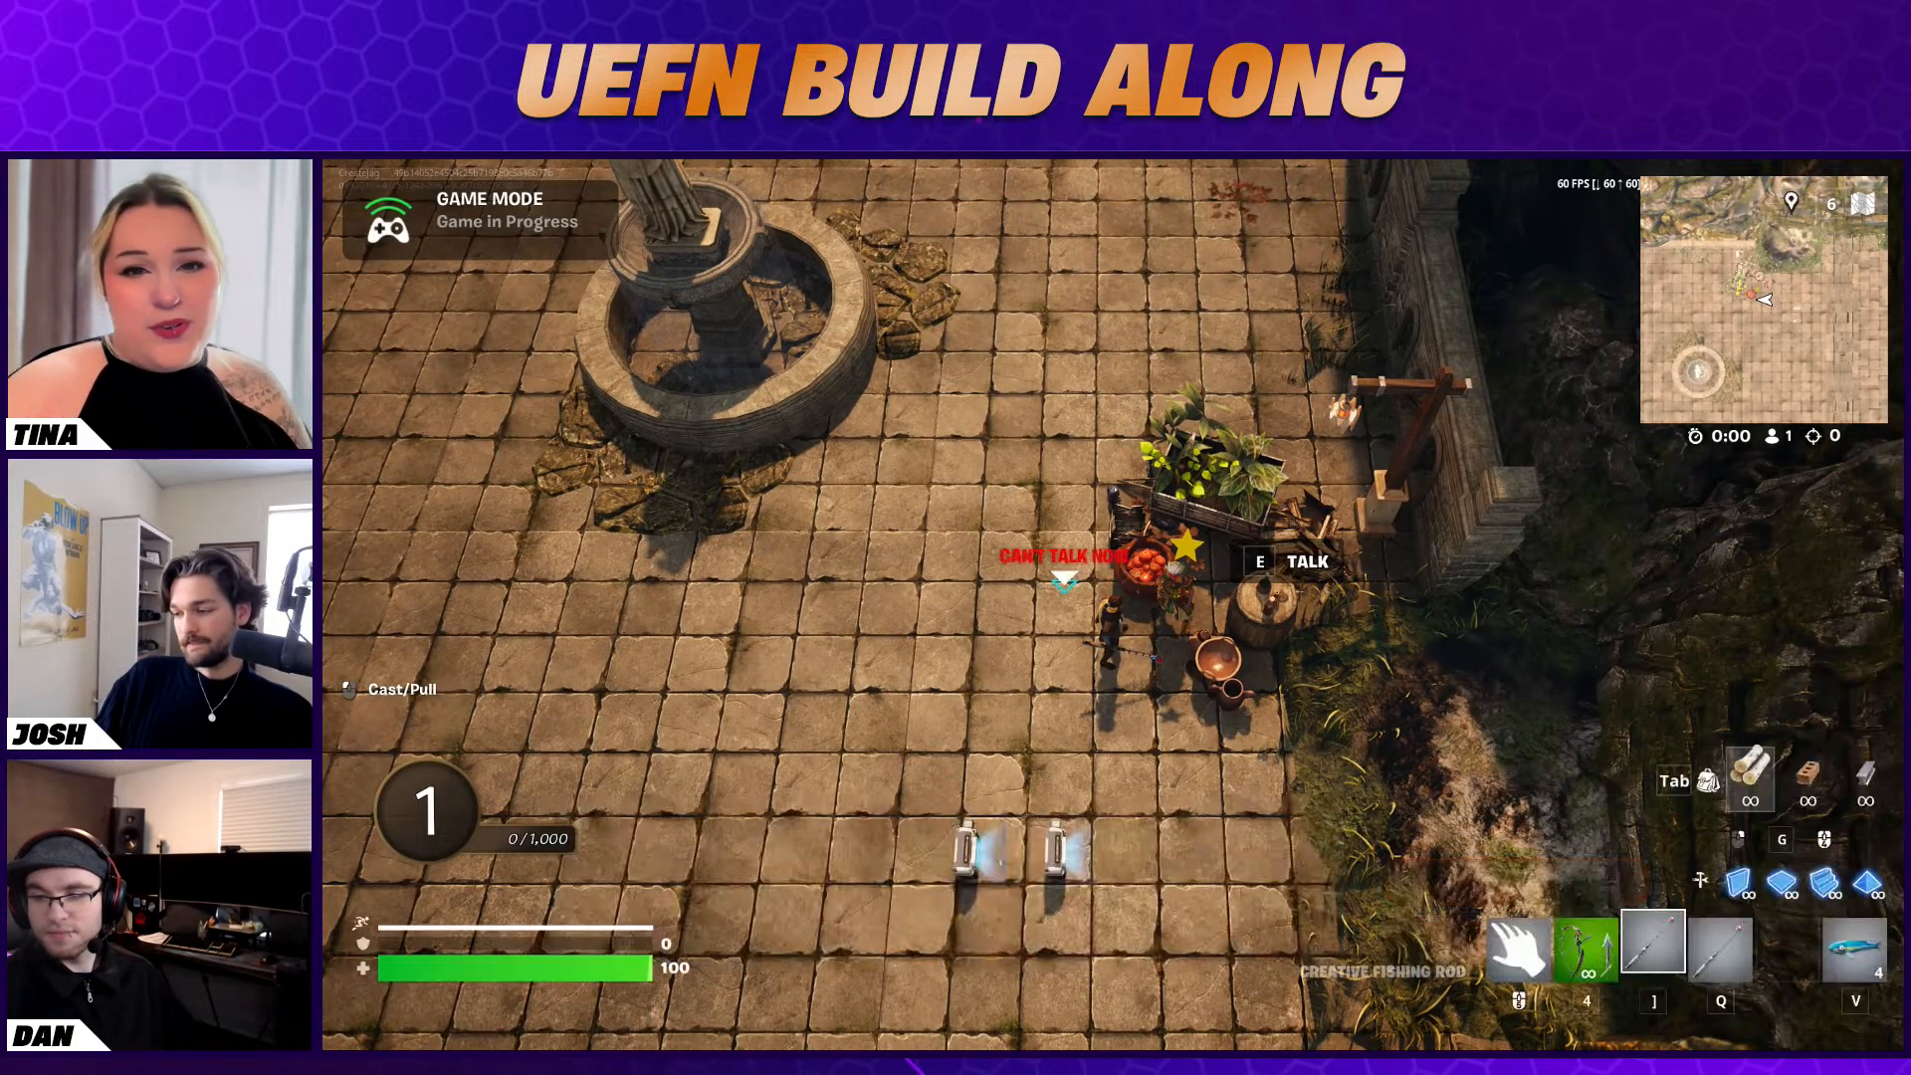
# End the running game to return the session to edit mode, and switch back to the Unreal Editor
pyautogui.press('a')
pyautogui.press('s')
pyautogui.press('Escape')
pyautogui.click(1561, 603)
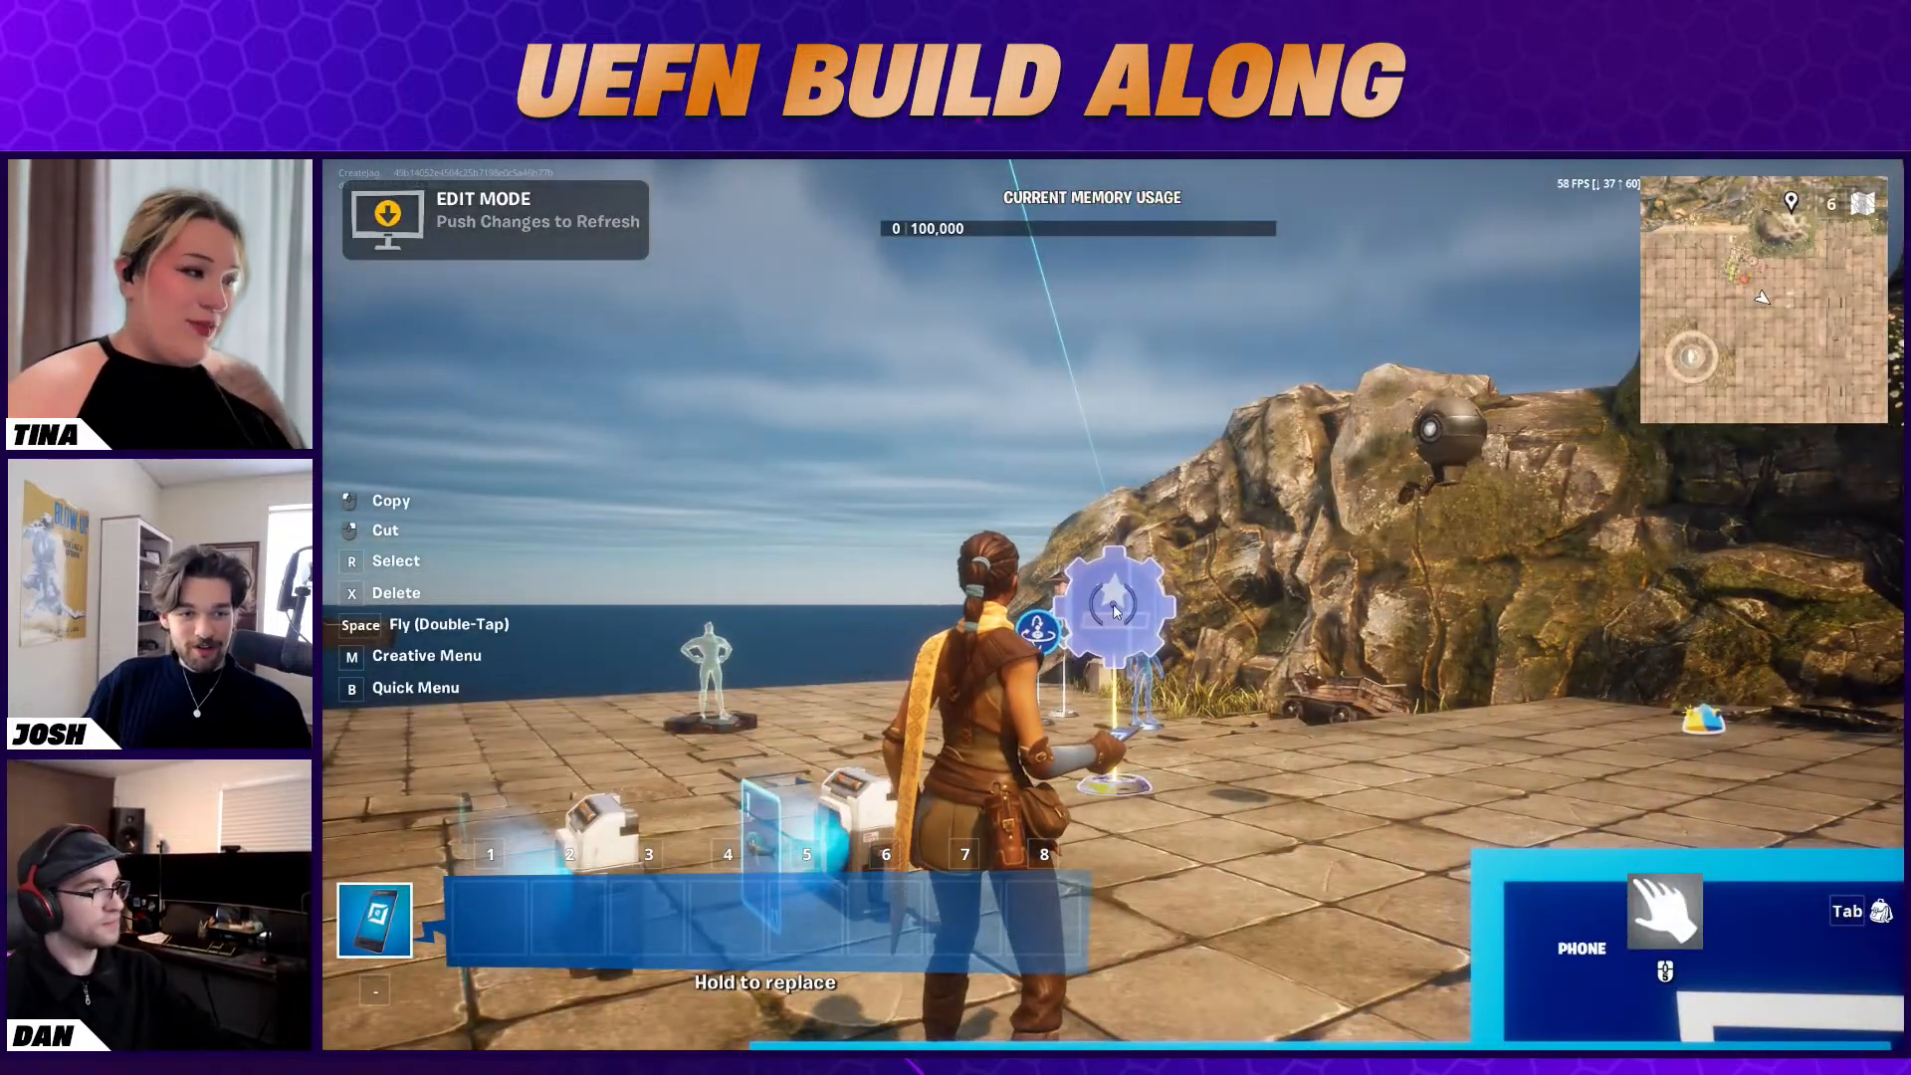
pyautogui.press('super')
pyautogui.press('super')
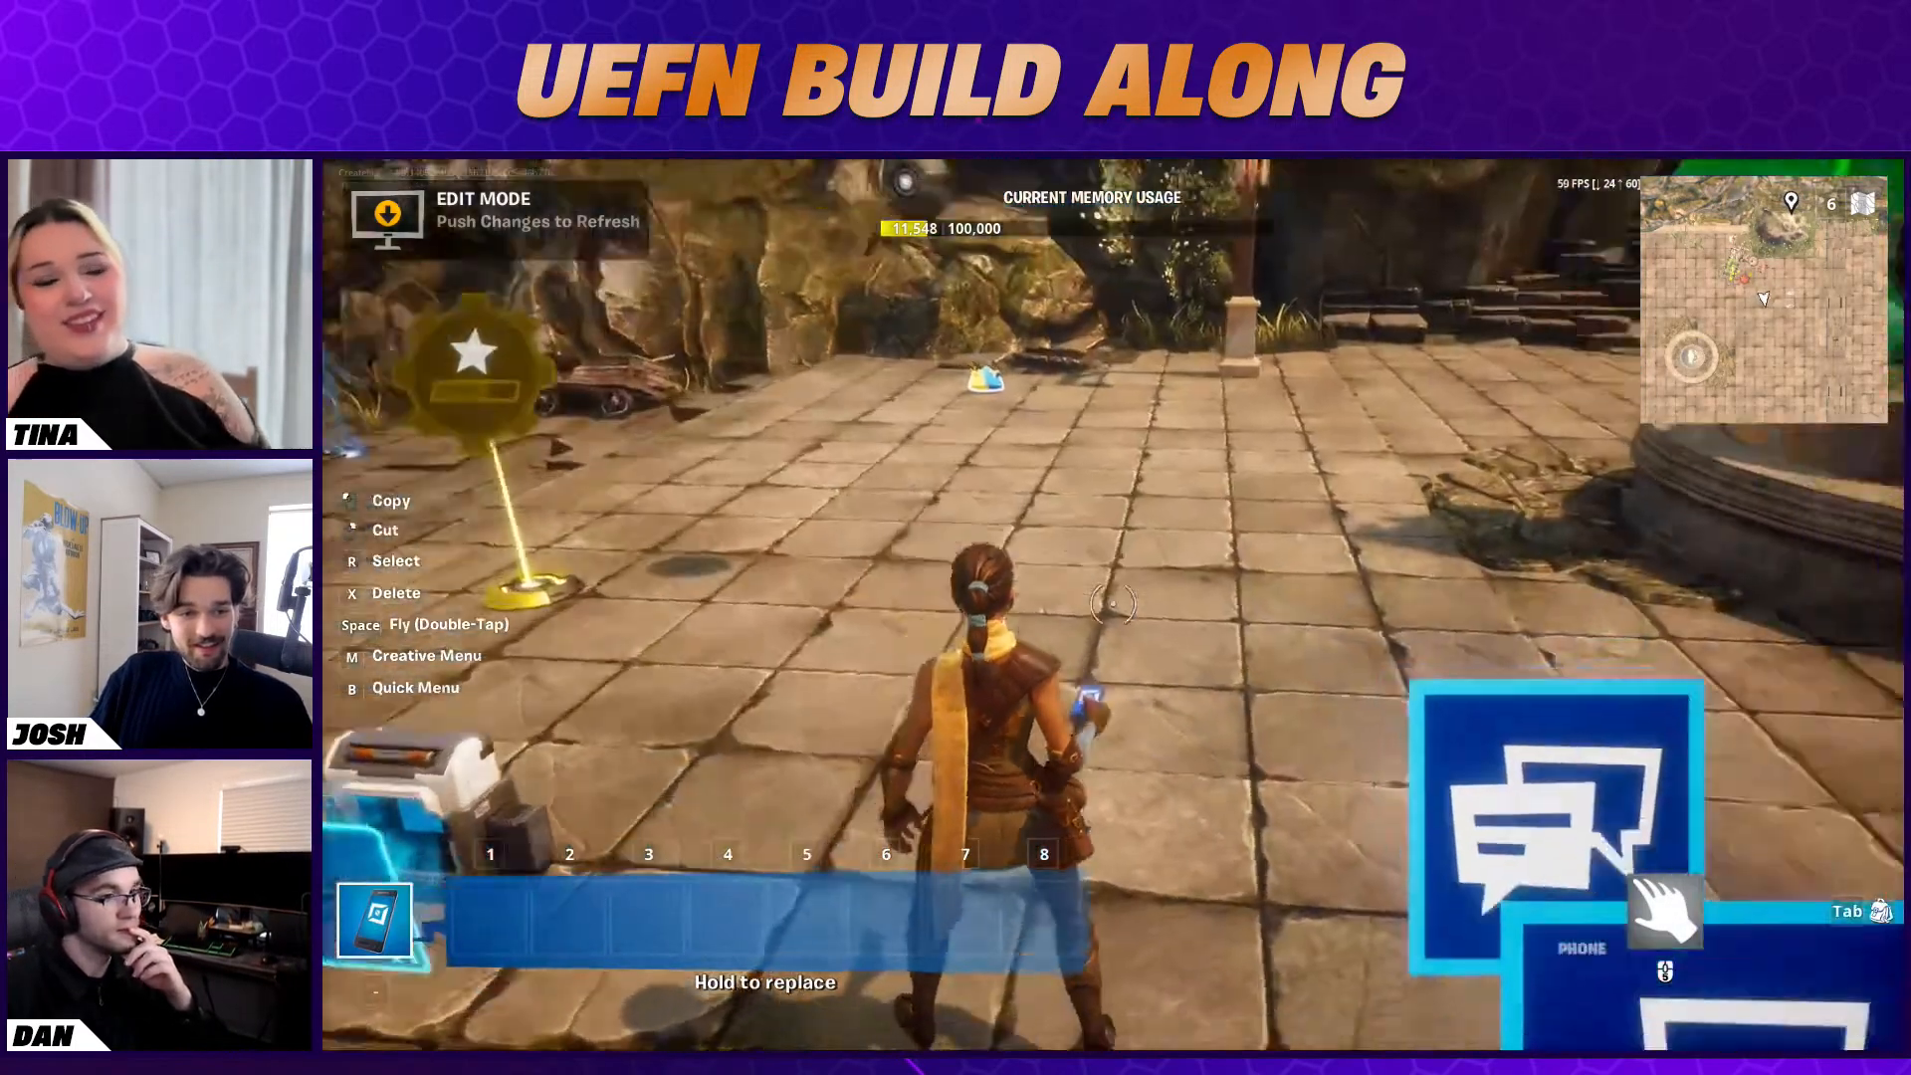
pyautogui.press('Escape')
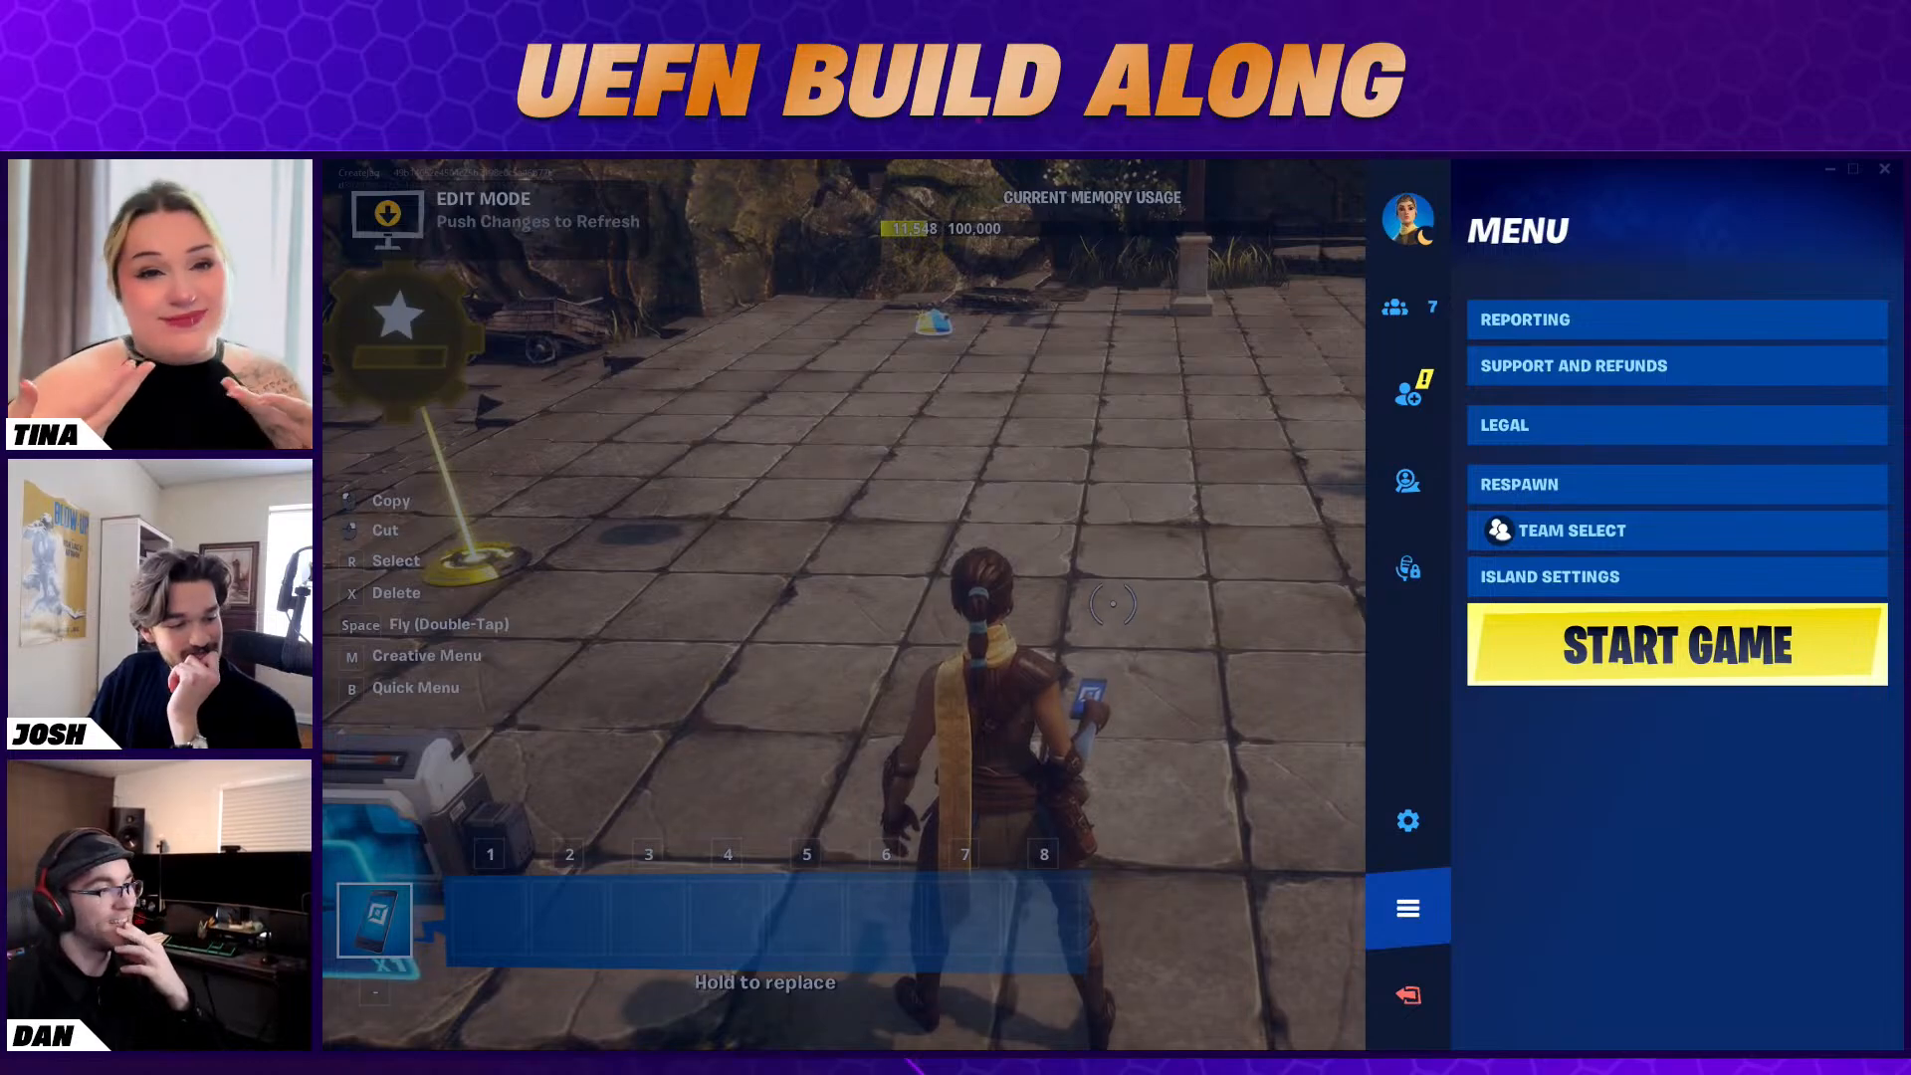
pyautogui.hotkey('alt', 'Tab')
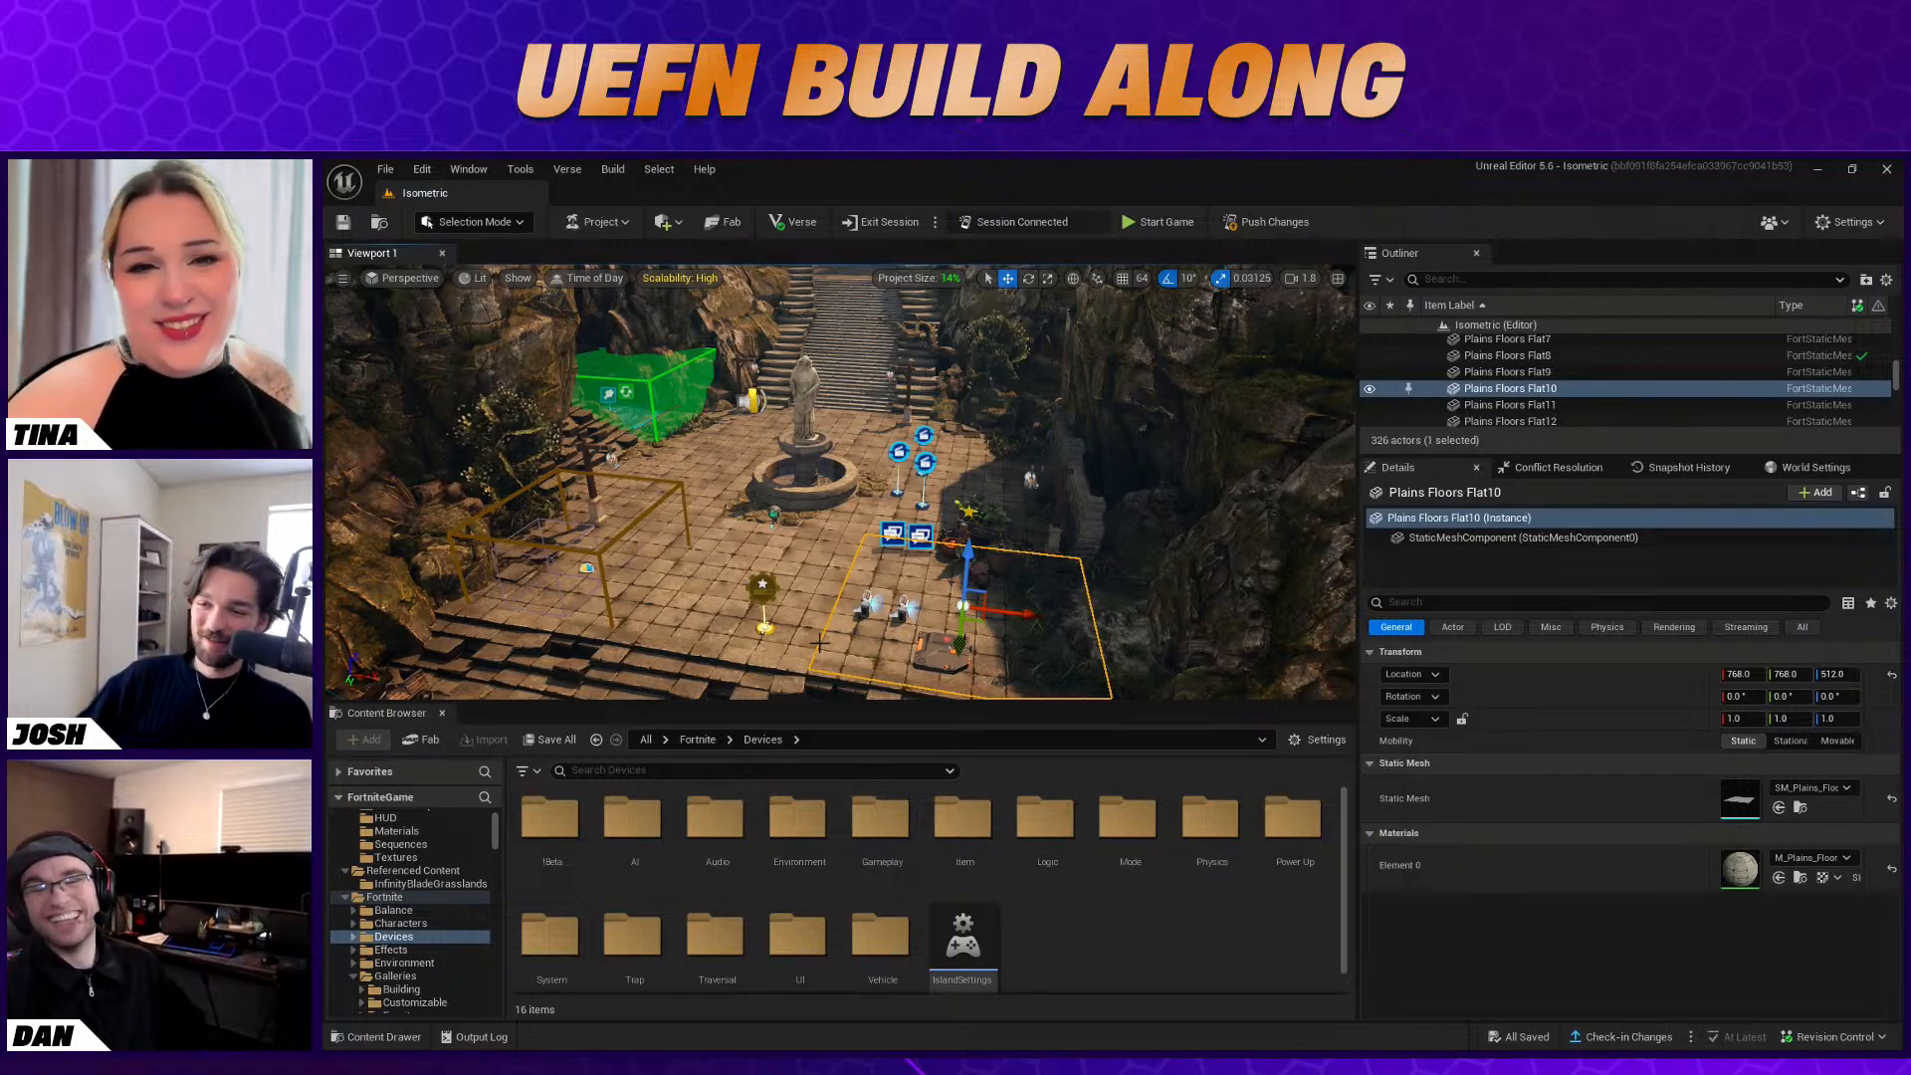
pyautogui.click(799, 539)
pyautogui.press('f')
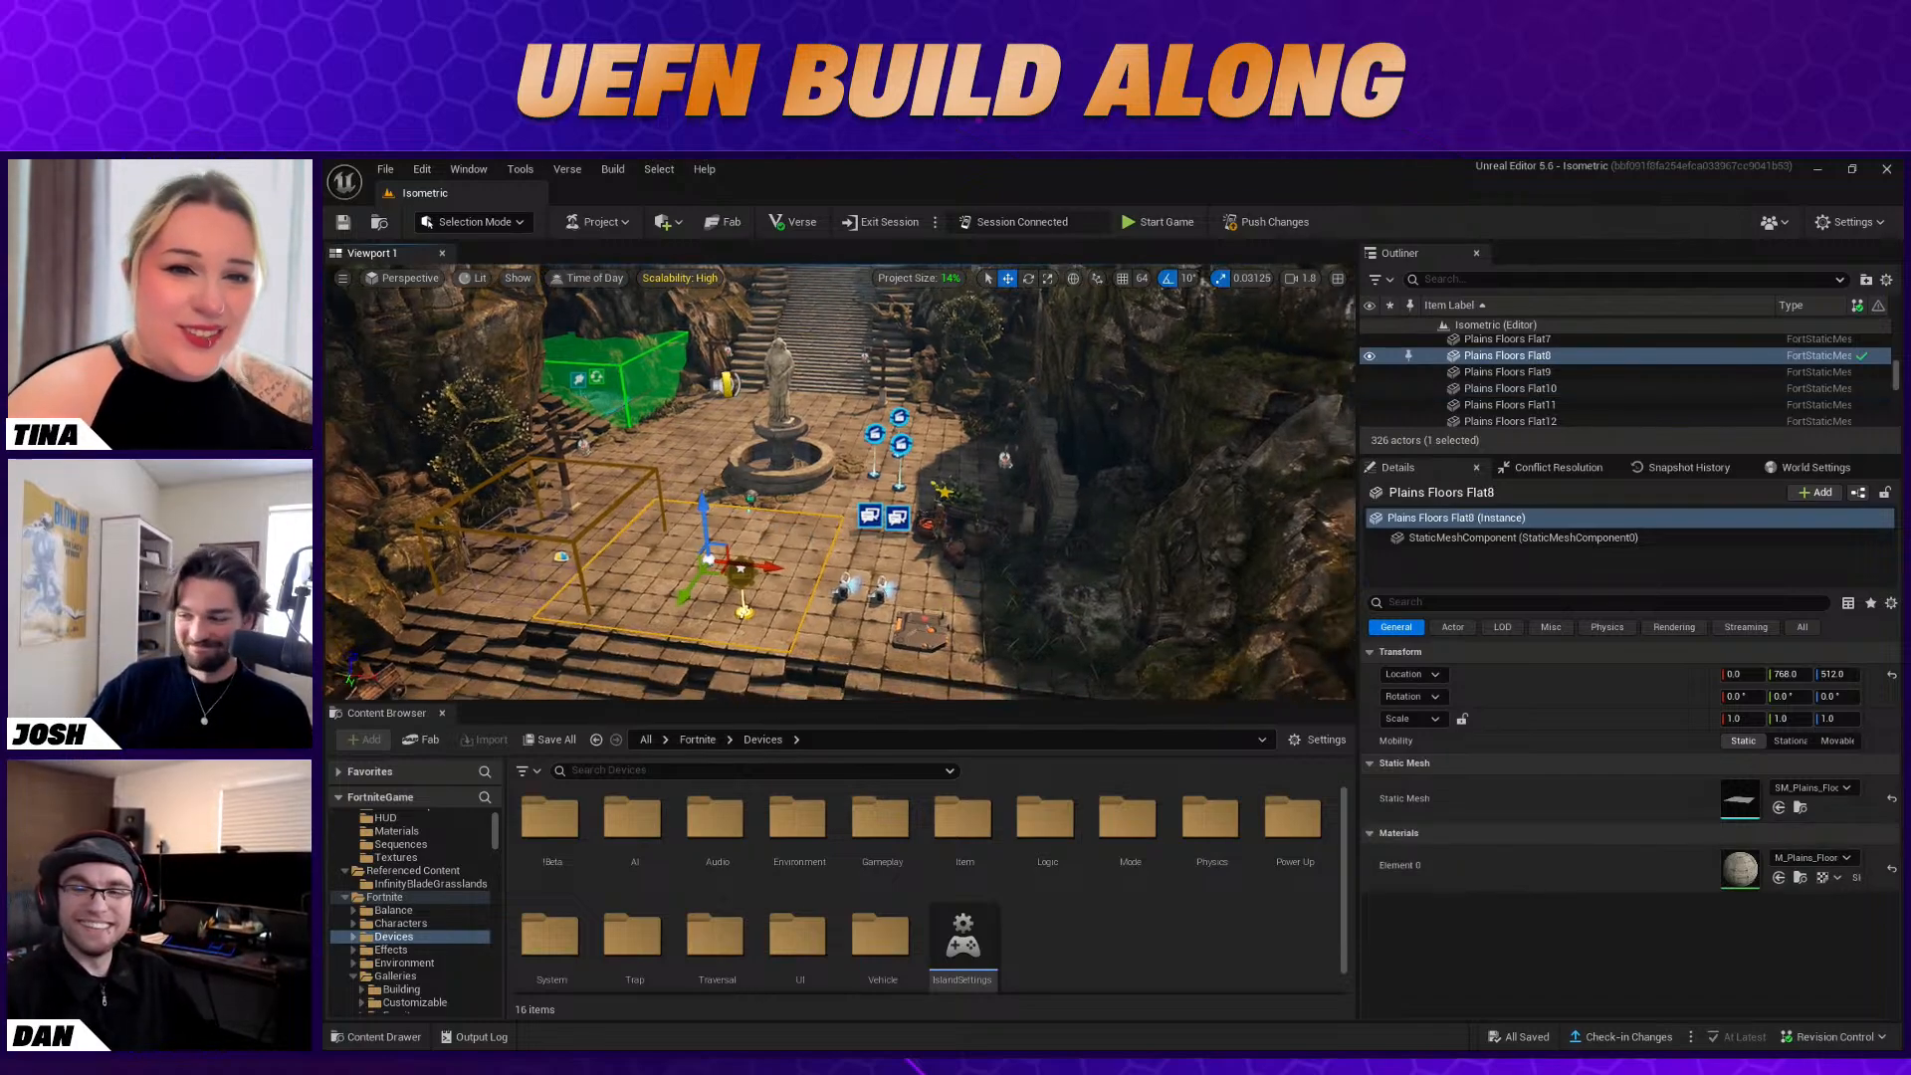
pyautogui.moveTo(871, 535); pyautogui.dragTo(841, 599, button='right')
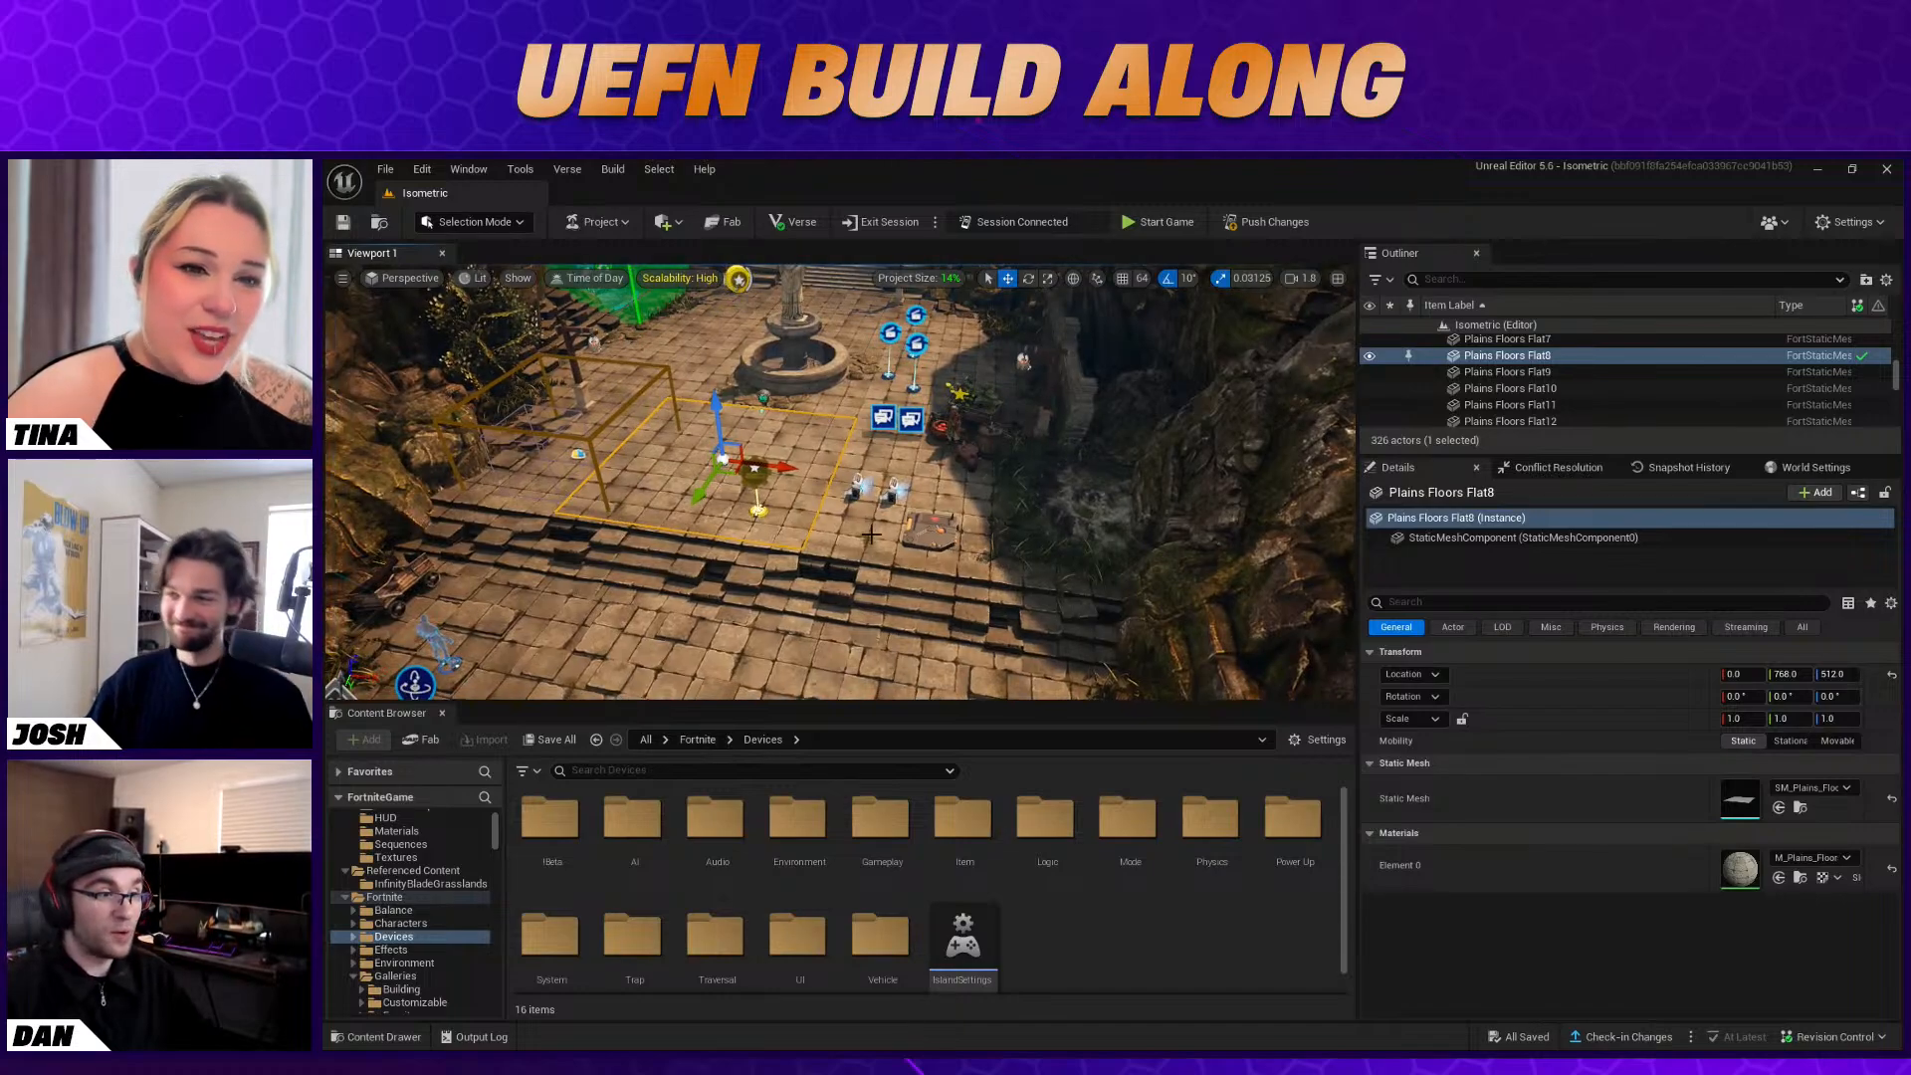
pyautogui.click(869, 455)
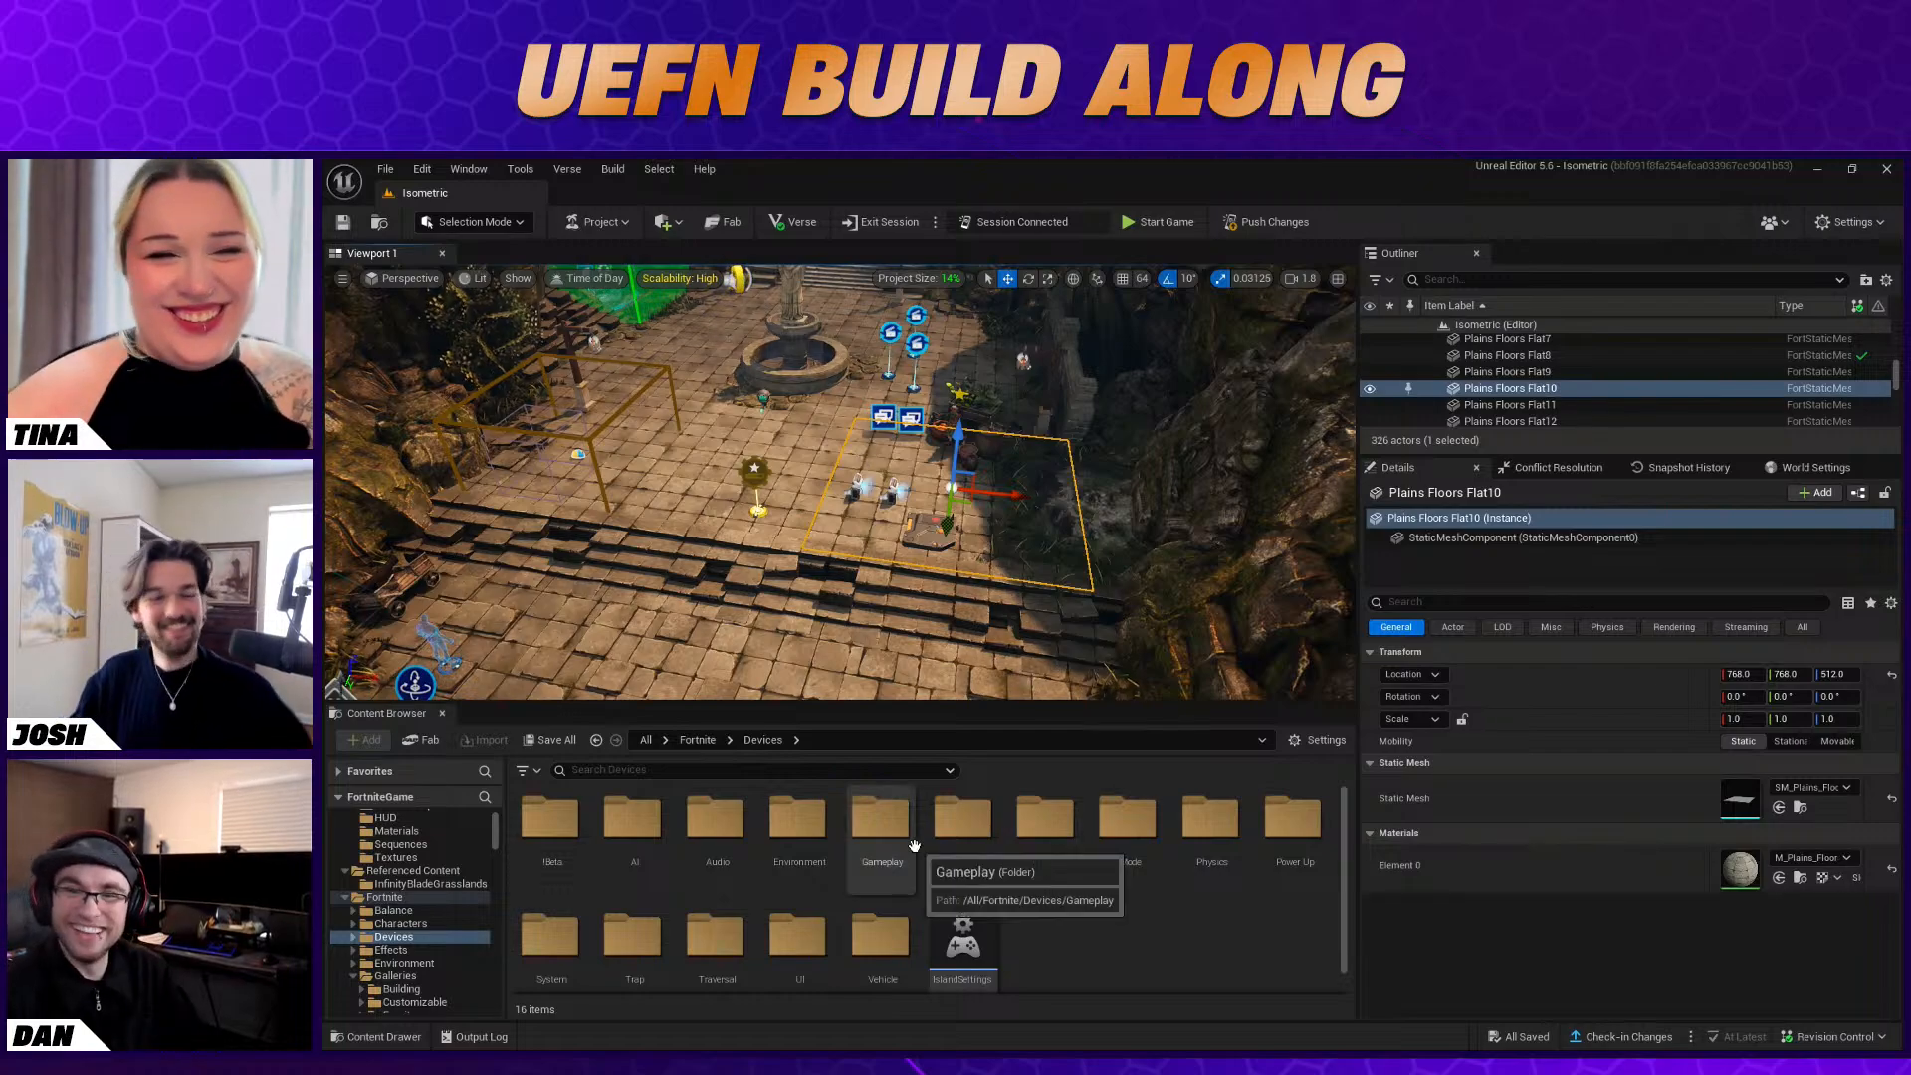
pyautogui.moveTo(886, 588); pyautogui.dragTo(902, 548, button='right')
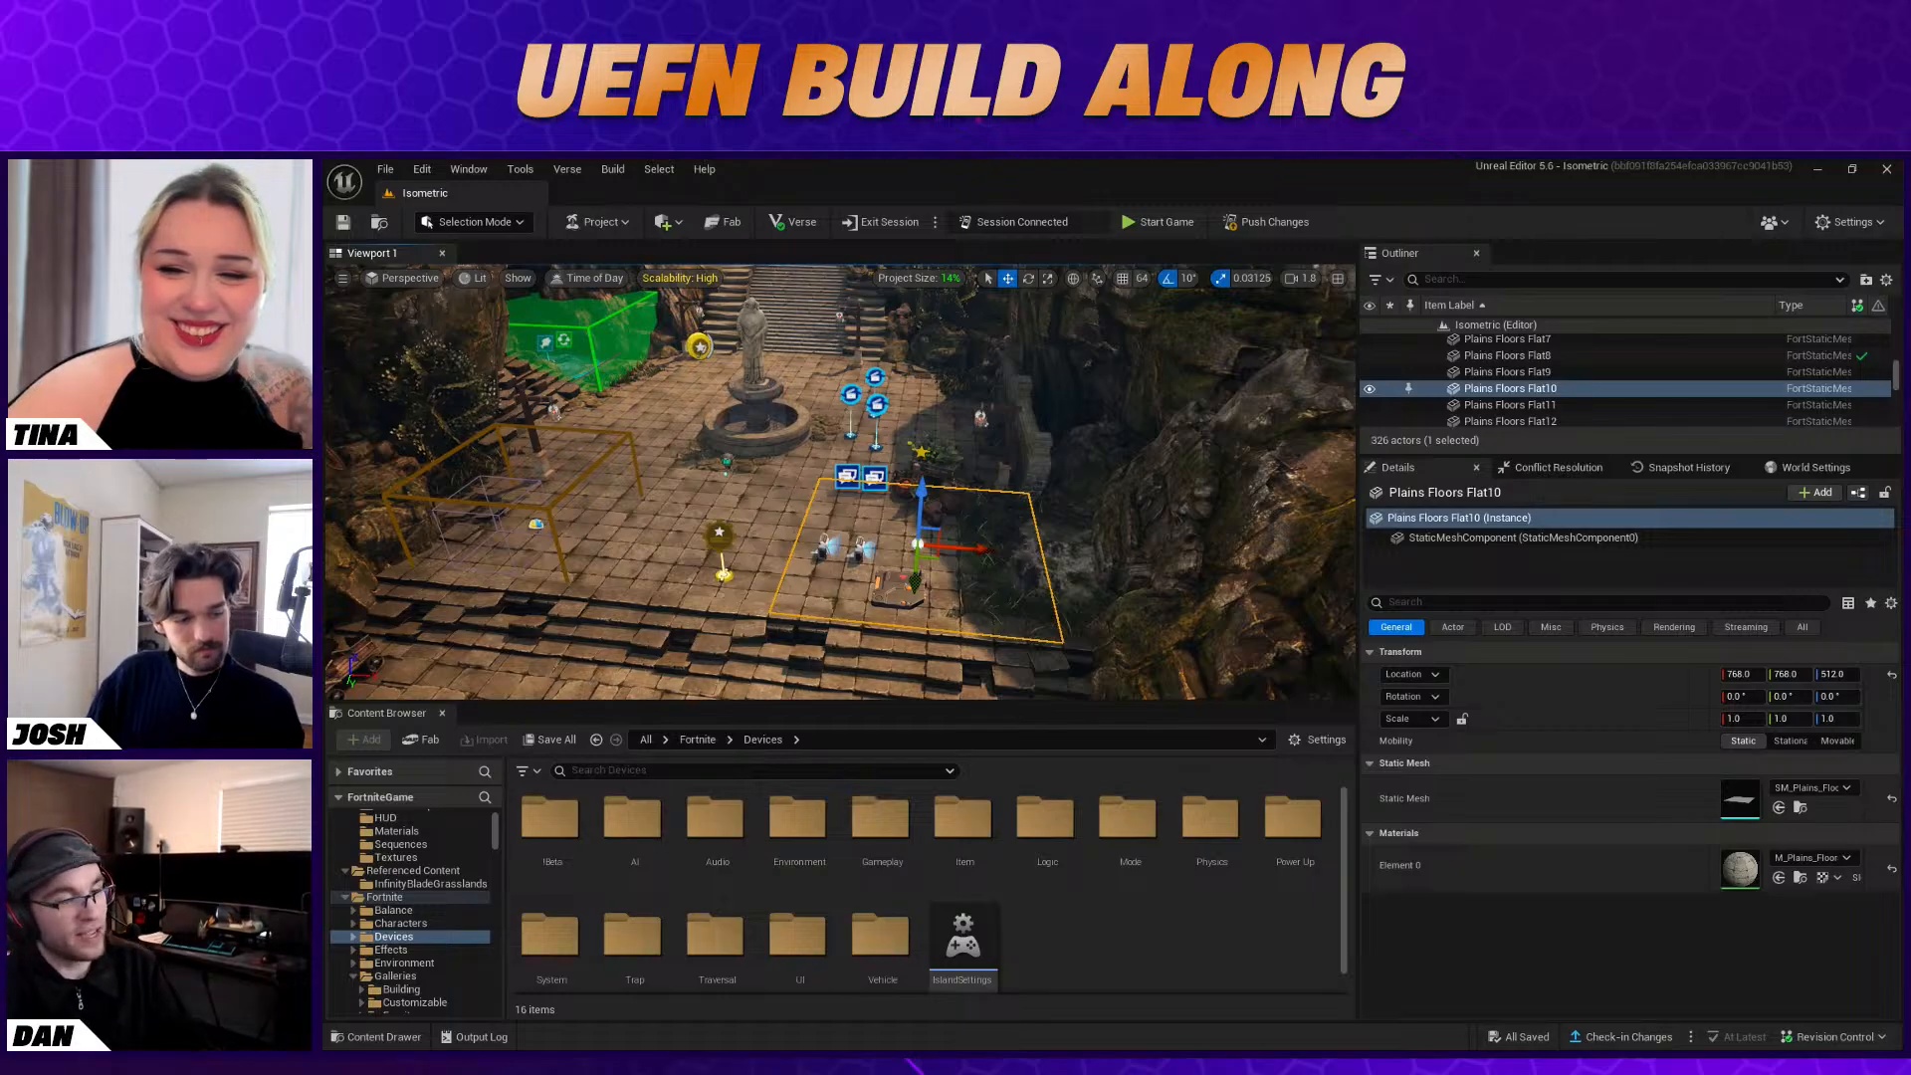
pyautogui.hotkey('alt', 'Tab')
pyautogui.press('Escape')
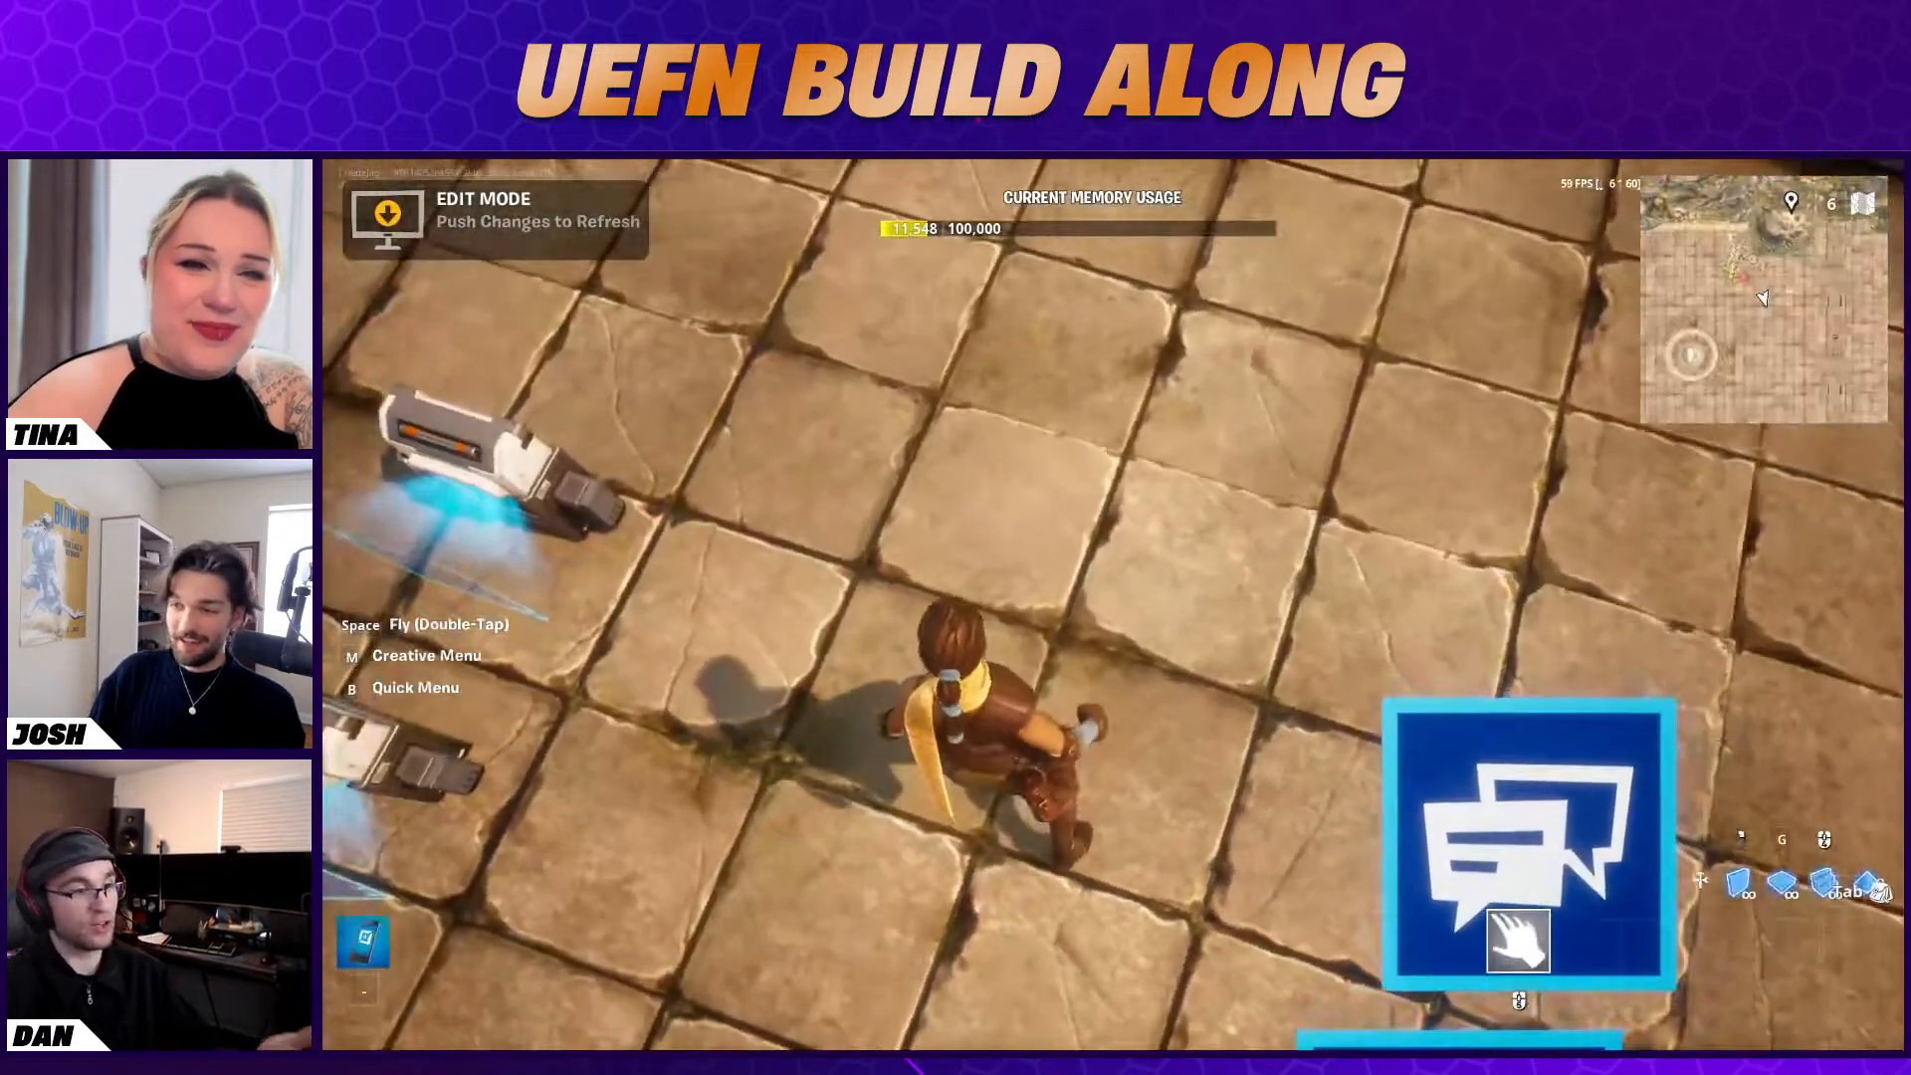
pyautogui.press('w')
pyautogui.press('d')
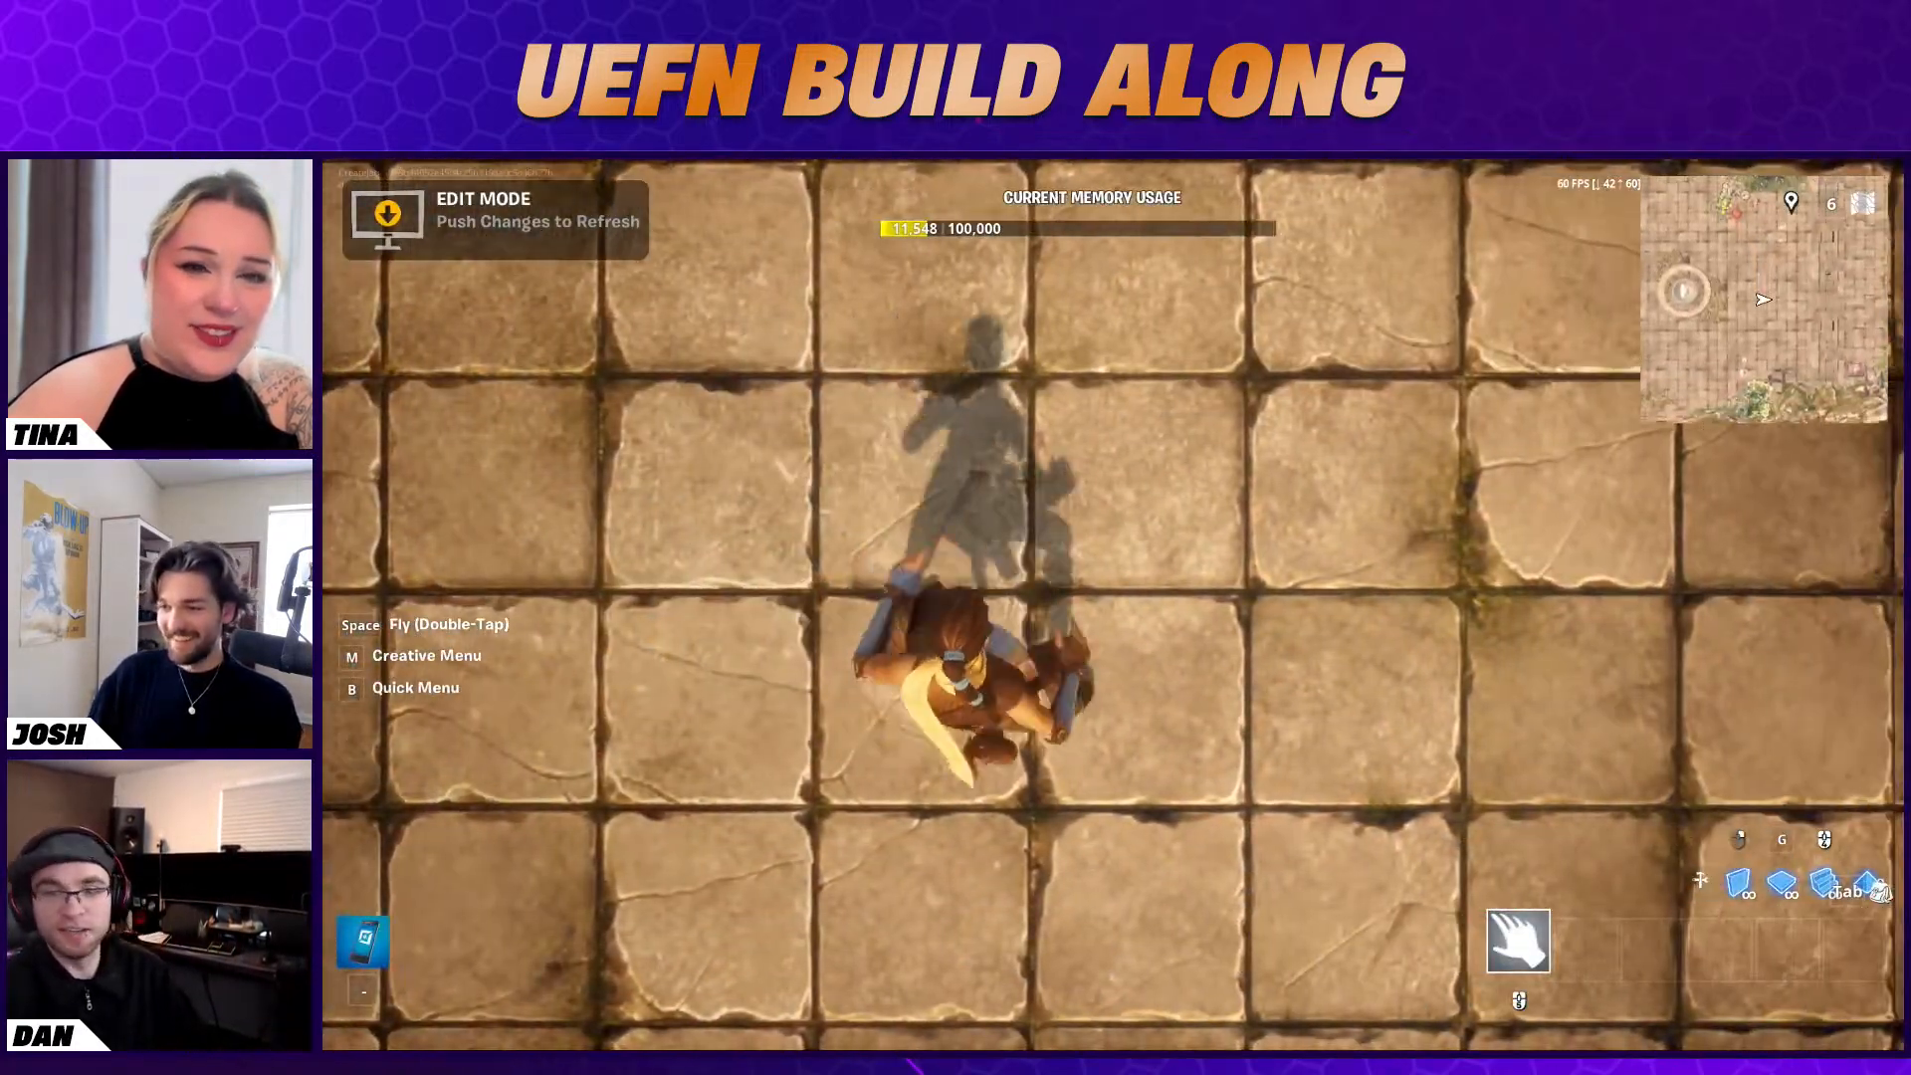
pyautogui.press('Escape')
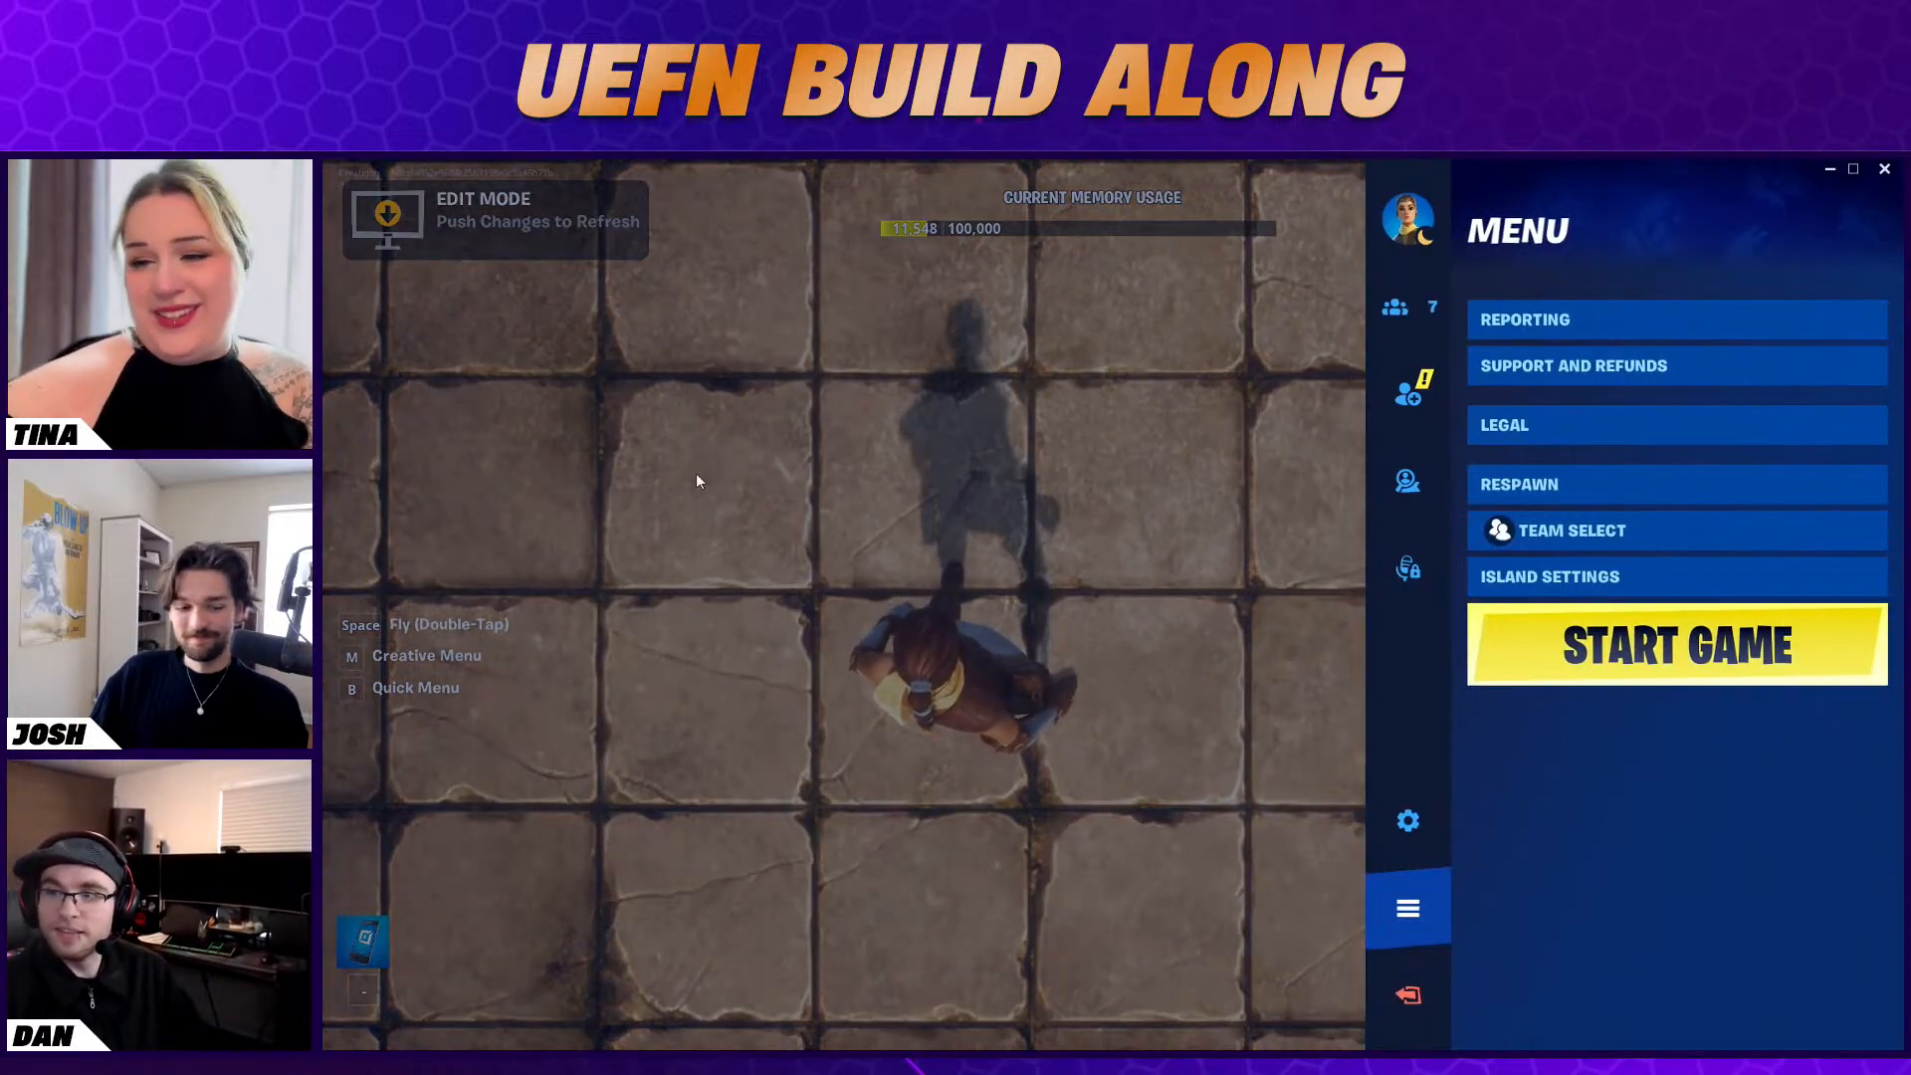
pyautogui.hotkey('alt', 'Tab')
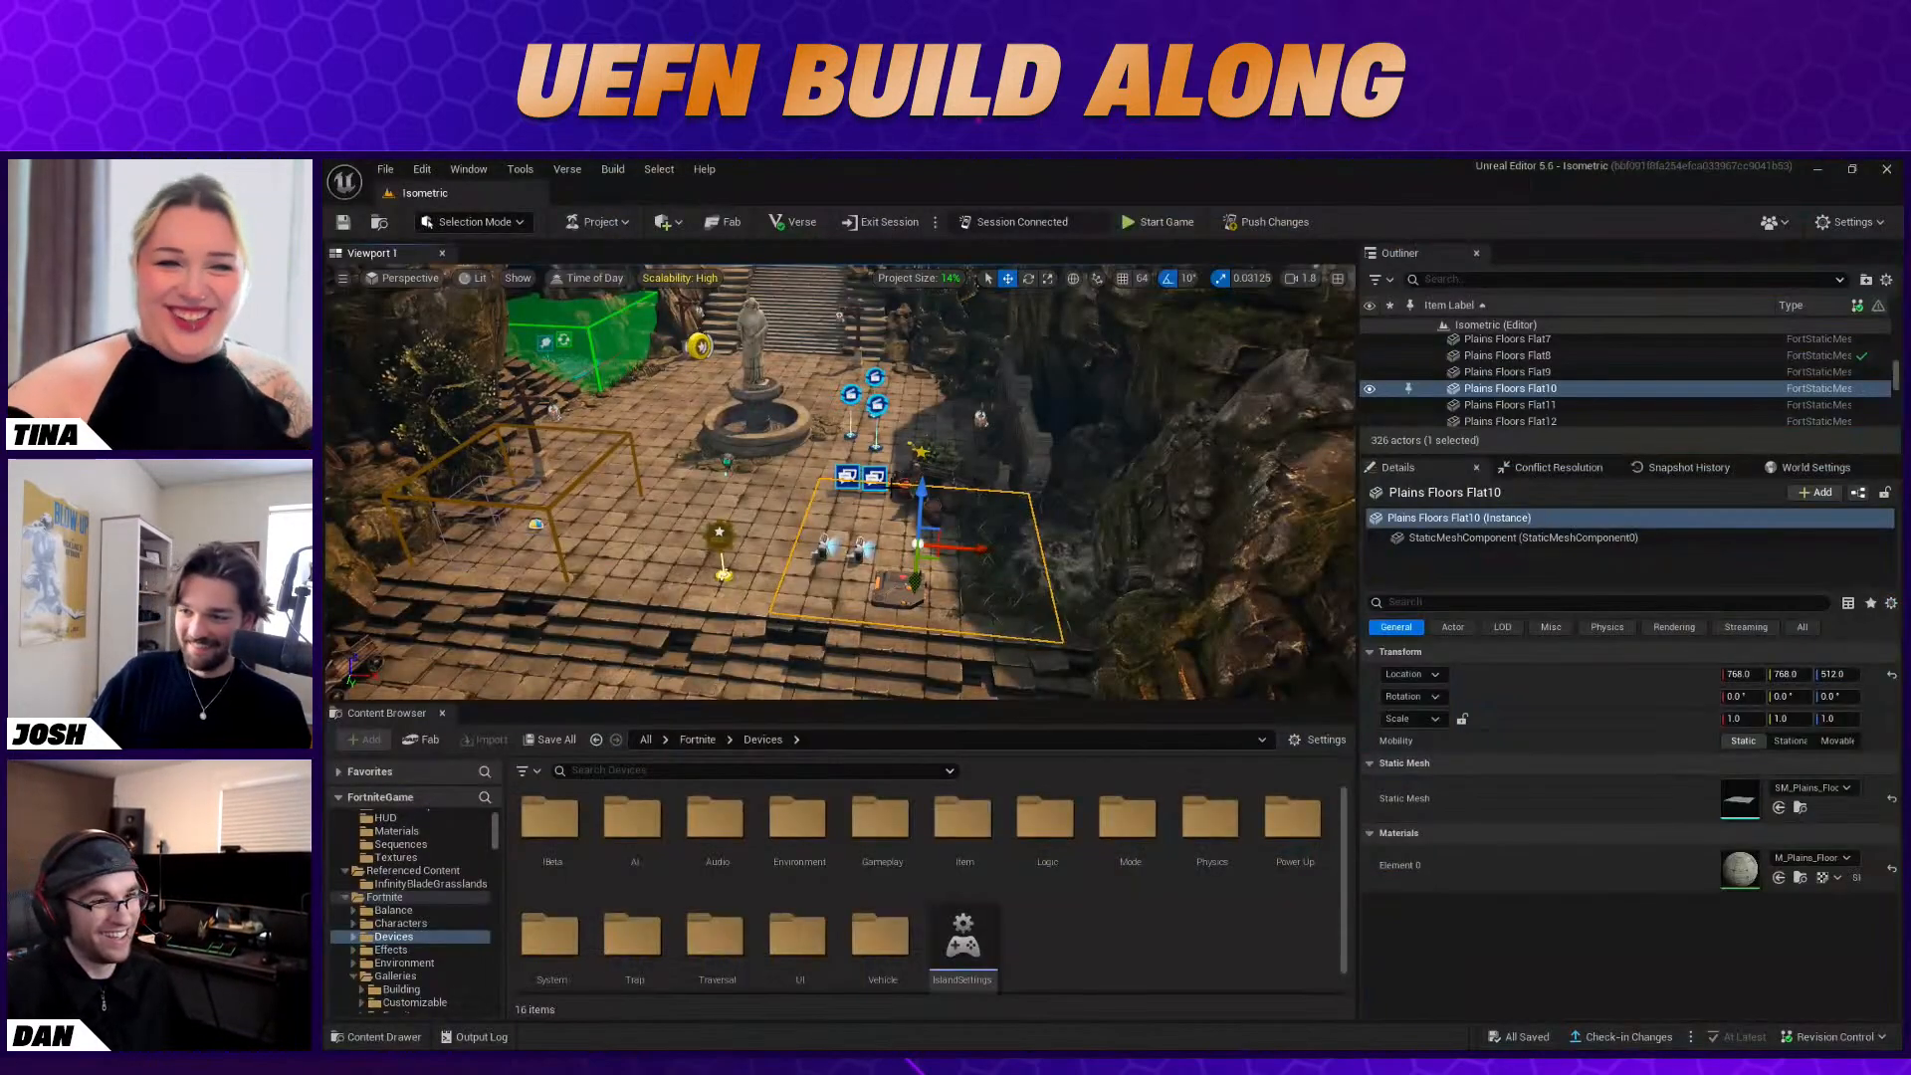
pyautogui.moveTo(841, 482); pyautogui.dragTo(971, 476, button='right')
pyautogui.press('a')
pyautogui.press('d')
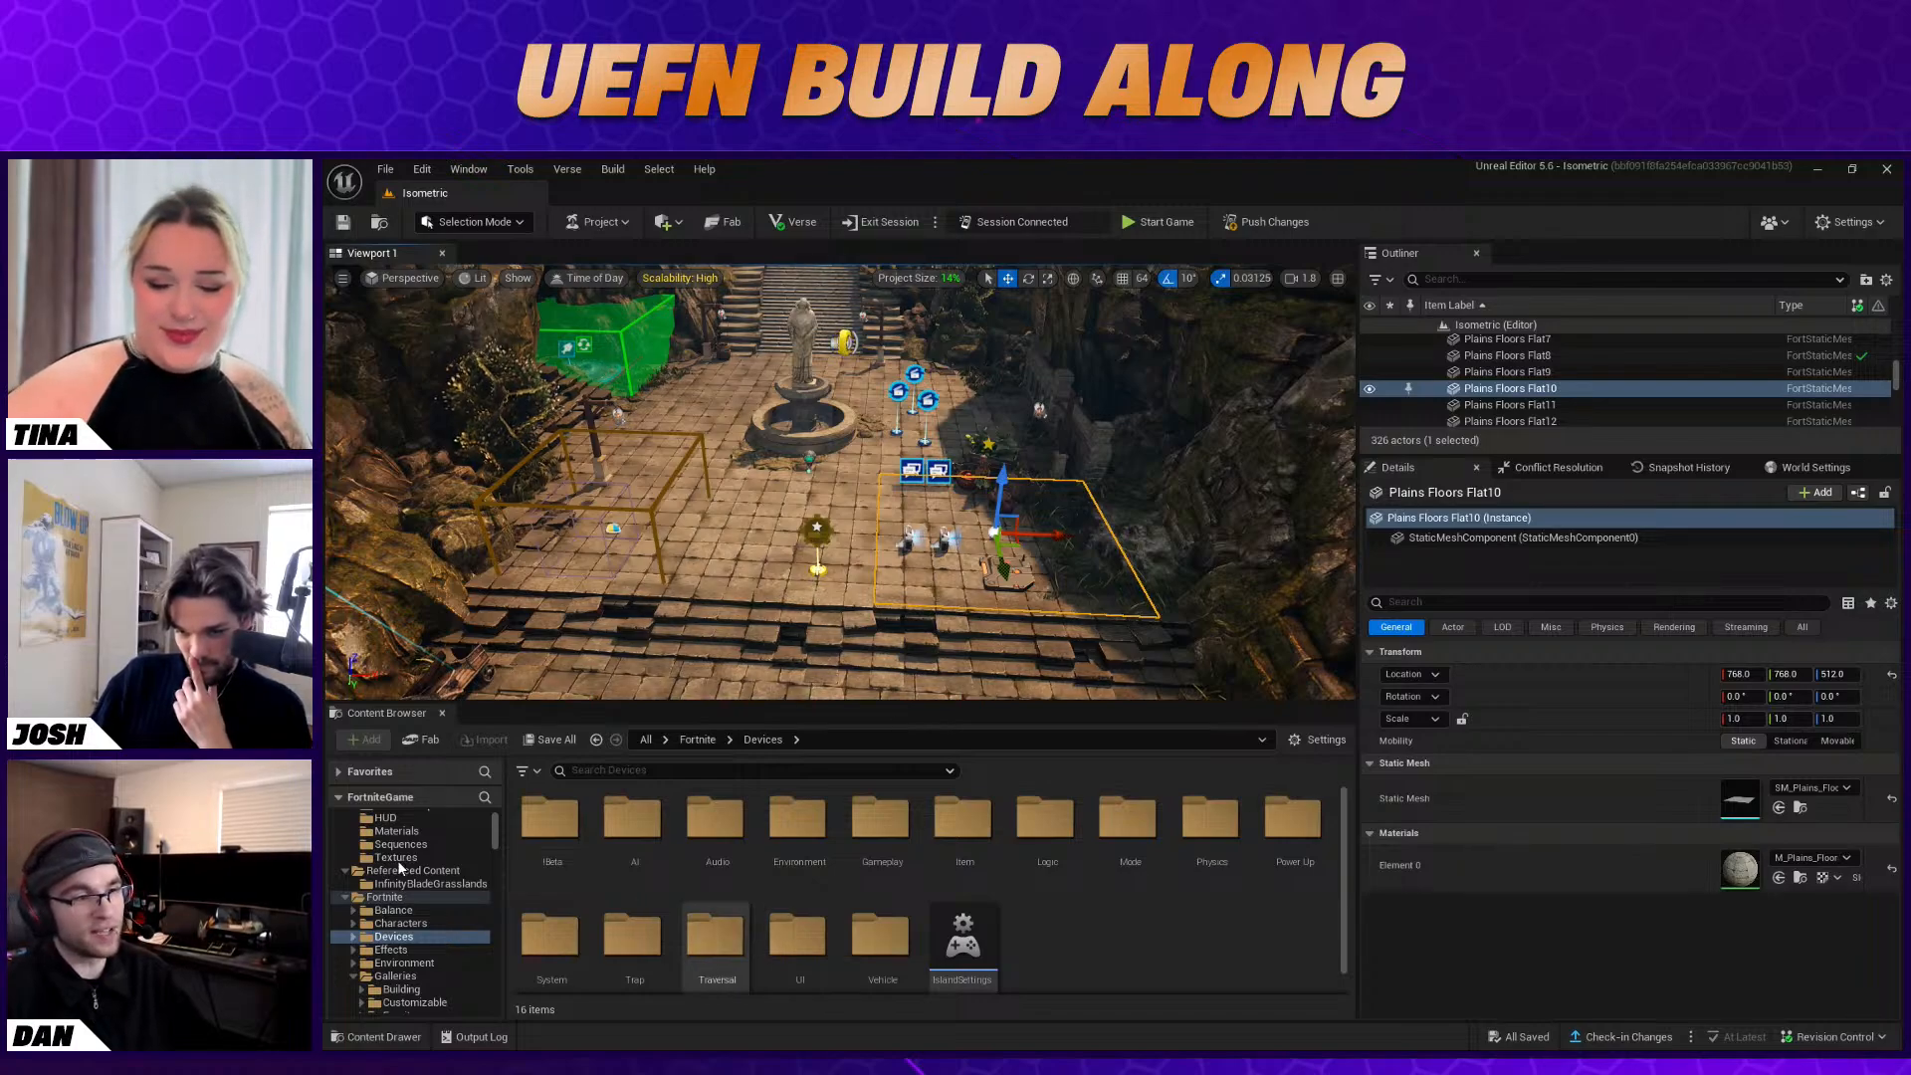
# Open the Tracker_Fish widget from the Isometric Content folder and select its root Overlay
pyautogui.scroll(2, 420, 842)
pyautogui.click(414, 830)
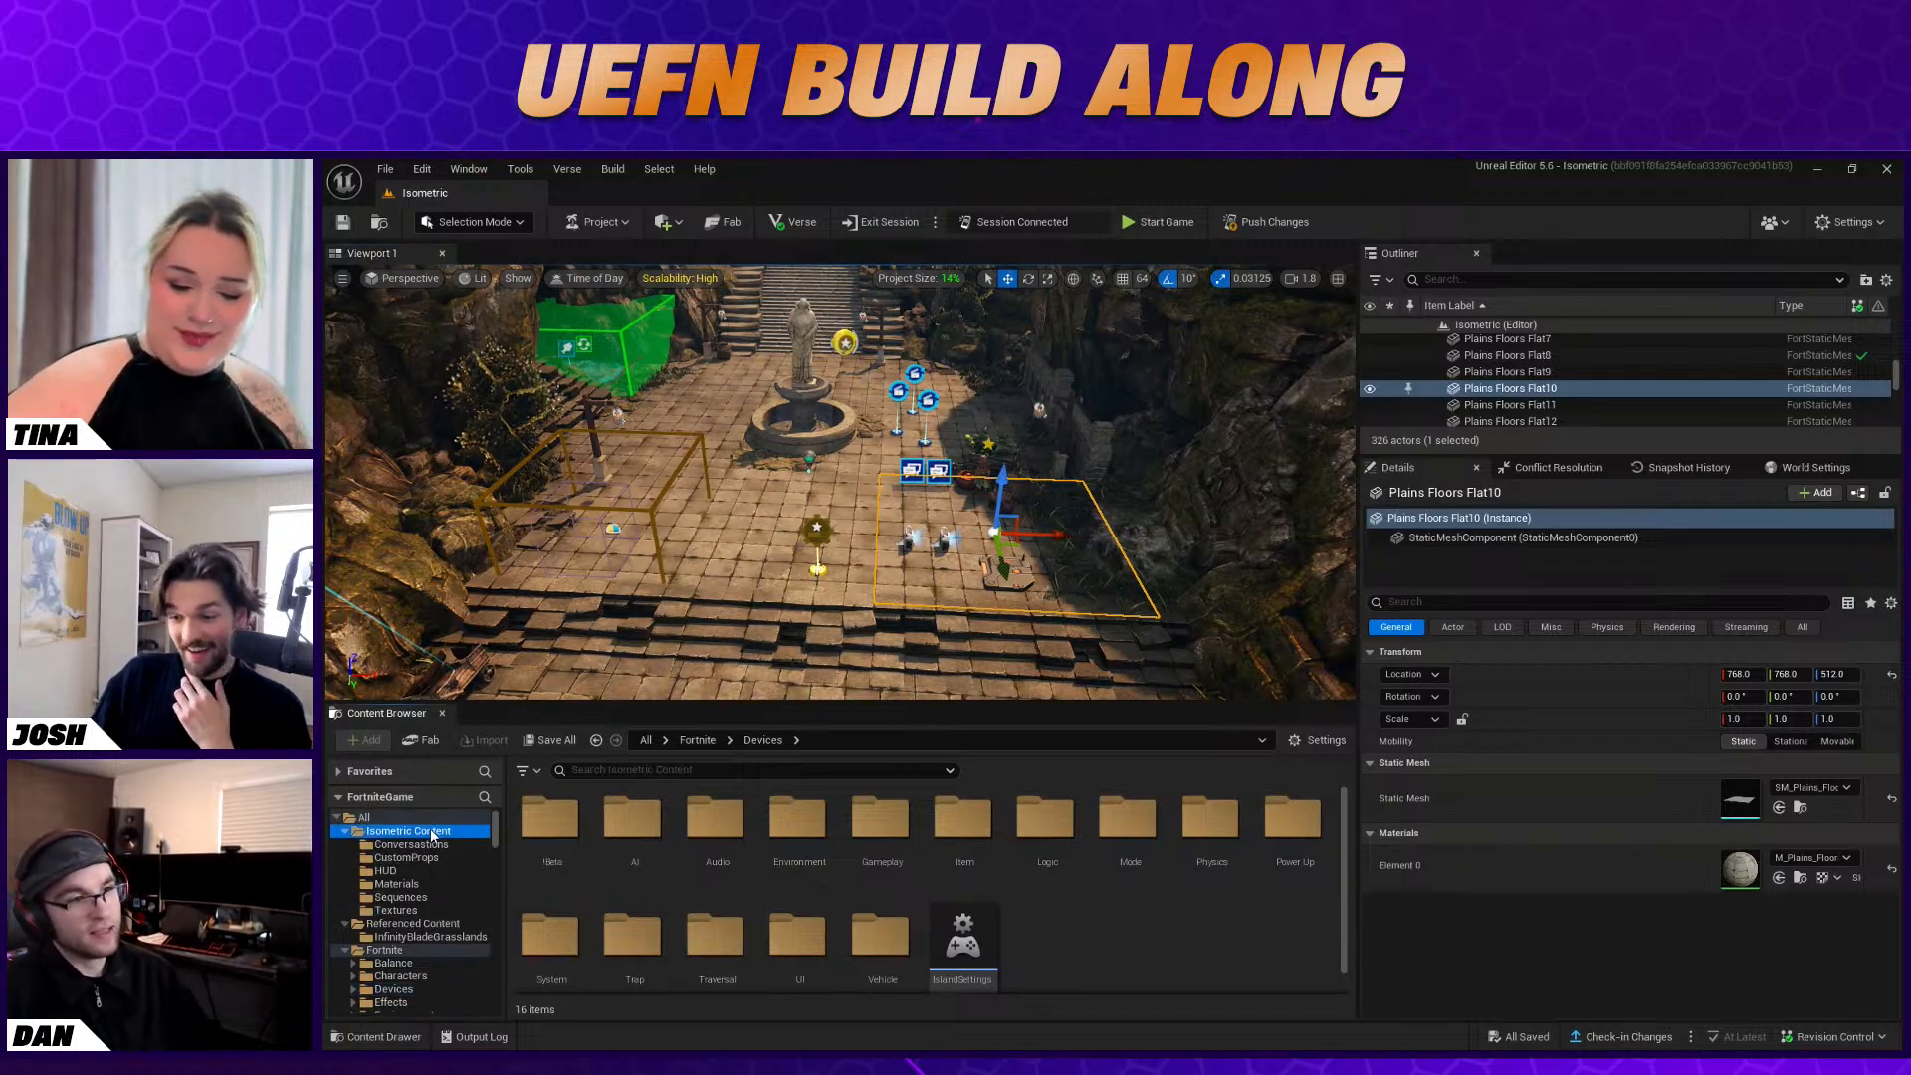
pyautogui.doubleClick(880, 940)
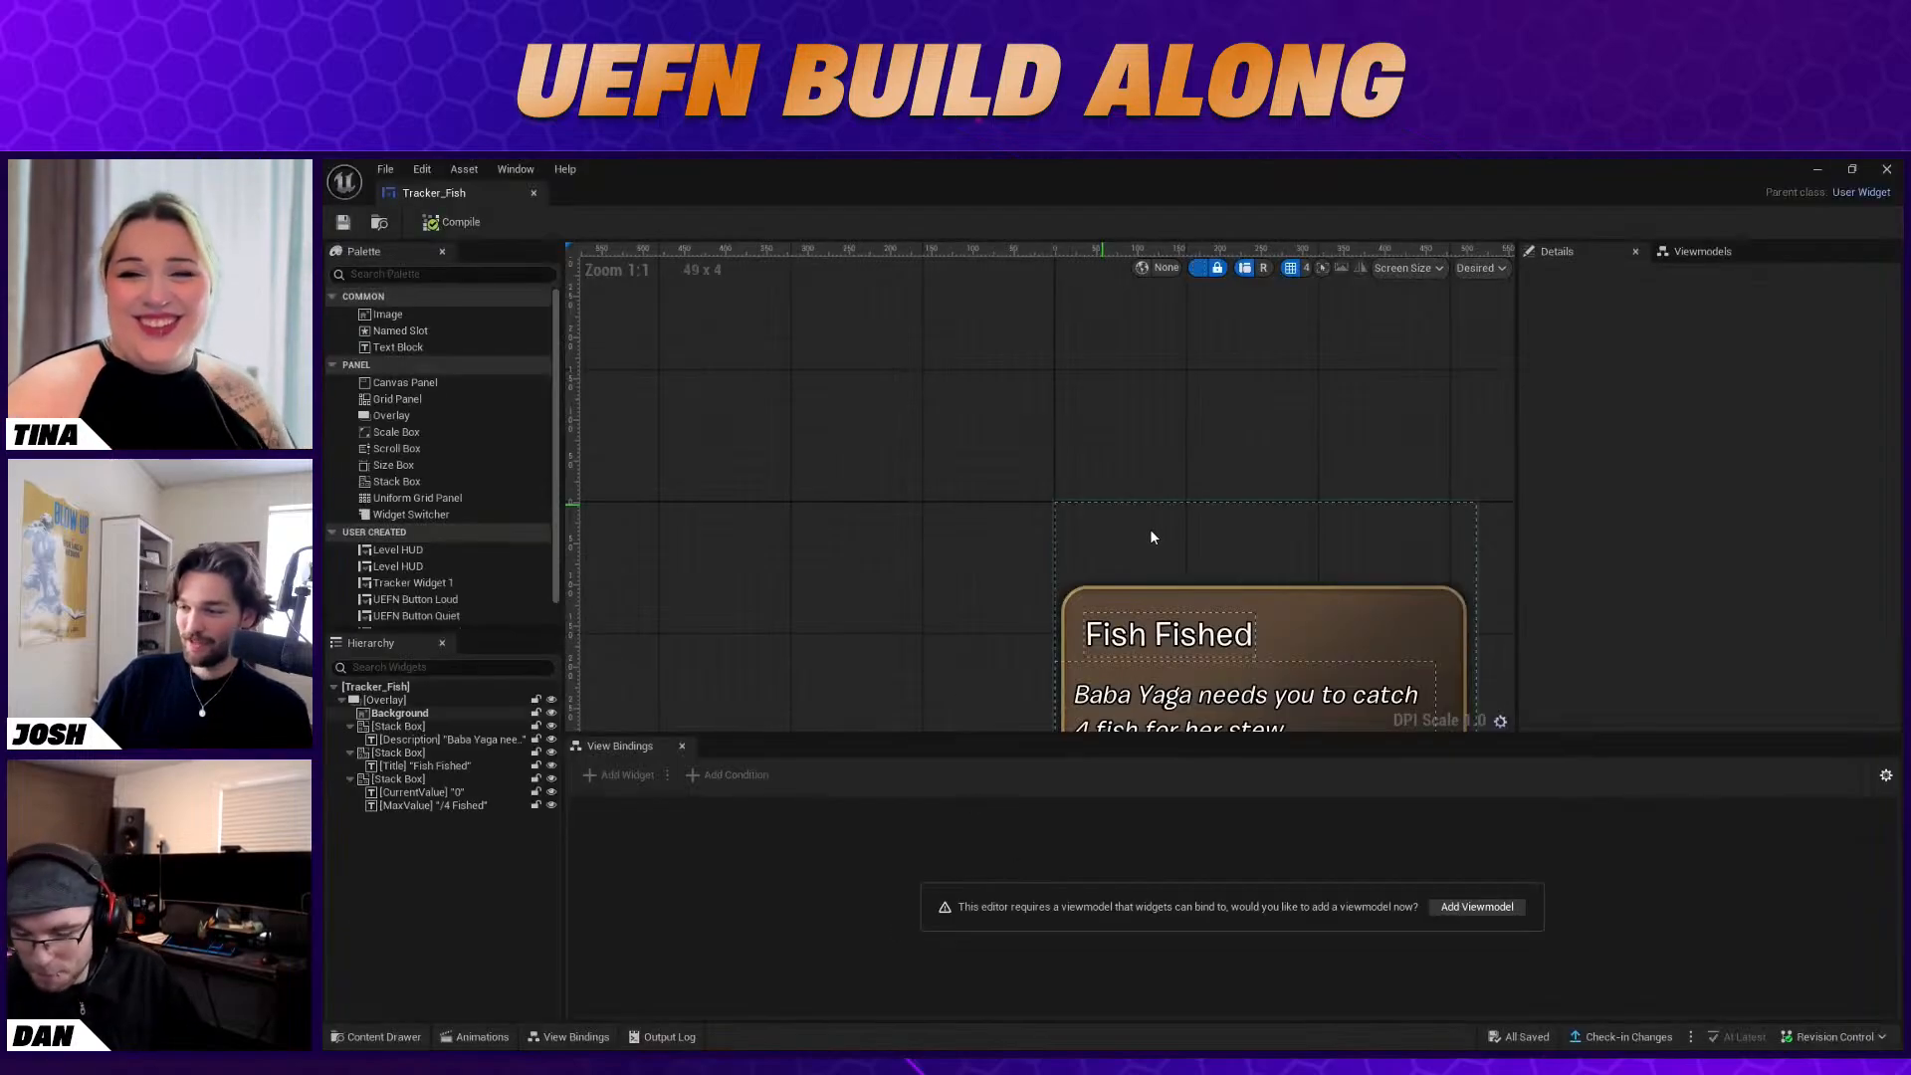
pyautogui.scroll(-2, 1149, 527)
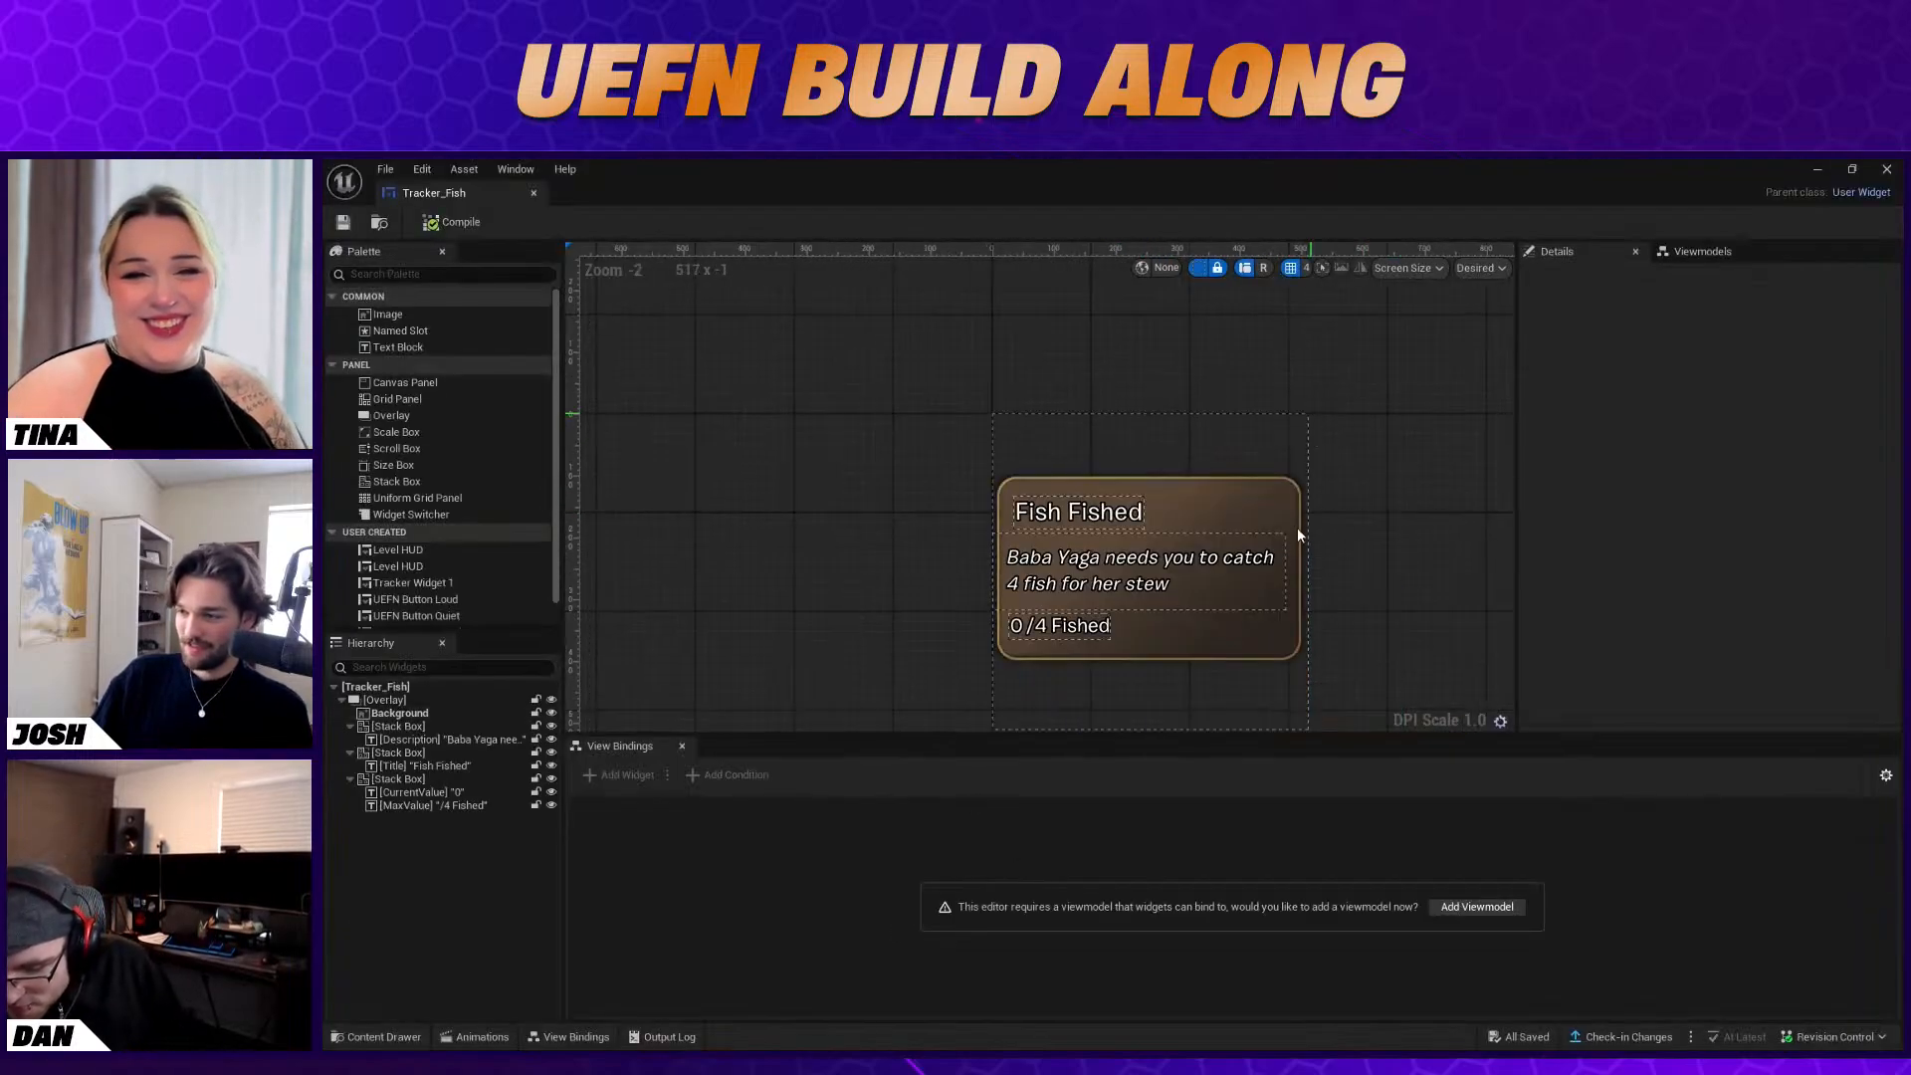
pyautogui.click(1190, 500)
pyautogui.click(399, 700)
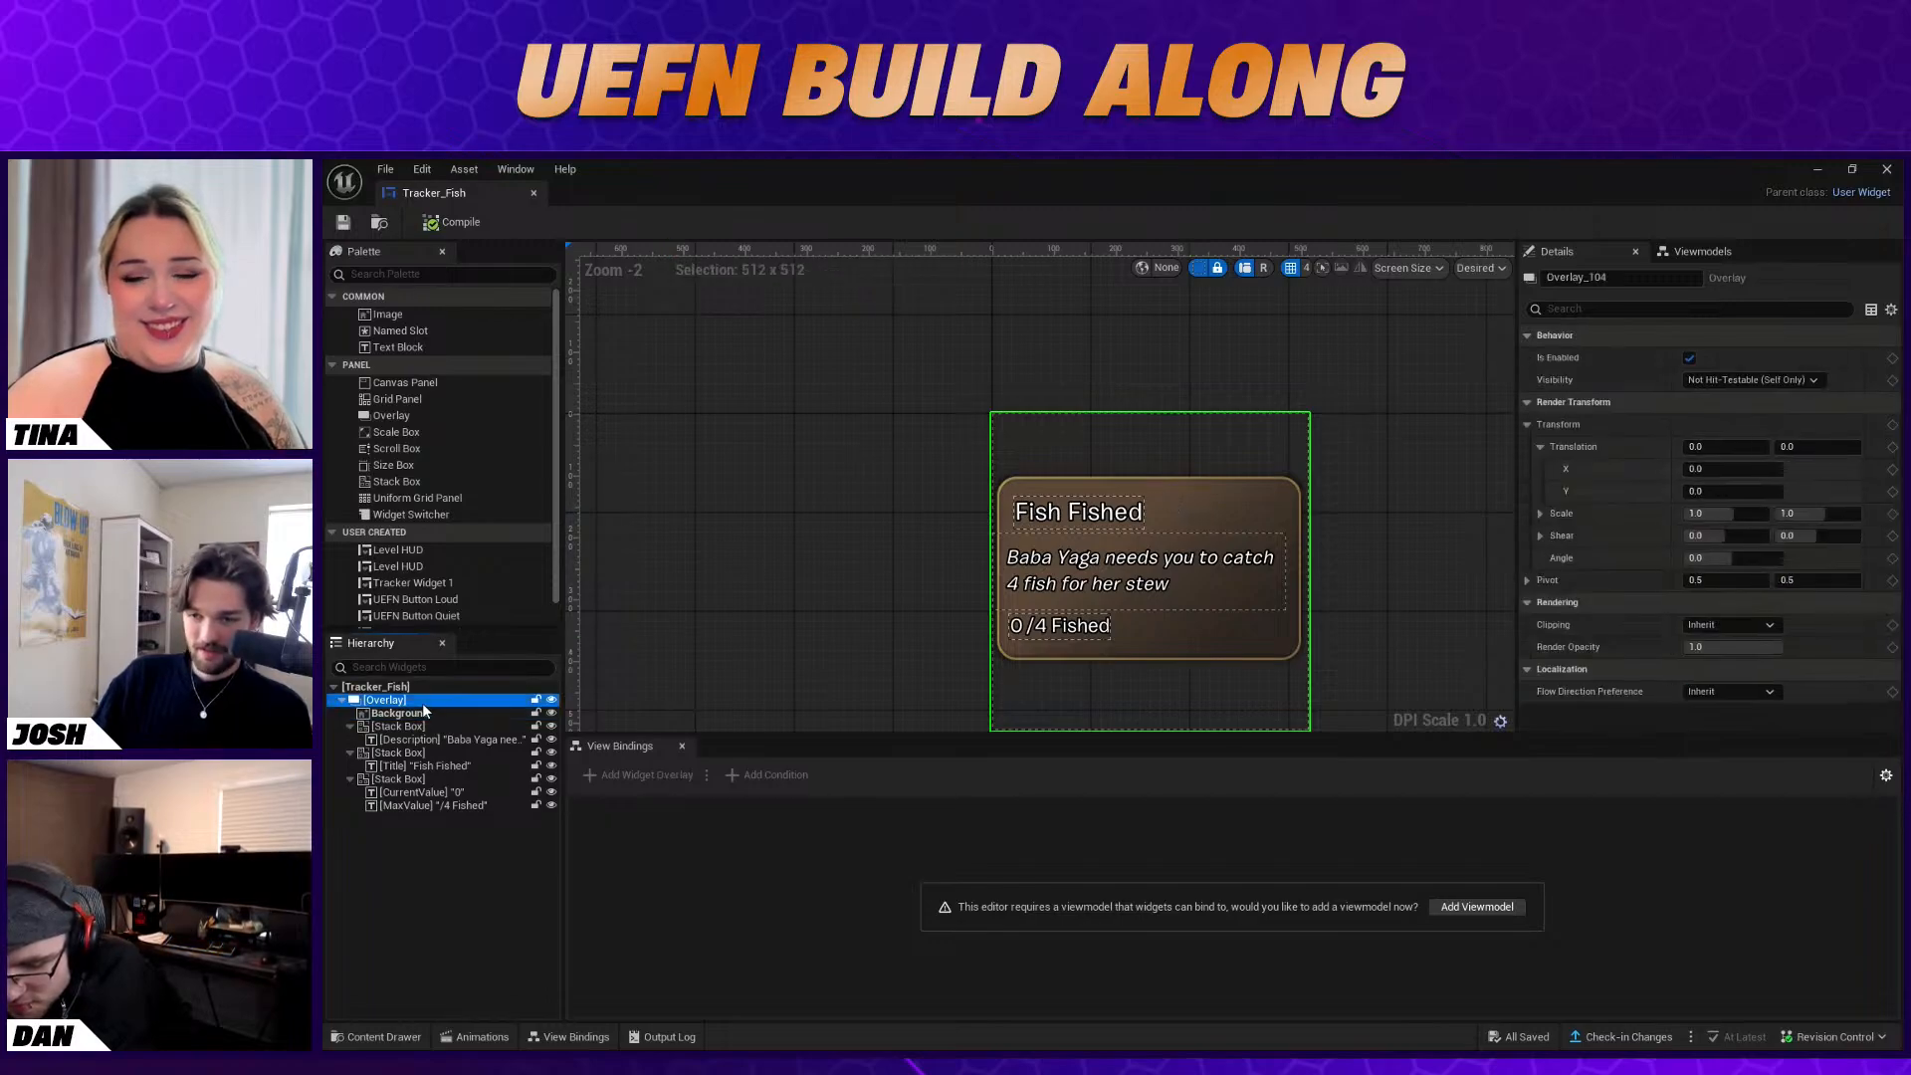
# Set the root Overlay's render scale to 0.5 on both axes
pyautogui.click(1712, 513)
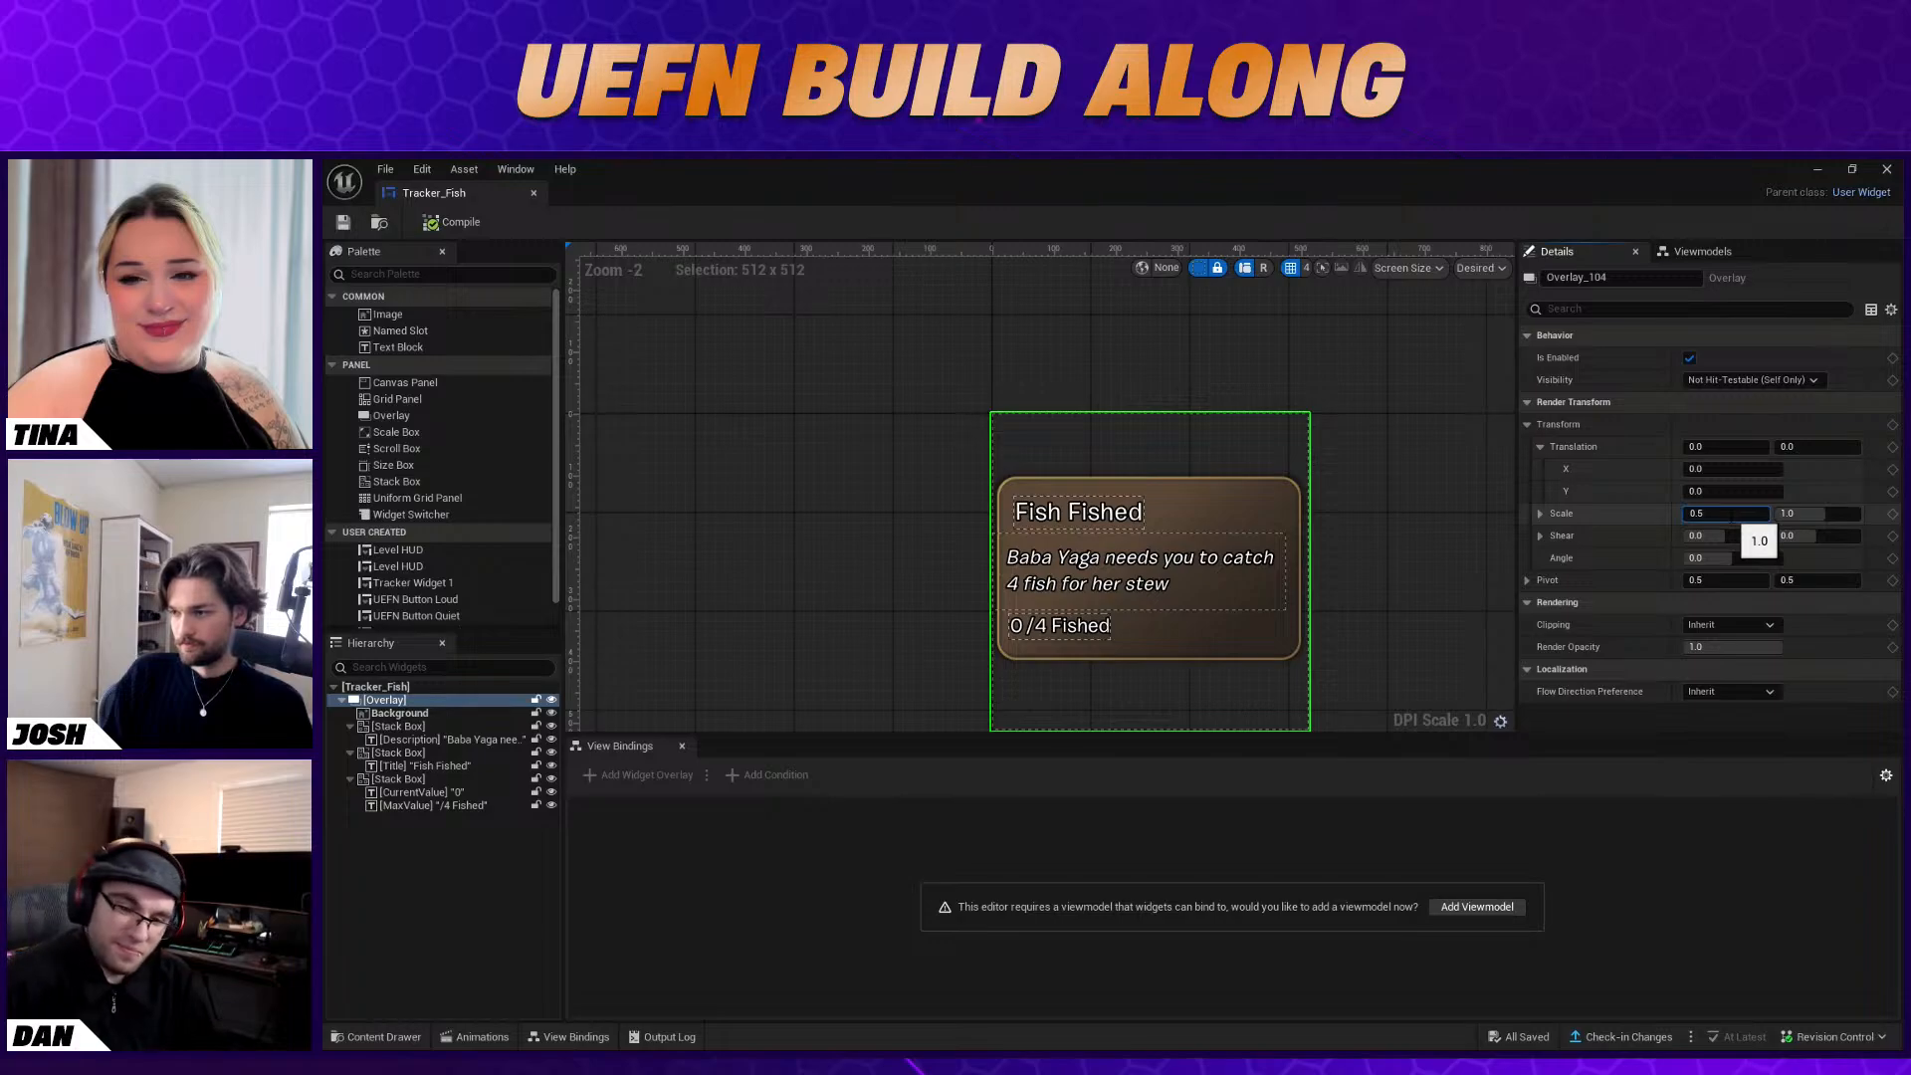
pyautogui.press('Return')
pyautogui.click(1830, 514)
pyautogui.write('0.5')
pyautogui.press('Return')
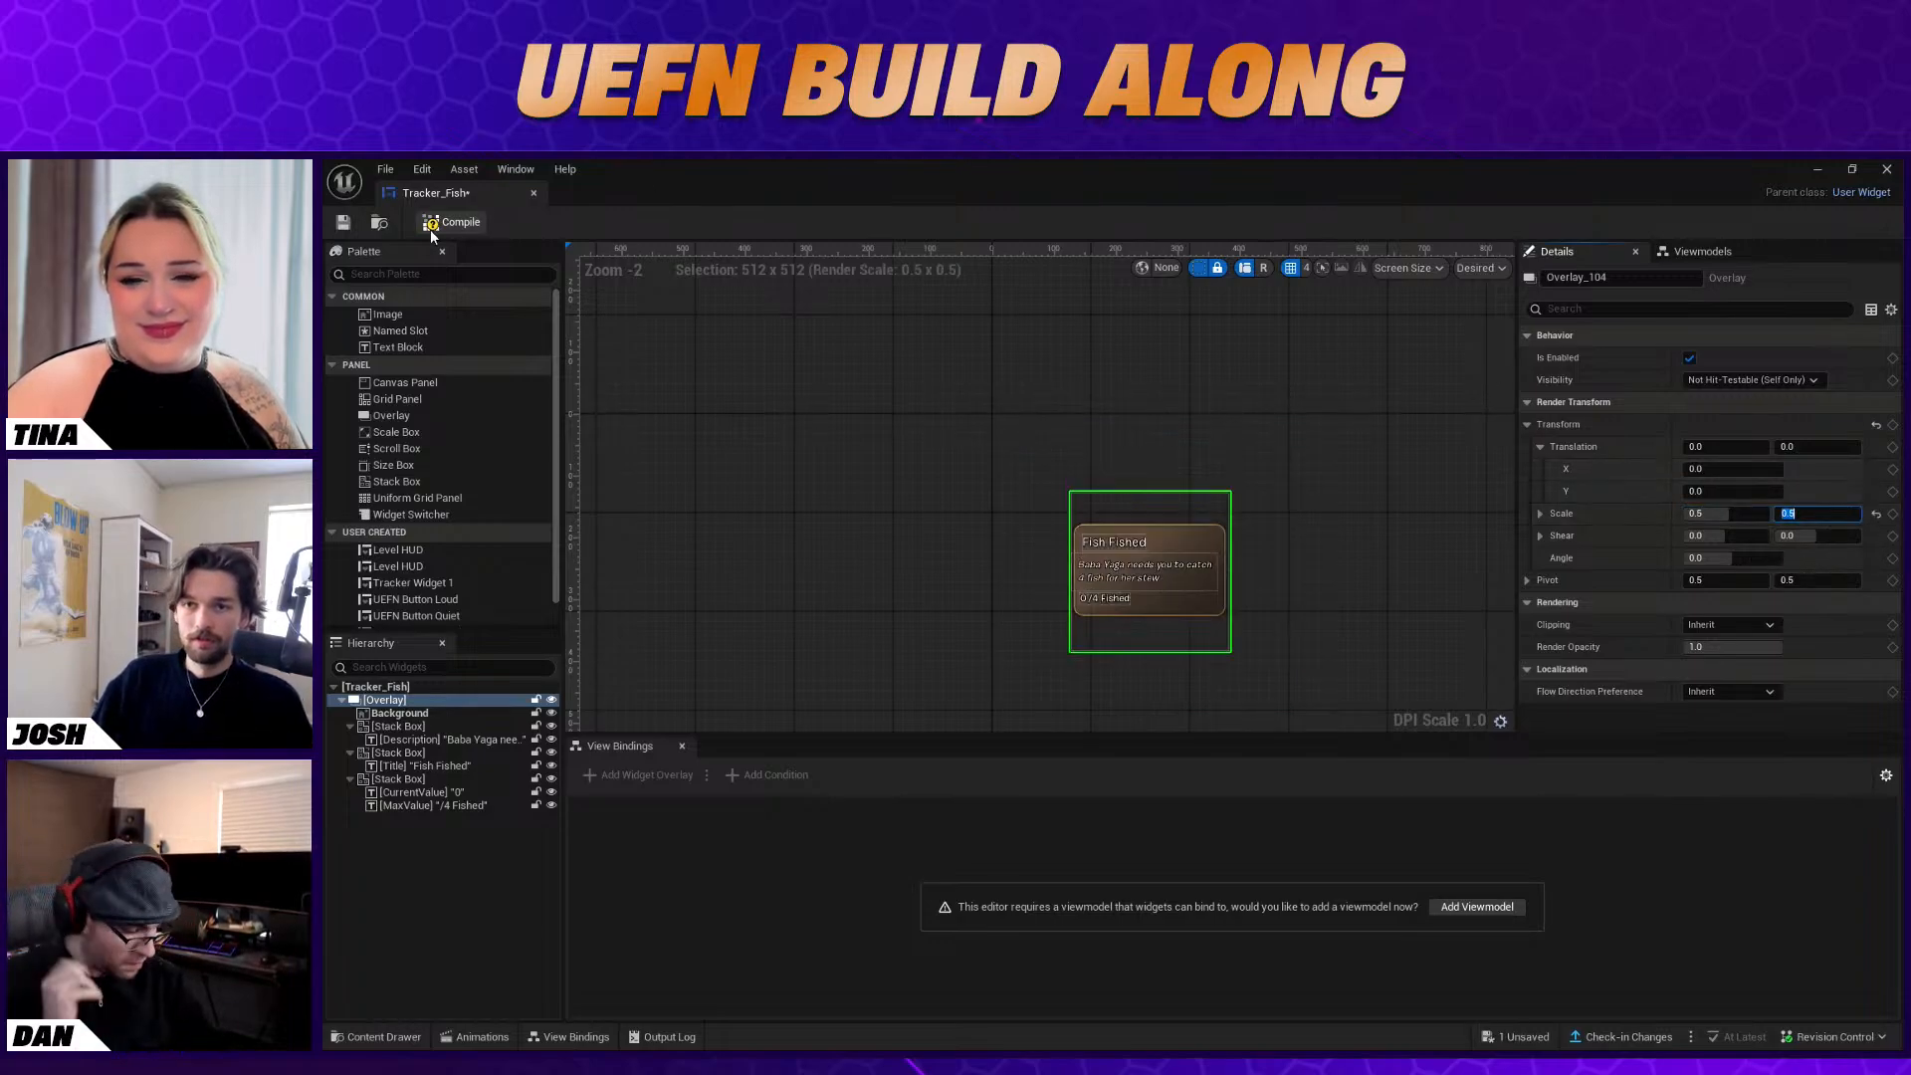
# Select the CurrentValue text and add the Device - Tracker View Model to the widget
pyautogui.click(461, 794)
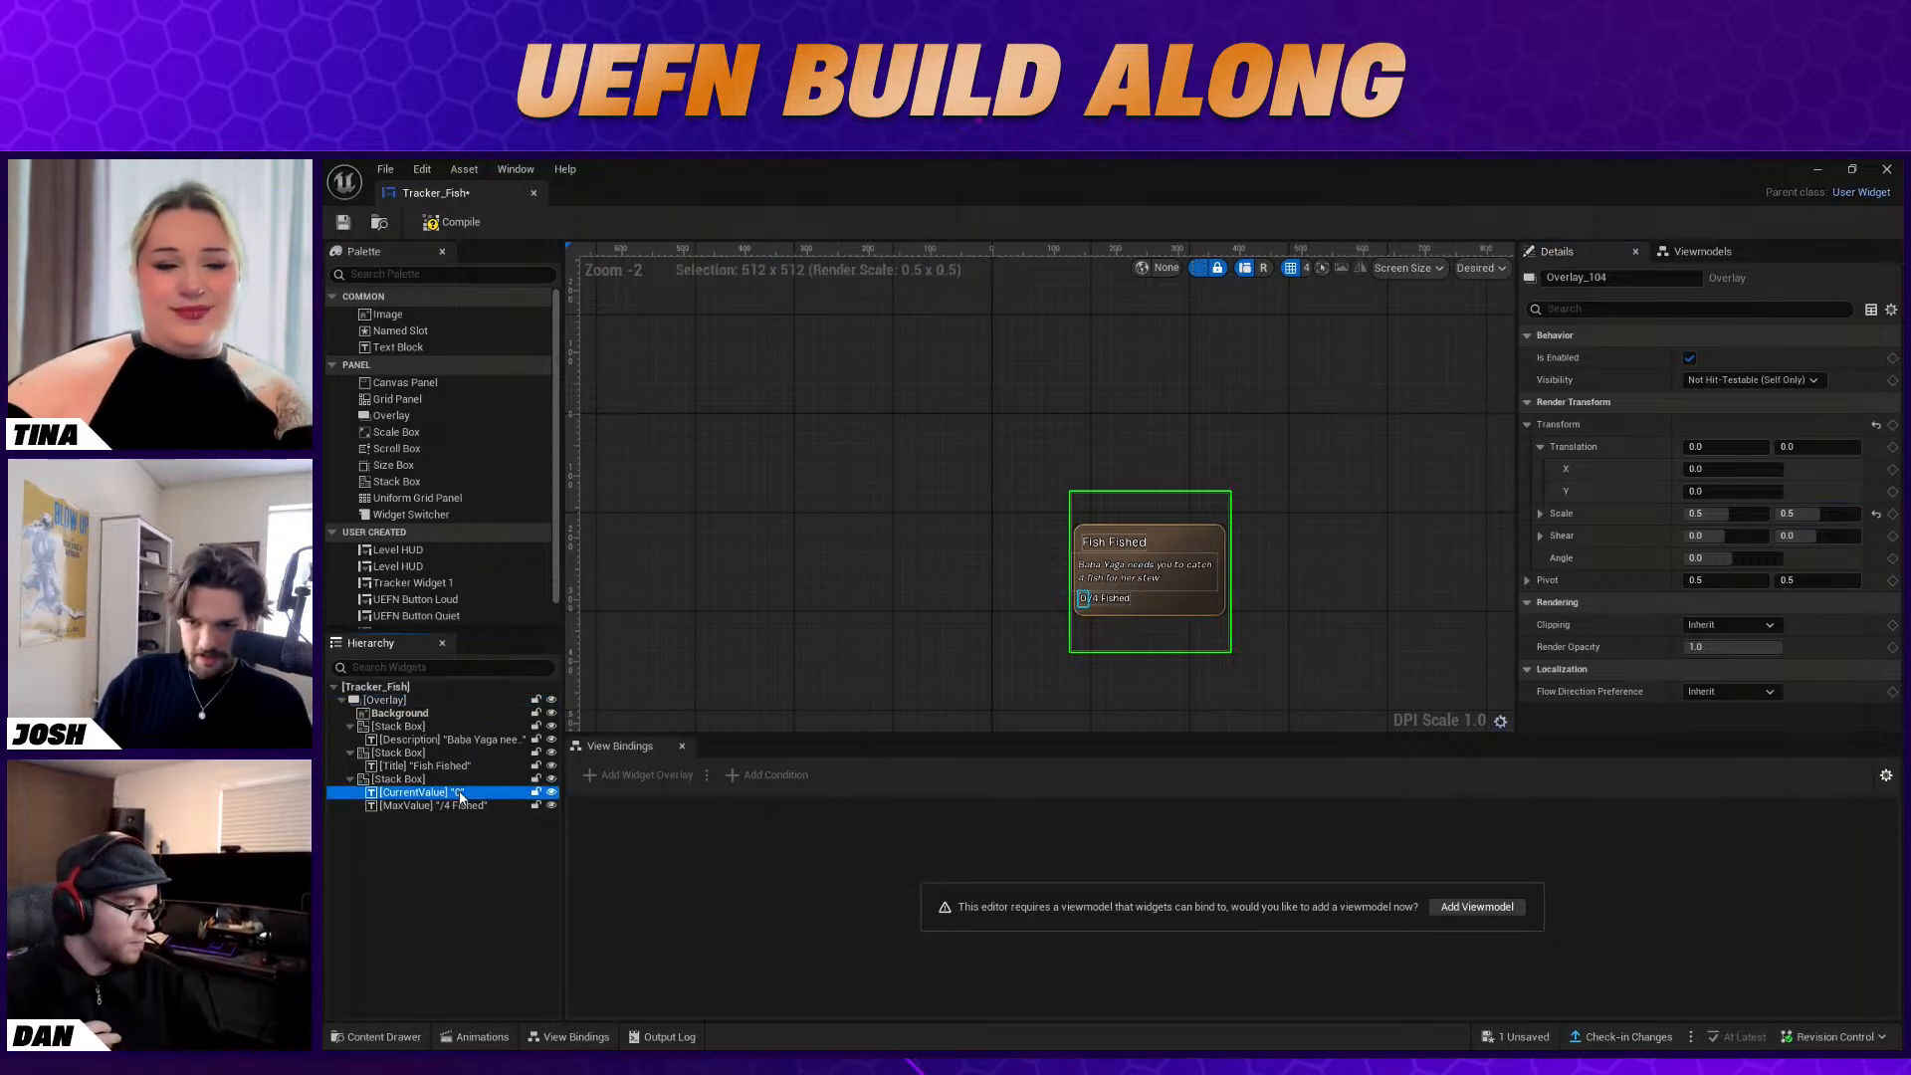
pyautogui.click(1697, 251)
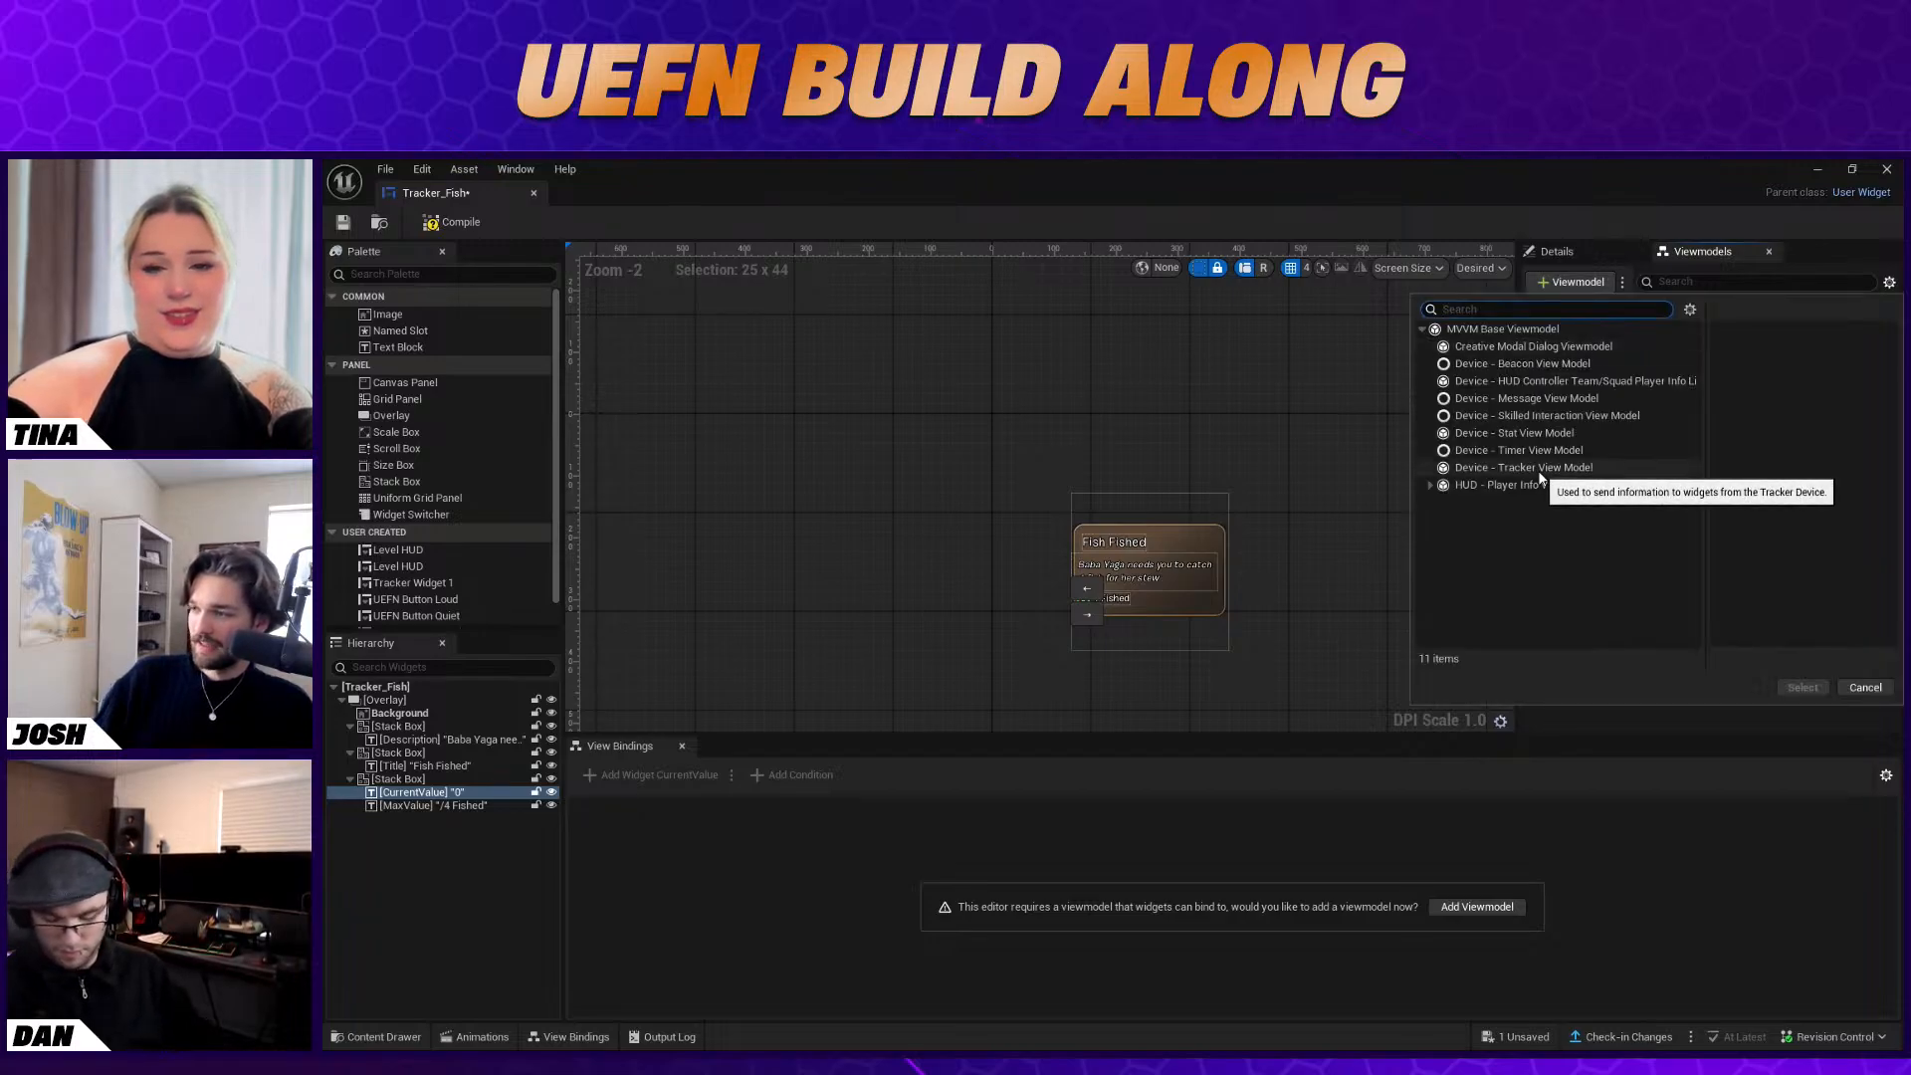
pyautogui.click(1573, 470)
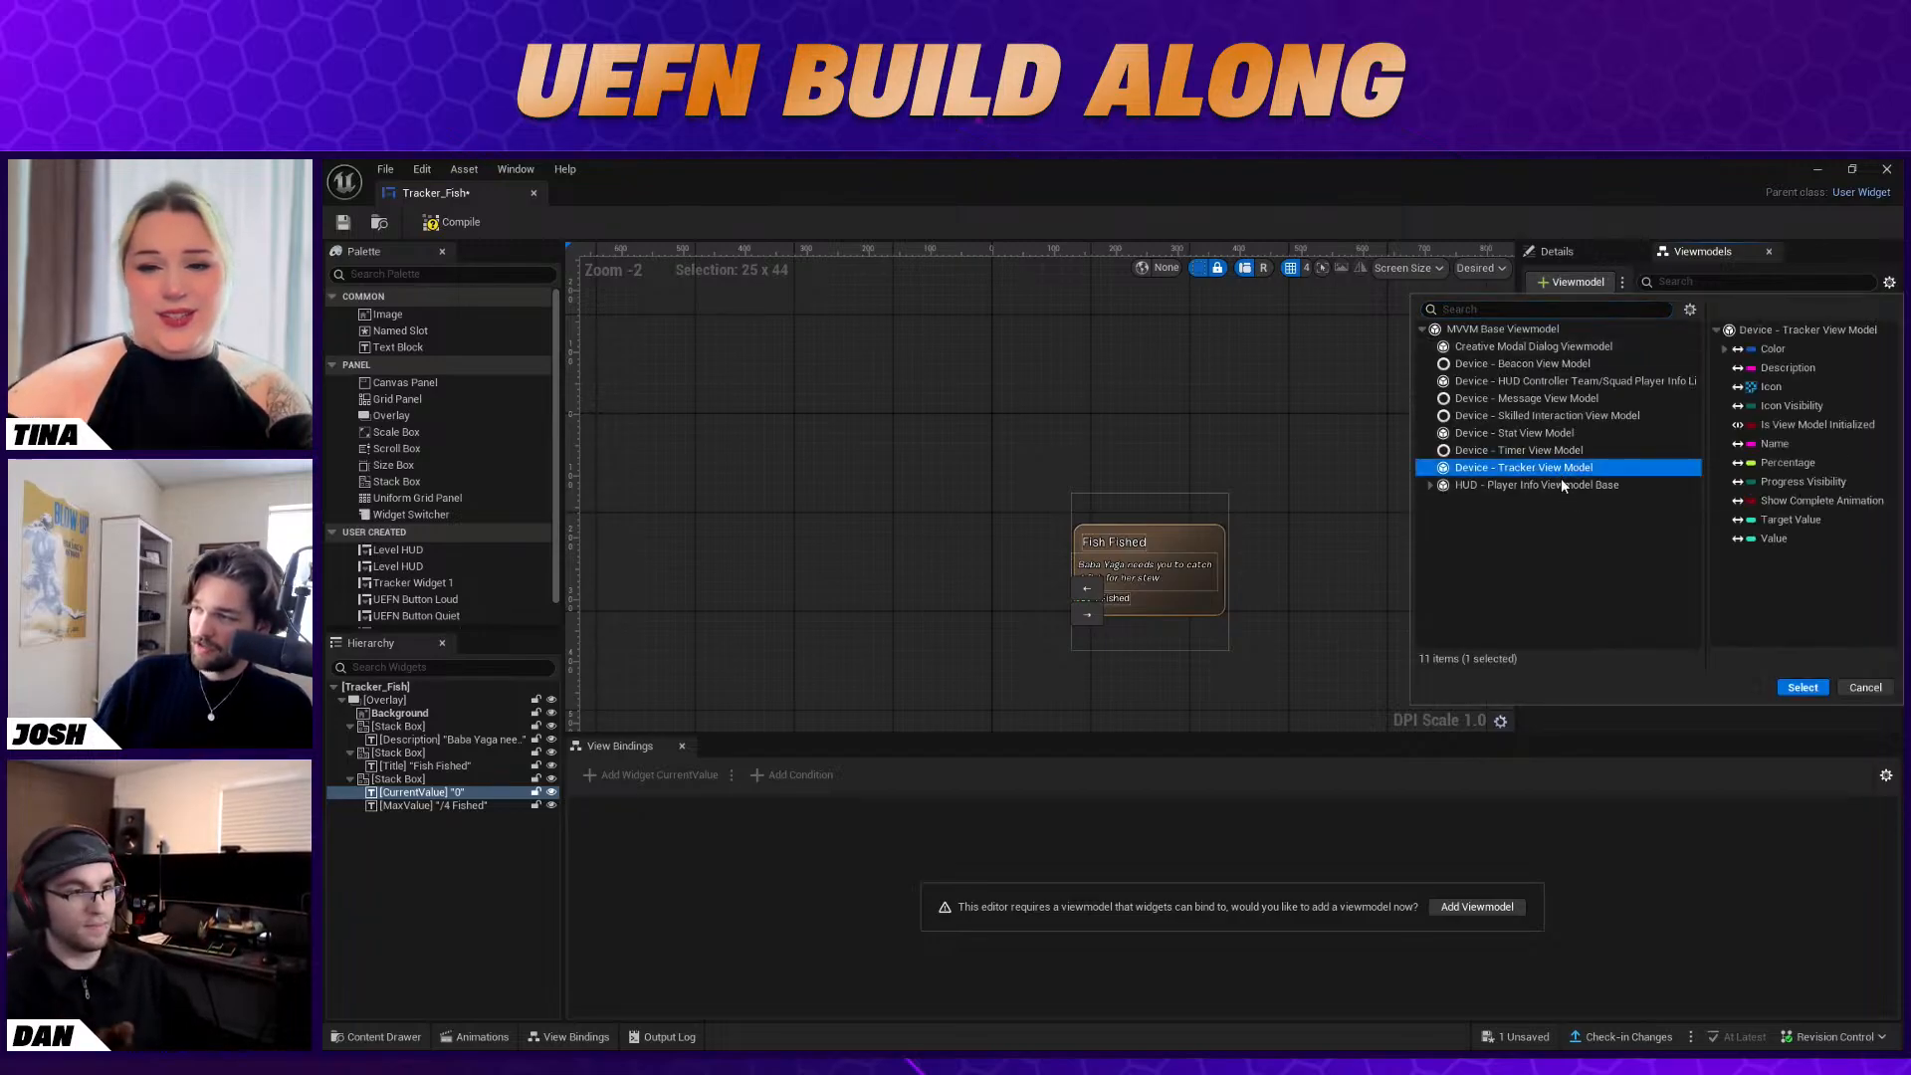
pyautogui.click(1814, 688)
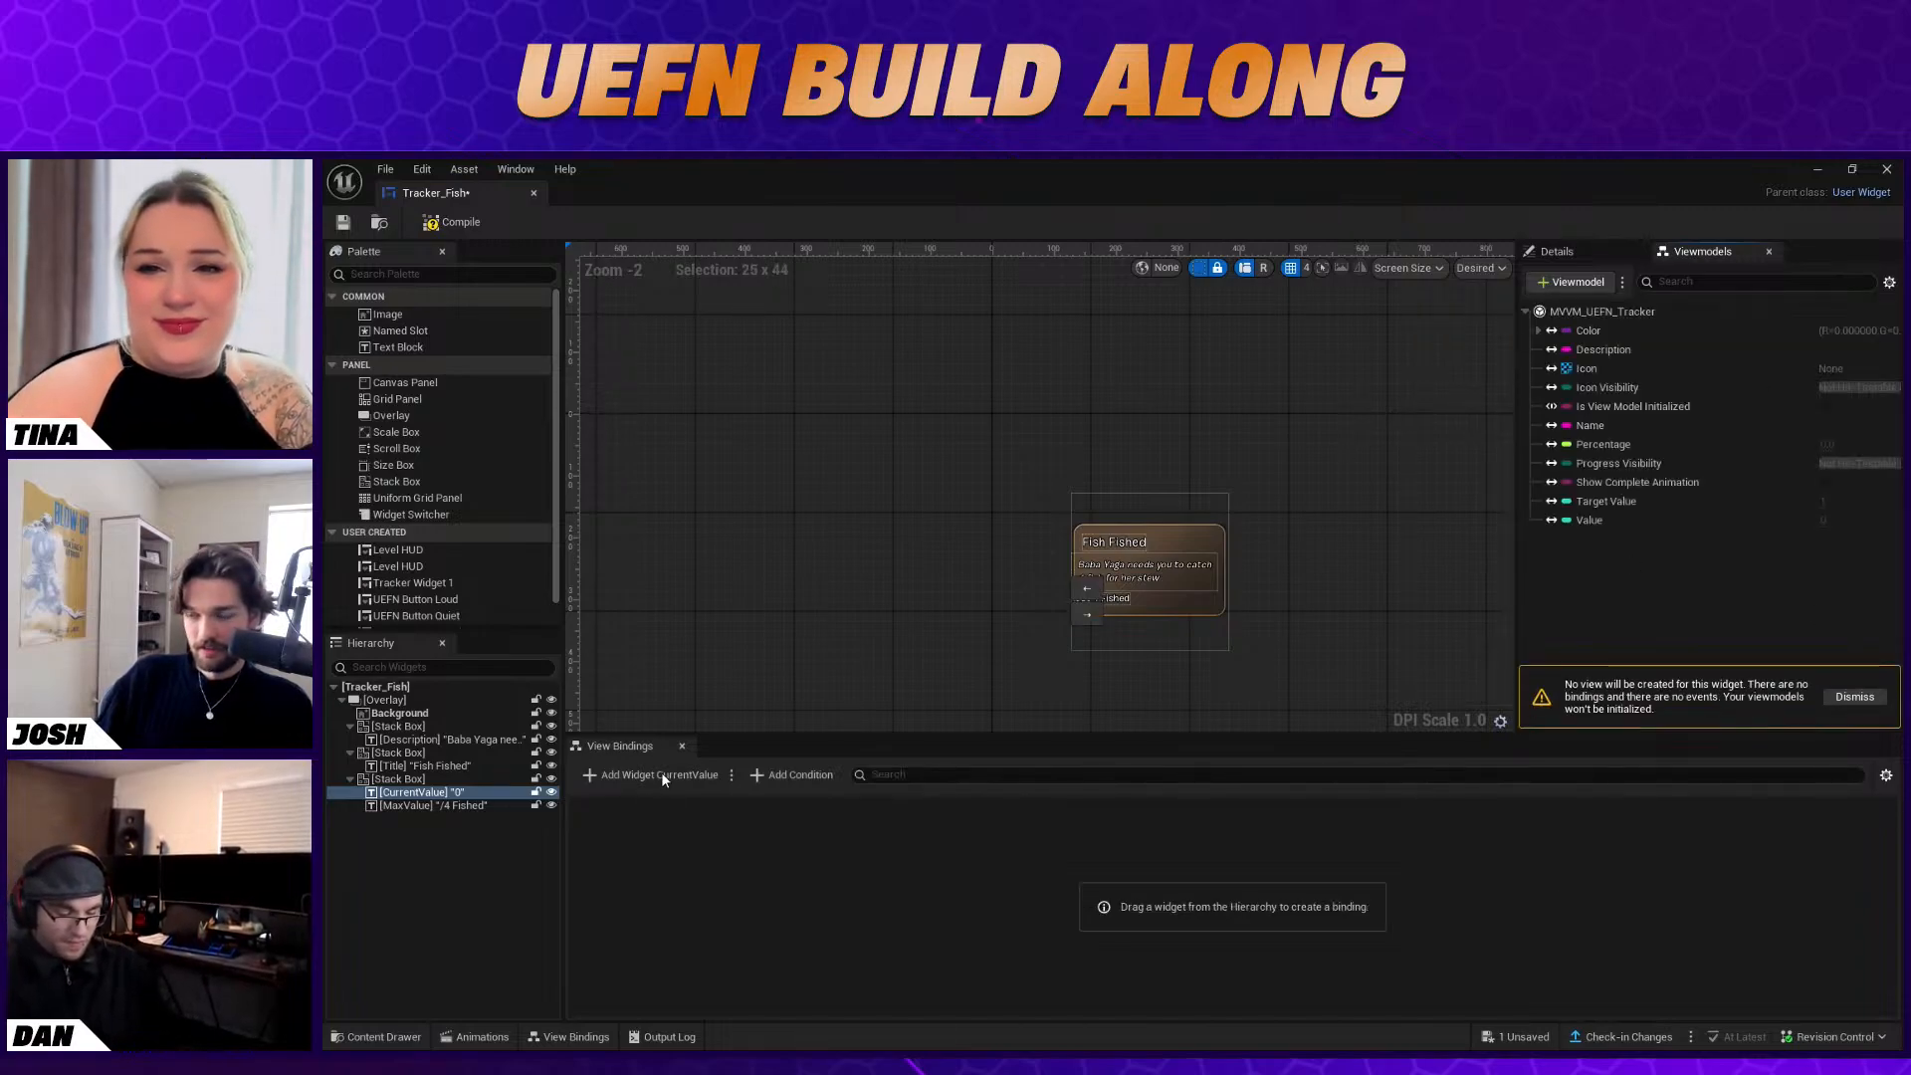
# Add a view binding for CurrentValue, delete the duplicate binding, and set the remaining one's destination to the Text property
pyautogui.click(663, 775)
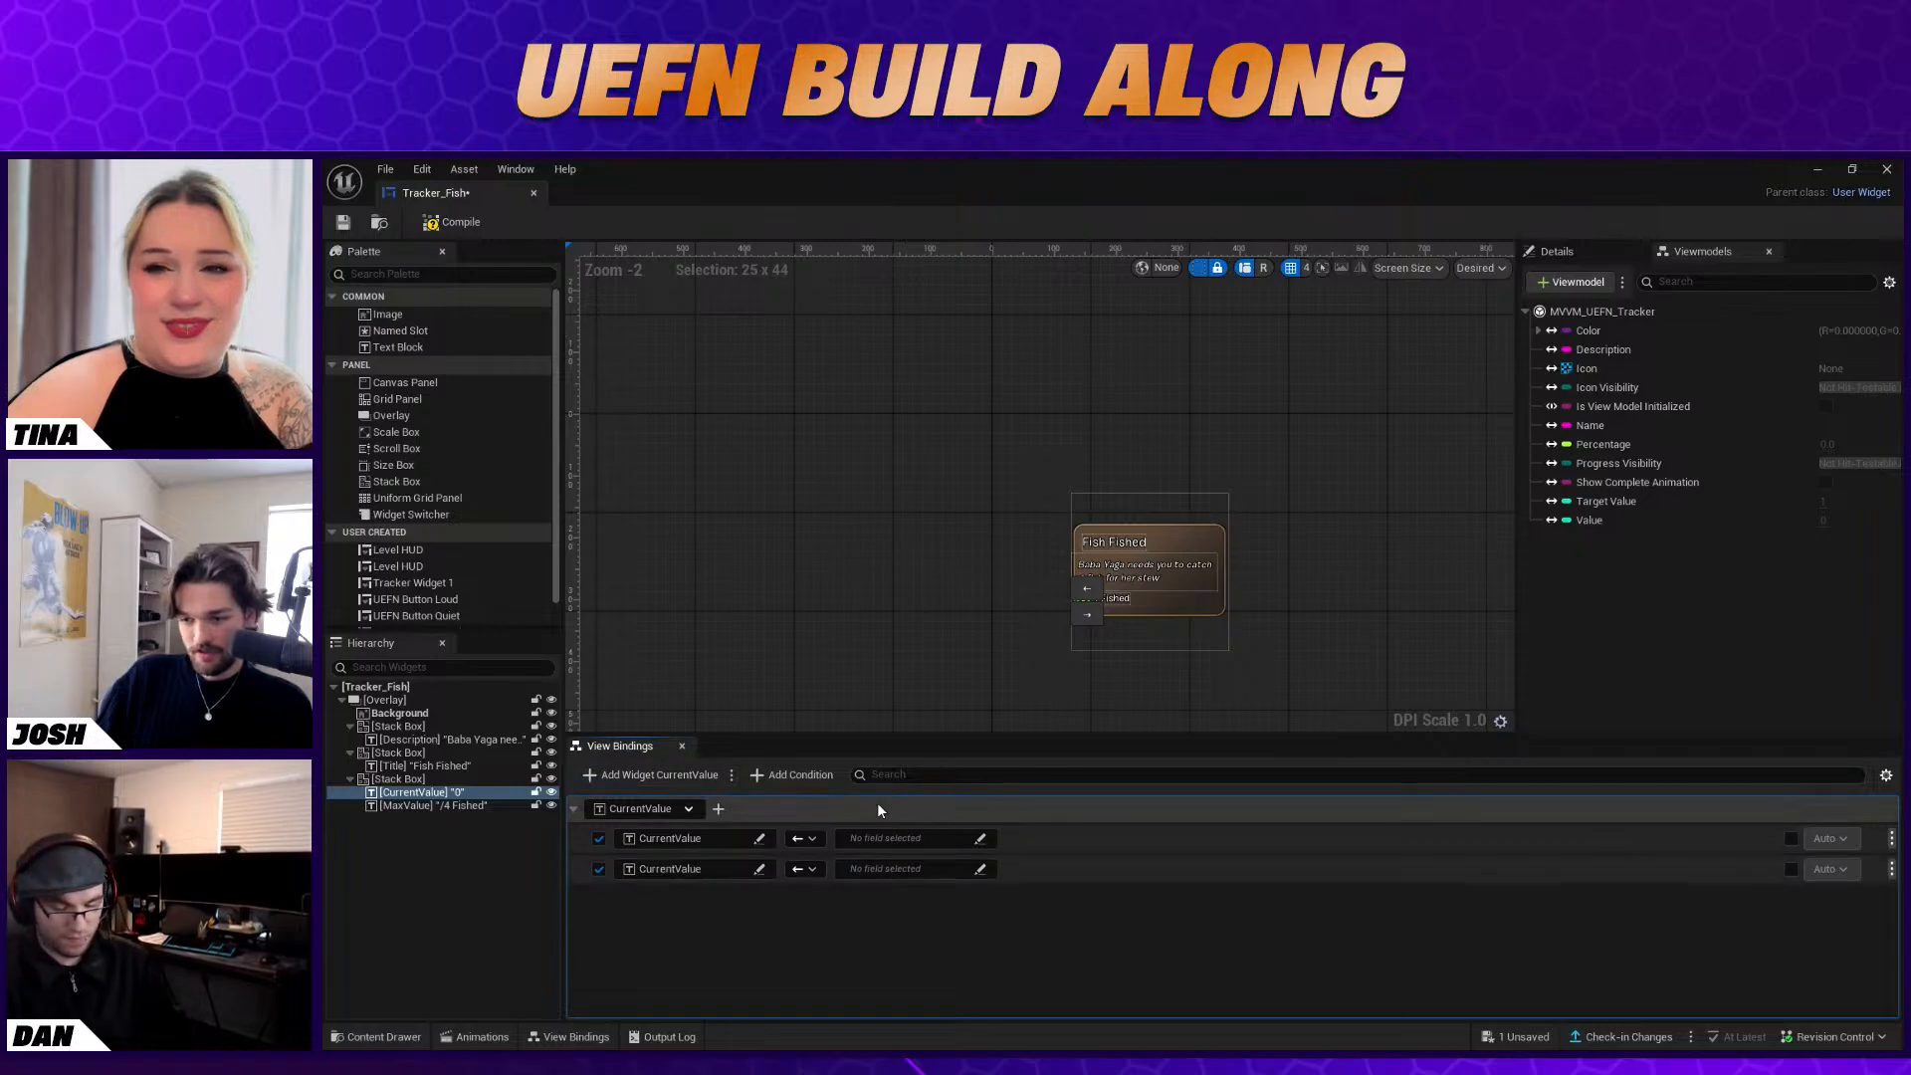
pyautogui.click(1892, 869)
pyautogui.click(1857, 895)
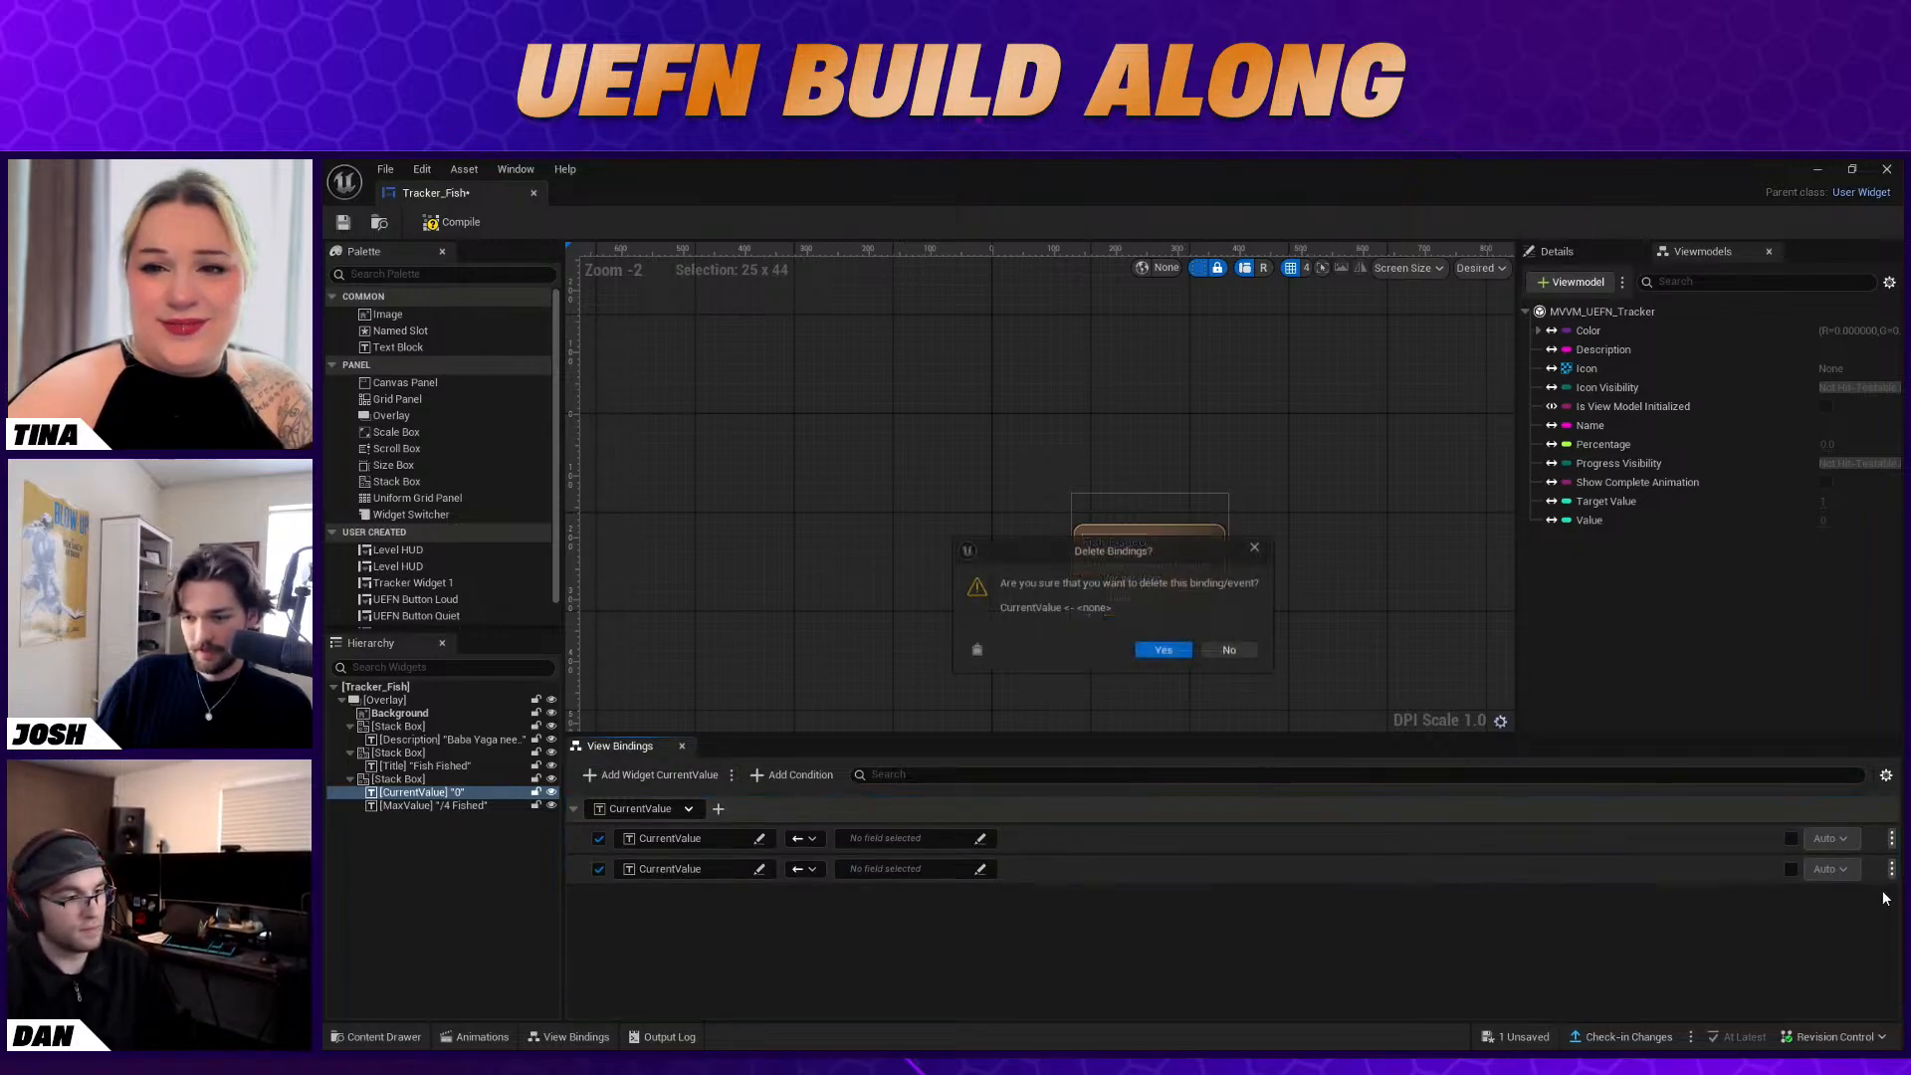
pyautogui.click(1164, 650)
pyautogui.click(758, 838)
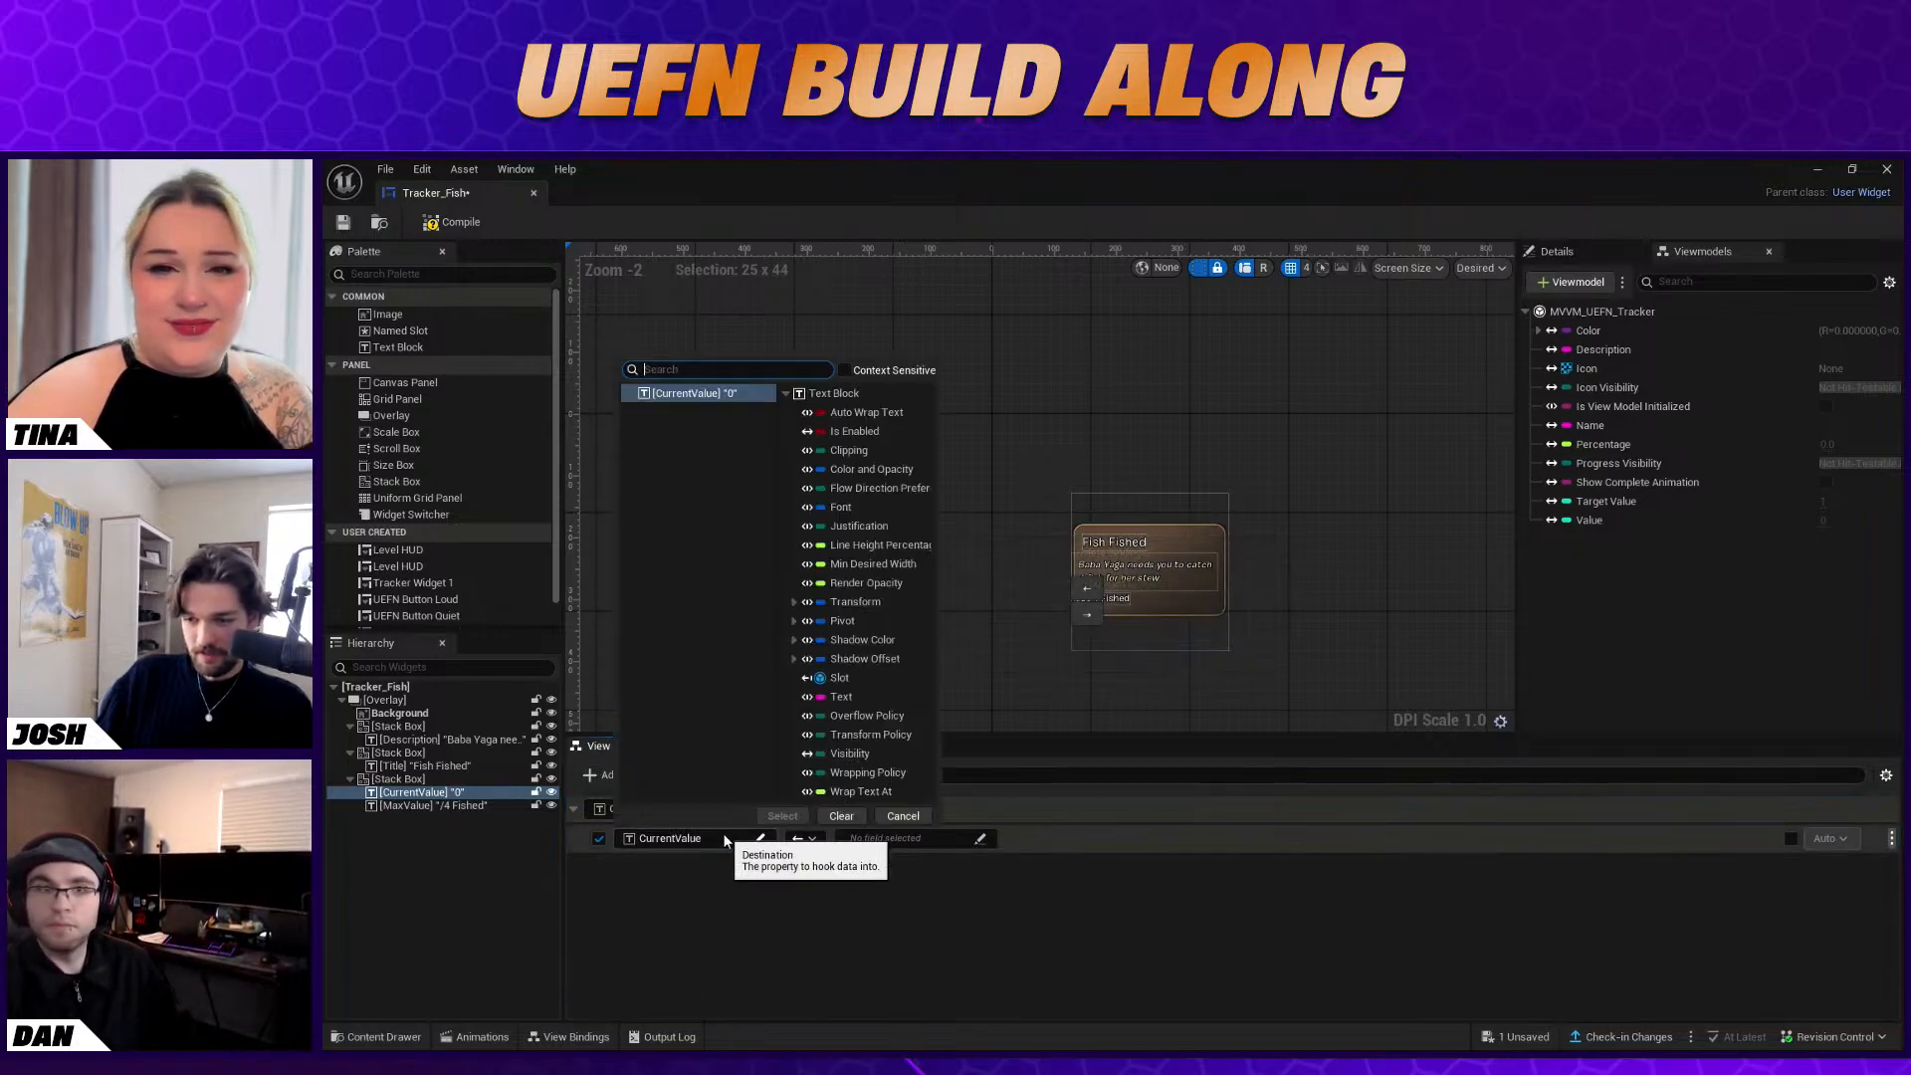
pyautogui.click(842, 697)
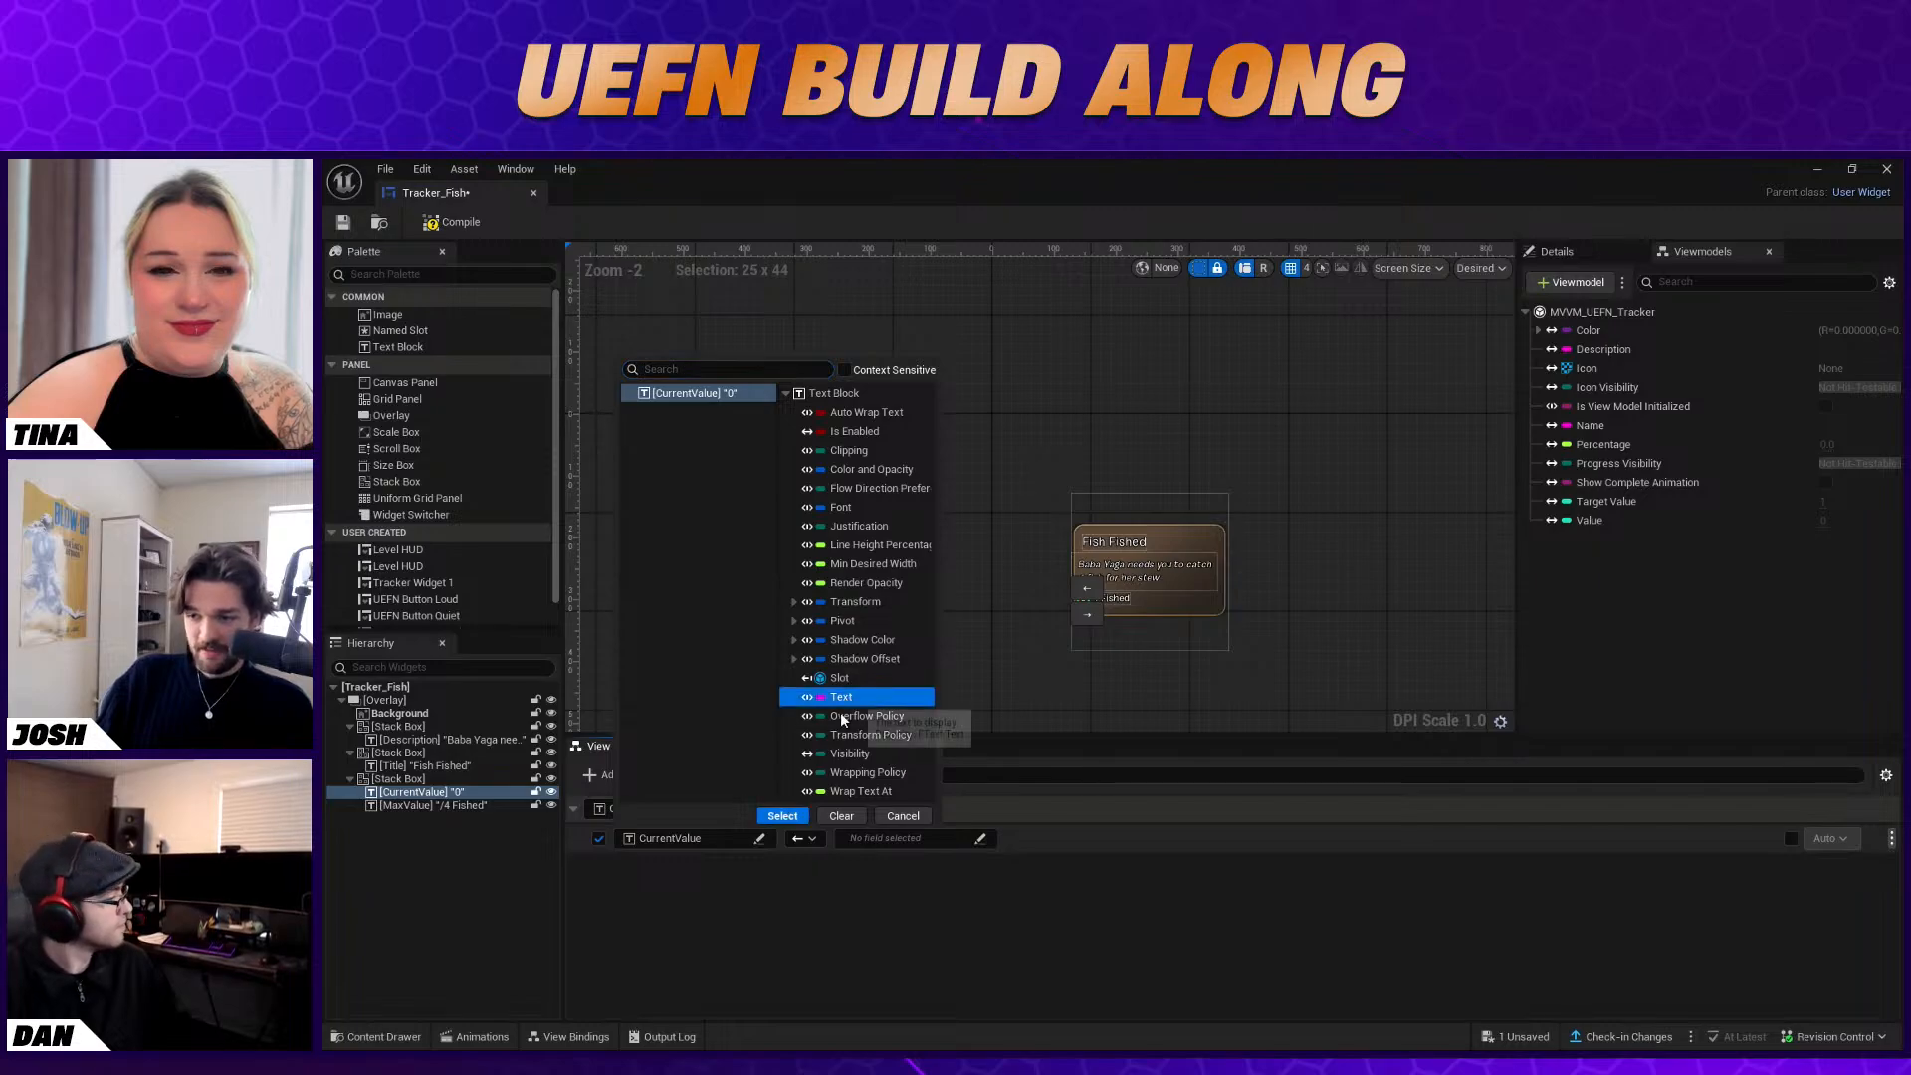
pyautogui.click(782, 815)
# Choose the To Text (Integer) conversion function as the source of the CurrentValue text binding
pyautogui.click(864, 839)
pyautogui.click(981, 918)
pyautogui.click(1061, 897)
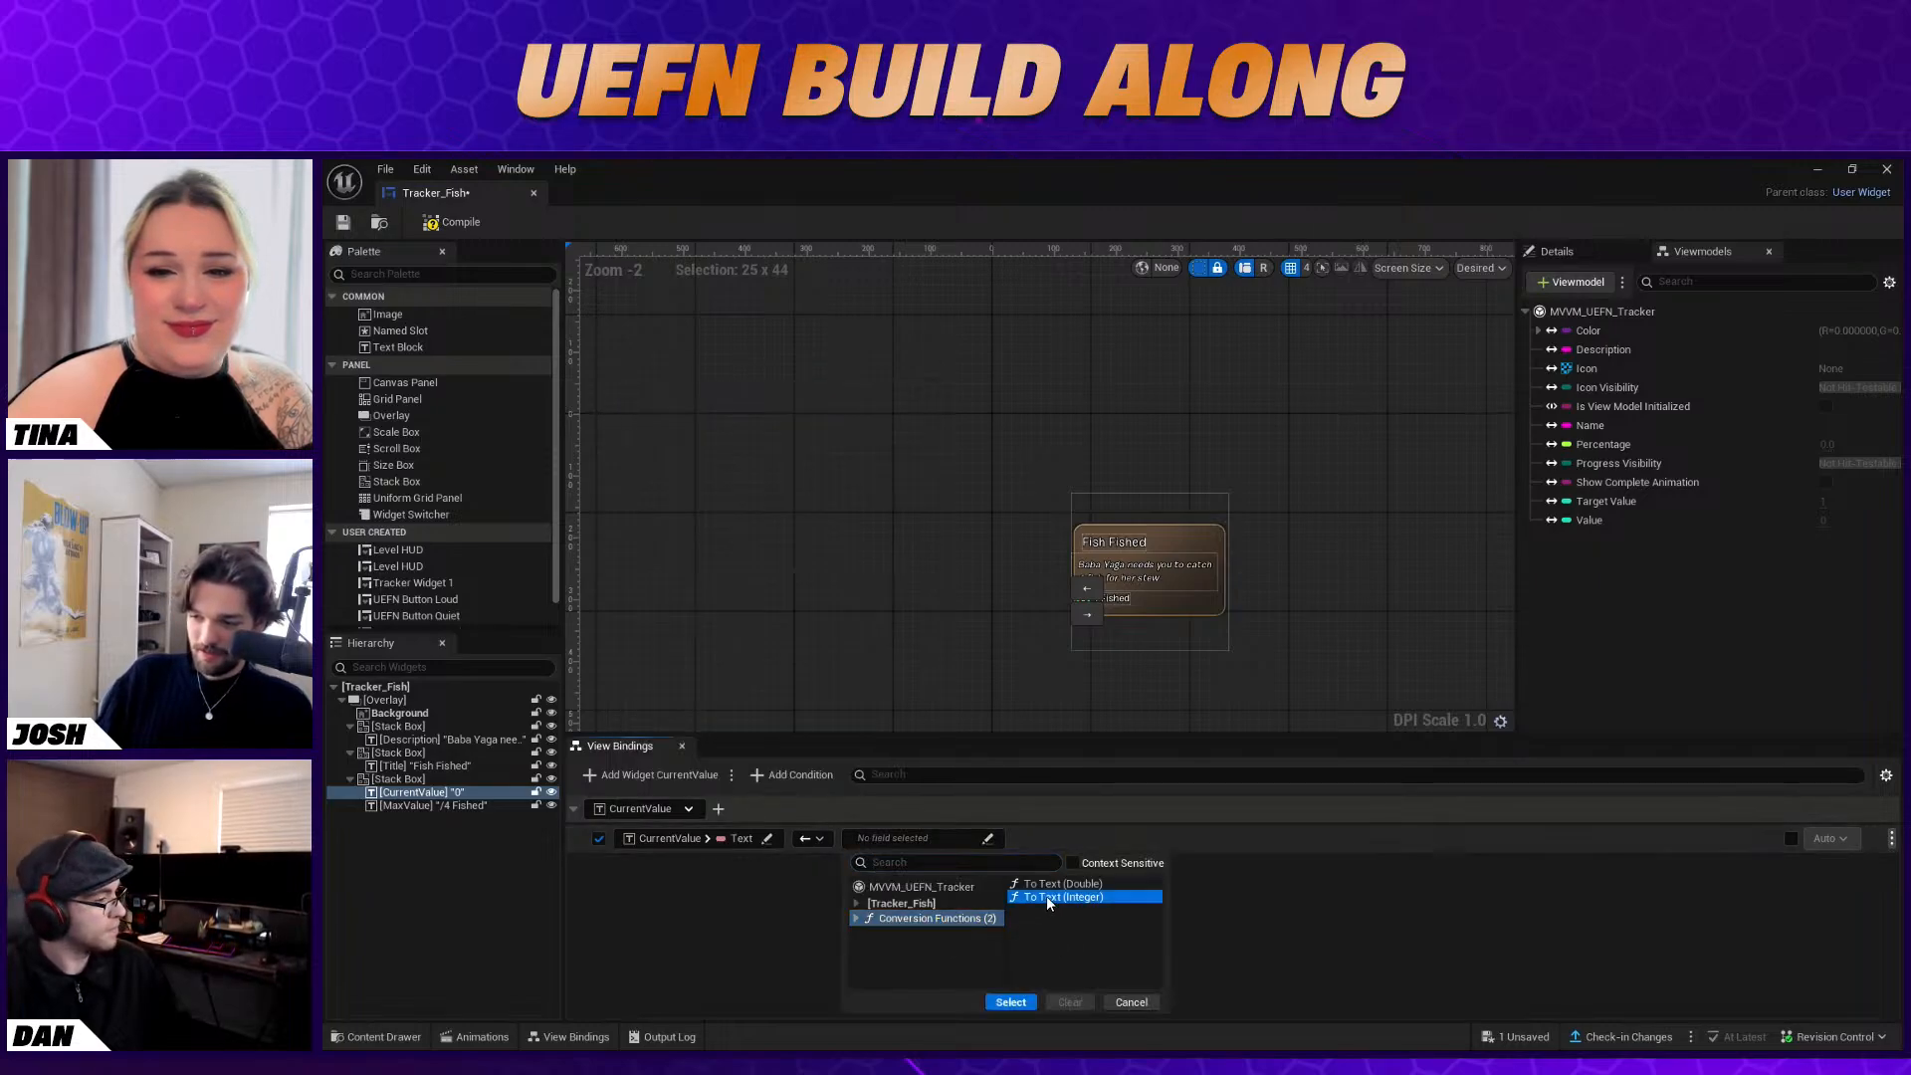
pyautogui.click(1011, 1002)
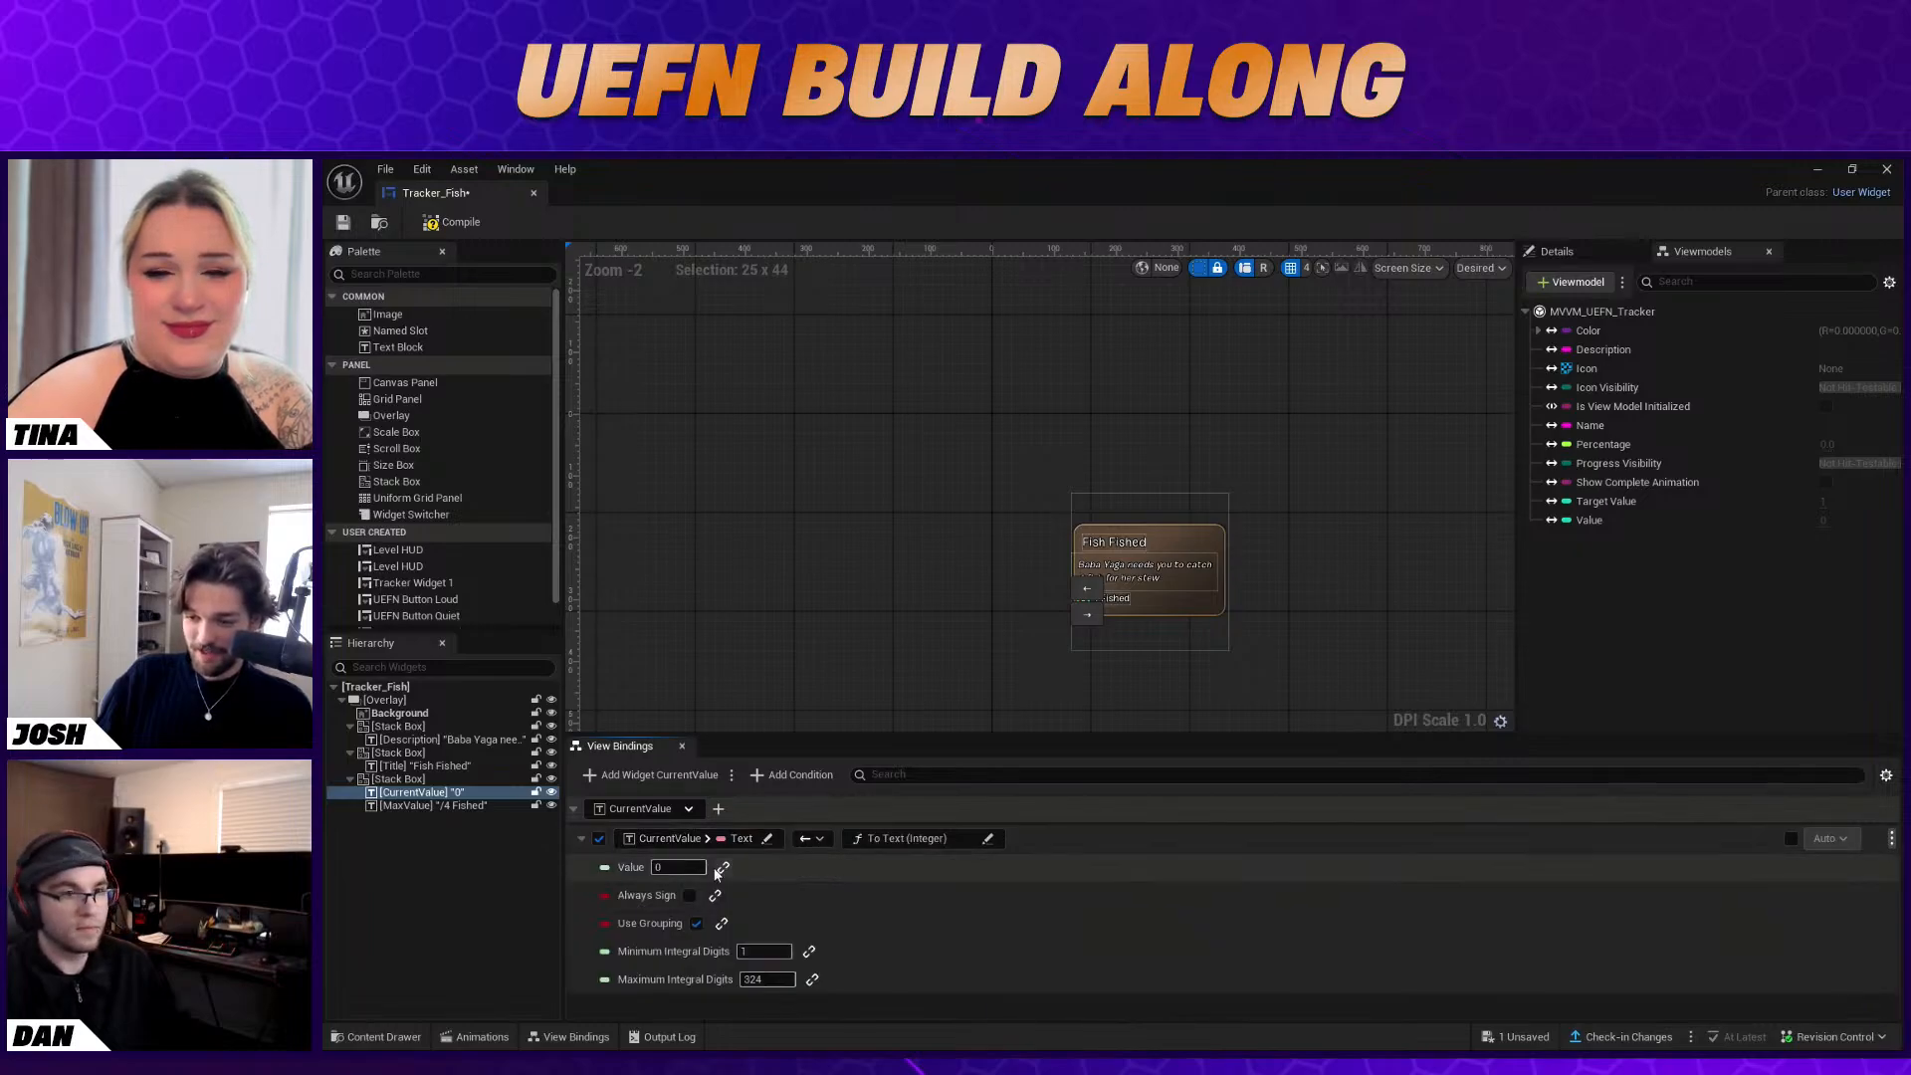
# Link the conversion's Value input to the Value property of MVVM_UEFN_Tracker
pyautogui.click(722, 868)
pyautogui.click(714, 868)
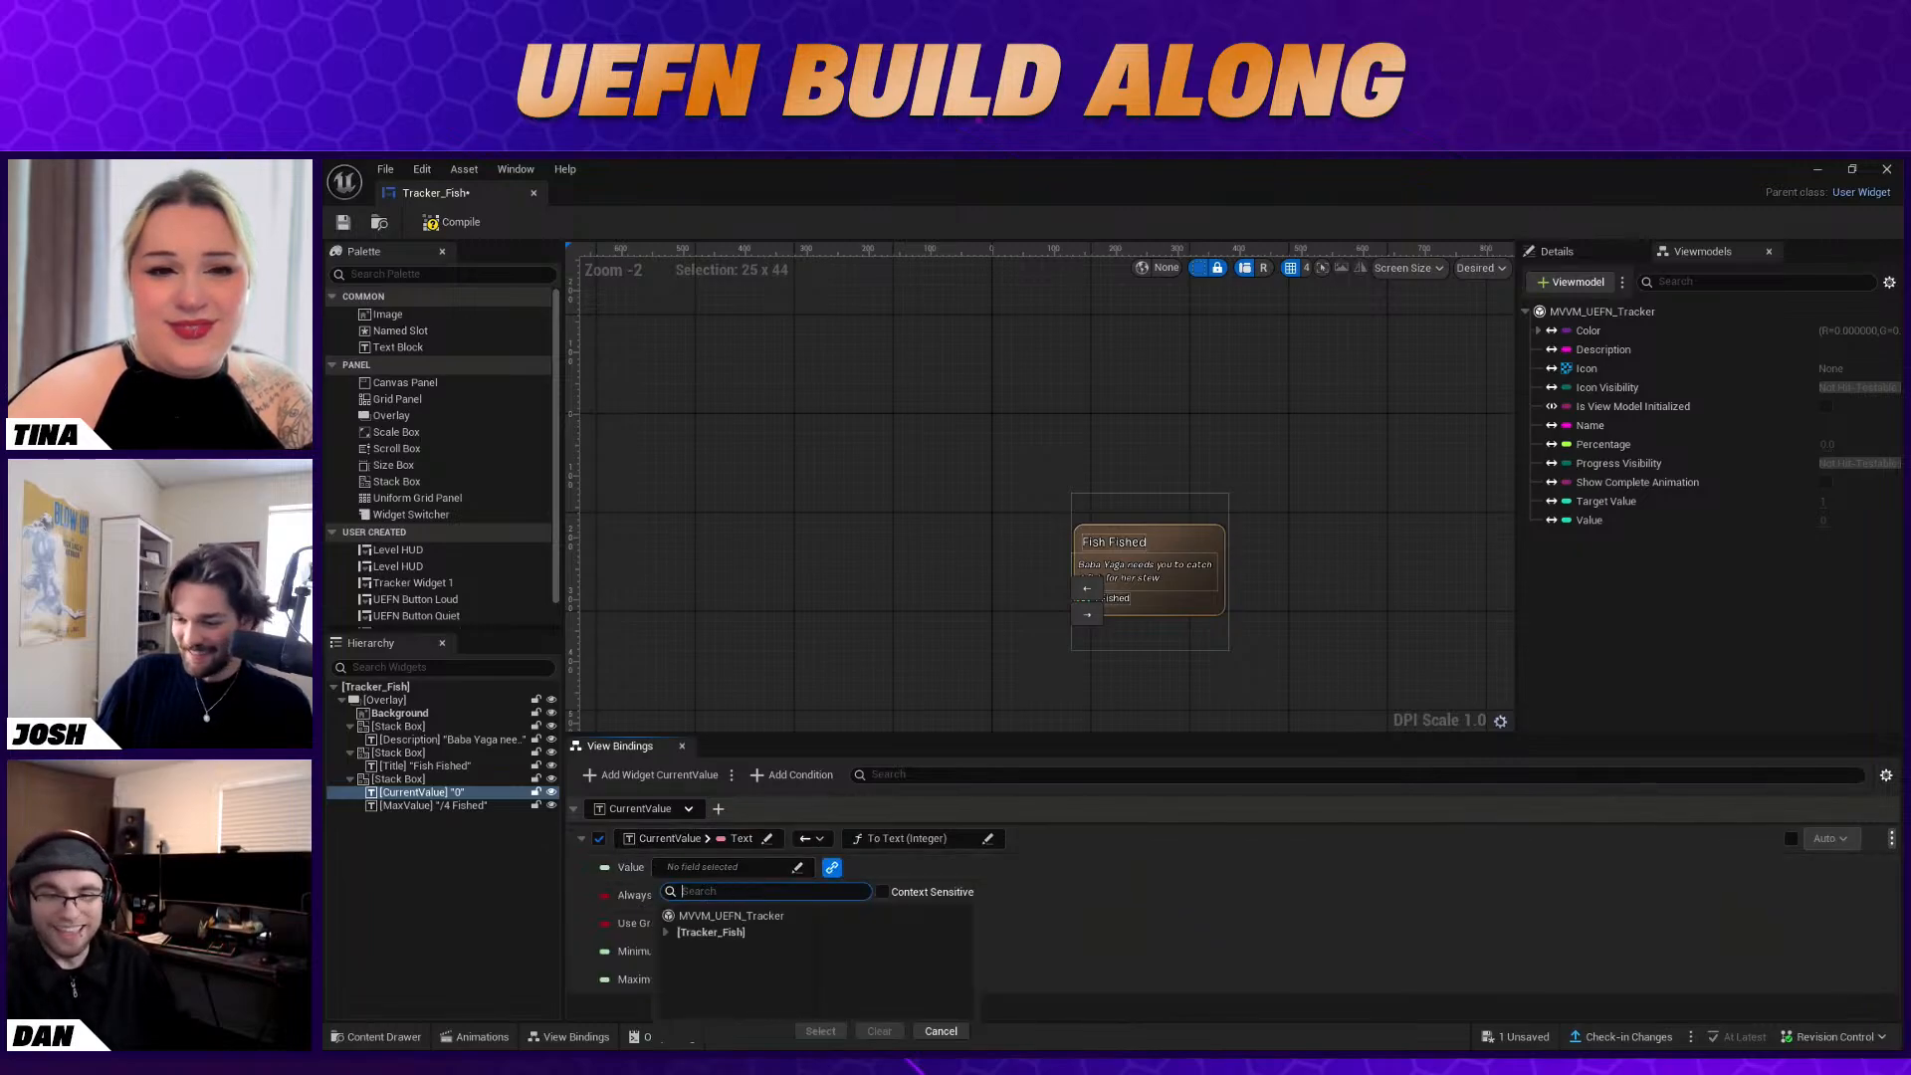
pyautogui.click(753, 917)
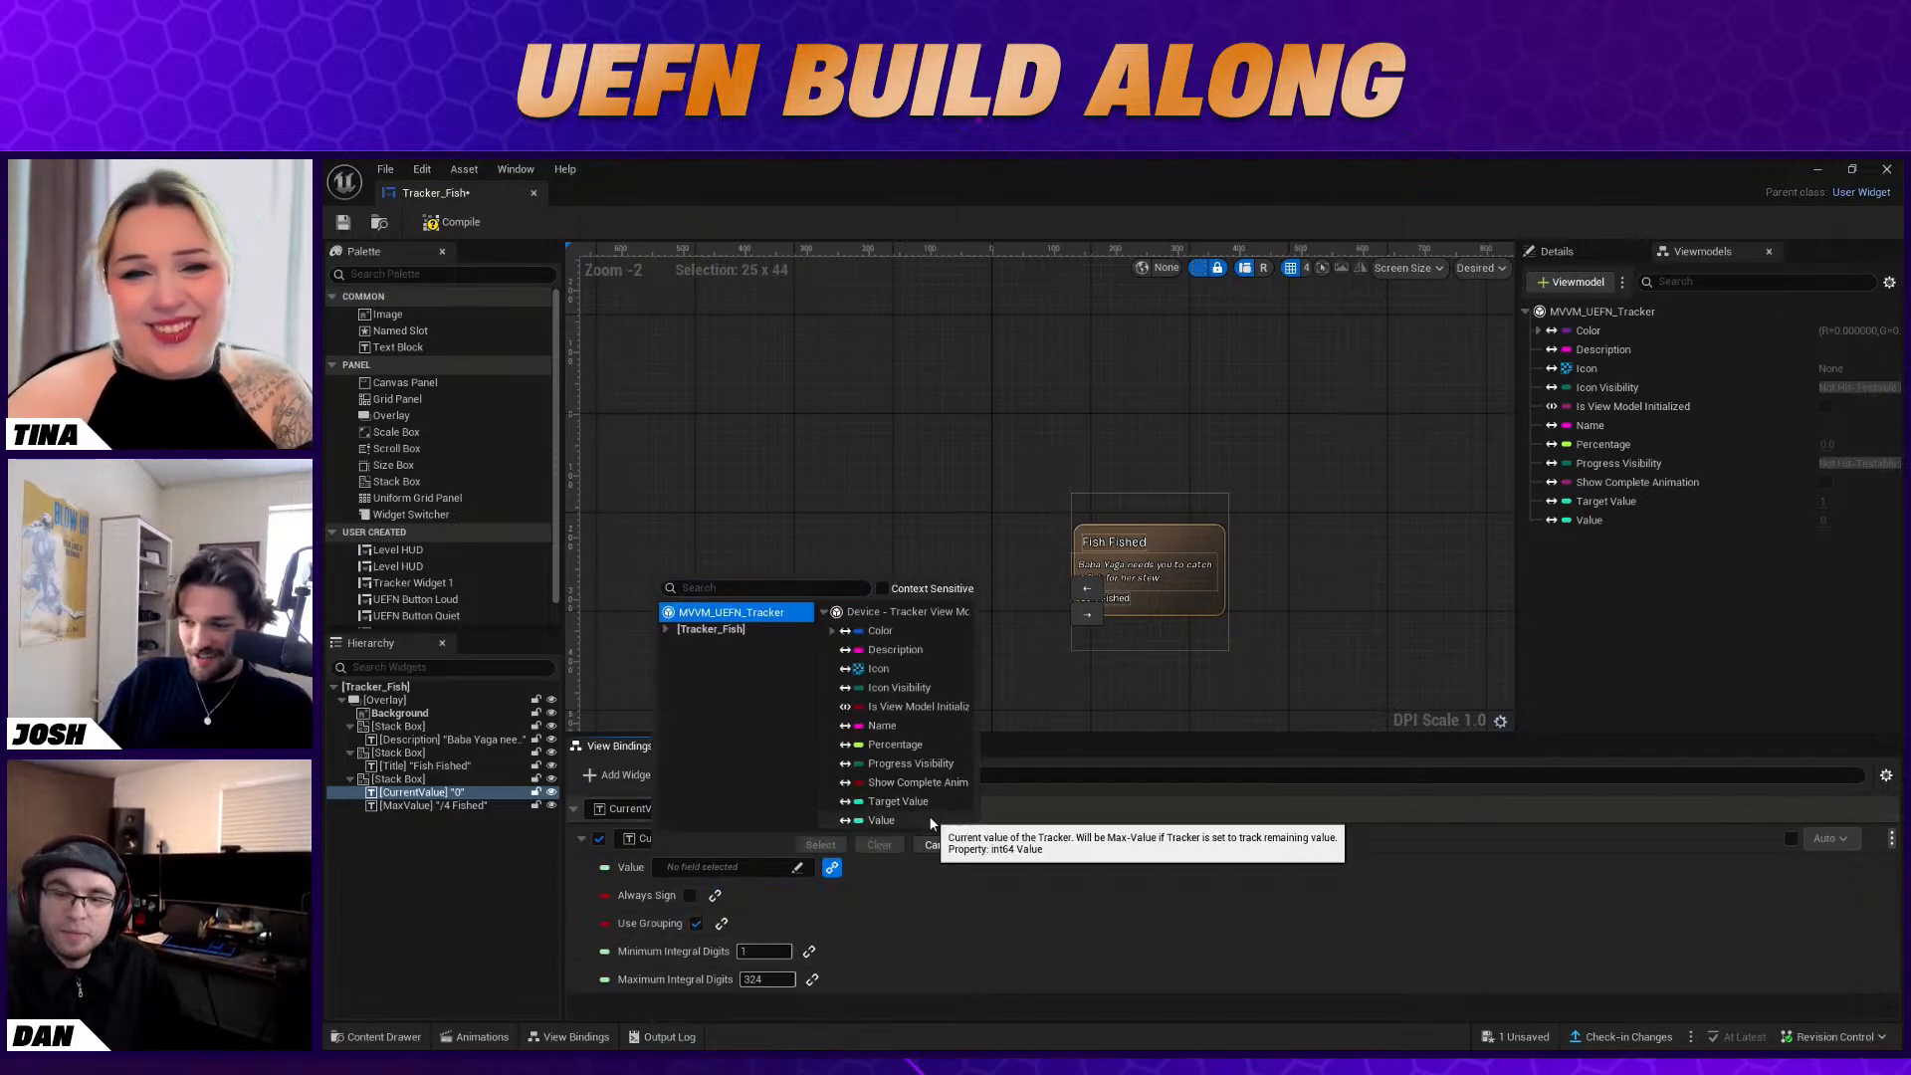
pyautogui.click(908, 821)
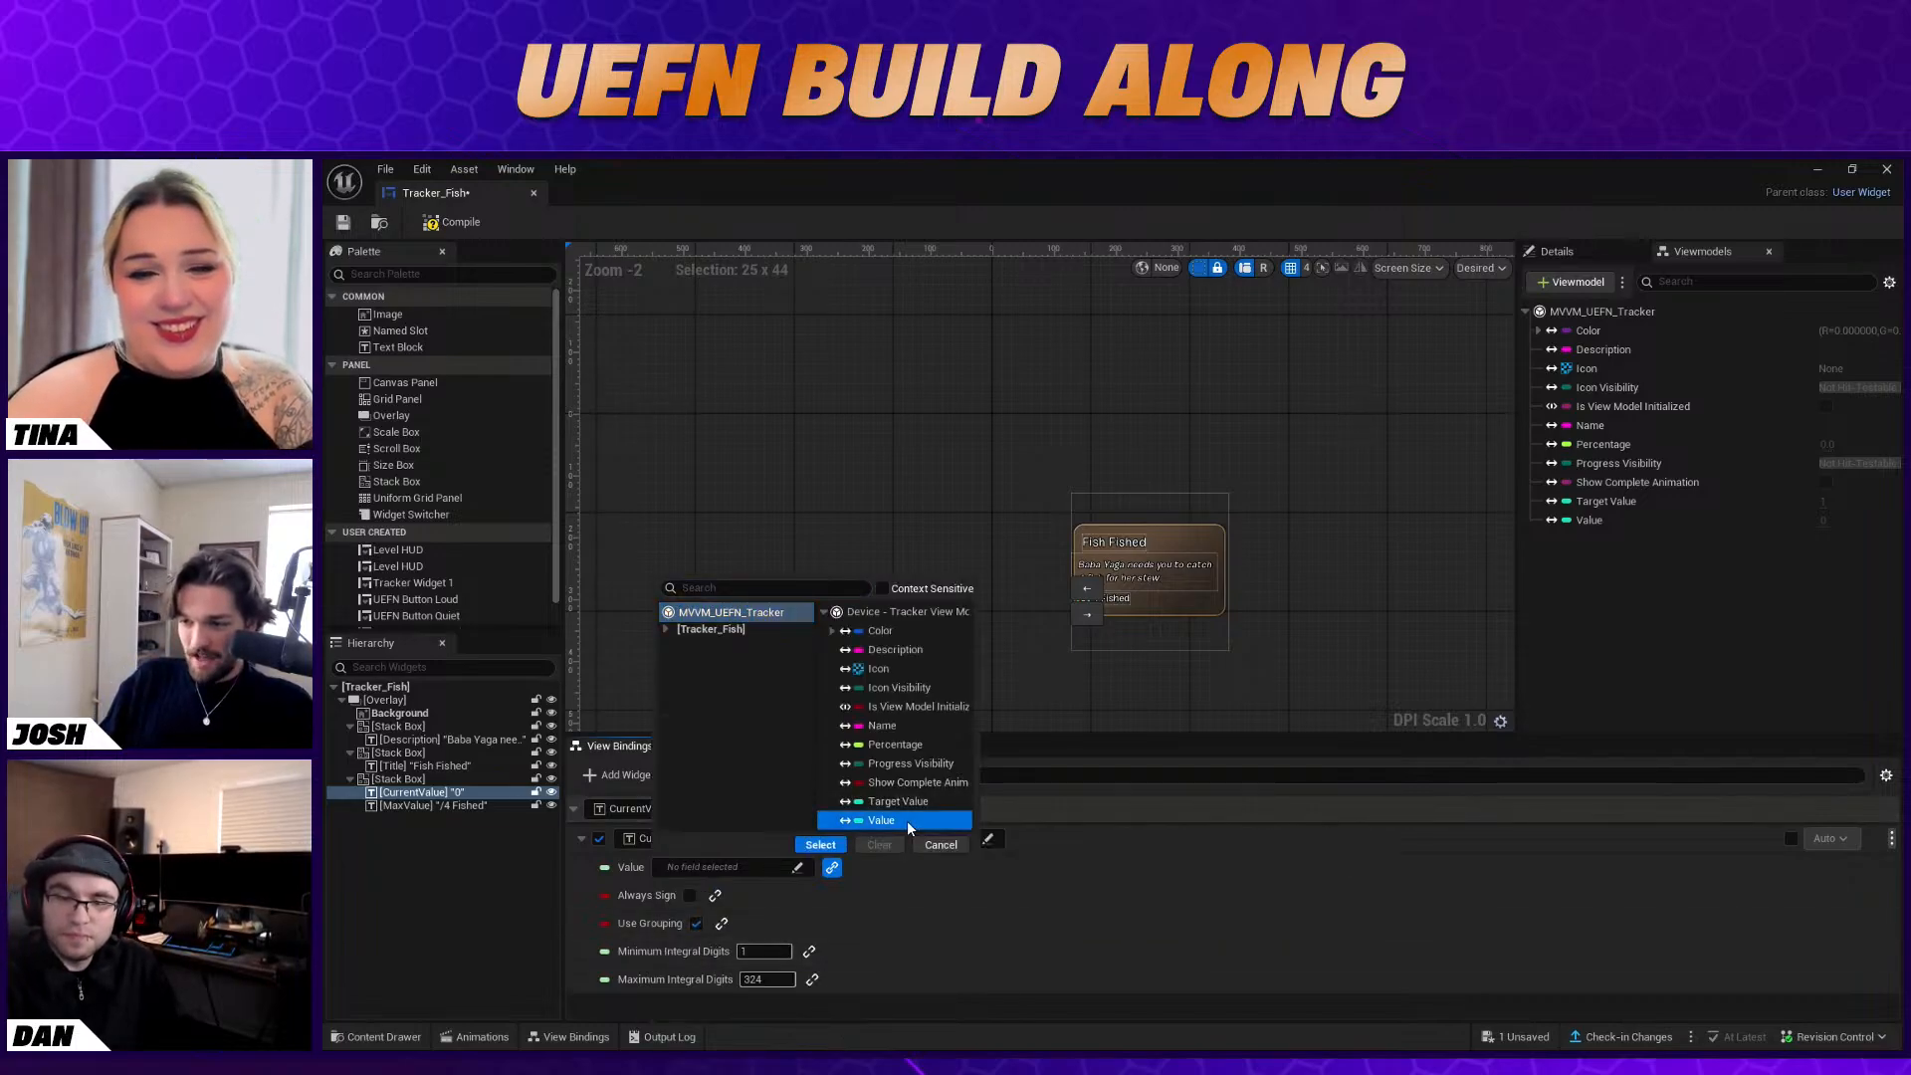
pyautogui.click(823, 845)
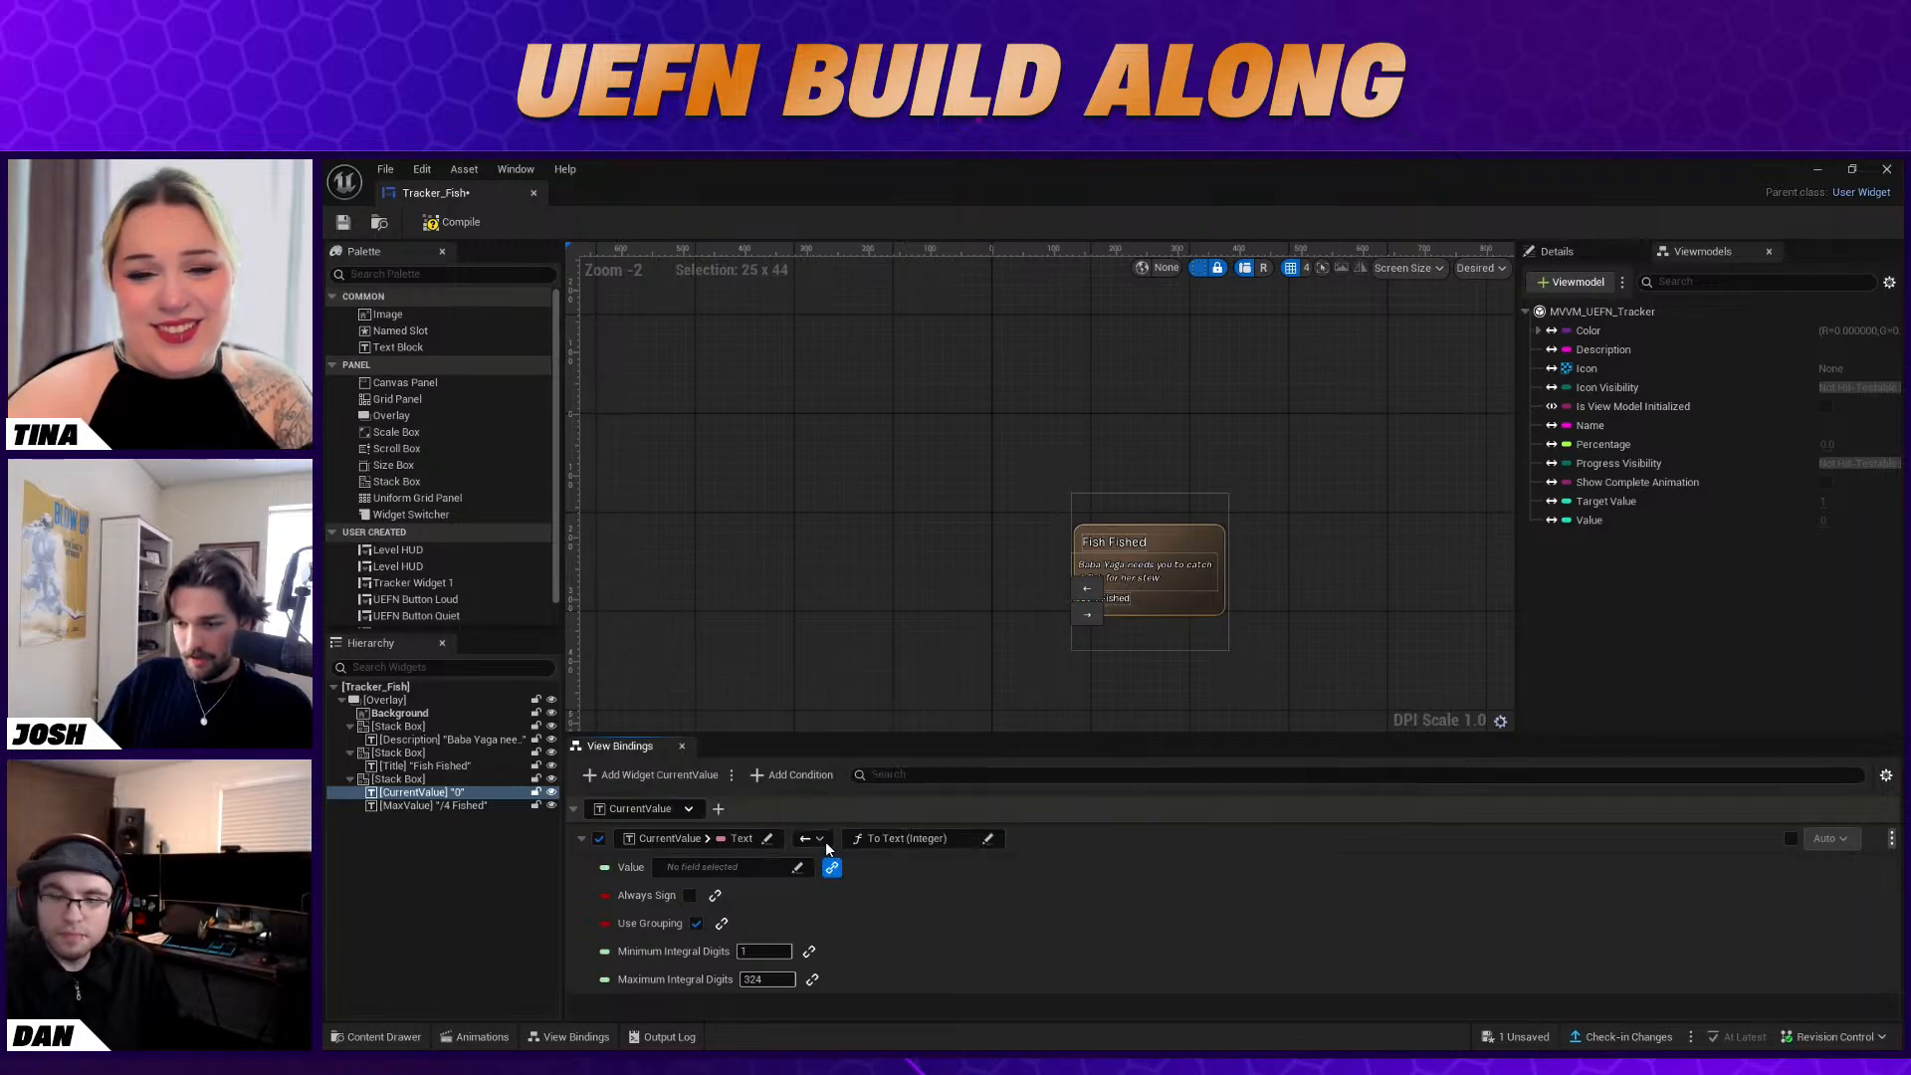
pyautogui.click(833, 867)
pyautogui.click(954, 874)
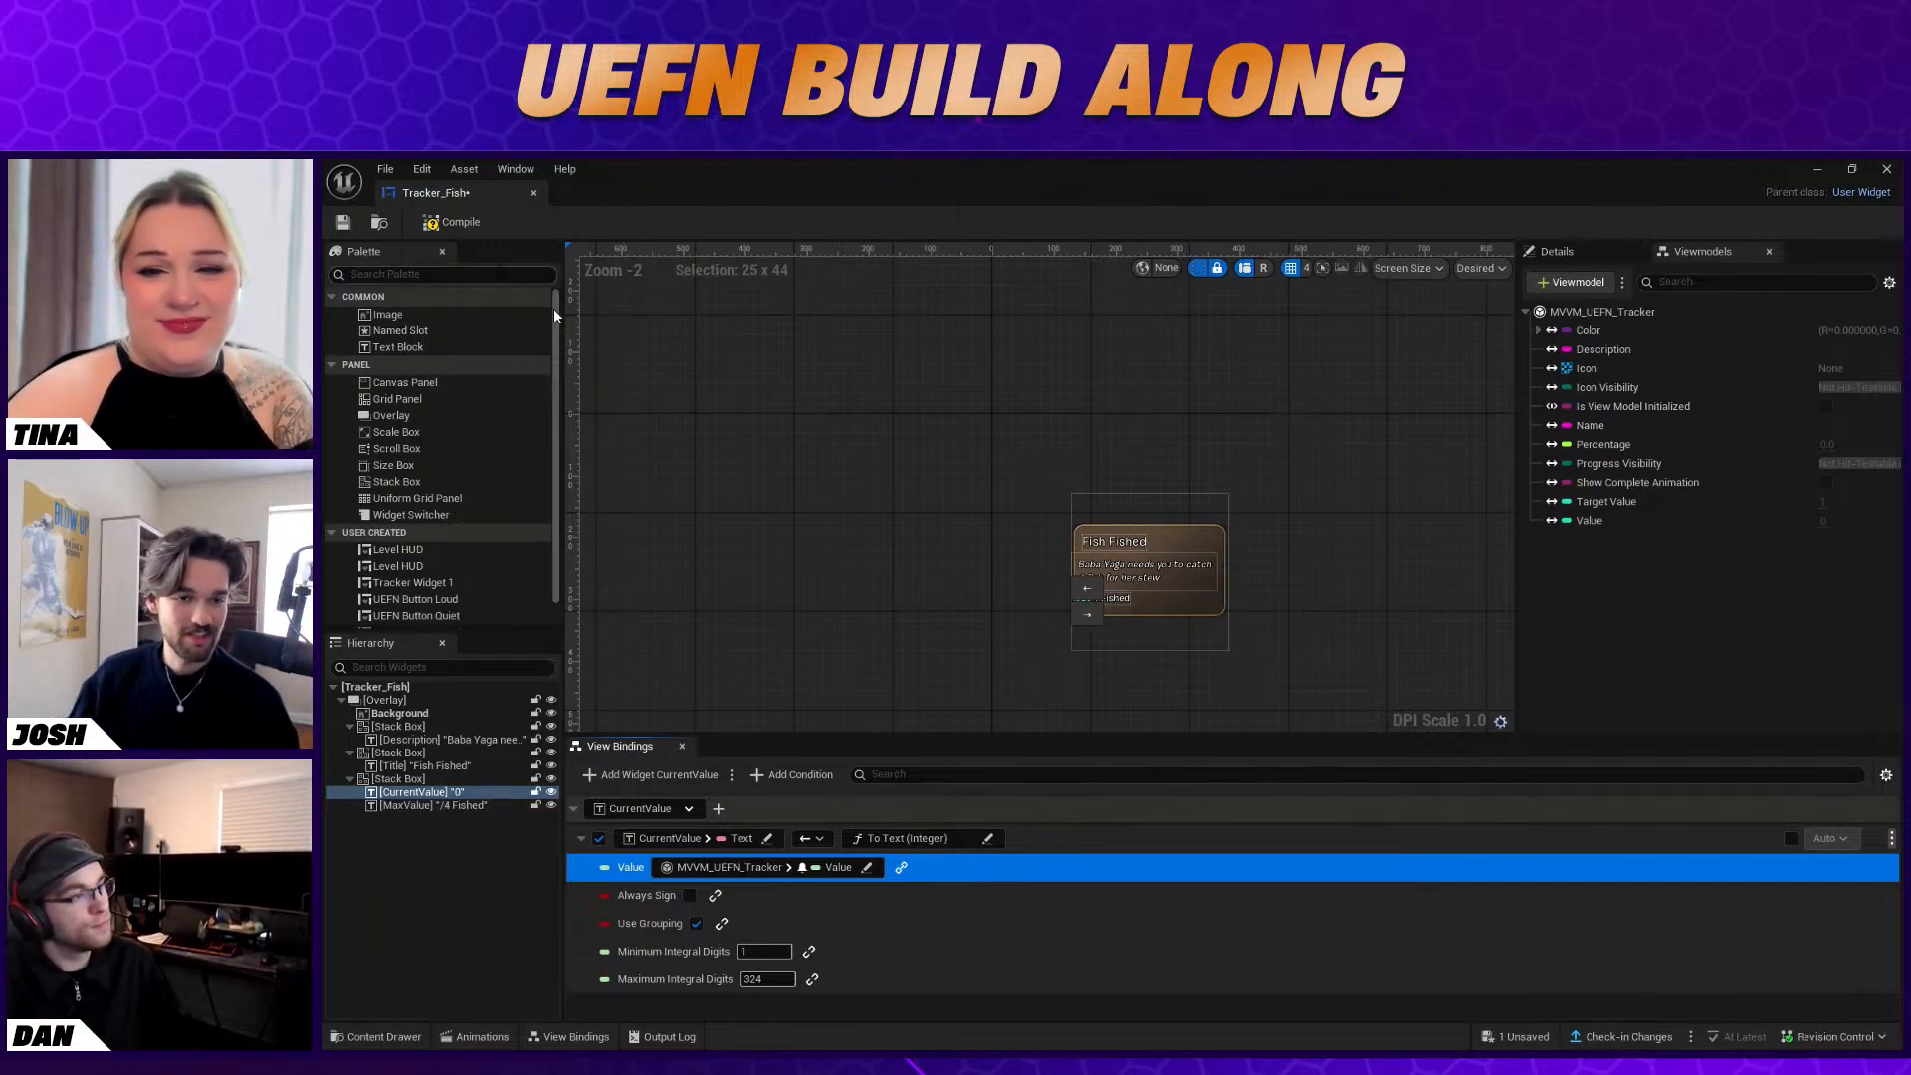
# Compile and save the Tracker_Fish widget, and close its editor
pyautogui.click(453, 227)
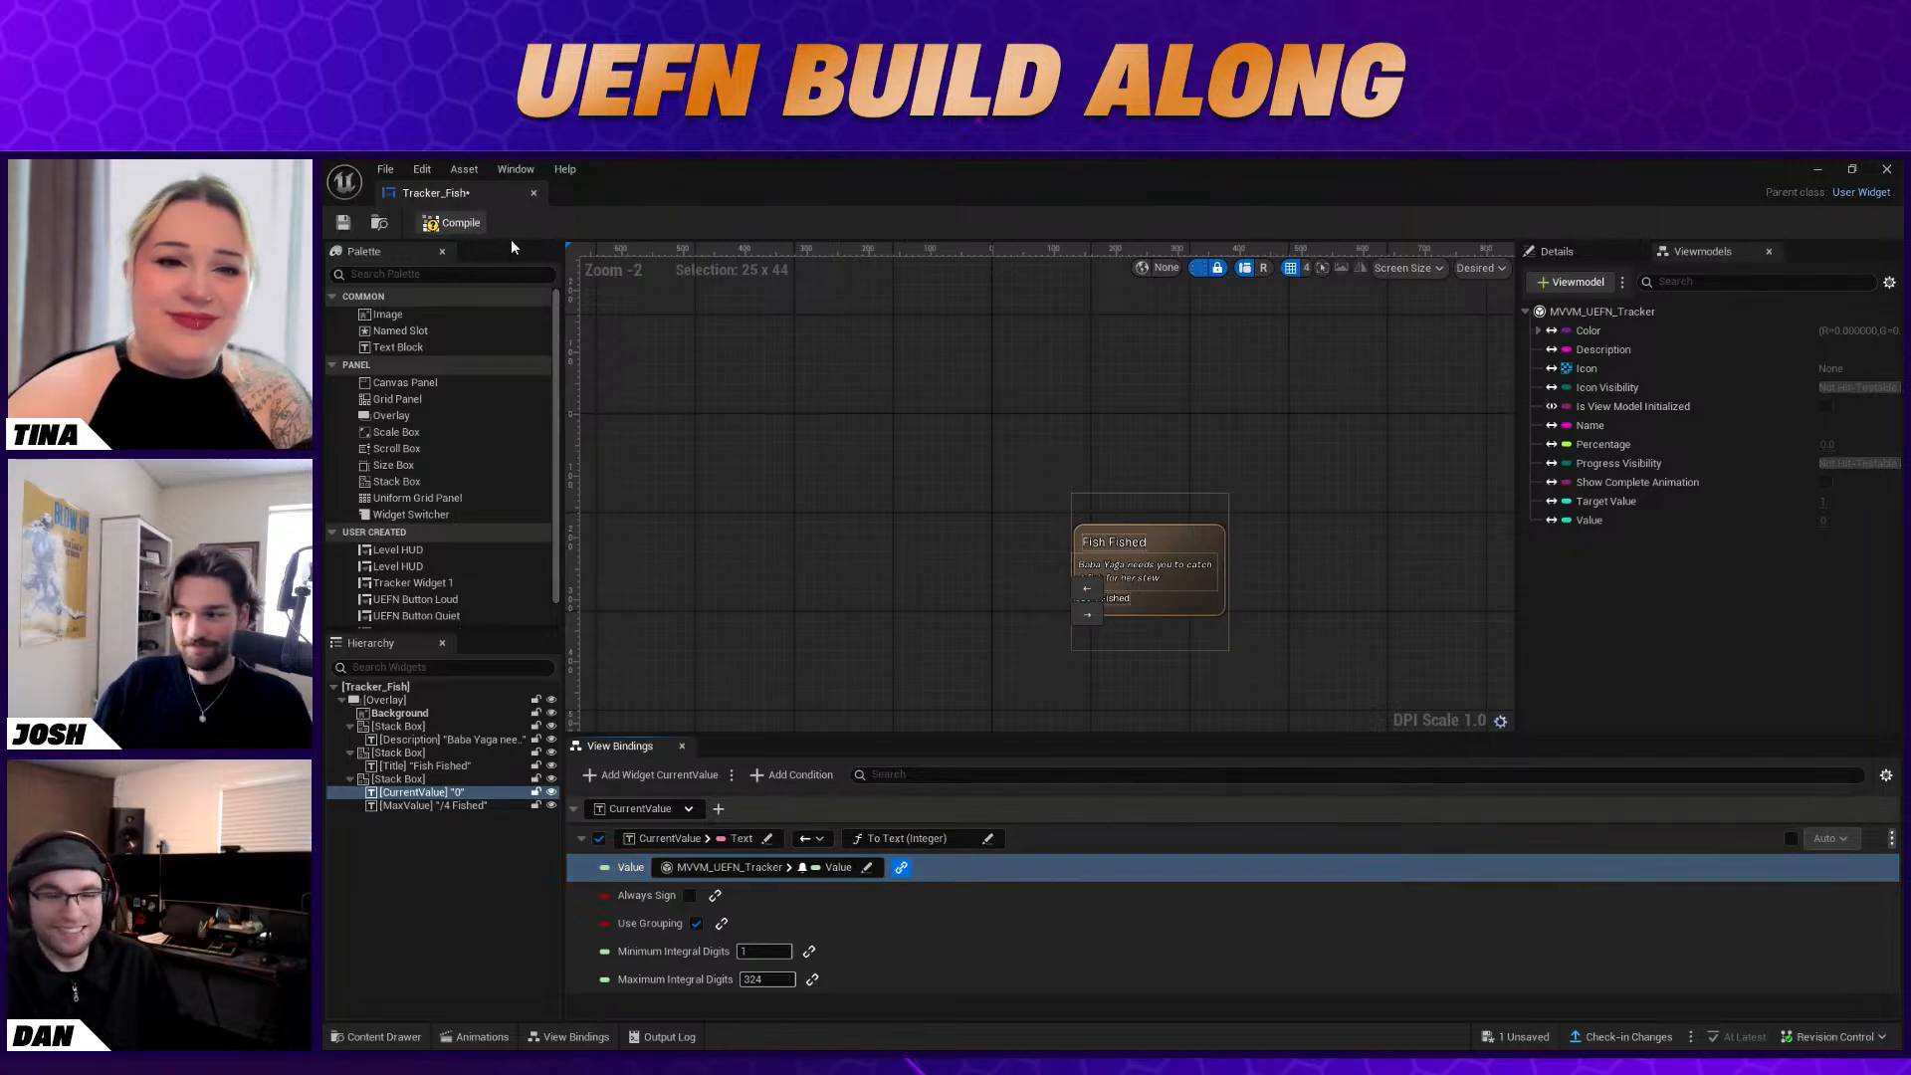
pyautogui.click(342, 222)
pyautogui.click(1887, 169)
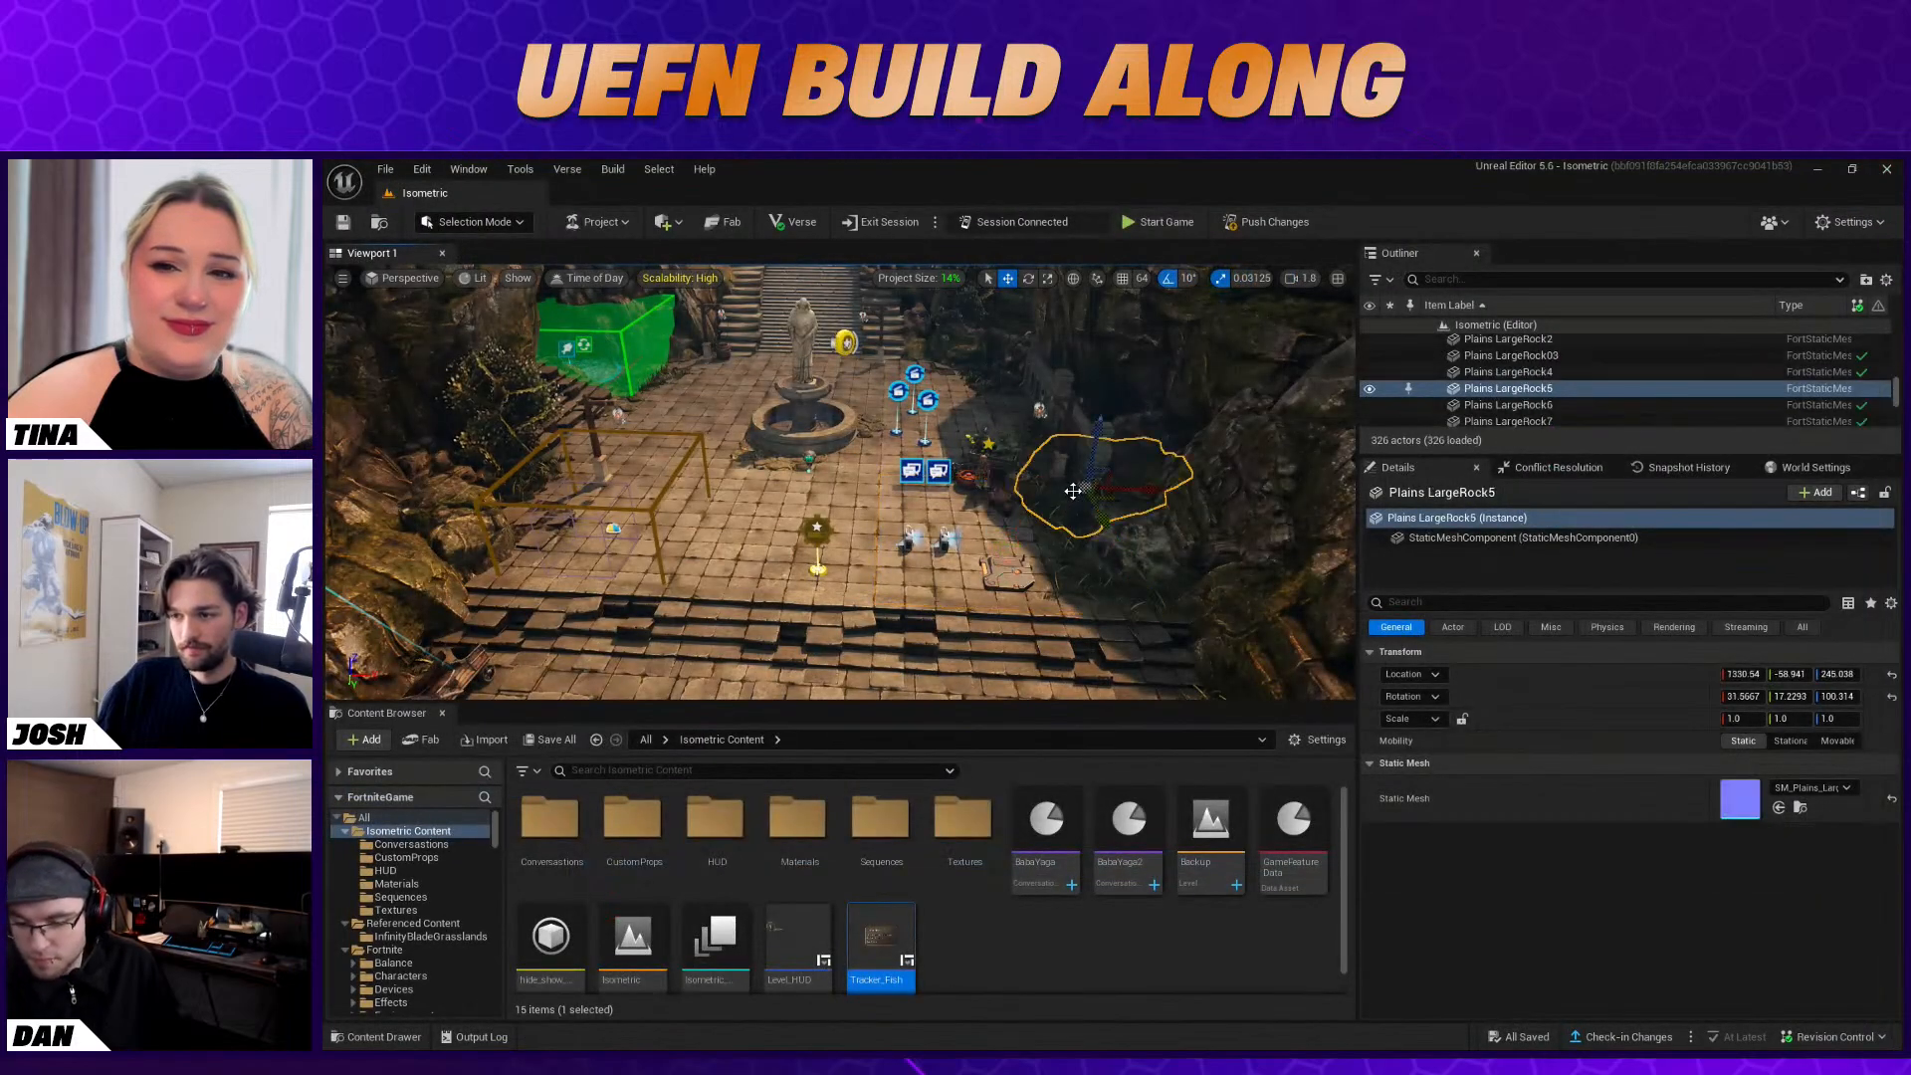
pyautogui.click(1072, 492)
pyautogui.moveTo(1072, 492); pyautogui.dragTo(1083, 492, button='right')
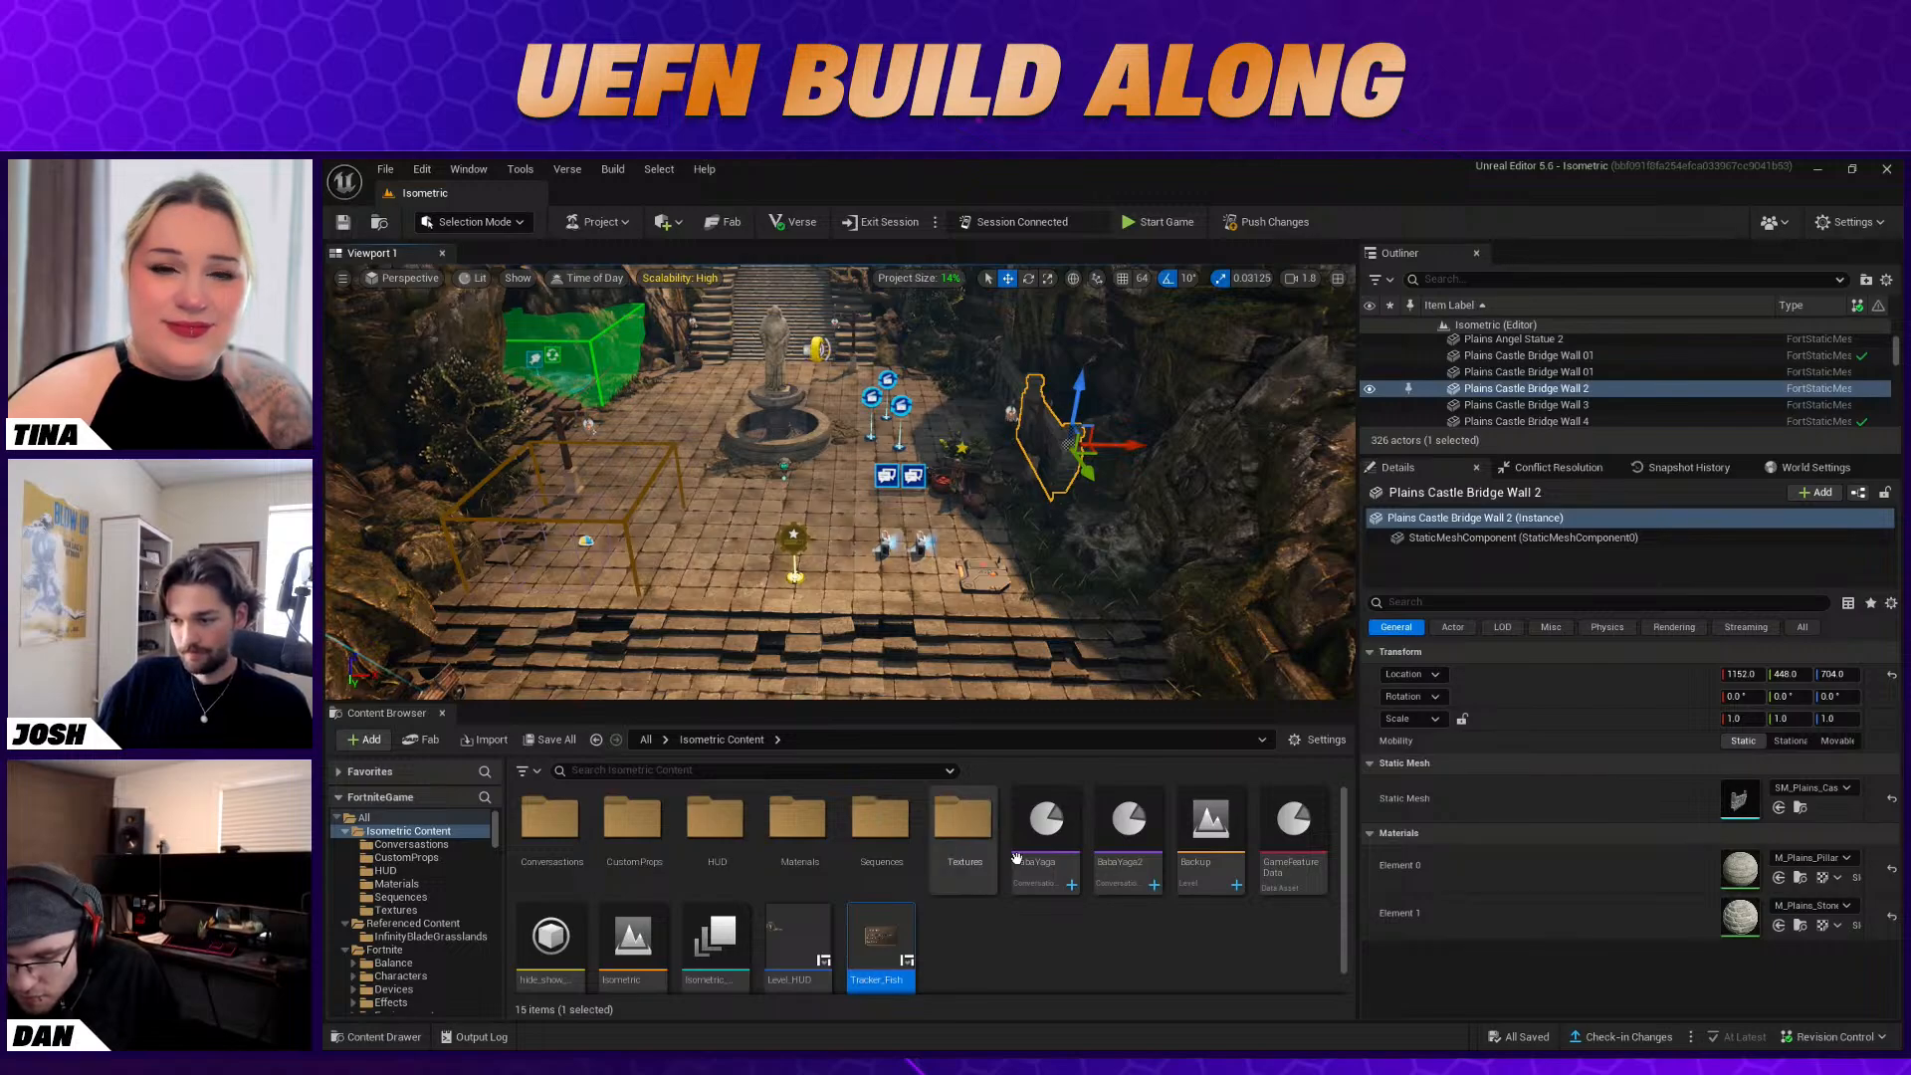
pyautogui.scroll(-1, 1043, 908)
pyautogui.click(1040, 906)
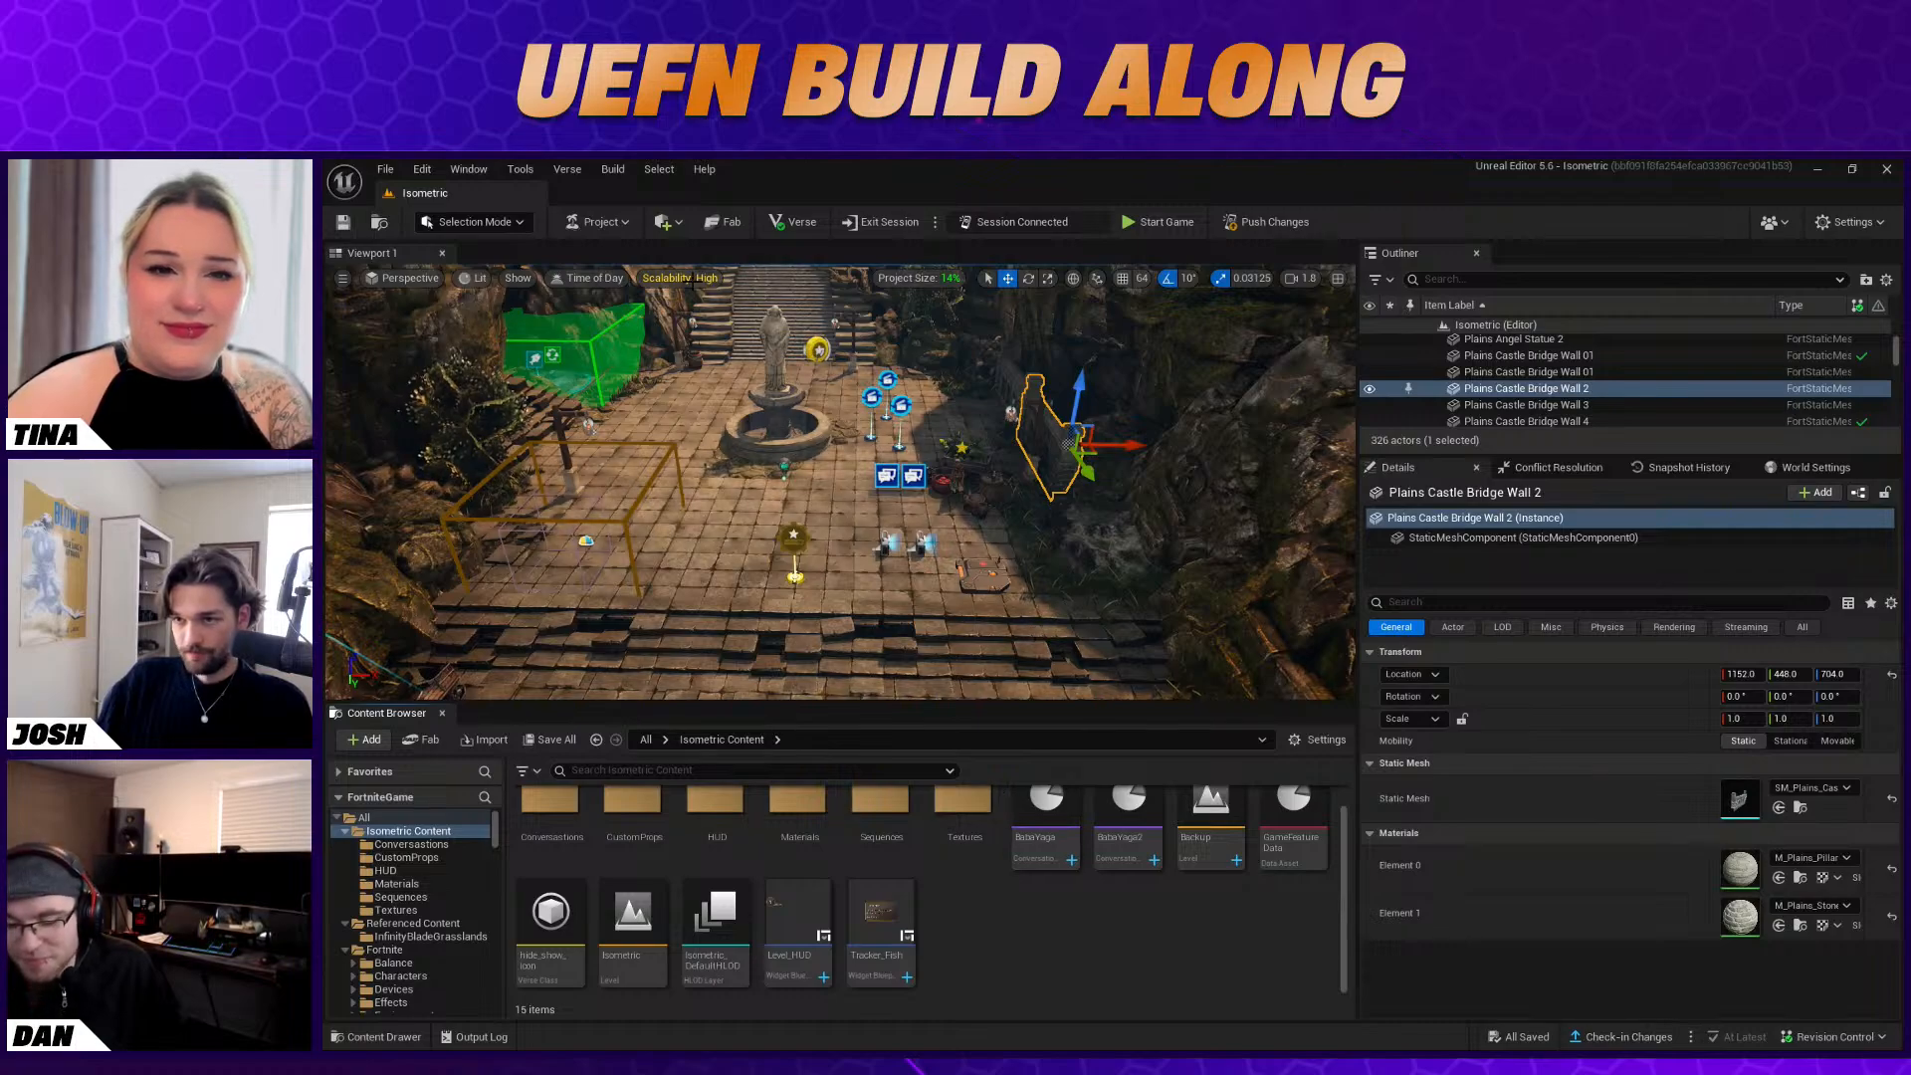
# Set all viewport scalability groups to Medium quality
pyautogui.click(687, 279)
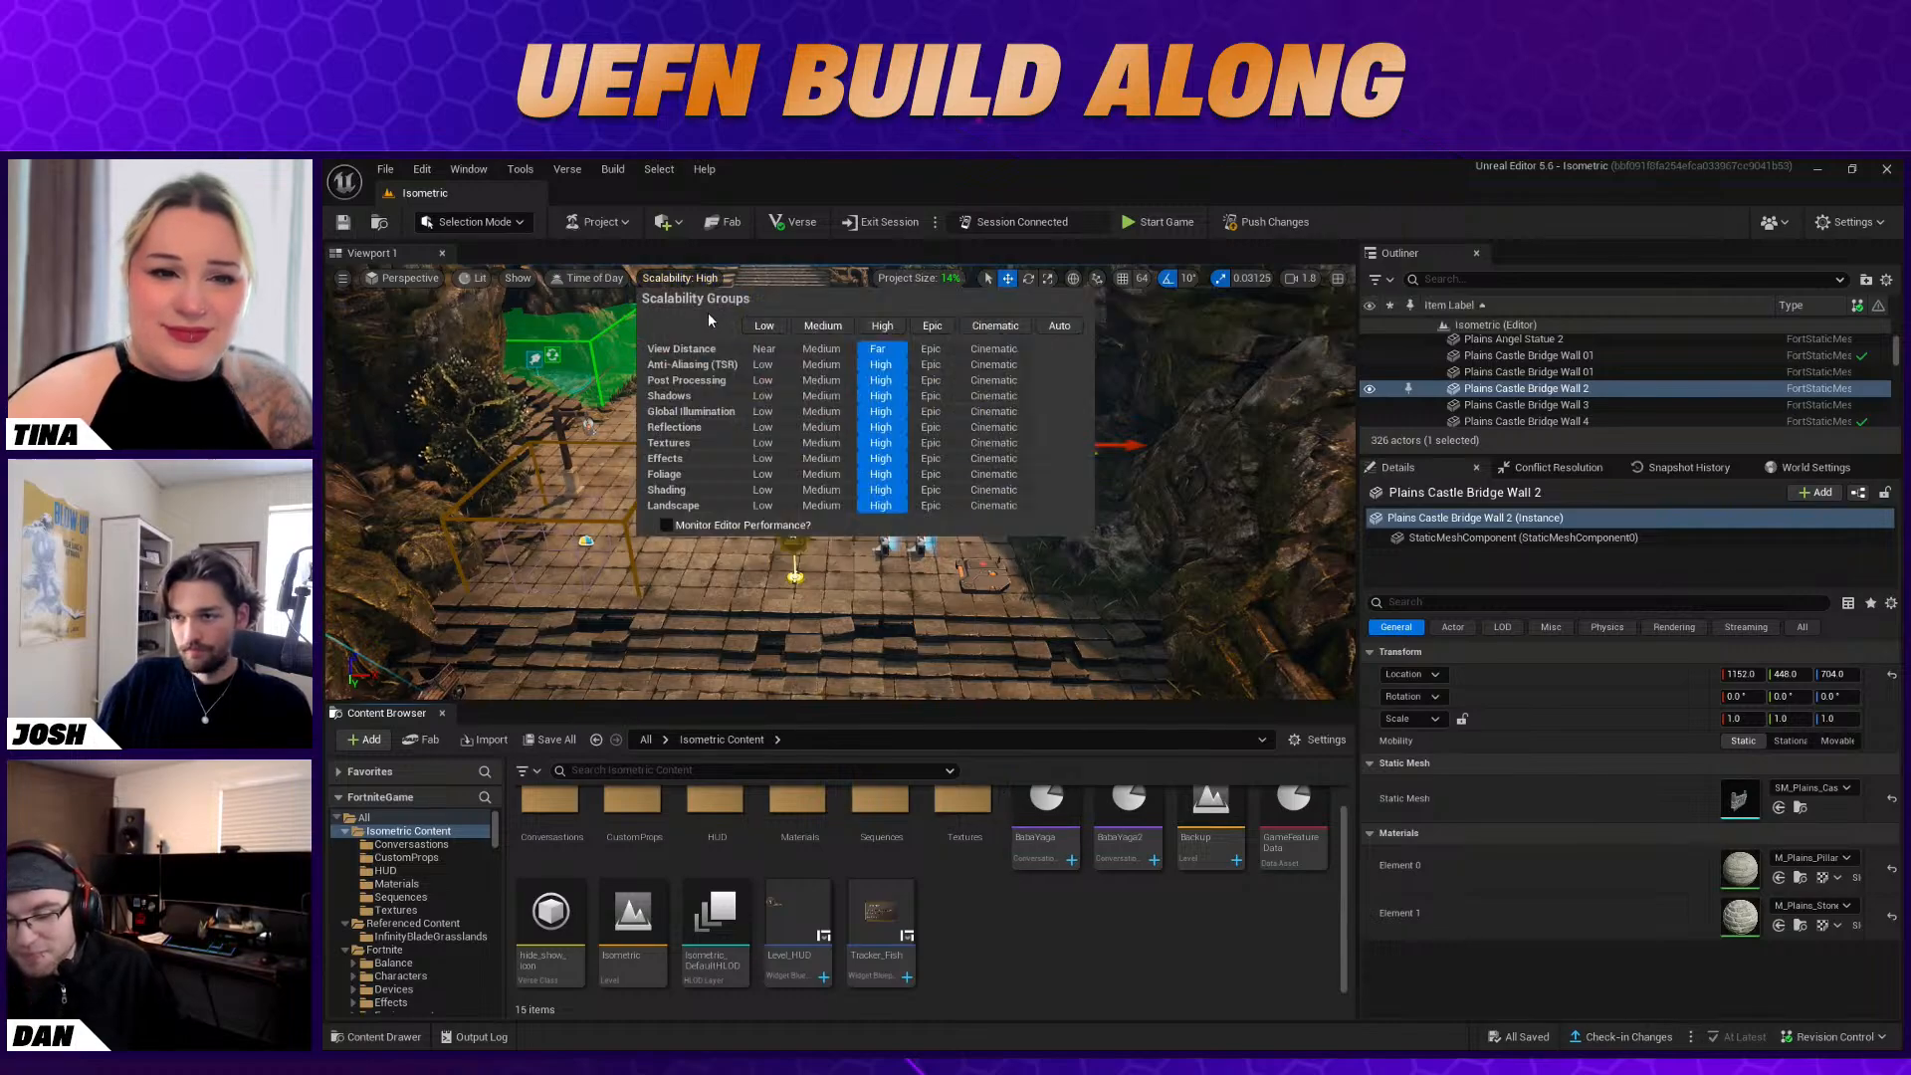
pyautogui.click(821, 326)
pyautogui.click(1124, 545)
pyautogui.moveTo(1123, 545)
pyautogui.mouseDown(button='right')
pyautogui.moveTo(1124, 488)
pyautogui.moveTo(1122, 560)
pyautogui.mouseUp(button='right')
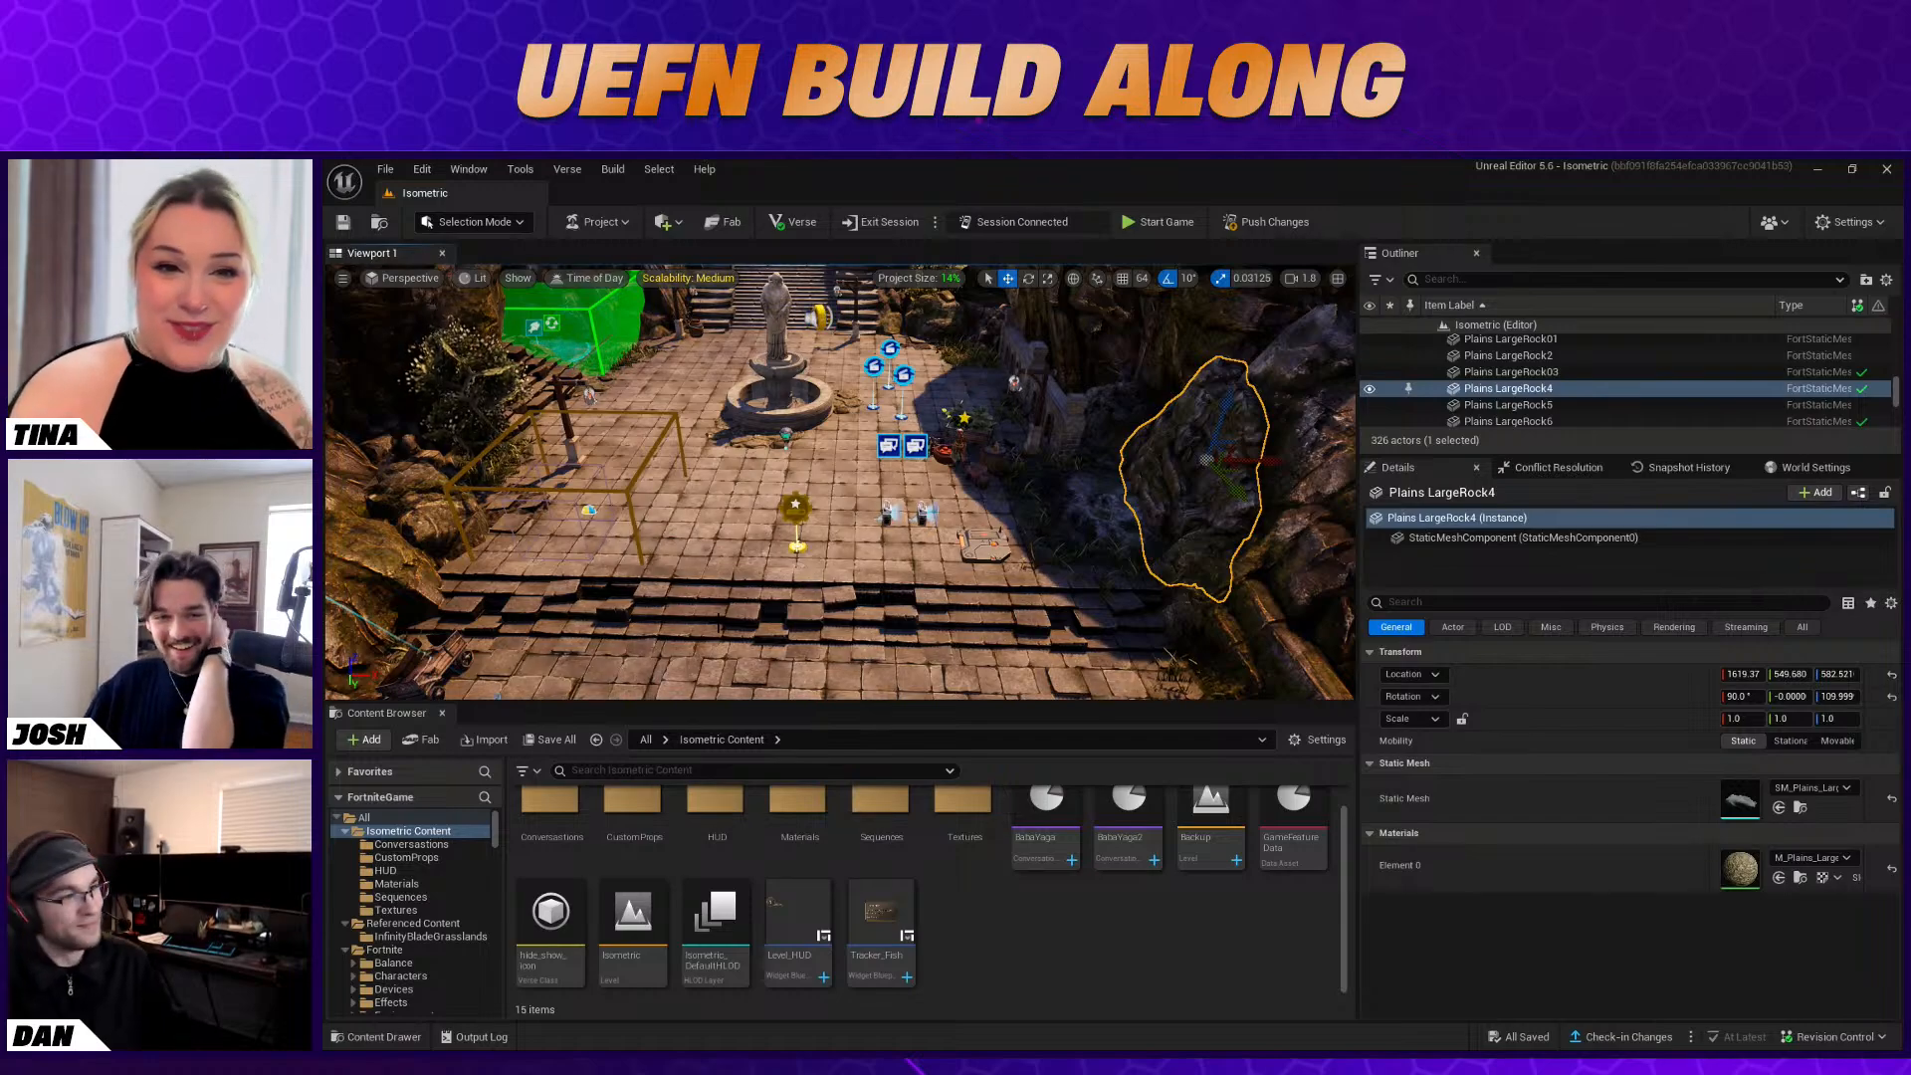
pyautogui.moveTo(841, 483)
pyautogui.mouseDown(button='right')
pyautogui.moveTo(839, 448)
pyautogui.moveTo(911, 363)
pyautogui.moveTo(821, 343)
pyautogui.moveTo(891, 458)
pyautogui.moveTo(876, 473)
pyautogui.mouseUp(button='right')
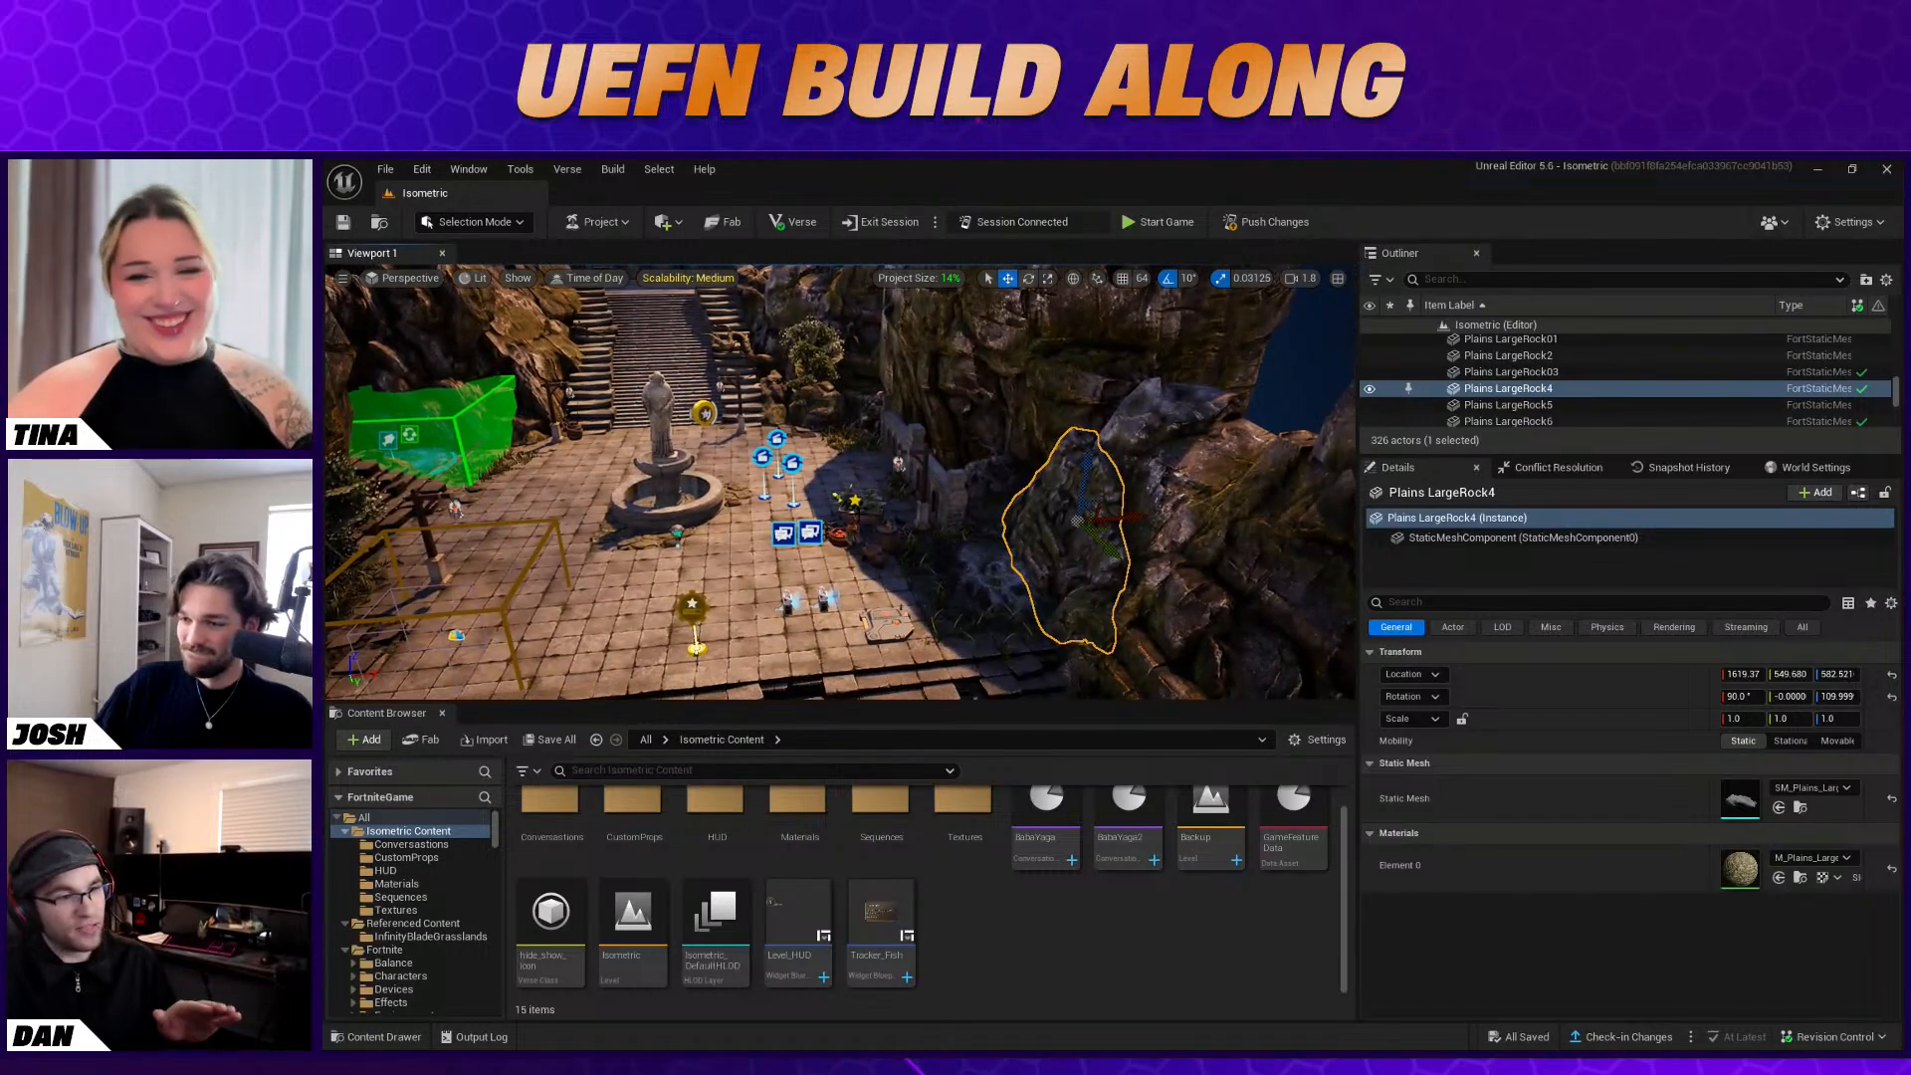
pyautogui.click(856, 500)
pyautogui.click(986, 612)
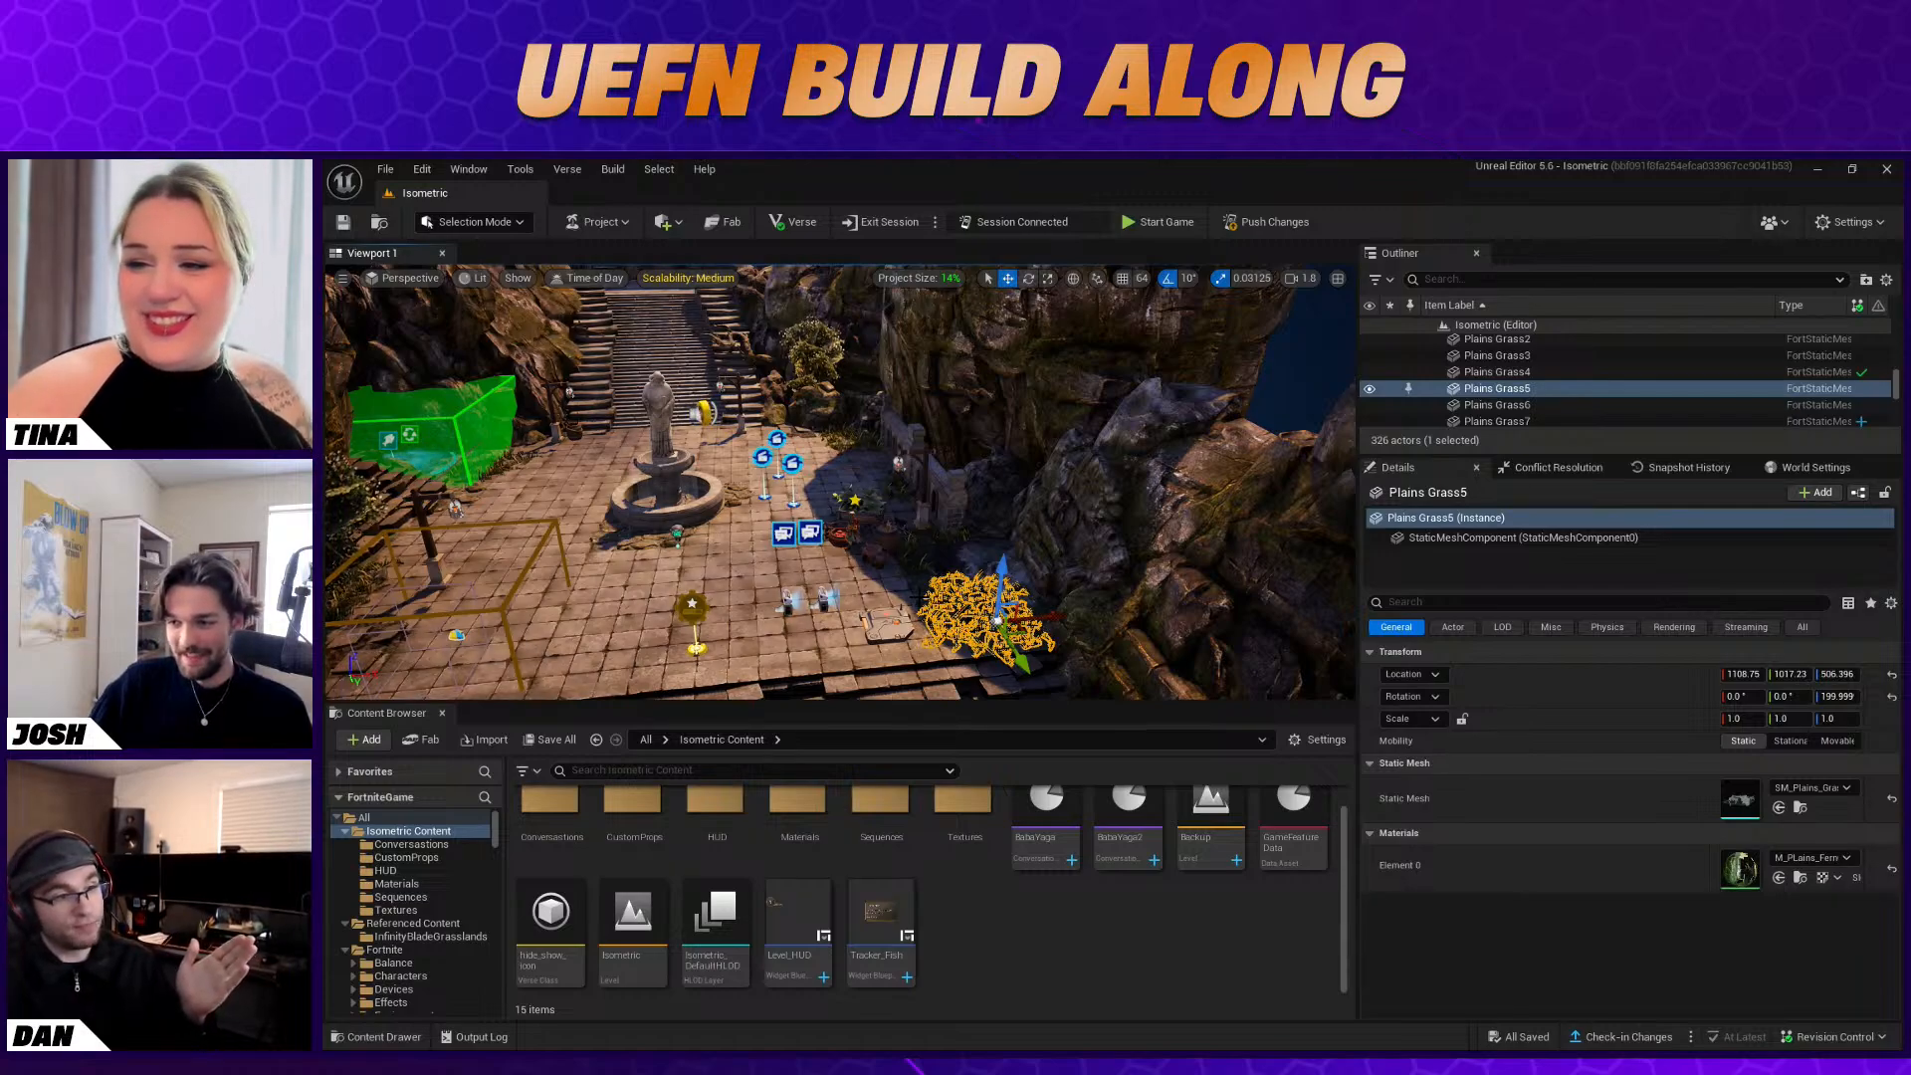
pyautogui.click(887, 603)
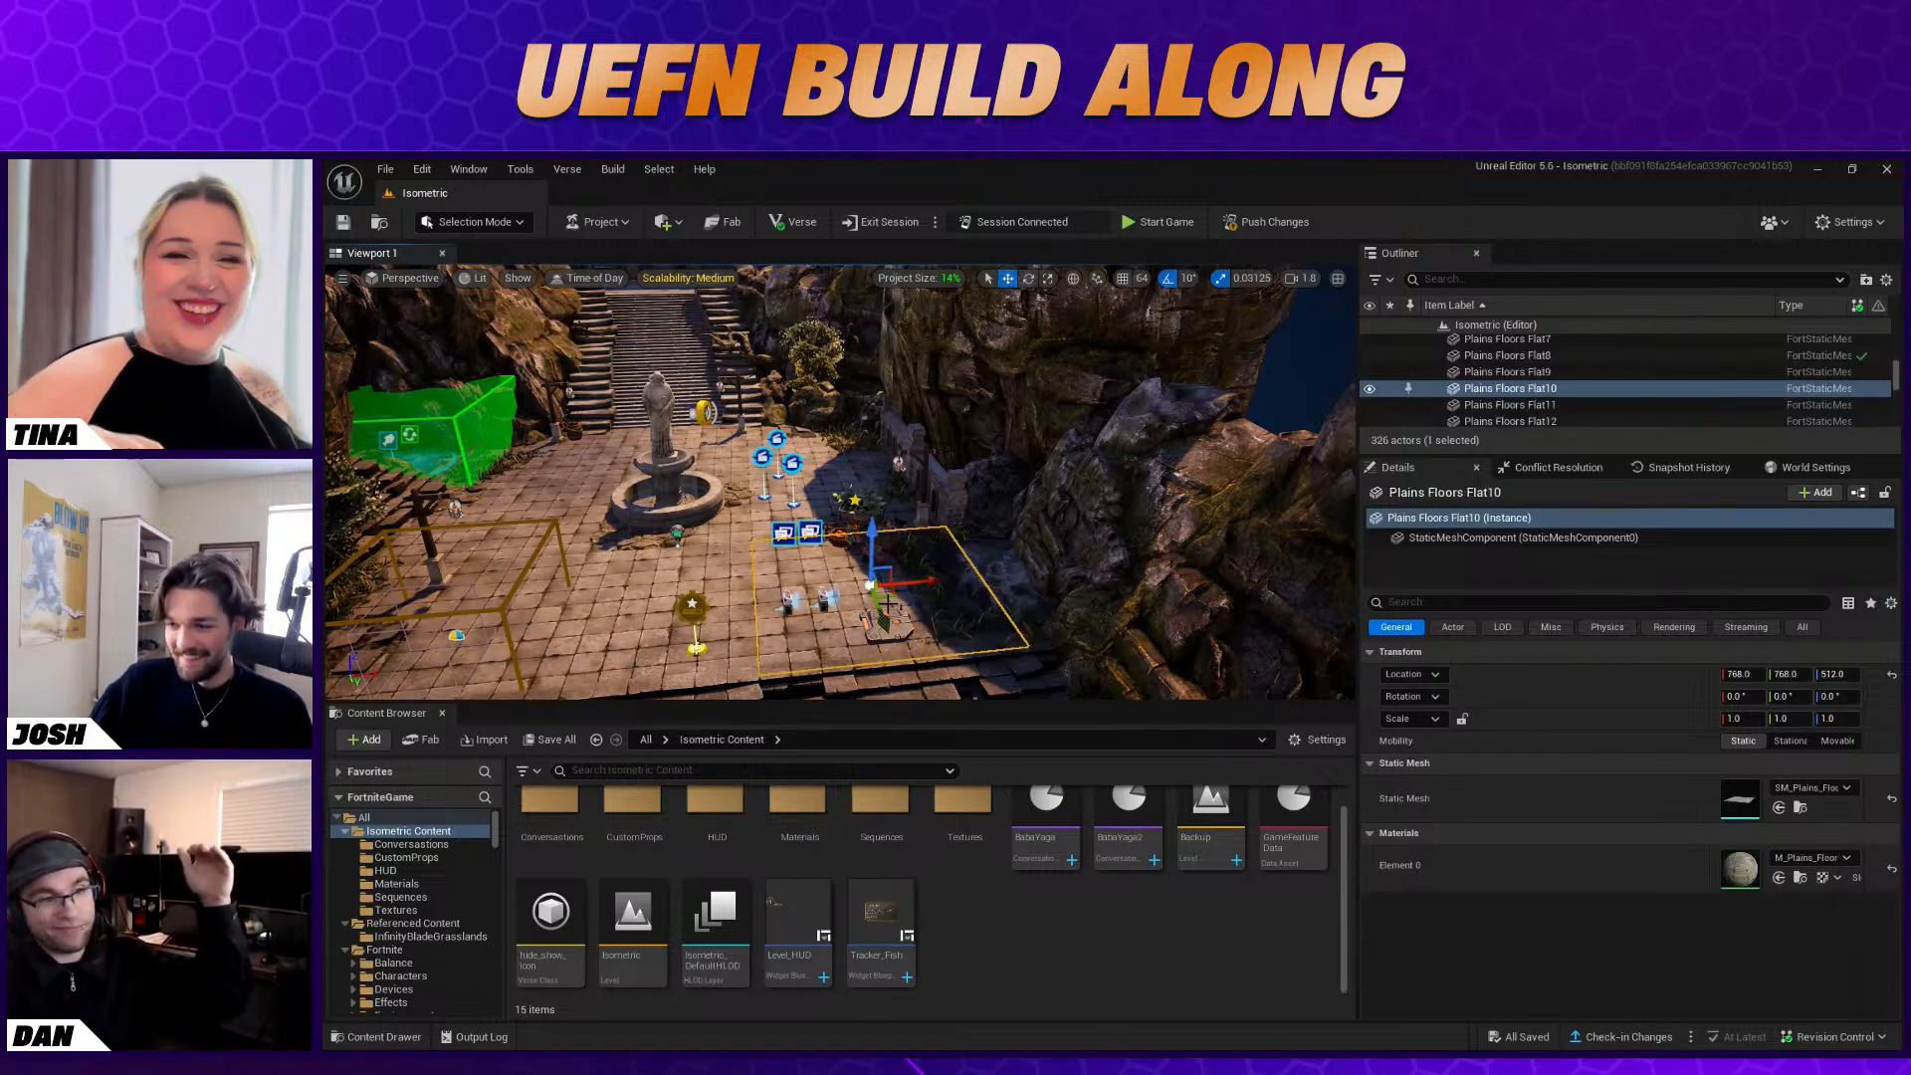
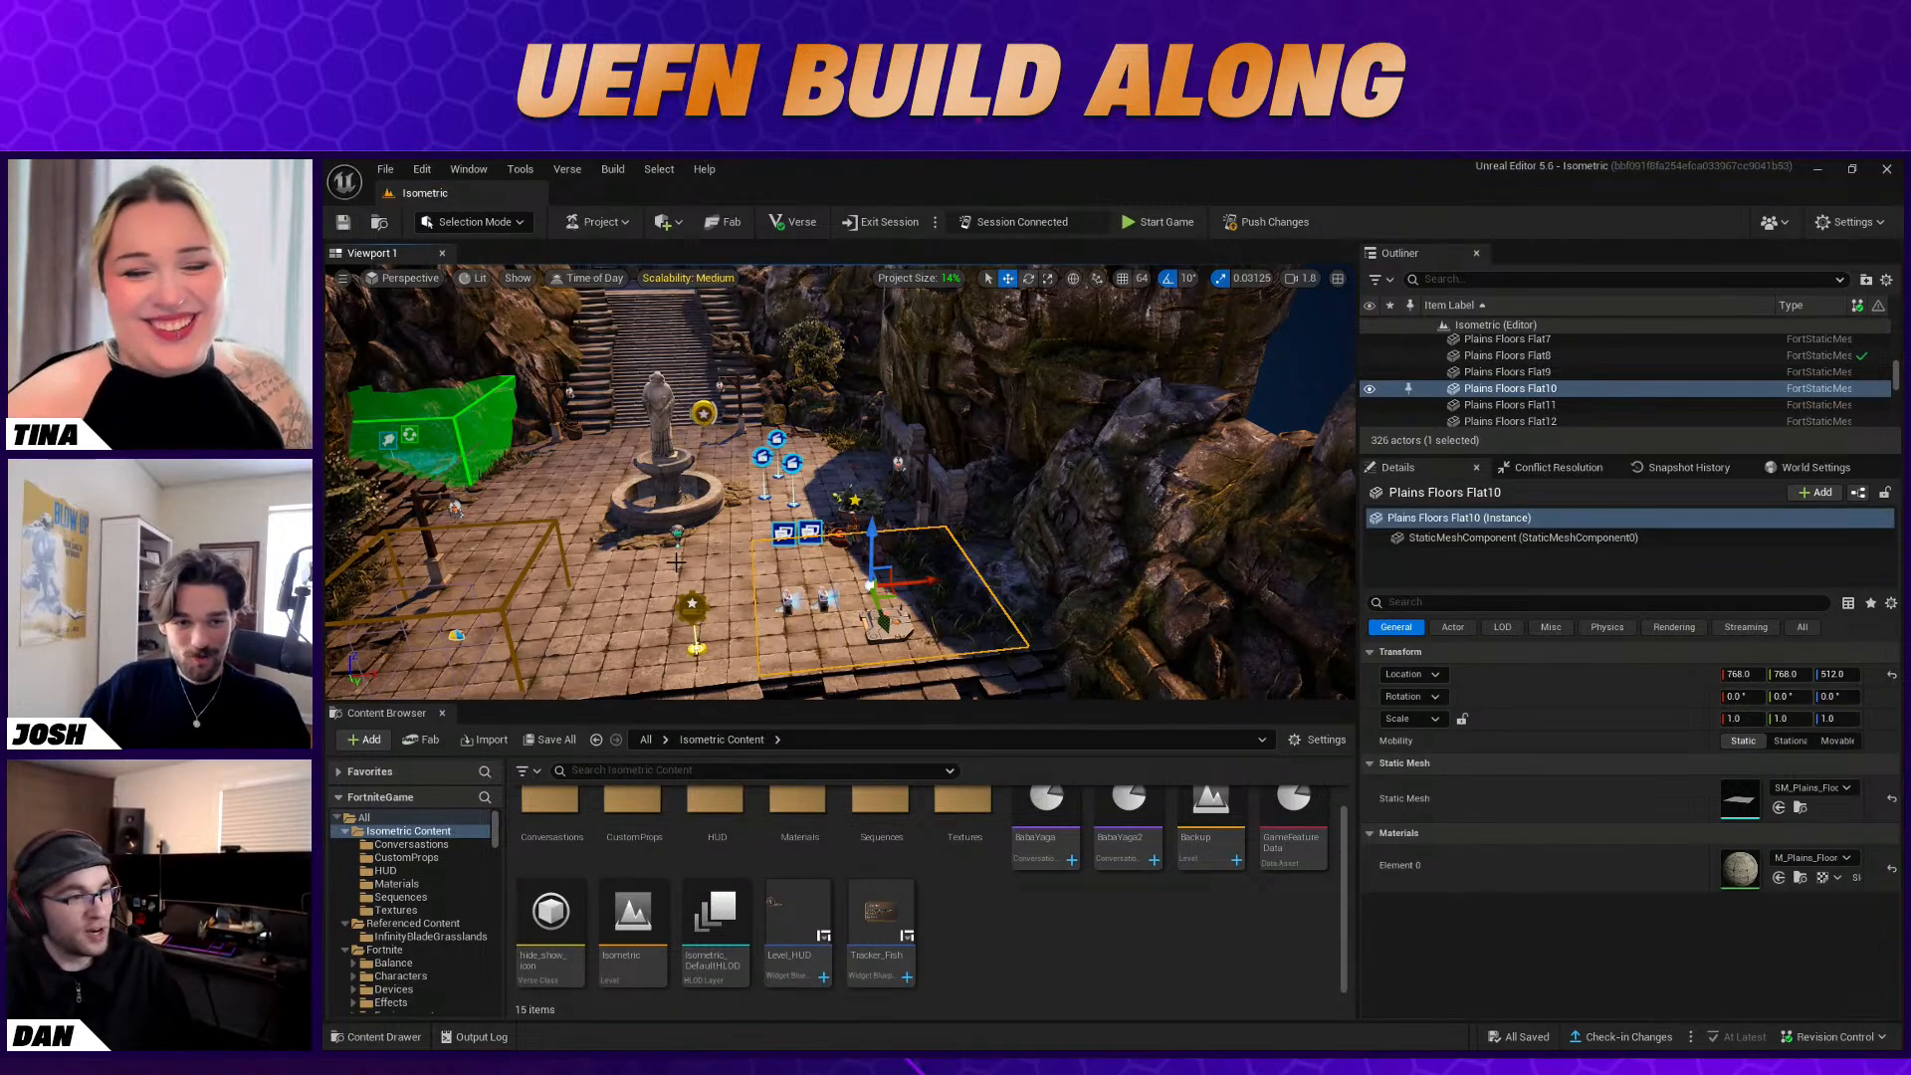
pyautogui.click(674, 564)
pyautogui.moveTo(735, 524); pyautogui.dragTo(710, 509, button='right')
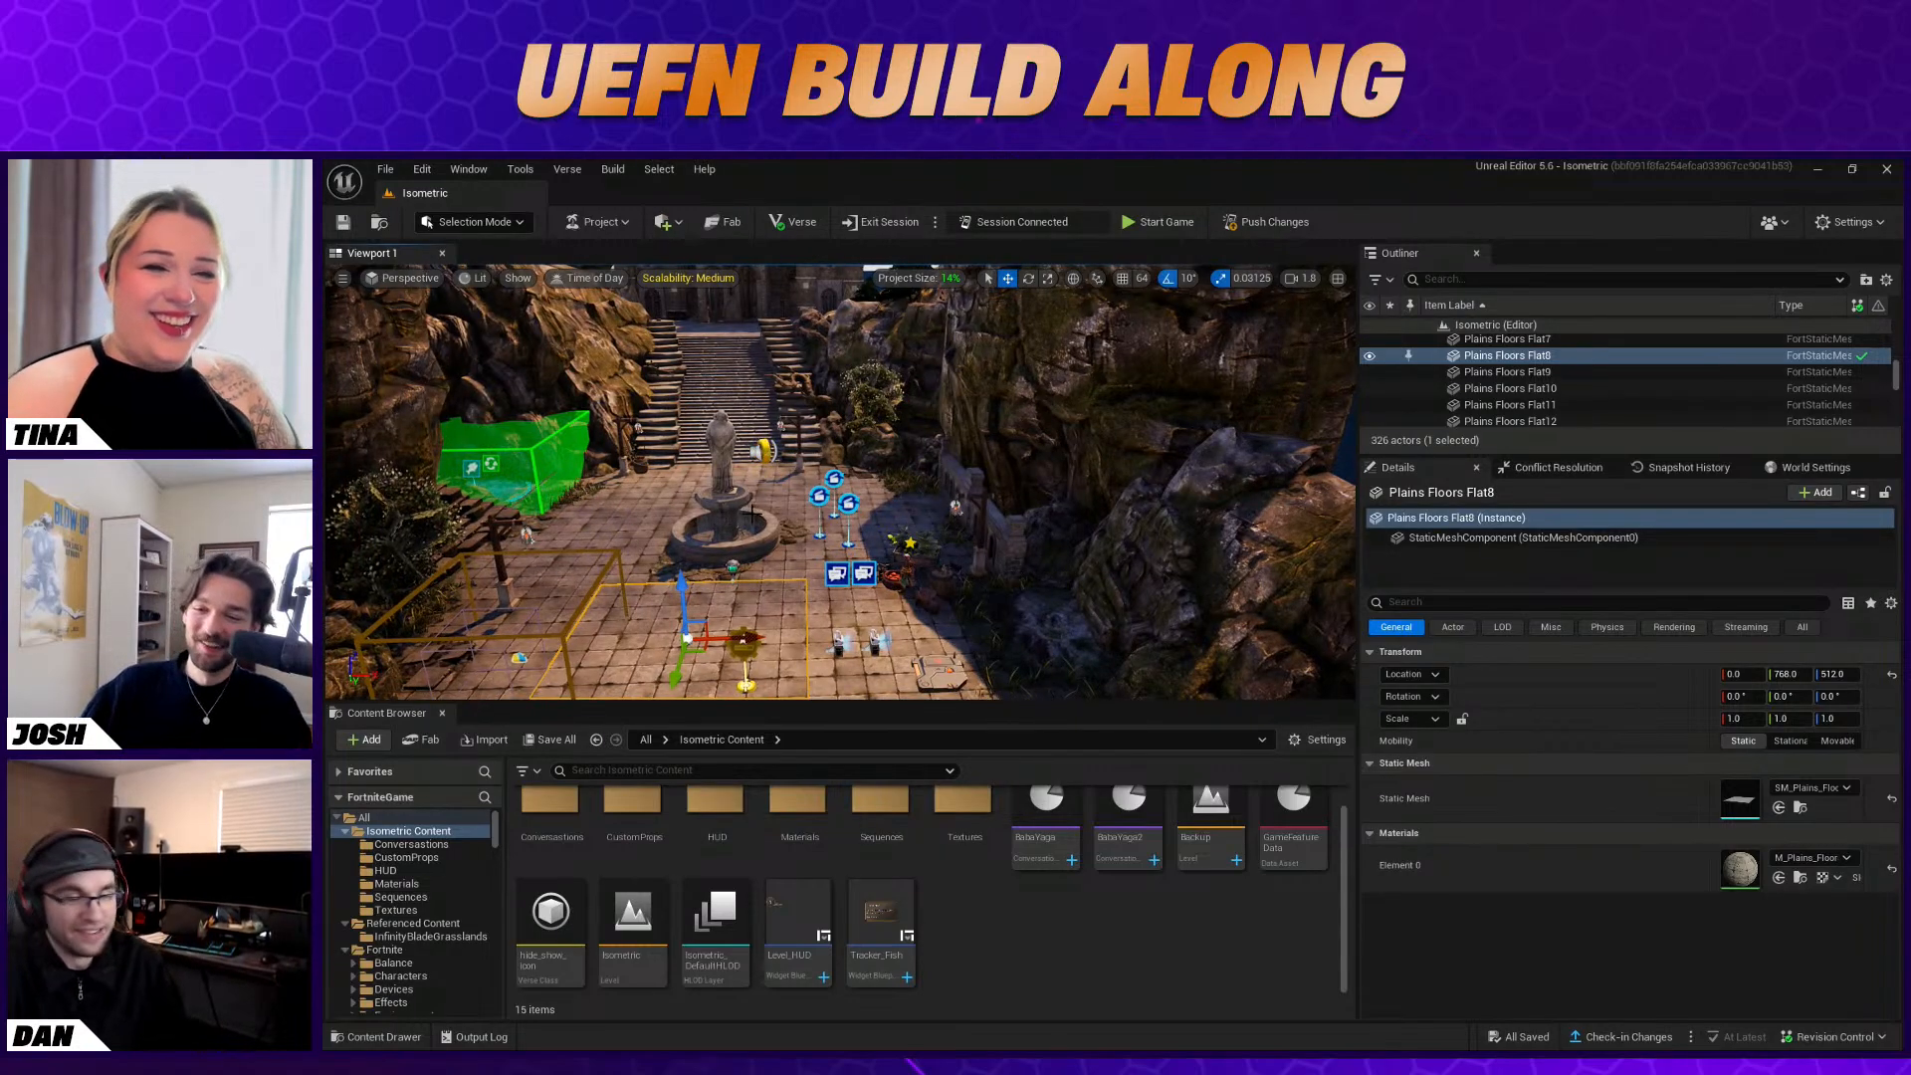
pyautogui.moveTo(712, 517); pyautogui.dragTo(711, 542, button='right')
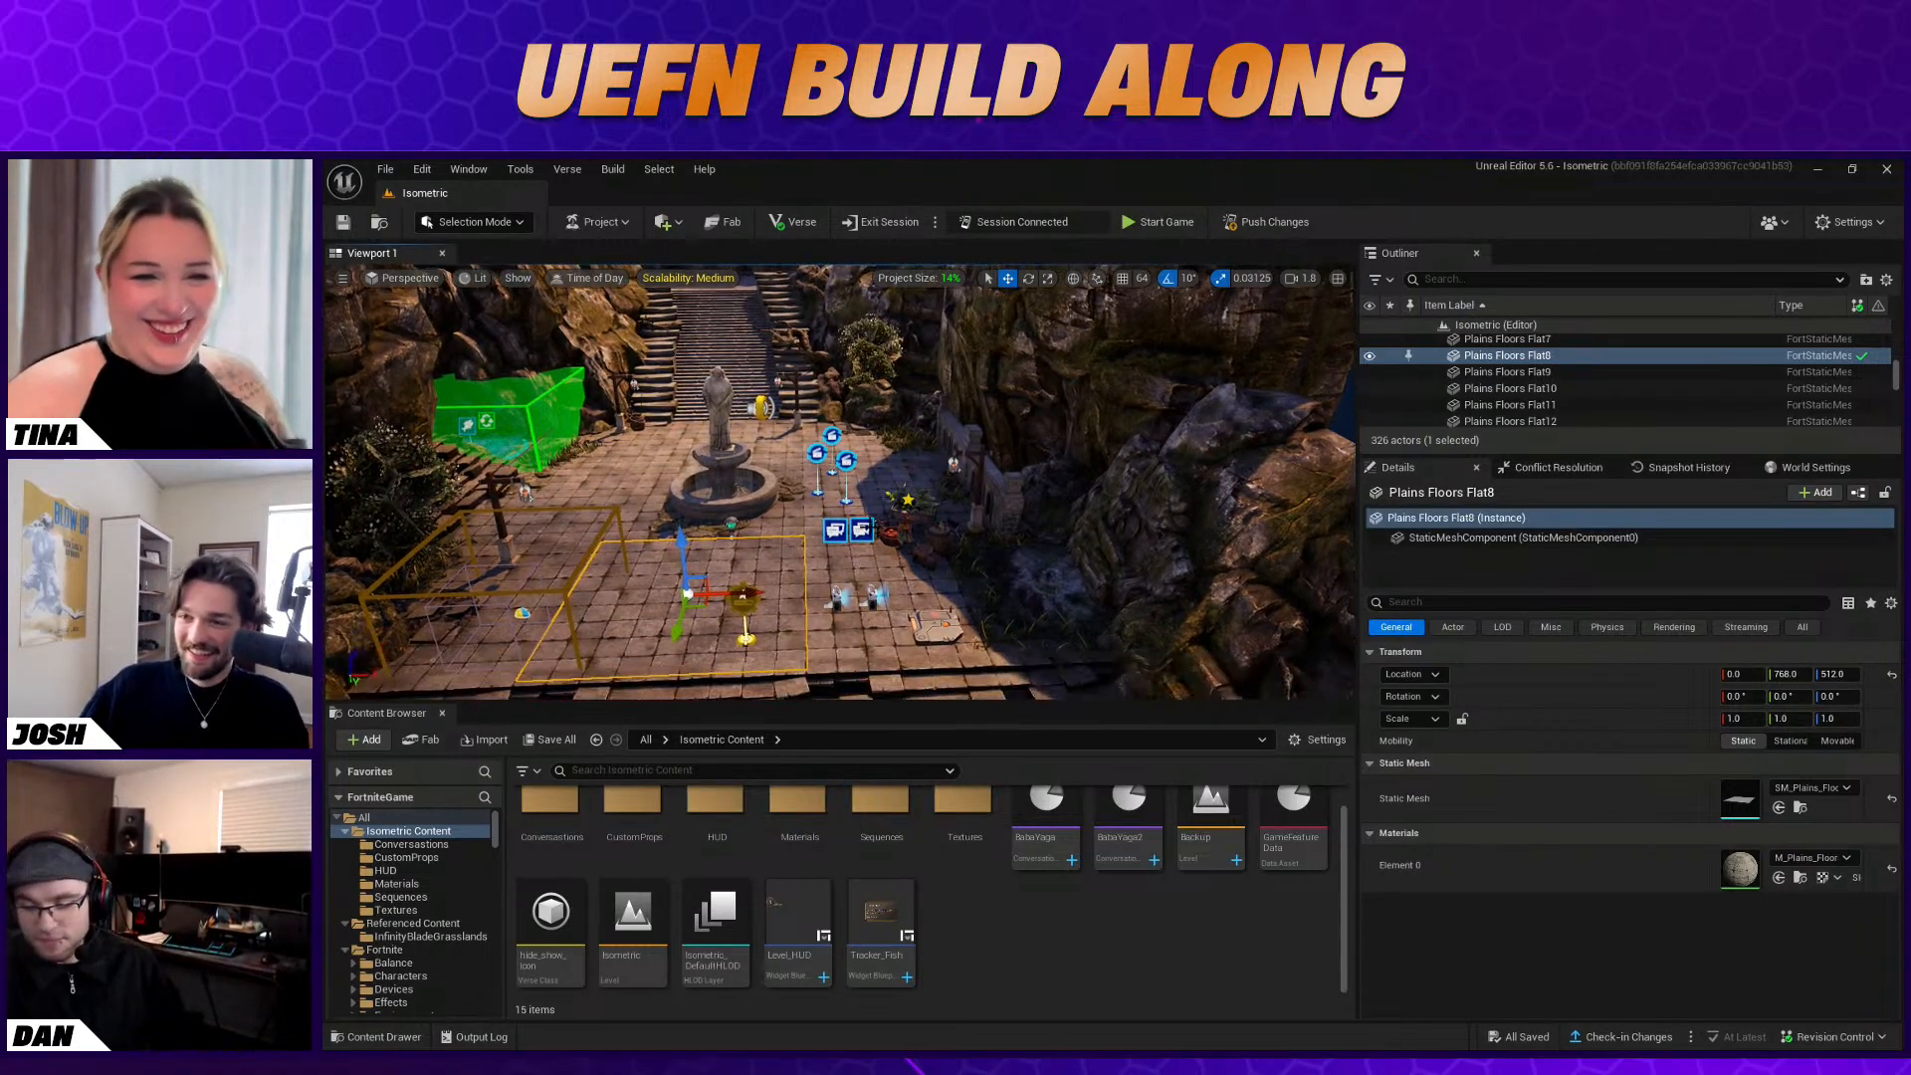
pyautogui.rightClick(839, 488)
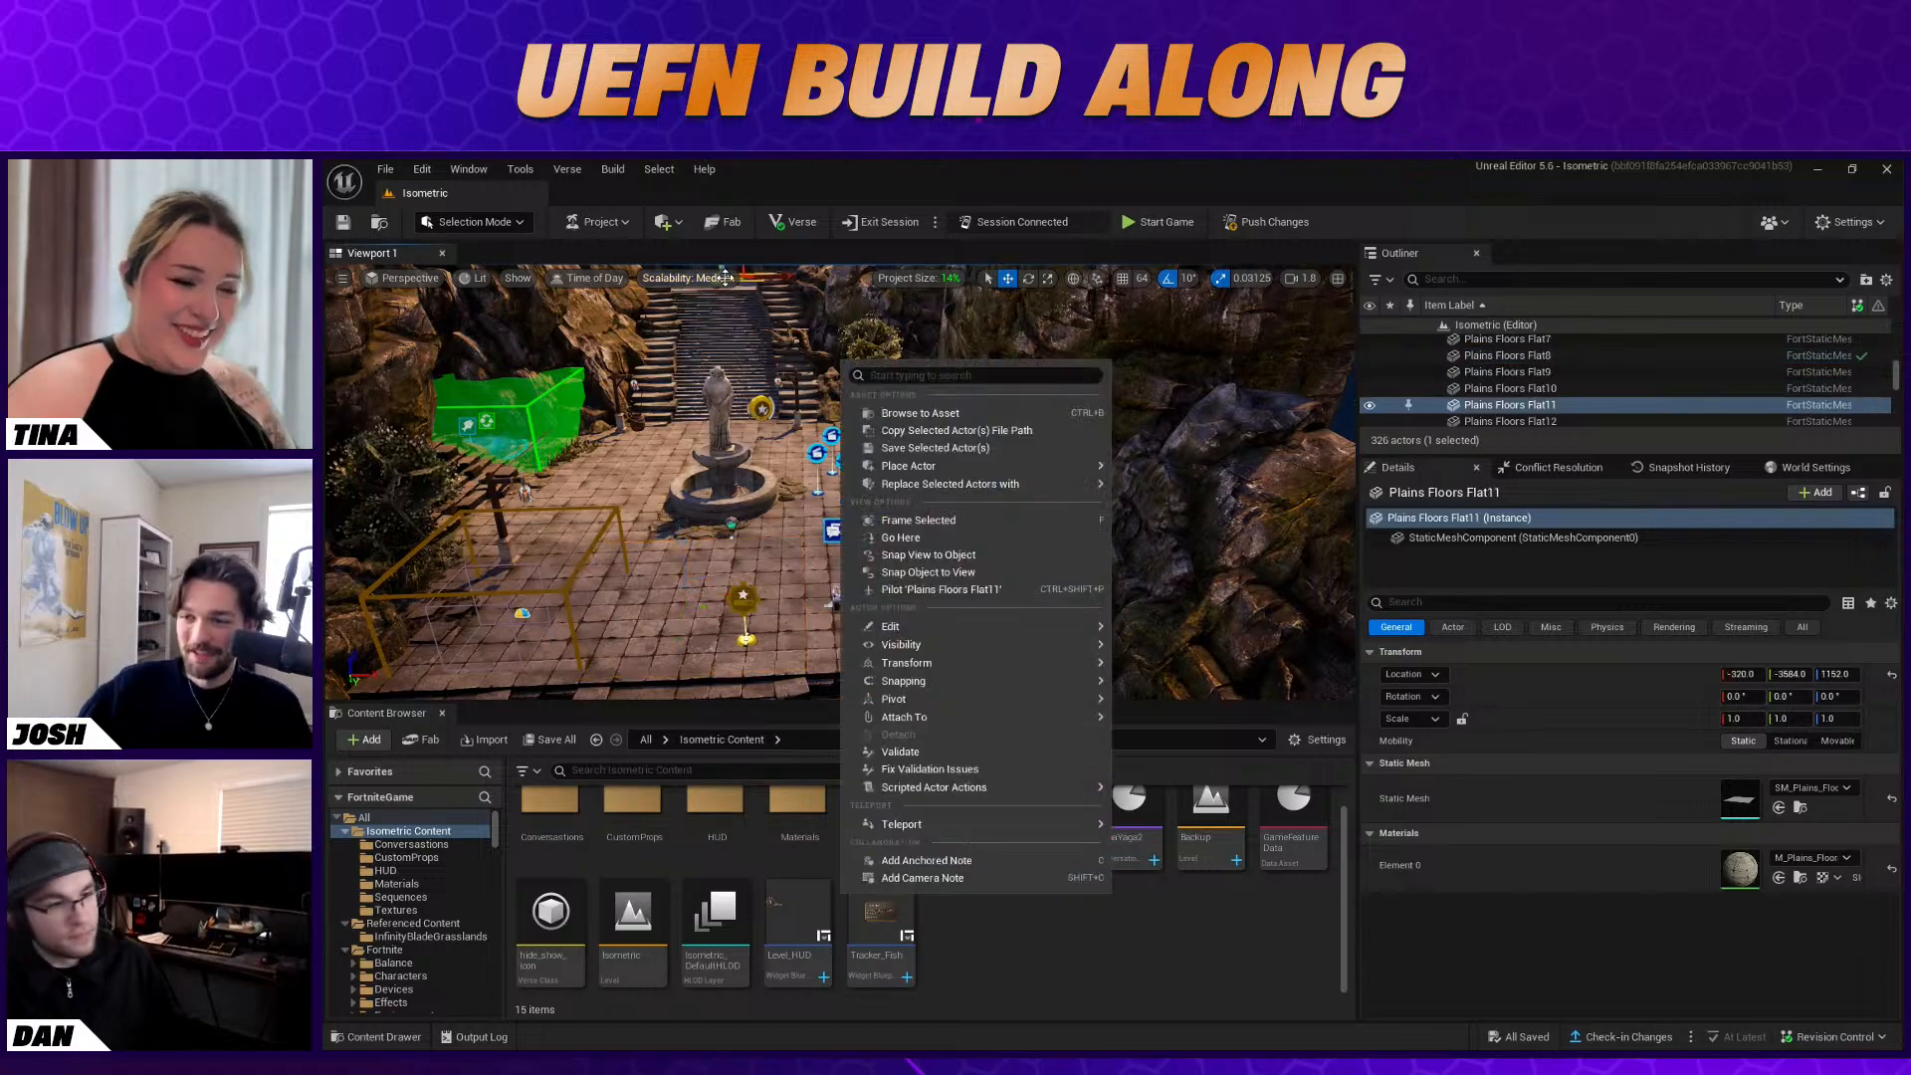
pyautogui.click(731, 525)
pyautogui.moveTo(732, 524); pyautogui.dragTo(722, 467, button='right')
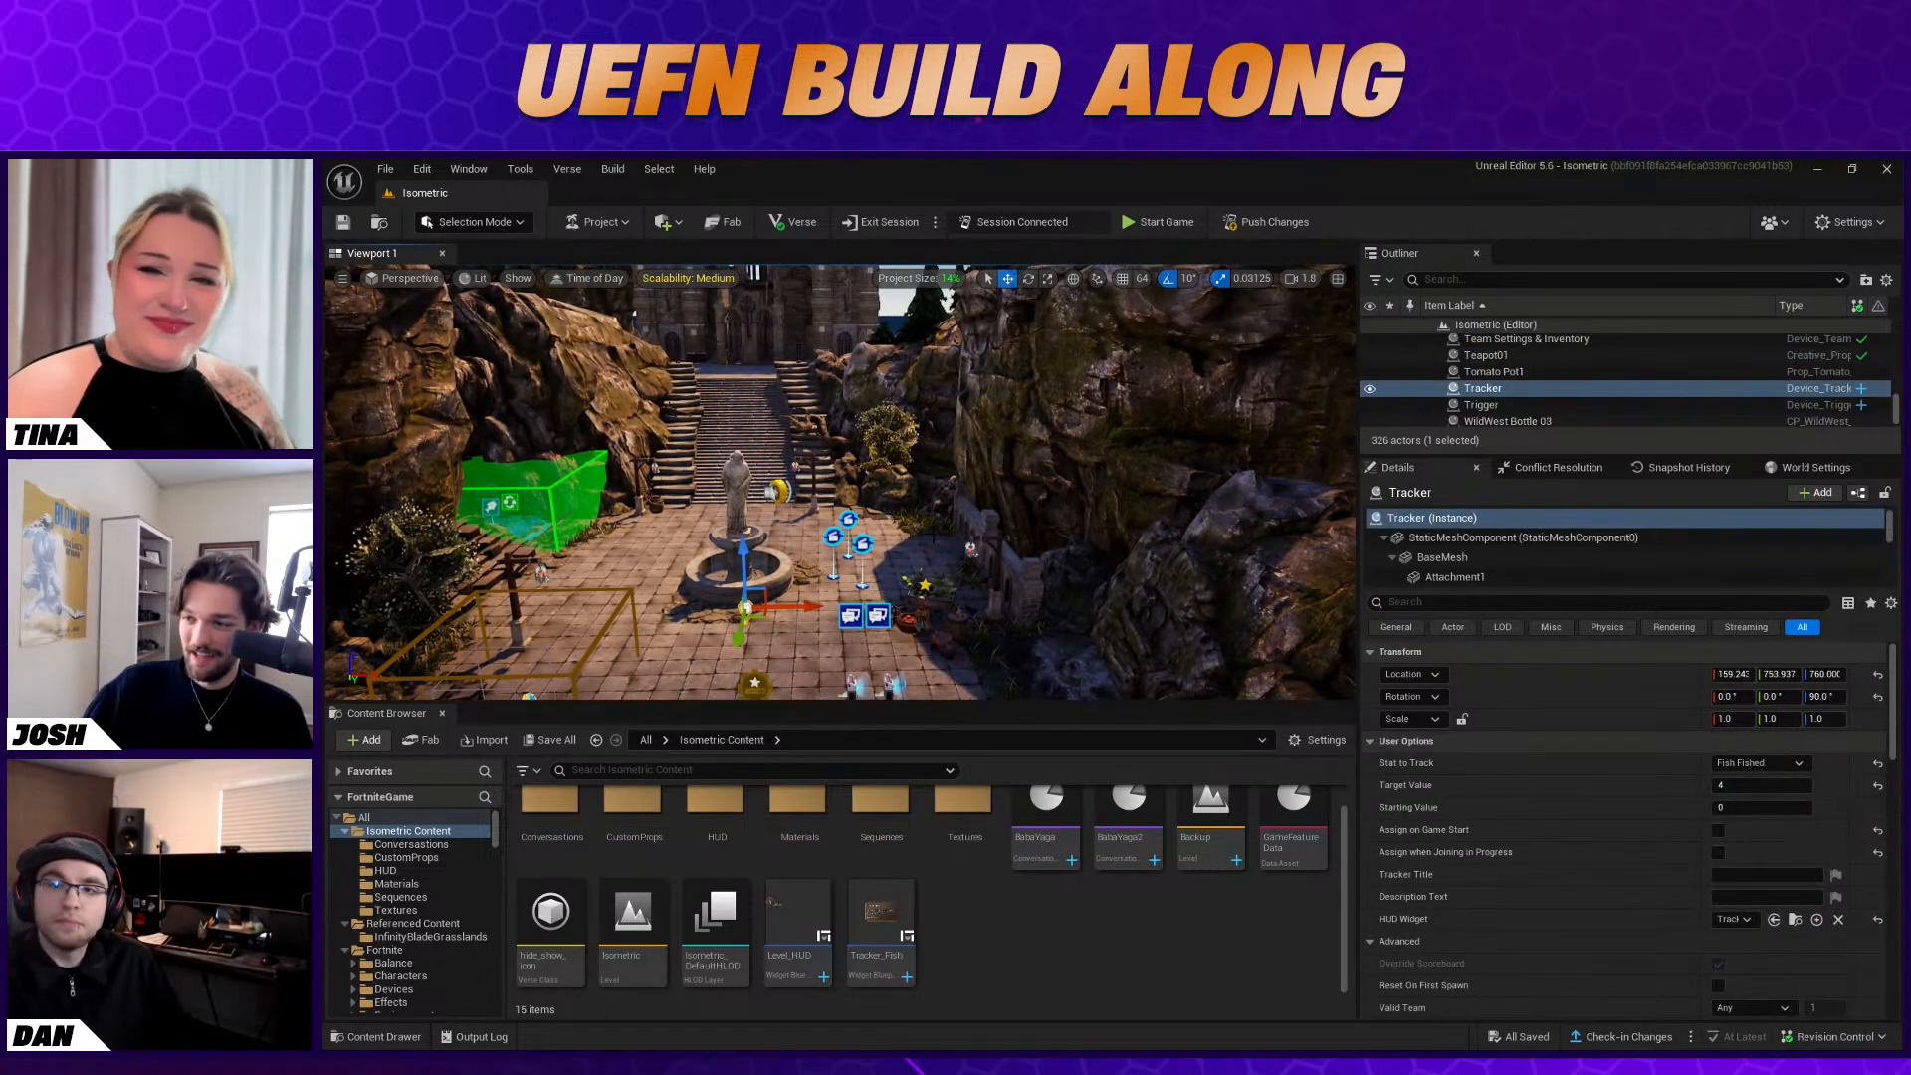
pyautogui.click(893, 535)
pyautogui.moveTo(893, 535); pyautogui.dragTo(817, 552, button='right')
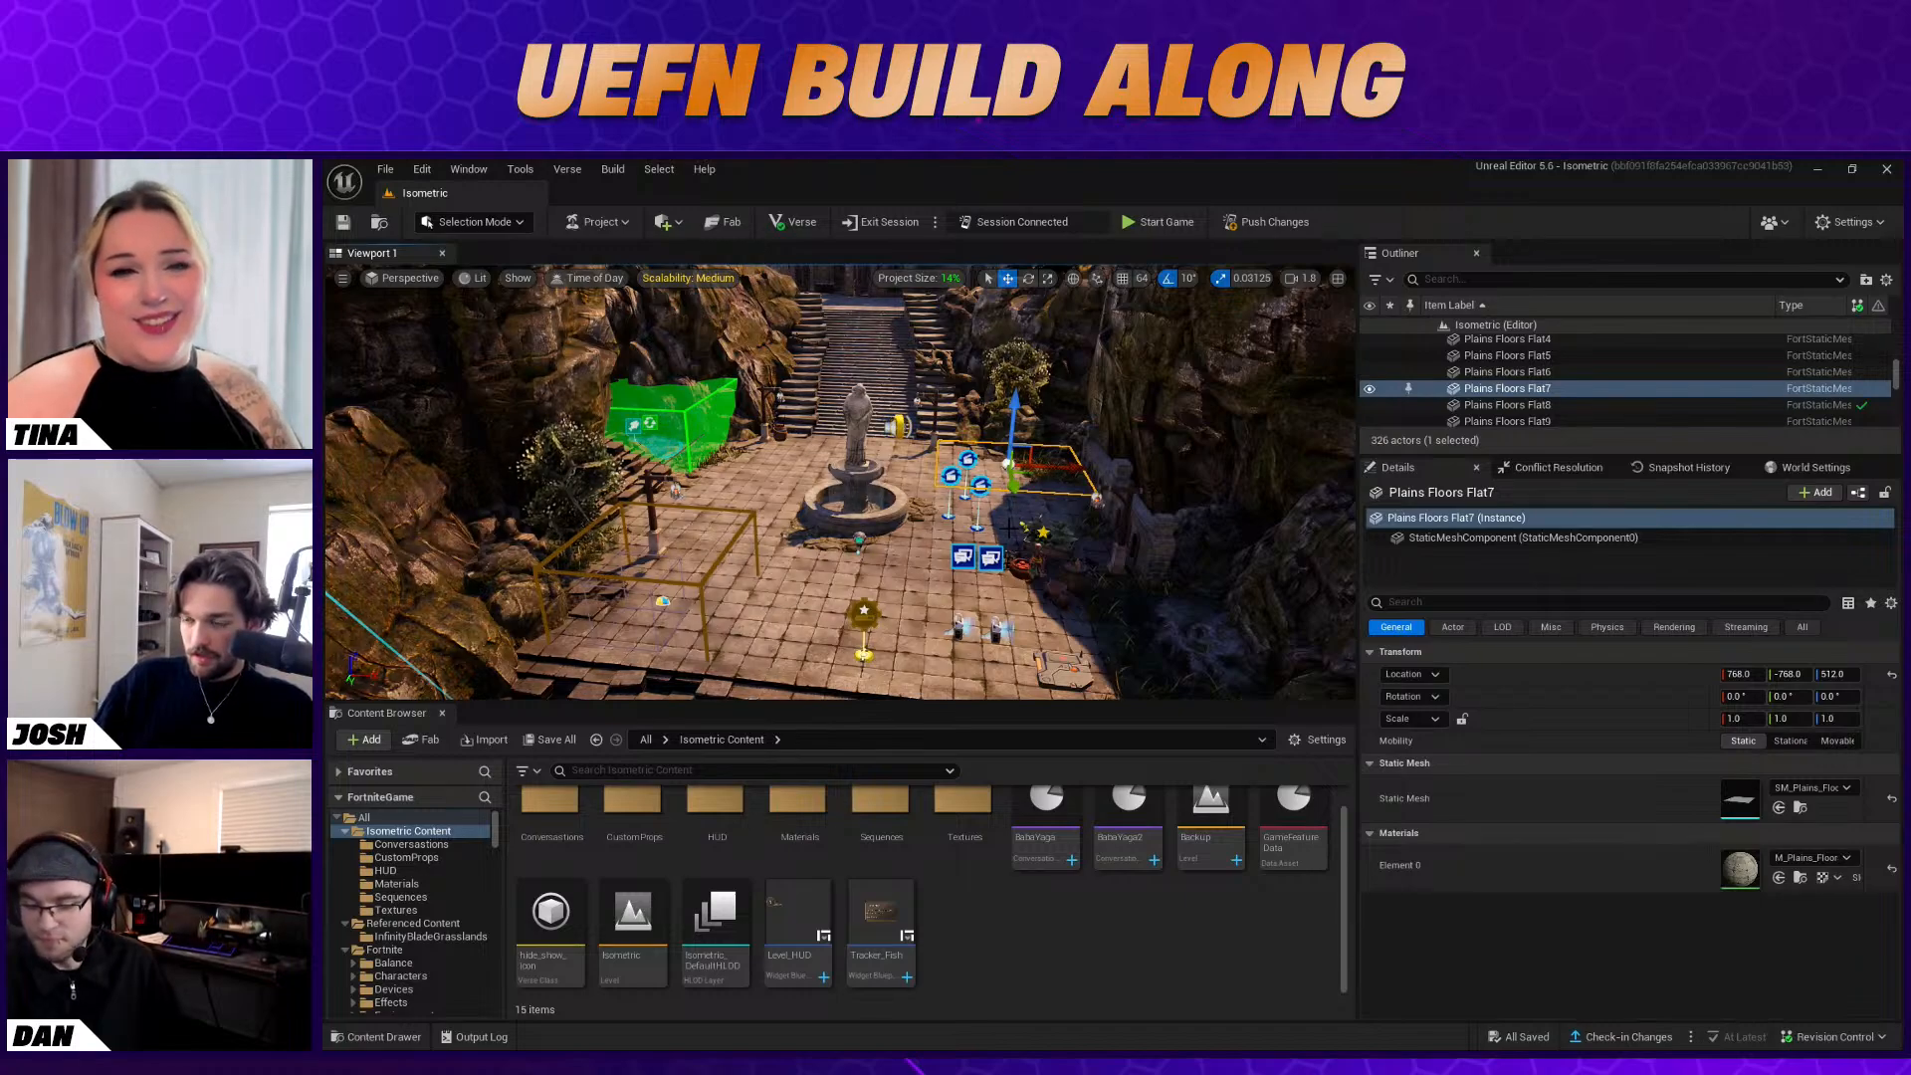
# Bind the Stat Powerup's Pickup function to Conversation Device2's On Conversation Event One
pyautogui.click(898, 442)
pyautogui.moveTo(898, 444); pyautogui.dragTo(931, 486, button='right')
pyautogui.scroll(-3, 1627, 876)
pyautogui.scroll(-3, 1628, 880)
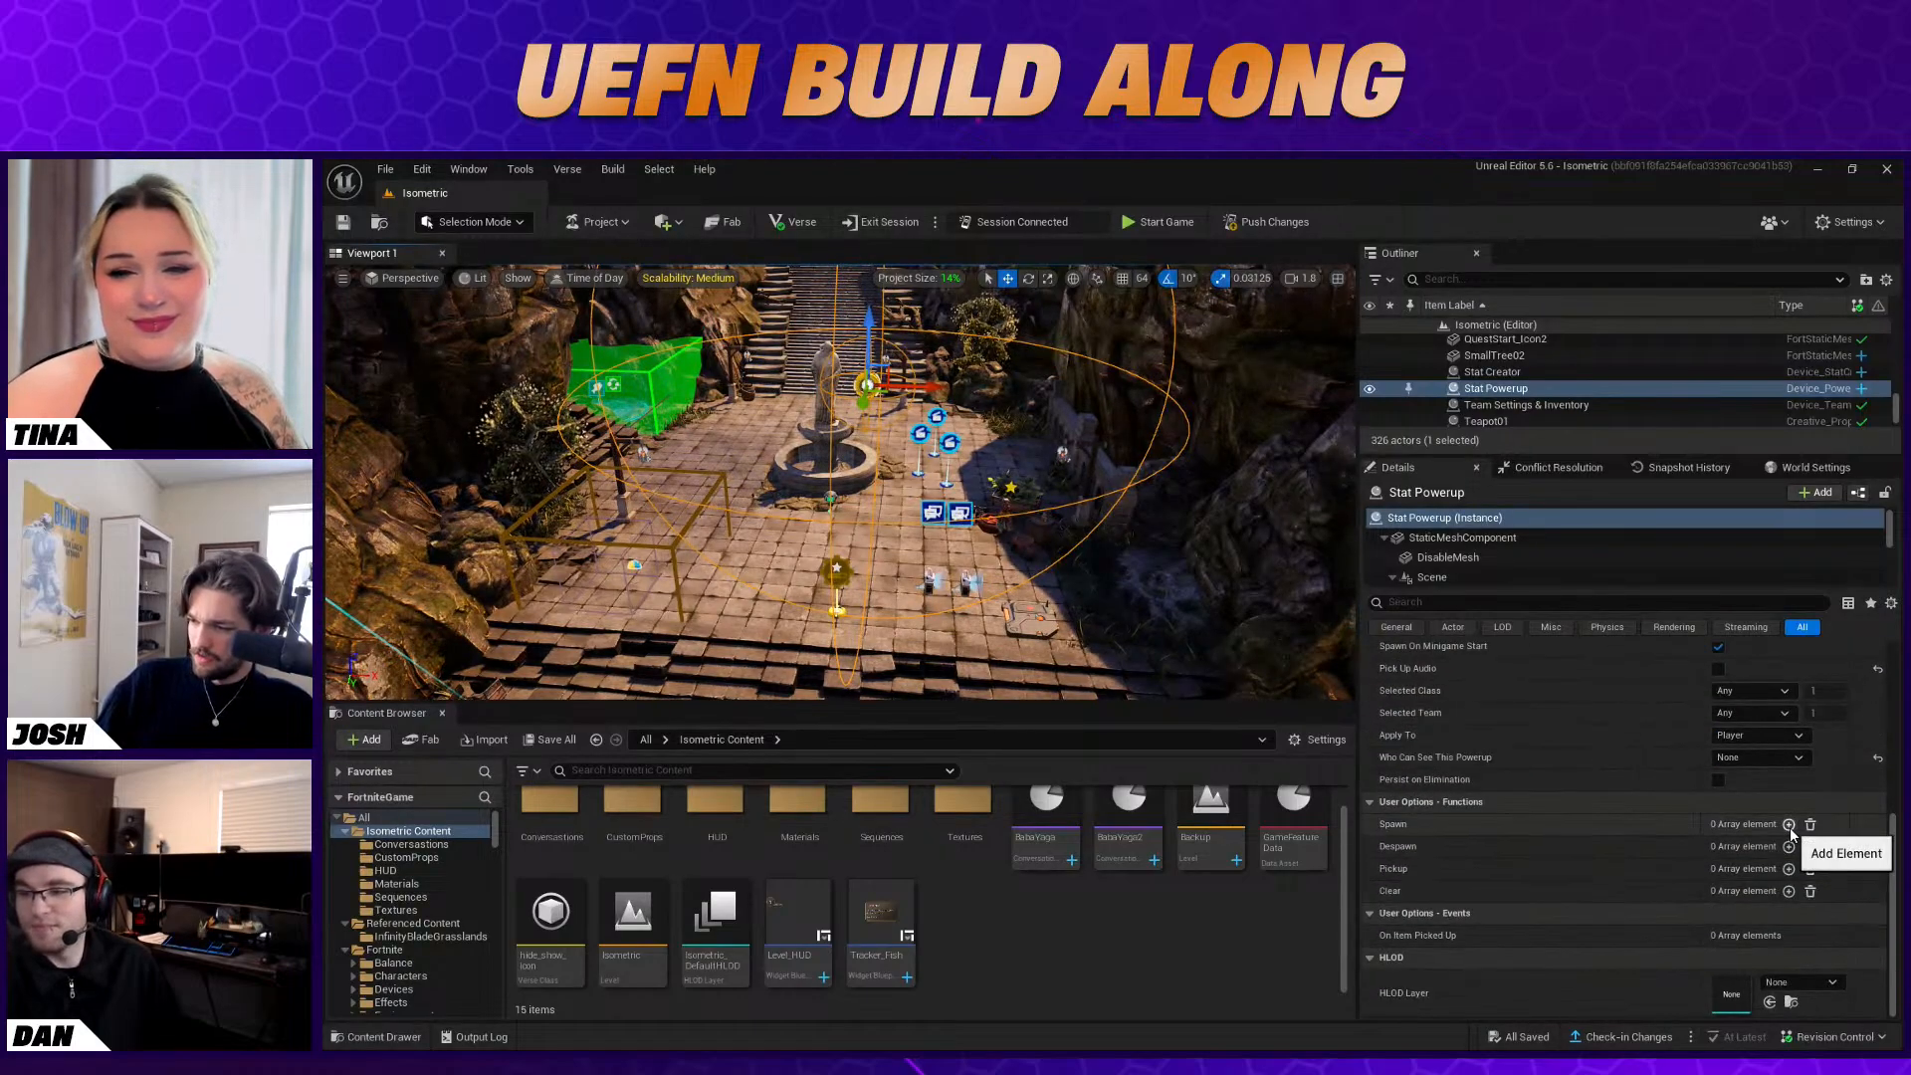
pyautogui.click(1789, 868)
pyautogui.click(1804, 890)
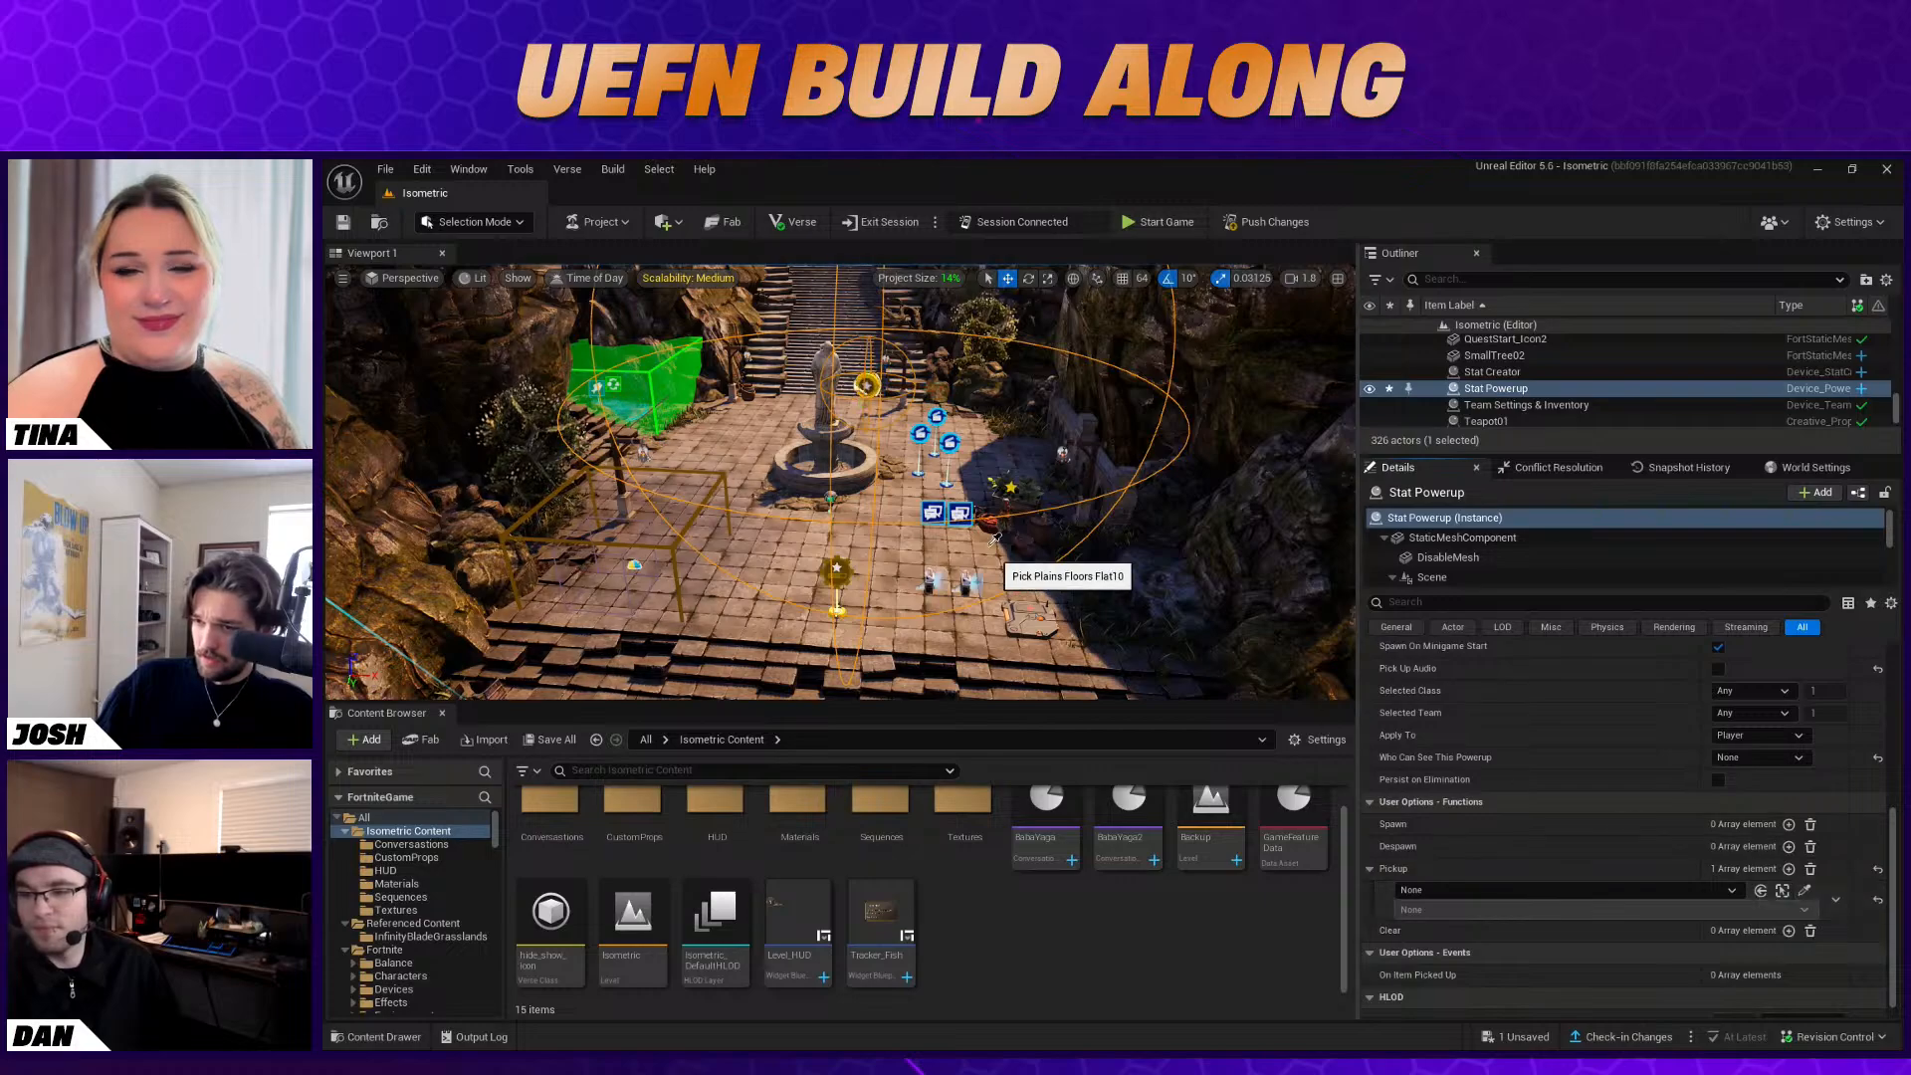
pyautogui.click(1497, 909)
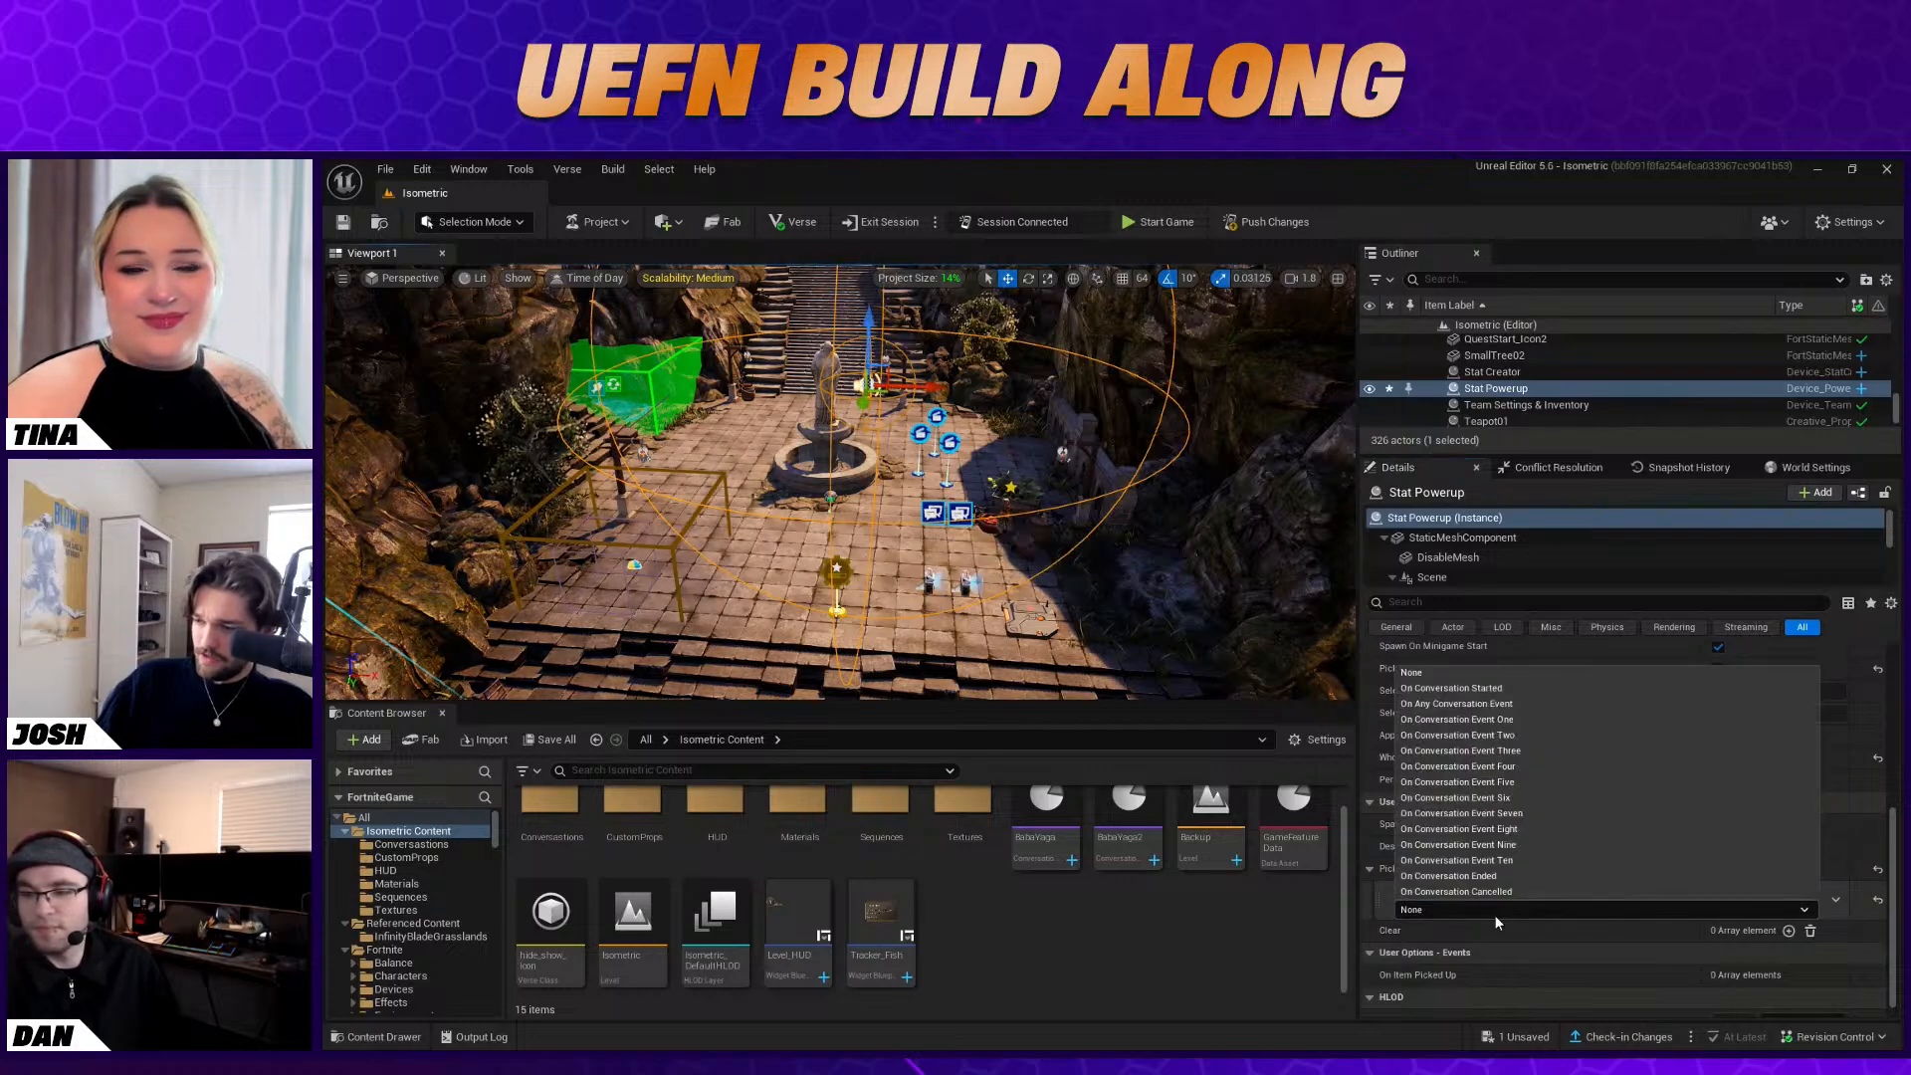
pyautogui.click(1530, 721)
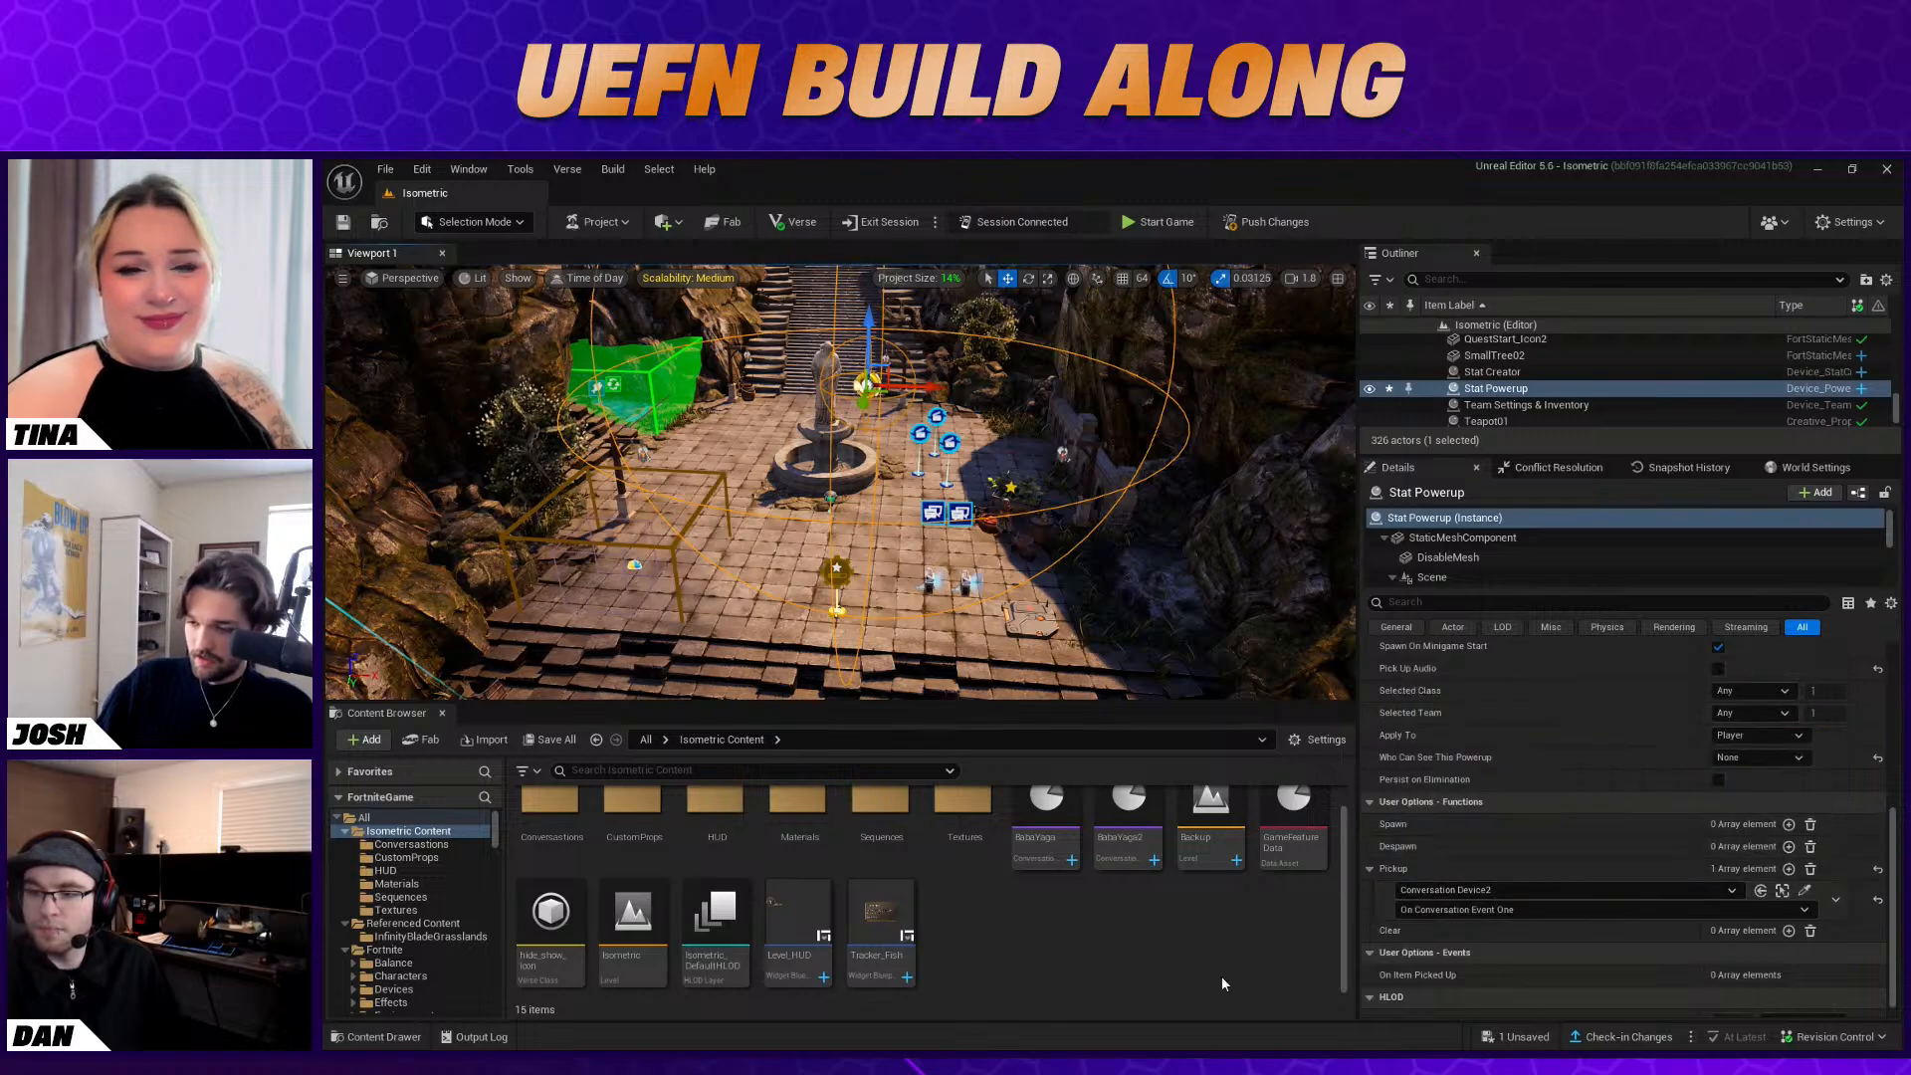
# Find the Item Granter among the Fortnite devices by searching "item grant" and place one on the courtyard floor in front of the fountain
pyautogui.rightClick(1005, 922)
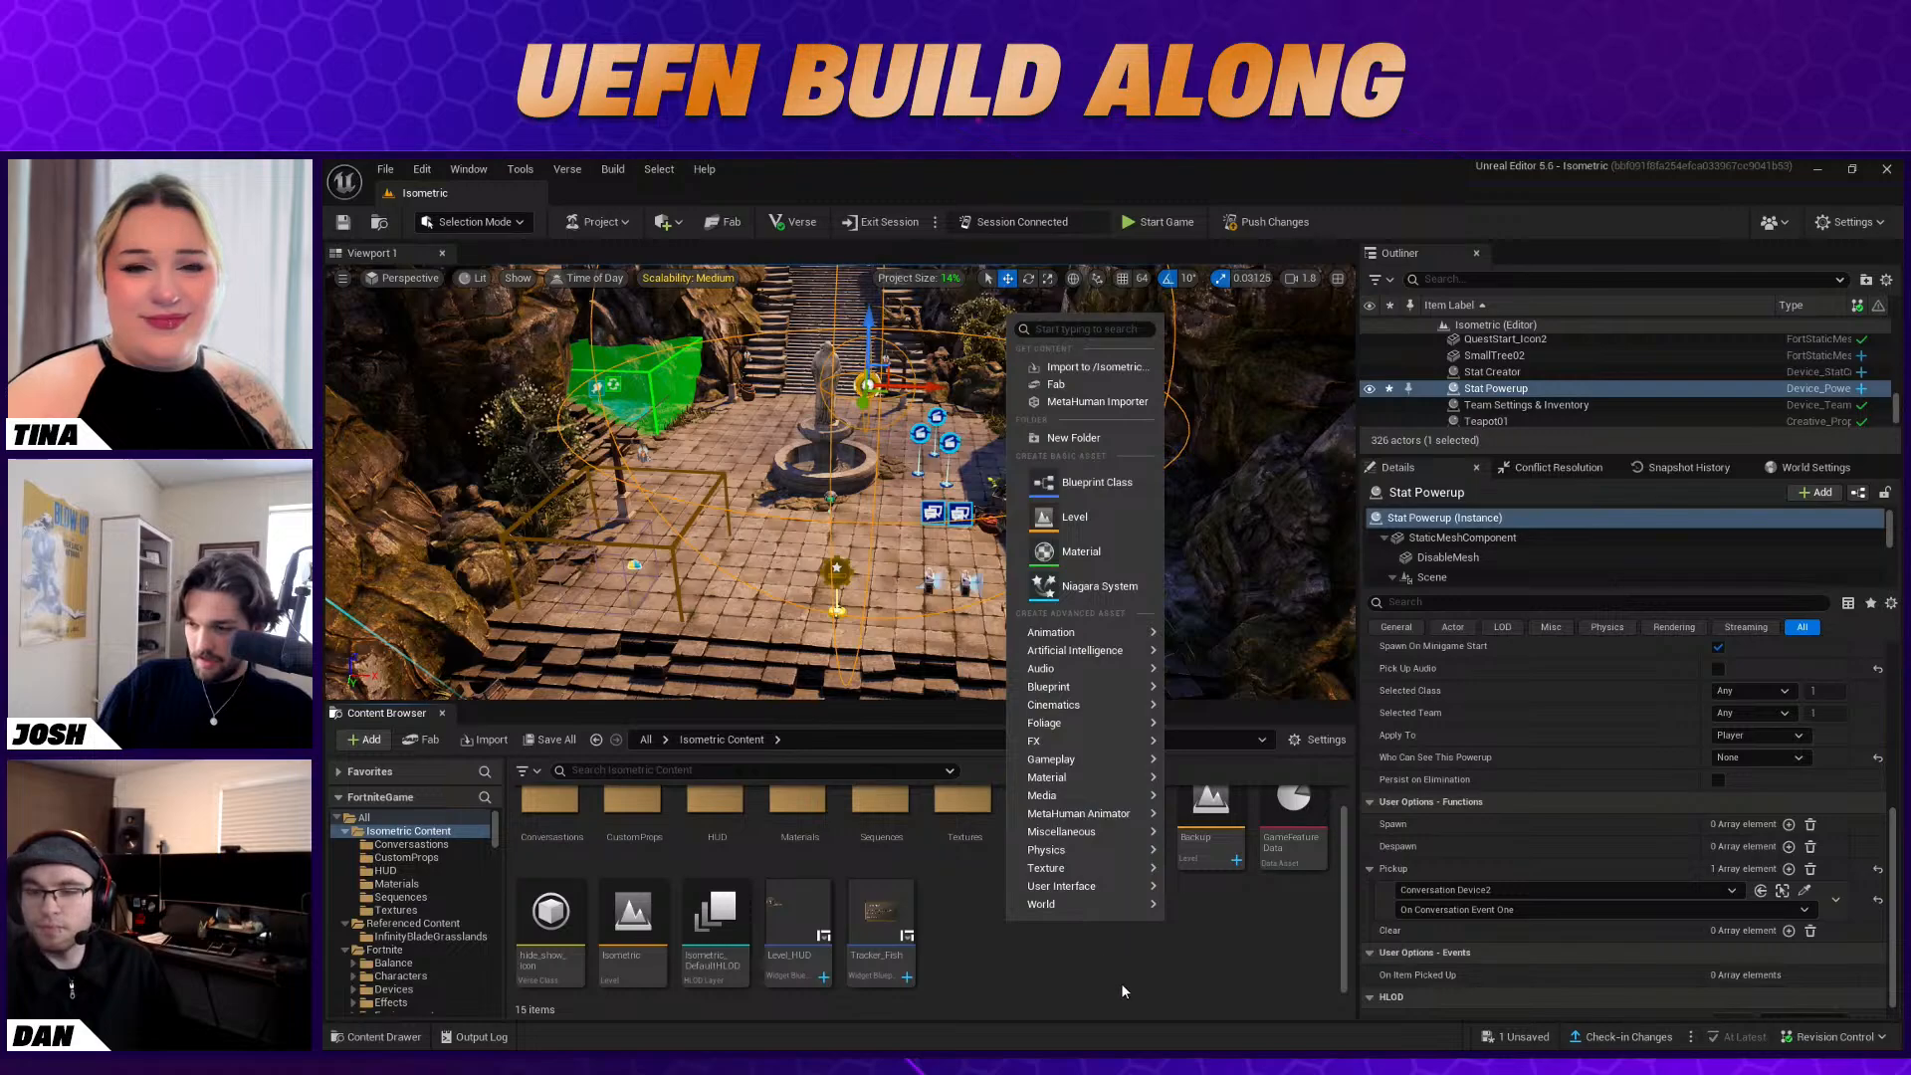
pyautogui.click(981, 934)
pyautogui.scroll(-2, 418, 916)
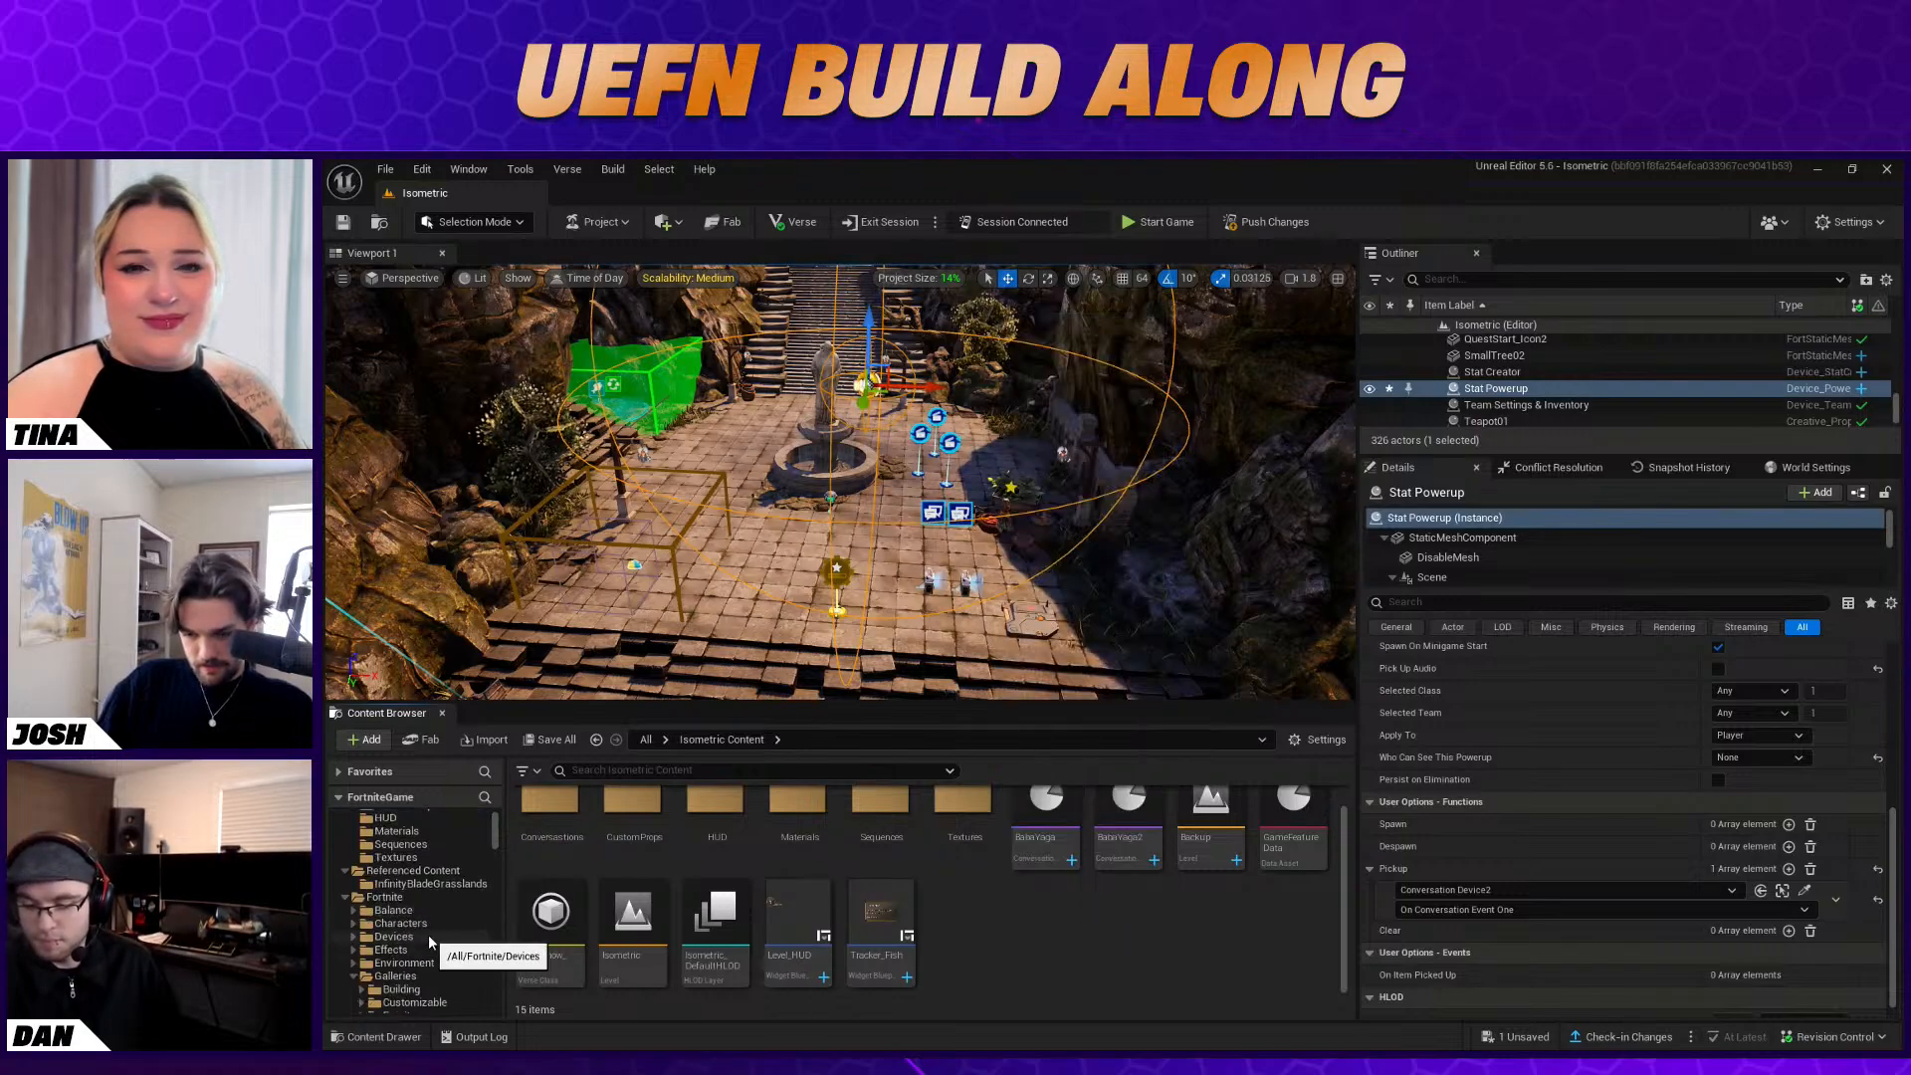
pyautogui.click(441, 936)
pyautogui.click(647, 771)
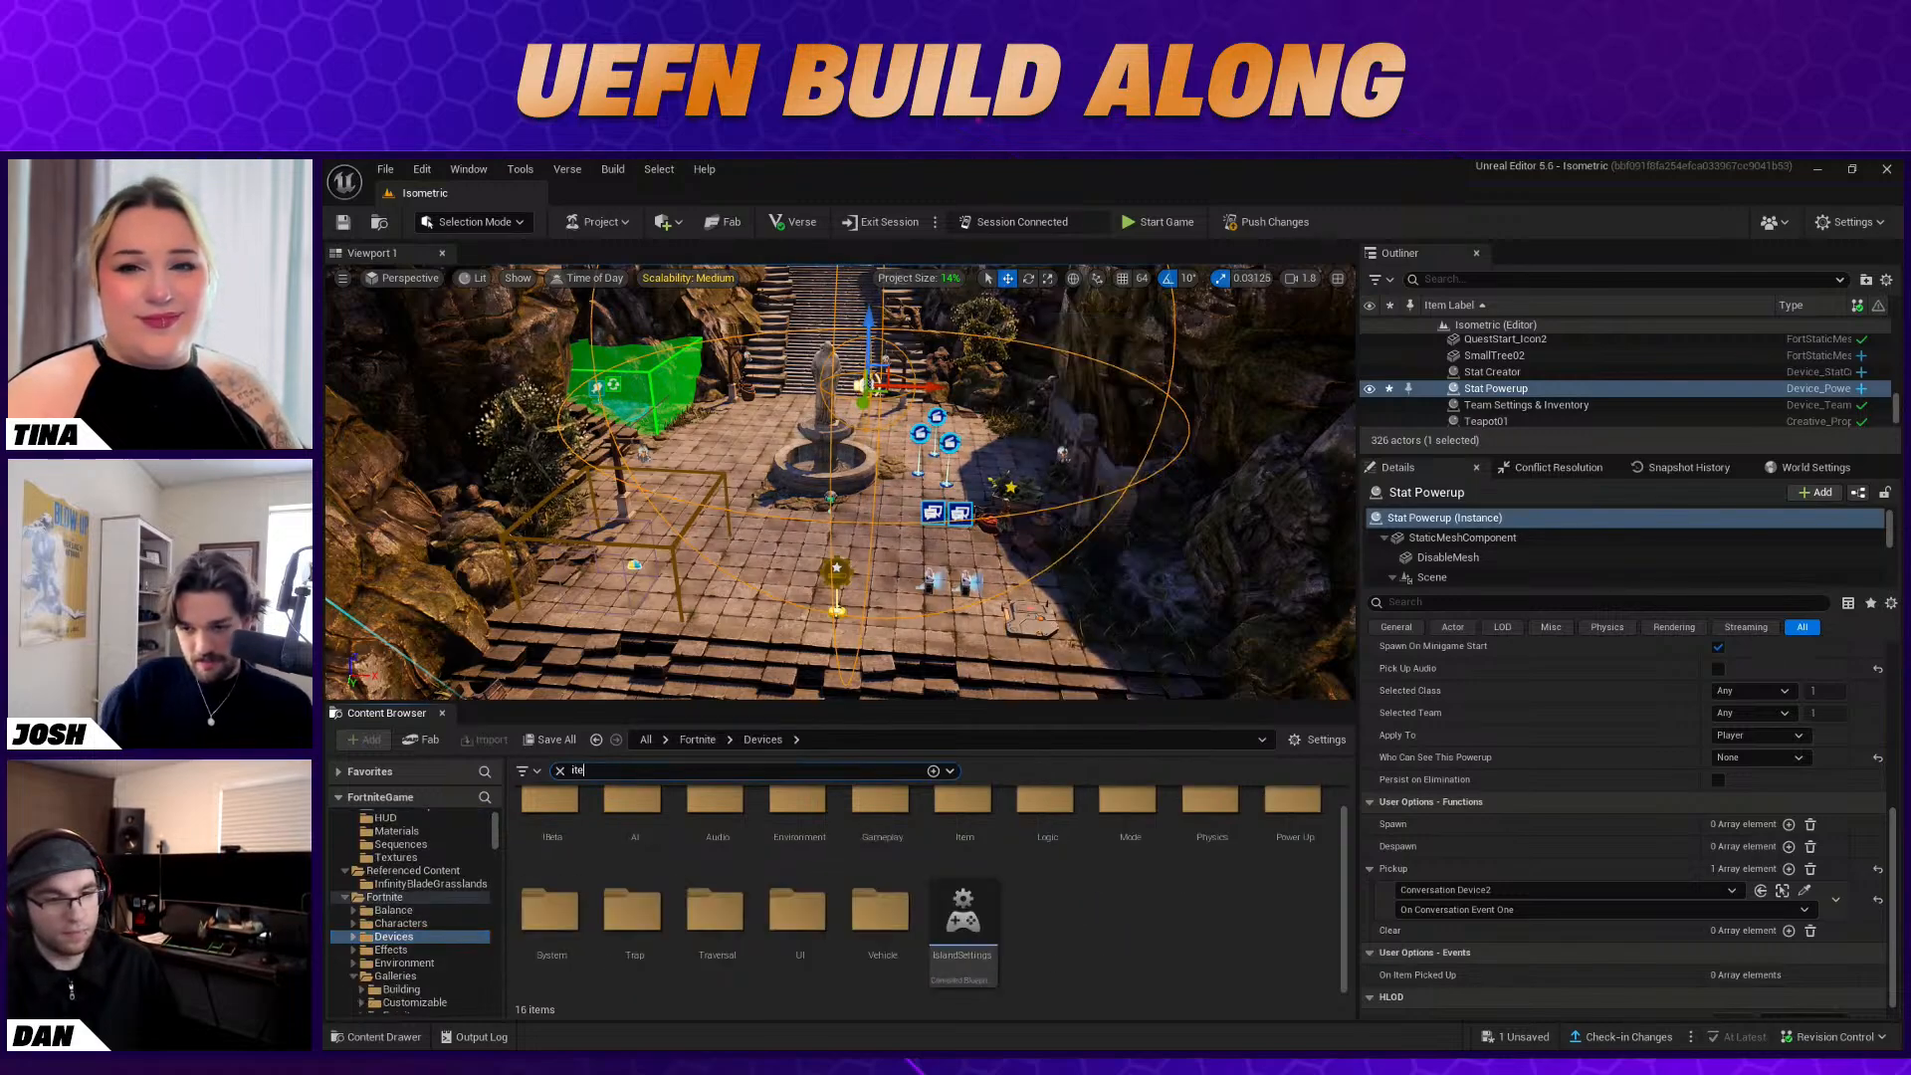
pyautogui.write('item')
pyautogui.click(1090, 766)
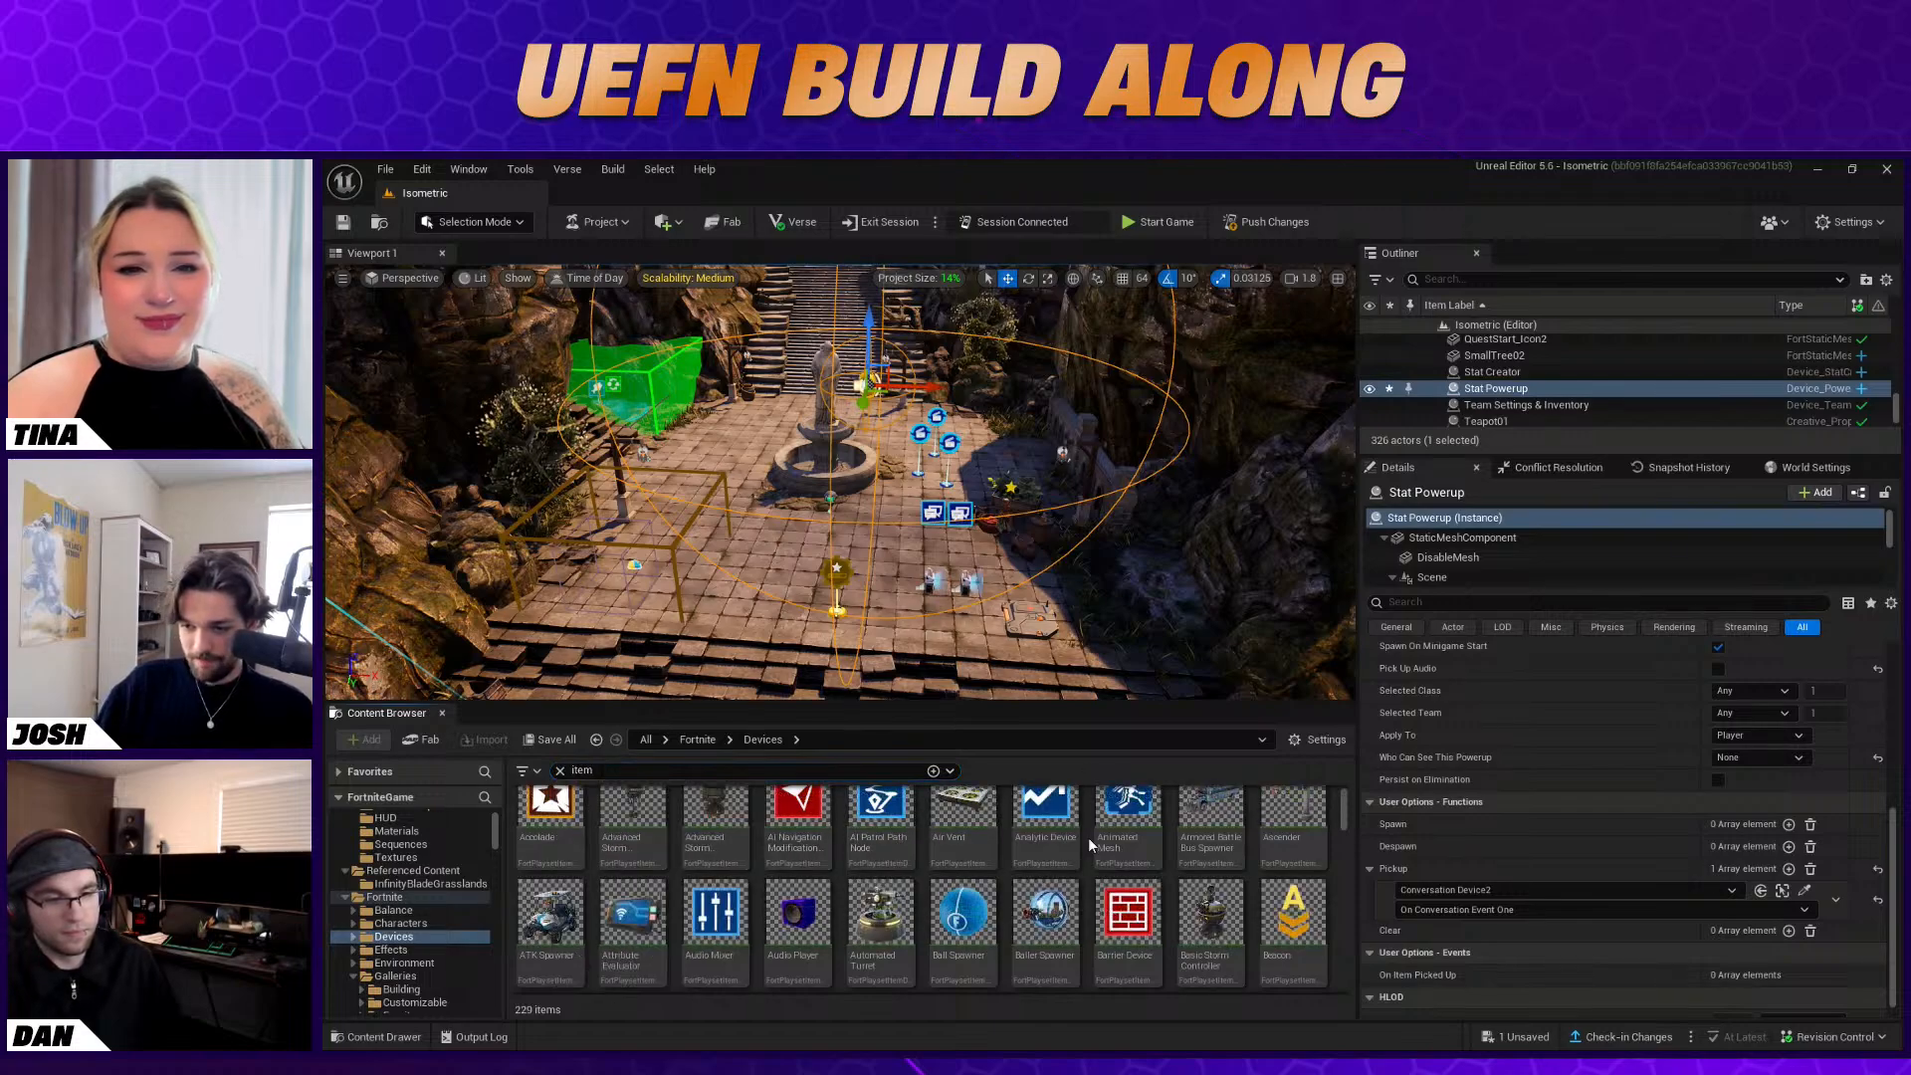
pyautogui.scroll(1, 1105, 872)
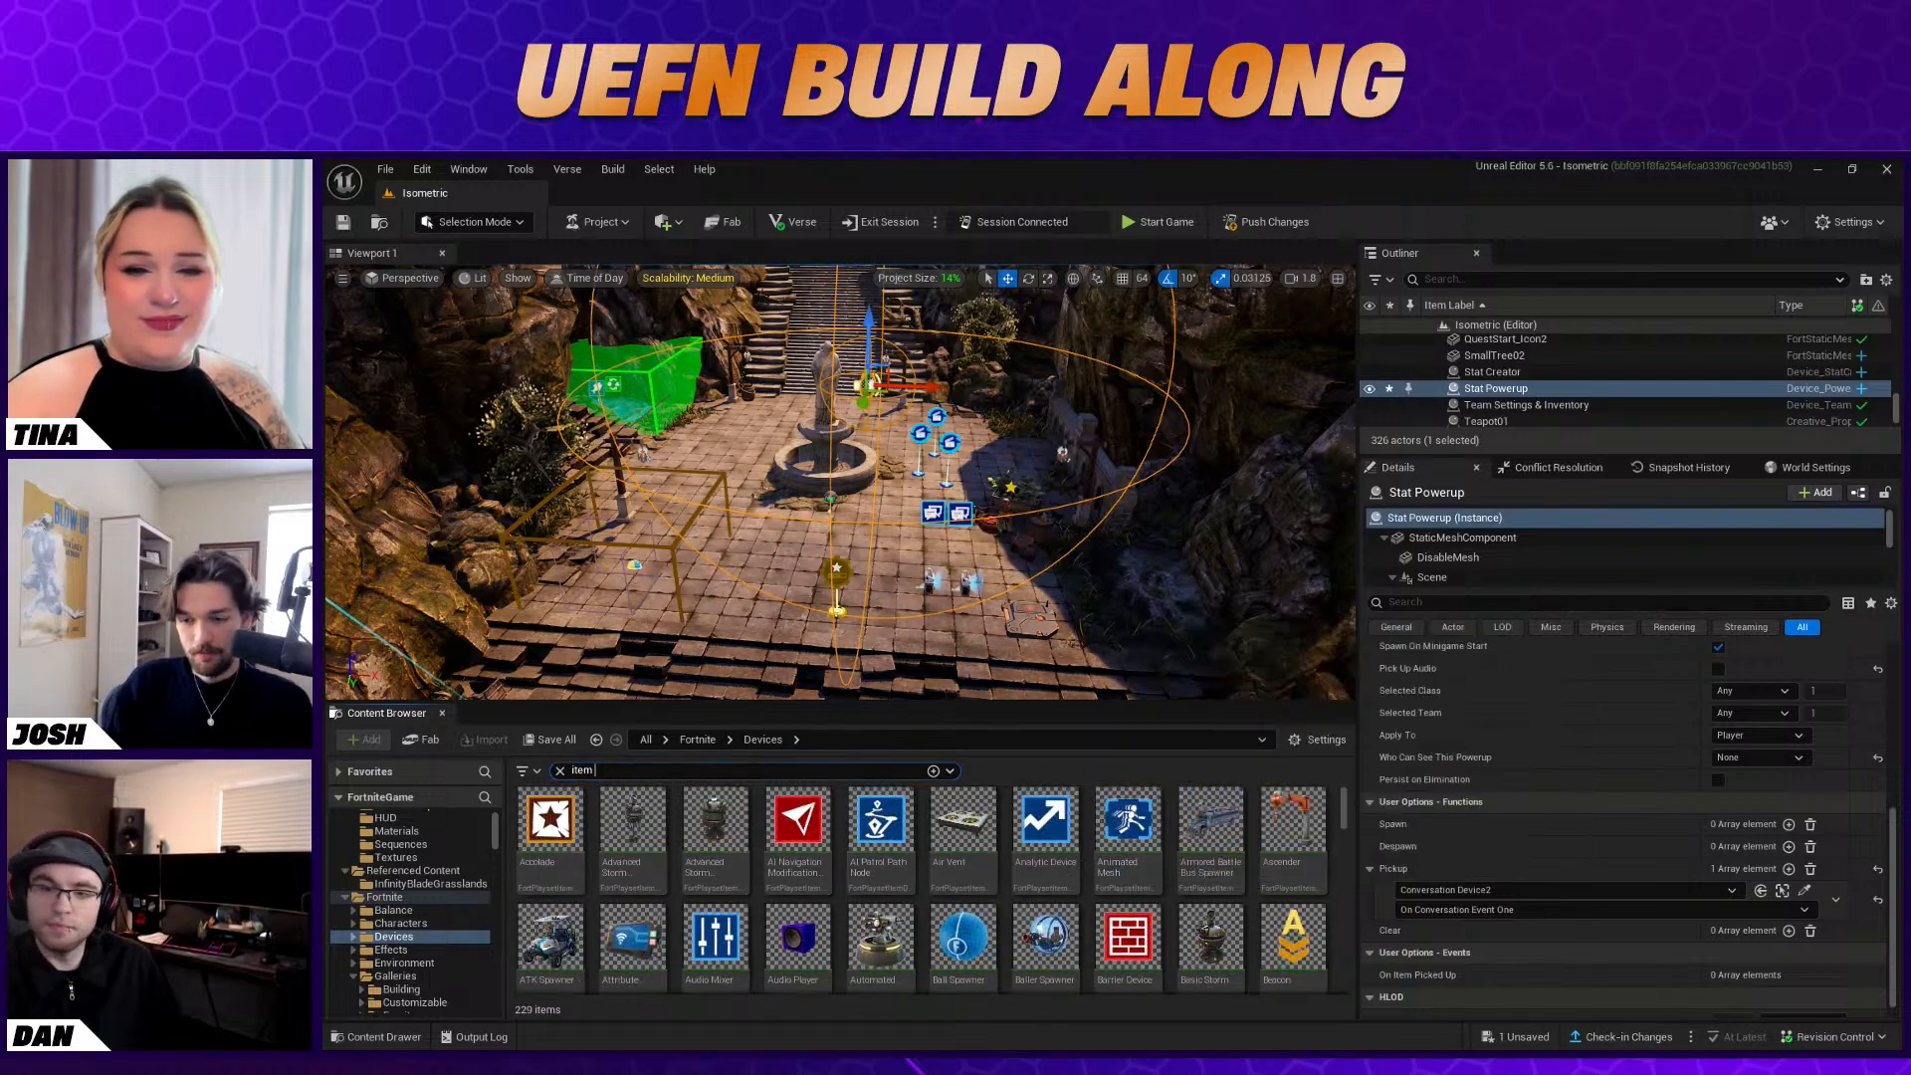
pyautogui.write('grant')
pyautogui.moveTo(547, 822); pyautogui.dragTo(900, 628)
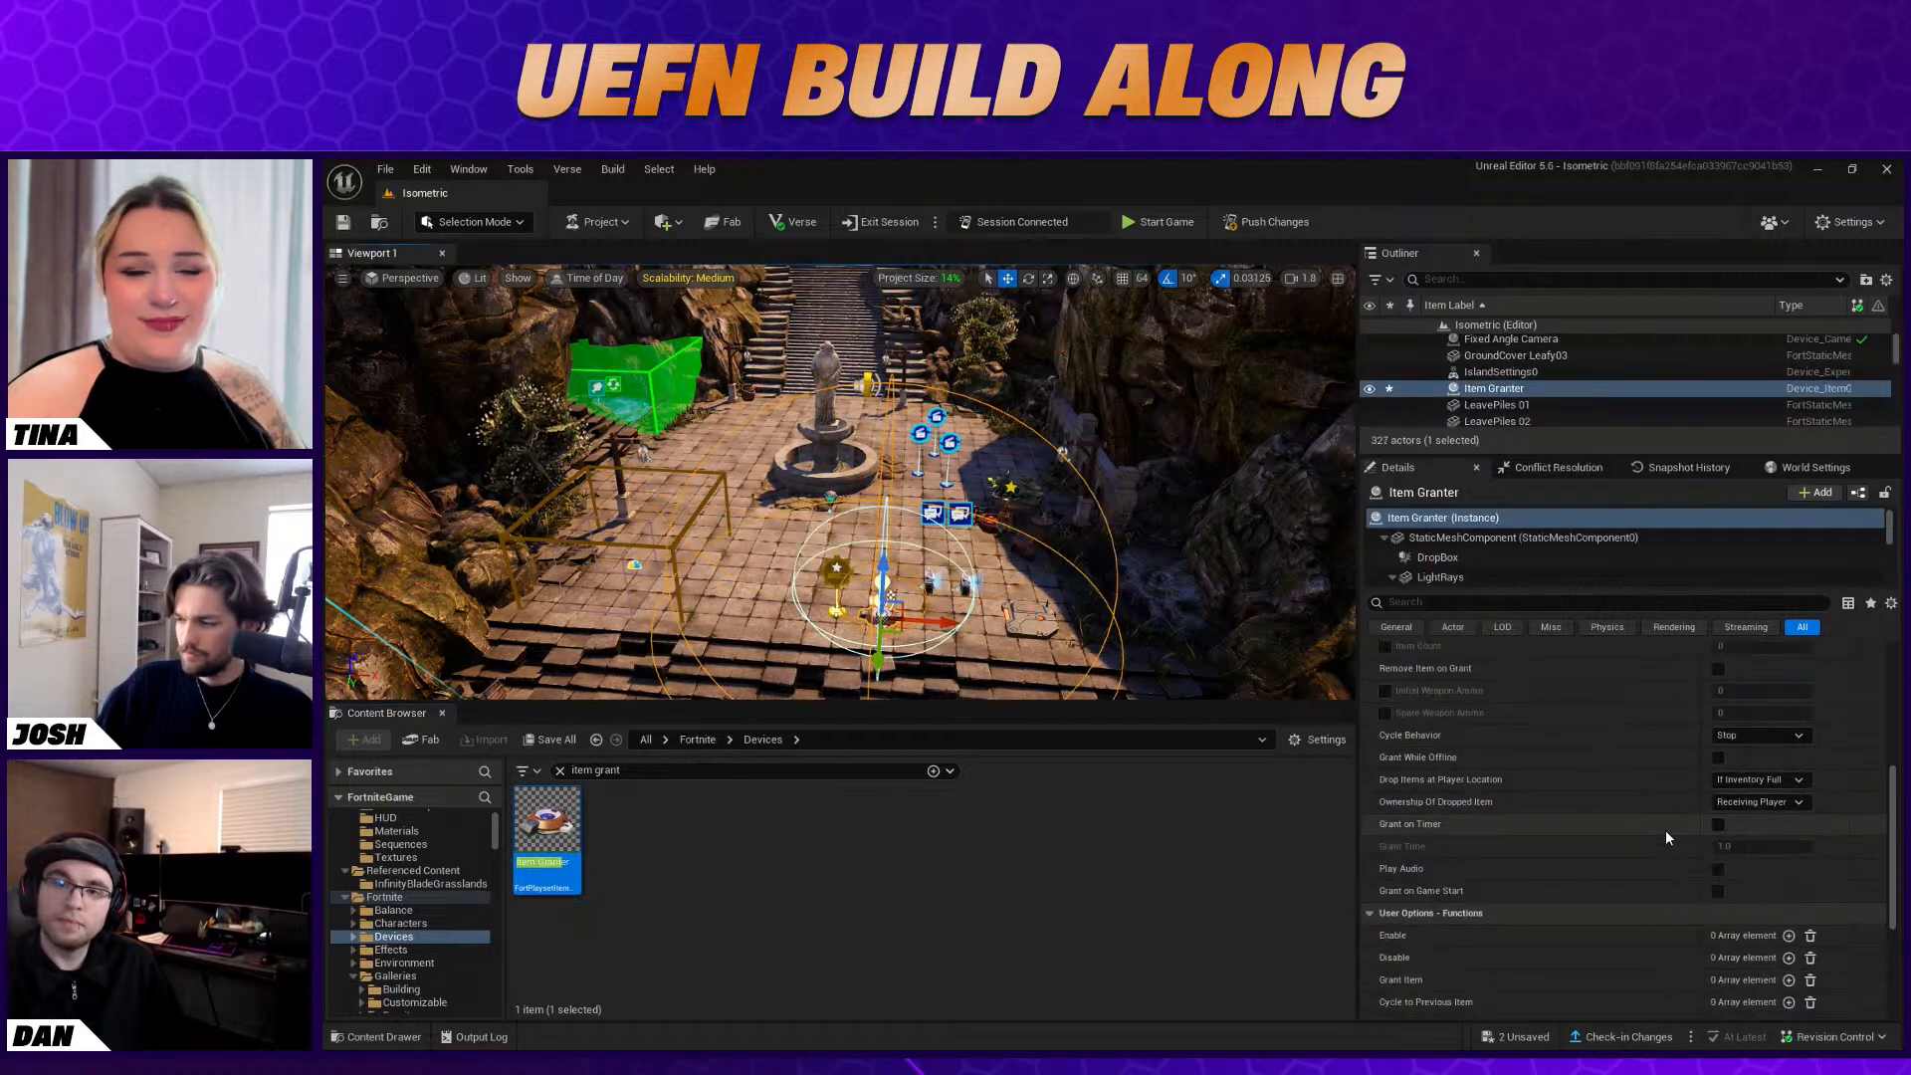
# Bind the Item Granter's Grant Item function to Conversation Device2's On Conversation Event One
pyautogui.scroll(1, 1663, 839)
pyautogui.scroll(-1, 1705, 918)
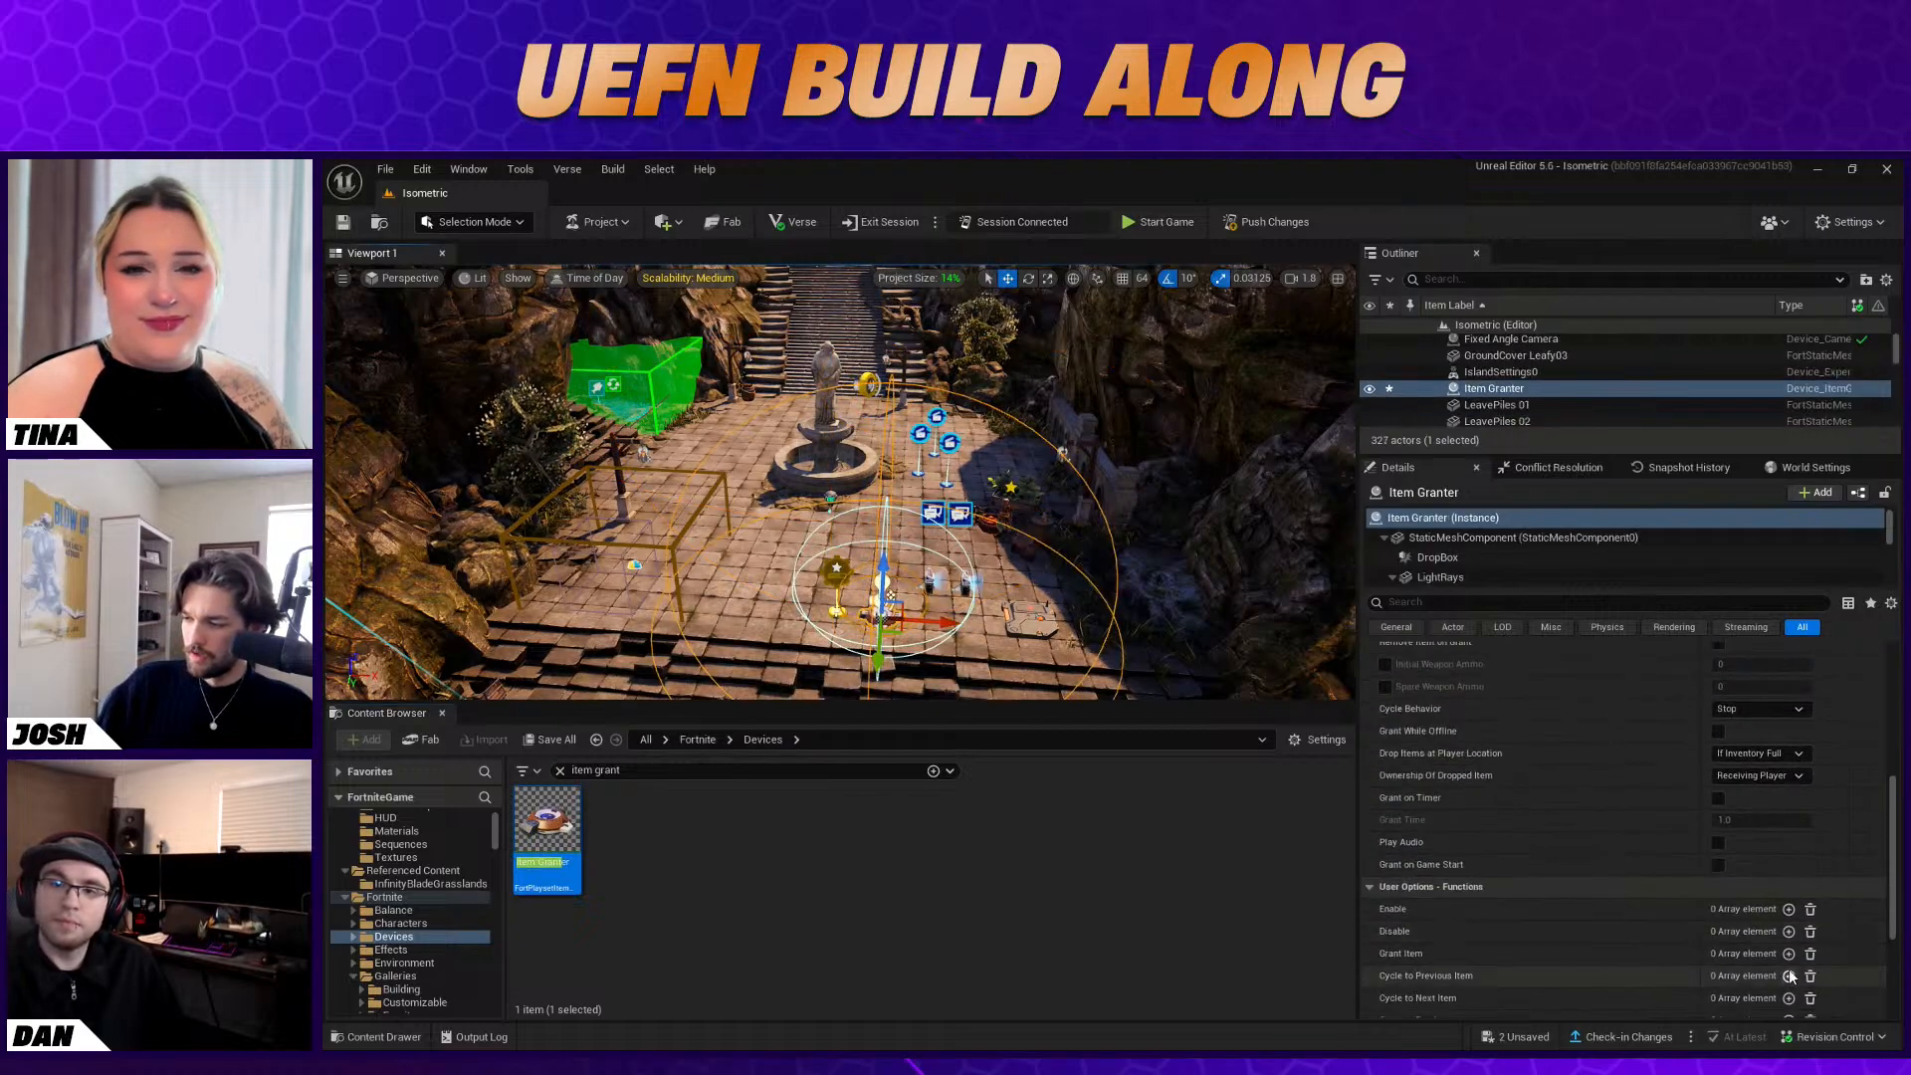
pyautogui.click(1789, 954)
pyautogui.click(1805, 975)
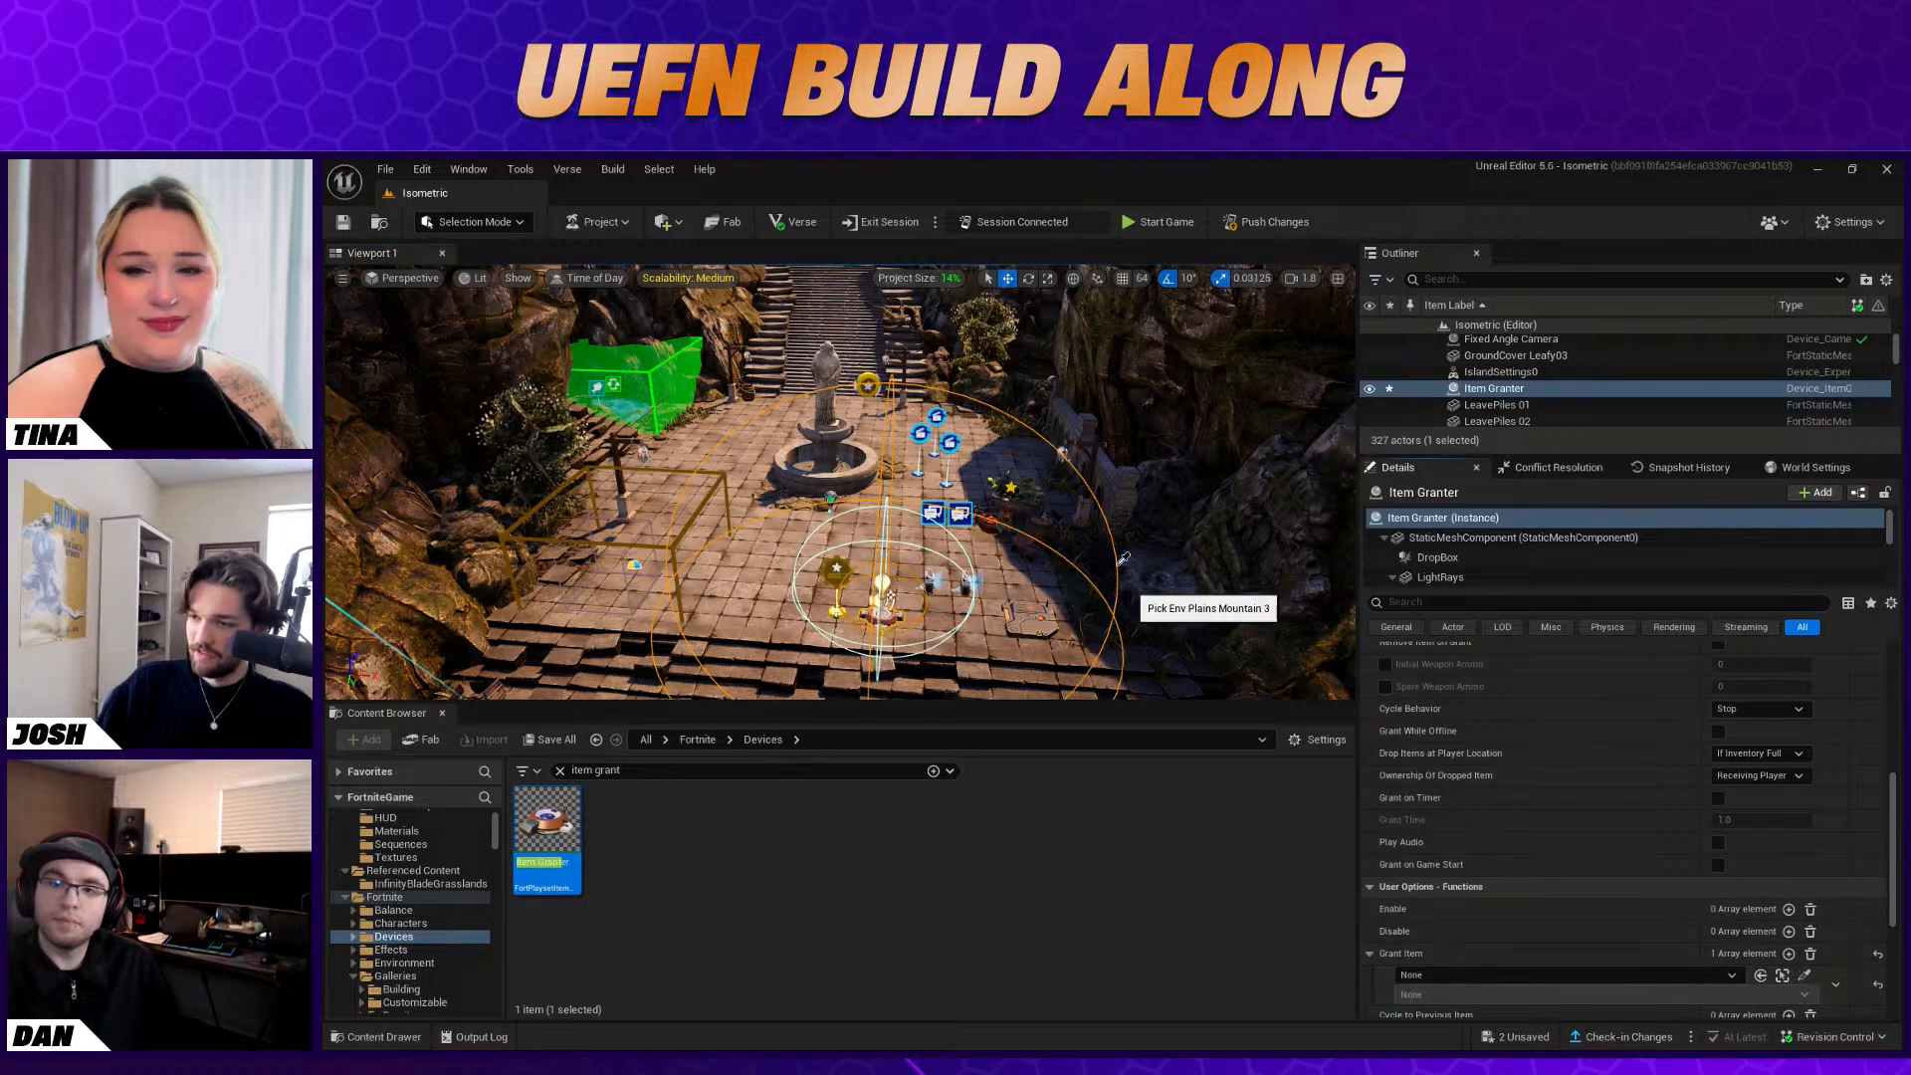
pyautogui.click(933, 512)
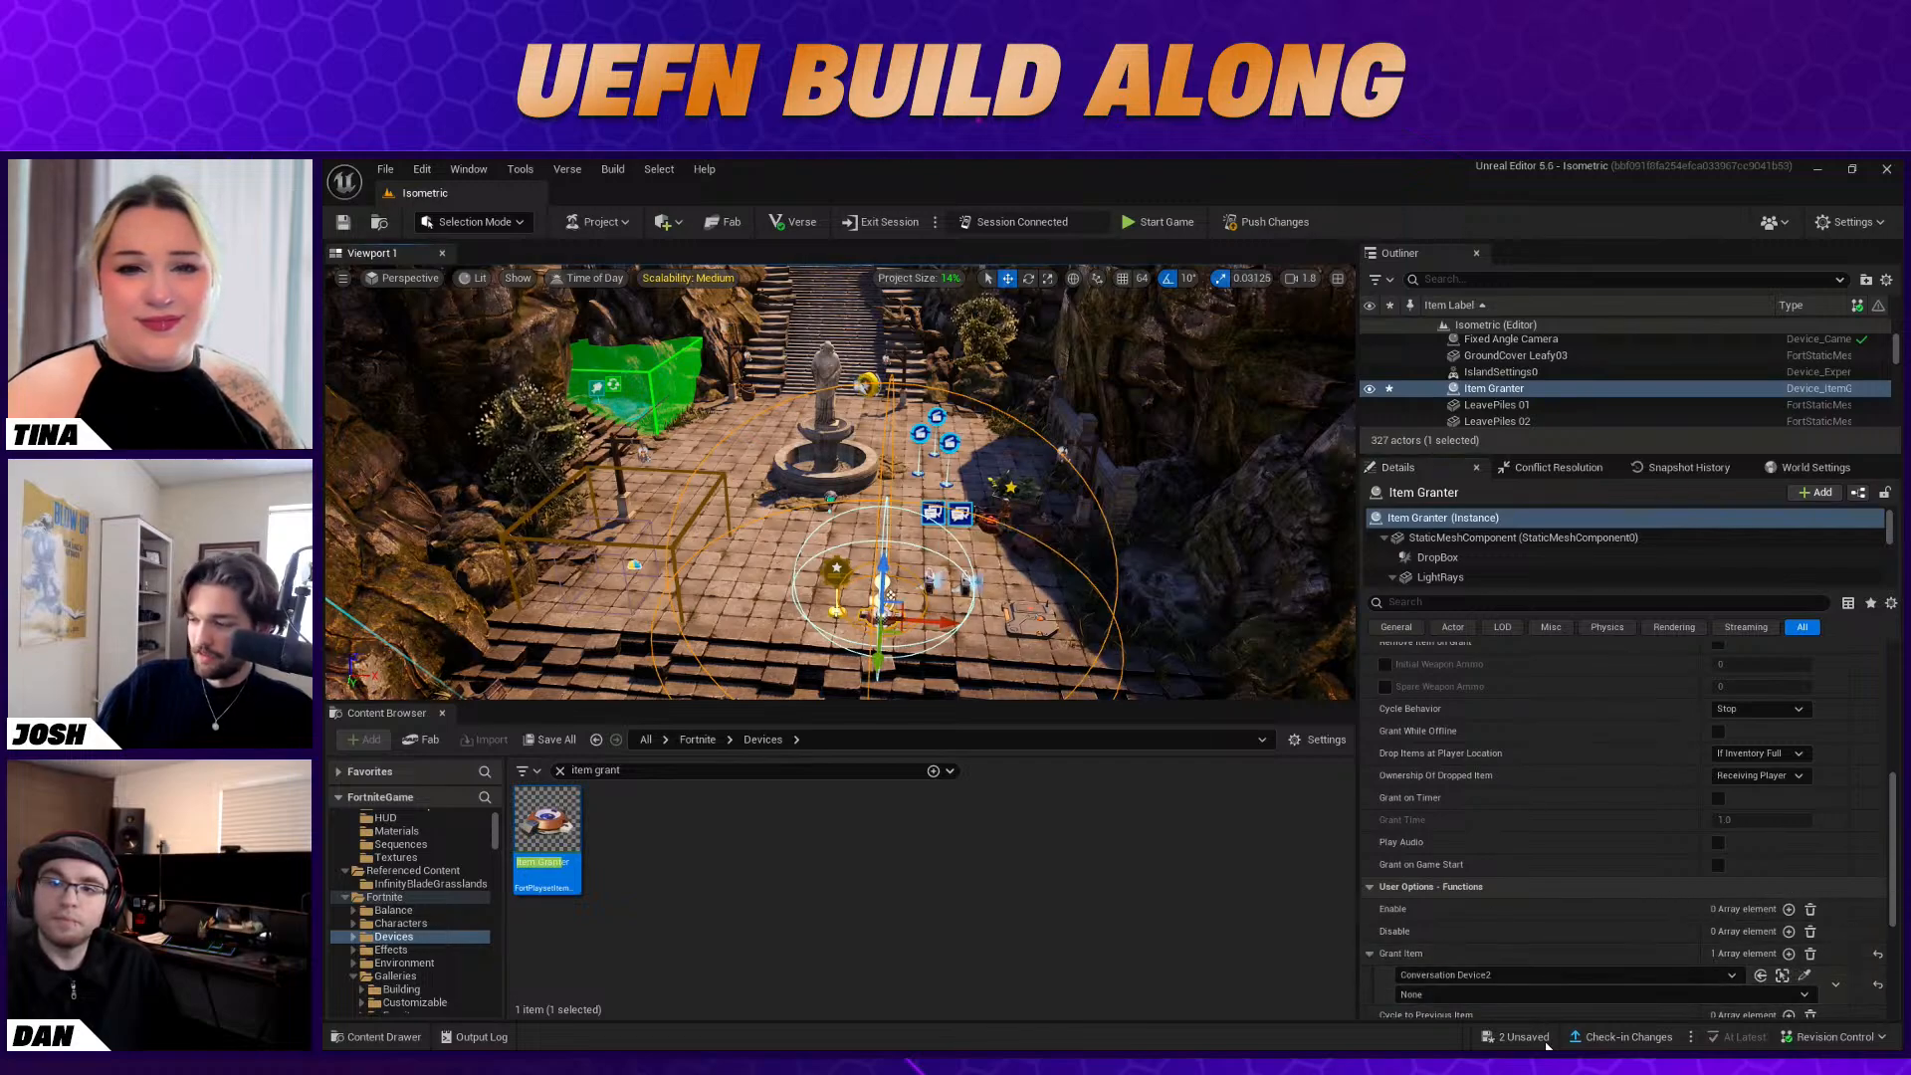
pyautogui.click(1772, 994)
pyautogui.click(1494, 811)
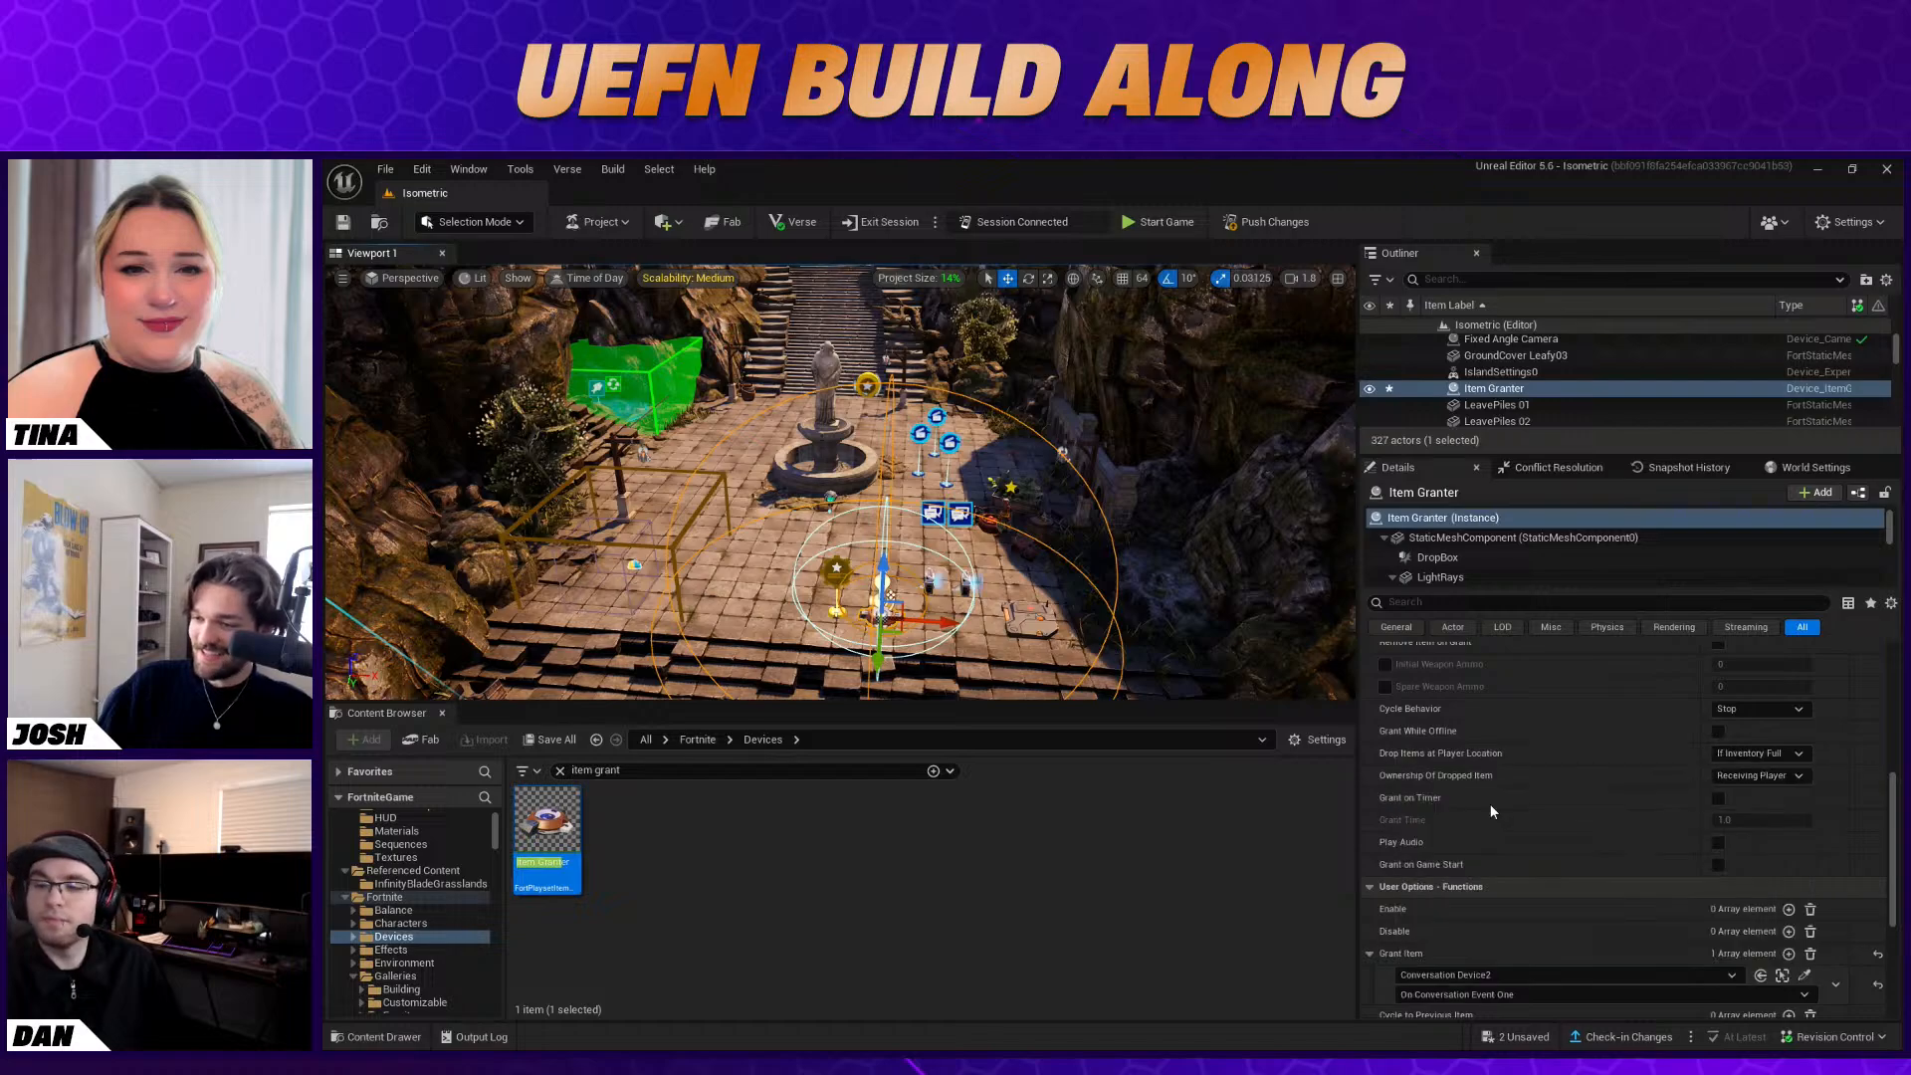
# Set the first entry of the Item Granter's item list to Gold with a quantity of 10
pyautogui.scroll(10, 1581, 857)
pyautogui.click(1384, 830)
pyautogui.click(1807, 856)
pyautogui.write('gold')
pyautogui.click(1770, 697)
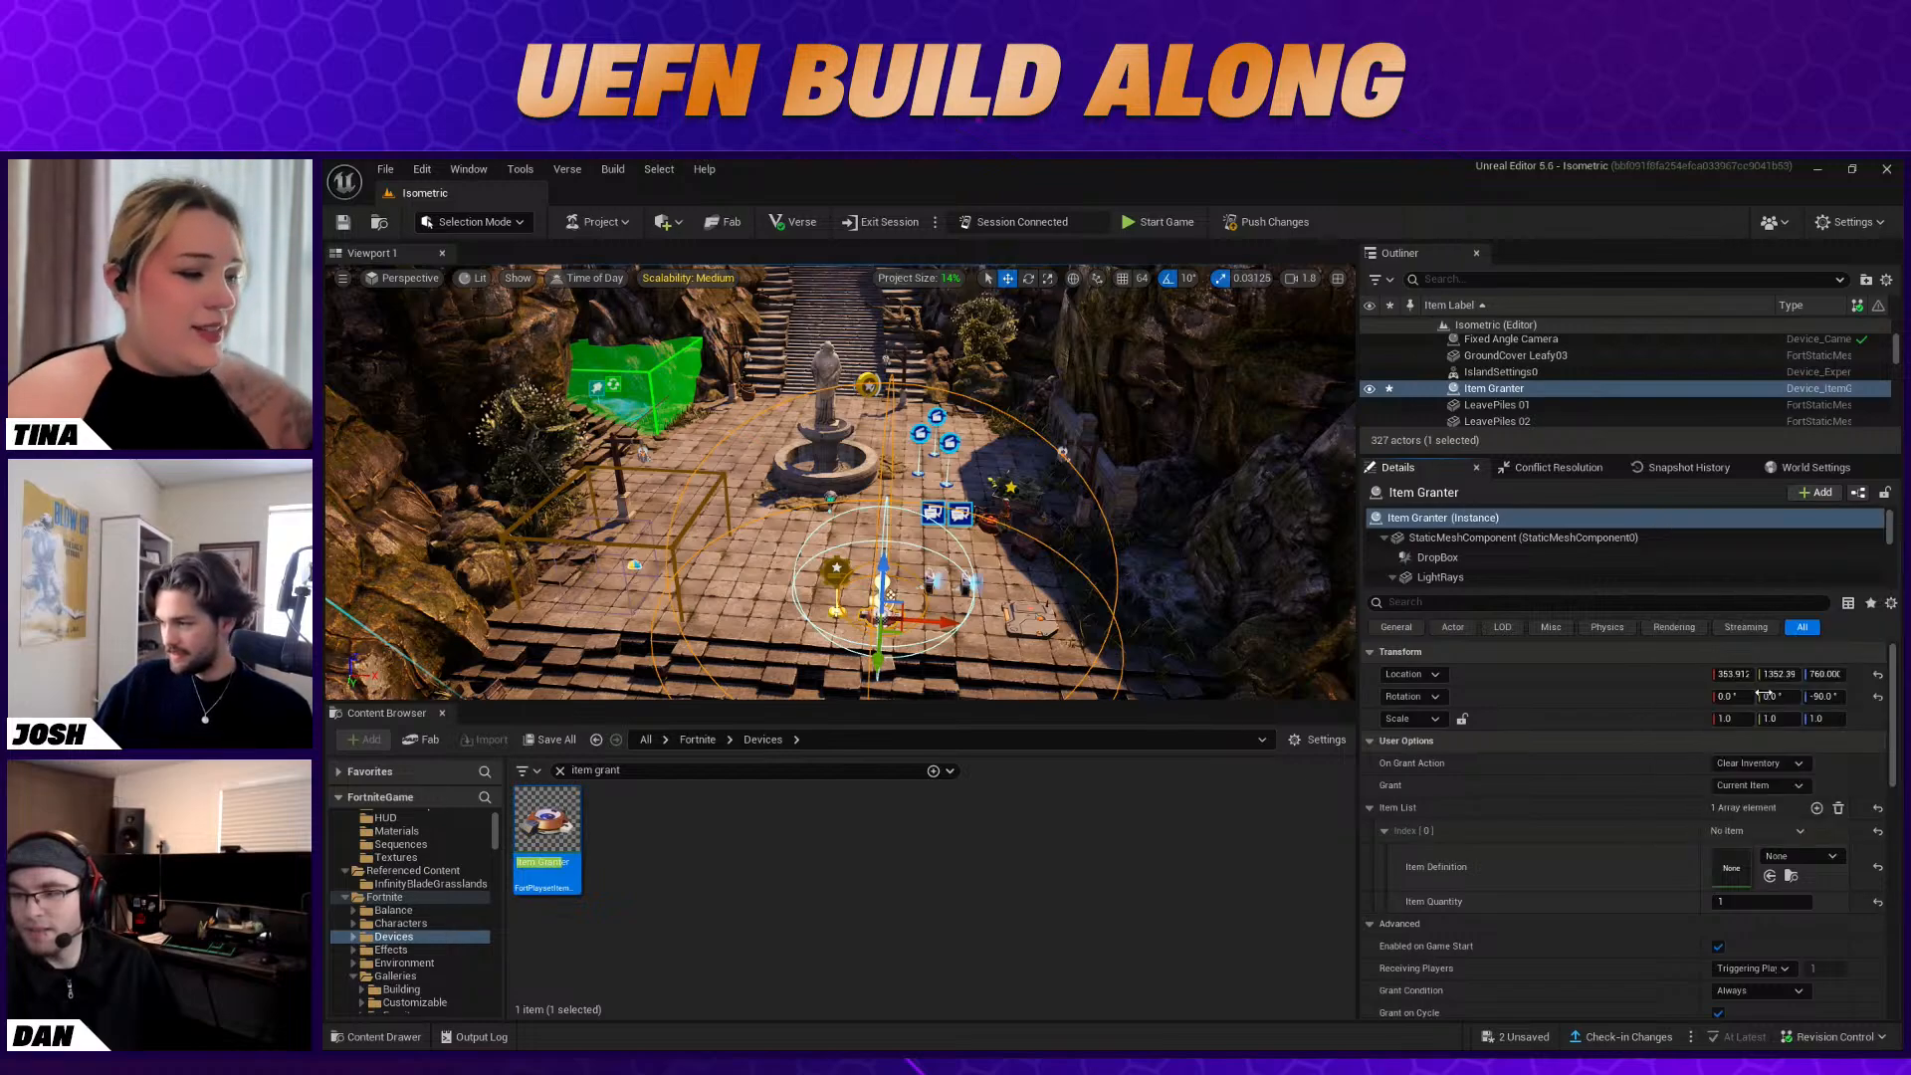
pyautogui.click(1762, 899)
pyautogui.write('10')
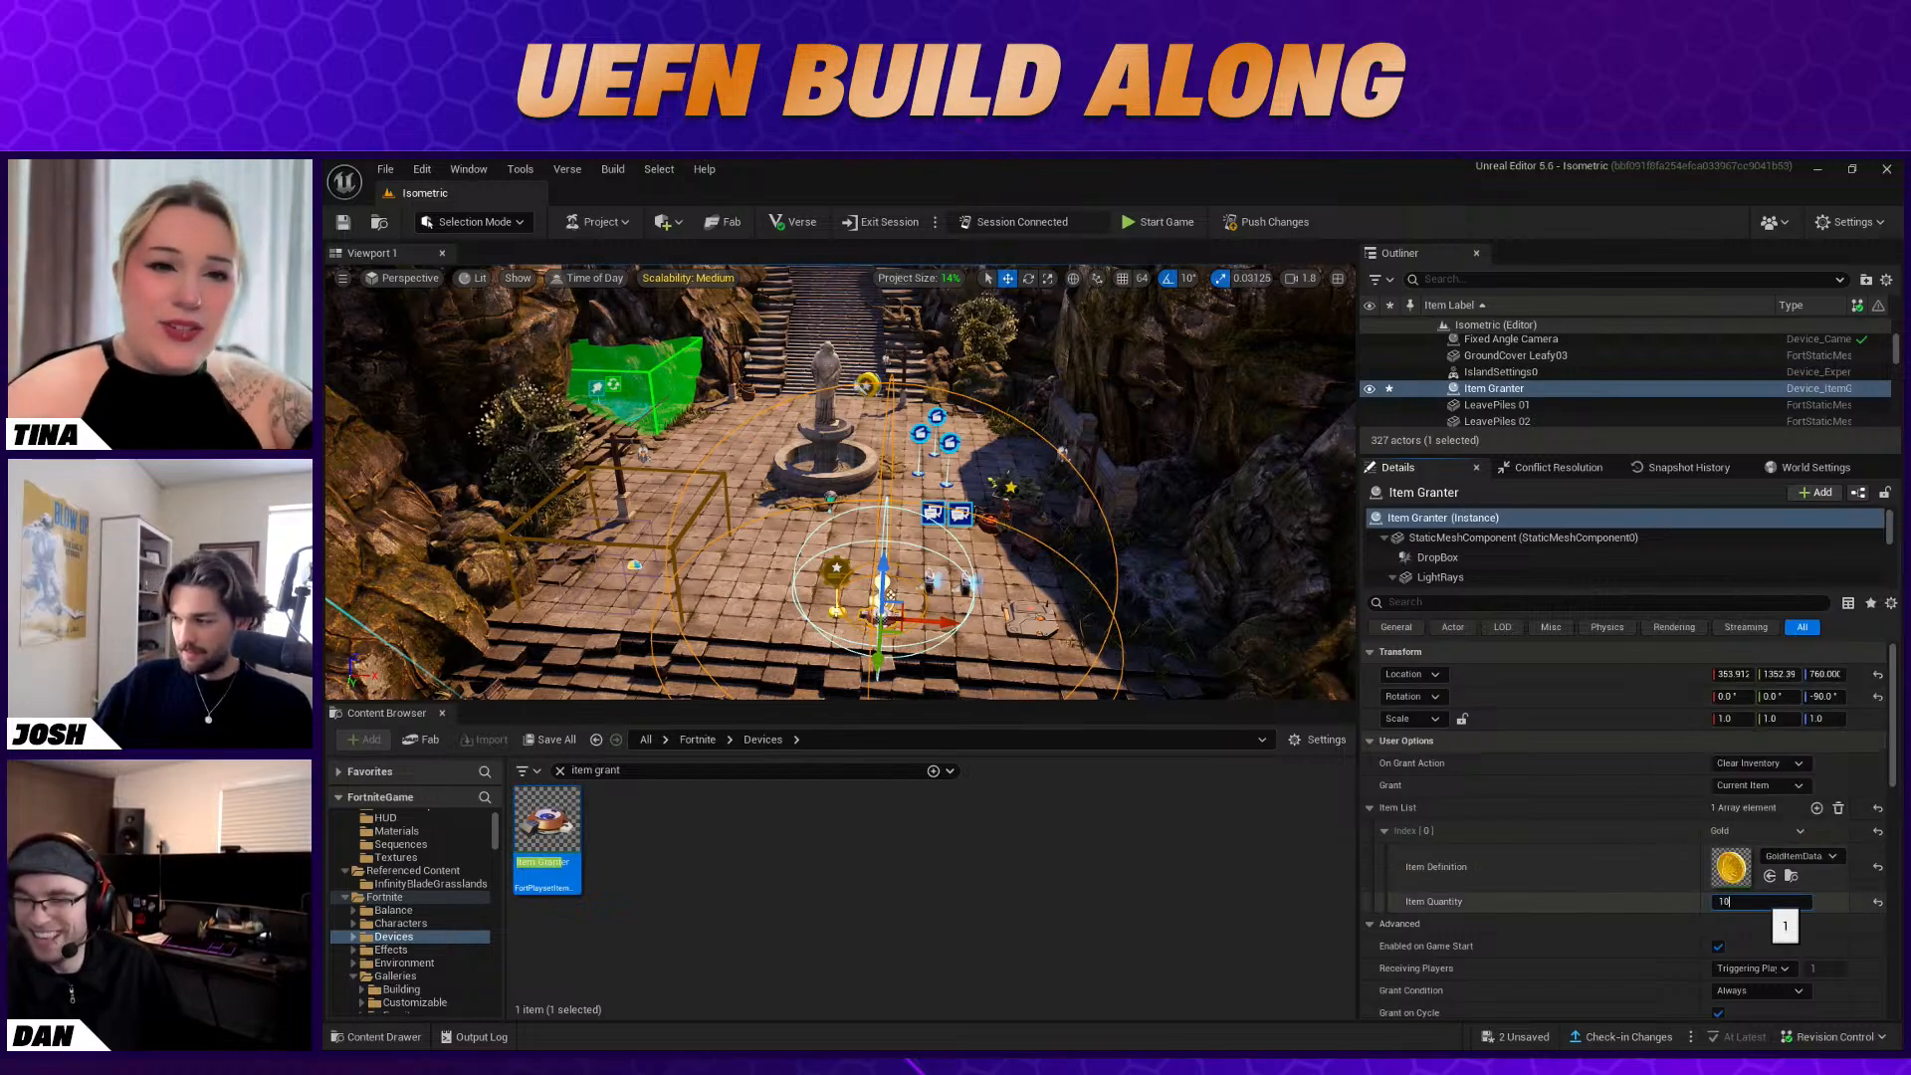
pyautogui.press('Return')
# Add a second entry to the Item Granter's item list and open its item definition choices
pyautogui.click(1816, 808)
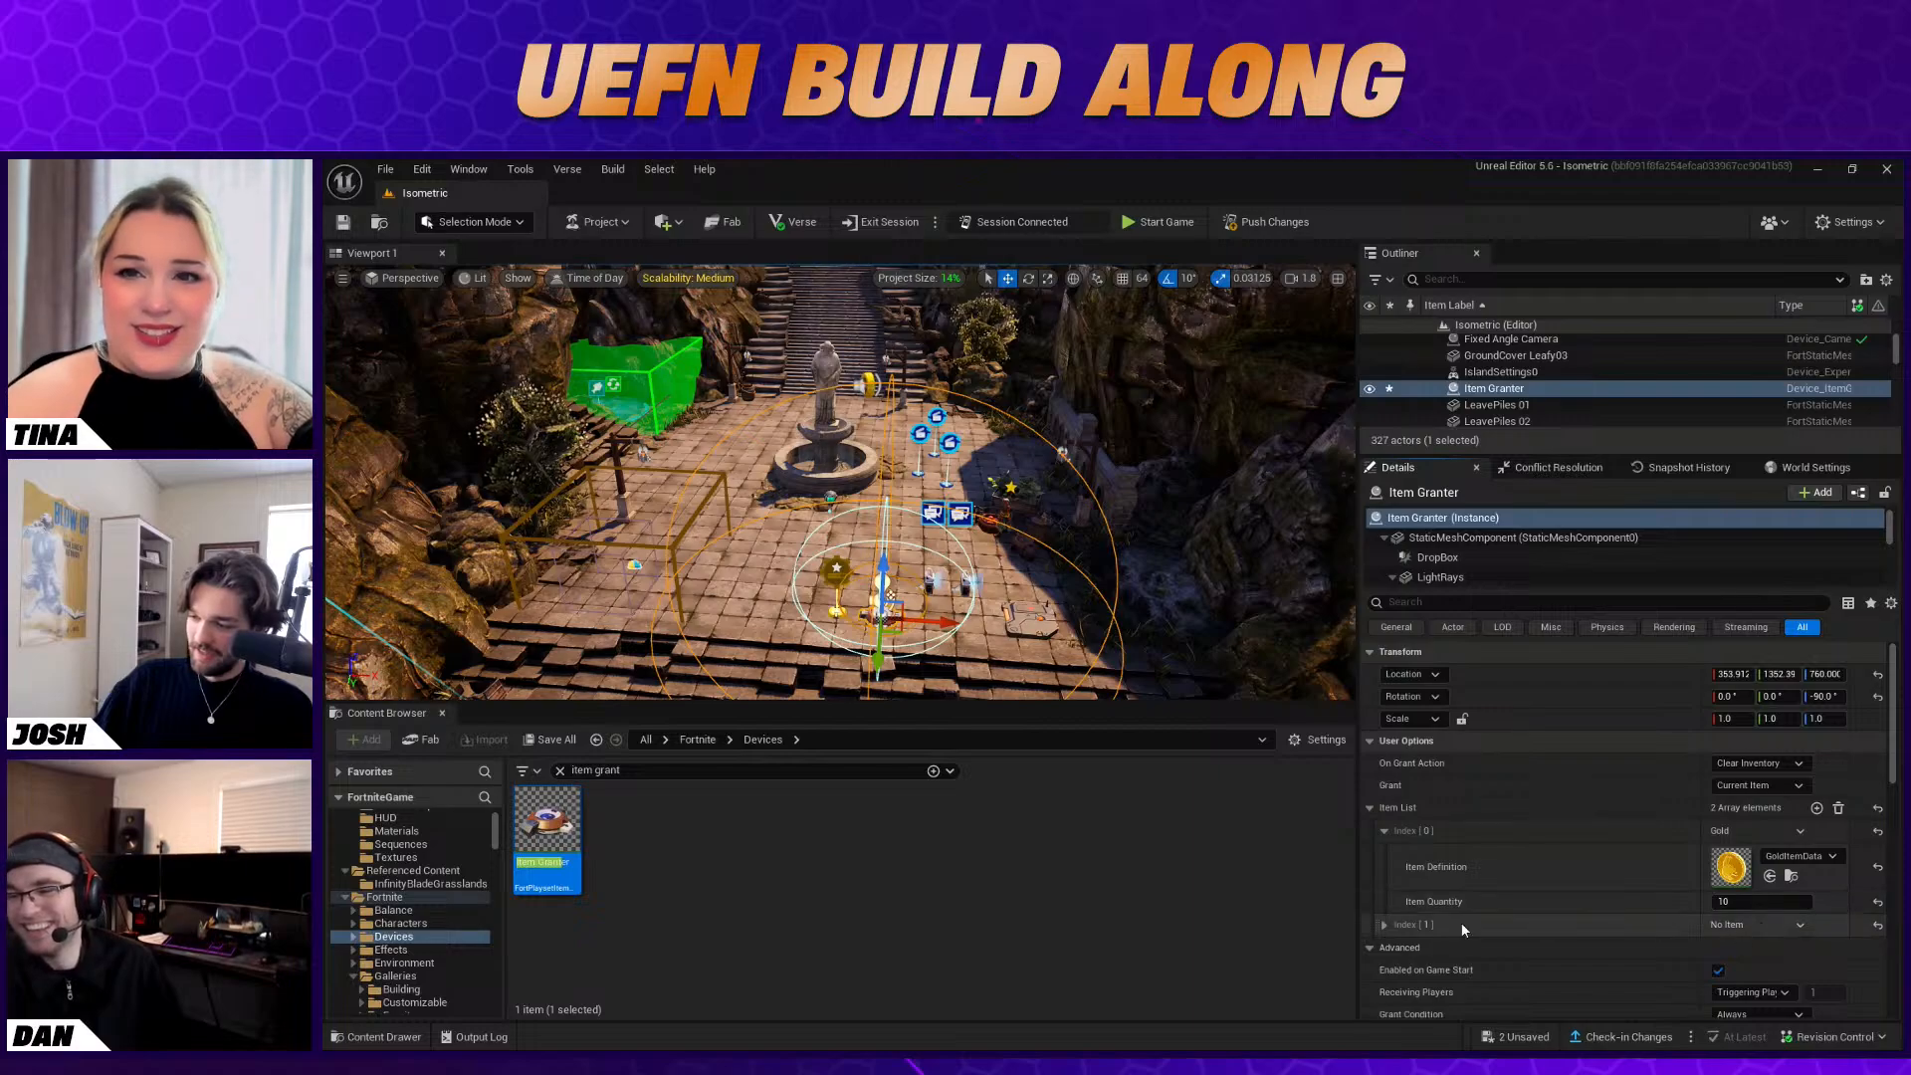
pyautogui.click(1383, 925)
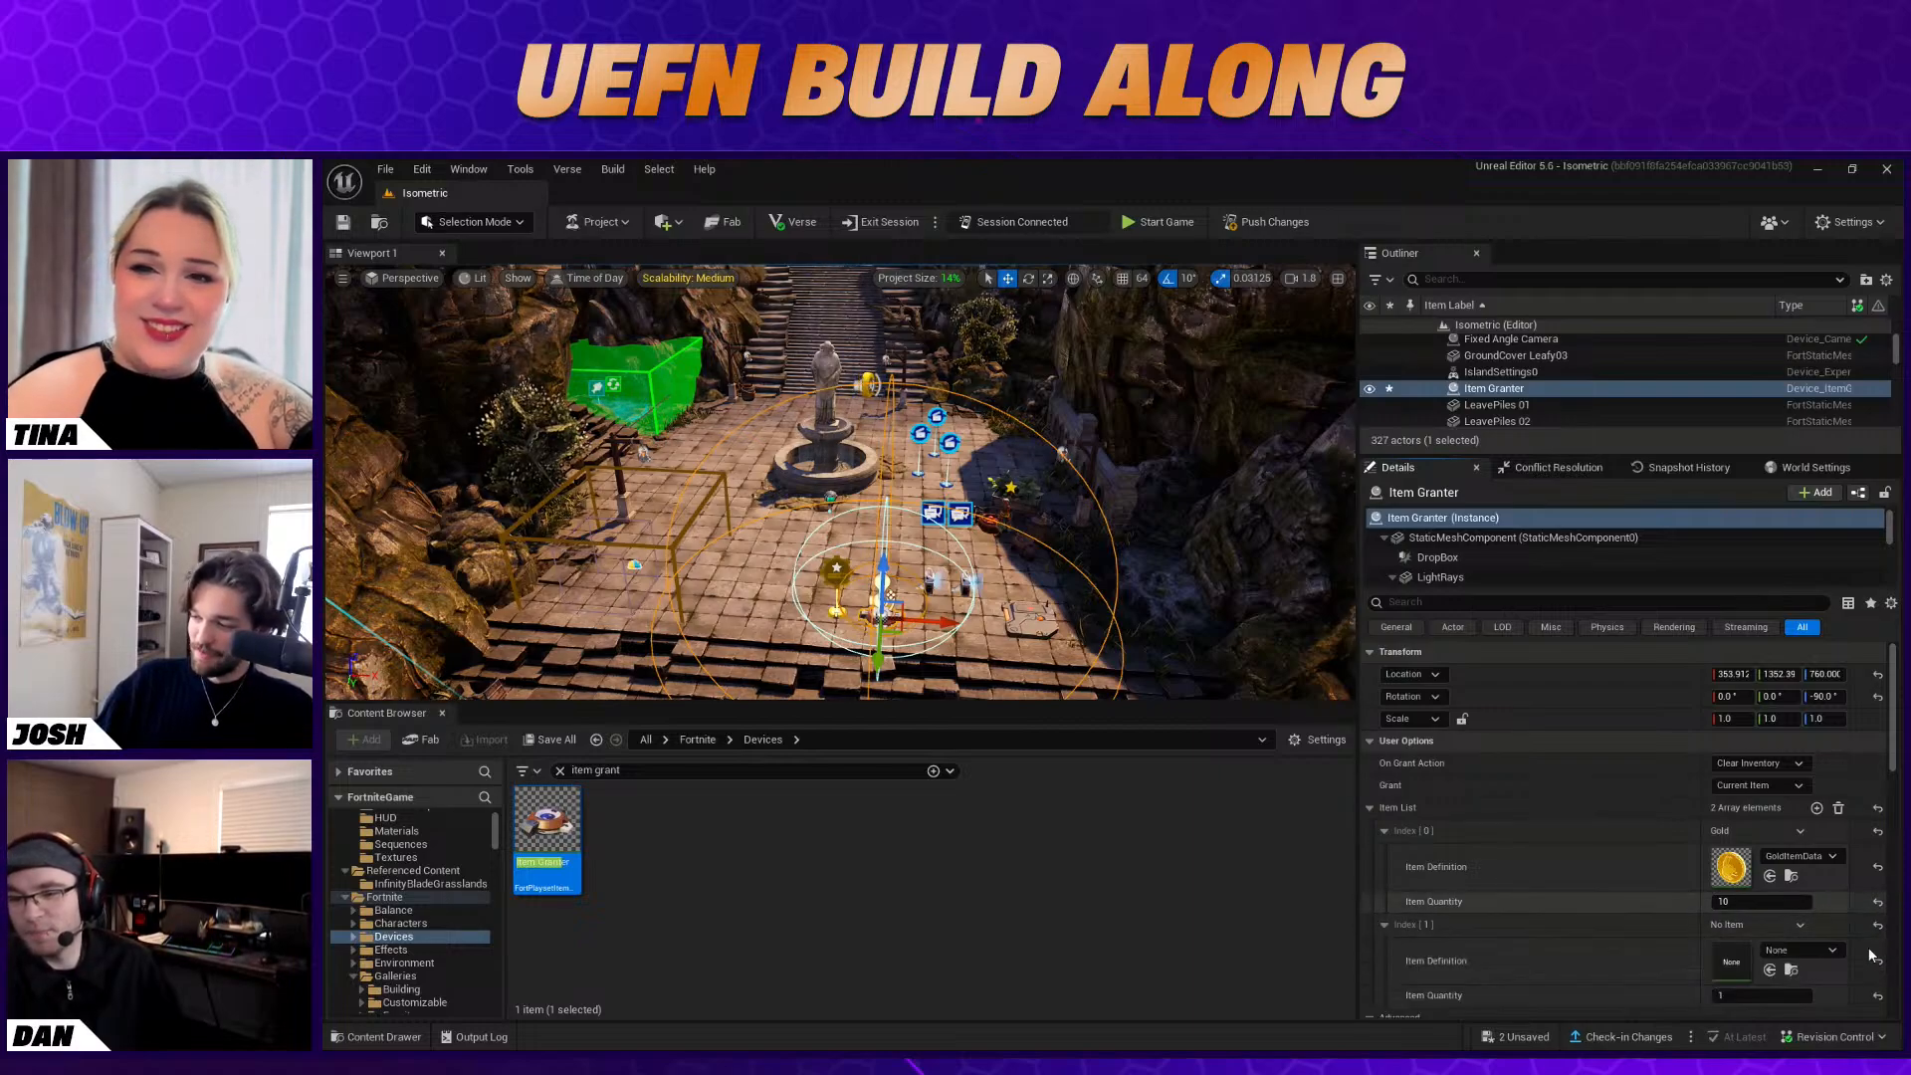
pyautogui.click(1791, 951)
pyautogui.write('s')
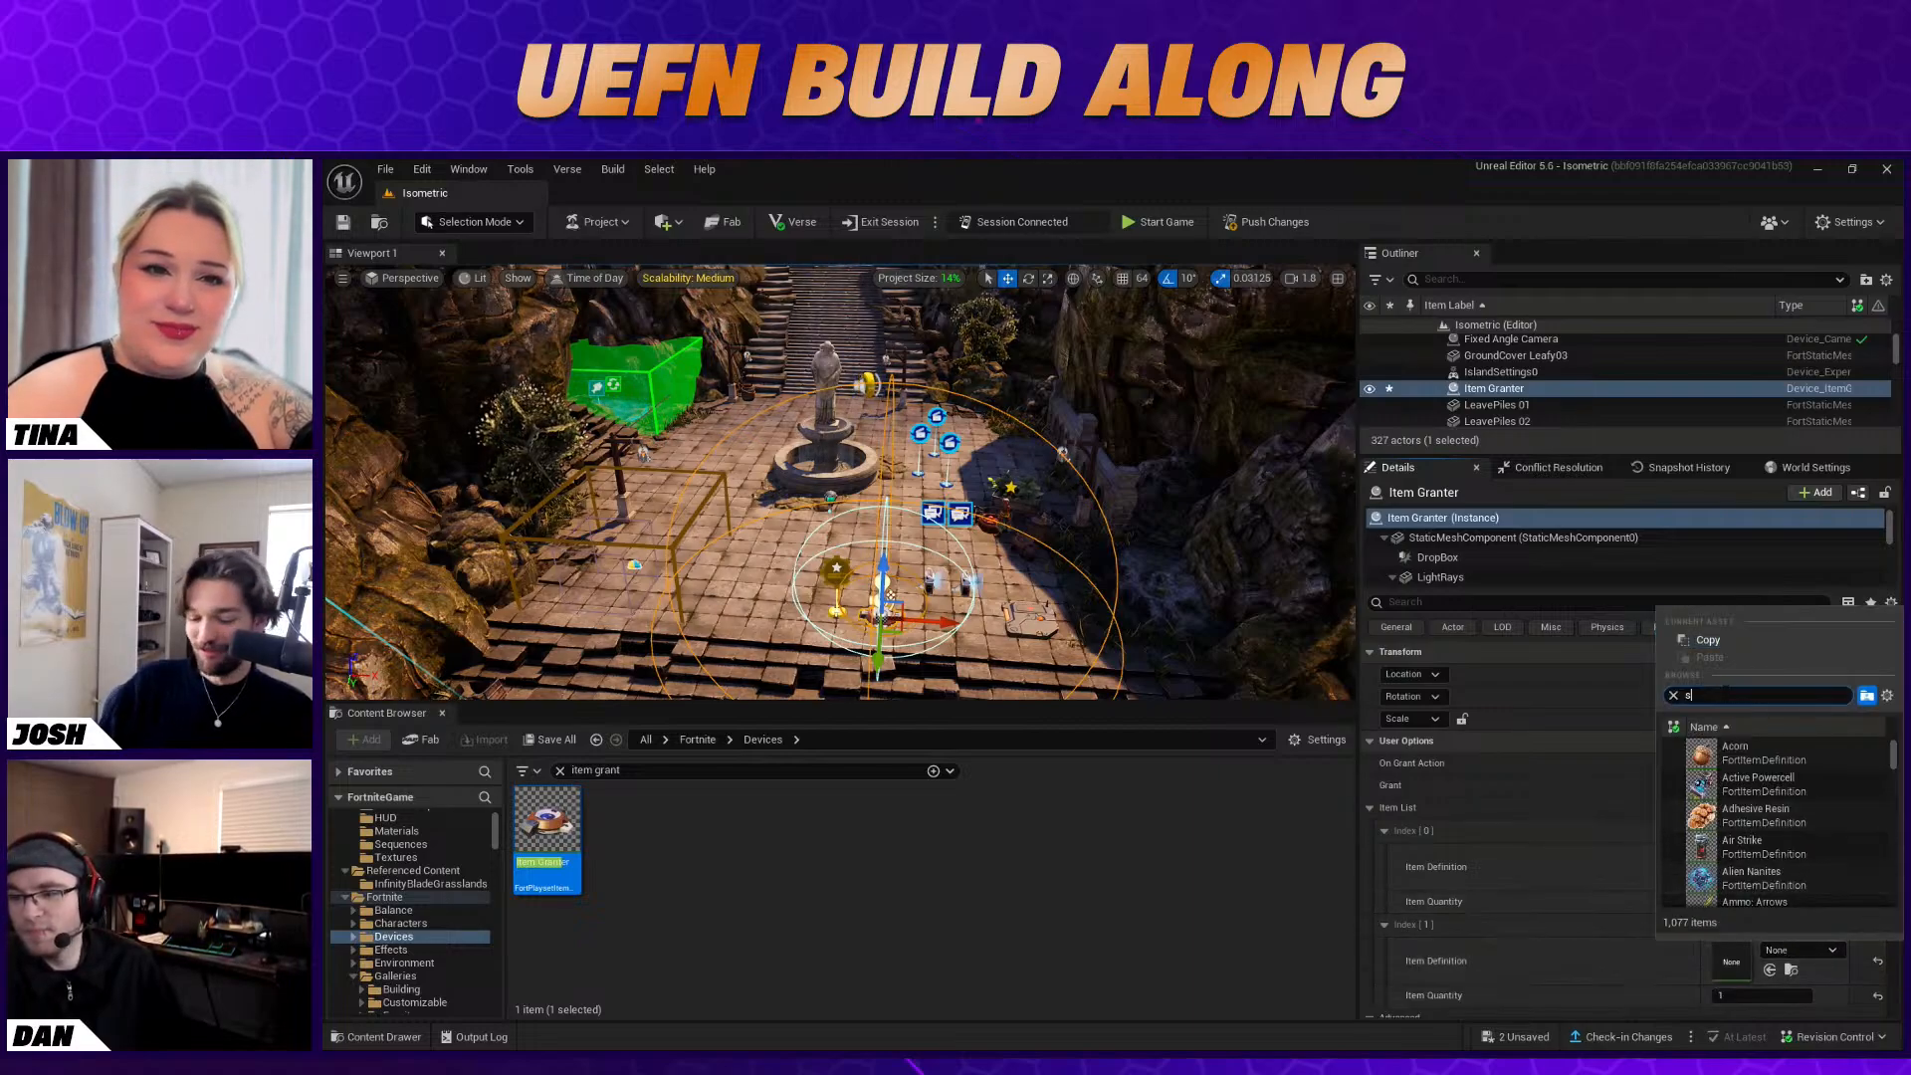
pyautogui.write('car')
pyautogui.press('BackSpace')
pyautogui.press('BackSpace')
pyautogui.press('BackSpace')
pyautogui.press('BackSpace')
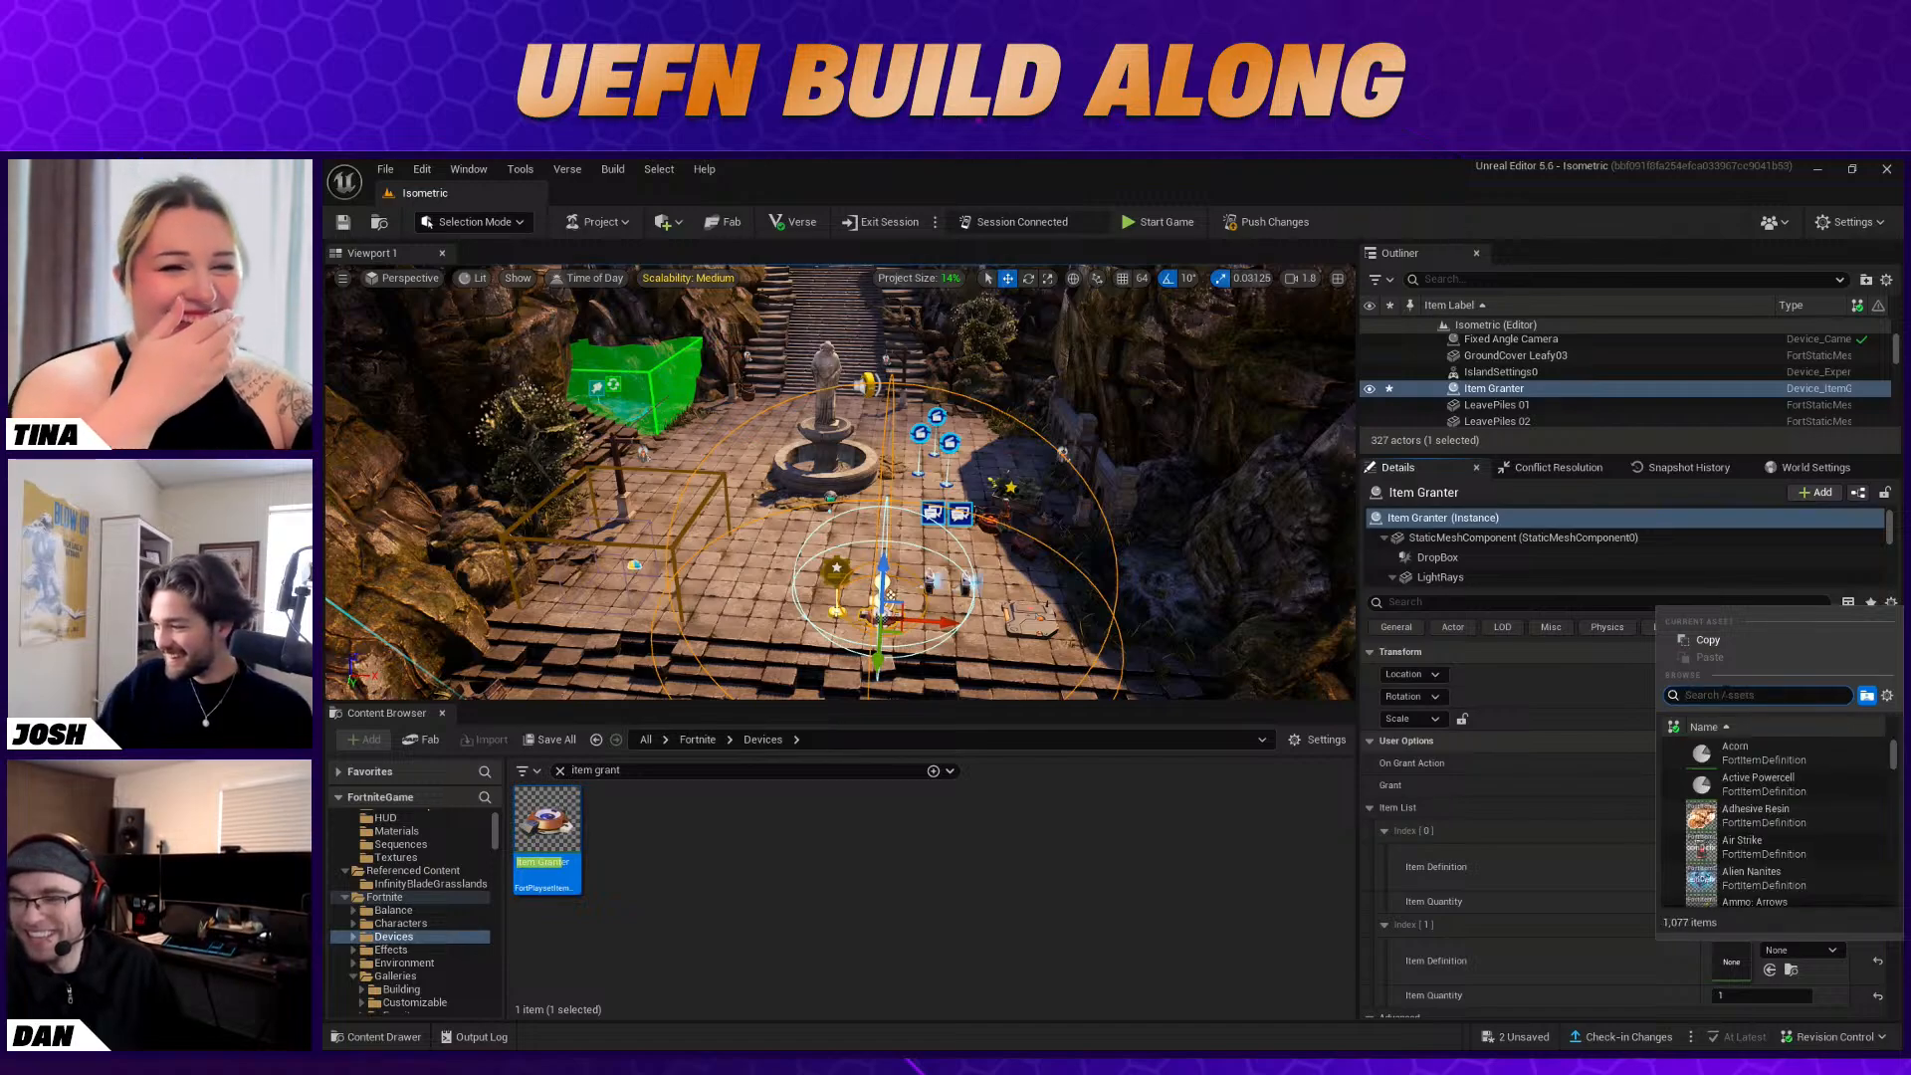
# Browse the item definitions available for the second entry of the Item Granter's item list
pyautogui.scroll(-6, 1835, 807)
pyautogui.scroll(-10, 1839, 812)
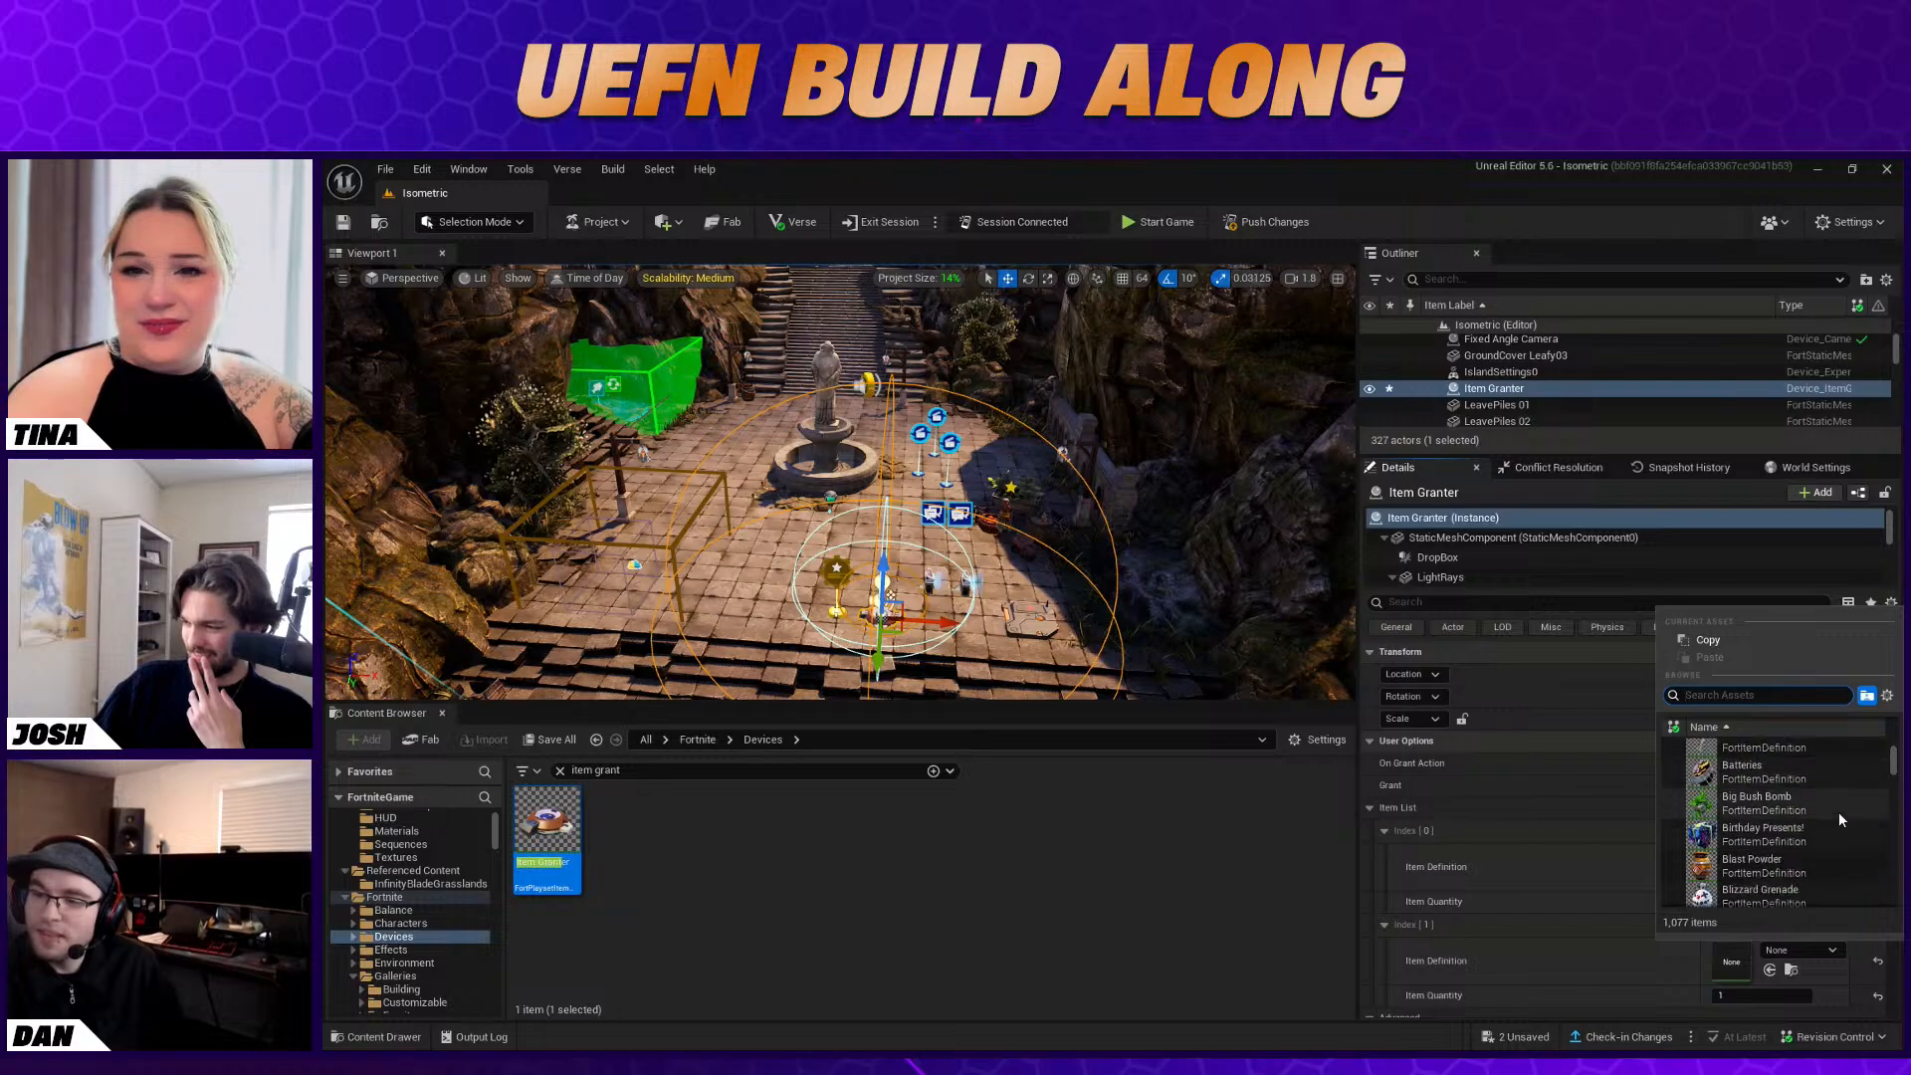
pyautogui.scroll(3, 1834, 804)
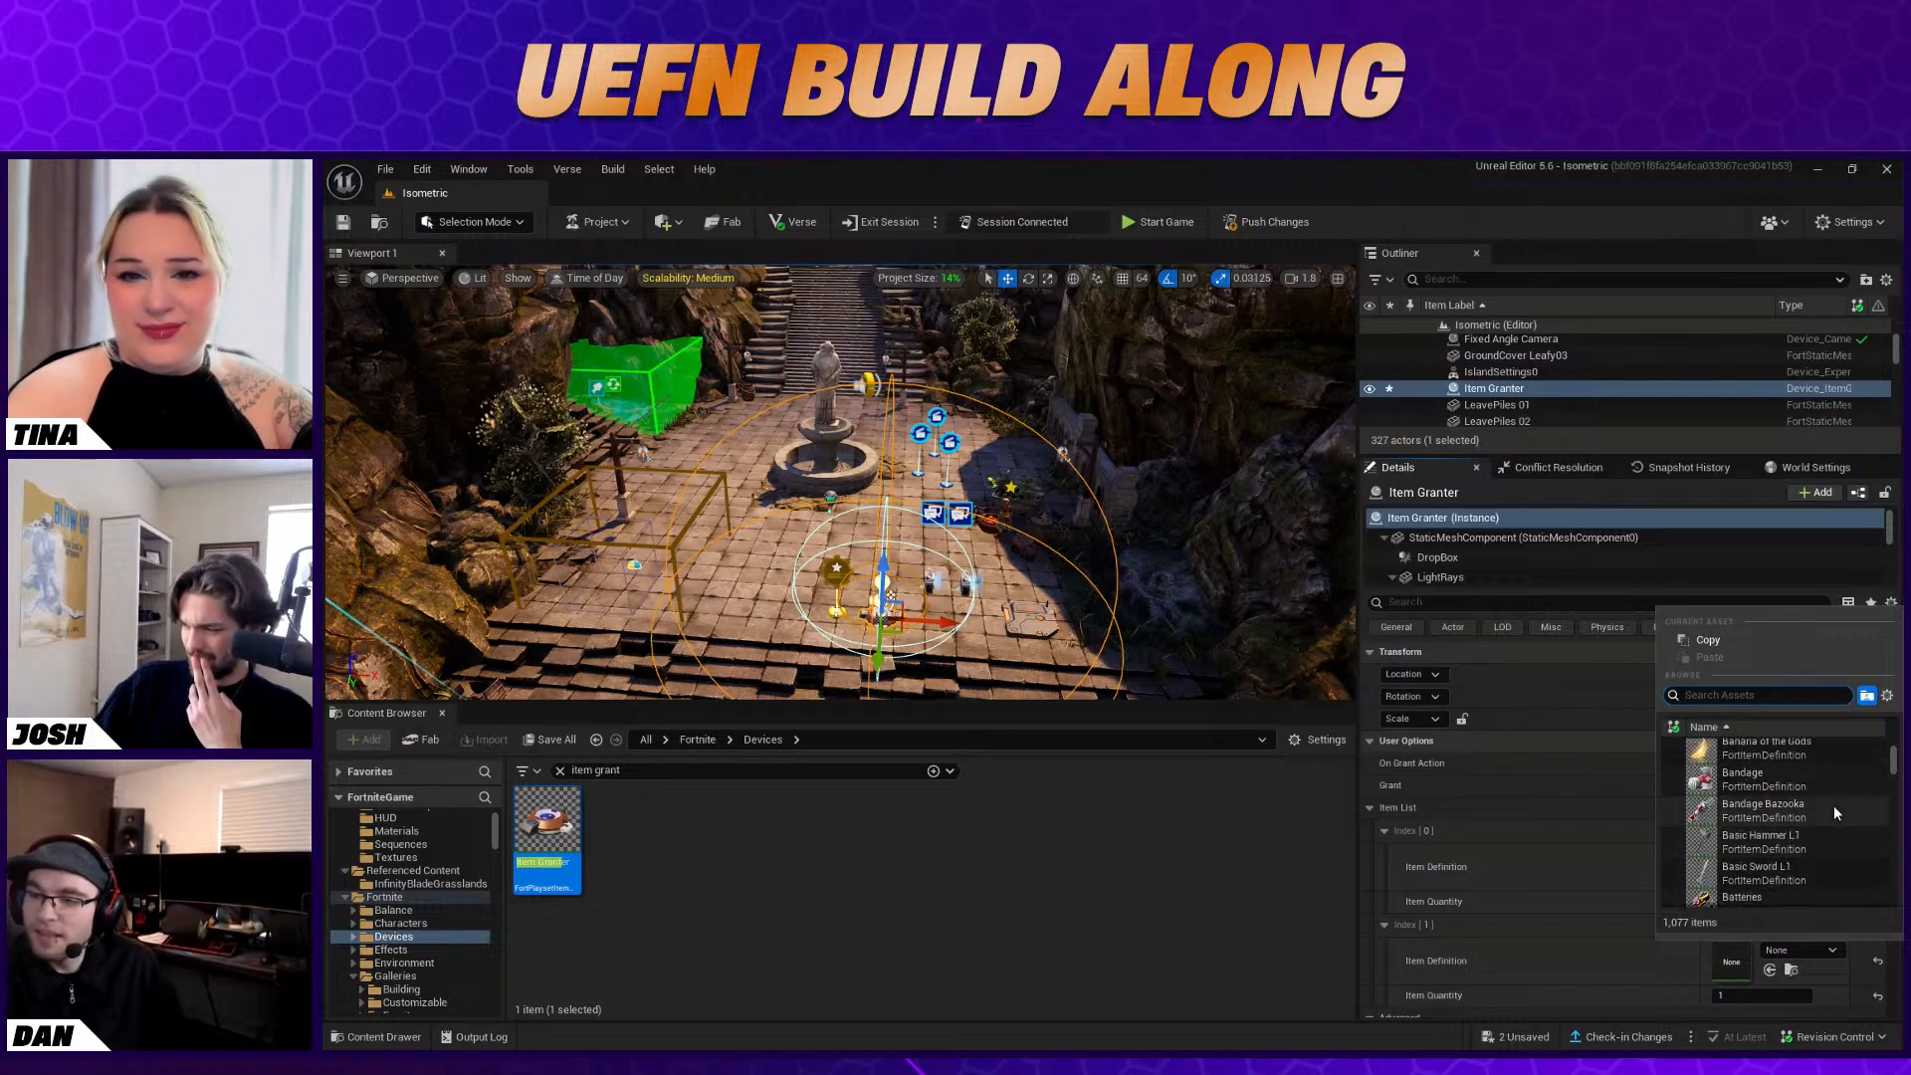
pyautogui.scroll(-6, 1834, 805)
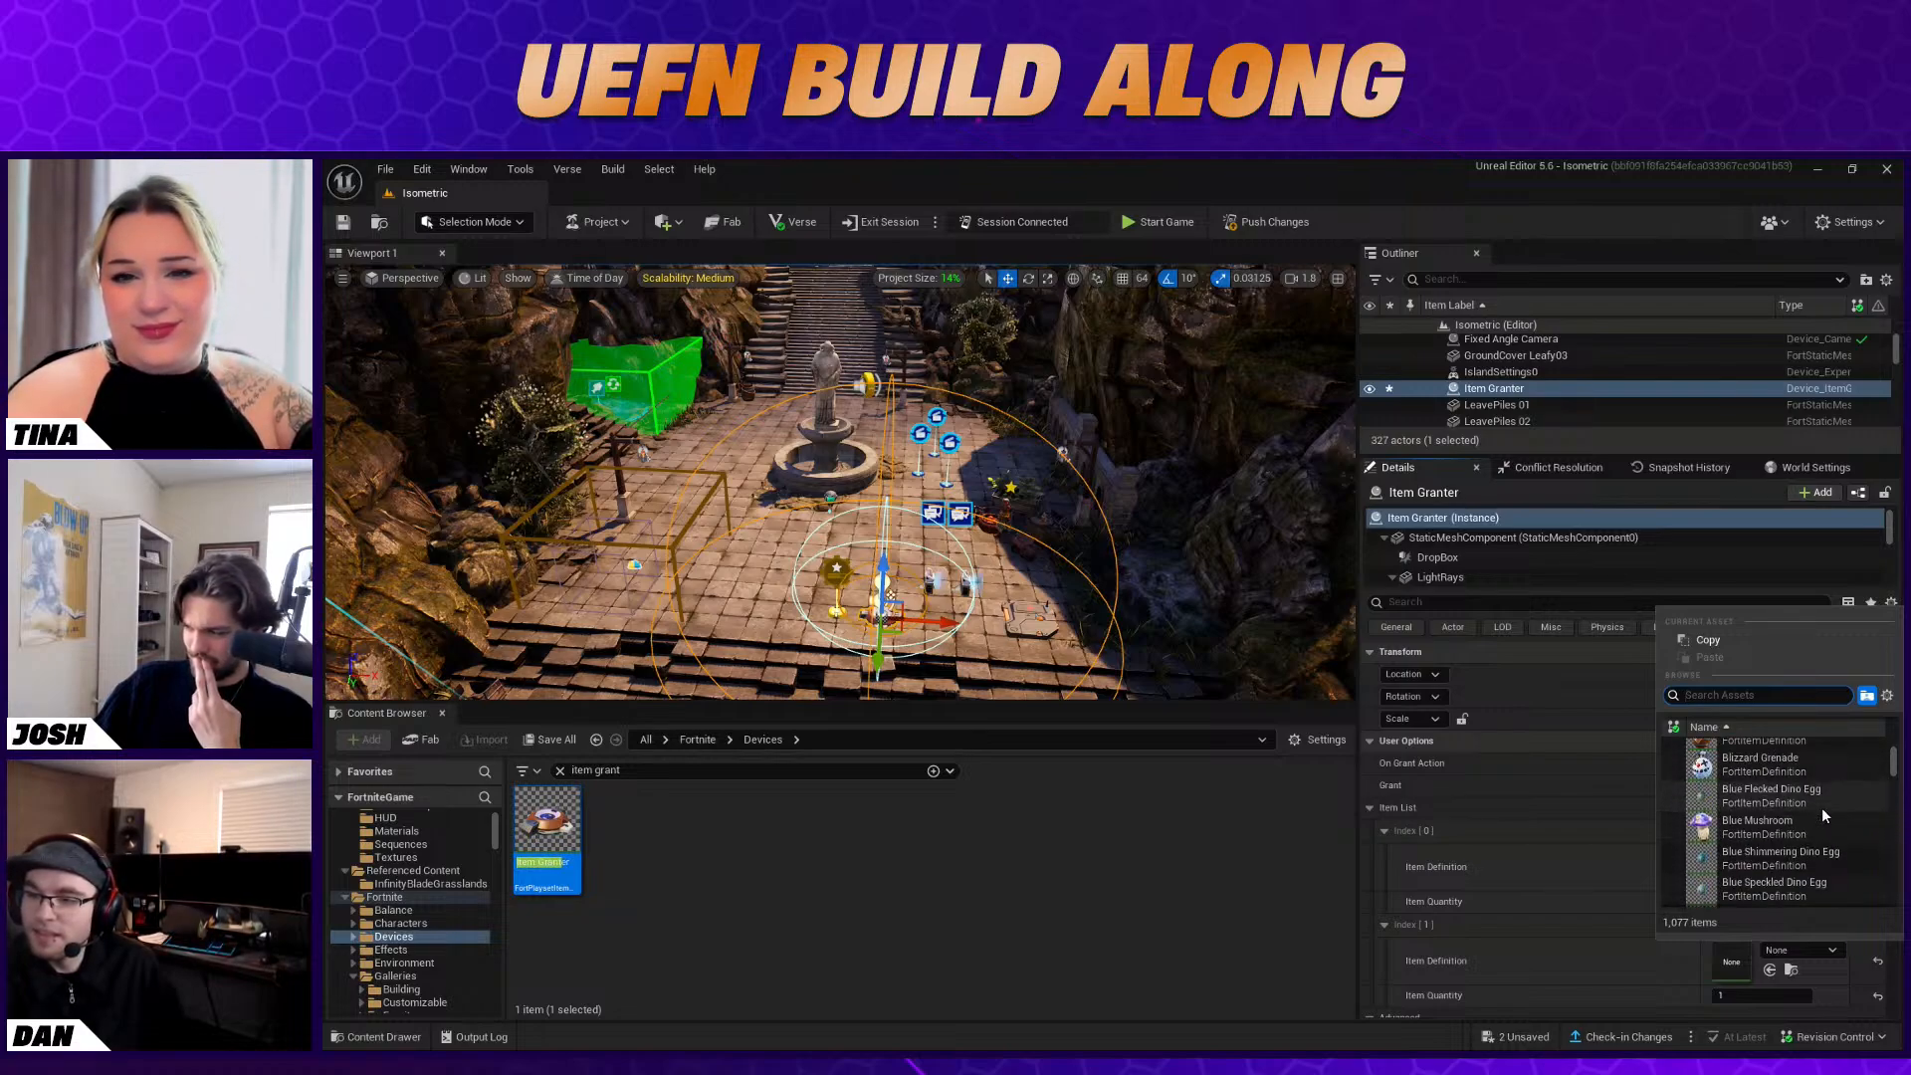
pyautogui.scroll(-5, 1824, 814)
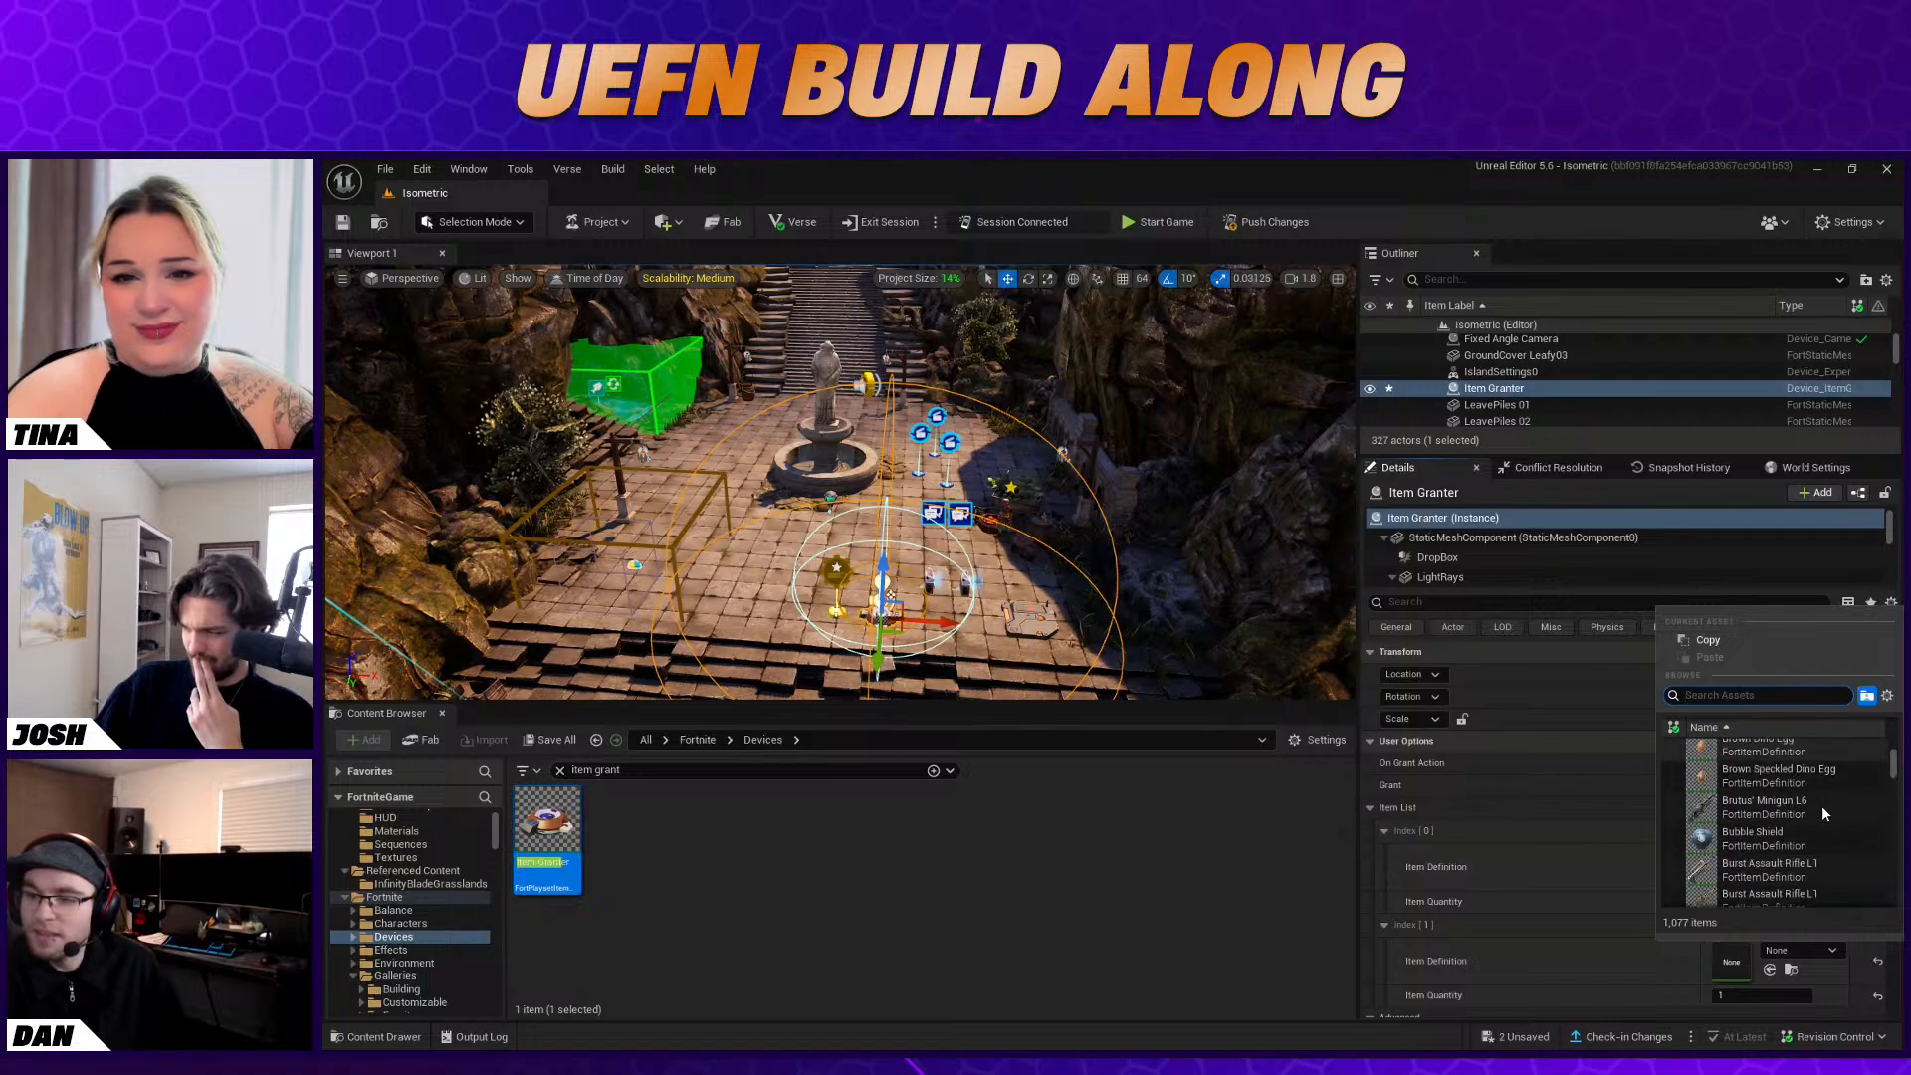
pyautogui.scroll(1, 1823, 815)
pyautogui.scroll(-5, 1822, 808)
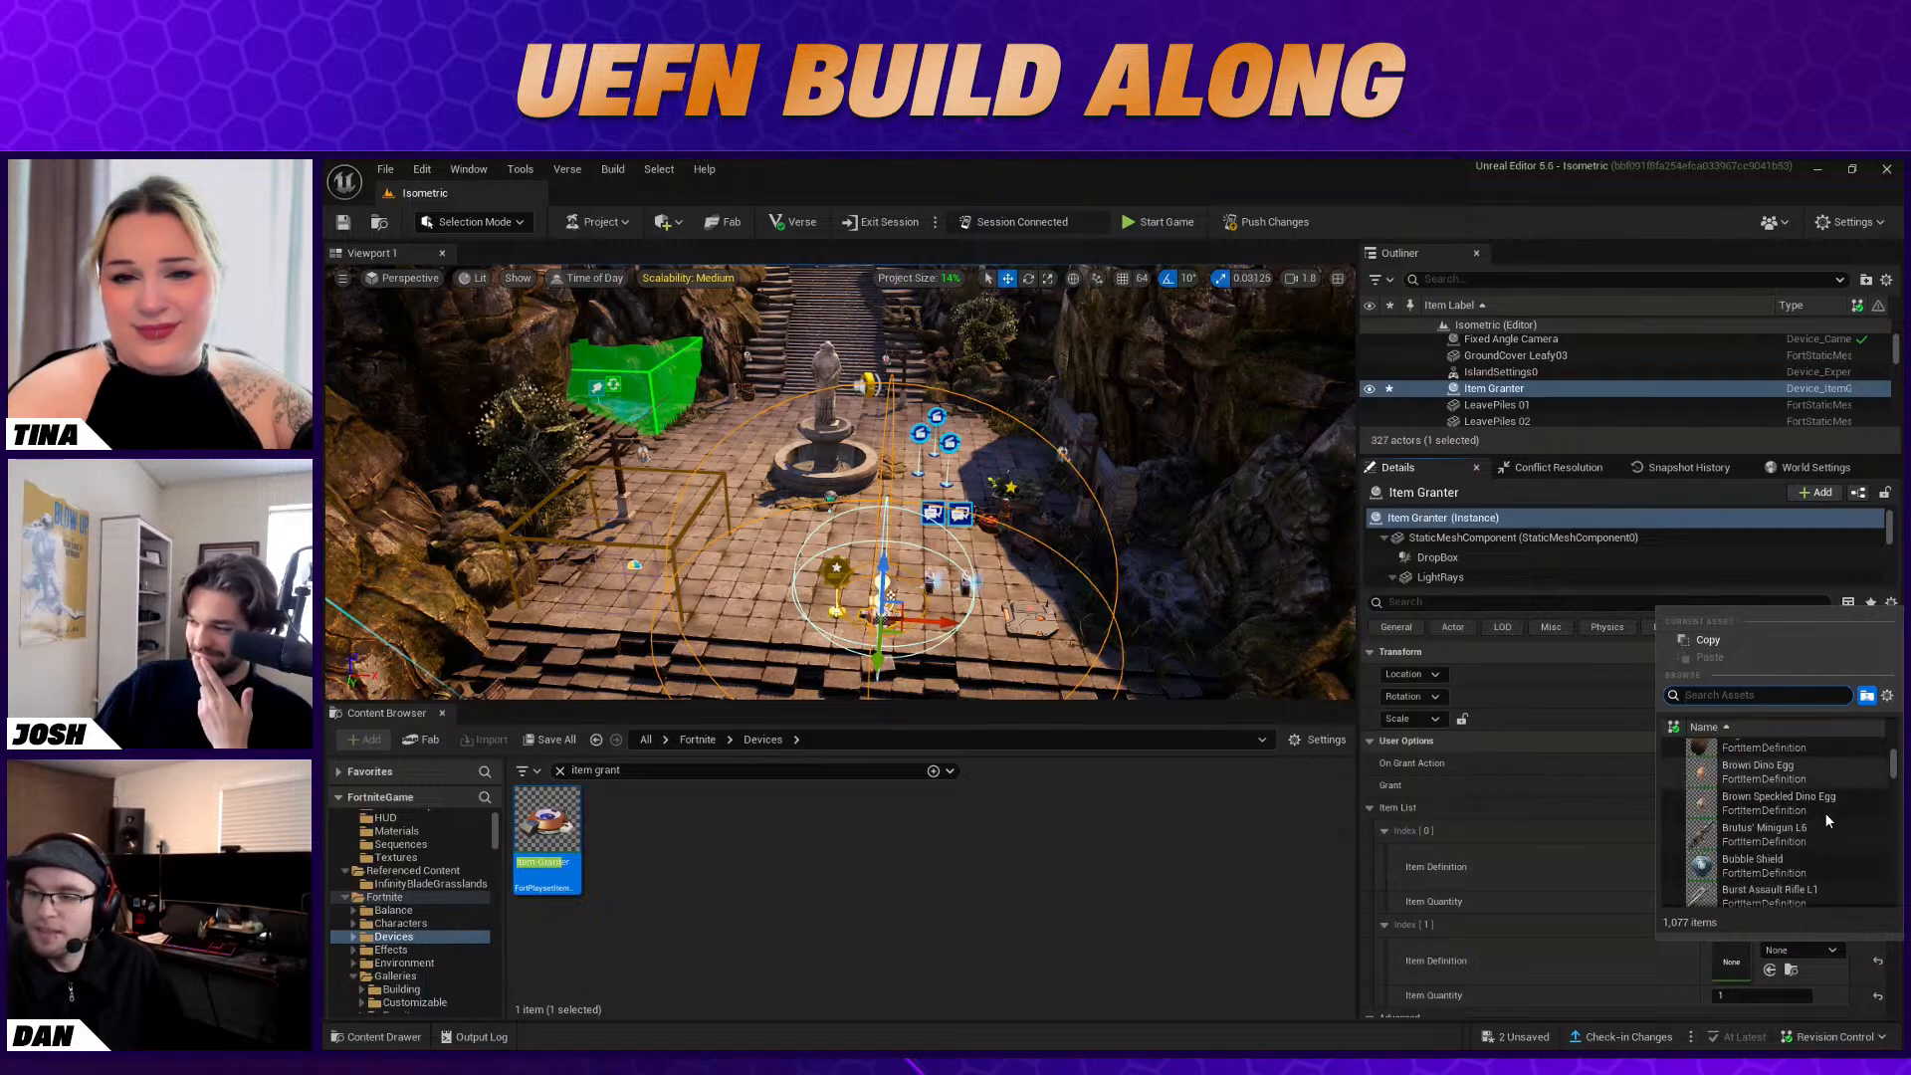
pyautogui.scroll(-3, 1822, 818)
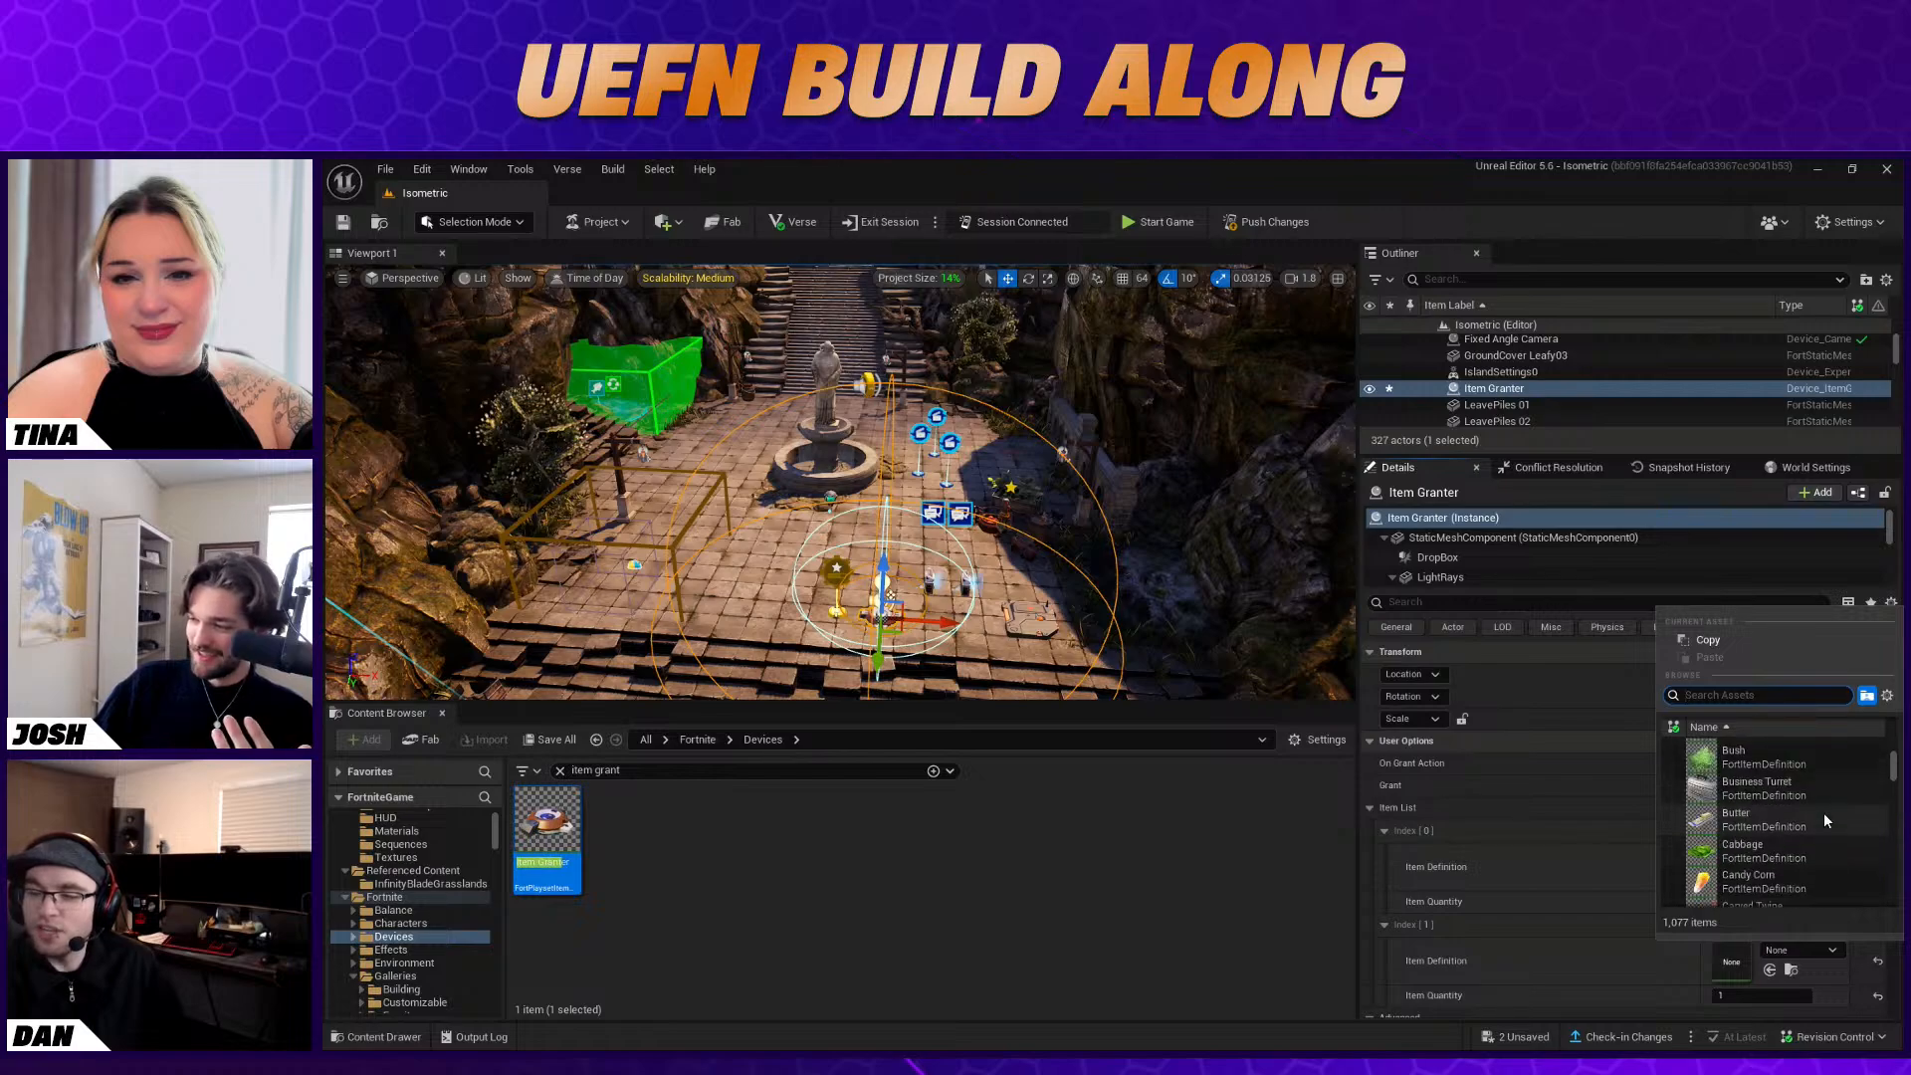
pyautogui.scroll(-2, 1824, 820)
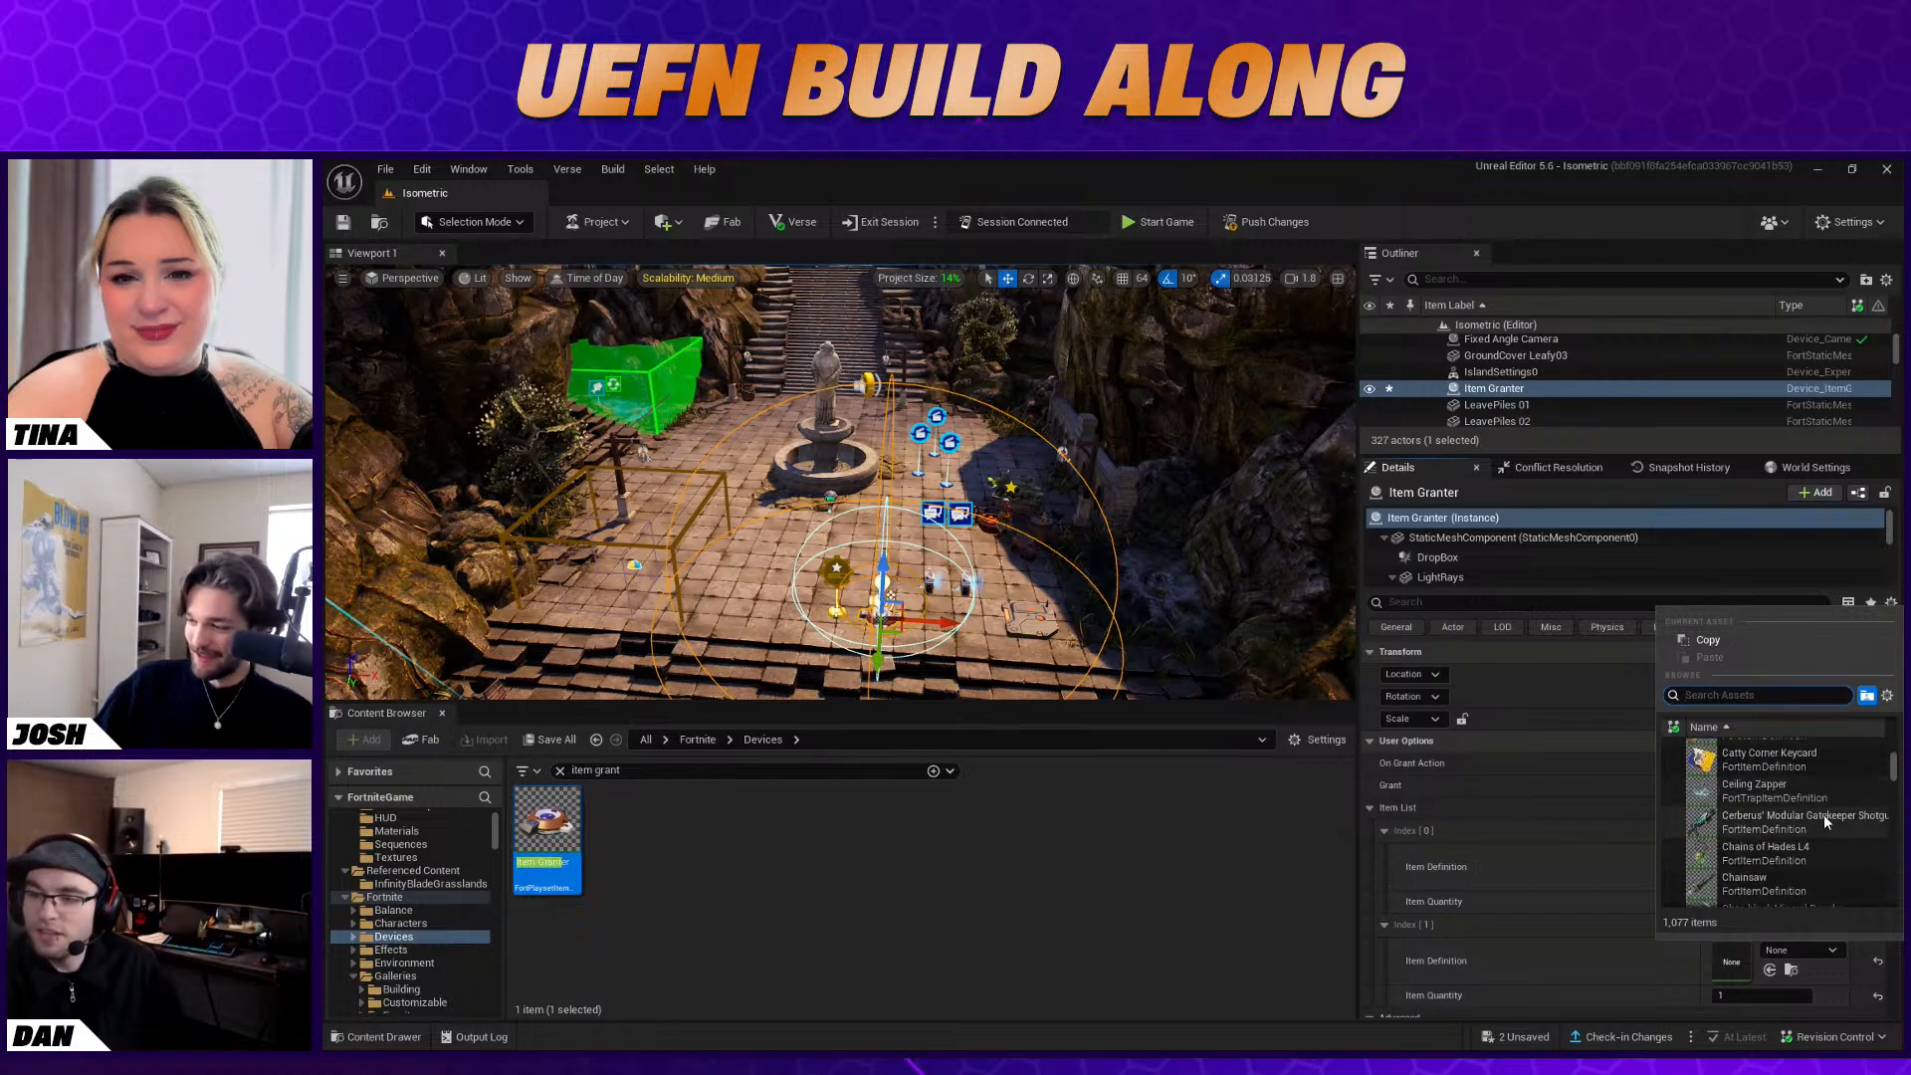
pyautogui.scroll(-5, 1824, 822)
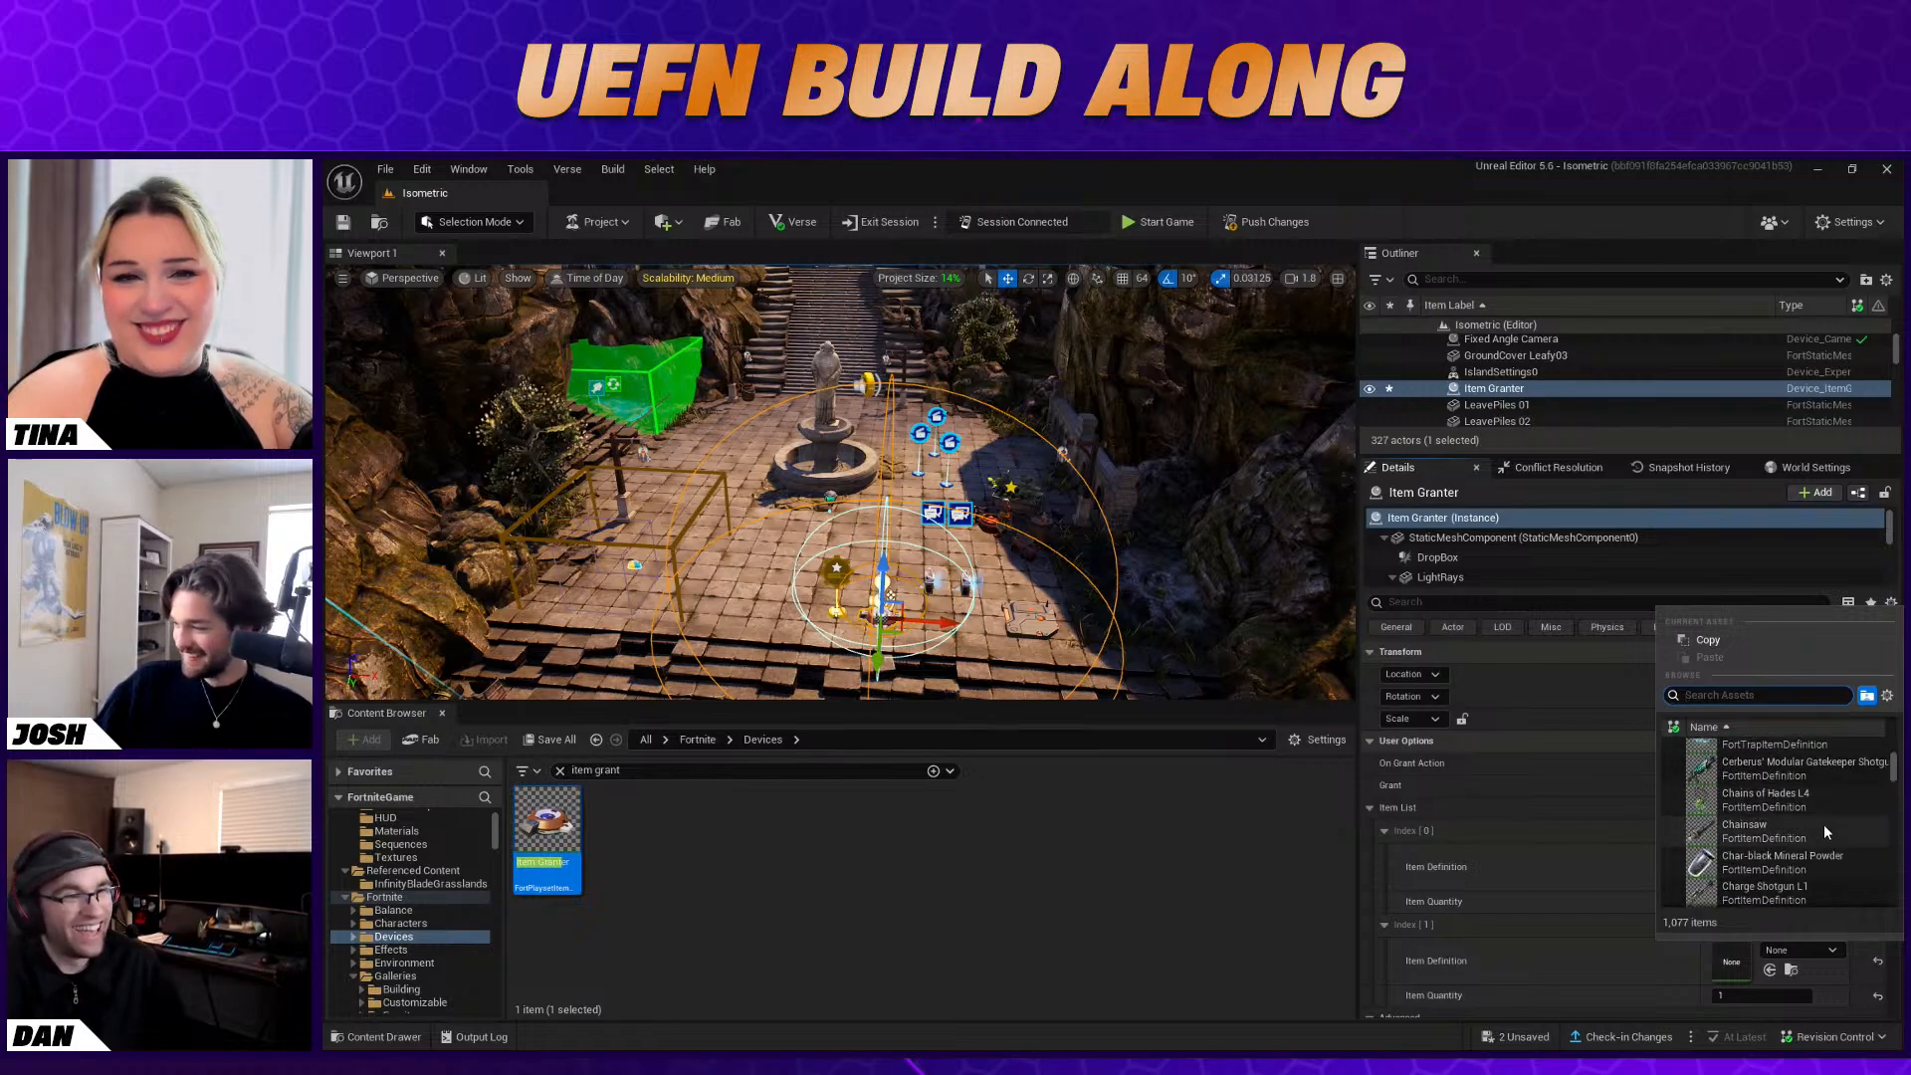
pyautogui.scroll(-3, 1823, 828)
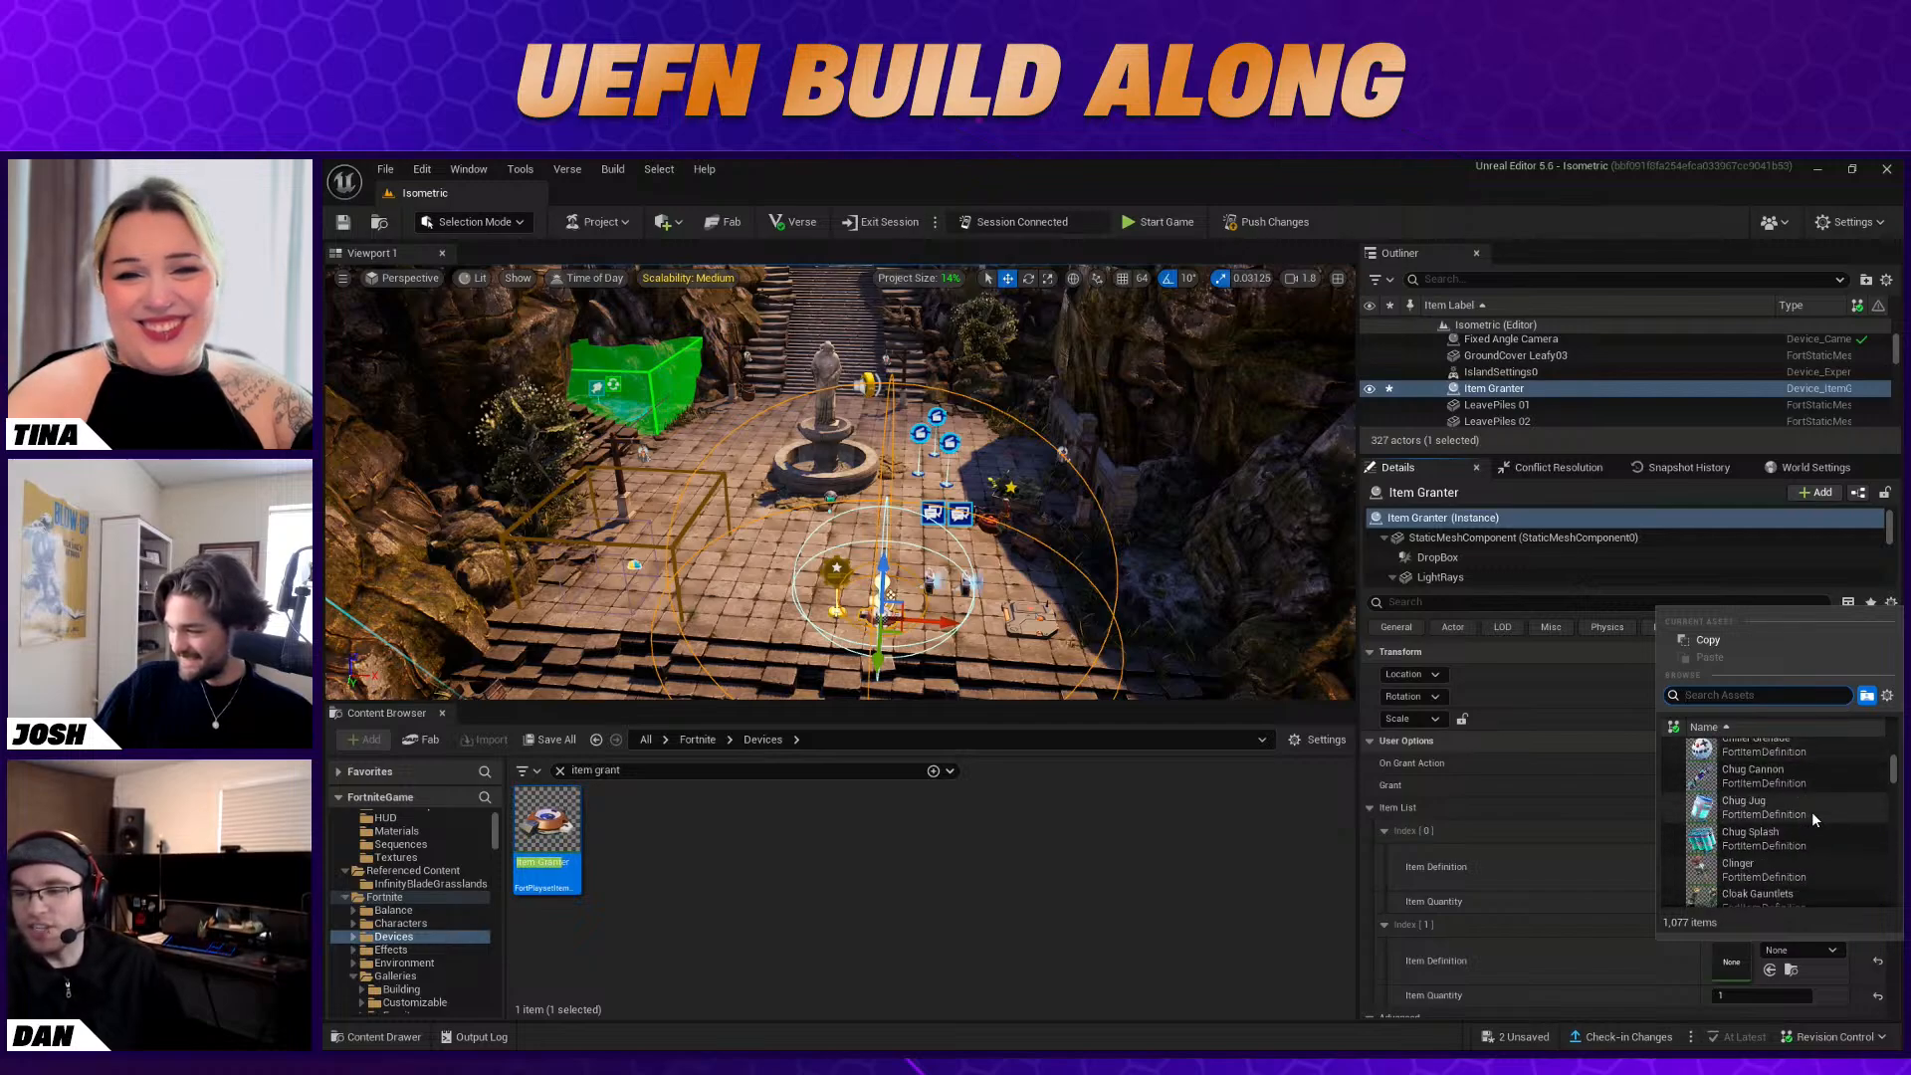
pyautogui.scroll(-2, 1812, 810)
pyautogui.scroll(-5, 1814, 817)
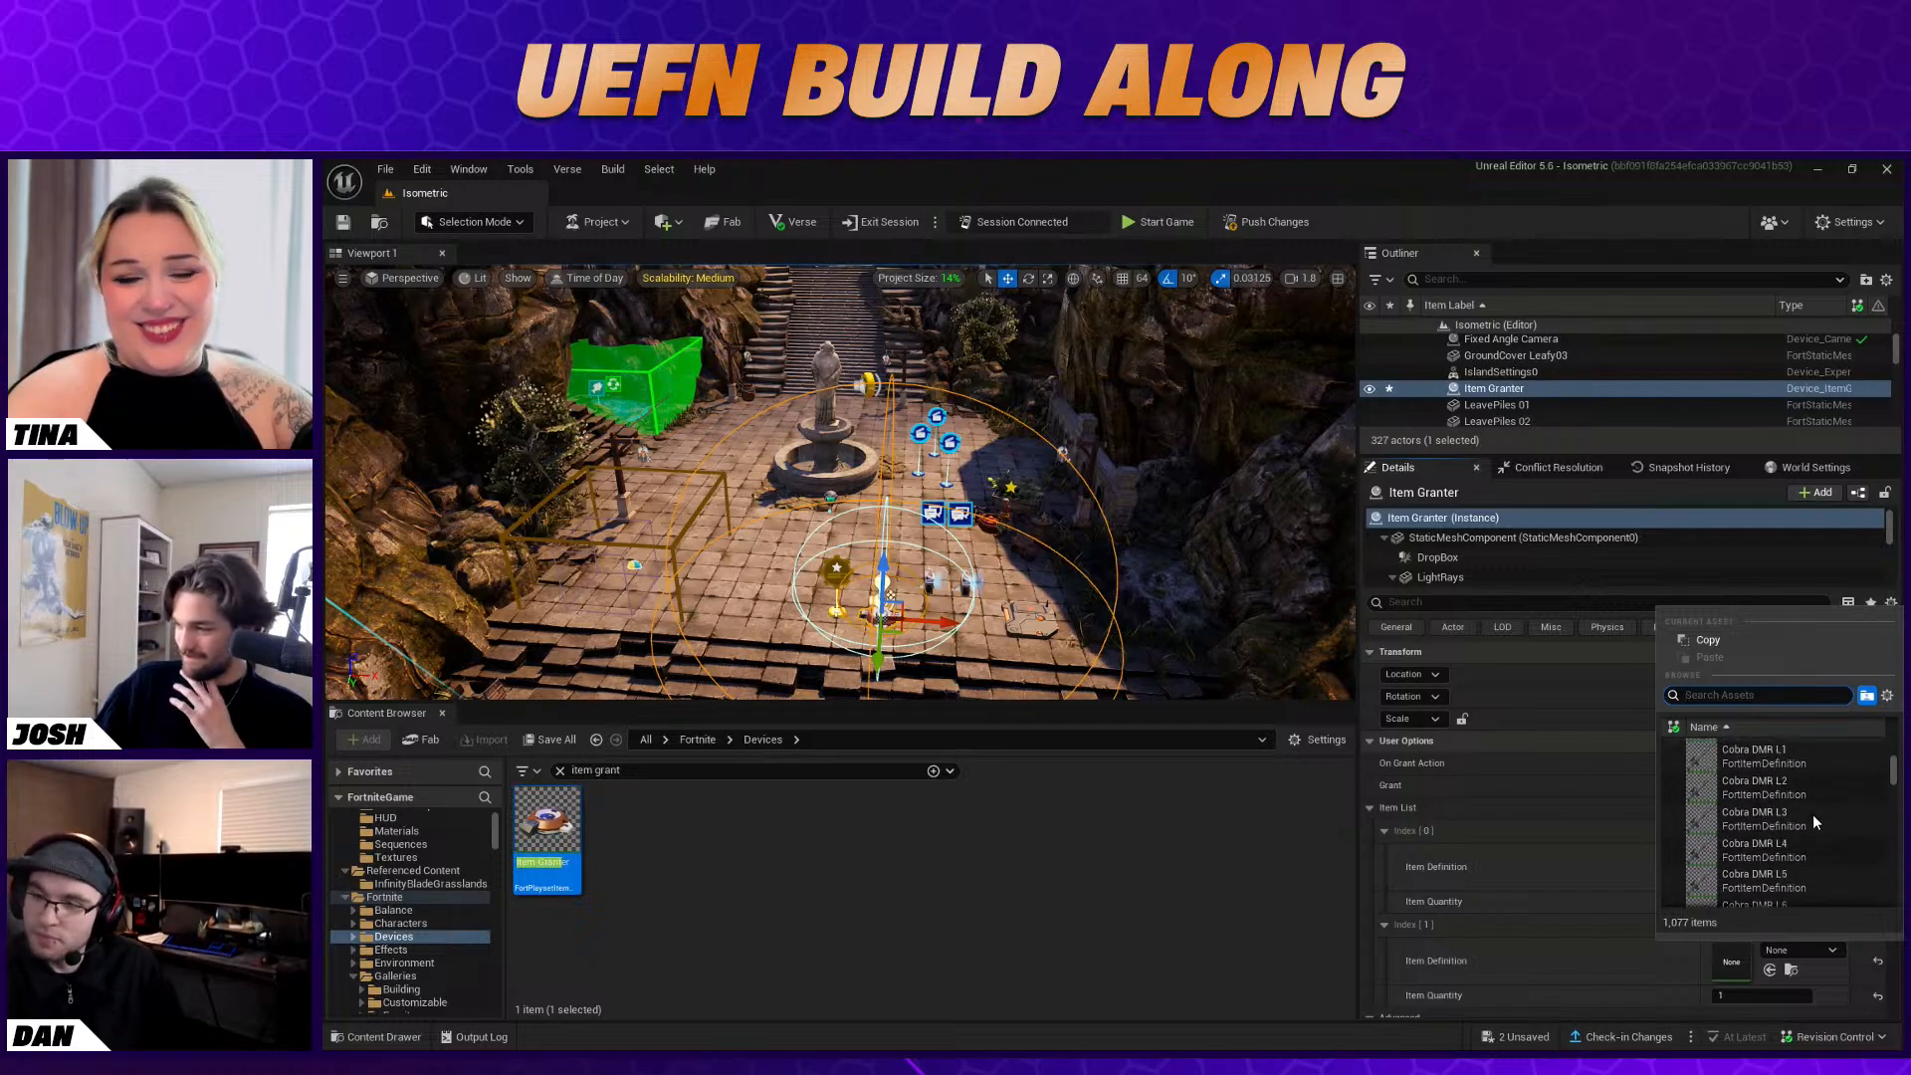
pyautogui.scroll(-5, 1808, 826)
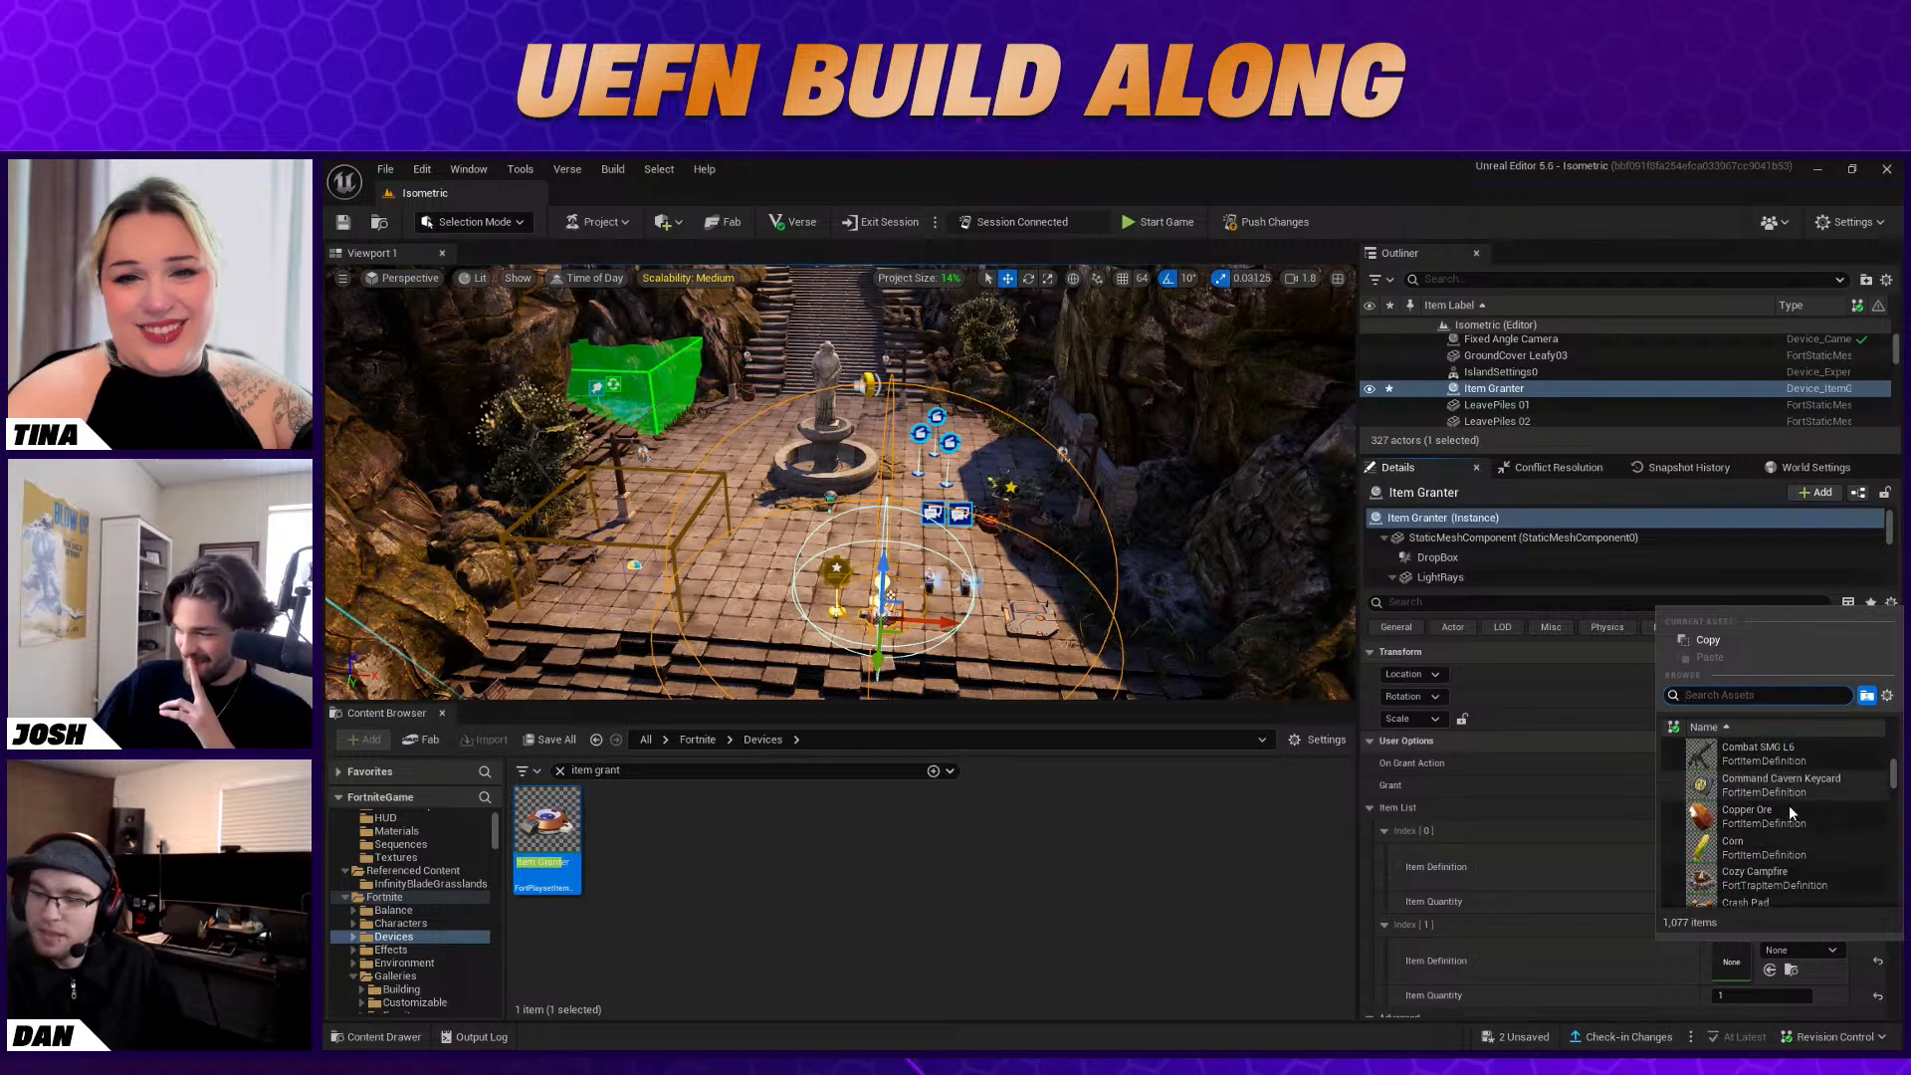
pyautogui.scroll(-6, 1797, 819)
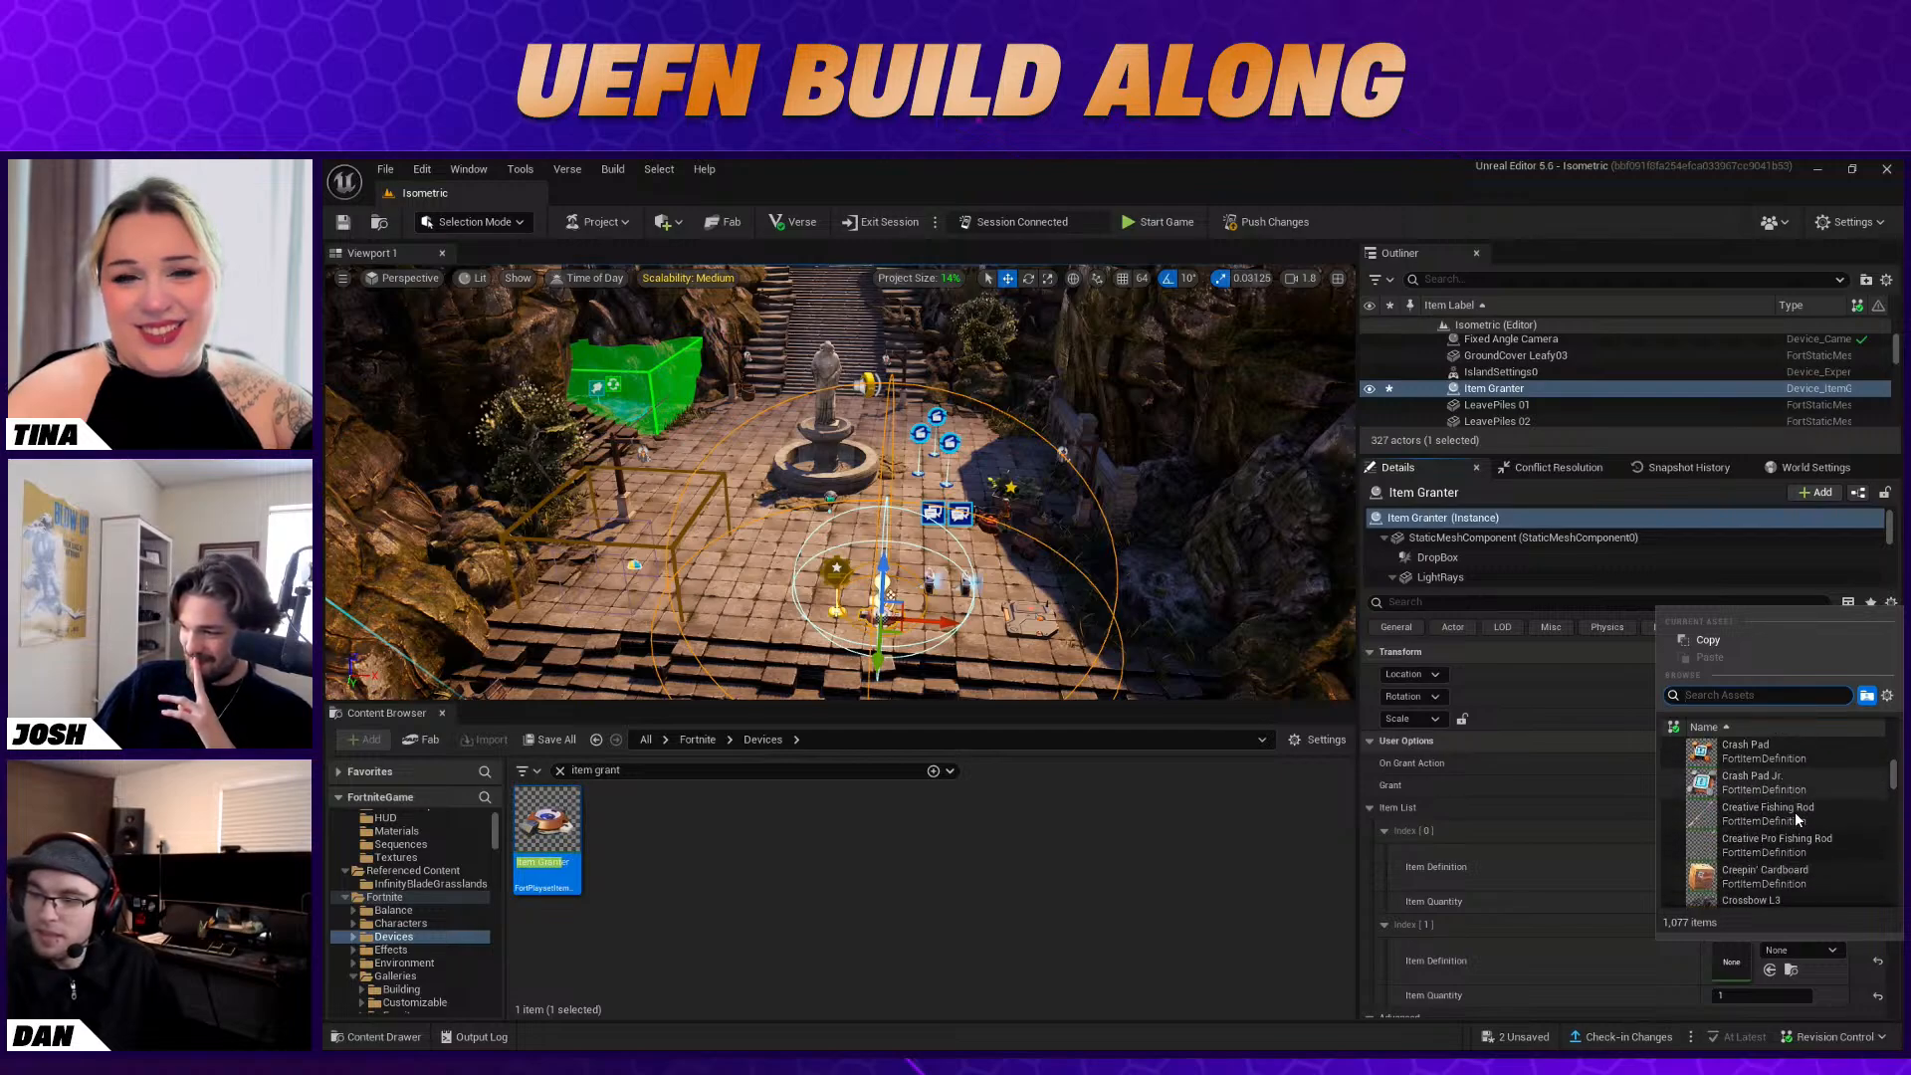
pyautogui.scroll(-8, 1792, 809)
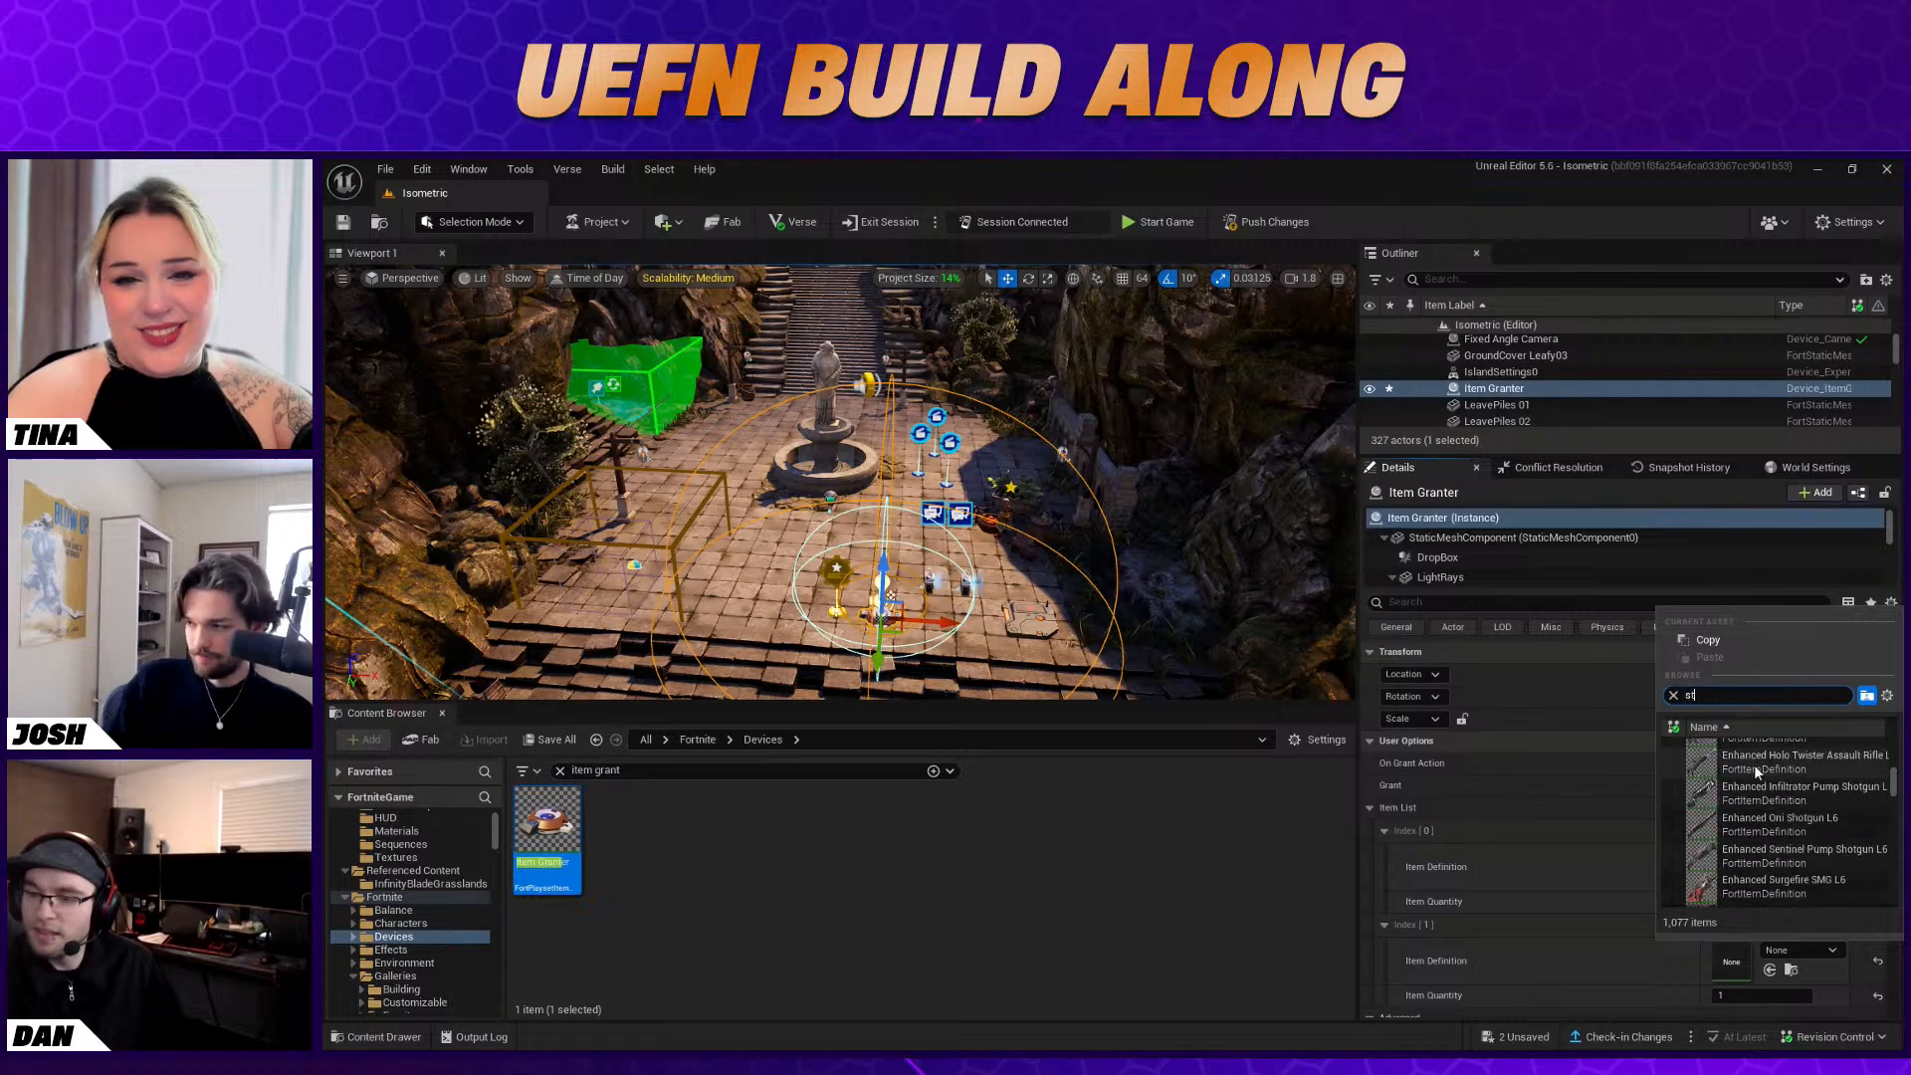
# Search the item definitions for "stink" and set the Item Granter's second list entry to Stink Sac
pyautogui.write('ink')
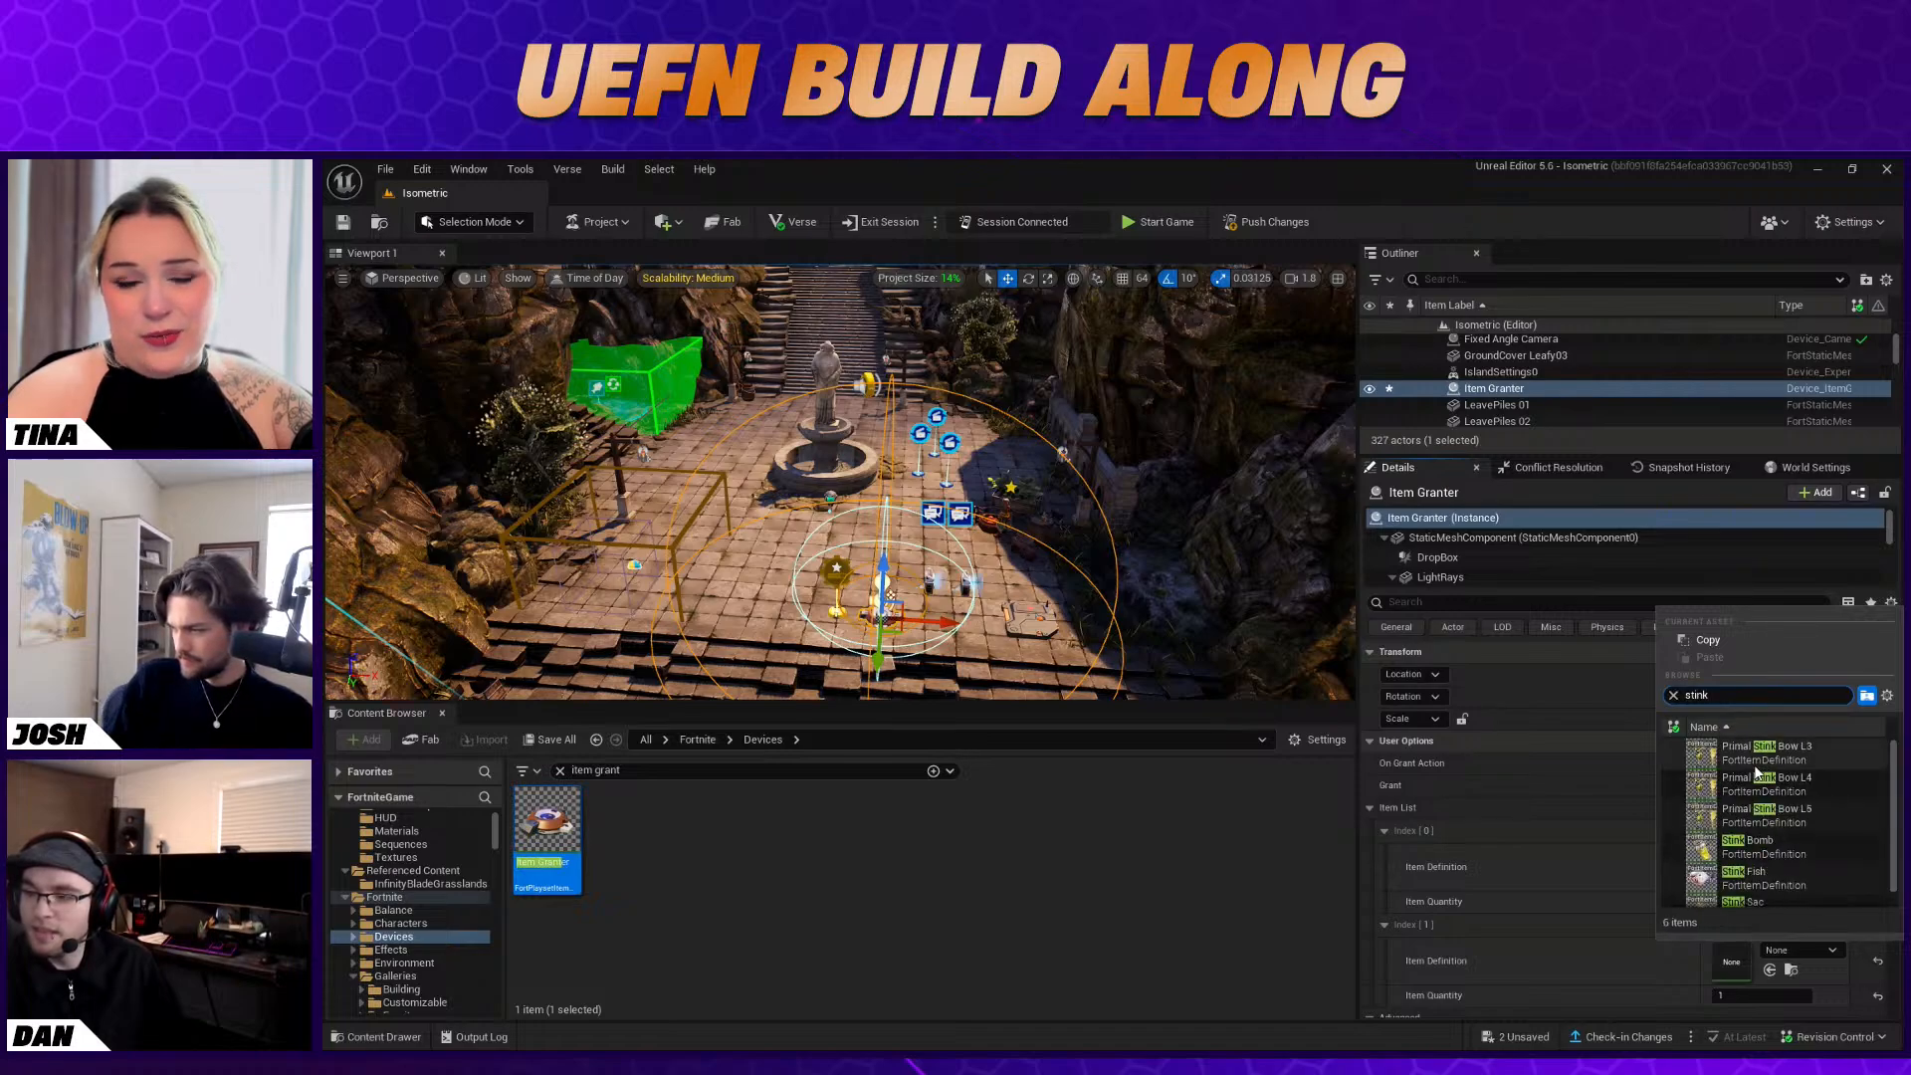
pyautogui.scroll(-1, 1778, 808)
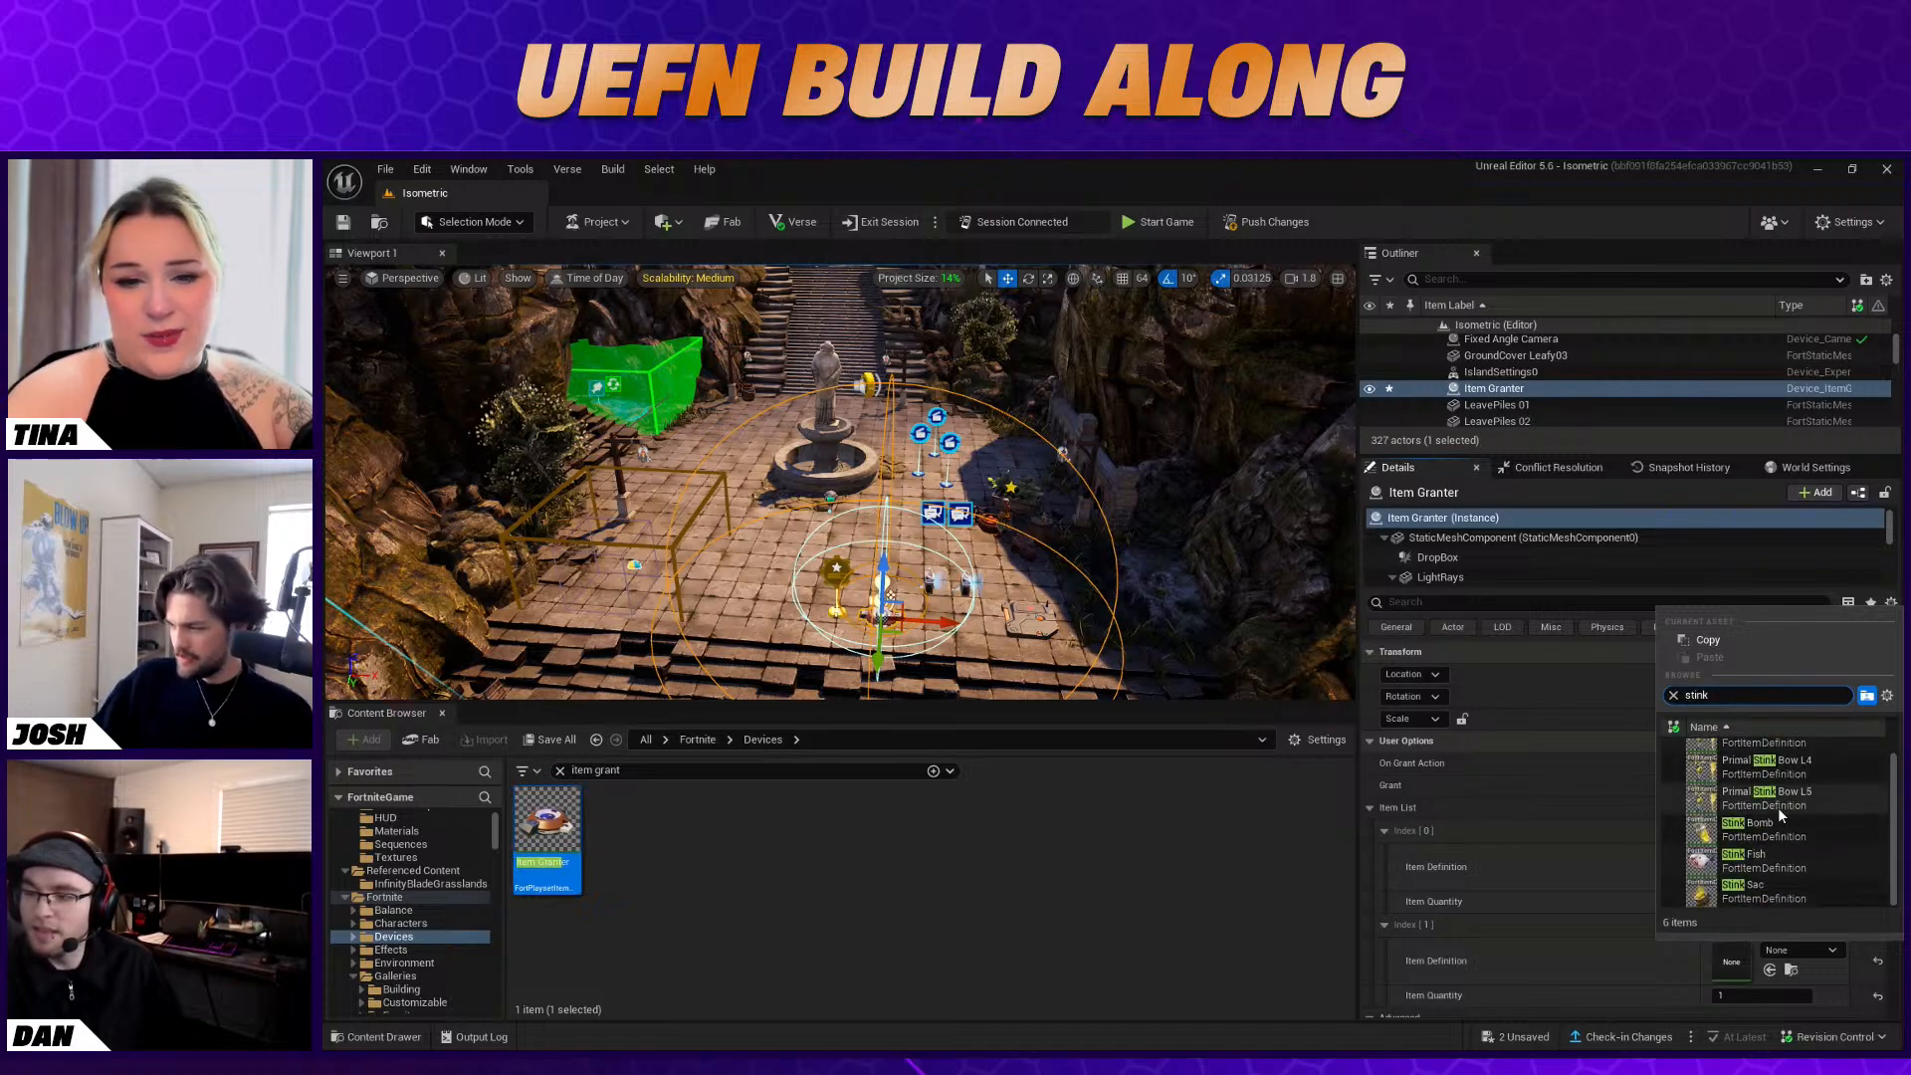
pyautogui.click(1783, 887)
pyautogui.scroll(-1, 1772, 911)
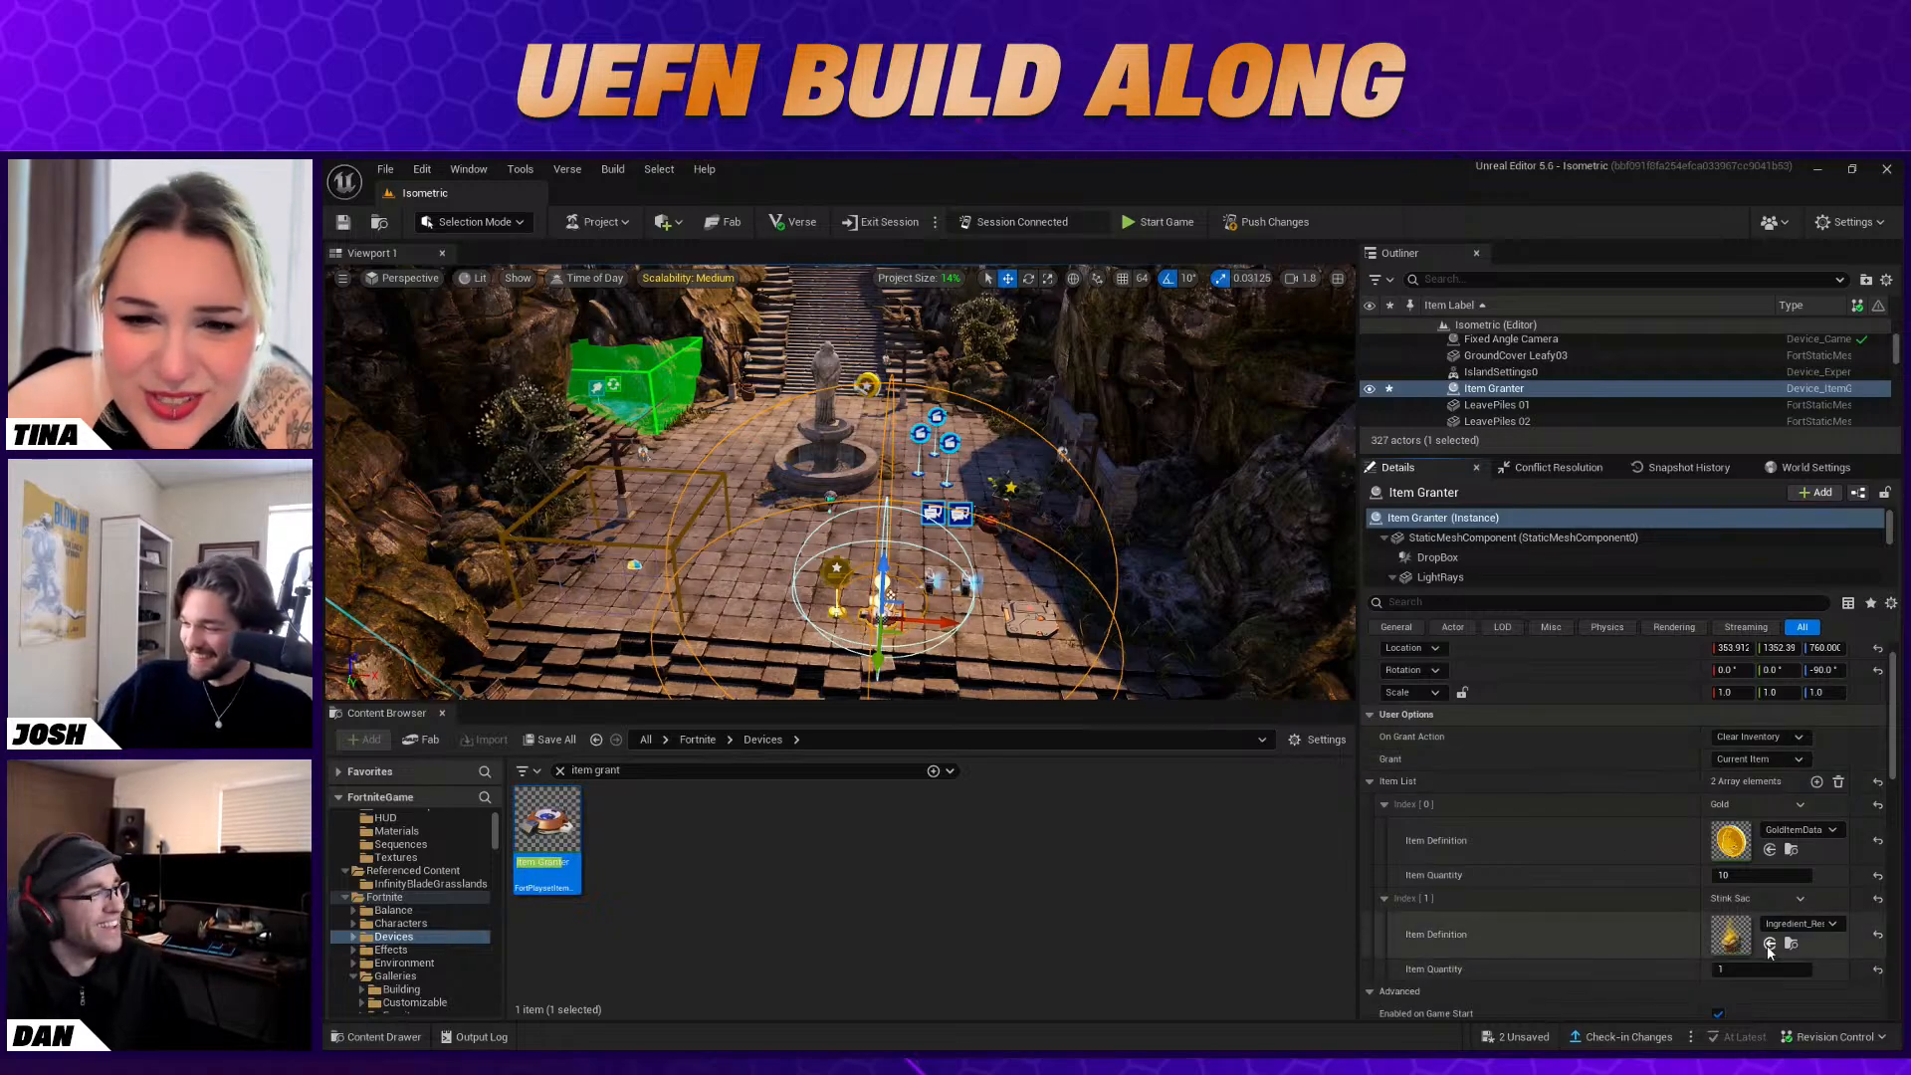
# Open the Stink Sac asset from the second list entry, examine its preview, and close its editor
pyautogui.doubleClick(1734, 936)
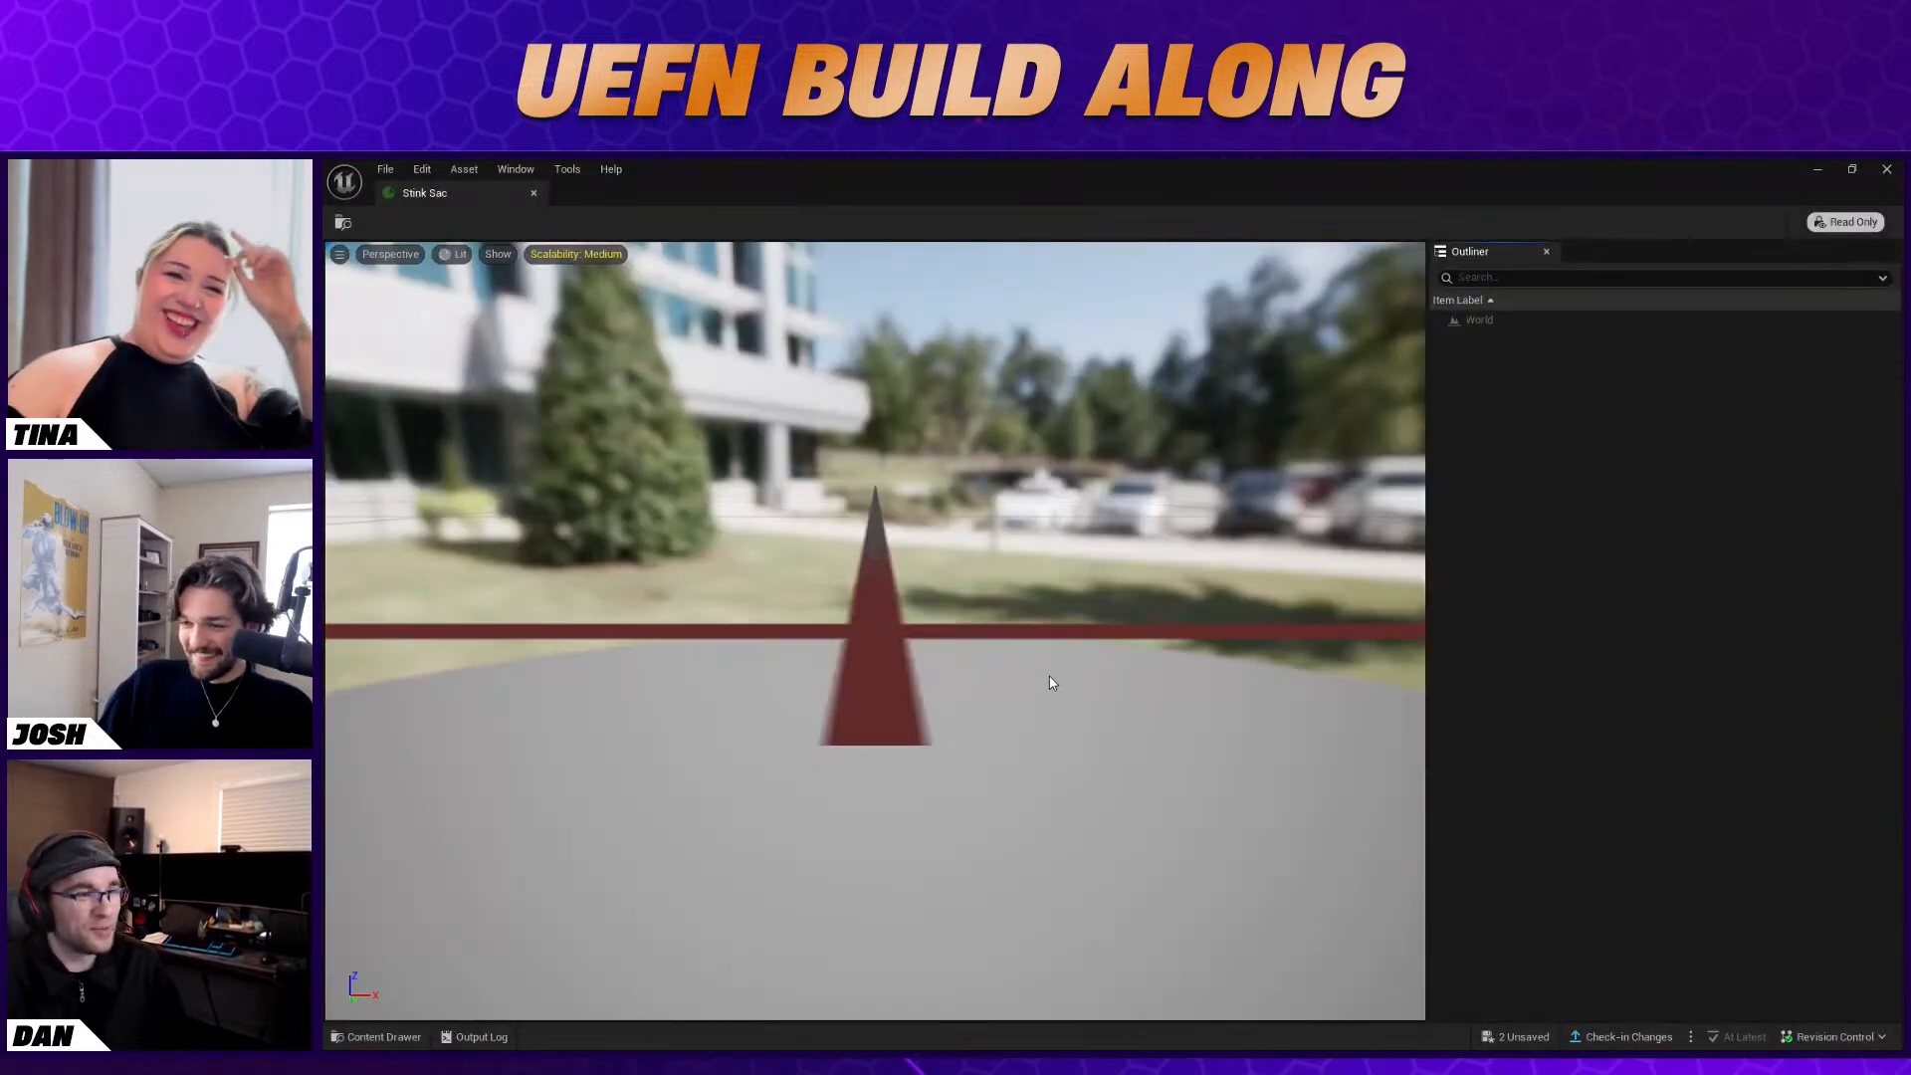
pyautogui.scroll(-6, 1027, 677)
pyautogui.moveTo(1028, 677); pyautogui.dragTo(1140, 603, button='right')
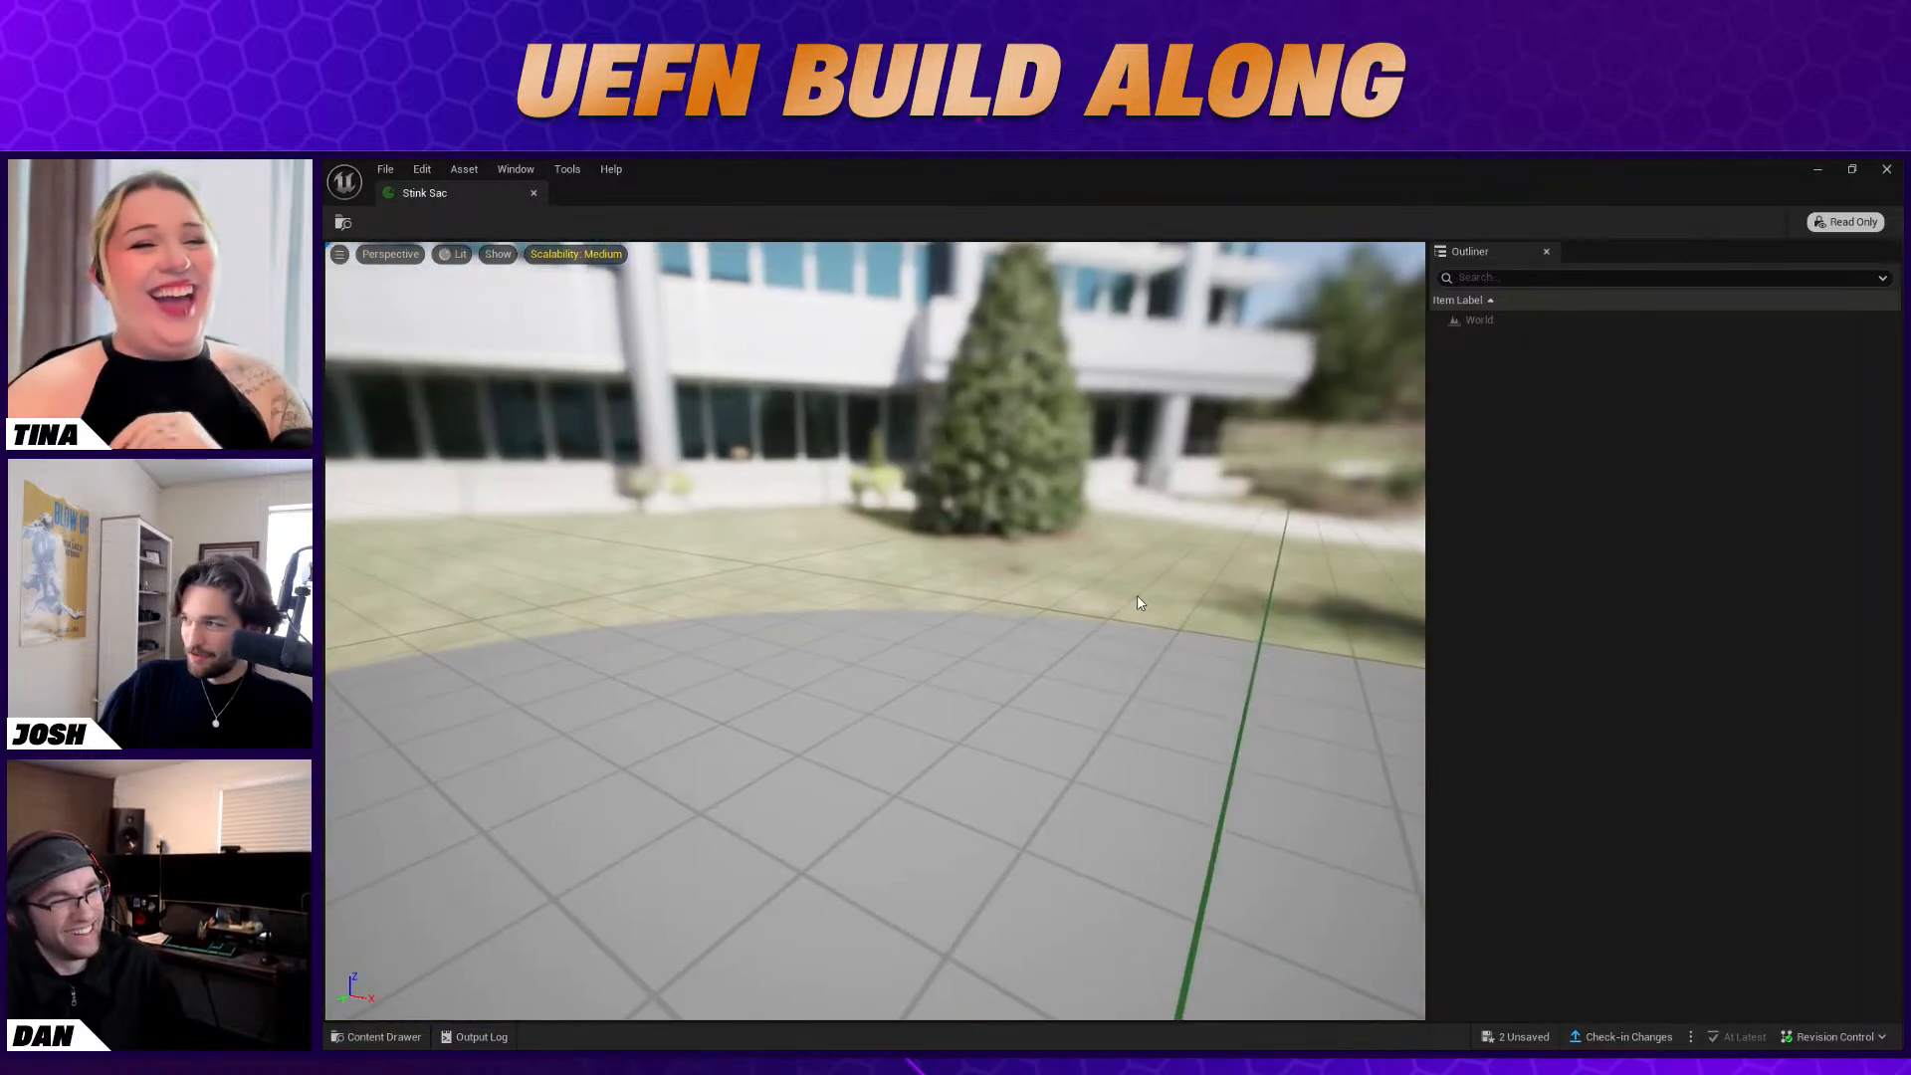
pyautogui.click(1887, 169)
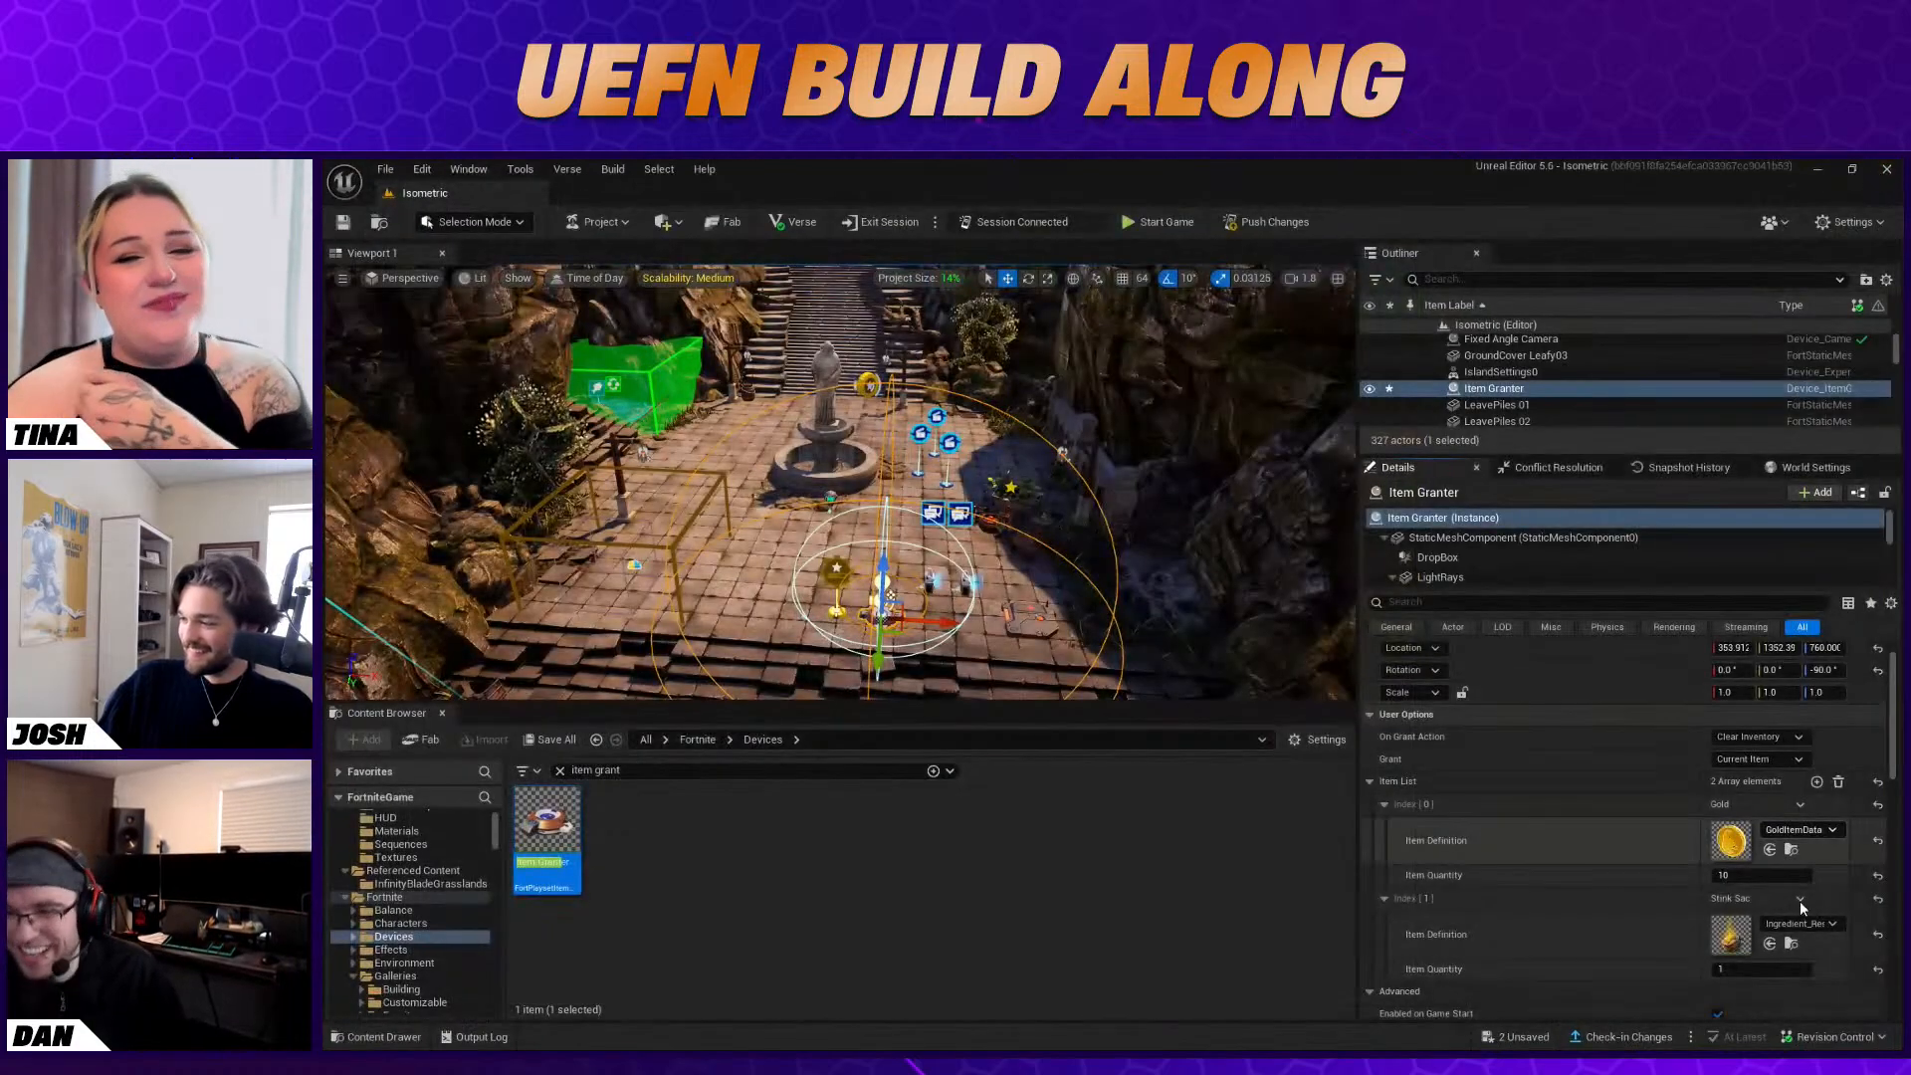
# Search the second entry's item definitions for "ramen" and "bowl", then close the choices without picking a replacement
pyautogui.click(1792, 924)
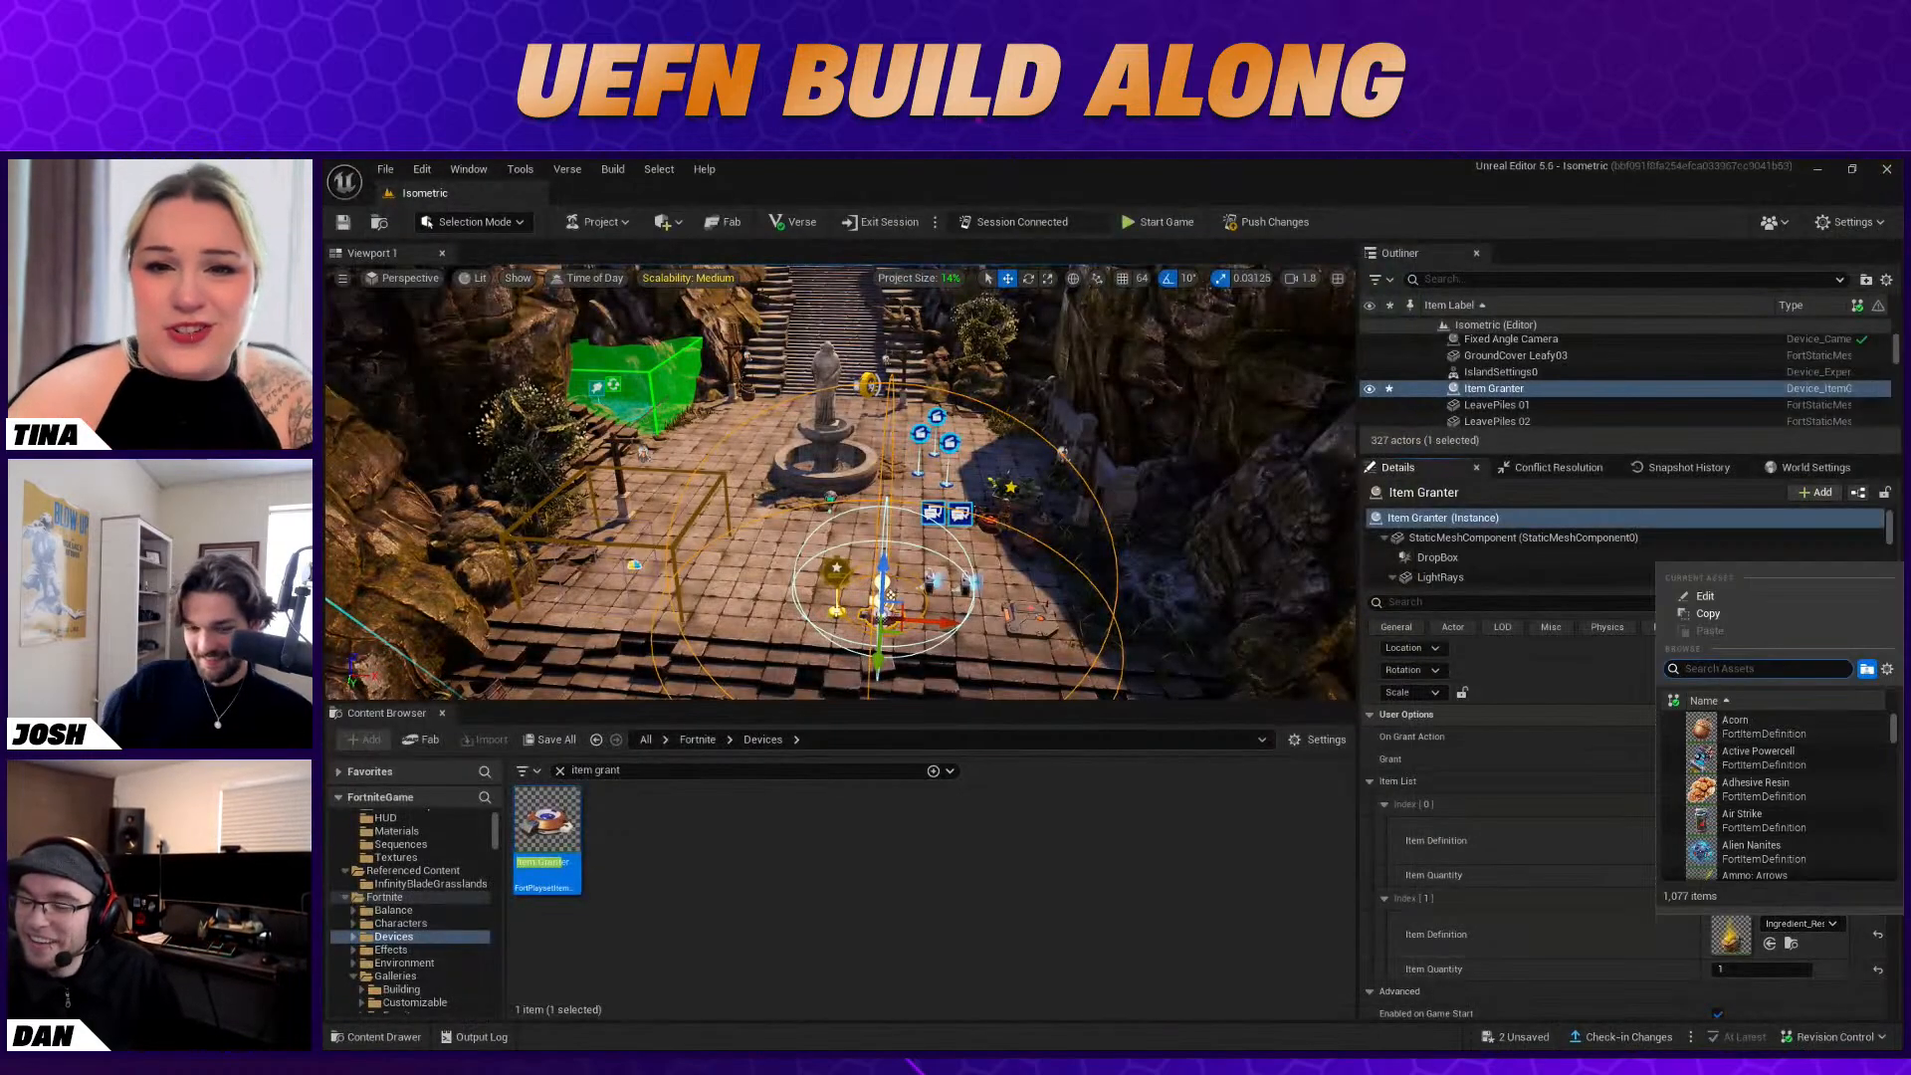
pyautogui.write('rame')
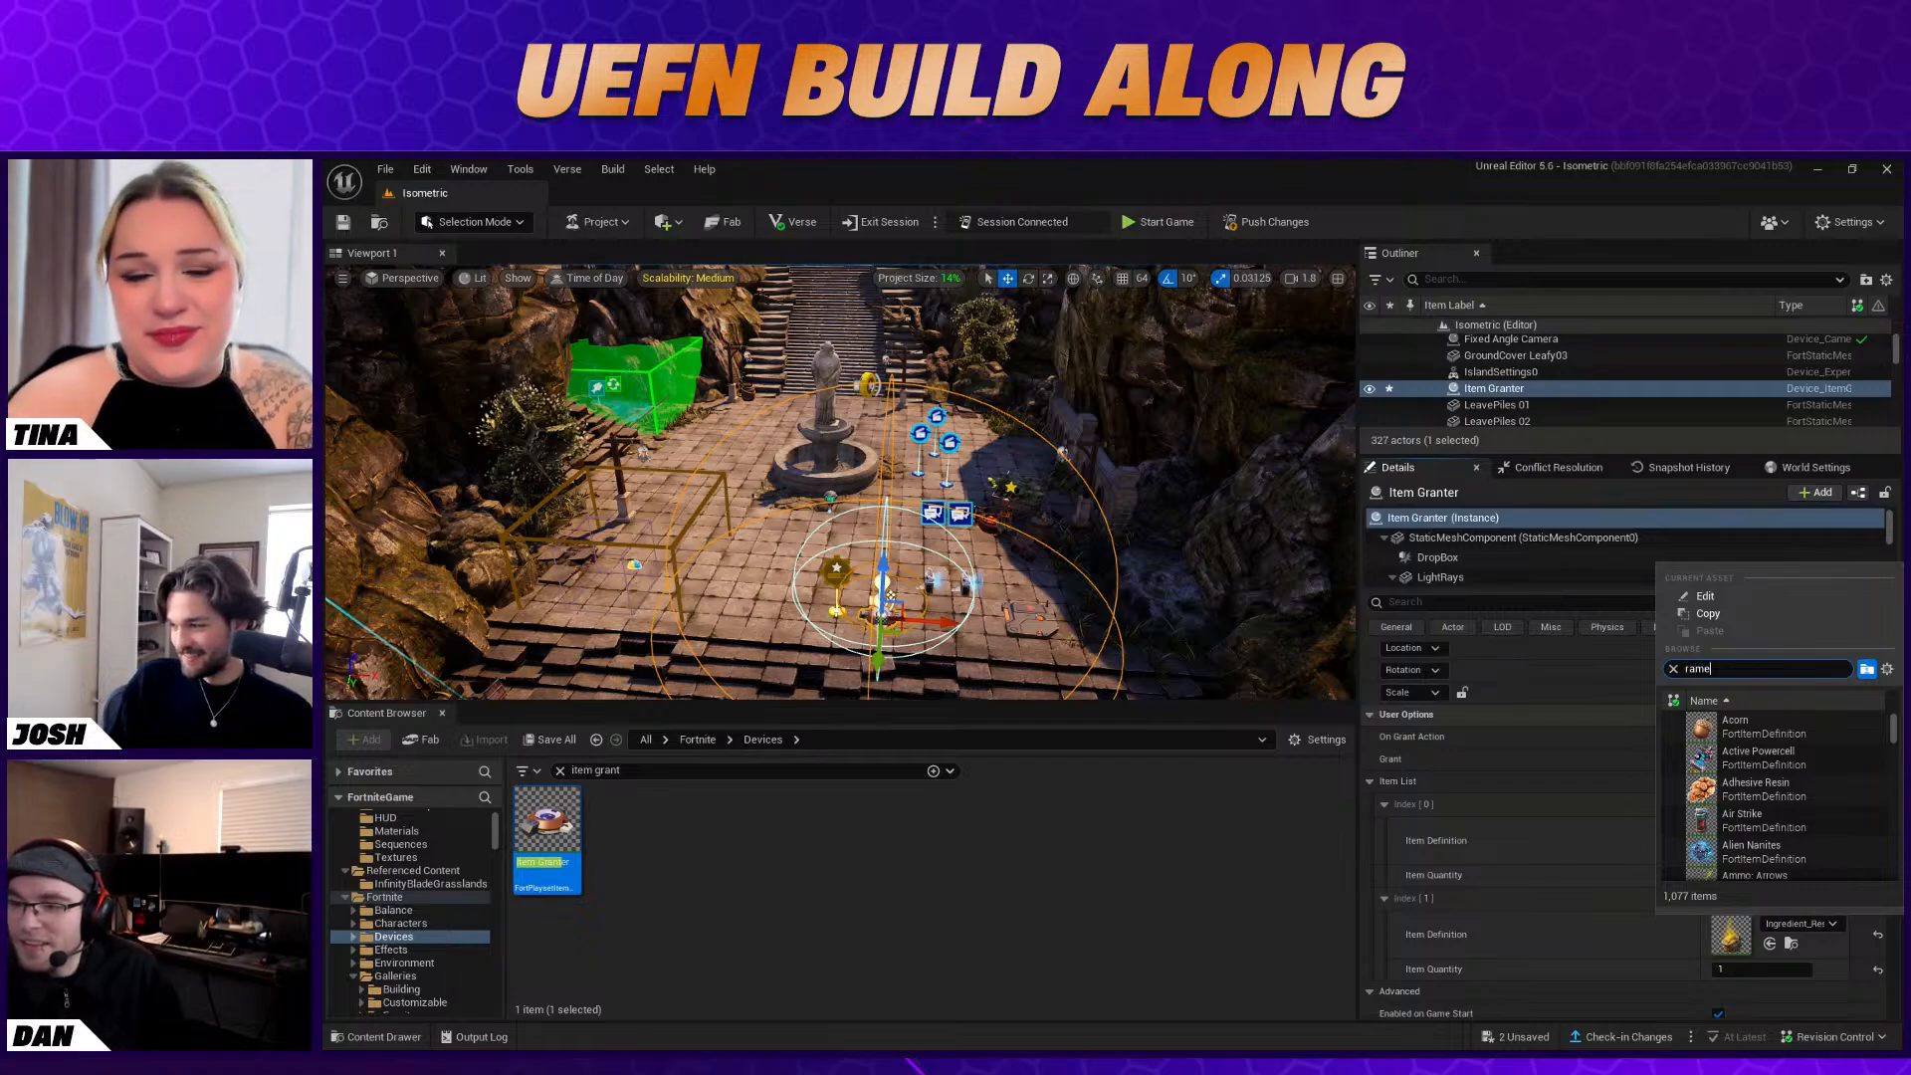
pyautogui.write('n')
pyautogui.press('BackSpace')
pyautogui.press('BackSpace')
pyautogui.press('BackSpace')
pyautogui.press('BackSpace')
pyautogui.press('BackSpace')
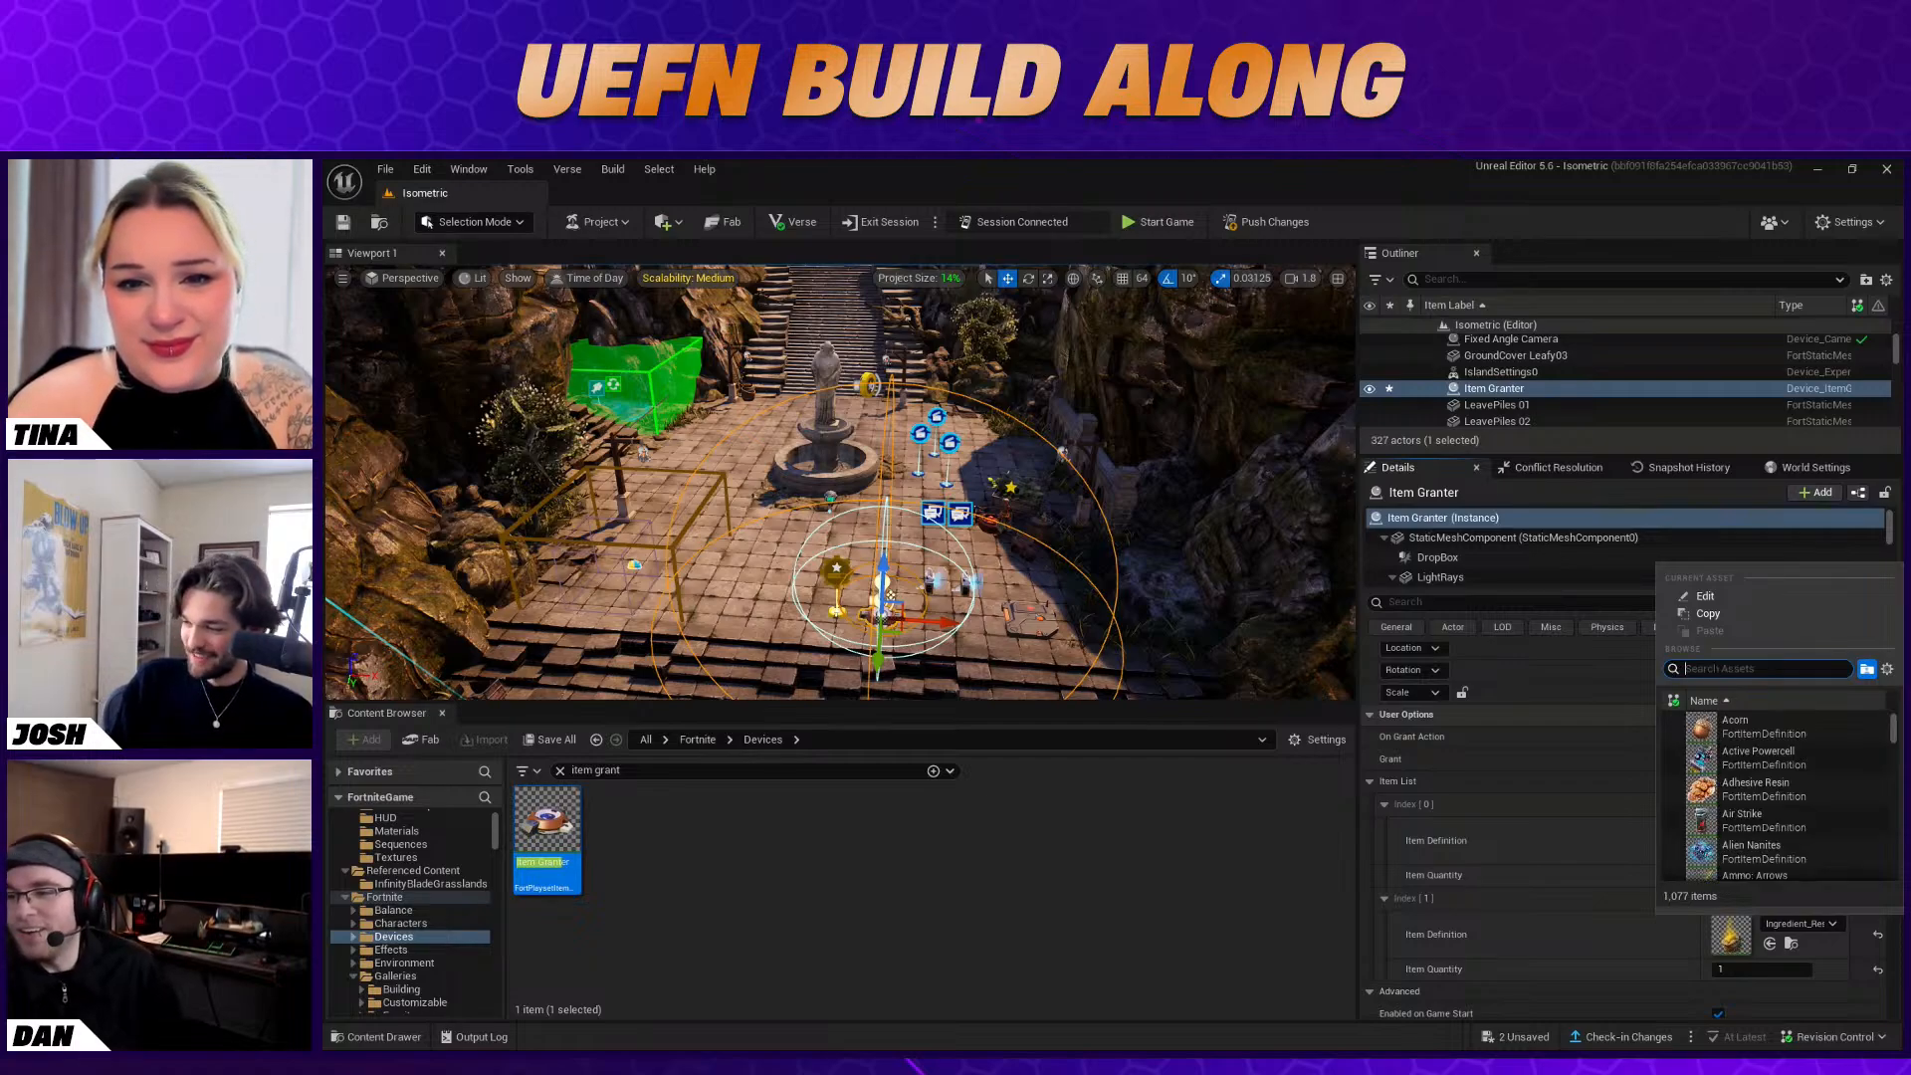
pyautogui.write('bow')
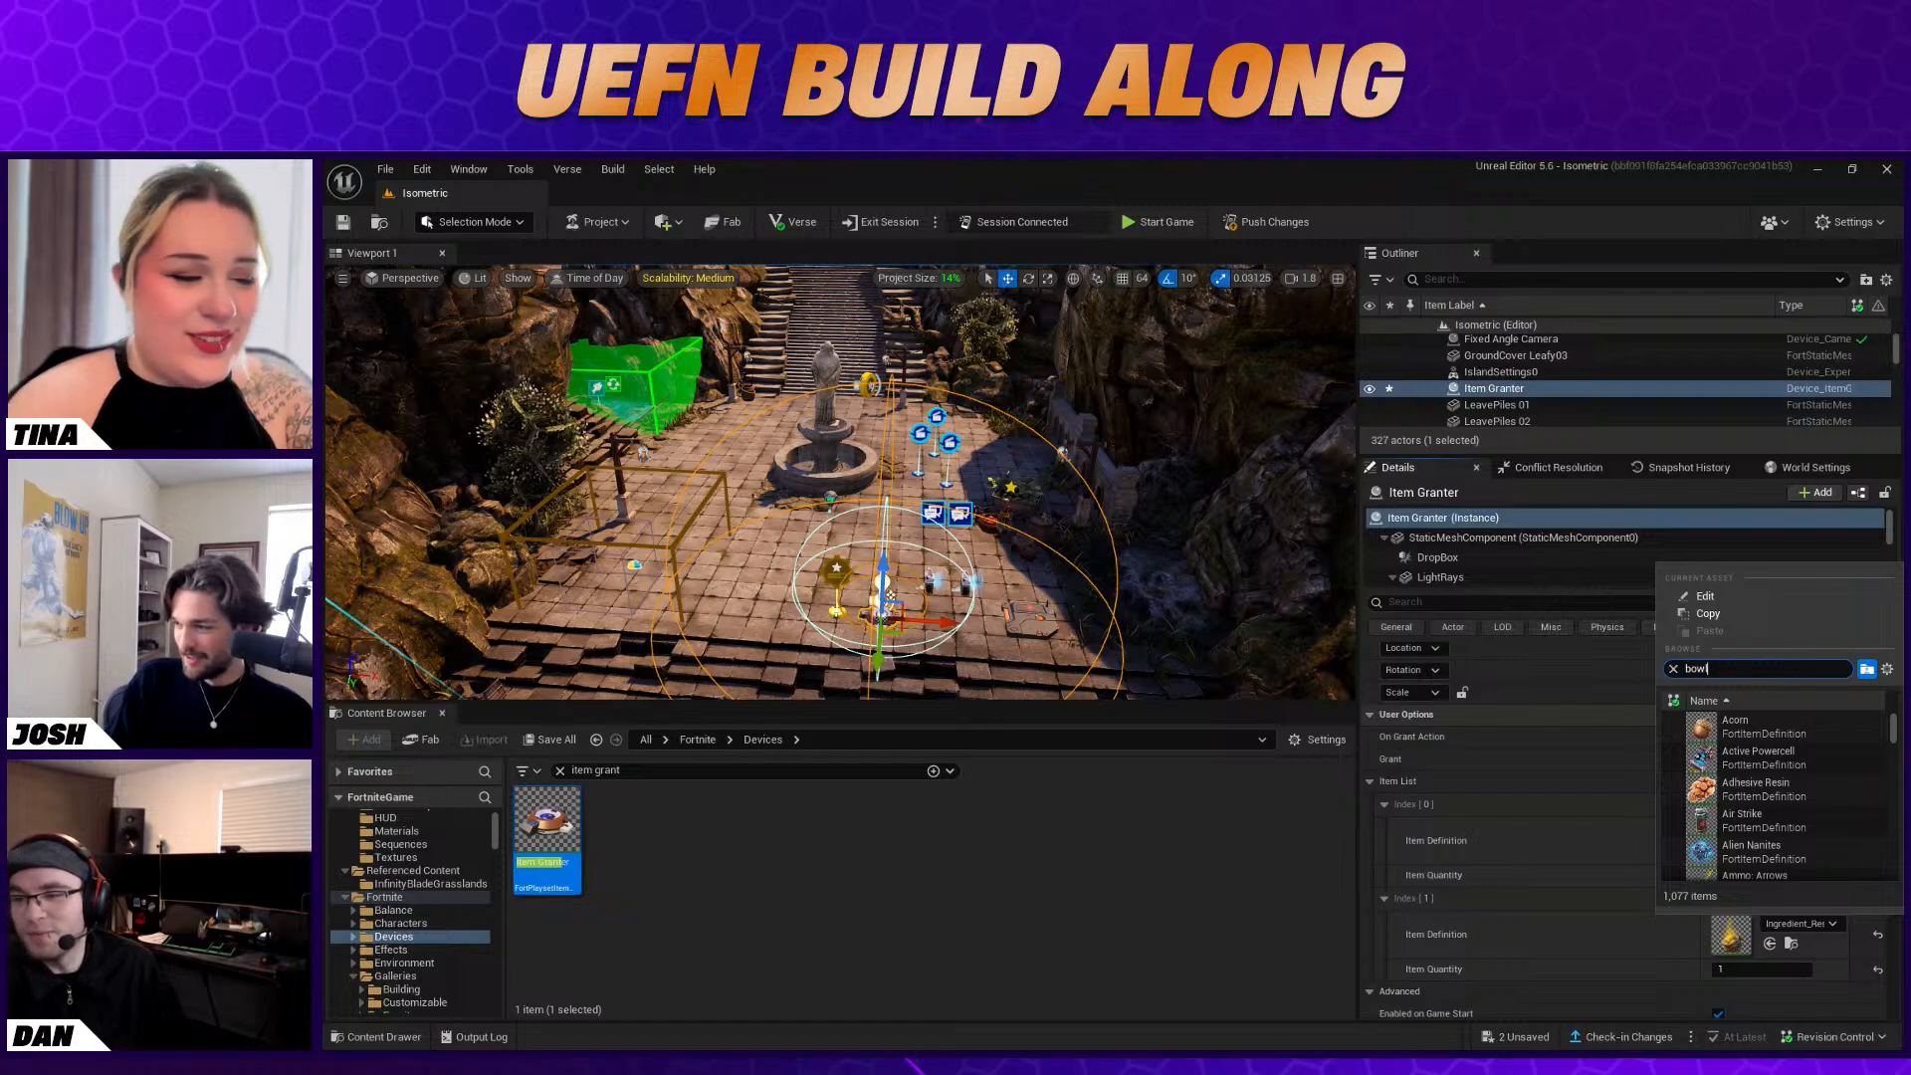
pyautogui.write('l')
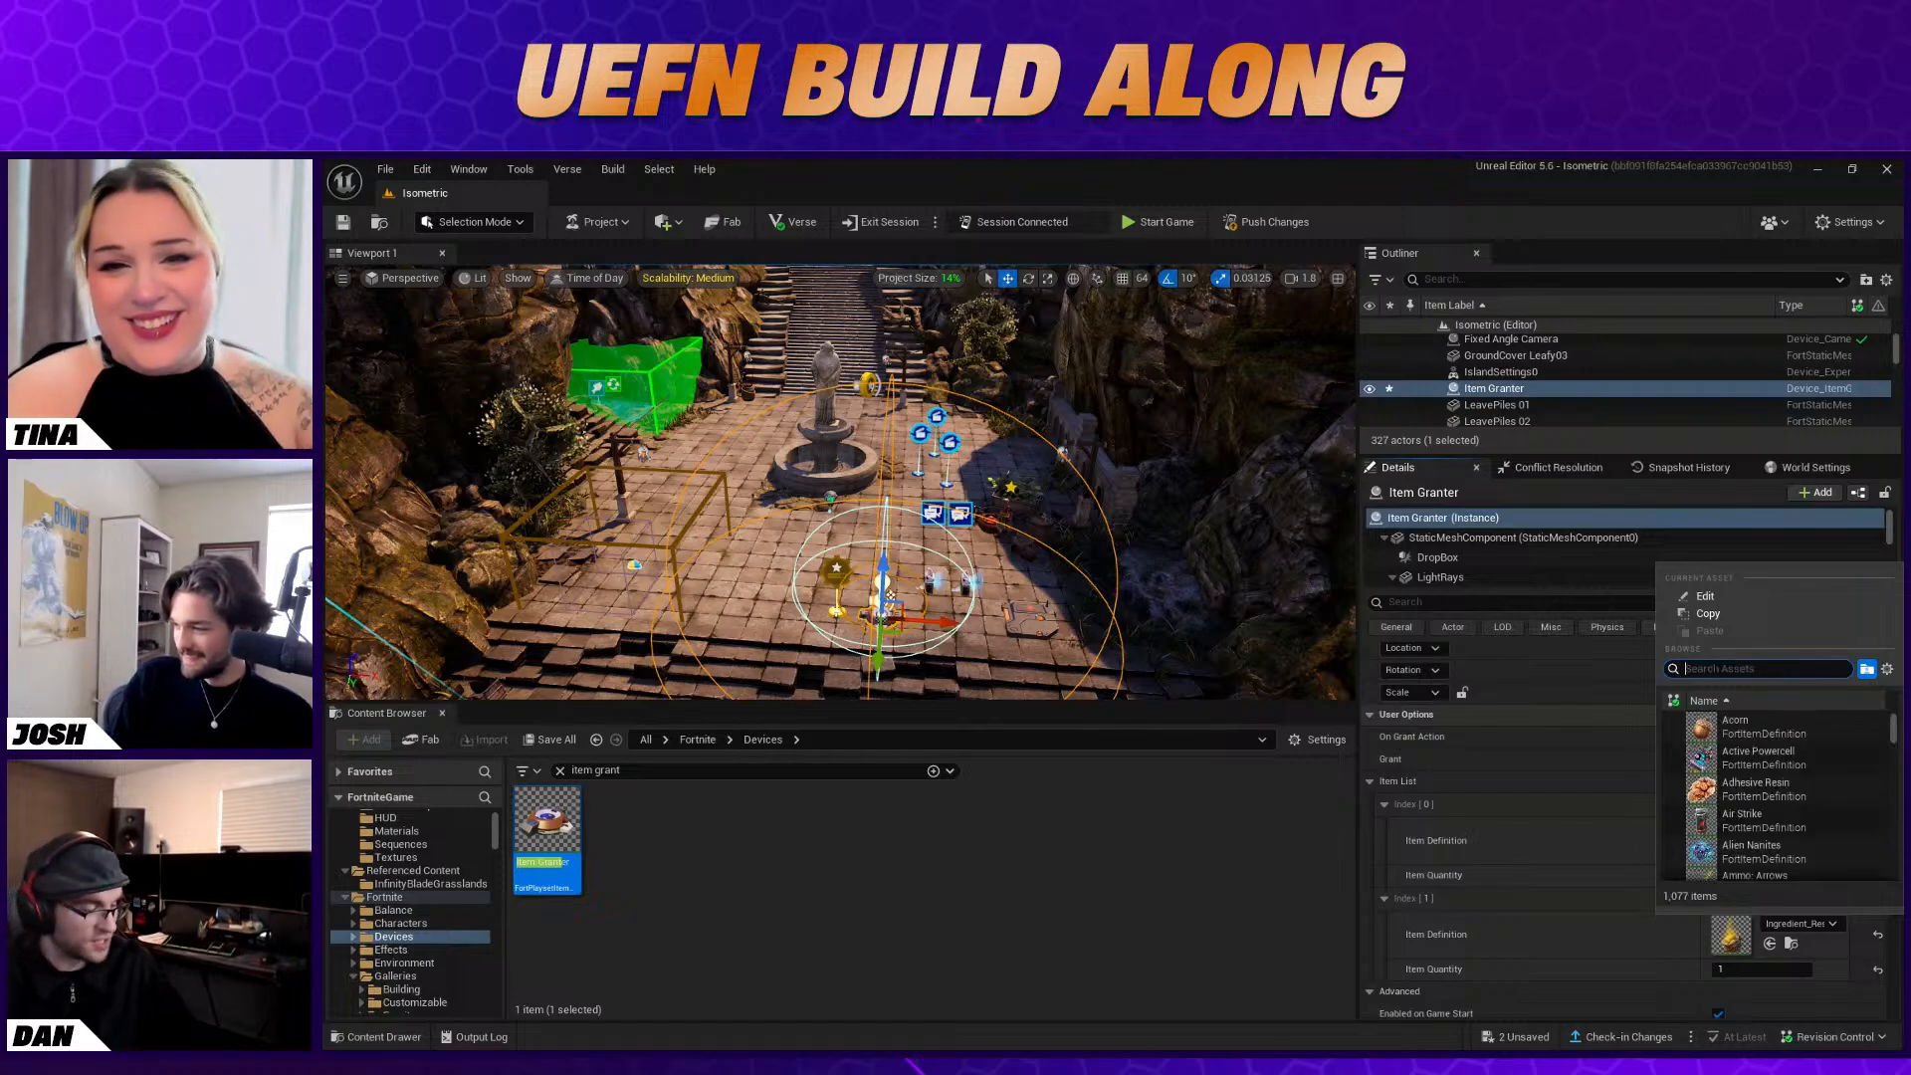
pyautogui.click(1569, 954)
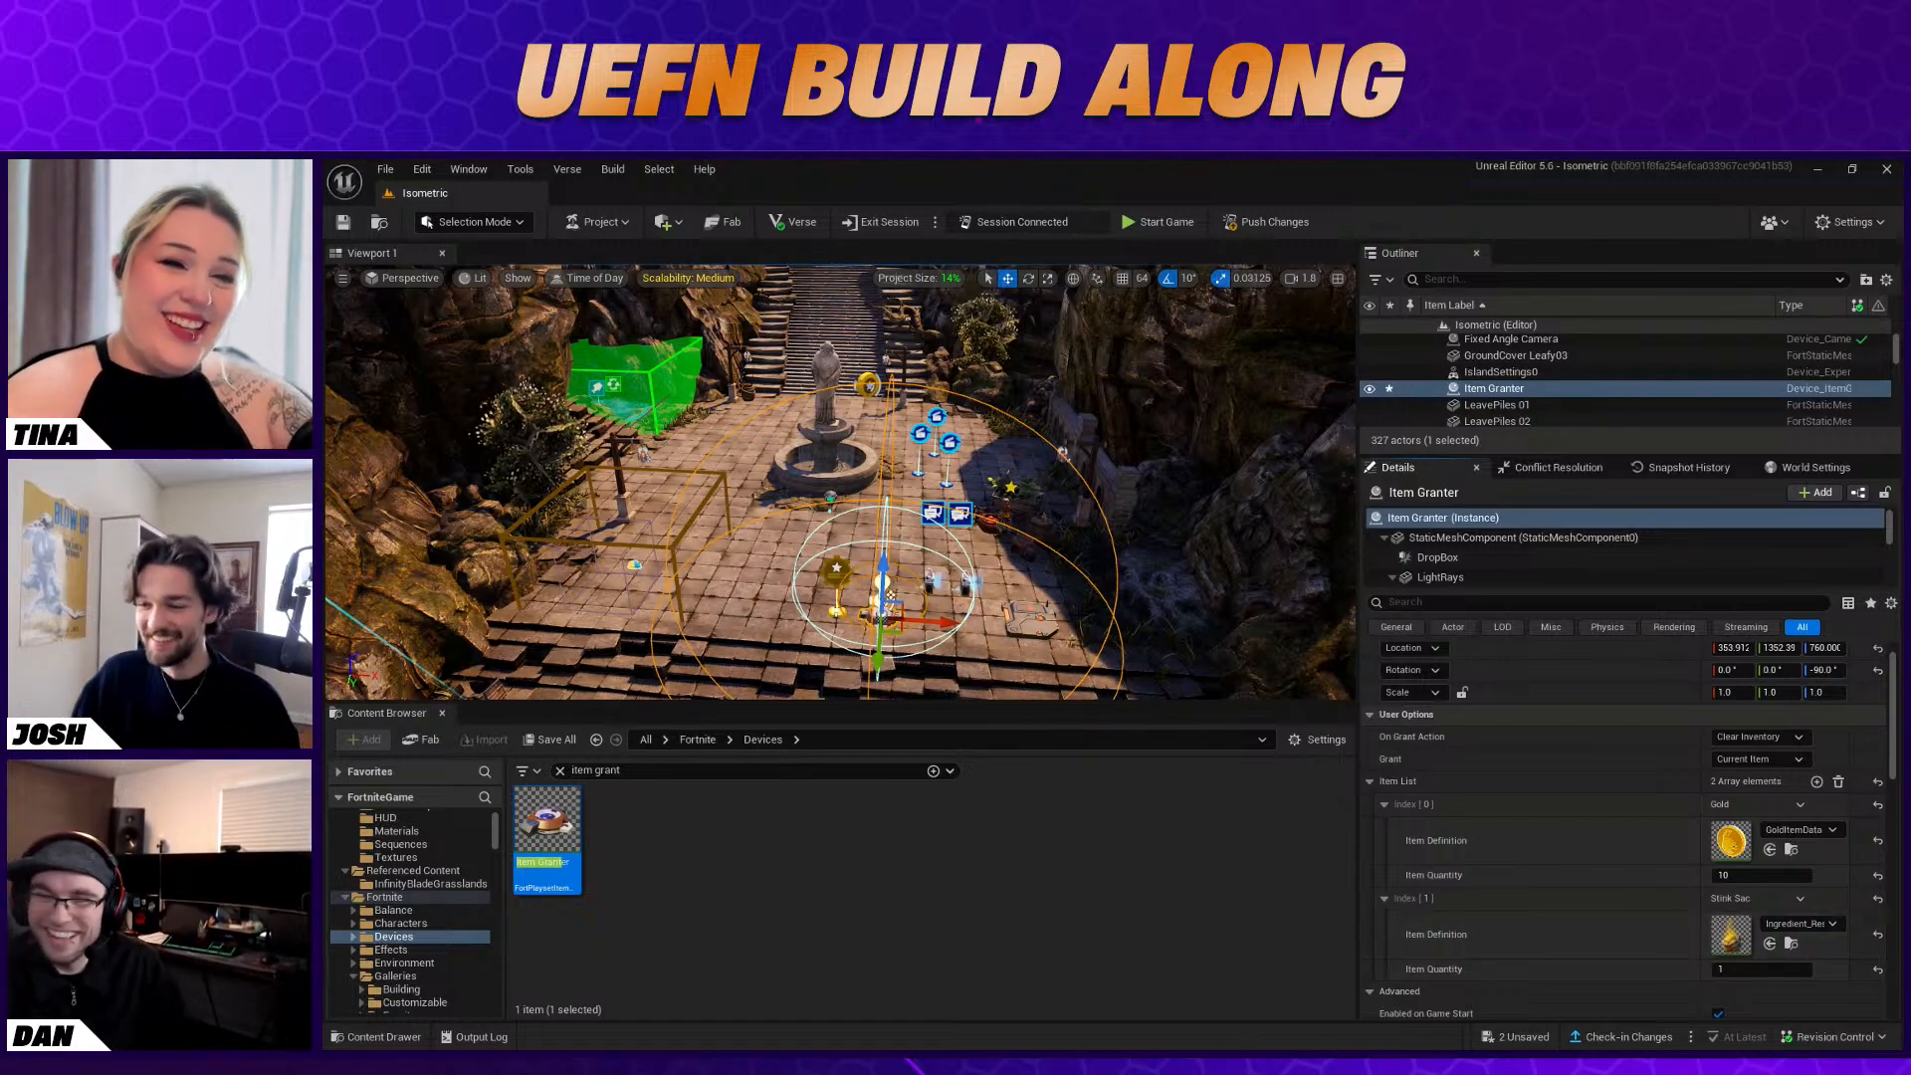
# Clear the "item grant" search to list the whole Fortnite Devices folder
pyautogui.click(1058, 575)
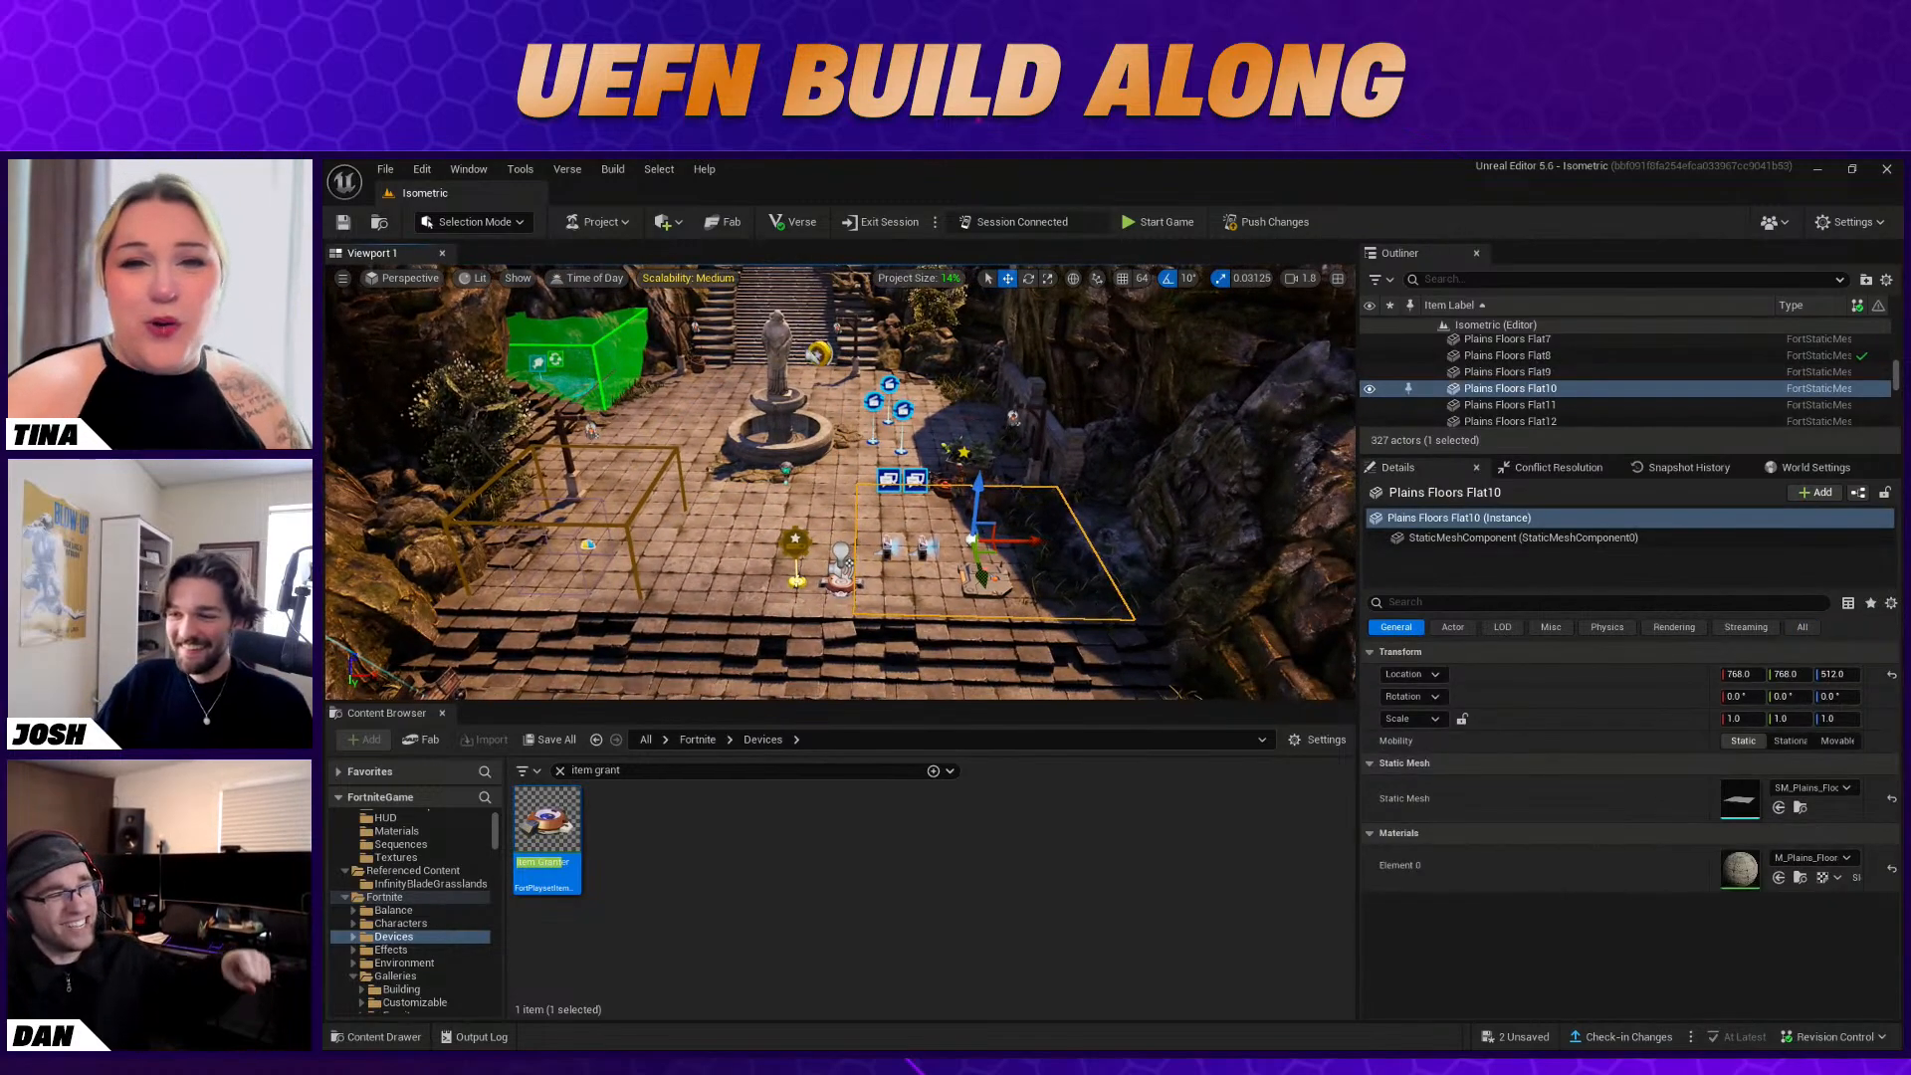
pyautogui.moveTo(1058, 575); pyautogui.dragTo(1055, 539, button='right')
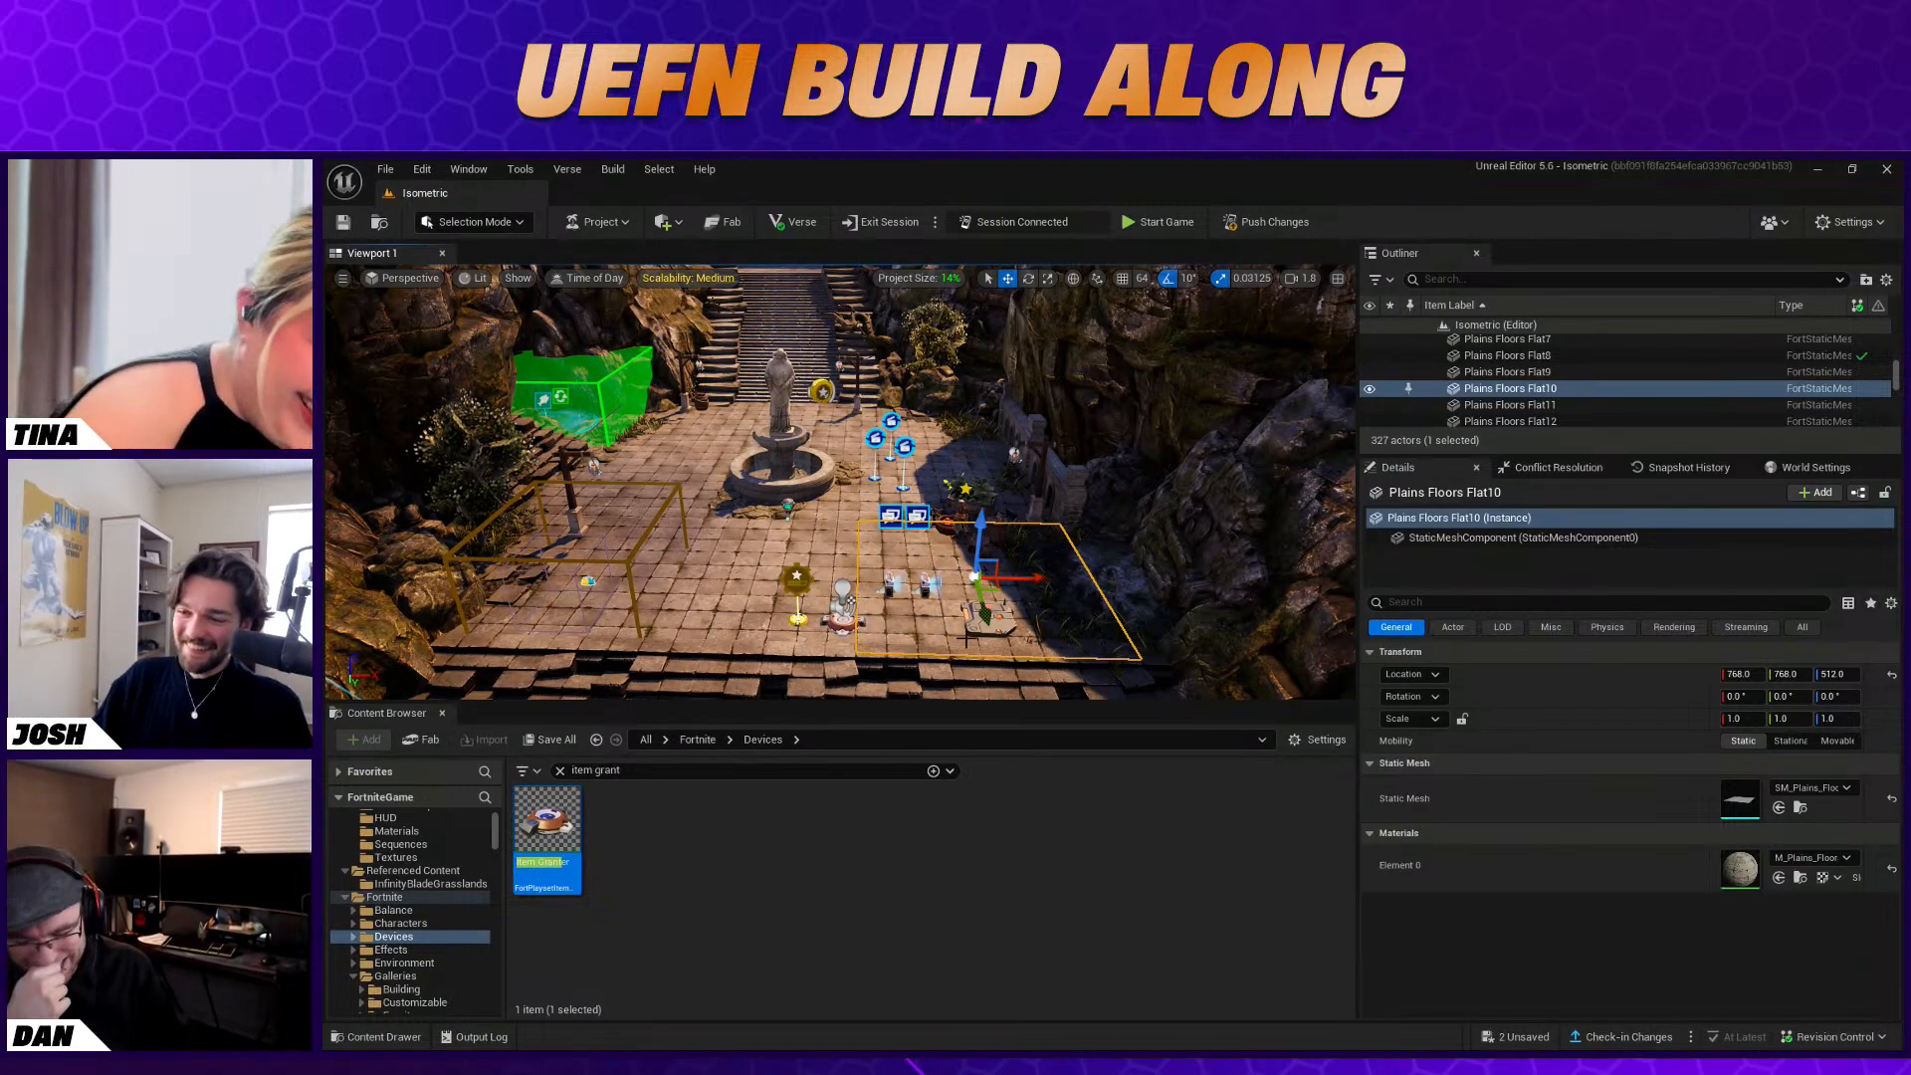
pyautogui.click(560, 770)
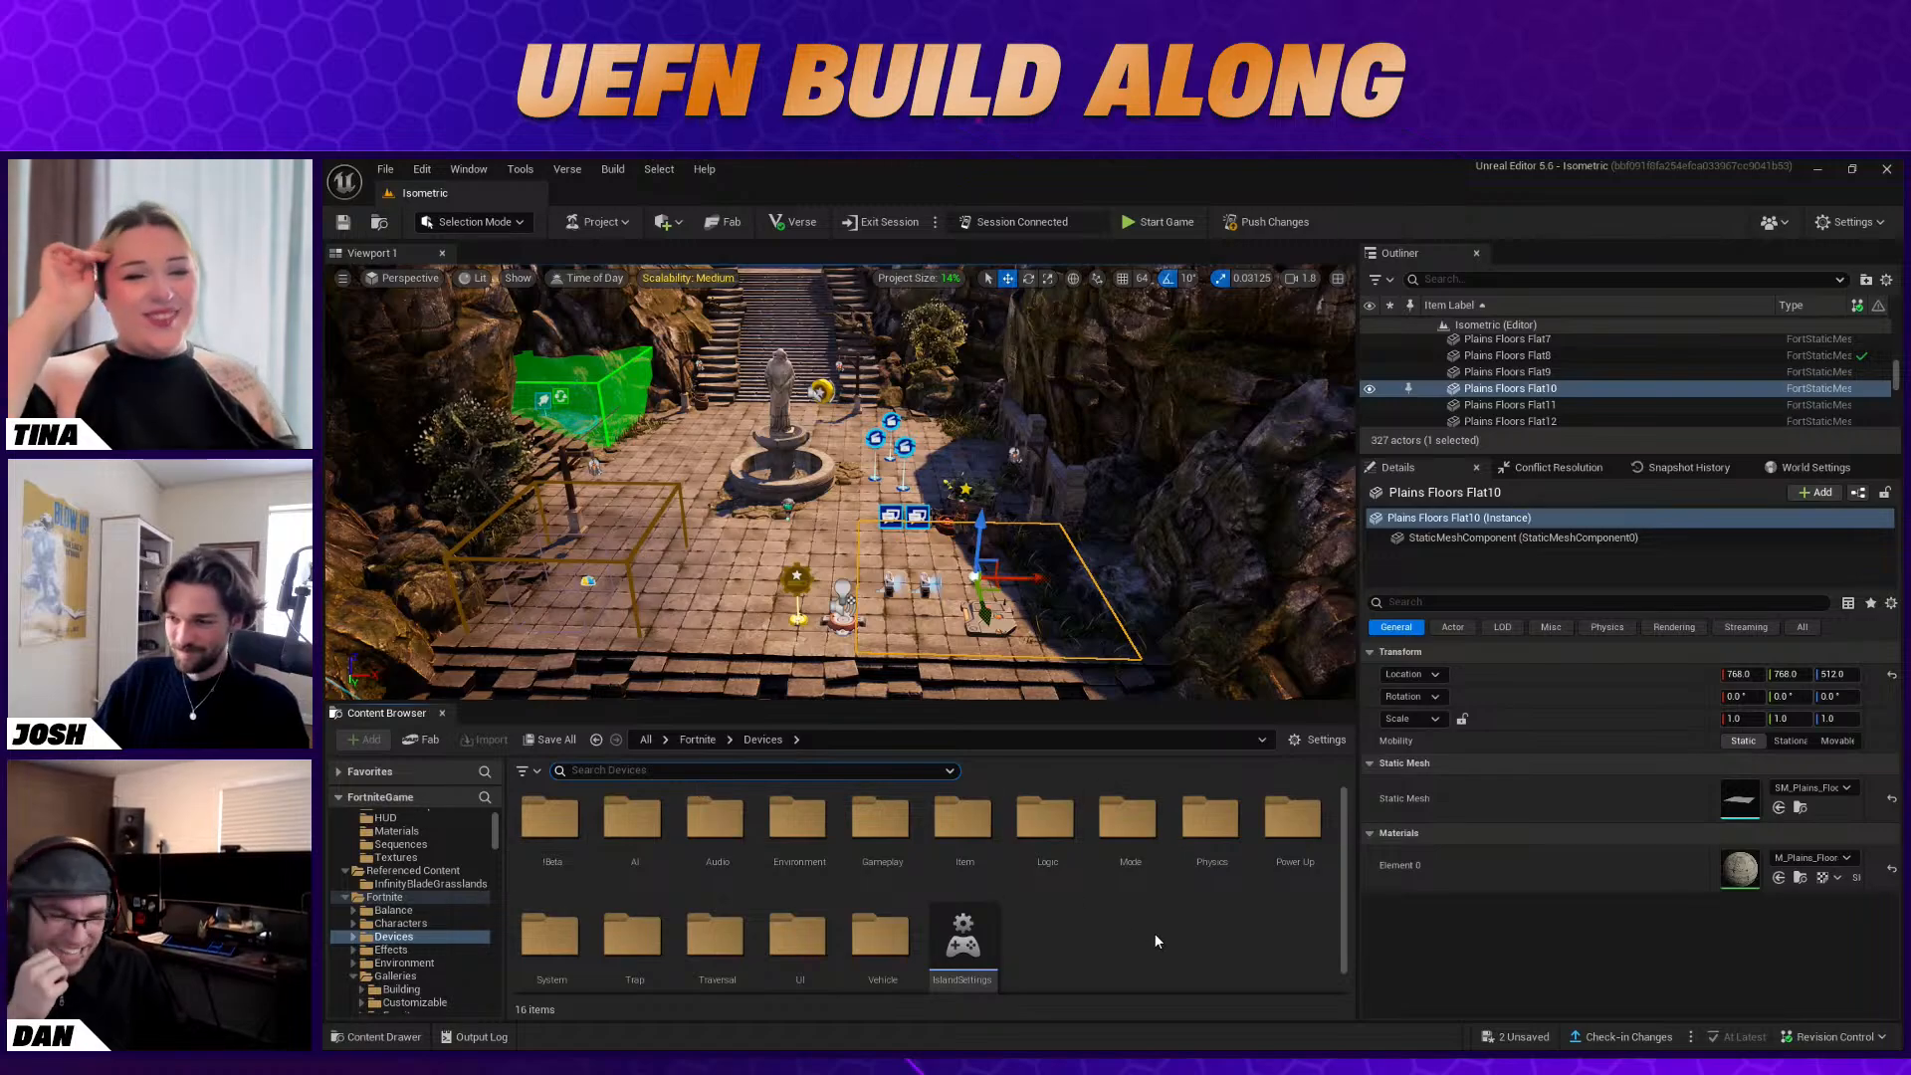
pyautogui.click(986, 638)
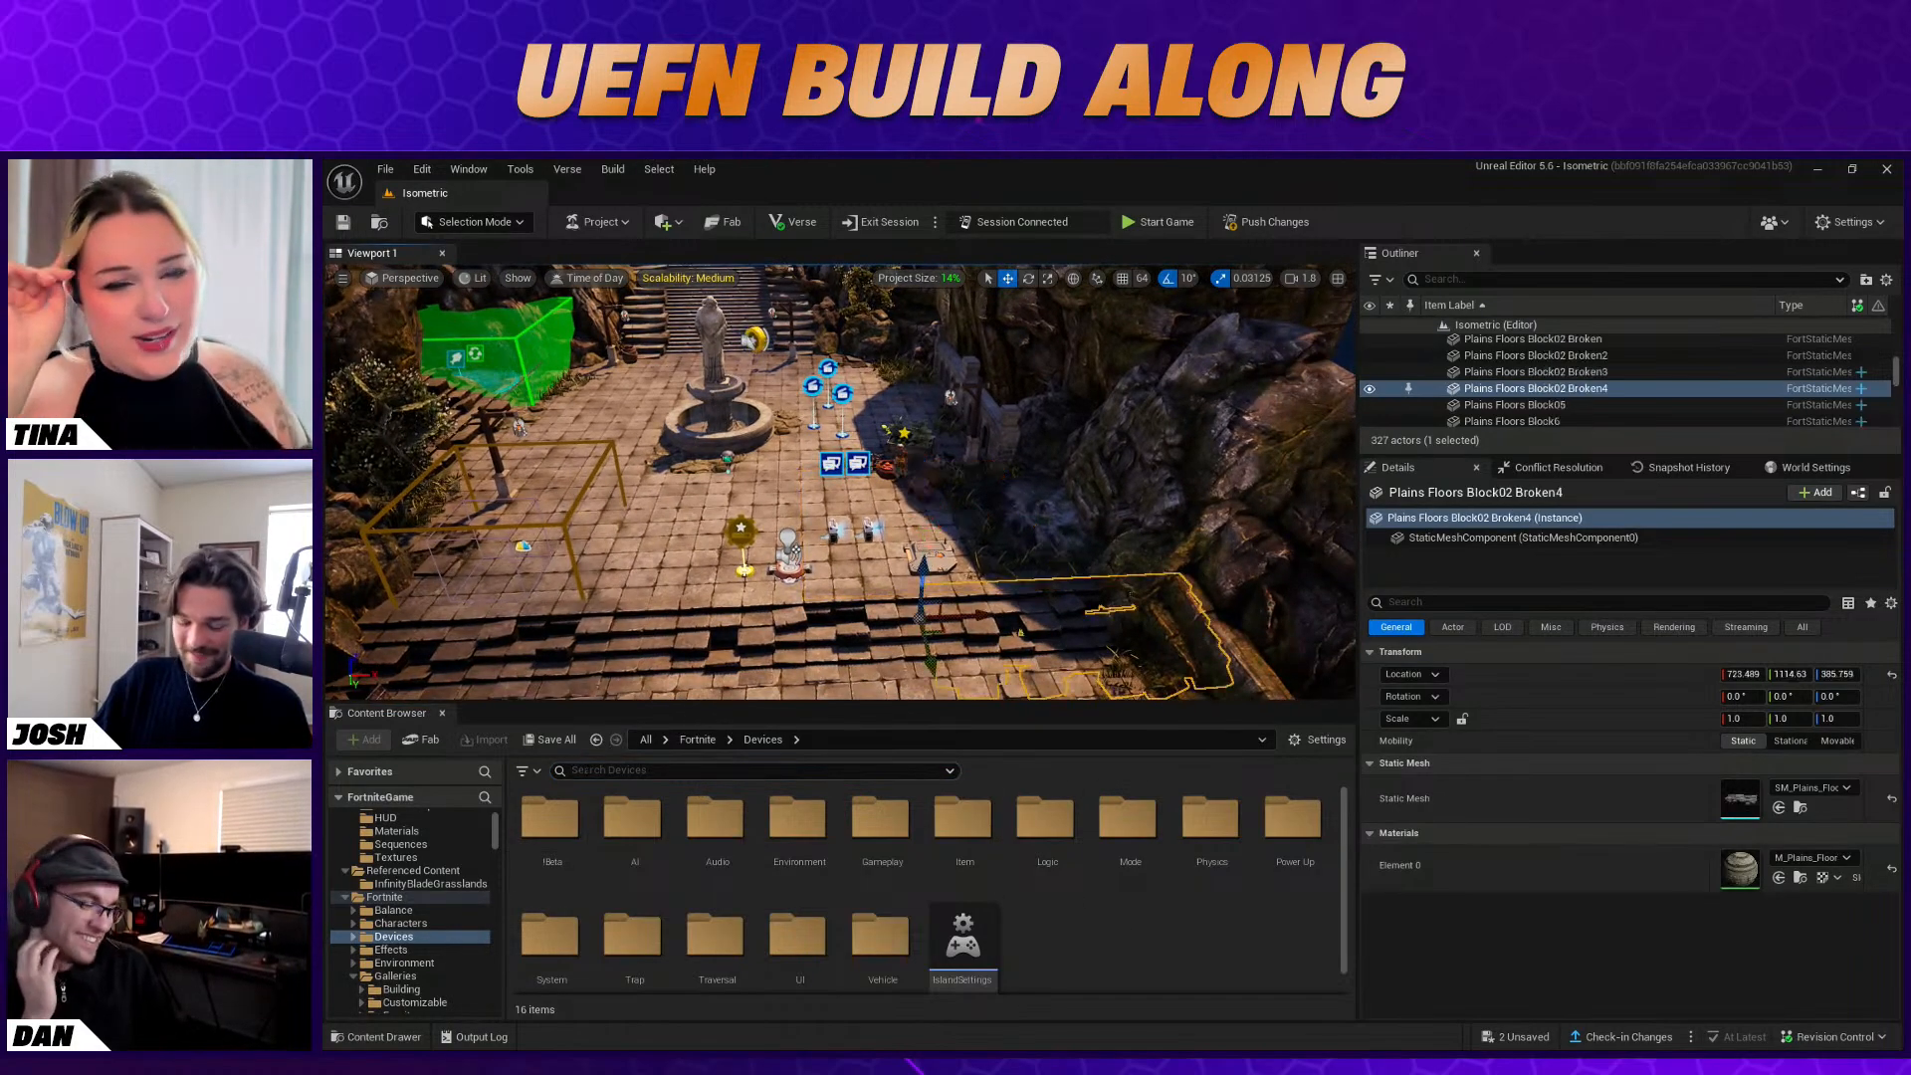
pyautogui.click(630, 765)
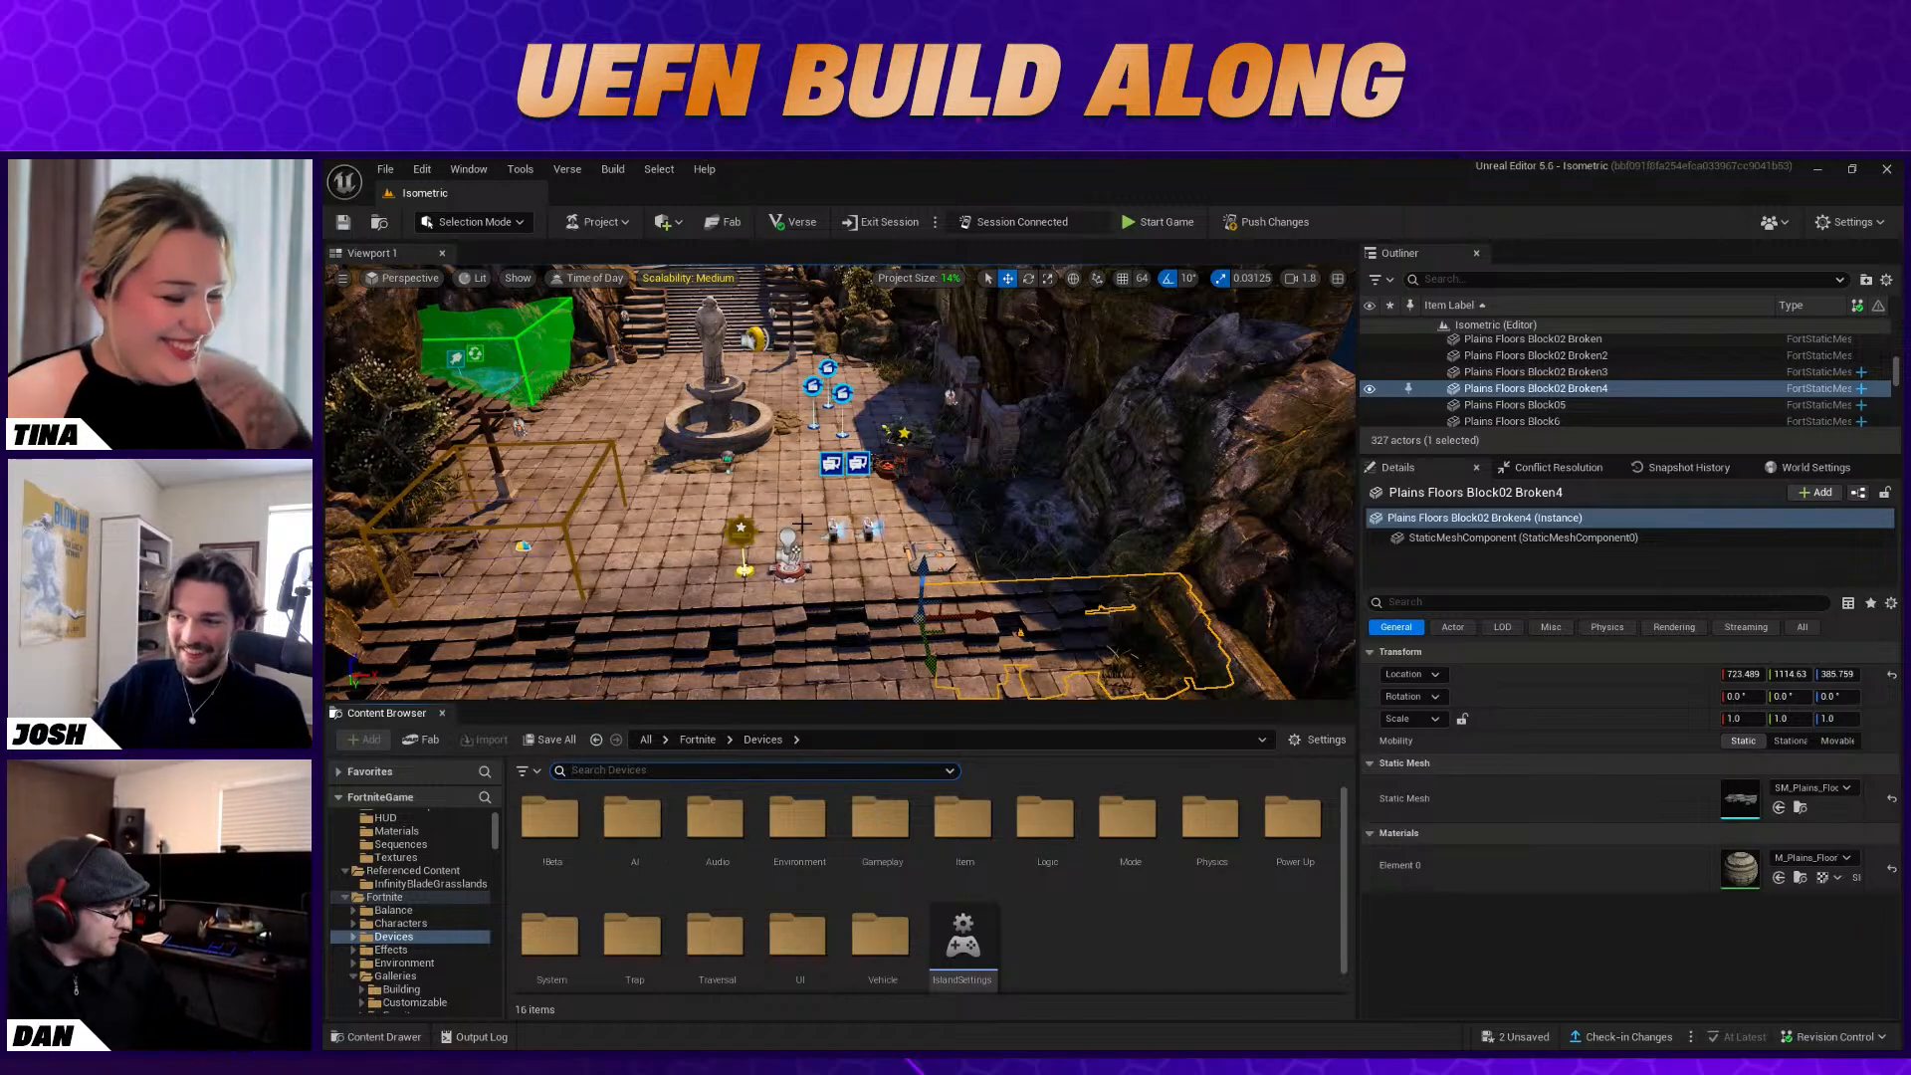
pyautogui.moveTo(803, 523); pyautogui.dragTo(803, 524, button='right')
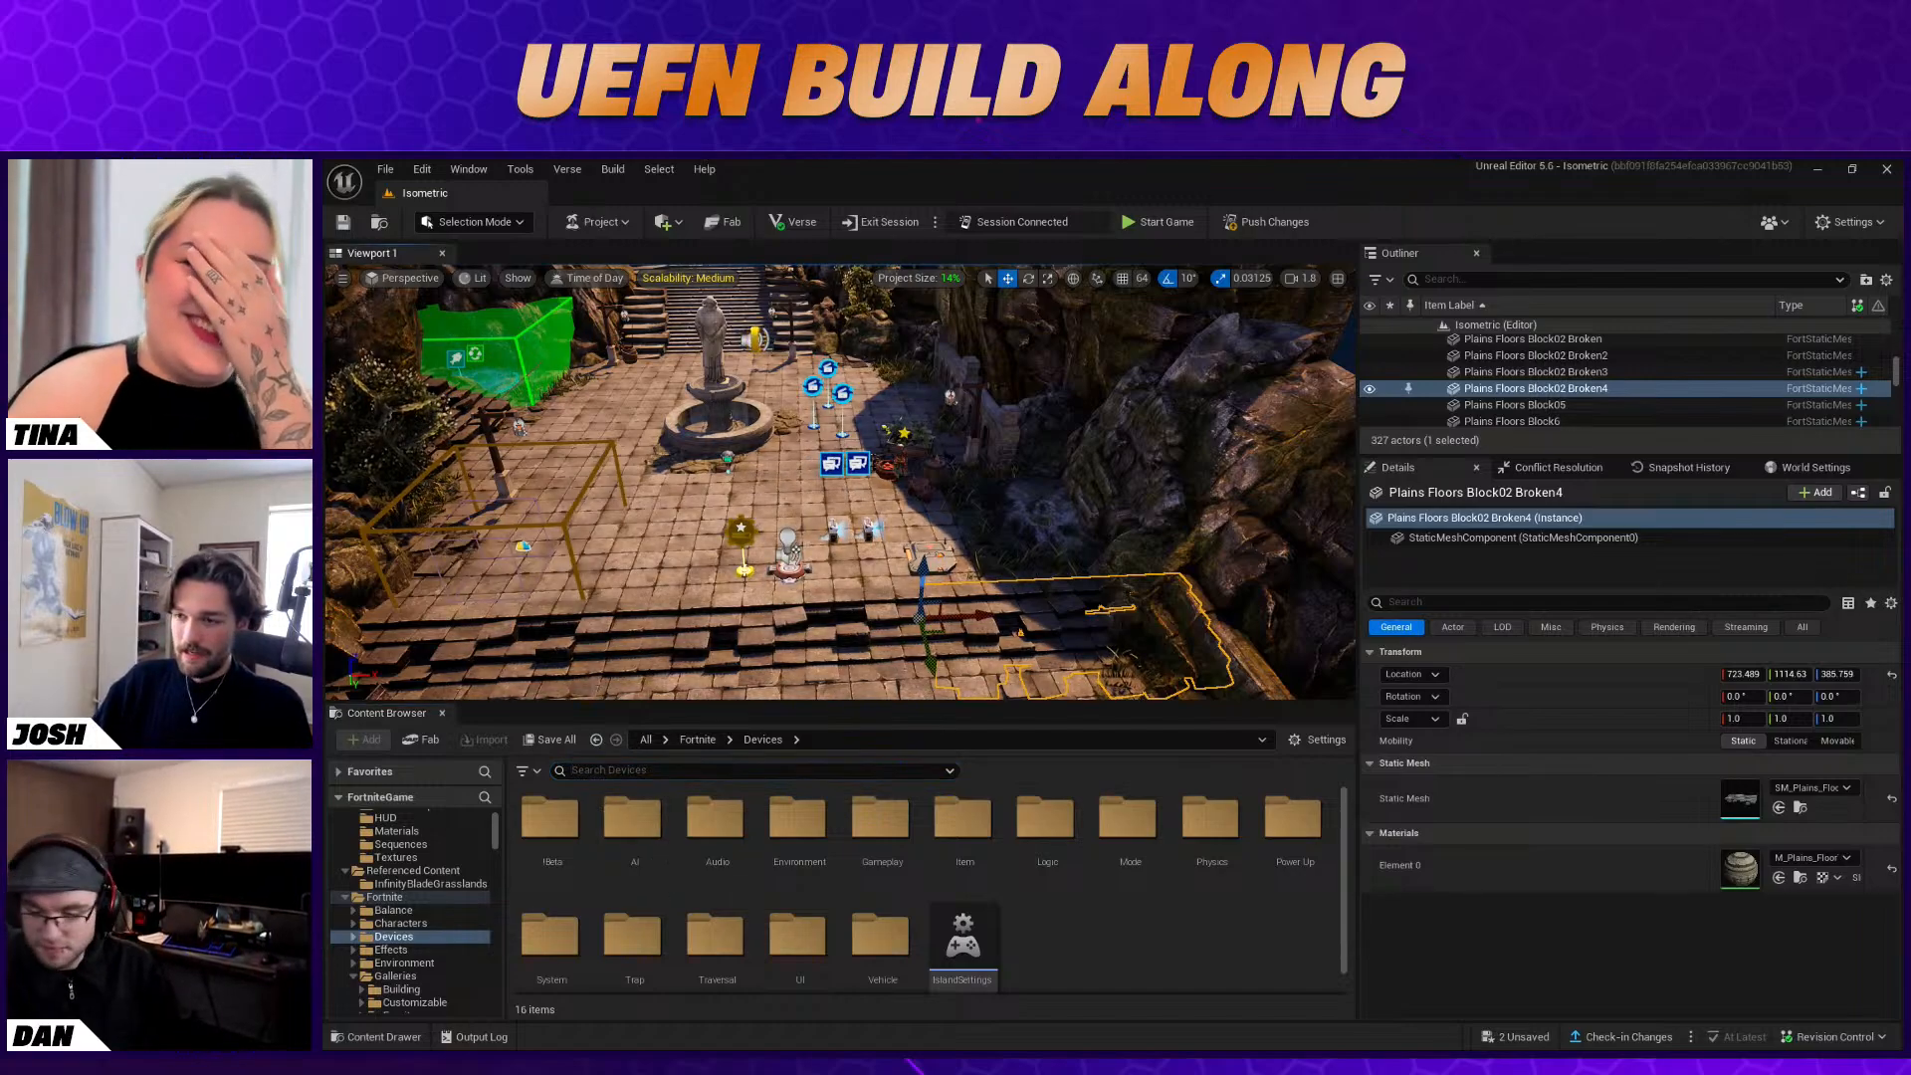
# Examine the functions and event bindings of the Character Device beside the fountain and of Conversation Device2
pyautogui.click(832, 464)
pyautogui.click(944, 580)
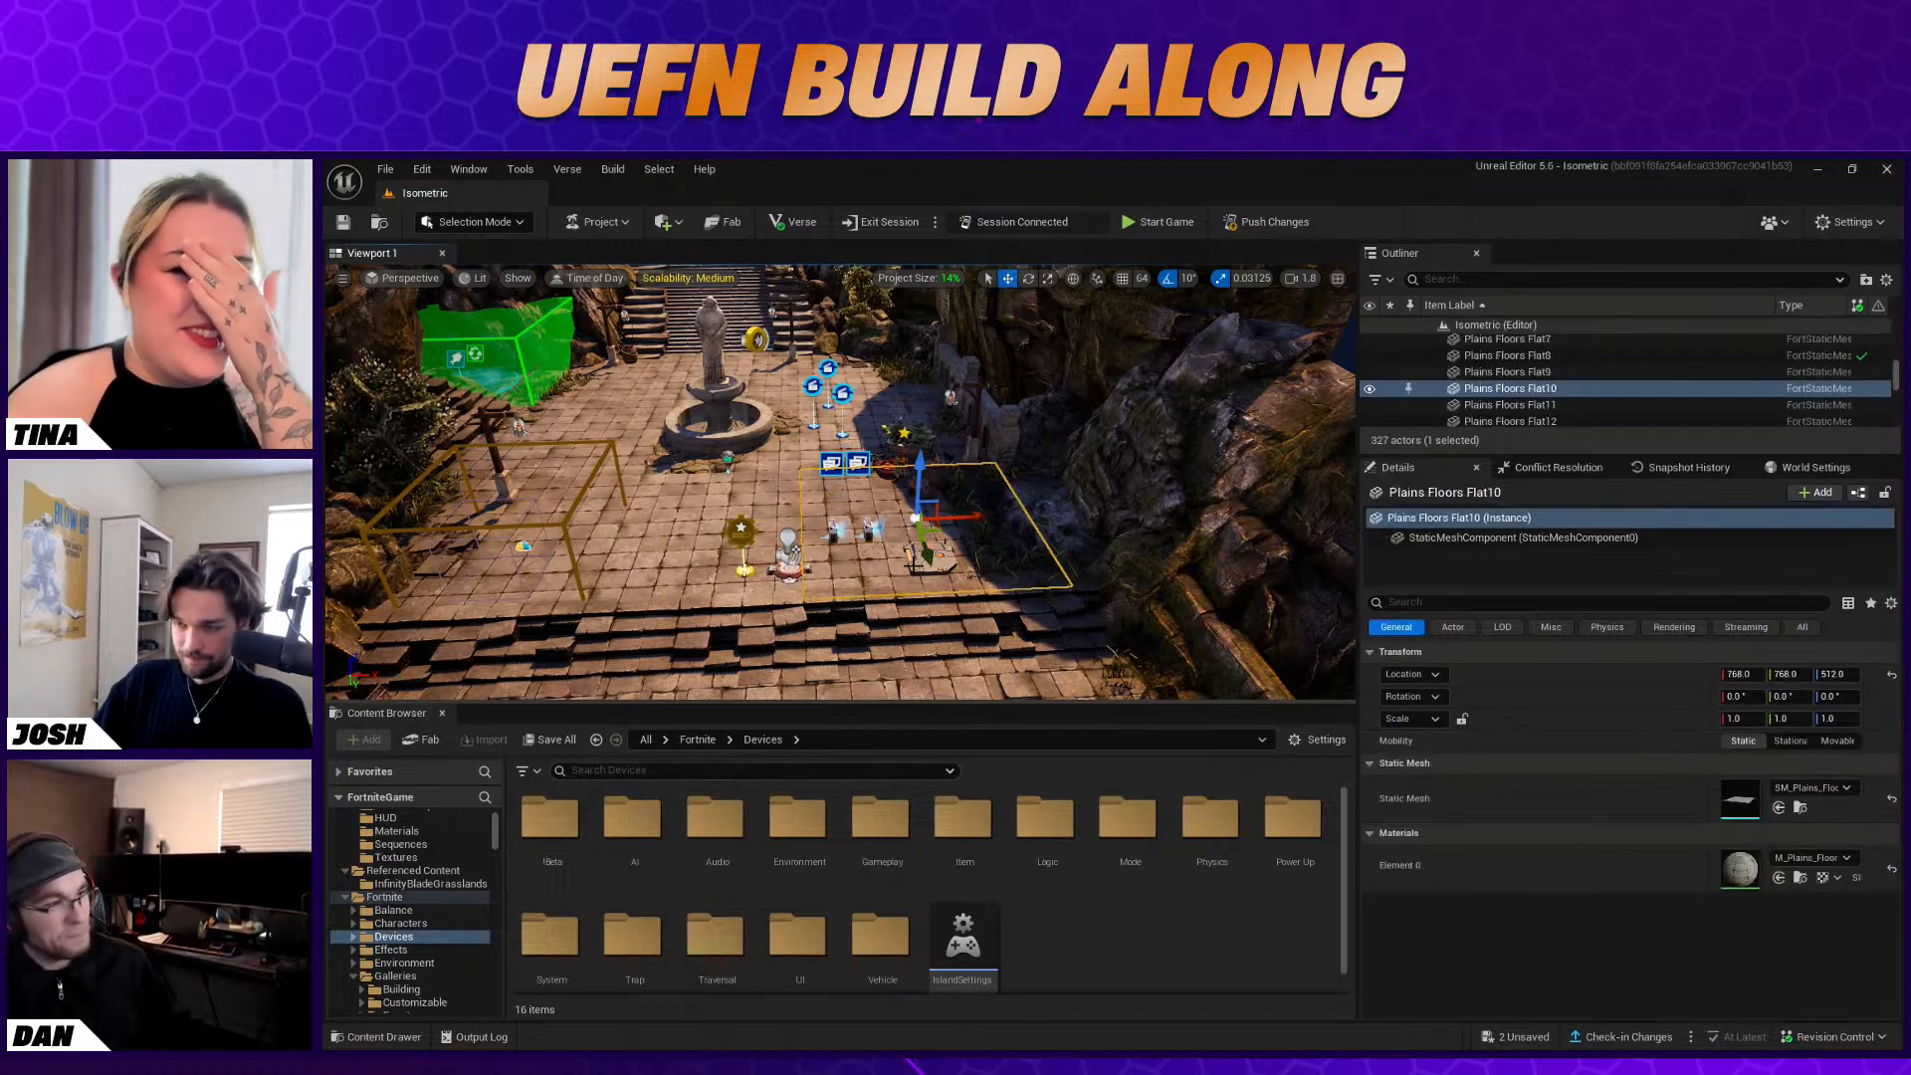
pyautogui.click(904, 462)
pyautogui.moveTo(904, 462); pyautogui.dragTo(974, 501, button='right')
pyautogui.press('w')
pyautogui.press('s')
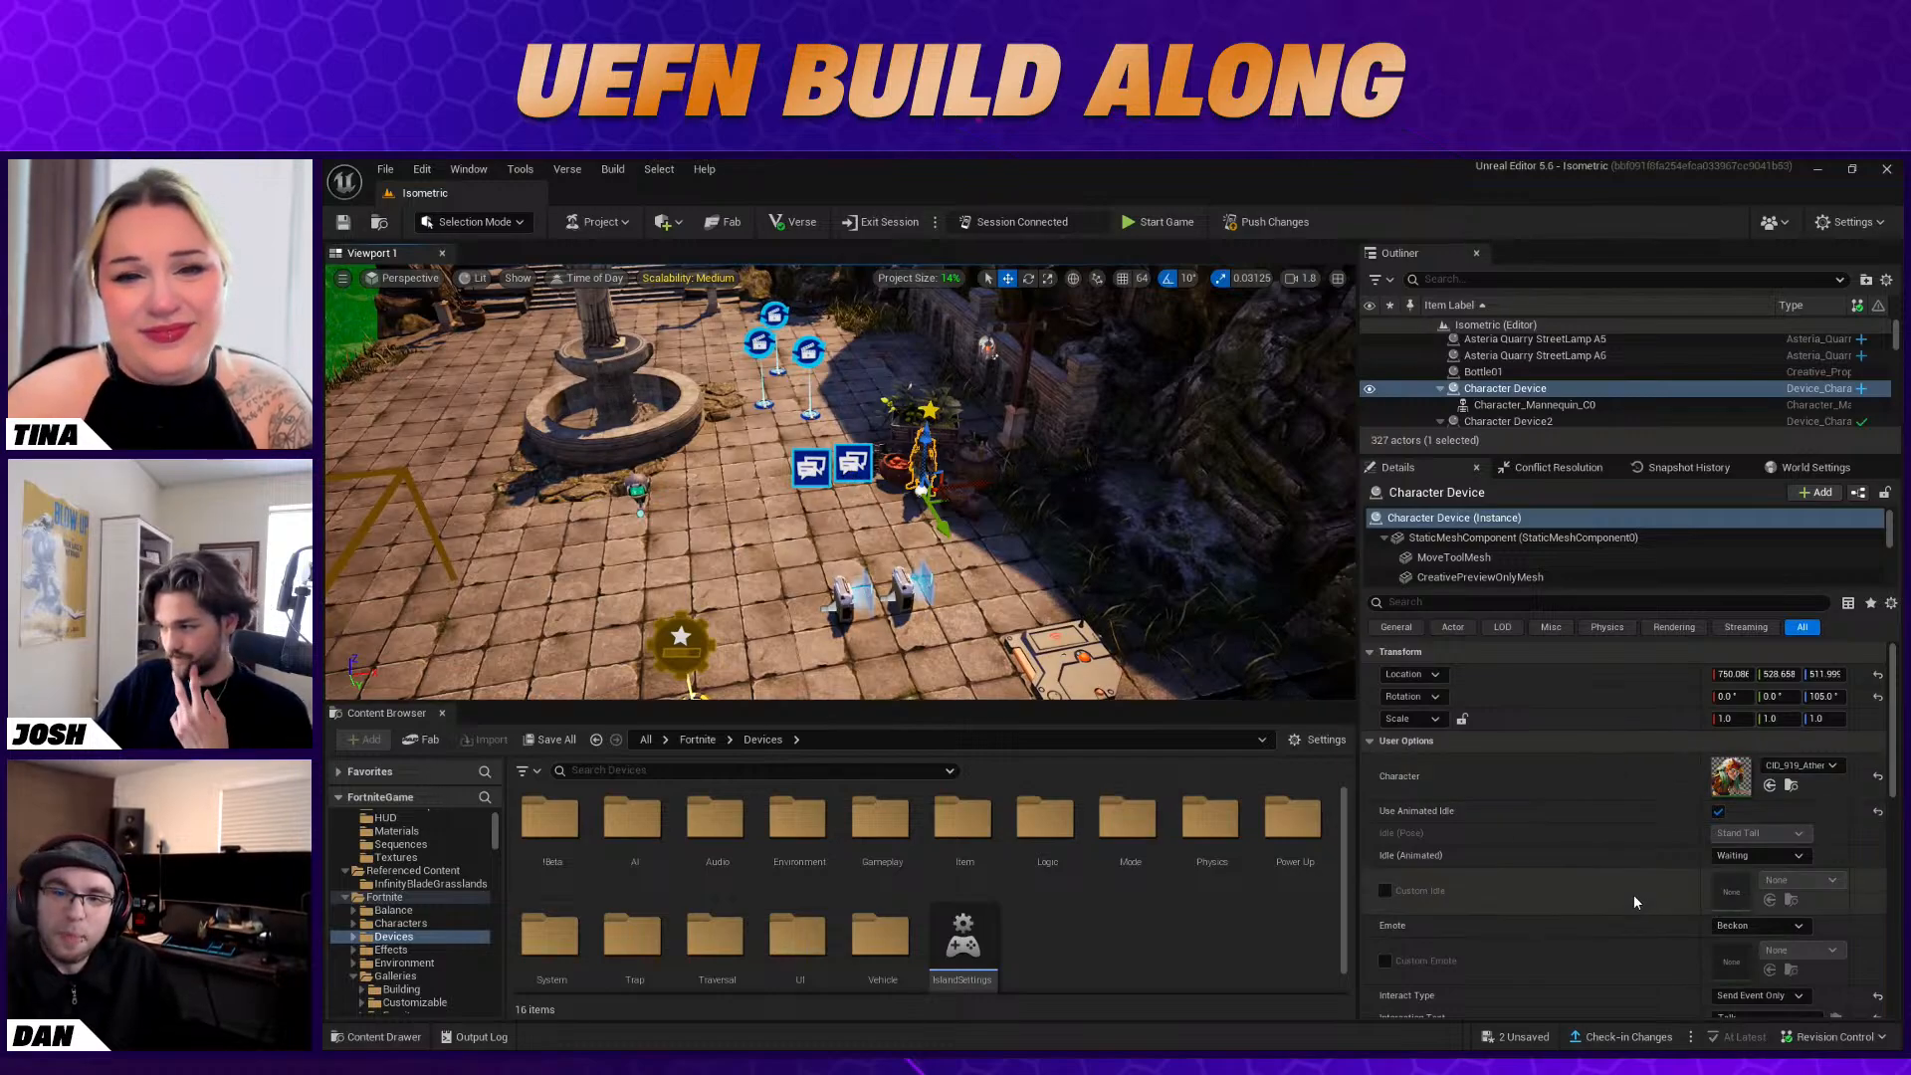
pyautogui.scroll(-5, 1656, 912)
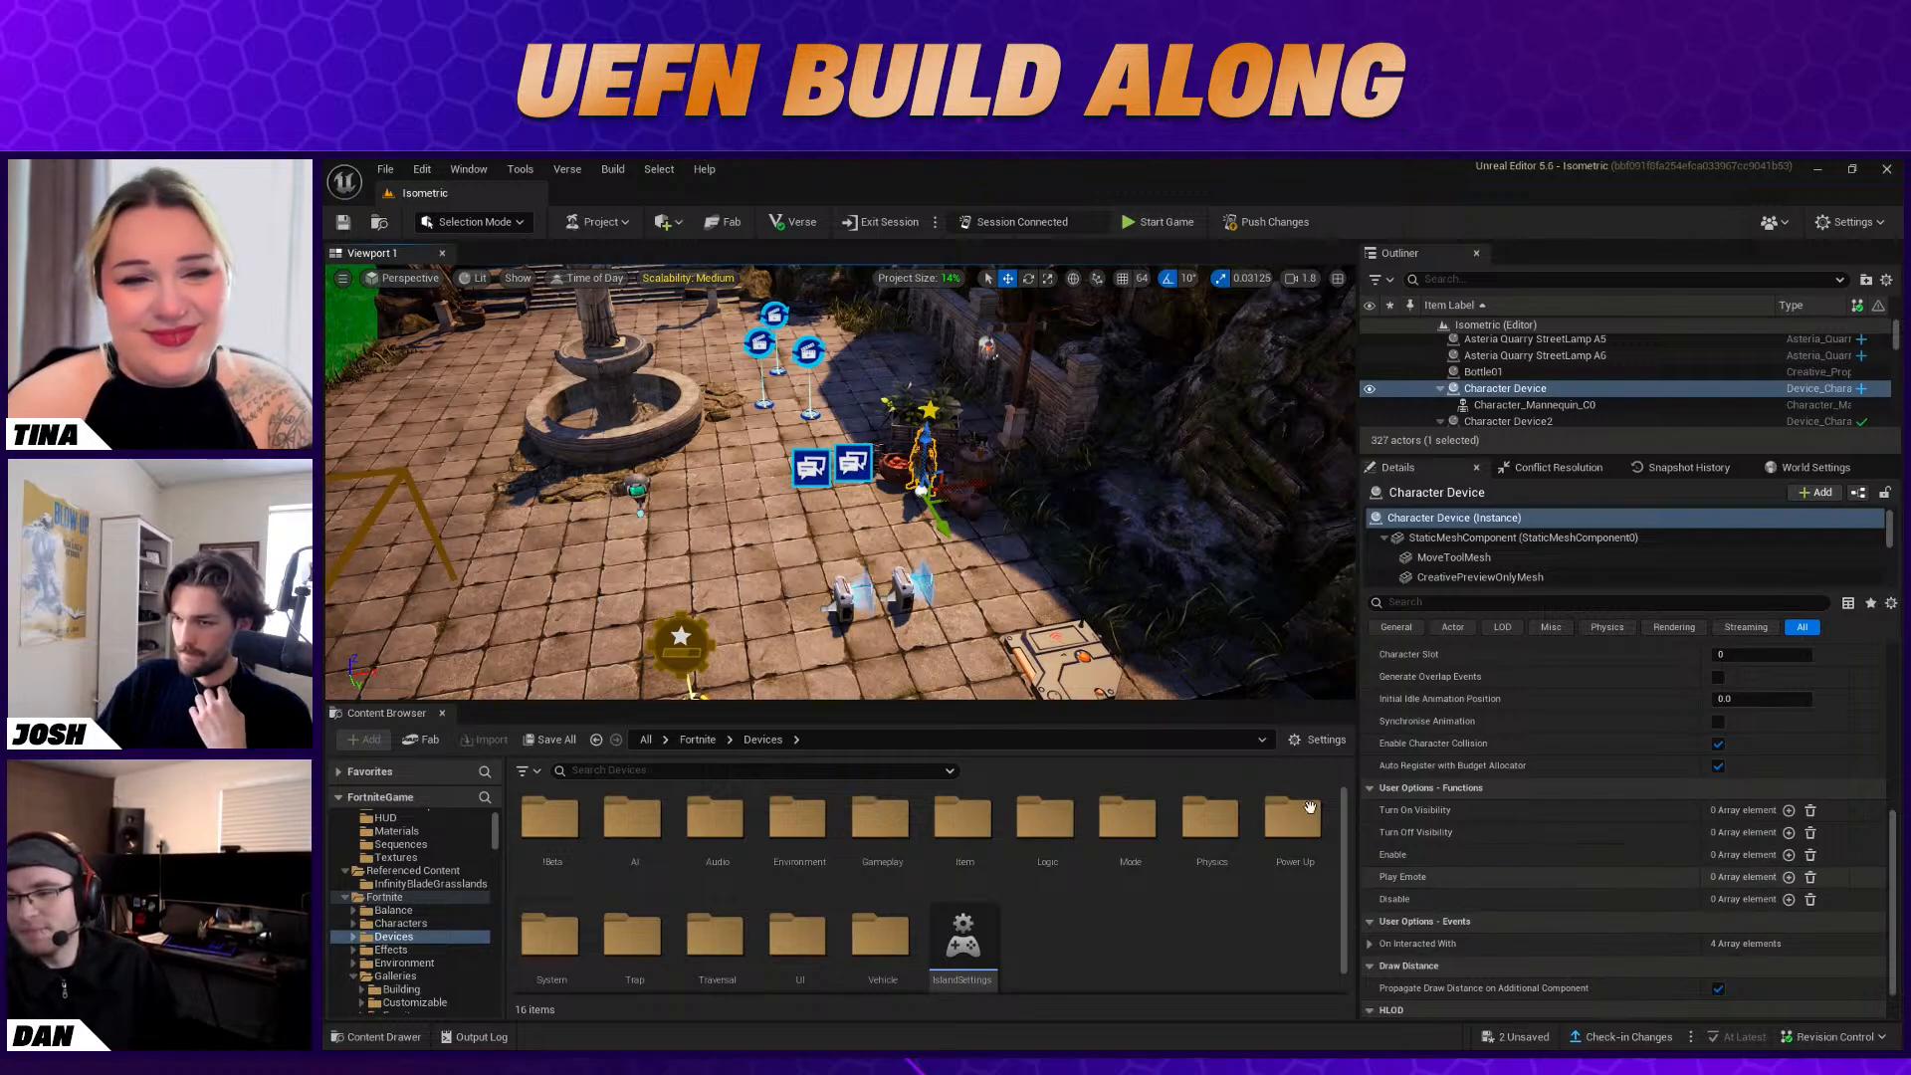
pyautogui.click(812, 466)
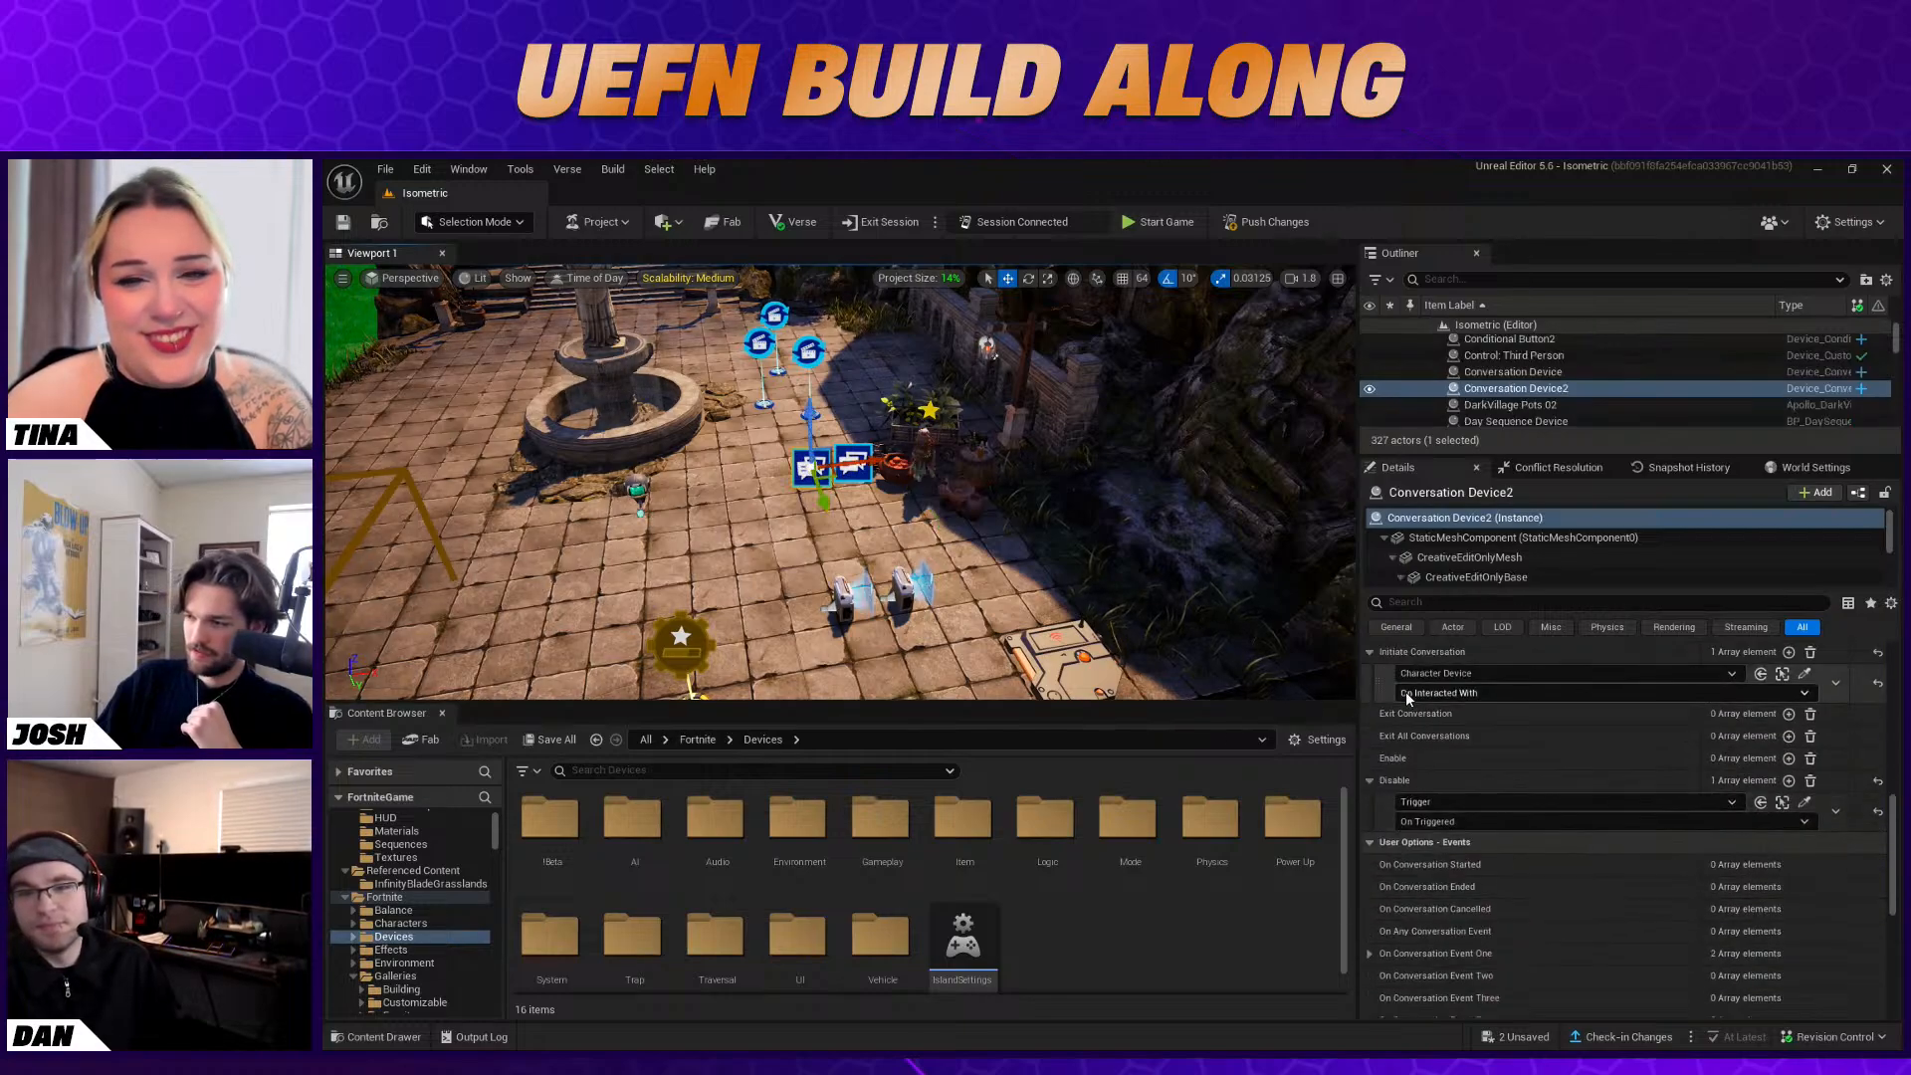
# Add an entry to the Disable function of the first Conversation Device
pyautogui.scroll(1, 1504, 700)
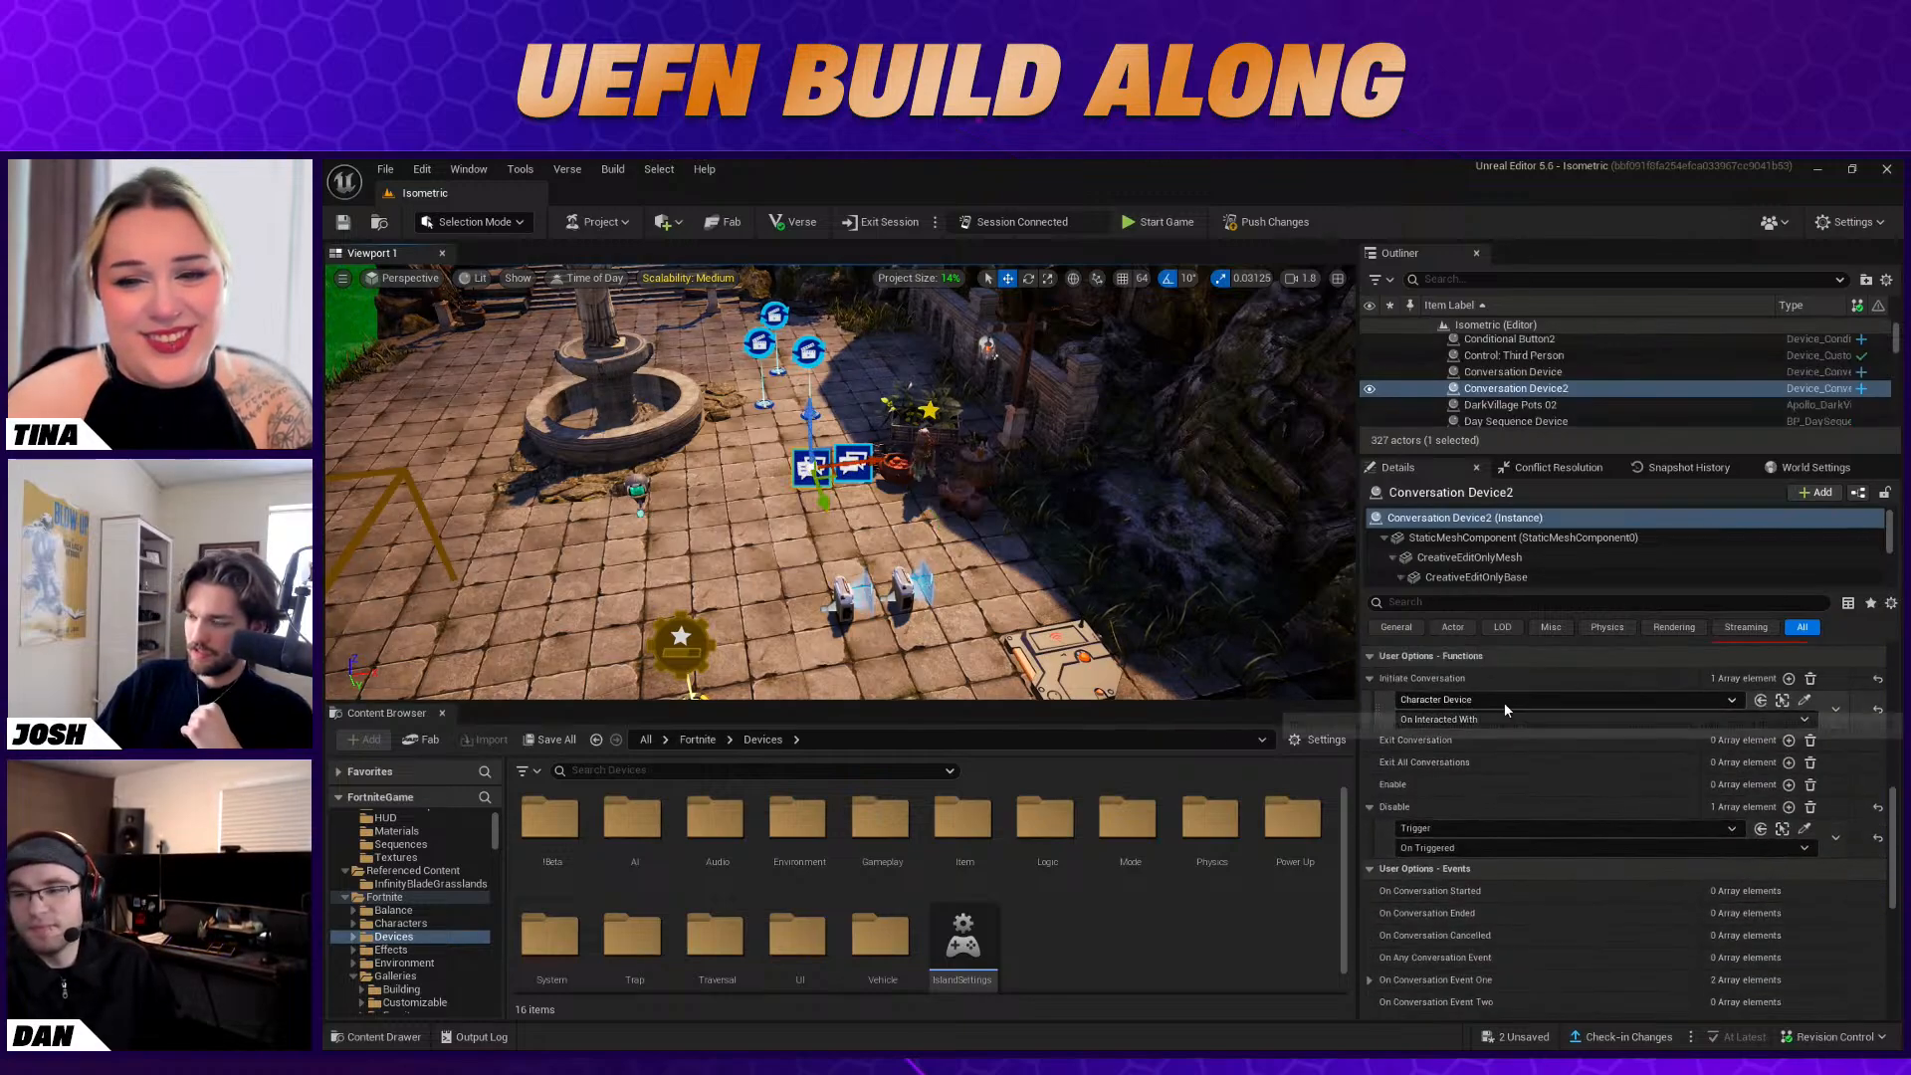
pyautogui.click(853, 462)
pyautogui.scroll(-1, 1483, 858)
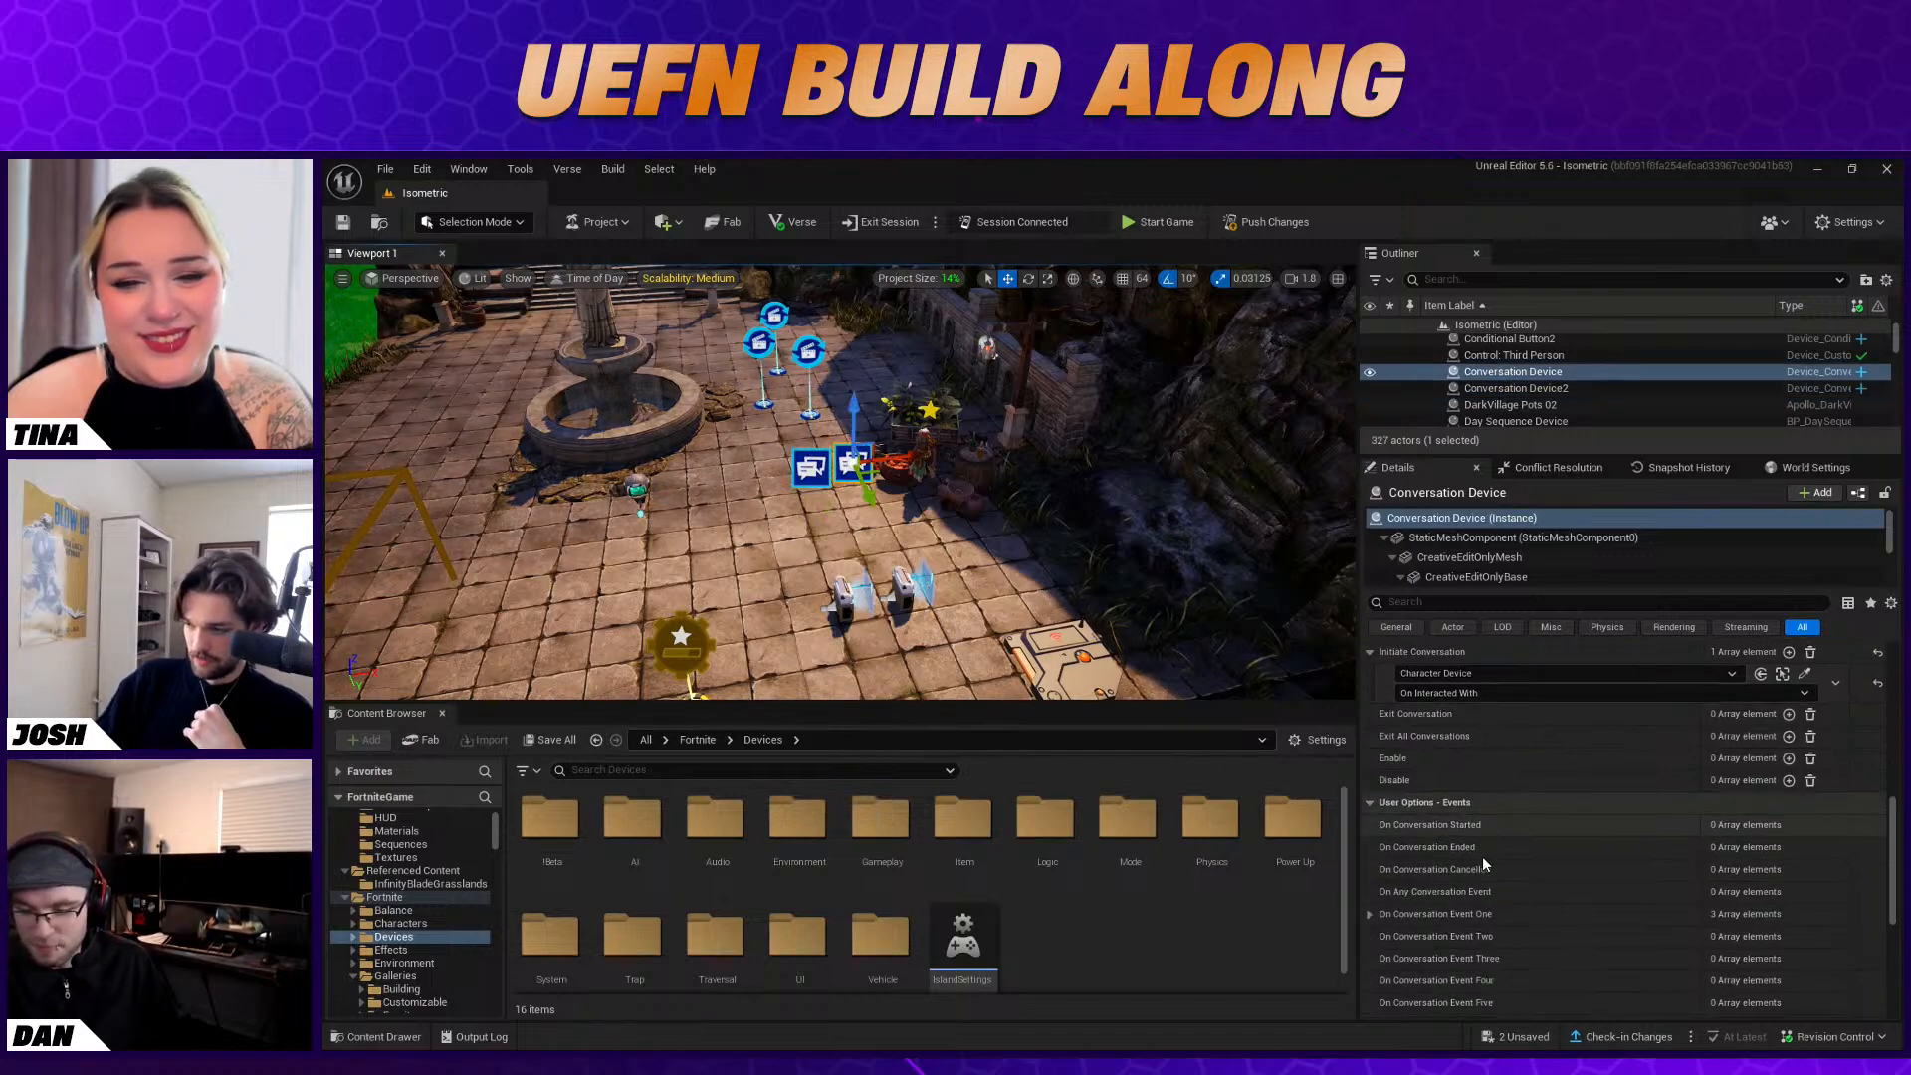
pyautogui.scroll(-1, 1490, 862)
pyautogui.click(1789, 754)
pyautogui.click(1804, 777)
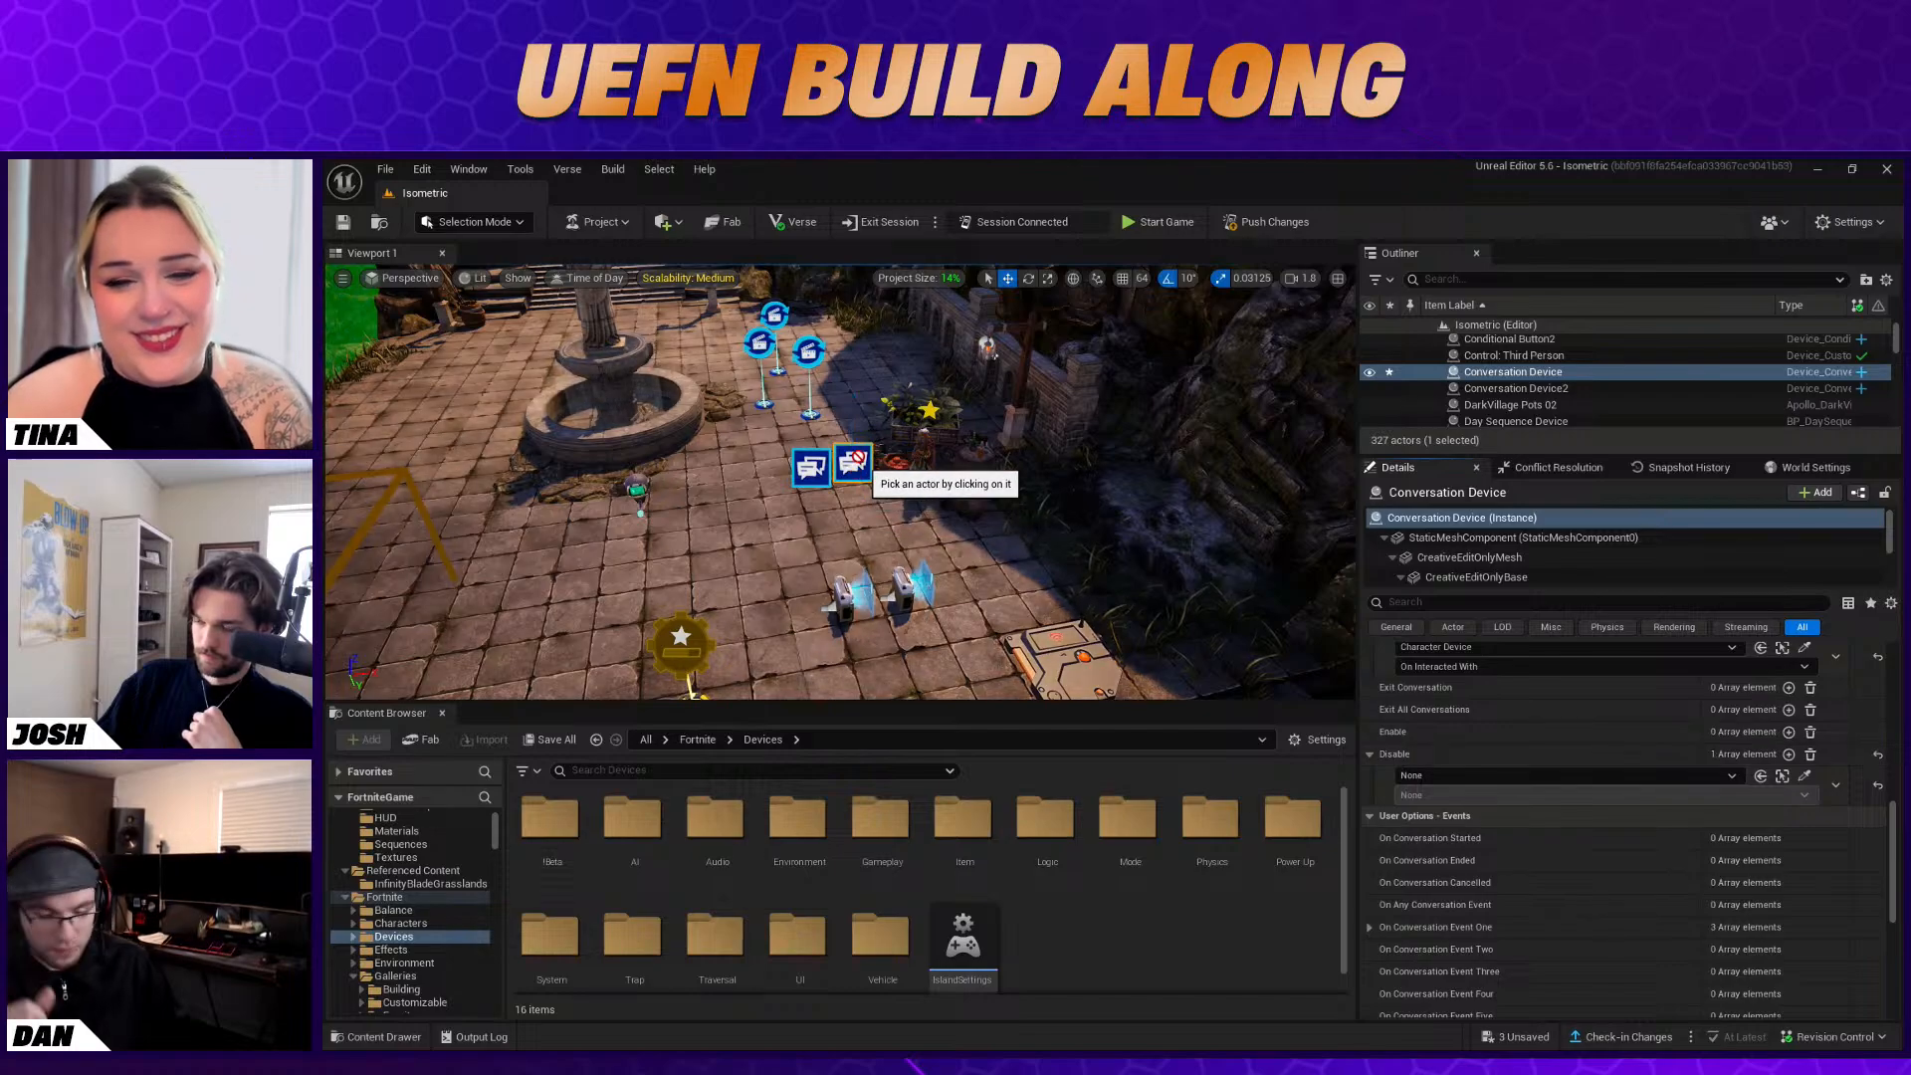
# Bind the new Disable entry to the Conversation Device's On Conversation Ended event
pyautogui.click(1439, 775)
pyautogui.write('conve')
pyautogui.click(1501, 587)
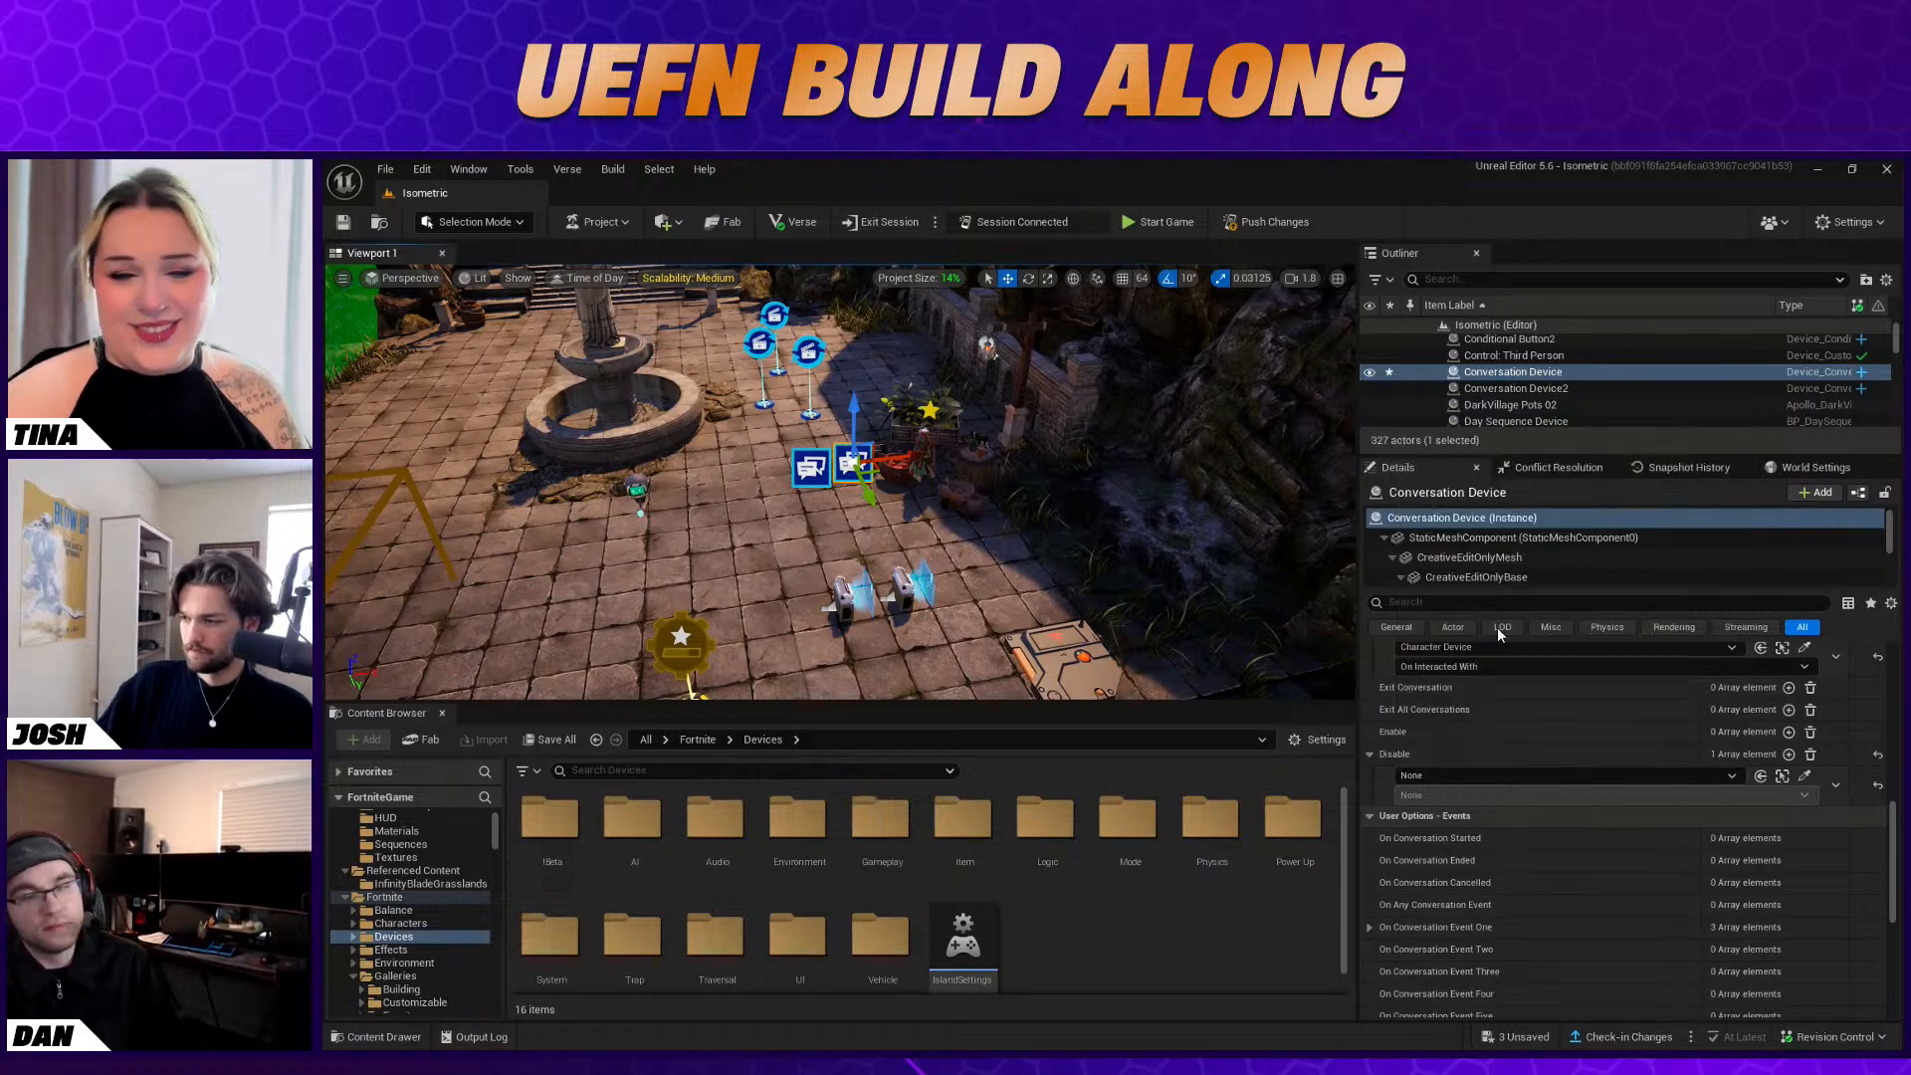
pyautogui.click(1446, 798)
pyautogui.click(1507, 859)
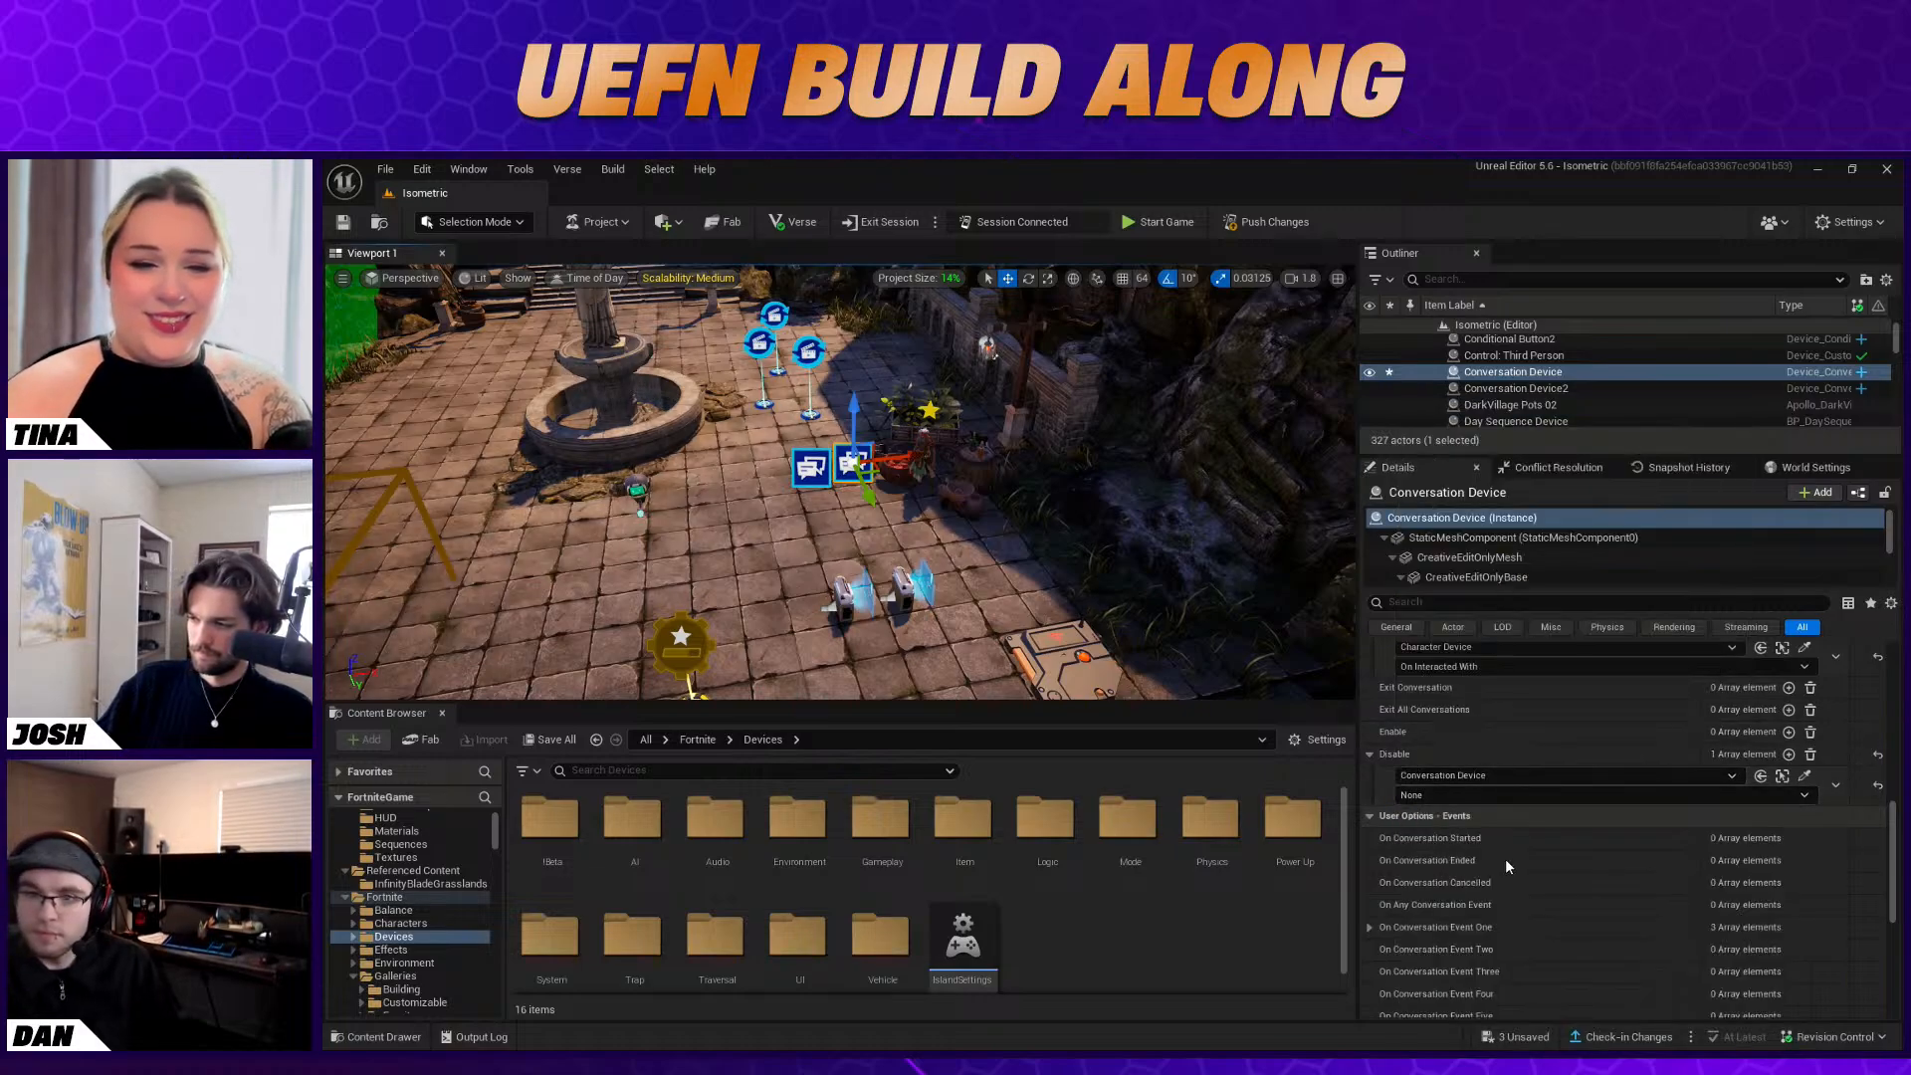
pyautogui.click(1790, 794)
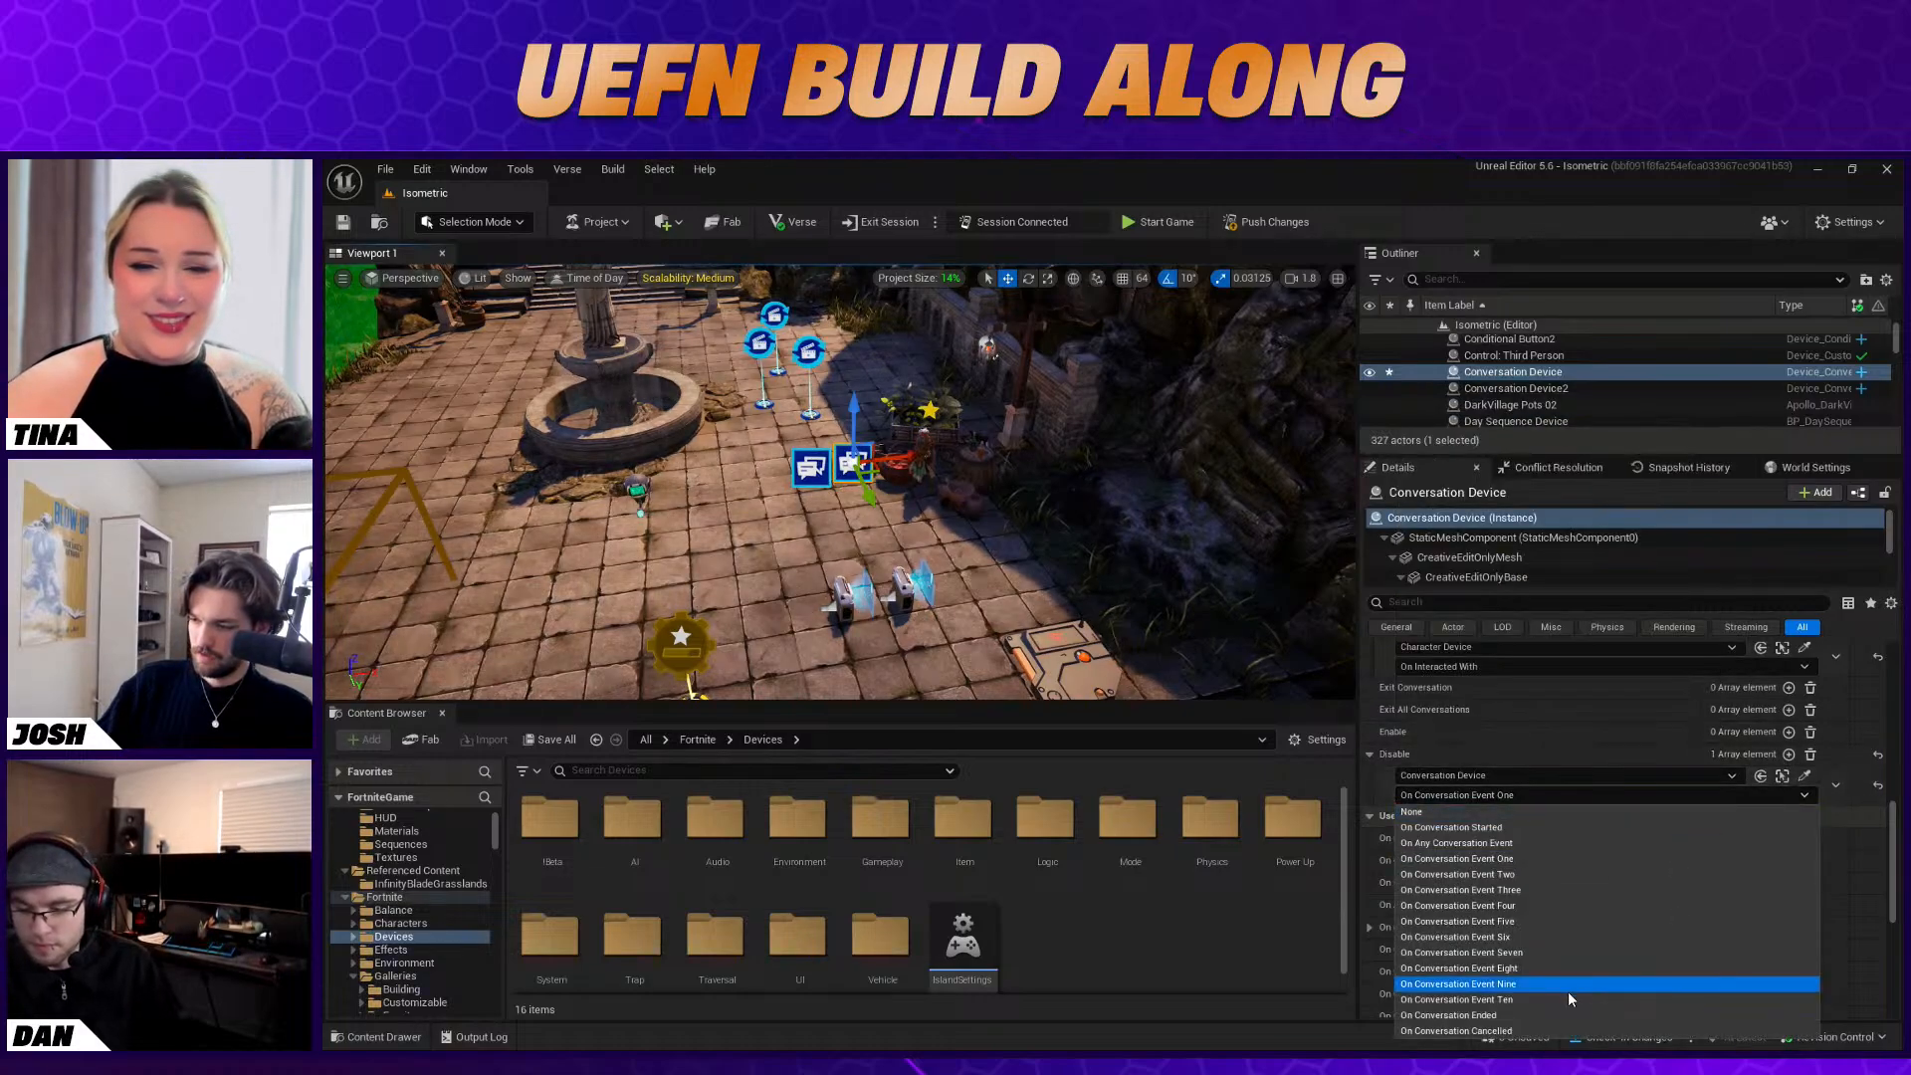
pyautogui.click(1510, 1017)
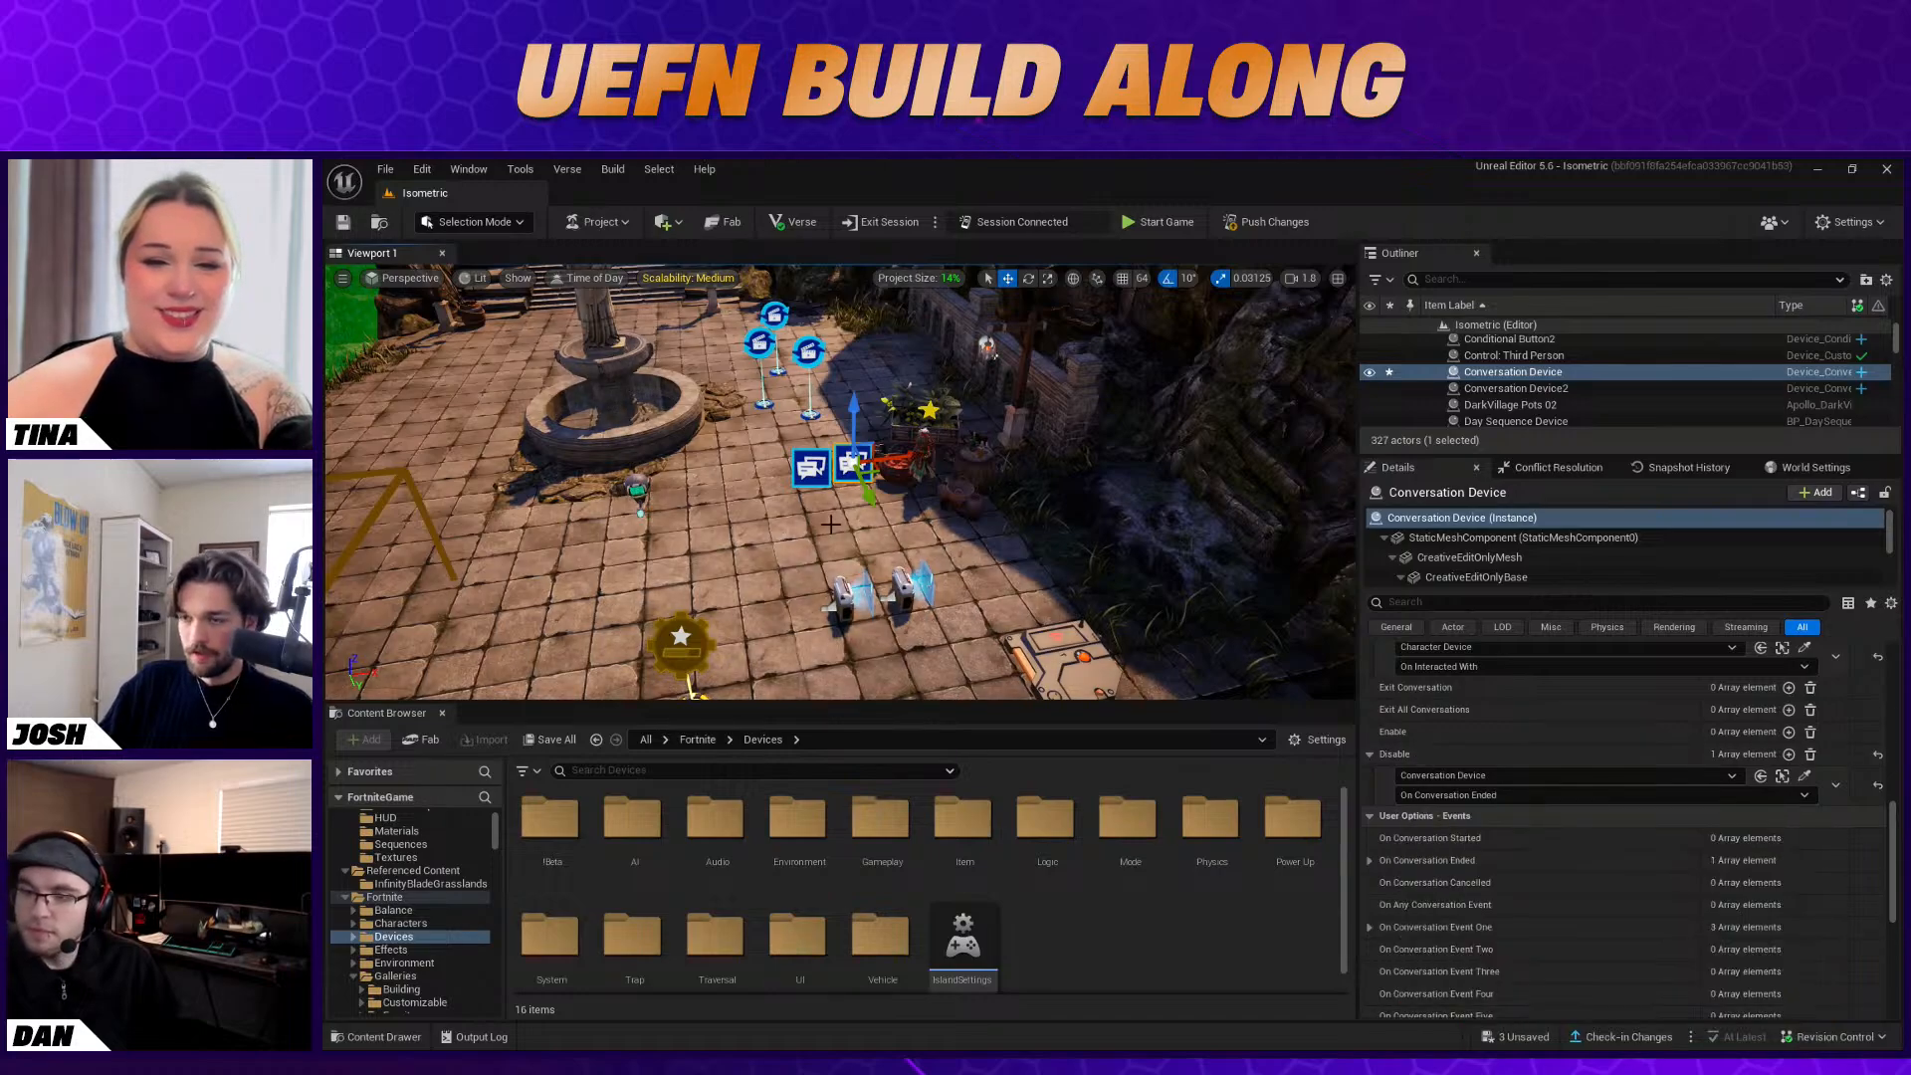
pyautogui.click(1005, 597)
pyautogui.press('s')
pyautogui.moveTo(1005, 598); pyautogui.dragTo(961, 629, button='right')
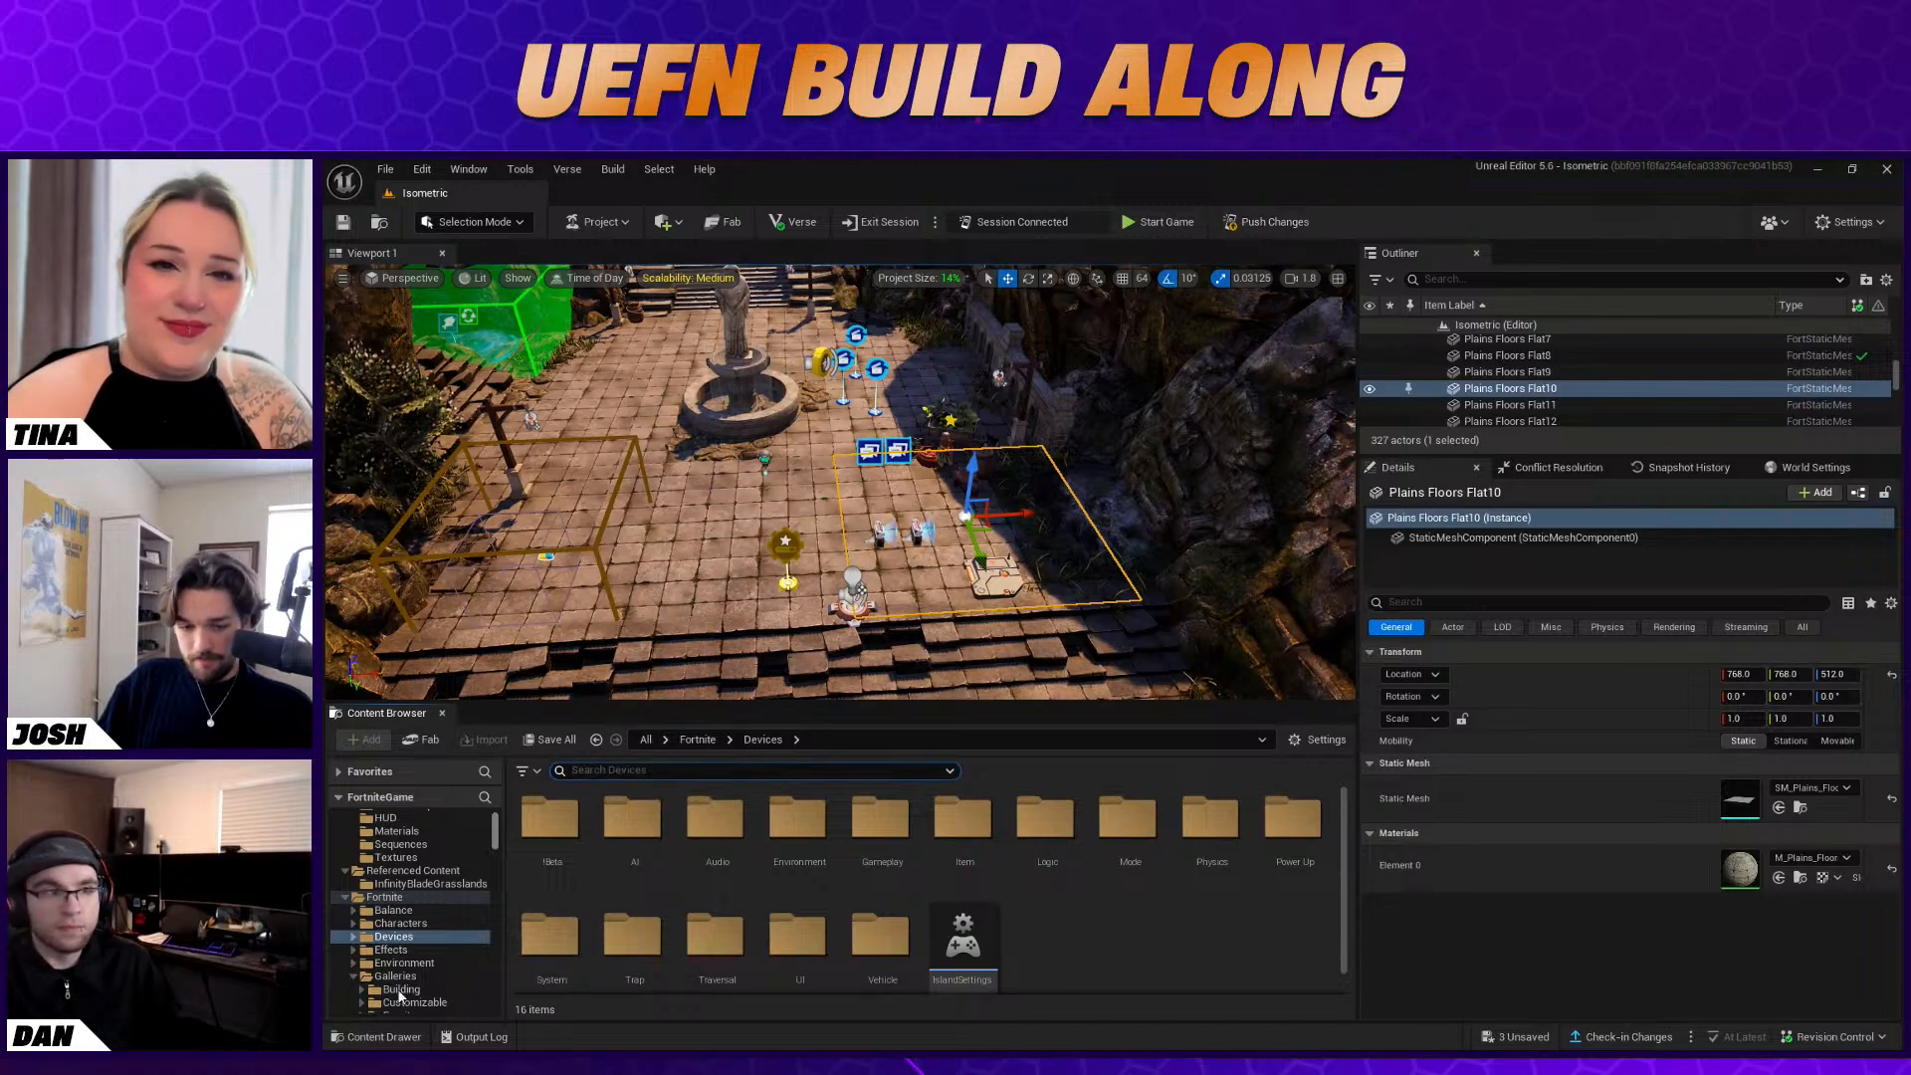
# Switch to the running Fortnite session, talk to Baba Yaga, and accept her fishing quest by answering "Yes" and "Oh no!"
pyautogui.hotkey('alt', 'Tab')
pyautogui.click(1676, 645)
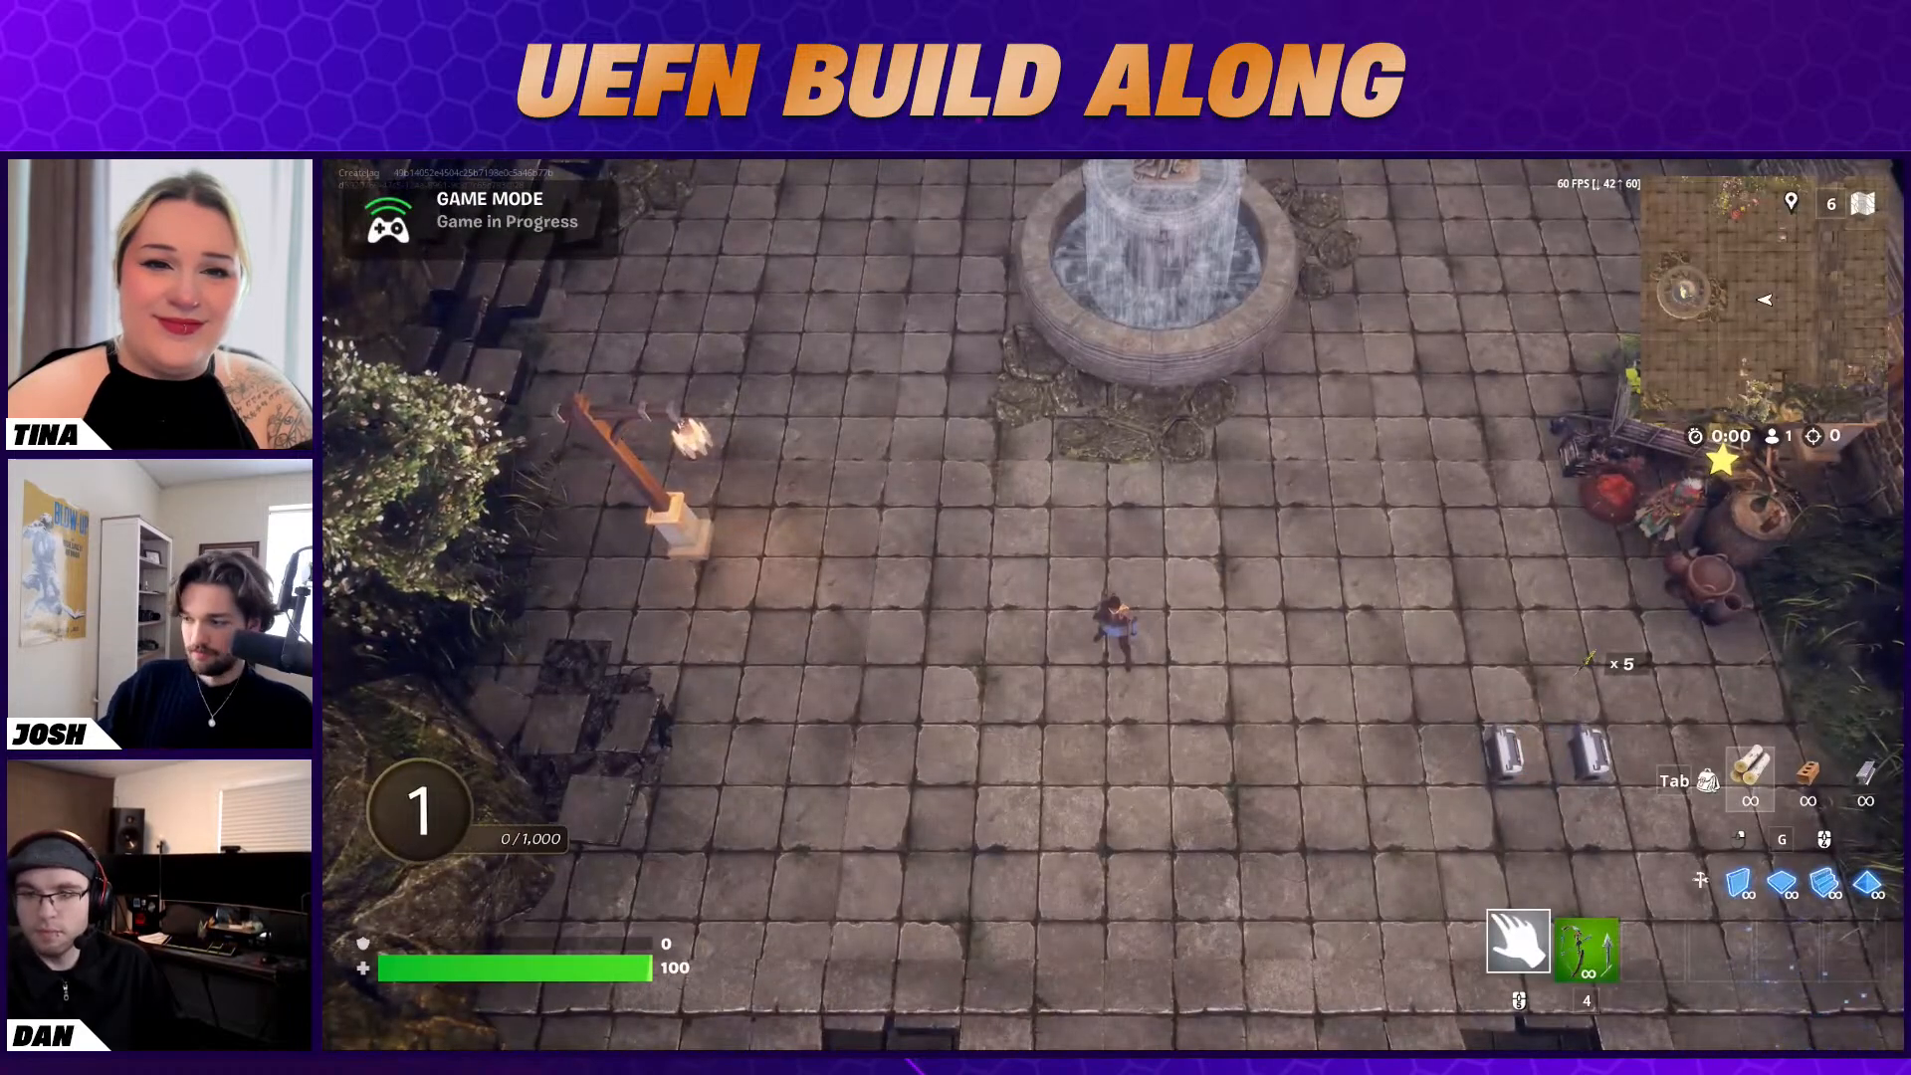
pyautogui.press('d')
pyautogui.press('w')
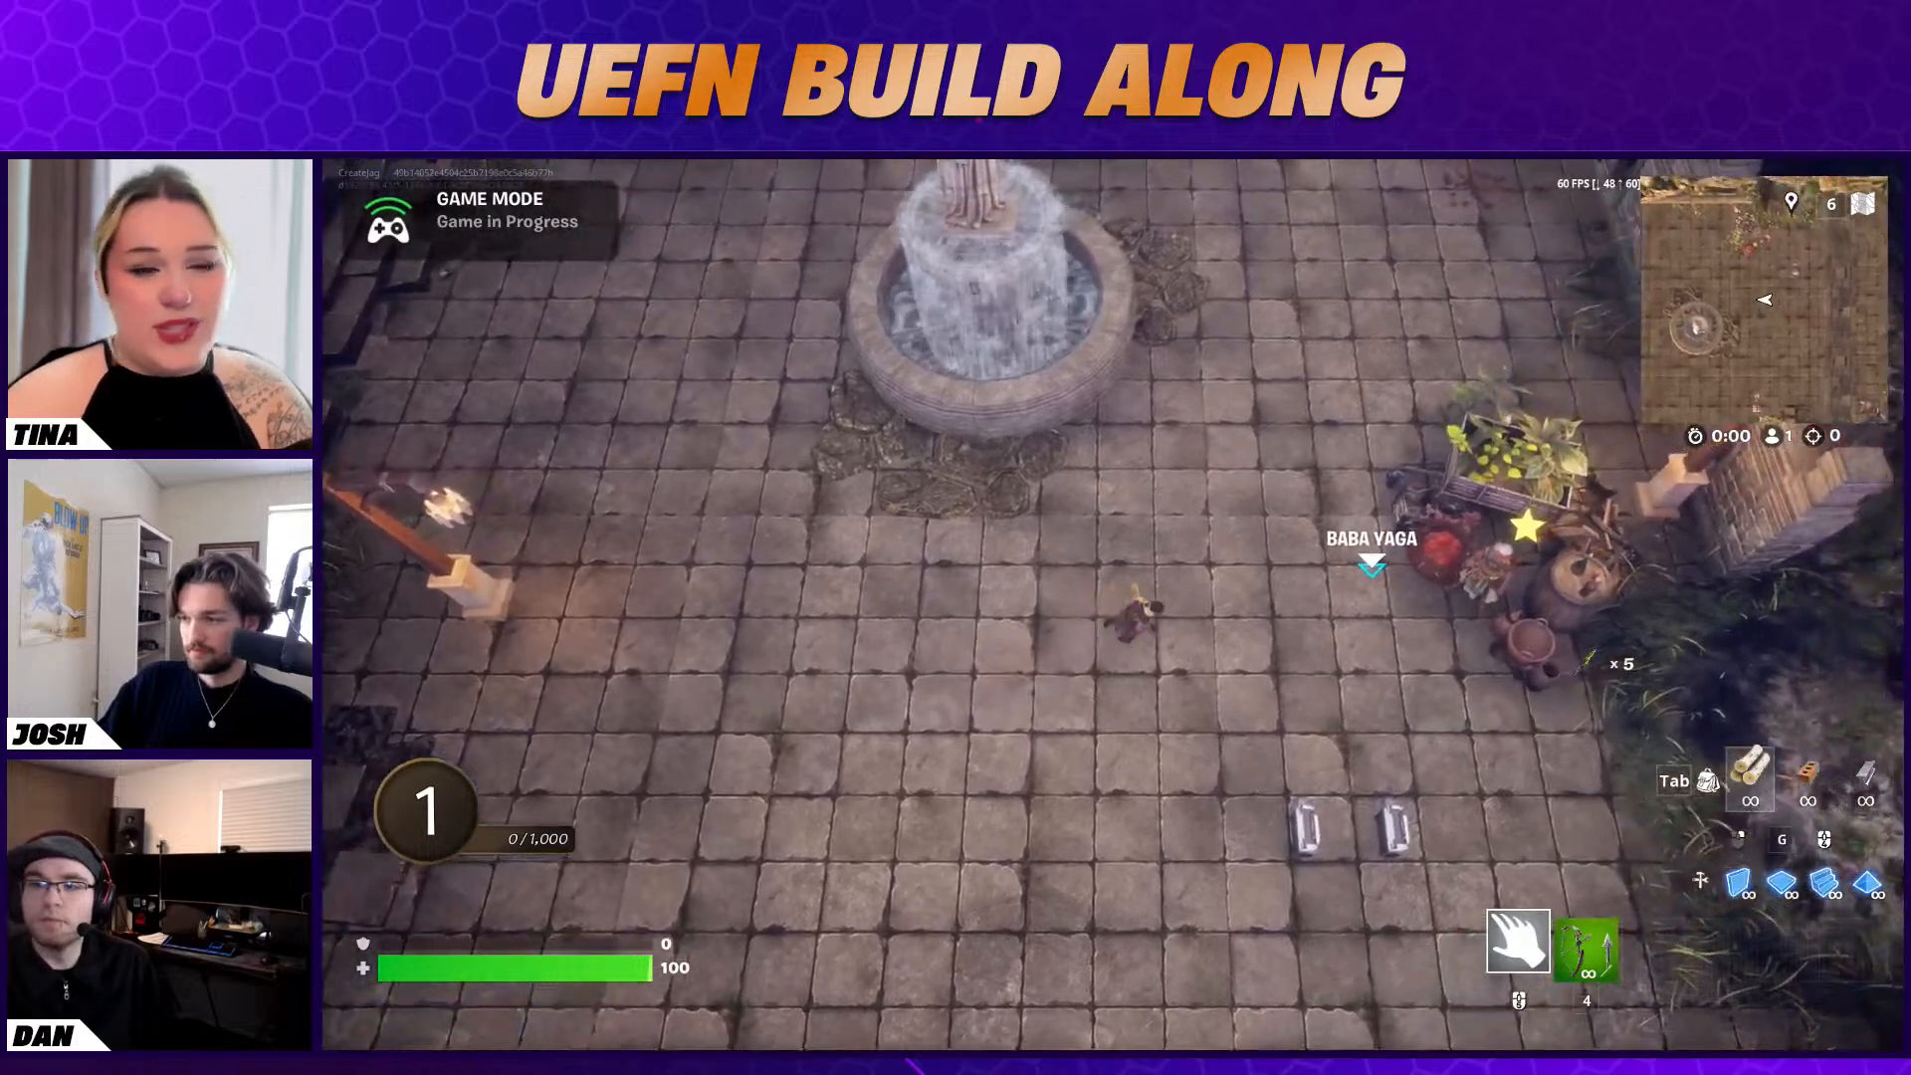
pyautogui.press('d')
pyautogui.press('e')
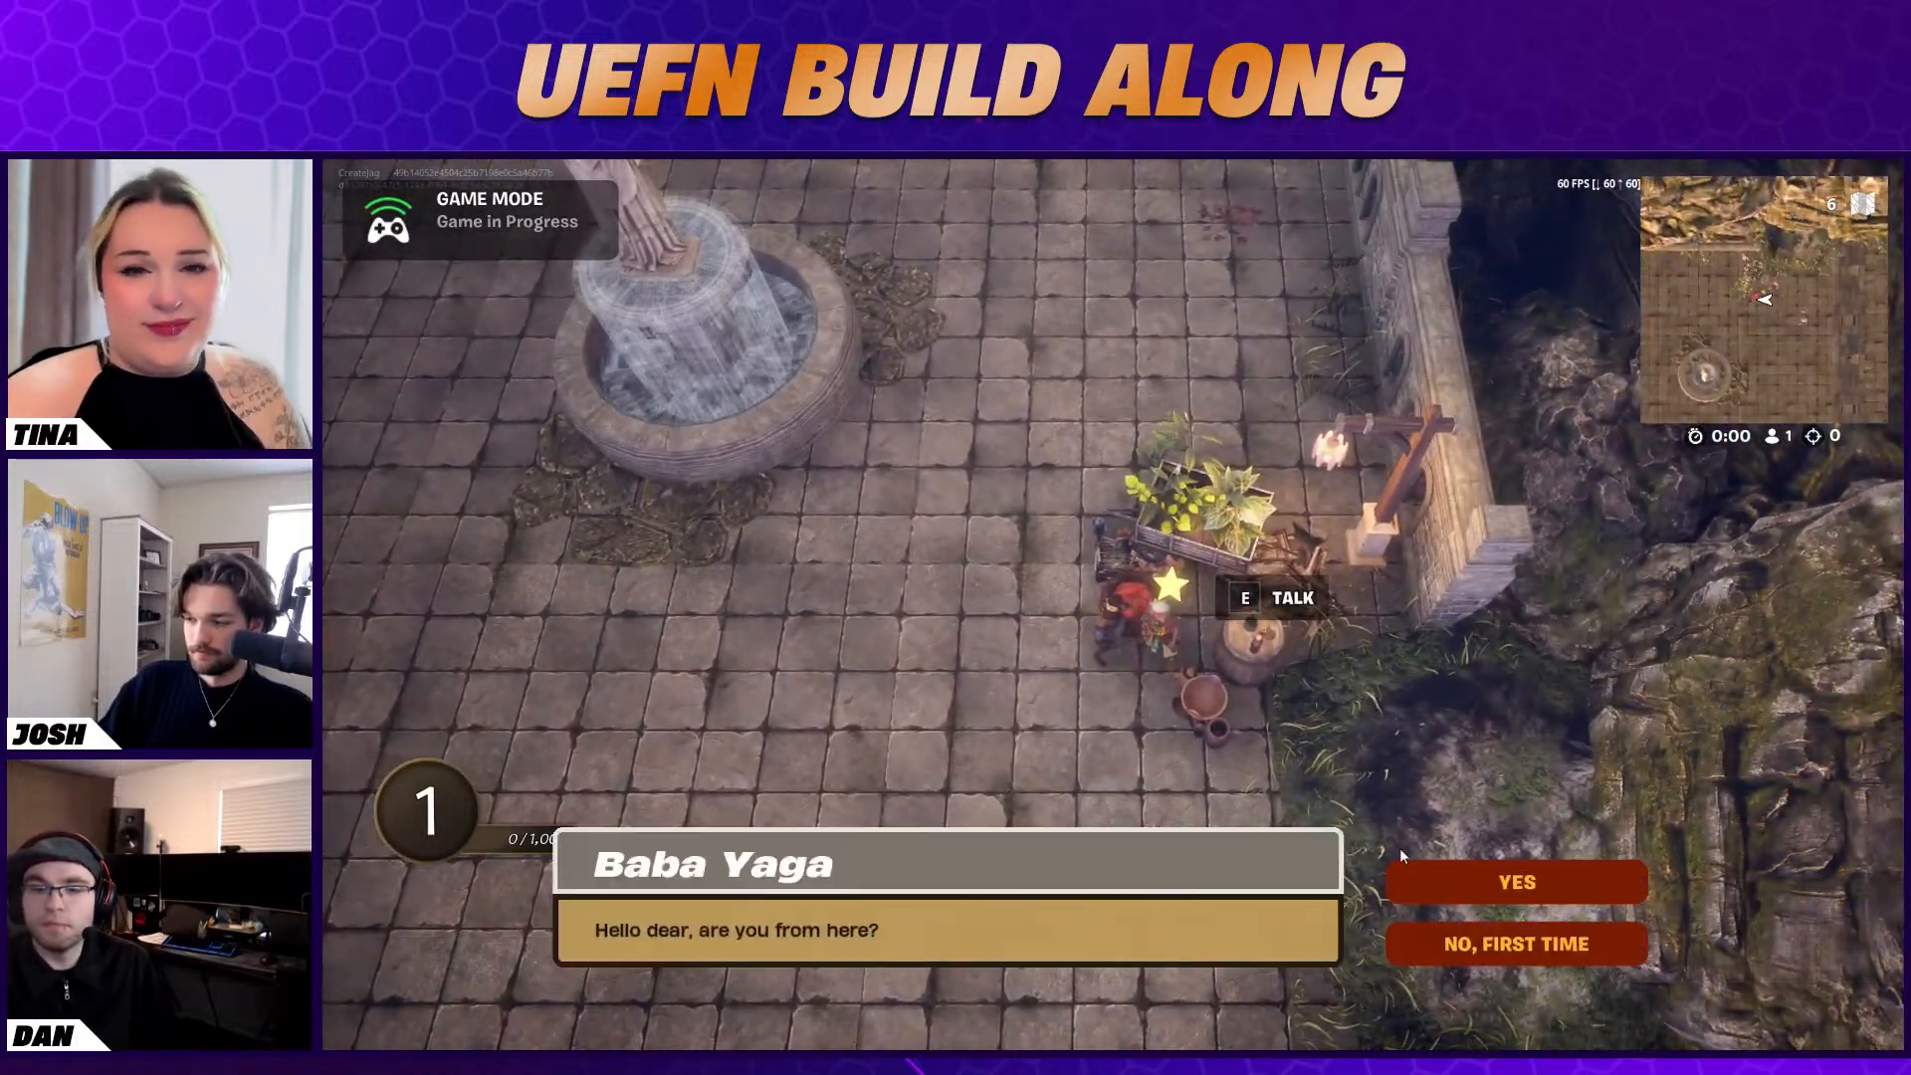
pyautogui.click(1442, 878)
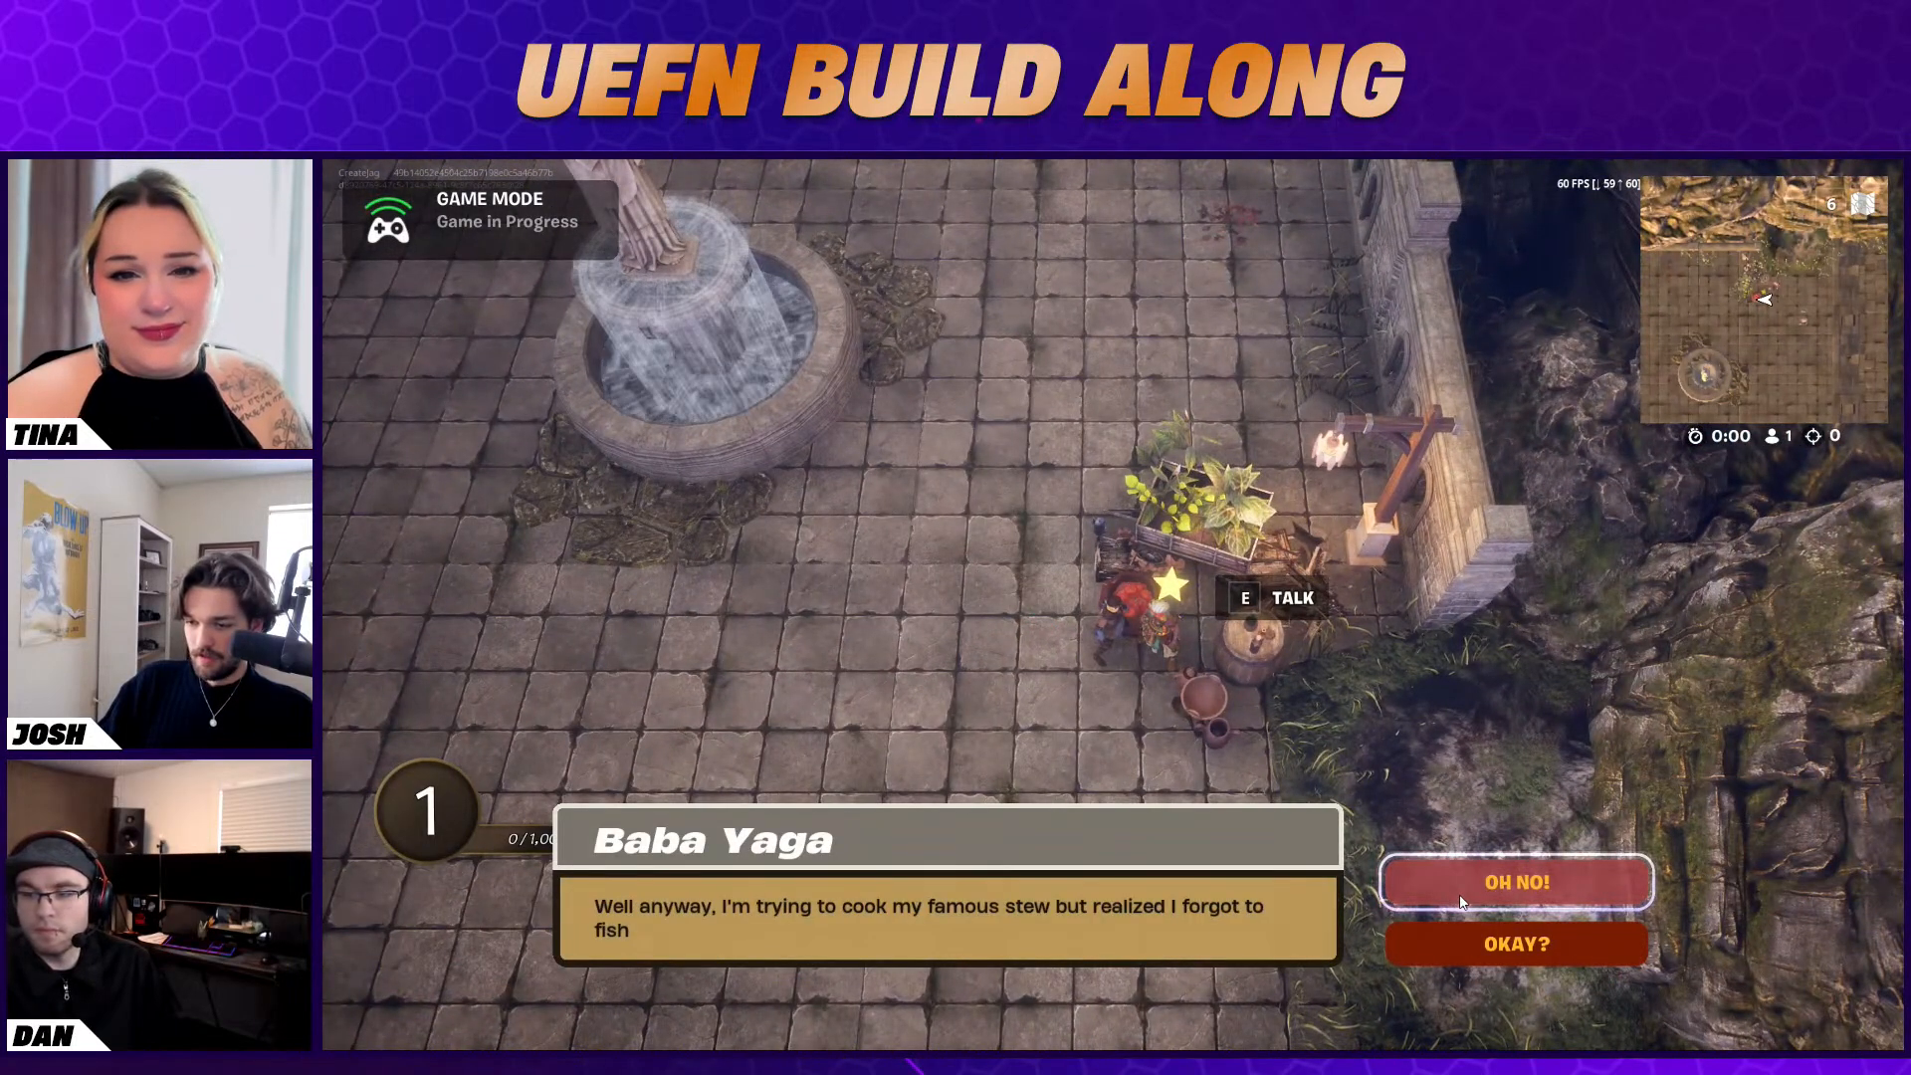
pyautogui.click(1464, 902)
pyautogui.click(1491, 896)
pyautogui.press('a')
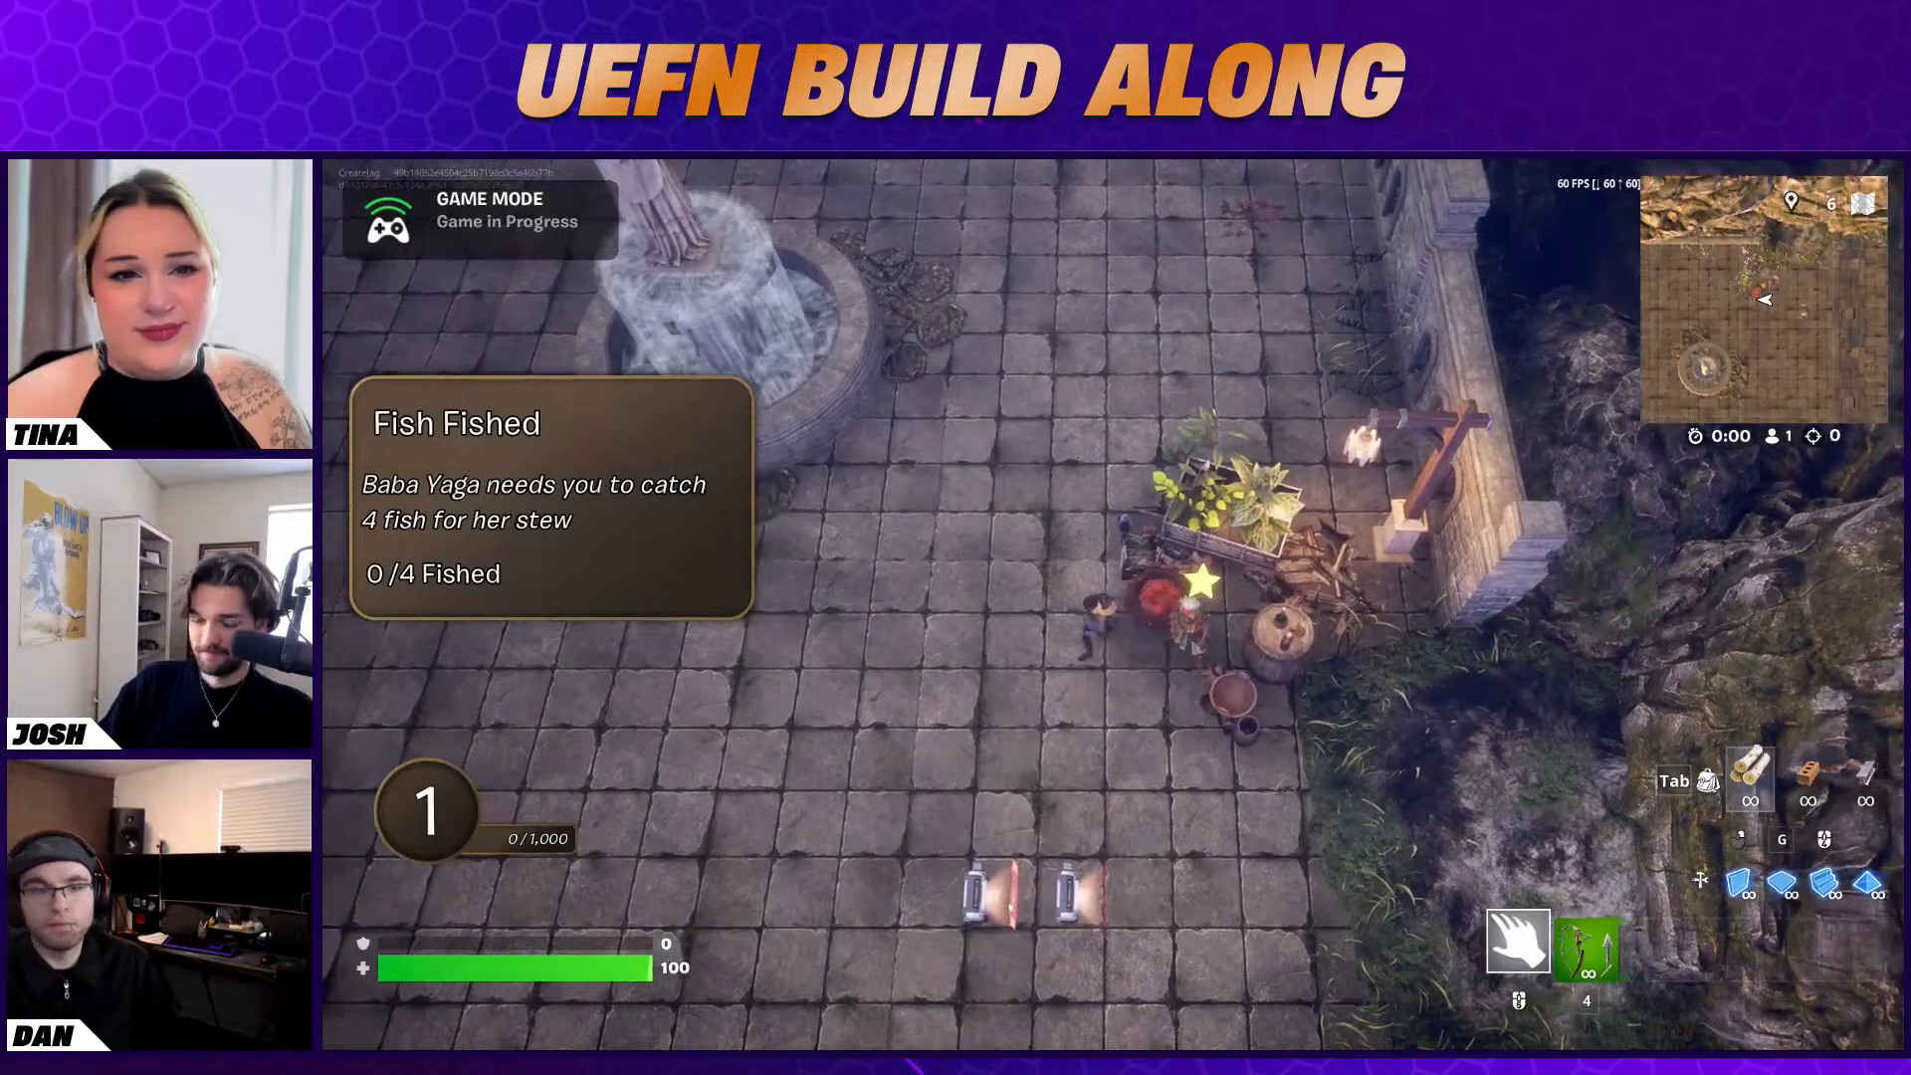
# Search the barrel by the stairs for a Creative Fishing Rod and bring the character to the swirling fishing pool
pyautogui.press('w')
pyautogui.press('w')
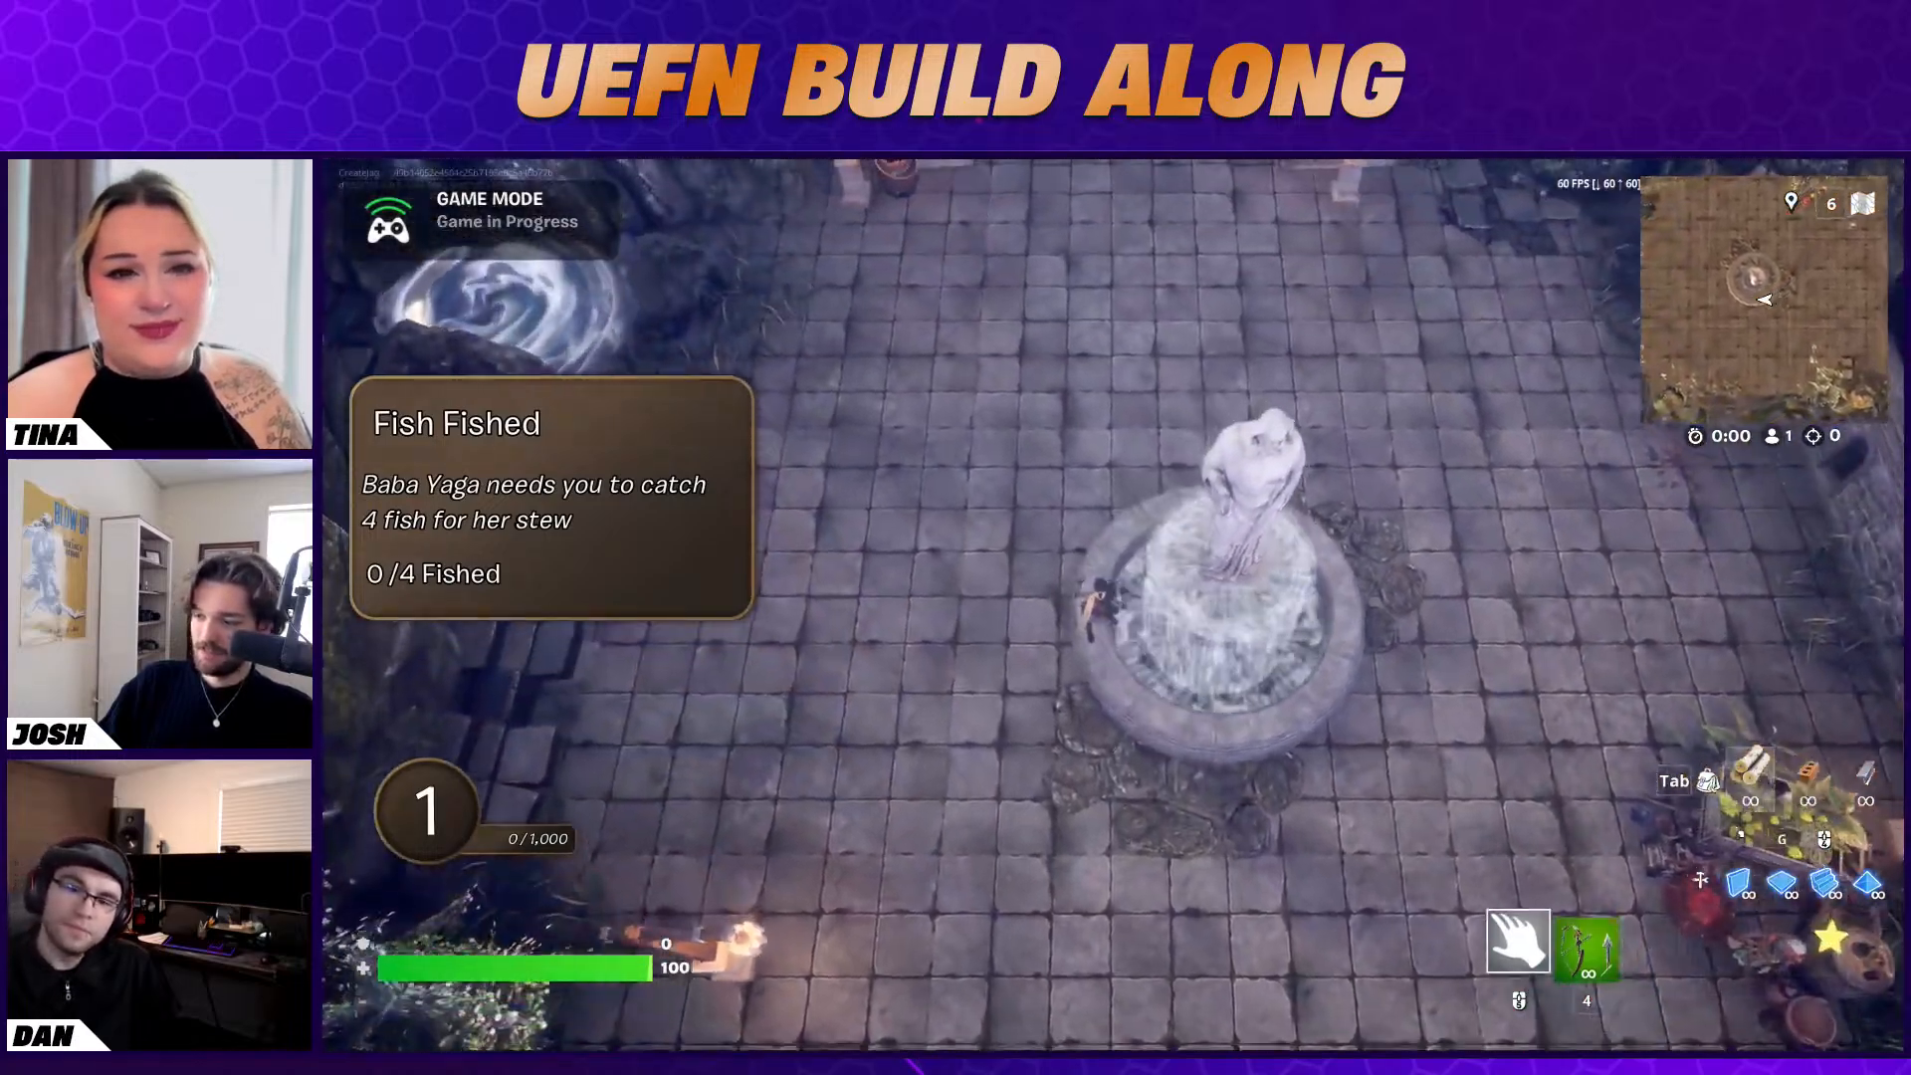
pyautogui.press('w')
pyautogui.press('a')
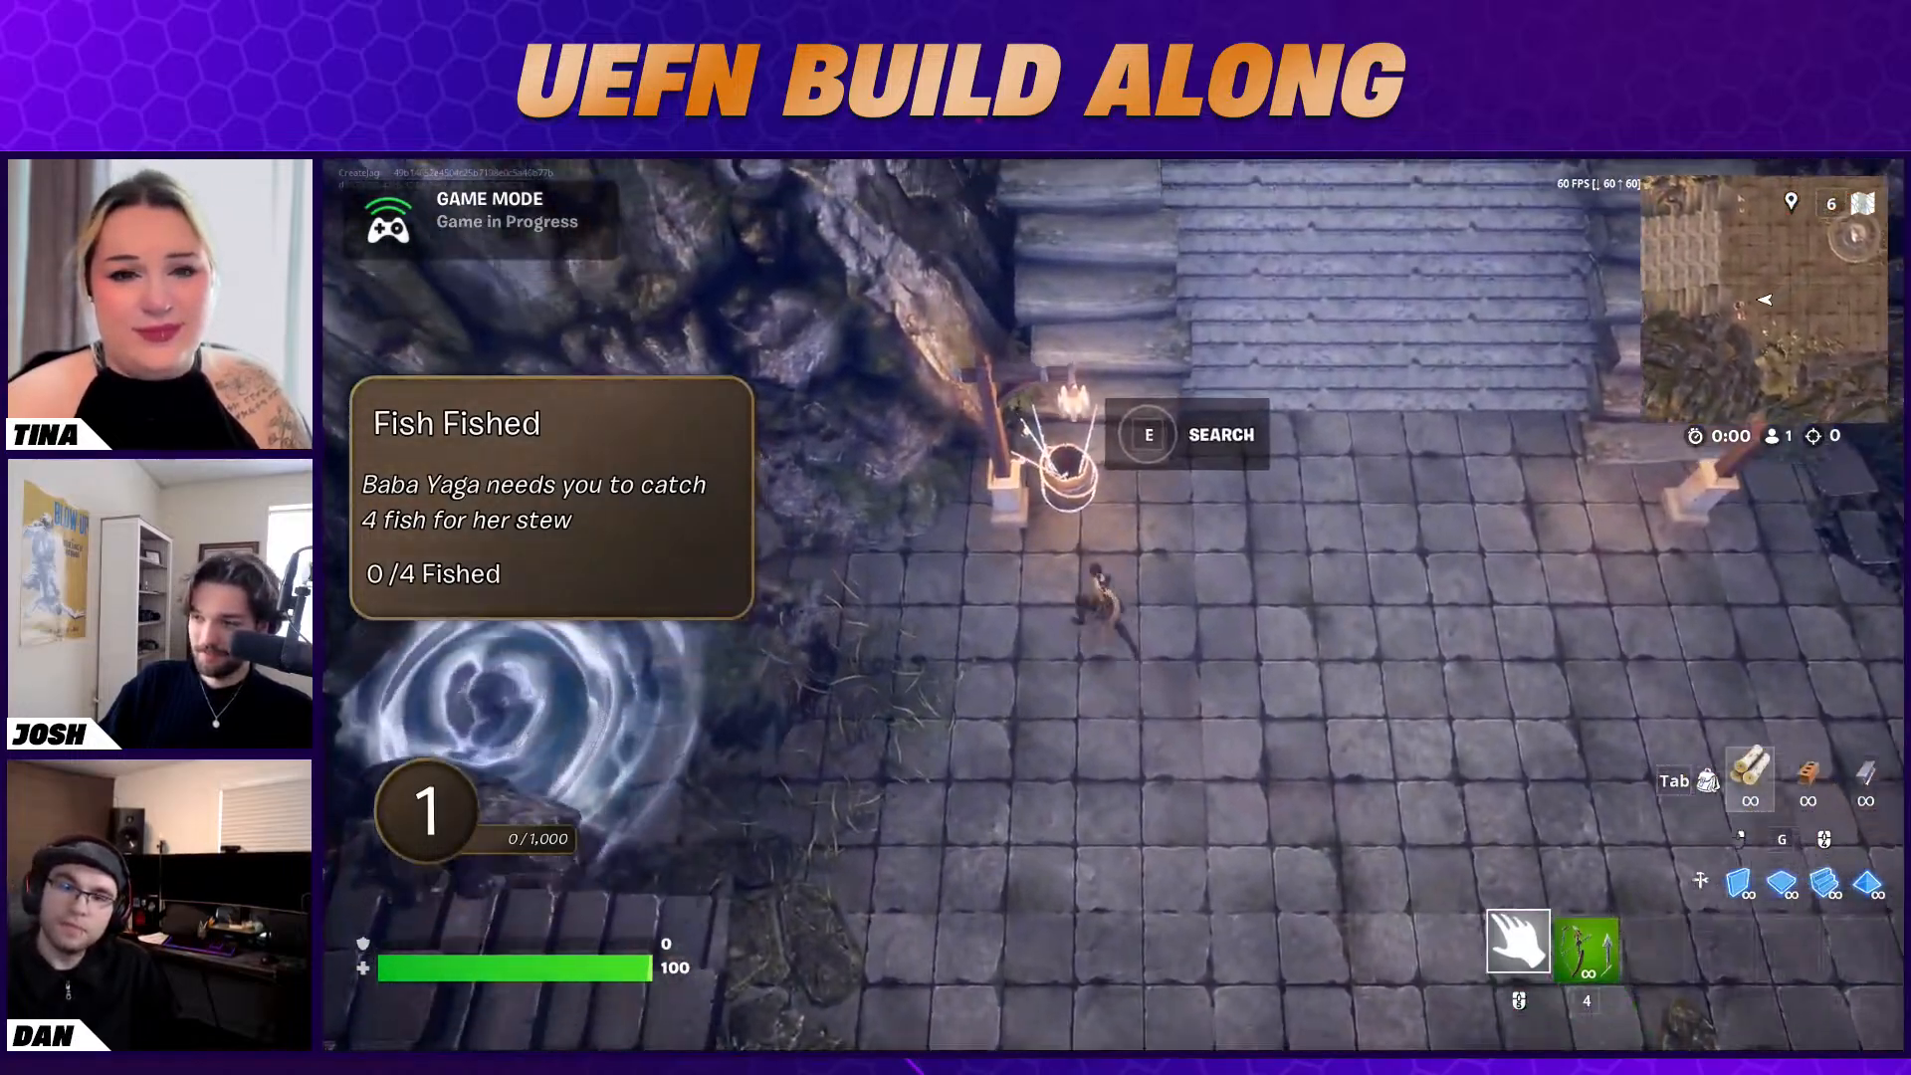
pyautogui.press('e')
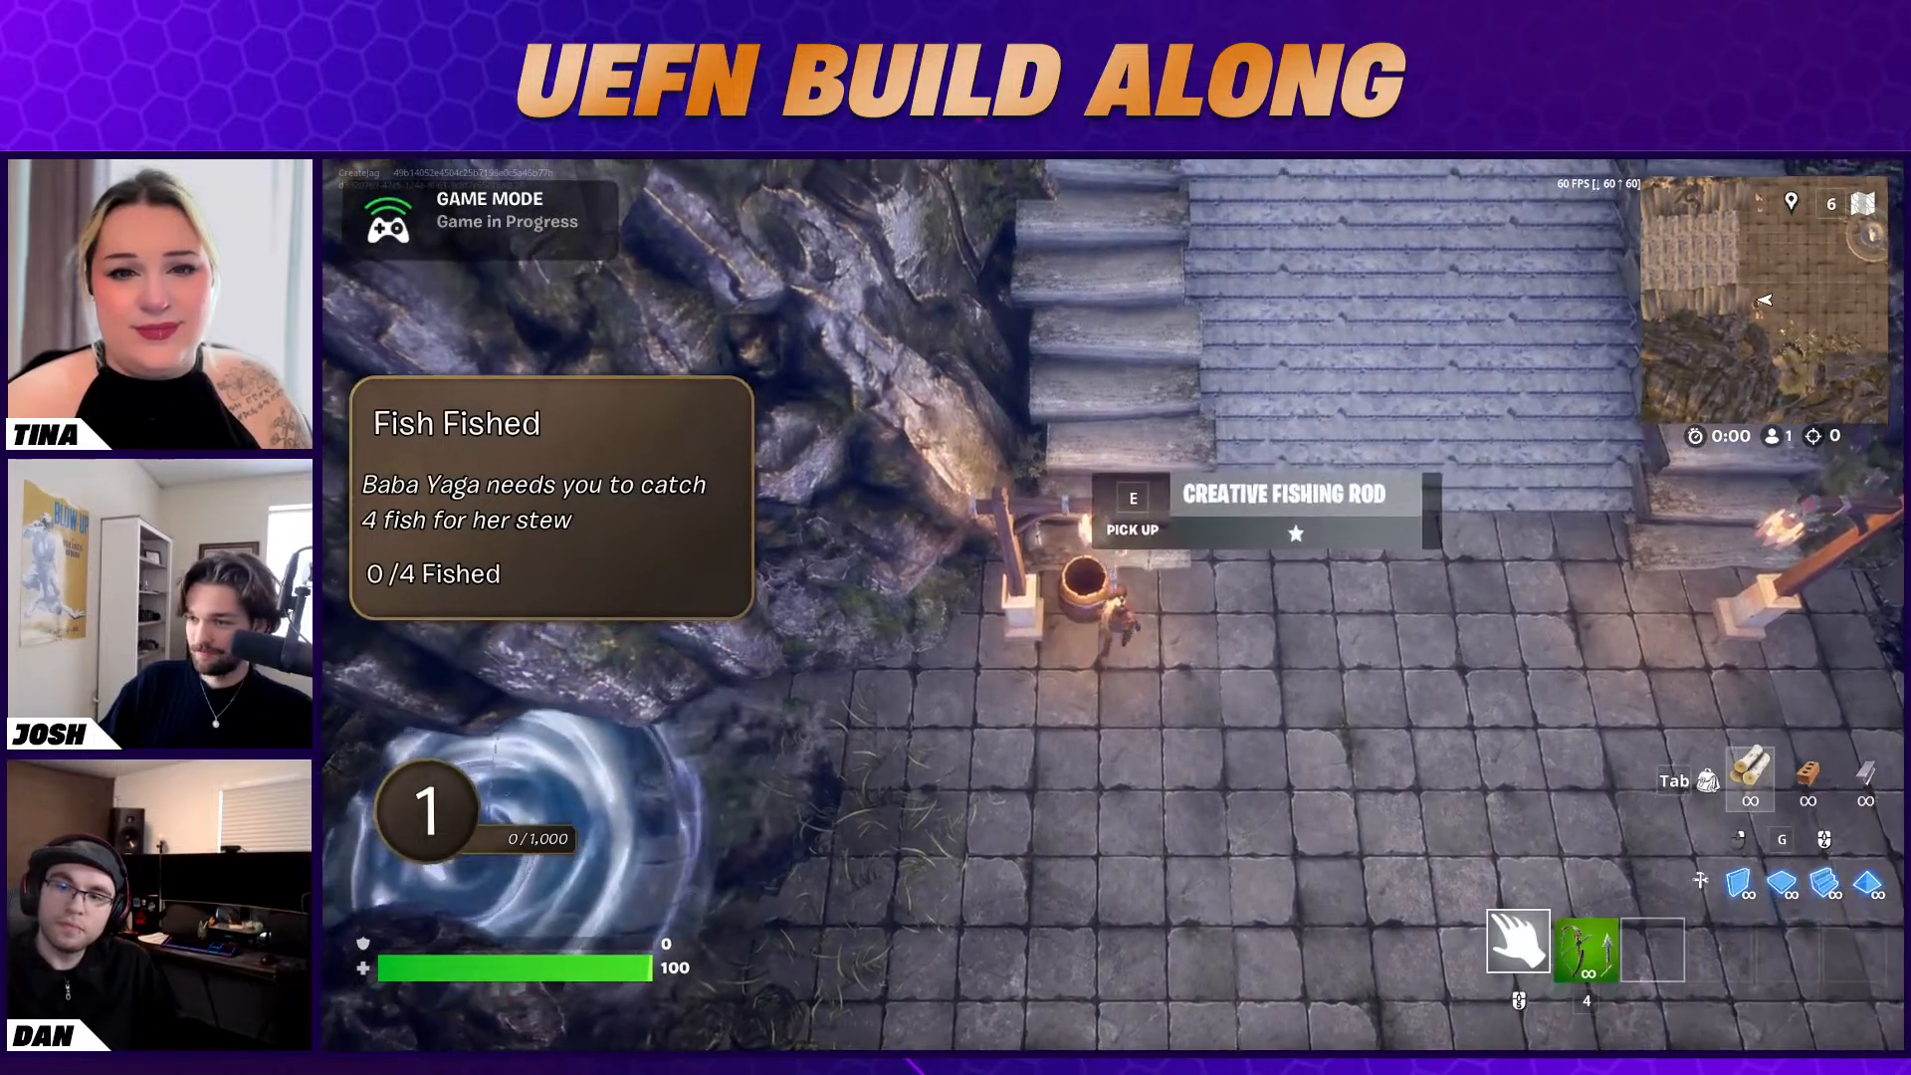
pyautogui.press('s')
pyautogui.press('a')
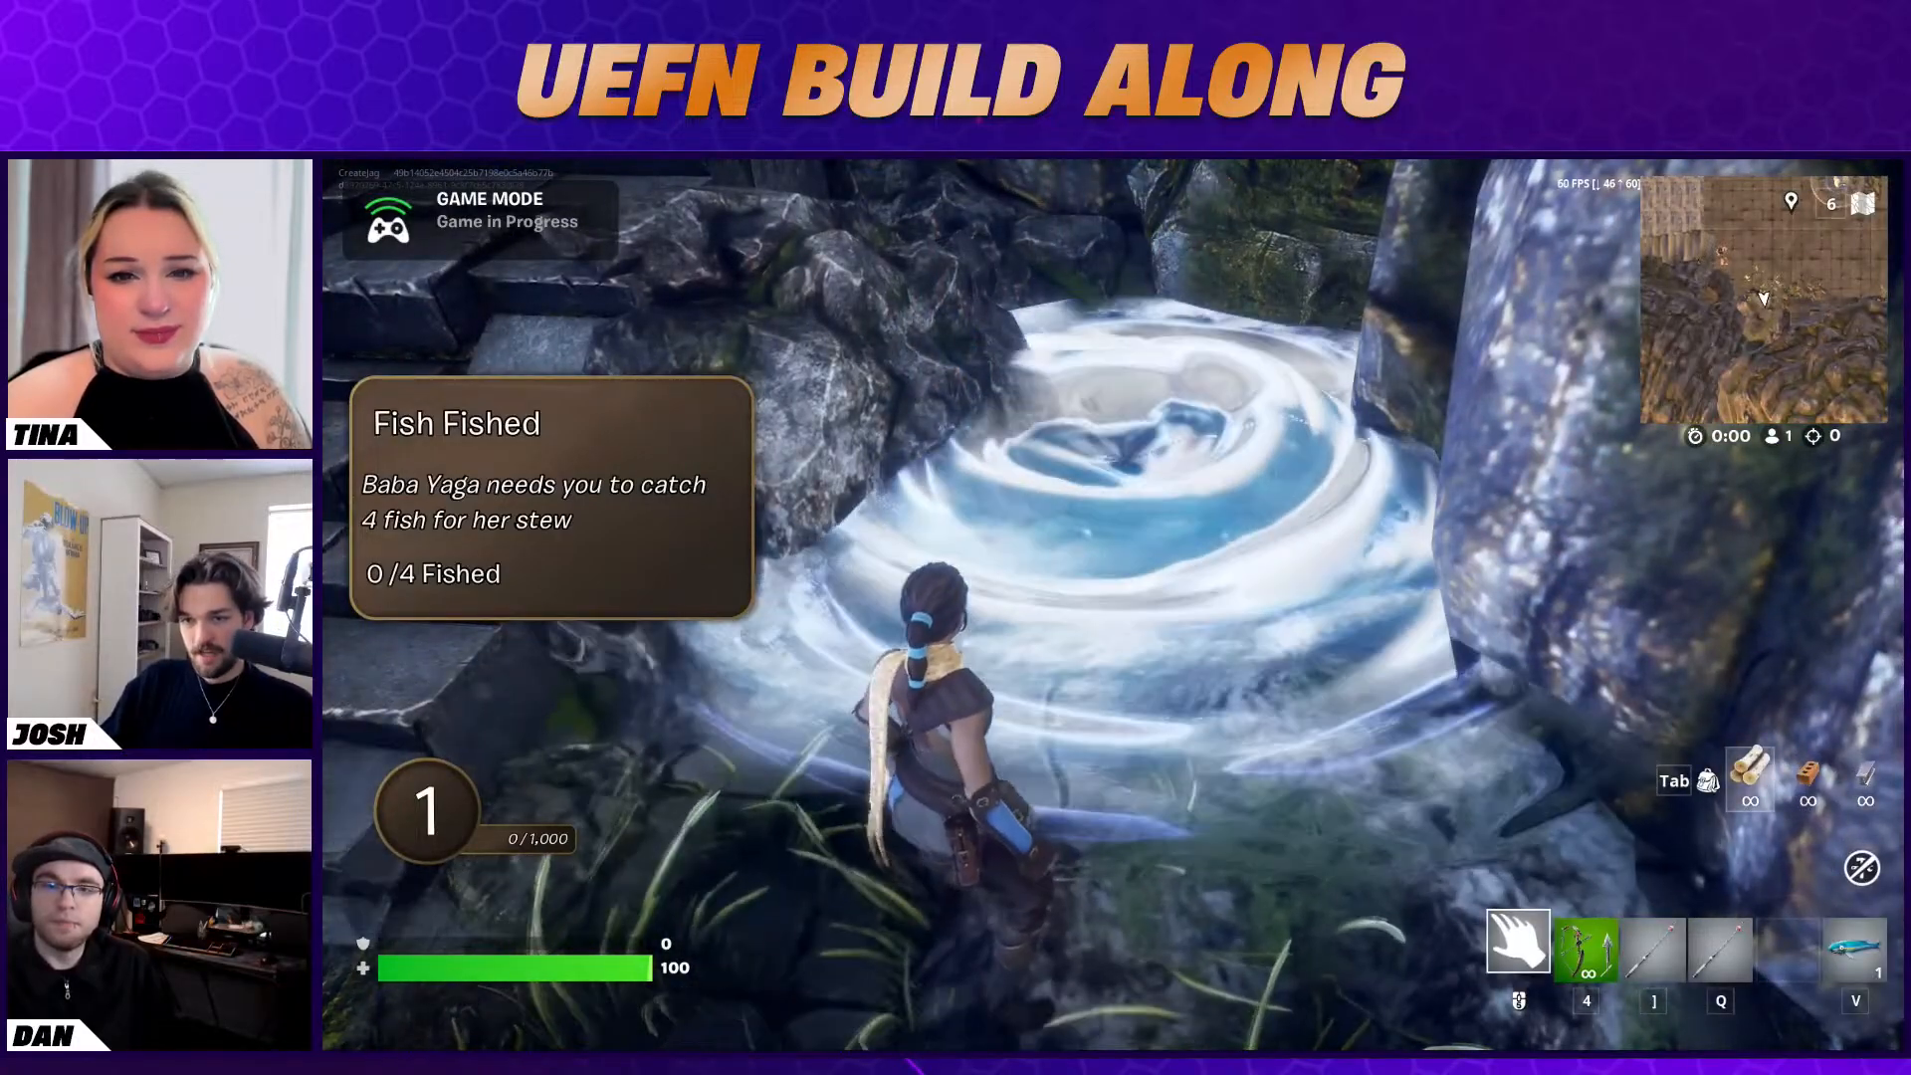
# Switch back to Unreal Editor and push the changes, saving the Conversation Device, Item Granter and Stat Powerup
pyautogui.press('Escape')
pyautogui.click(1626, 598)
pyautogui.press('super')
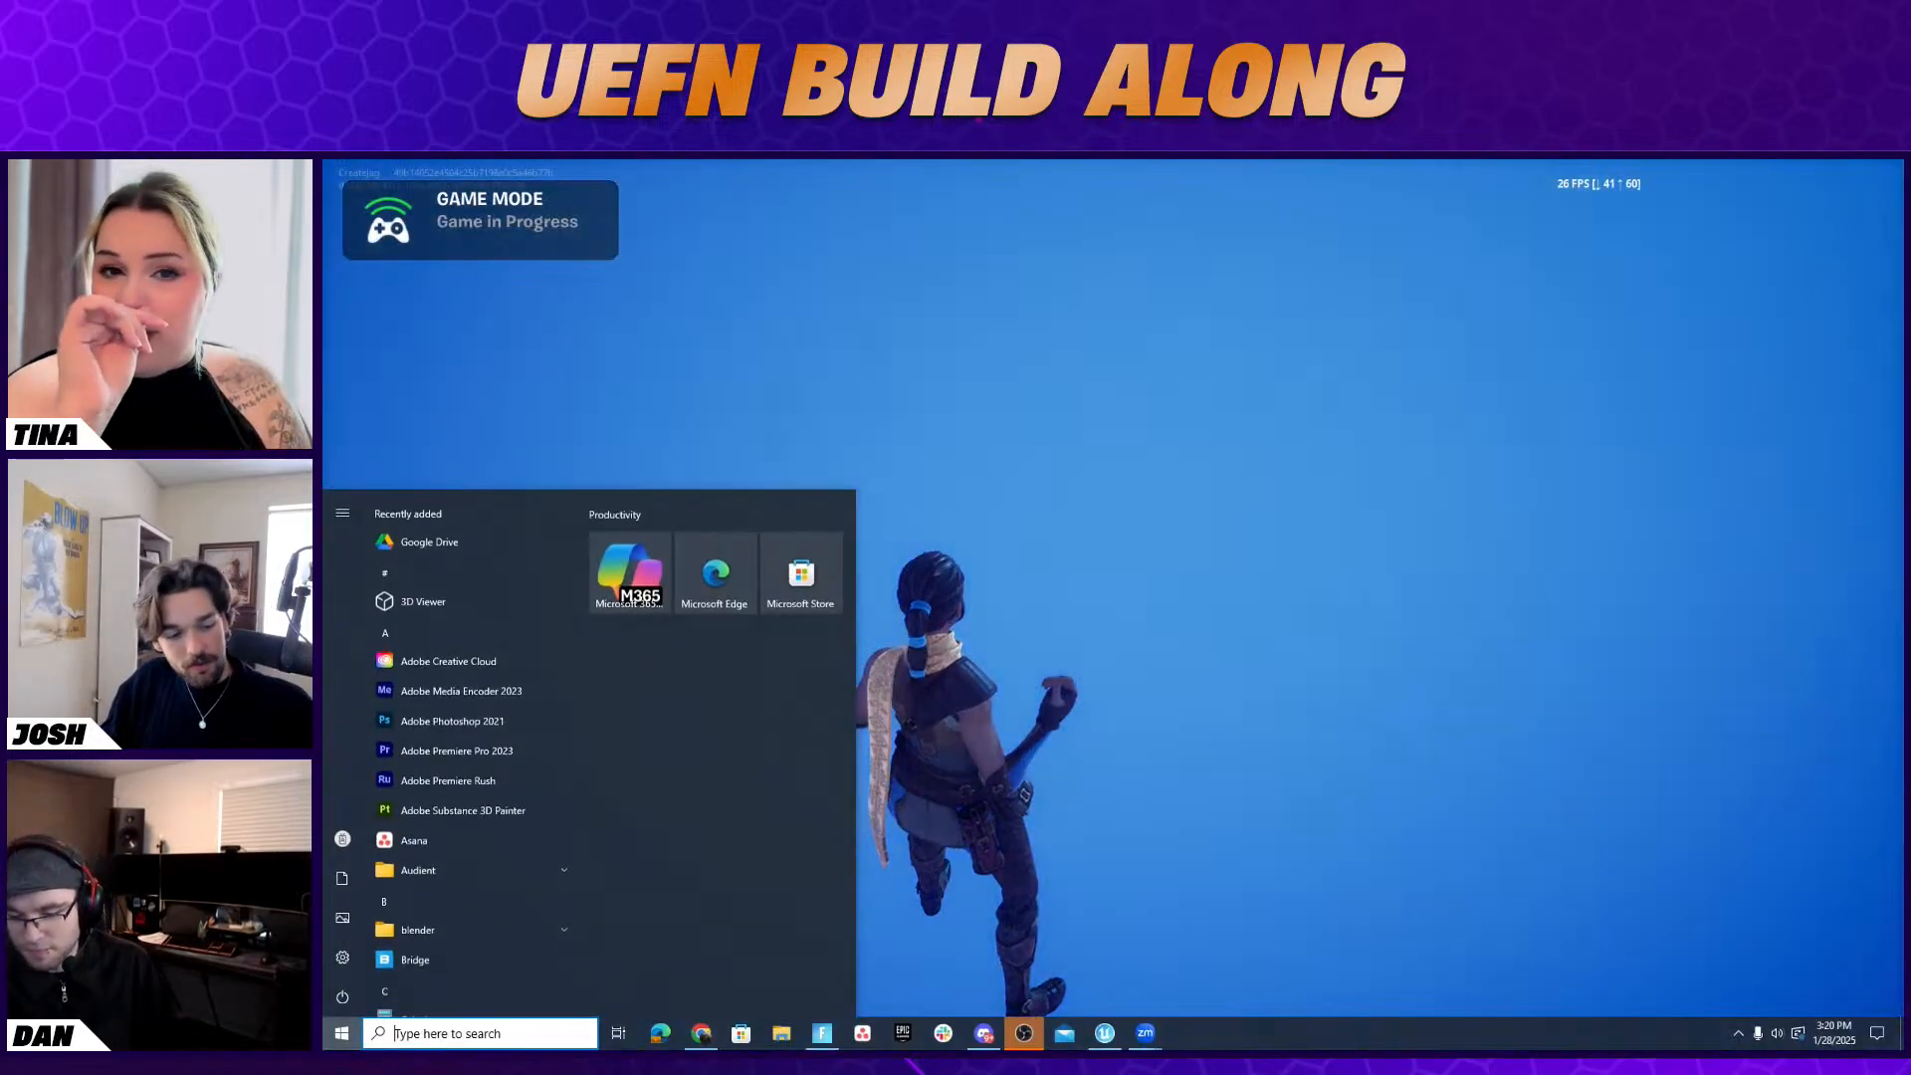
pyautogui.click(1021, 1034)
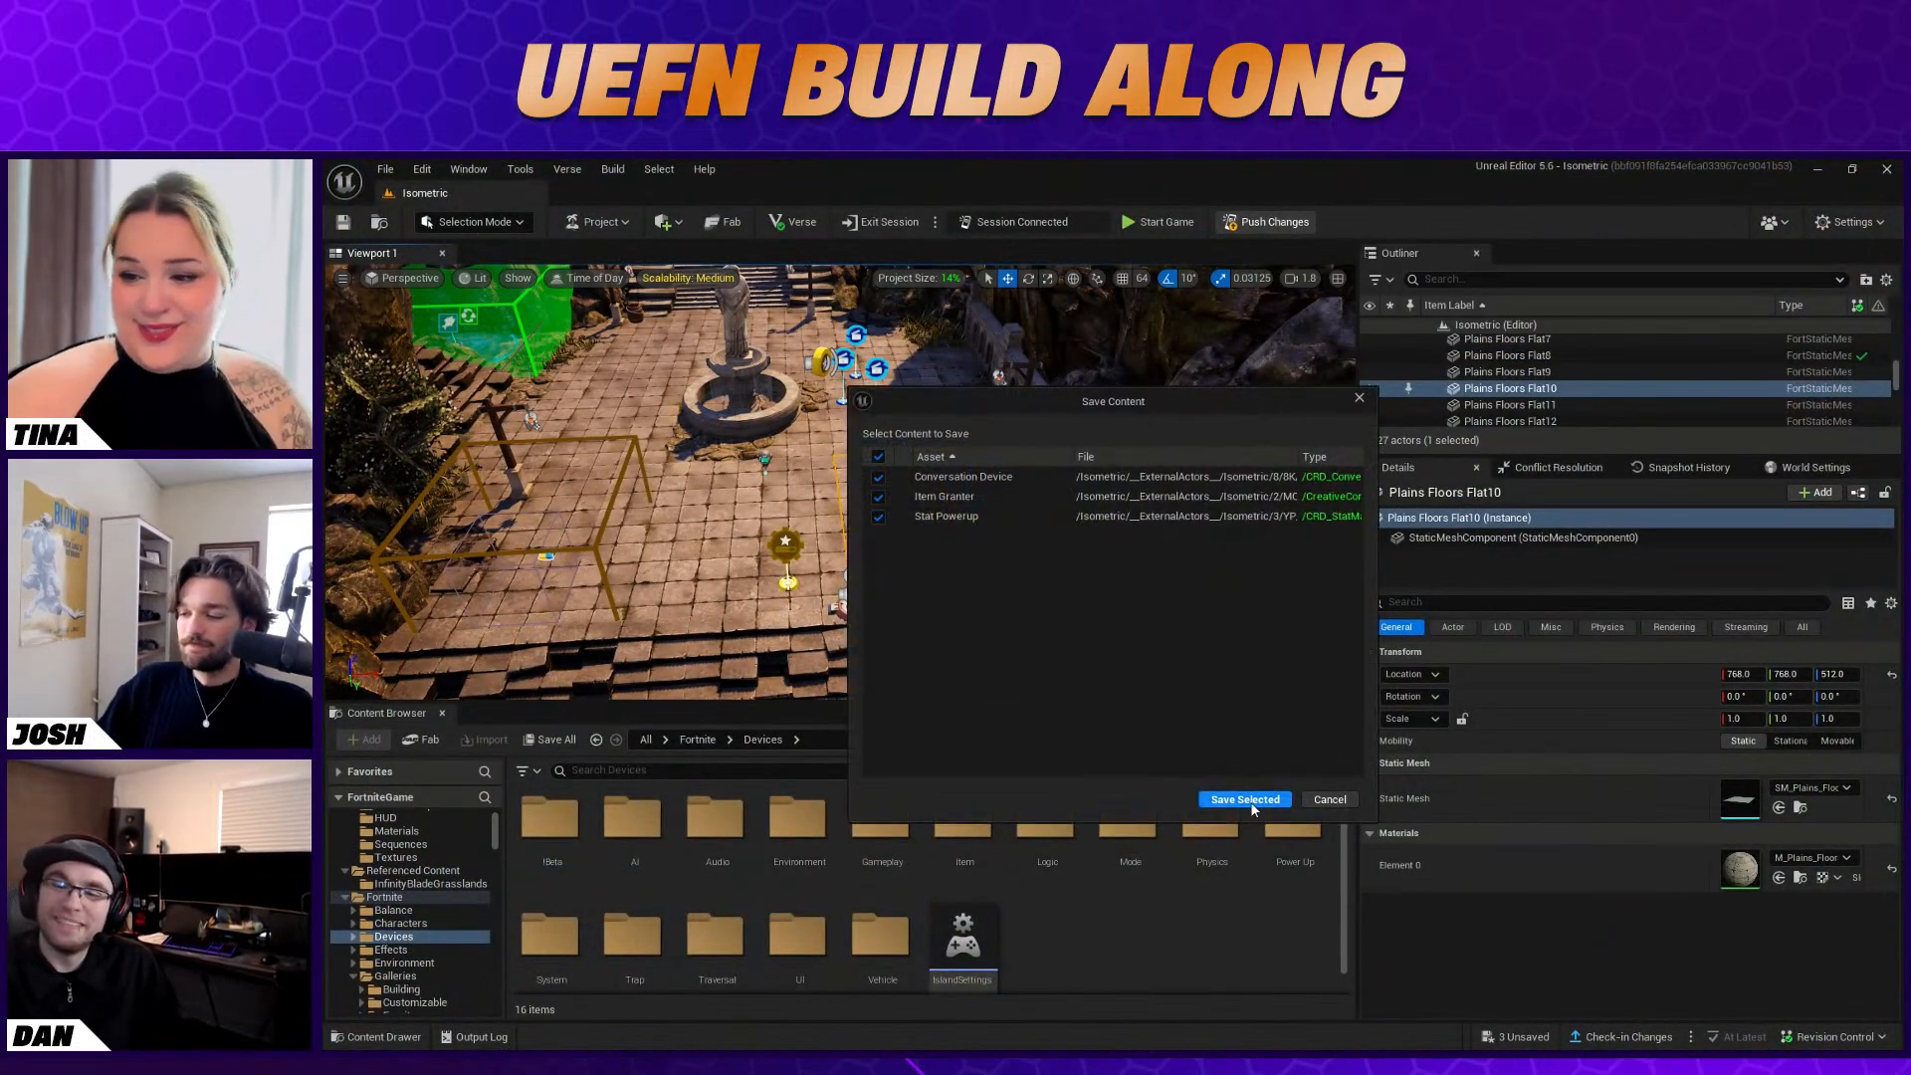
pyautogui.click(1248, 802)
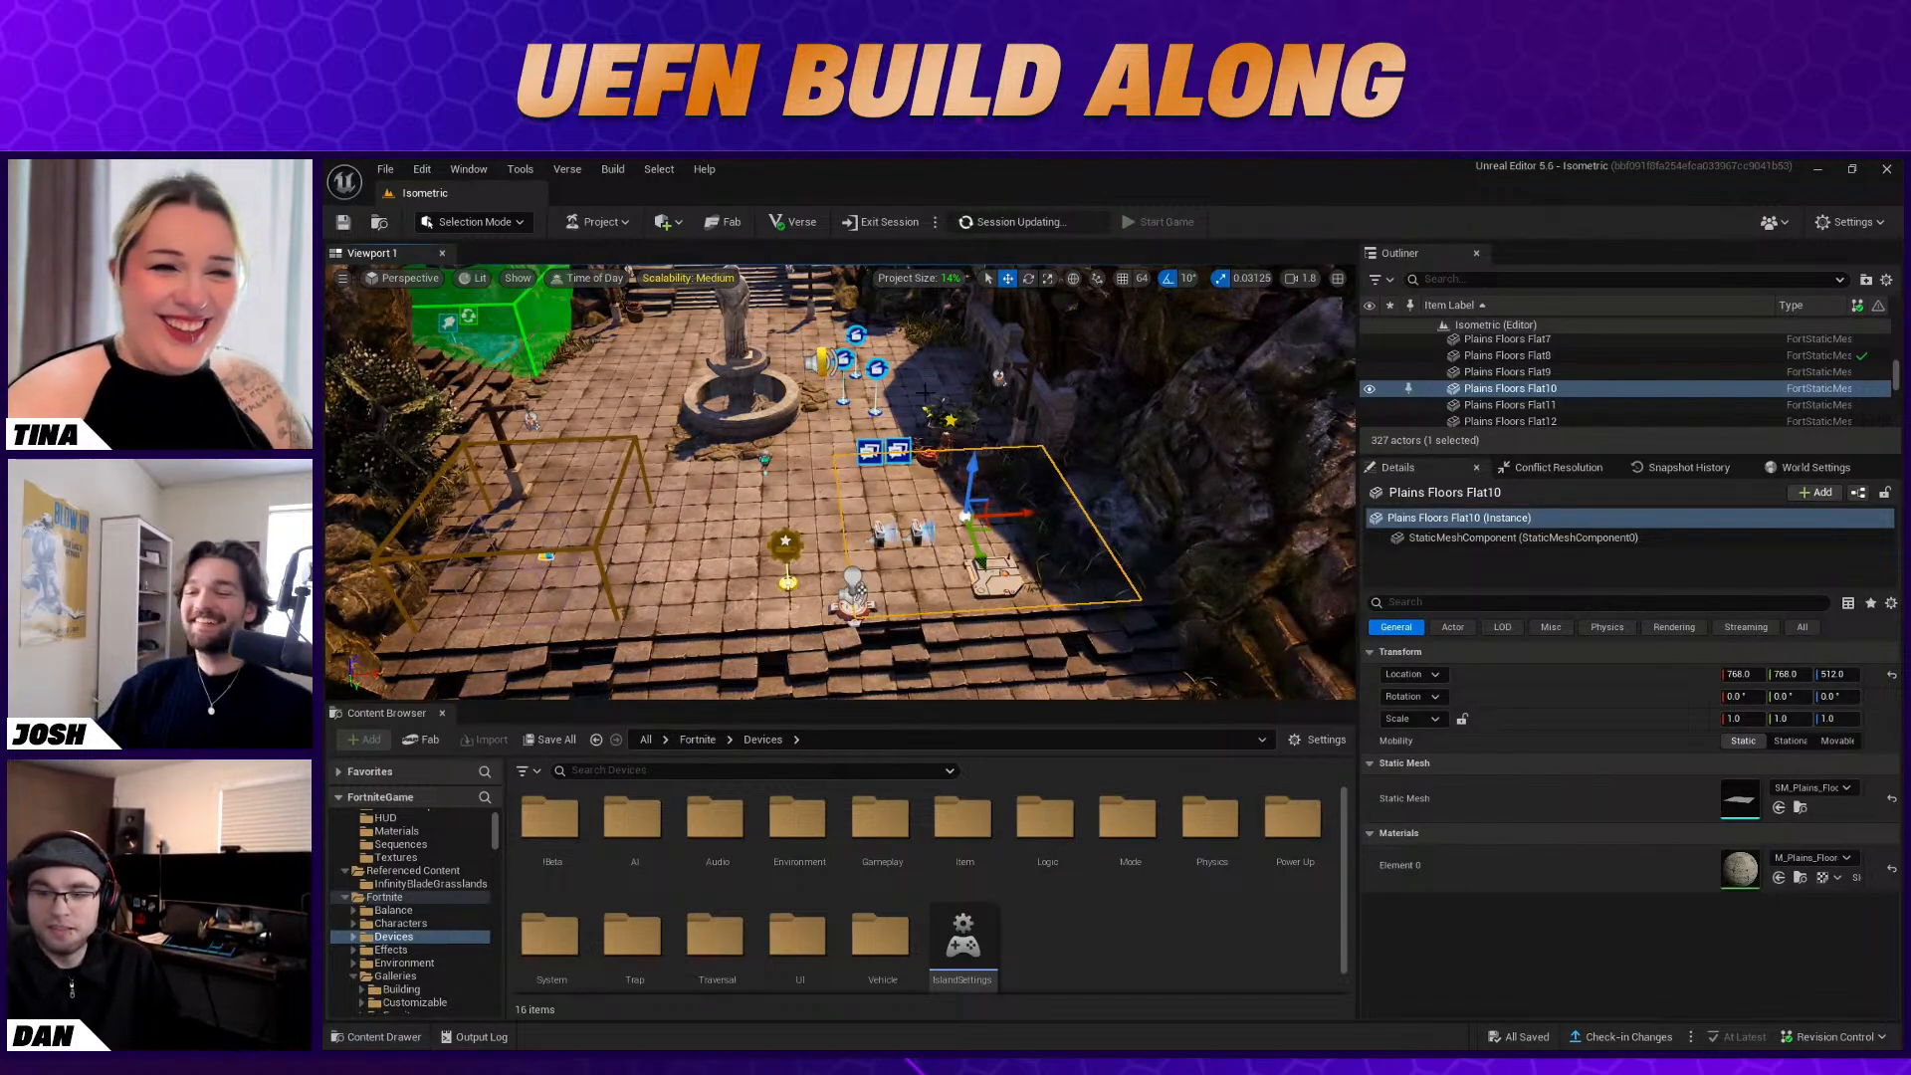
# Search the Devices folder for "vfx" and place a VFX Creator on the plaza's edge near the stone steps
pyautogui.click(695, 601)
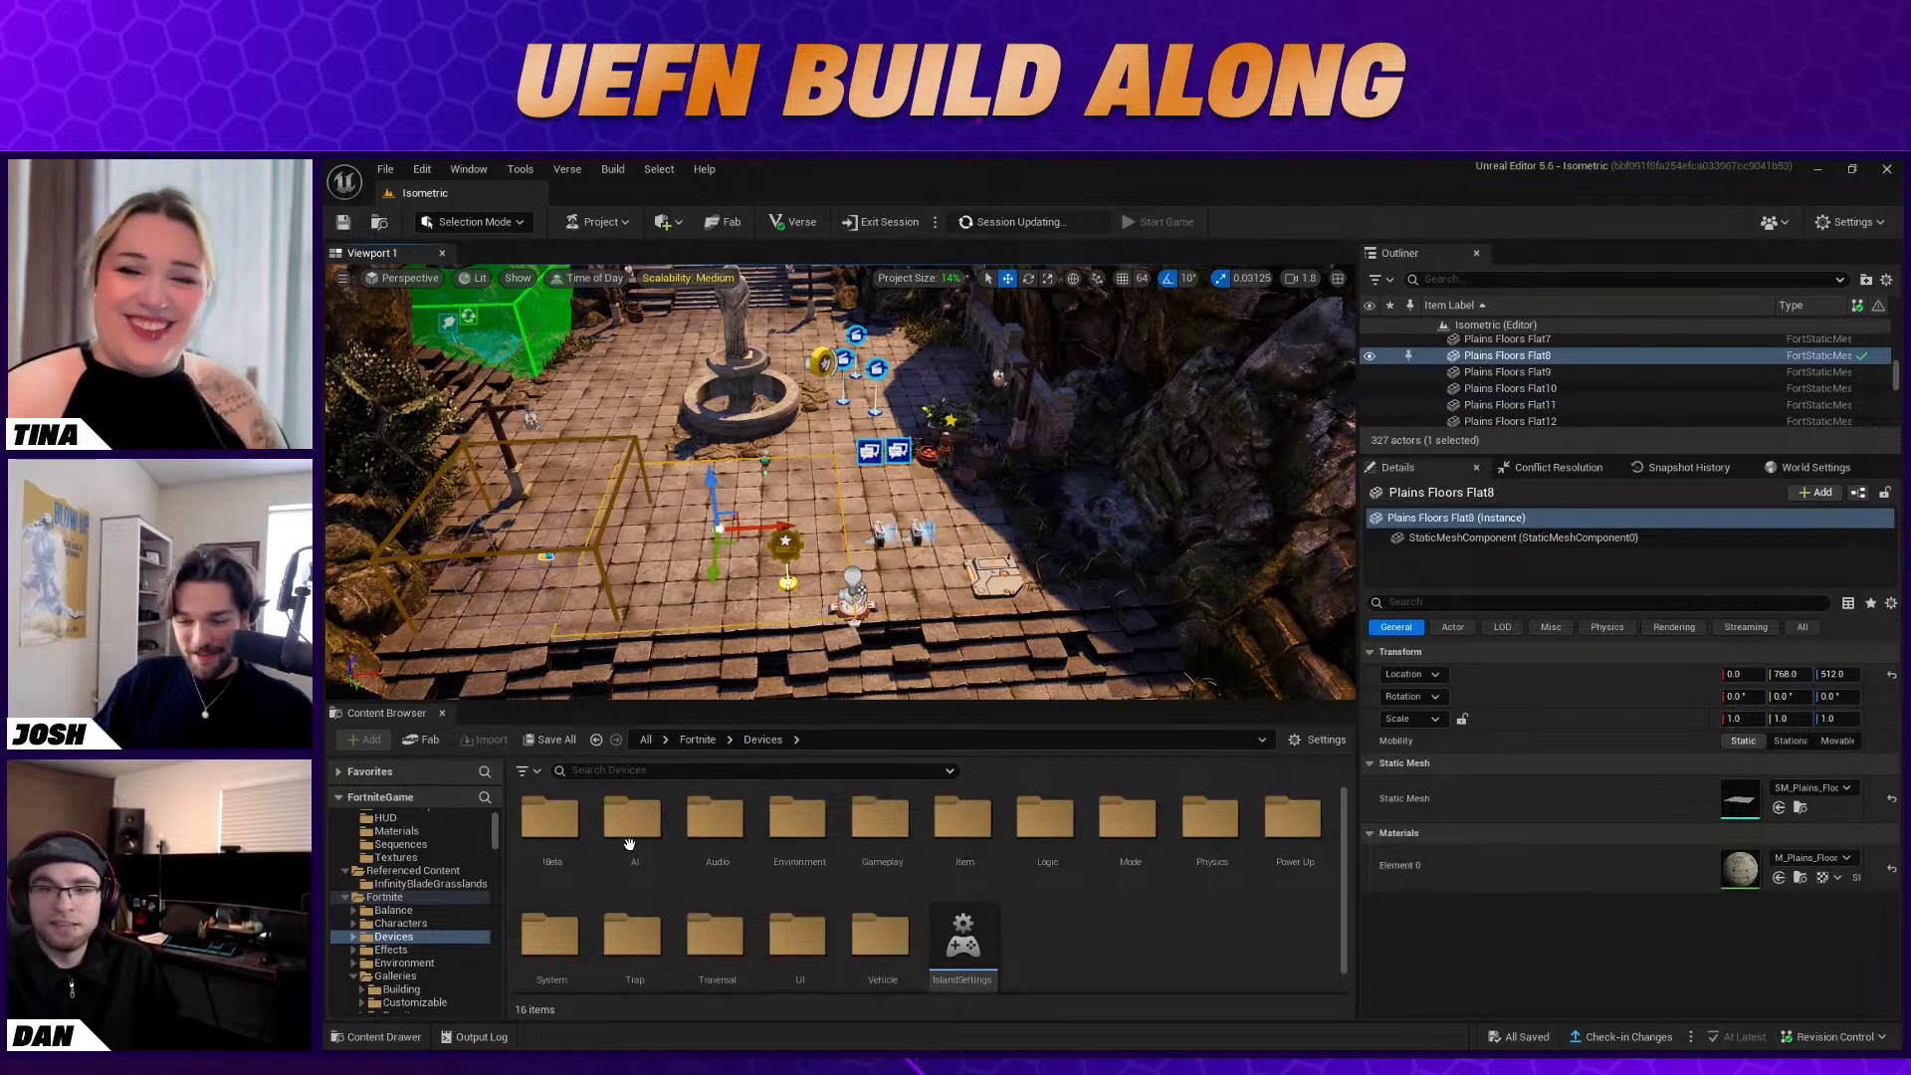
pyautogui.scroll(-1, 411, 921)
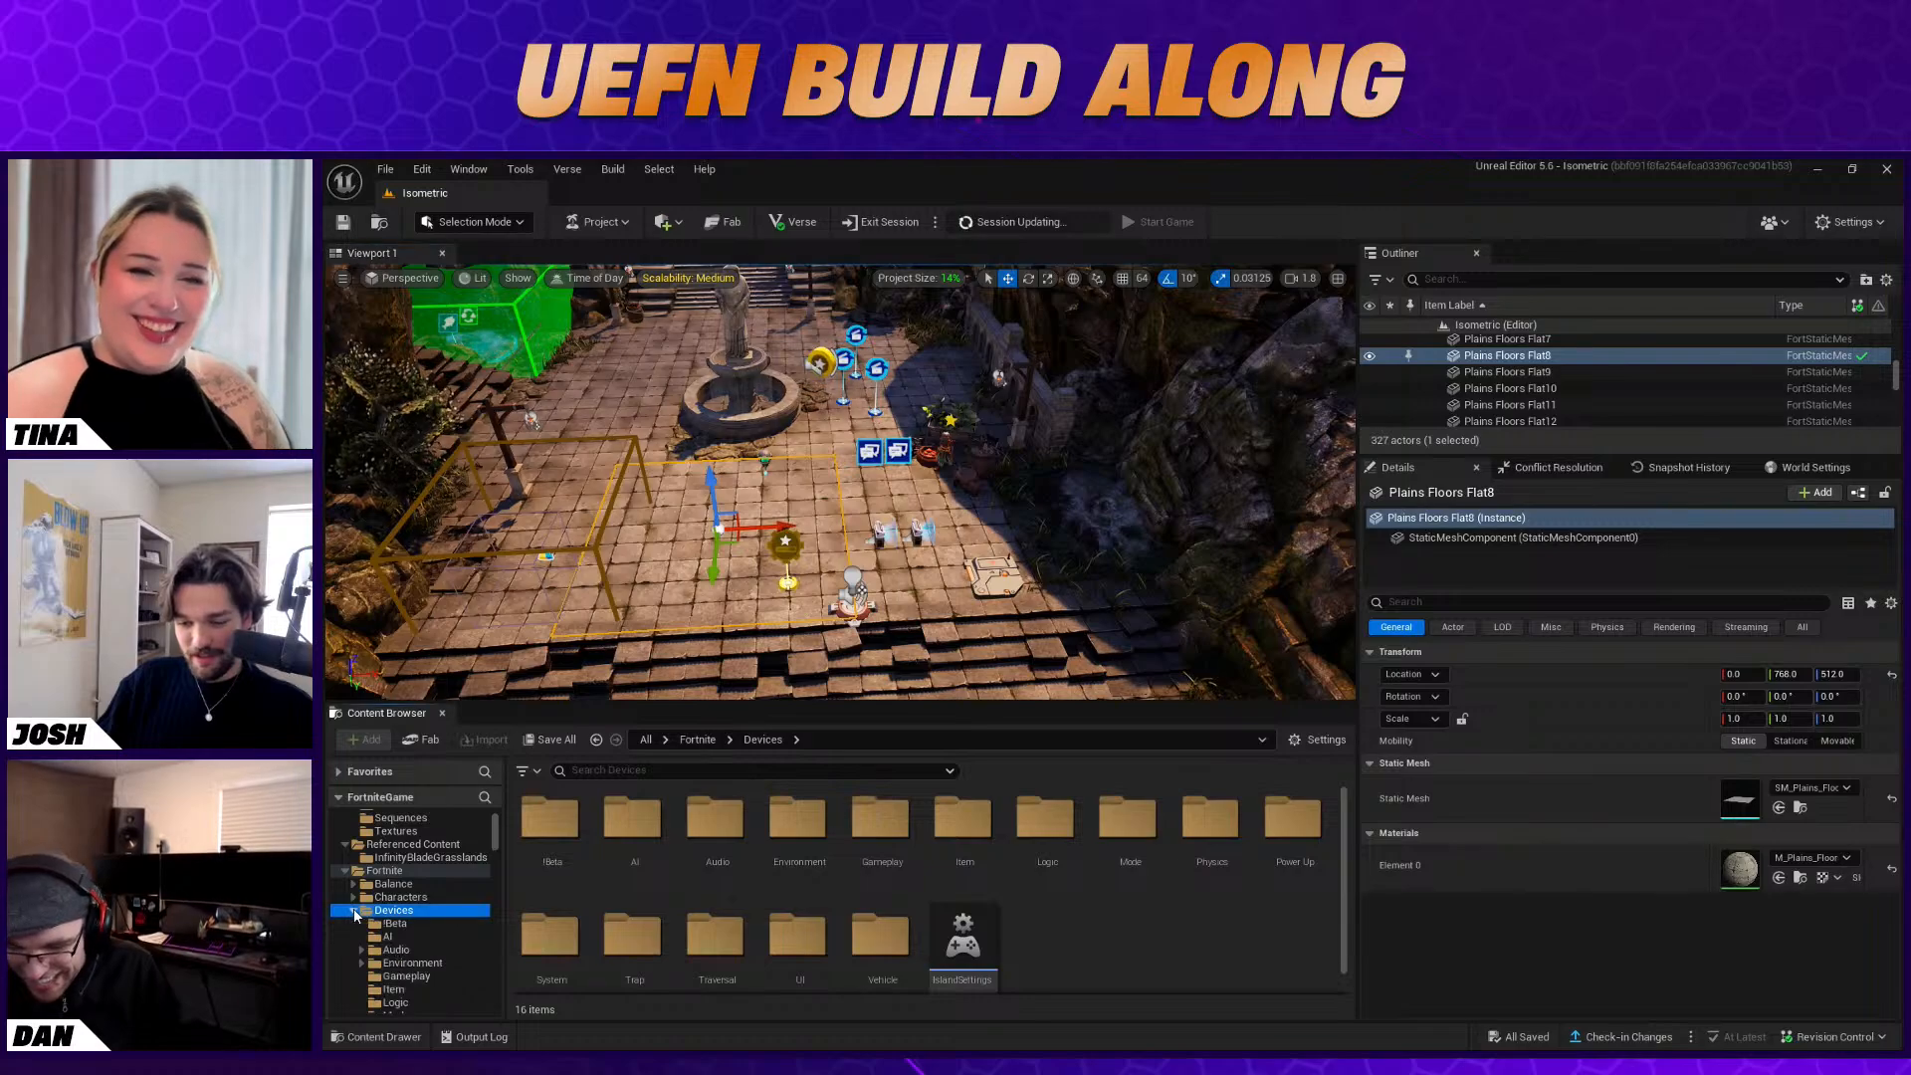
pyautogui.click(573, 770)
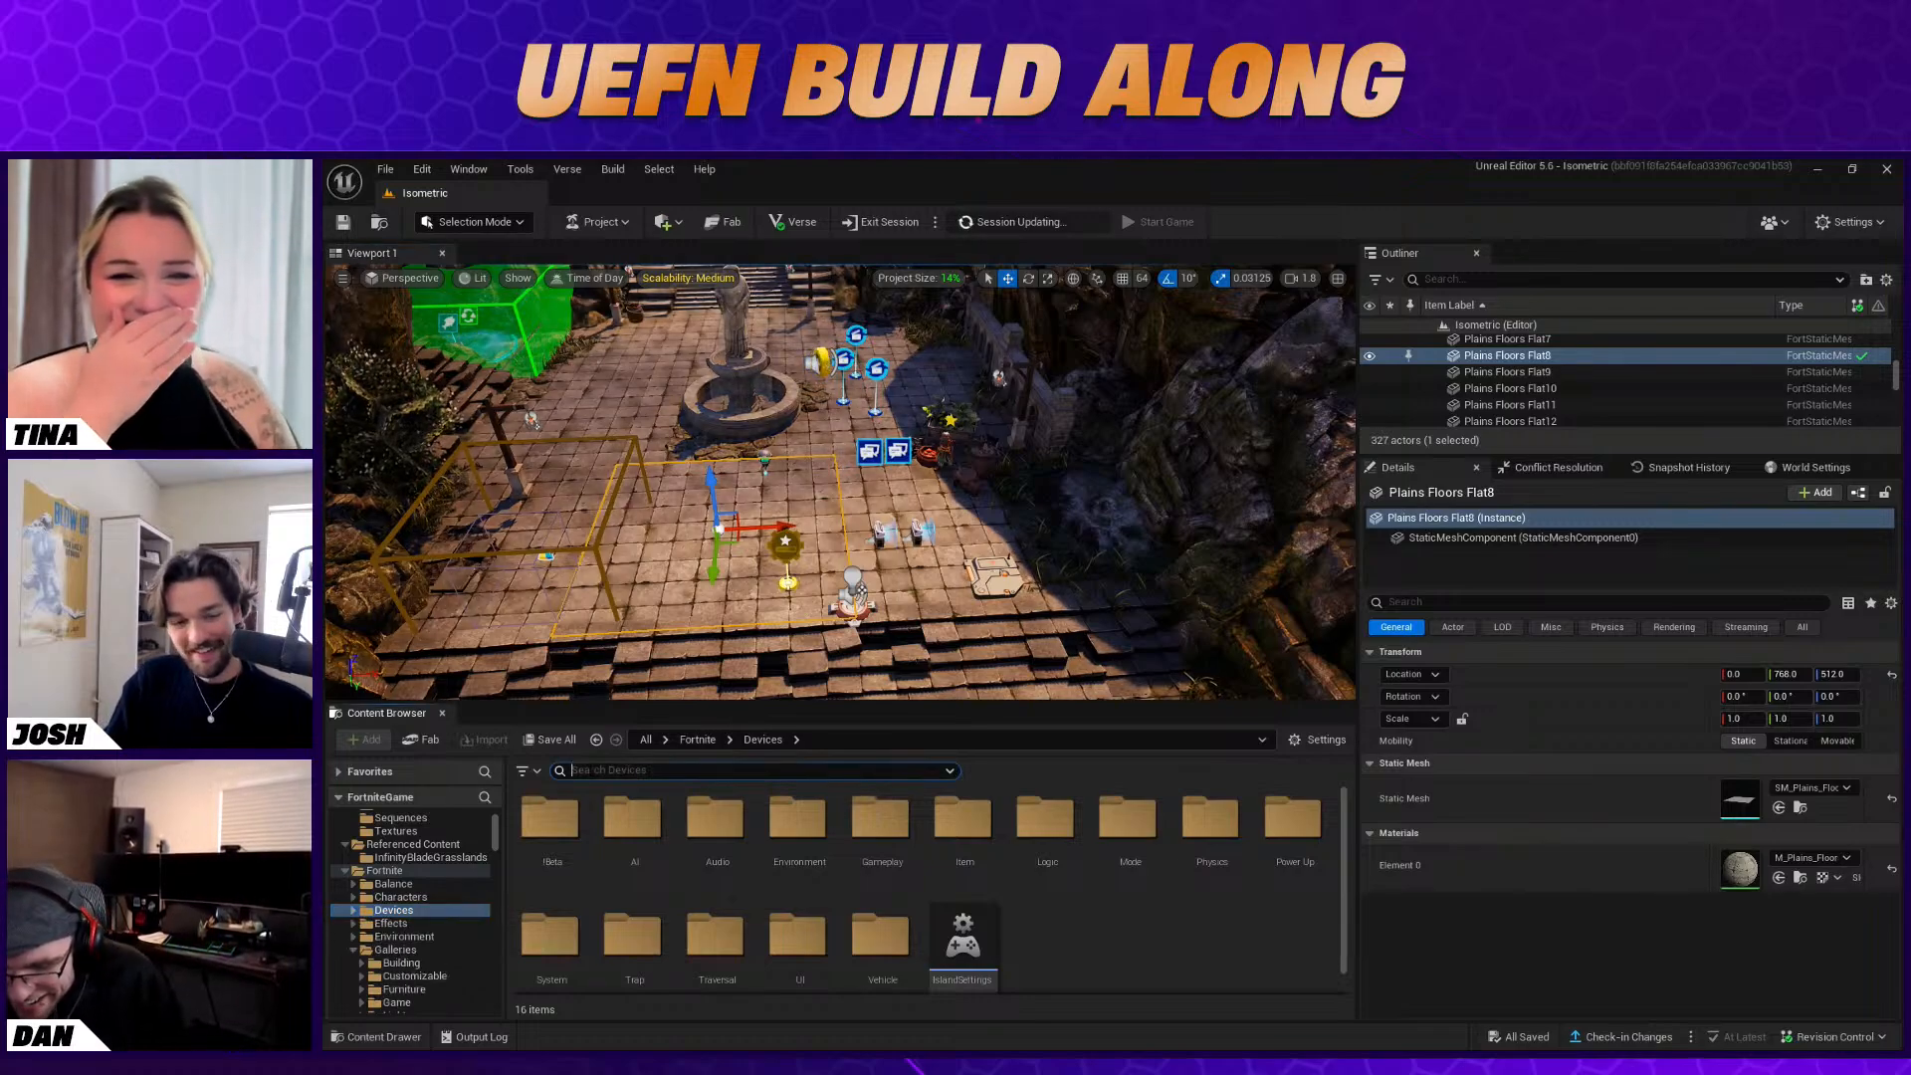
pyautogui.write('vfx')
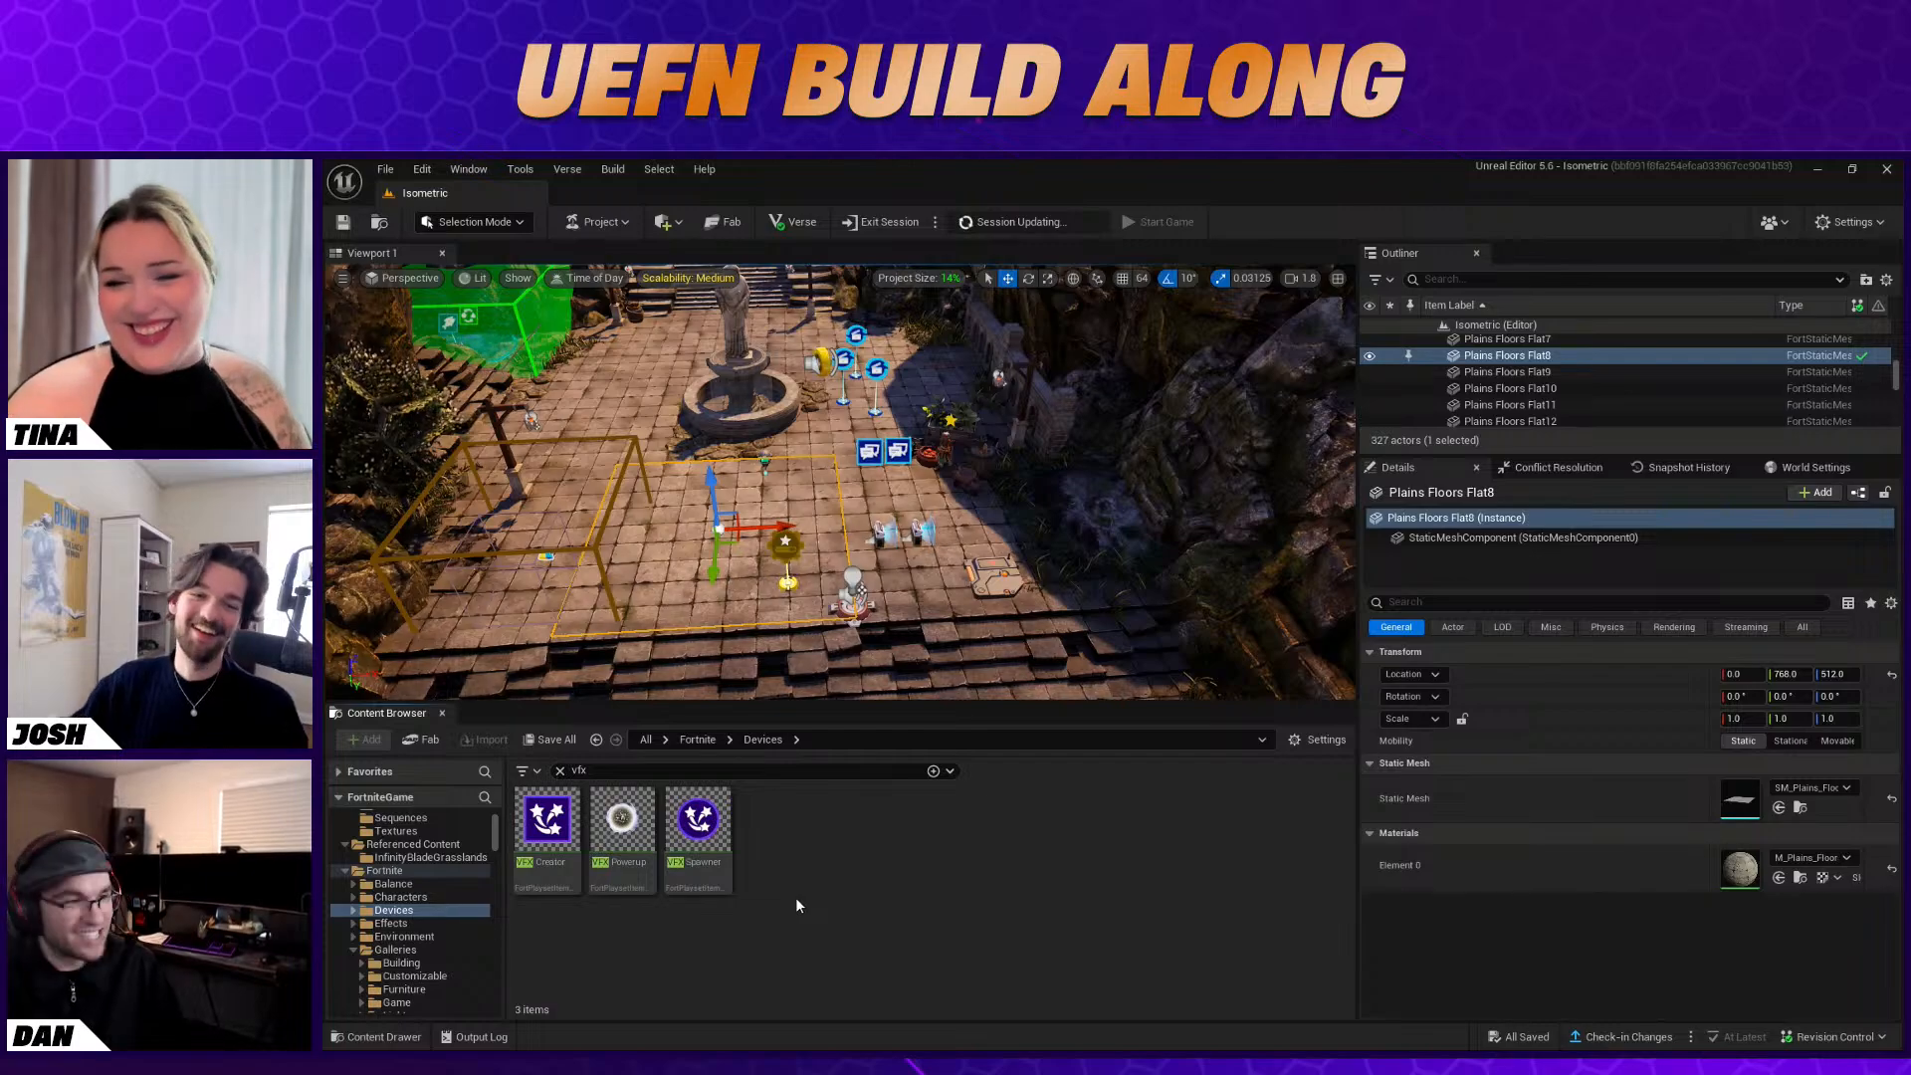
pyautogui.moveTo(553, 836); pyautogui.dragTo(753, 690)
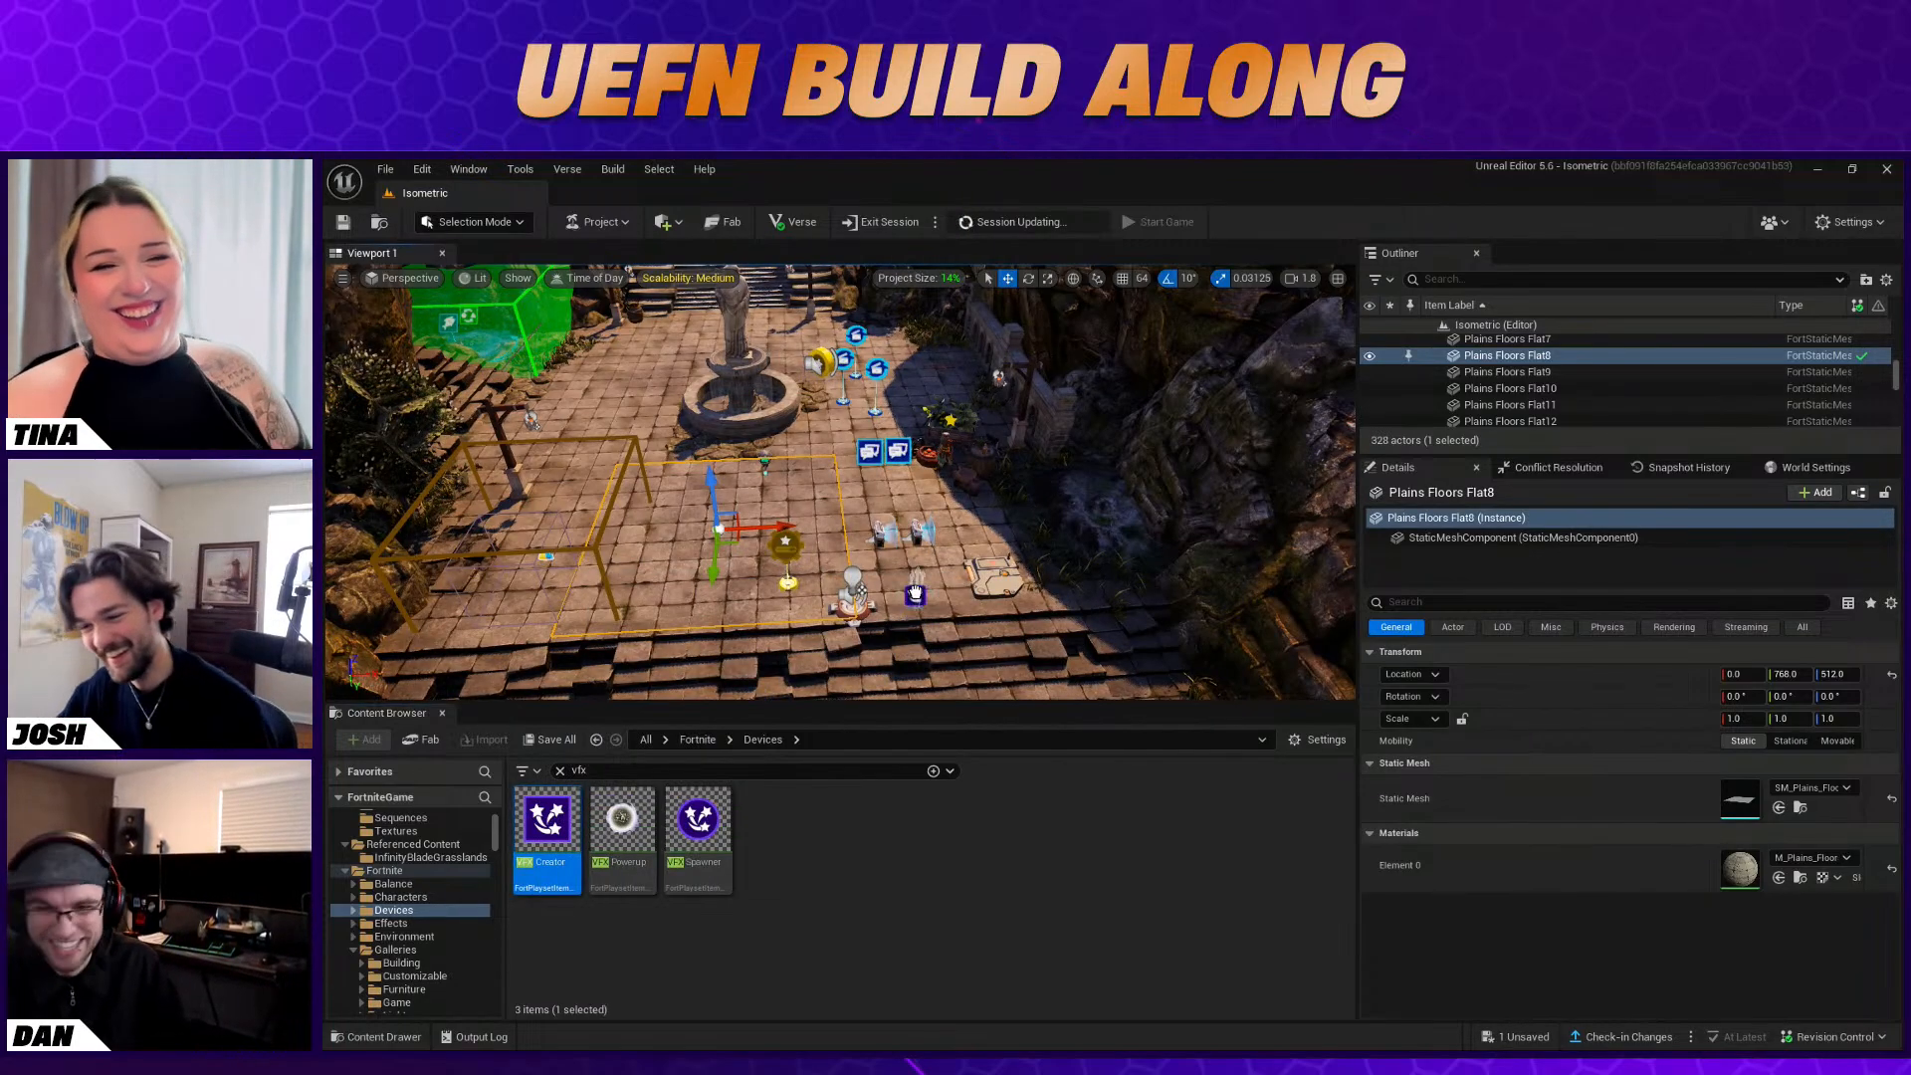
pyautogui.moveTo(910, 585); pyautogui.dragTo(910, 588)
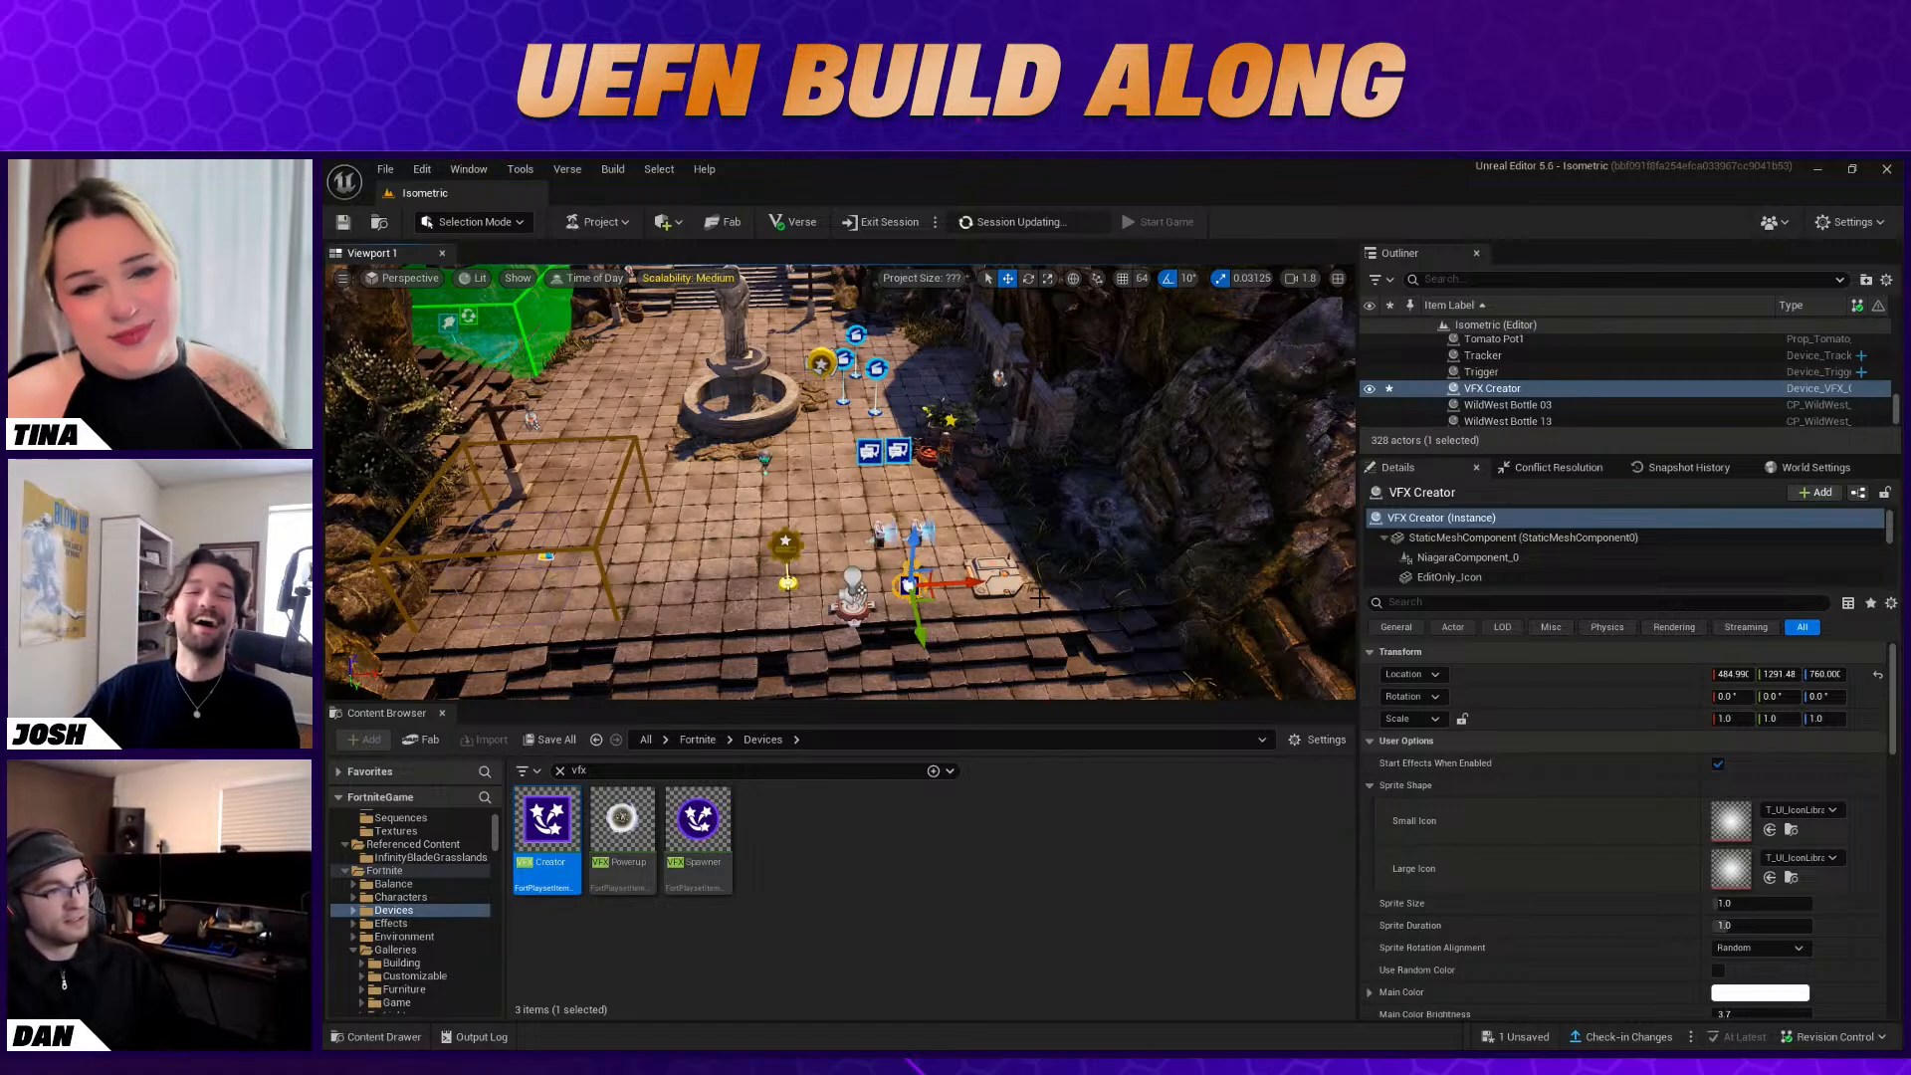
# Set the VFX Creator's Small Icon to the Flare01 64 texture and its Large Icon to Flare01 128
pyautogui.click(1797, 811)
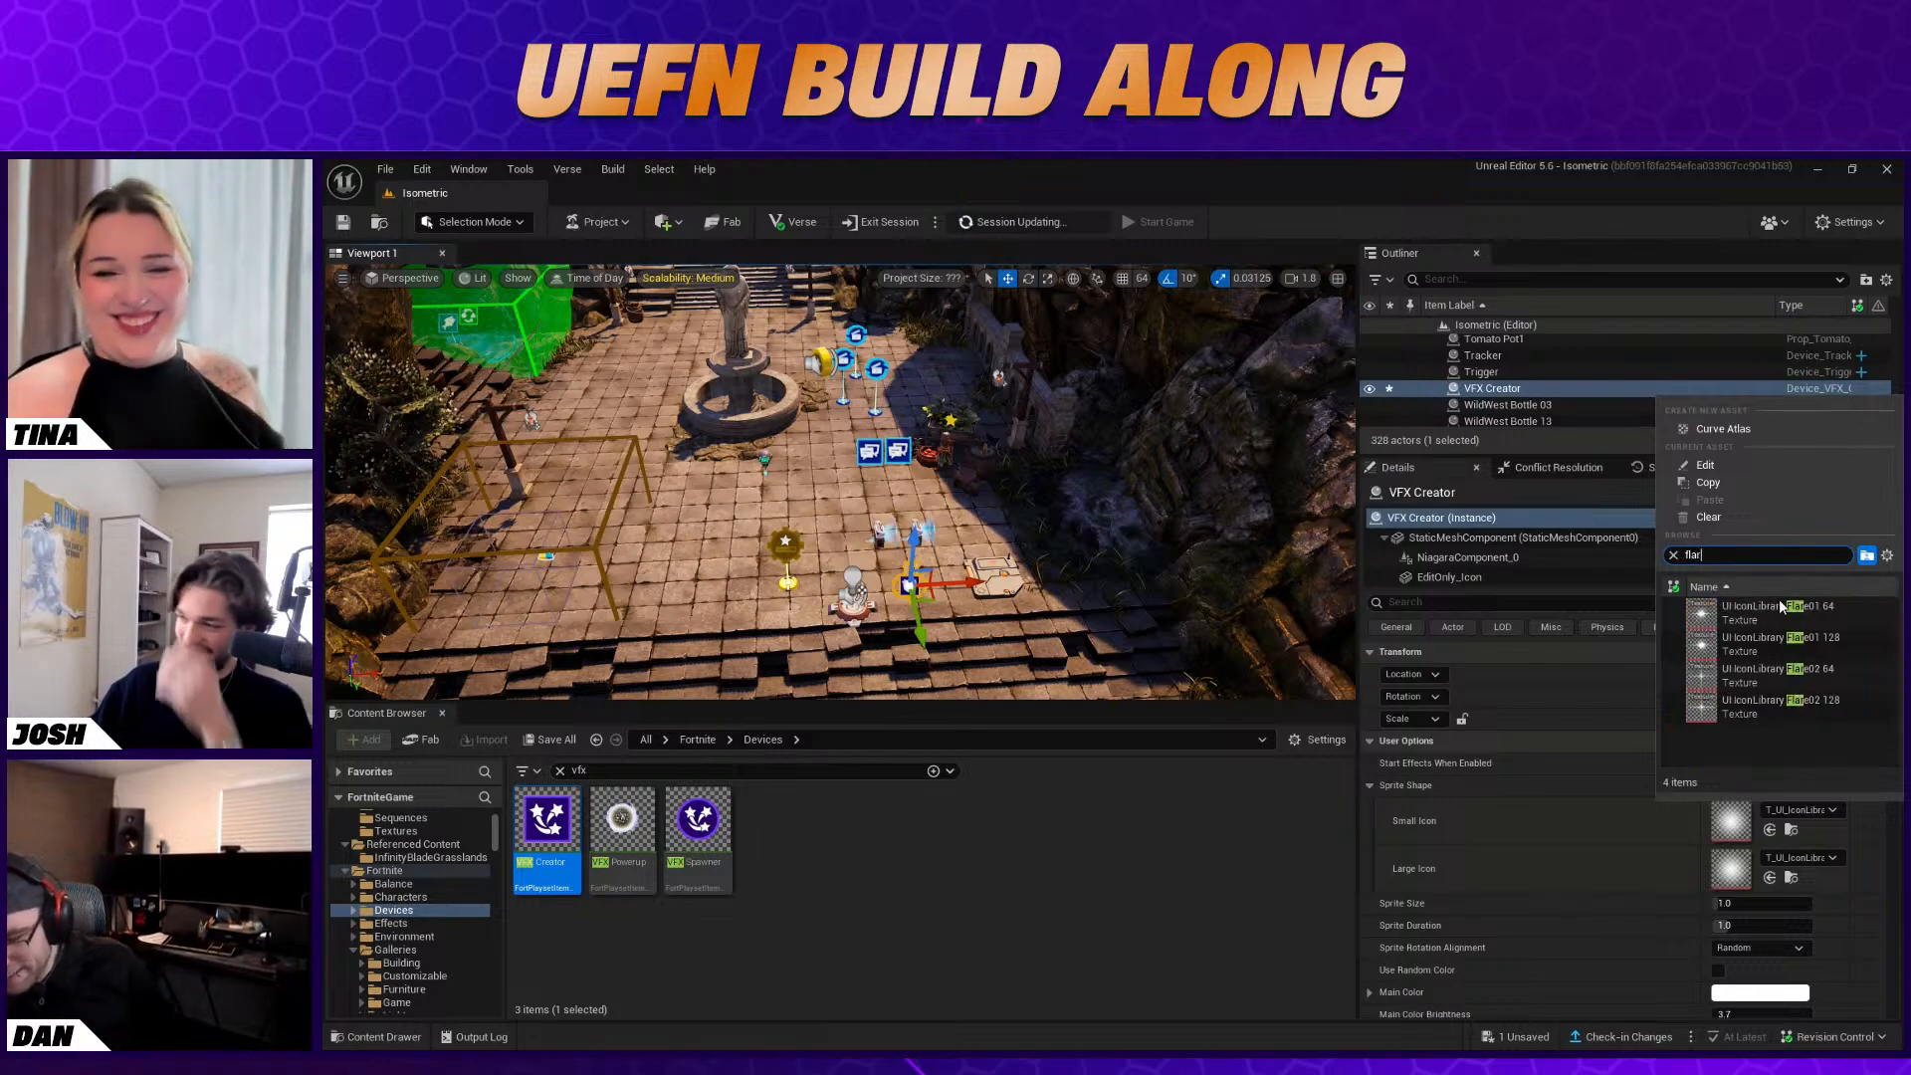
pyautogui.click(1756, 609)
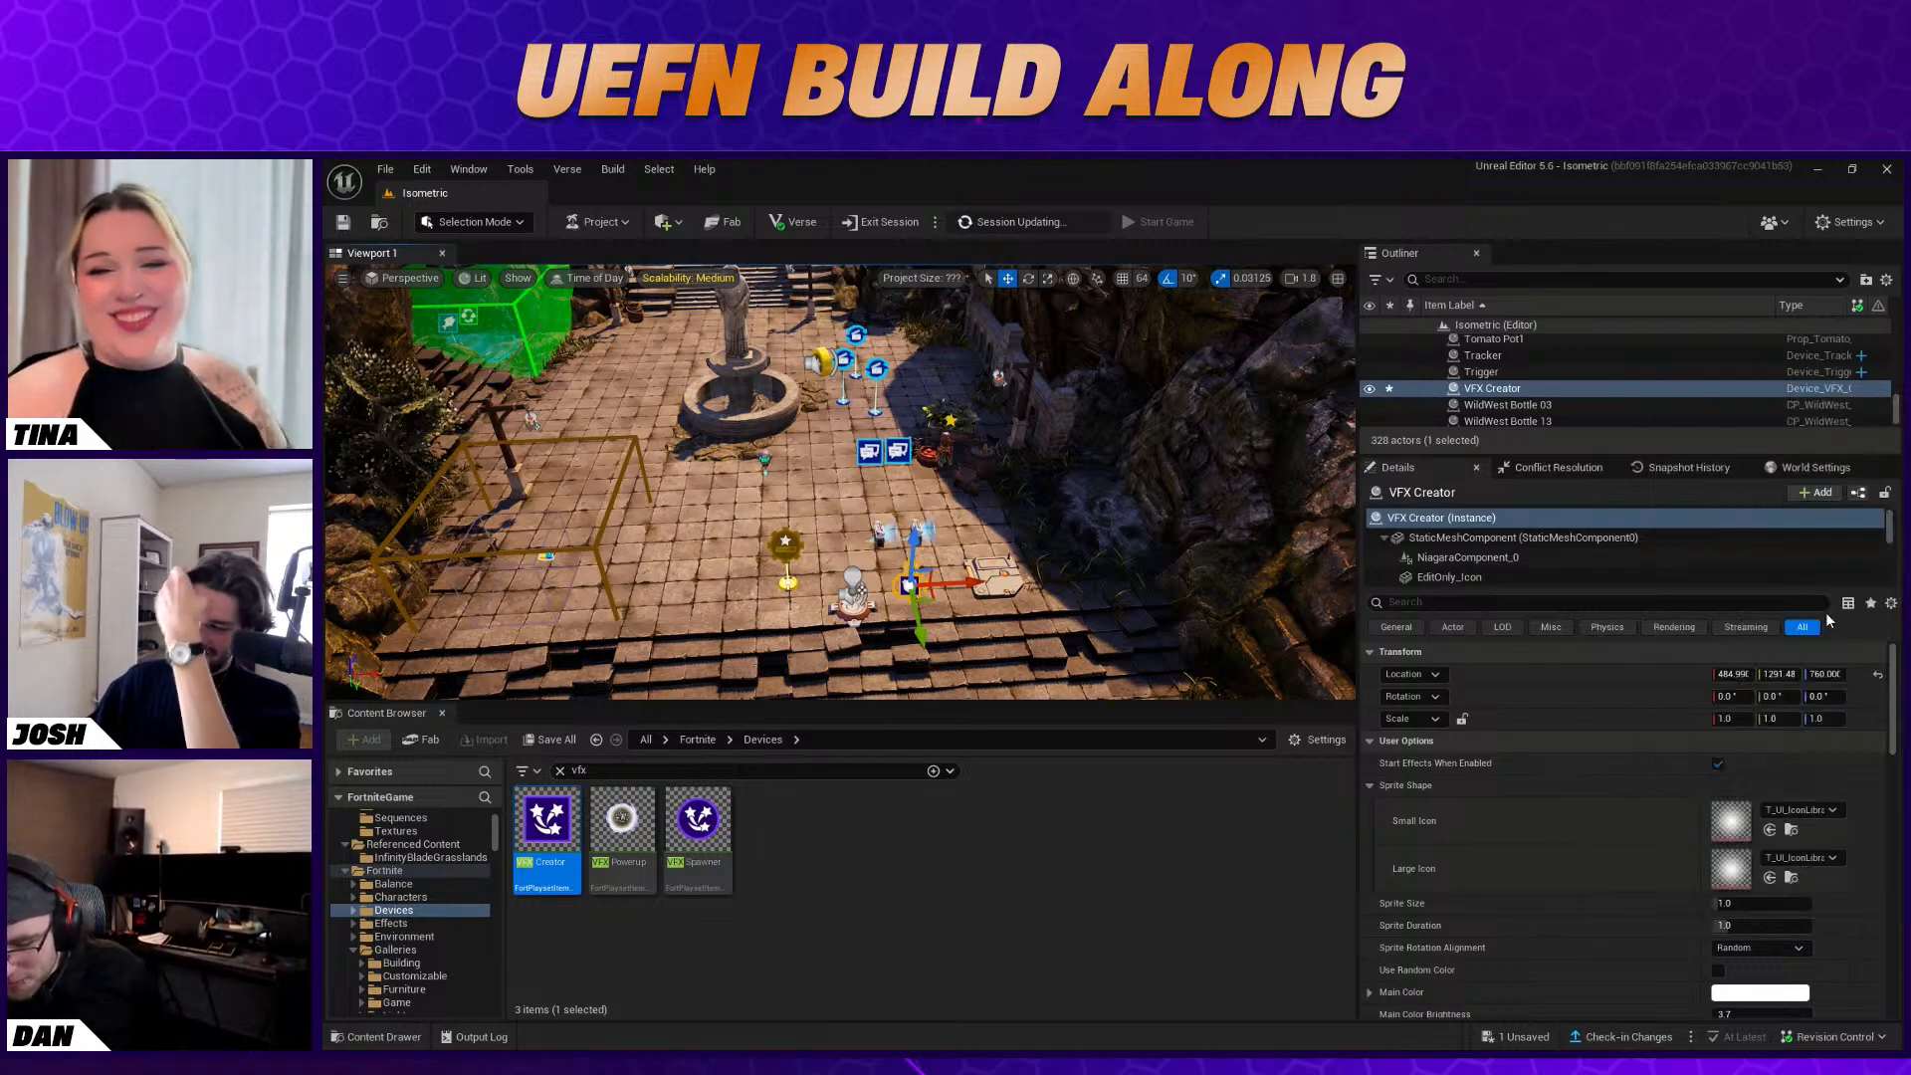
pyautogui.click(1791, 810)
pyautogui.write('flare')
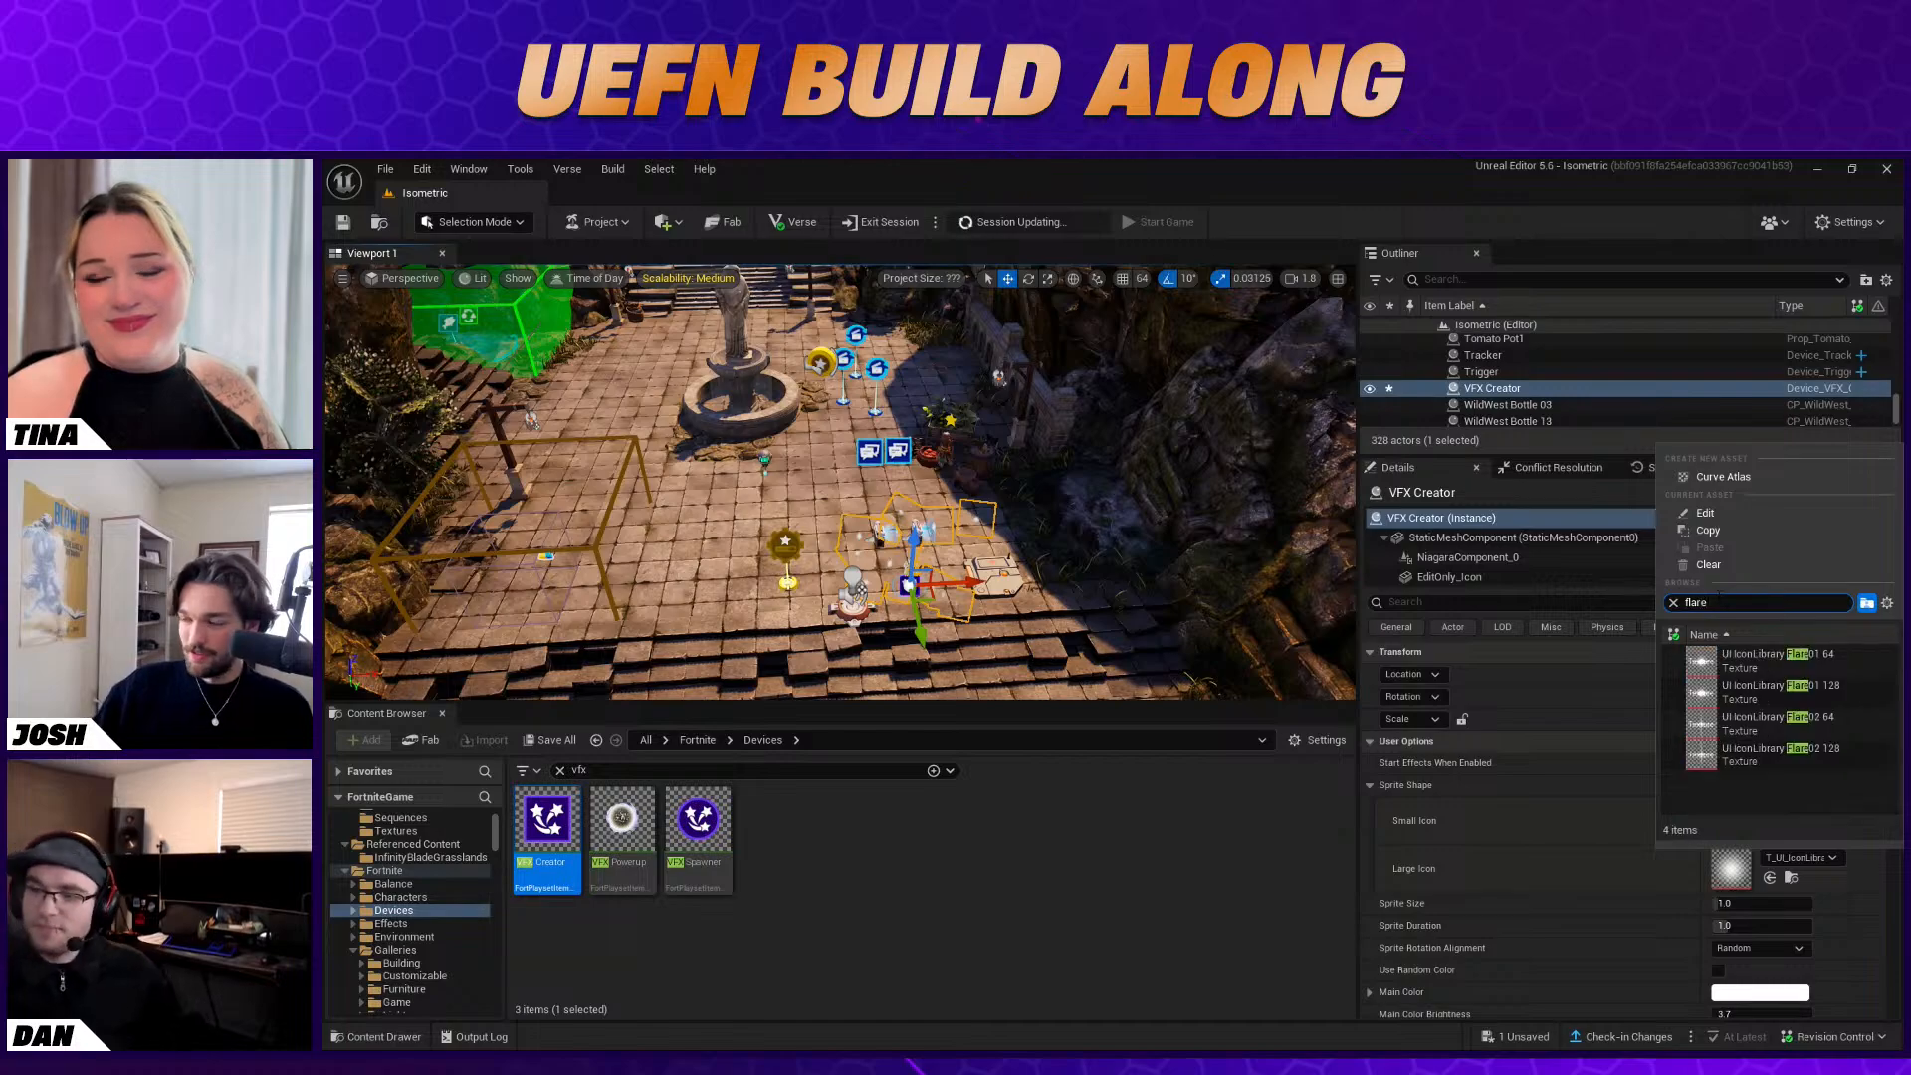
pyautogui.click(1782, 687)
# Set the VFX Creator's Sprite Size to 2.0
pyautogui.moveTo(846, 478); pyautogui.dragTo(921, 503, button='right')
pyautogui.press('w')
pyautogui.press('s')
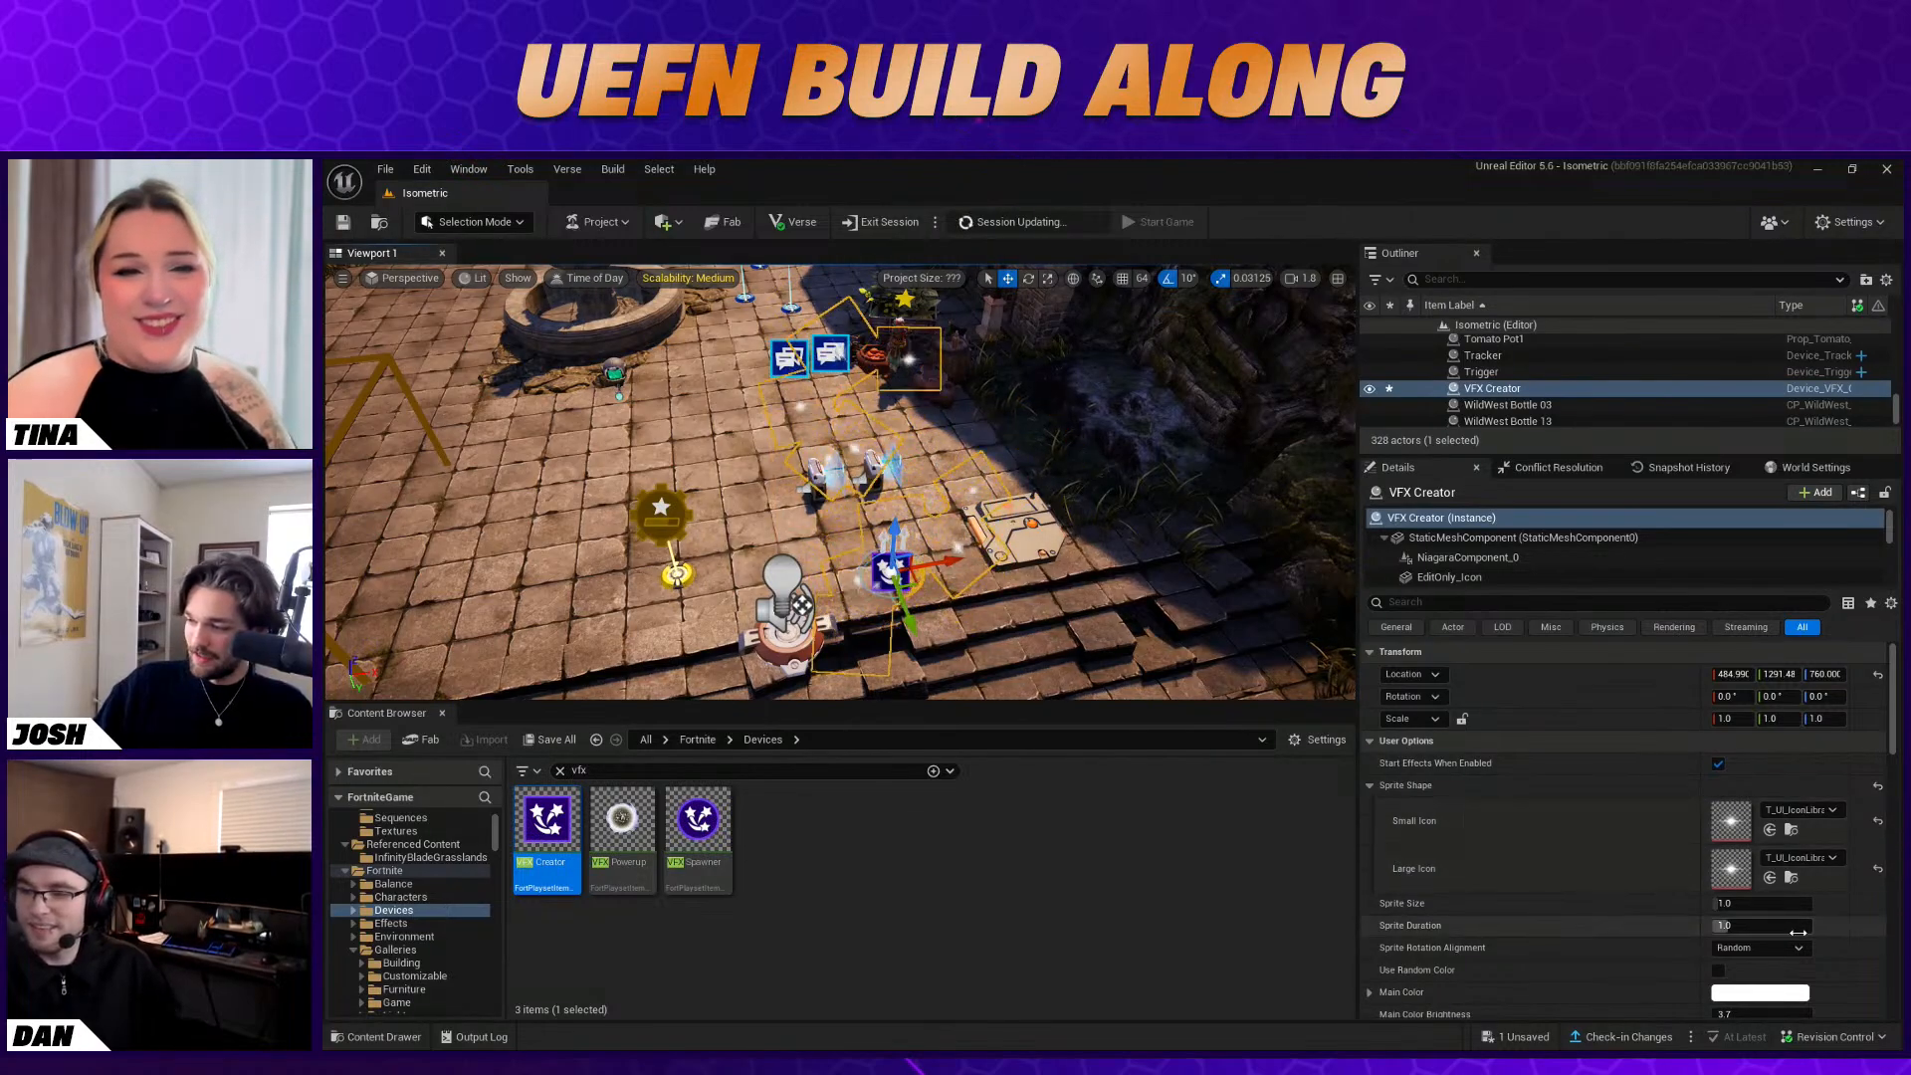
pyautogui.scroll(-1, 1798, 932)
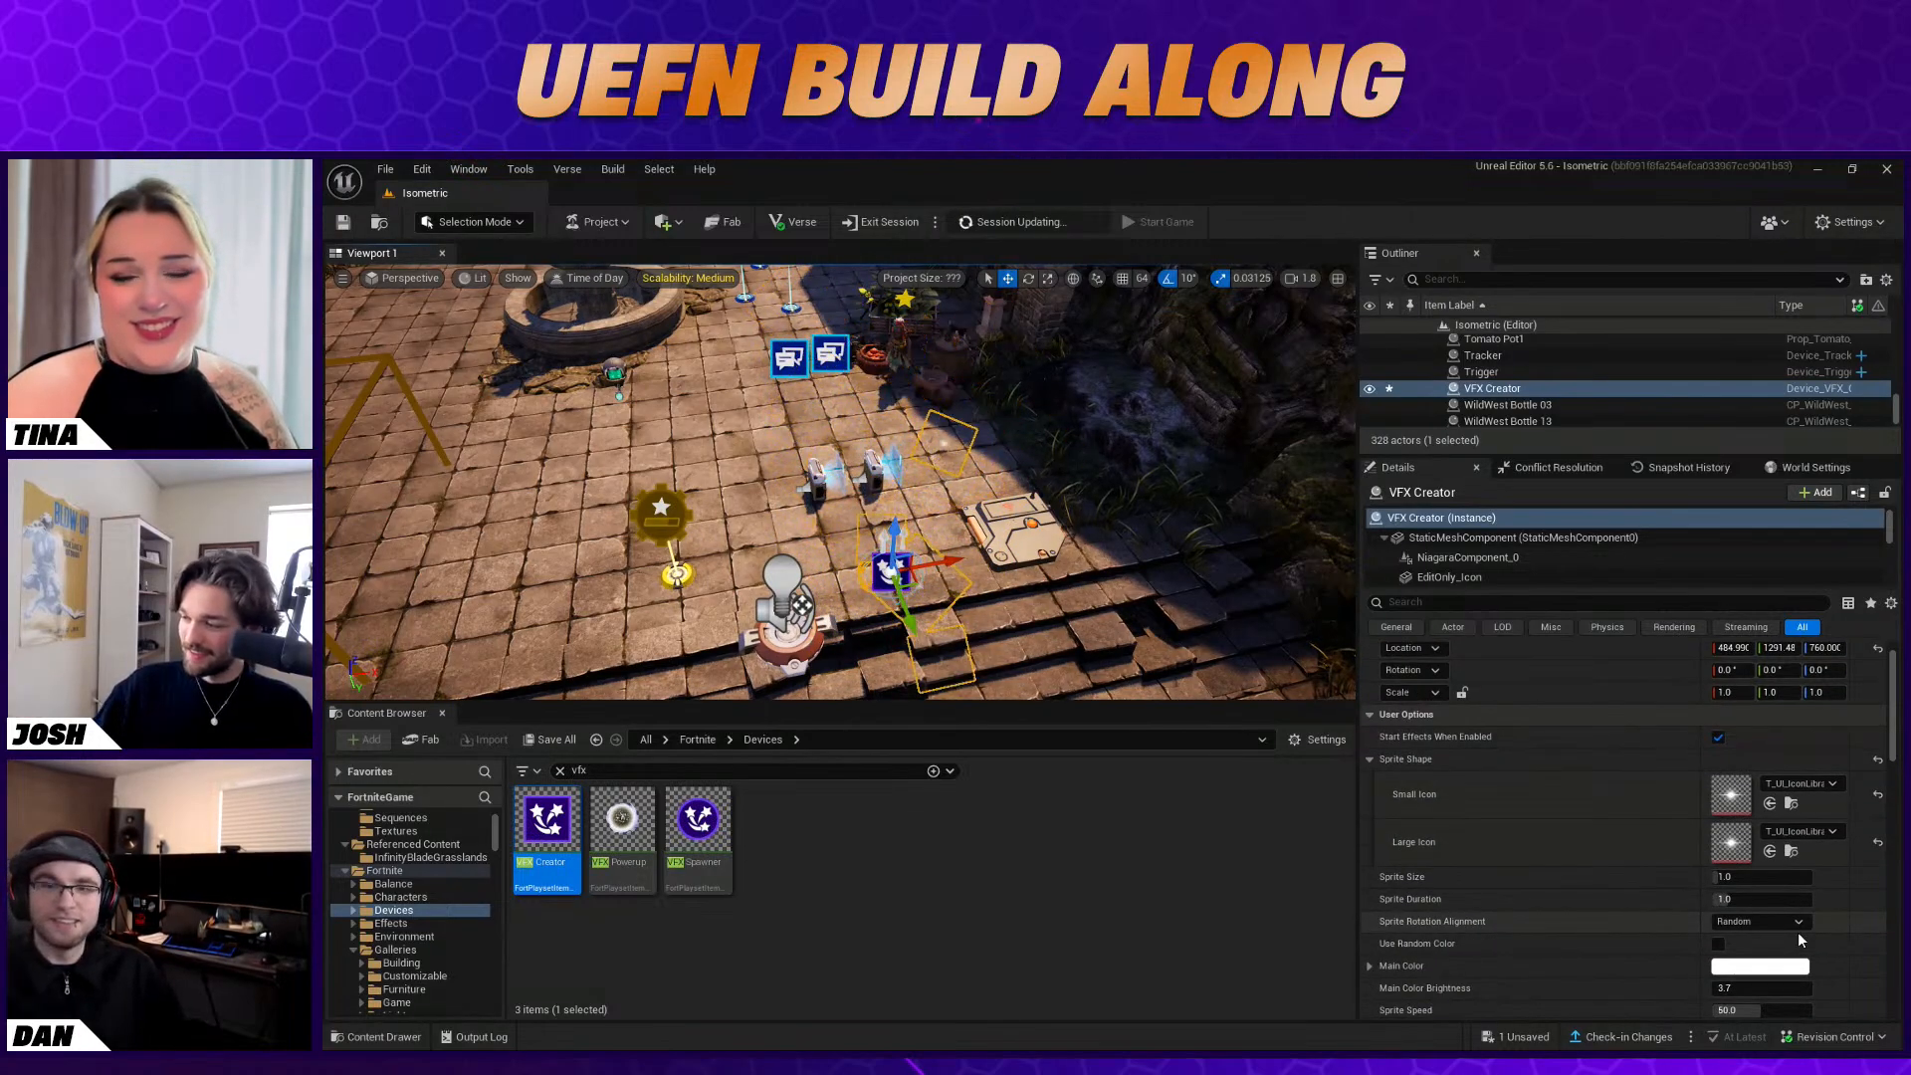
pyautogui.click(1823, 886)
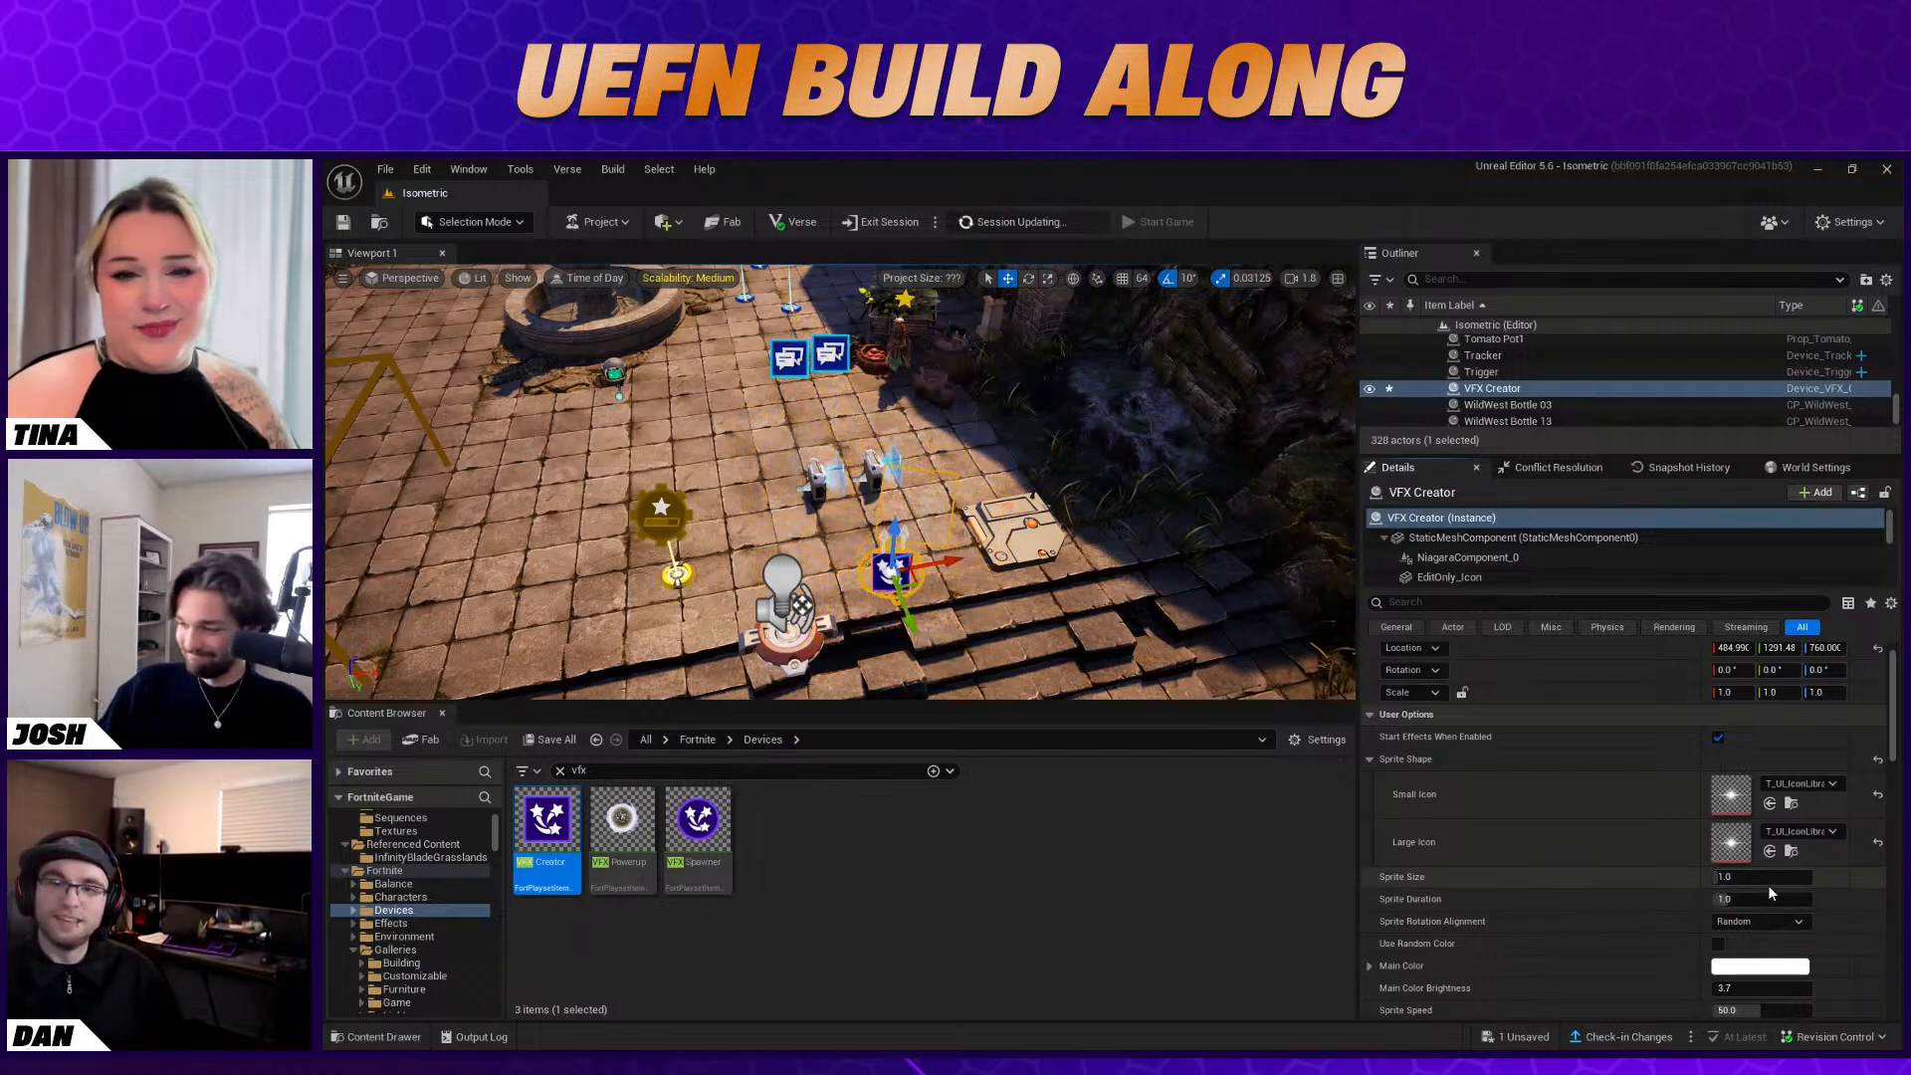
pyautogui.write('2')
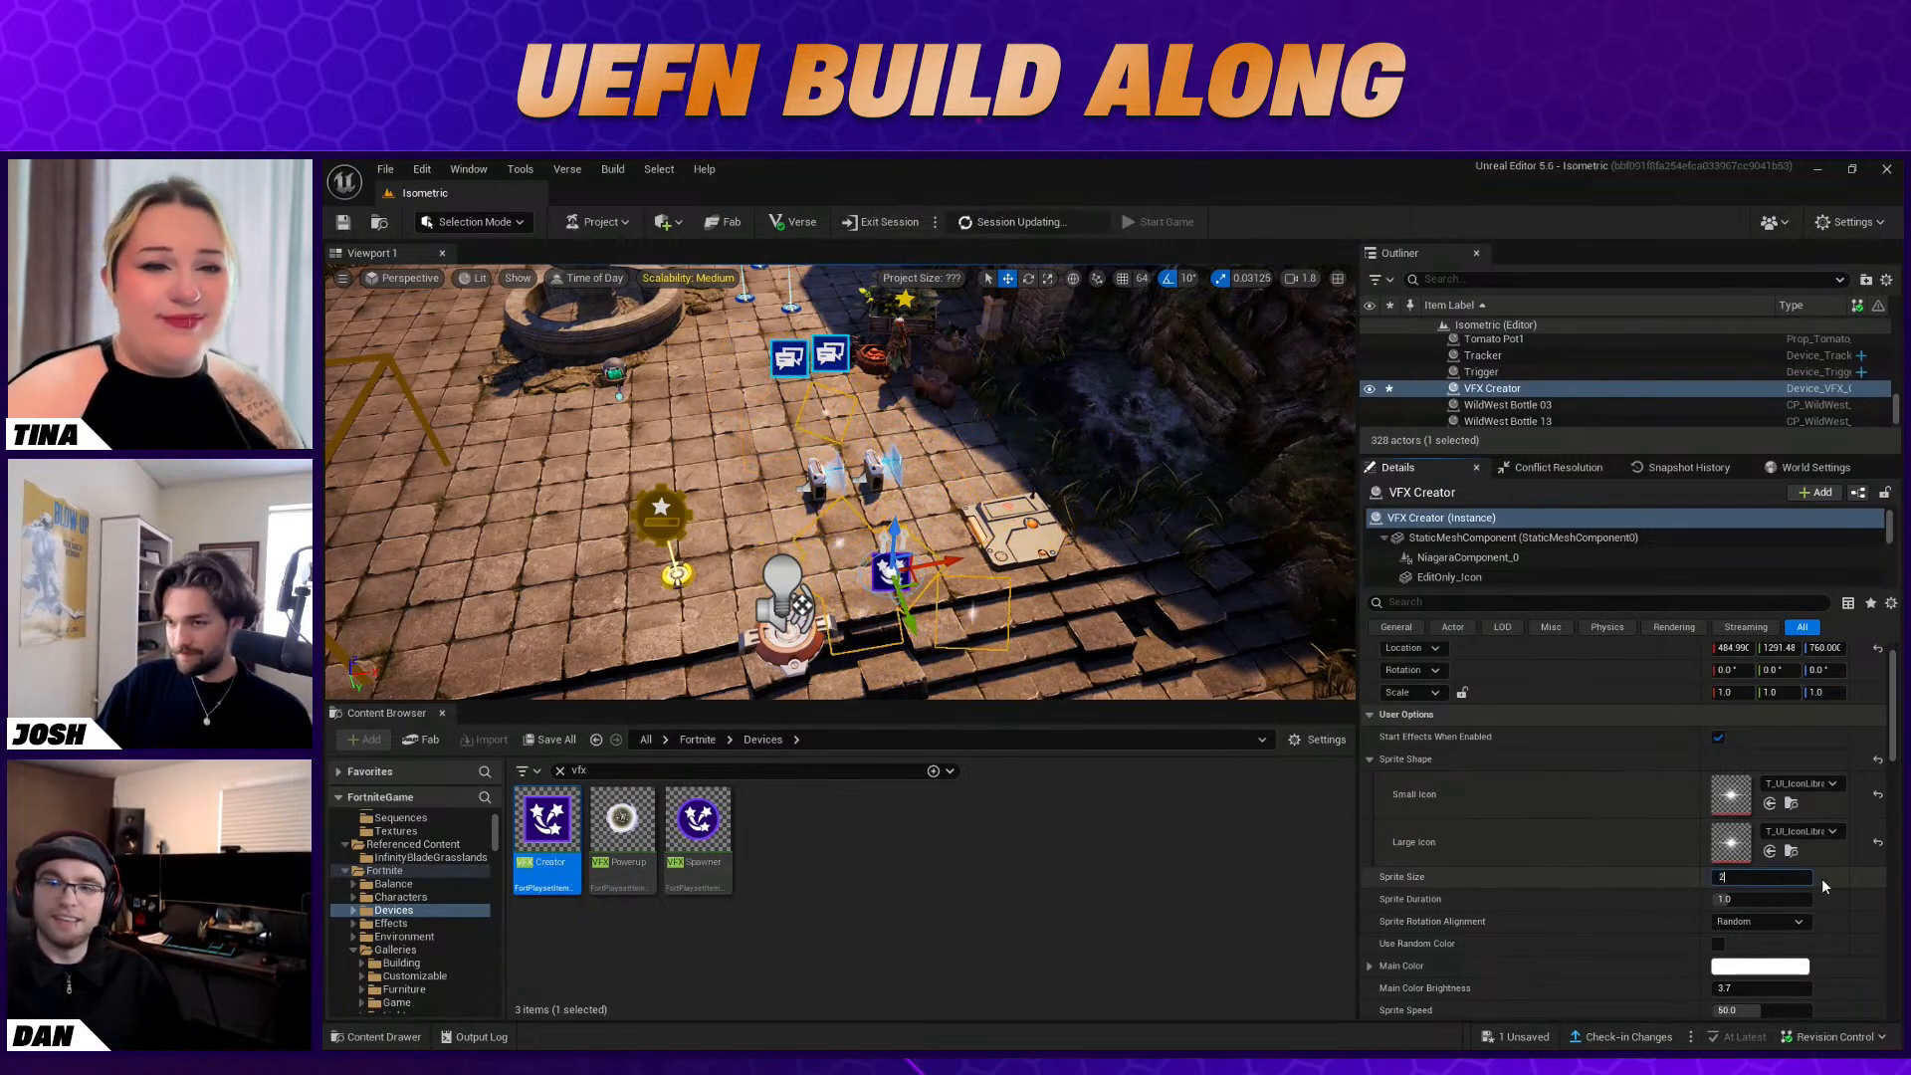
pyautogui.press('Return')
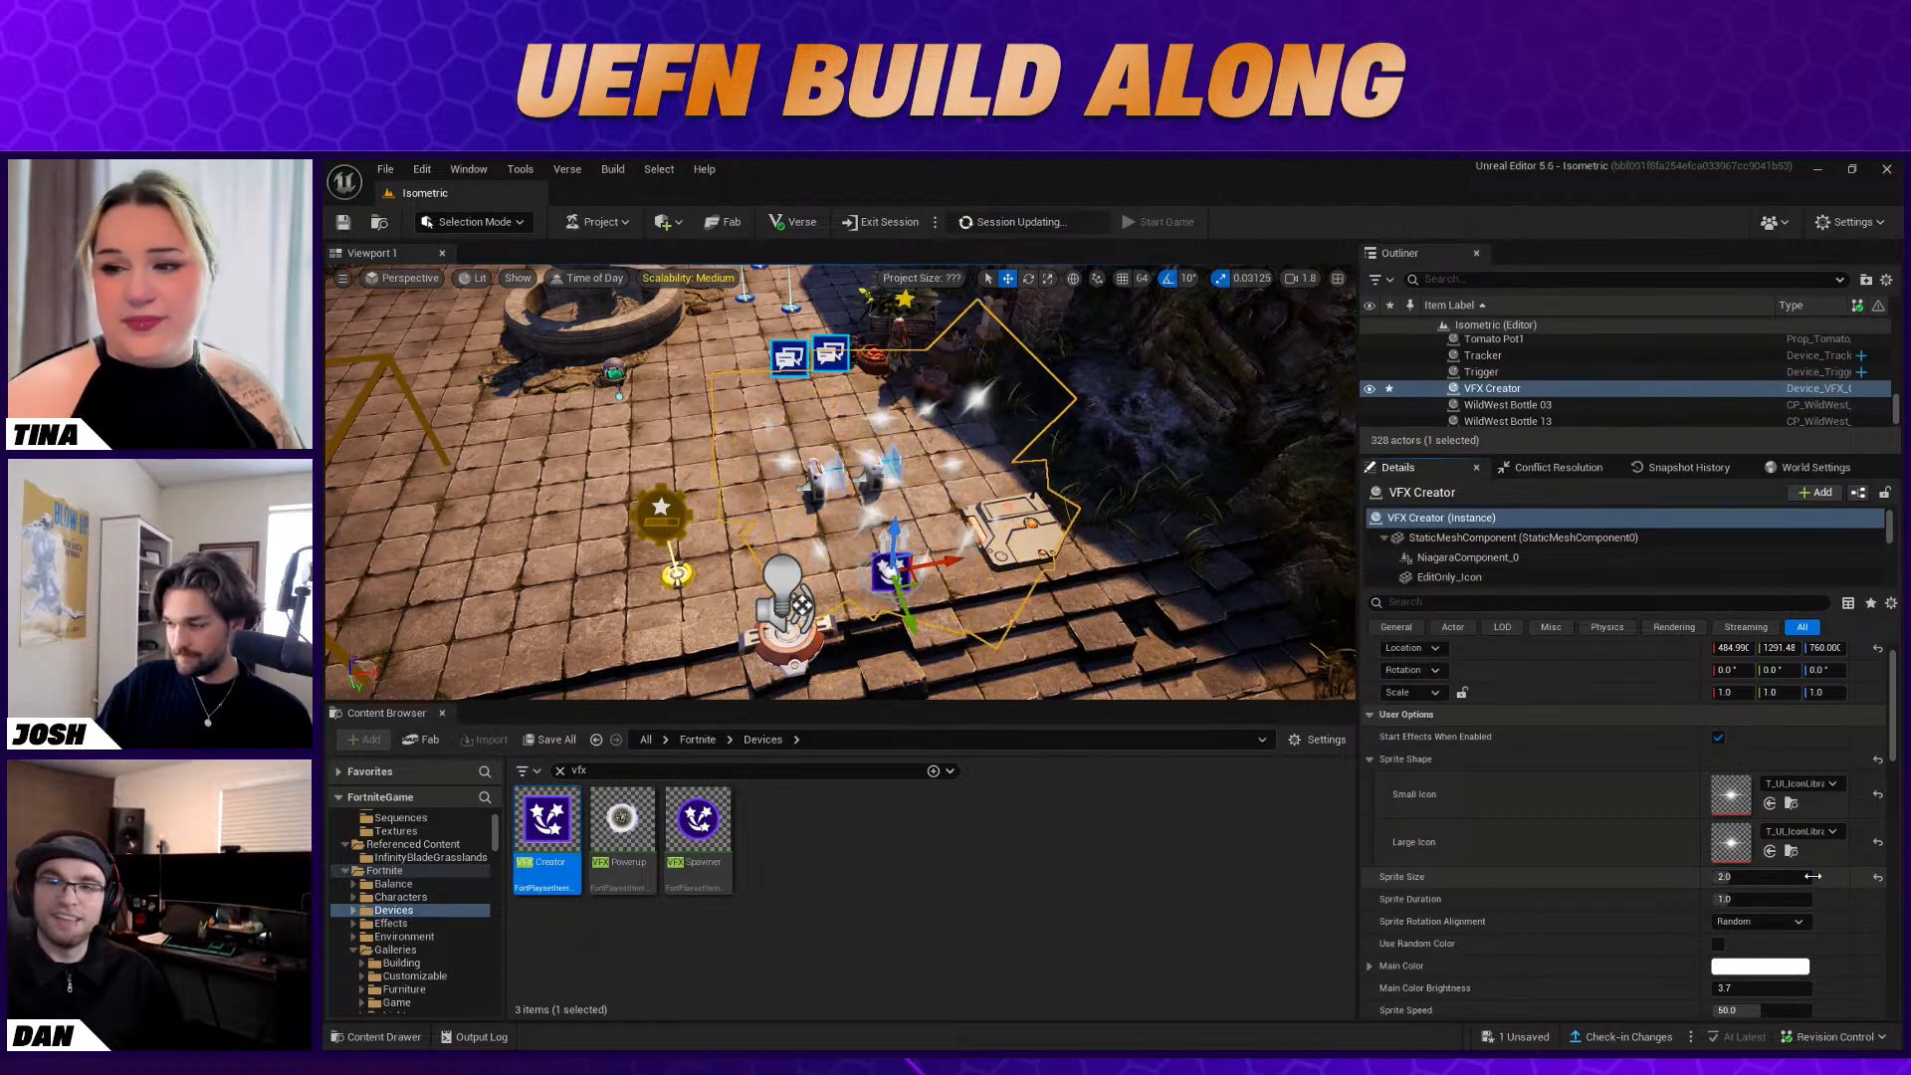
pyautogui.scroll(-5, 1830, 896)
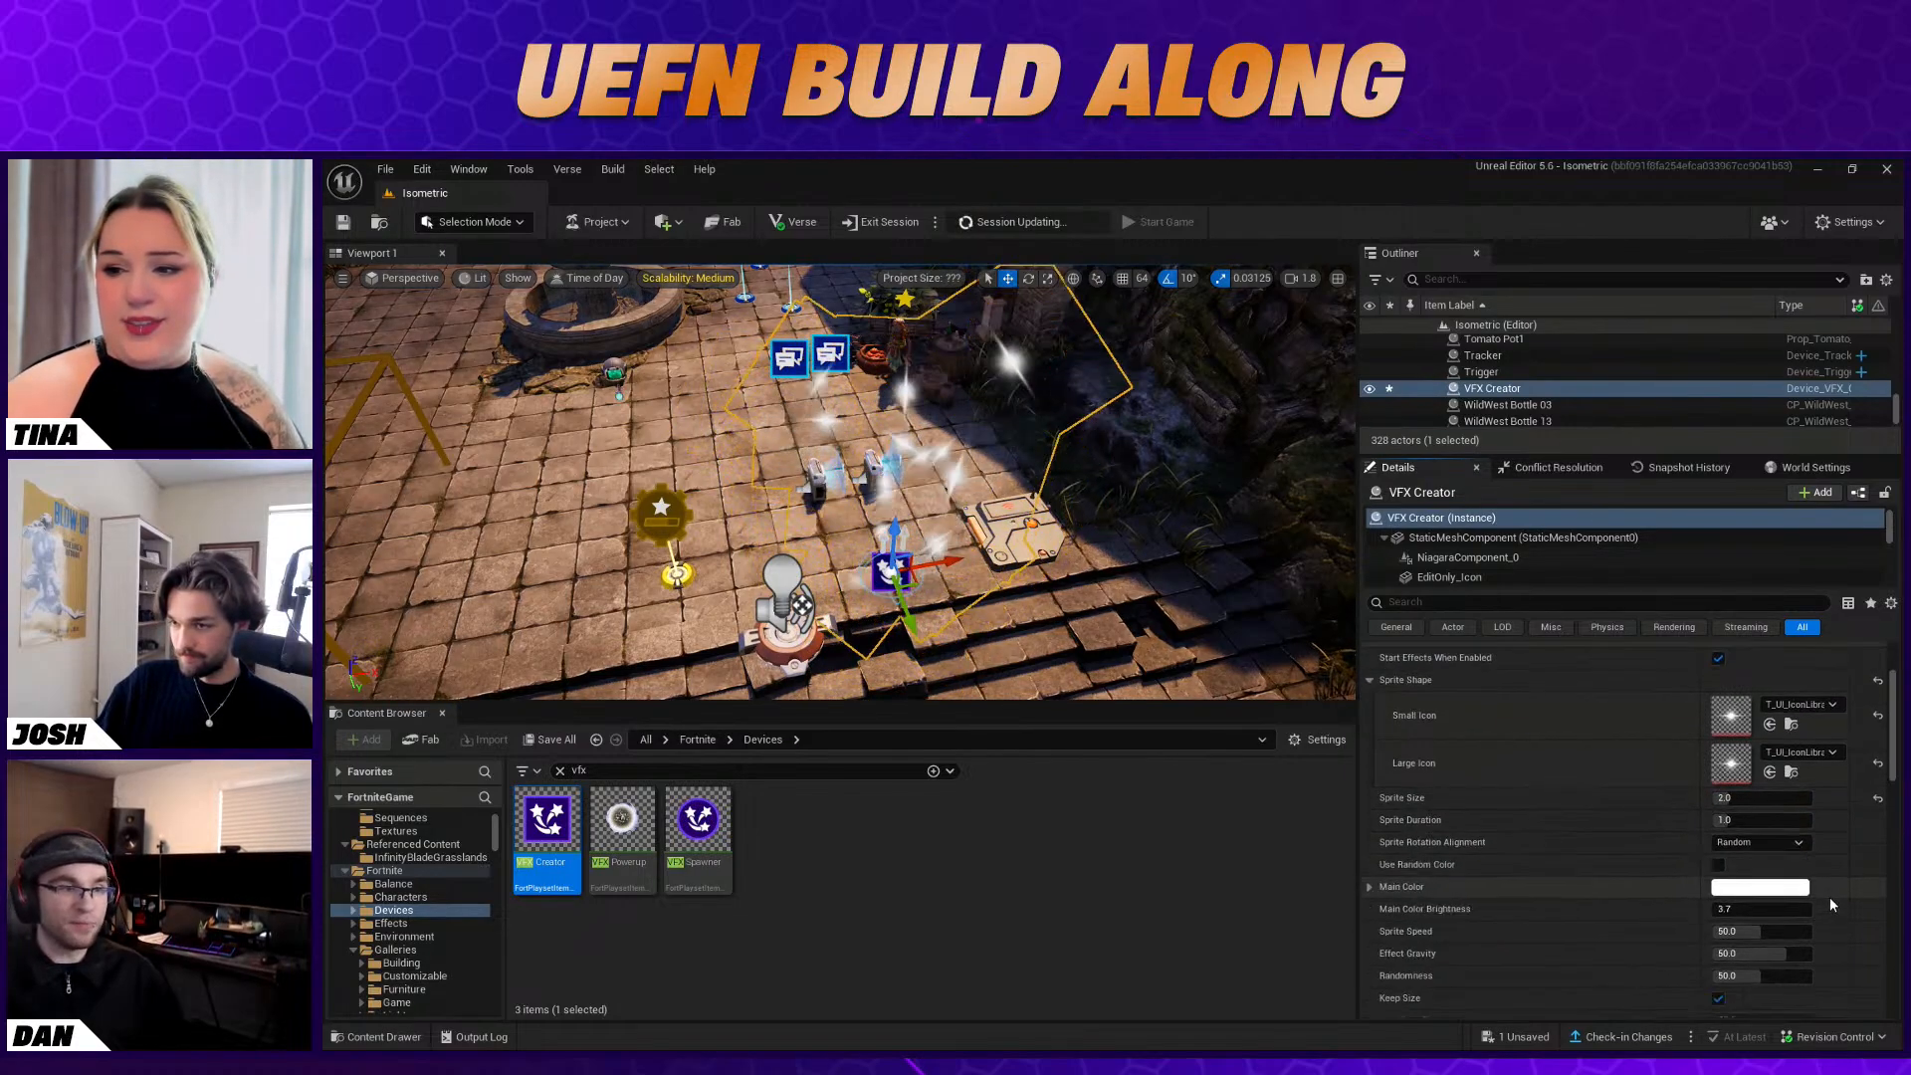
# Set the VFX Creator's Main Color to a golden yellow, hex sRGB FFD518FF
pyautogui.click(1734, 809)
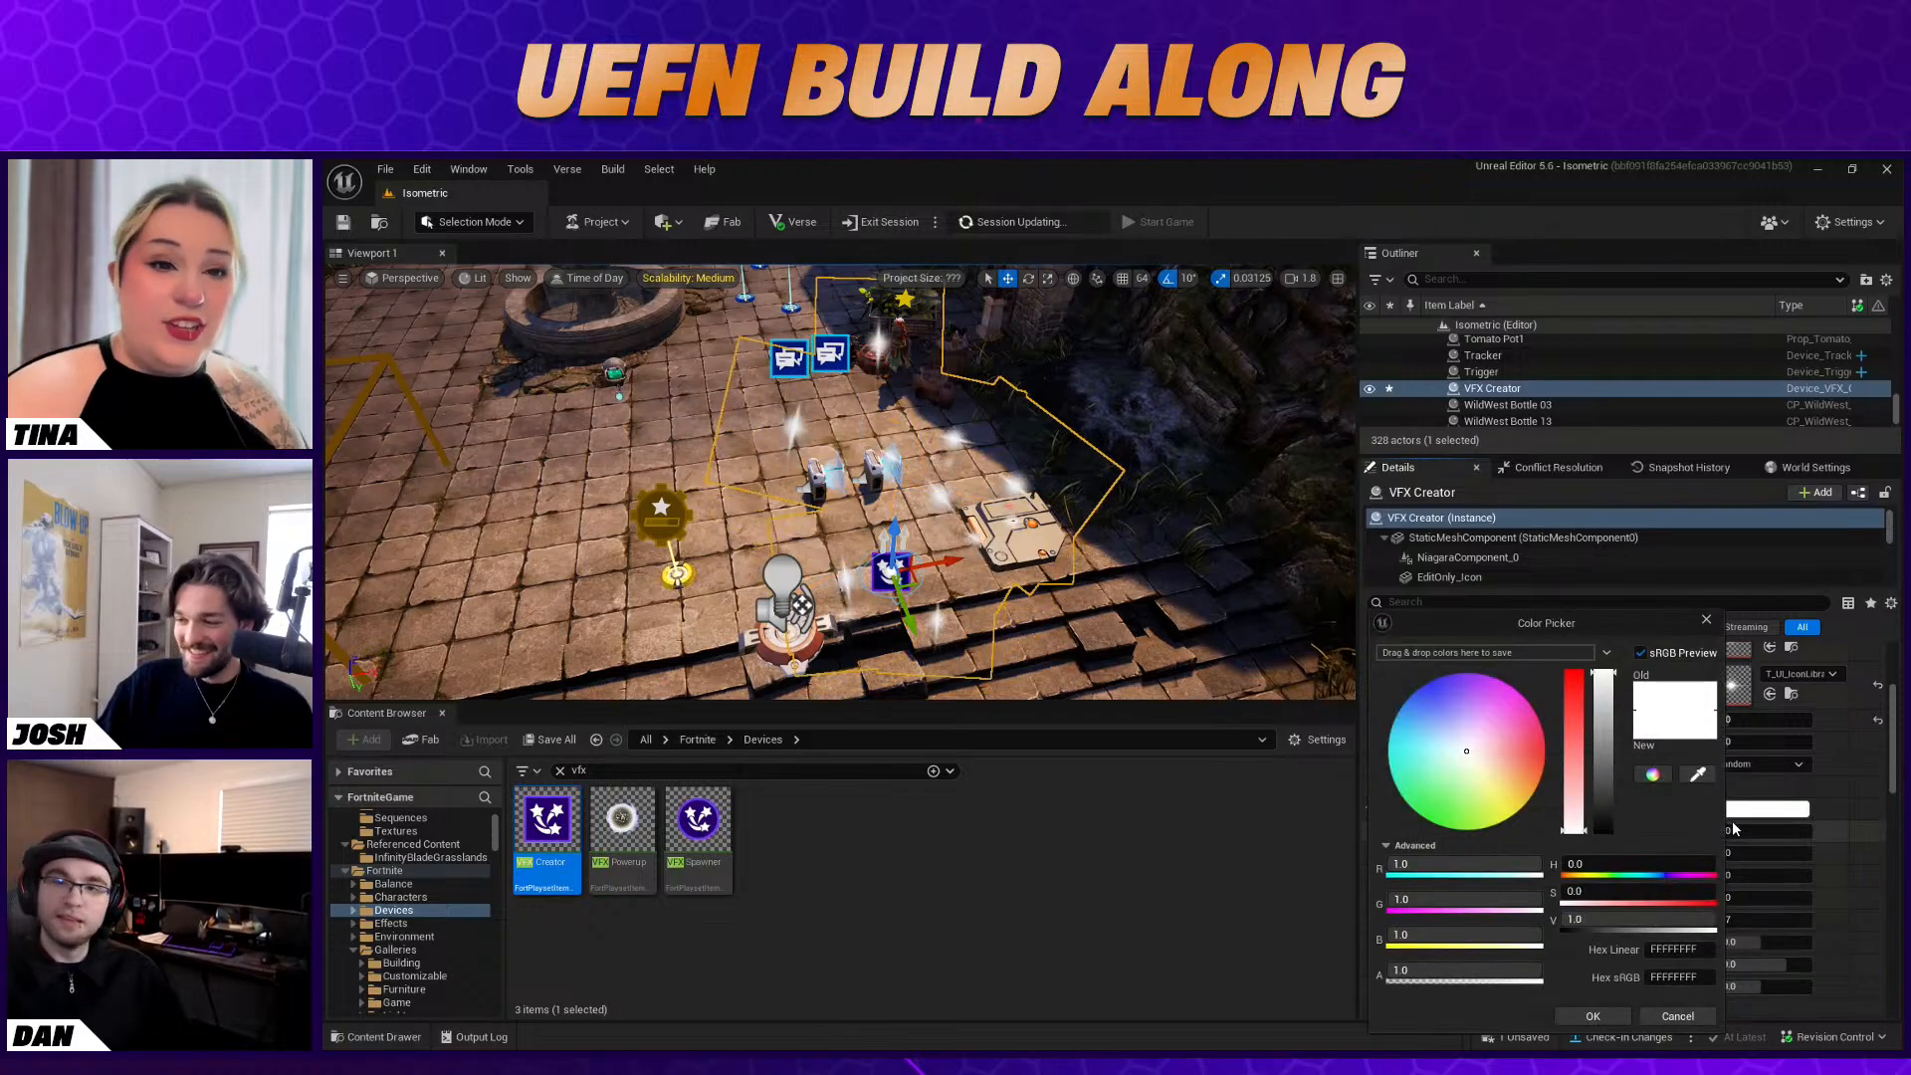
pyautogui.moveTo(1502, 759); pyautogui.dragTo(1520, 802)
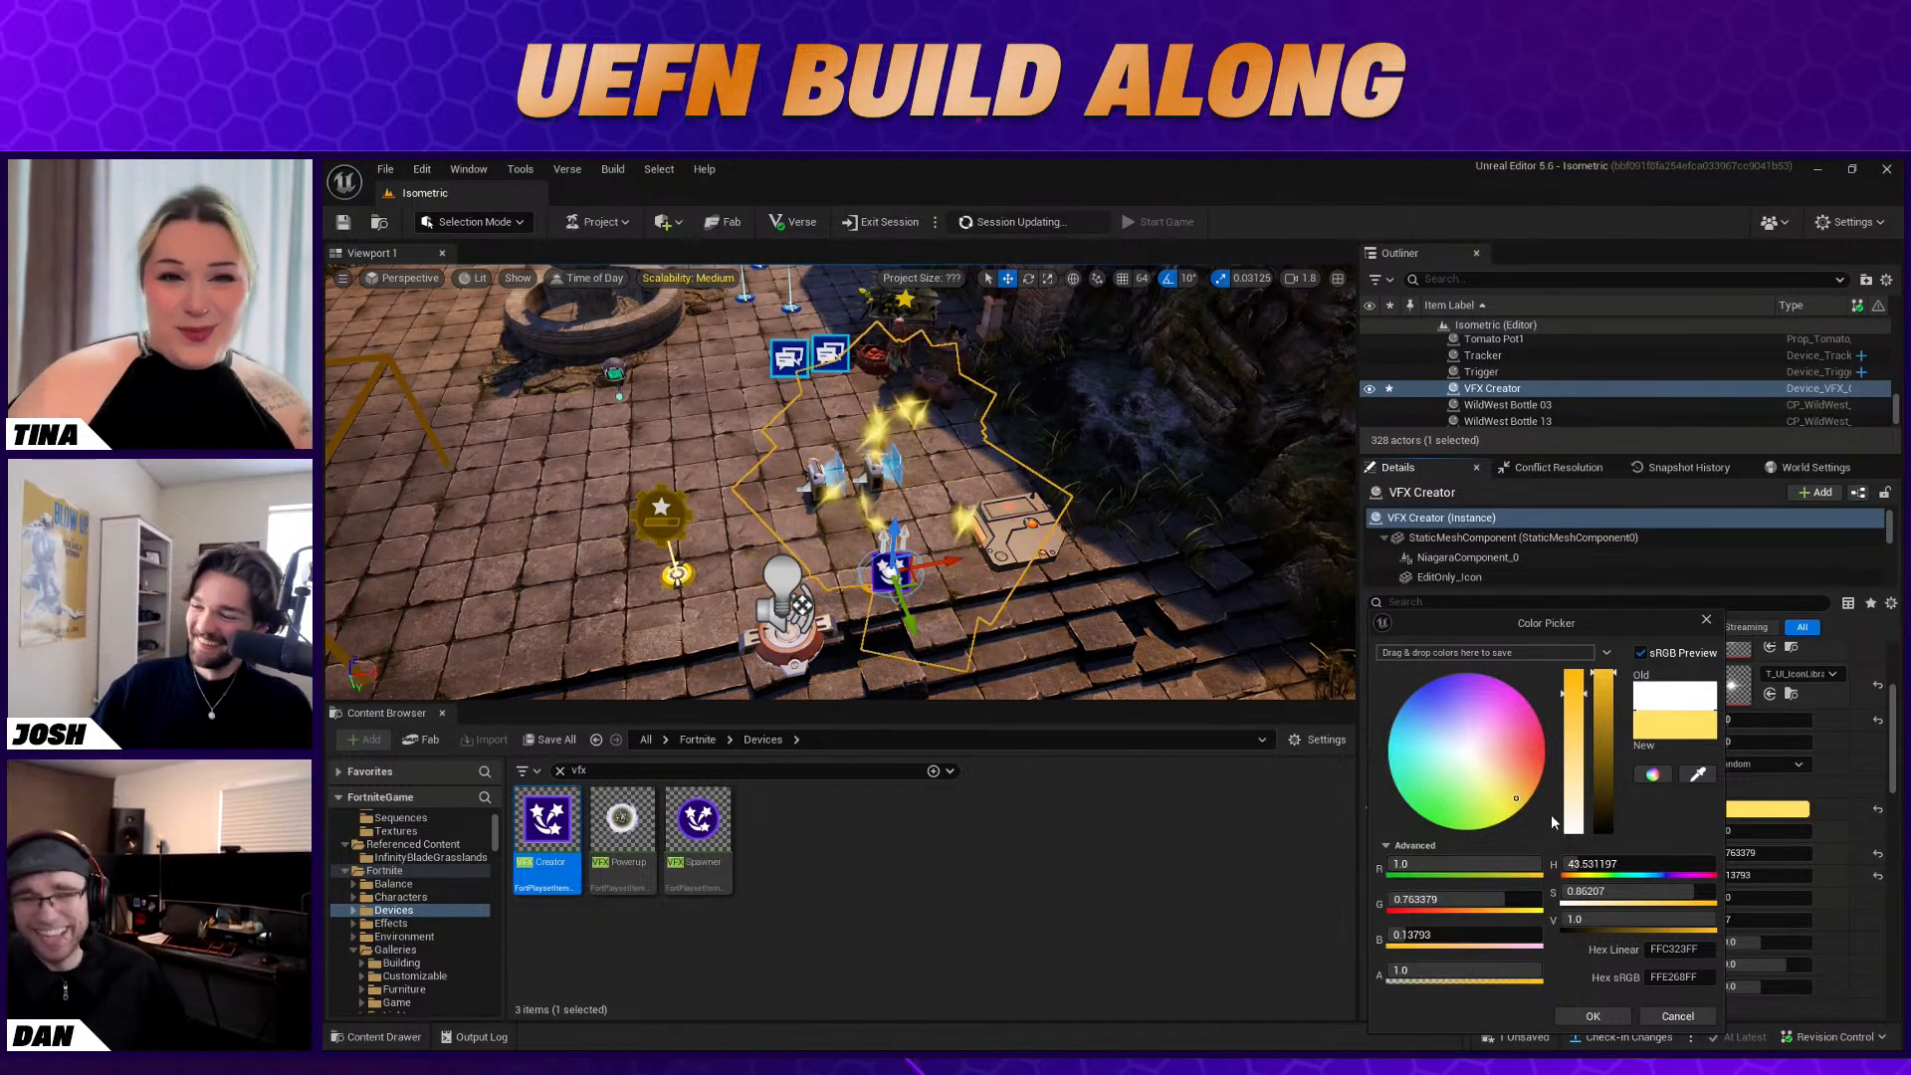
pyautogui.click(1527, 802)
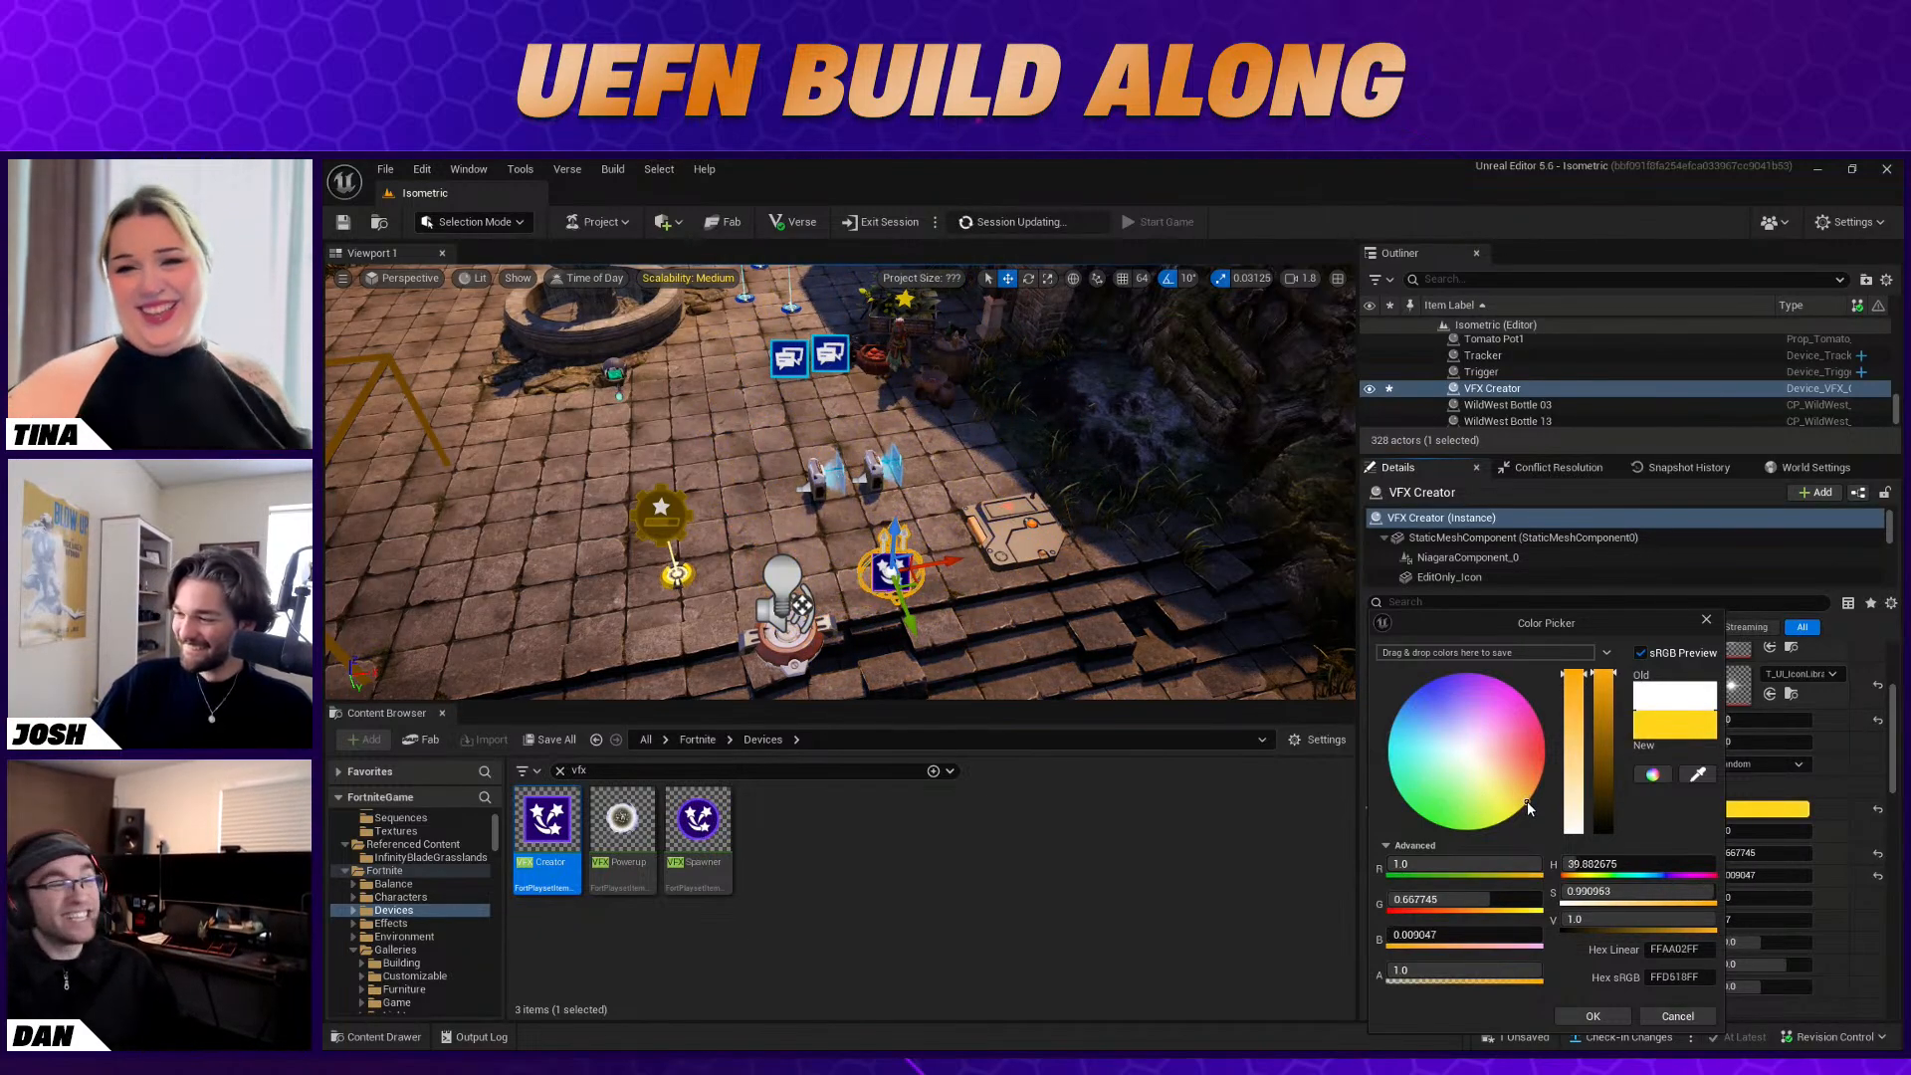
pyautogui.click(1598, 1013)
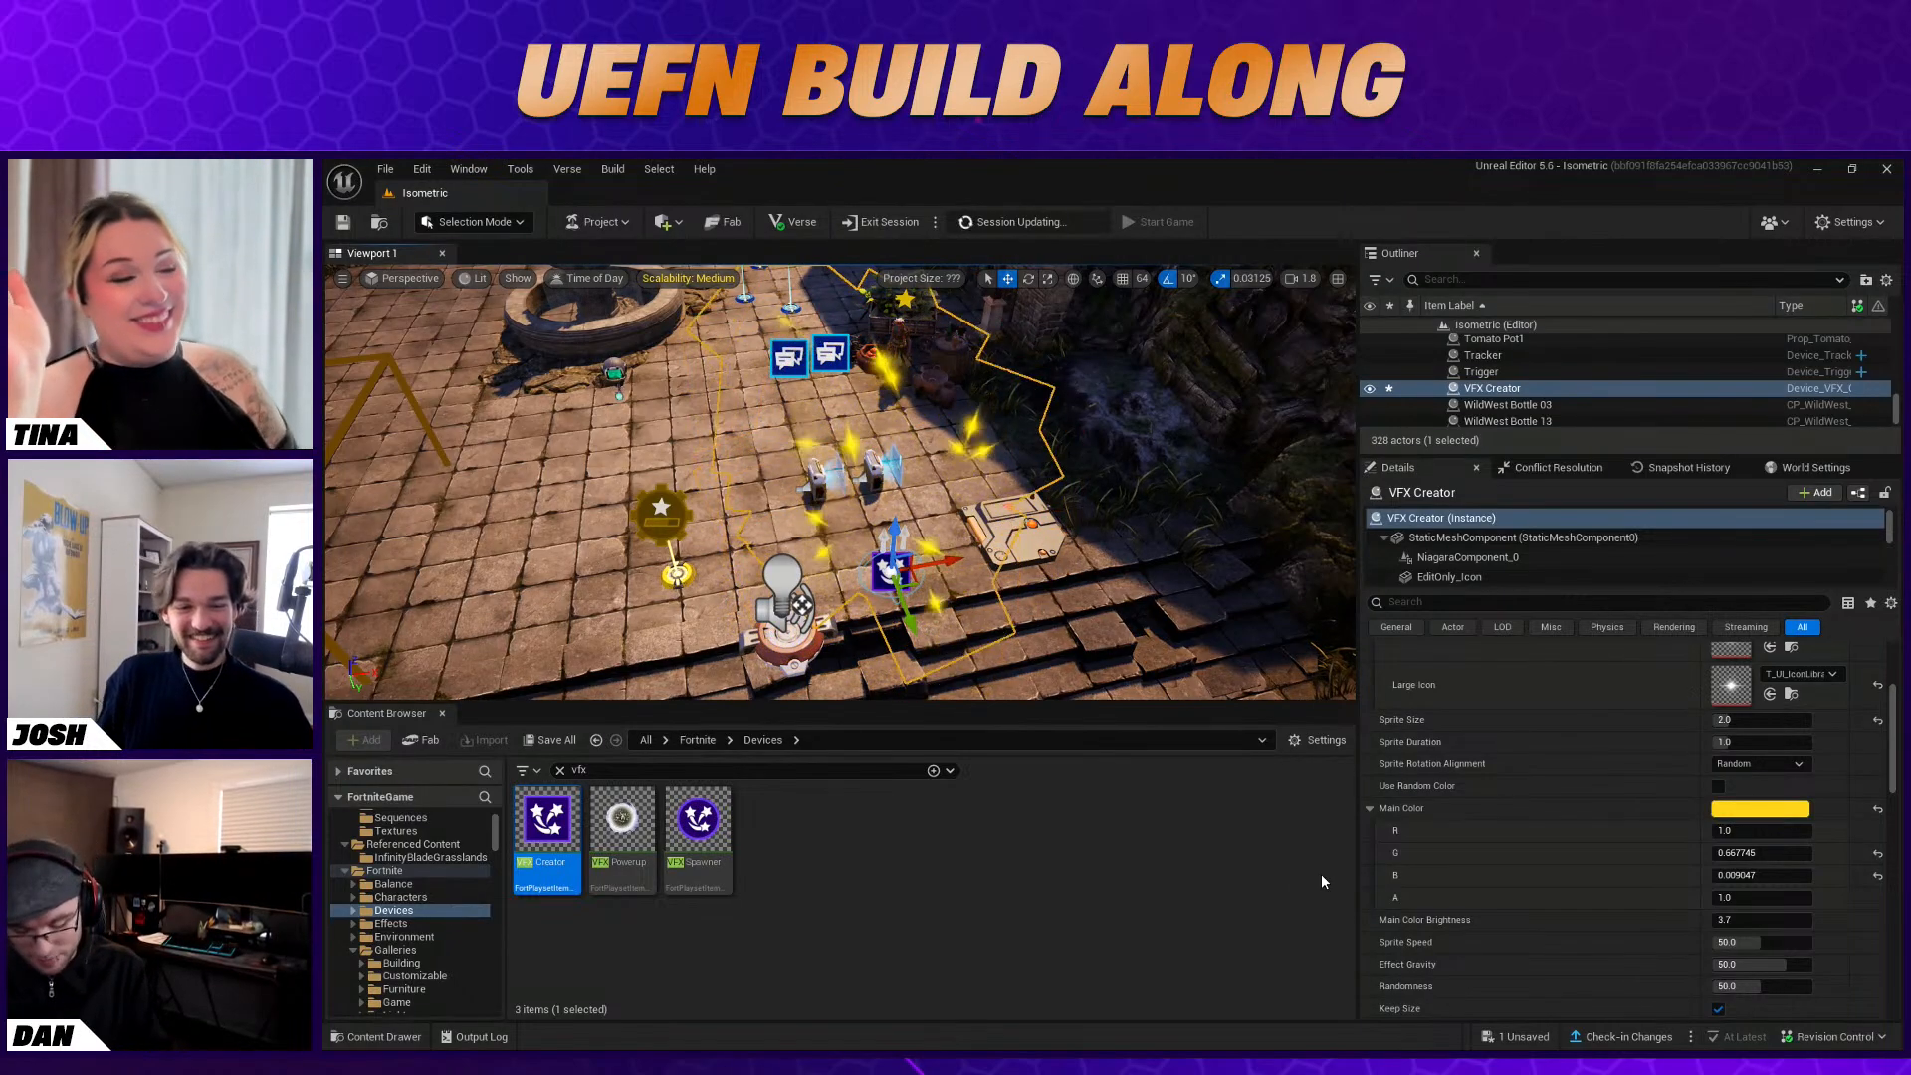
pyautogui.click(1370, 808)
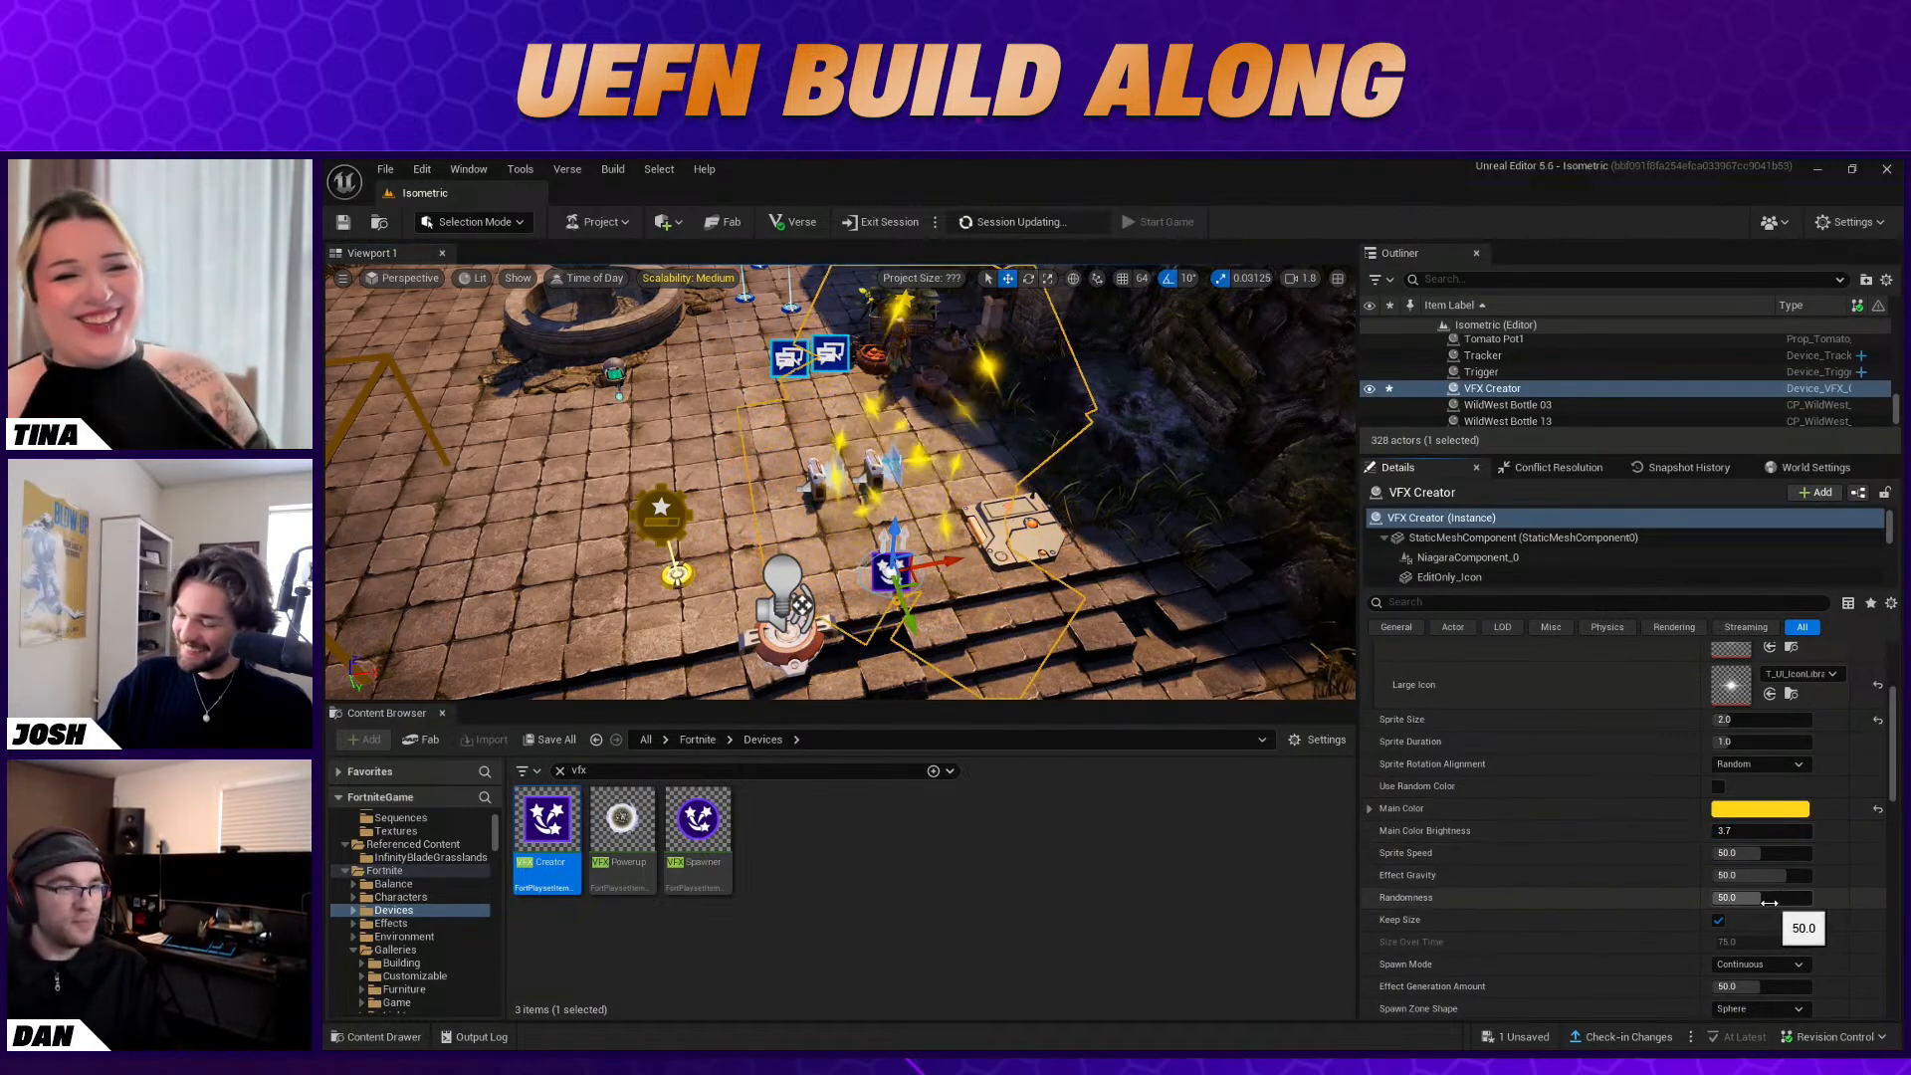
# Disable Keep Size on the VFX Creator and set its Size Over Time to 200
pyautogui.click(1718, 920)
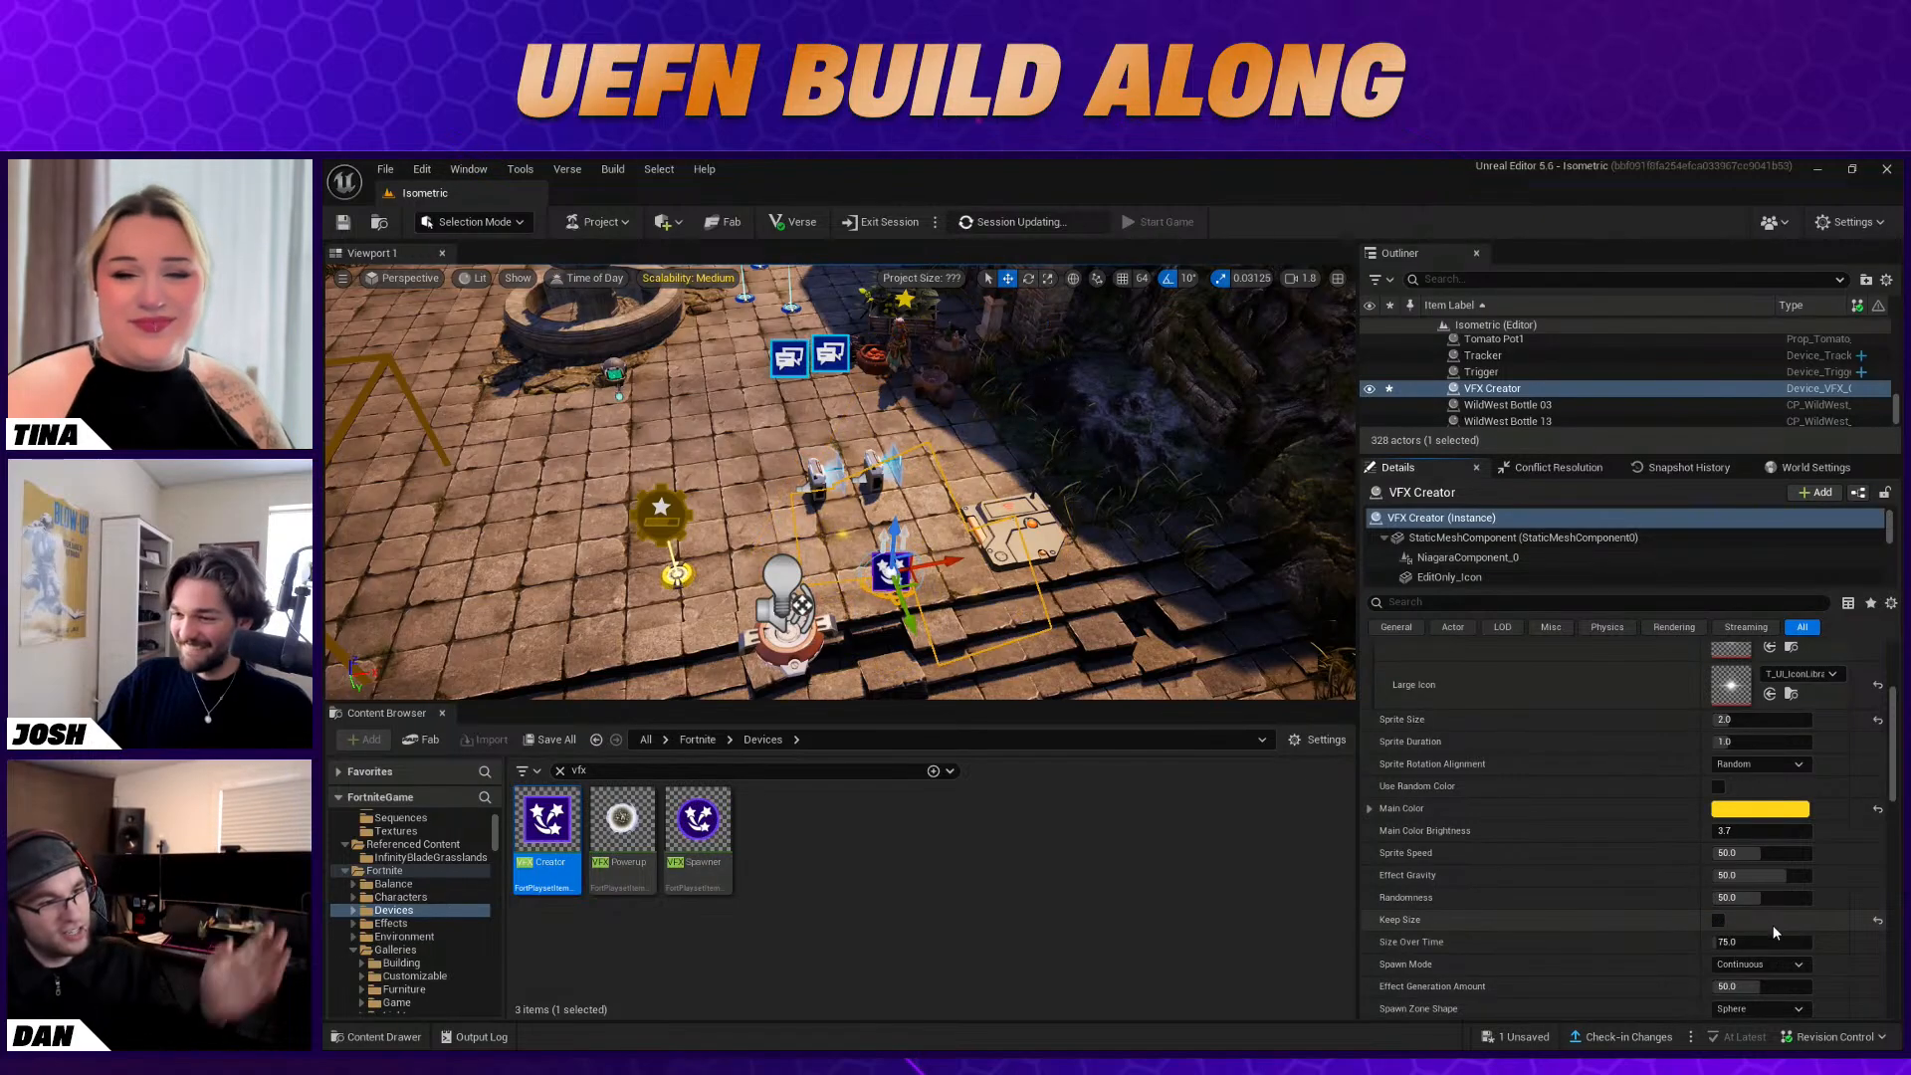
pyautogui.moveTo(1756, 941); pyautogui.dragTo(1743, 942)
pyautogui.click(1743, 942)
pyautogui.write('200')
pyautogui.press('Return')
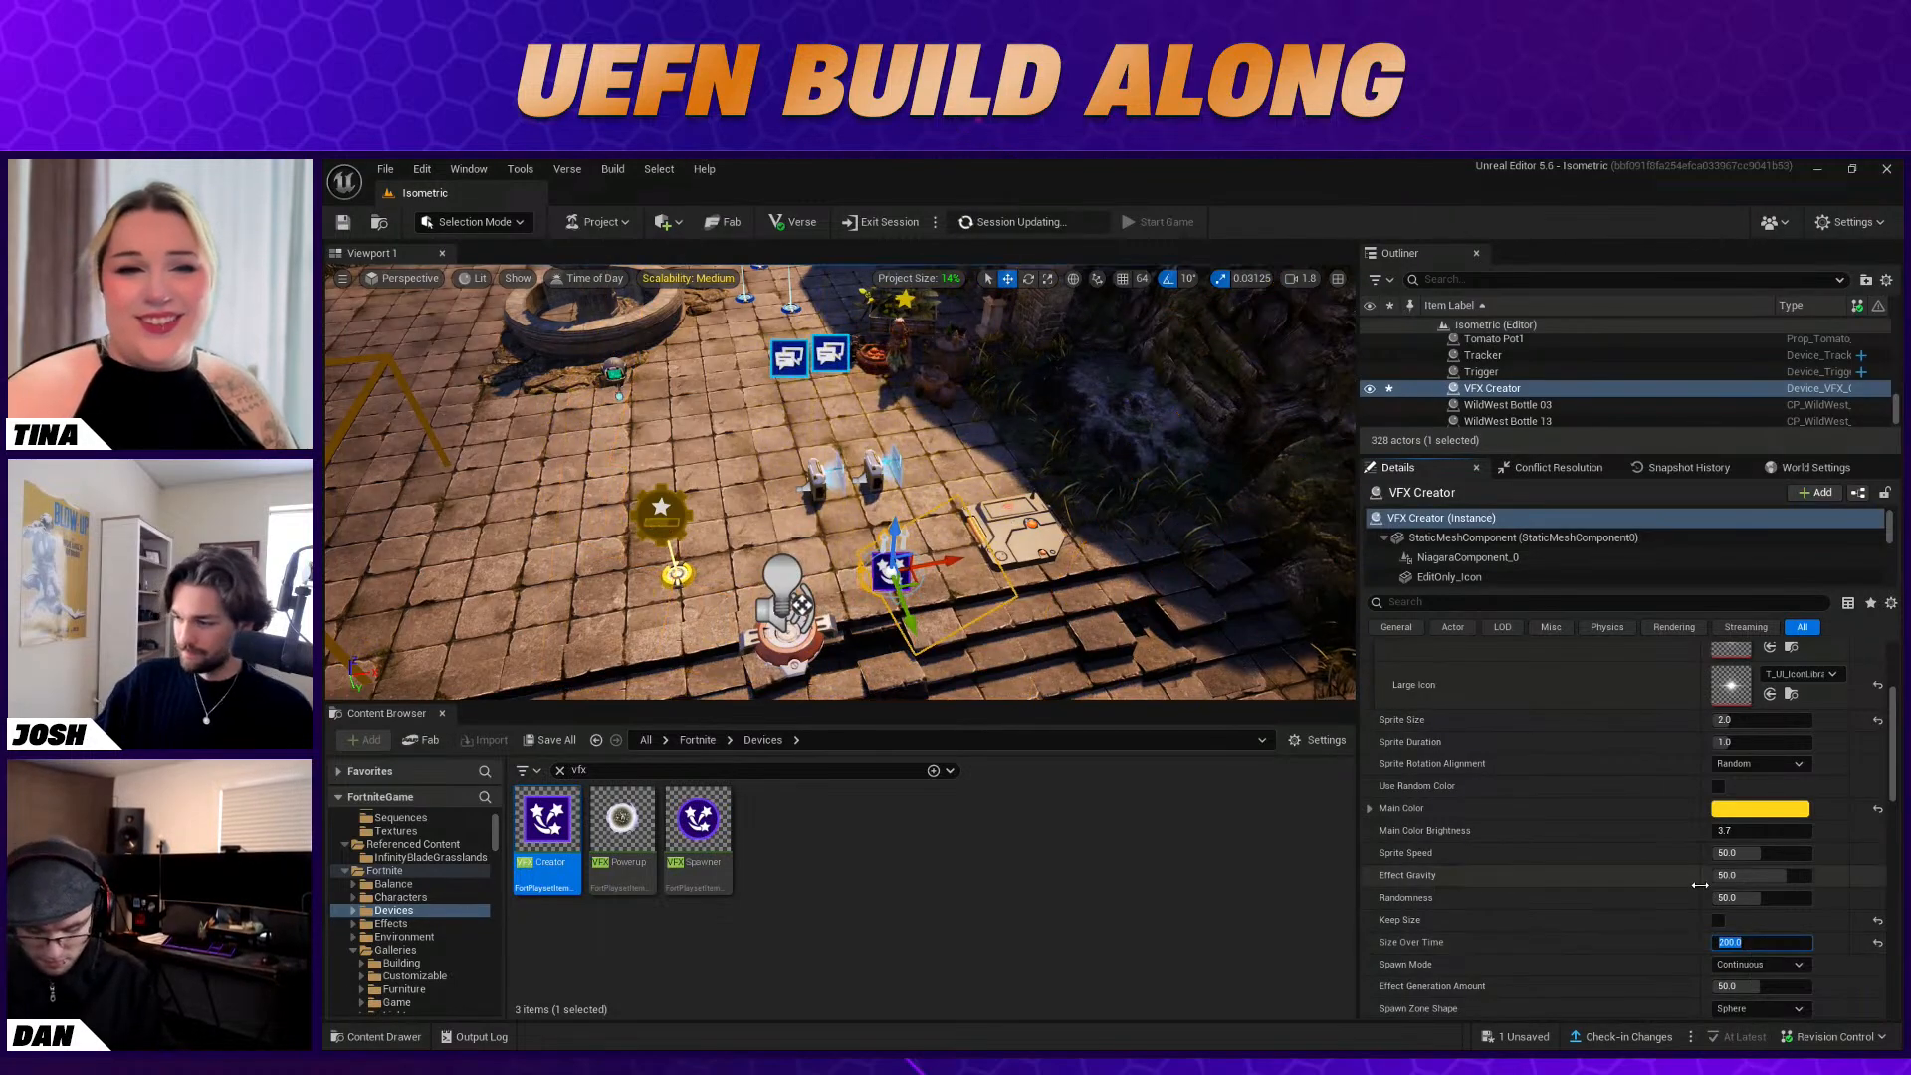
pyautogui.click(1644, 900)
# Set the VFX Creator's Spawn Zone Size to 0.3
pyautogui.scroll(-3, 1640, 862)
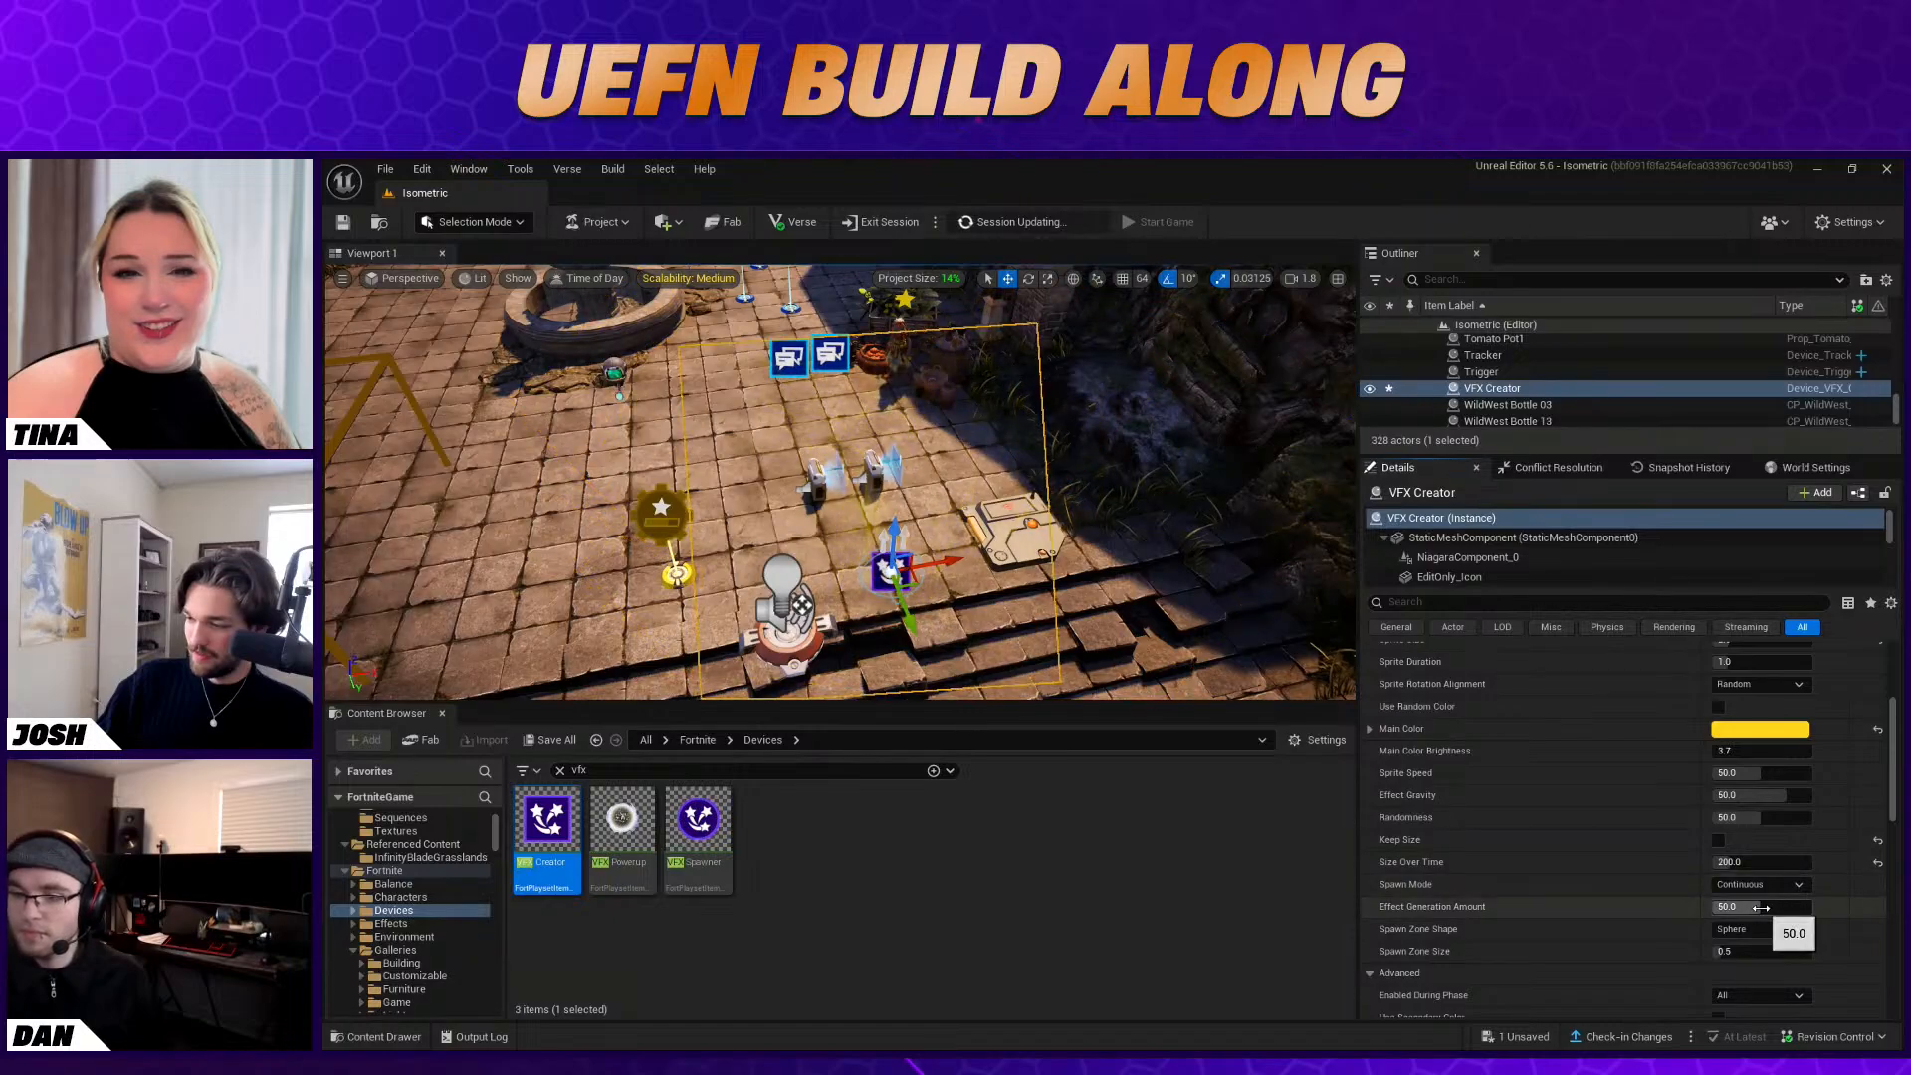
pyautogui.click(1763, 945)
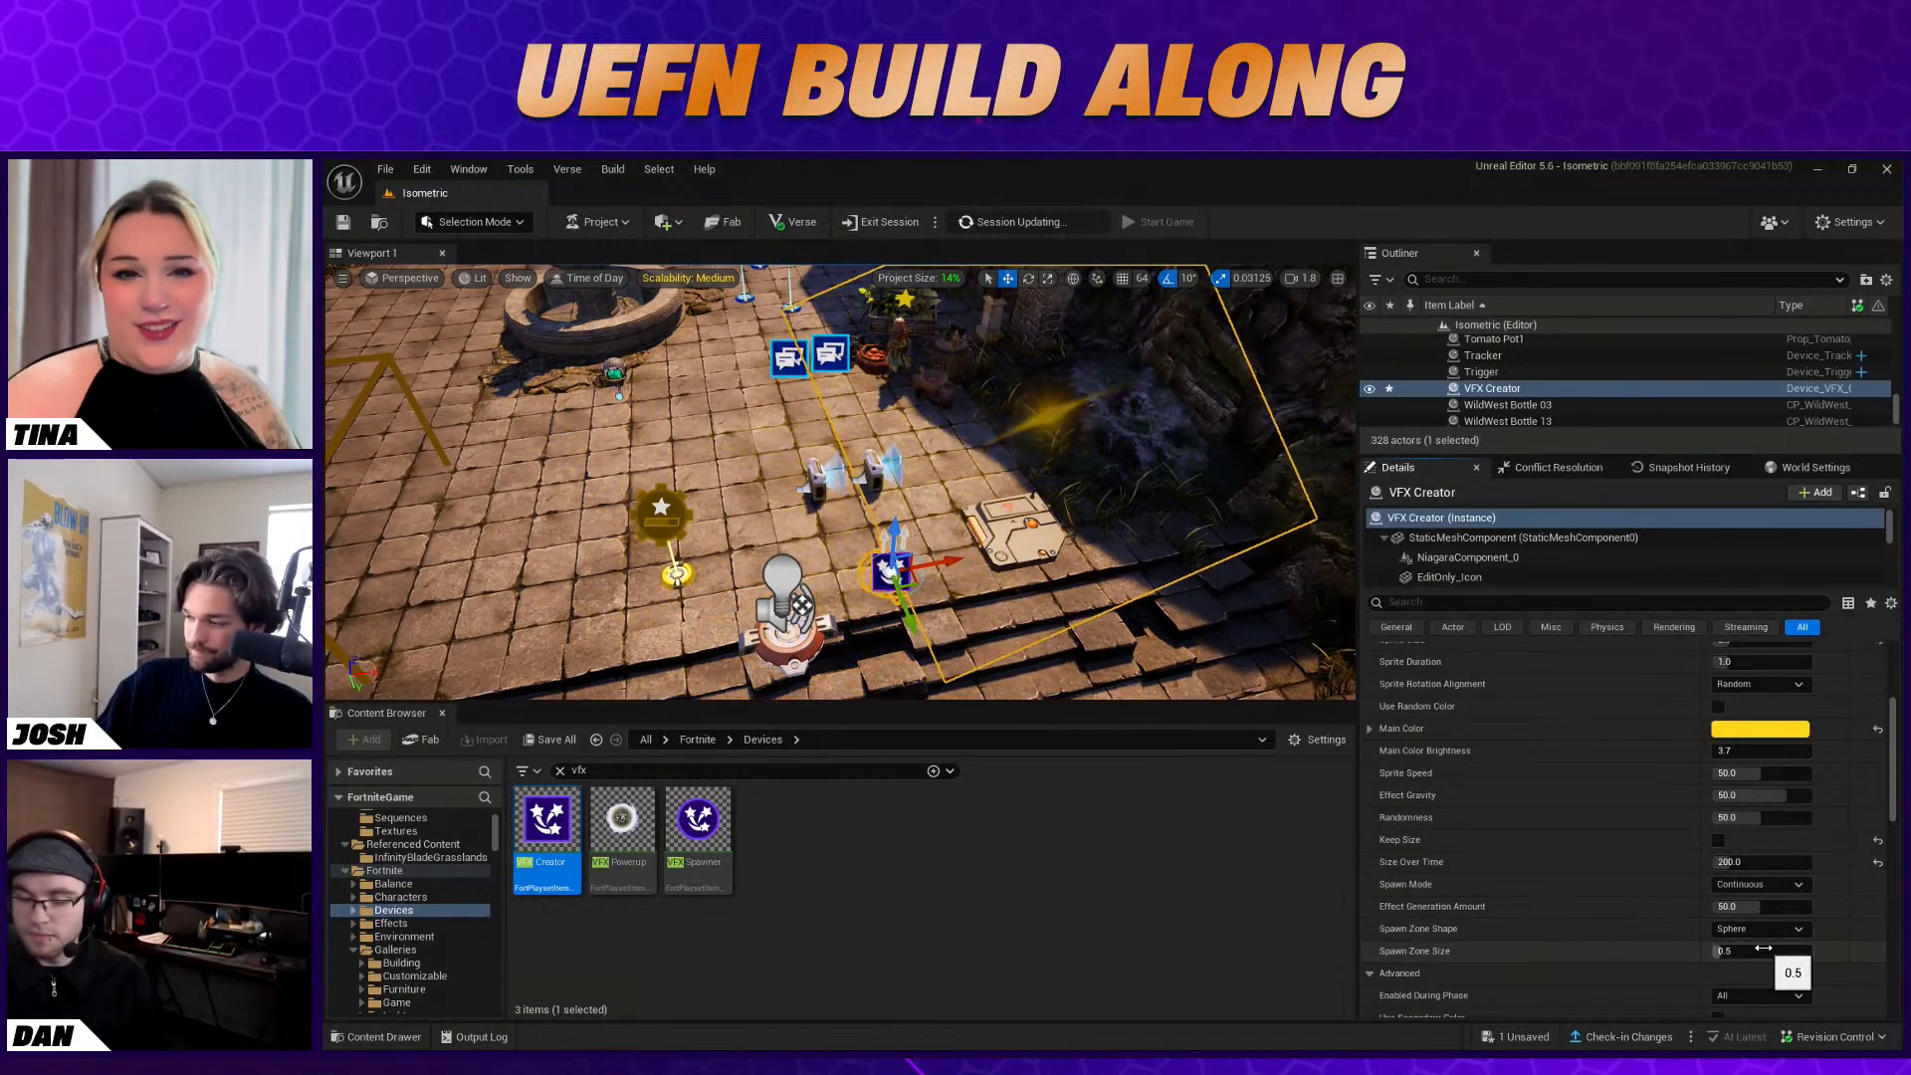
pyautogui.write('0.3')
pyautogui.press('Return')
# Try a Sprite Size of 1.0 on the VFX Creator and restore it to 2.0
pyautogui.scroll(5, 1652, 876)
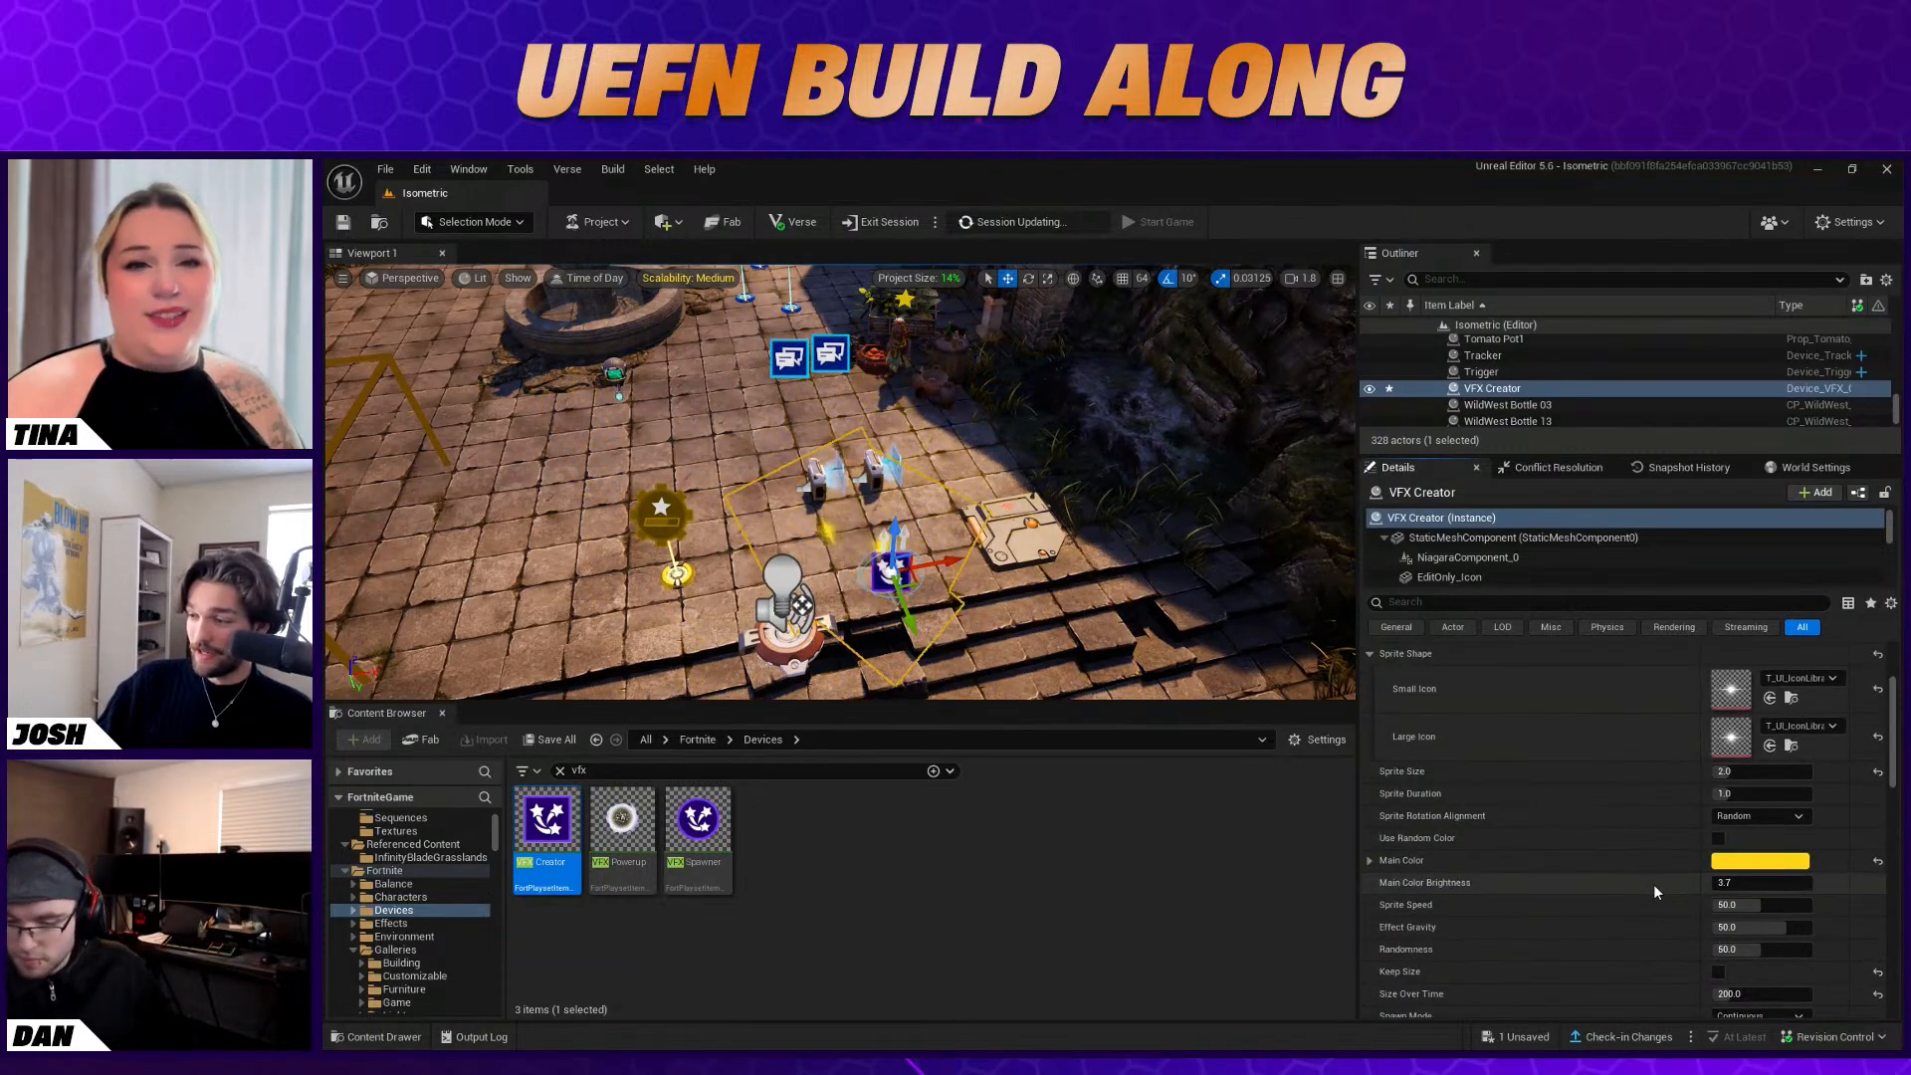
pyautogui.click(1751, 774)
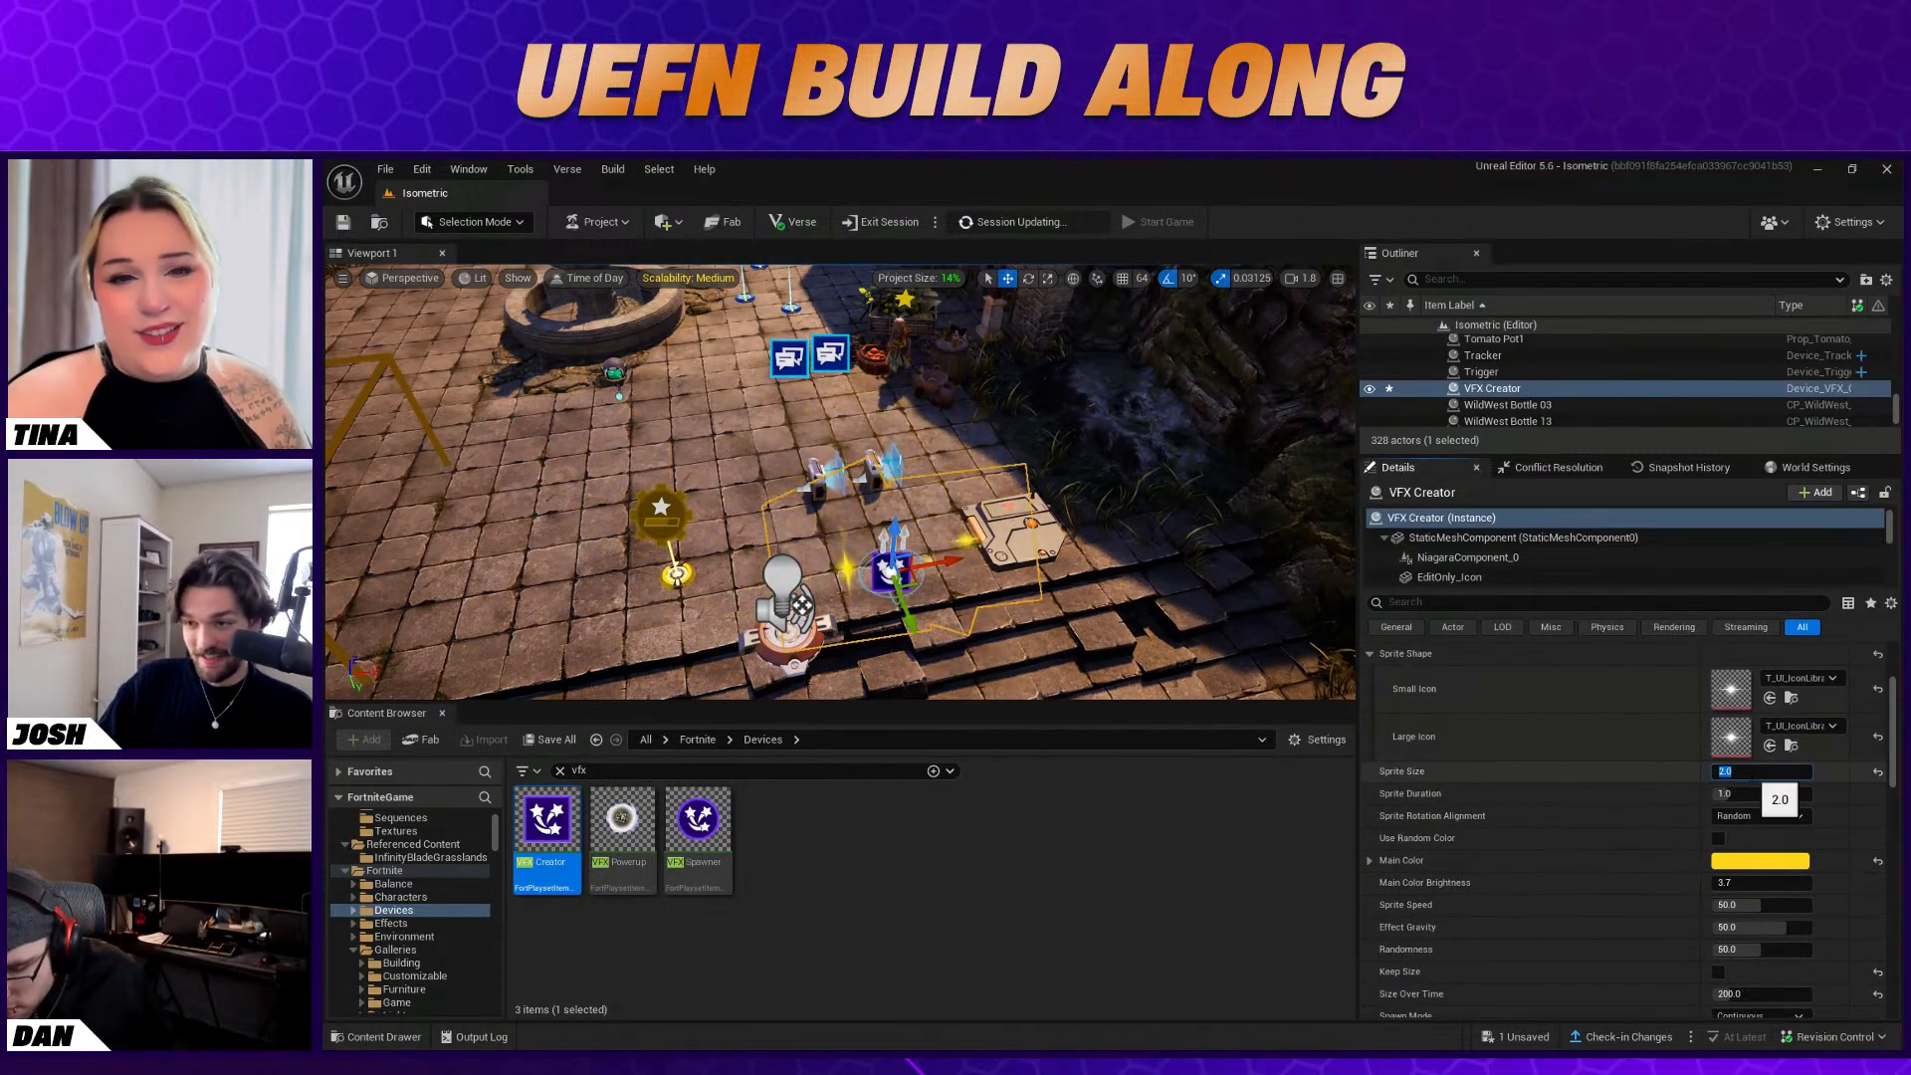
pyautogui.write('1')
pyautogui.press('Return')
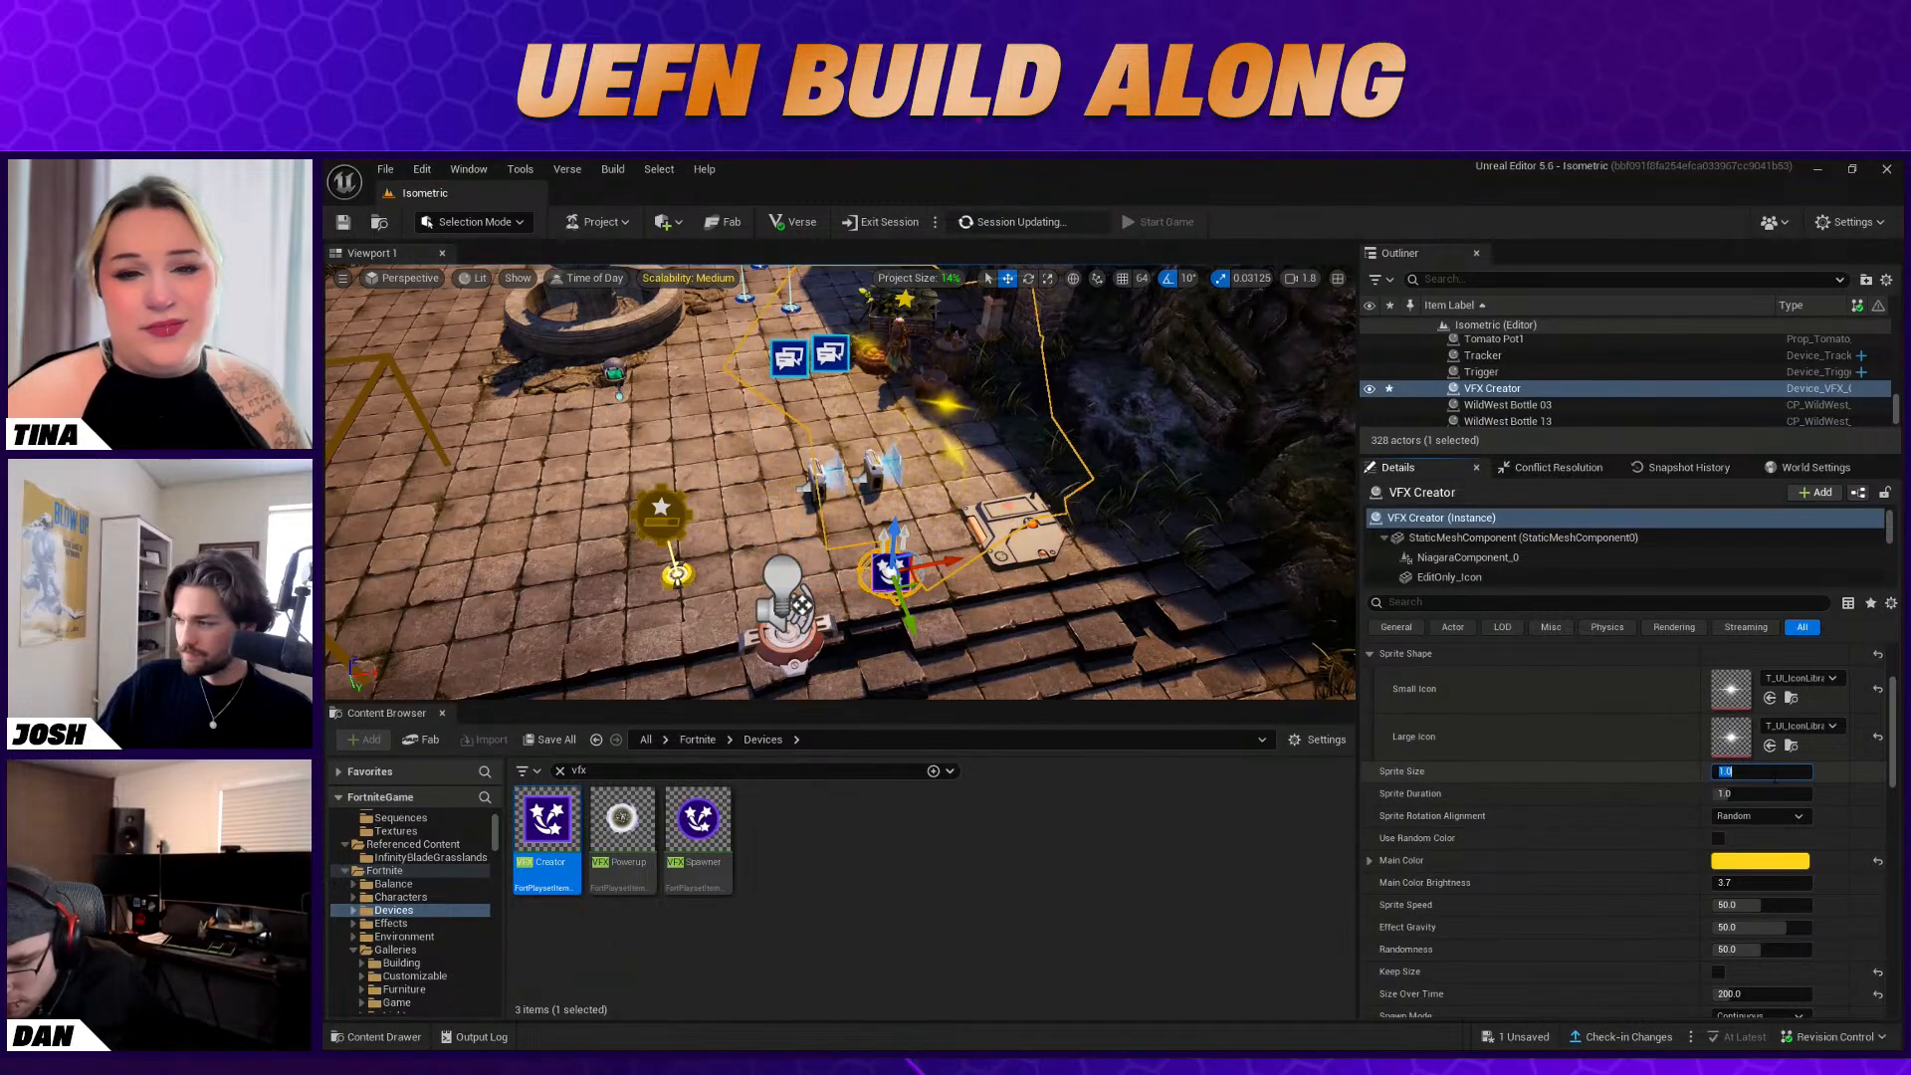
pyautogui.write('2')
pyautogui.press('Return')
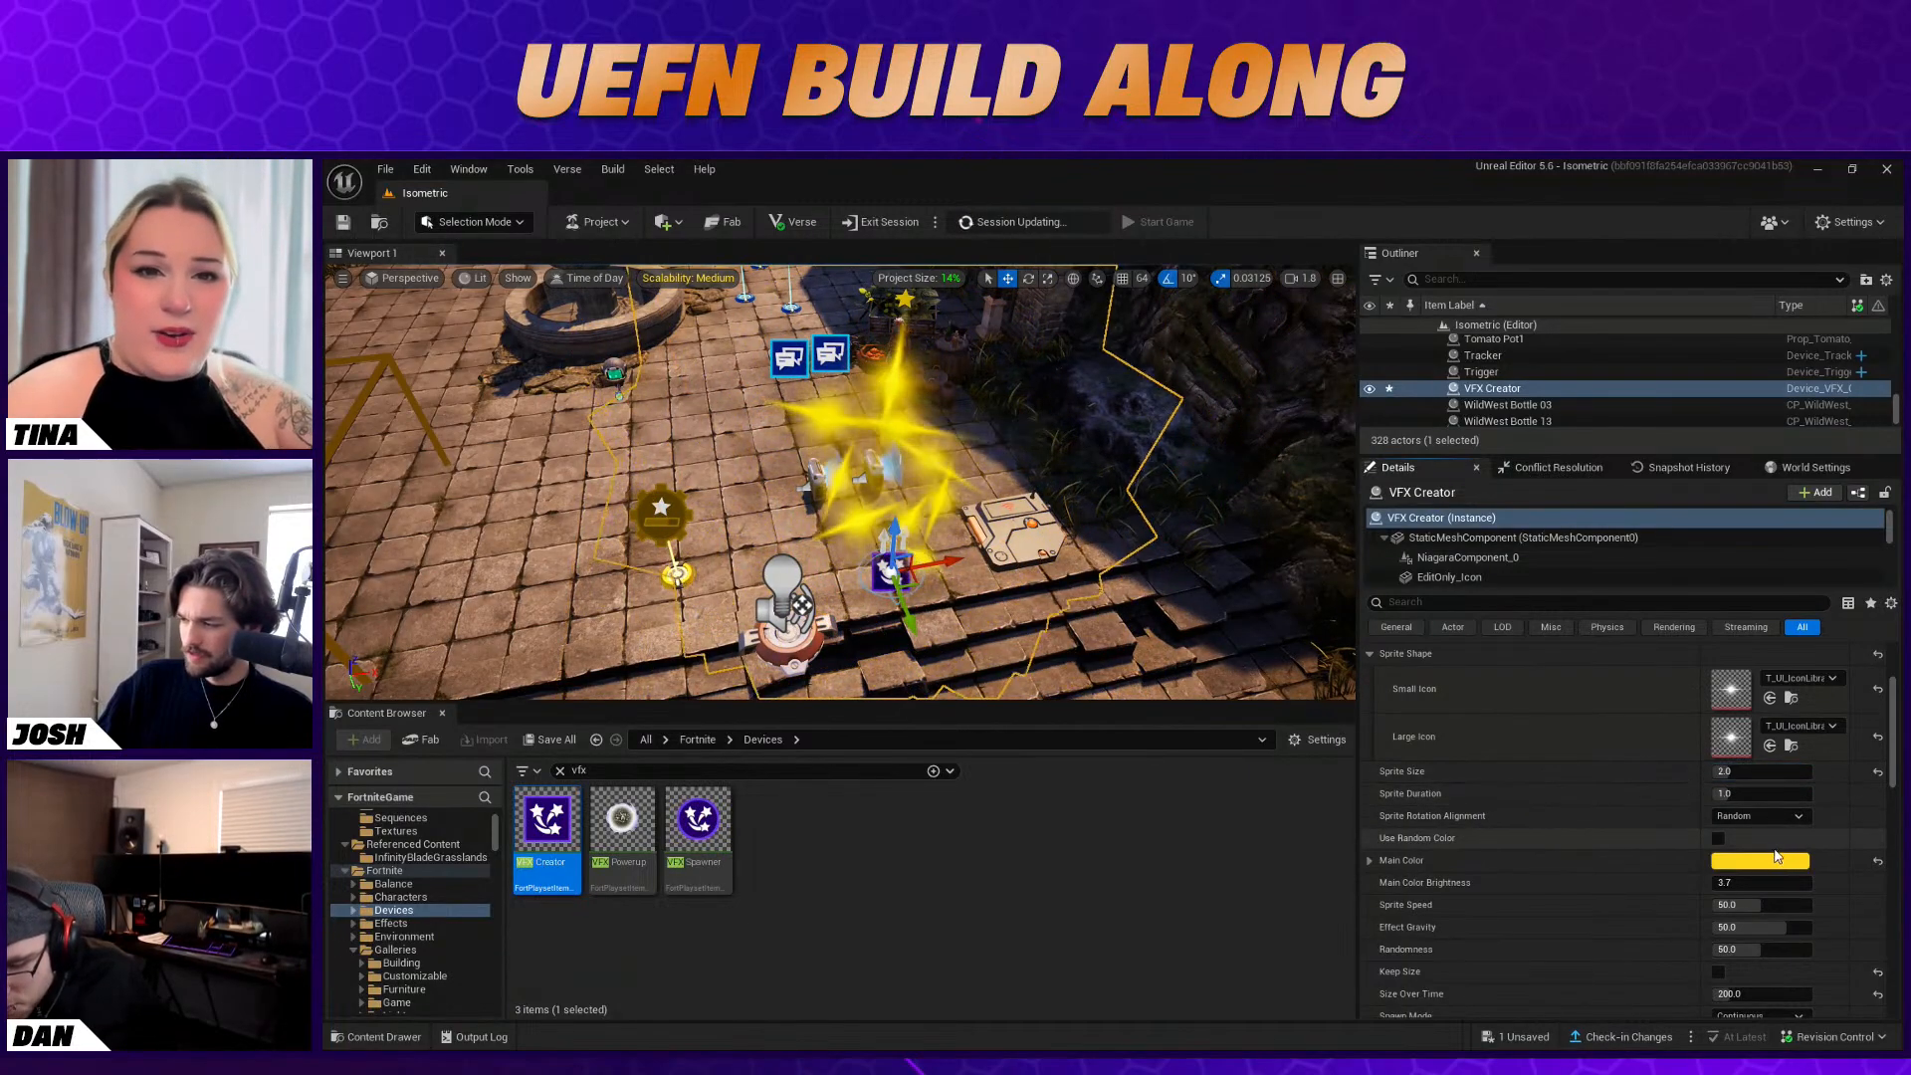
# Set the VFX Creator's Effect Gravity to 75.0
pyautogui.scroll(-2, 1780, 862)
pyautogui.write('50')
pyautogui.press('Return')
pyautogui.moveTo(1797, 901); pyautogui.dragTo(1802, 901)
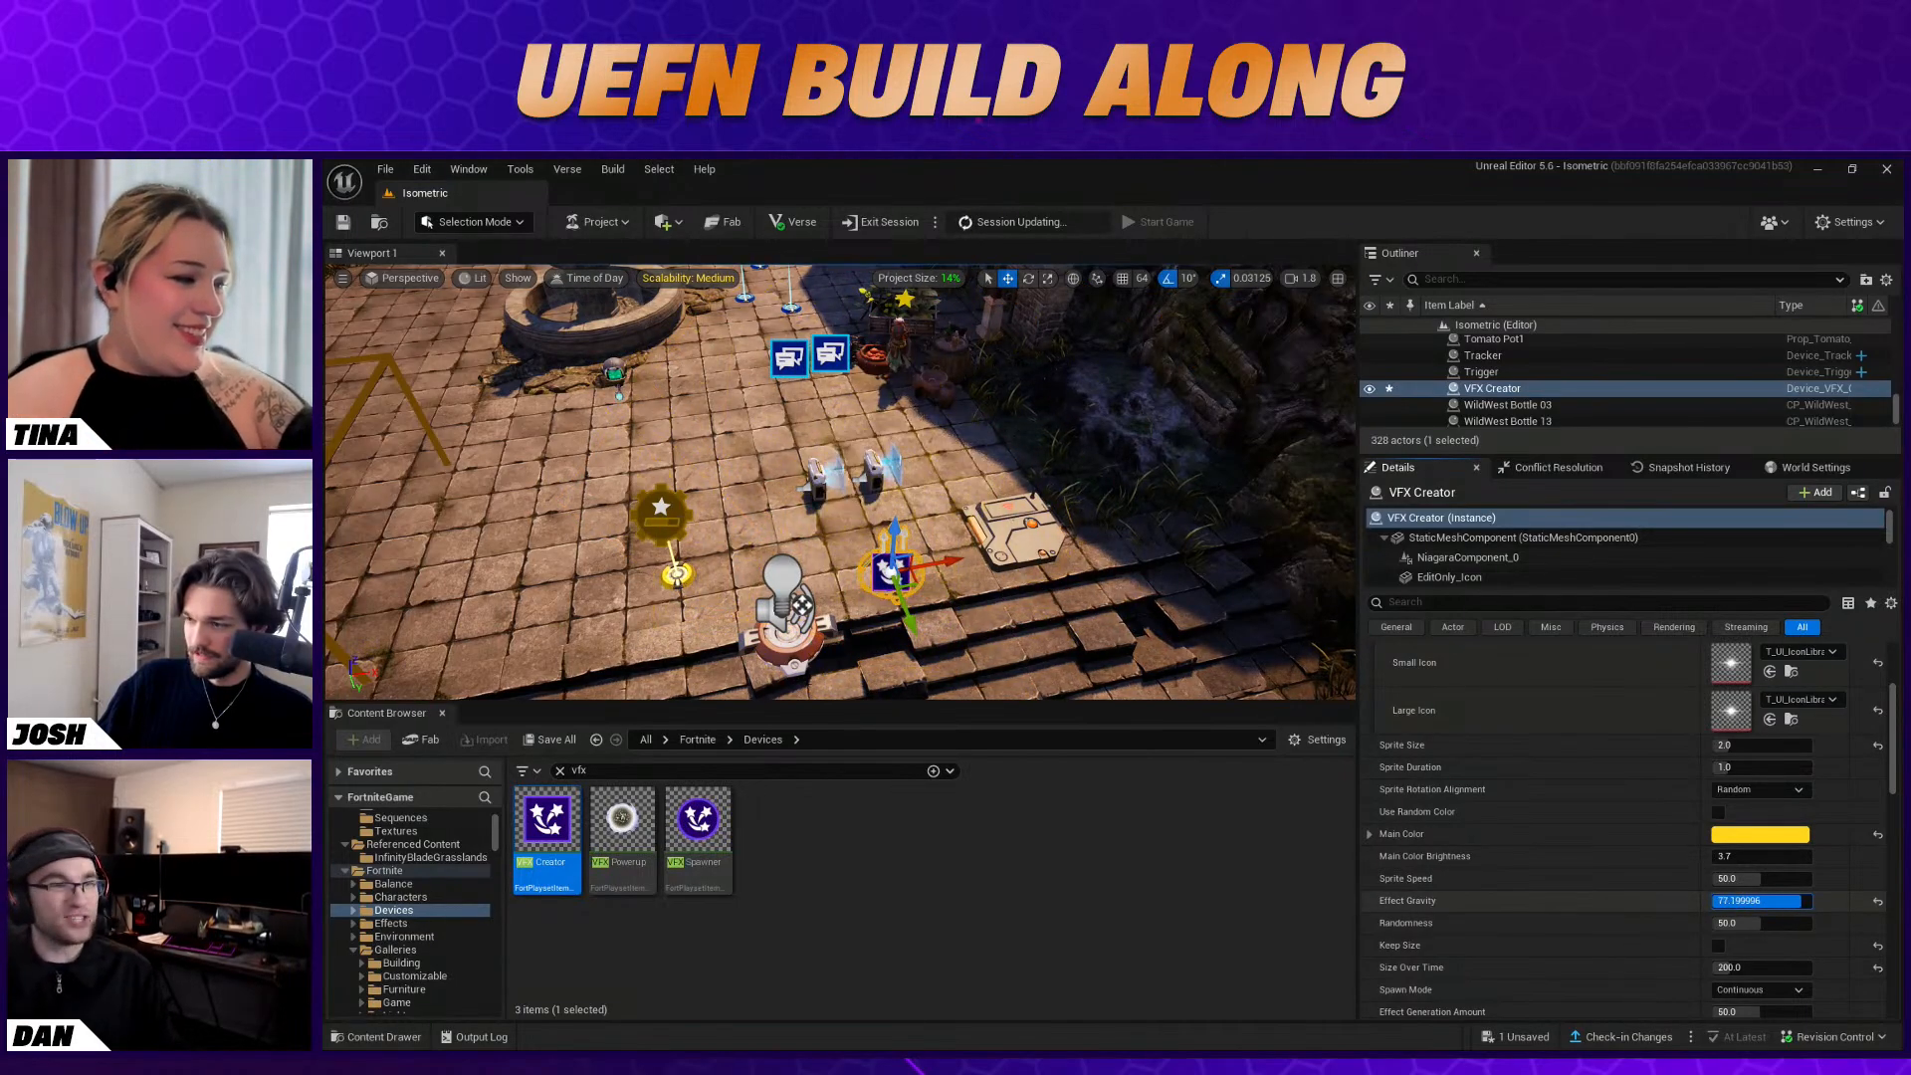
pyautogui.click(1786, 901)
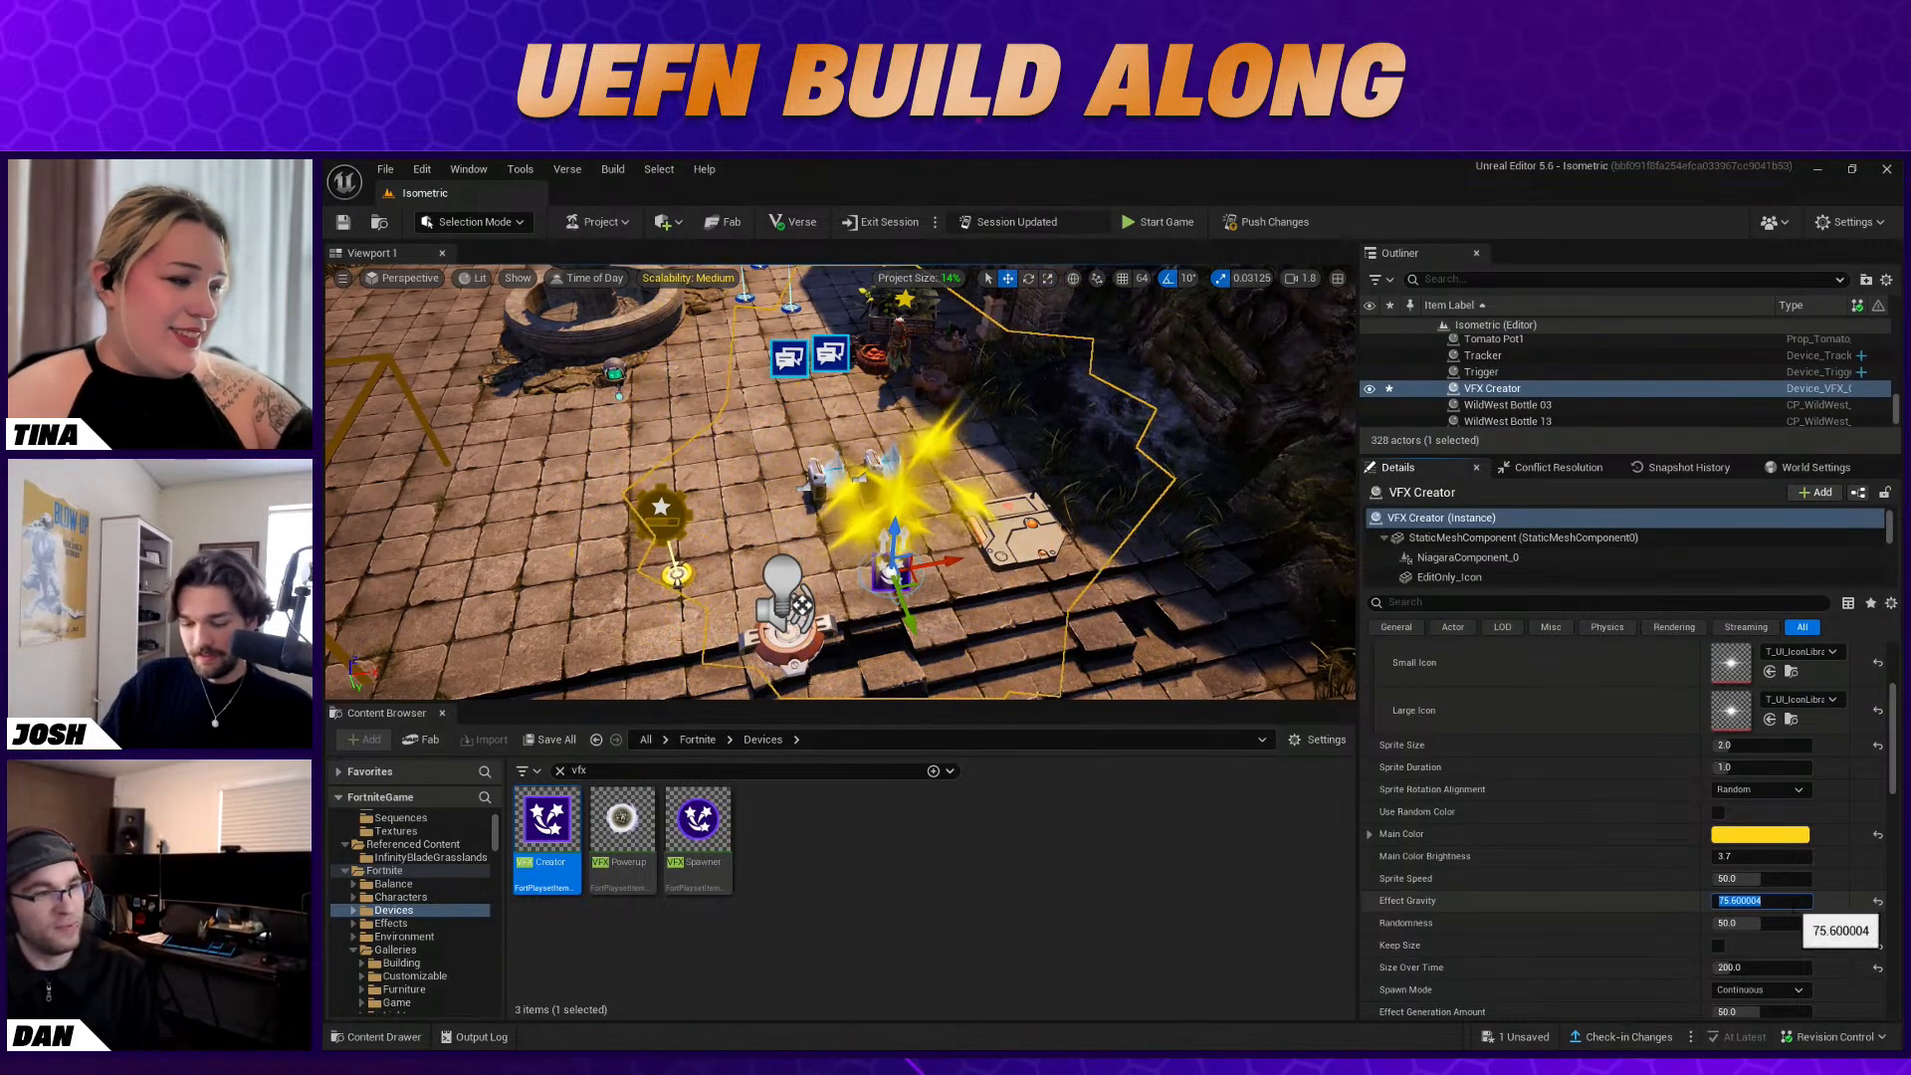
pyautogui.click(1834, 902)
# Review the VFX Creator's sprite, spawn zone, color and loop settings
pyautogui.scroll(-2, 1820, 900)
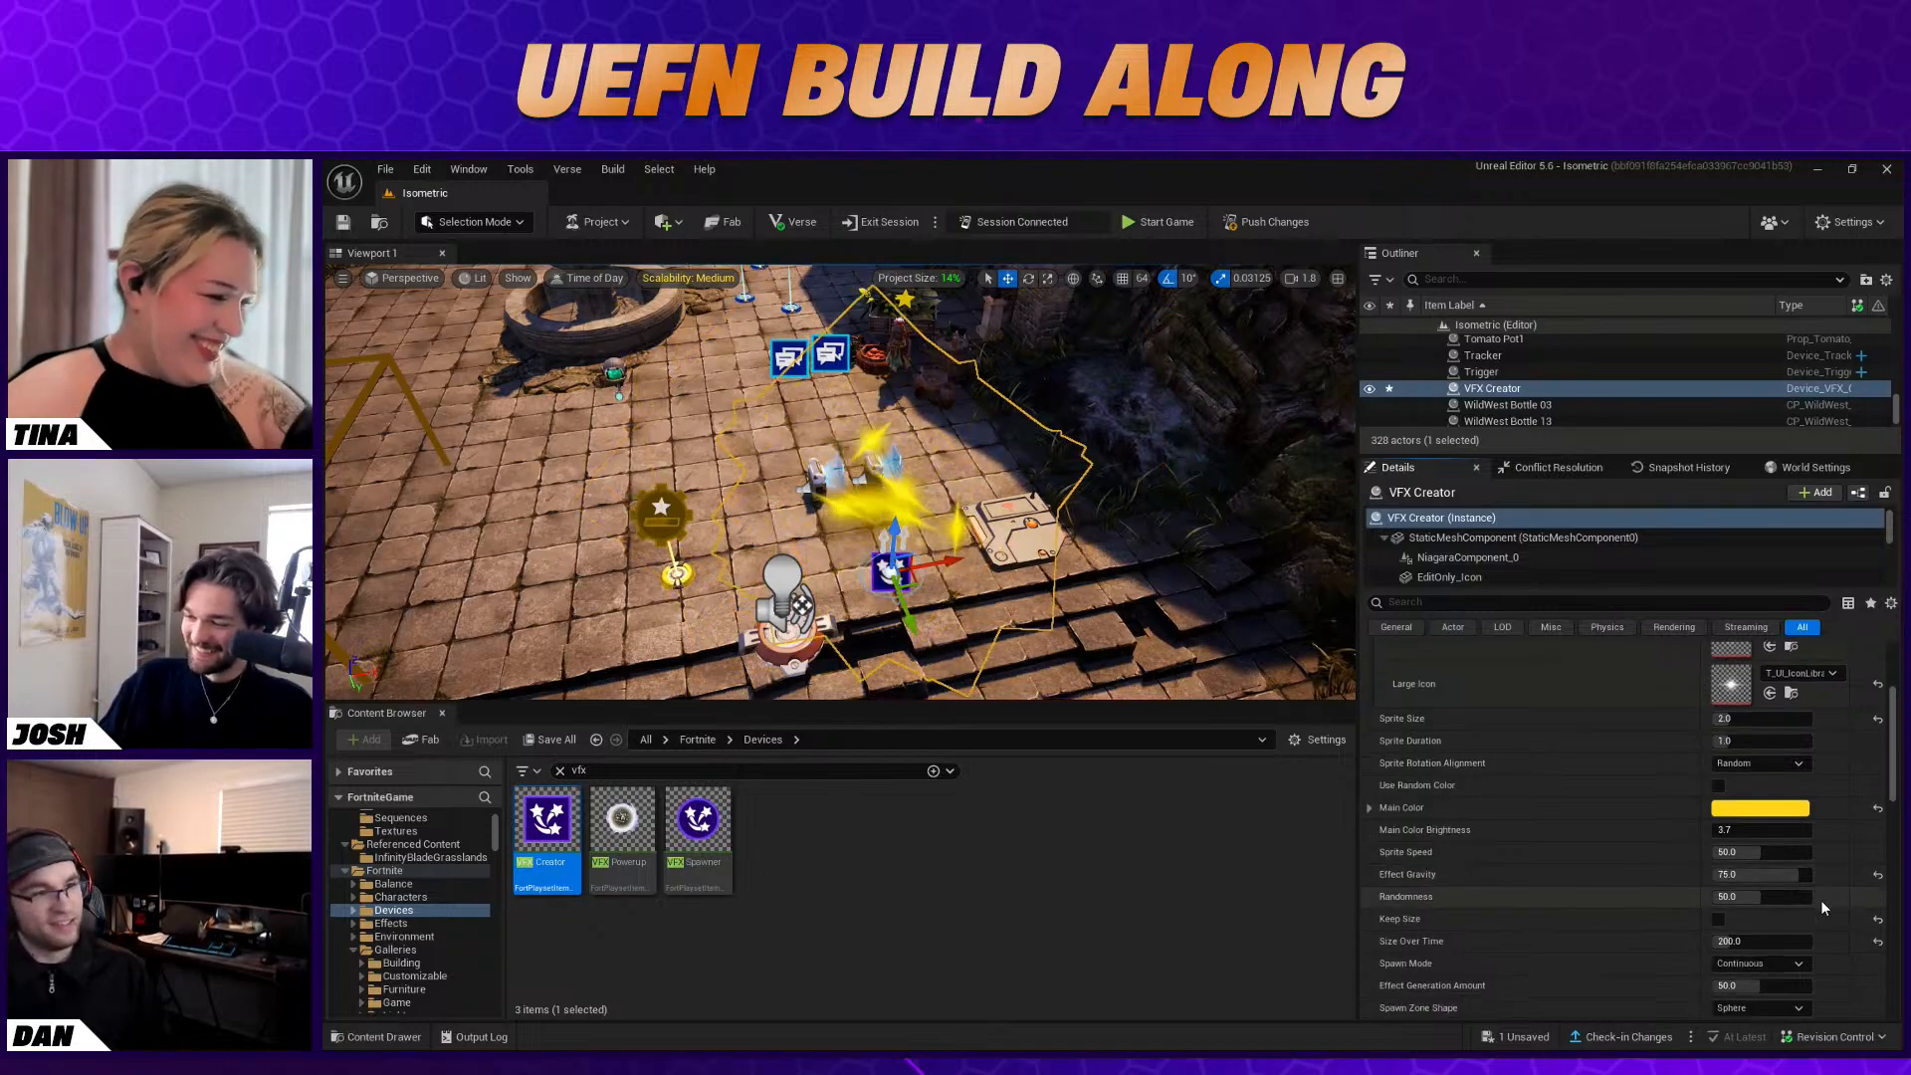
pyautogui.scroll(-4, 1814, 903)
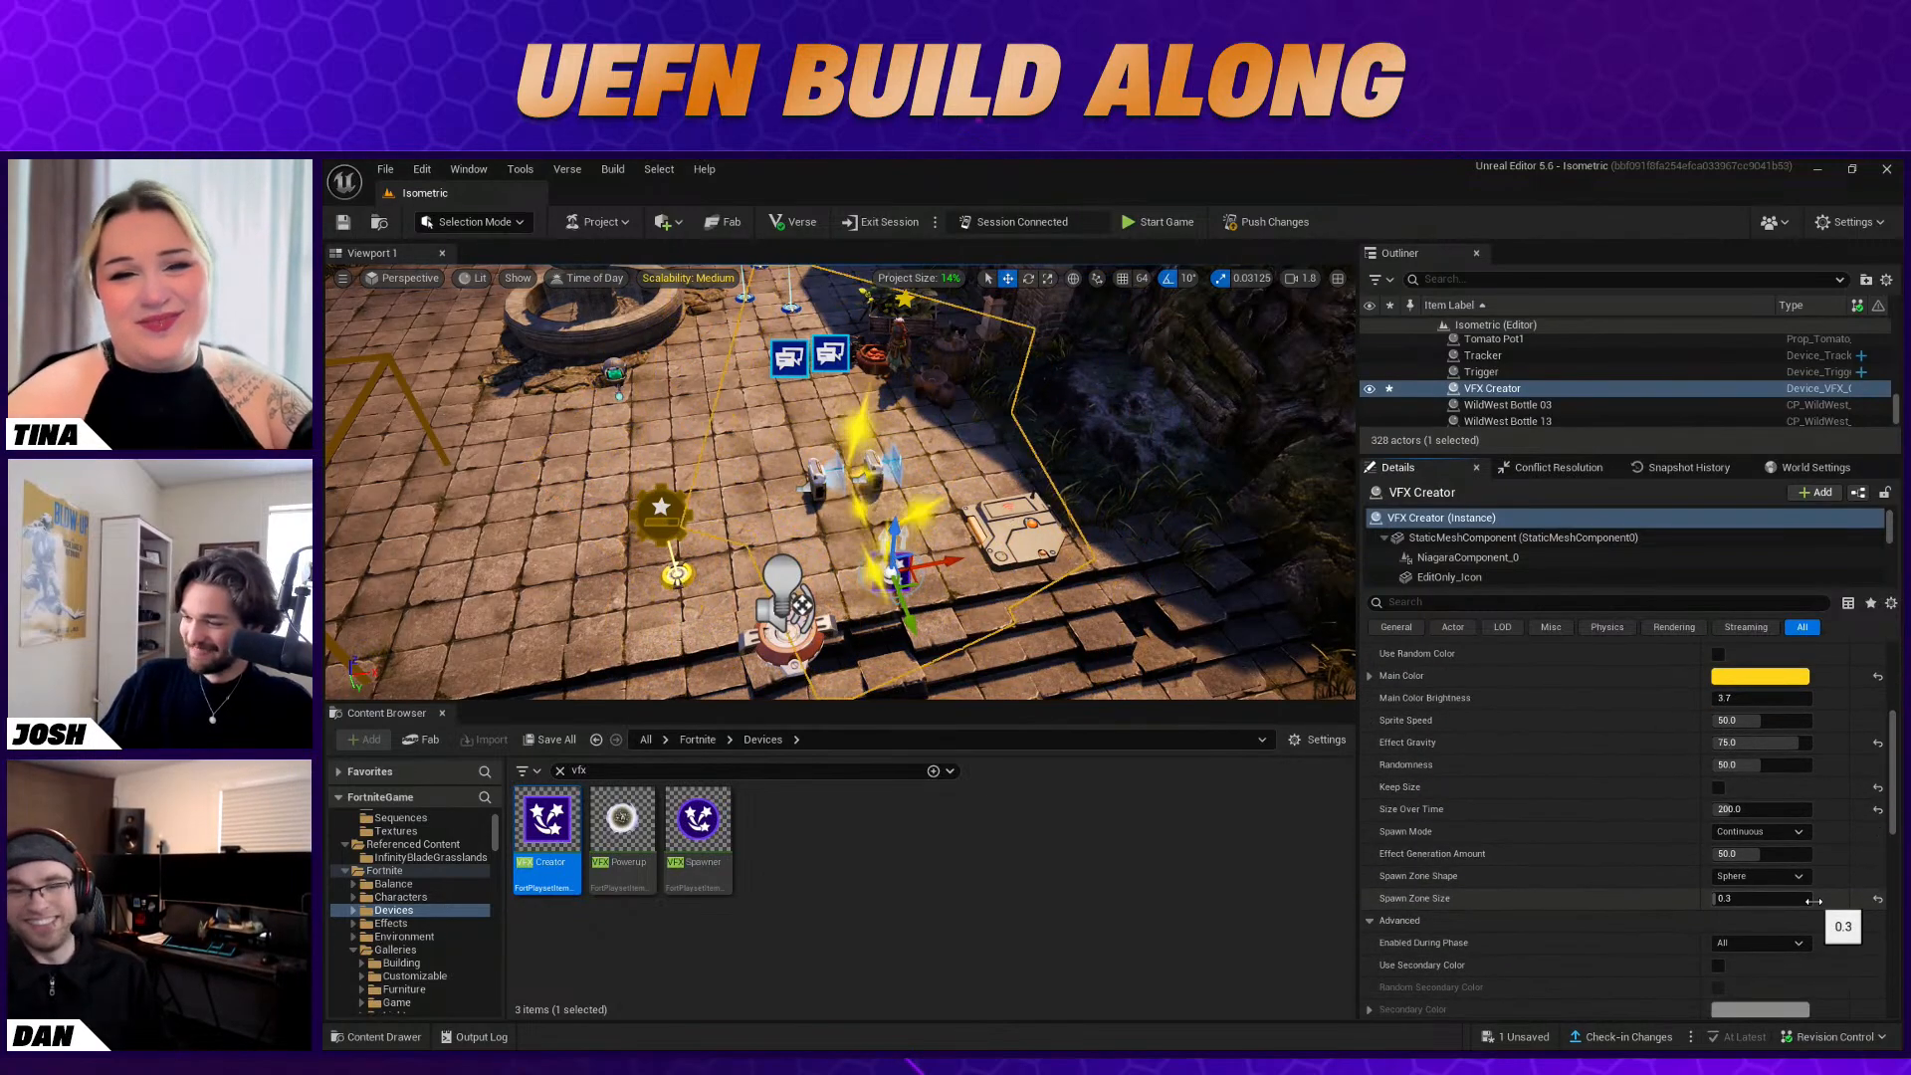
pyautogui.scroll(-1, 1813, 901)
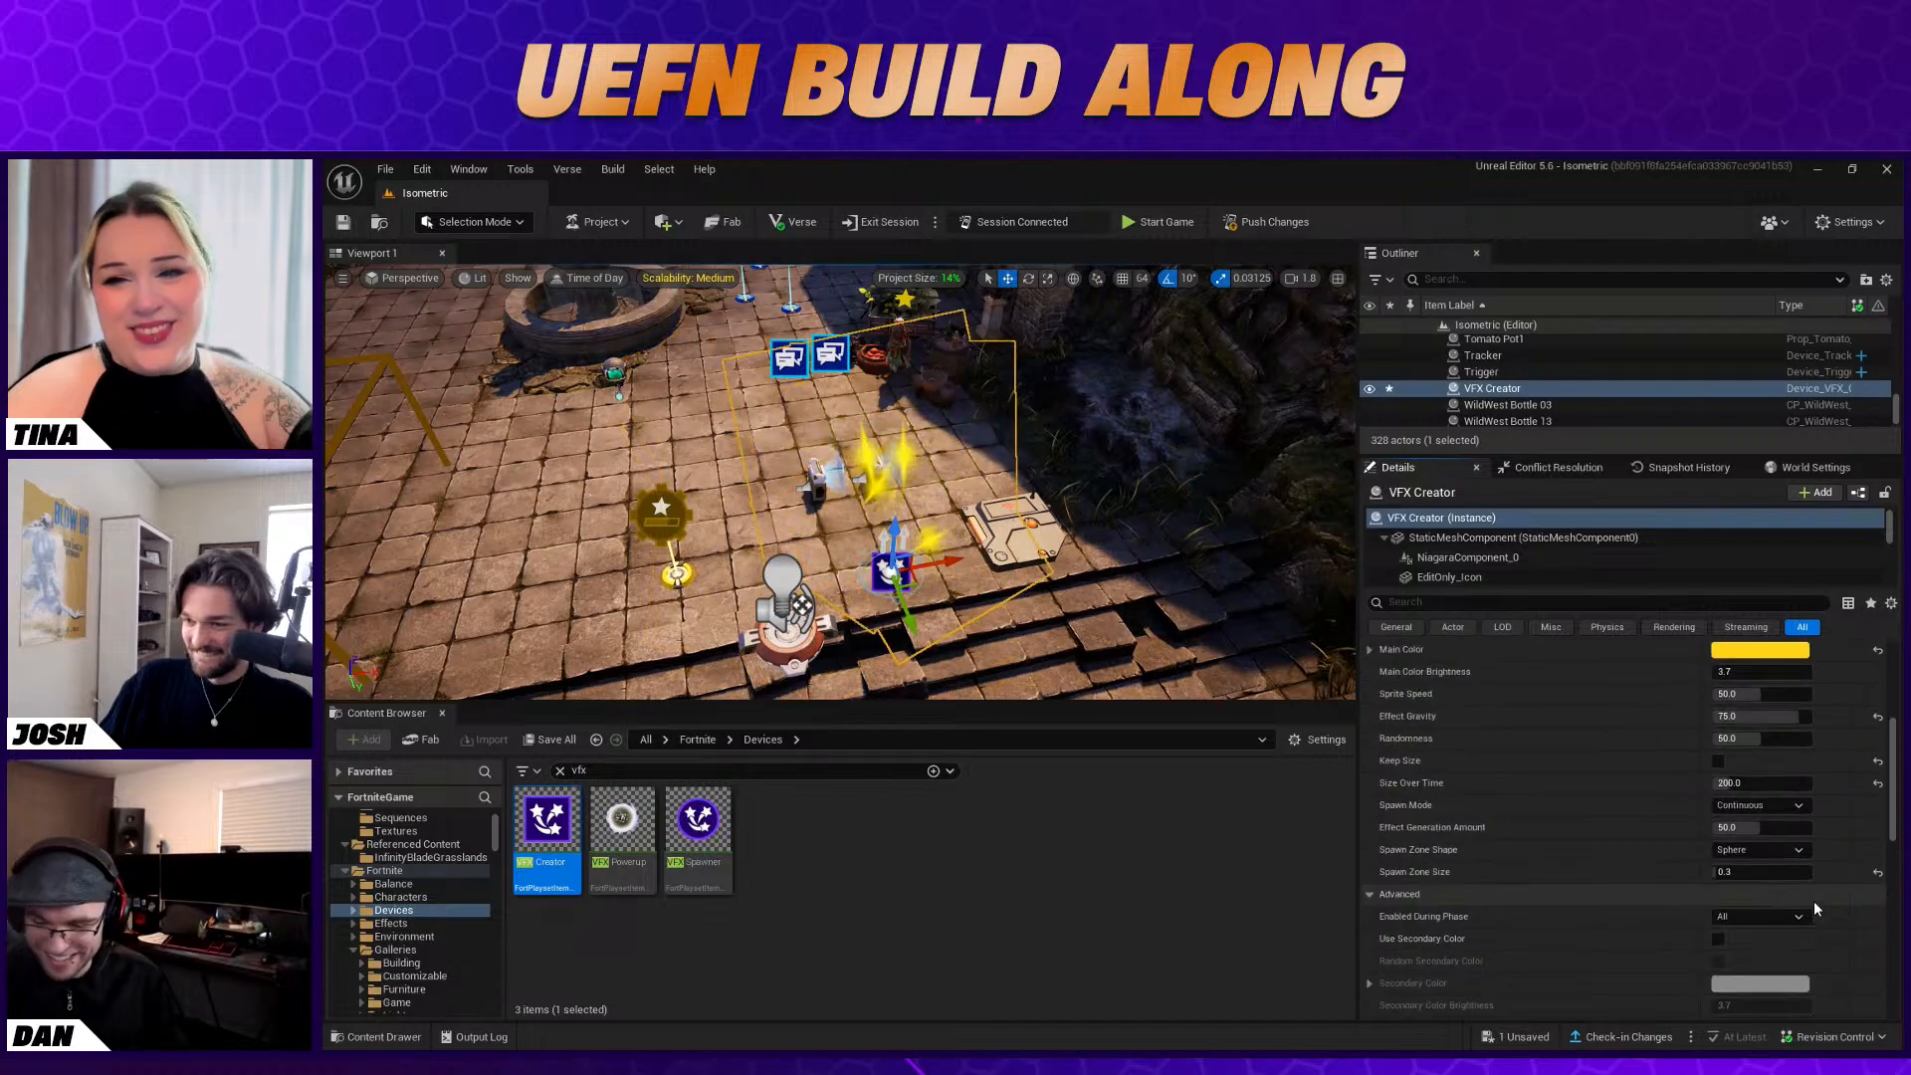
pyautogui.scroll(4, 1814, 900)
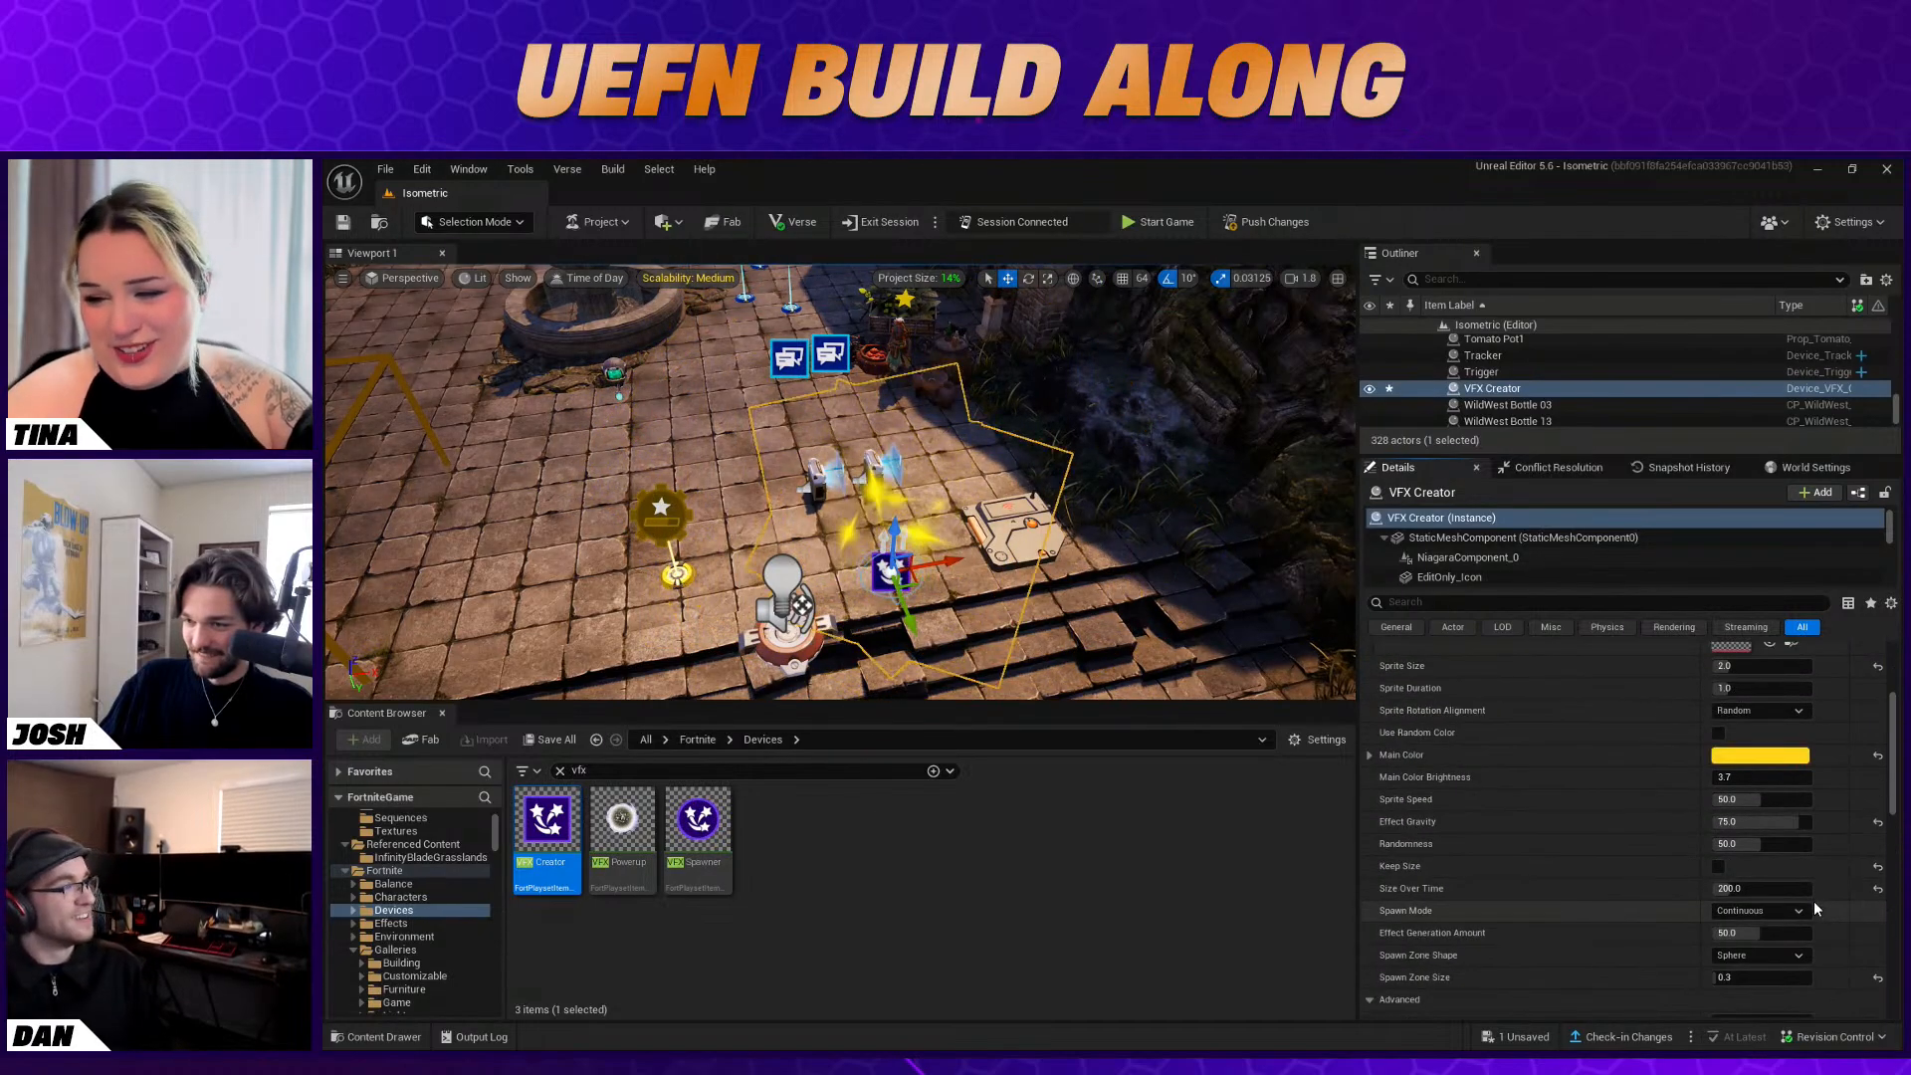
pyautogui.scroll(9, 1814, 900)
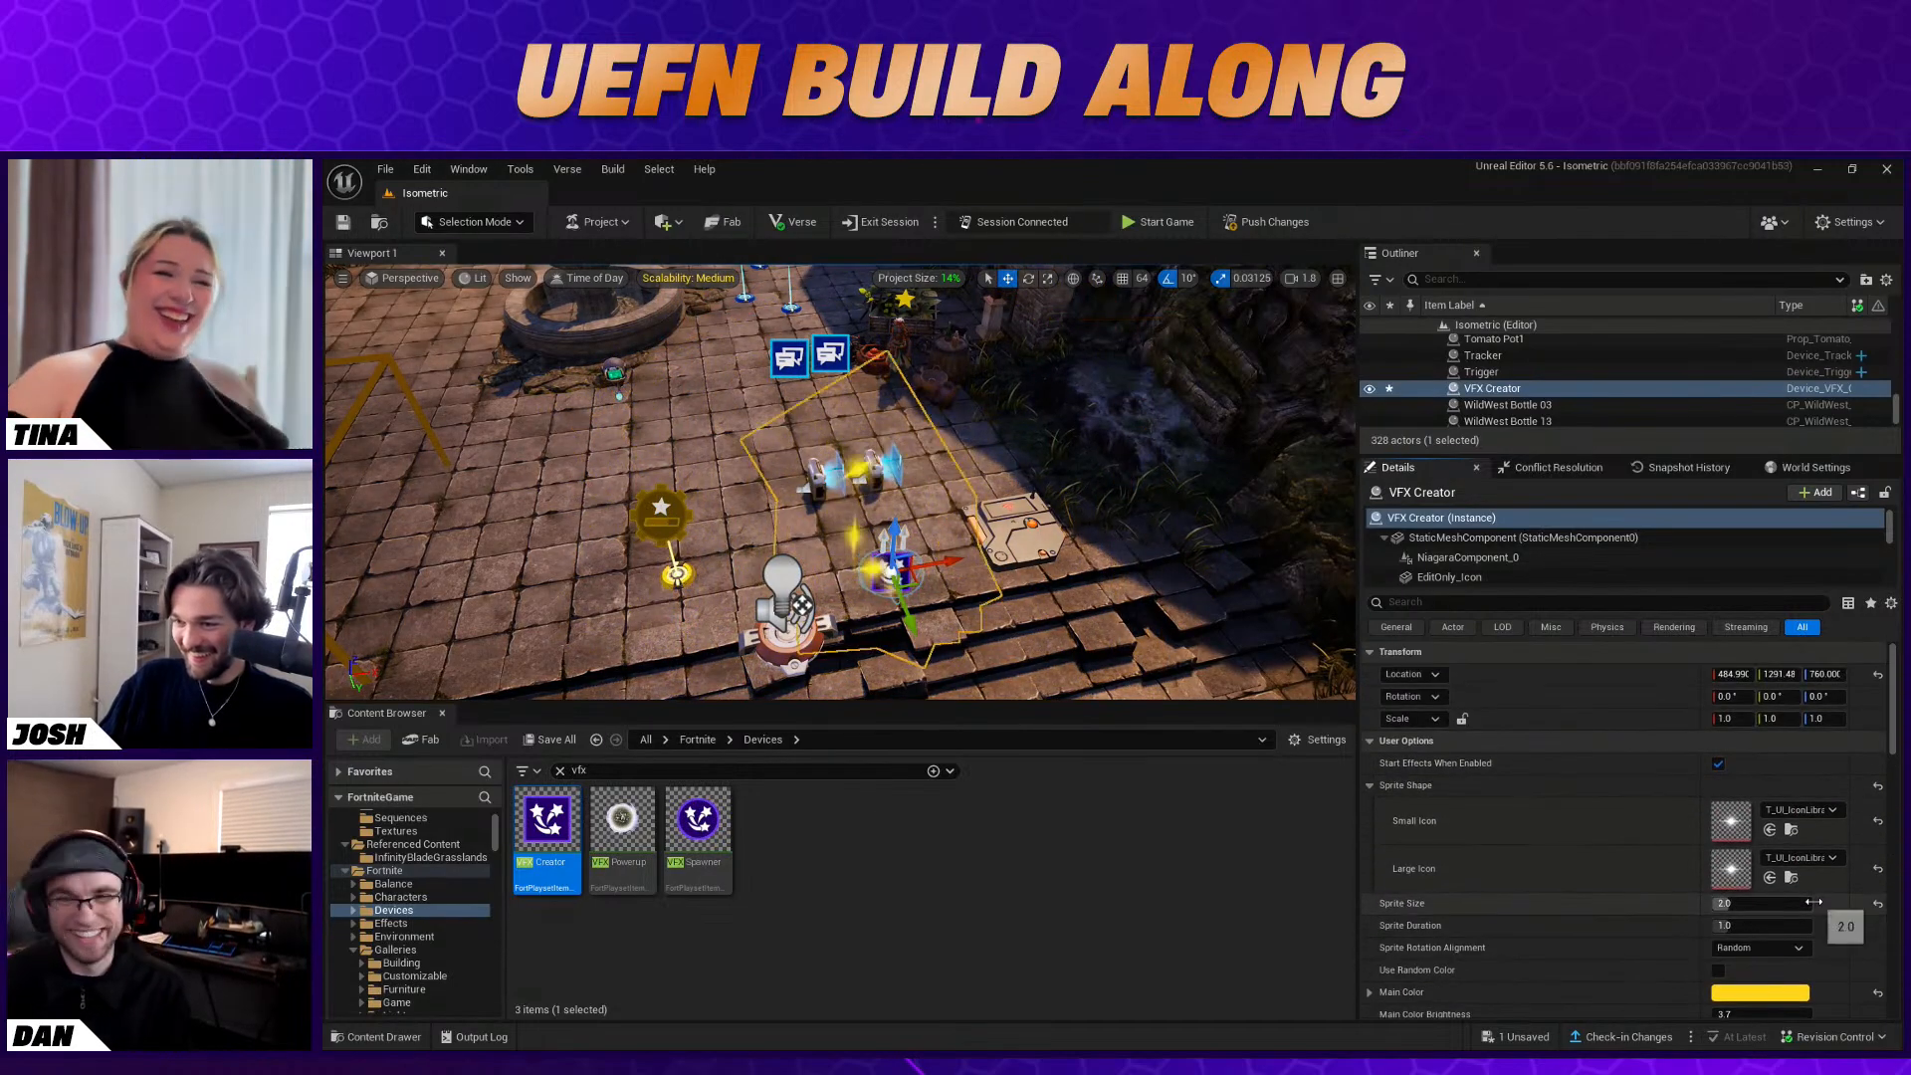
pyautogui.scroll(-5, 1812, 903)
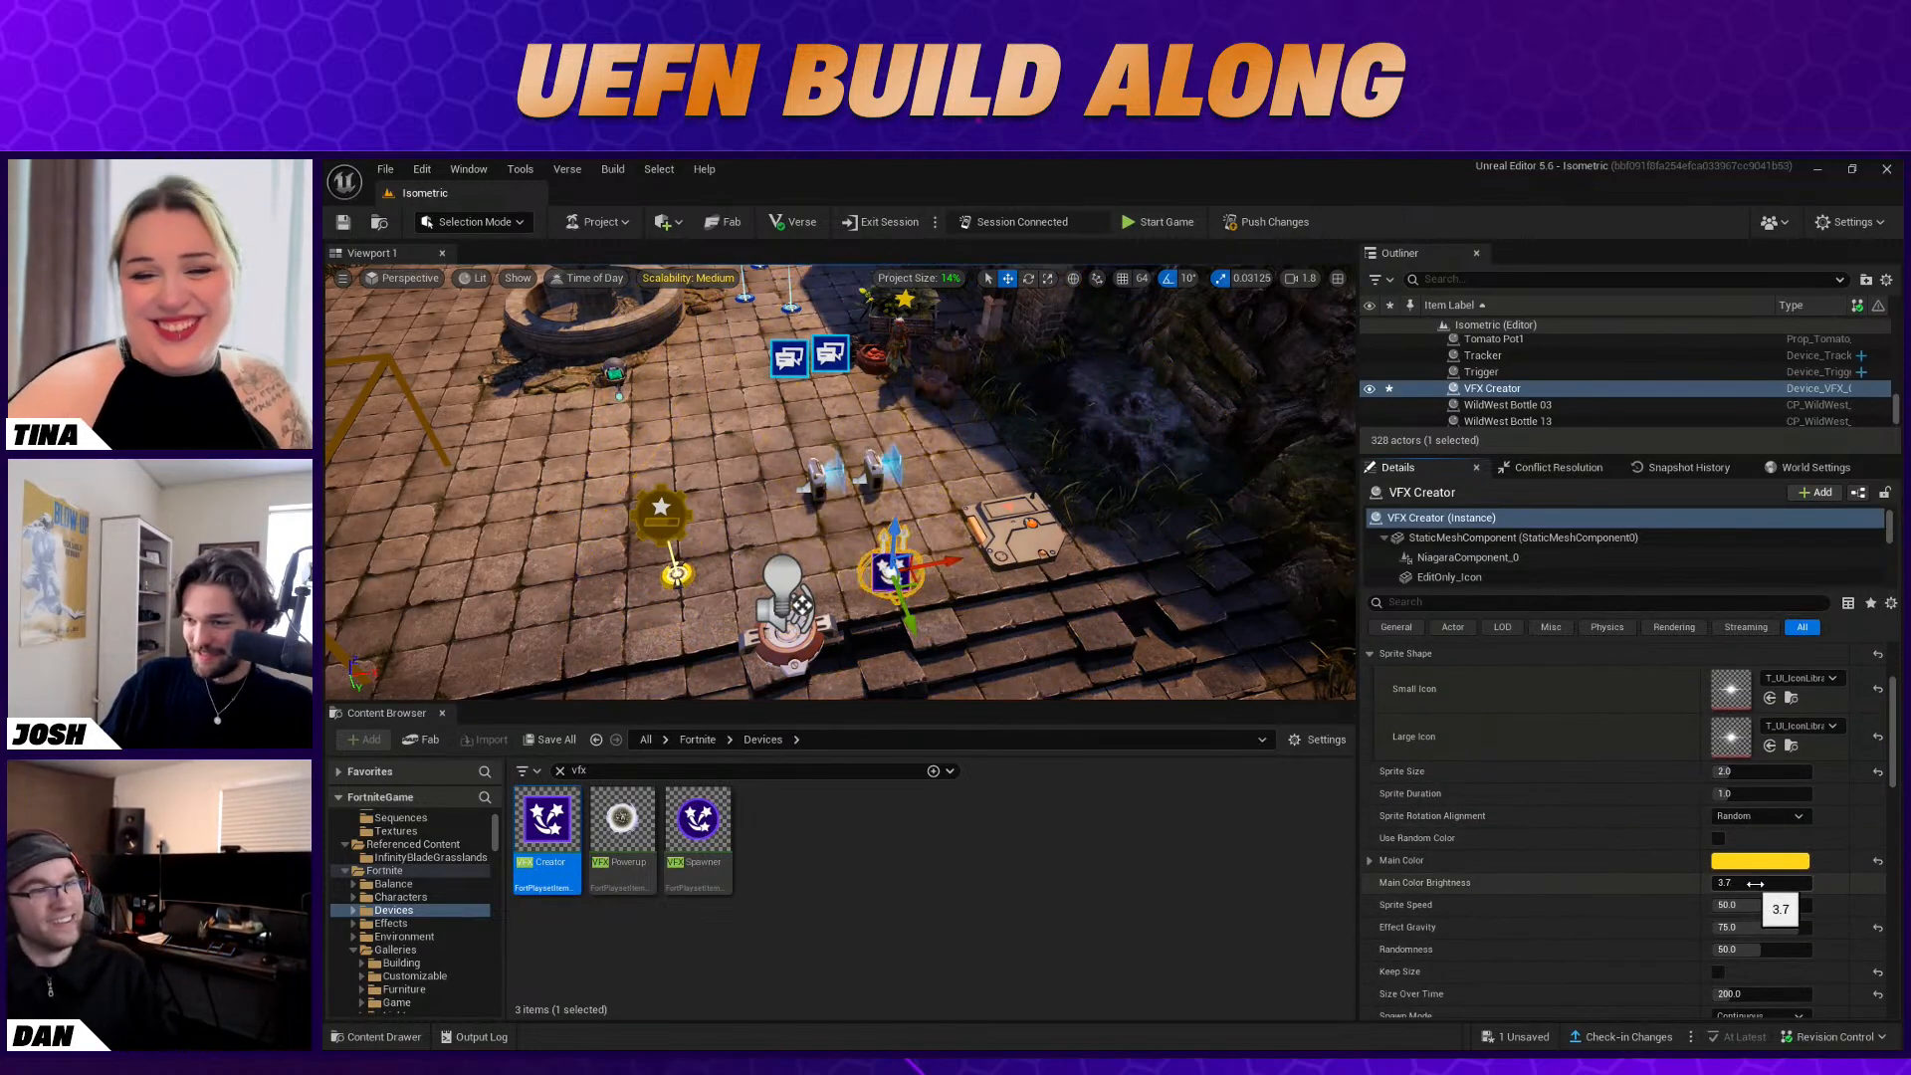
pyautogui.scroll(-15, 1755, 884)
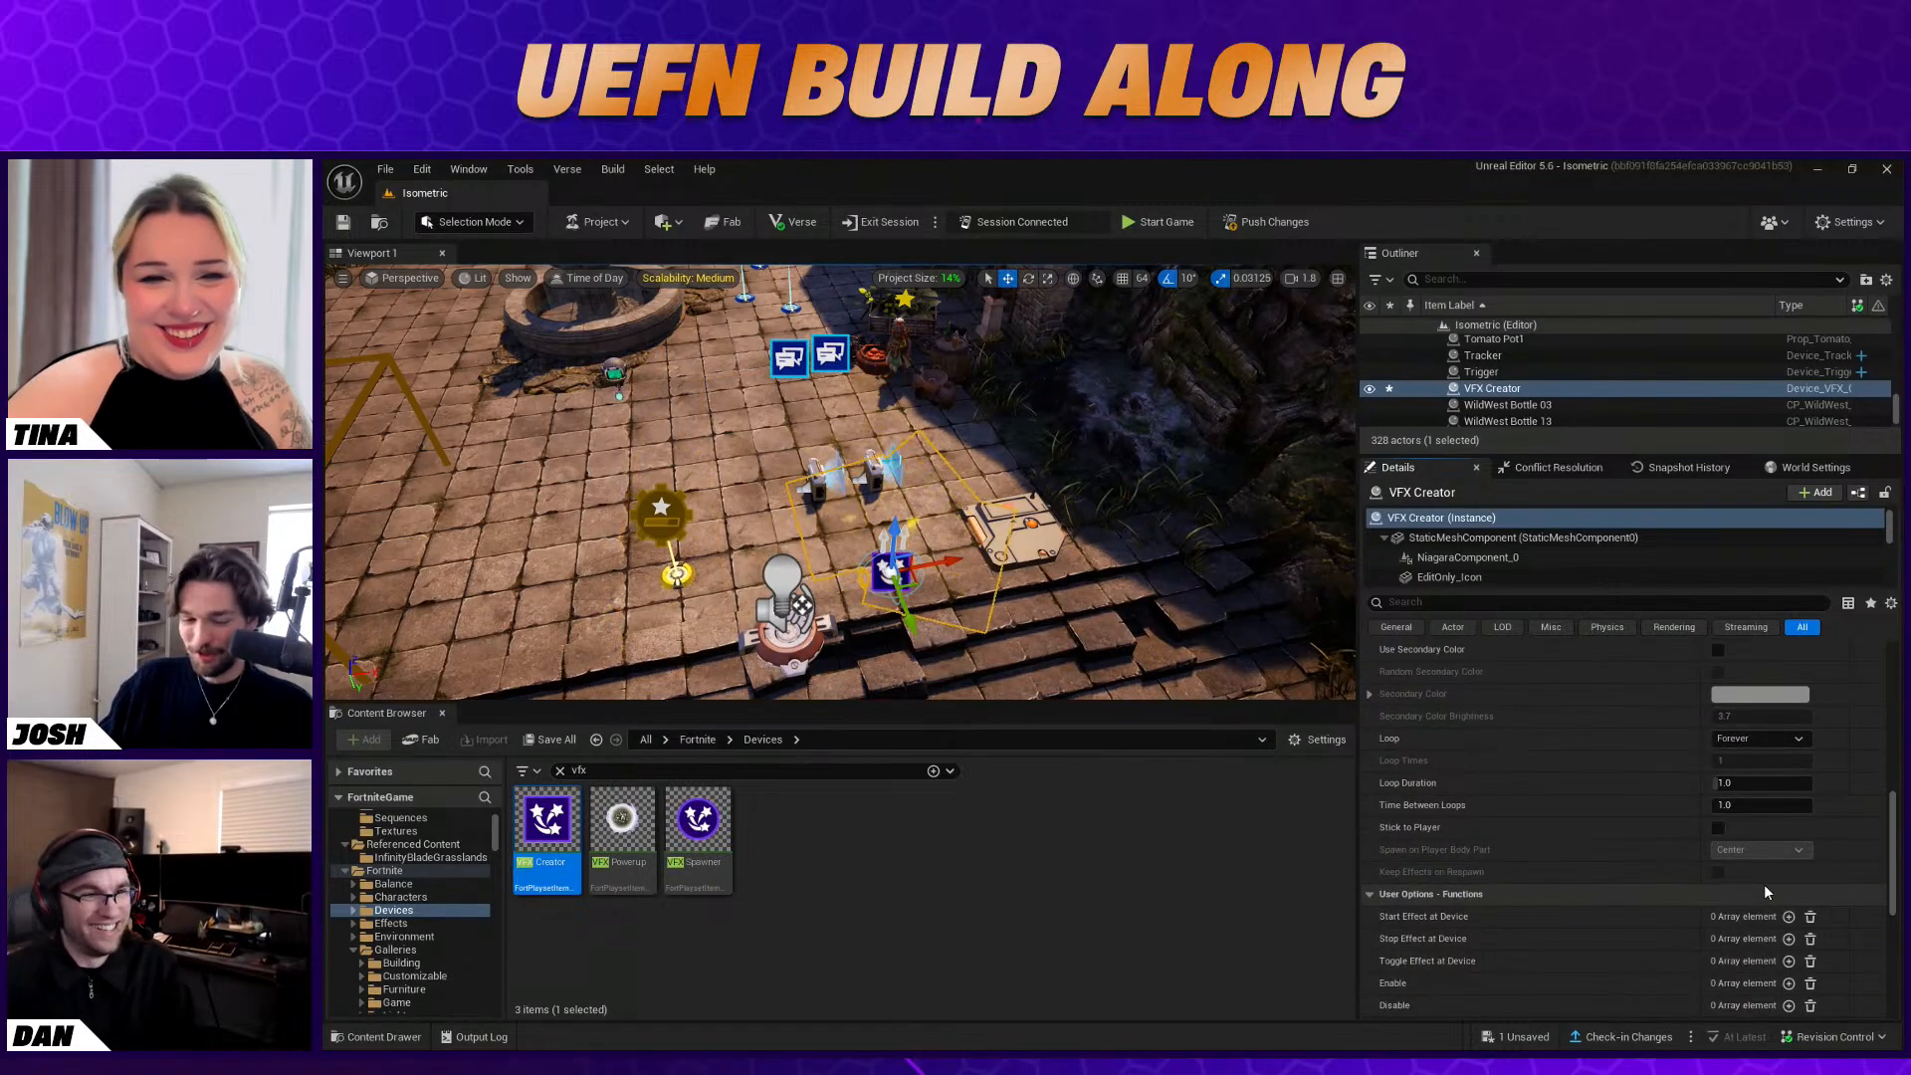
pyautogui.scroll(4, 1764, 884)
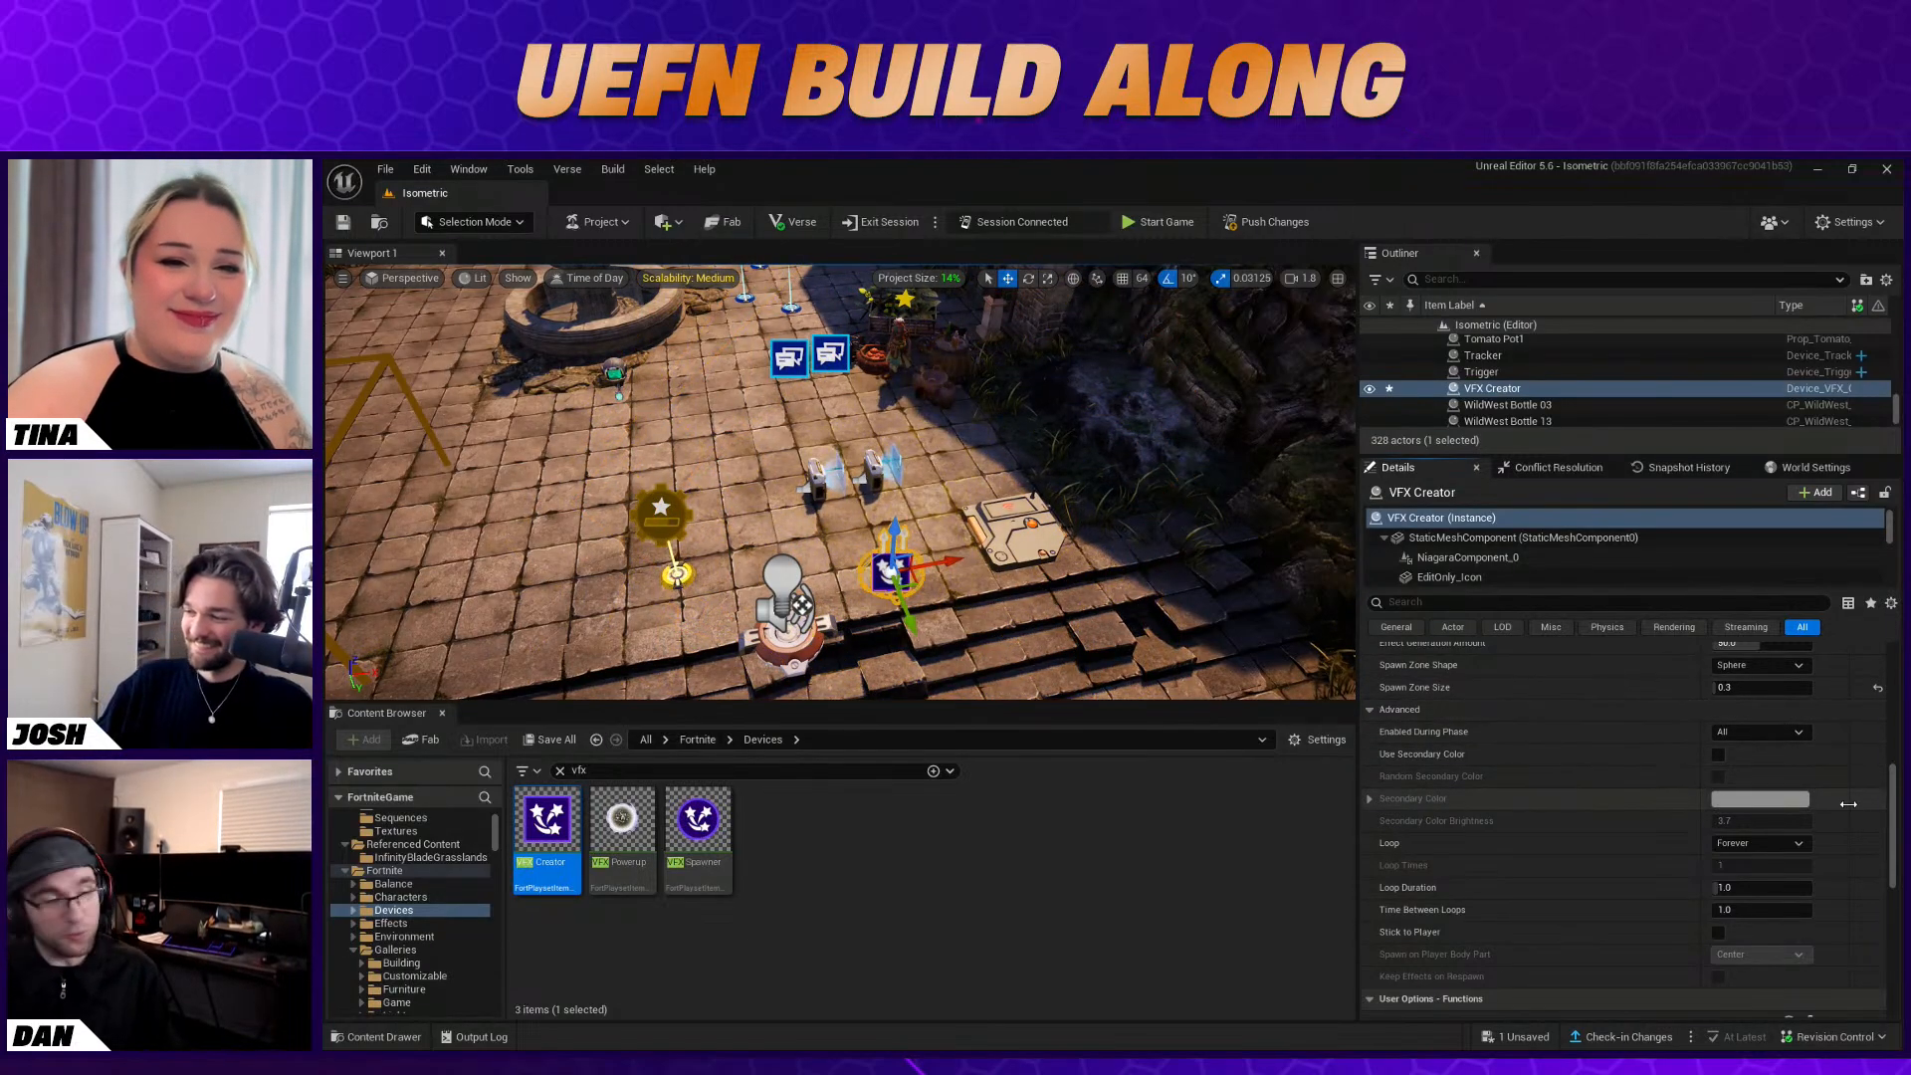
# Enable Stick to Player on the VFX Creator and set Spawn on Player Body Part to Base
pyautogui.scroll(-1, 1854, 820)
pyautogui.scroll(-2, 1853, 821)
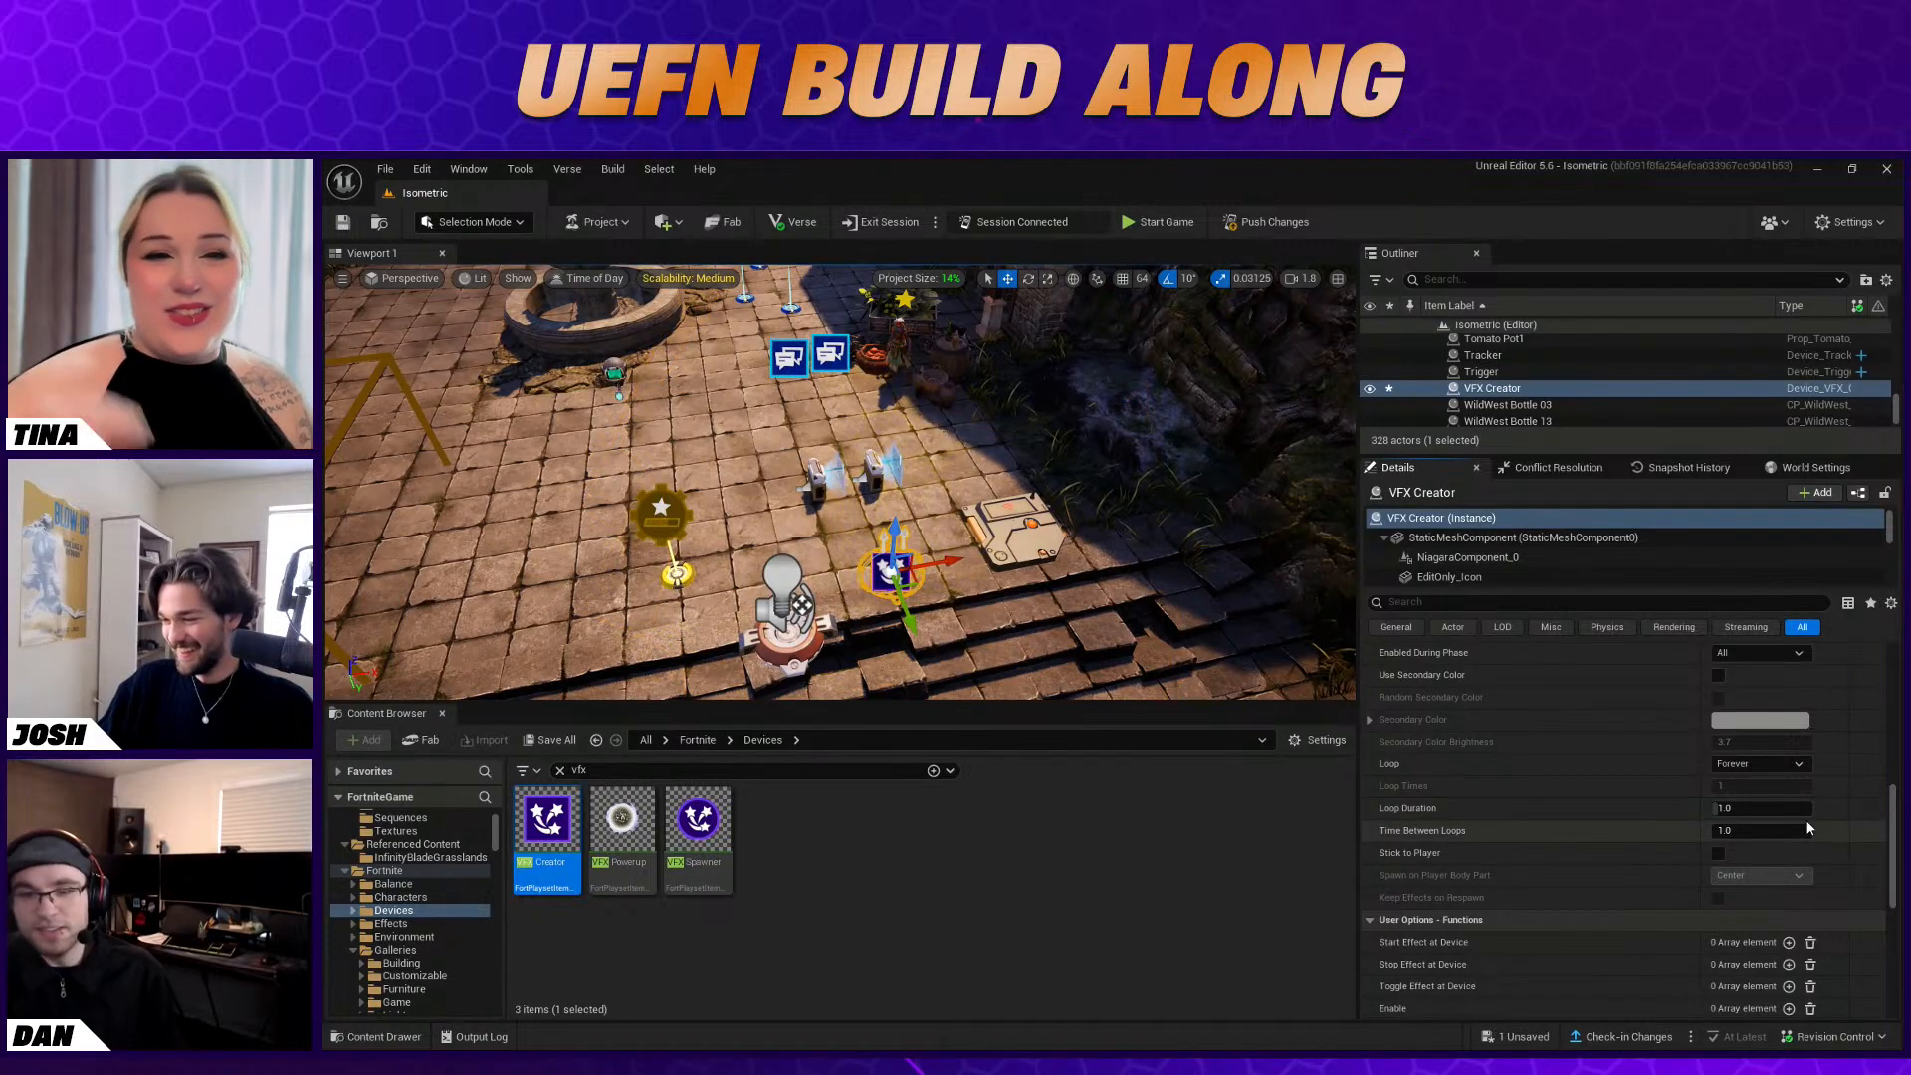
pyautogui.scroll(-1, 1806, 820)
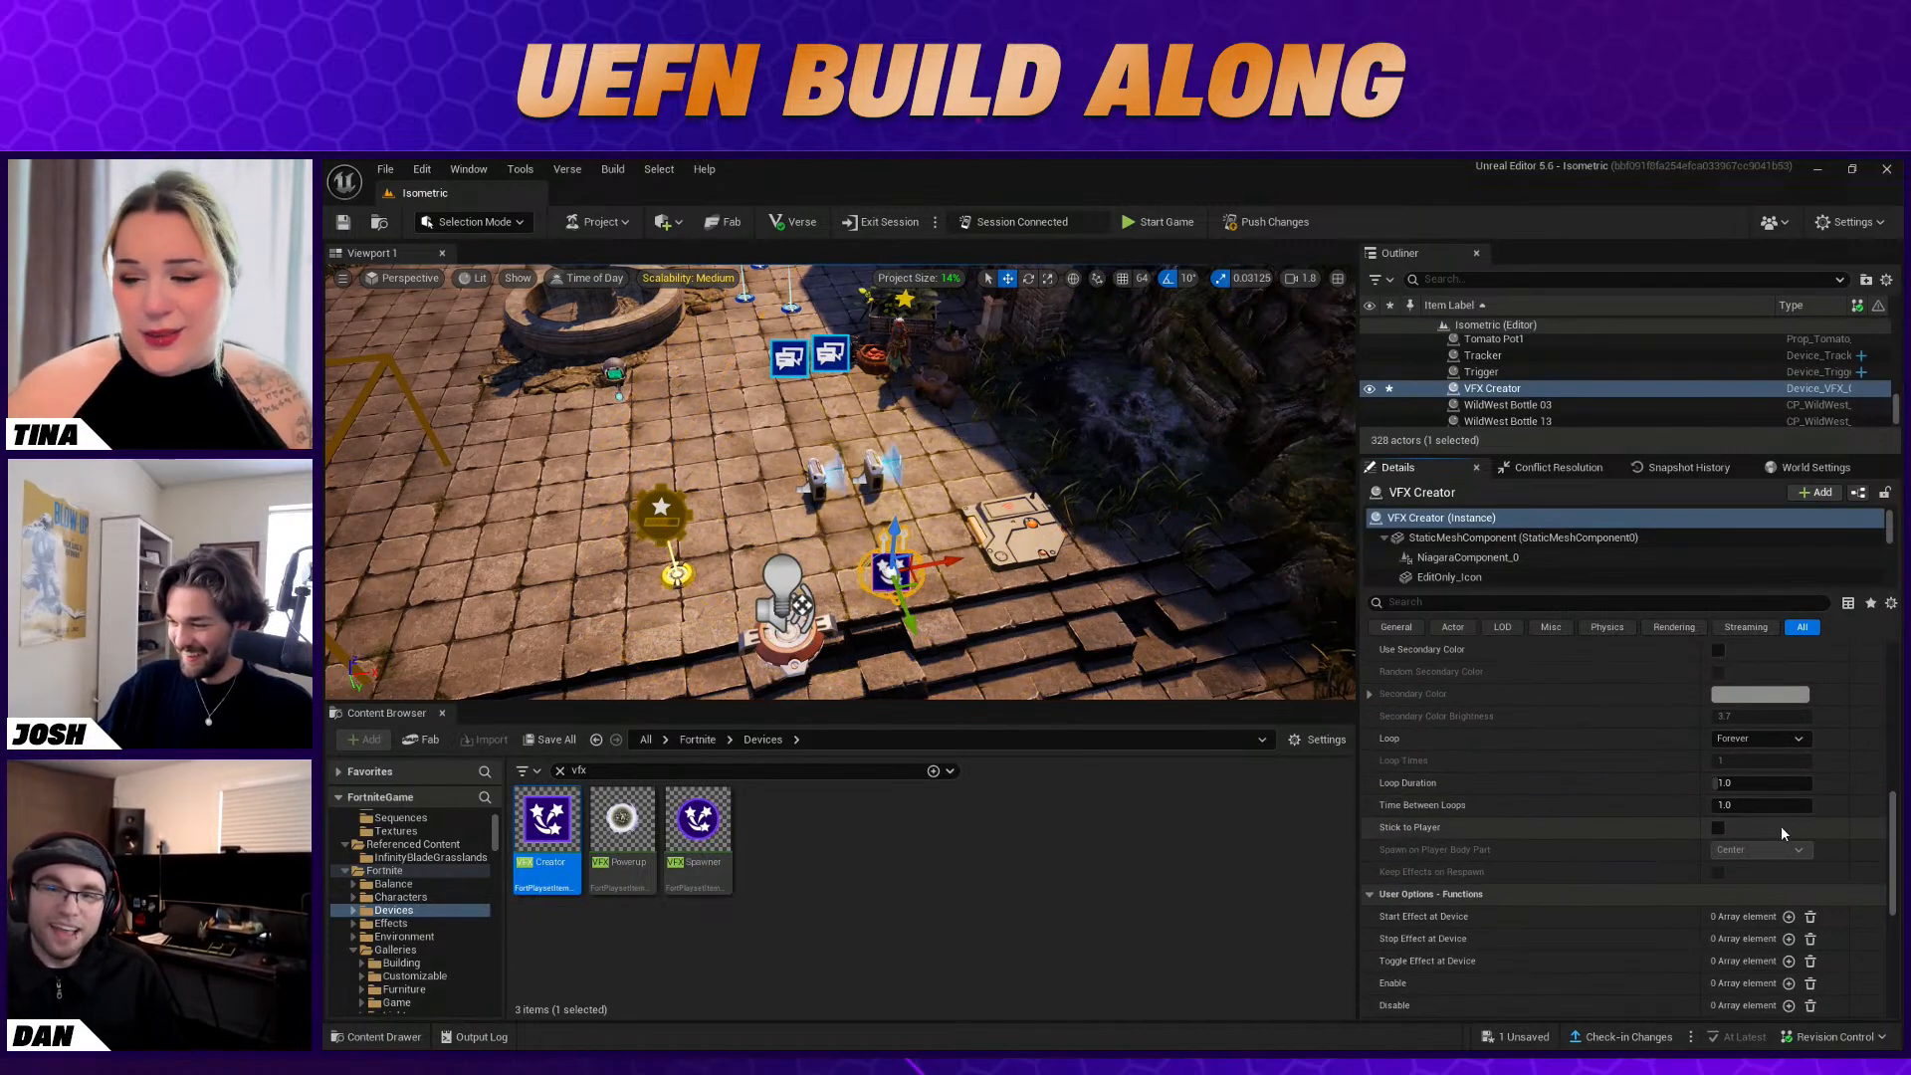
pyautogui.click(1717, 828)
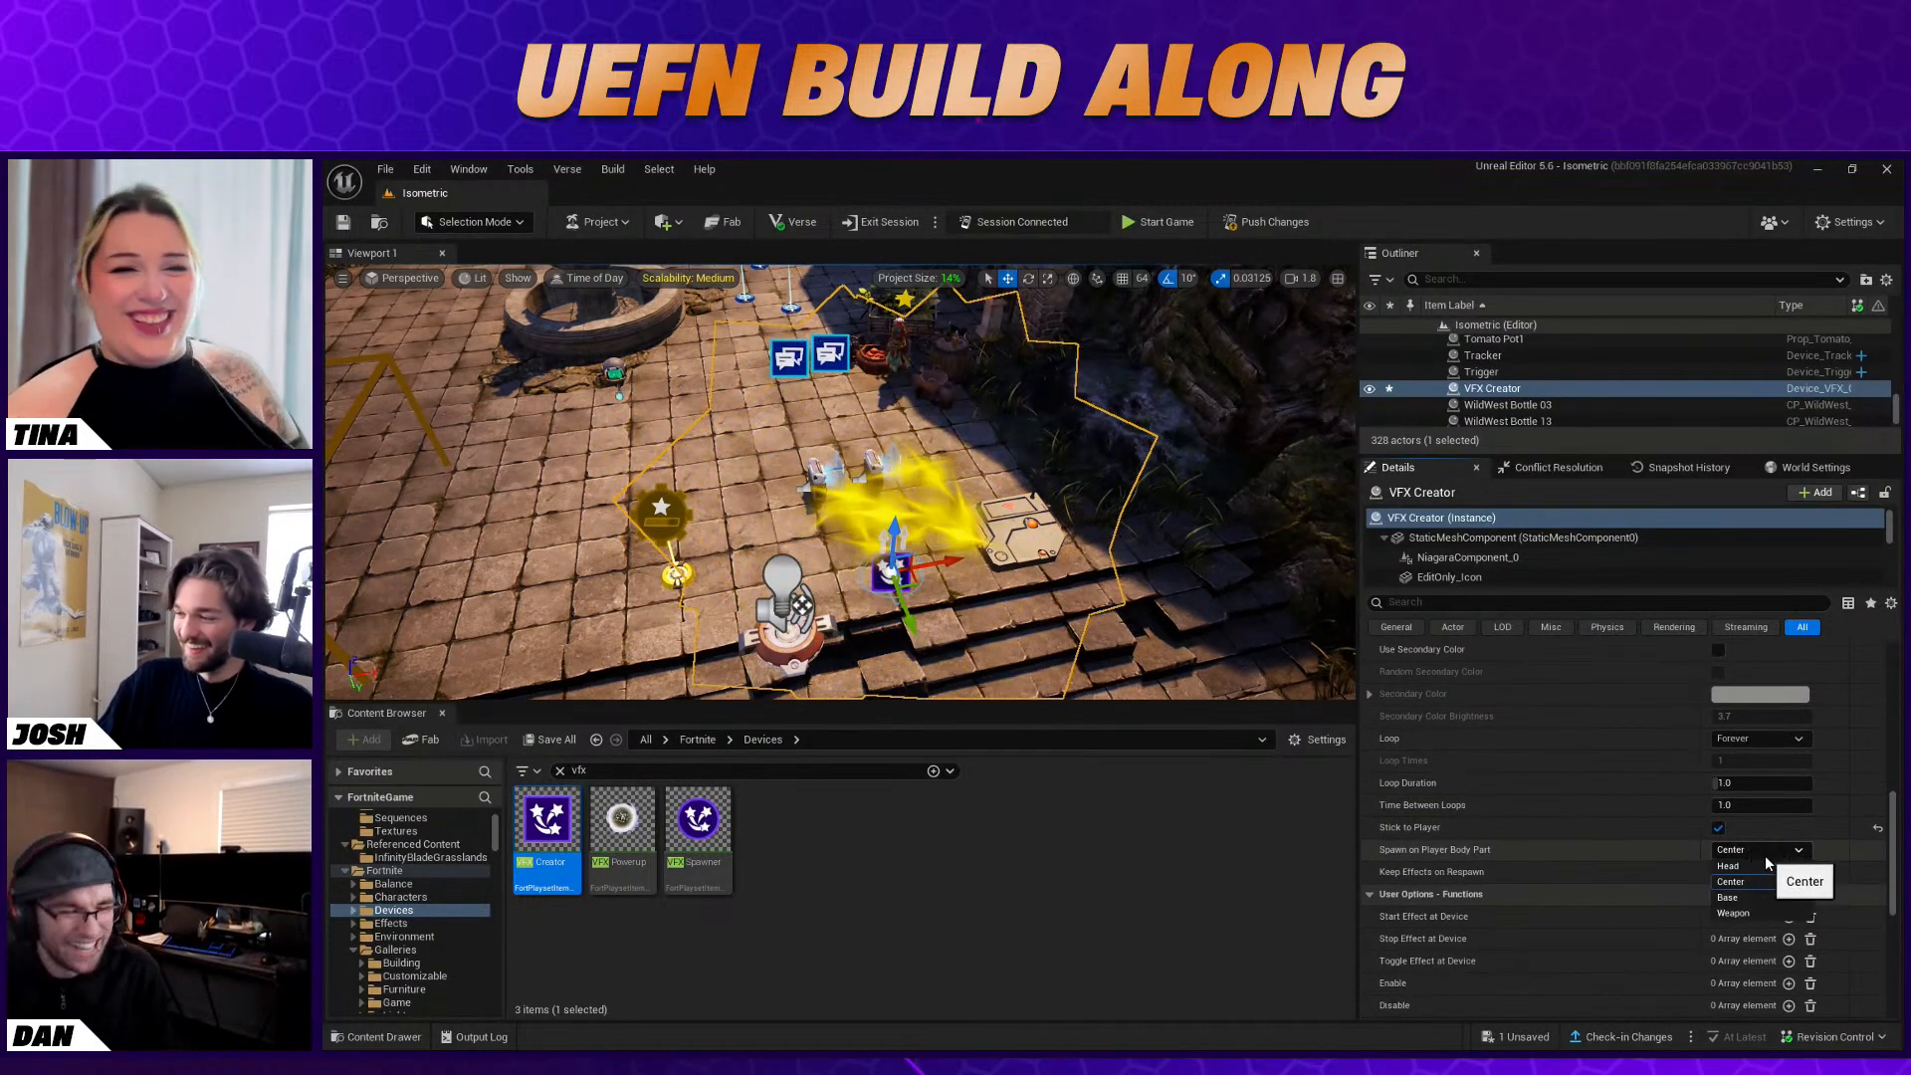
pyautogui.scroll(-1, 1760, 848)
pyautogui.click(1753, 820)
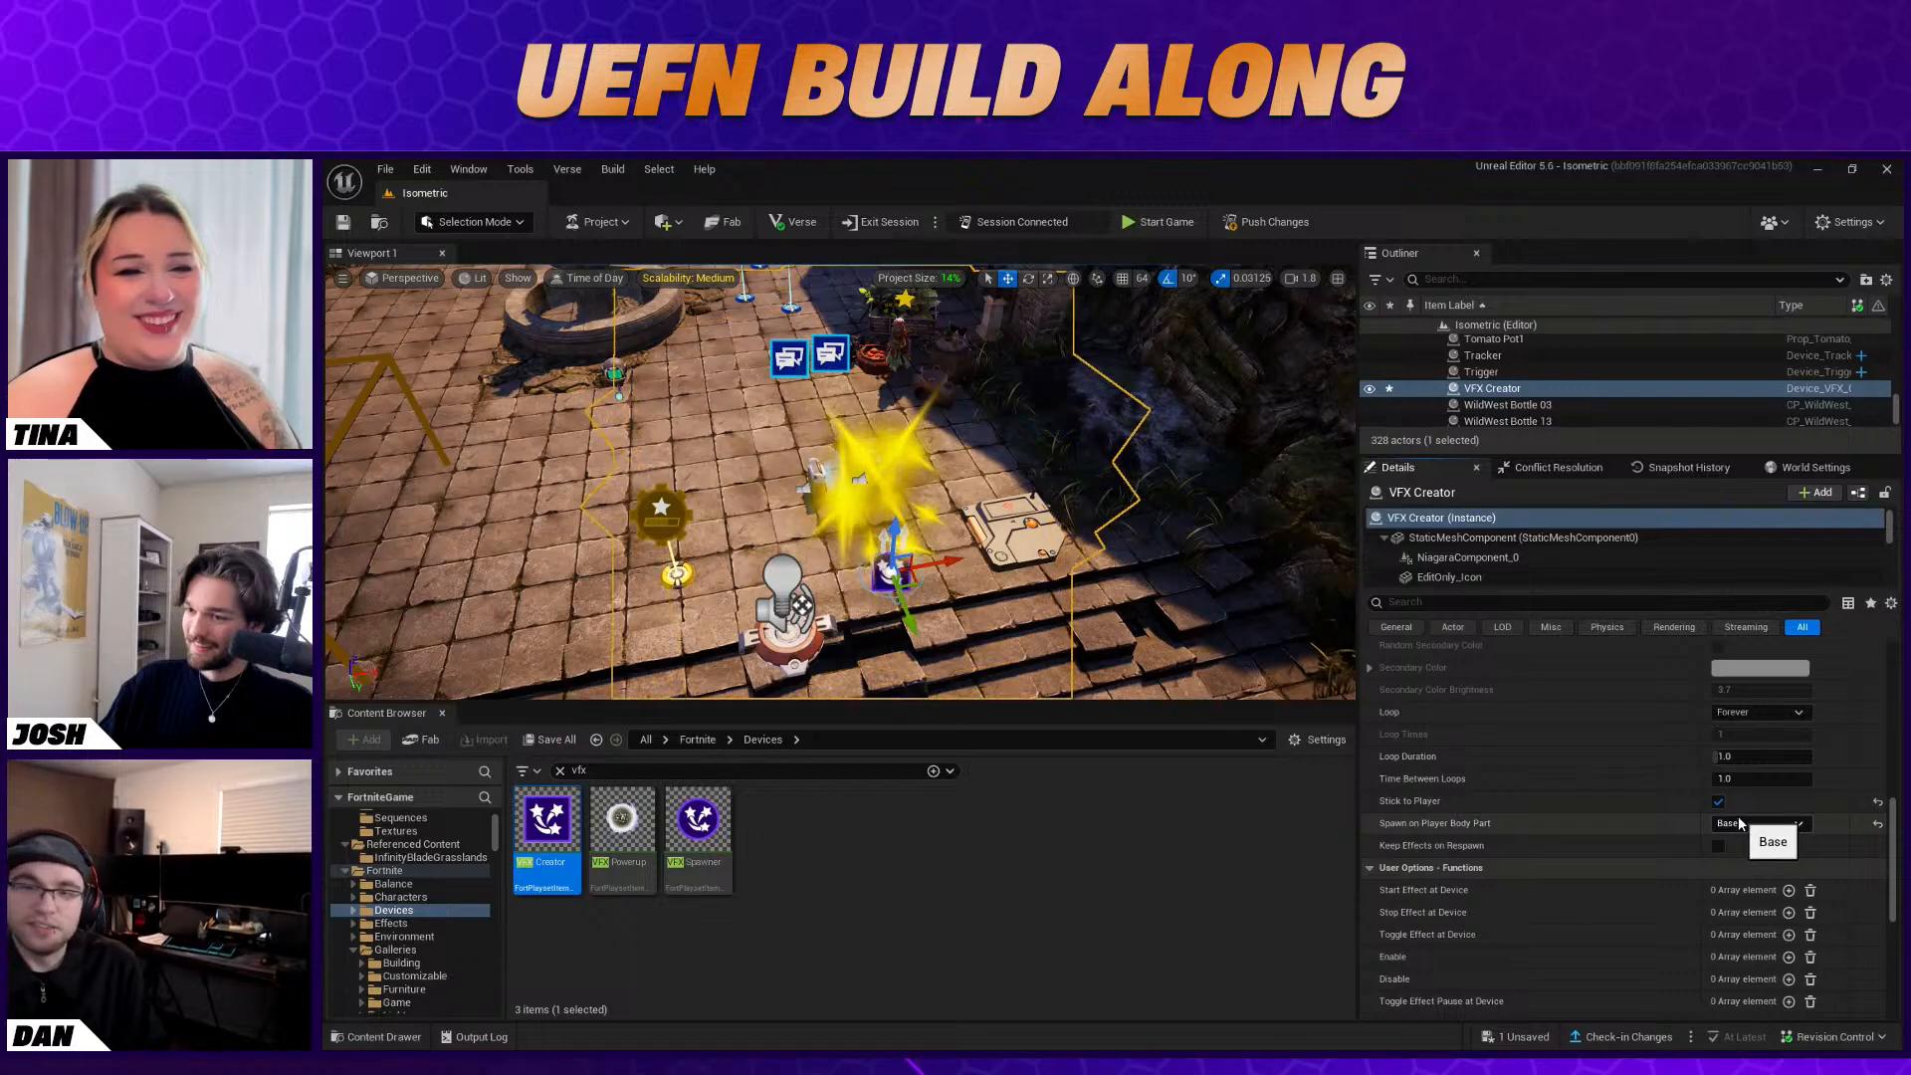
# Bind the VFX Creator's Start Effect at Player function to the Stat Creator's On Level Up event
pyautogui.scroll(-3, 1736, 828)
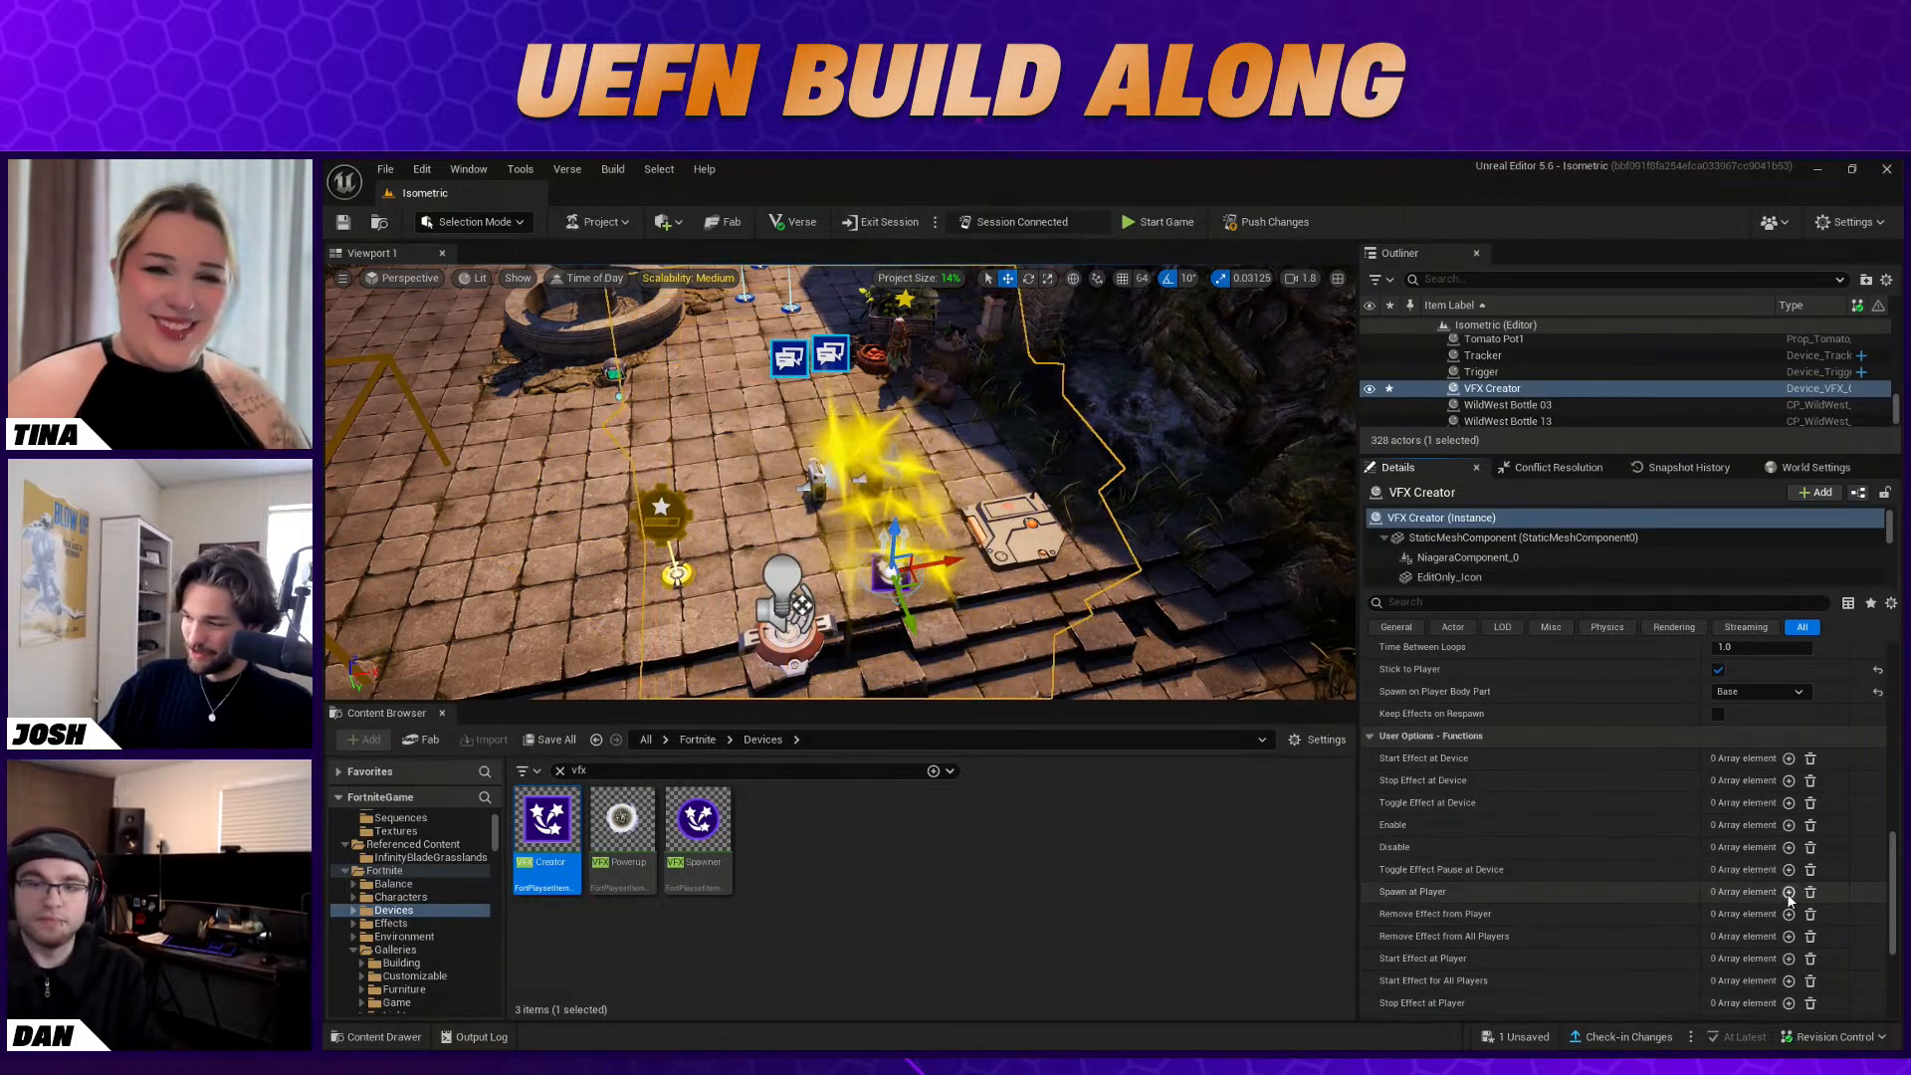
pyautogui.scroll(-2, 1792, 898)
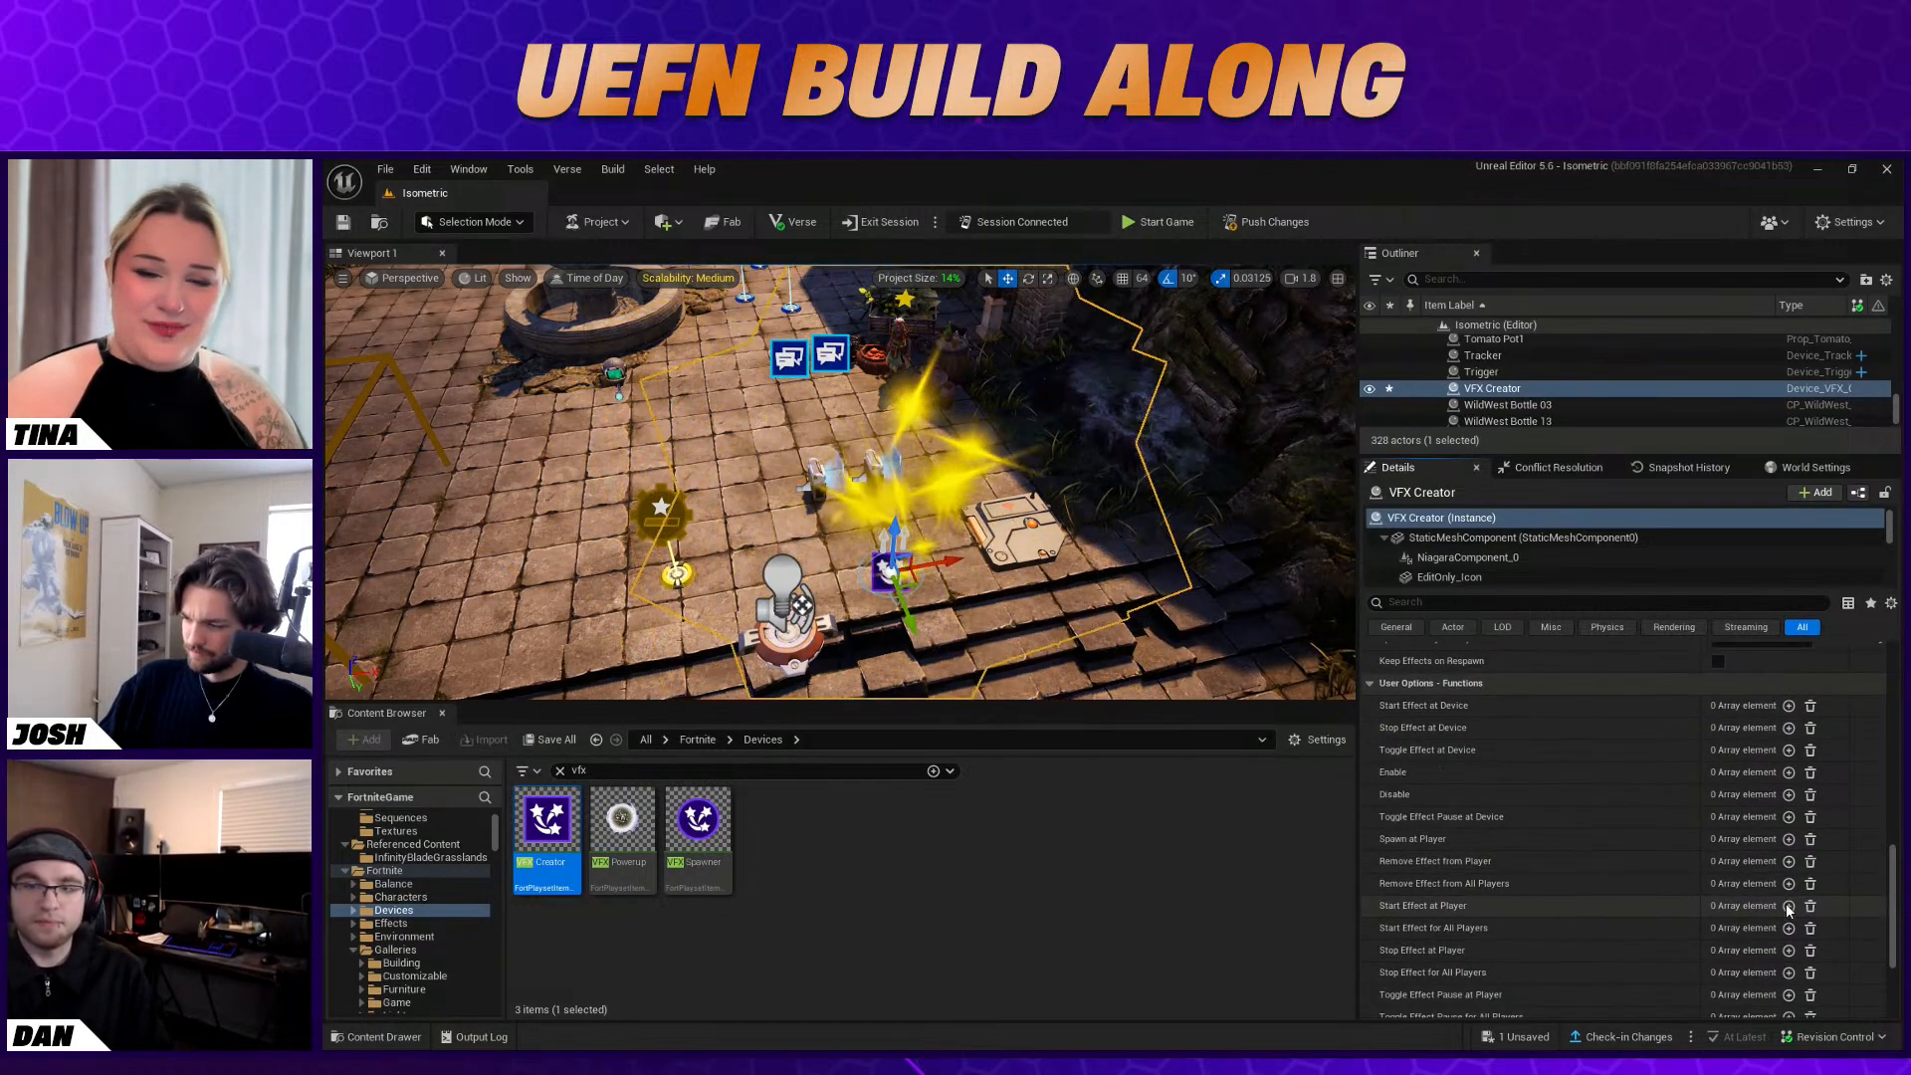
pyautogui.click(1789, 905)
pyautogui.click(1805, 927)
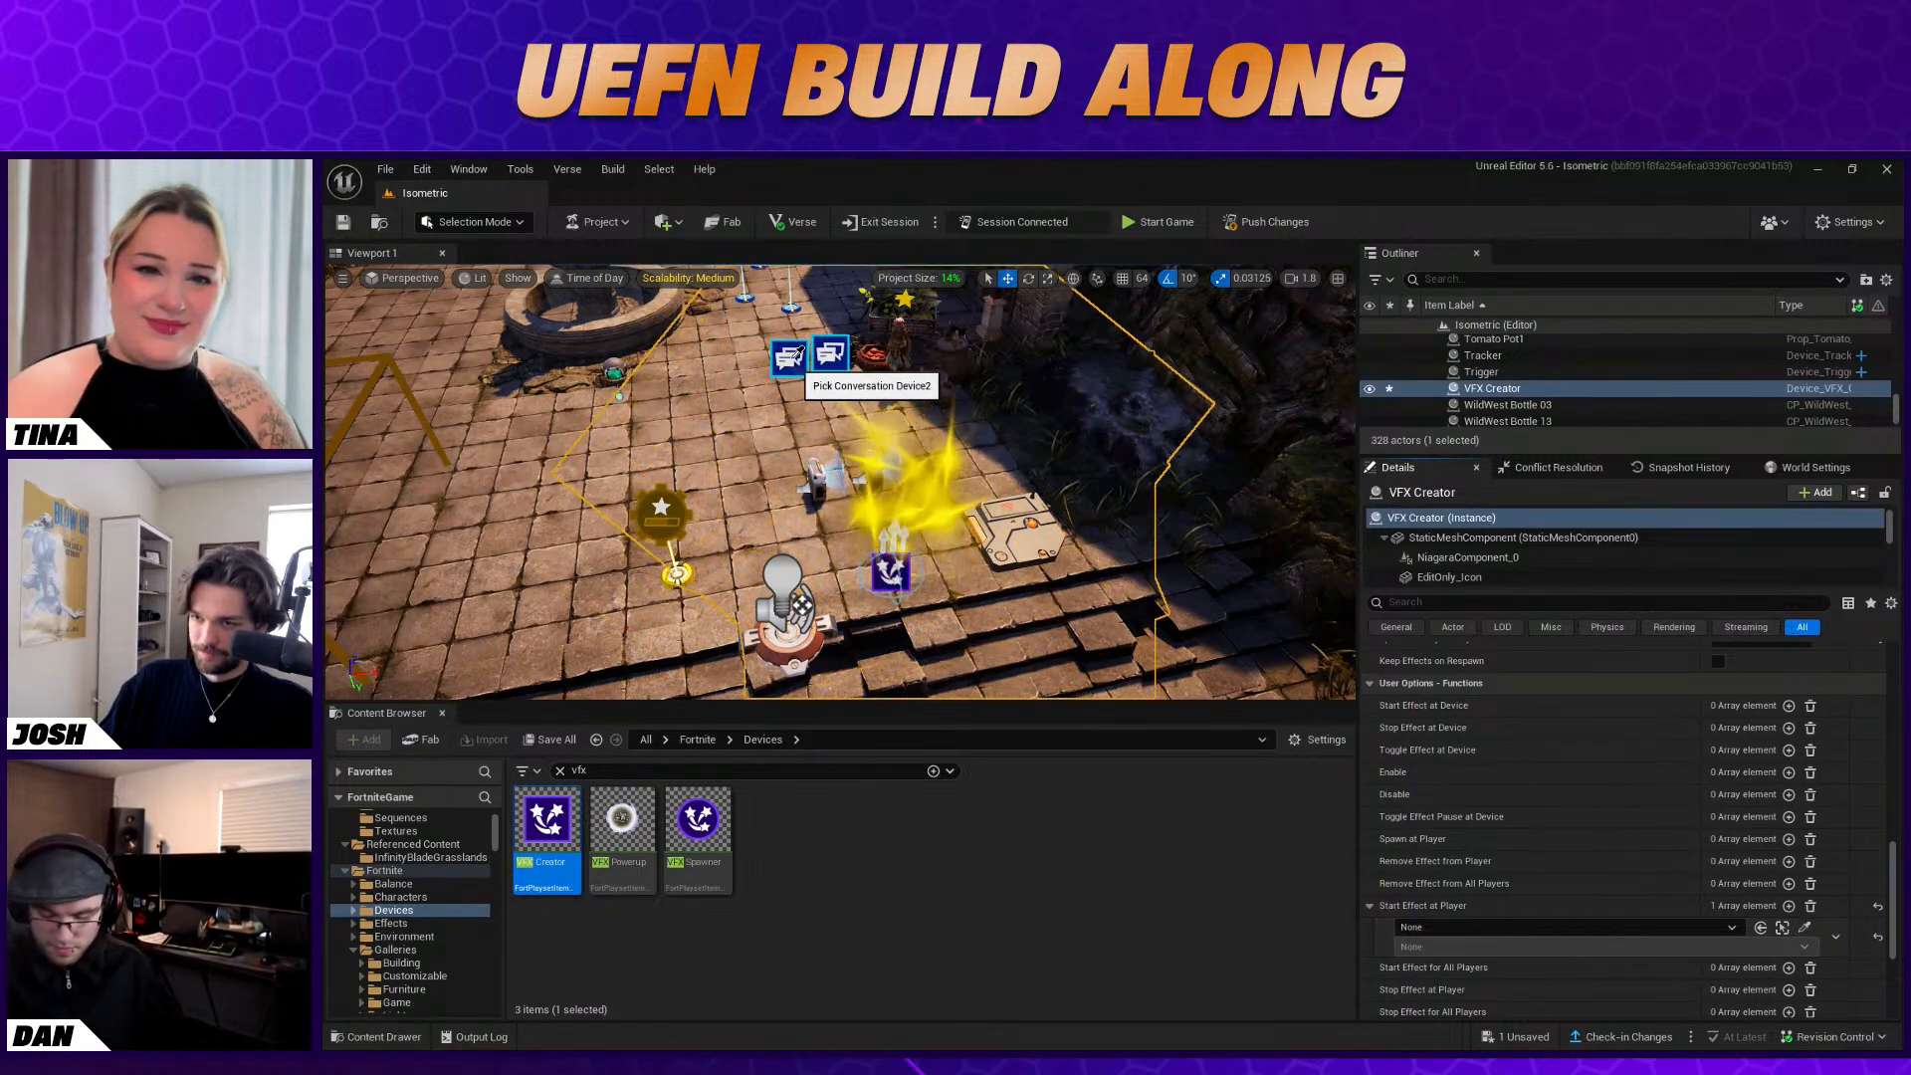
pyautogui.click(689, 565)
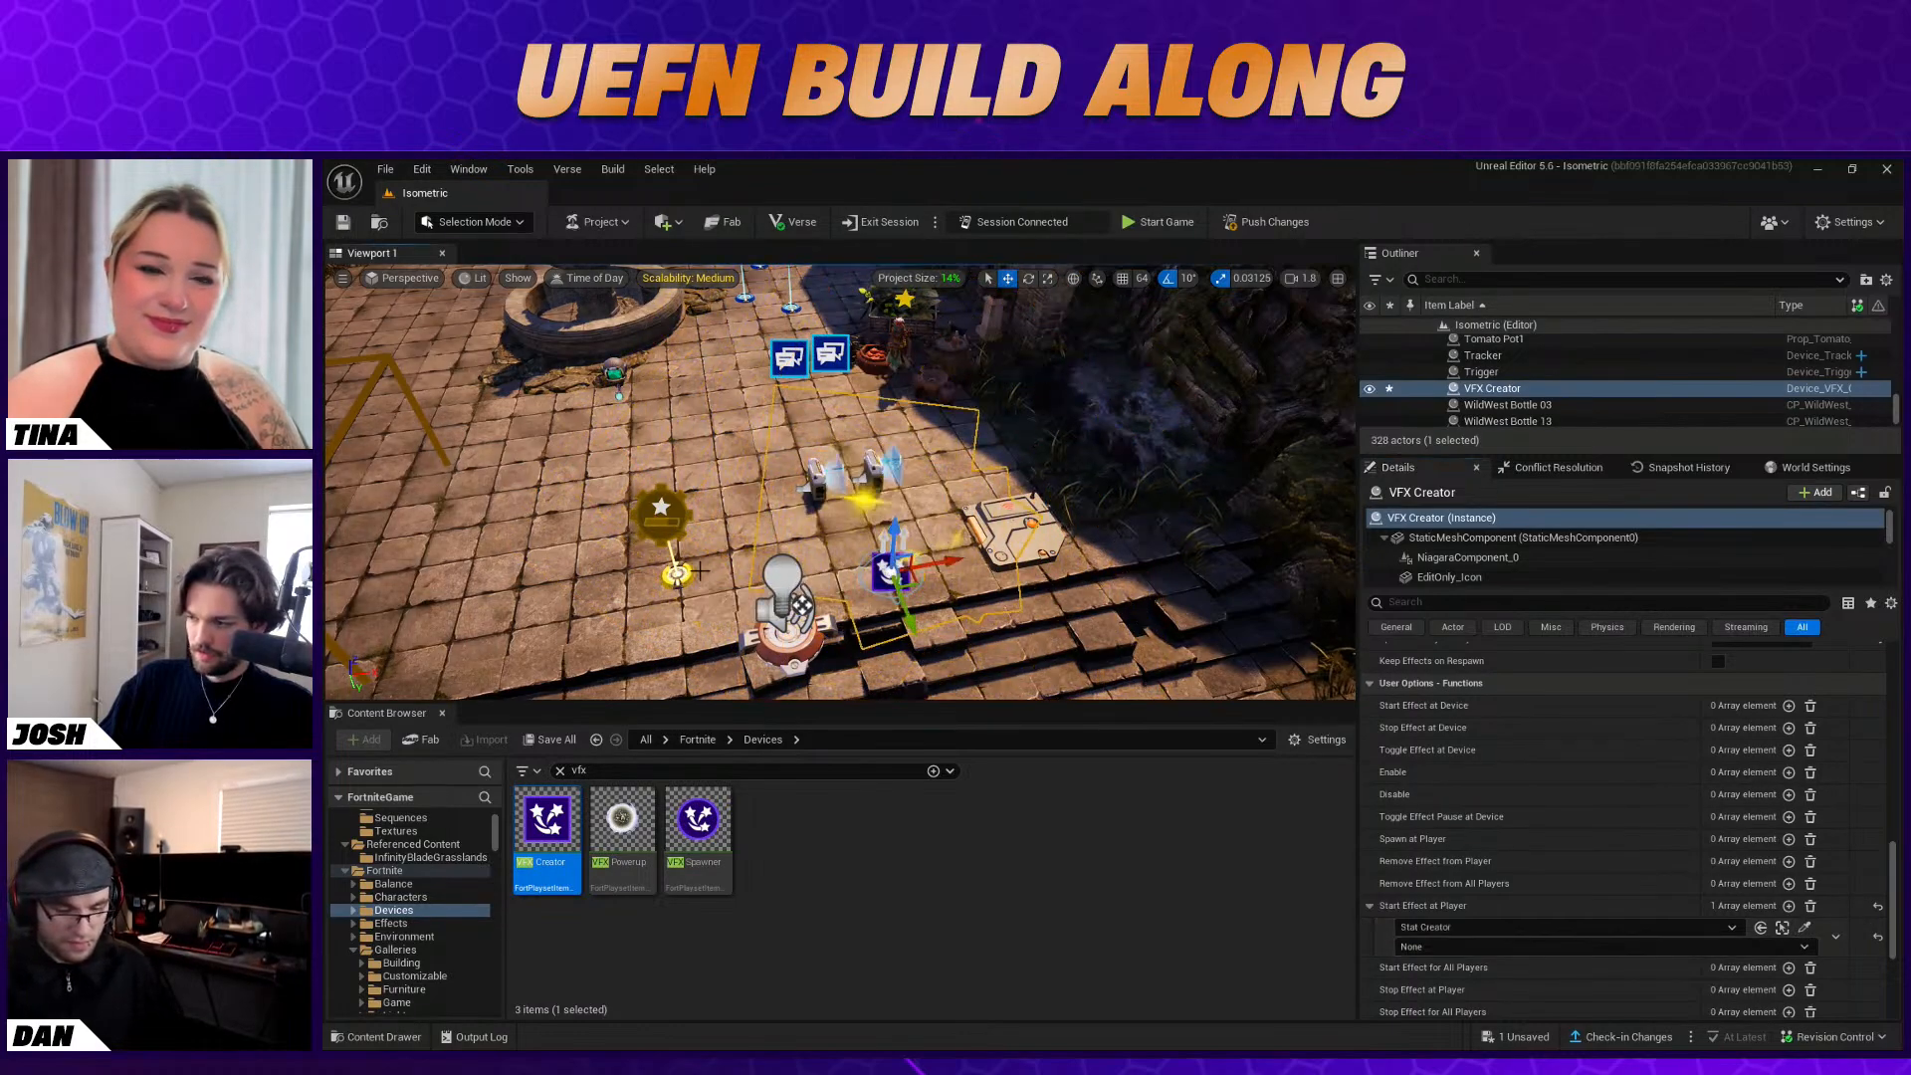
pyautogui.click(1537, 945)
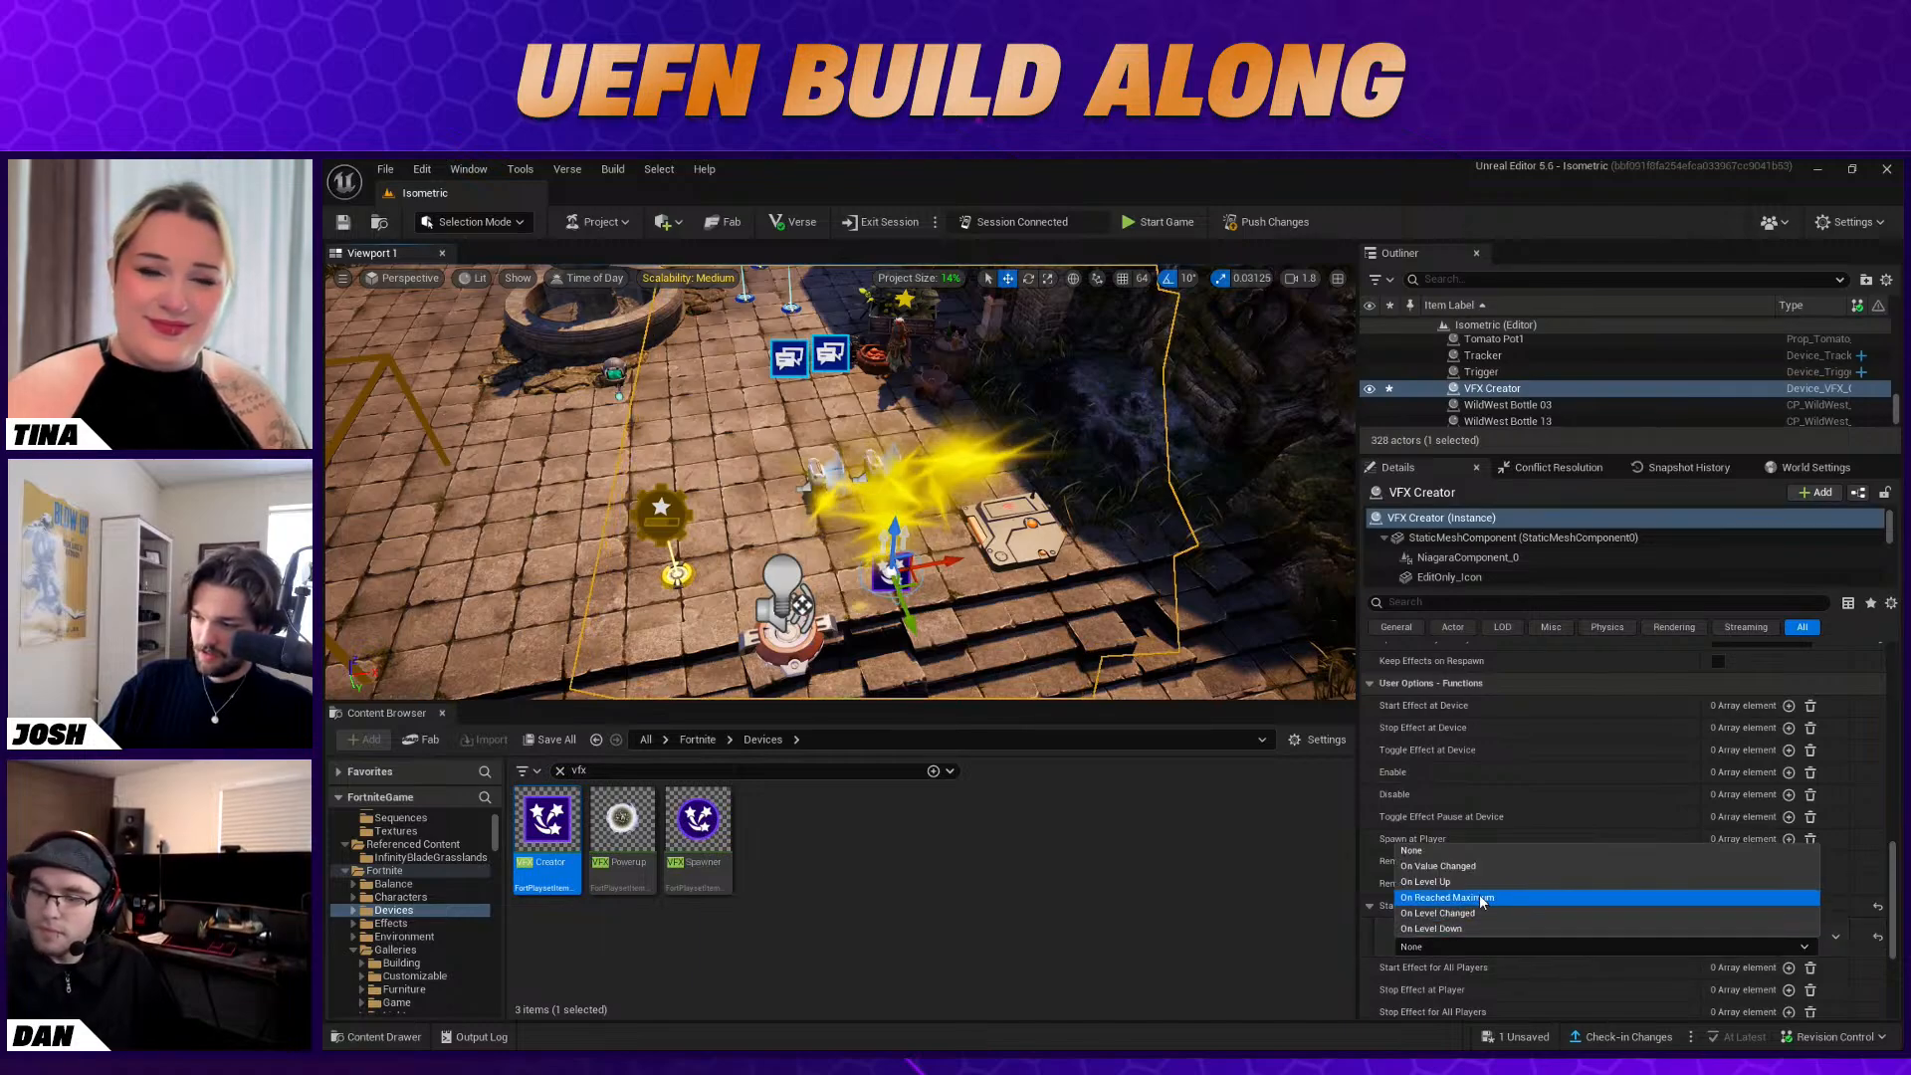
pyautogui.click(1524, 882)
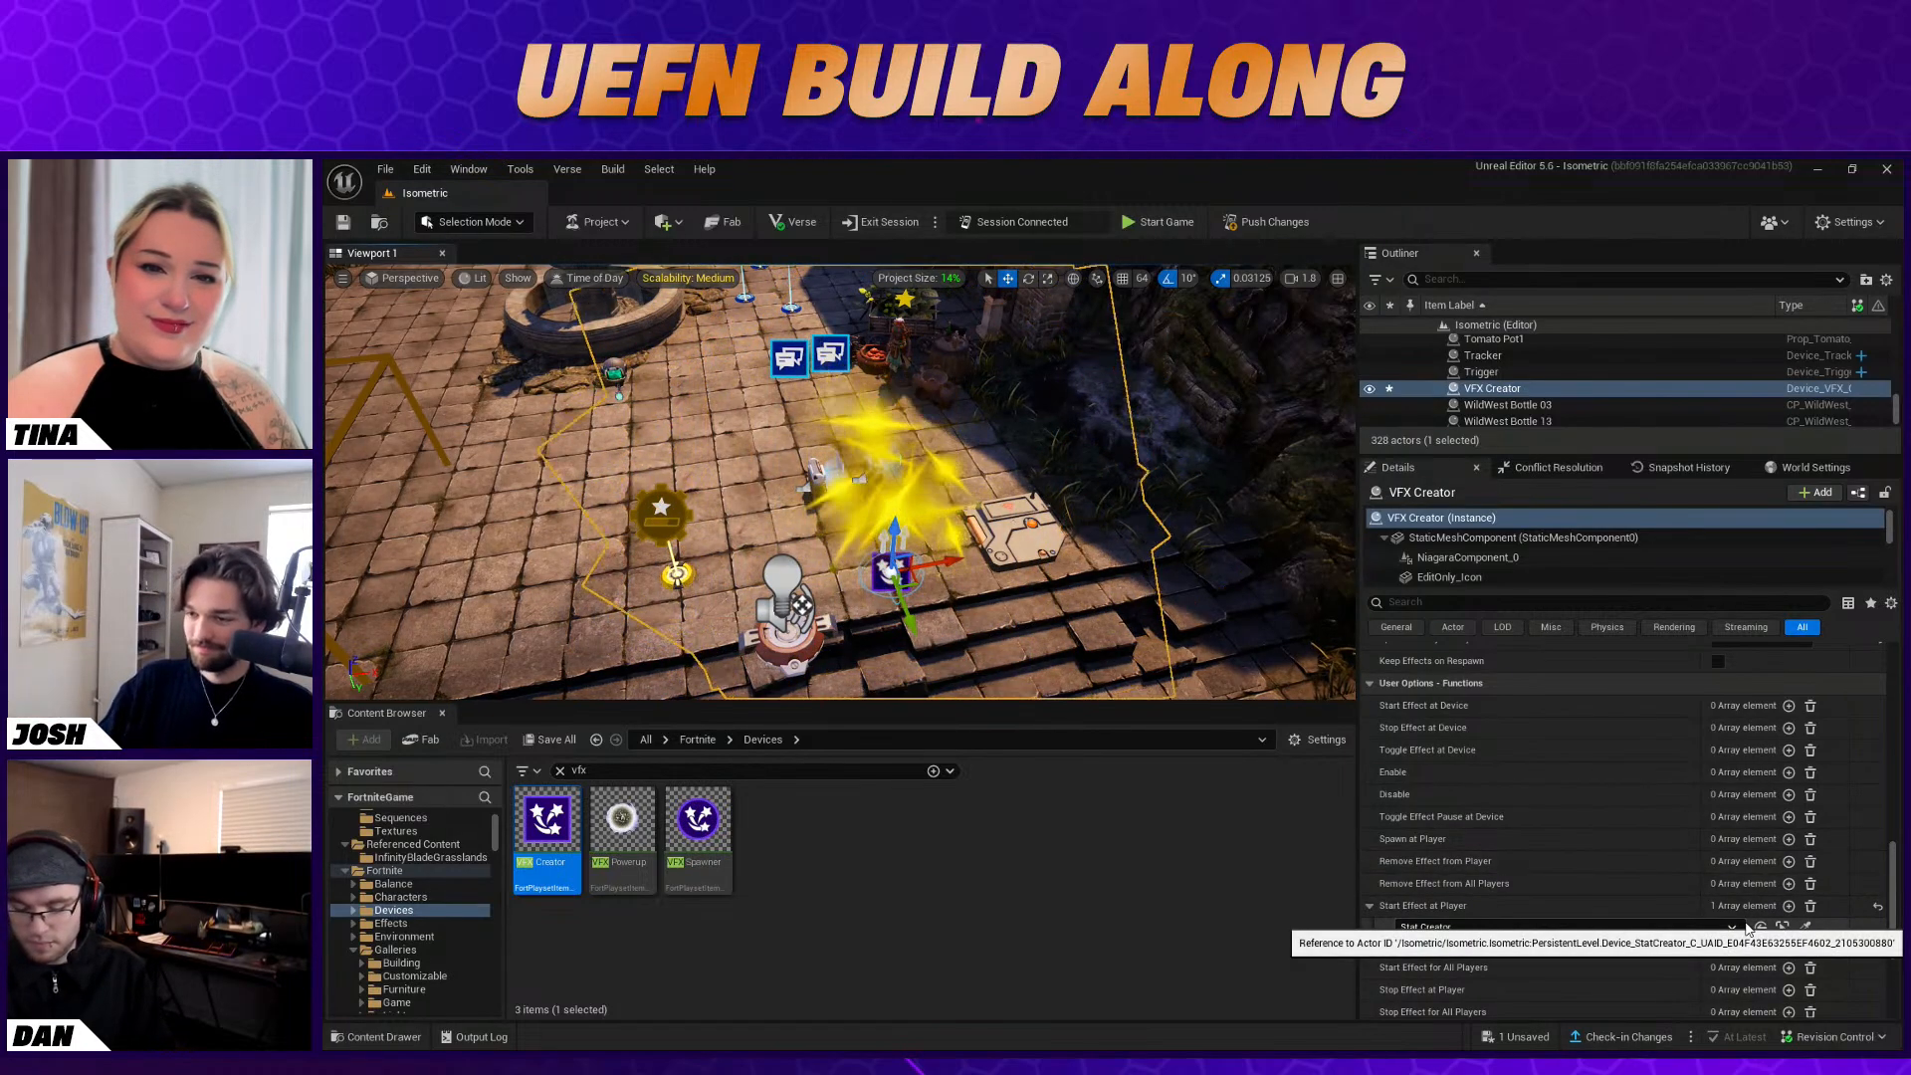
pyautogui.scroll(5, 1664, 946)
pyautogui.scroll(5, 1662, 1002)
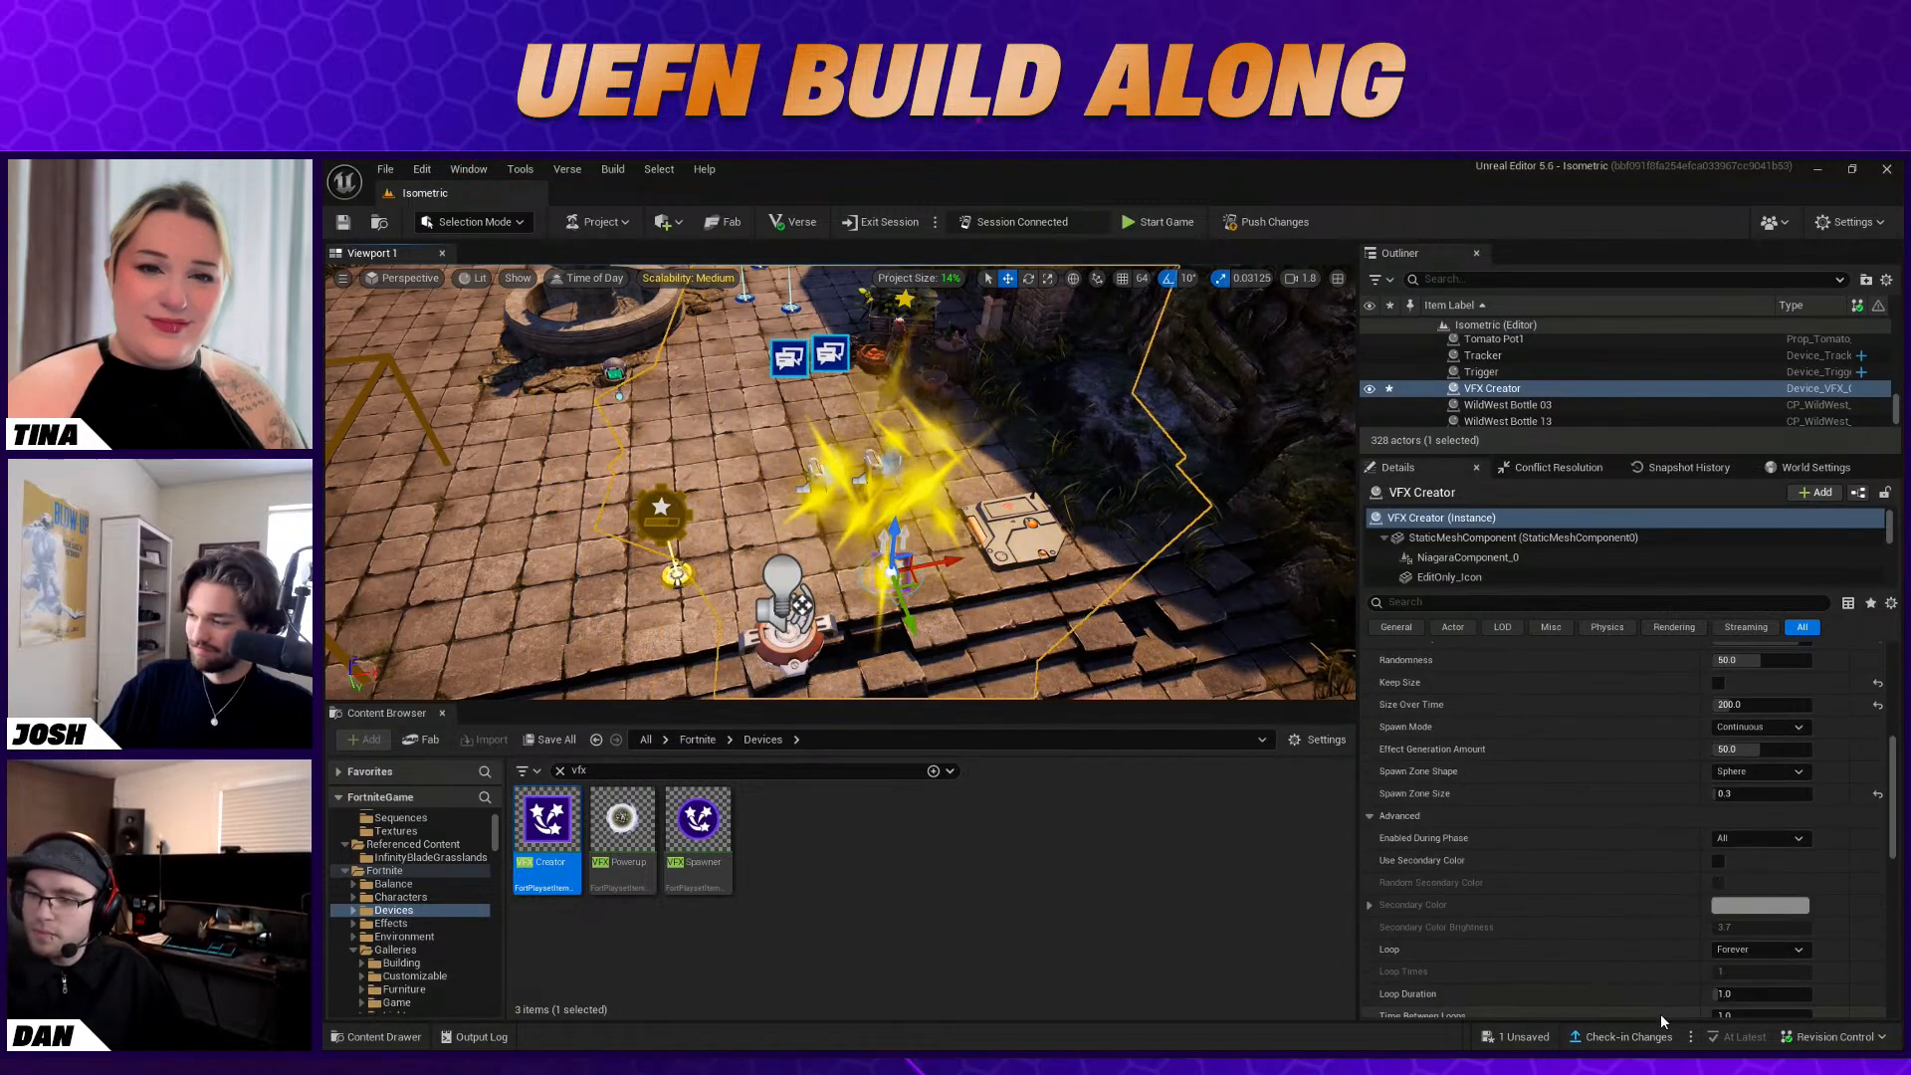
pyautogui.scroll(2, 1632, 995)
pyautogui.moveTo(896, 477); pyautogui.dragTo(862, 538, button='right')
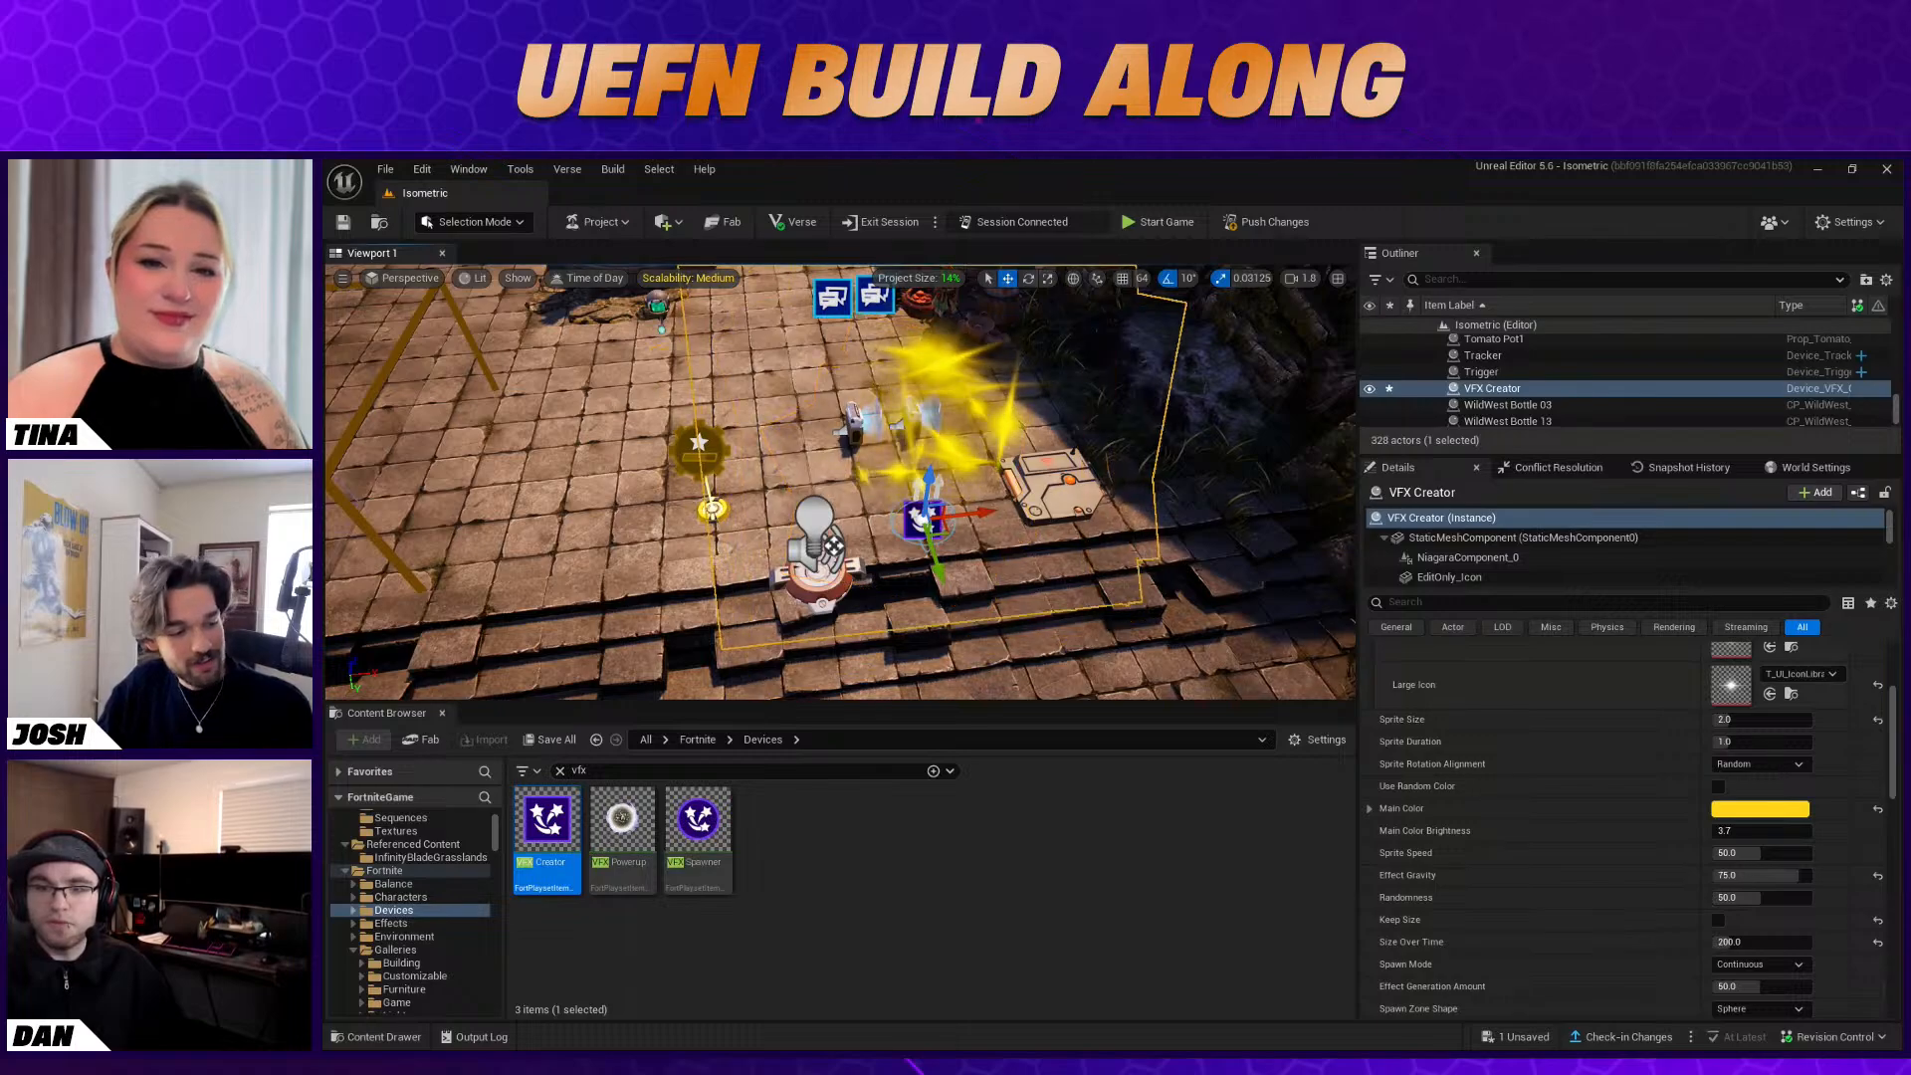
# Switch to the Fortnite client, start the game and walk the character up the steps to Baba Yaga
pyautogui.hotkey('alt', 'Tab')
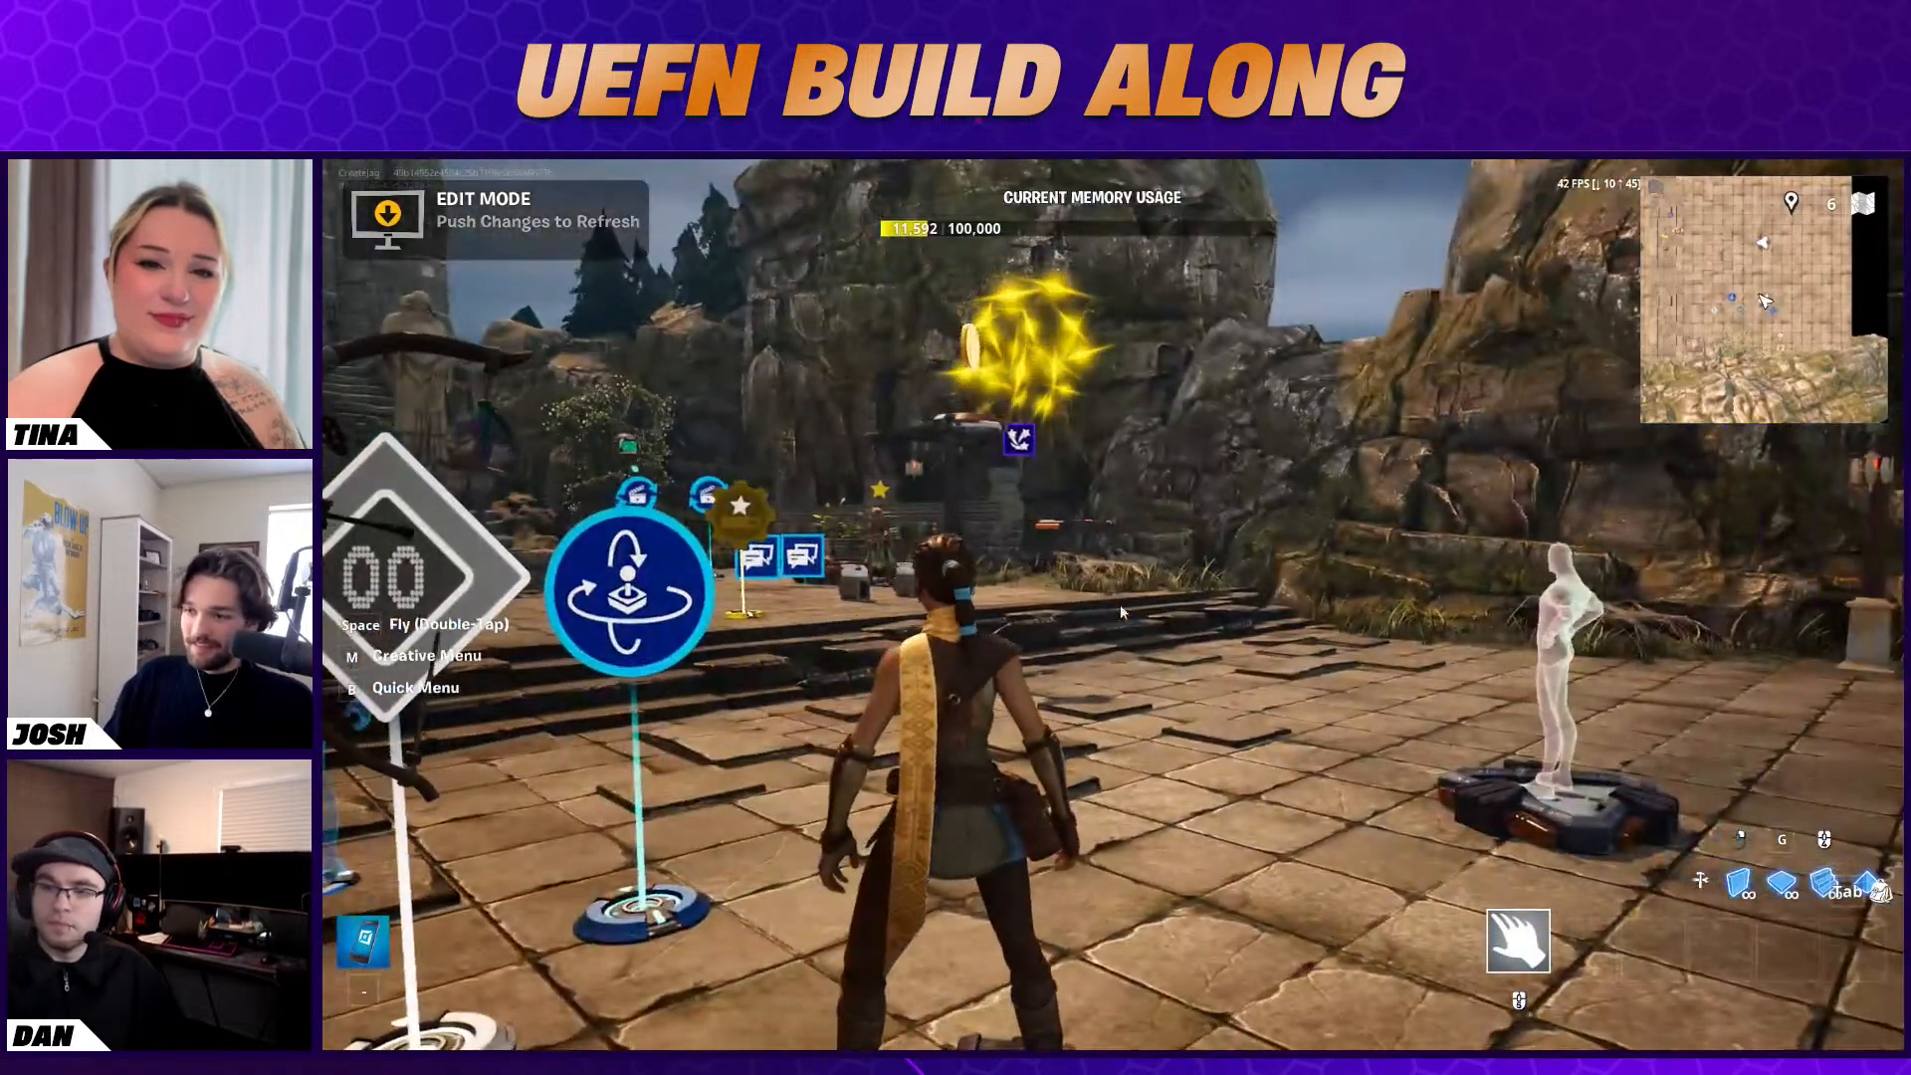
pyautogui.press('Escape')
pyautogui.click(1557, 667)
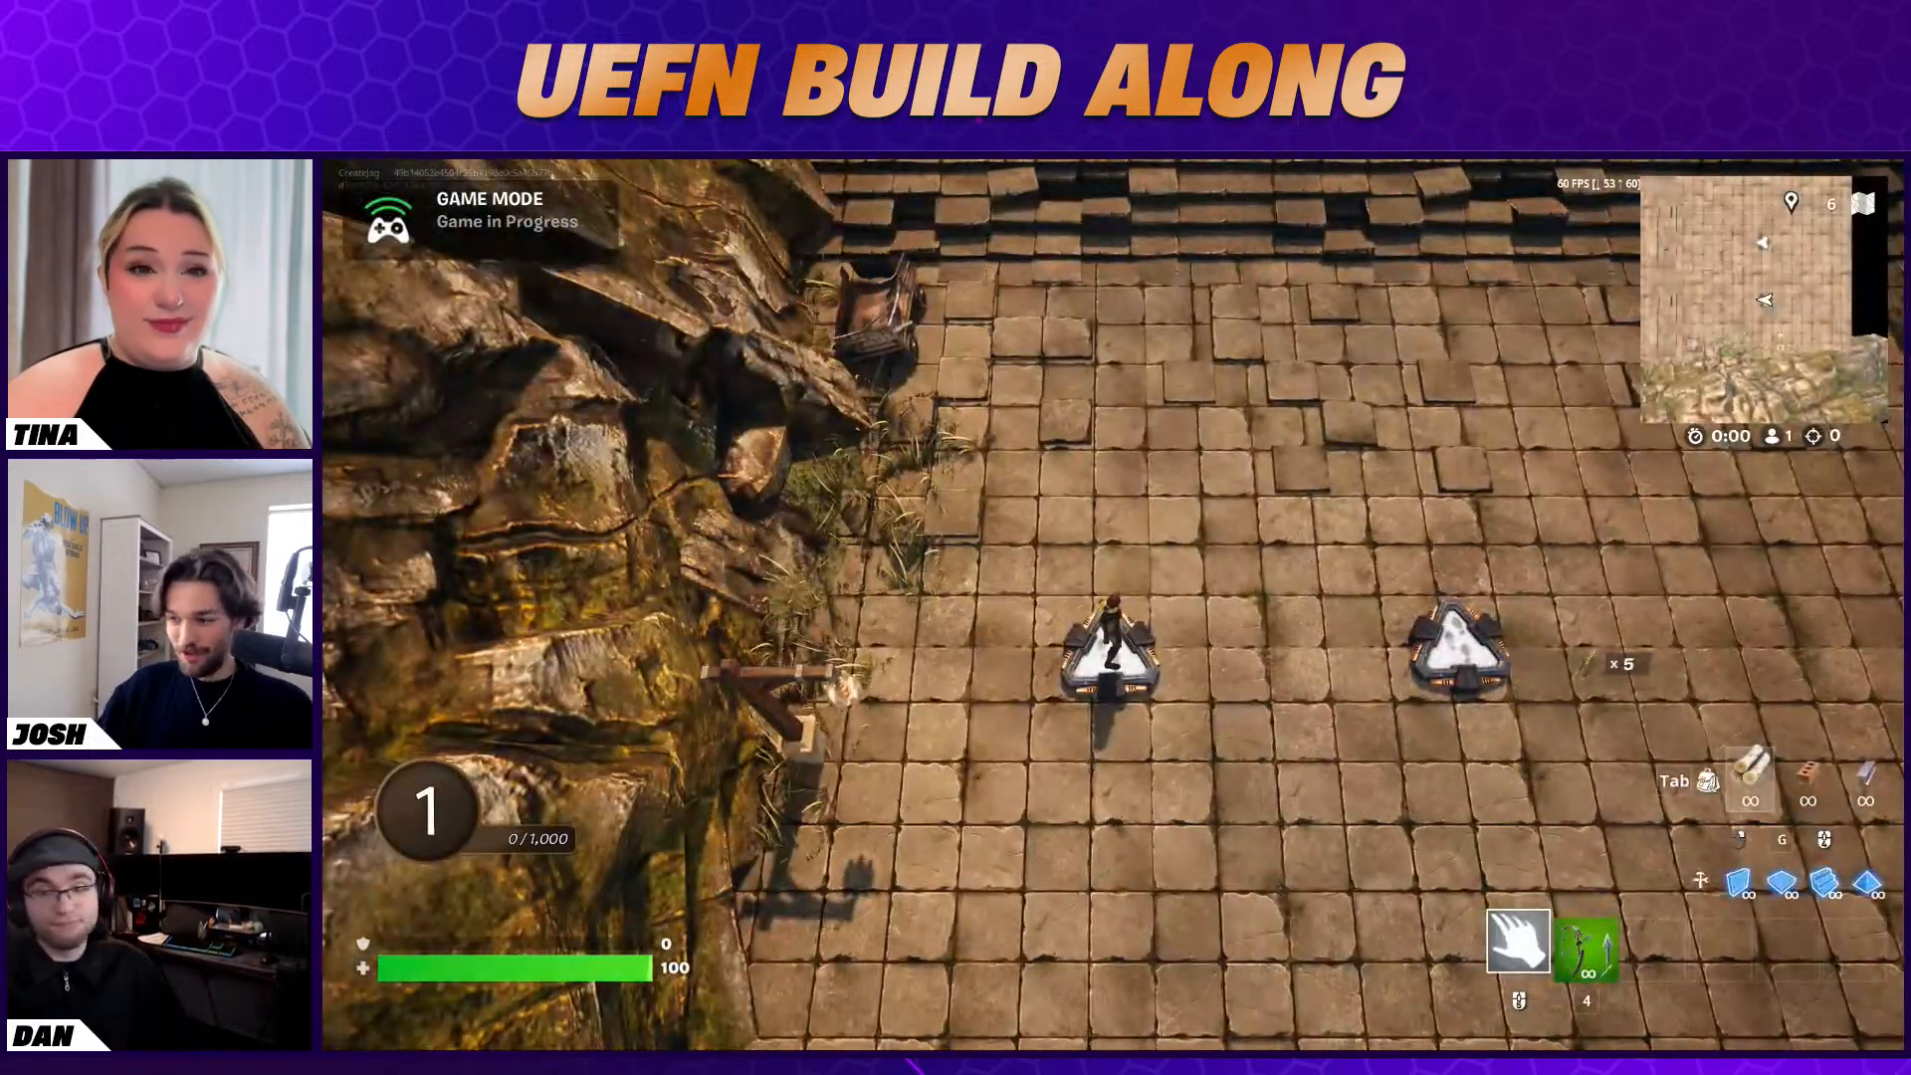
pyautogui.press('w')
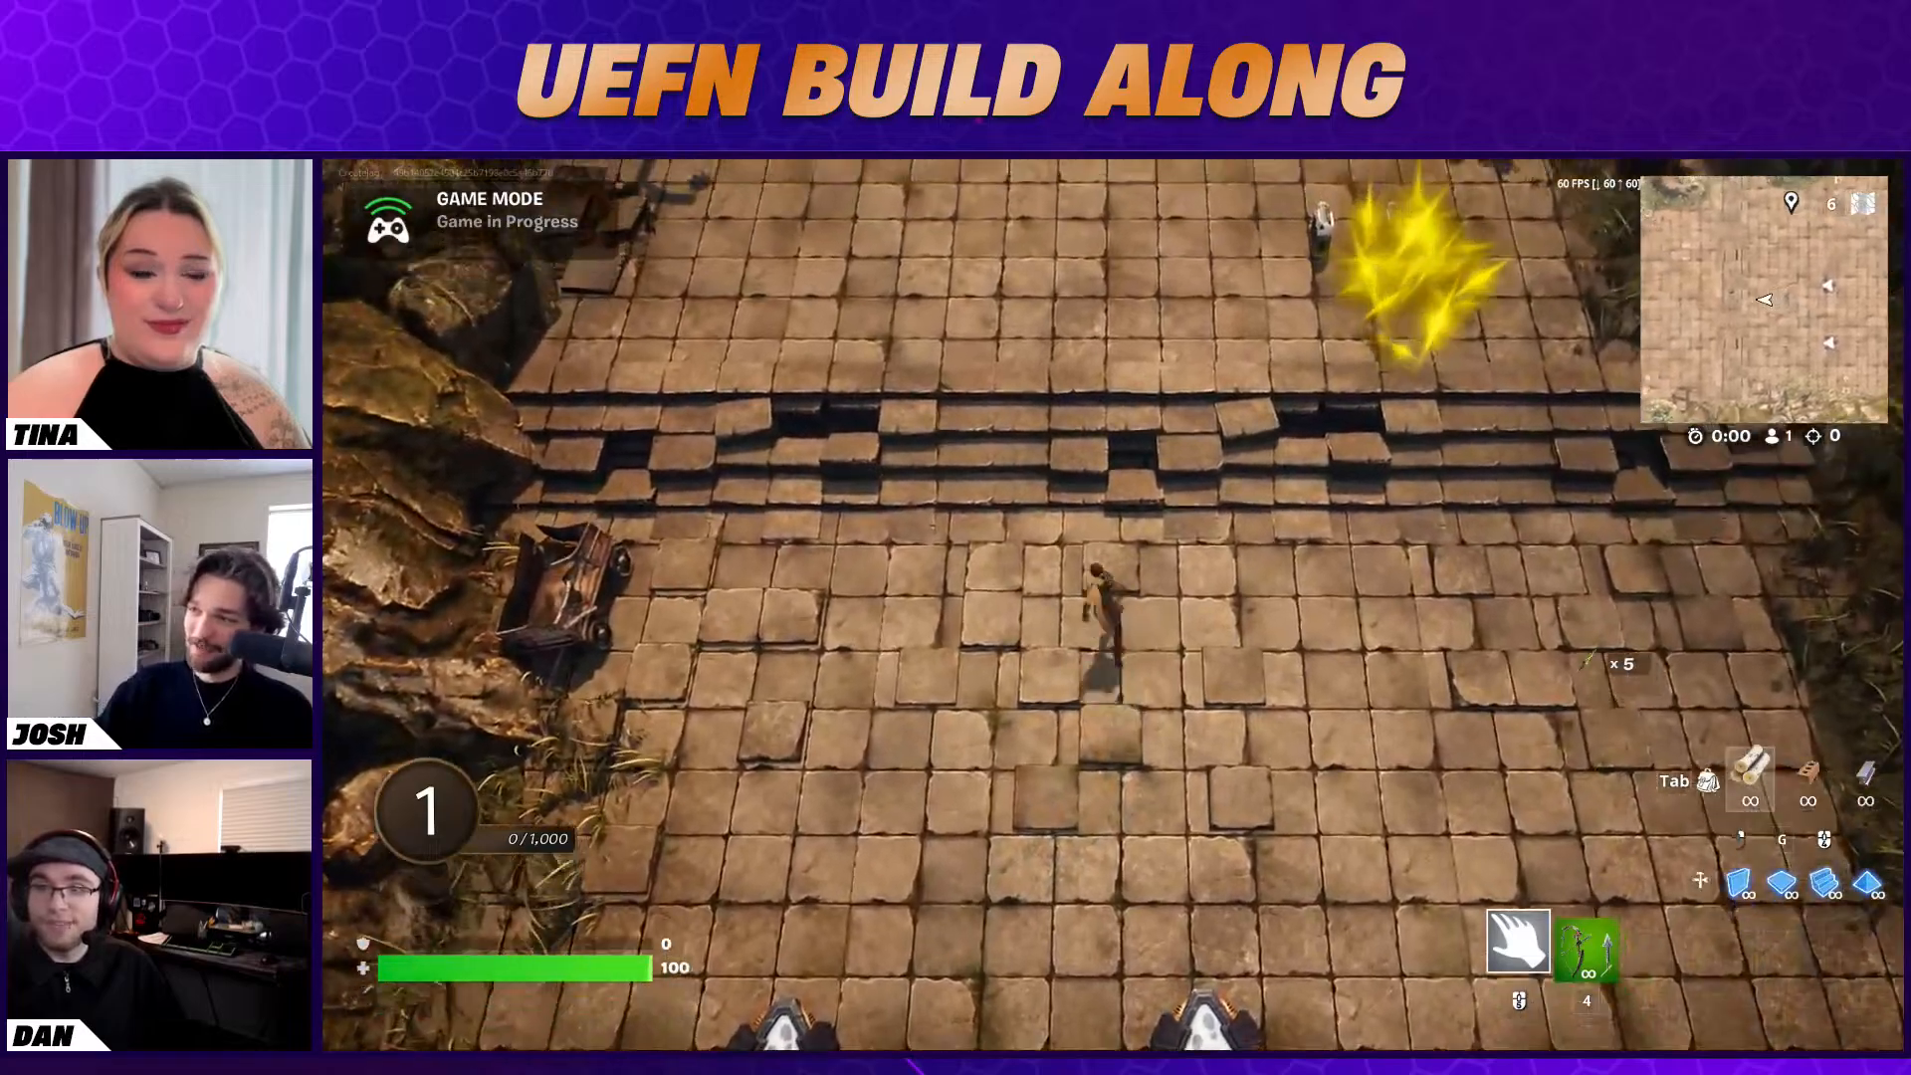
pyautogui.press('w')
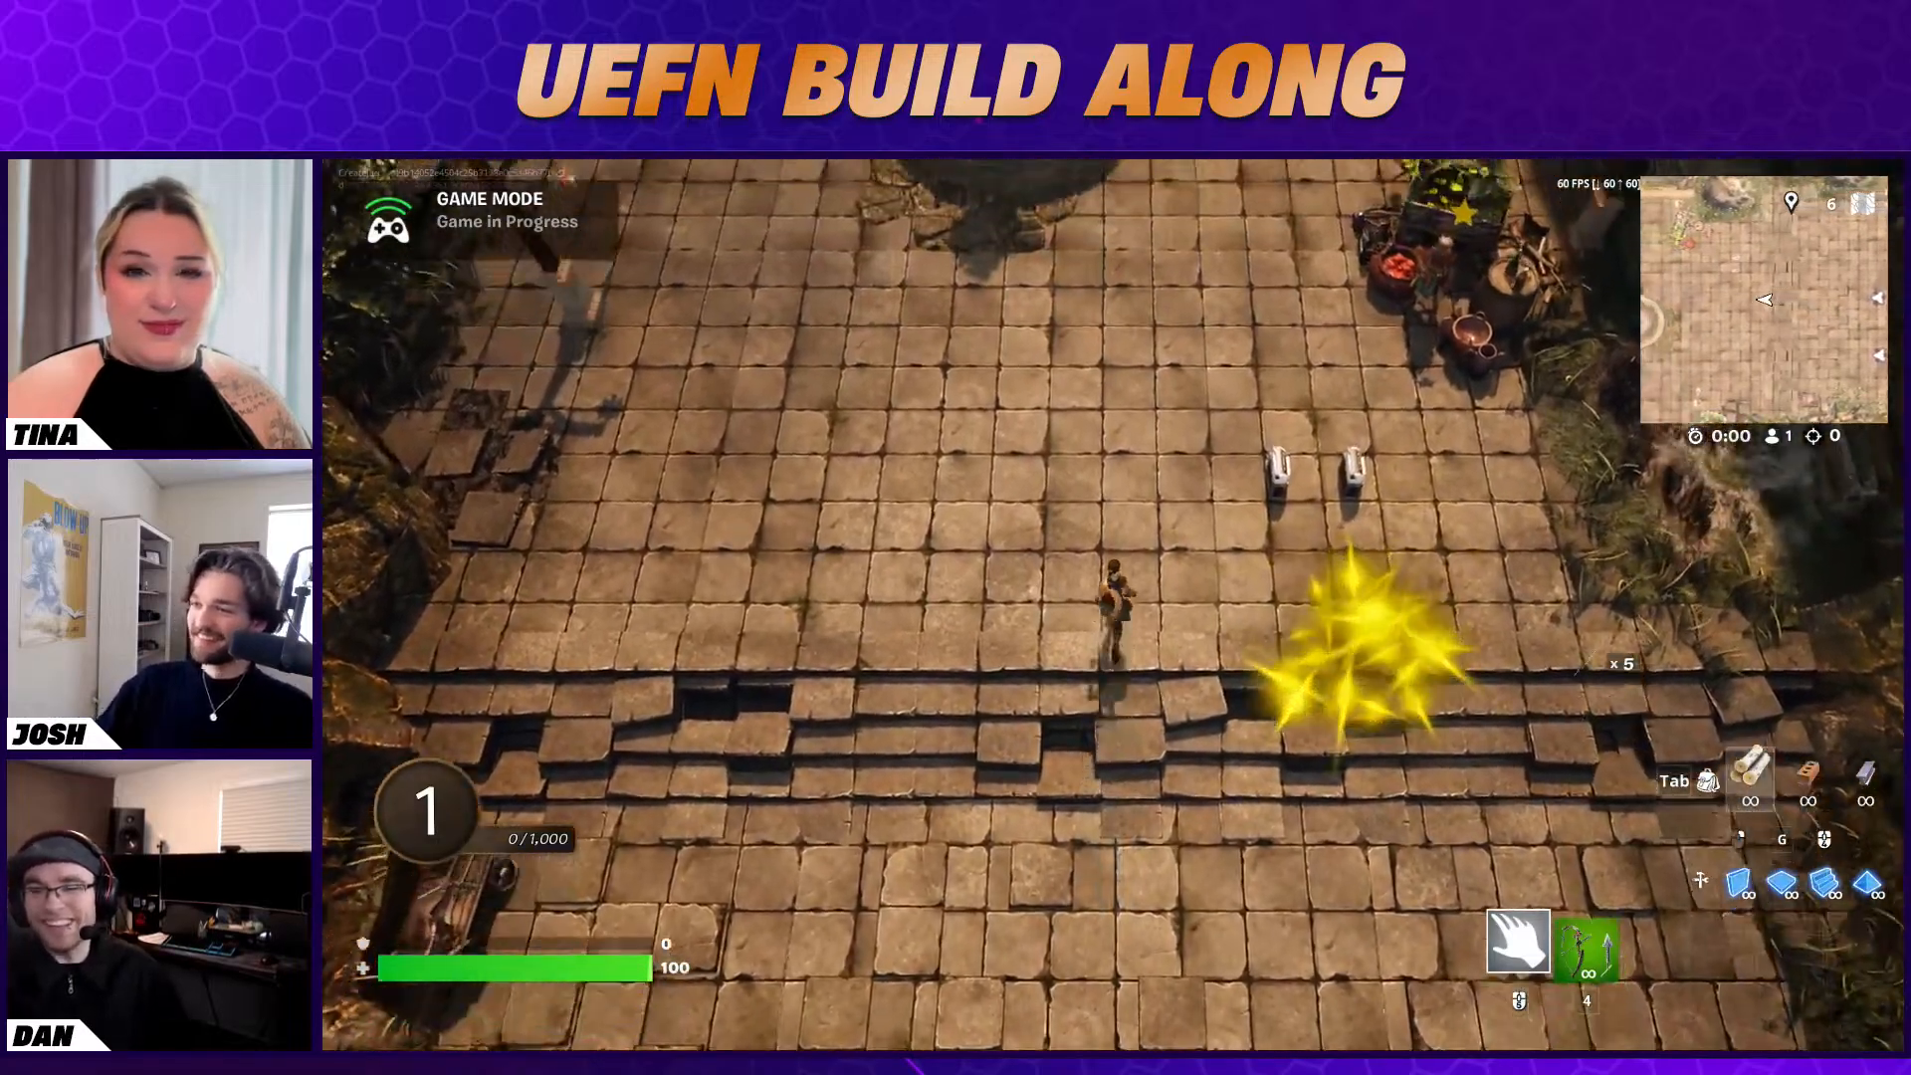
pyautogui.press('w')
pyautogui.press('d')
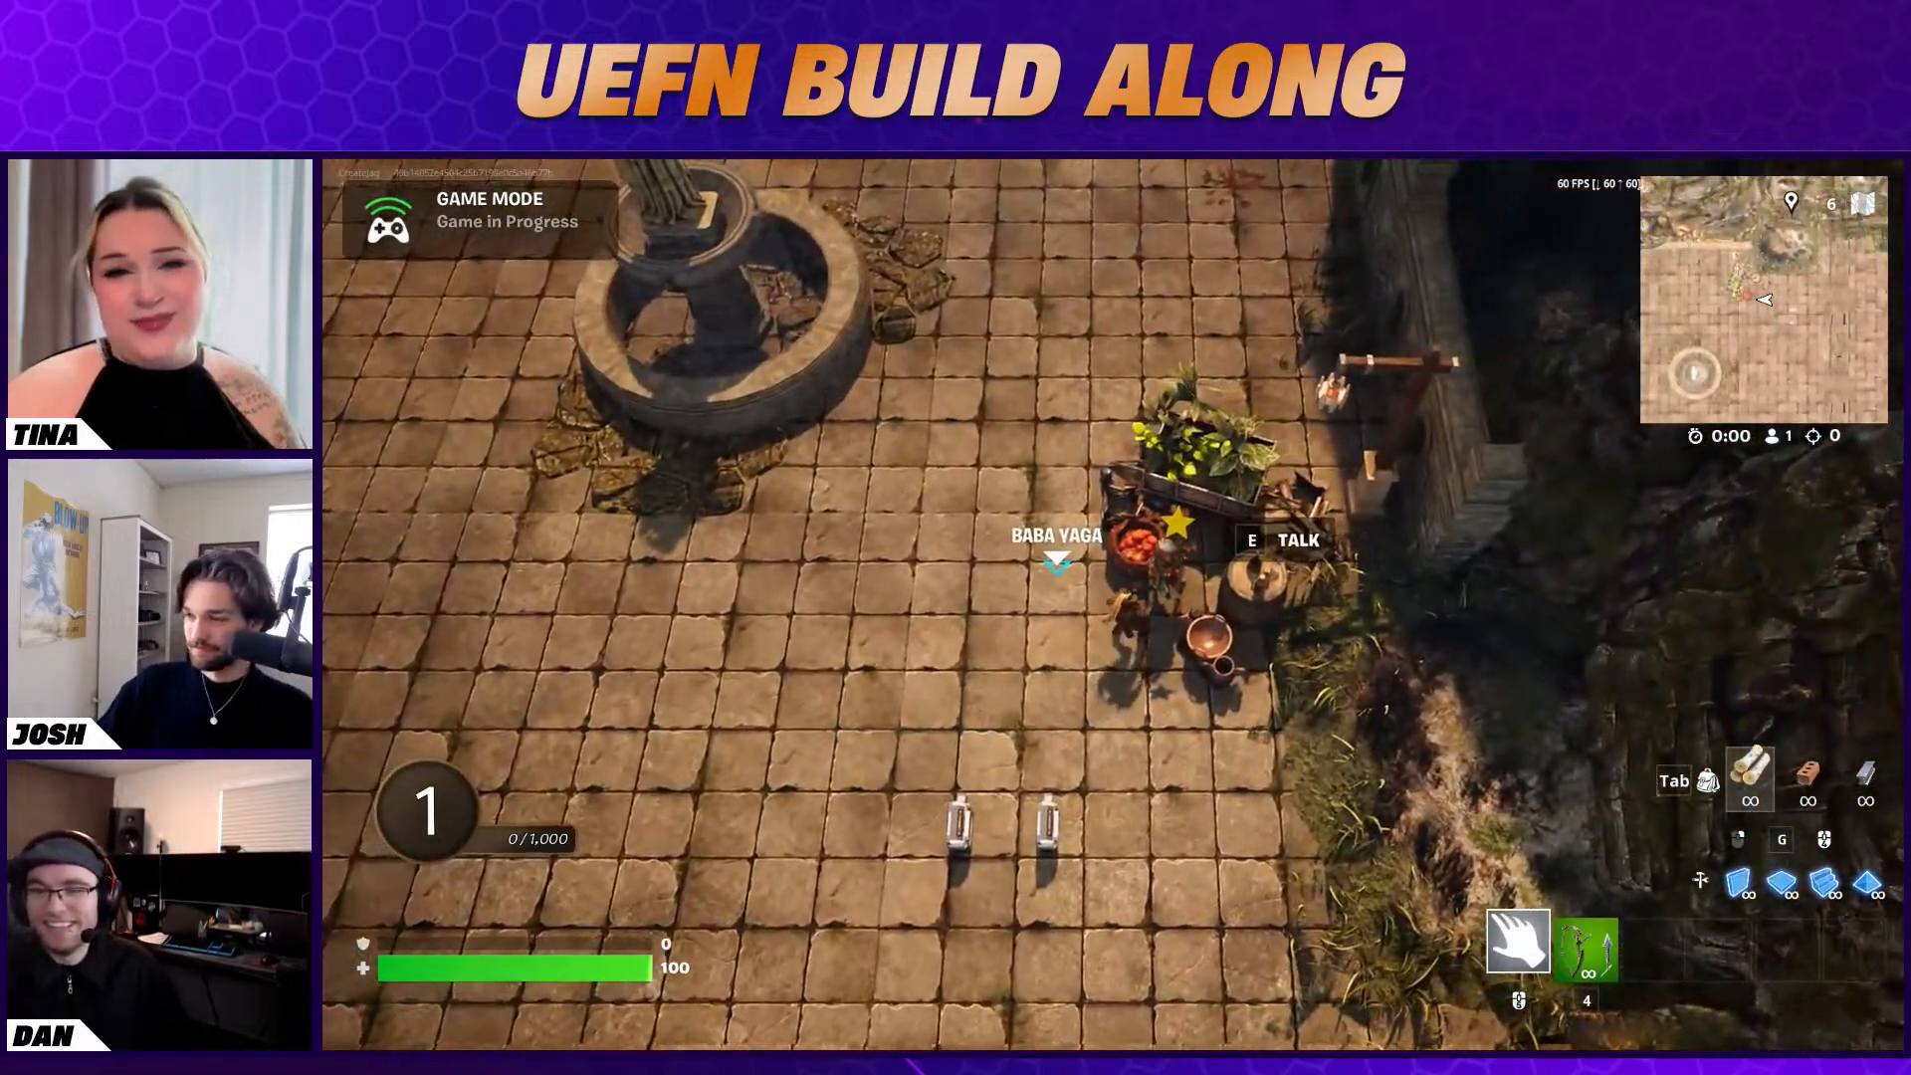
# Talk to Baba Yaga and answer "OH NO!" about the forgotten fish to accept the Fish Fished quest
pyautogui.press('e')
pyautogui.click(1505, 880)
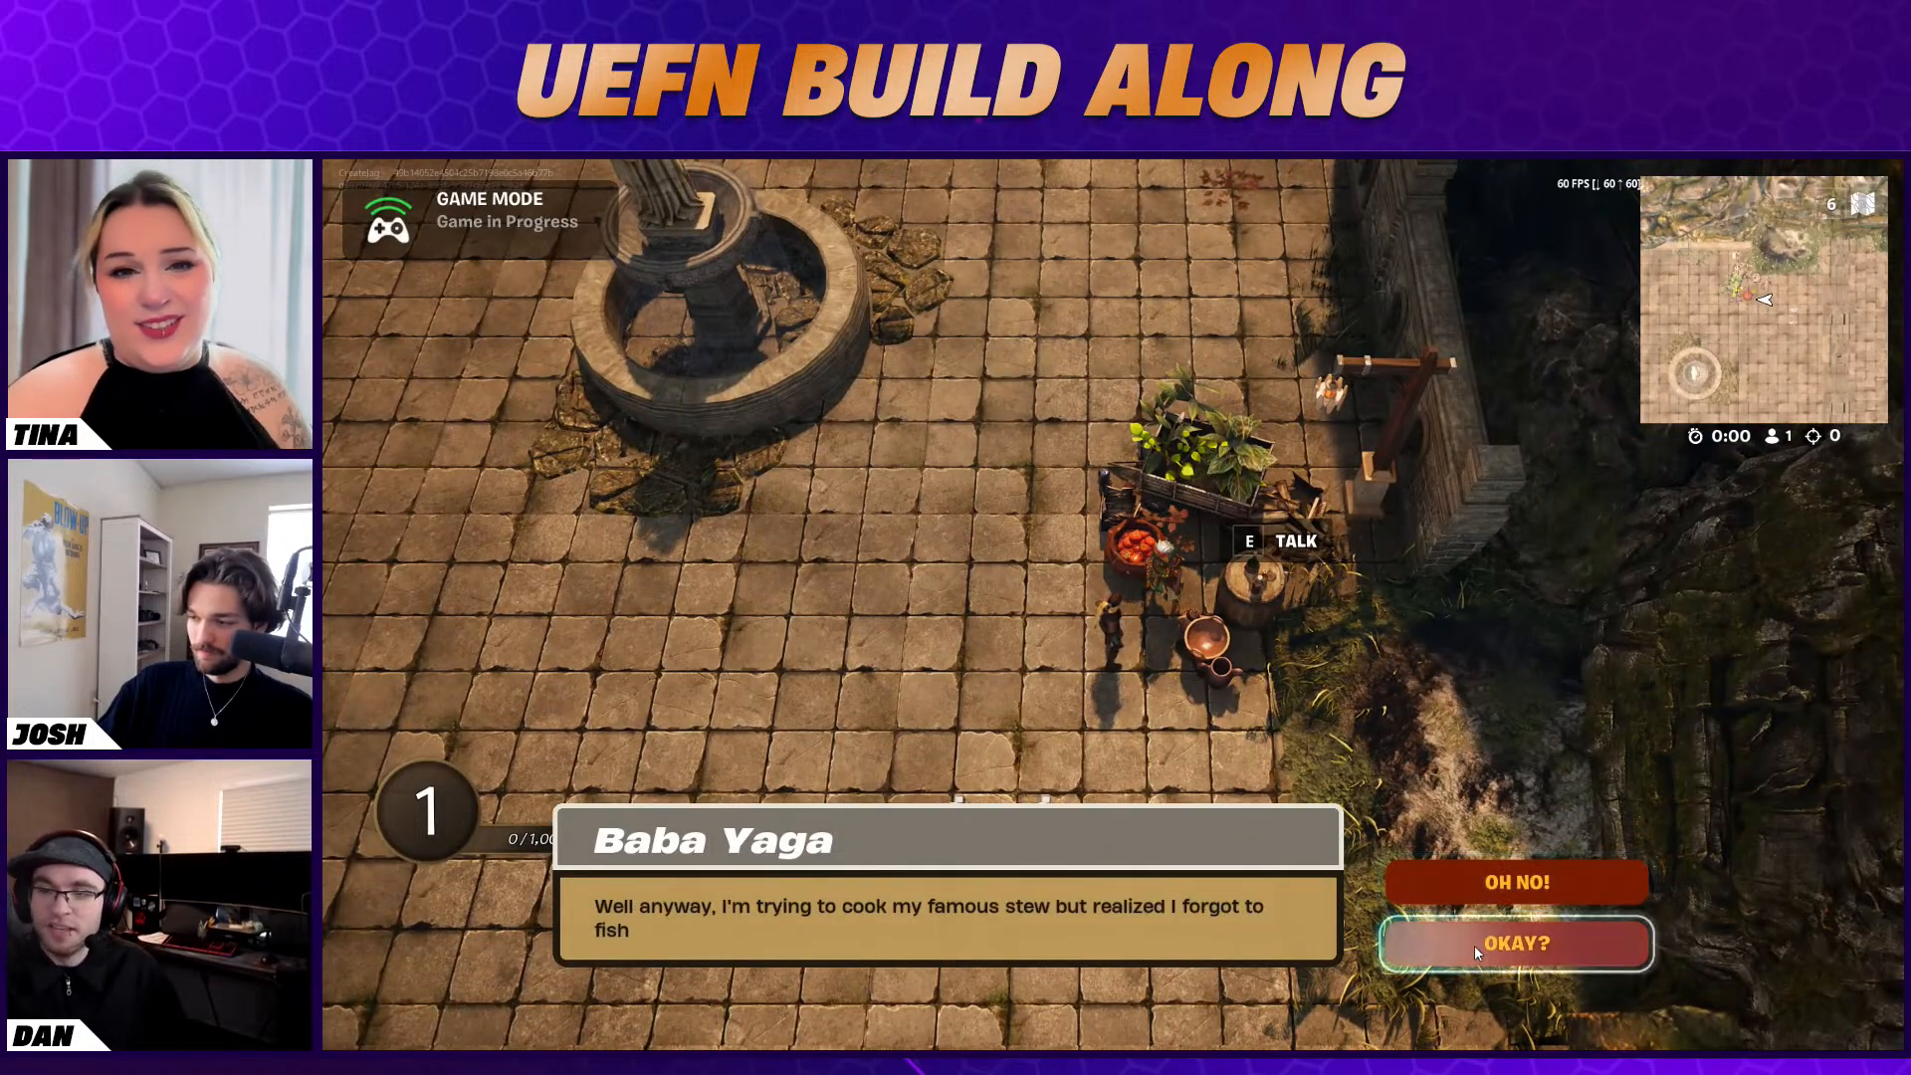
pyautogui.click(1507, 949)
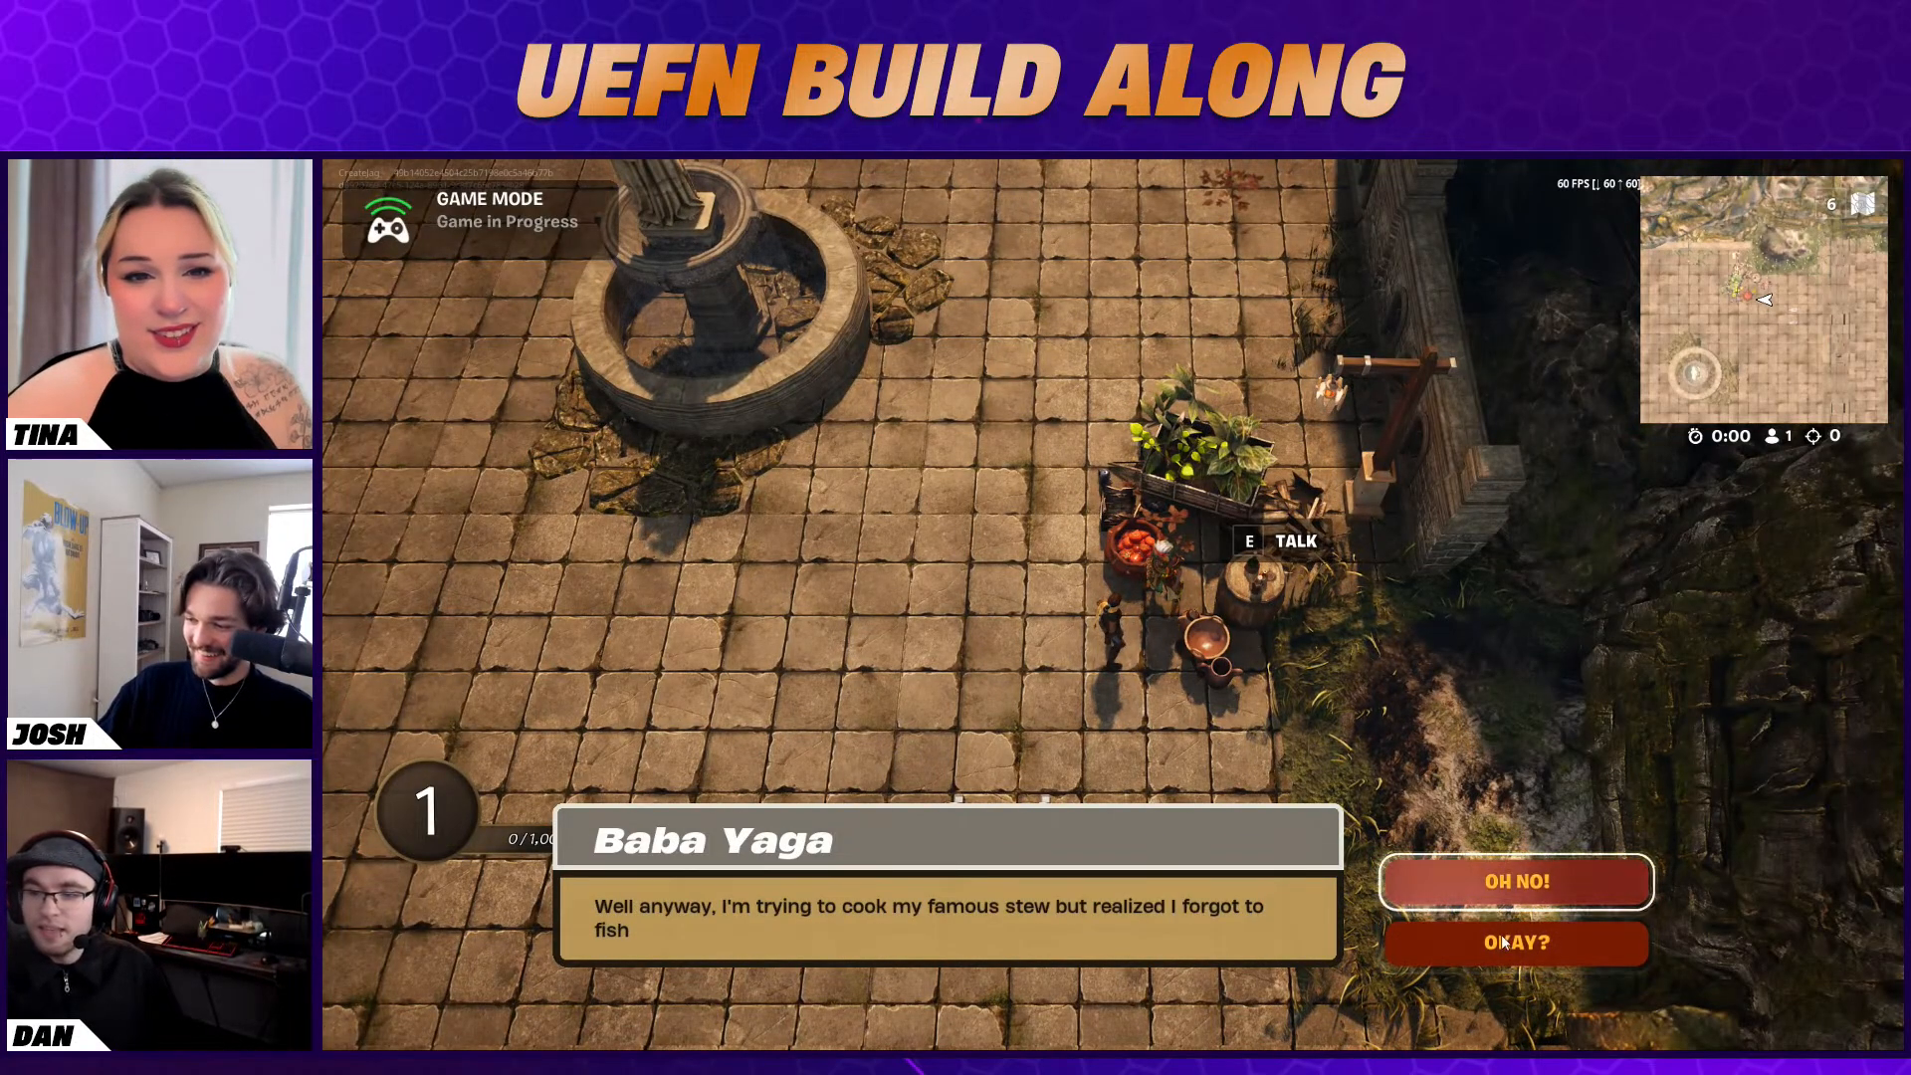
pyautogui.click(1518, 882)
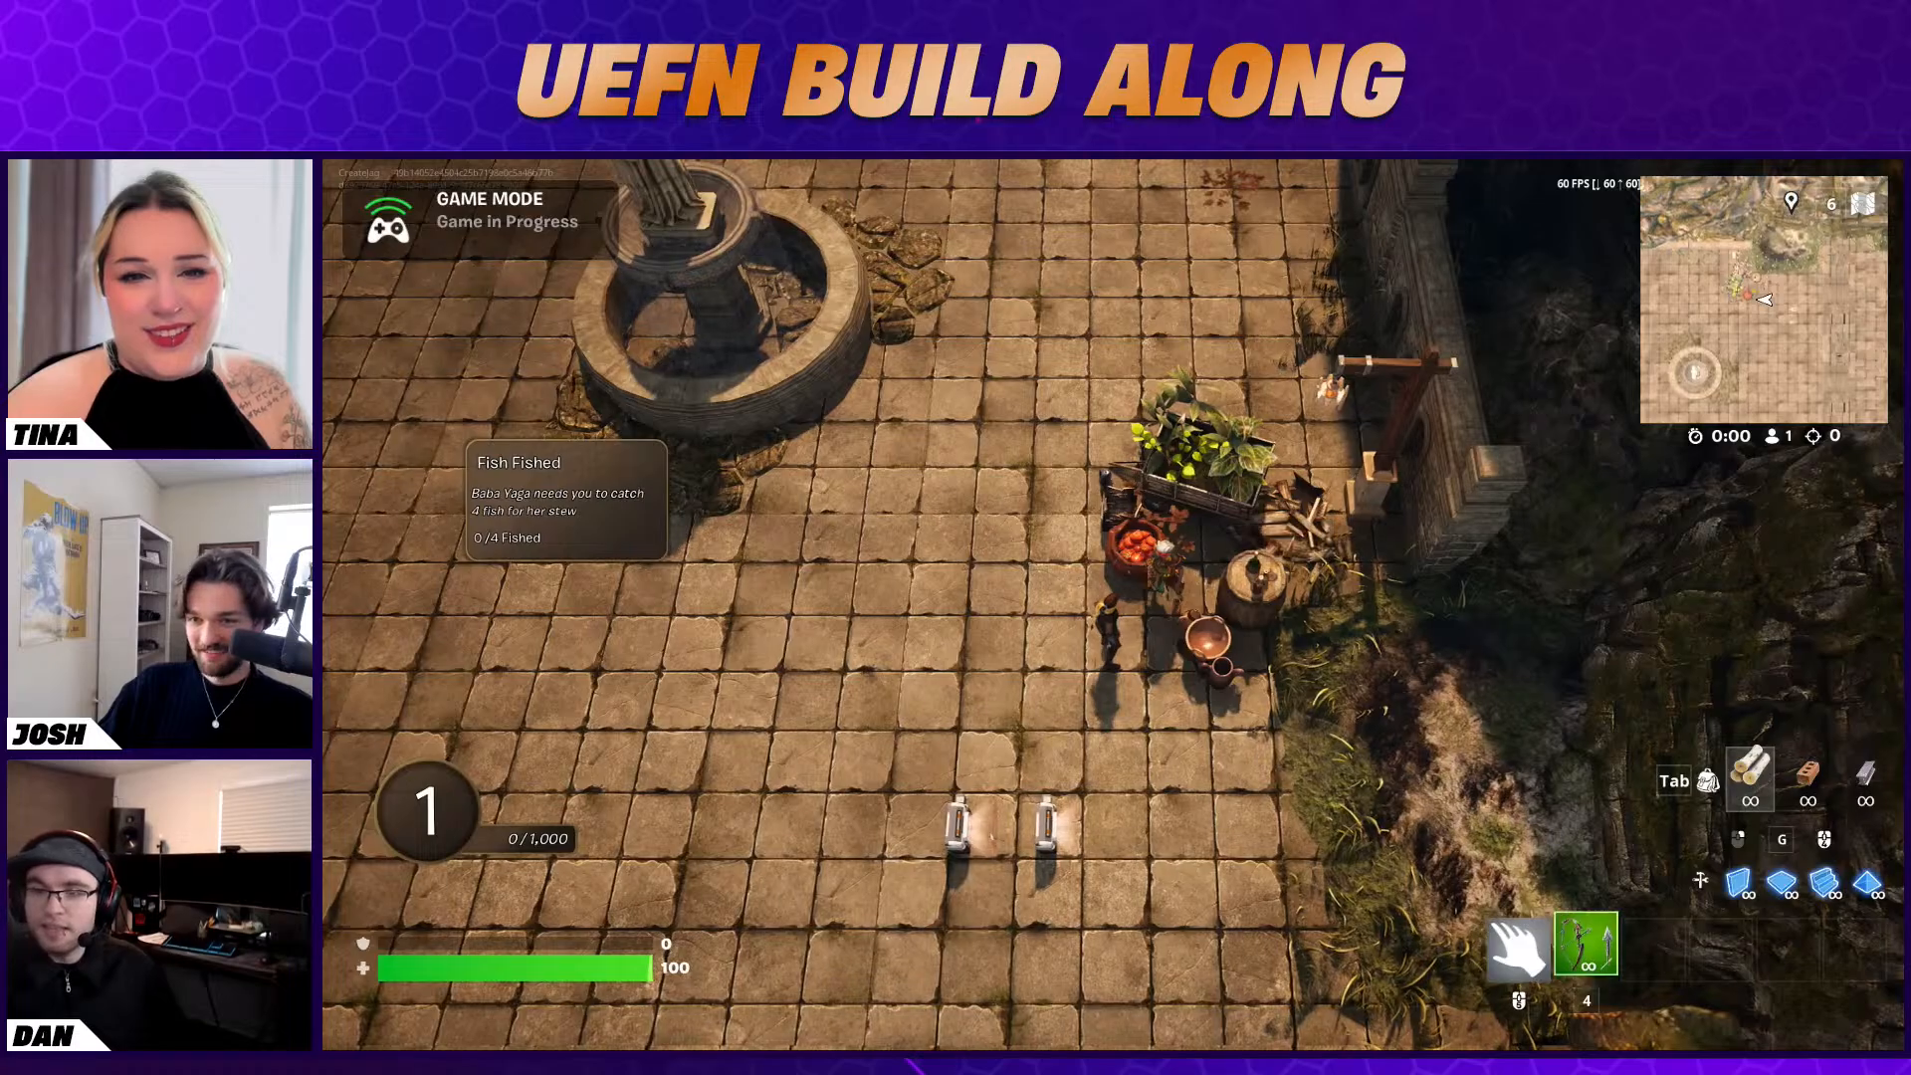
# Walk past the fountain to the barrel by the stairs, take the Creative Fishing Rod and approach the pool
pyautogui.press('a')
pyautogui.press('w')
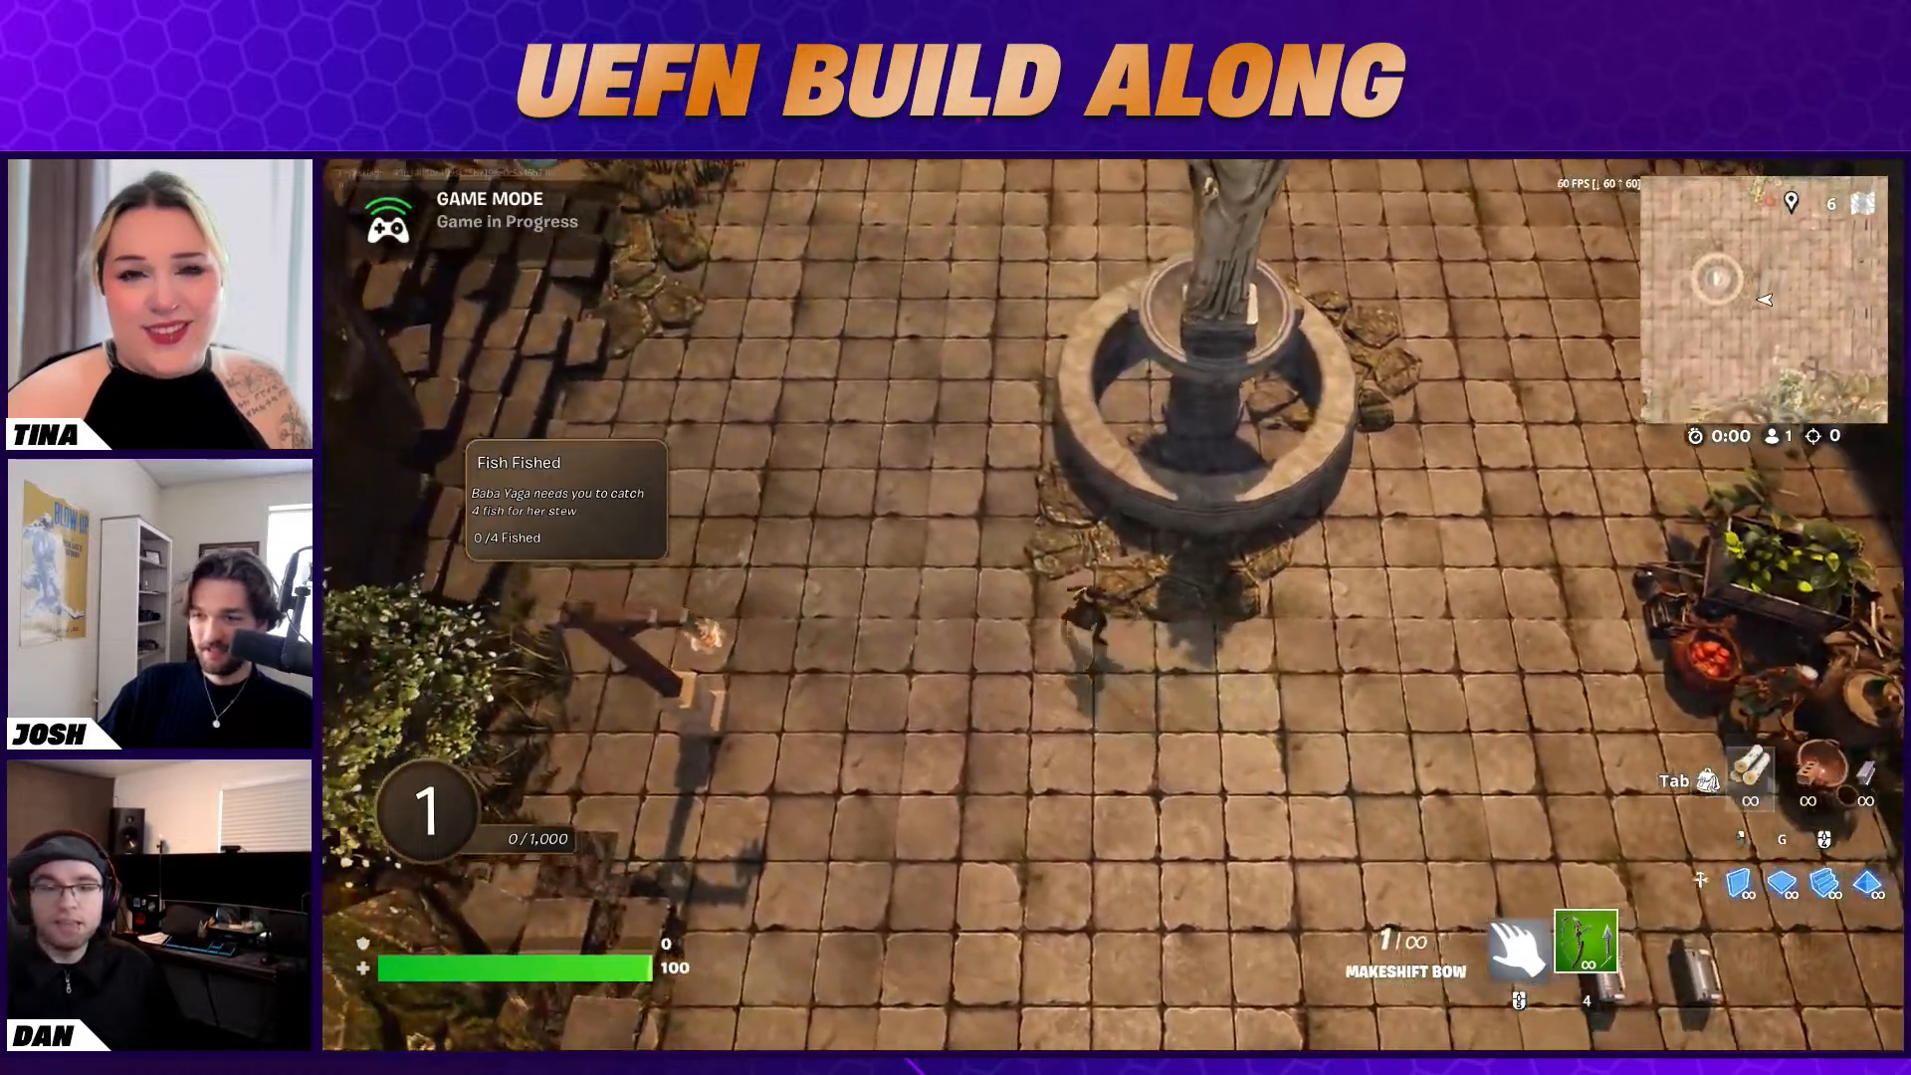
pyautogui.press('w')
pyautogui.scroll(1, 1113, 604)
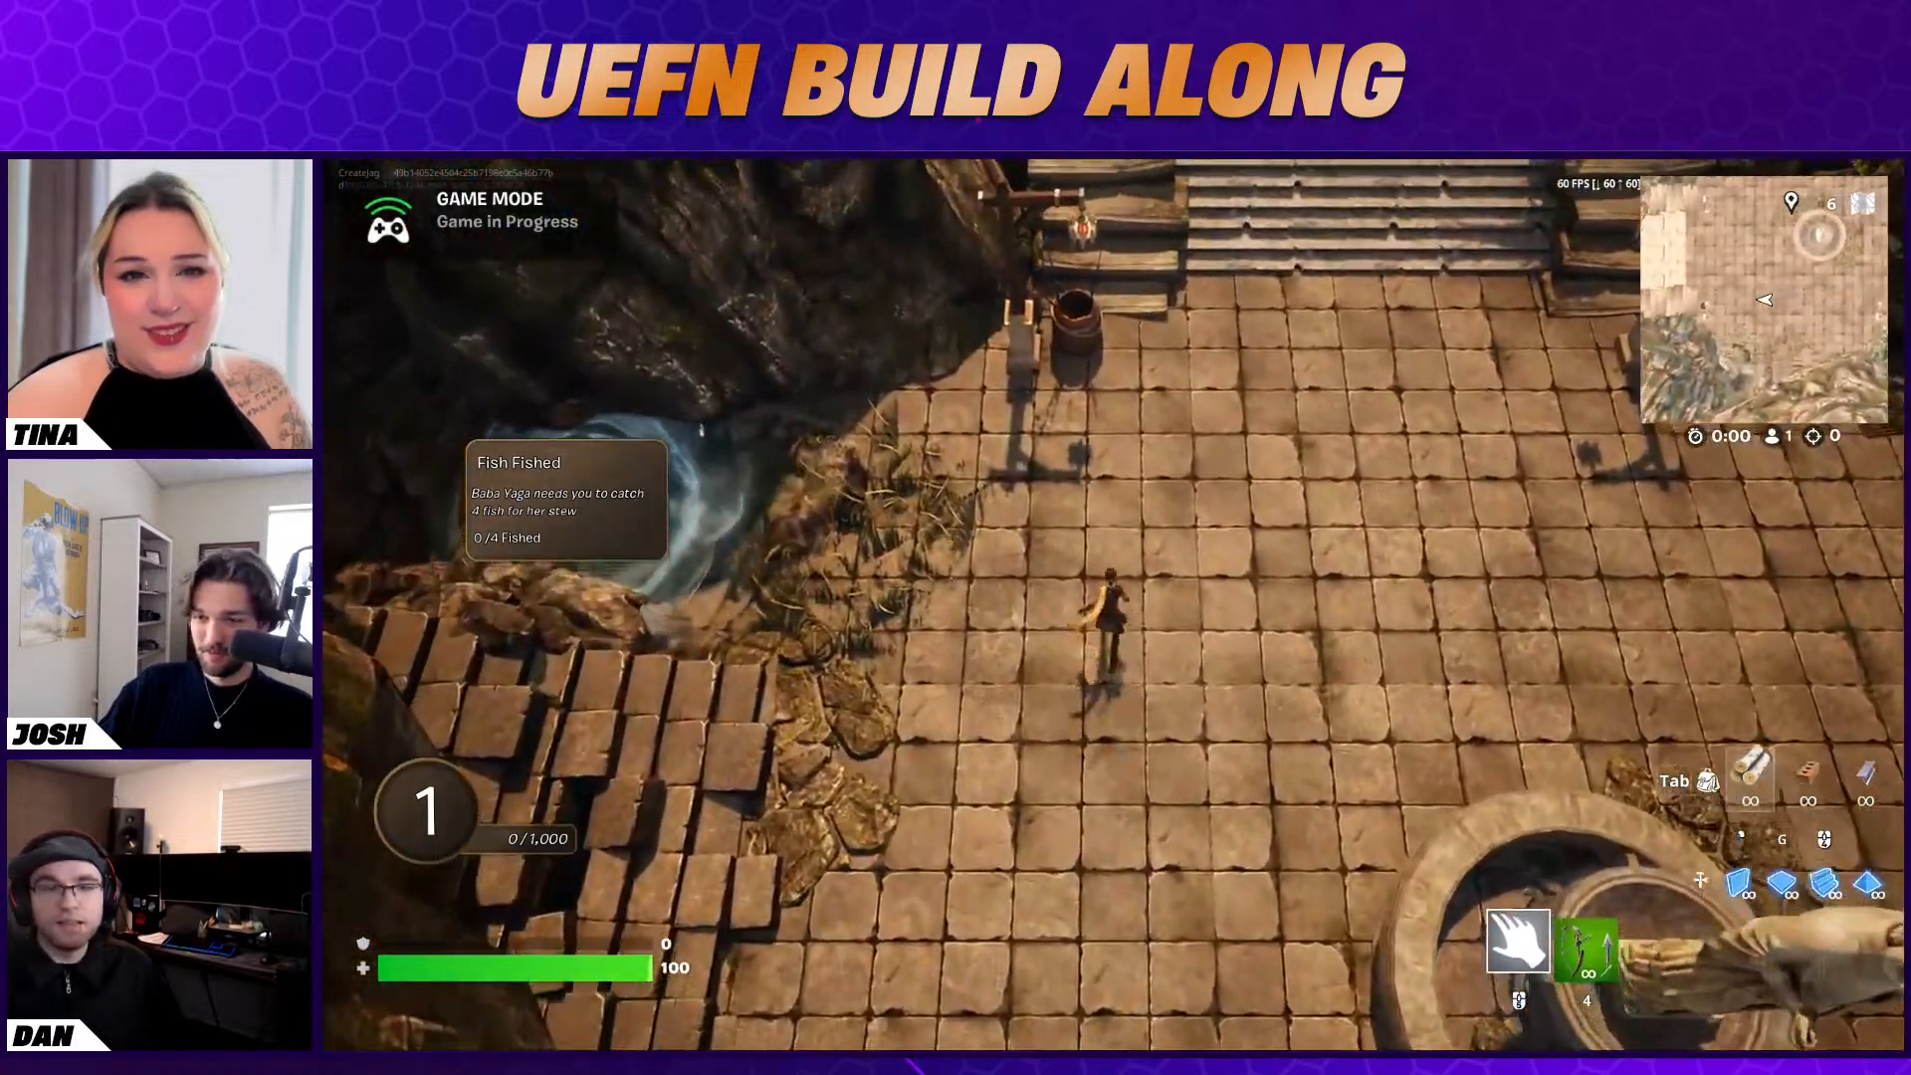
pyautogui.press('w')
pyautogui.press('e')
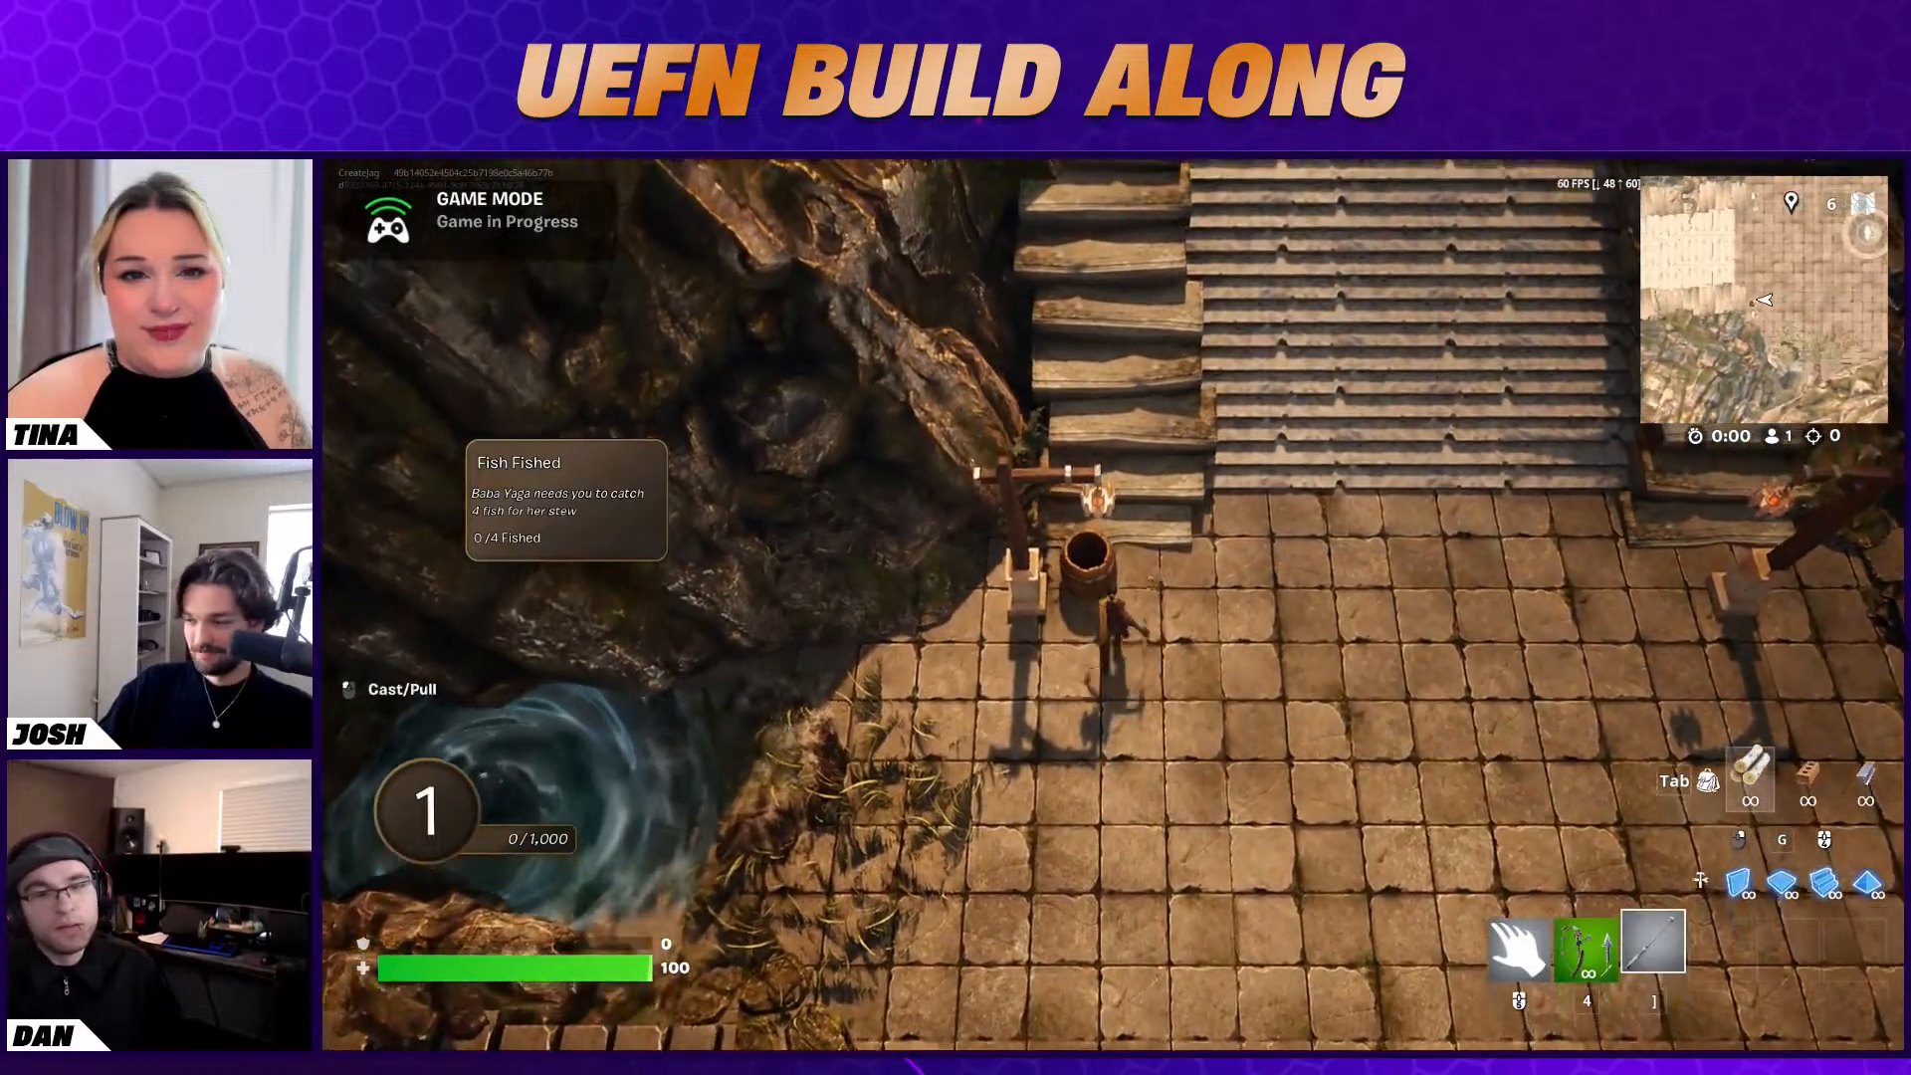
pyautogui.press('s')
pyautogui.press('a')
pyautogui.click(1113, 604)
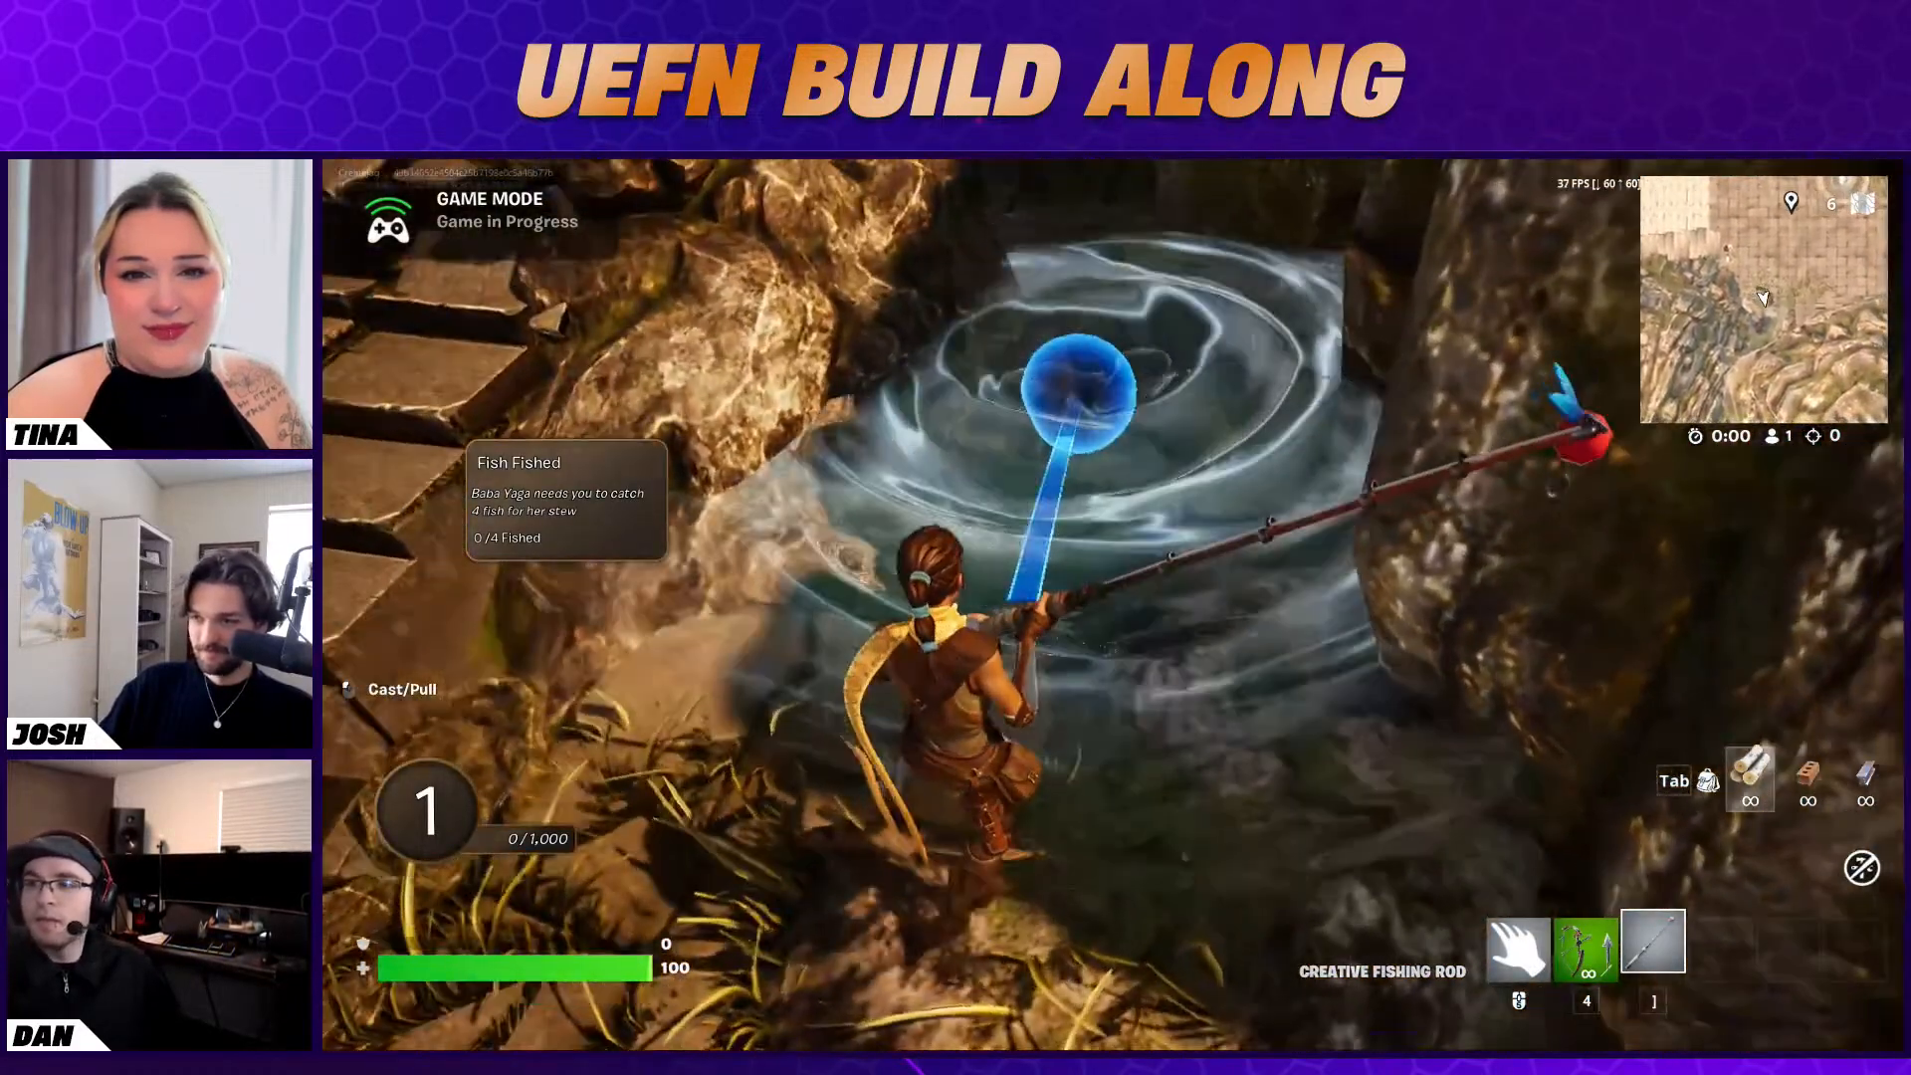
# Cast and pull the fishing rod in the pool until four fish are caught for the quest
pyautogui.click(1113, 605)
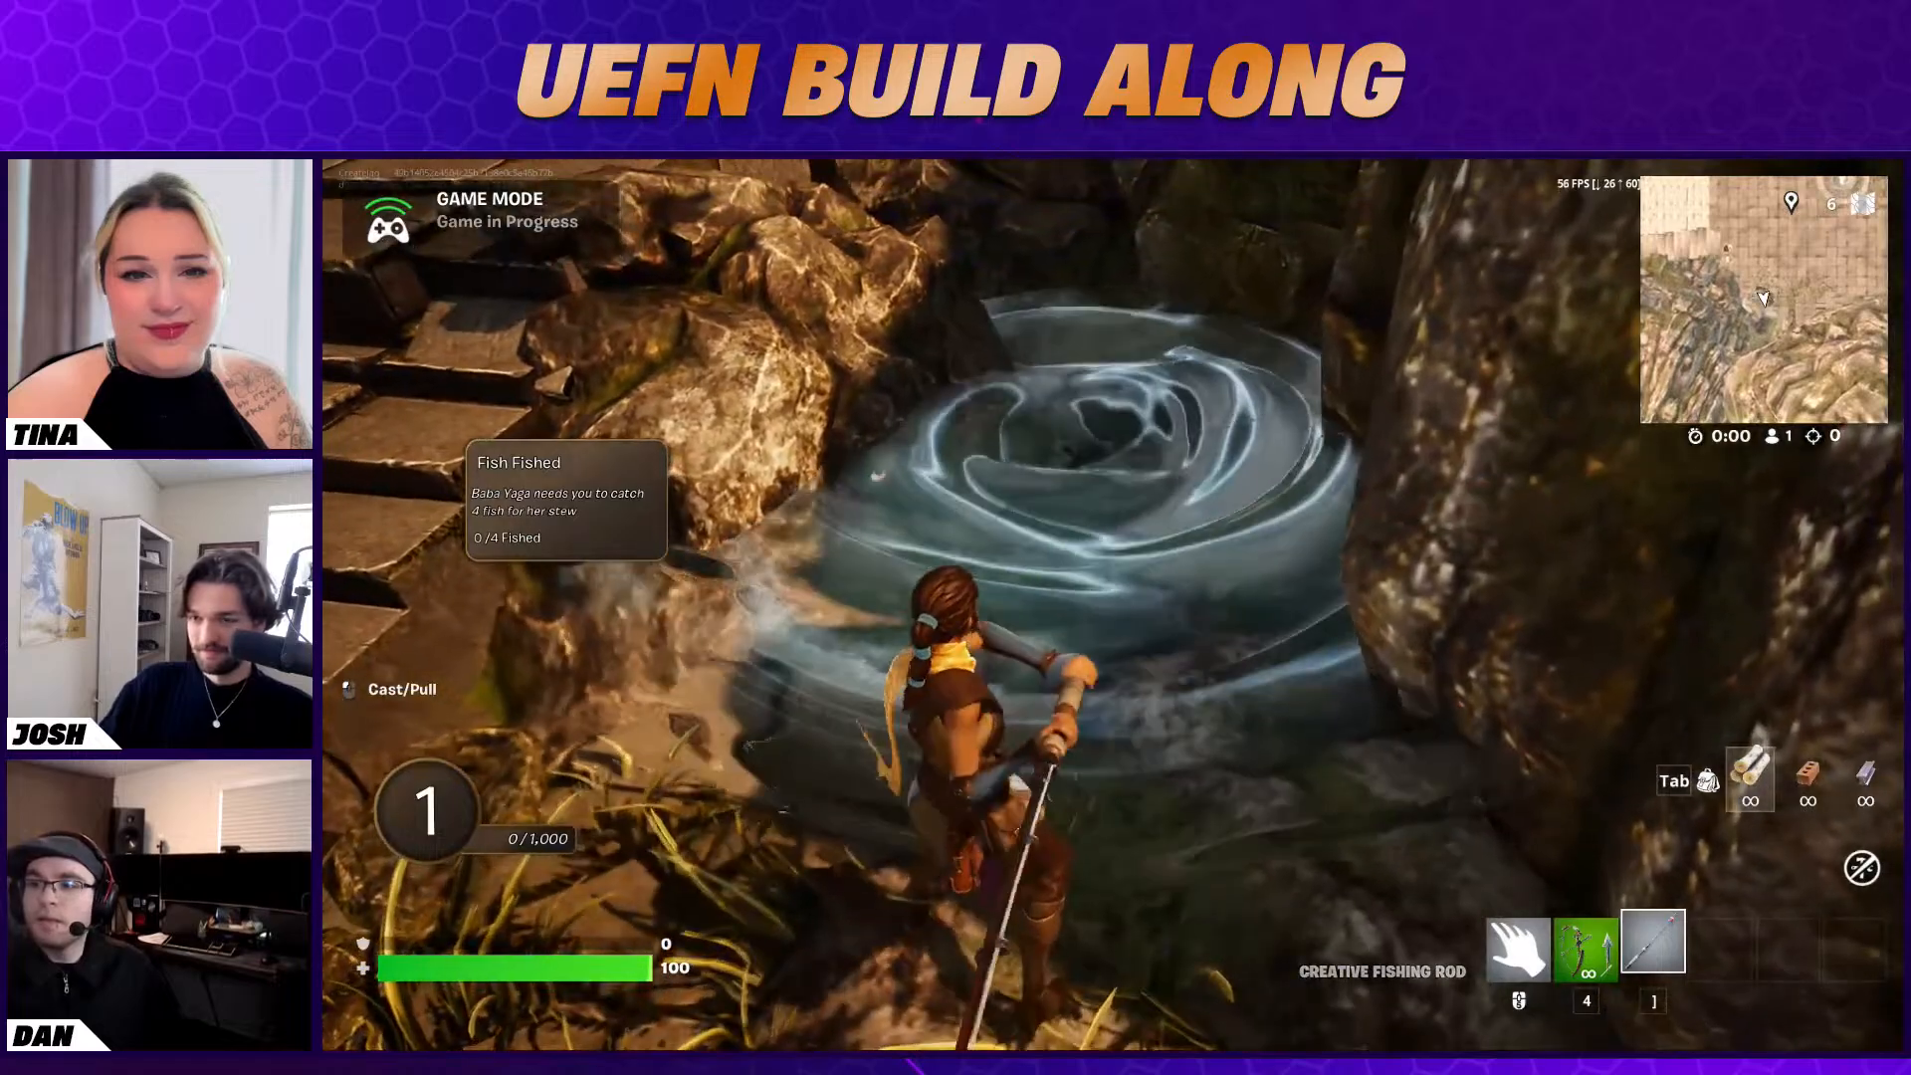
pyautogui.click(1112, 604)
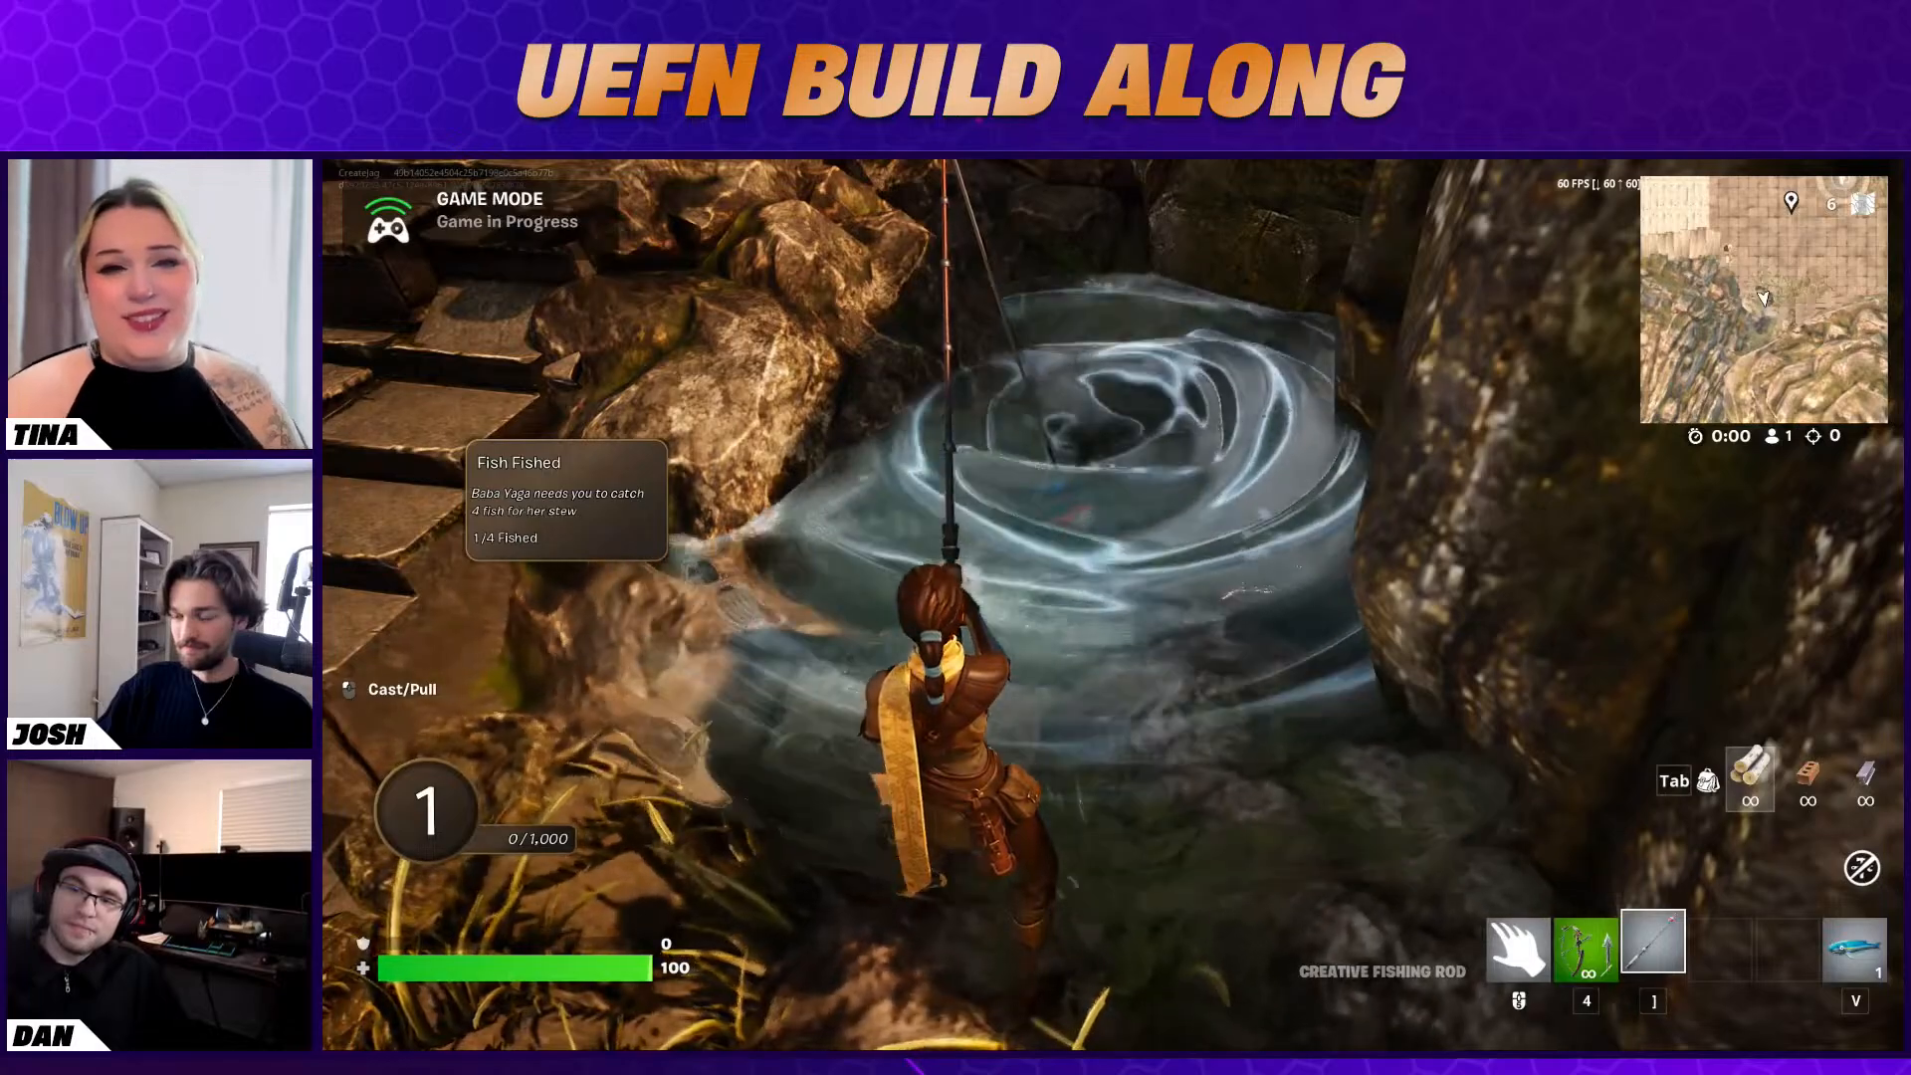
pyautogui.click(1113, 605)
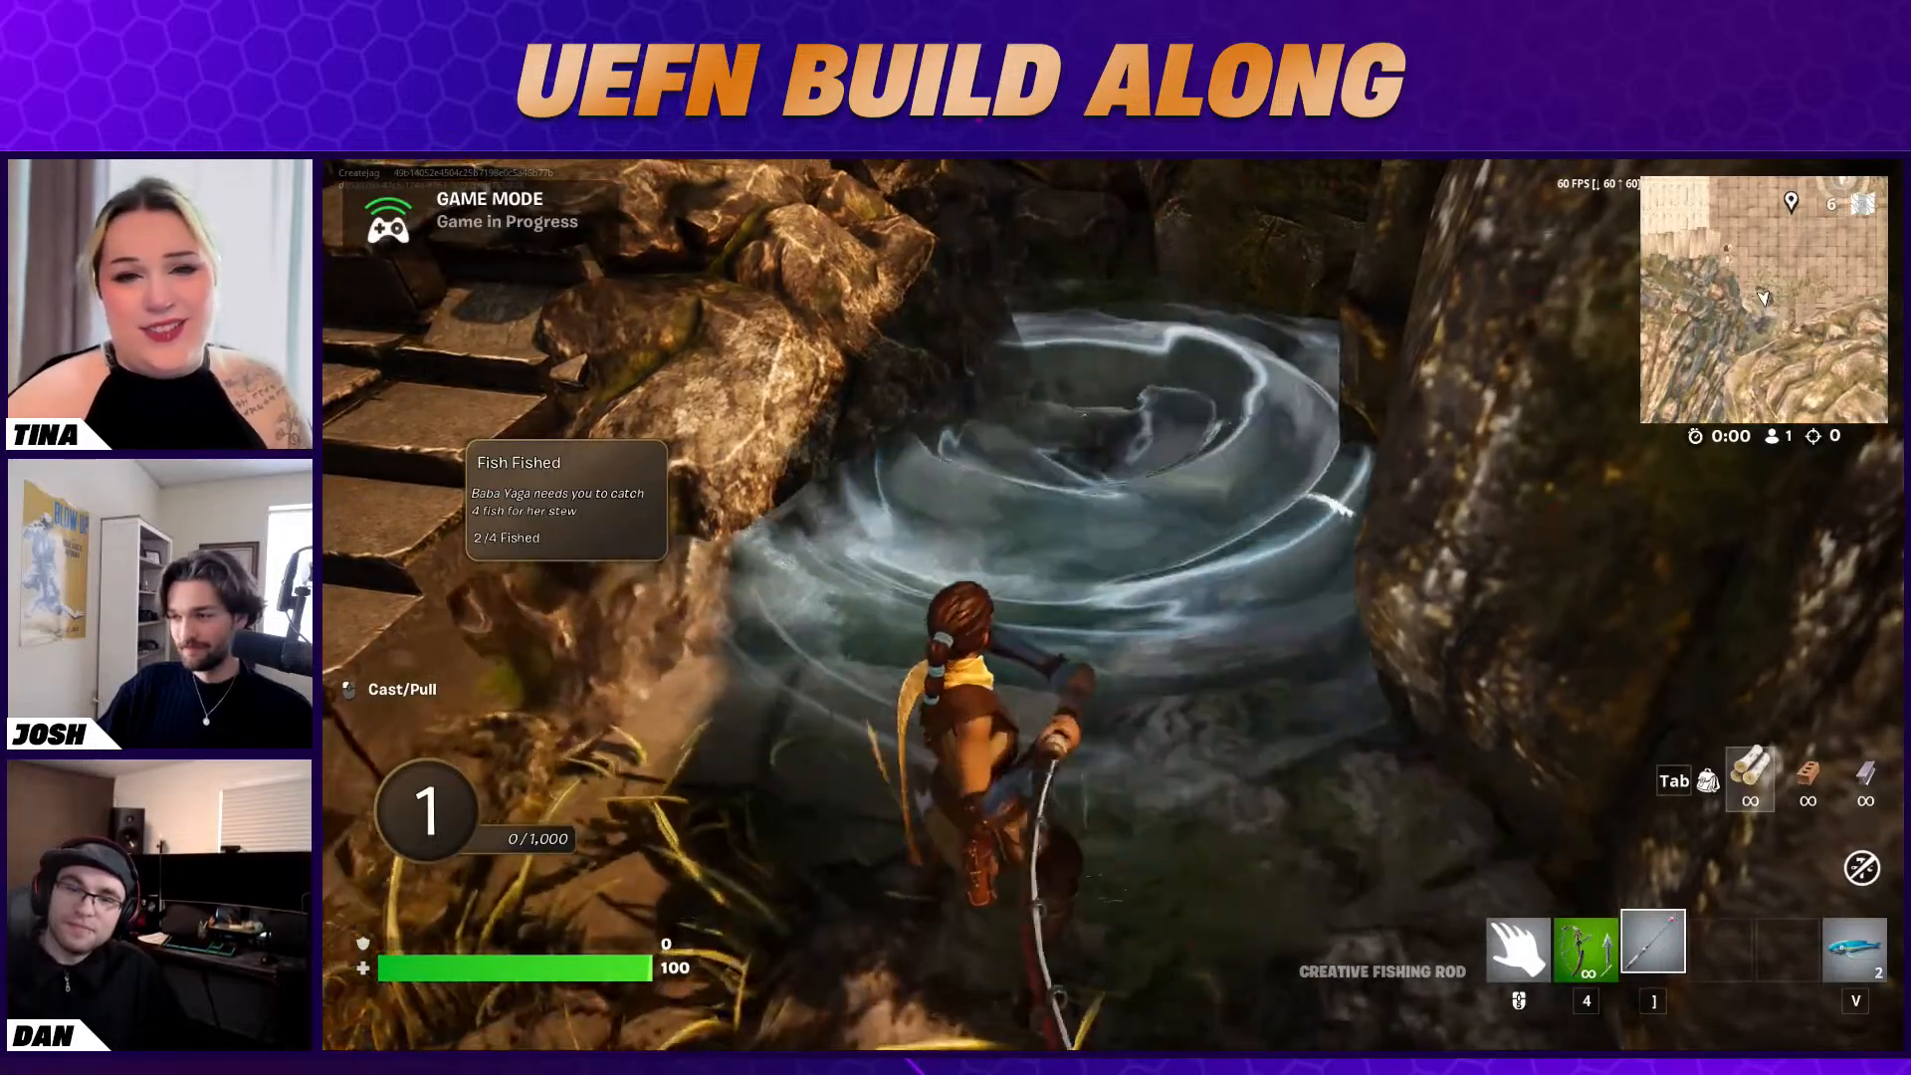
pyautogui.click(1113, 604)
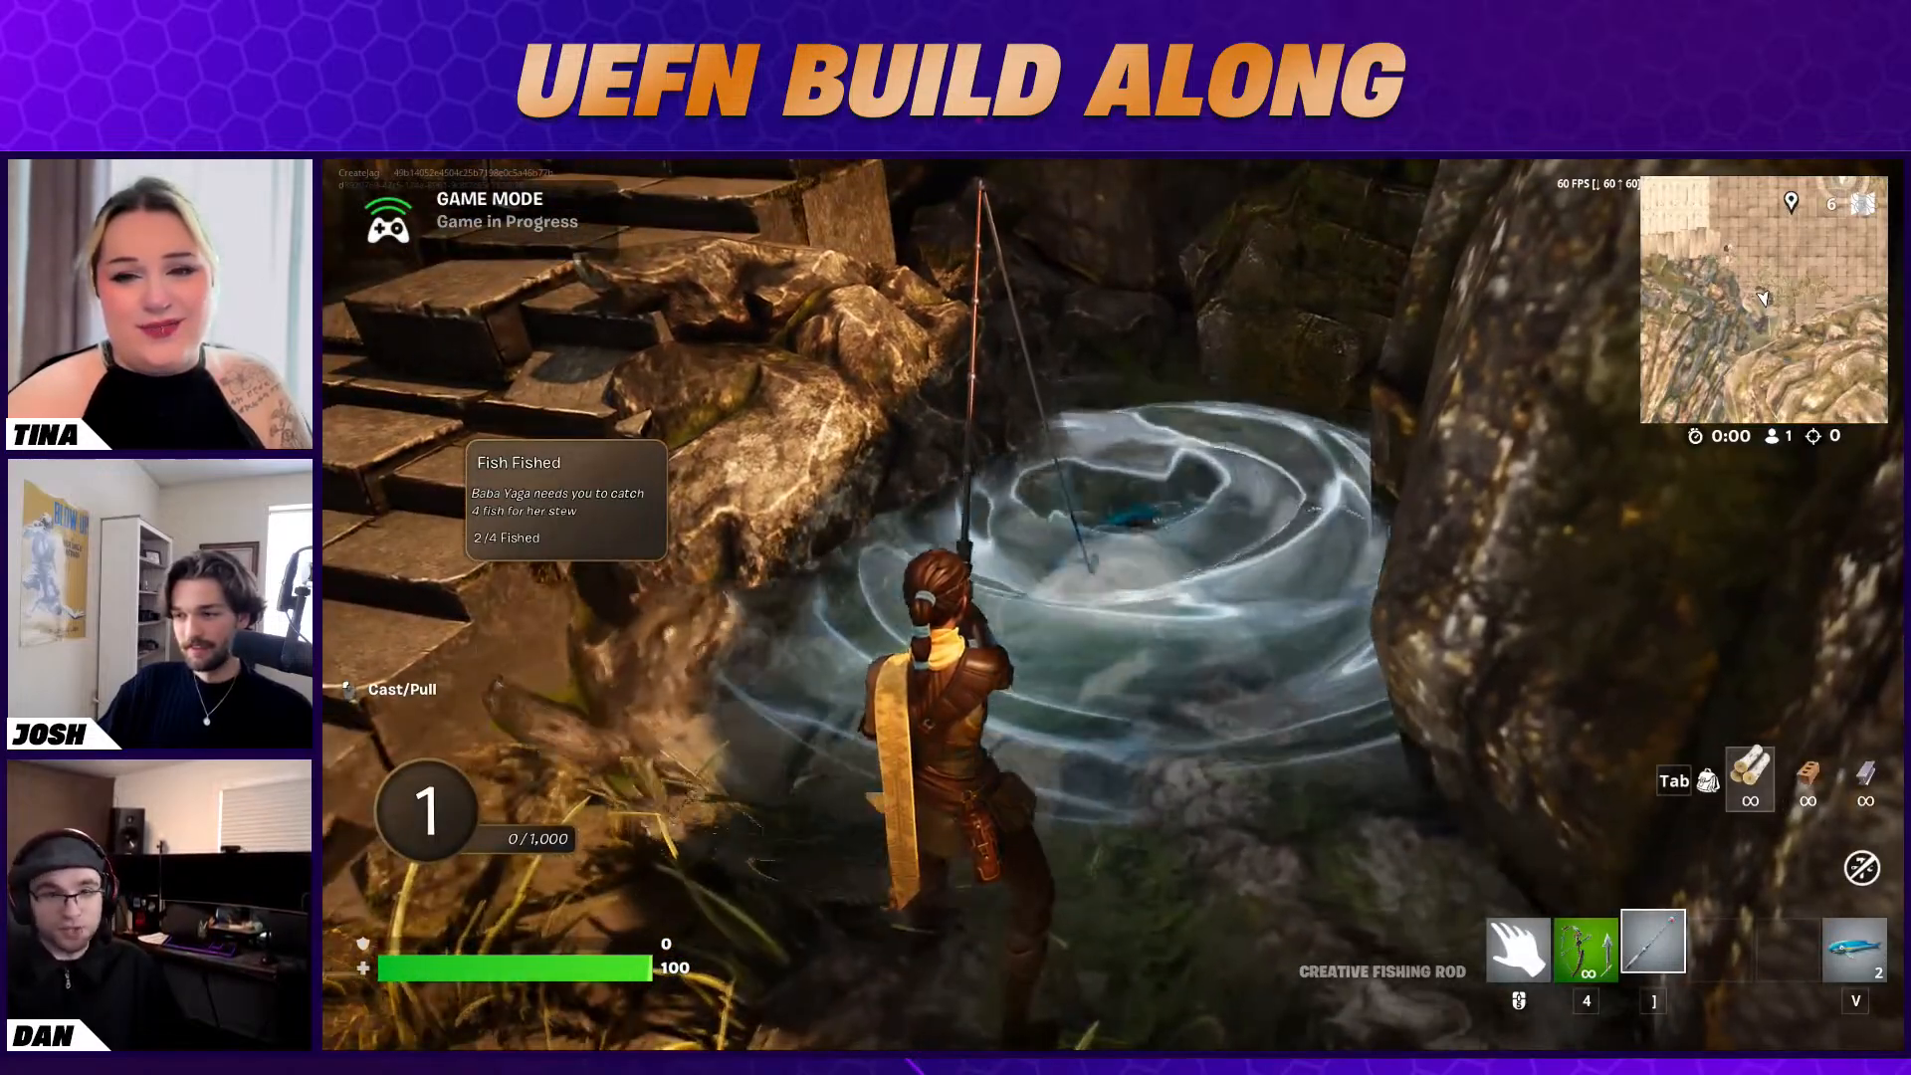
pyautogui.click(1113, 604)
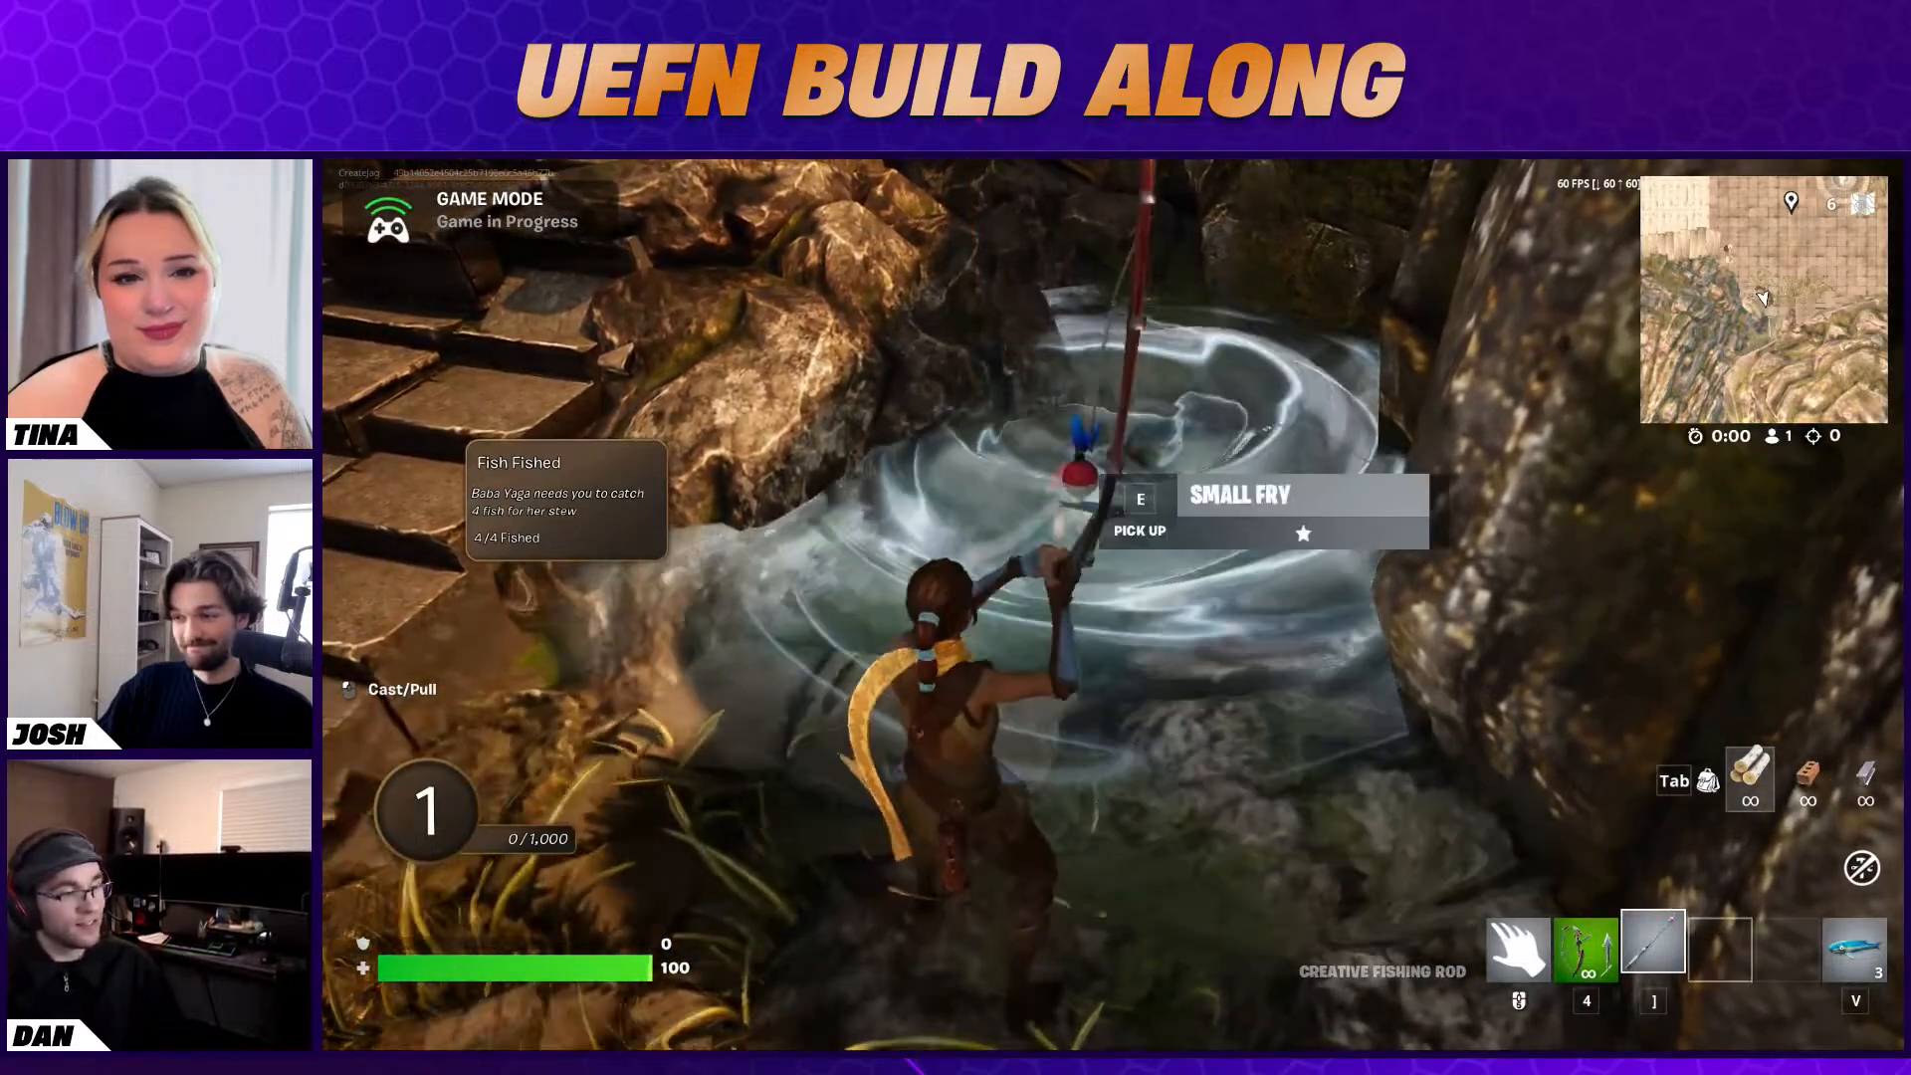
# Return to Baba Yaga with the caught fish and try to talk to her to test the quest turn-in
pyautogui.press('w')
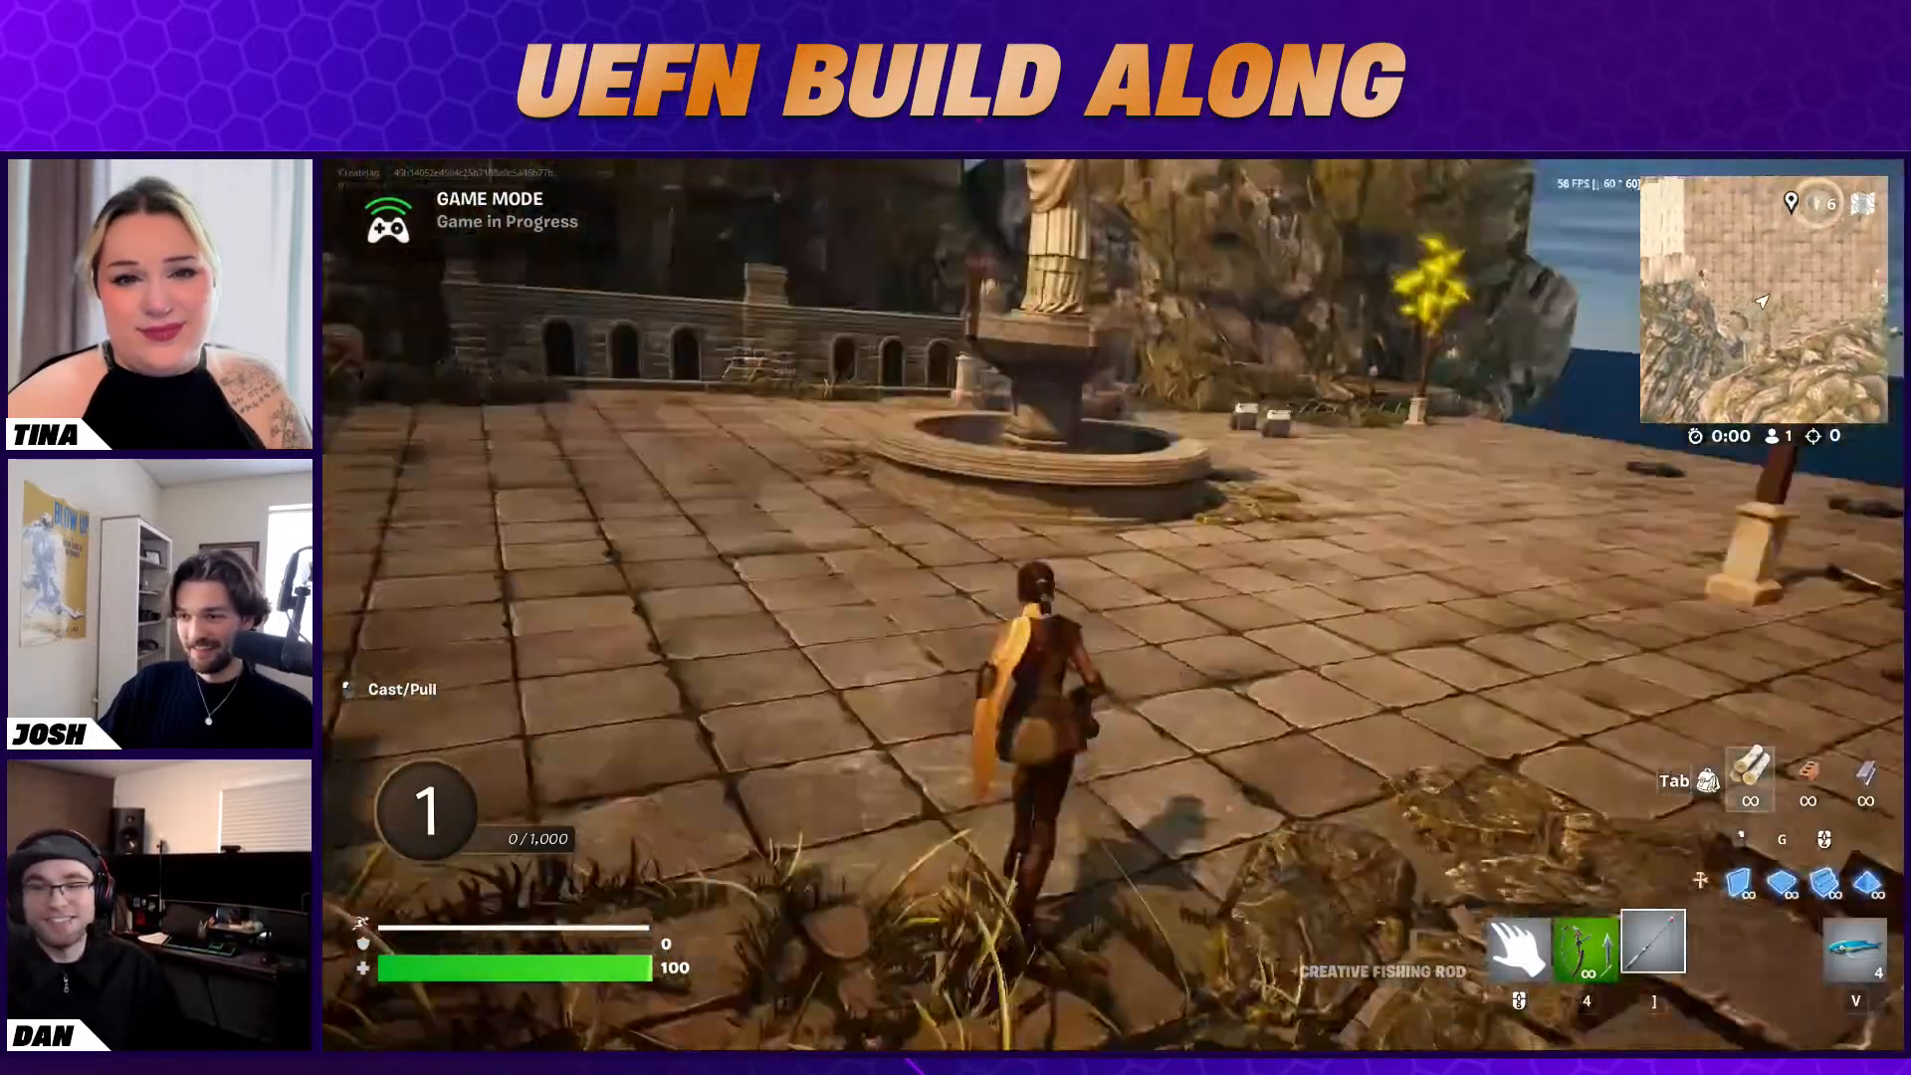
pyautogui.press('s')
pyautogui.press('d')
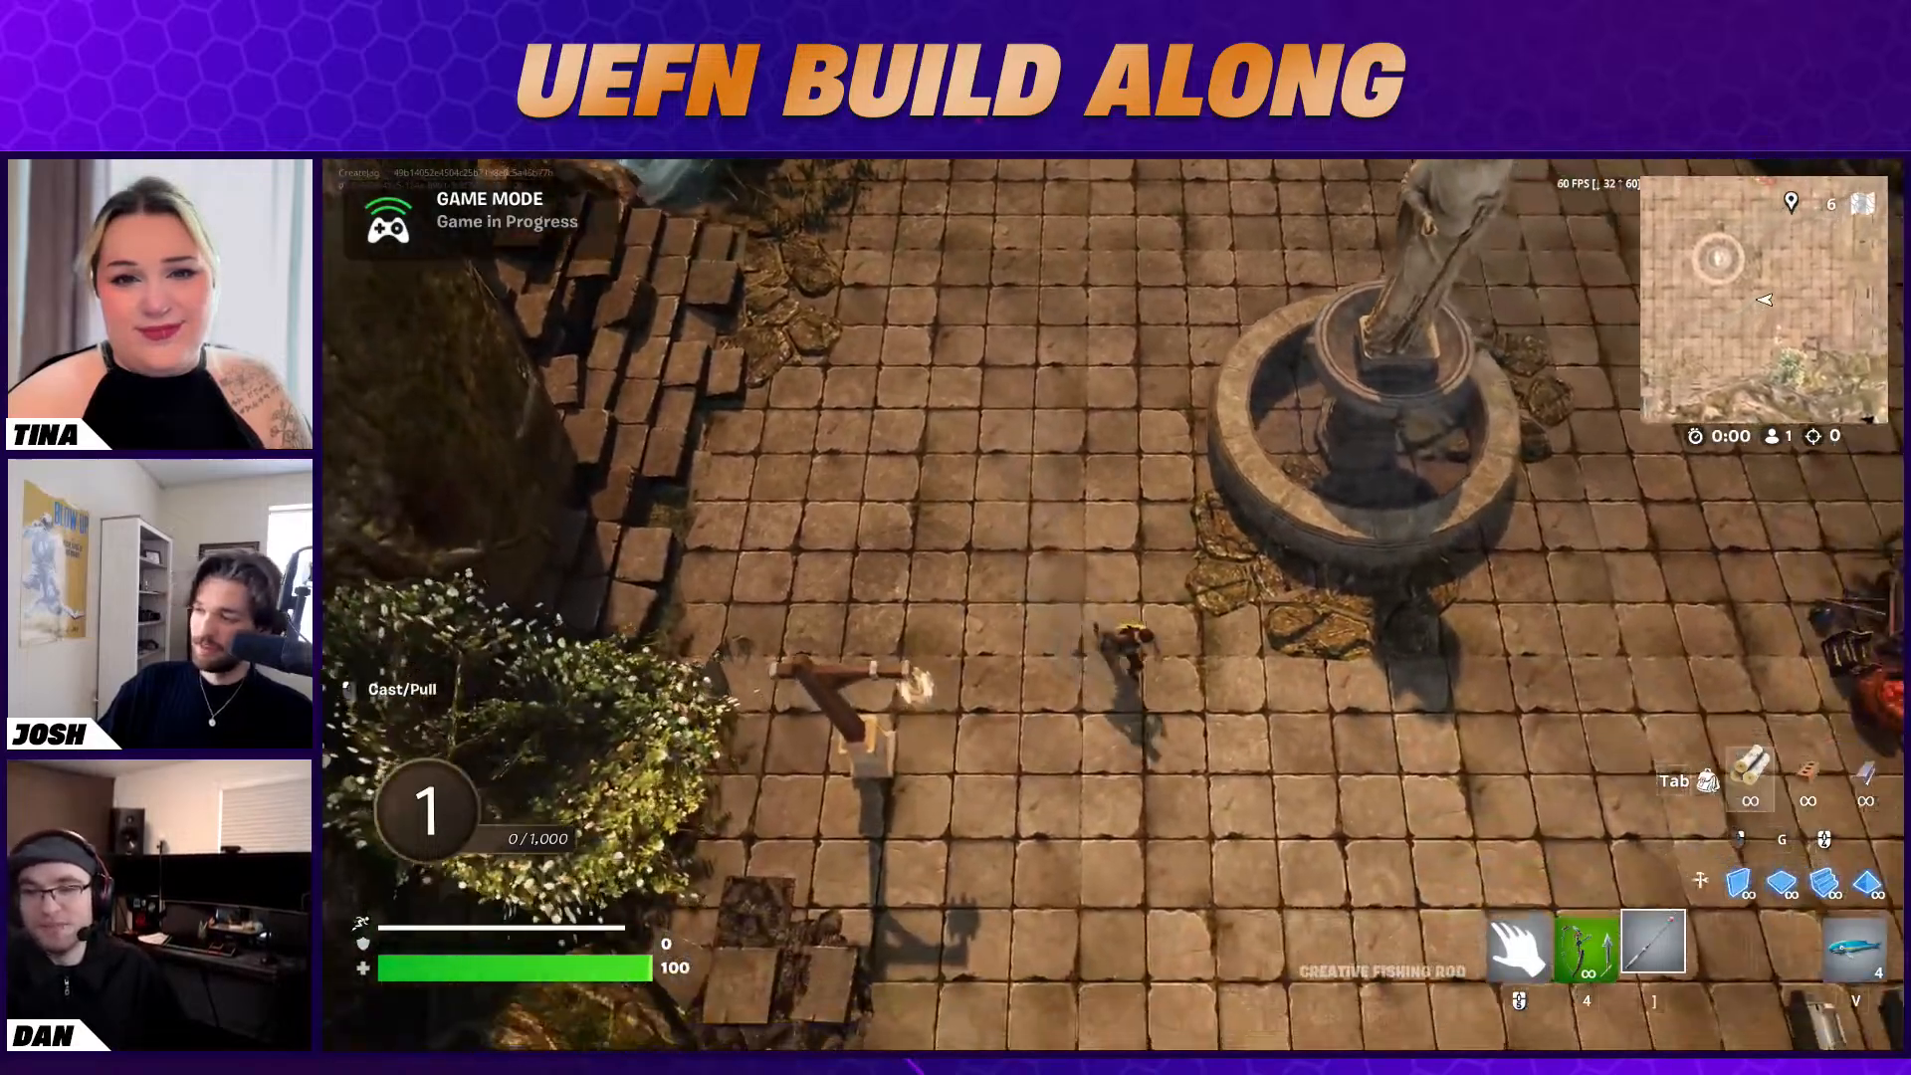
pyautogui.press('d')
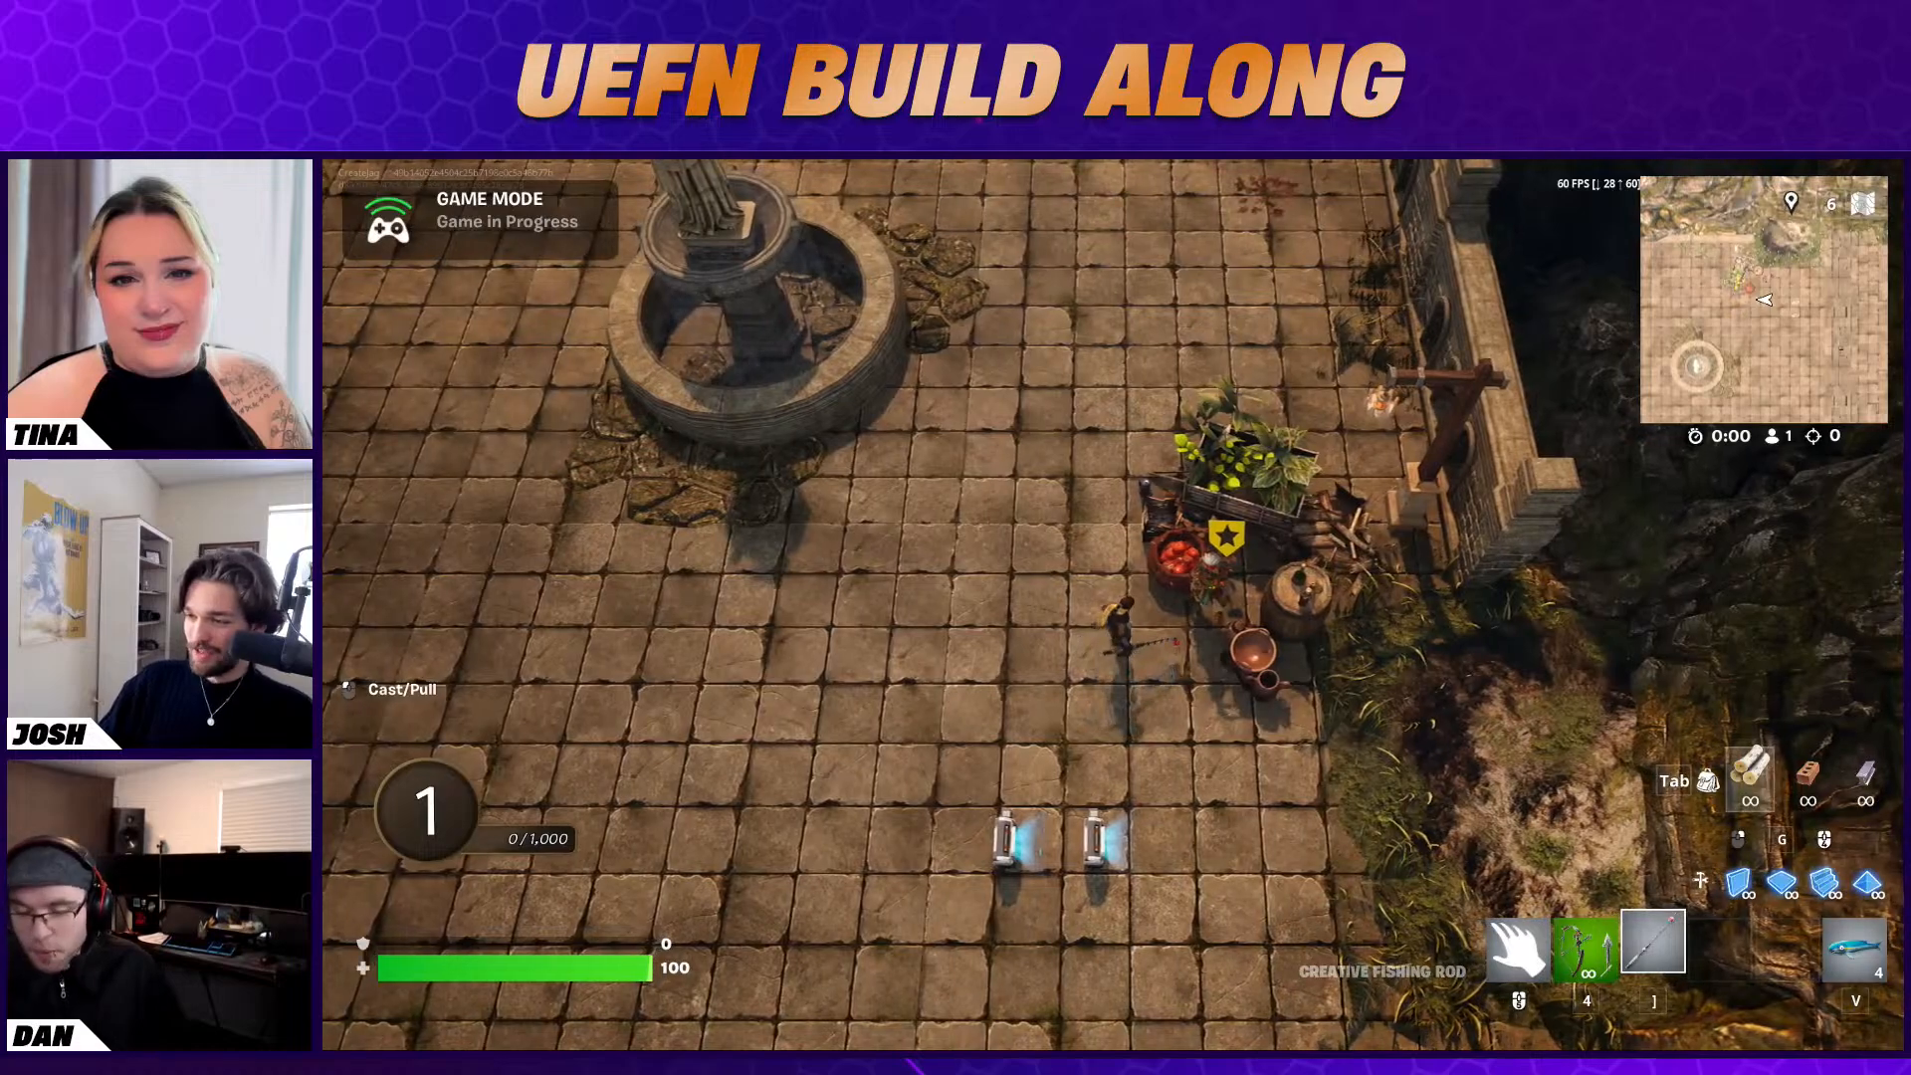
pyautogui.press('e')
pyautogui.press('s')
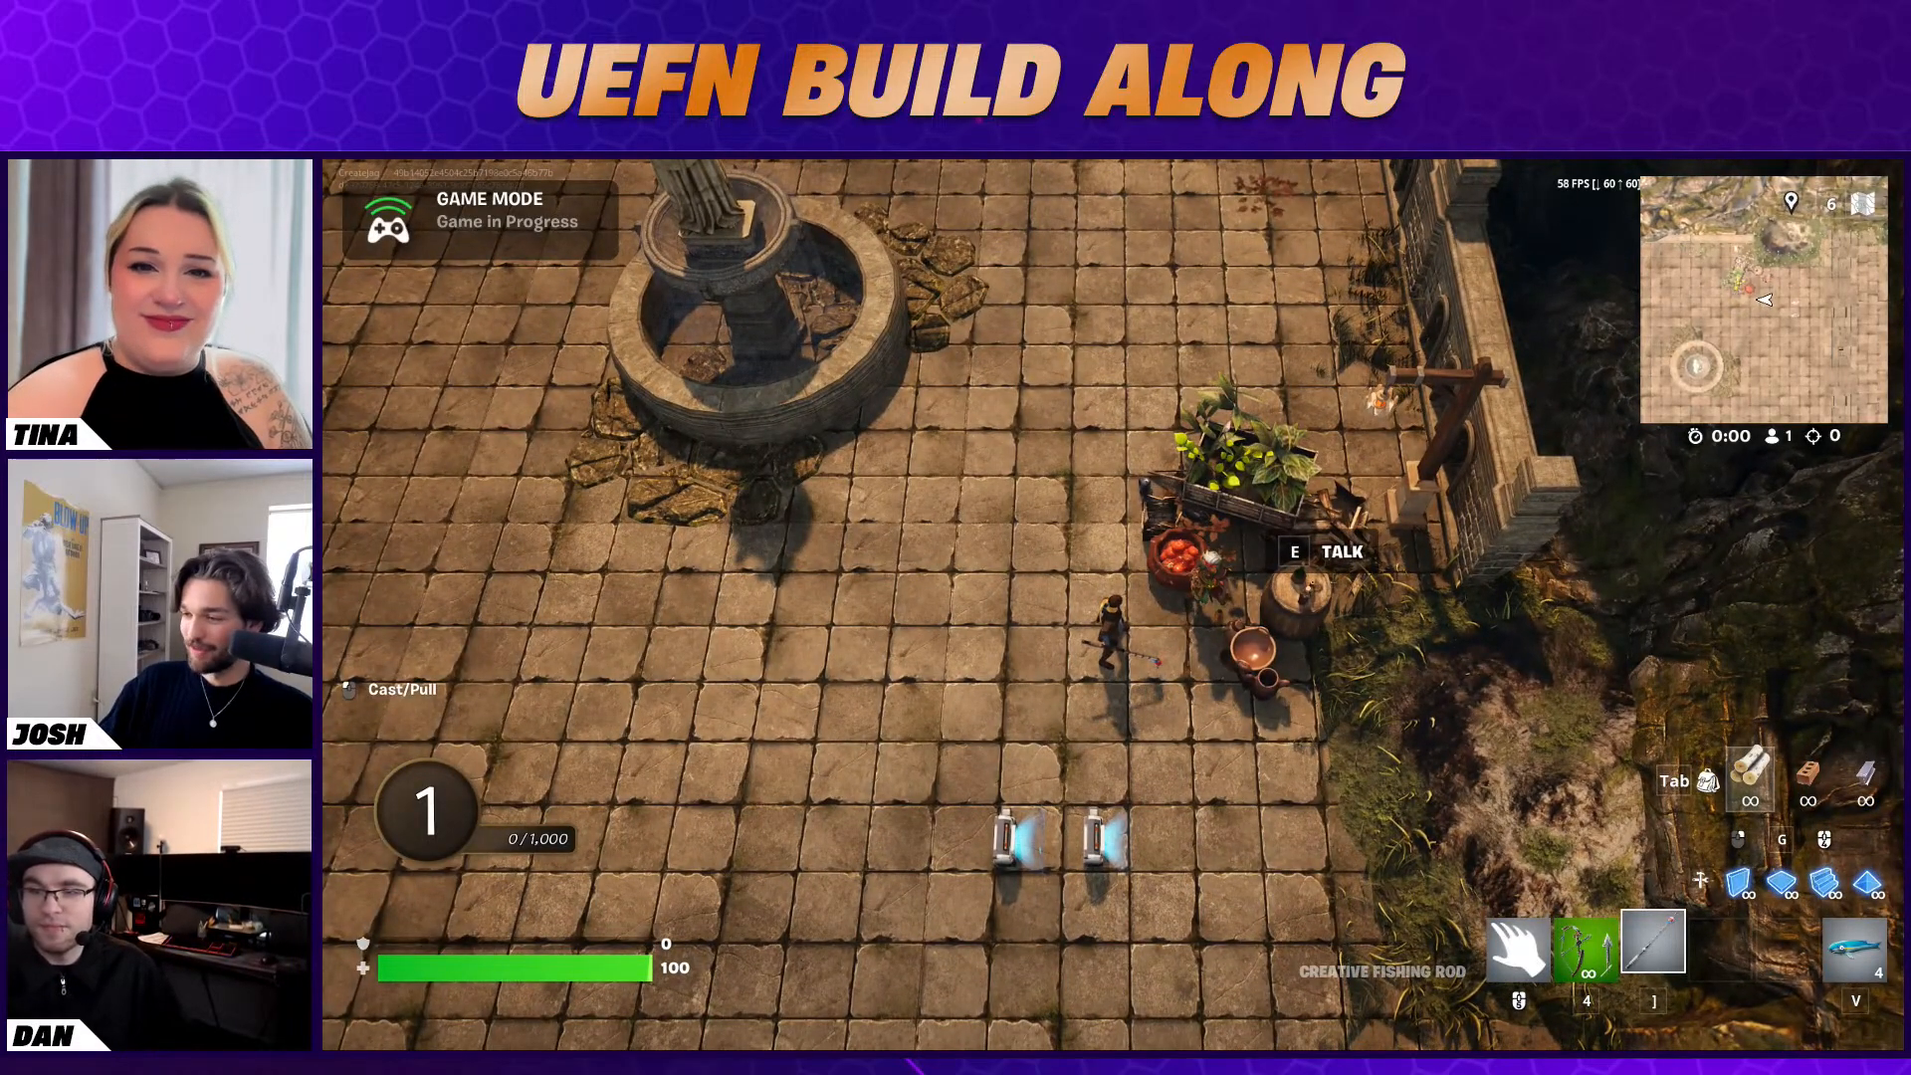
pyautogui.press('w')
pyautogui.press('d')
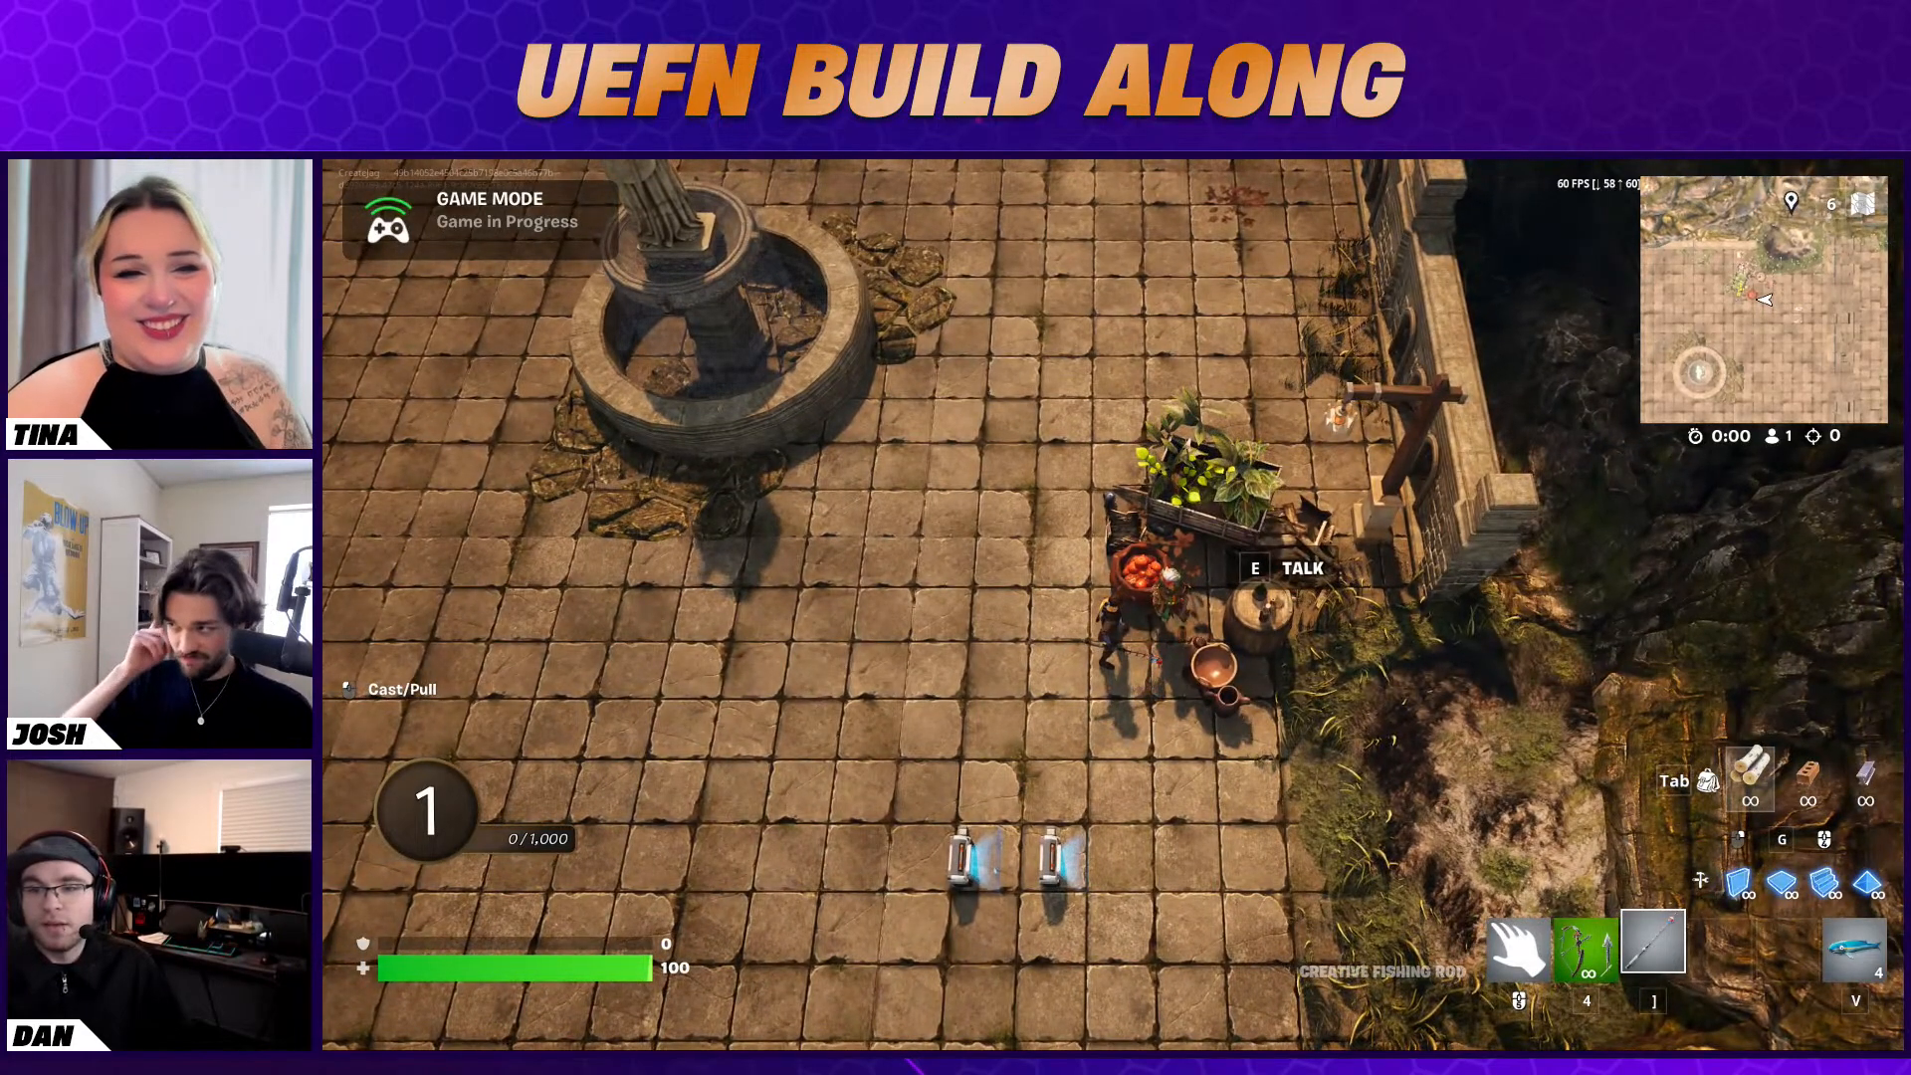
# End the playtest and switch back to the UEFN editor
pyautogui.press('Escape')
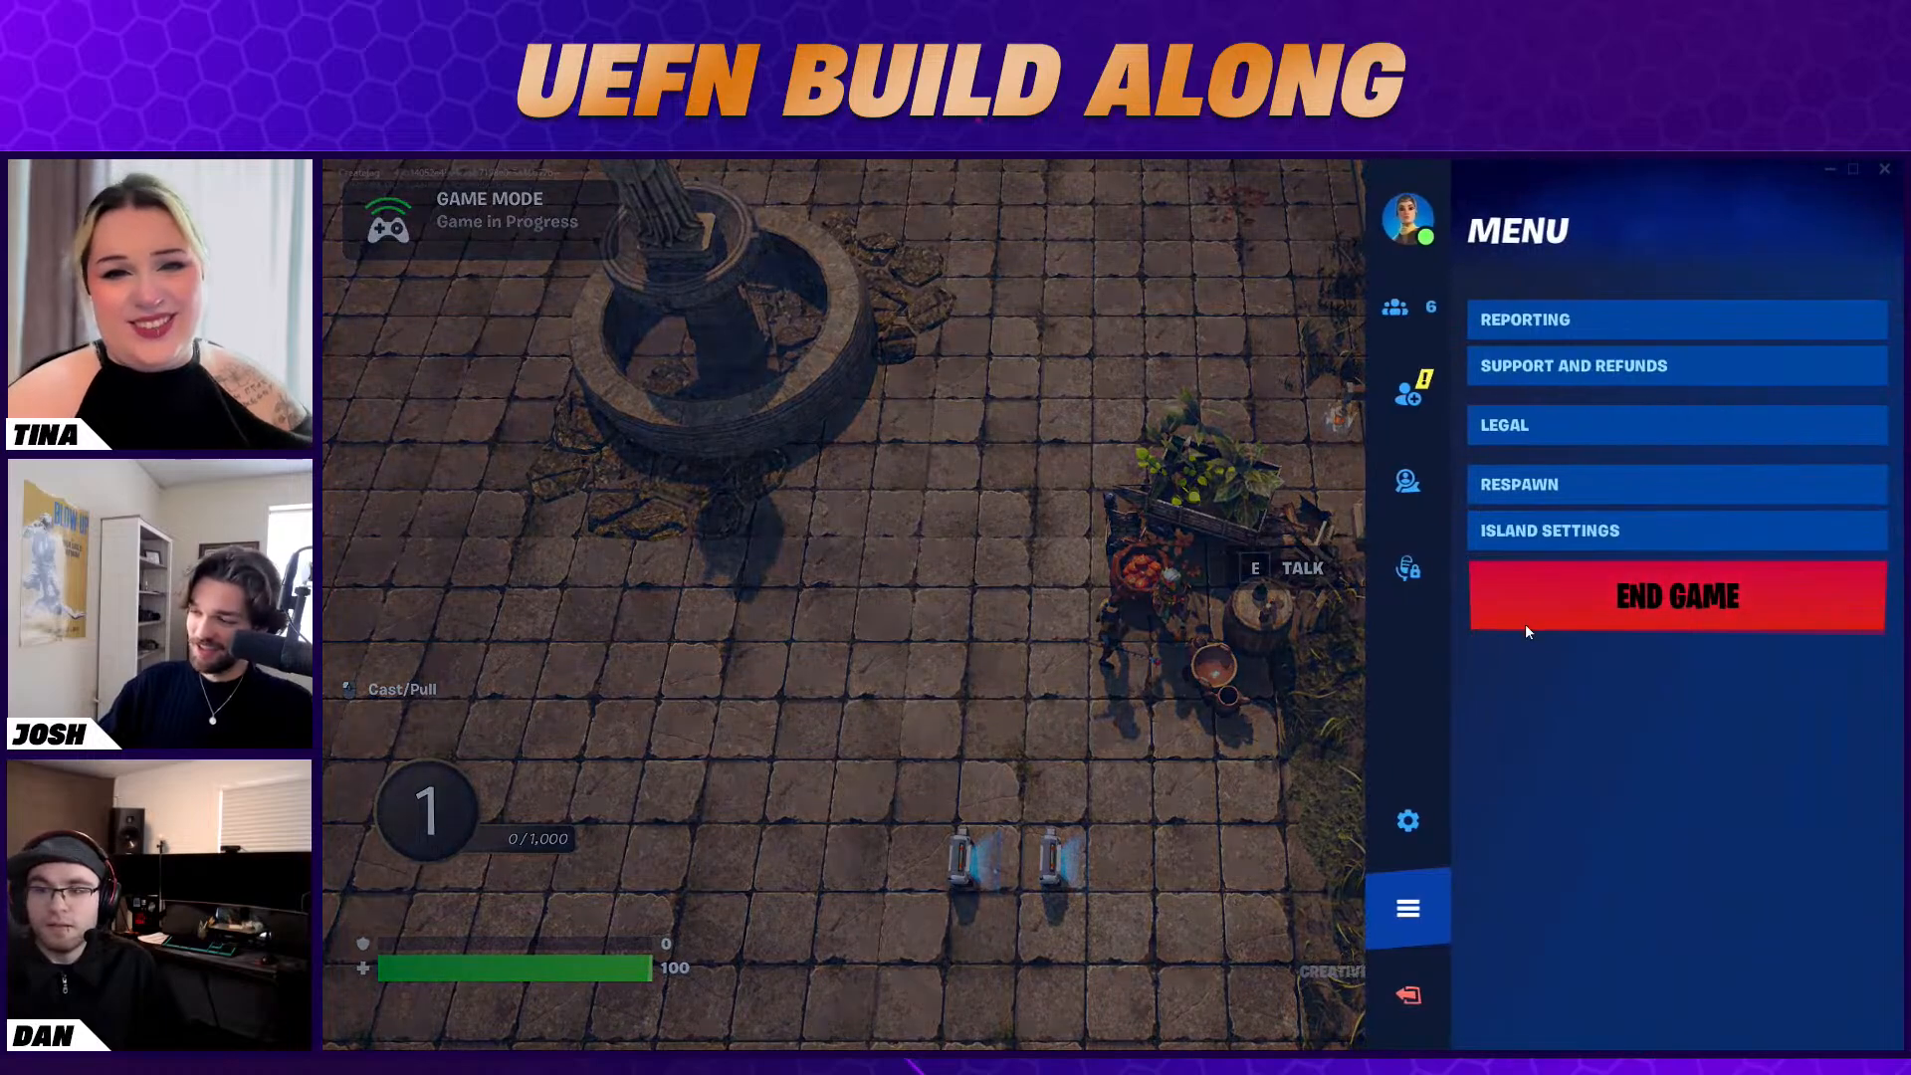
pyautogui.click(1526, 622)
pyautogui.press('super')
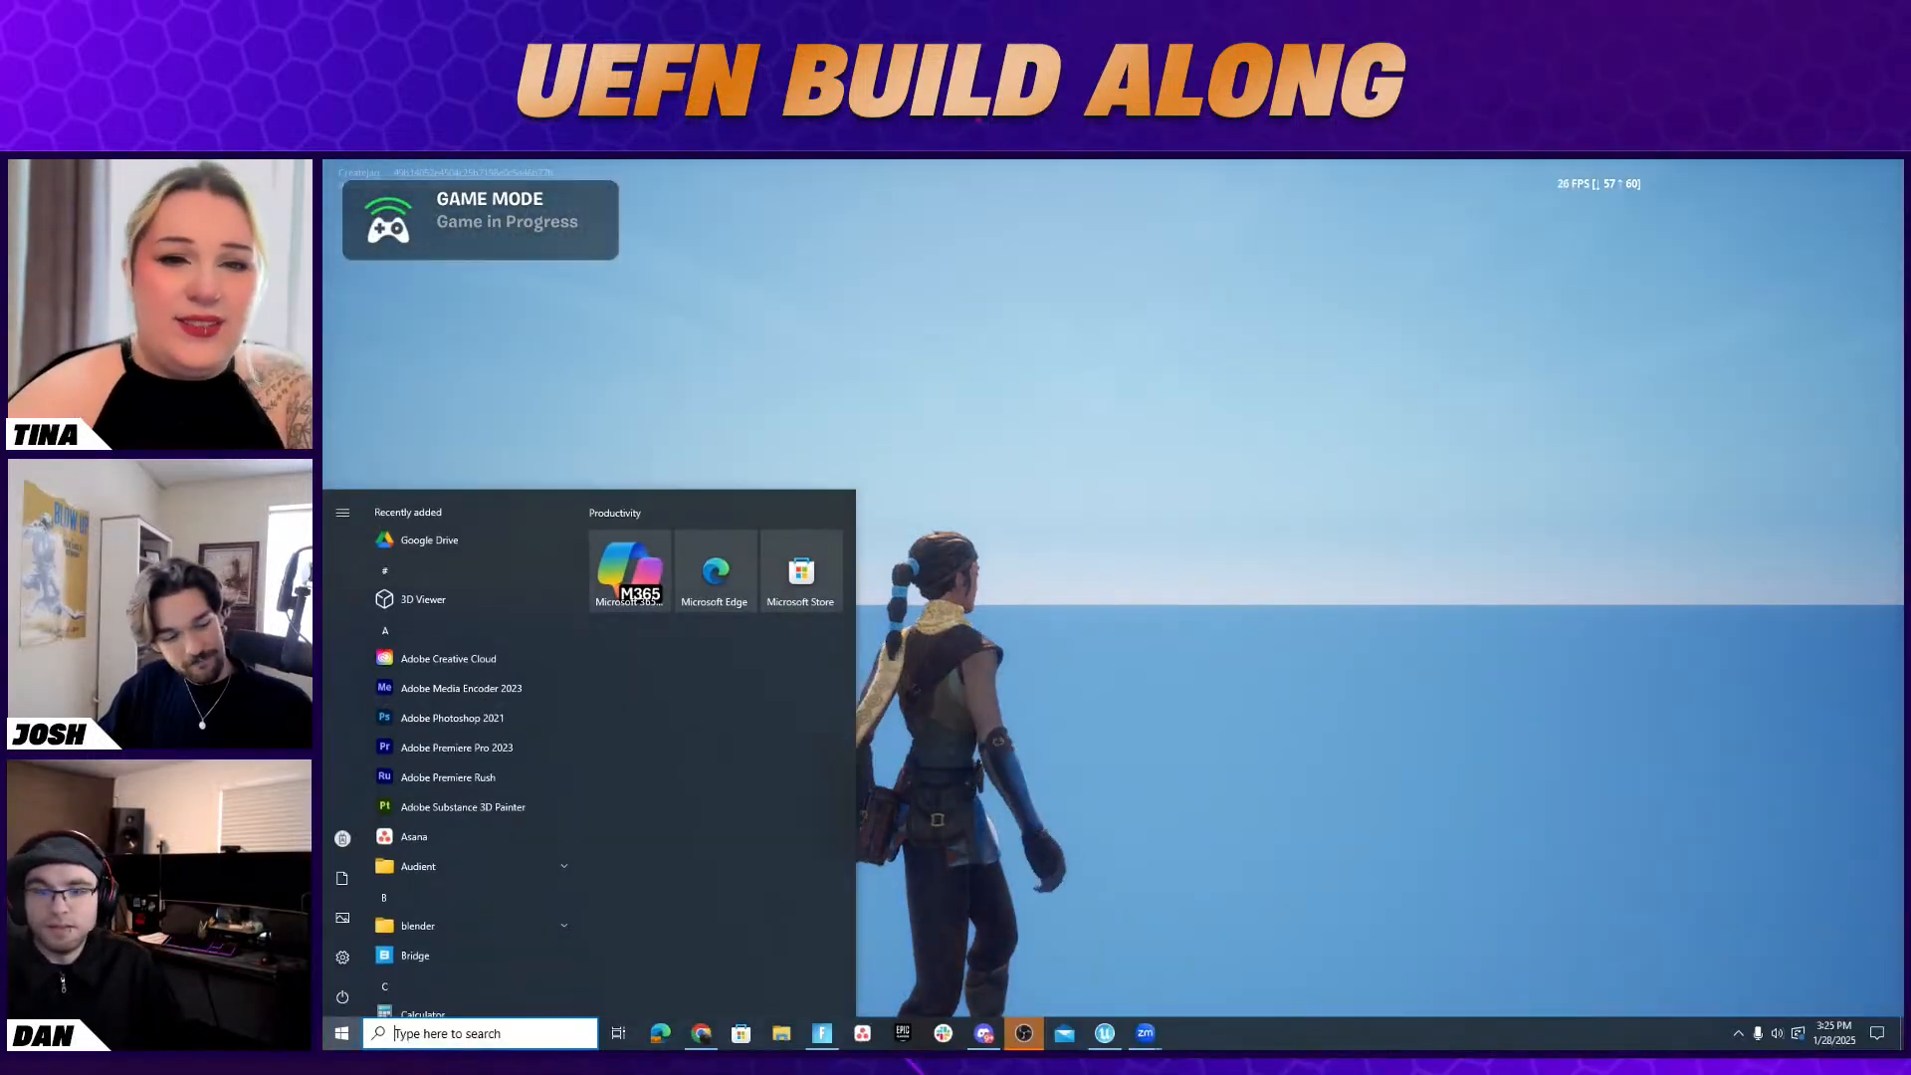
pyautogui.click(1021, 1029)
pyautogui.moveTo(834, 459); pyautogui.dragTo(862, 349, button='right')
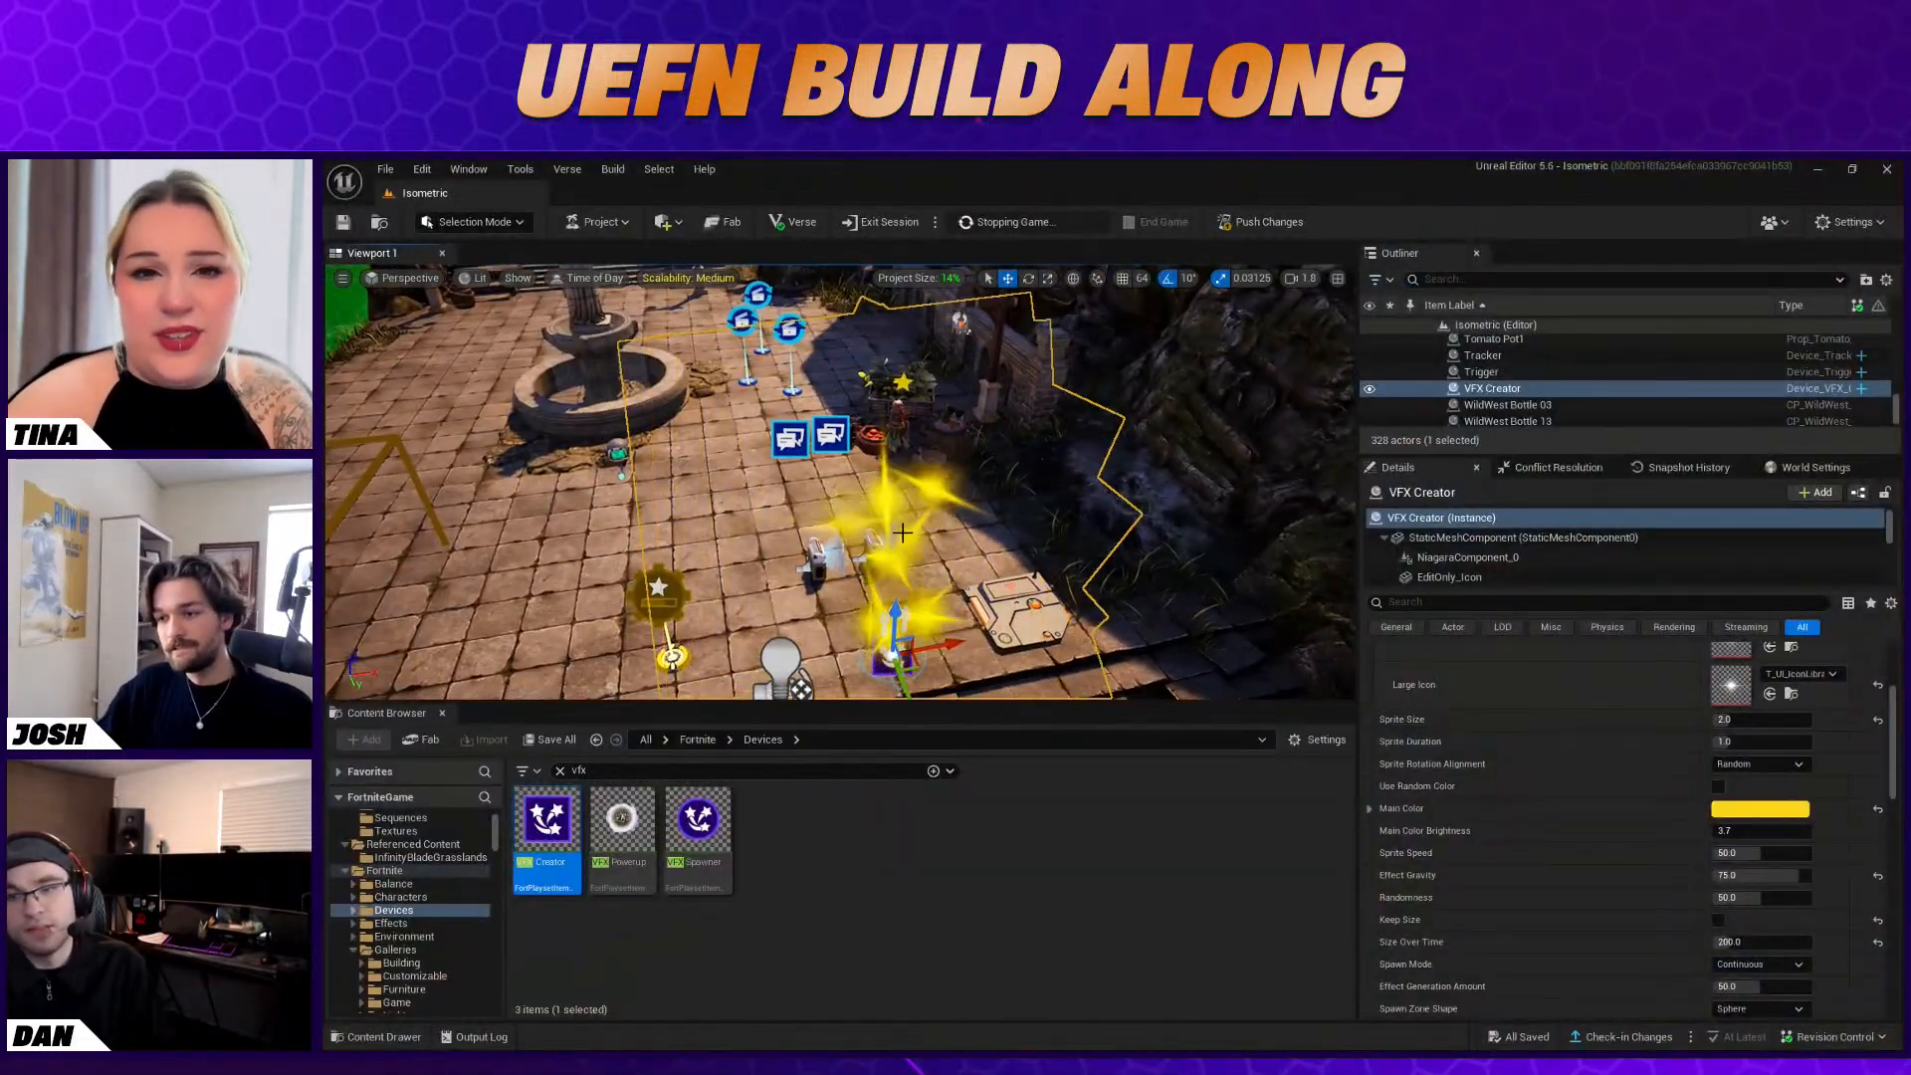
# Bind Conversation Device2's Enable function to the Conditional Button's On Activated event
pyautogui.click(834, 458)
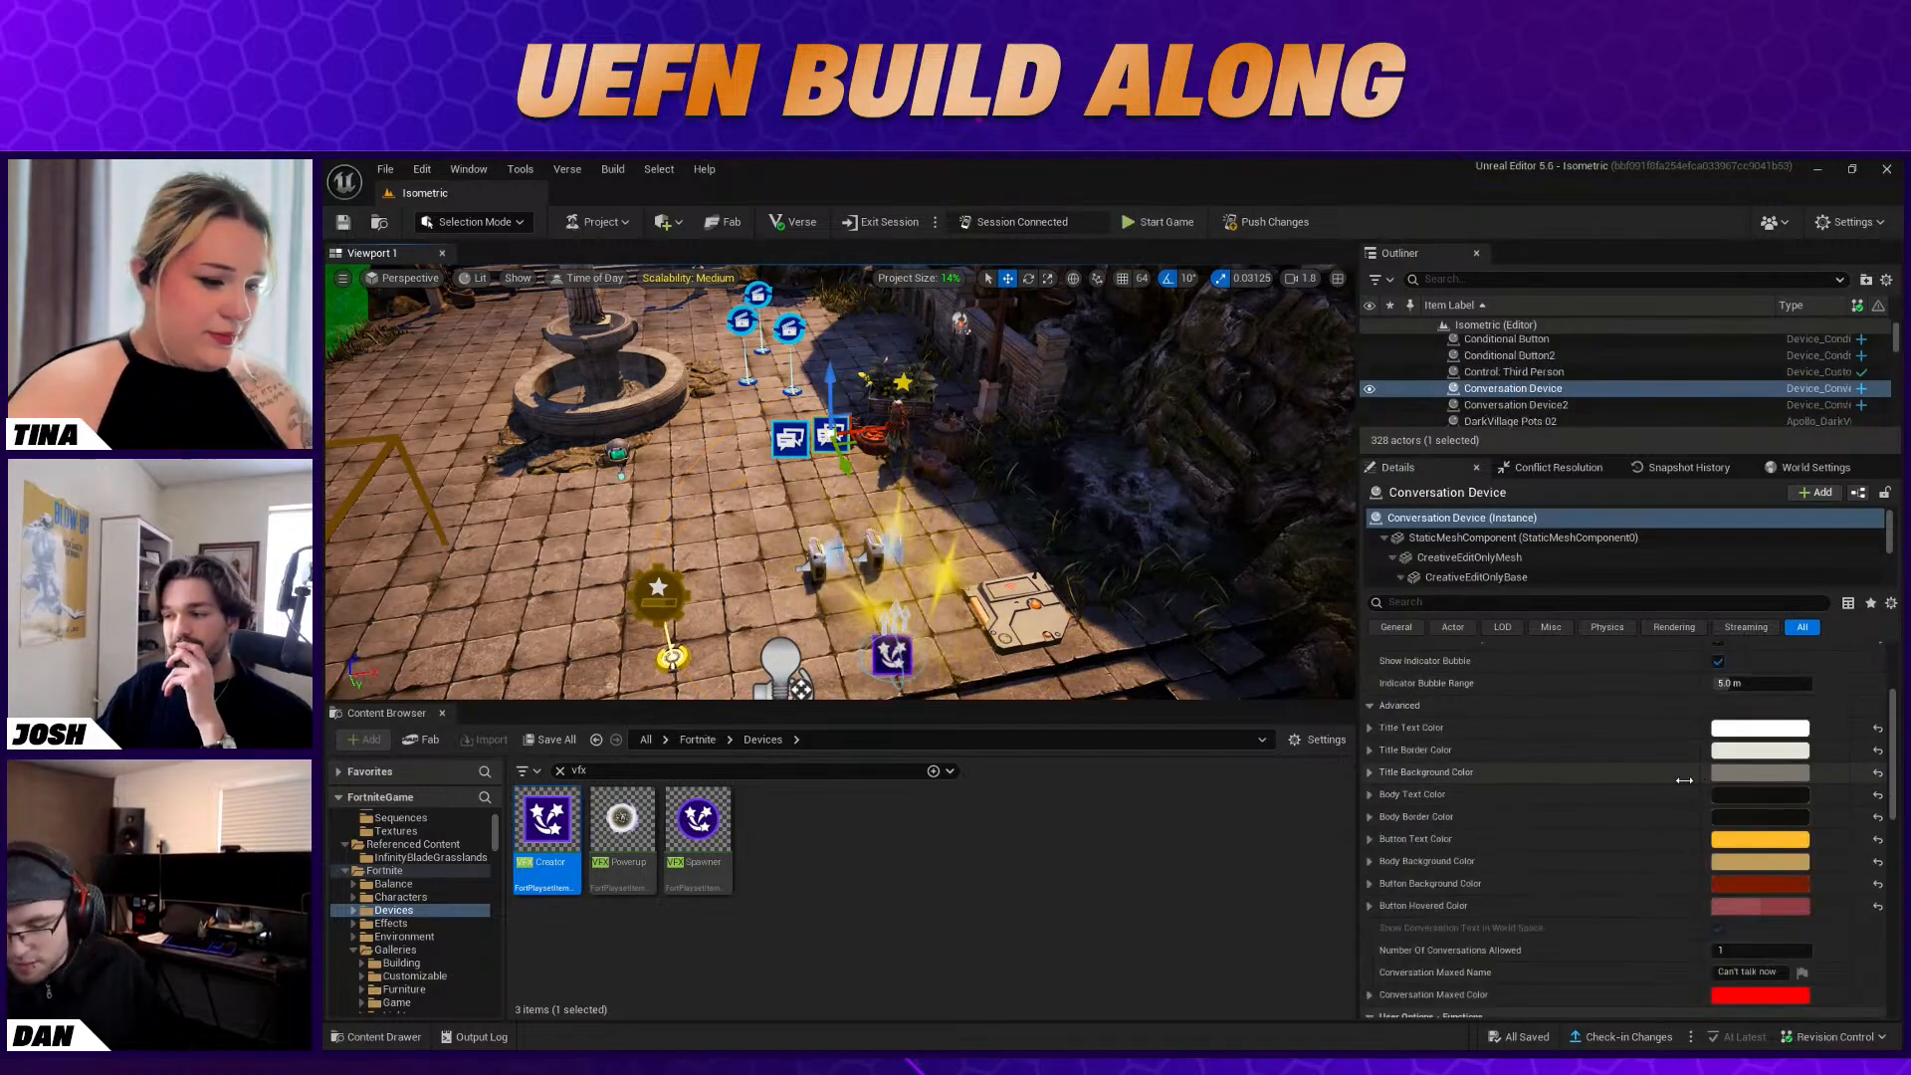
pyautogui.click(790, 439)
pyautogui.scroll(-2, 1474, 737)
pyautogui.scroll(-4, 1483, 754)
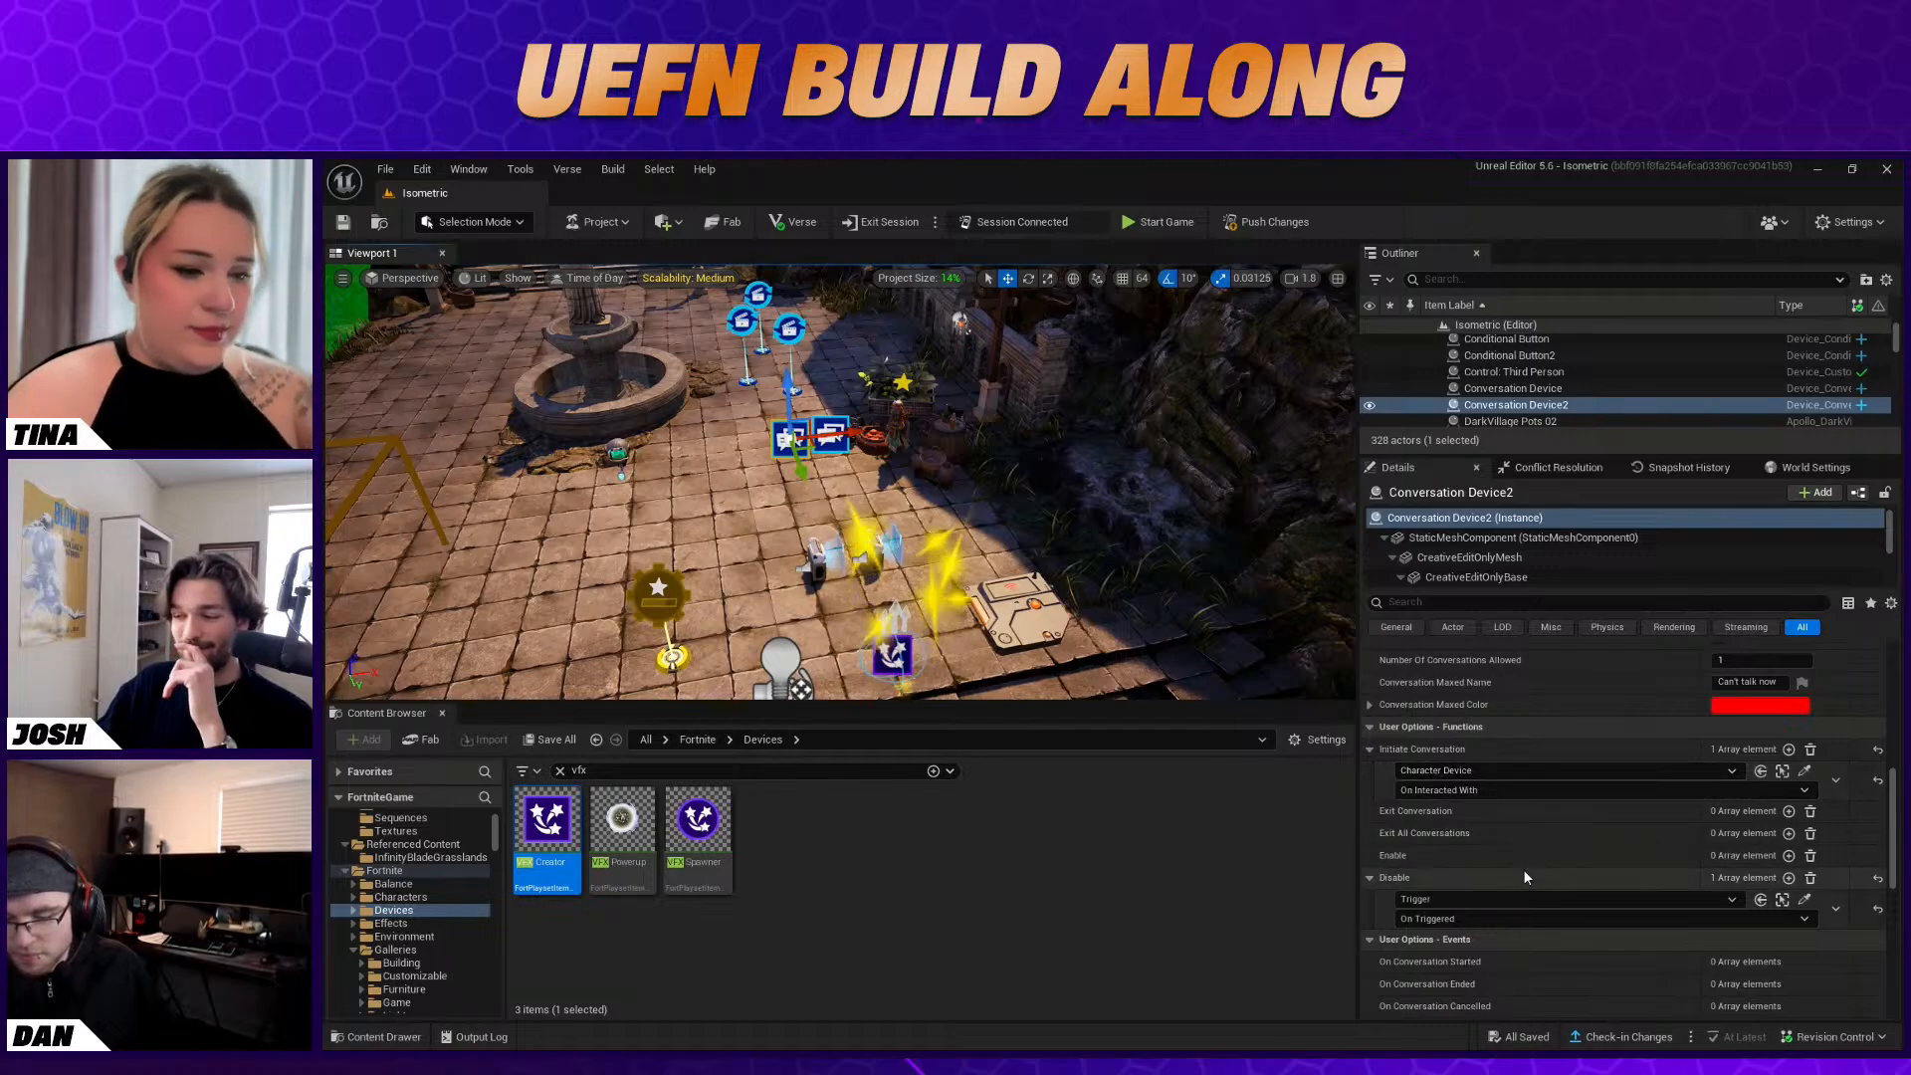
pyautogui.scroll(-1, 1521, 869)
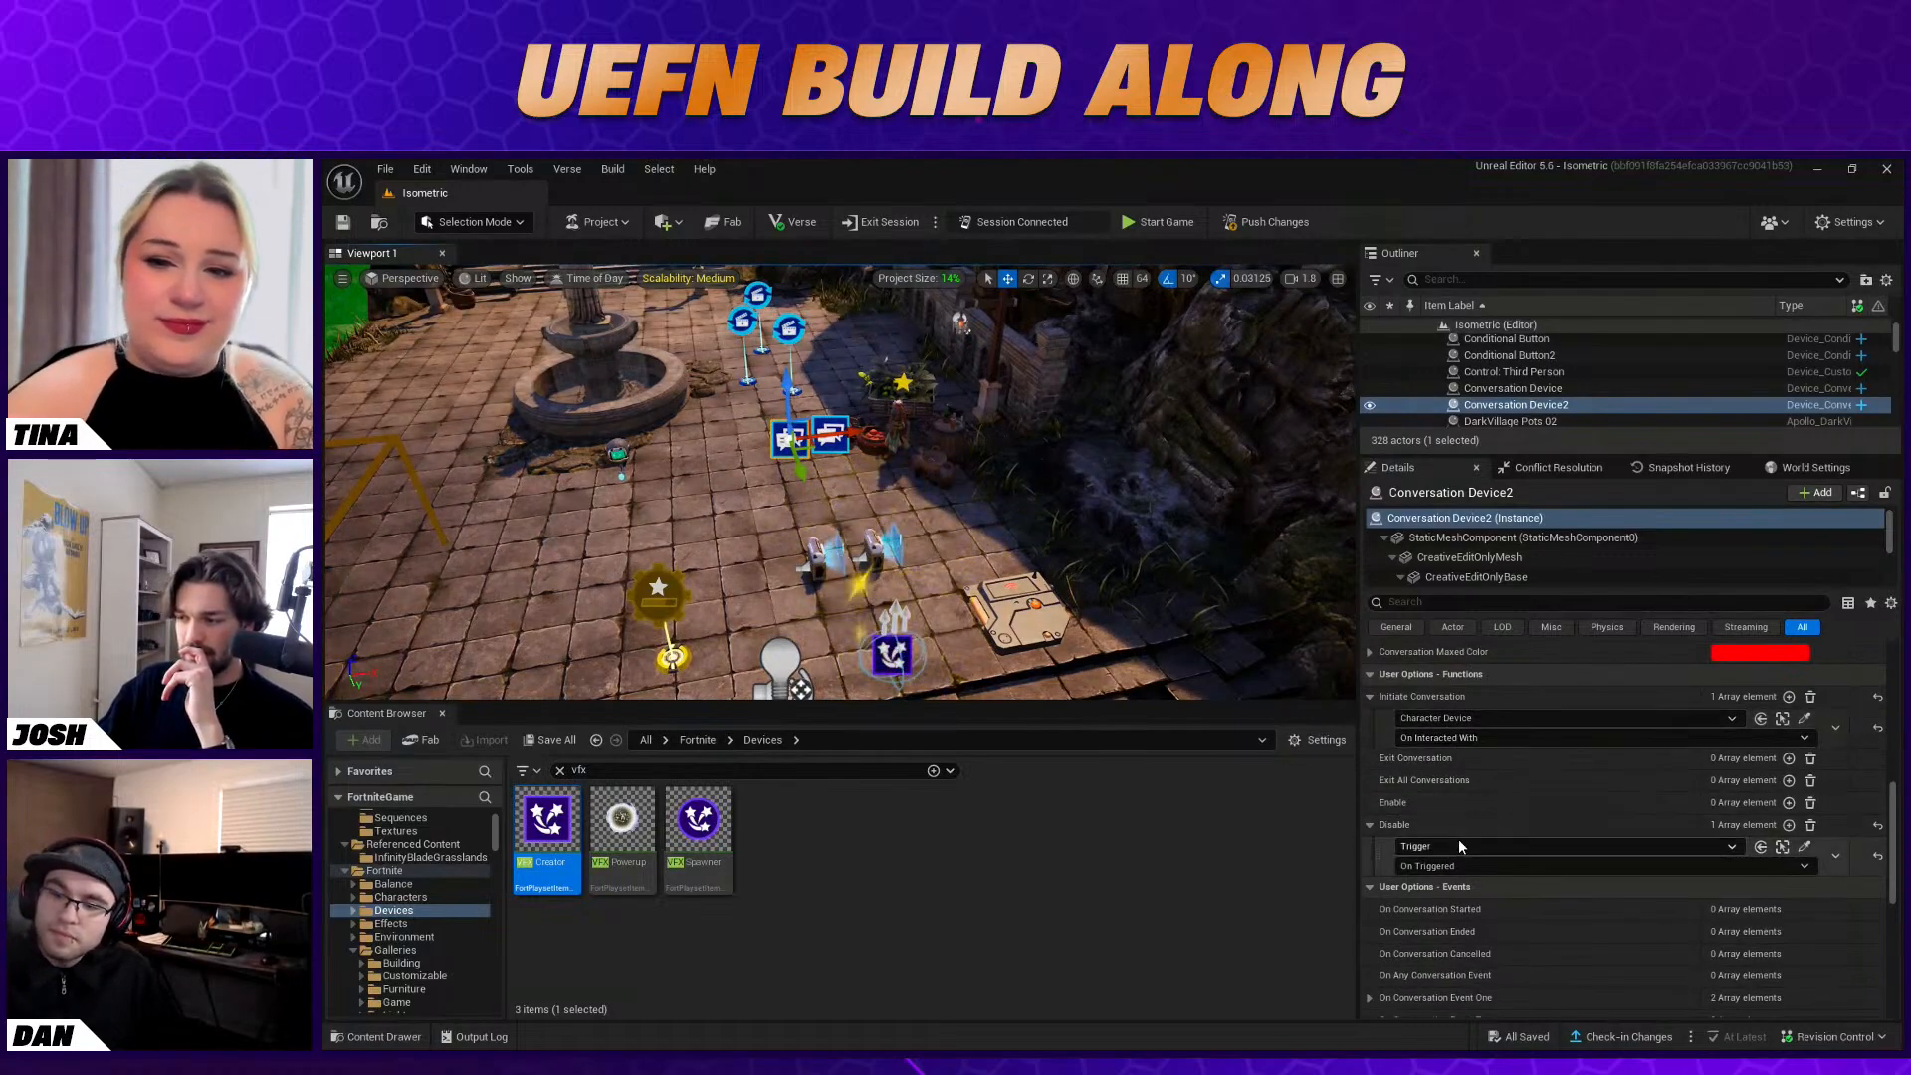
pyautogui.click(1789, 802)
pyautogui.click(1806, 824)
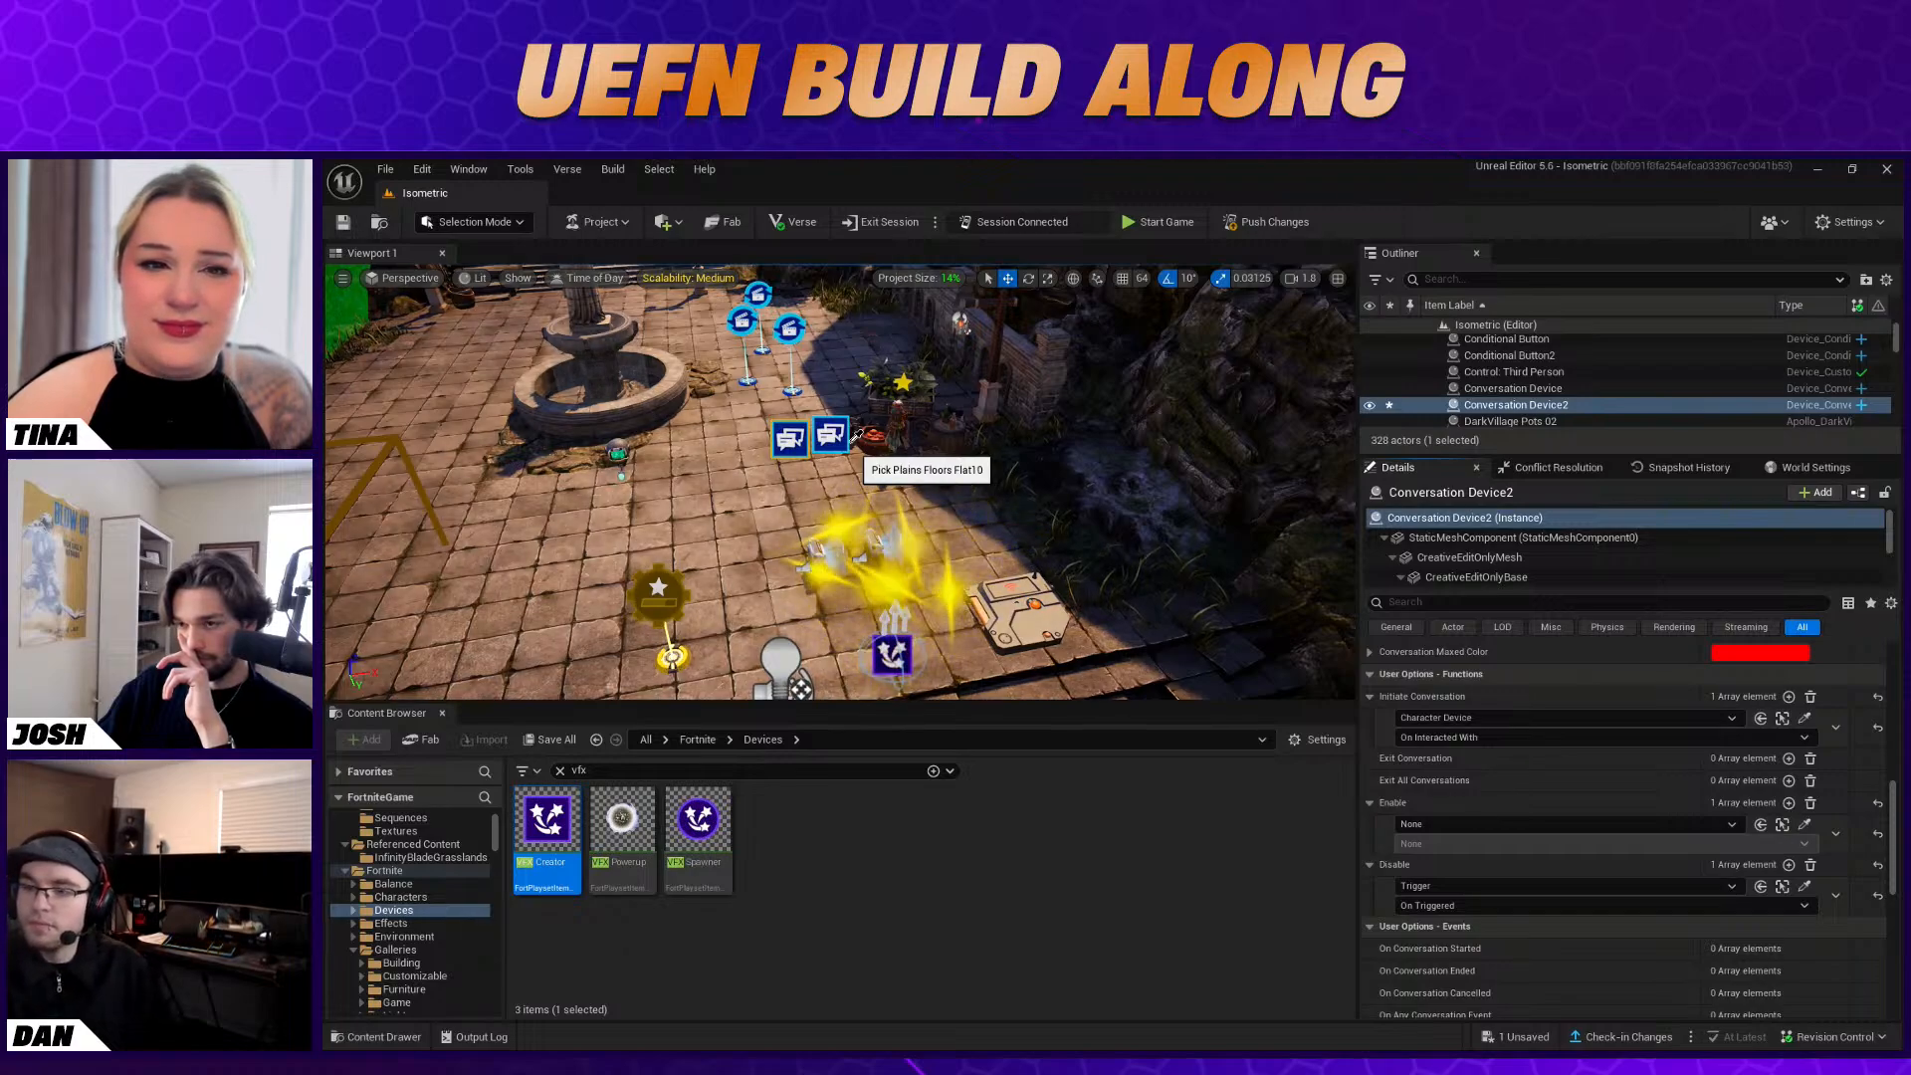
pyautogui.click(882, 541)
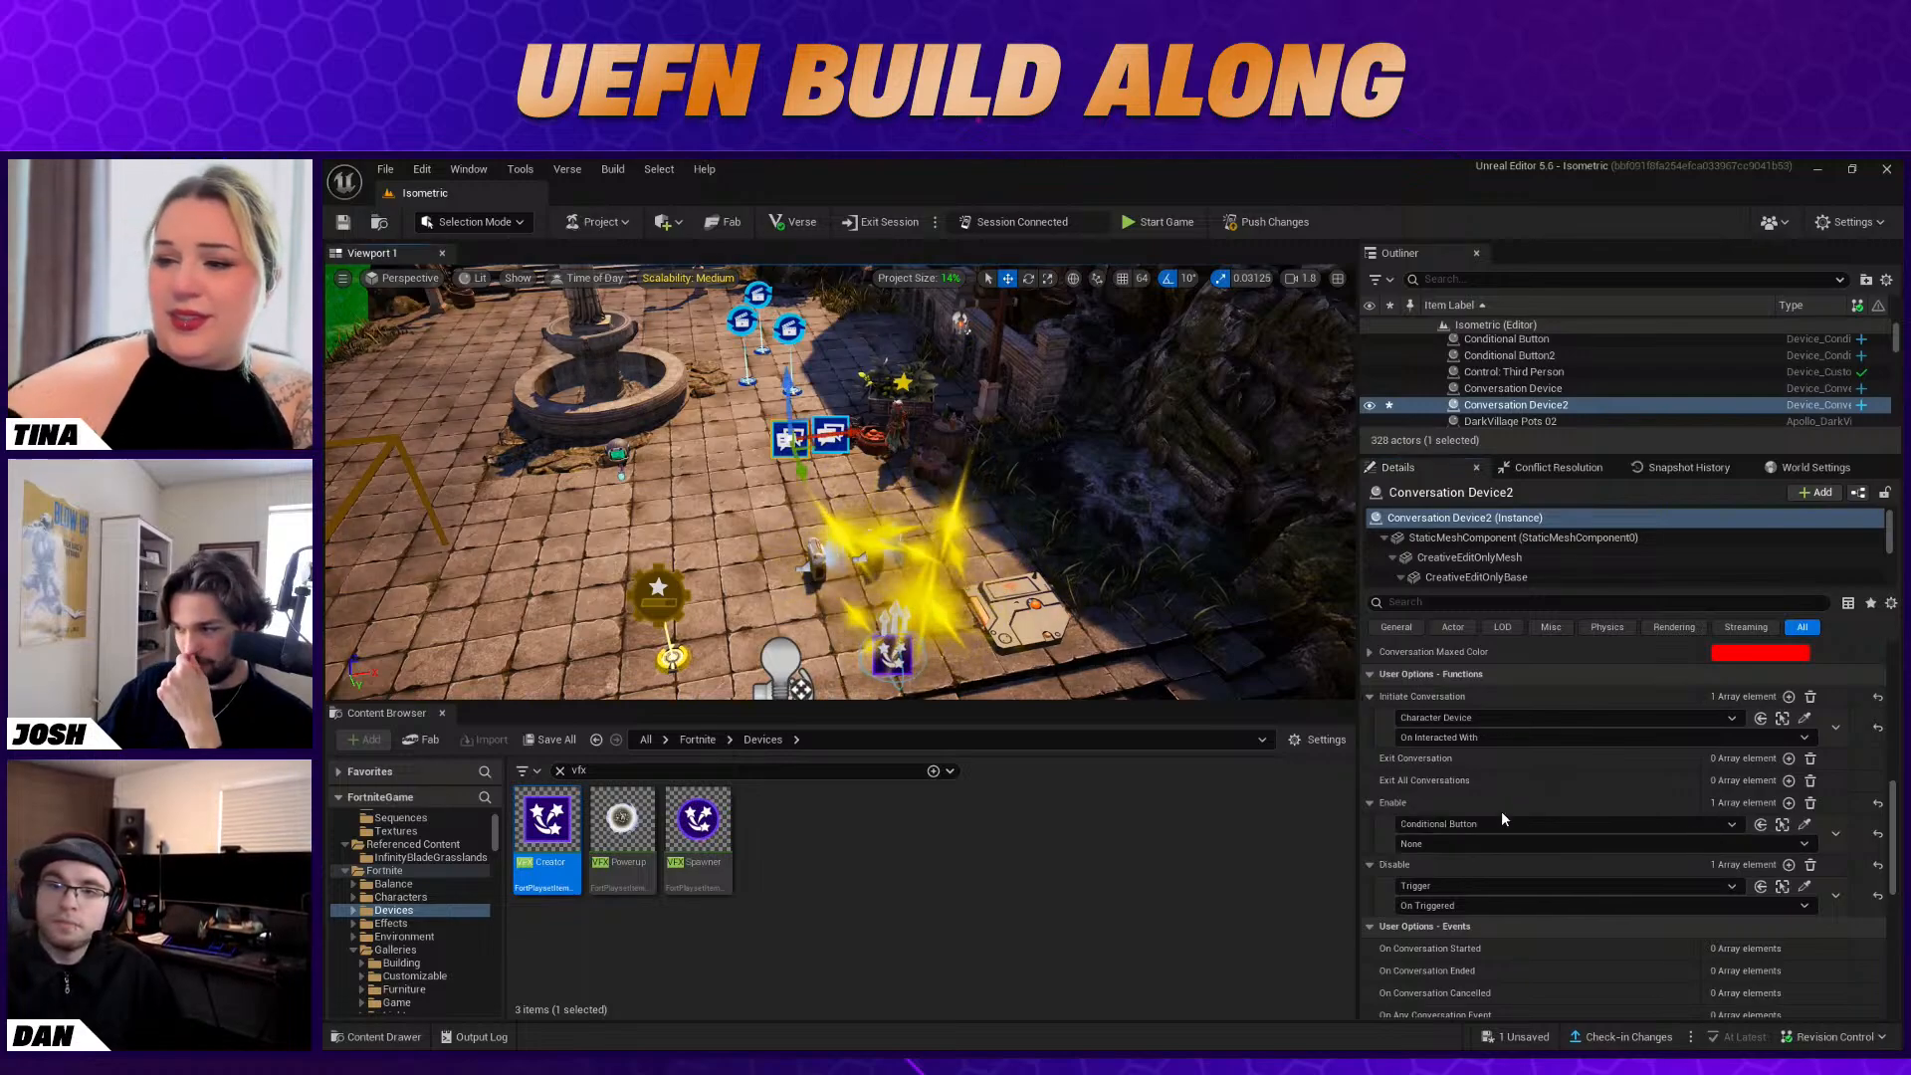
pyautogui.click(1487, 848)
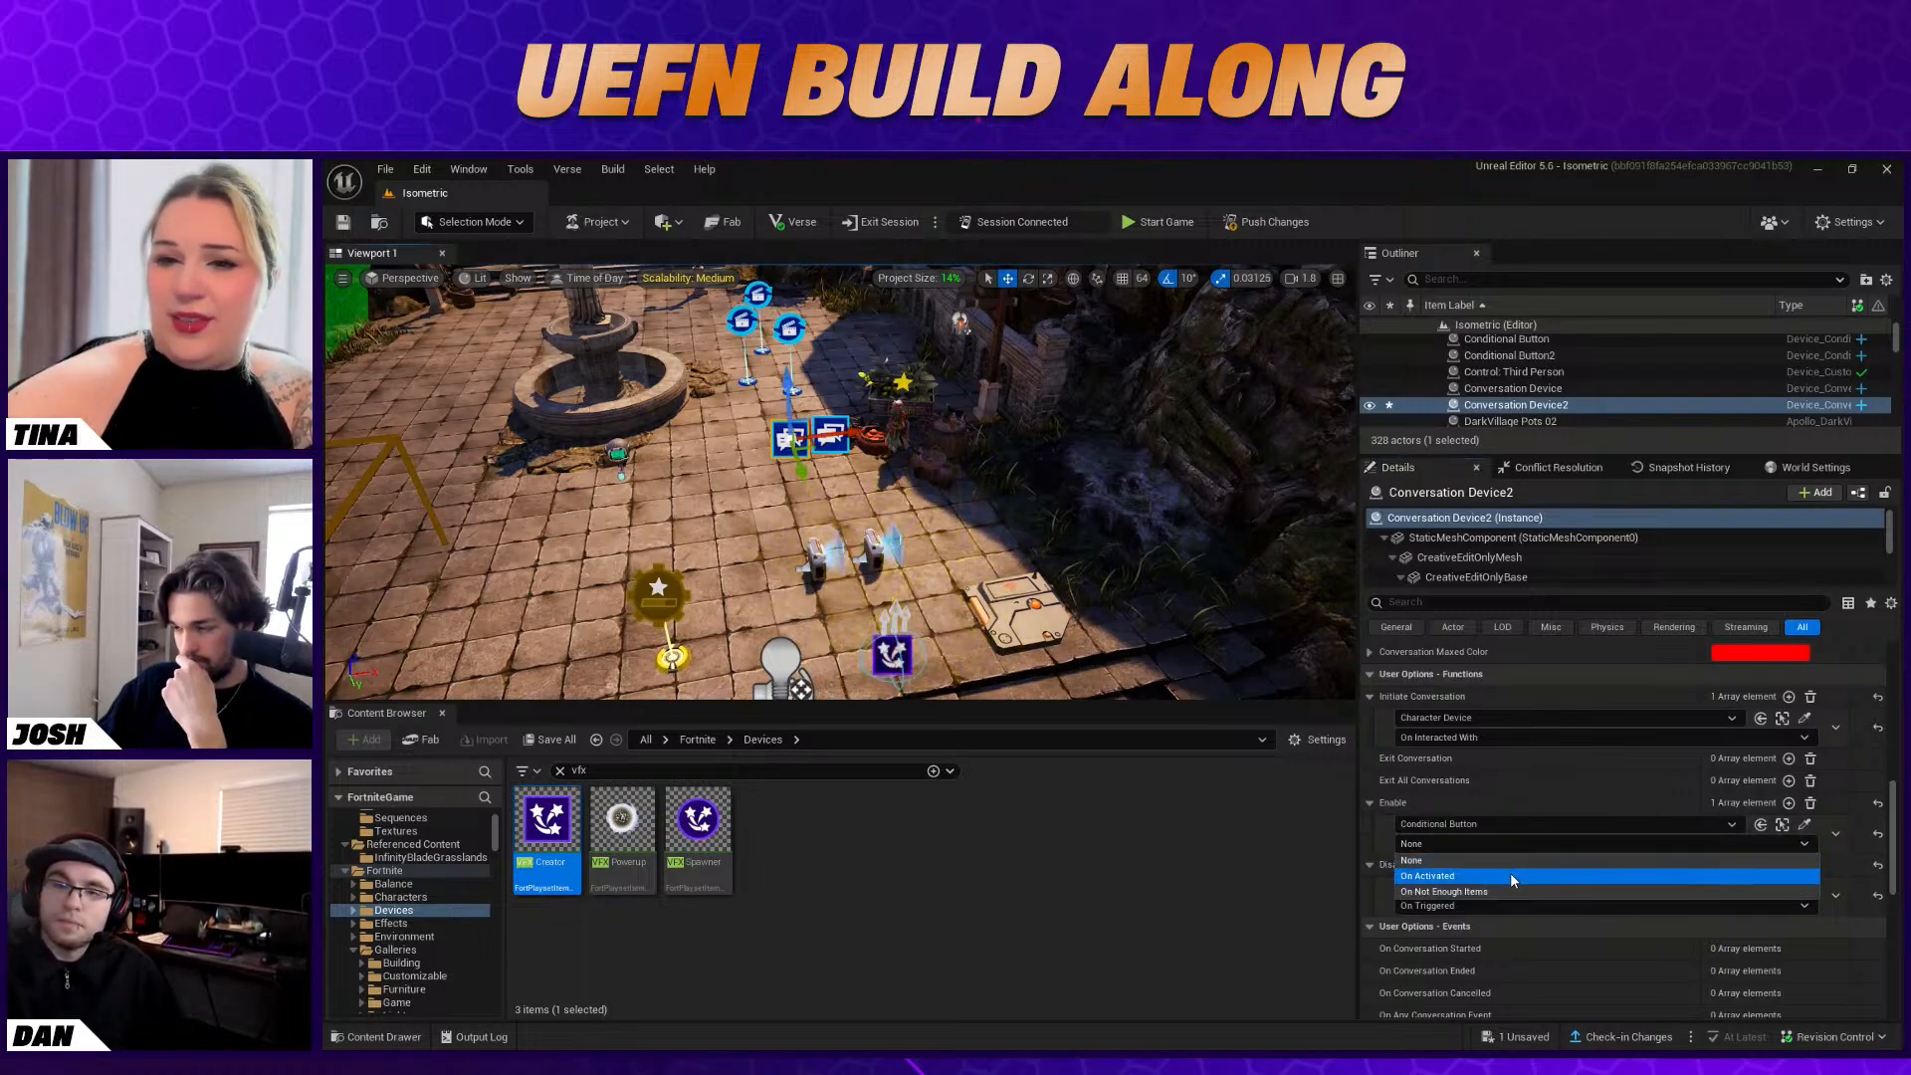
pyautogui.click(1509, 875)
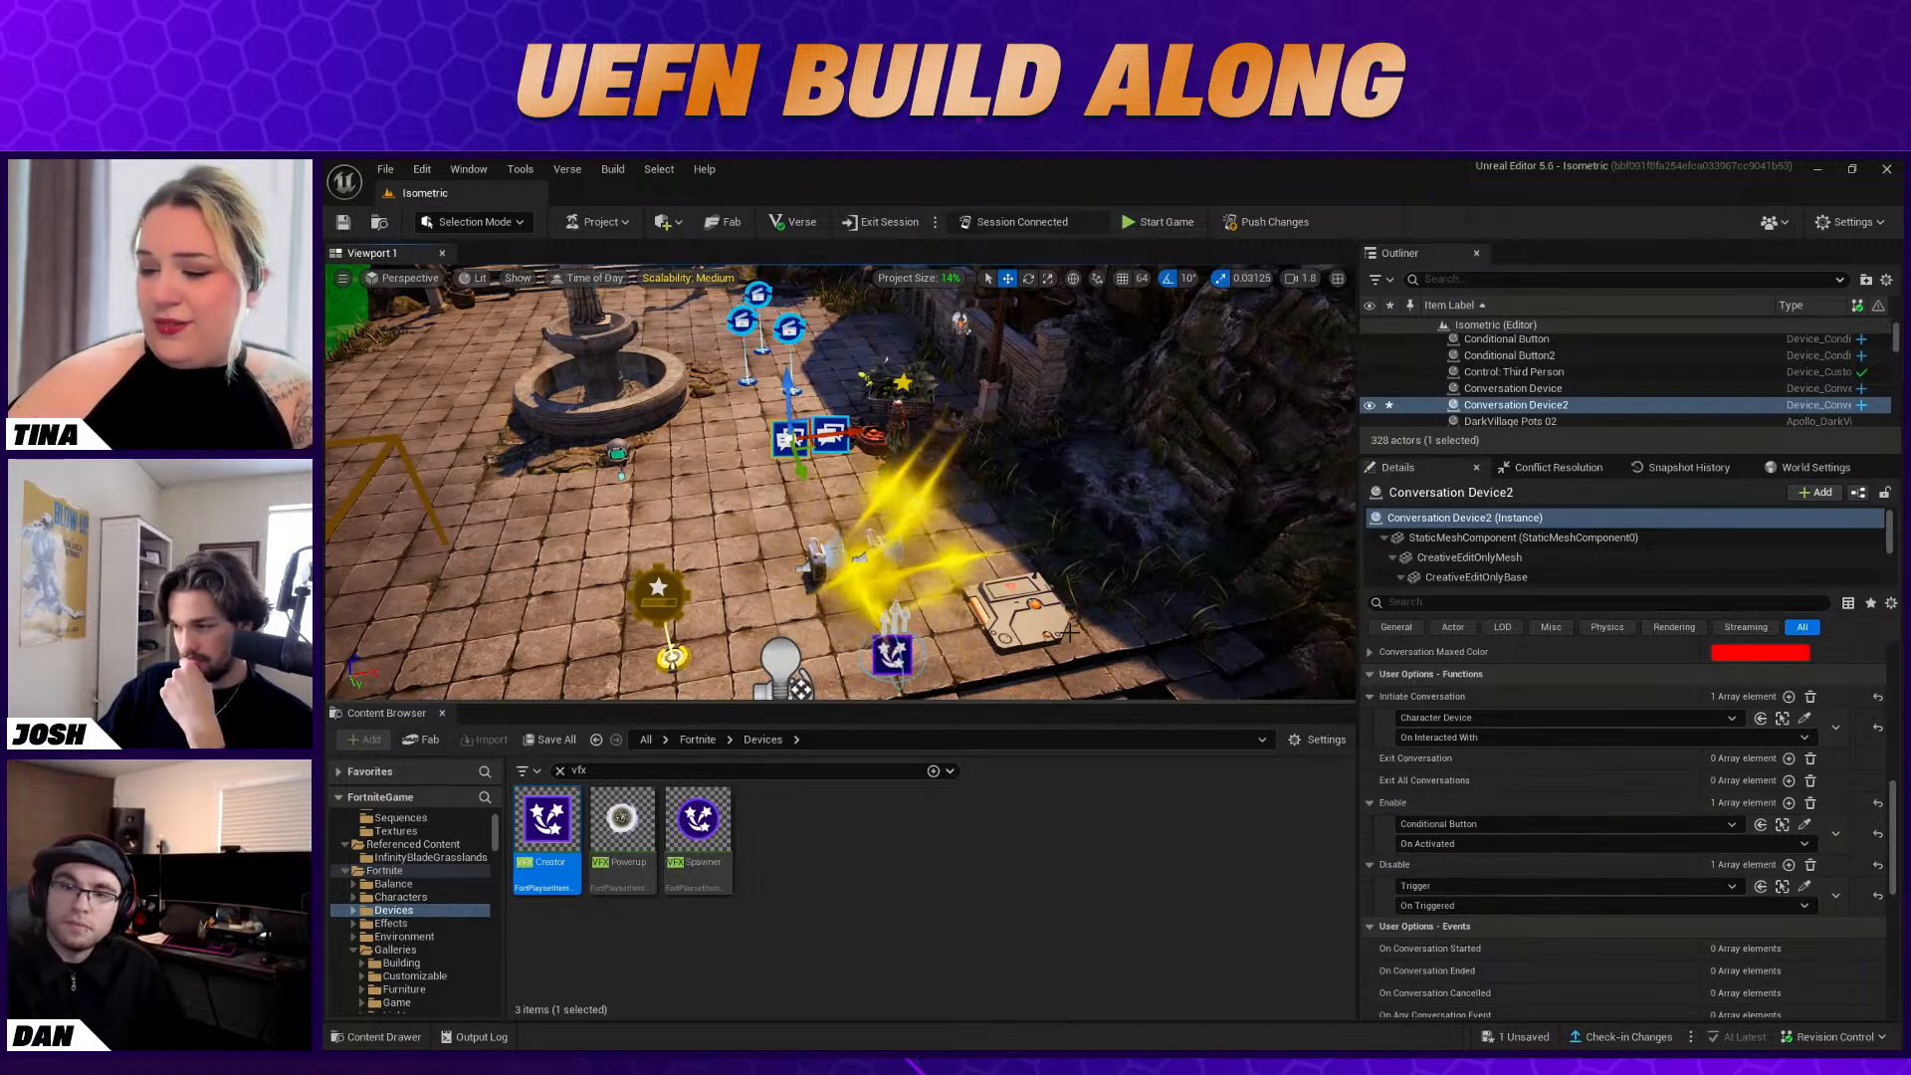
pyautogui.click(745, 534)
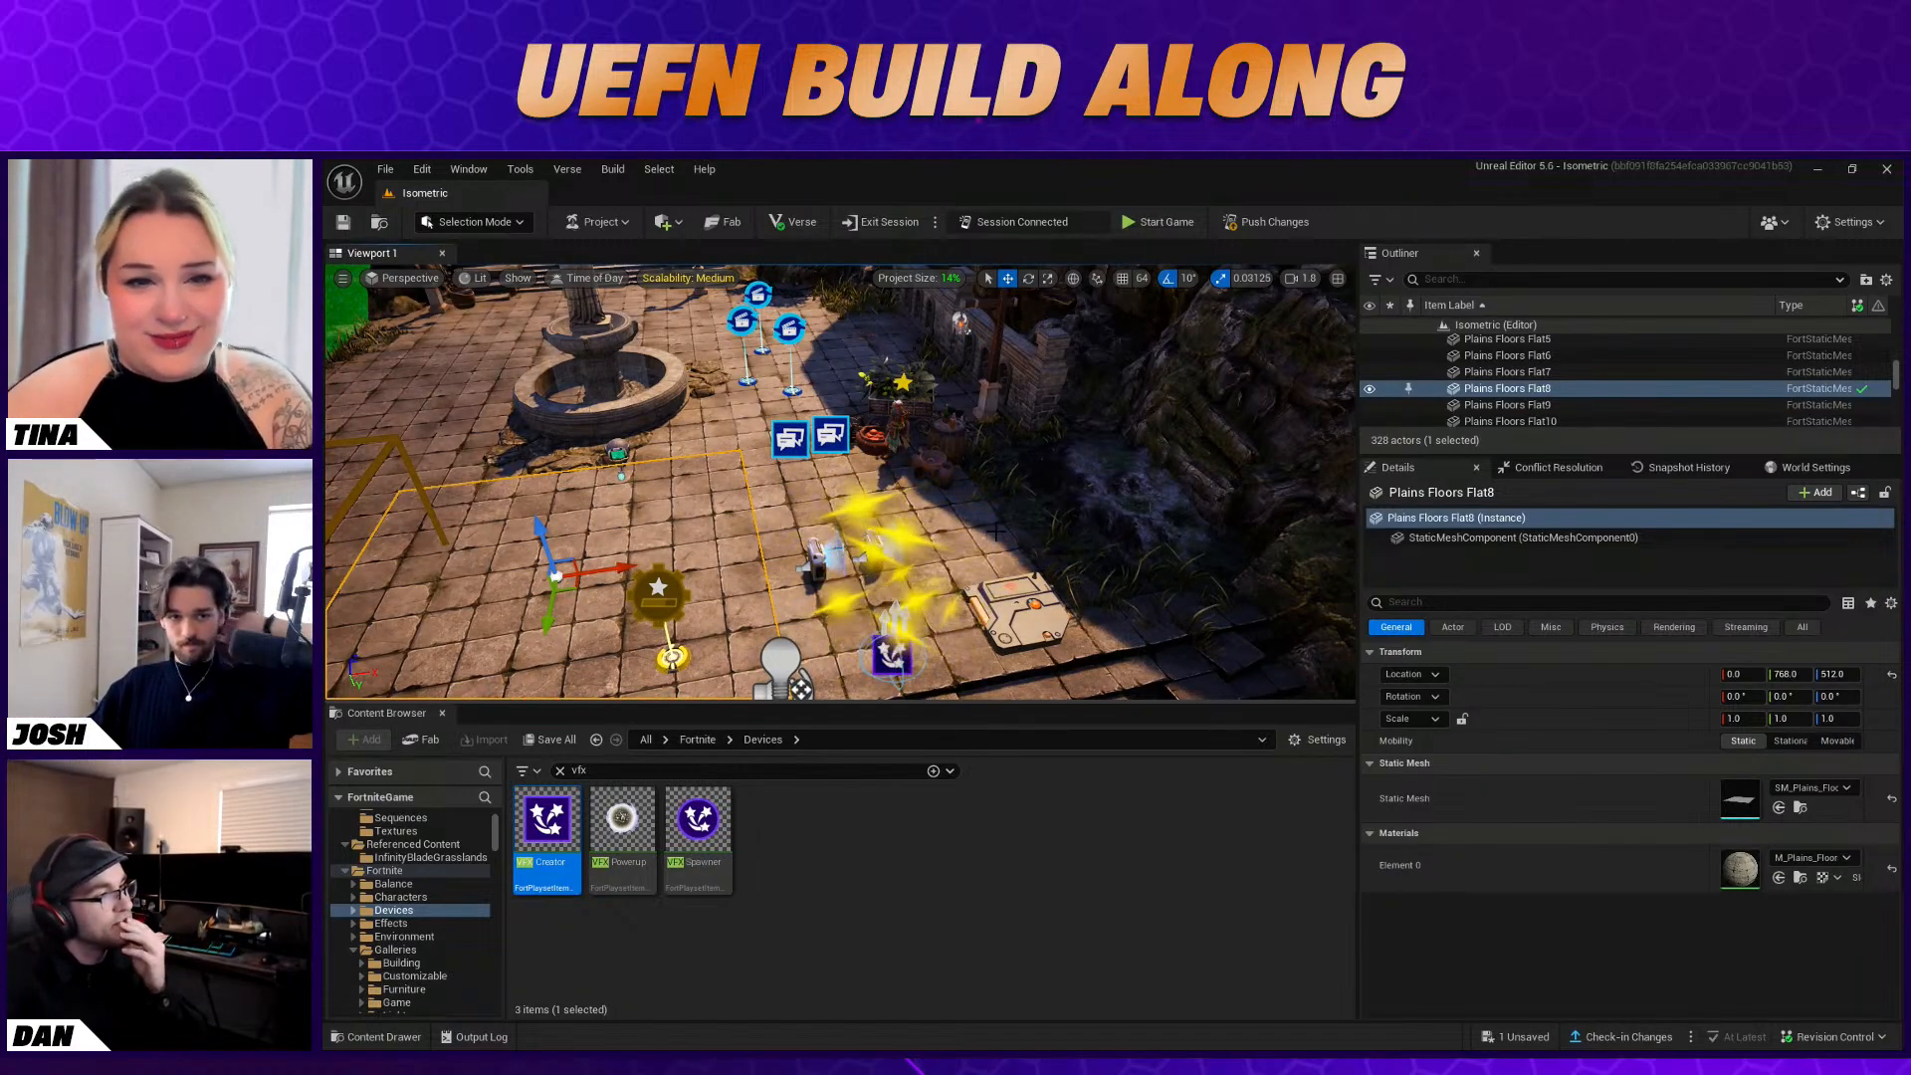
pyautogui.moveTo(984, 491)
pyautogui.mouseDown(button='right')
pyautogui.moveTo(940, 468)
pyautogui.moveTo(1008, 441)
pyautogui.moveTo(1004, 467)
pyautogui.mouseUp(button='right')
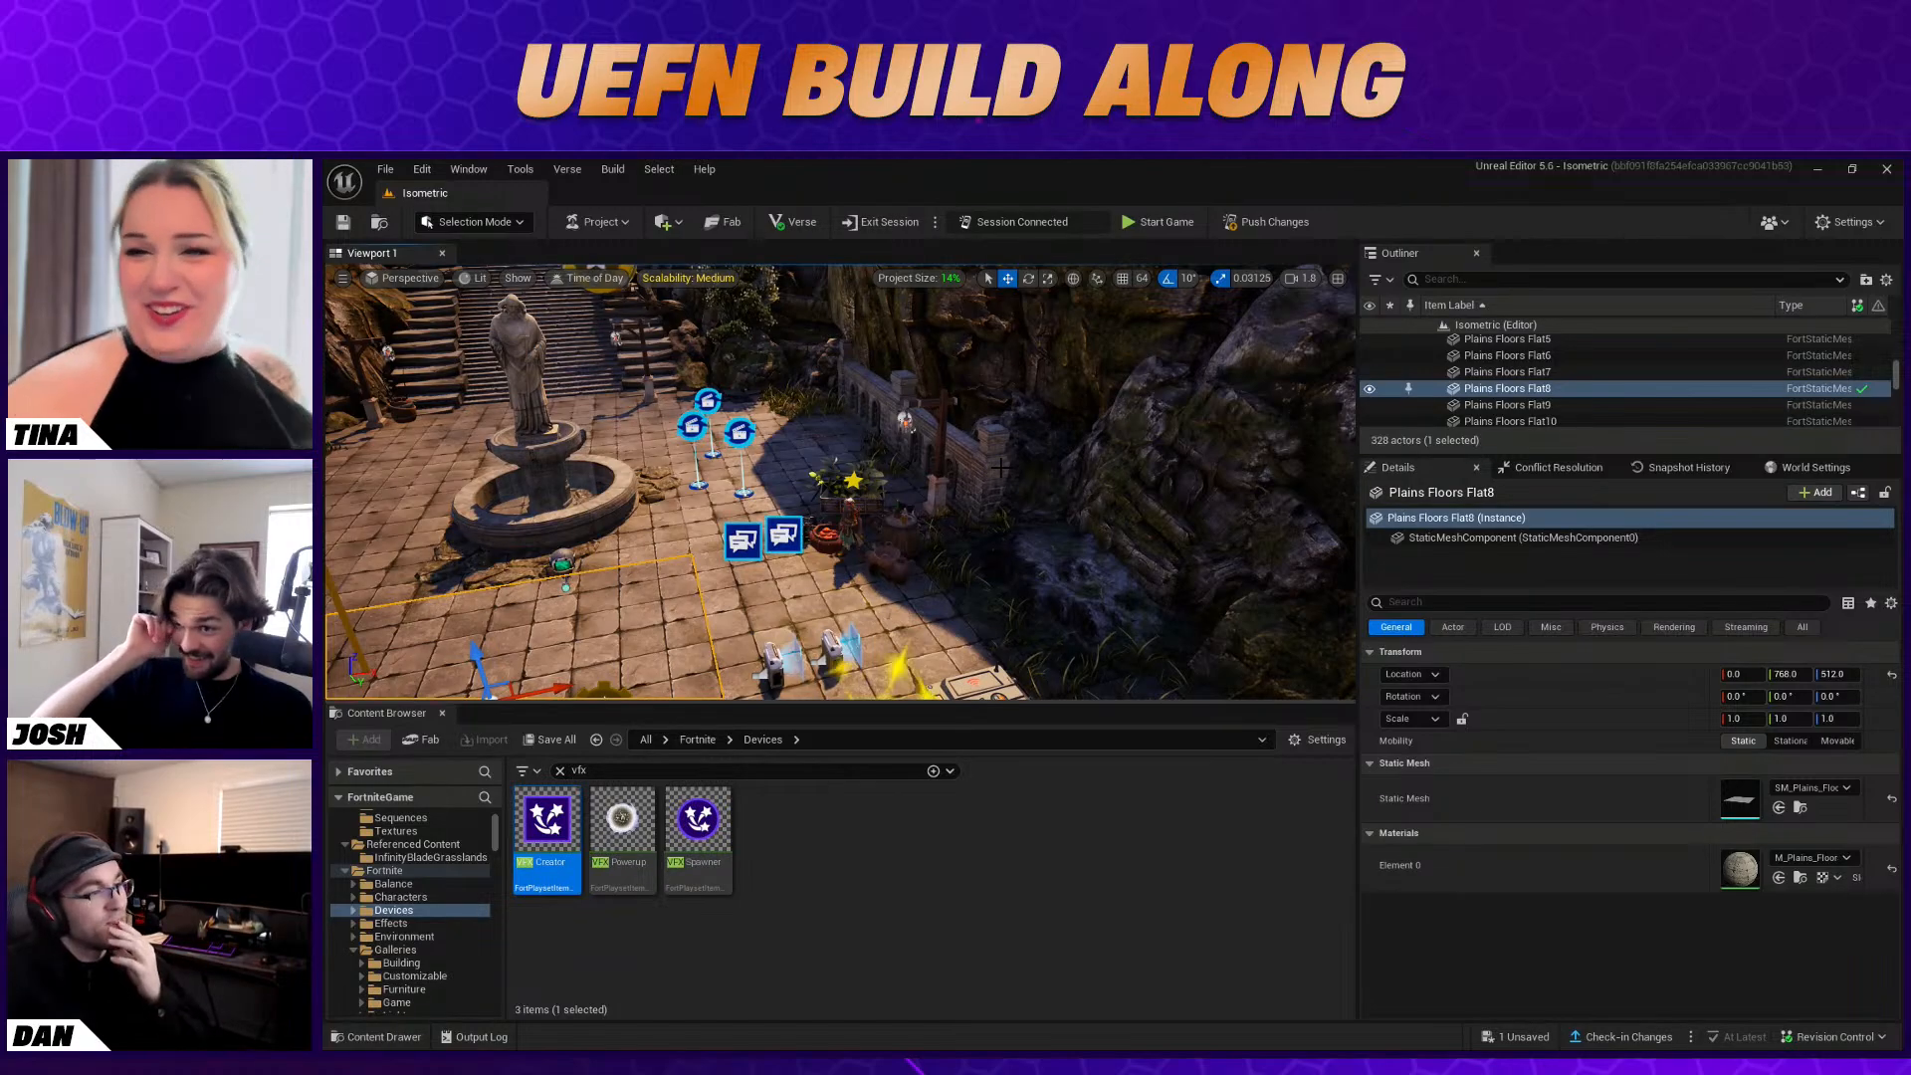
pyautogui.click(850, 526)
pyautogui.moveTo(850, 525)
pyautogui.mouseDown(button='right')
pyautogui.moveTo(848, 500)
pyautogui.moveTo(852, 529)
pyautogui.mouseUp(button='right')
pyautogui.press('w')
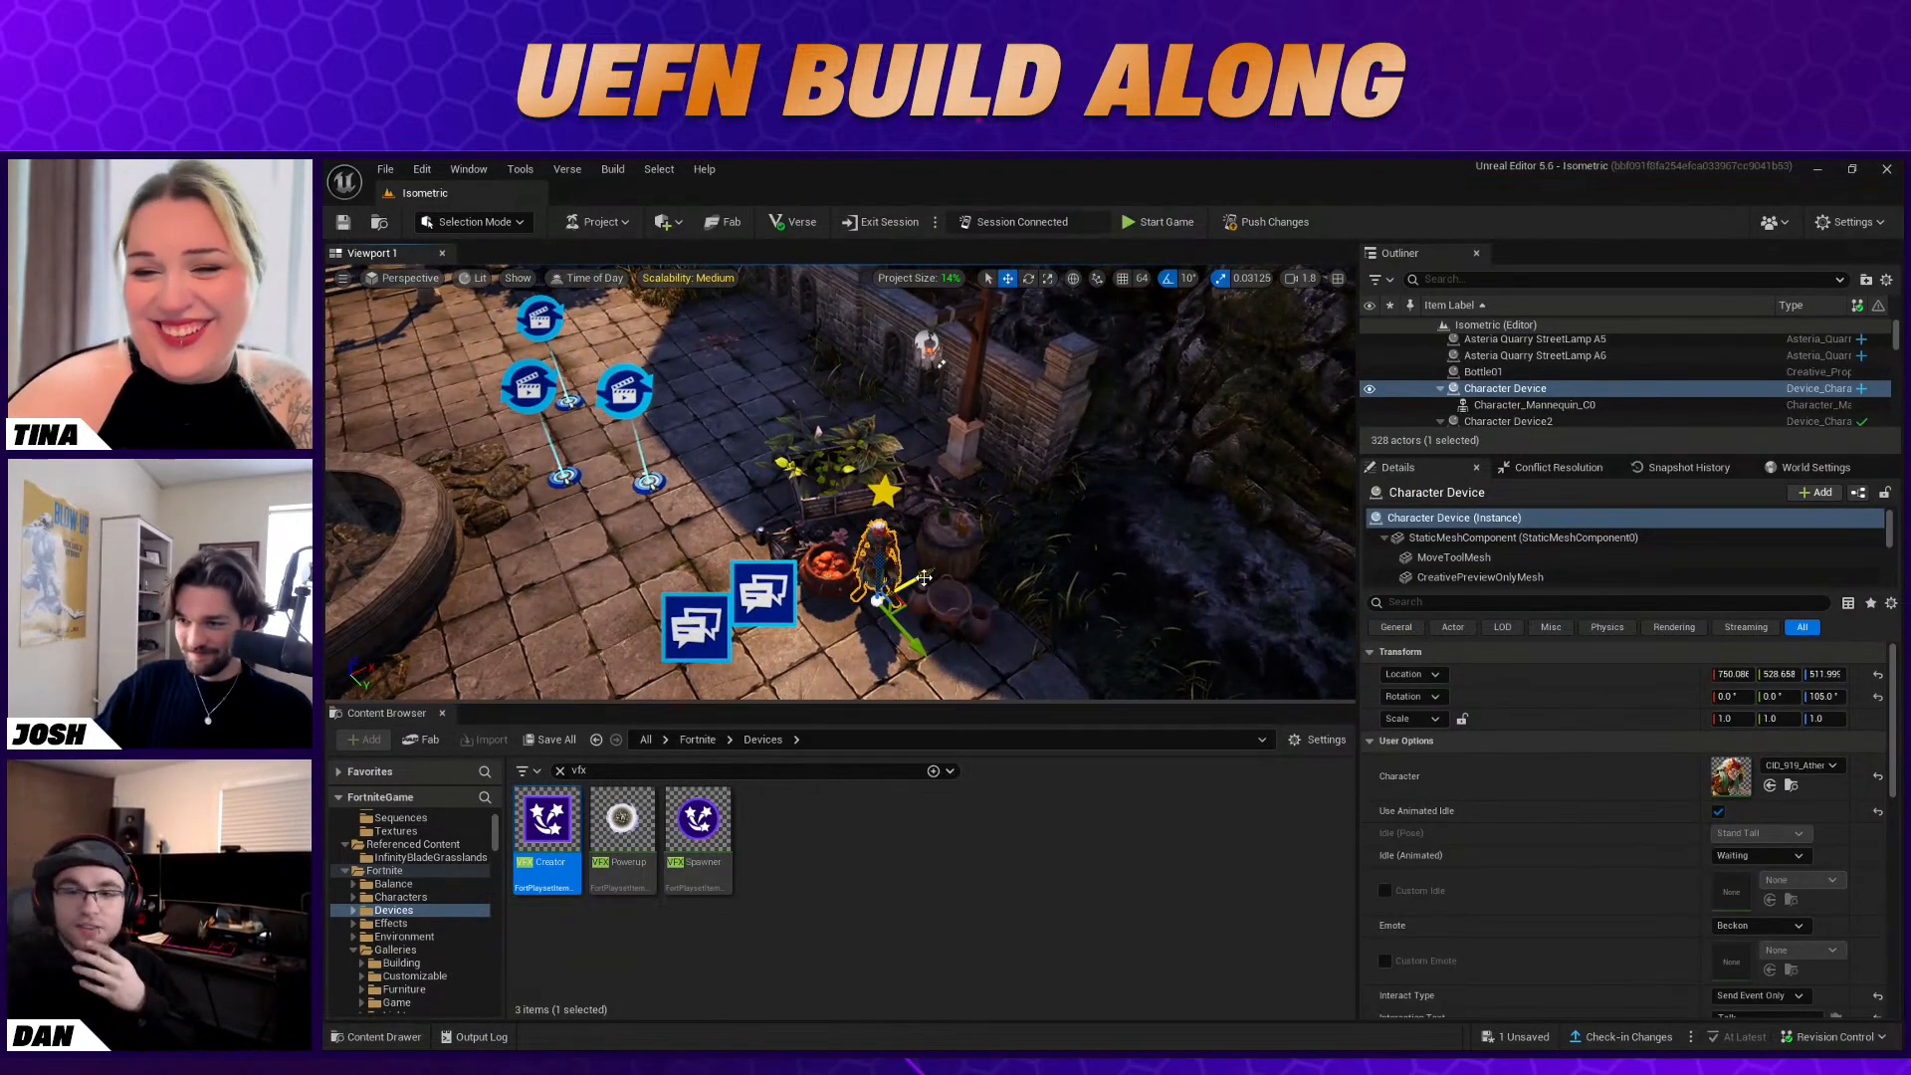
pyautogui.click(1046, 530)
pyautogui.press('s')
pyautogui.moveTo(1045, 530); pyautogui.dragTo(1020, 517, button='right')
pyautogui.click(1051, 530)
pyautogui.press('w')
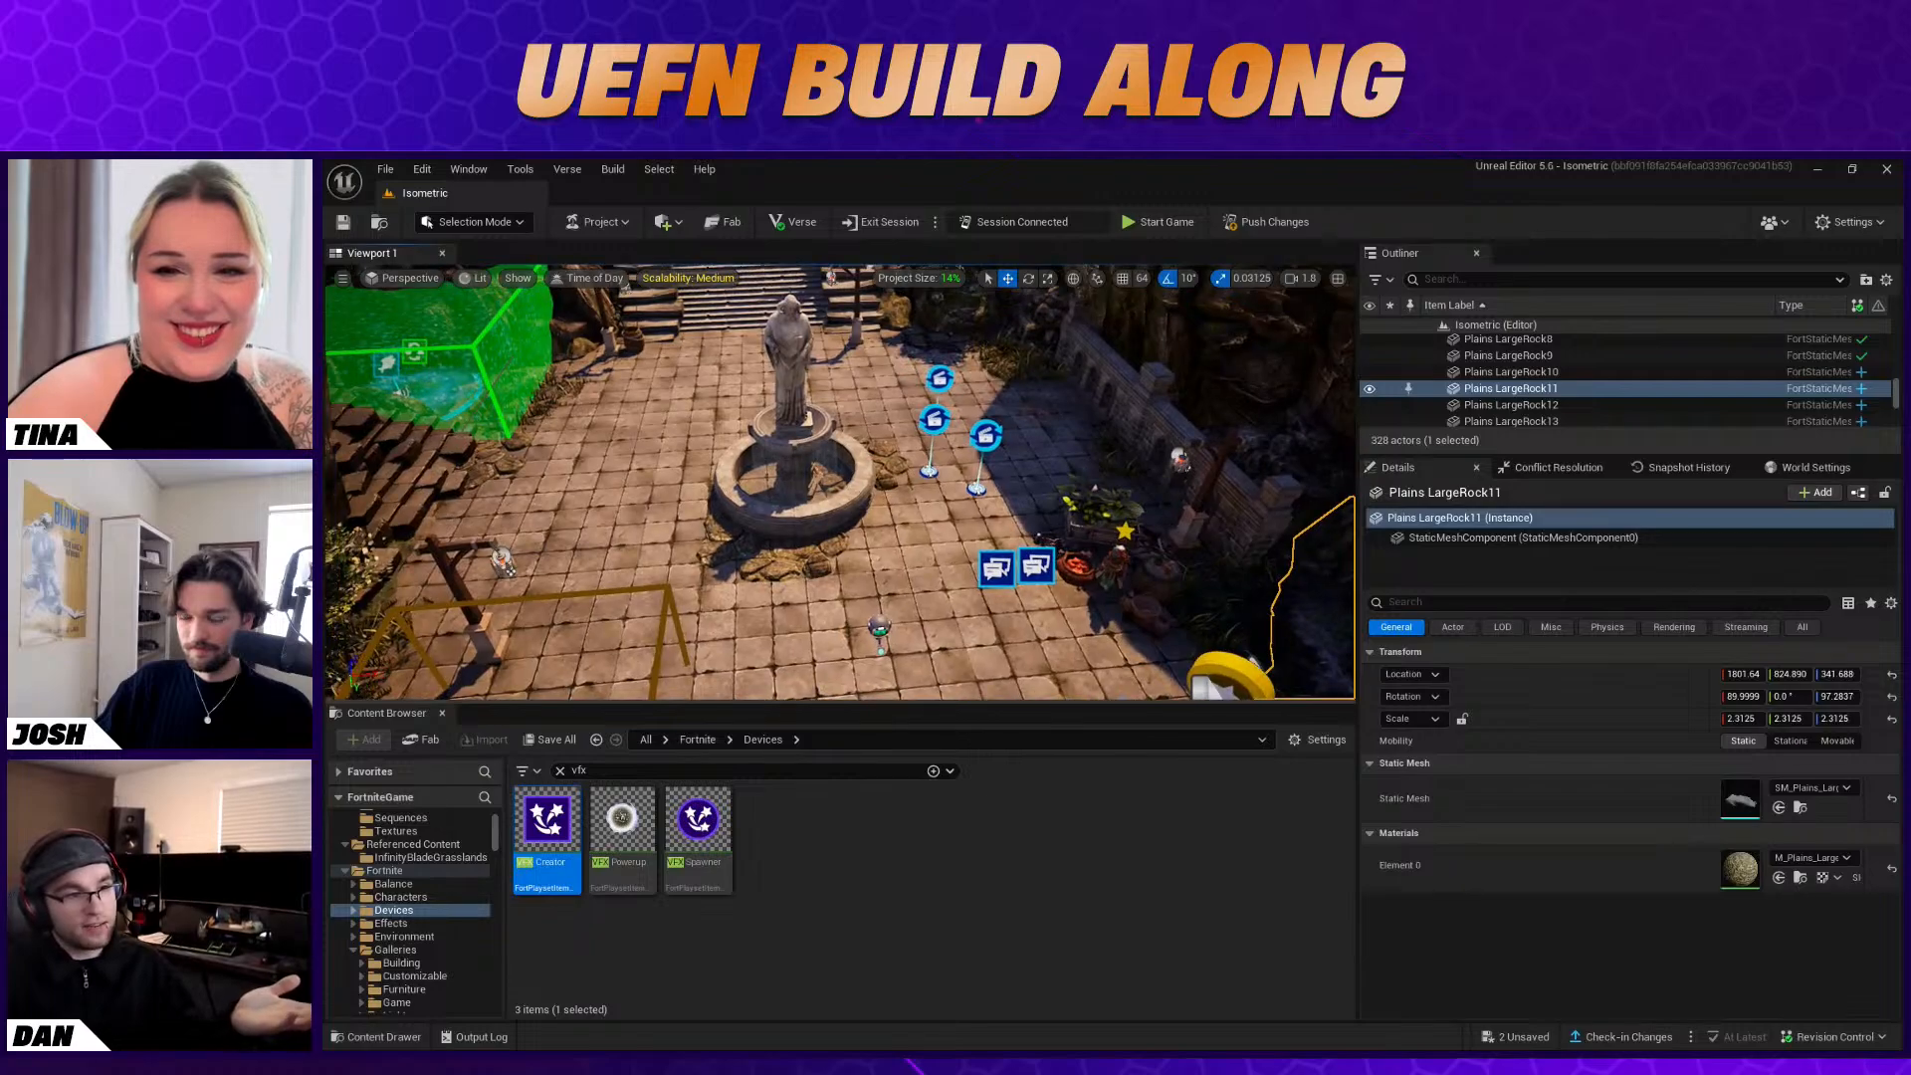
pyautogui.scroll(-6, 841, 482)
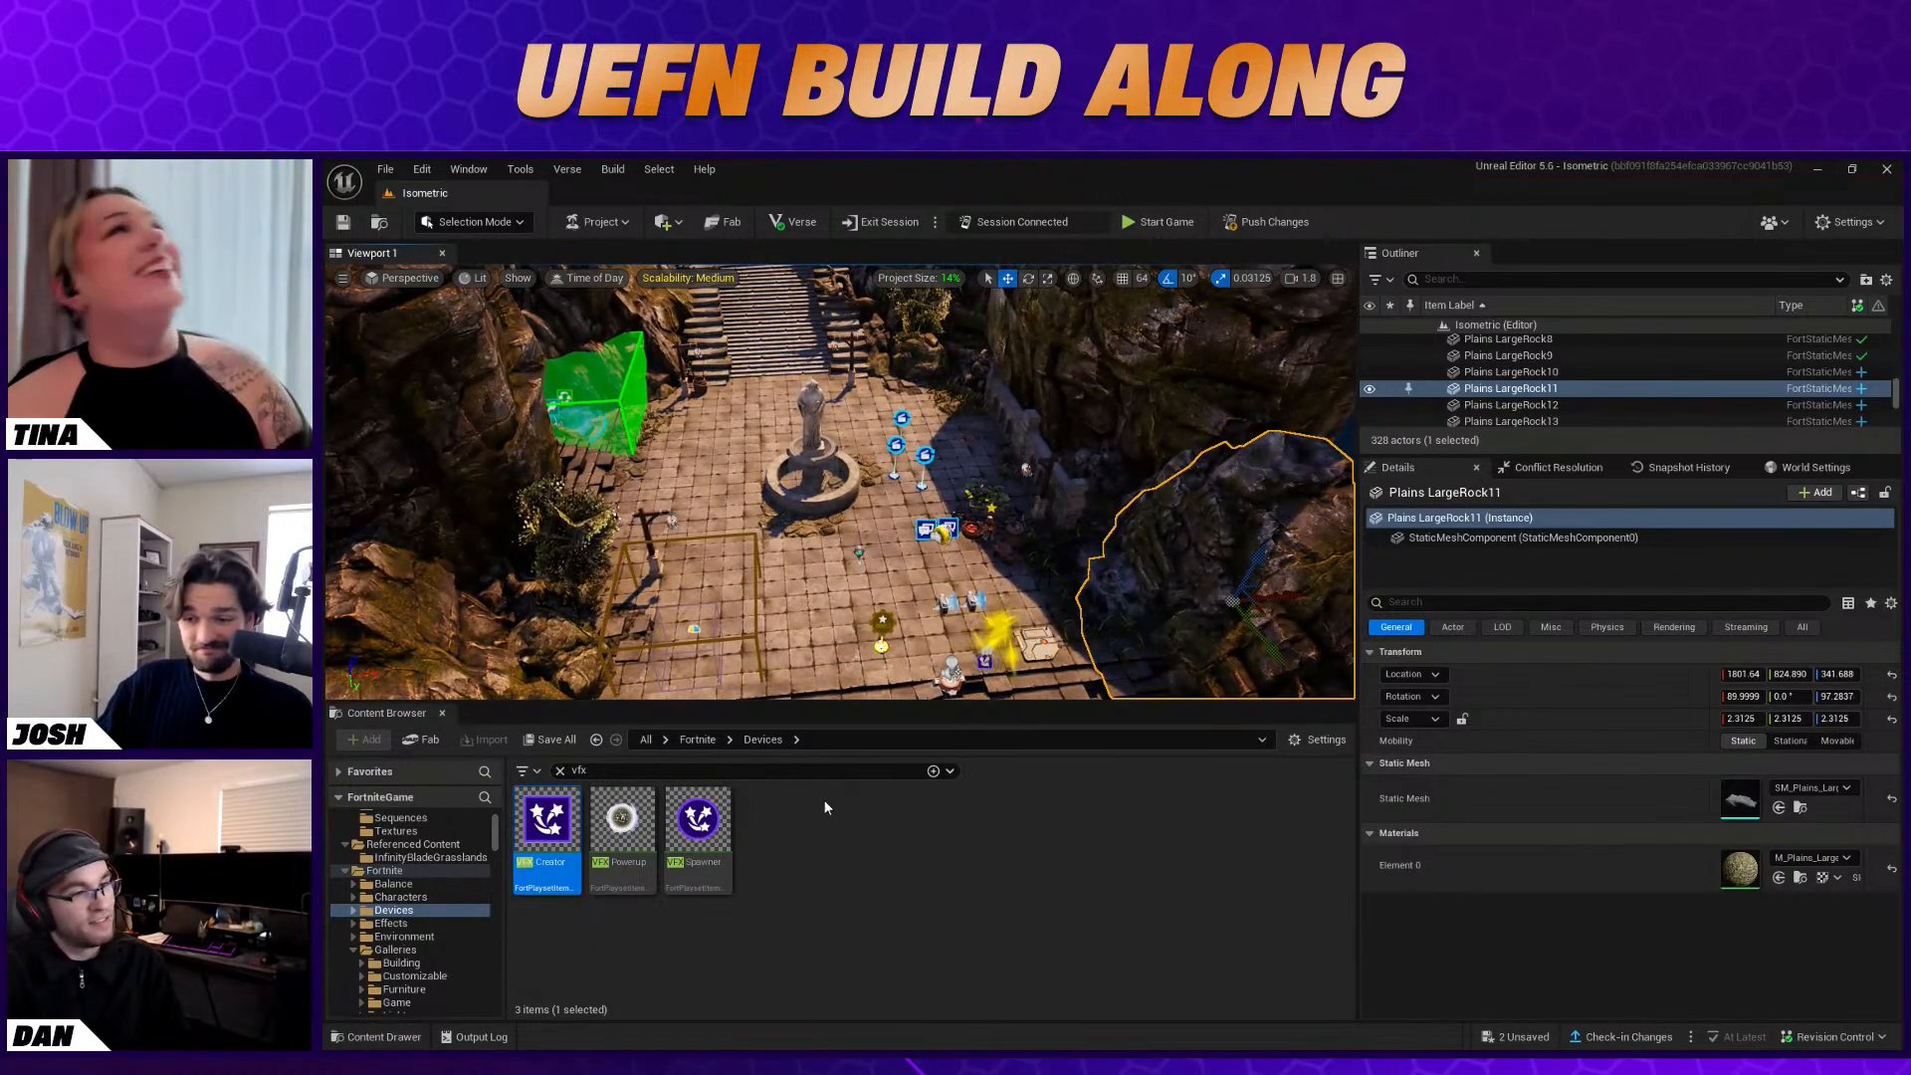
# Search the device library for "audi" and place an Audio Player device on the courtyard floor near the Stat Creator
pyautogui.click(559, 772)
pyautogui.click(1177, 896)
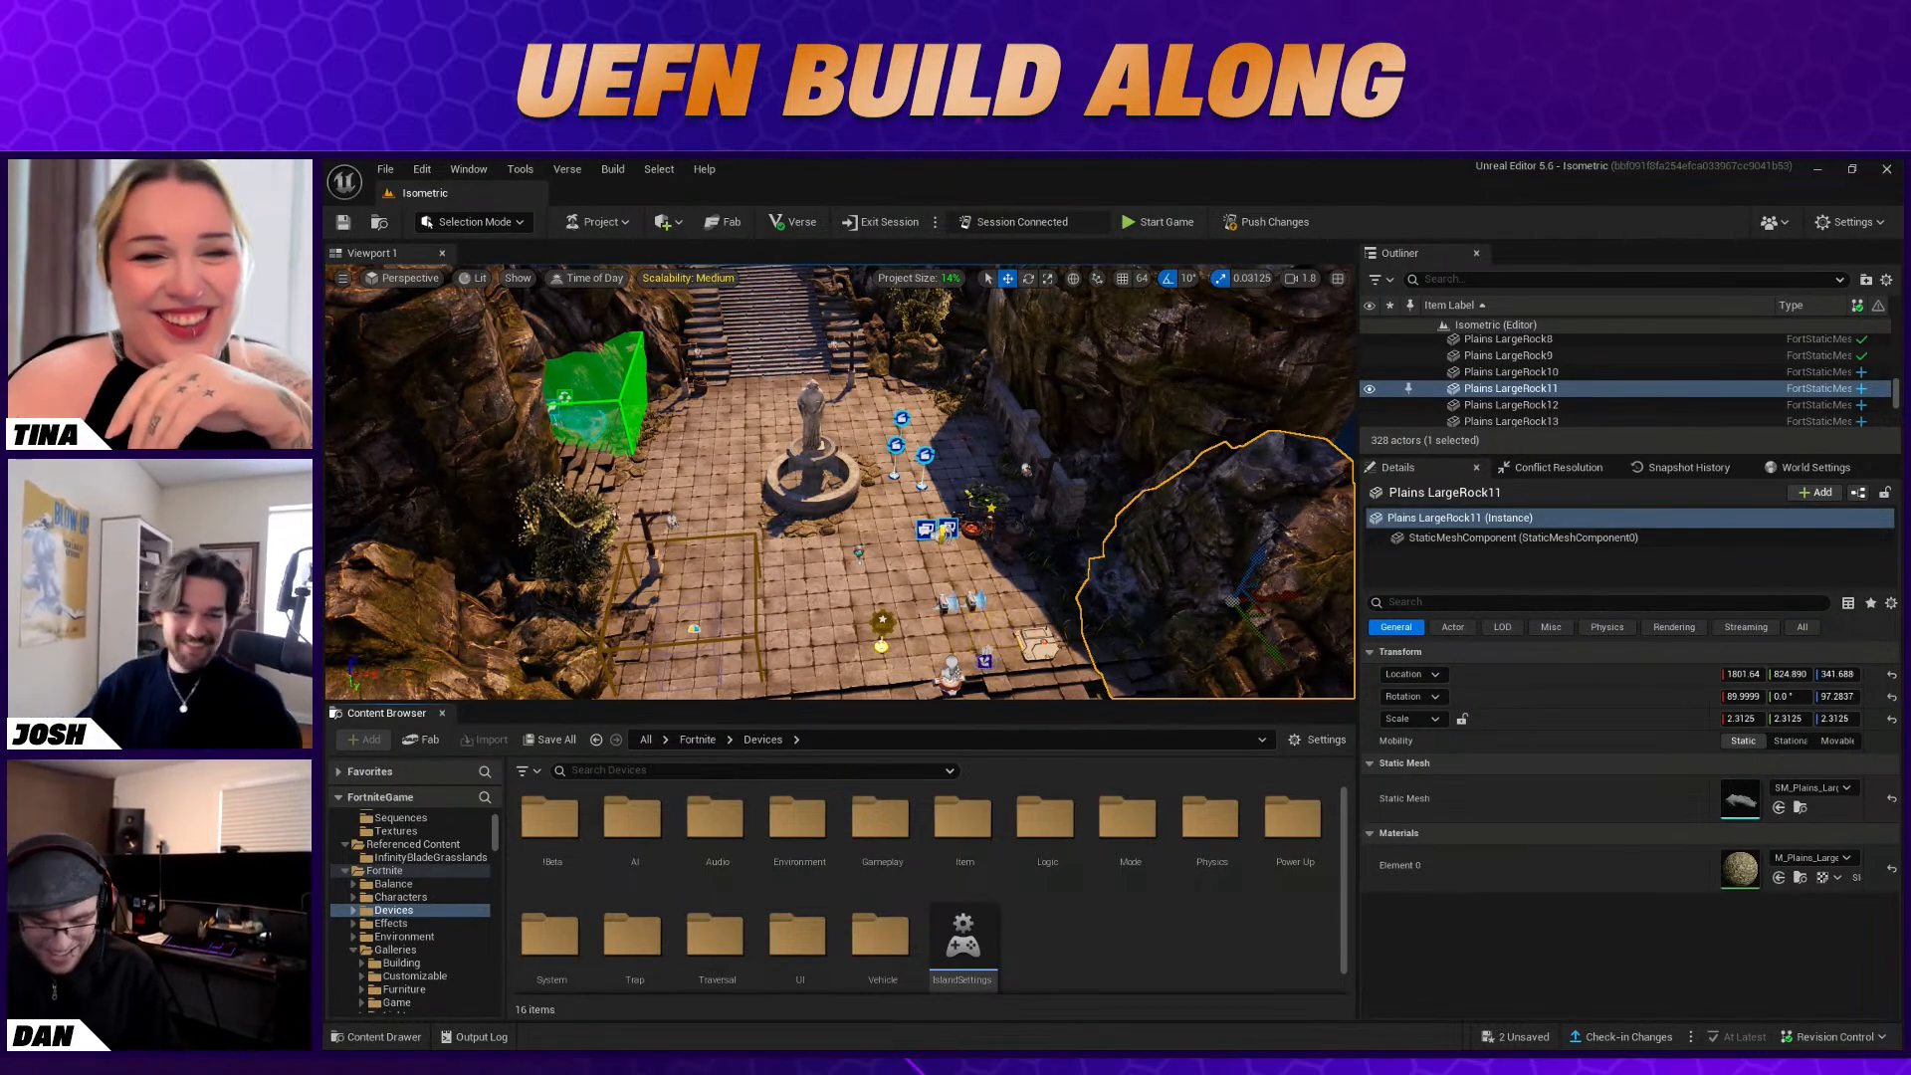
pyautogui.moveTo(841, 457); pyautogui.dragTo(960, 478, button='right')
pyautogui.press('w')
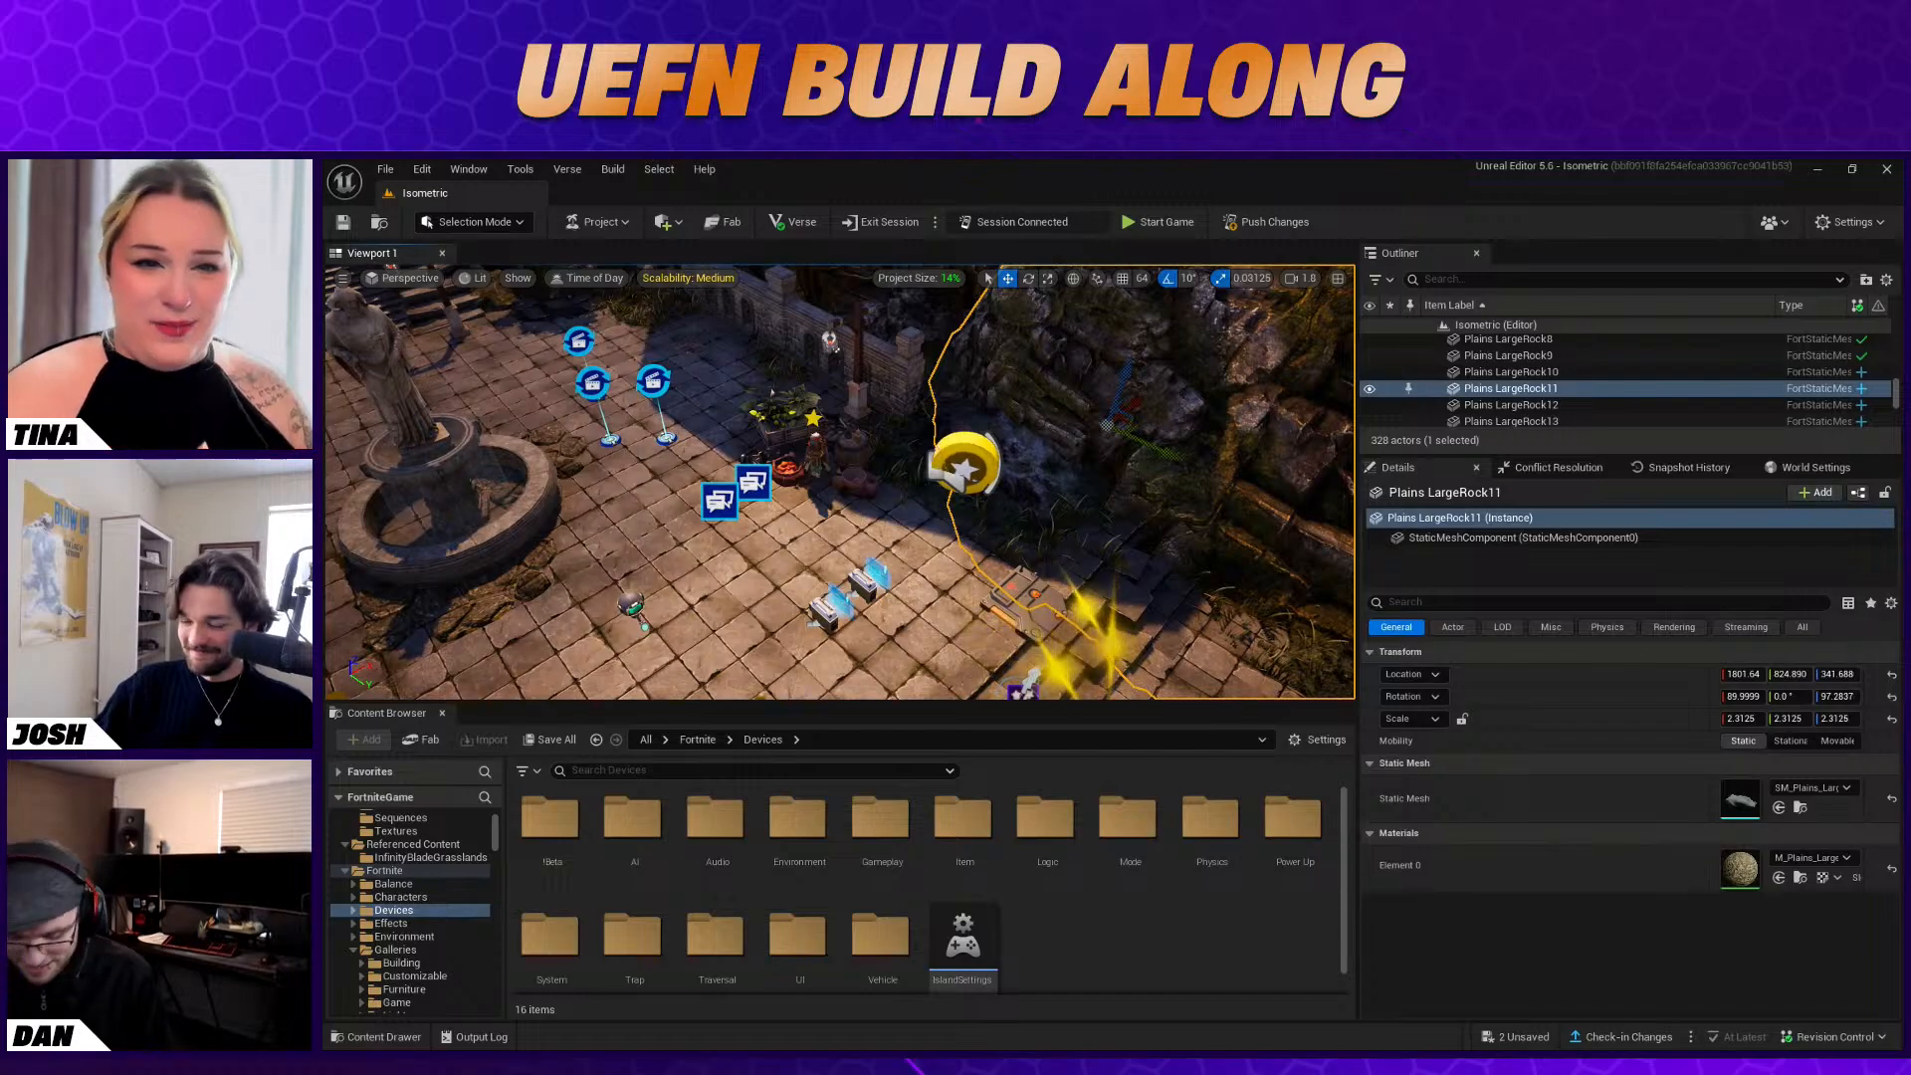
pyautogui.moveTo(908, 507); pyautogui.dragTo(836, 478, button='right')
pyautogui.press('s')
pyautogui.press('w')
pyautogui.moveTo(836, 679); pyautogui.dragTo(848, 687, button='right')
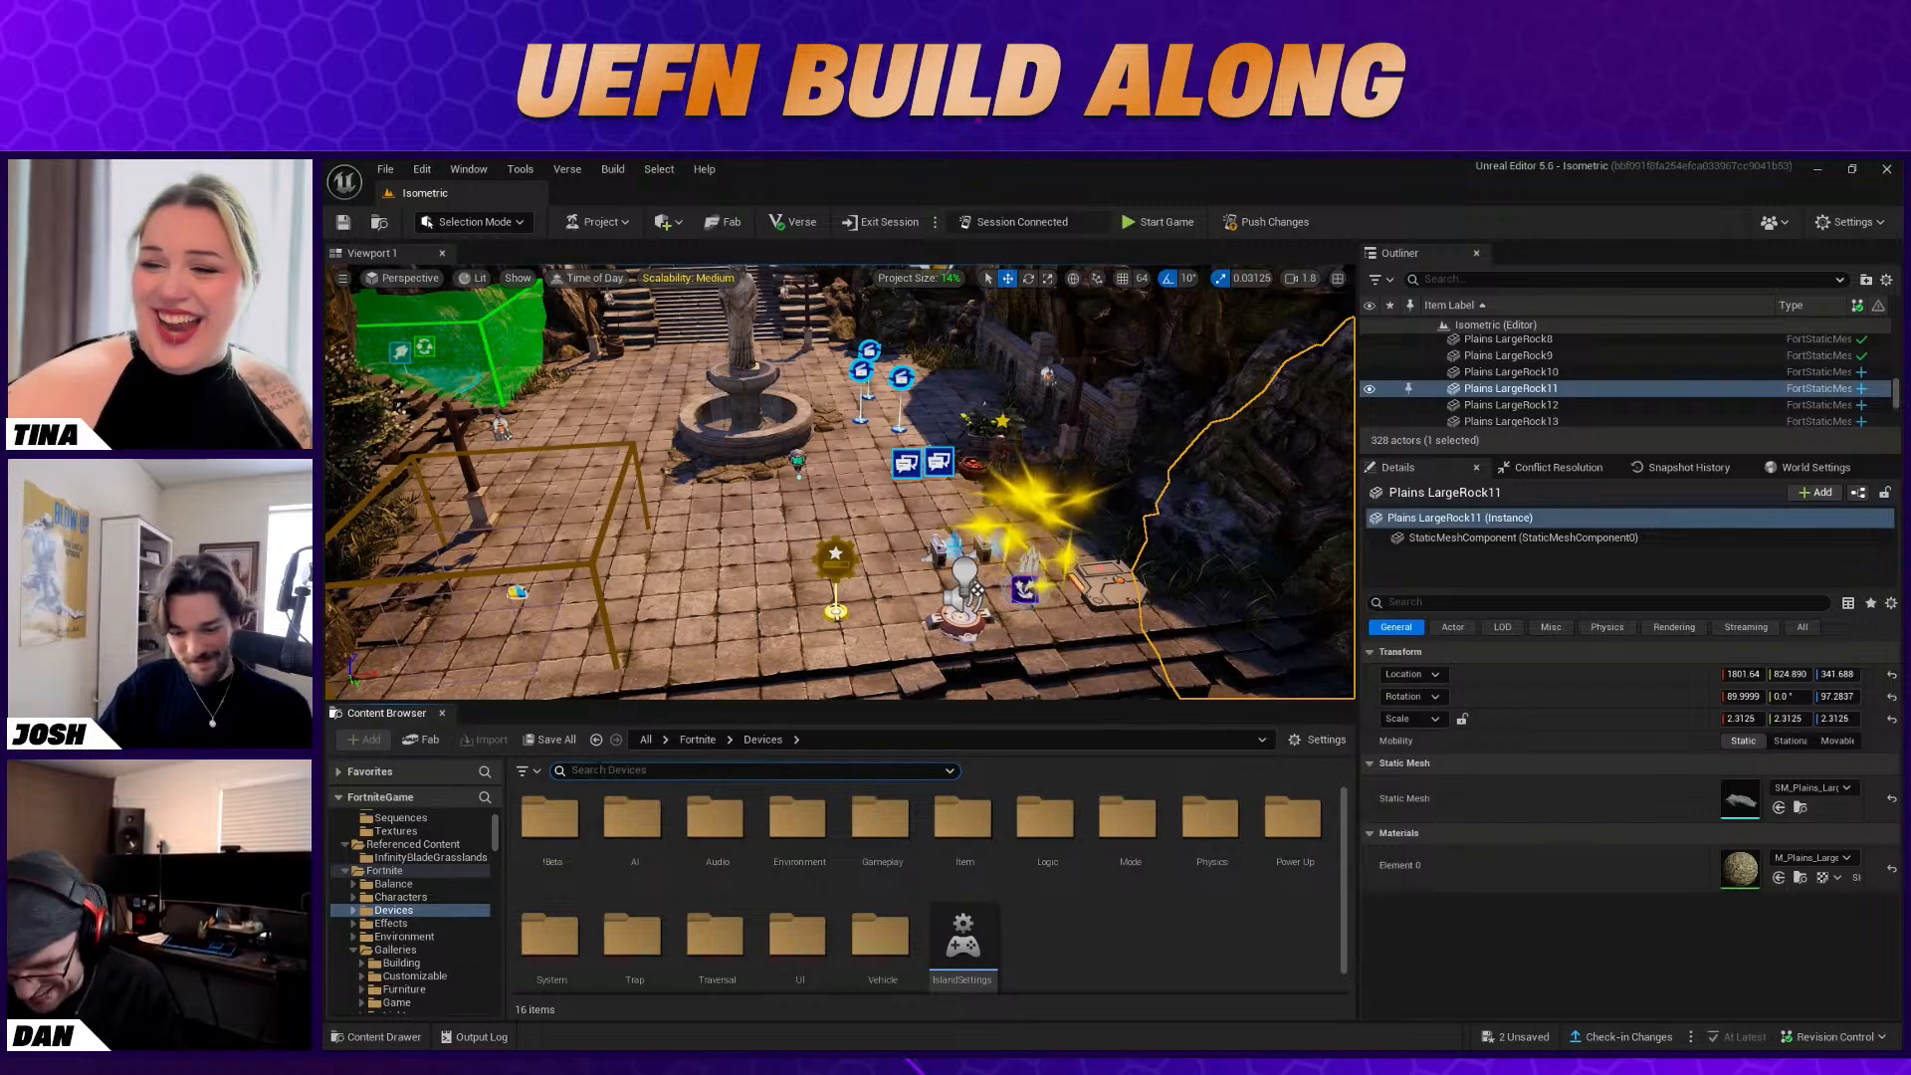
pyautogui.write('audi')
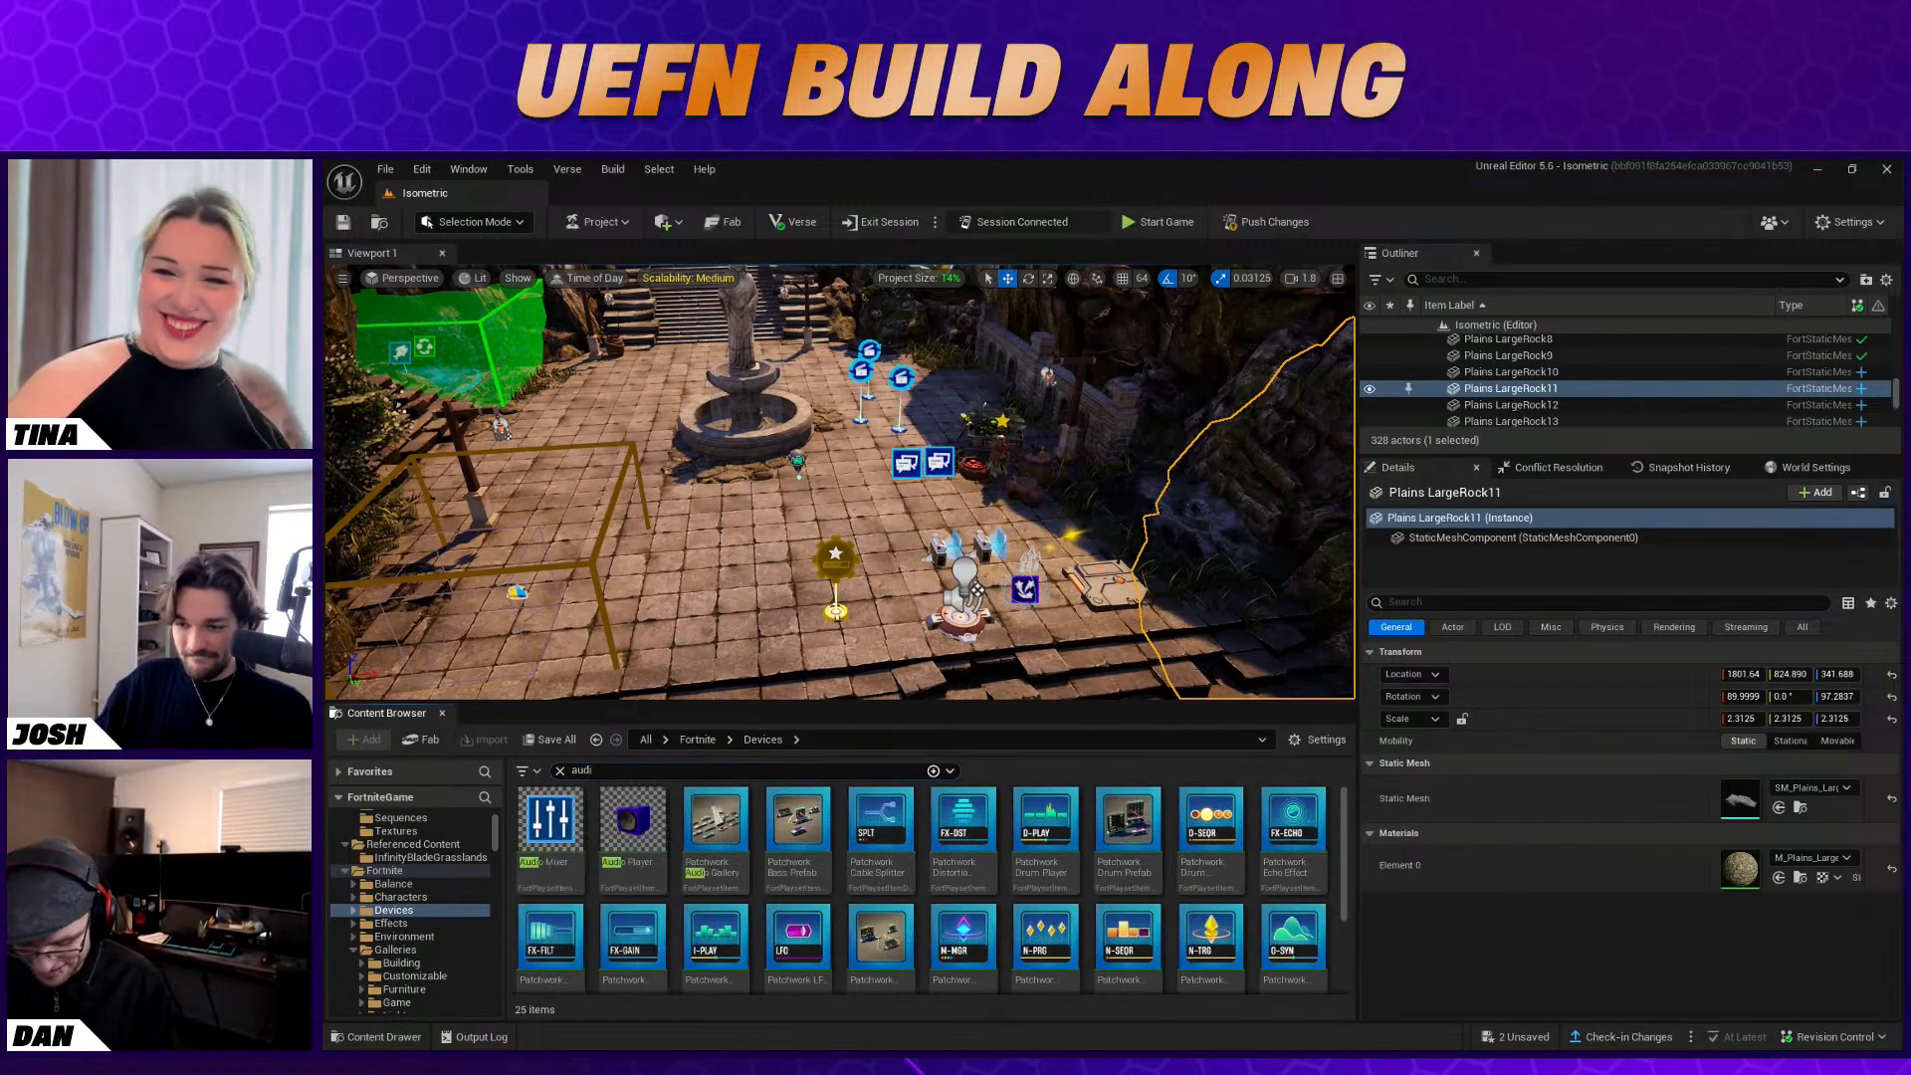
pyautogui.moveTo(632, 824); pyautogui.dragTo(880, 628)
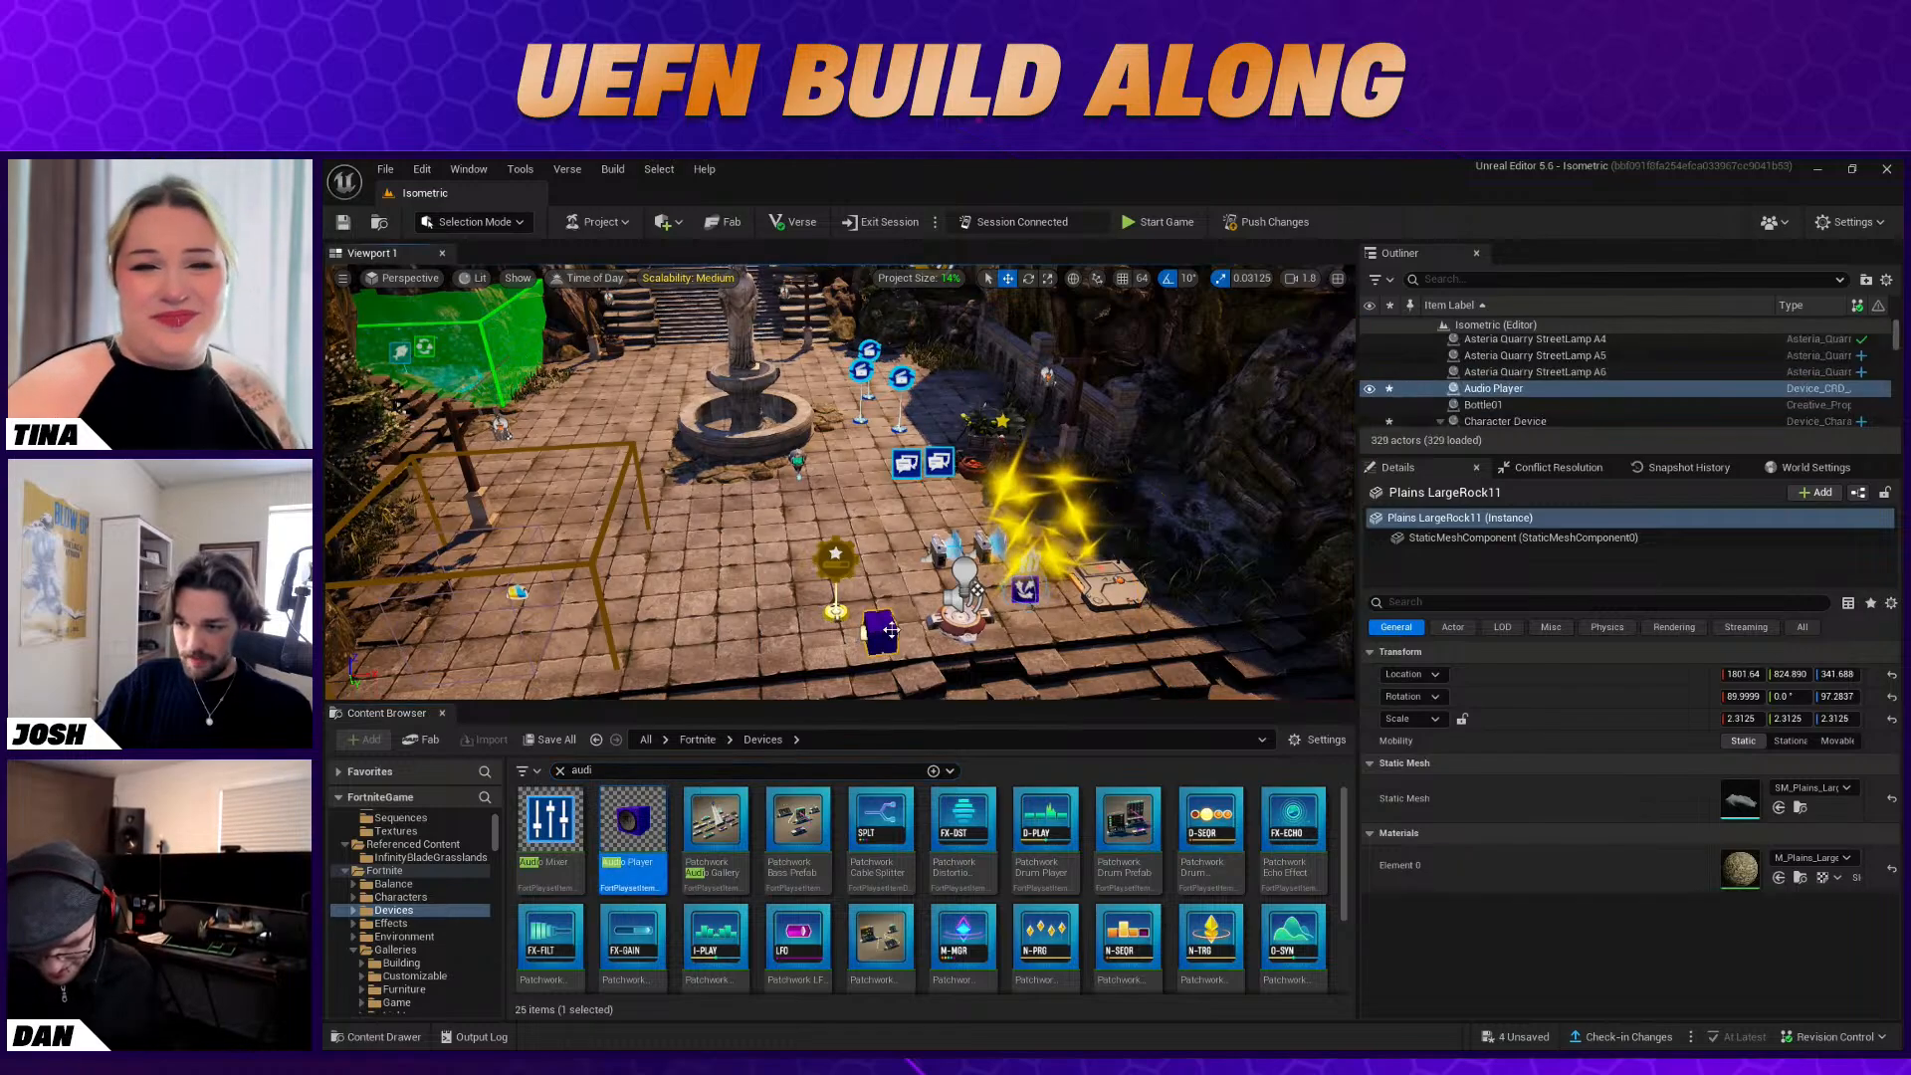
pyautogui.moveTo(880, 628); pyautogui.dragTo(859, 653, button='right')
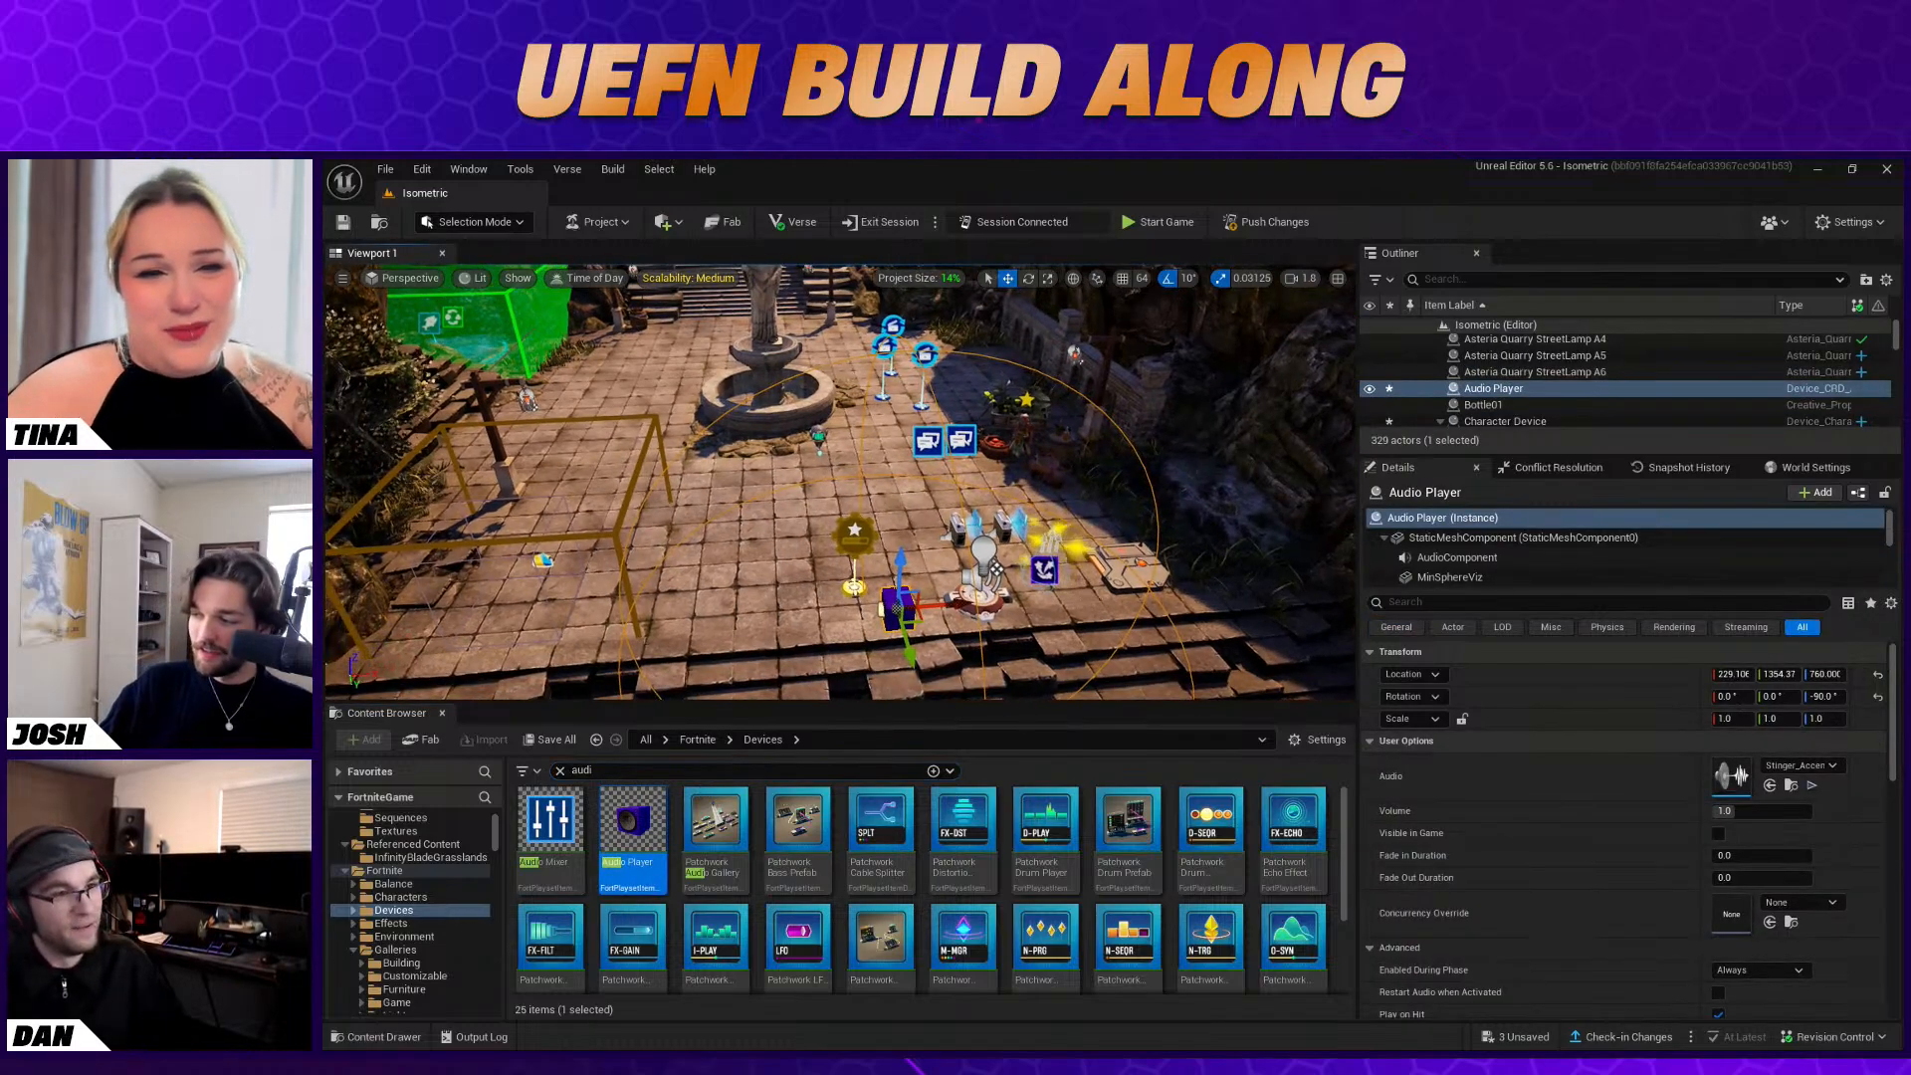
# Assign the Music Fantasy Lrg Victory Stinger 01 cue to the Audio Player and set its volume to 4
pyautogui.click(1804, 766)
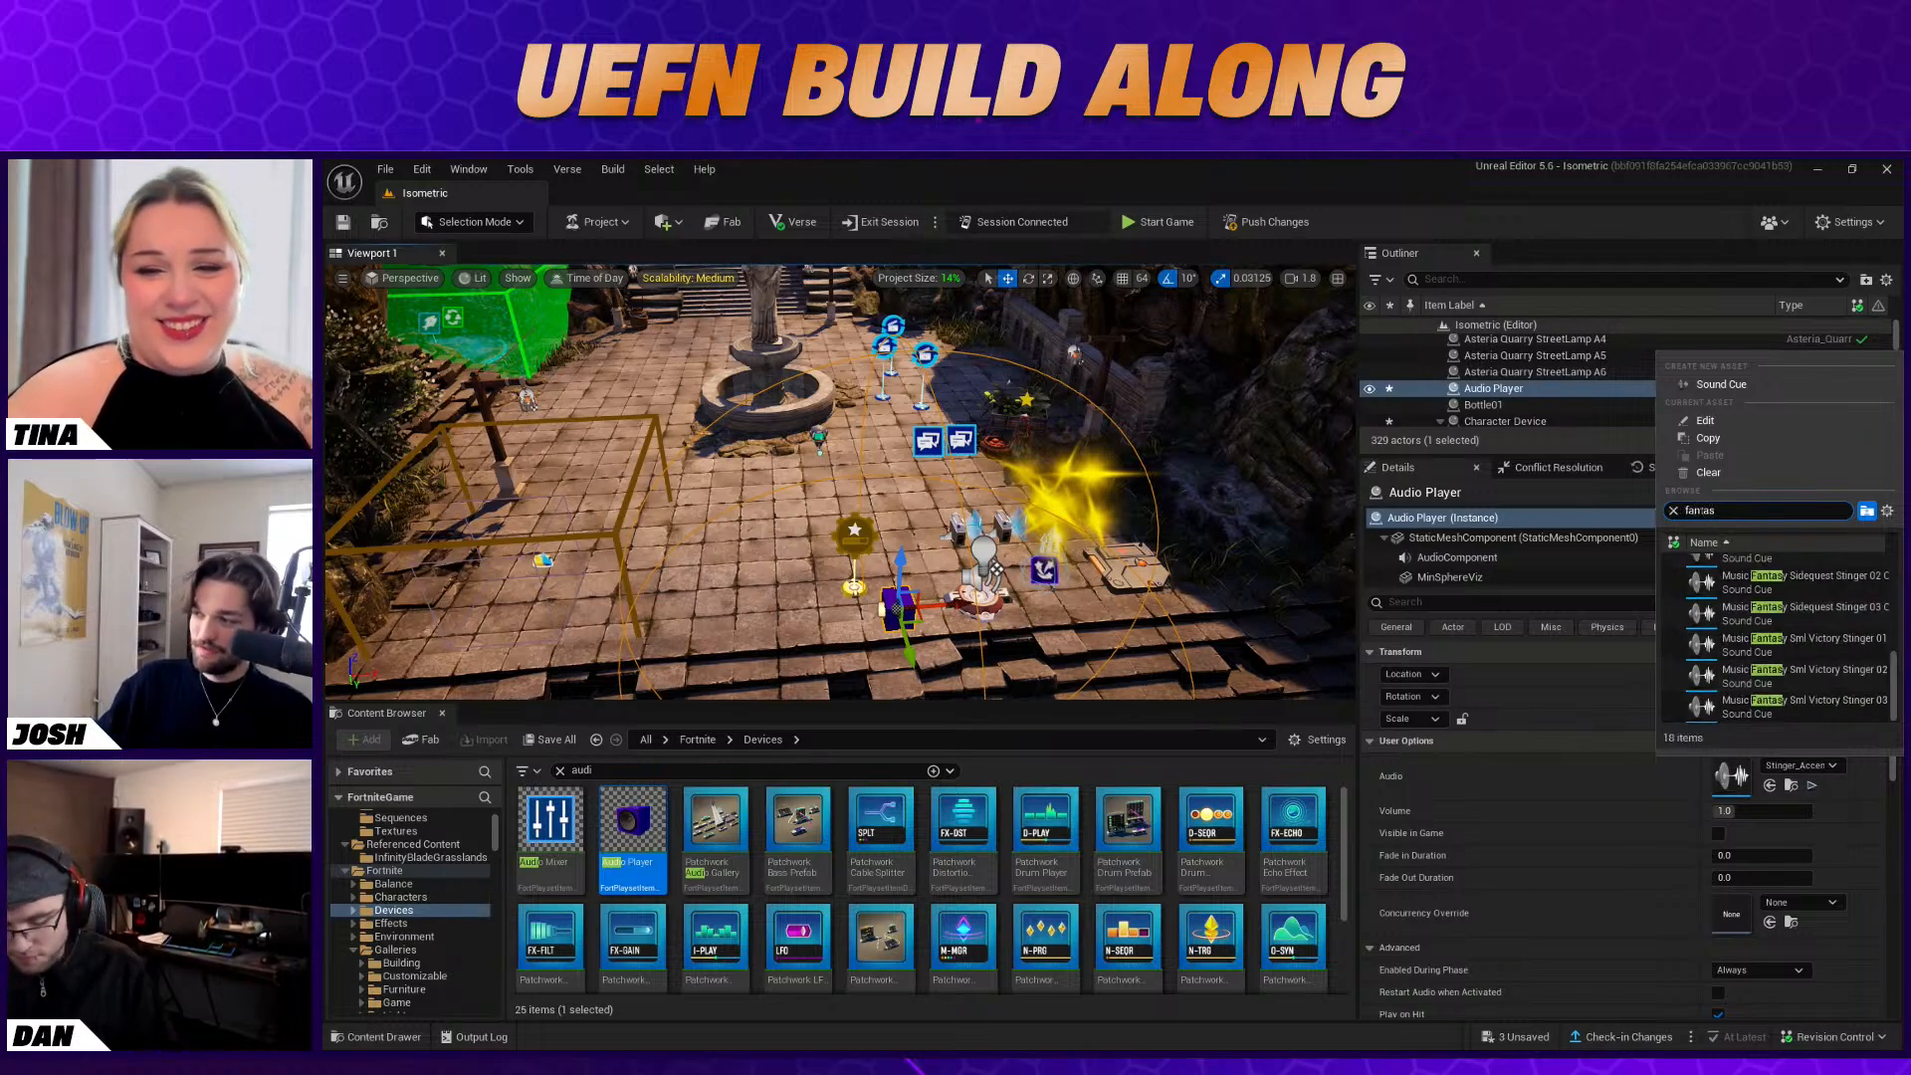
pyautogui.scroll(5, 1704, 625)
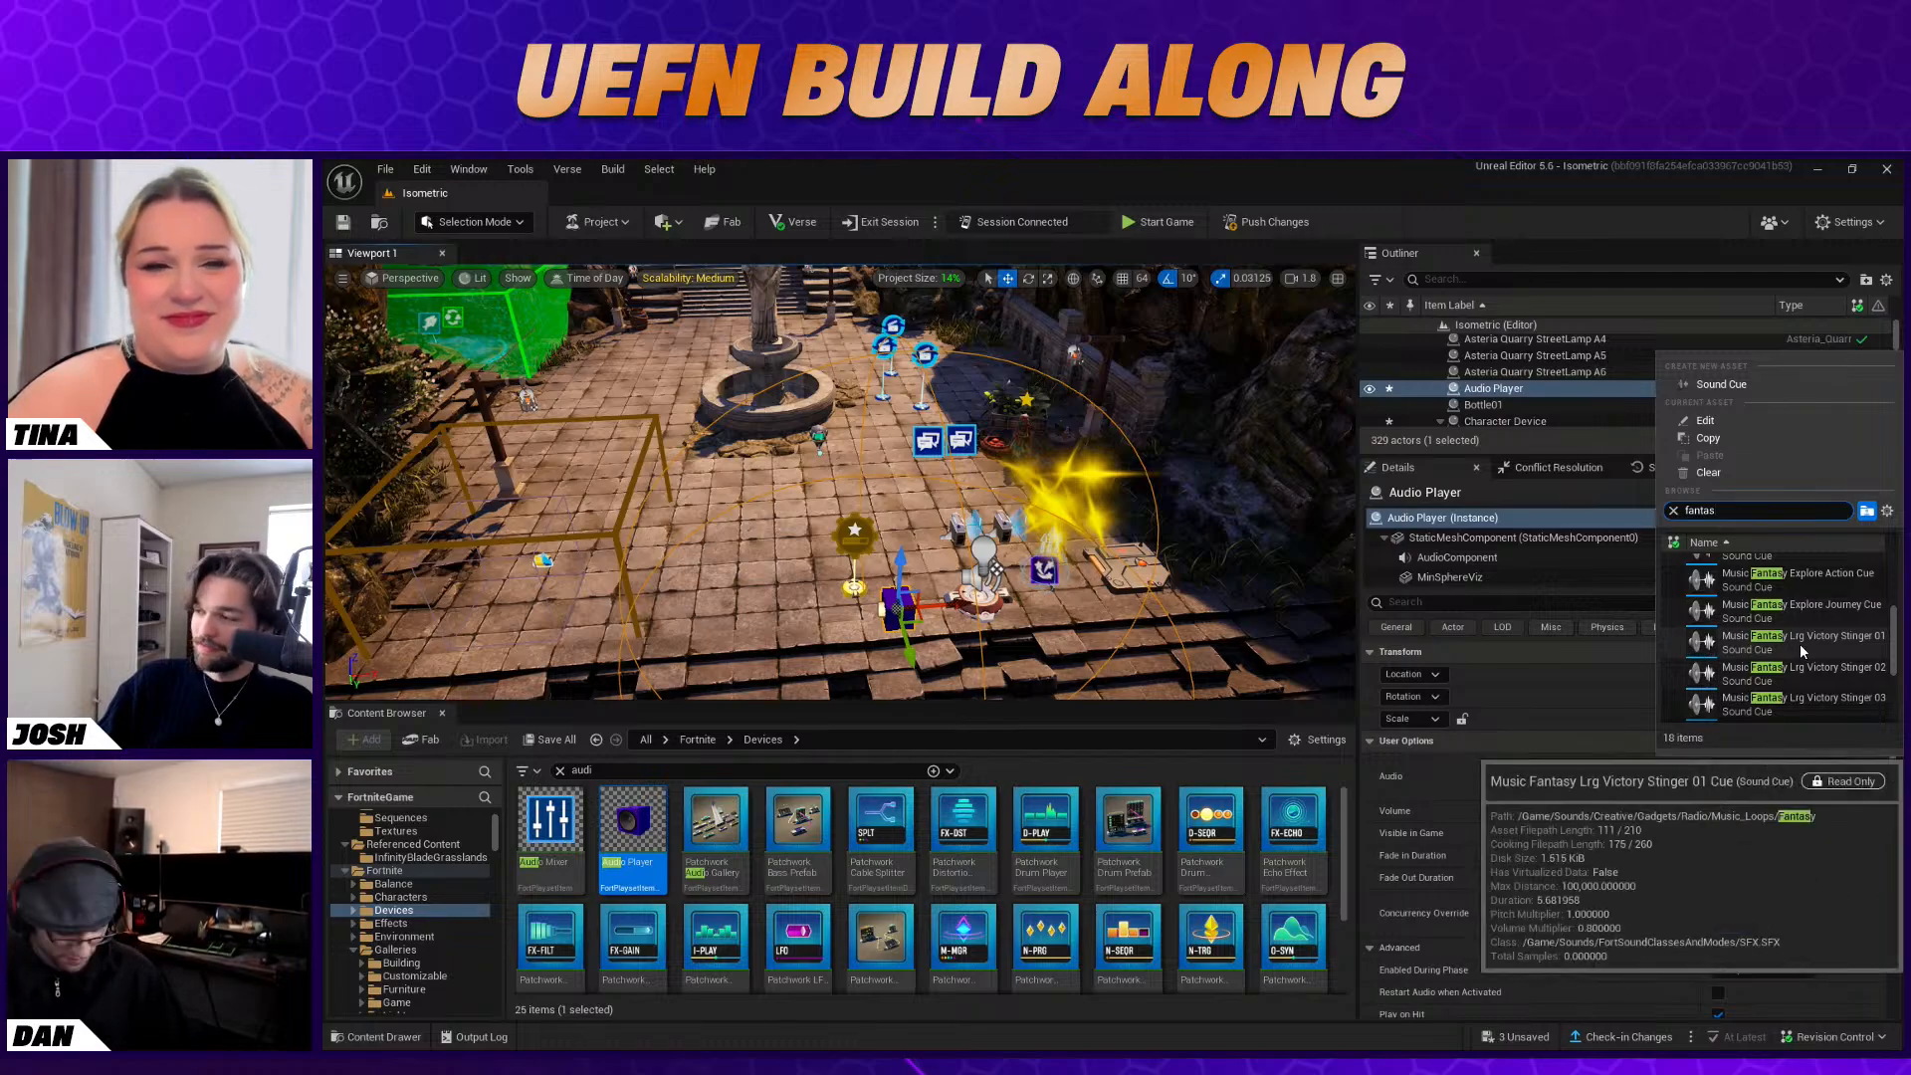
pyautogui.click(1802, 643)
pyautogui.click(1782, 810)
pyautogui.write('4')
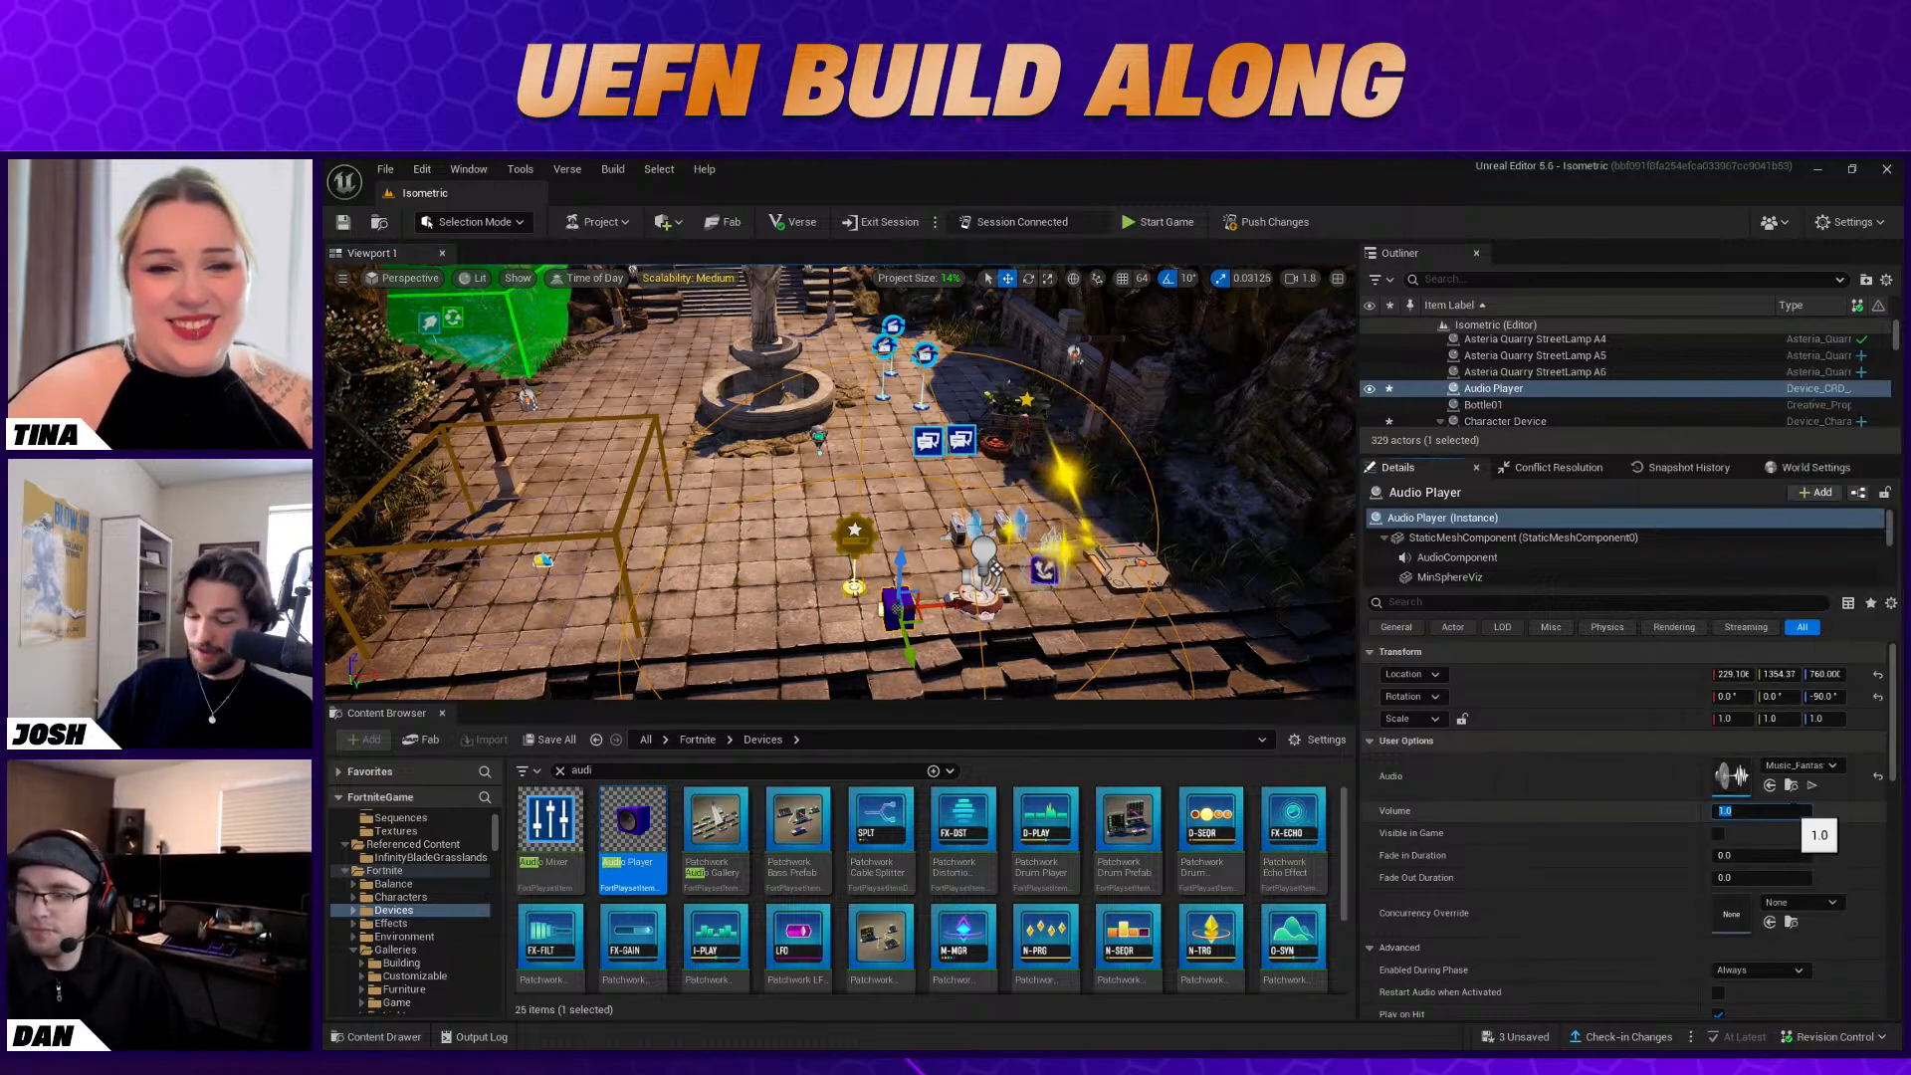
pyautogui.press('Return')
# Set the Audio Player's Play Location to Instigating Player and disable Play on Hit
pyautogui.scroll(-5, 1692, 881)
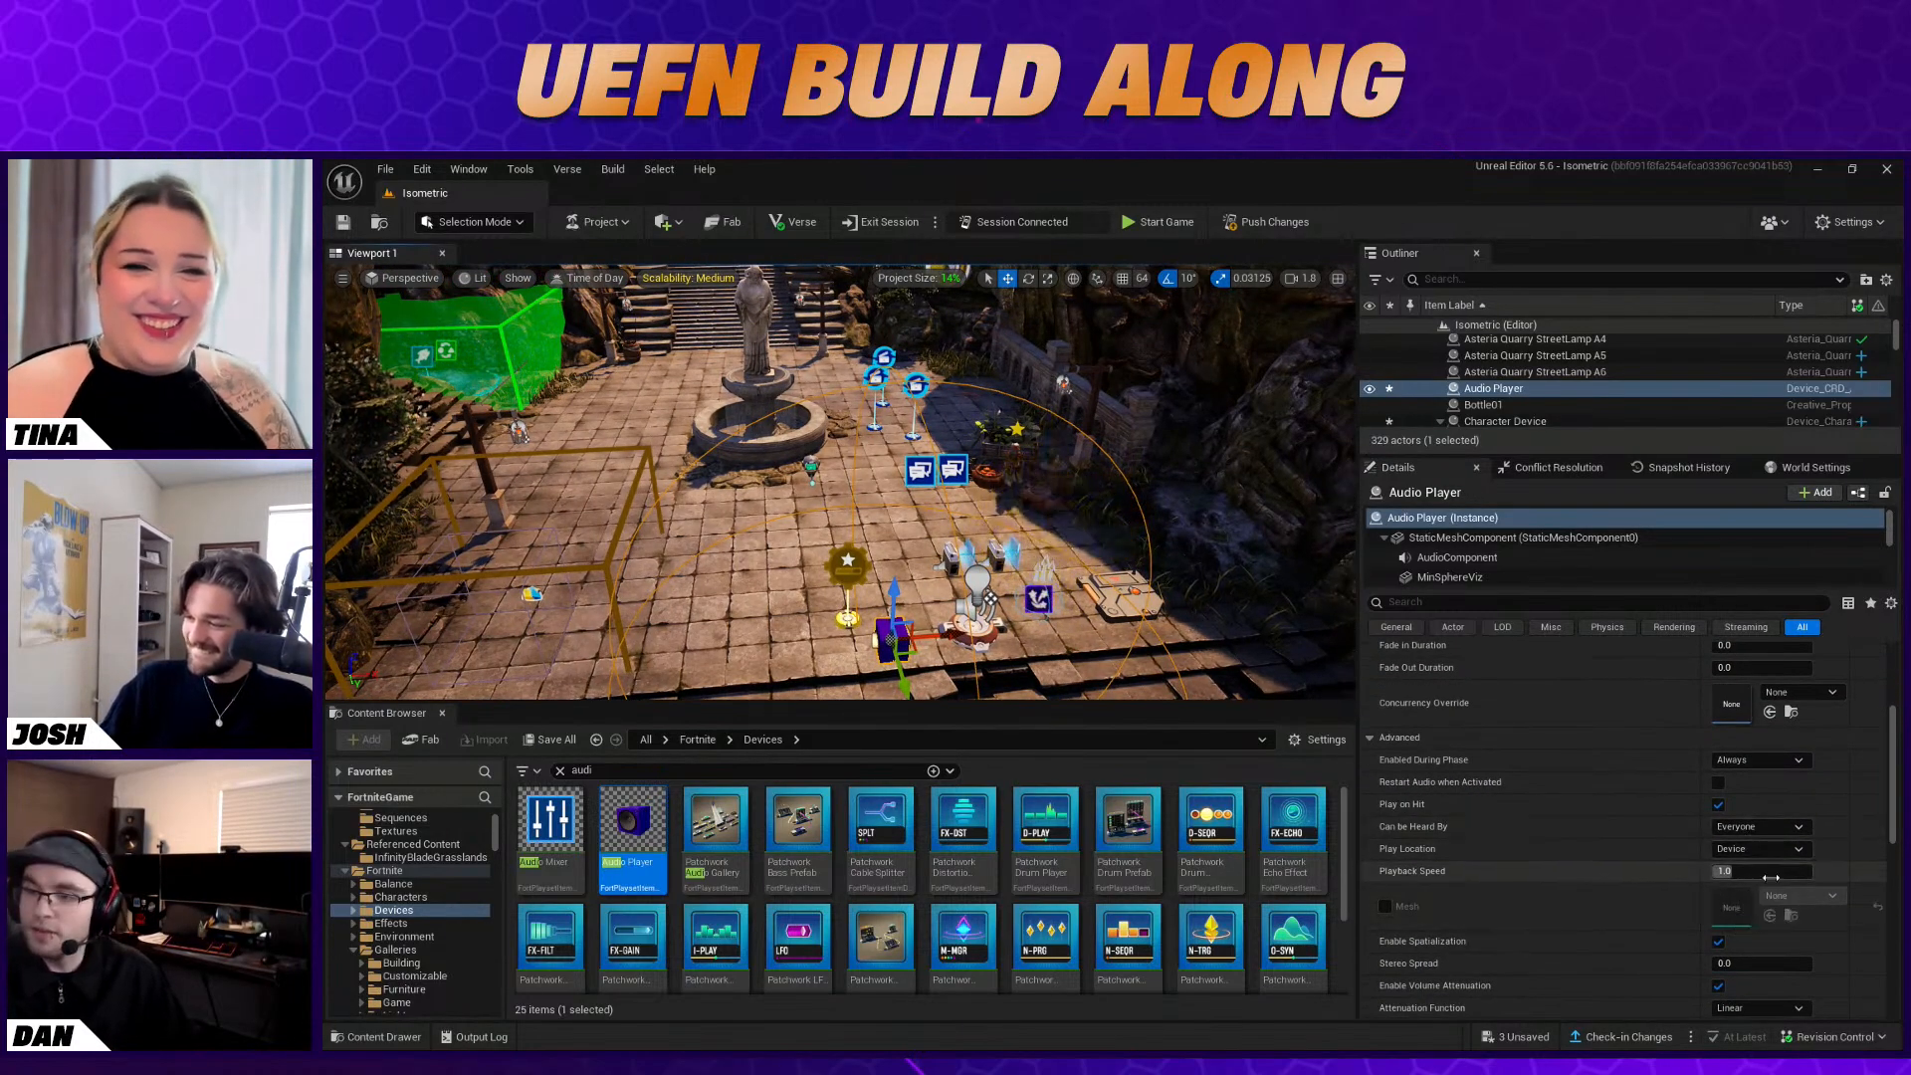
pyautogui.scroll(-5, 1551, 926)
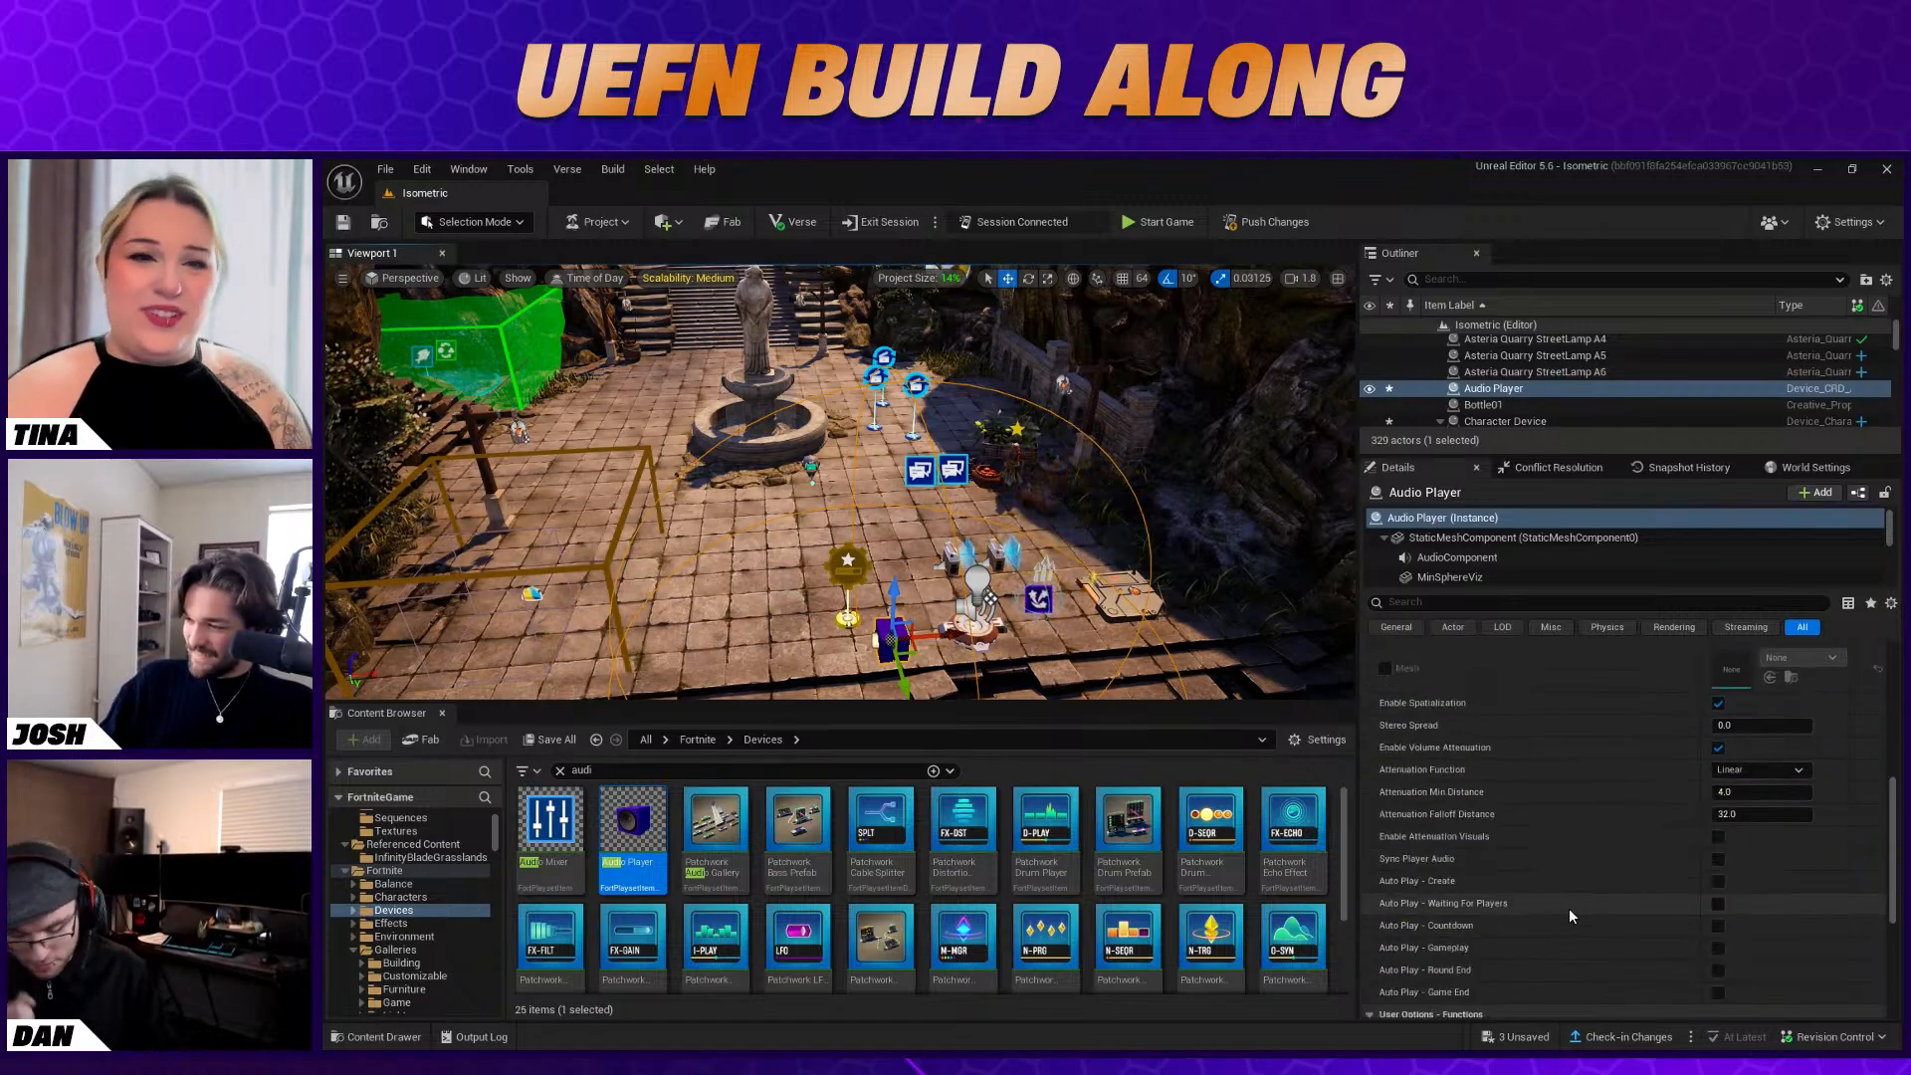
pyautogui.scroll(3, 1569, 908)
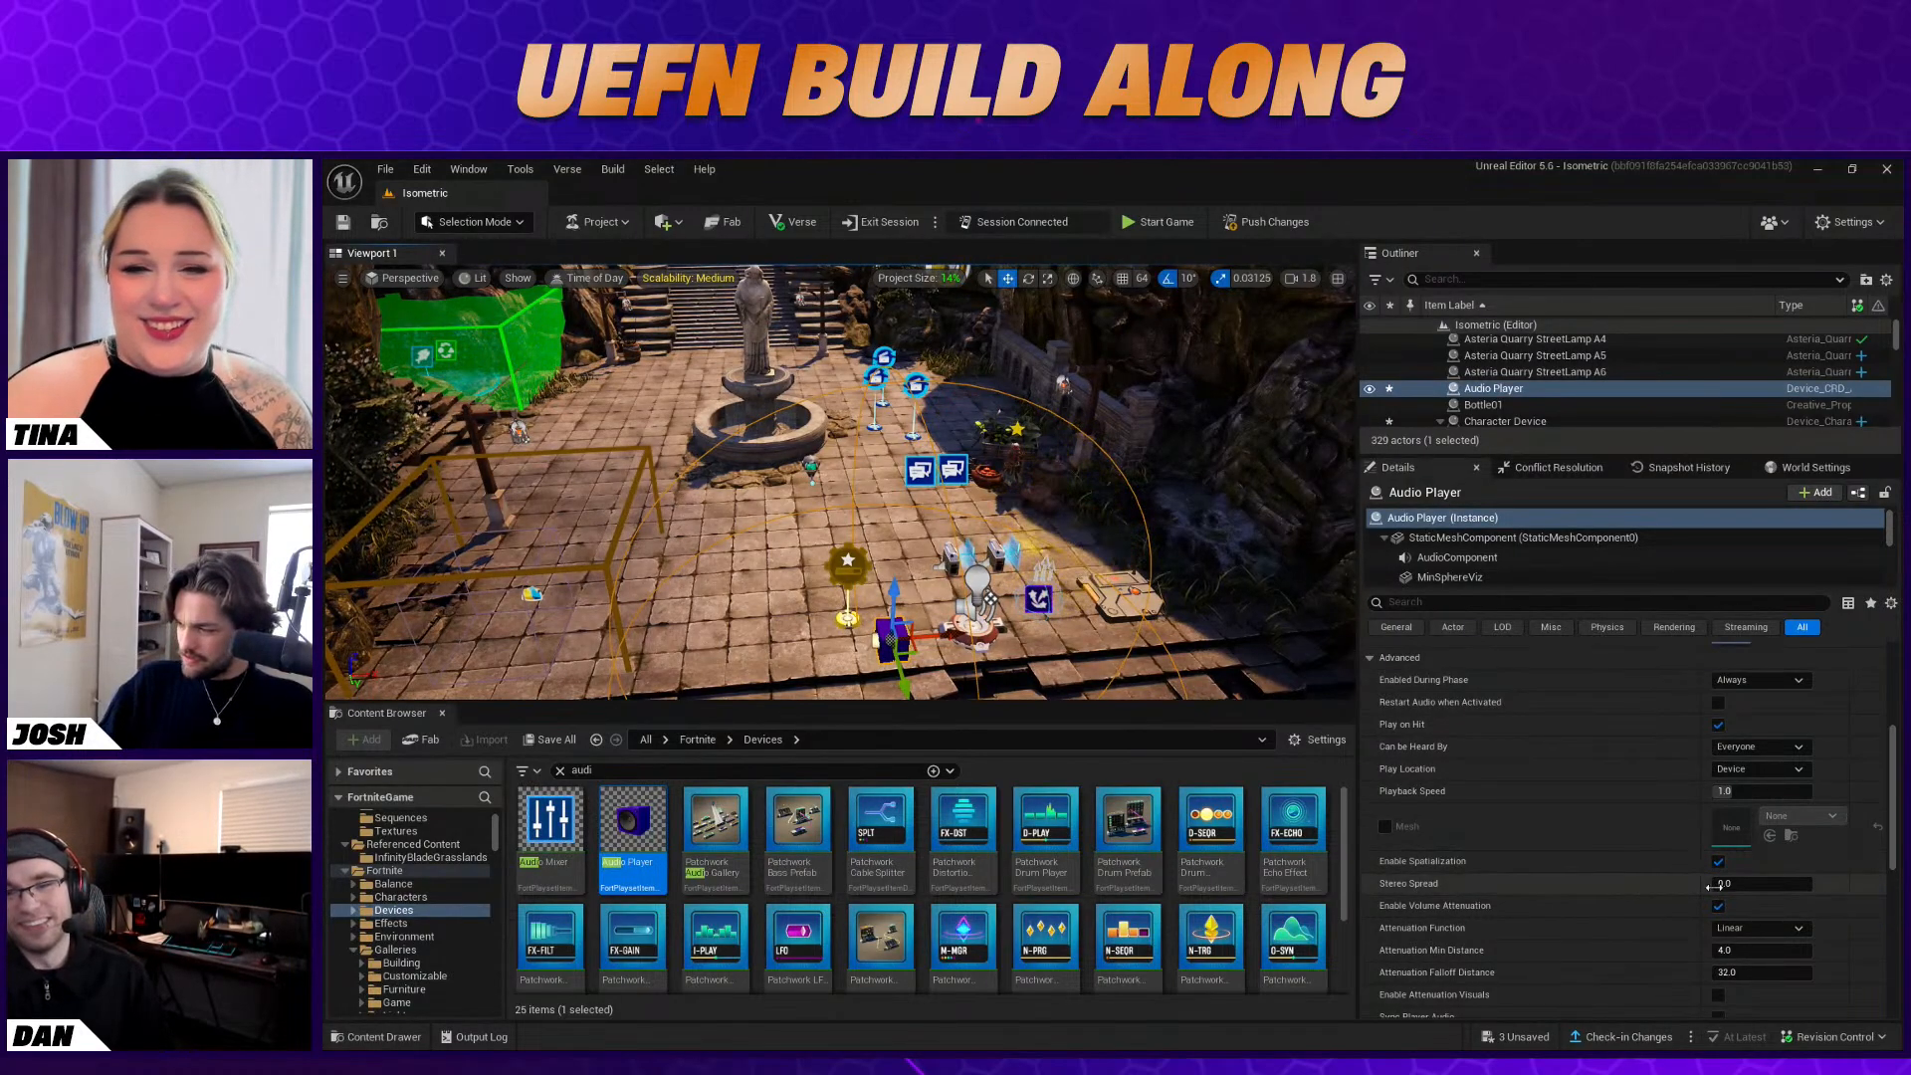
pyautogui.click(1742, 801)
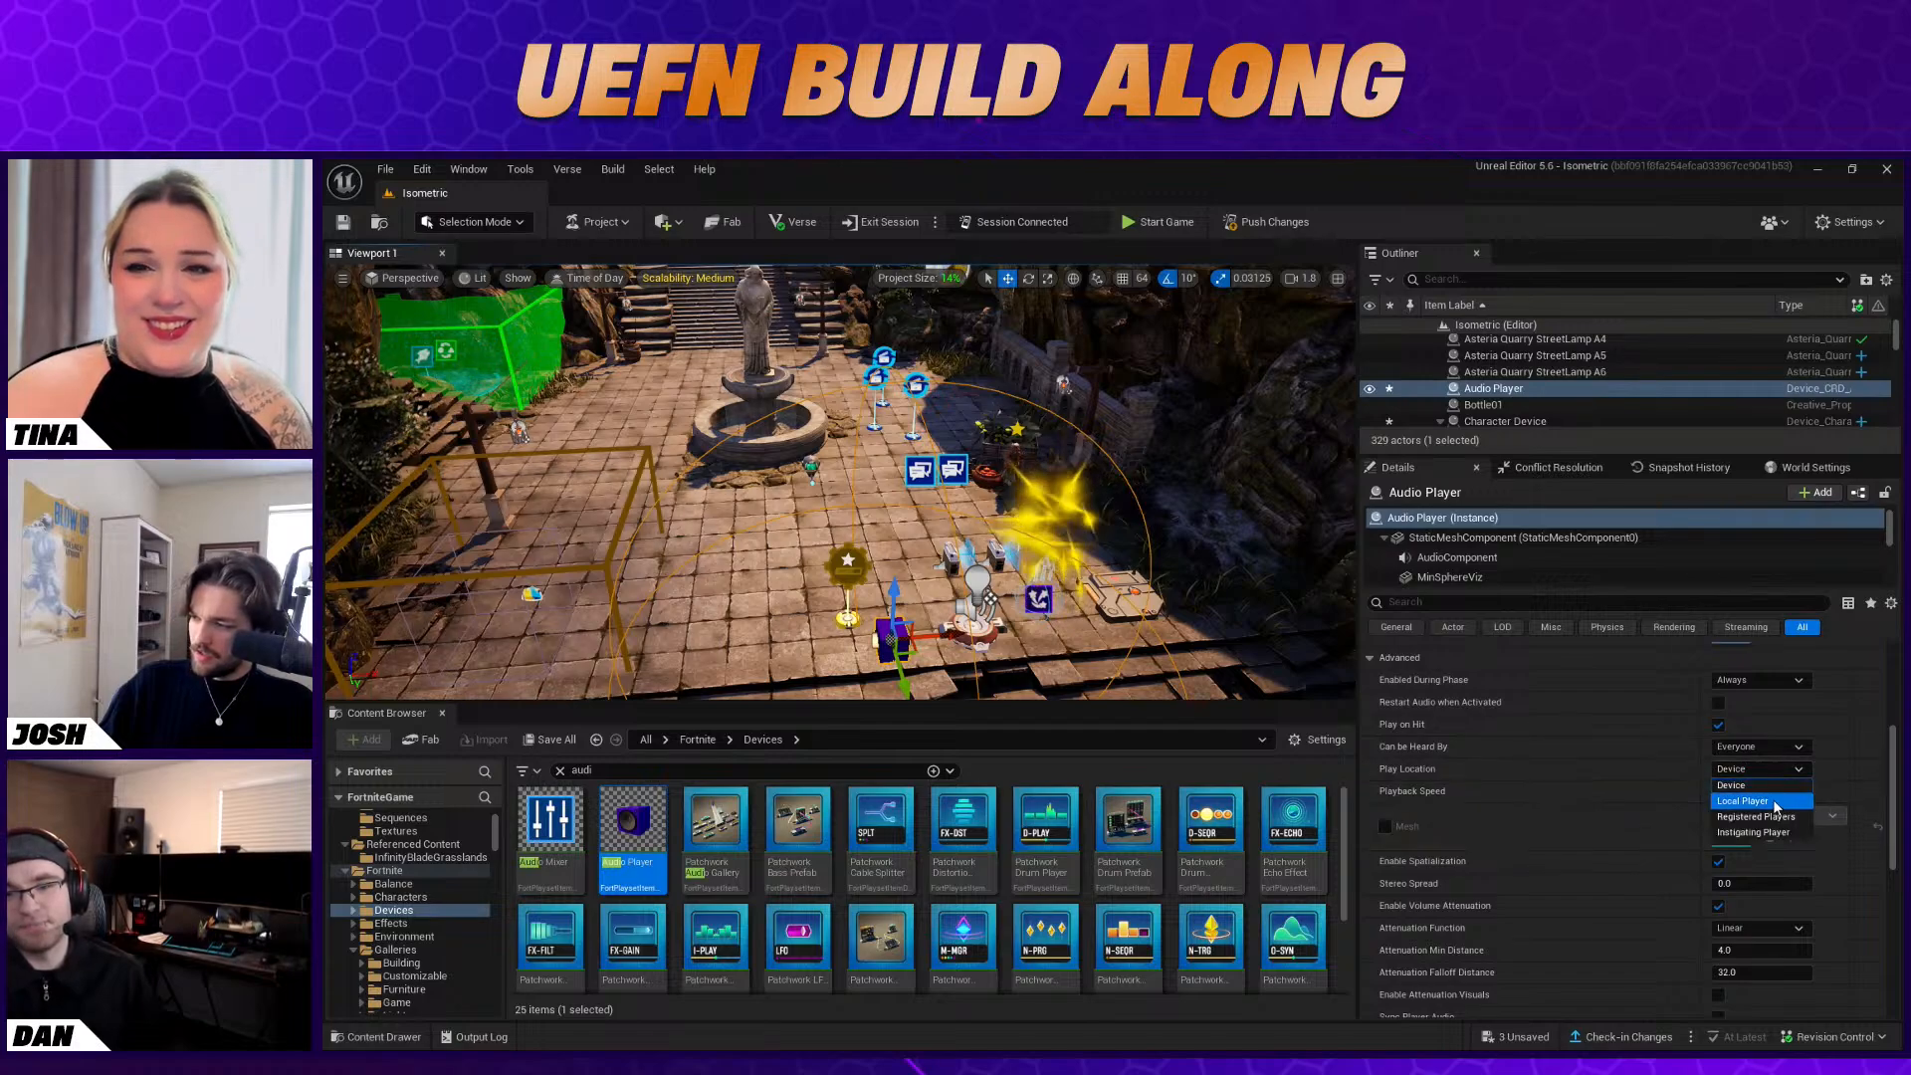
pyautogui.click(1753, 772)
pyautogui.click(1778, 835)
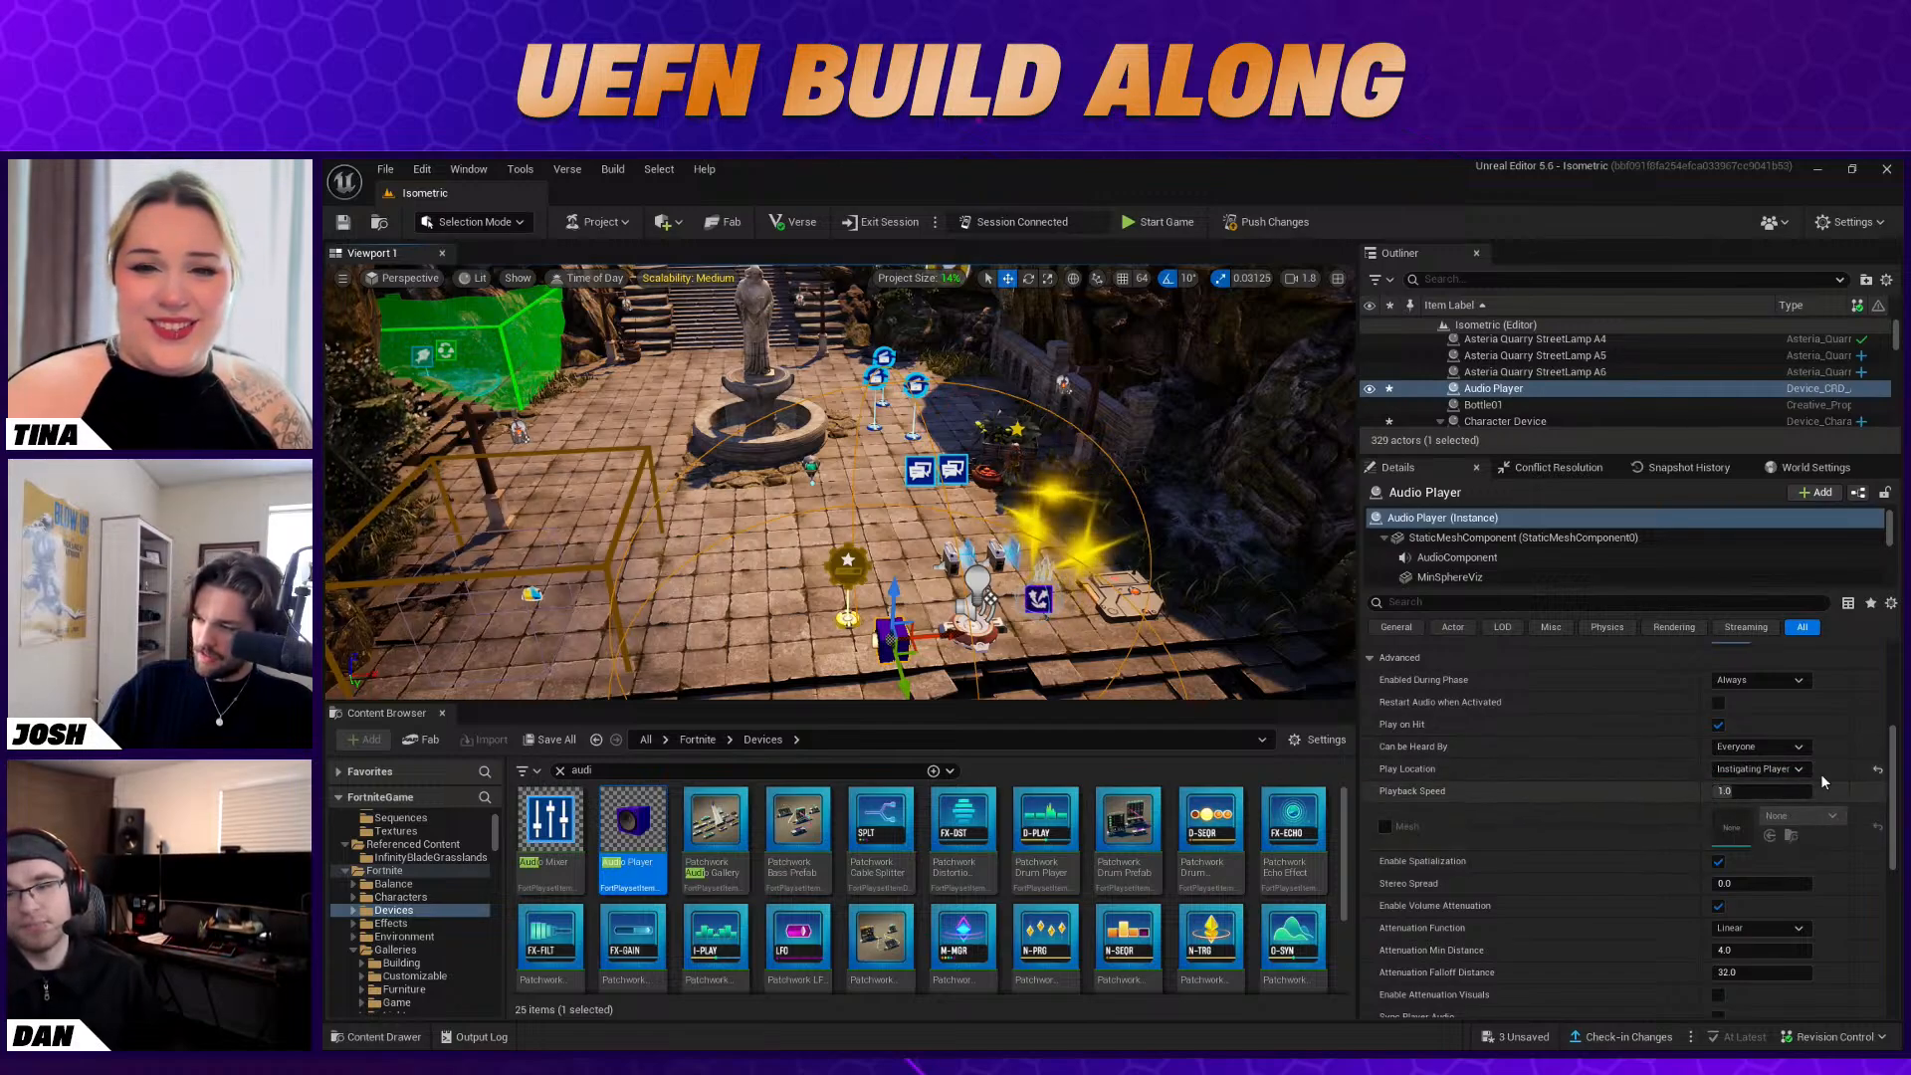
pyautogui.click(1718, 724)
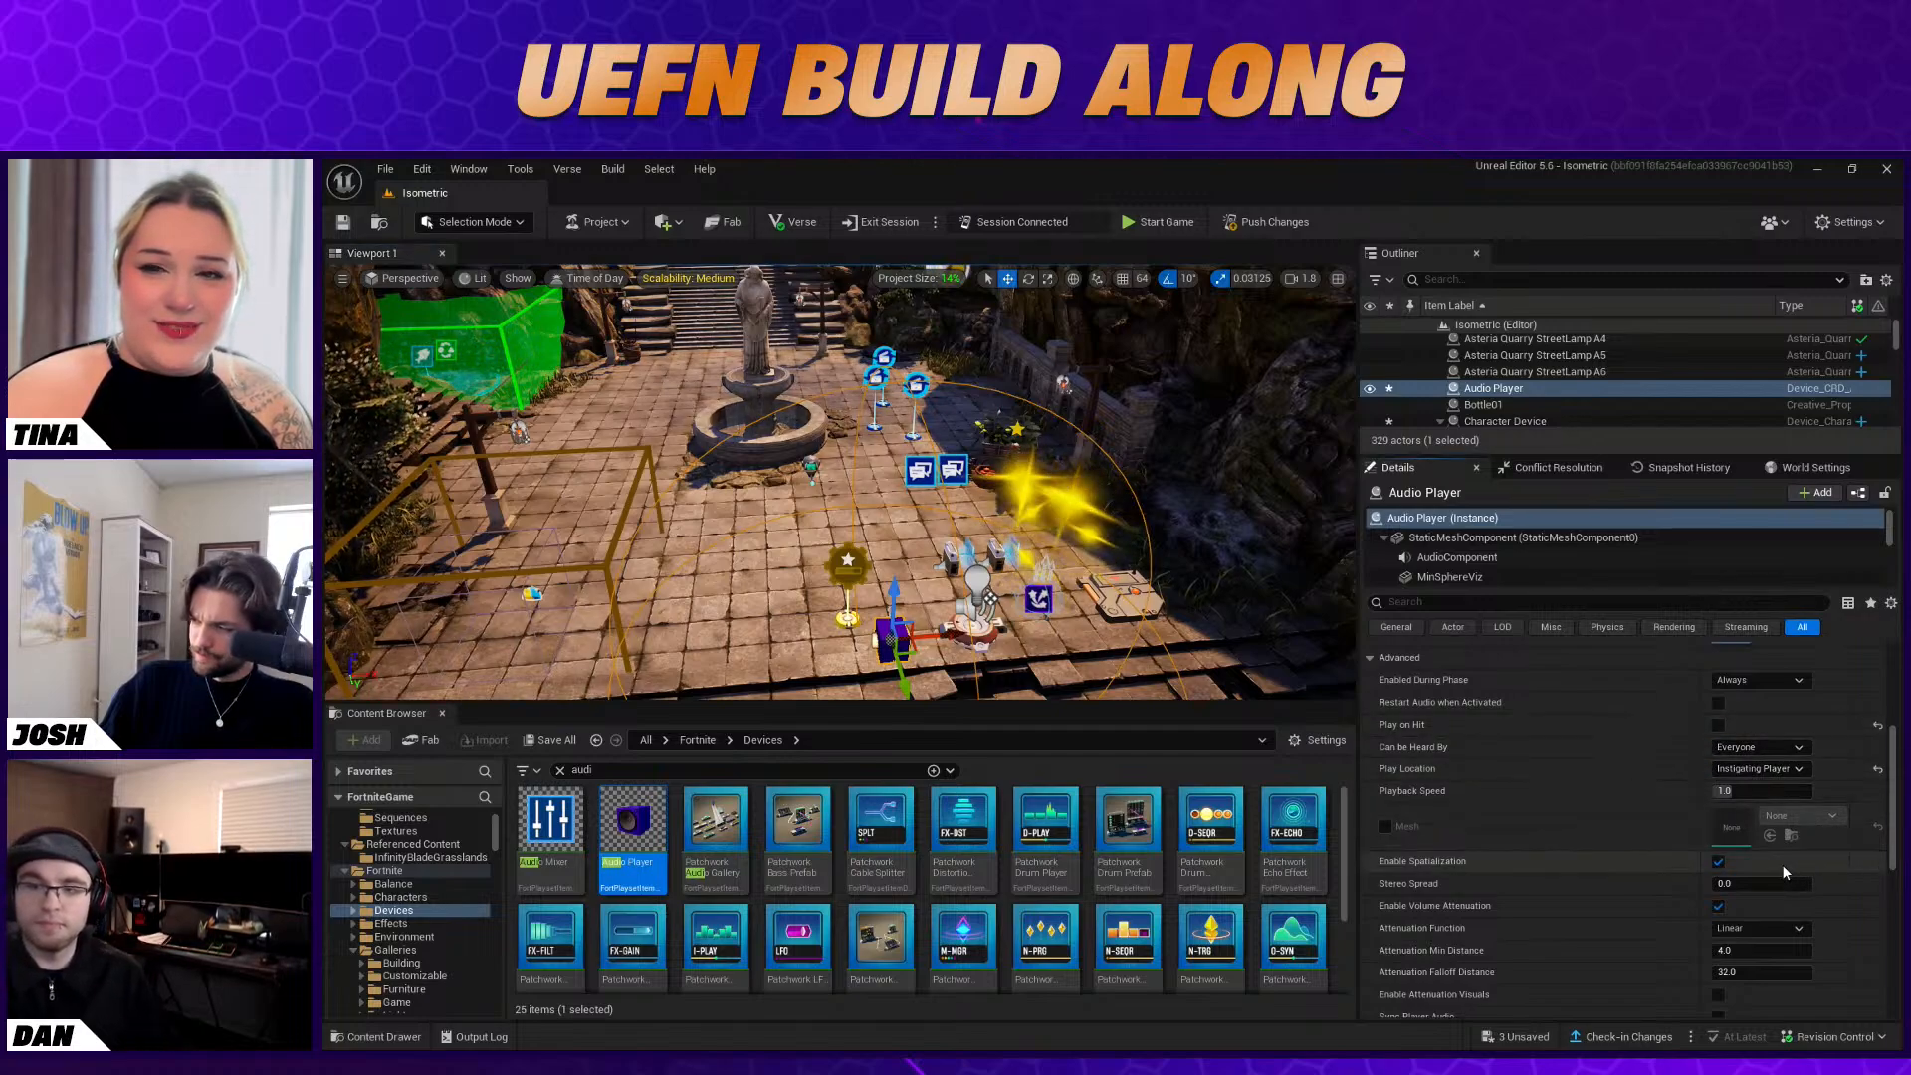
# Bind the Audio Player's Play function to the Stat Creator's On Level Up event
pyautogui.scroll(-5, 1778, 858)
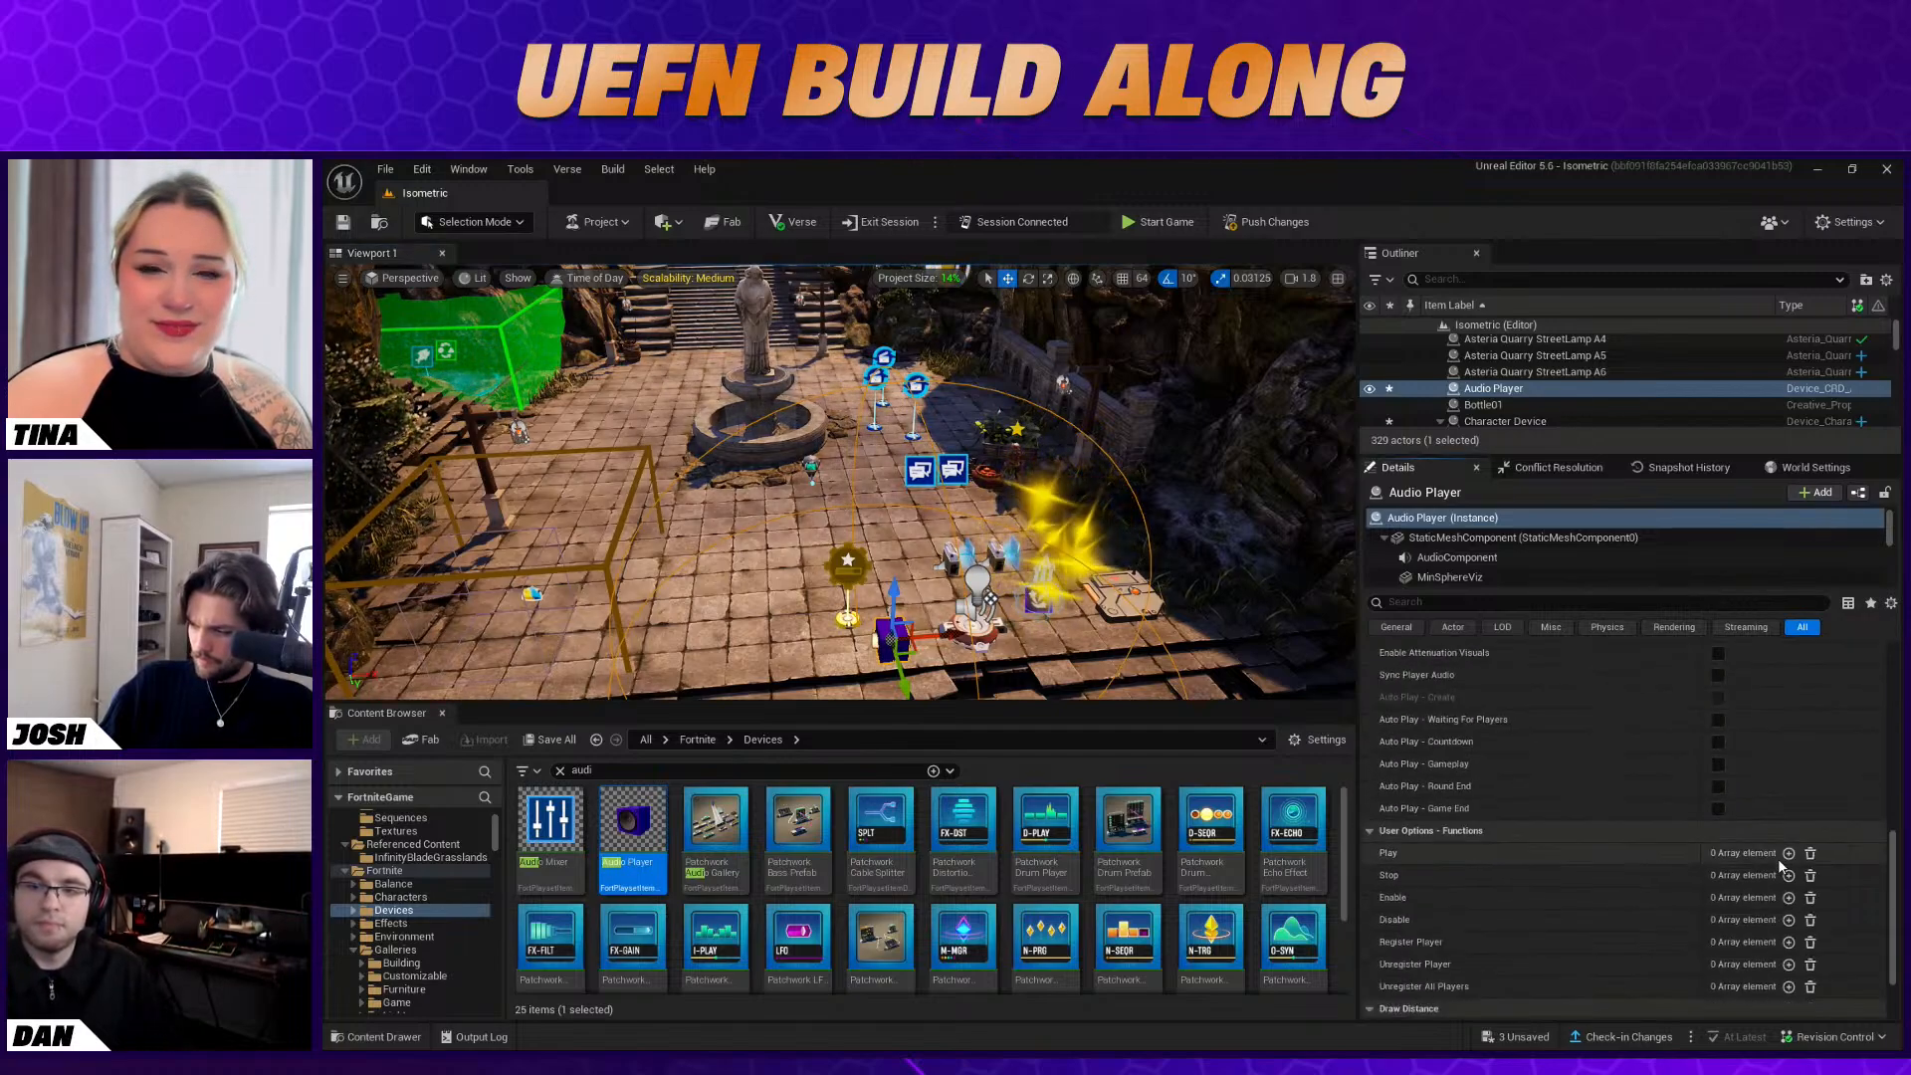
pyautogui.scroll(-2, 1778, 858)
pyautogui.click(1789, 826)
pyautogui.click(1805, 849)
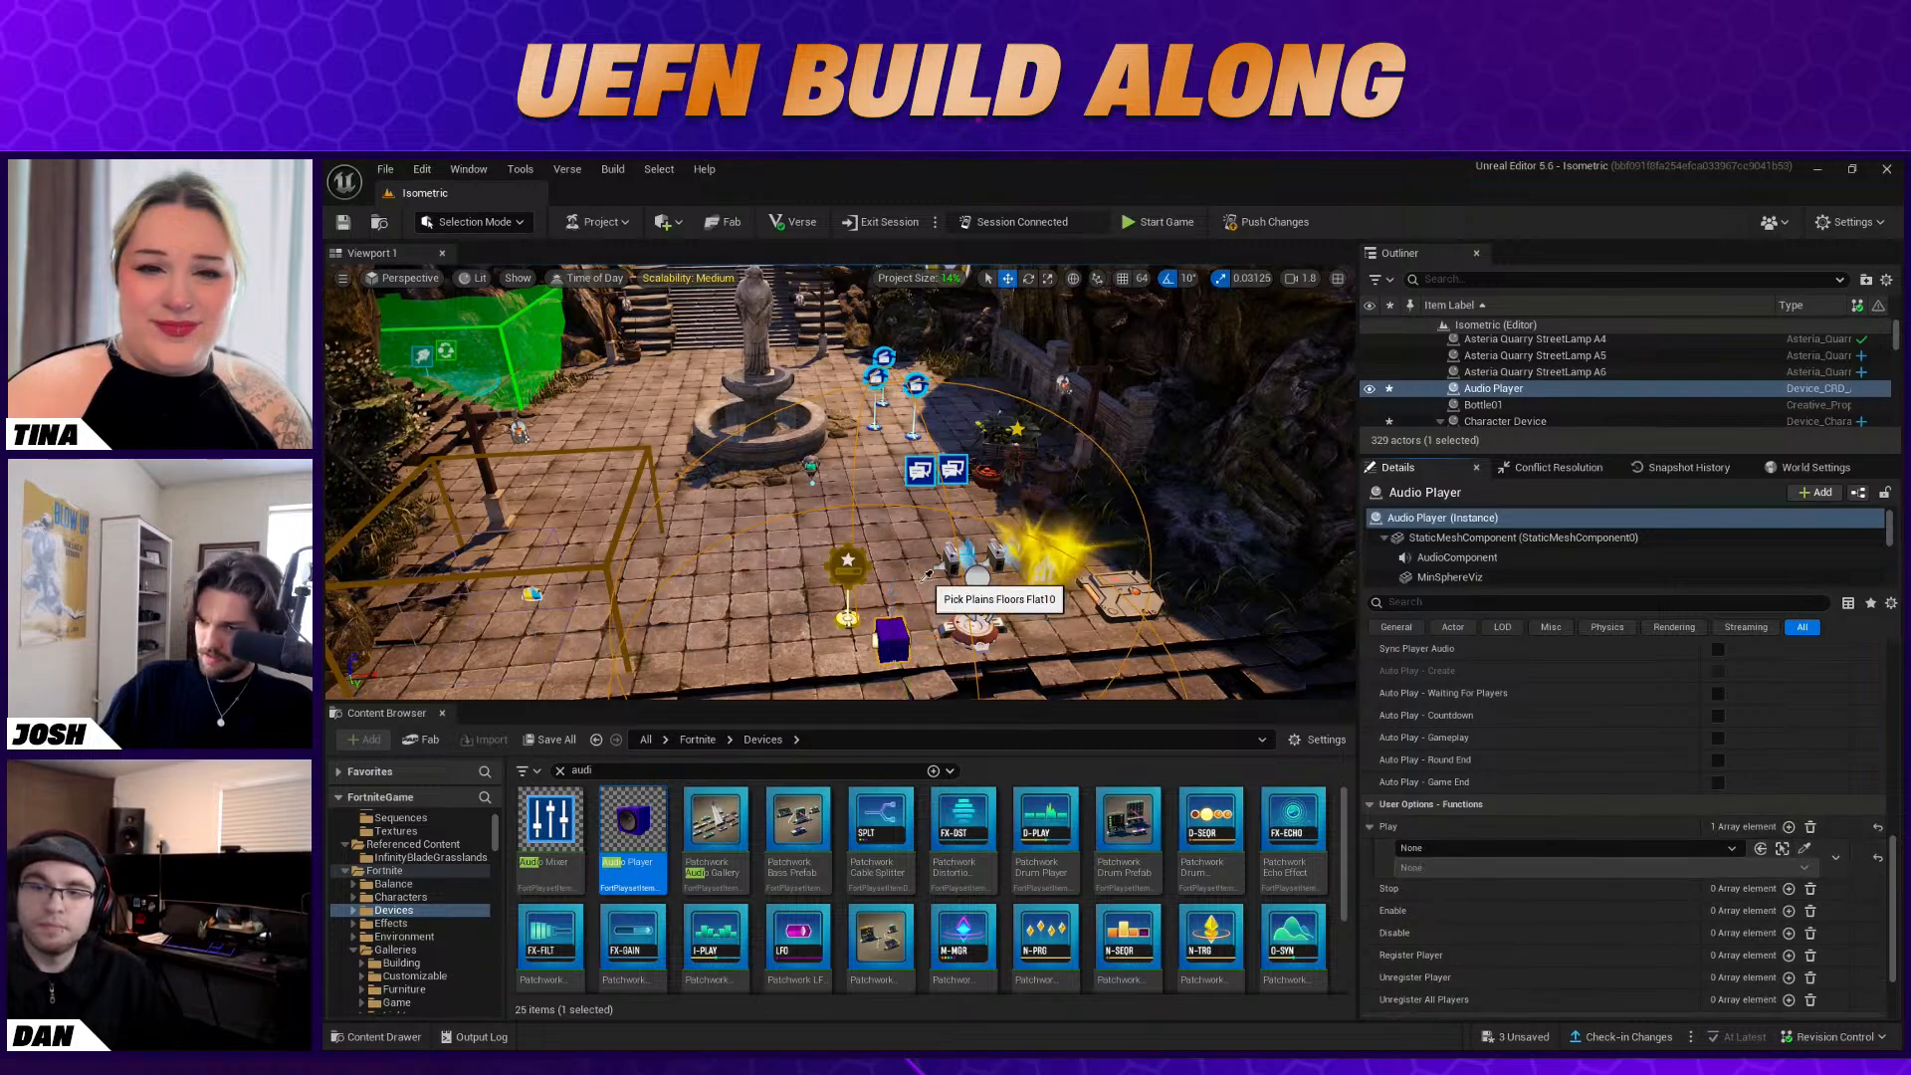
pyautogui.click(848, 615)
pyautogui.click(1422, 868)
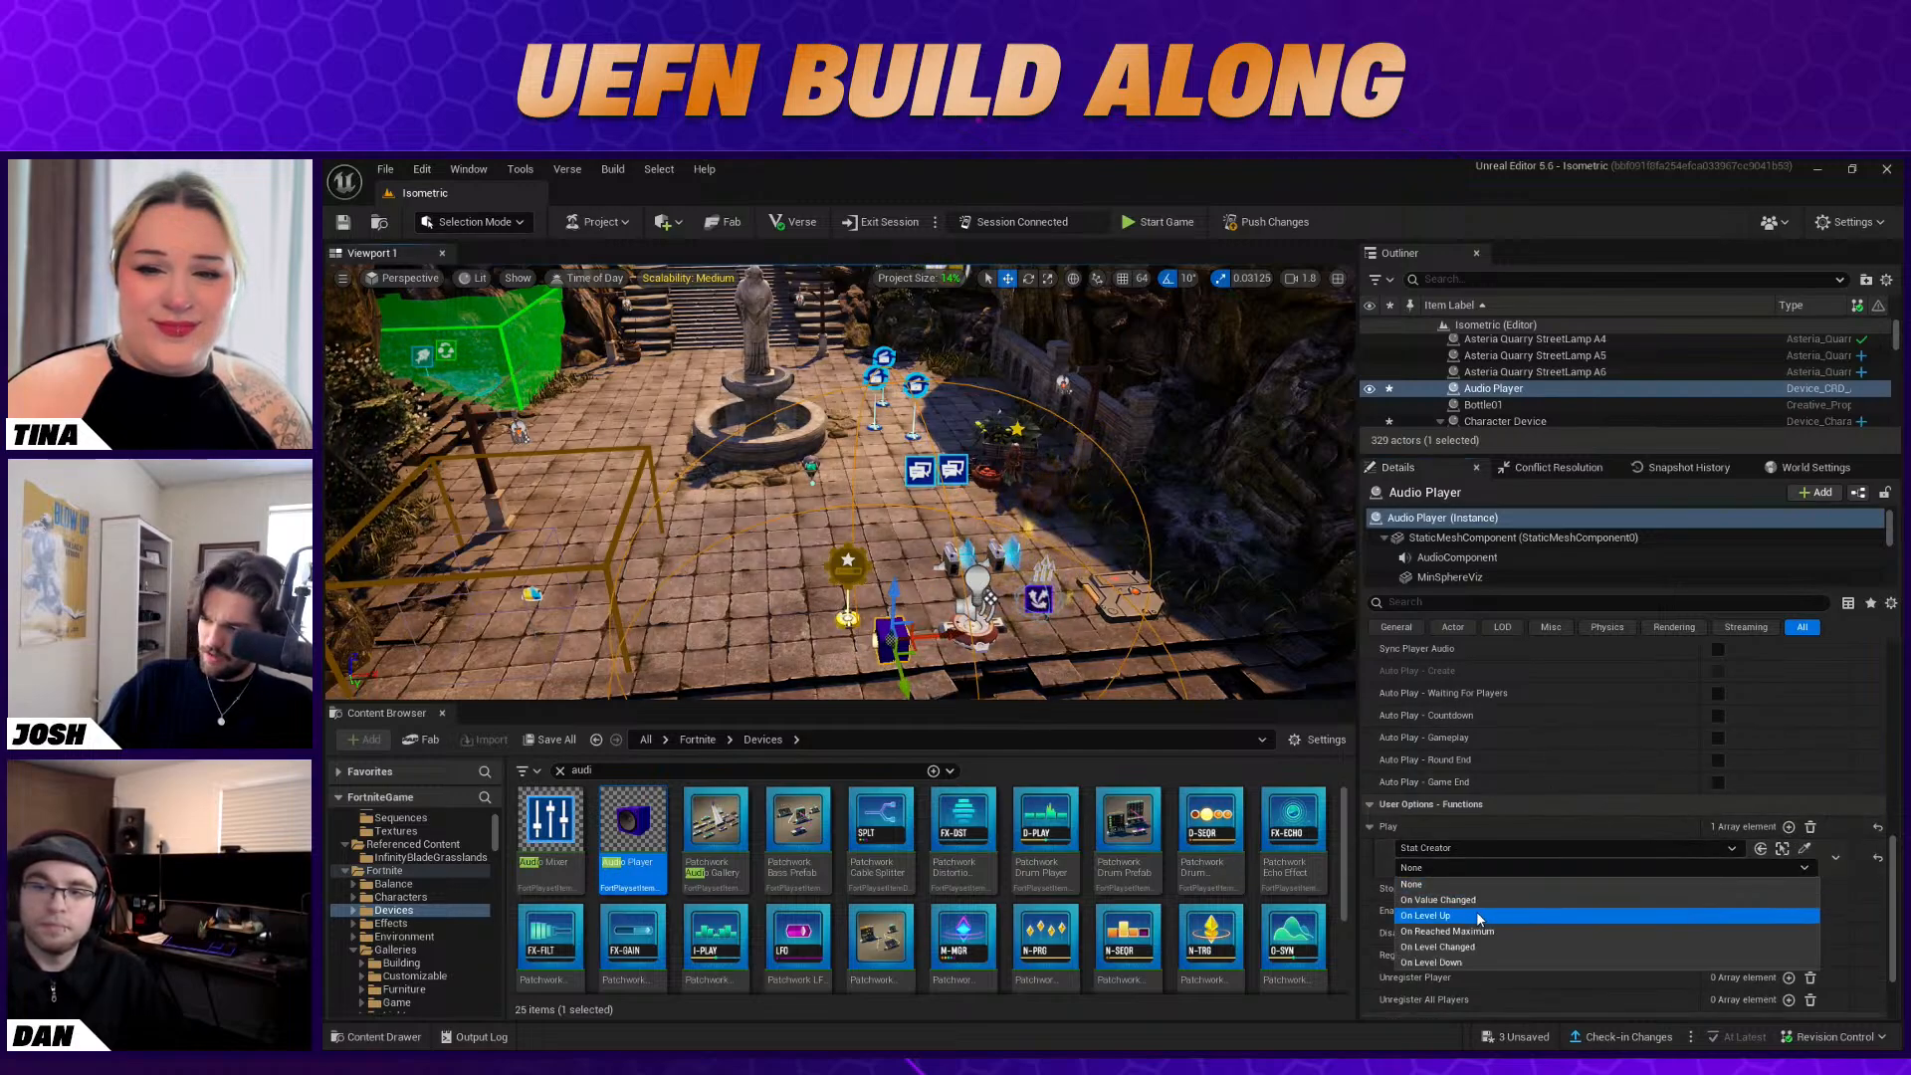
pyautogui.click(1465, 920)
pyautogui.click(1046, 661)
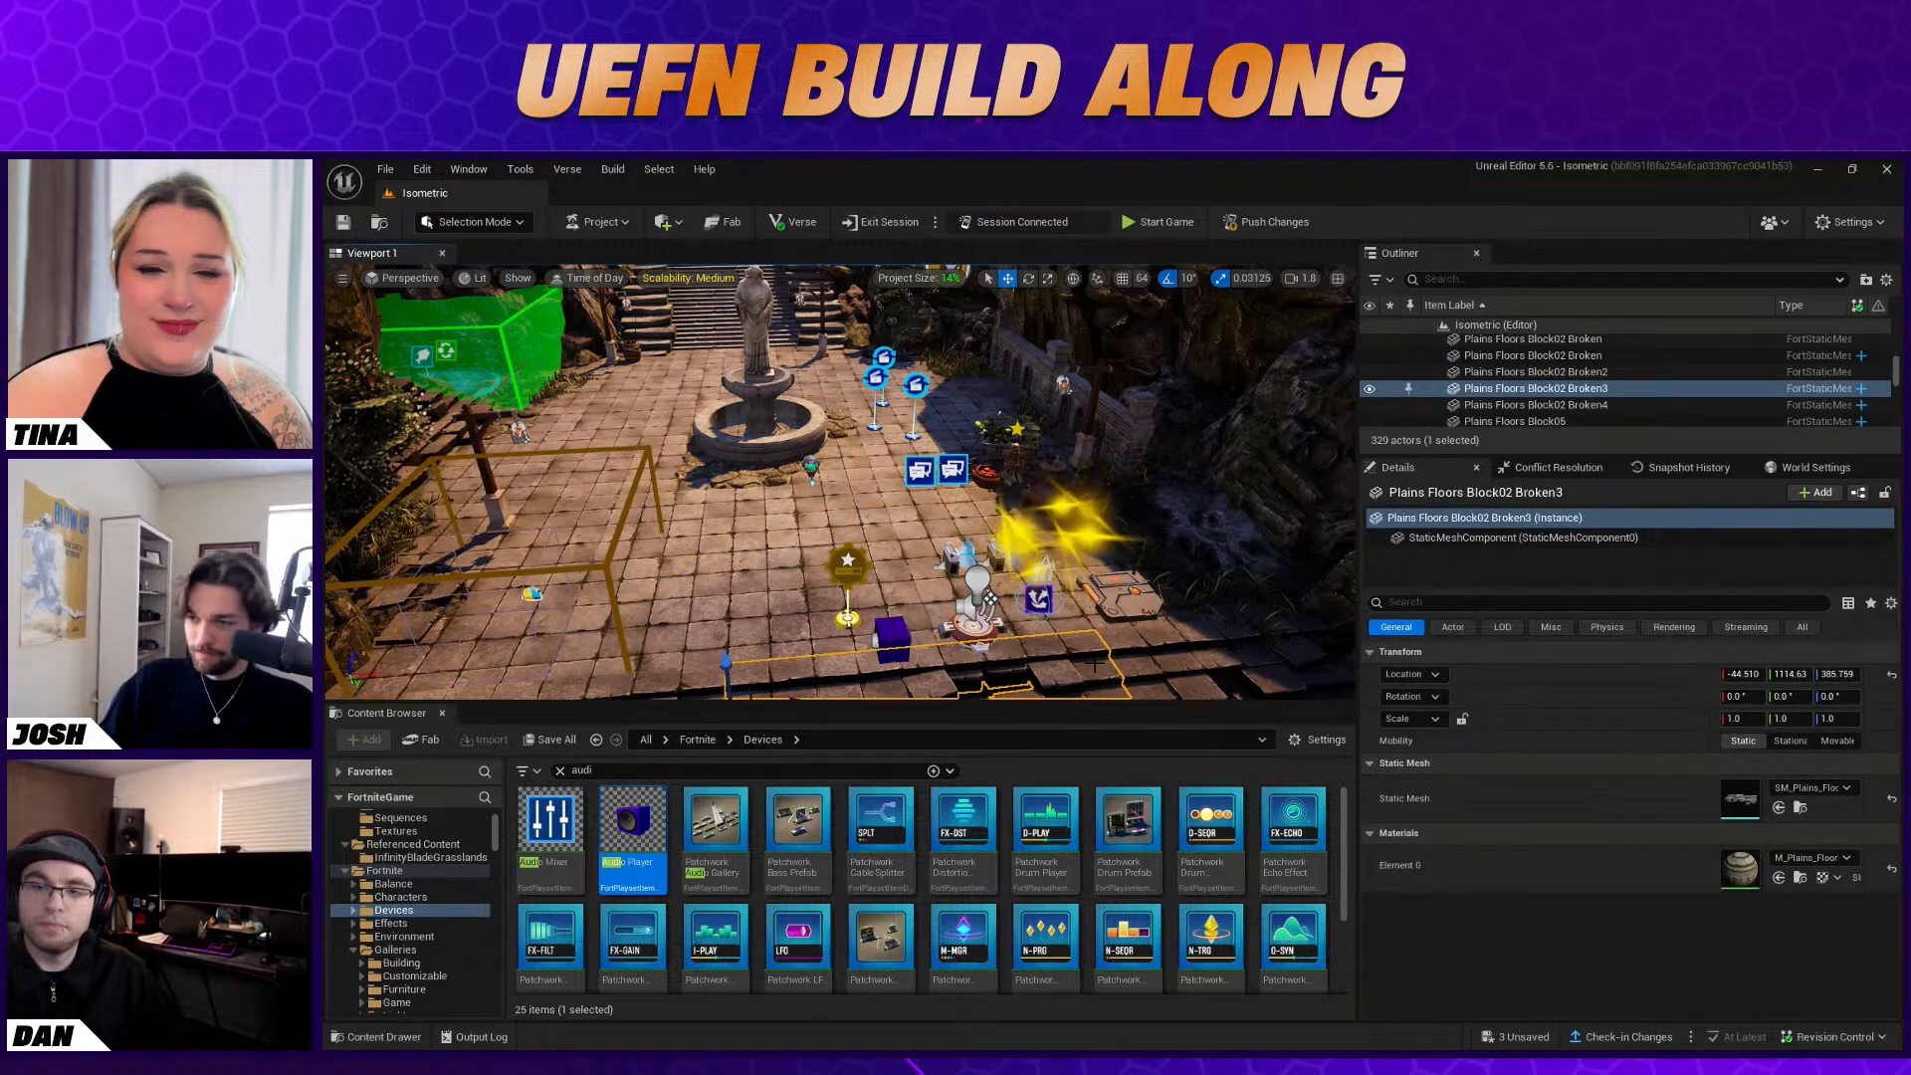
pyautogui.moveTo(1045, 661); pyautogui.dragTo(1048, 578, button='right')
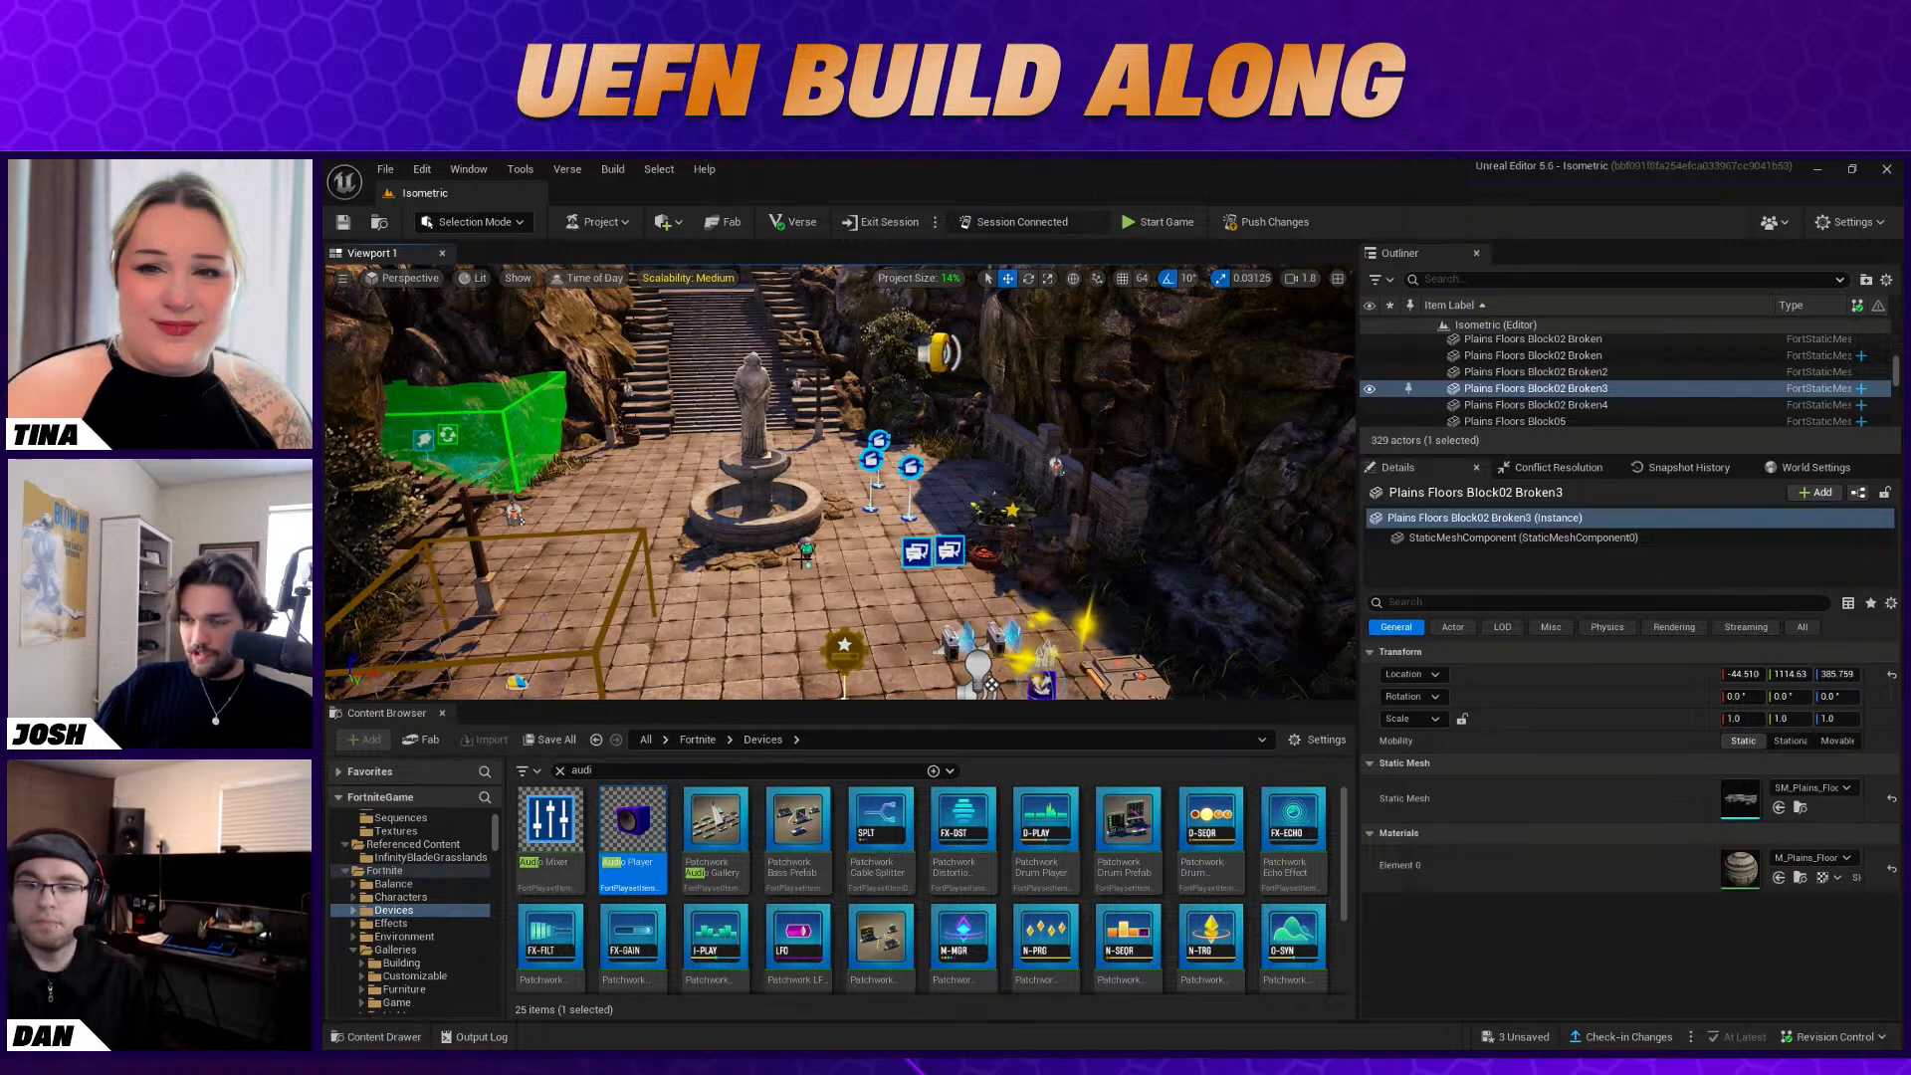
pyautogui.moveTo(913, 551); pyautogui.dragTo(926, 575, button='right')
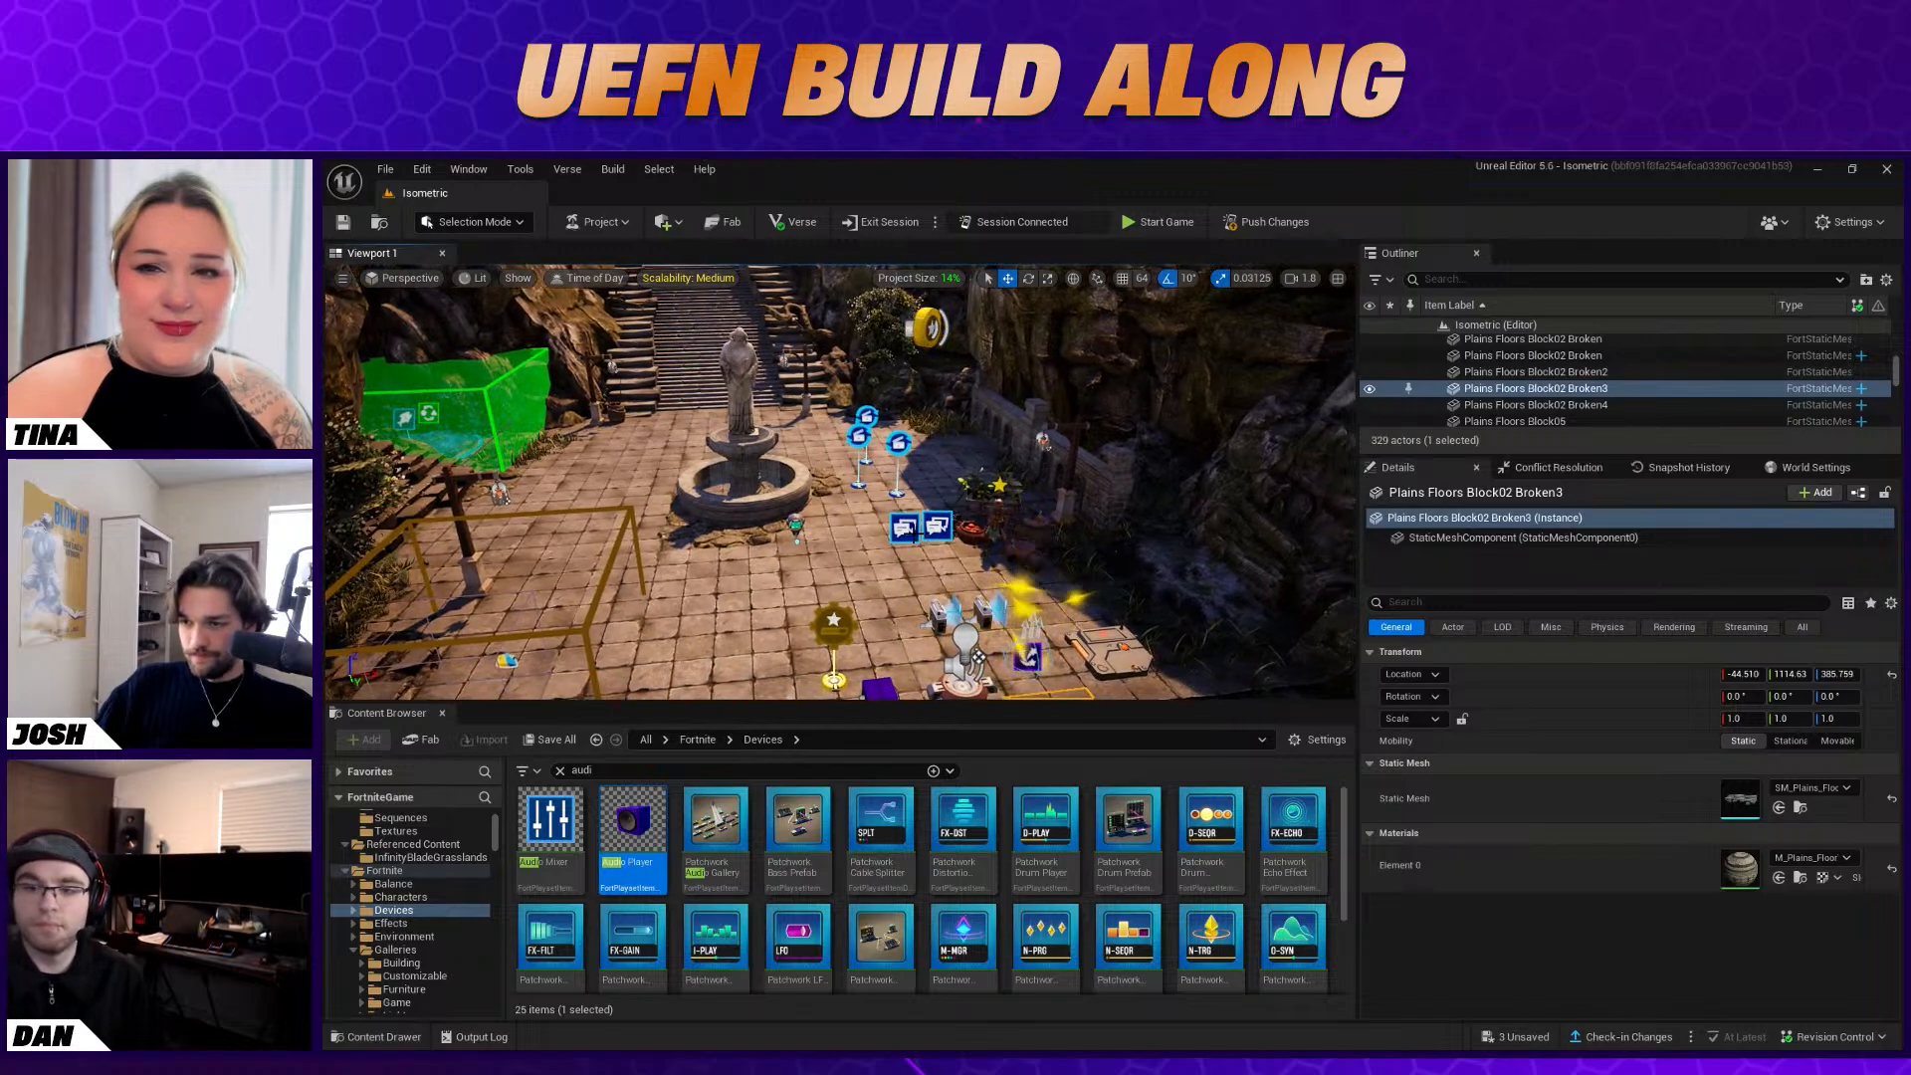
pyautogui.click(908, 530)
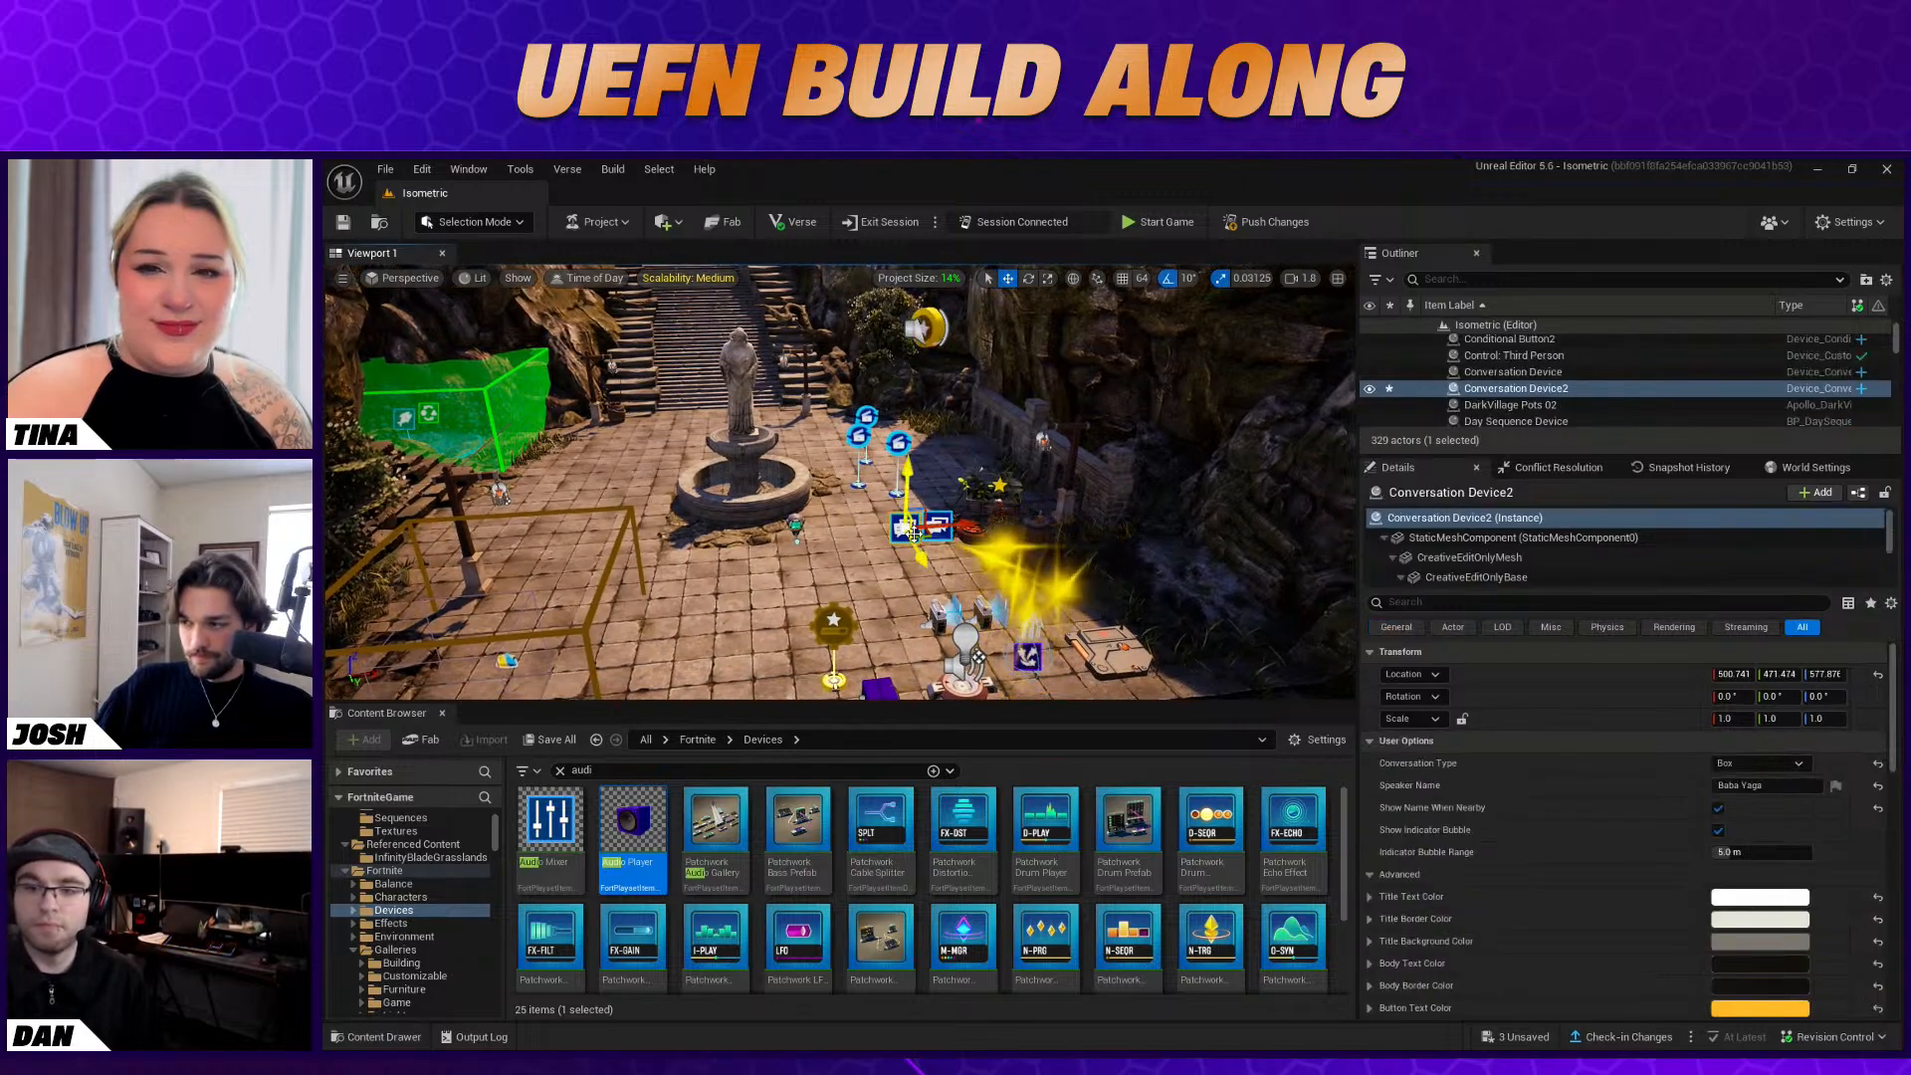
pyautogui.click(856, 558)
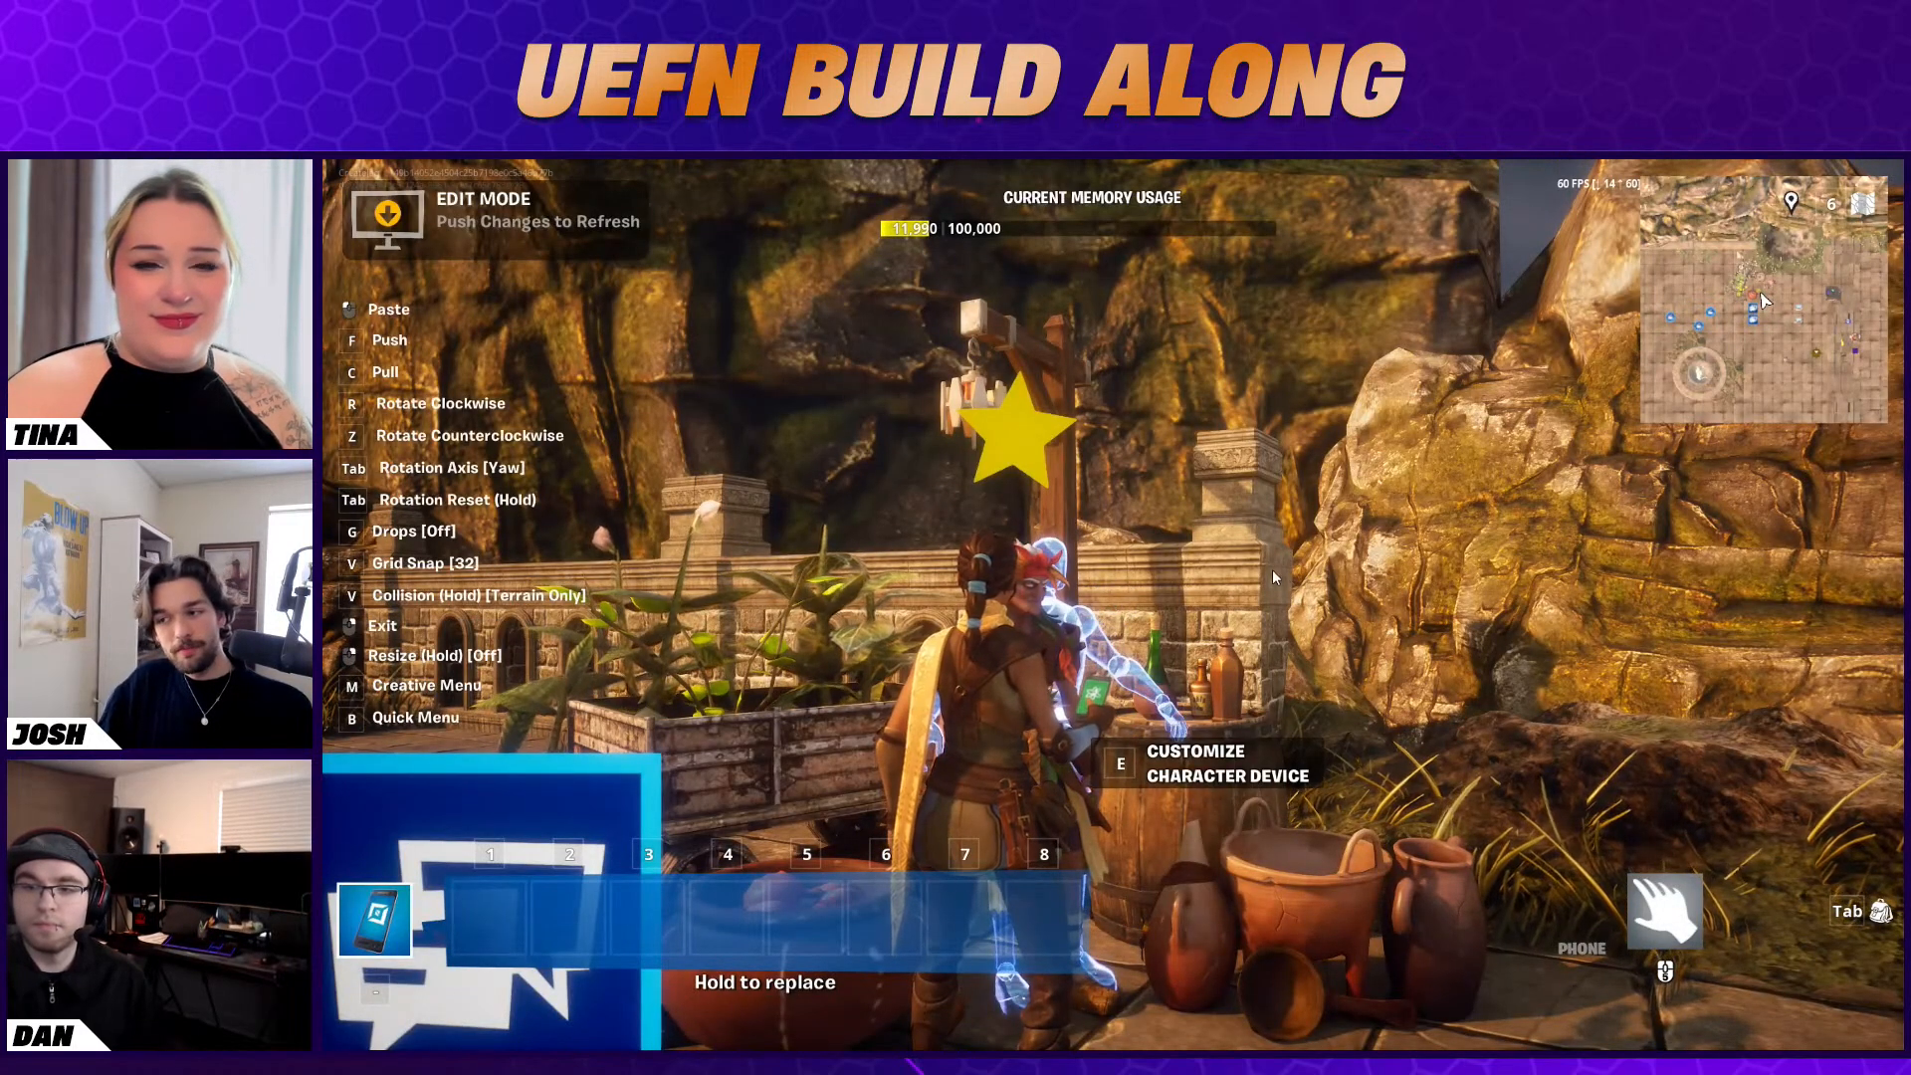
# Switch to the Fortnite client, exit paste mode on the character device, and start the game
pyautogui.rightClick(1273, 570)
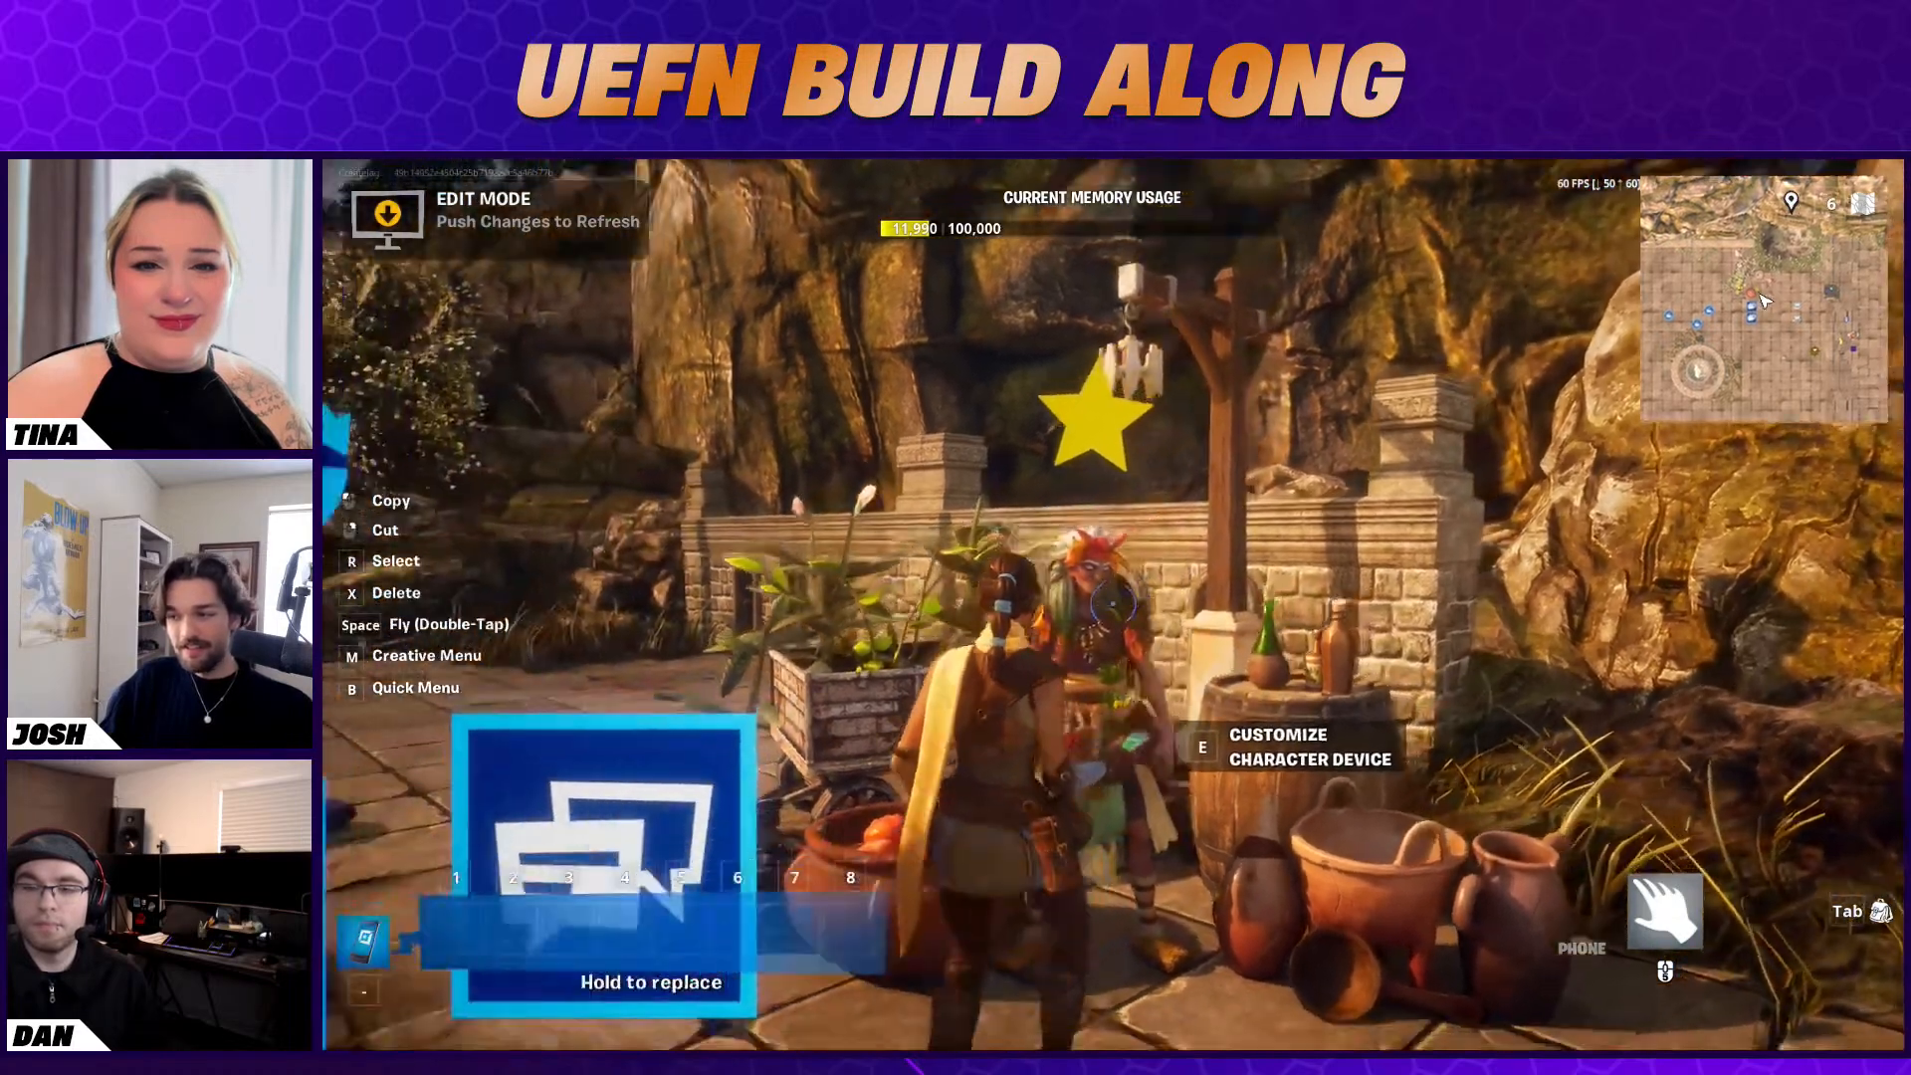
pyautogui.press('s')
pyautogui.press('Escape')
pyautogui.click(1676, 645)
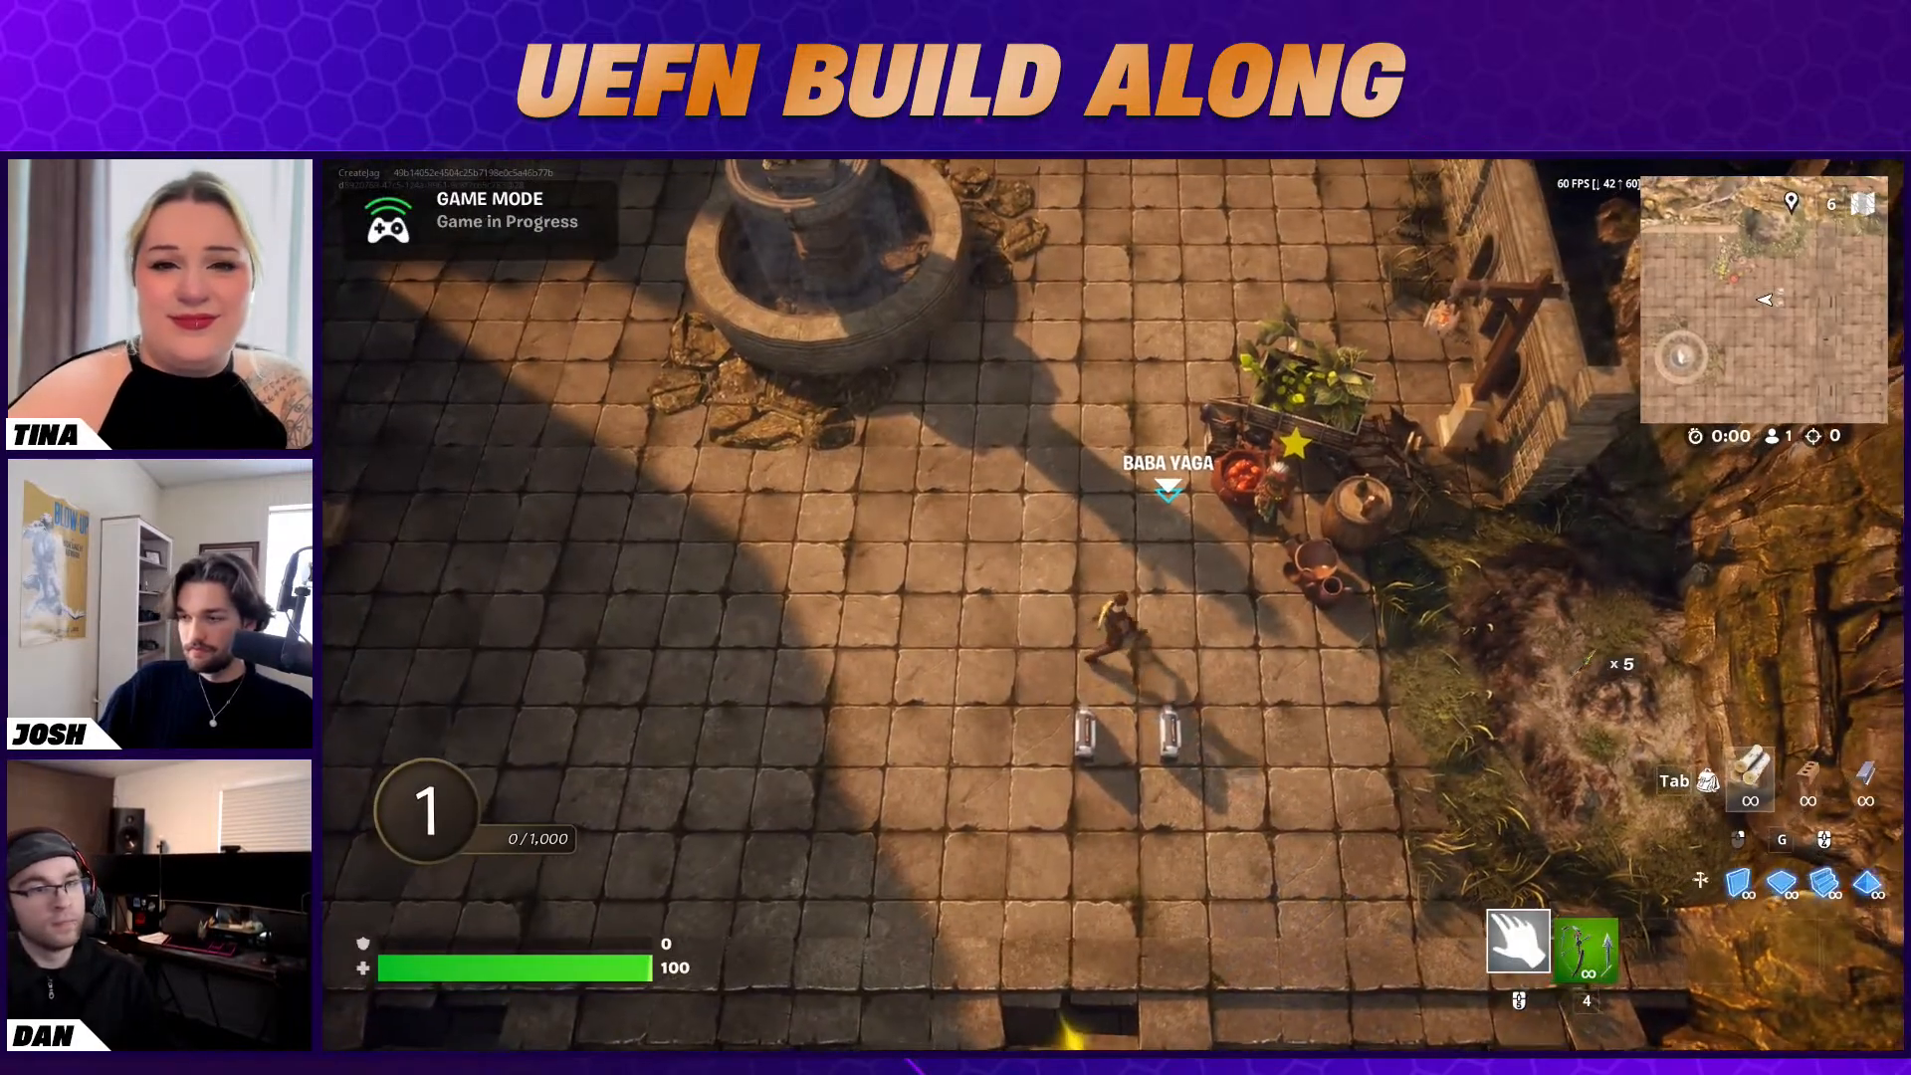
# Talk to Baba Yaga and go through her conversation to accept the four-fish quest
pyautogui.press('w')
pyautogui.press('e')
pyautogui.click(1472, 881)
pyautogui.click(1473, 880)
# Run across the courtyard past the fountain to the stairs and pick up the Creative Fishing Rod
pyautogui.press('a')
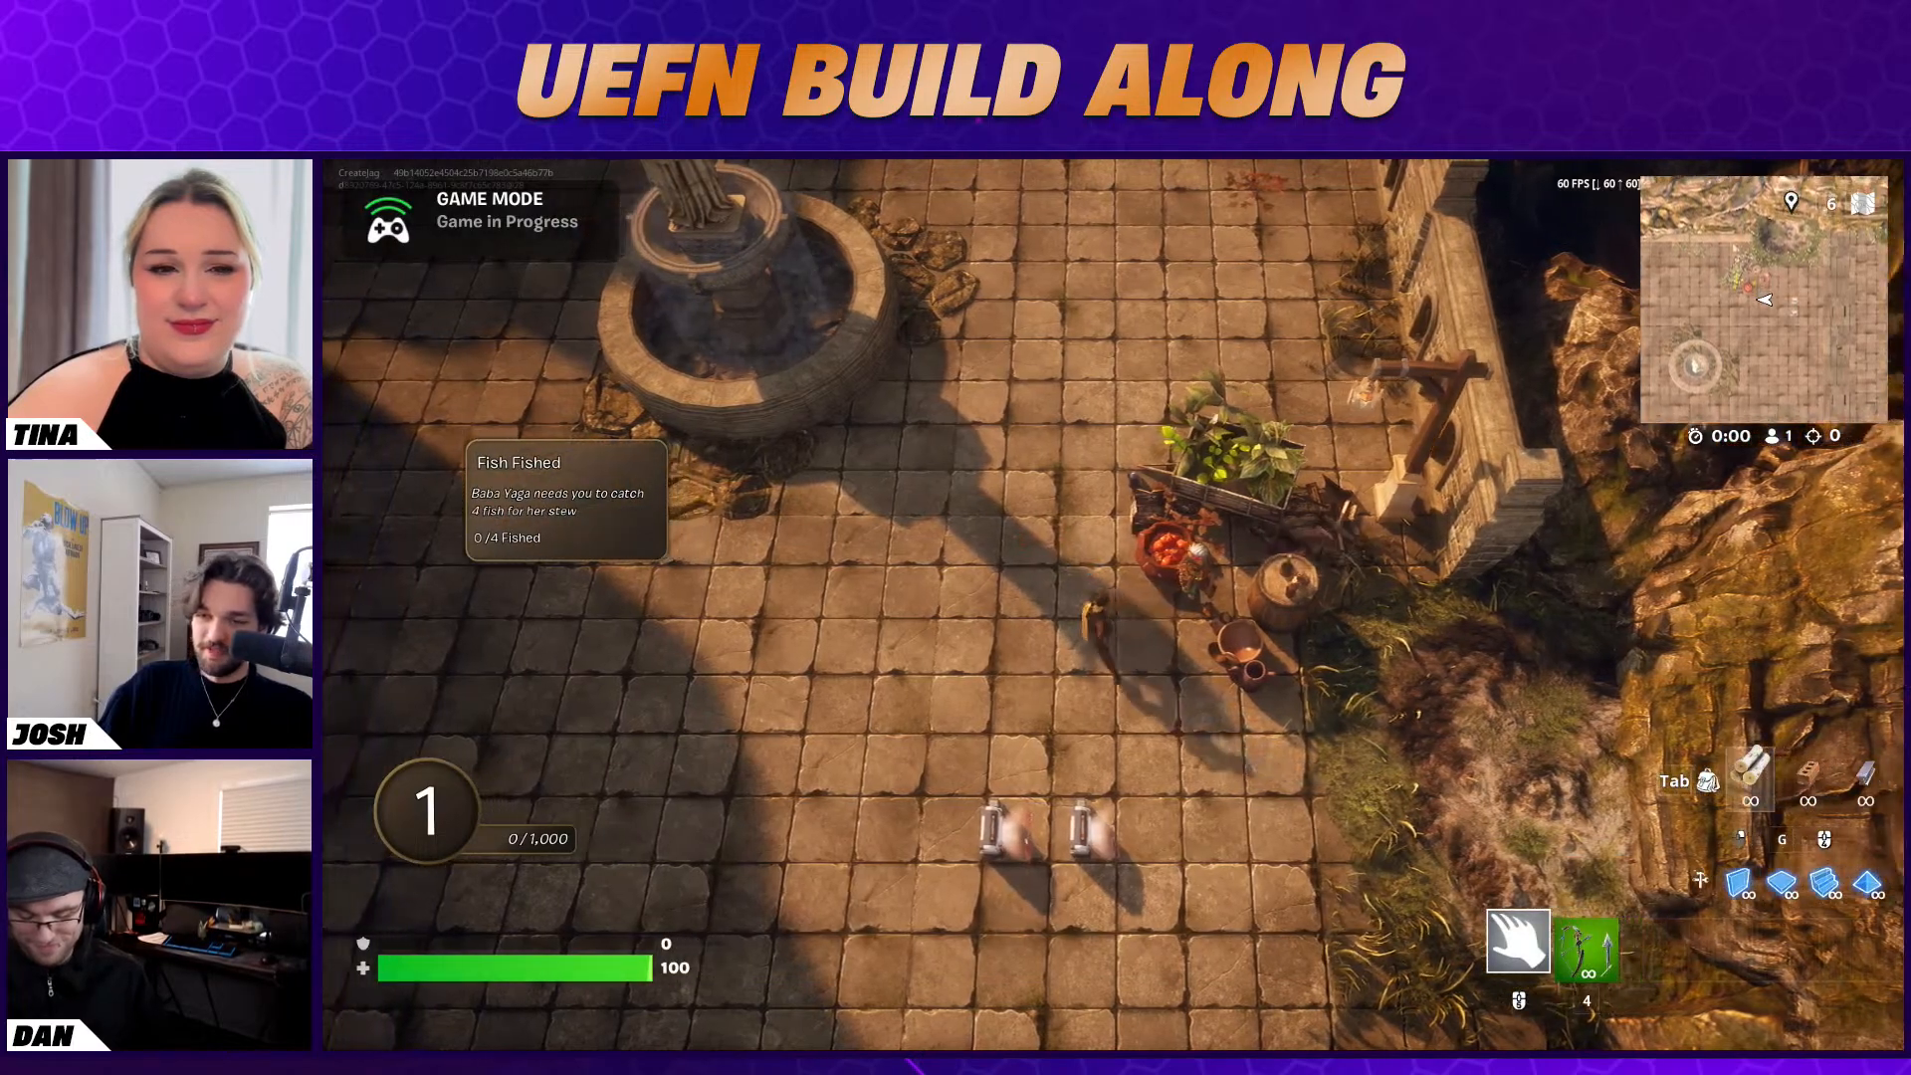
pyautogui.press('w')
pyautogui.press('a')
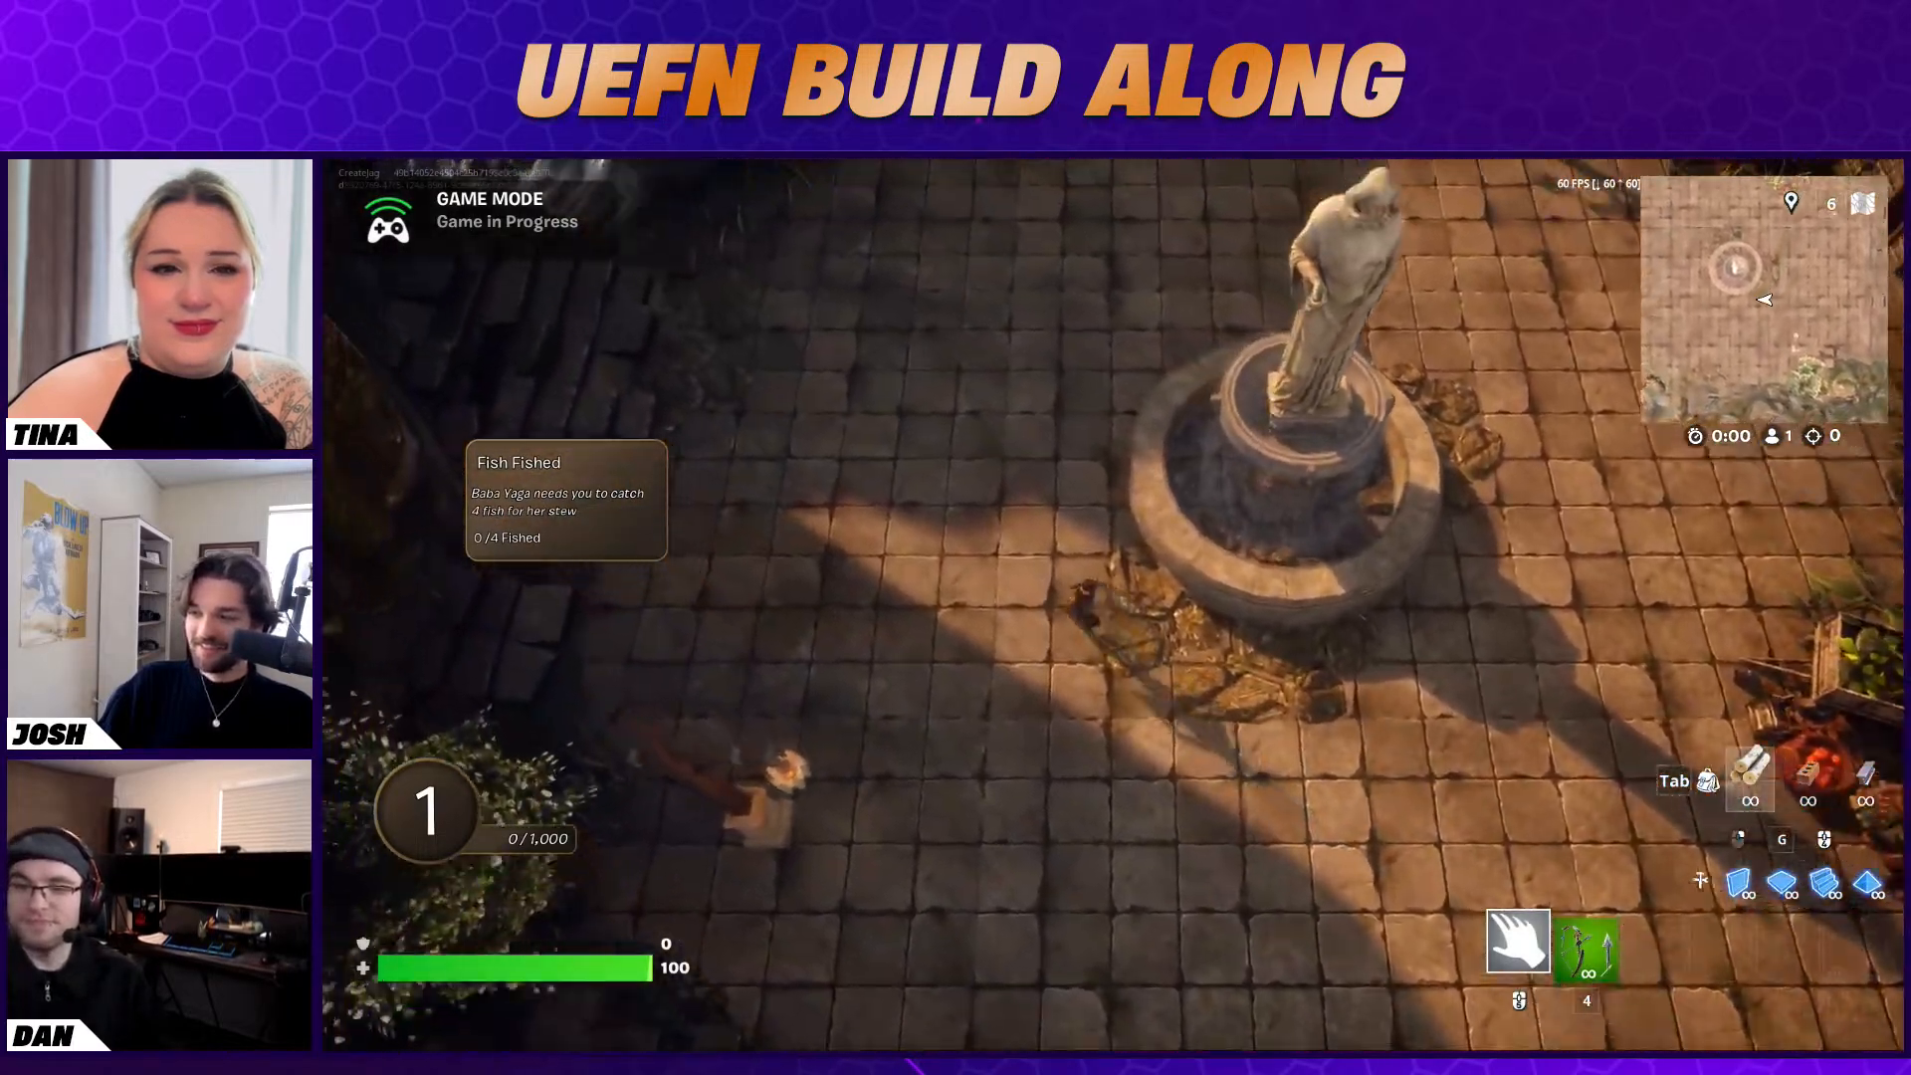
pyautogui.press('w')
pyautogui.press('w')
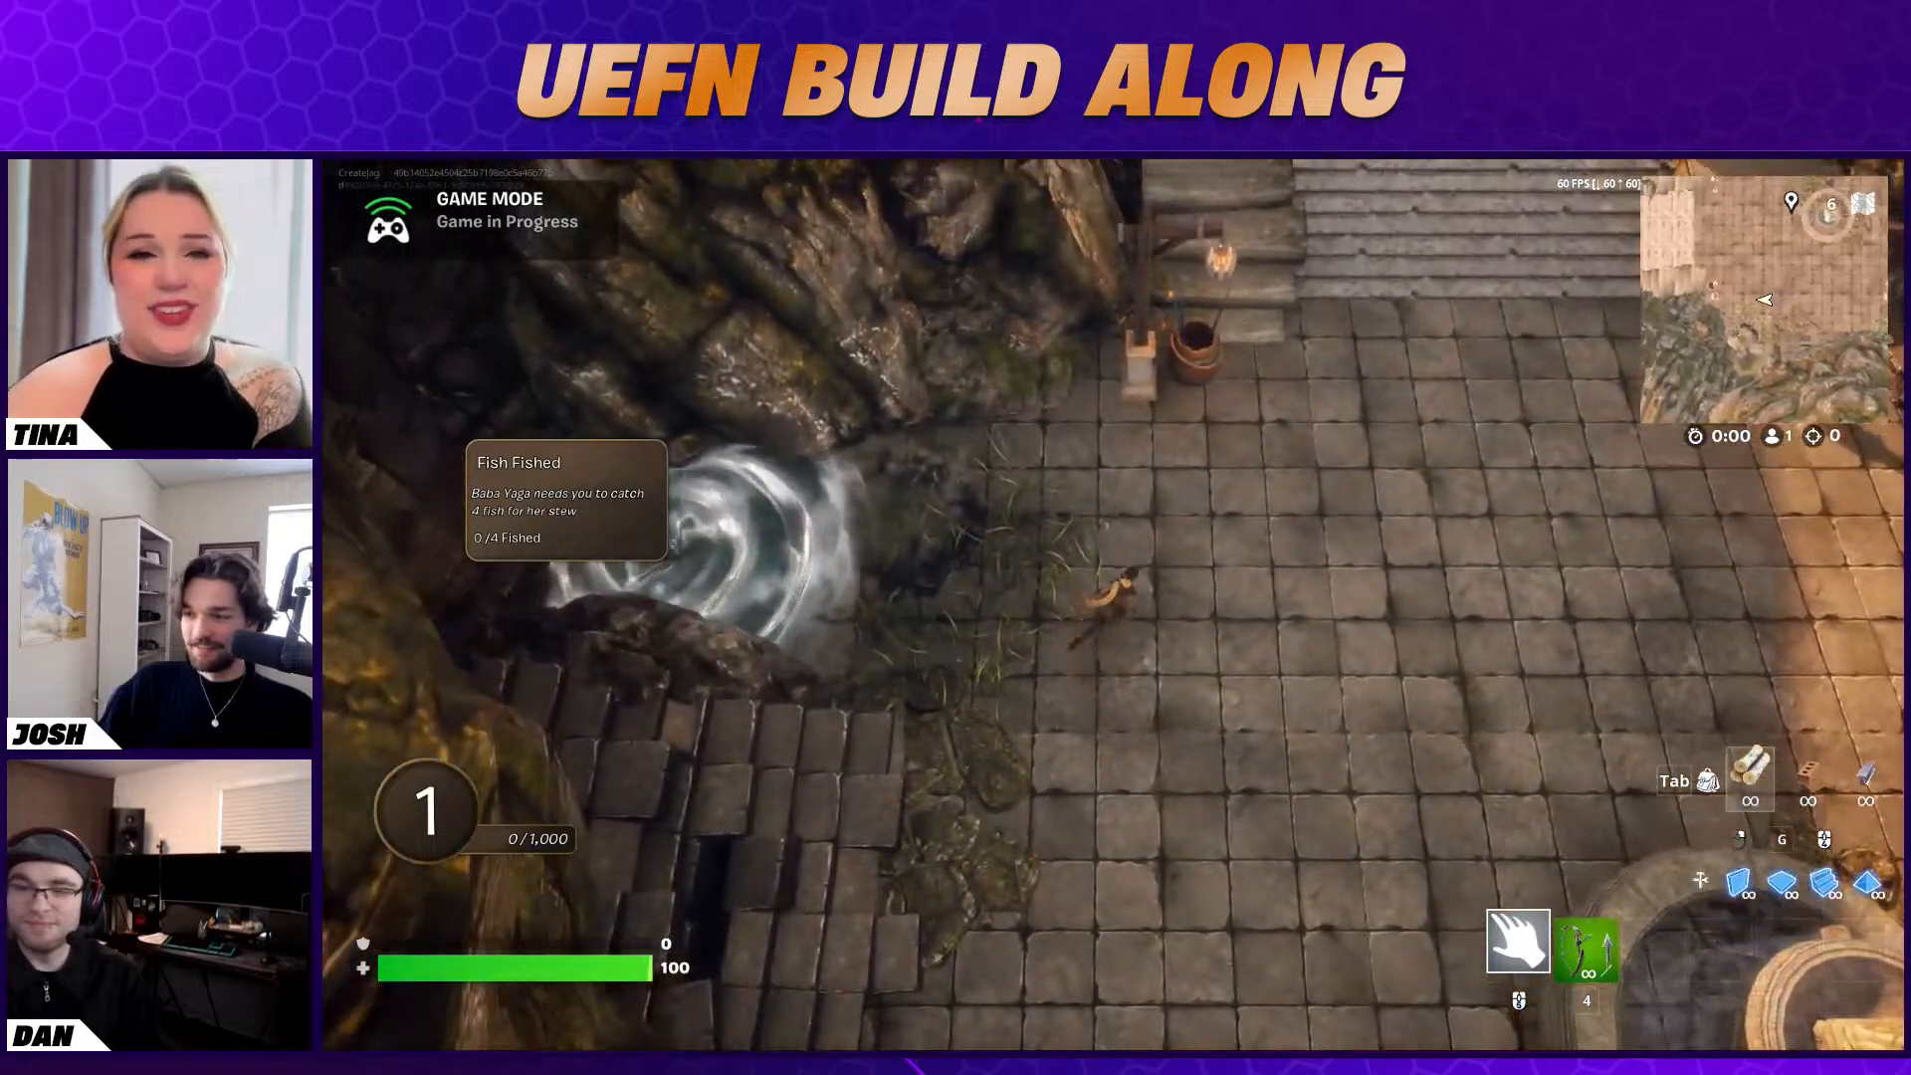
pyautogui.press('d')
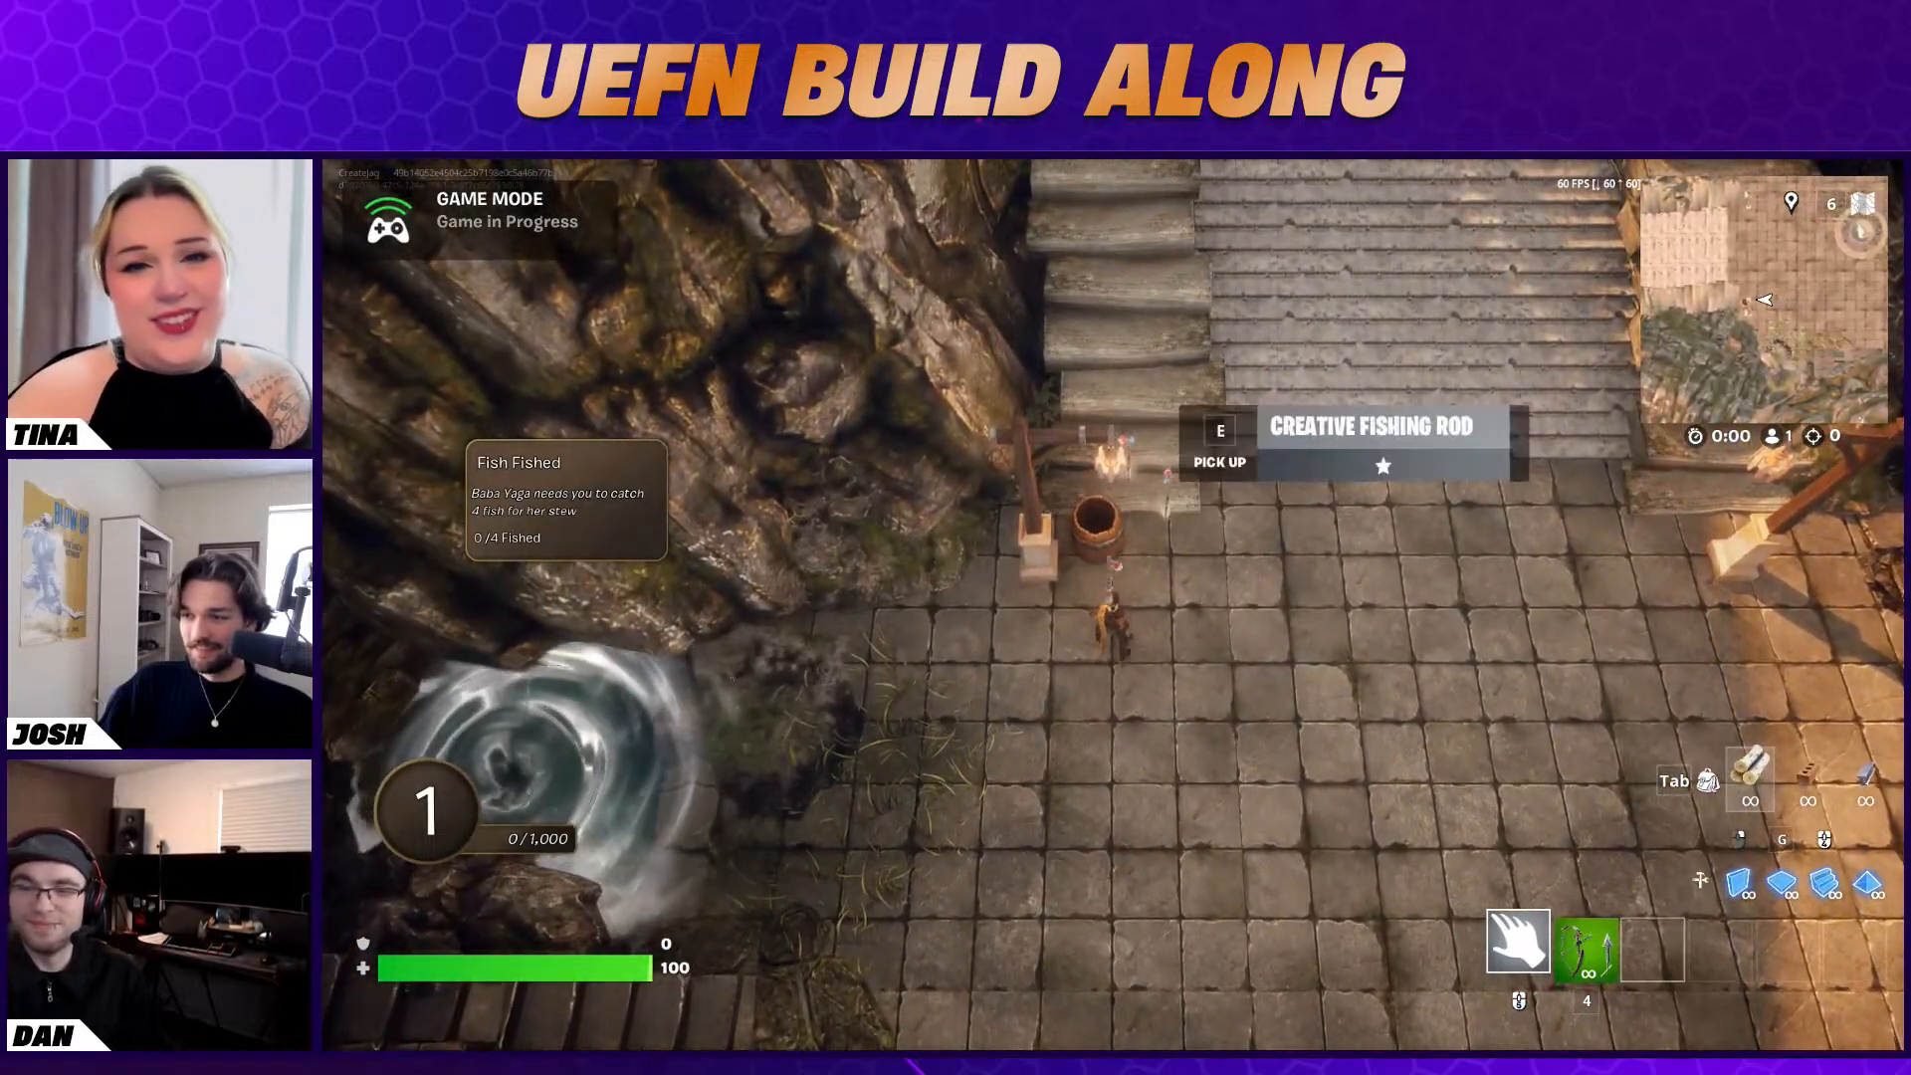
pyautogui.press('e')
# Carry the fishing rod to the swirling pool and cast the line into the water
pyautogui.press('a')
pyautogui.press('s')
pyautogui.scroll(-2, 1113, 605)
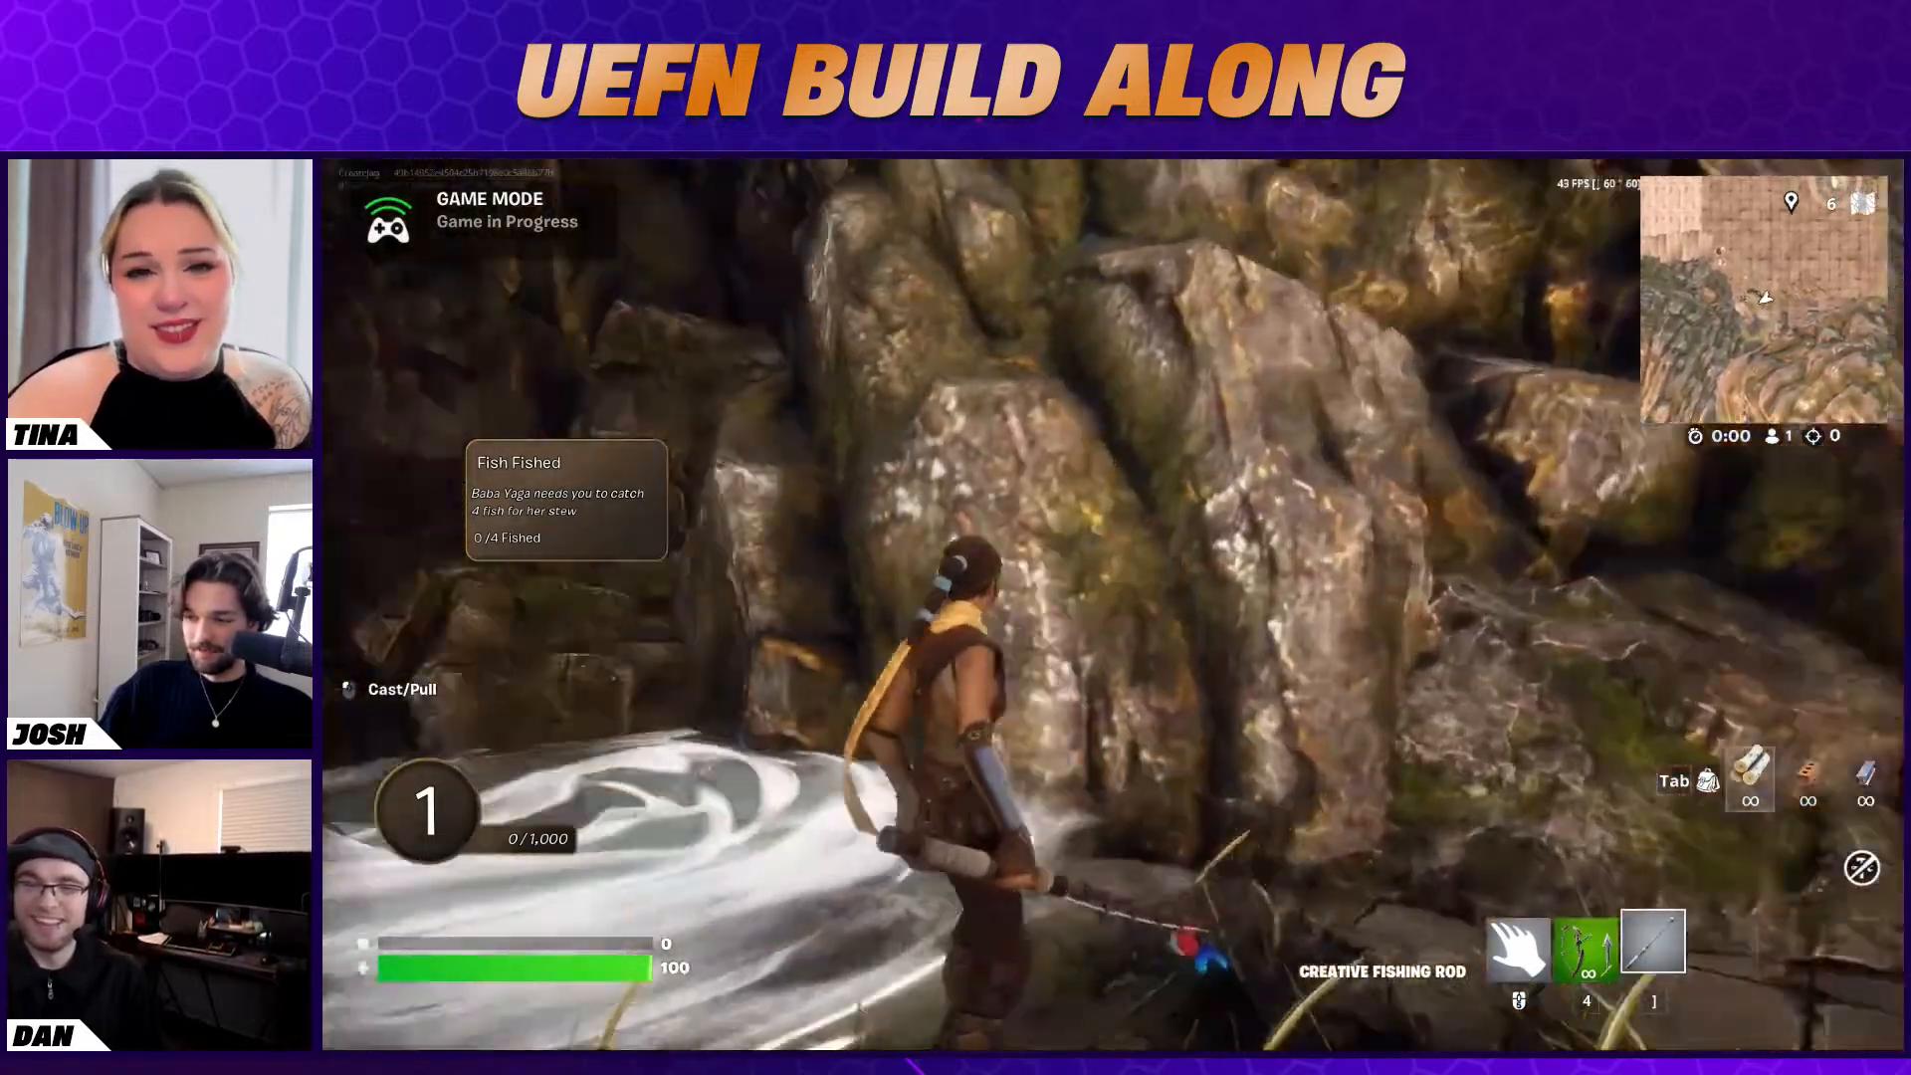
pyautogui.click(1113, 605)
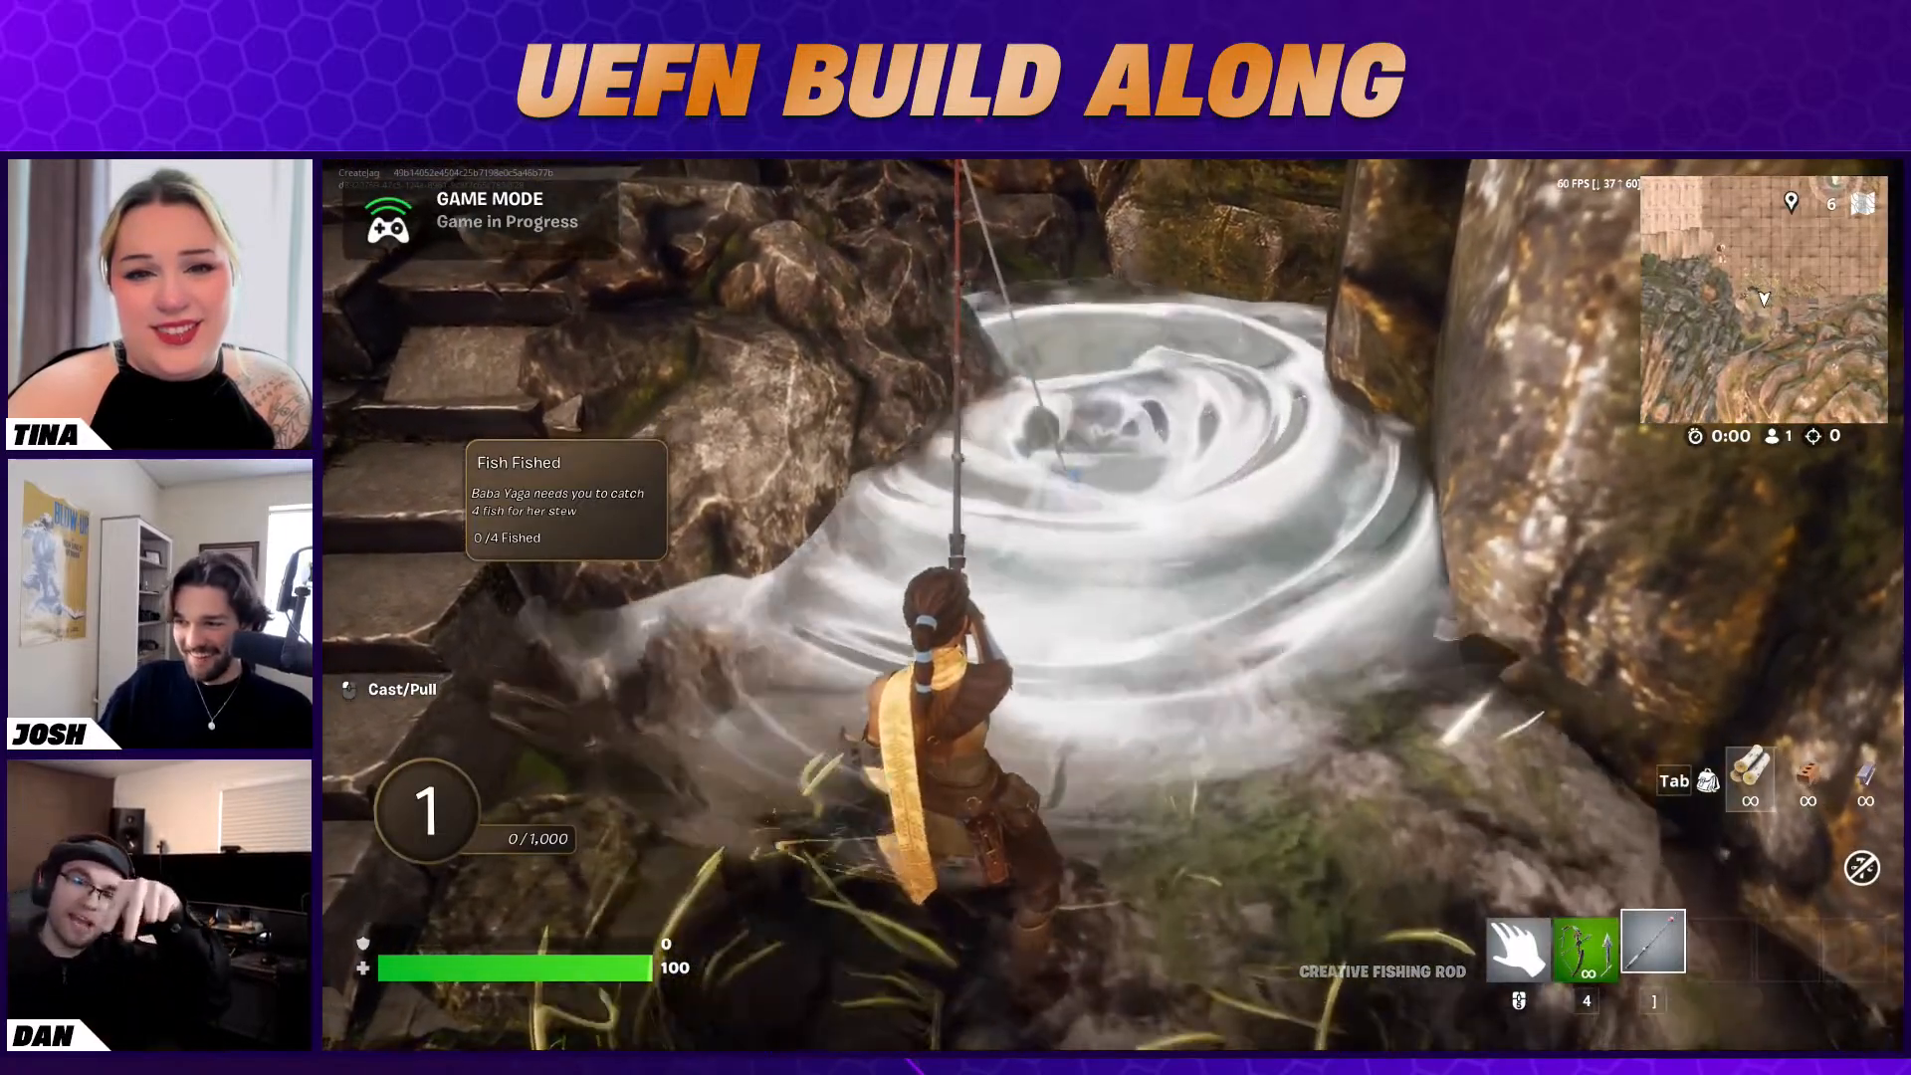
# Keep reeling in and recasting at the swirling pool to catch four fish, and return to Baba Yaga
pyautogui.click(1113, 605)
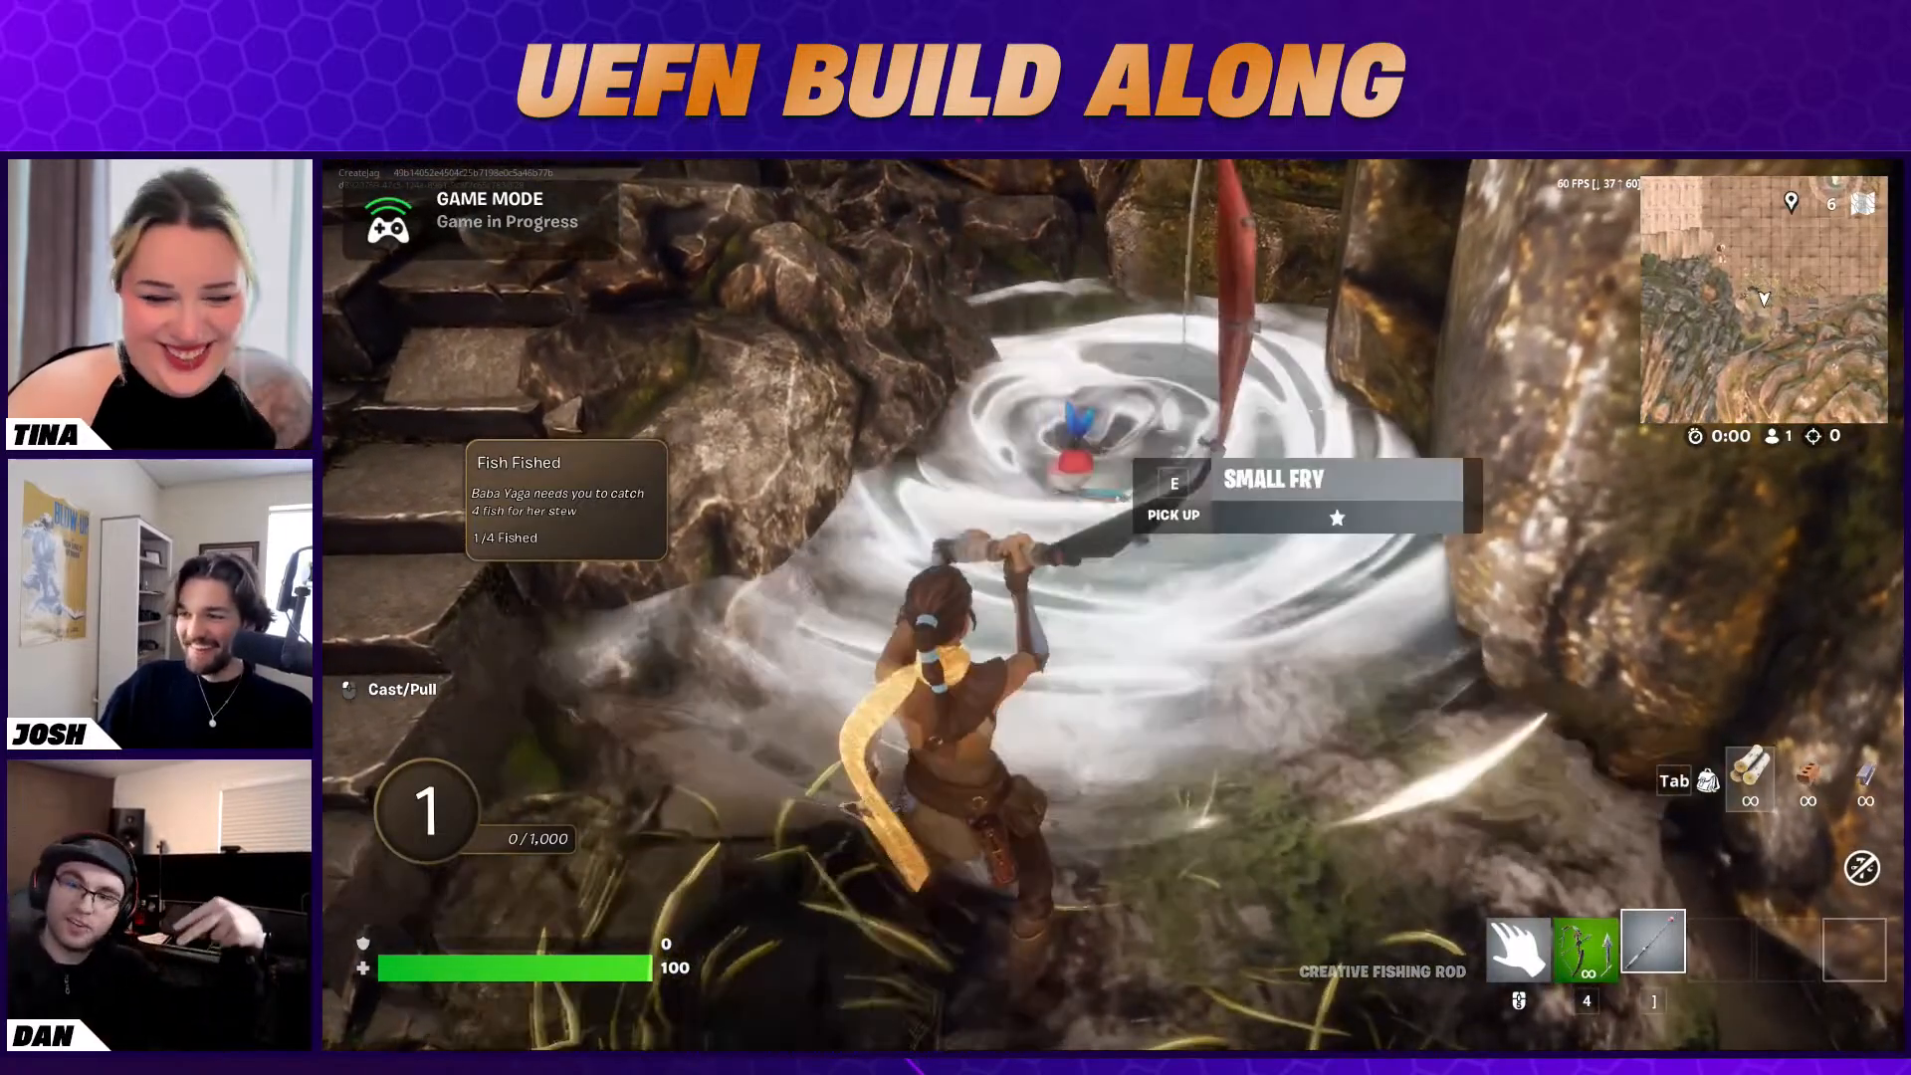
pyautogui.click(1113, 605)
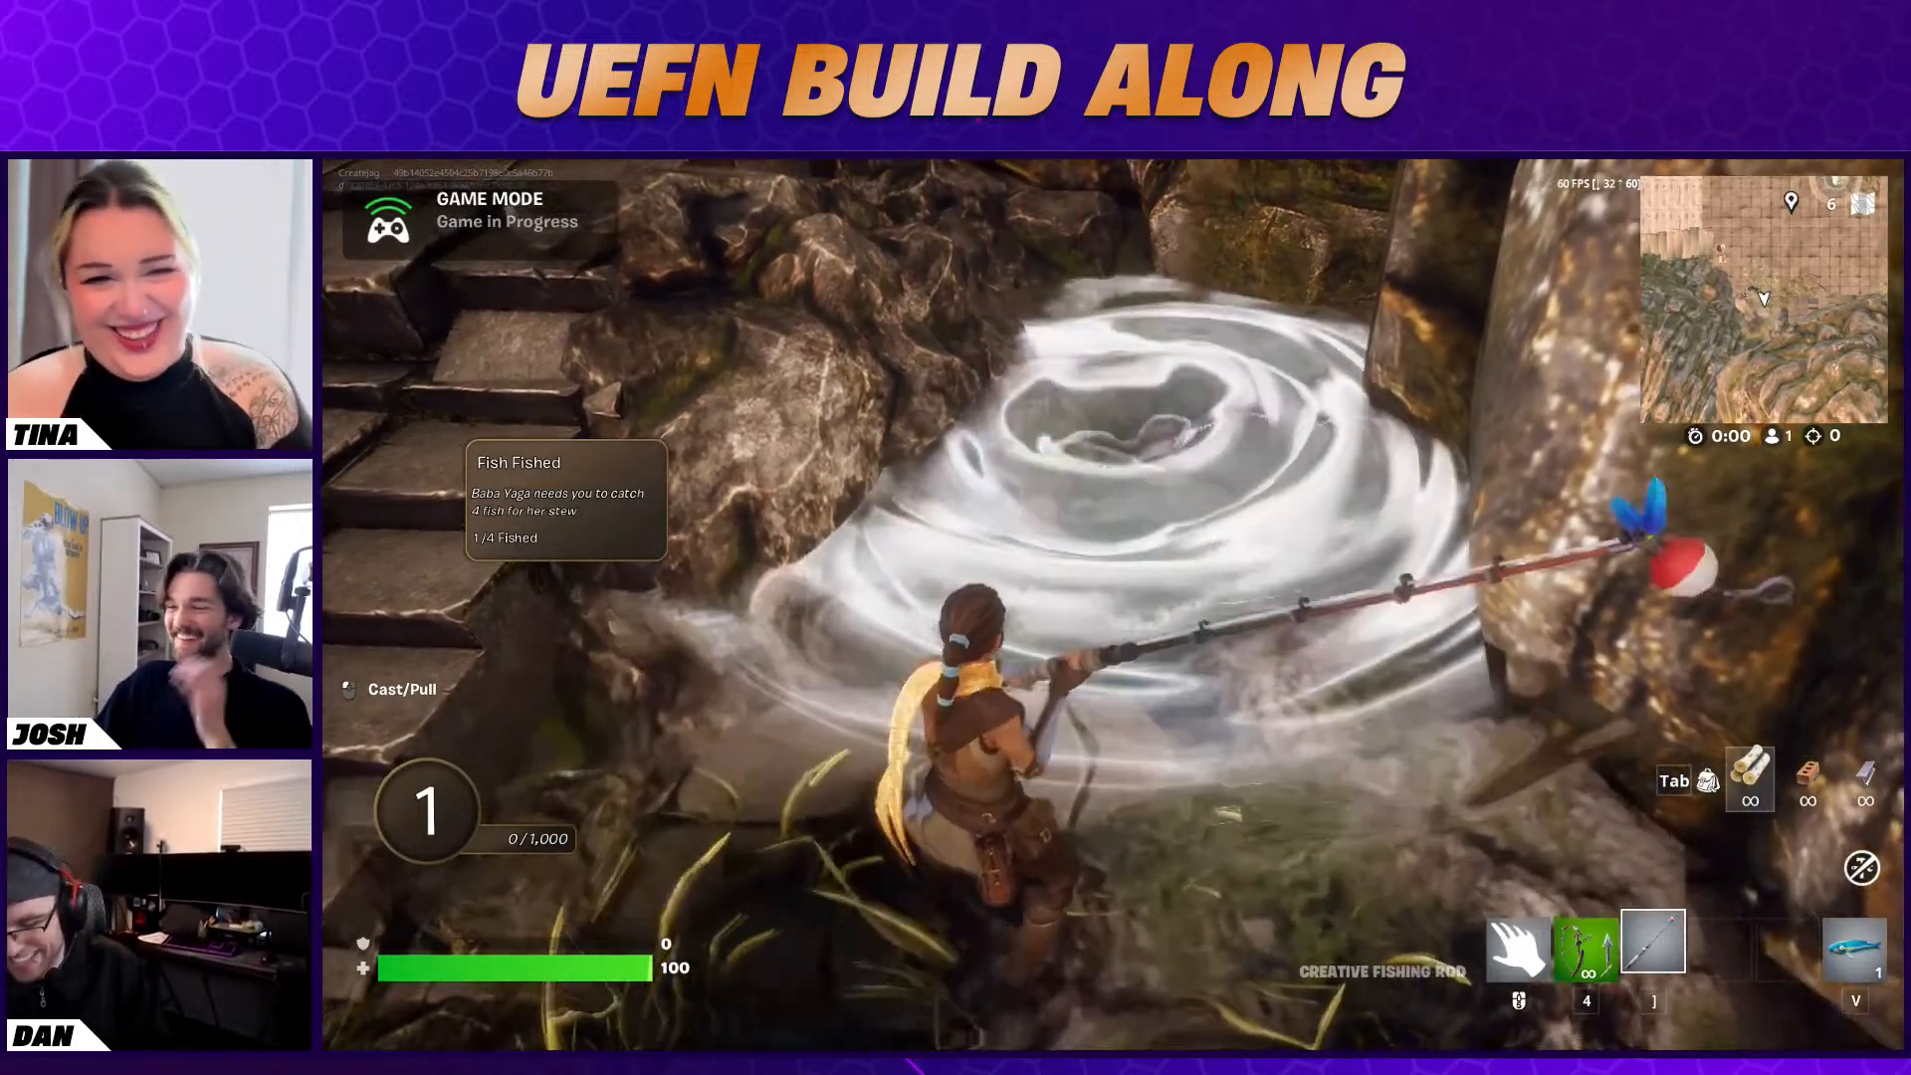
pyautogui.click(1113, 606)
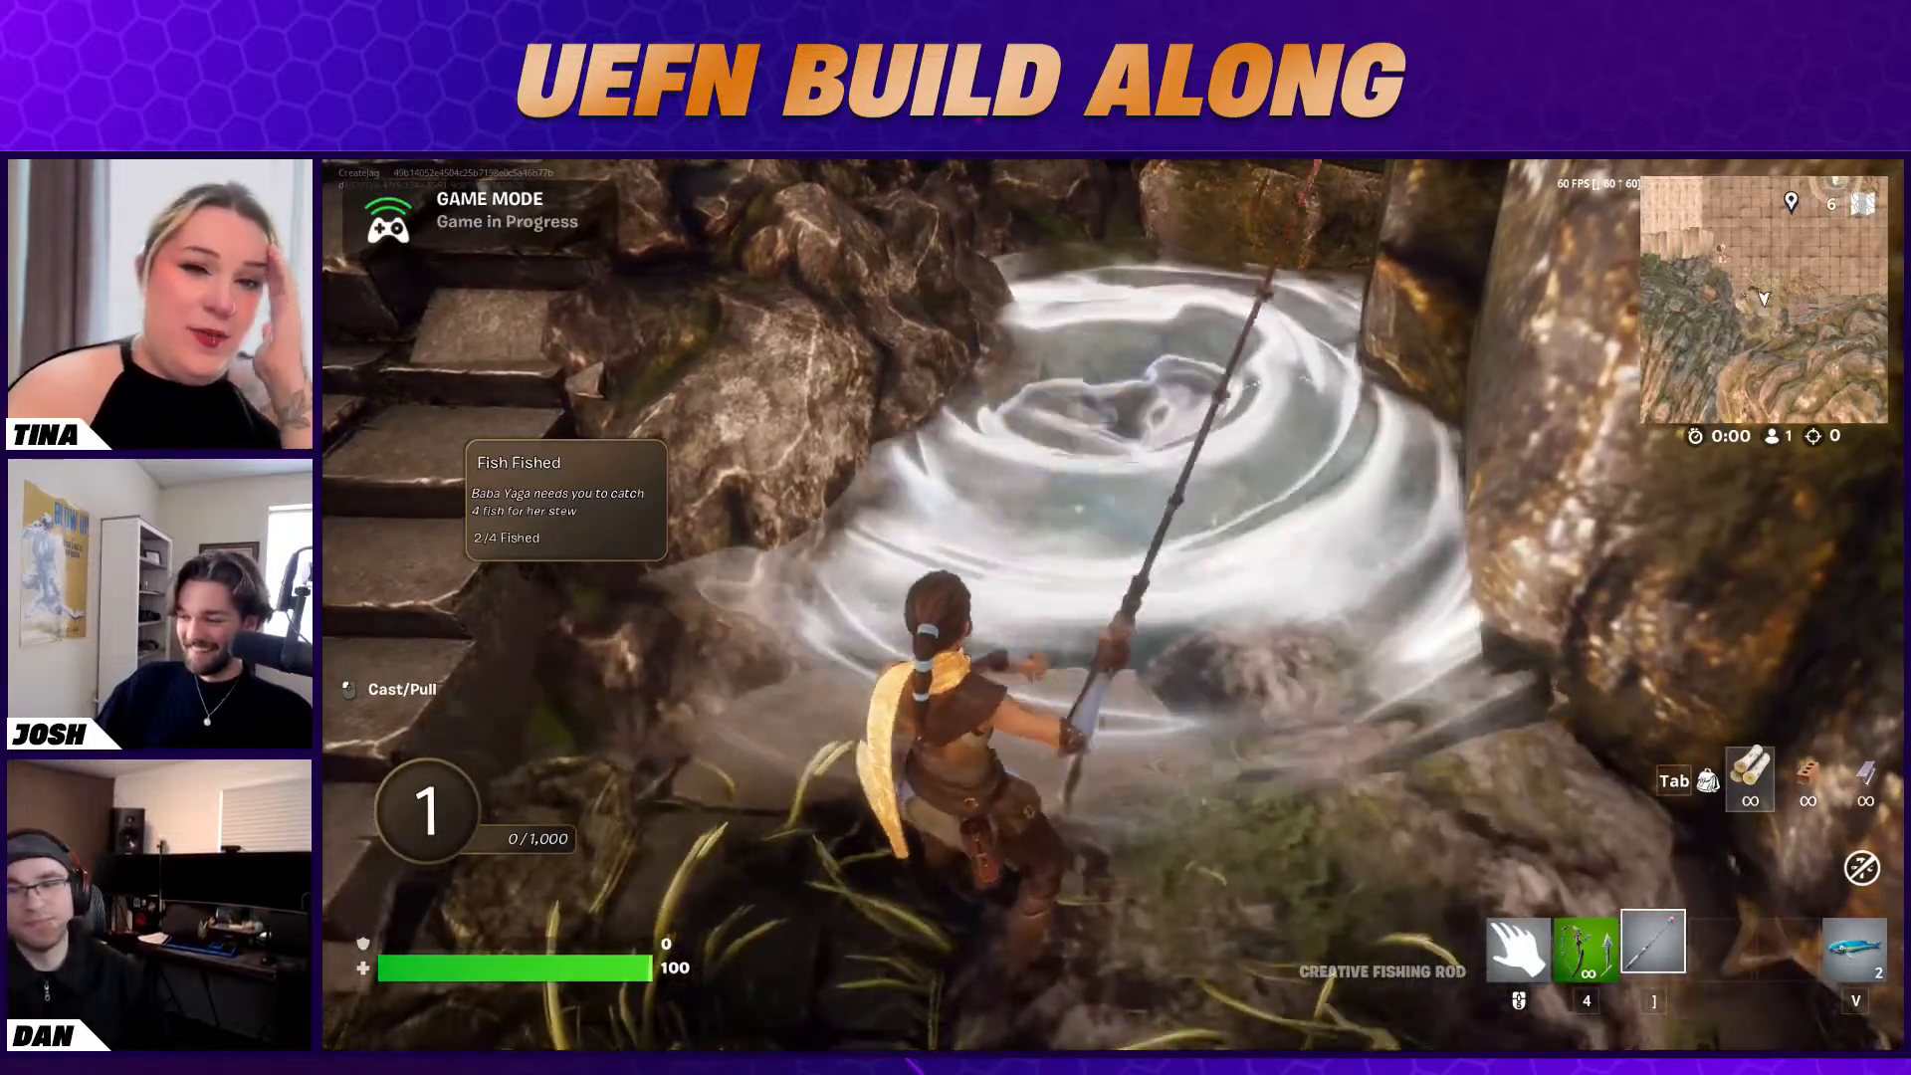
pyautogui.click(1113, 606)
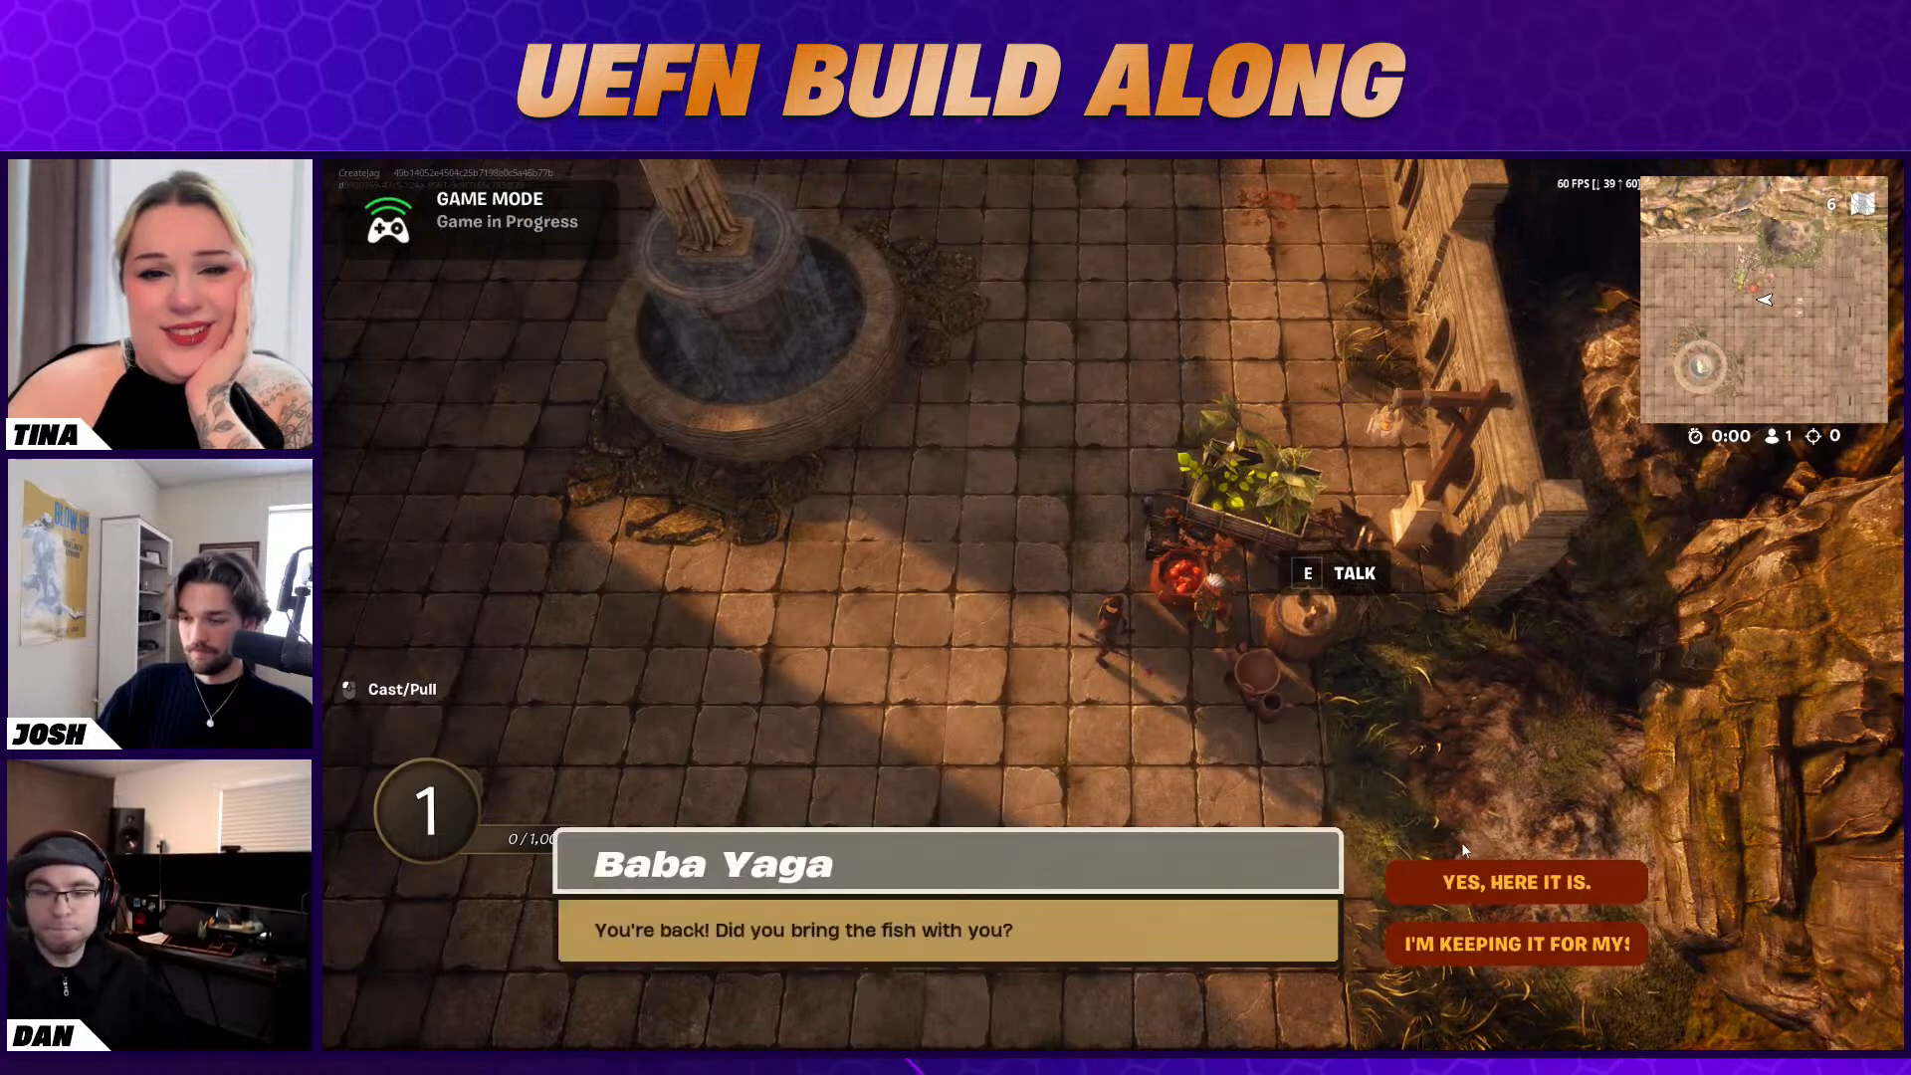
# Hand the fish over to Baba Yaga, finish the reward conversation, and walk around beside her to test the XP reward
pyautogui.click(1505, 883)
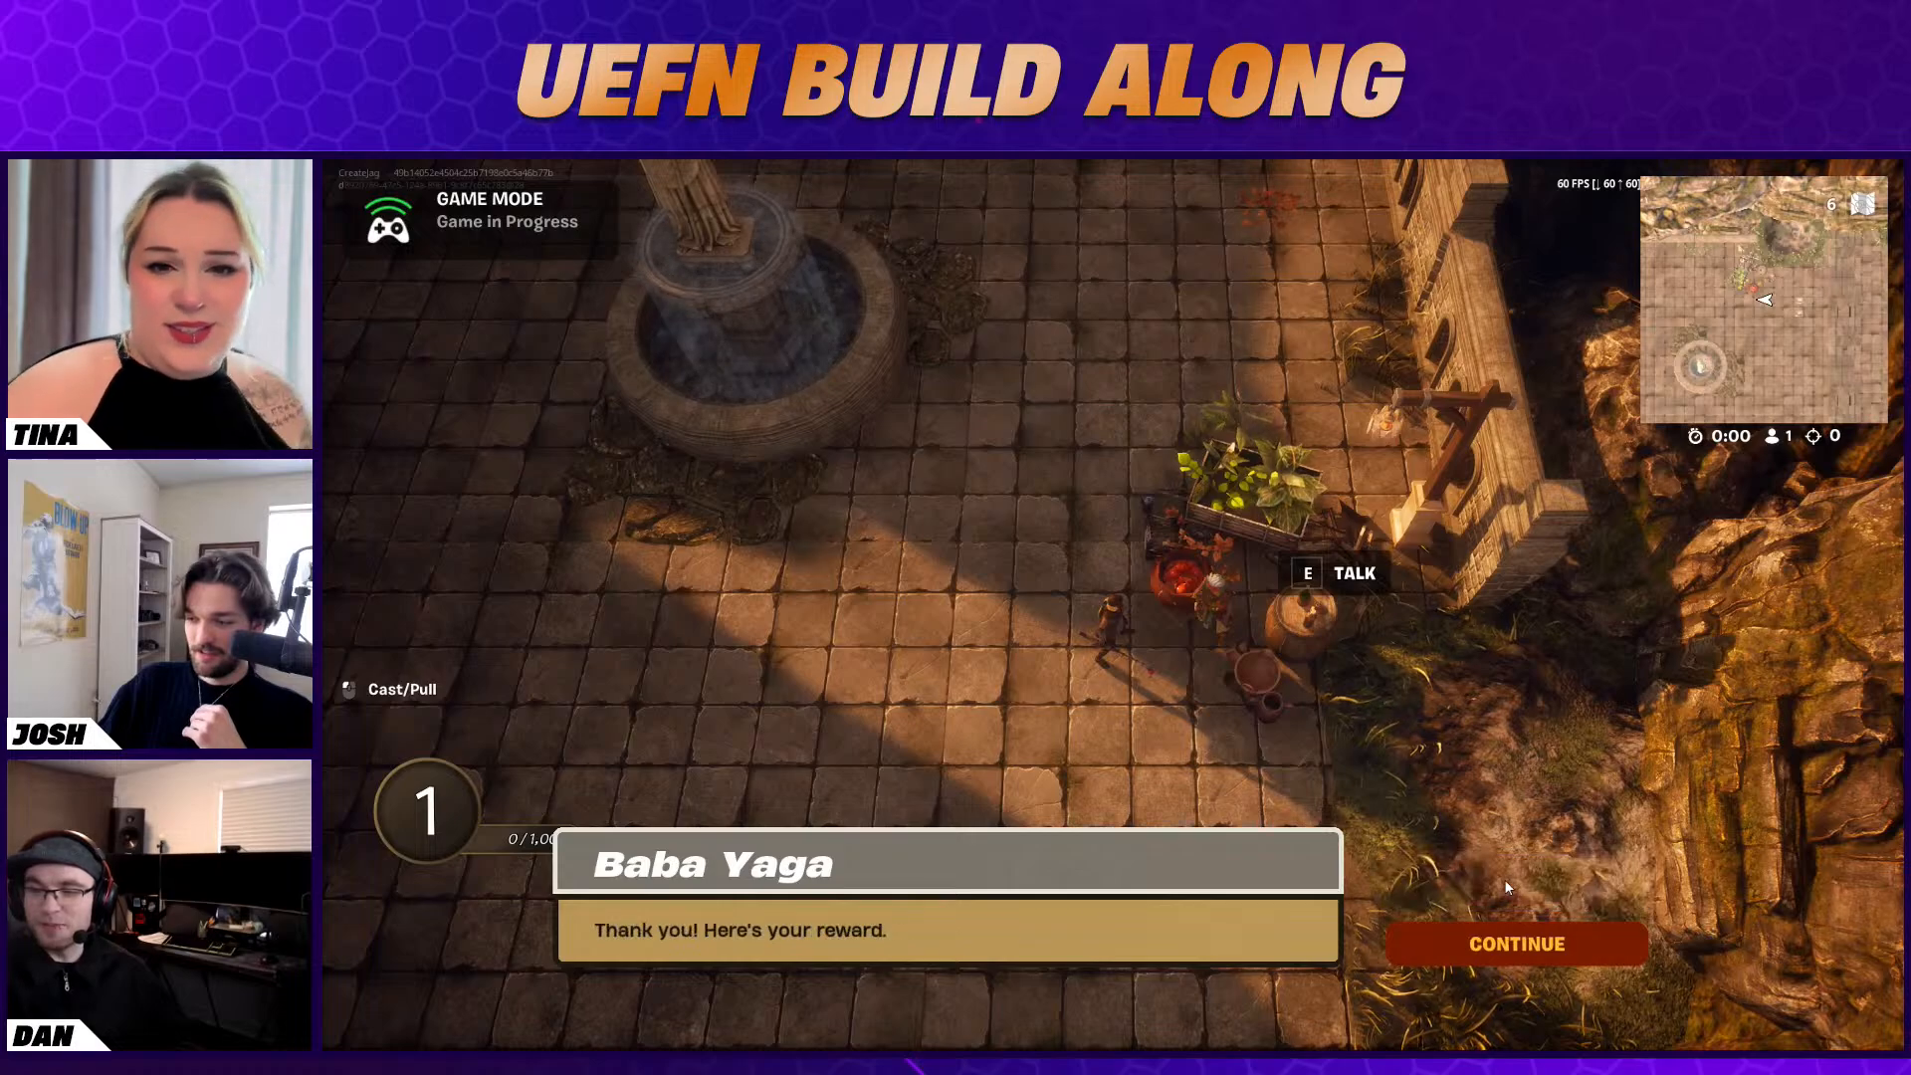
pyautogui.click(1504, 952)
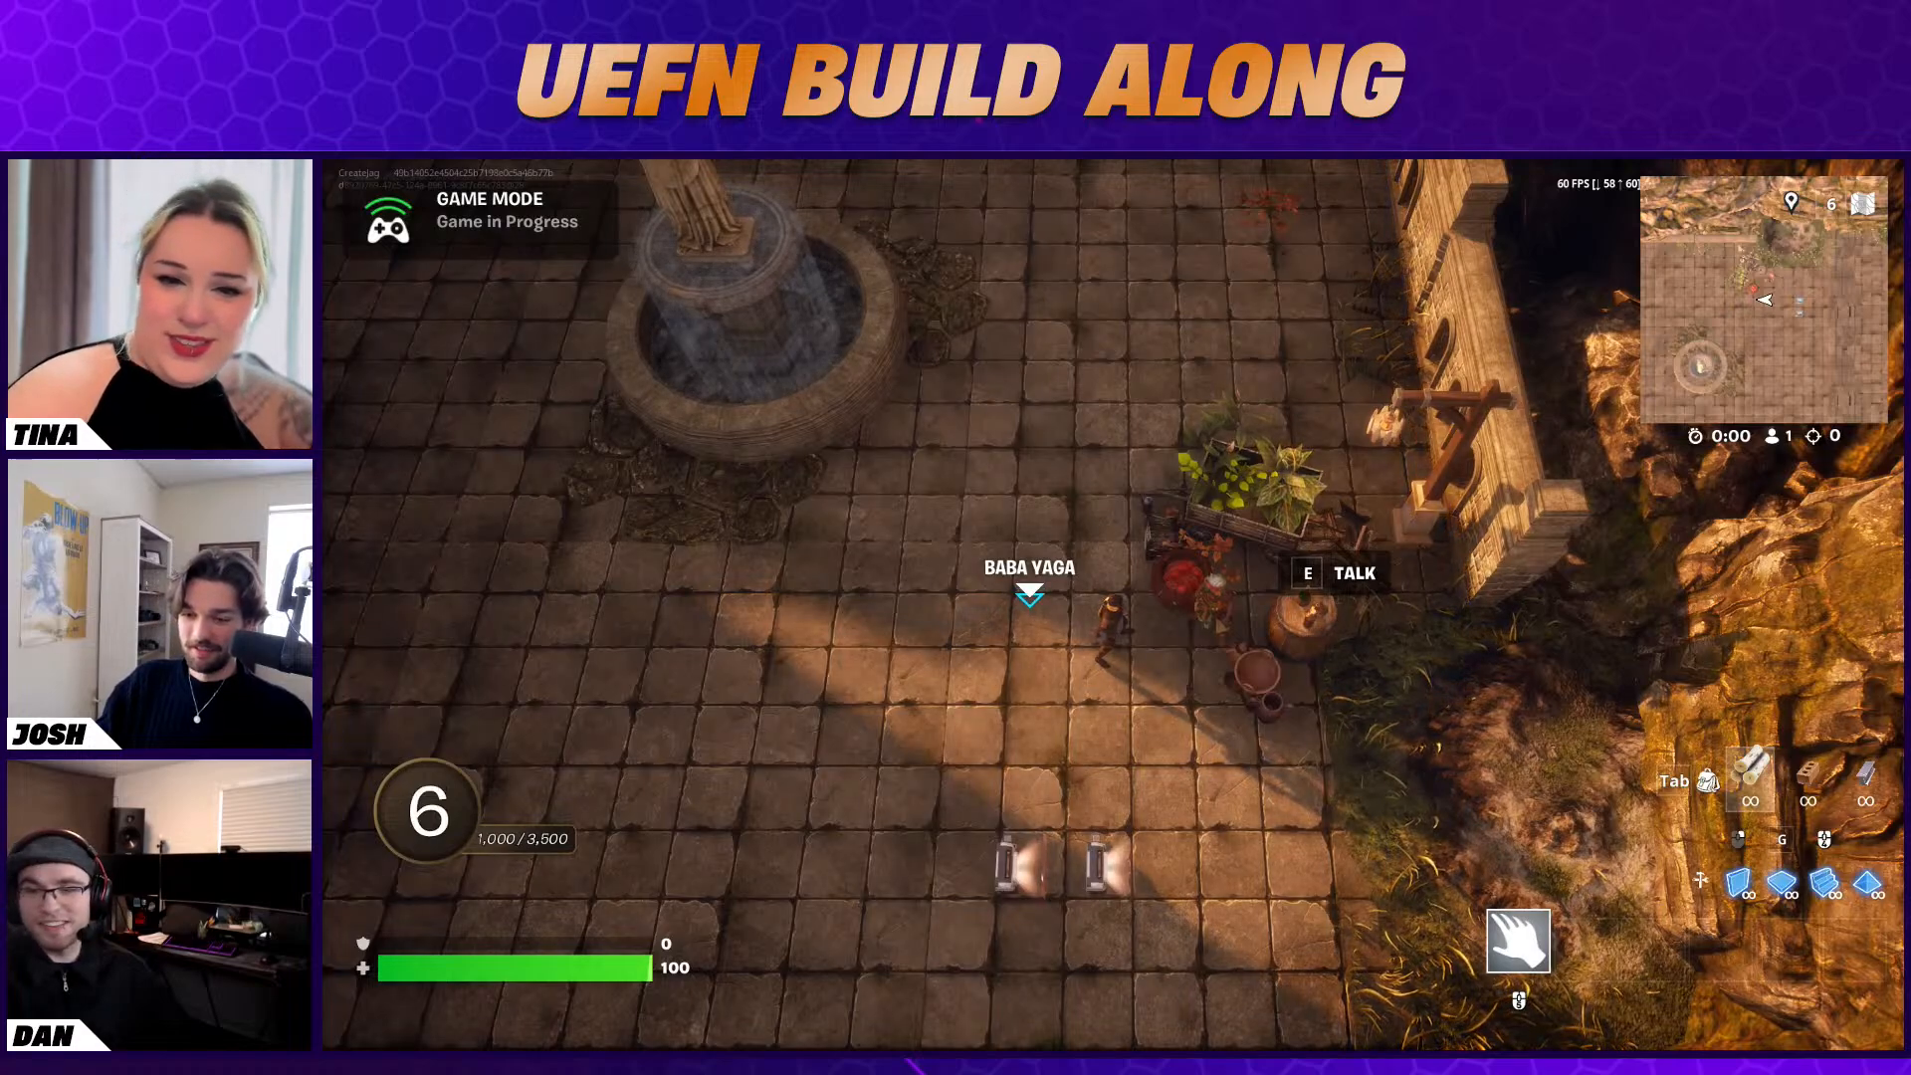
pyautogui.press('s')
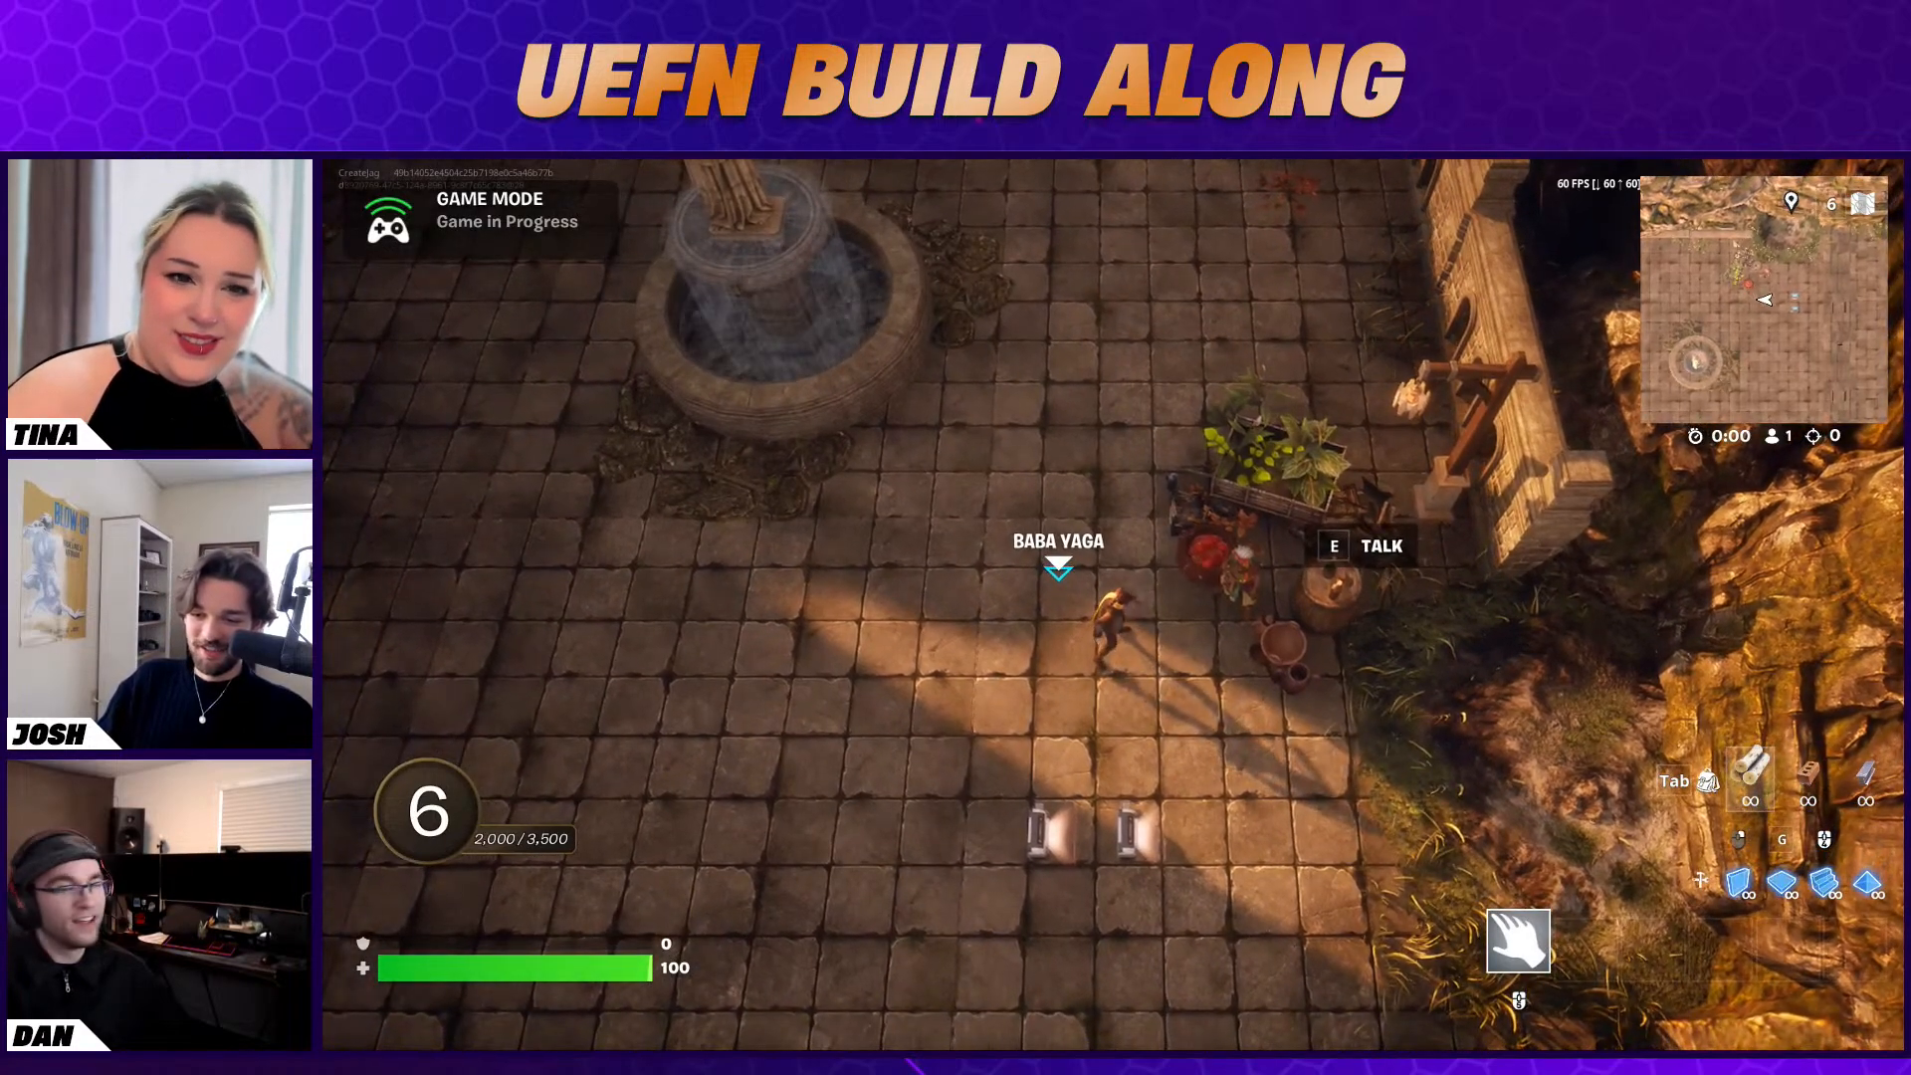
pyautogui.press('a')
pyautogui.press('s')
pyautogui.press('w')
pyautogui.press('d')
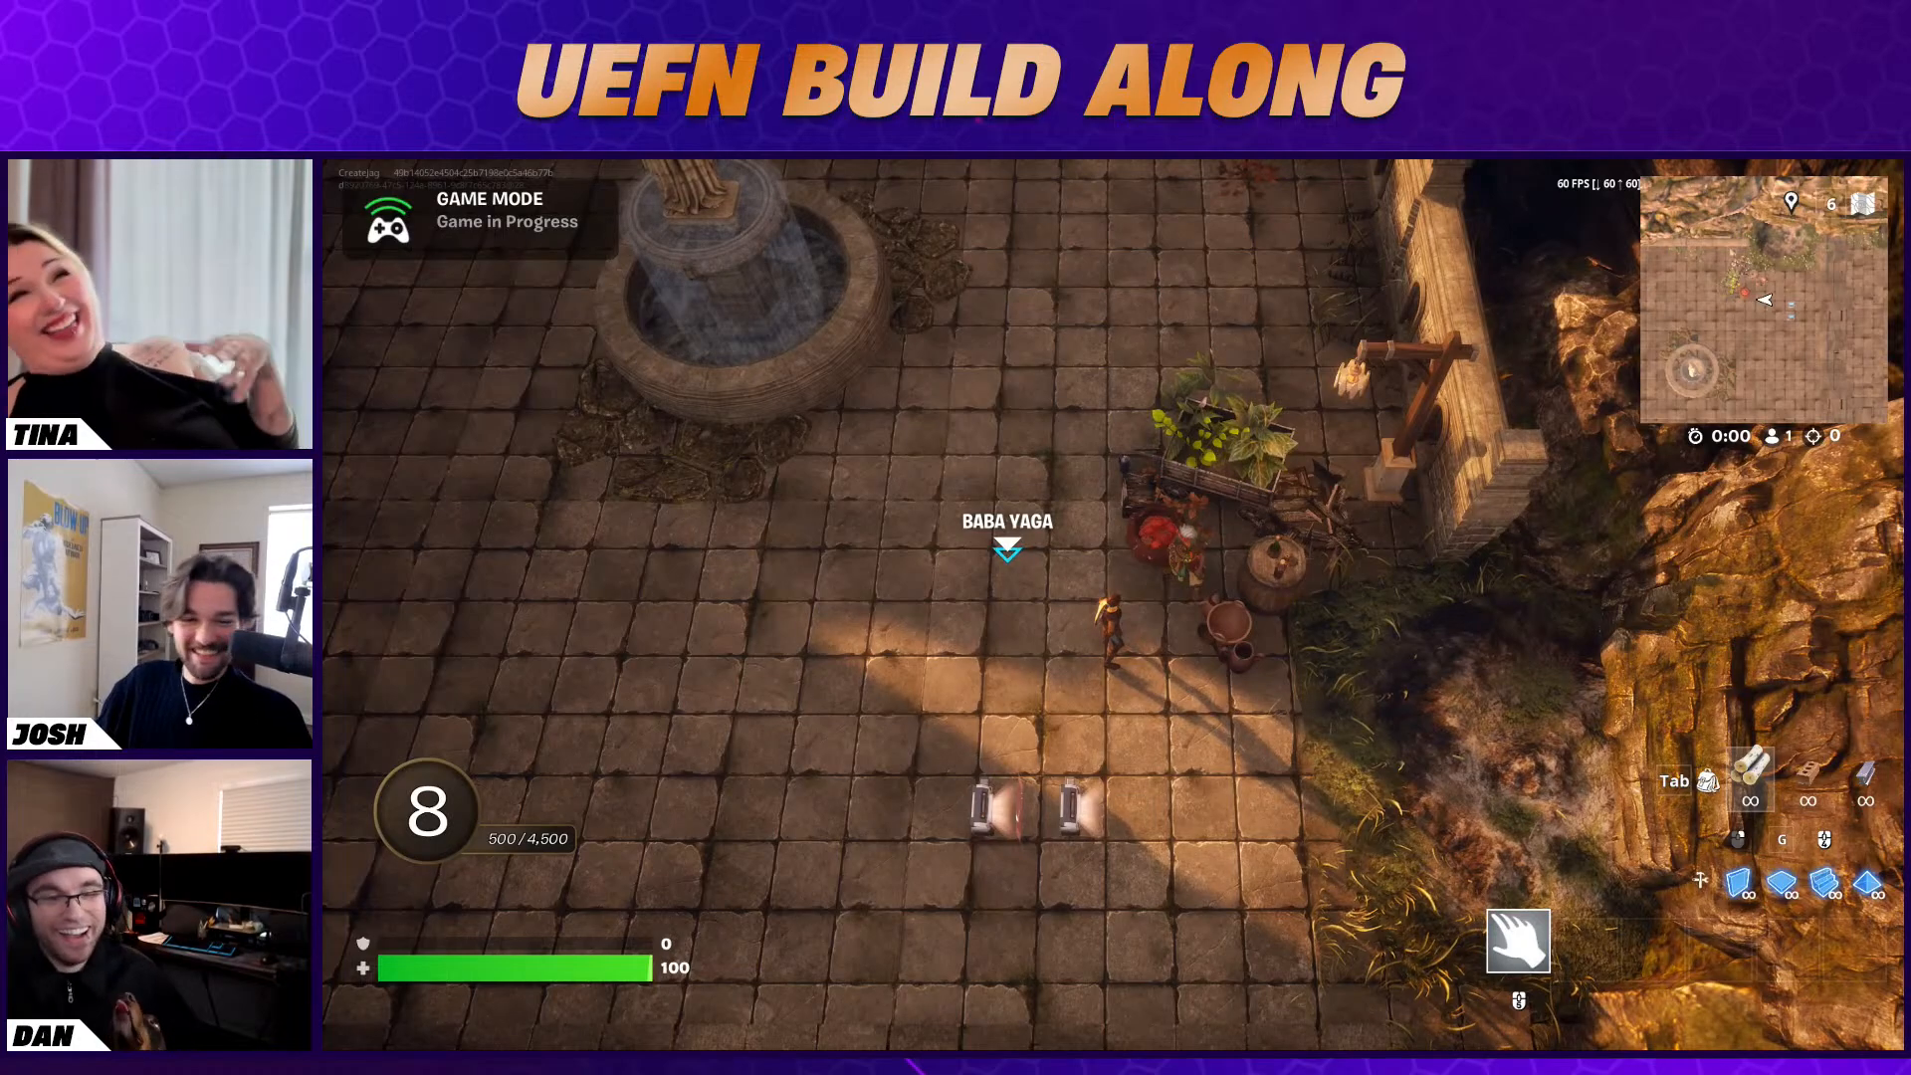
pyautogui.press('a')
pyautogui.press('s')
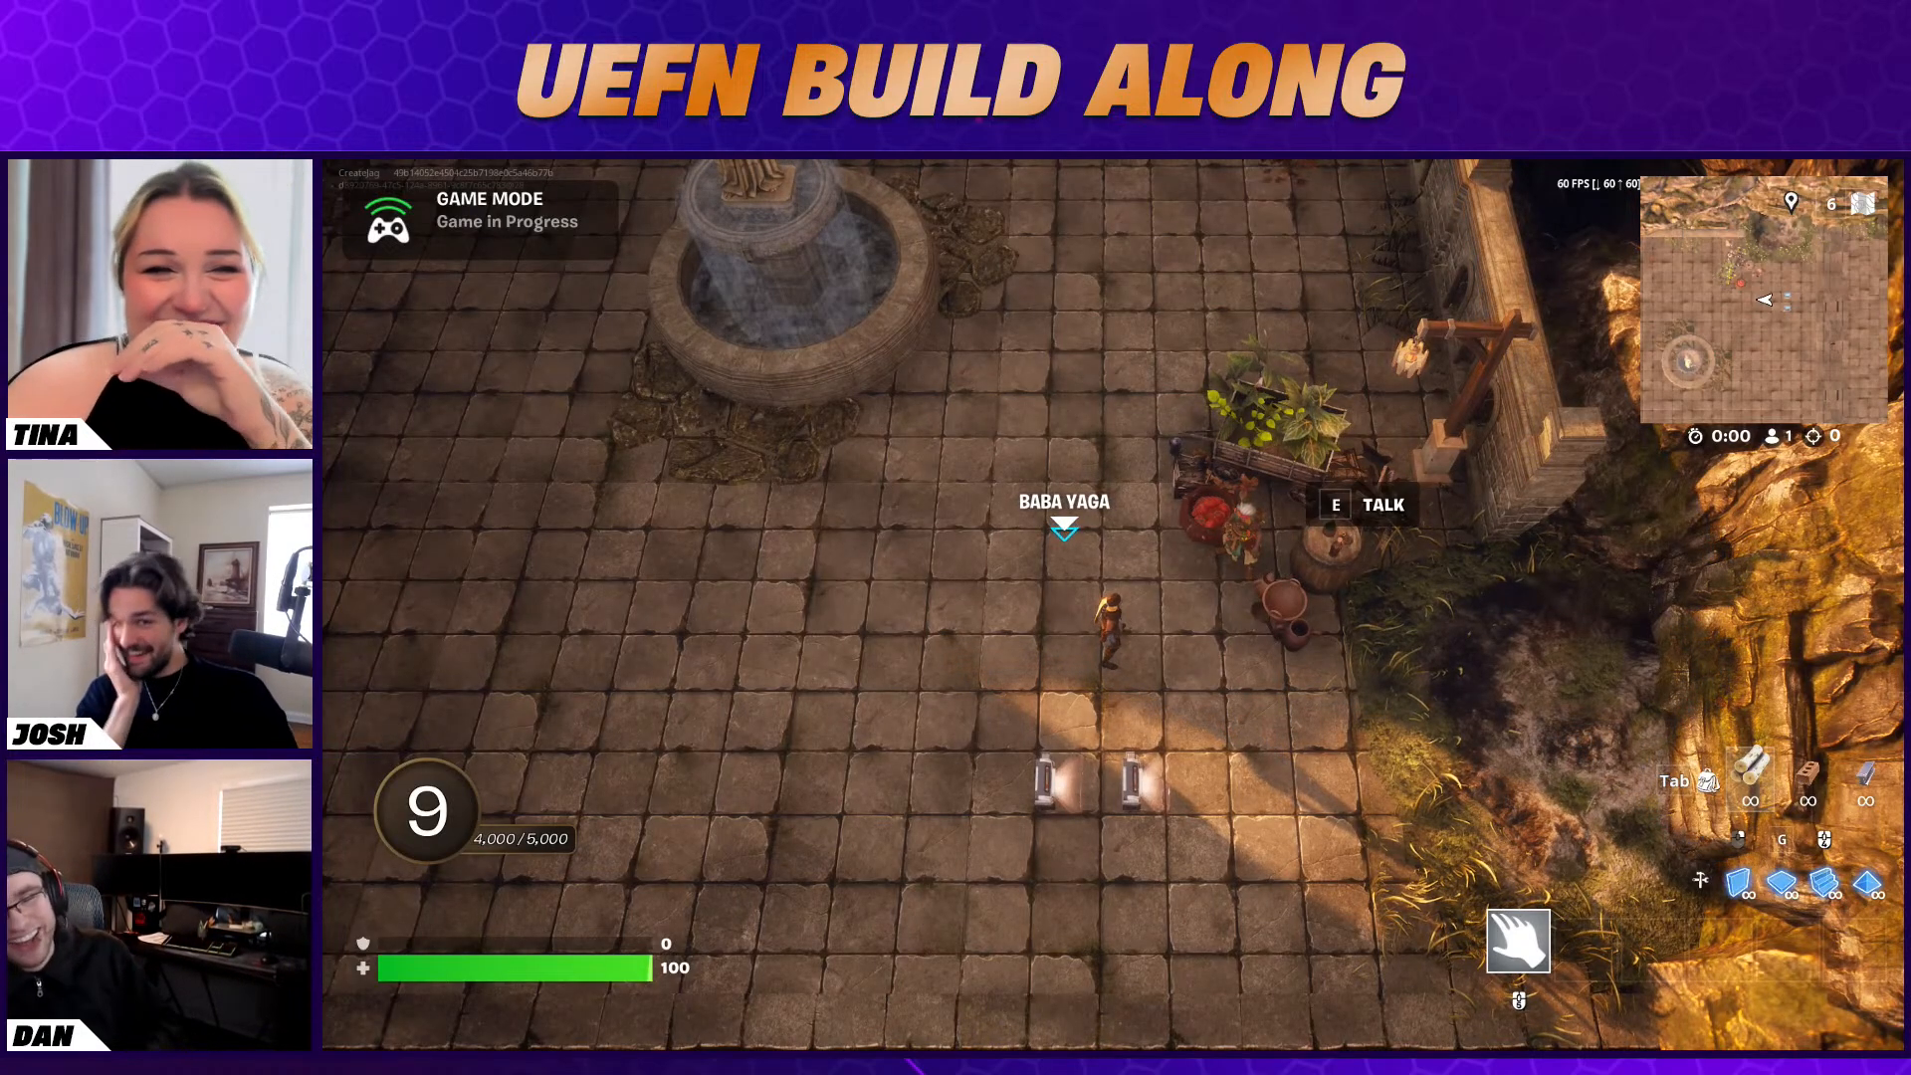
# End the running game and switch back to Unreal Editor
pyautogui.press('Escape')
pyautogui.click(1632, 596)
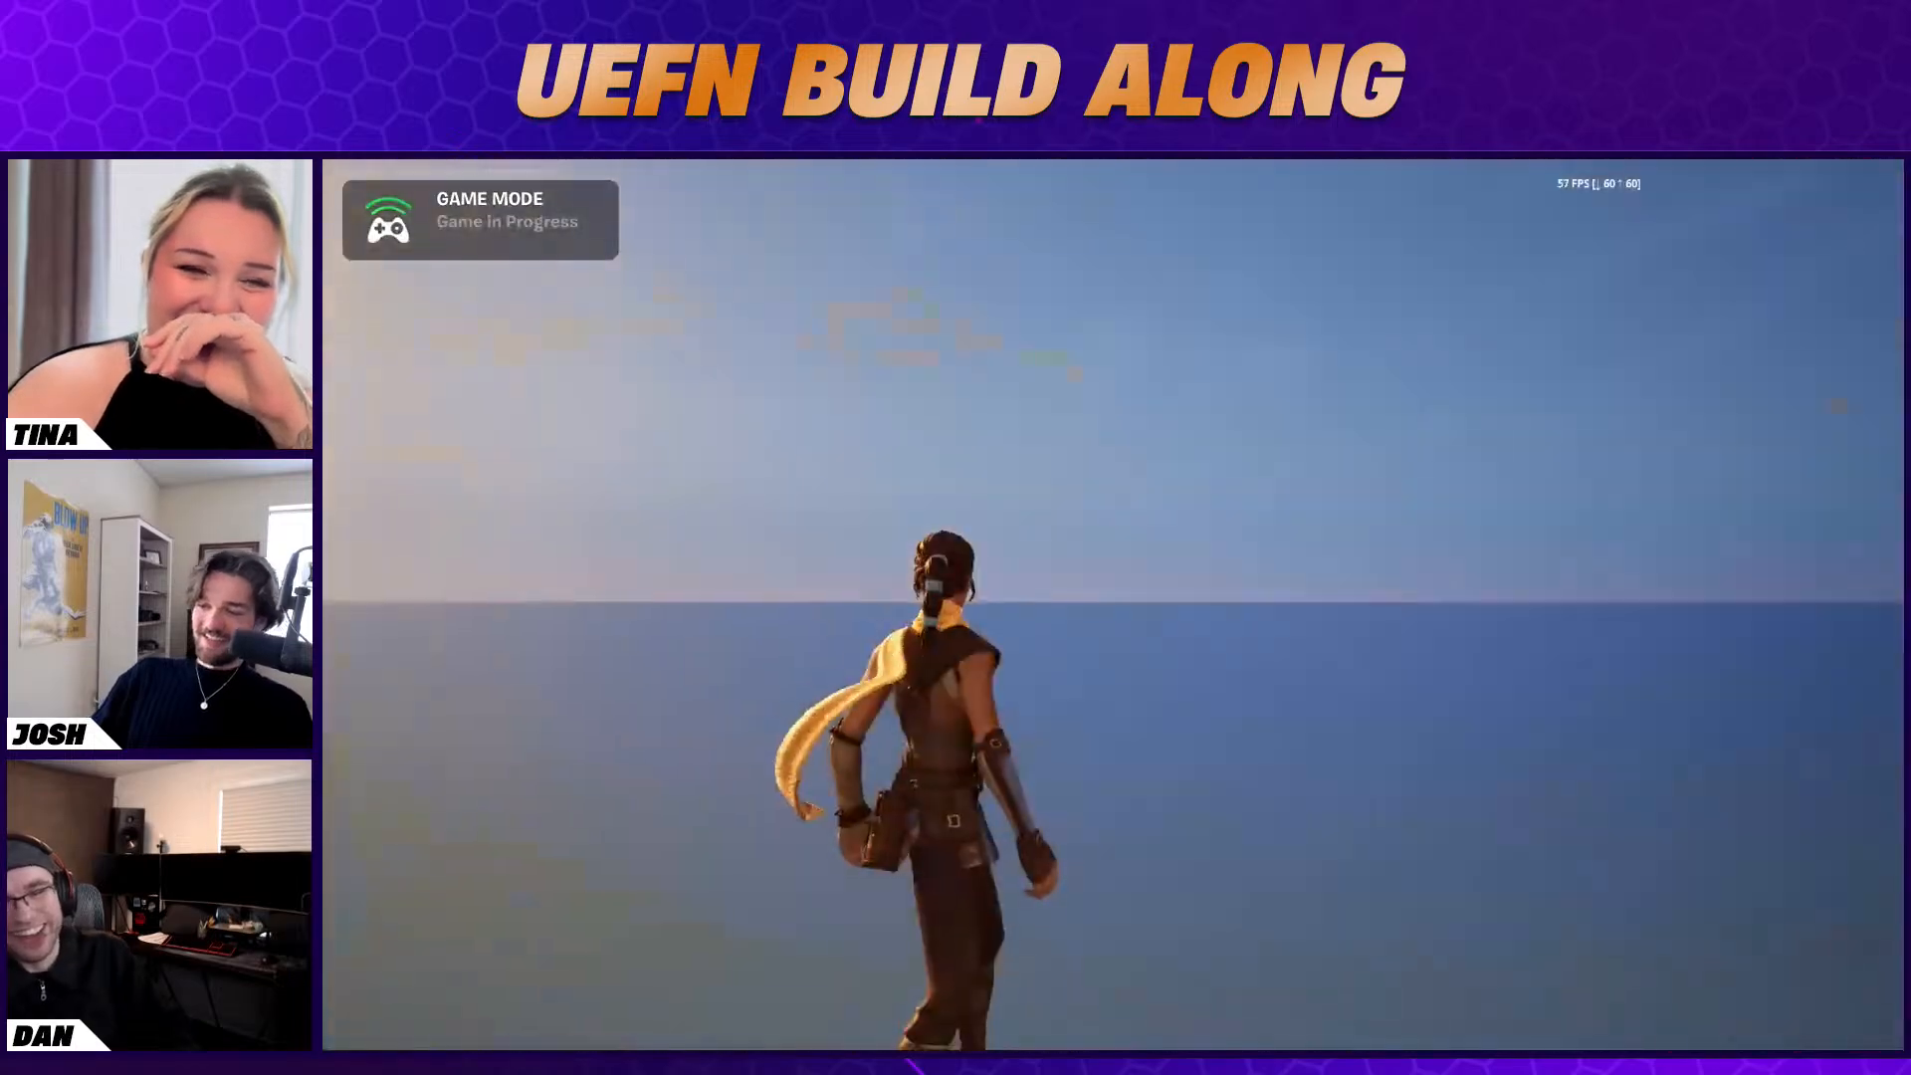
pyautogui.press('super')
pyautogui.press('super')
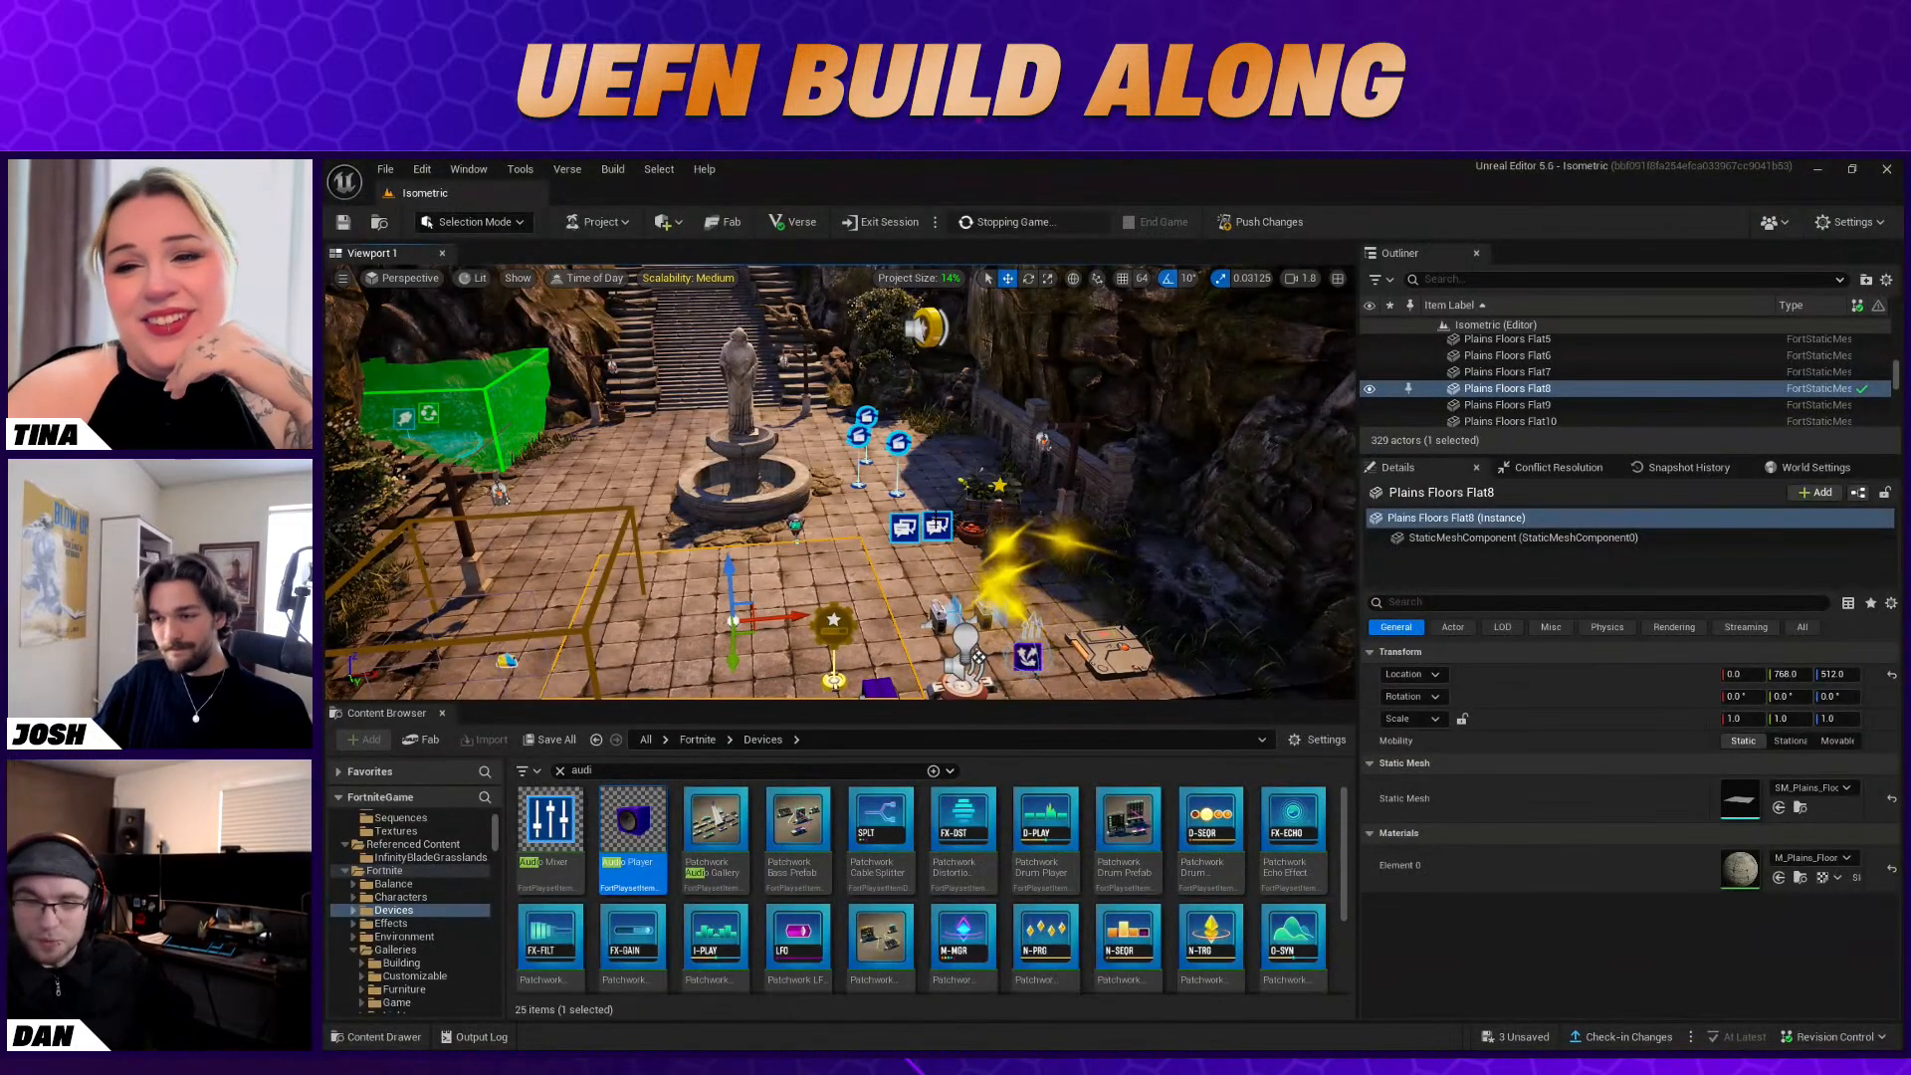
# Select the Stat Powerup device in the courtyard and examine its user options and Pickup function binding
pyautogui.moveTo(937, 524); pyautogui.dragTo(948, 577, button='right')
pyautogui.press('s')
pyautogui.click(892, 439)
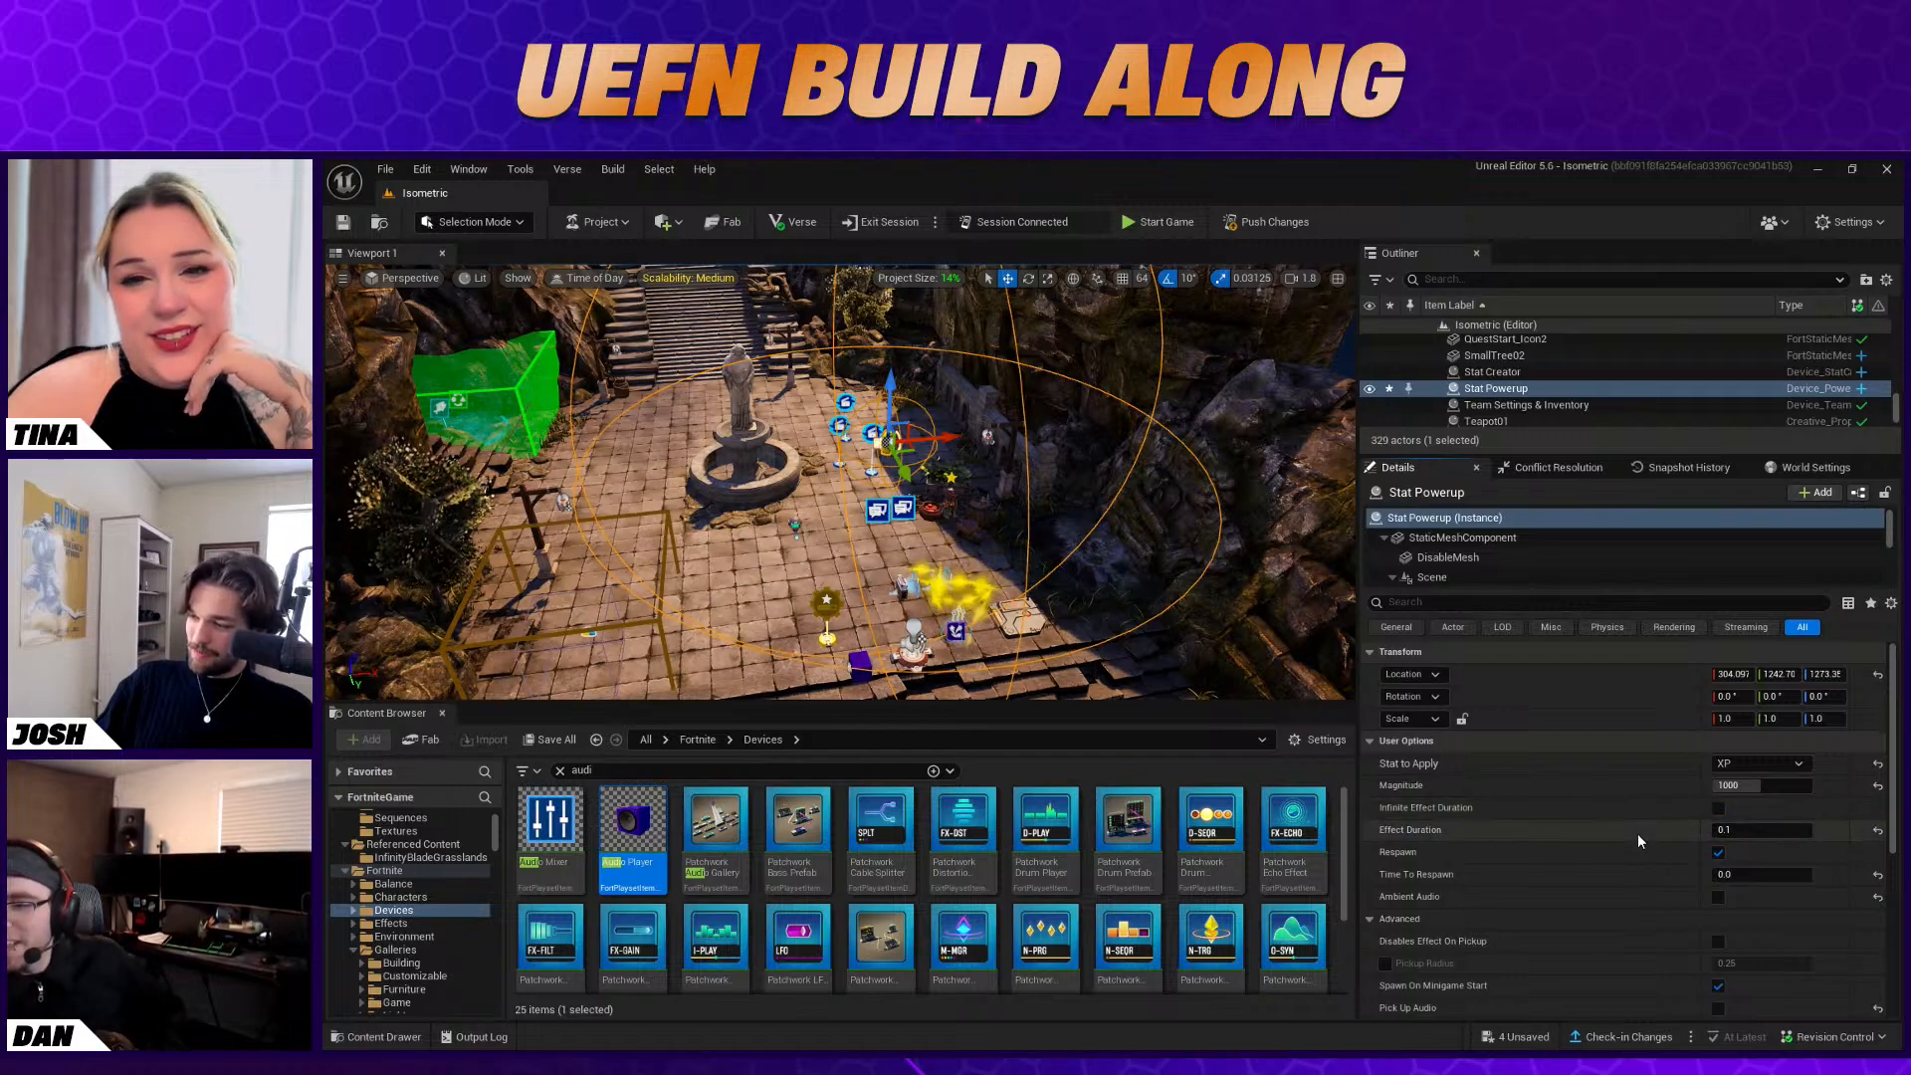
pyautogui.scroll(-2, 1560, 822)
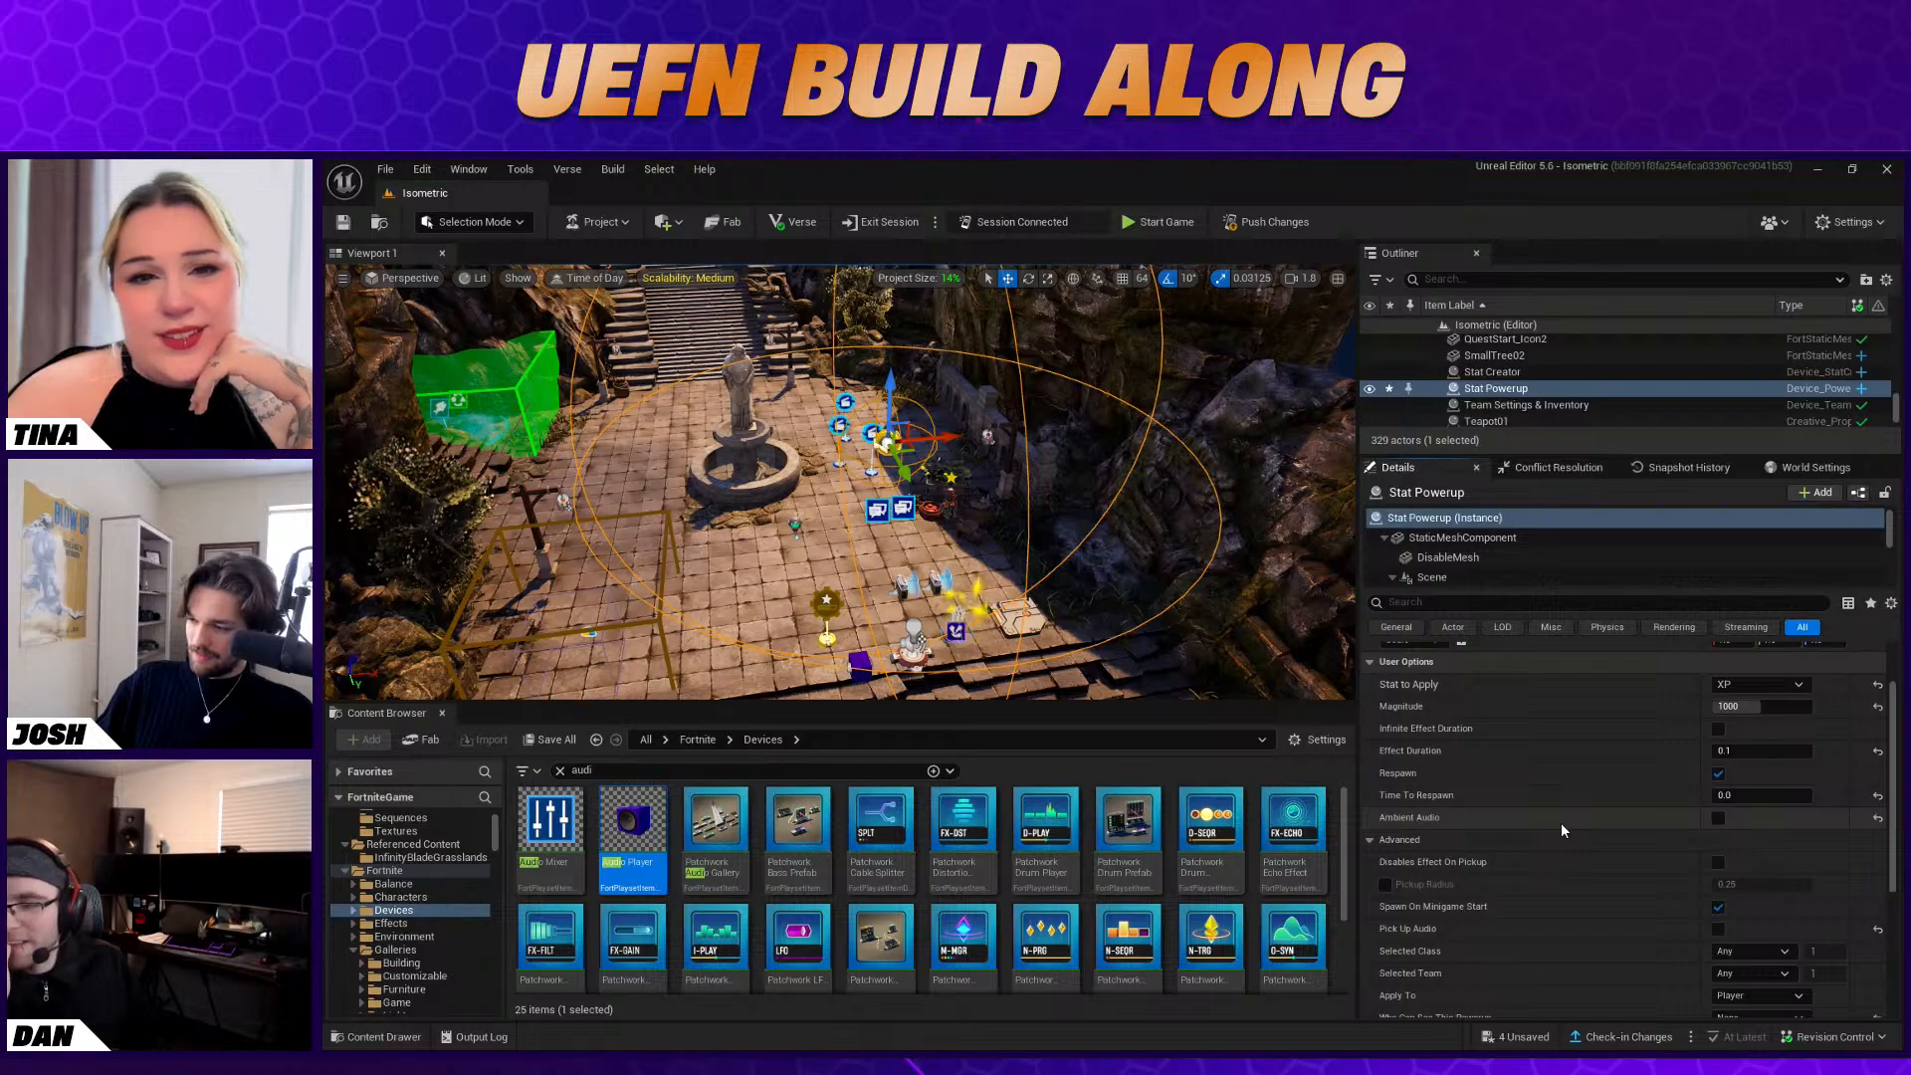
pyautogui.scroll(-1, 1561, 830)
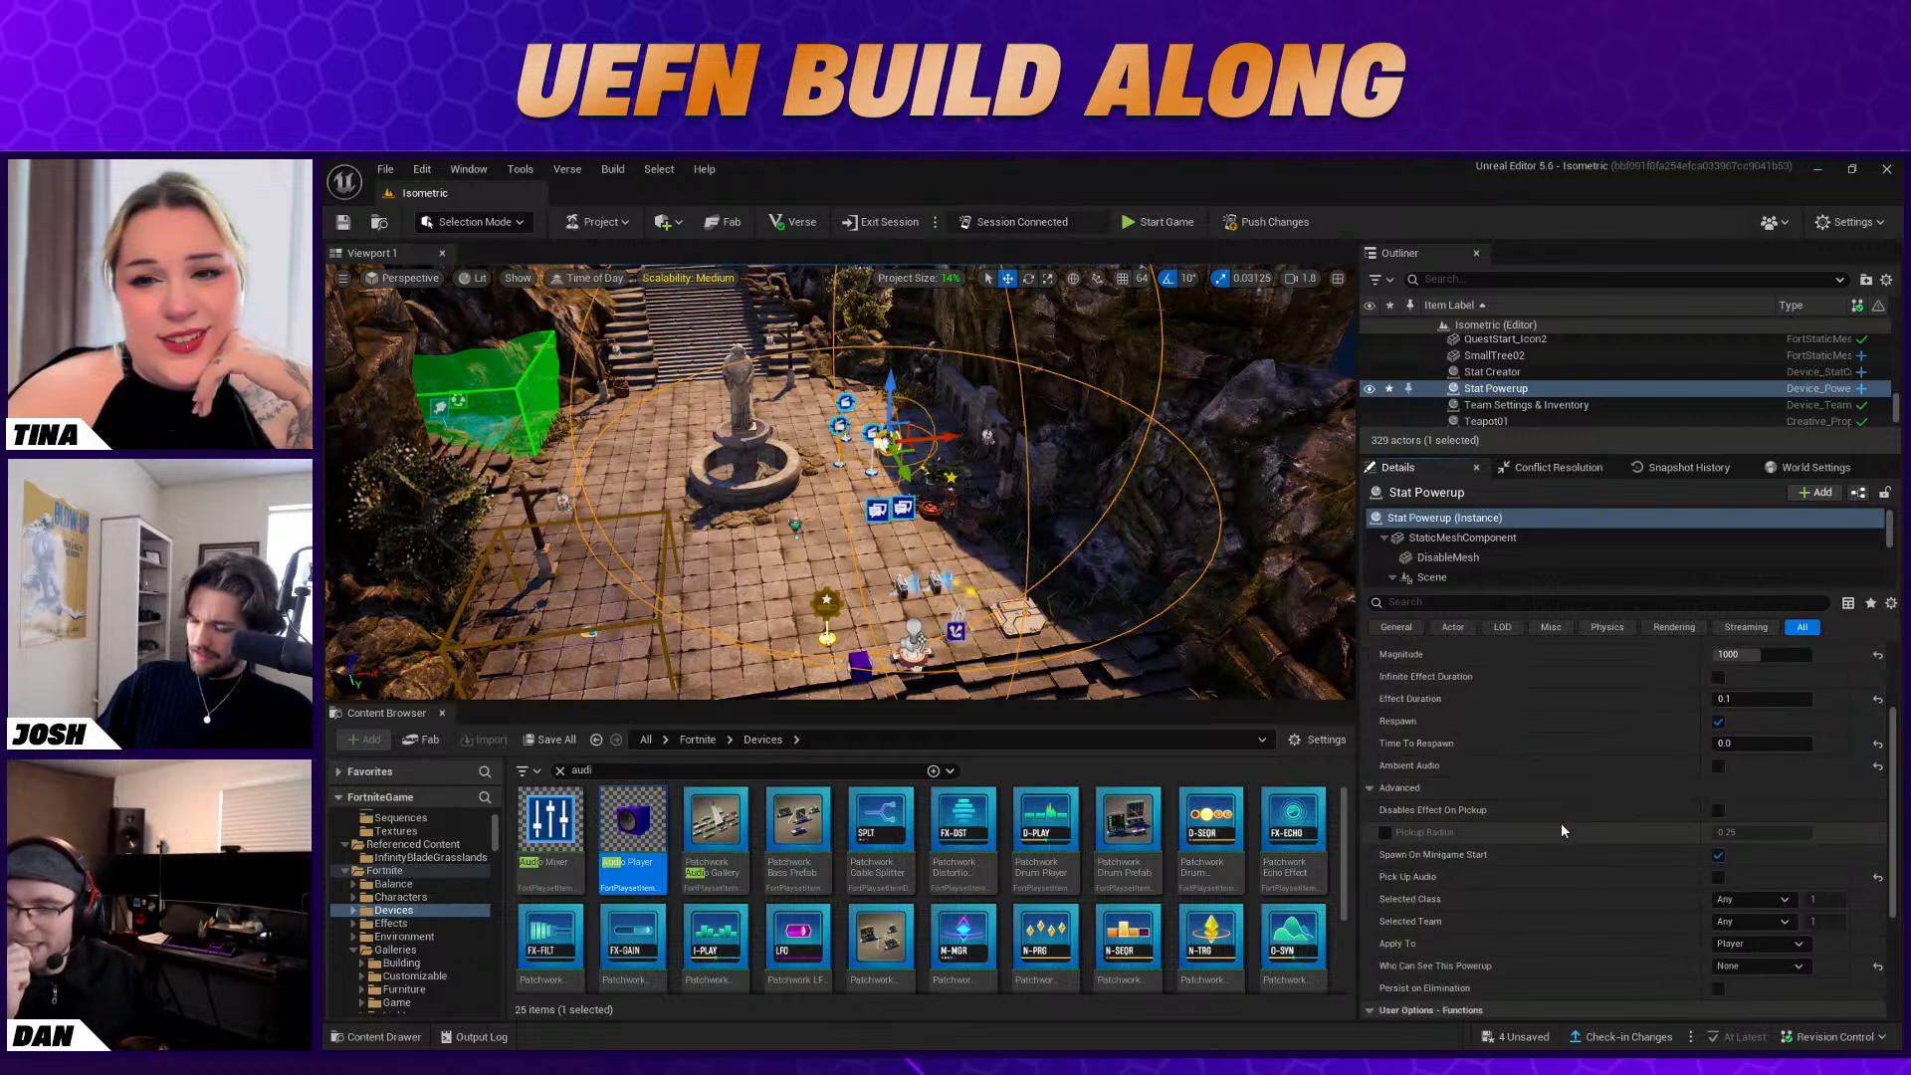
pyautogui.scroll(-3, 1562, 830)
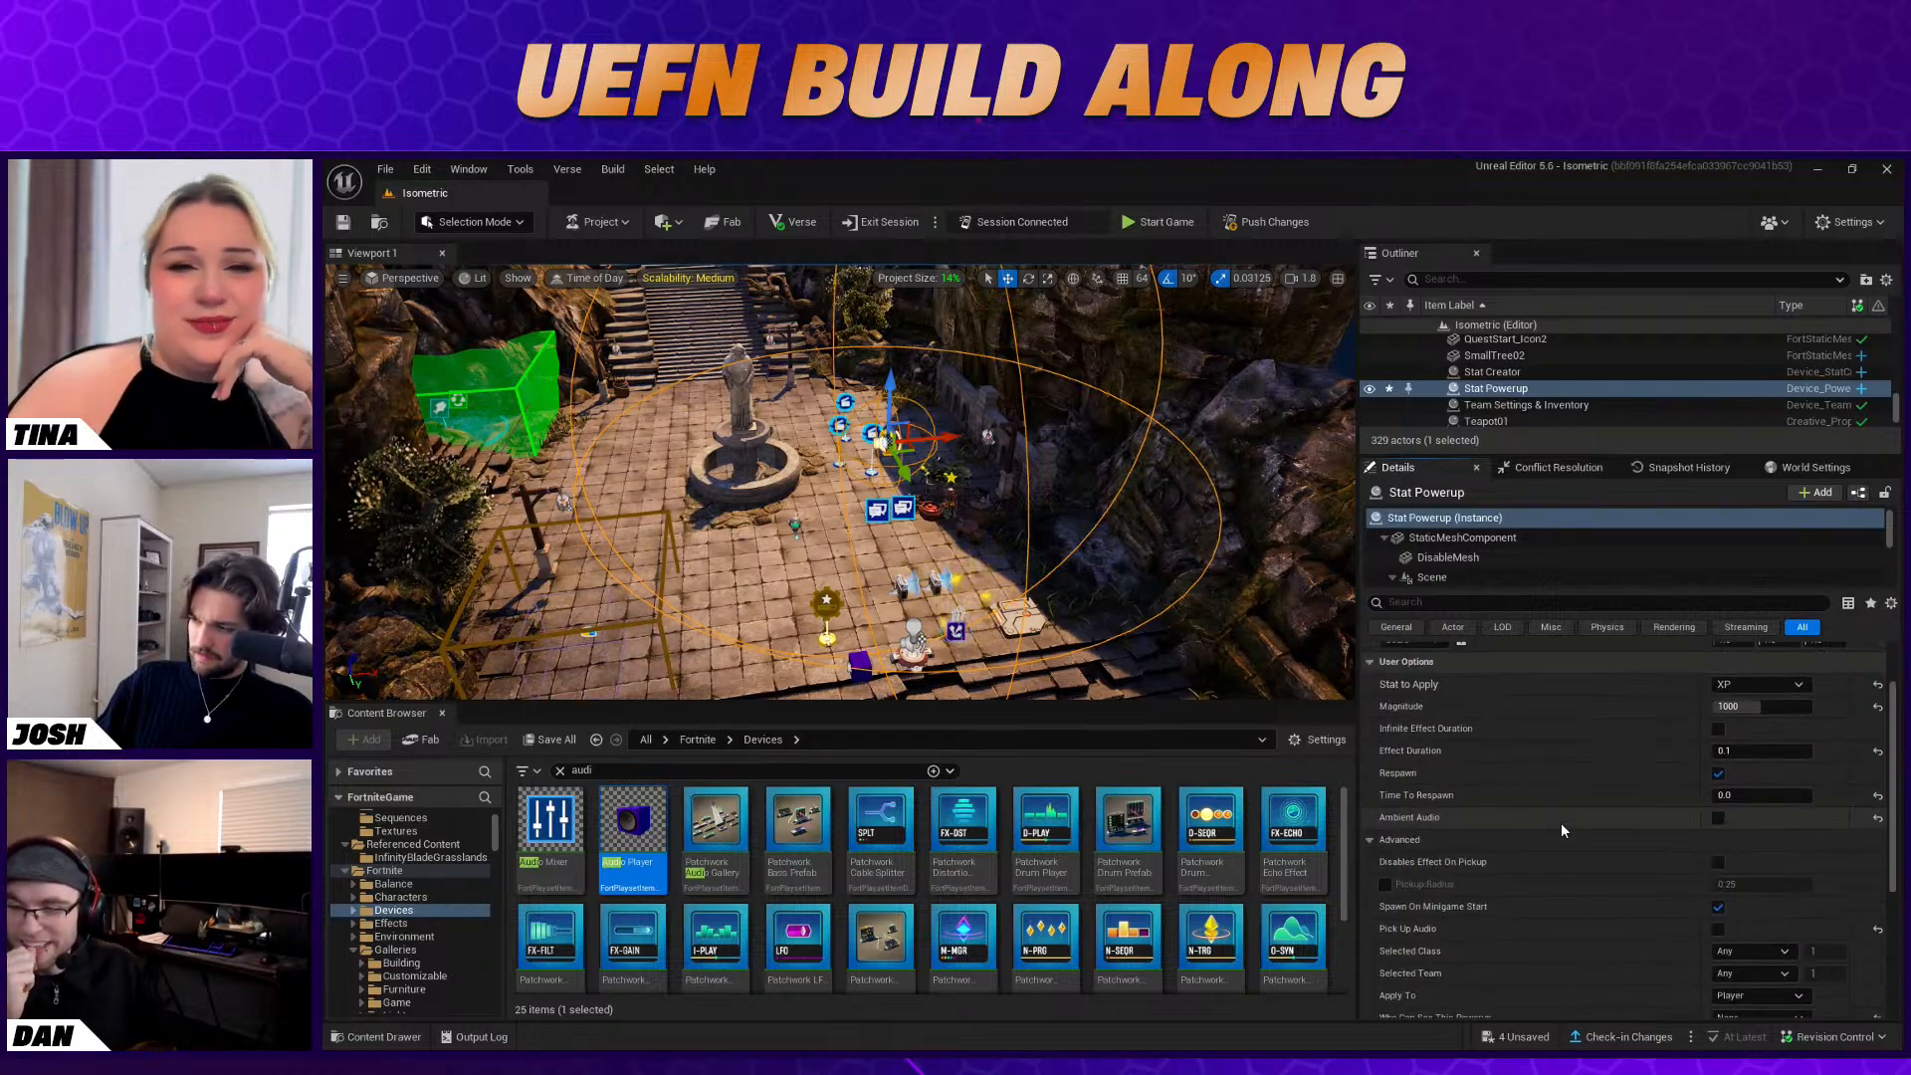
pyautogui.scroll(-1, 1569, 826)
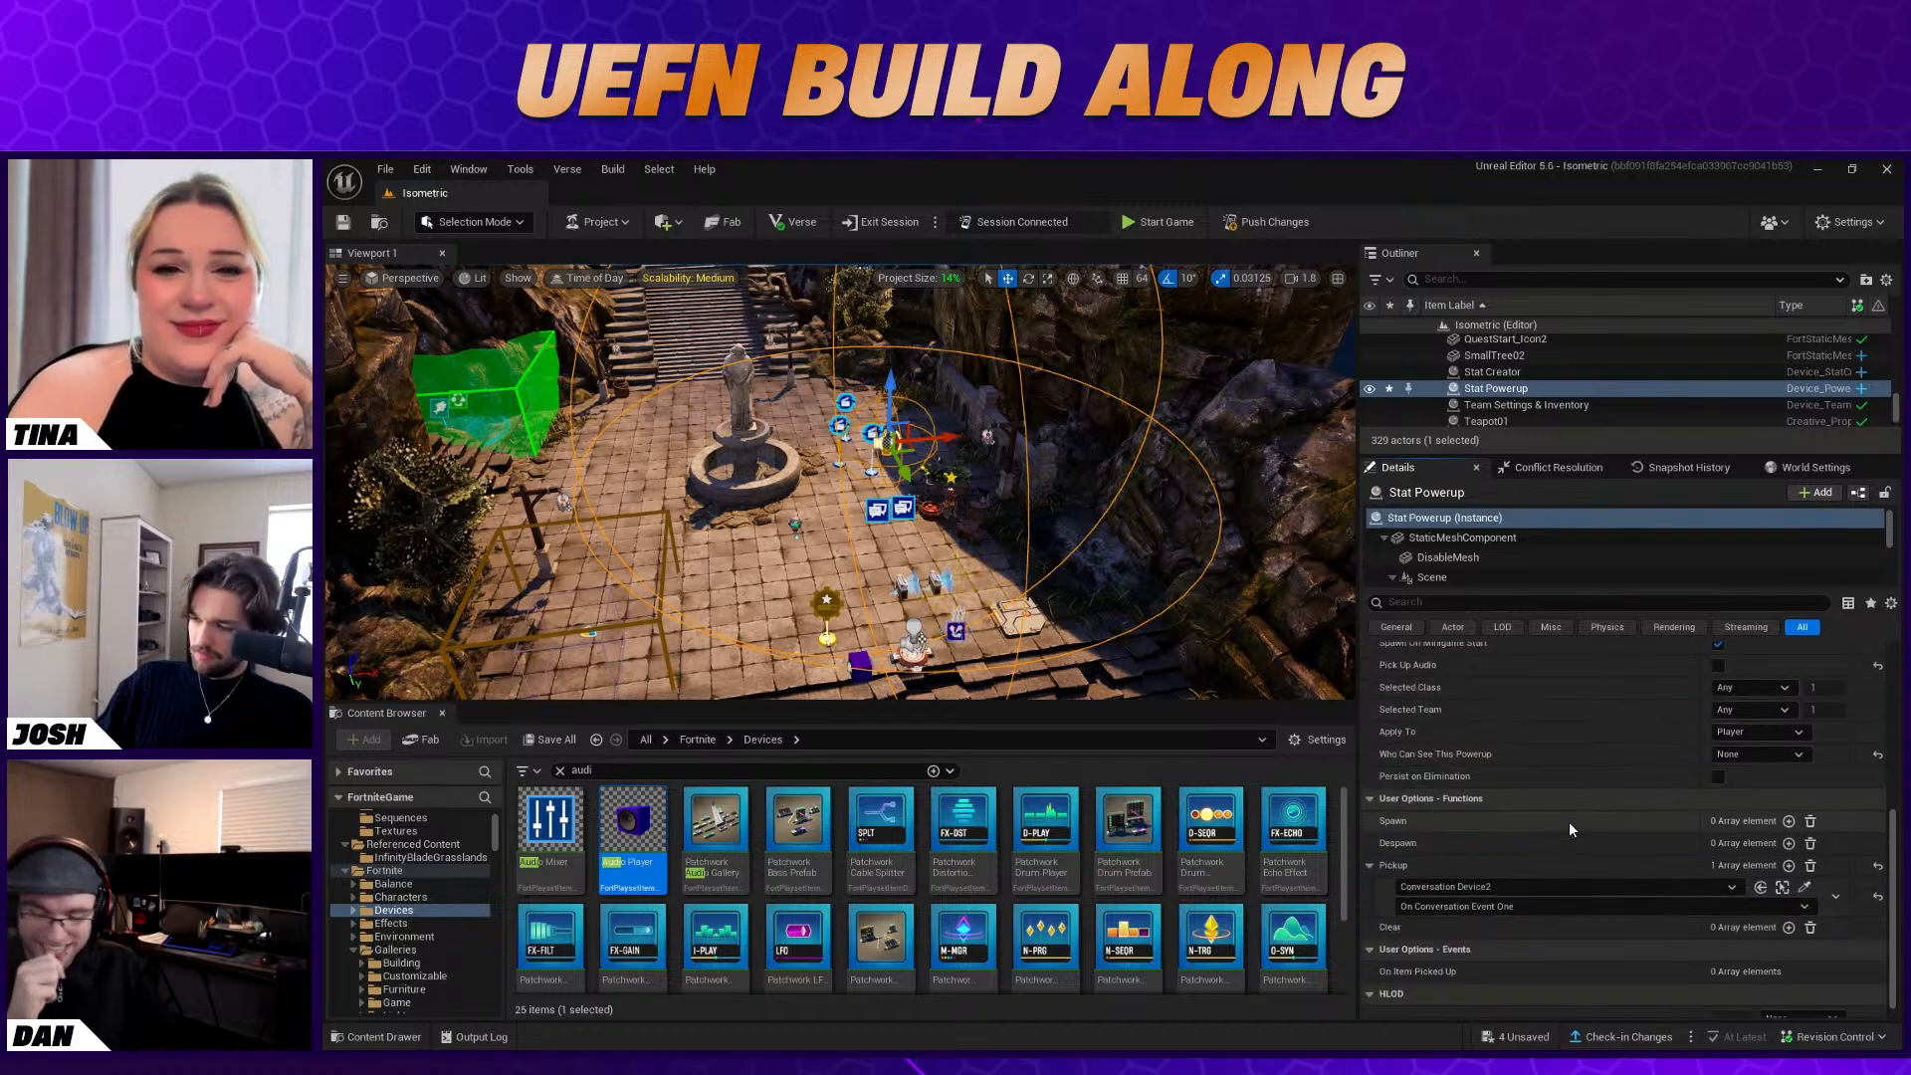
# Find the Fixed Point Camera among the Fortnite devices and place one in the courtyard near Baba Yaga
pyautogui.click(761, 612)
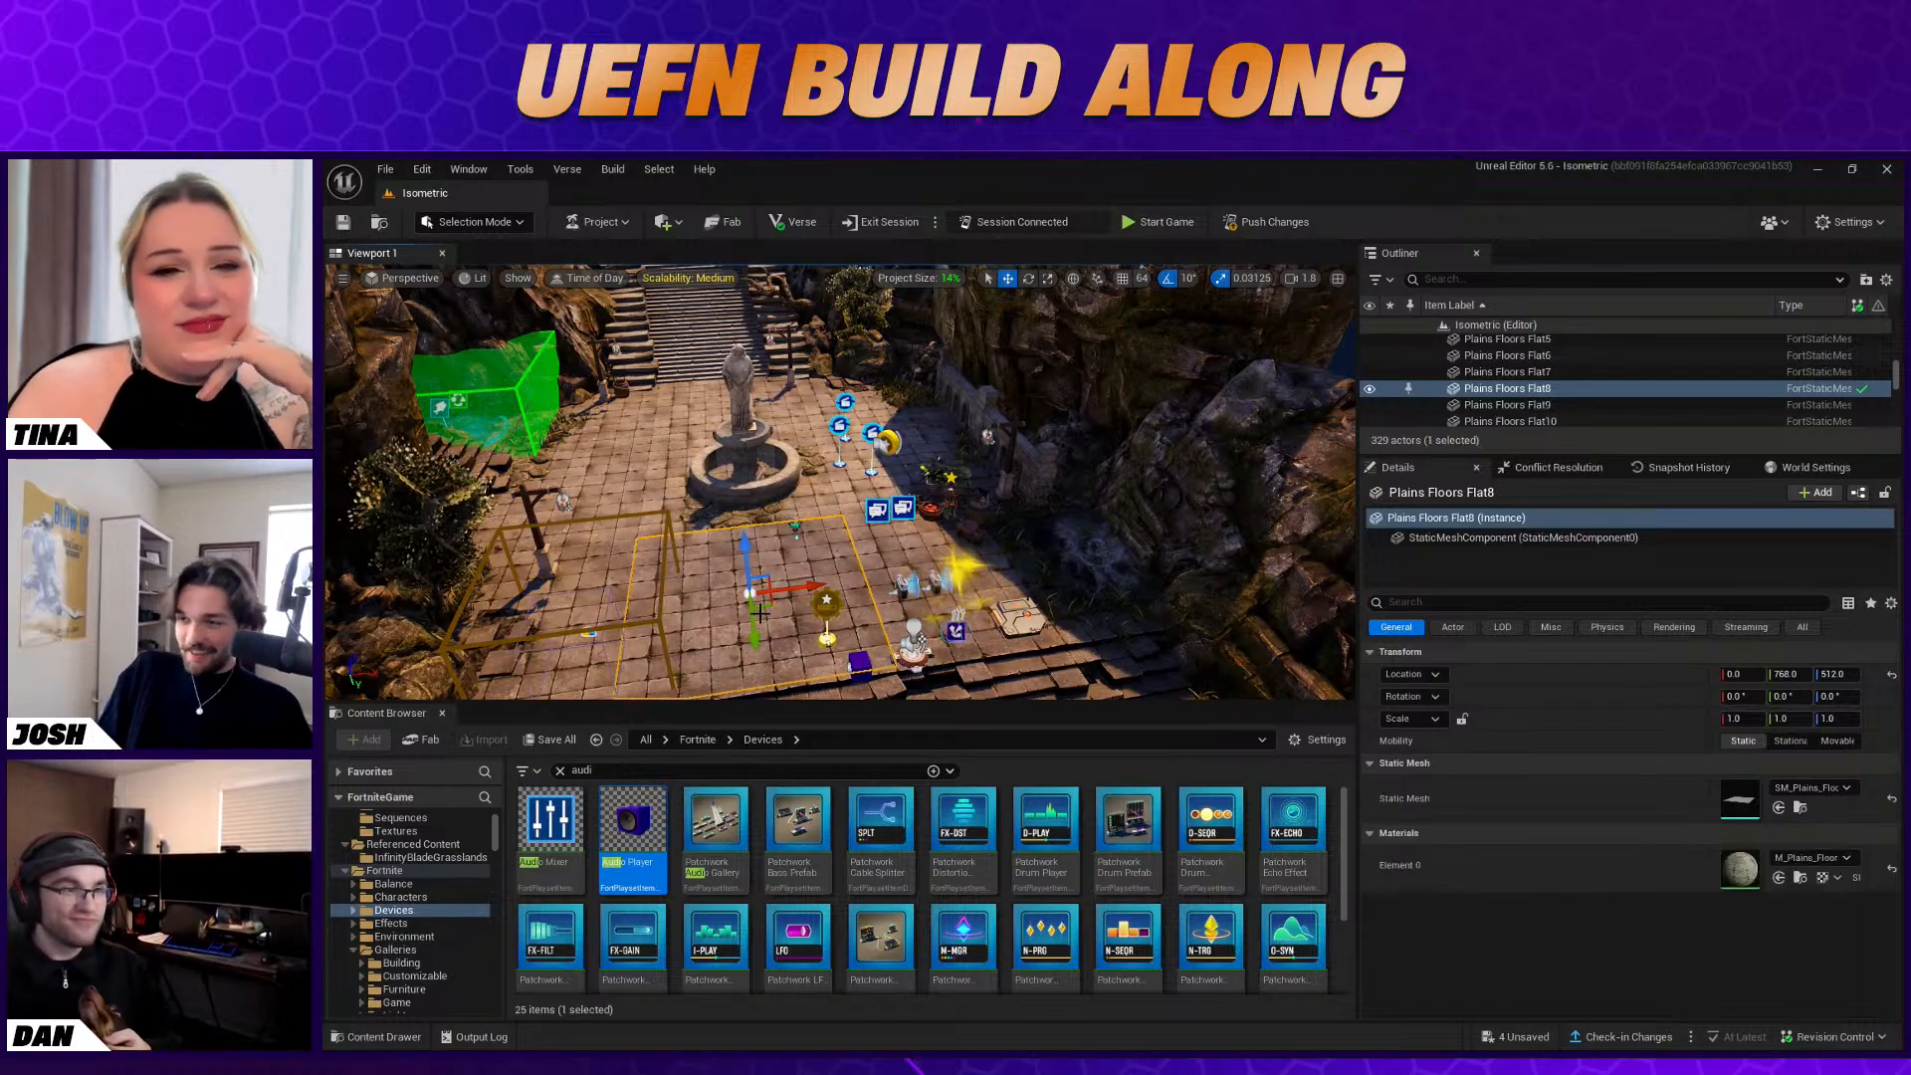
pyautogui.moveTo(719, 628); pyautogui.dragTo(843, 625, button='right')
pyautogui.press('w')
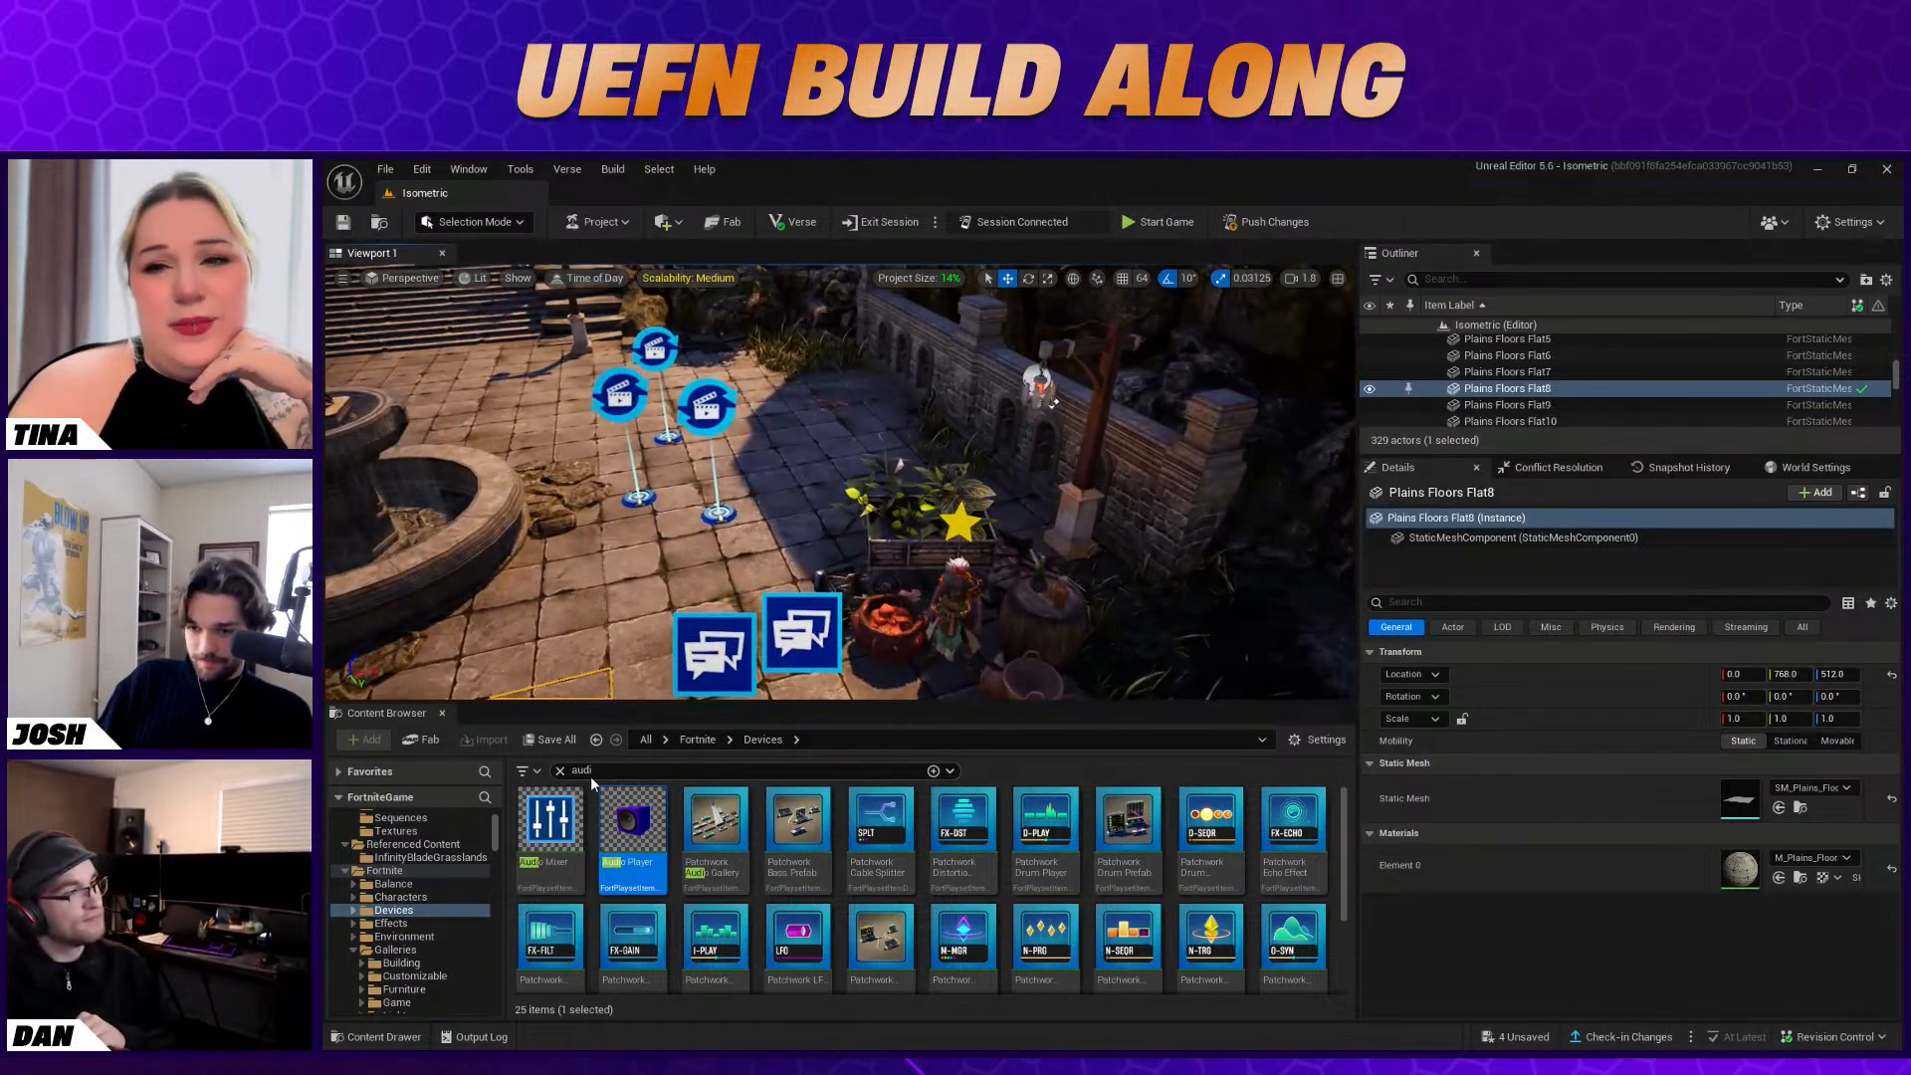
pyautogui.click(561, 771)
pyautogui.scroll(1, 462, 864)
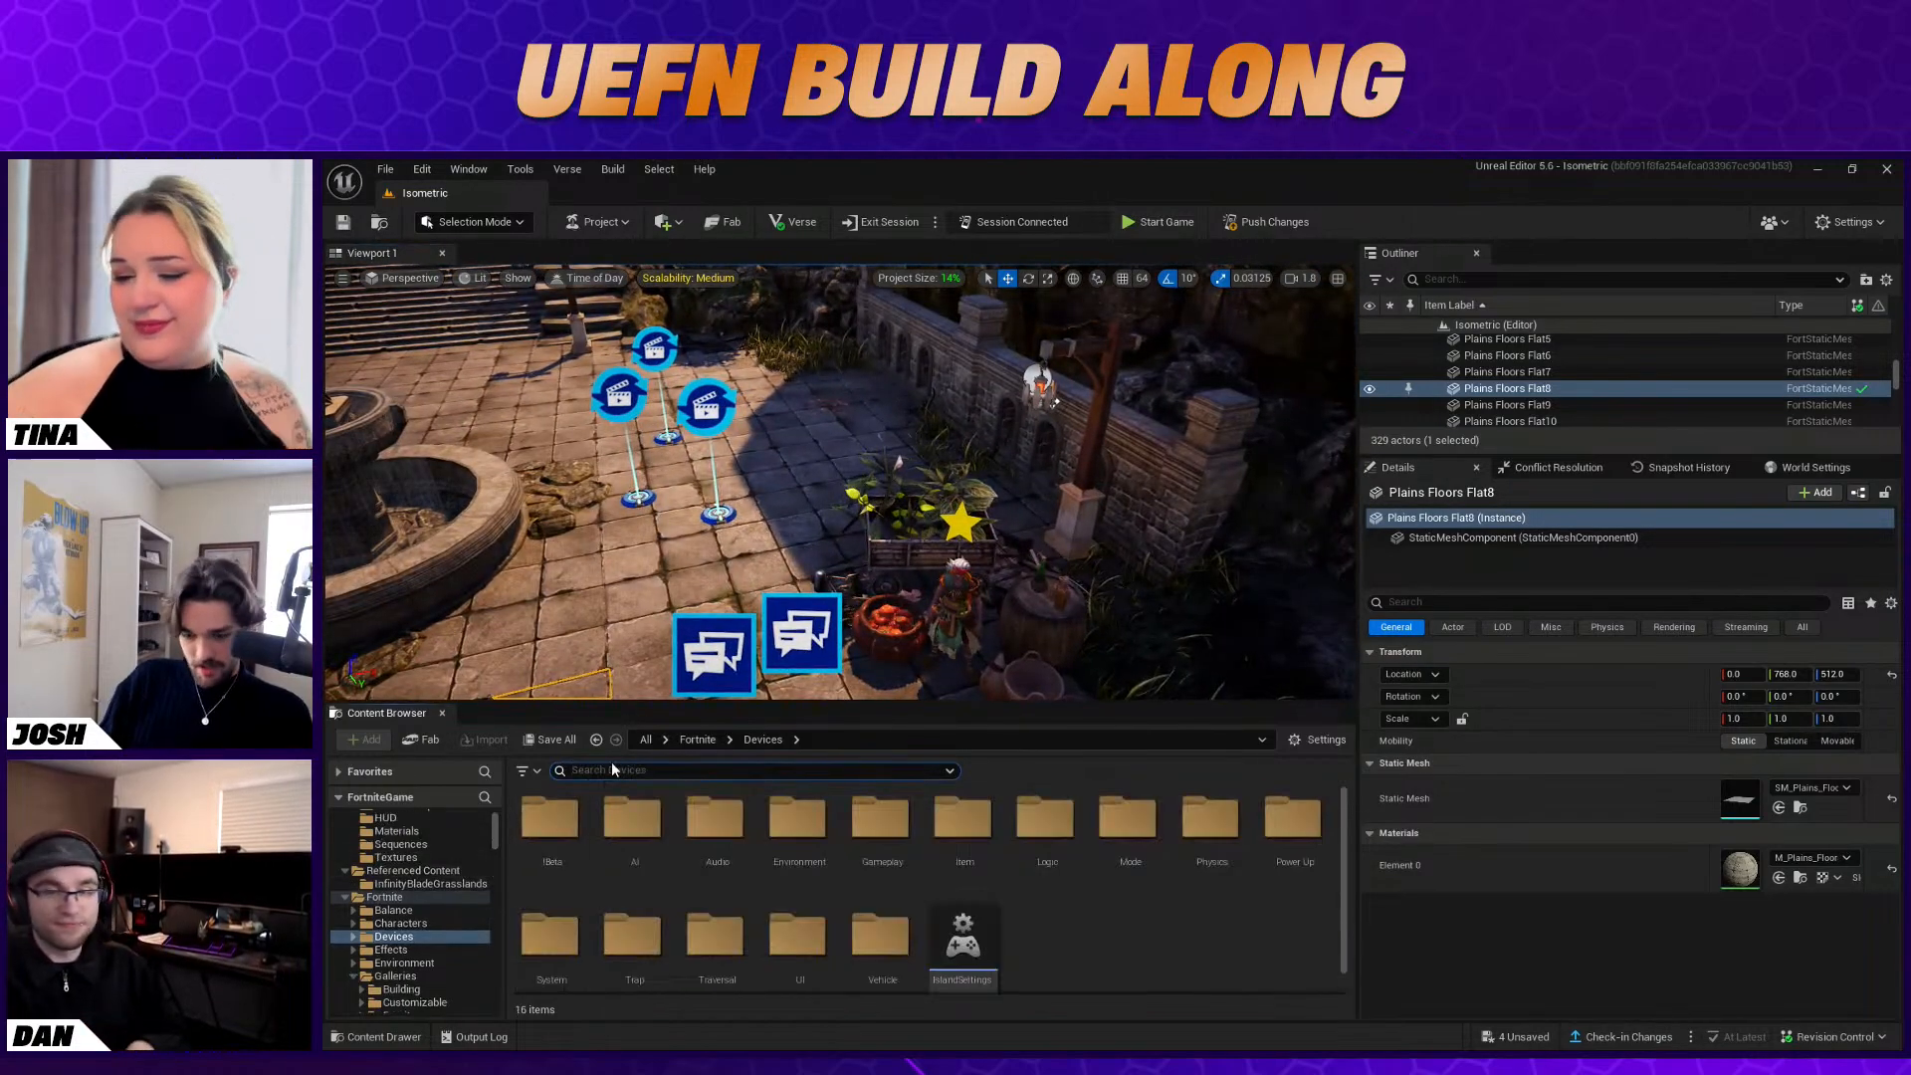
pyautogui.write('fixe')
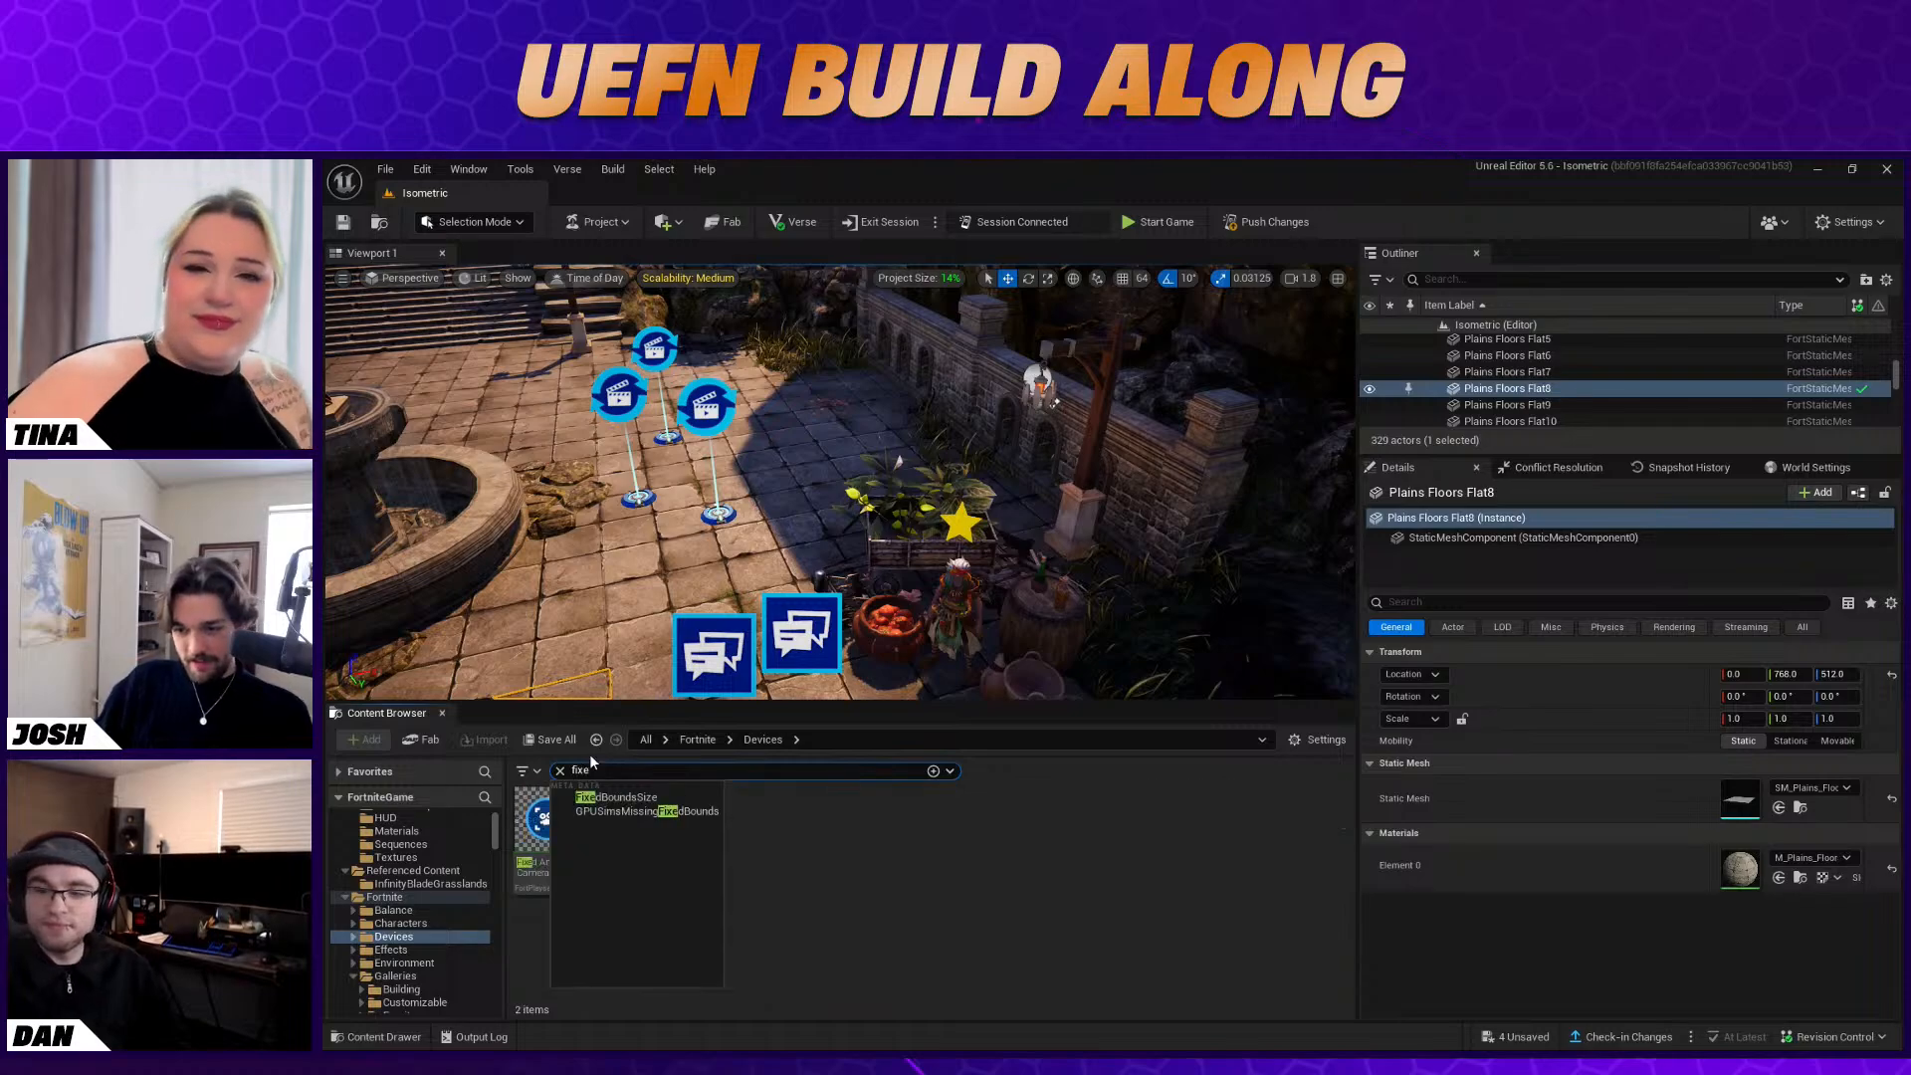
pyautogui.write('s')
pyautogui.moveTo(632, 834); pyautogui.dragTo(817, 587)
# Rotate the Fixed Point Camera to -60° and move it in front of Baba Yaga so that she is in its view
pyautogui.press('s')
pyautogui.moveTo(817, 576); pyautogui.dragTo(817, 597, button='right')
pyautogui.press('e')
pyautogui.moveTo(816, 575); pyautogui.dragTo(786, 563)
pyautogui.press('w')
pyautogui.moveTo(767, 484); pyautogui.dragTo(802, 563)
pyautogui.press('e')
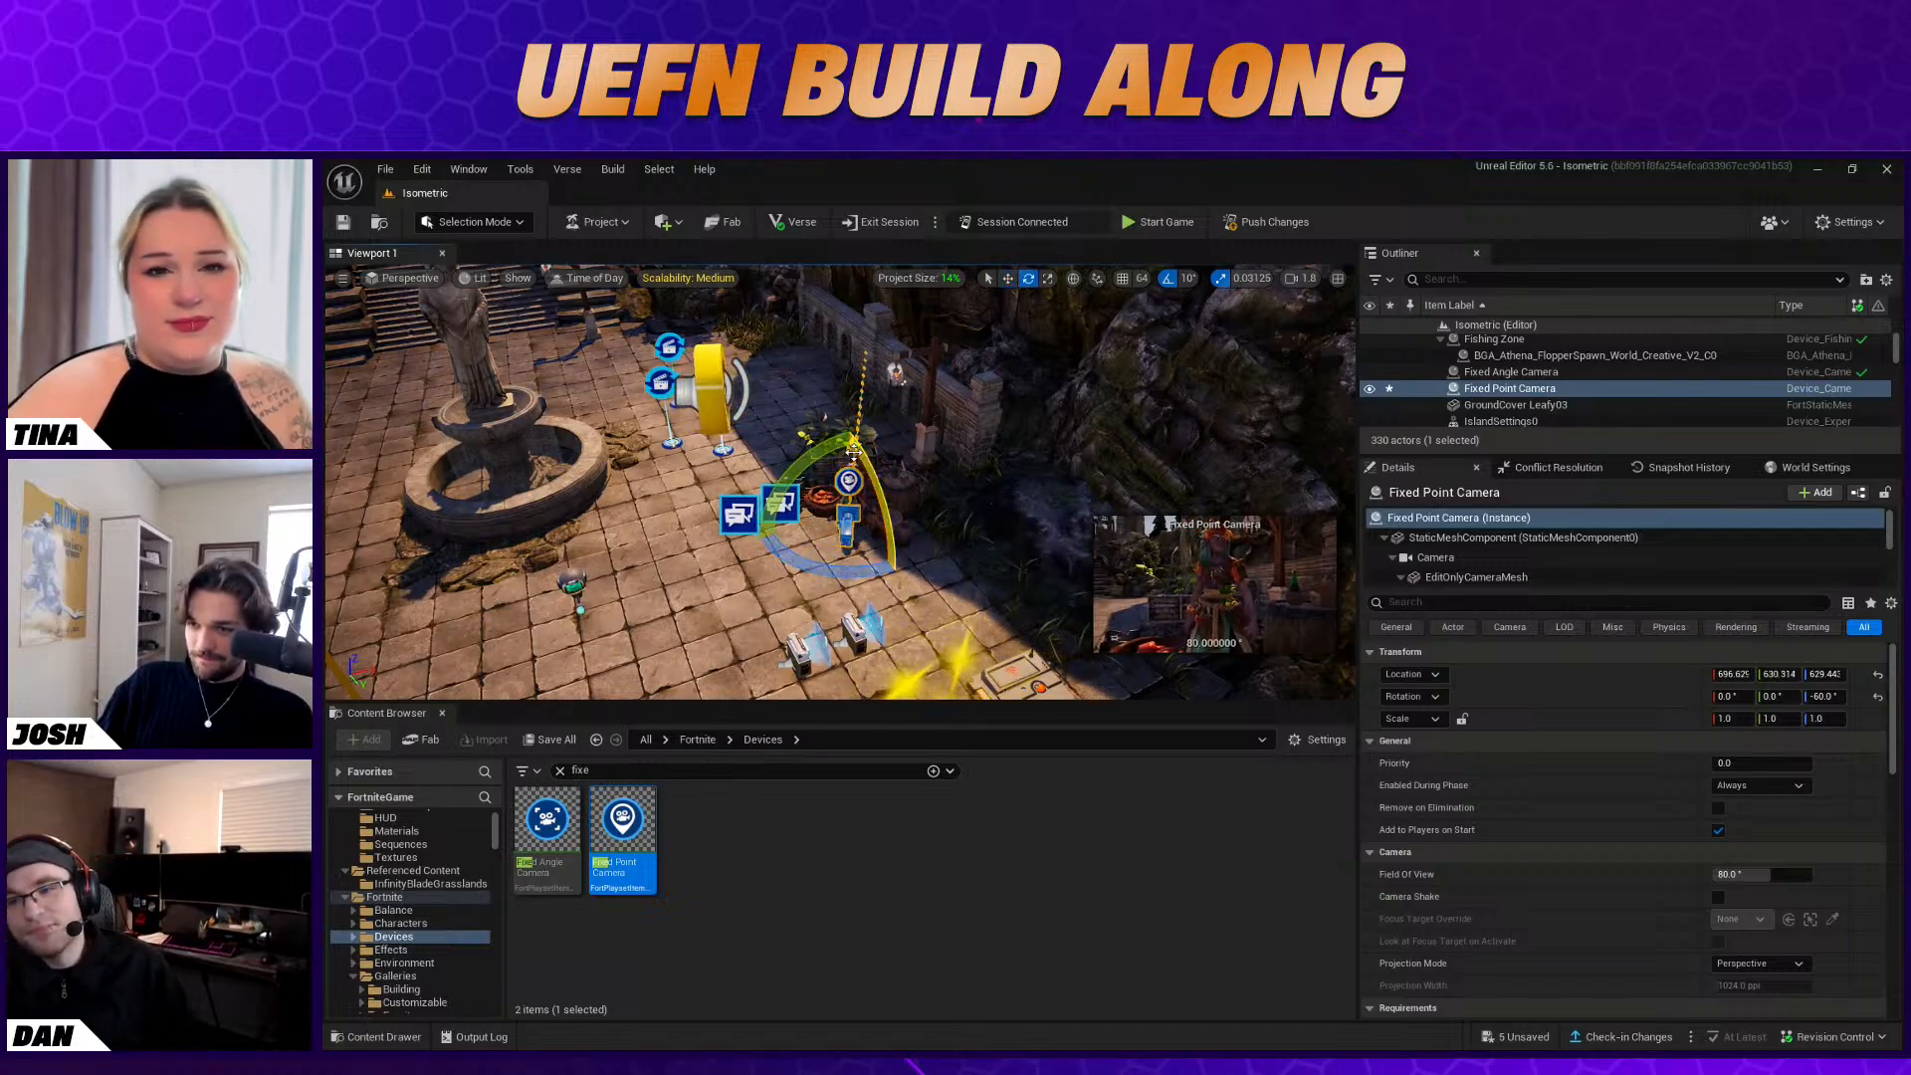
# Raise the Fixed Point Camera to a height of about 653, turn it to -50°, and shift it slightly to reframe Baba Yaga
pyautogui.press('w')
pyautogui.moveTo(852, 456); pyautogui.dragTo(845, 447)
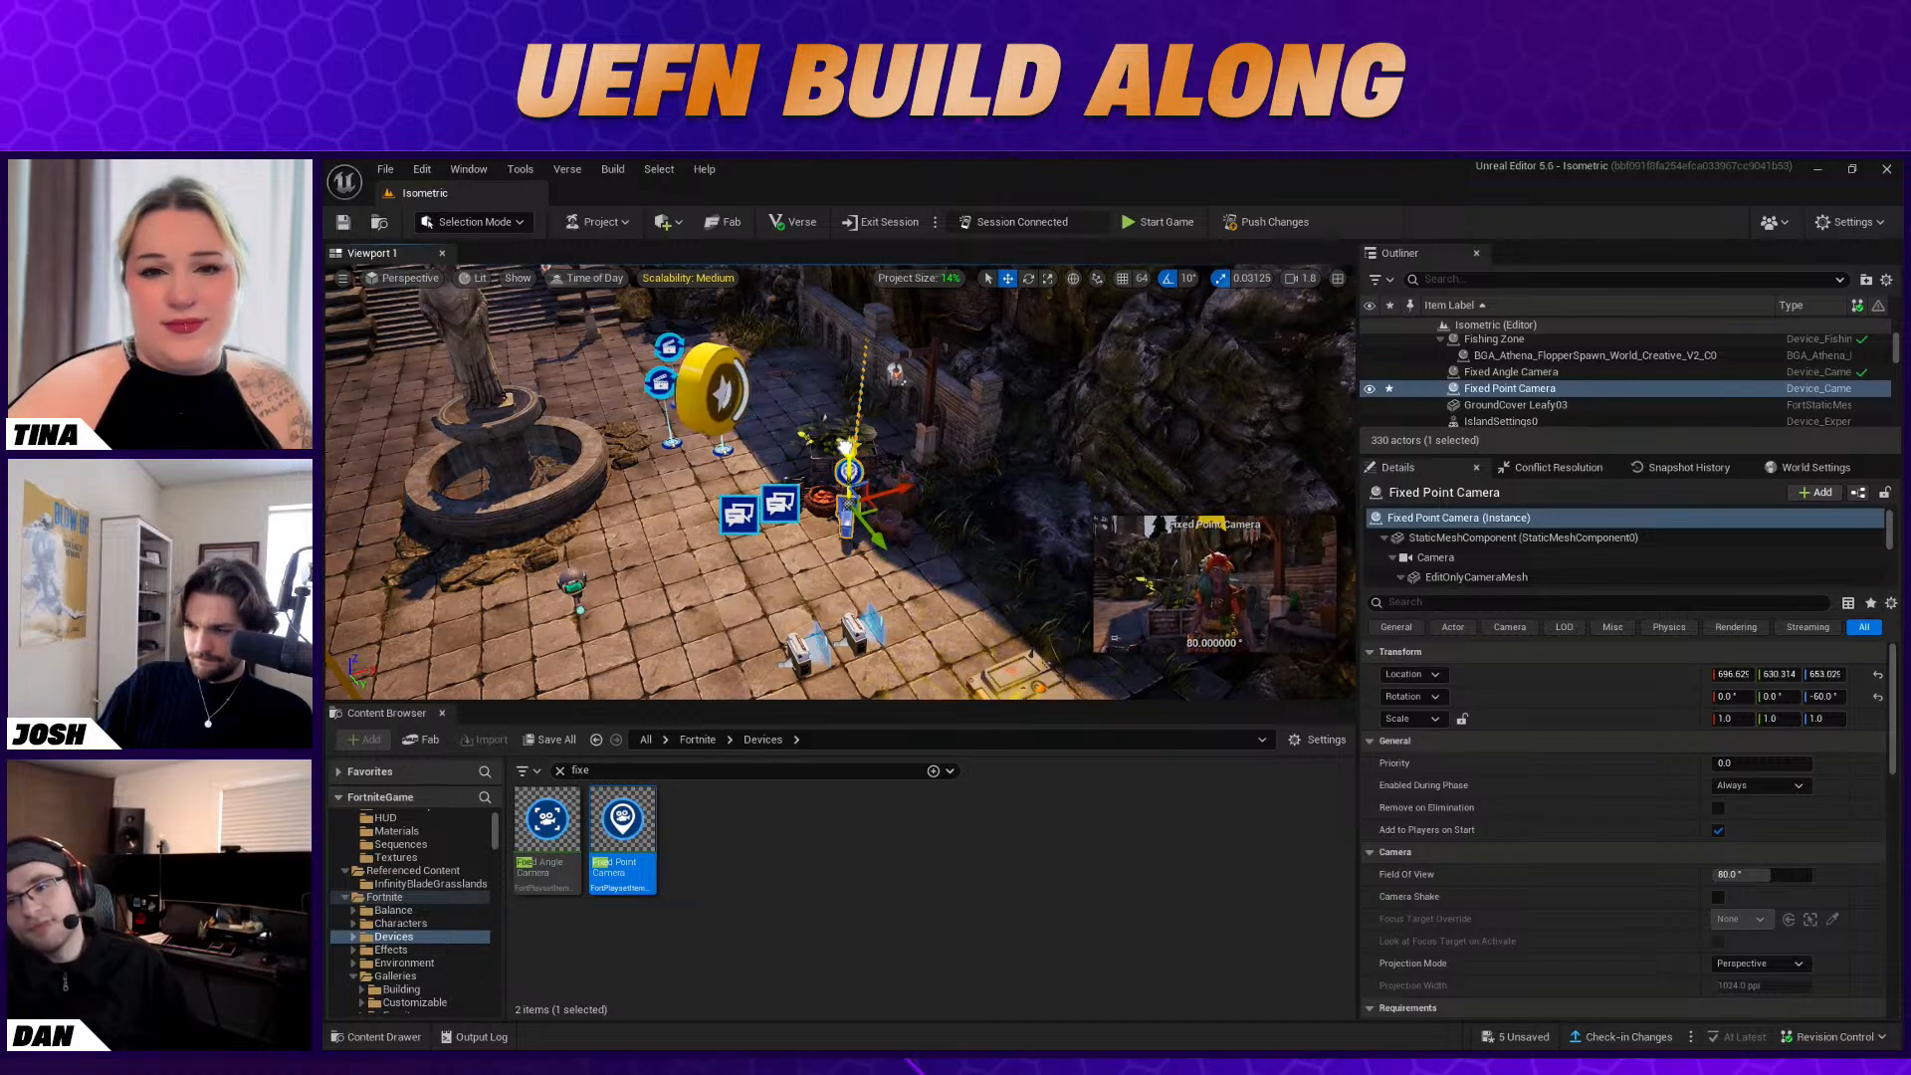
pyautogui.press('e')
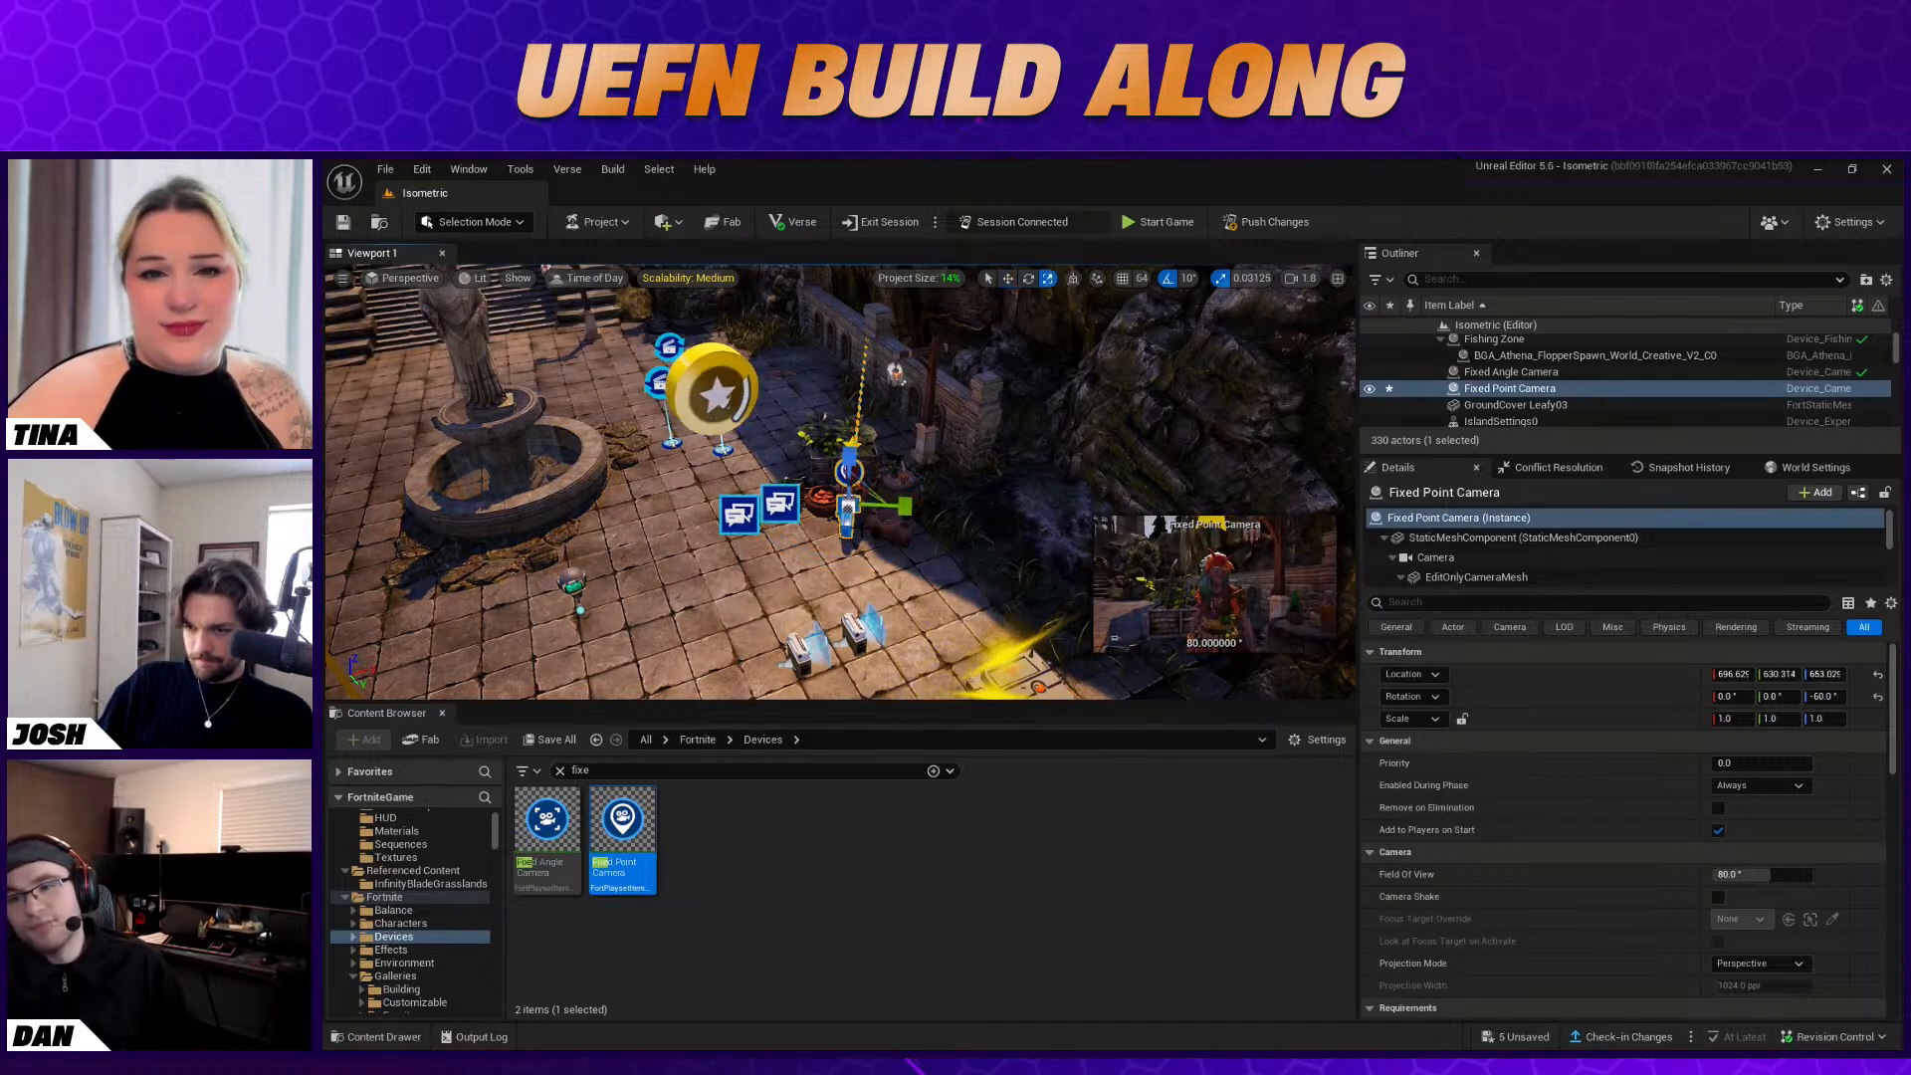
pyautogui.moveTo(830, 546); pyautogui.dragTo(897, 589)
pyautogui.press('w')
pyautogui.moveTo(871, 512); pyautogui.dragTo(863, 509)
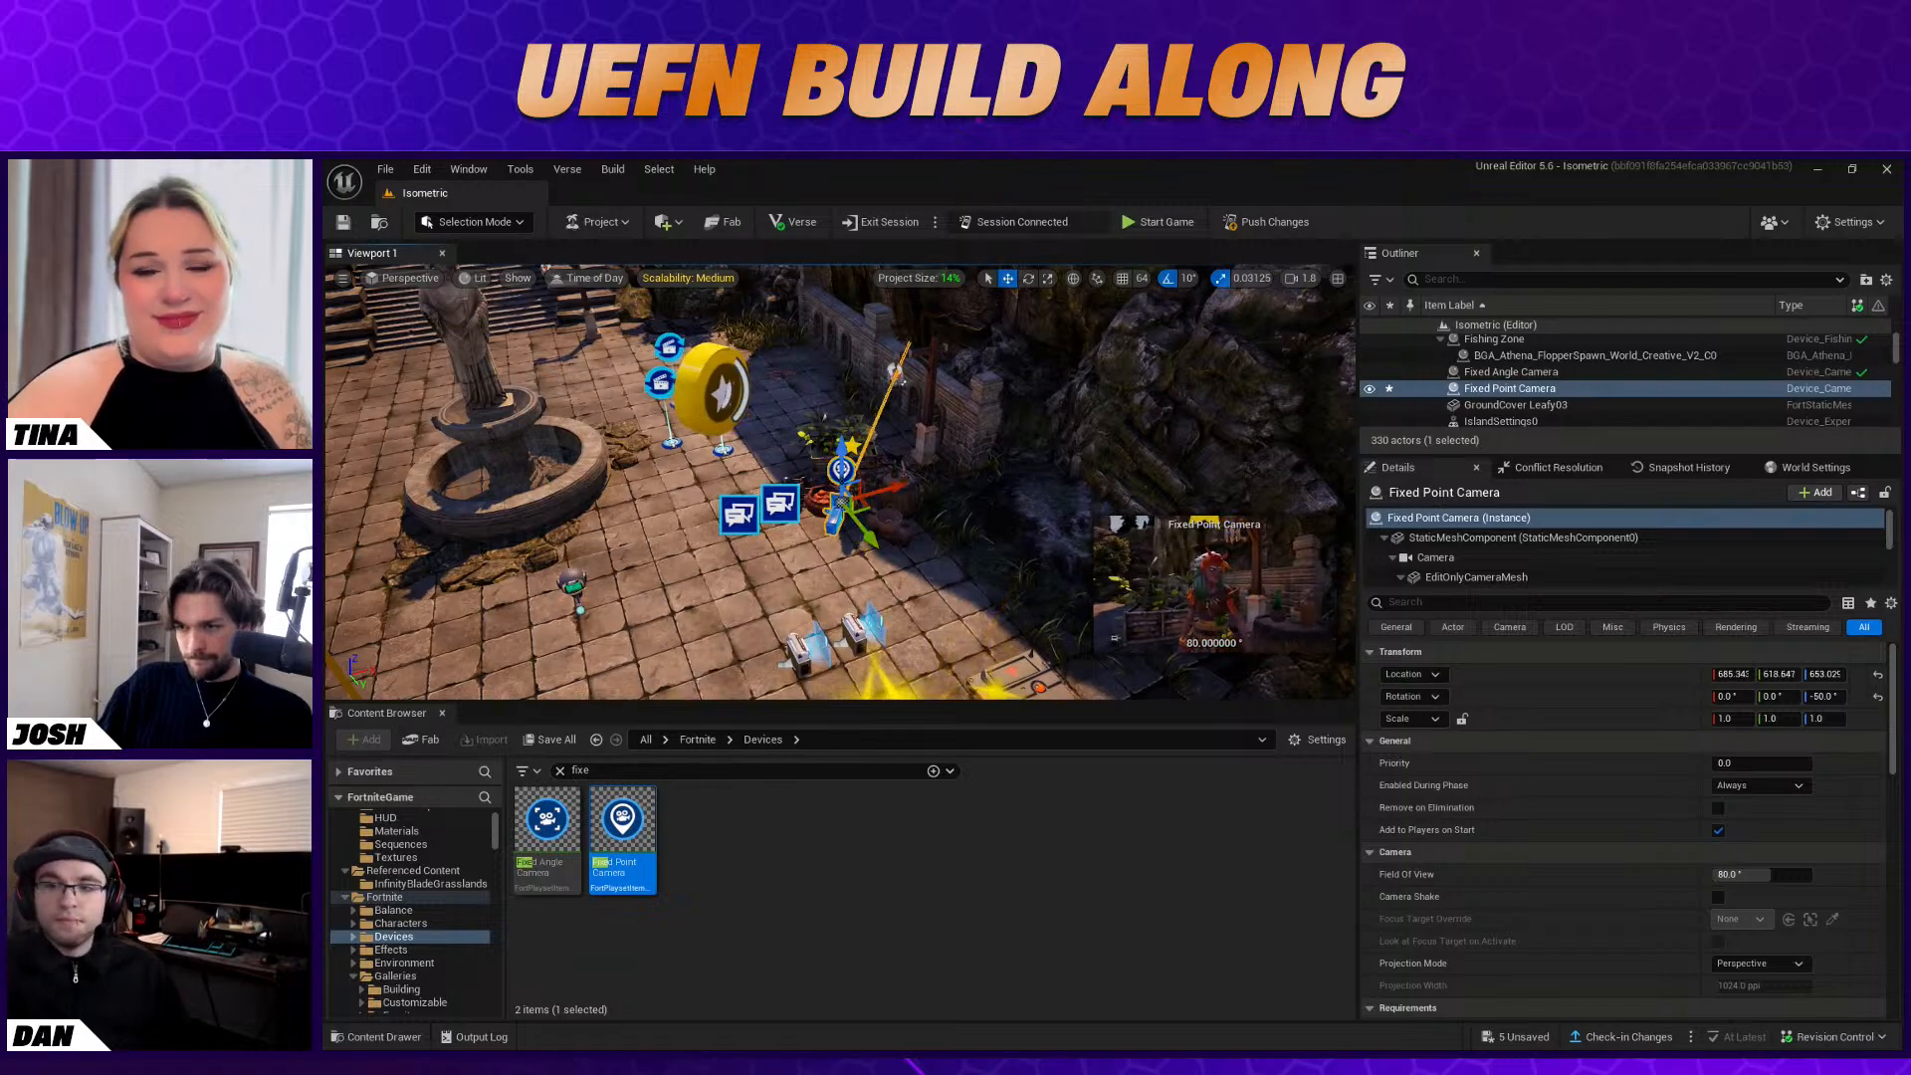
# Turn Baba Yaga's character device by 10° and narrow the Fixed Point Camera's field of view to about 60.8°
pyautogui.click(854, 467)
pyautogui.press('e')
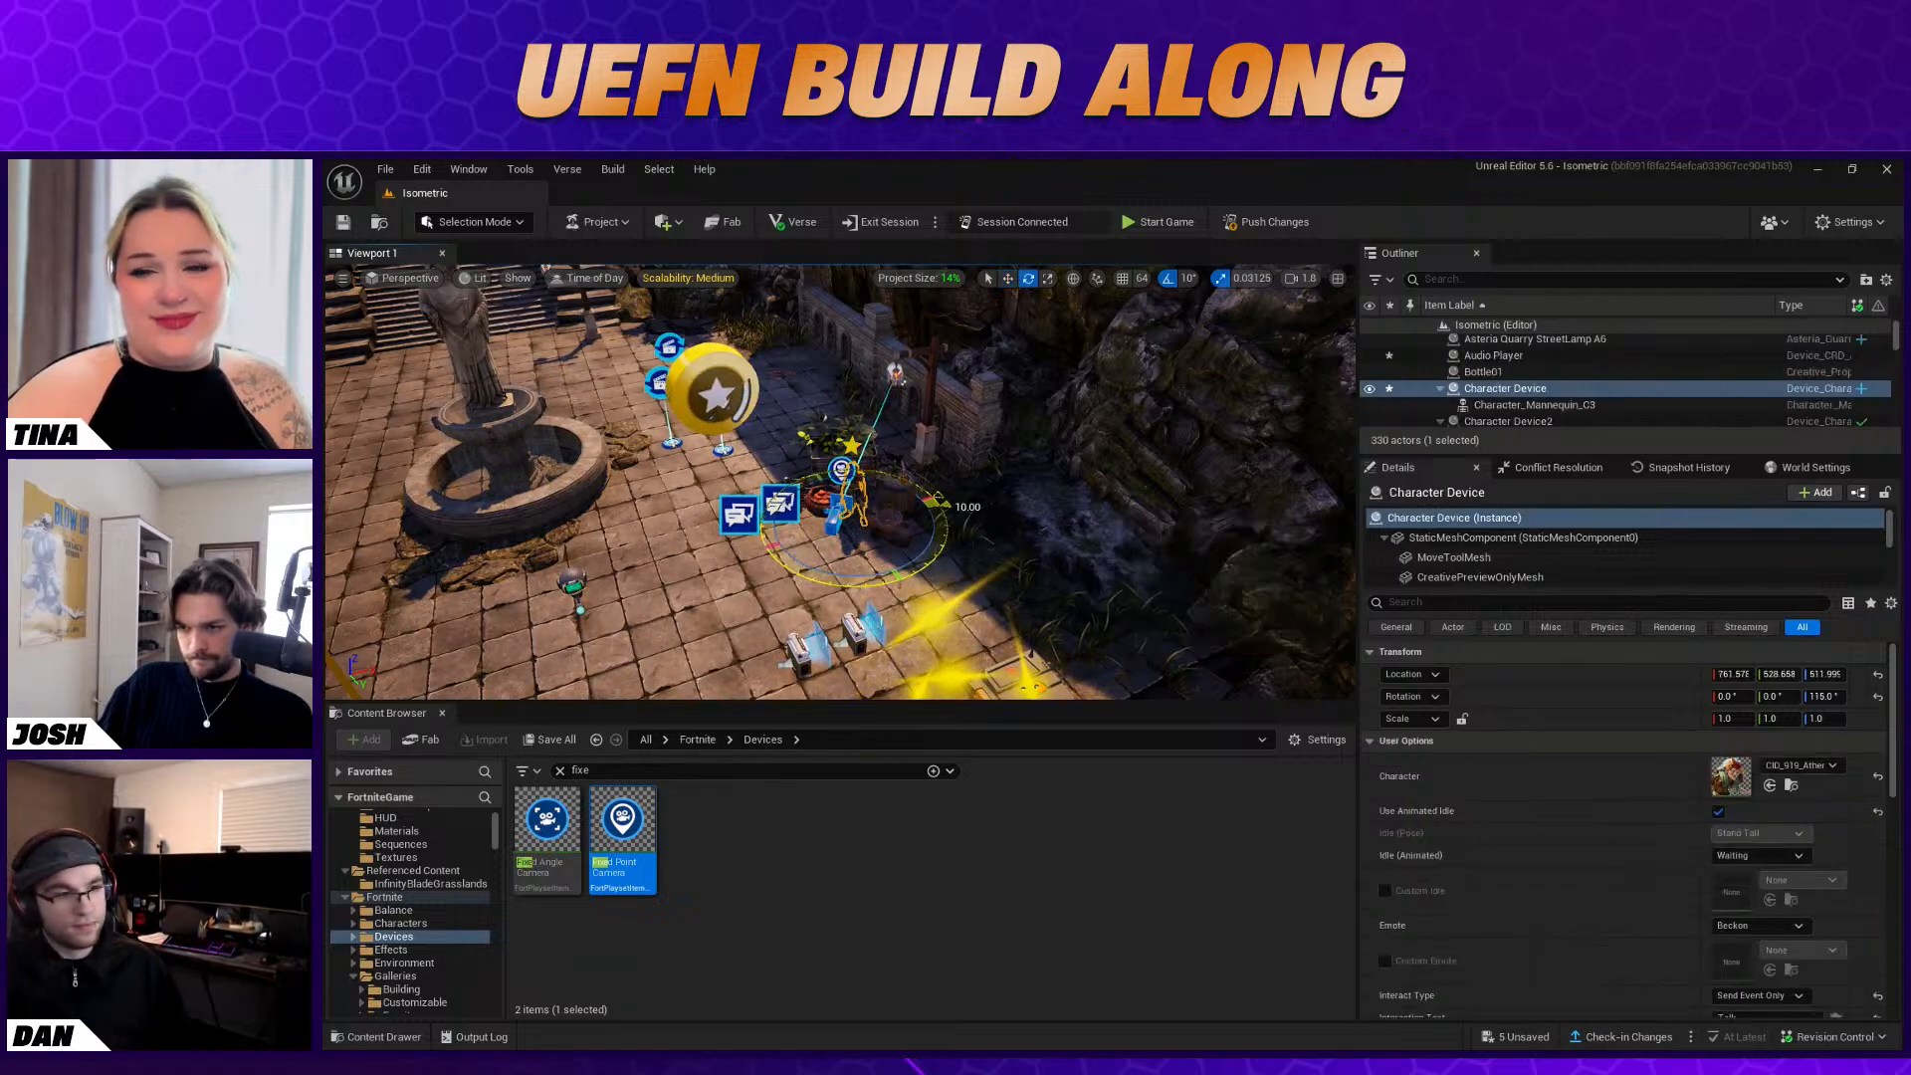
pyautogui.click(837, 521)
pyautogui.press('w')
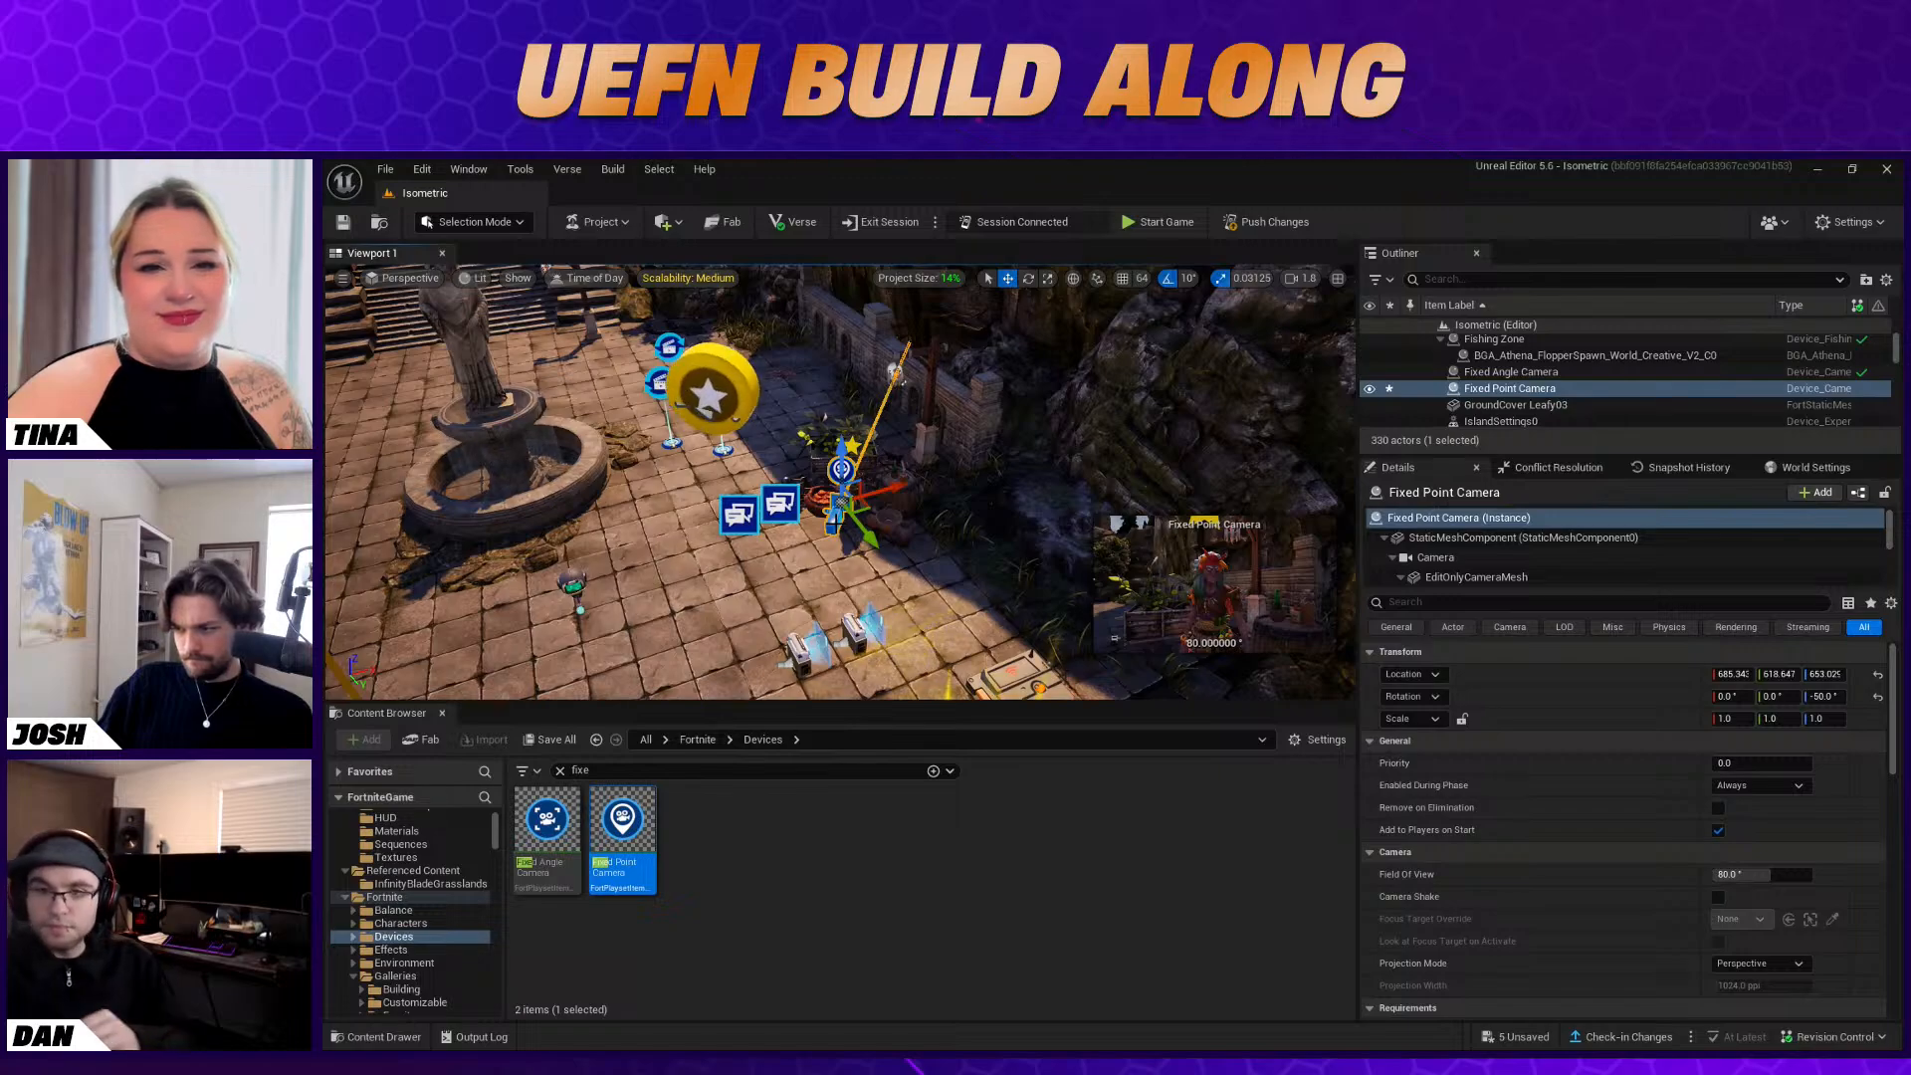
pyautogui.scroll(-2, 1600, 792)
pyautogui.moveTo(1742, 821)
pyautogui.mouseDown()
pyautogui.moveTo(1677, 822)
pyautogui.moveTo(1767, 821)
pyautogui.mouseUp()
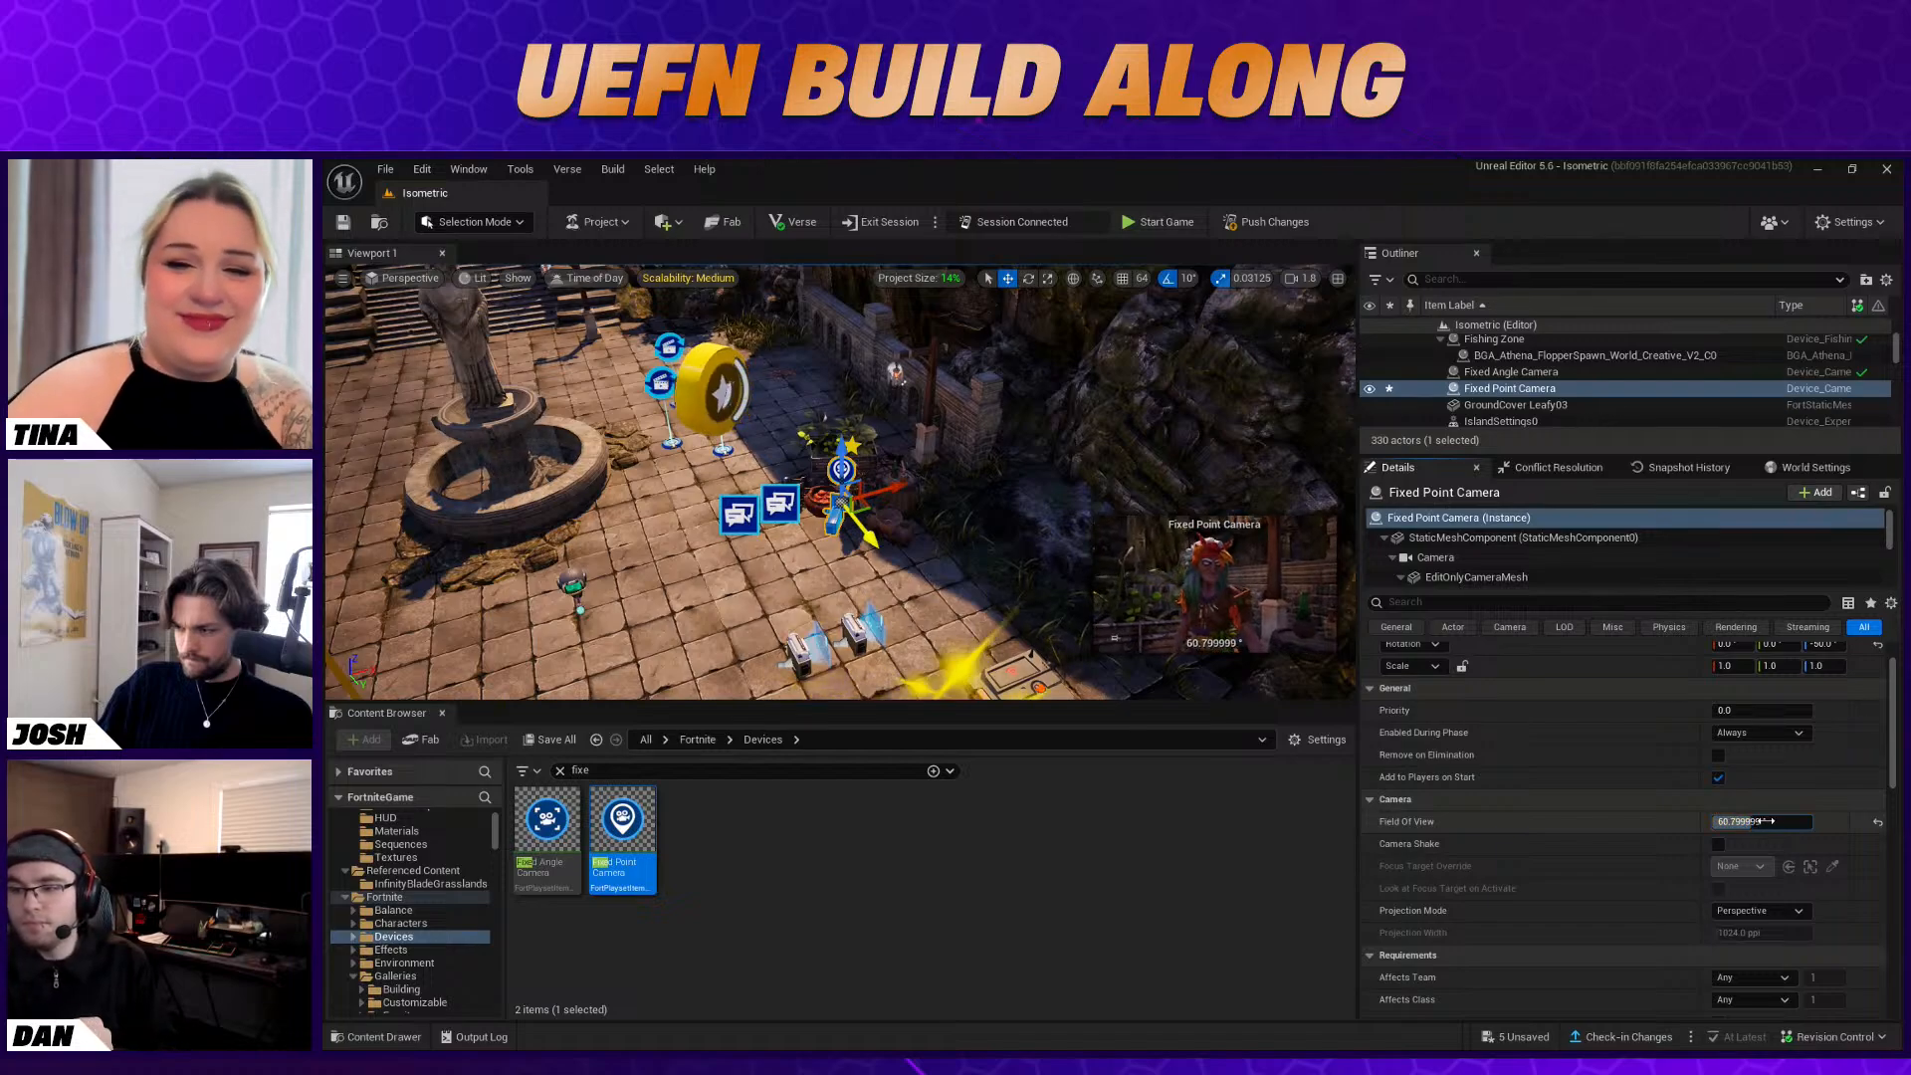
# Nudge the Fixed Point Camera slightly away from Baba Yaga to refine her framing in the preview
pyautogui.press('e')
pyautogui.moveTo(926, 479); pyautogui.dragTo(899, 467)
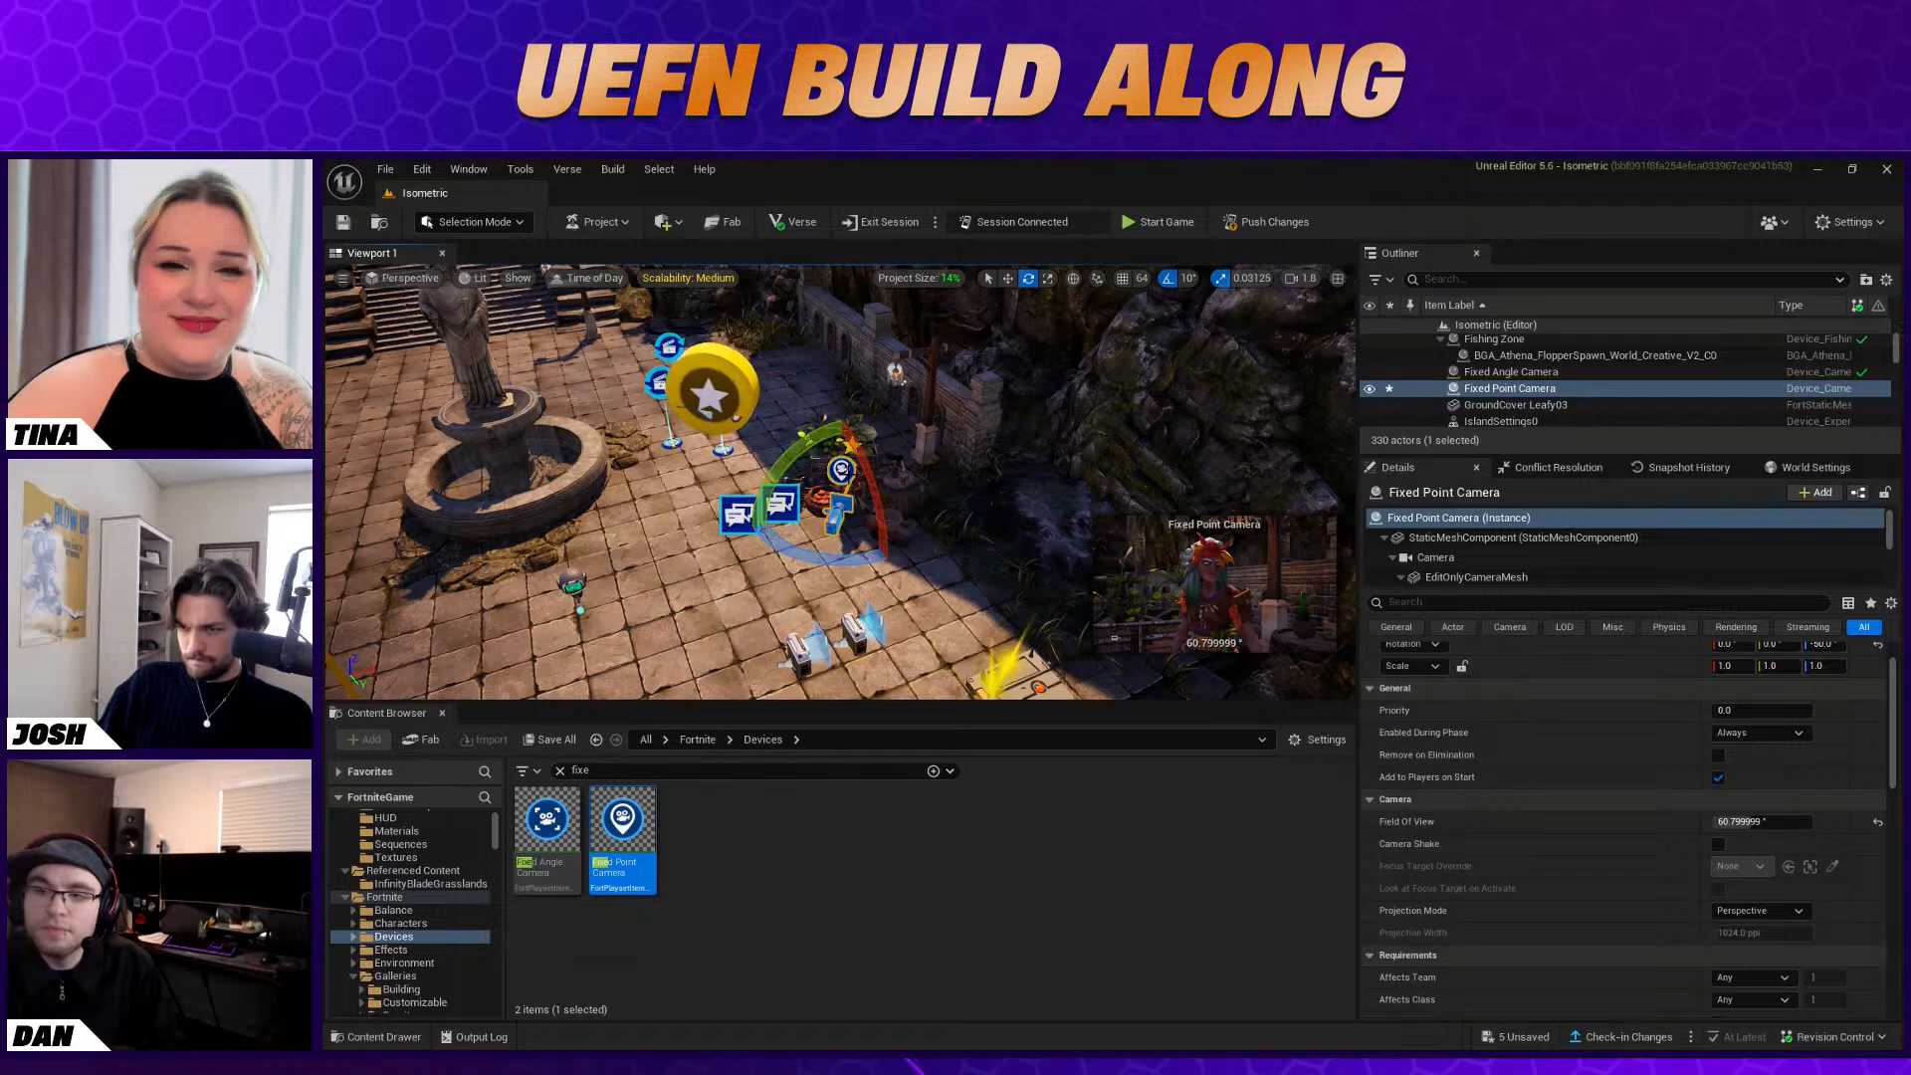
pyautogui.click(860, 487)
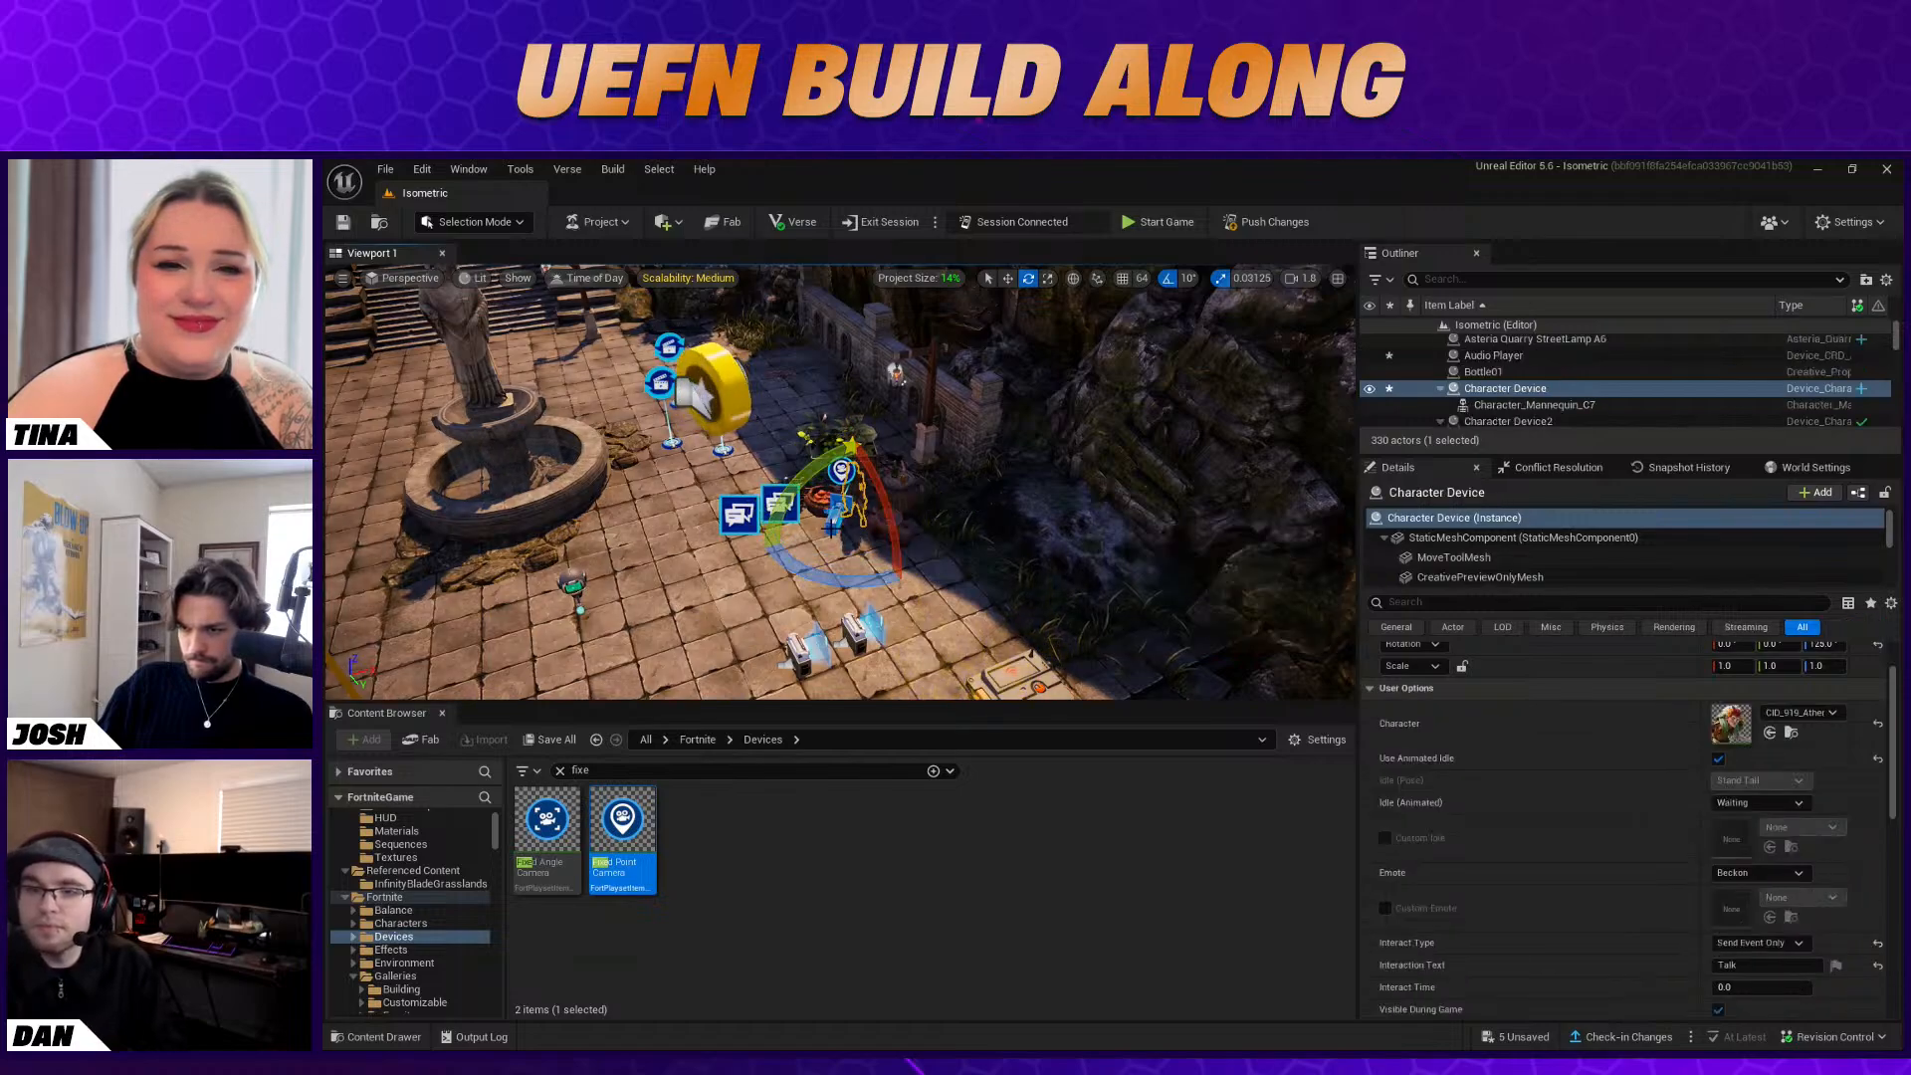
pyautogui.click(835, 524)
pyautogui.press('w')
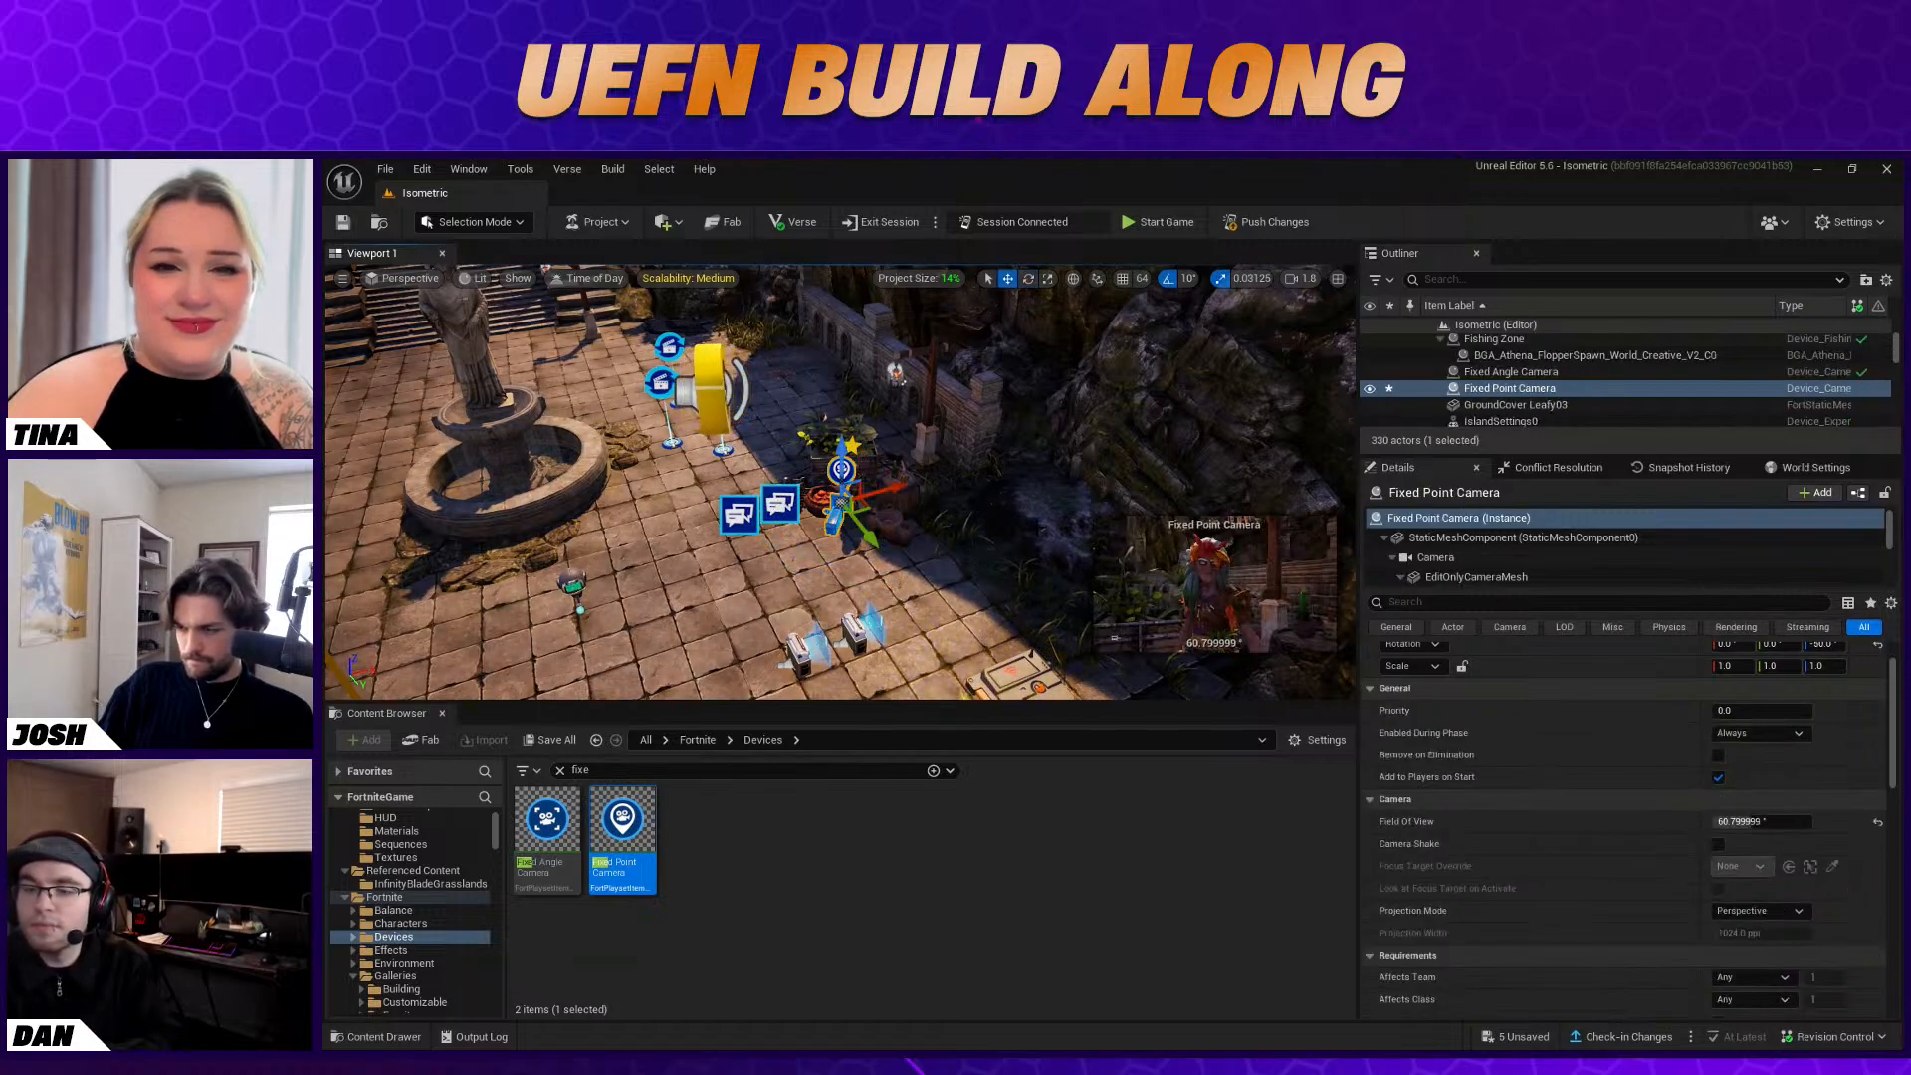
pyautogui.moveTo(868, 506); pyautogui.dragTo(861, 509)
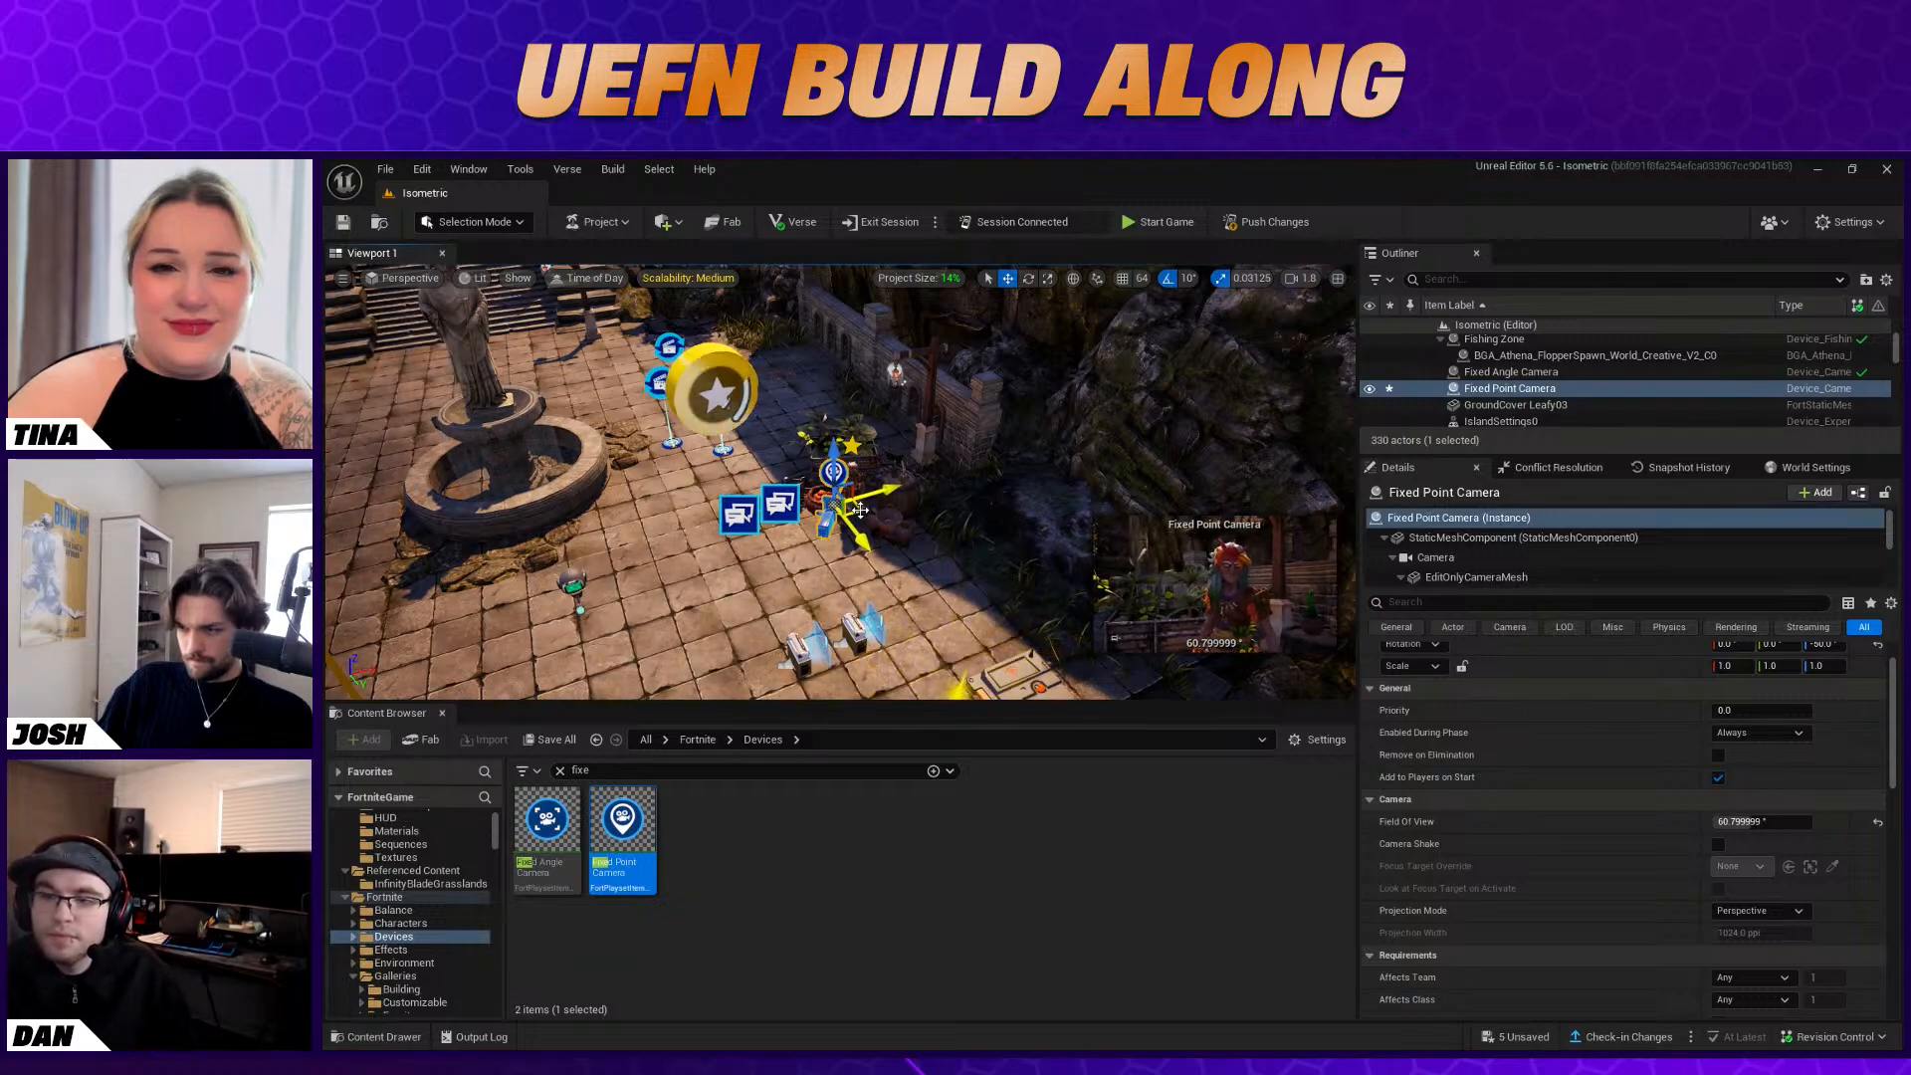
# Bind the Fixed Point Camera's Add to Player function to the Character Device's On Interacted With event
pyautogui.scroll(-2, 1801, 834)
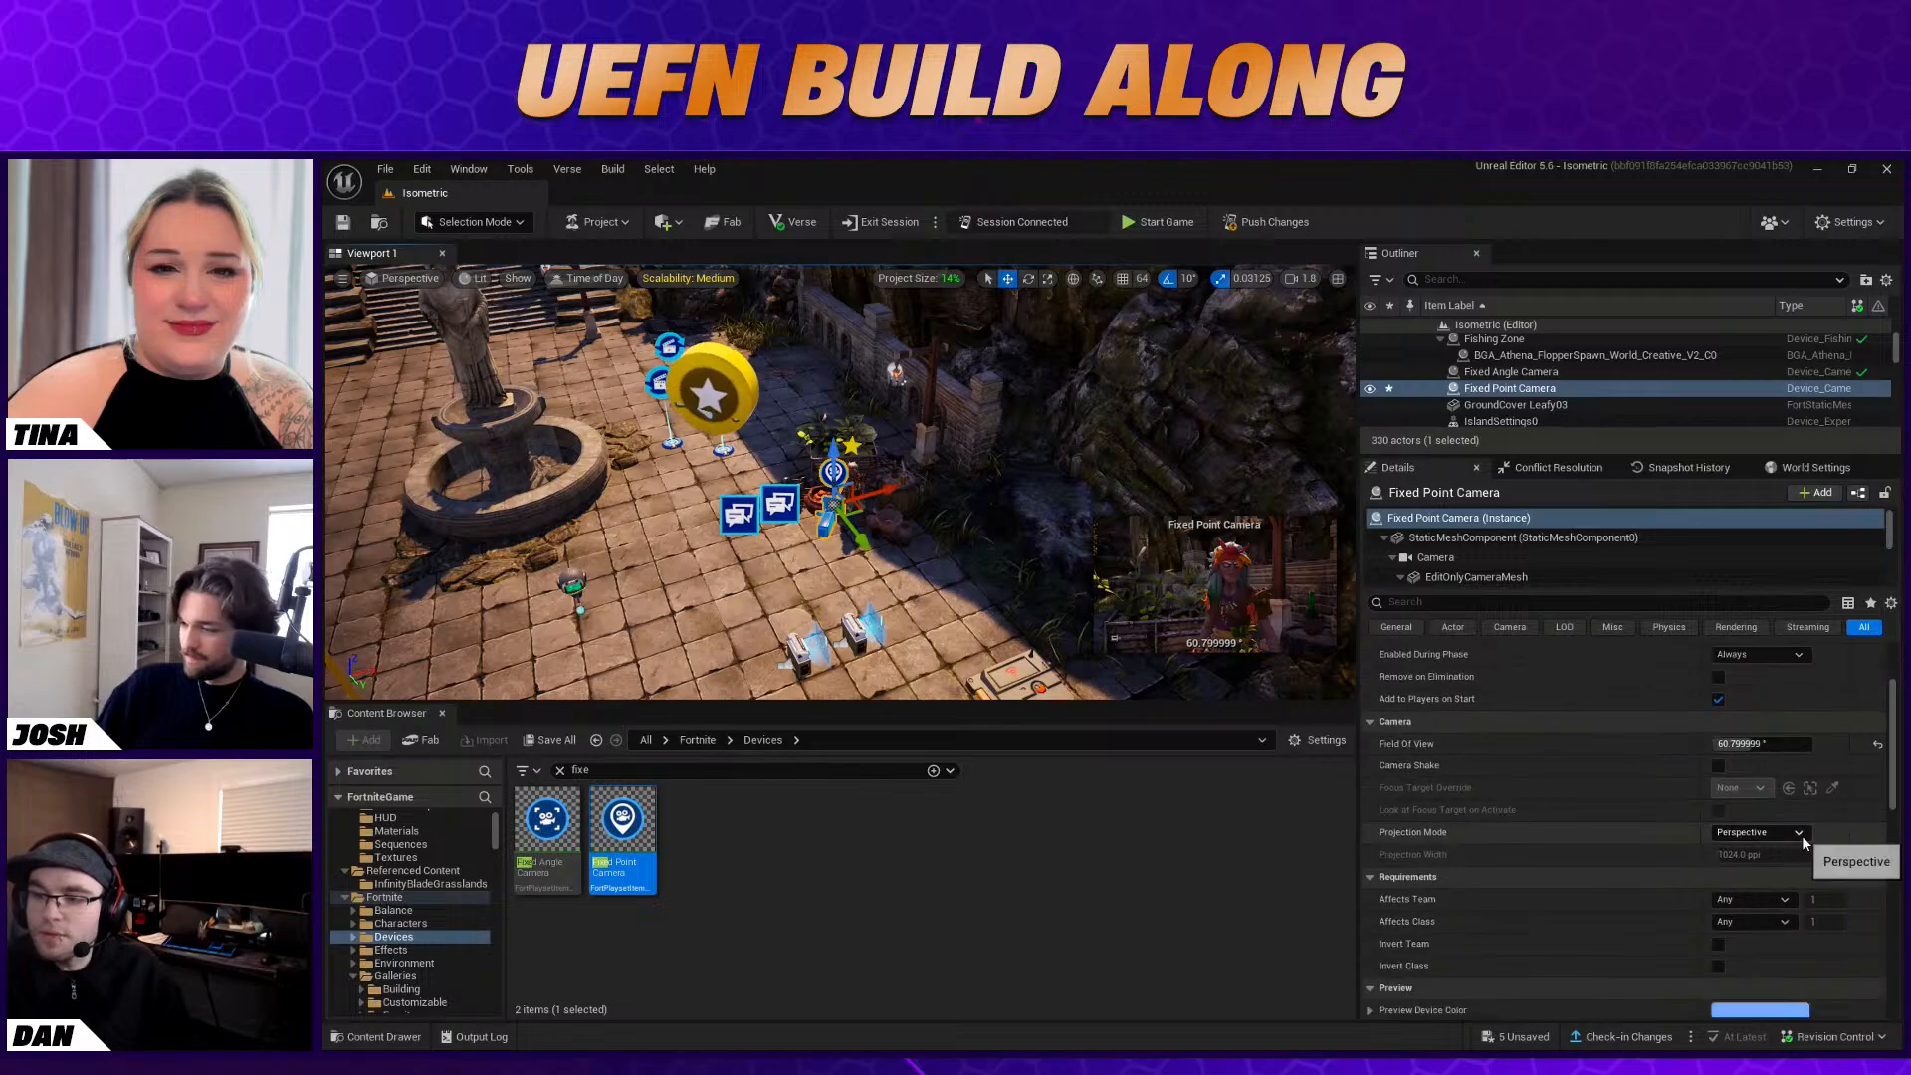
pyautogui.scroll(-12, 1823, 838)
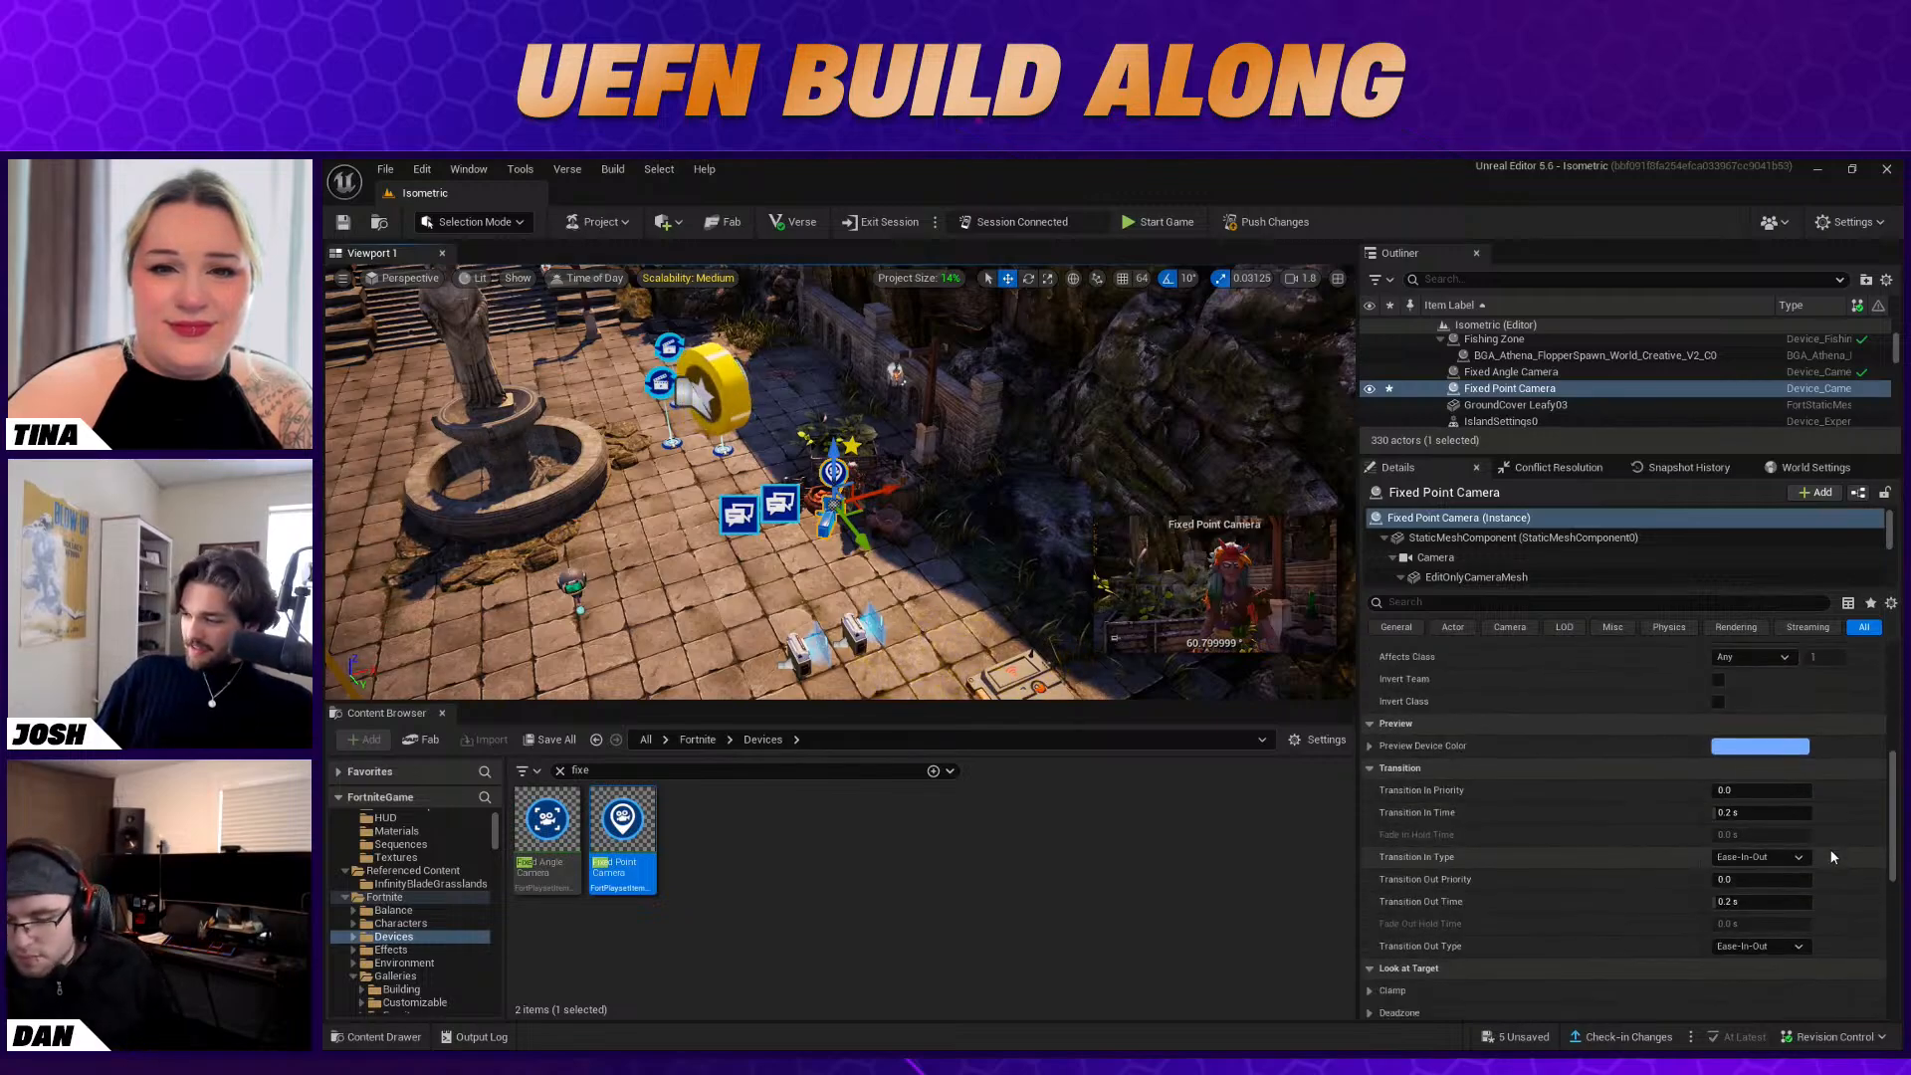
pyautogui.scroll(-2, 1817, 847)
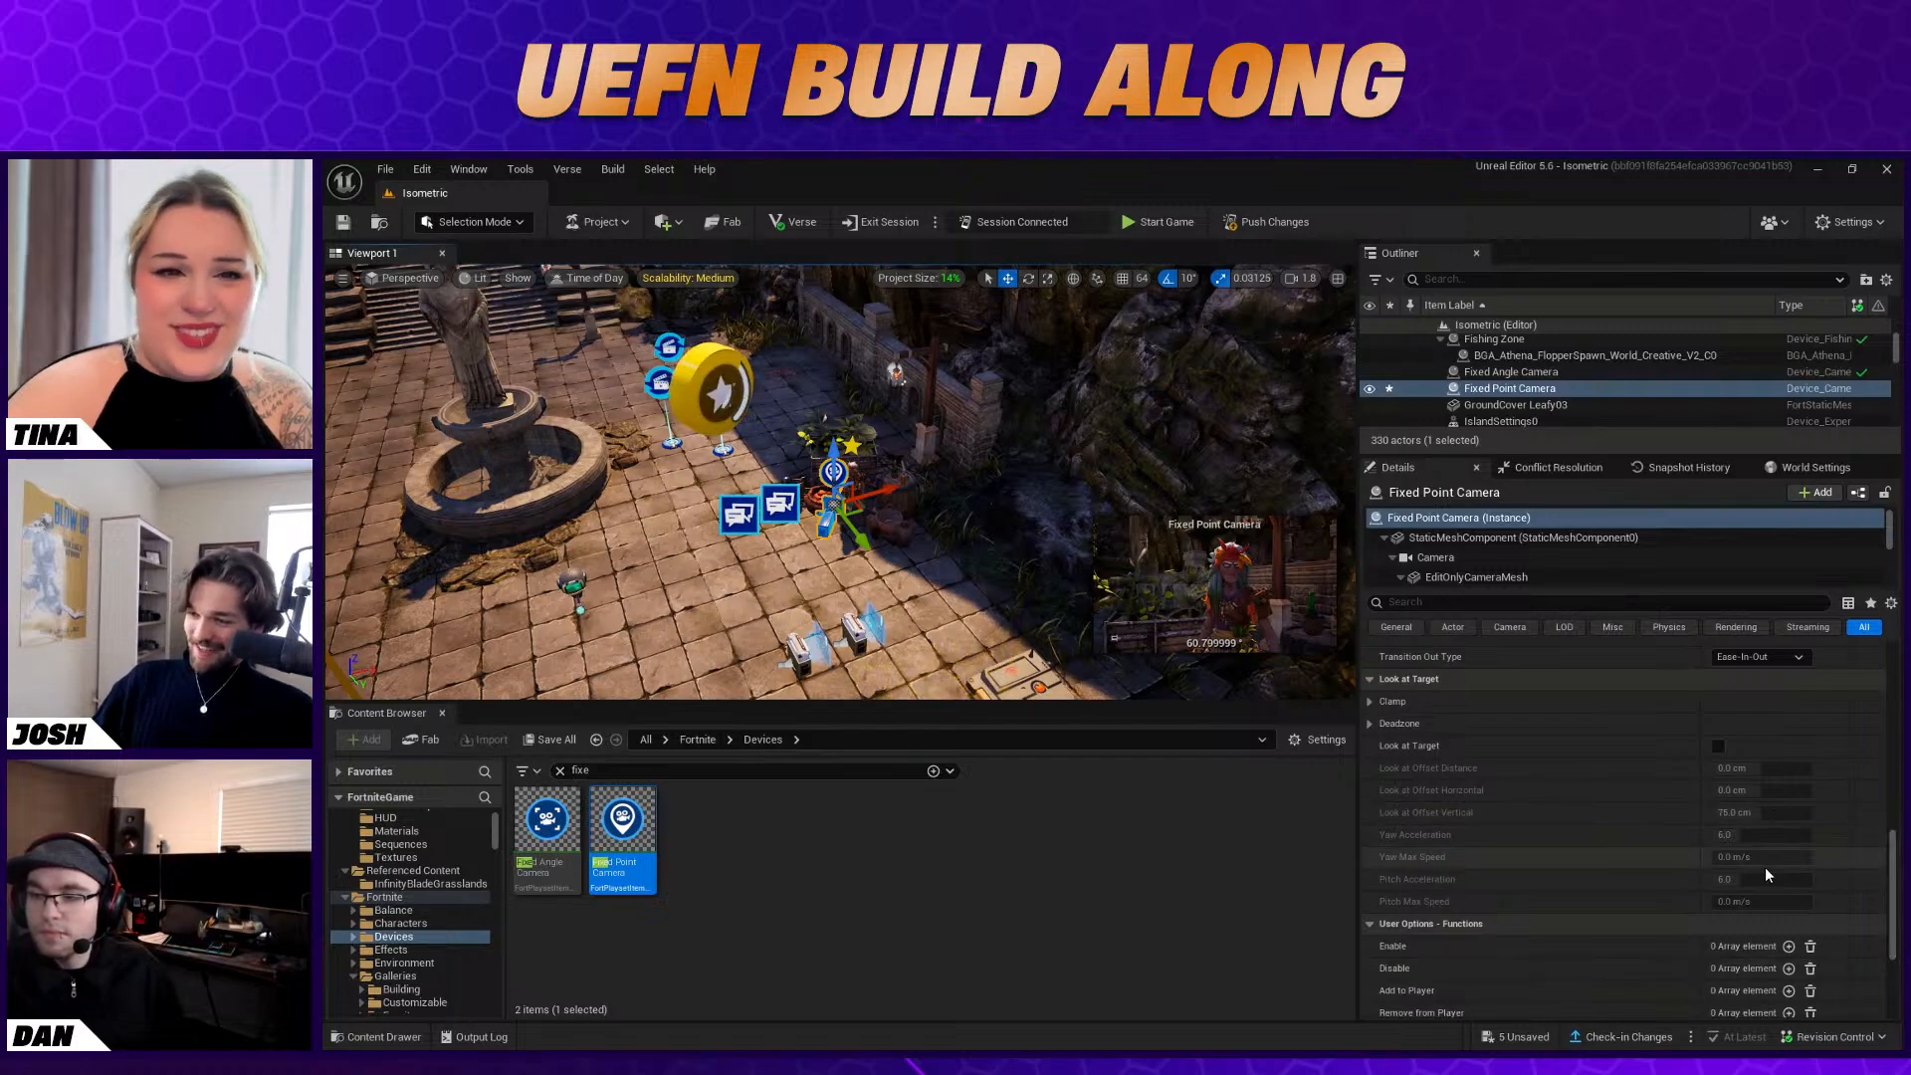
pyautogui.scroll(-3, 1822, 911)
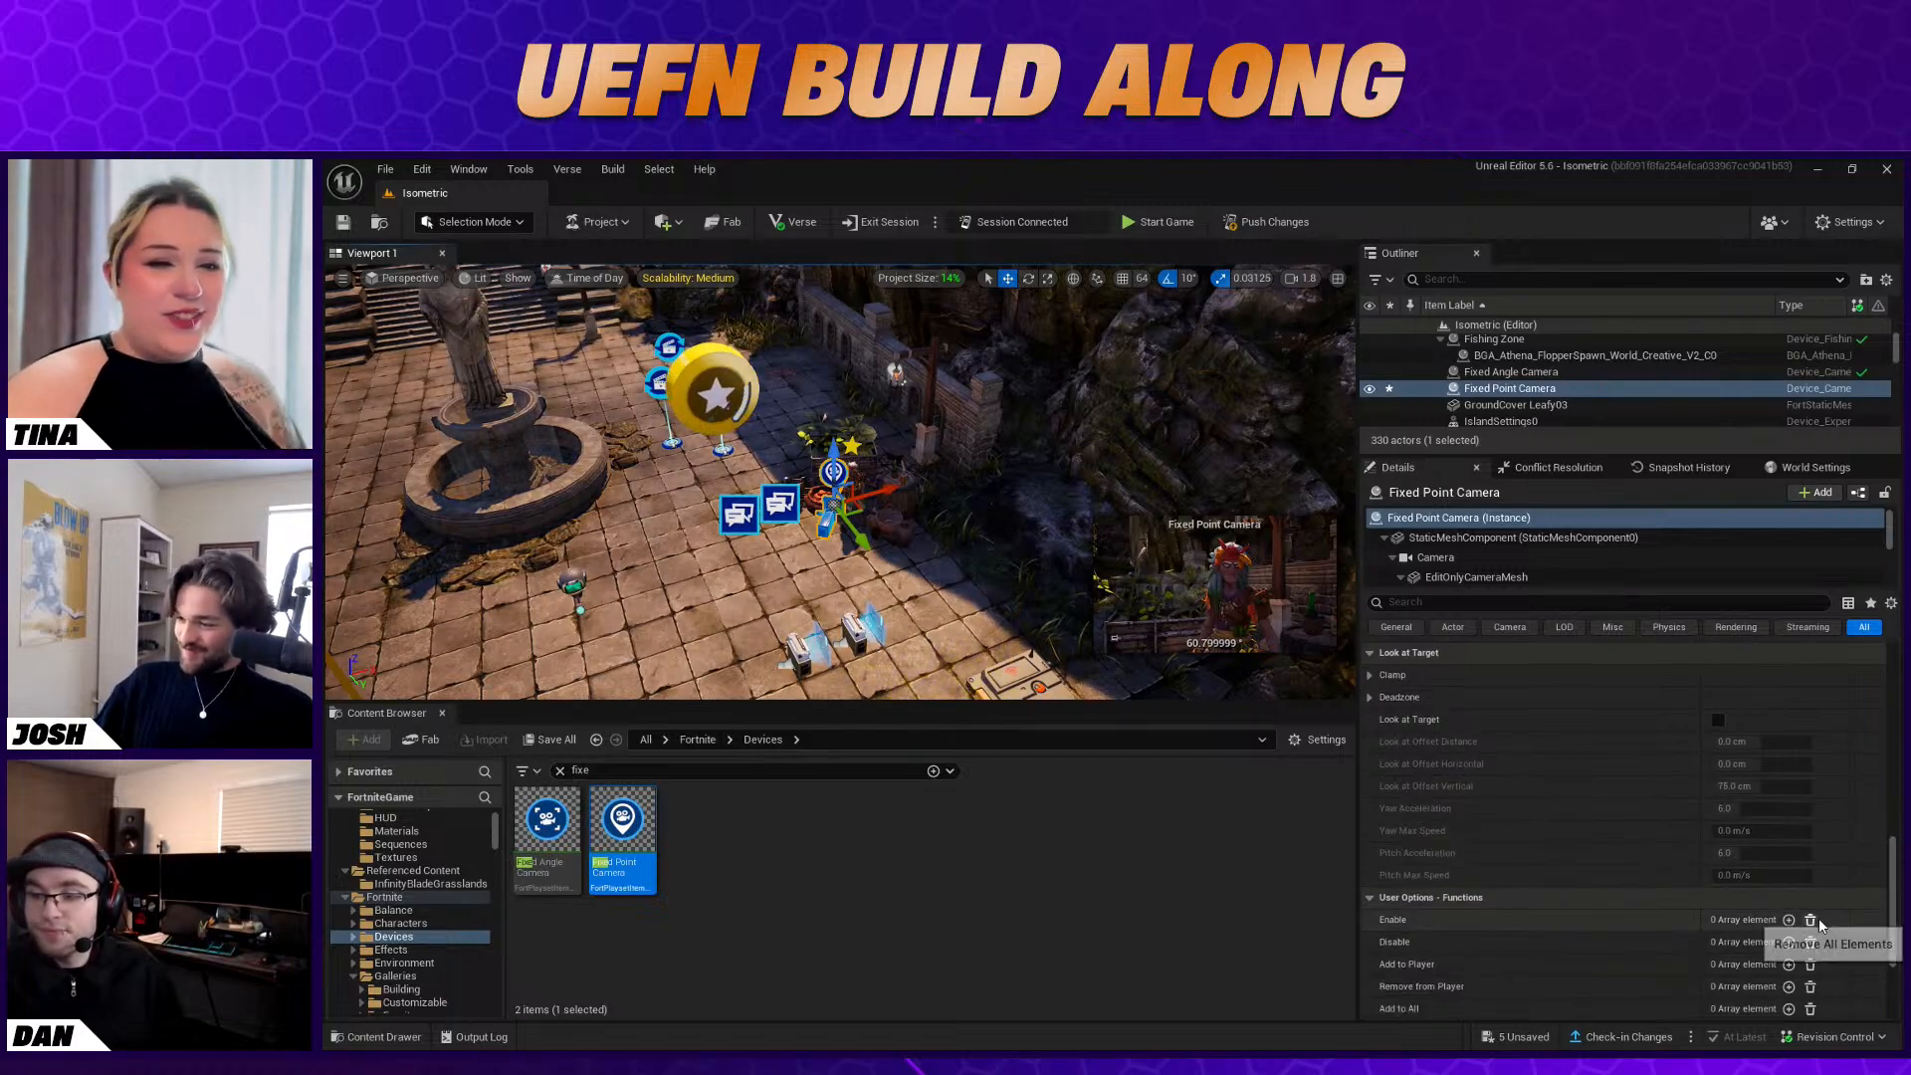
pyautogui.click(1789, 912)
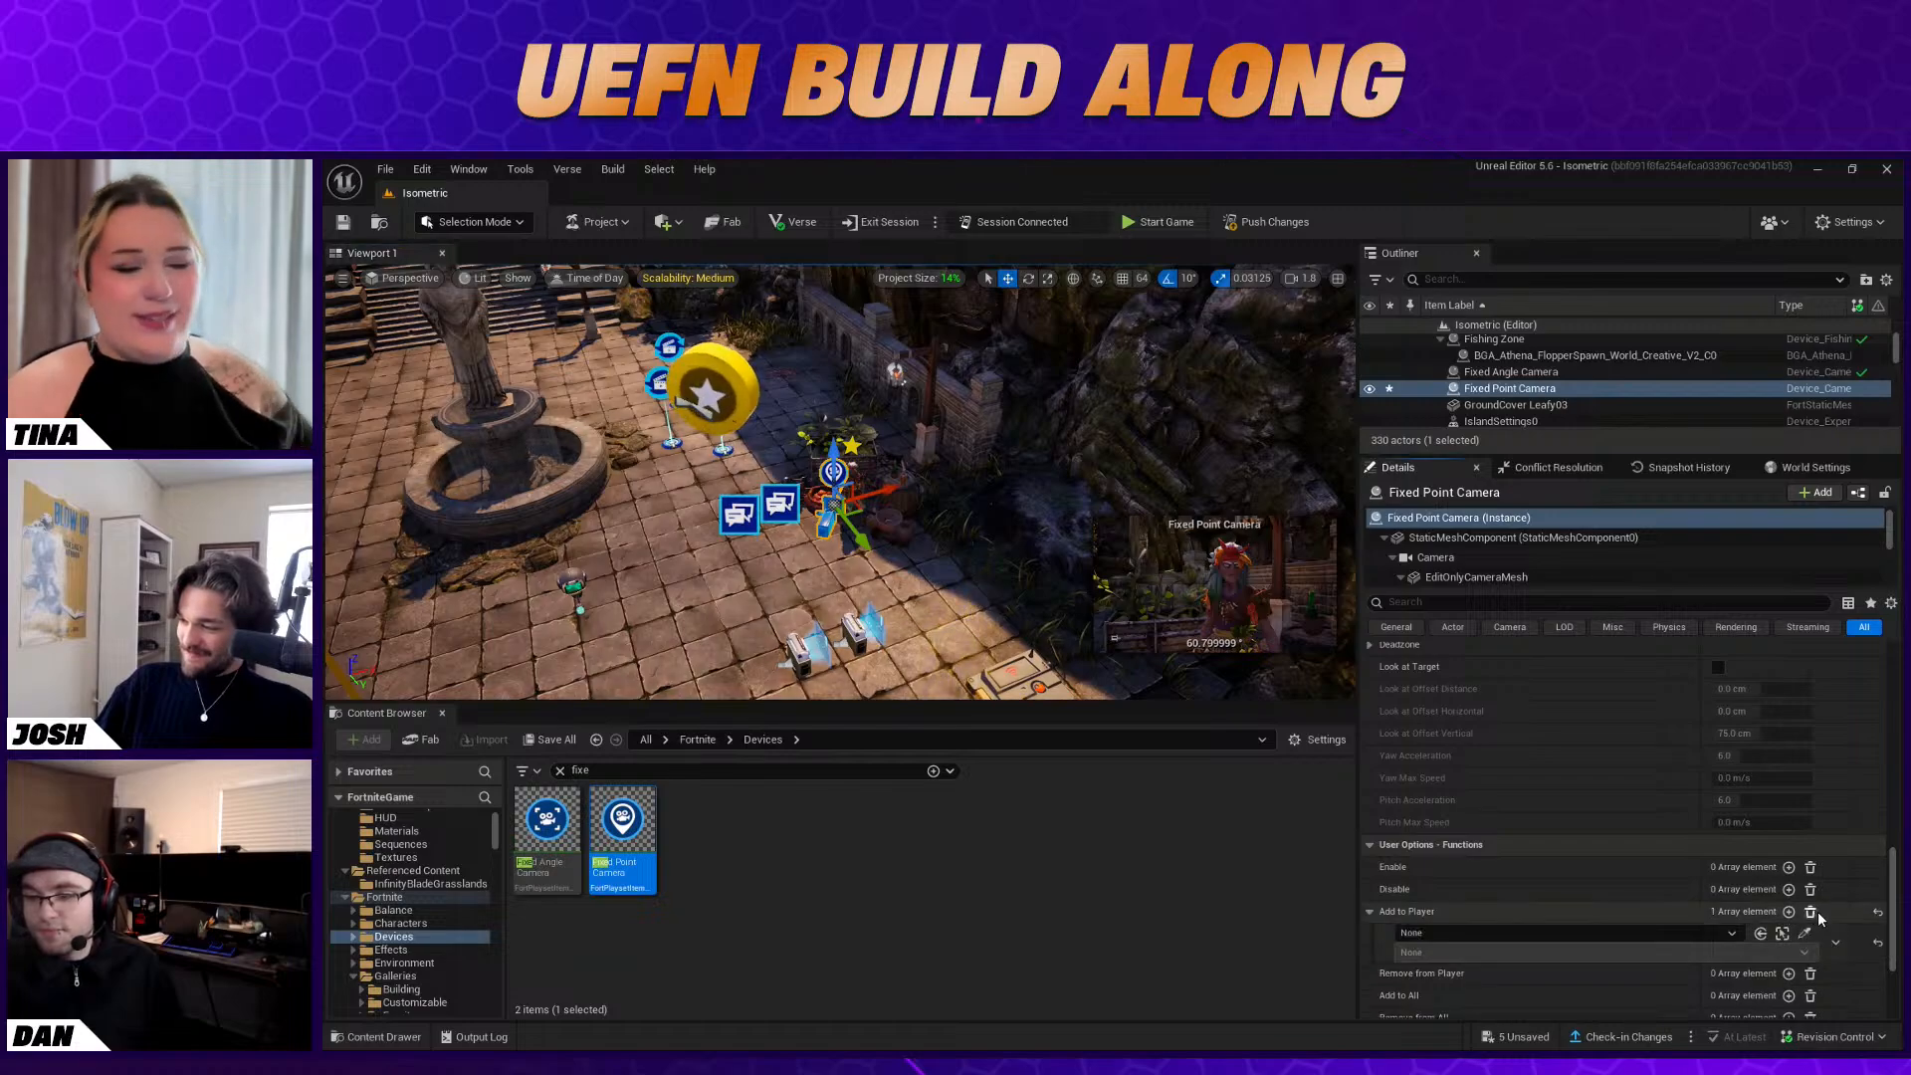
pyautogui.click(1806, 933)
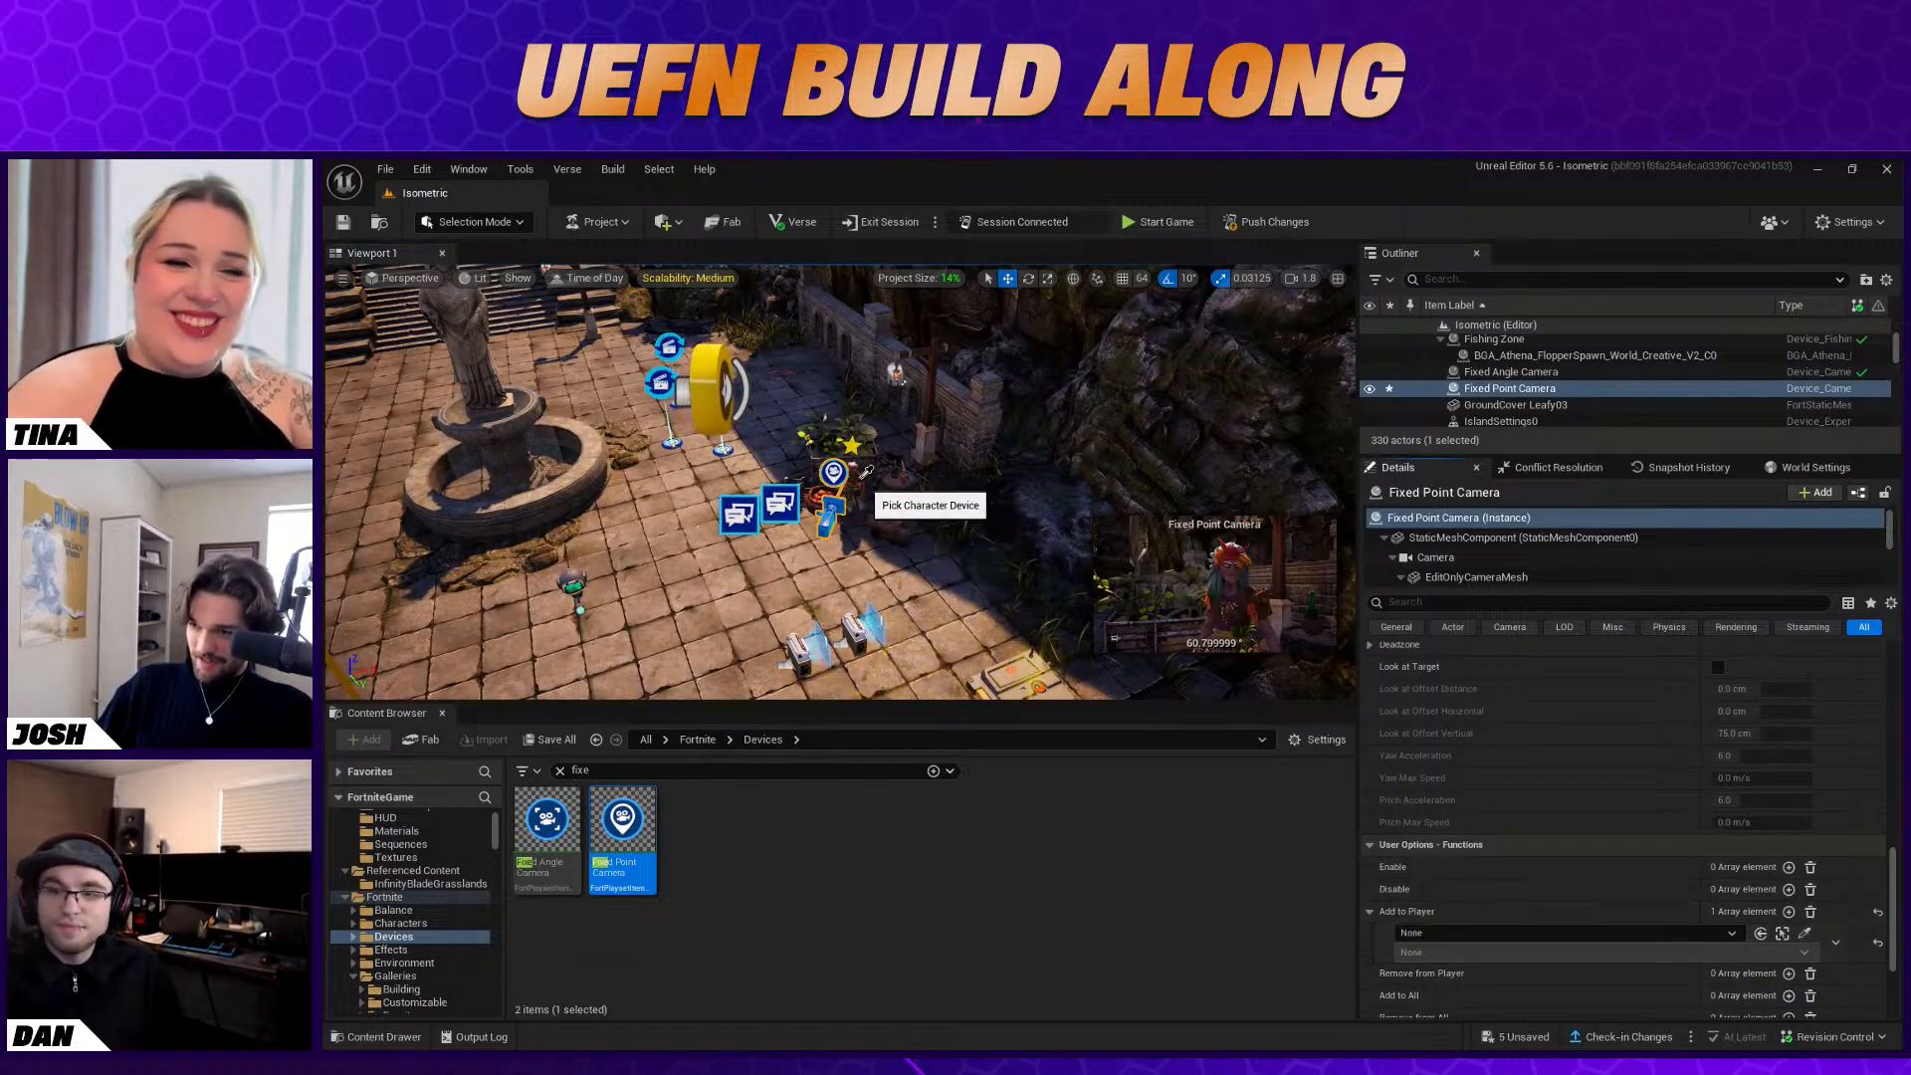
pyautogui.click(864, 474)
pyautogui.click(1478, 949)
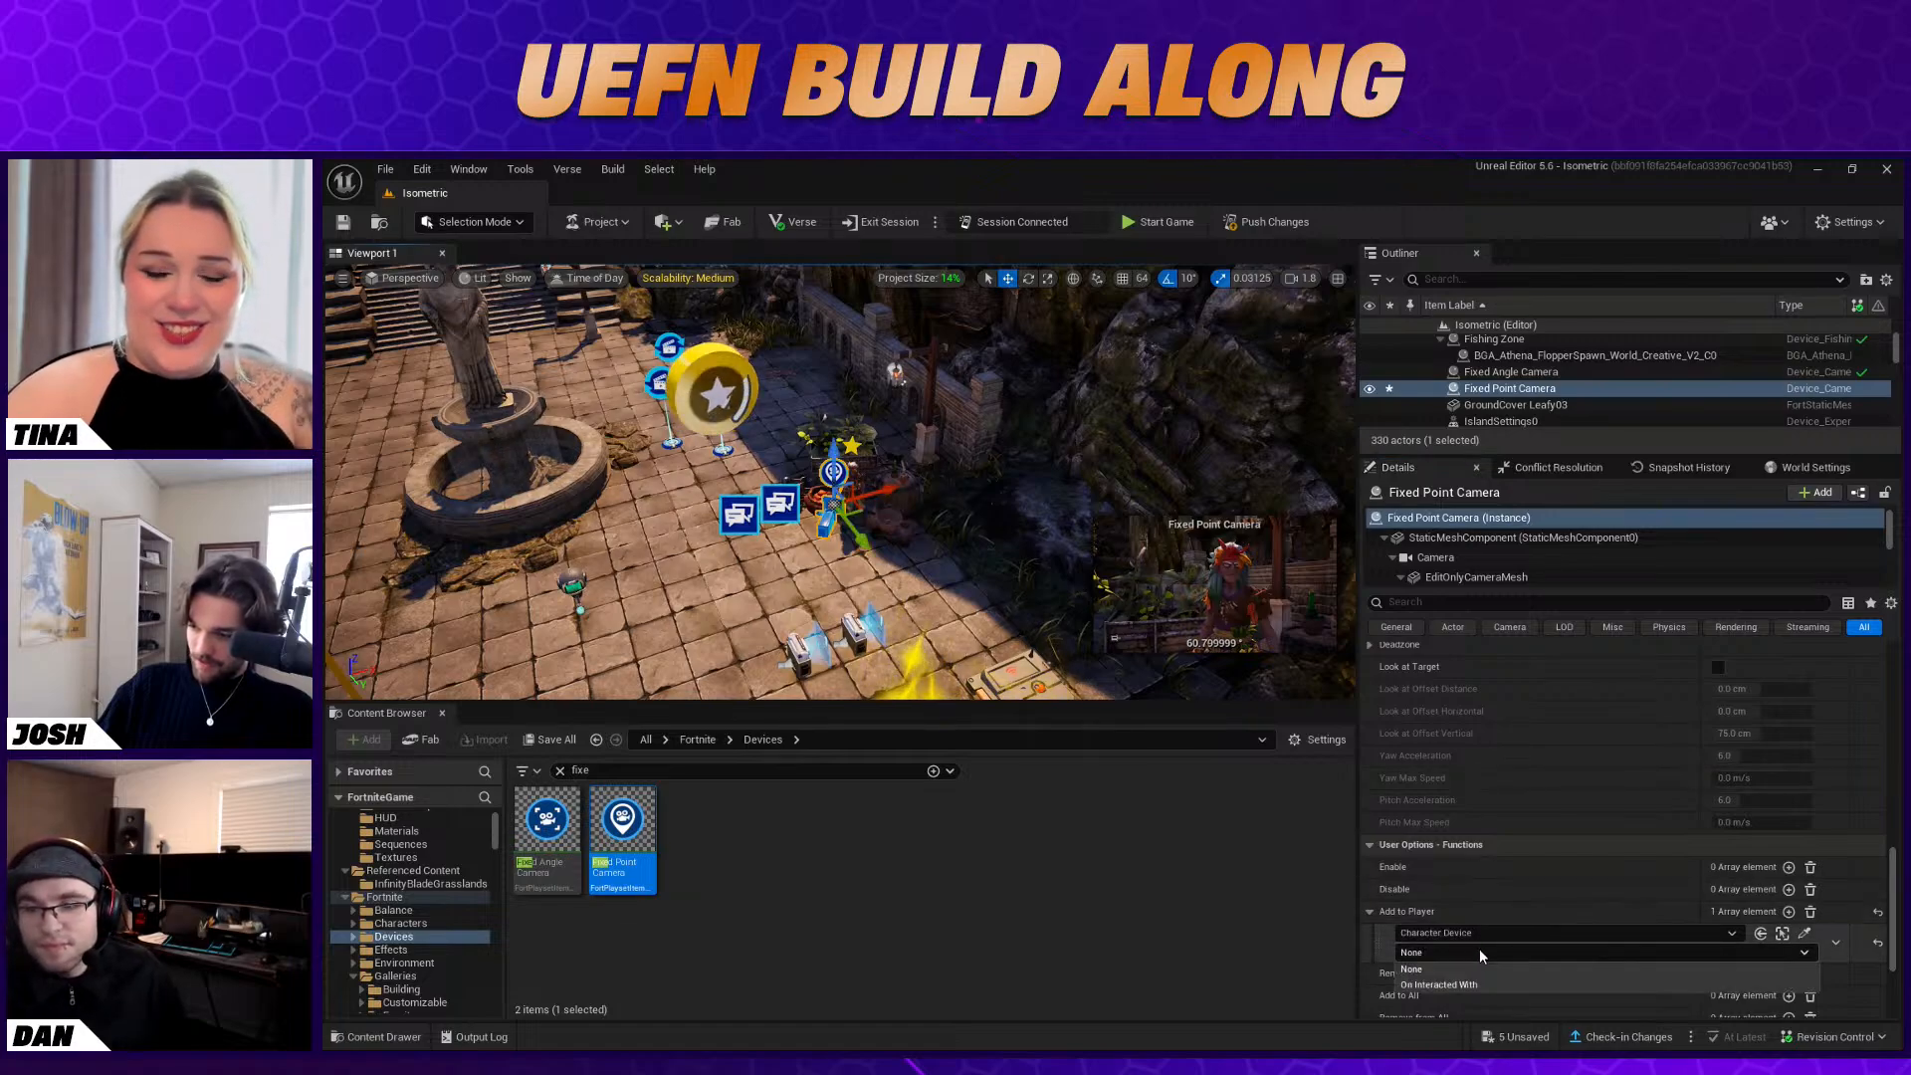
pyautogui.click(1475, 985)
# Bind the Fixed Point Camera's Remove from Player function to the Conversation Device's On Conversation Ended event
pyautogui.scroll(-1, 1573, 982)
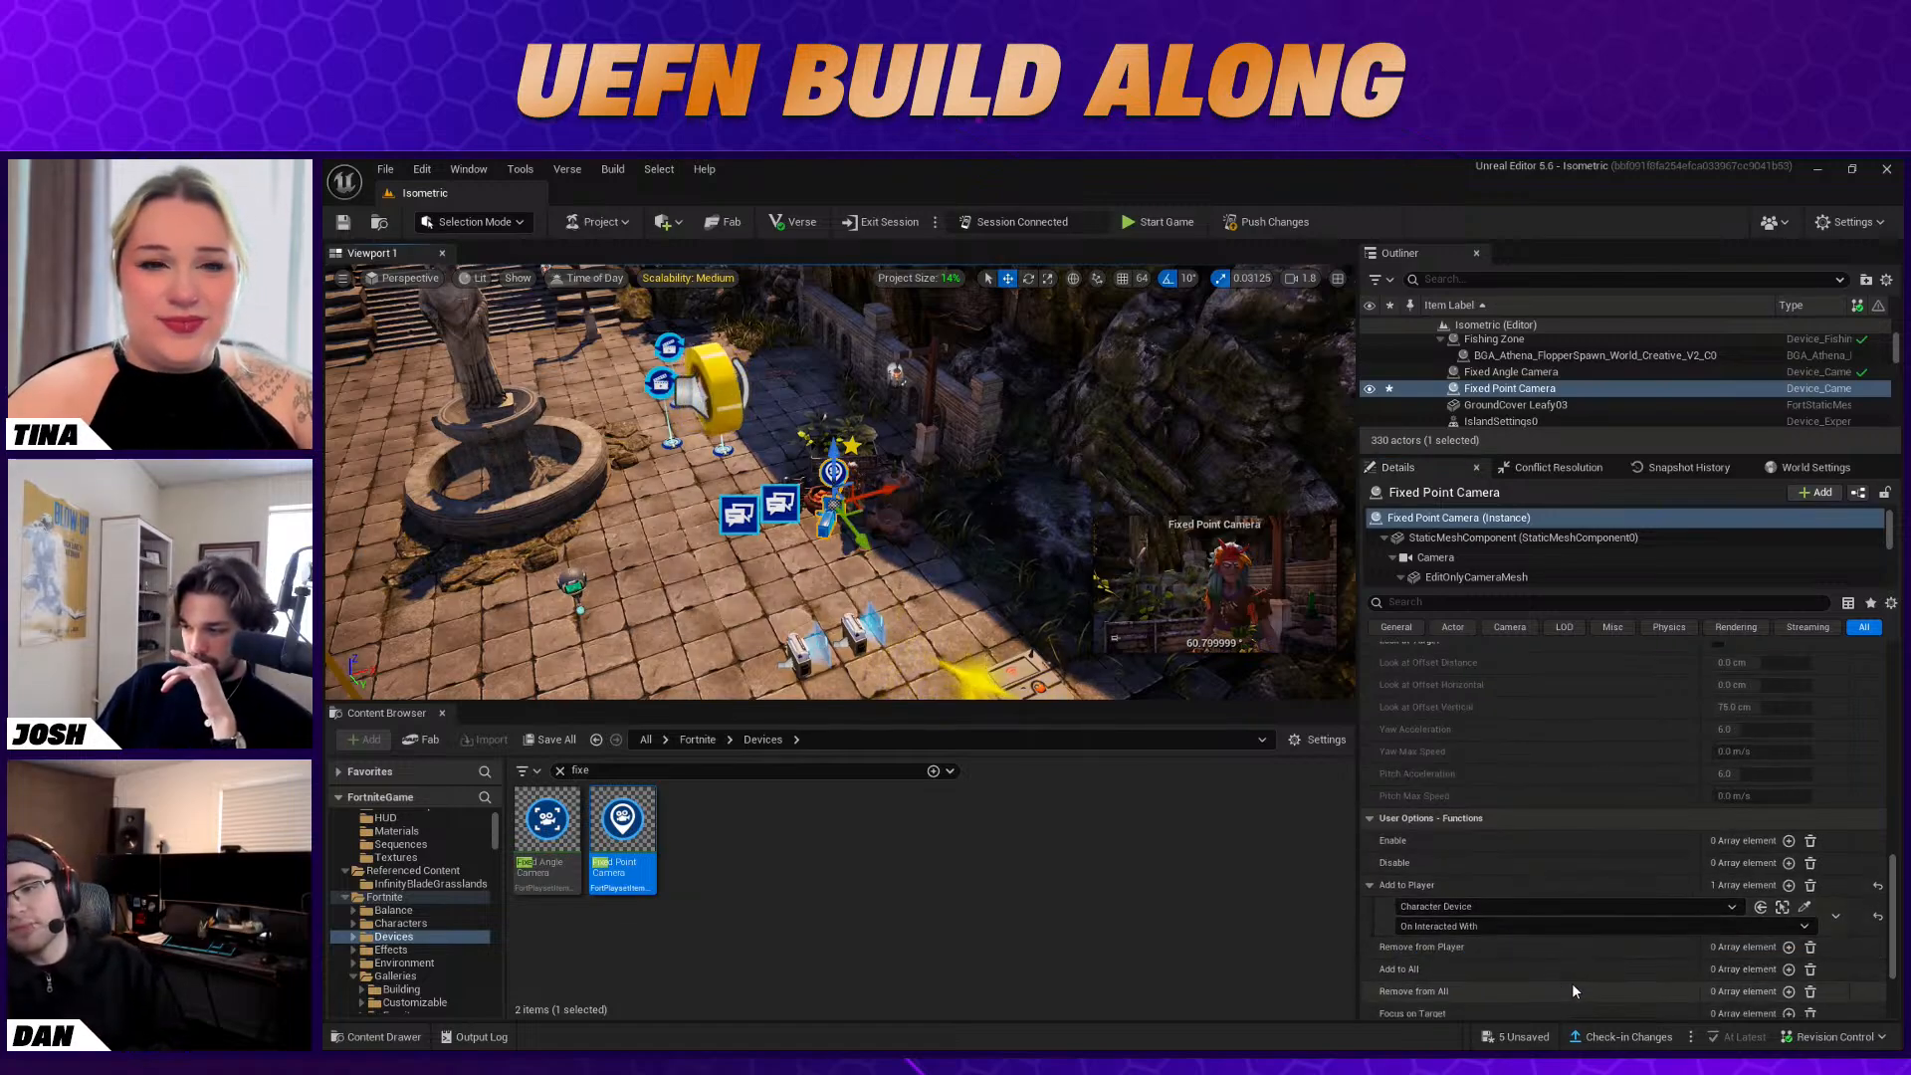
pyautogui.click(1789, 947)
pyautogui.scroll(-2, 1752, 946)
pyautogui.click(1804, 914)
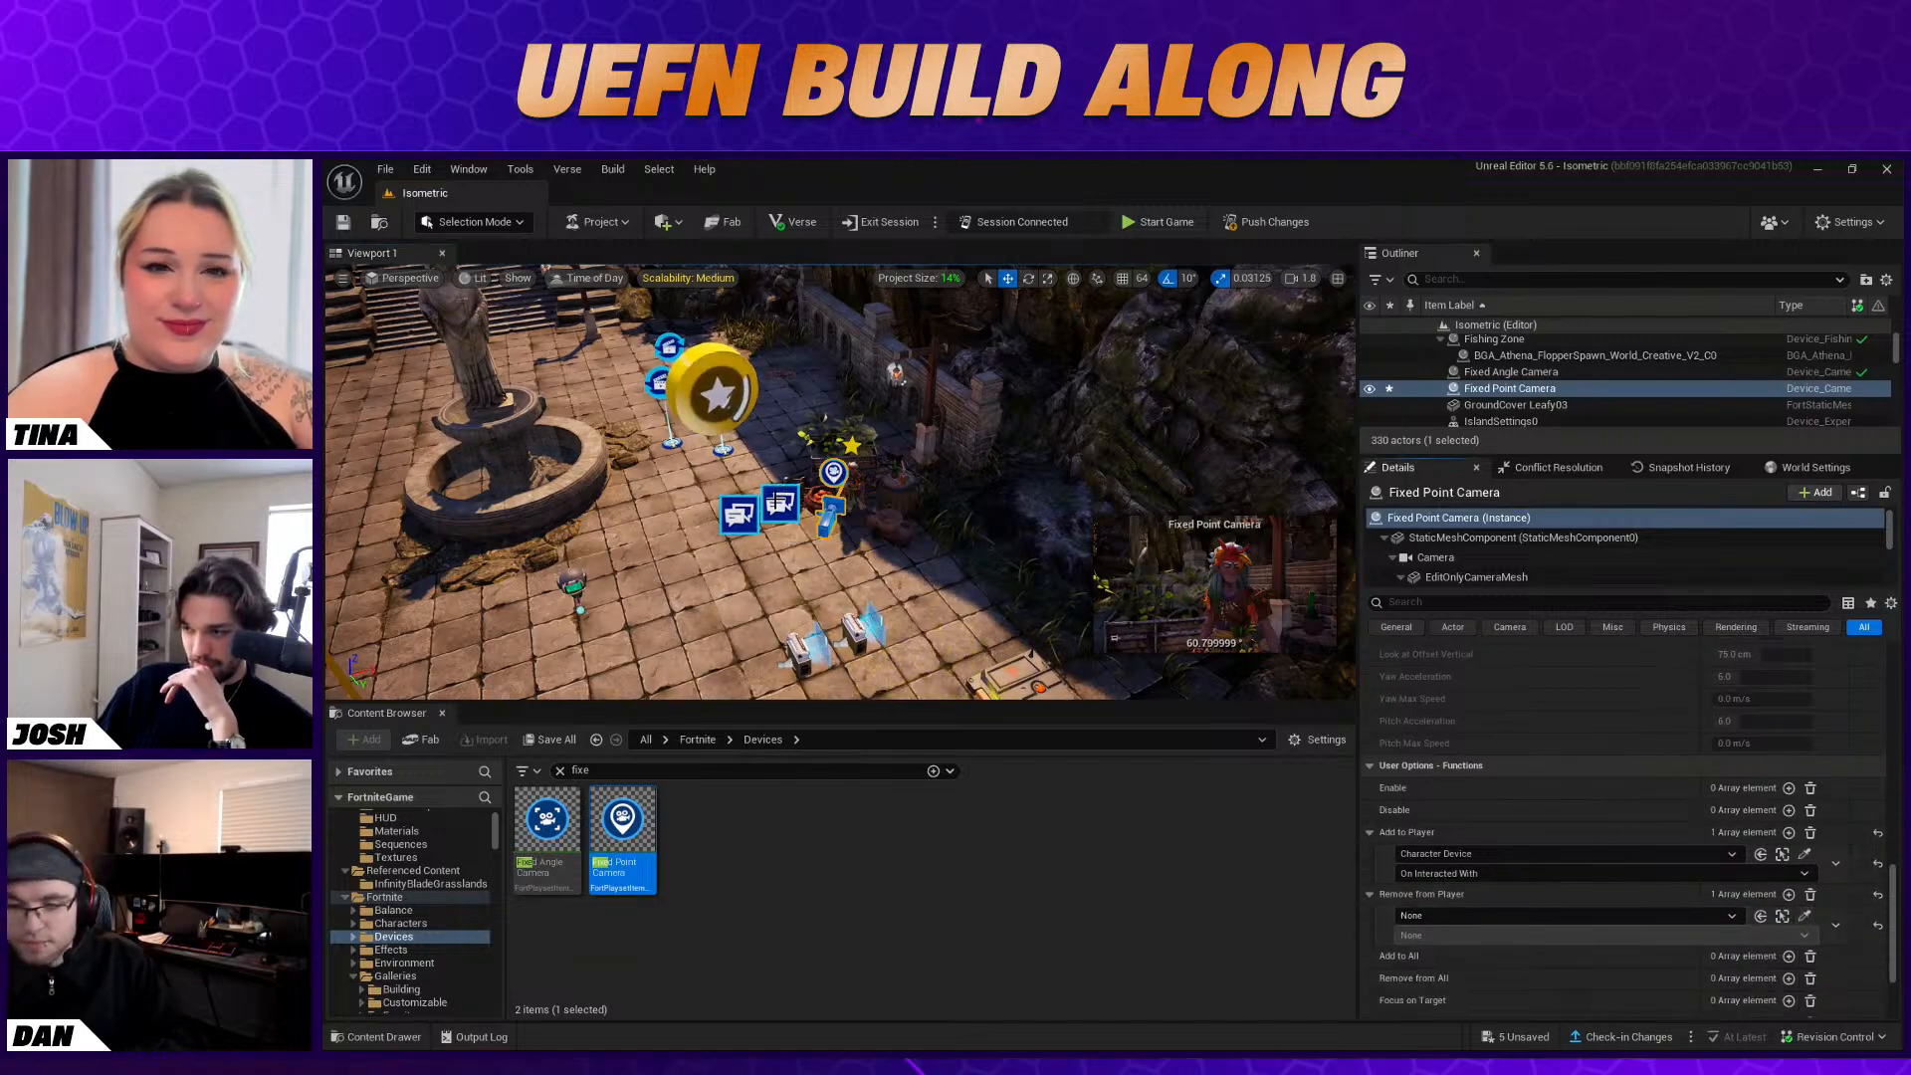
pyautogui.click(780, 503)
pyautogui.click(1543, 942)
pyautogui.click(1543, 908)
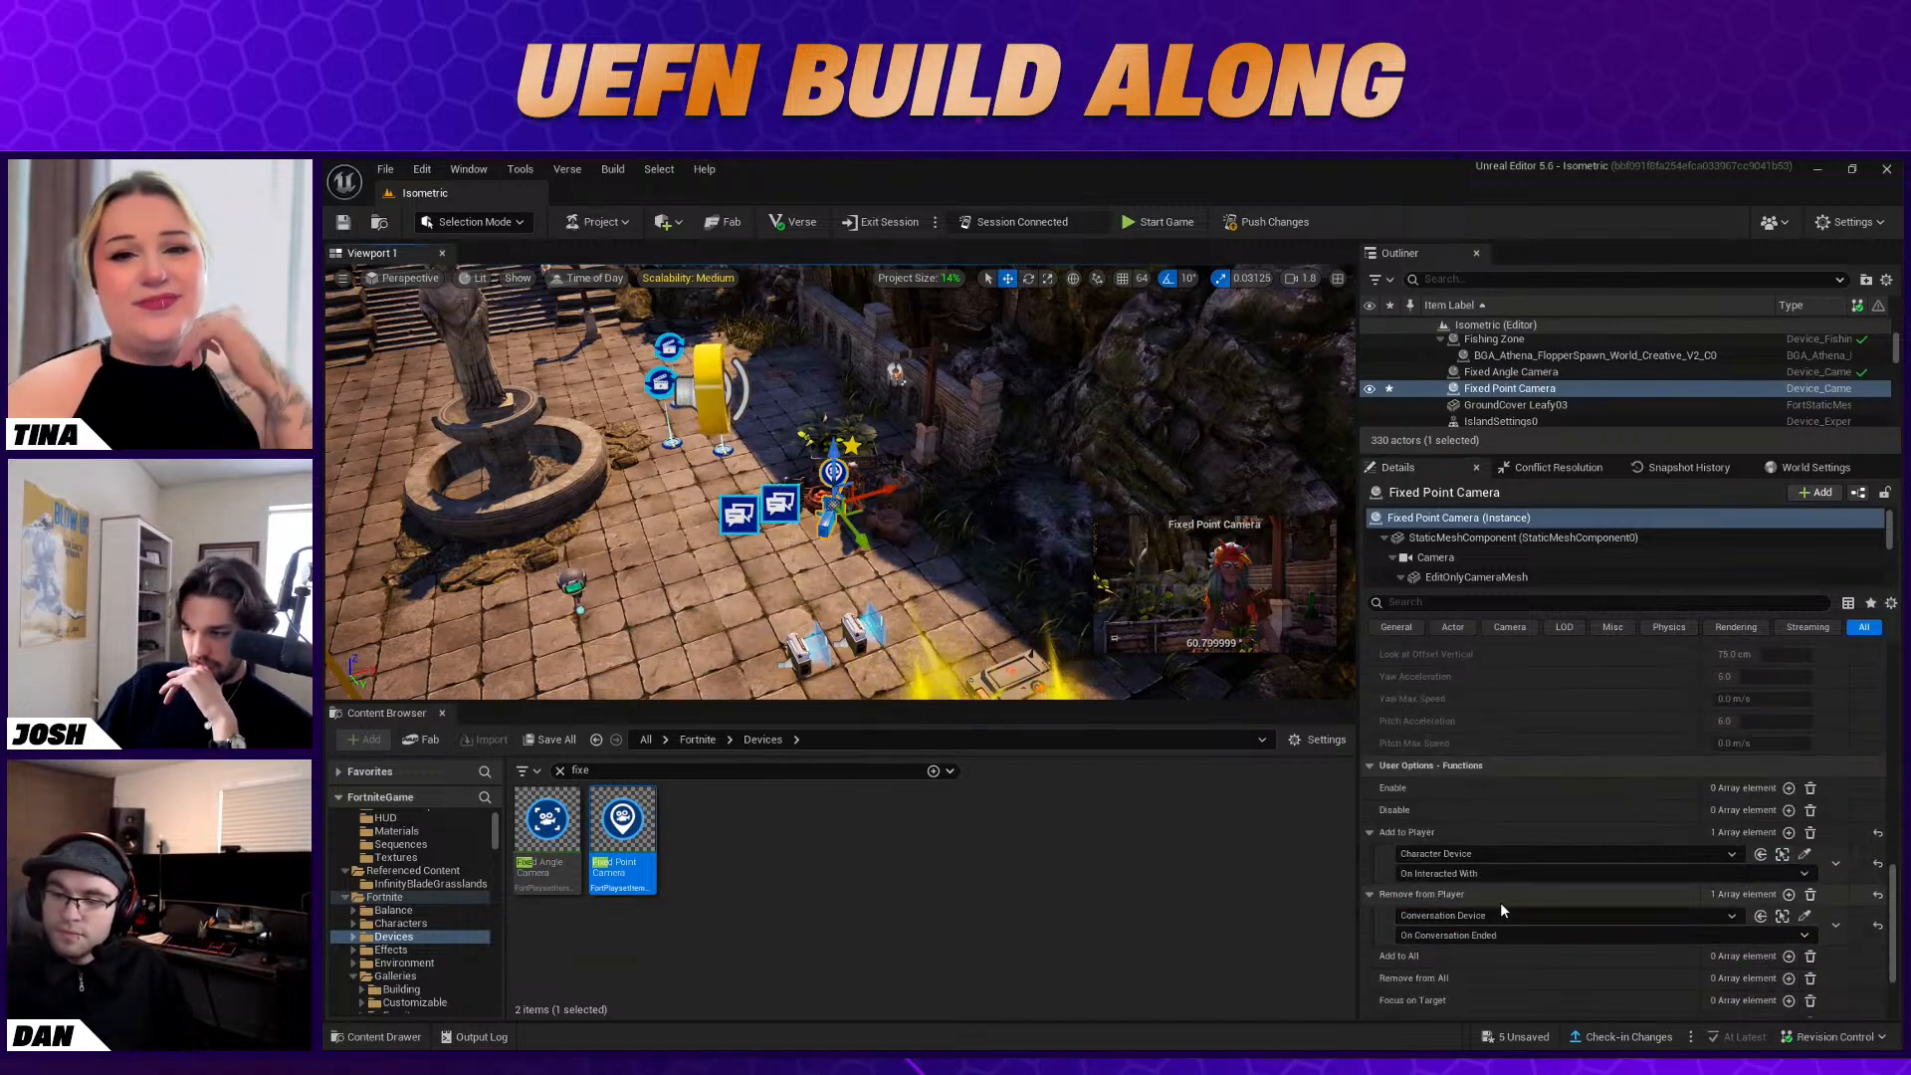
# Add a second Remove from Player binding on the camera for Conversation Device2's On Conversation Ended event
pyautogui.click(1788, 894)
pyautogui.click(1804, 955)
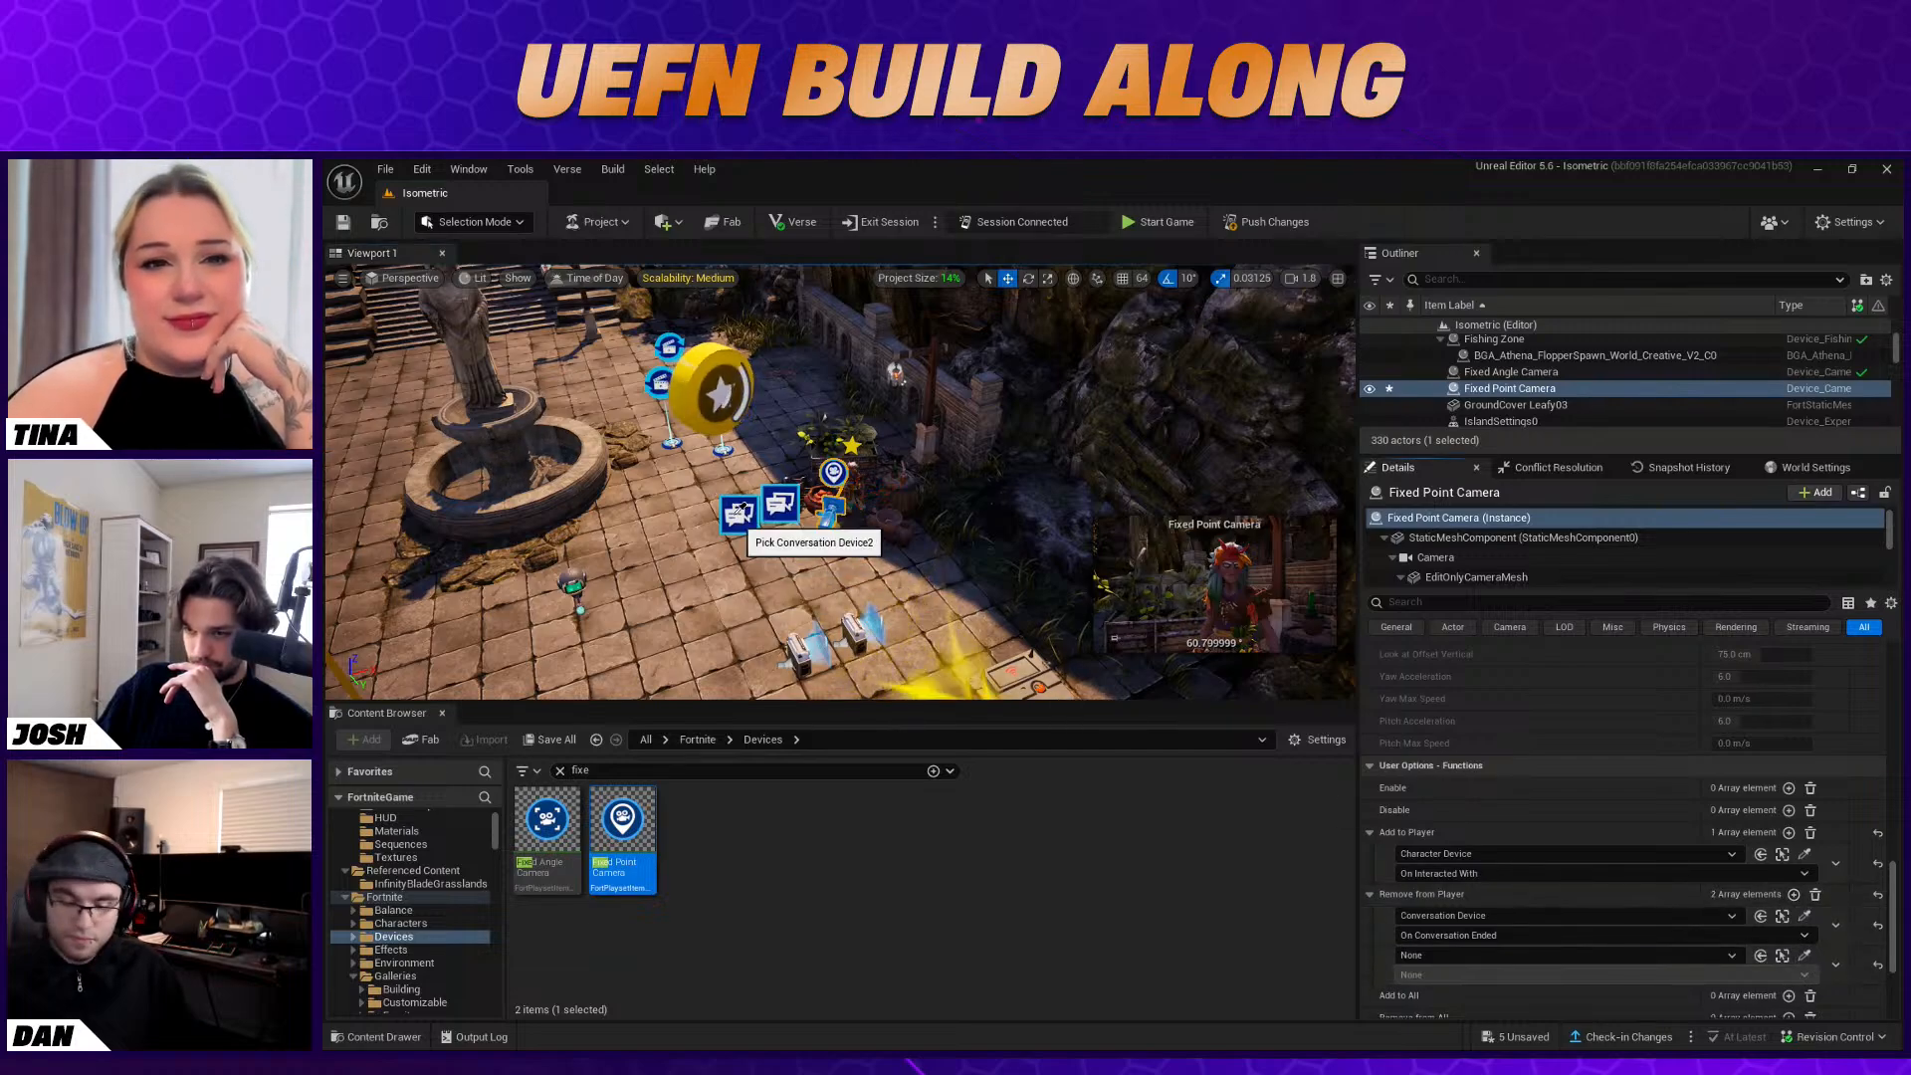
pyautogui.click(738, 514)
pyautogui.click(1543, 975)
pyautogui.click(1543, 949)
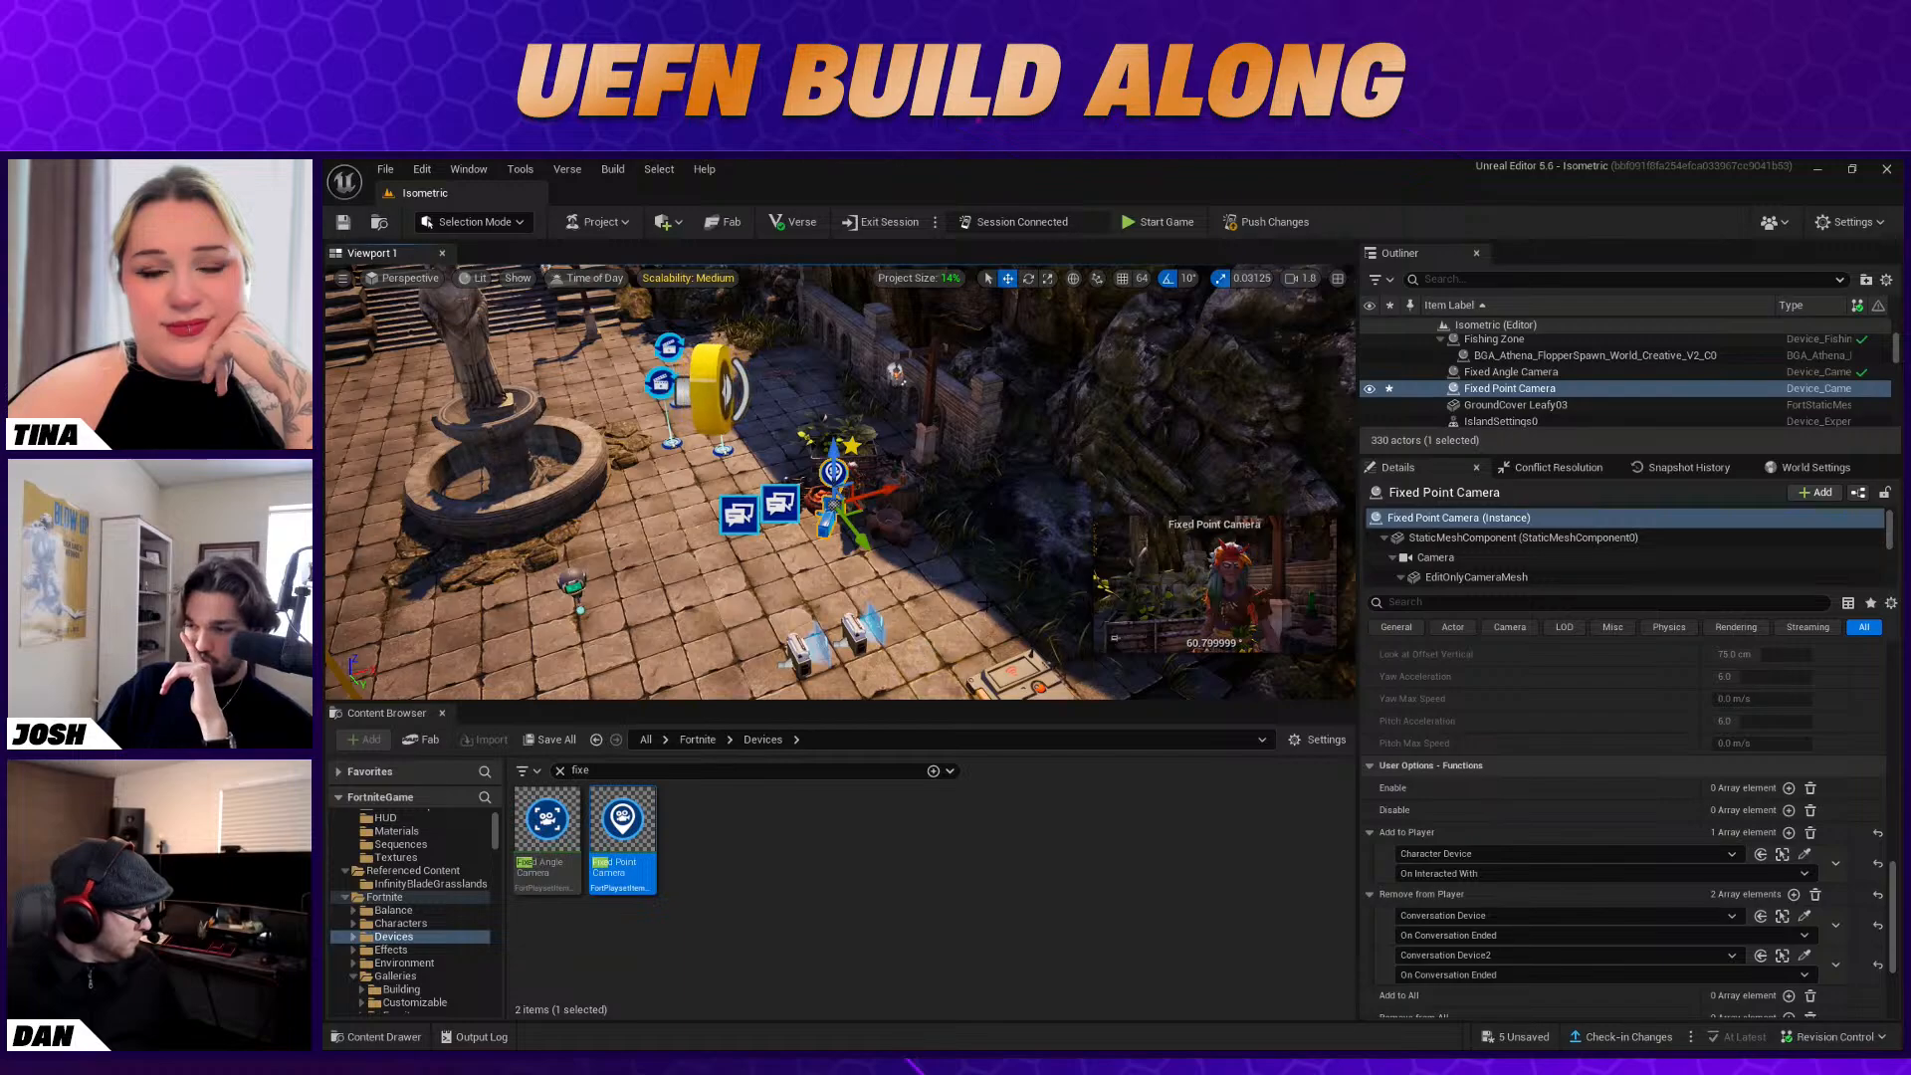
pyautogui.scroll(-2, 1625, 900)
pyautogui.scroll(-2, 1624, 900)
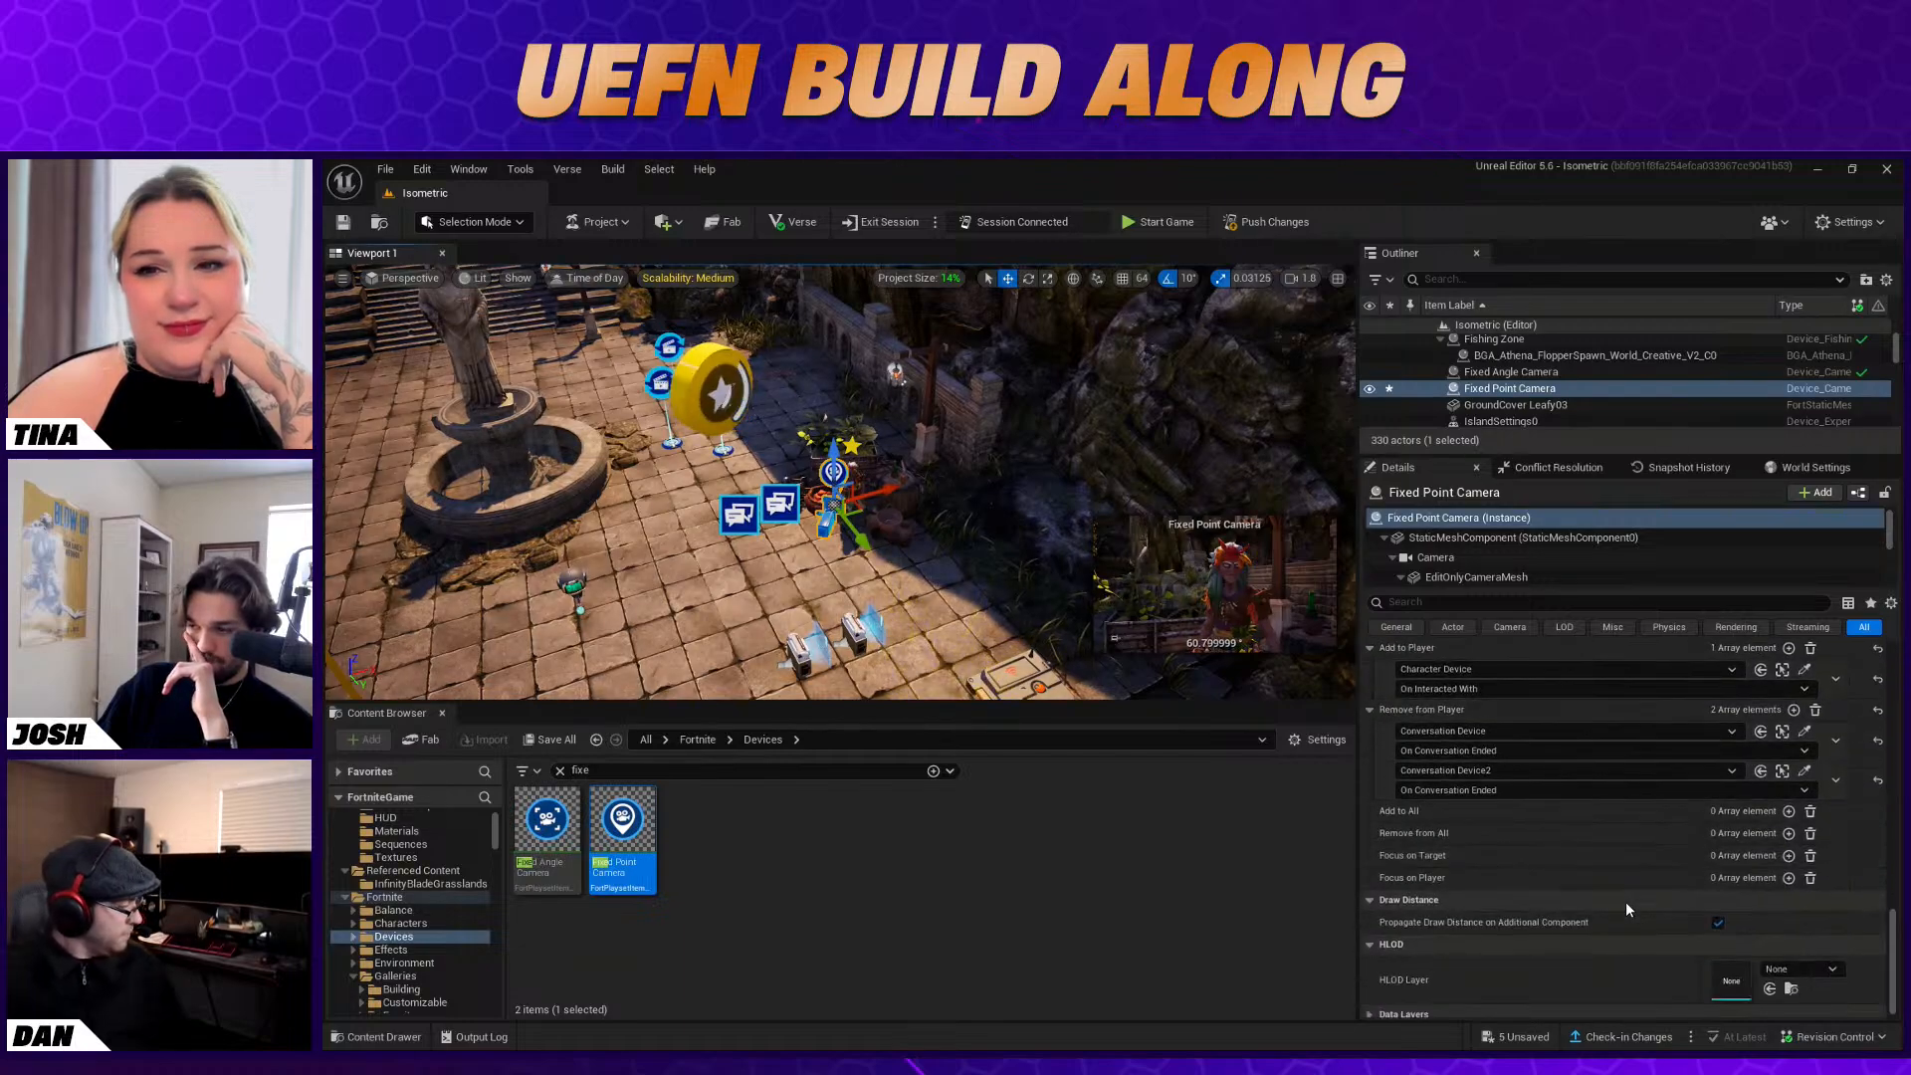
pyautogui.click(889, 574)
pyautogui.moveTo(889, 573); pyautogui.dragTo(736, 625, button='right')
pyautogui.press('w')
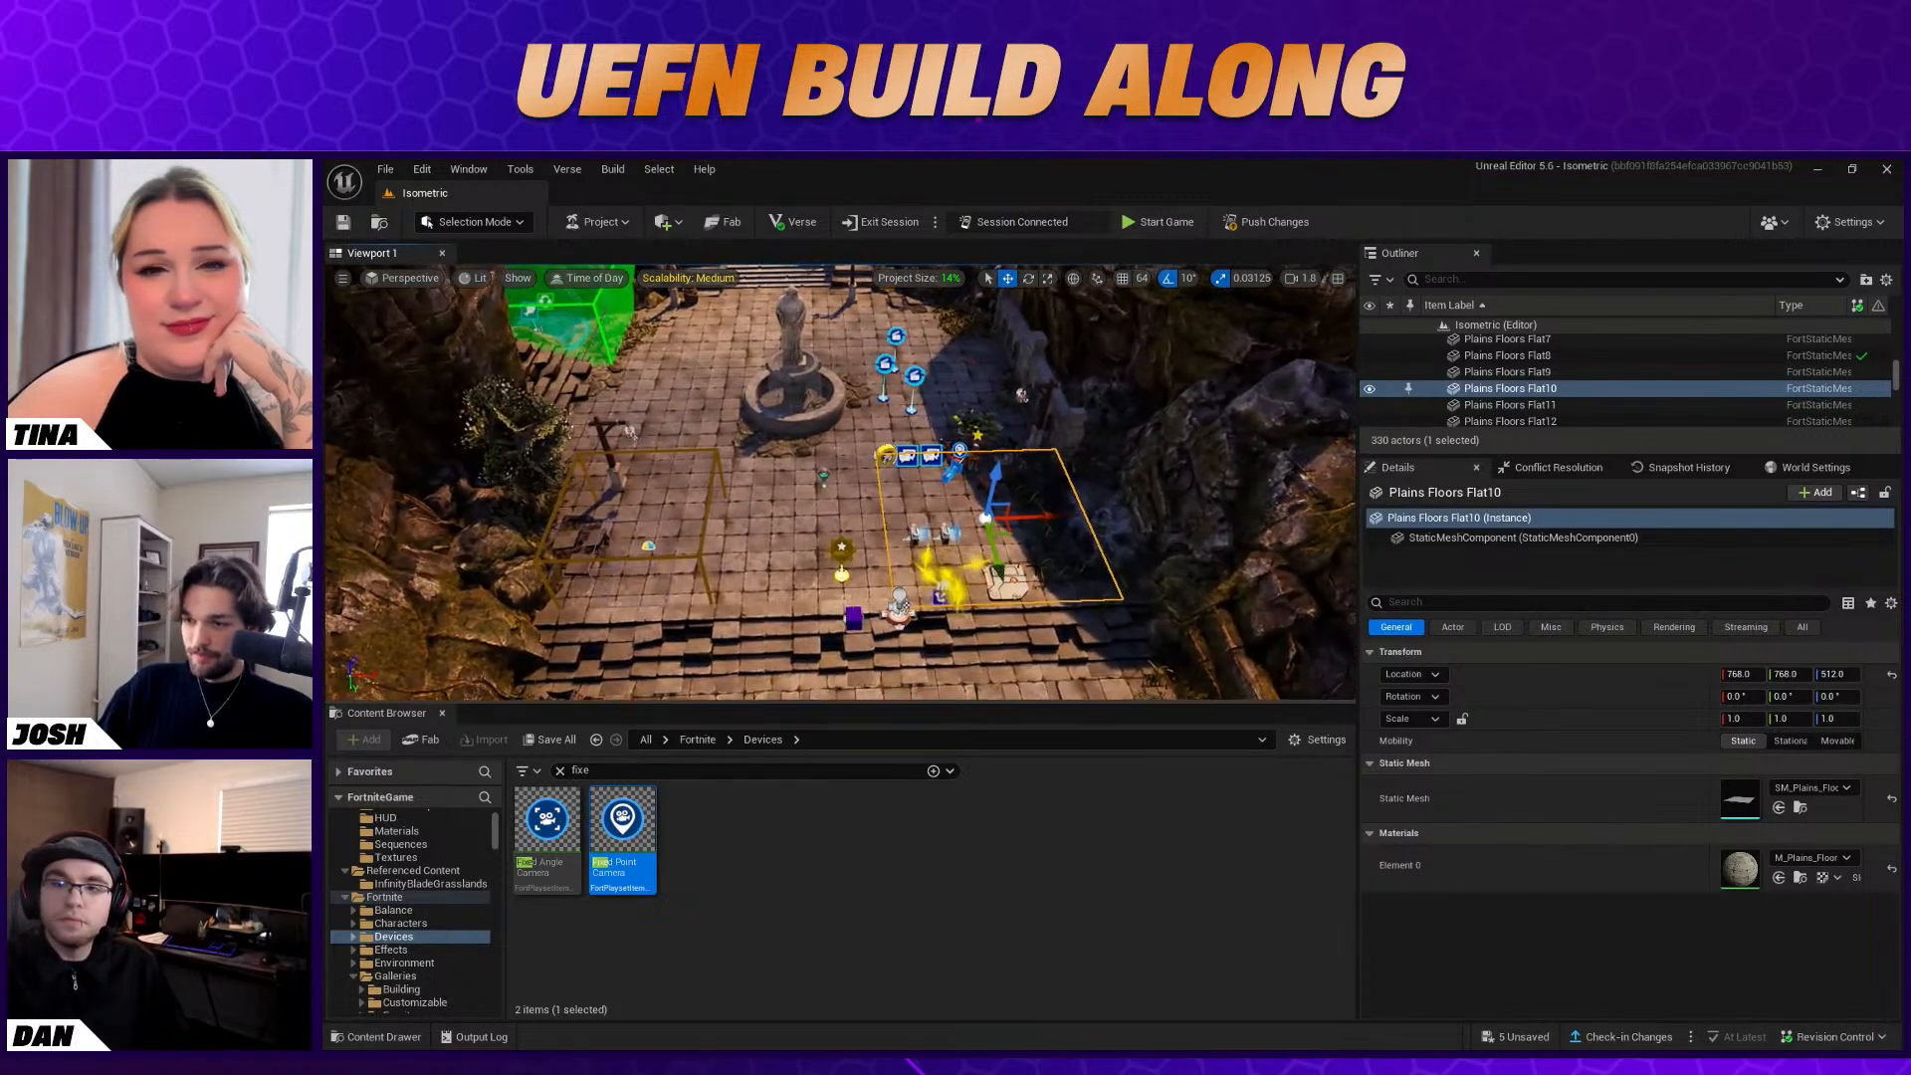
pyautogui.click(1258, 218)
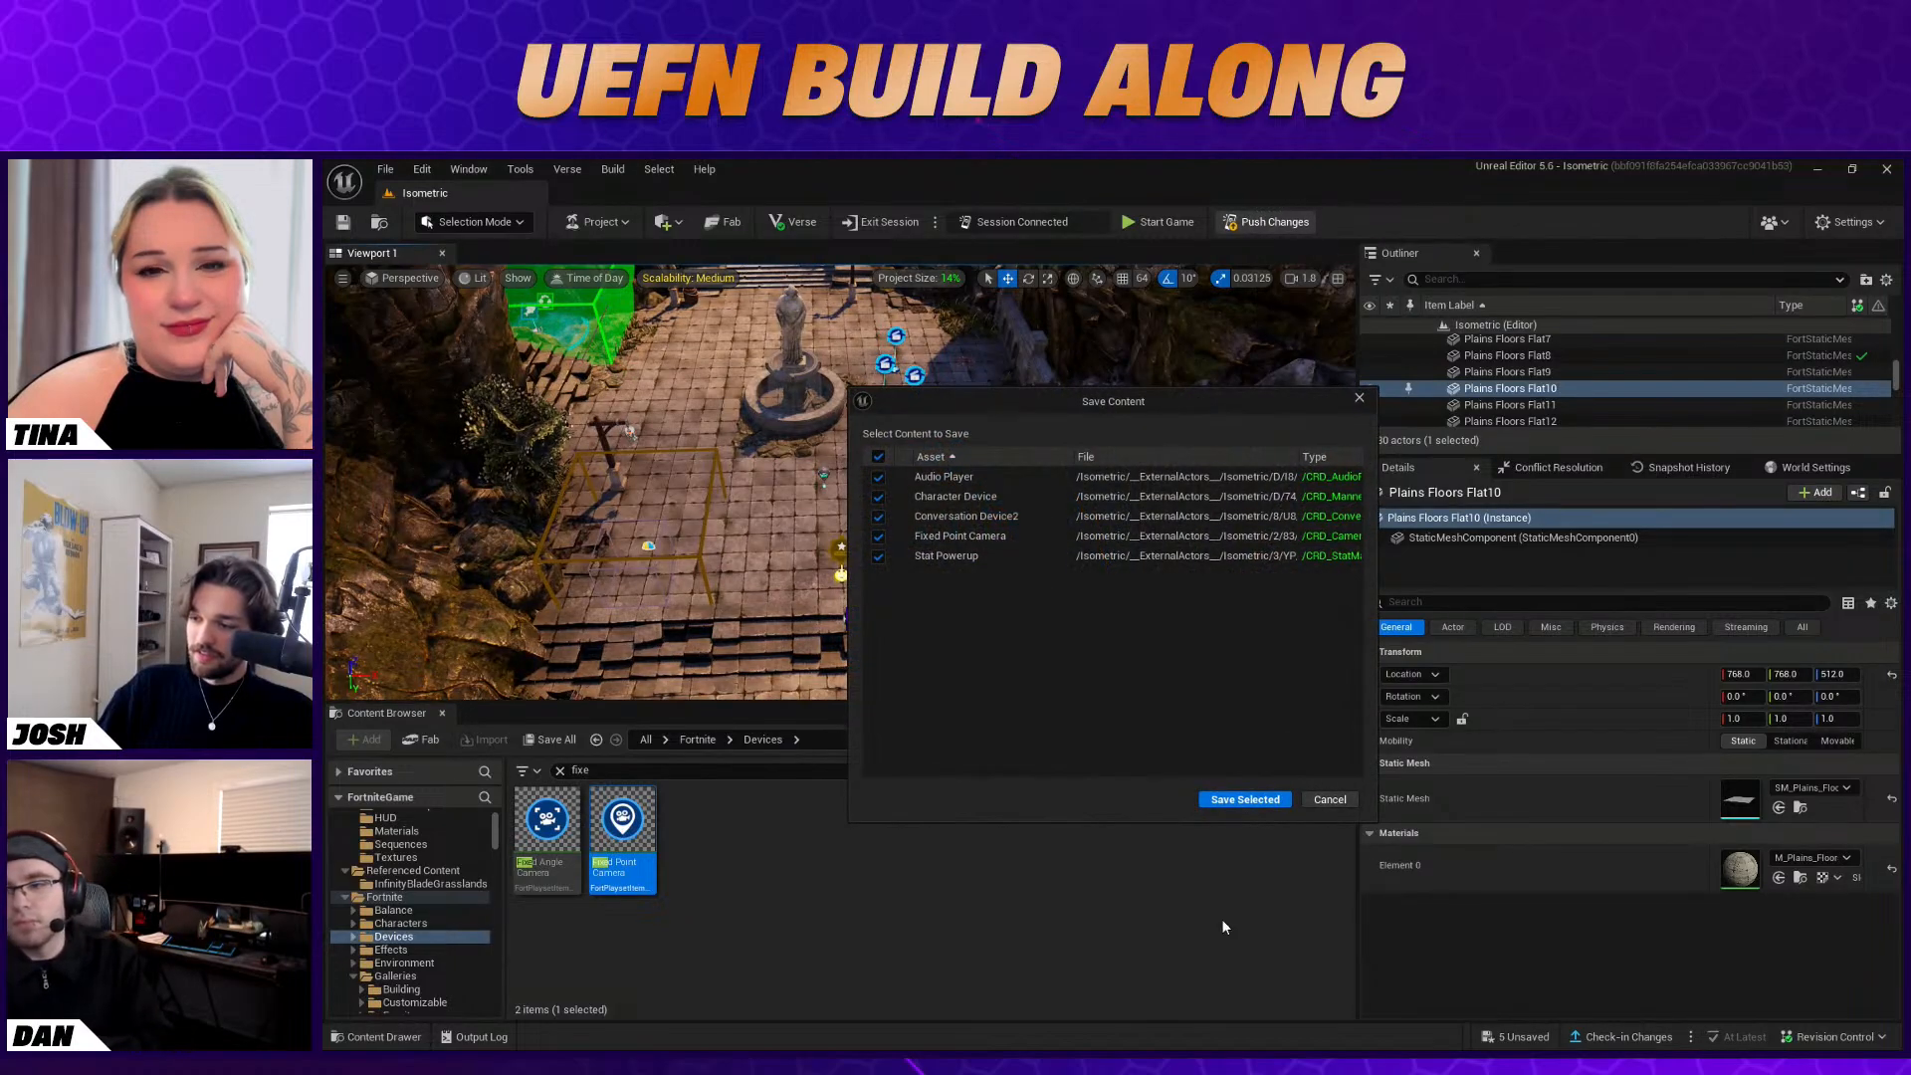
pyautogui.click(1330, 802)
pyautogui.click(1159, 641)
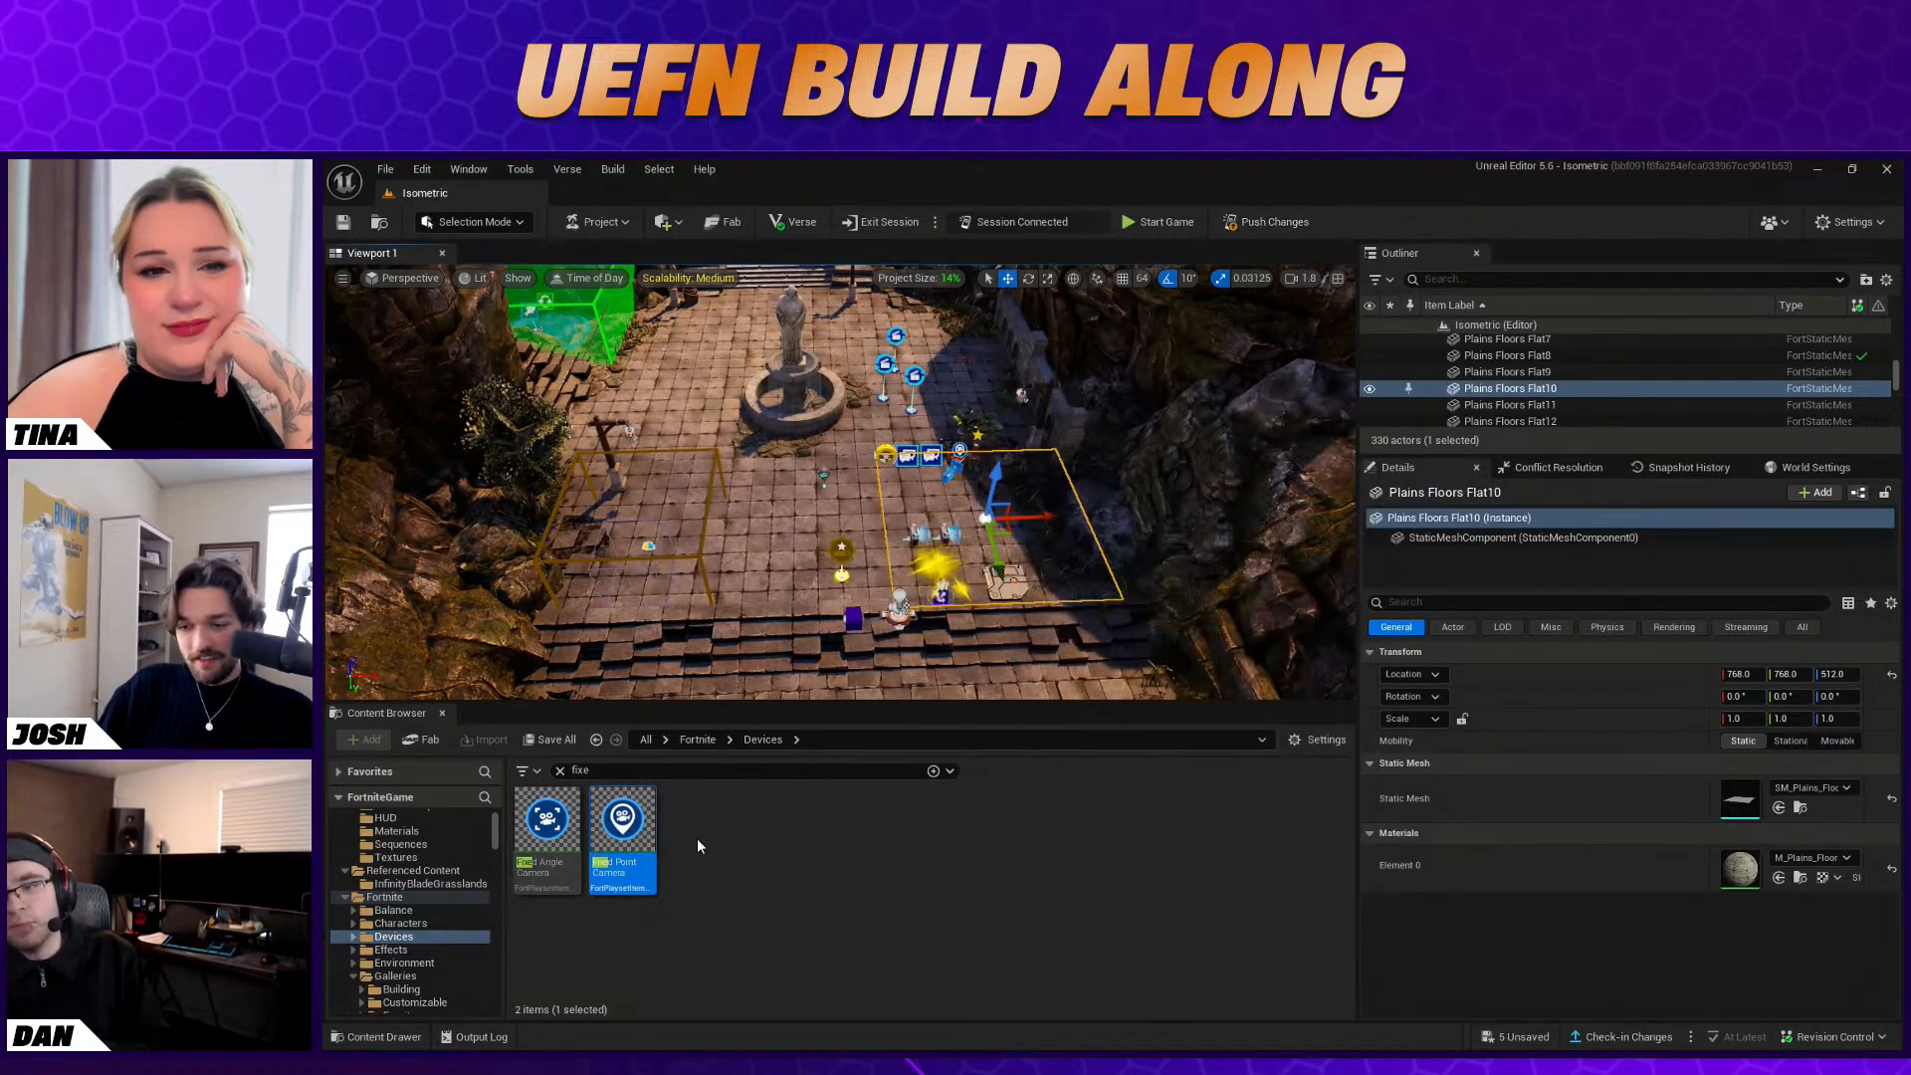
# Clear the asset search and open the Tracker_Fish widget from the Isometric Content folder
pyautogui.click(558, 773)
pyautogui.click(879, 933)
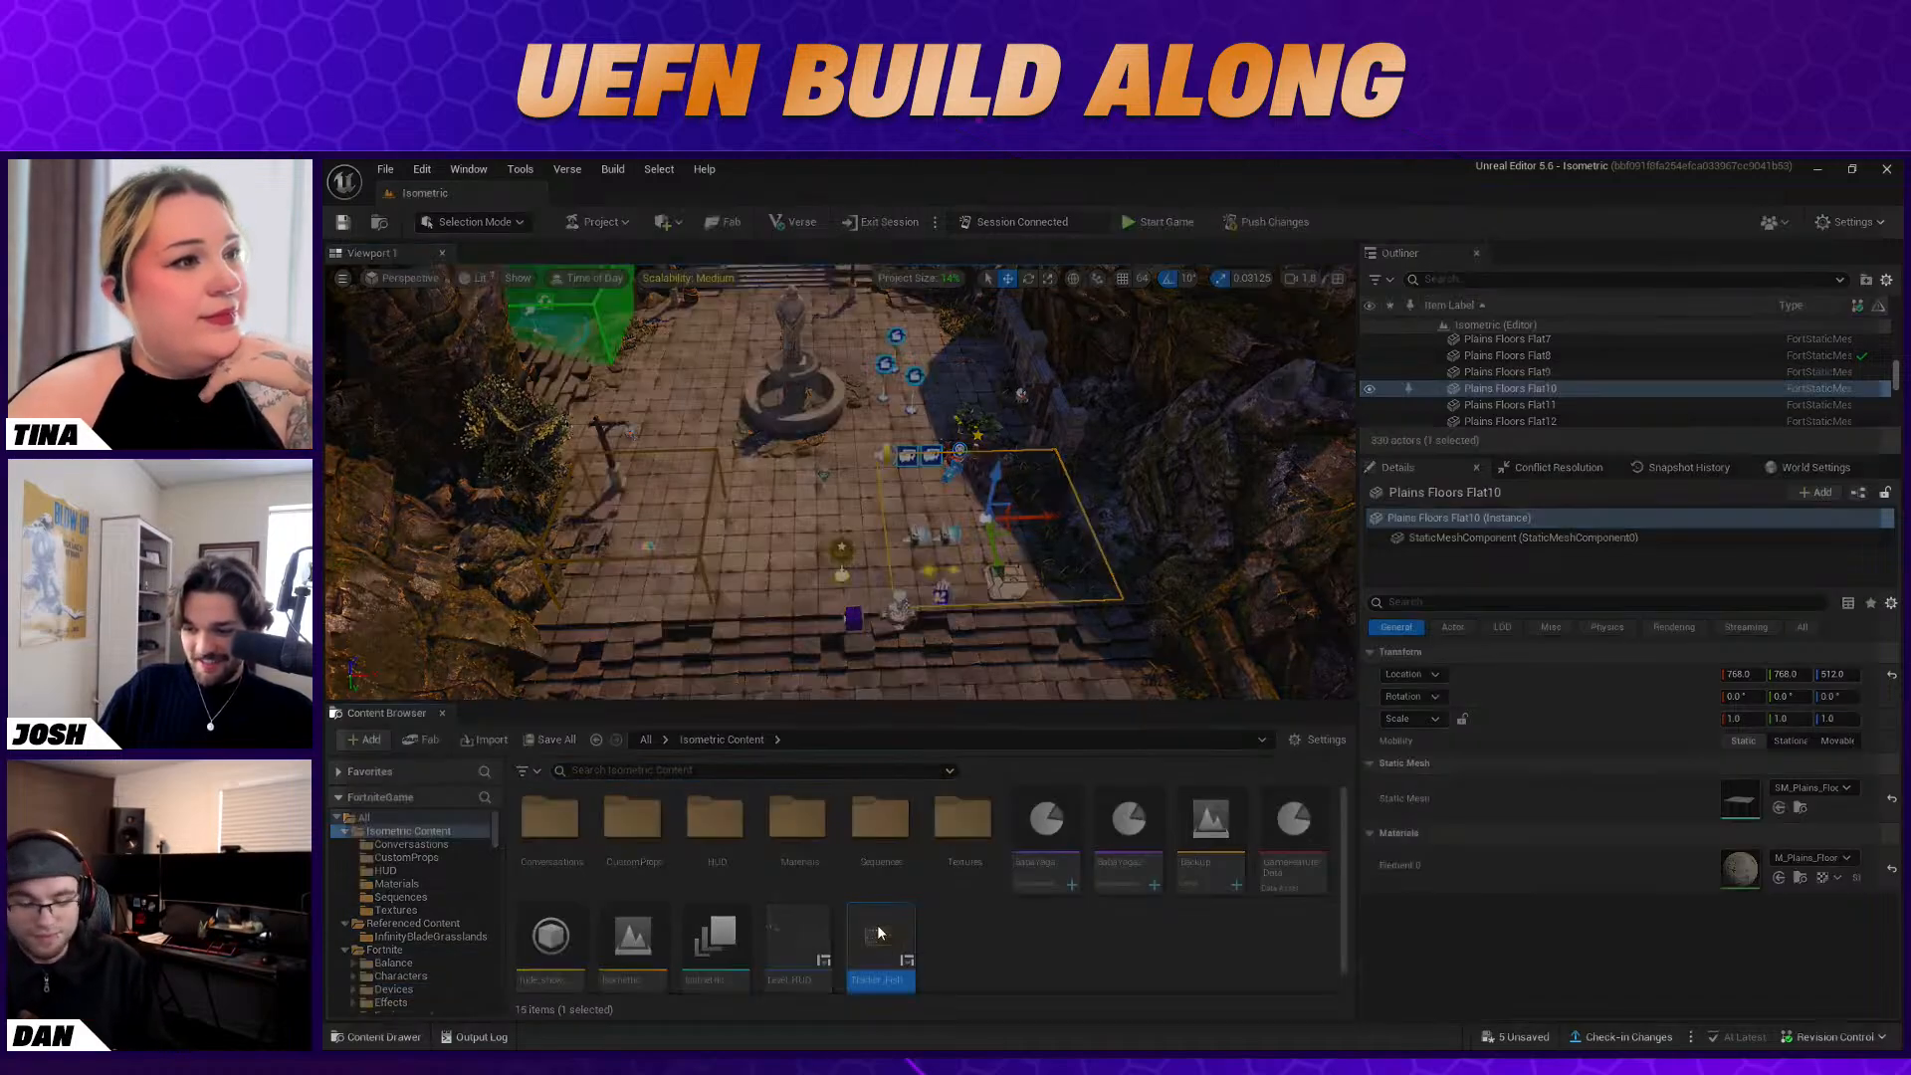
pyautogui.doubleClick(877, 933)
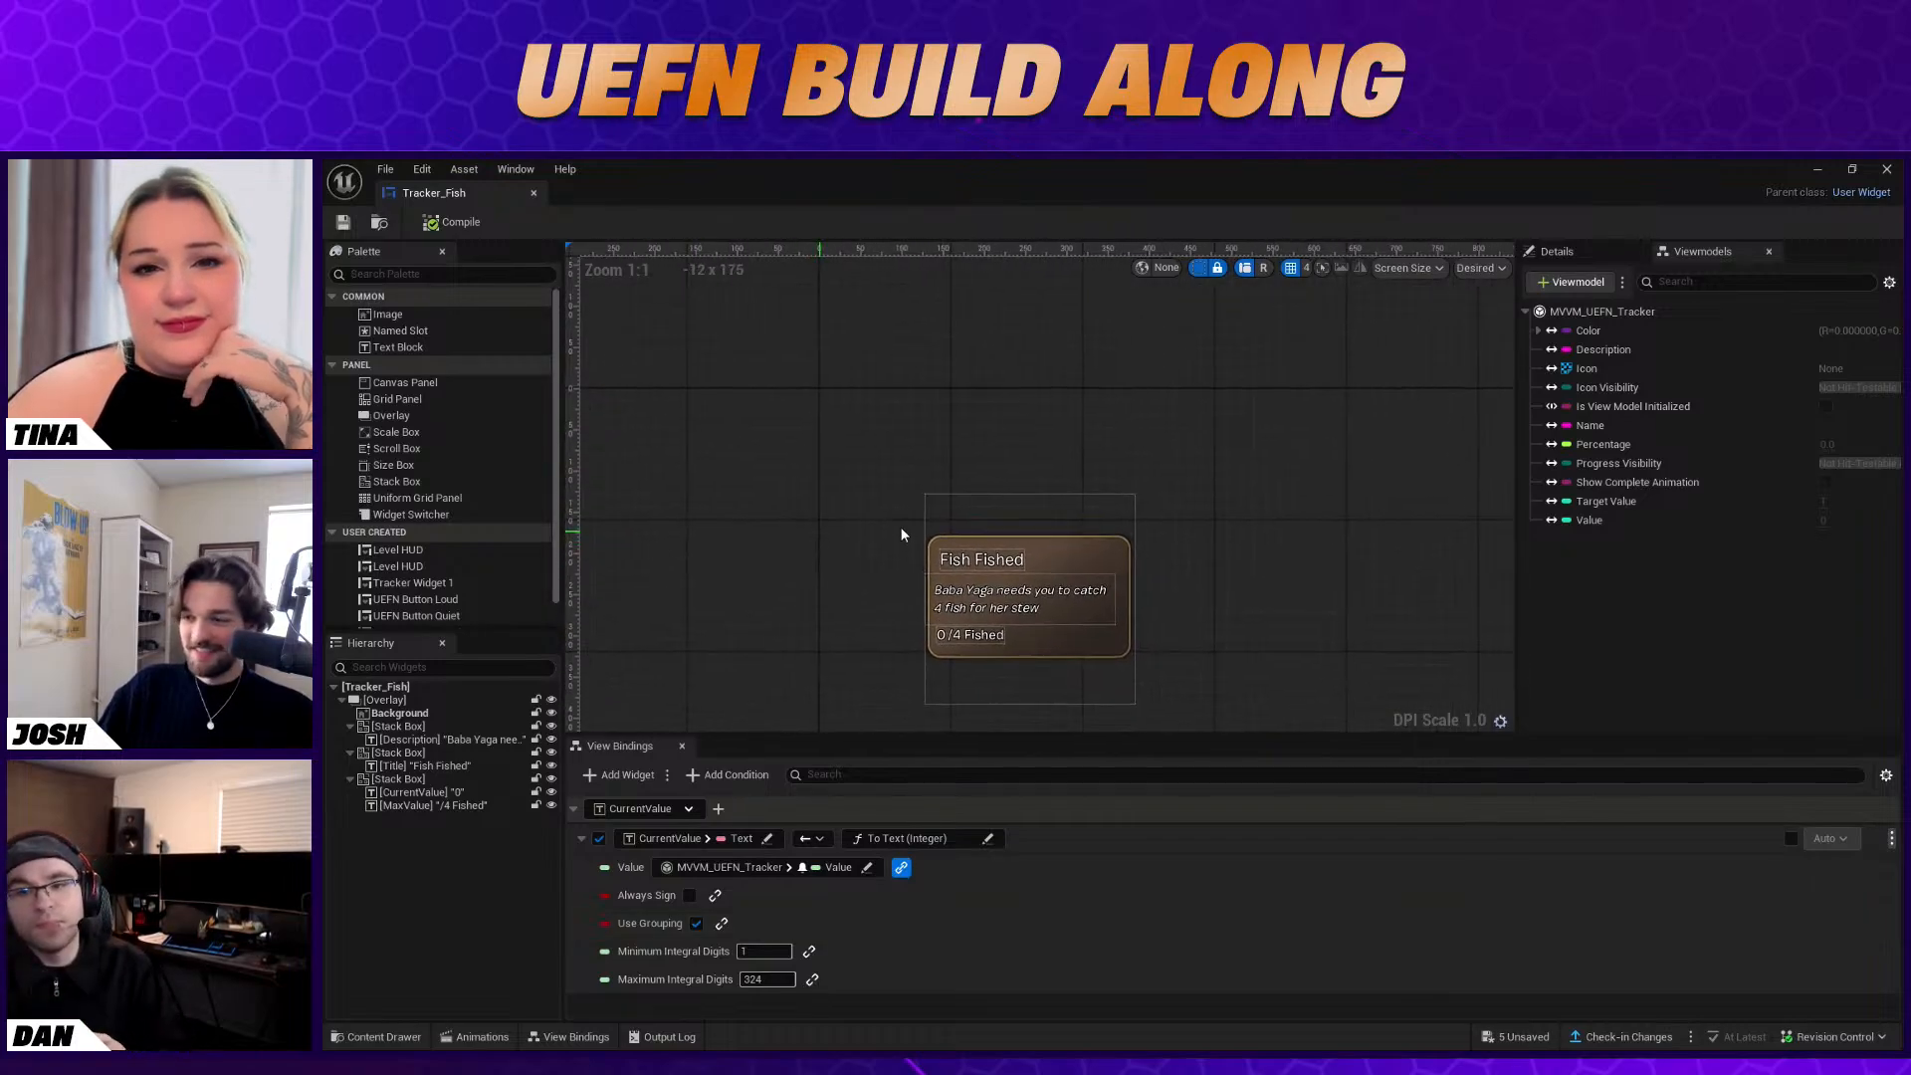
# Set the render scale of the Tracker_Fish widget's root Overlay to 0.75 on both axes
pyautogui.click(1017, 546)
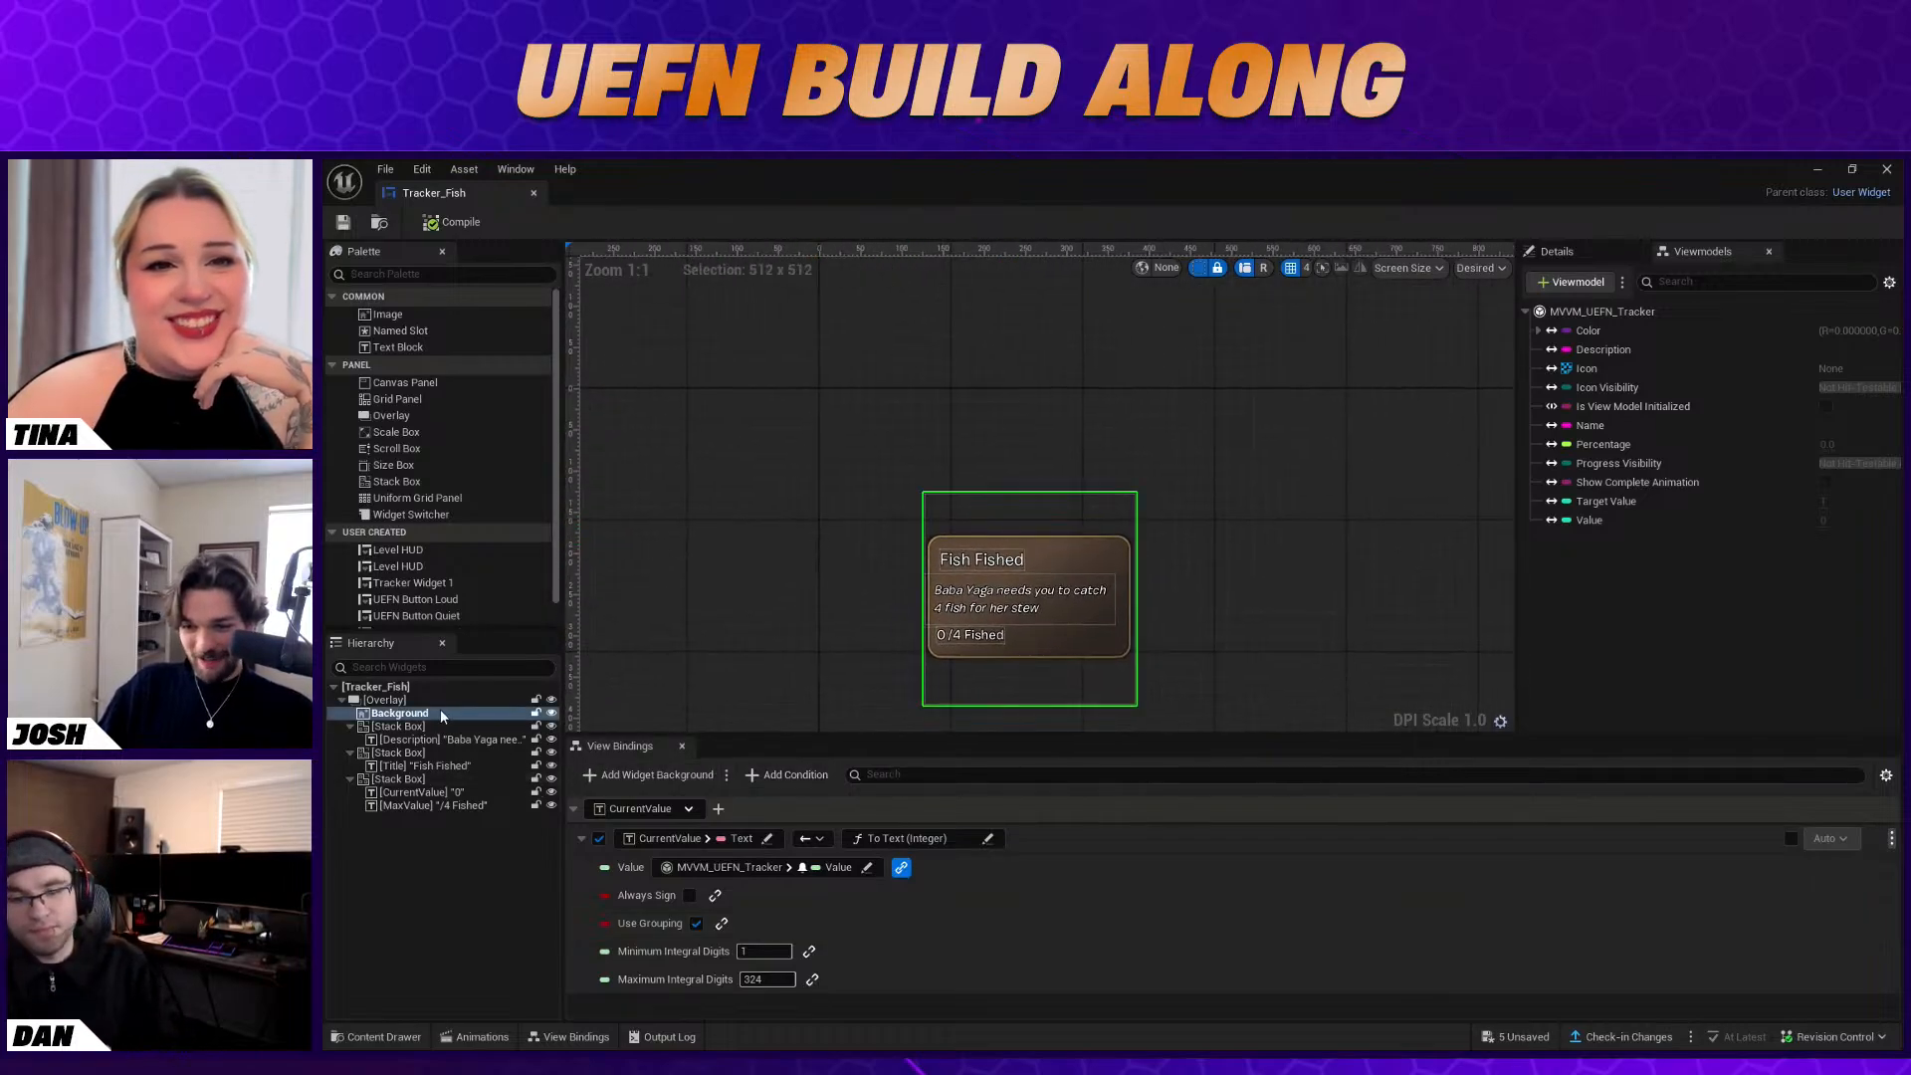
pyautogui.click(436, 700)
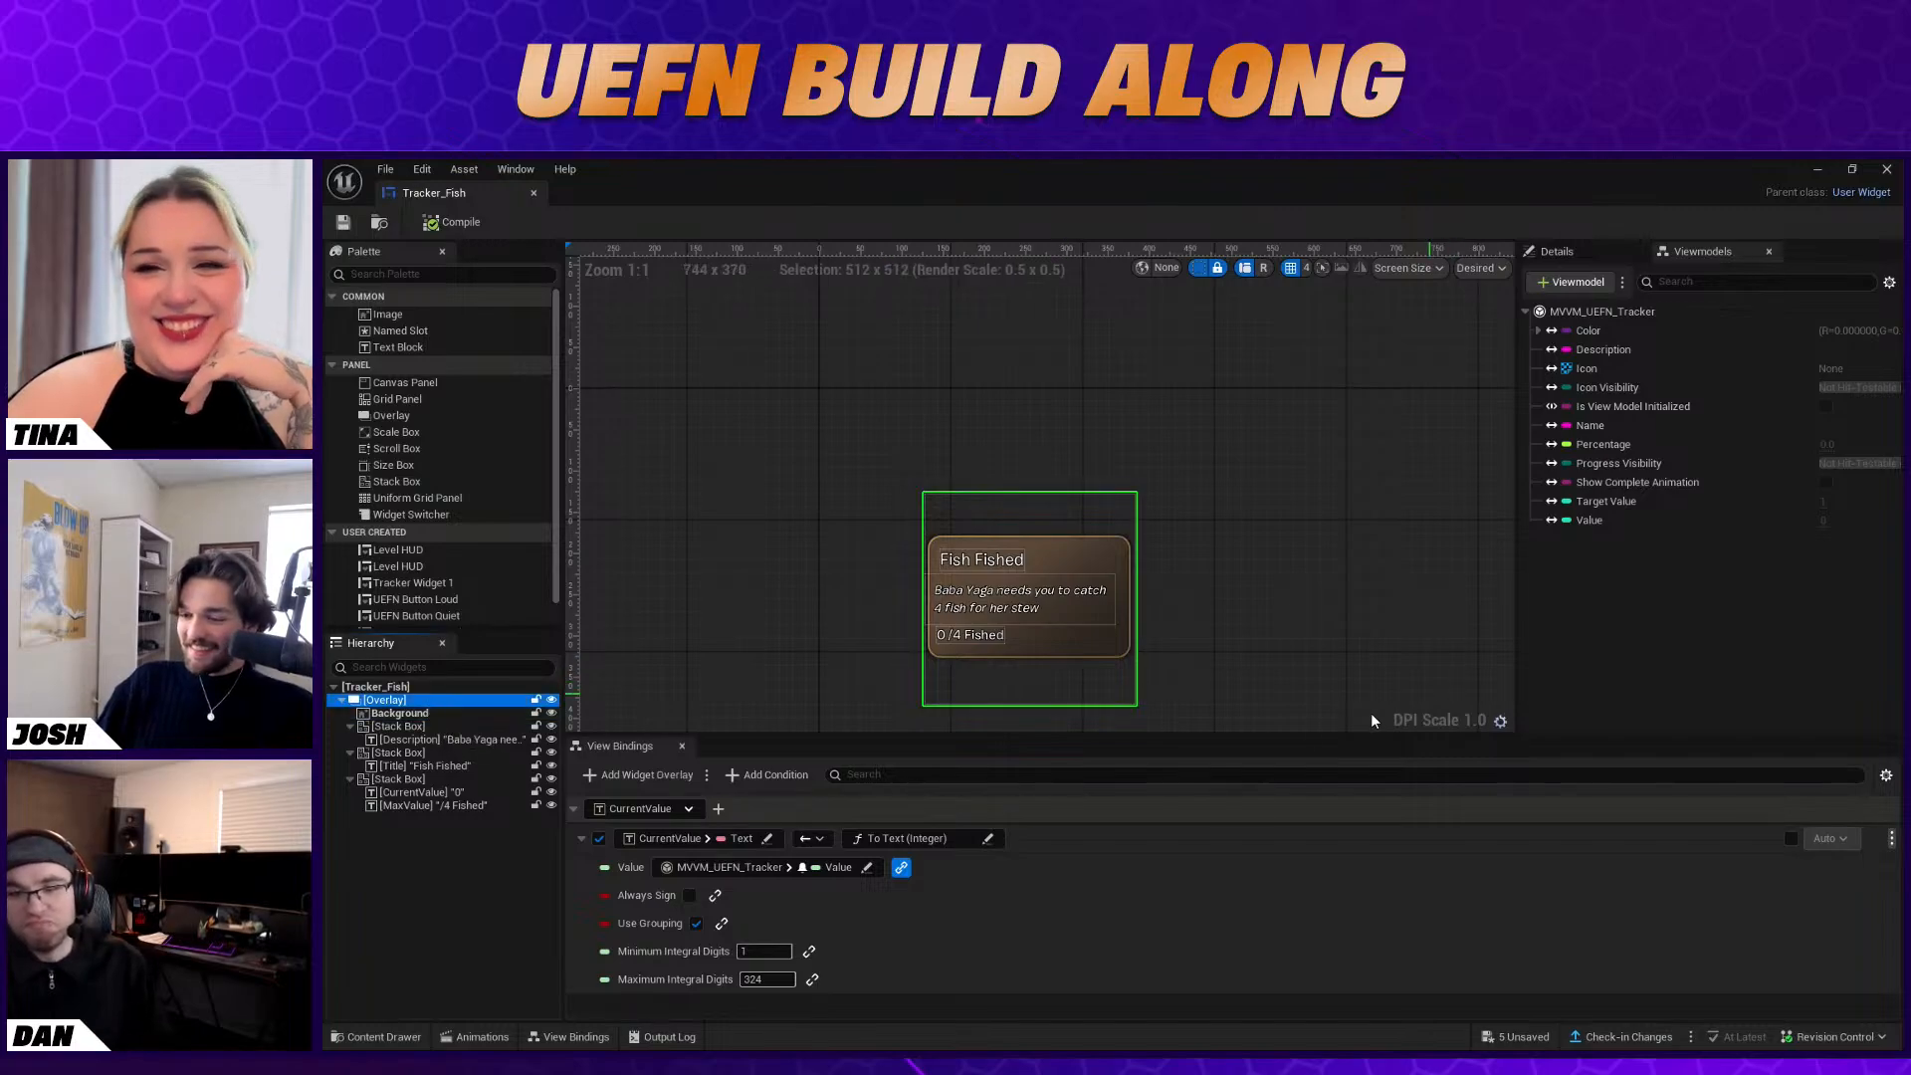
pyautogui.click(1558, 252)
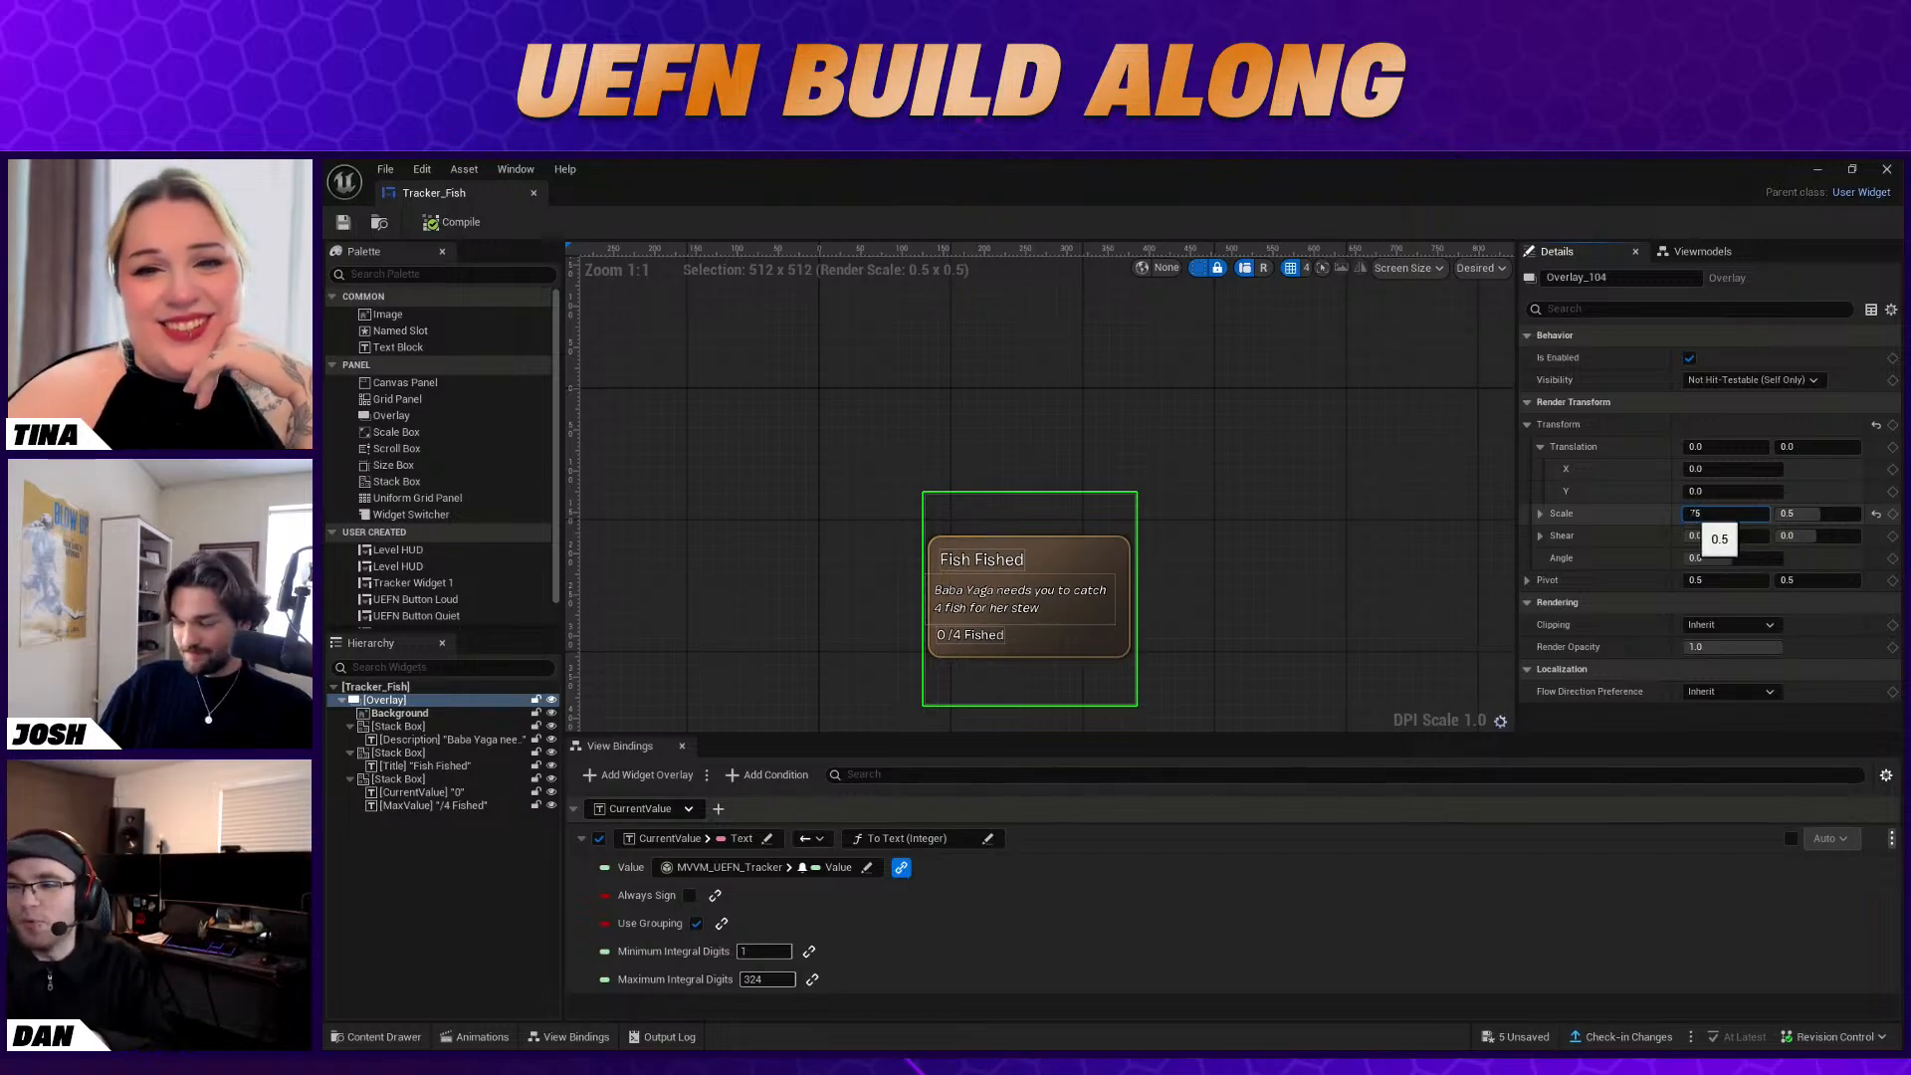
pyautogui.click(1704, 514)
pyautogui.write('.75')
pyautogui.press('Return')
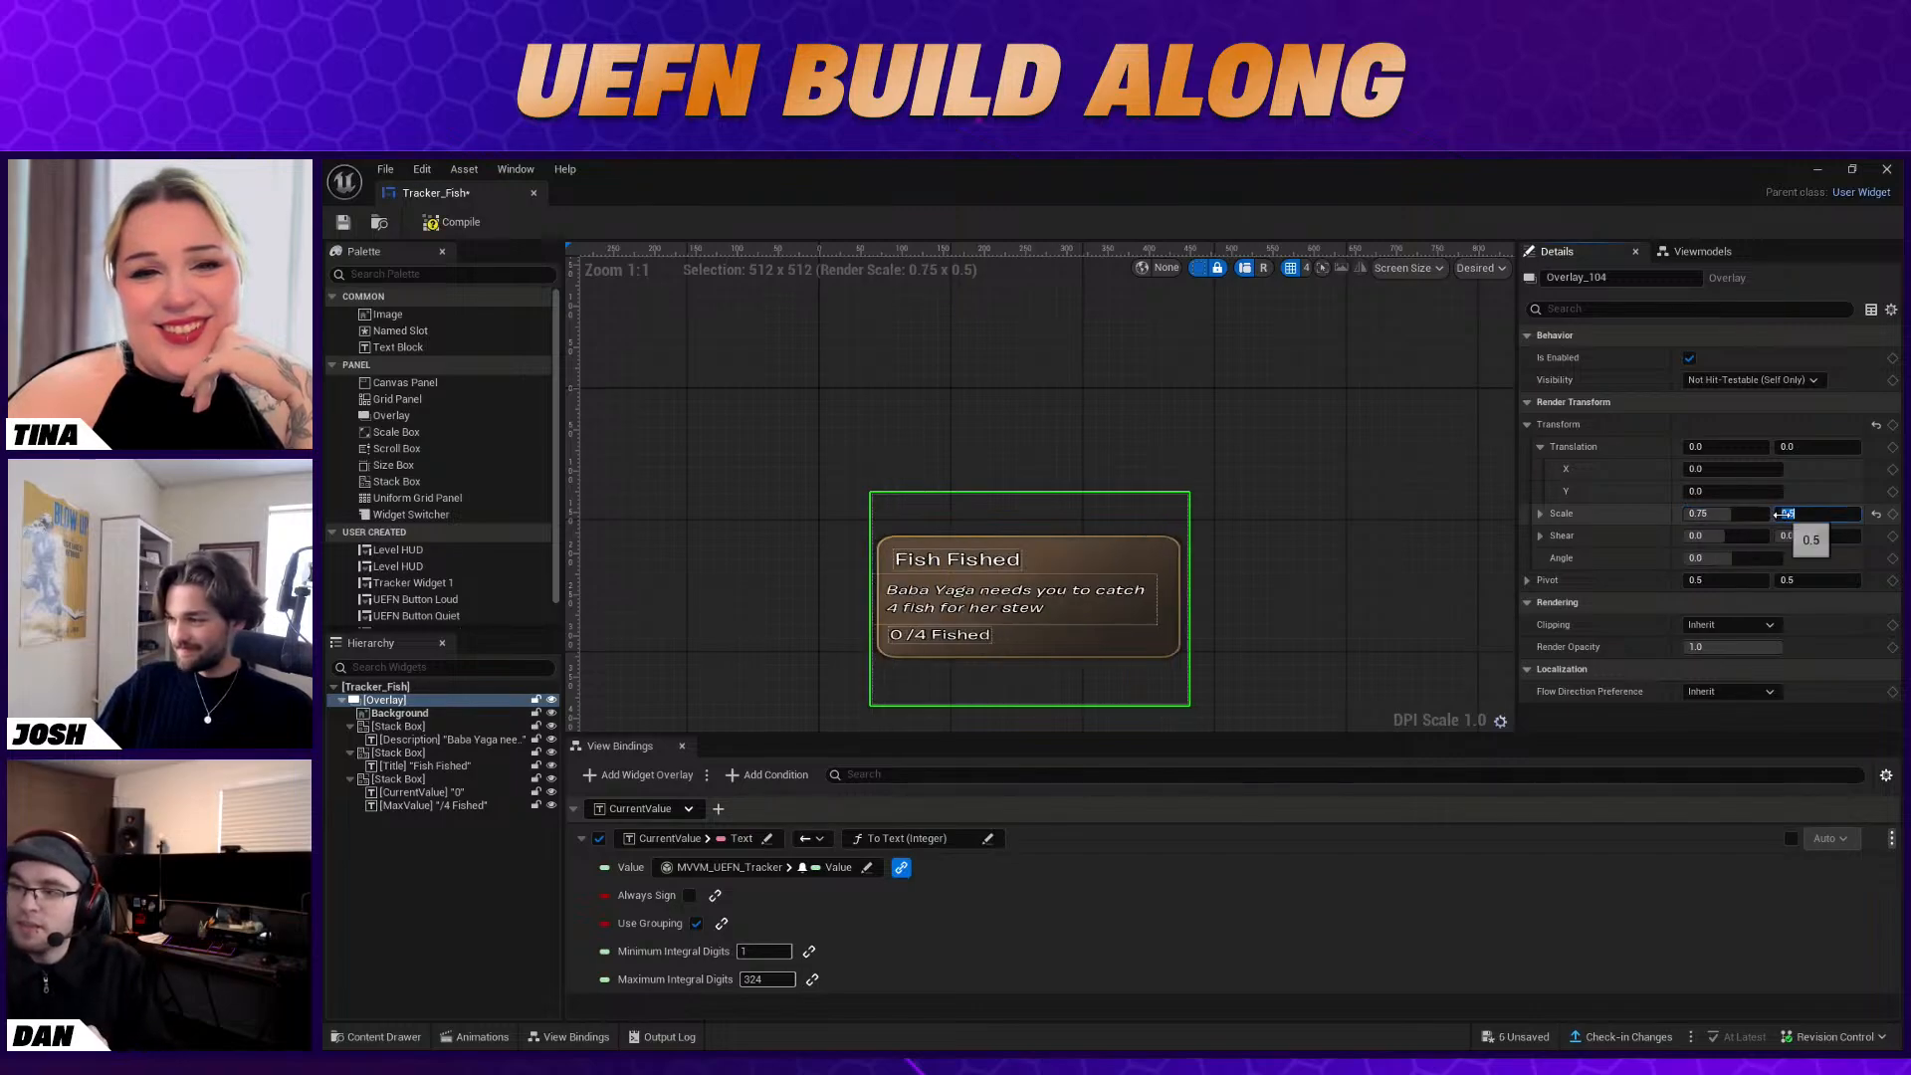
pyautogui.write('0.7')
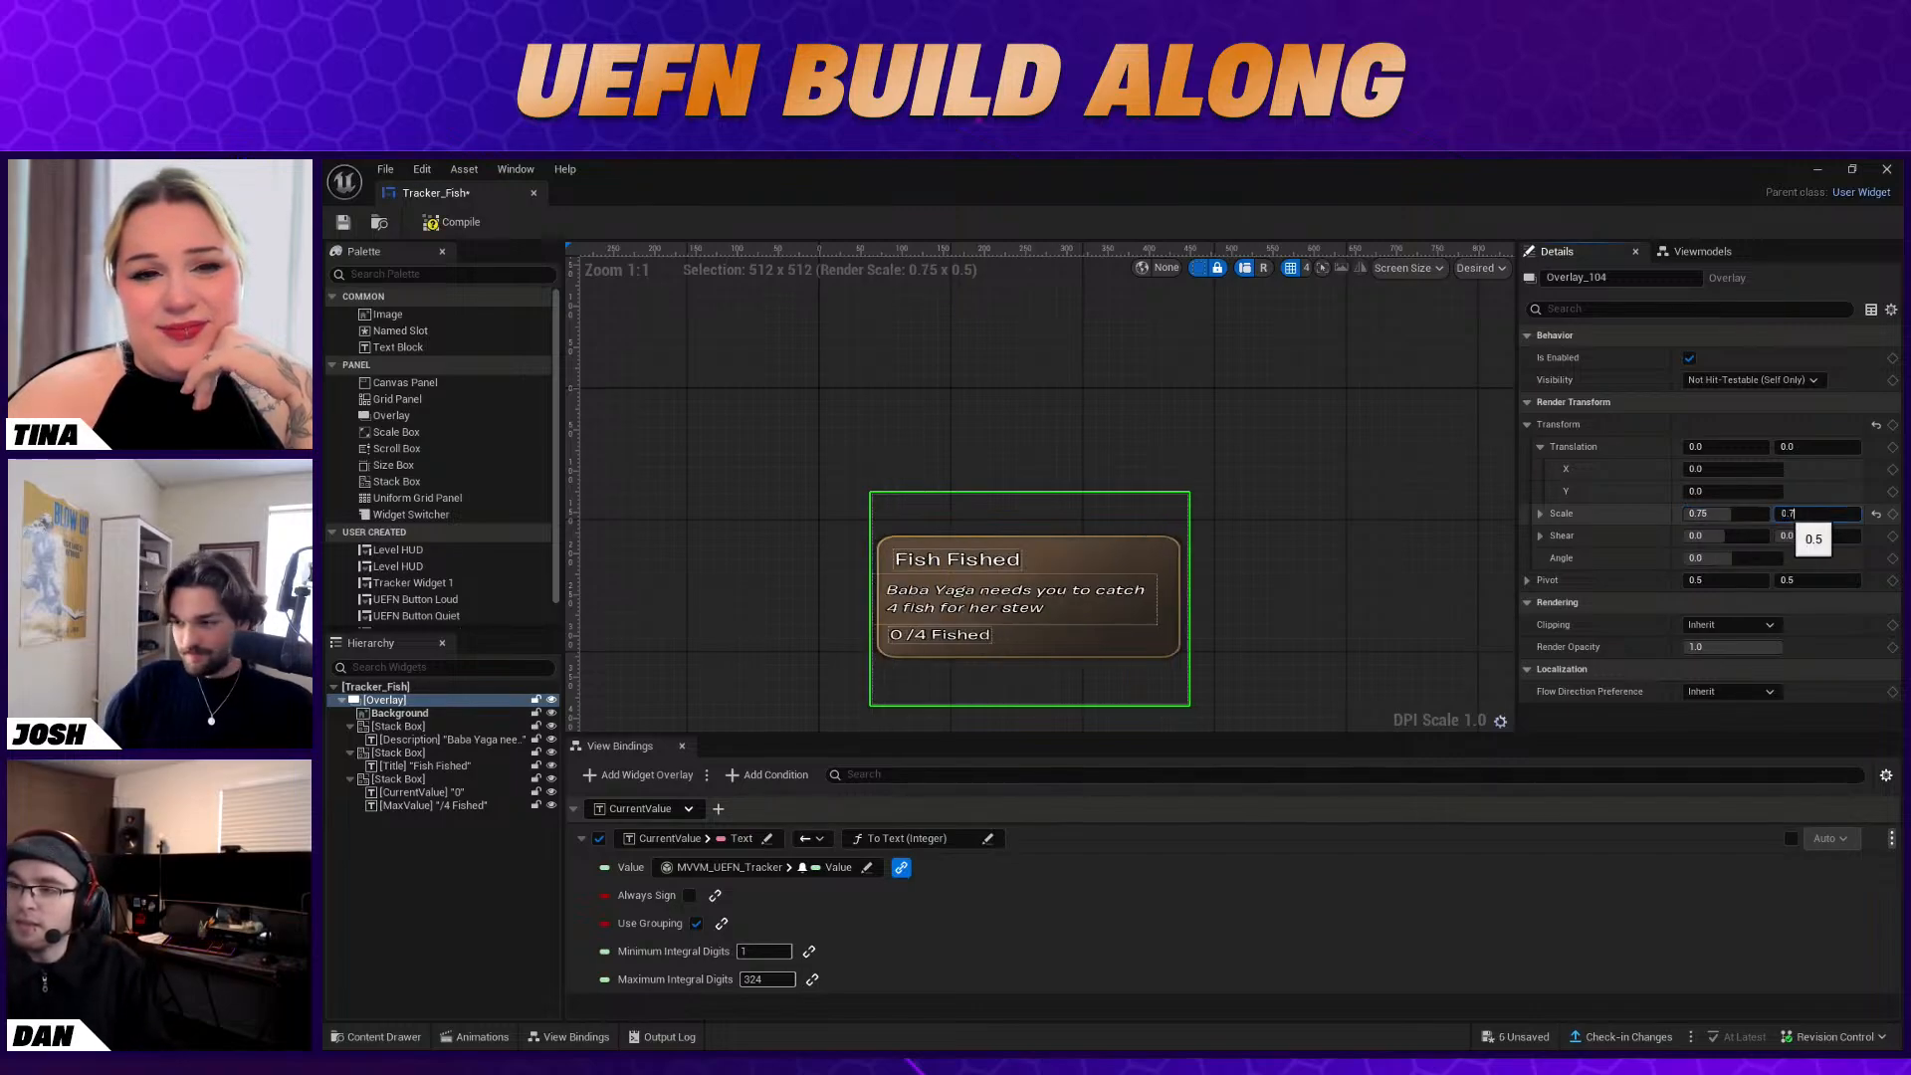
pyautogui.write('5')
pyautogui.press('Return')
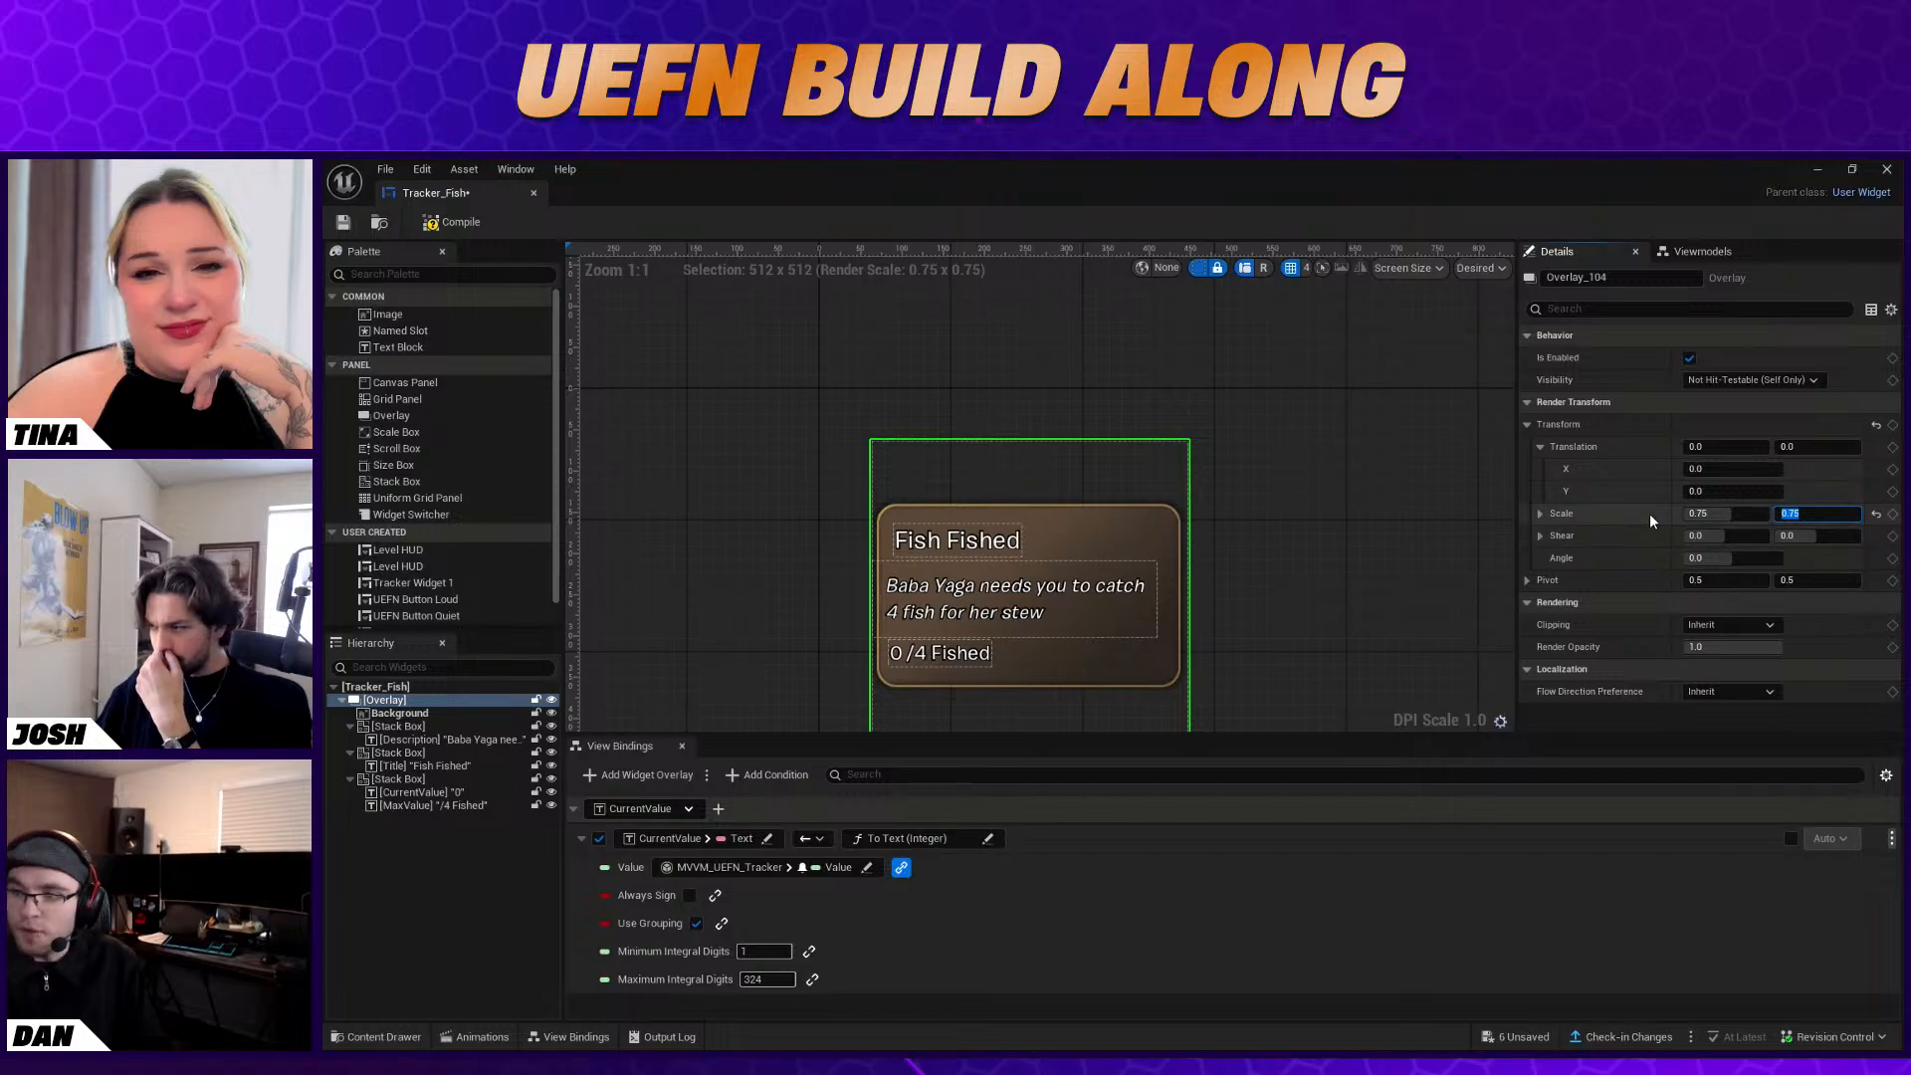
# Check the quest description text in the scaled tracker, save the Tracker_Fish widget and close its editor
pyautogui.click(953, 597)
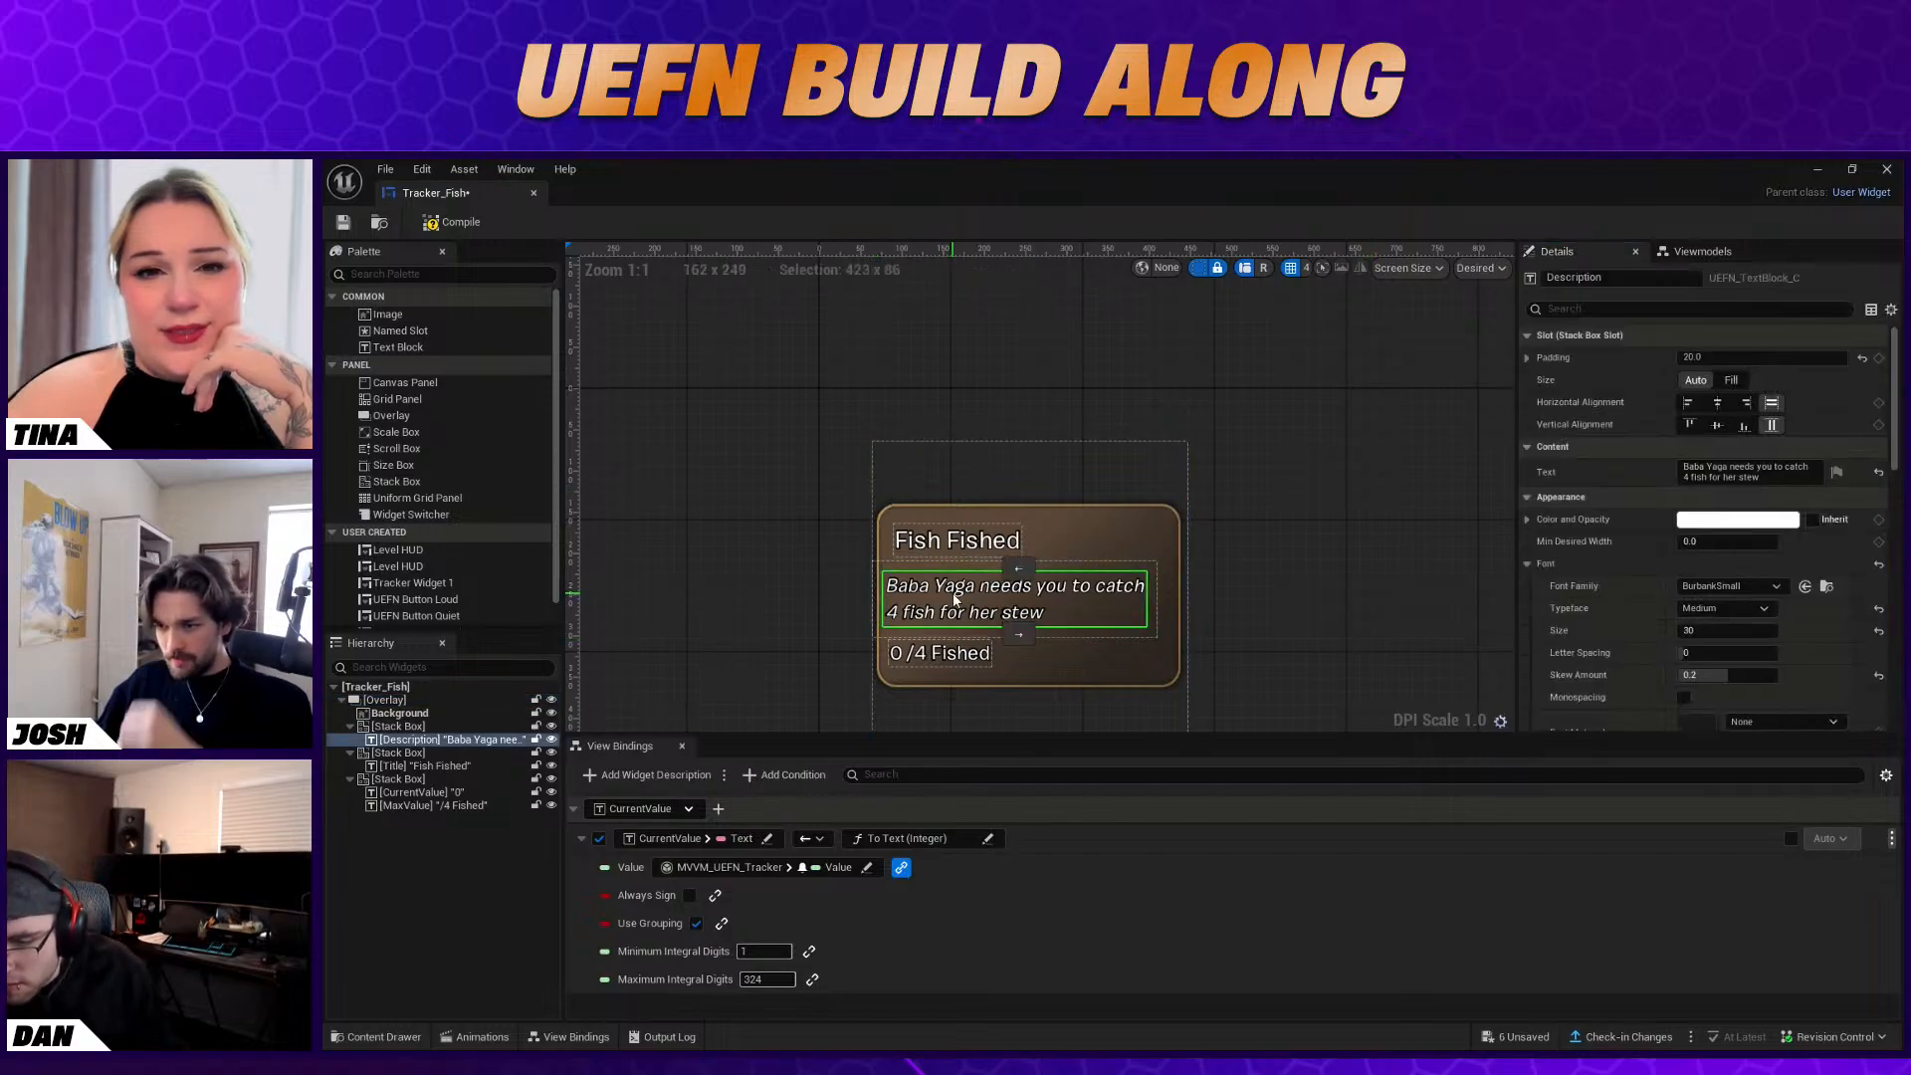
pyautogui.scroll(1, 981, 591)
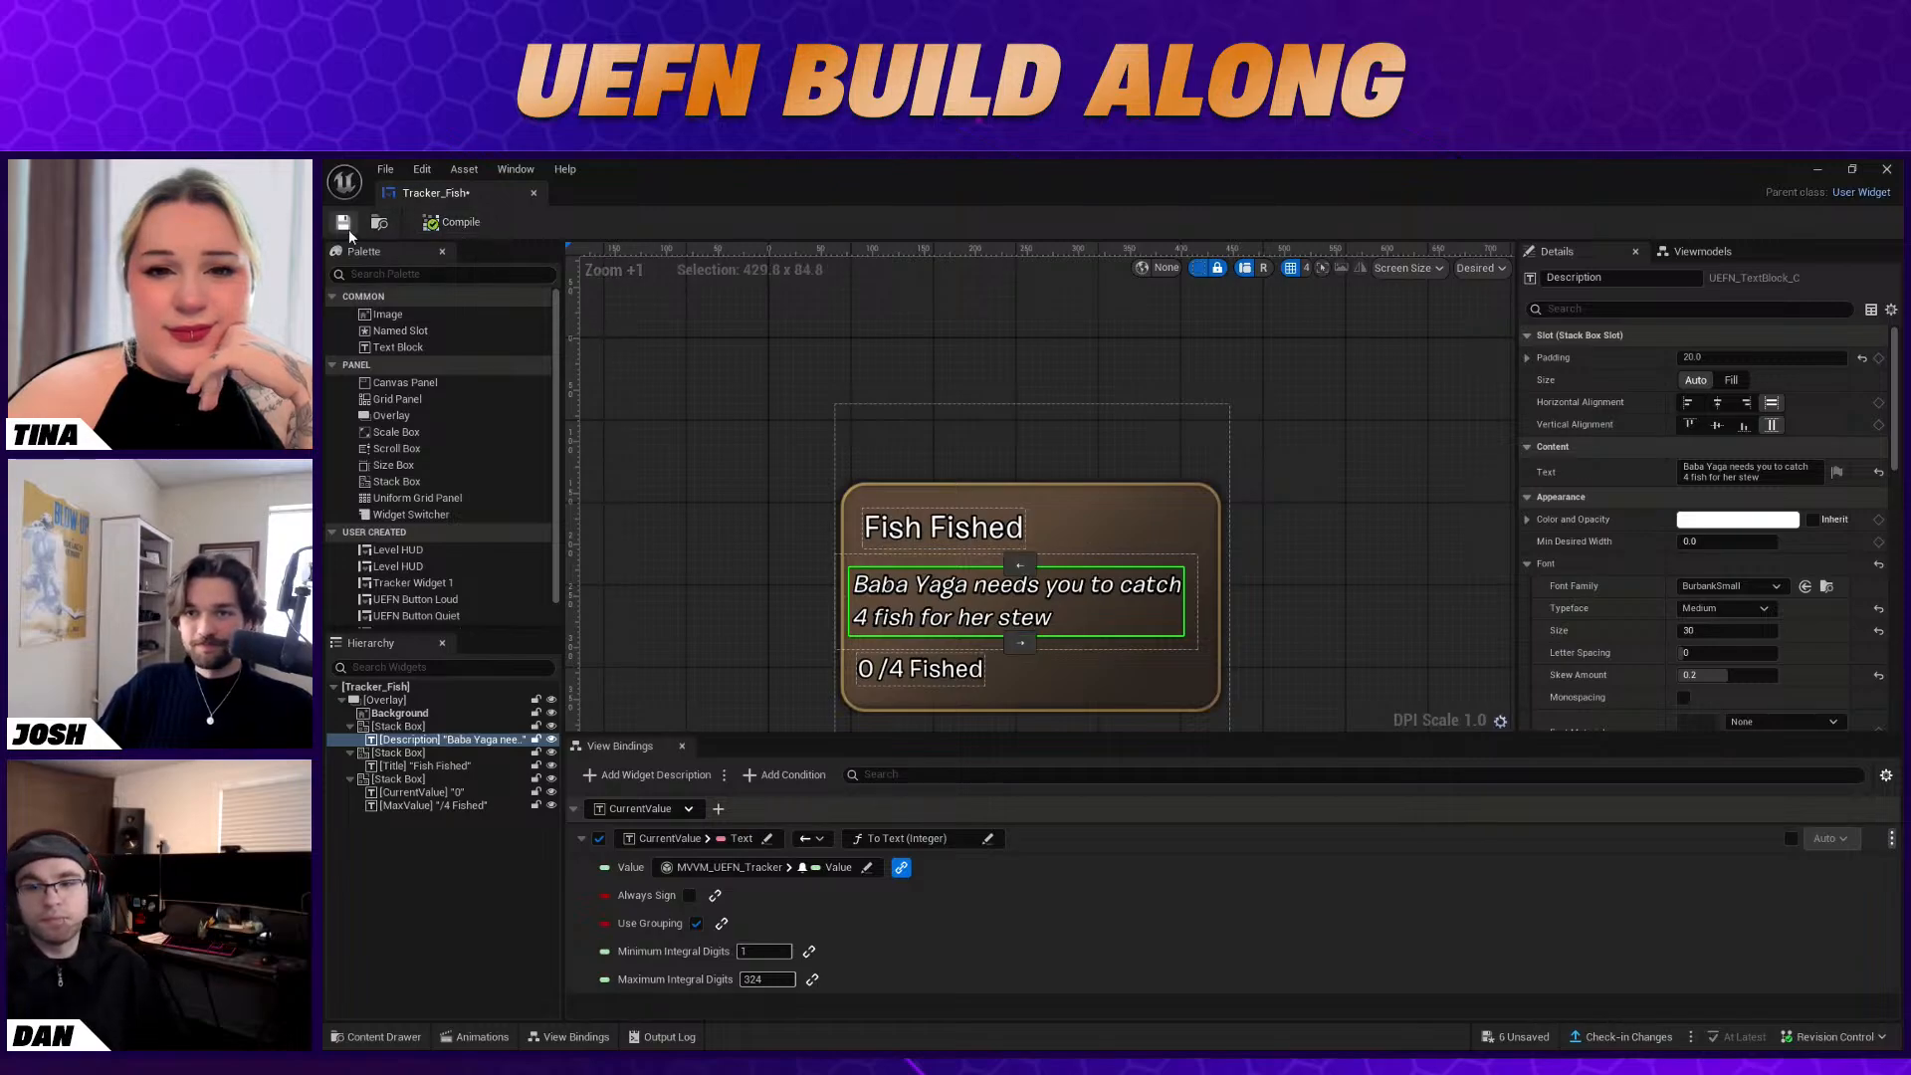
pyautogui.click(1885, 169)
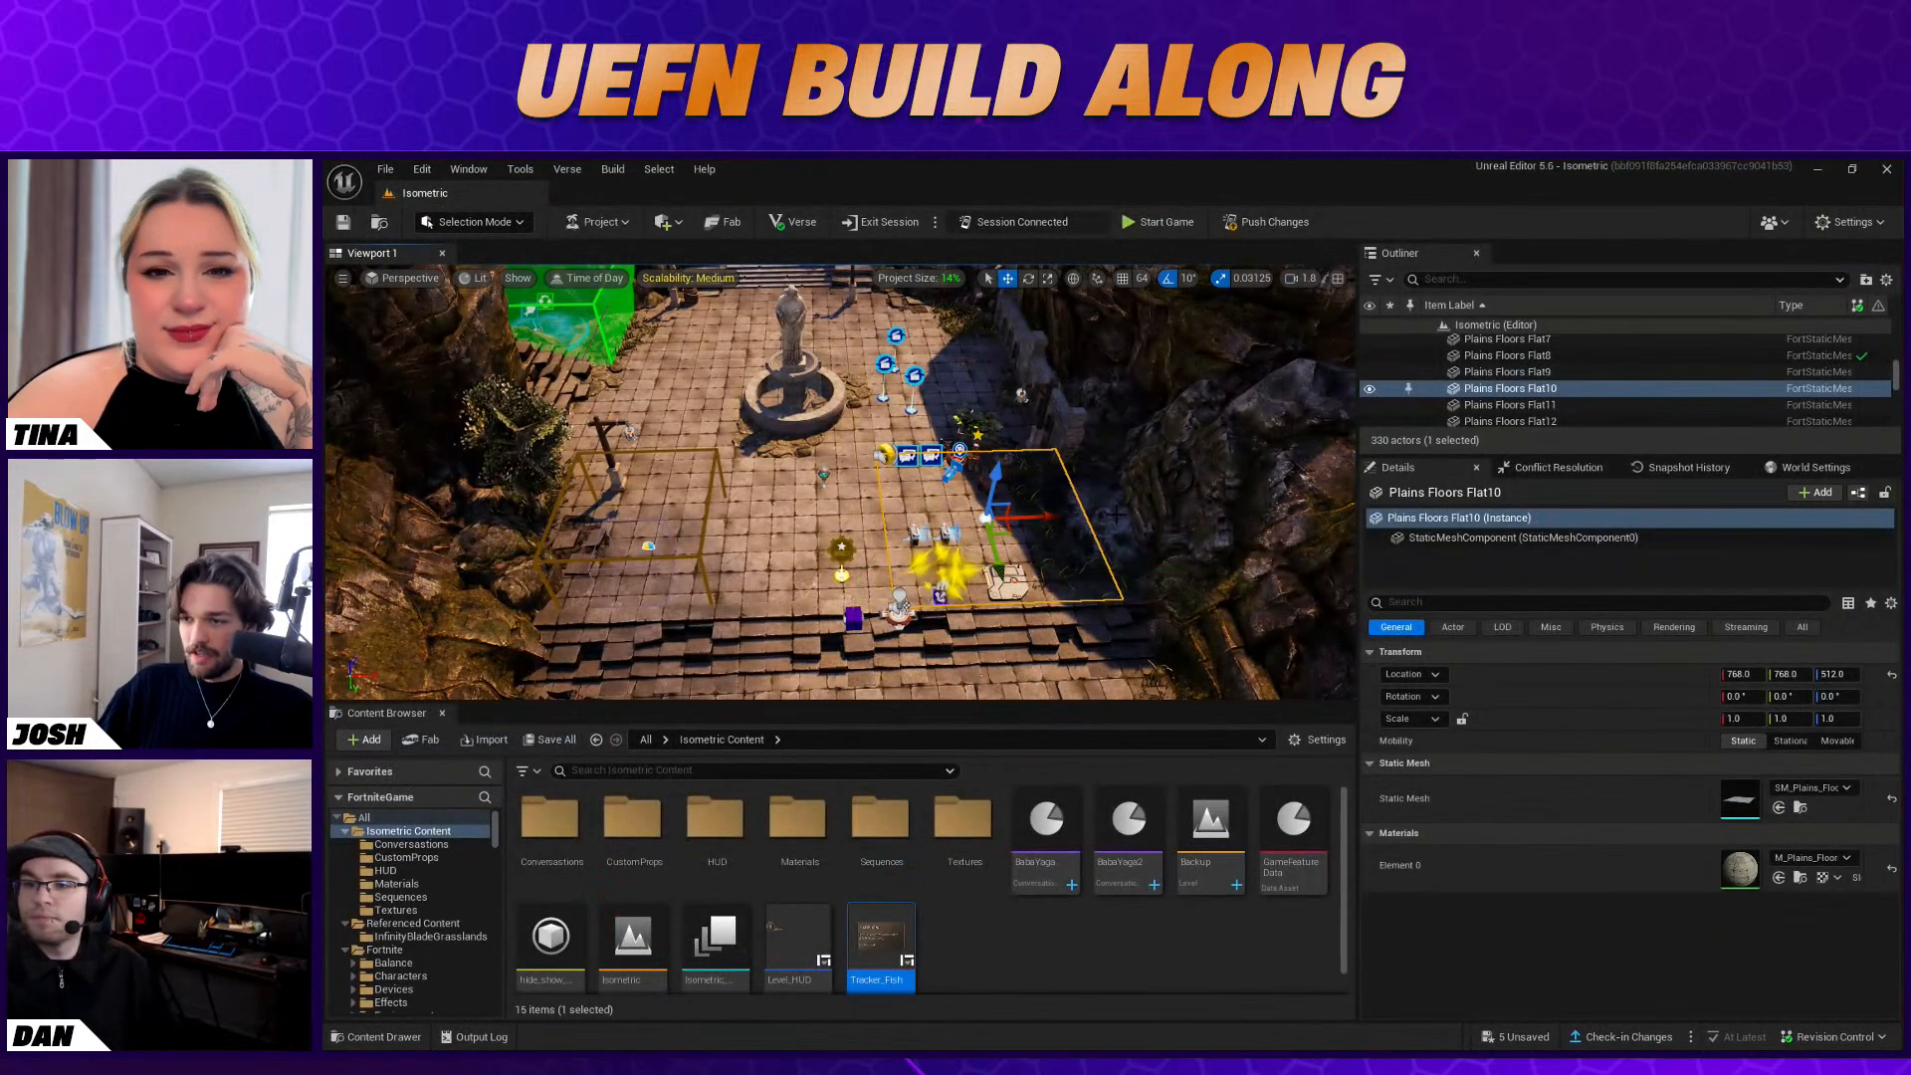
# Set the VFX Creator's Spawn on Player Body Part option to Center
pyautogui.click(941, 597)
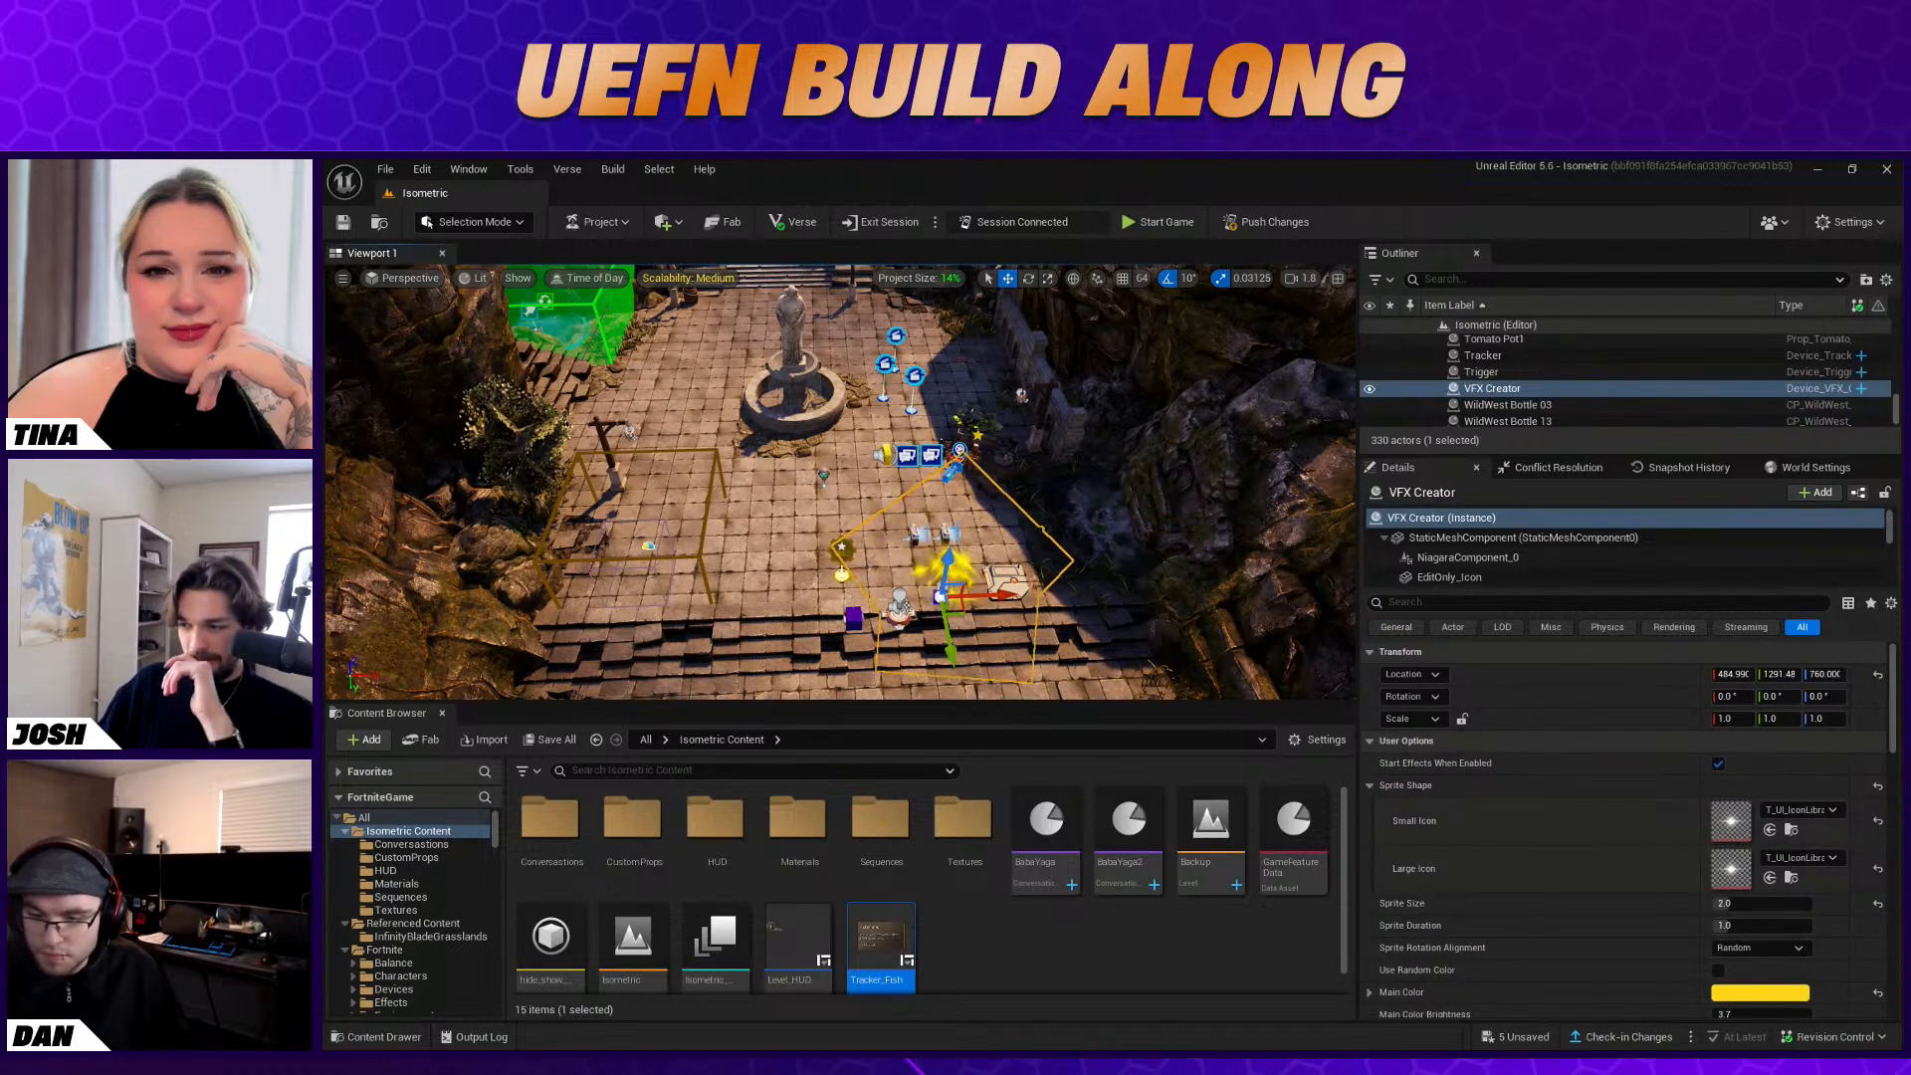
pyautogui.scroll(-6, 1648, 918)
pyautogui.scroll(-6, 1649, 918)
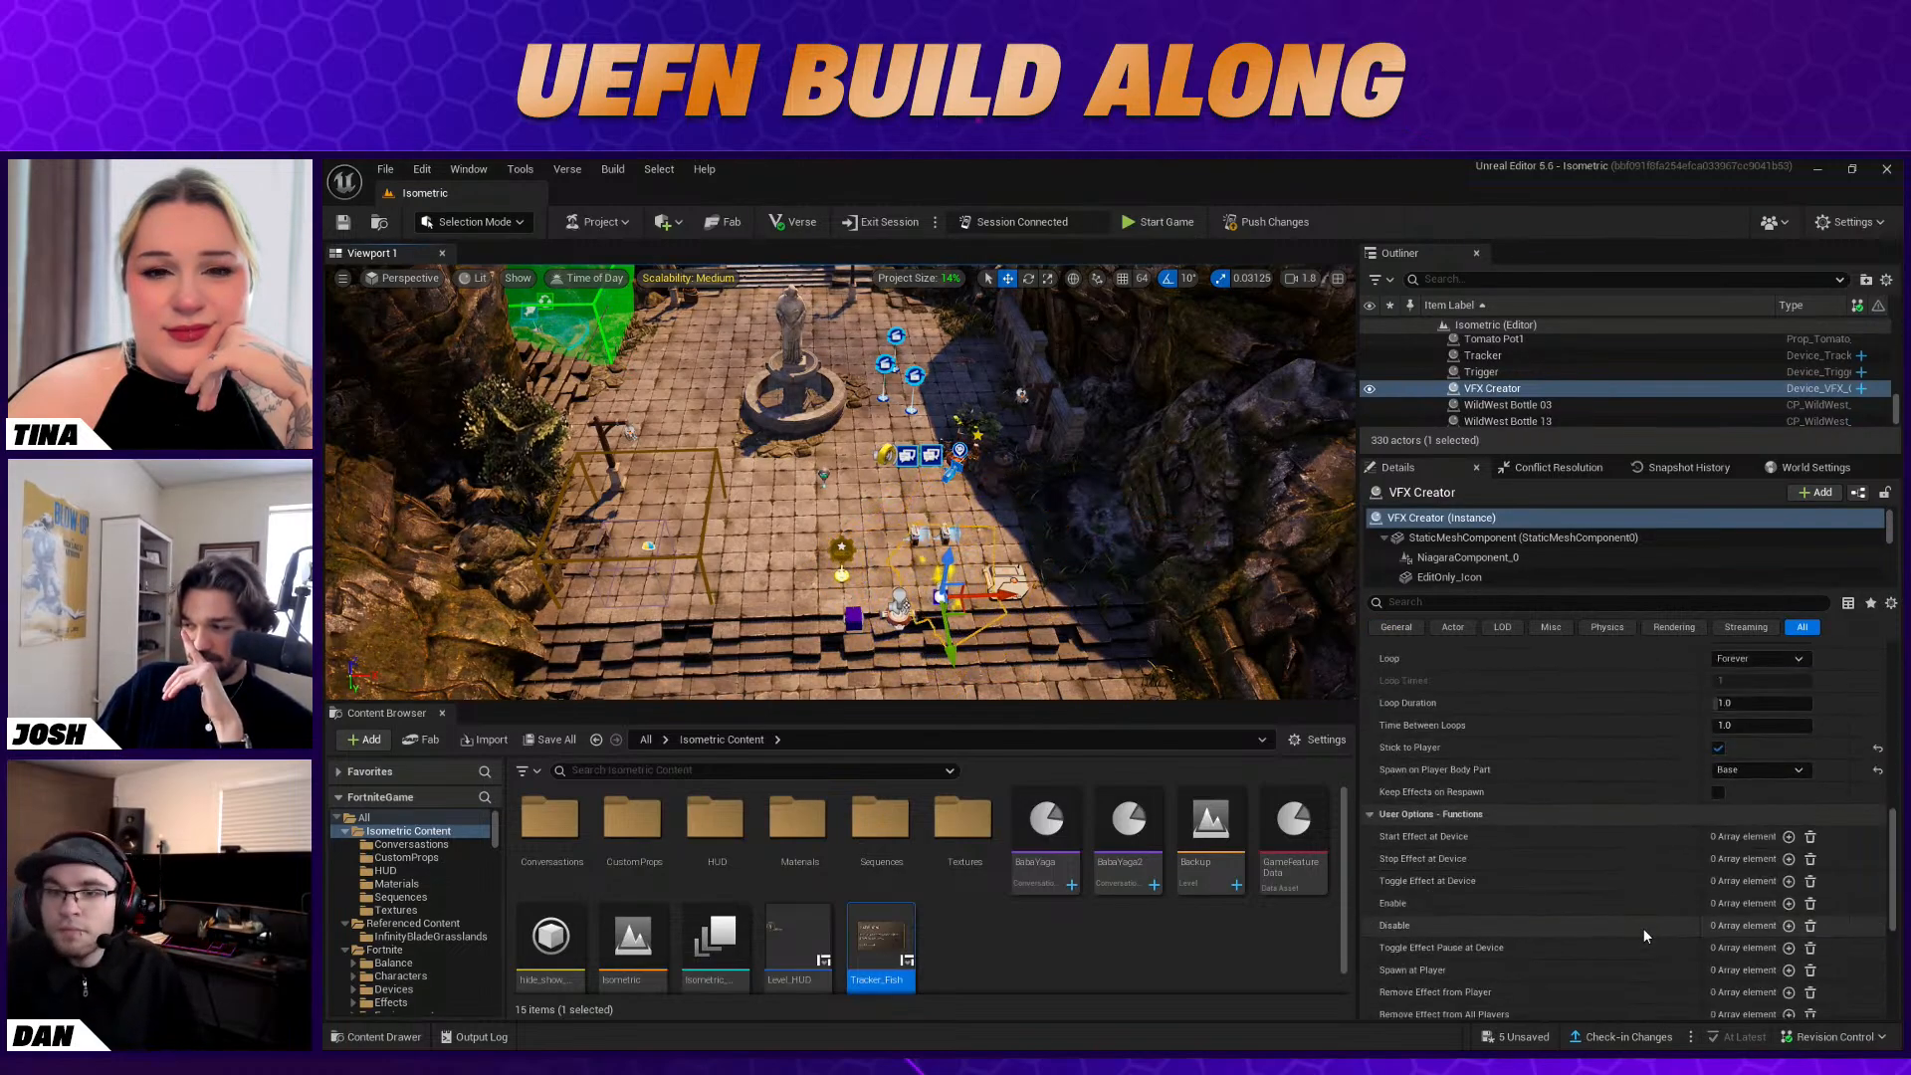
pyautogui.scroll(1, 1643, 928)
pyautogui.click(1748, 798)
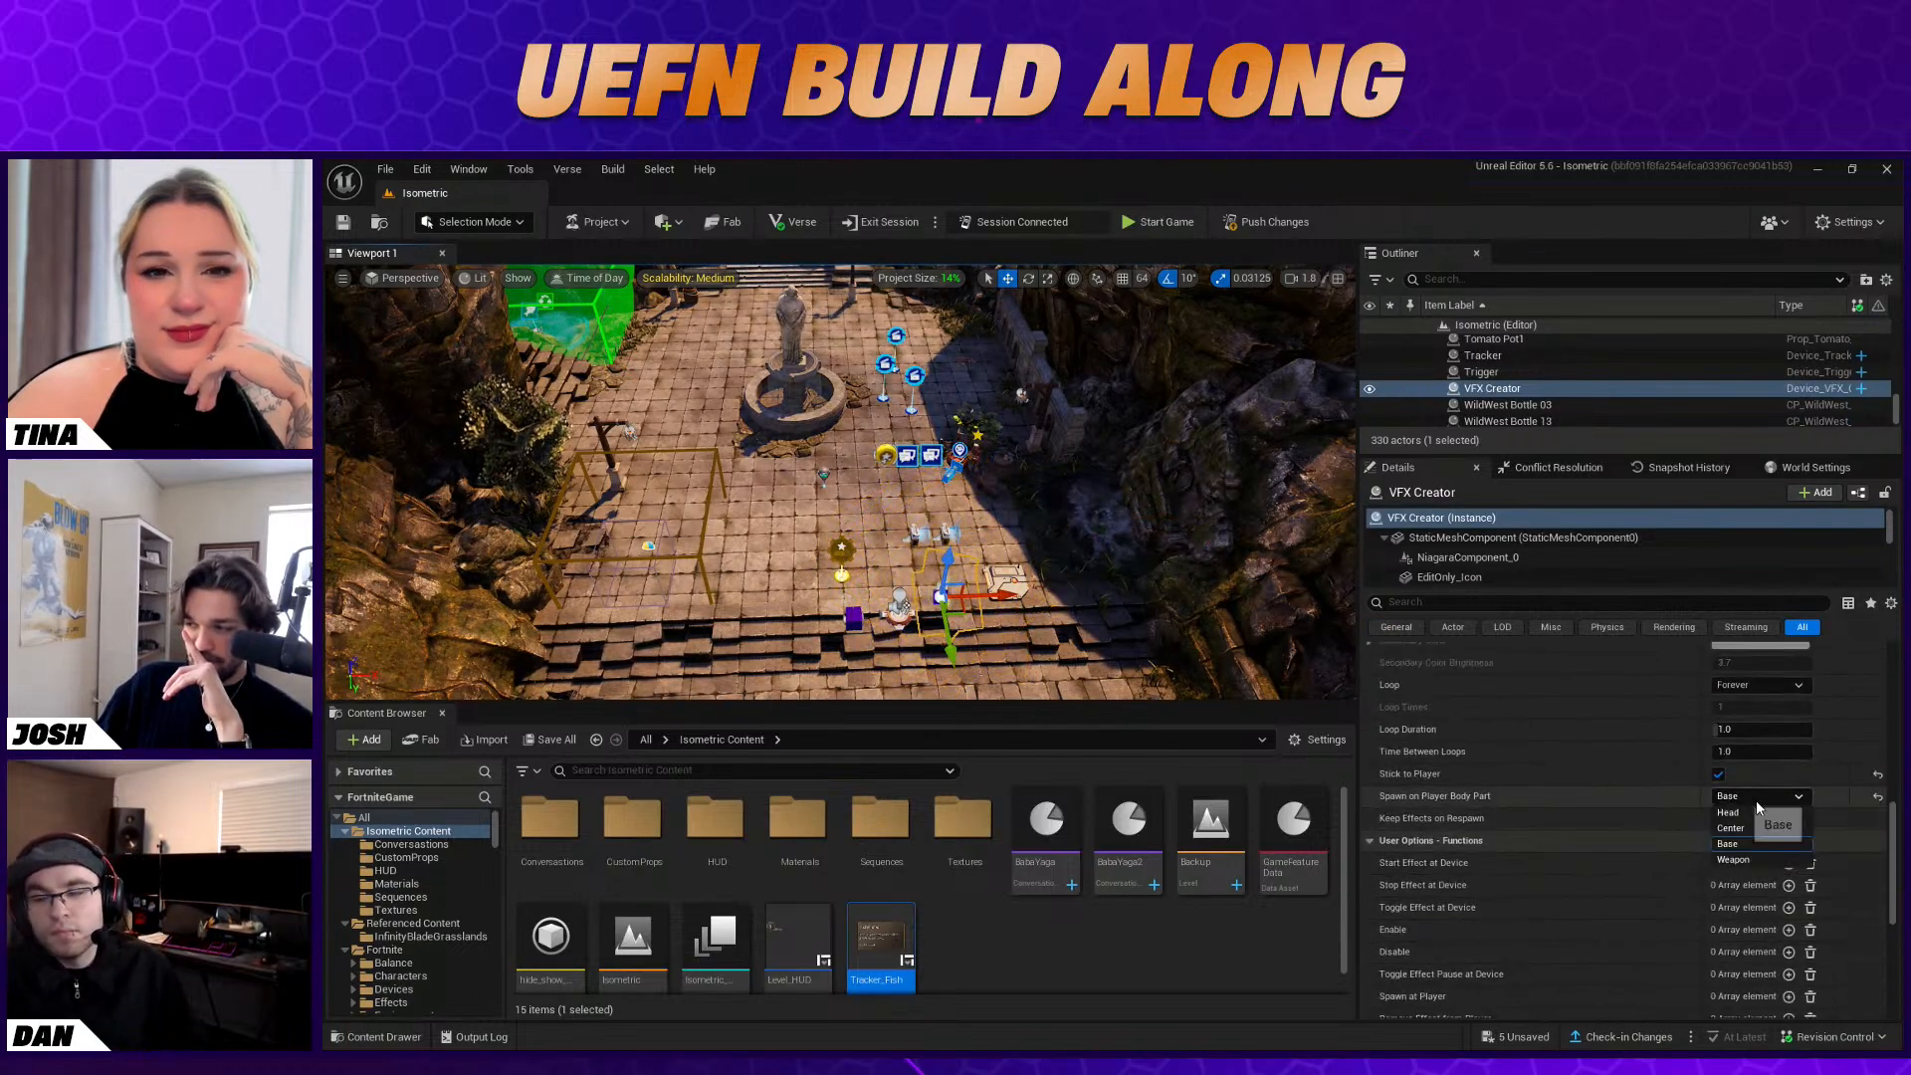
# Bind the VFX Creator's Spawn at Player function to the Stat Creator's On Level Up event and review its player-attachment options
pyautogui.scroll(-5, 1661, 831)
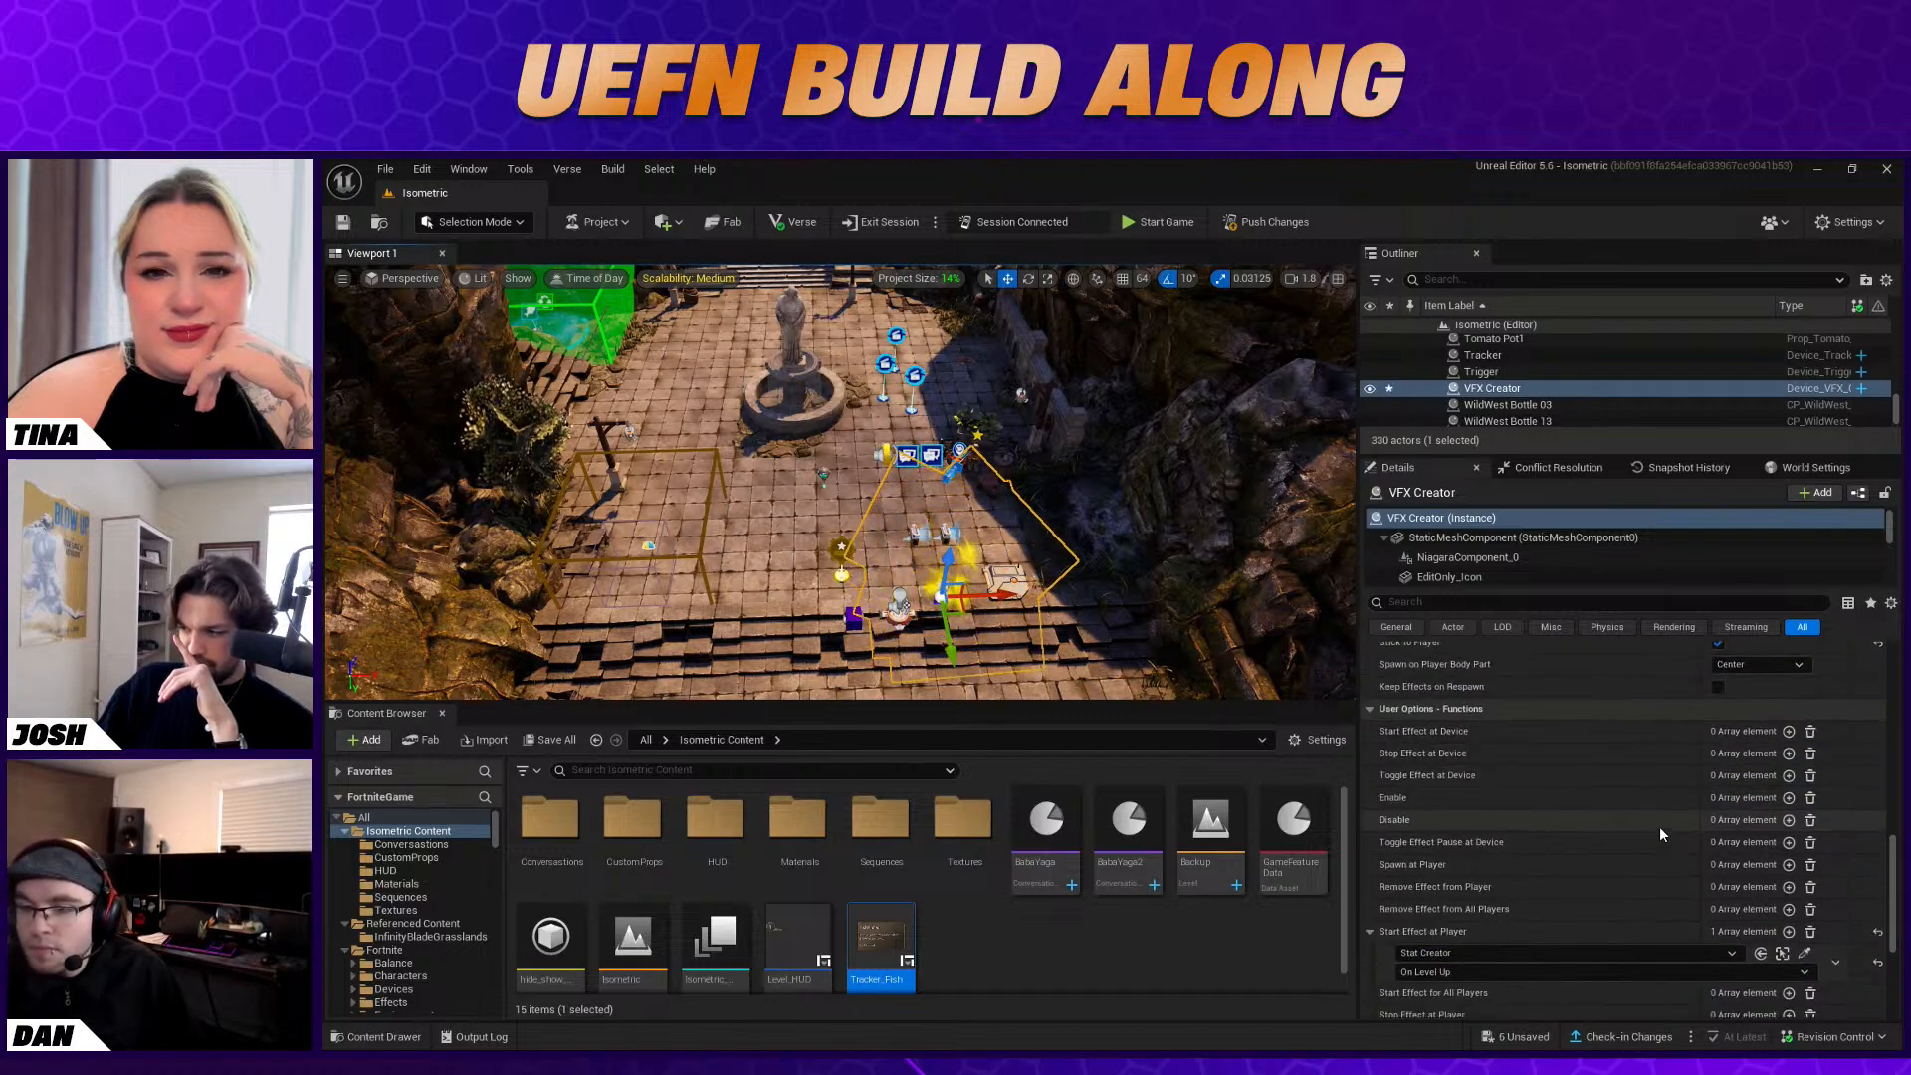
pyautogui.scroll(-1, 1658, 832)
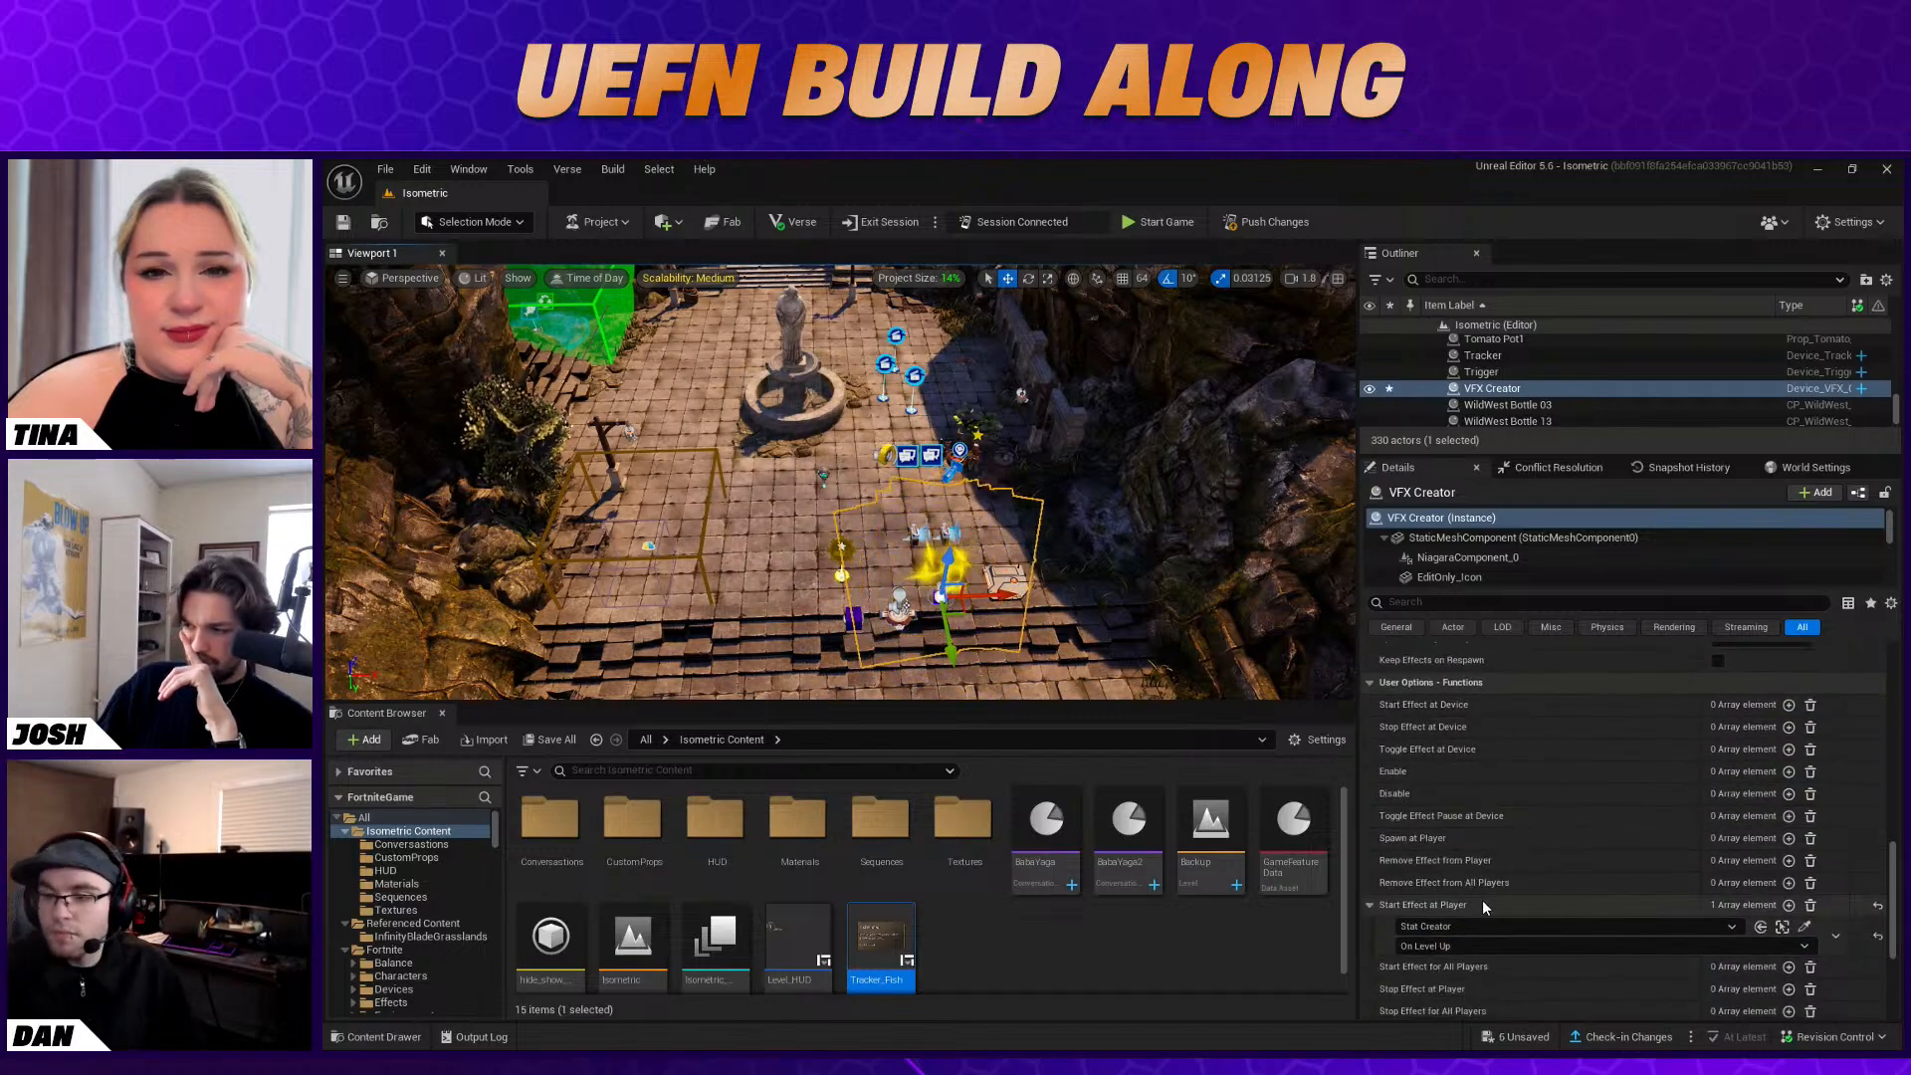
pyautogui.click(1789, 838)
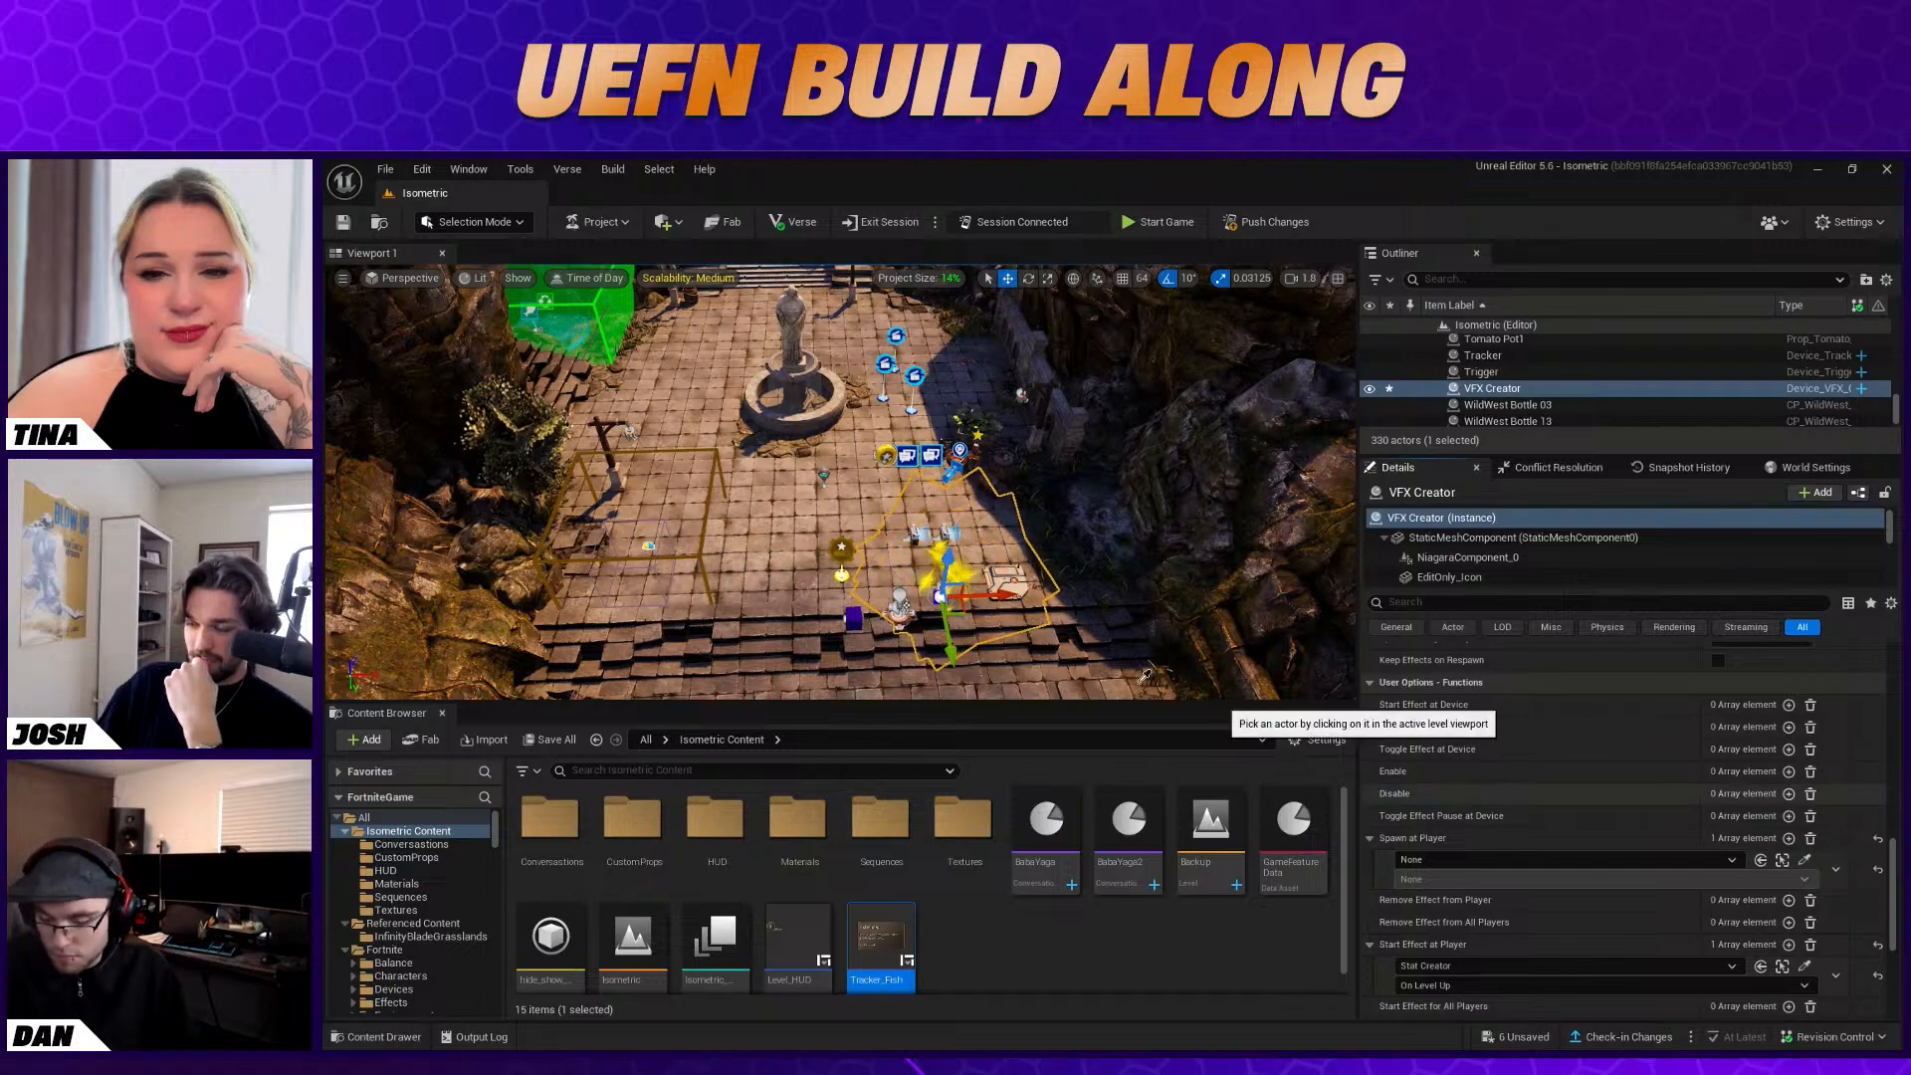
pyautogui.click(1805, 859)
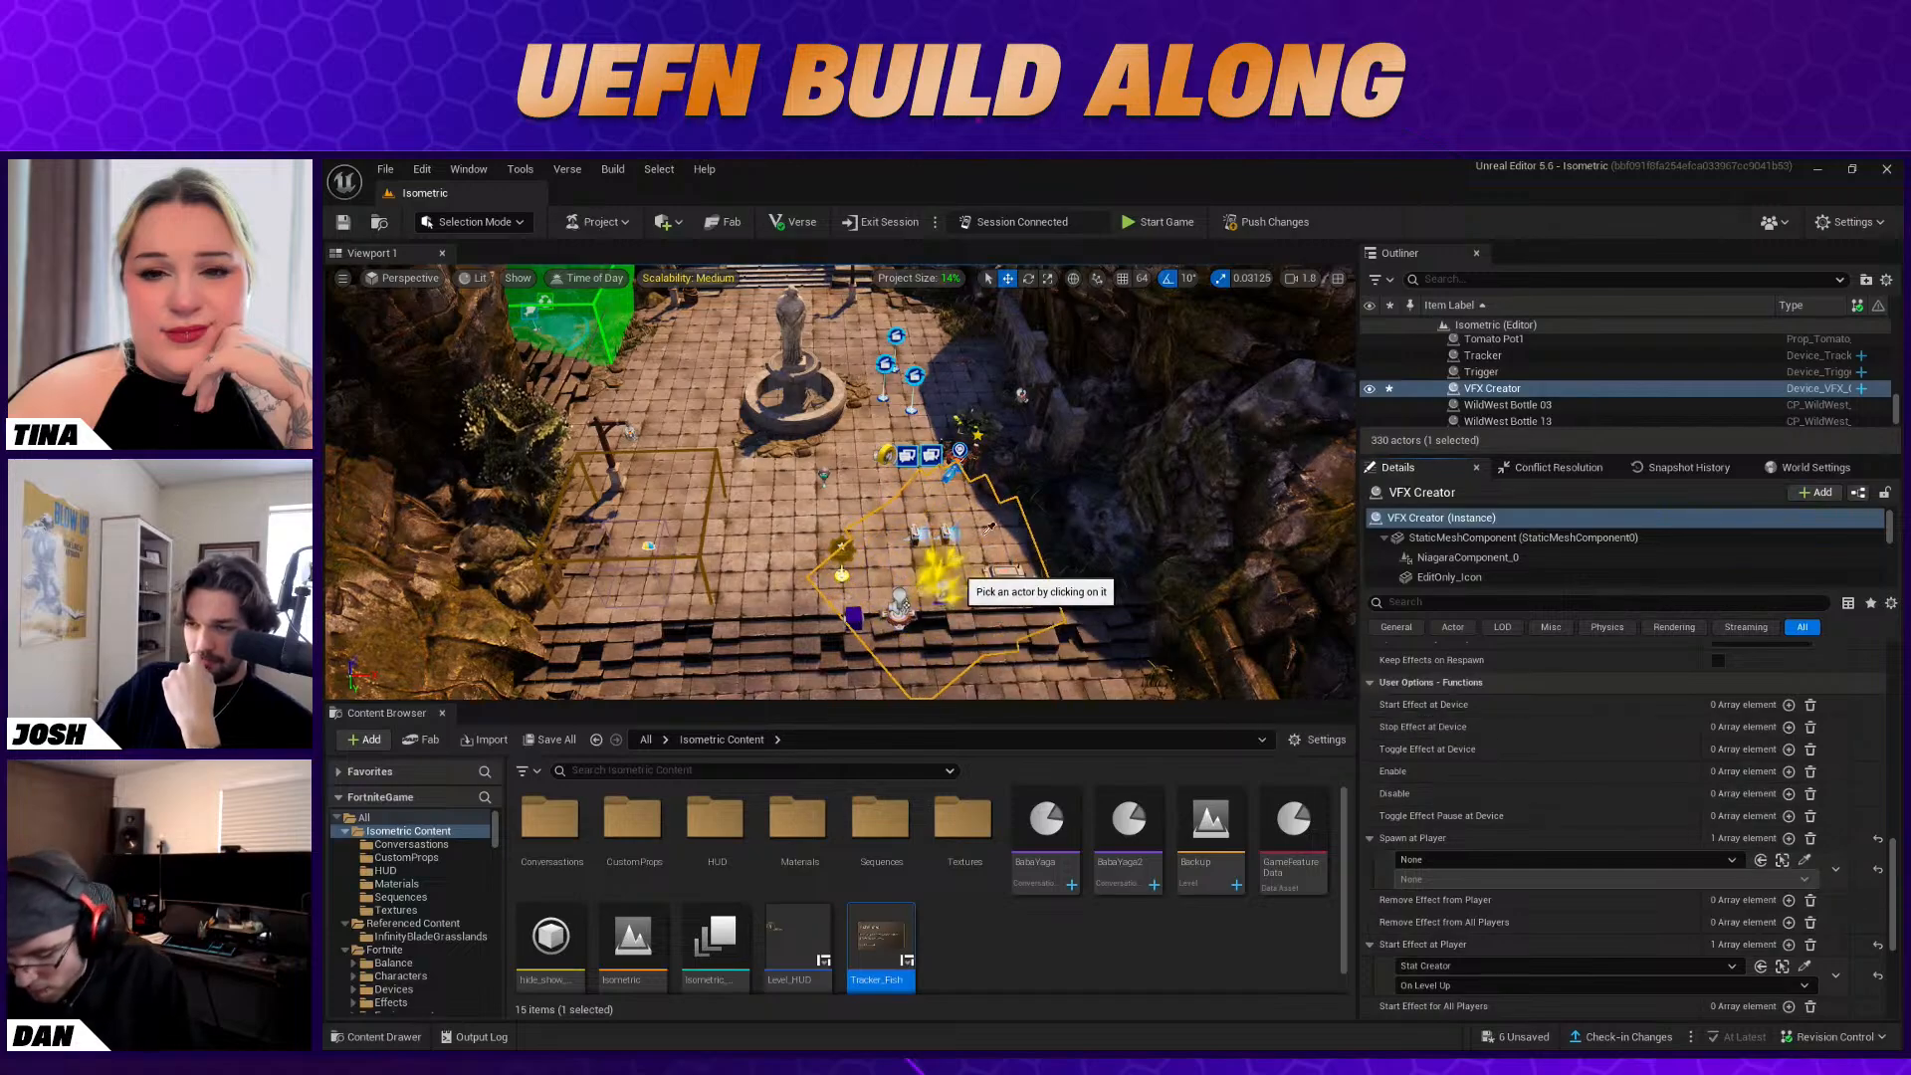
pyautogui.click(846, 567)
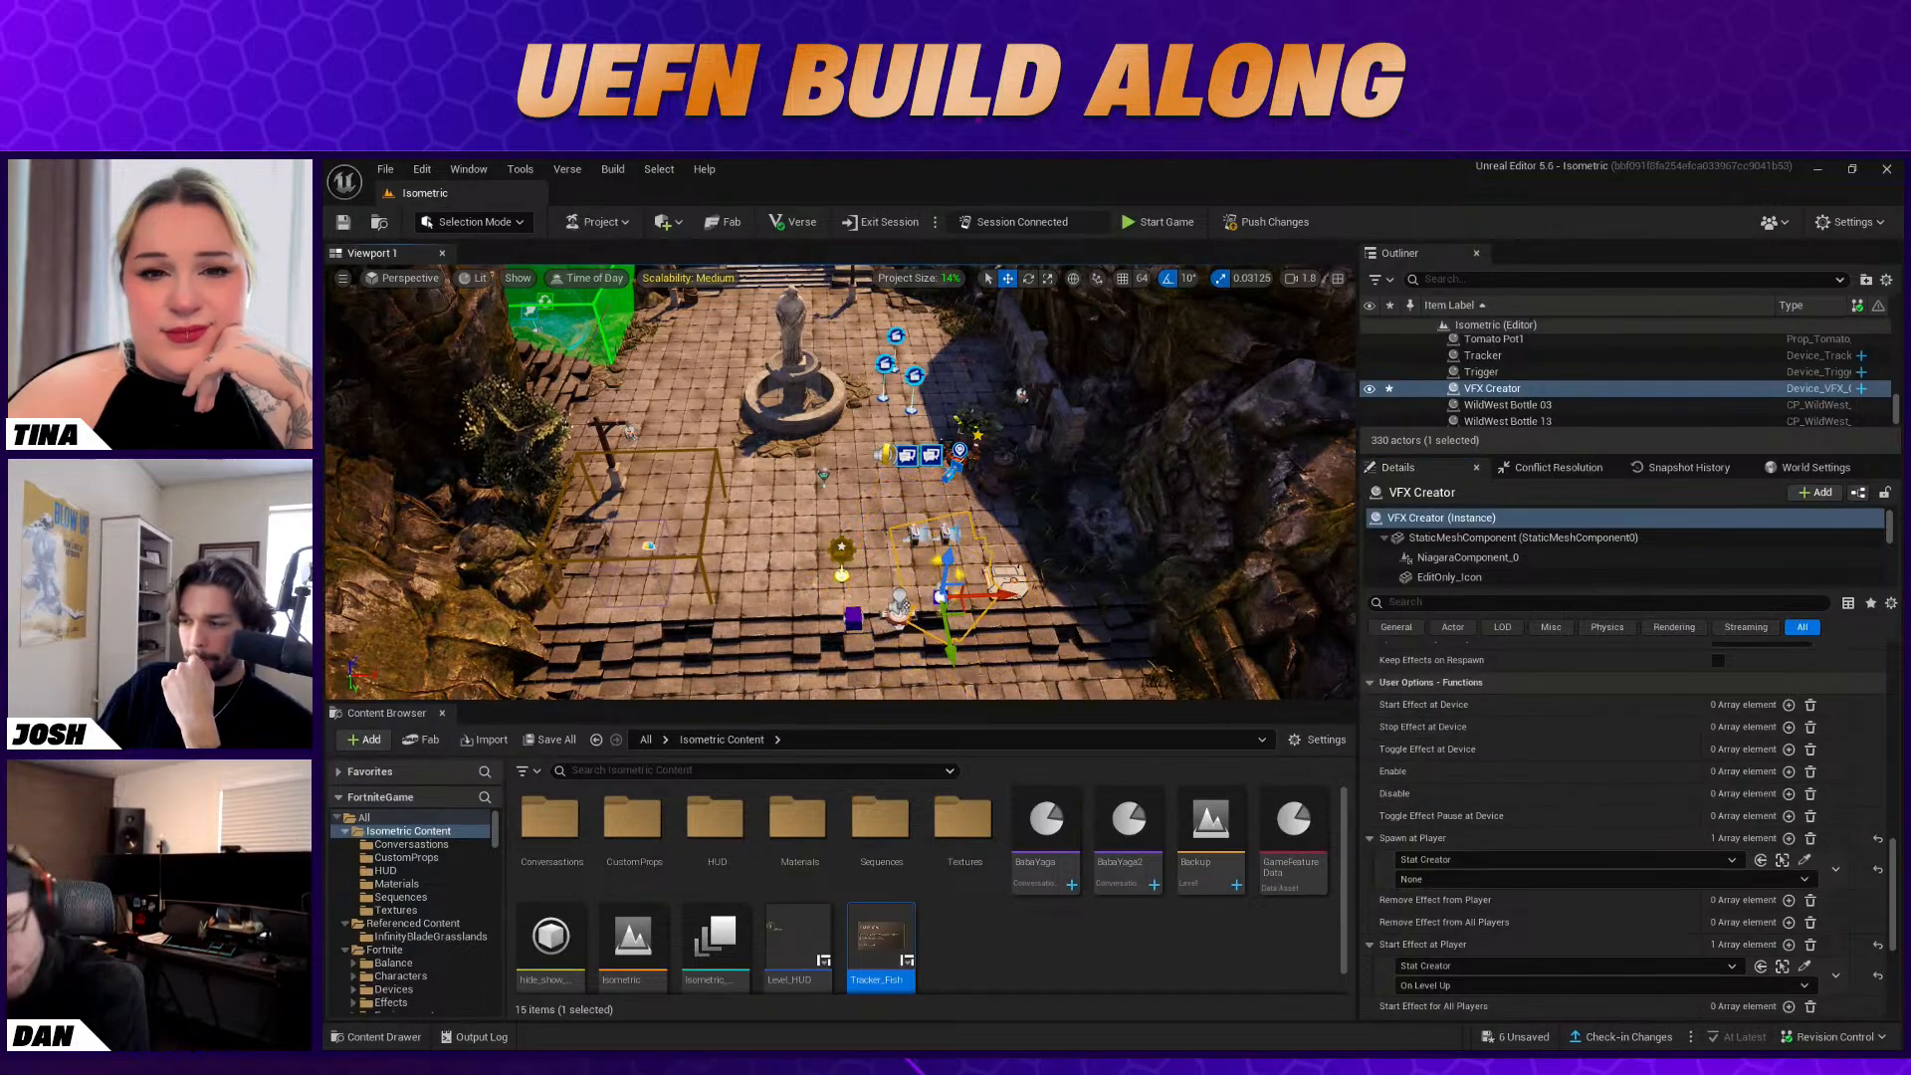
pyautogui.click(1485, 880)
pyautogui.click(1487, 926)
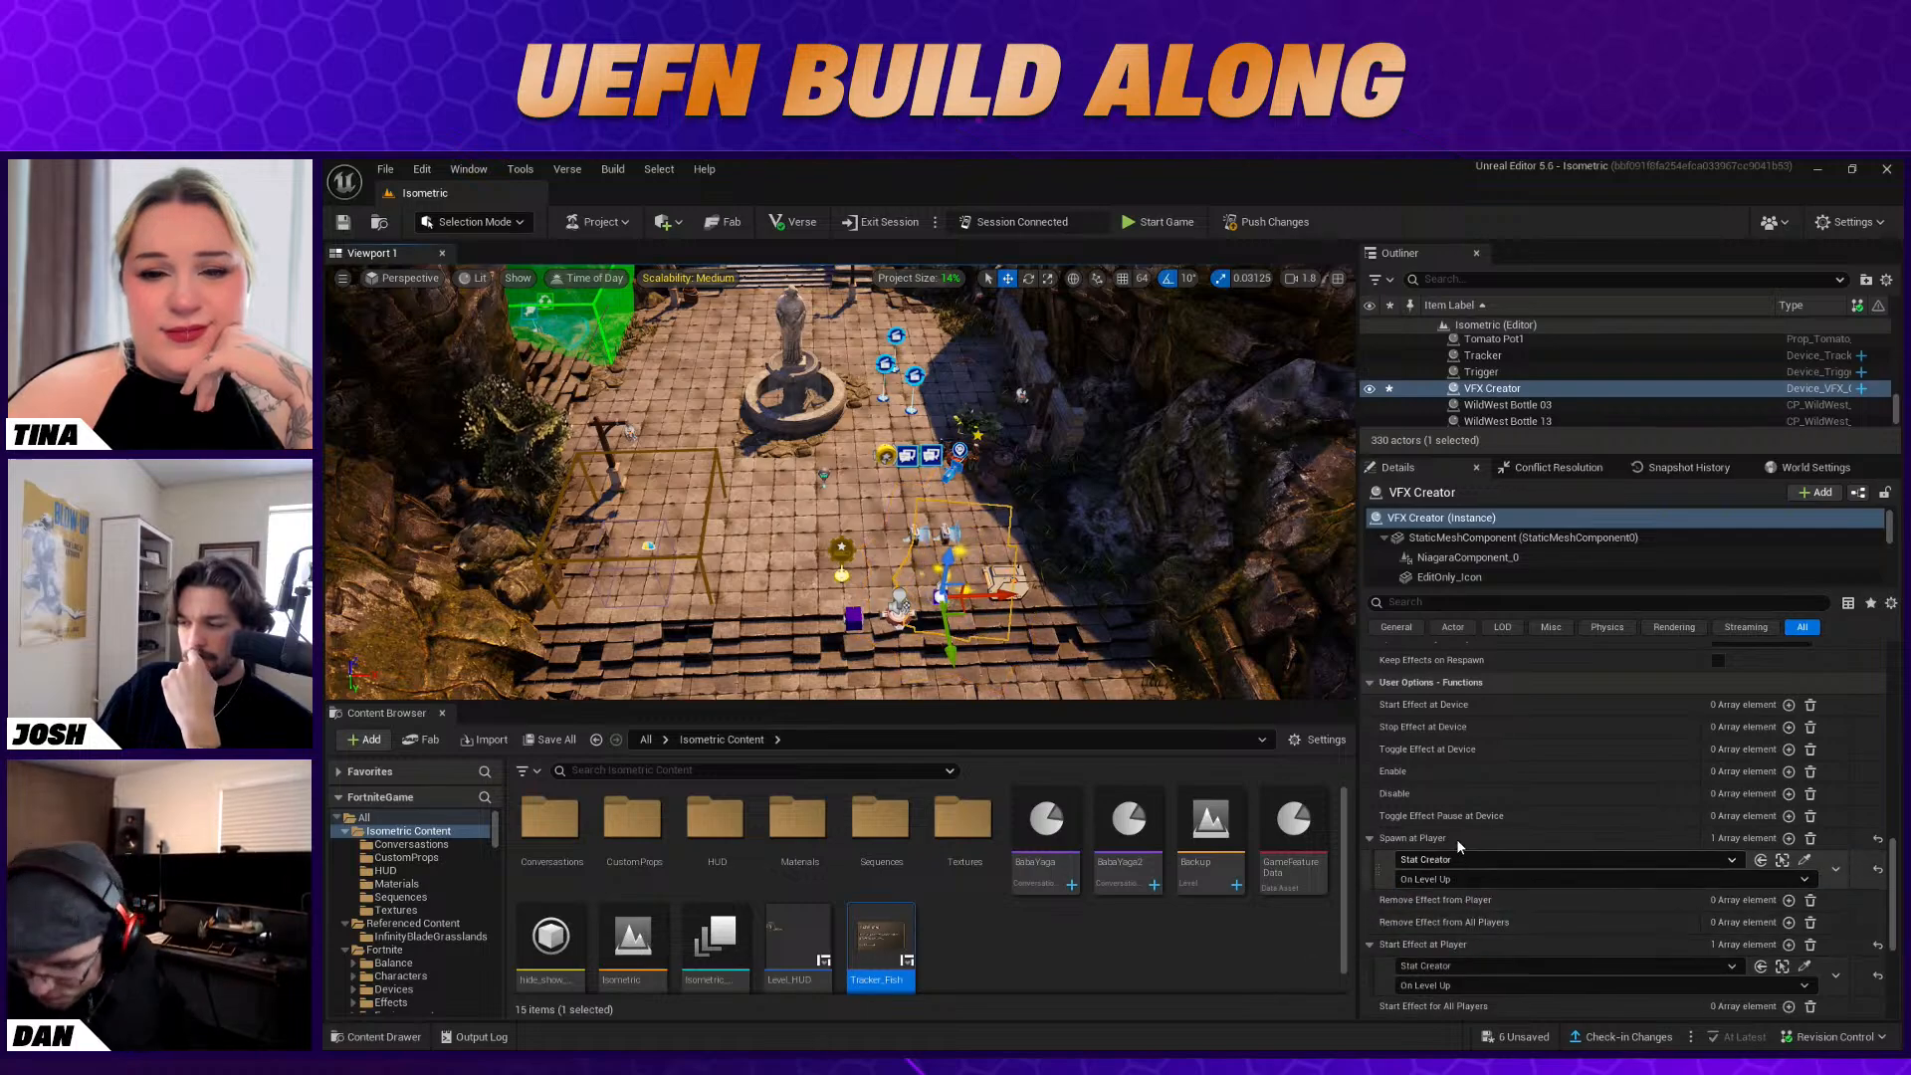
pyautogui.scroll(-2, 1453, 838)
pyautogui.scroll(1, 1453, 839)
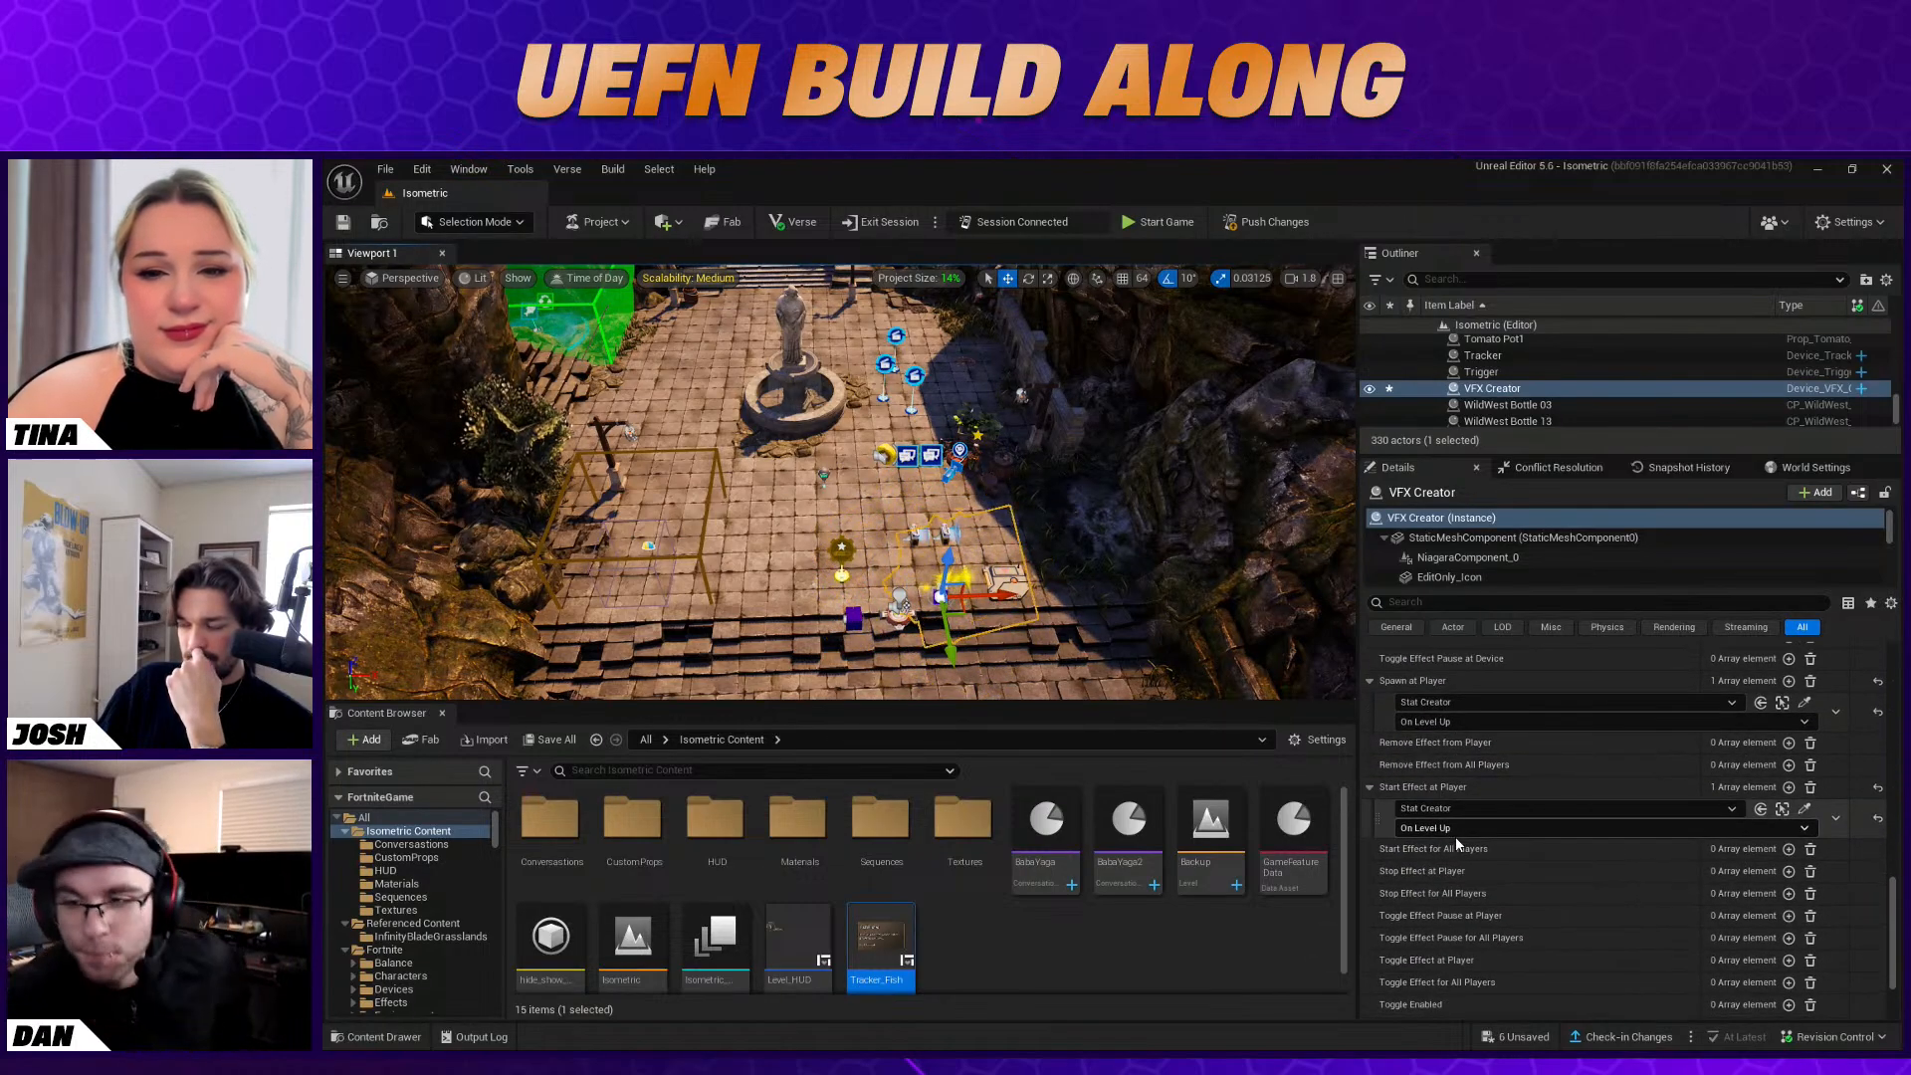
pyautogui.scroll(2, 1501, 896)
pyautogui.scroll(4, 1501, 903)
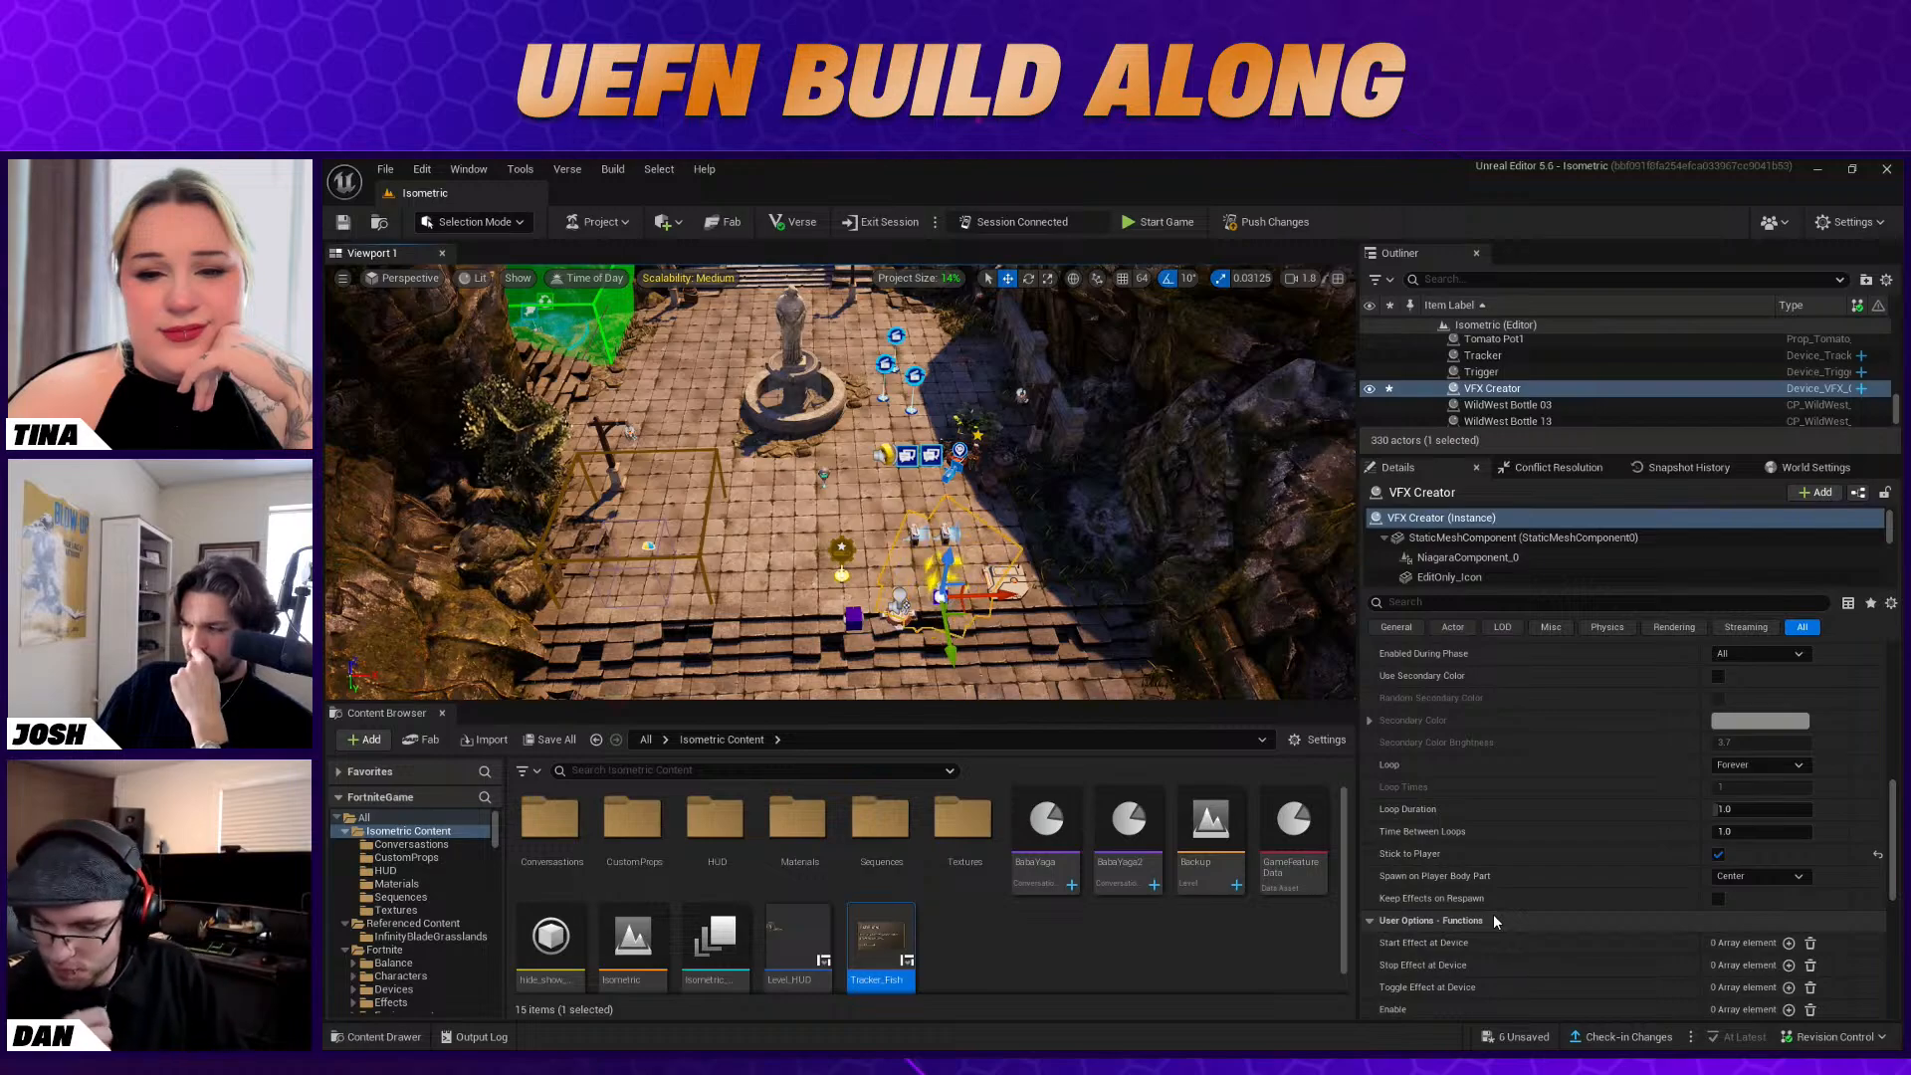
pyautogui.scroll(6, 1493, 918)
# Save the Isometric level and push the changes to the connected session
pyautogui.click(1125, 647)
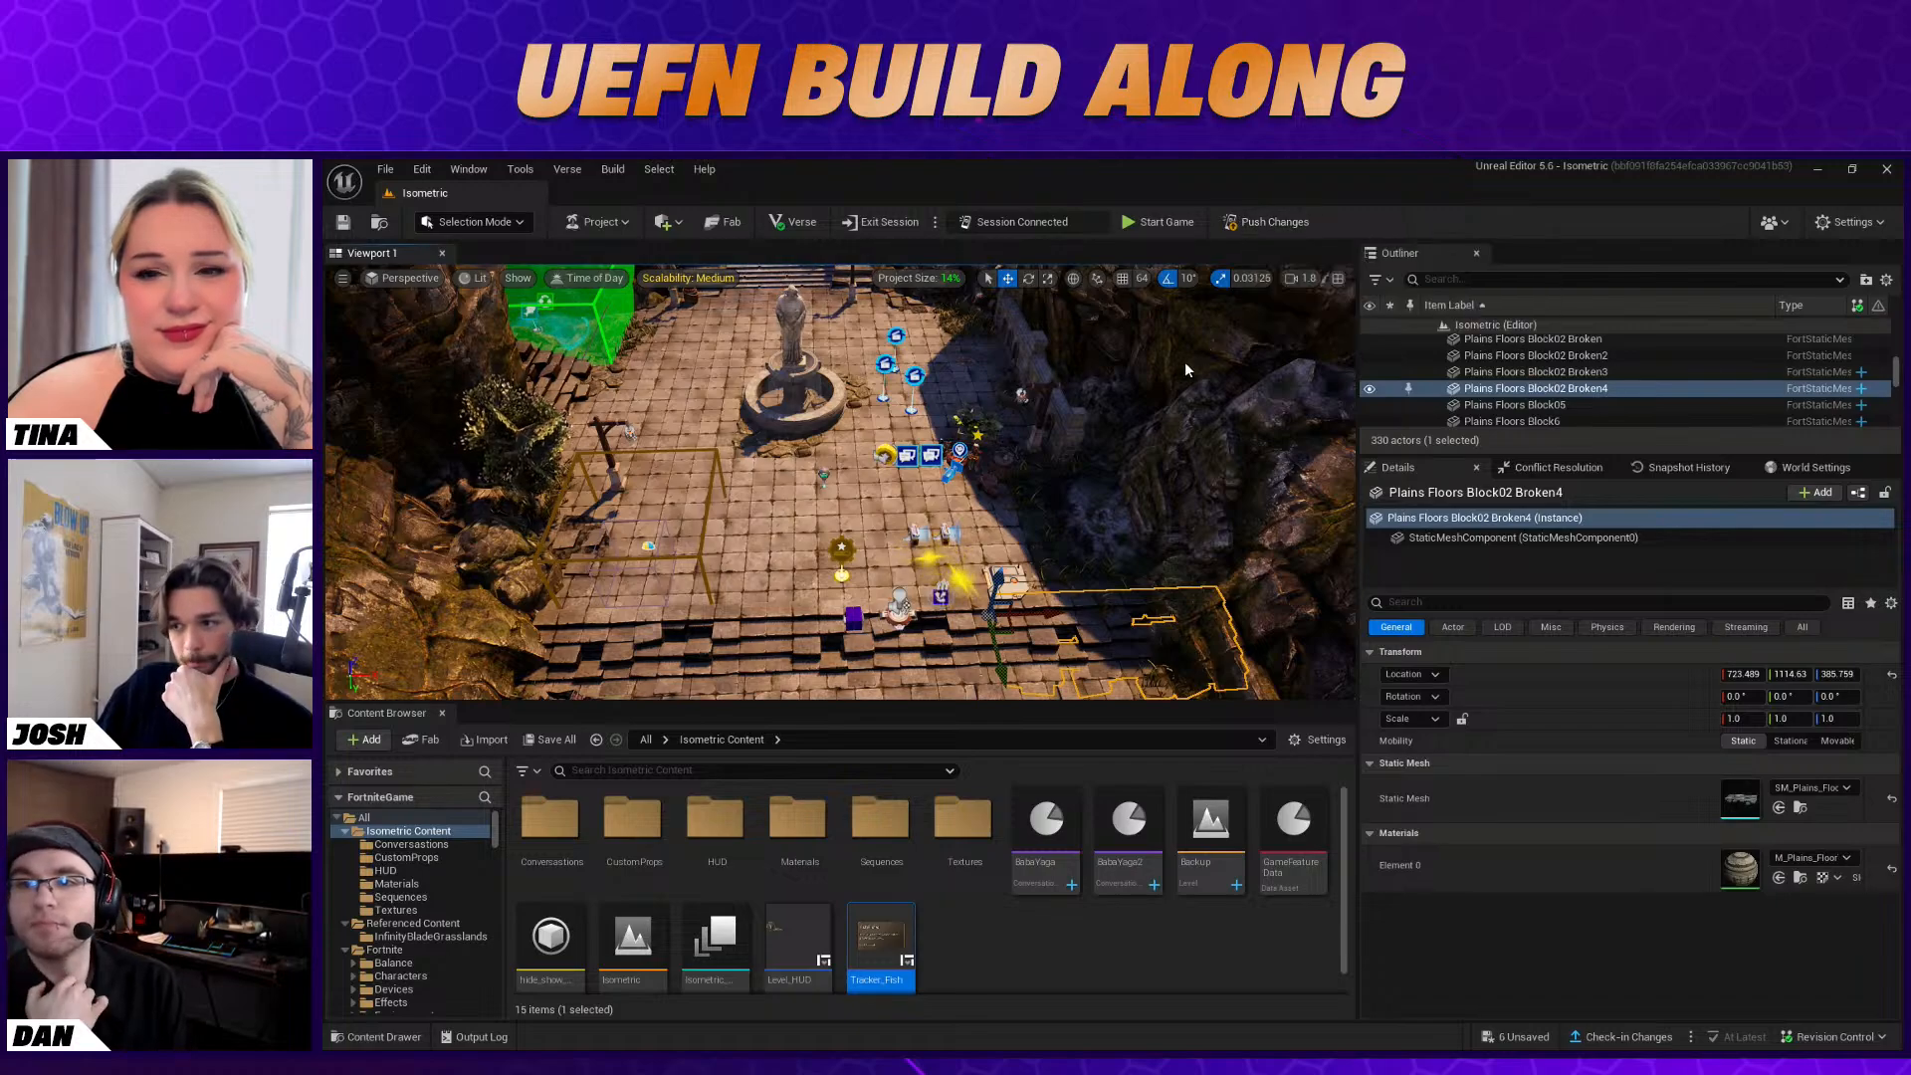
pyautogui.hotkey('ctrl', 's')
pyautogui.click(1260, 802)
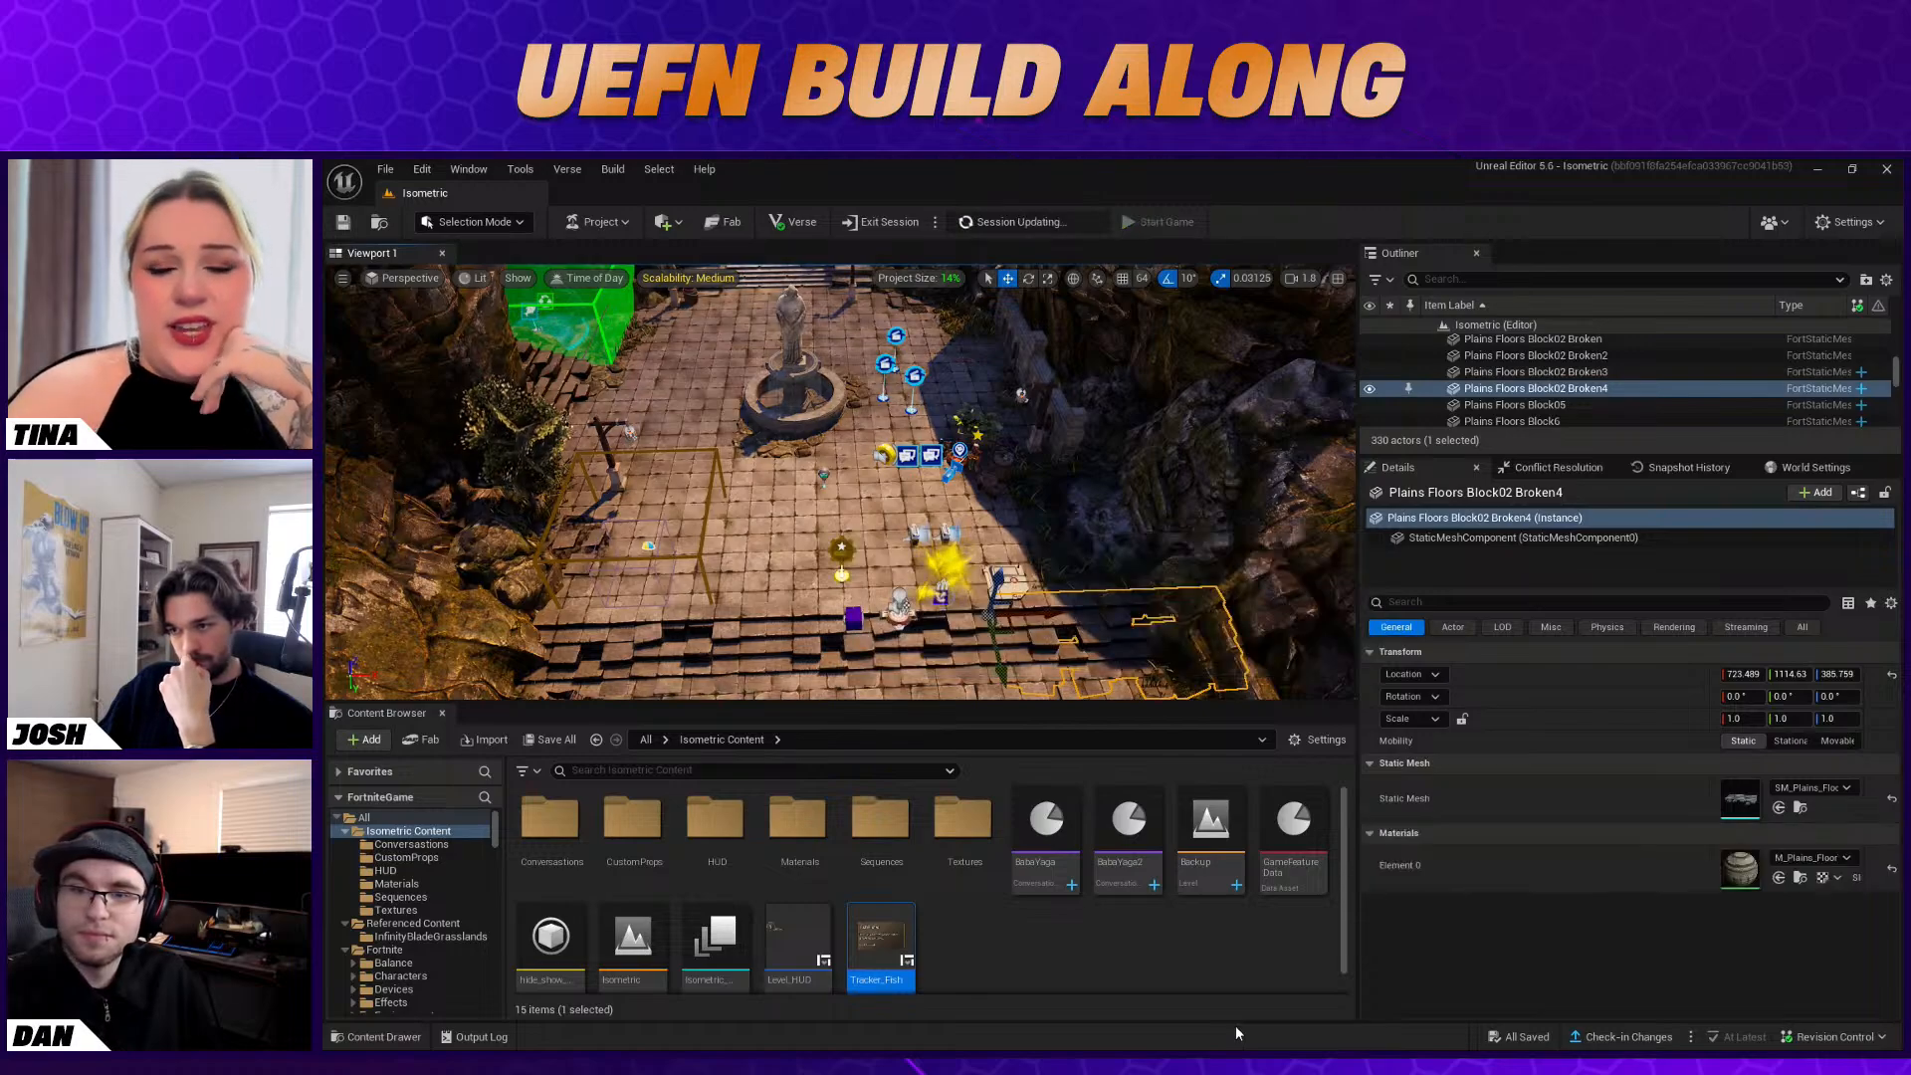
pyautogui.moveTo(871, 521); pyautogui.dragTo(884, 408, button='right')
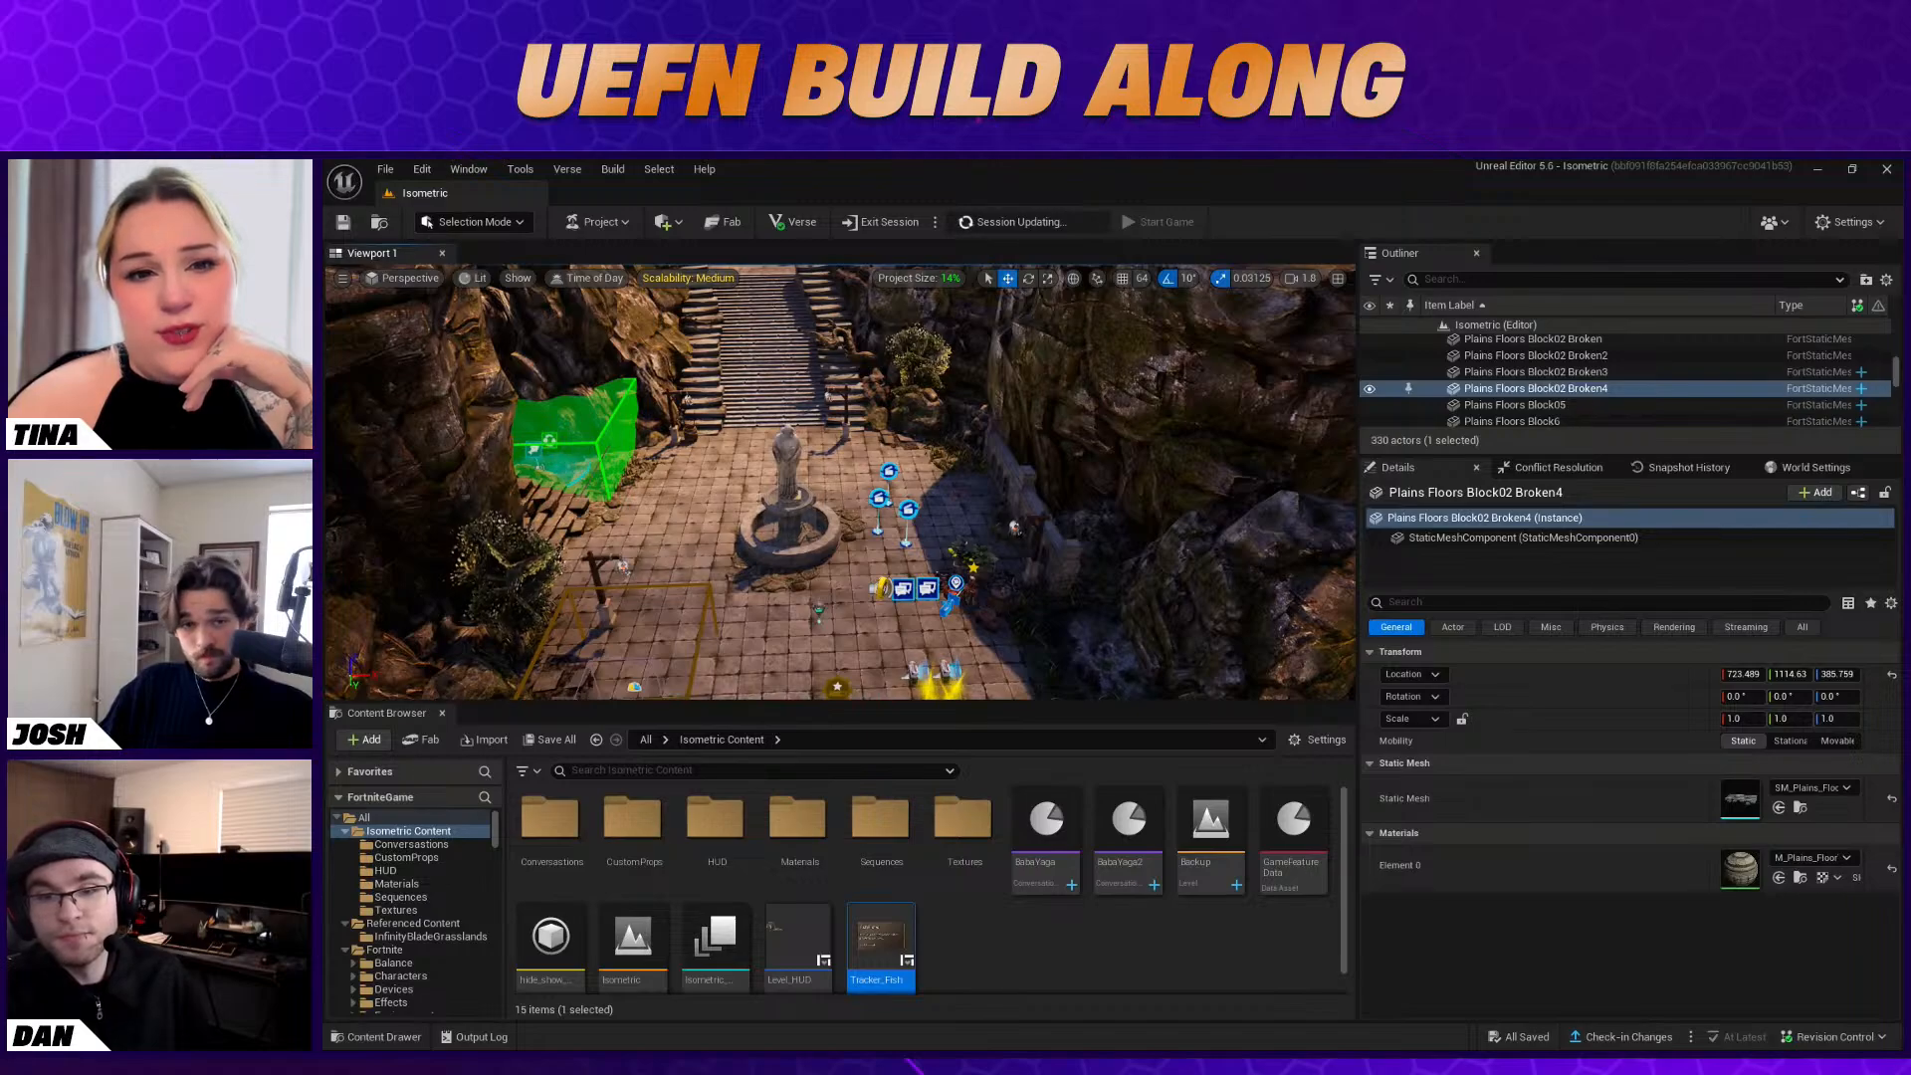
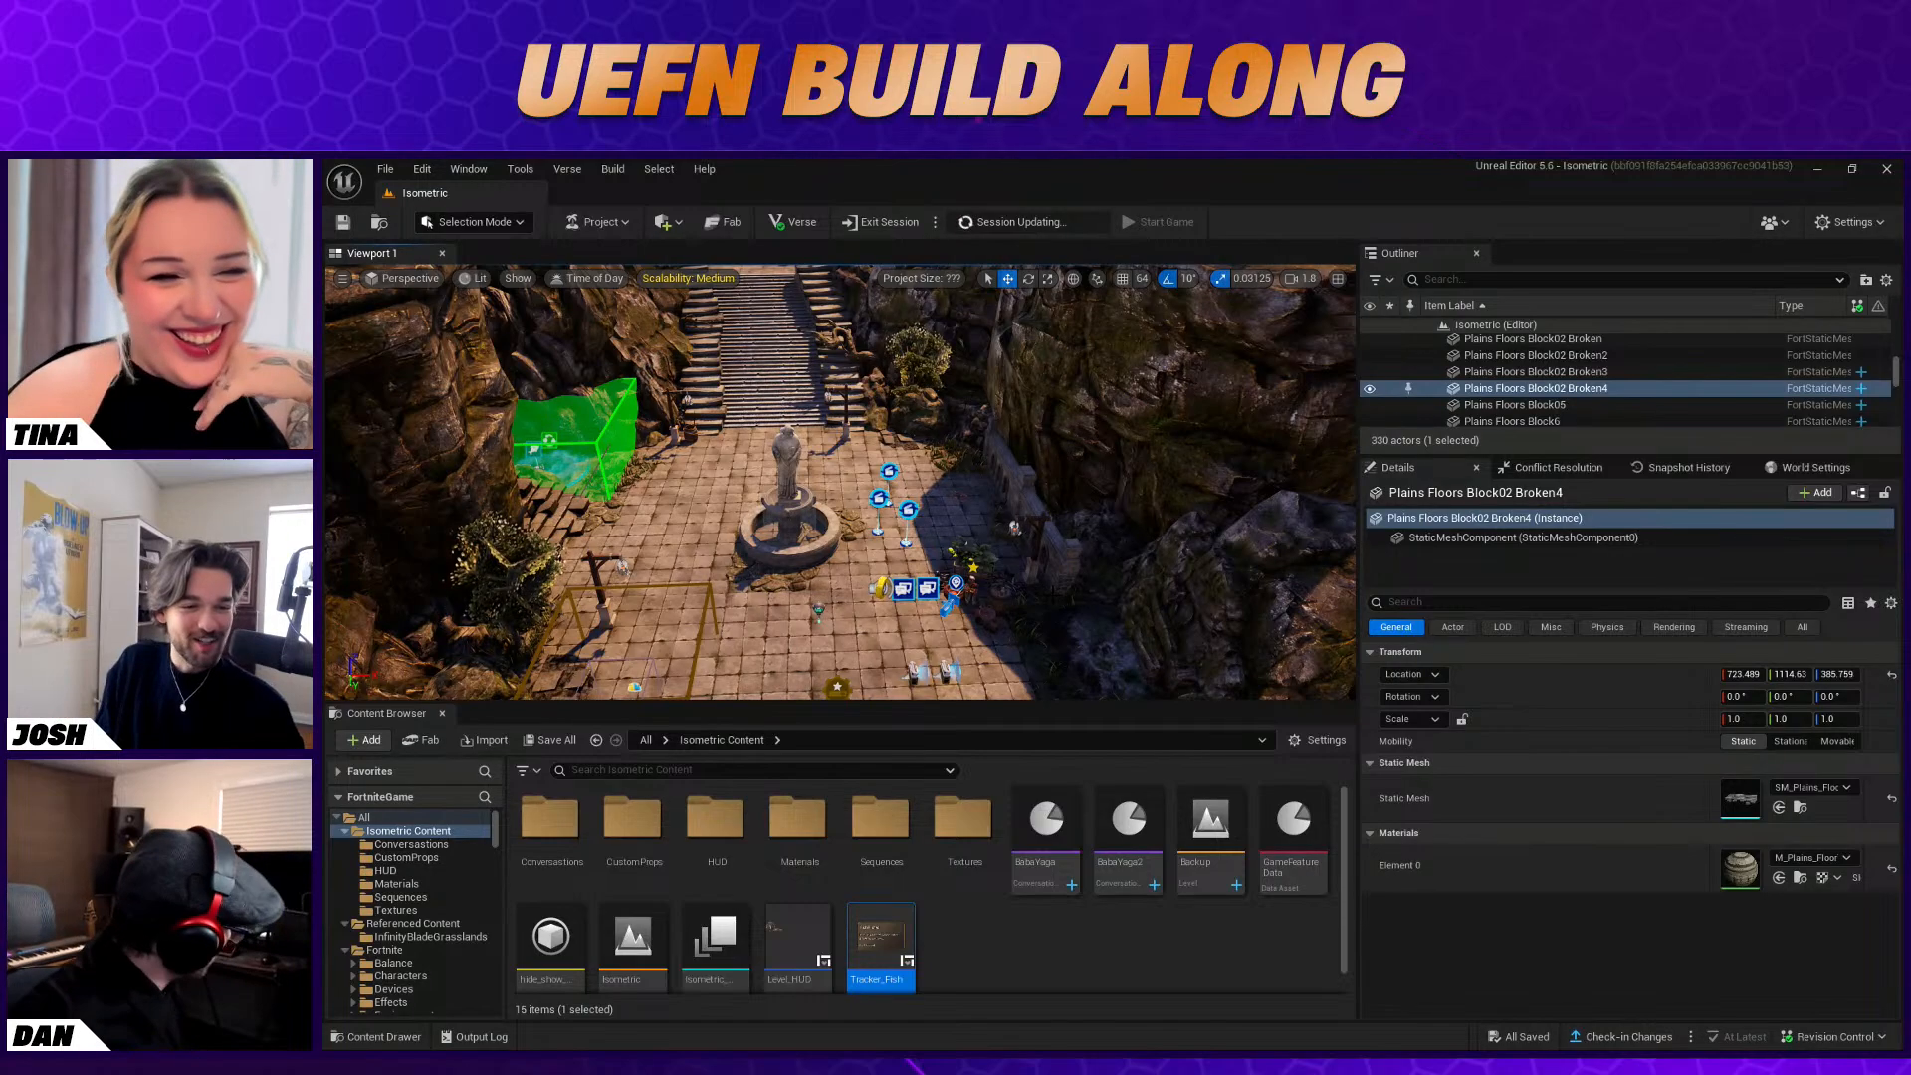
# Search the Fortnite Devices content for "wild"
pyautogui.moveTo(841, 483); pyautogui.dragTo(901, 604, button='right')
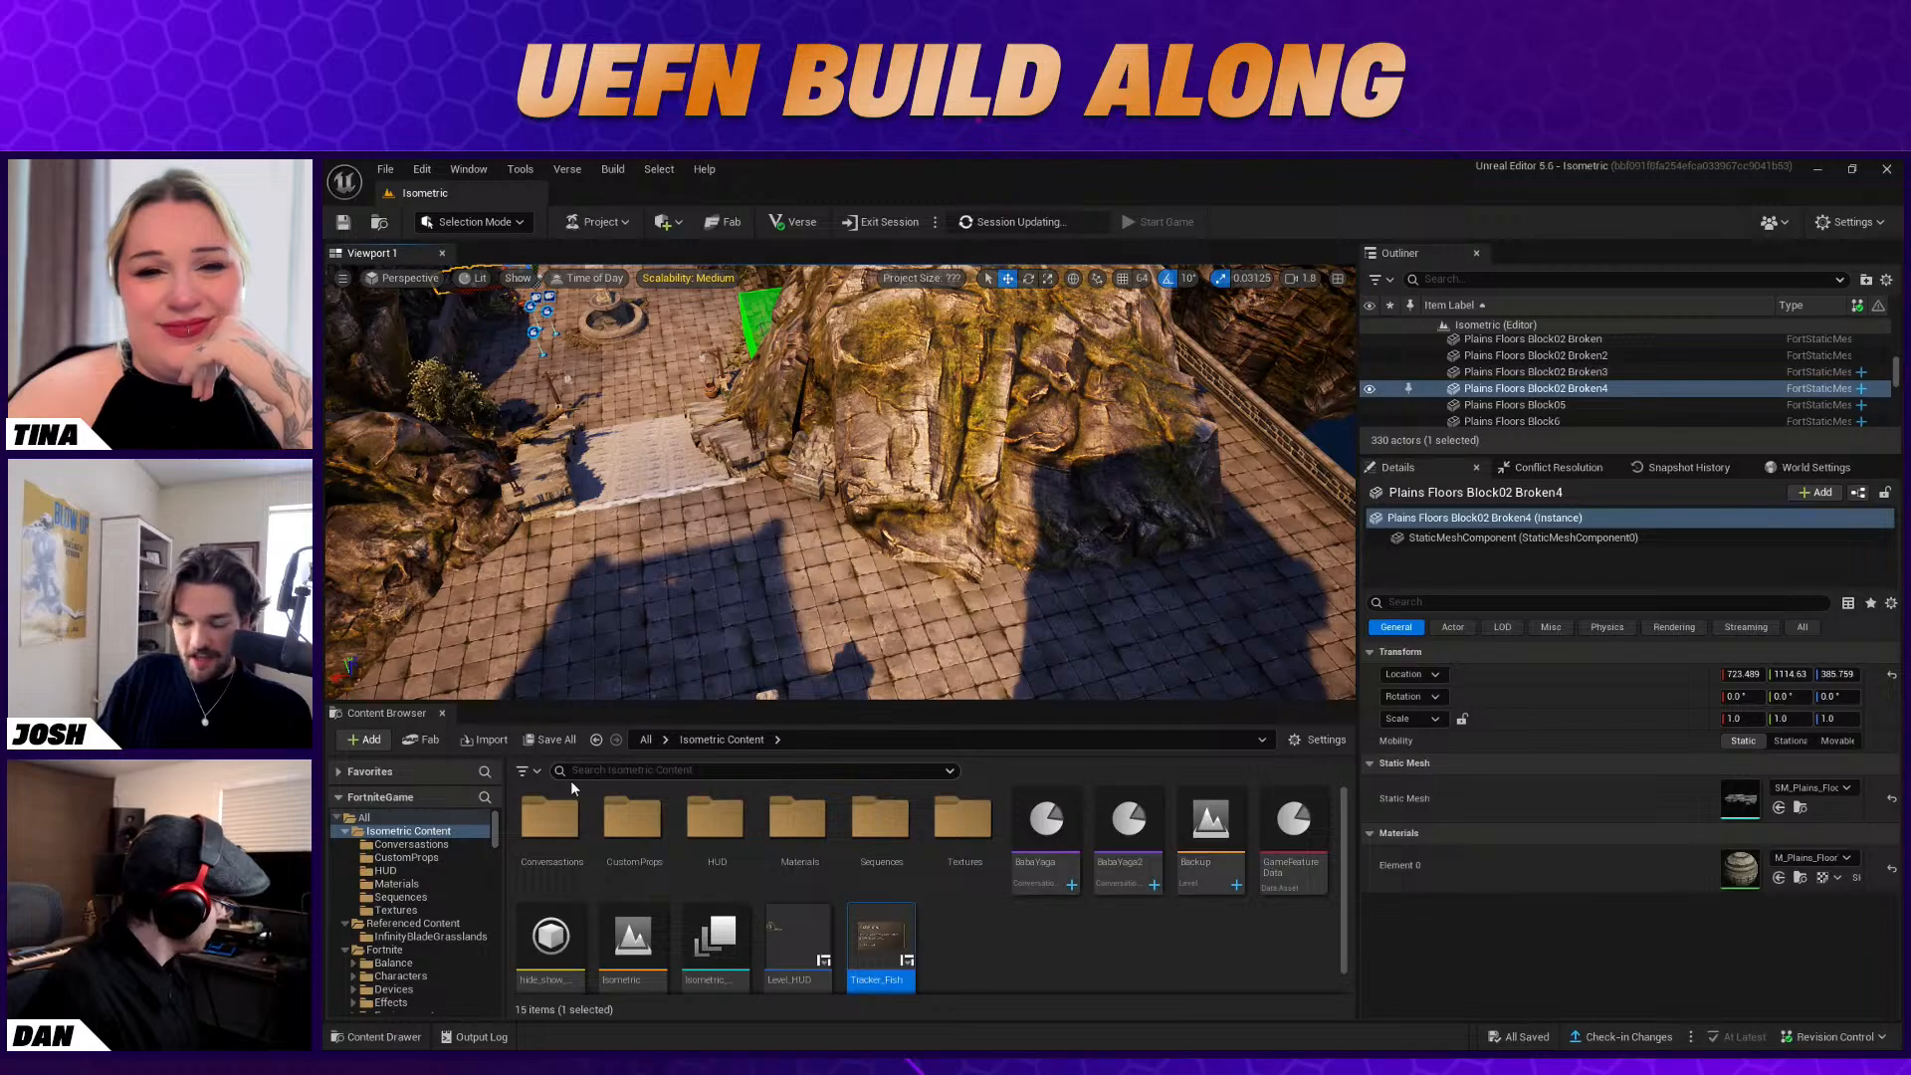
pyautogui.scroll(-2, 446, 894)
pyautogui.click(446, 897)
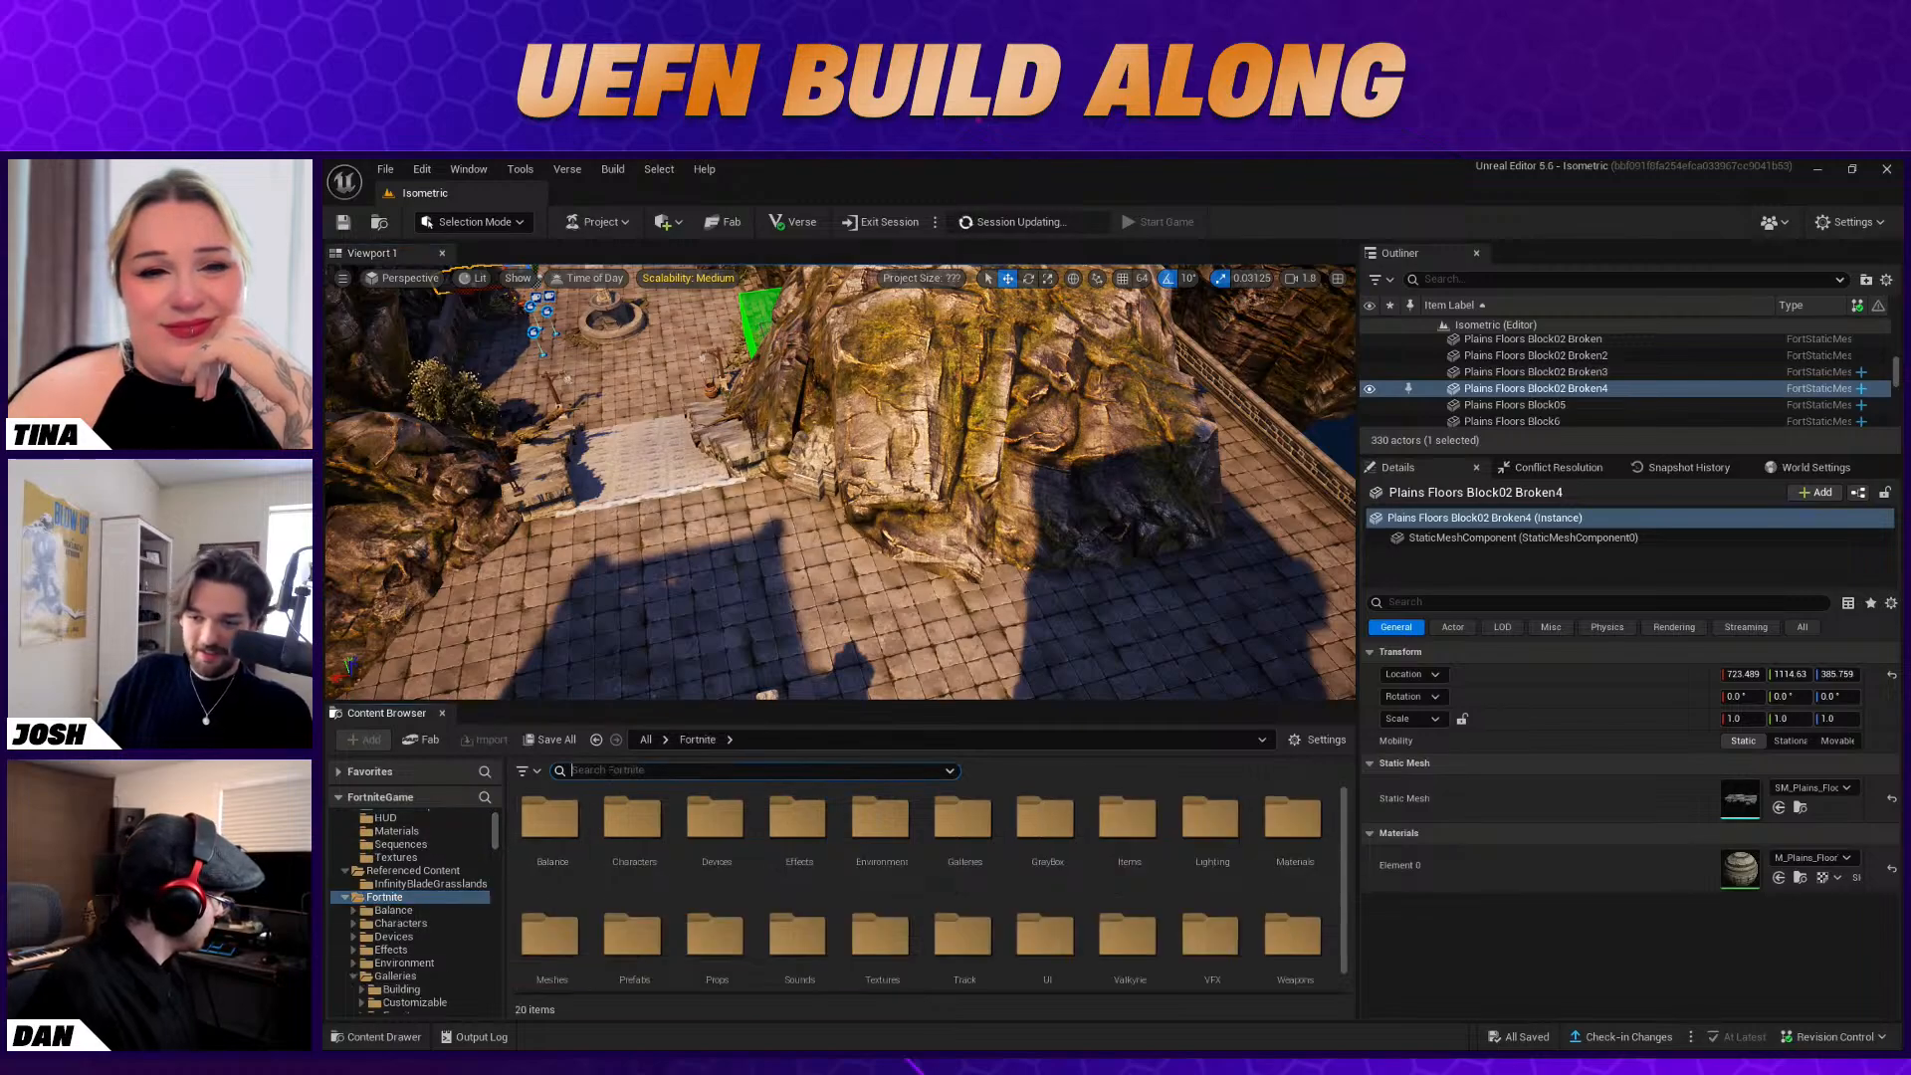
pyautogui.write('wild')
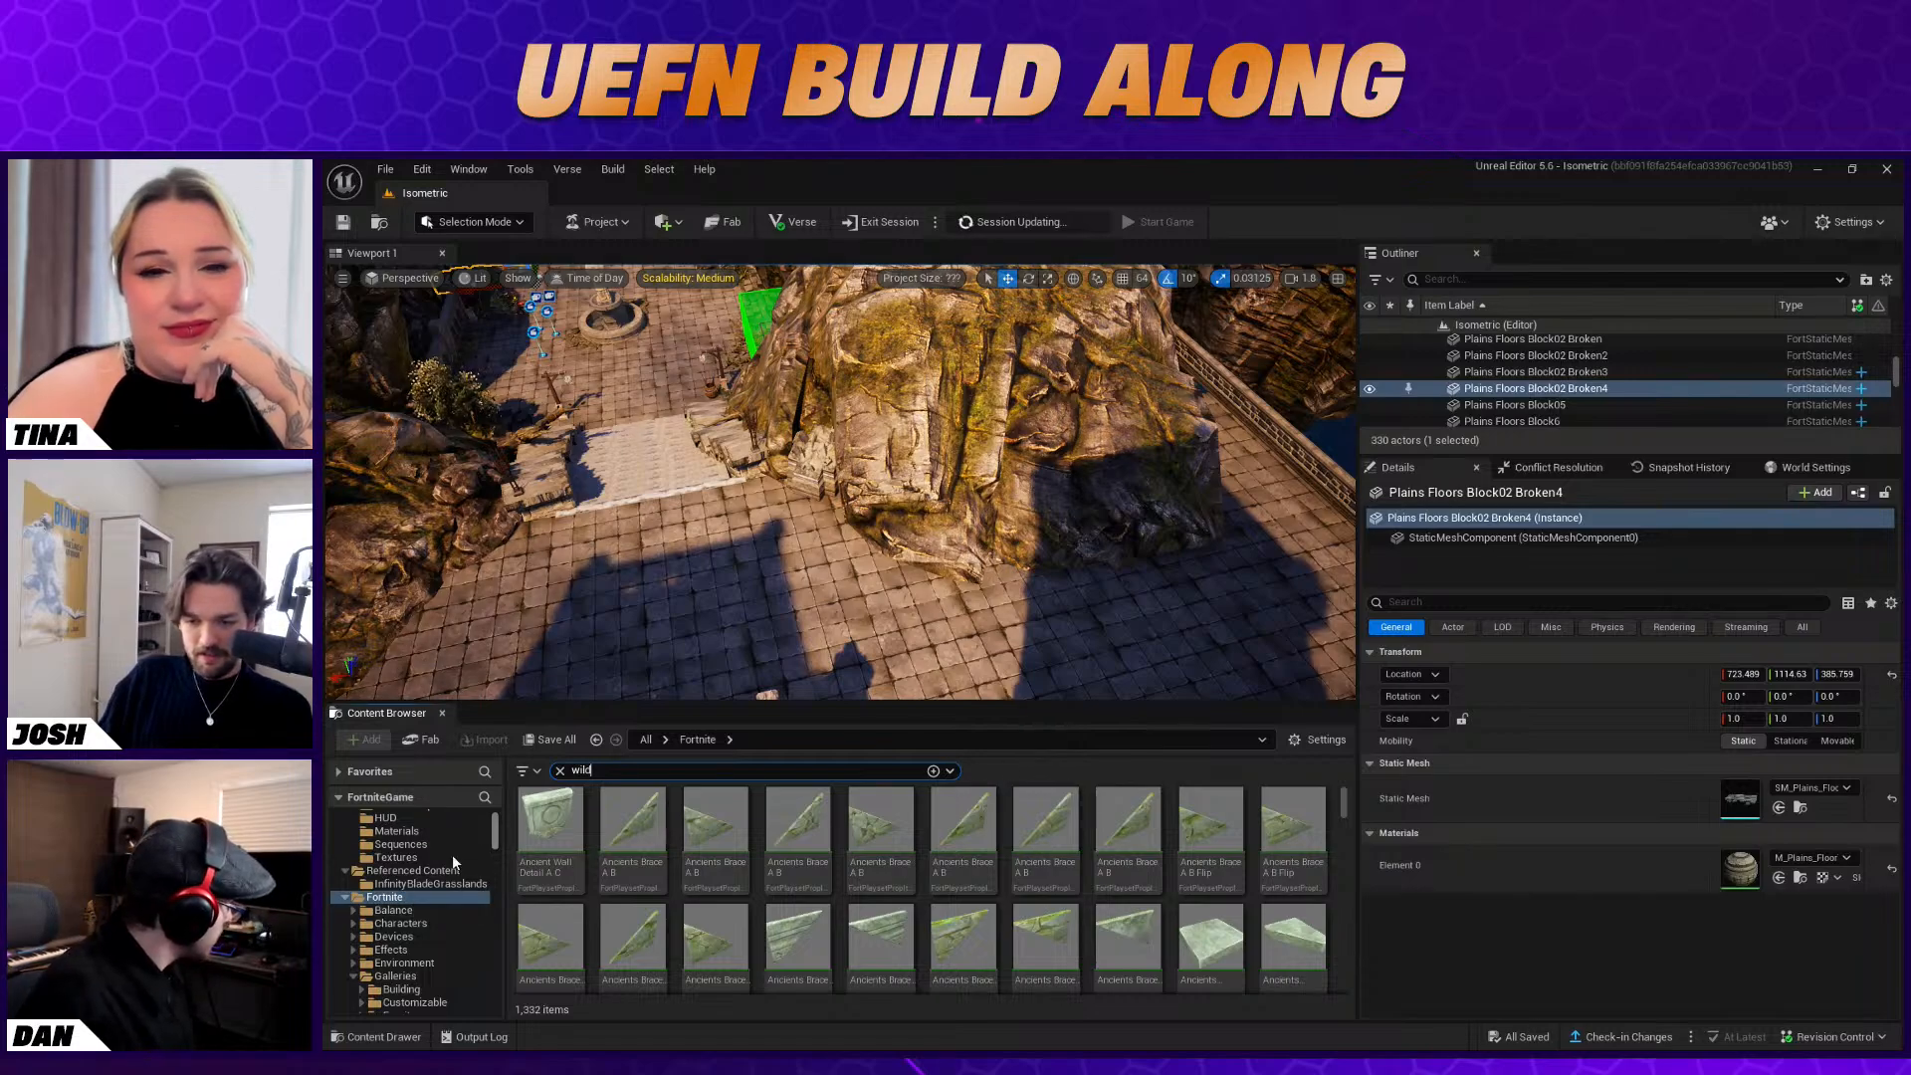
pyautogui.click(394, 936)
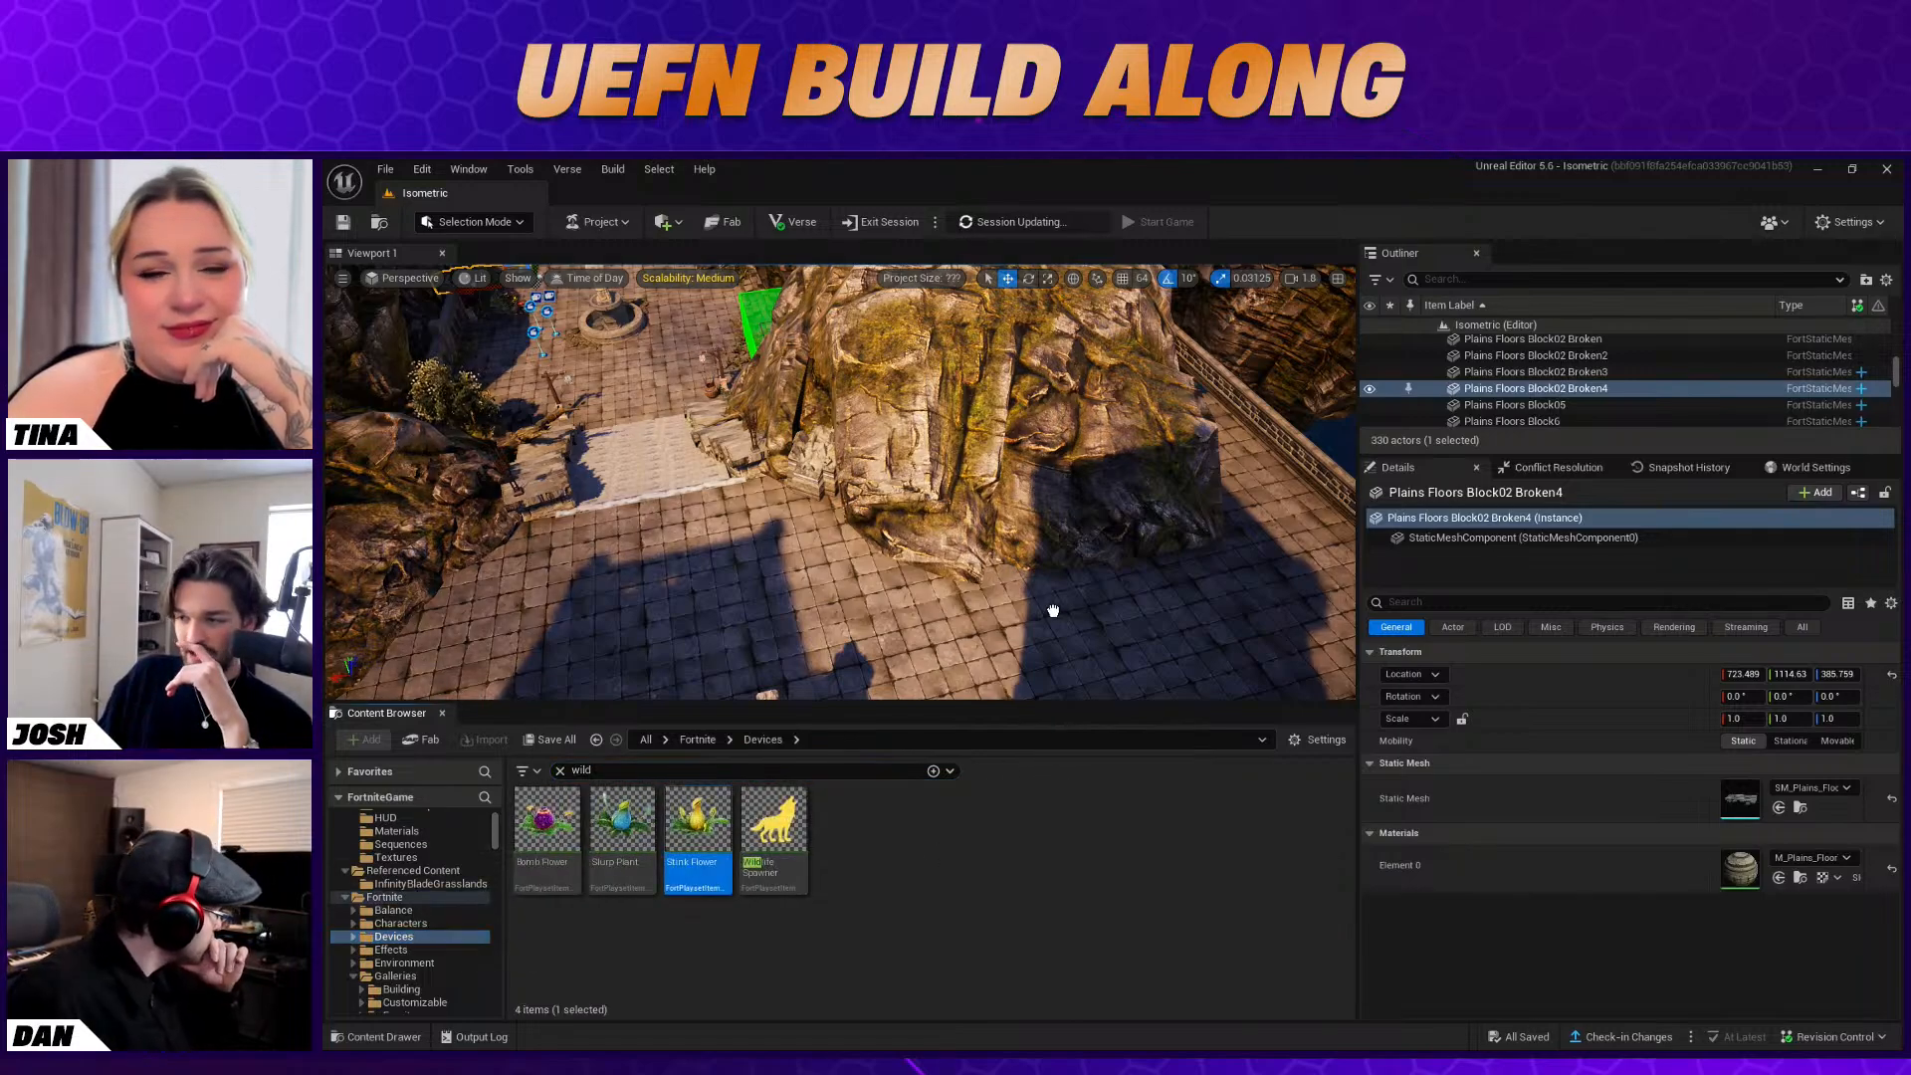
pyautogui.moveTo(896, 536); pyautogui.dragTo(1013, 637)
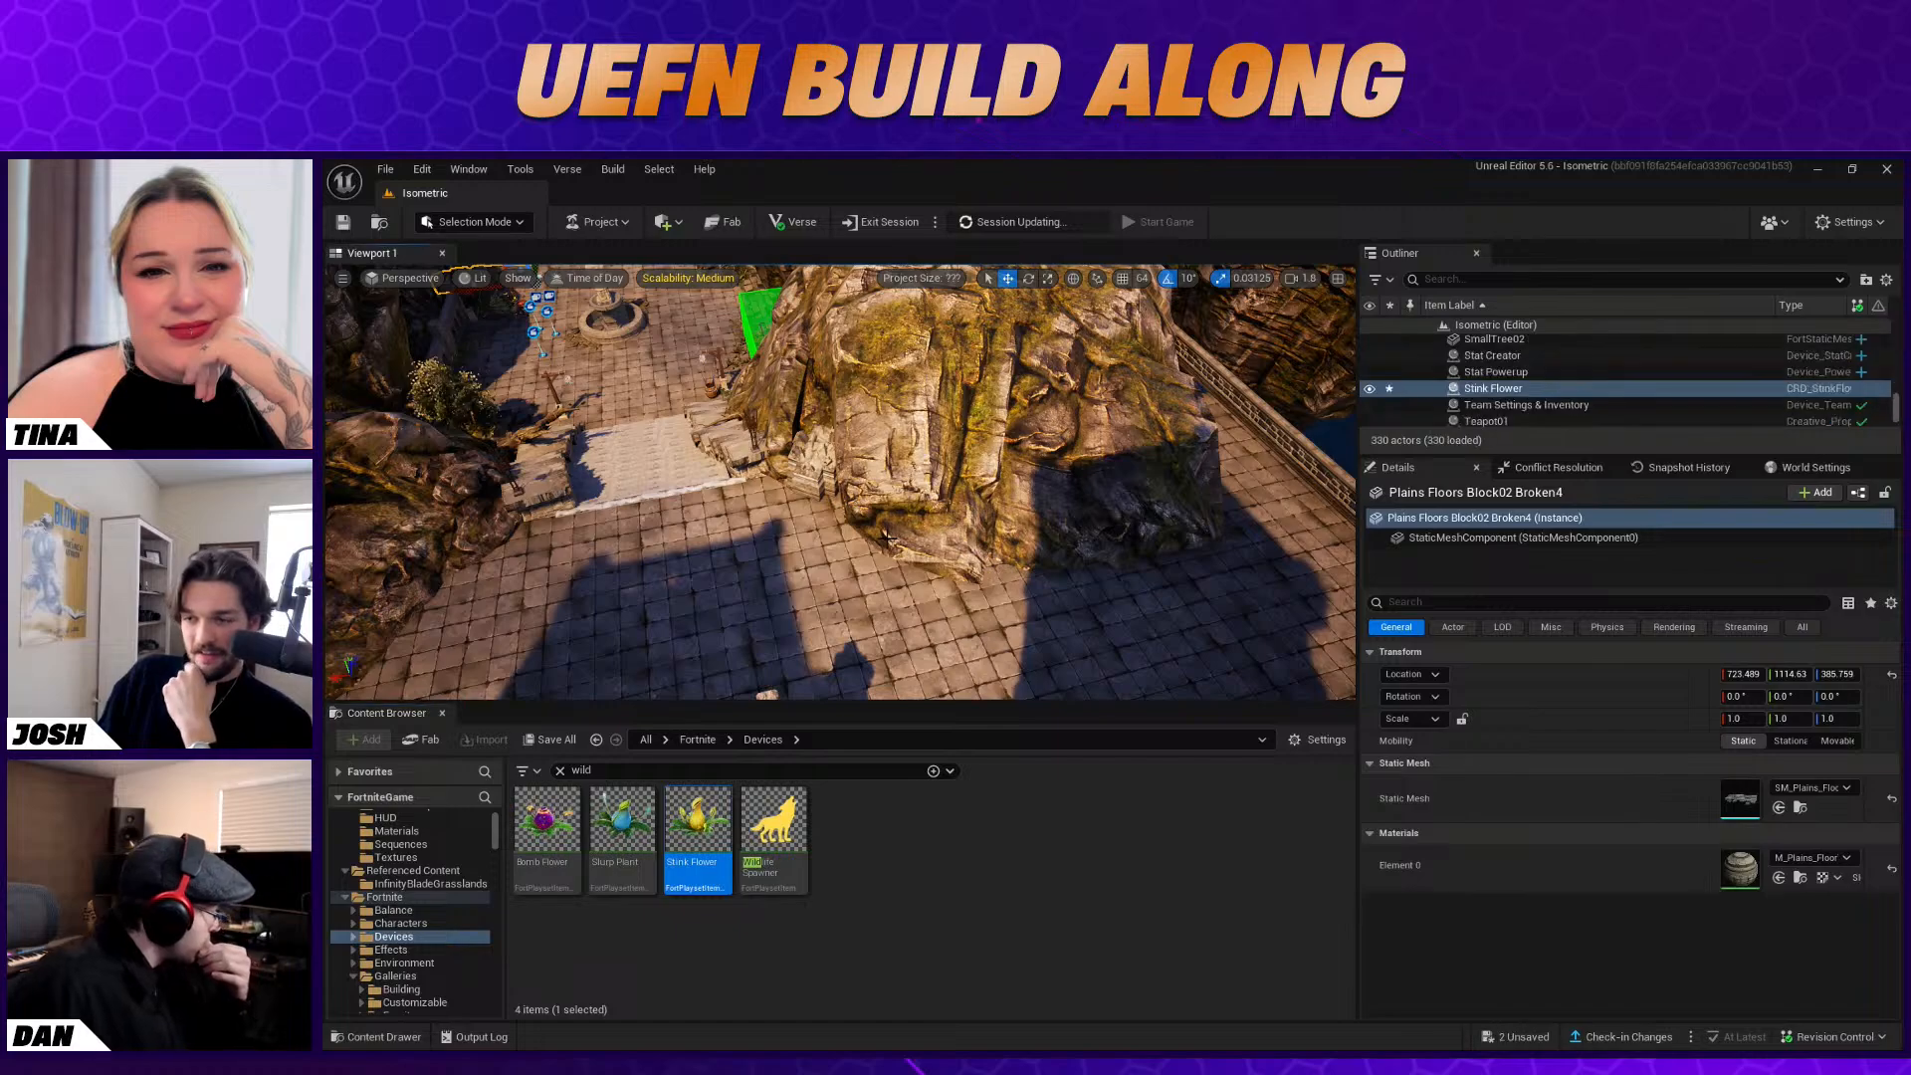
pyautogui.moveTo(956, 565); pyautogui.dragTo(955, 649, button='right')
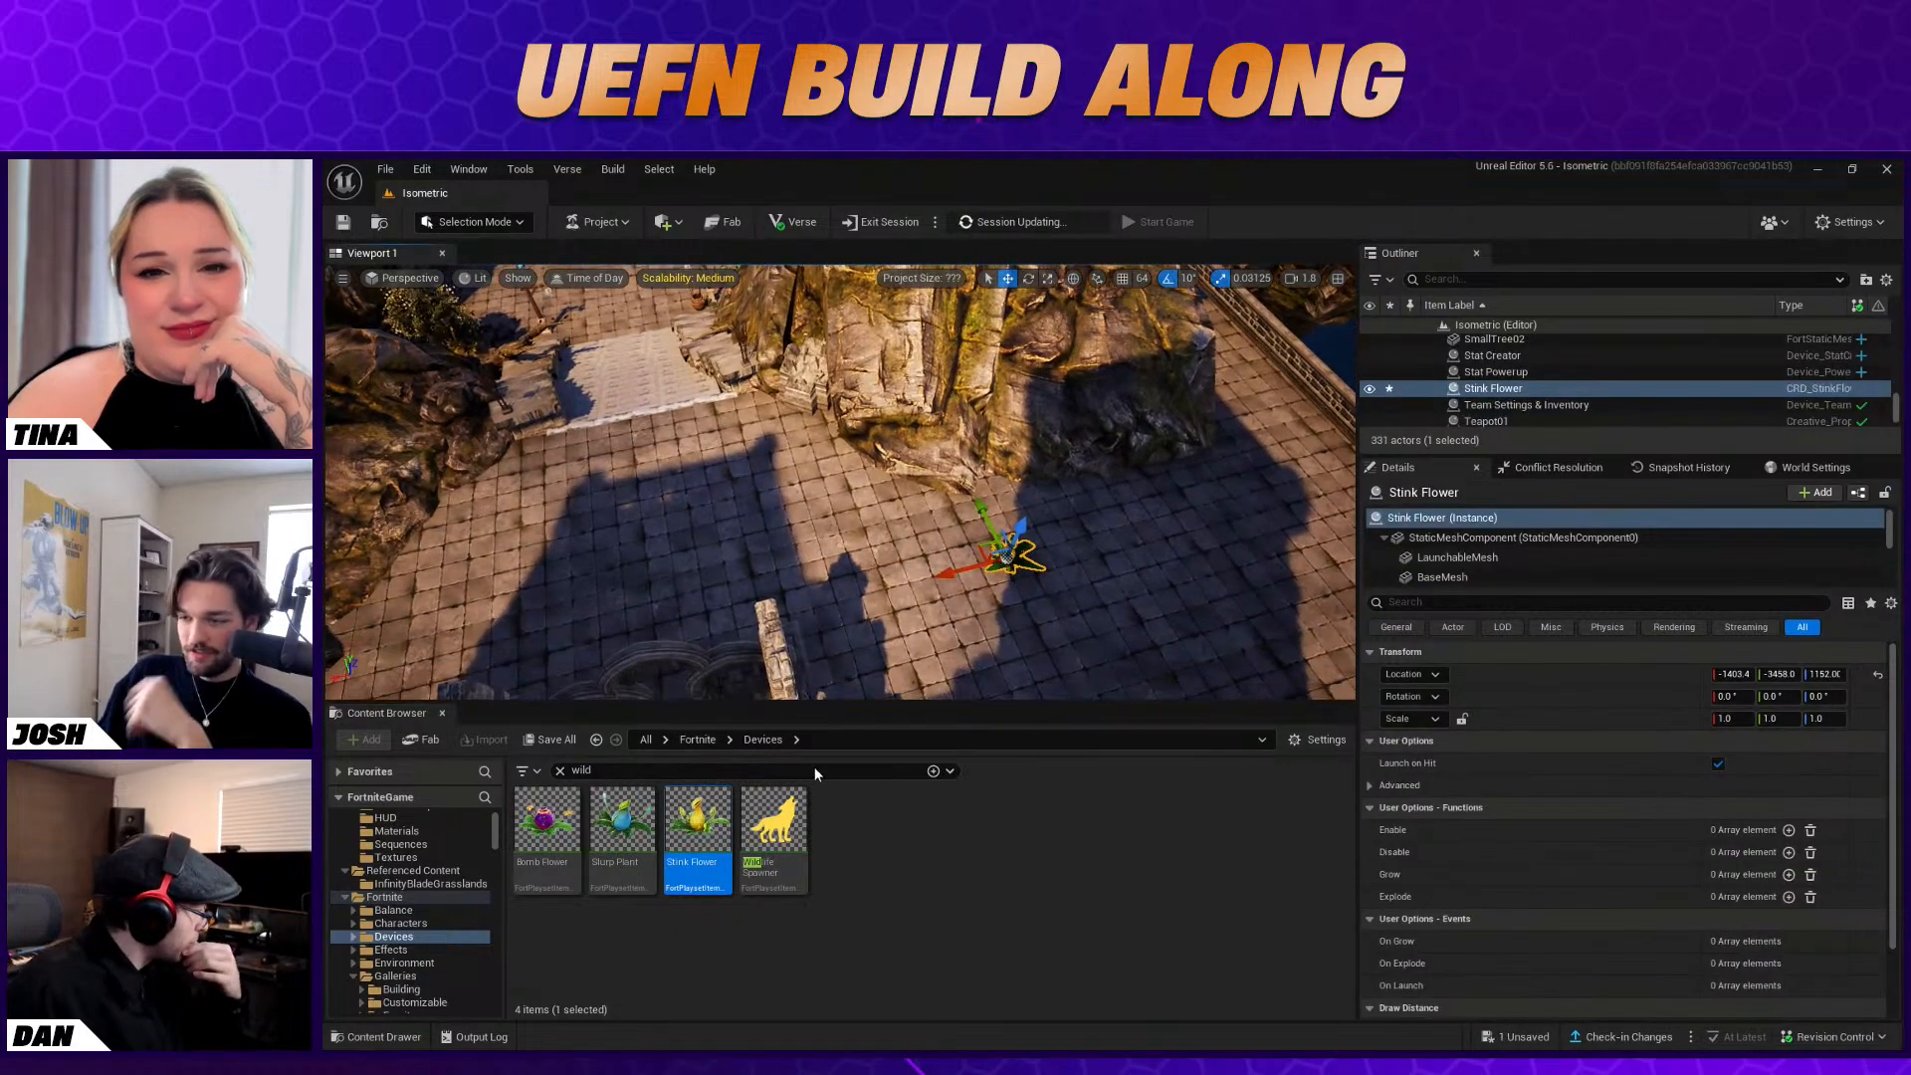
pyautogui.press('Delete')
# Place a Wildlife Spawner on the stone floor between the rocky cliff and the ruins, and select it
pyautogui.moveTo(773, 826); pyautogui.dragTo(1009, 614)
pyautogui.click(913, 533)
pyautogui.moveTo(966, 505); pyautogui.dragTo(966, 505, button='right')
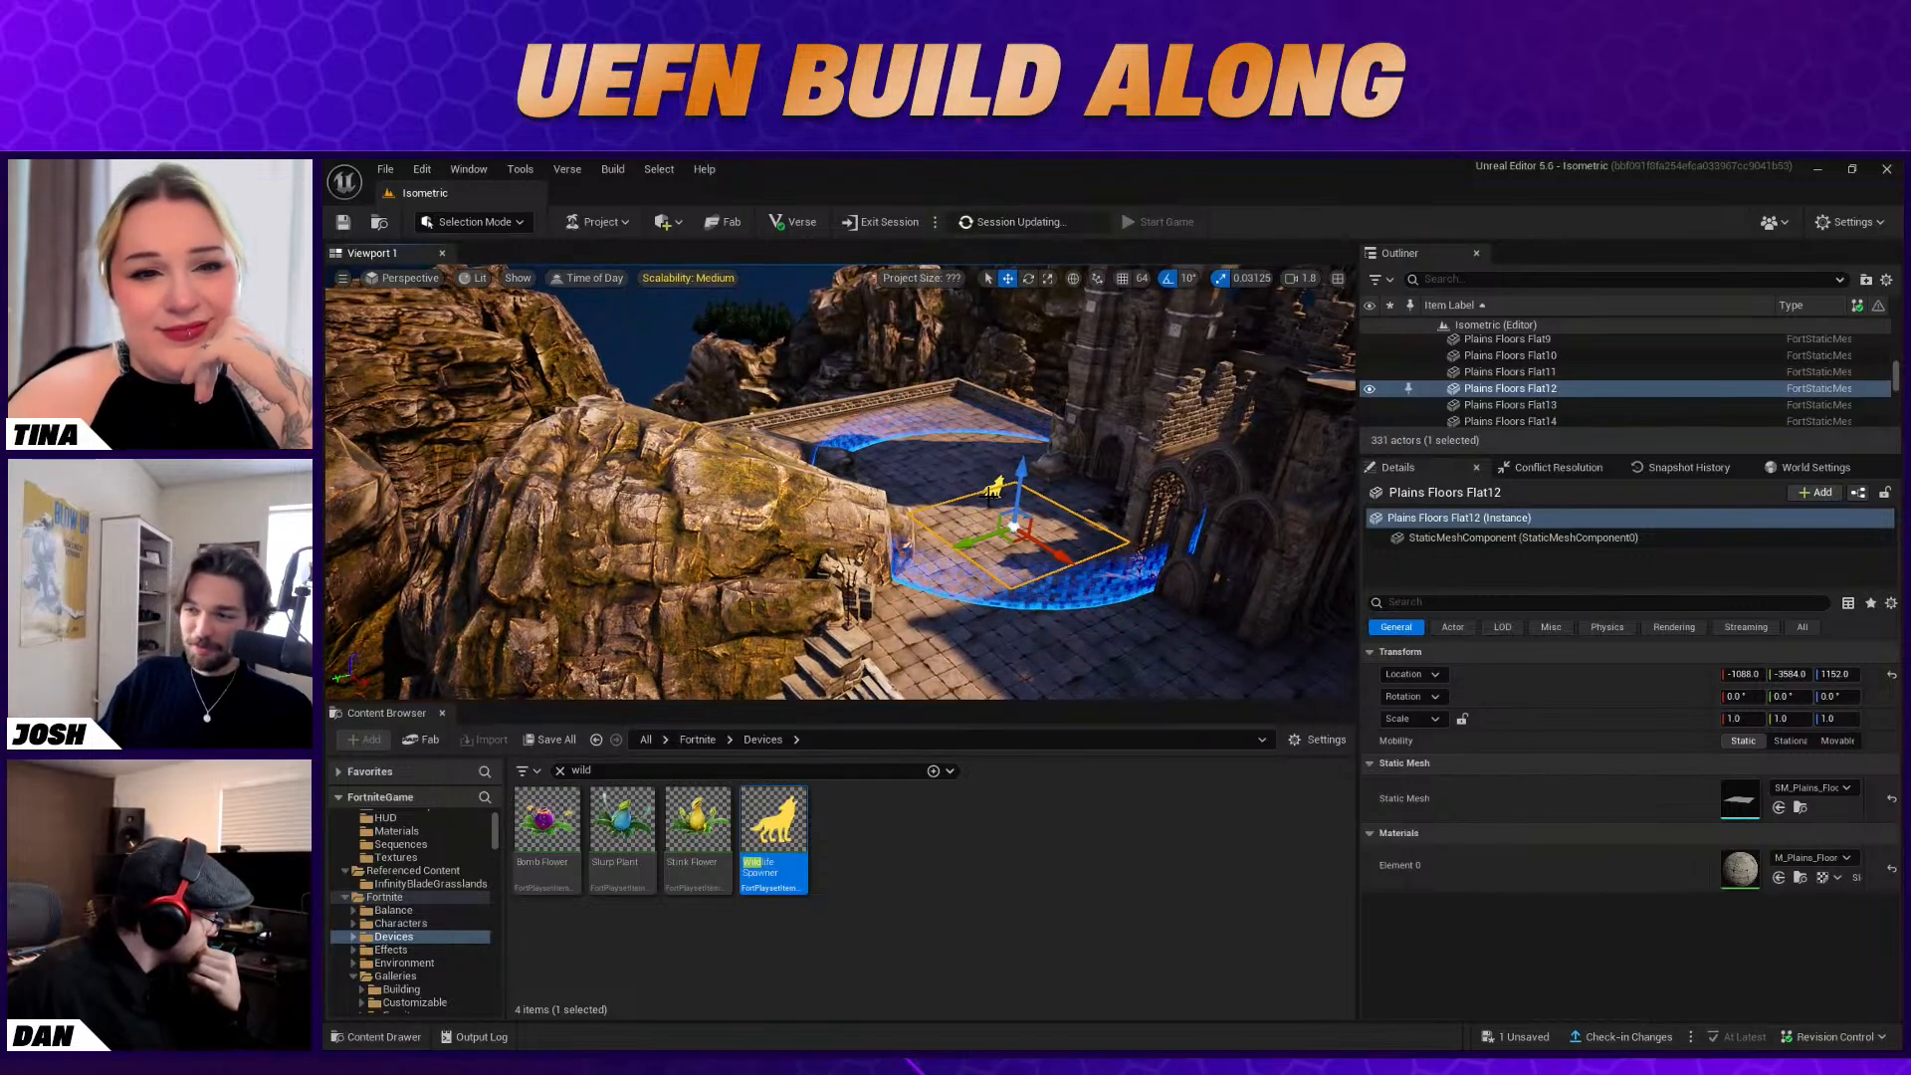
pyautogui.click(994, 488)
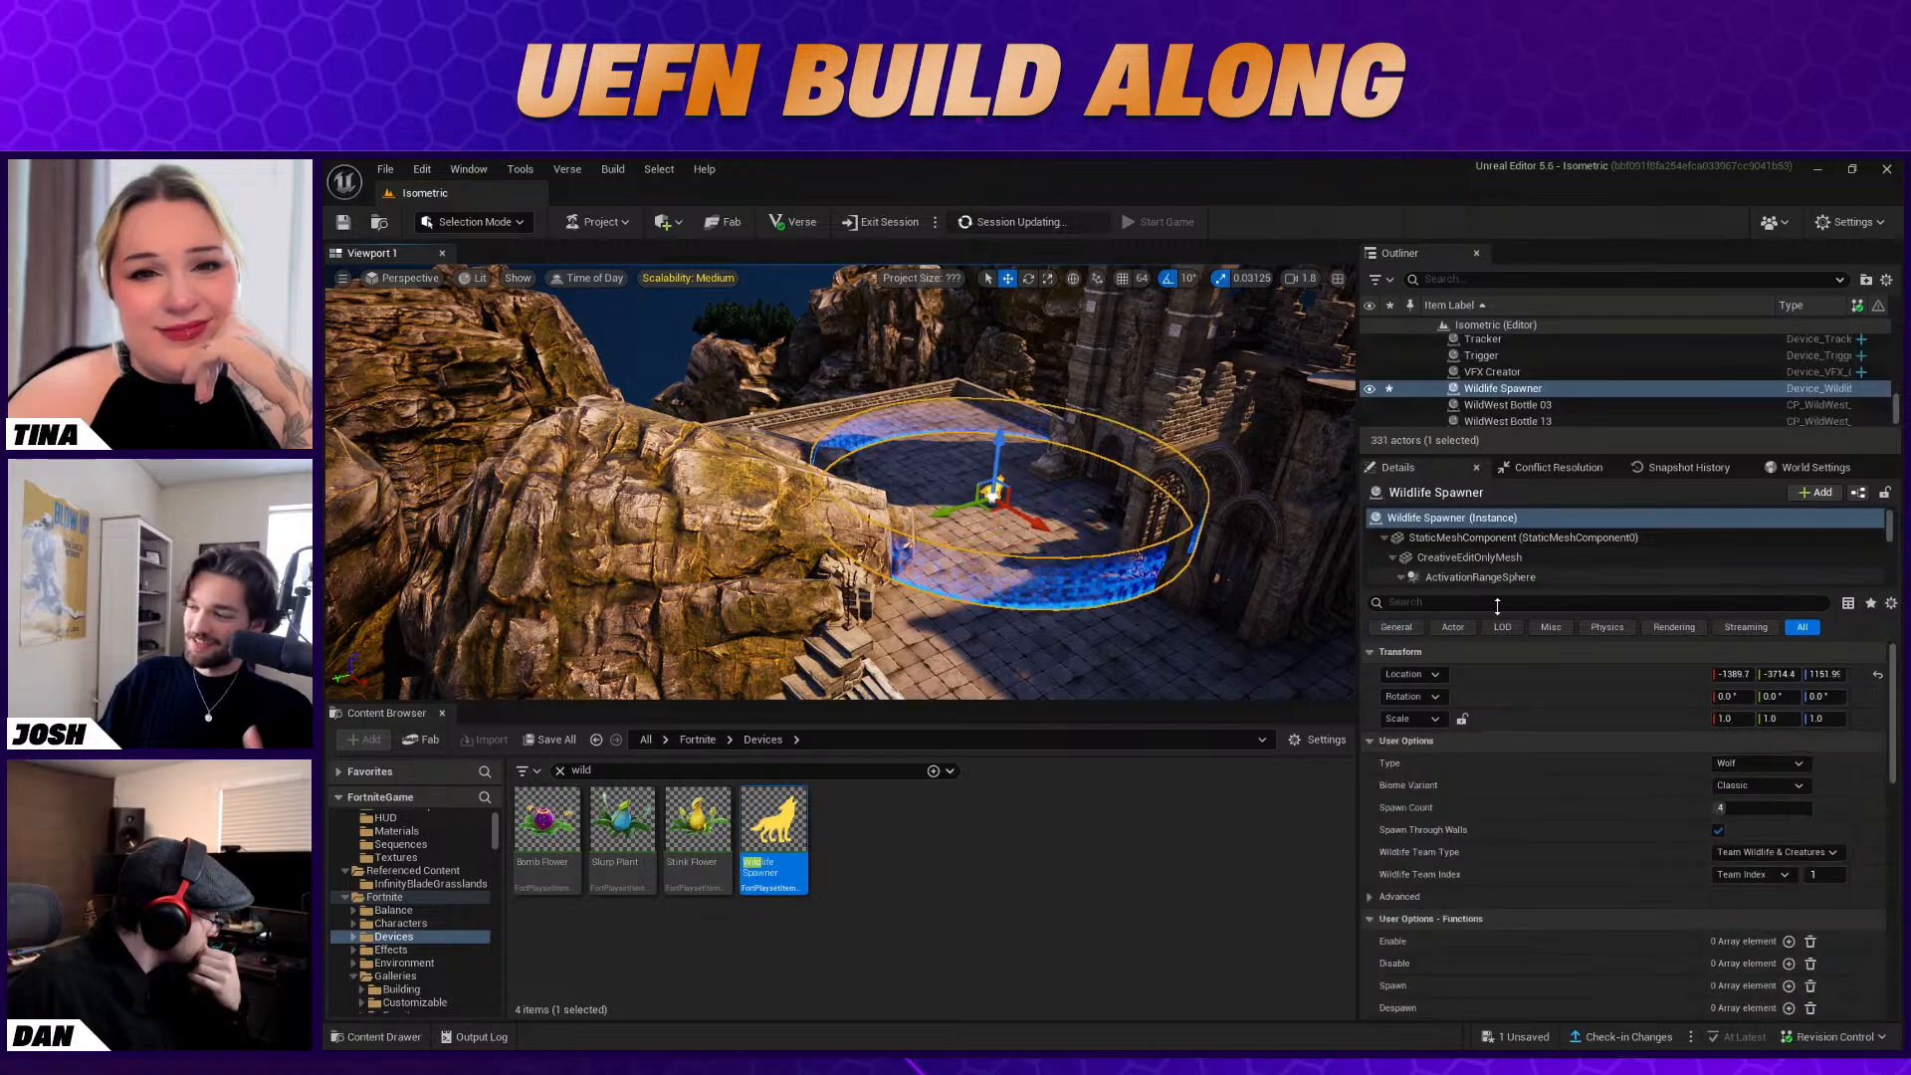
# Set the Wildlife Spawner's Type to Boar and Biome Variant to Medieval, and review its advanced options
pyautogui.click(1749, 763)
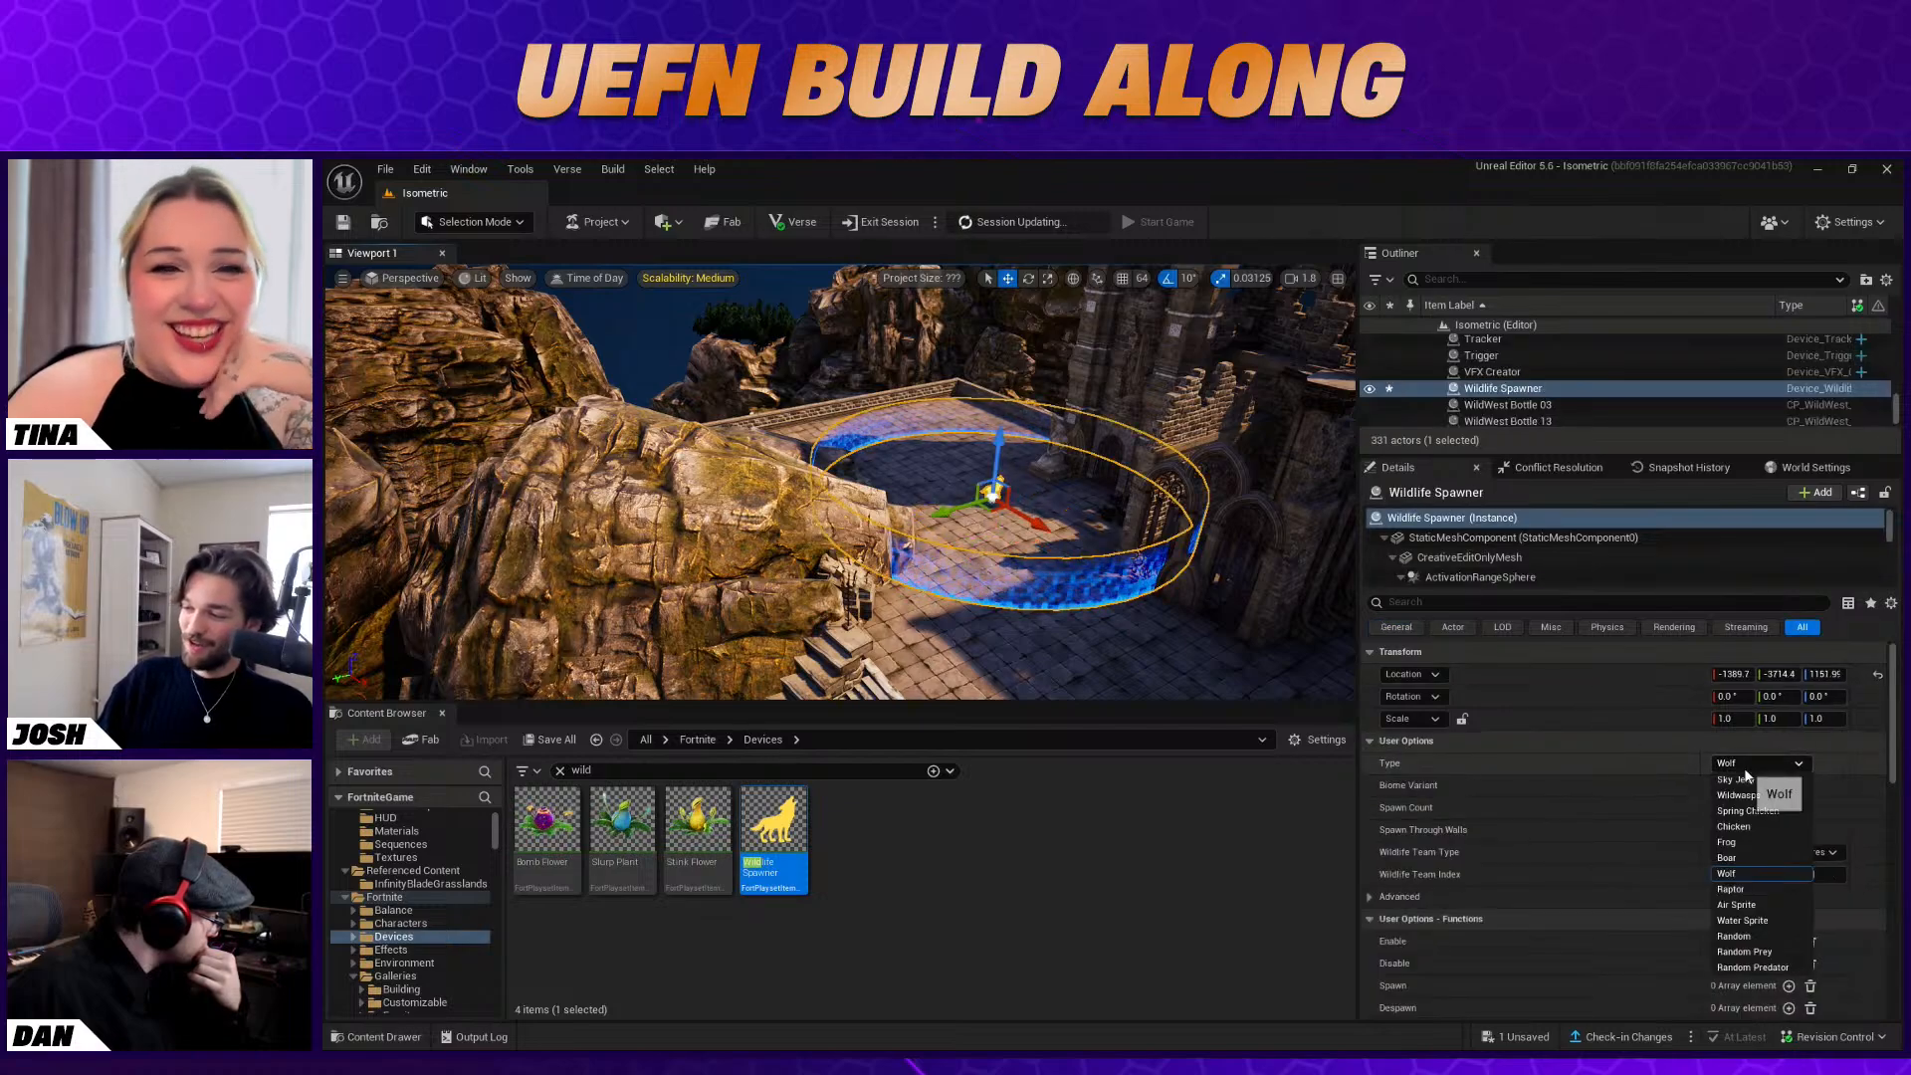
pyautogui.click(1744, 859)
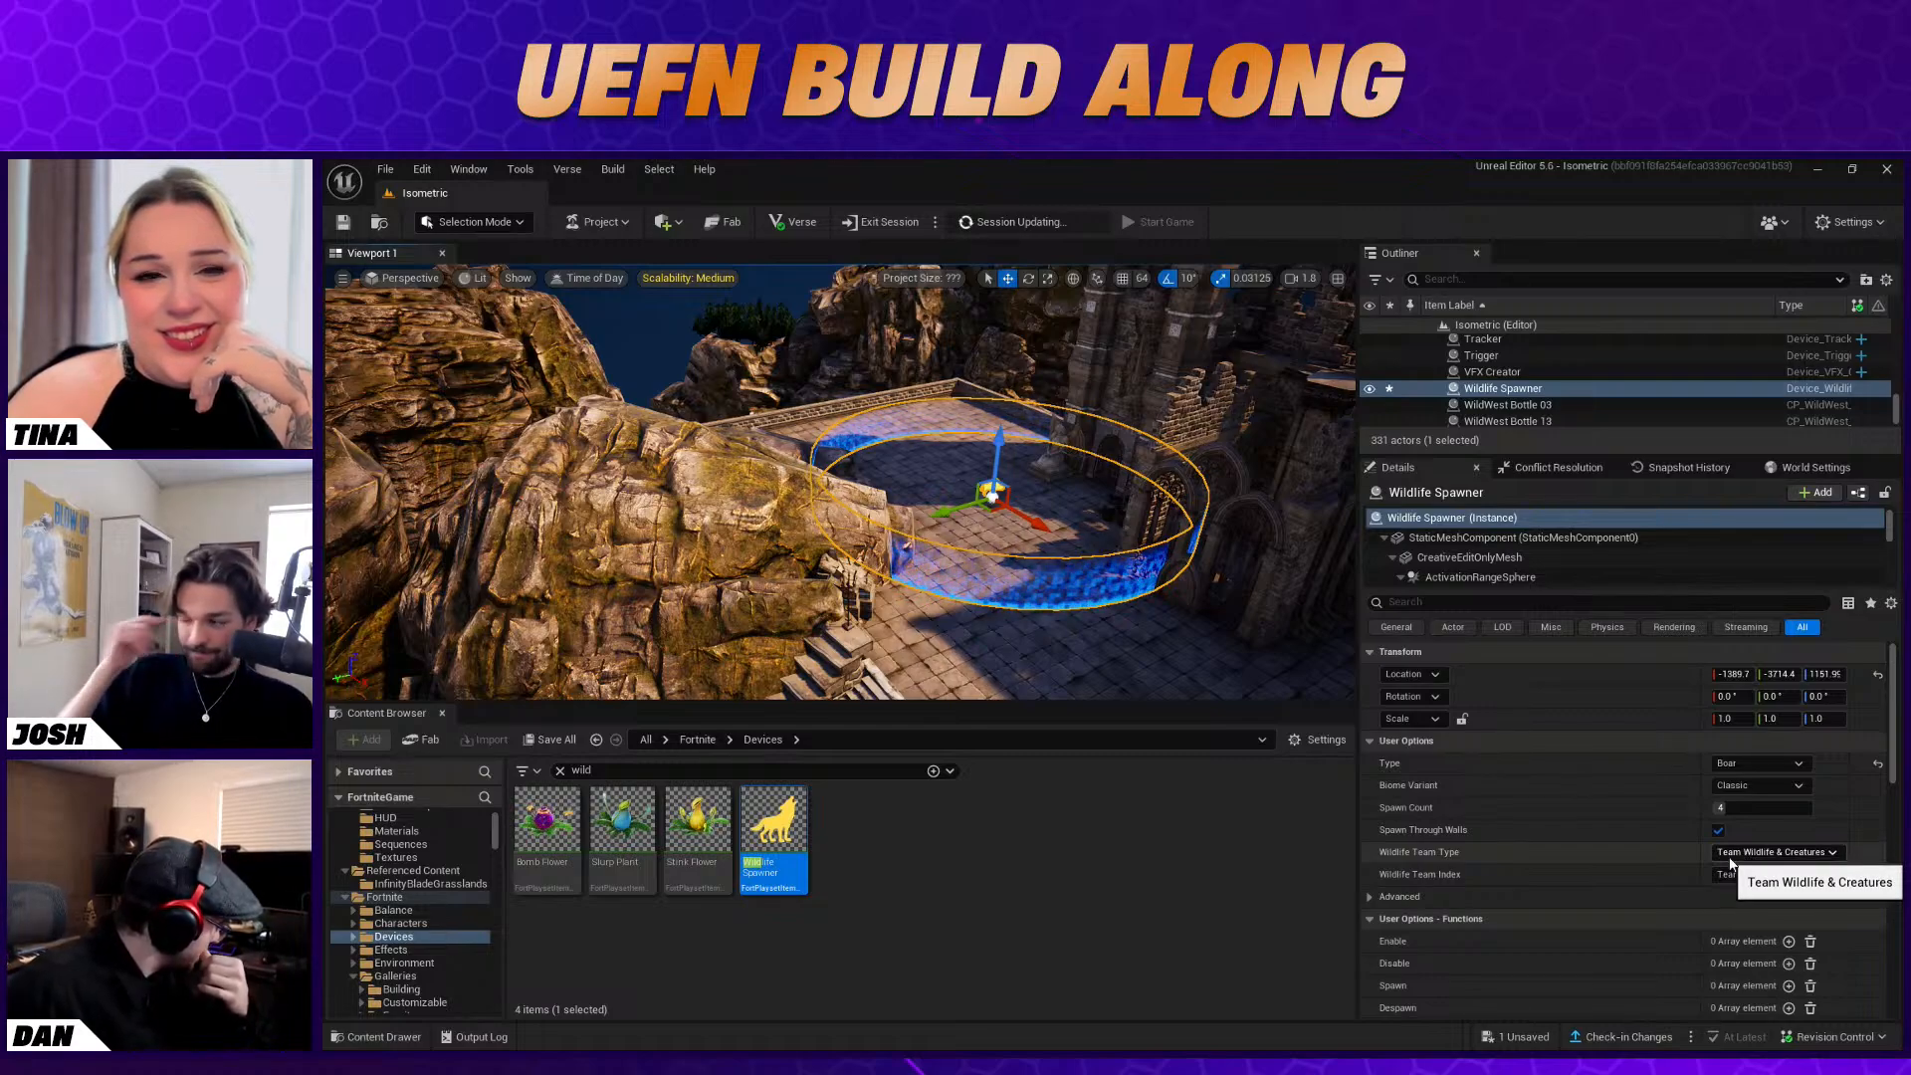
pyautogui.click(1824, 801)
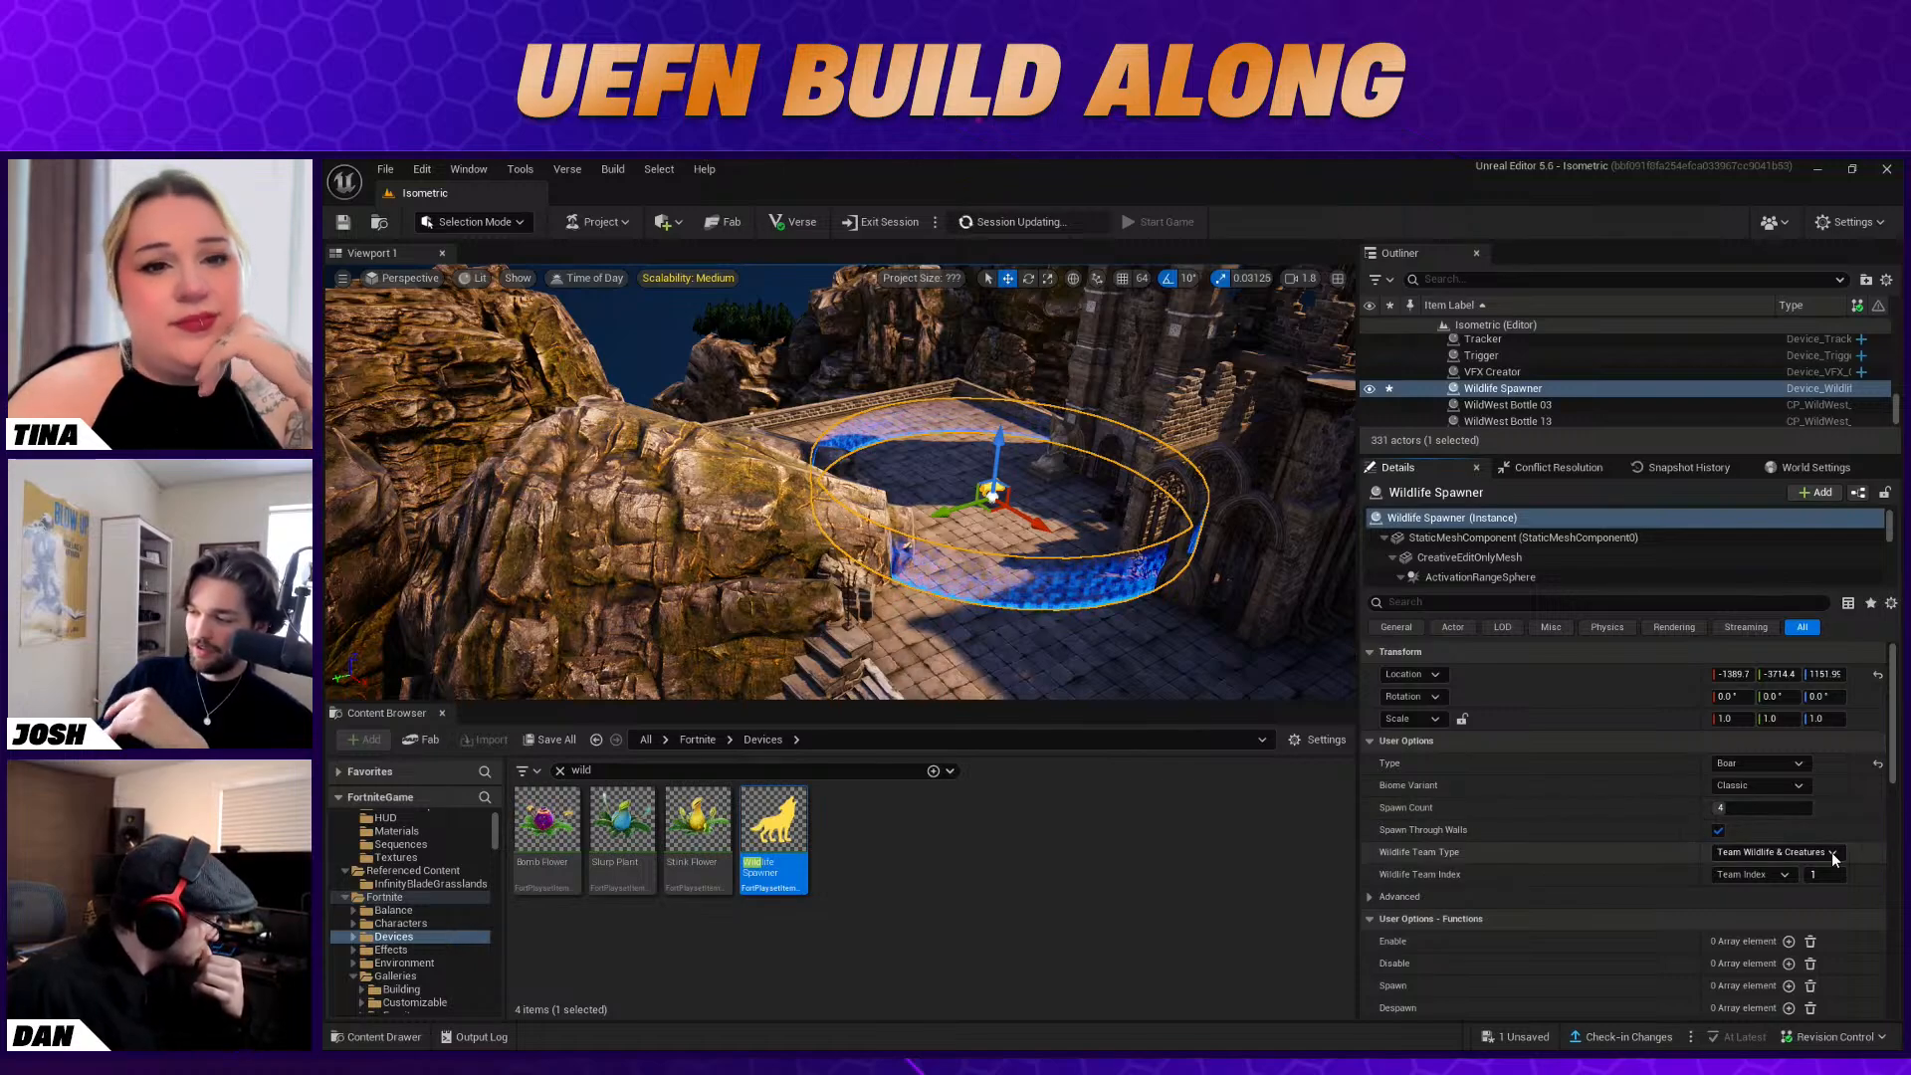
pyautogui.click(1371, 896)
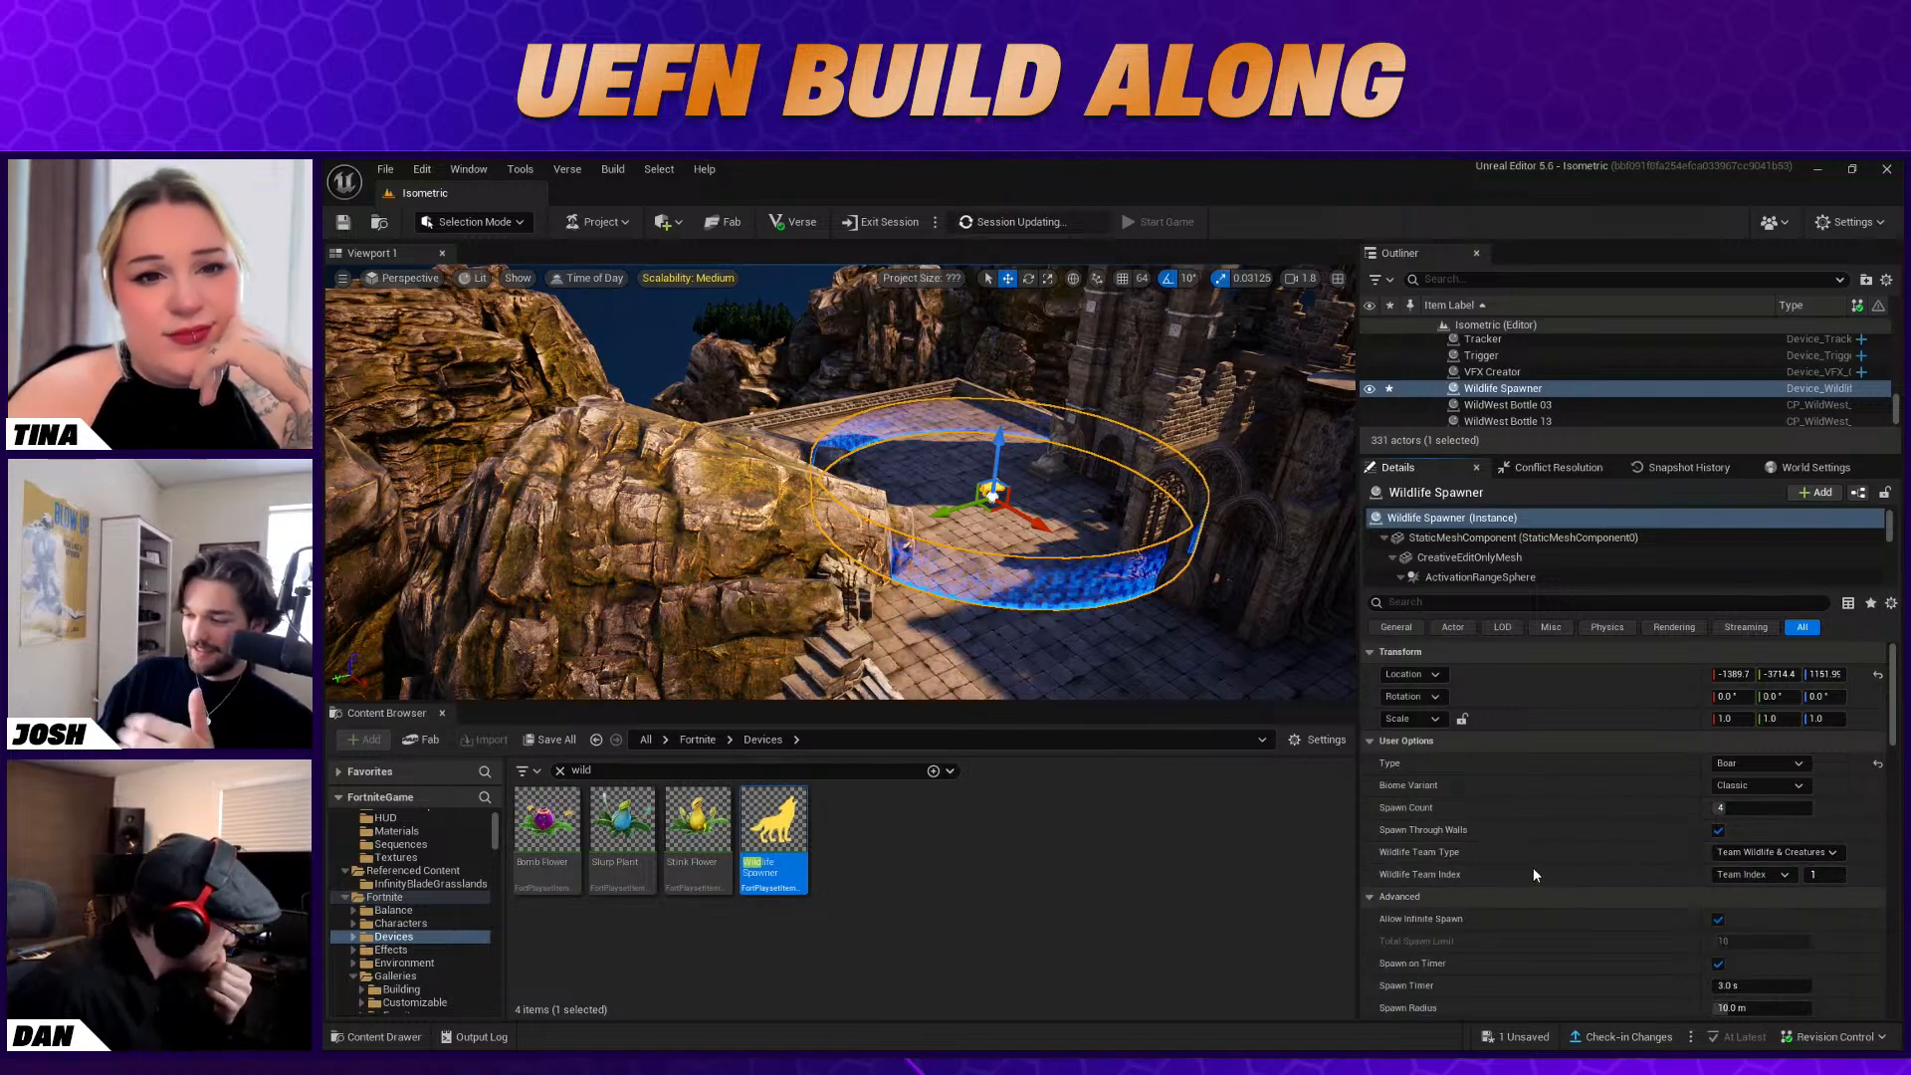
pyautogui.scroll(-2, 1543, 911)
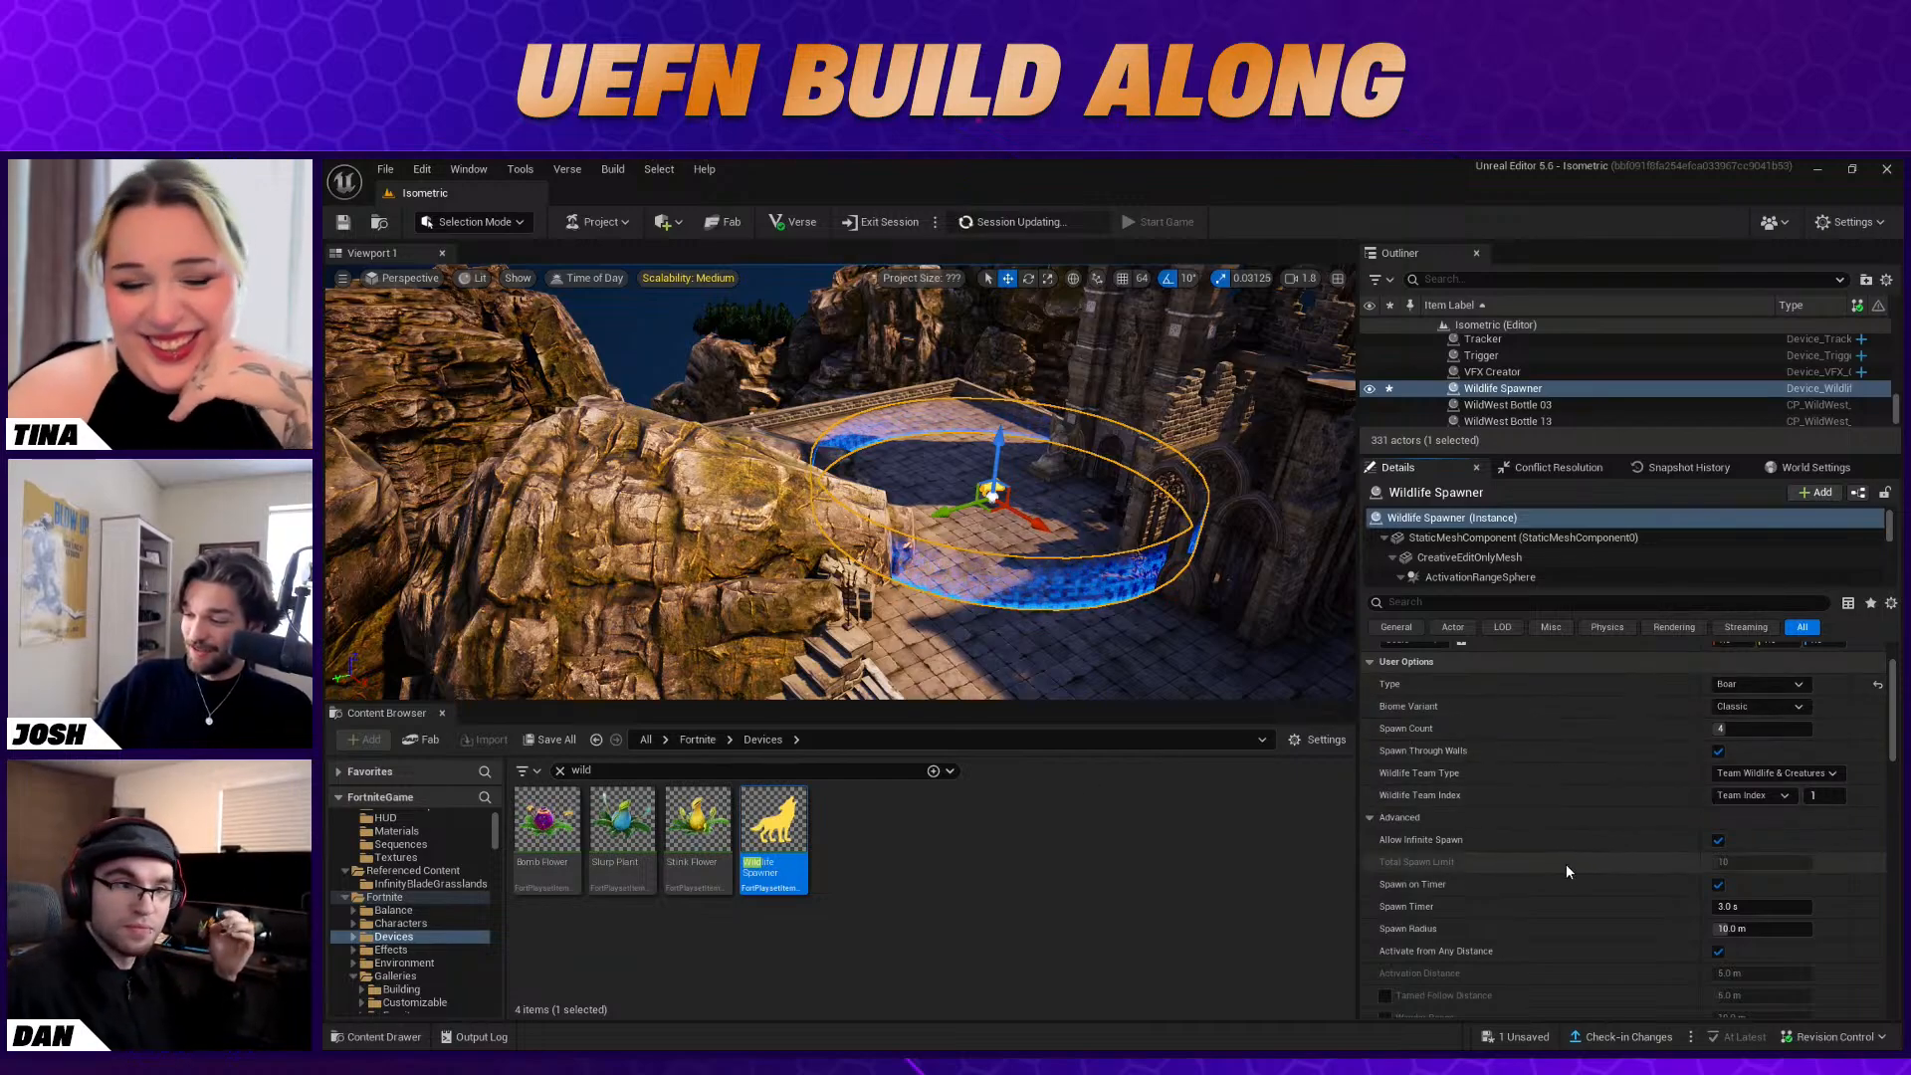
pyautogui.scroll(3, 1583, 891)
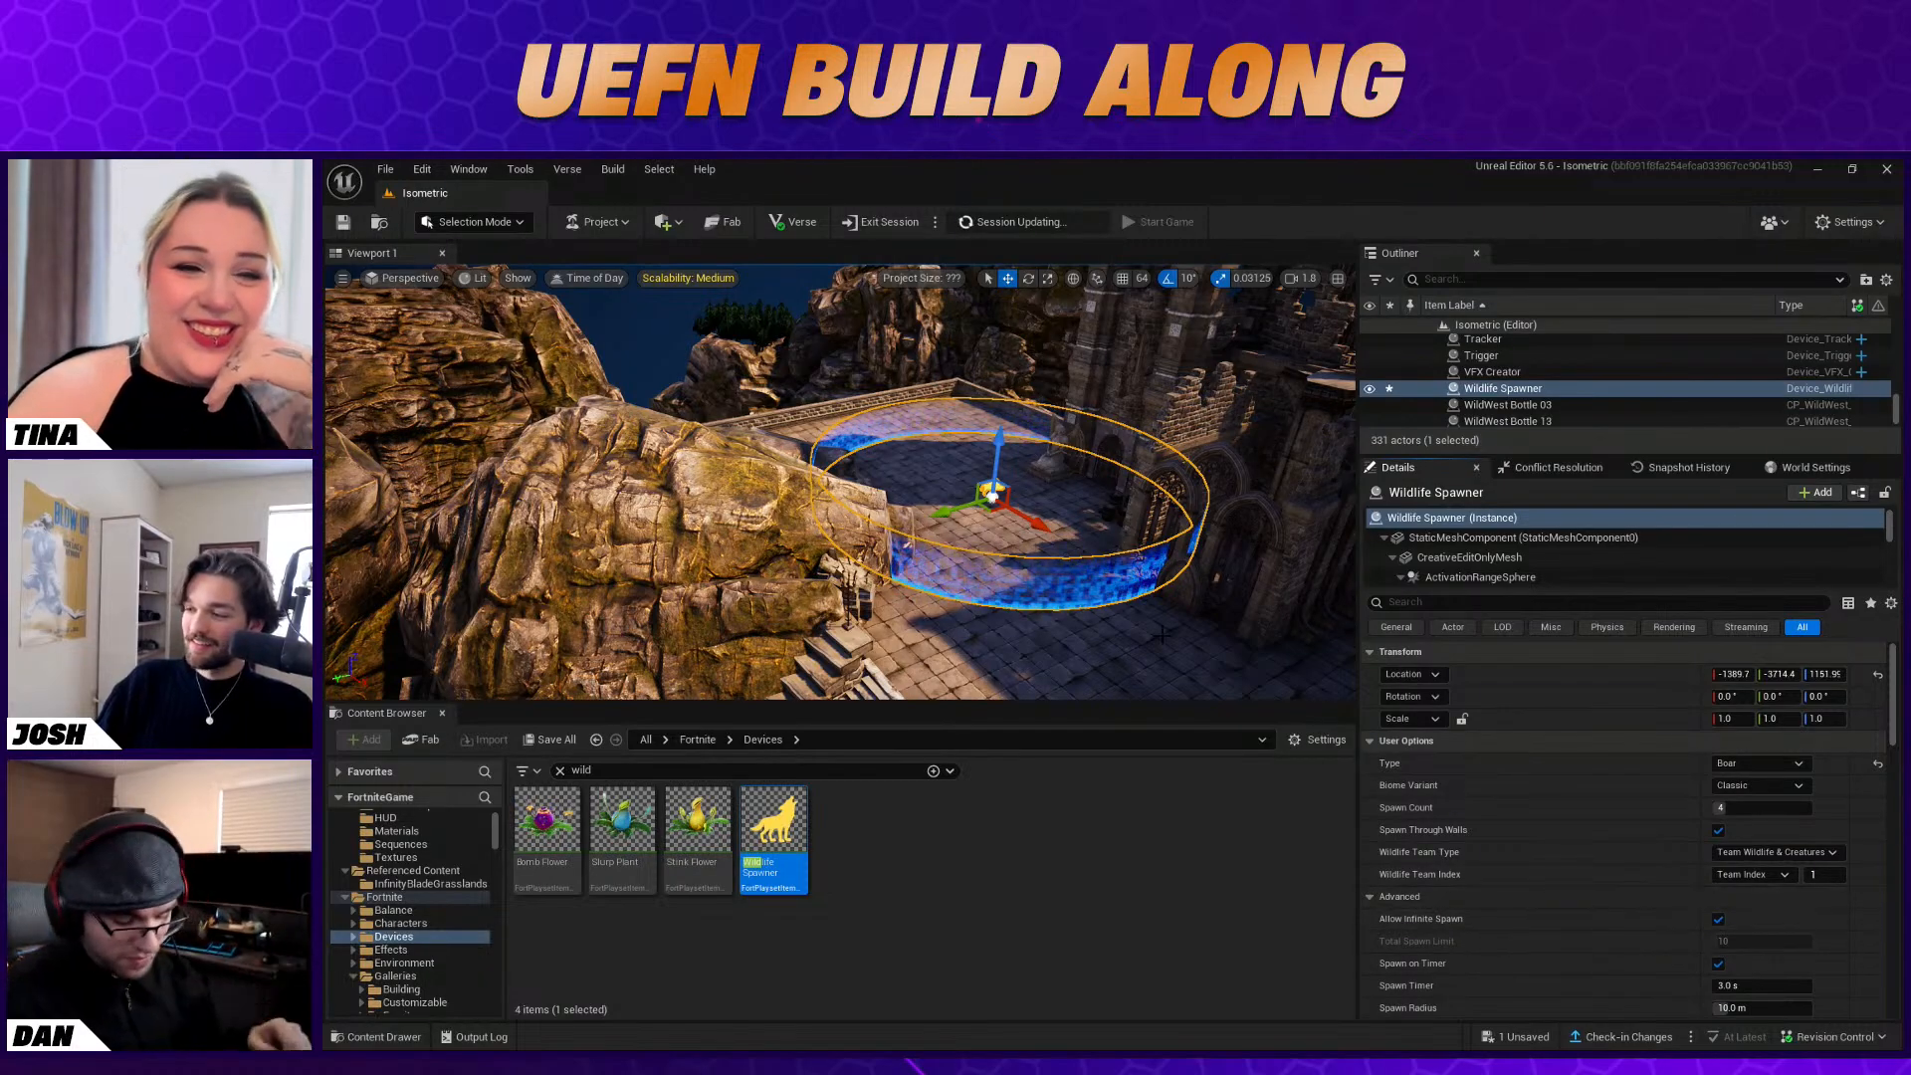
pyautogui.click(1771, 786)
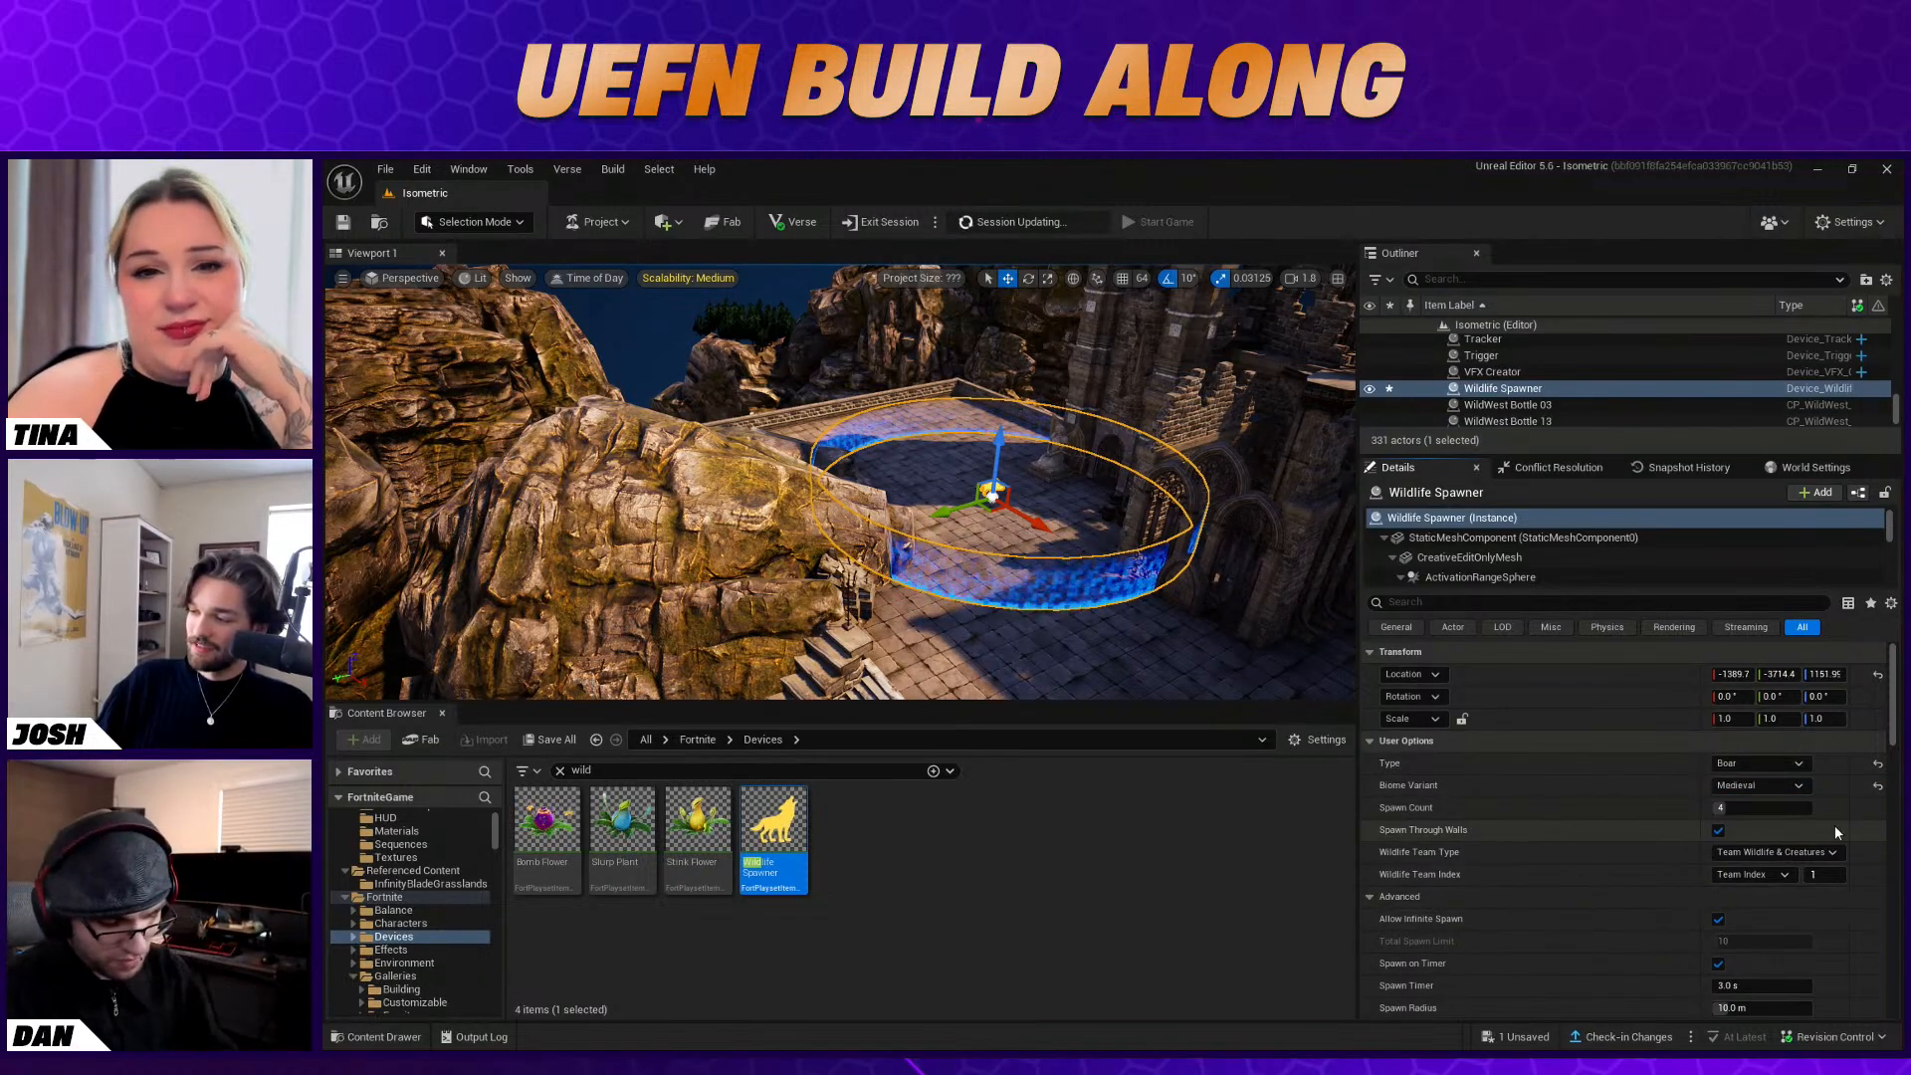
pyautogui.scroll(-10, 1533, 842)
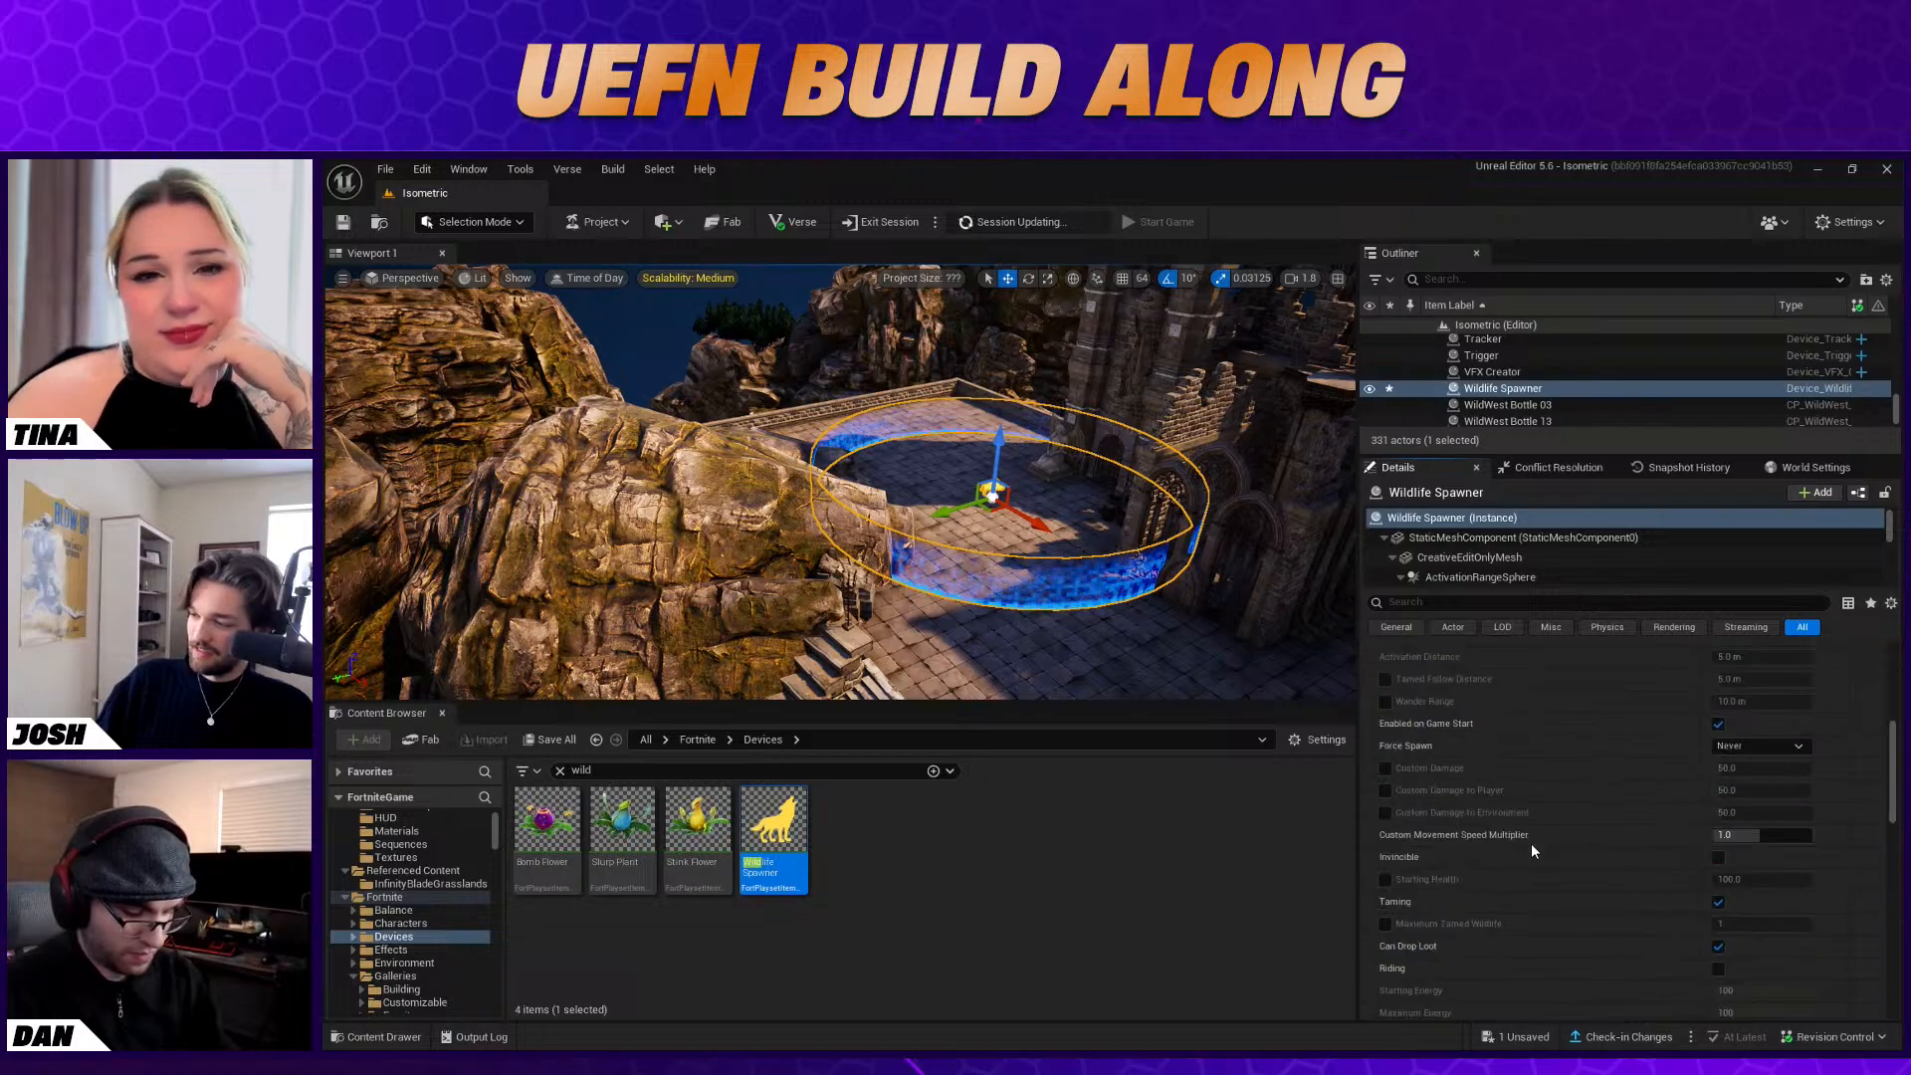
pyautogui.scroll(-3, 1531, 844)
# Find the Elimination Manager by searching devices for "elim", place it on the stone floor near the steps and raise it above the ground
pyautogui.click(1286, 674)
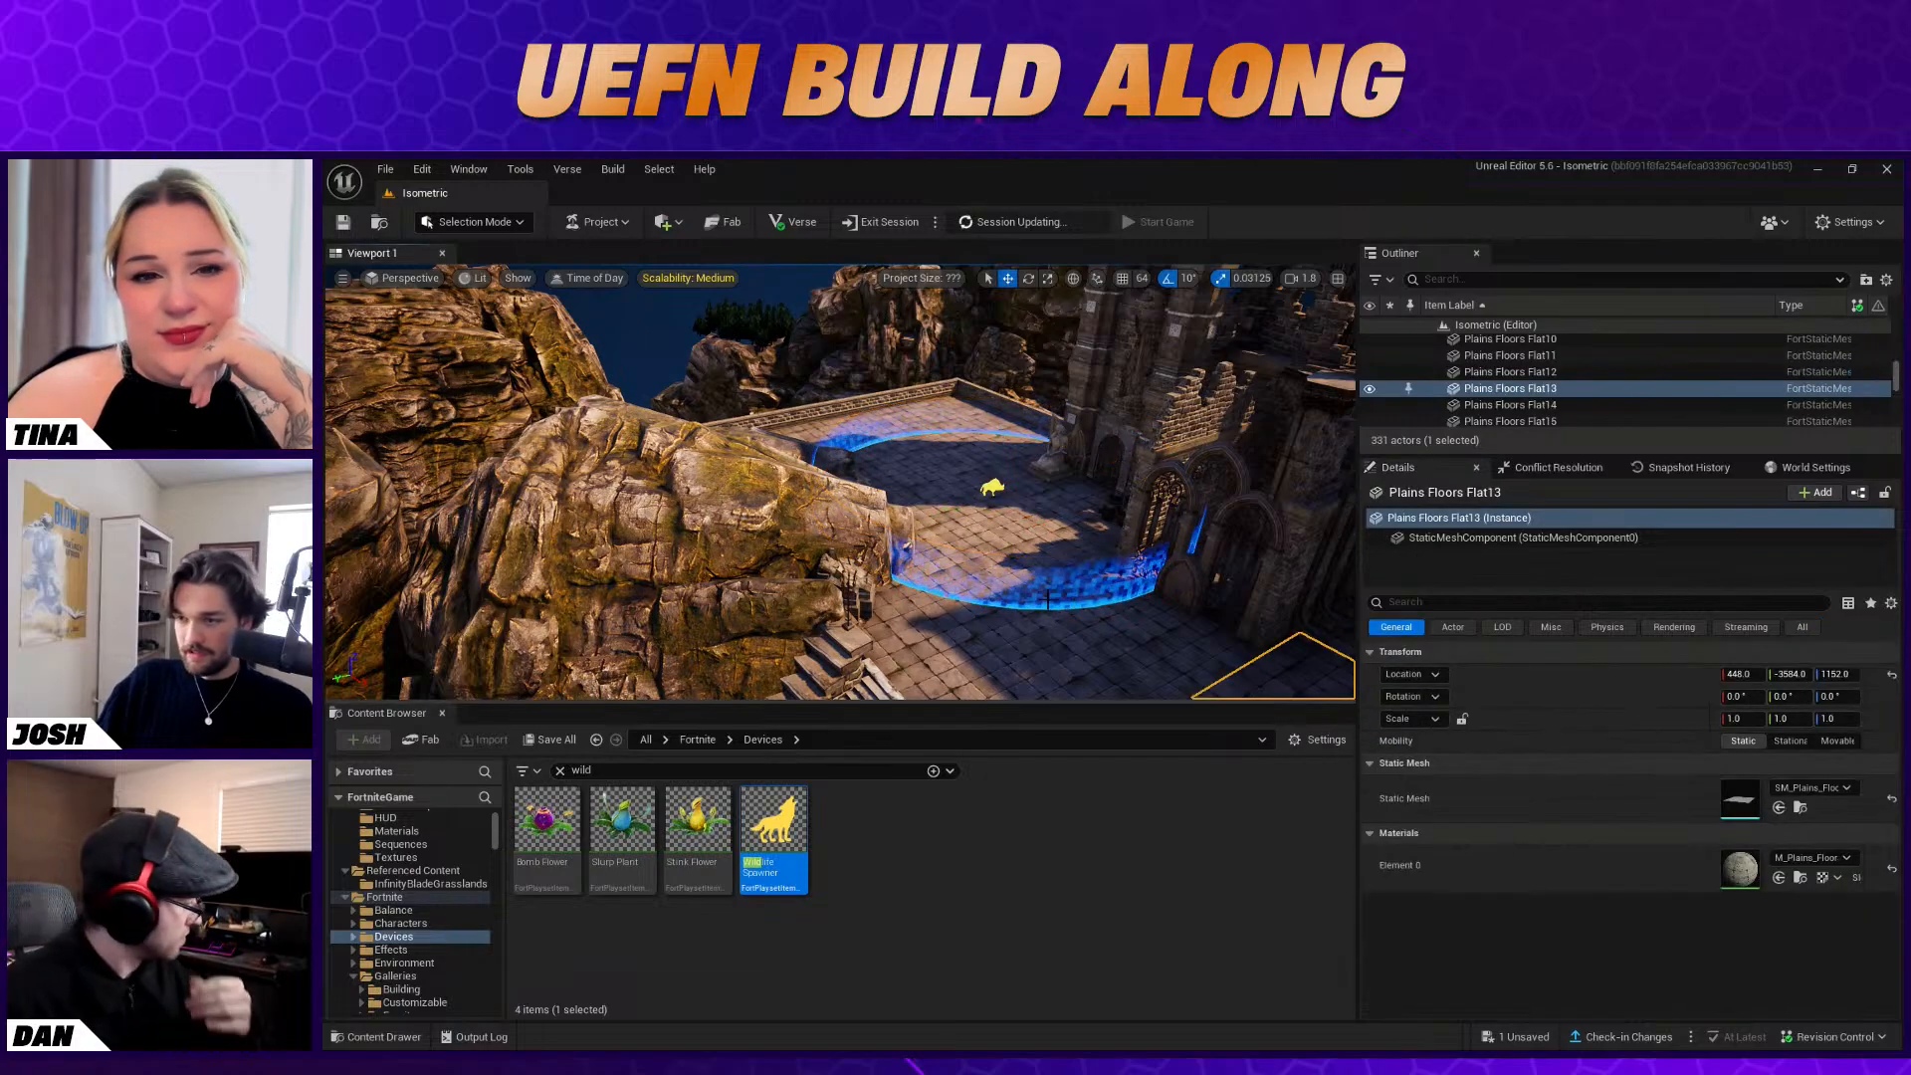
pyautogui.click(560, 771)
pyautogui.write('elim')
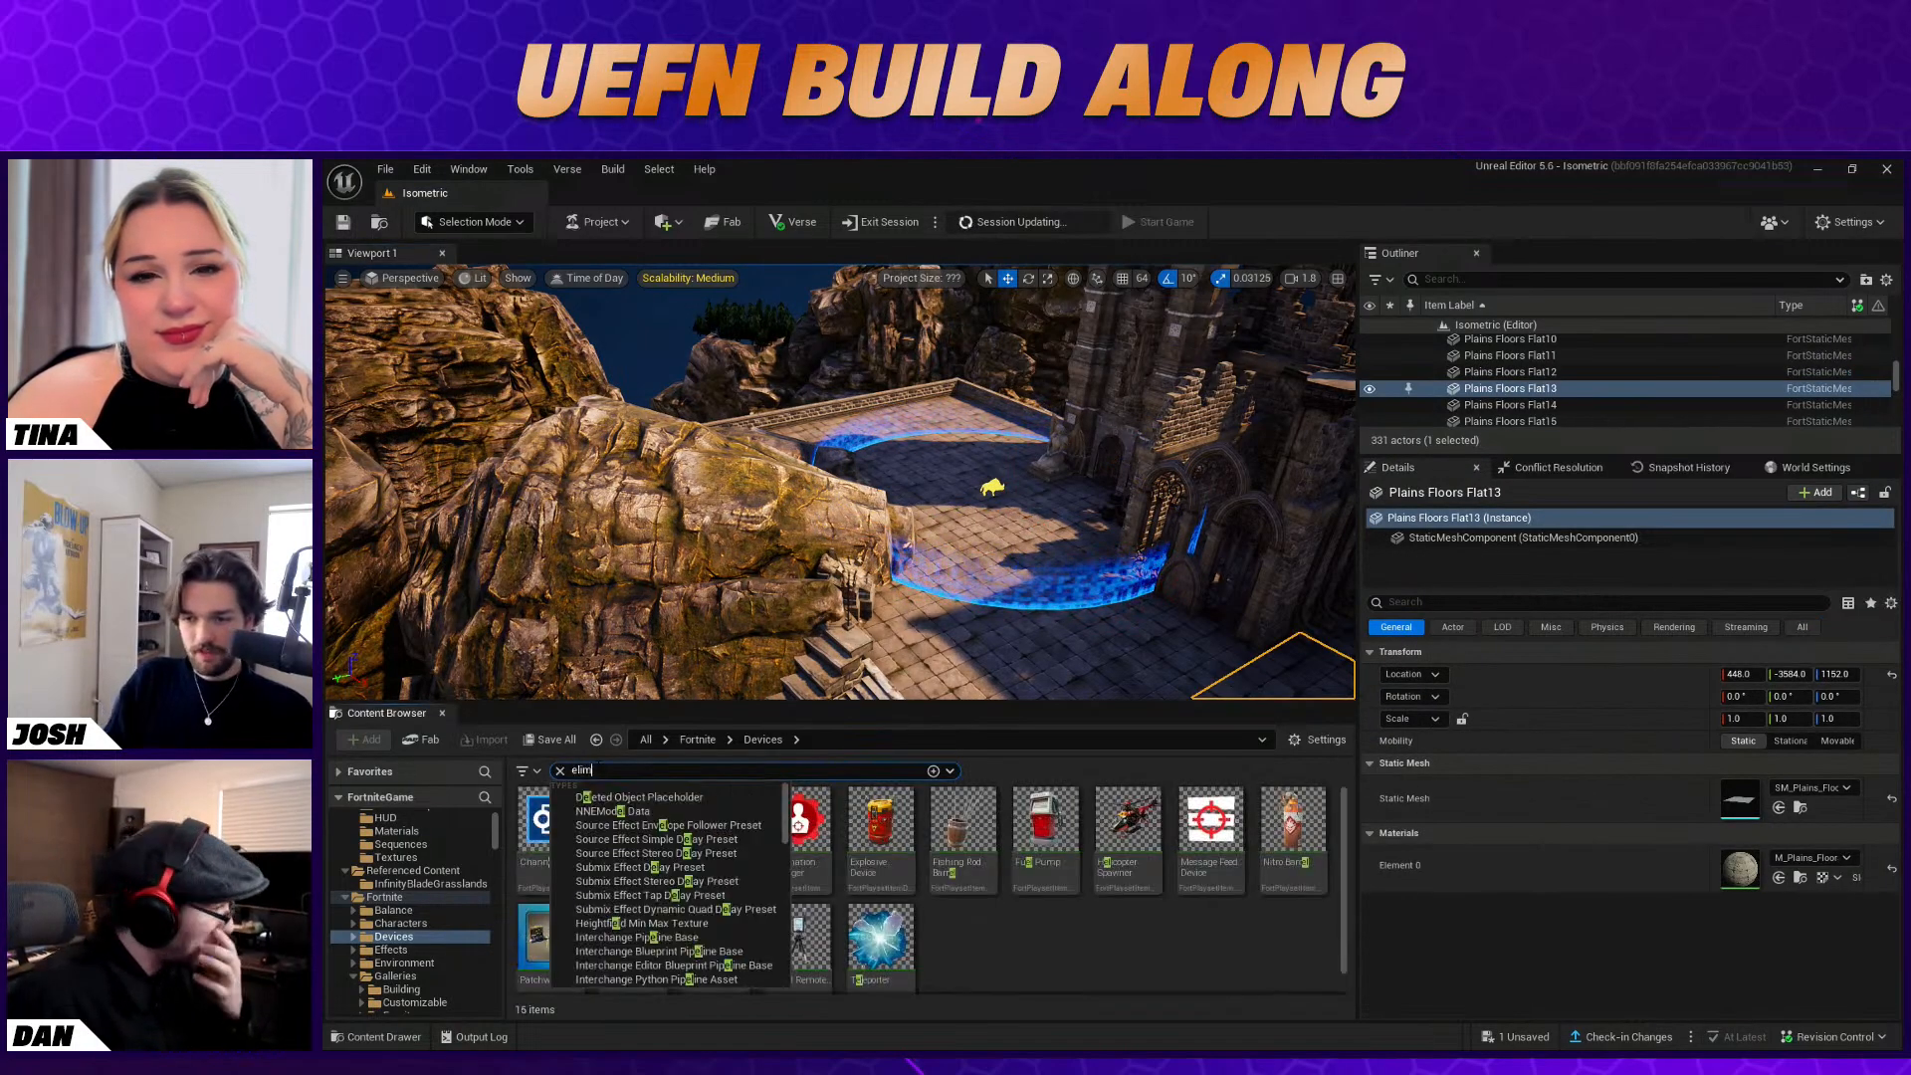
pyautogui.moveTo(500, 553); pyautogui.dragTo(697, 584, button='right')
pyautogui.moveTo(555, 812); pyautogui.dragTo(938, 587)
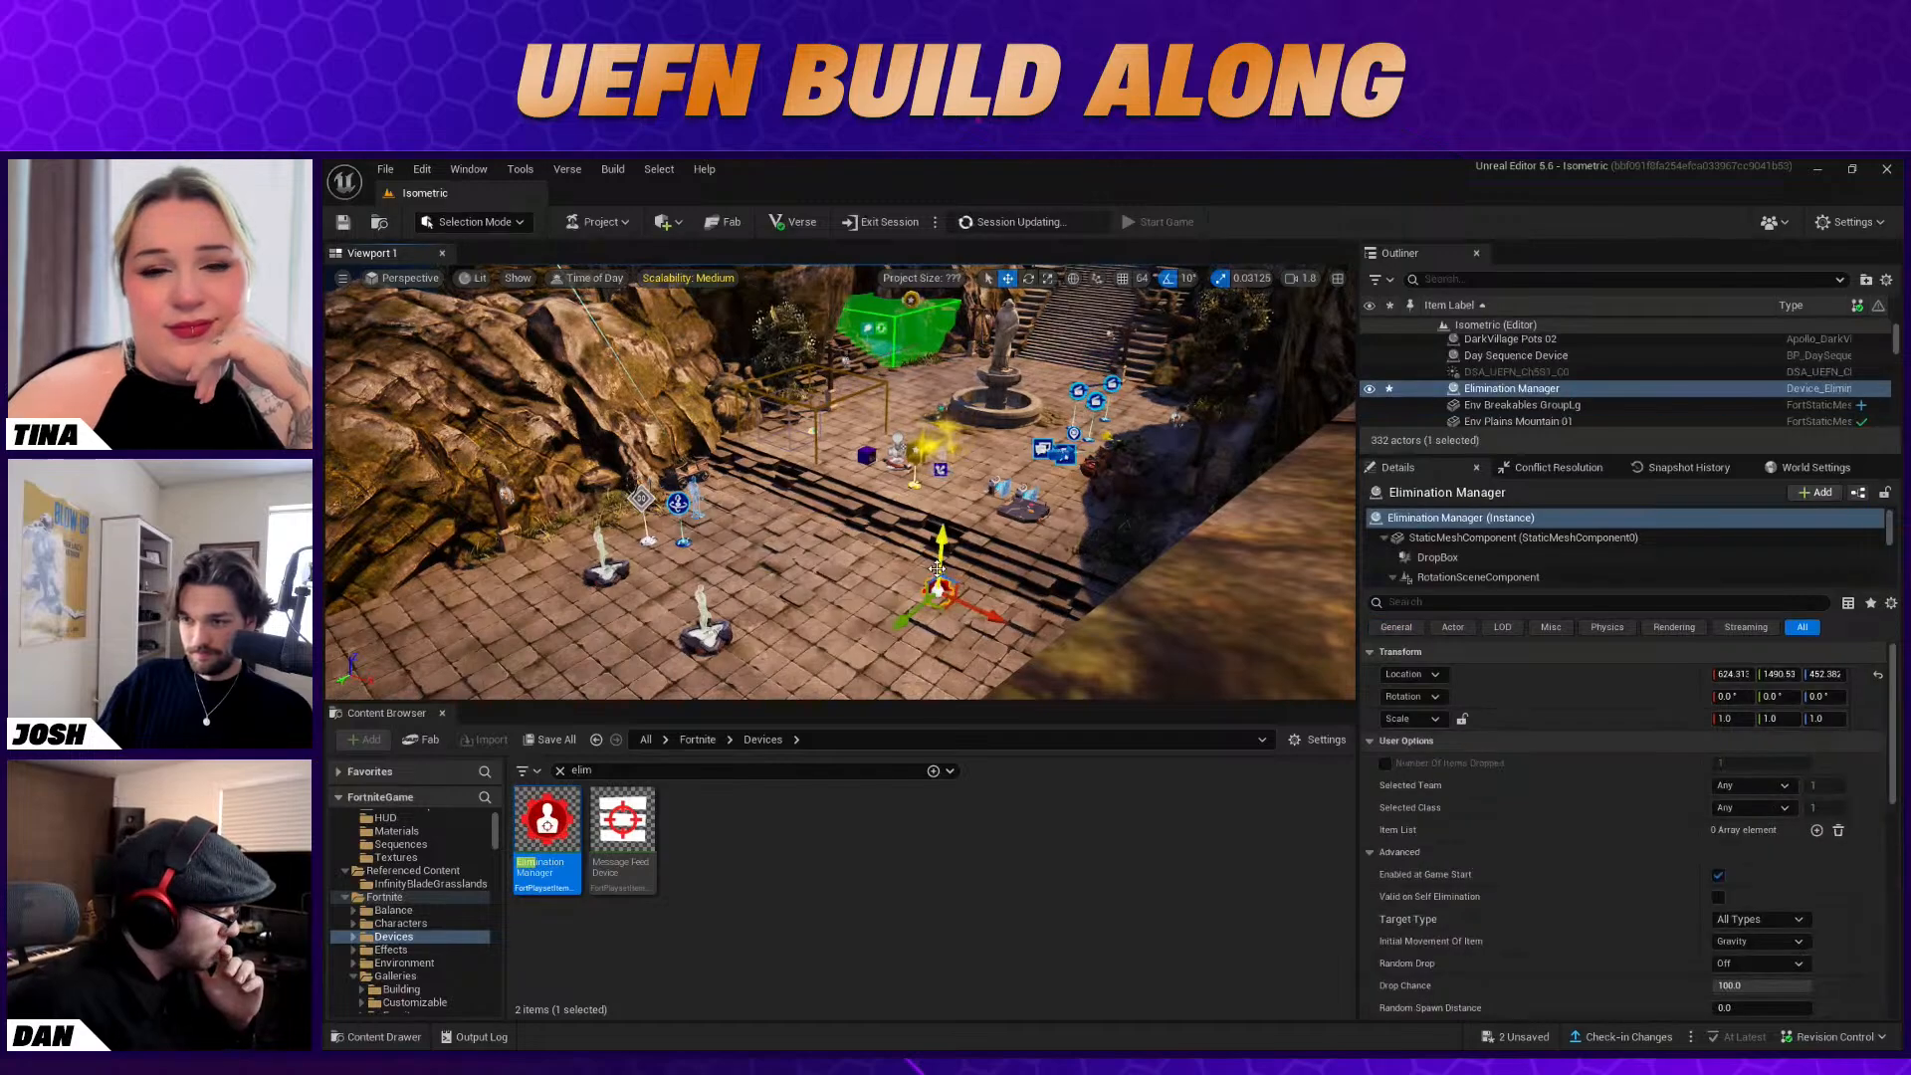
pyautogui.moveTo(740, 544); pyautogui.dragTo(876, 547, button='right')
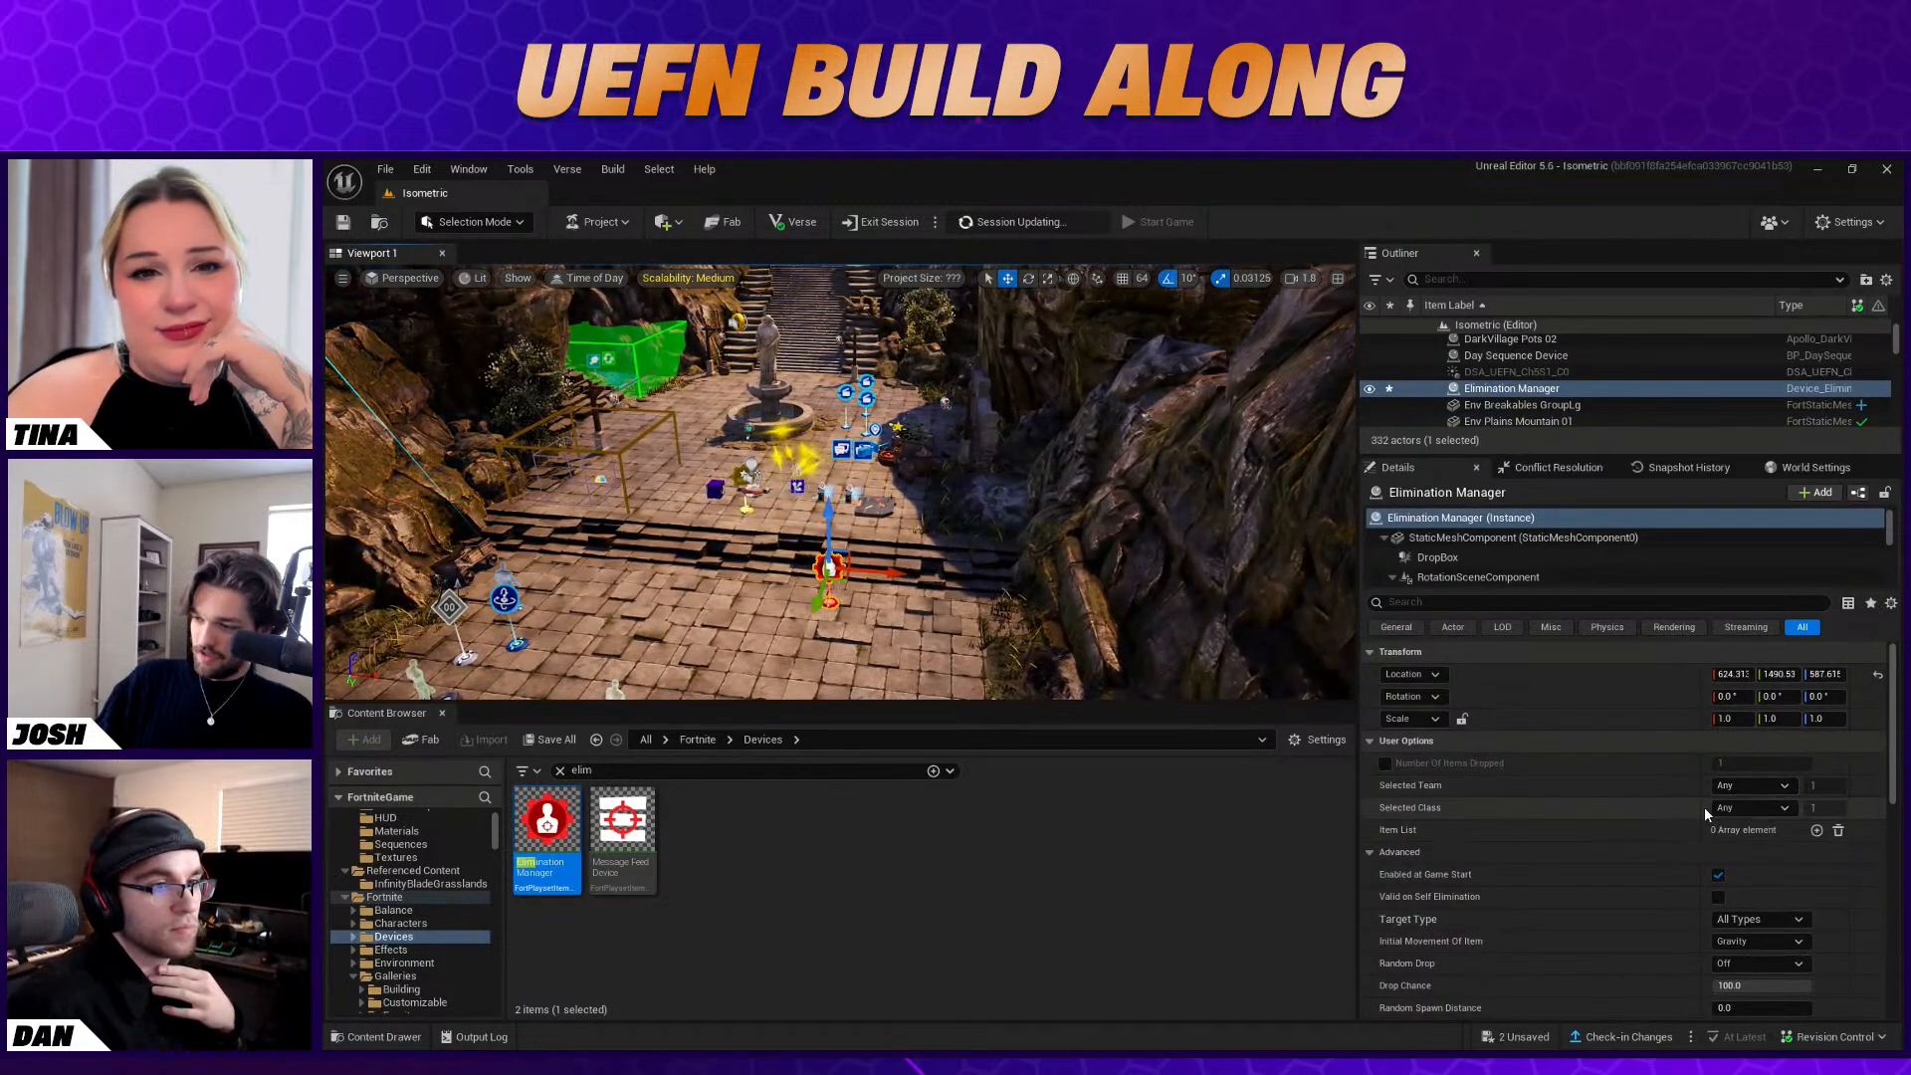
# Examine the Elimination Manager's Target Type choices and its remaining user options
pyautogui.click(1748, 921)
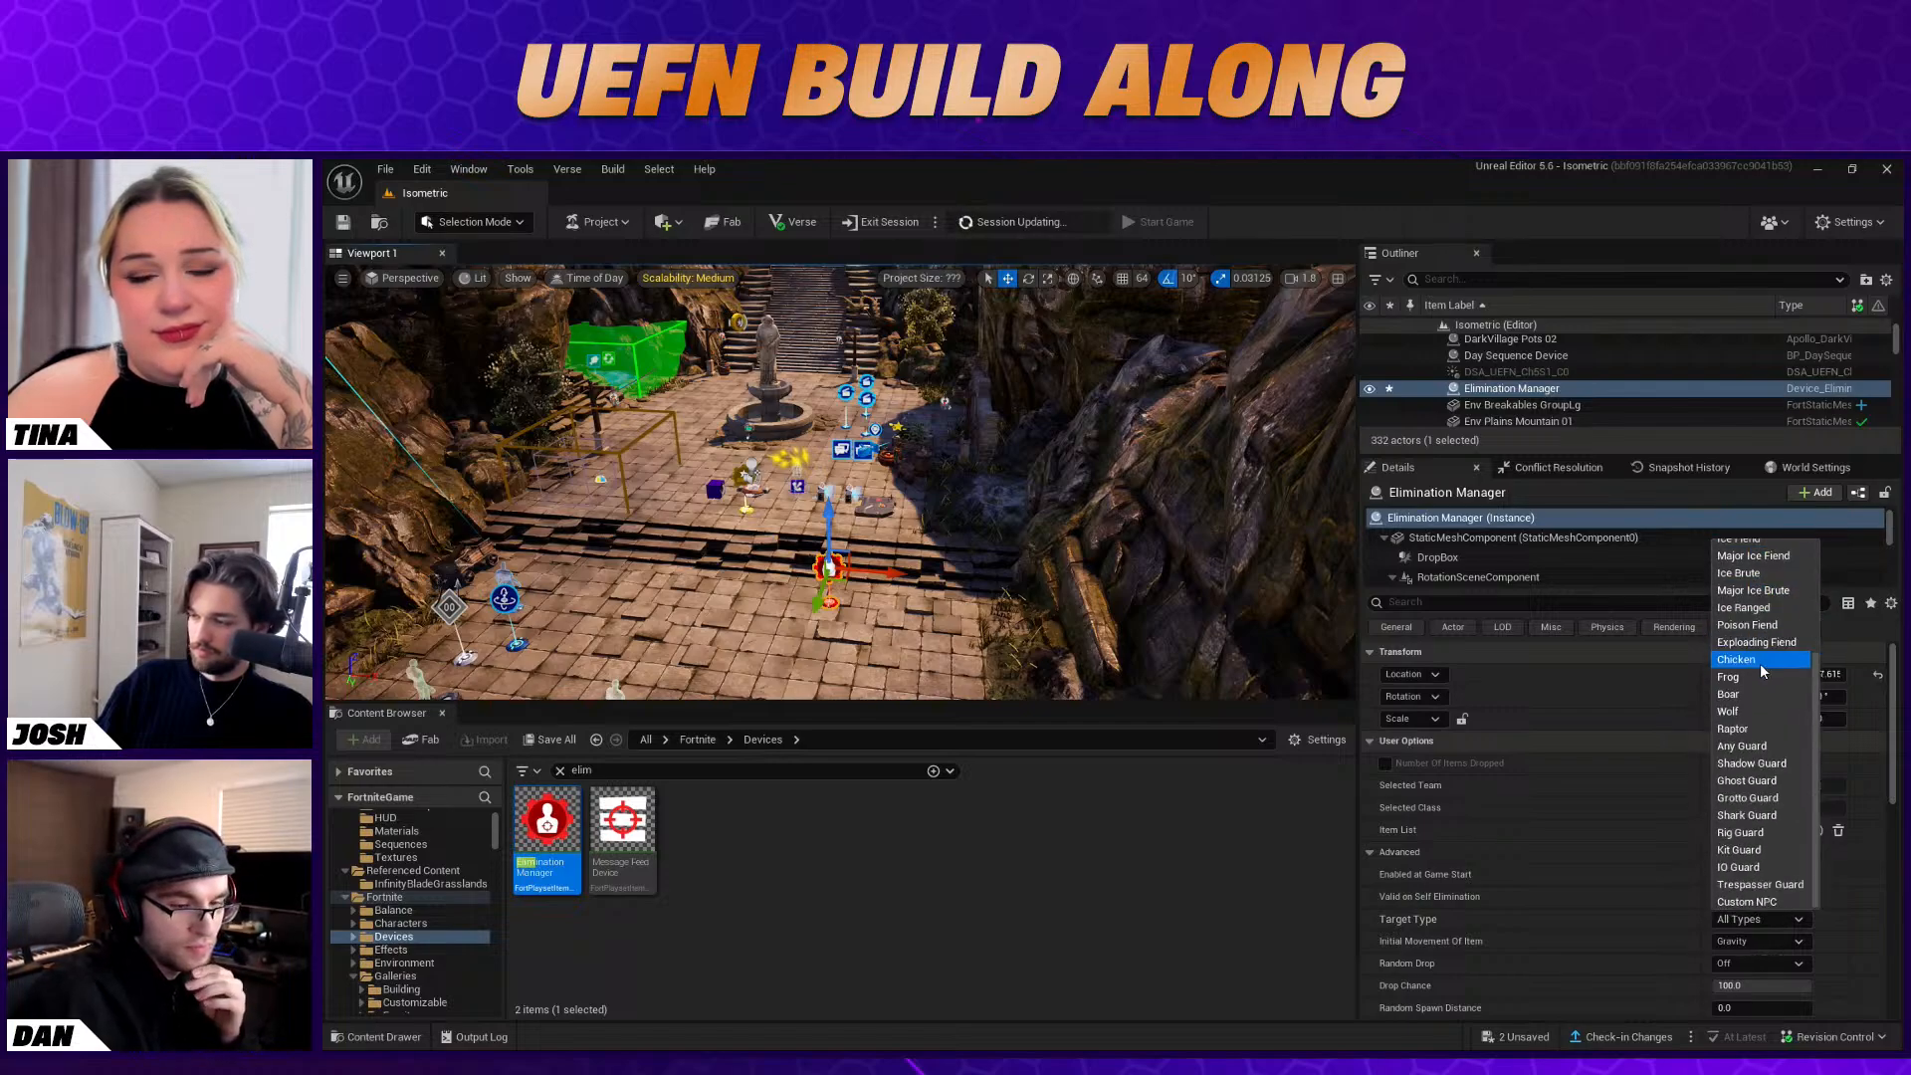
pyautogui.scroll(-2, 1752, 736)
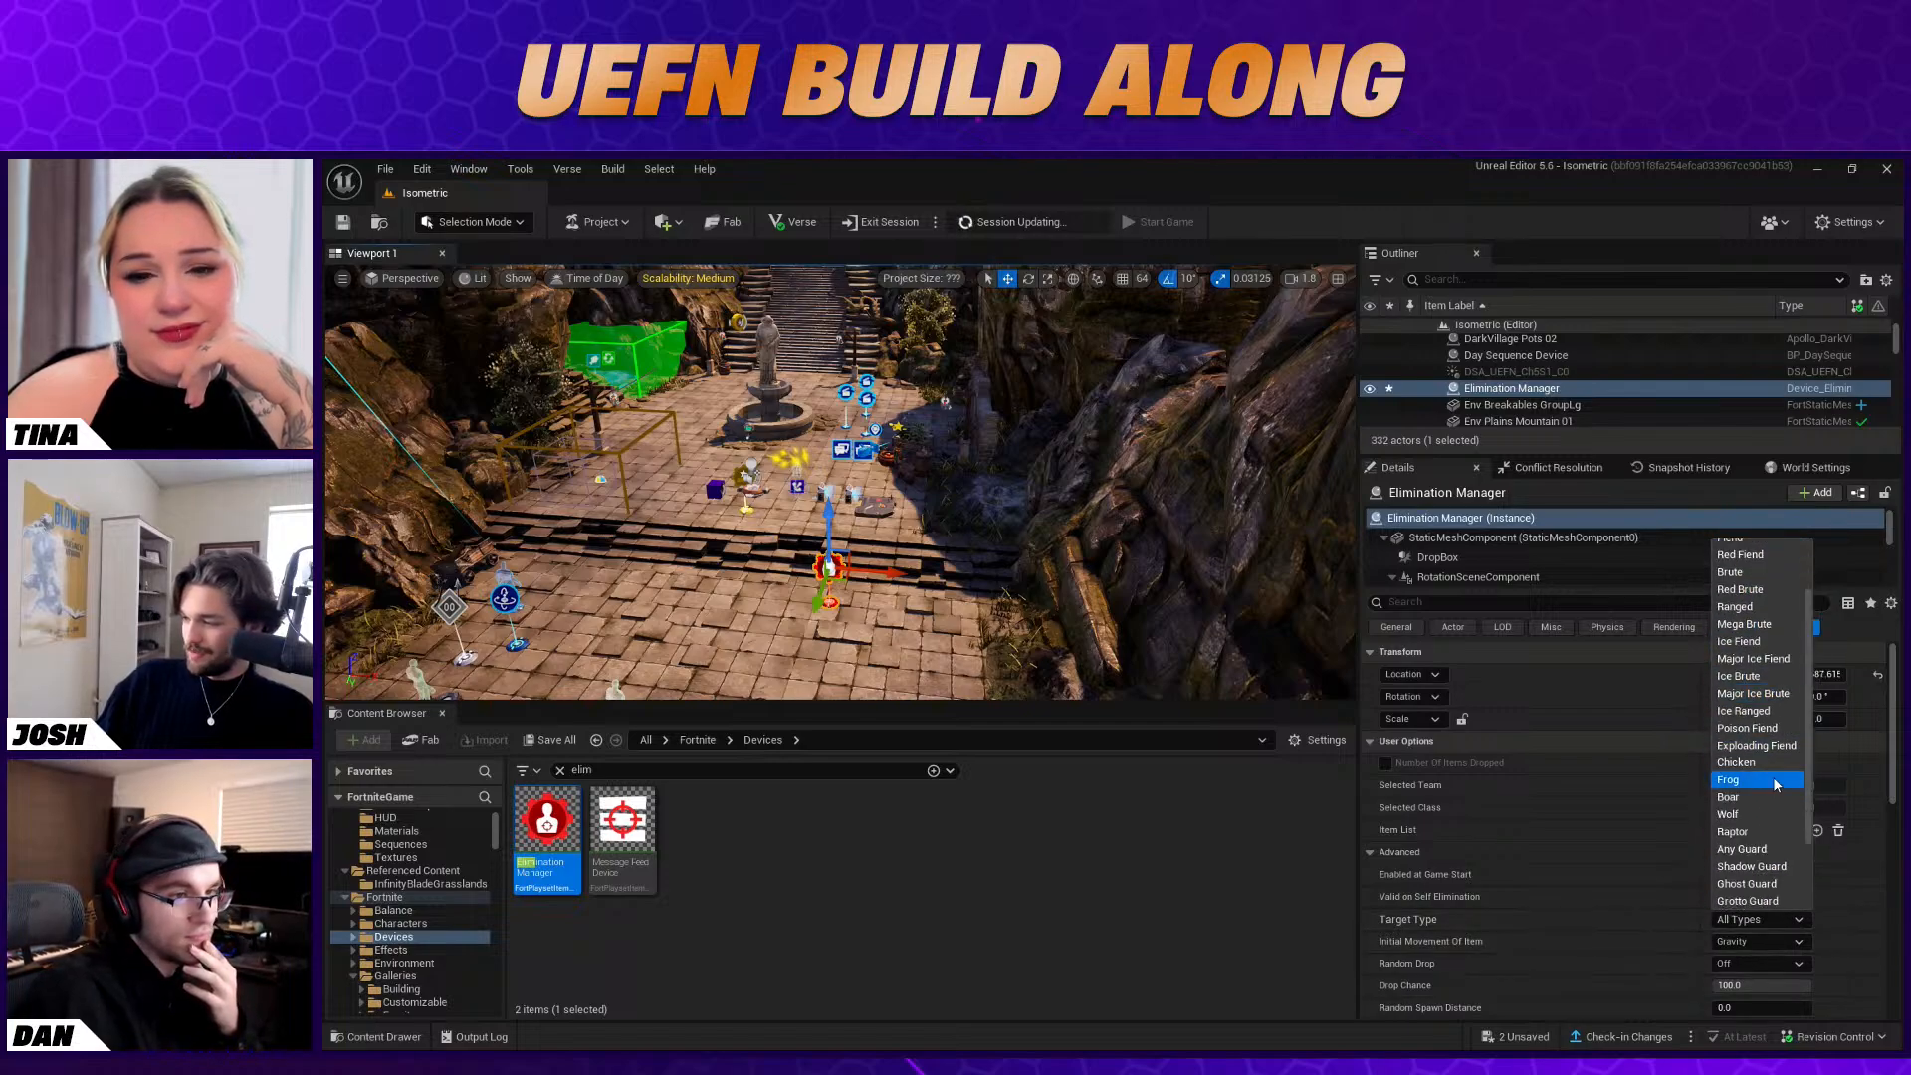
pyautogui.click(1836, 916)
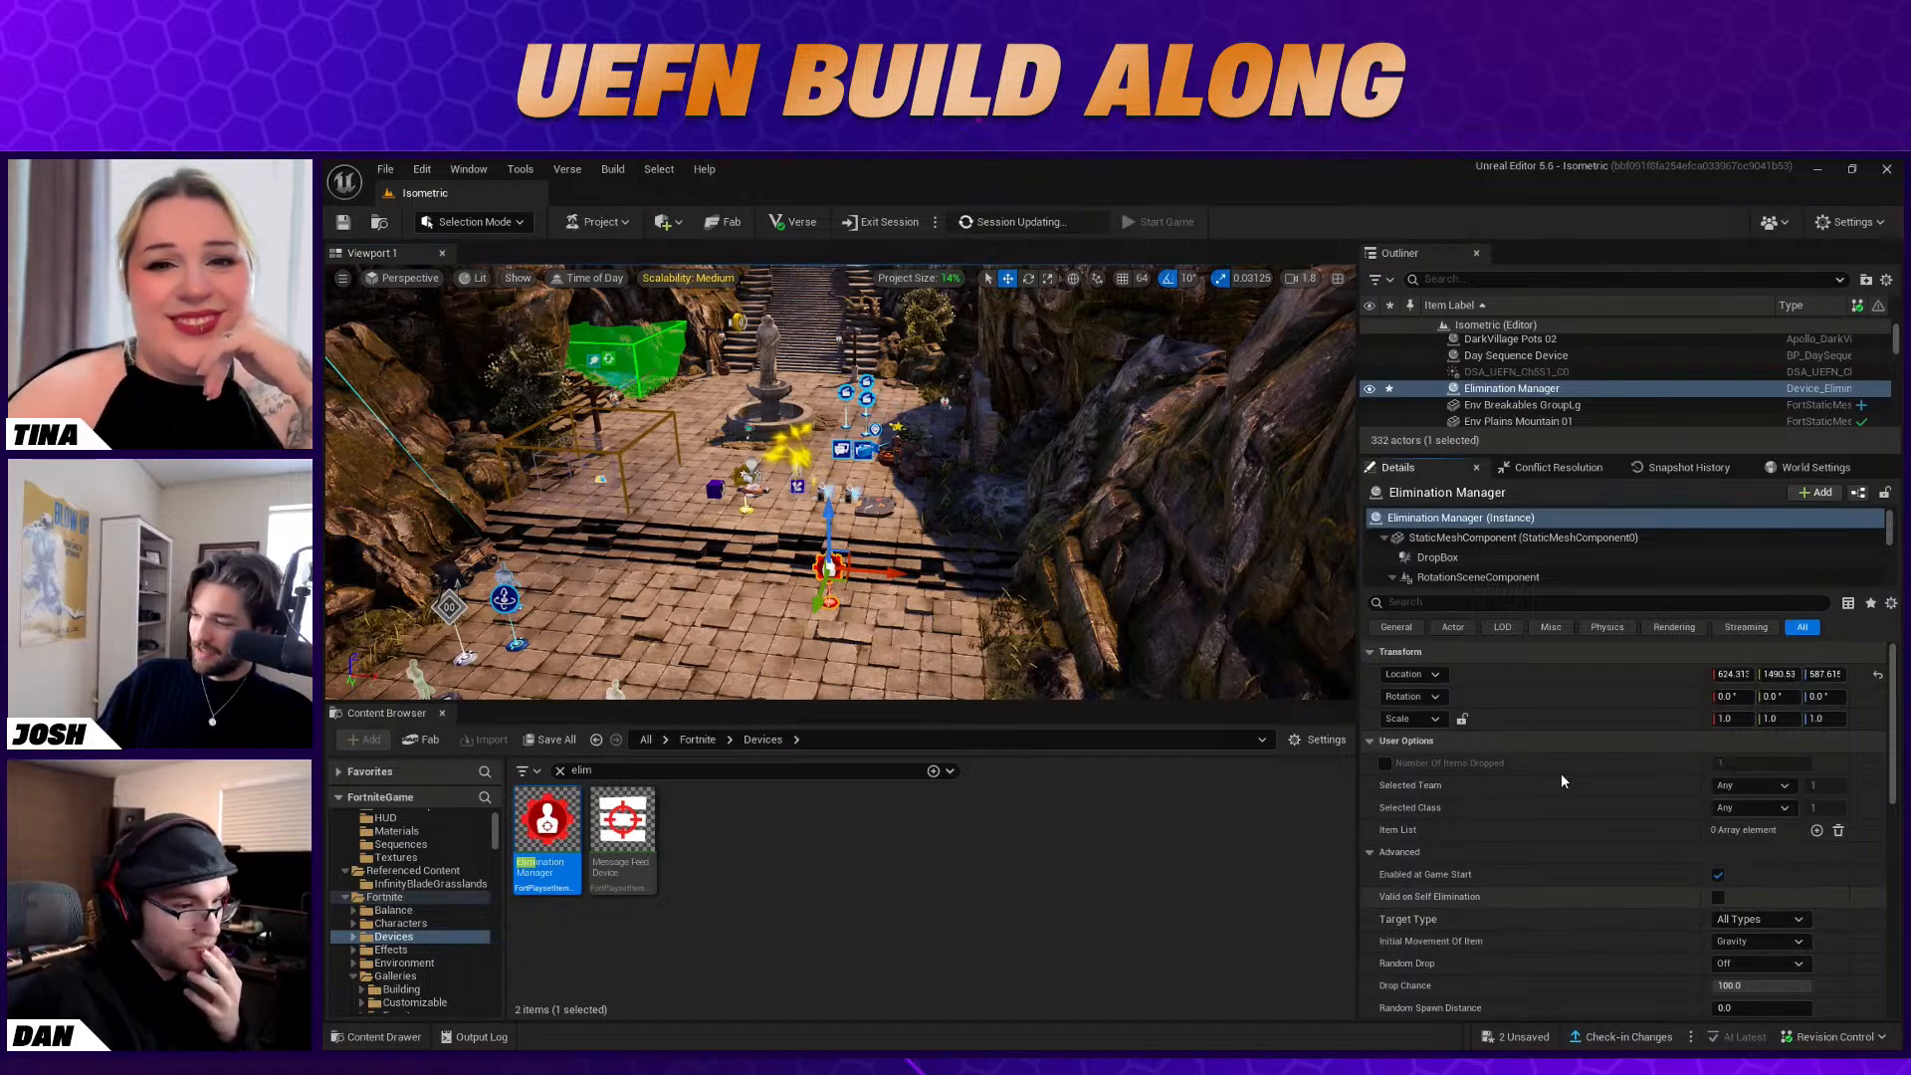
pyautogui.scroll(-1, 1743, 893)
pyautogui.scroll(-8, 1742, 892)
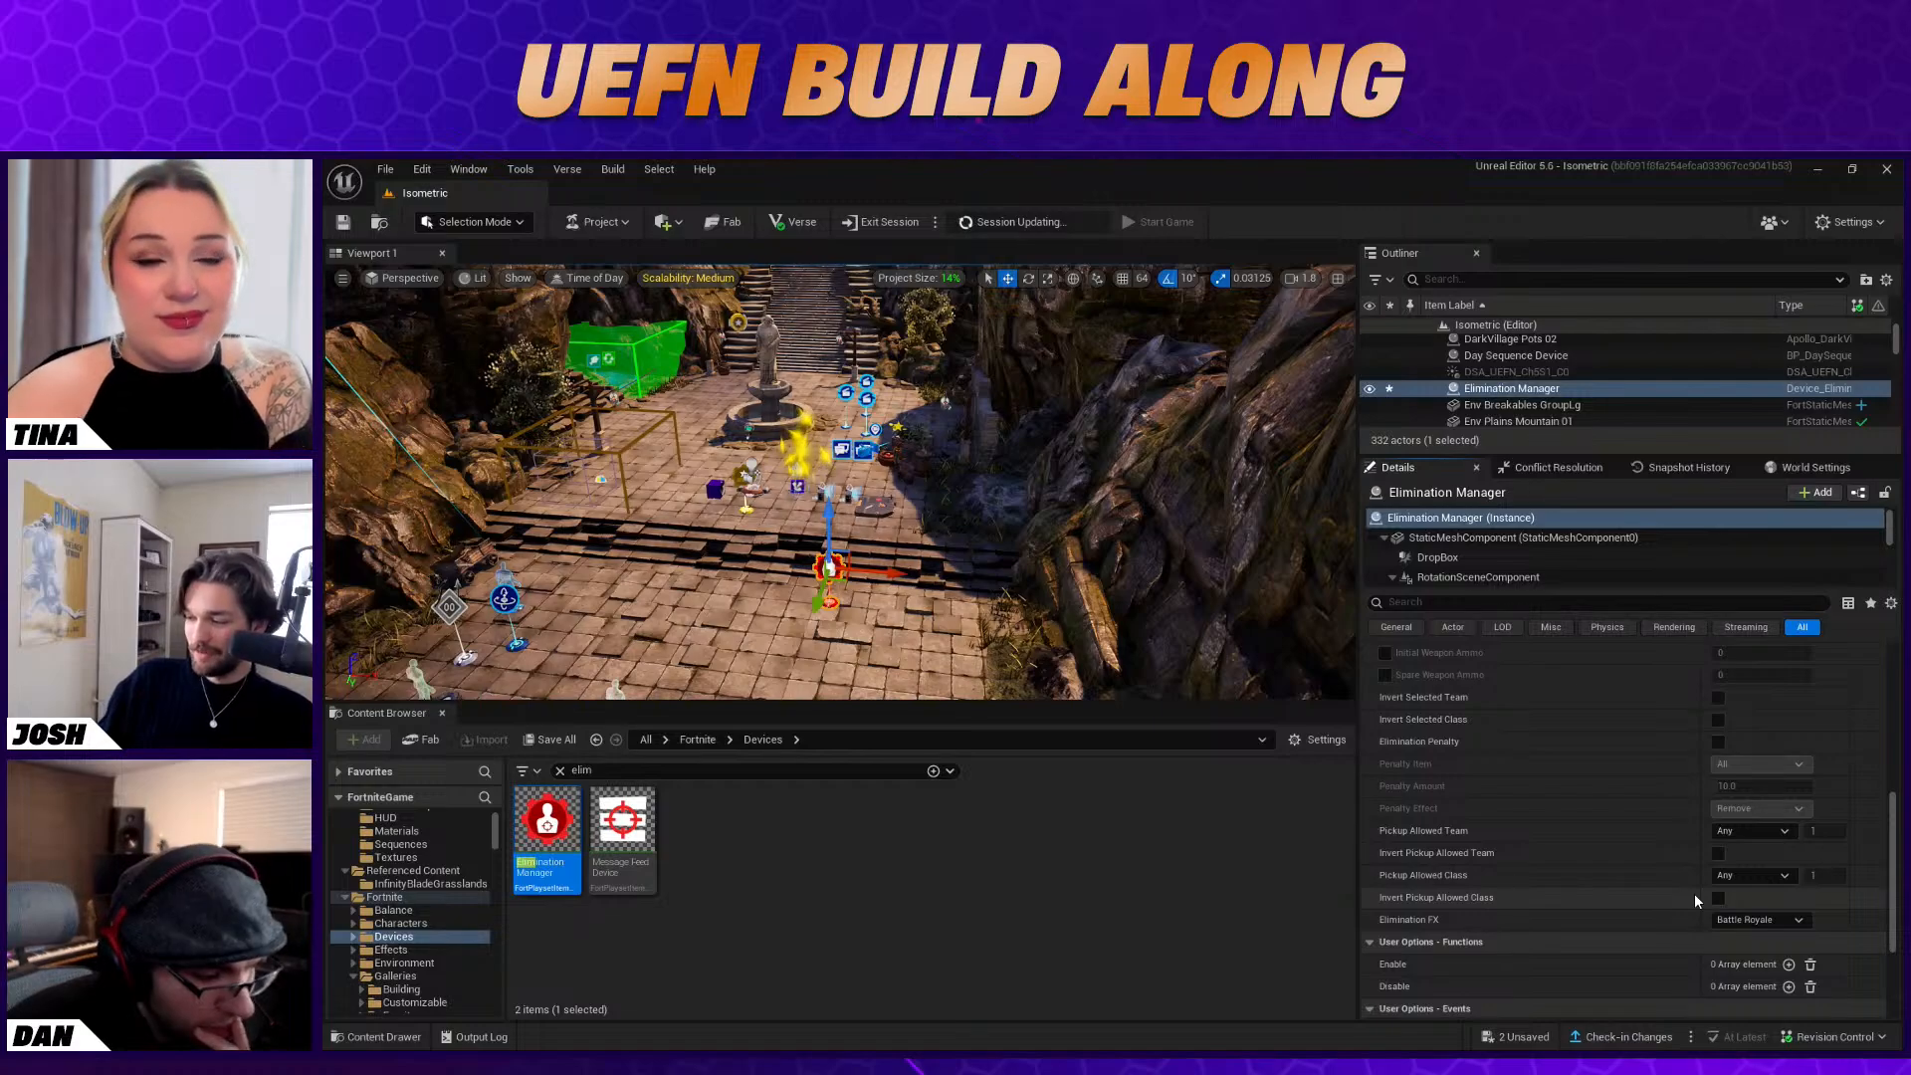
# Duplicate the XP Stat Powerup beside the original near the fountain and set the copy's Magnitude to 250
pyautogui.moveTo(995, 518); pyautogui.dragTo(981, 557, button='right')
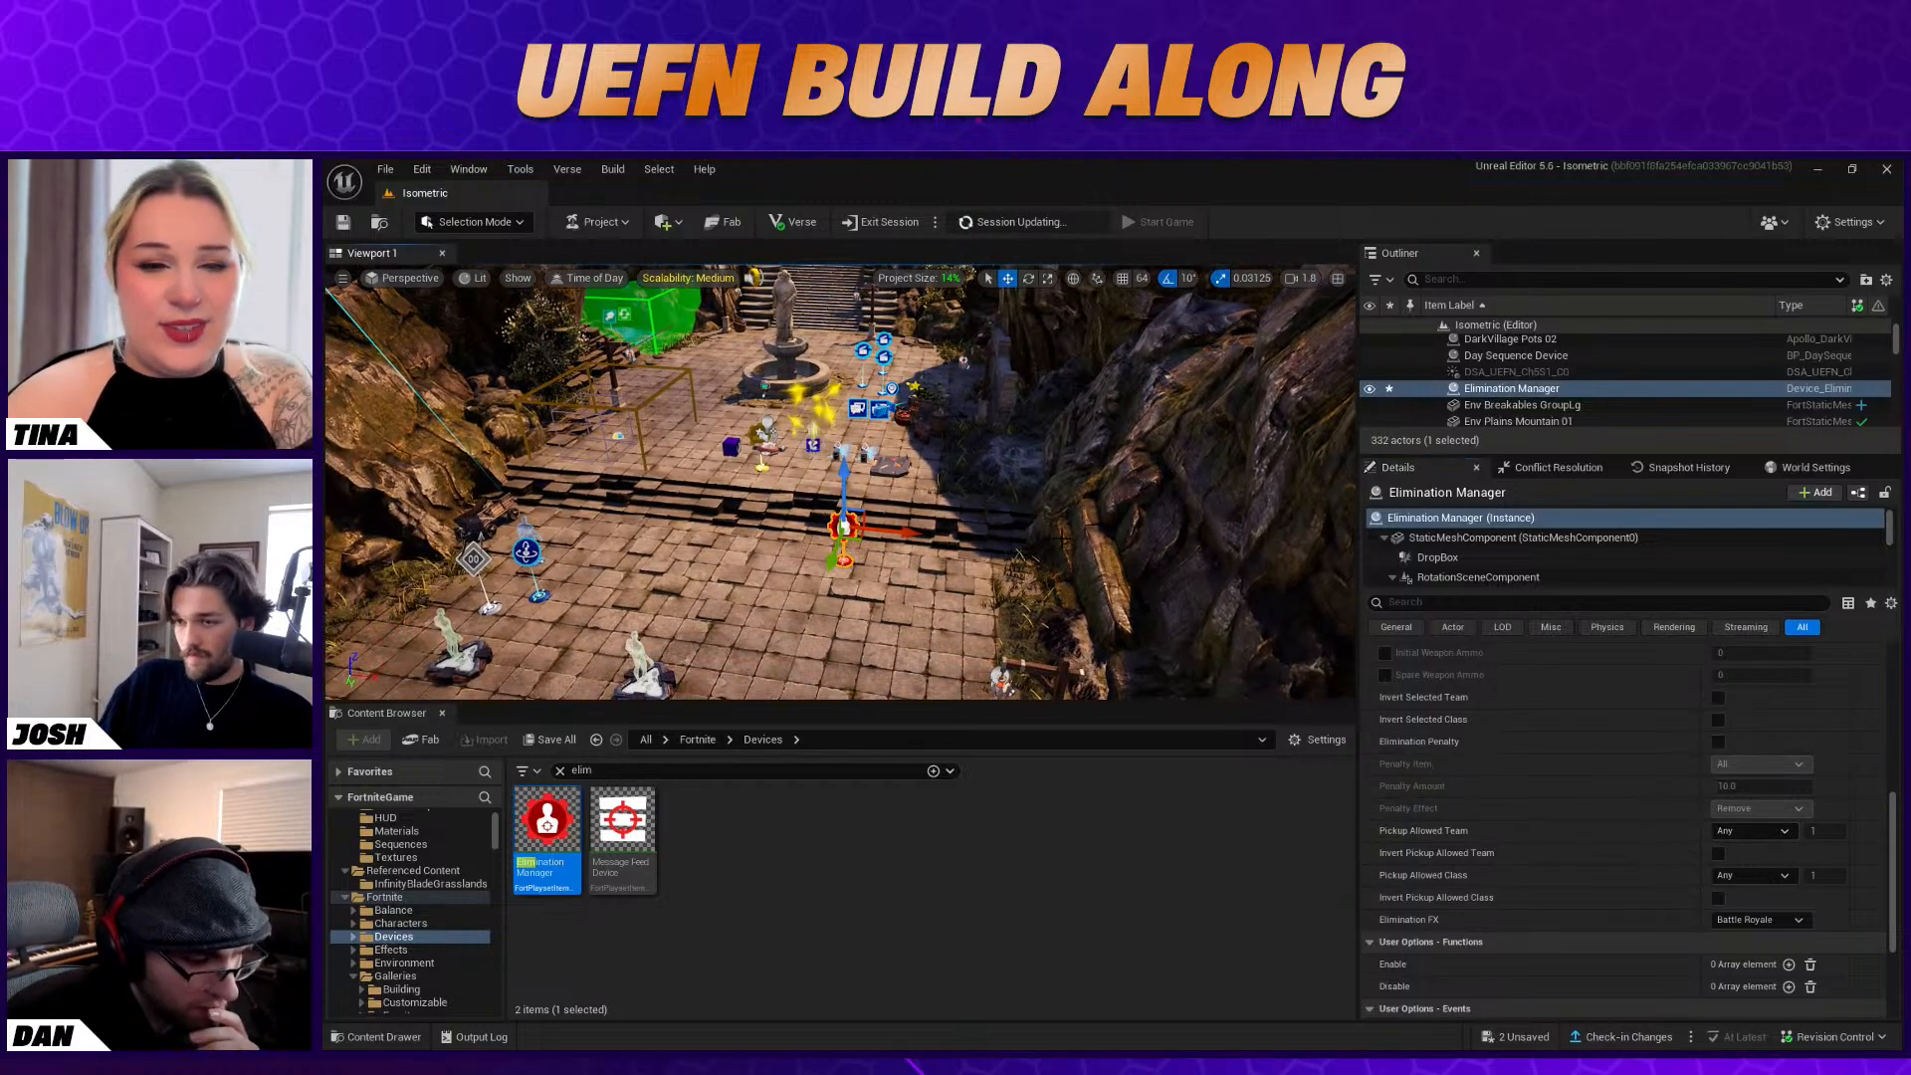
pyautogui.moveTo(783, 458); pyautogui.dragTo(817, 427, button='right')
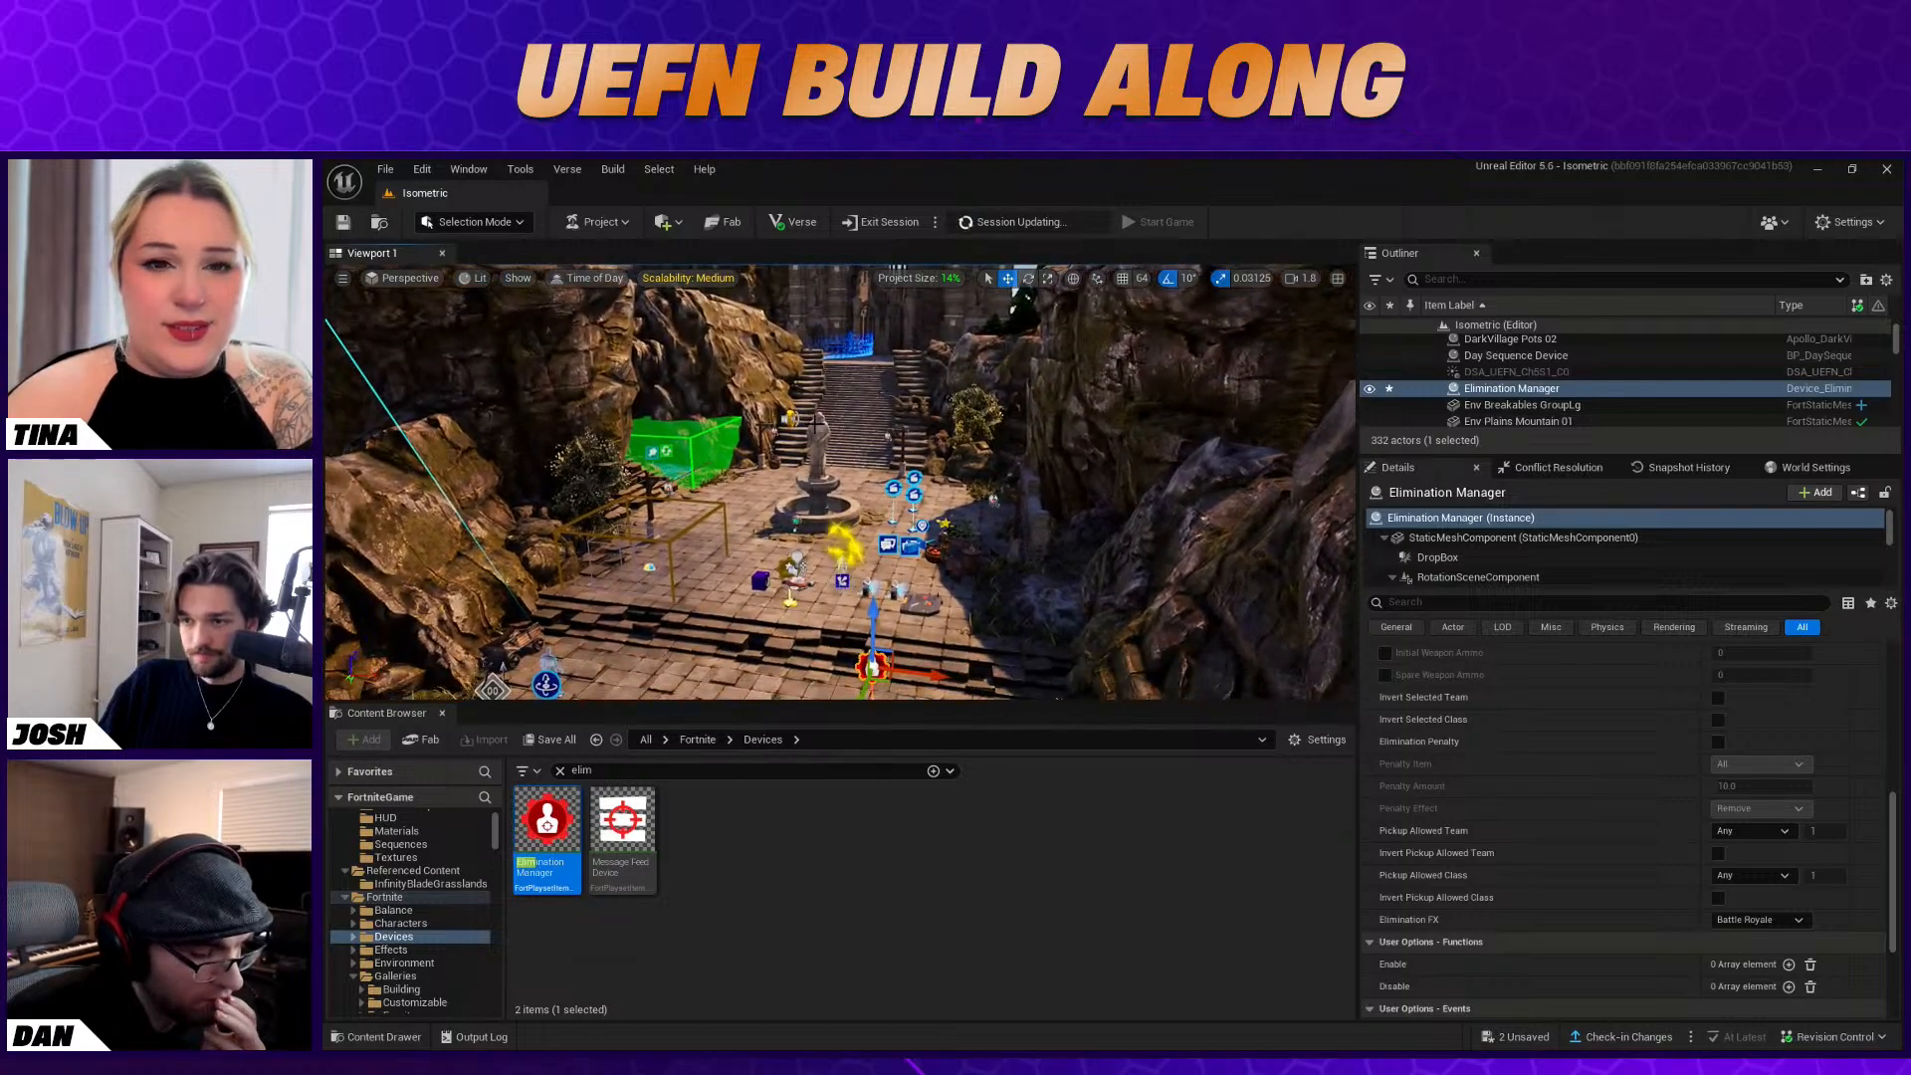
pyautogui.click(790, 418)
pyautogui.keyDown('alt'); pyautogui.moveTo(840, 421); pyautogui.dragTo(898, 424); pyautogui.keyUp('alt')
pyautogui.scroll(8, 1693, 910)
pyautogui.moveTo(1085, 527); pyautogui.dragTo(1194, 550, button='right')
pyautogui.click(1782, 785)
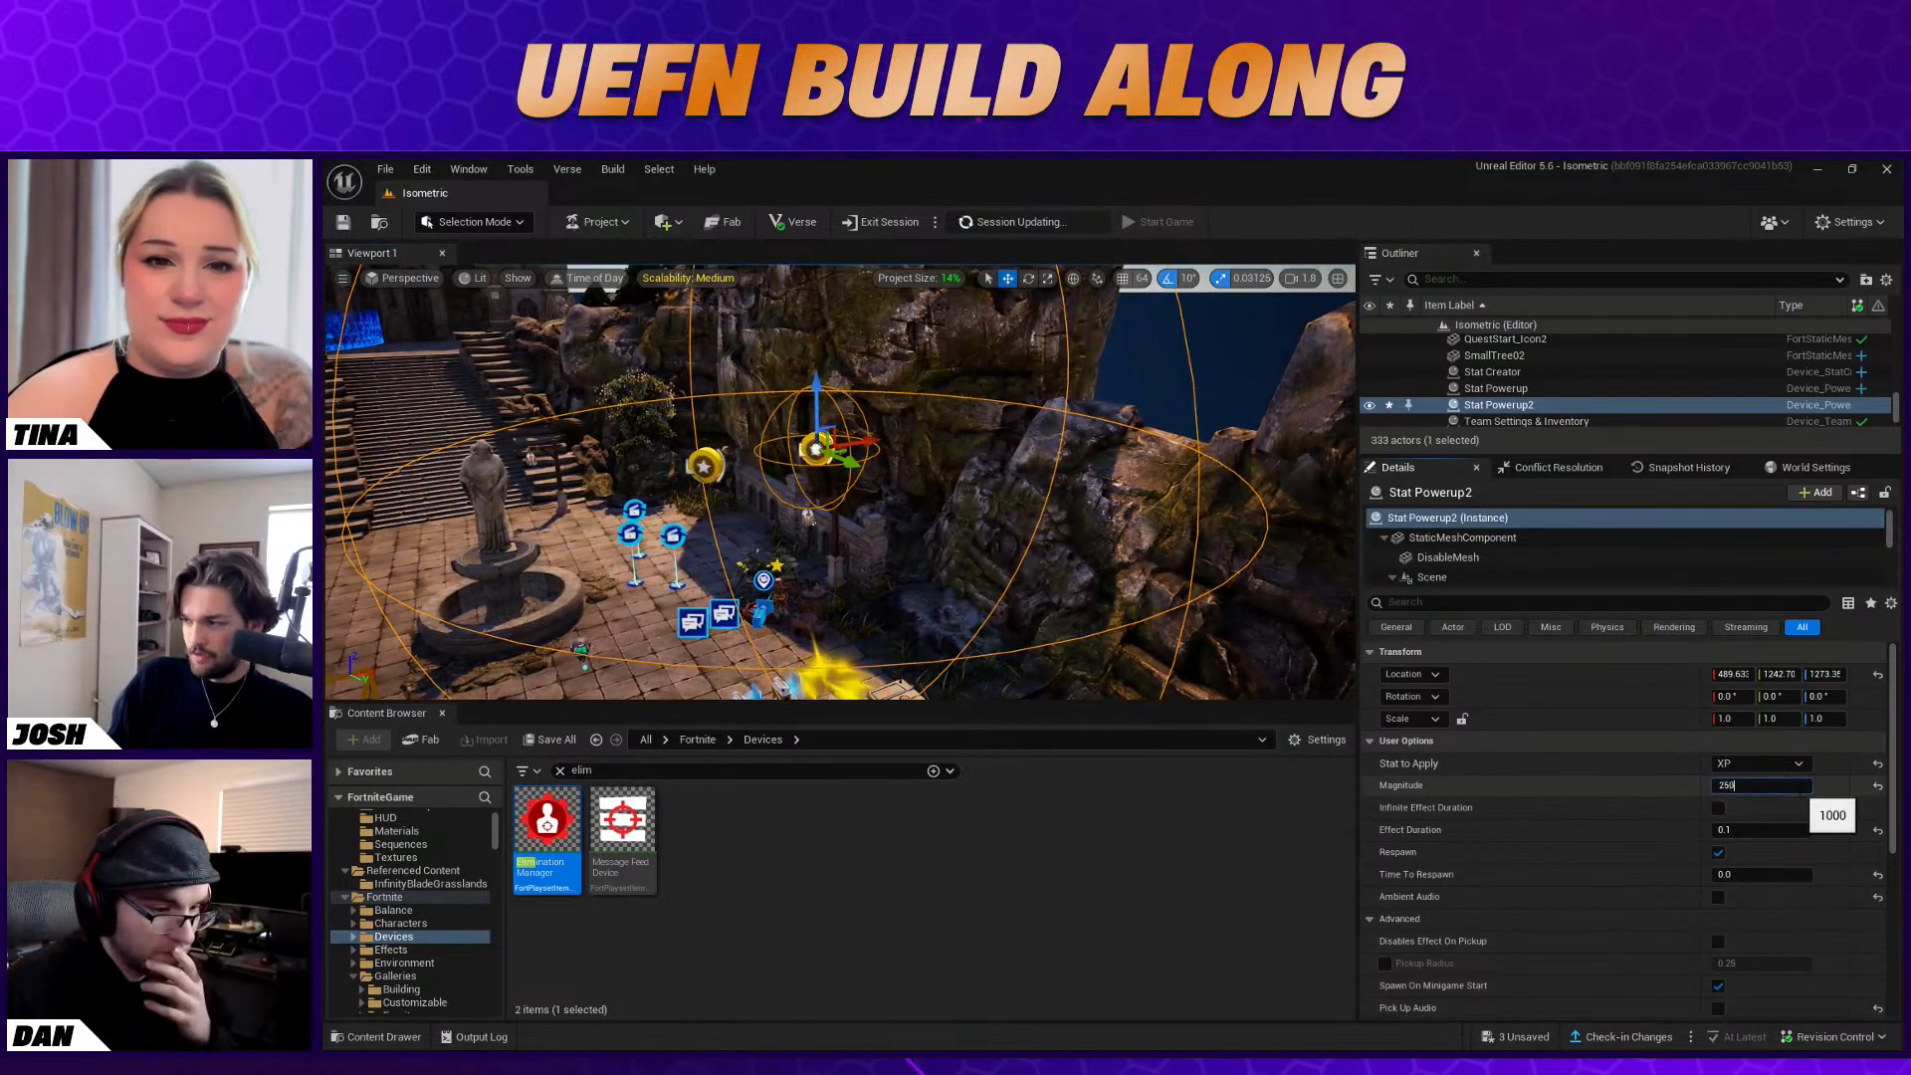
pyautogui.press('Return')
# Rebind the duplicated Stat Powerup's Pickup function to the Elimination Manager's On Elimination event
pyautogui.moveTo(992, 503); pyautogui.dragTo(950, 567, button='right')
pyautogui.scroll(-8, 1597, 866)
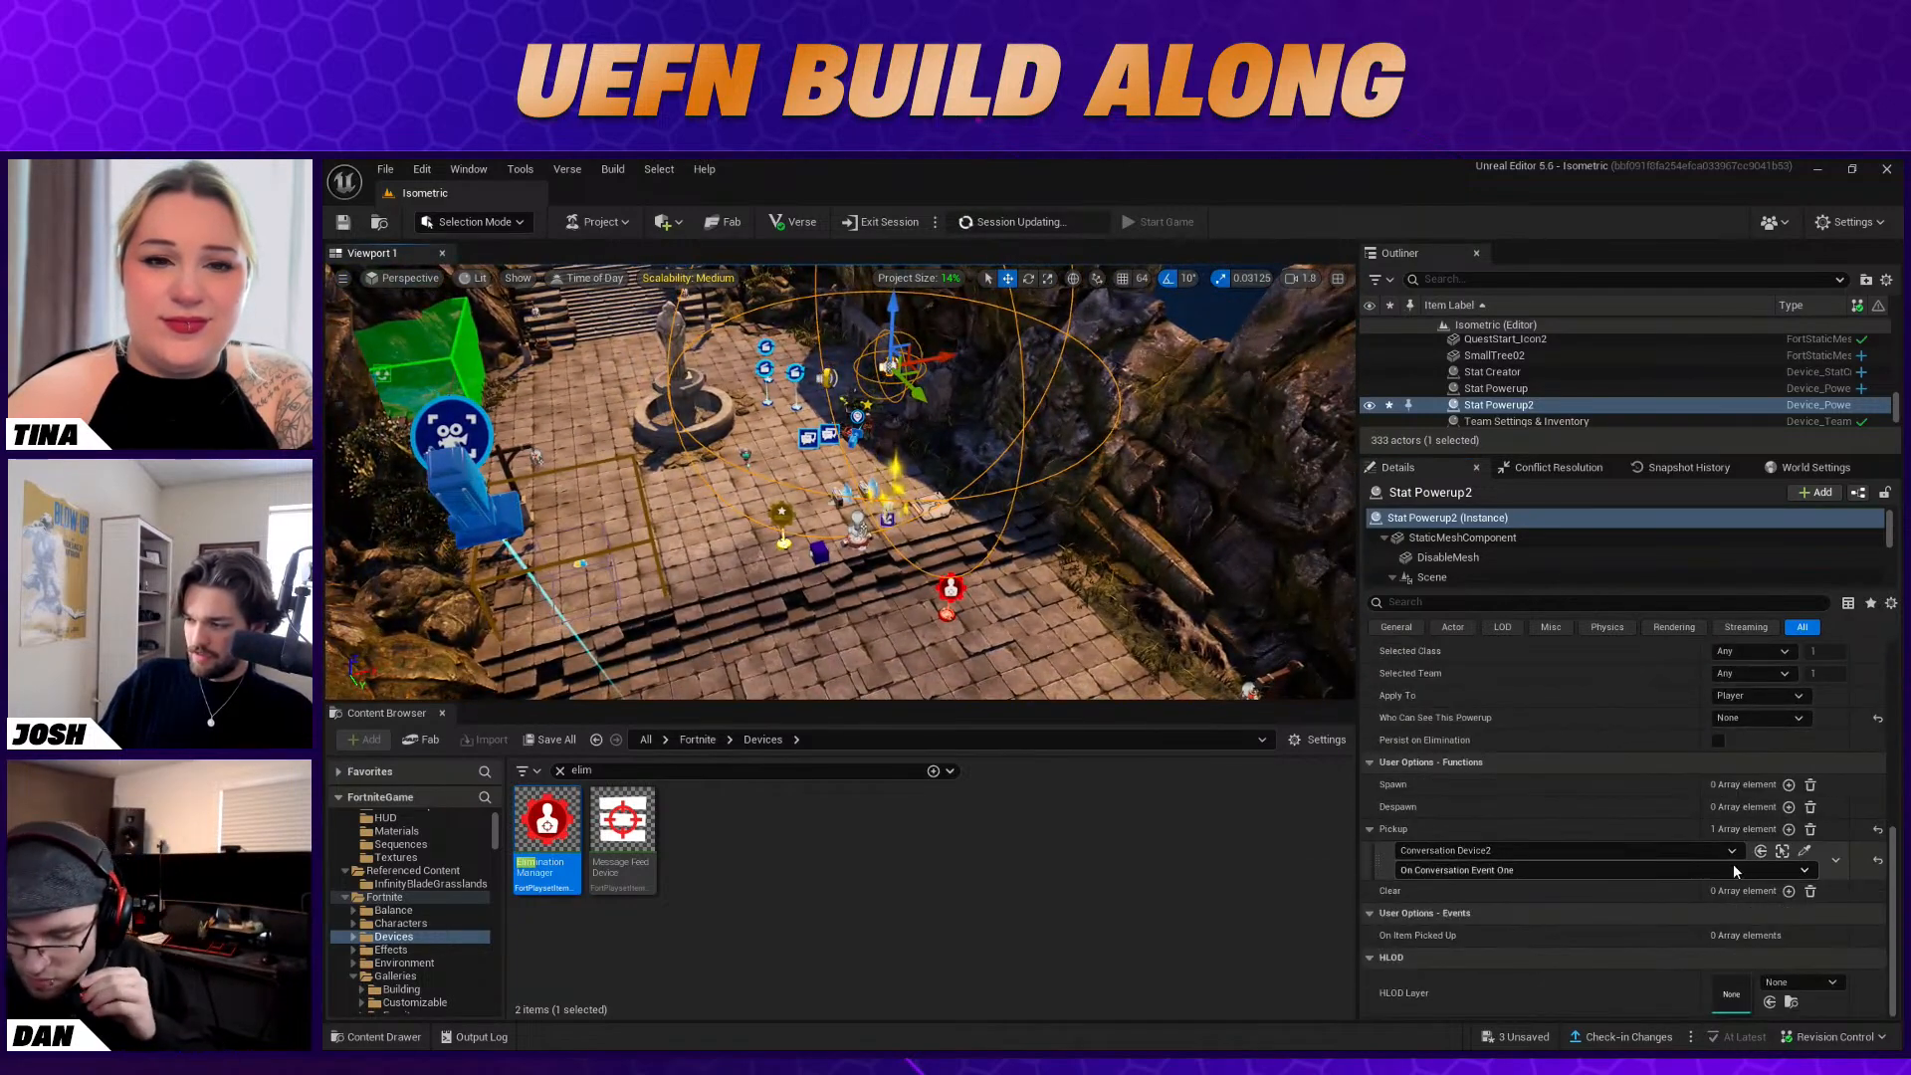
pyautogui.click(1805, 850)
pyautogui.click(948, 609)
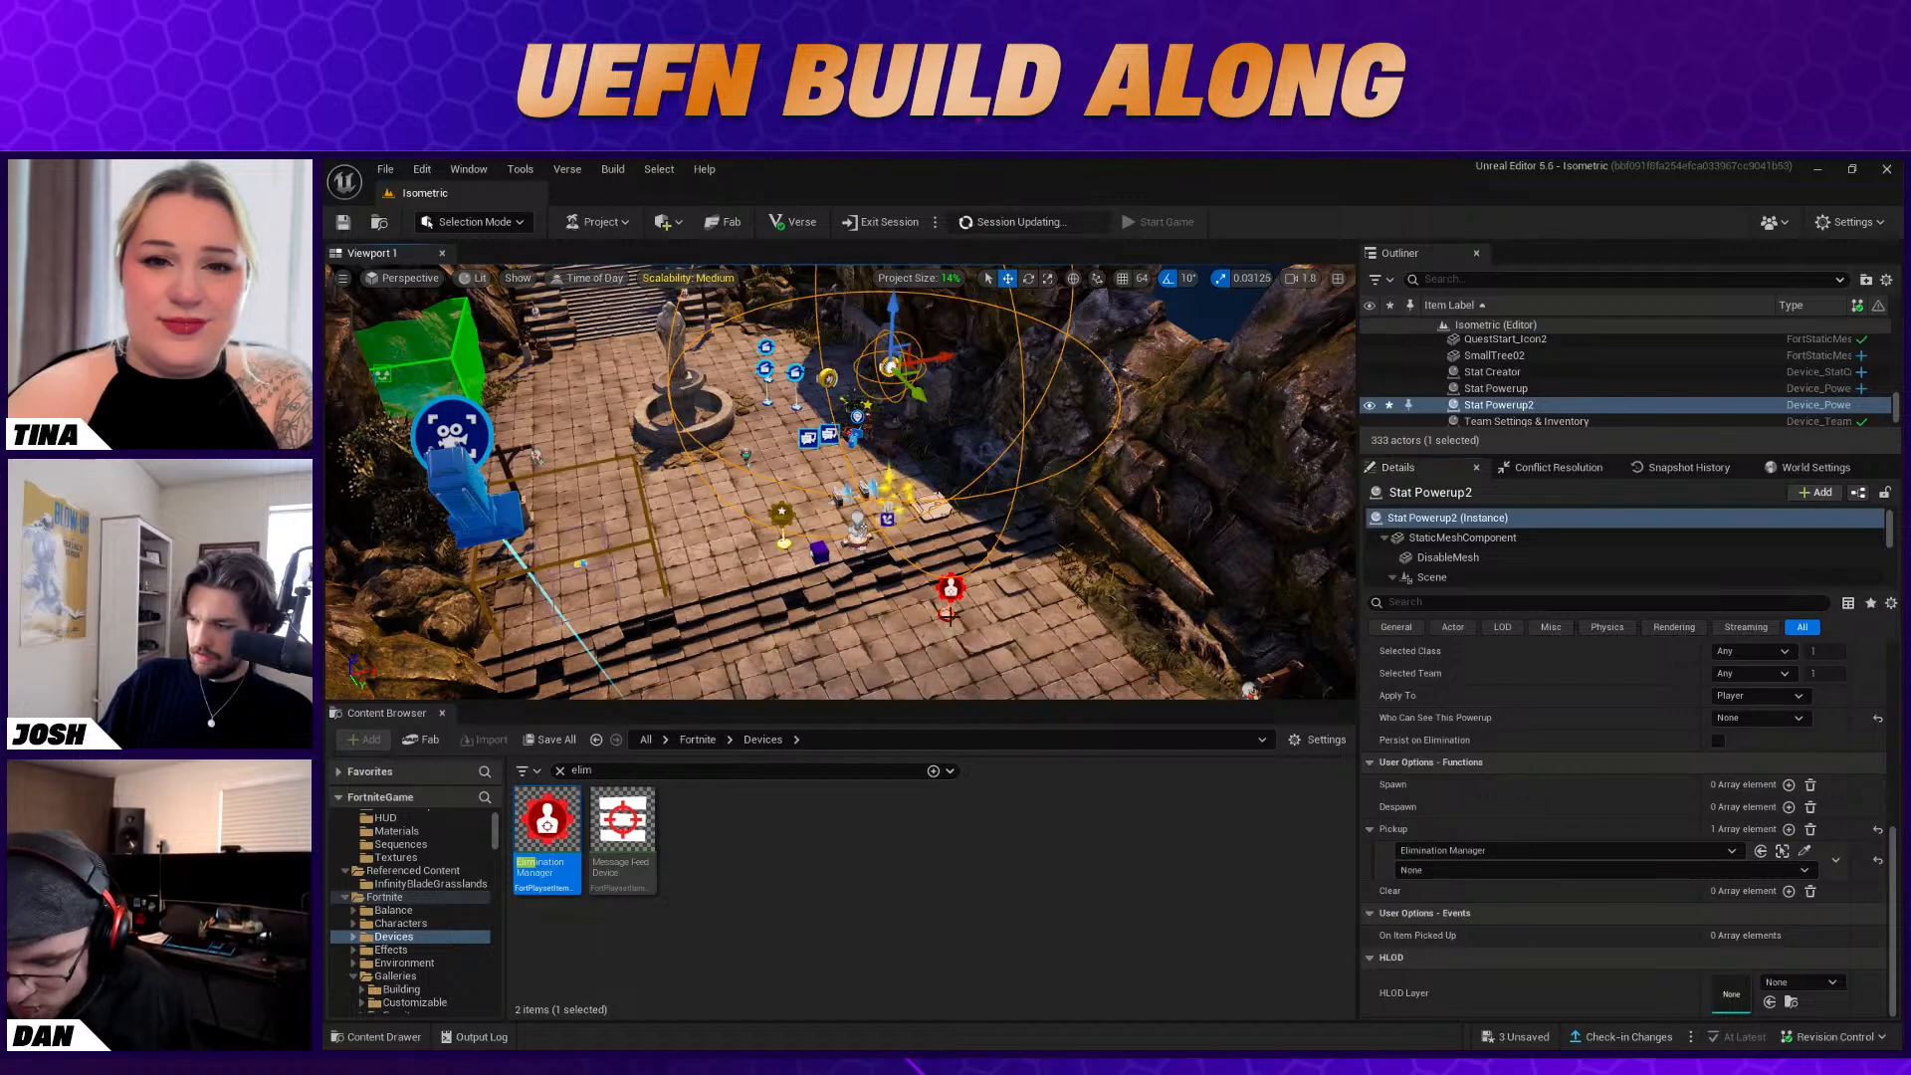
pyautogui.click(1503, 871)
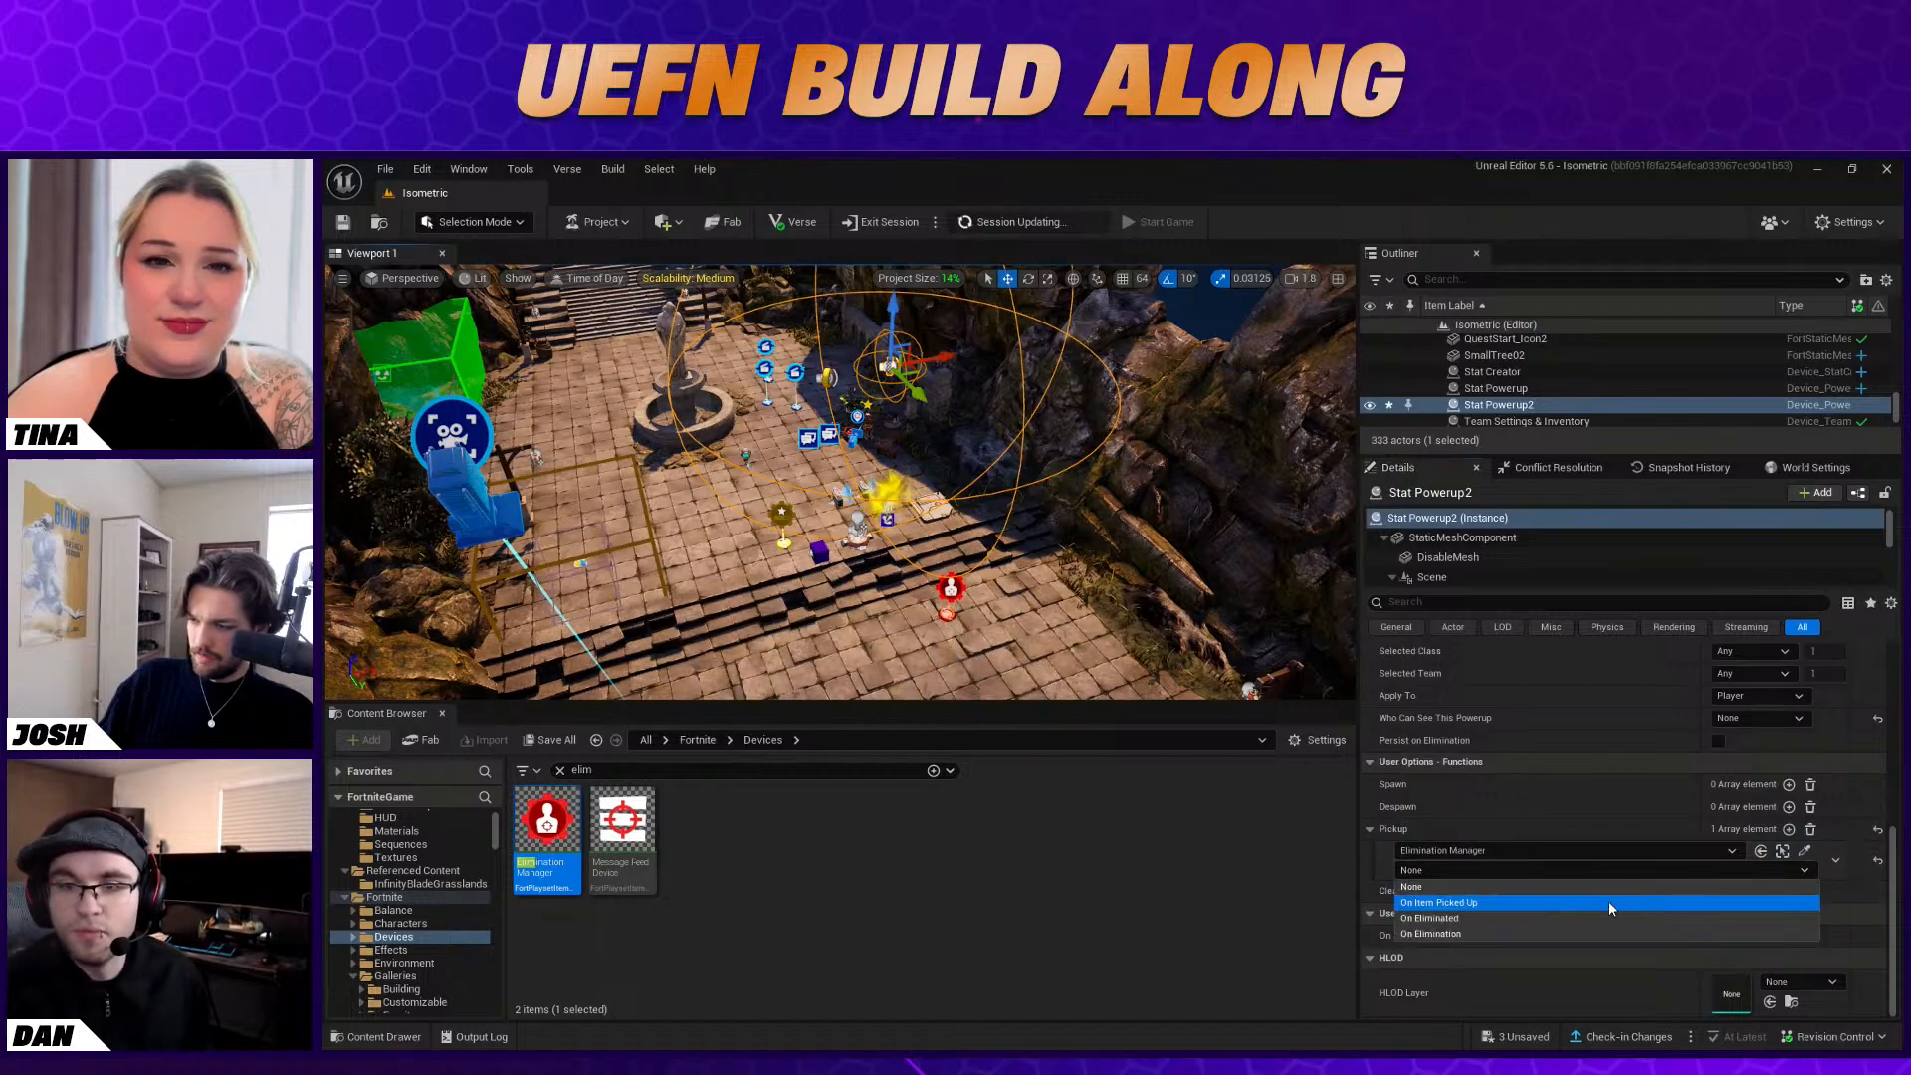
pyautogui.click(1538, 930)
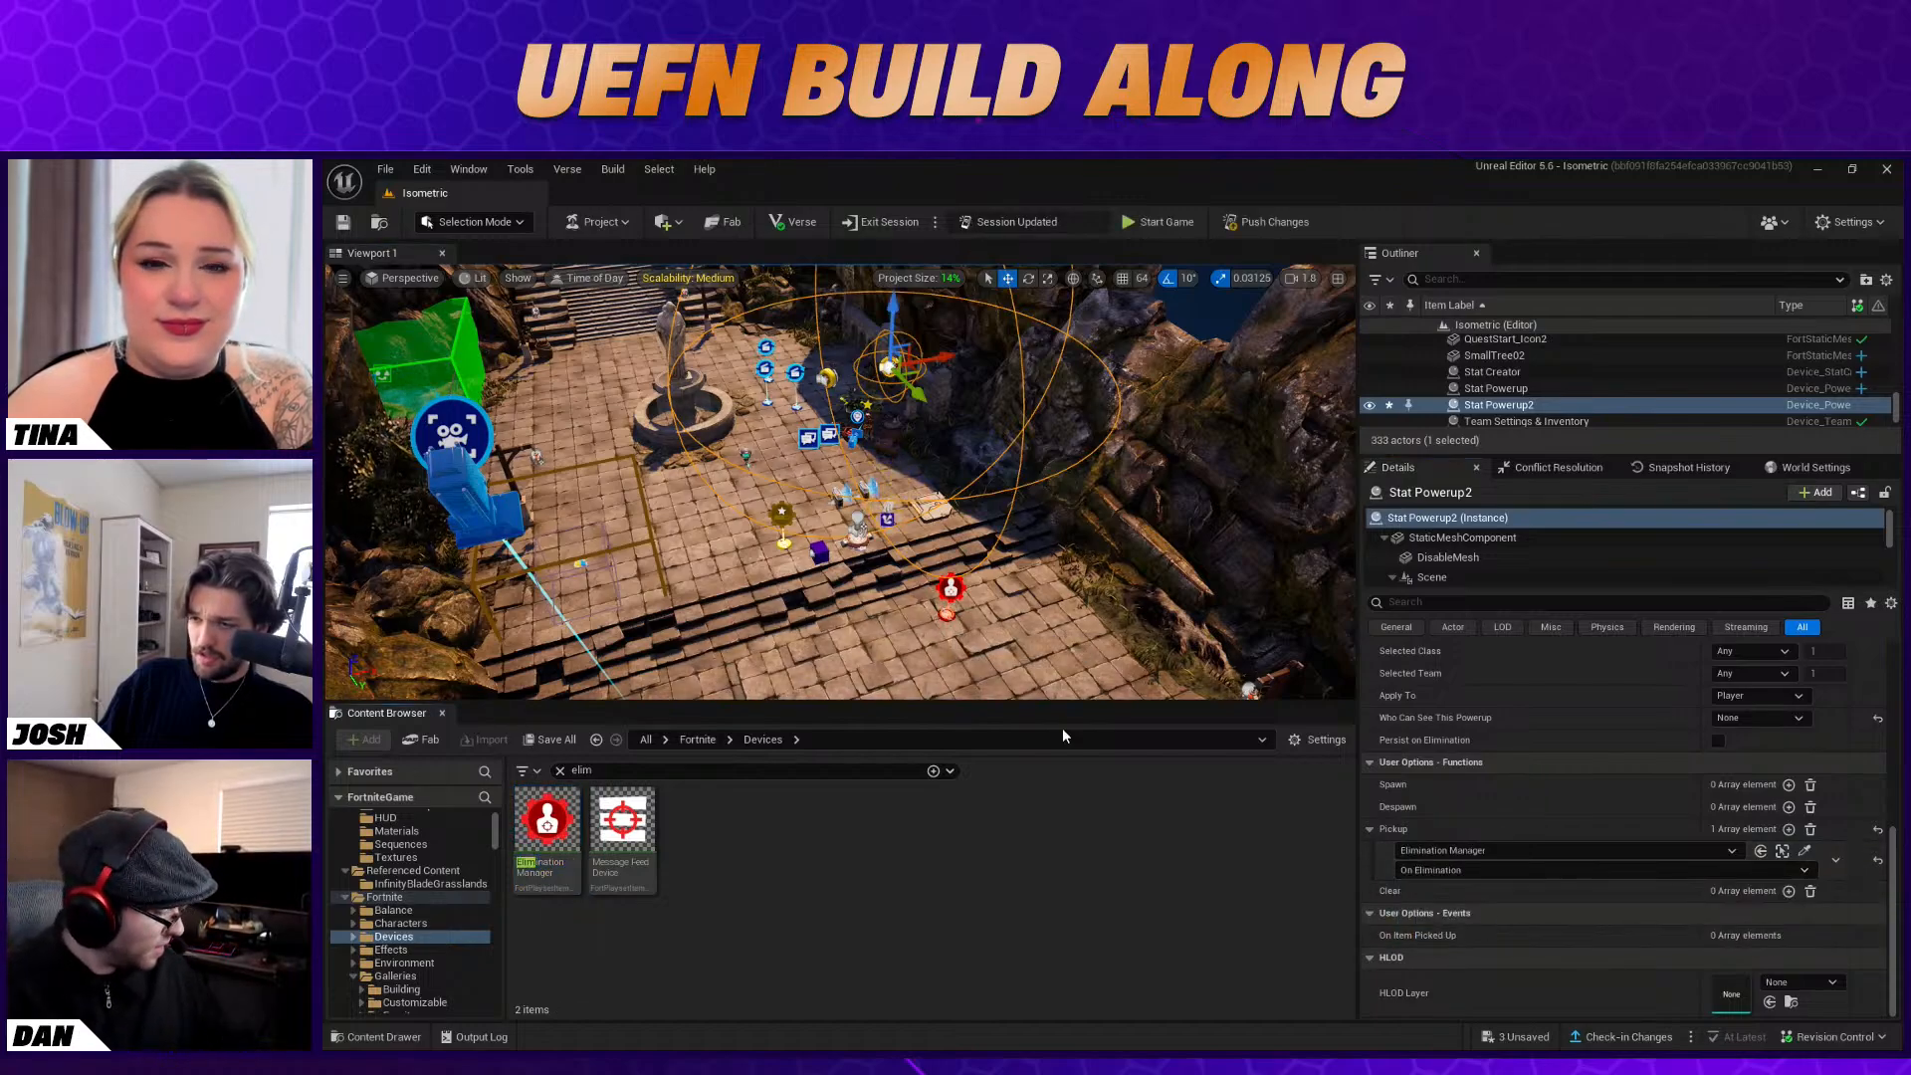
# Examine the Elimination Manager's user options, advanced settings, and its function and event bindings
pyautogui.click(943, 617)
pyautogui.scroll(1, 1642, 794)
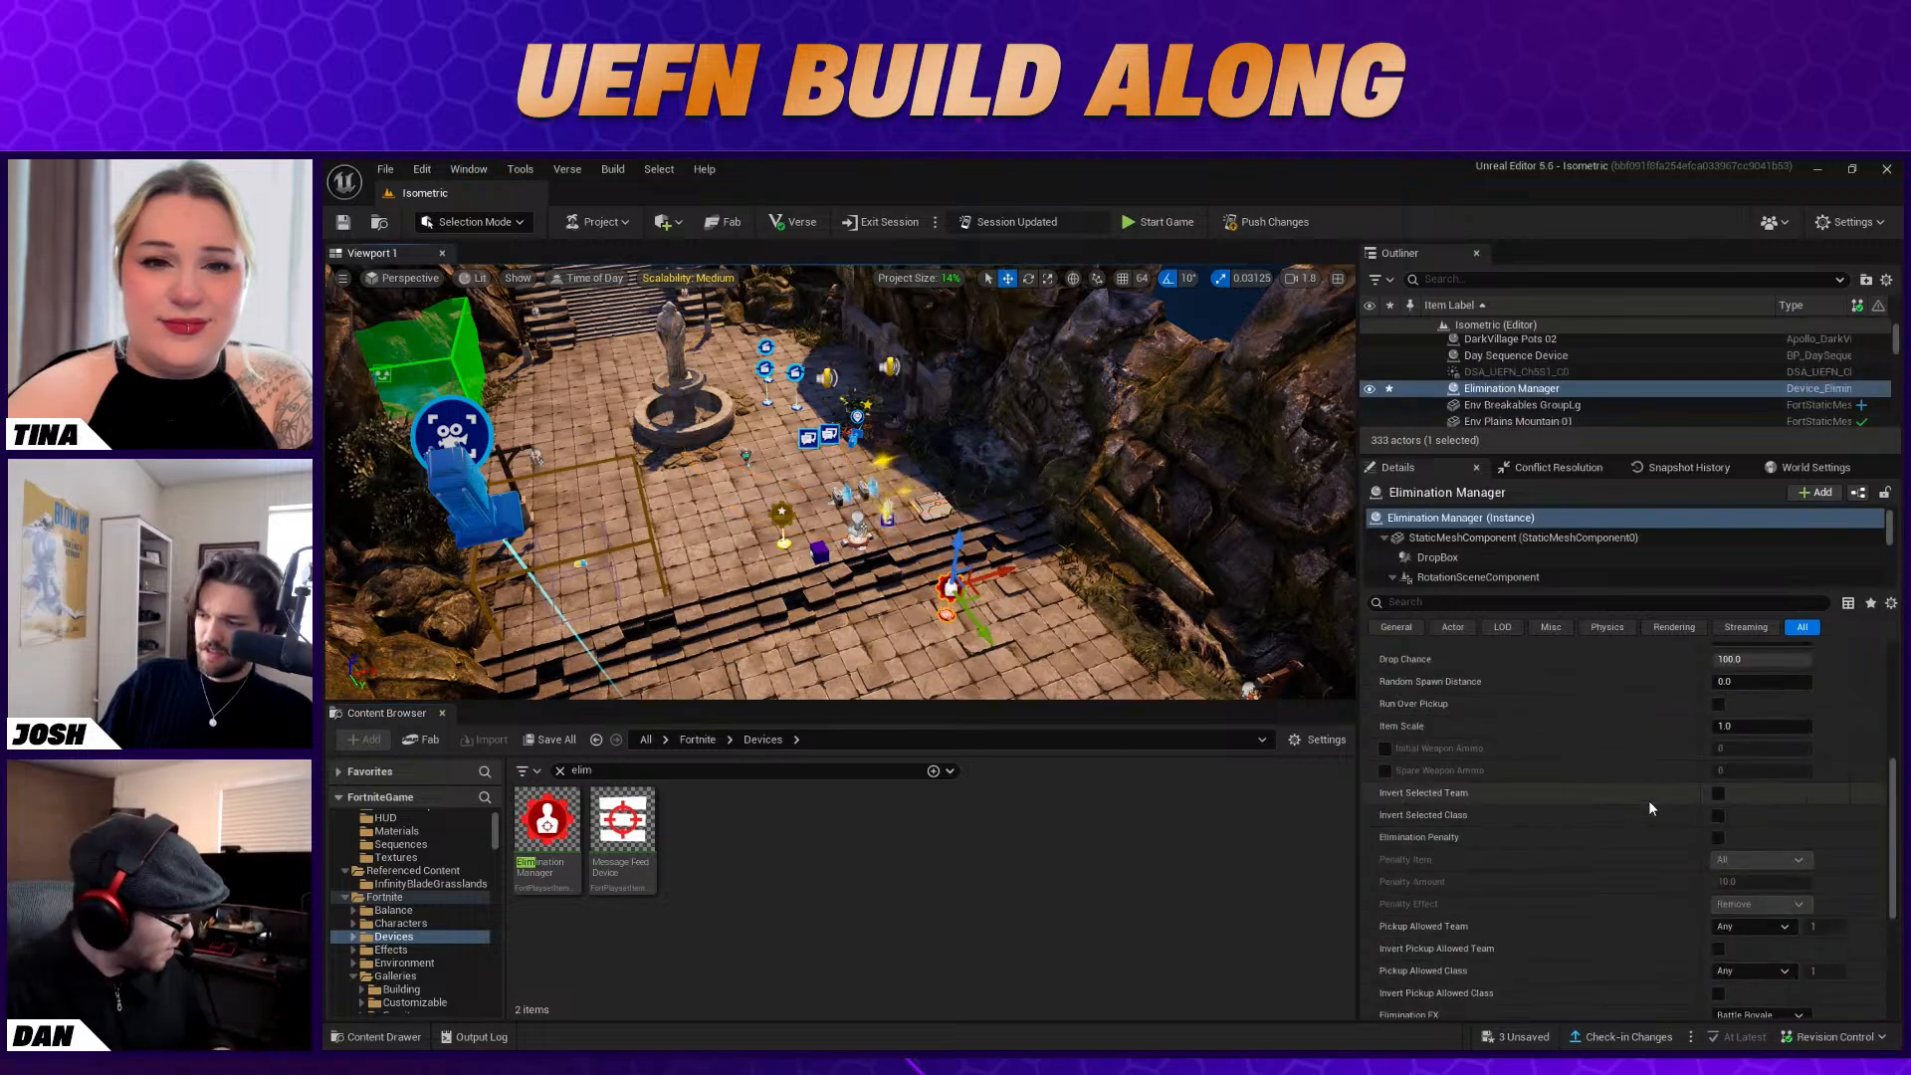
pyautogui.scroll(3, 1702, 831)
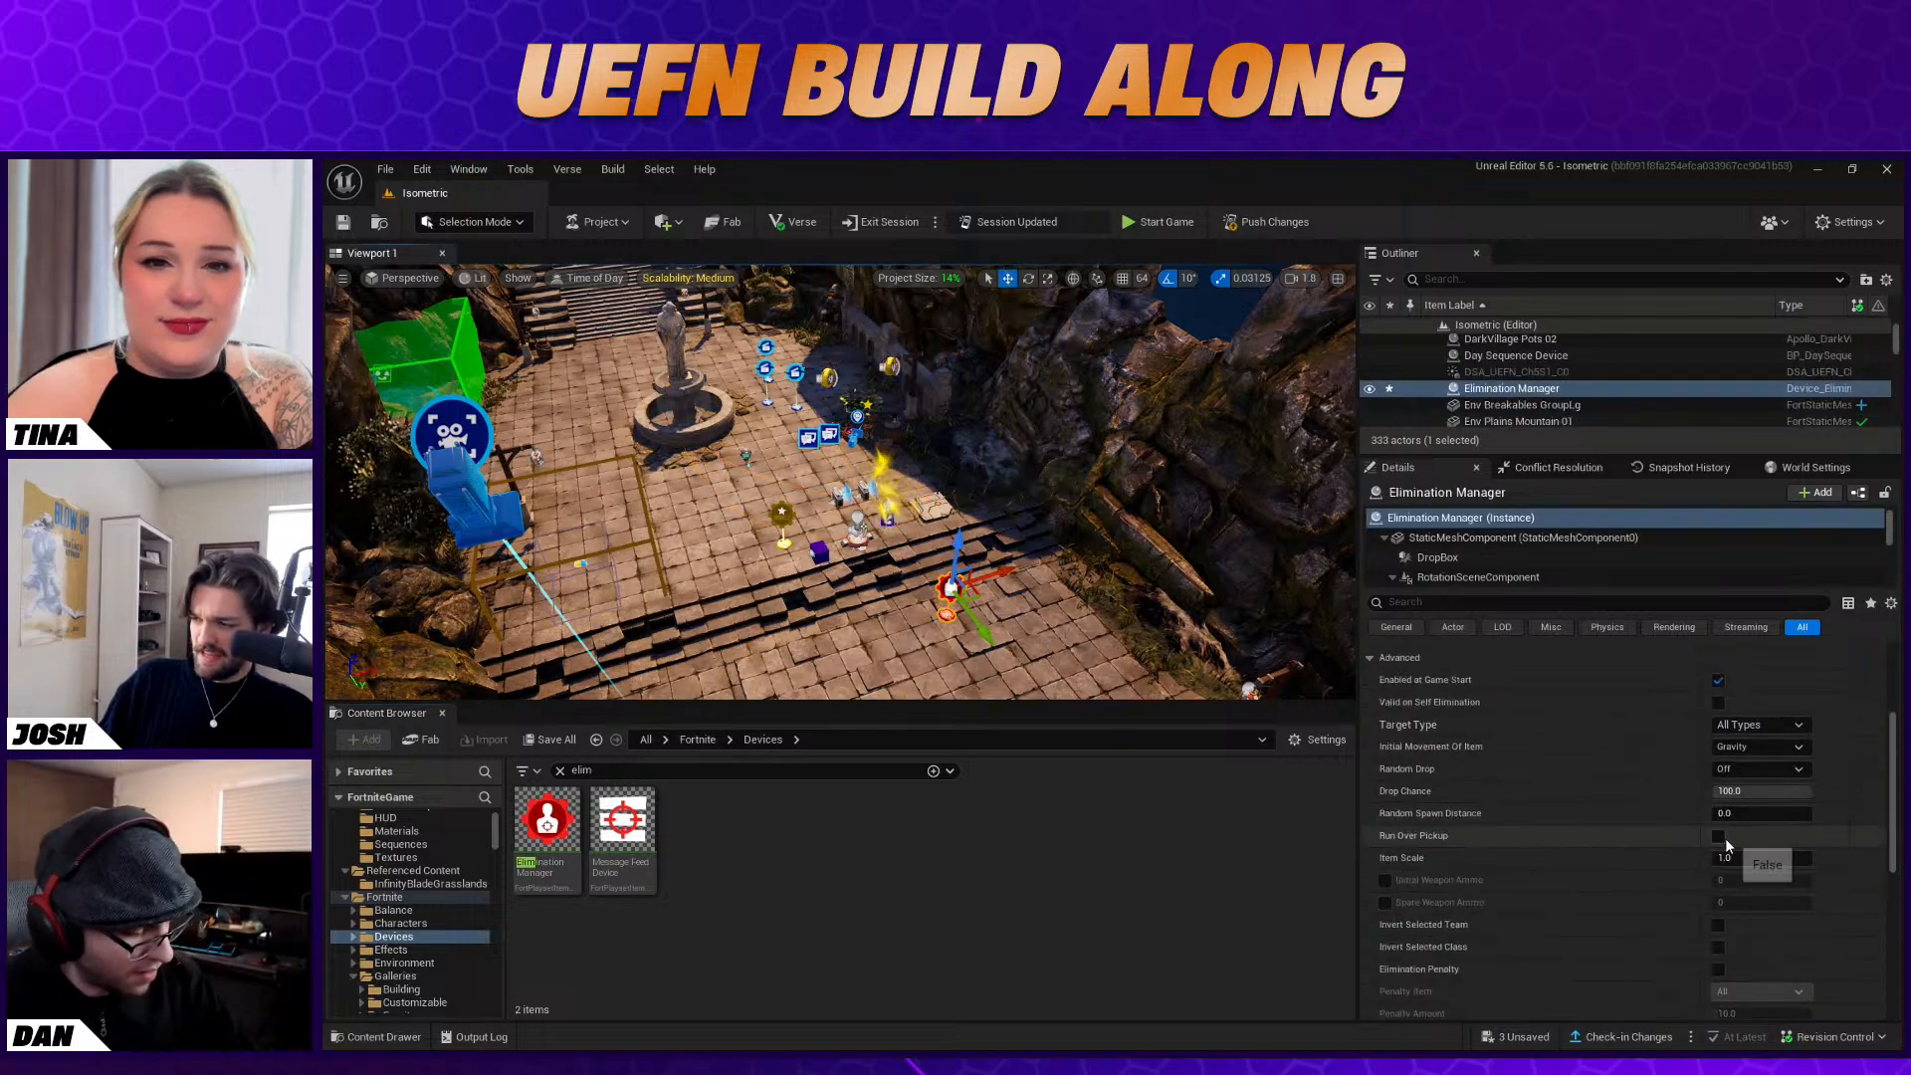
pyautogui.scroll(3, 1792, 861)
pyautogui.scroll(3, 1797, 862)
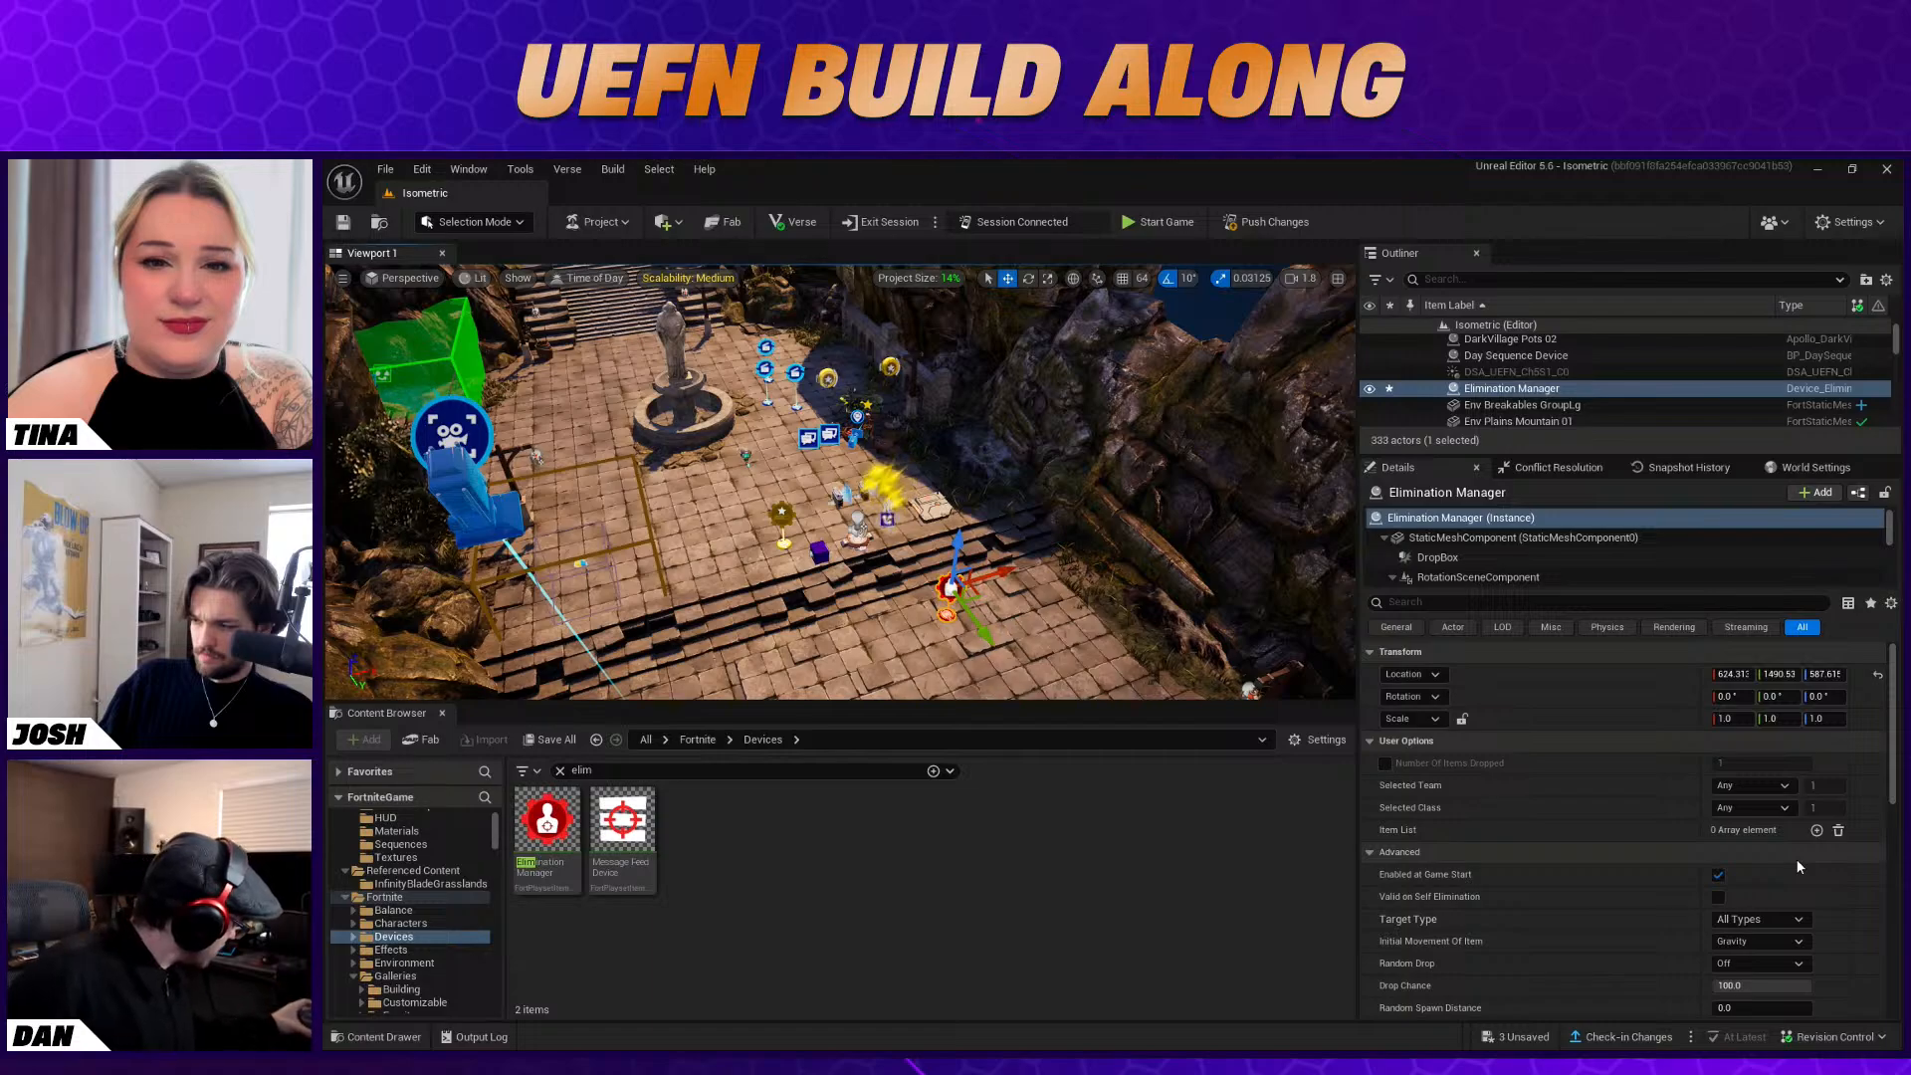
pyautogui.scroll(-6, 1796, 858)
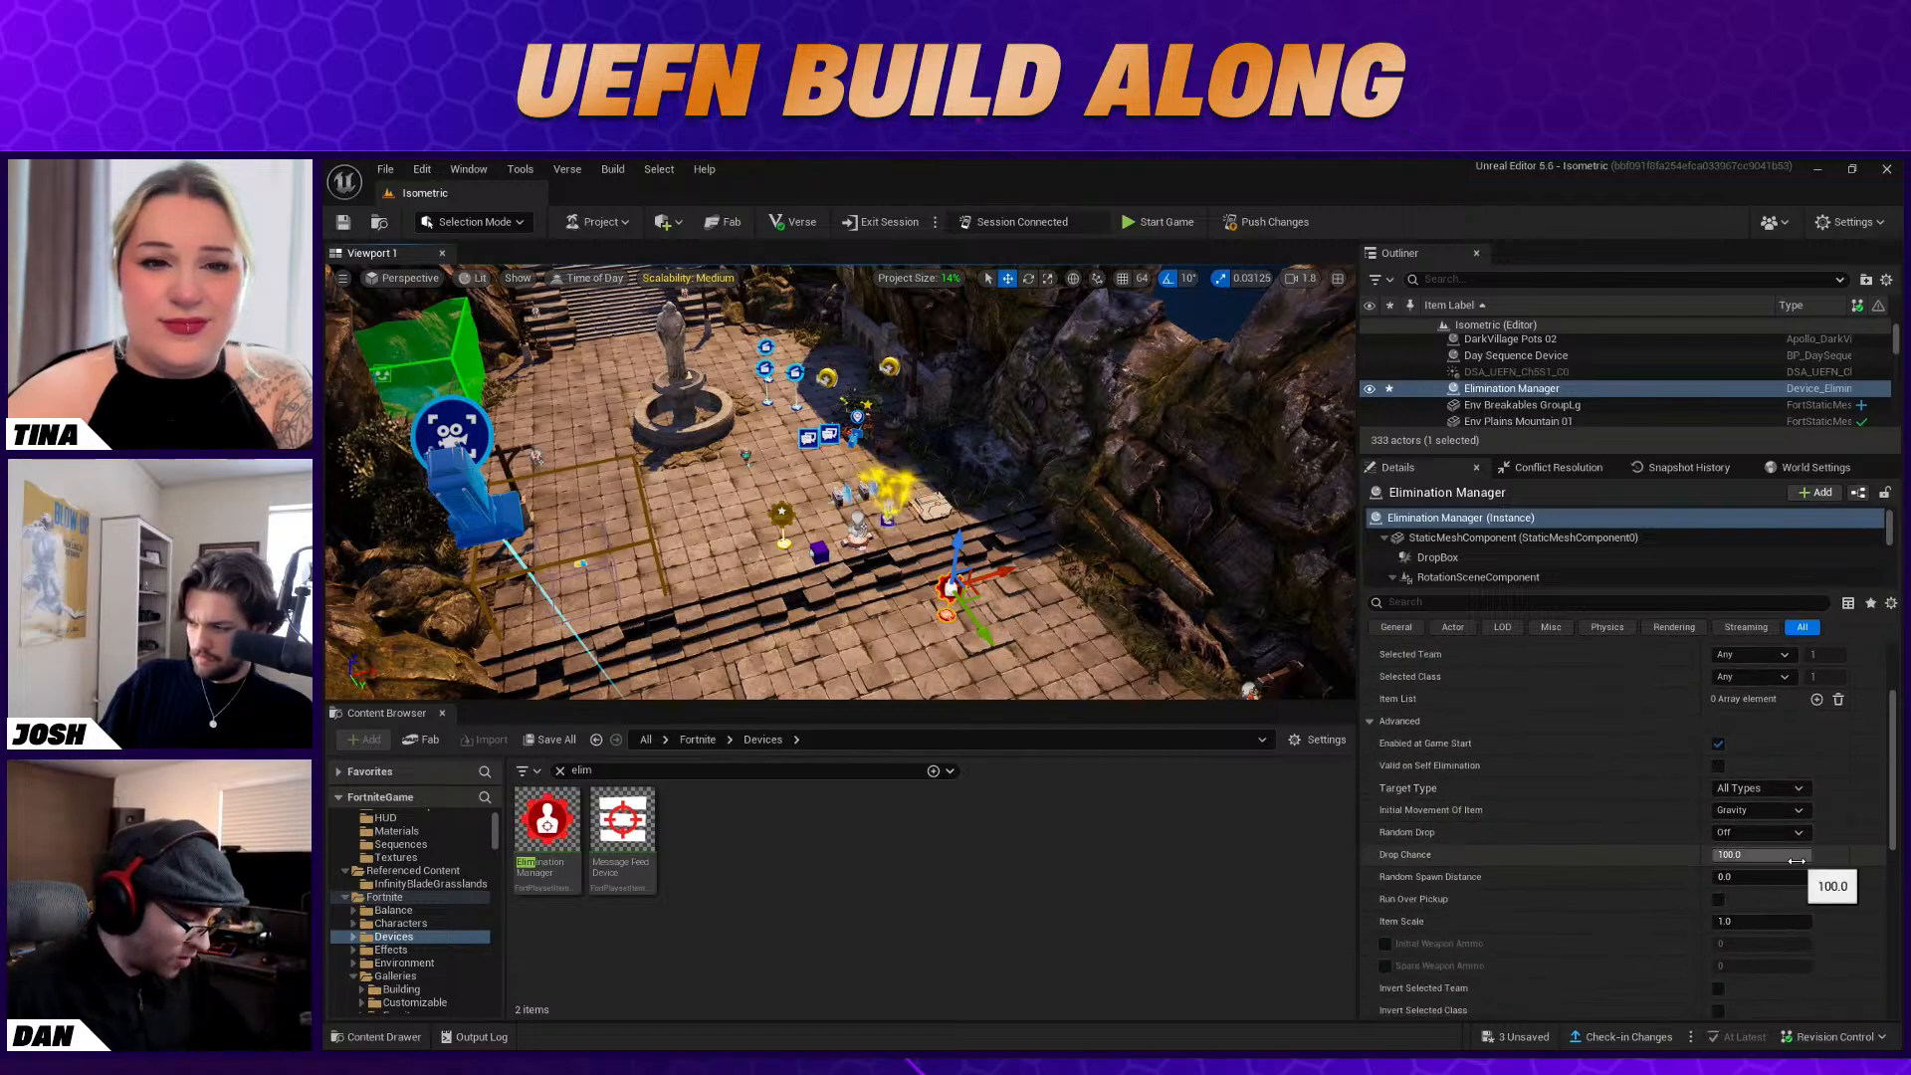
pyautogui.scroll(-10, 1797, 863)
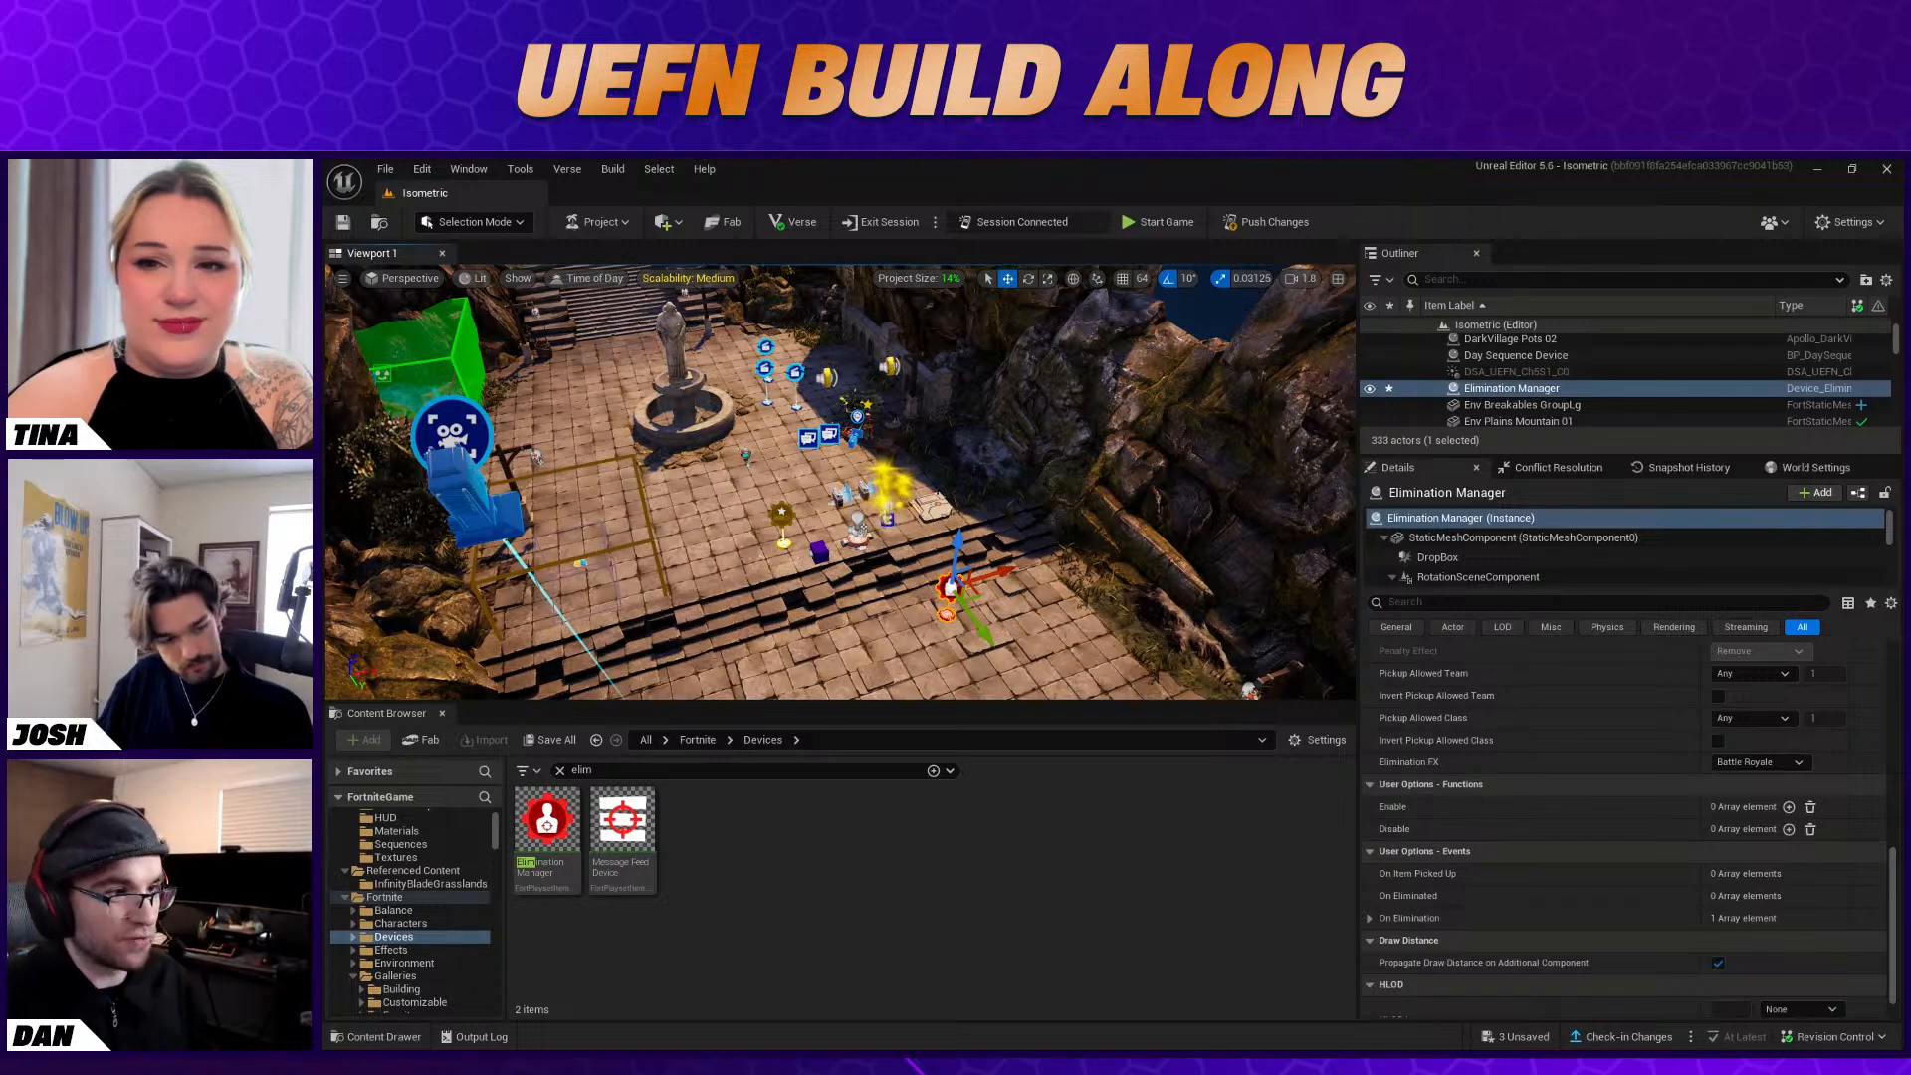
# Switch to the Fortnite client, start a playtest to check the opening camera view, end the game and return to the Unreal Editor
pyautogui.hotkey('alt', 'Tab')
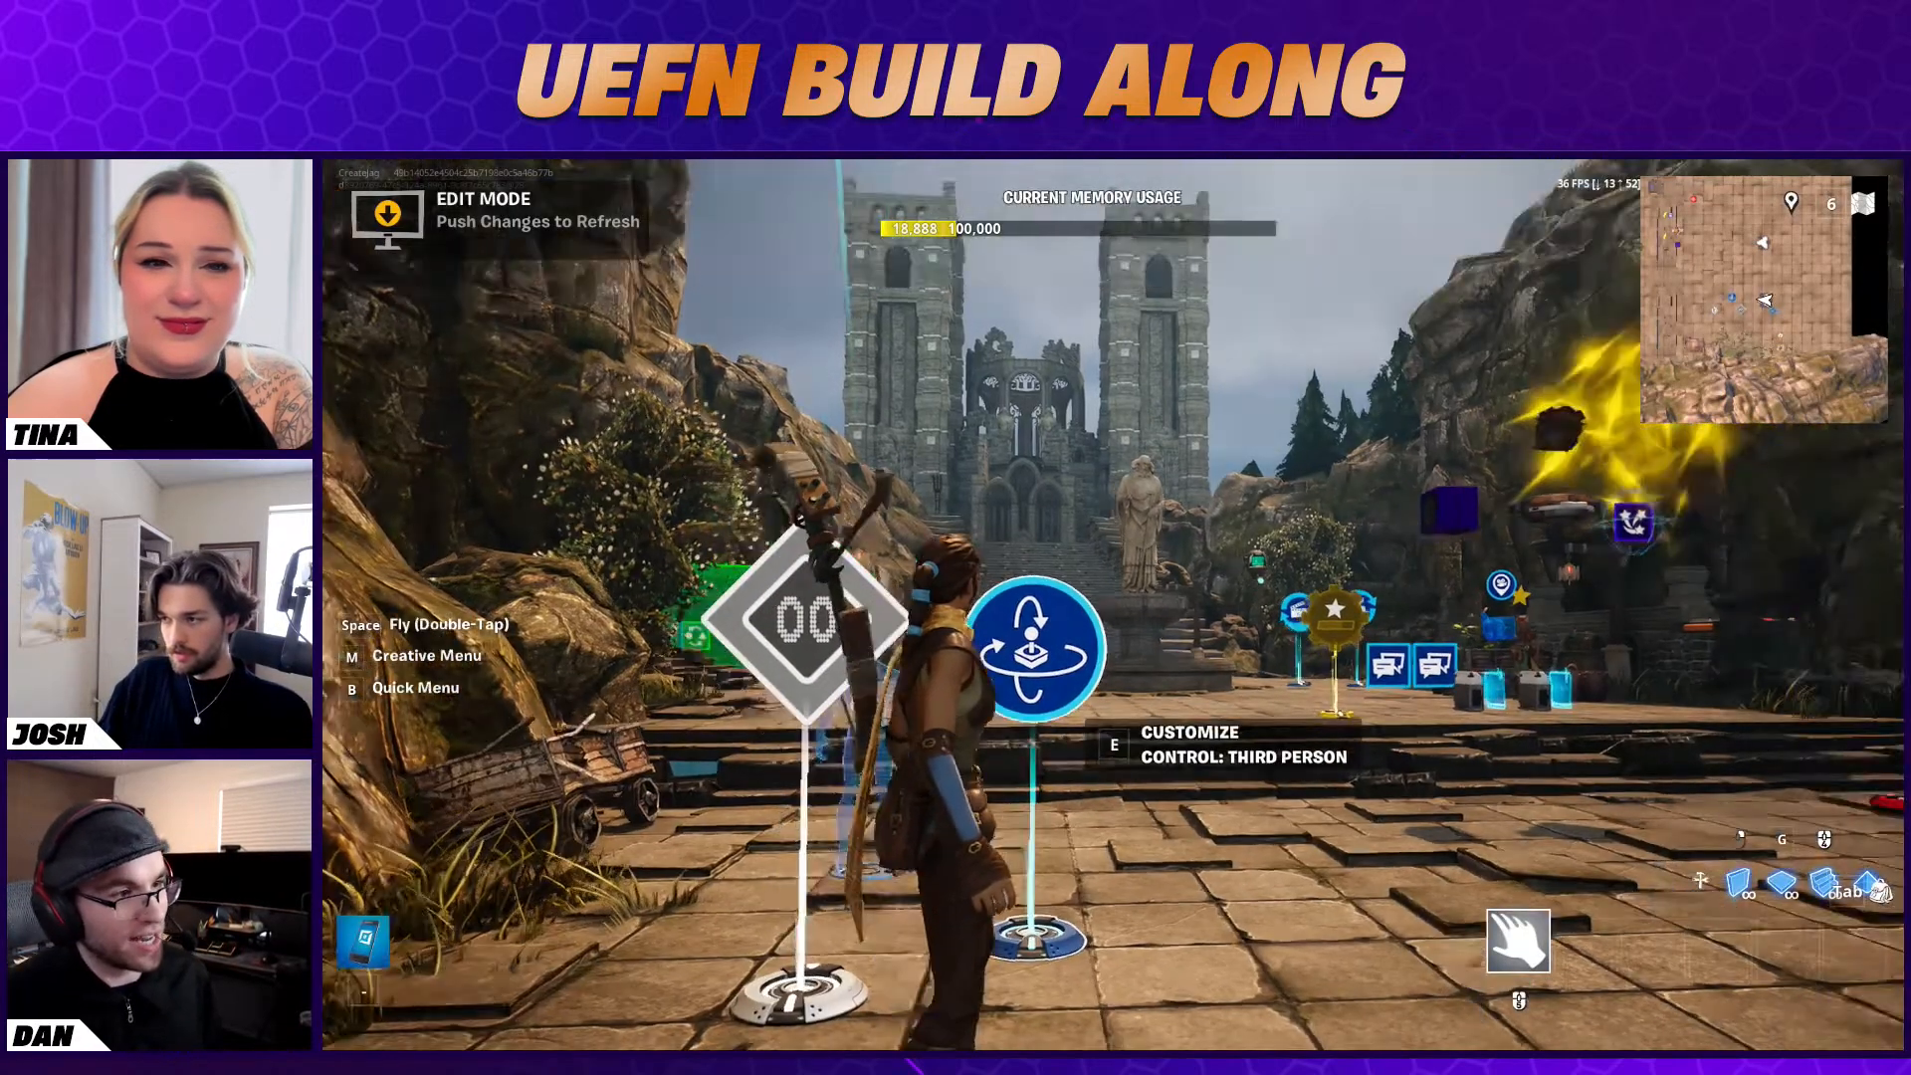
pyautogui.press('w')
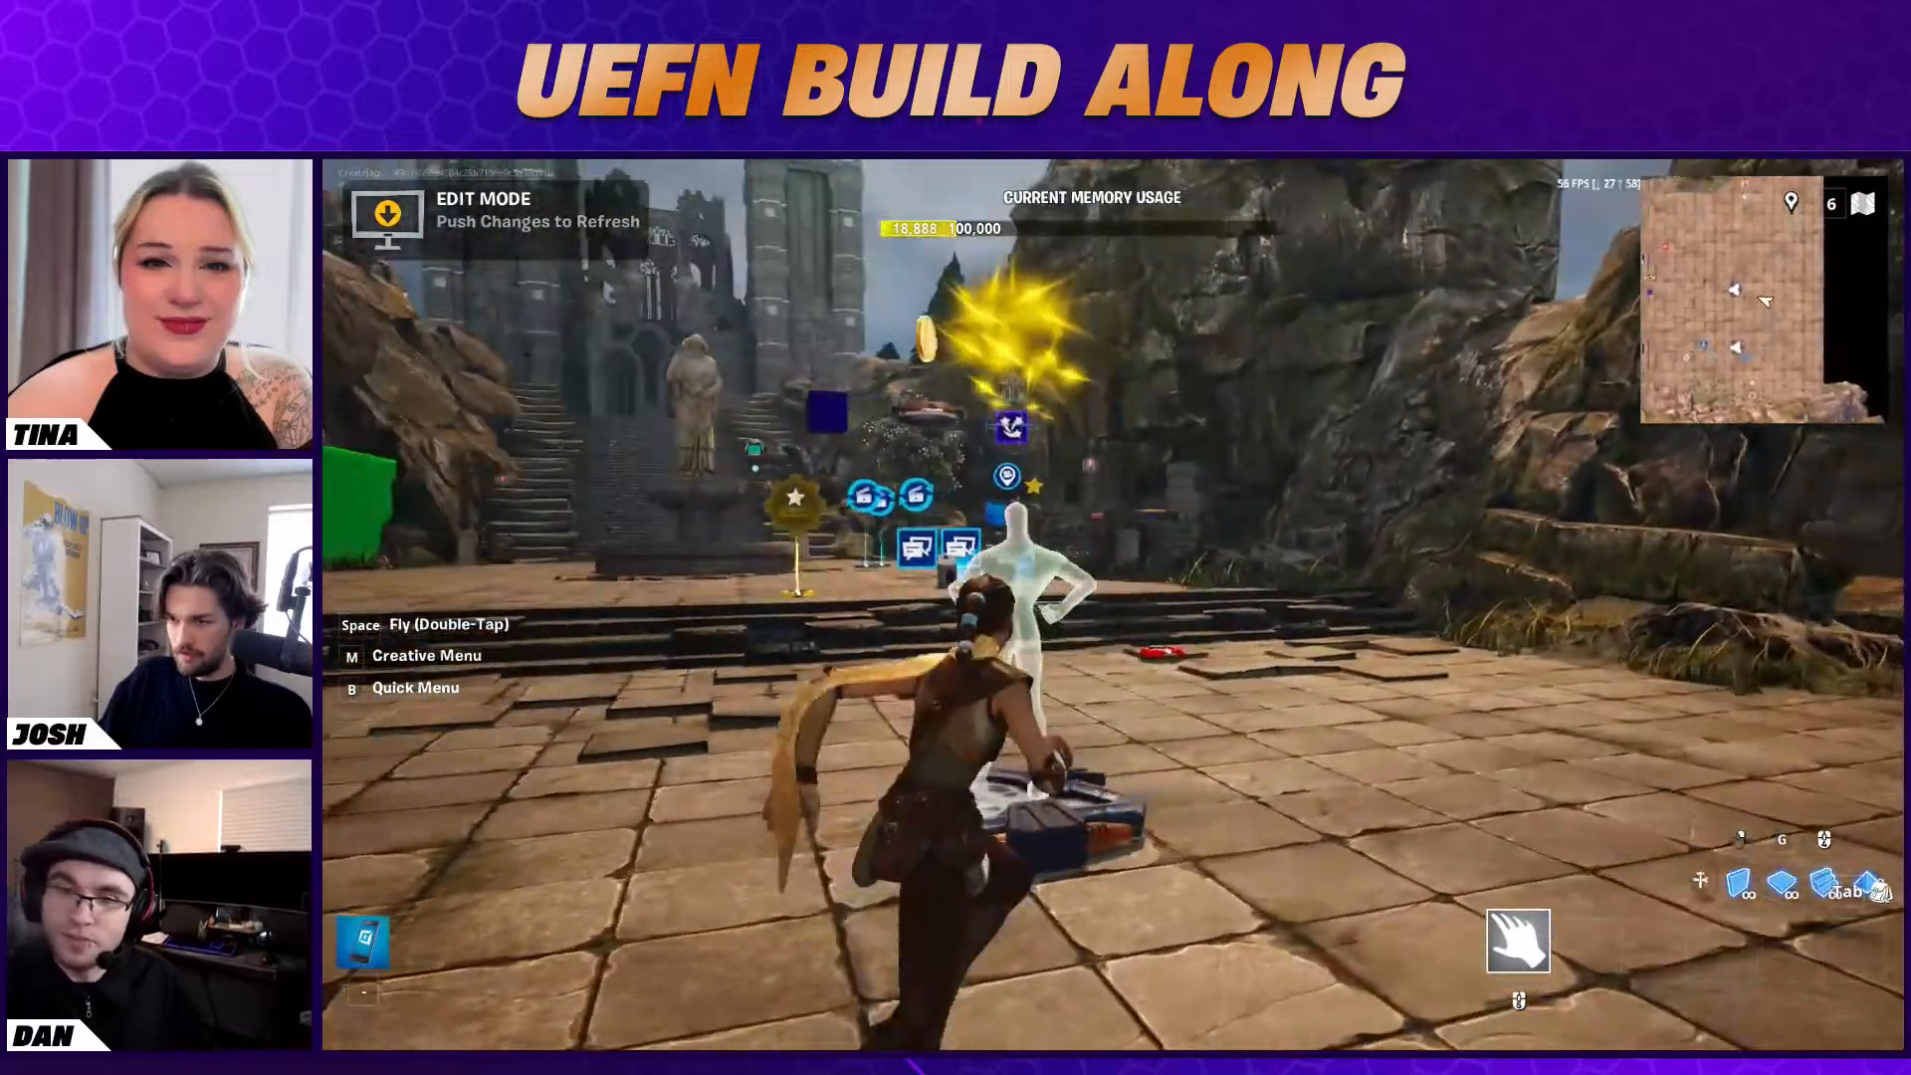
pyautogui.press('Escape')
pyautogui.click(1537, 670)
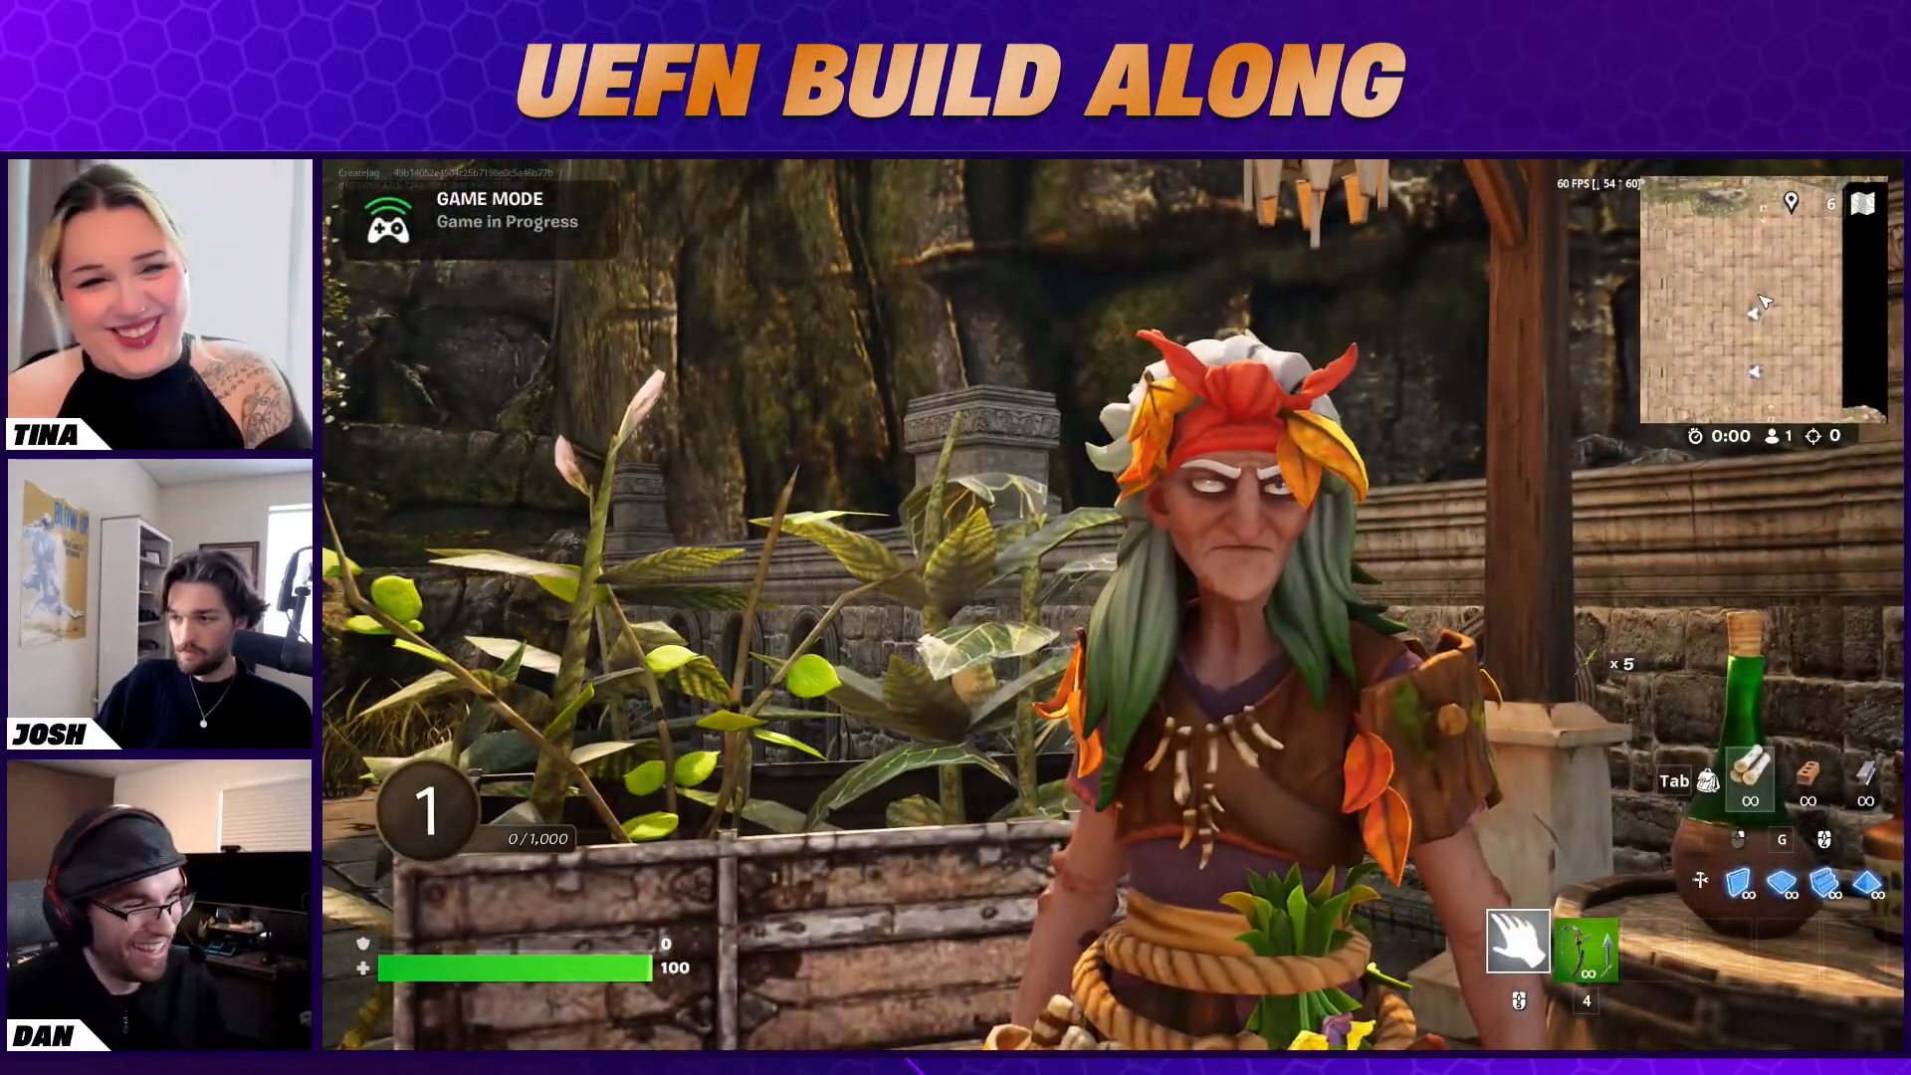
pyautogui.press('Escape')
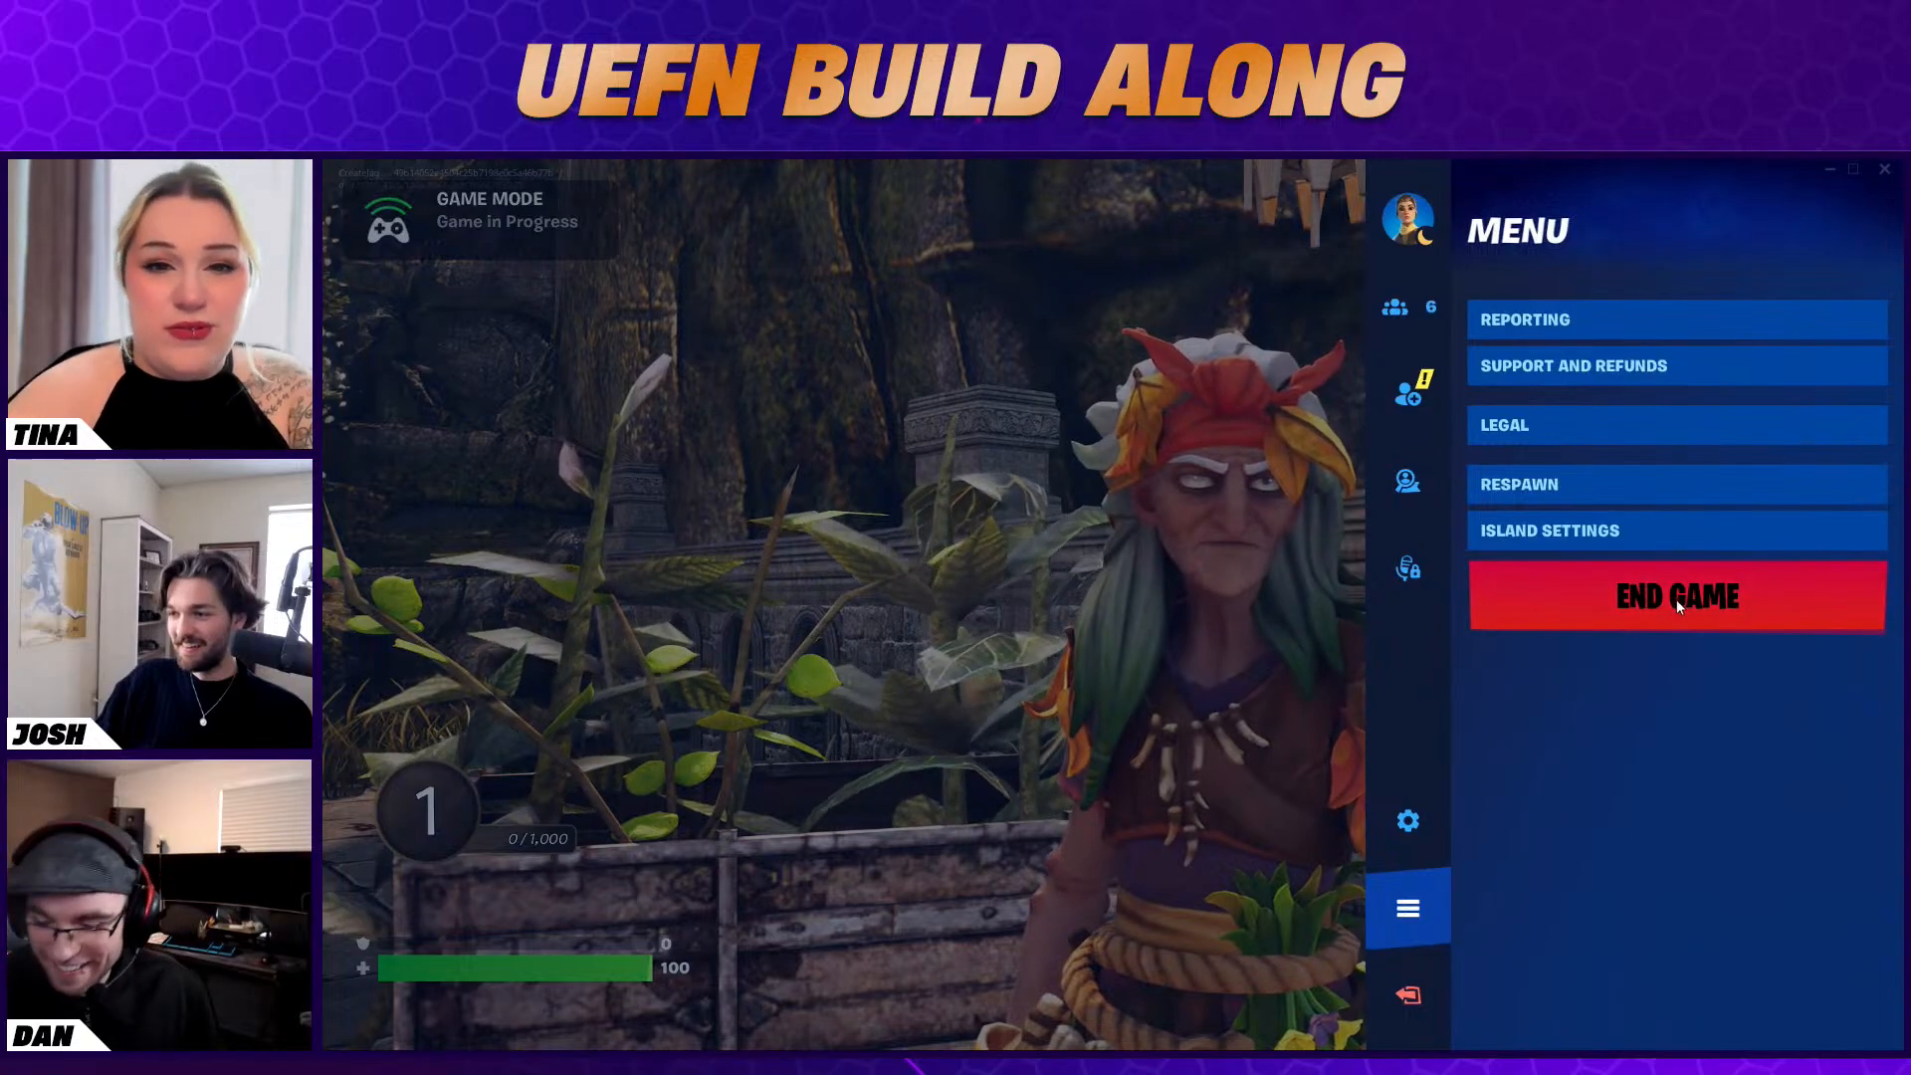
pyautogui.press('Escape')
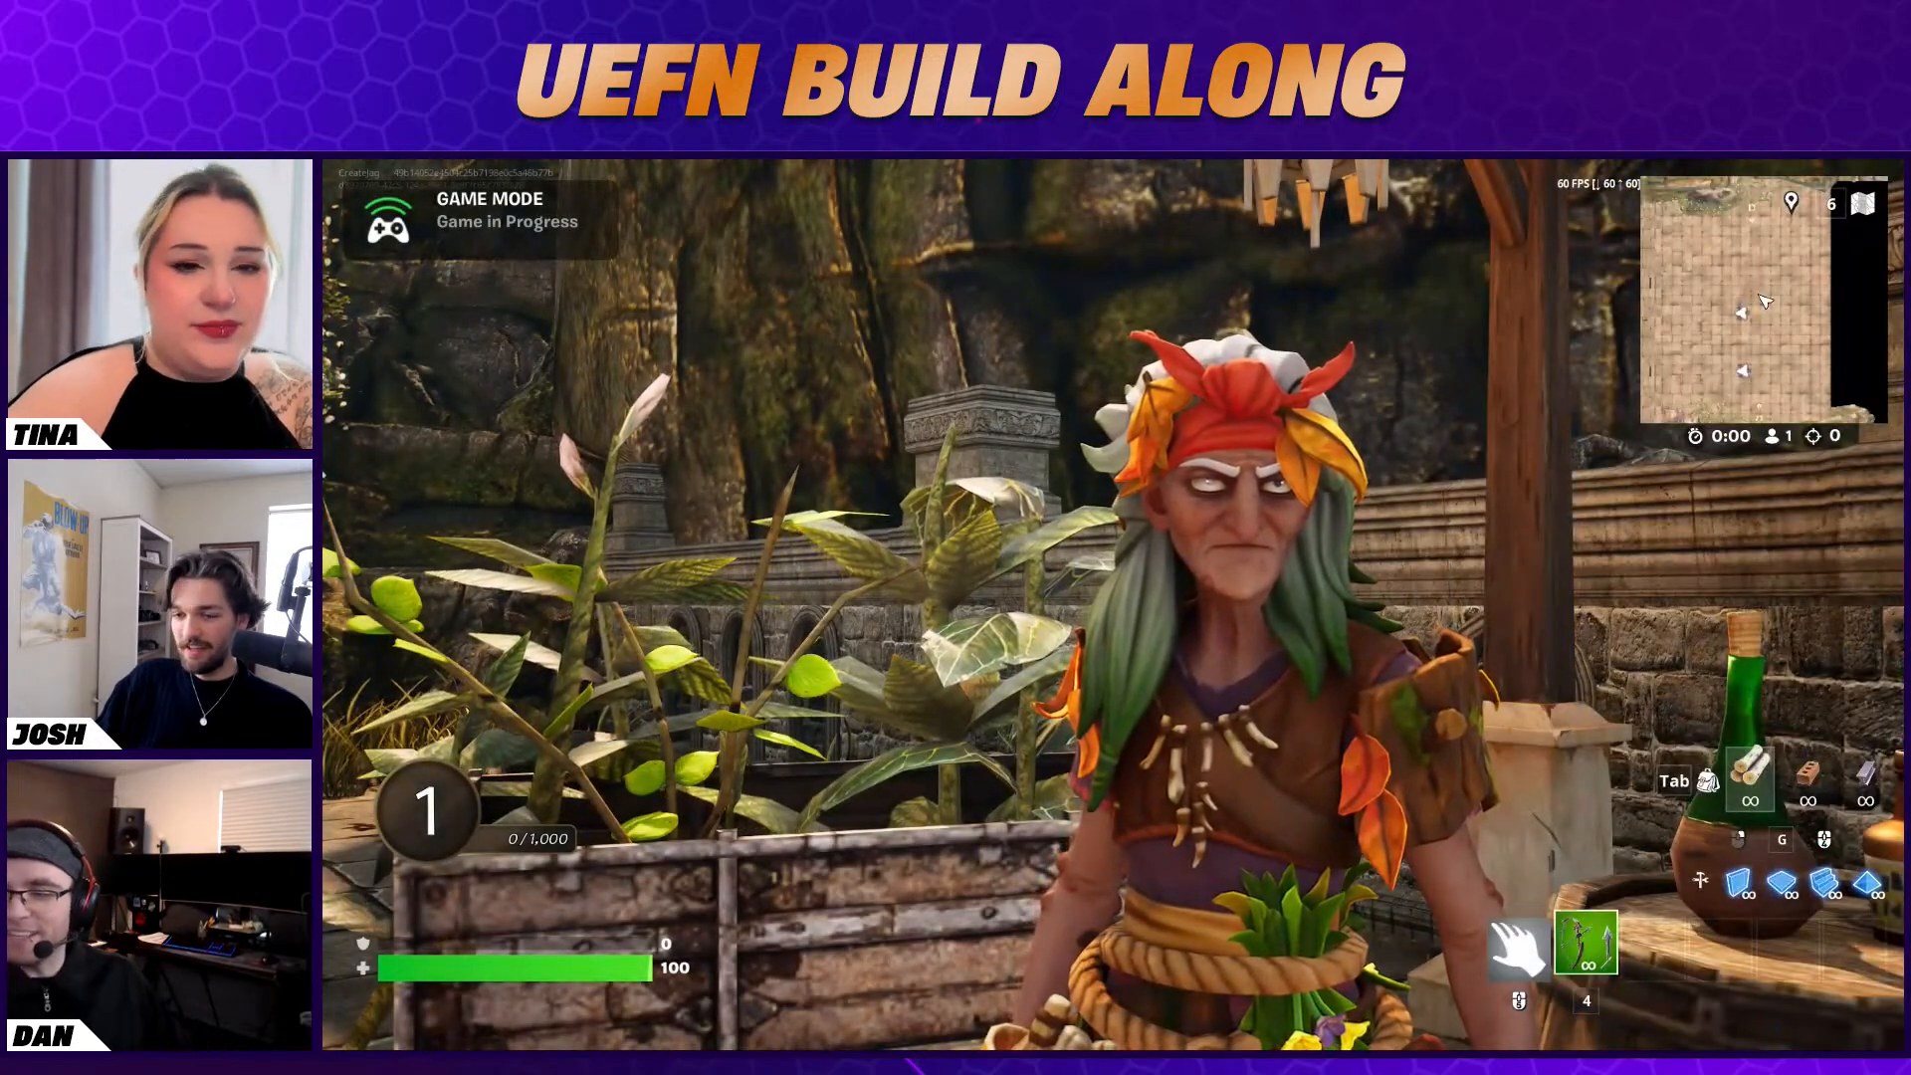
pyautogui.press('Escape')
pyautogui.click(1659, 610)
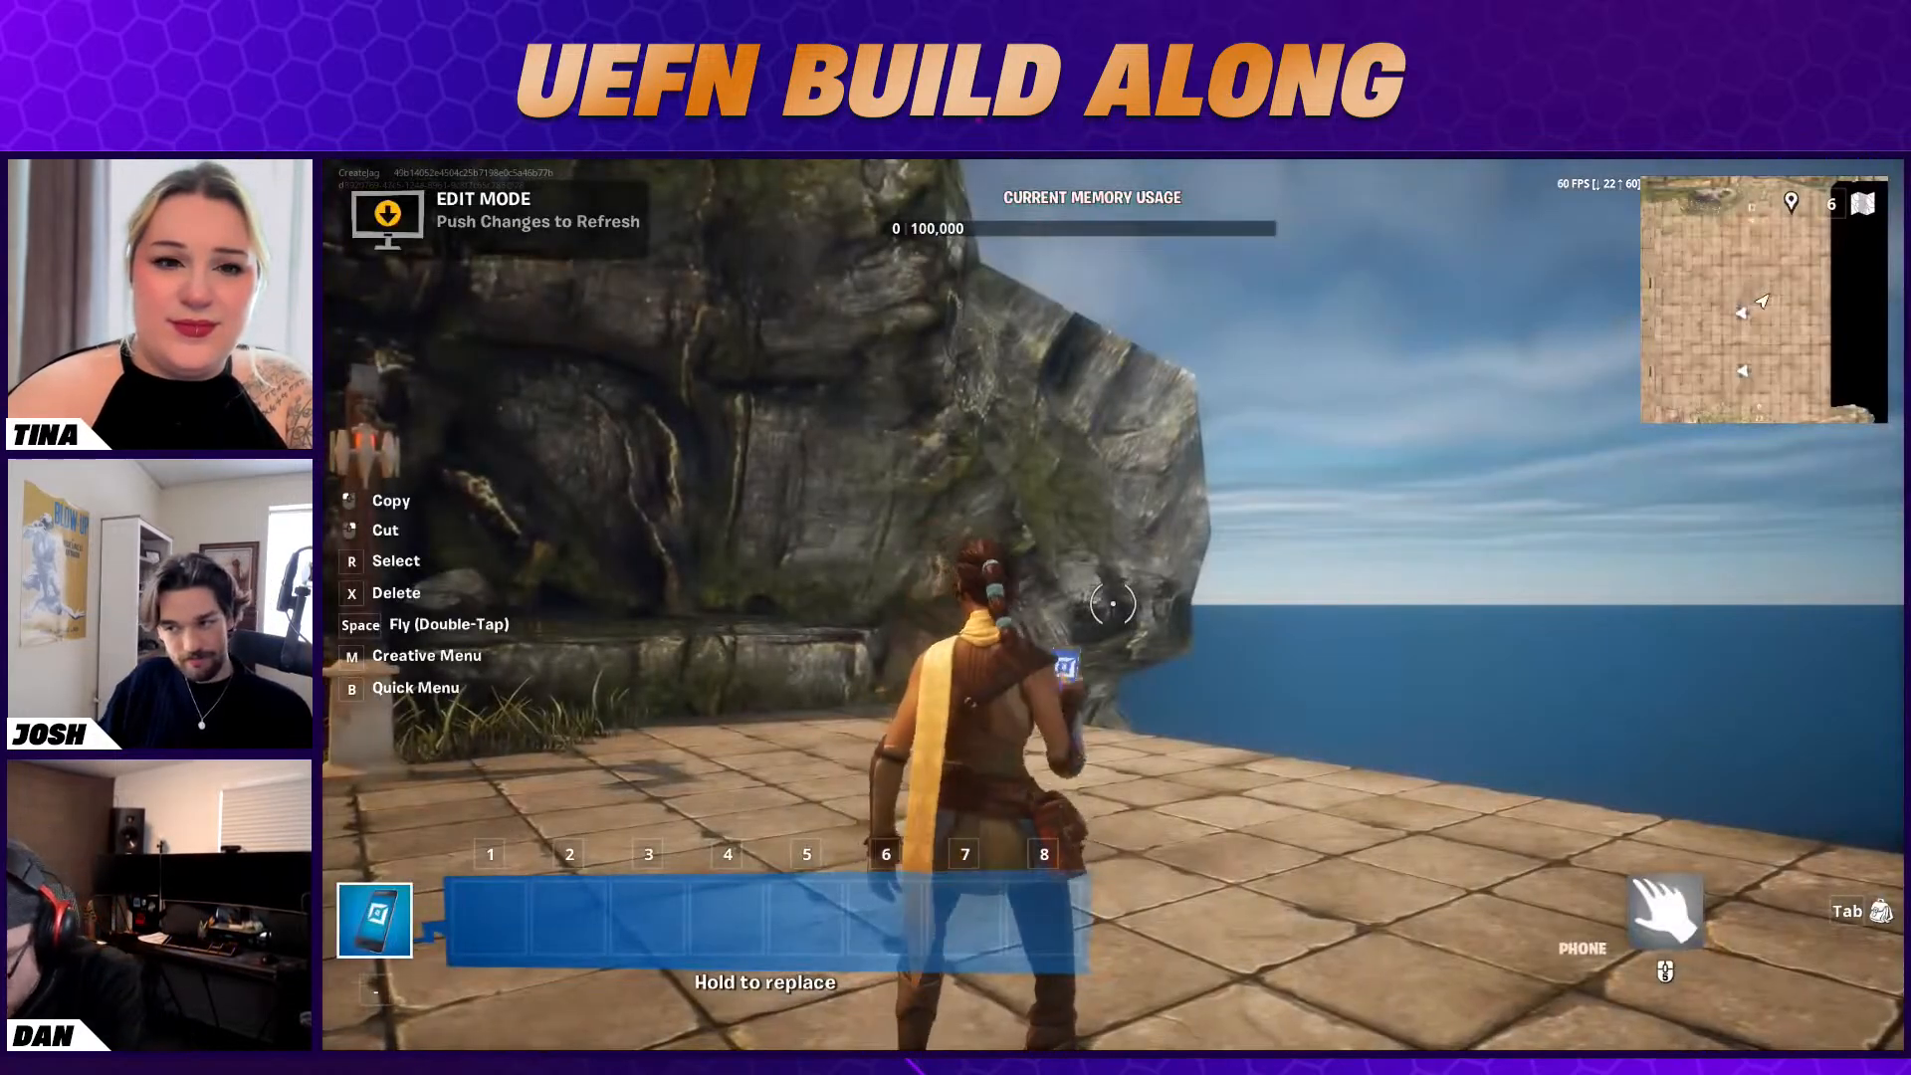
pyautogui.press('Escape')
pyautogui.hotkey('alt', 'Tab')
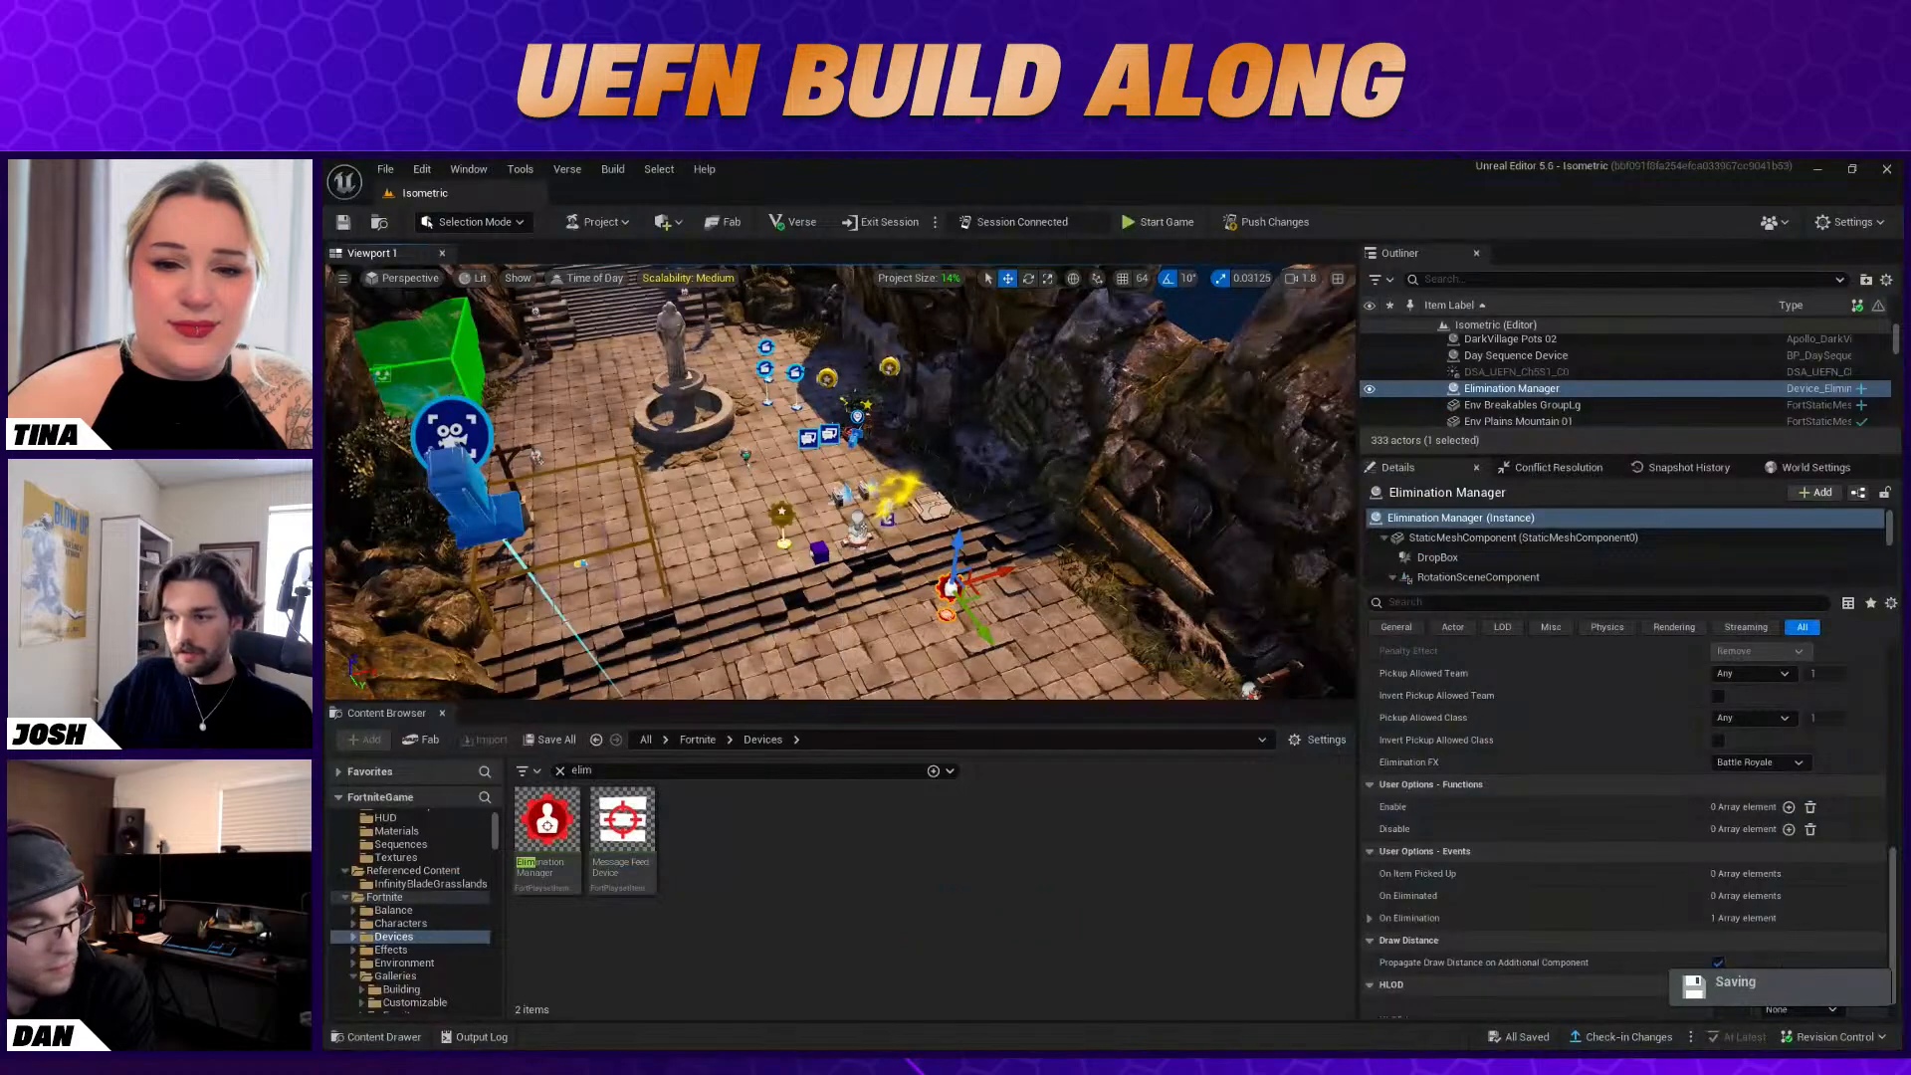
# Turn off Add to Players on Start for the Fixed Point Camera near the fountain
pyautogui.click(856, 437)
pyautogui.scroll(1, 1729, 791)
pyautogui.scroll(8, 1729, 791)
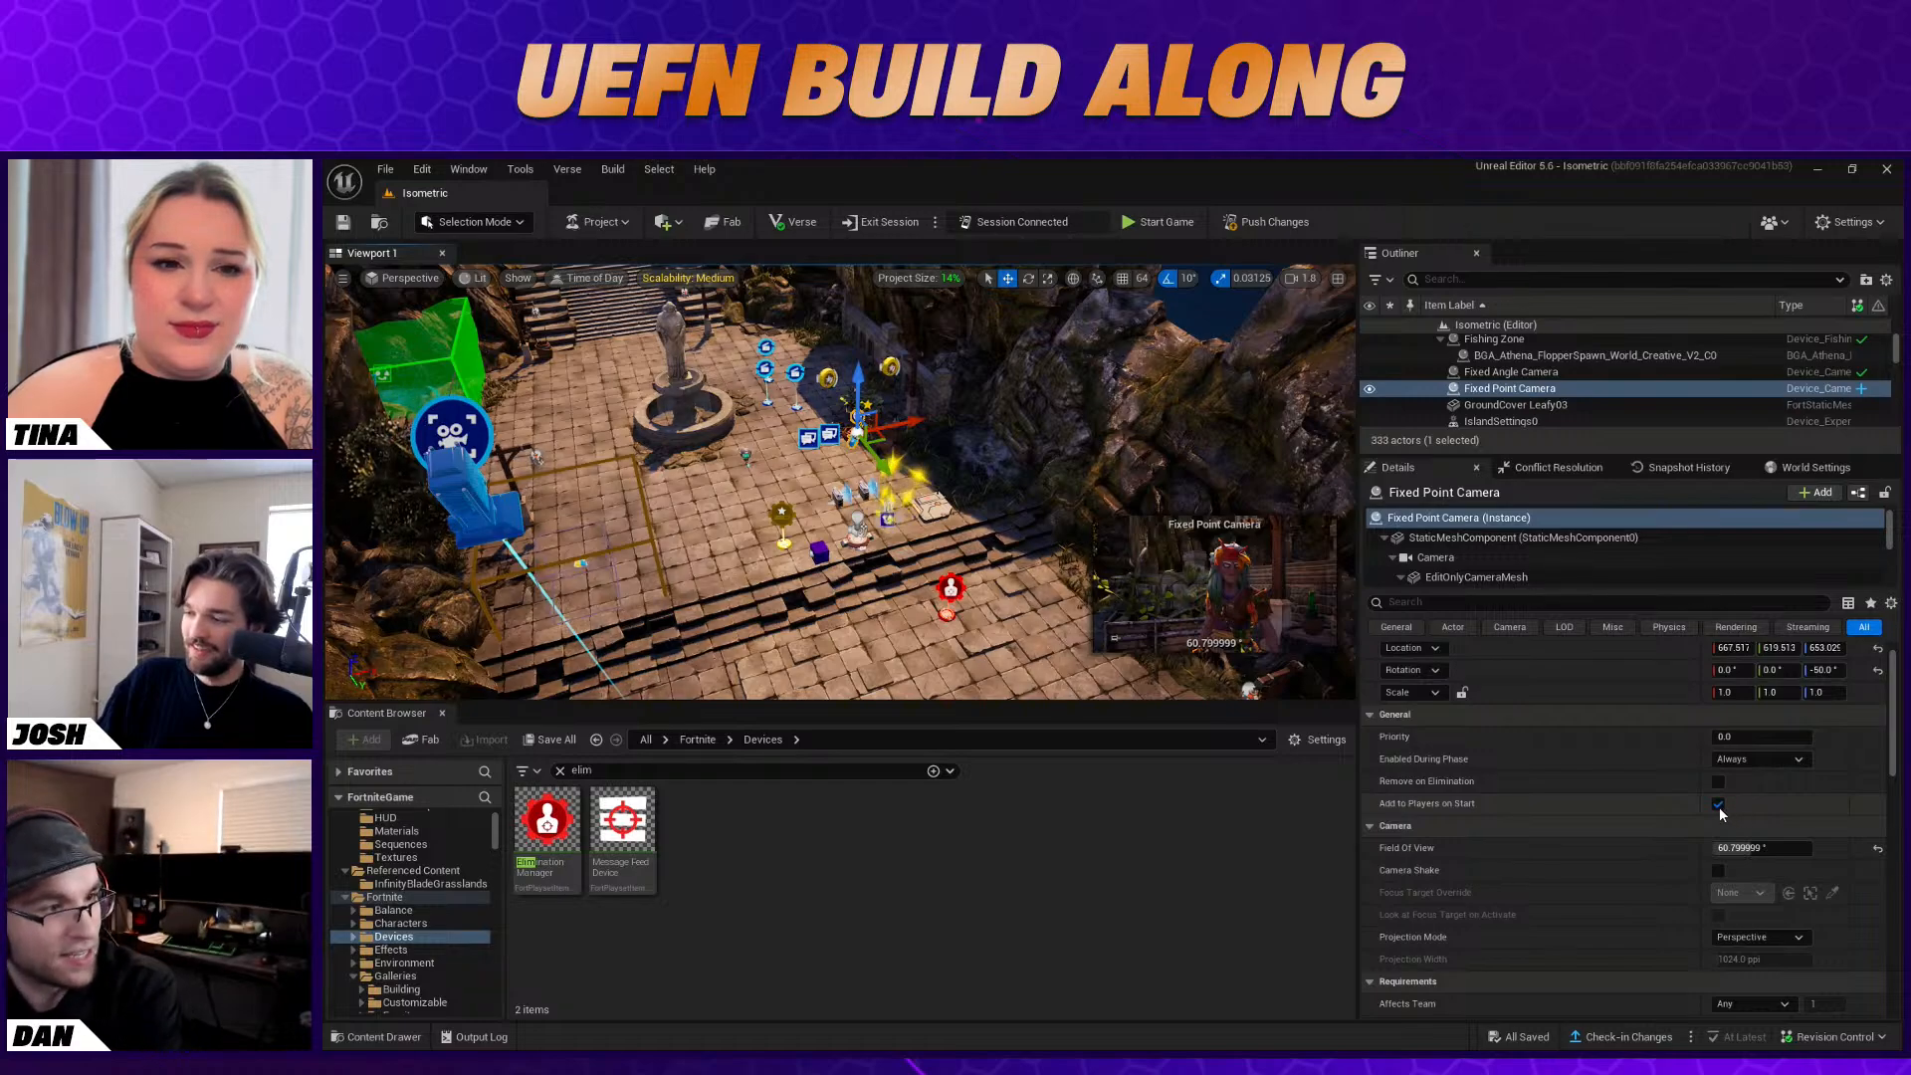
pyautogui.click(1718, 805)
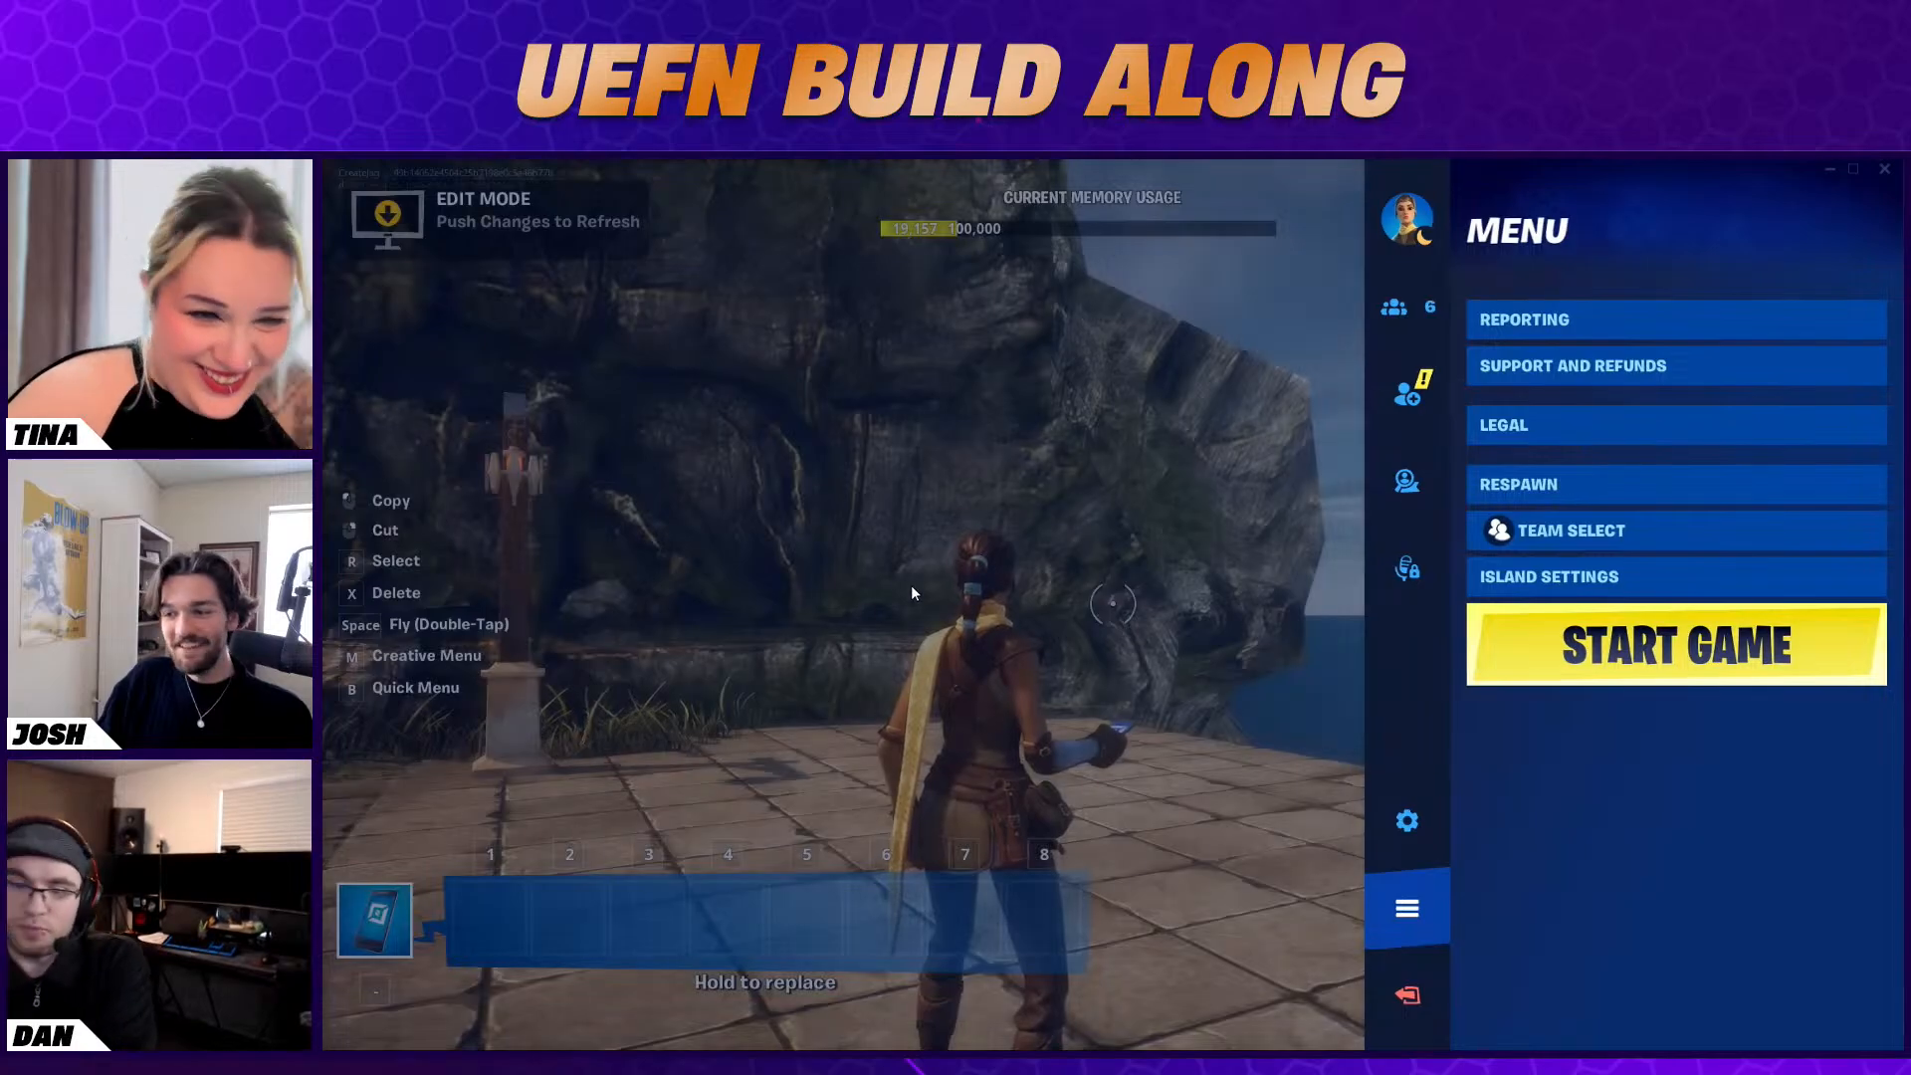
# Start a new playtest in the Fortnite client and run up the steps to Baba Yaga
pyautogui.press('Escape')
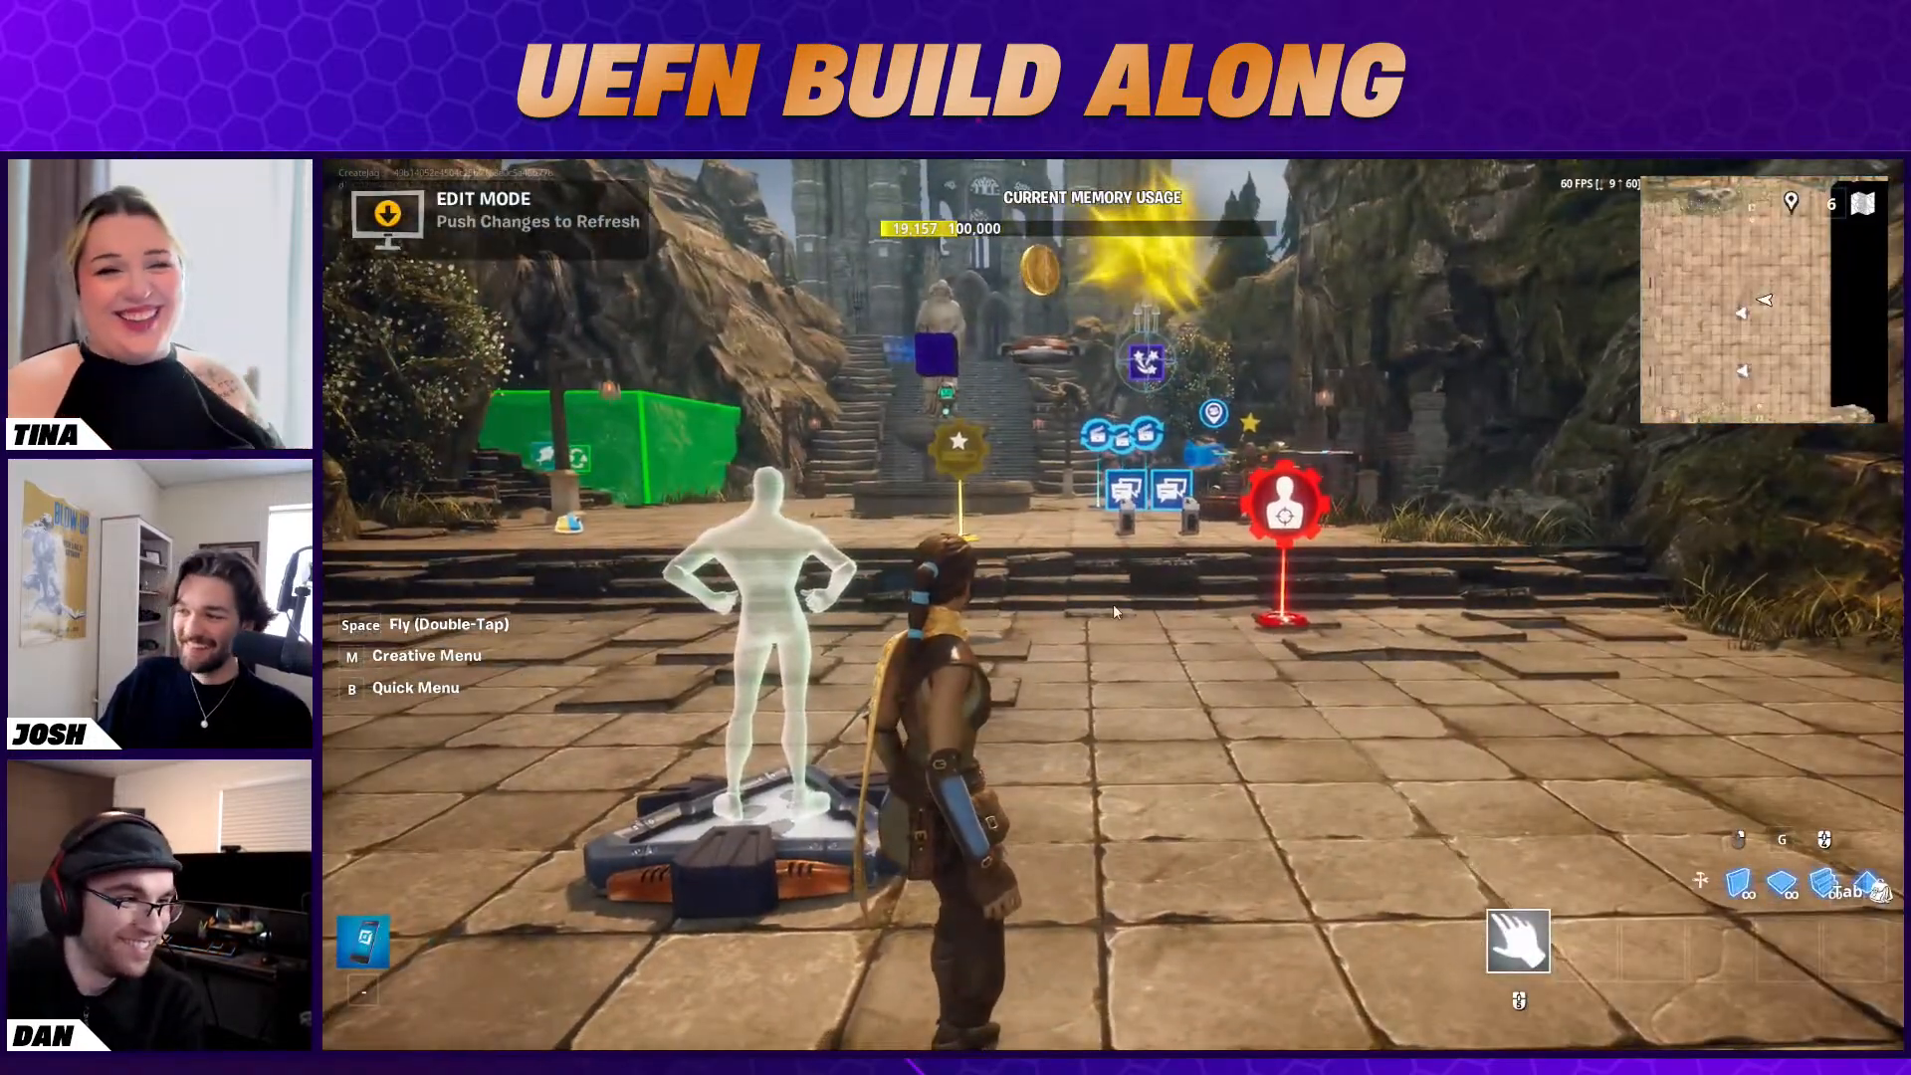
pyautogui.press('Escape')
pyautogui.click(1528, 642)
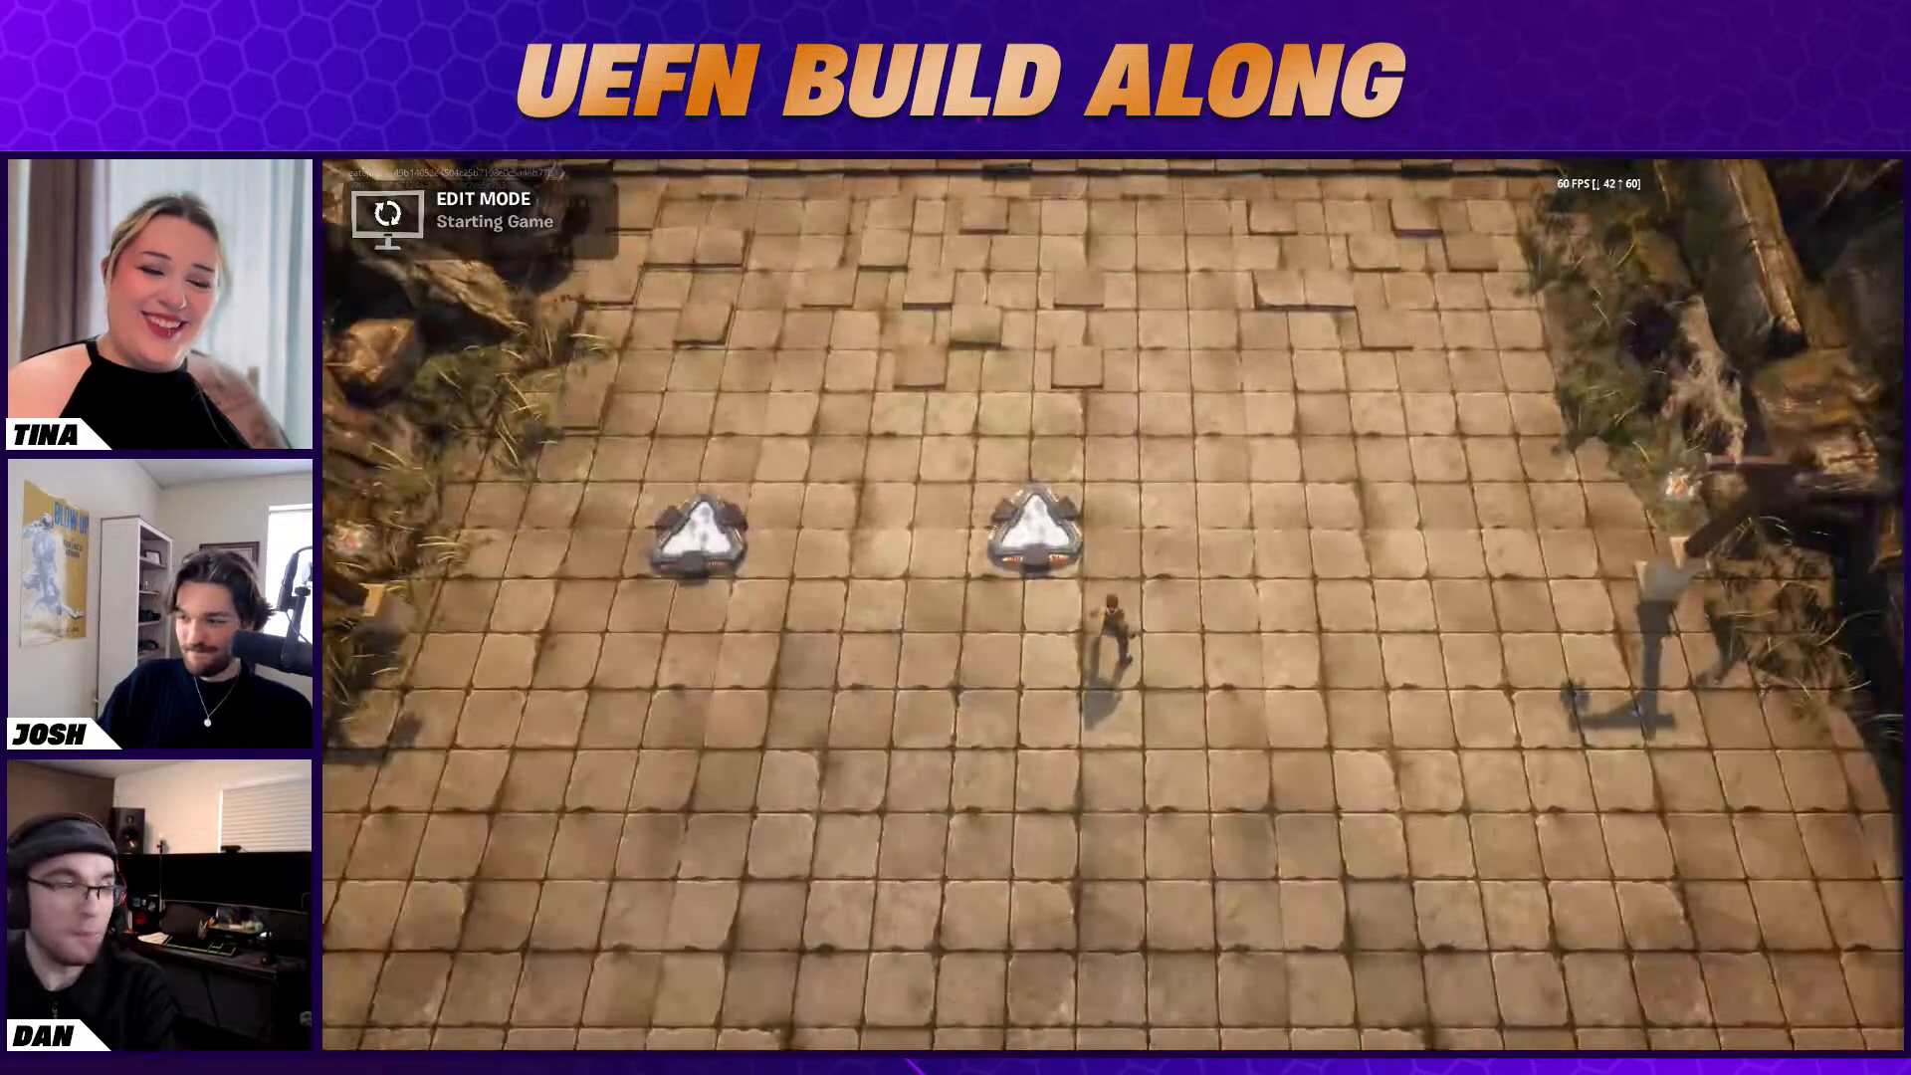
pyautogui.press('w')
pyautogui.press('w')
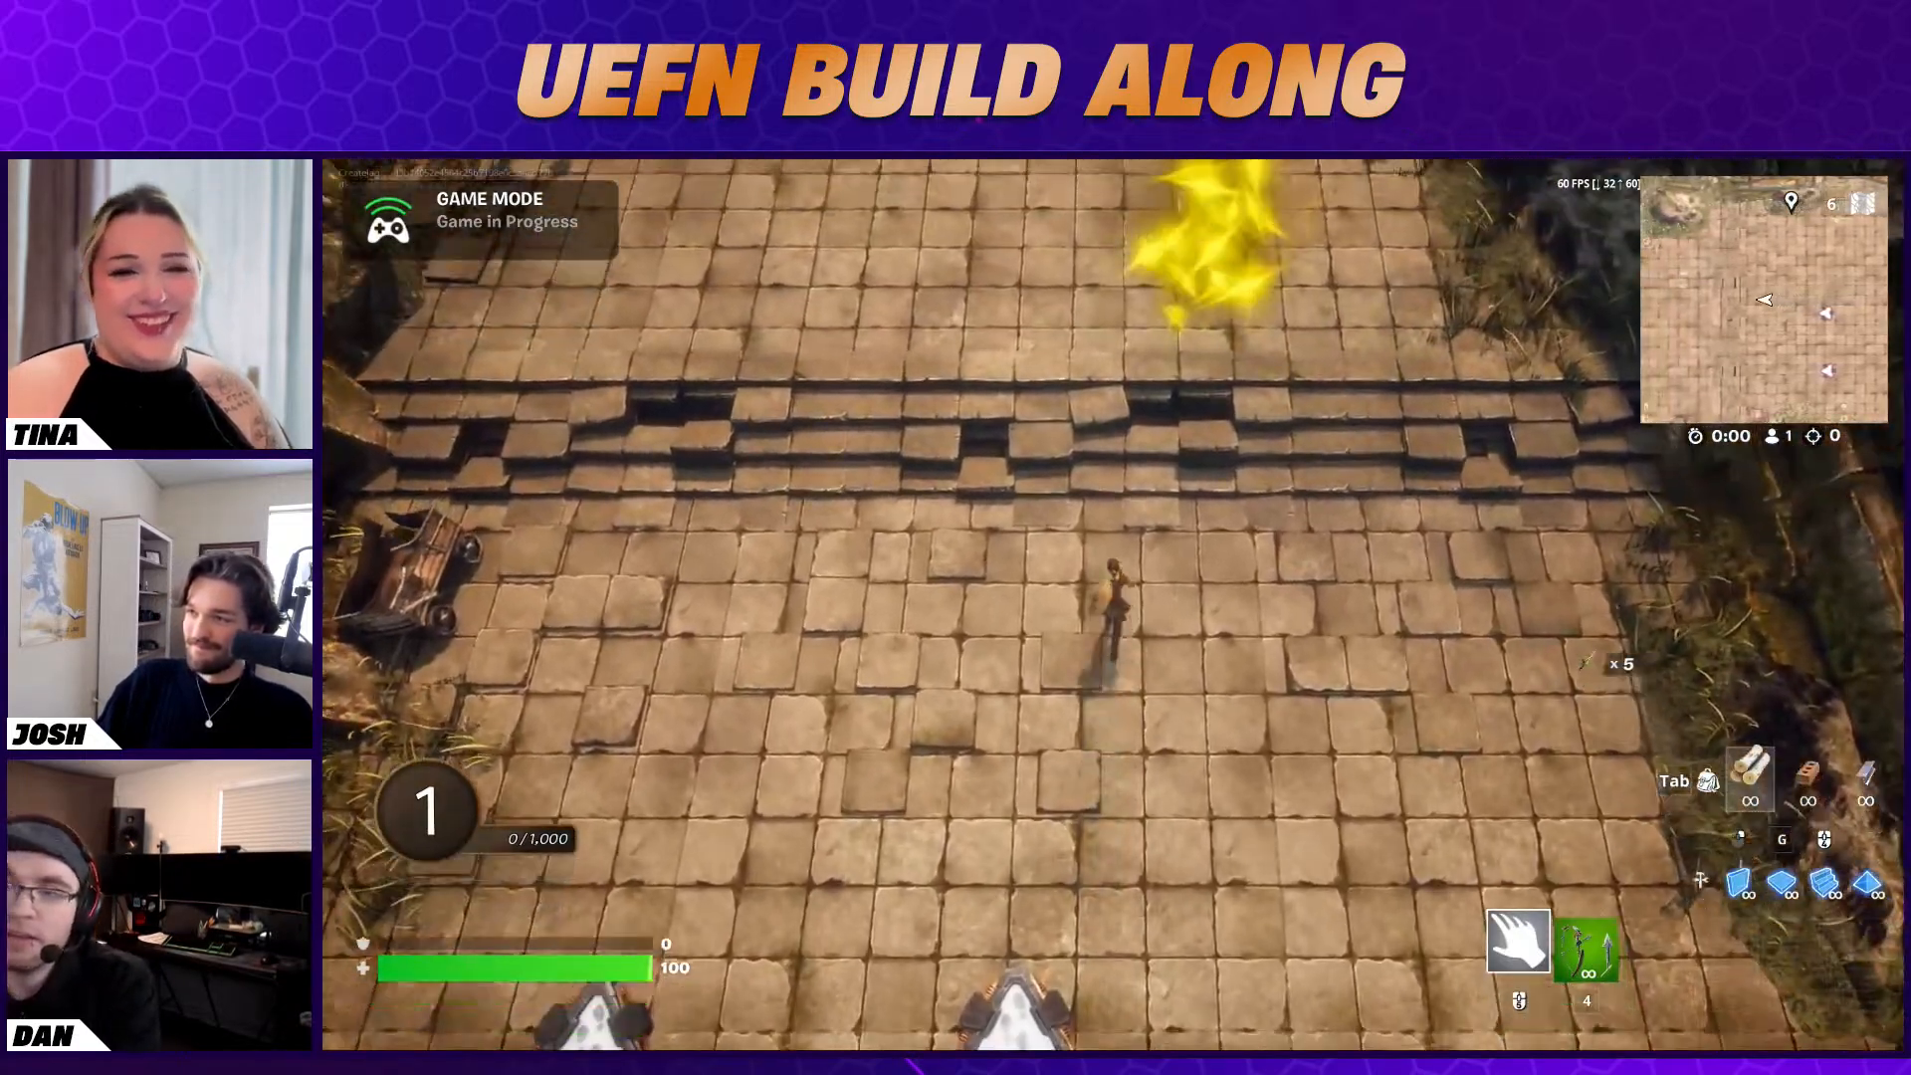
pyautogui.press('w')
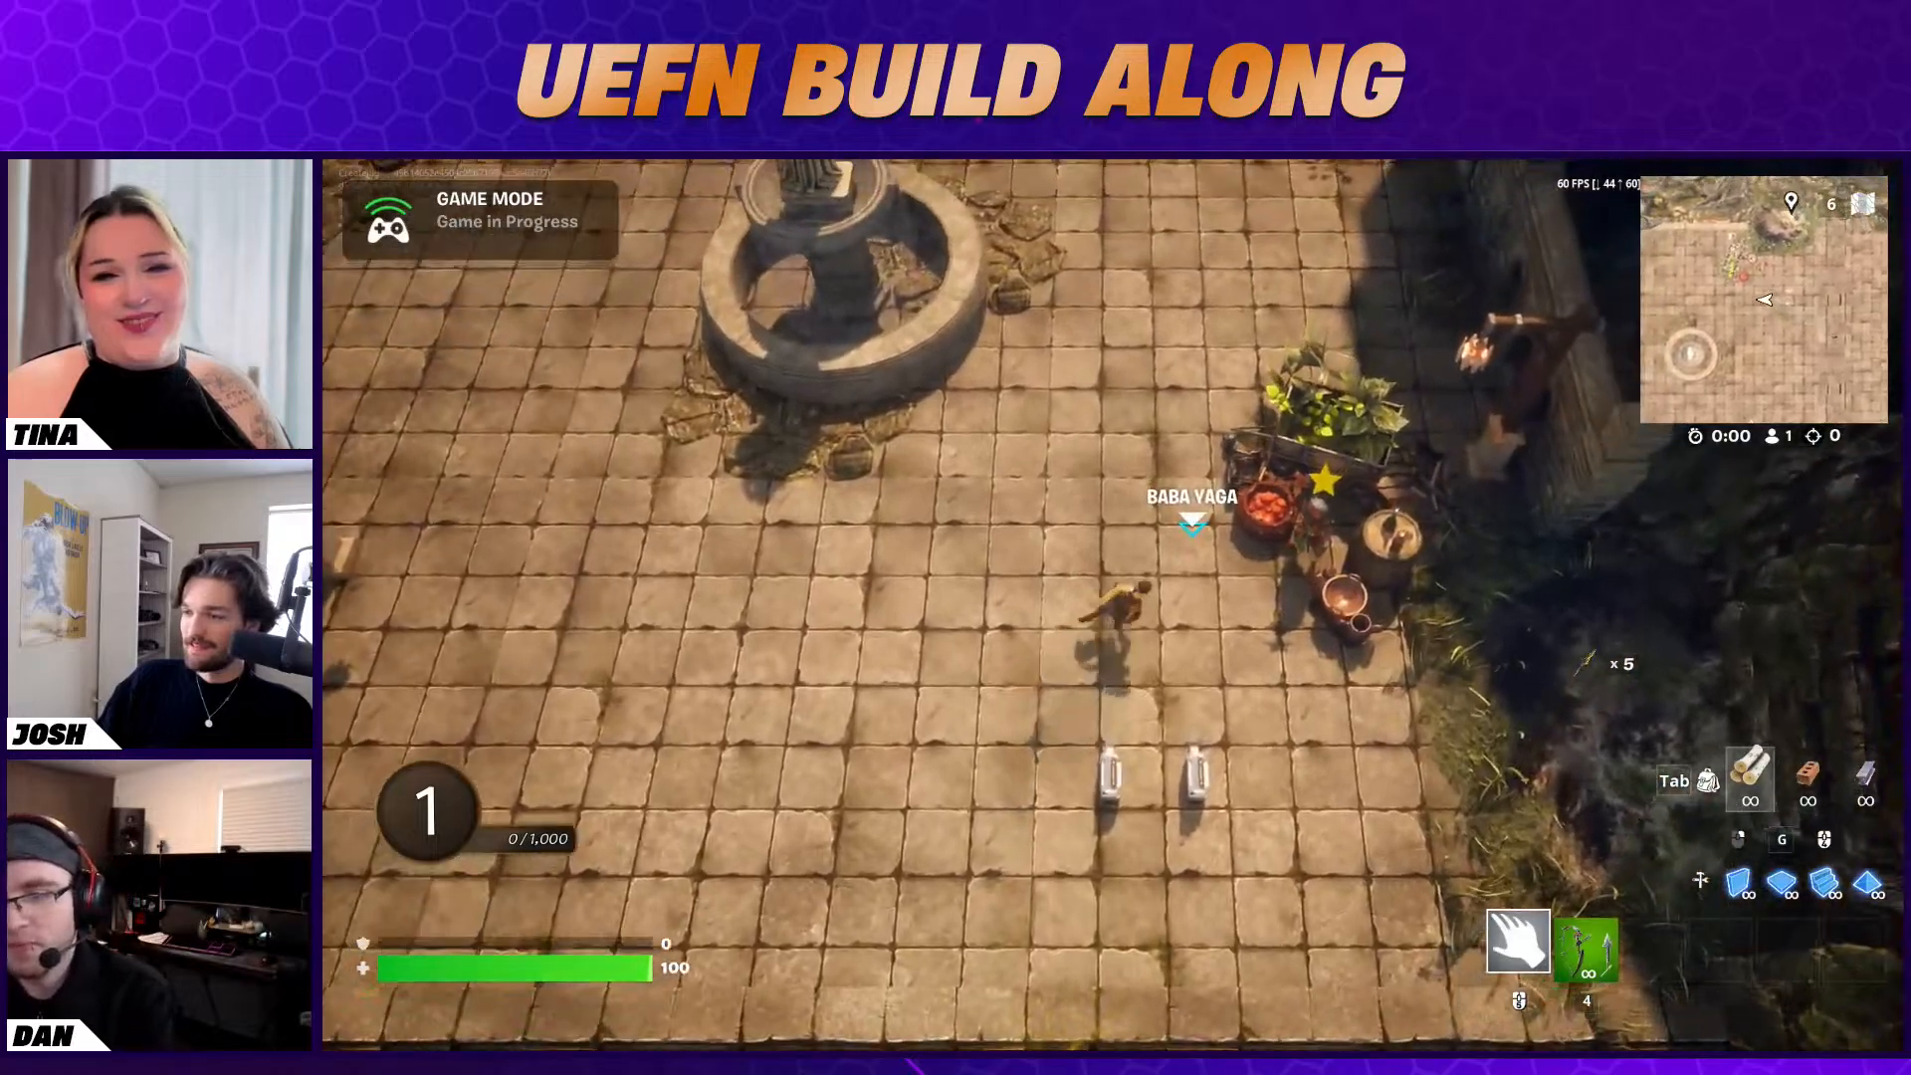
# Talk to Baba Yaga, answering "No, first time" and "Okay?", and accept her fish quest with "Sure, I can do that!"
pyautogui.press('e')
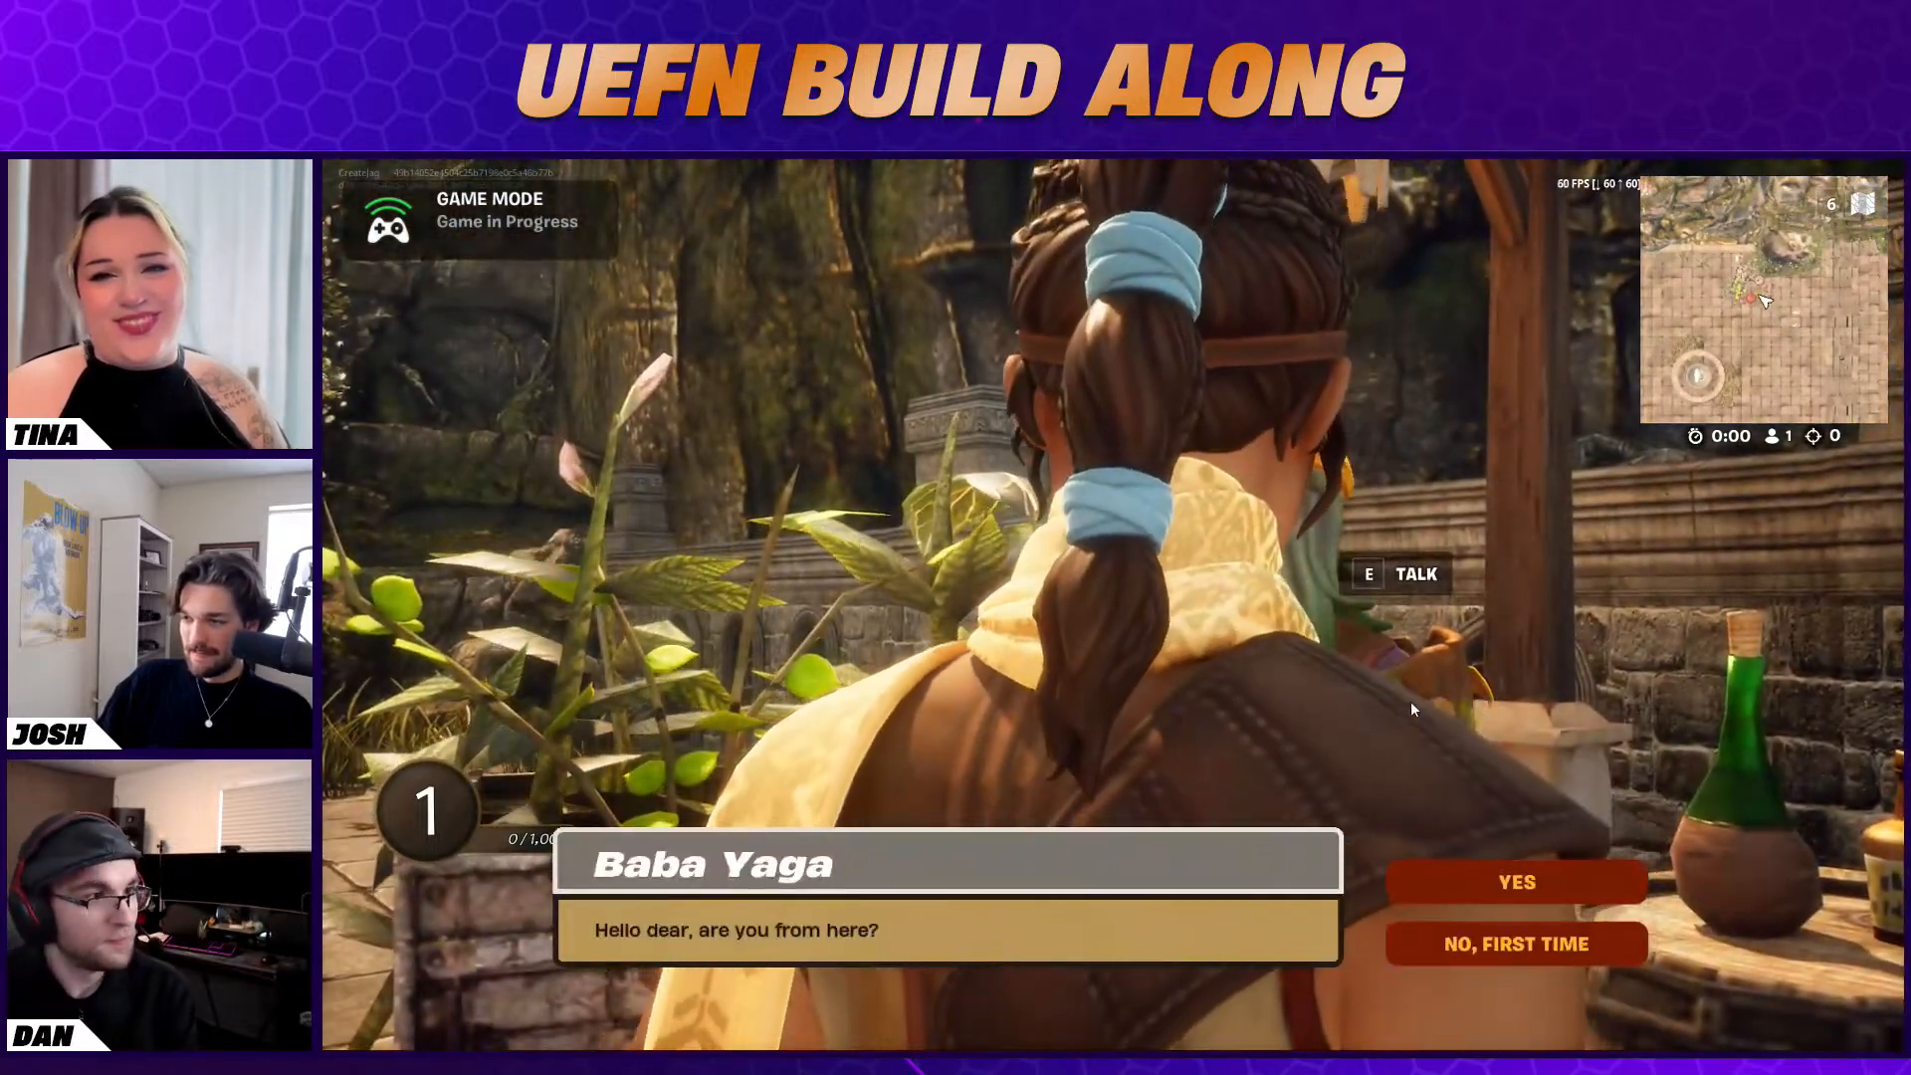
pyautogui.click(1528, 942)
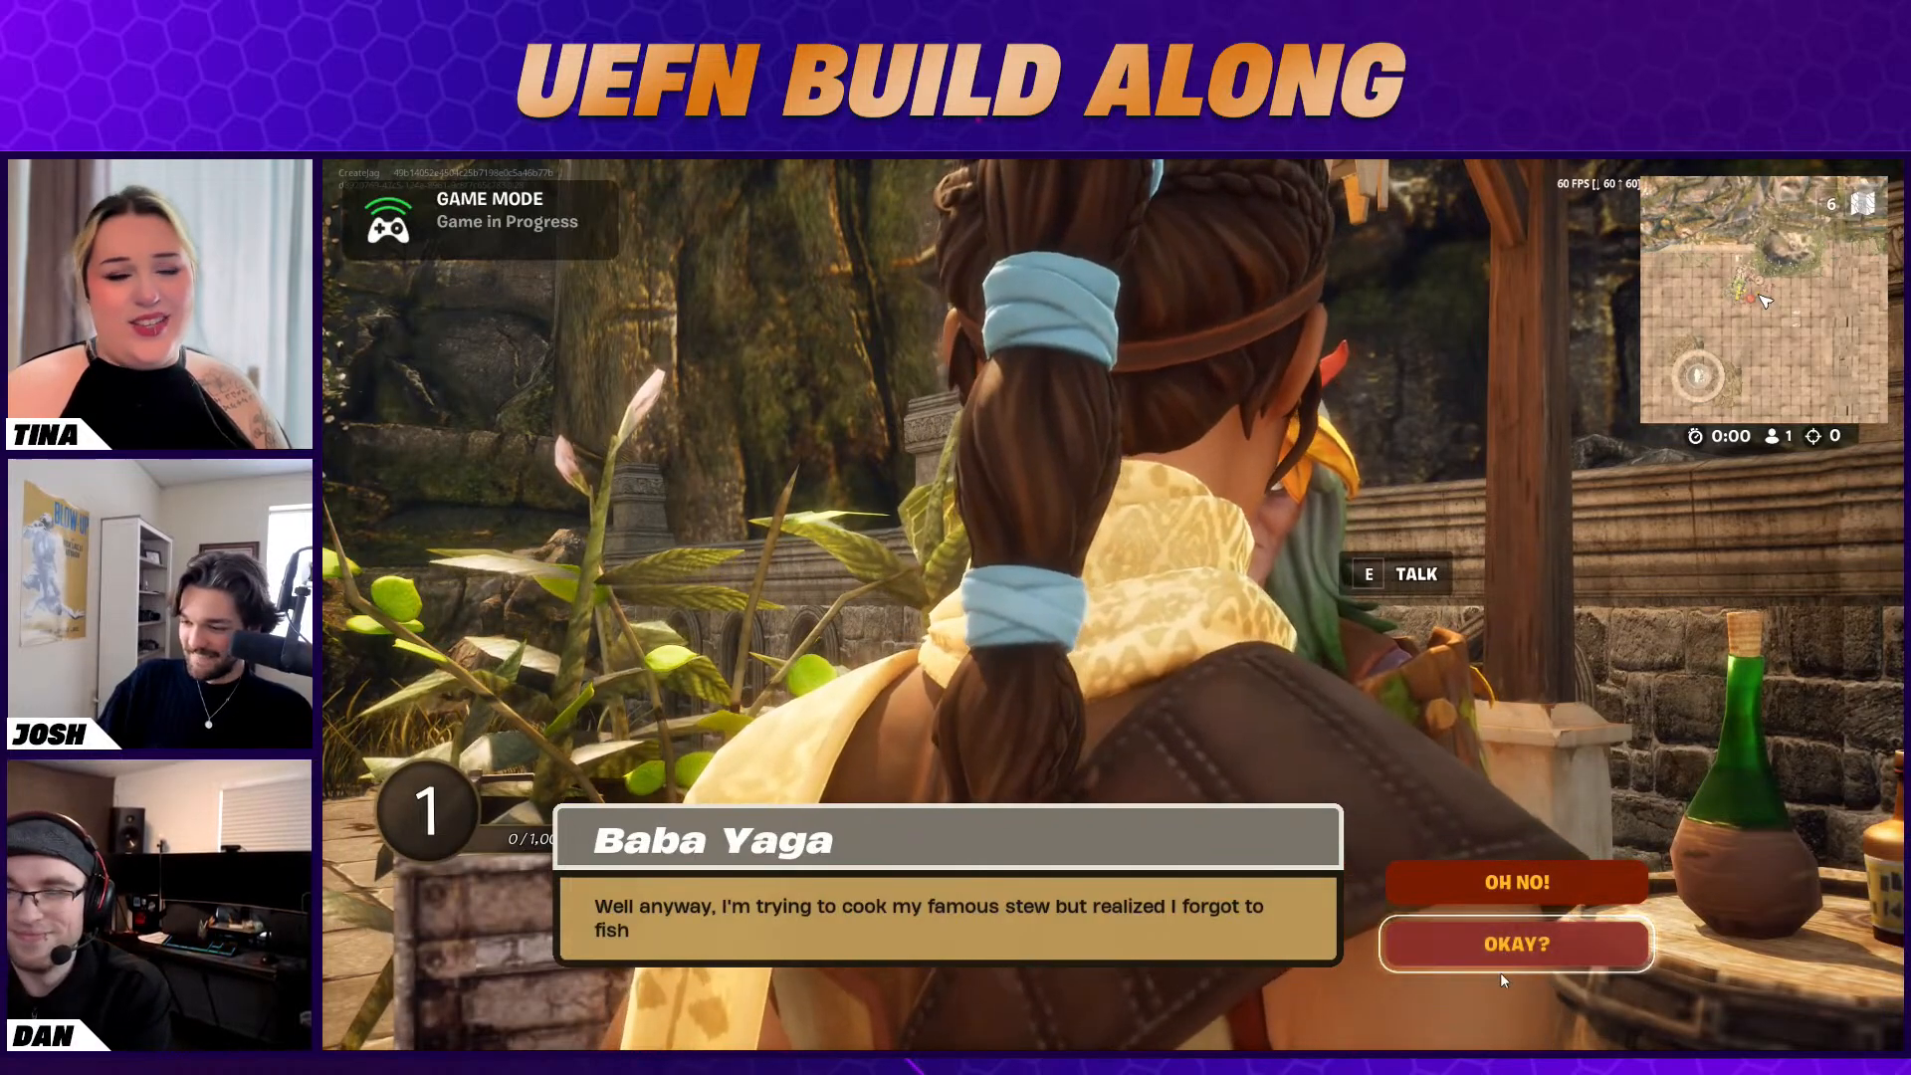
pyautogui.click(1504, 946)
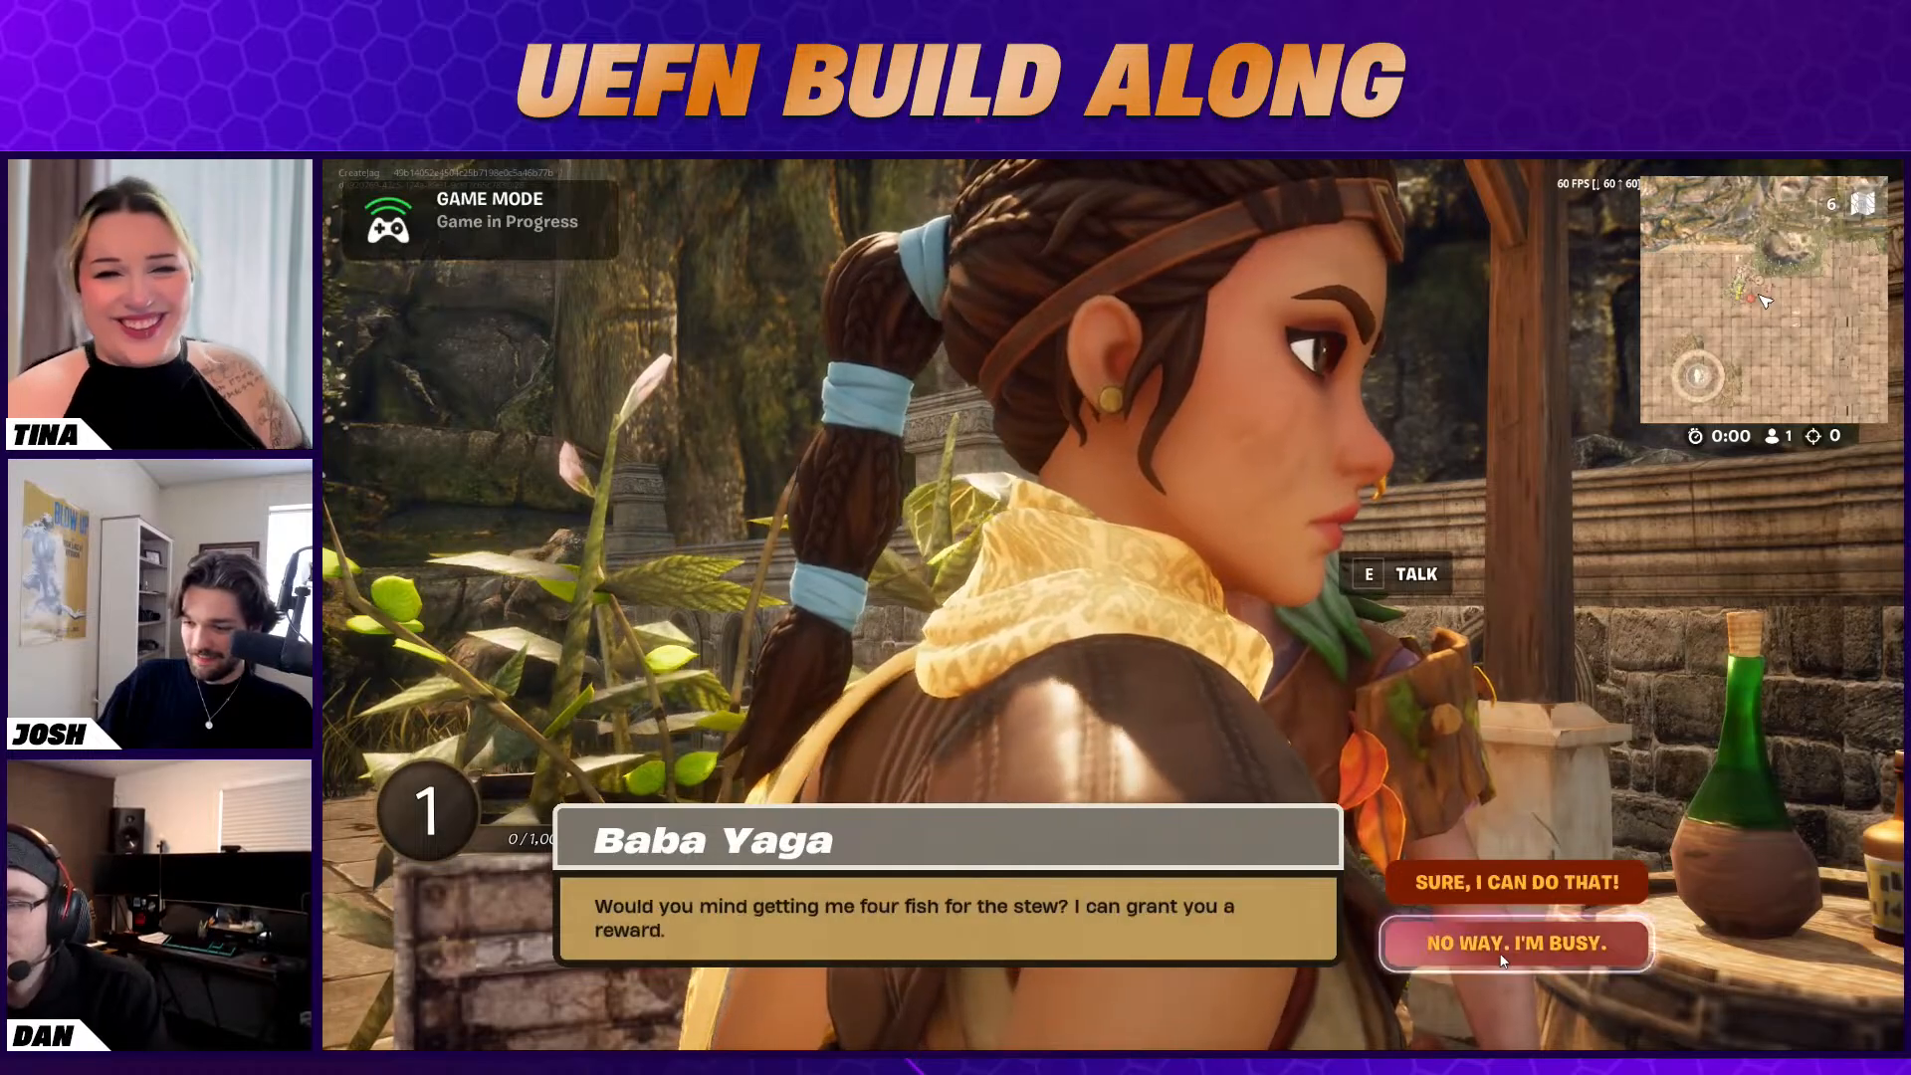
pyautogui.click(1501, 841)
# Run past the fountain to the fishing pool and search the barrel beside the stairs for a fishing rod
pyautogui.press('a')
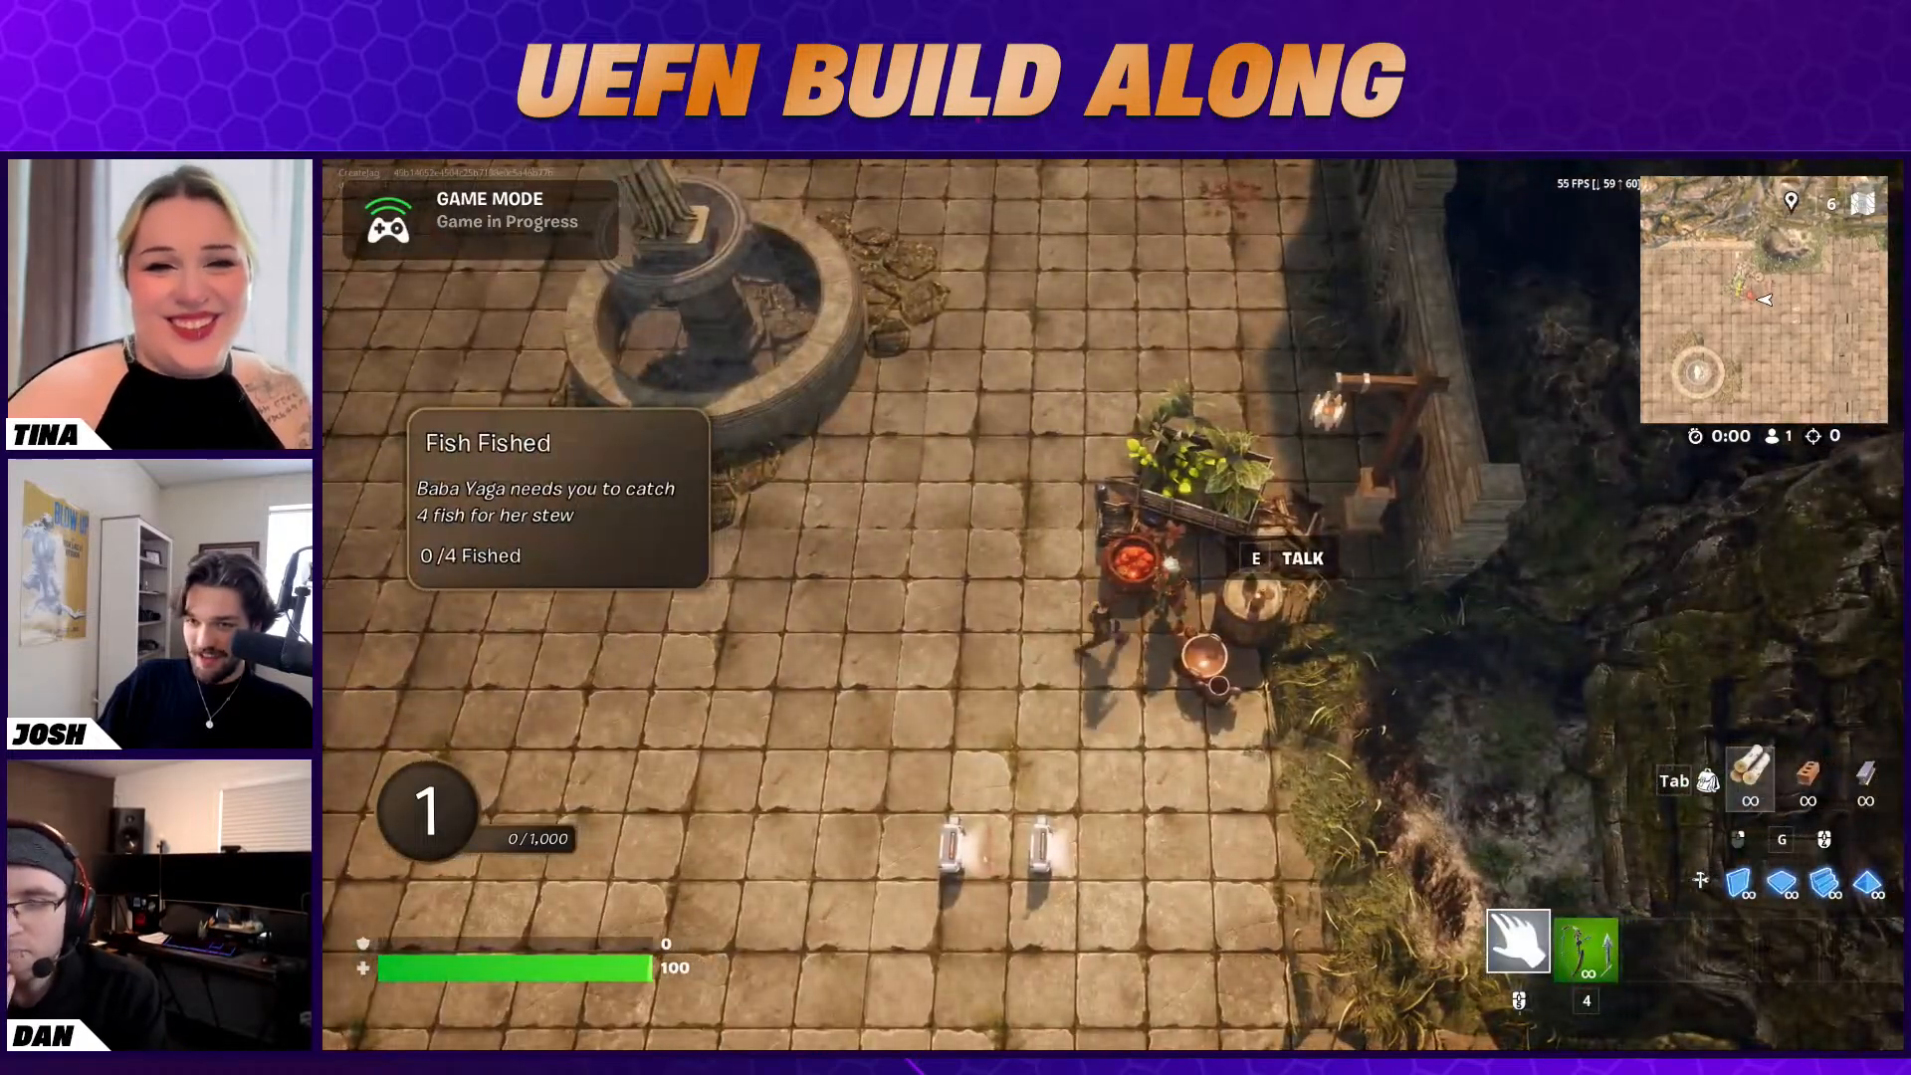
pyautogui.press('w')
pyautogui.press('a')
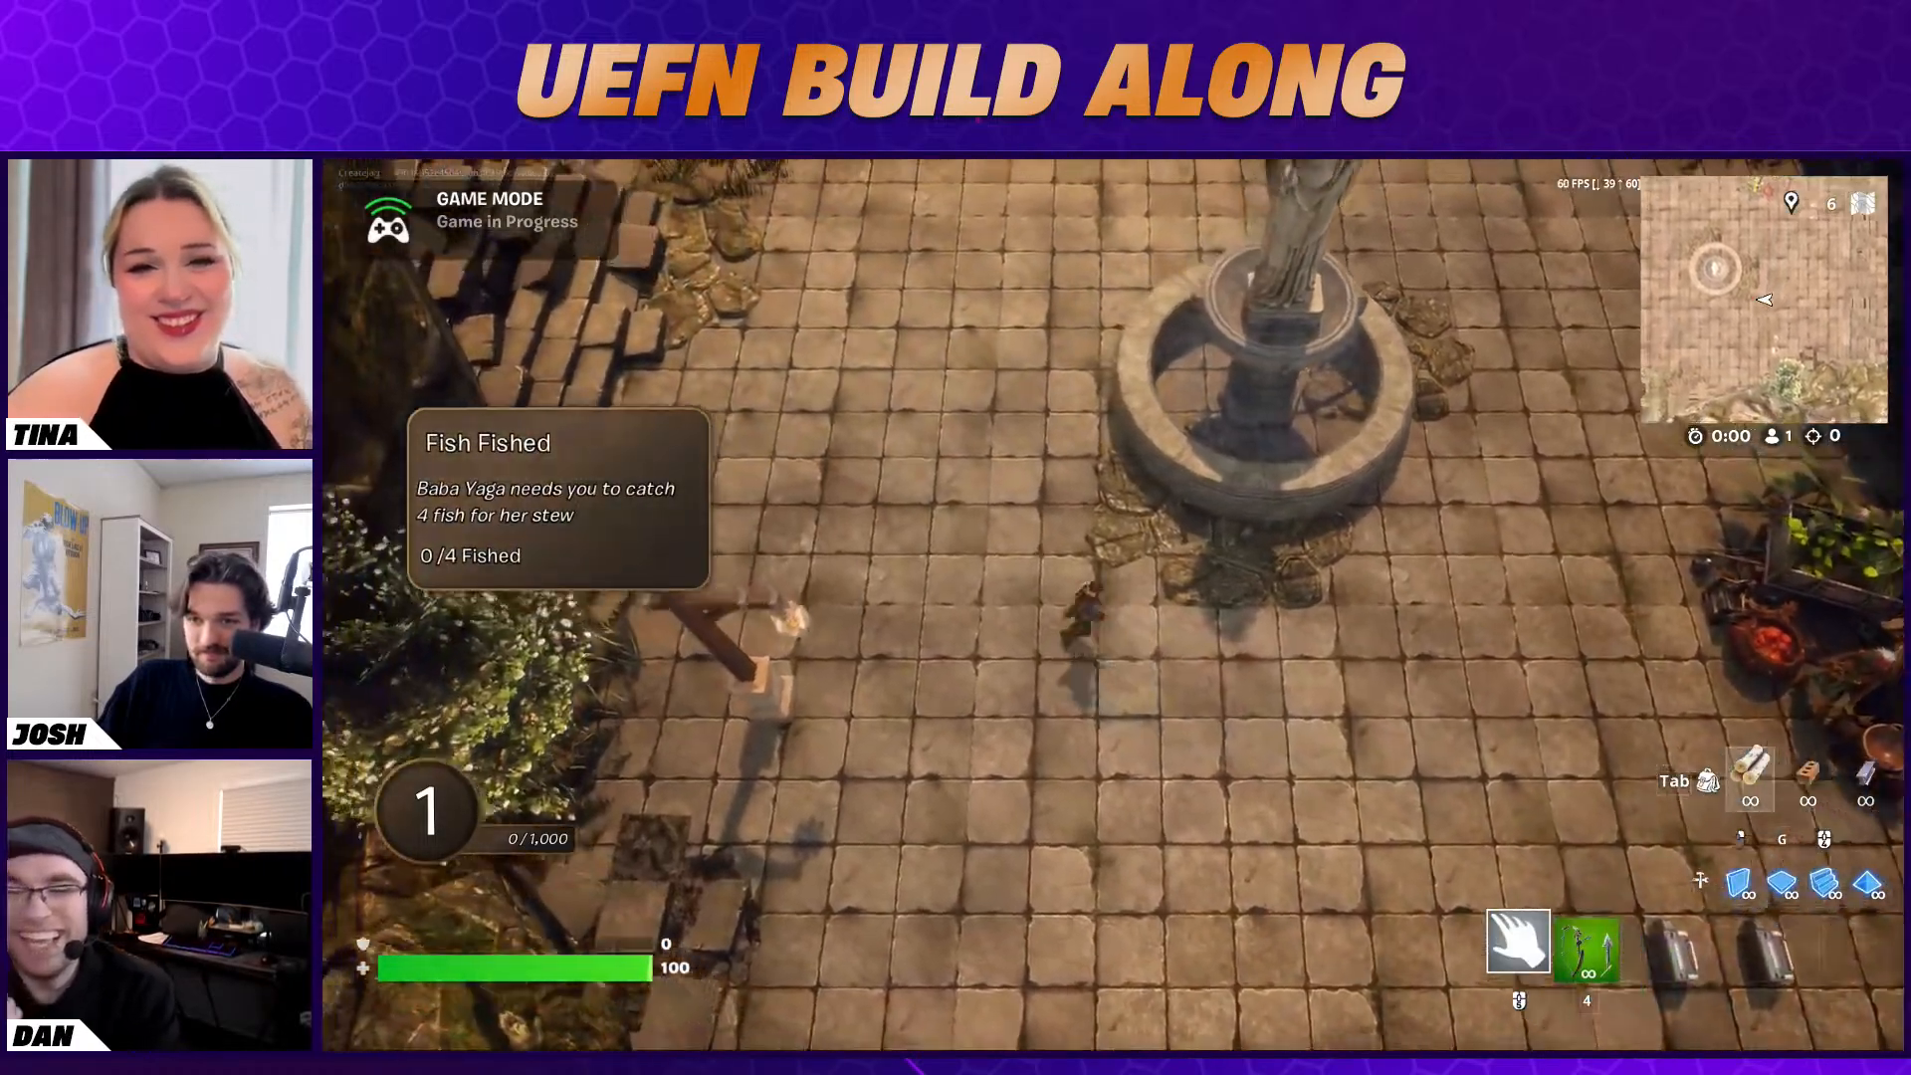
pyautogui.press('w')
pyautogui.press('w')
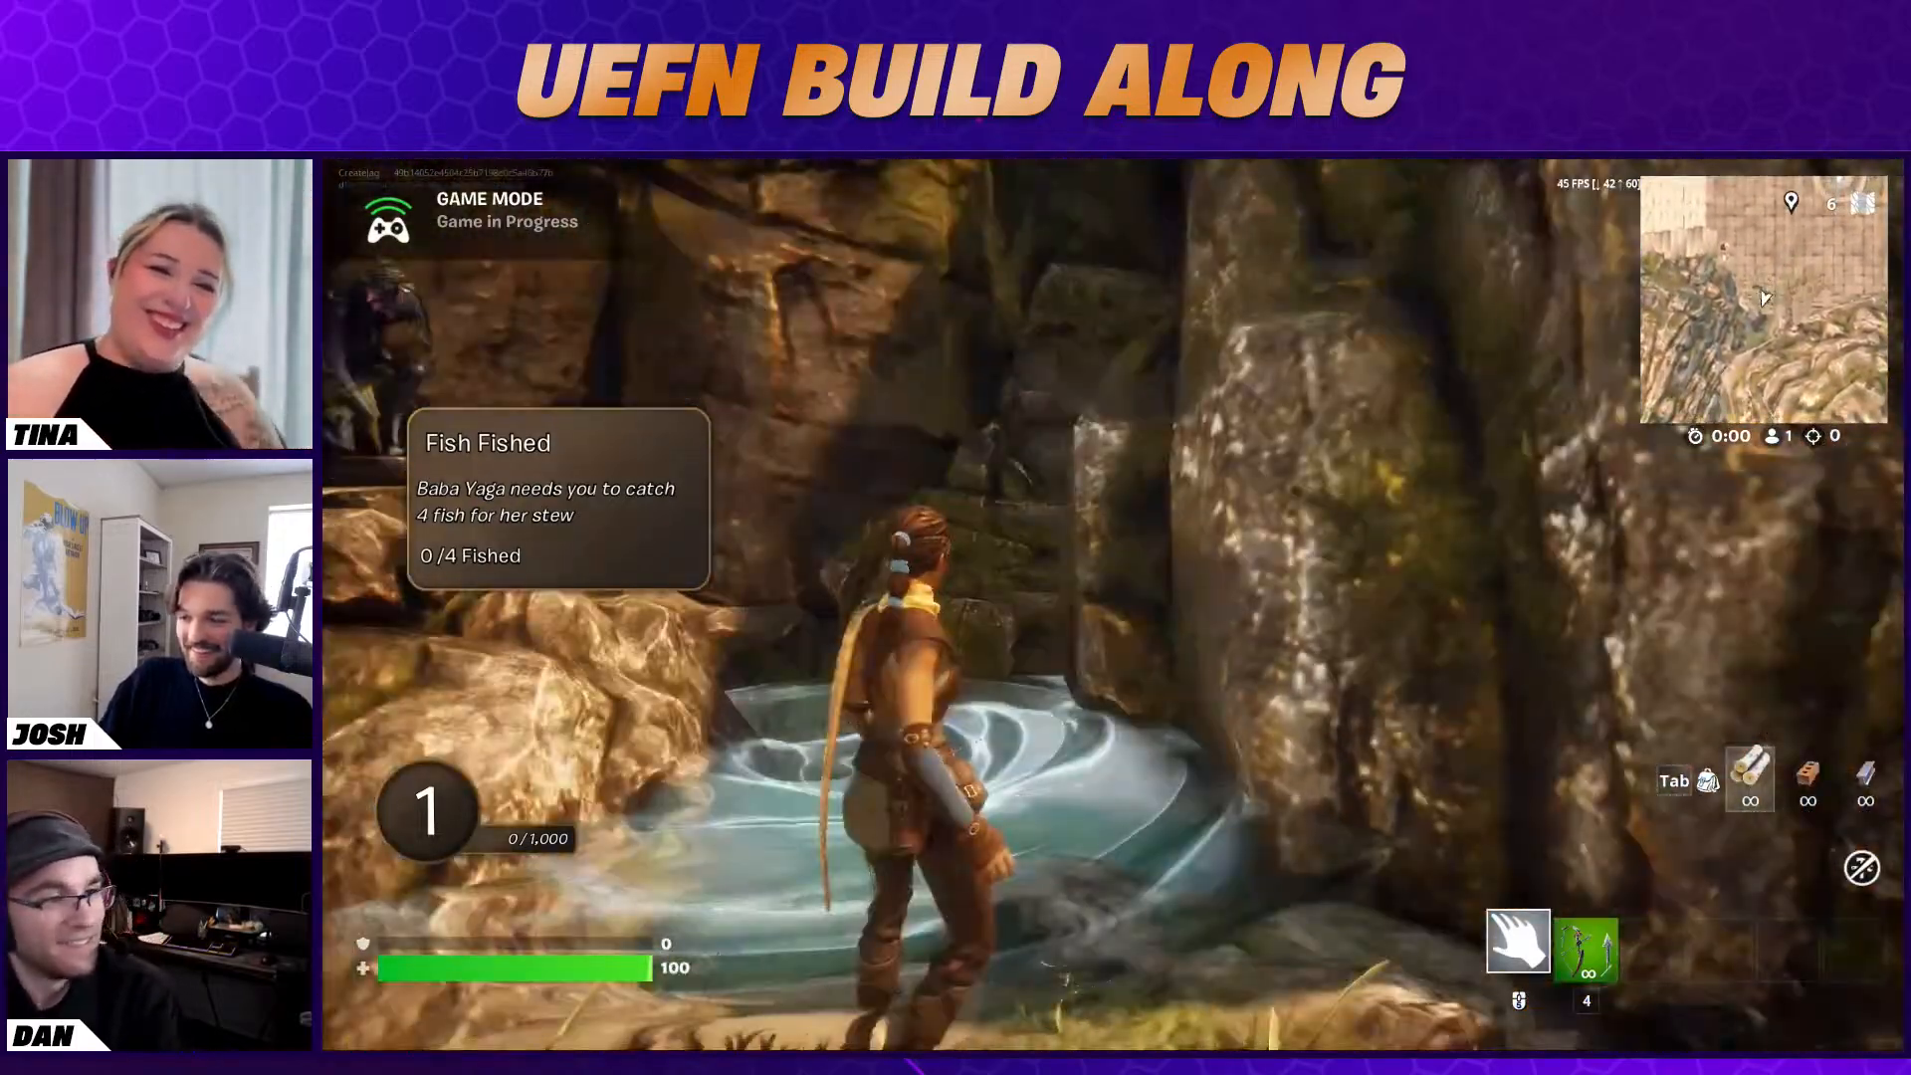
pyautogui.press('d')
pyautogui.press('w')
pyautogui.press('e')
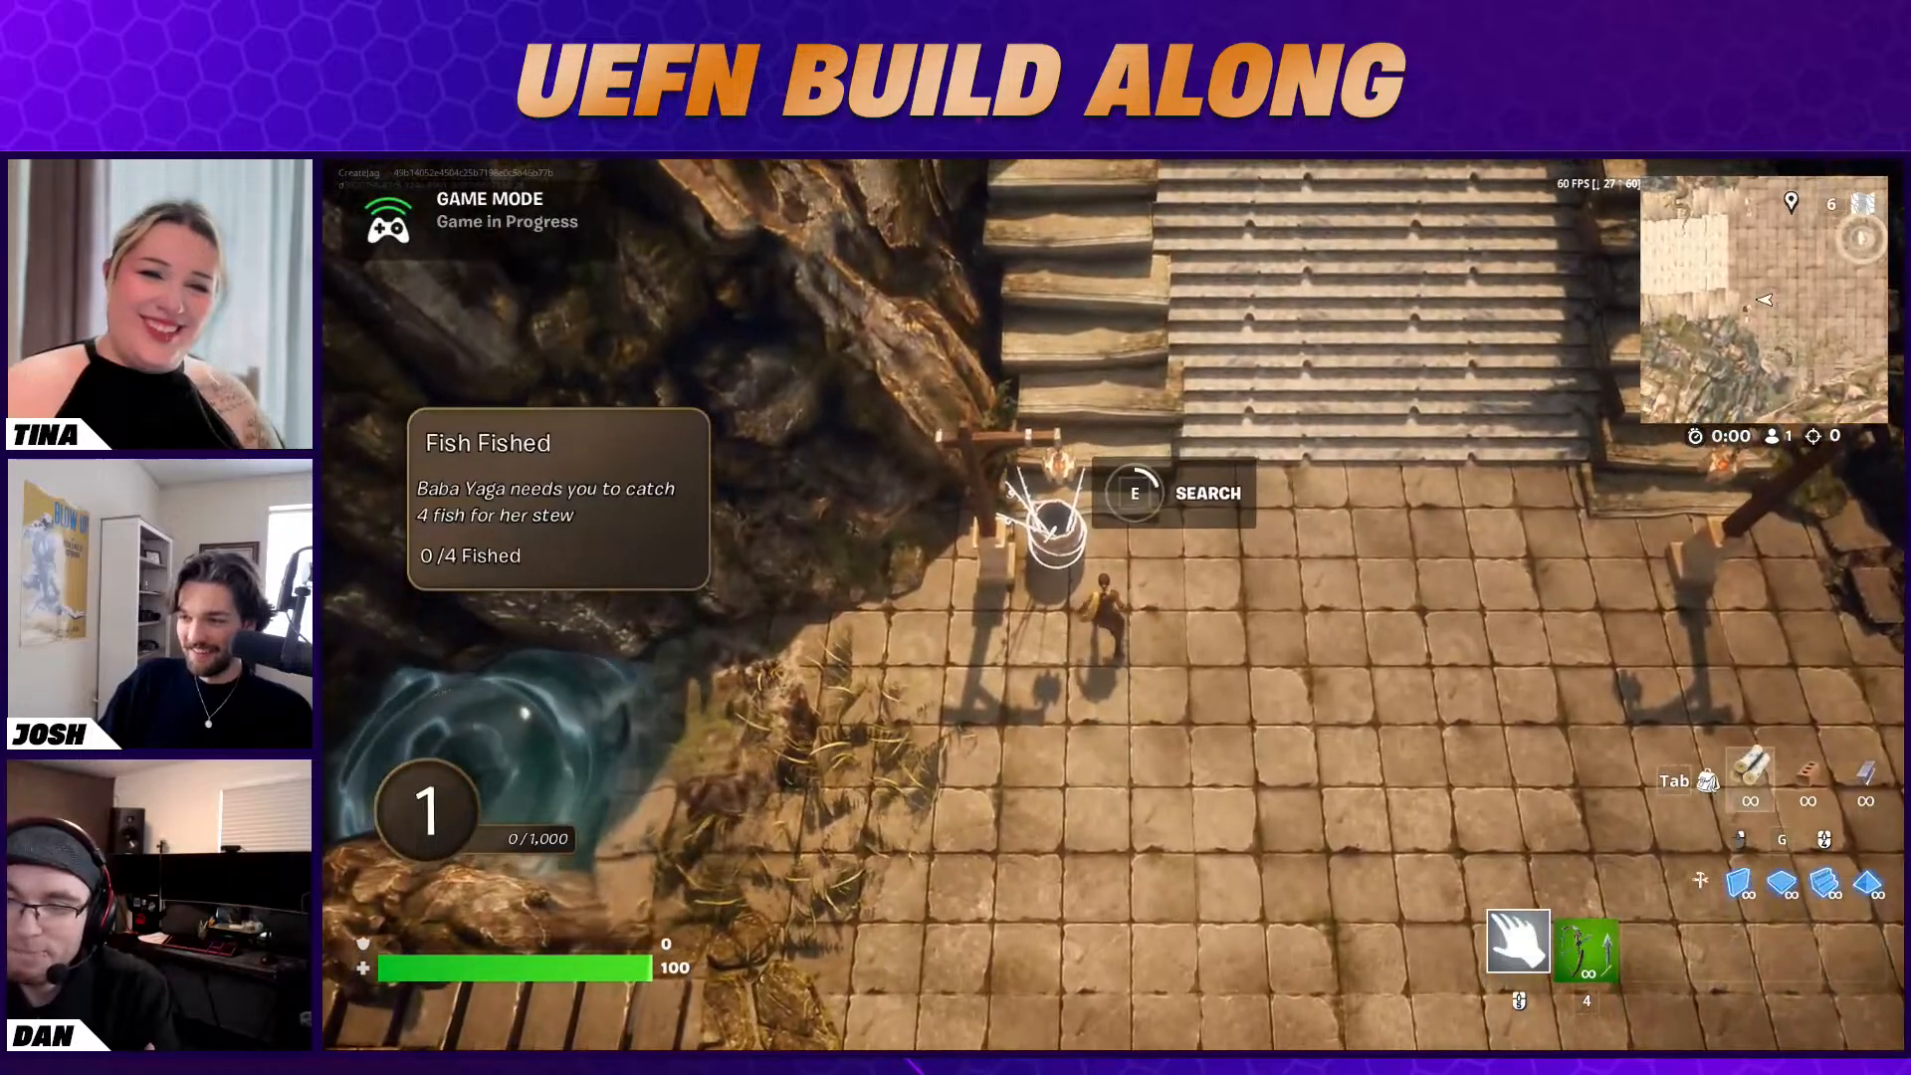
# Fish in the pool for the quest, return to Baba Yaga, answer "Yes, here it is." and continue to the reward
pyautogui.press('a')
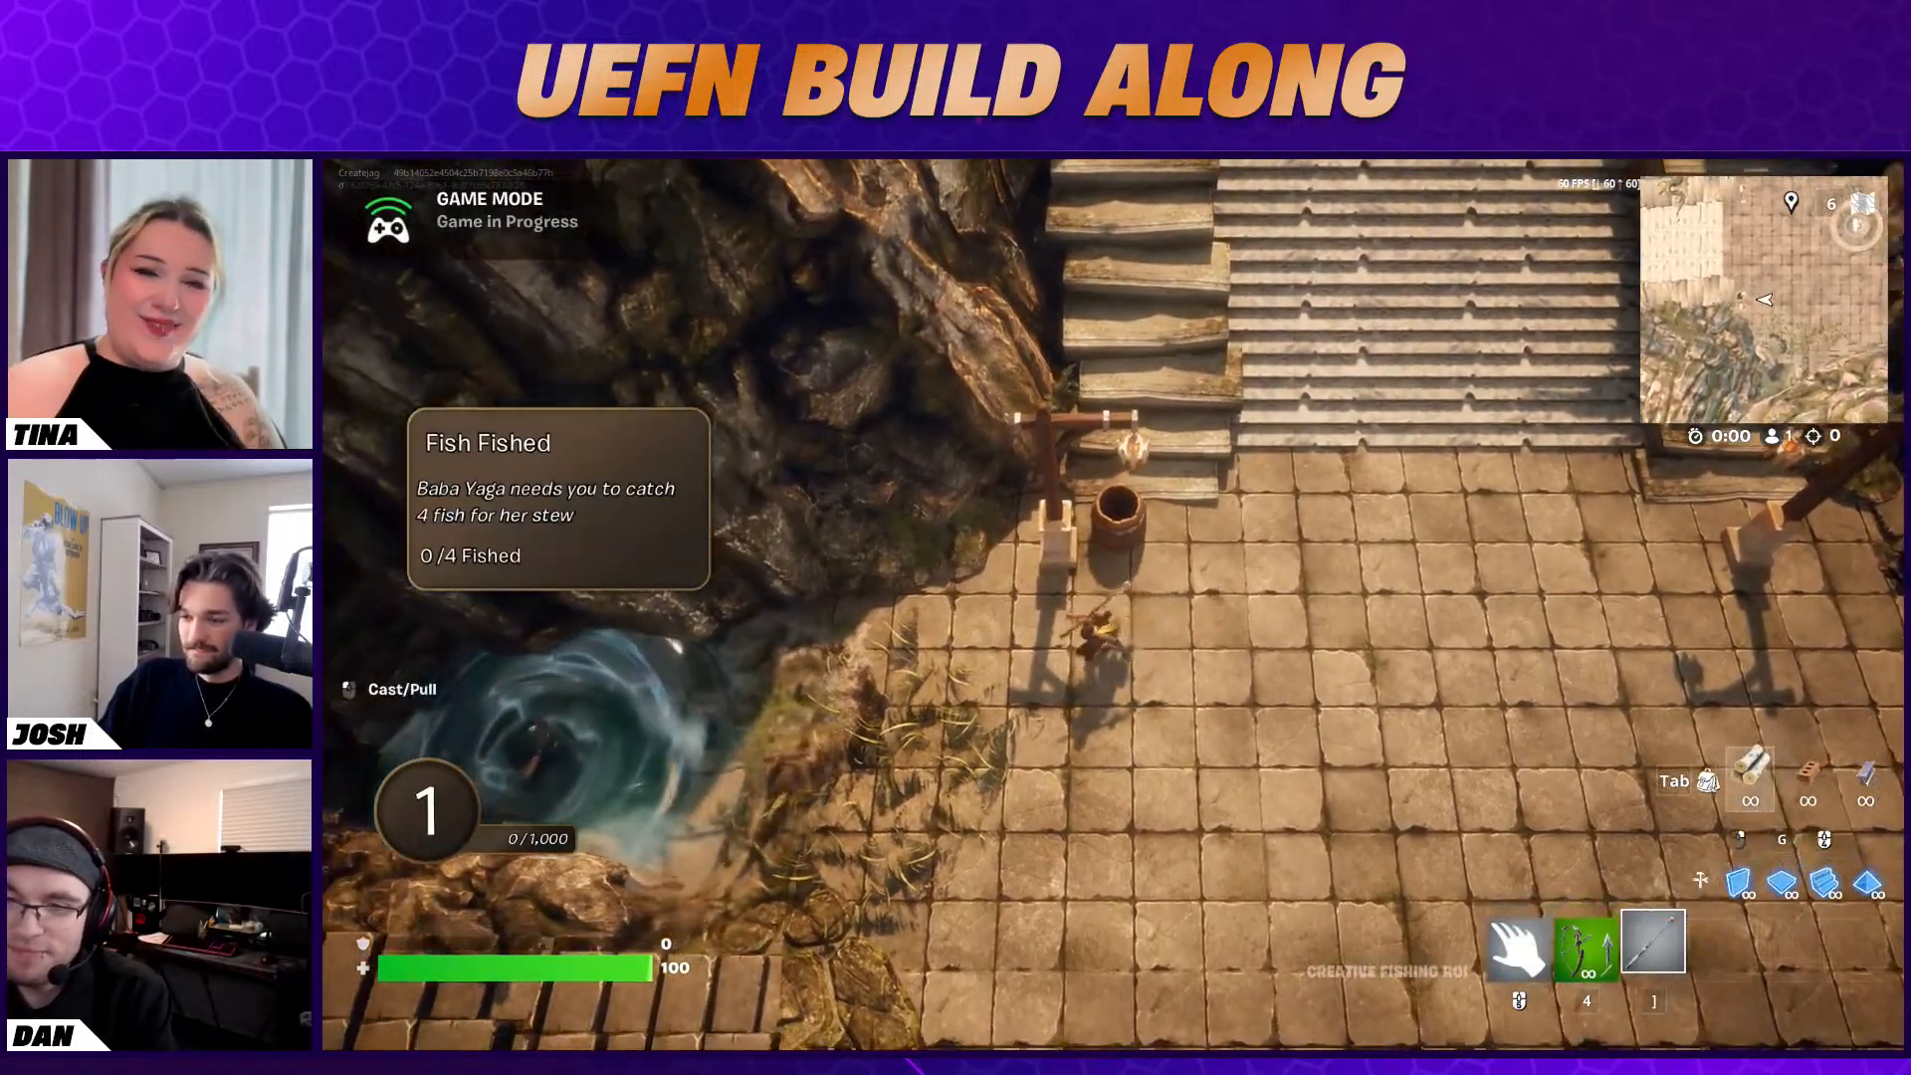
pyautogui.press('s')
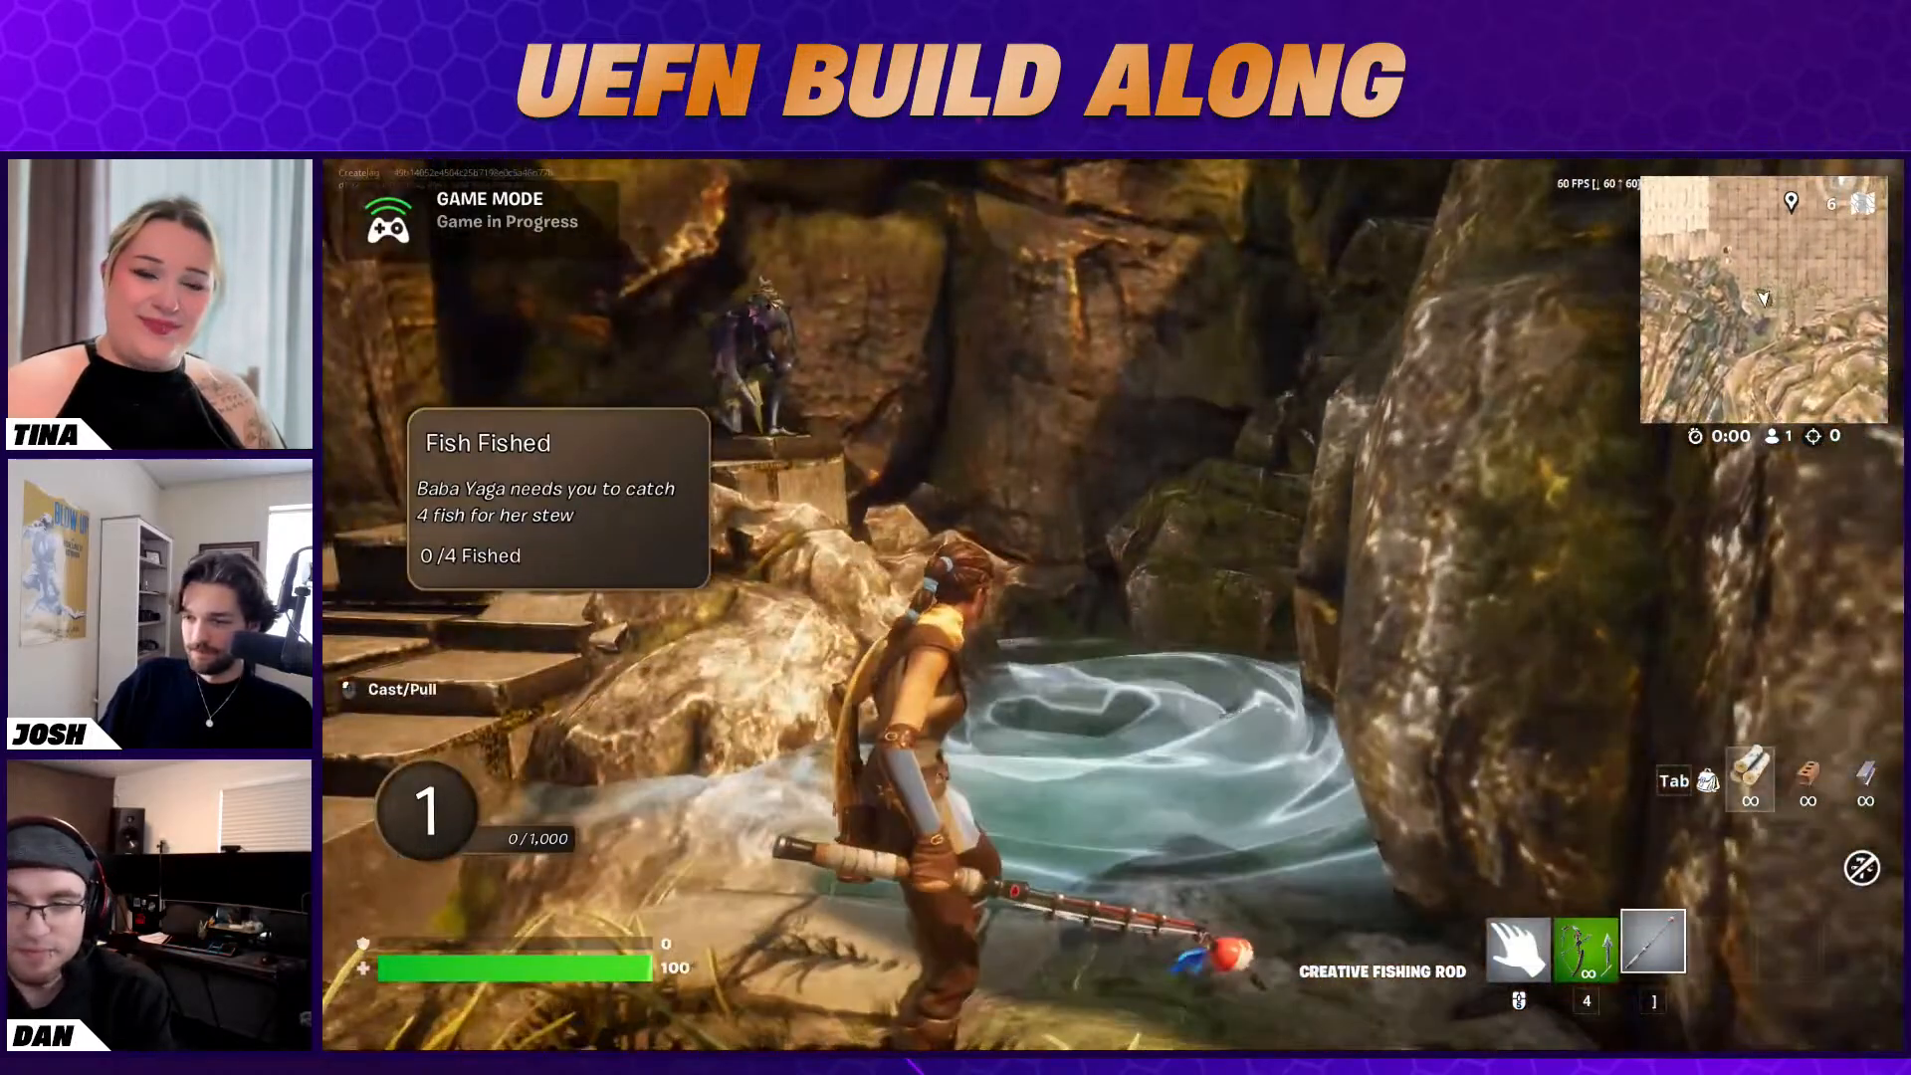
pyautogui.press('w')
pyautogui.click(1113, 605)
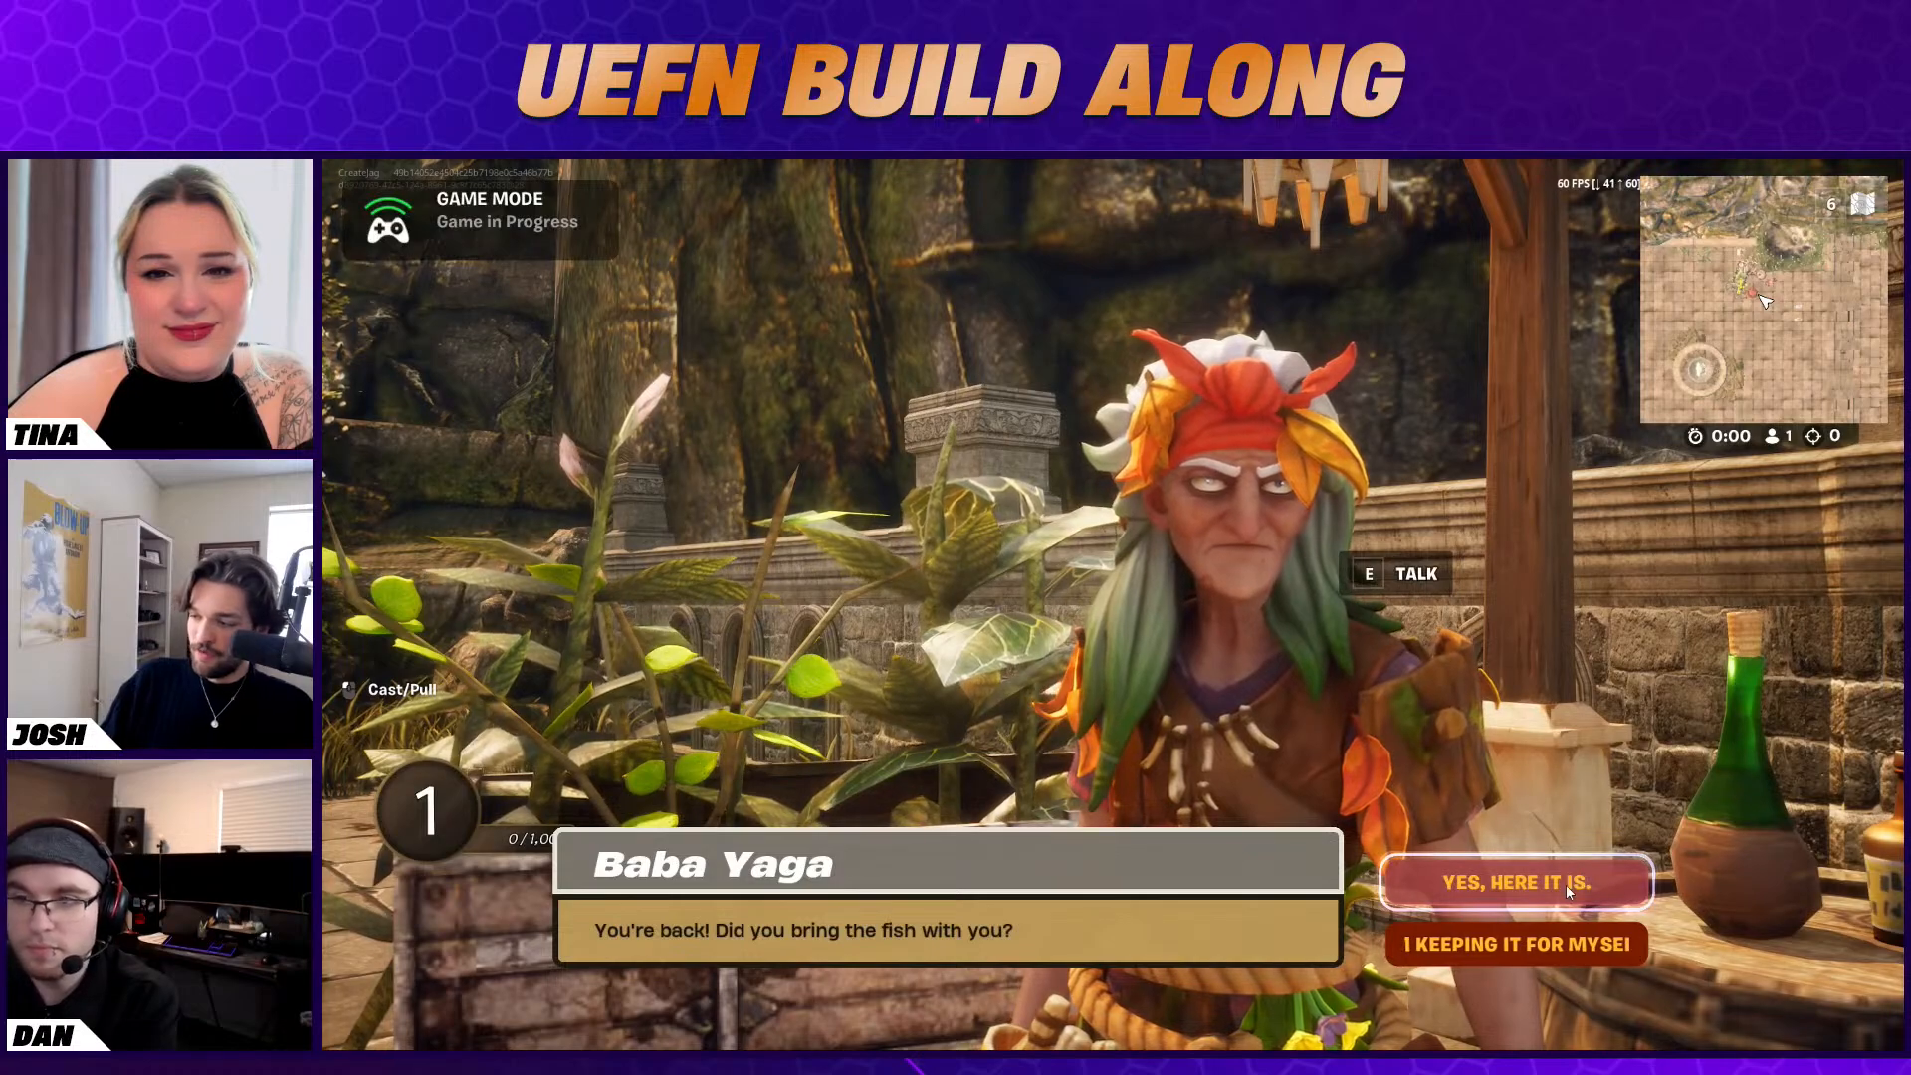
pyautogui.click(1474, 878)
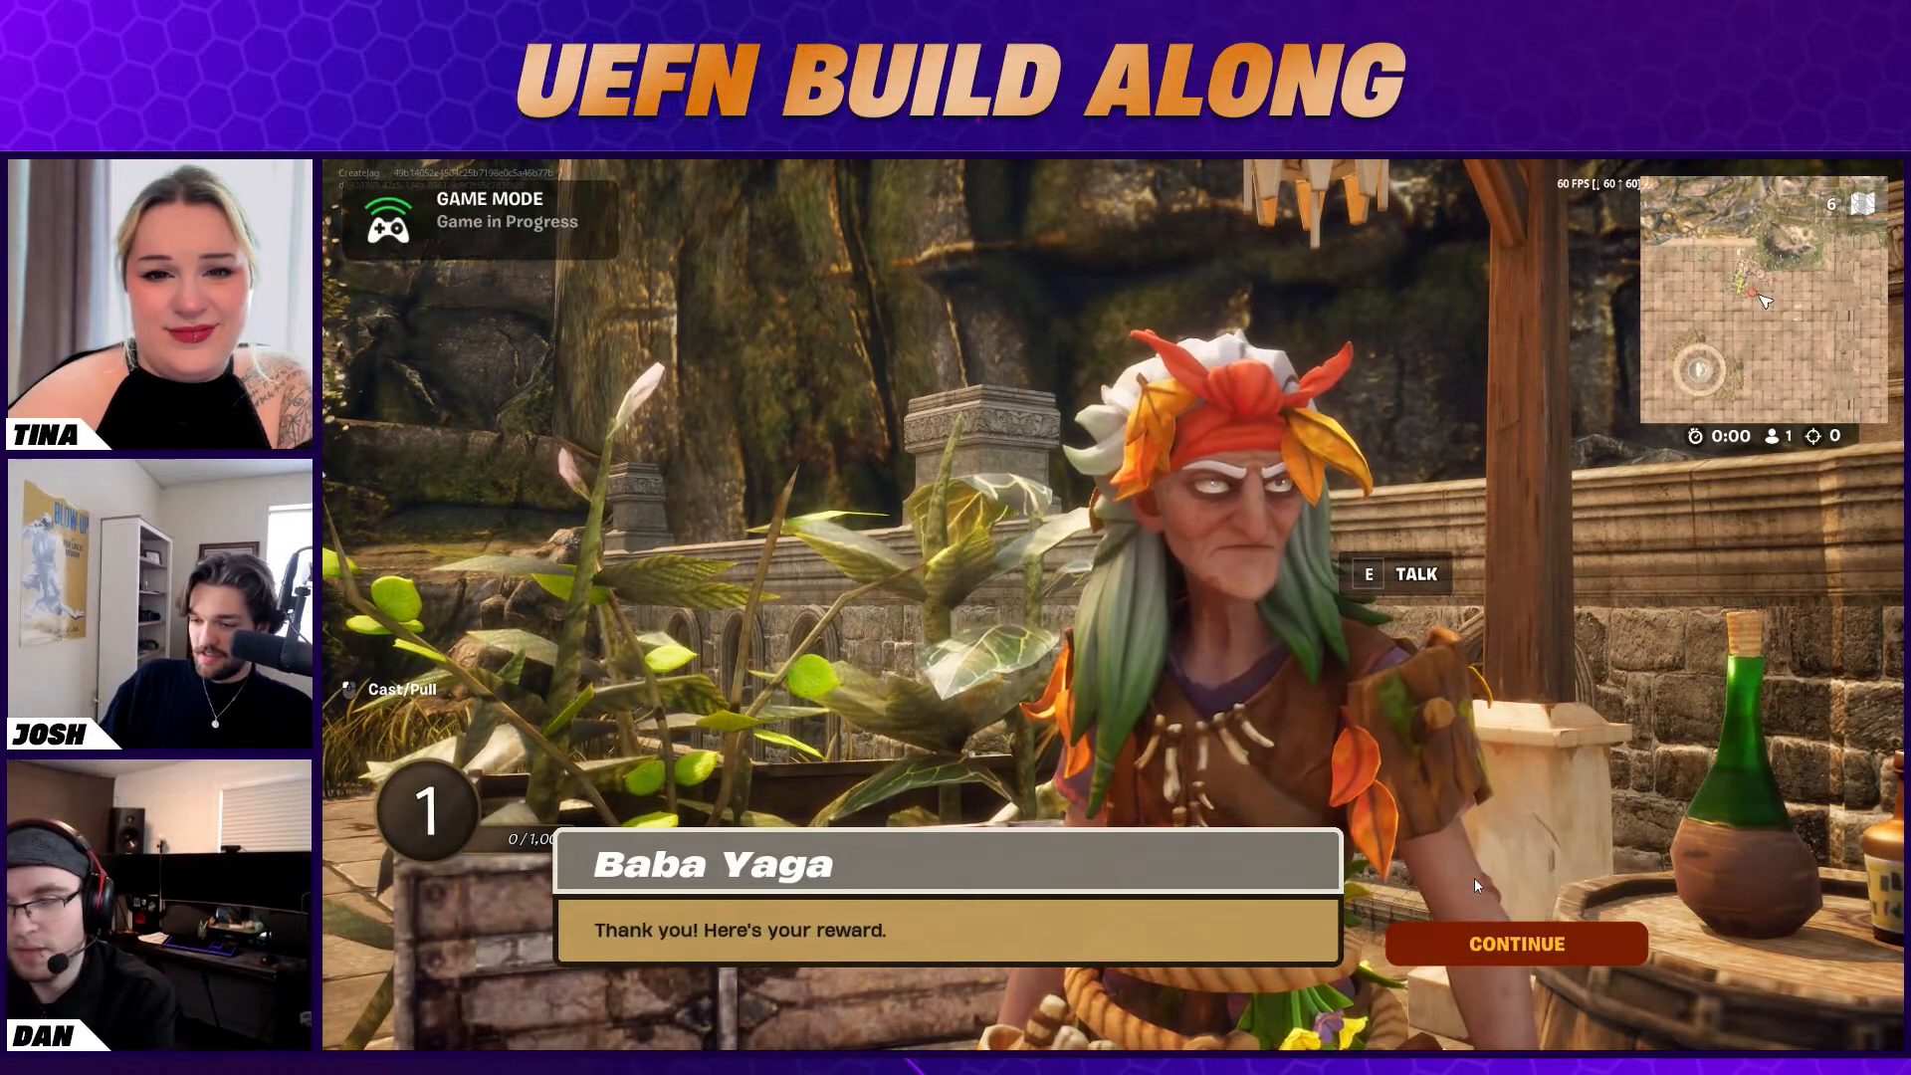
pyautogui.click(1503, 946)
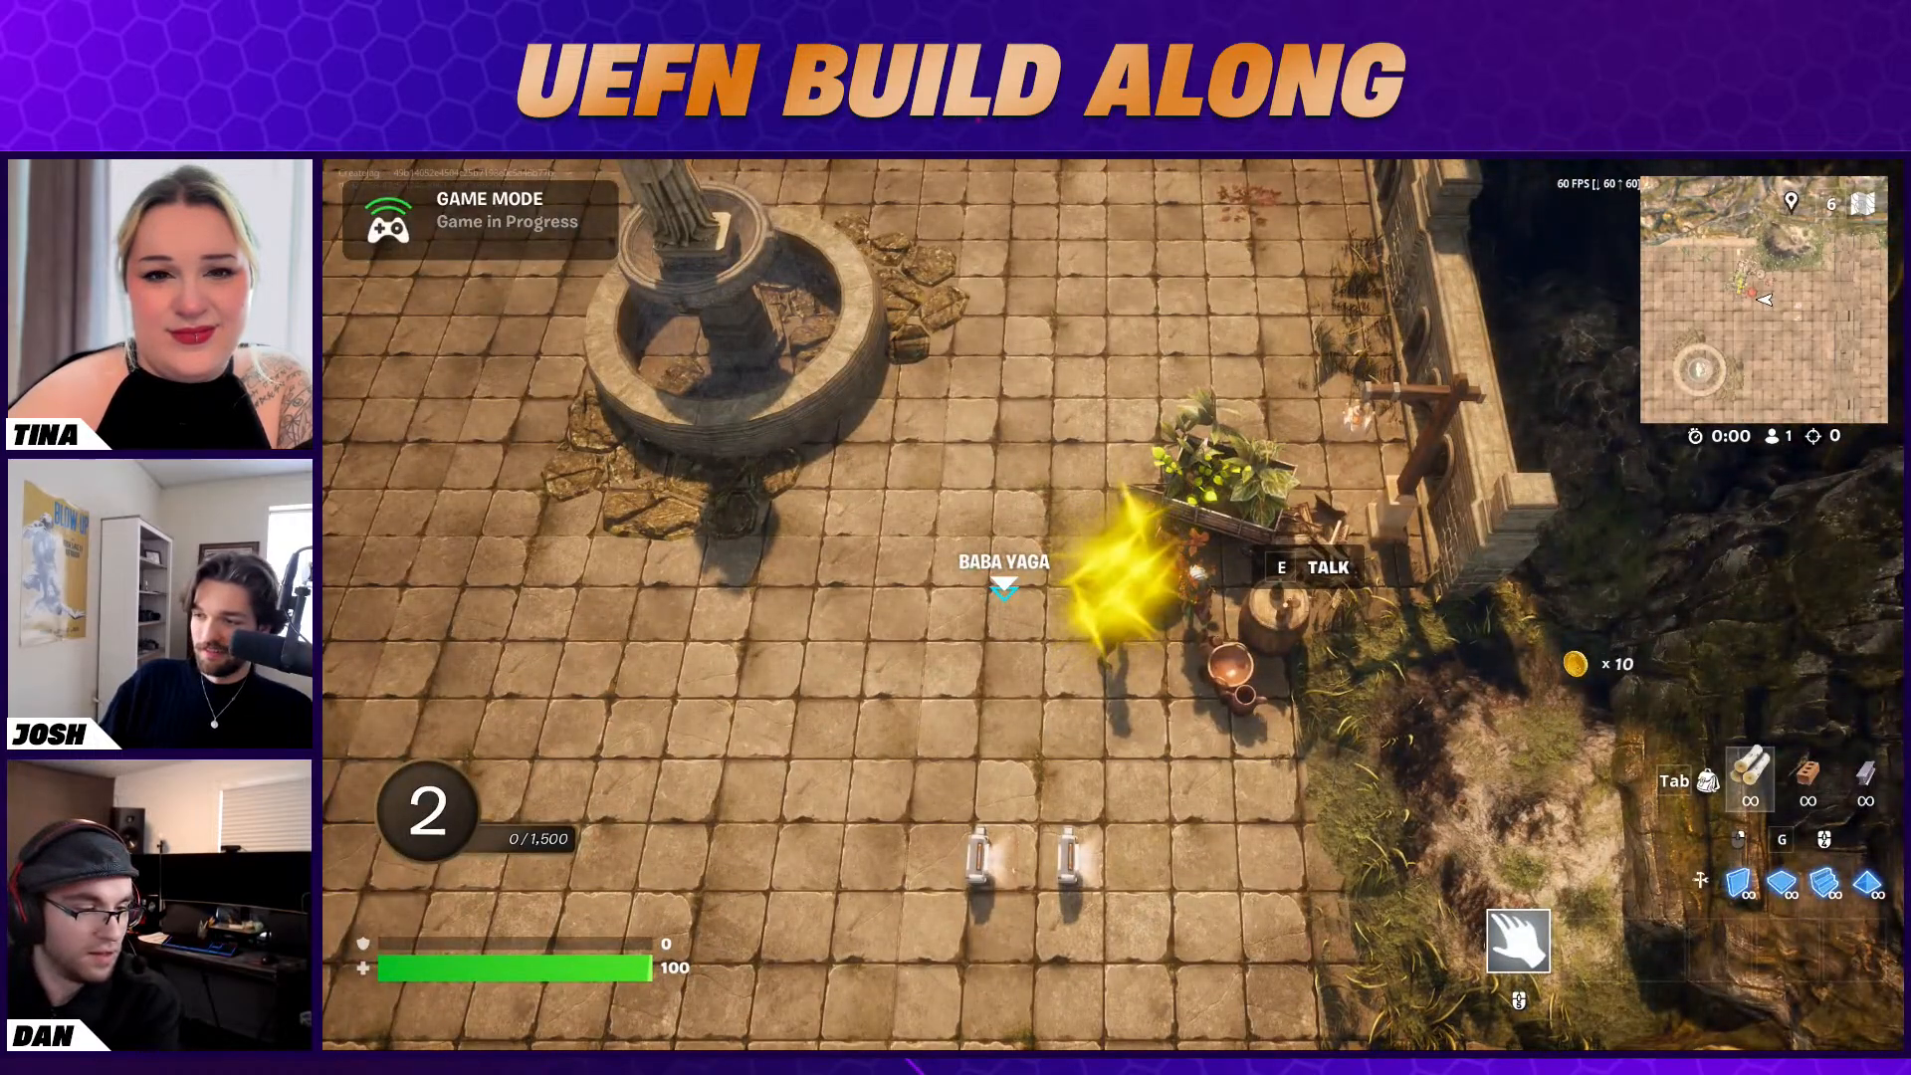
# Run around the plaza between the fountain and the steps to watch how the yellow effect follows the character
pyautogui.press('s')
pyautogui.press('a')
pyautogui.press('s')
pyautogui.press('a')
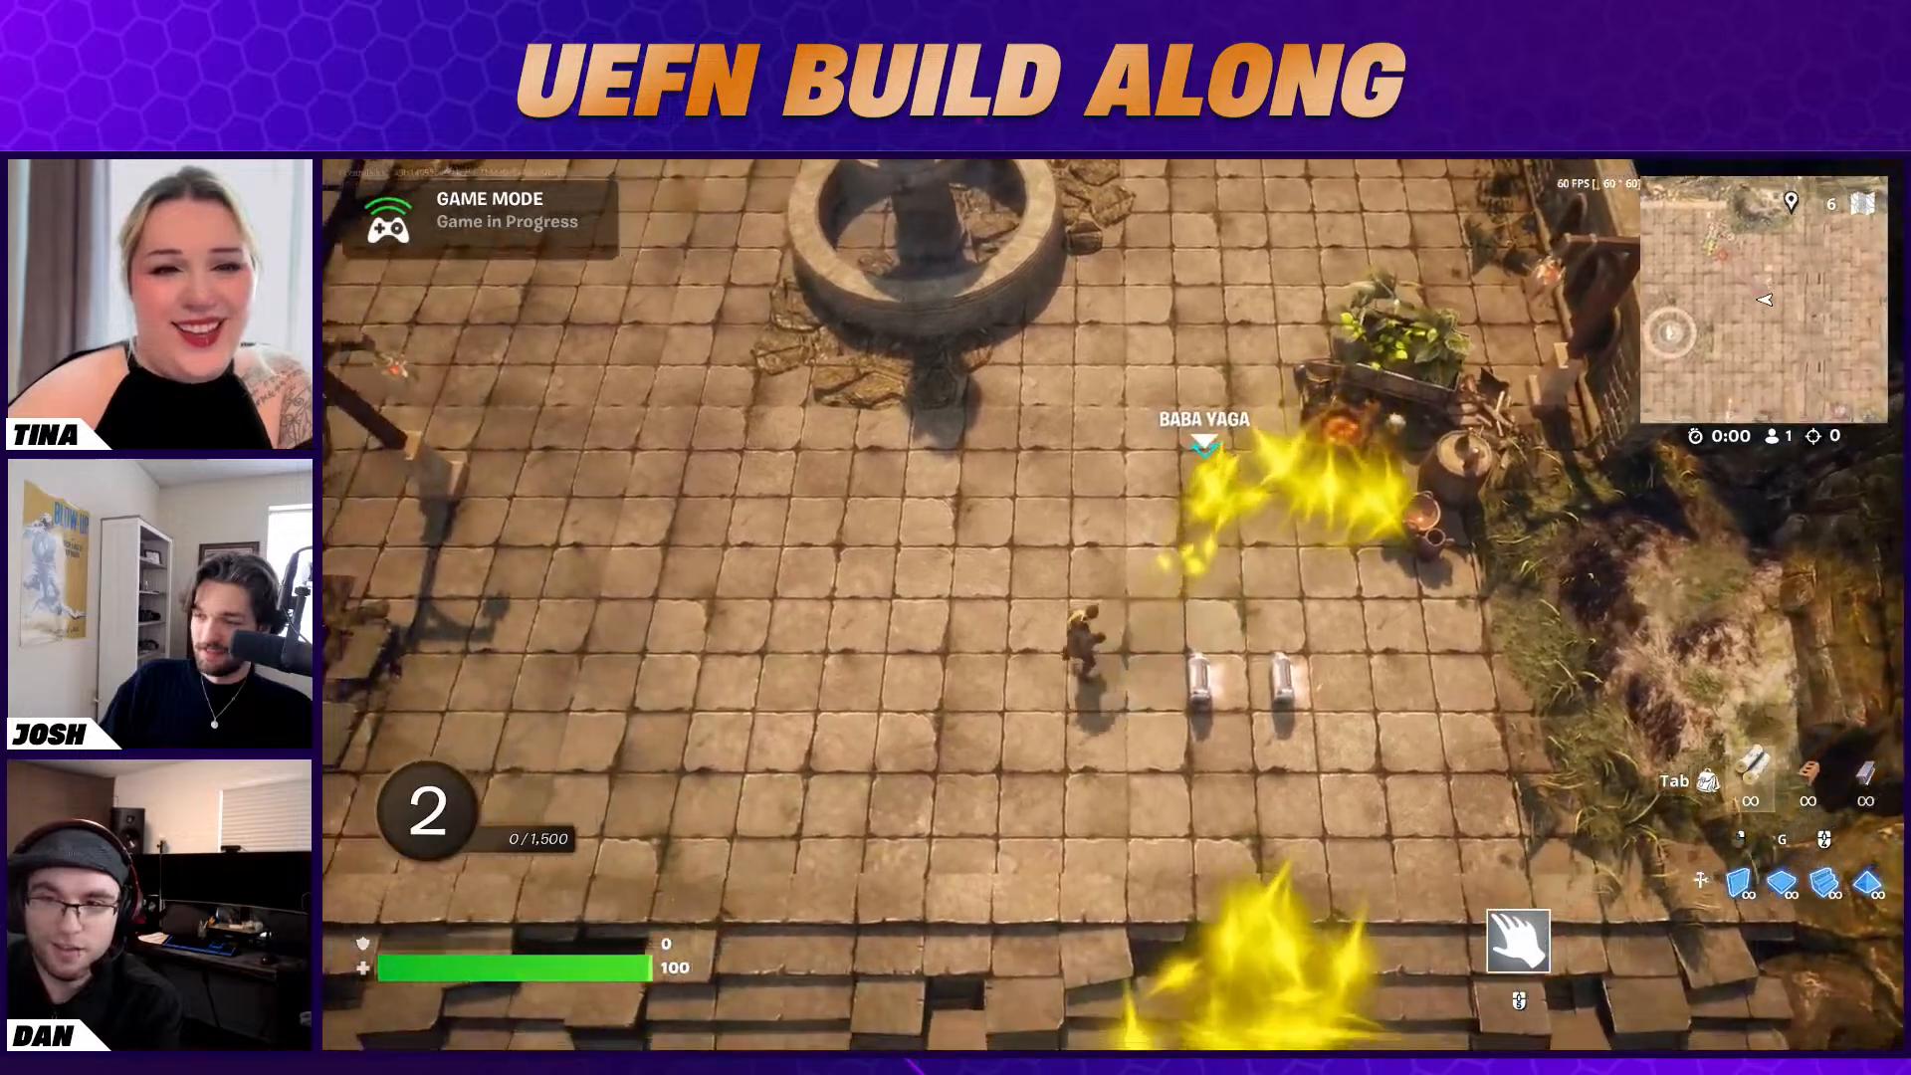
pyautogui.press('a')
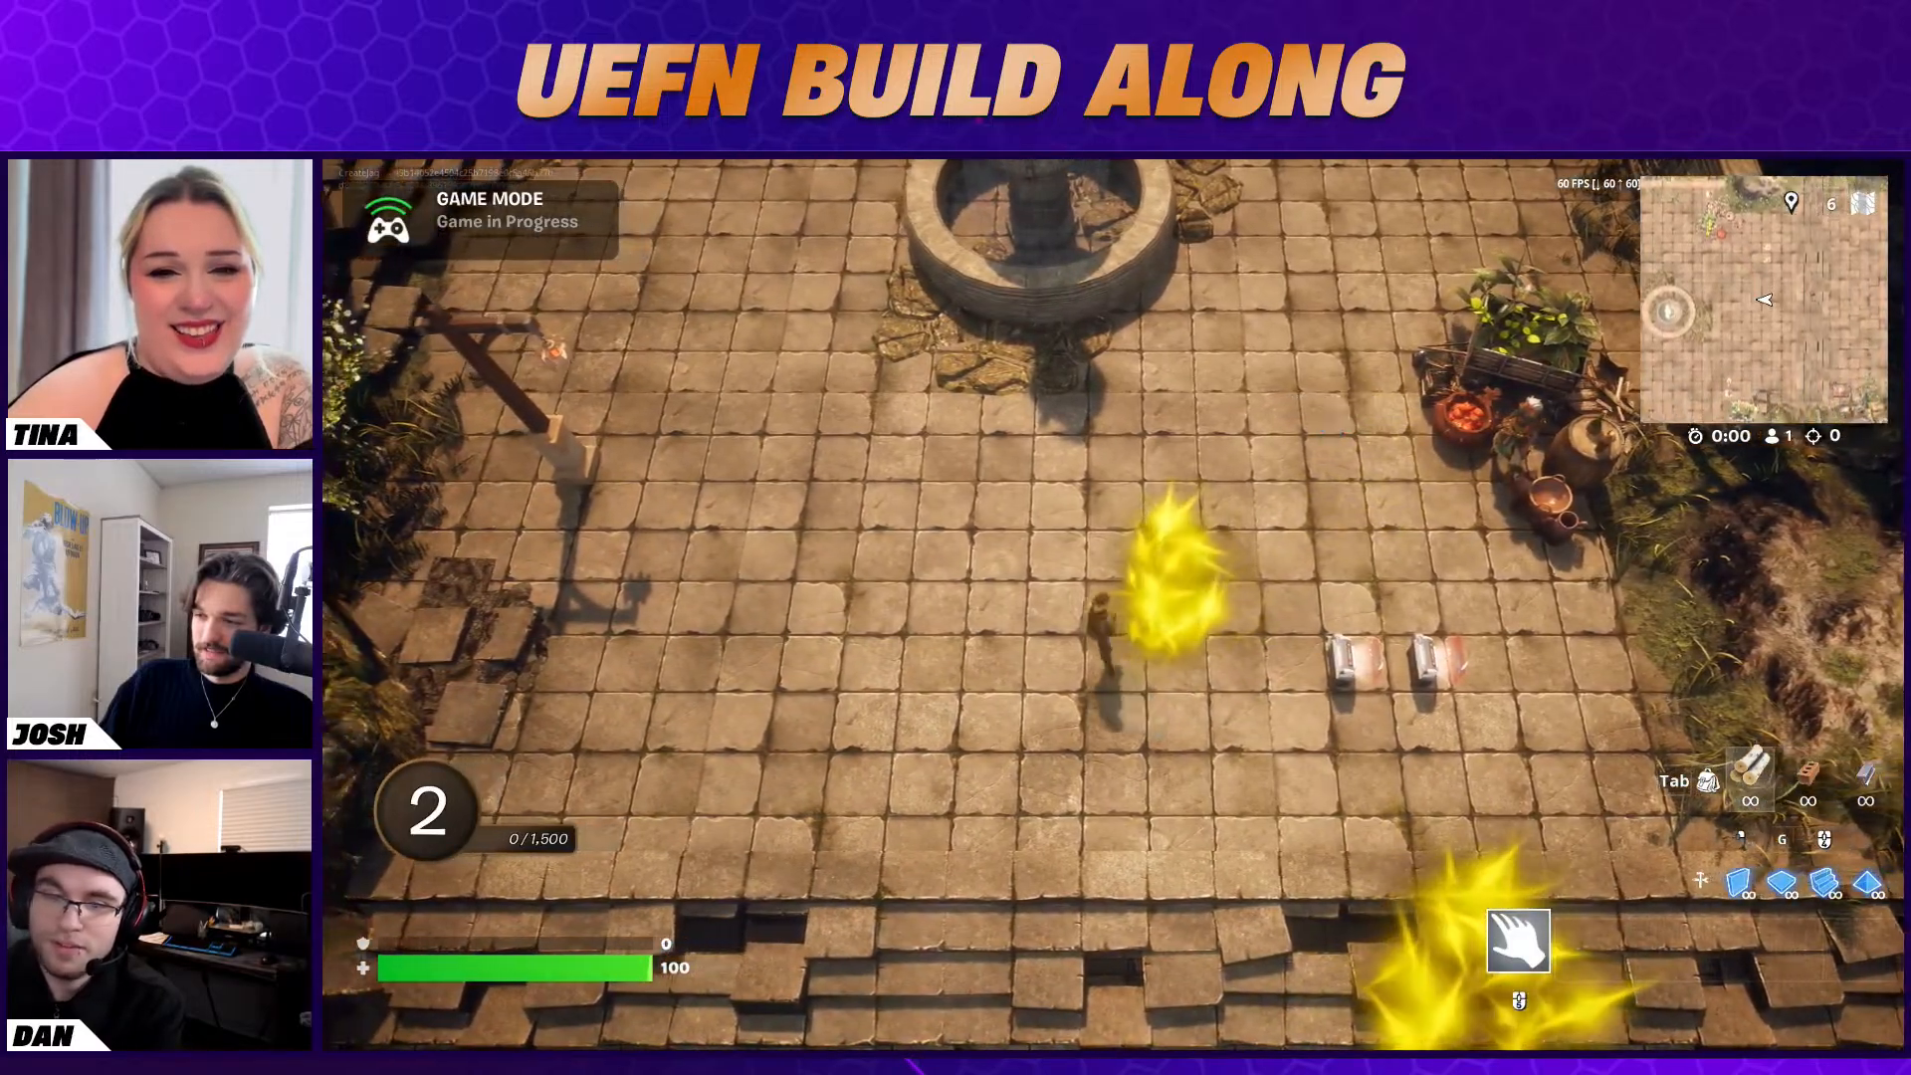
pyautogui.press('w')
pyautogui.press('d')
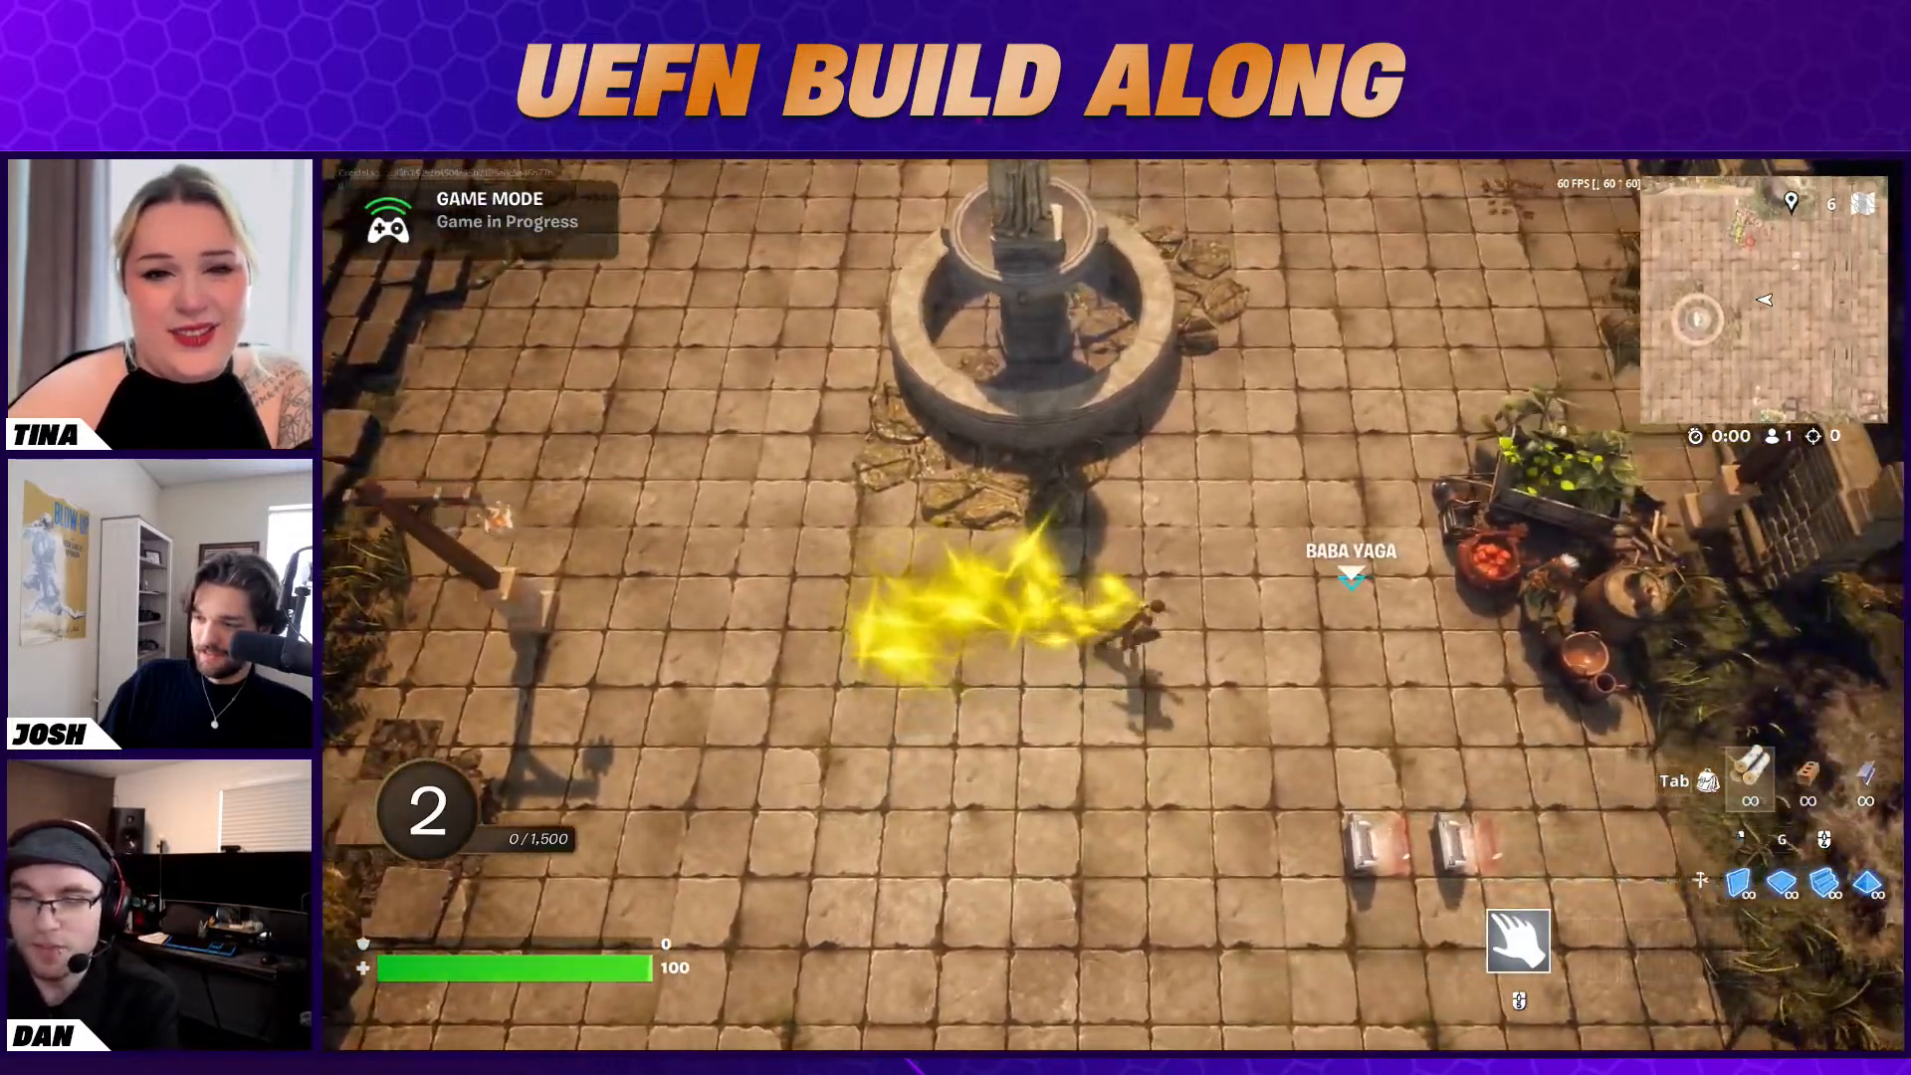
pyautogui.press('w')
pyautogui.press('a')
pyautogui.press('s')
pyautogui.press('s')
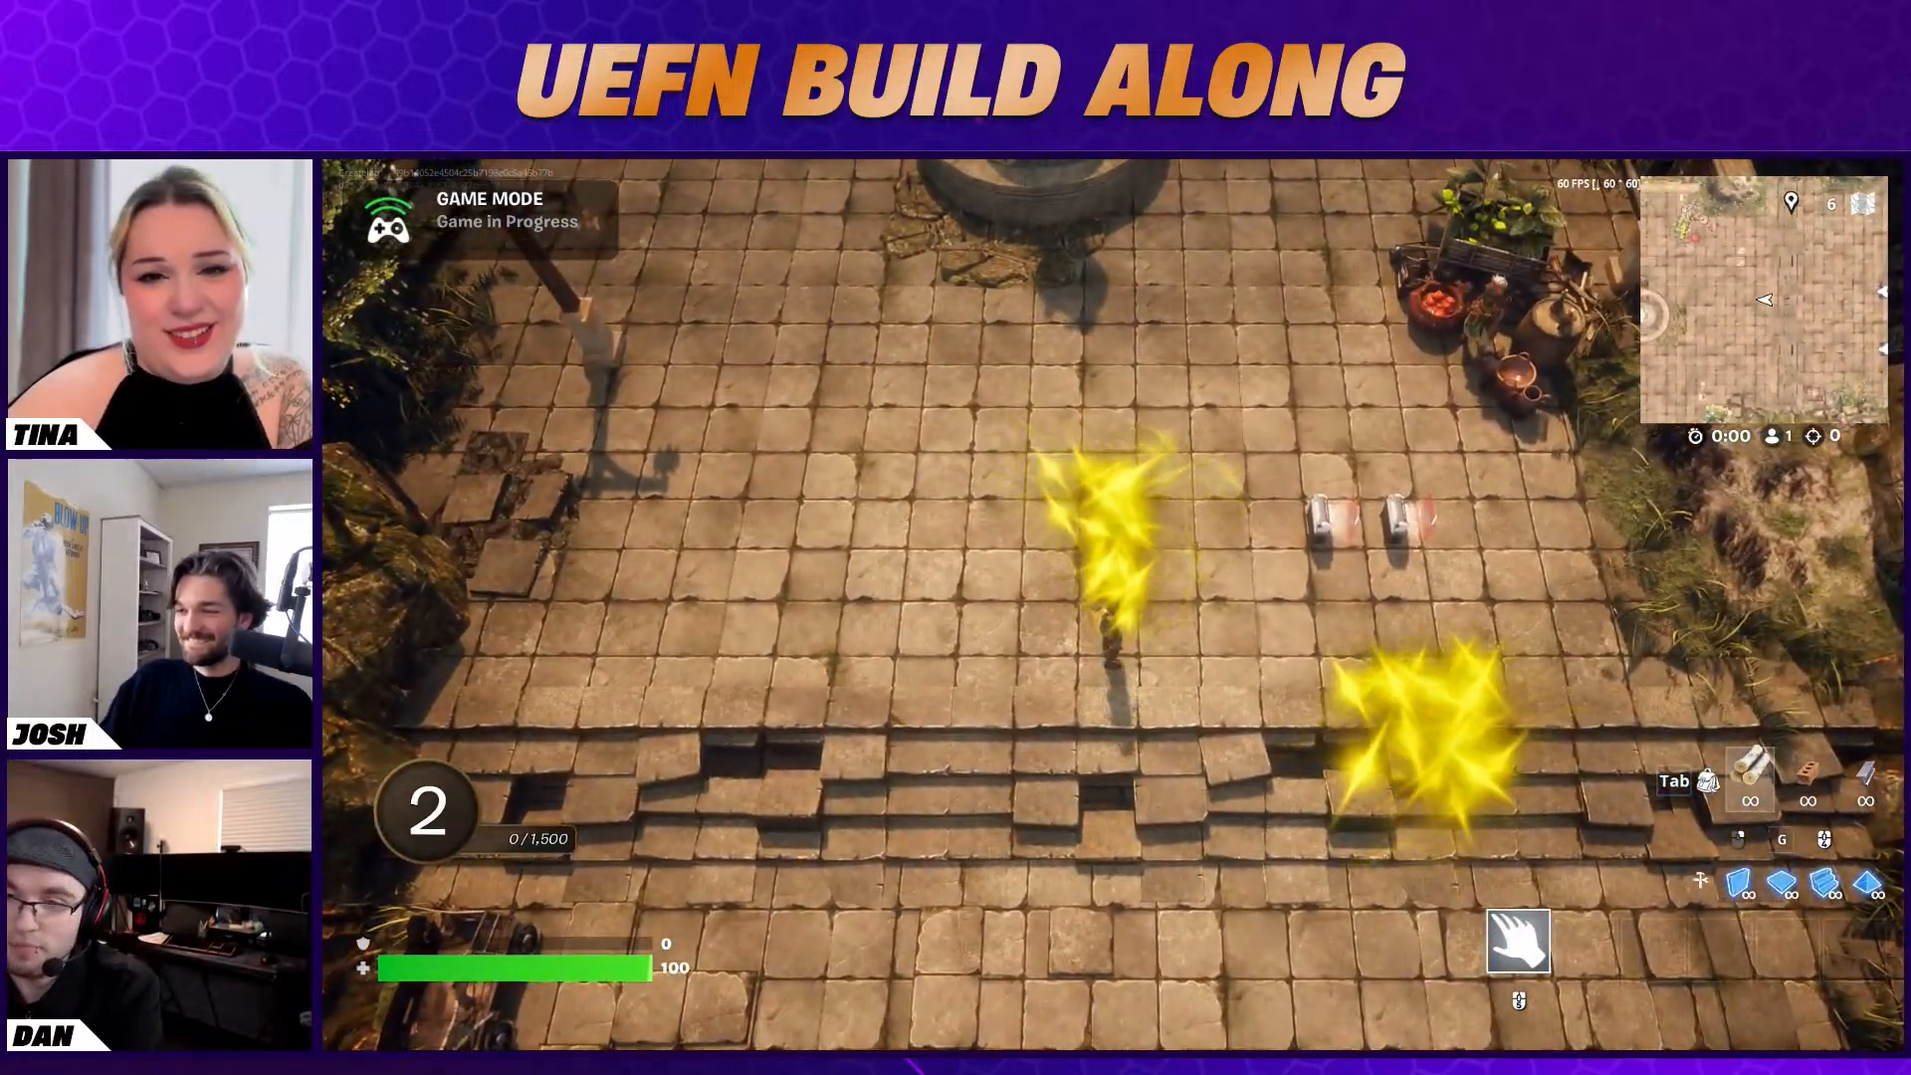
# End the playtest and switch back to the Unreal Editor
pyautogui.press('Escape')
pyautogui.click(1644, 596)
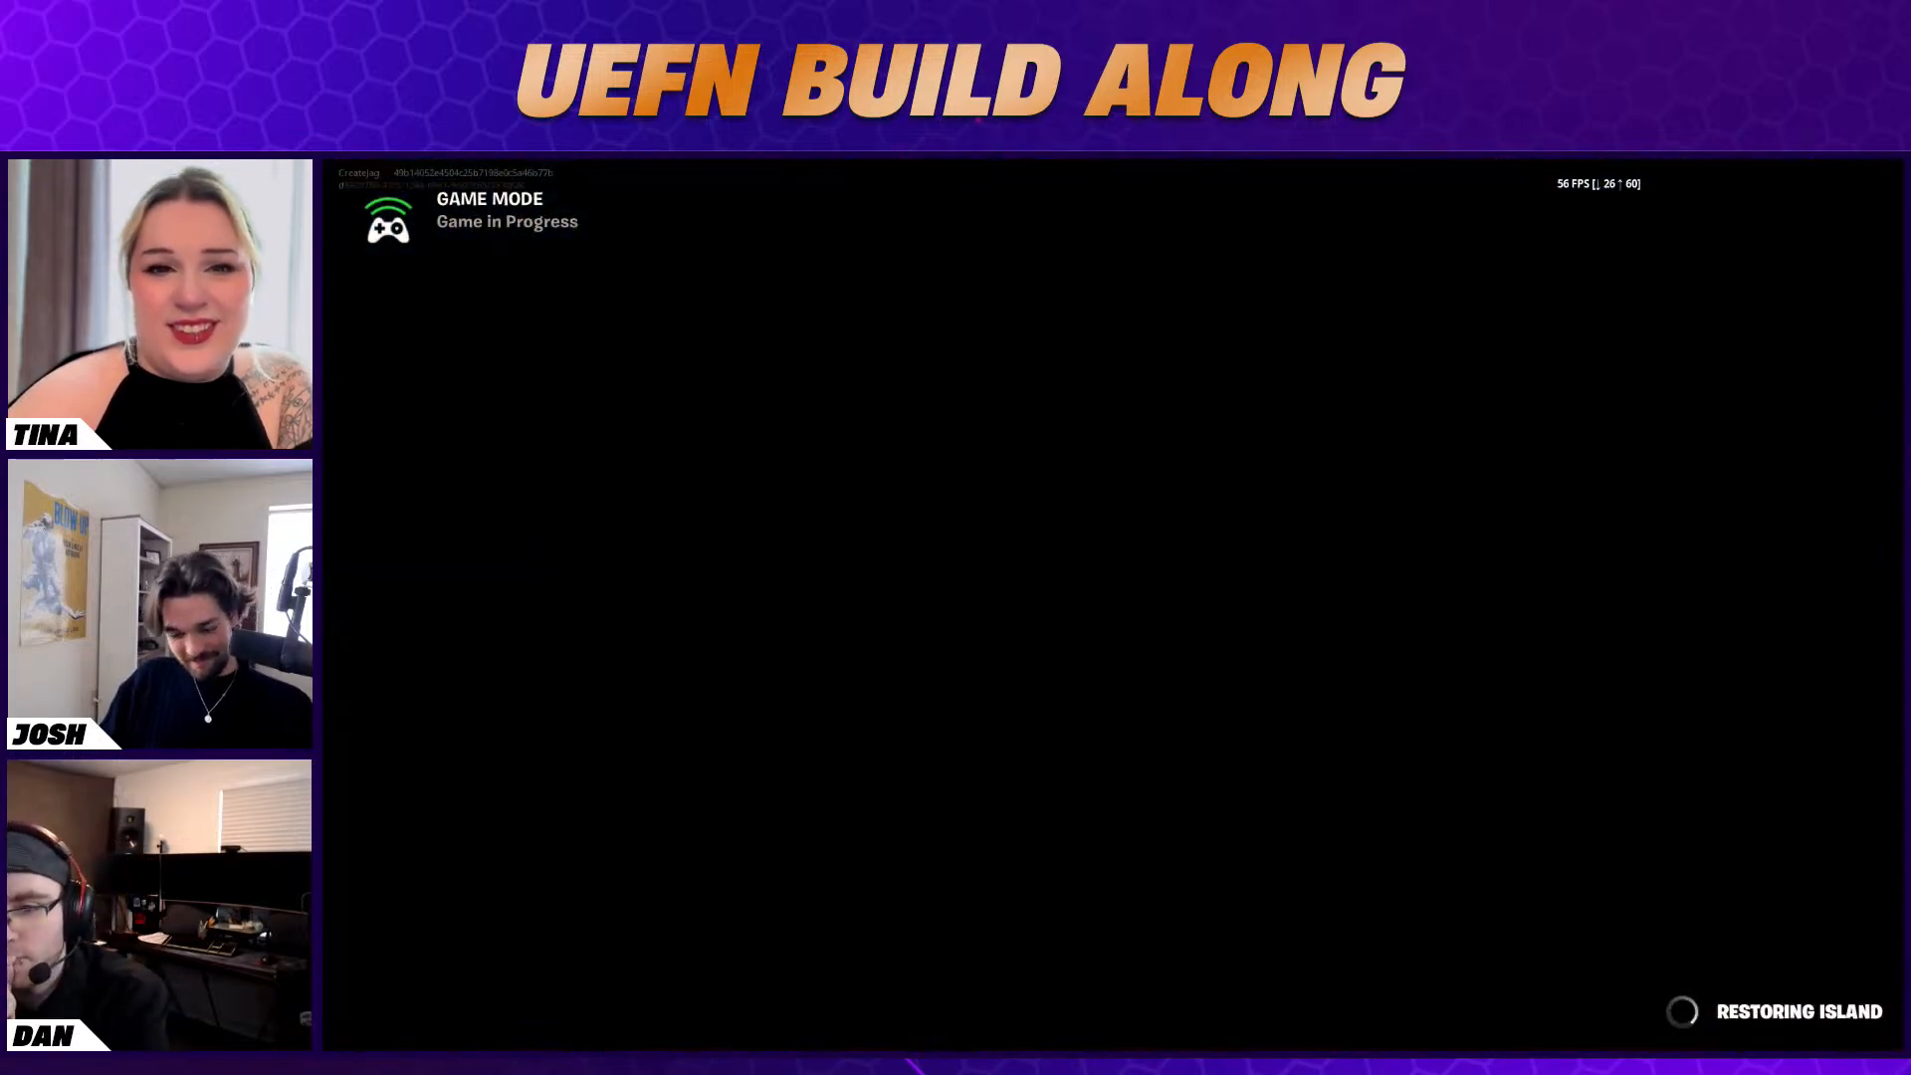
pyautogui.press('Escape')
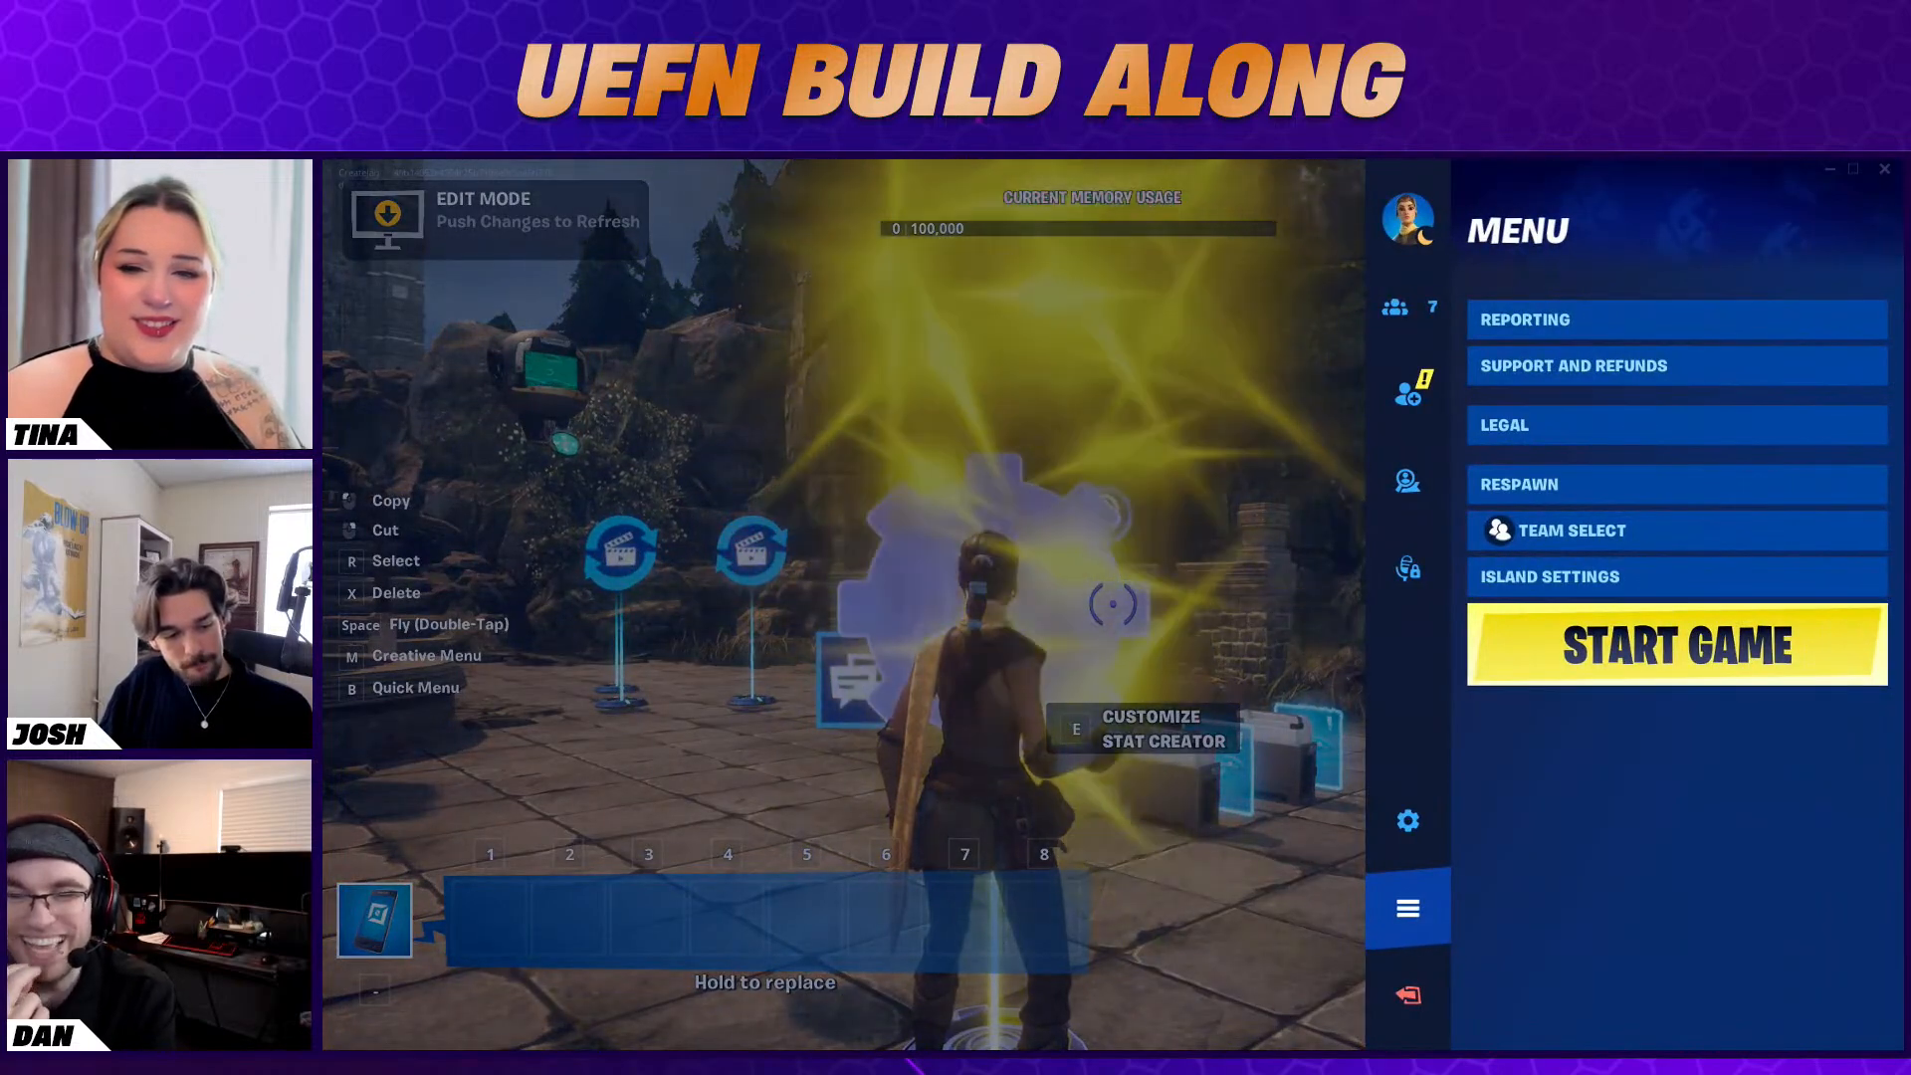
pyautogui.hotkey('alt', 'Tab')
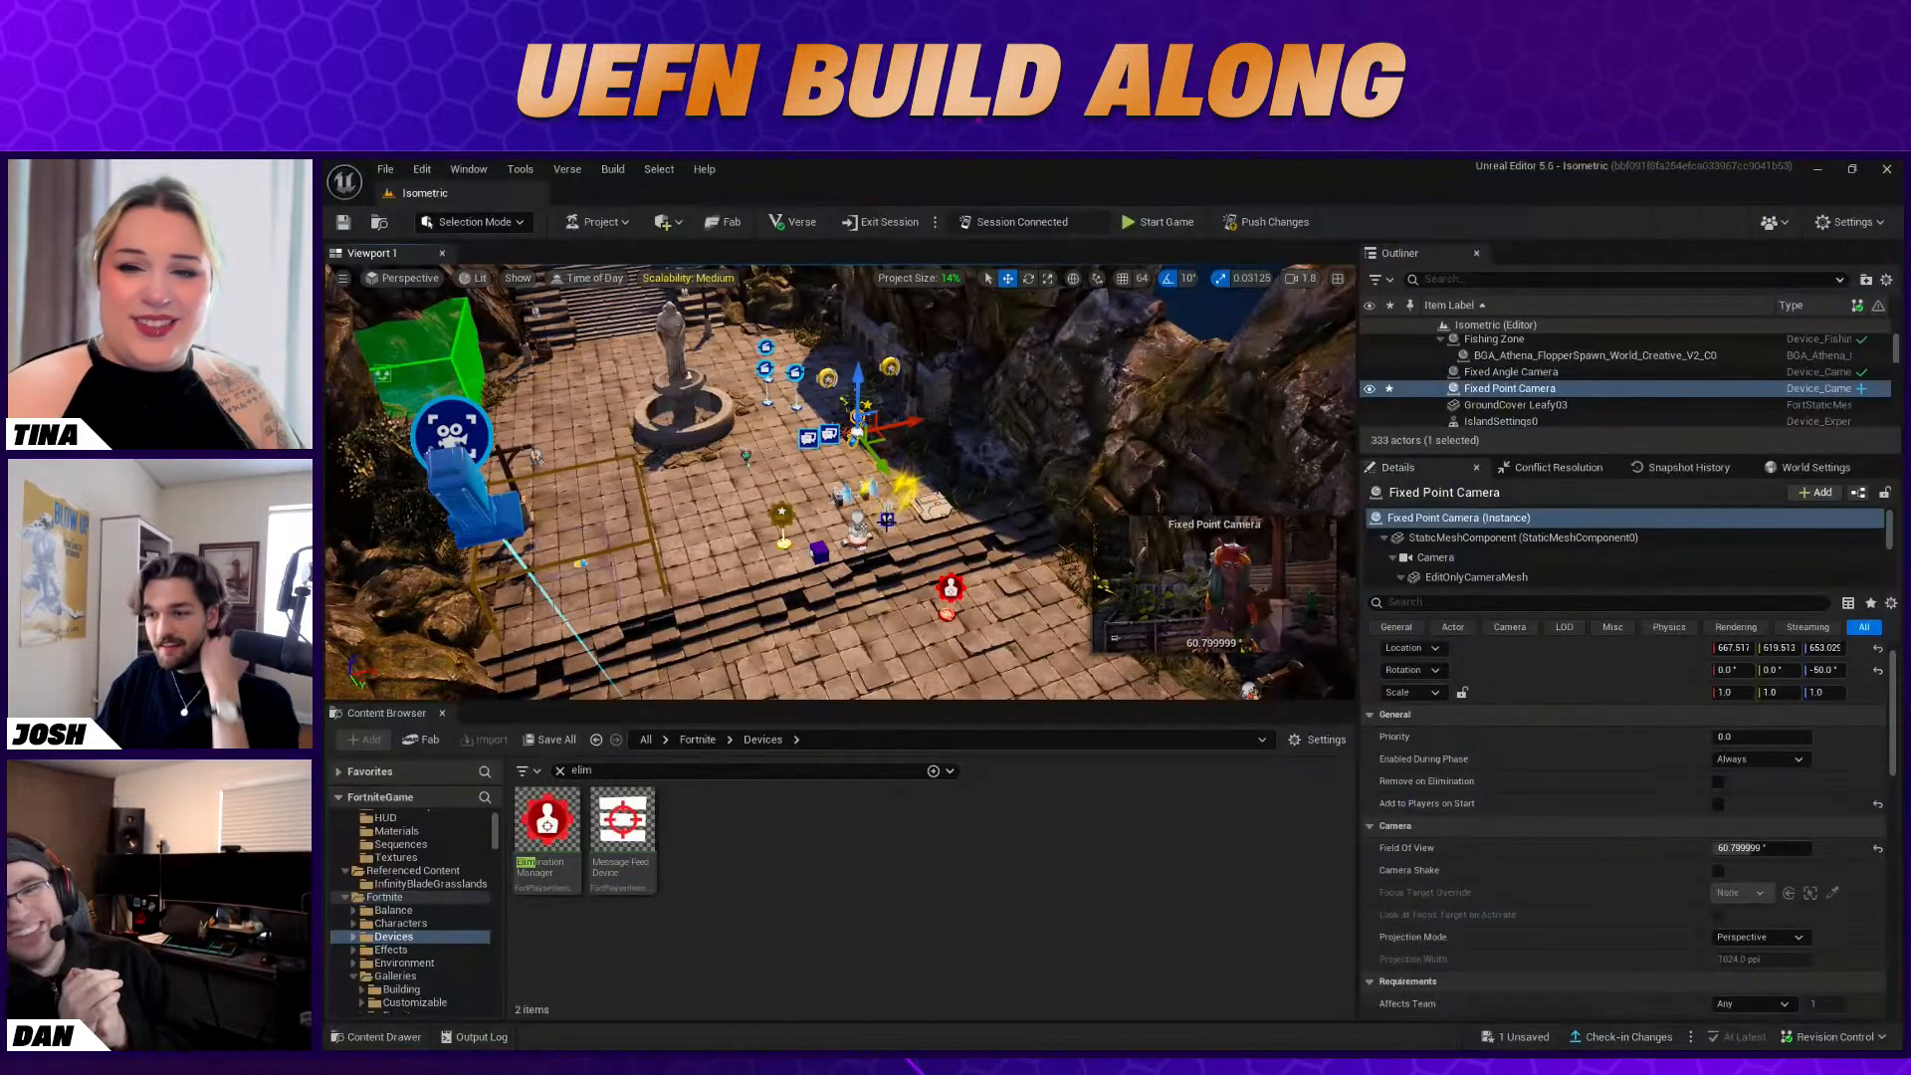
# Select the VFX Creator beside the plaza steps and review its sprite, spawn mode and spawn zone settings
pyautogui.click(887, 519)
pyautogui.scroll(-2, 1646, 855)
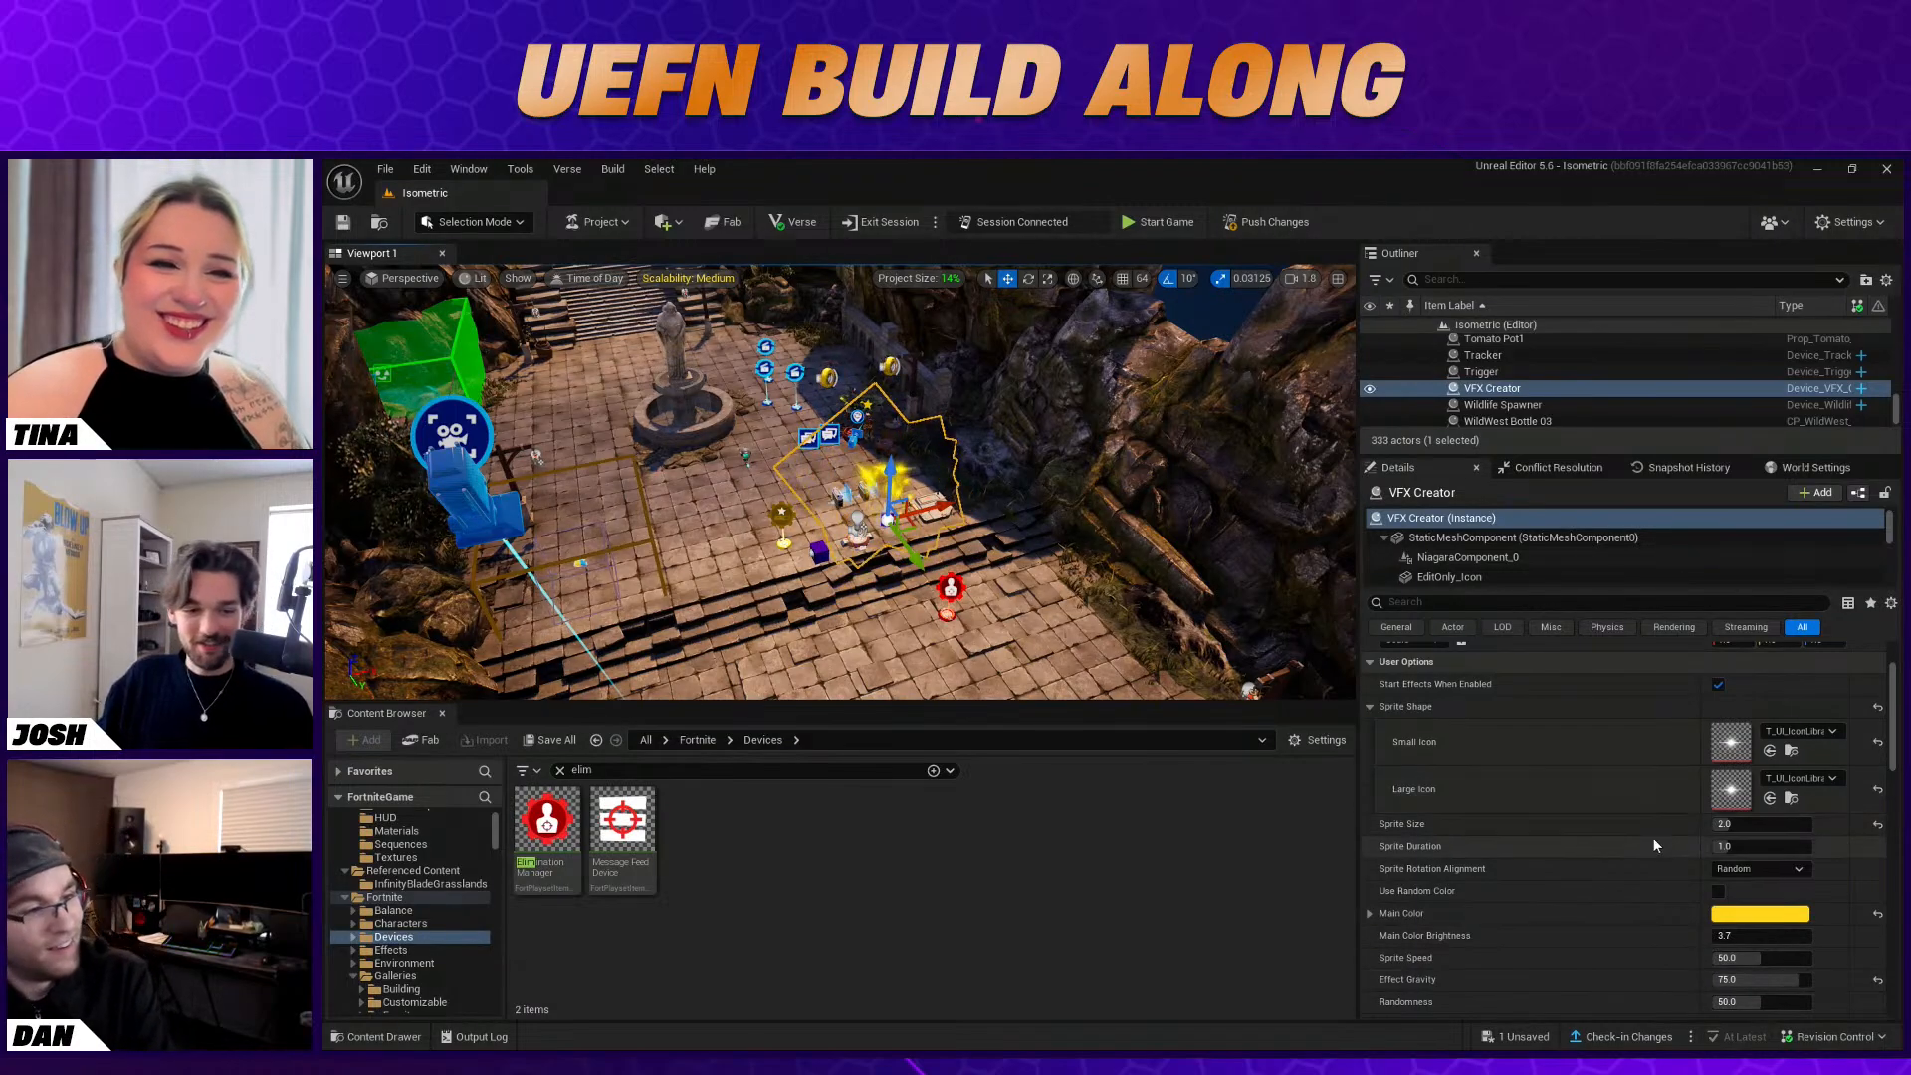
pyautogui.scroll(2, 1648, 866)
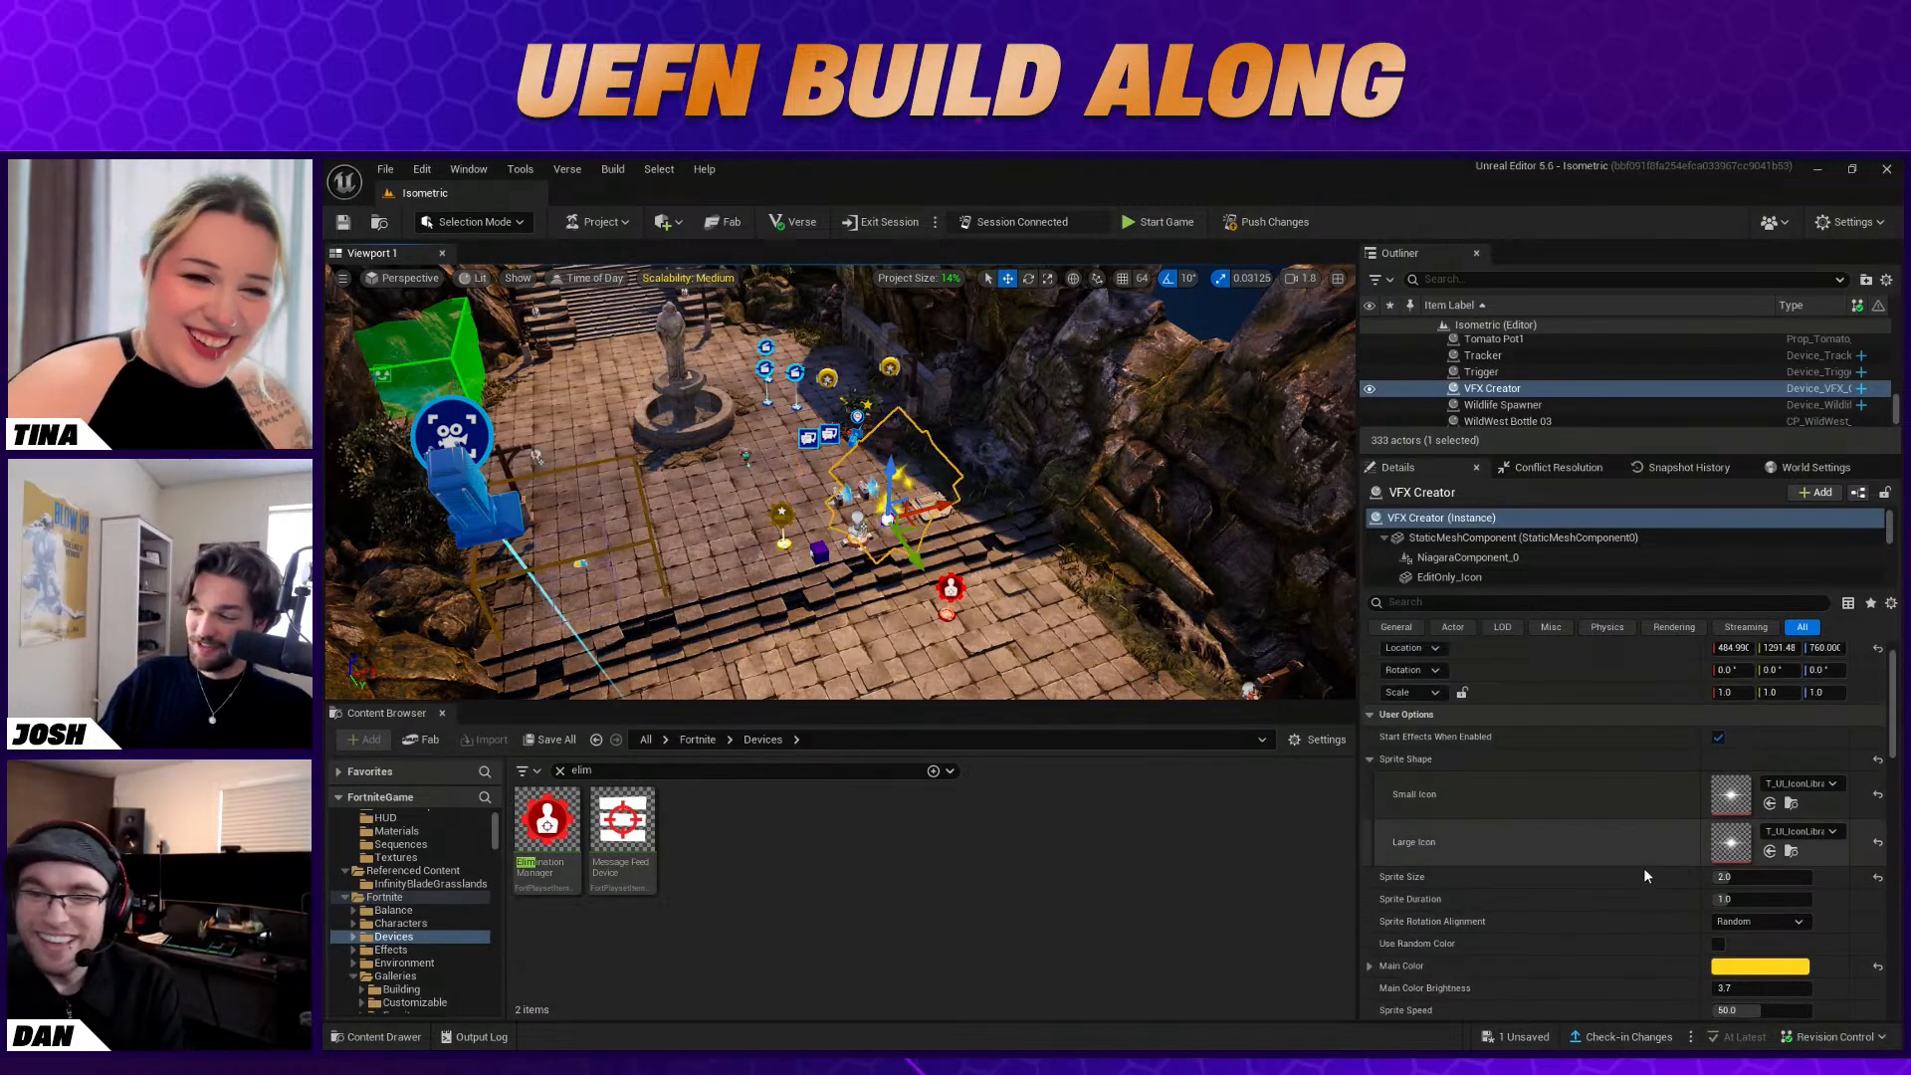
pyautogui.scroll(-3, 1641, 875)
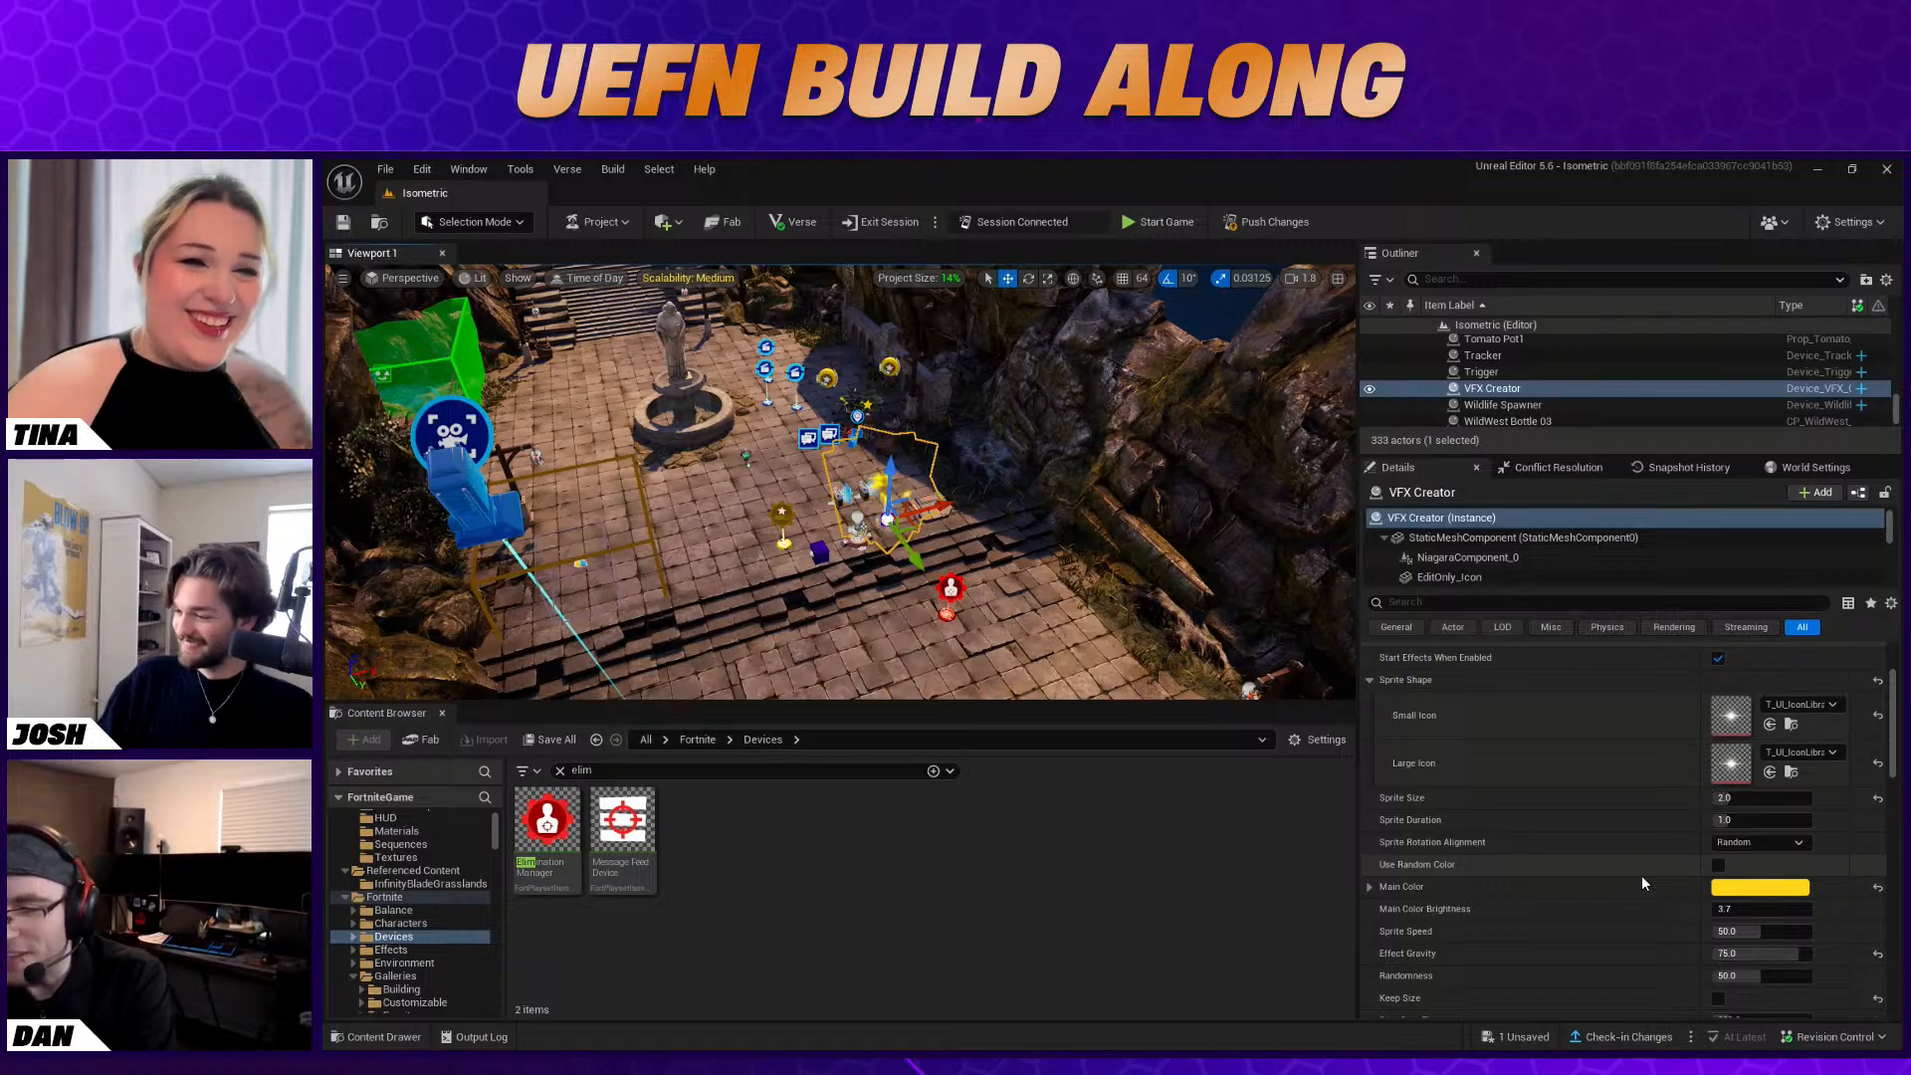
pyautogui.scroll(-3, 1604, 893)
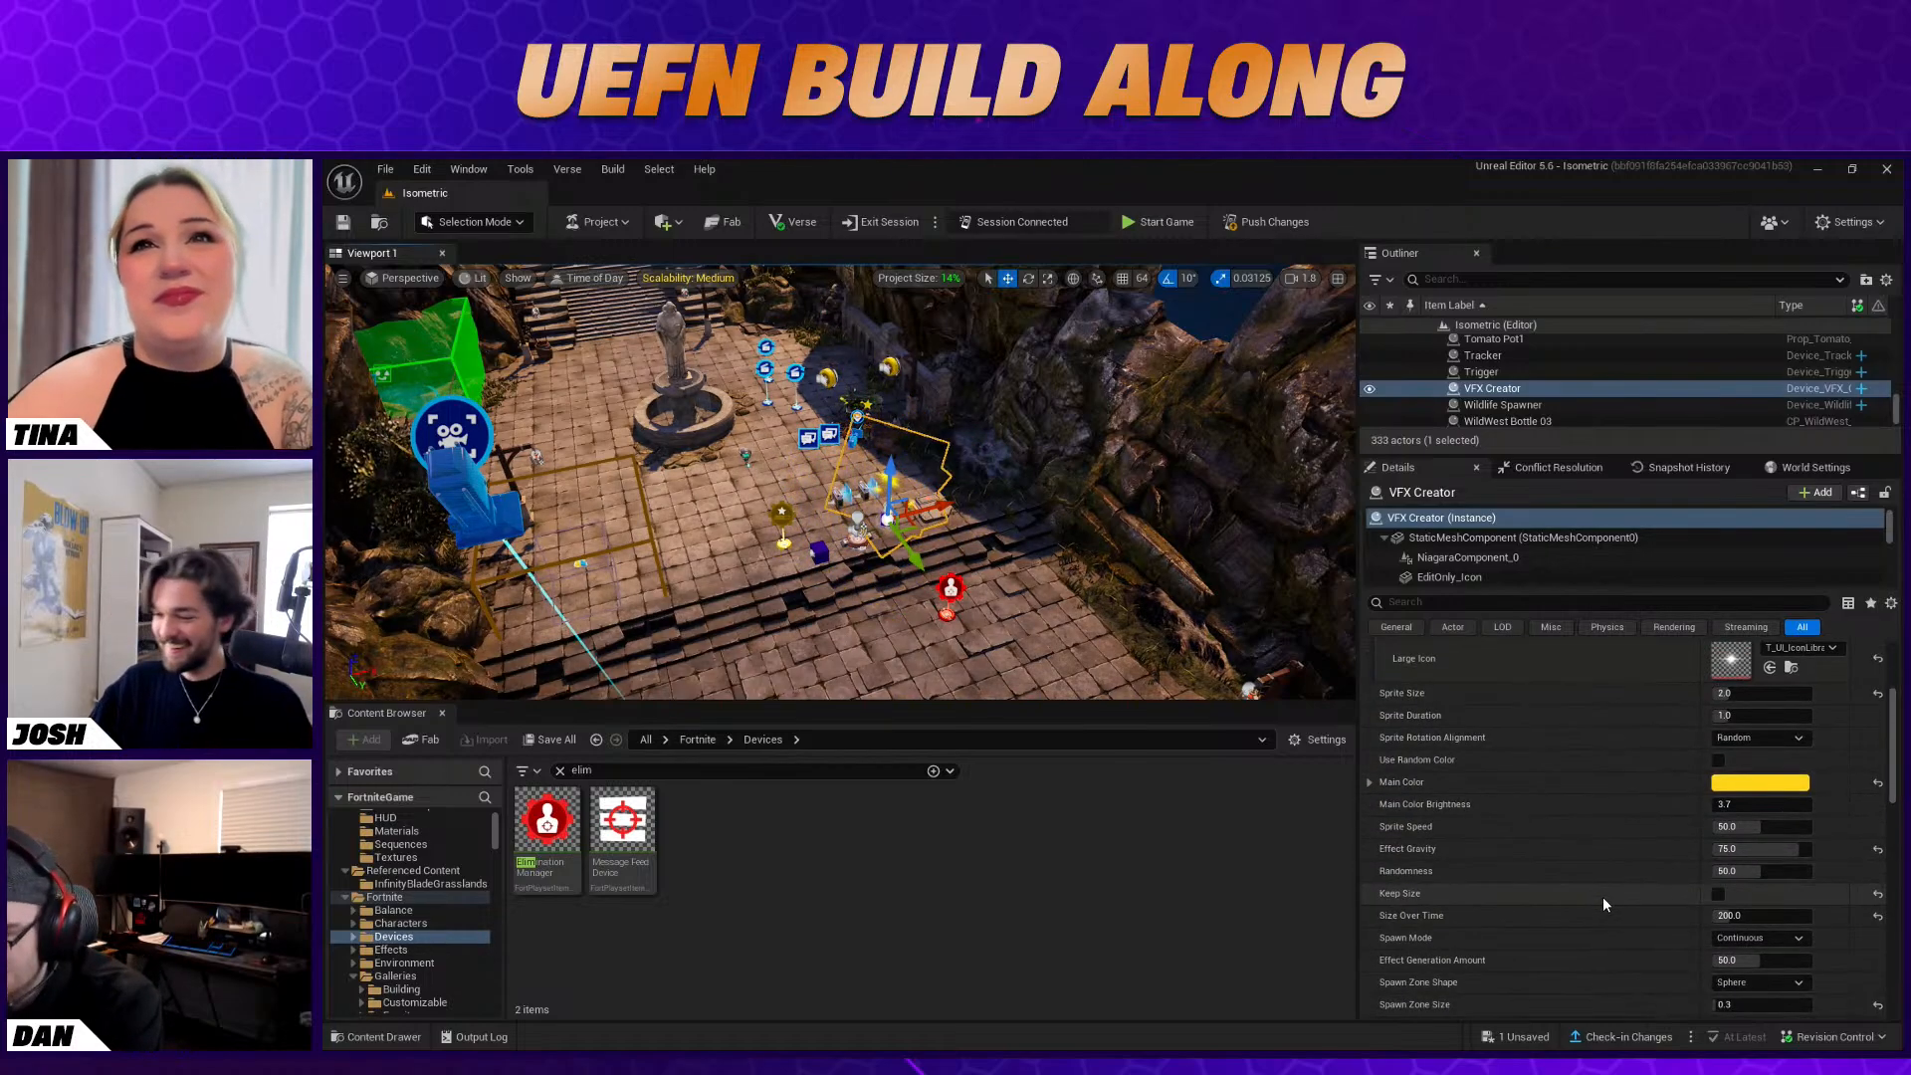
pyautogui.click(1782, 941)
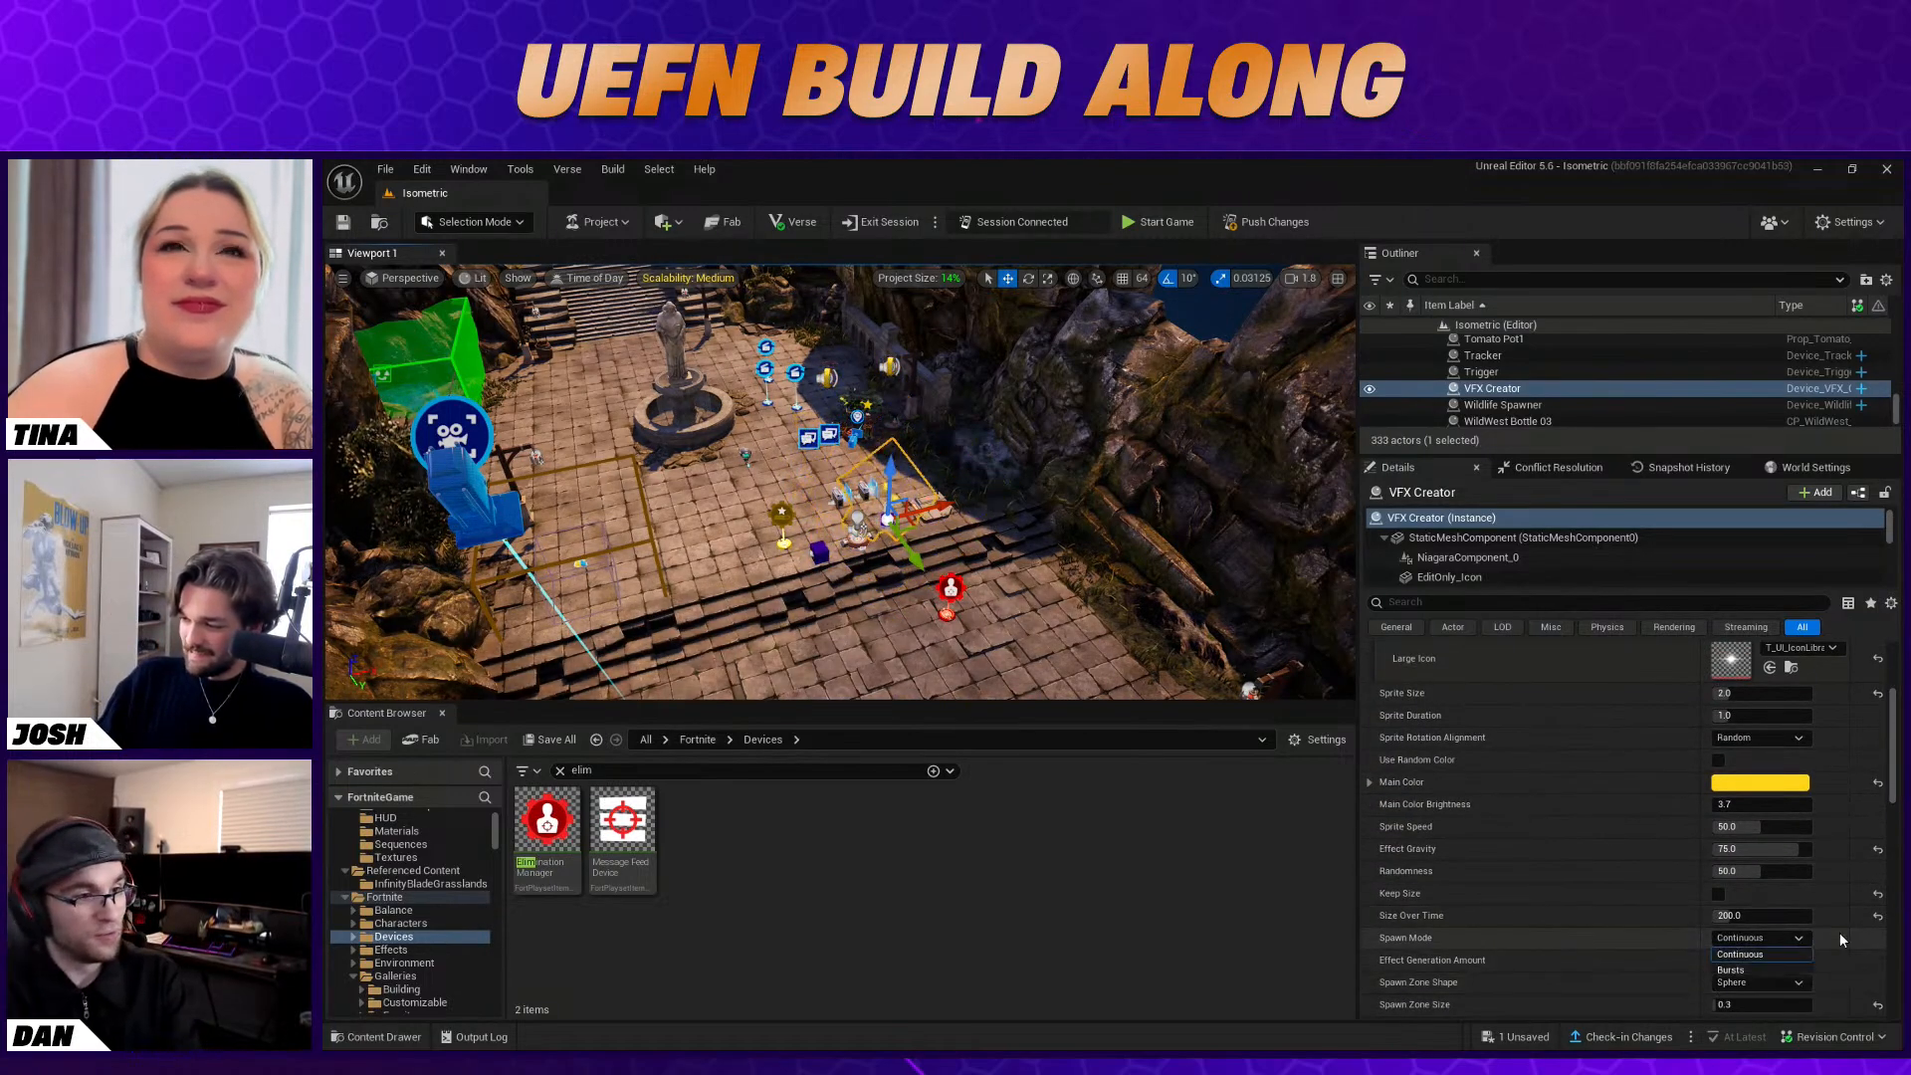
pyautogui.click(1819, 942)
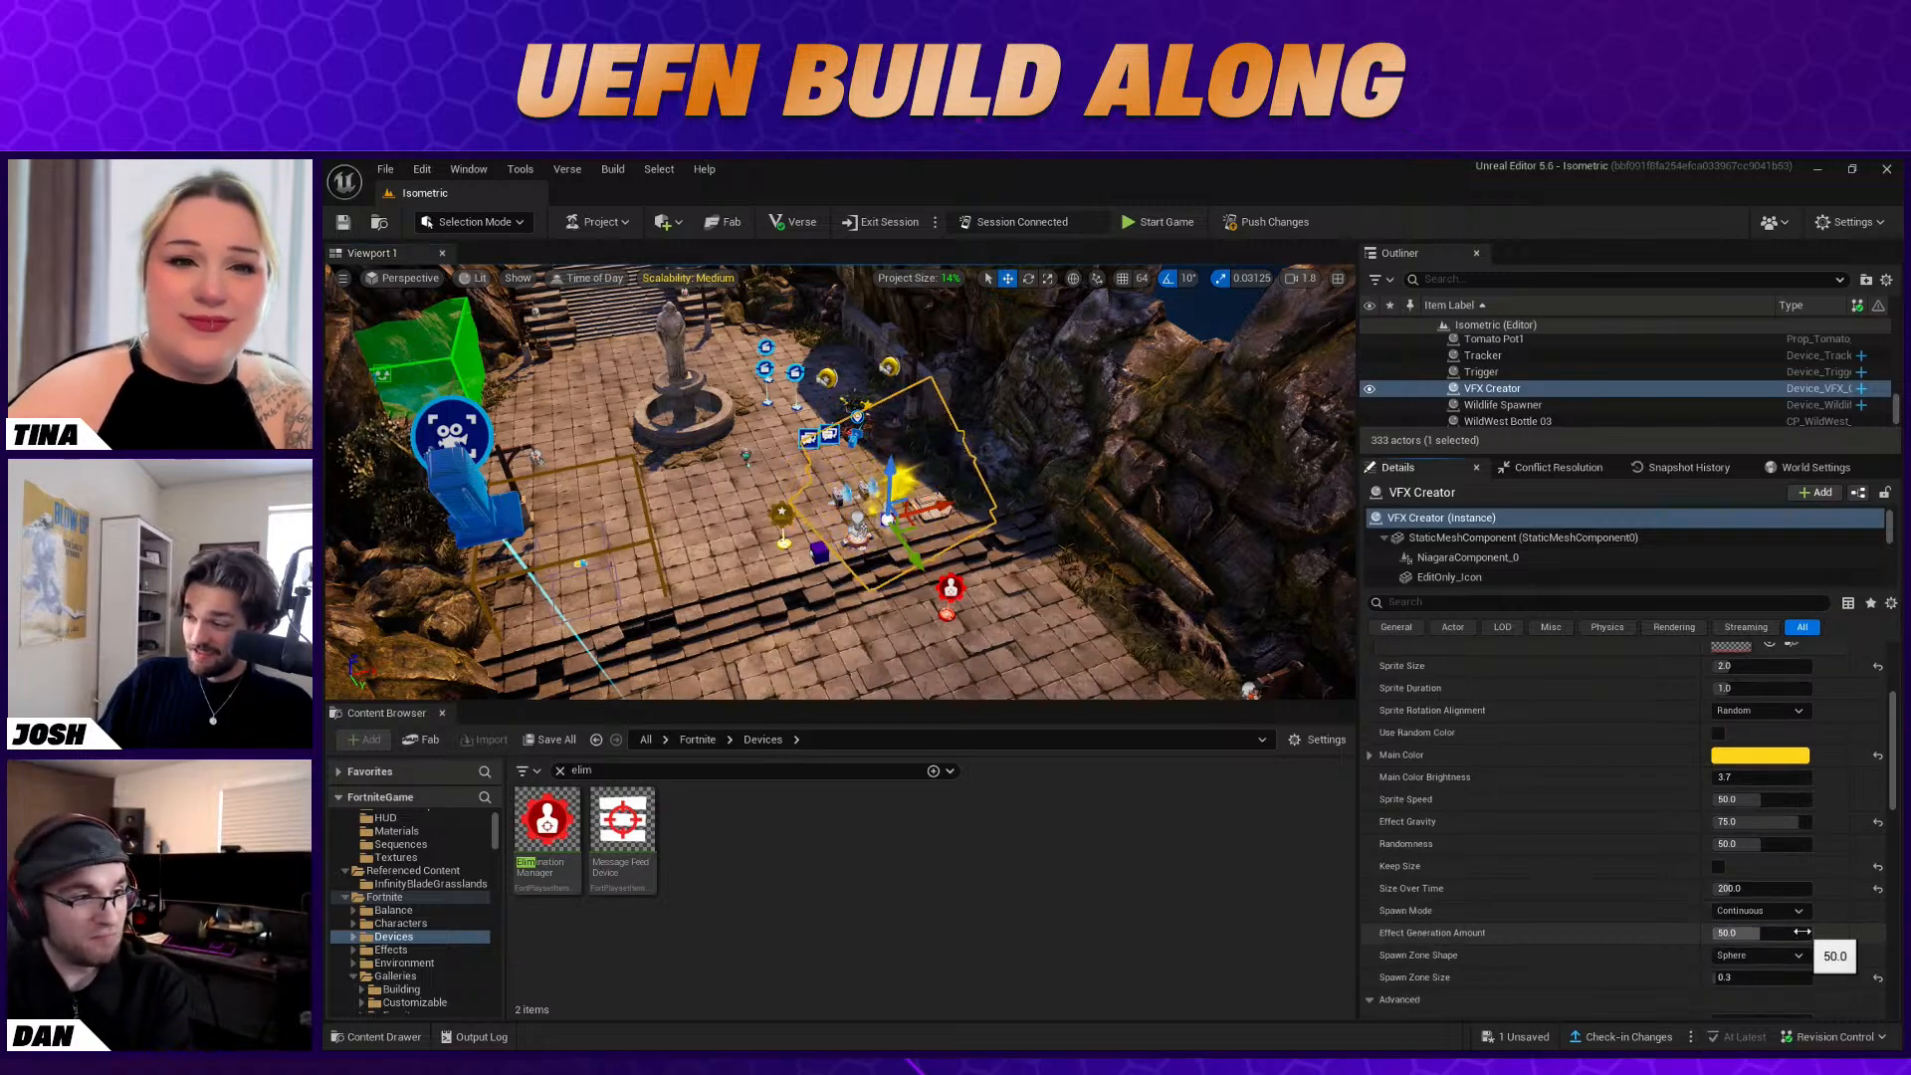
pyautogui.scroll(-2, 1825, 937)
pyautogui.scroll(6, 1825, 938)
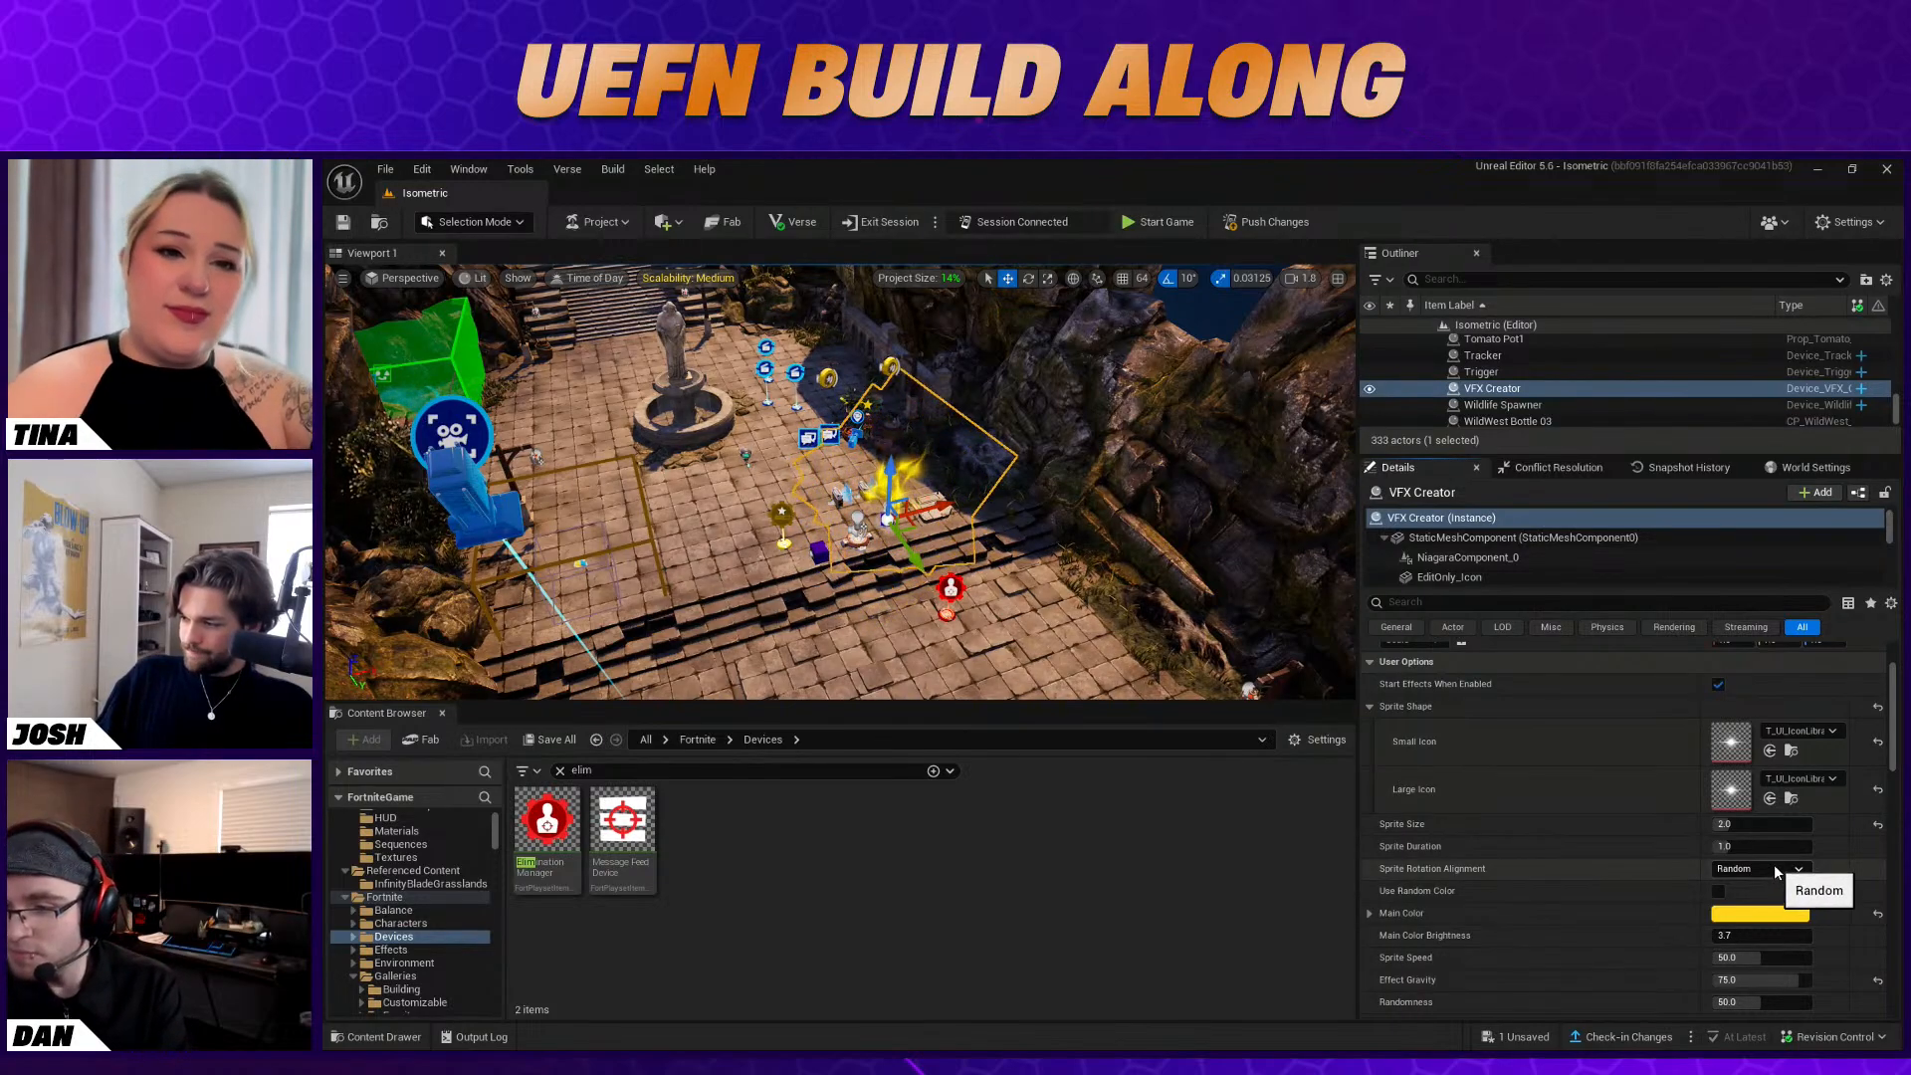
pyautogui.scroll(-4, 1783, 868)
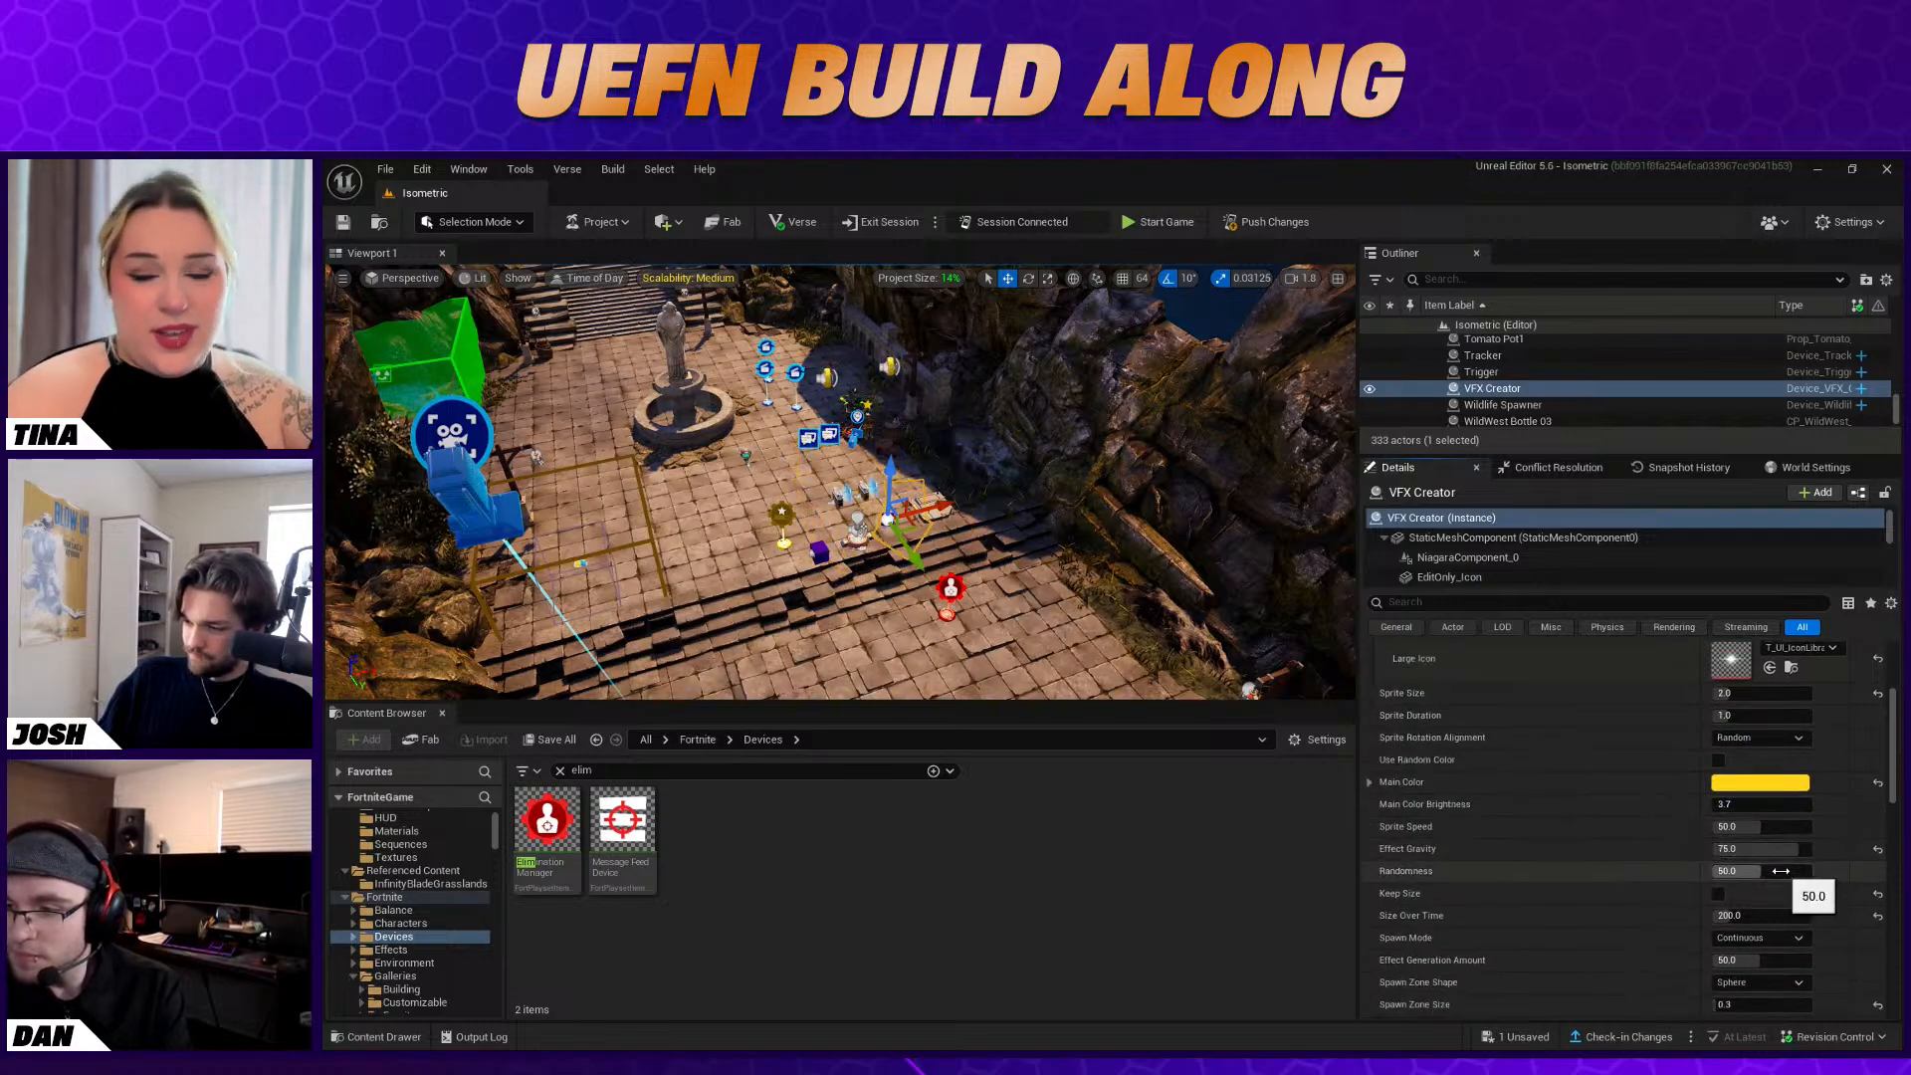
pyautogui.scroll(-1, 1781, 870)
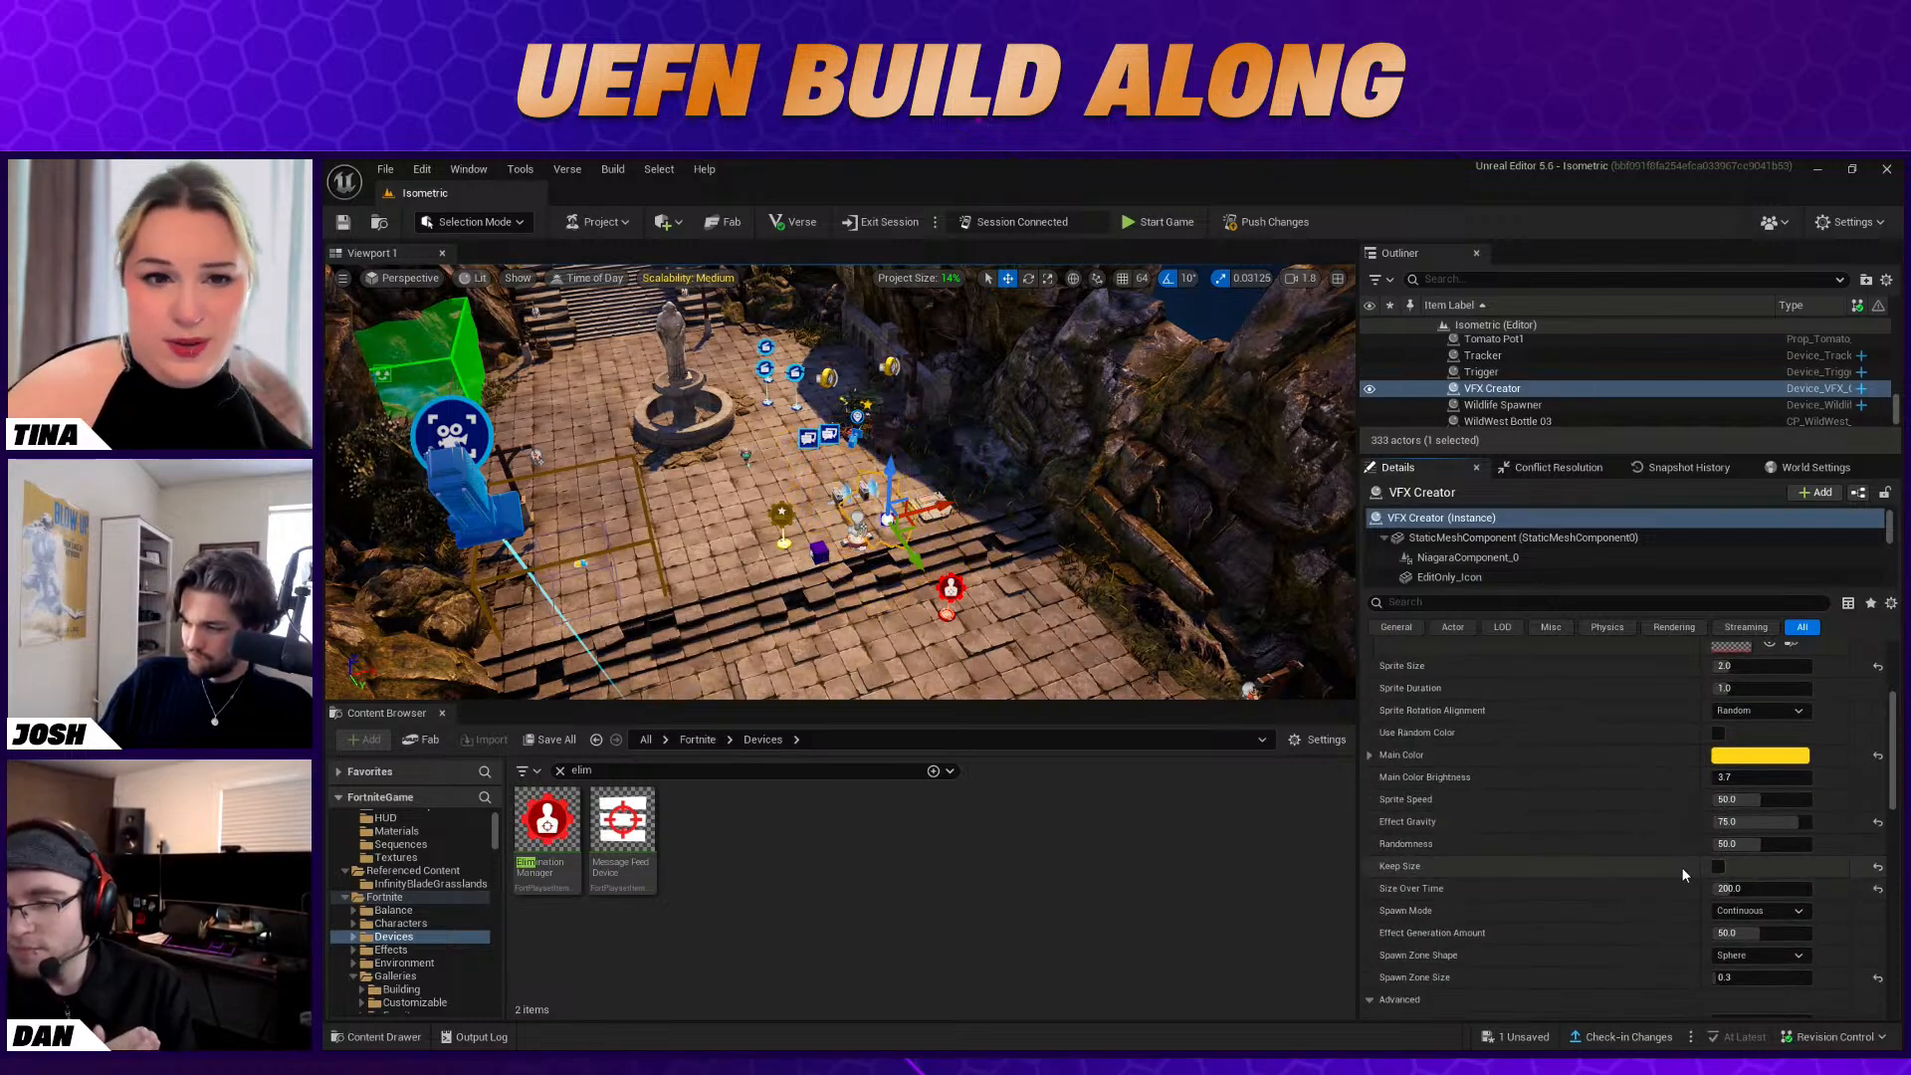
pyautogui.moveTo(1403, 870)
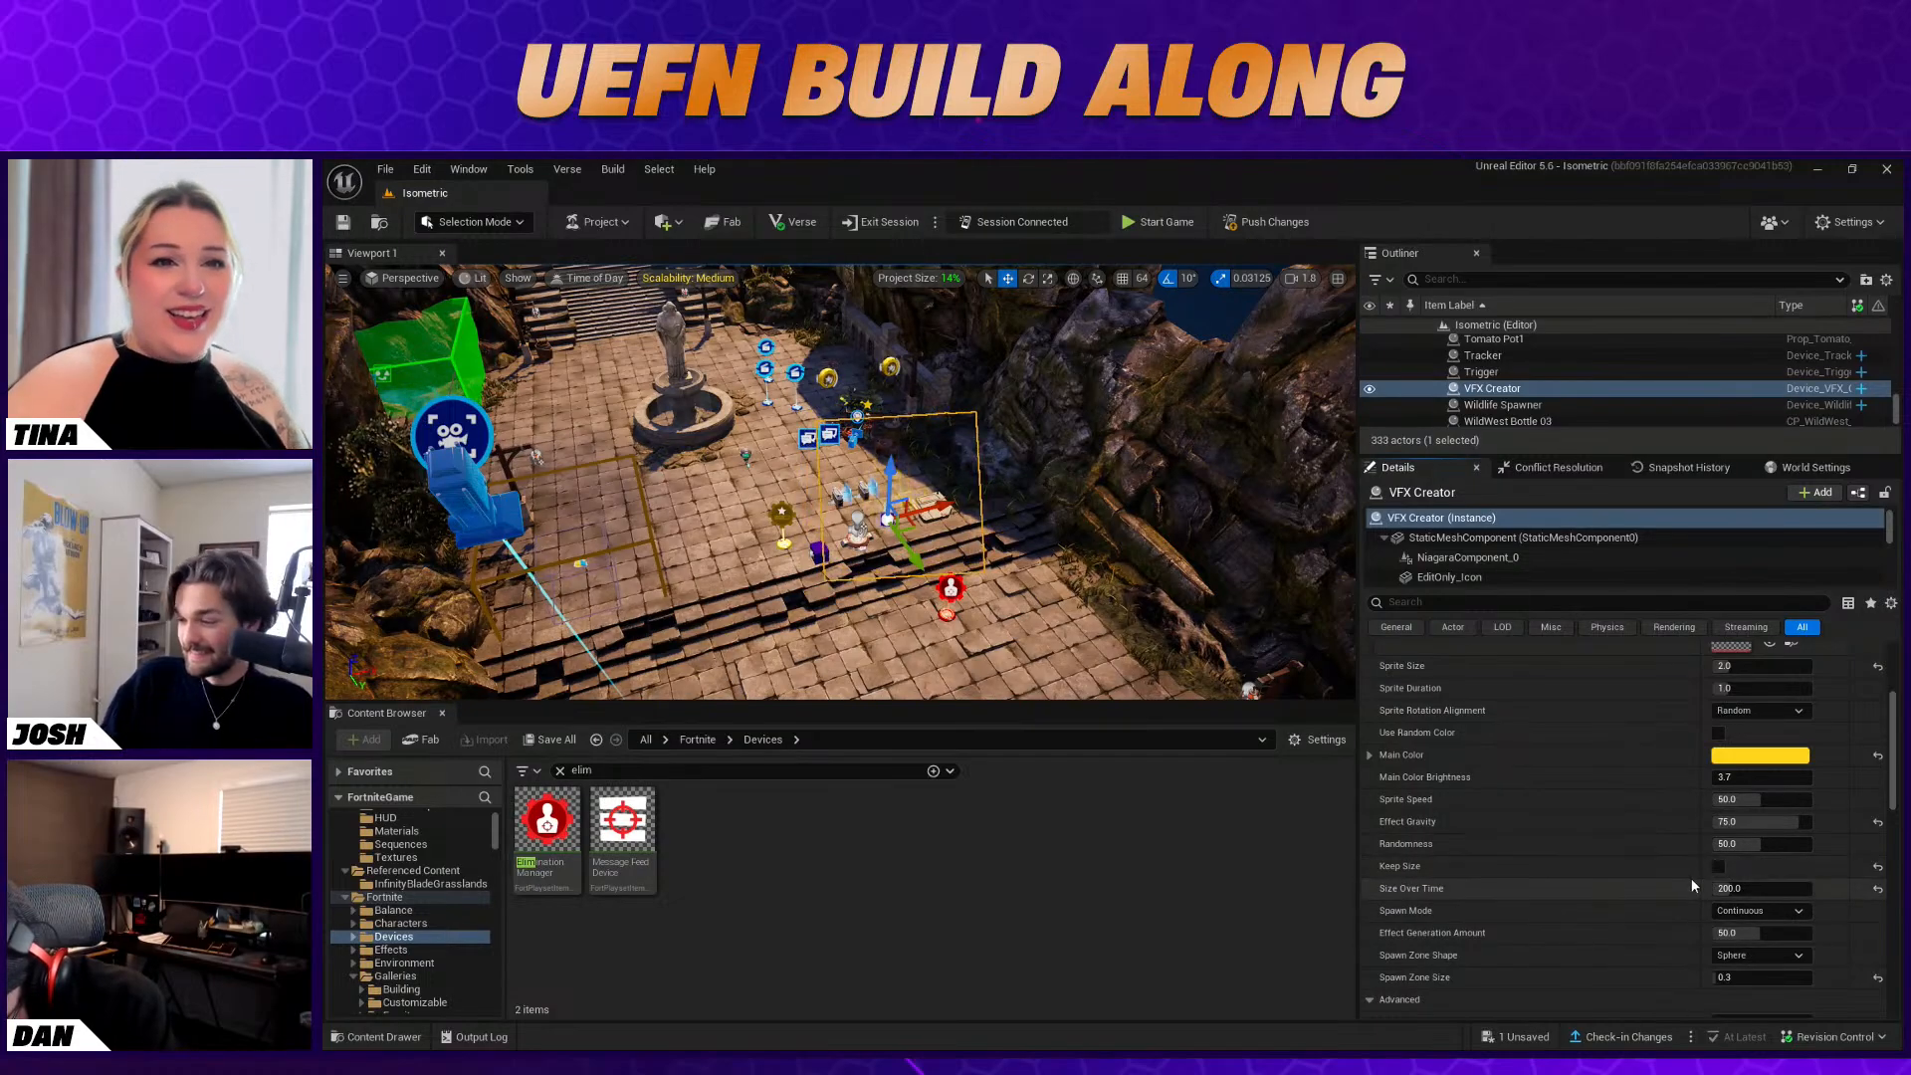
# Set the VFX Creator's Loop option to Never and Spawn on Player Body Part to Base, then review its function bindings
pyautogui.scroll(-3, 1738, 926)
pyautogui.scroll(-4, 1732, 921)
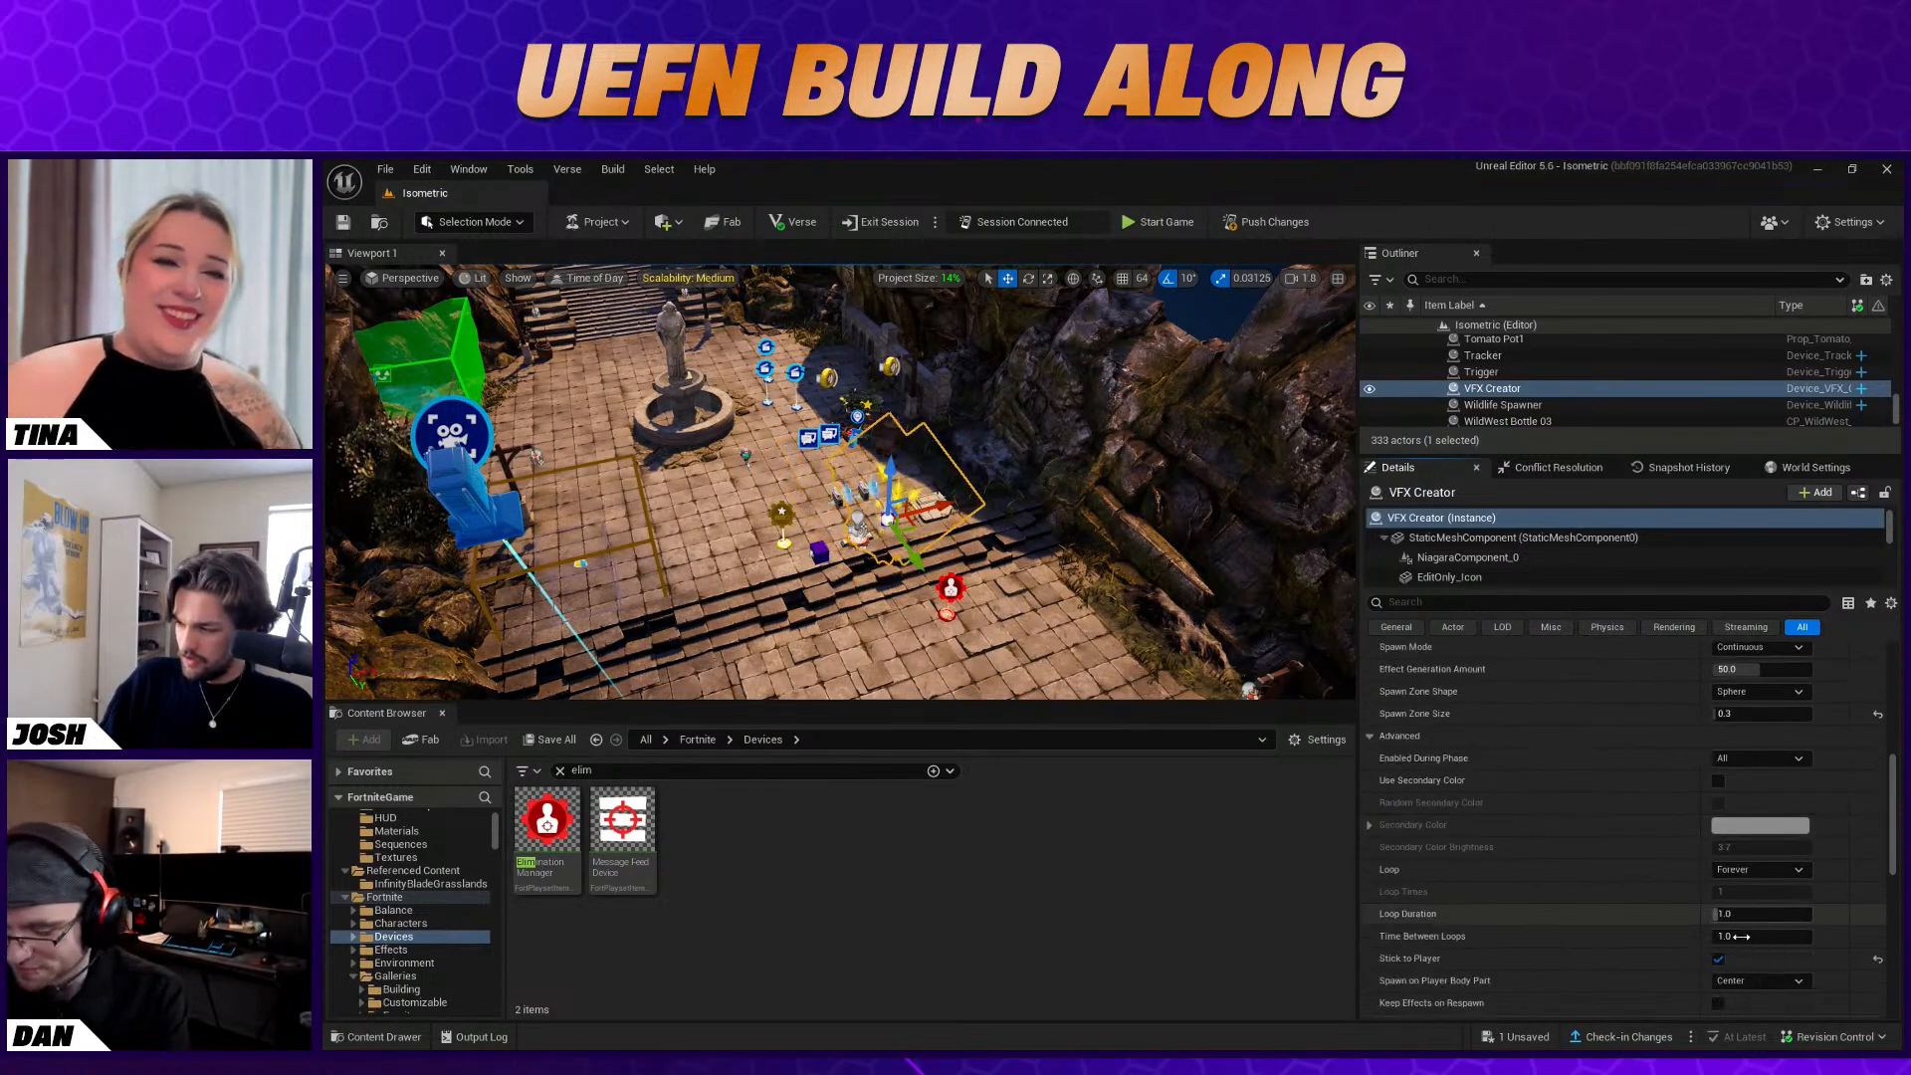
pyautogui.click(1777, 869)
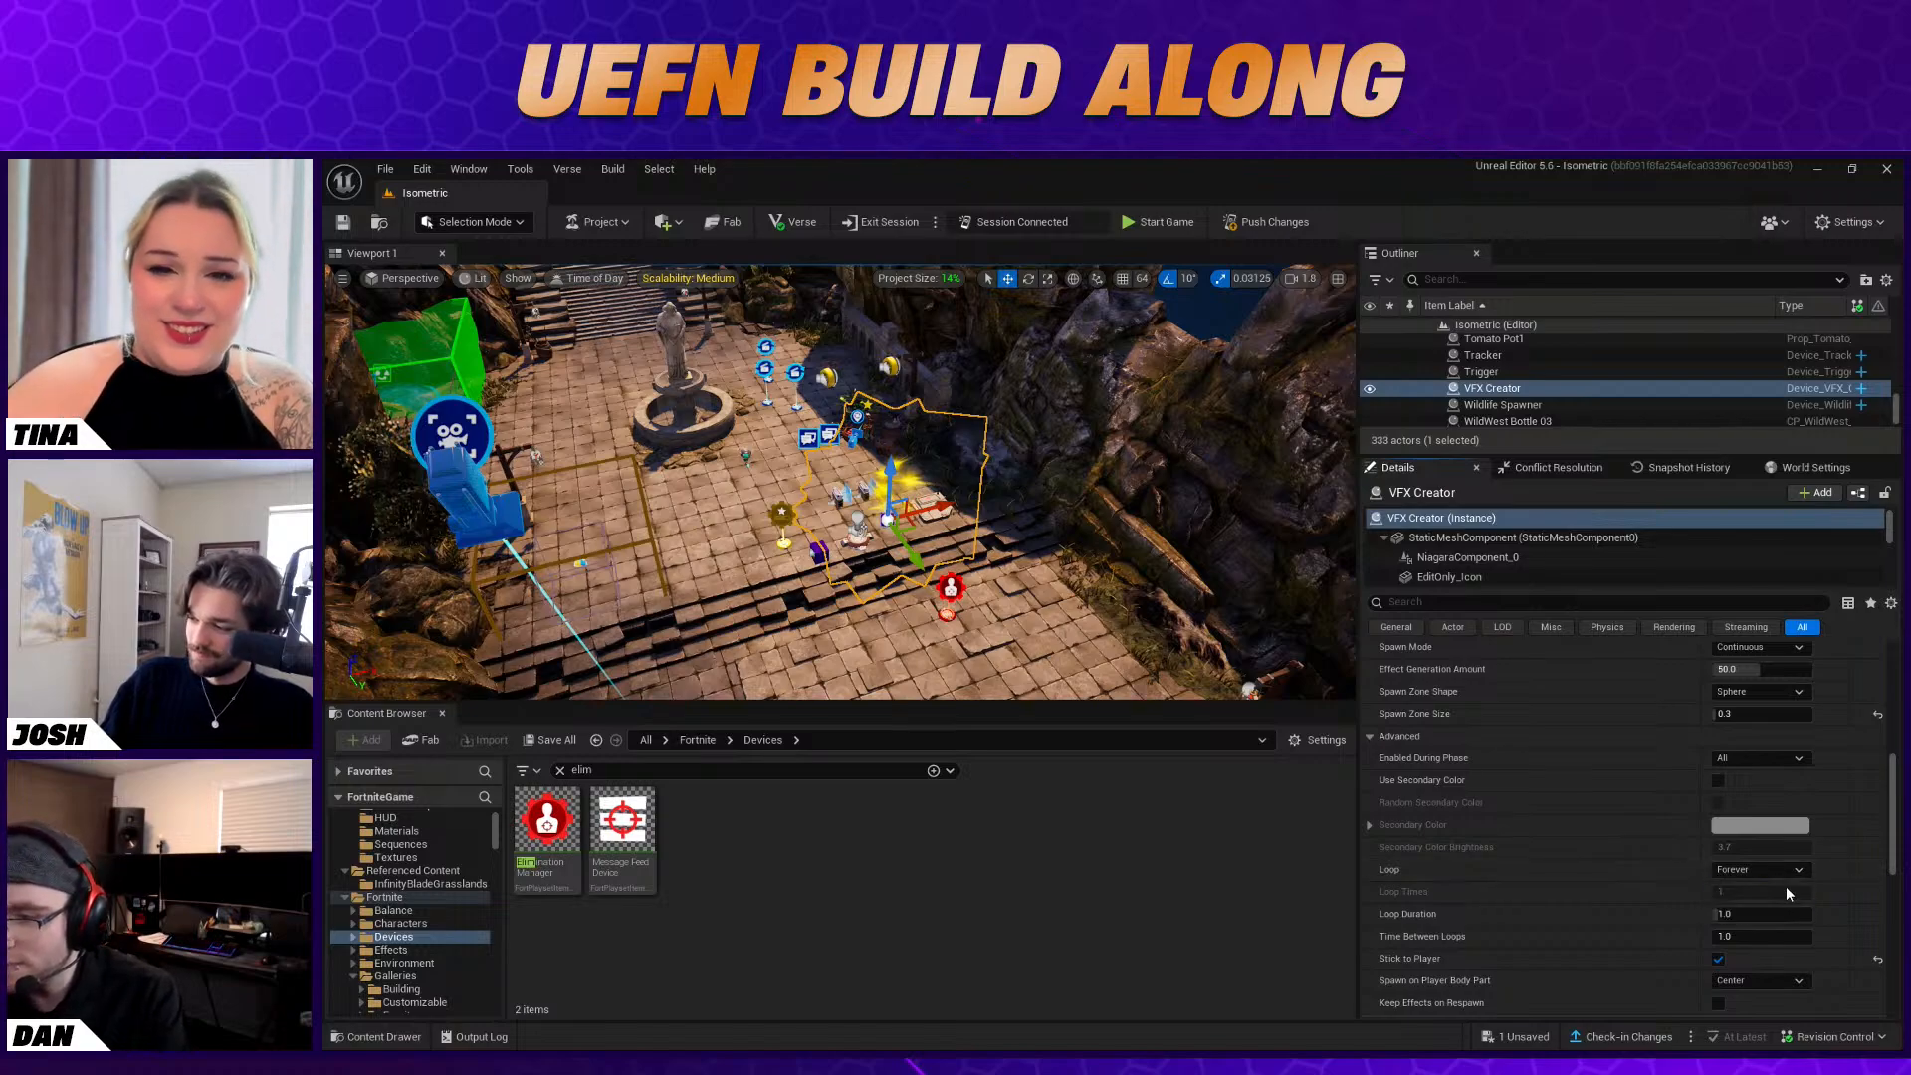
pyautogui.click(1783, 892)
pyautogui.scroll(-1, 1830, 881)
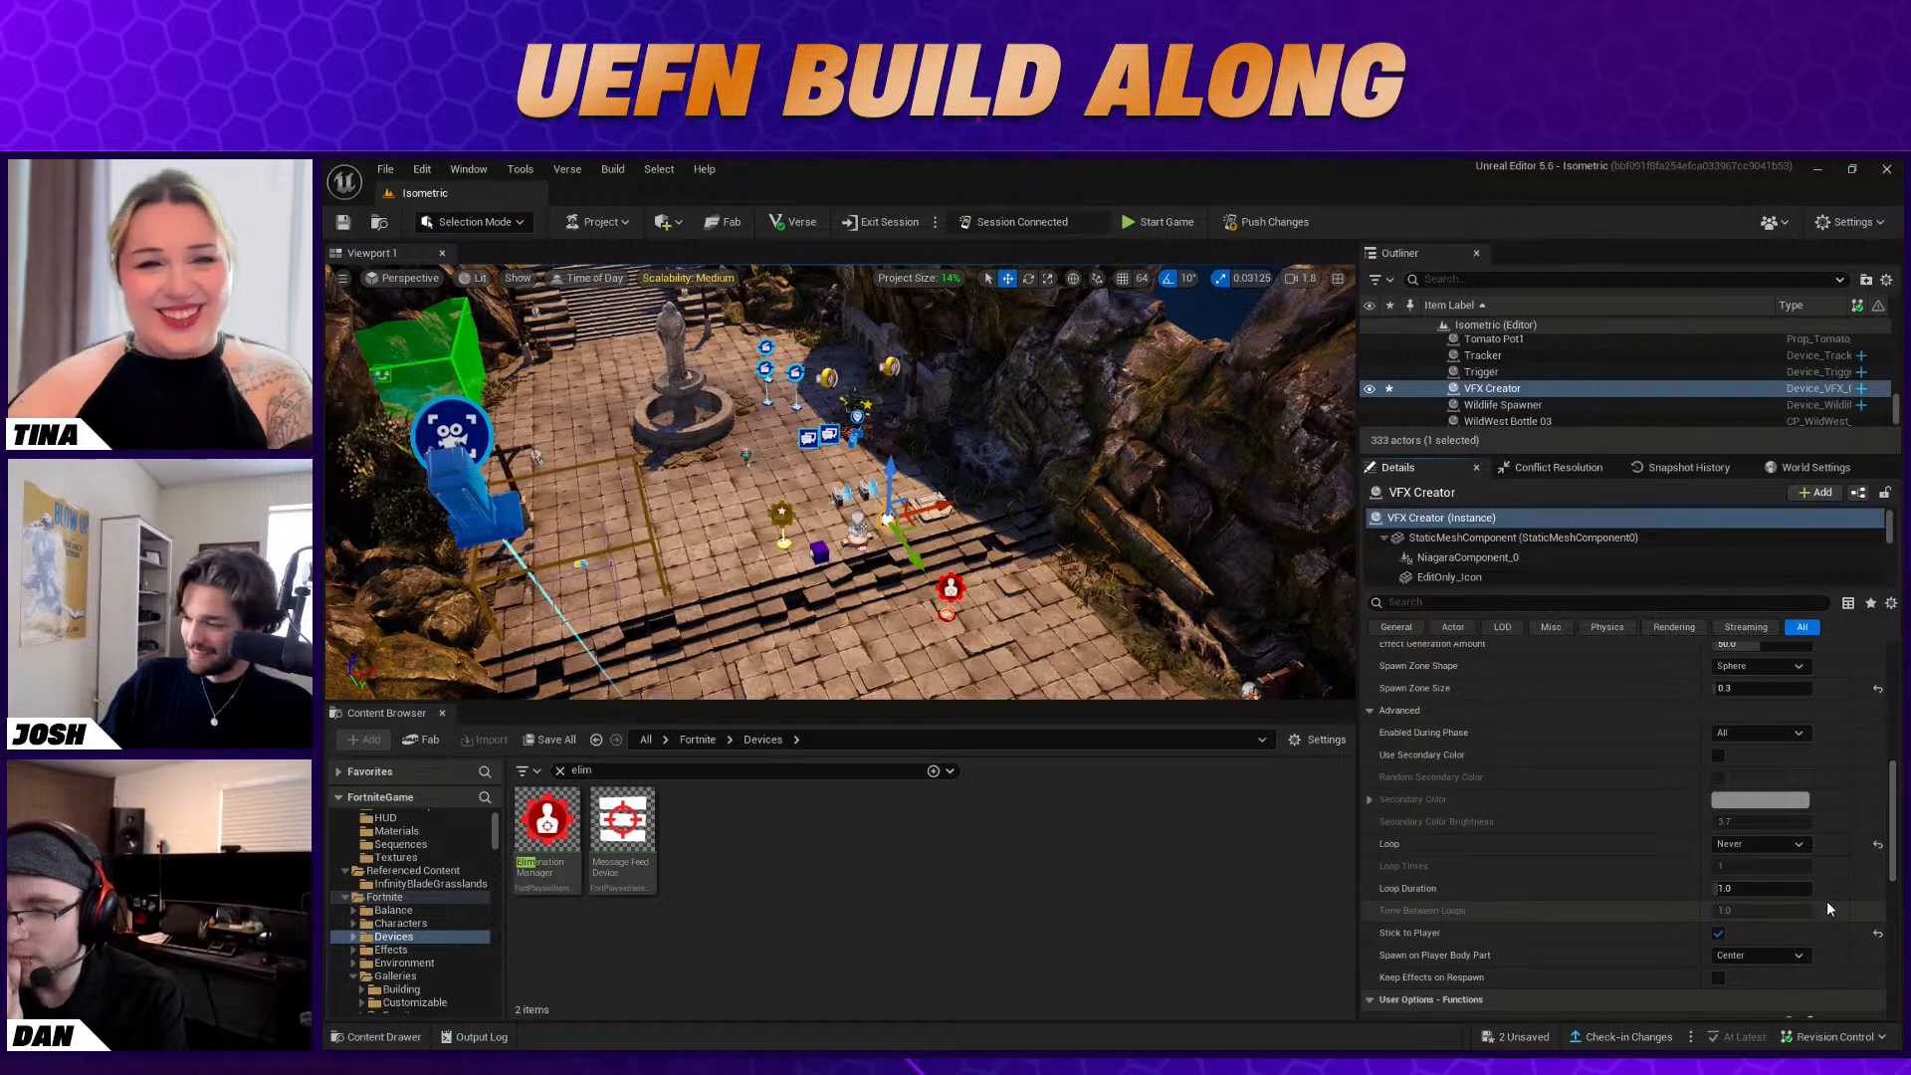
pyautogui.click(1768, 954)
pyautogui.click(1780, 1006)
pyautogui.scroll(-10, 1664, 951)
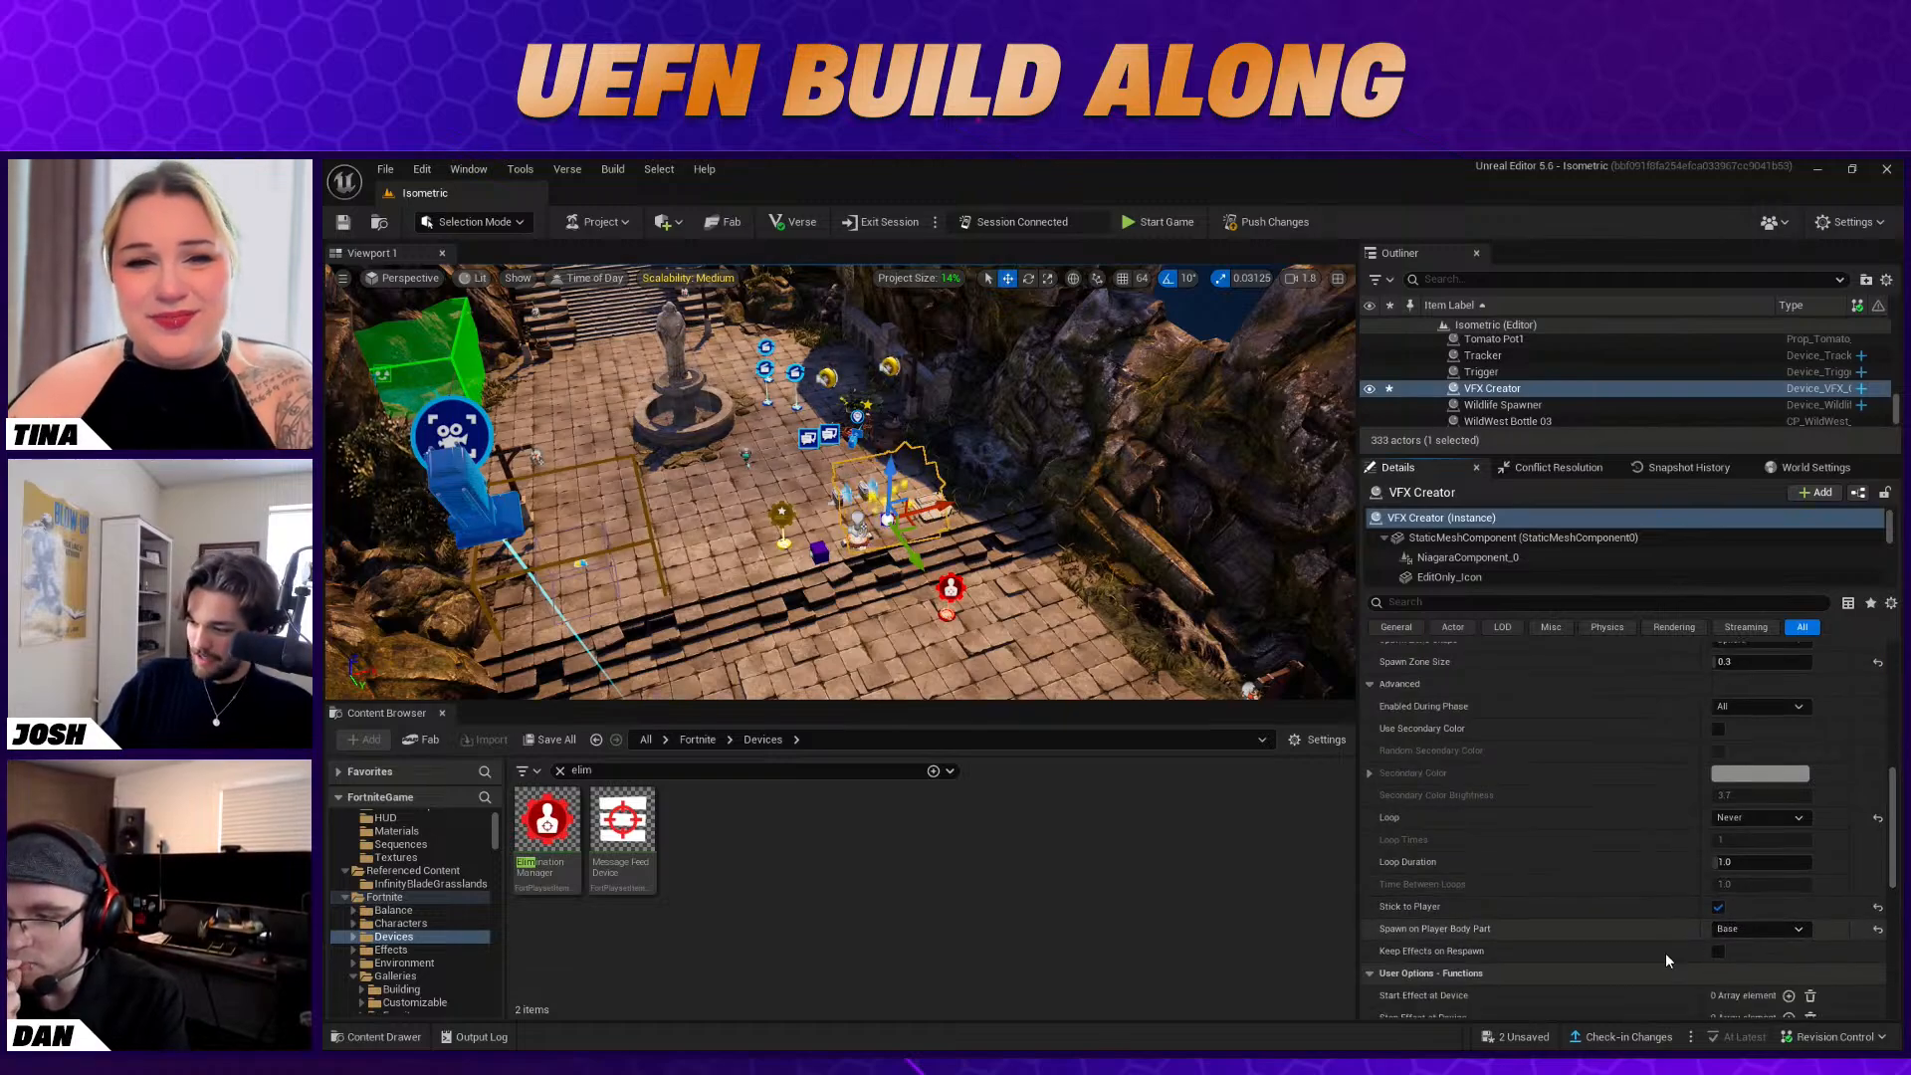
pyautogui.scroll(-4, 1545, 926)
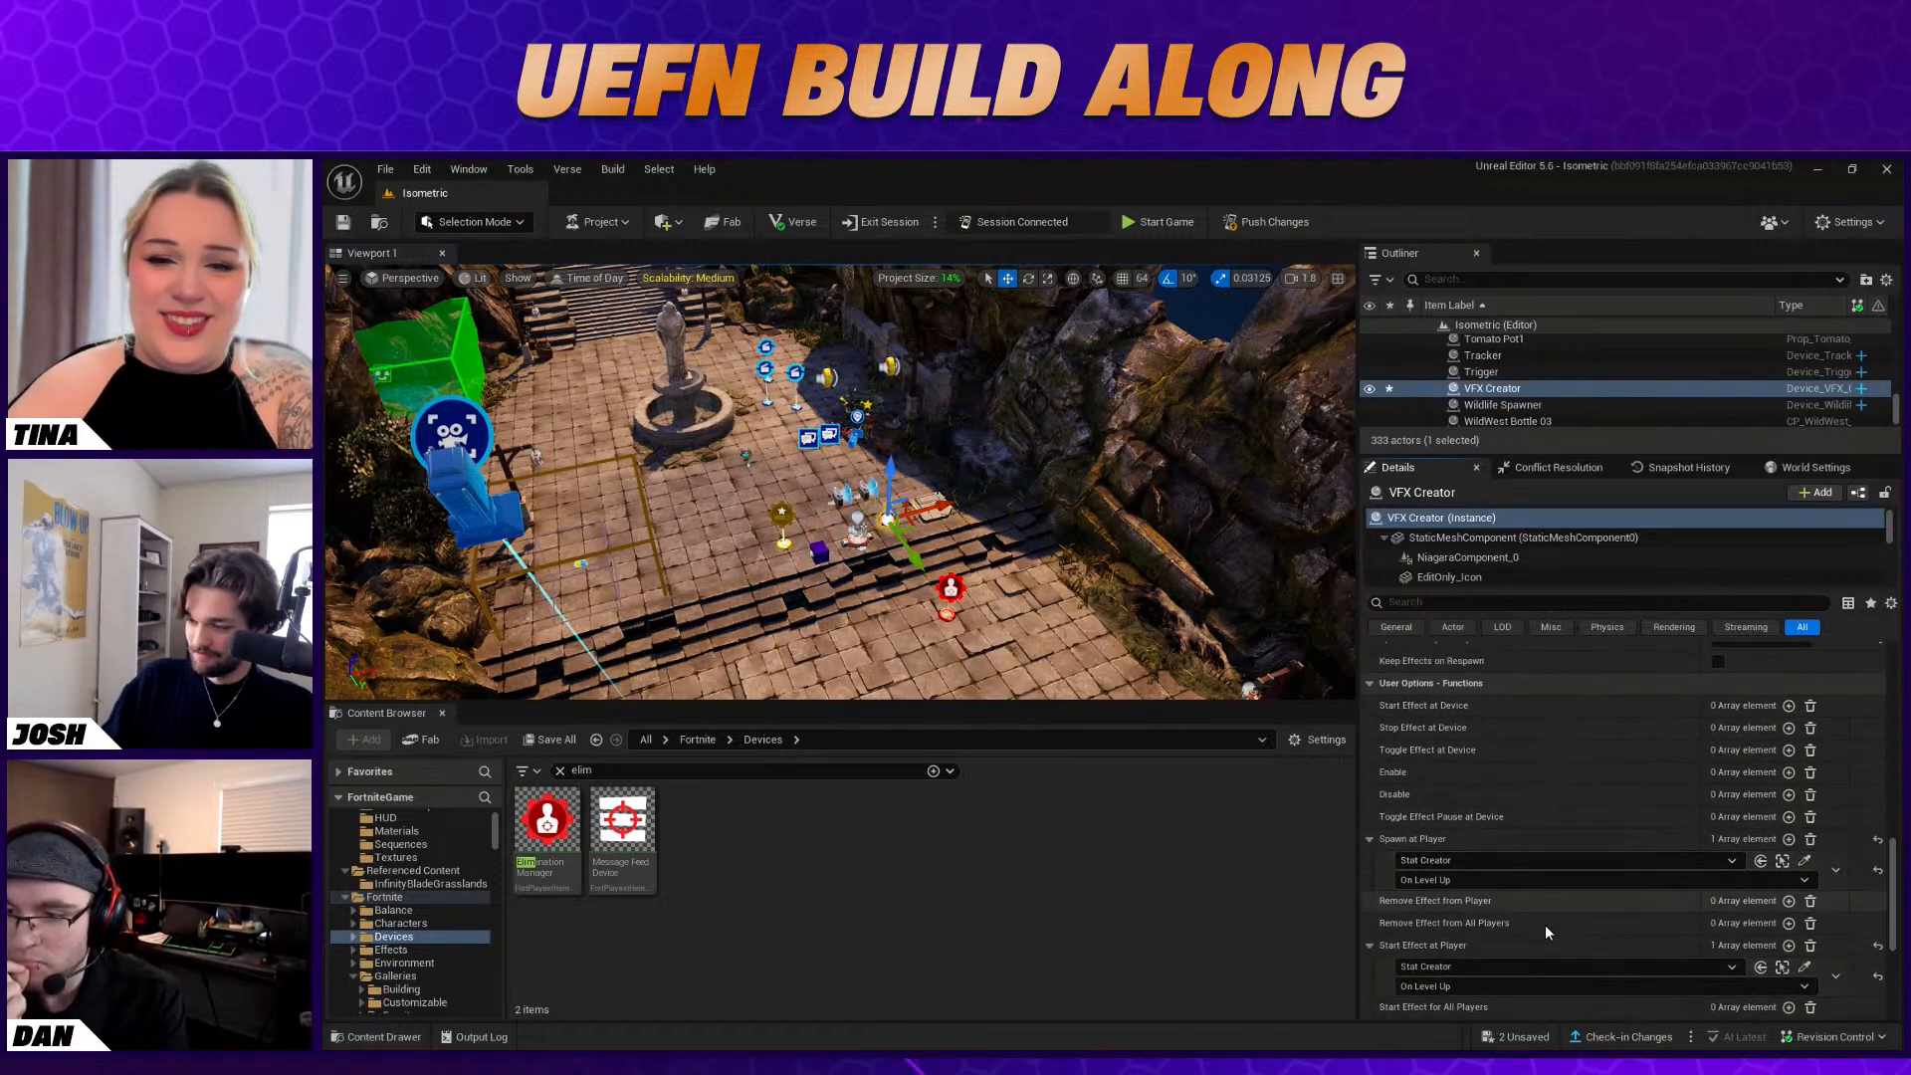
pyautogui.click(889, 595)
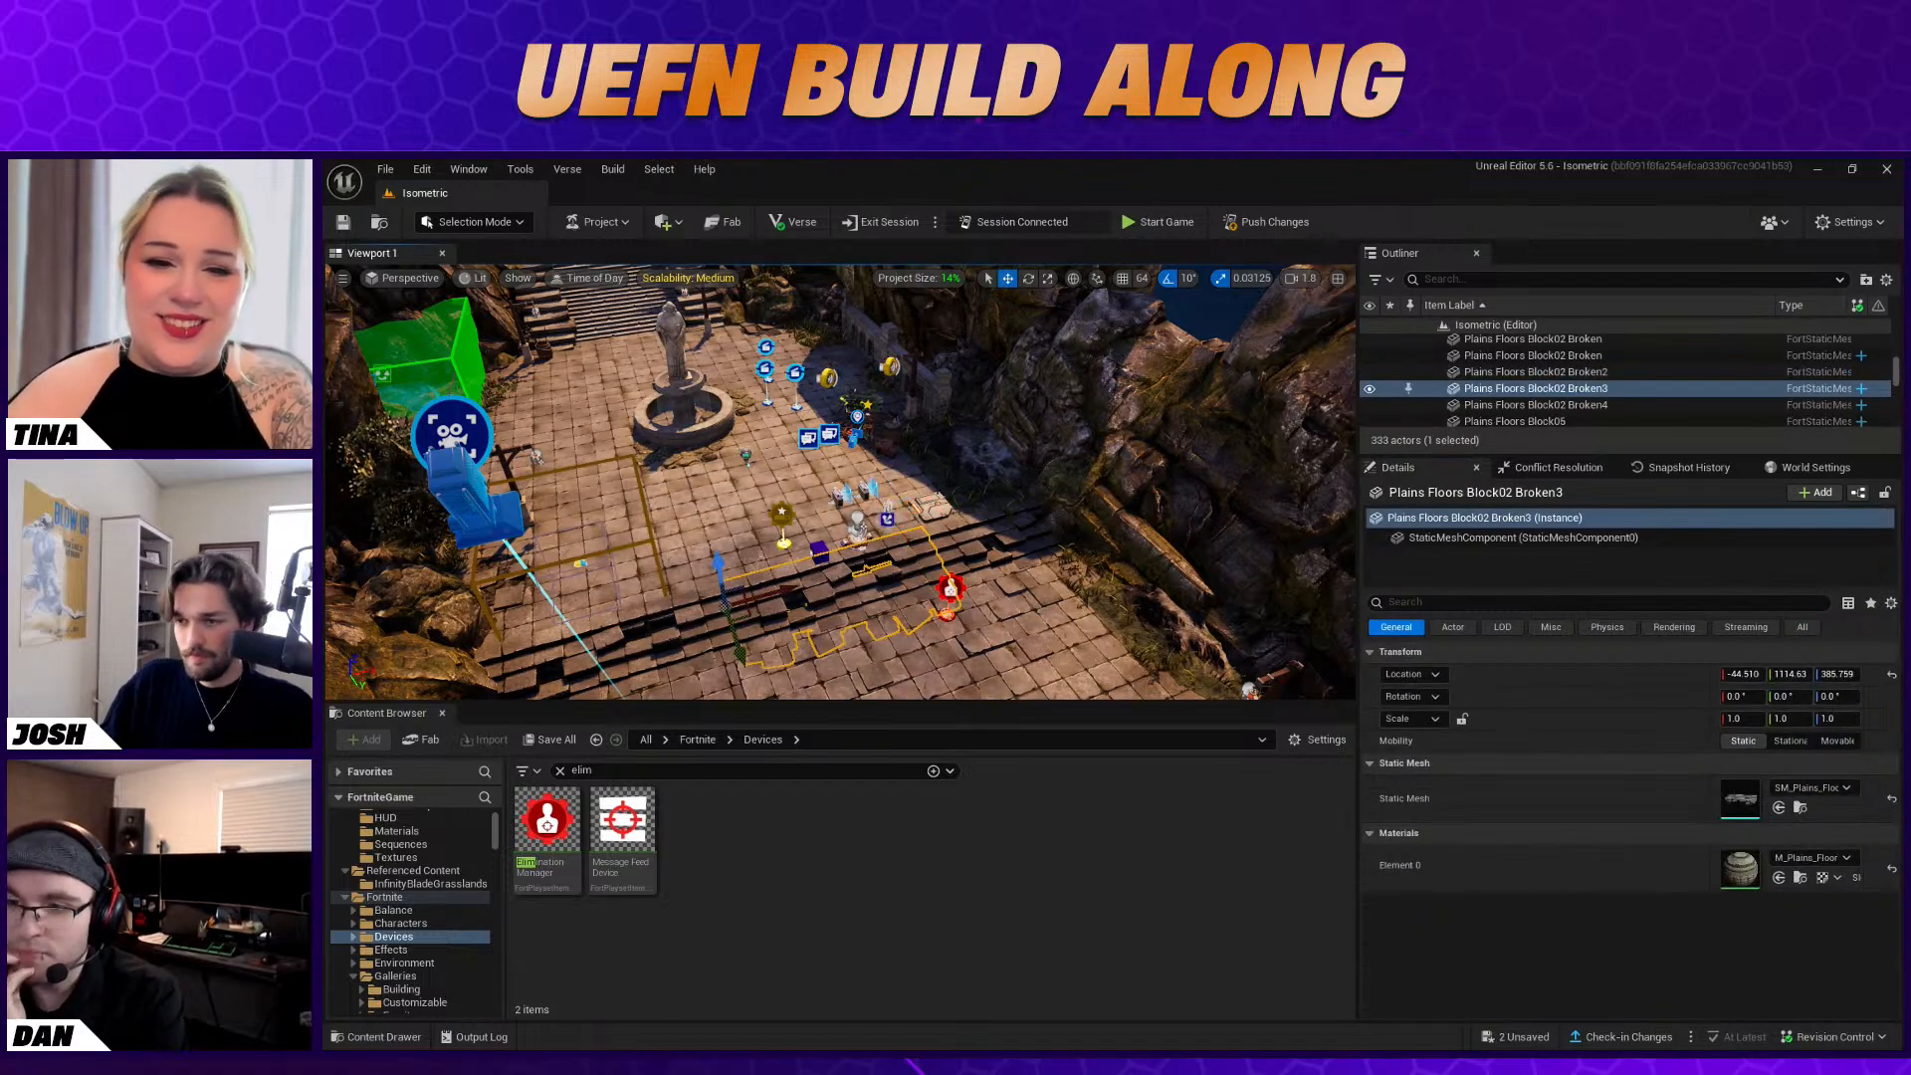
pyautogui.moveTo(889, 594); pyautogui.dragTo(816, 553, button='right')
pyautogui.moveTo(1052, 612); pyautogui.dragTo(1001, 667, button='right')
pyautogui.click(1114, 561)
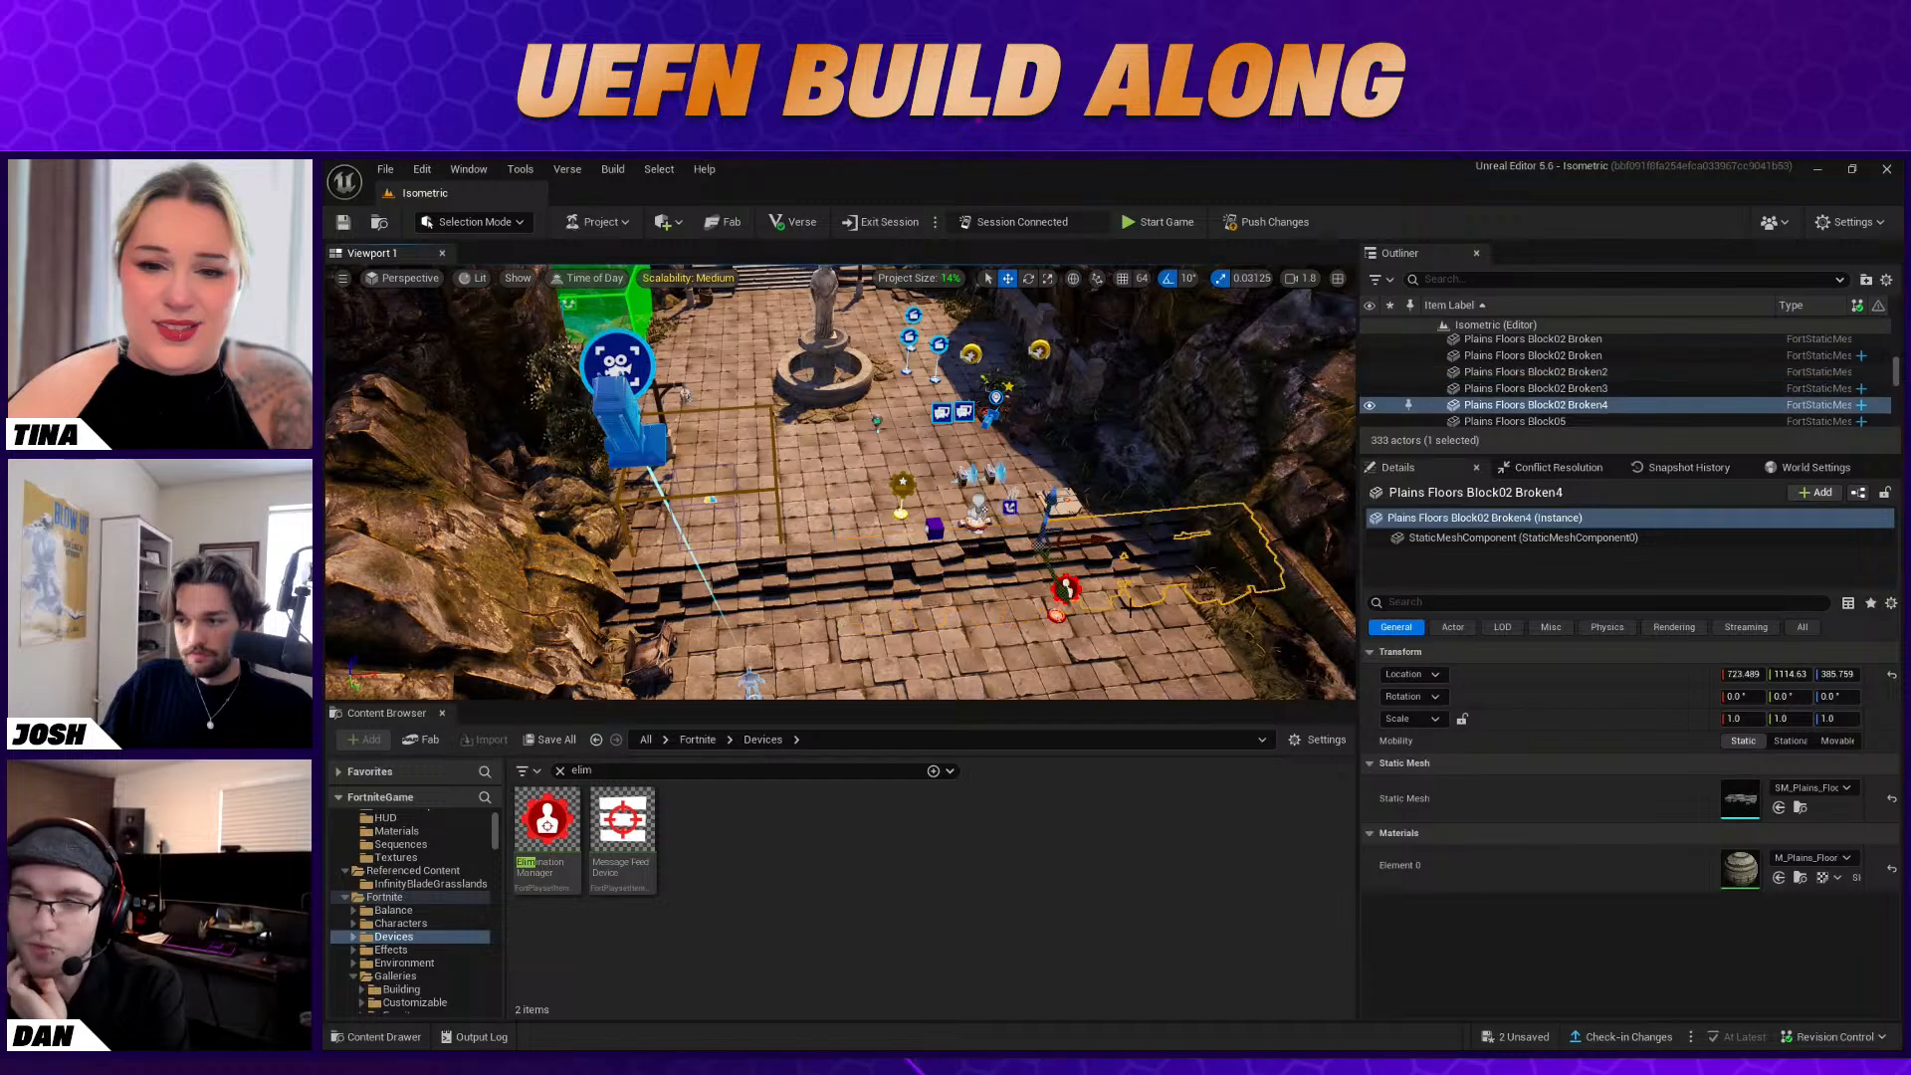
pyautogui.click(1130, 607)
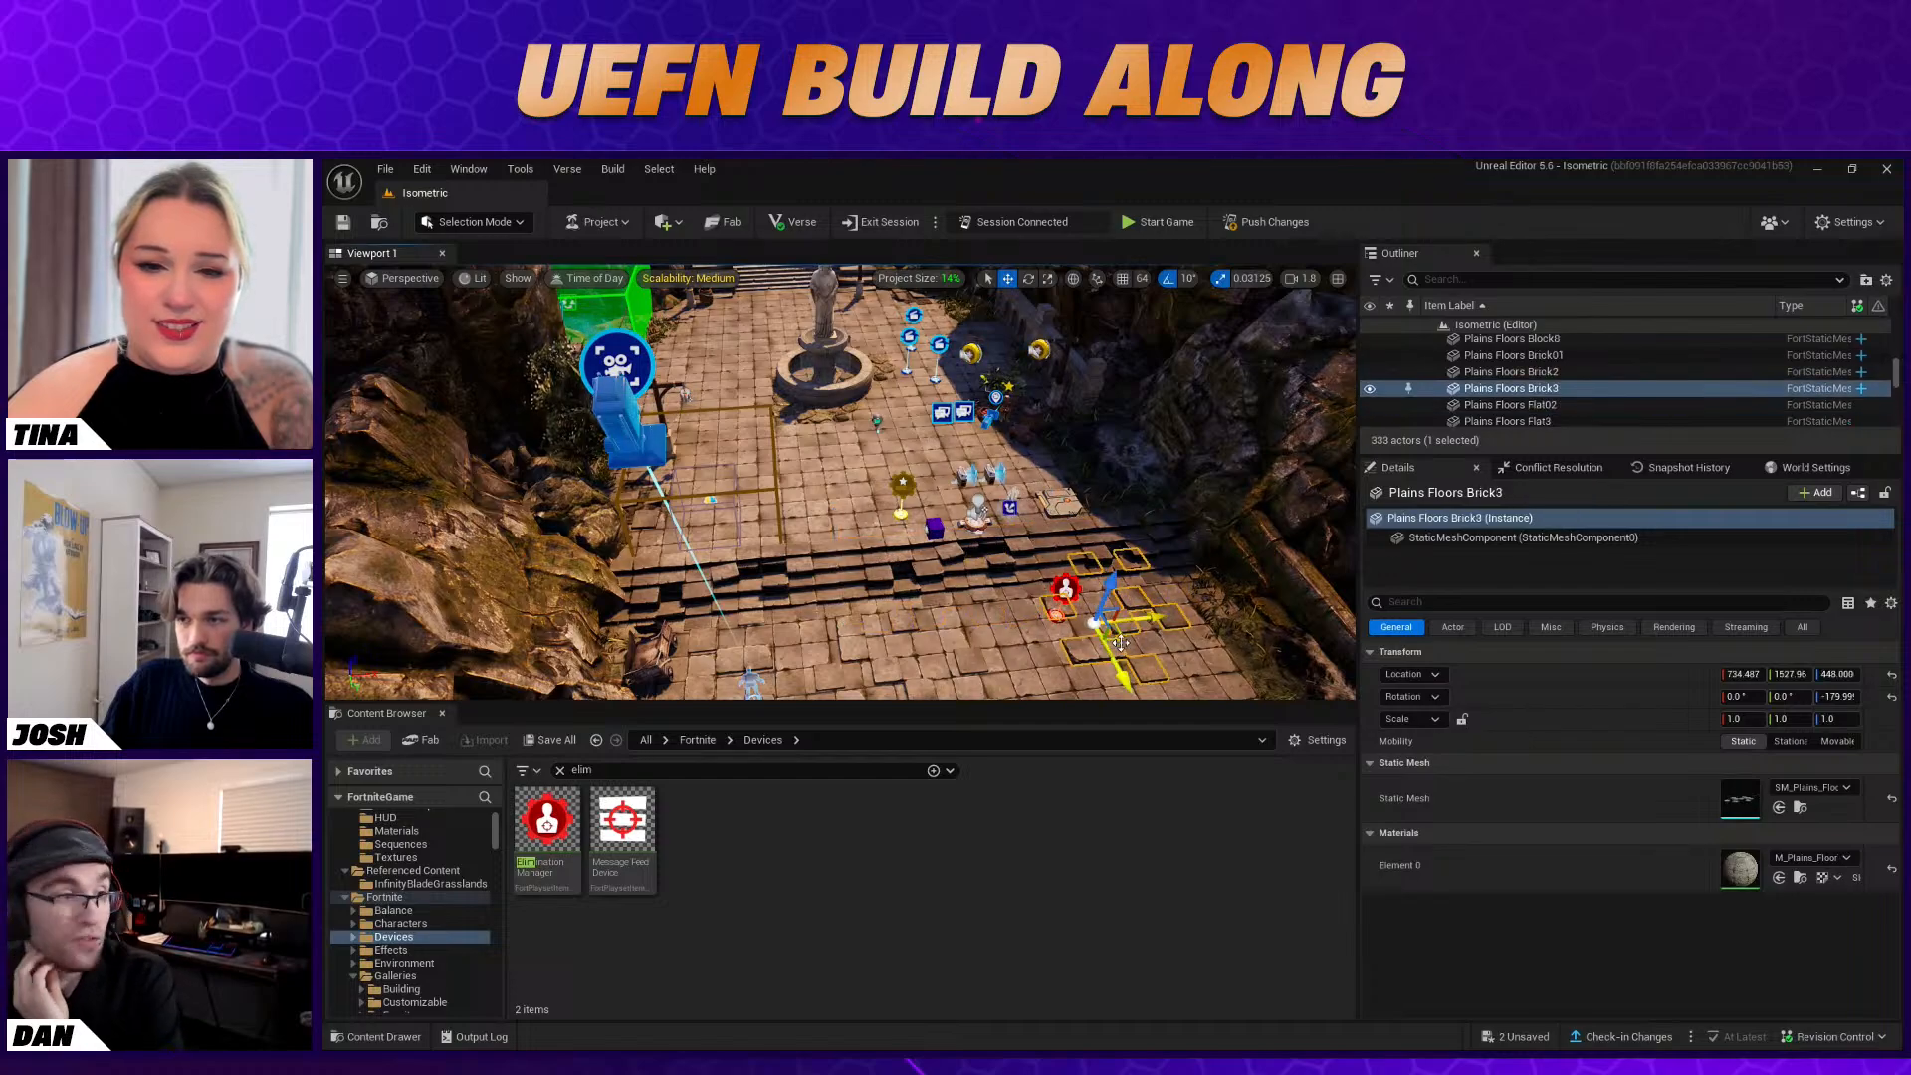
pyautogui.moveTo(1017, 625); pyautogui.dragTo(1030, 594, button='right')
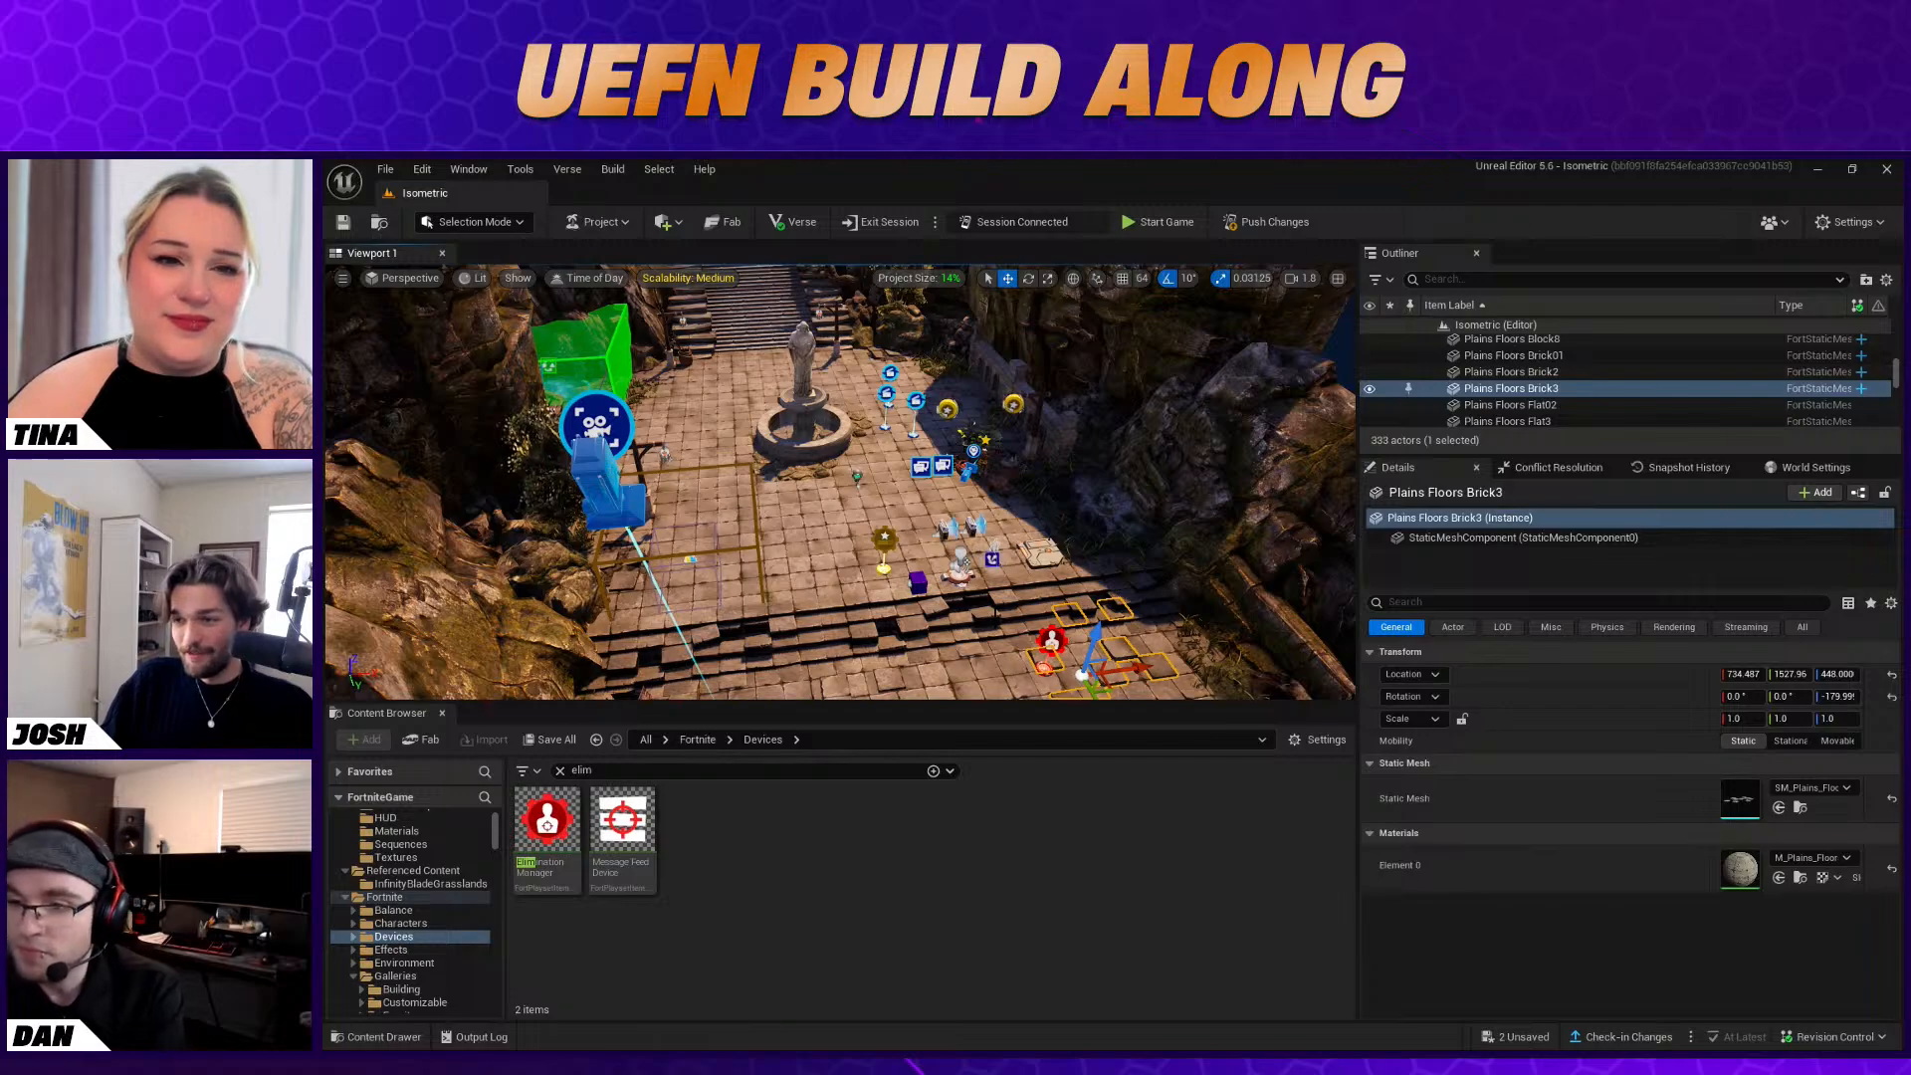
pyautogui.moveTo(904, 523); pyautogui.dragTo(909, 498, button='right')
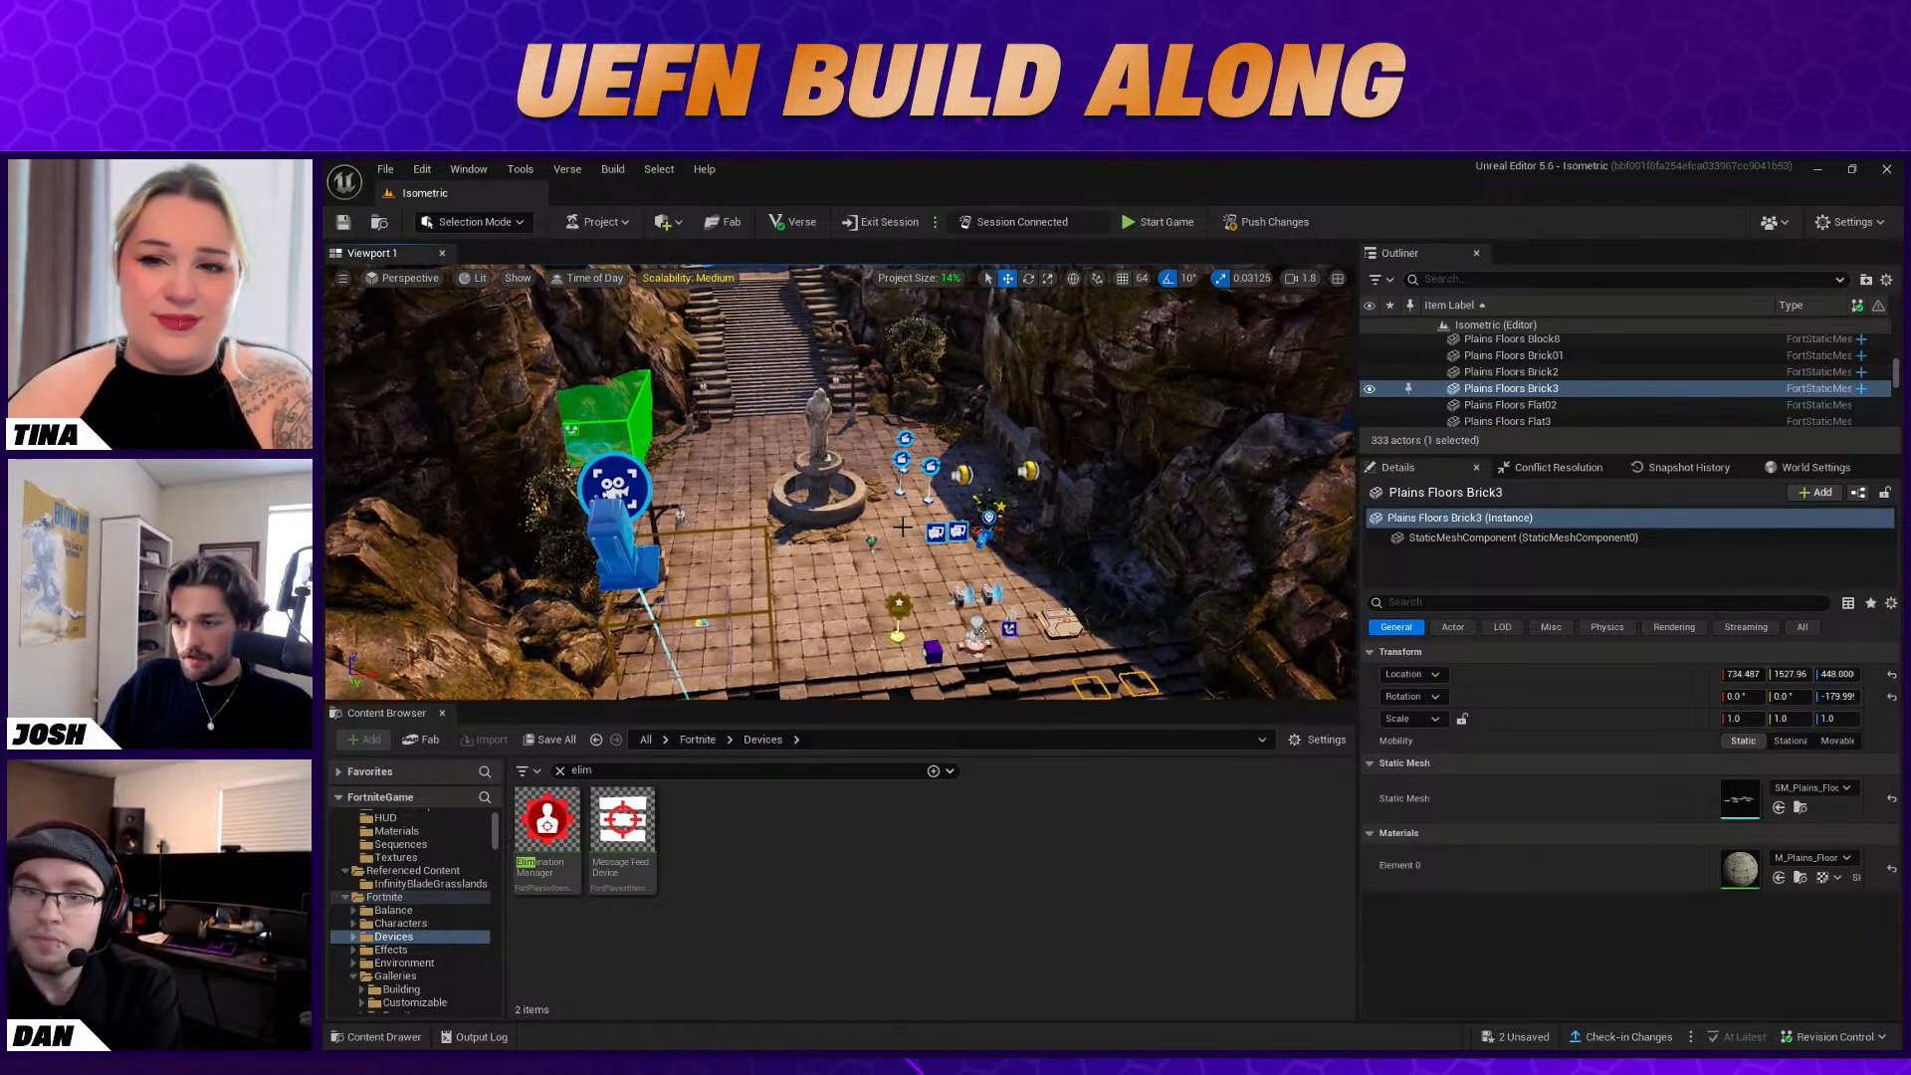
# Search the Fortnite devices for "hud" and place a HUD Message Device on the plaza floor in front of the fountain
pyautogui.moveTo(796, 565); pyautogui.dragTo(812, 603, button='right')
pyautogui.press('w')
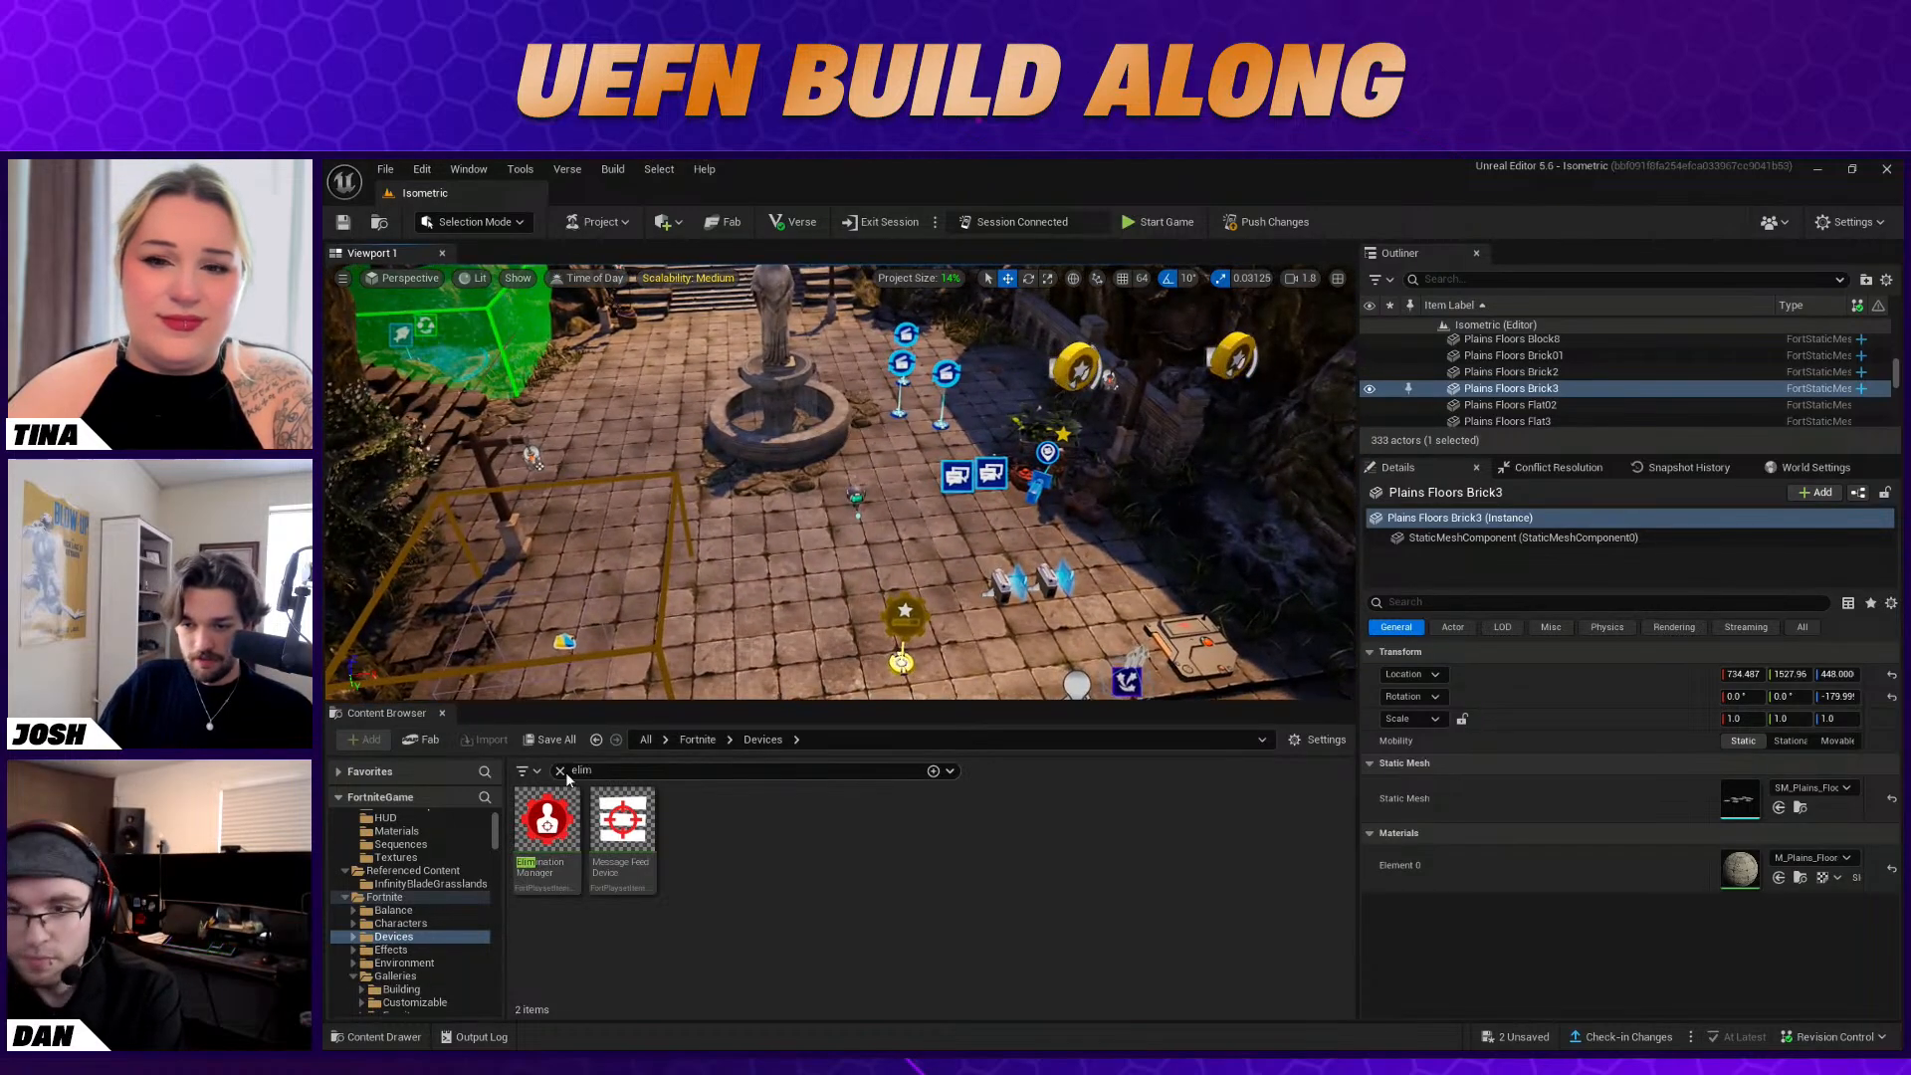
pyautogui.click(560, 771)
pyautogui.write('hu')
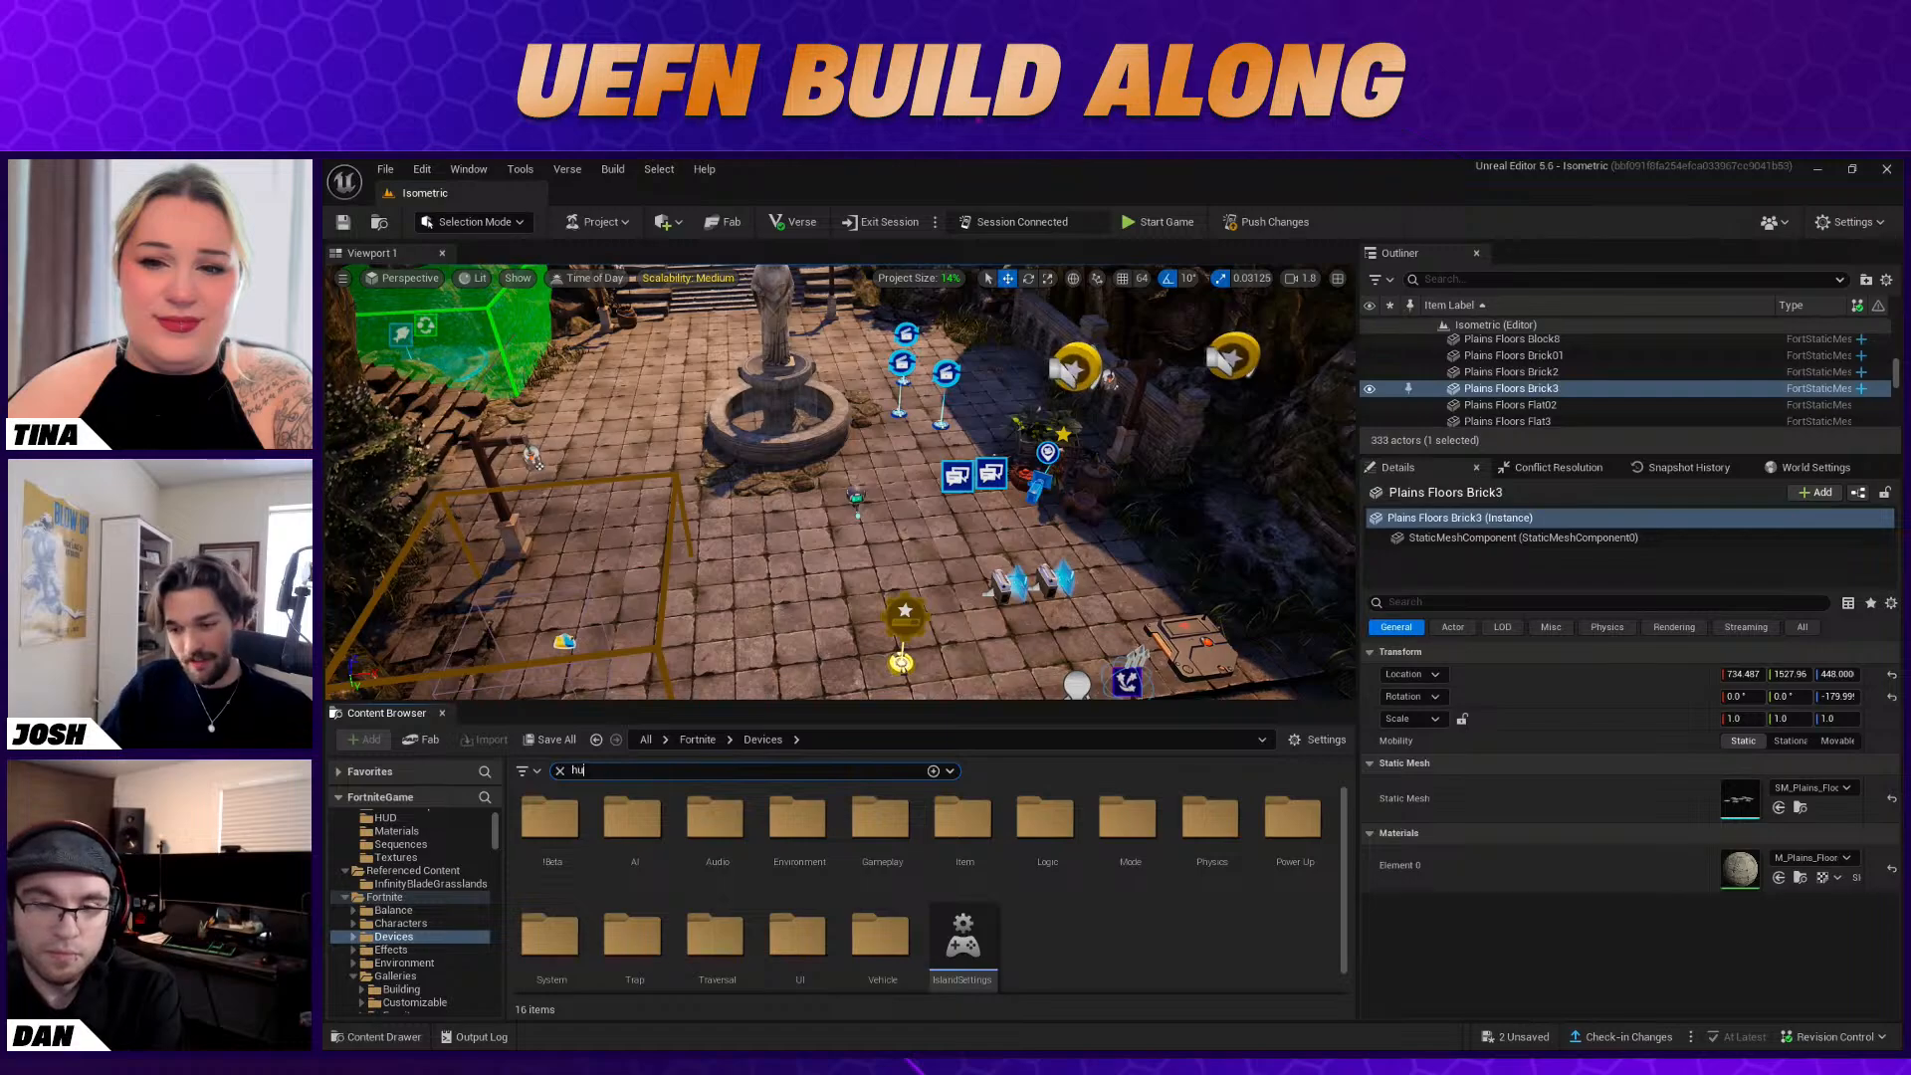
pyautogui.write('d')
pyautogui.moveTo(798, 525); pyautogui.dragTo(802, 557, button='right')
pyautogui.moveTo(622, 824); pyautogui.dragTo(777, 628)
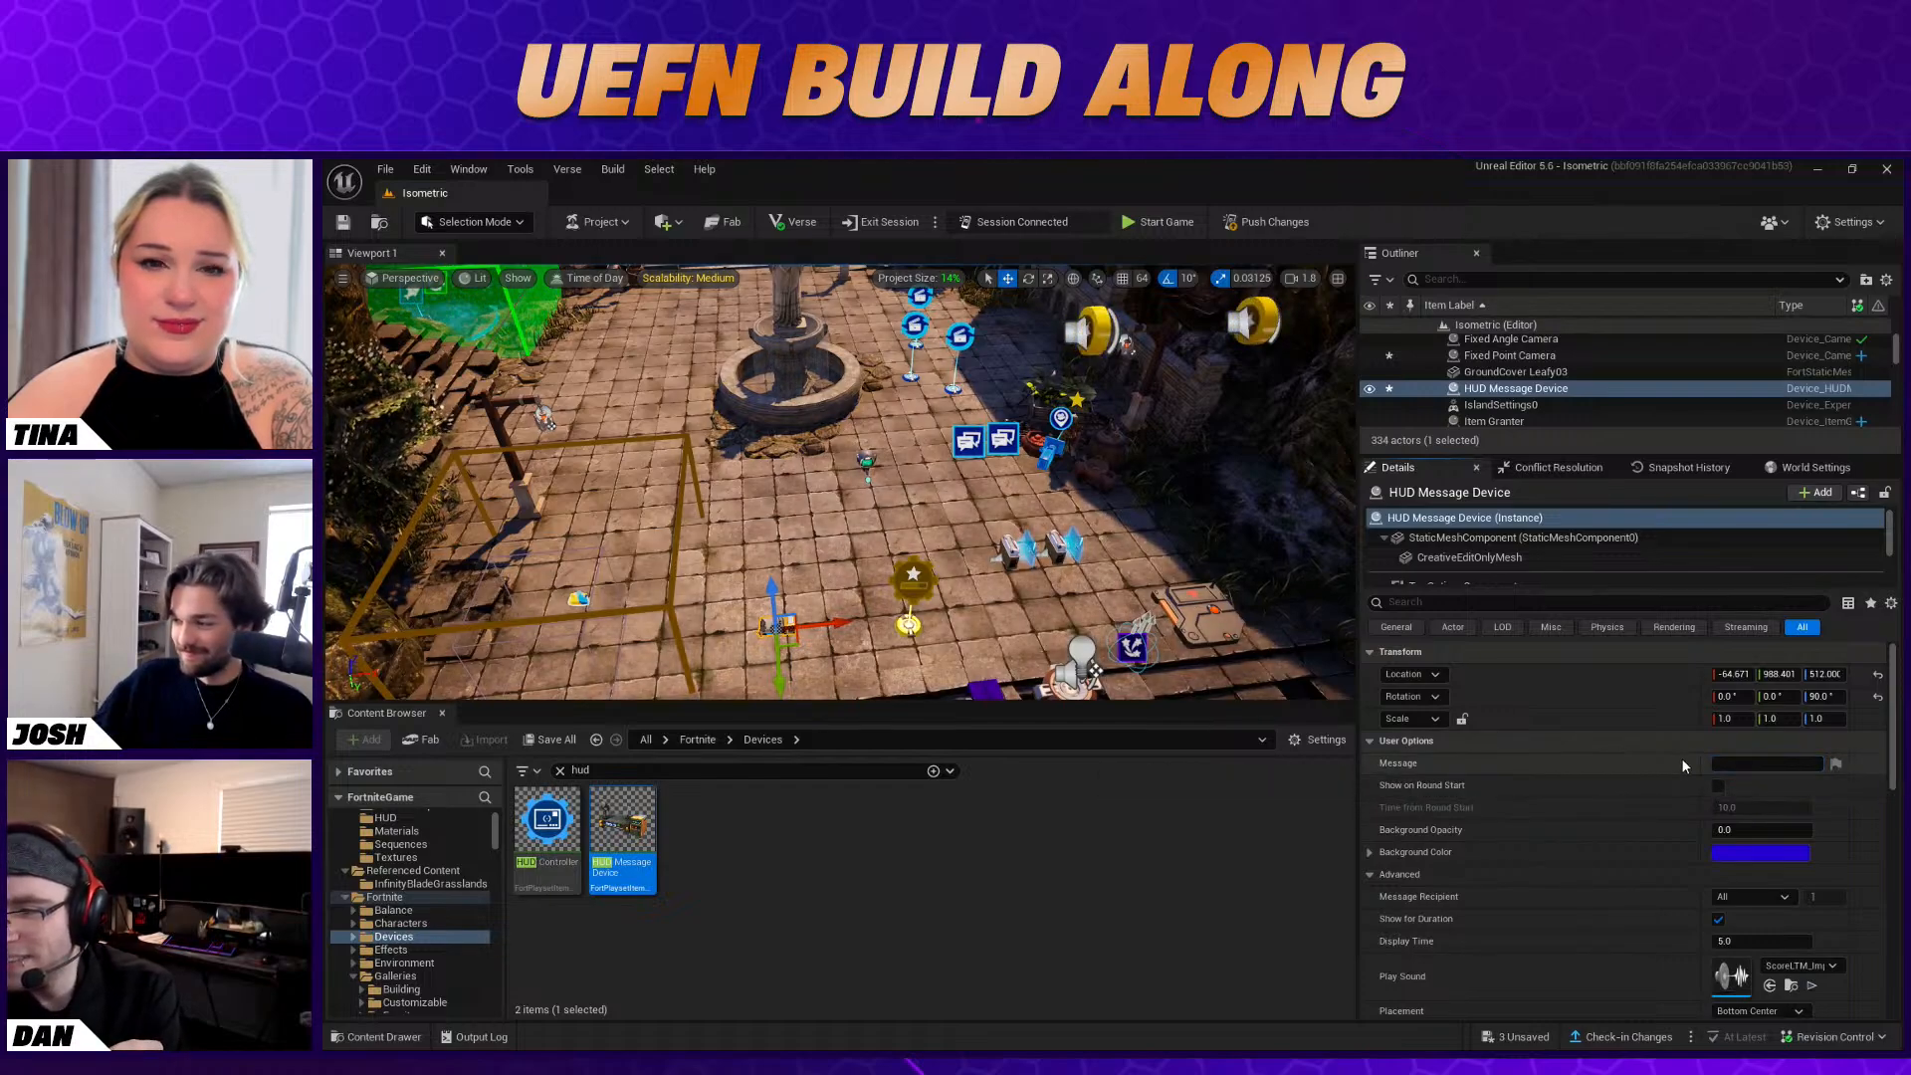
# Set the HUD Message Device's message to "You Levelled Up!" and clear its Play Sound to None
pyautogui.write('You Levelled Up!')
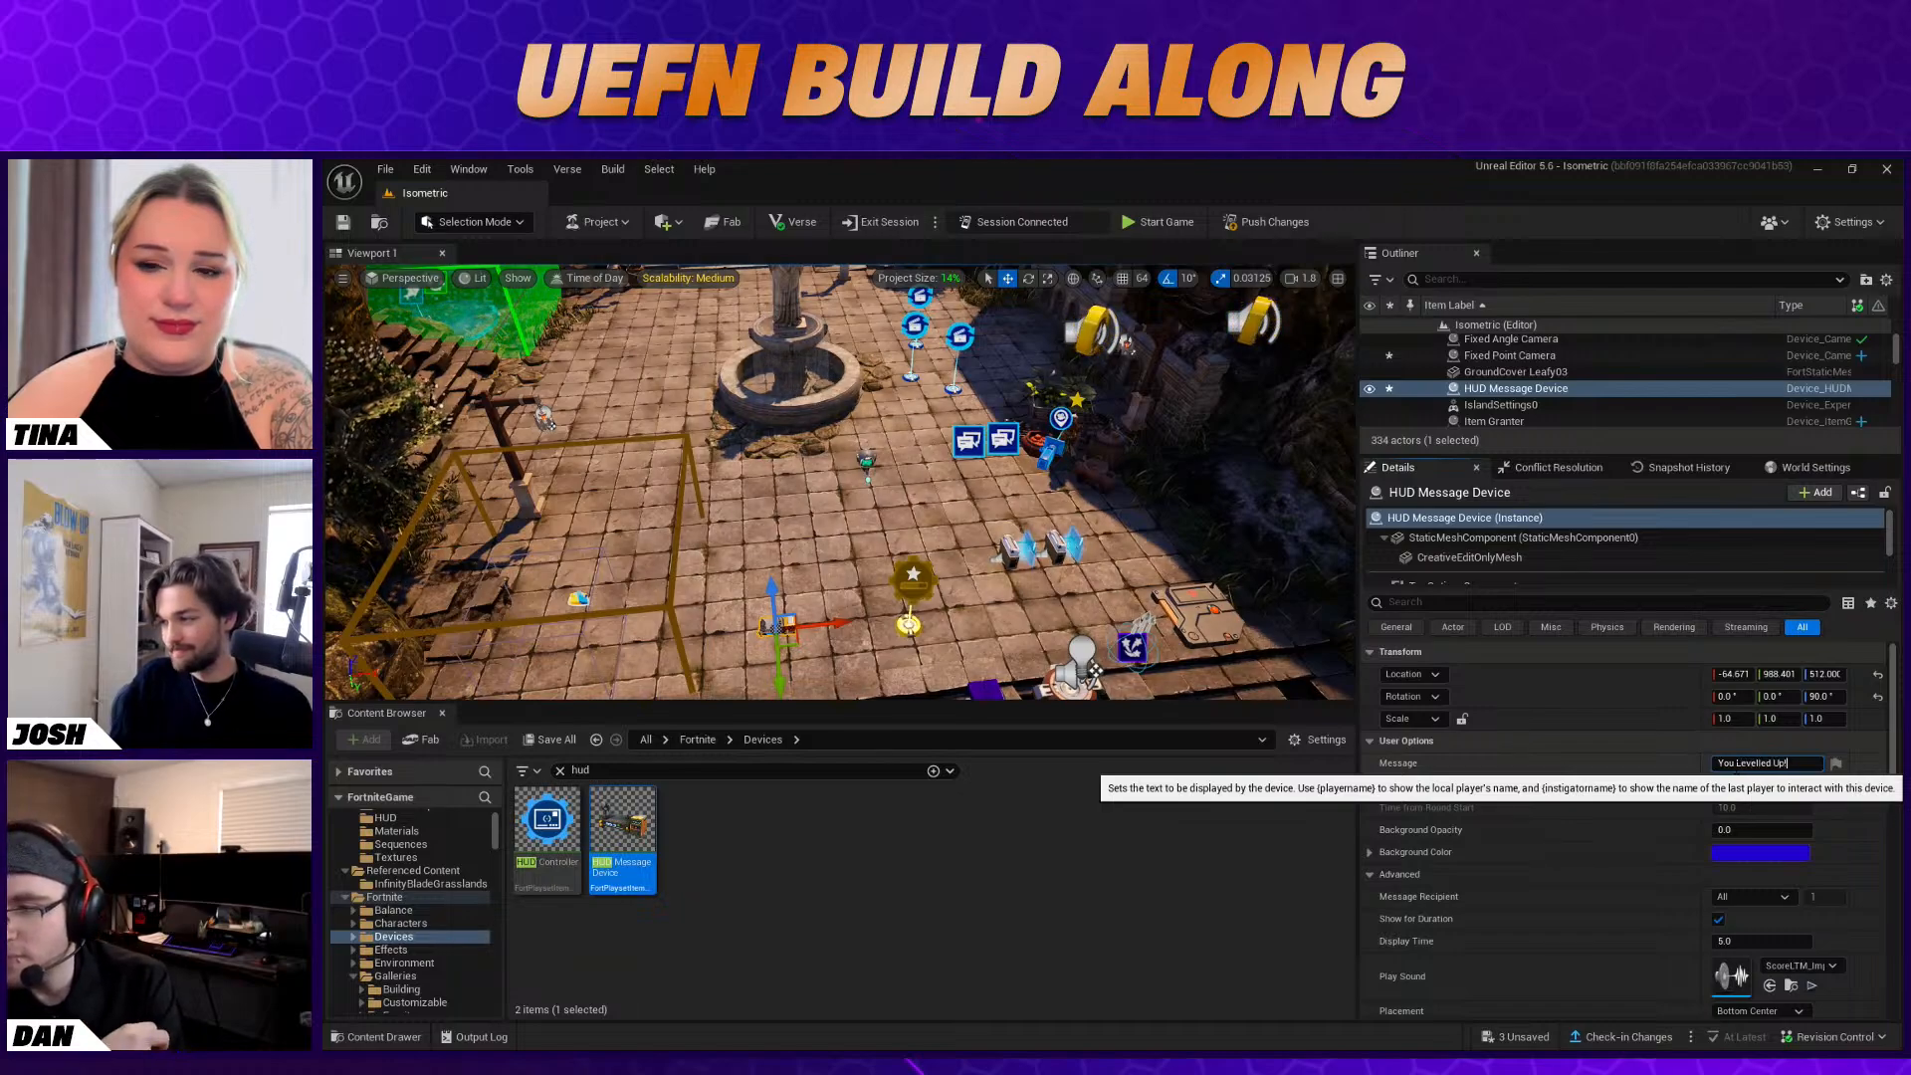
pyautogui.press('Return')
pyautogui.scroll(-2, 1508, 832)
pyautogui.scroll(-3, 1508, 832)
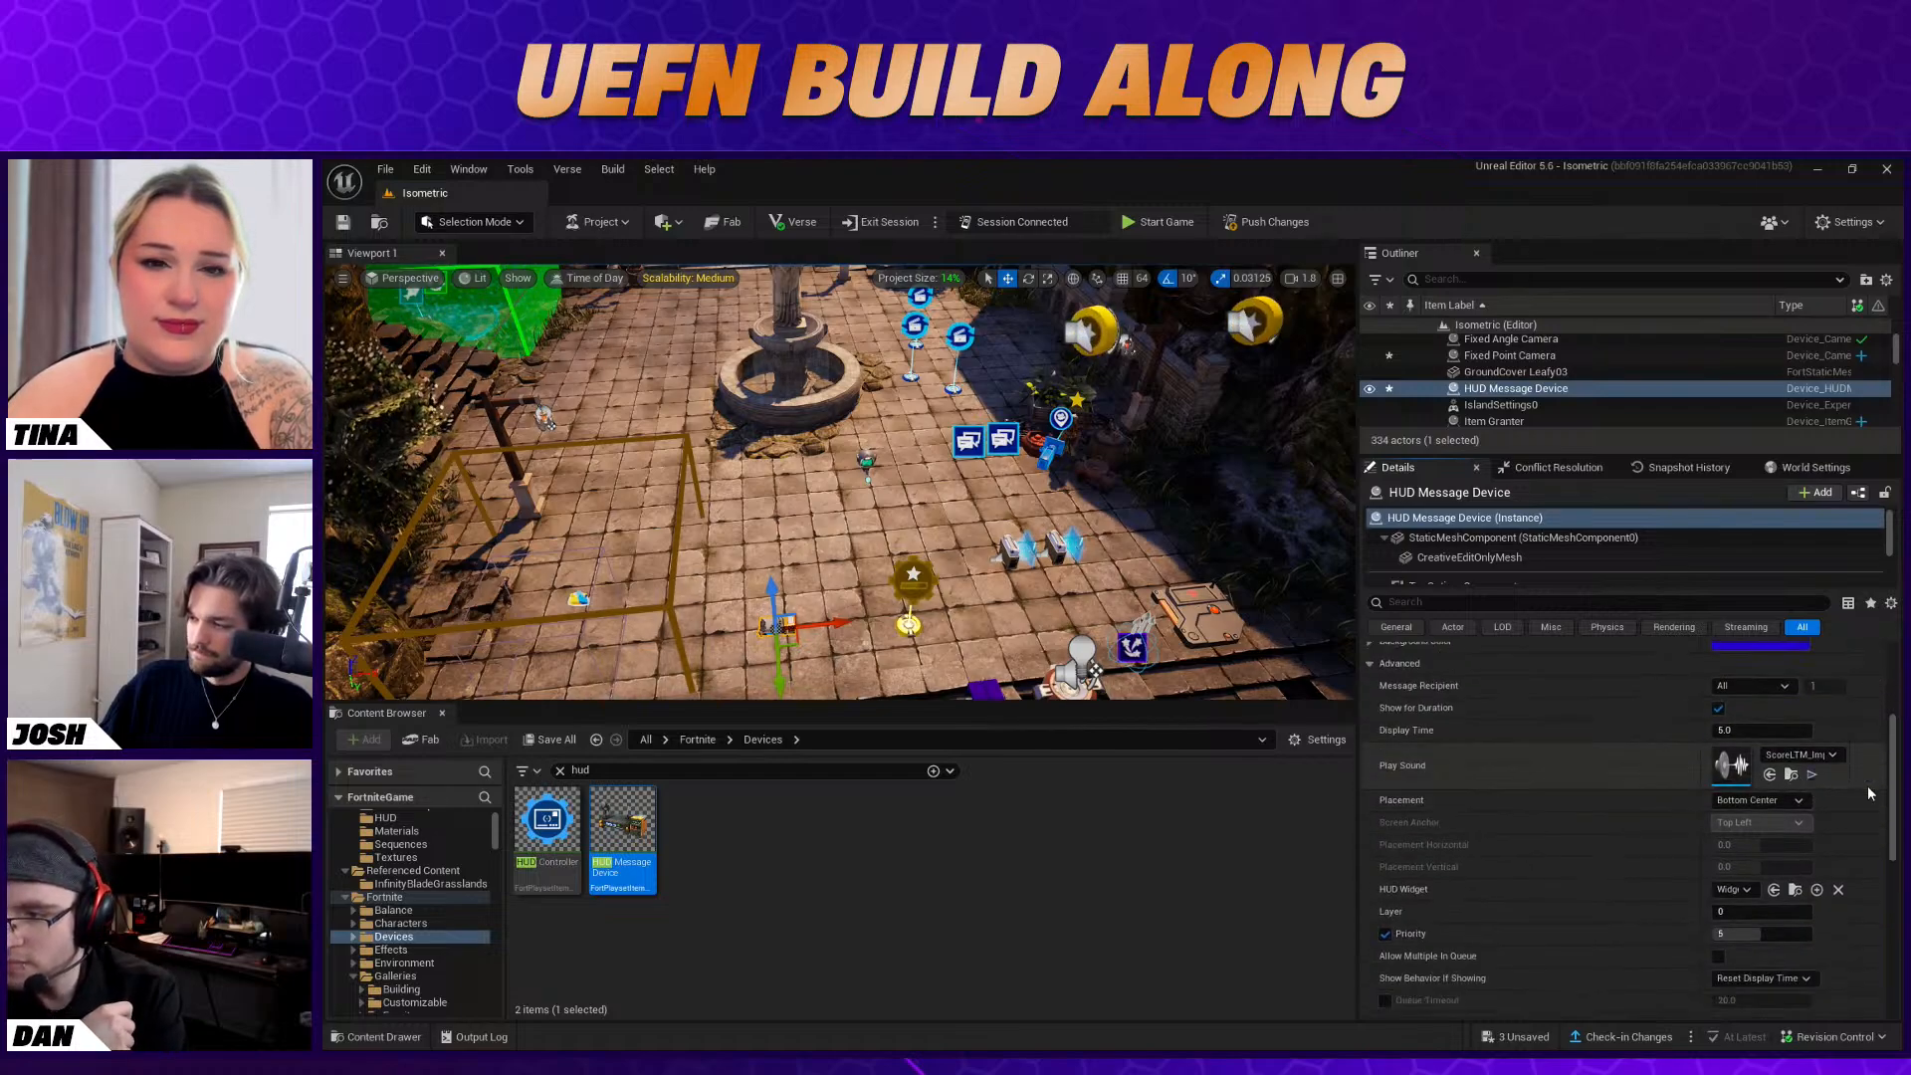
pyautogui.click(1785, 759)
pyautogui.click(1752, 461)
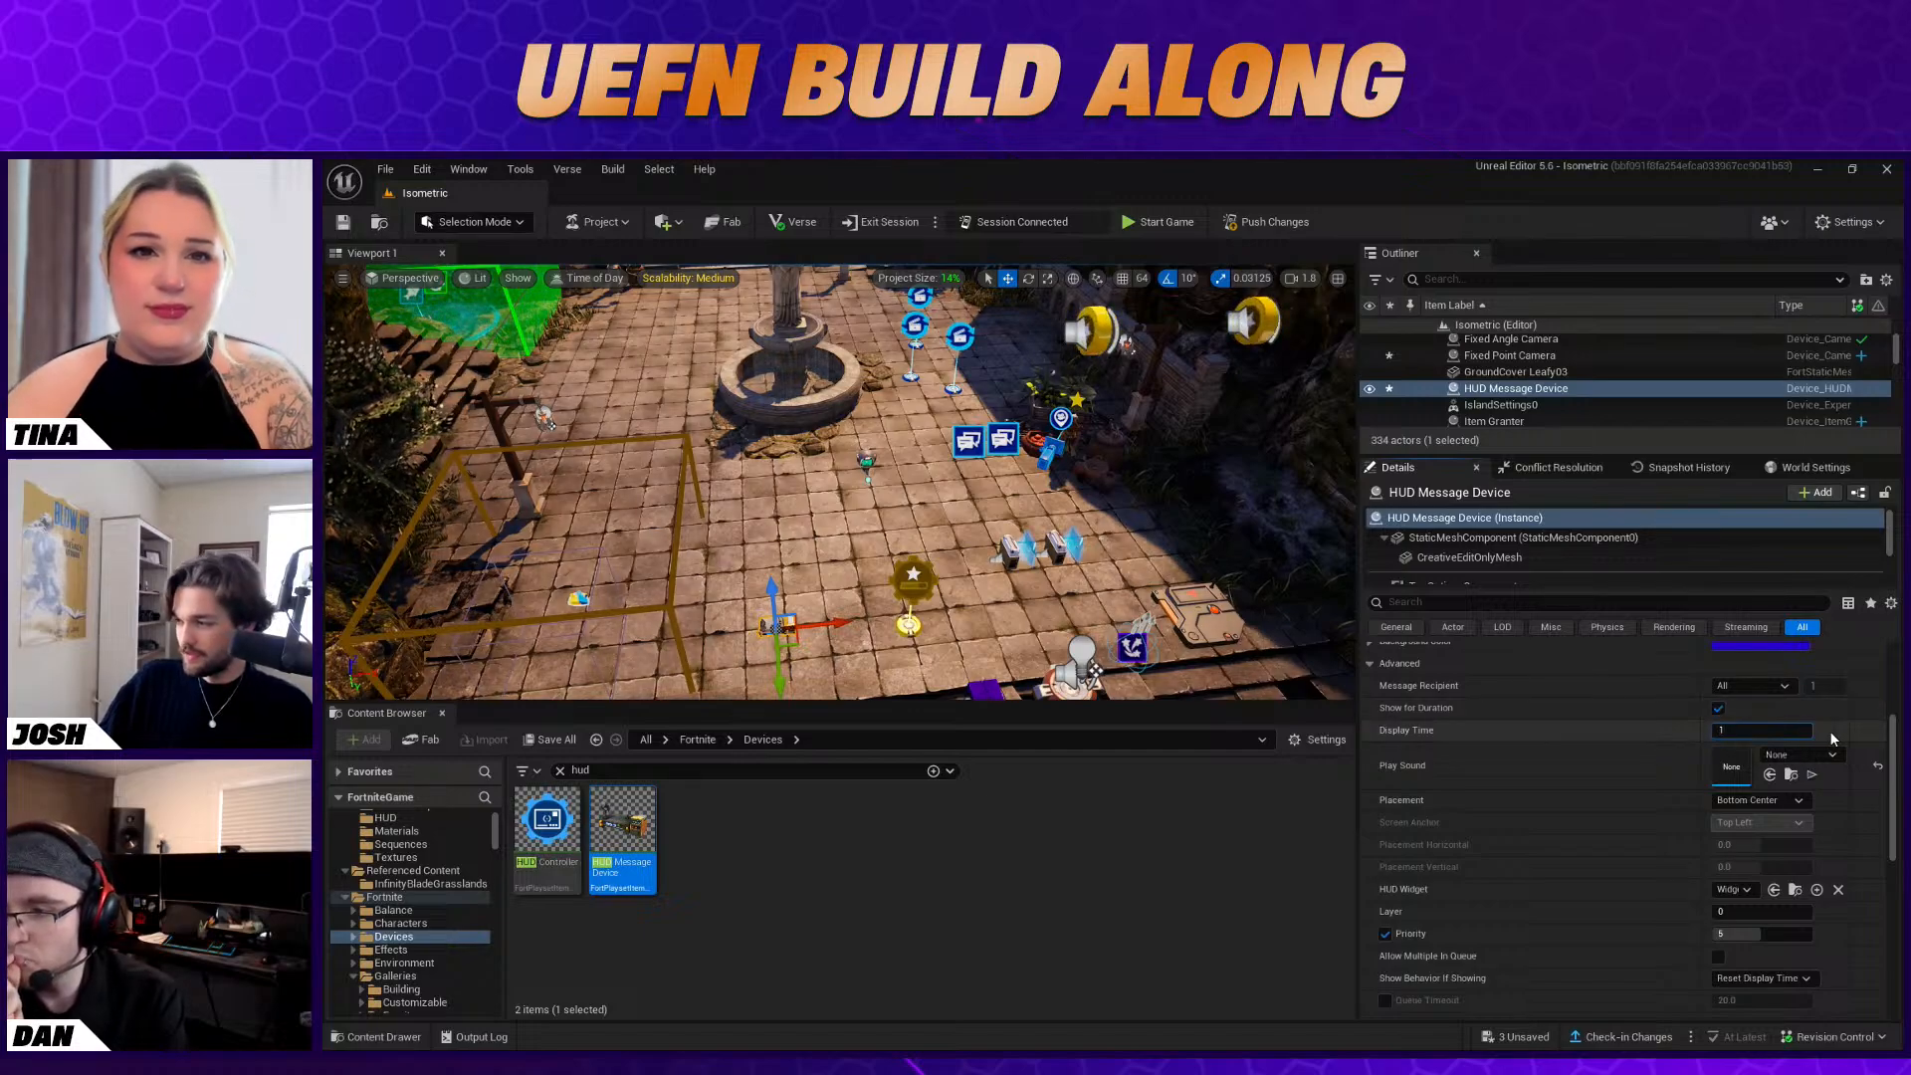
# Set the HUD message's Display Time to 2.0 seconds
pyautogui.press('Return')
pyautogui.scroll(-1, 1623, 776)
pyautogui.scroll(1, 1618, 809)
pyautogui.click(1730, 759)
pyautogui.write('2')
pyautogui.press('Return')
# Change the HUD message's Text Color to golden yellow, hex sRGB FFD700FF
pyautogui.scroll(-2, 1669, 863)
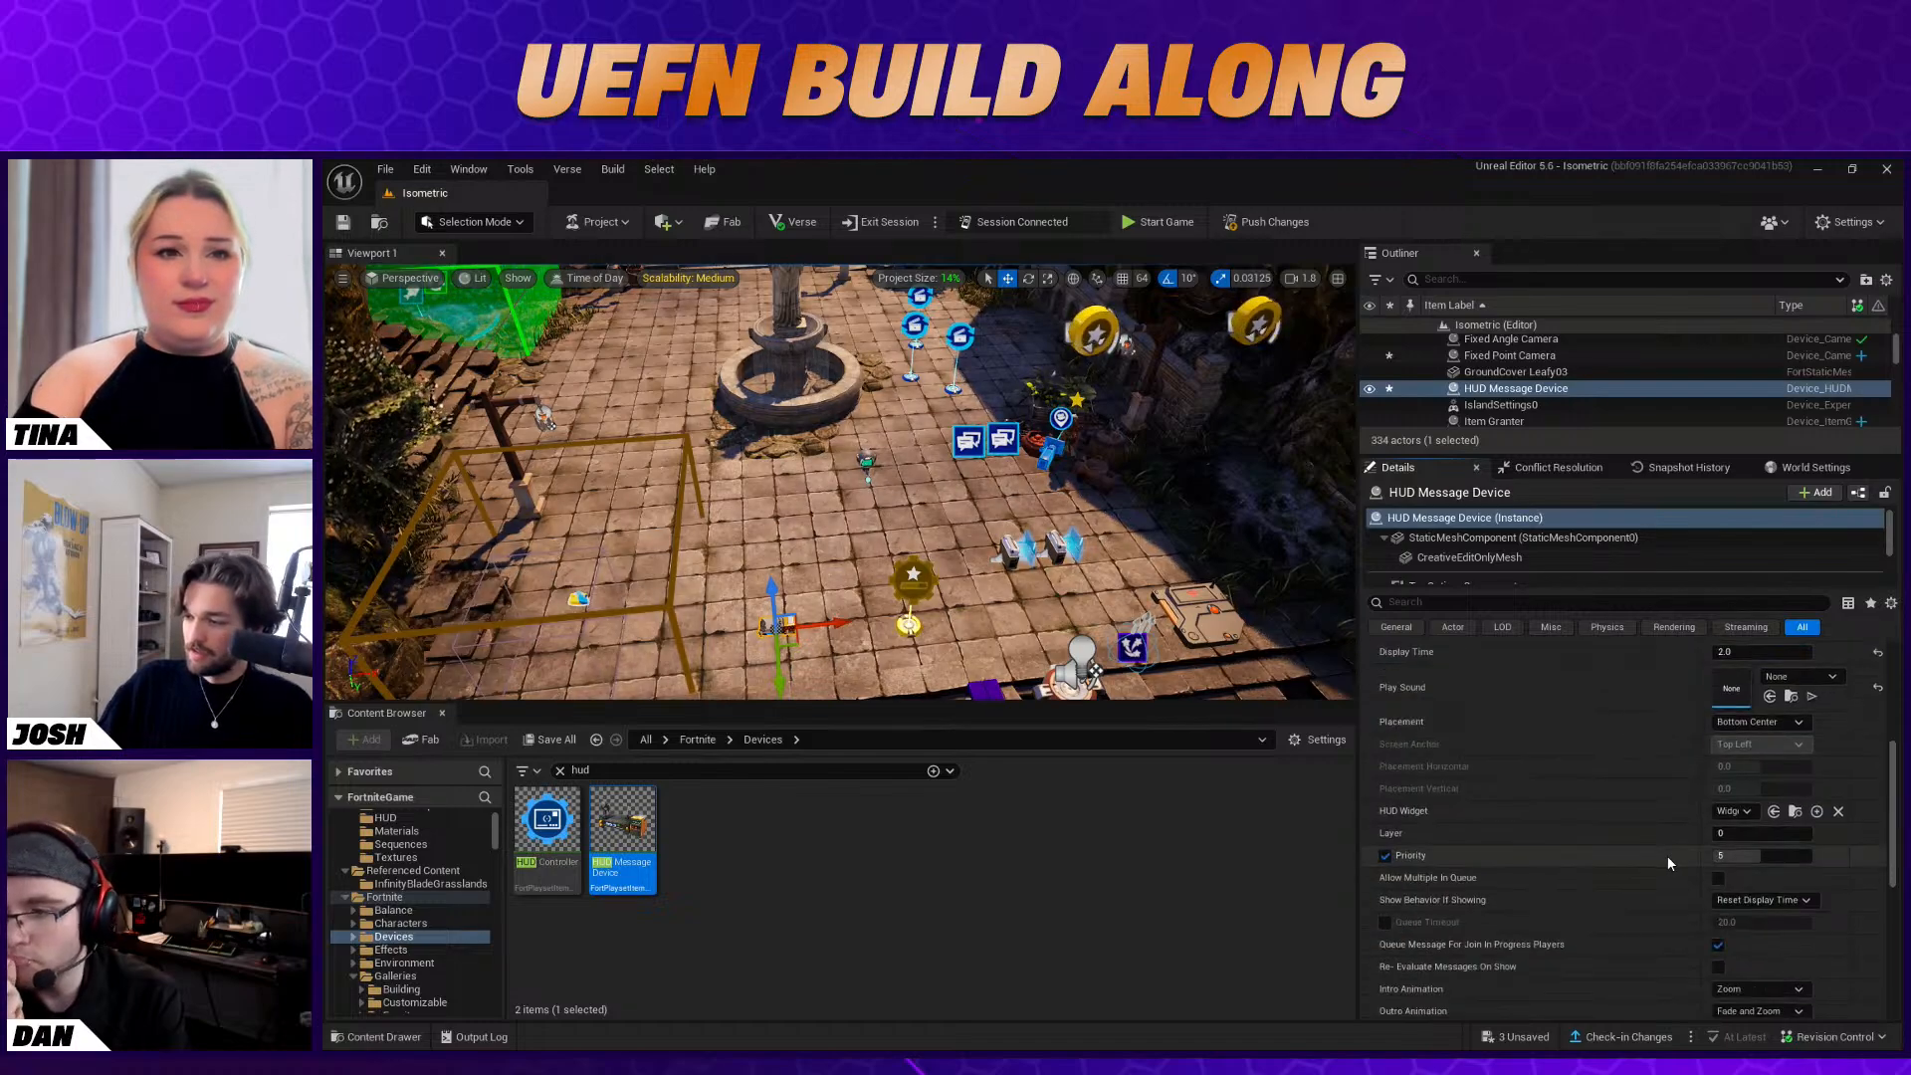
pyautogui.scroll(-2, 1673, 846)
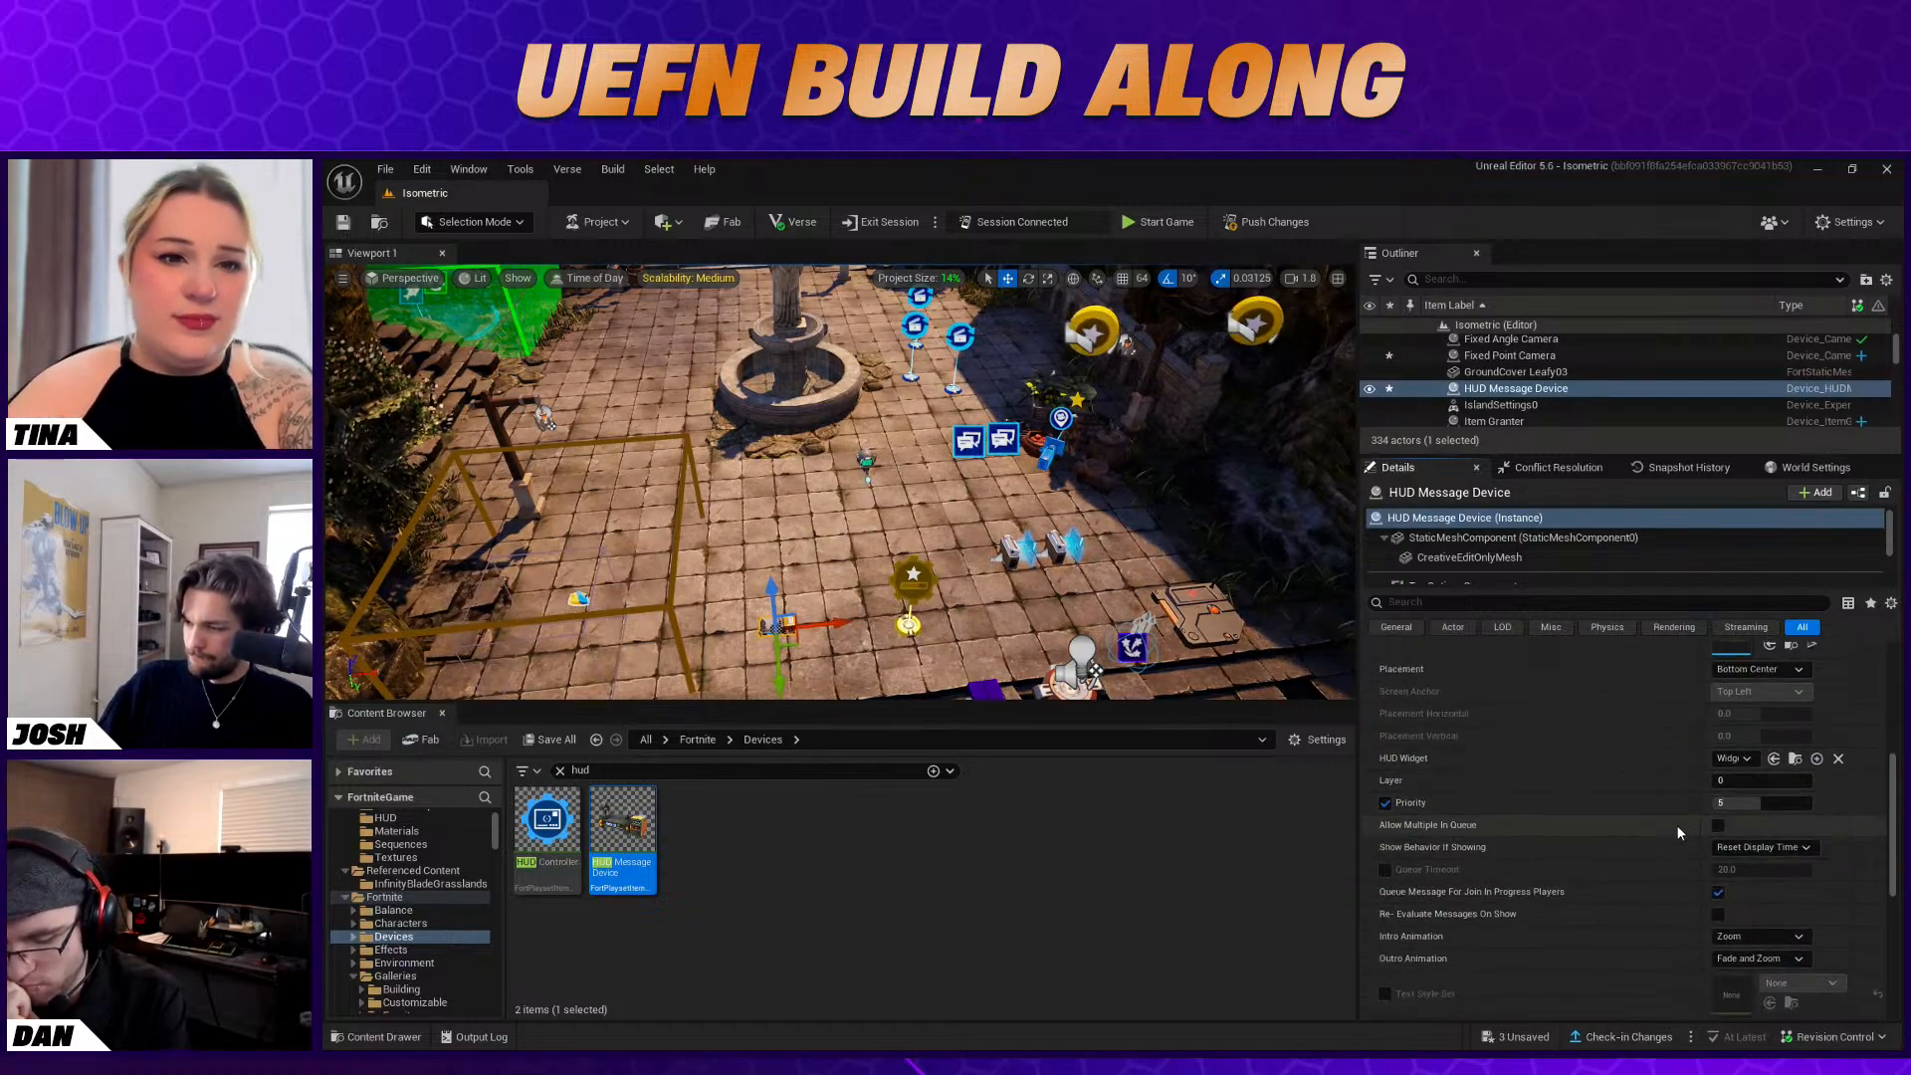
pyautogui.scroll(3, 1825, 910)
pyautogui.scroll(7, 1825, 910)
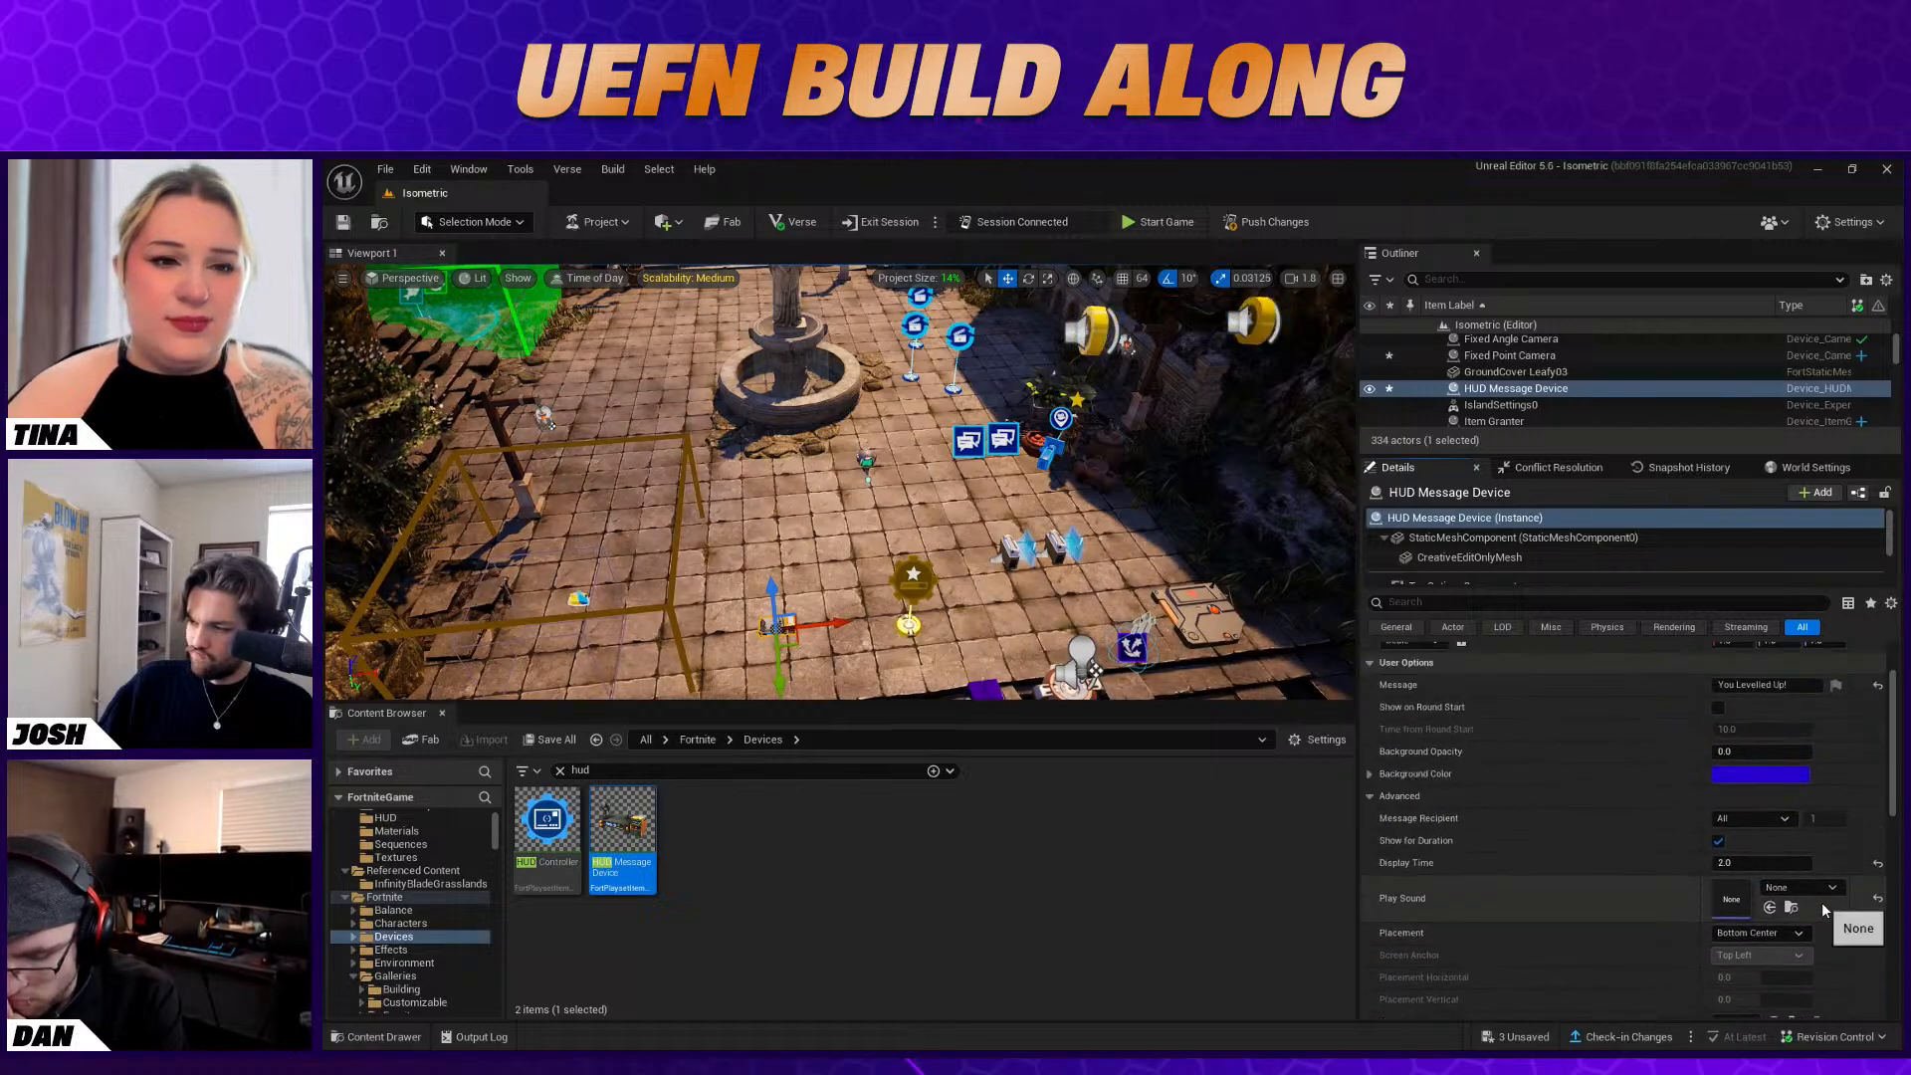
pyautogui.scroll(-10, 1578, 838)
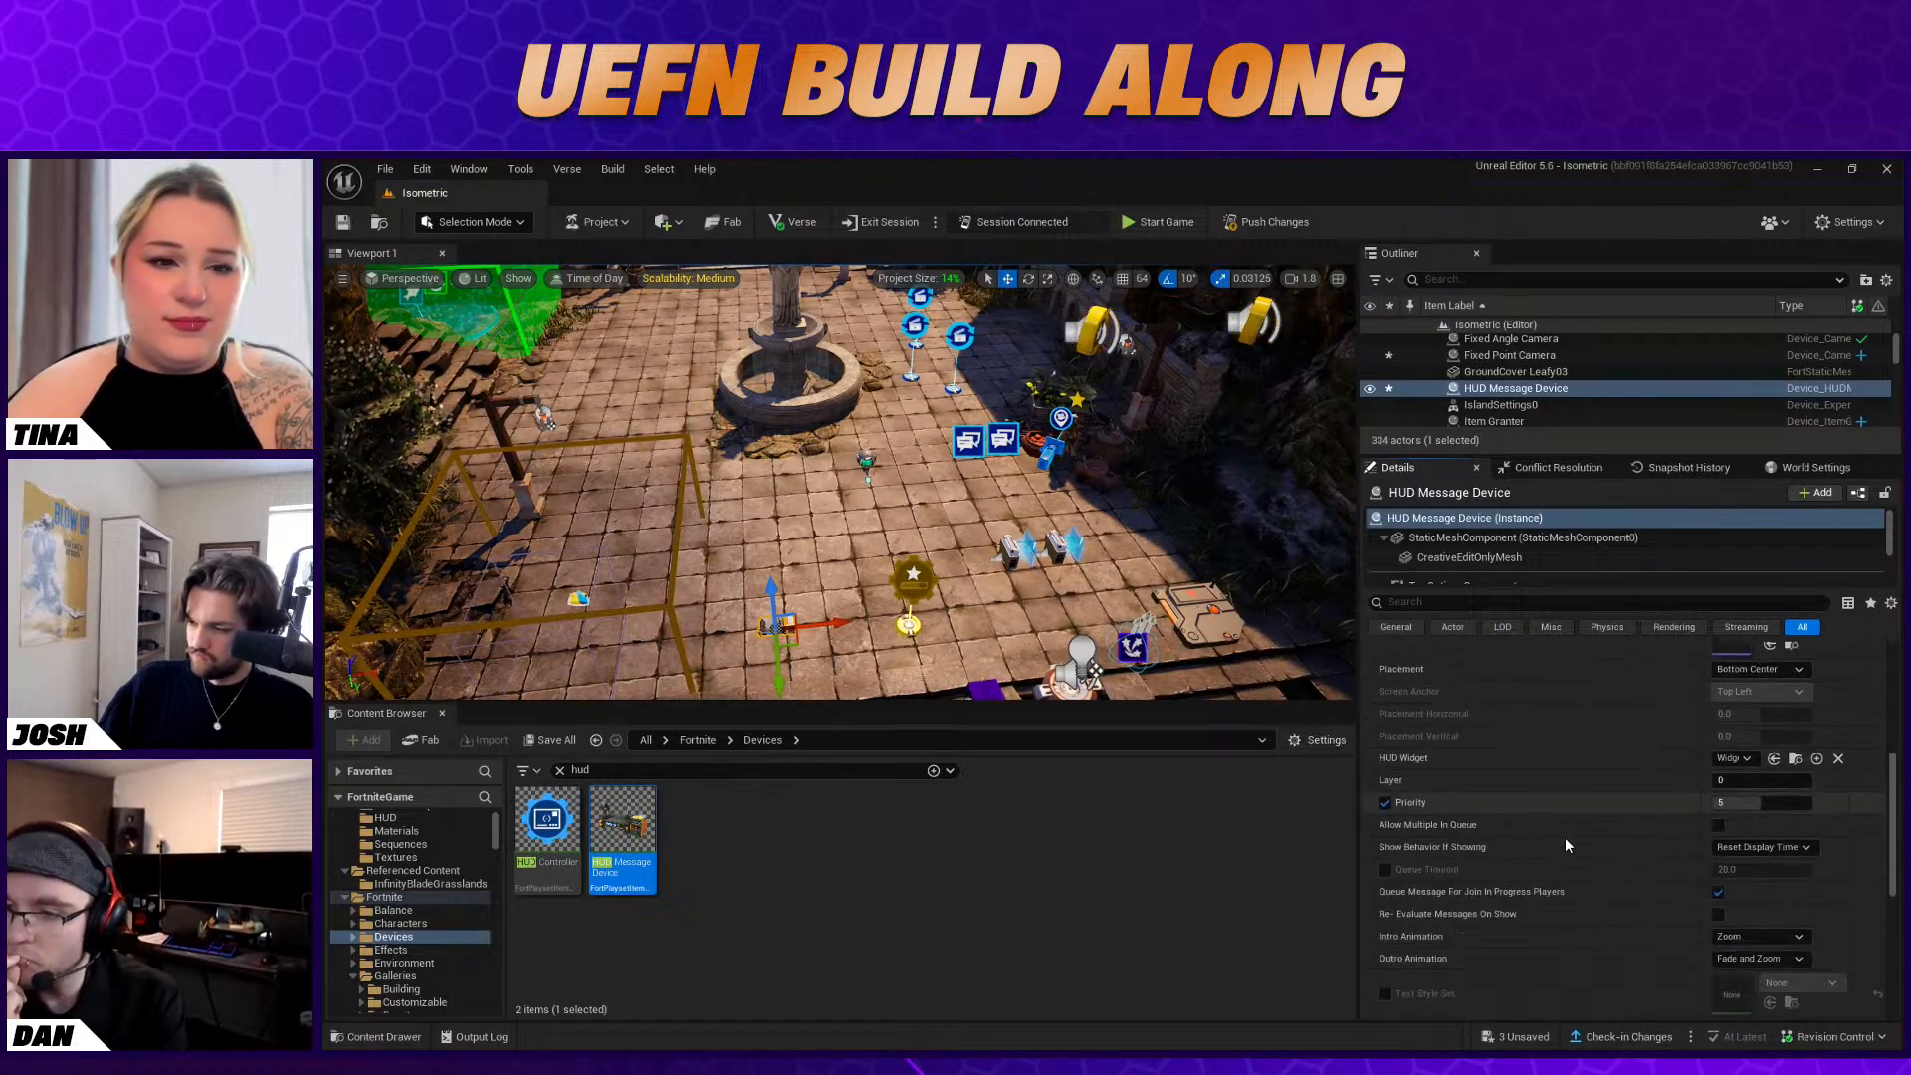
pyautogui.scroll(-5, 1577, 838)
pyautogui.click(1760, 814)
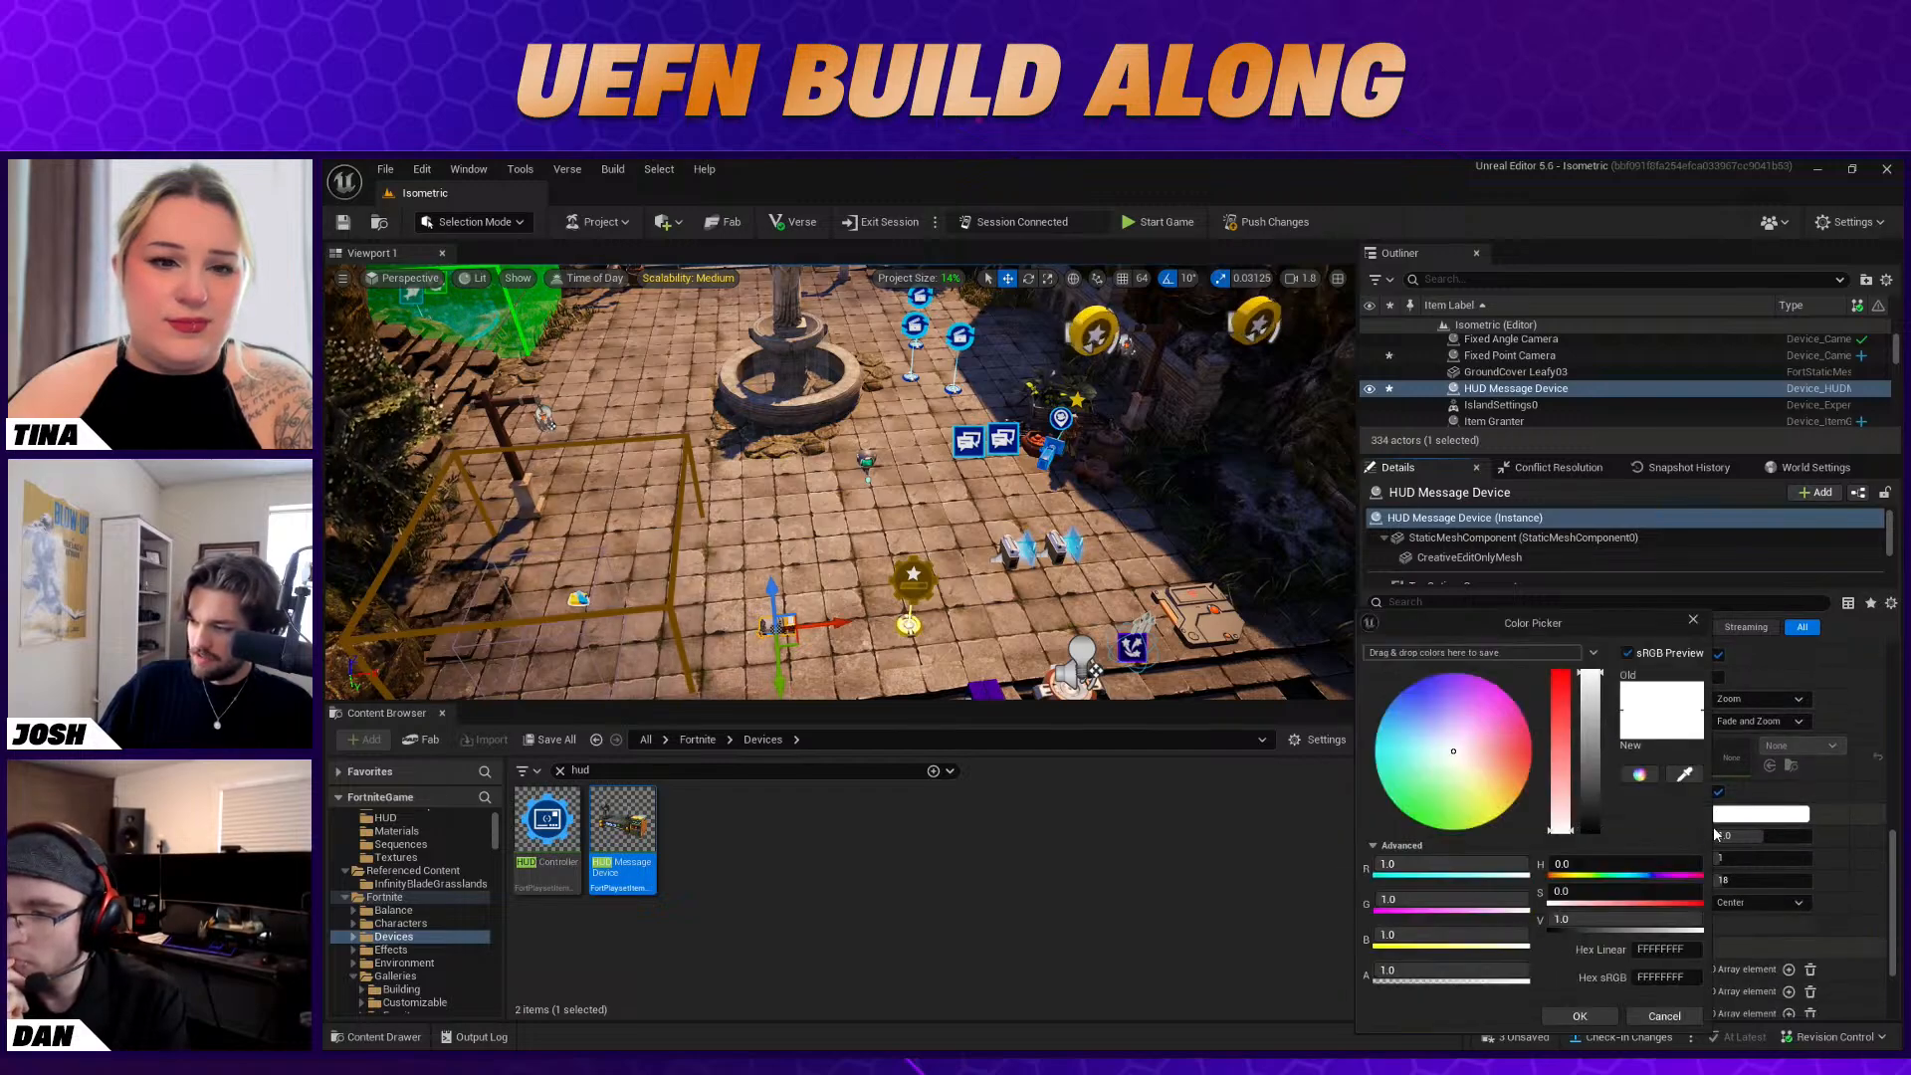
pyautogui.click(1474, 786)
pyautogui.moveTo(1490, 802); pyautogui.dragTo(1515, 812)
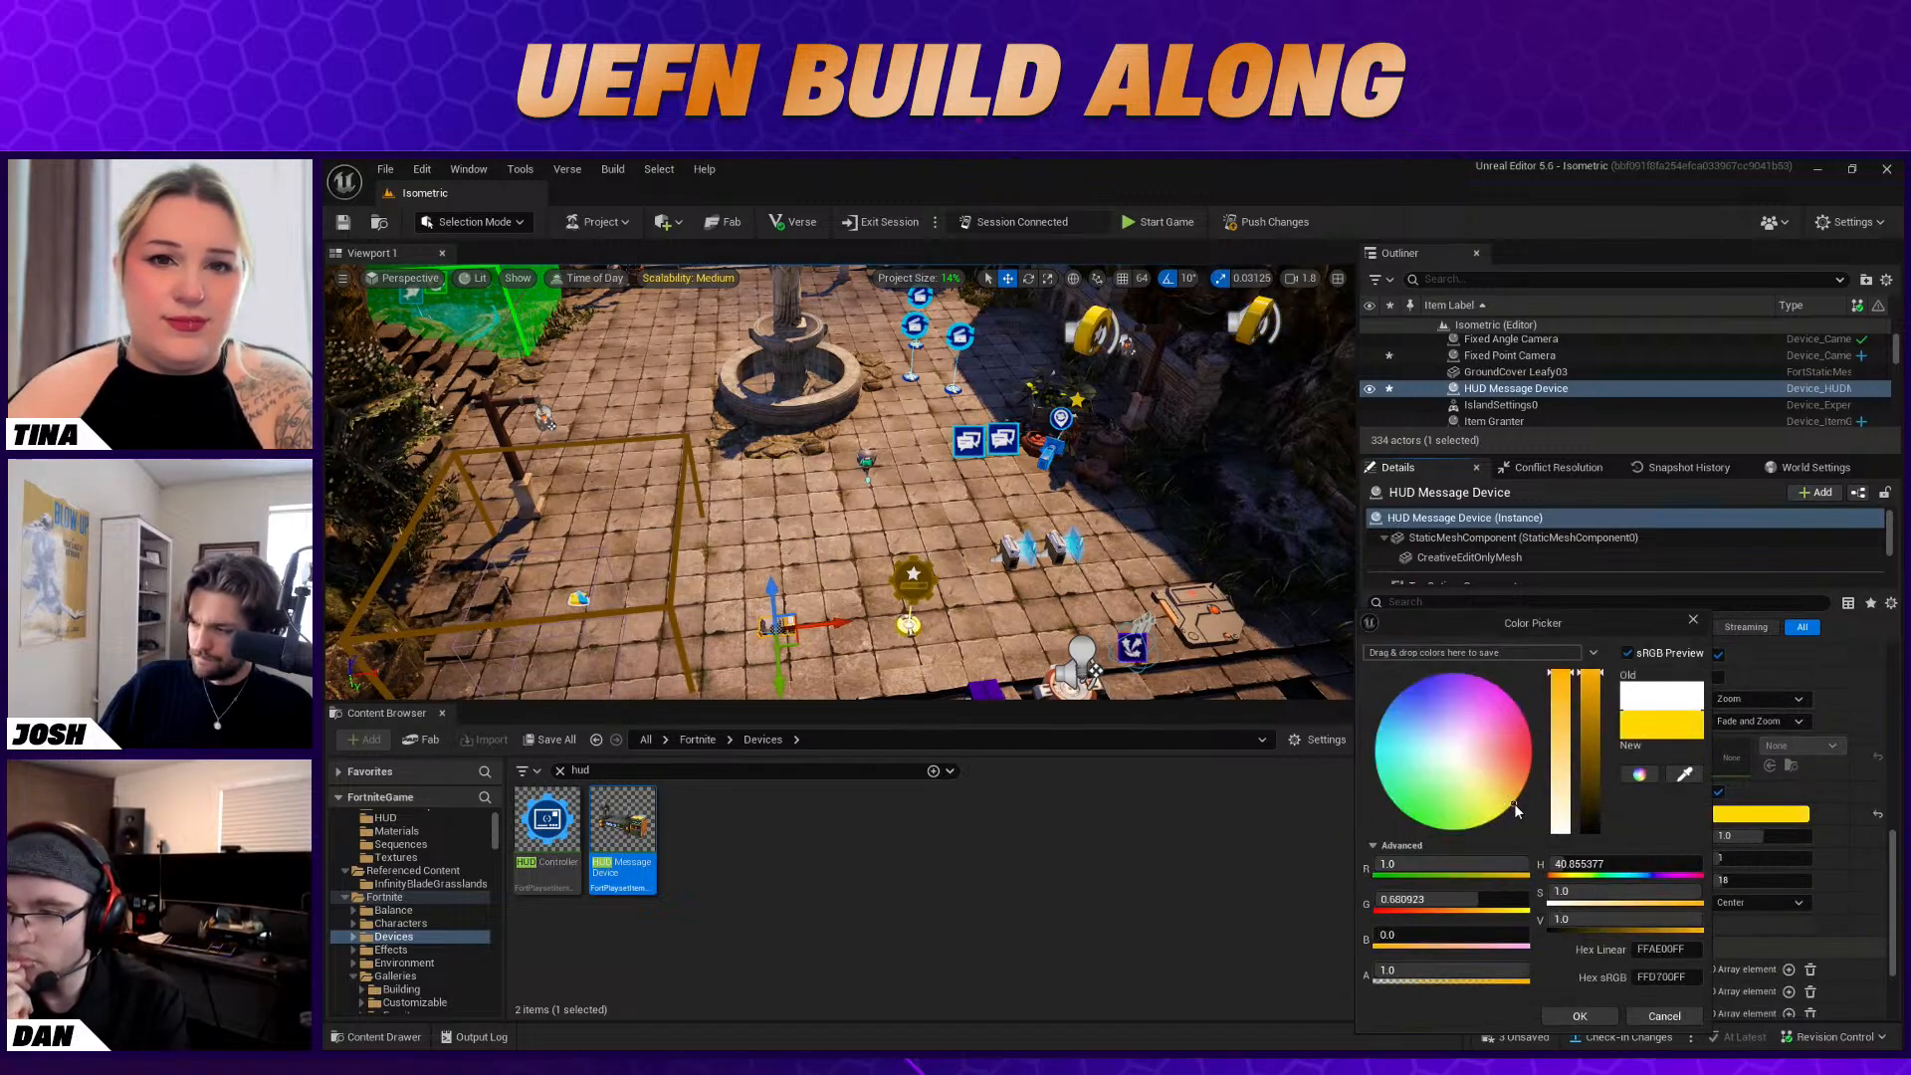
pyautogui.click(1583, 1016)
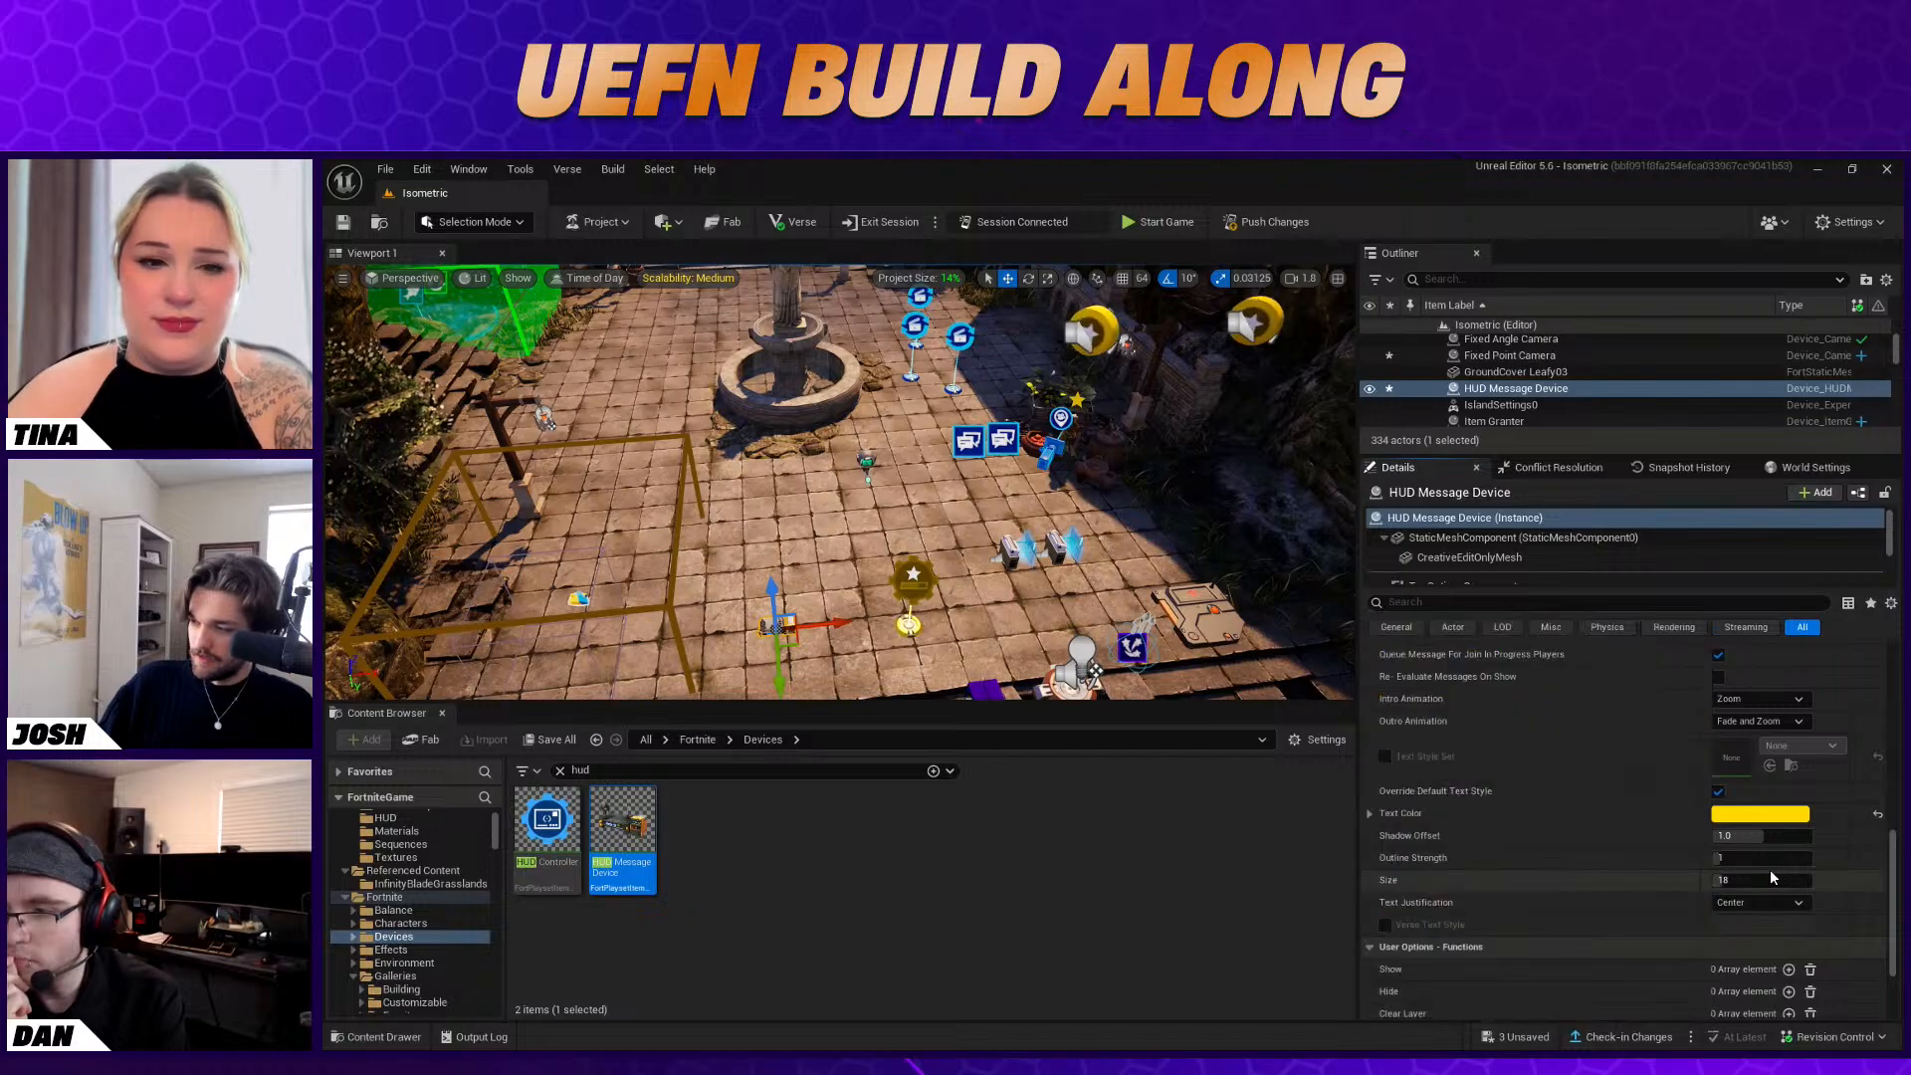
# Set the HUD message text's Outline Strength to 2
pyautogui.click(1804, 860)
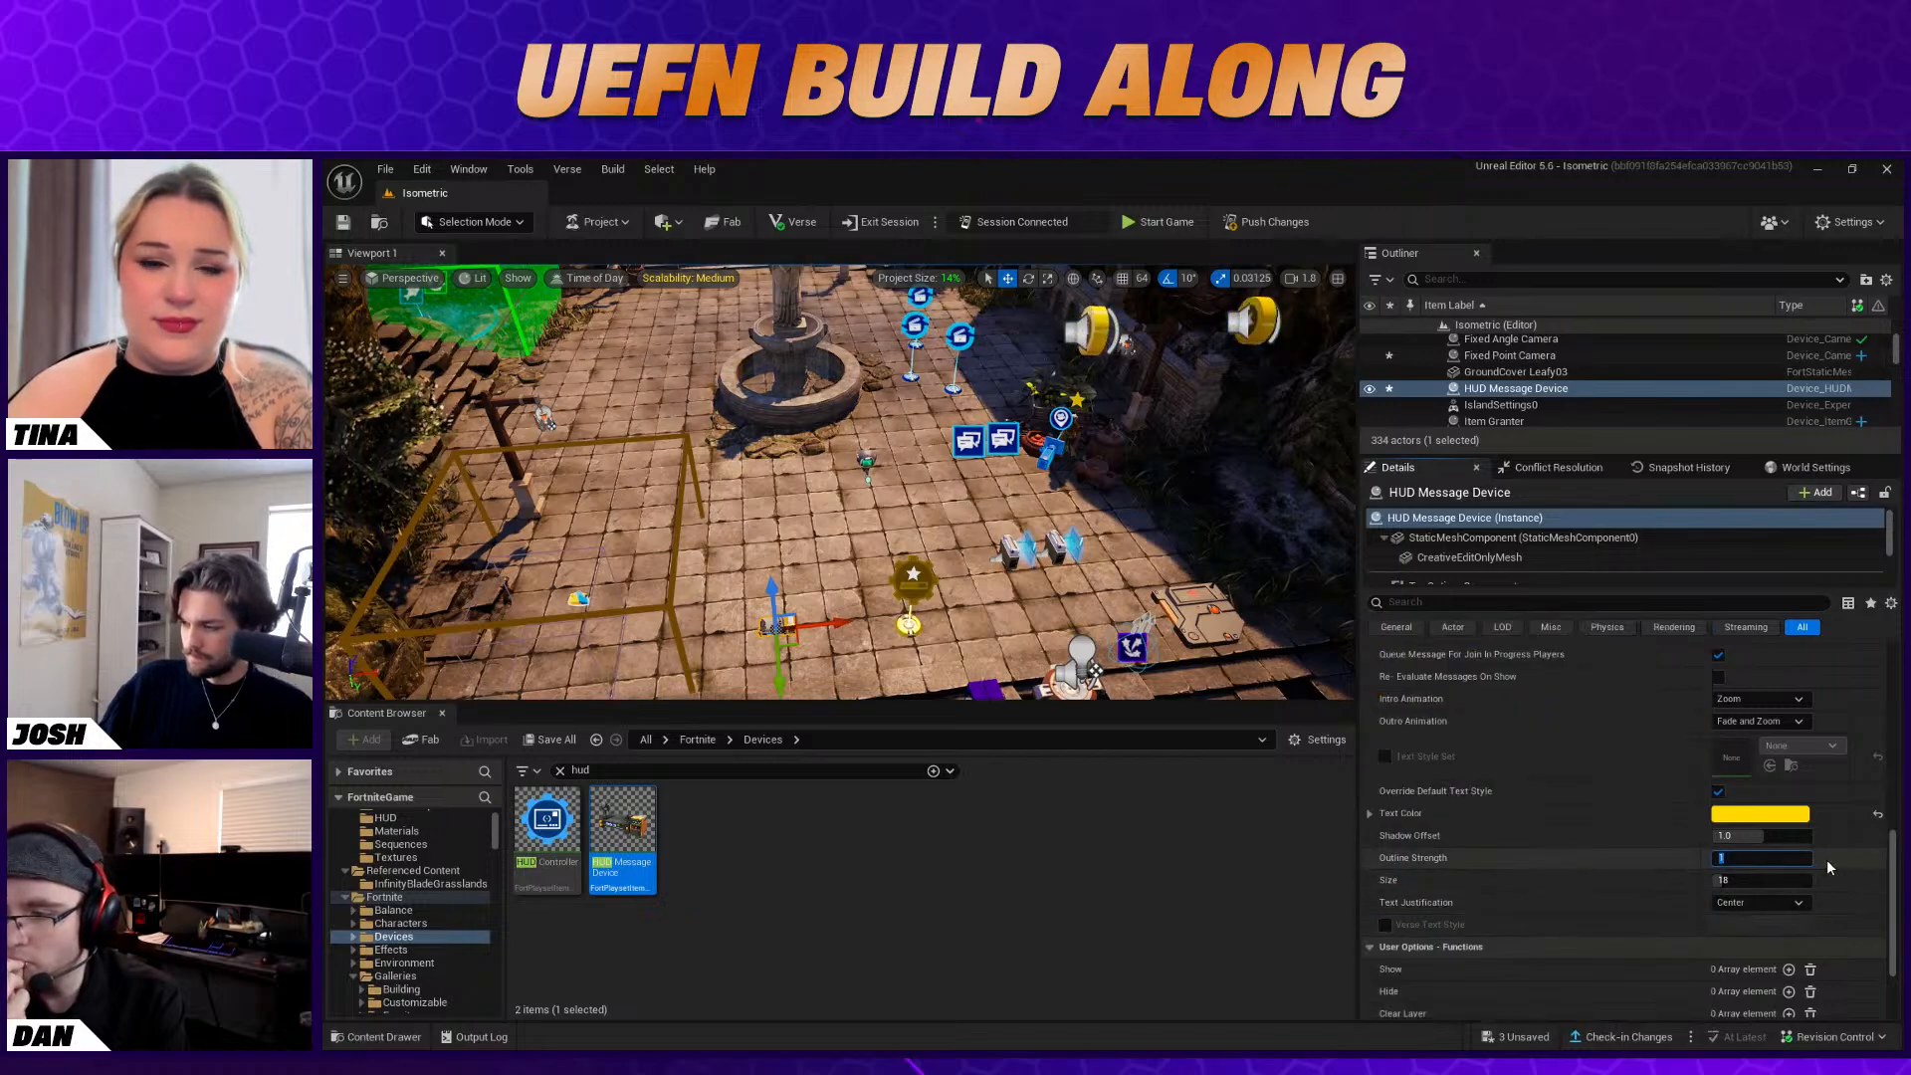
pyautogui.write('2')
pyautogui.press('Return')
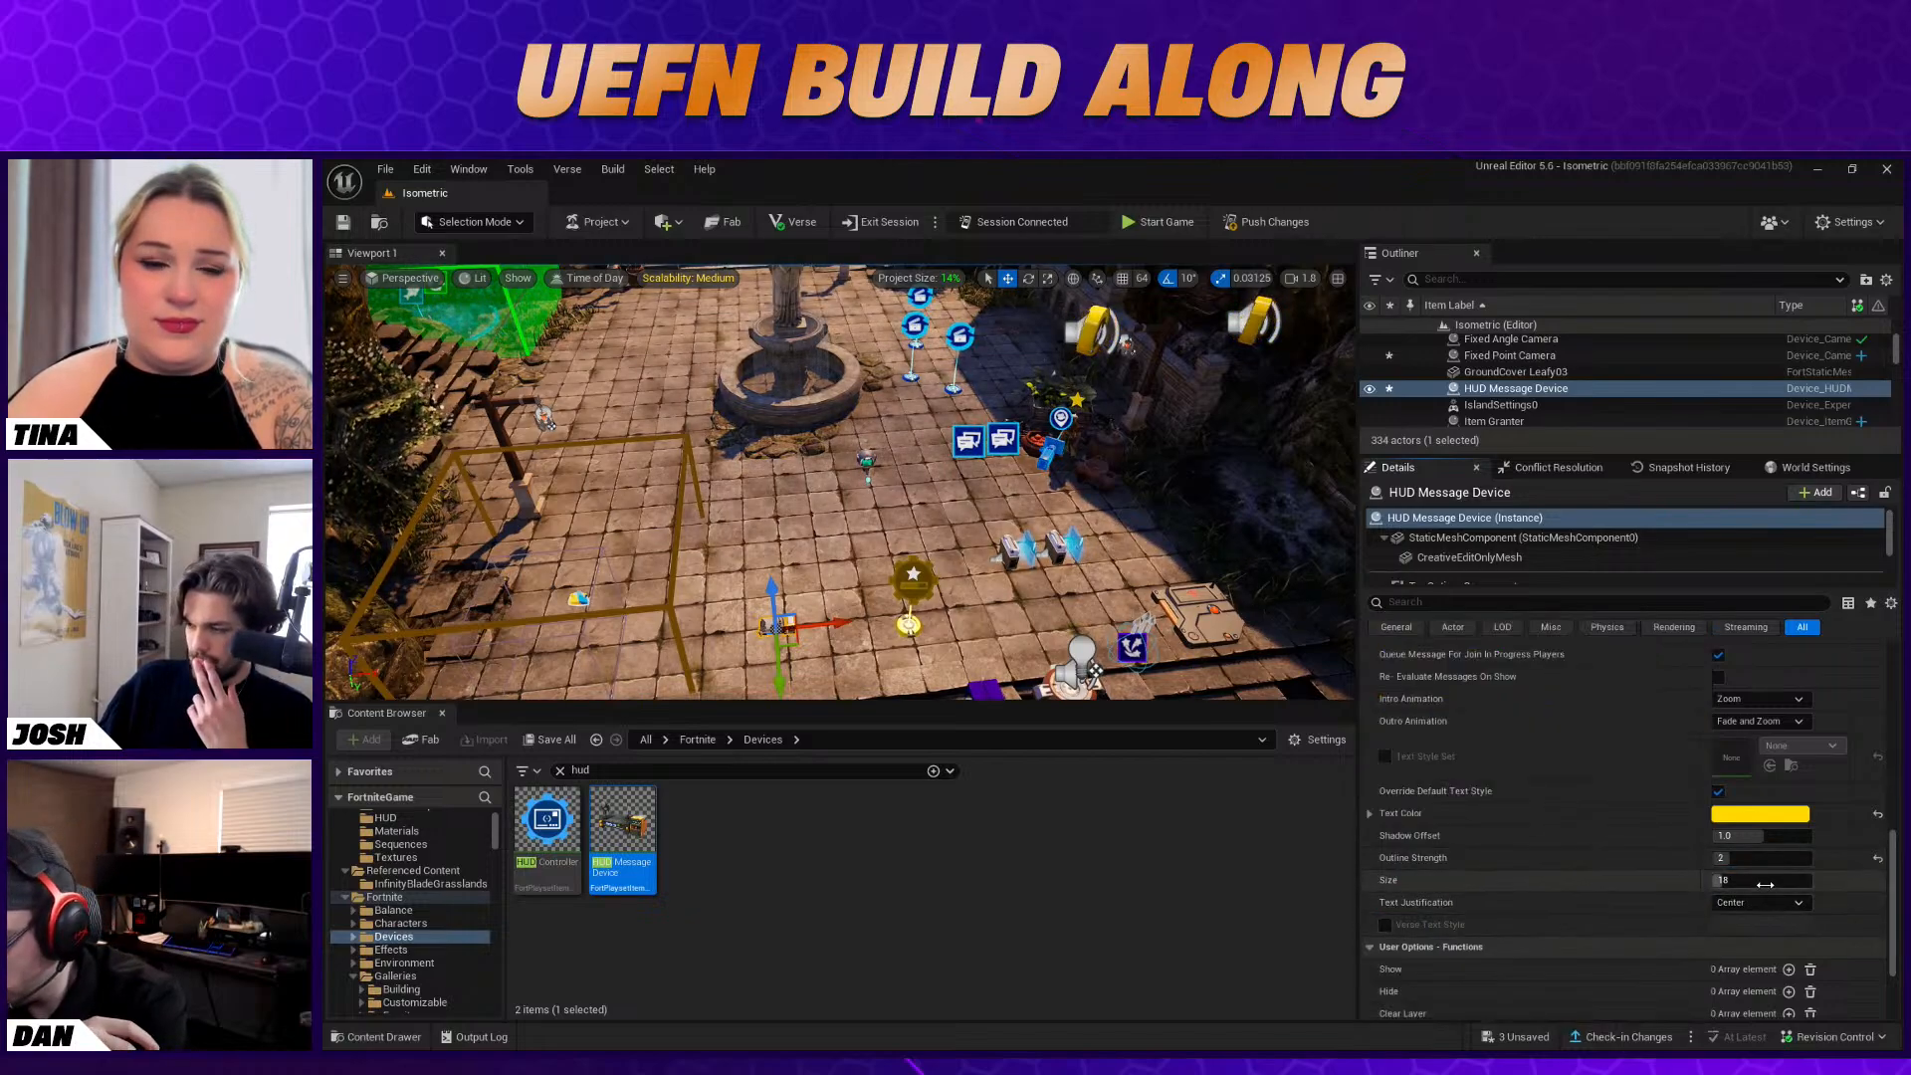
# Set the HUD message text's Size to 24 and keep its Text Justification at Center
pyautogui.click(1782, 881)
pyautogui.write('24')
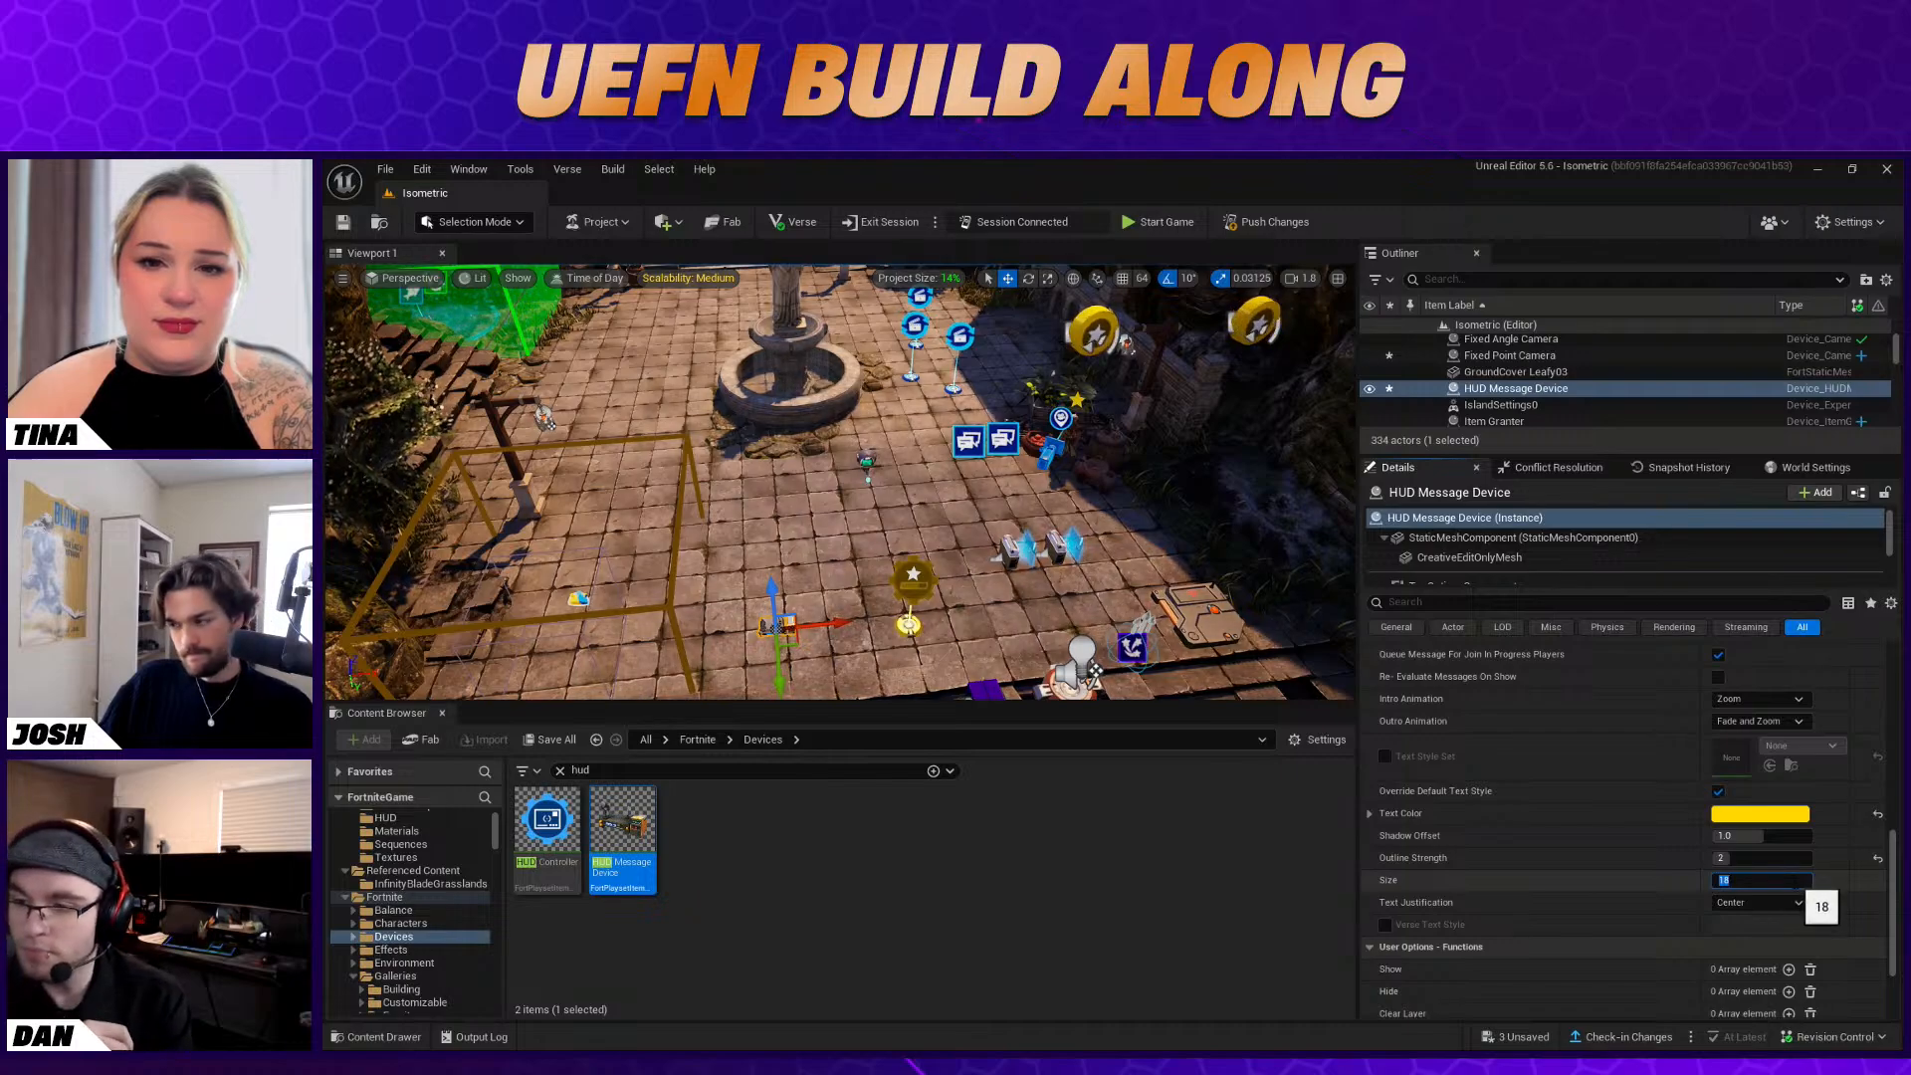
pyautogui.press('Return')
pyautogui.click(1770, 904)
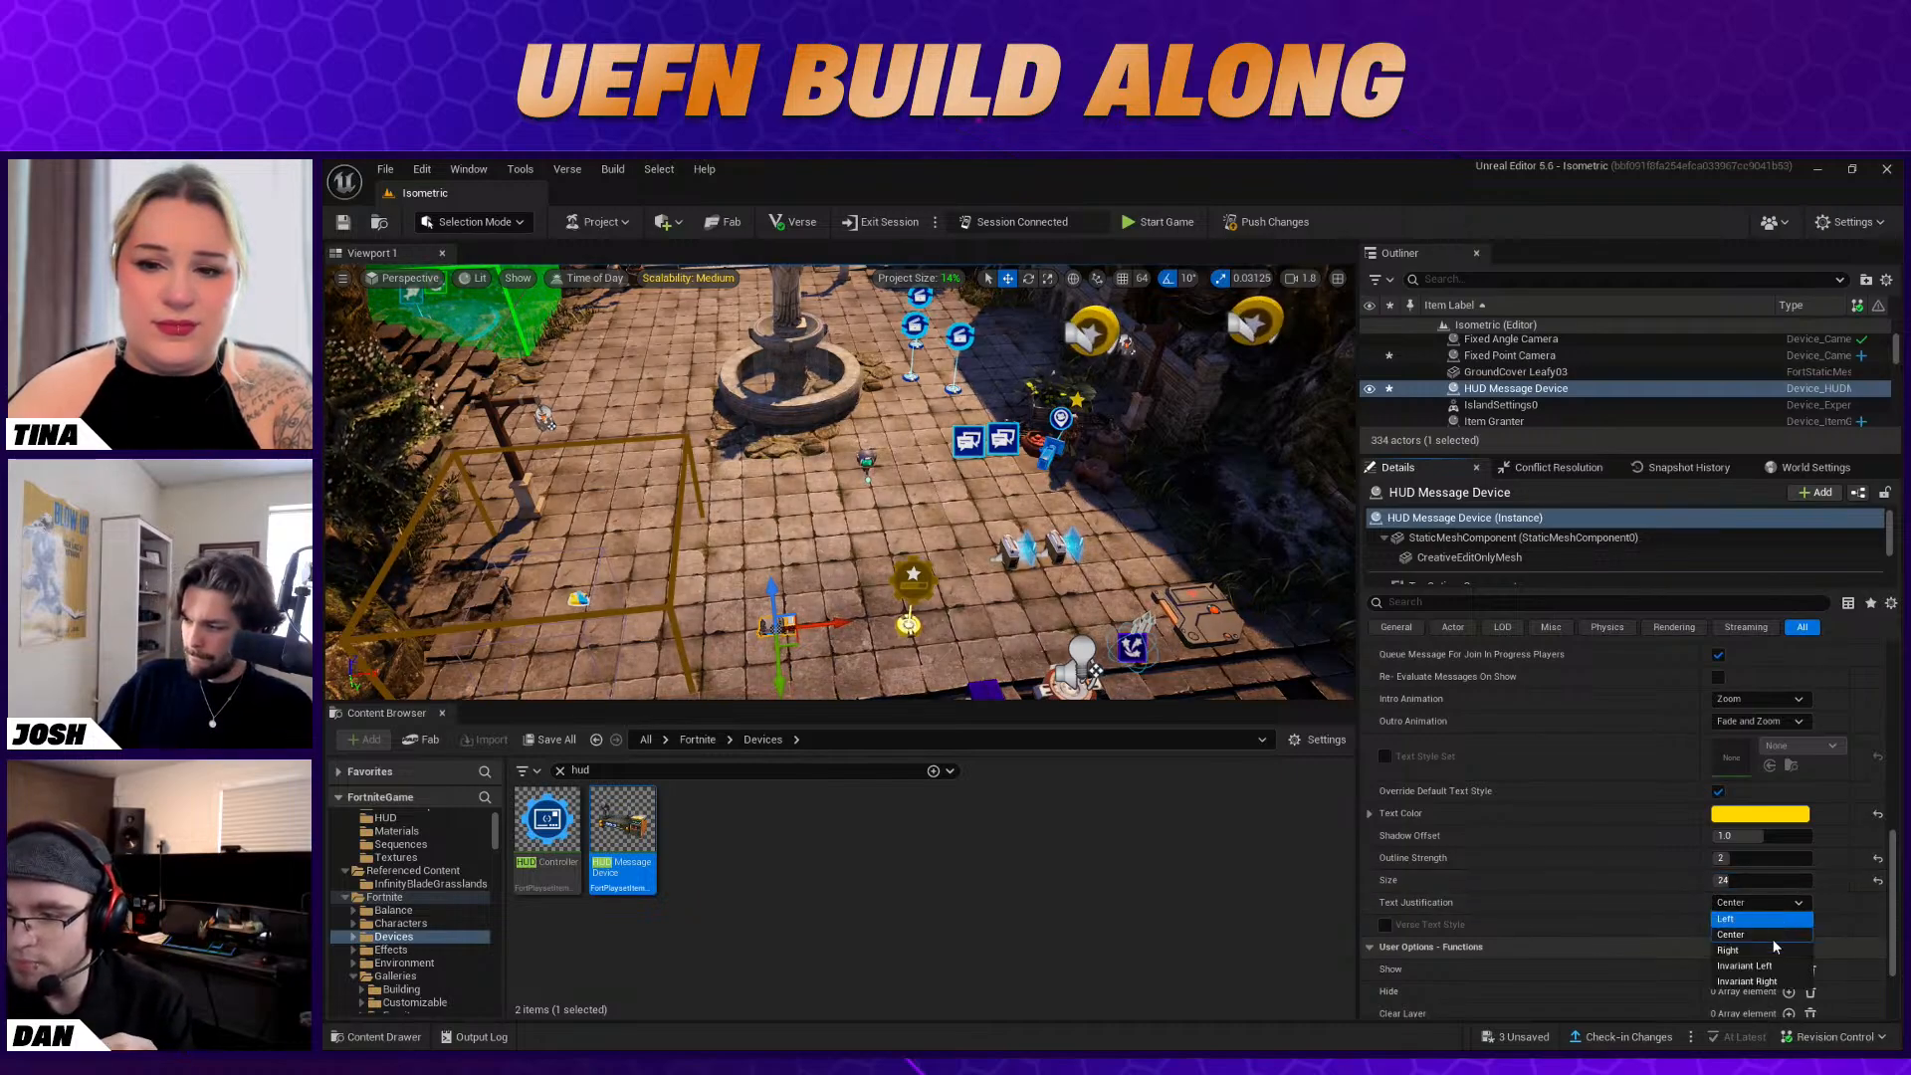
pyautogui.click(1826, 904)
# Change the HUD message's Placement to Top Center
pyautogui.scroll(6, 1826, 908)
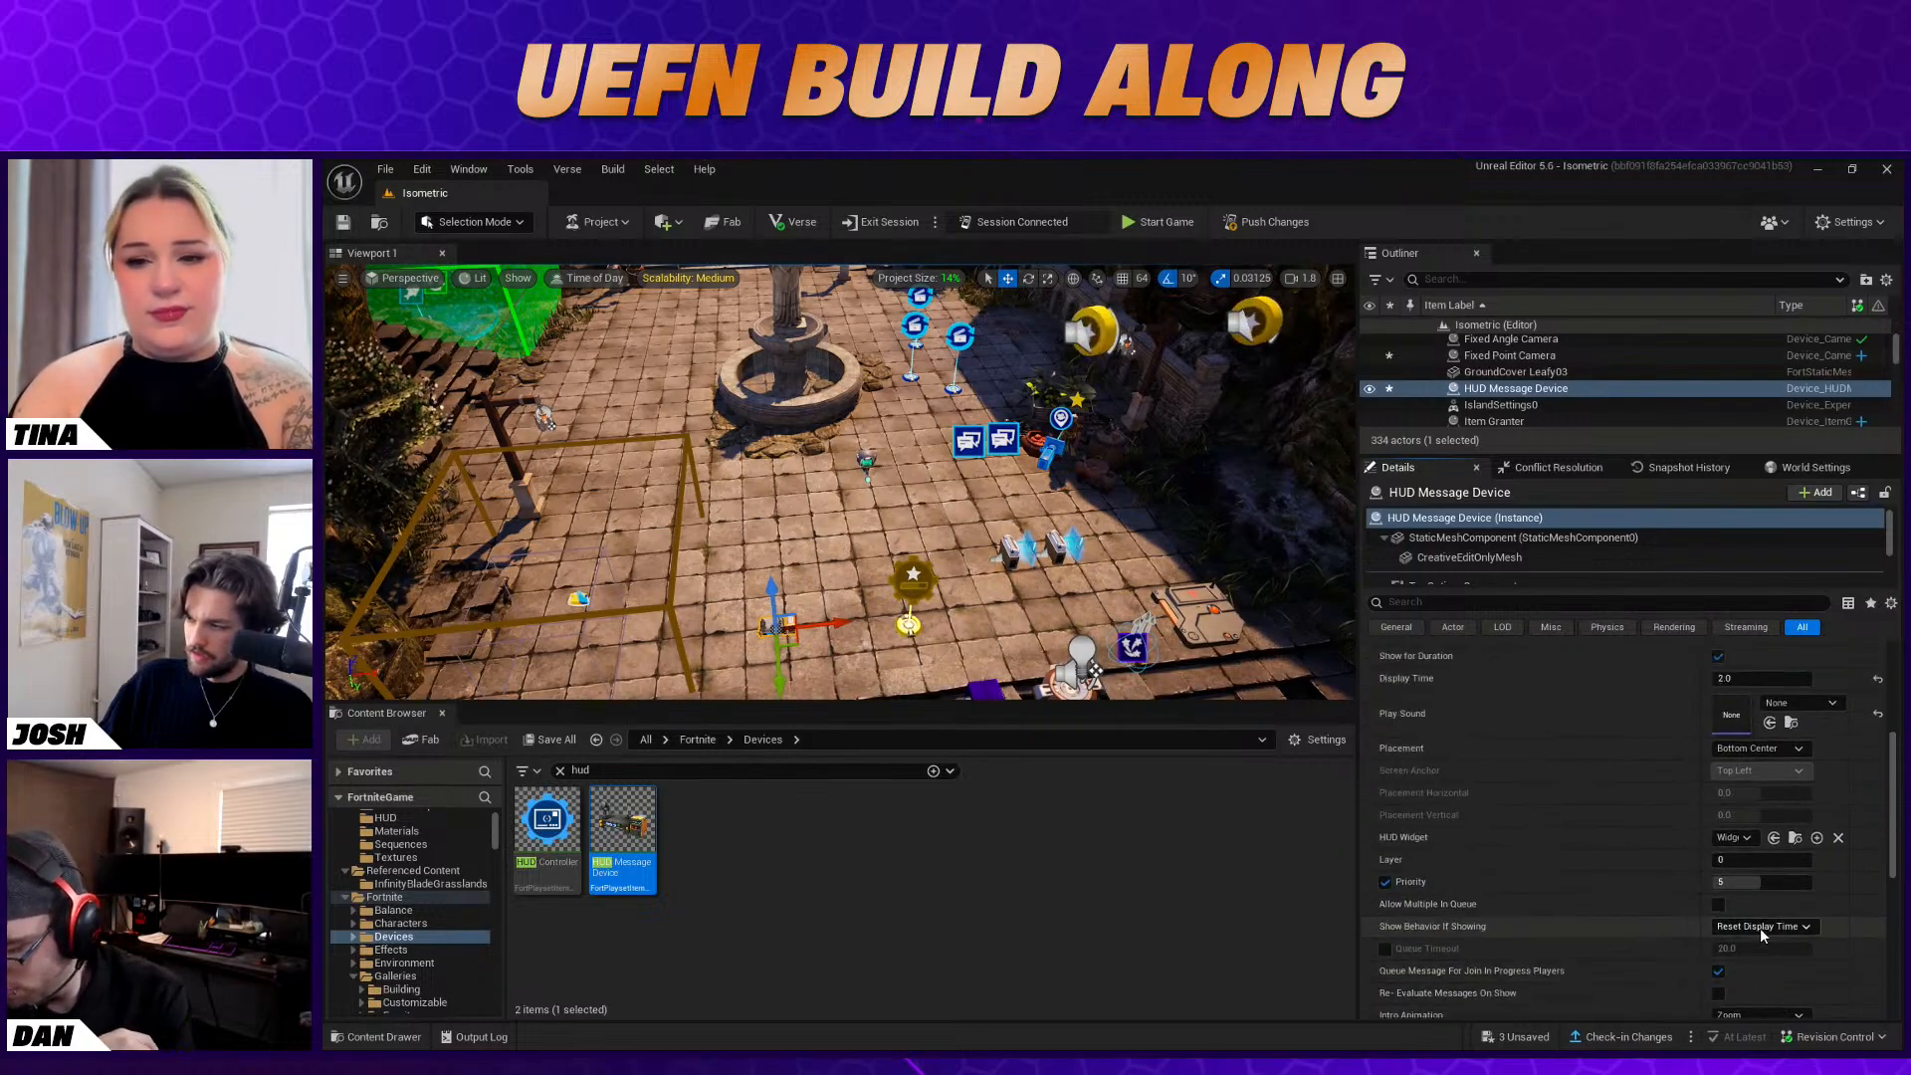
pyautogui.scroll(1, 1762, 933)
pyautogui.click(1759, 800)
pyautogui.click(1757, 822)
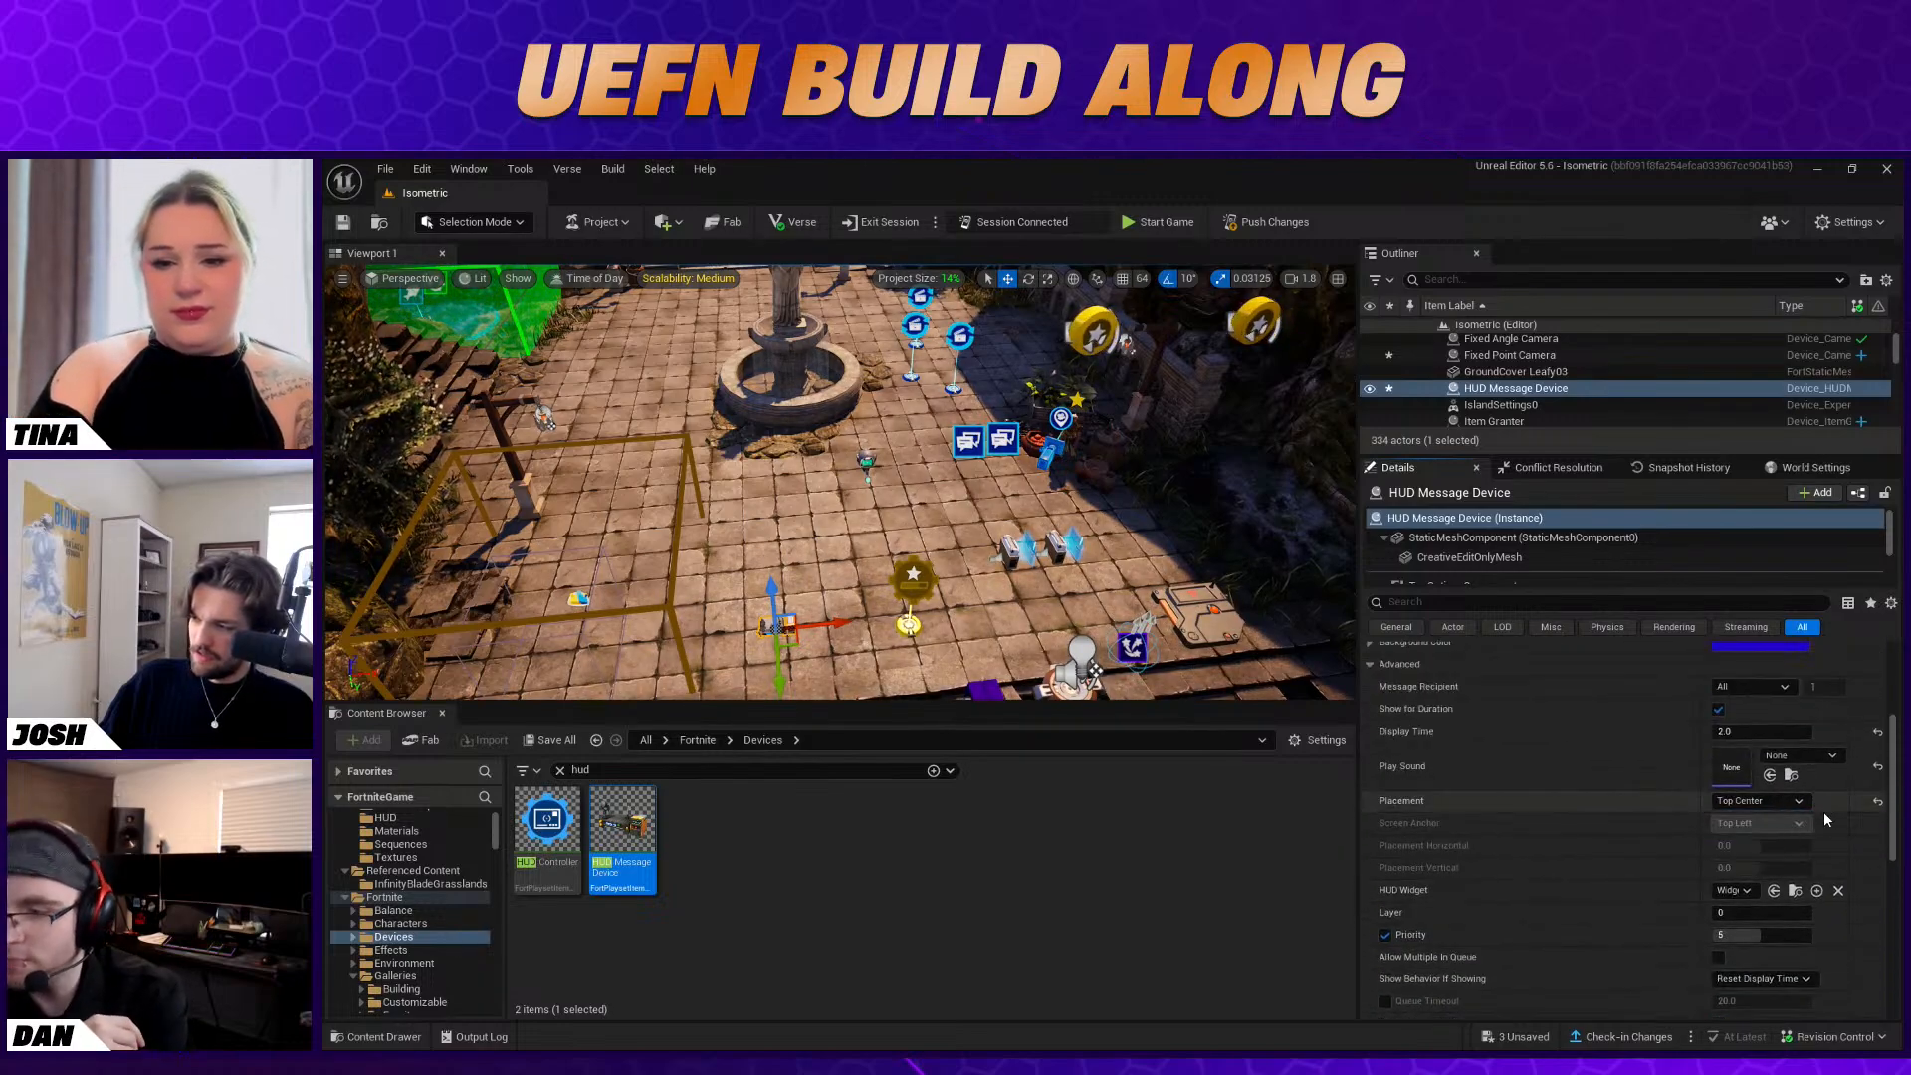
# Bind the HUD Message Device's Show function to the Stat Creator's On Level Up event
pyautogui.scroll(-6, 1827, 846)
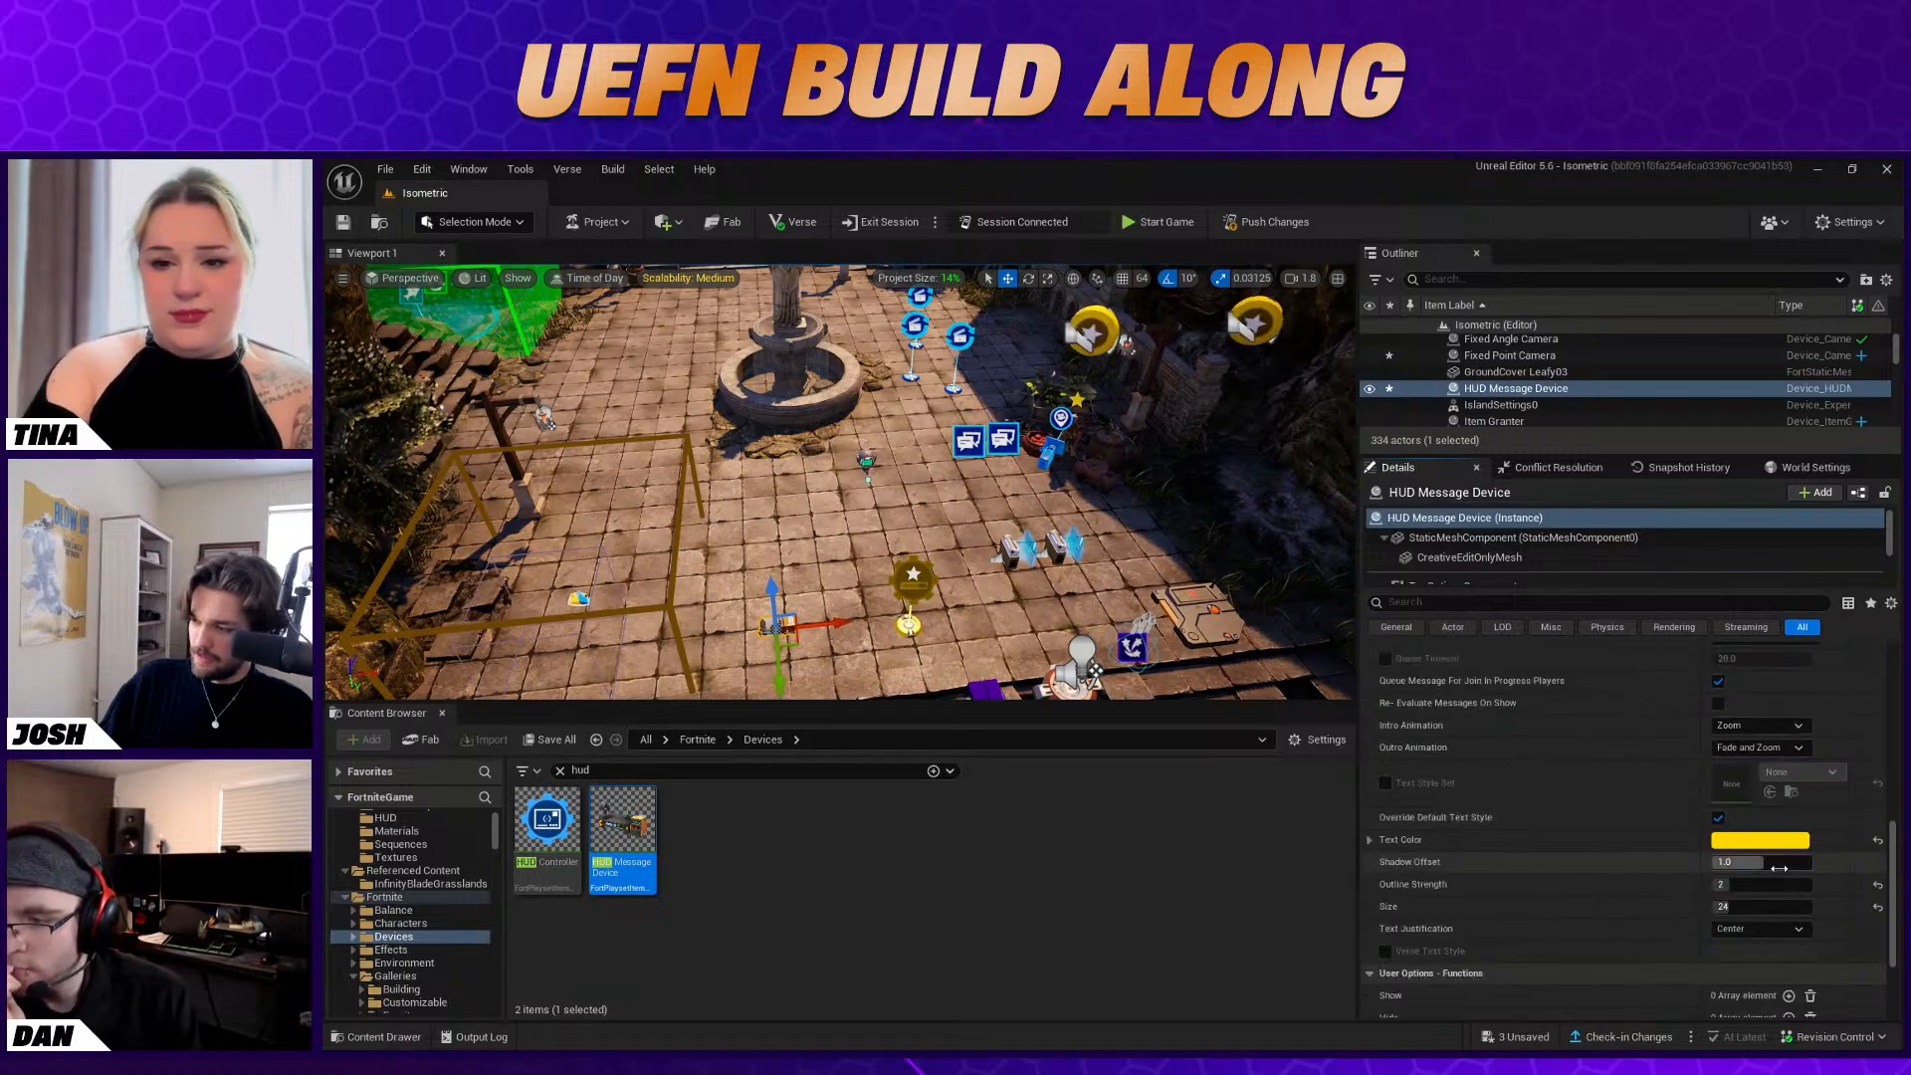
pyautogui.scroll(-3, 1779, 868)
pyautogui.click(1789, 824)
pyautogui.click(1804, 846)
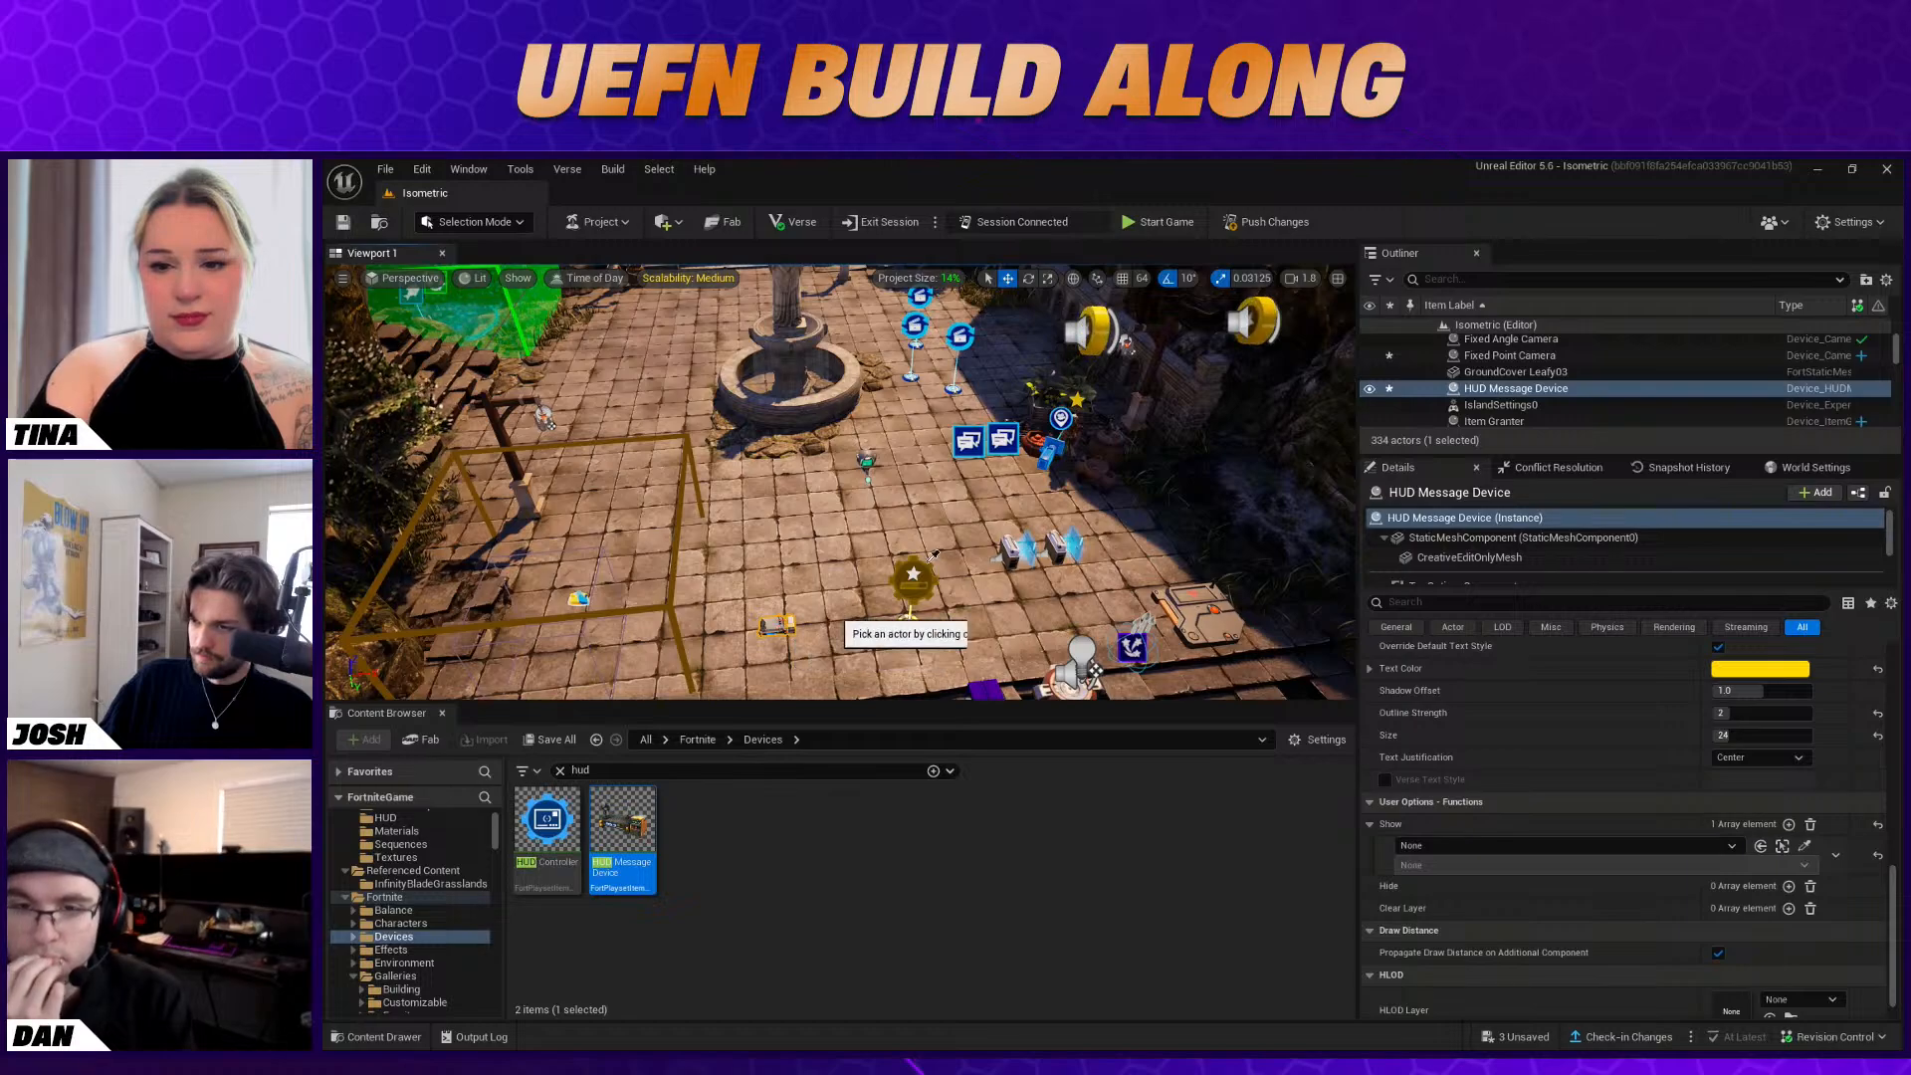
pyautogui.click(916, 607)
pyautogui.click(1448, 865)
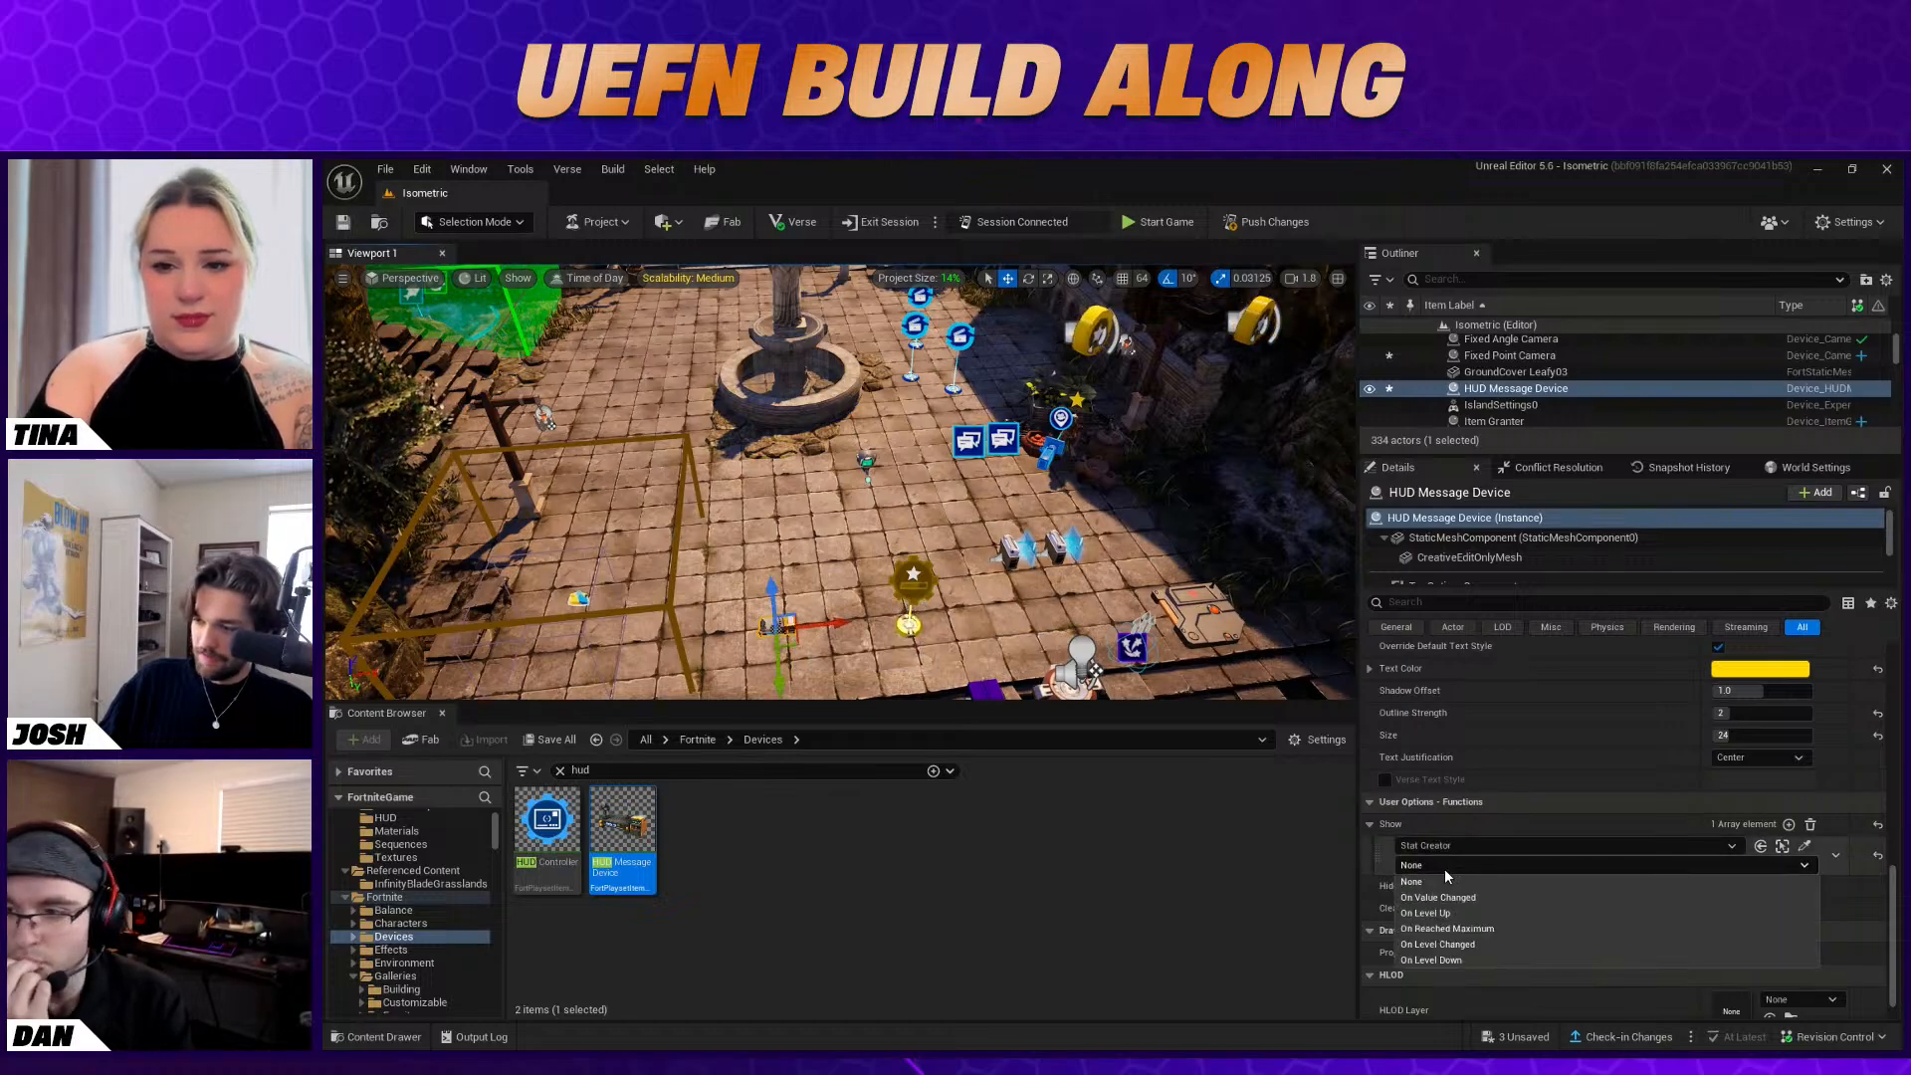
pyautogui.click(1455, 914)
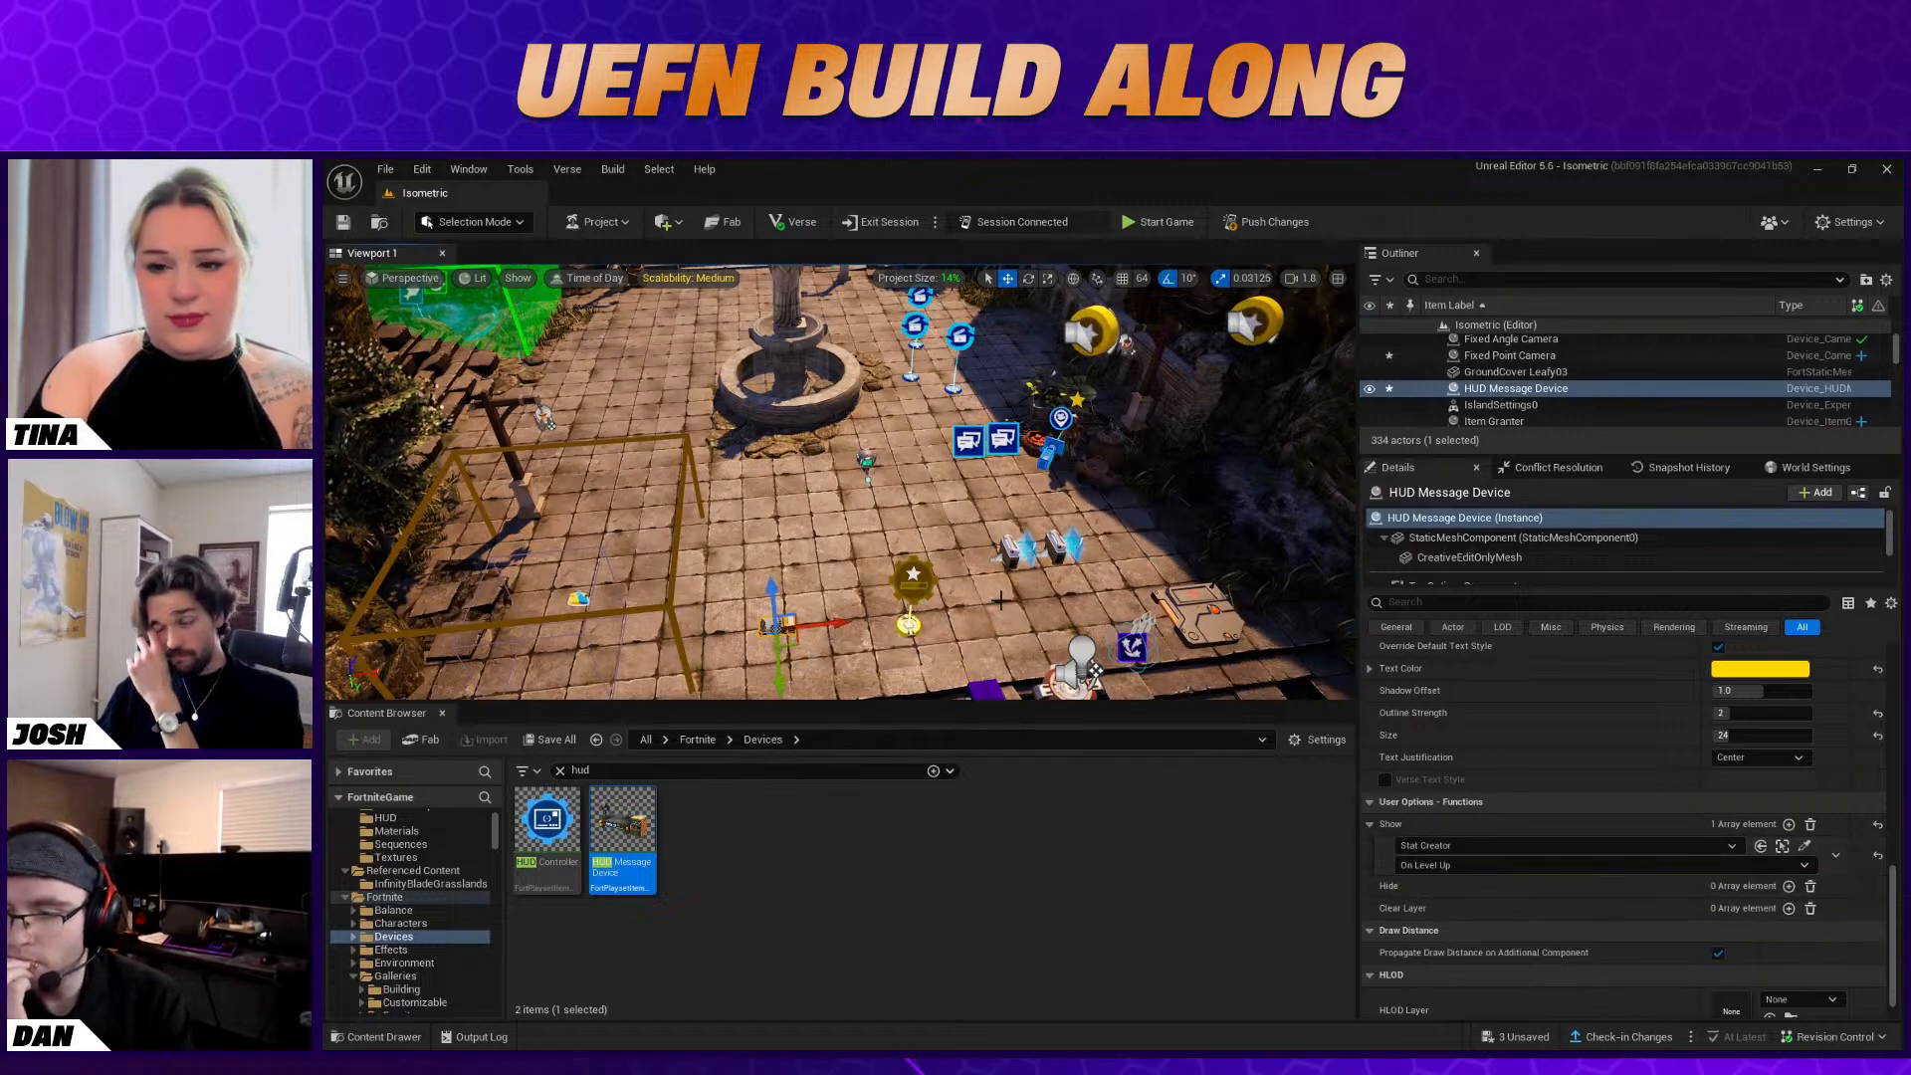
# Add a Remove binding to the fishing quest's Tracker device, triggered by the Character Device's On Interacted With event
pyautogui.click(999, 599)
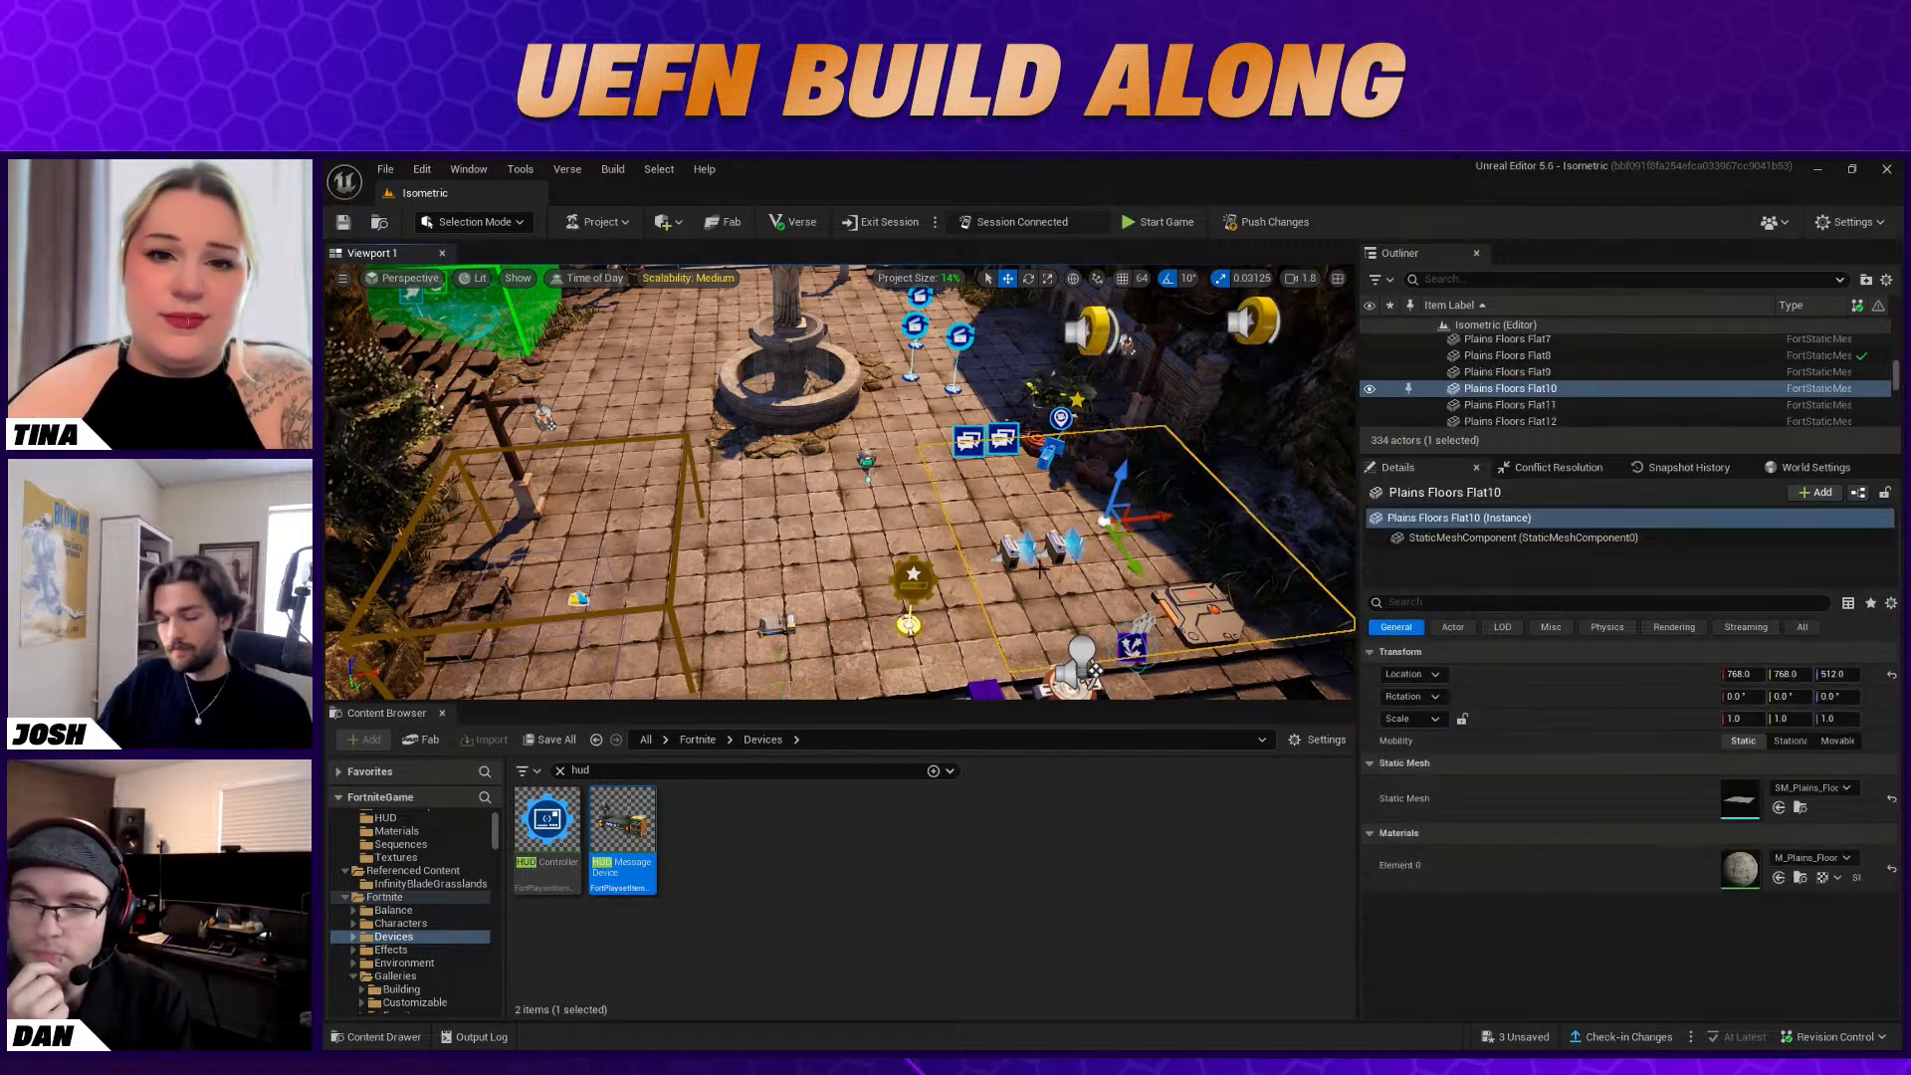
pyautogui.scroll(-6, 1041, 569)
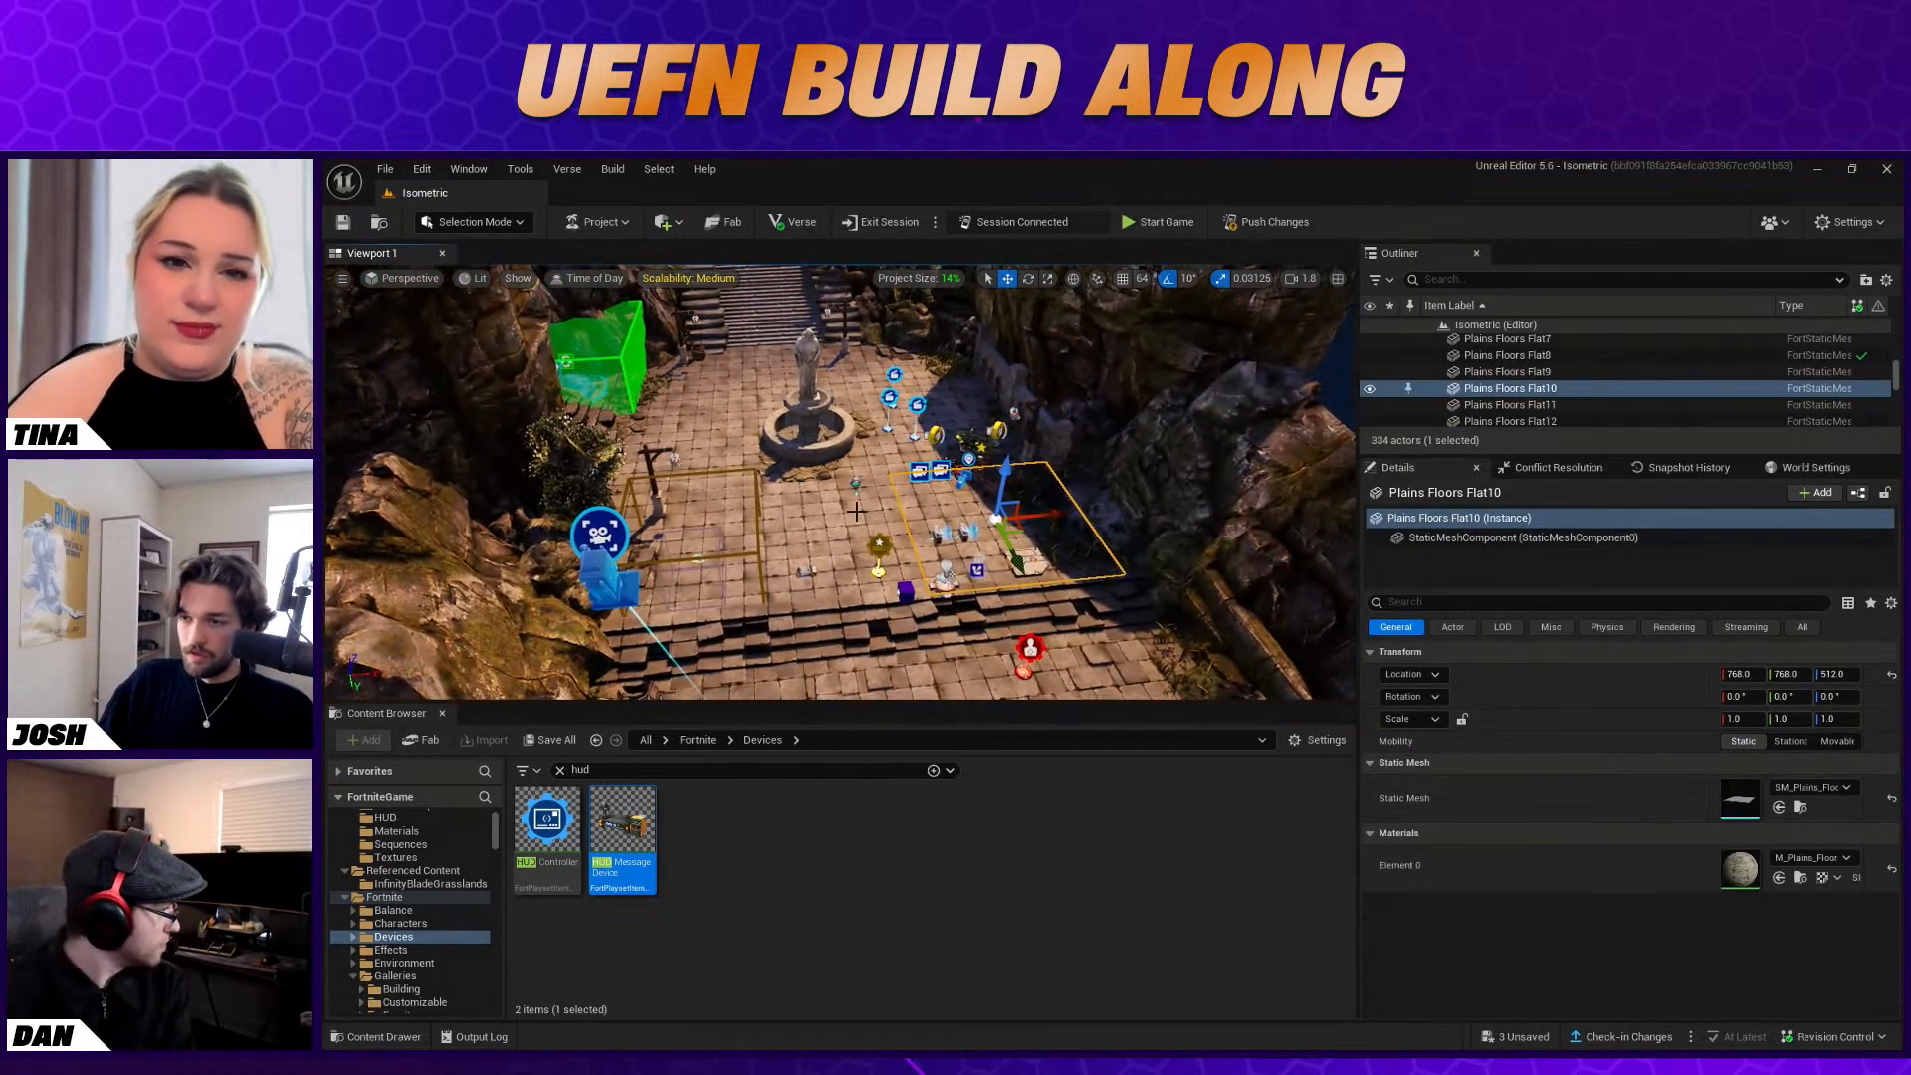
pyautogui.scroll(5, 856, 511)
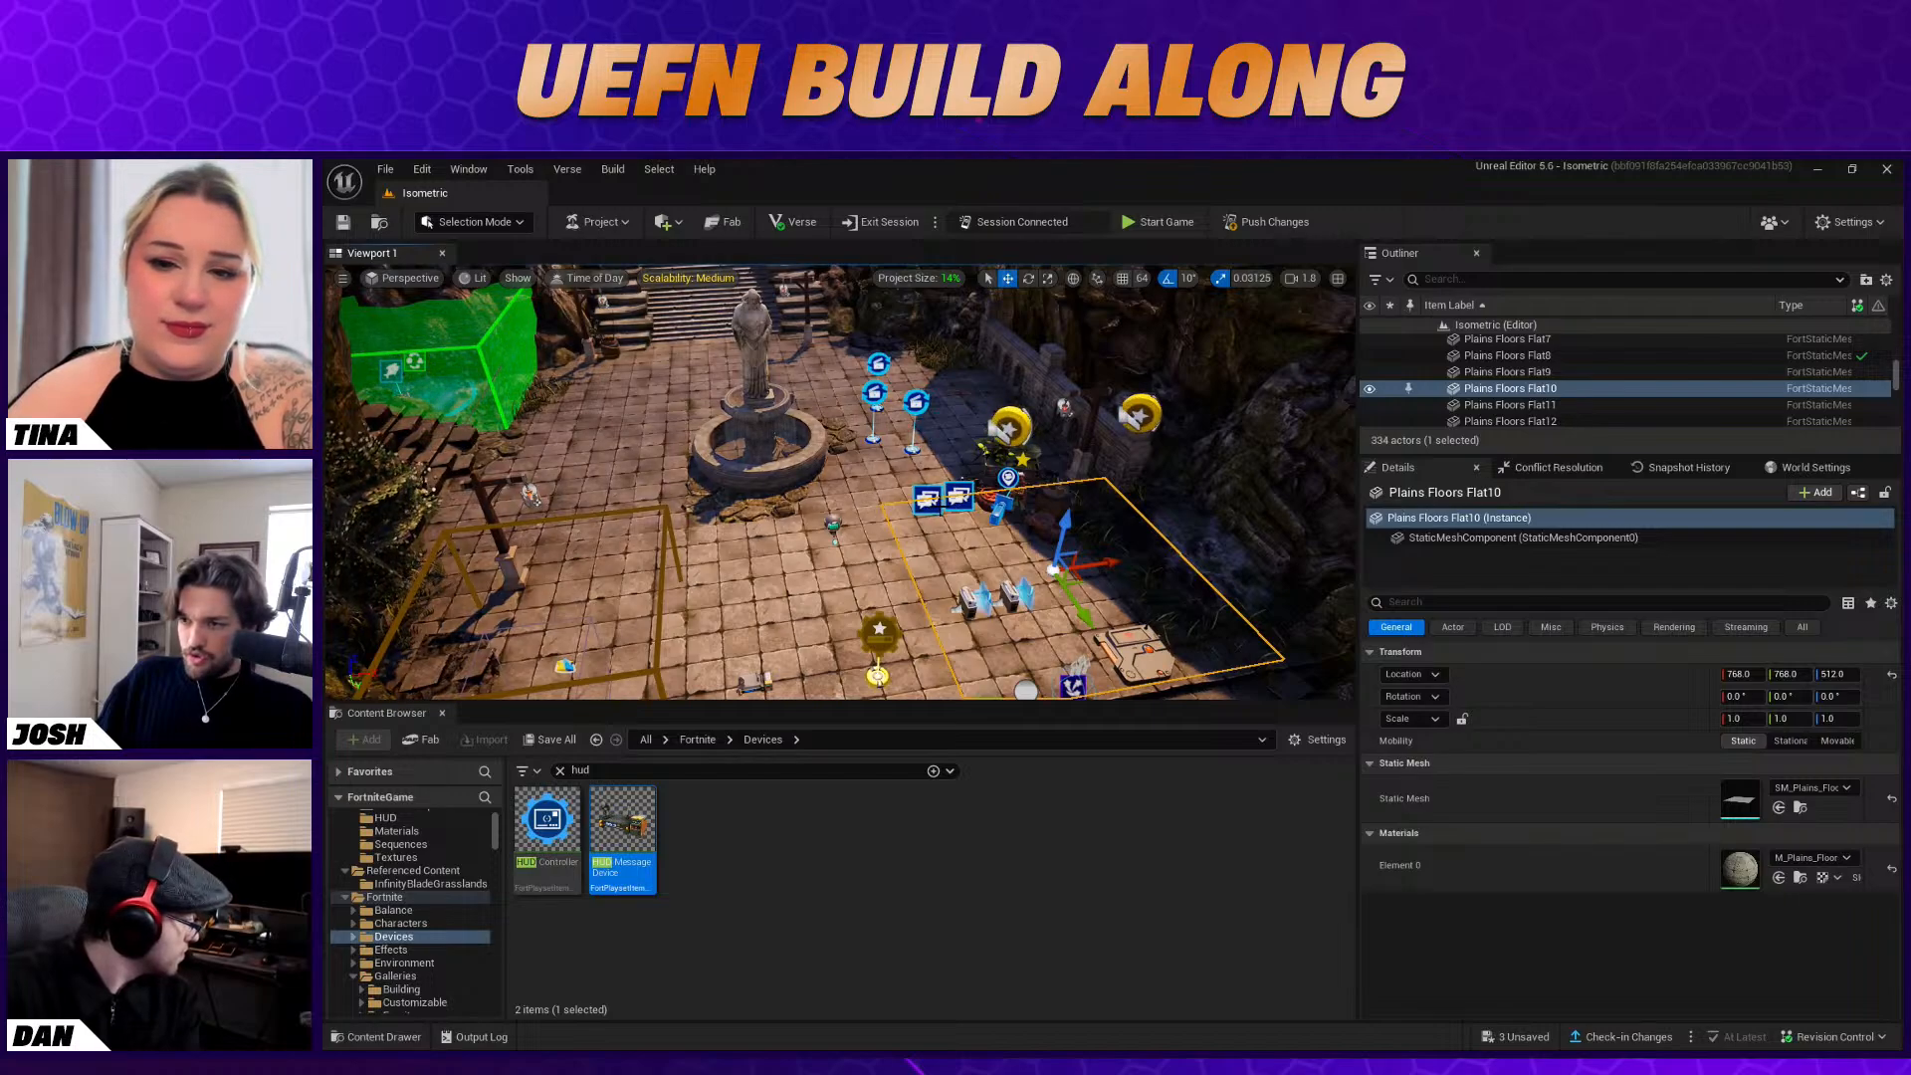
pyautogui.click(926, 501)
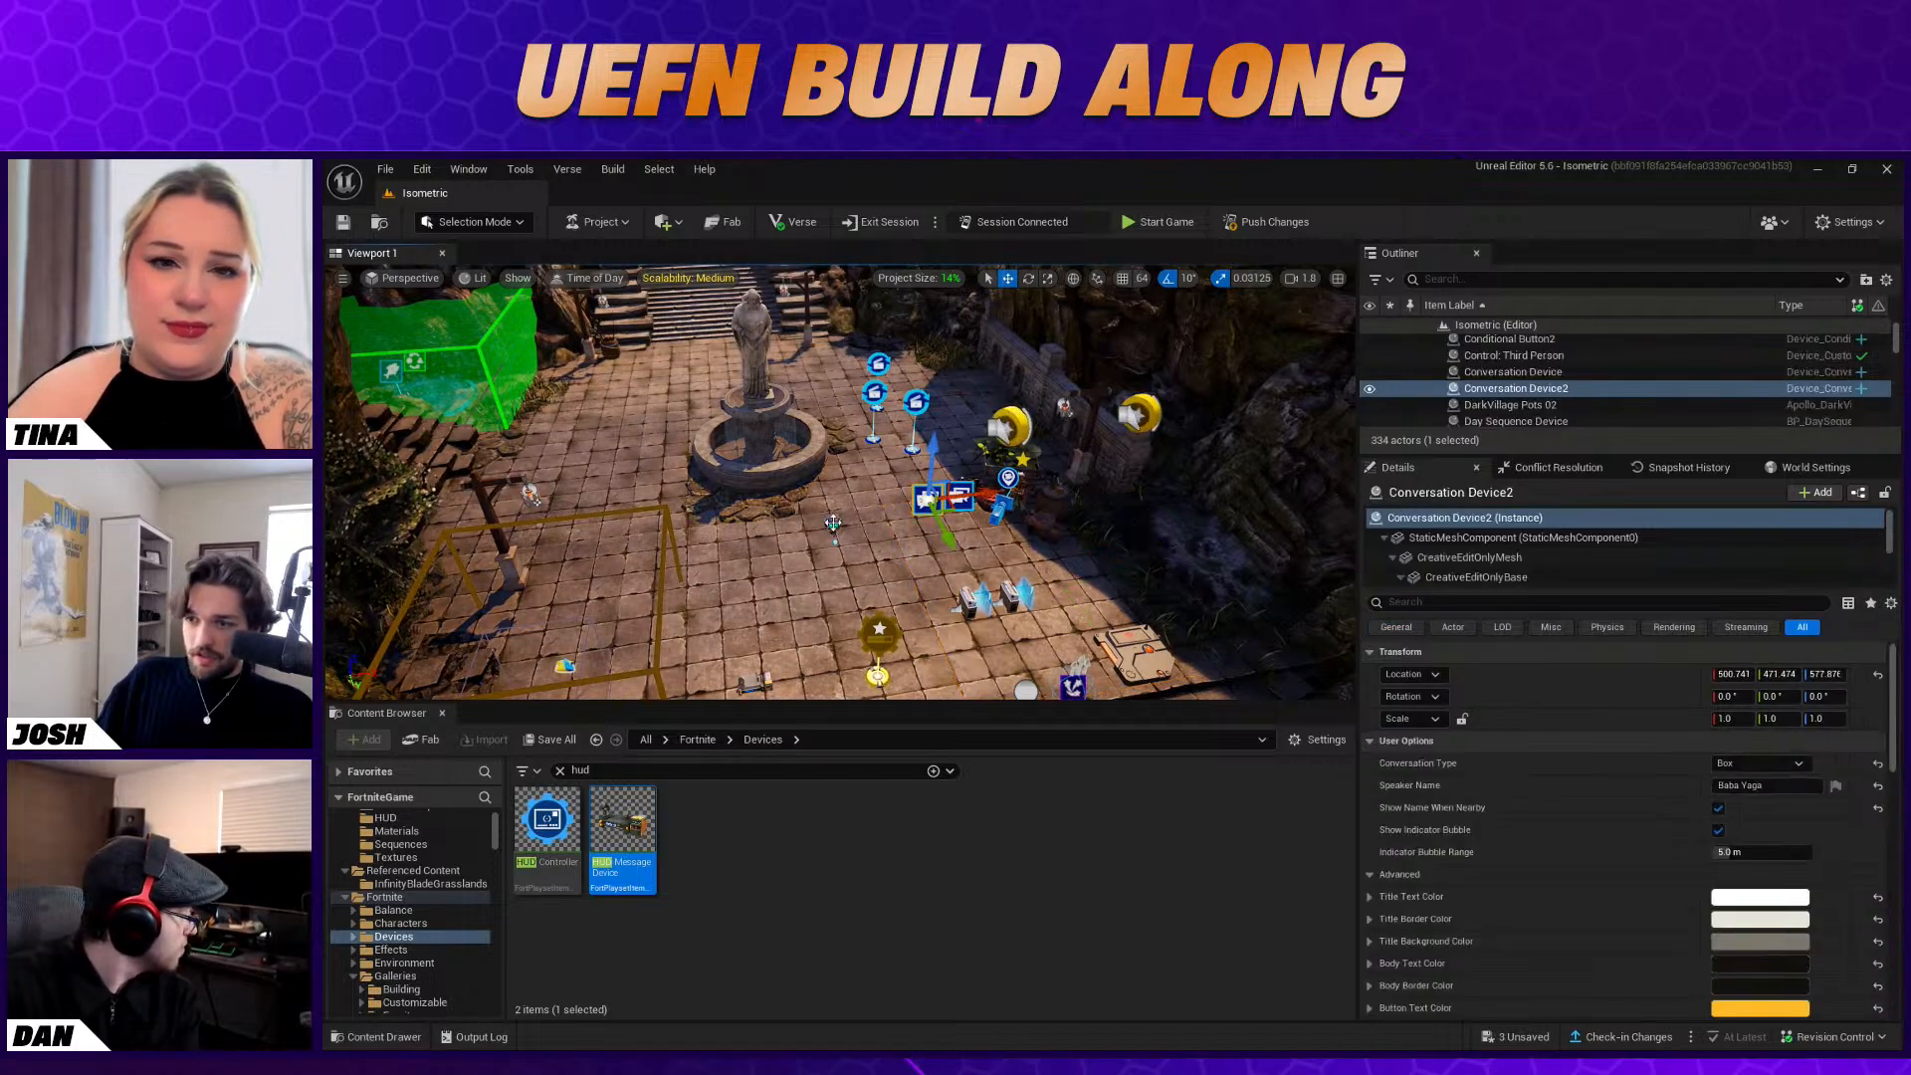
pyautogui.click(834, 523)
pyautogui.scroll(-5, 1547, 845)
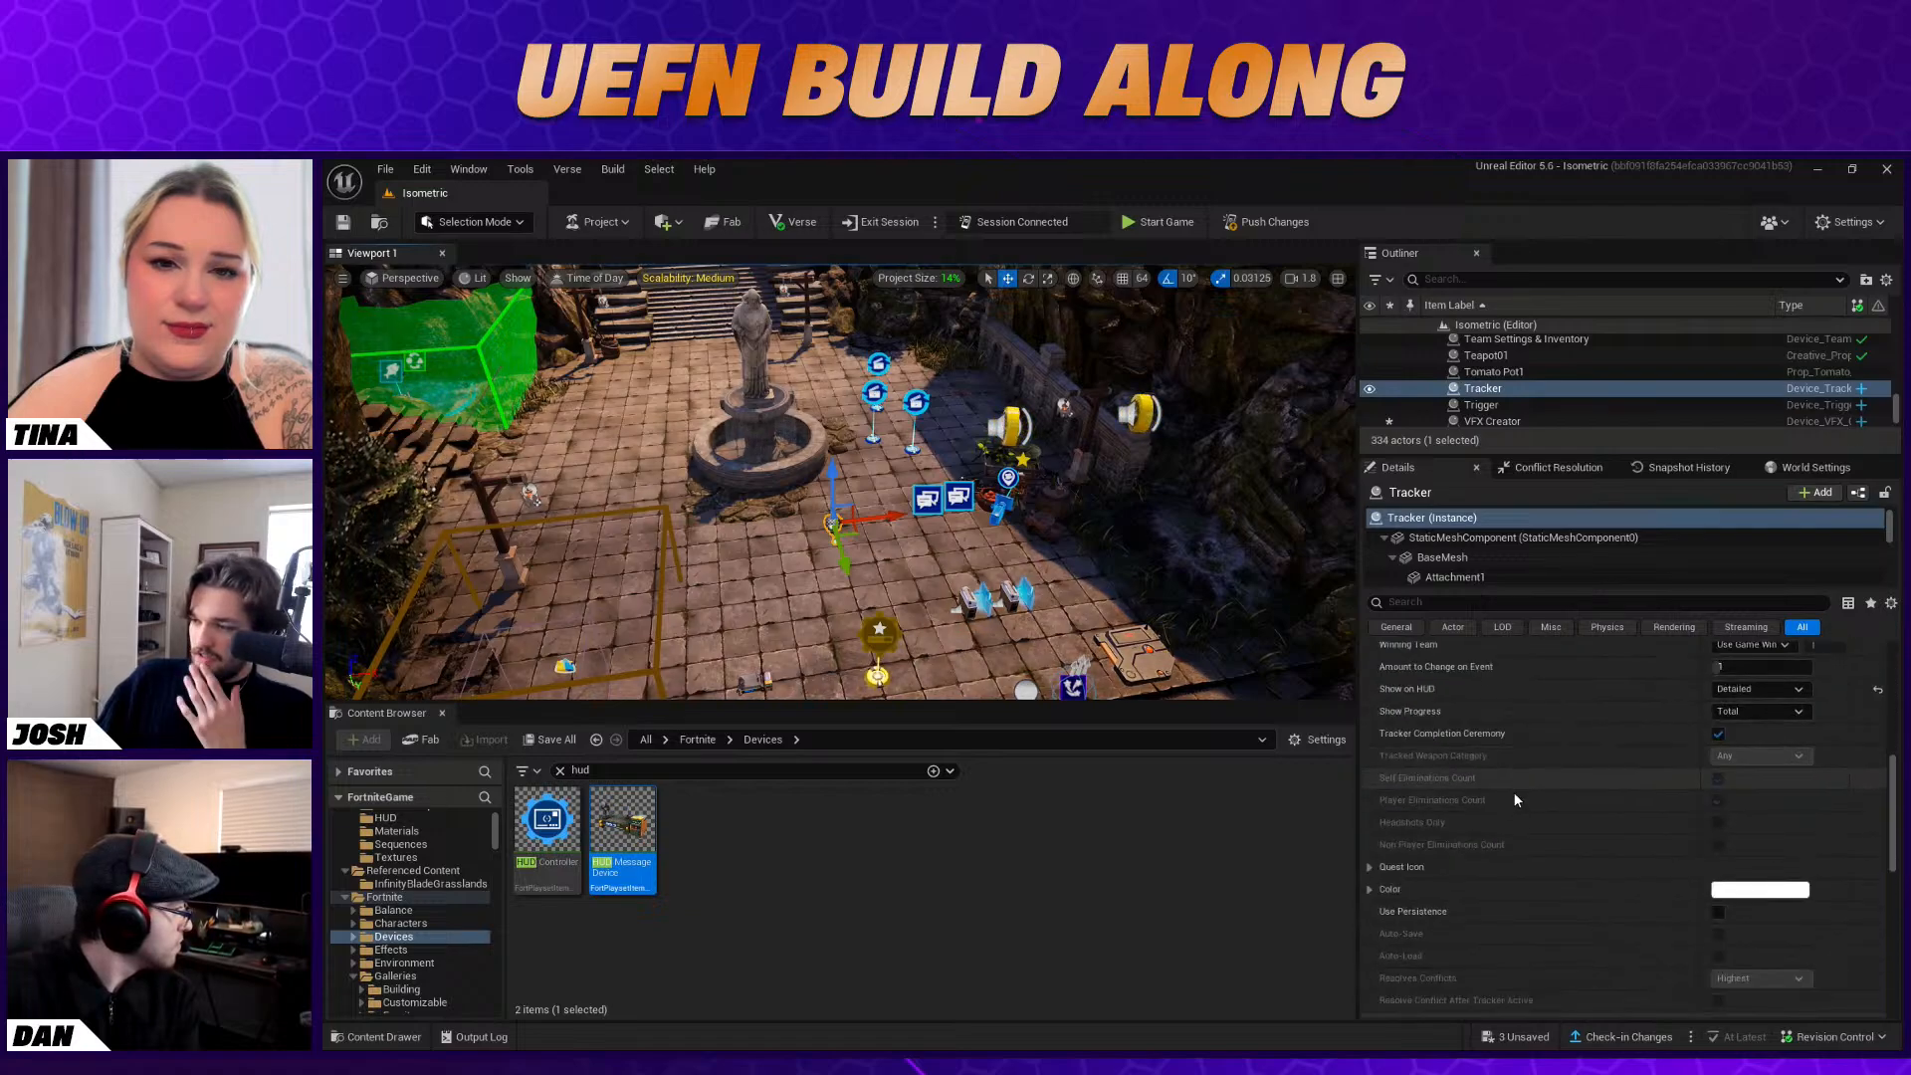
pyautogui.scroll(3, 1742, 796)
pyautogui.scroll(-5, 1723, 794)
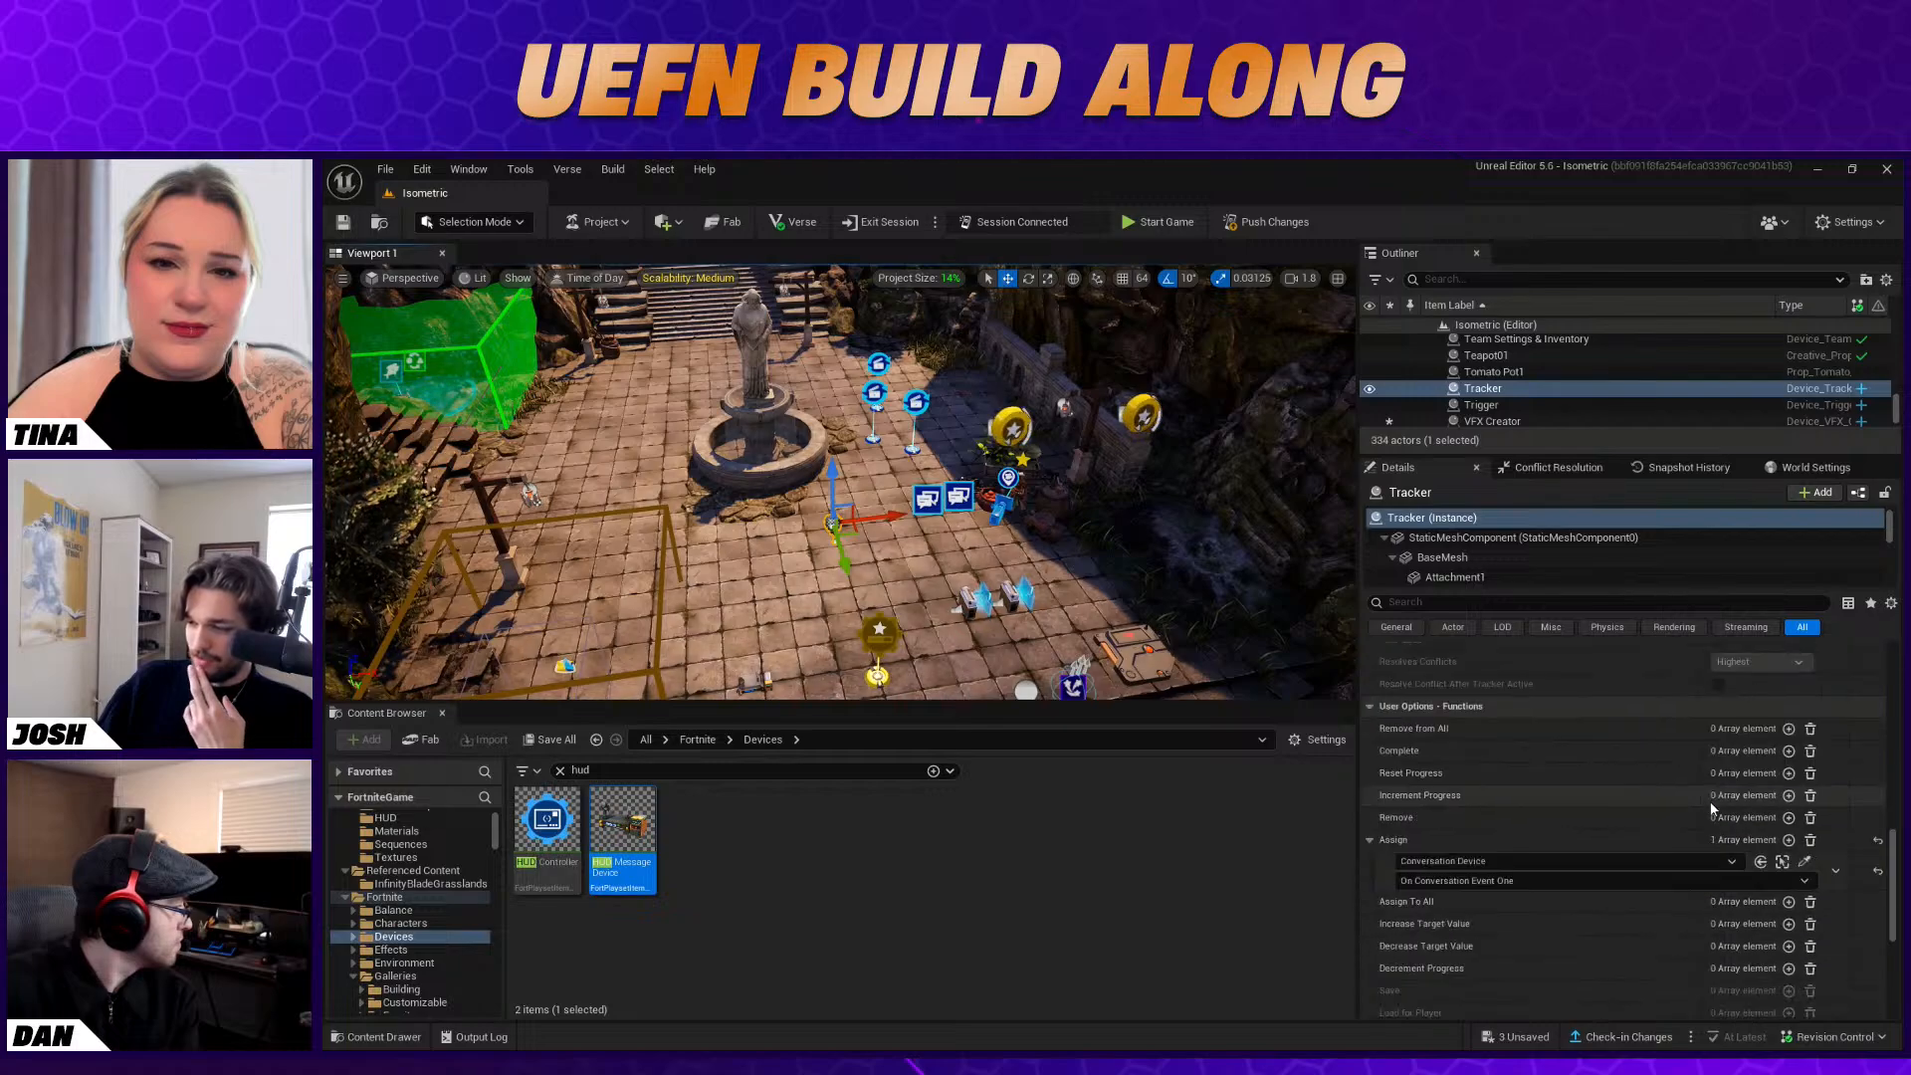
pyautogui.click(1789, 818)
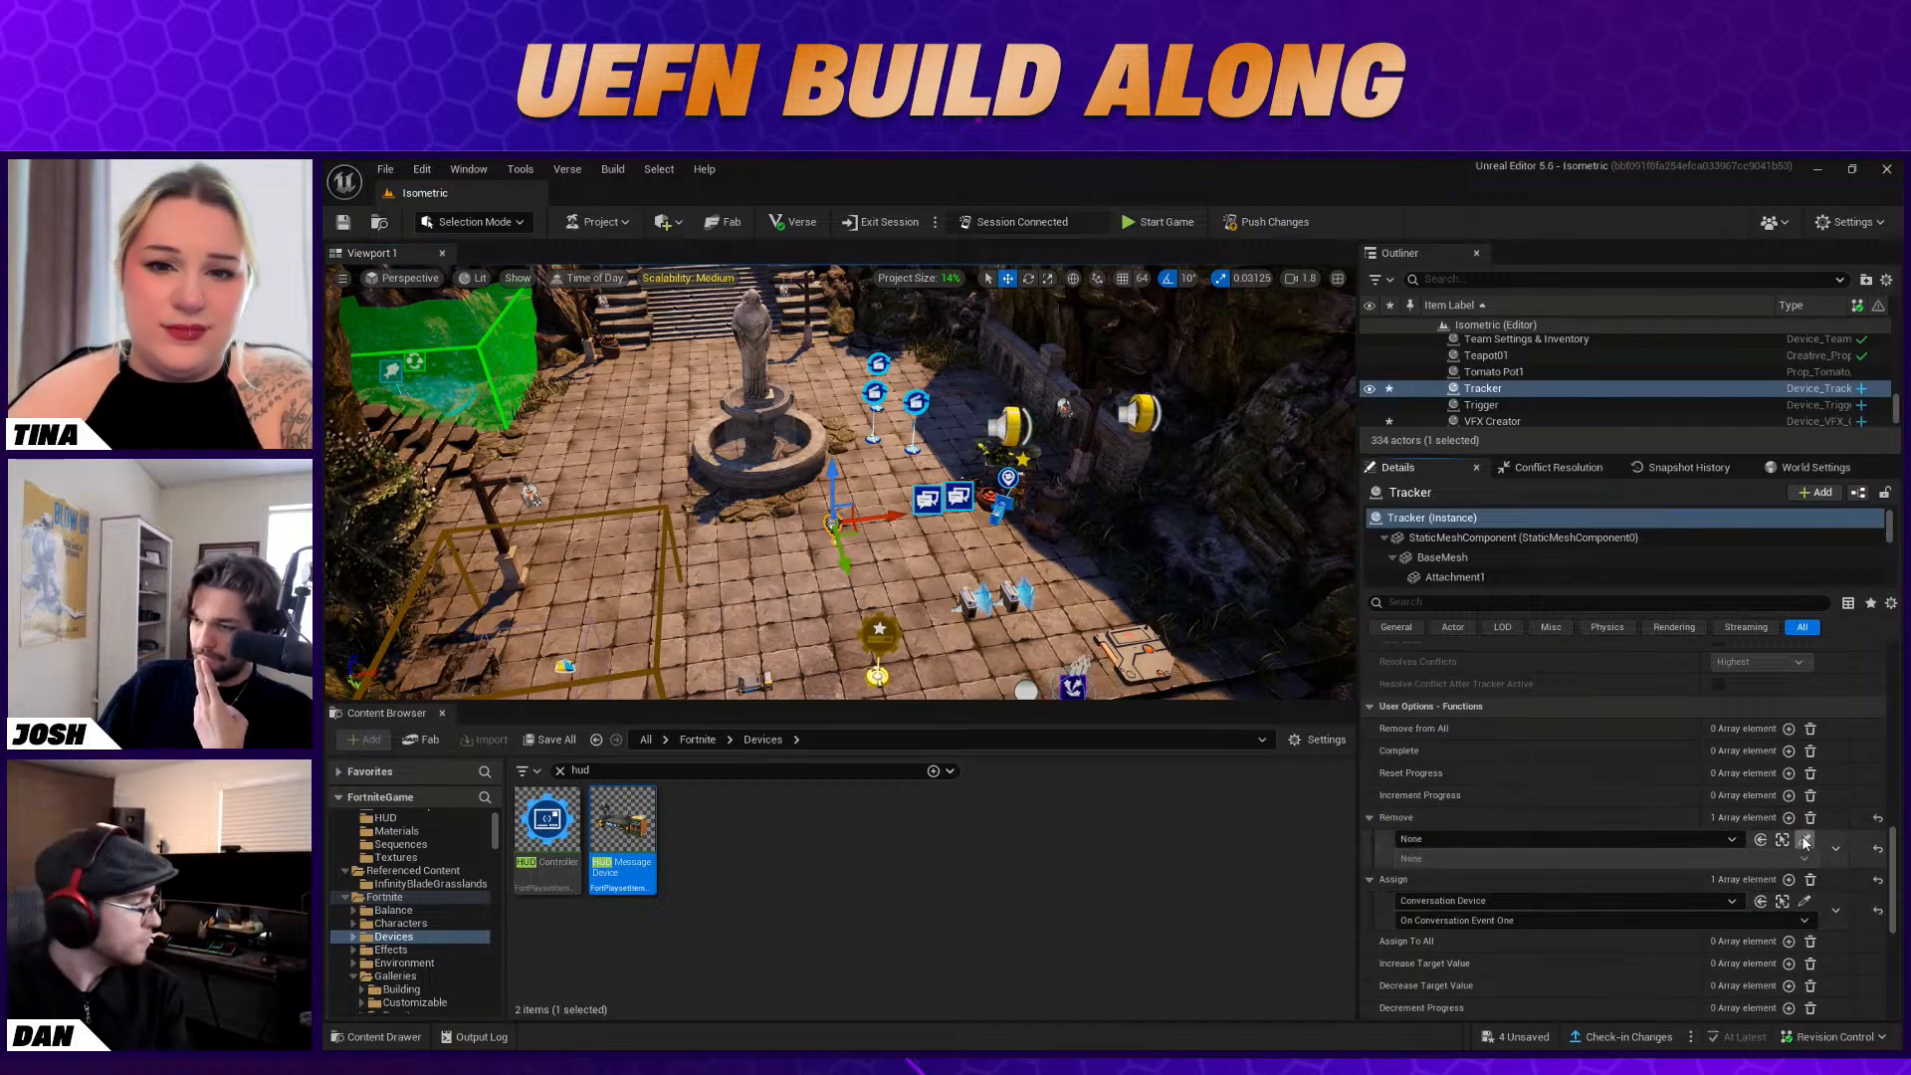
pyautogui.click(1038, 507)
pyautogui.click(1513, 861)
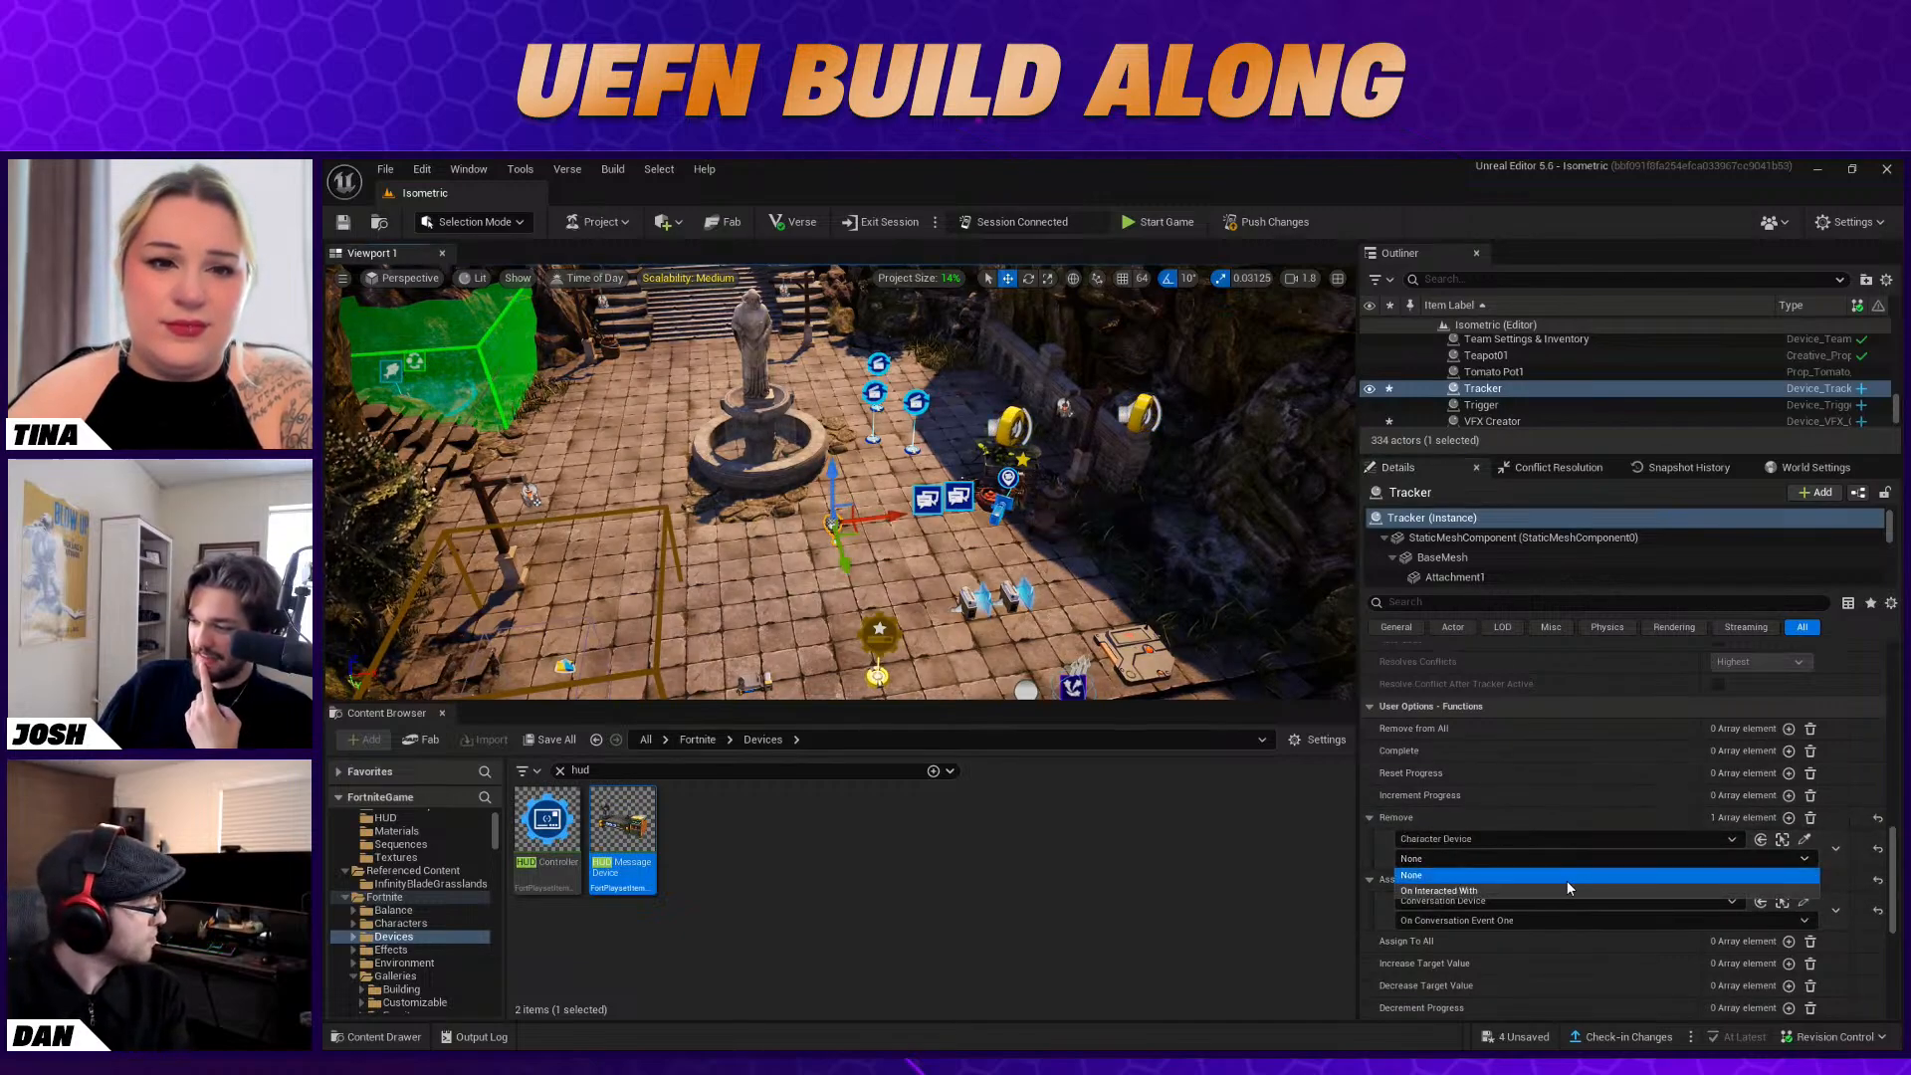
pyautogui.click(1481, 892)
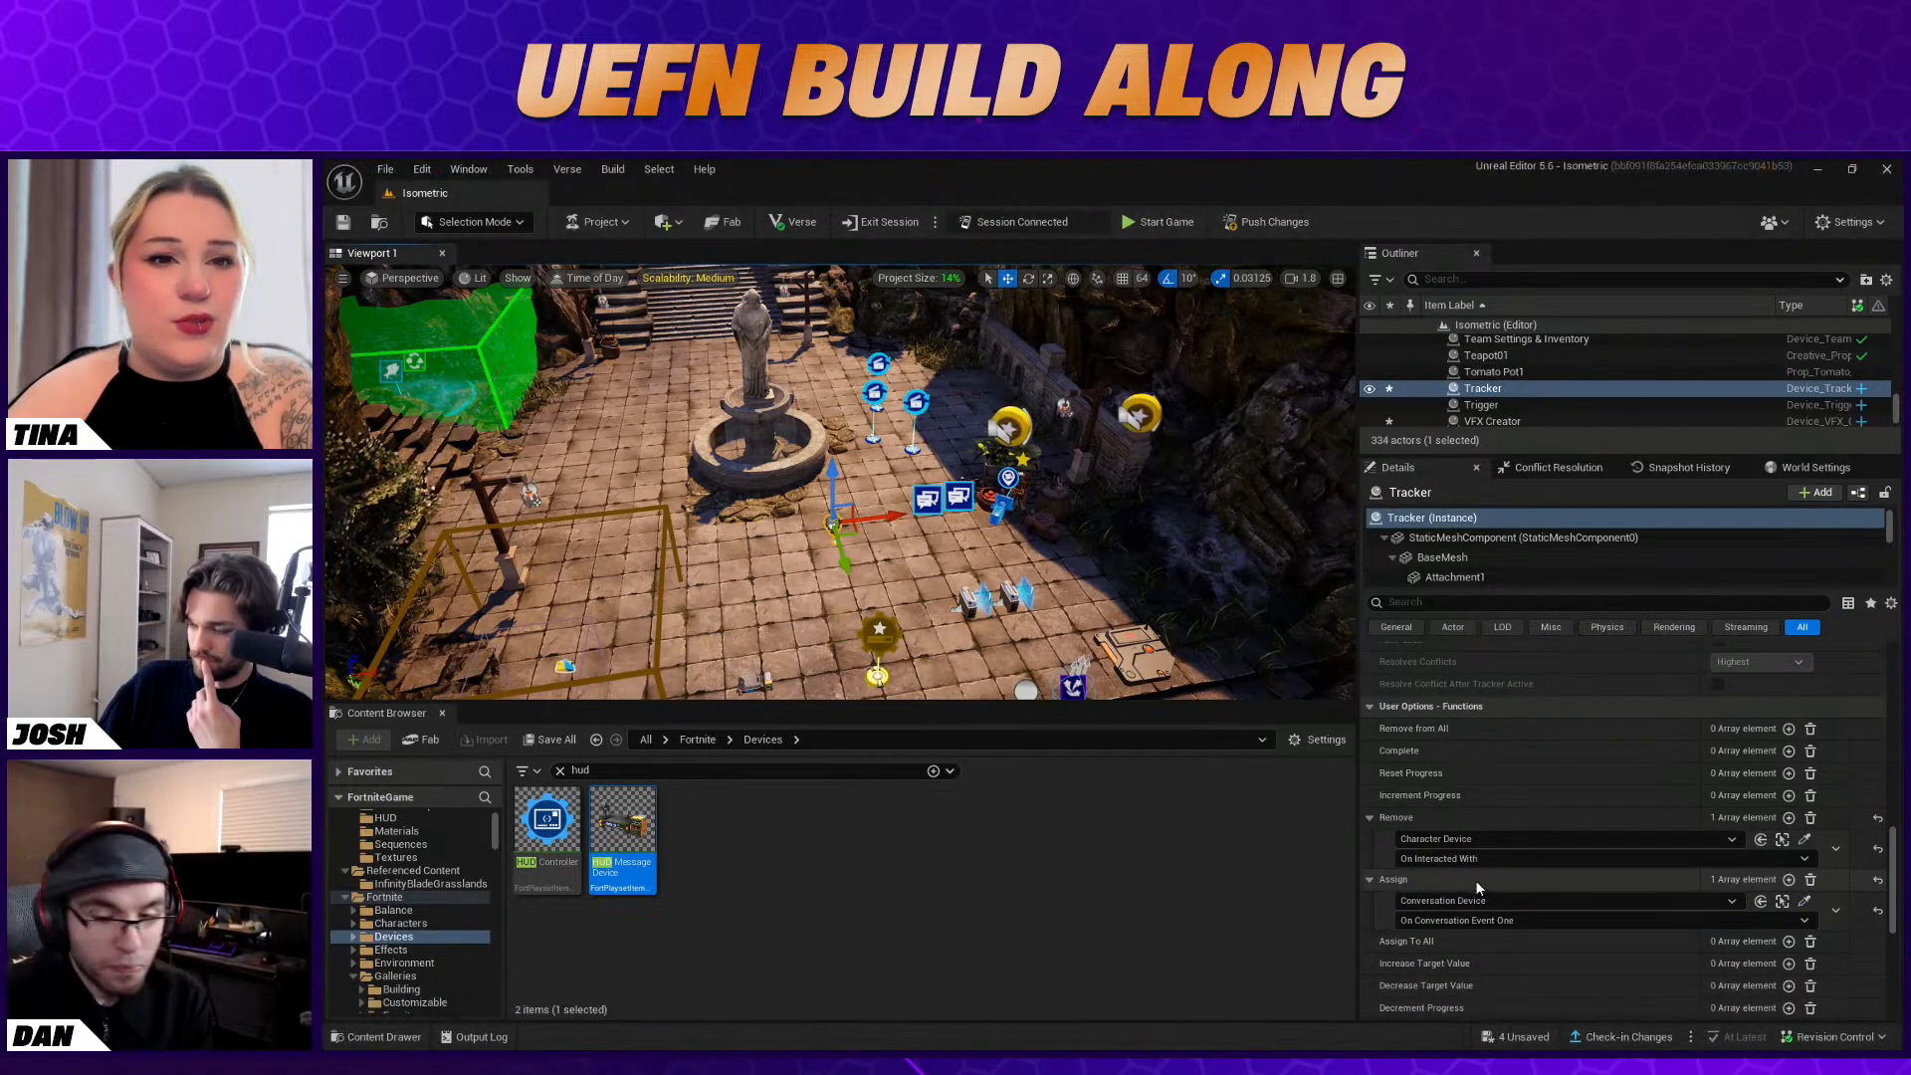
# Review the Tracker's user options and functions, including its target, completion and HUD display settings
pyautogui.moveTo(841, 483)
pyautogui.mouseDown(button='right')
pyautogui.moveTo(796, 488)
pyautogui.moveTo(876, 492)
pyautogui.mouseUp(button='right')
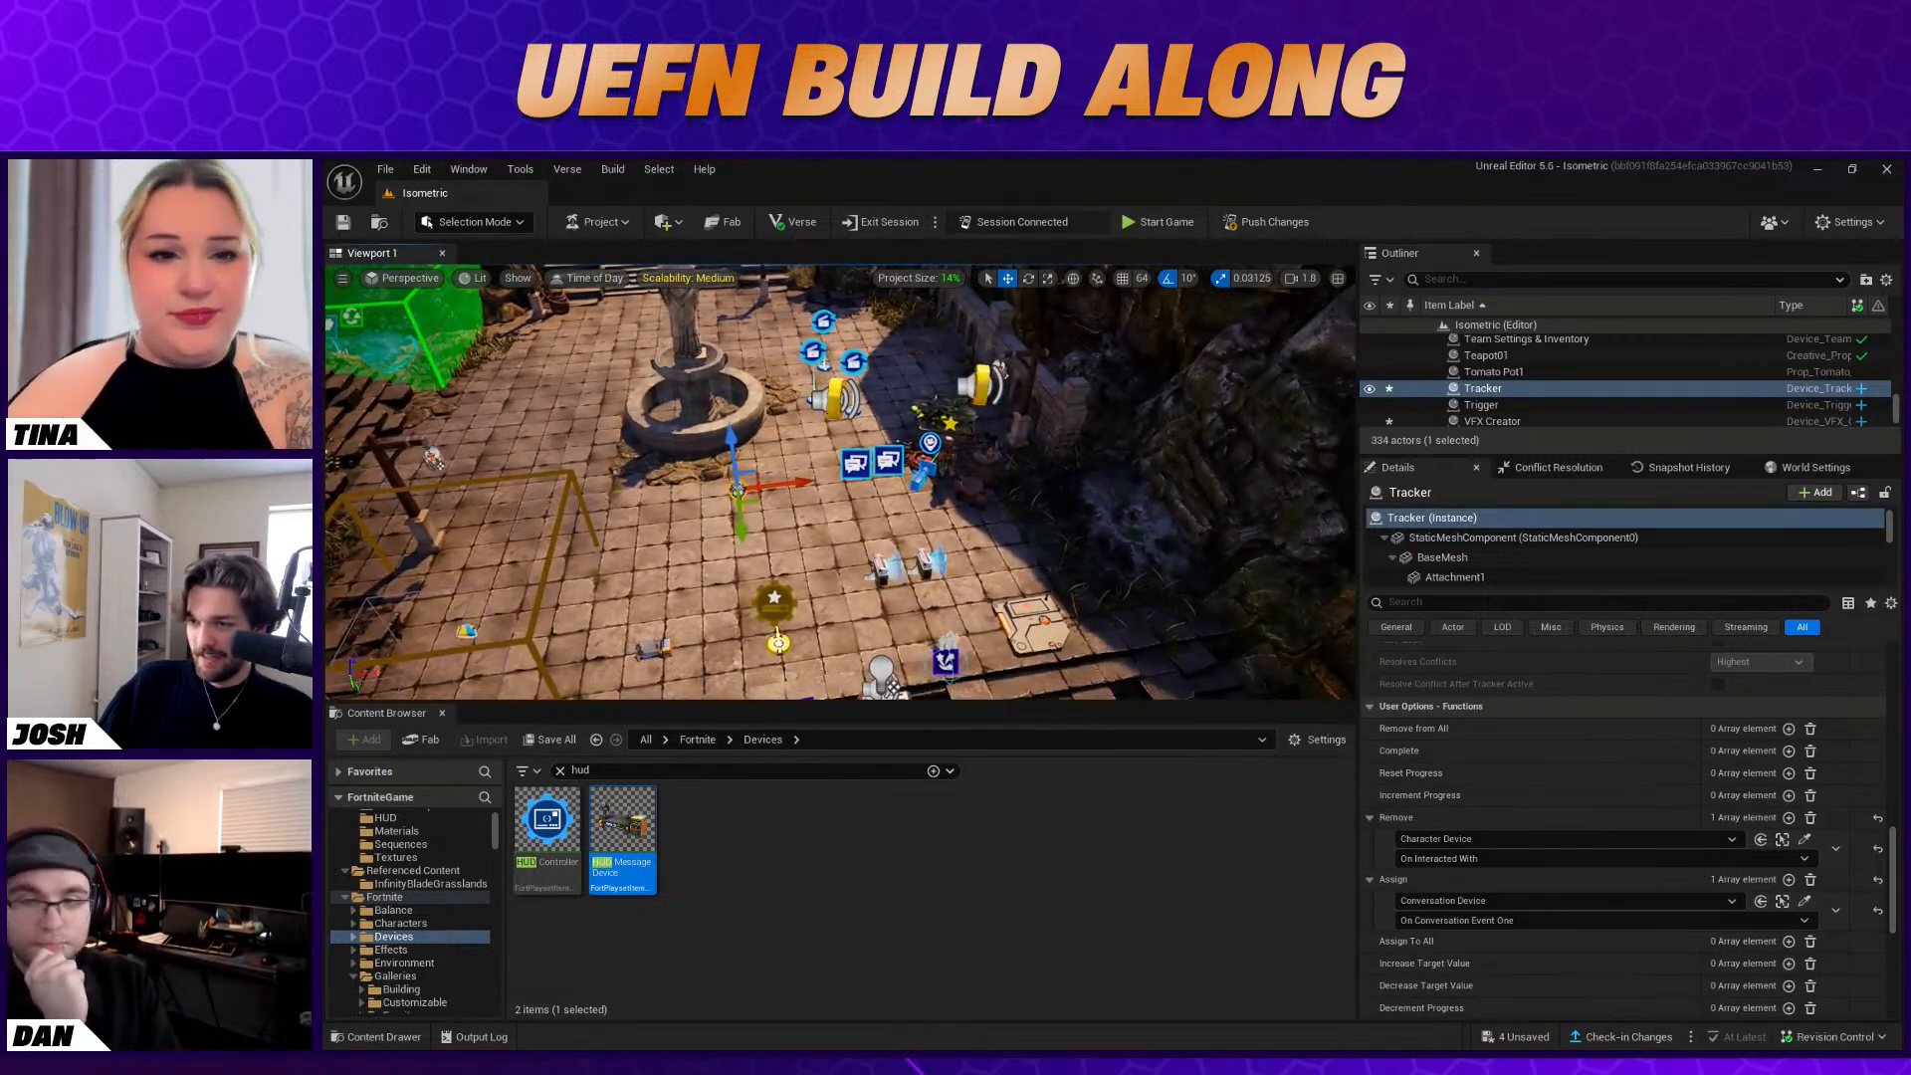
pyautogui.scroll(-2, 1748, 887)
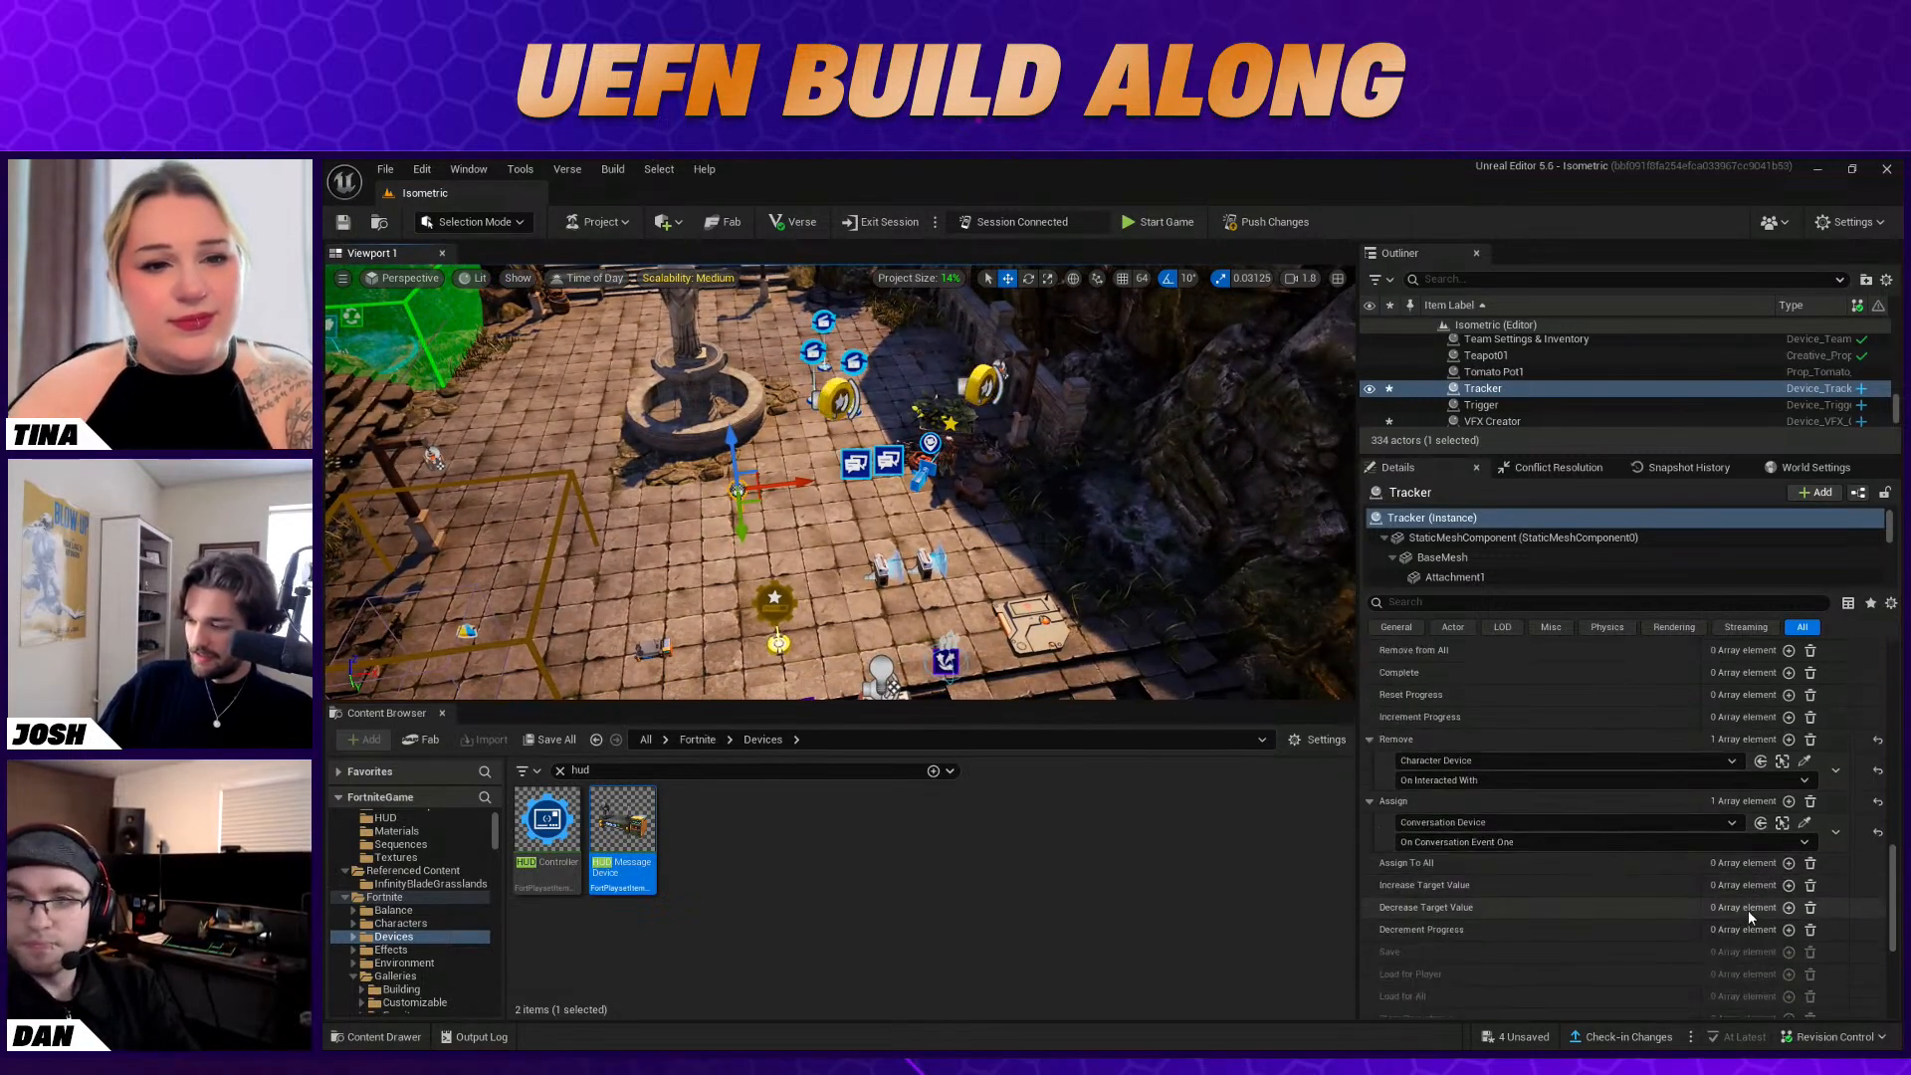
pyautogui.scroll(5, 1742, 911)
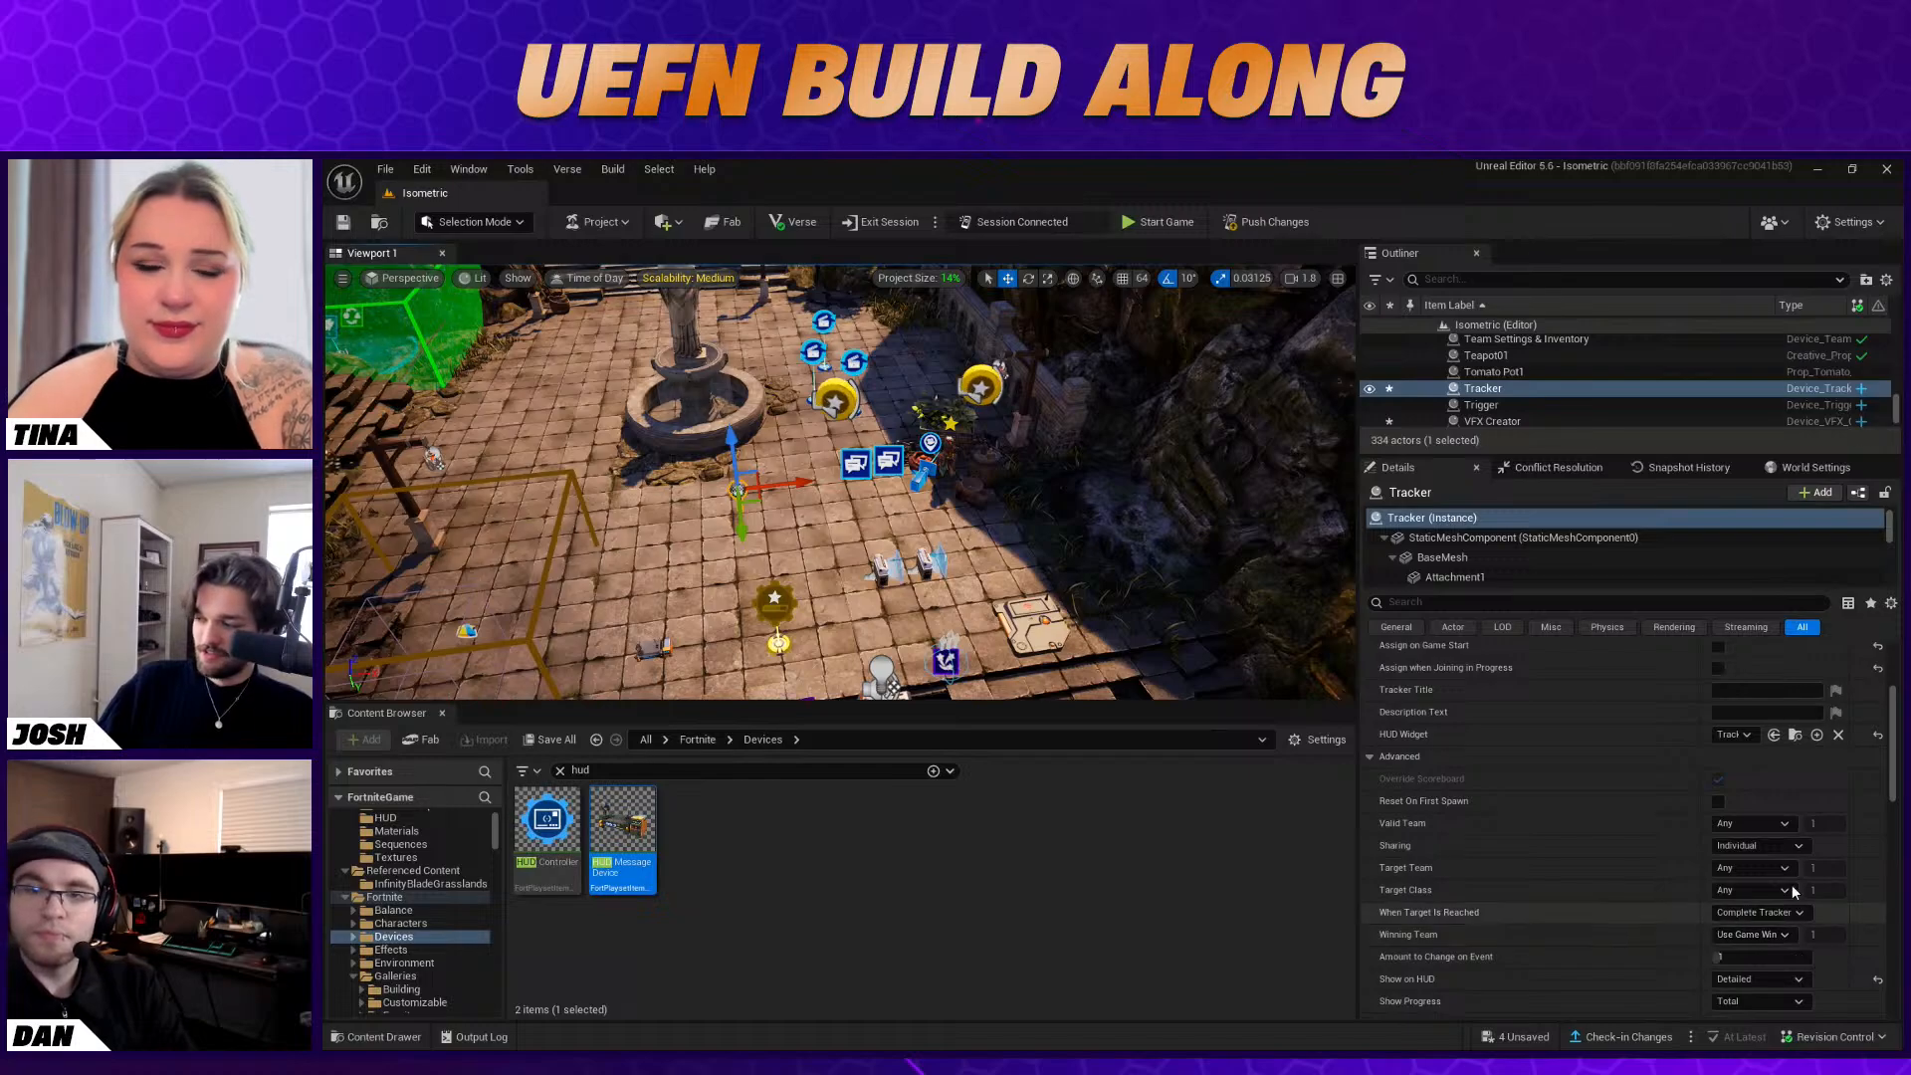
pyautogui.scroll(3, 1806, 886)
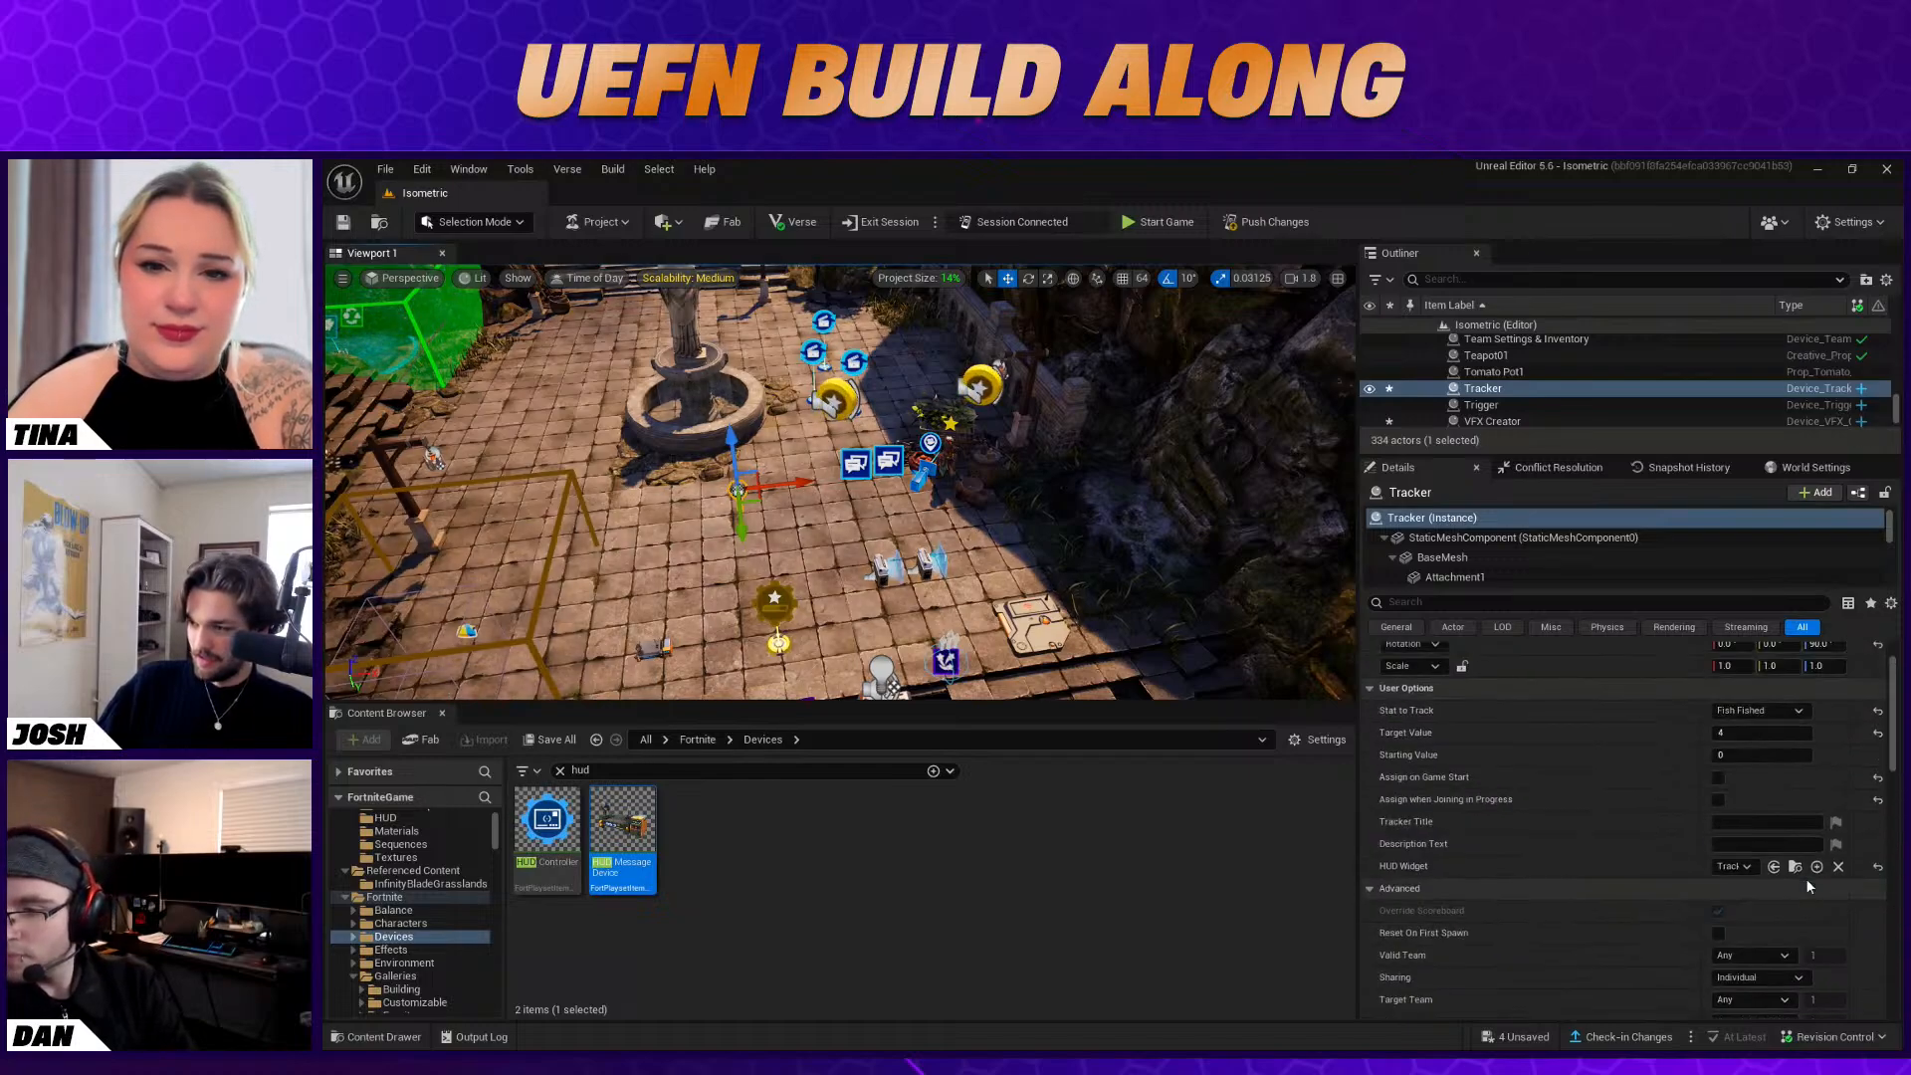
pyautogui.scroll(2, 1807, 886)
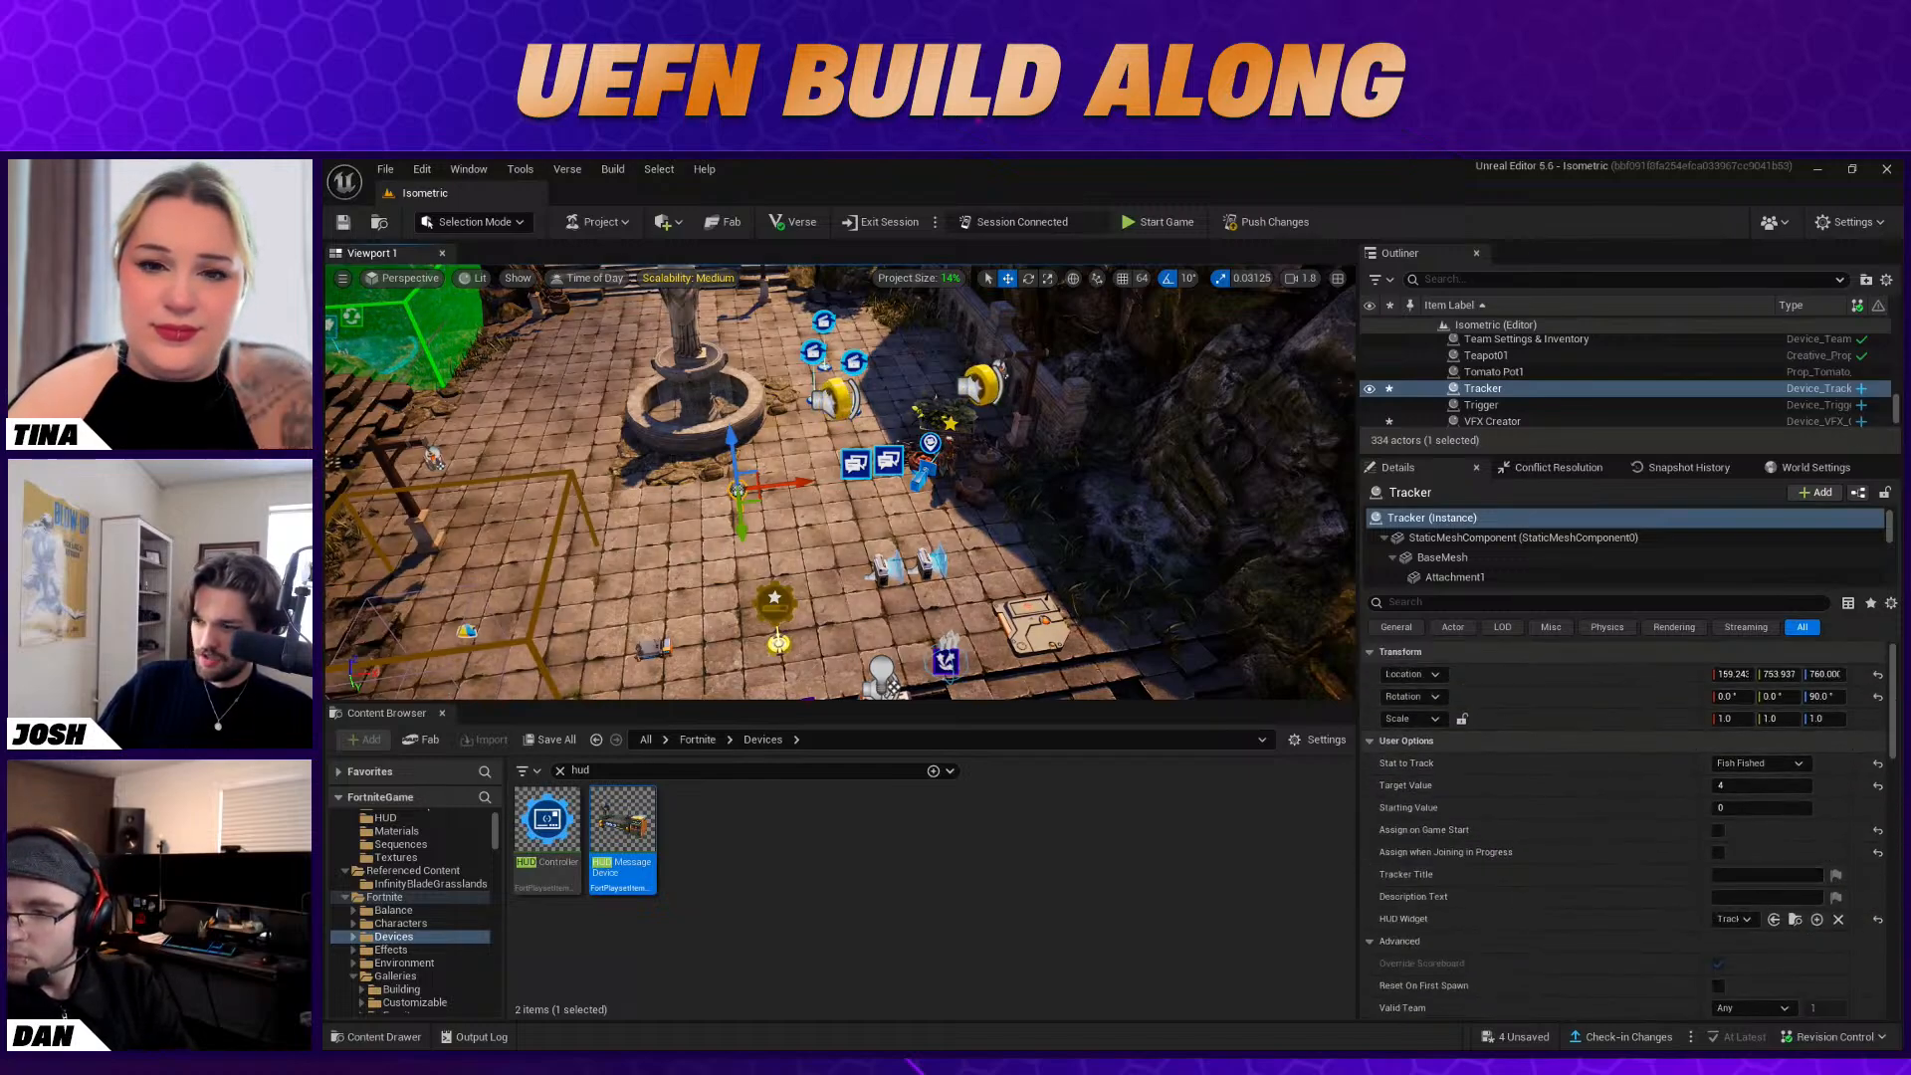
pyautogui.scroll(-4, 1571, 814)
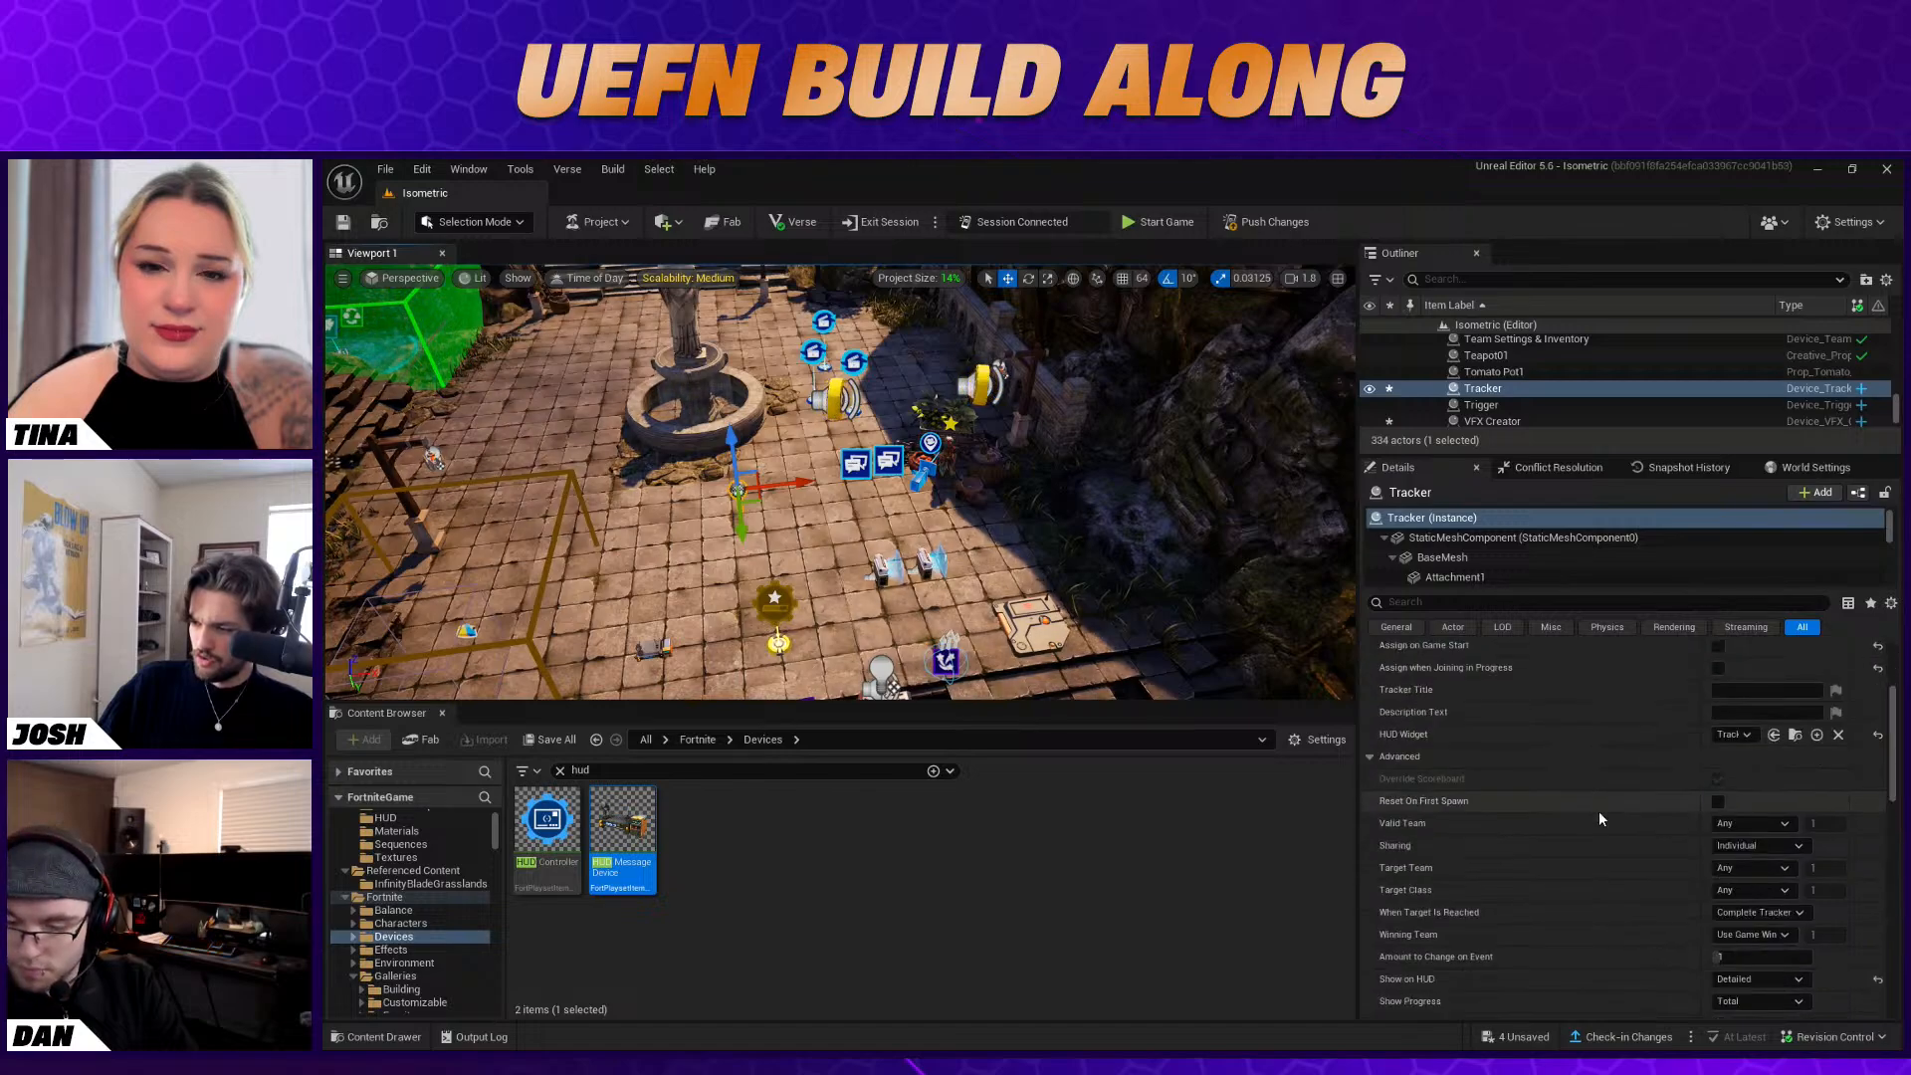
pyautogui.scroll(-2, 1599, 811)
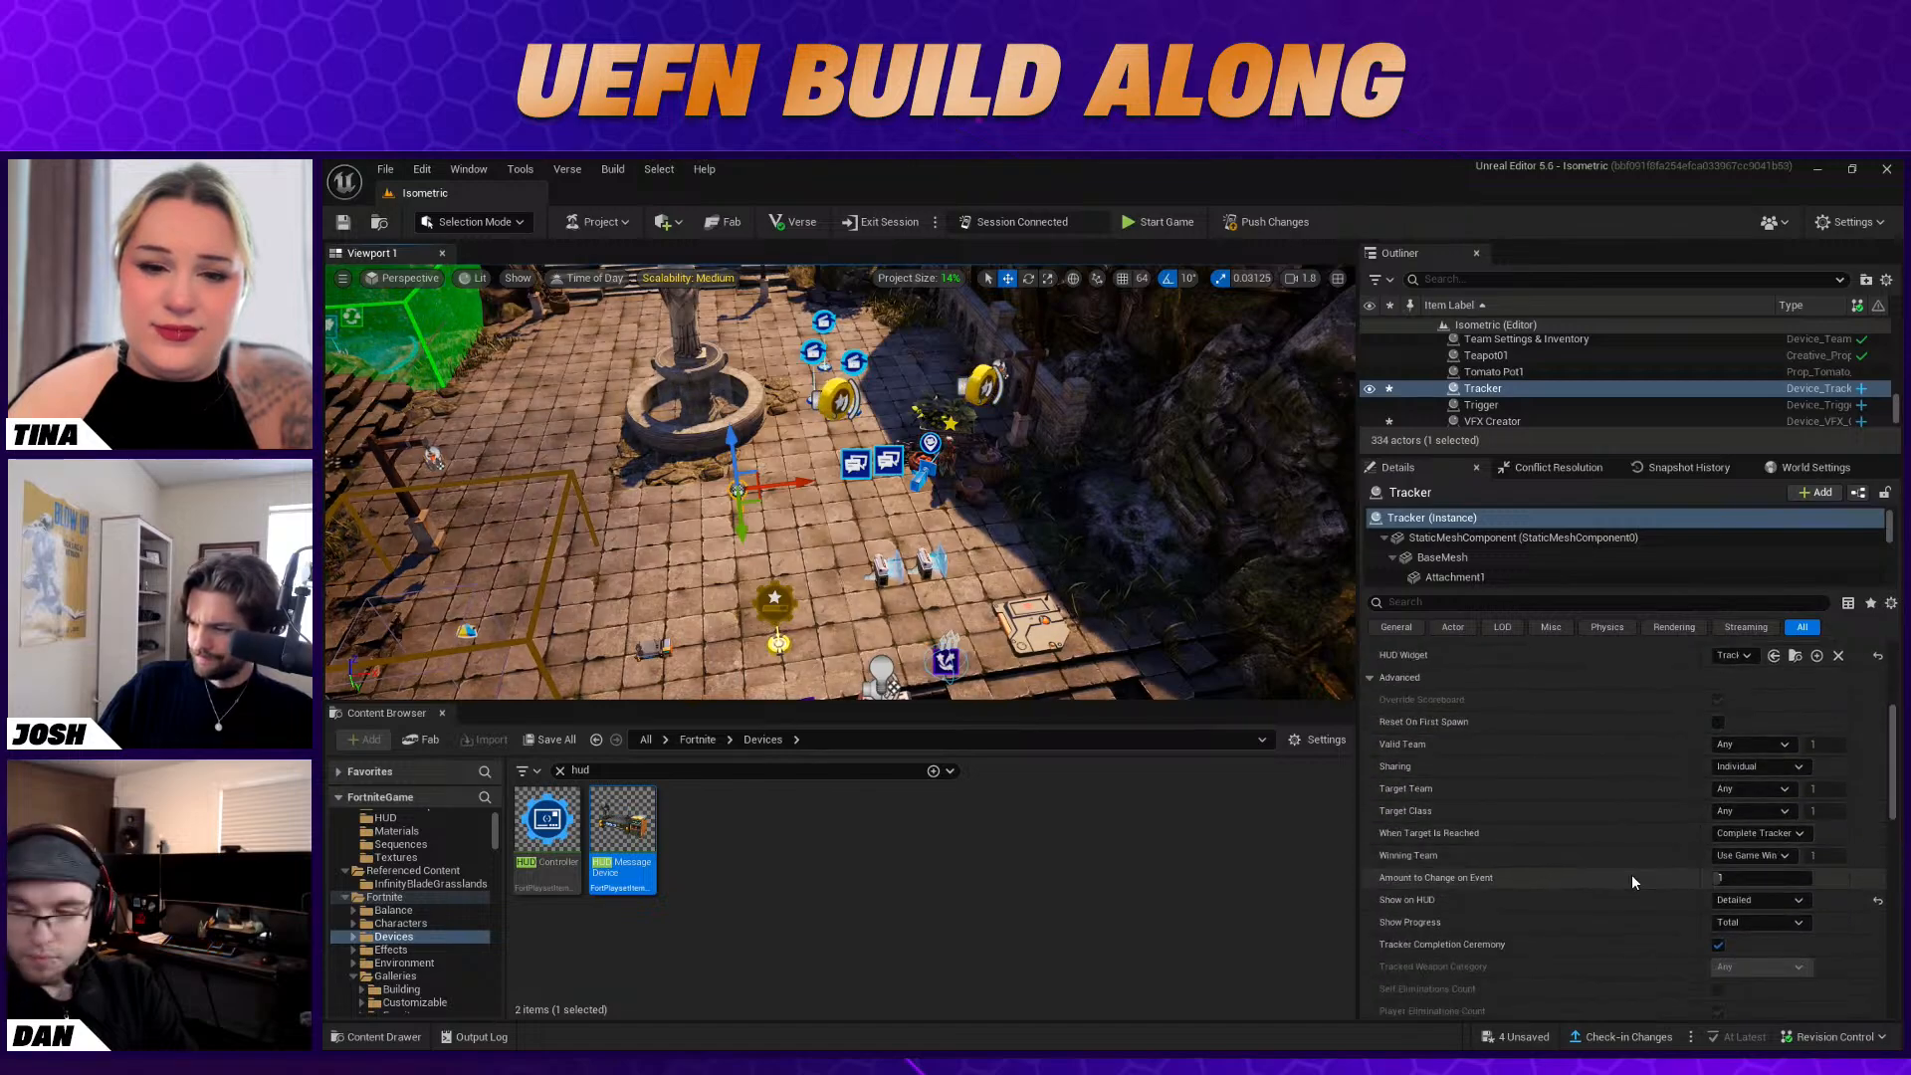
pyautogui.scroll(-2, 1615, 910)
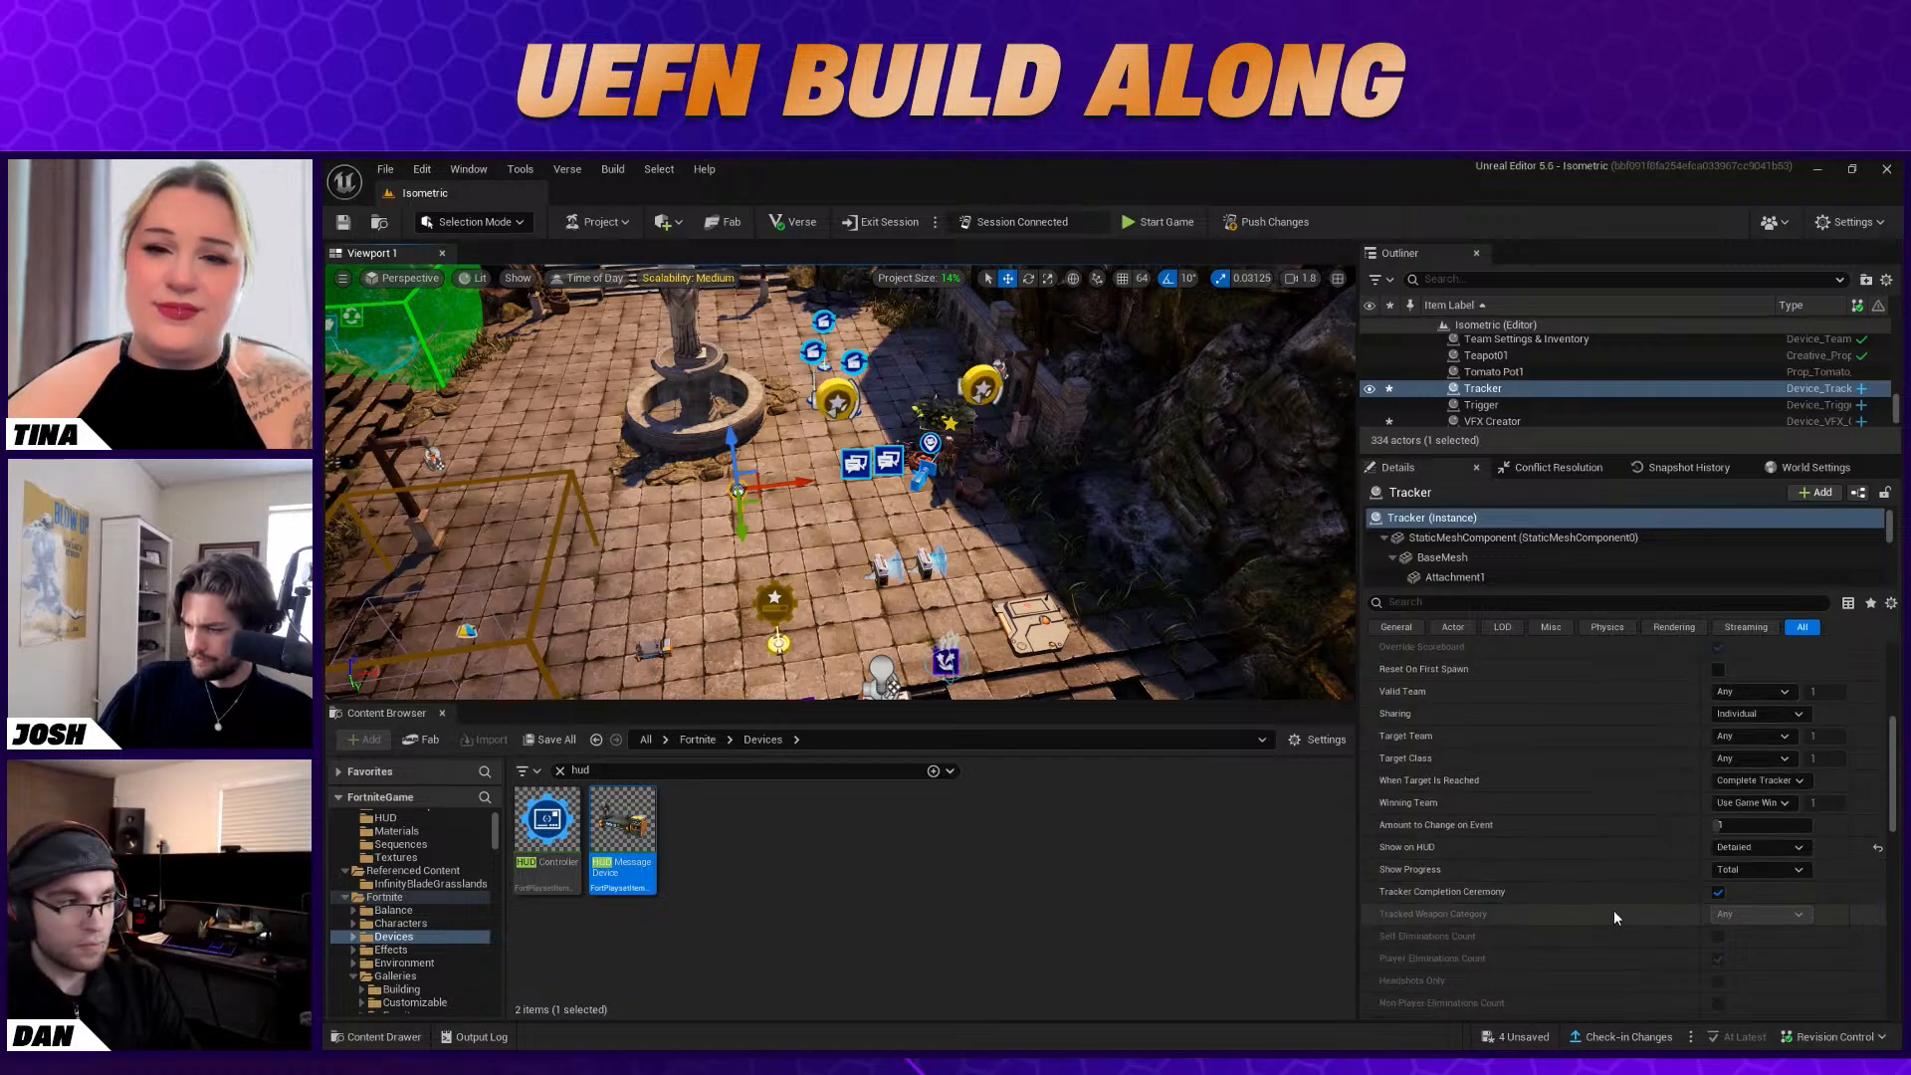
pyautogui.scroll(-2, 1614, 910)
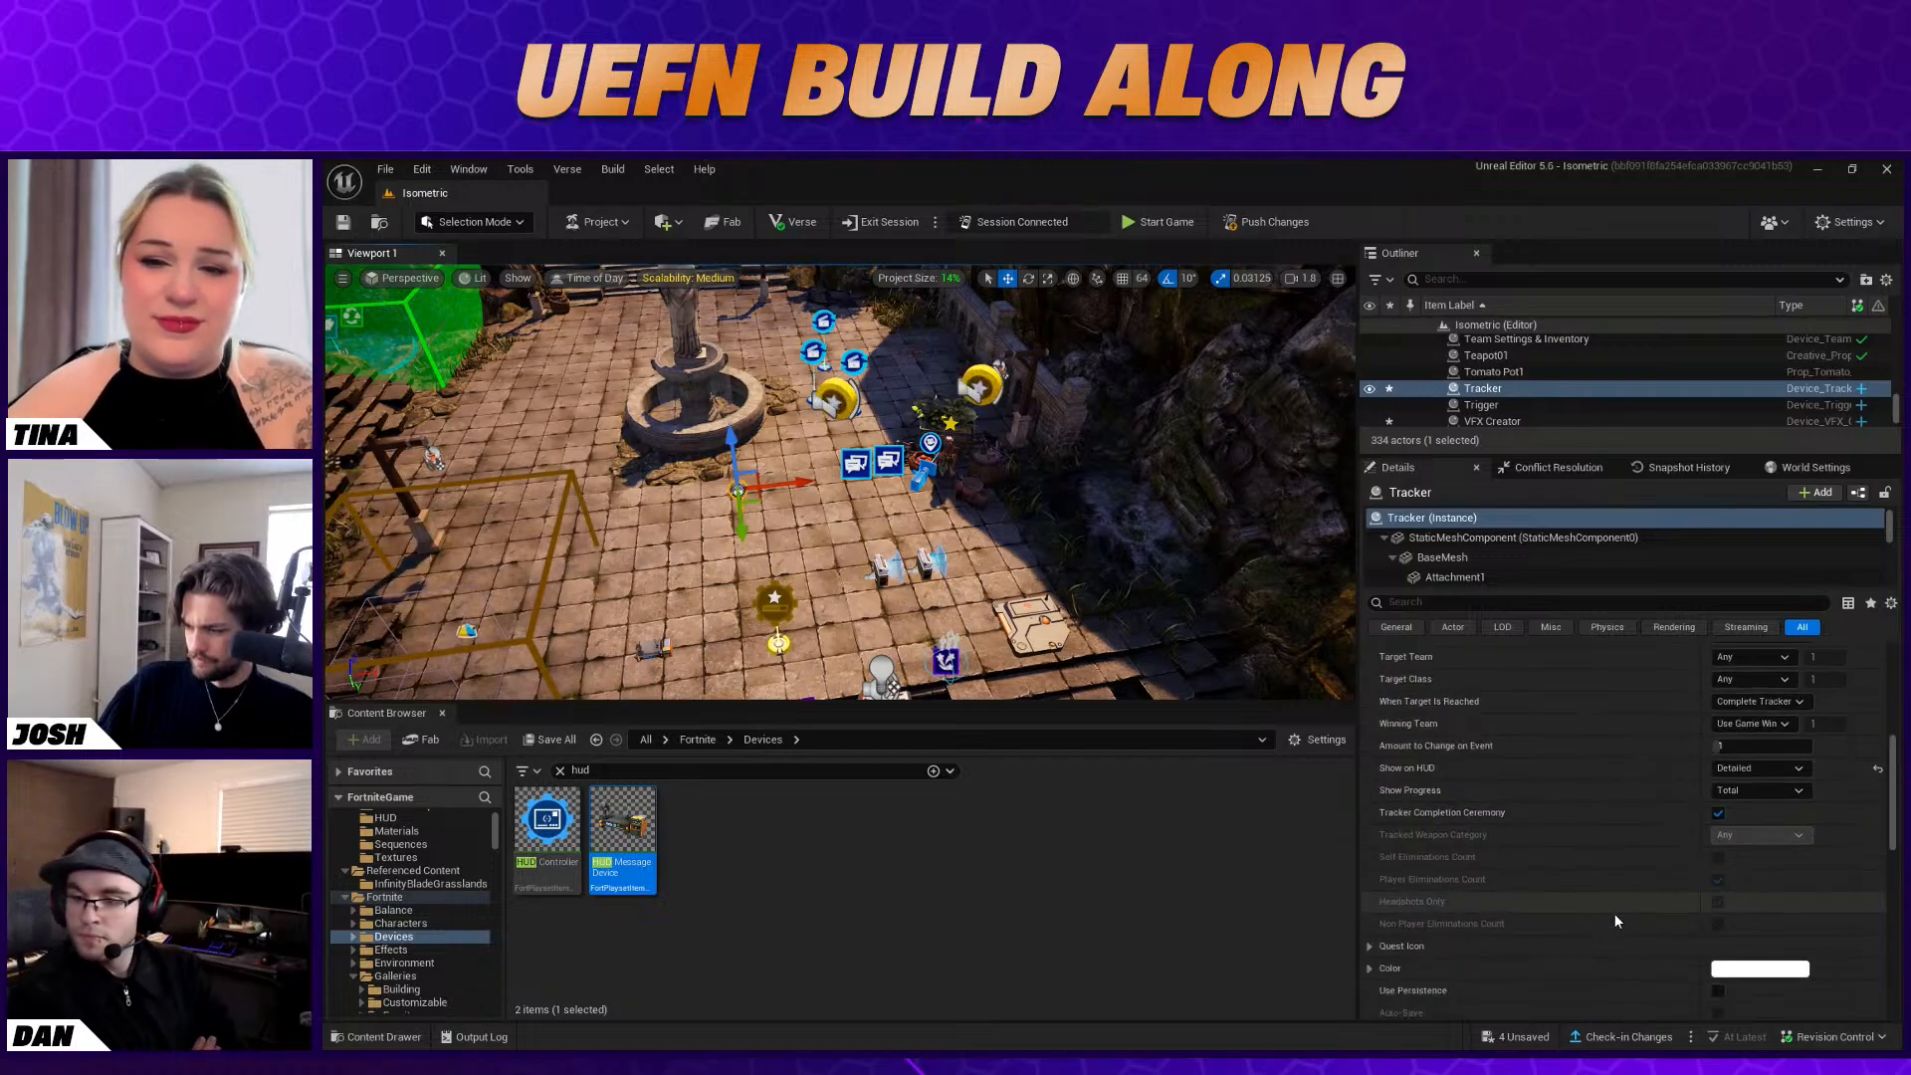
pyautogui.scroll(-2, 1589, 853)
pyautogui.scroll(3, 1590, 864)
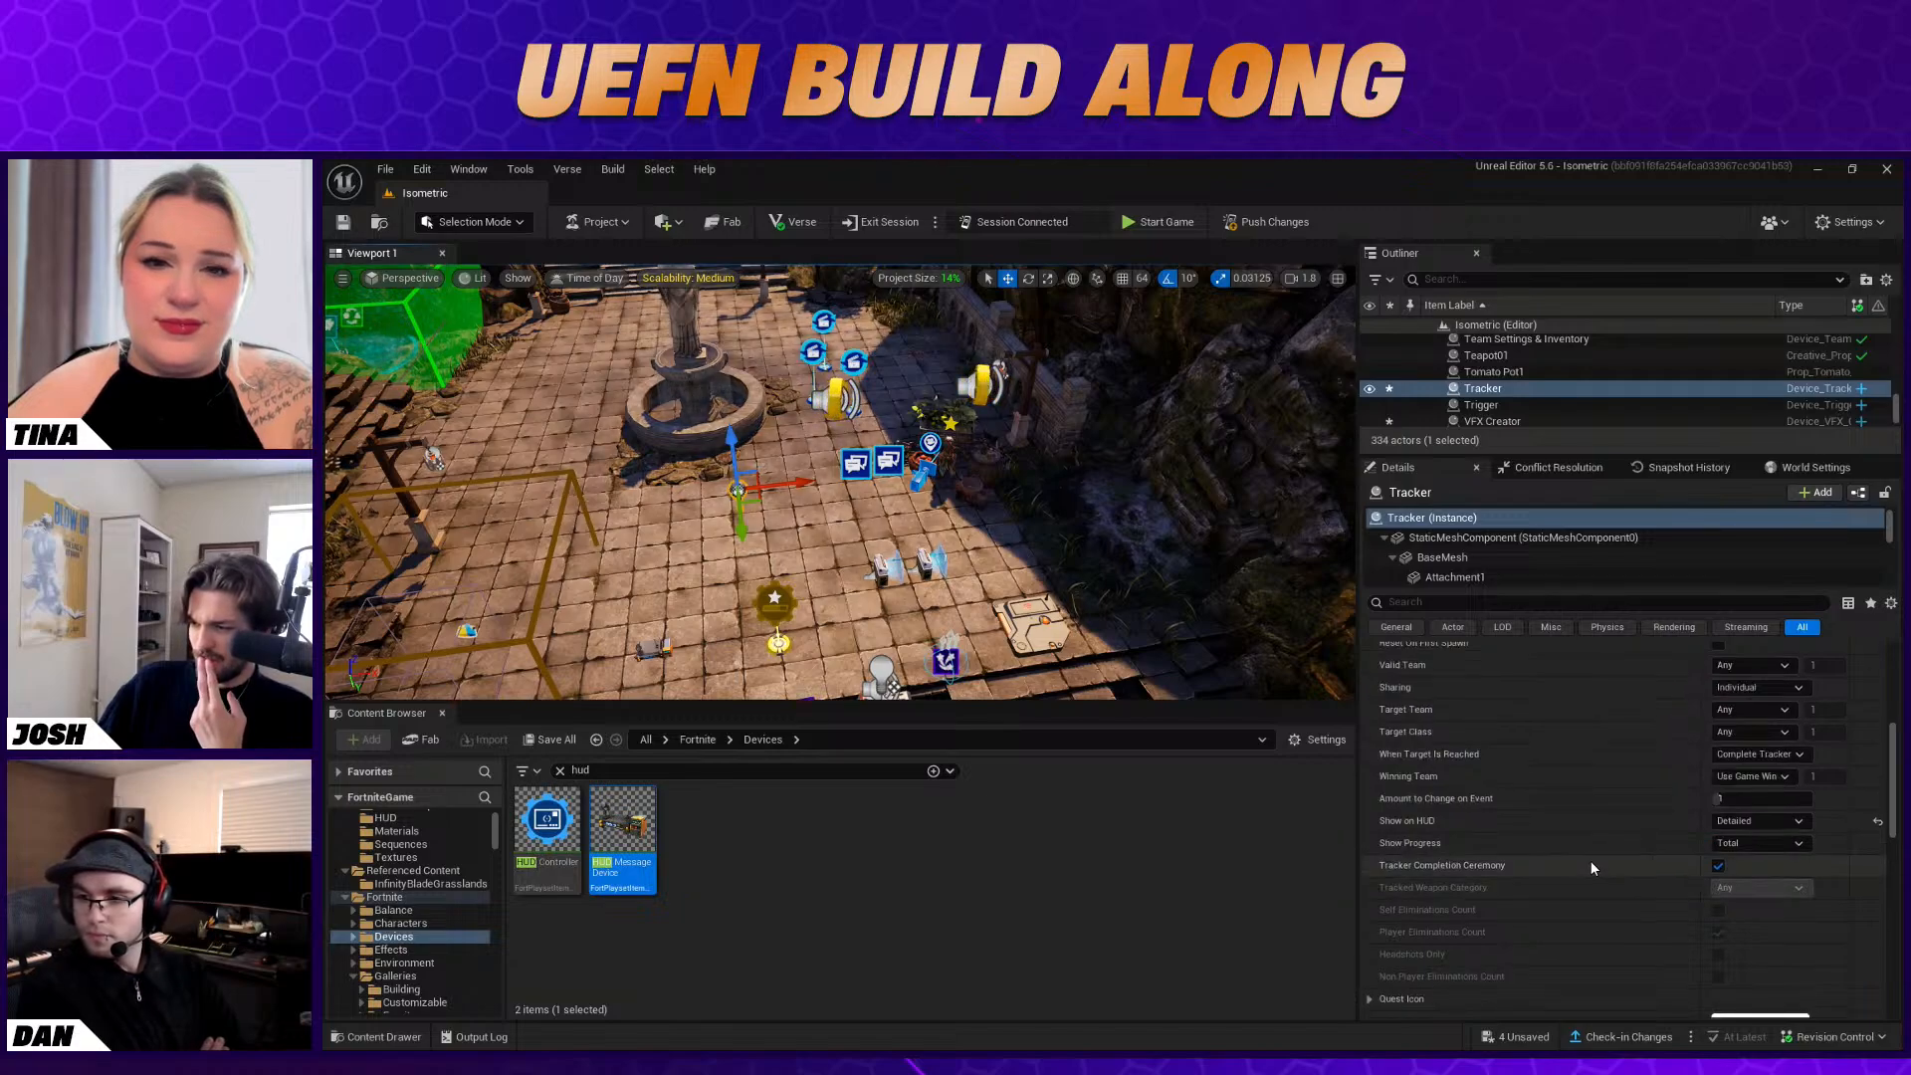
pyautogui.scroll(3, 1591, 866)
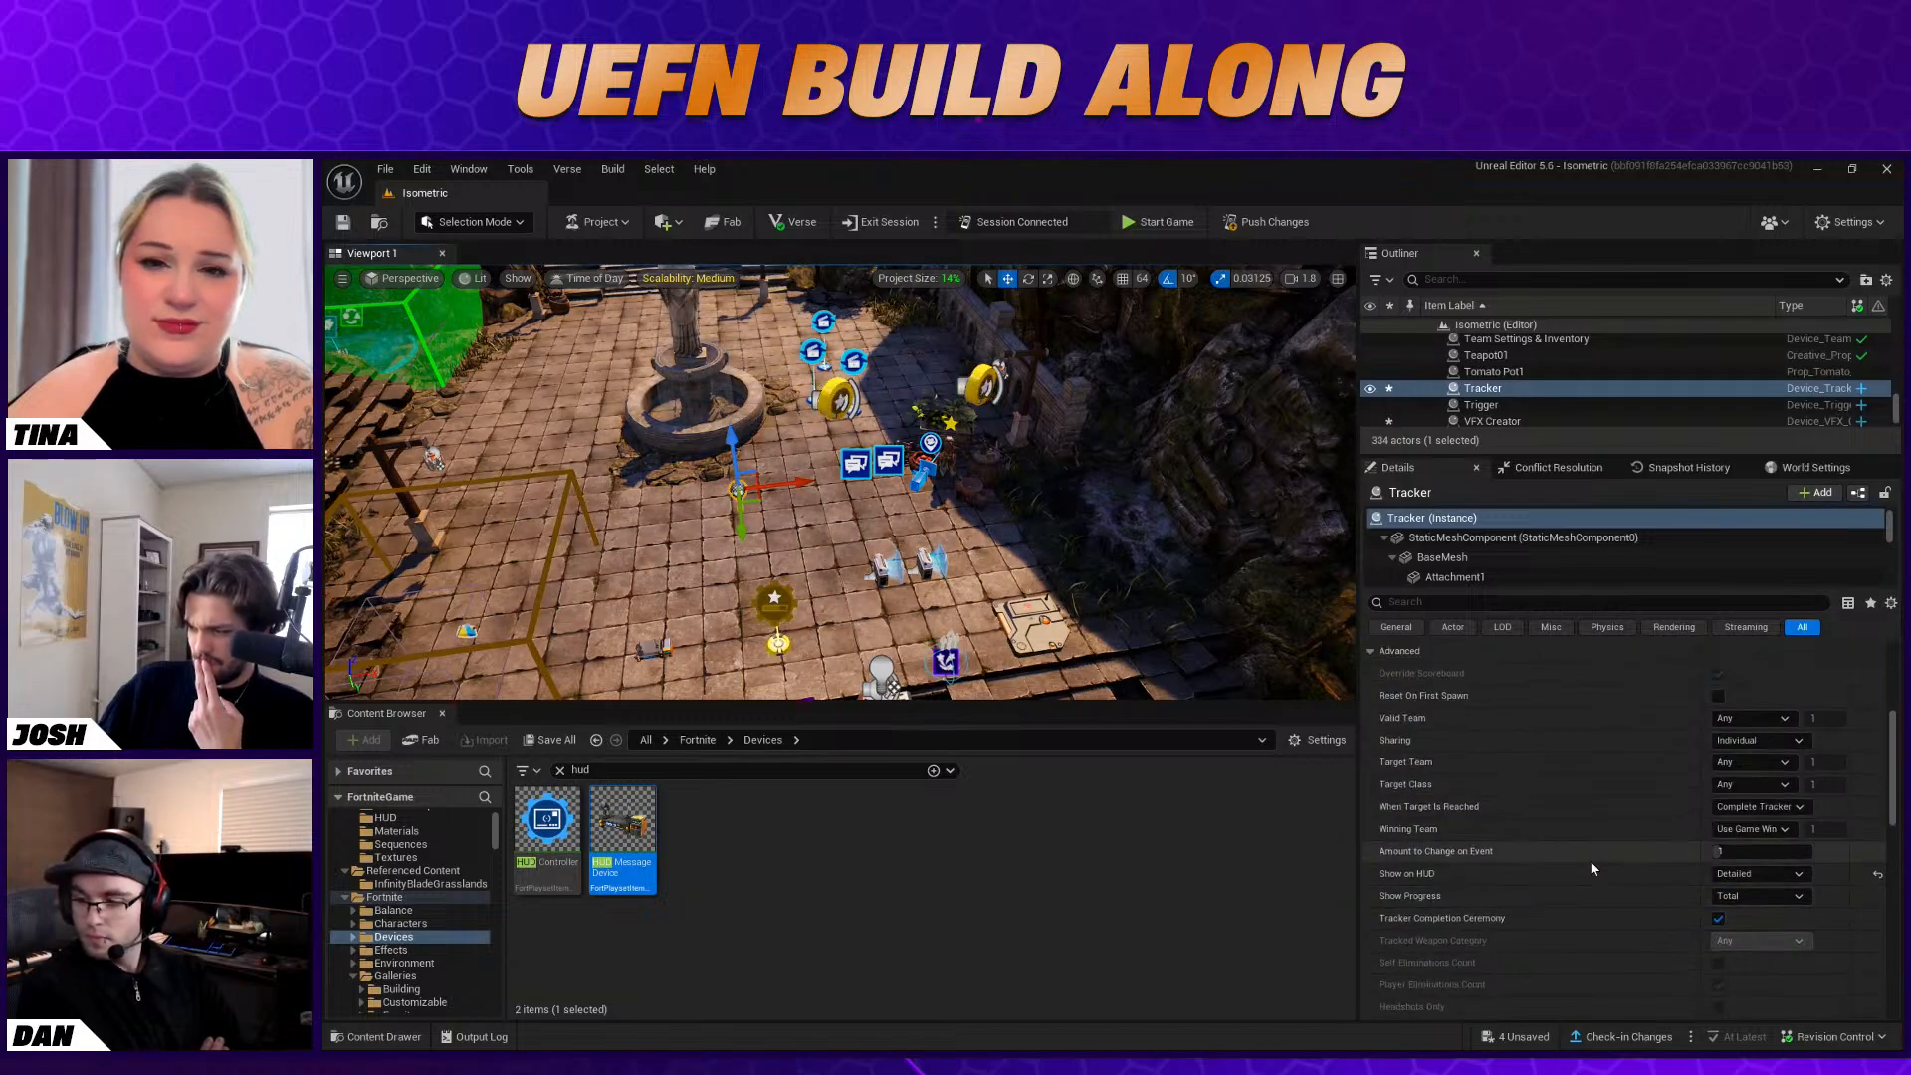
pyautogui.scroll(4, 1591, 860)
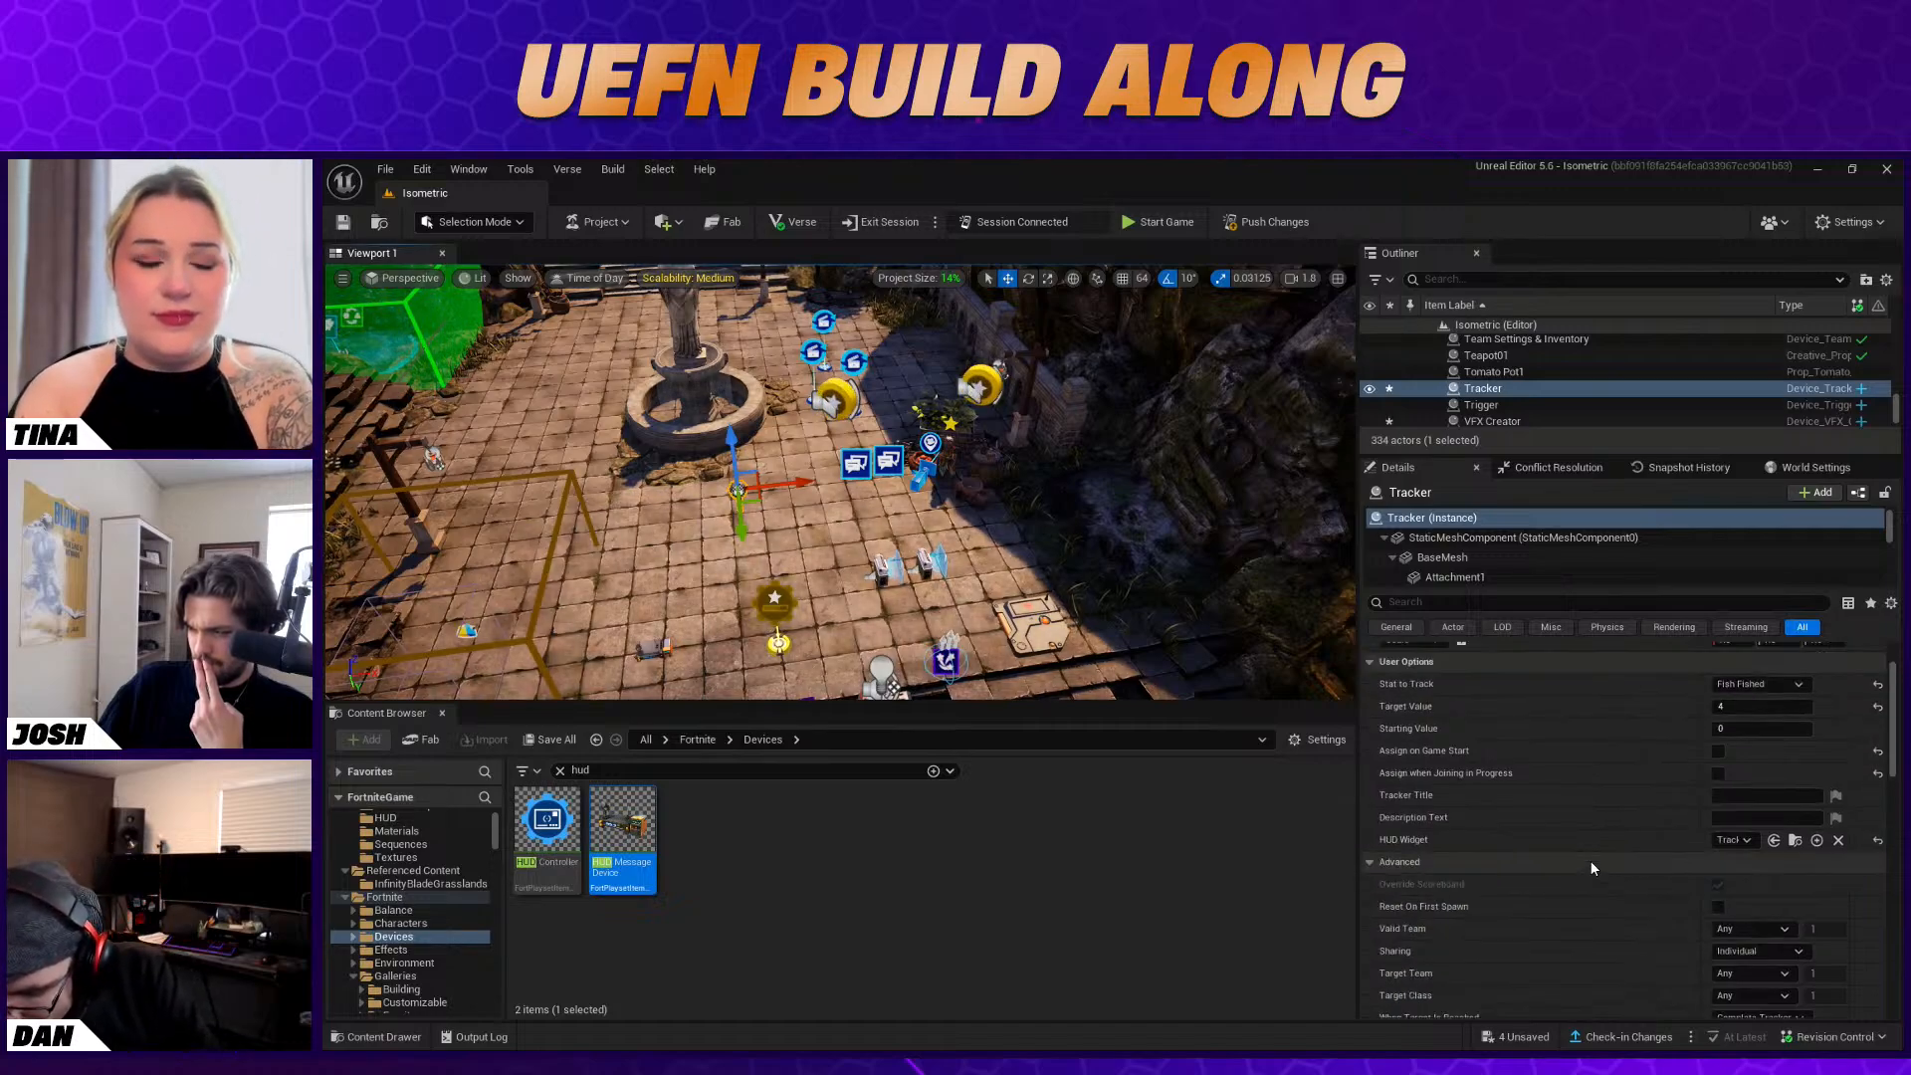
pyautogui.scroll(-4, 1541, 834)
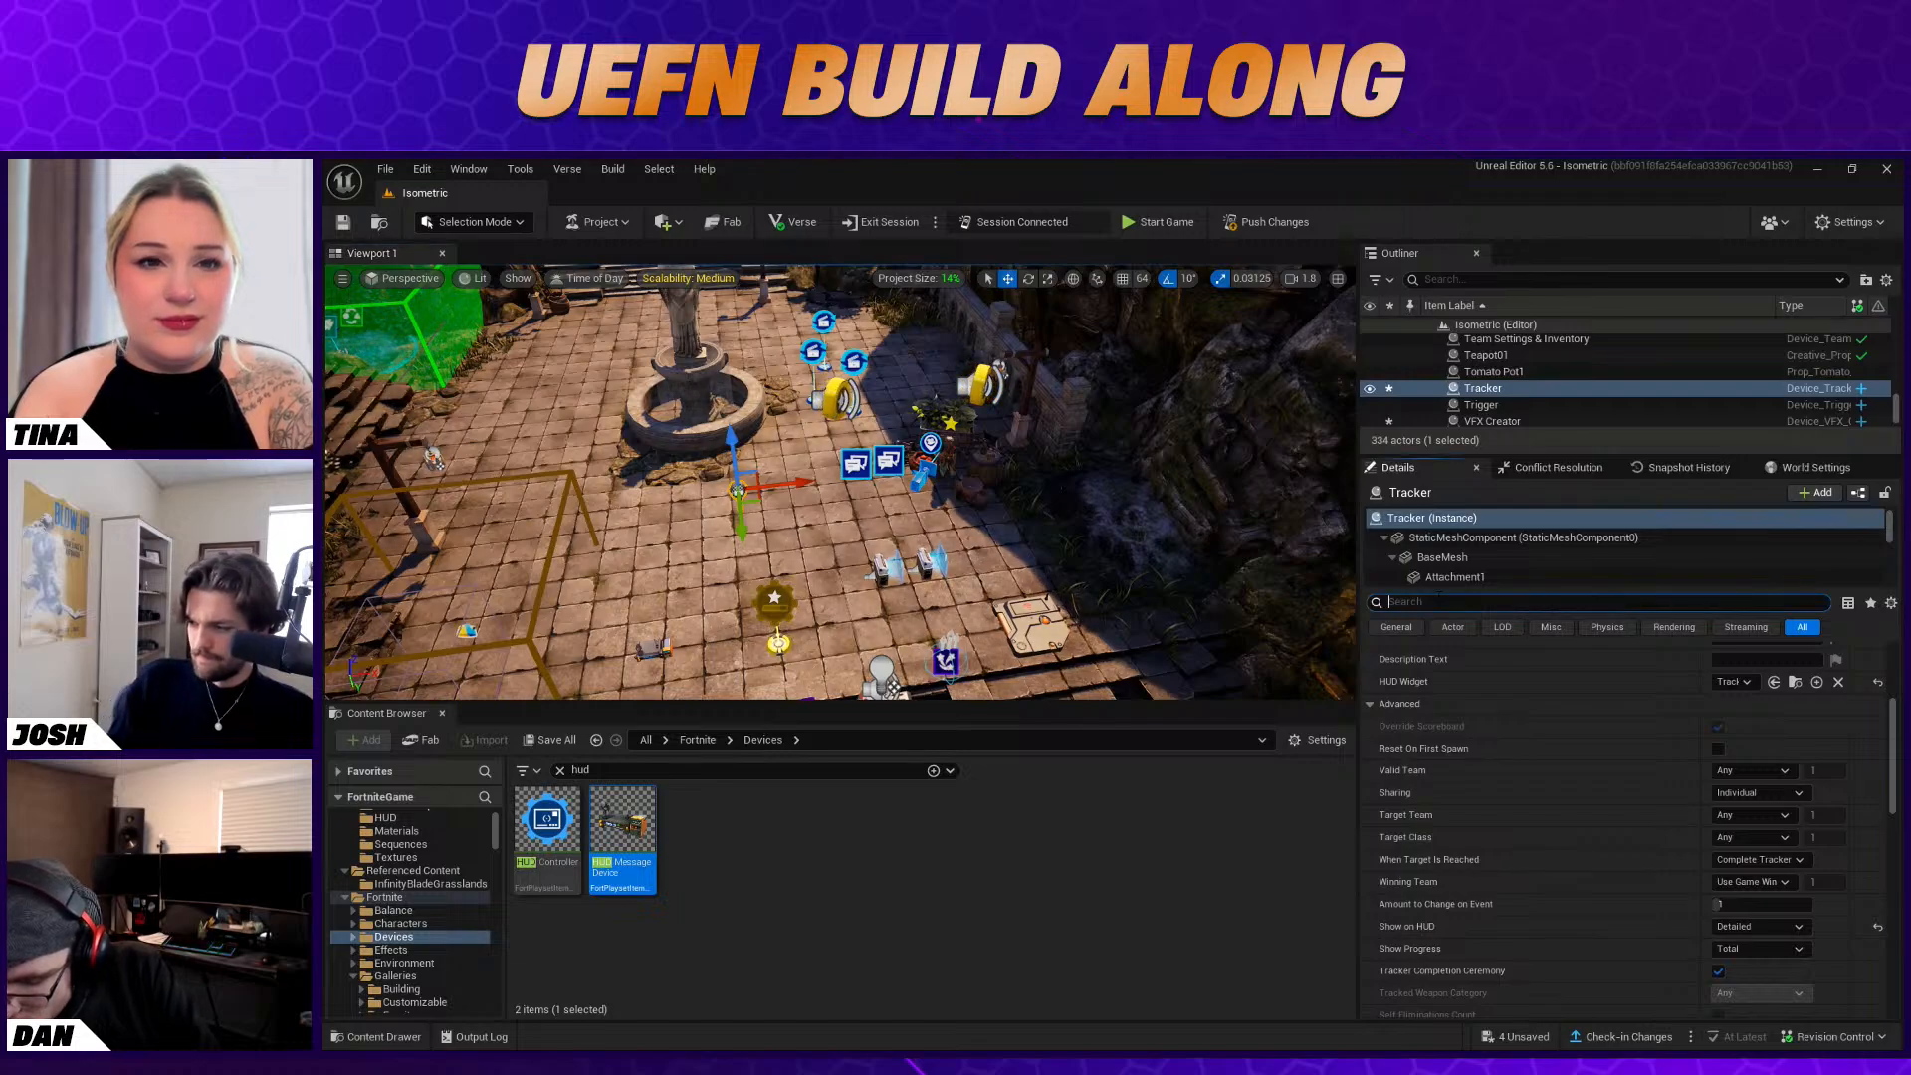
# Search the Tracker's properties for "remov", clear the search, and look through its advanced options again
pyautogui.write('remov')
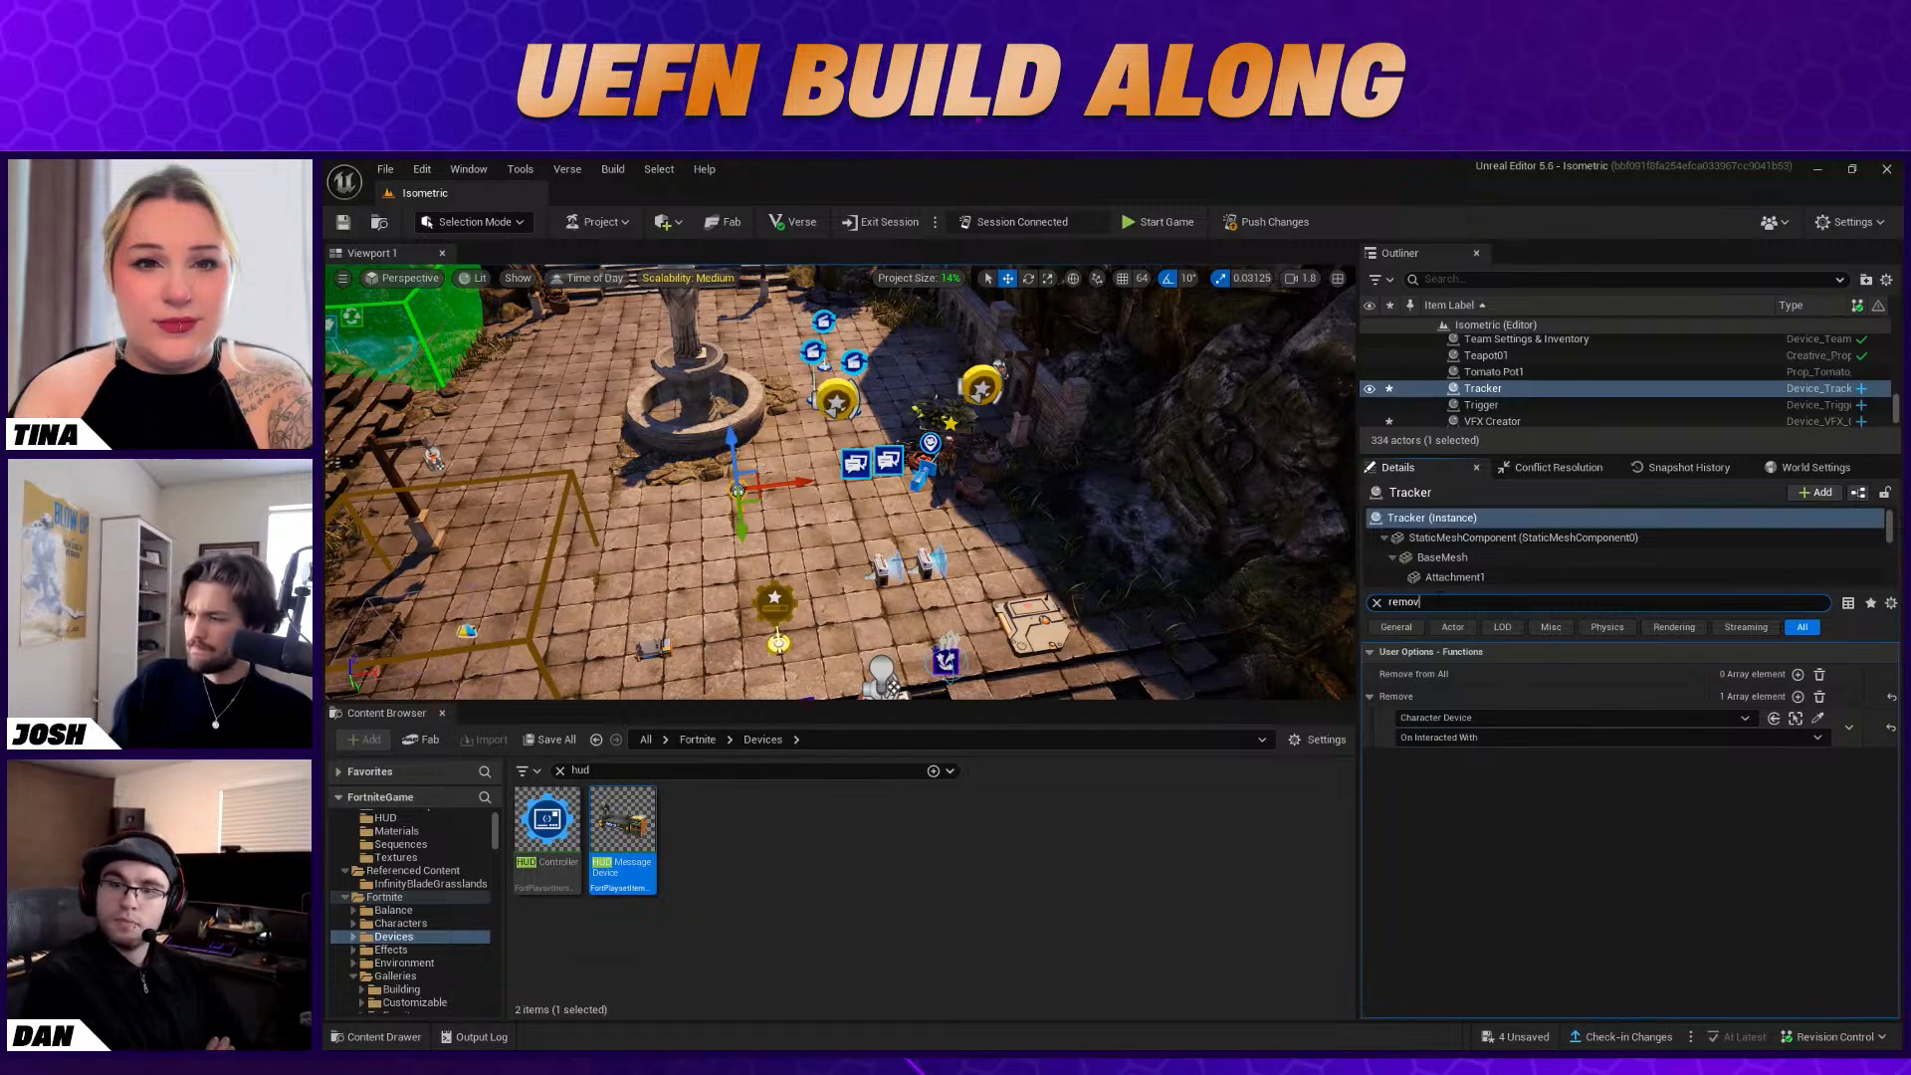
pyautogui.press('BackSpace')
pyautogui.press('BackSpace')
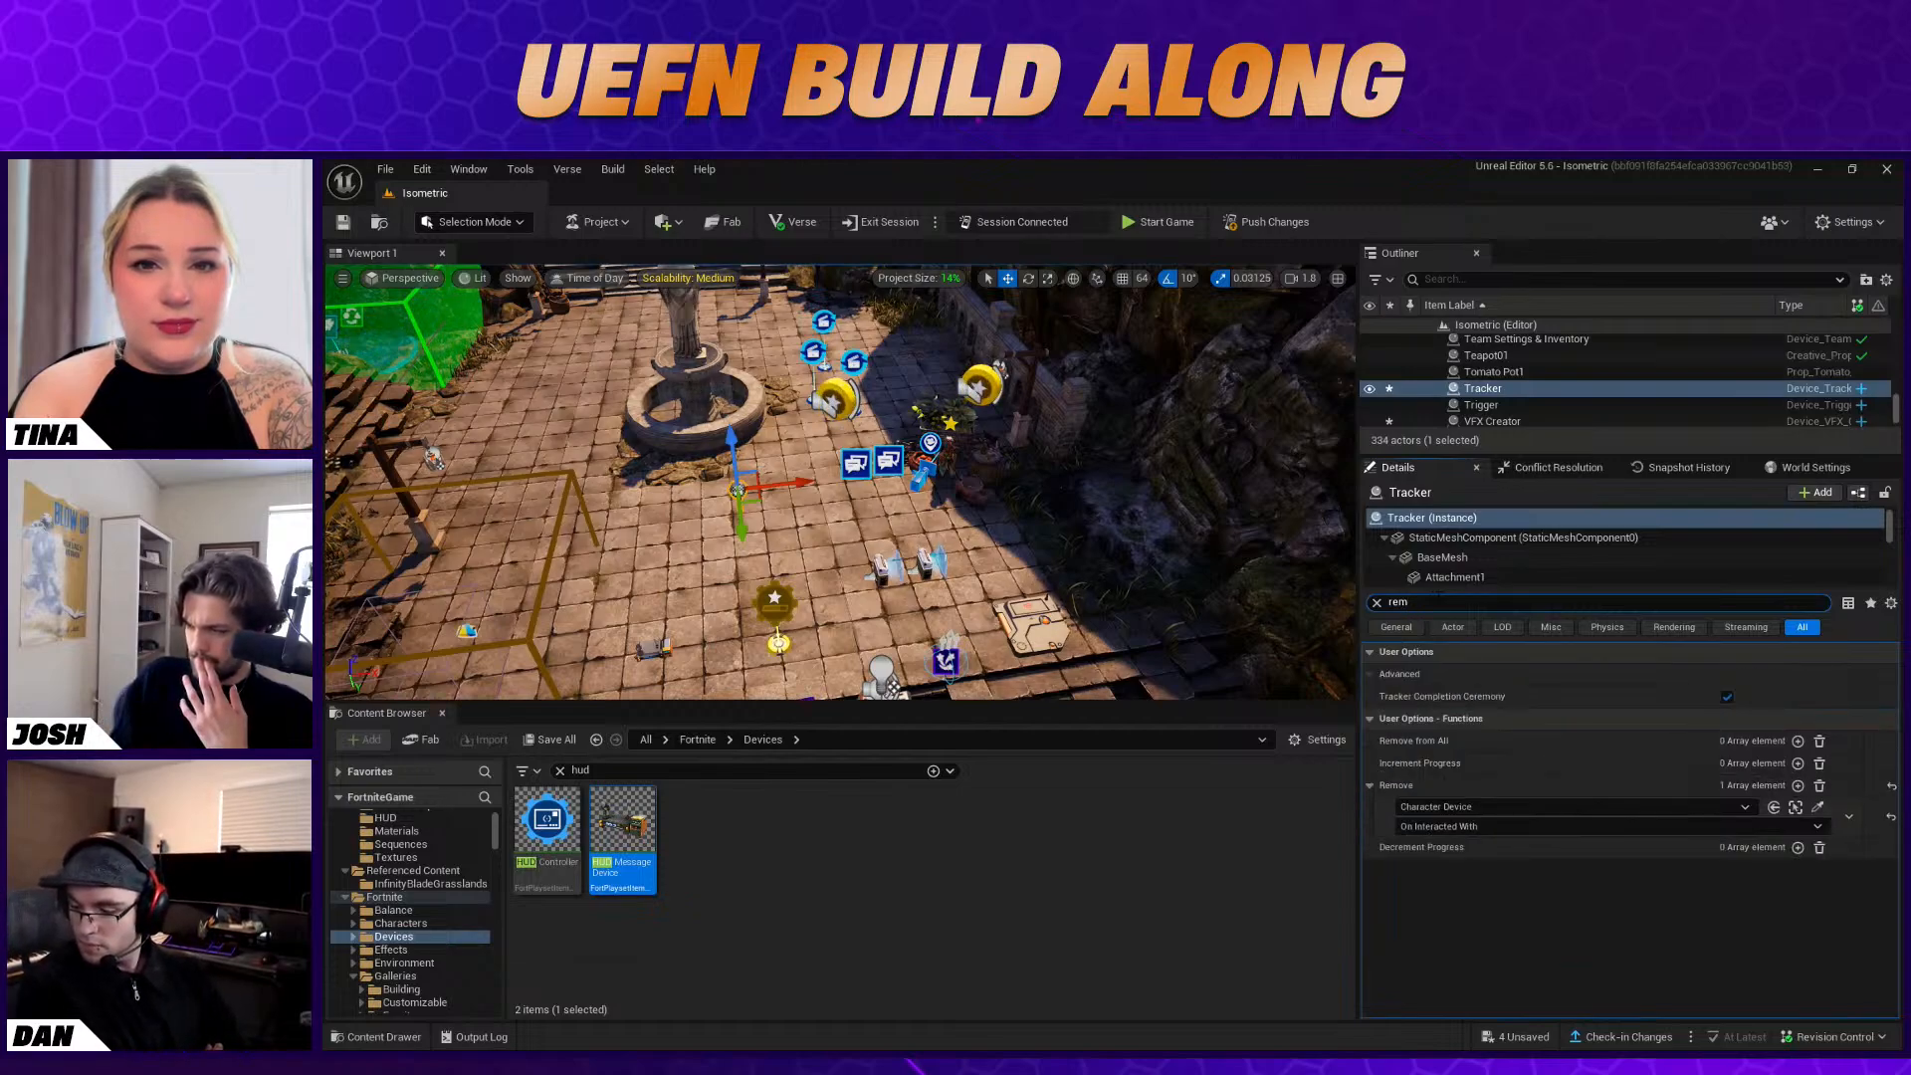
pyautogui.press('BackSpace')
pyautogui.press('BackSpace')
pyautogui.press('BackSpace')
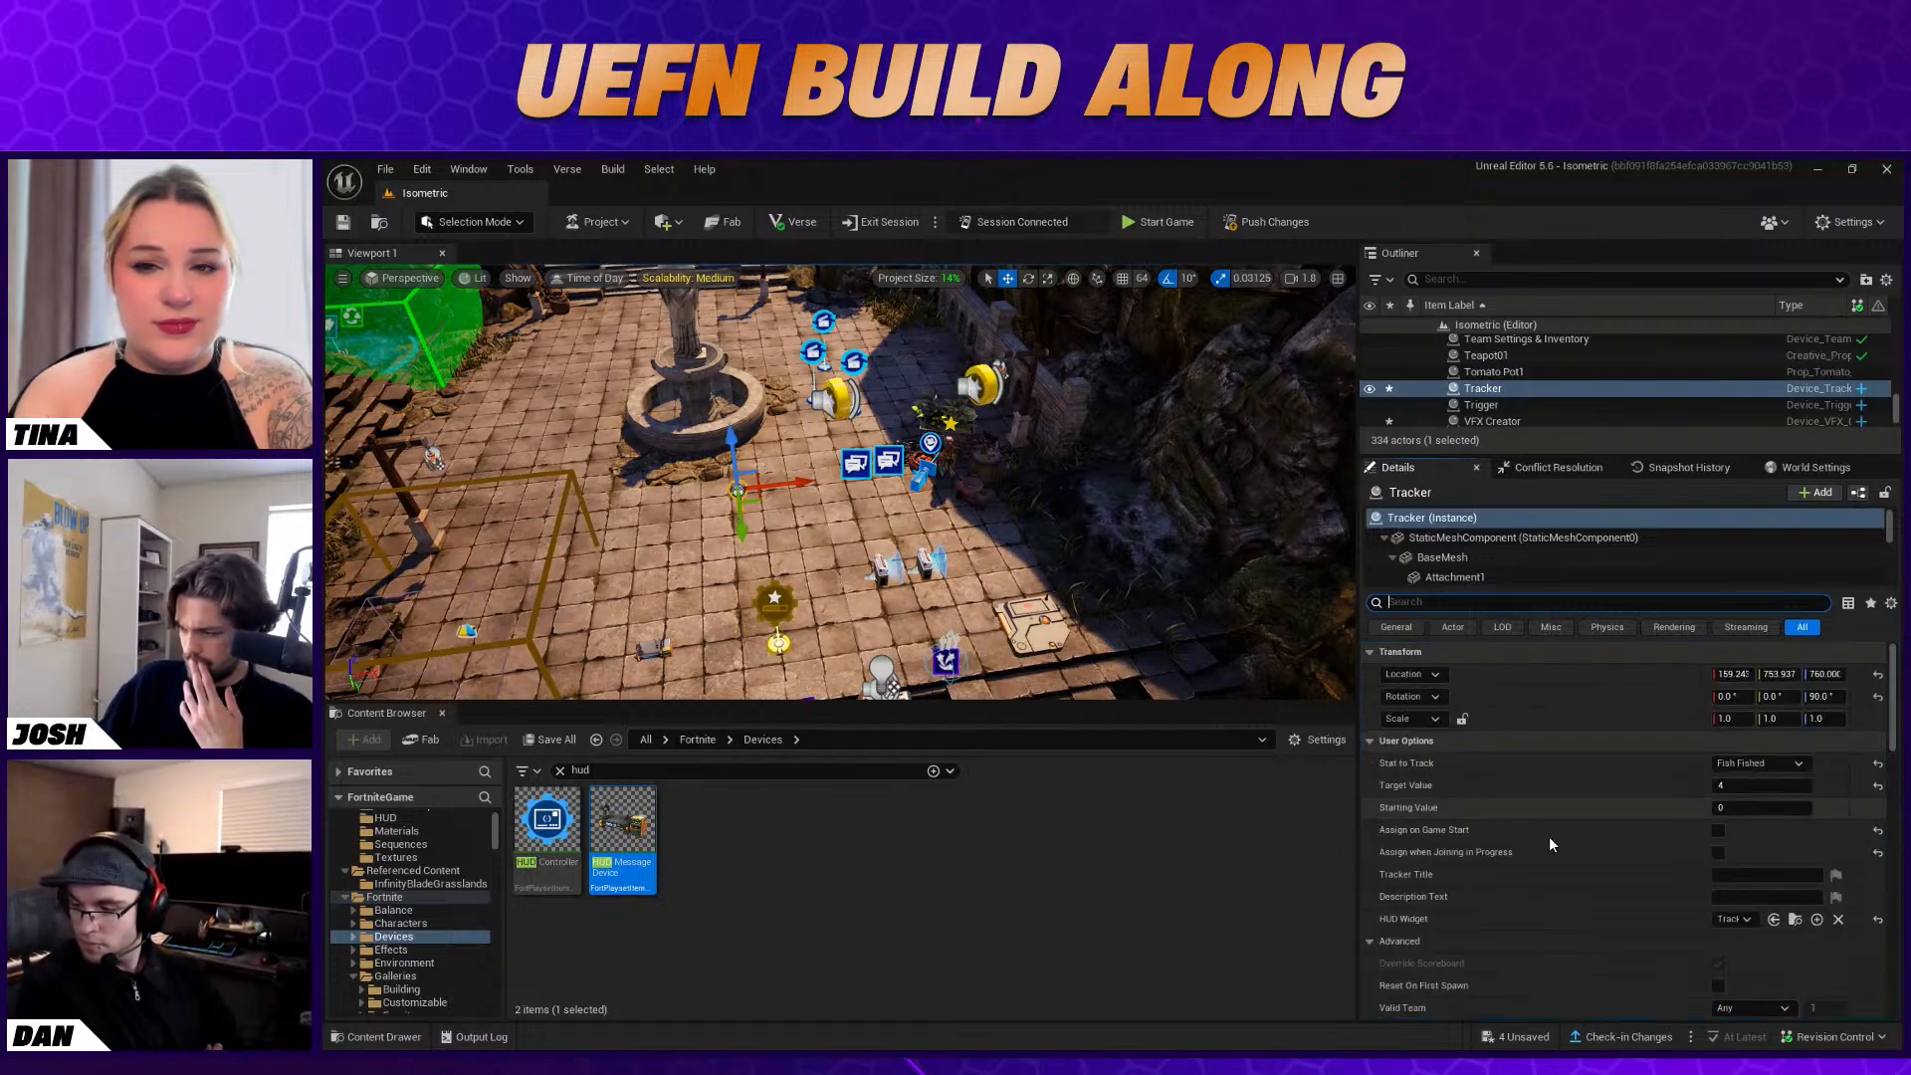
pyautogui.scroll(-3, 1555, 840)
pyautogui.scroll(-5, 1556, 848)
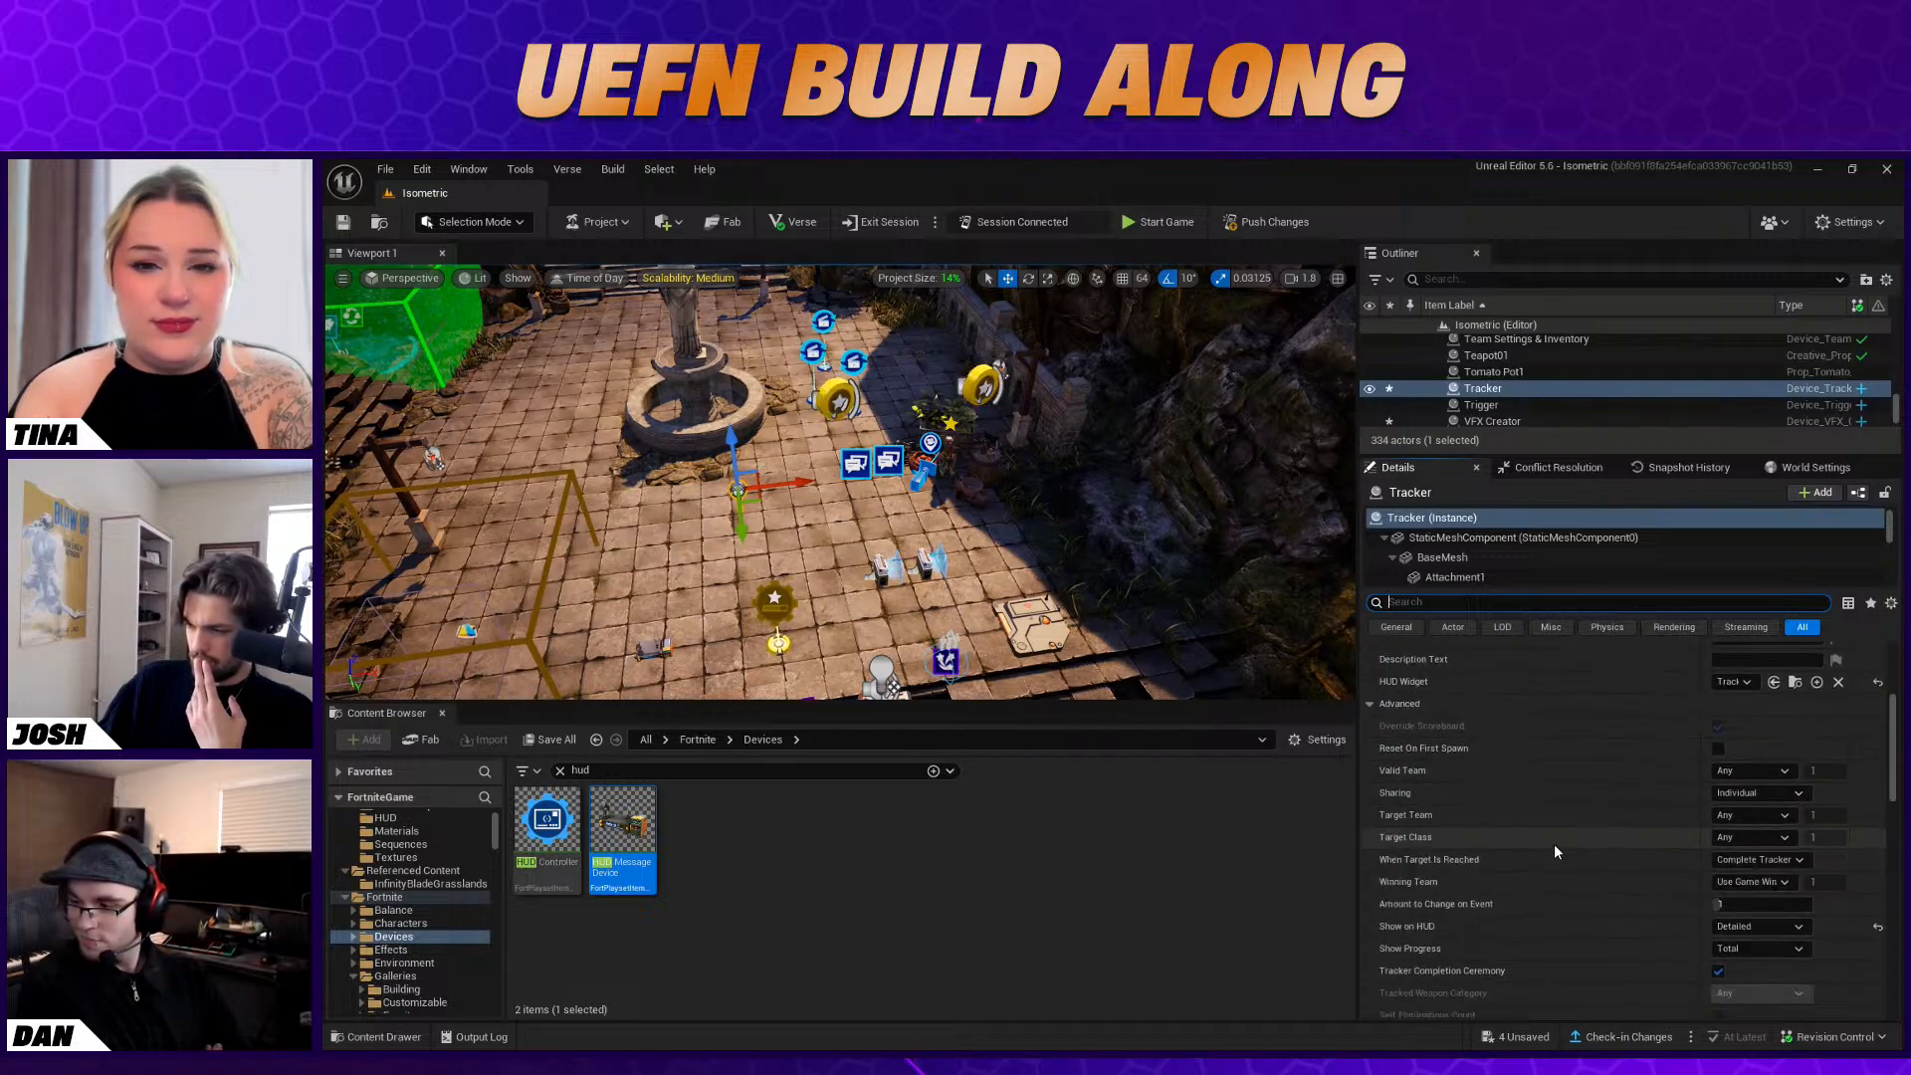
pyautogui.scroll(-1, 1553, 871)
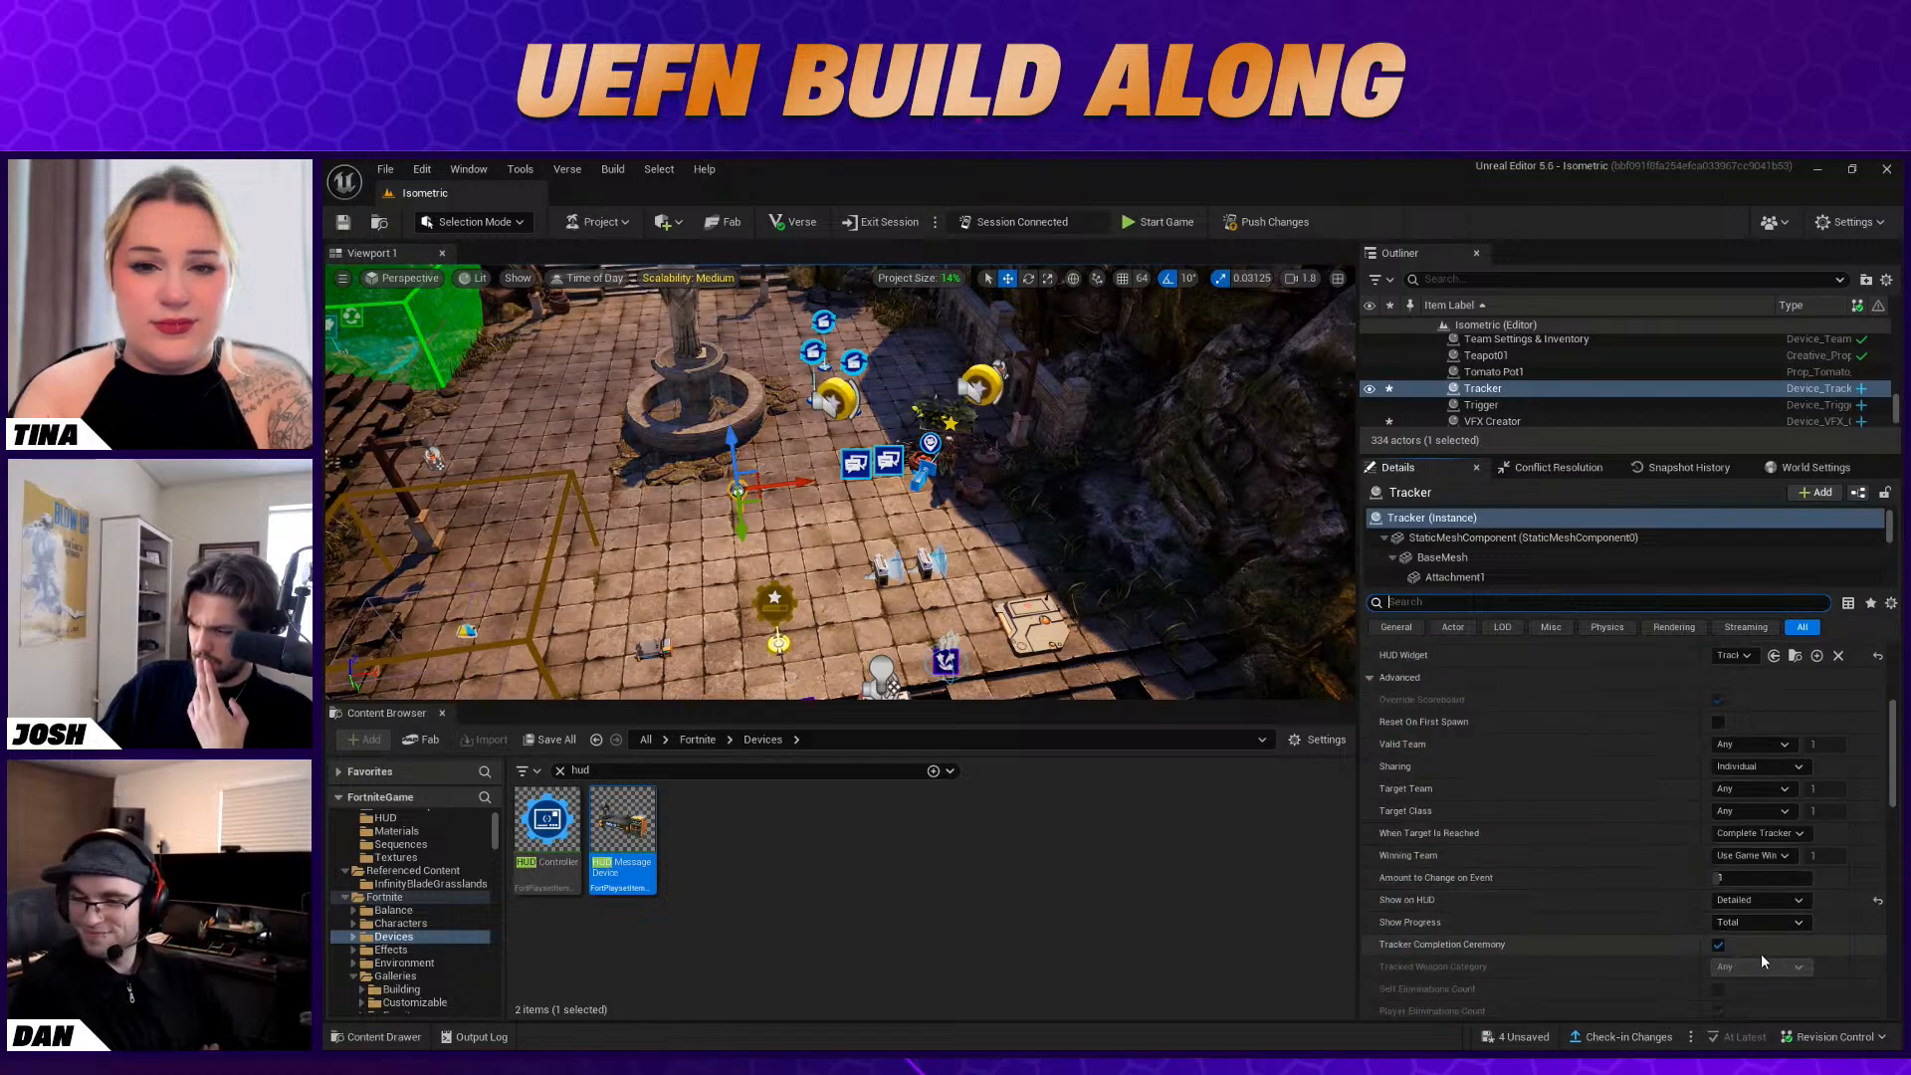
# Set the Tracker's When Target Is Reached option to Do Nothing
pyautogui.scroll(-1, 1747, 946)
pyautogui.scroll(-1, 1747, 945)
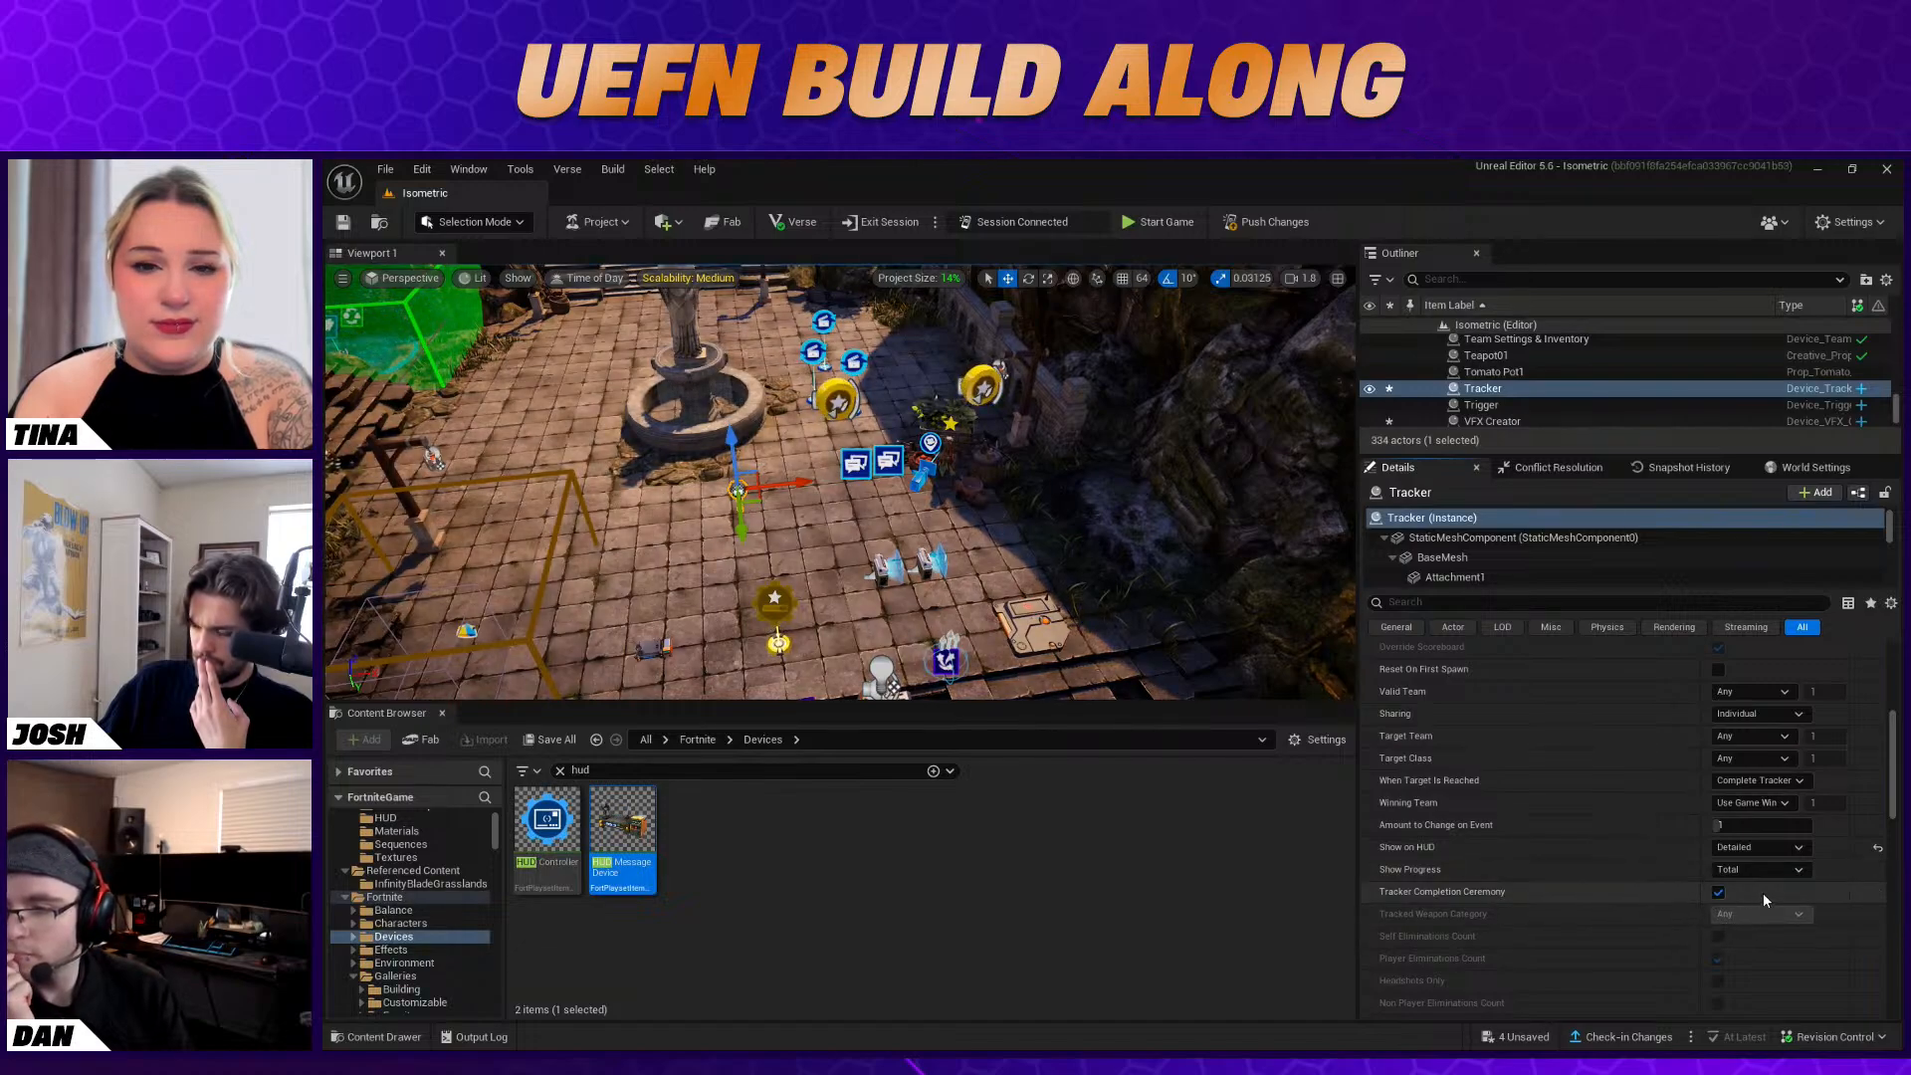
pyautogui.scroll(-3, 1764, 892)
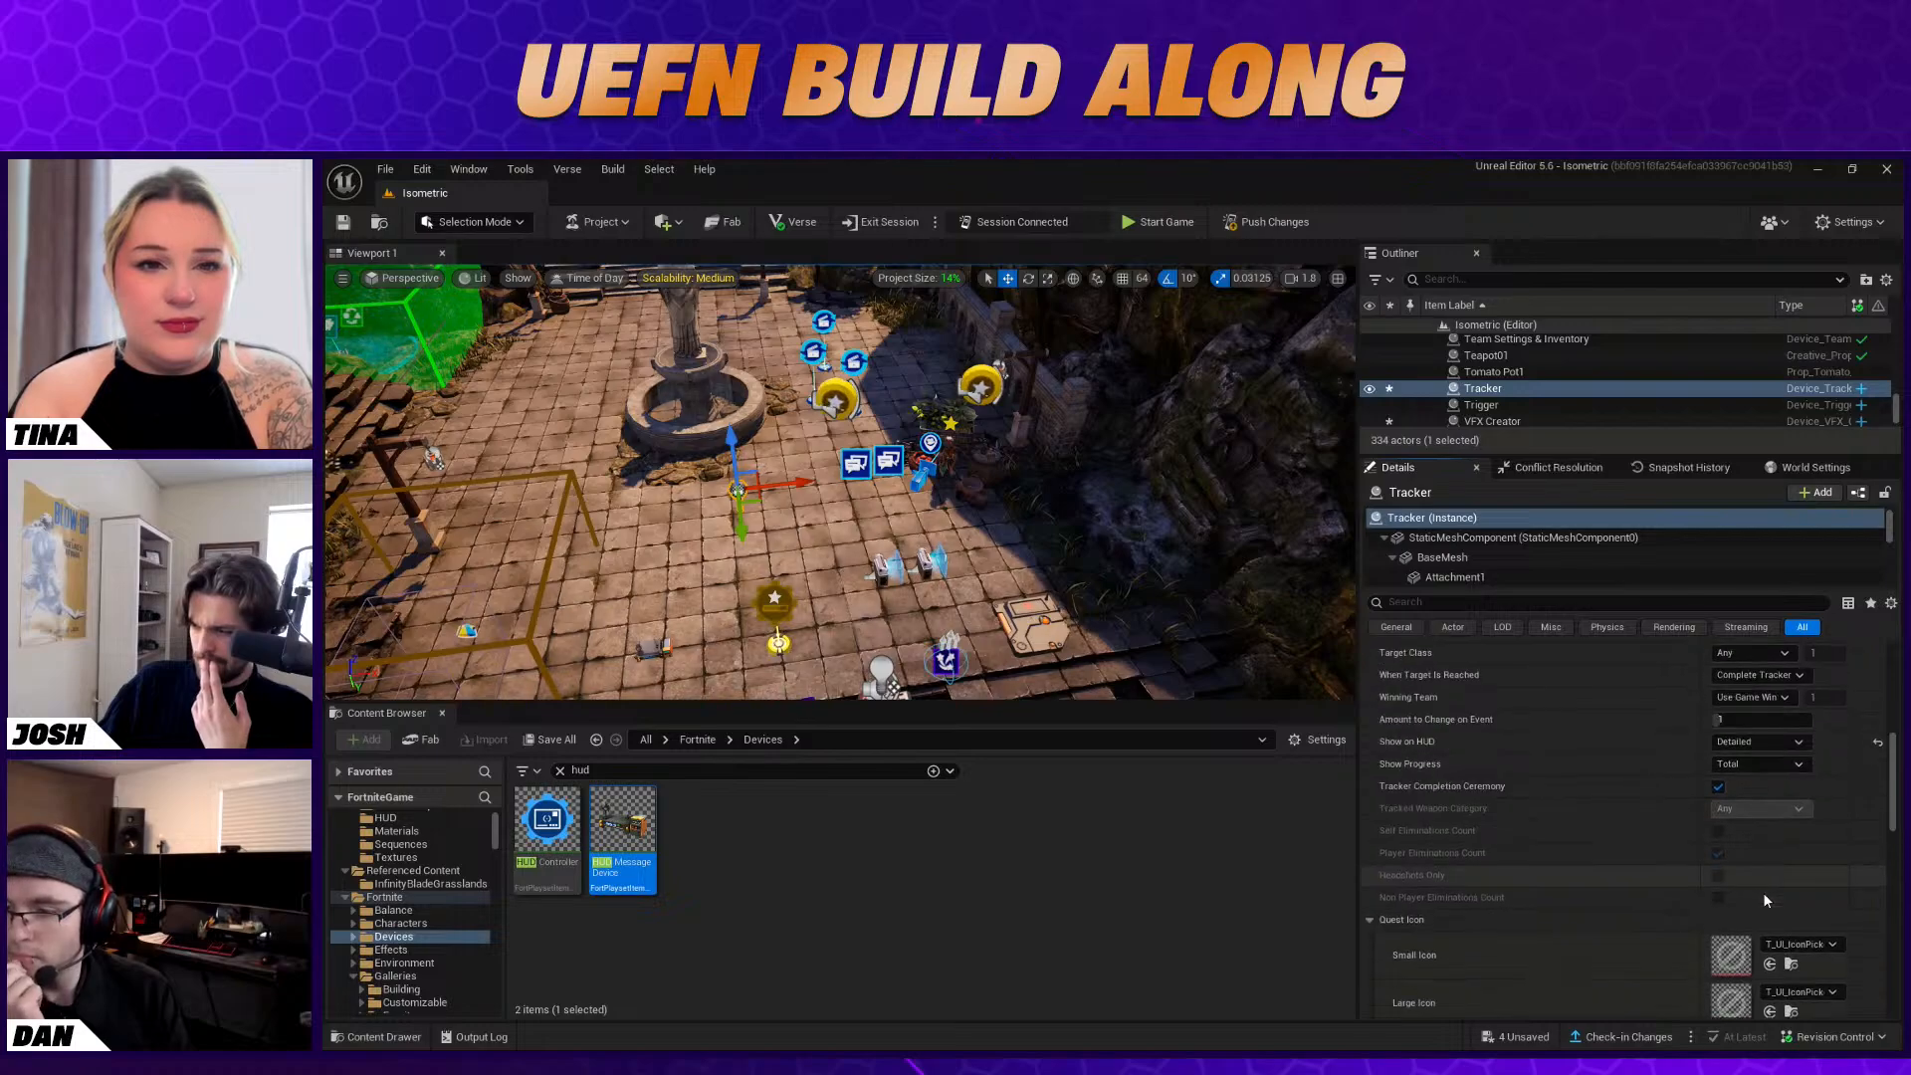
pyautogui.scroll(-8, 1764, 892)
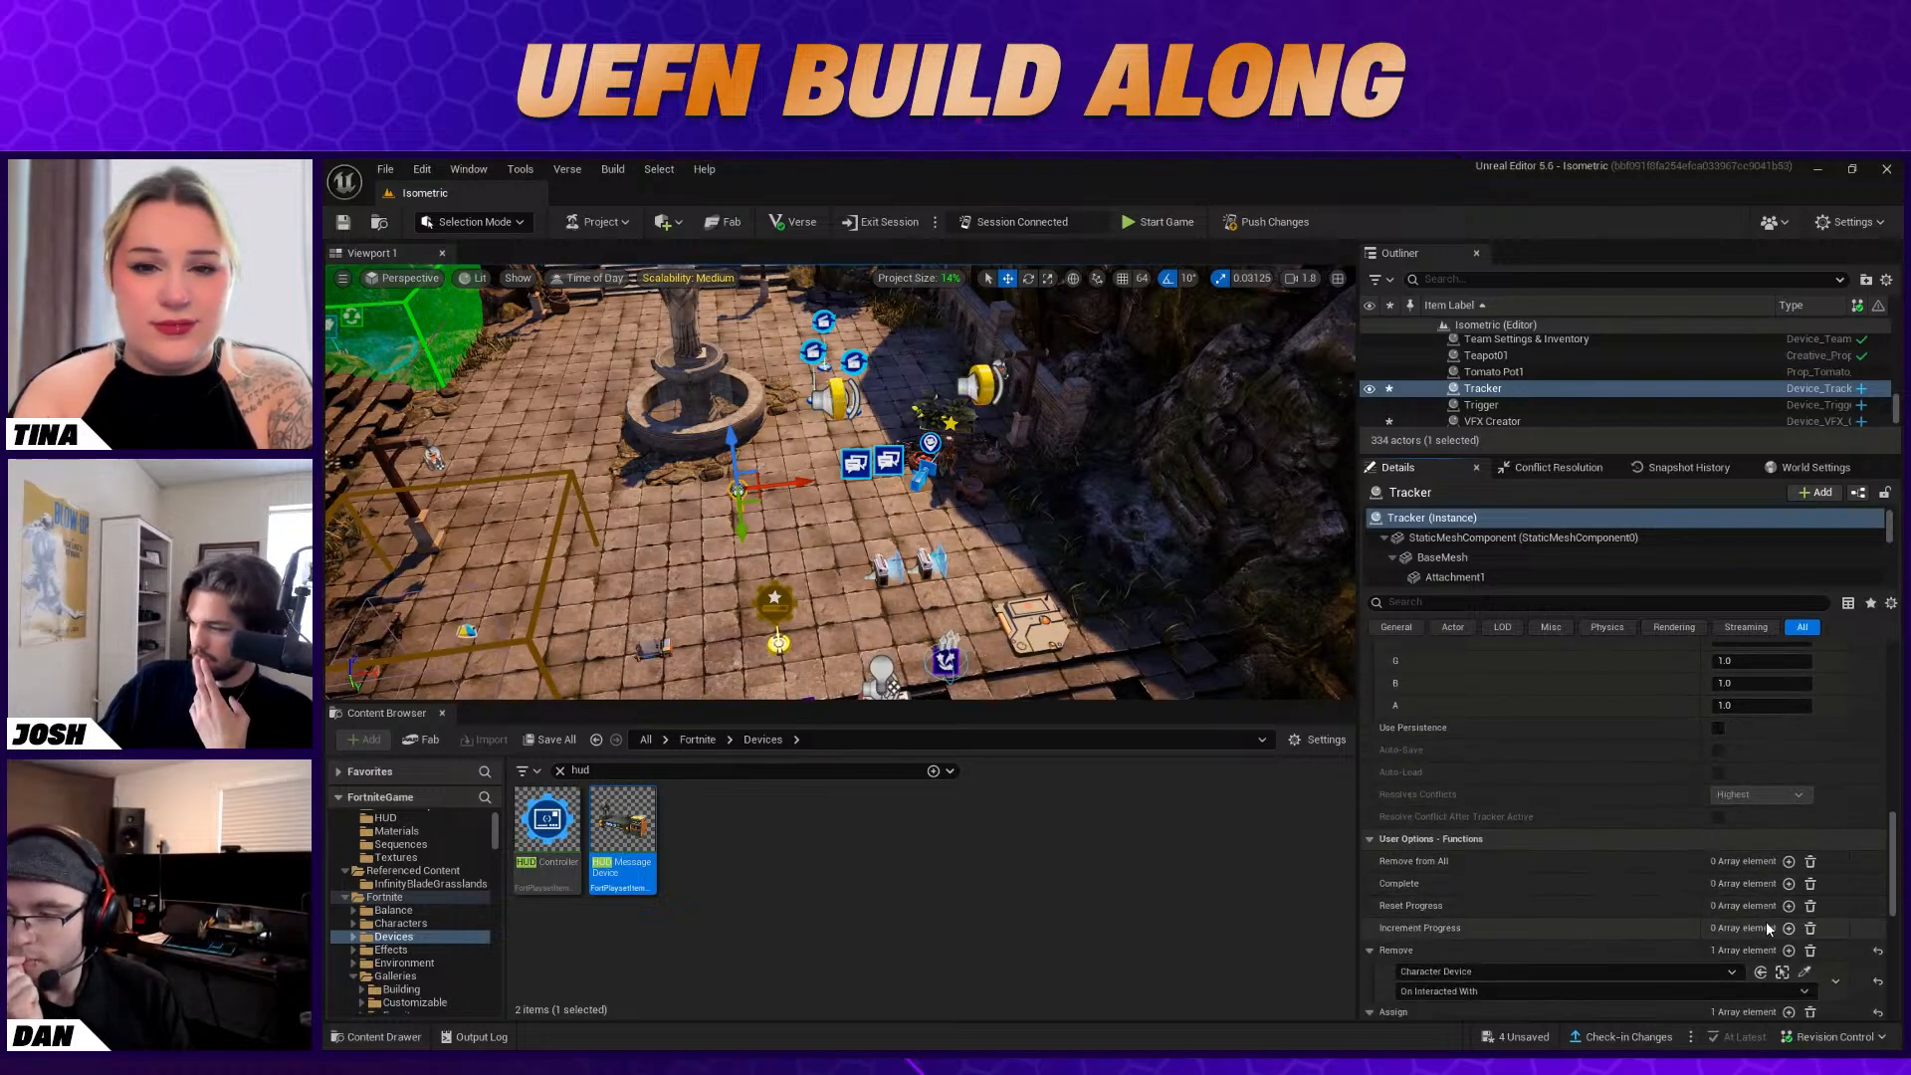
pyautogui.scroll(6, 1788, 967)
pyautogui.scroll(4, 1774, 972)
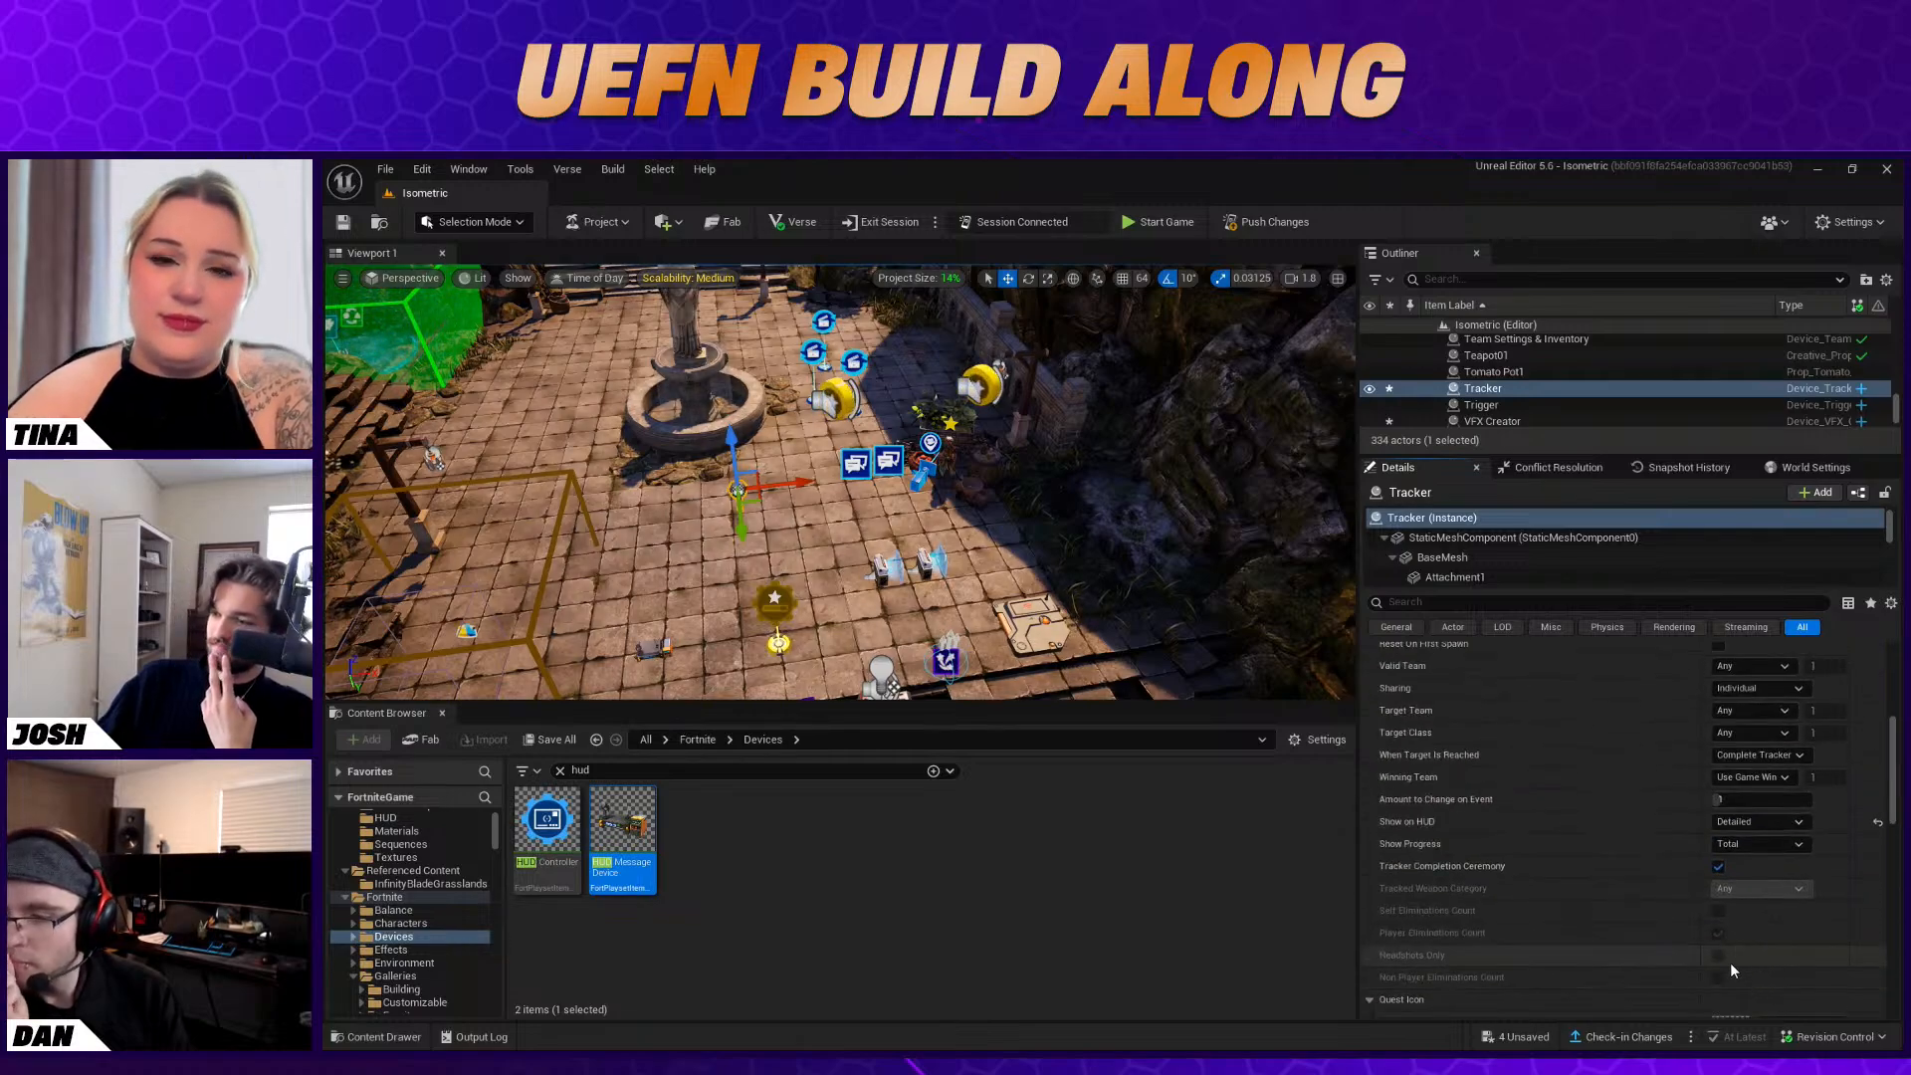
pyautogui.click(1762, 755)
pyautogui.click(1759, 787)
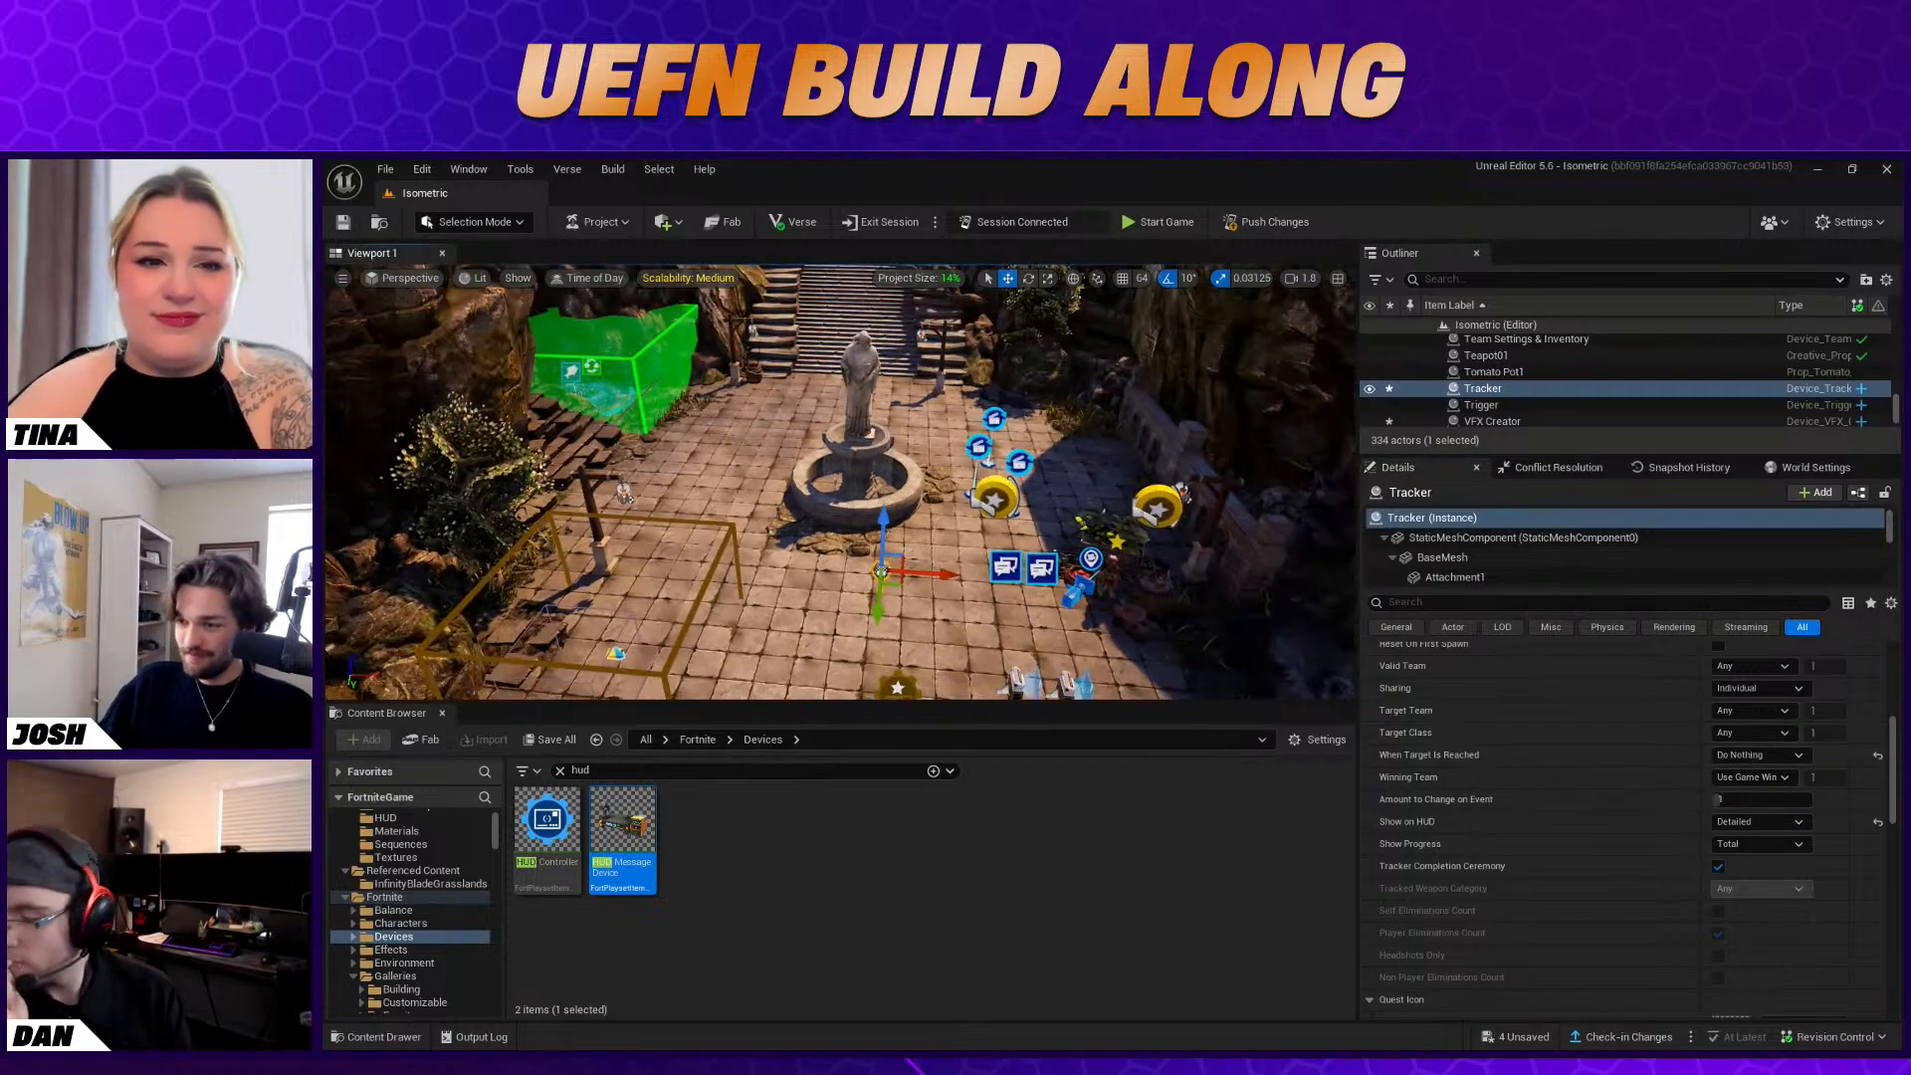
pyautogui.click(995, 610)
pyautogui.moveTo(936, 527); pyautogui.dragTo(969, 552, button='right')
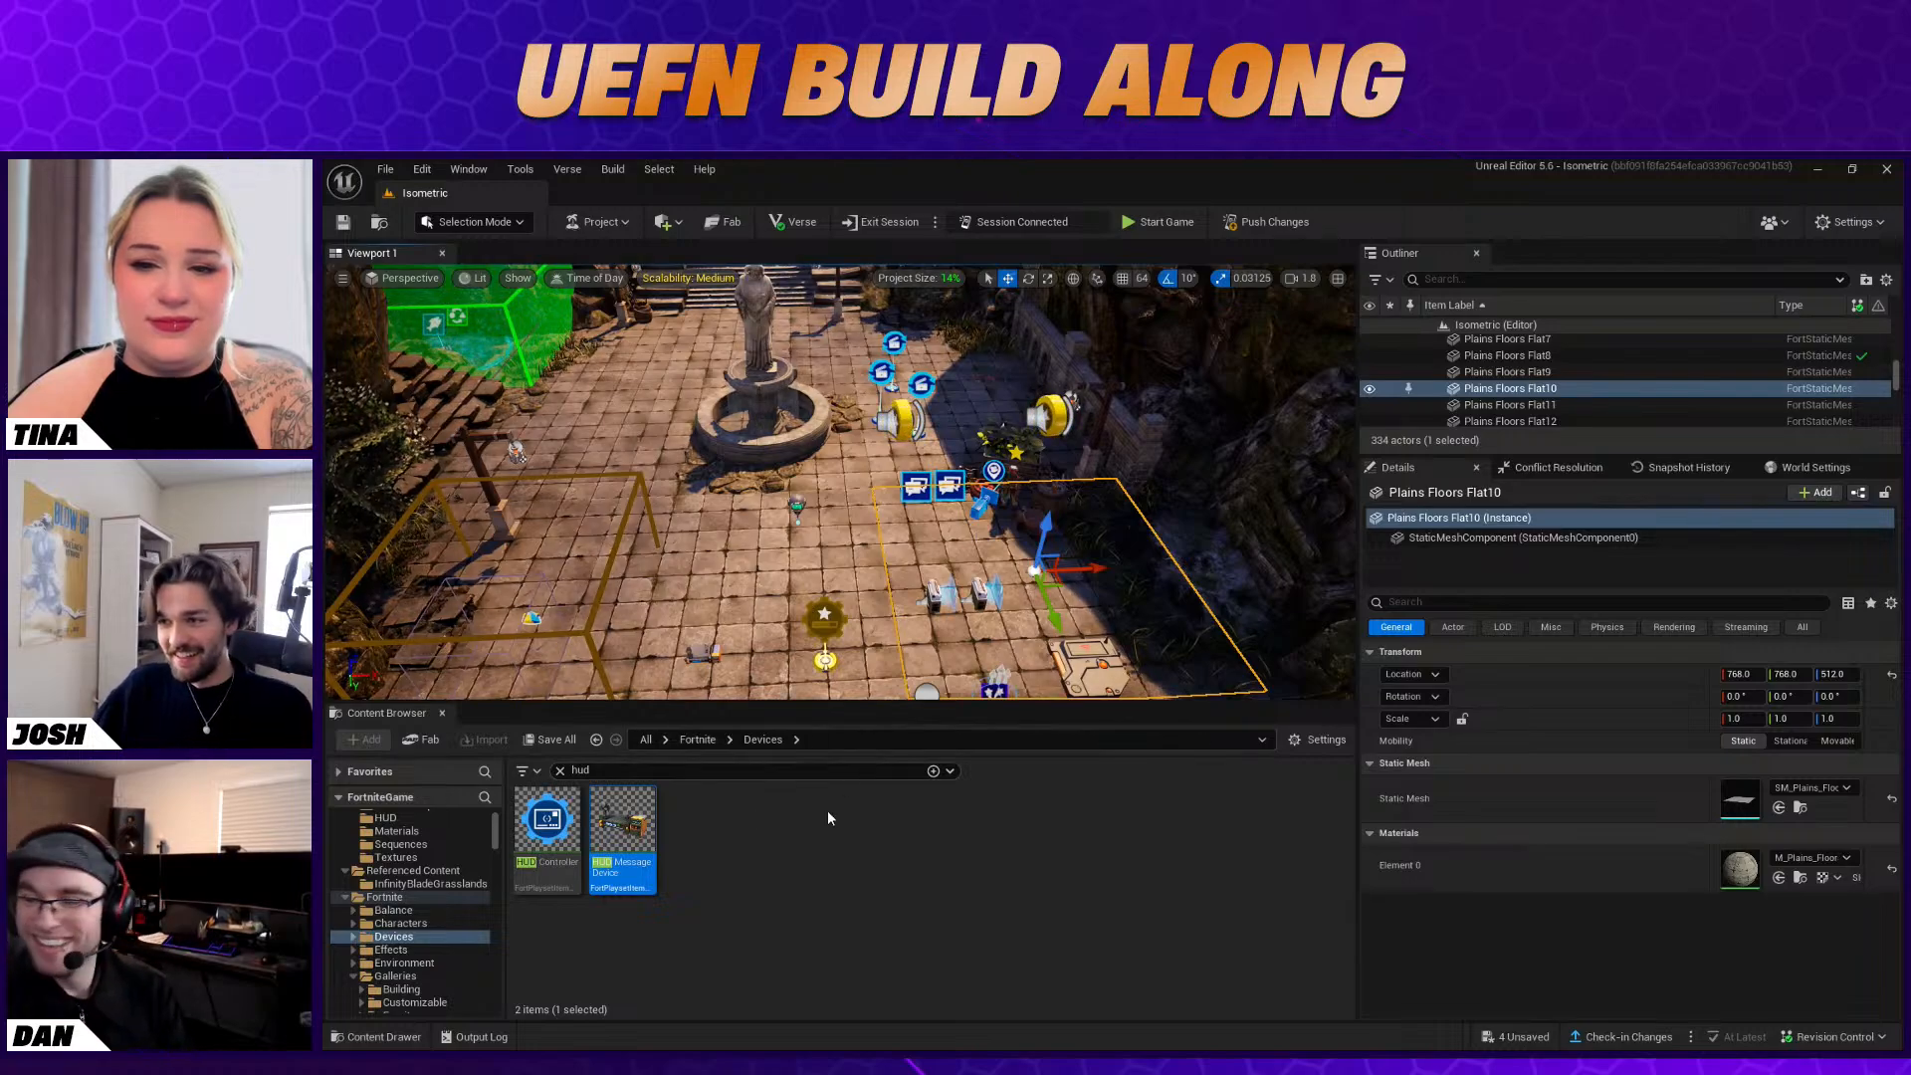
pyautogui.moveTo(846, 568)
pyautogui.mouseDown(button='right')
pyautogui.moveTo(838, 607)
pyautogui.moveTo(833, 553)
pyautogui.mouseUp(button='right')
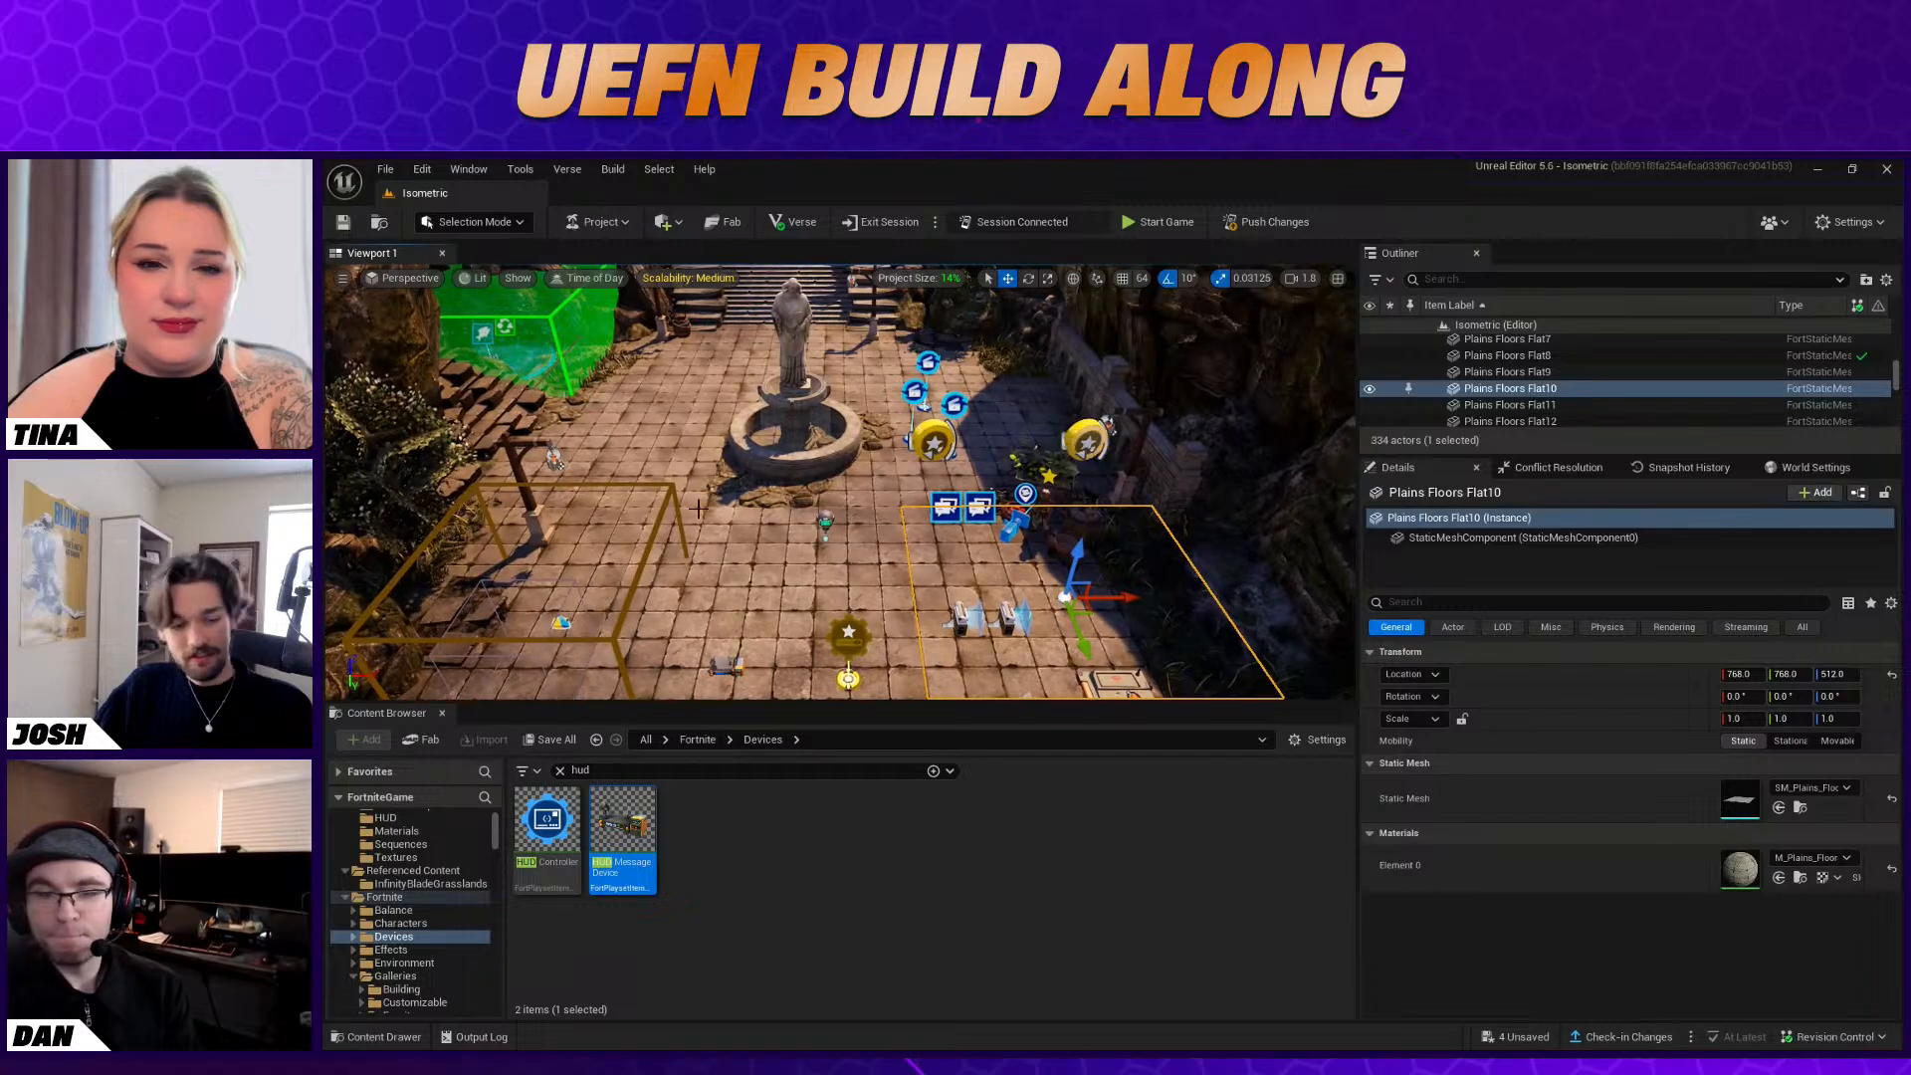
# Switch to the Fortnite client, playtest briefly by walking toward the fountain, and end the game
pyautogui.hotkey('alt', 'Tab')
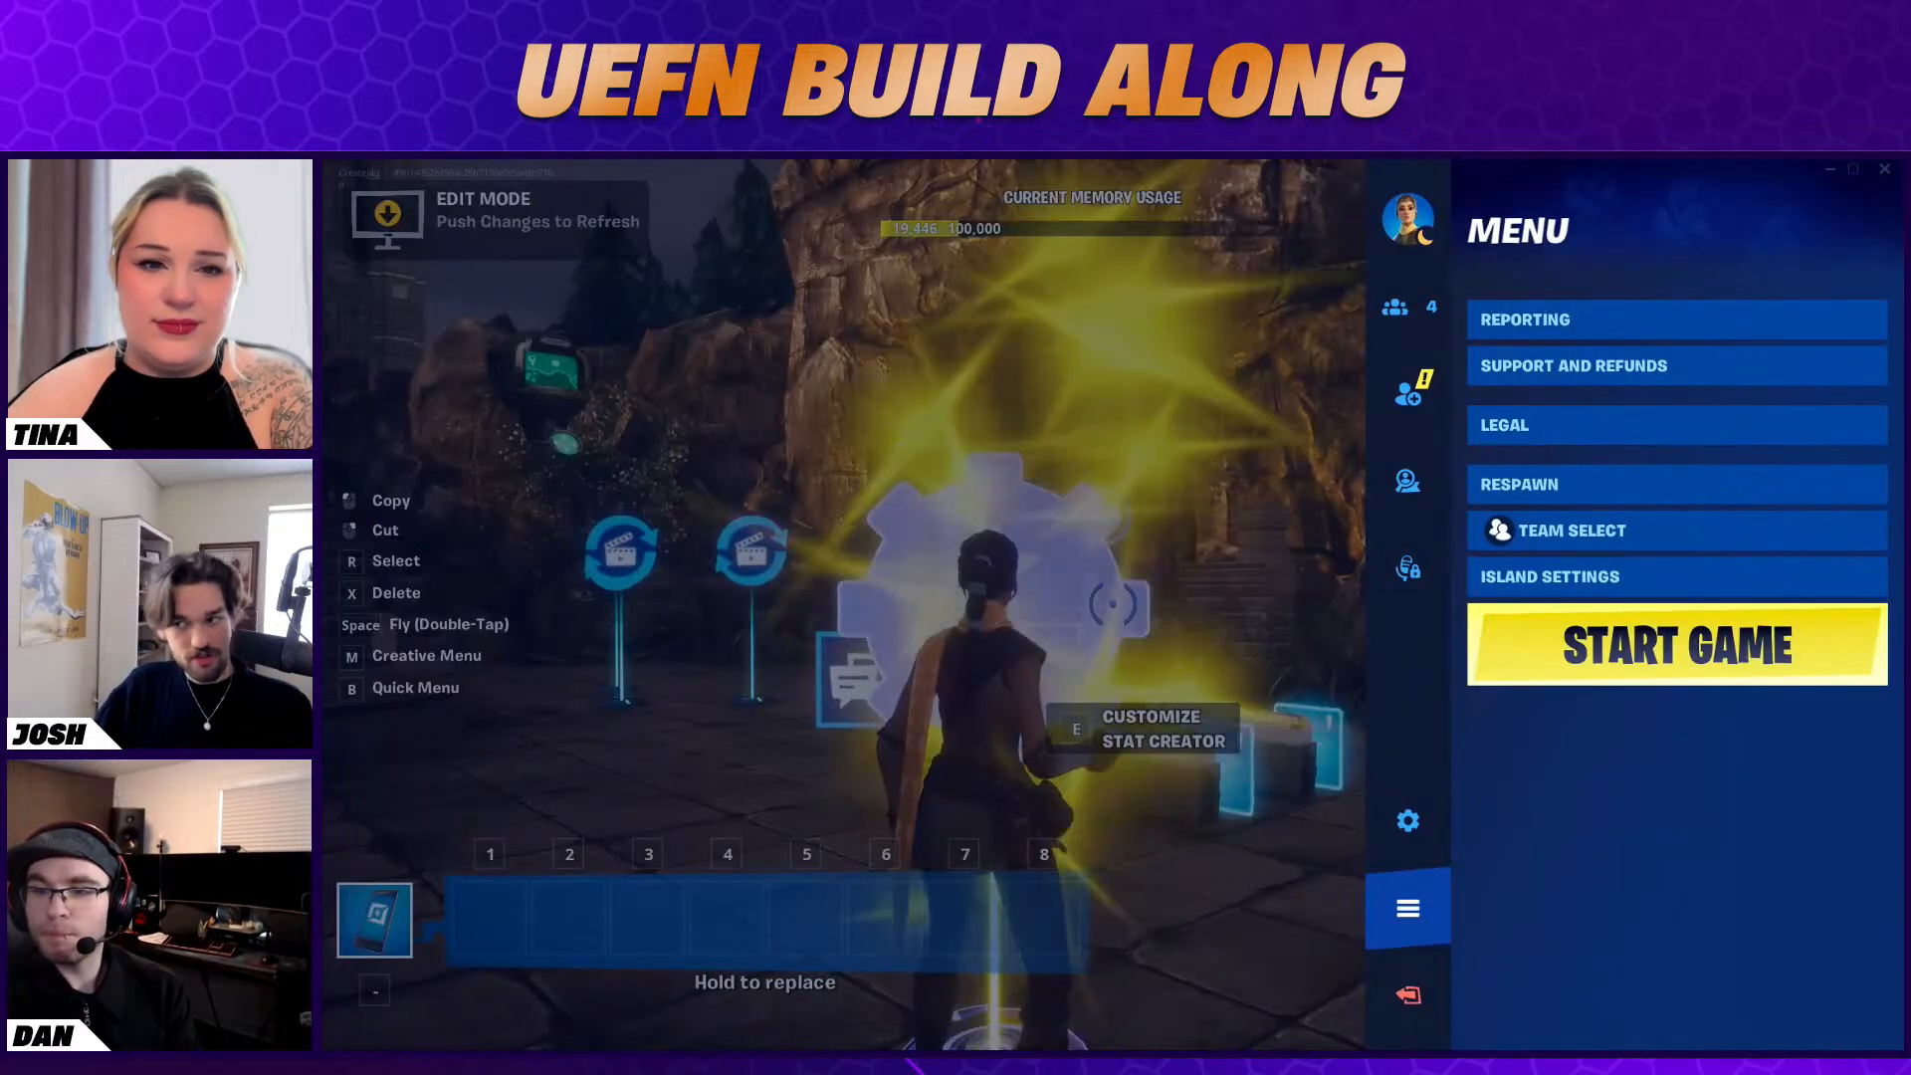
pyautogui.press('Escape')
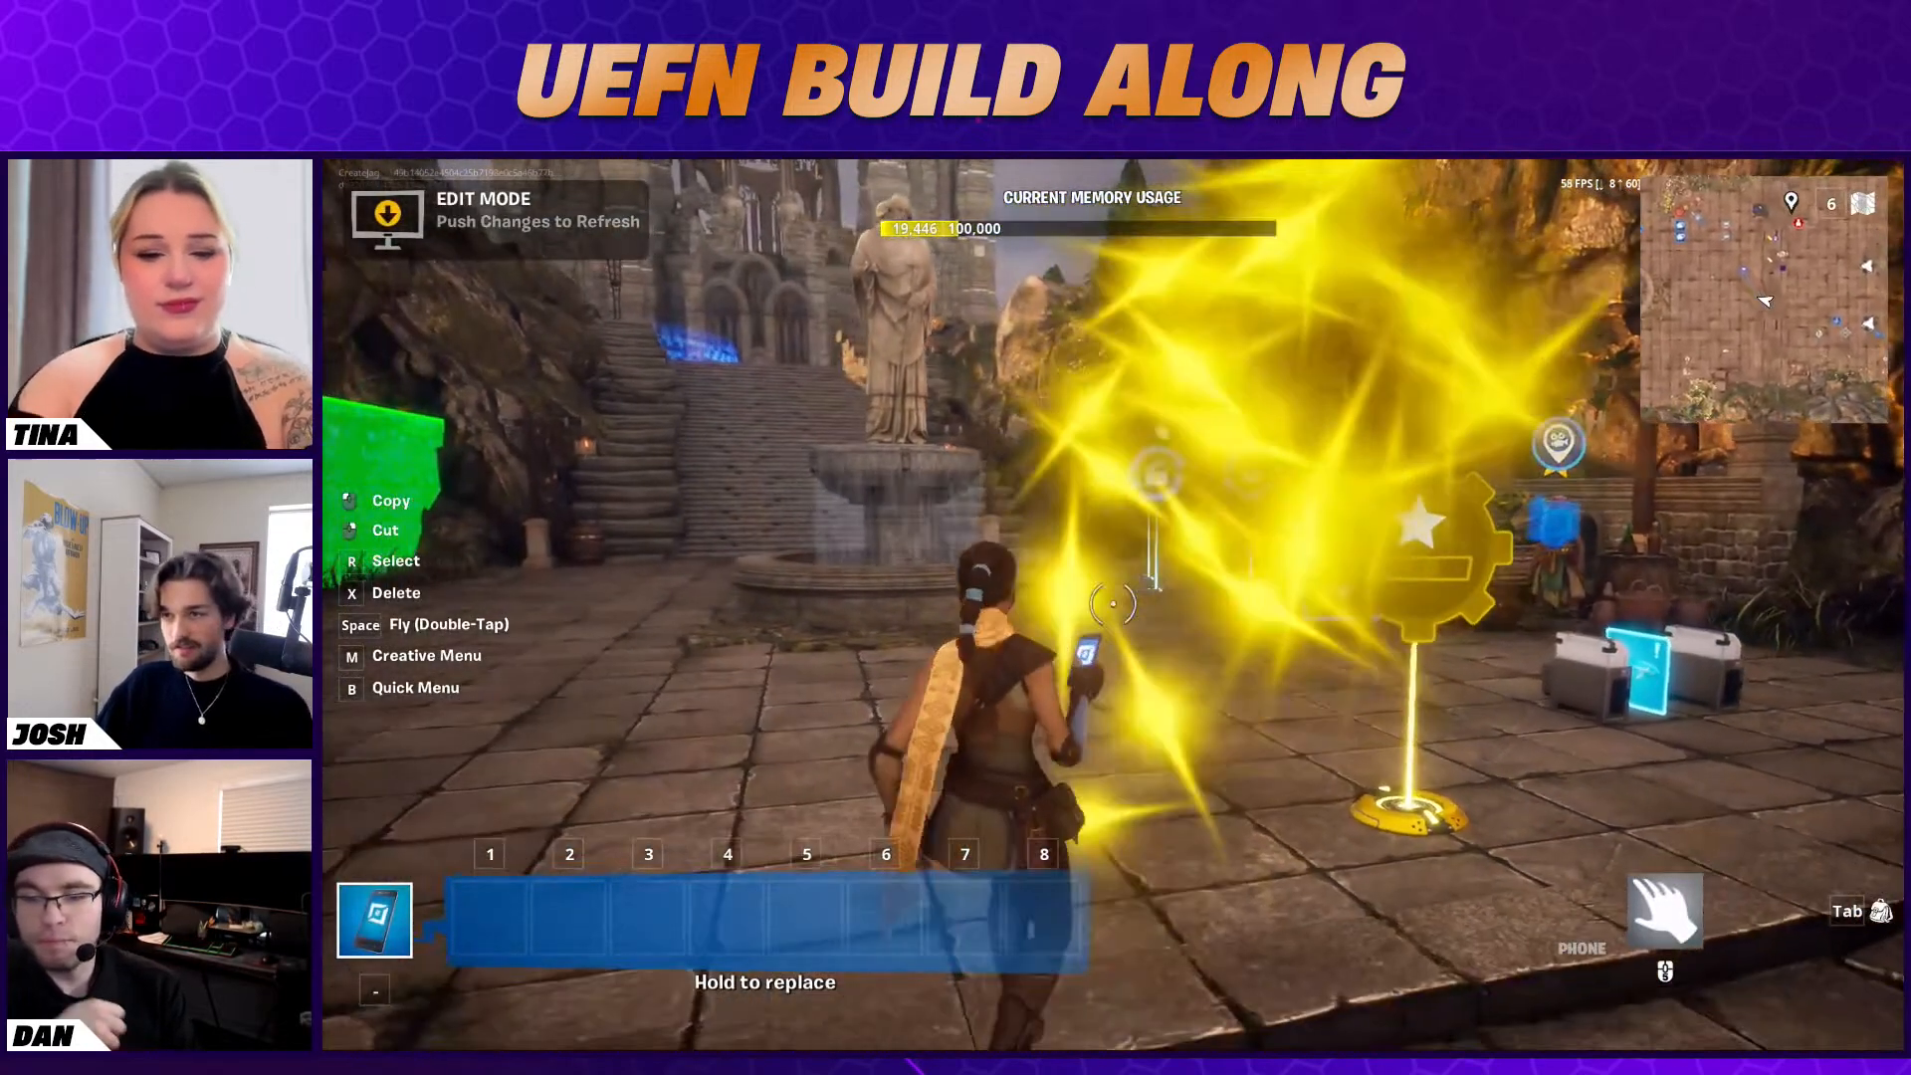
pyautogui.press('Escape')
pyautogui.click(1684, 660)
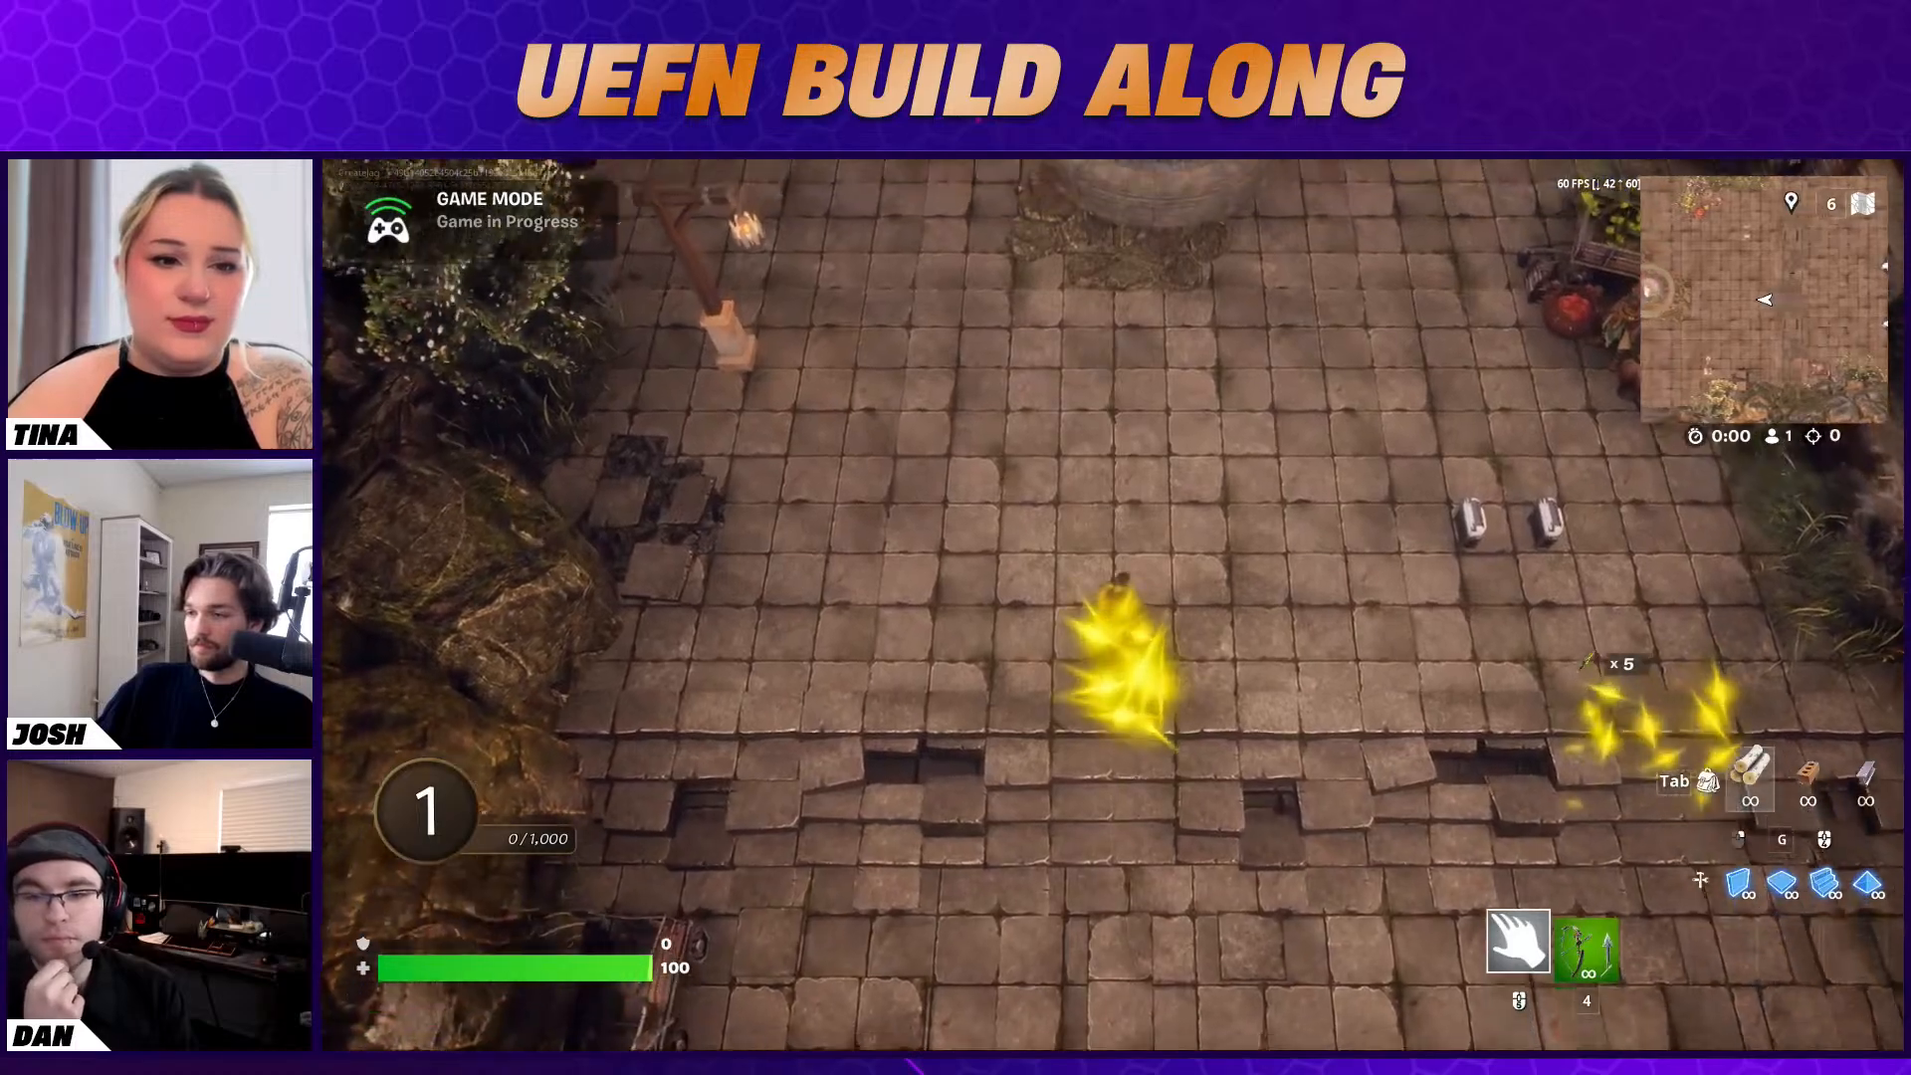
pyautogui.press('w')
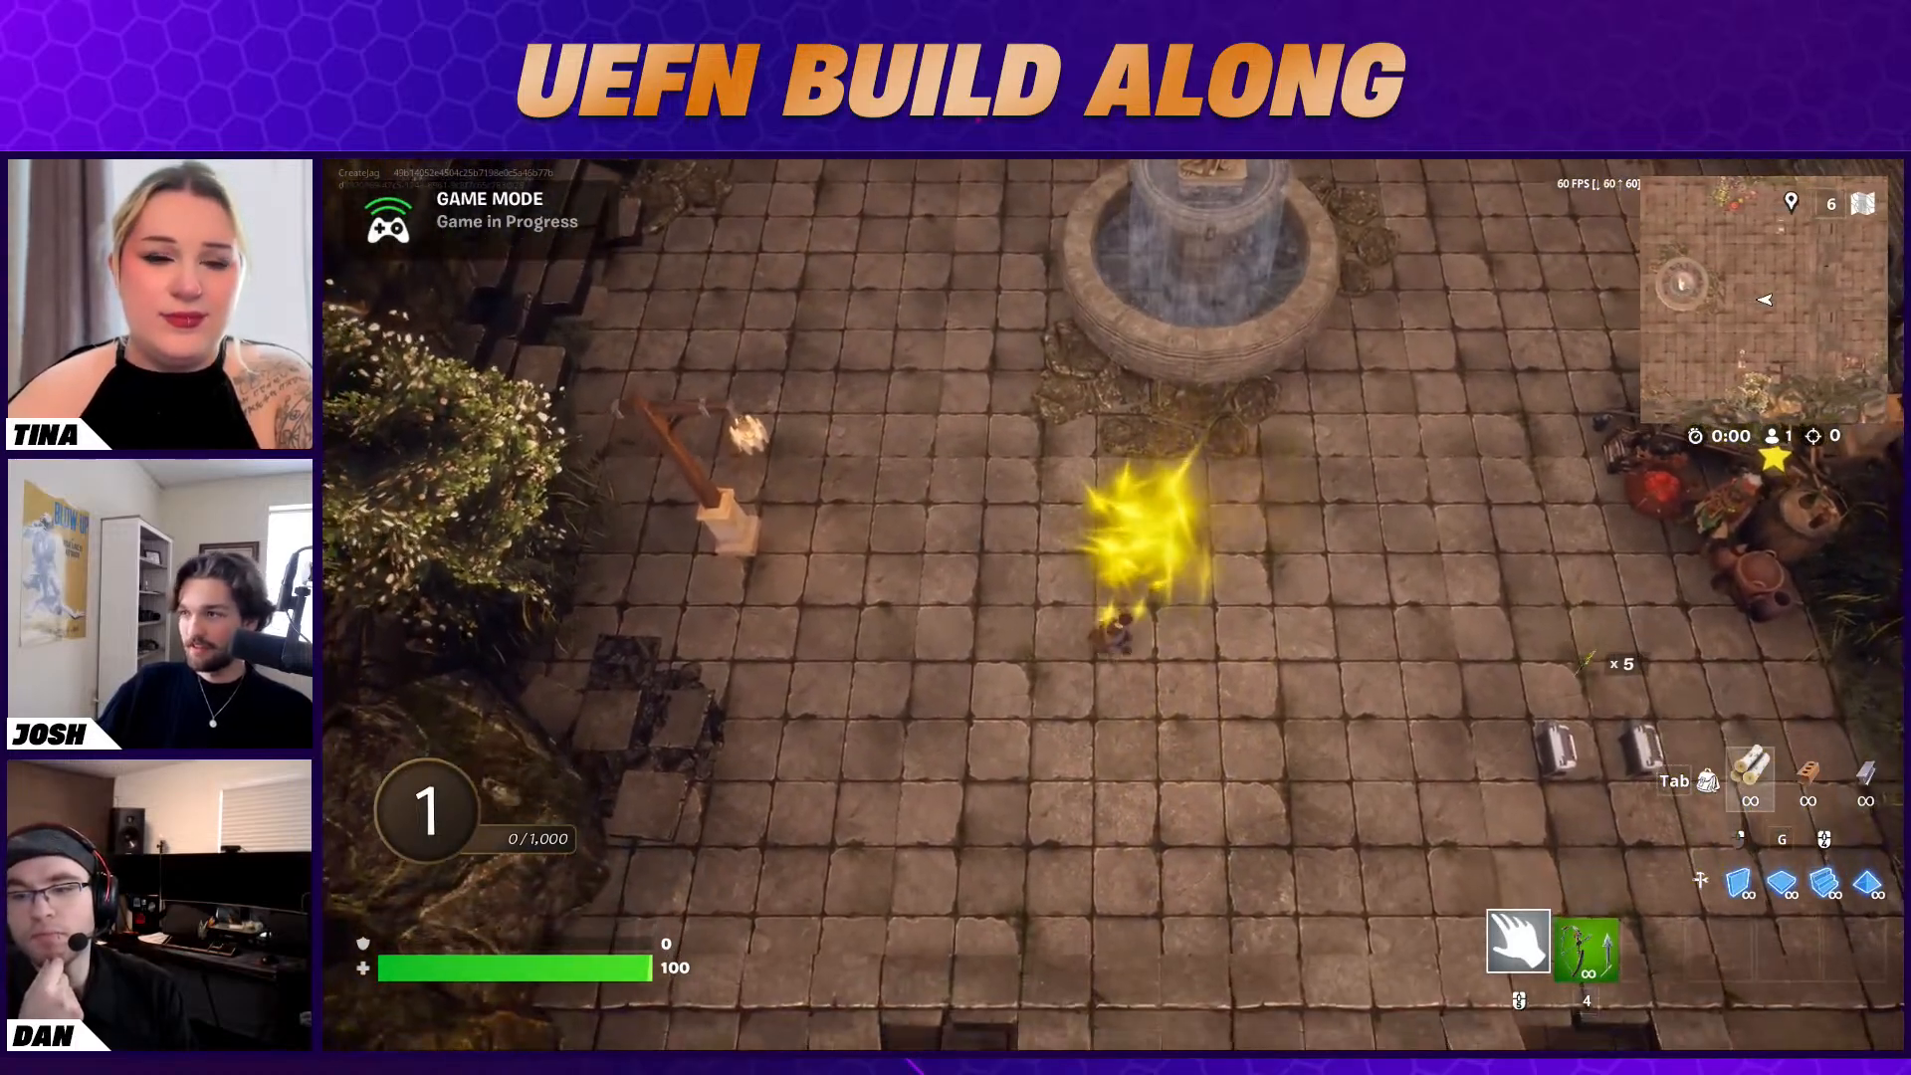
pyautogui.press('Escape')
pyautogui.click(1685, 594)
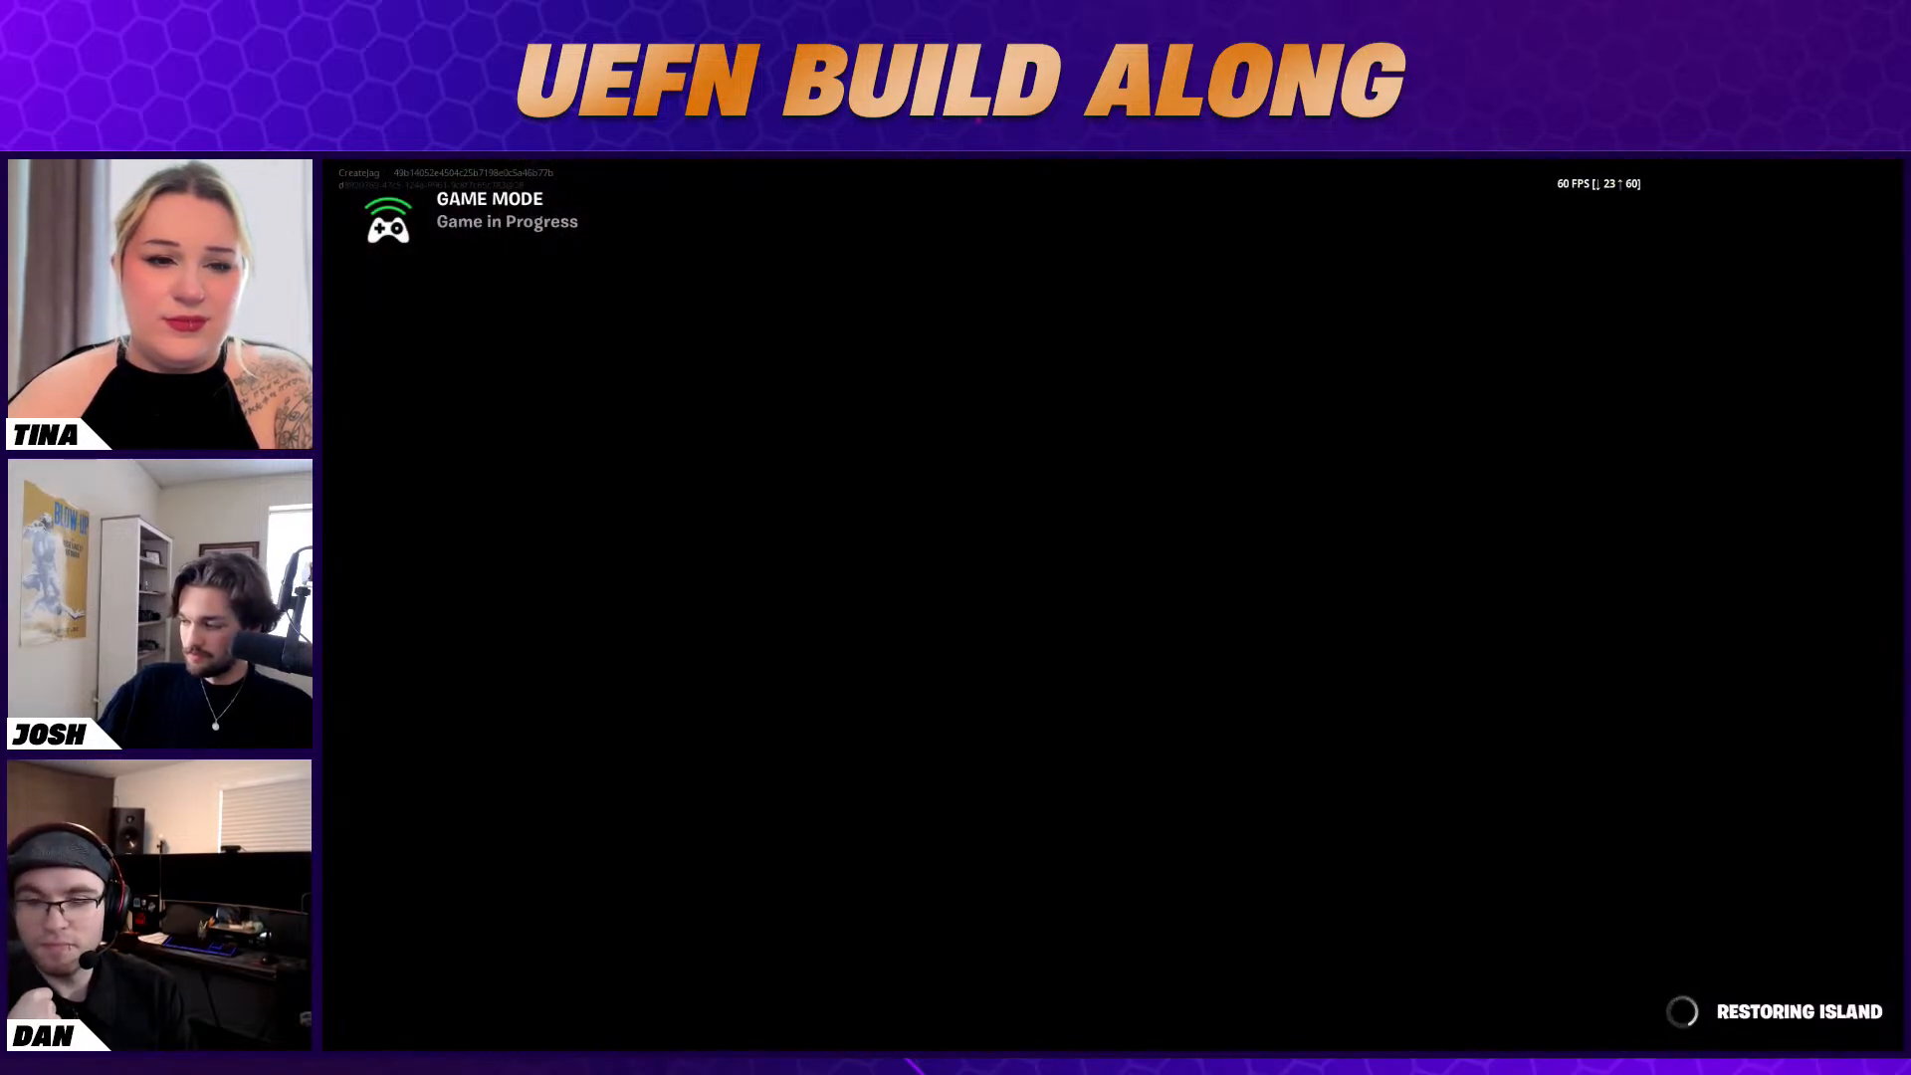
# Return to the Unreal editor, save all unsaved changes and push them to the live session
pyautogui.press('Escape')
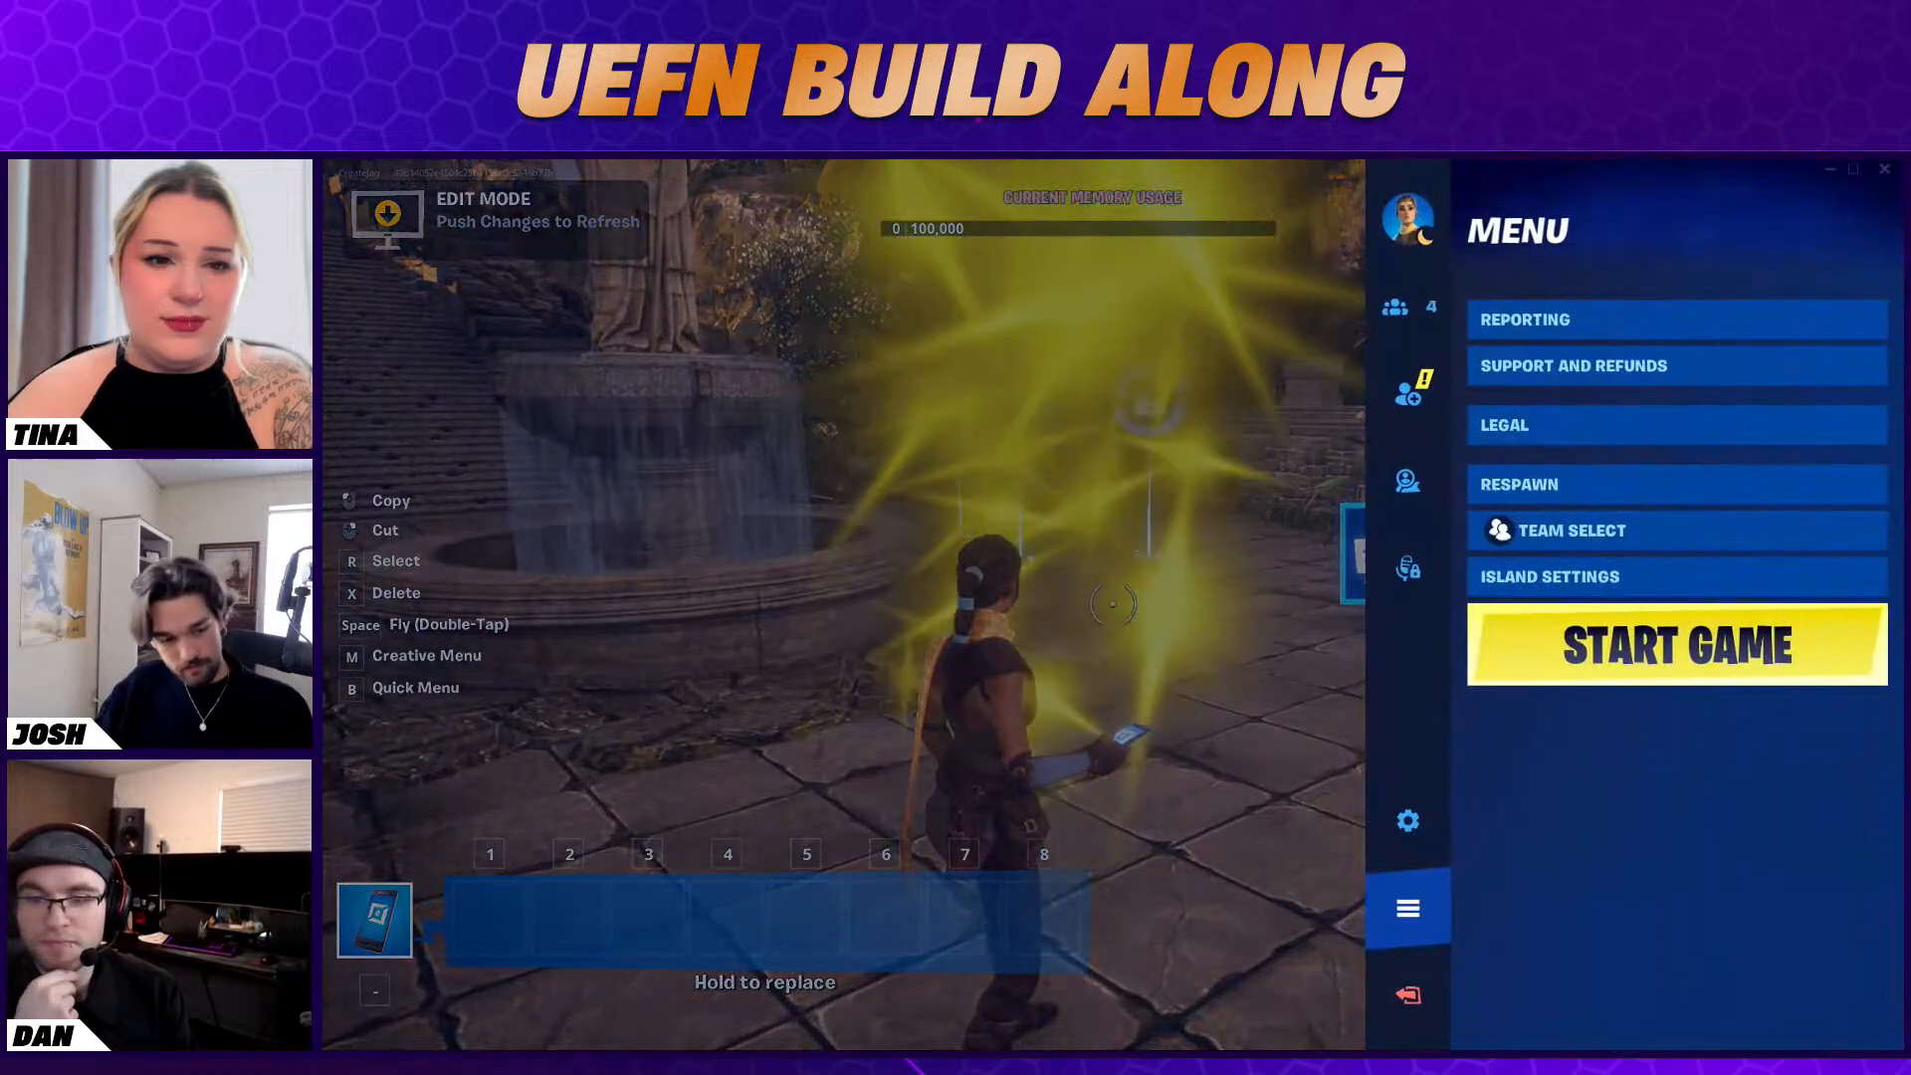
pyautogui.hotkey('alt', 'Tab')
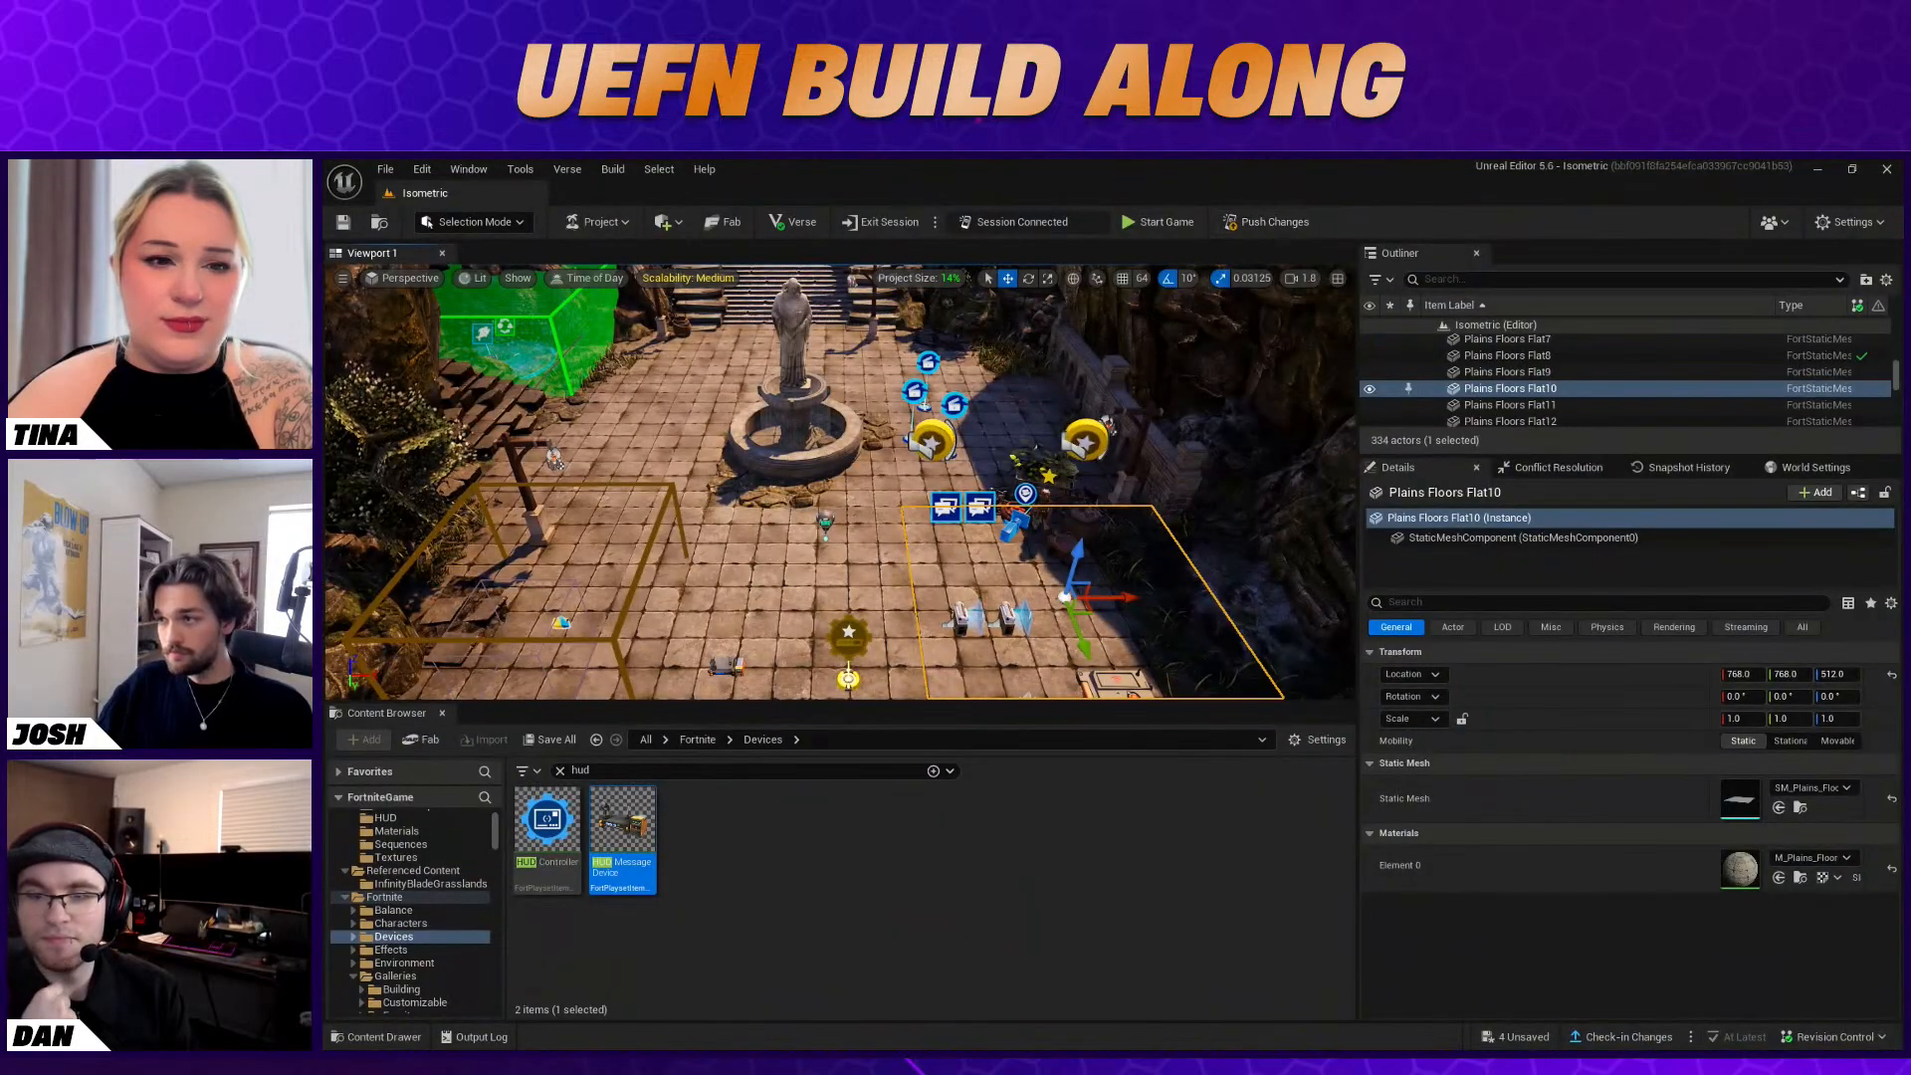
pyautogui.hotkey('ctrl', 's')
pyautogui.click(1247, 800)
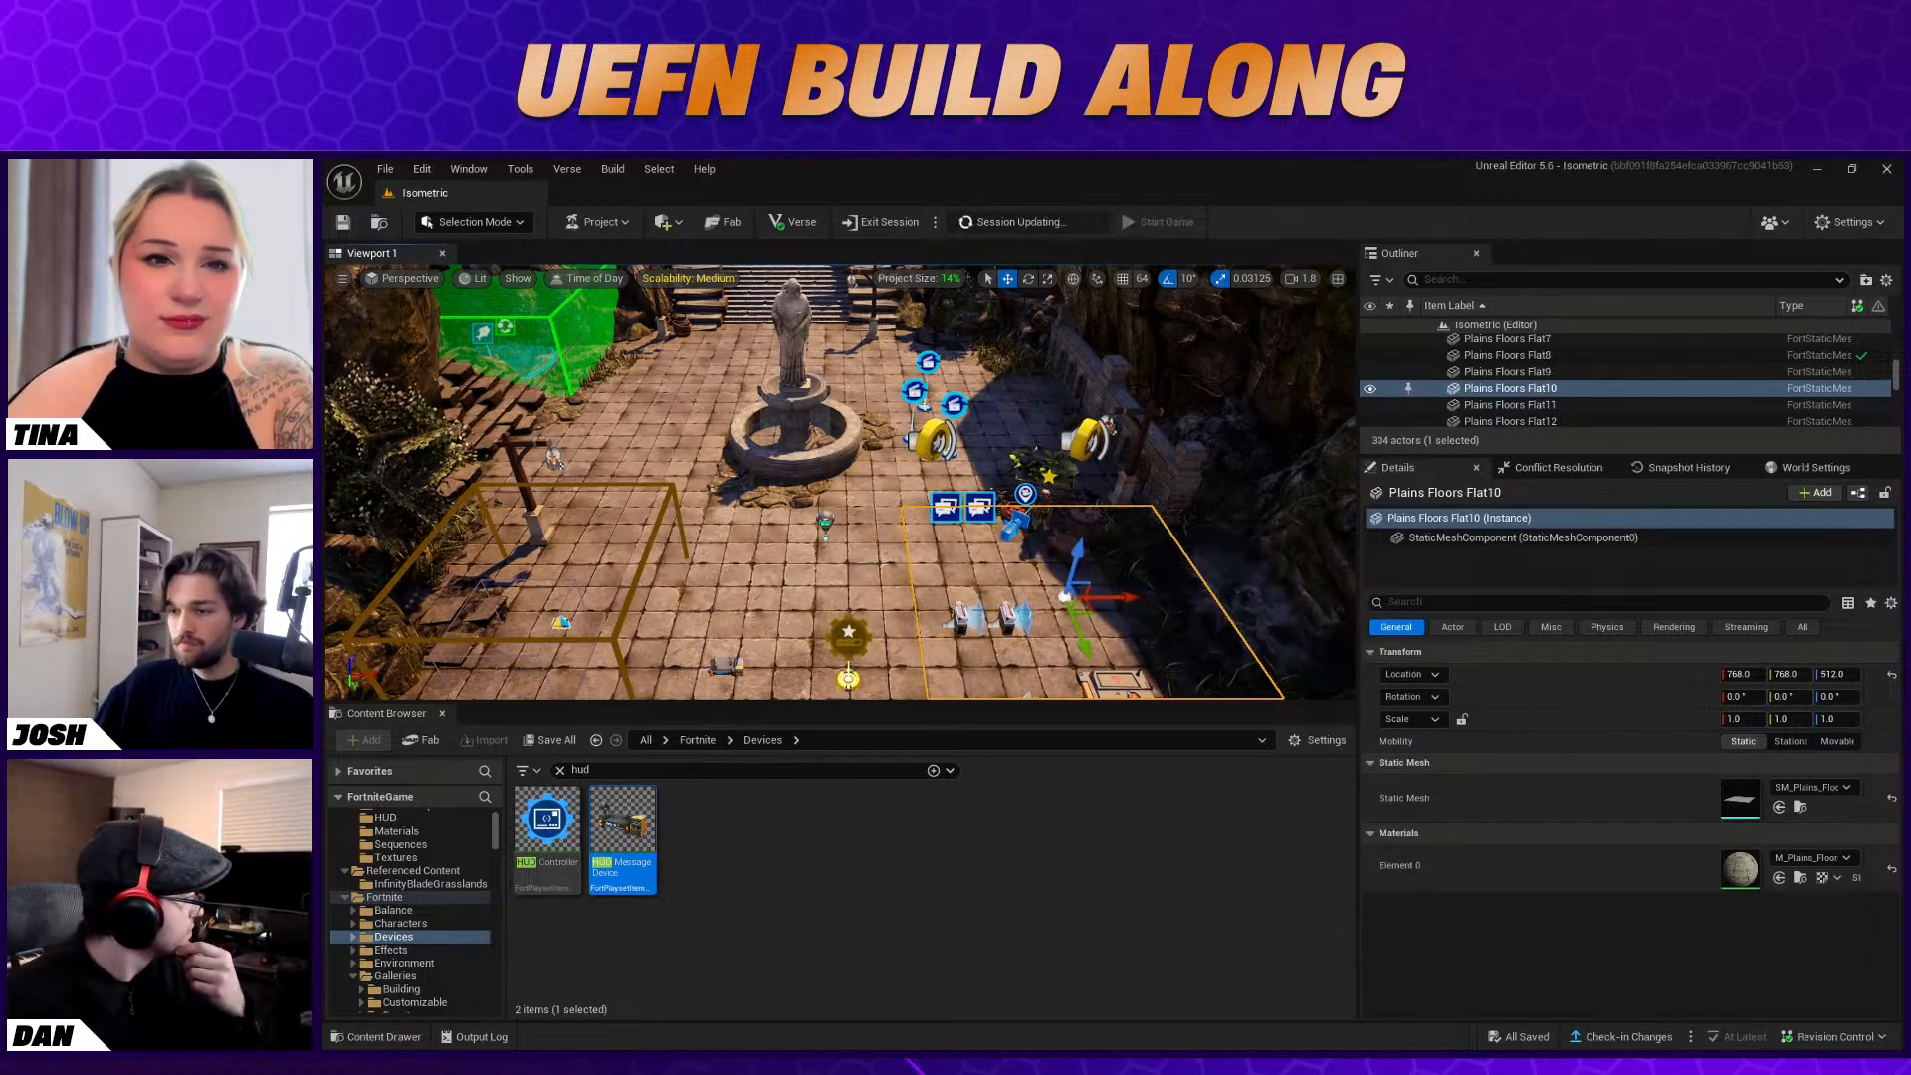
# Enable Show Widget in List in the Stat Creator's UI options
pyautogui.click(776, 588)
pyautogui.moveTo(777, 587)
pyautogui.mouseDown(button='right')
pyautogui.moveTo(741, 558)
pyautogui.moveTo(752, 519)
pyautogui.moveTo(758, 592)
pyautogui.mouseUp(button='right')
pyautogui.press('s')
pyautogui.press('w')
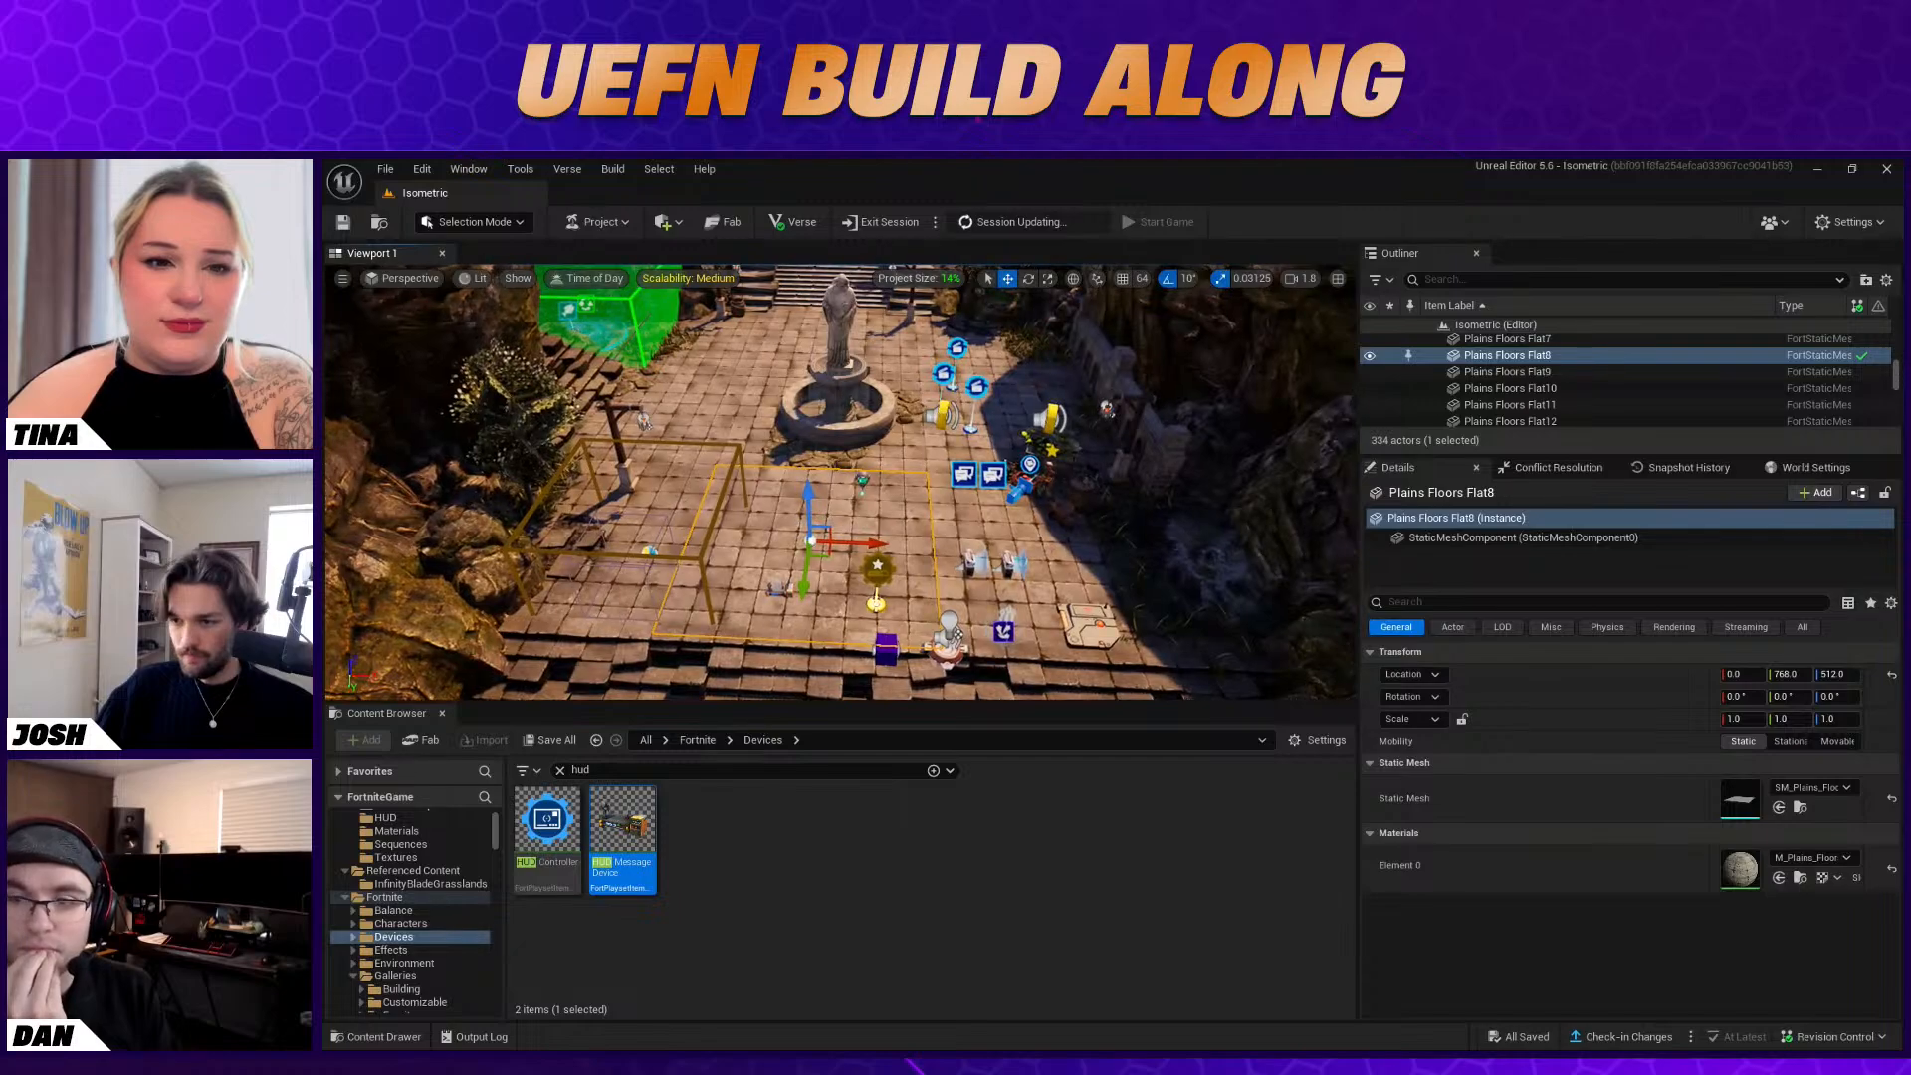
pyautogui.click(877, 566)
pyautogui.scroll(-6, 1695, 932)
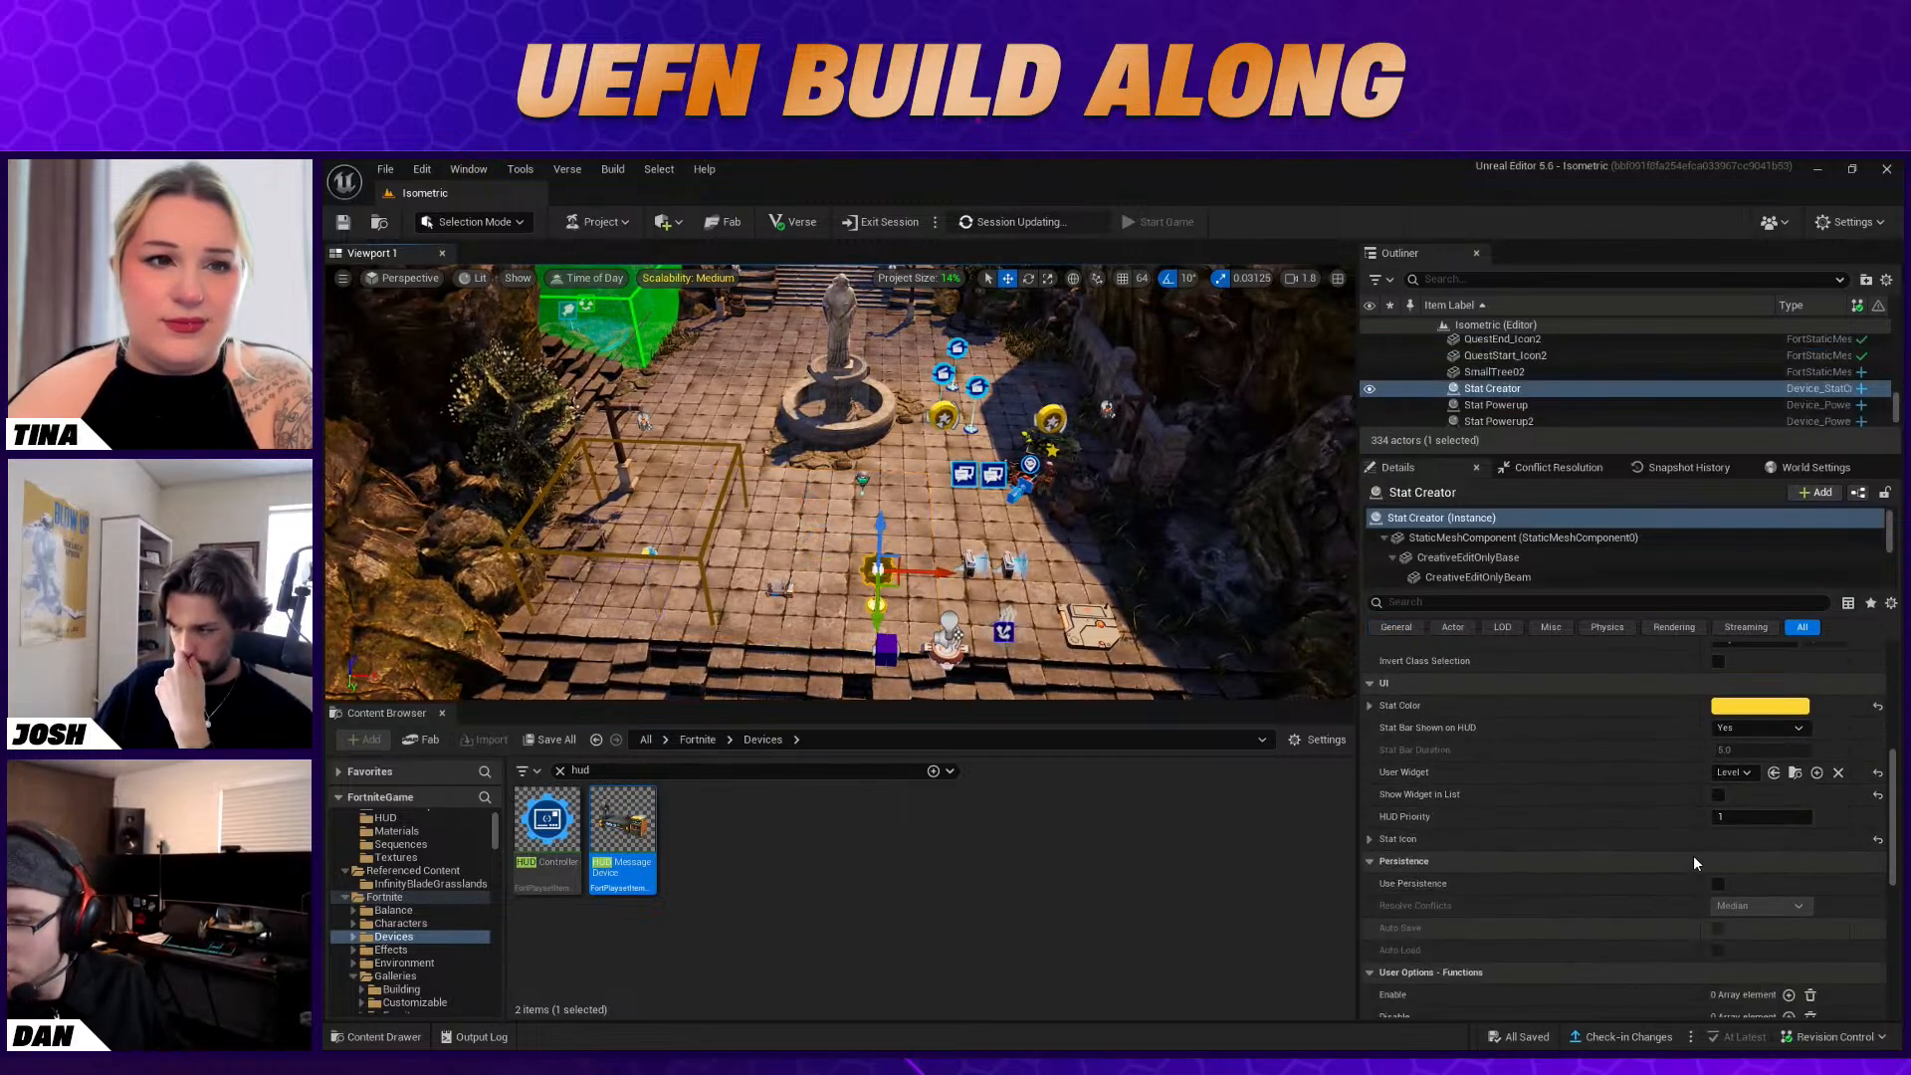
pyautogui.click(1718, 795)
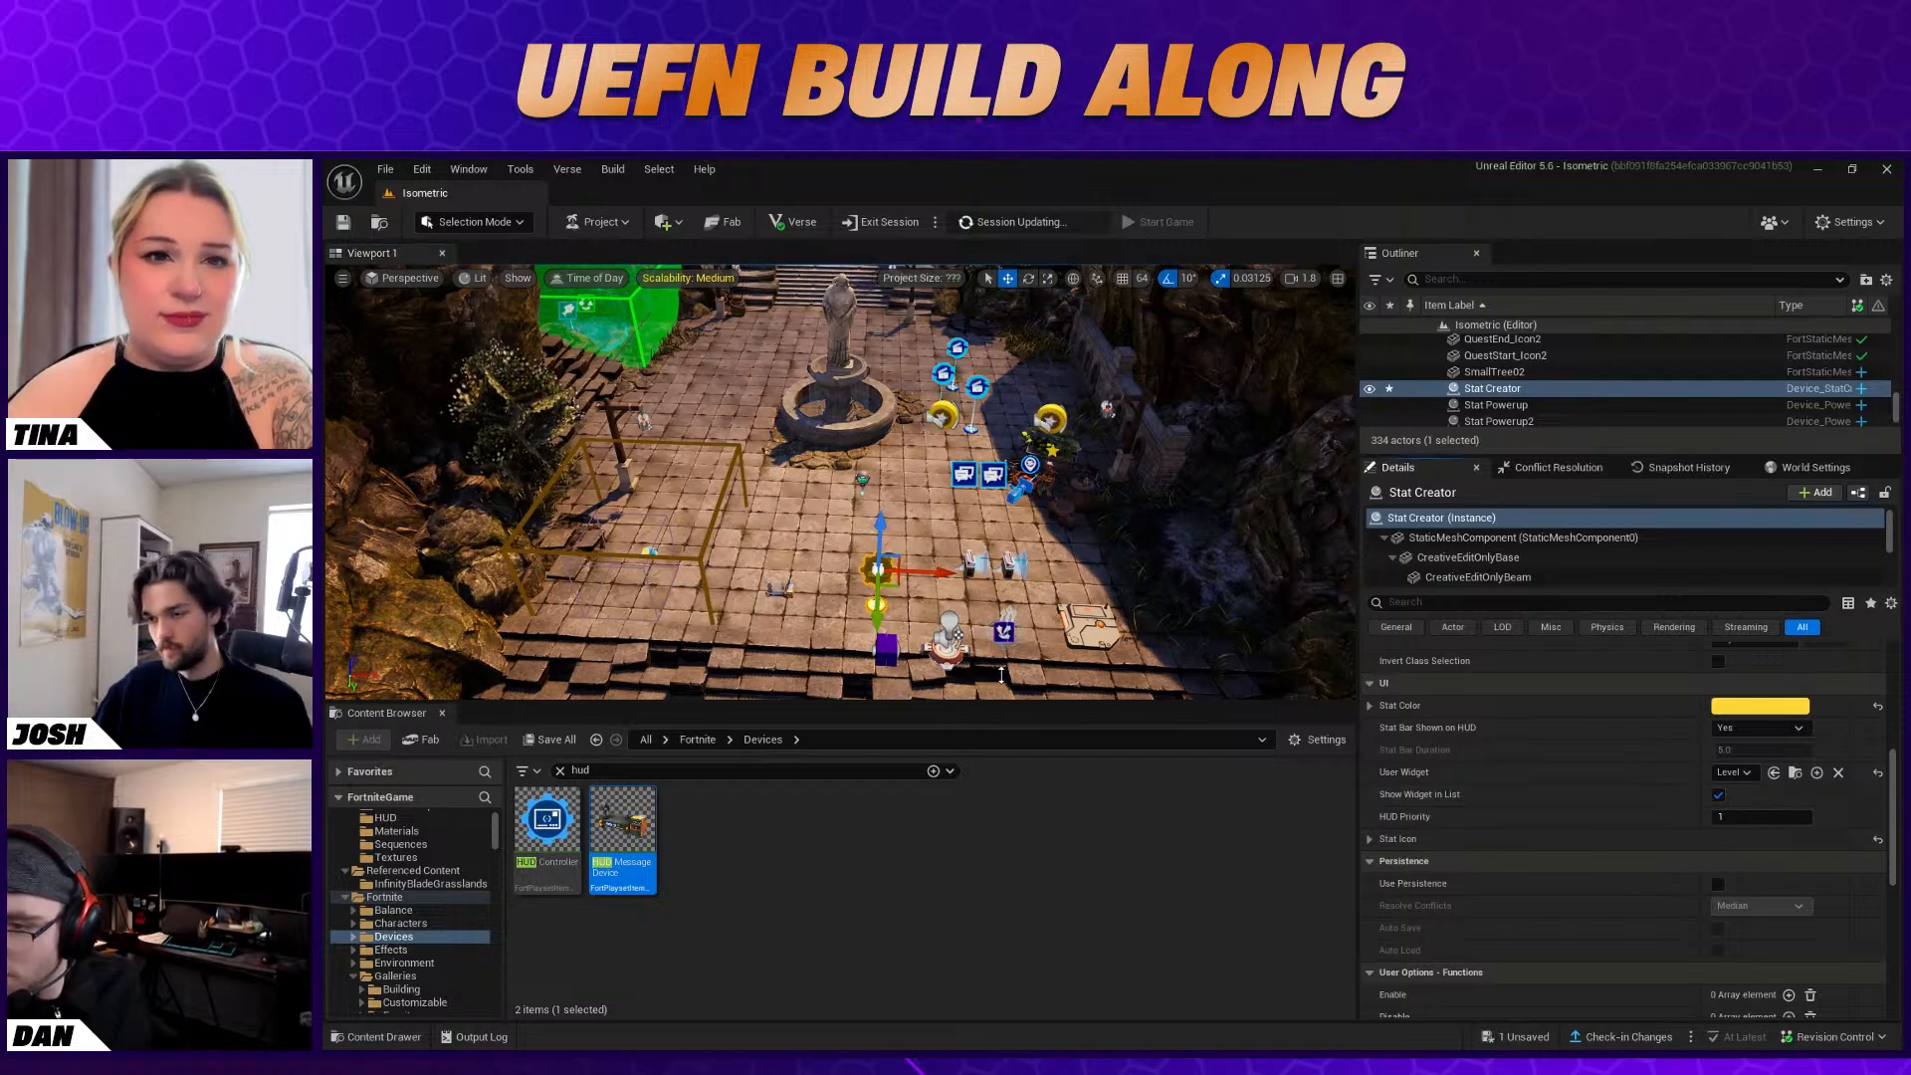
# Disable Show Name When Nearby and Show Indicator Bubble on both Baba Yaga conversation devices
pyautogui.moveTo(876, 538); pyautogui.dragTo(851, 474, button='right')
pyautogui.press('s')
pyautogui.press('a')
pyautogui.click(858, 565)
pyautogui.scroll(10, 1646, 783)
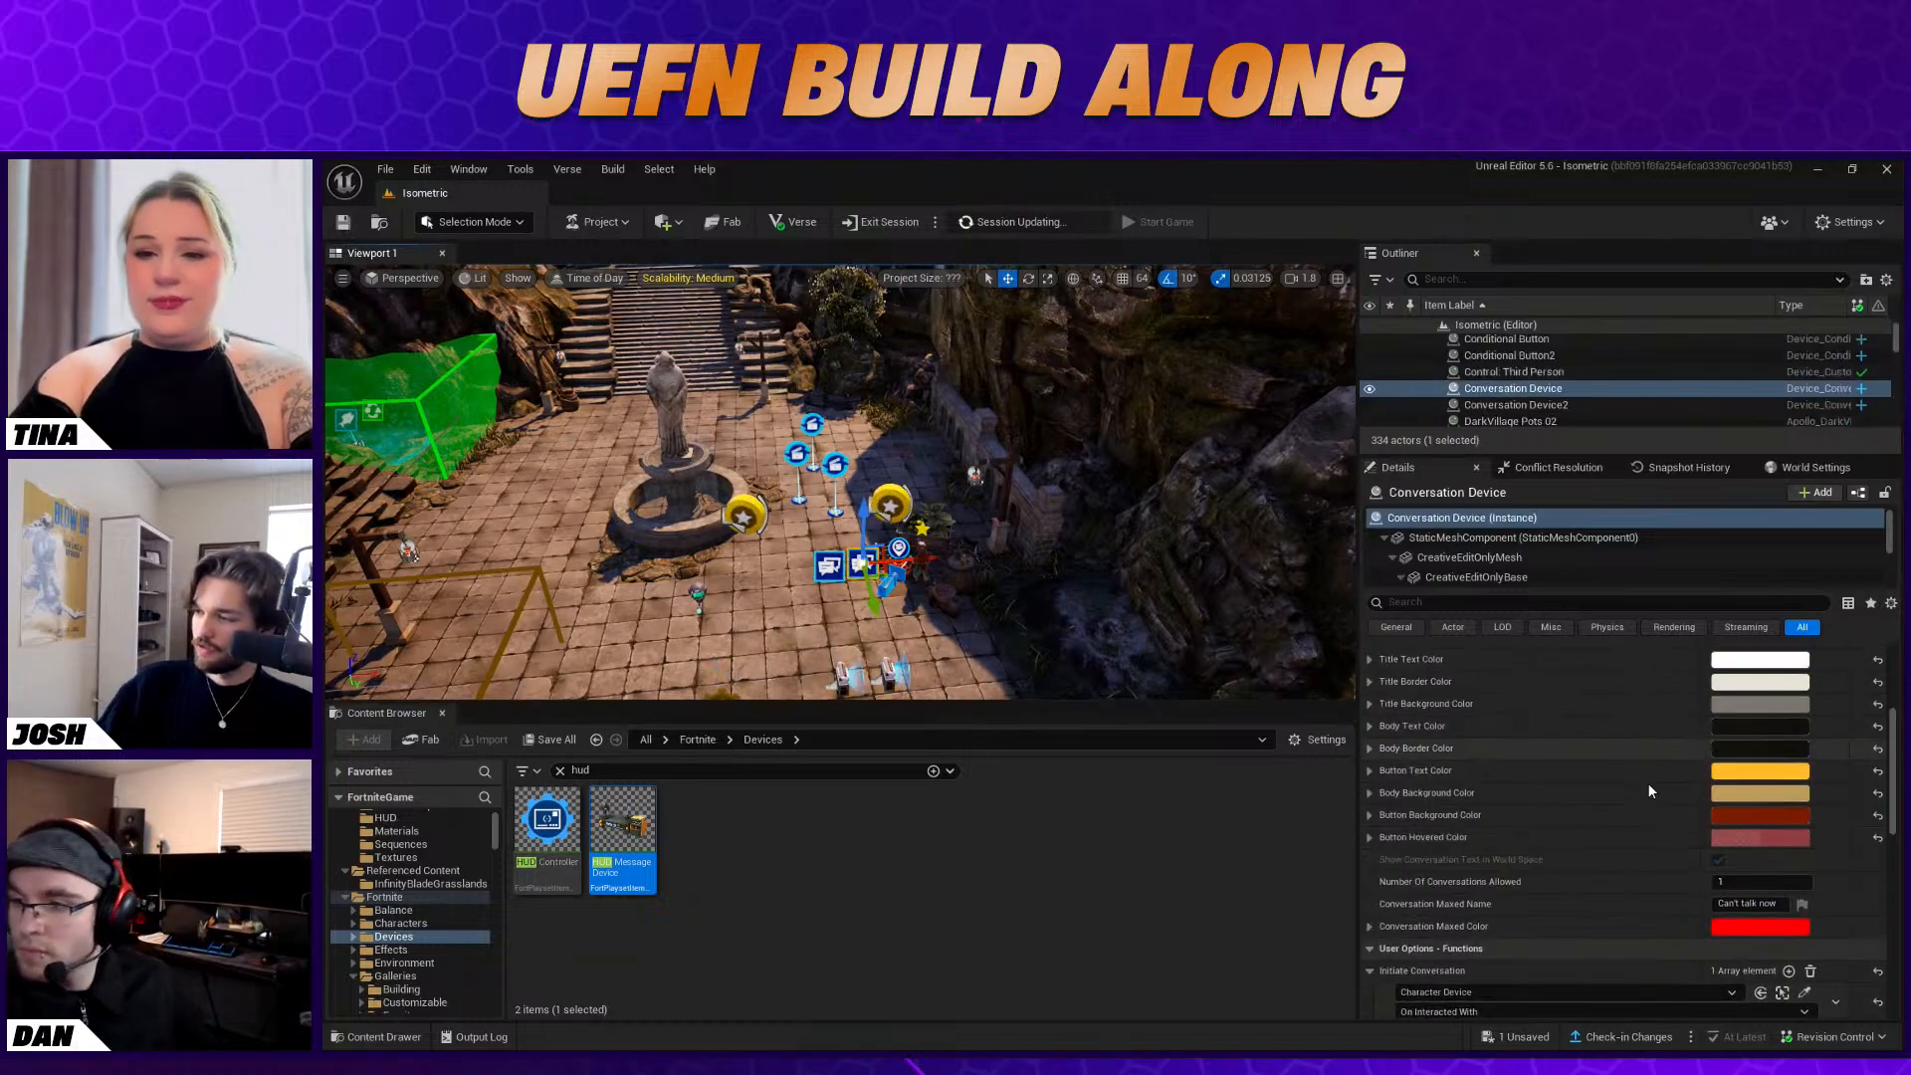
pyautogui.click(1718, 829)
pyautogui.click(1718, 807)
pyautogui.click(830, 566)
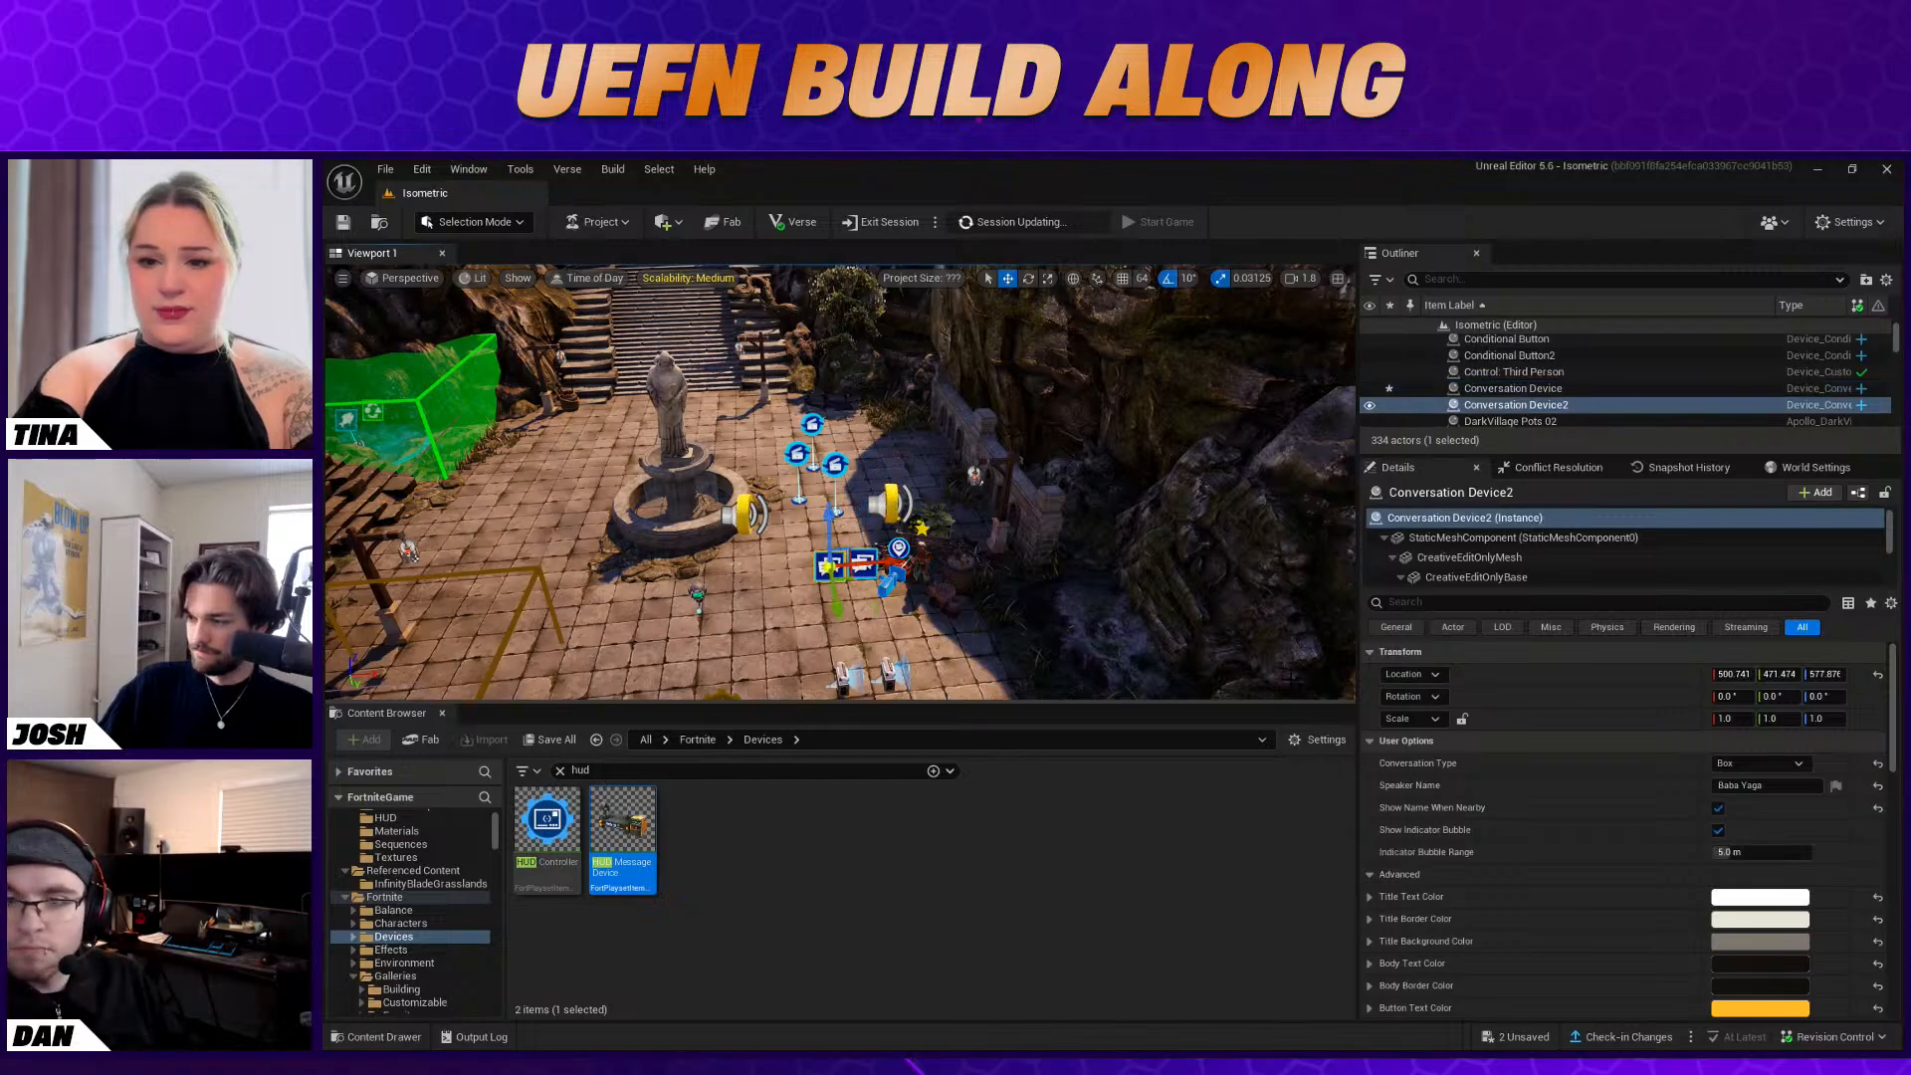
pyautogui.click(1718, 807)
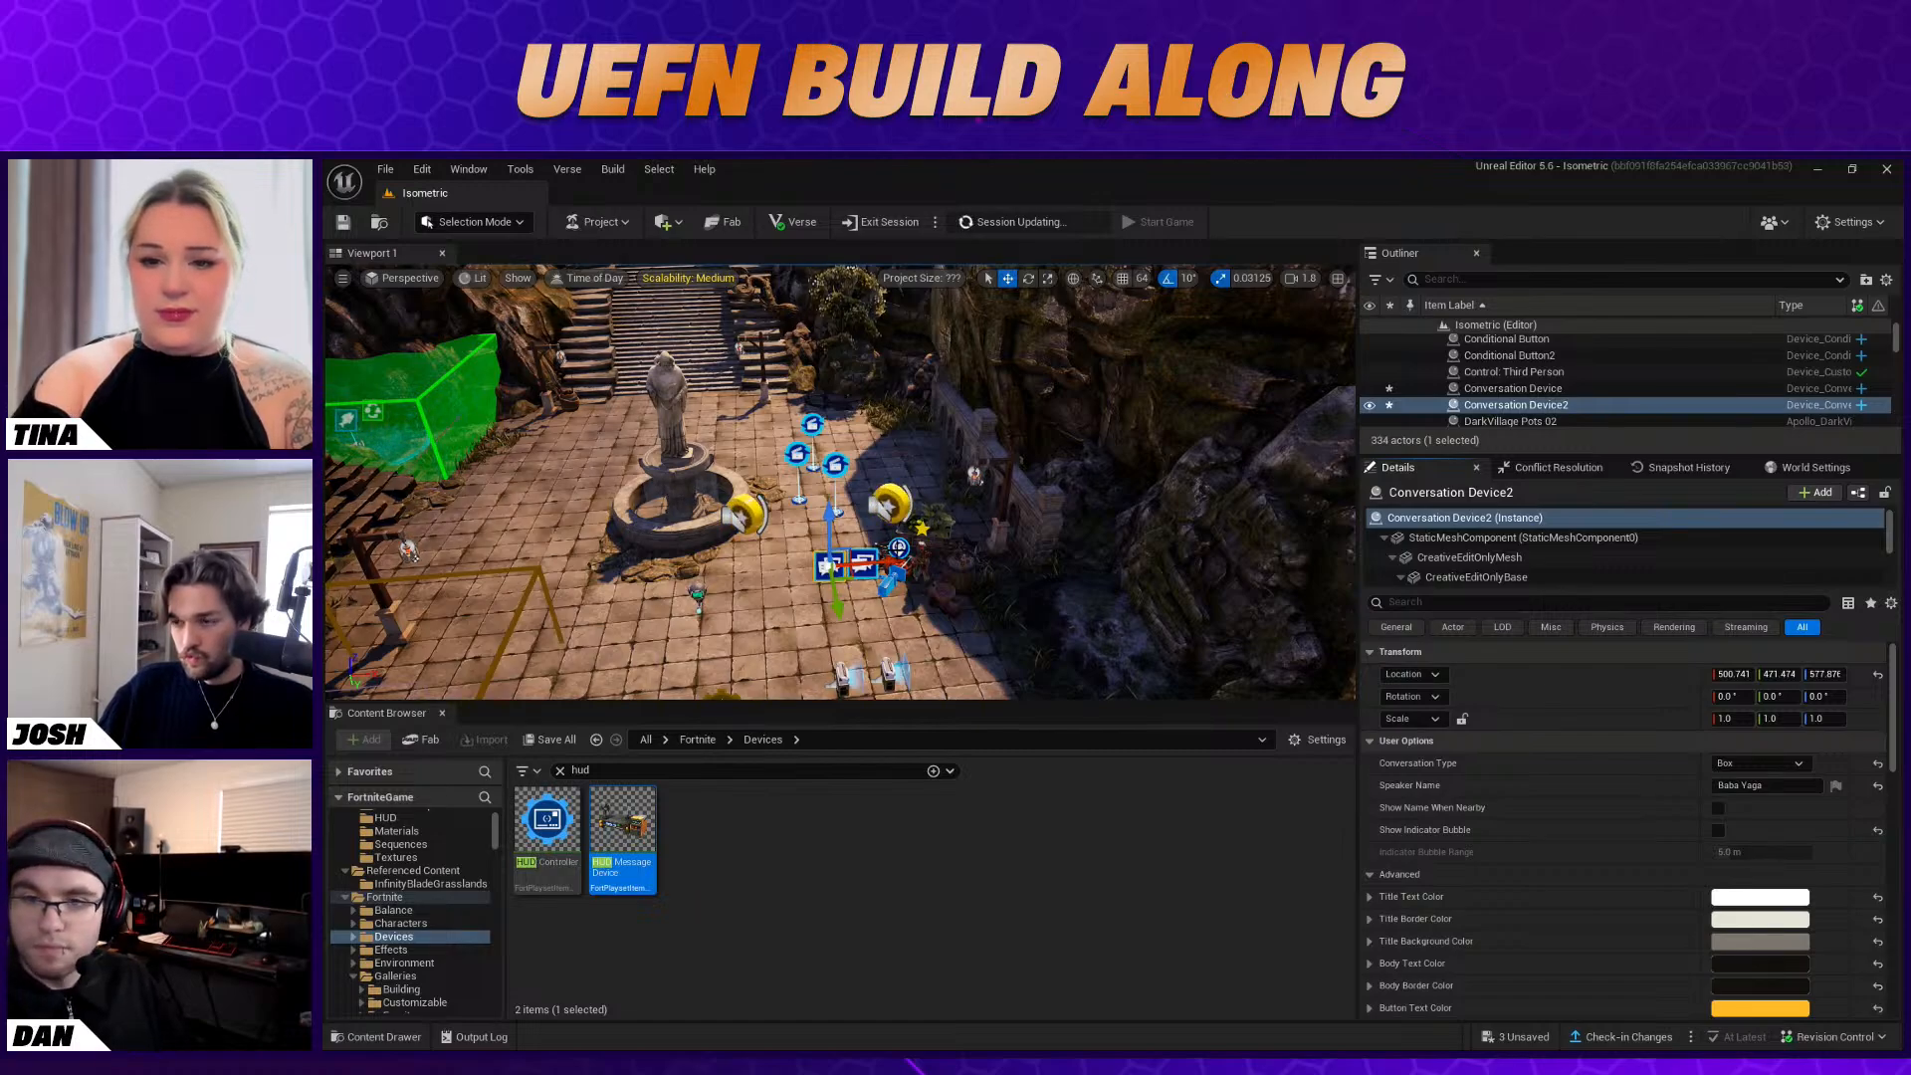
# Clear the "hud" asset search and browse the subfolders of the Fortnite Devices folder
pyautogui.moveTo(1029, 584); pyautogui.dragTo(938, 609, button='right')
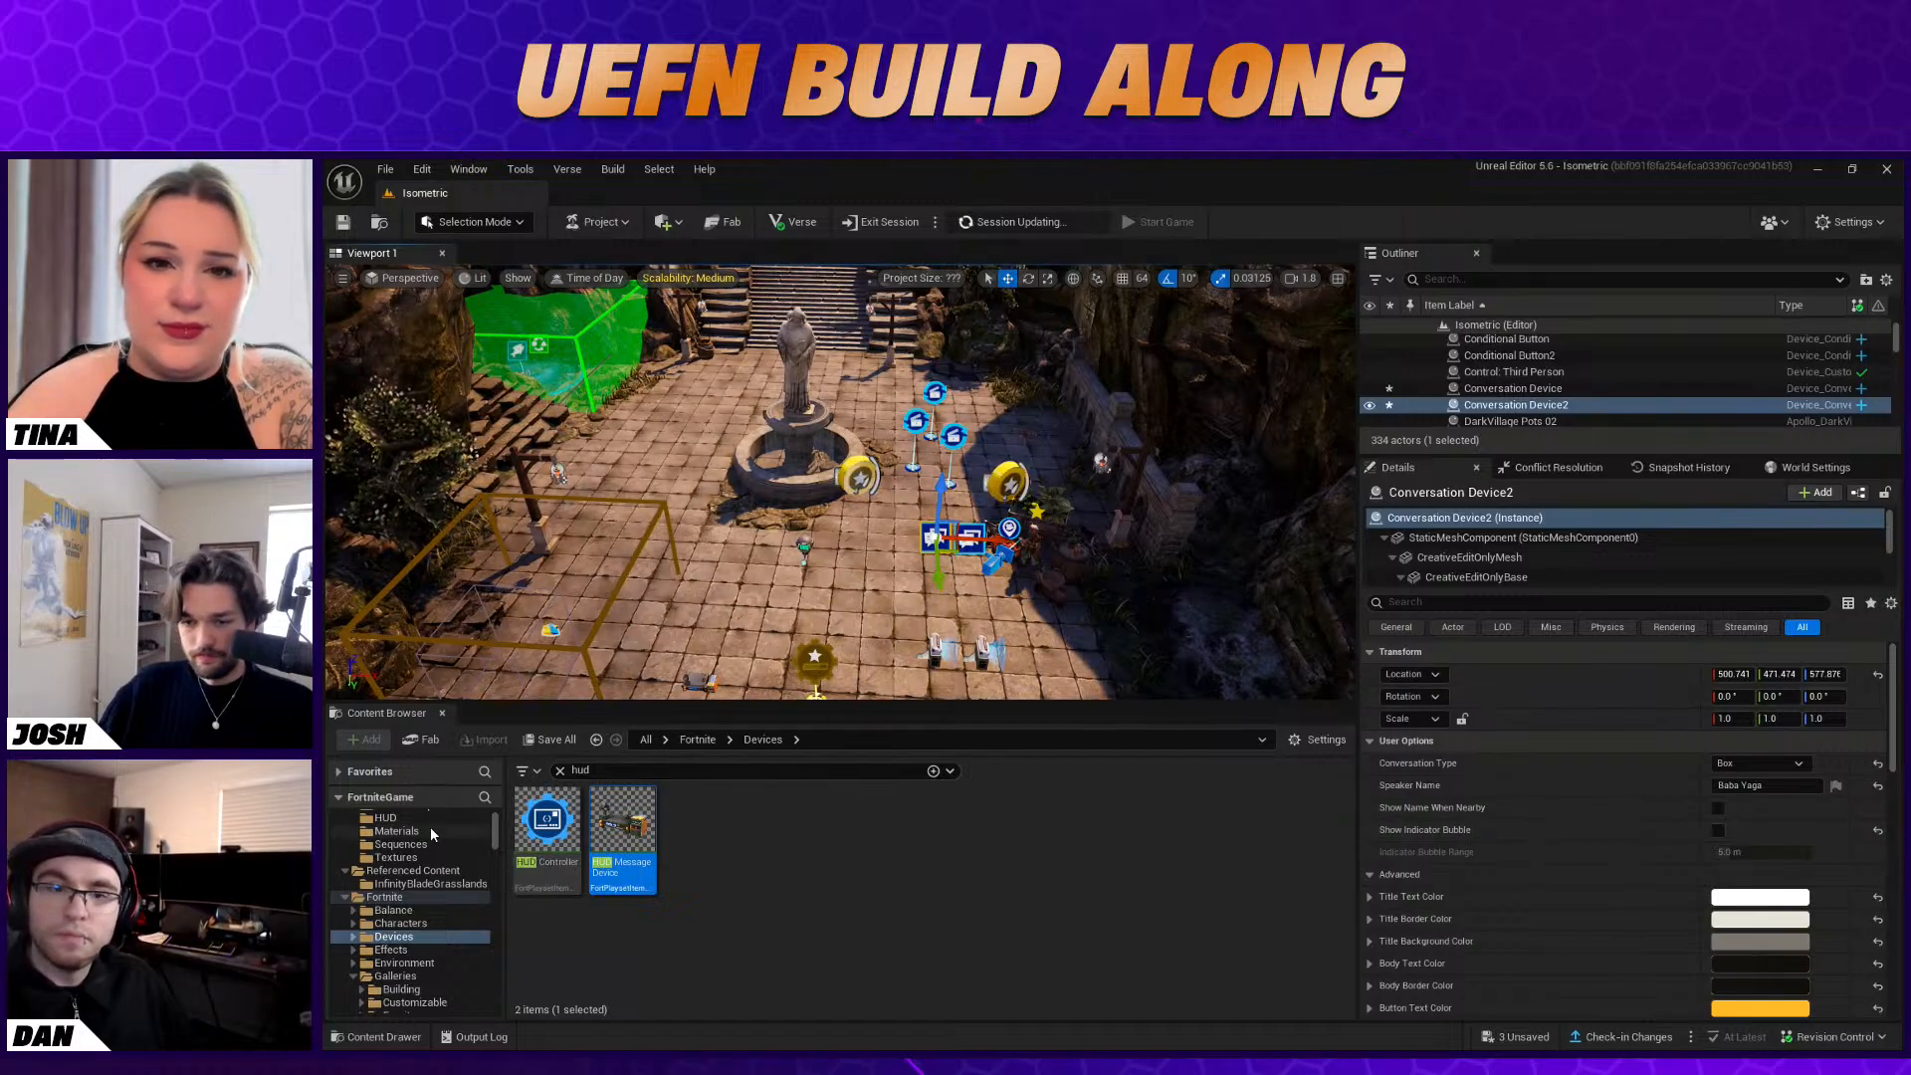
pyautogui.scroll(2, 430, 834)
pyautogui.click(782, 834)
pyautogui.moveTo(839, 482); pyautogui.dragTo(839, 281, button='right')
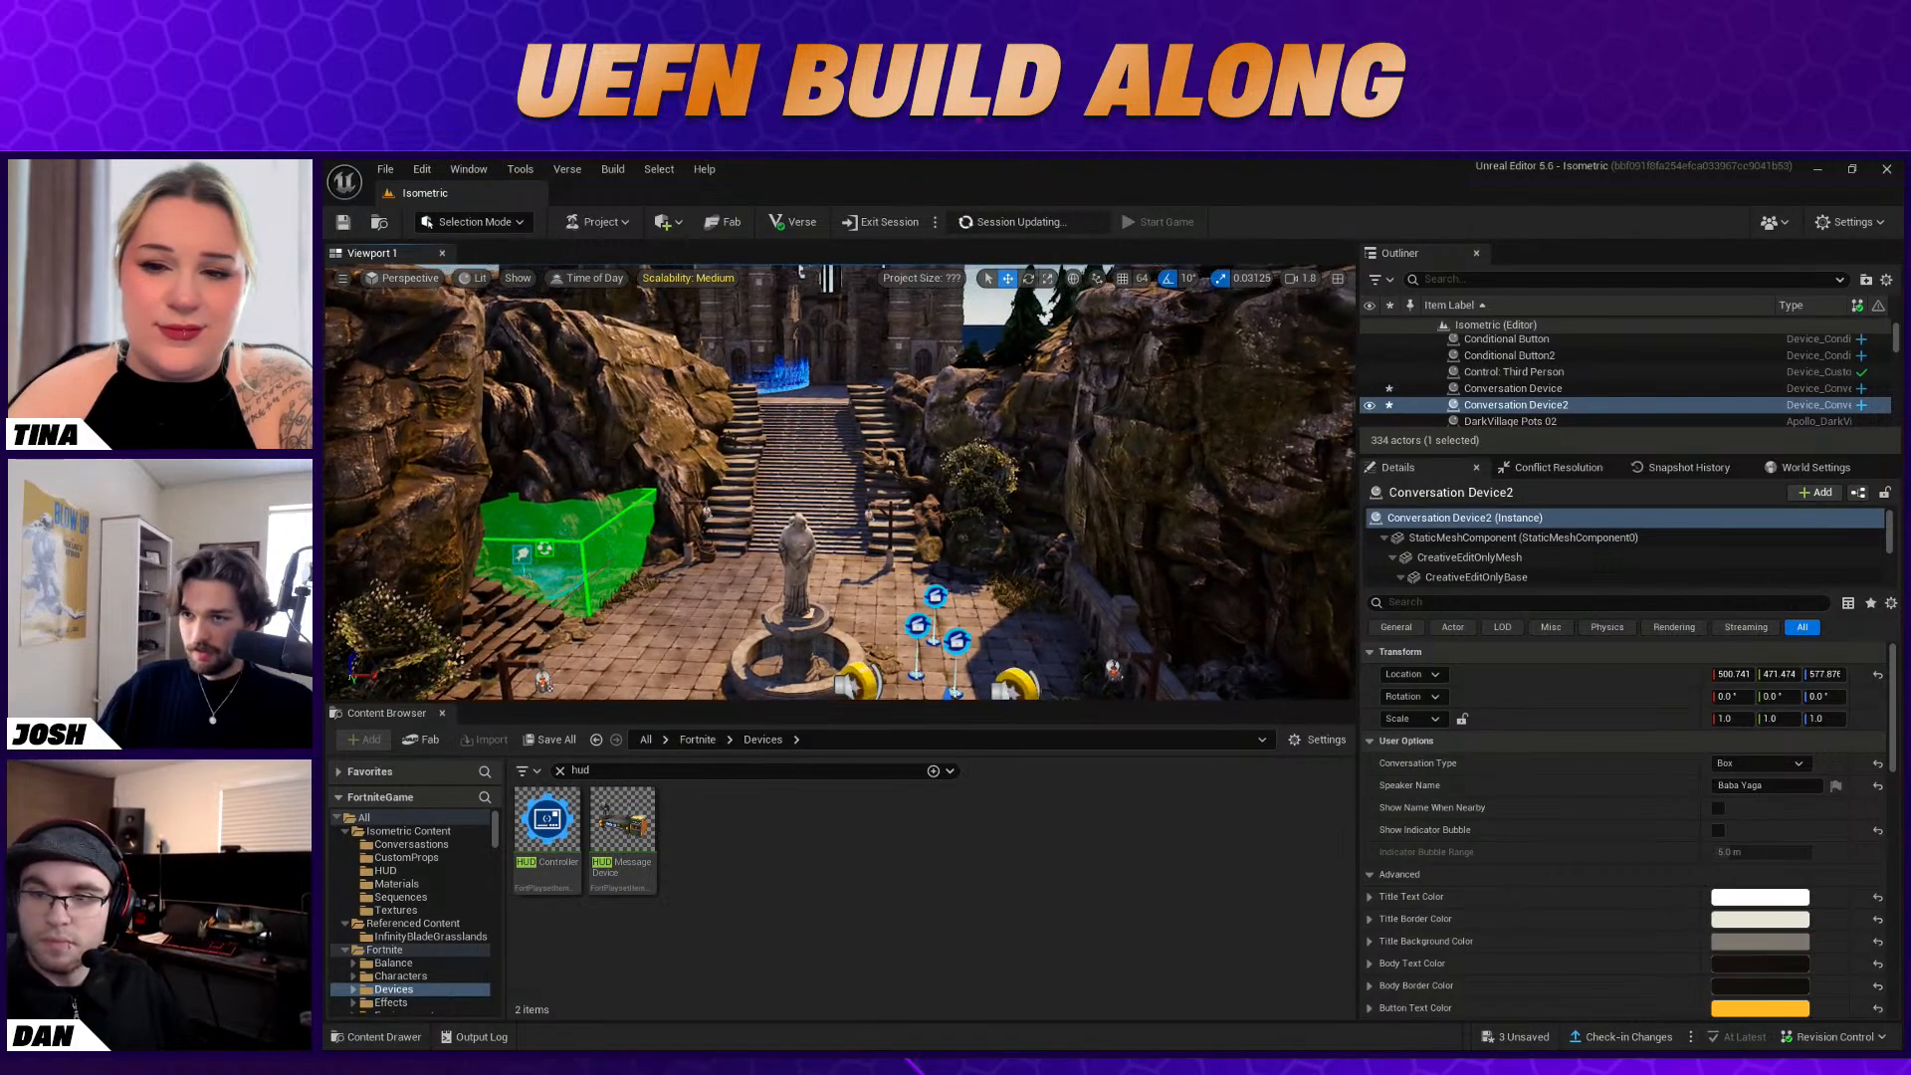
pyautogui.scroll(-5, 416, 870)
pyautogui.click(343, 846)
pyautogui.click(353, 858)
pyautogui.click(393, 857)
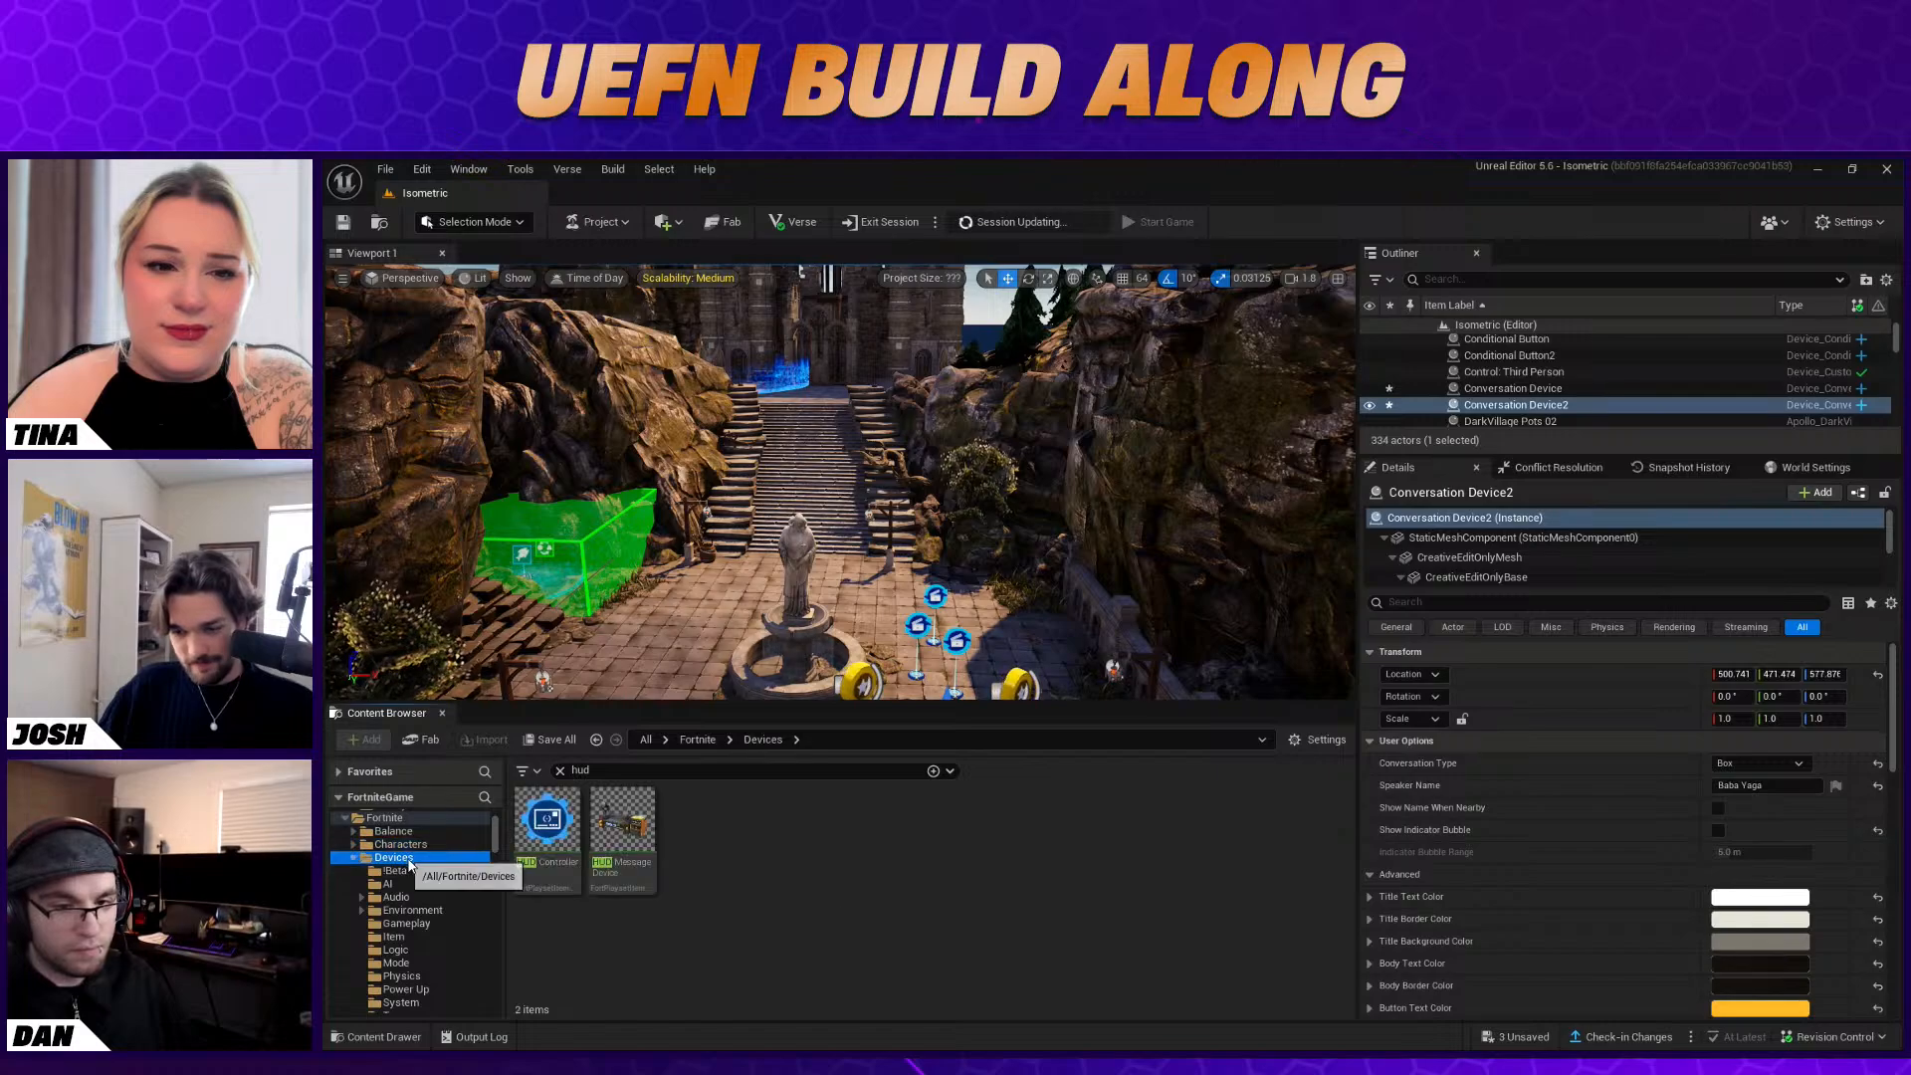
pyautogui.scroll(-1, 418, 881)
pyautogui.scroll(-1, 420, 928)
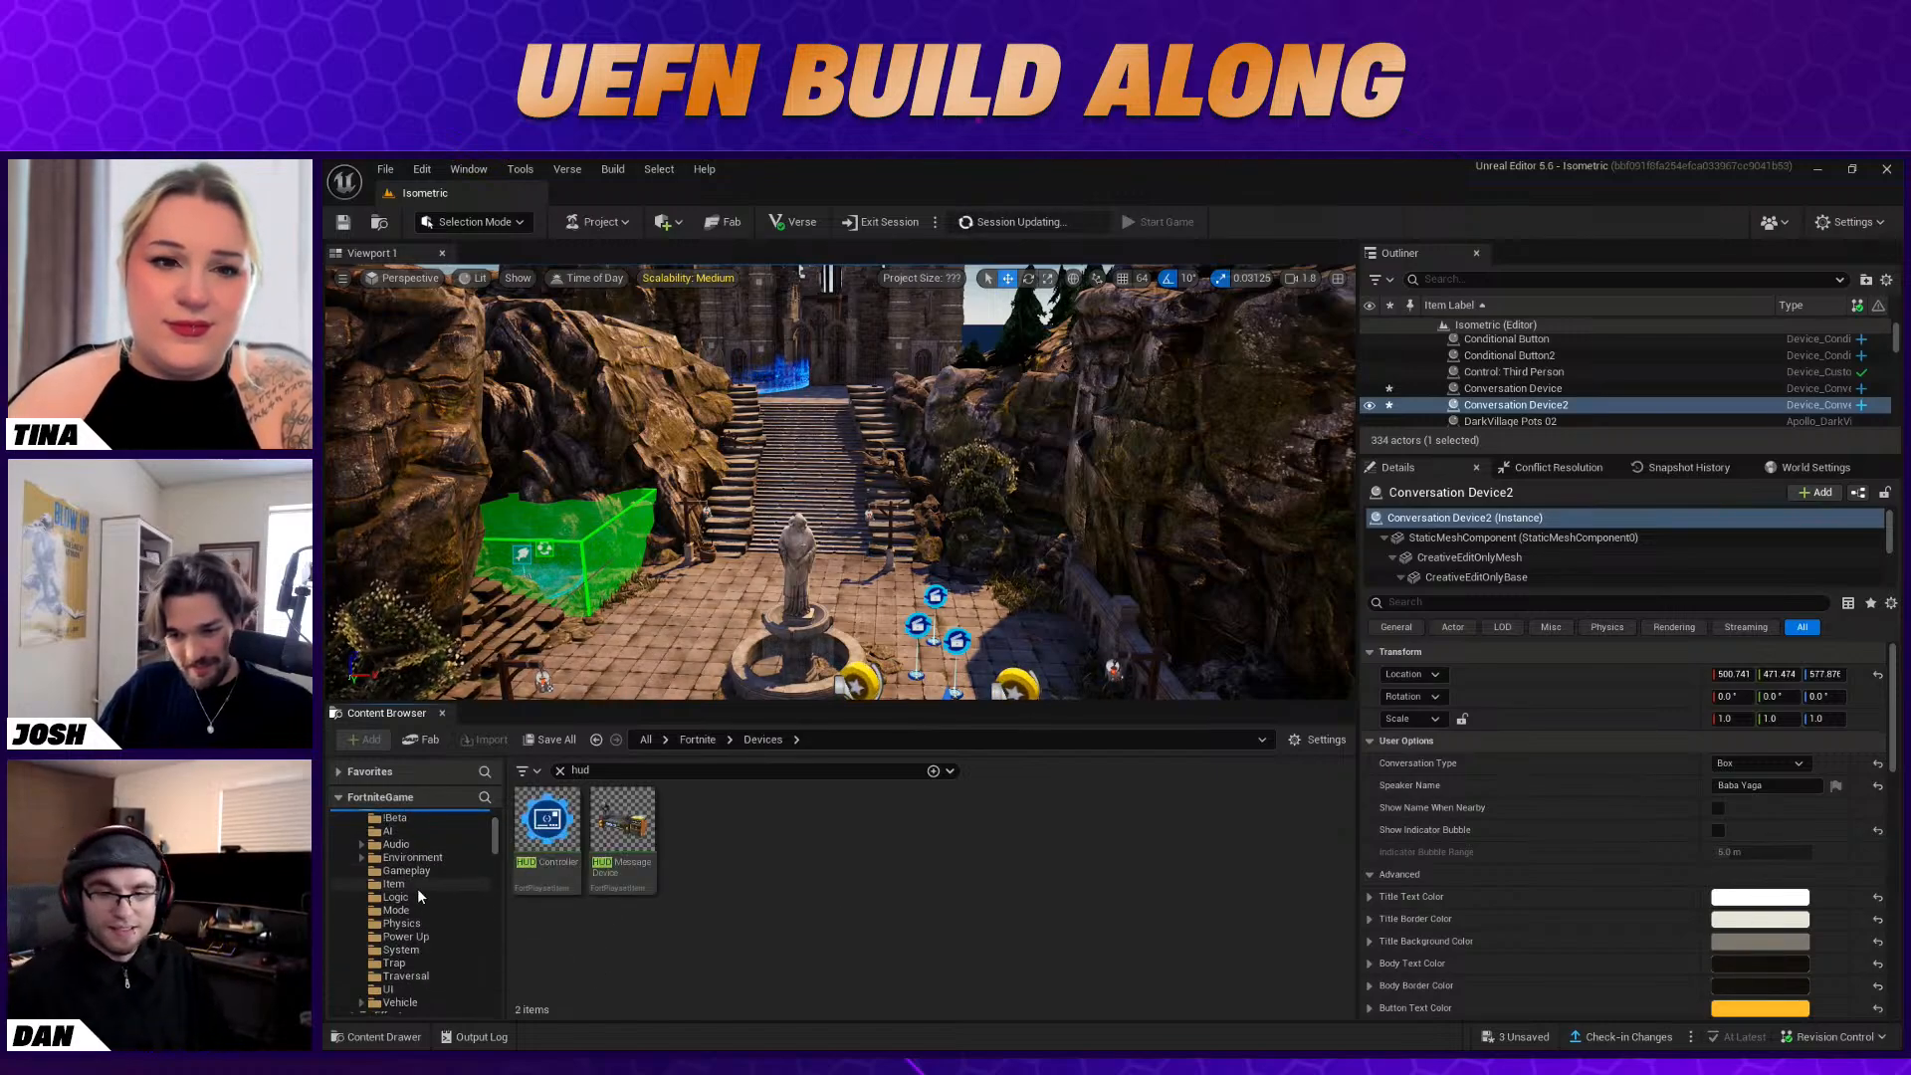
pyautogui.scroll(1, 416, 888)
pyautogui.click(560, 772)
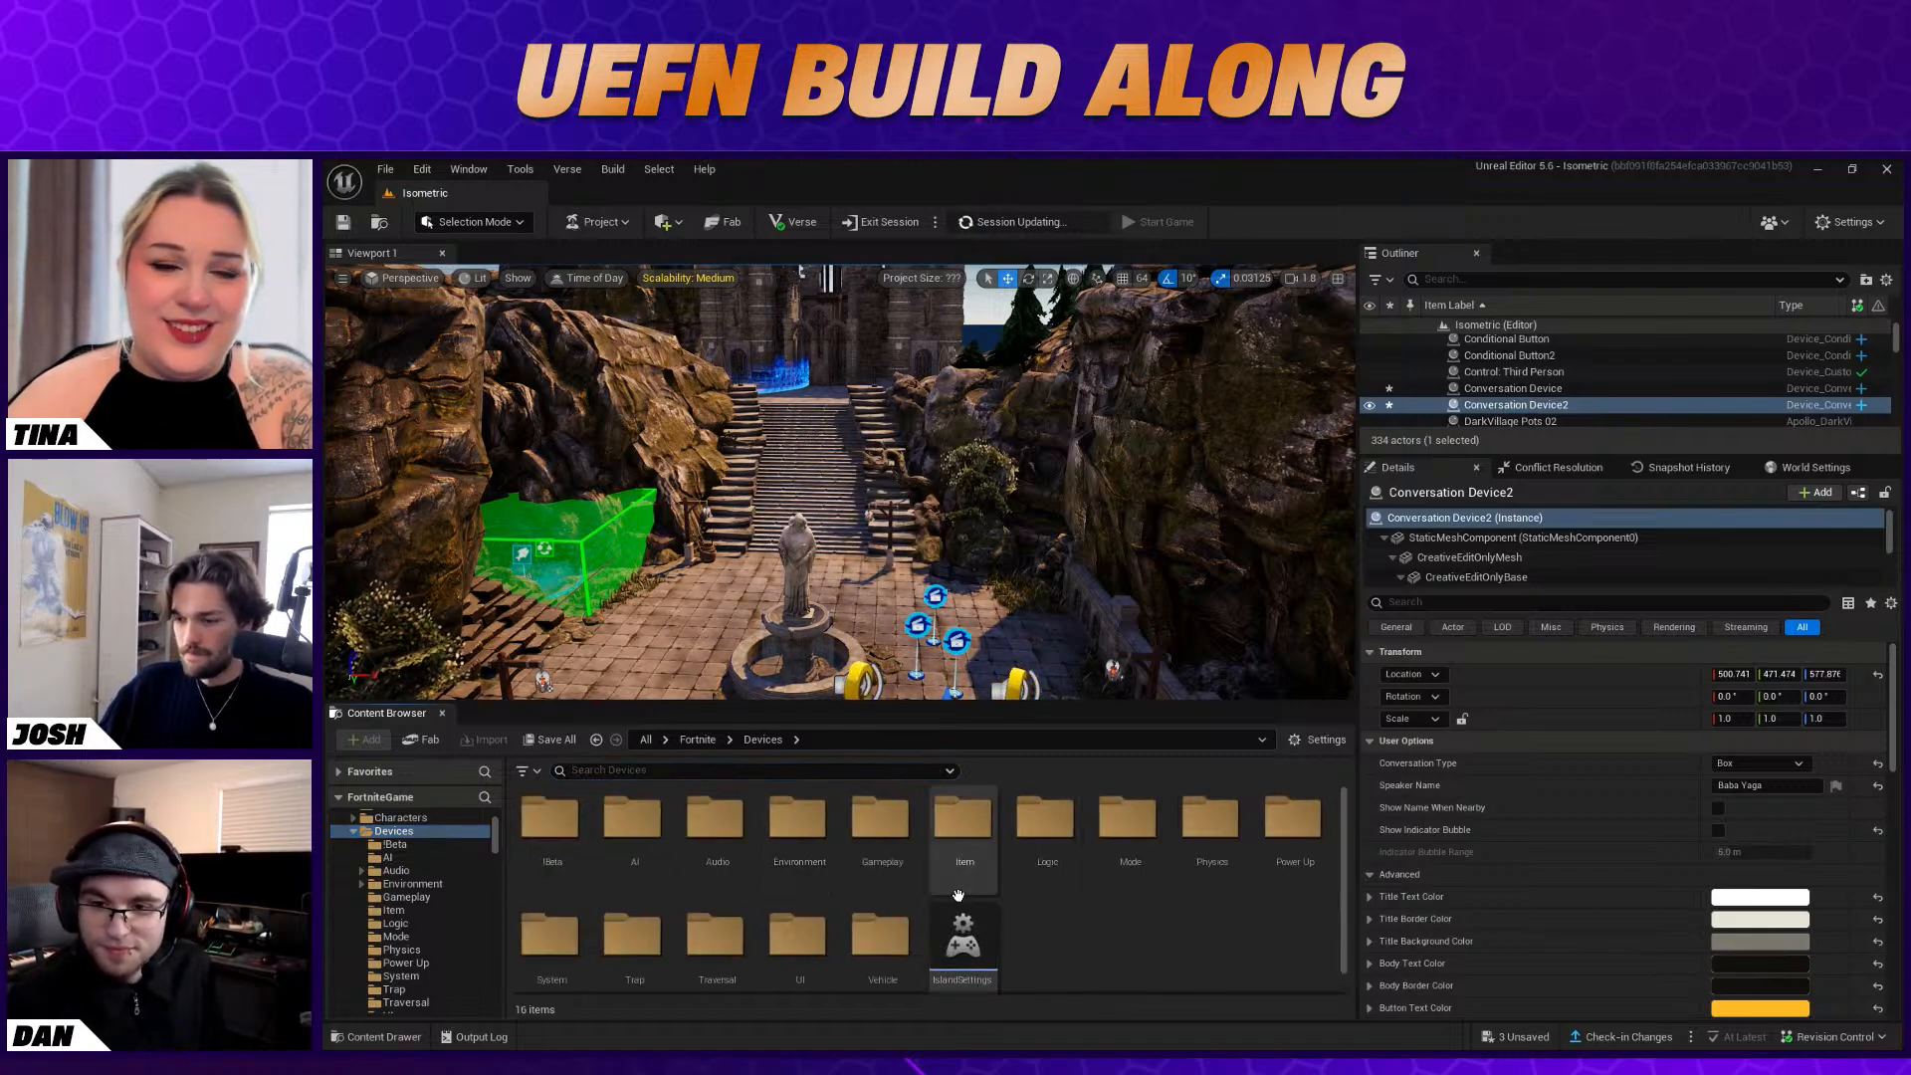
pyautogui.scroll(-1, 1179, 978)
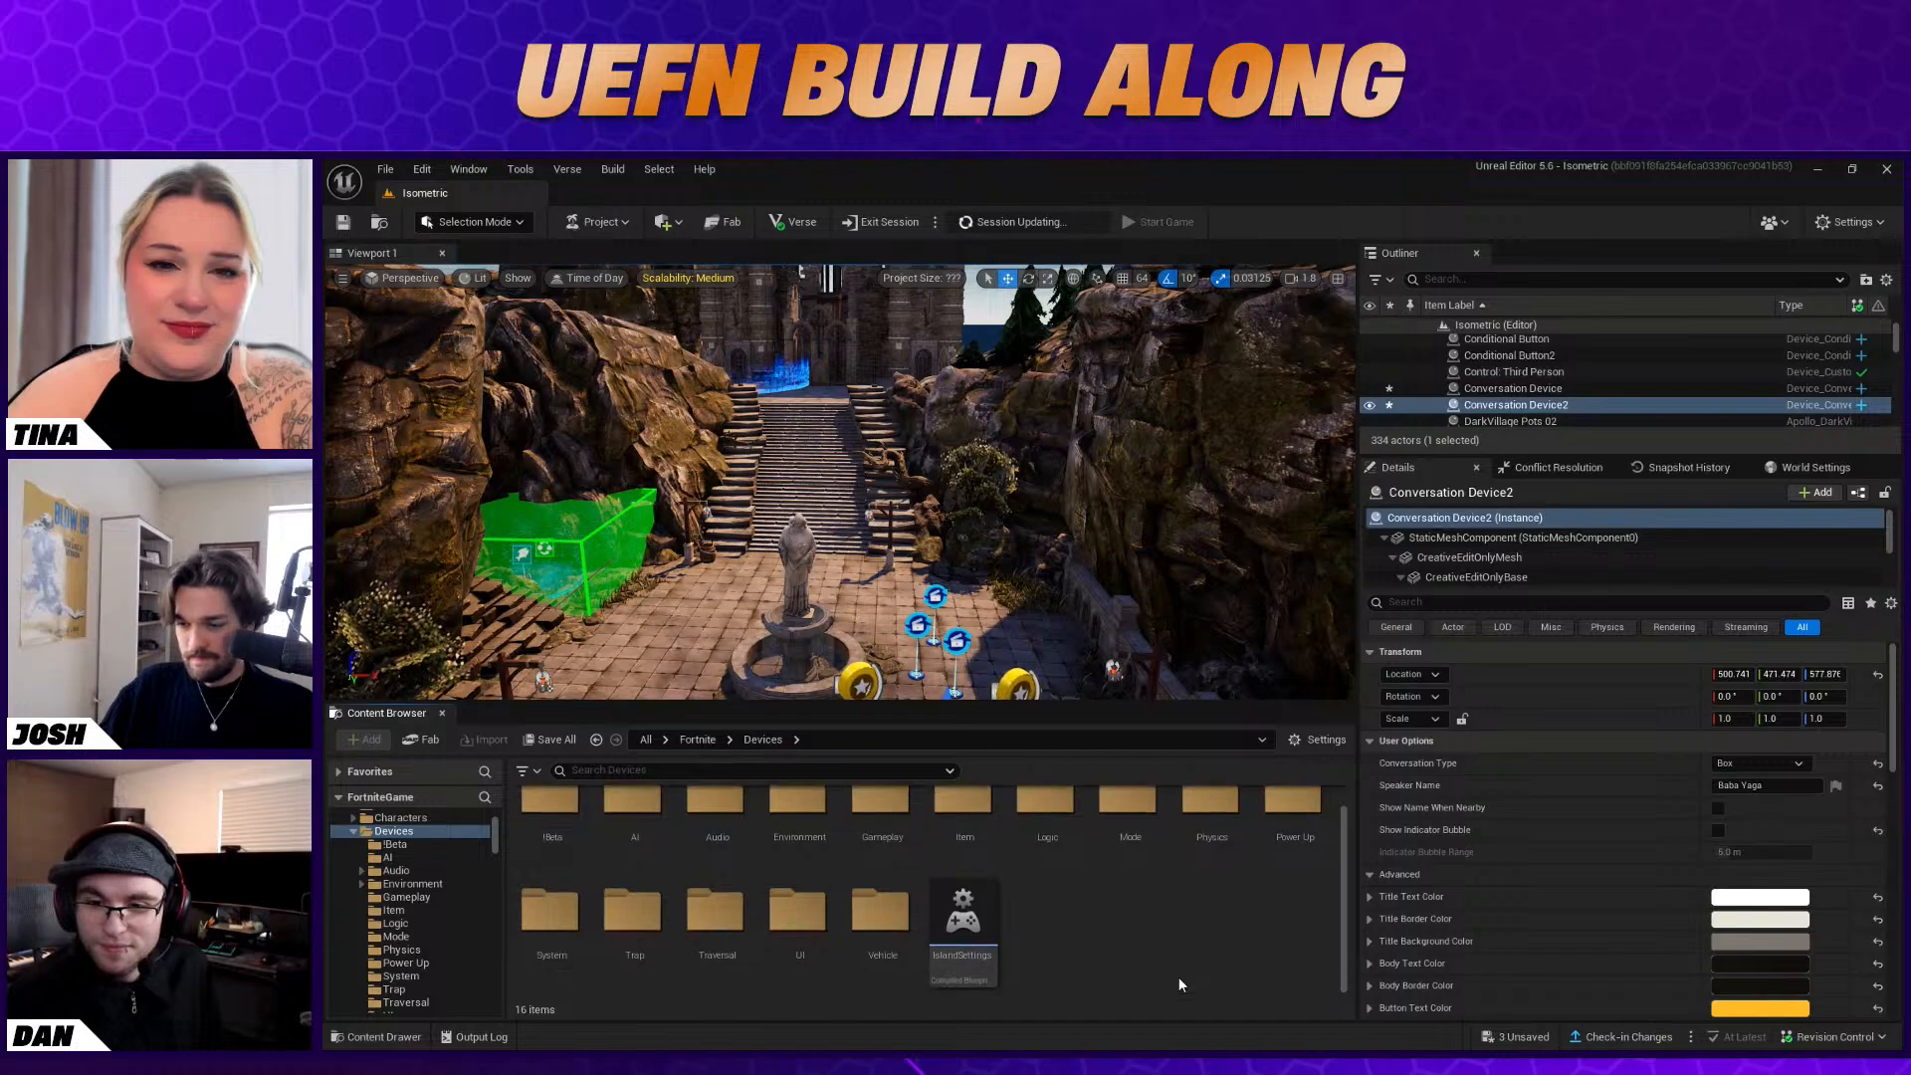
pyautogui.moveTo(956, 557); pyautogui.dragTo(904, 625, button='right')
pyautogui.press('s')
pyautogui.press('w')
pyautogui.press('w')
pyautogui.press('w')
pyautogui.press('w')
pyautogui.press('w')
pyautogui.press('d')
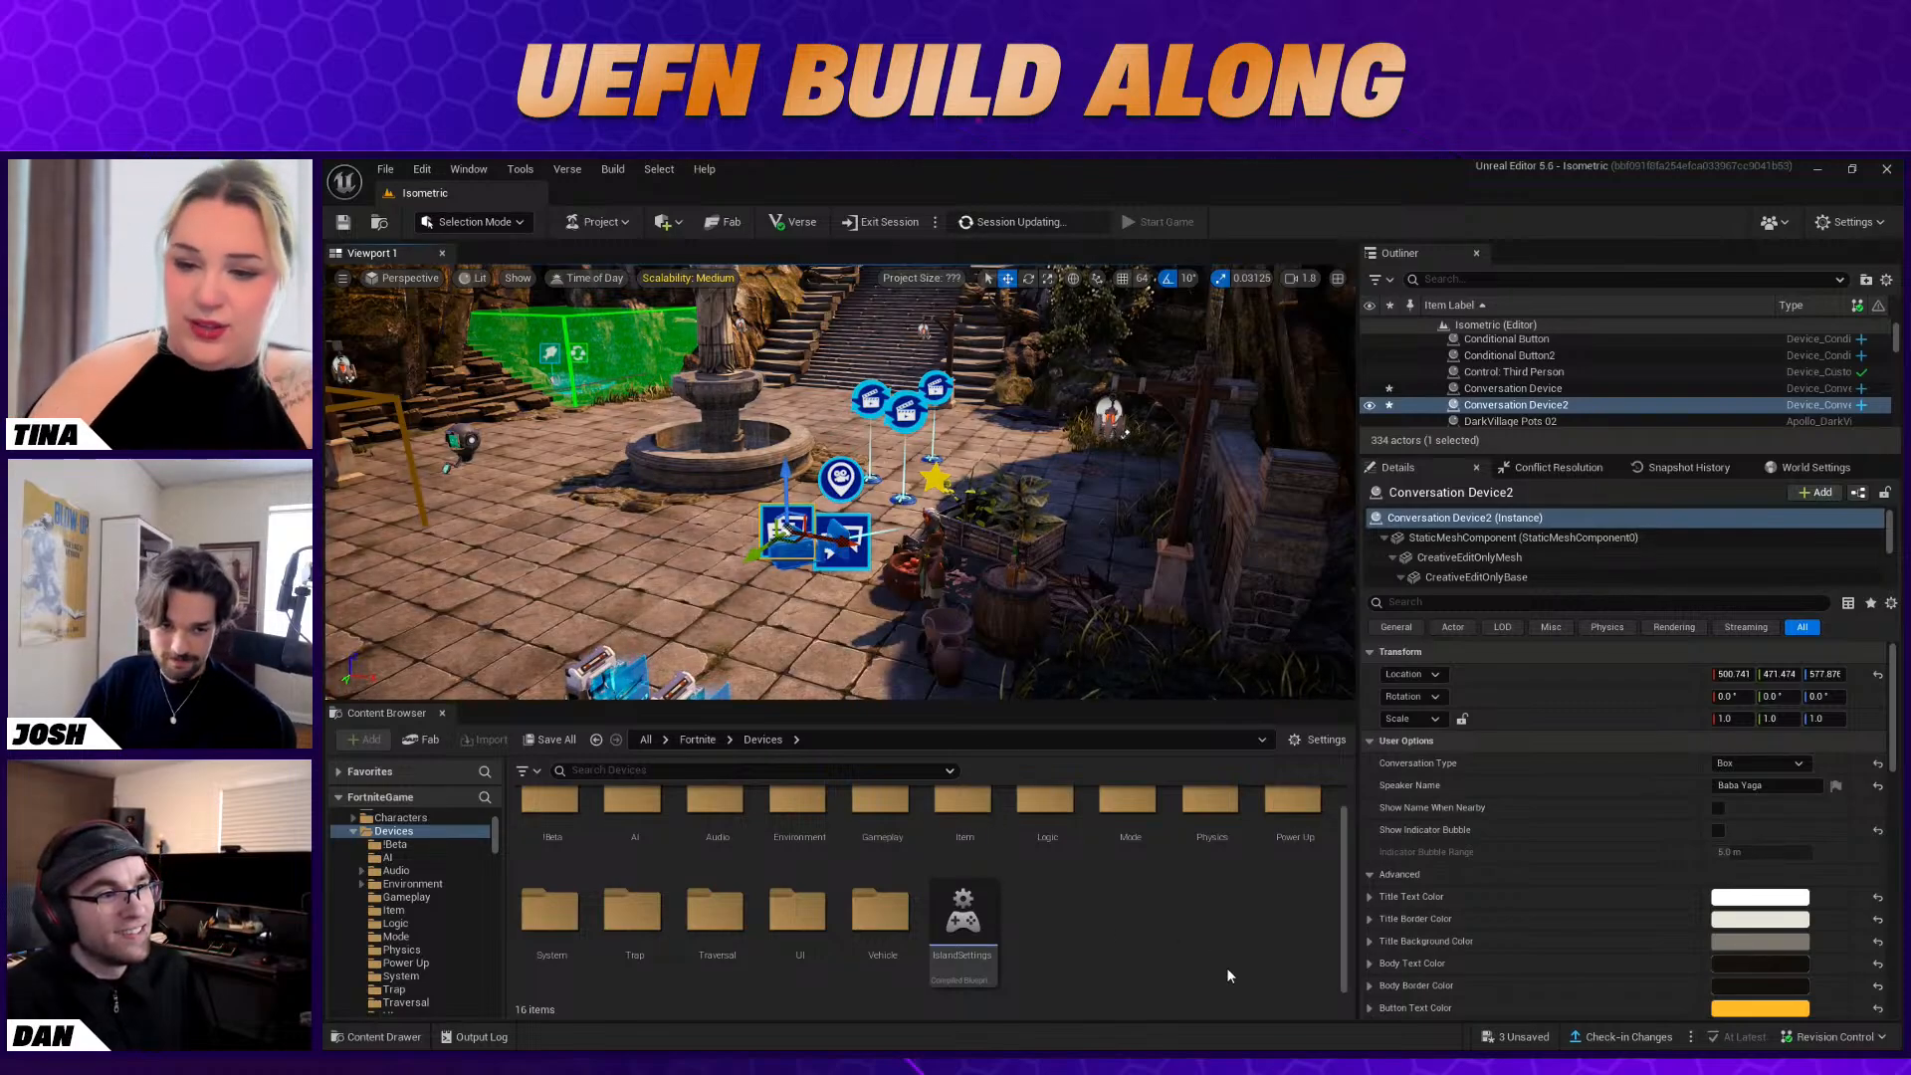
pyautogui.moveTo(1015, 567); pyautogui.dragTo(987, 514, button='right')
pyautogui.press('w')
pyautogui.press('s')
pyautogui.press('w')
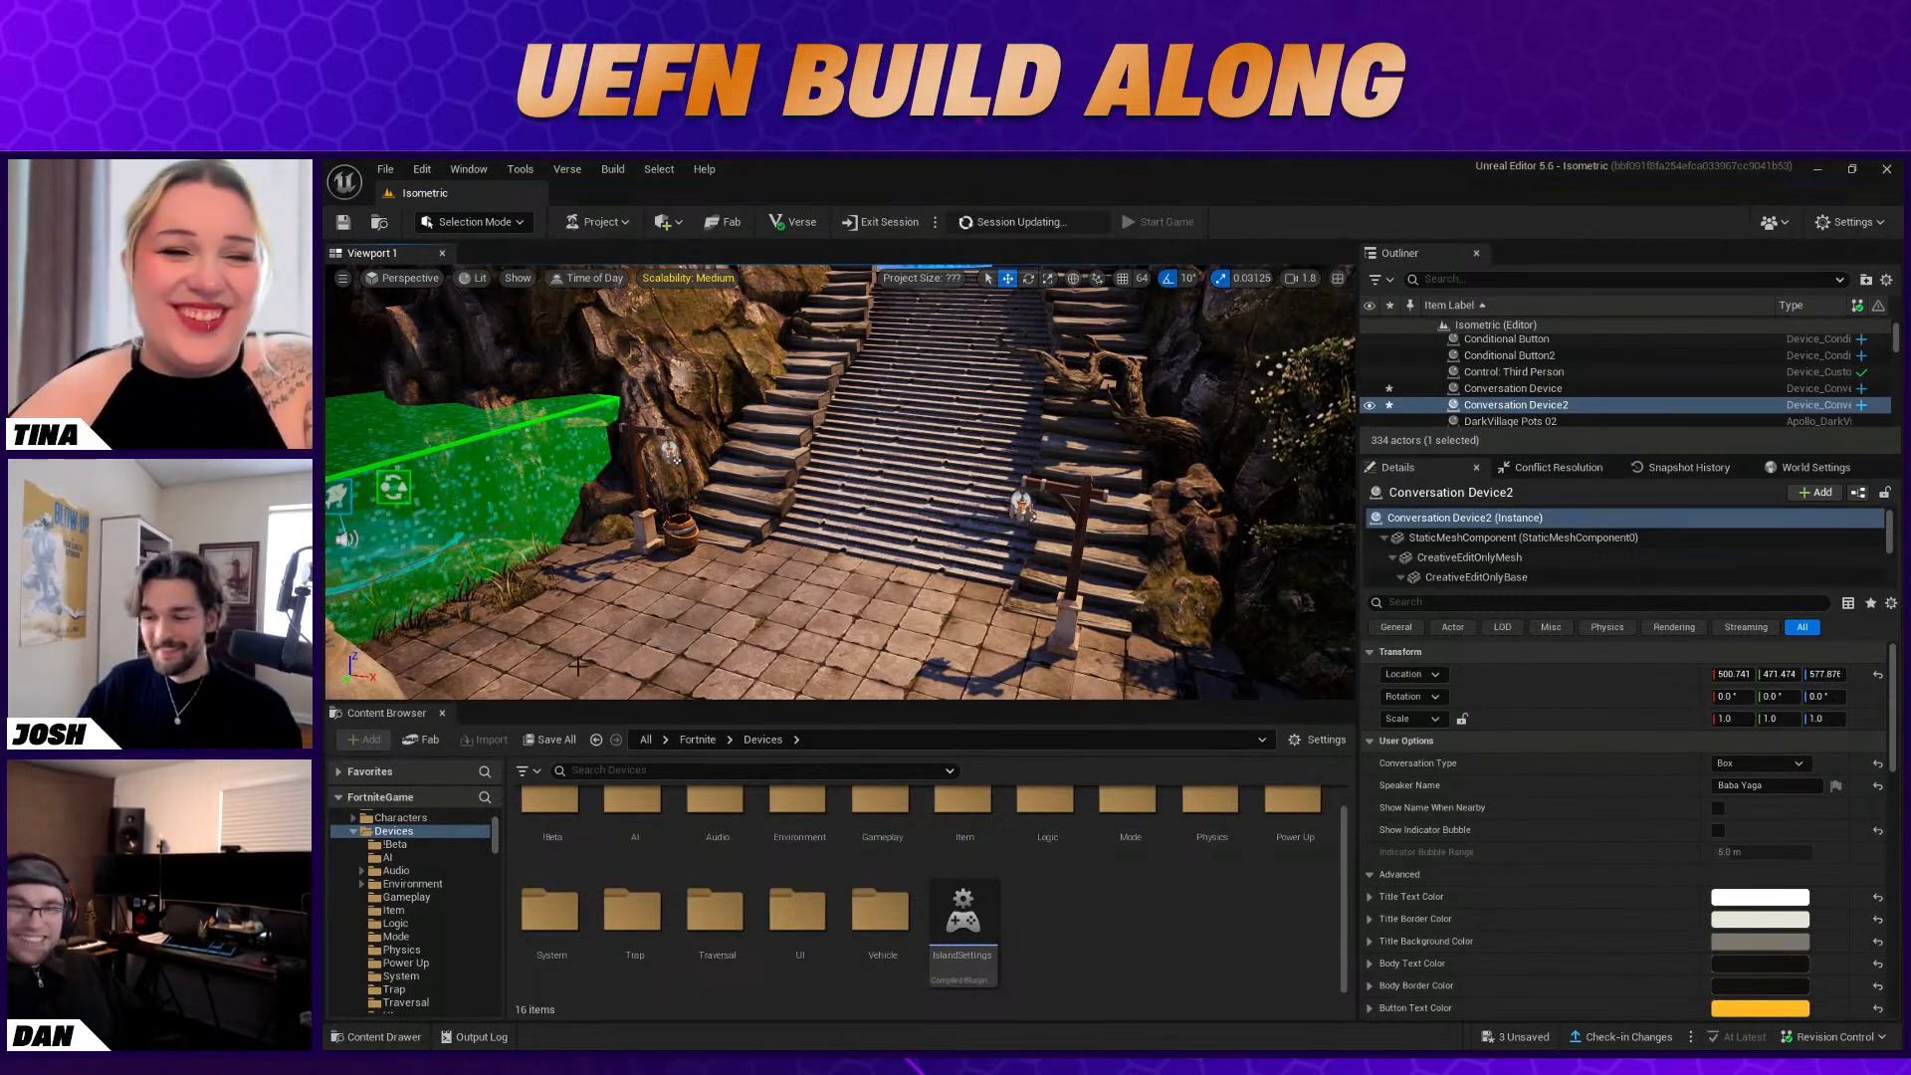
pyautogui.scroll(3, 408, 884)
pyautogui.scroll(-7, 408, 884)
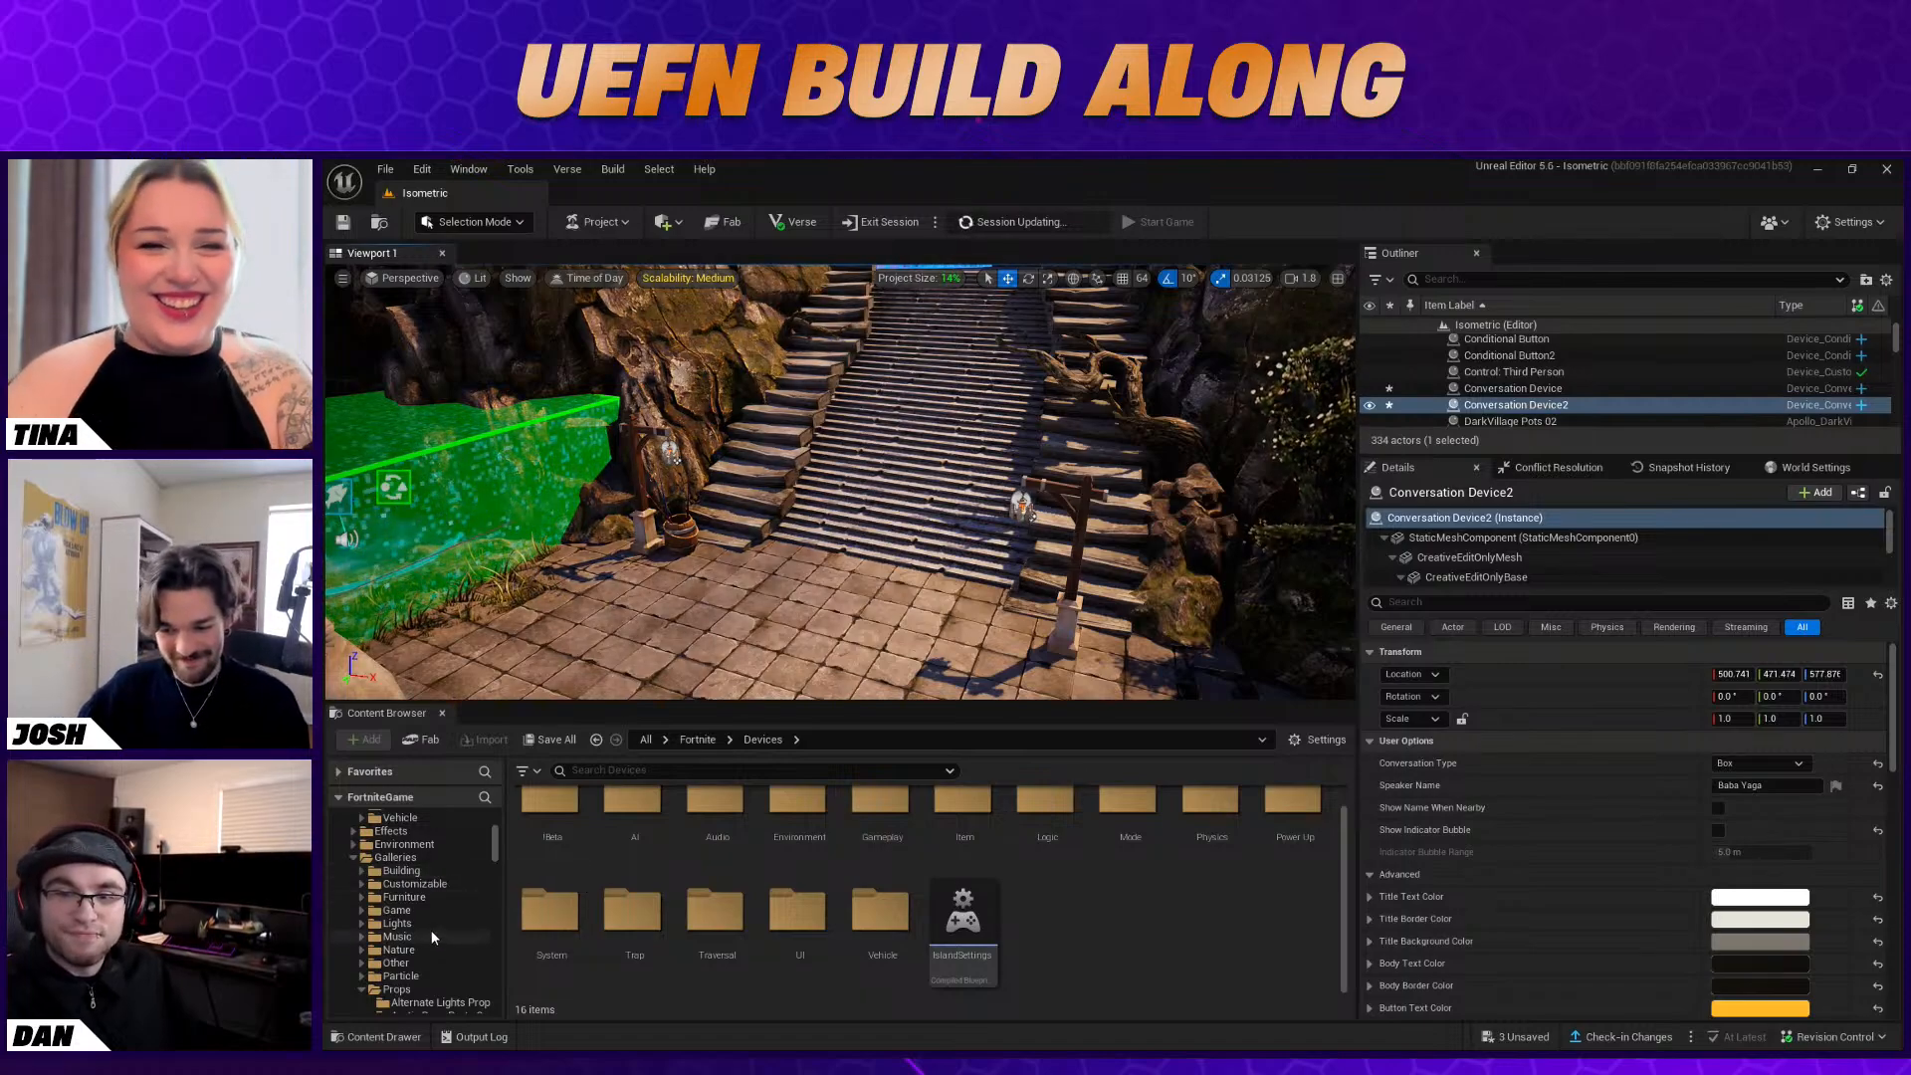
pyautogui.scroll(2, 432, 929)
pyautogui.moveTo(787, 609); pyautogui.dragTo(767, 541, button='right')
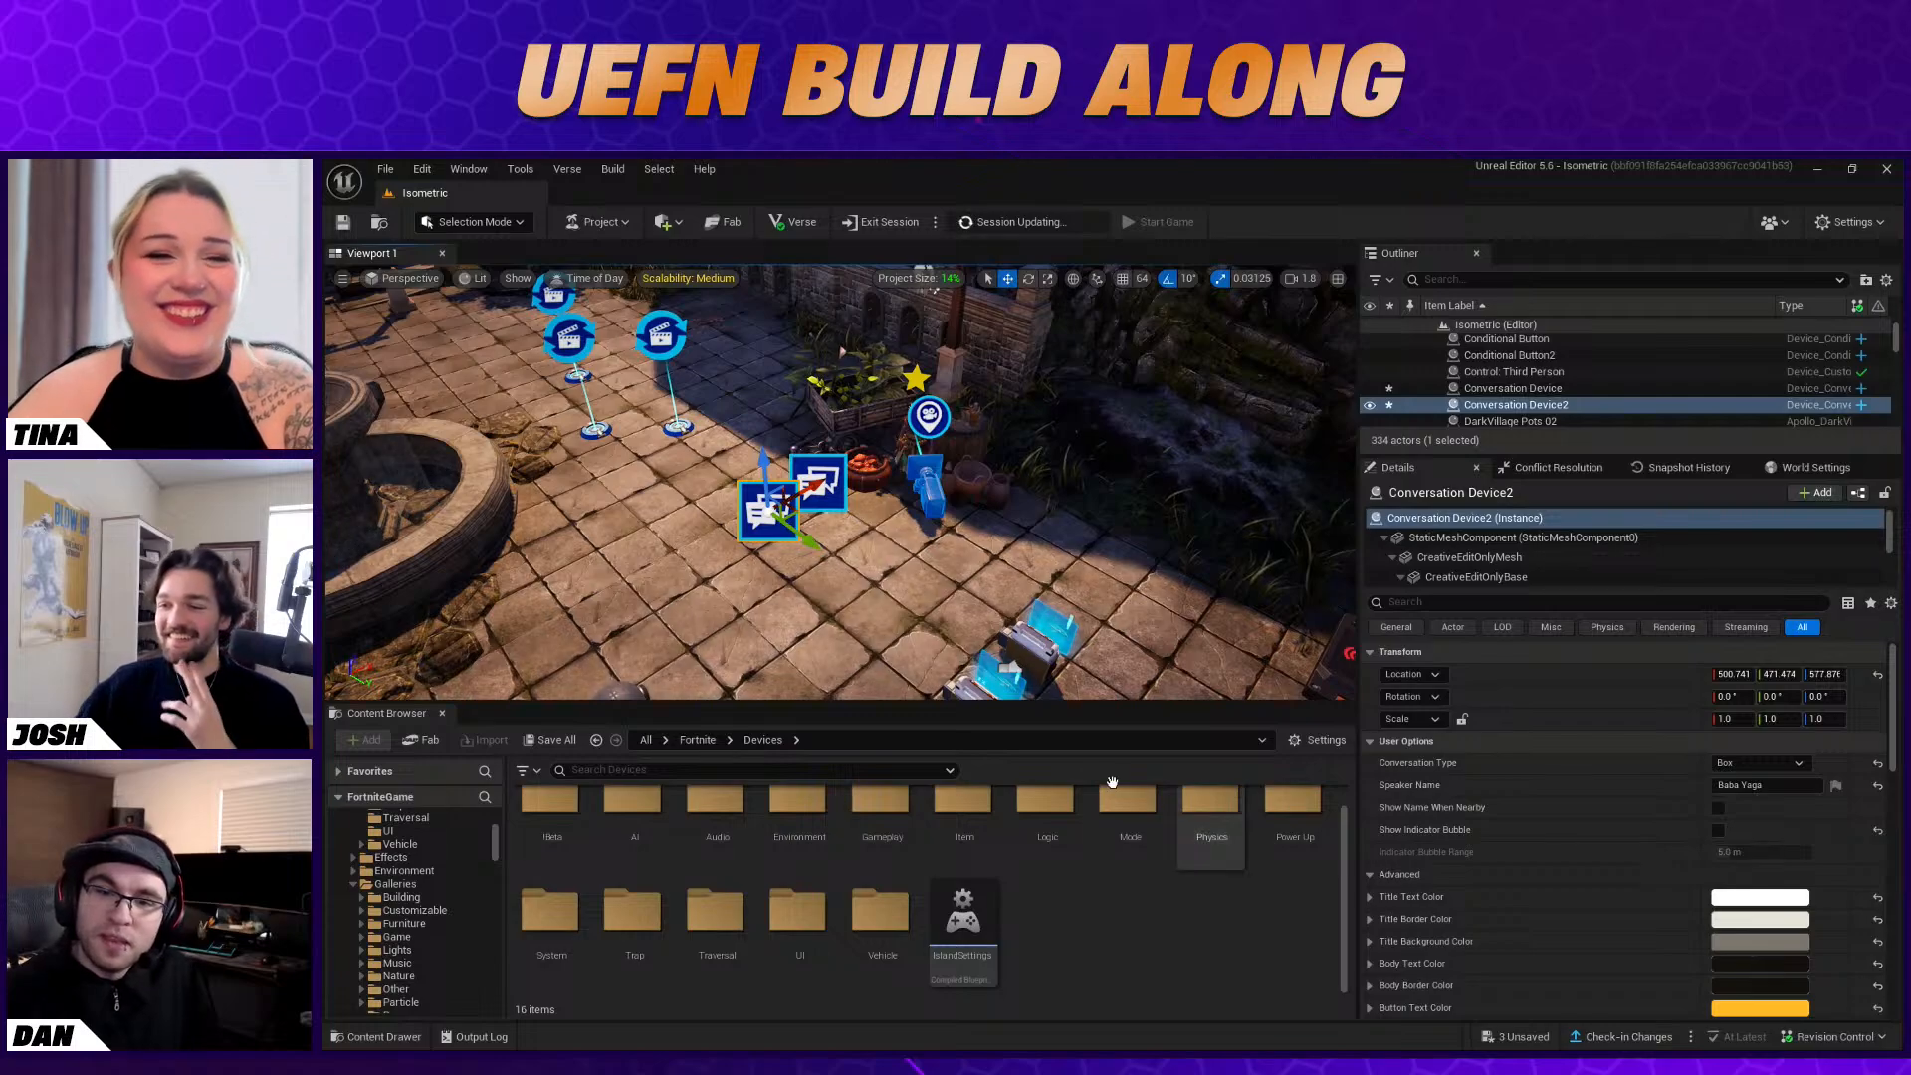
pyautogui.moveTo(1025, 587); pyautogui.dragTo(1090, 641, button='right')
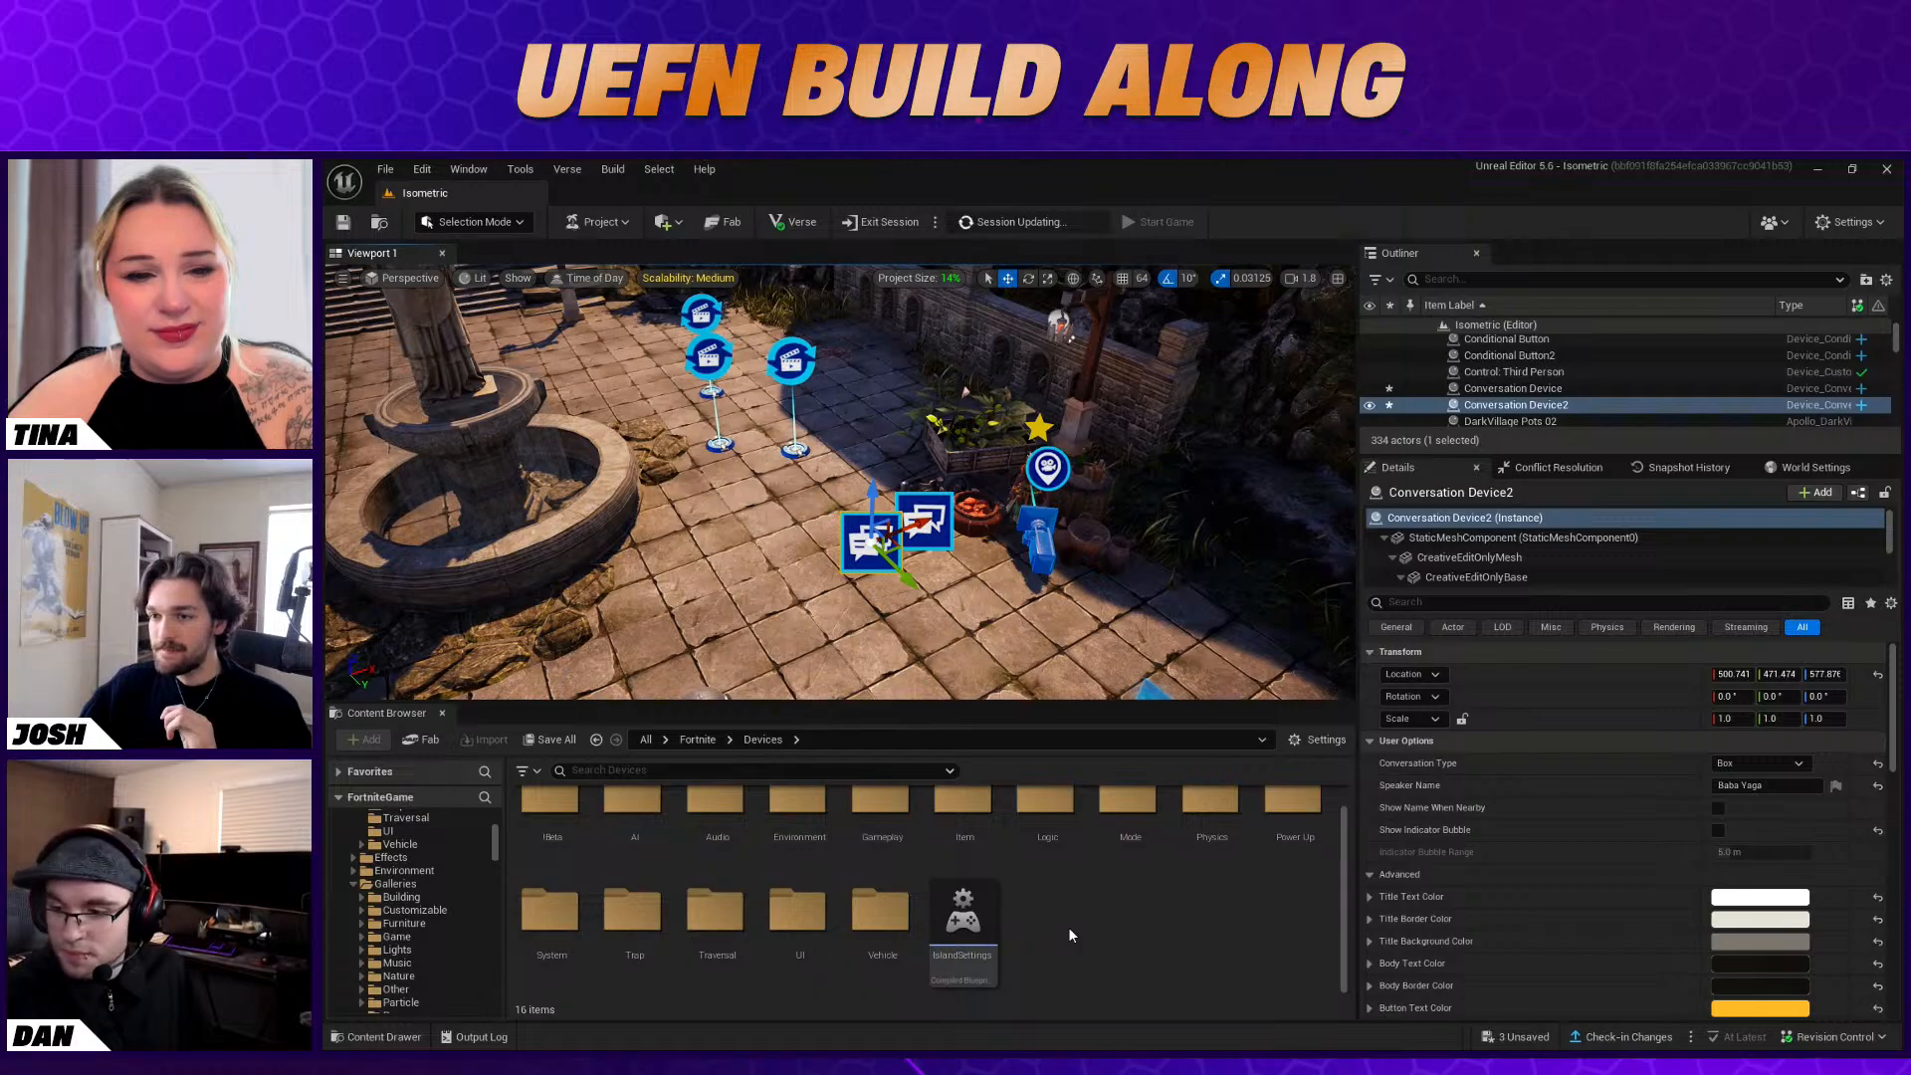
pyautogui.moveTo(1000, 602); pyautogui.dragTo(787, 539, button='right')
pyautogui.press('s')
# Switch to the Fortnite client, approach the VFX Creator device and check its basic customization options without changing them
pyautogui.hotkey('alt', 'Tab')
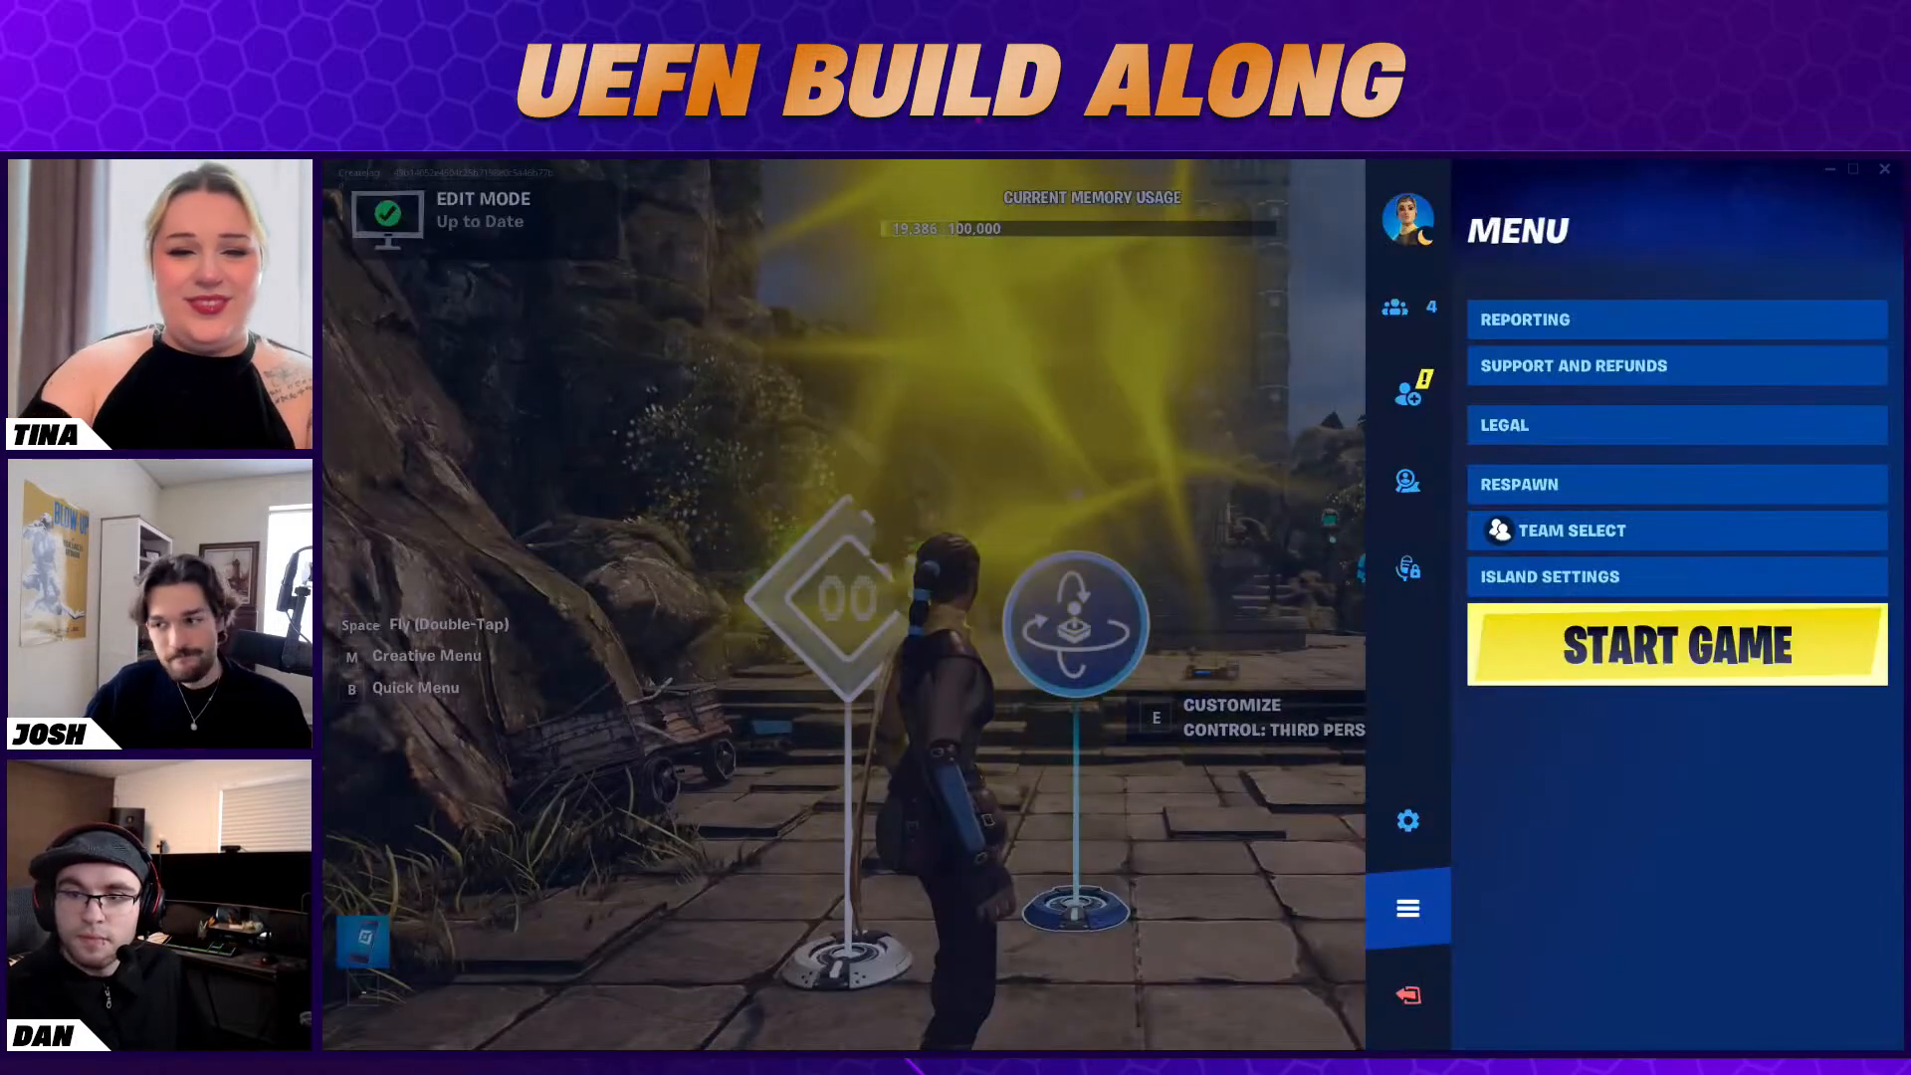
pyautogui.press('Escape')
pyautogui.press('w')
pyautogui.press('d')
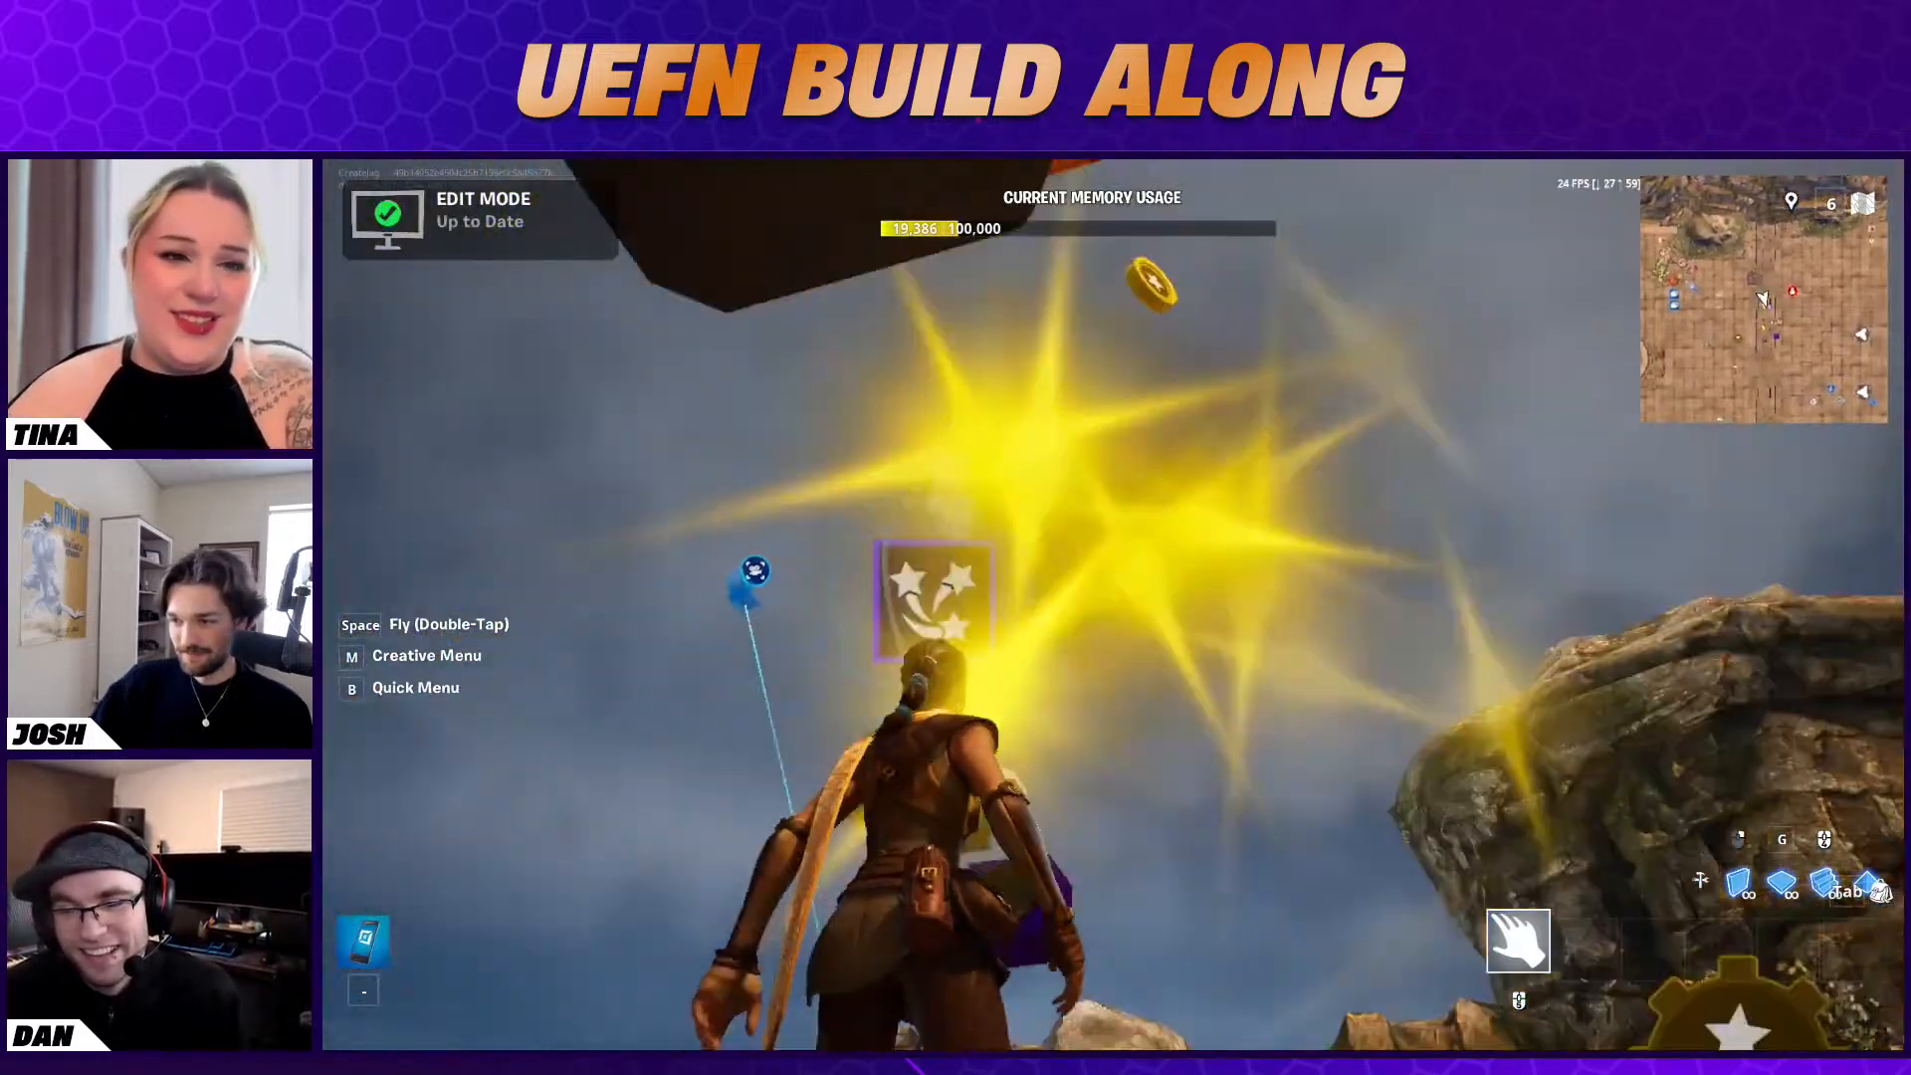
pyautogui.press('e')
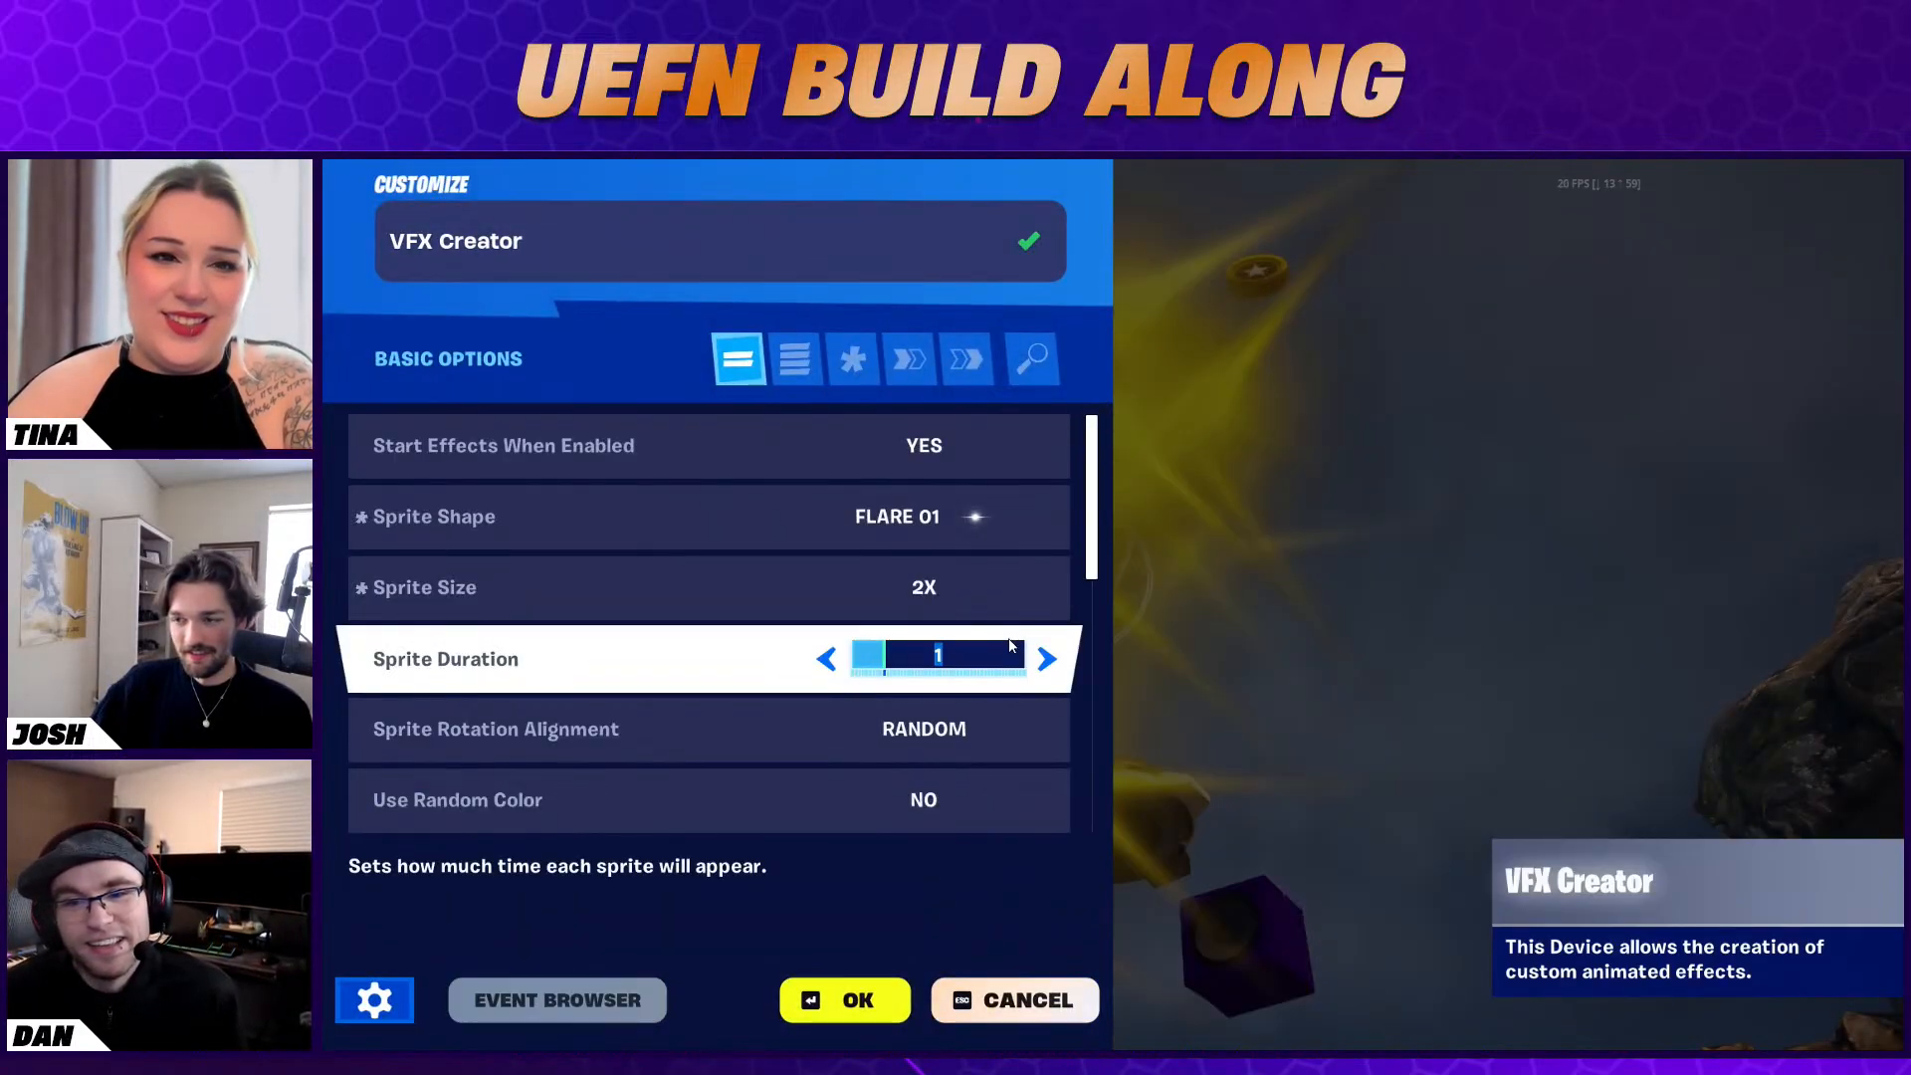
pyautogui.scroll(-1, 1007, 642)
pyautogui.scroll(-1, 1029, 687)
pyautogui.scroll(-1, 1029, 687)
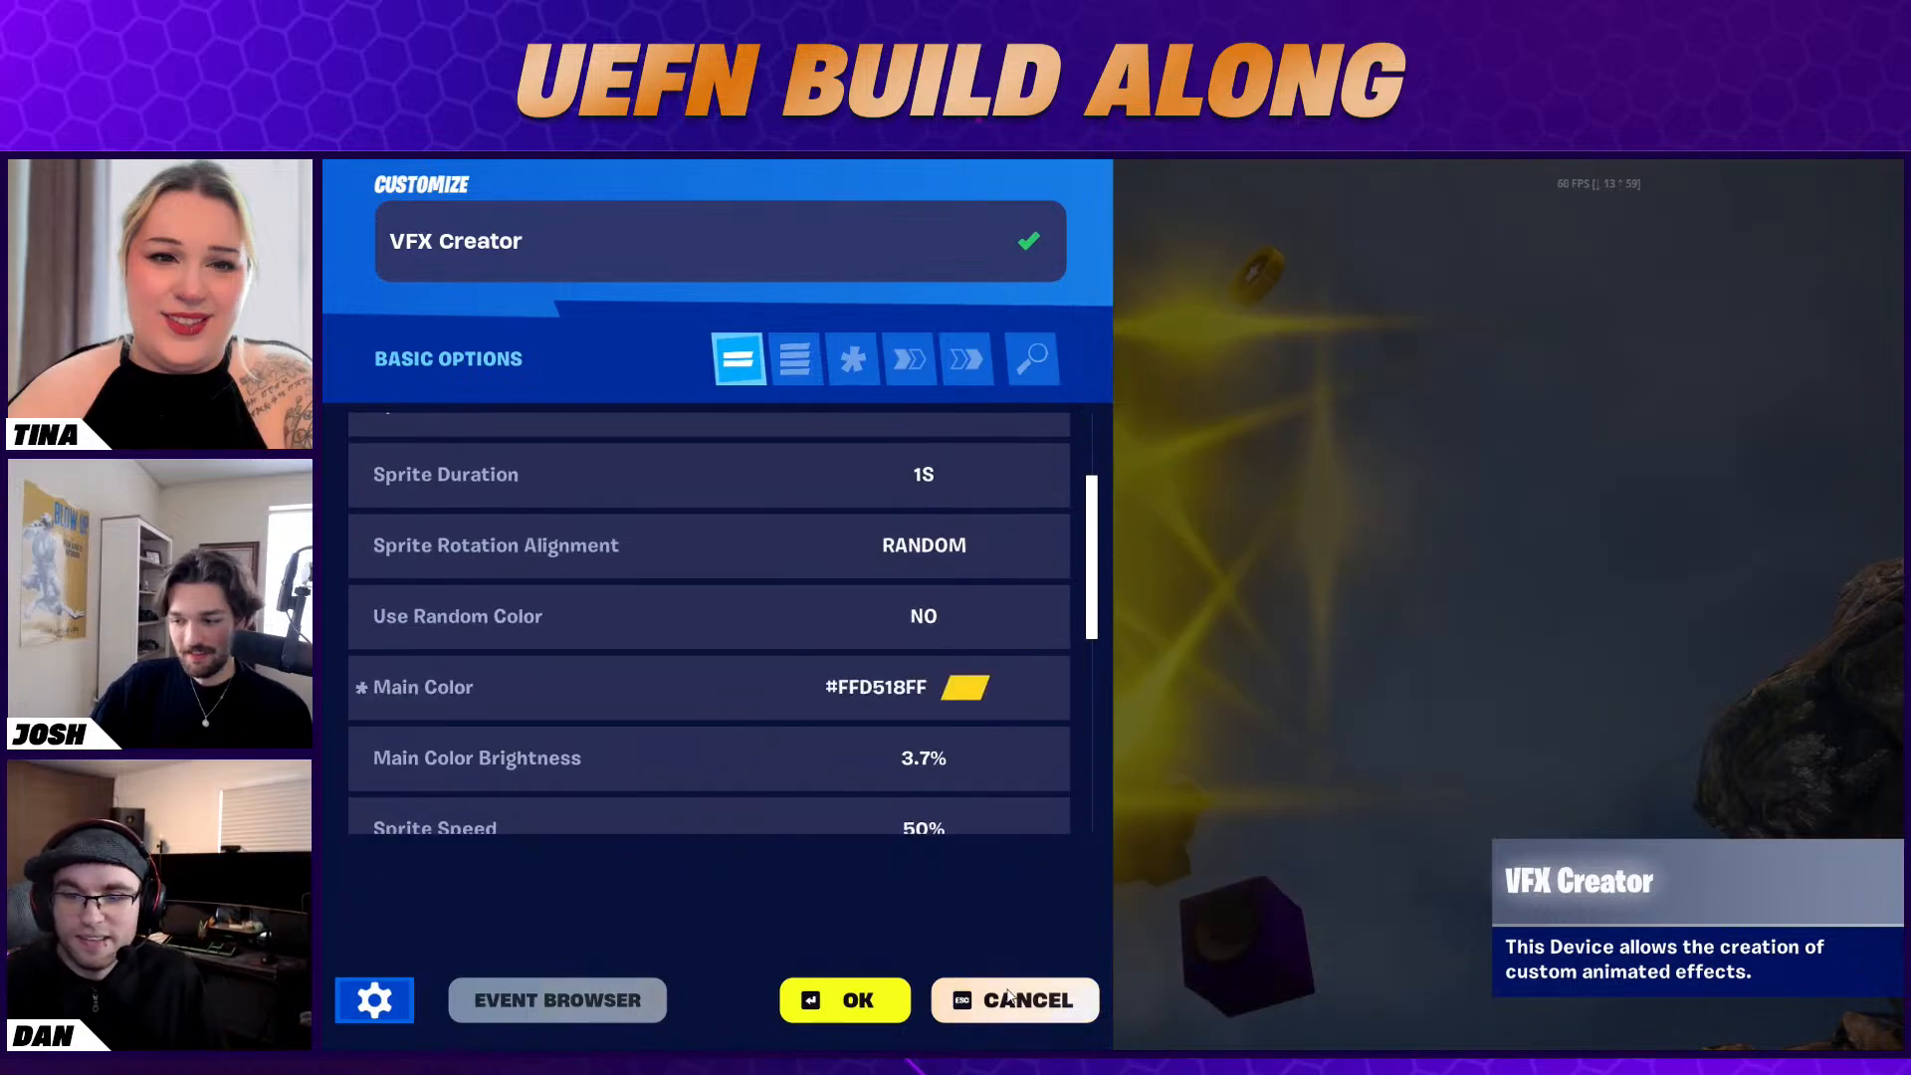
pyautogui.press('Escape')
pyautogui.press('Escape')
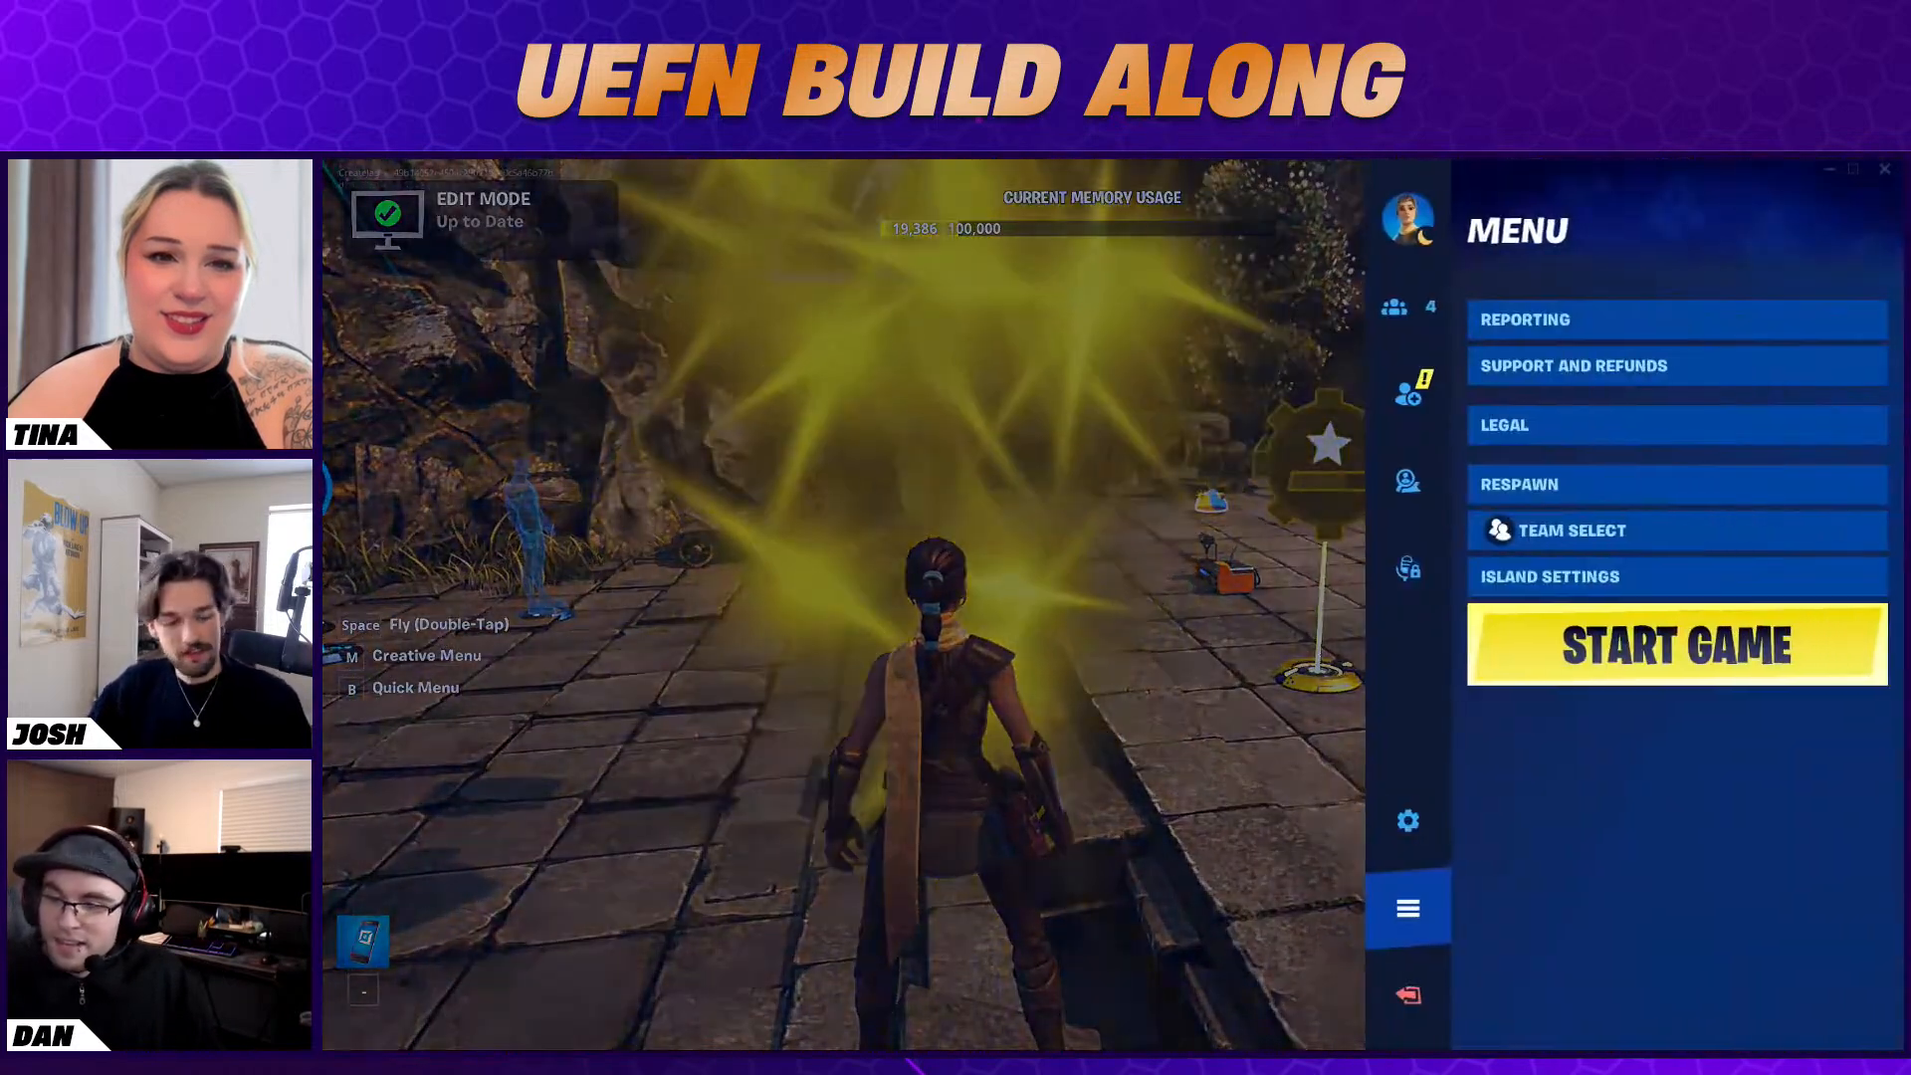
# Return to the Unreal editor, select the VFX Creator and review its sprite settings, Stick to Player option and function bindings
pyautogui.hotkey('alt', 'Tab')
pyautogui.moveTo(993, 547); pyautogui.dragTo(1026, 677, button='right')
pyautogui.click(951, 535)
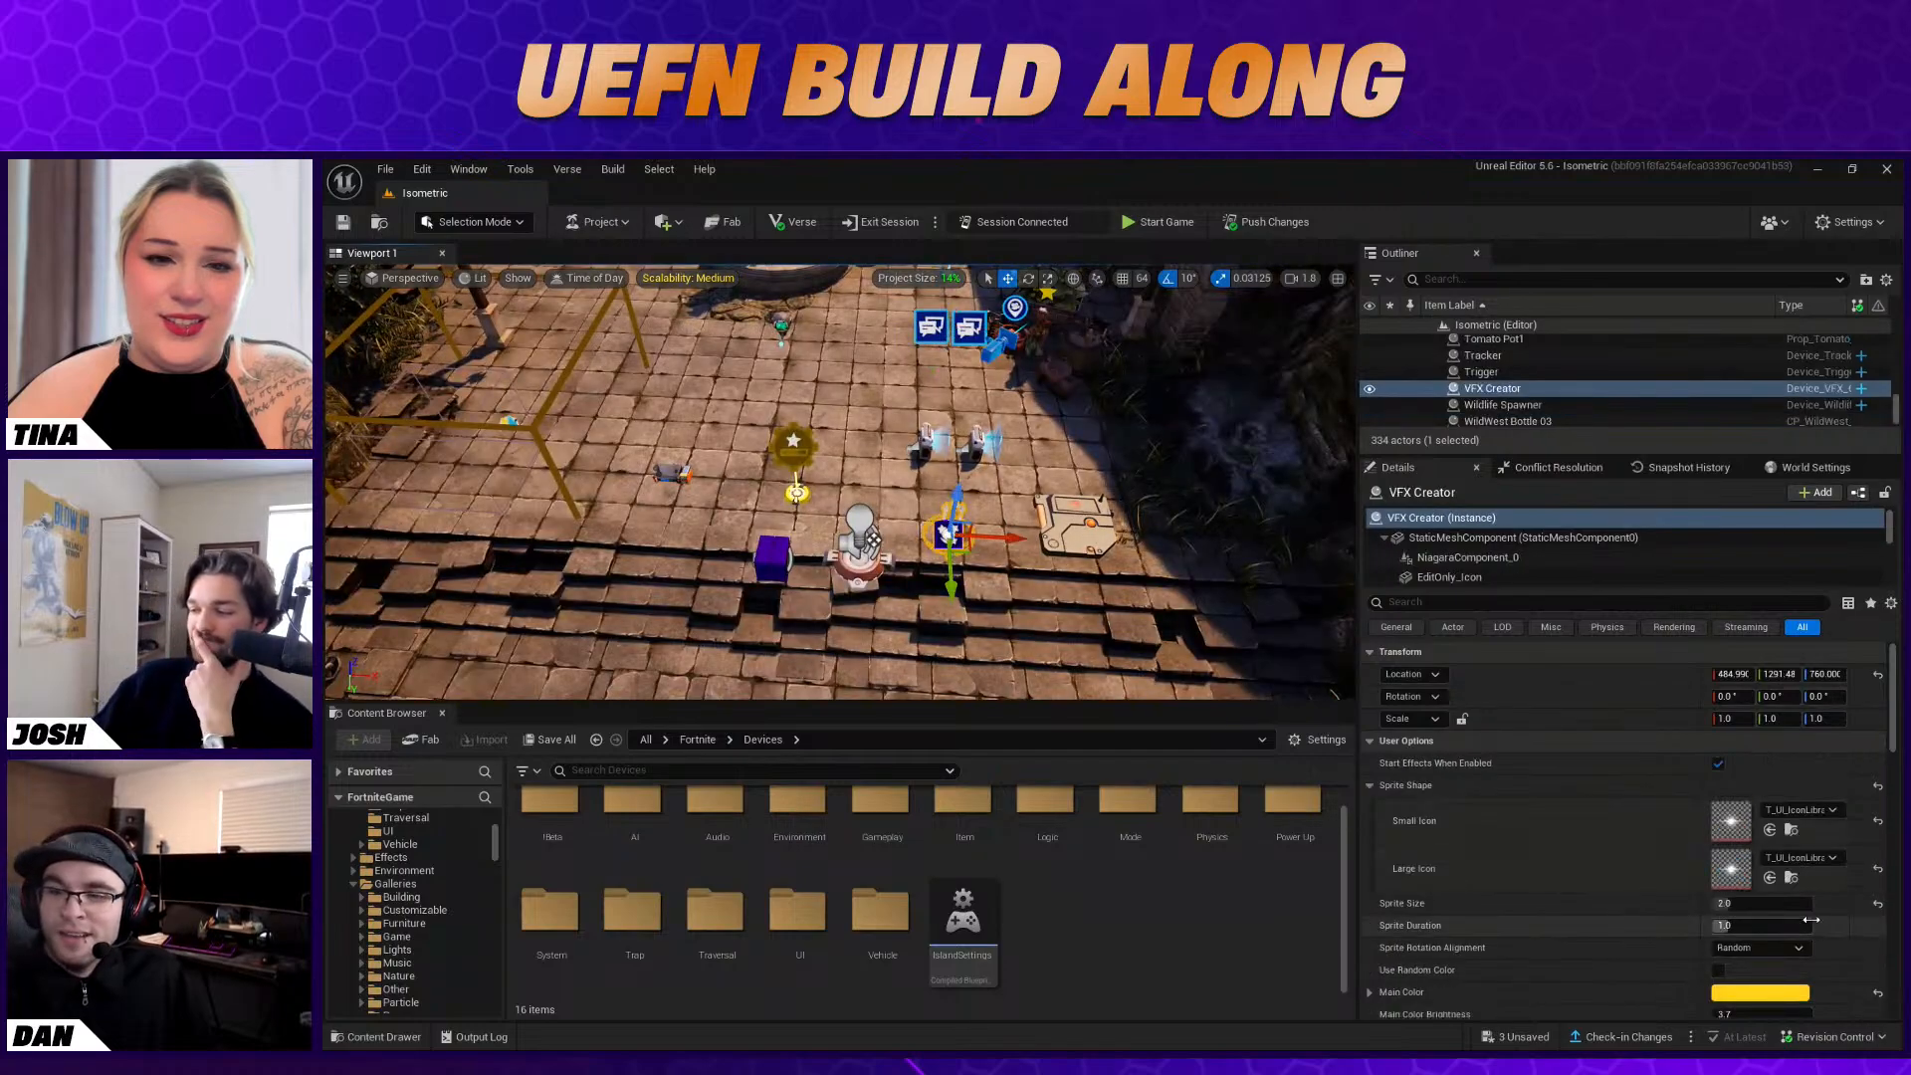
pyautogui.scroll(-3, 1633, 953)
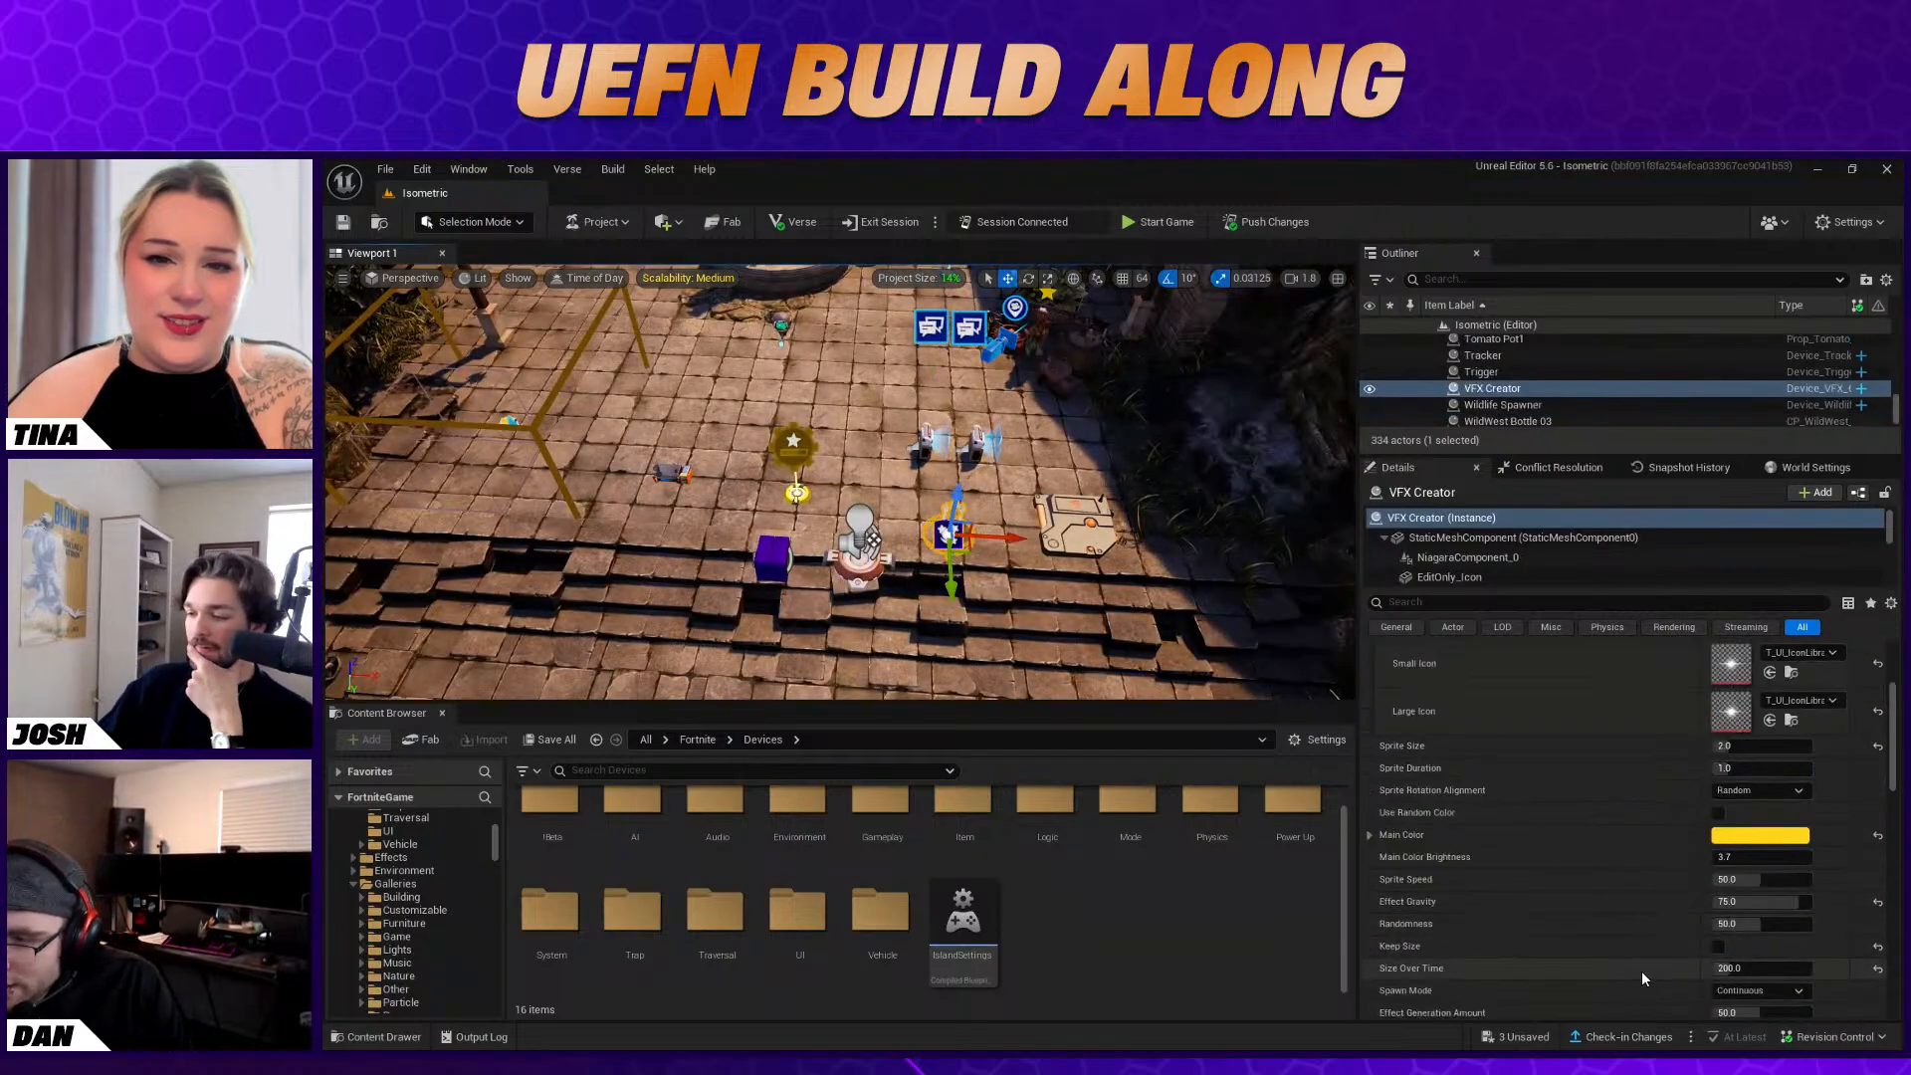
pyautogui.scroll(2, 1689, 978)
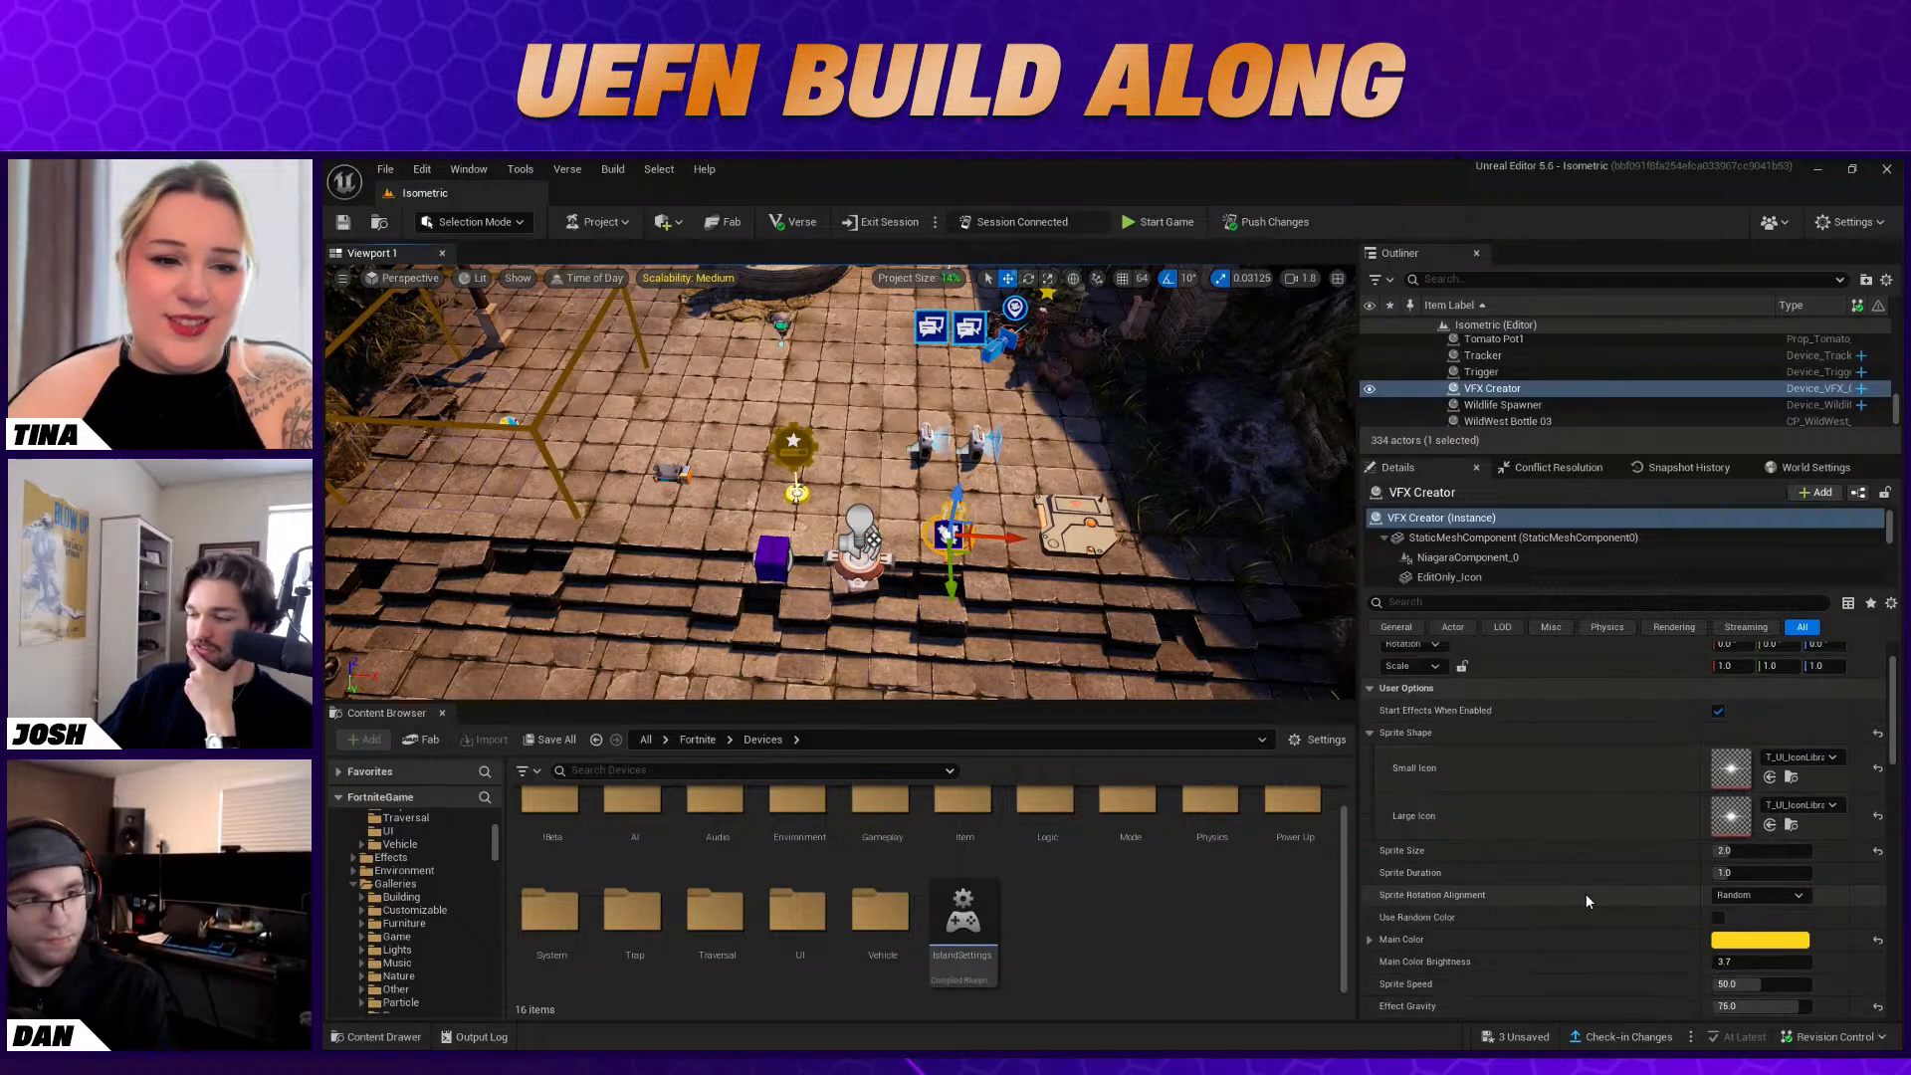
pyautogui.scroll(-3, 1609, 935)
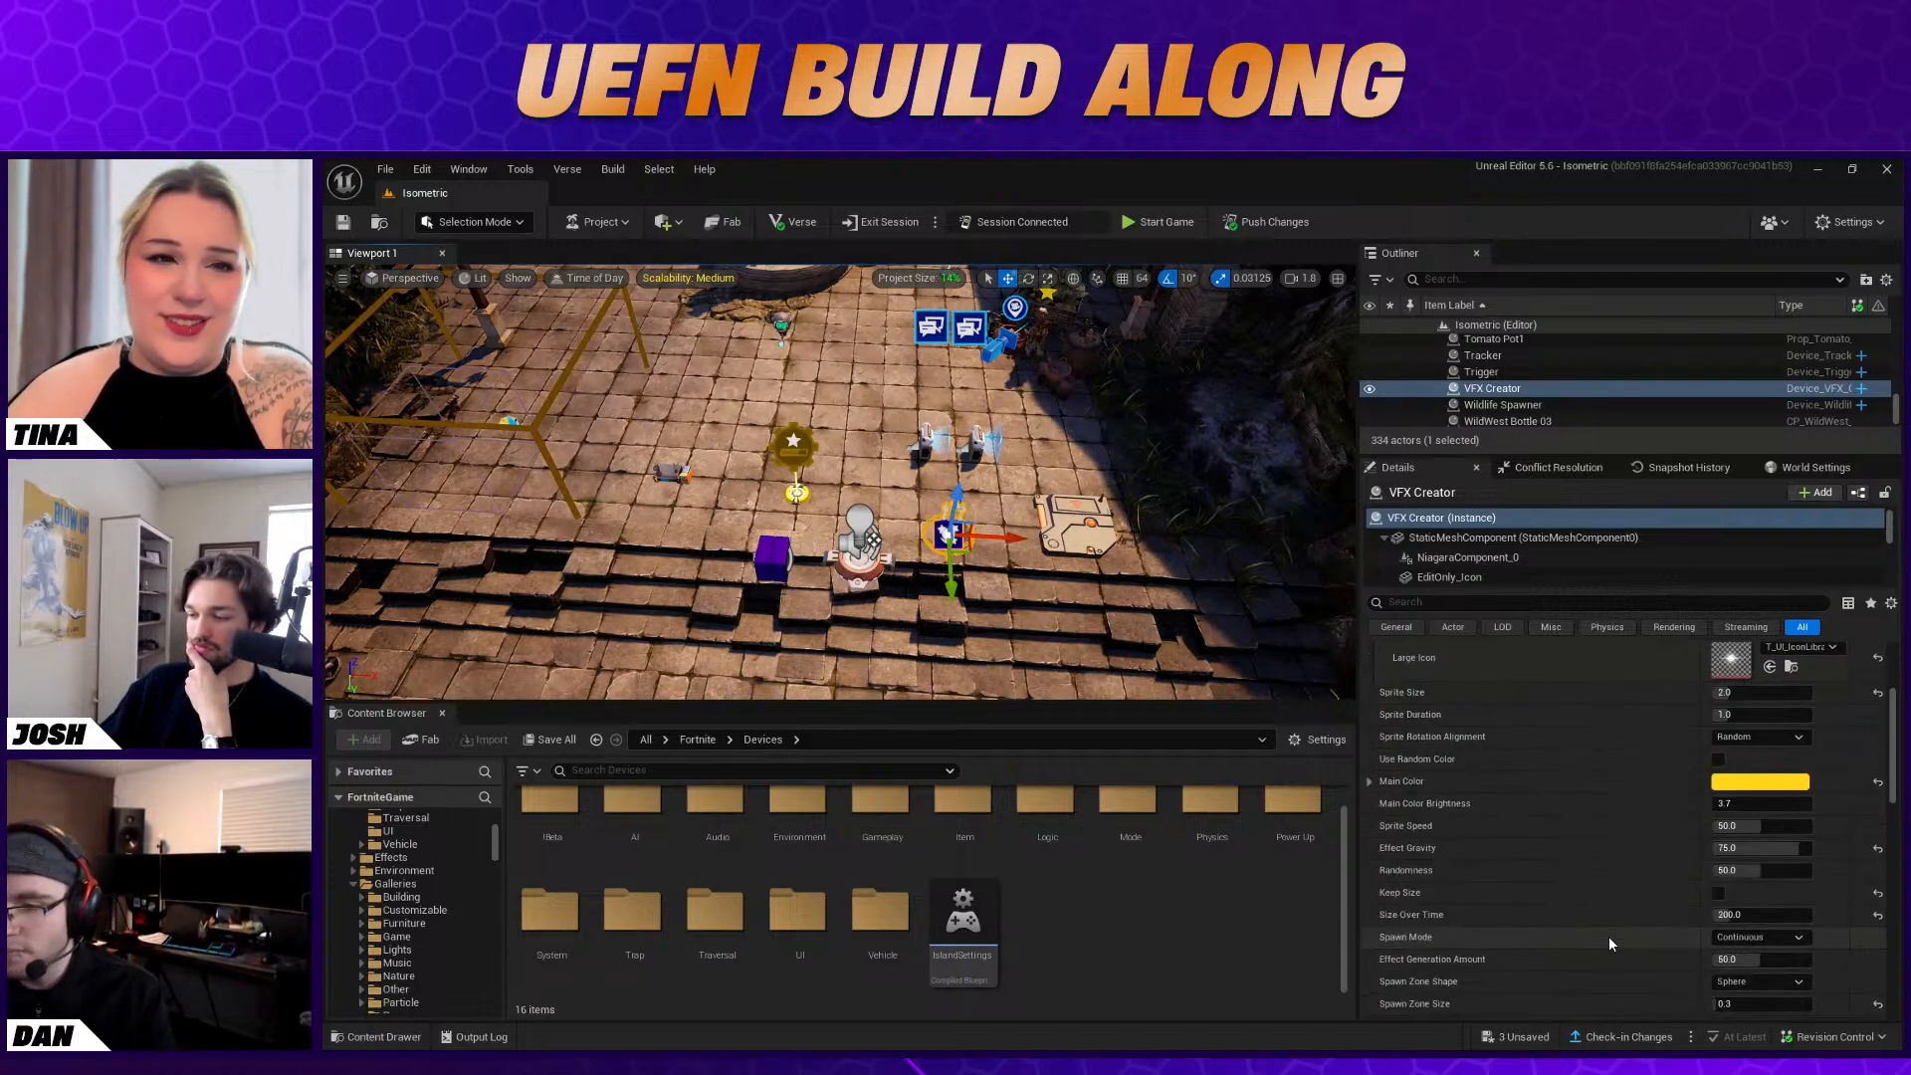
pyautogui.scroll(-1, 1609, 936)
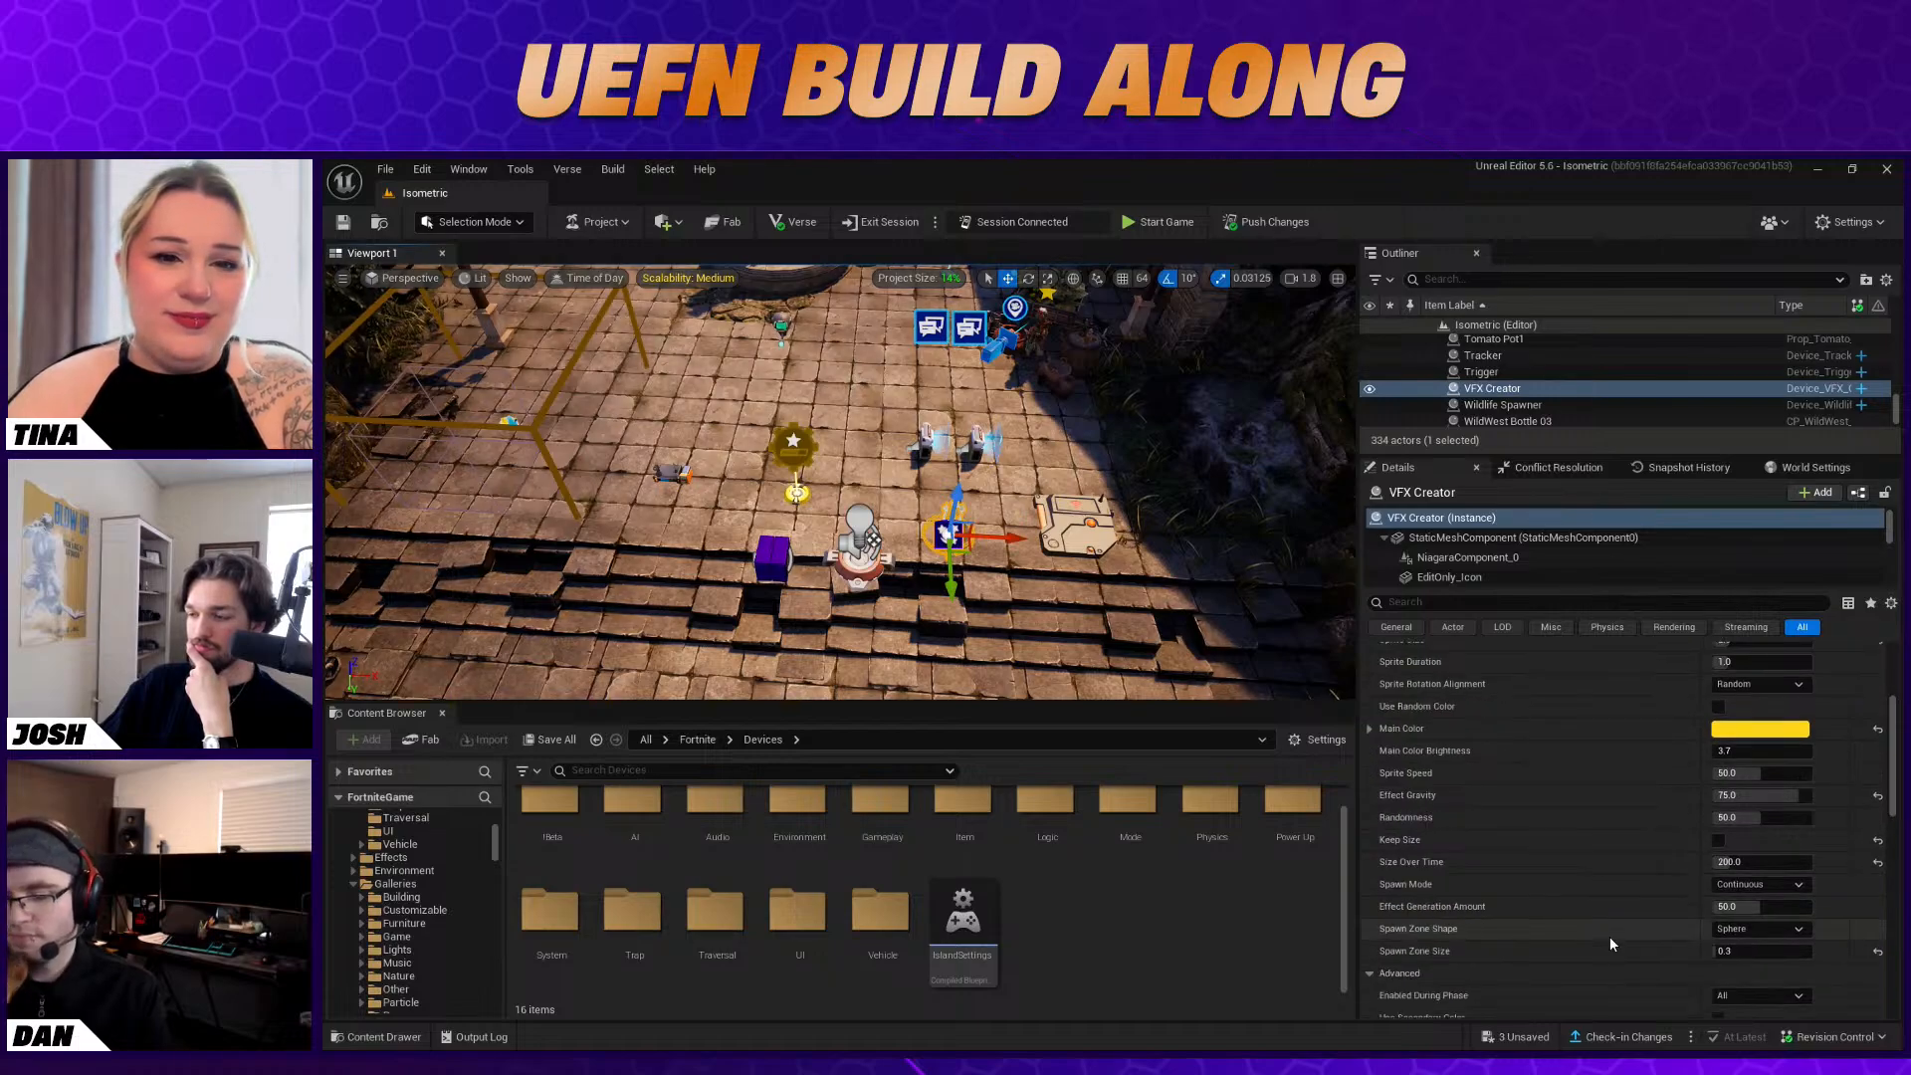
pyautogui.scroll(-1, 1610, 944)
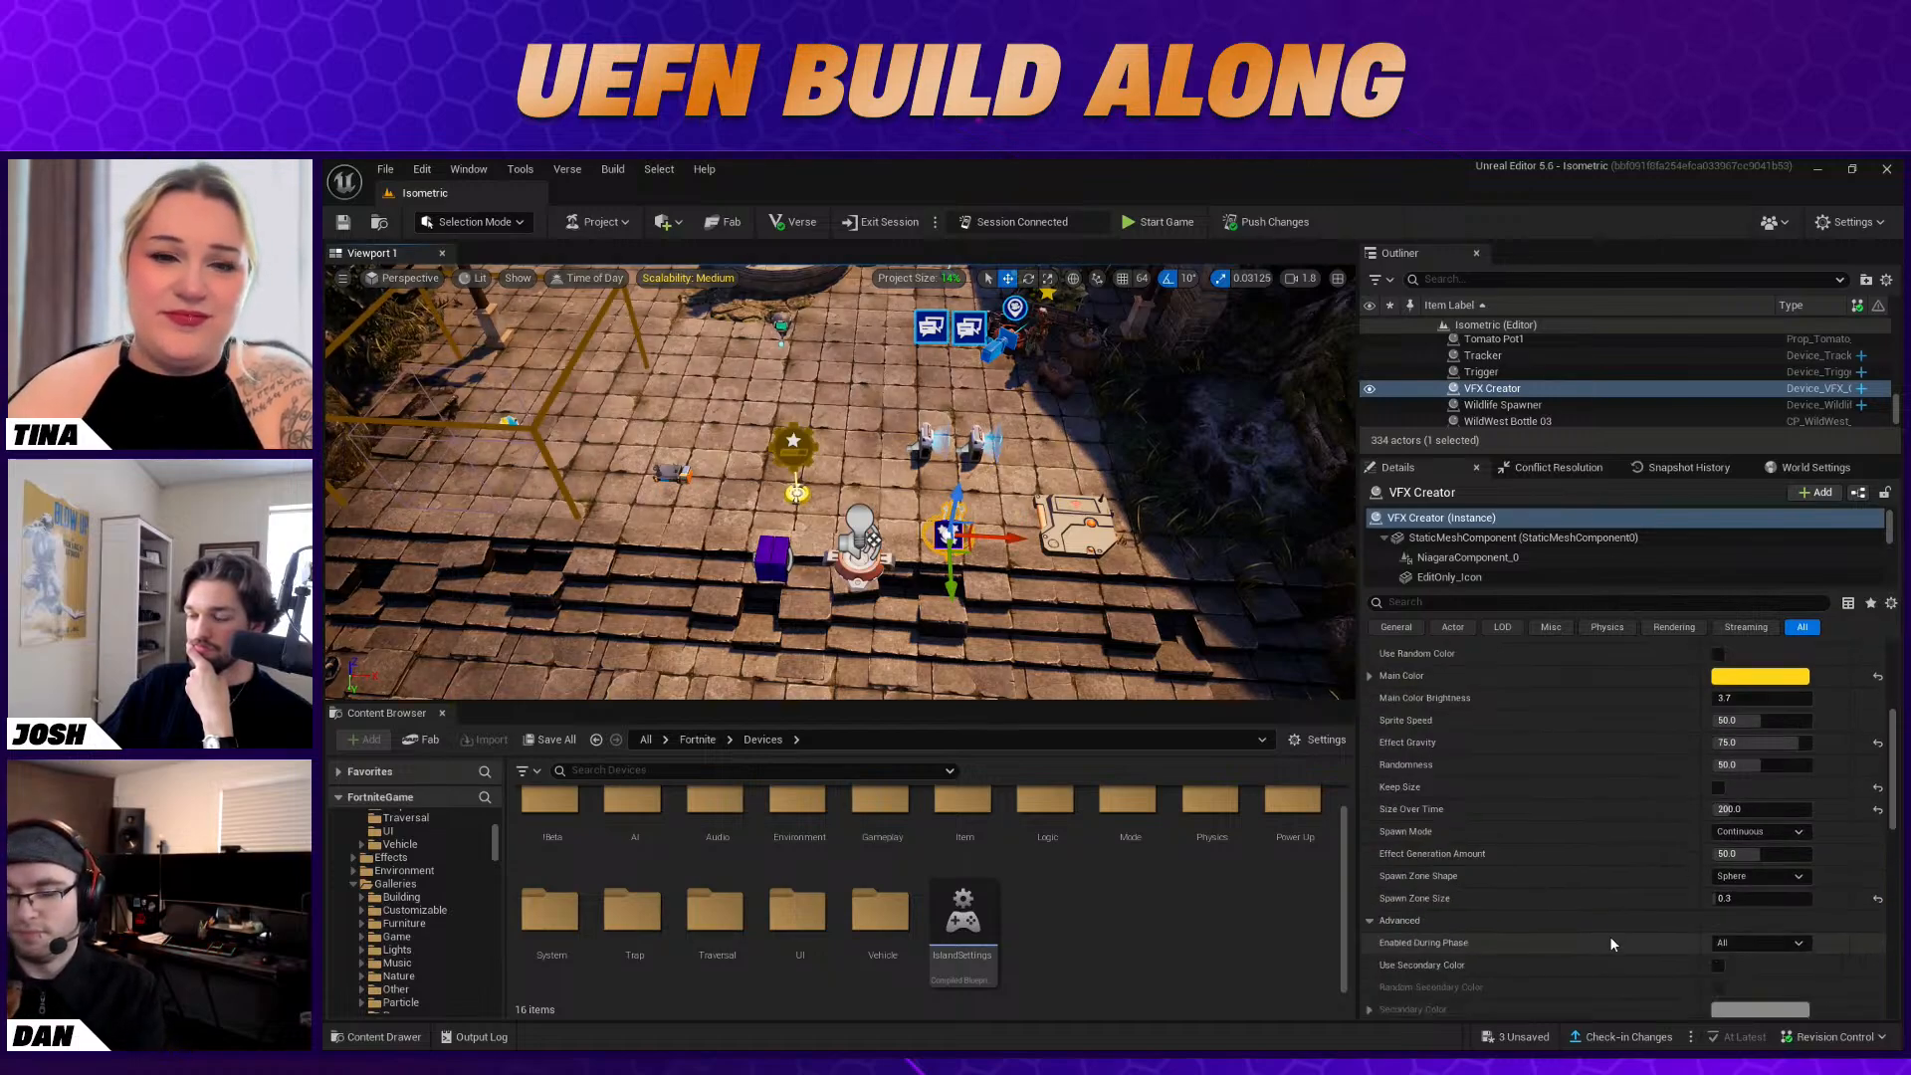
pyautogui.scroll(-2, 1612, 944)
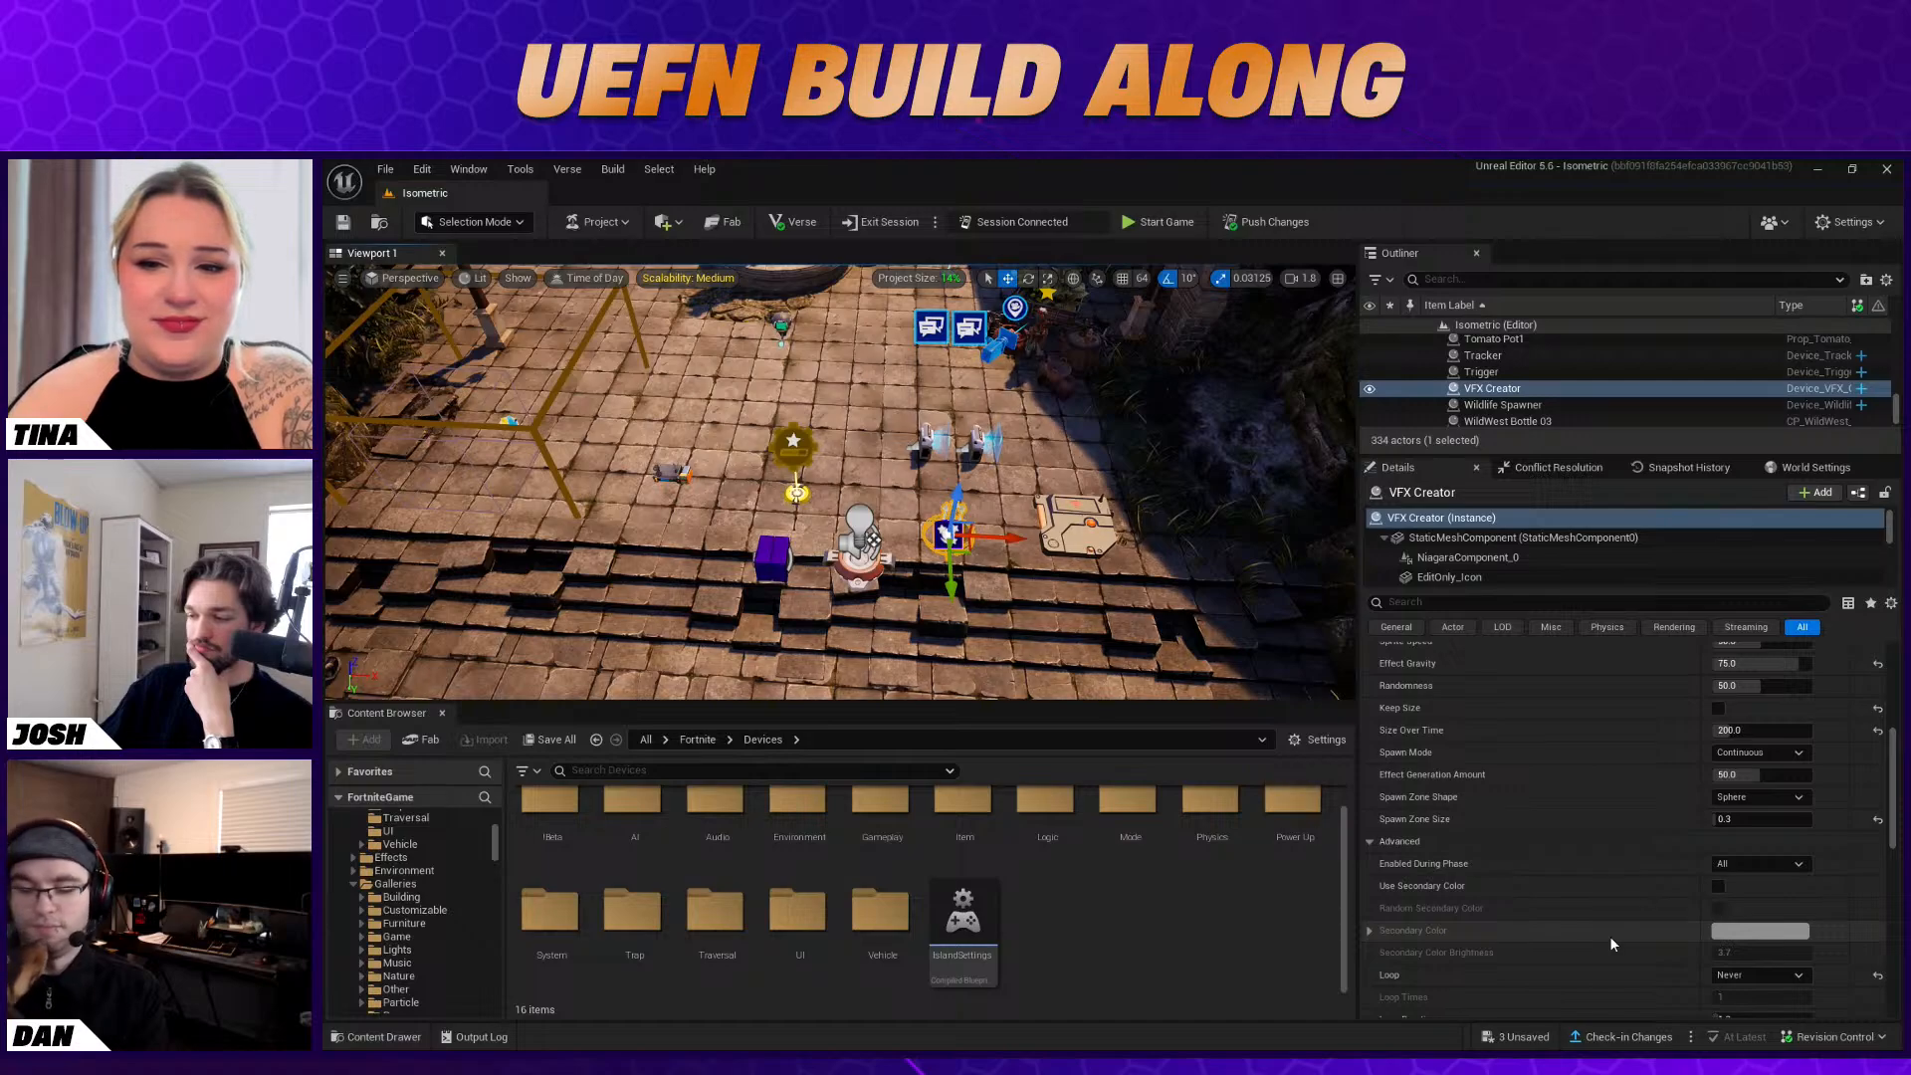
pyautogui.scroll(-4, 1610, 936)
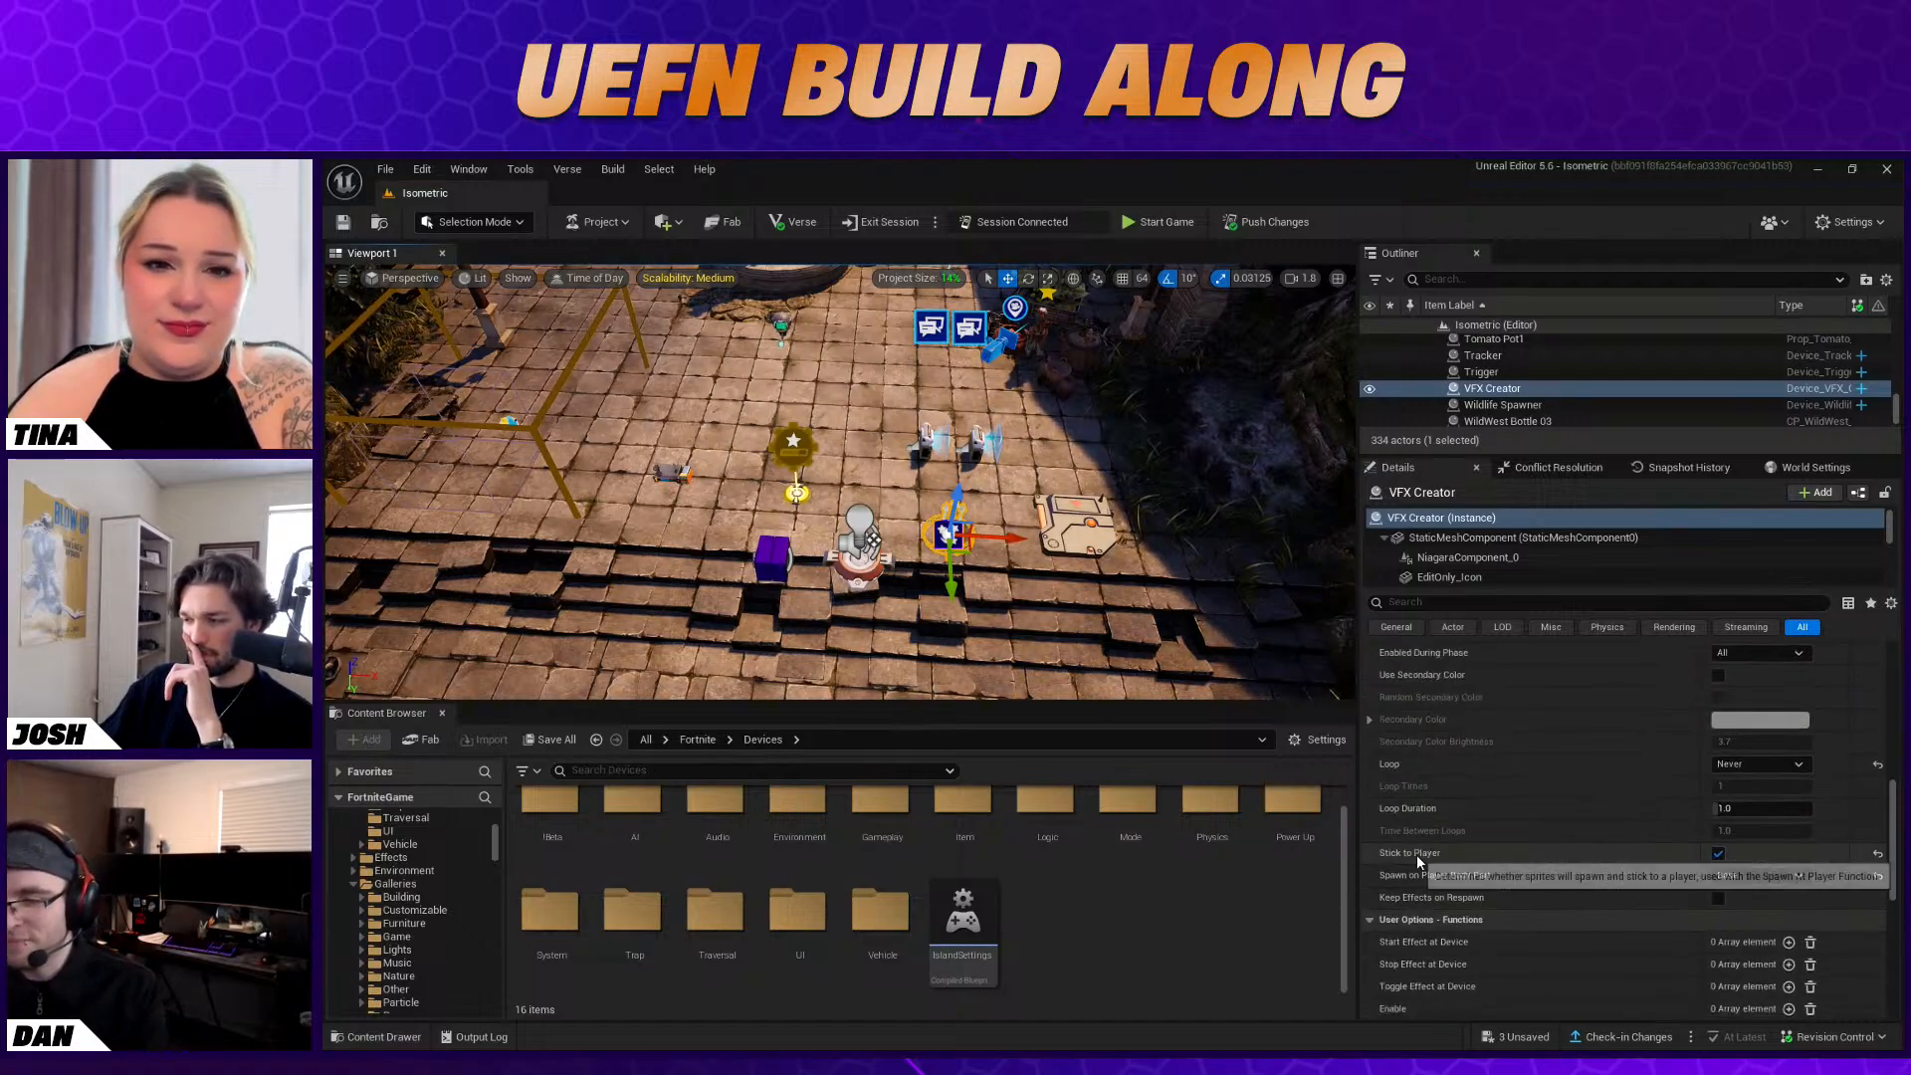
pyautogui.scroll(-1, 1526, 950)
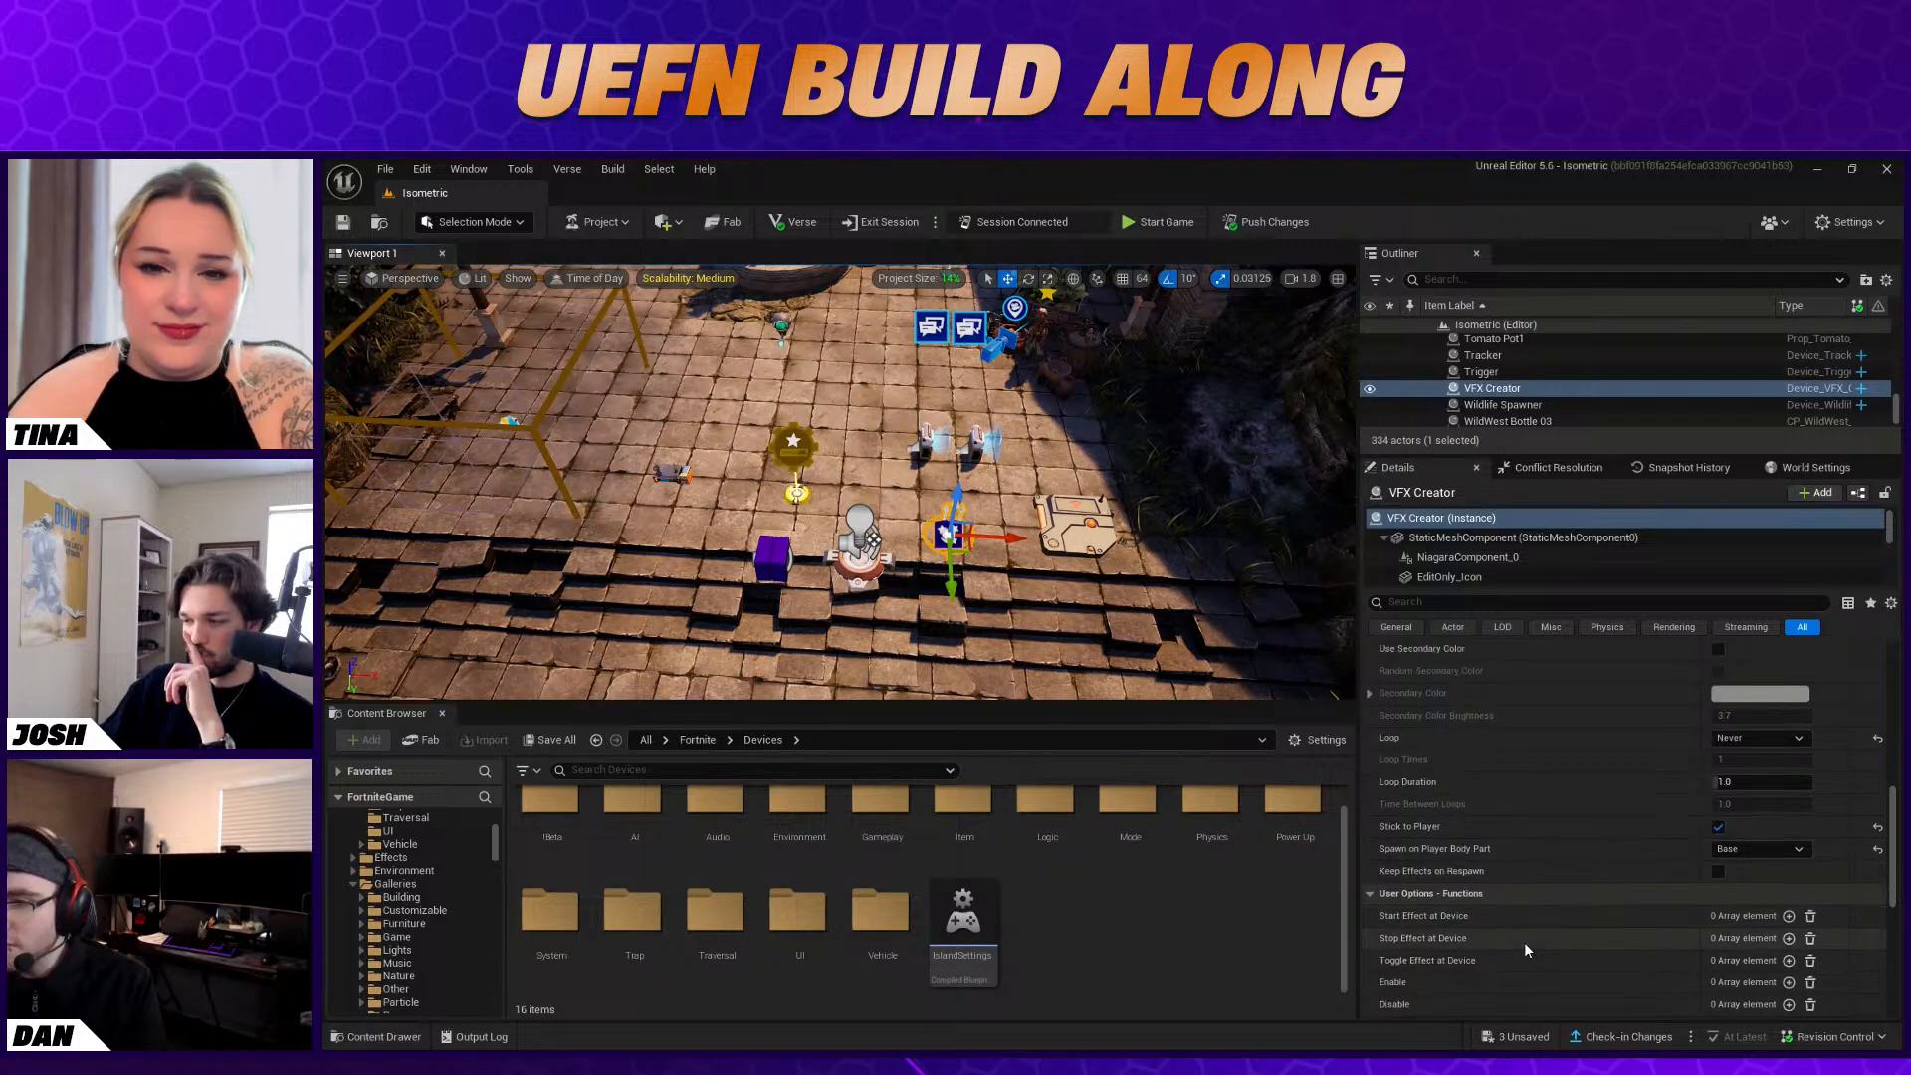
pyautogui.scroll(-4, 1525, 946)
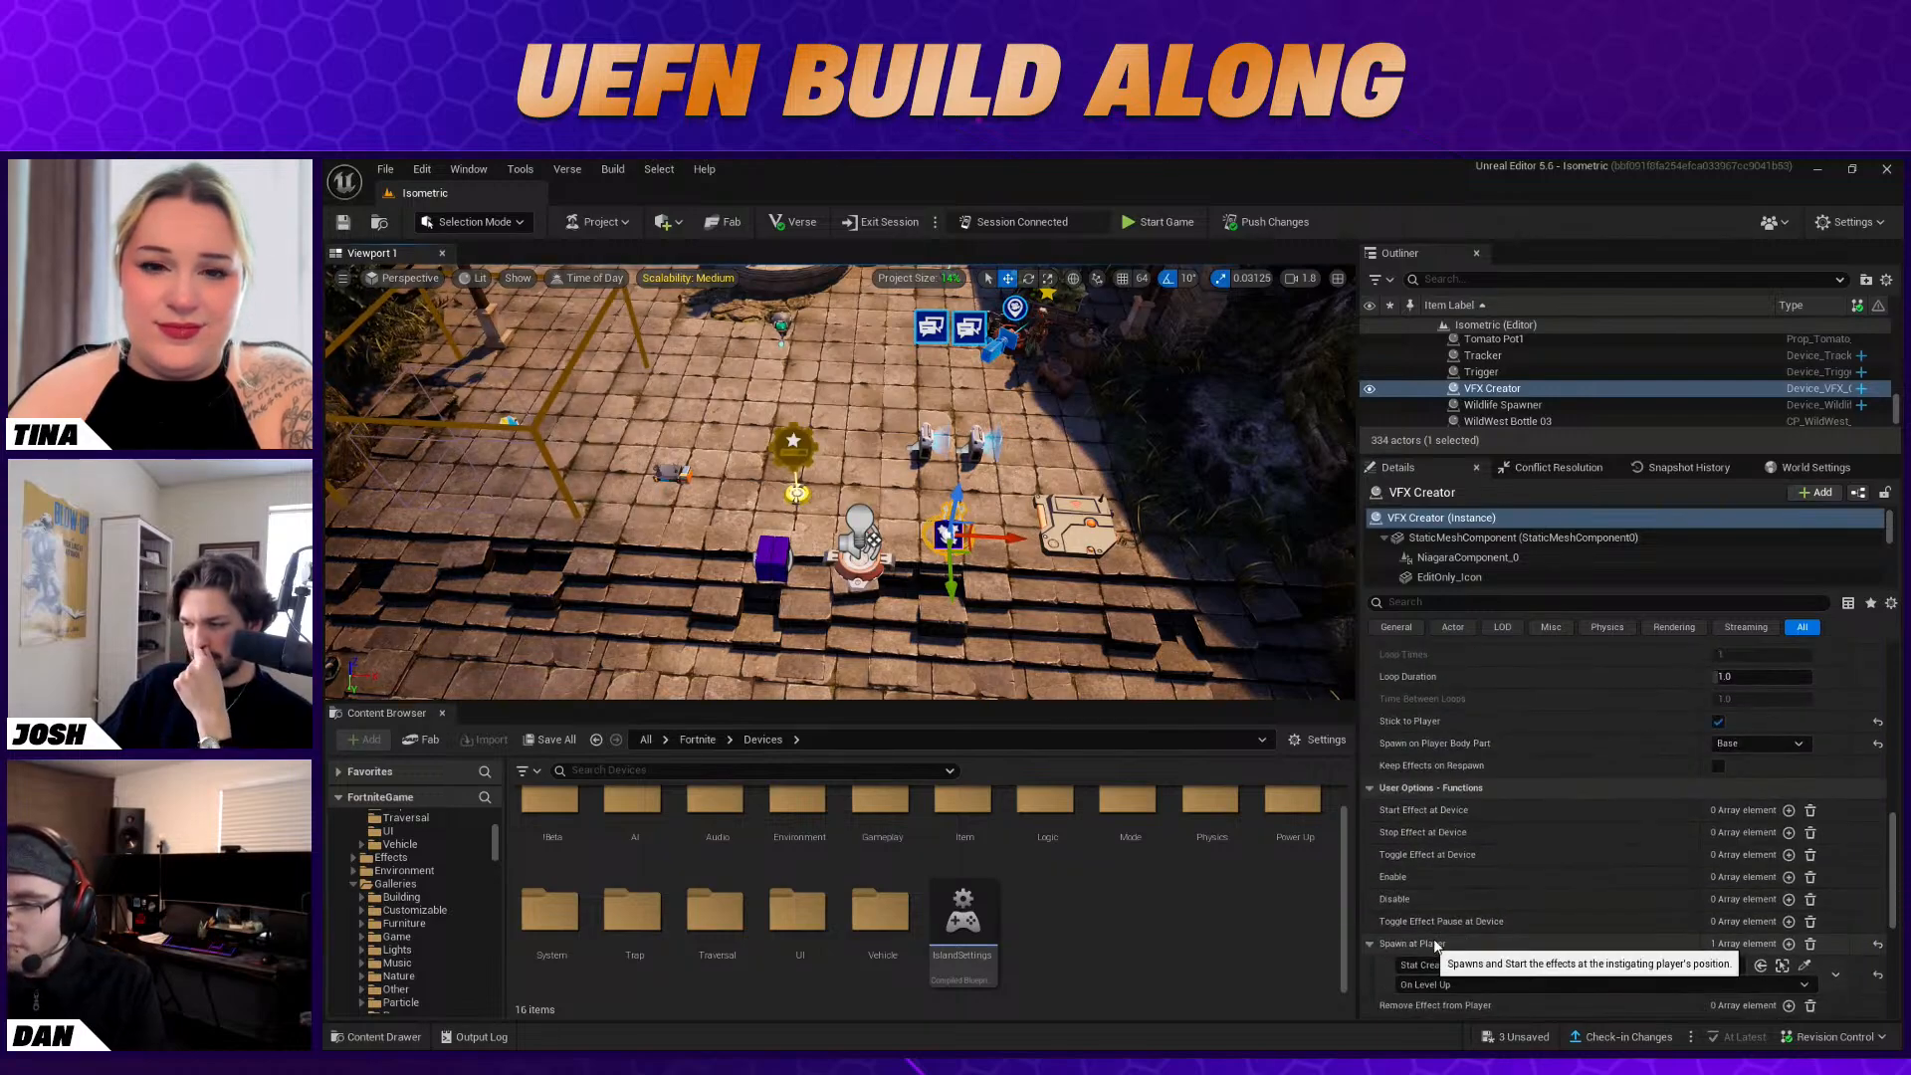
pyautogui.scroll(-5, 1551, 914)
pyautogui.scroll(-1, 1552, 918)
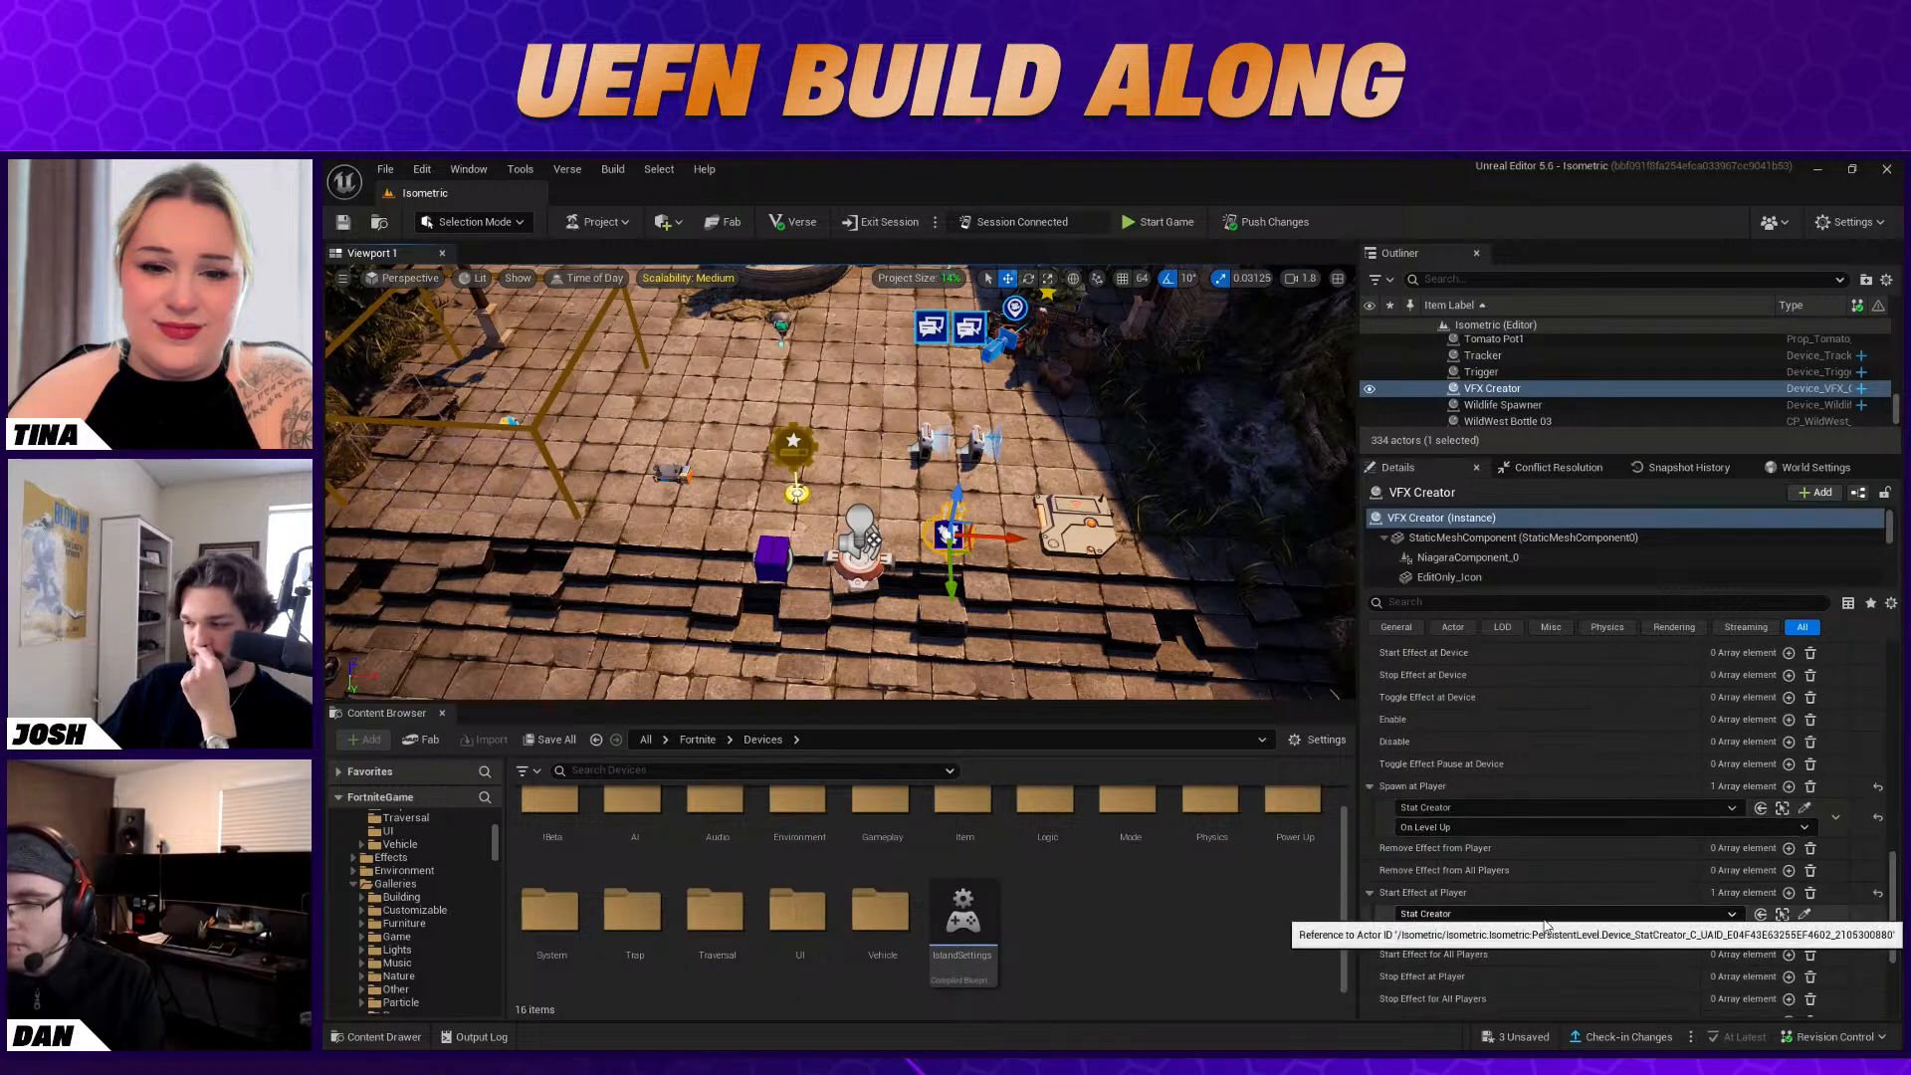
pyautogui.scroll(1, 1505, 970)
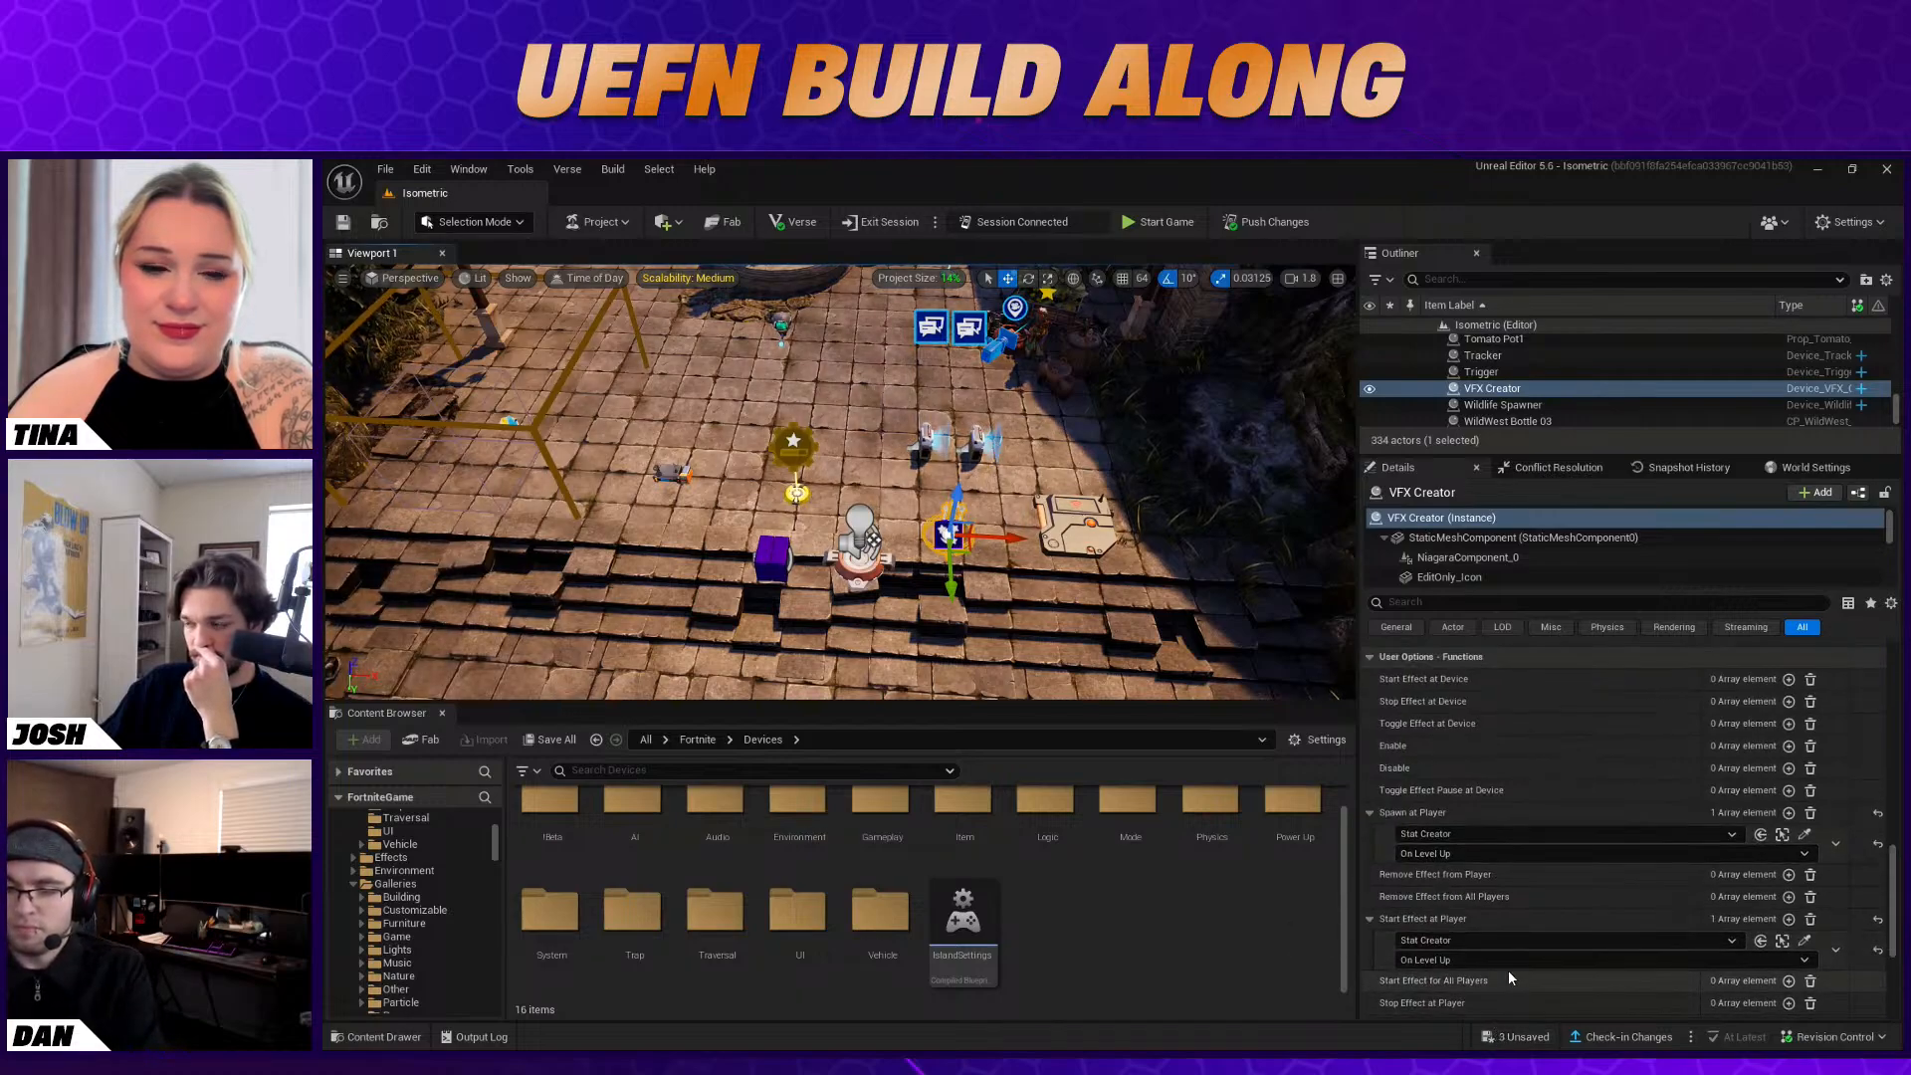
pyautogui.click(1789, 768)
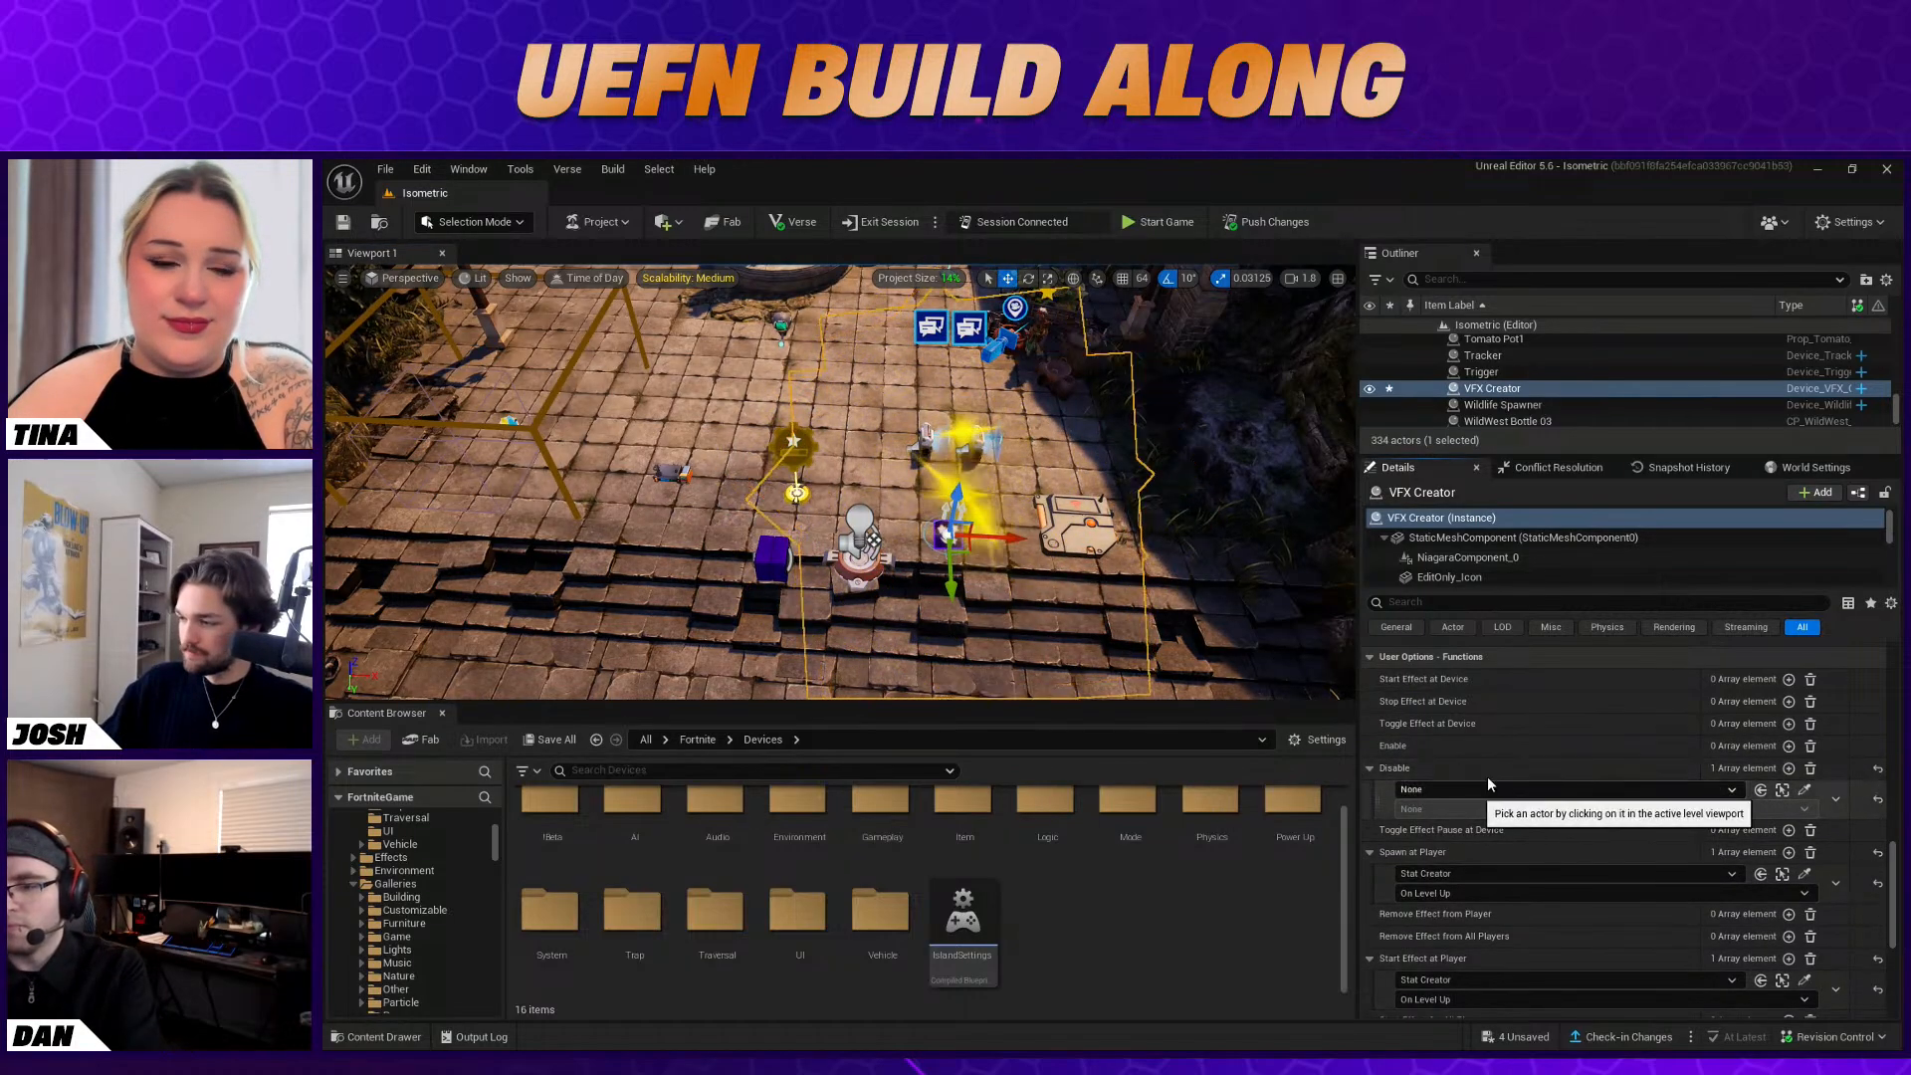
pyautogui.click(1810, 767)
# Recheck the VFX Creator's sprite, spawn and loop options, including the available choices for Enabled During Phase
pyautogui.scroll(5, 1560, 813)
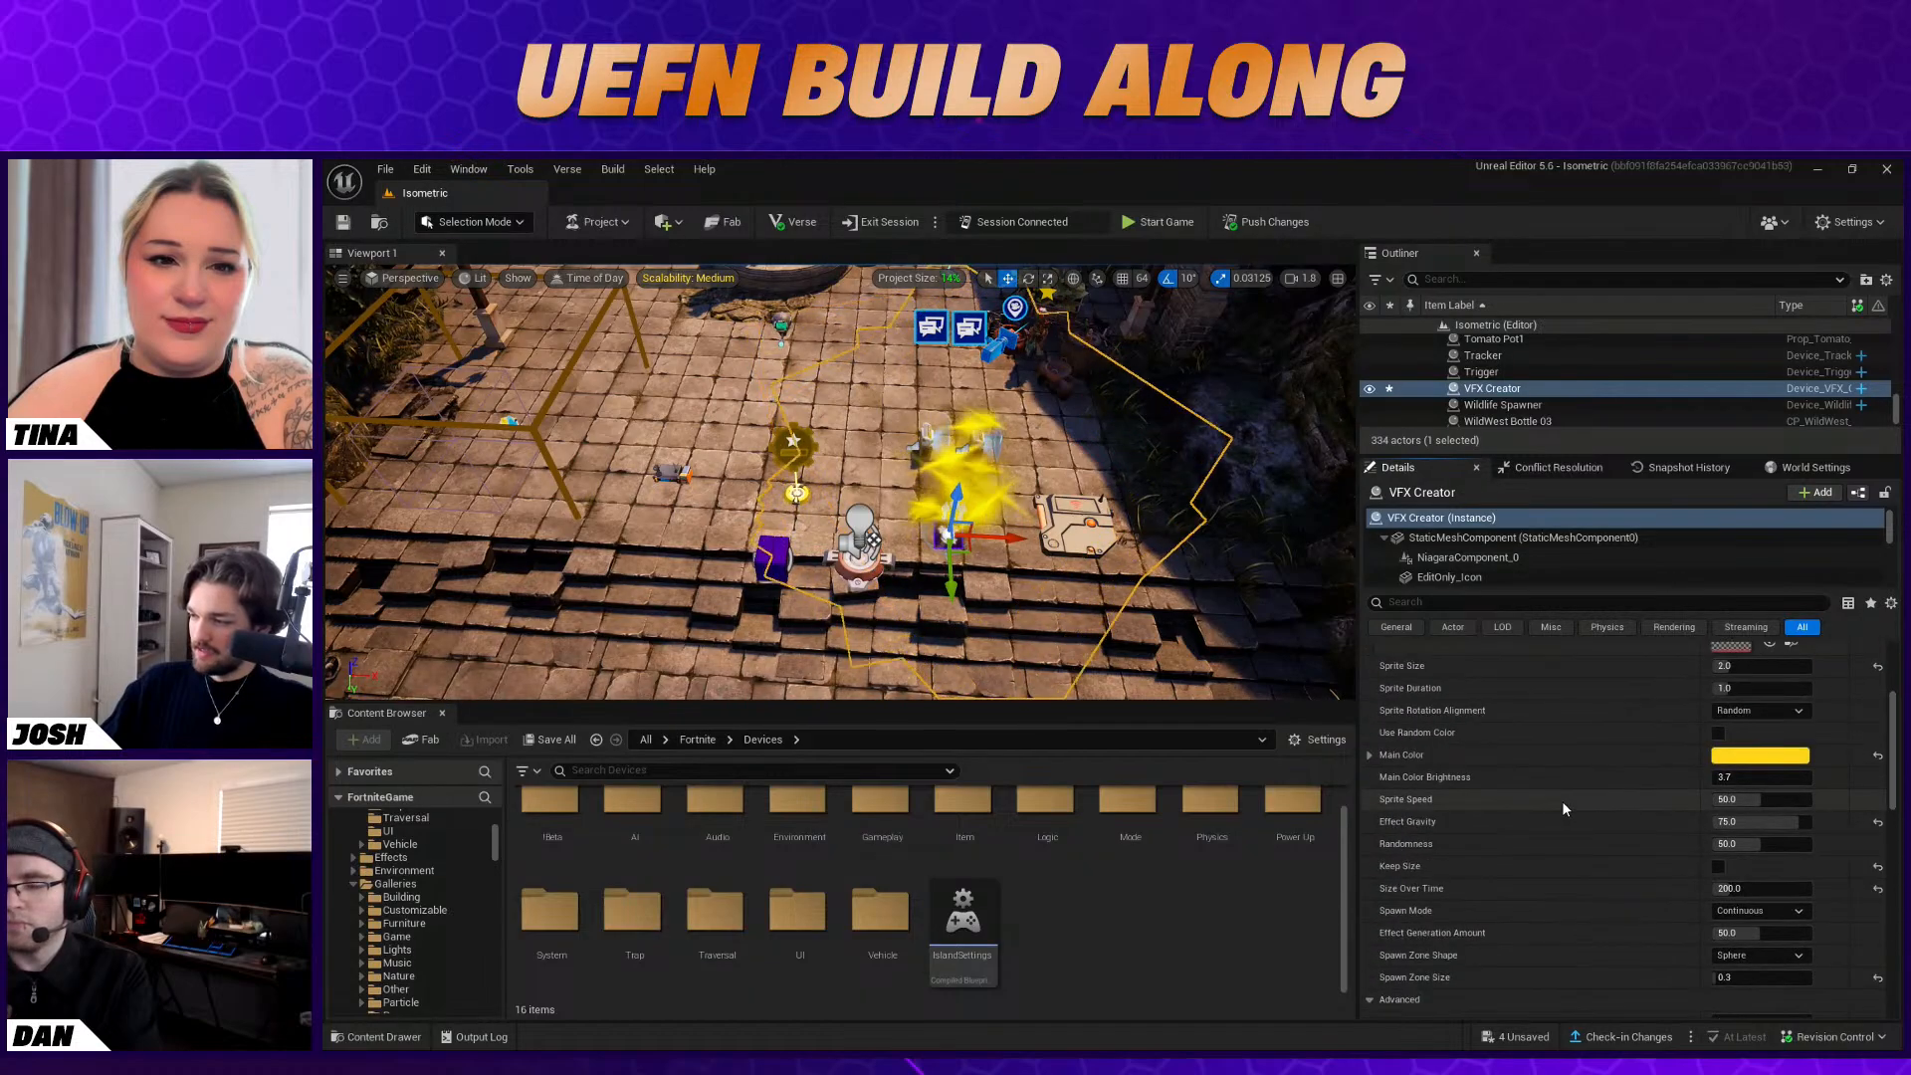
pyautogui.scroll(3, 1603, 811)
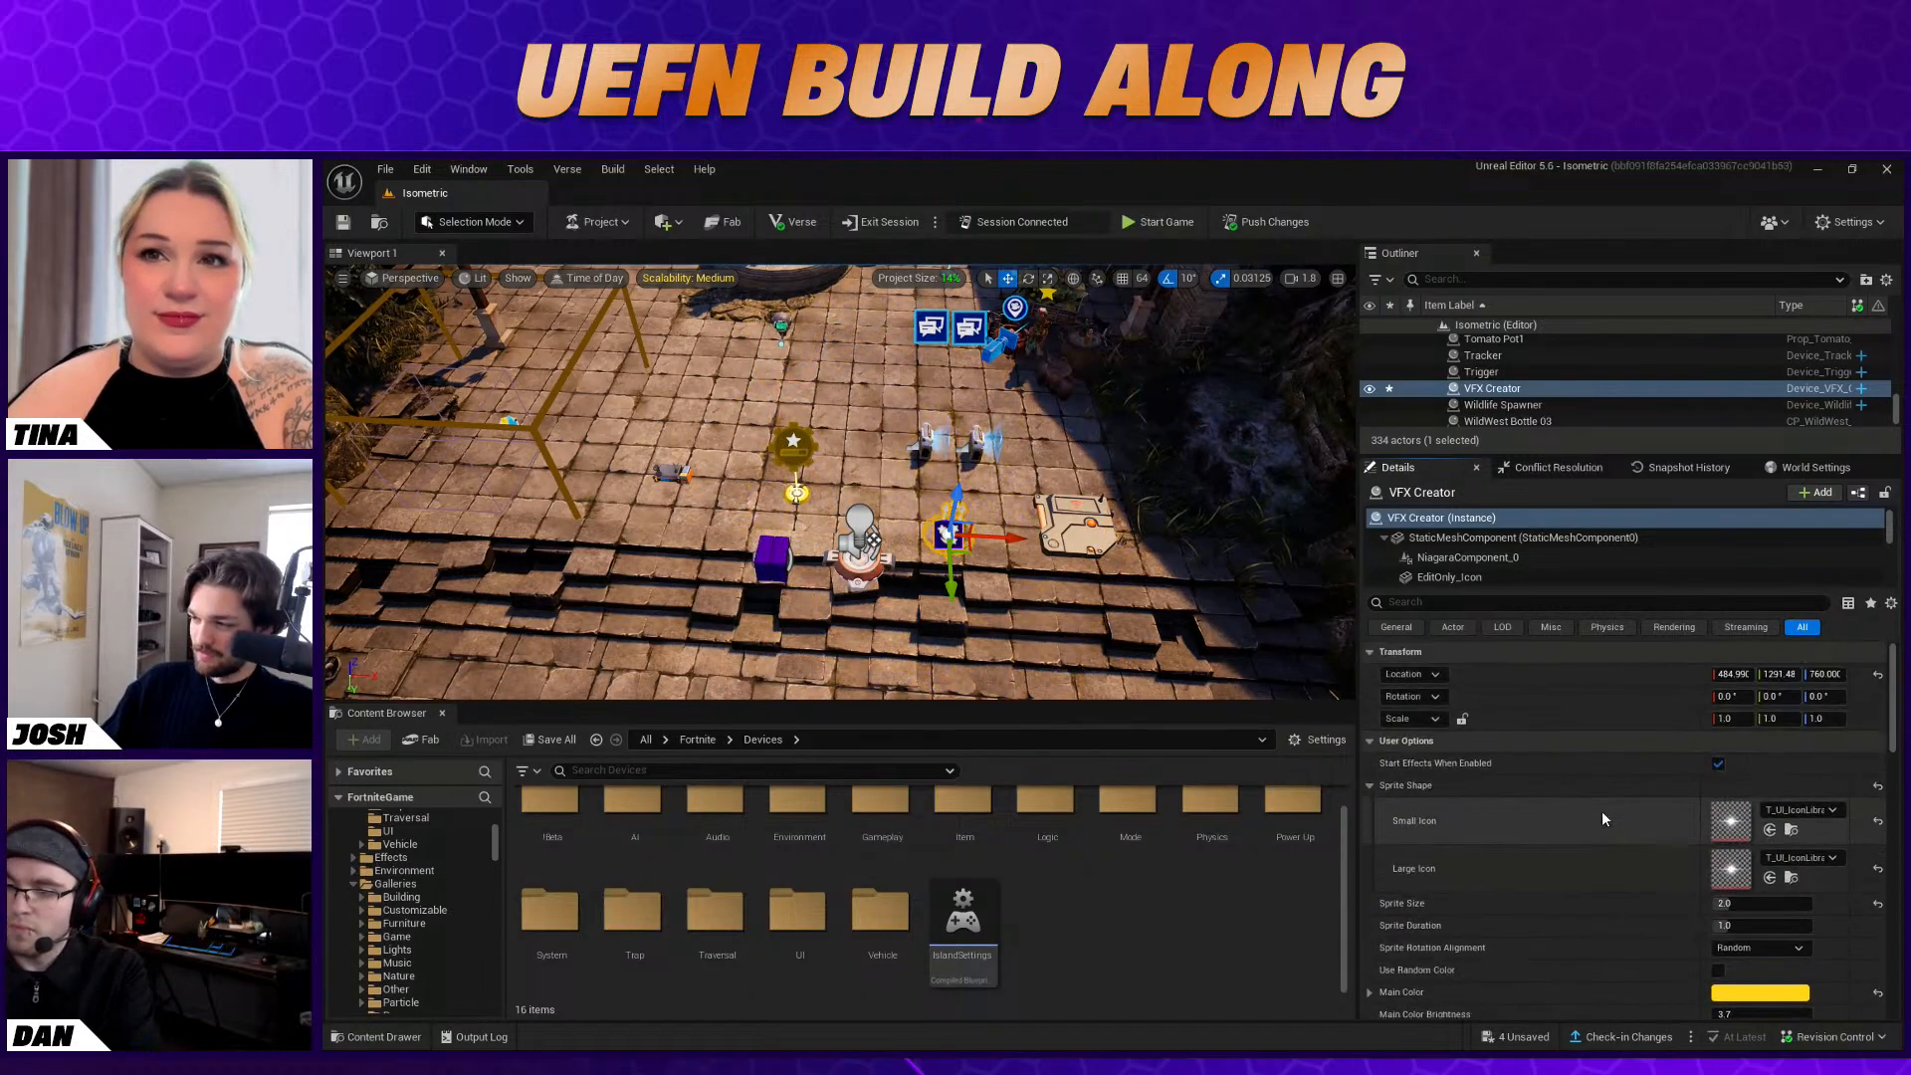
pyautogui.scroll(-1, 1594, 813)
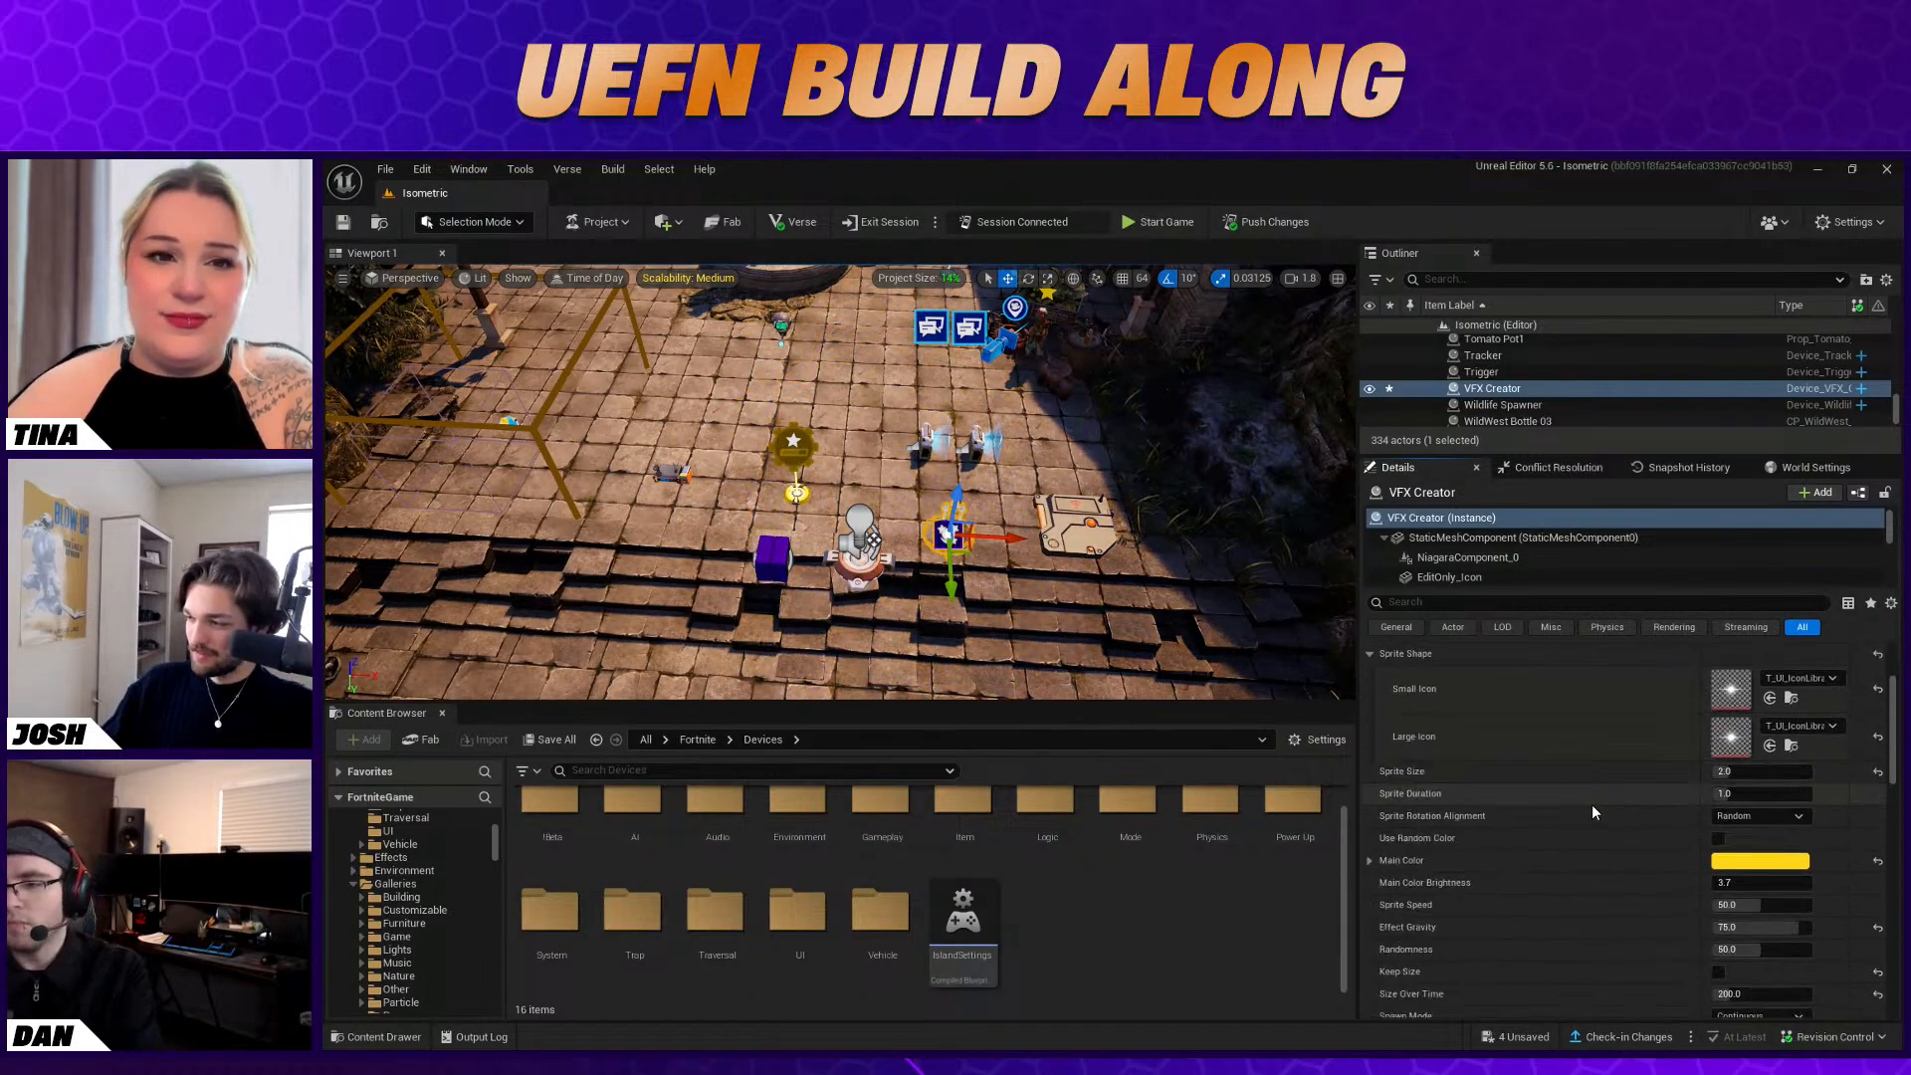
pyautogui.scroll(-6, 1593, 811)
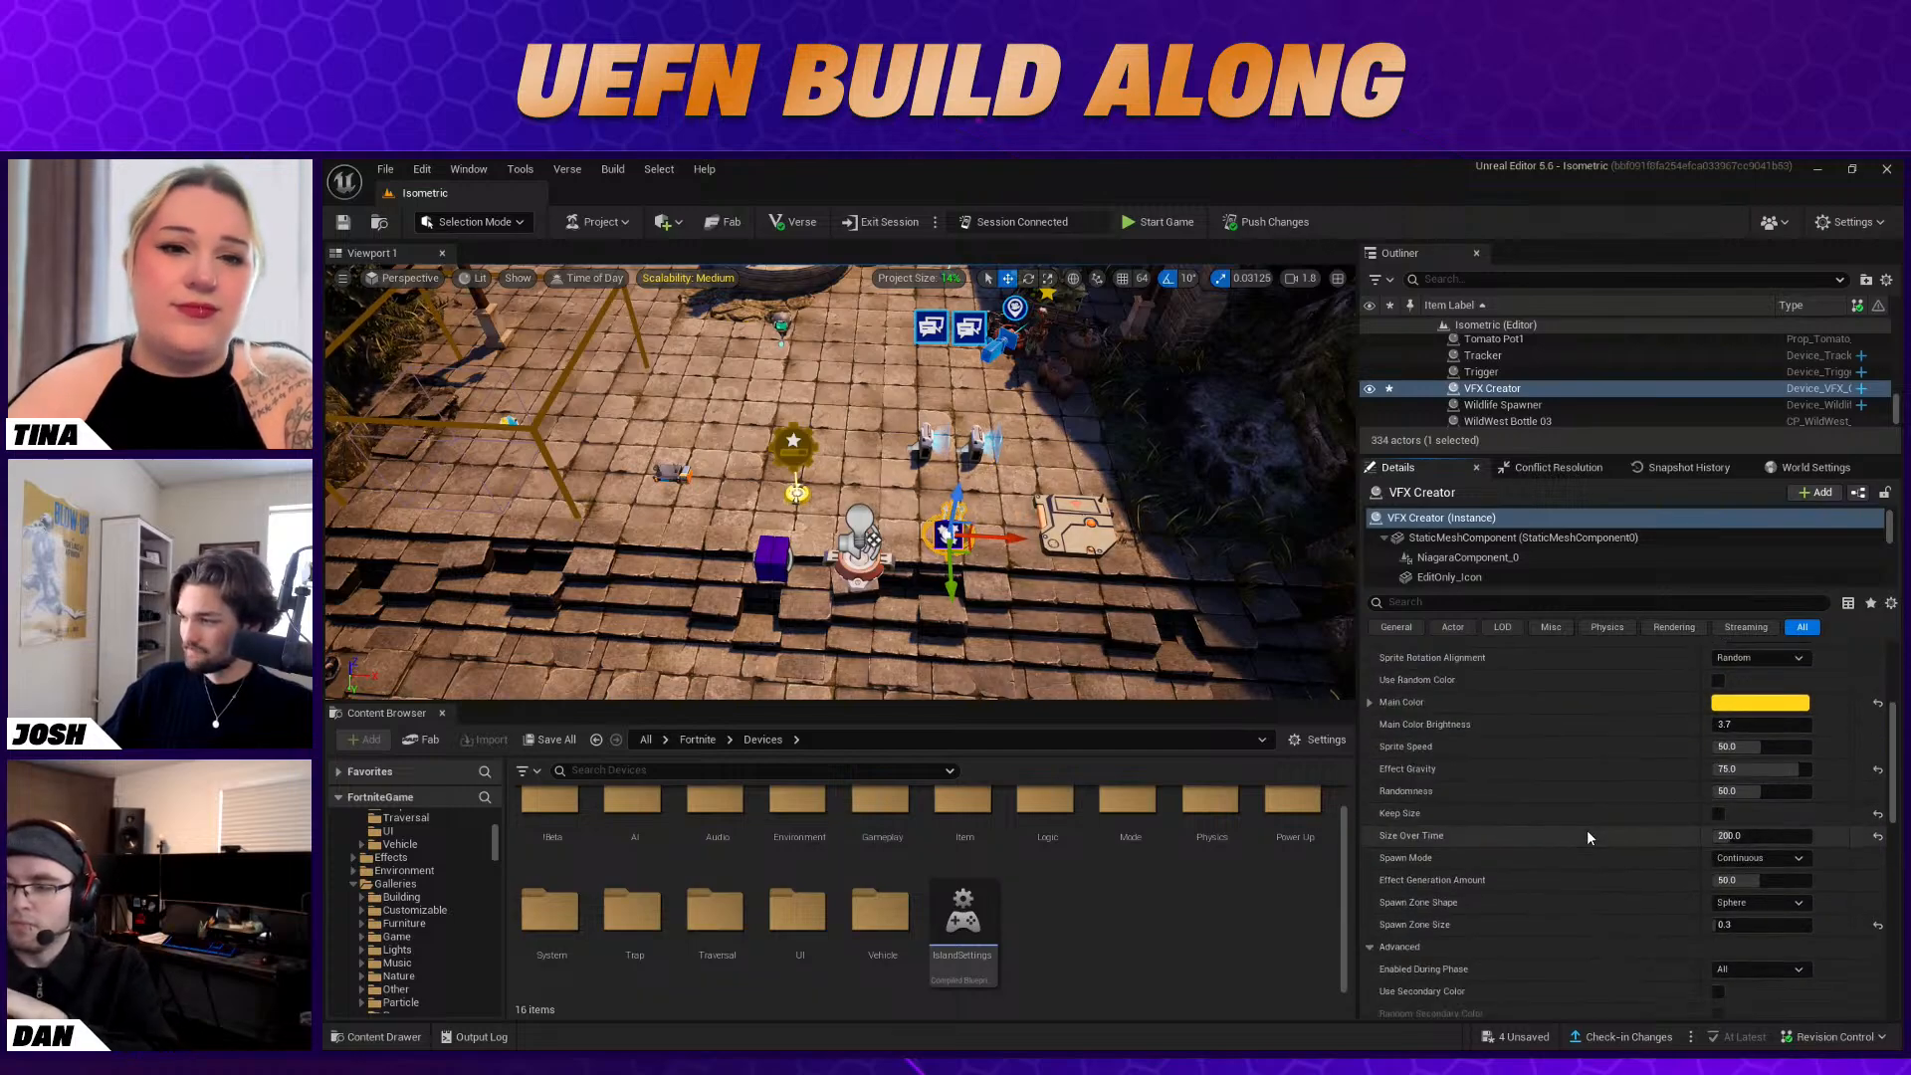
pyautogui.scroll(1, 1587, 832)
pyautogui.scroll(-1, 1564, 820)
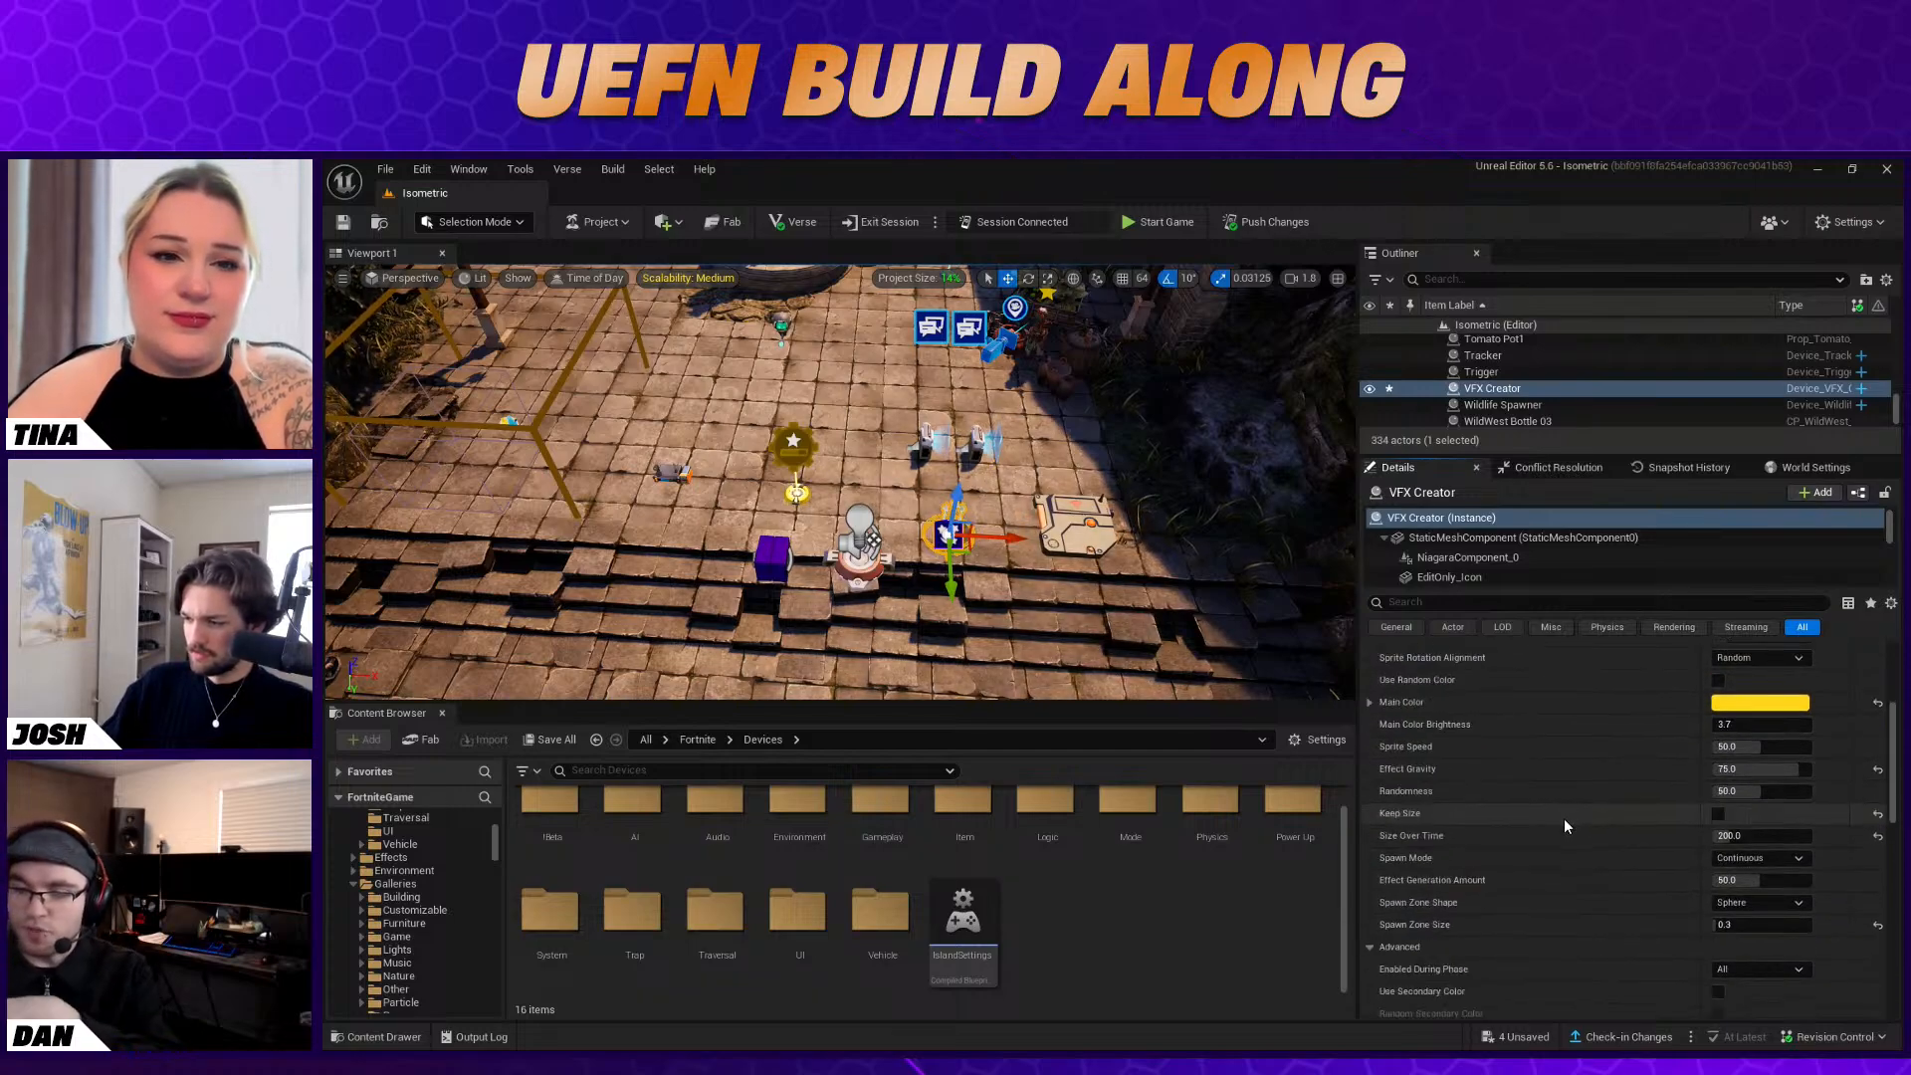
pyautogui.scroll(-6, 1748, 914)
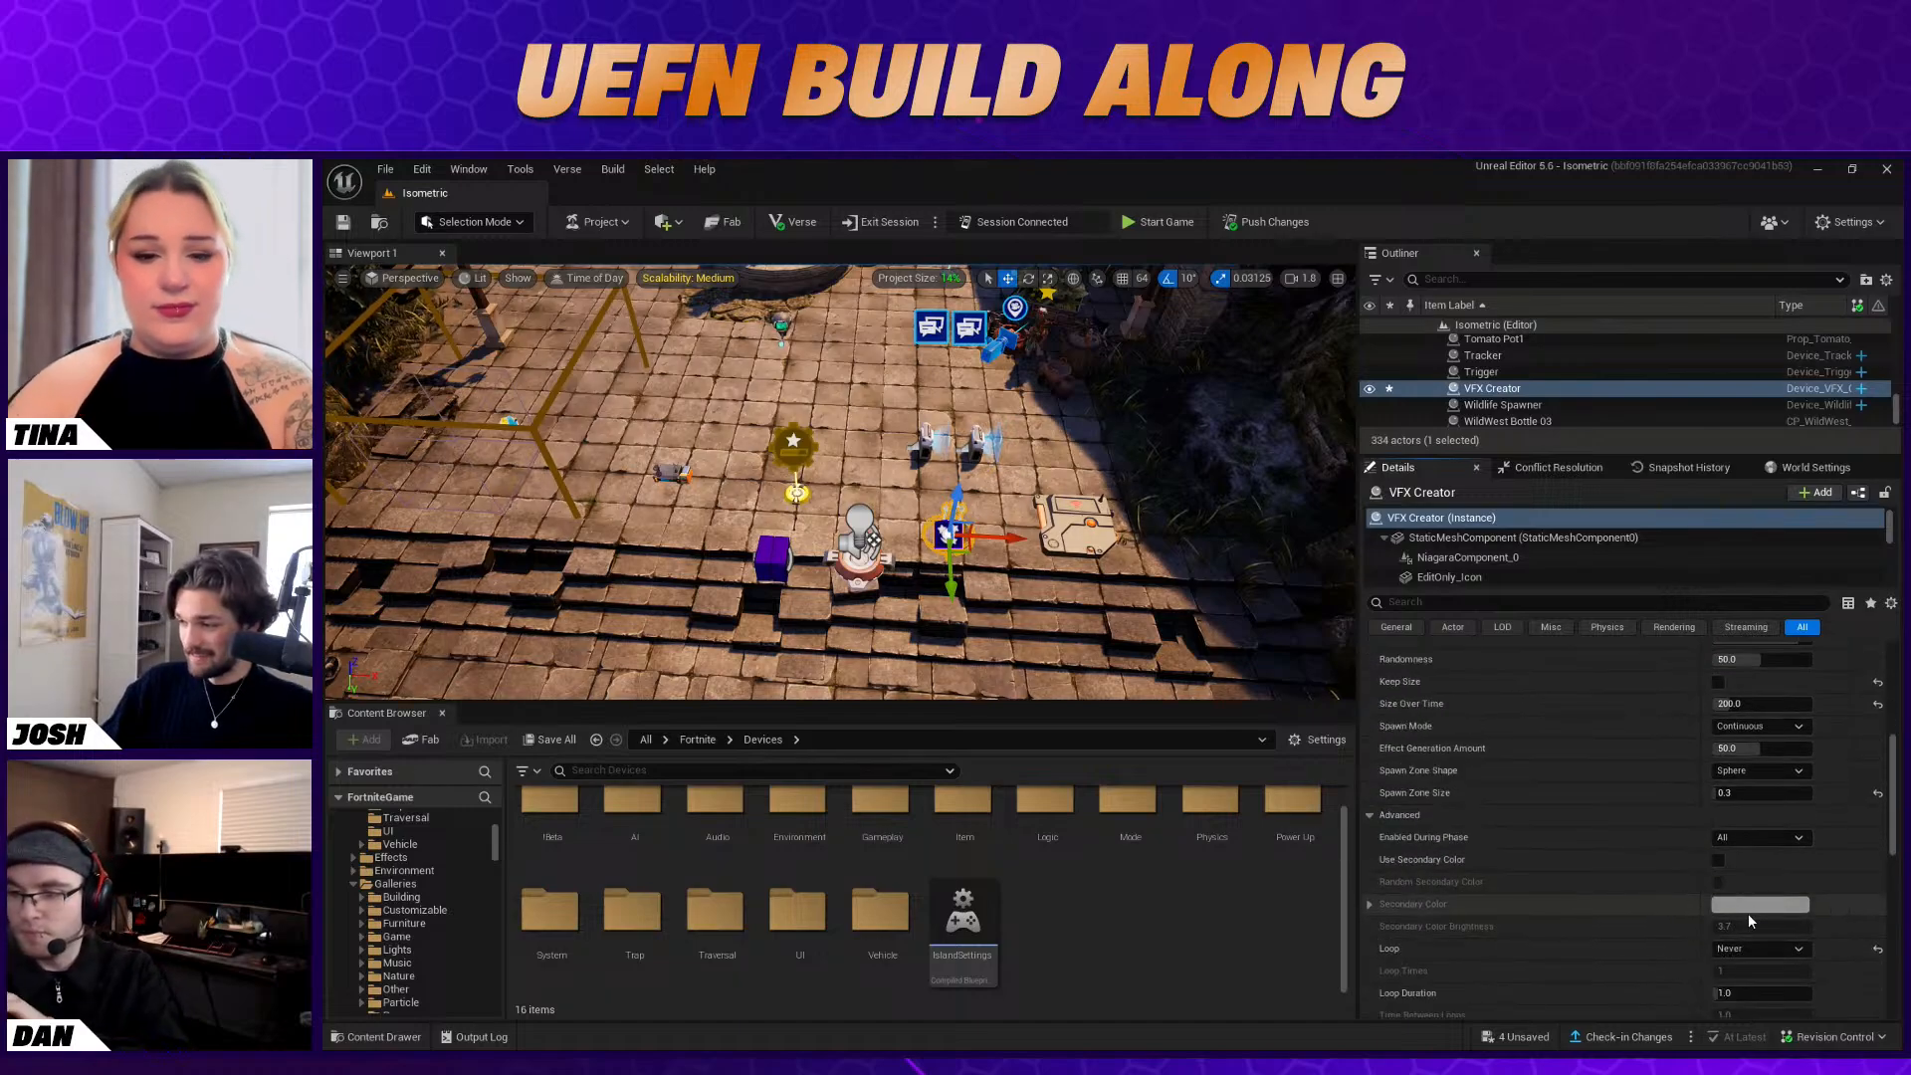
pyautogui.scroll(-1, 1748, 916)
pyautogui.scroll(-2, 1748, 916)
pyautogui.scroll(4, 1742, 895)
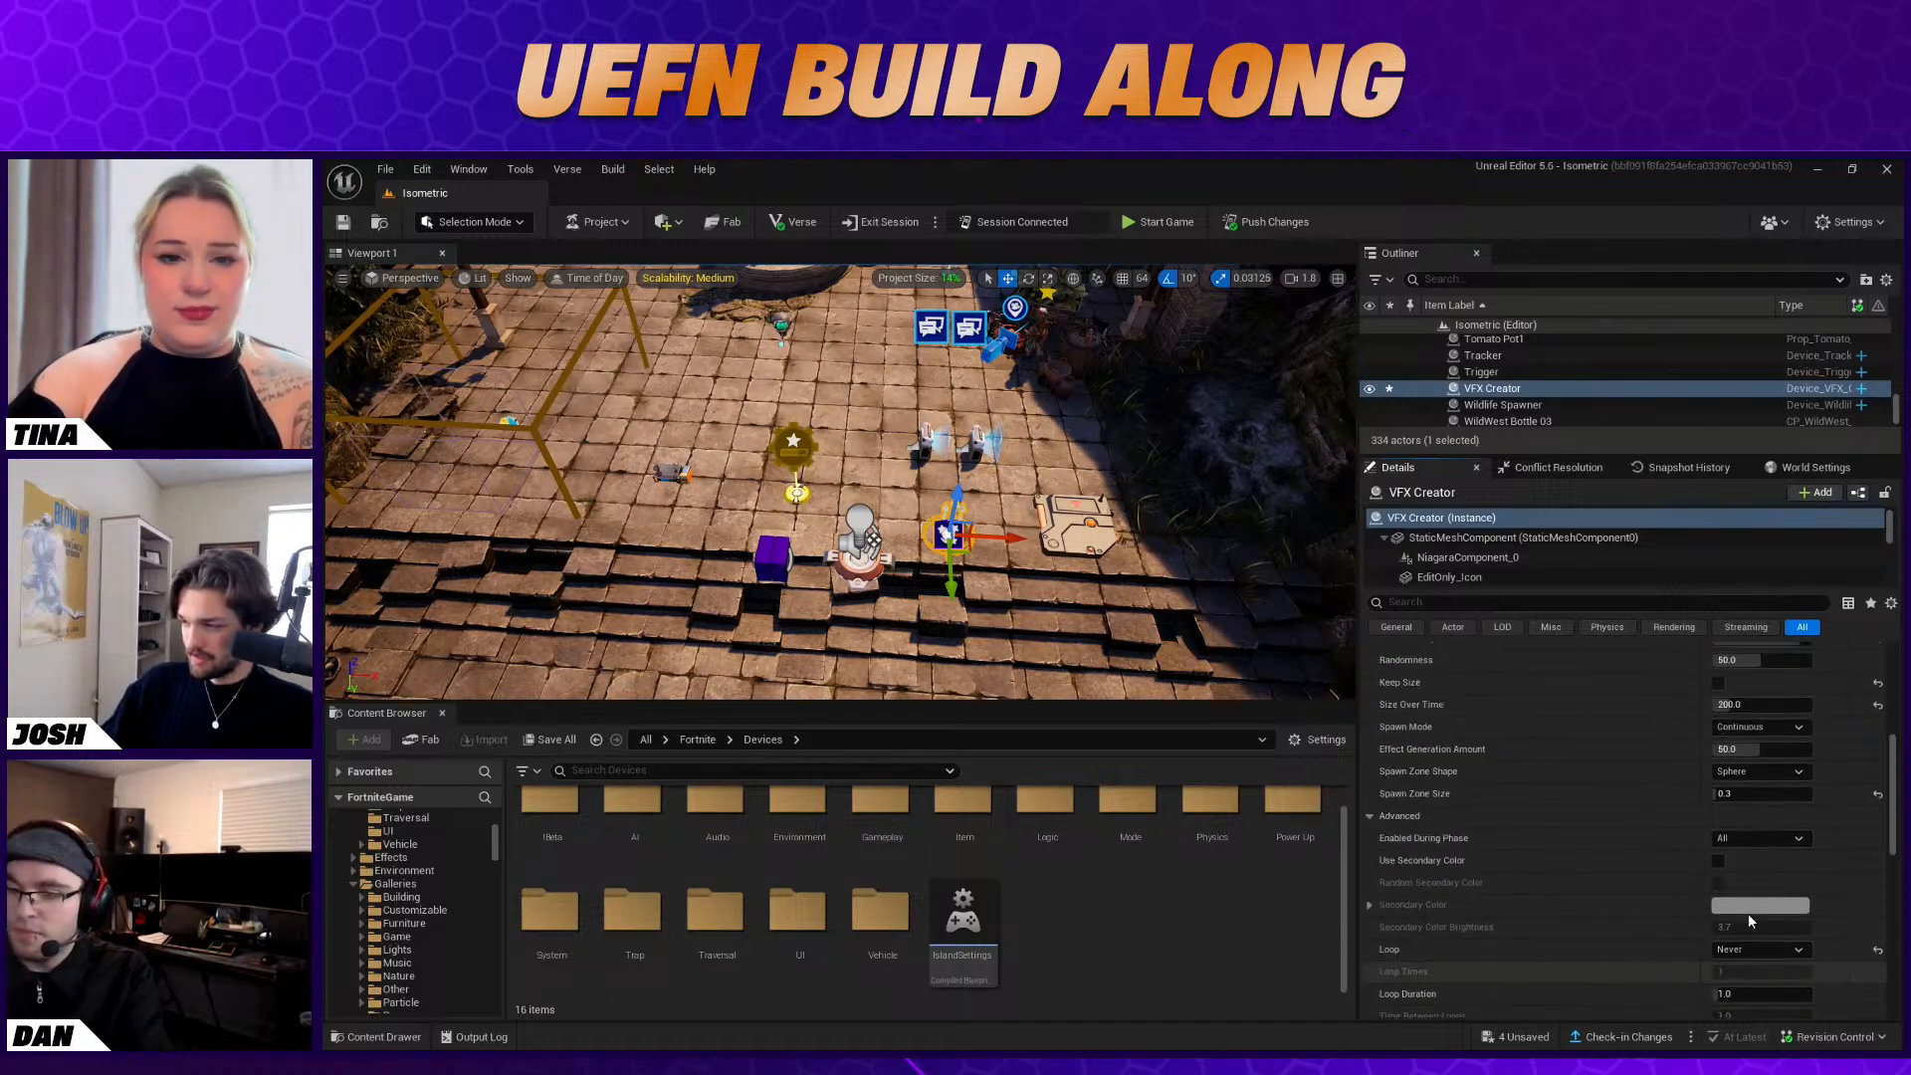
pyautogui.click(1734, 866)
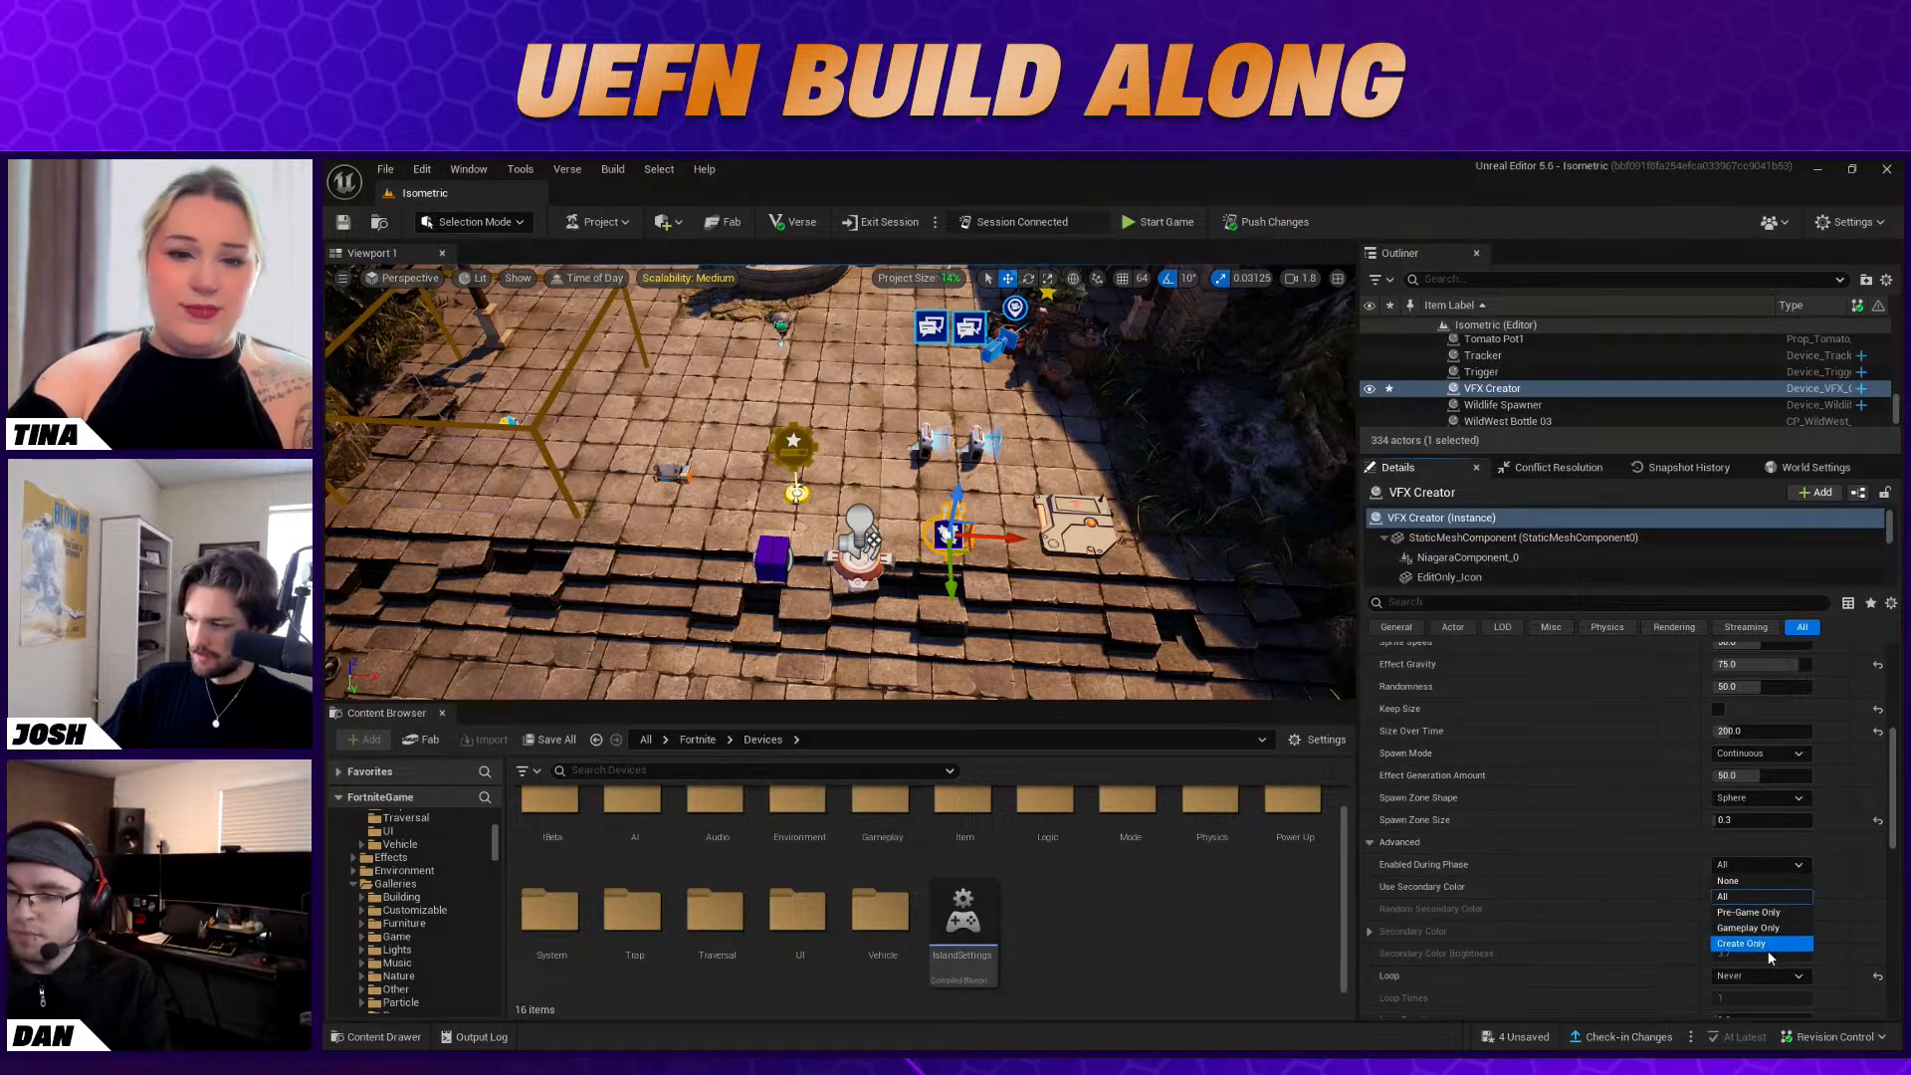
pyautogui.click(1768, 896)
# Bind the VFX Creator's Enable function to the Trigger device's On Triggered event
pyautogui.scroll(-8, 1692, 872)
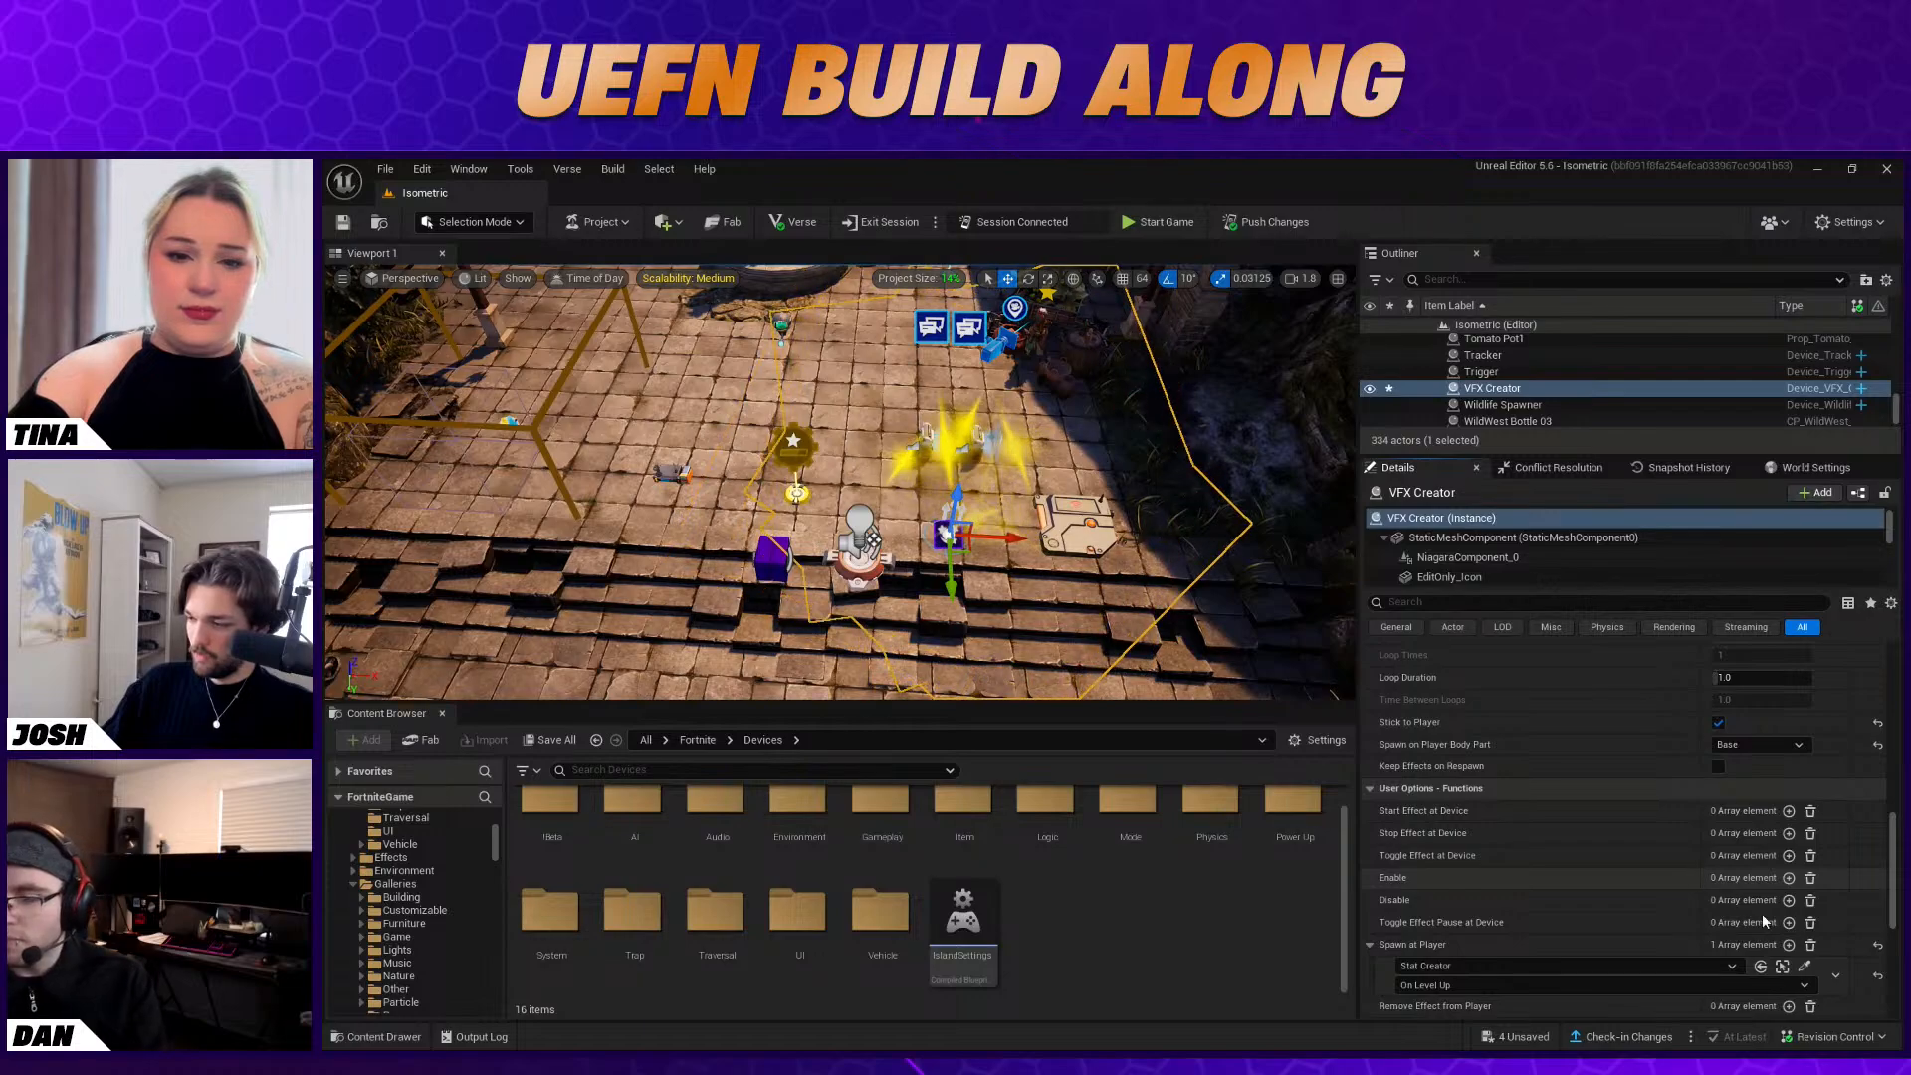
pyautogui.scroll(-1, 1752, 900)
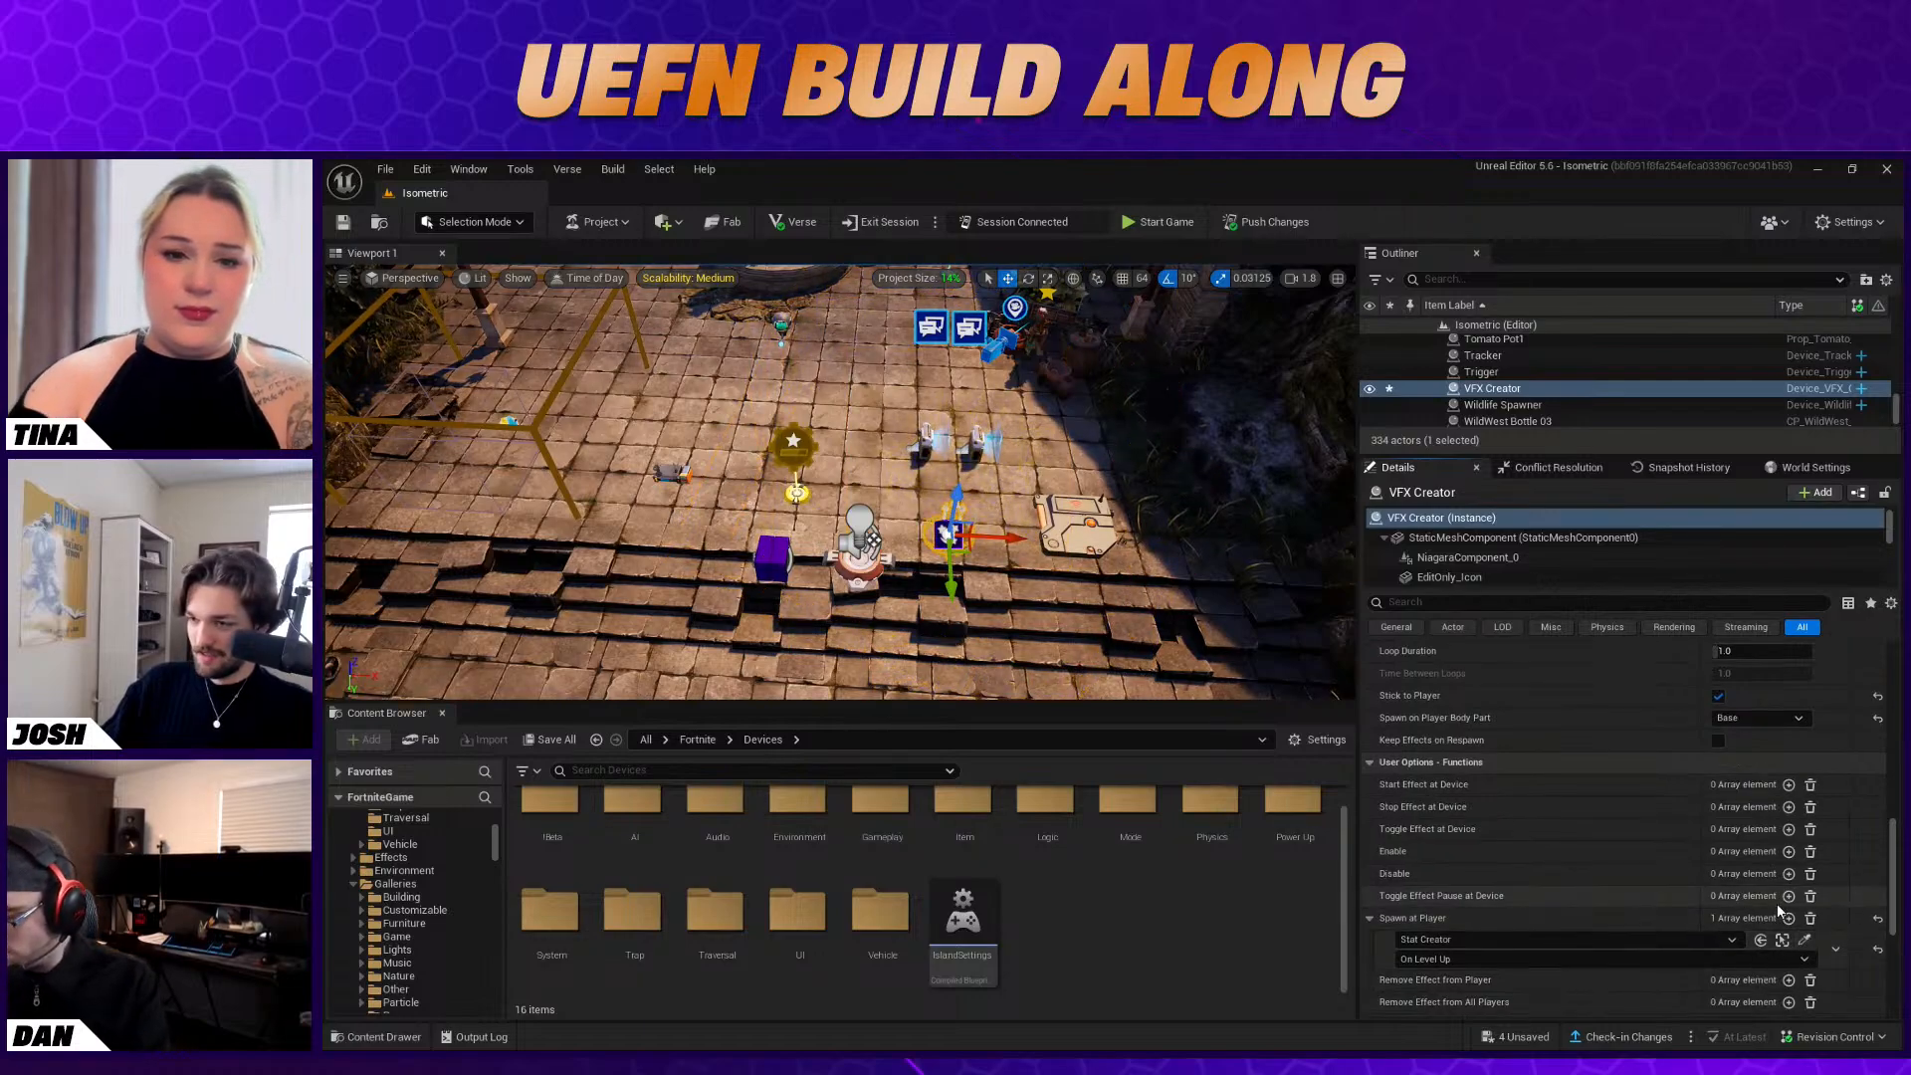
pyautogui.scroll(-1, 1772, 902)
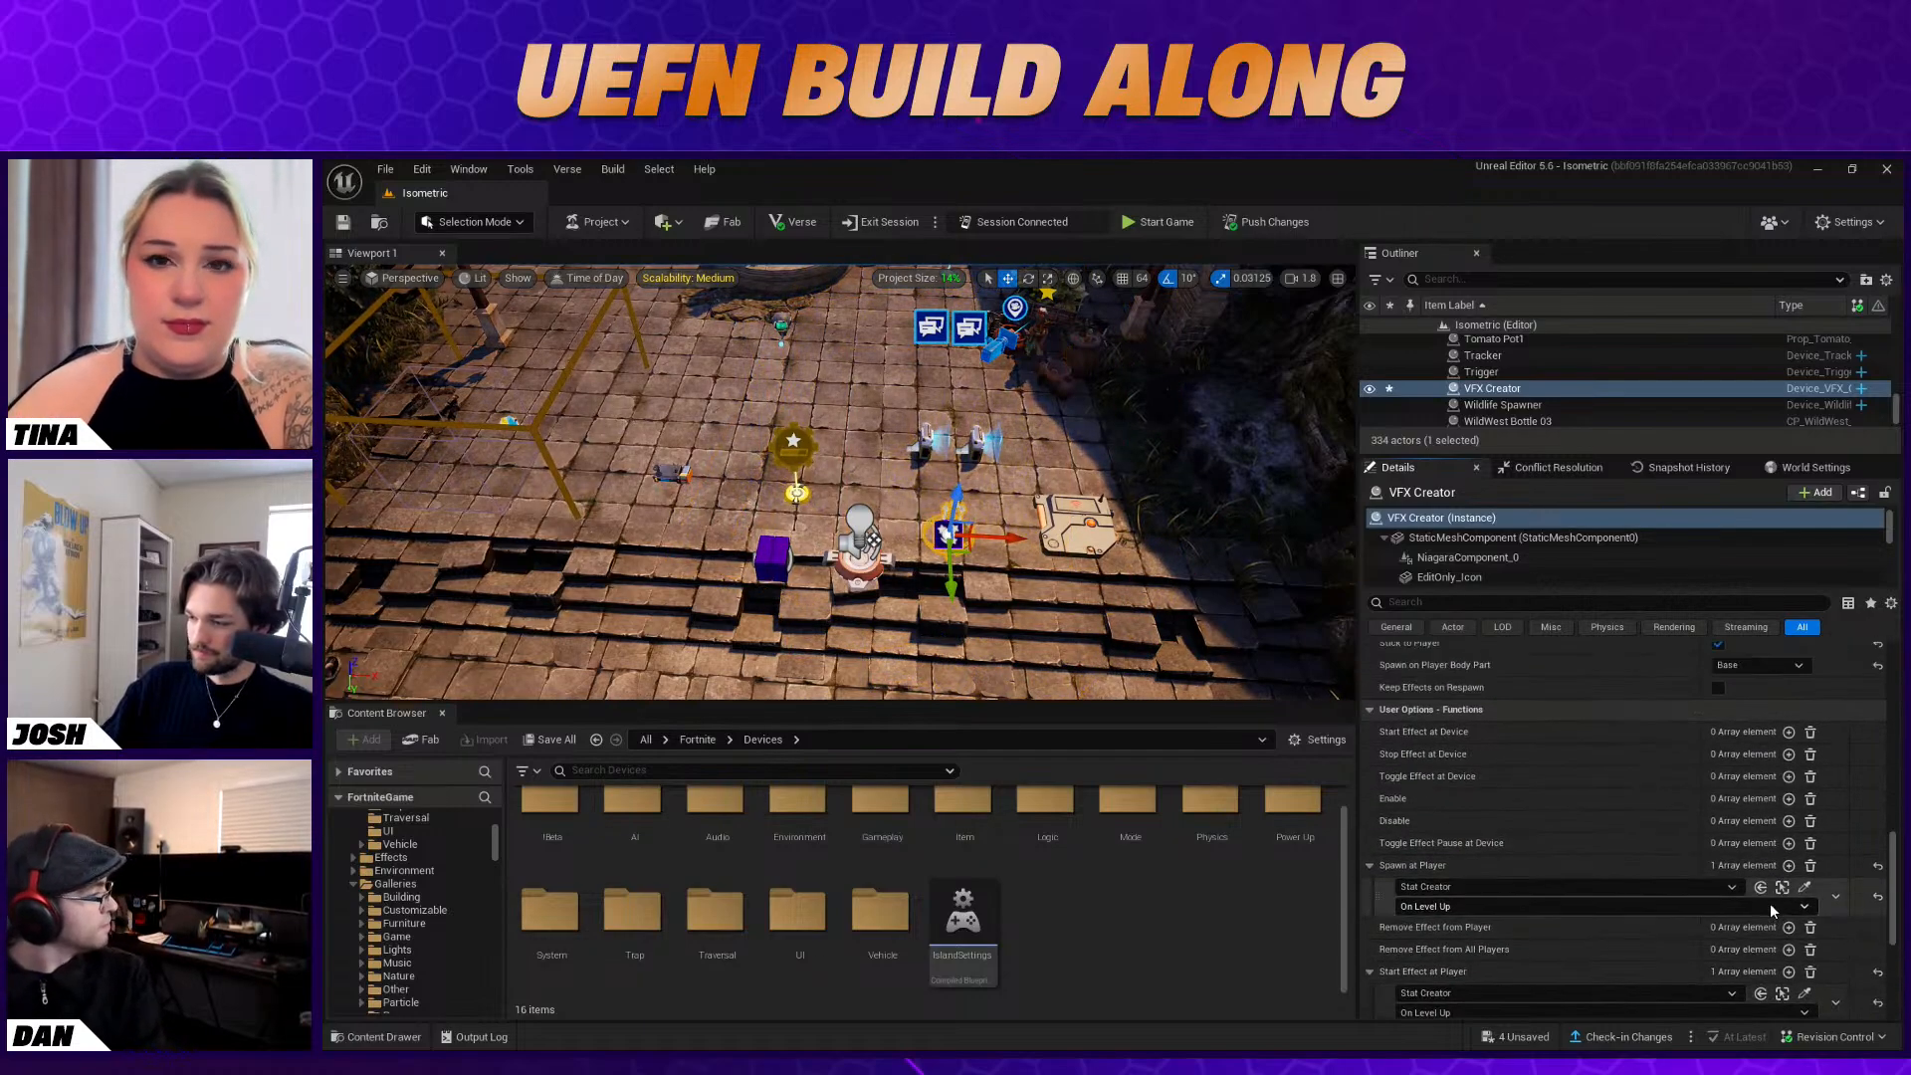
pyautogui.click(1789, 799)
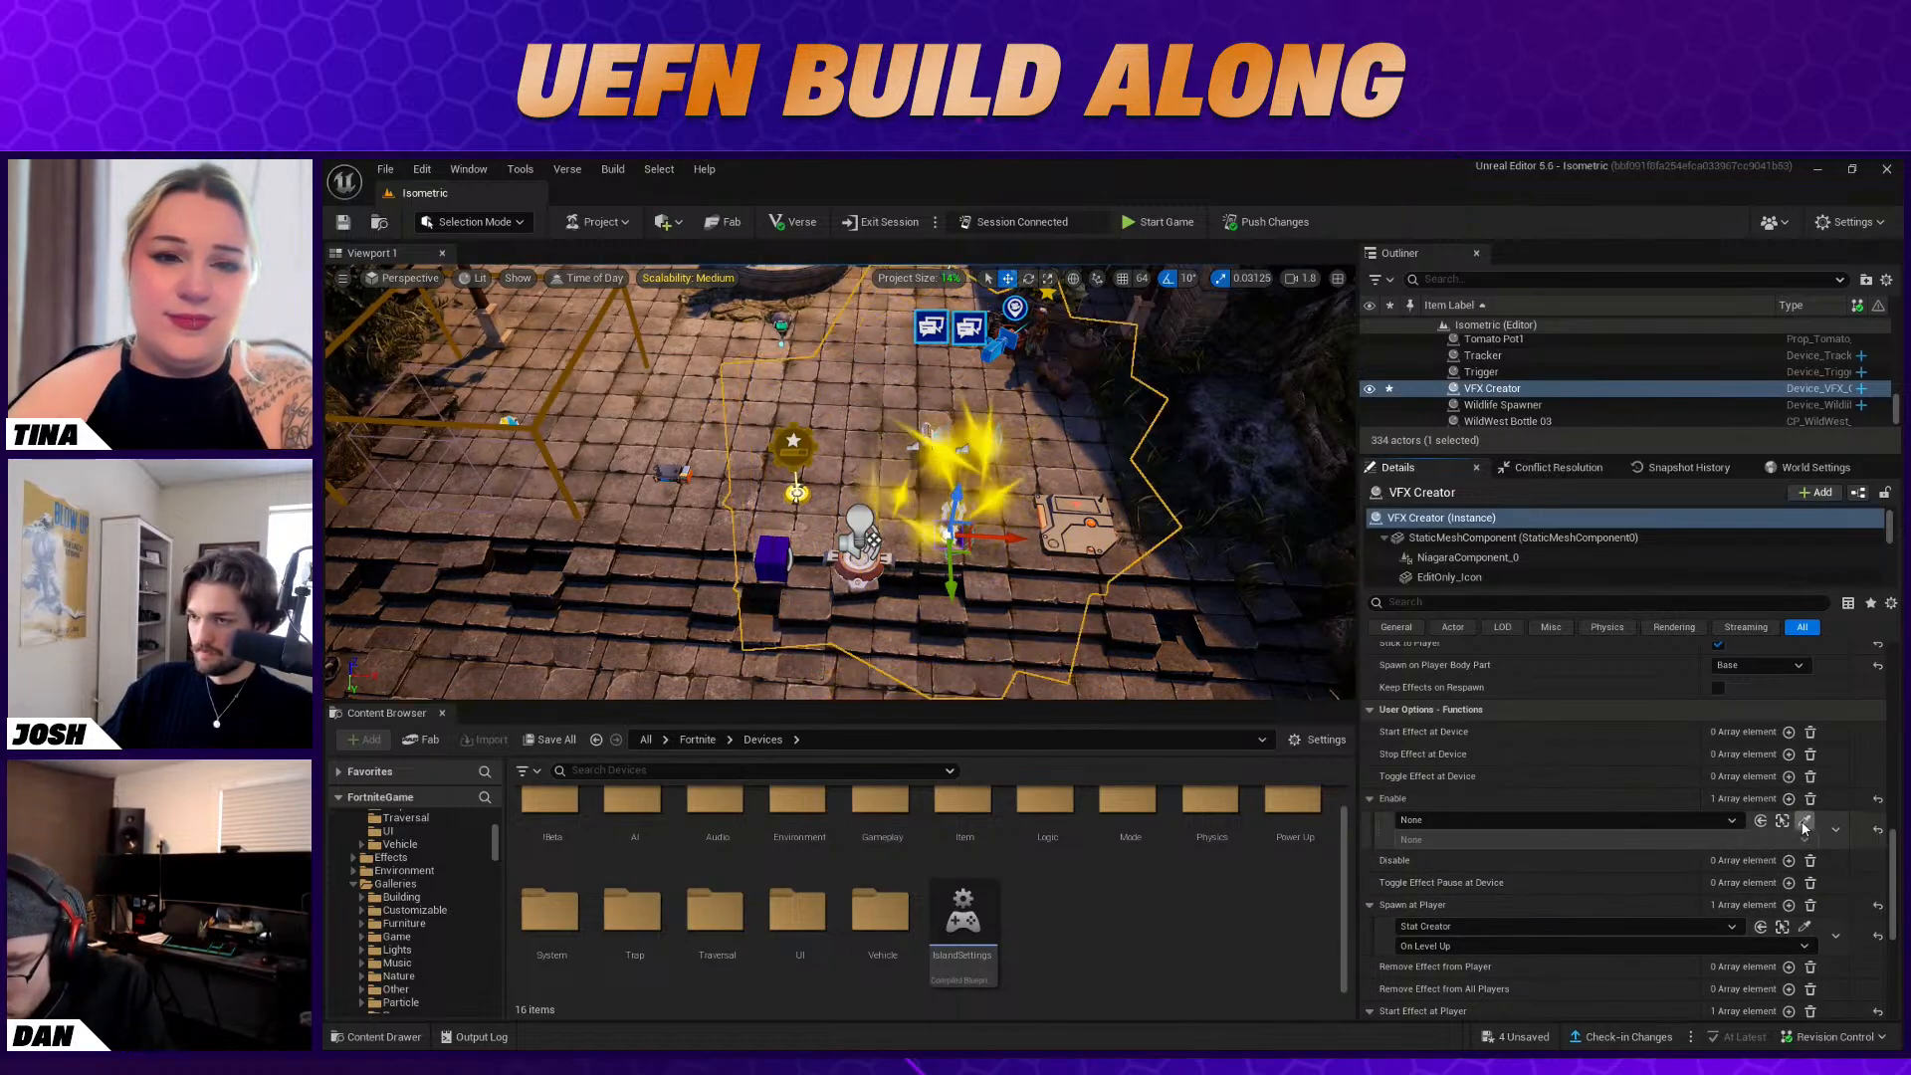
pyautogui.click(1761, 820)
pyautogui.click(1082, 519)
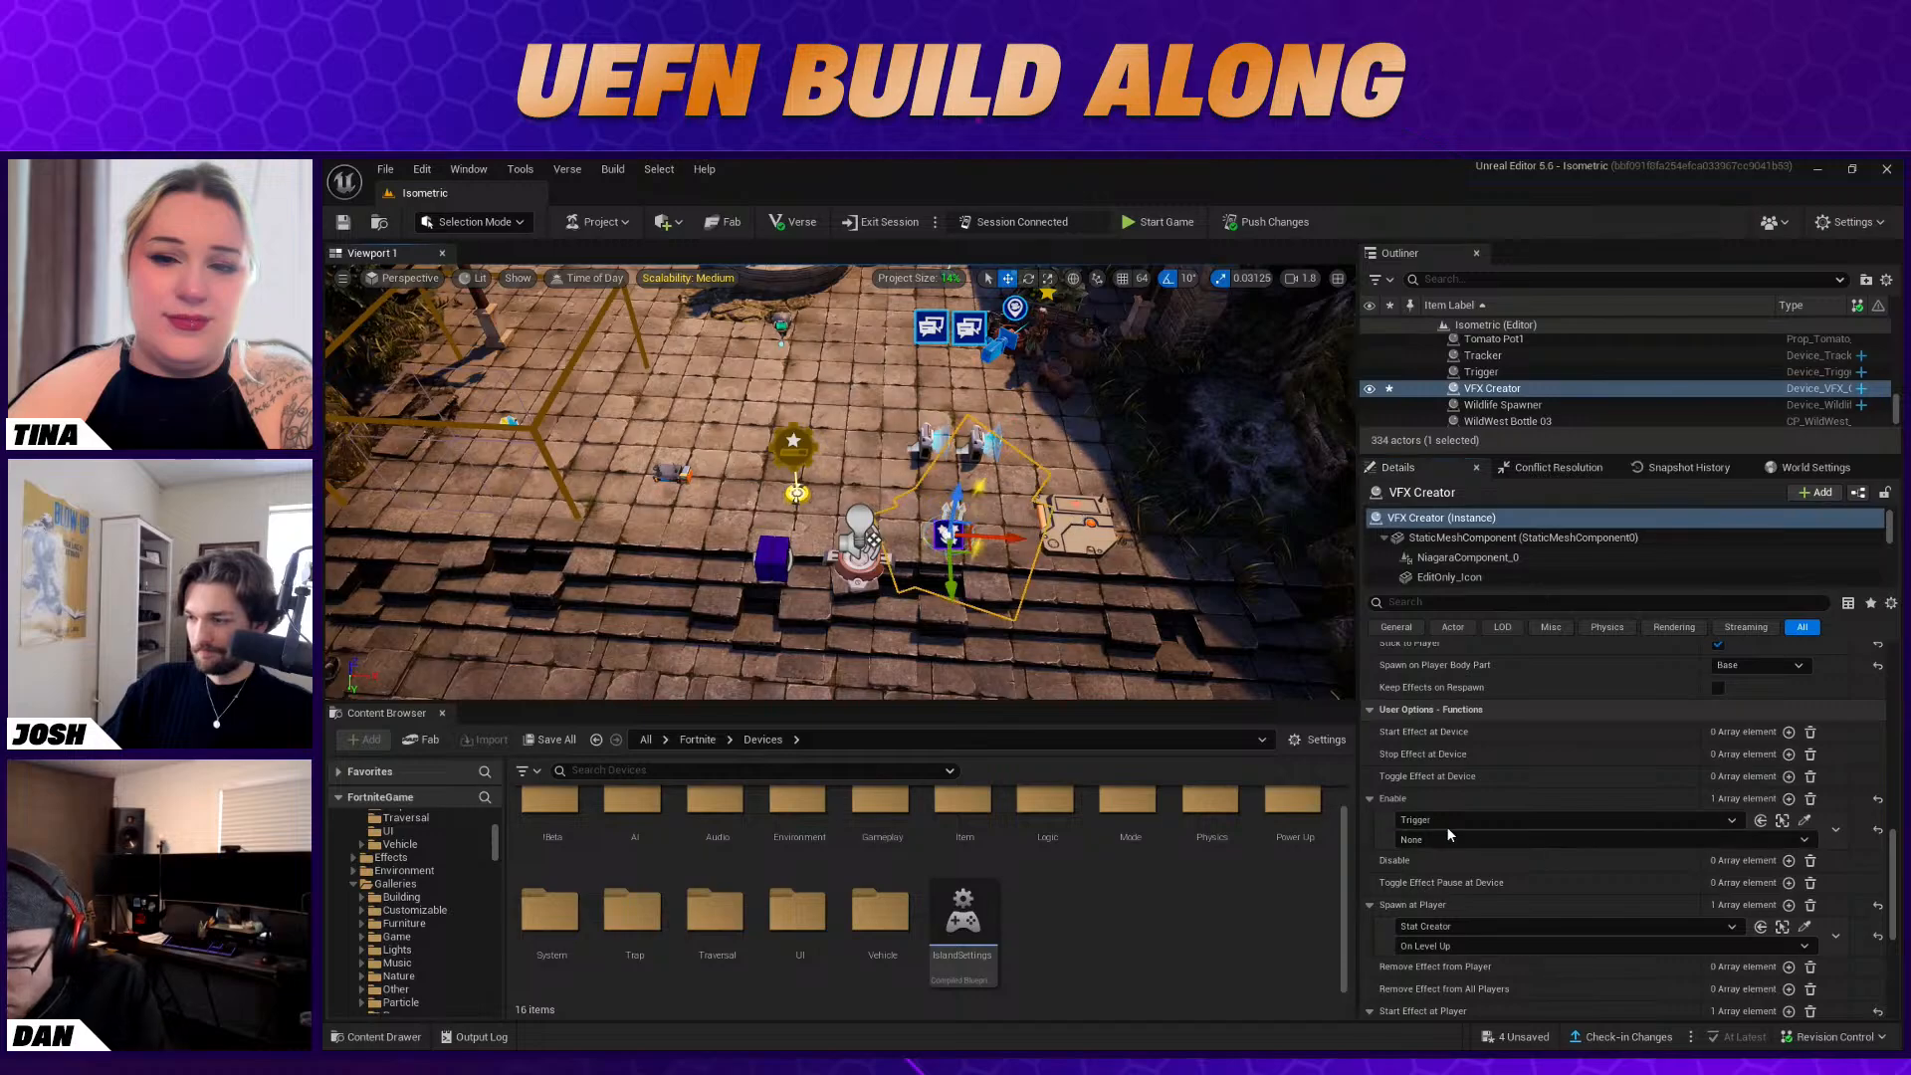
pyautogui.click(1452, 834)
pyautogui.click(1443, 857)
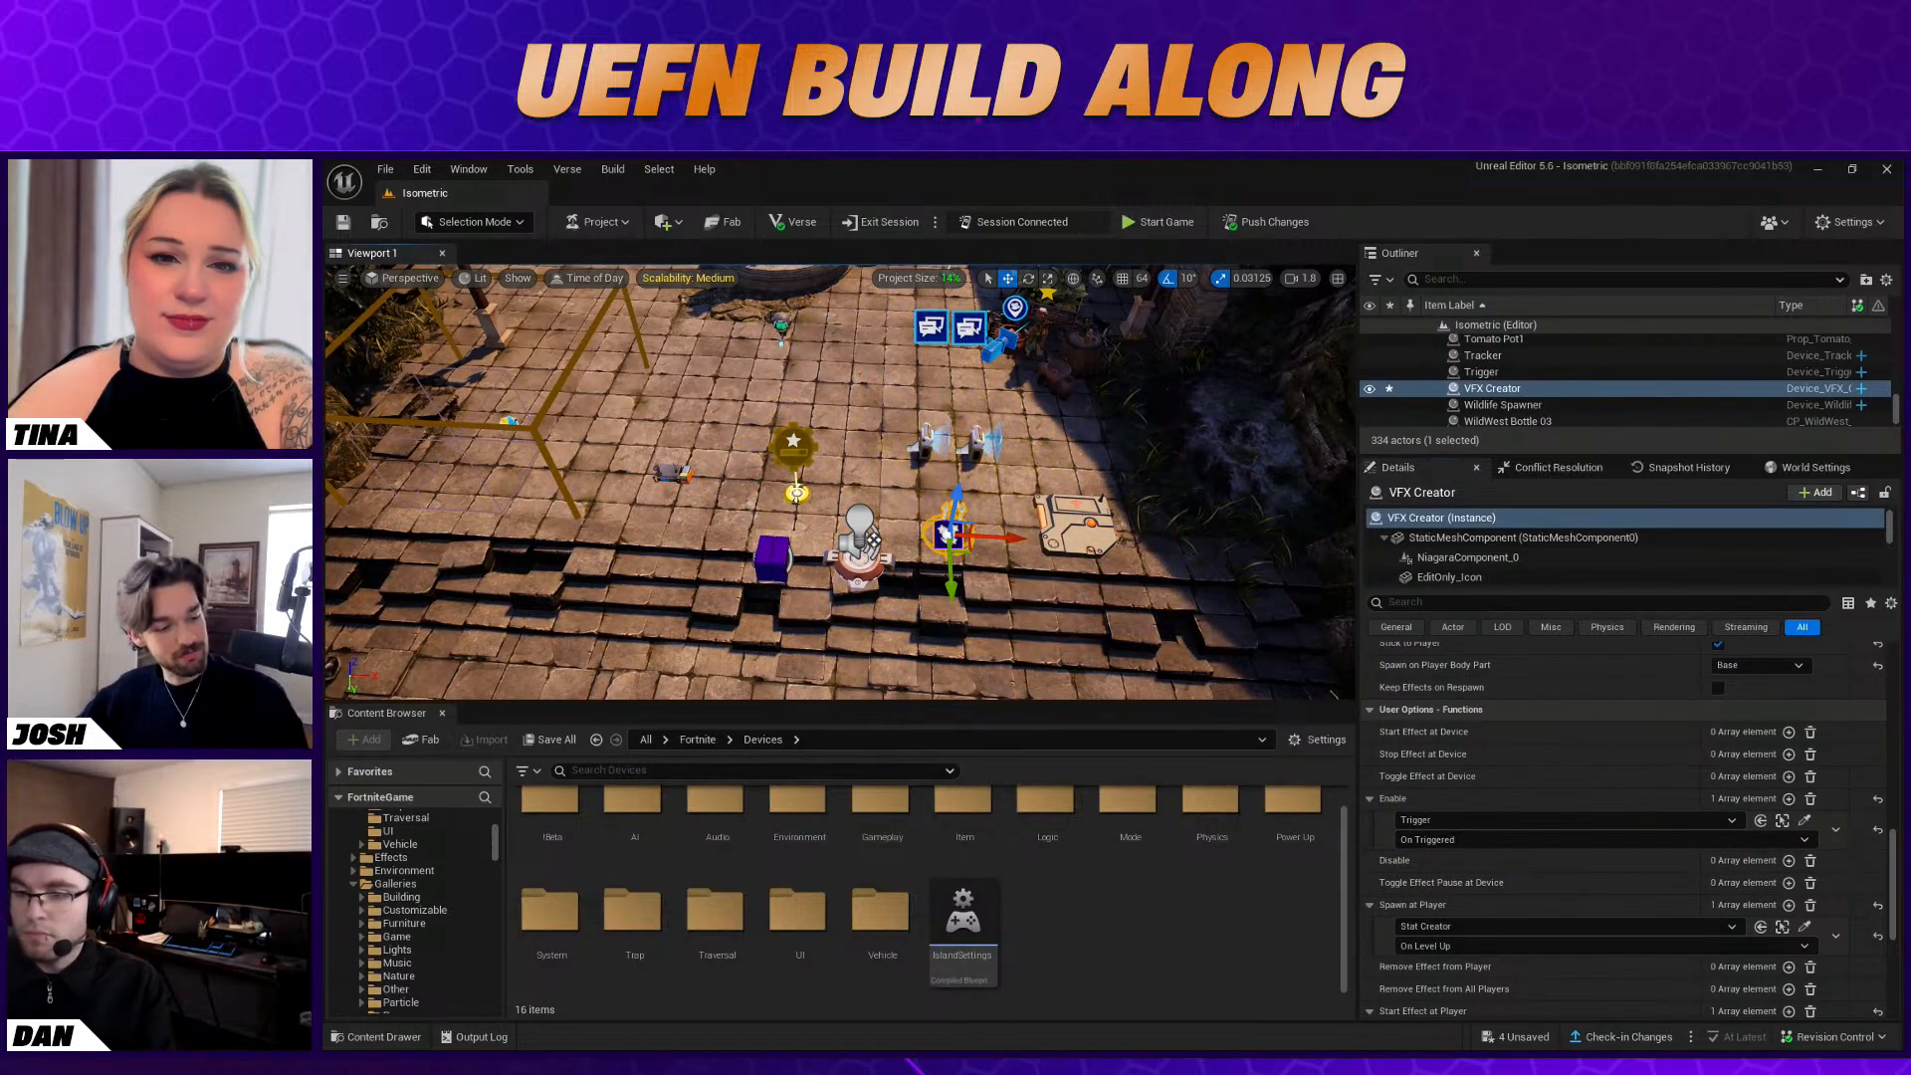
# Switch to the Fortnite client, start the game and move the character to check the star effect during play
pyautogui.hotkey('alt', 'Tab')
pyautogui.press('Escape')
pyautogui.press('Escape')
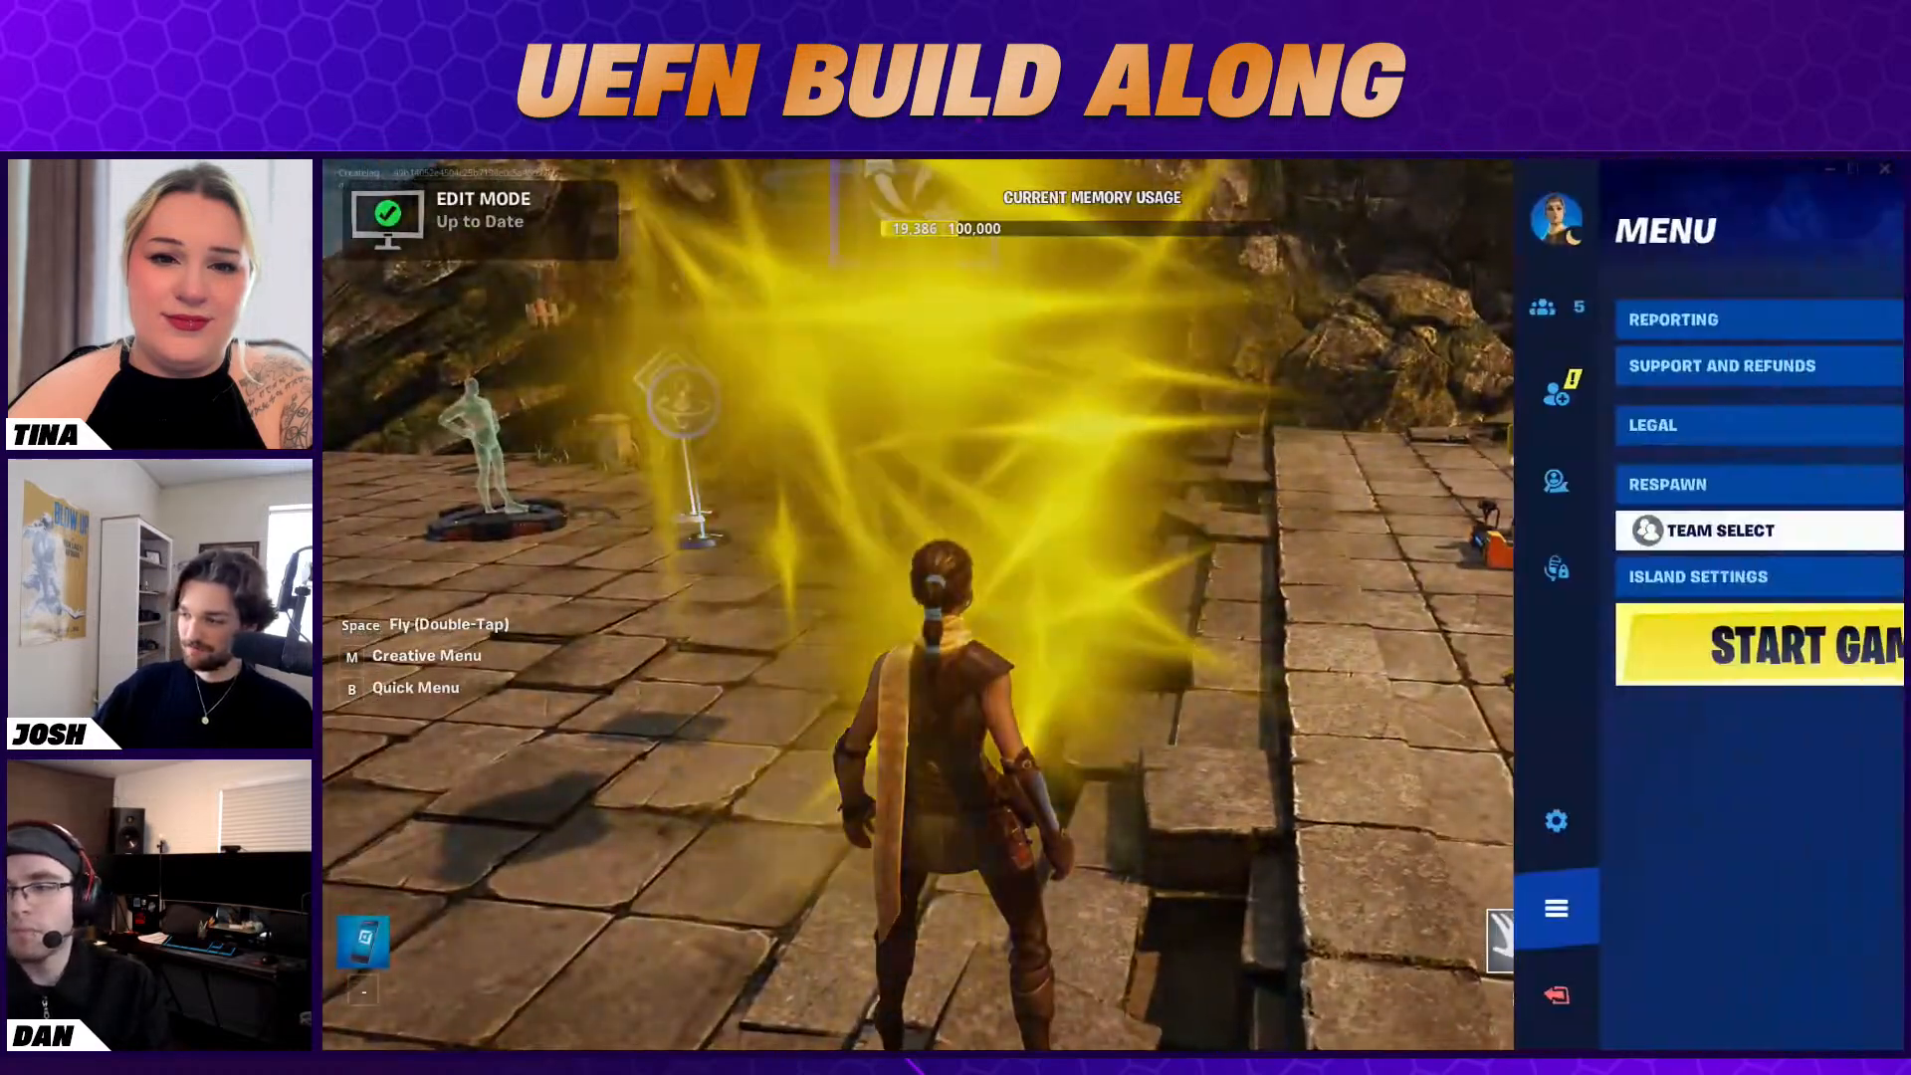
pyautogui.click(1632, 645)
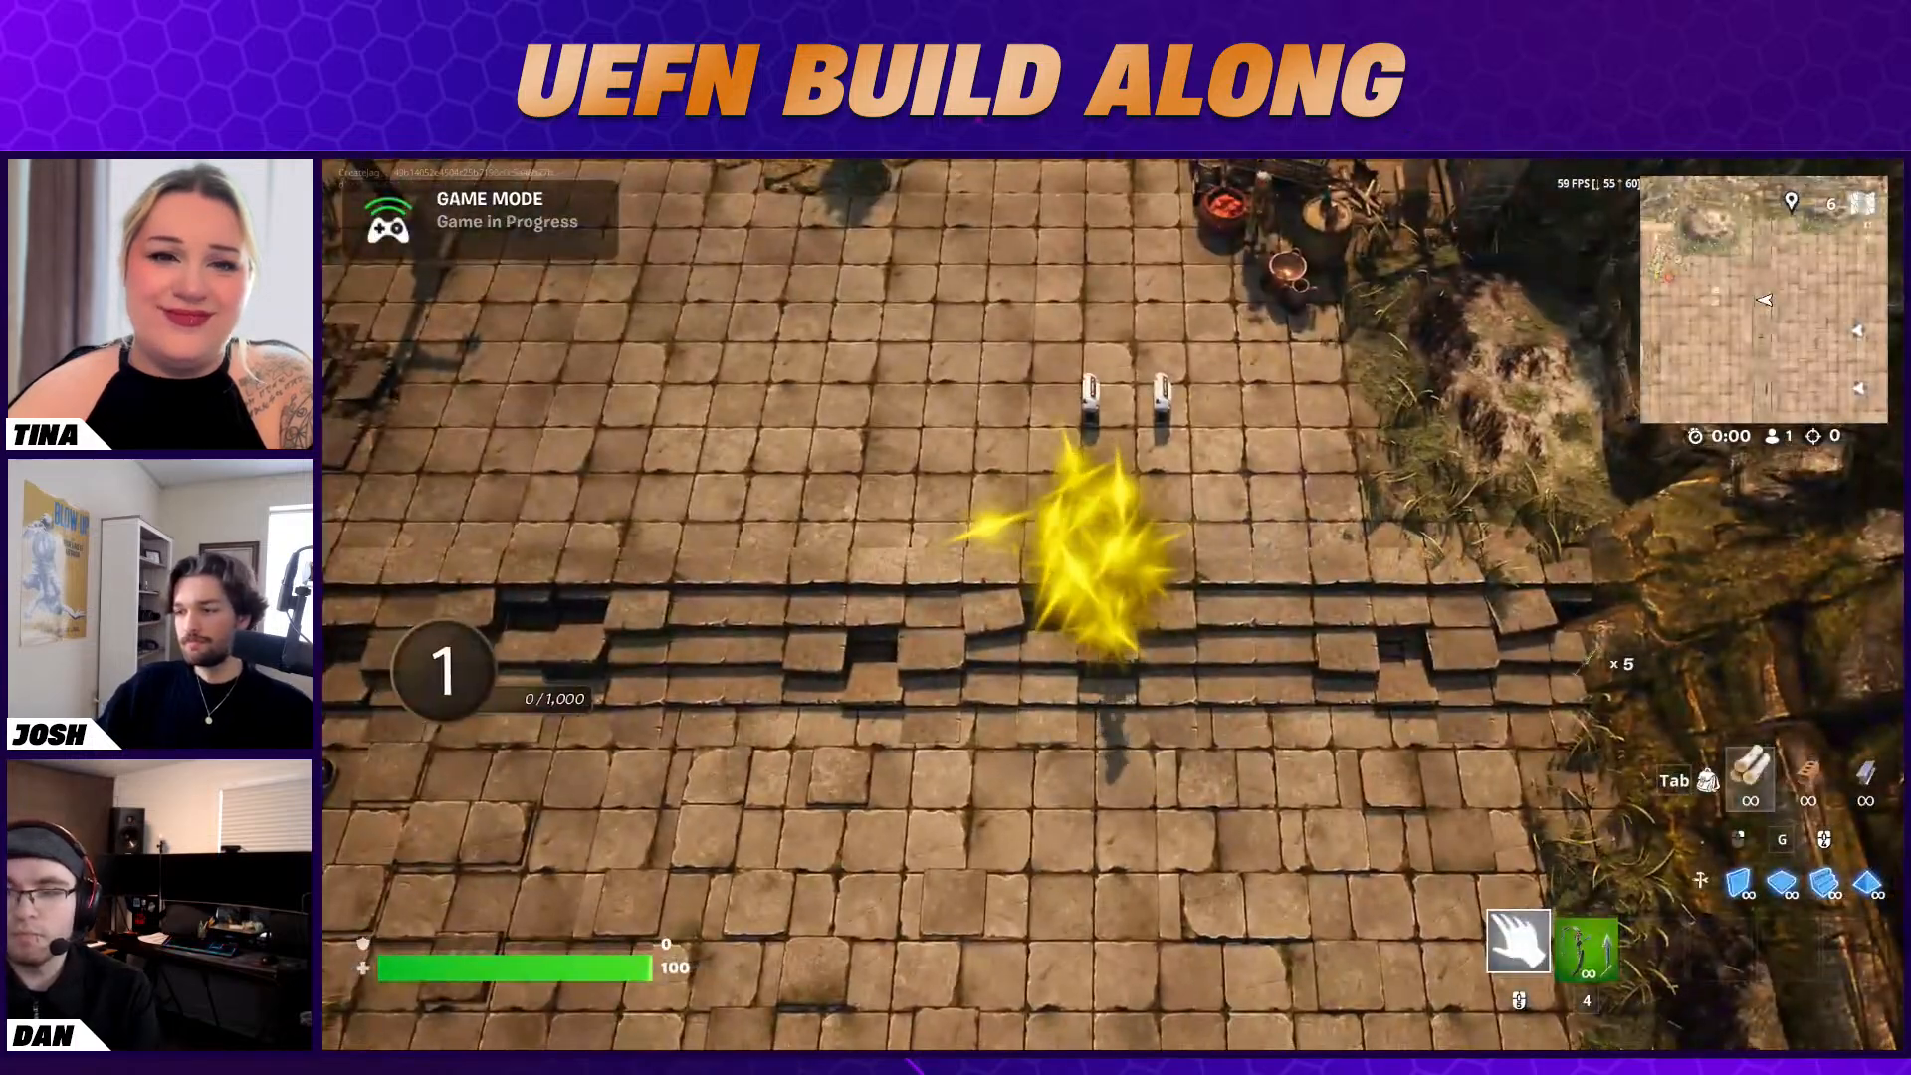
pyautogui.press('s')
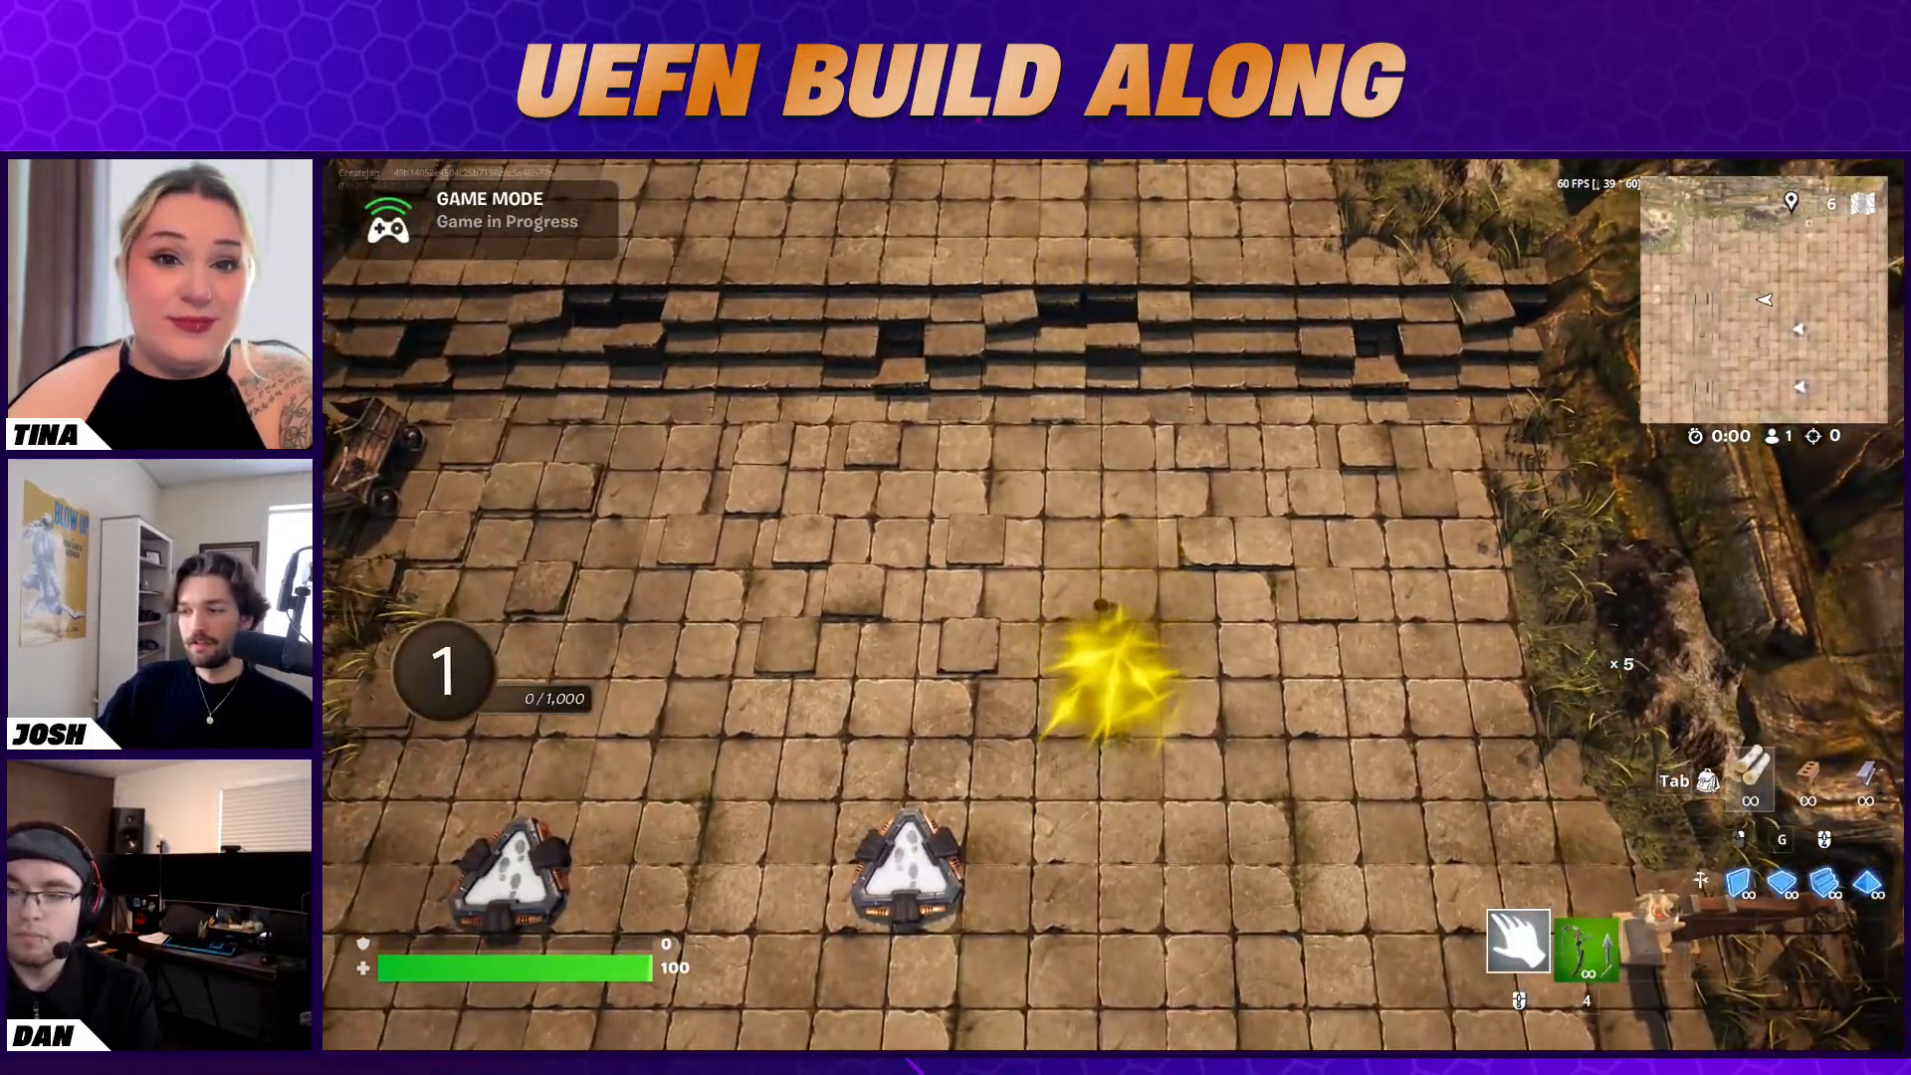
# Move the character to watch whether the star effect follows during play, and end the game to return to edit mode
pyautogui.press('a')
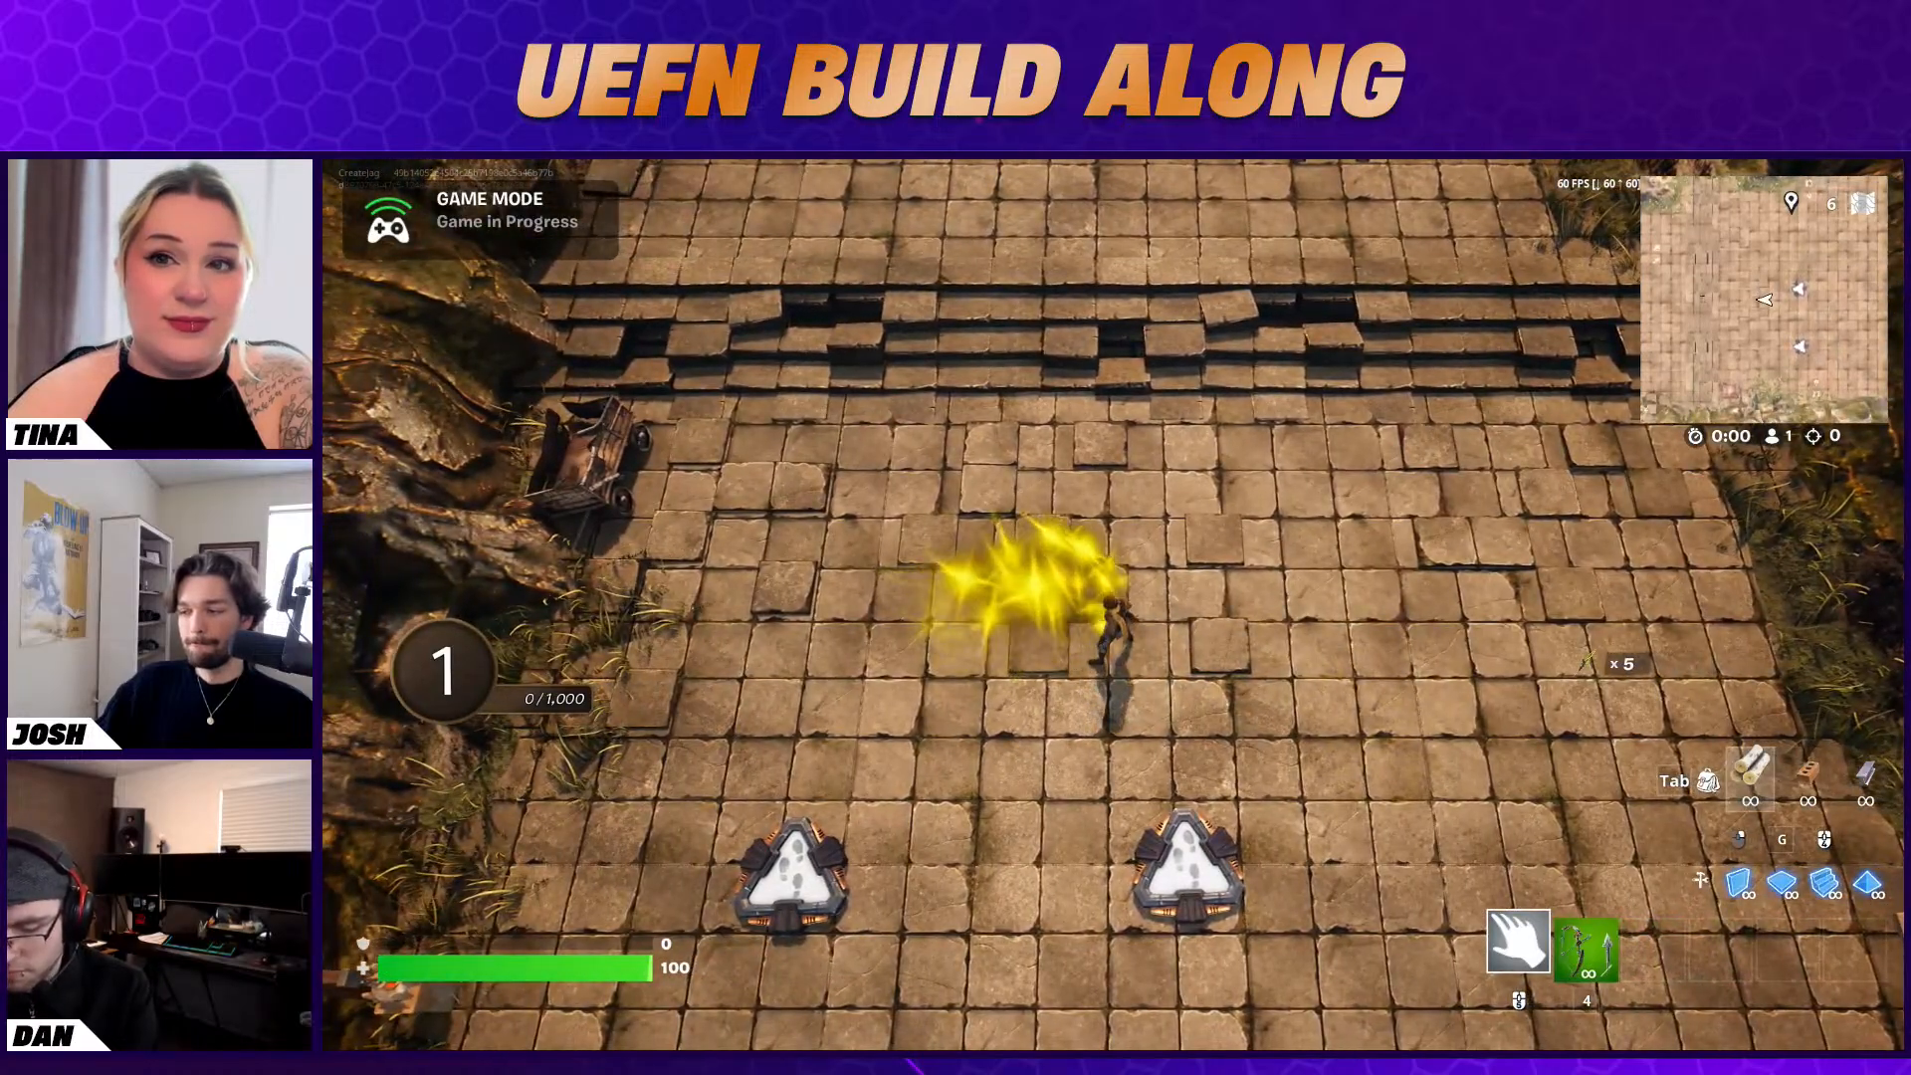
pyautogui.press('w')
pyautogui.press('Escape')
pyautogui.press('Escape')
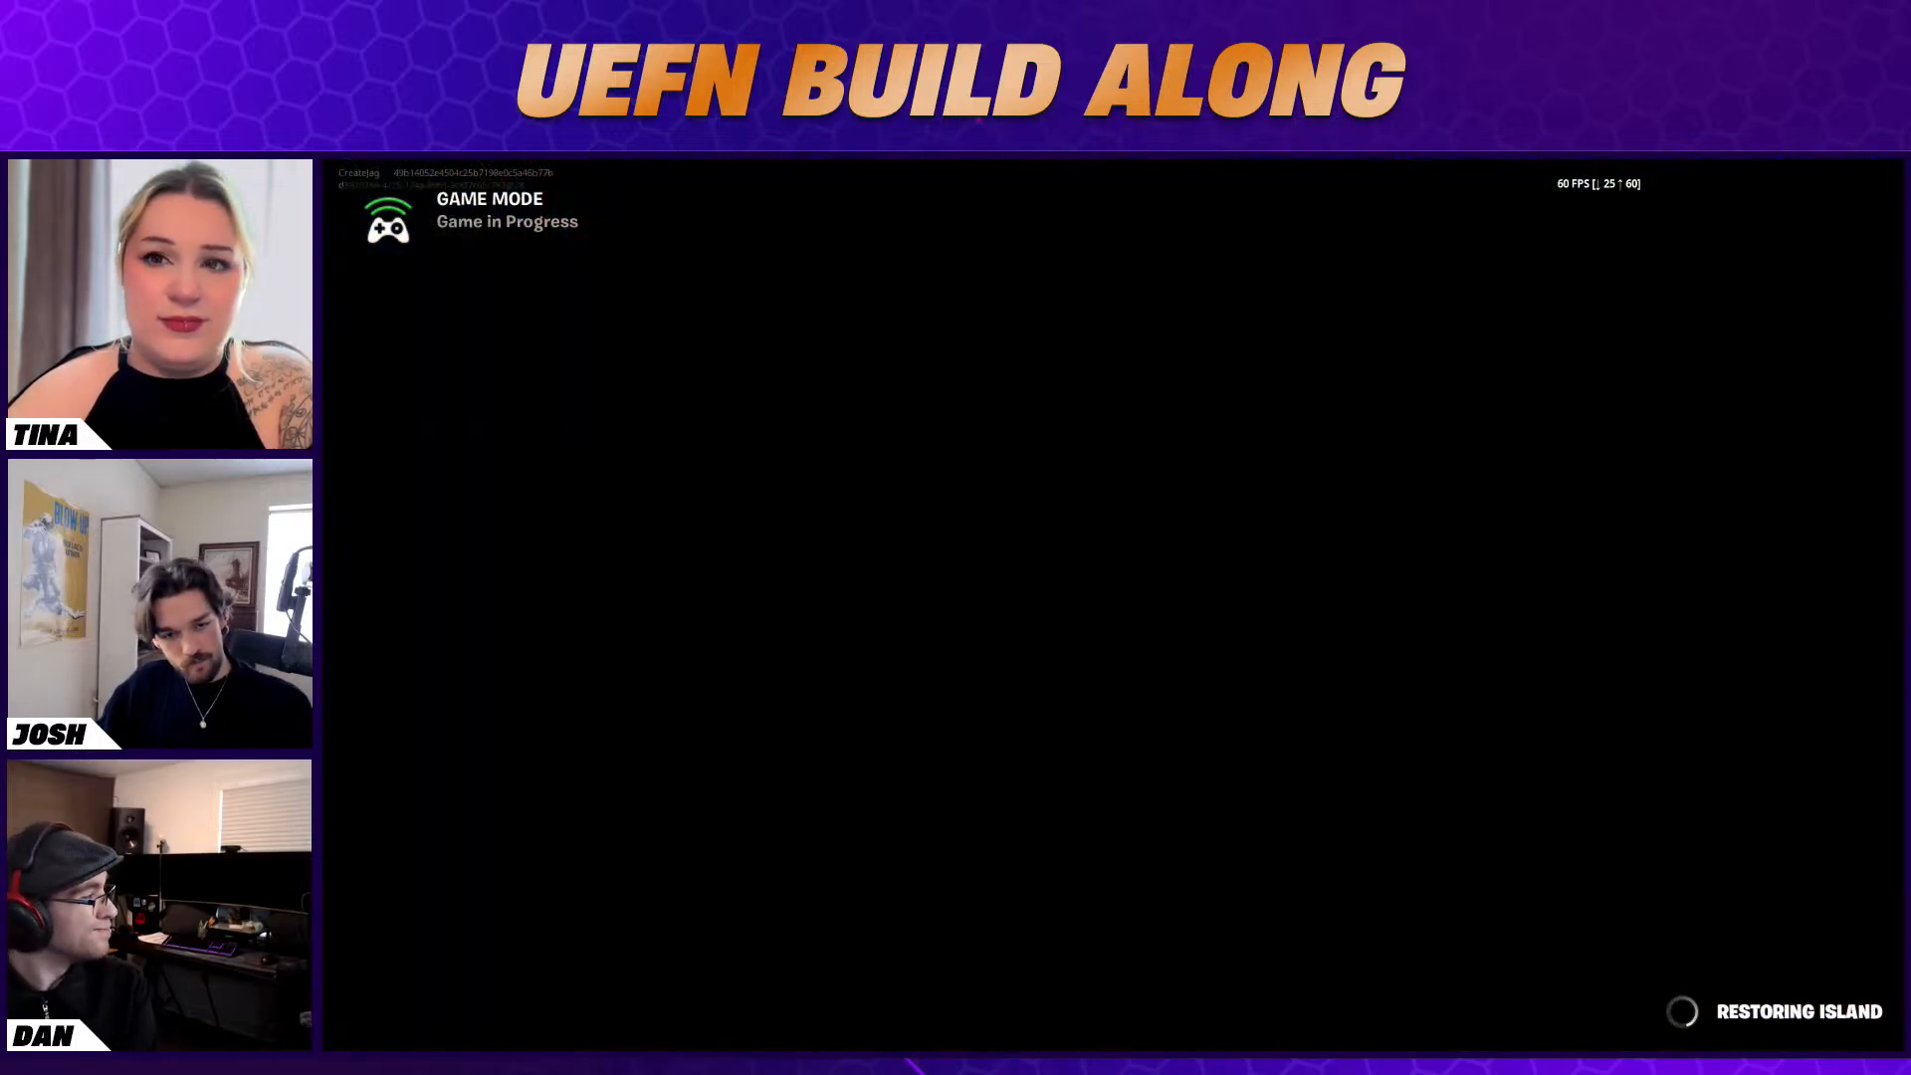
pyautogui.press('Escape')
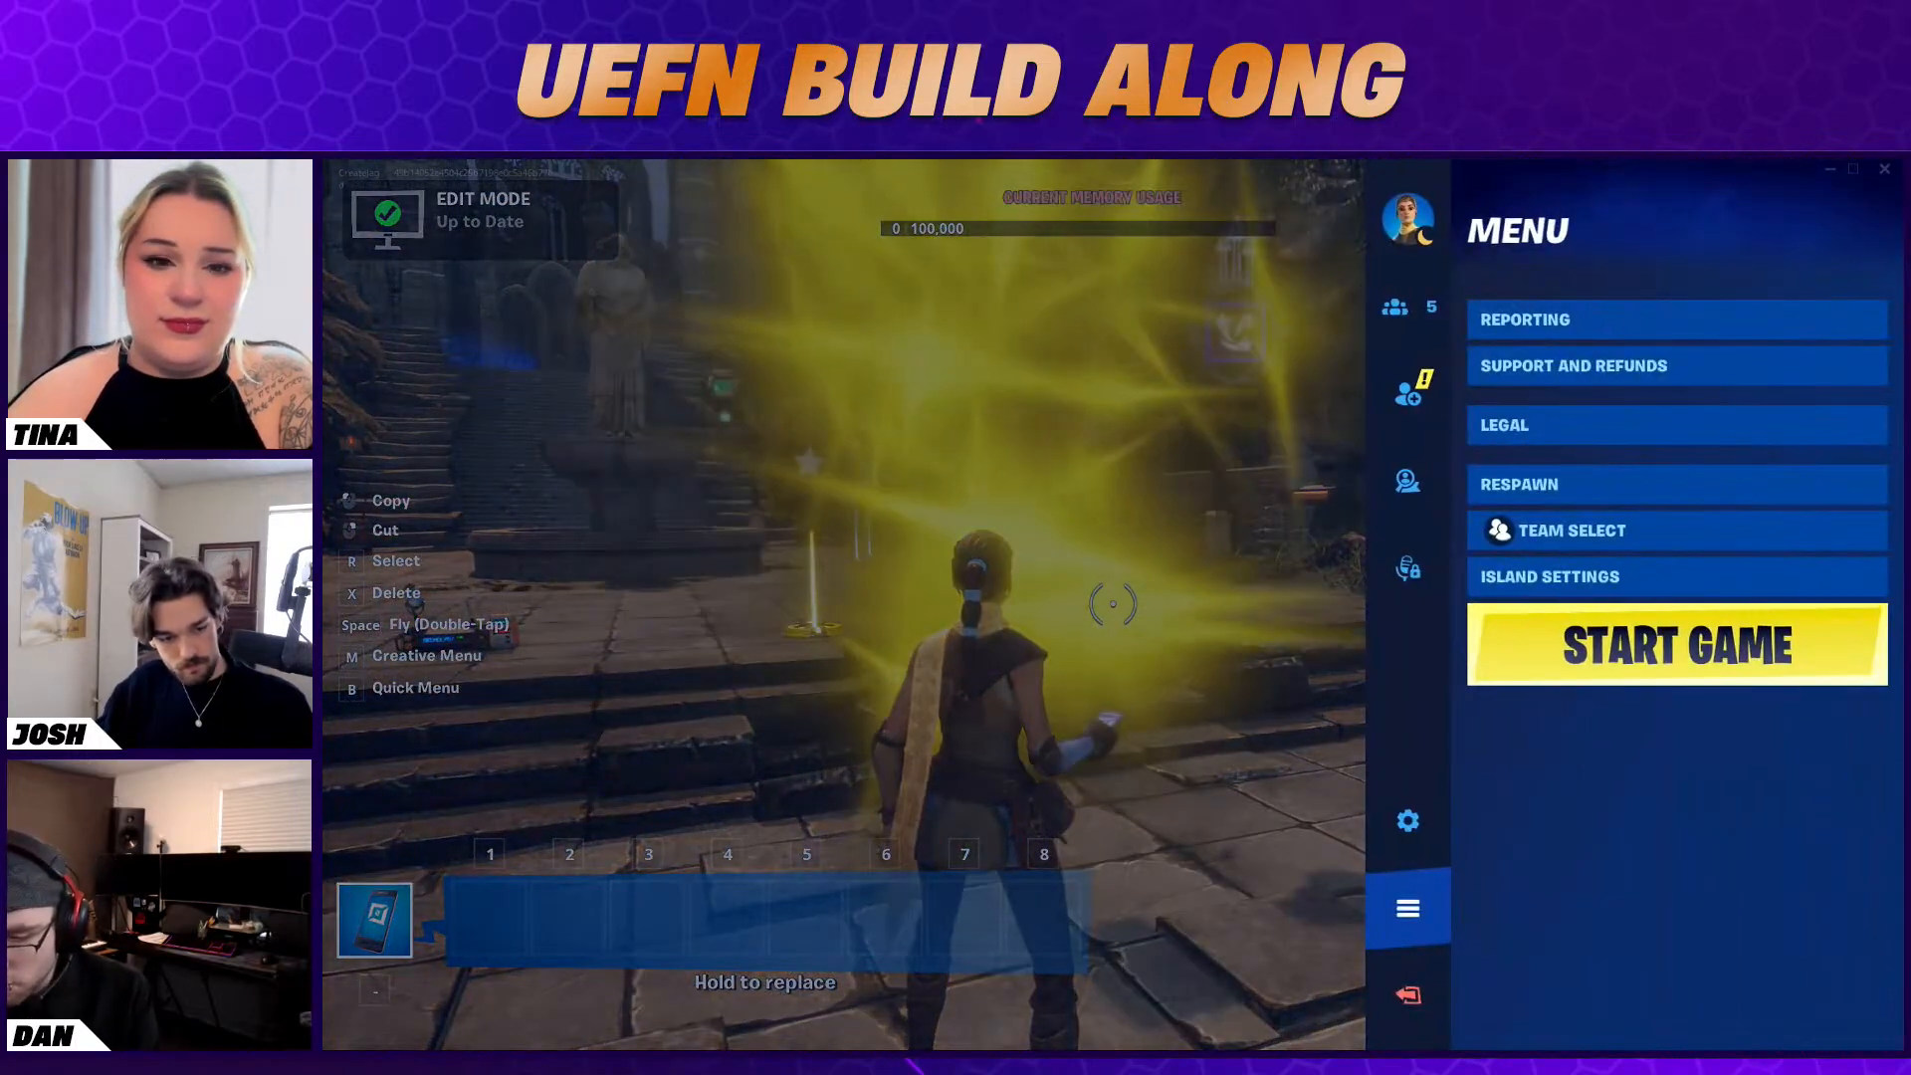
# Switch to the Unreal editor, recheck the VFX Creator's loop and function settings, and delete the device
pyautogui.hotkey('alt', 'Tab')
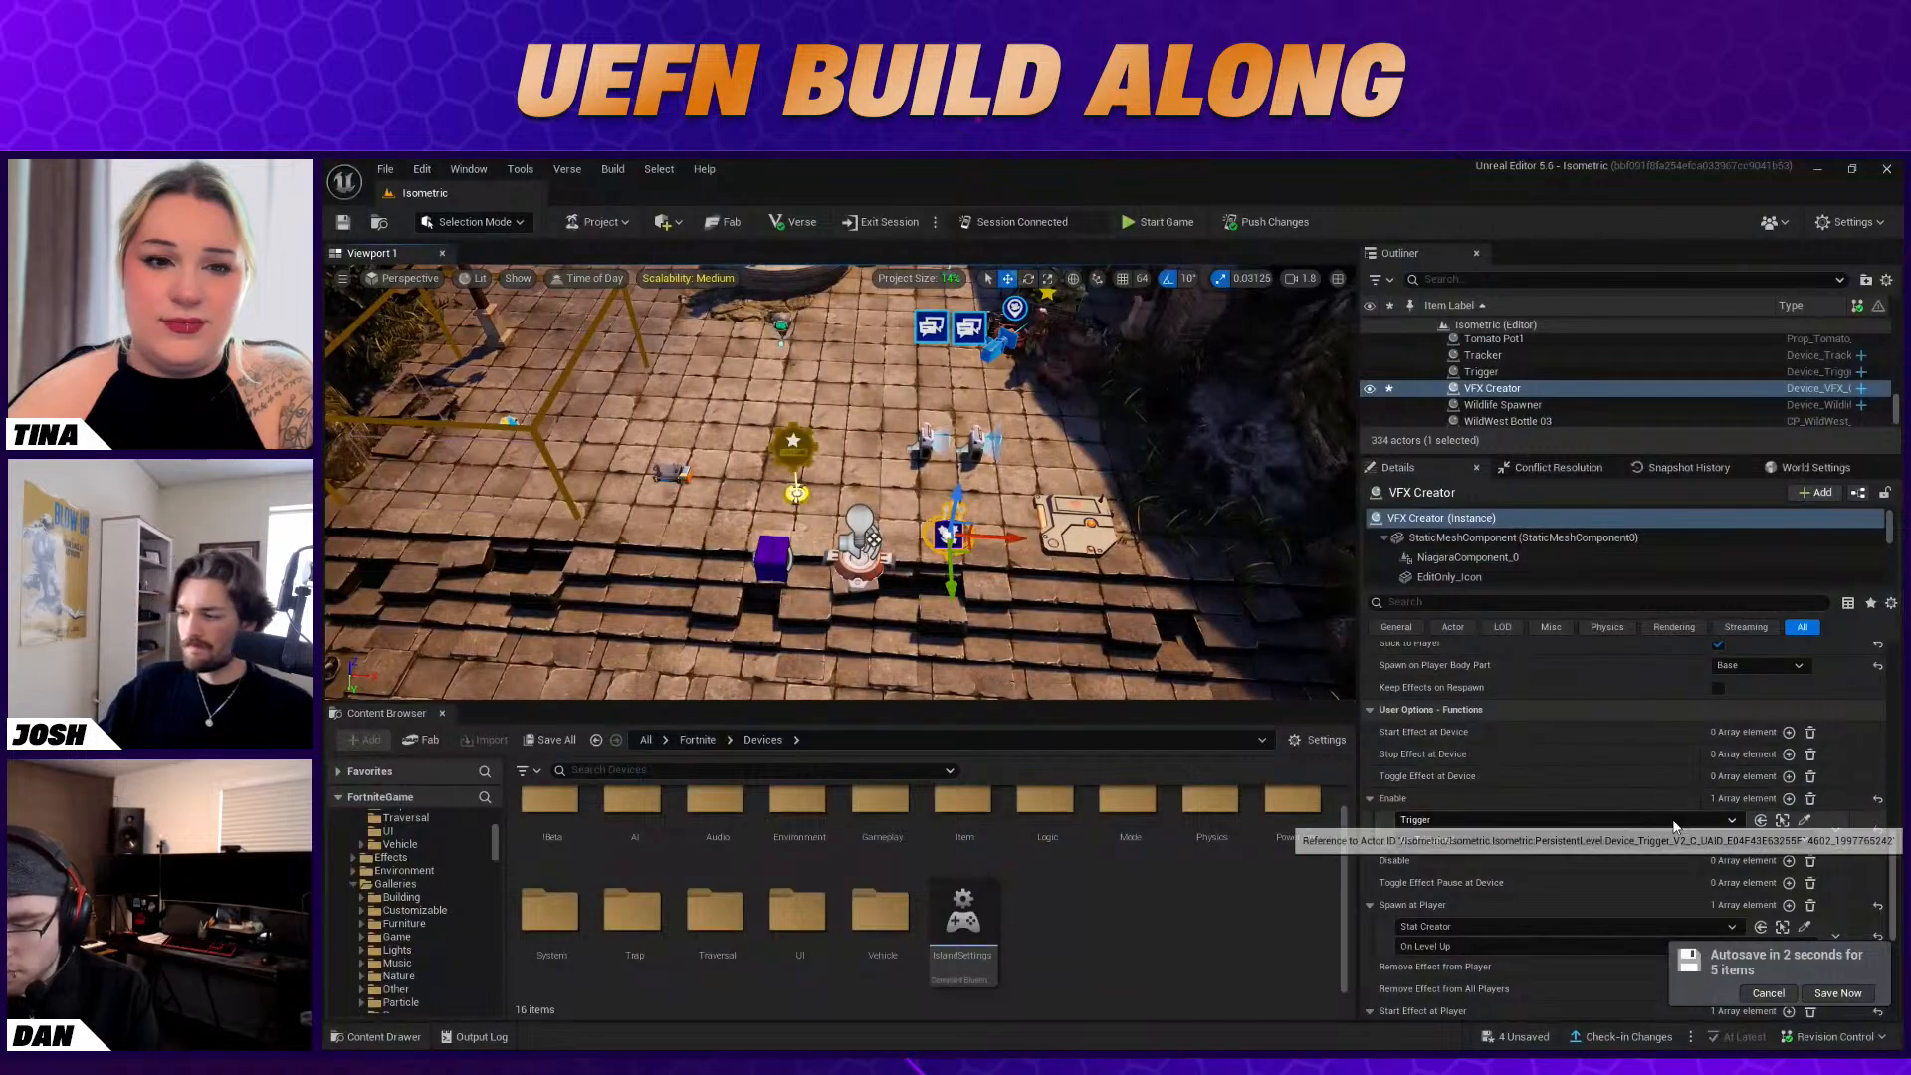
pyautogui.scroll(1, 1668, 817)
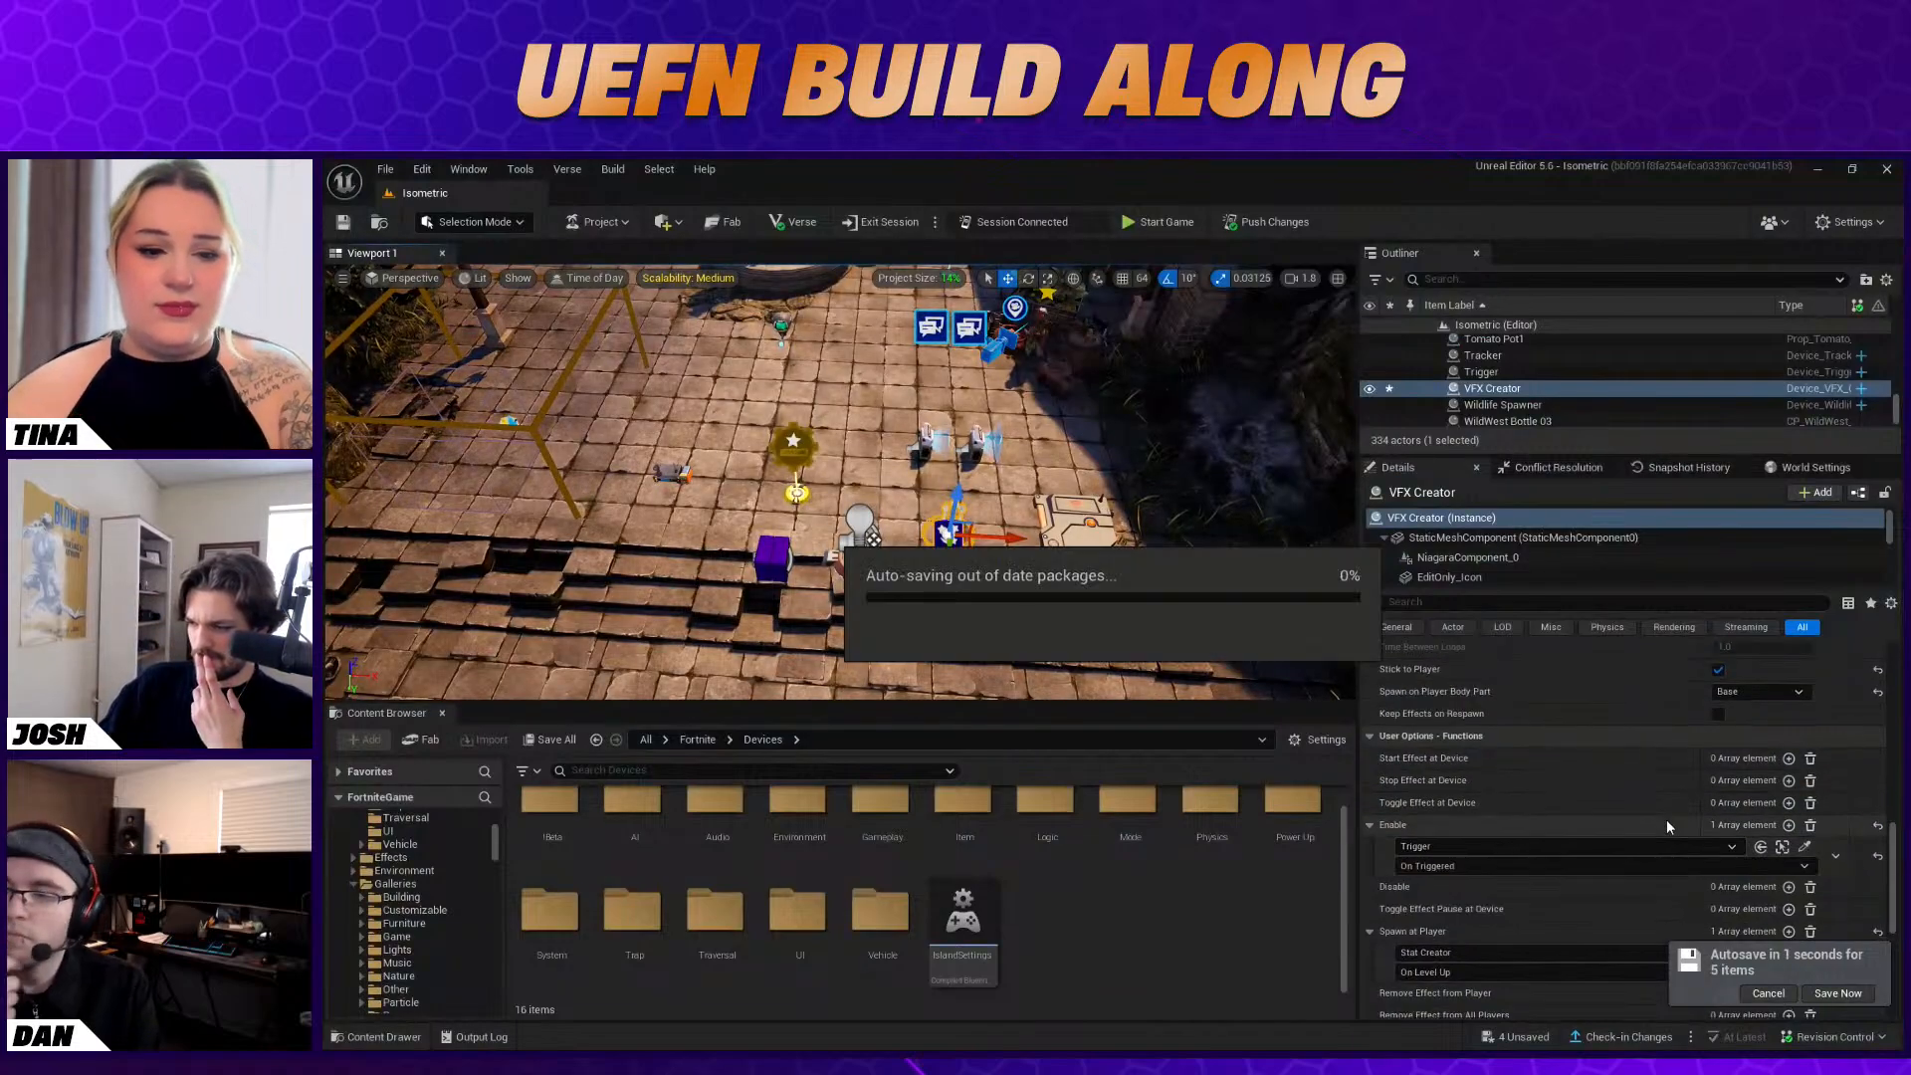
pyautogui.scroll(3, 1669, 824)
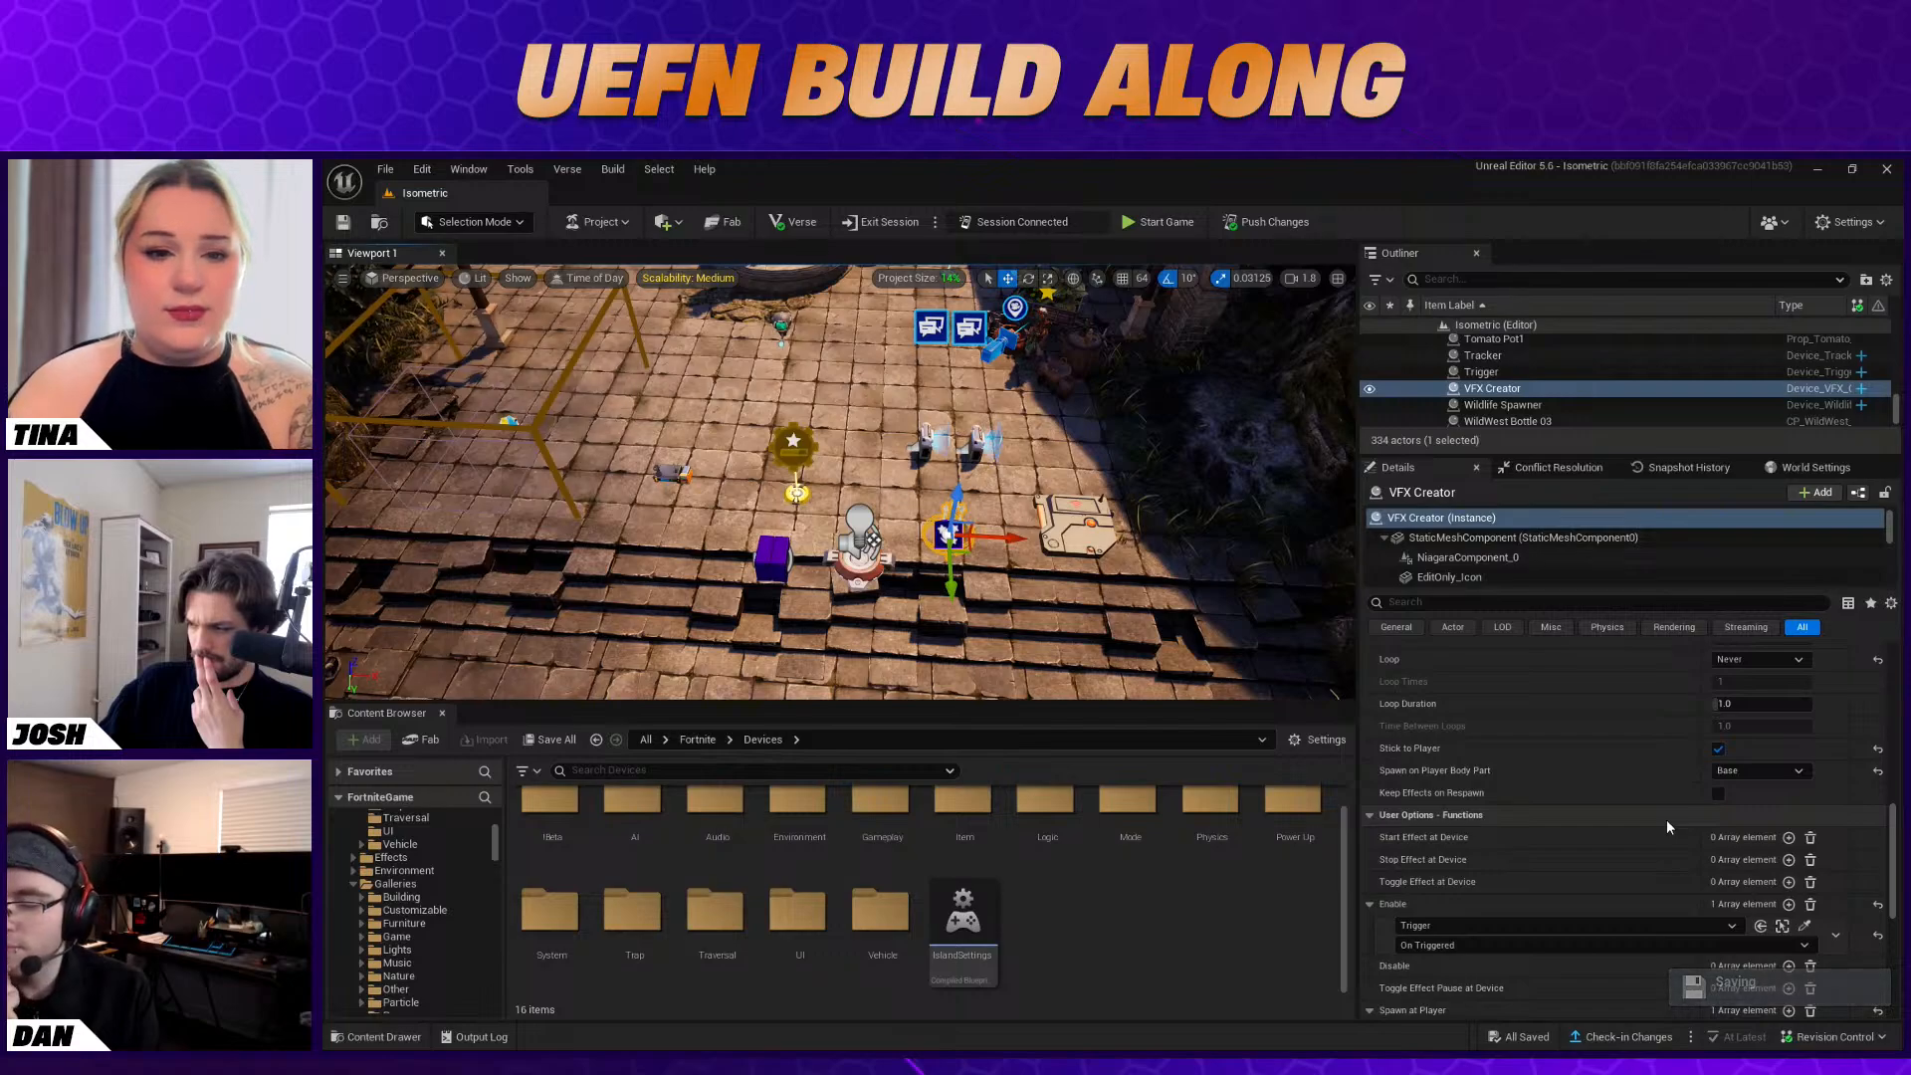
pyautogui.scroll(-3, 1668, 825)
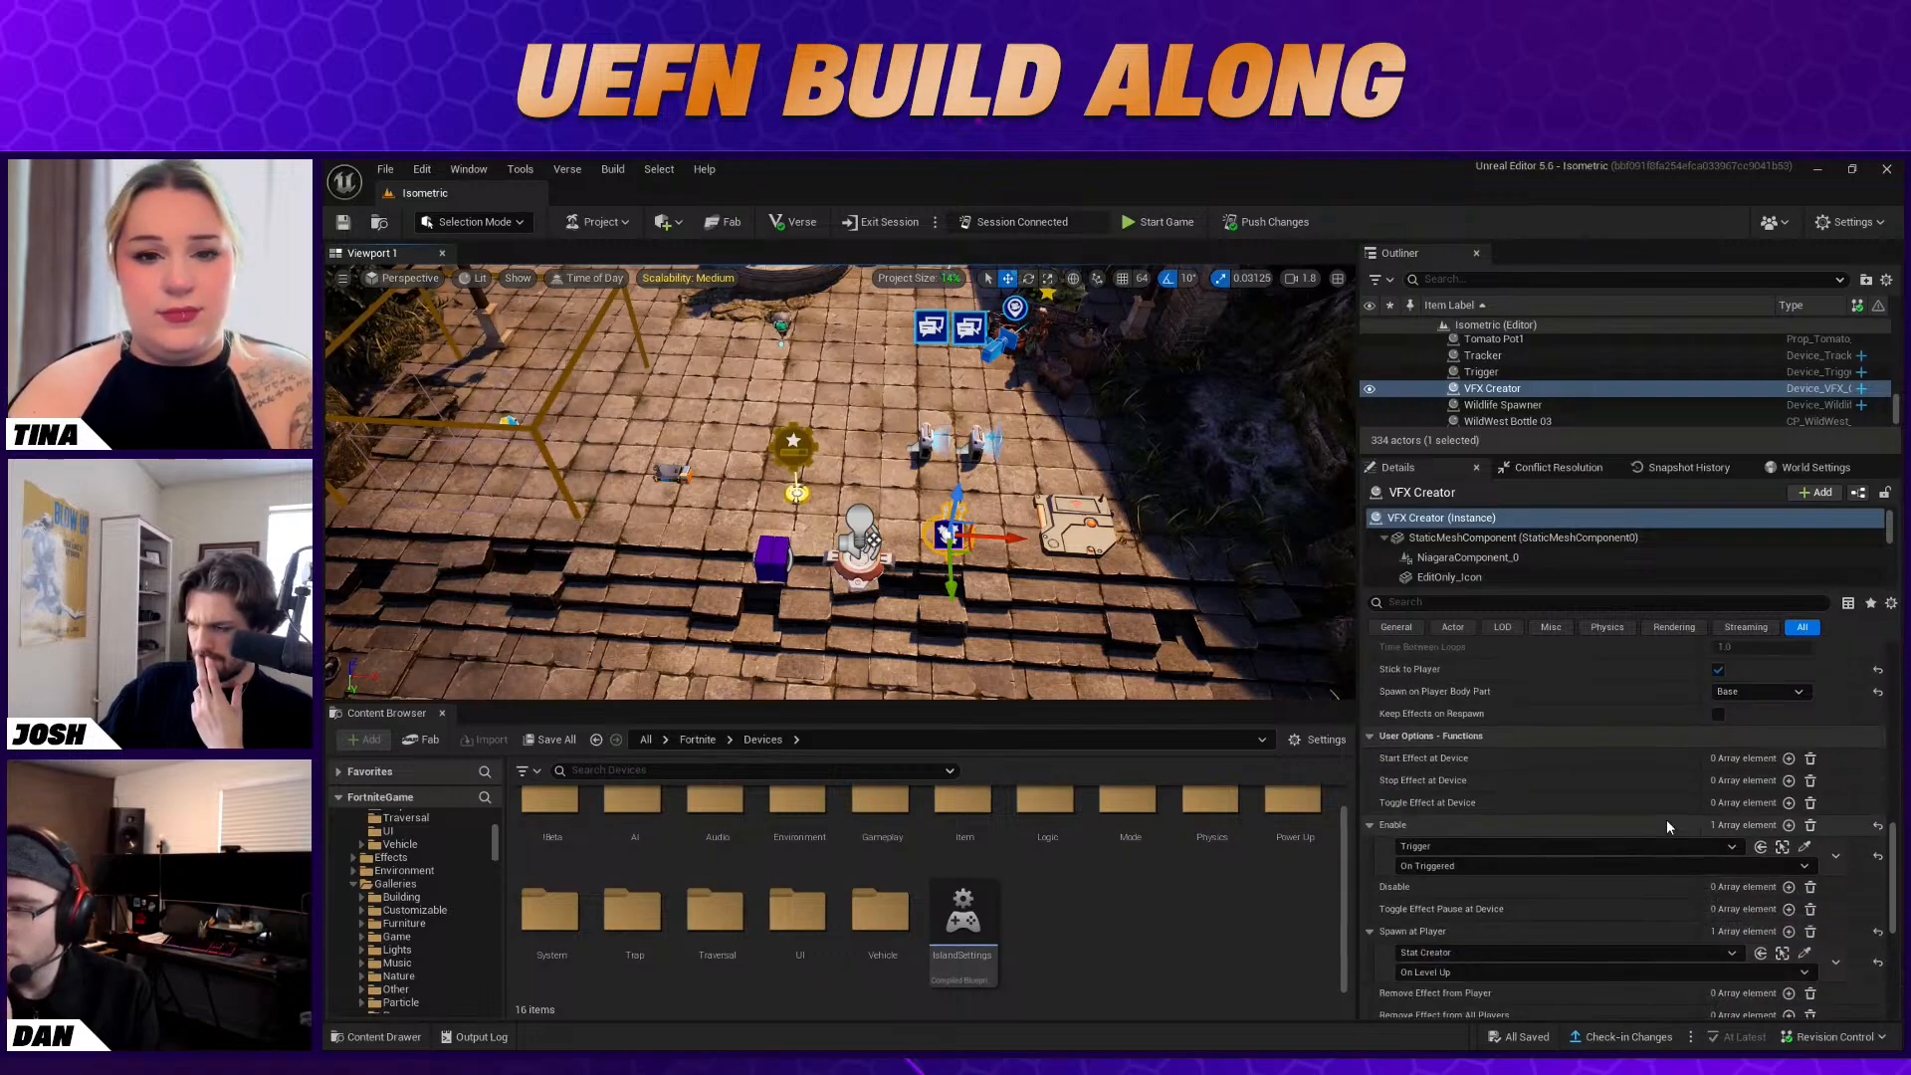
pyautogui.scroll(7, 1667, 820)
pyautogui.scroll(3, 1667, 820)
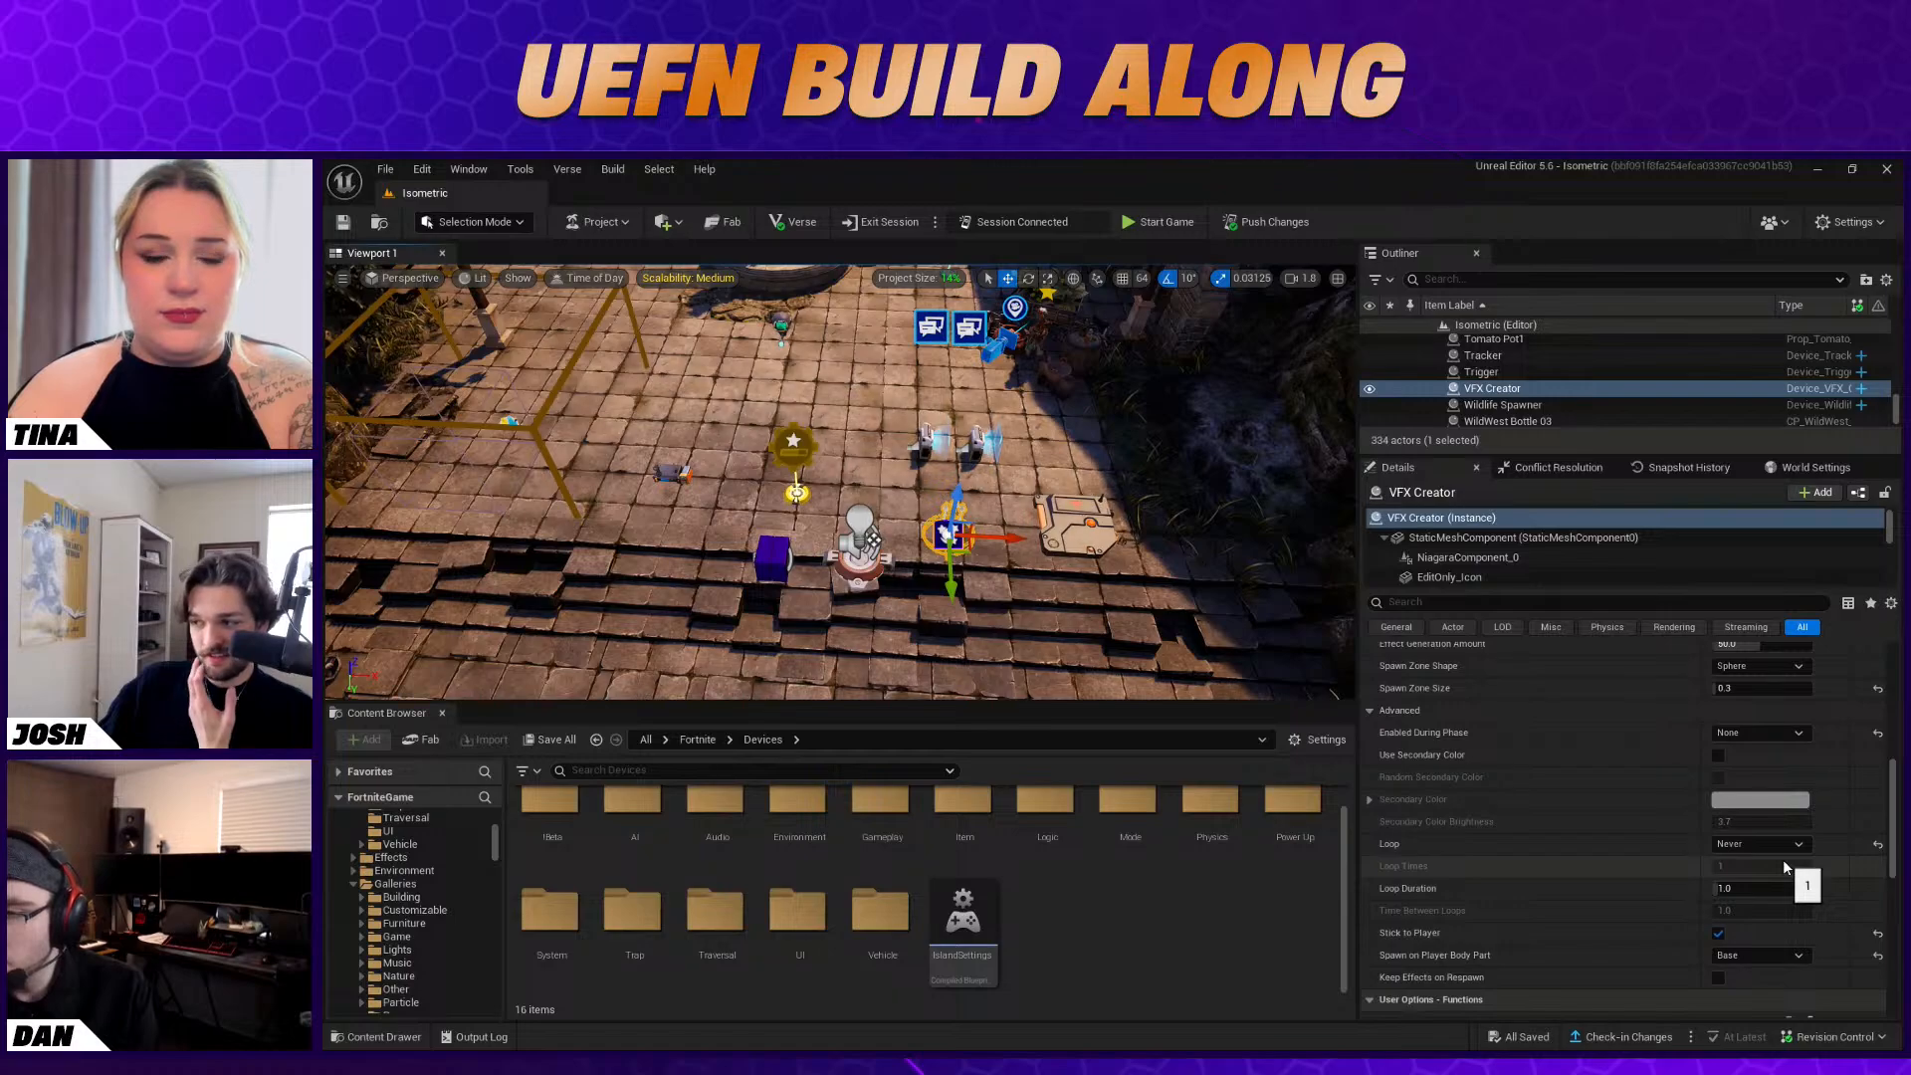
pyautogui.press('Delete')
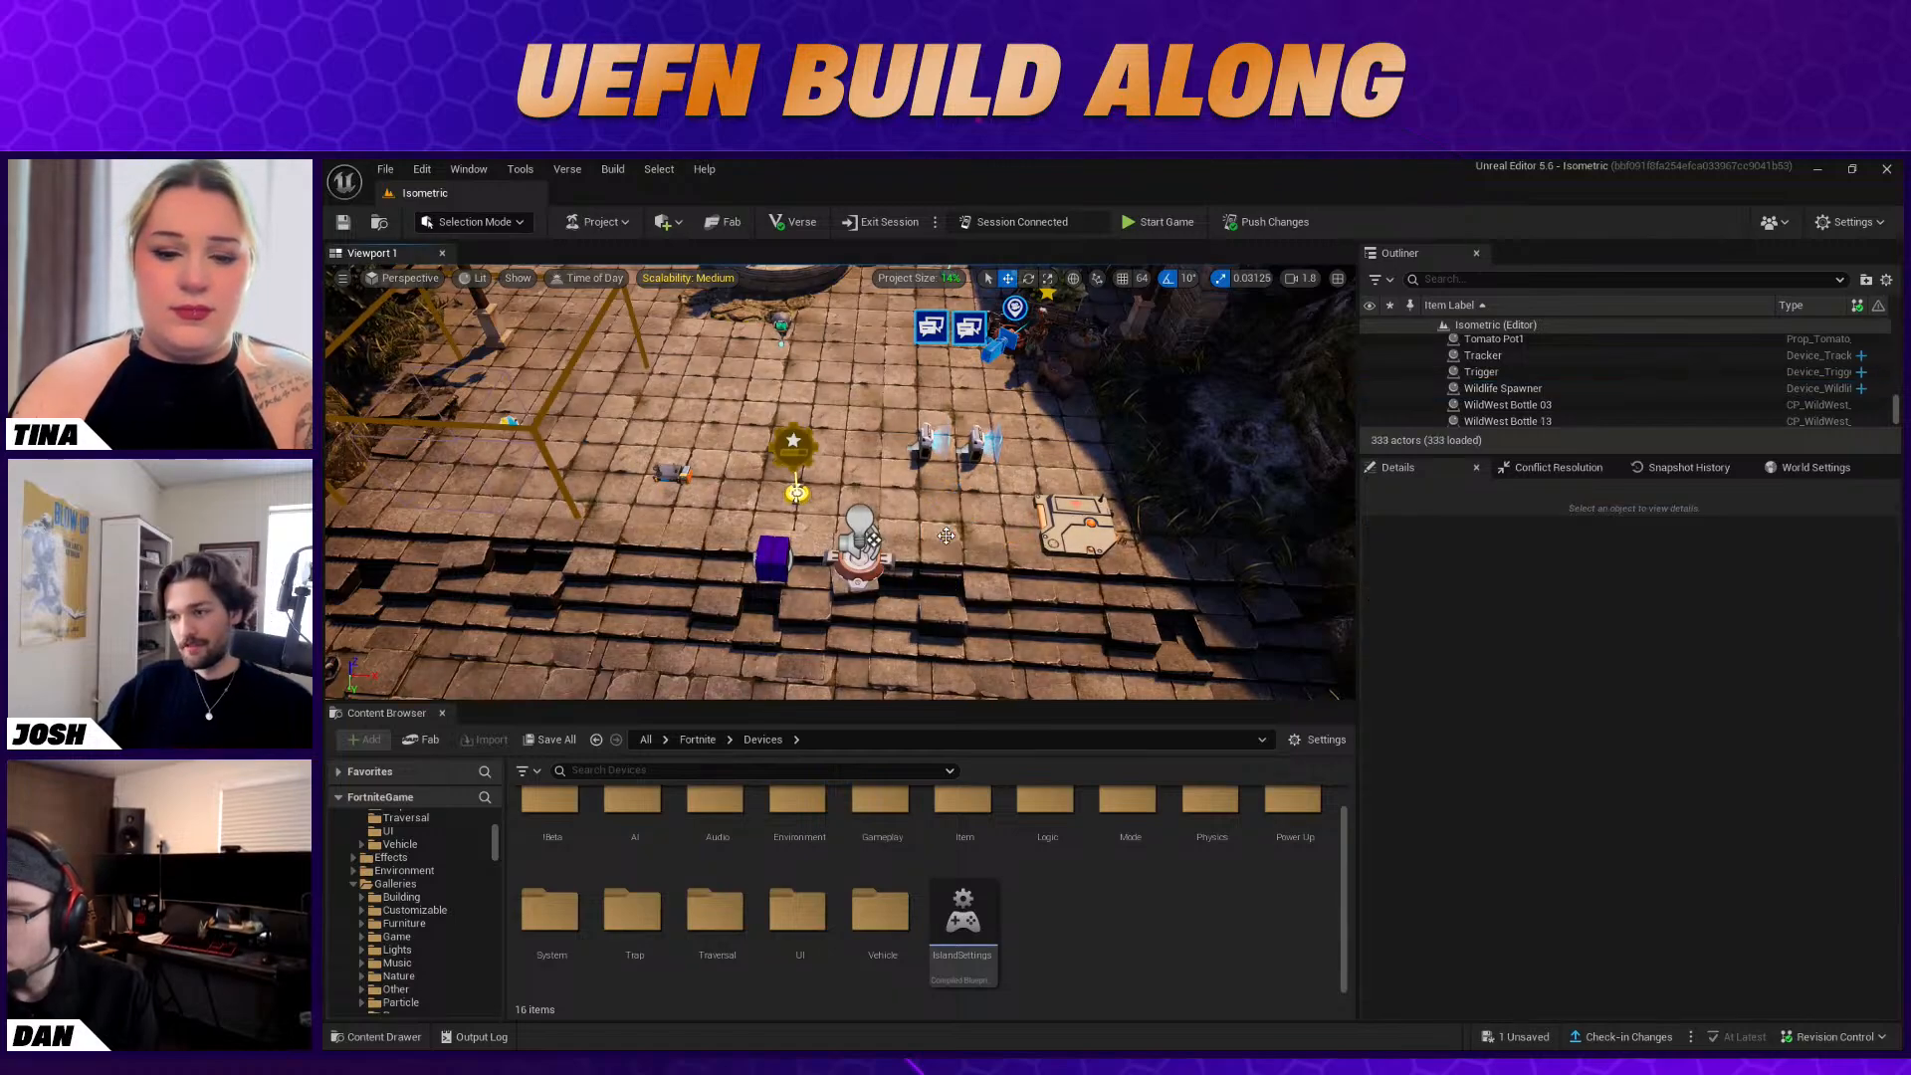
# Switch to the Fortnite client and move the character around in edit mode to check whether the star effect still plays
pyautogui.hotkey('alt', 'Tab')
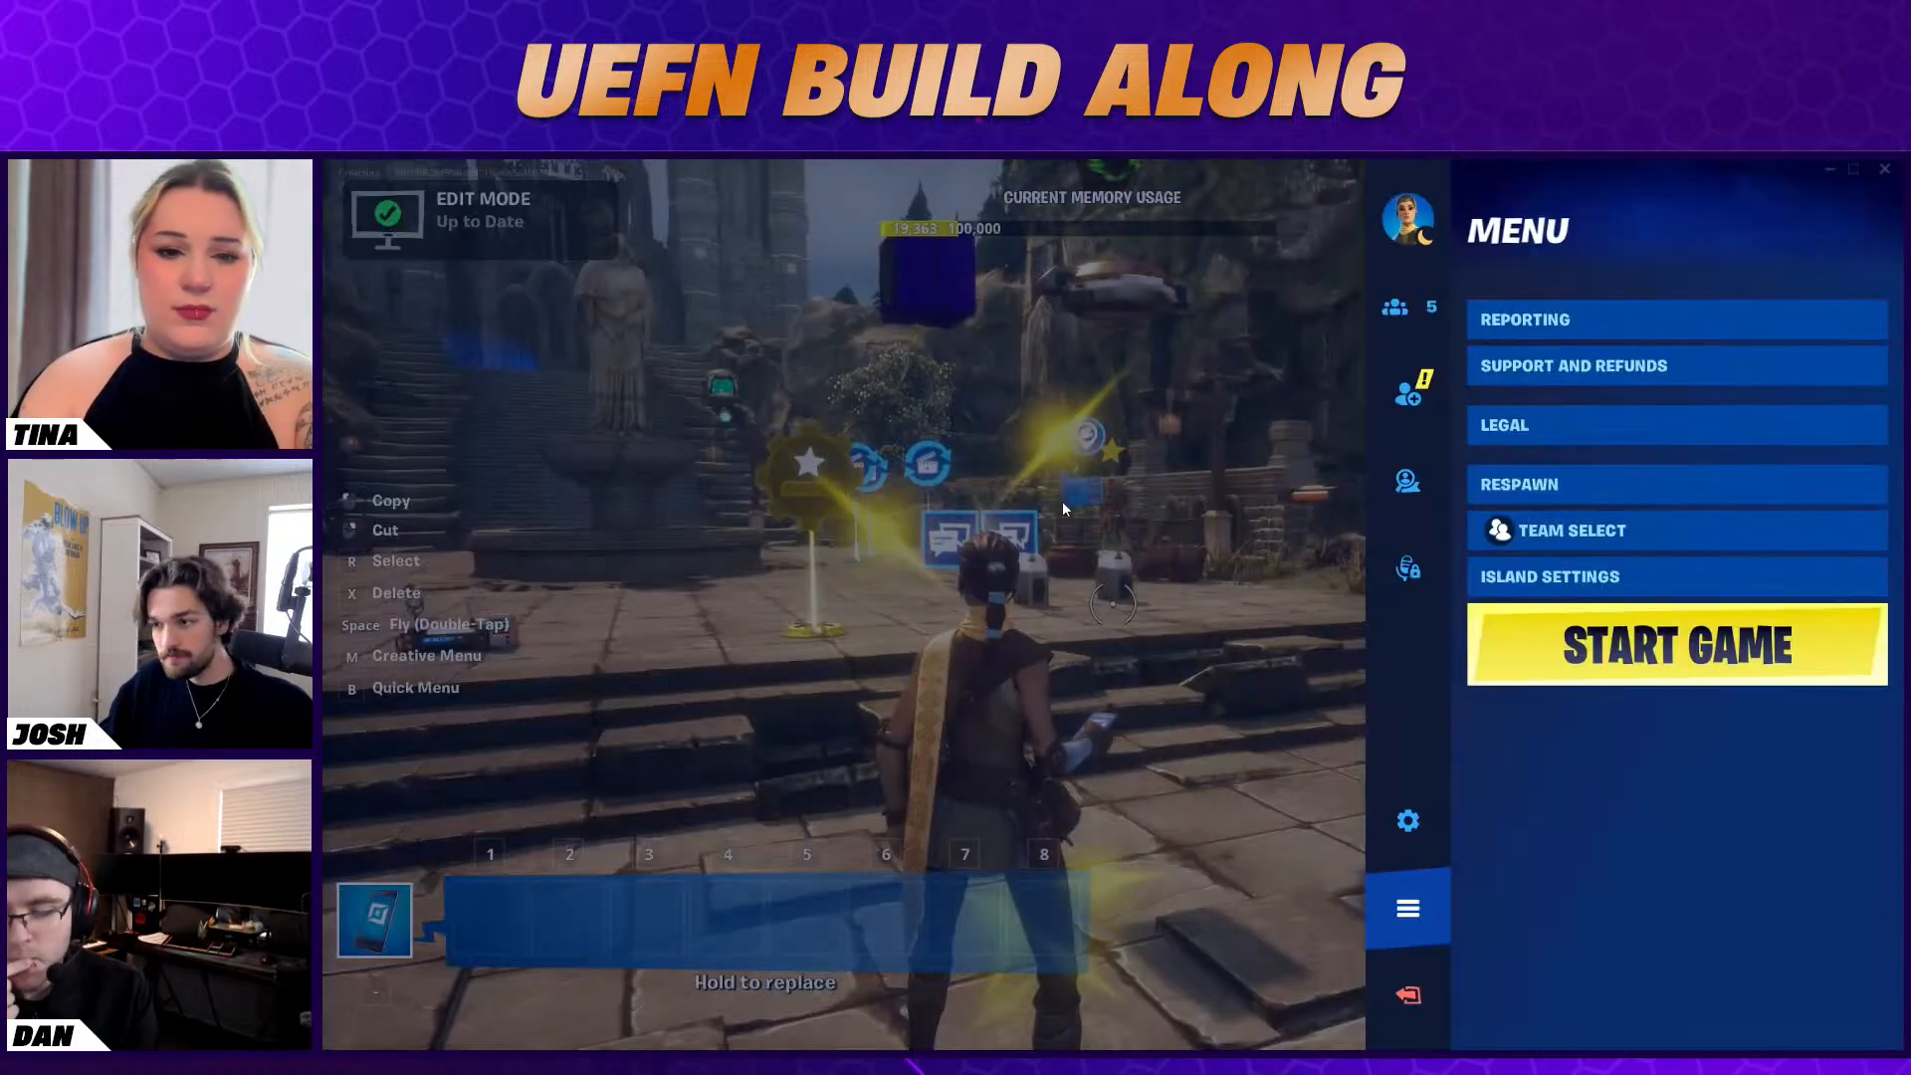
pyautogui.press('Escape')
pyautogui.press('s')
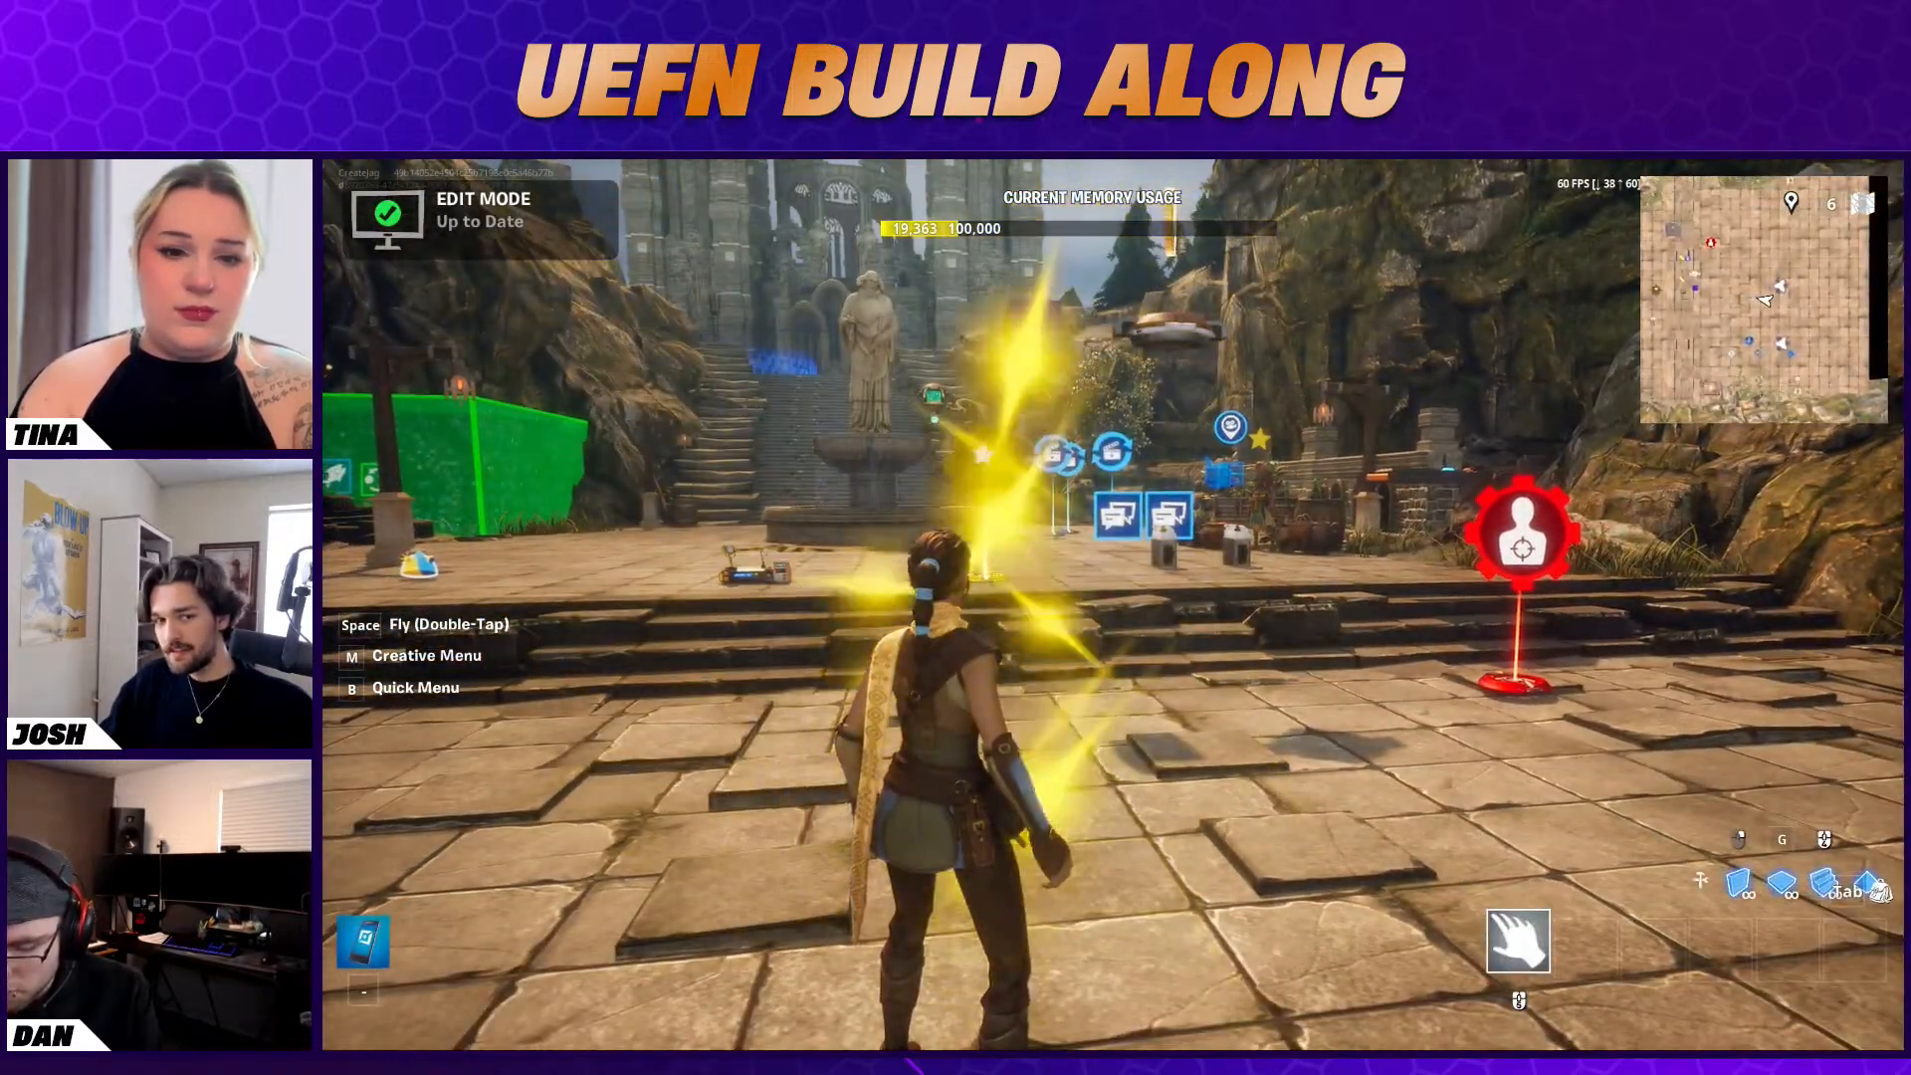
pyautogui.press('d')
pyautogui.press('d')
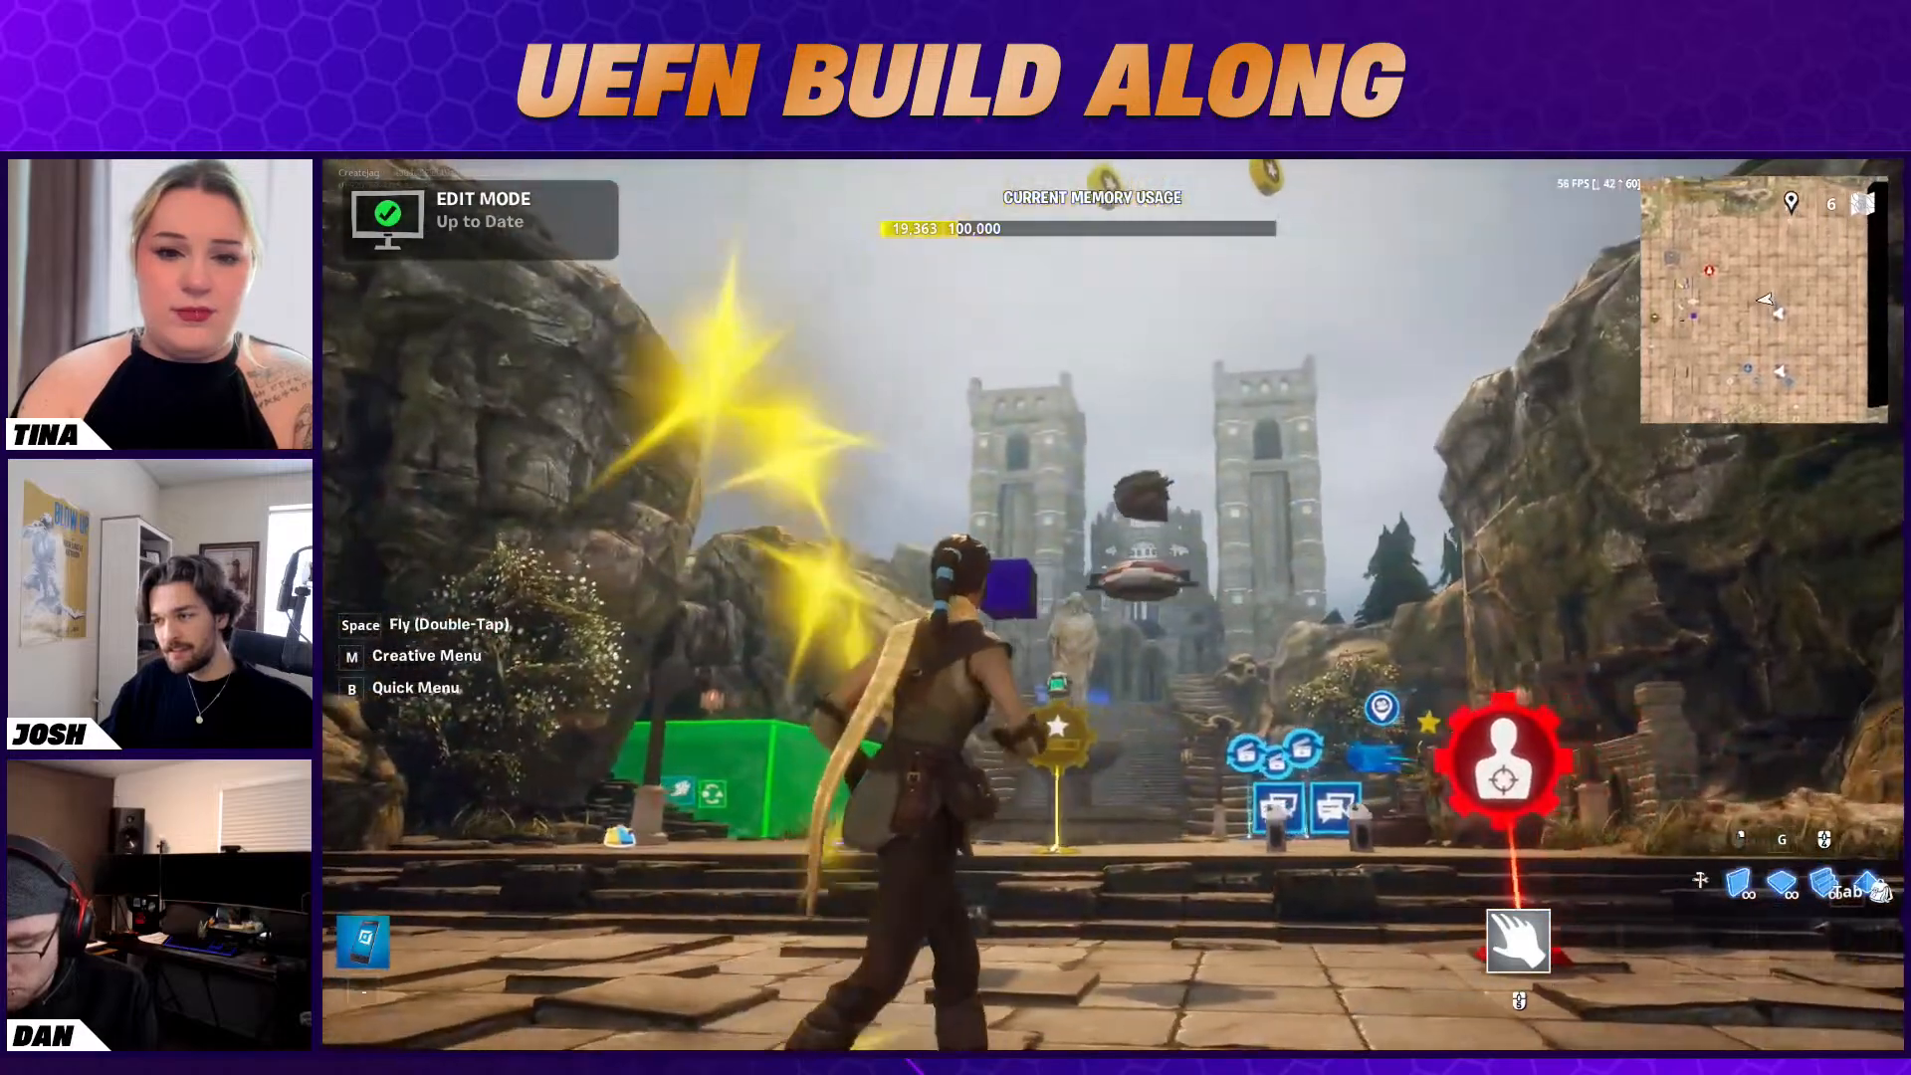
pyautogui.press('a')
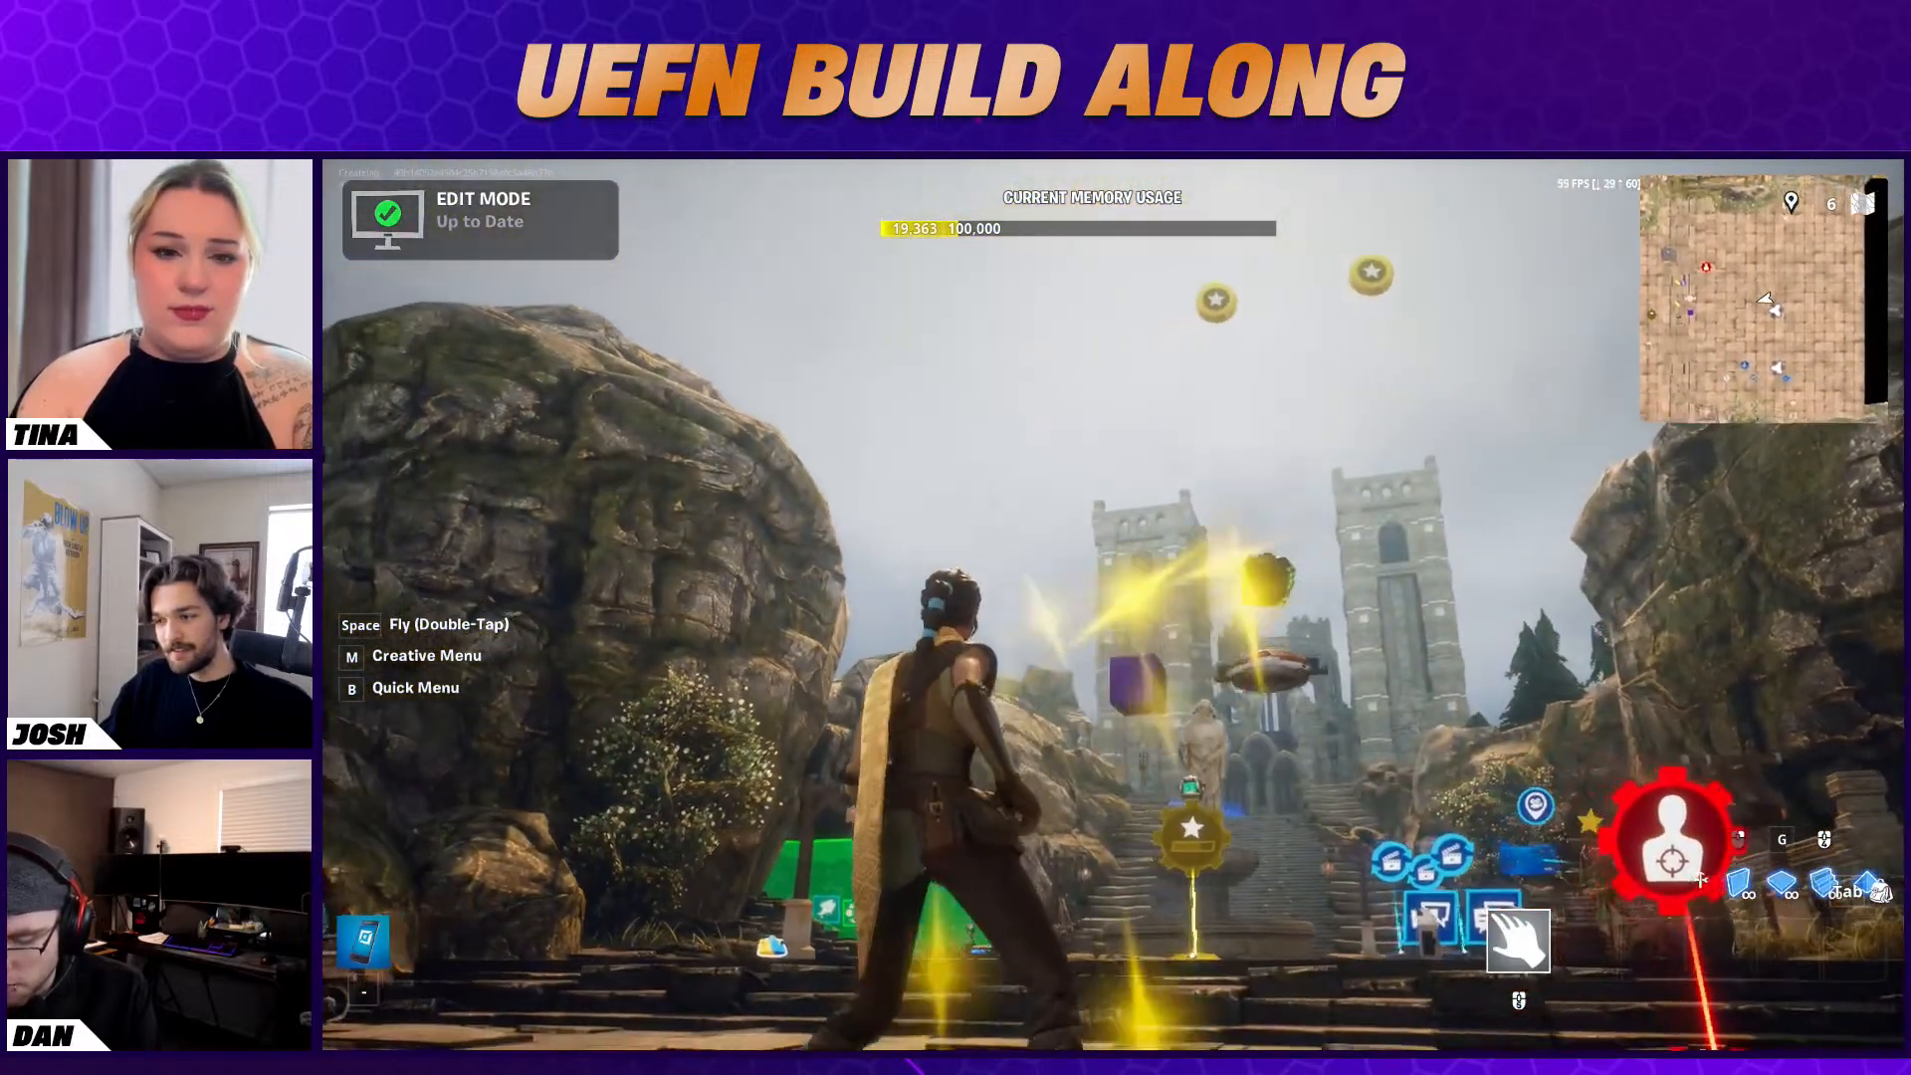
pyautogui.press('s')
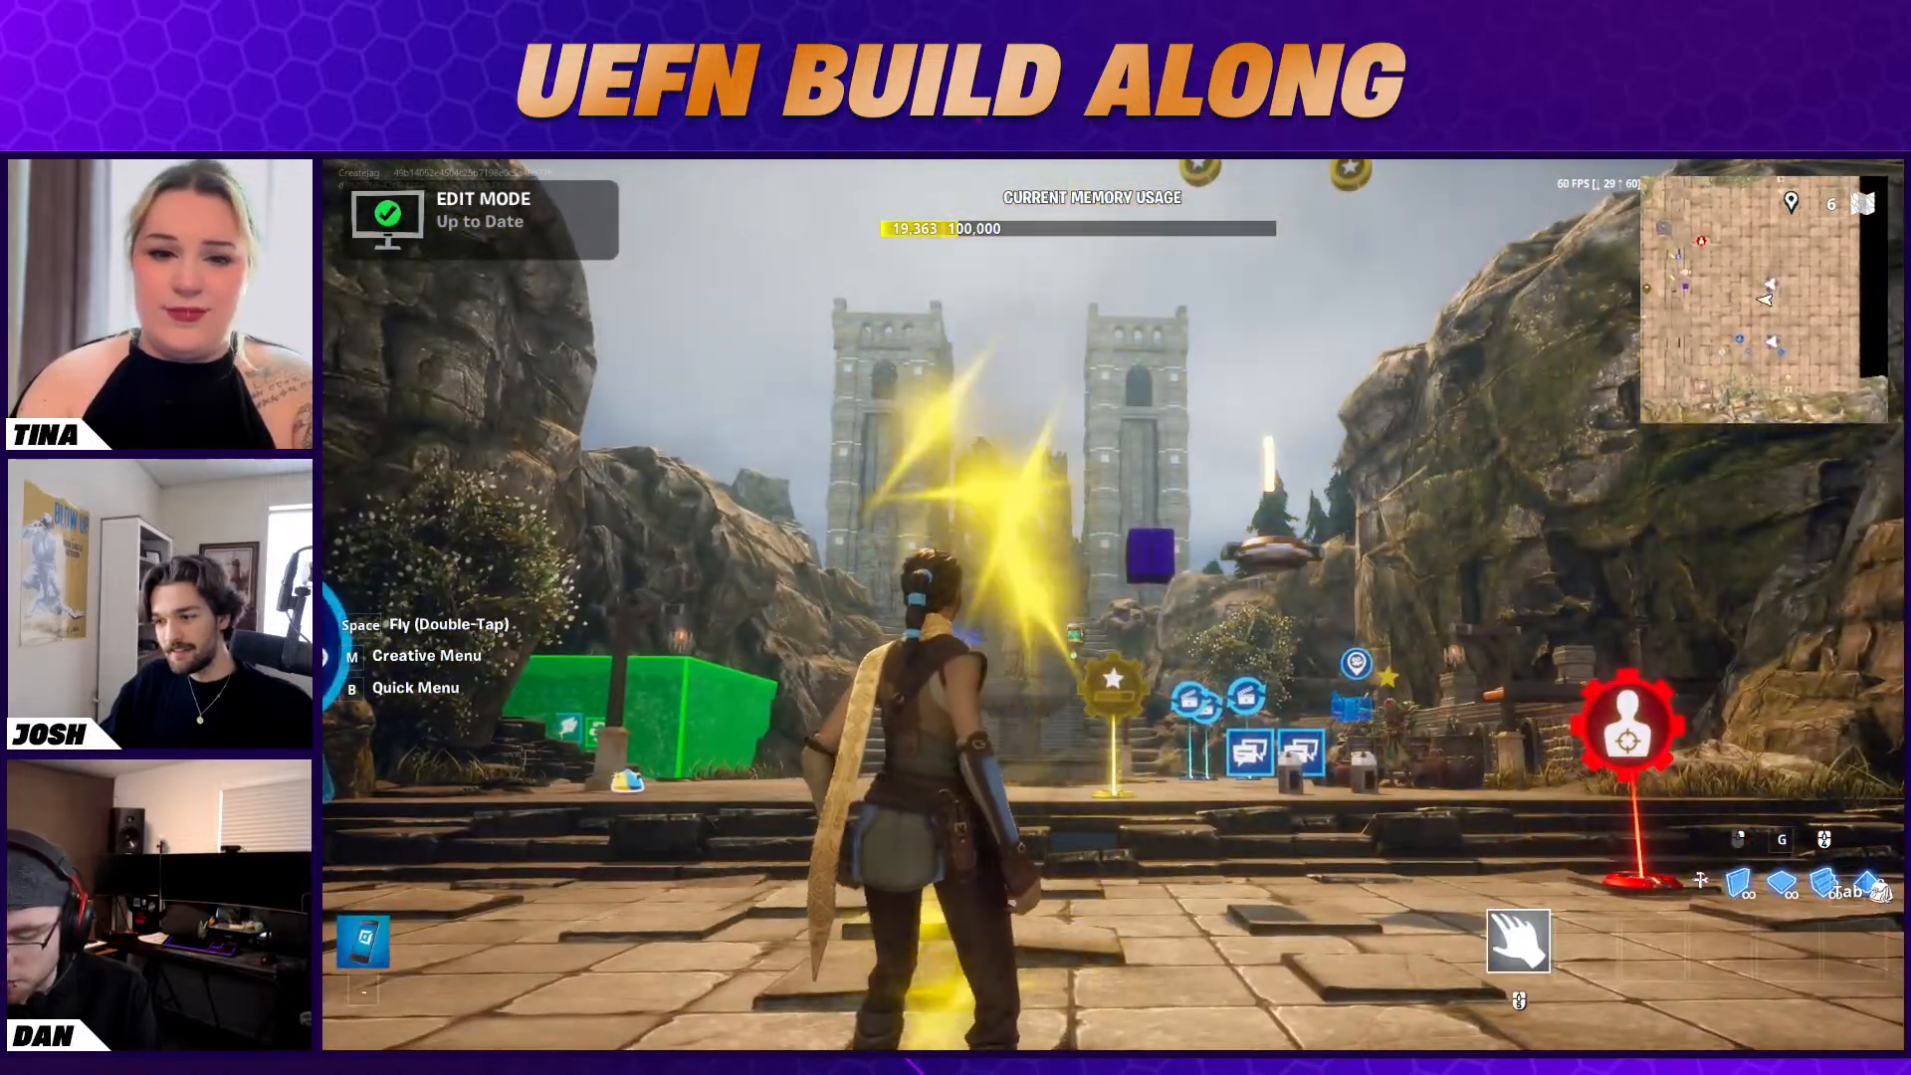
pyautogui.press('d')
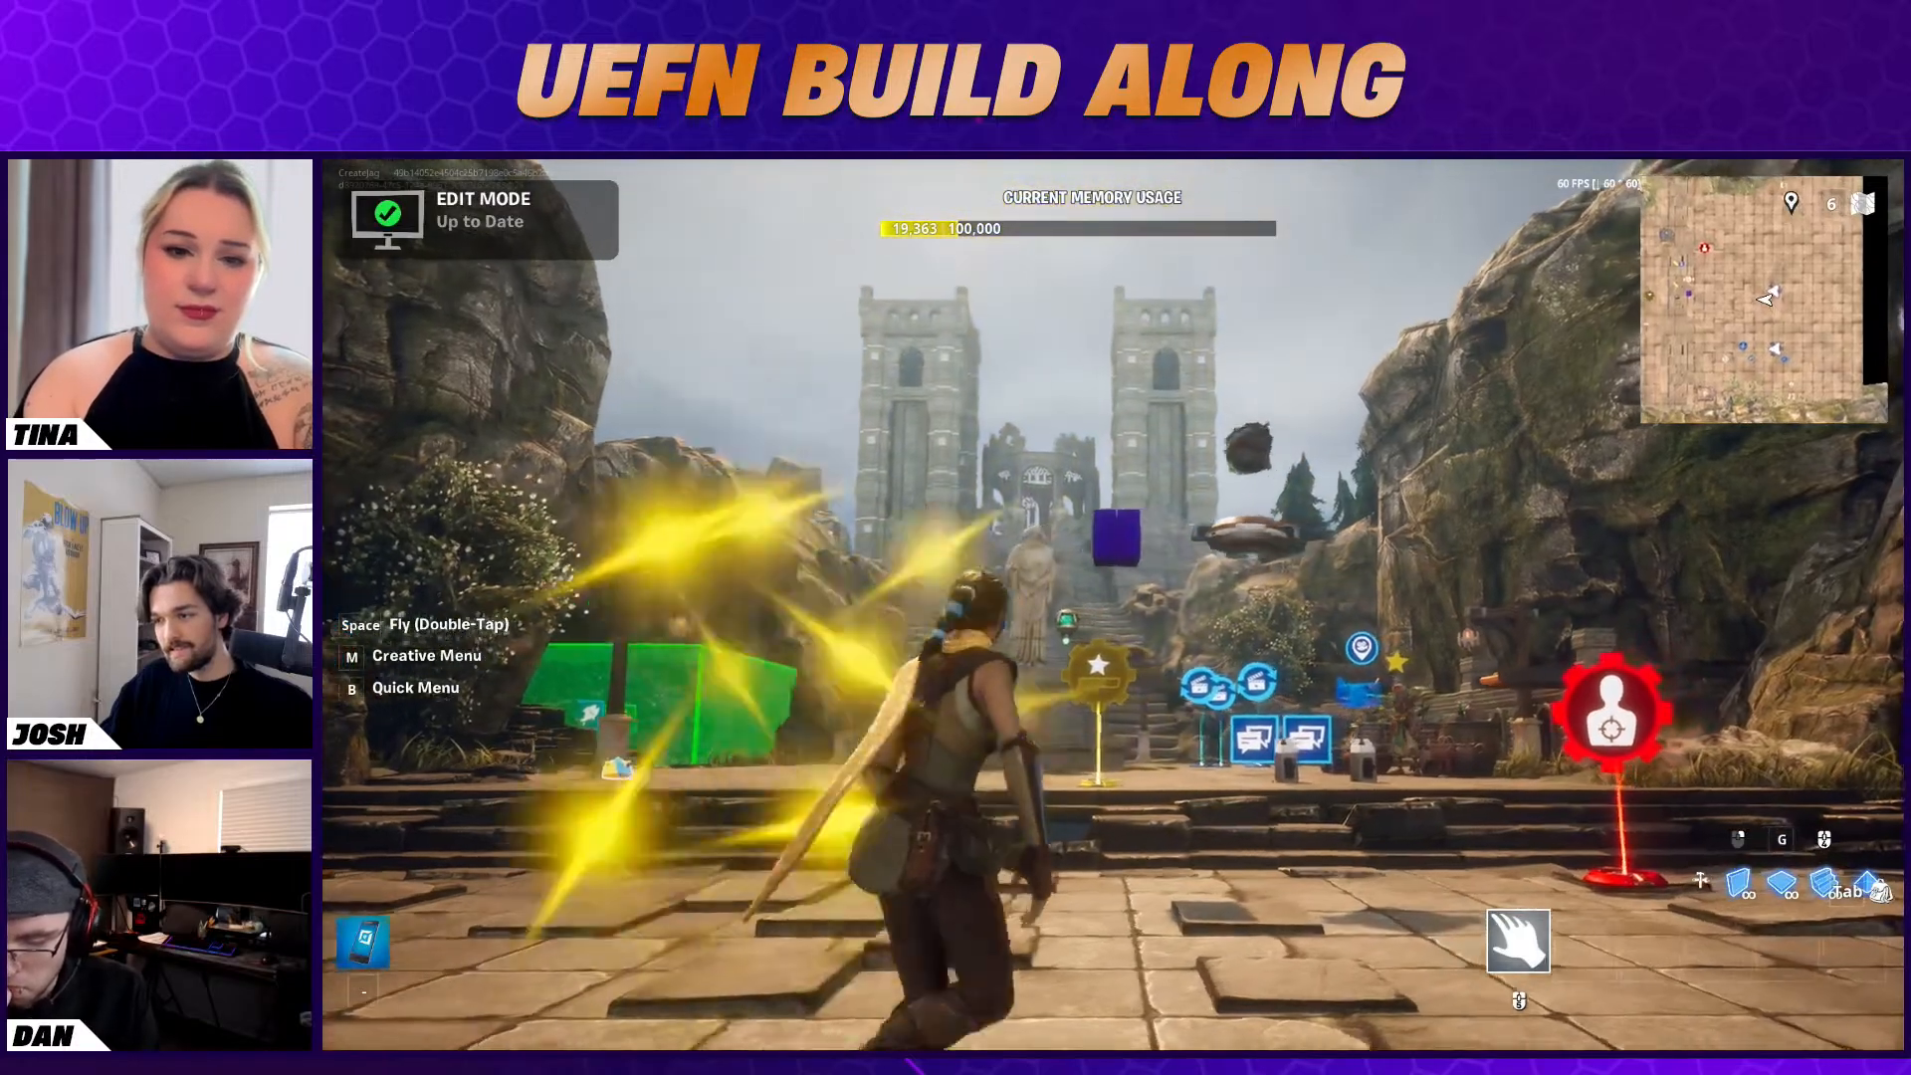
pyautogui.press('w')
pyautogui.press('Escape')
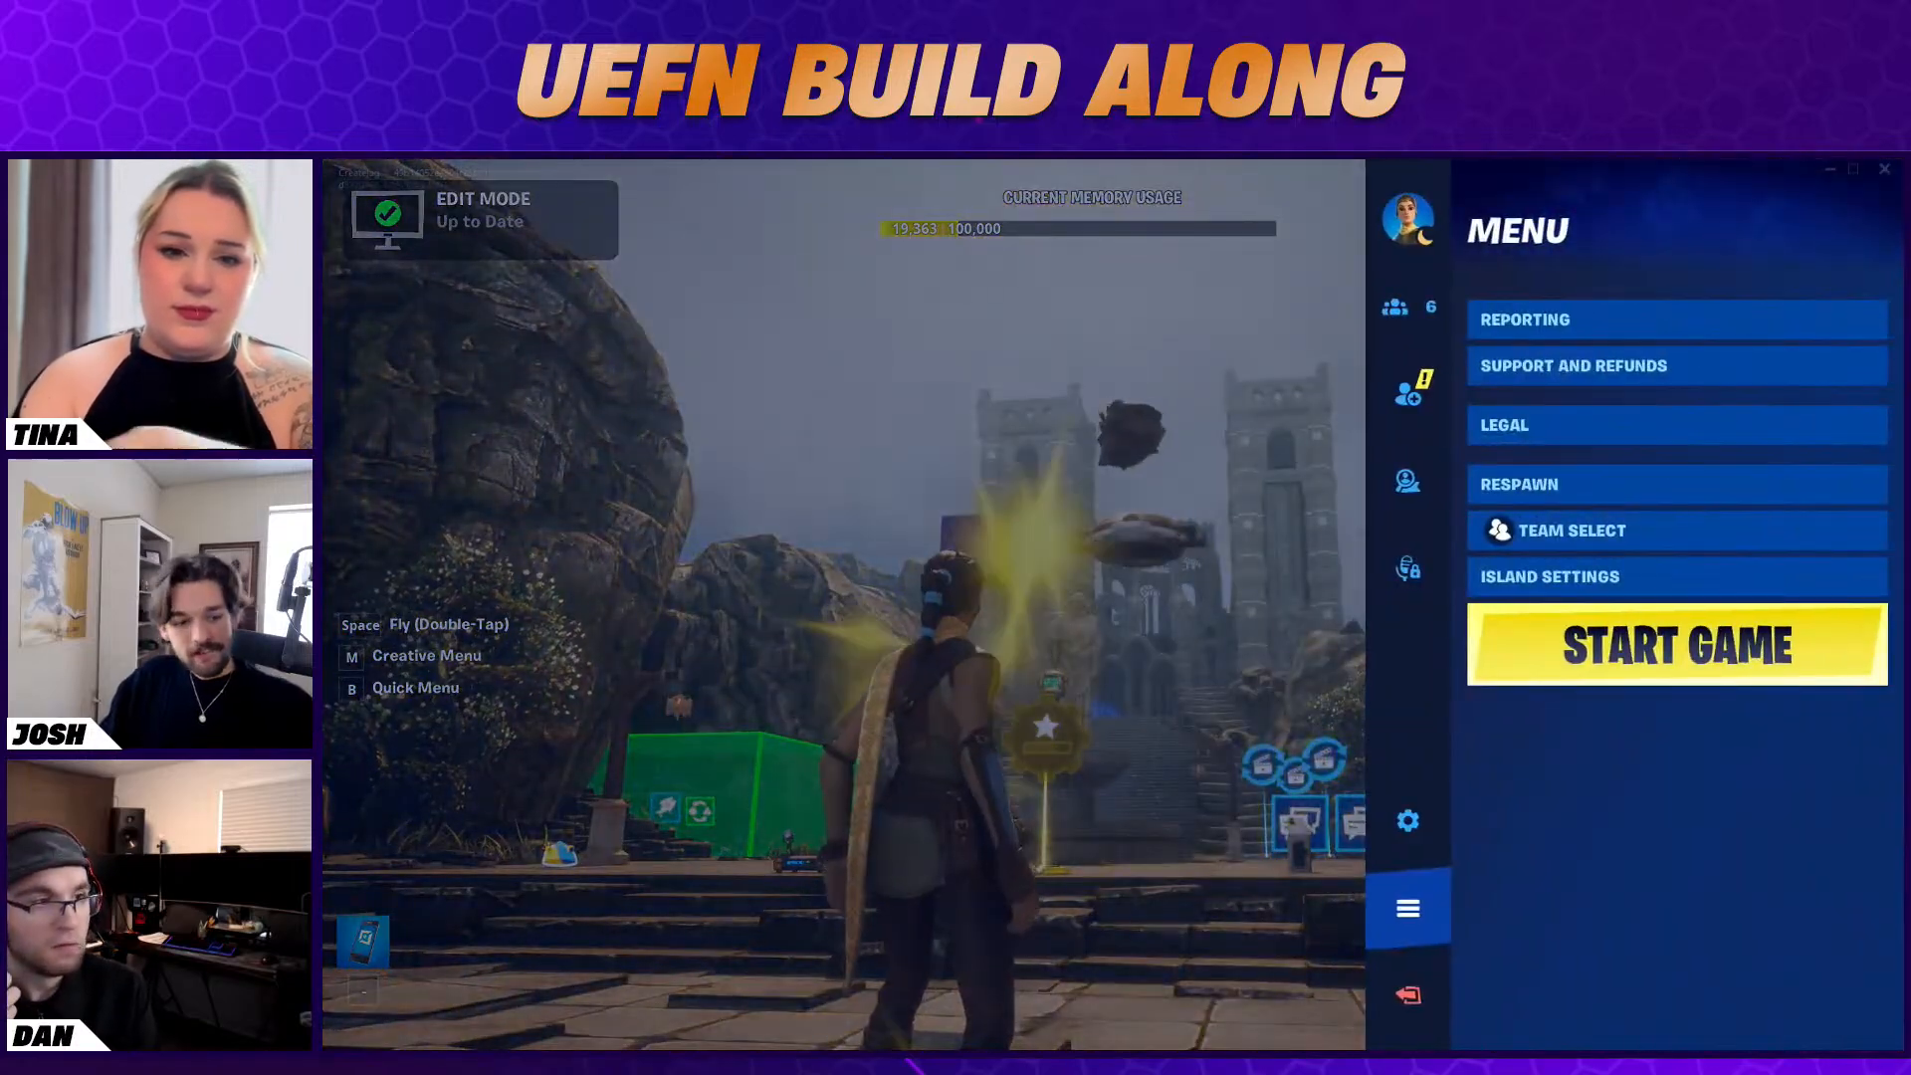
# Switch to the Unreal editor and inspect the devices placed around the plaza and stairs
pyautogui.hotkey('alt', 'Tab')
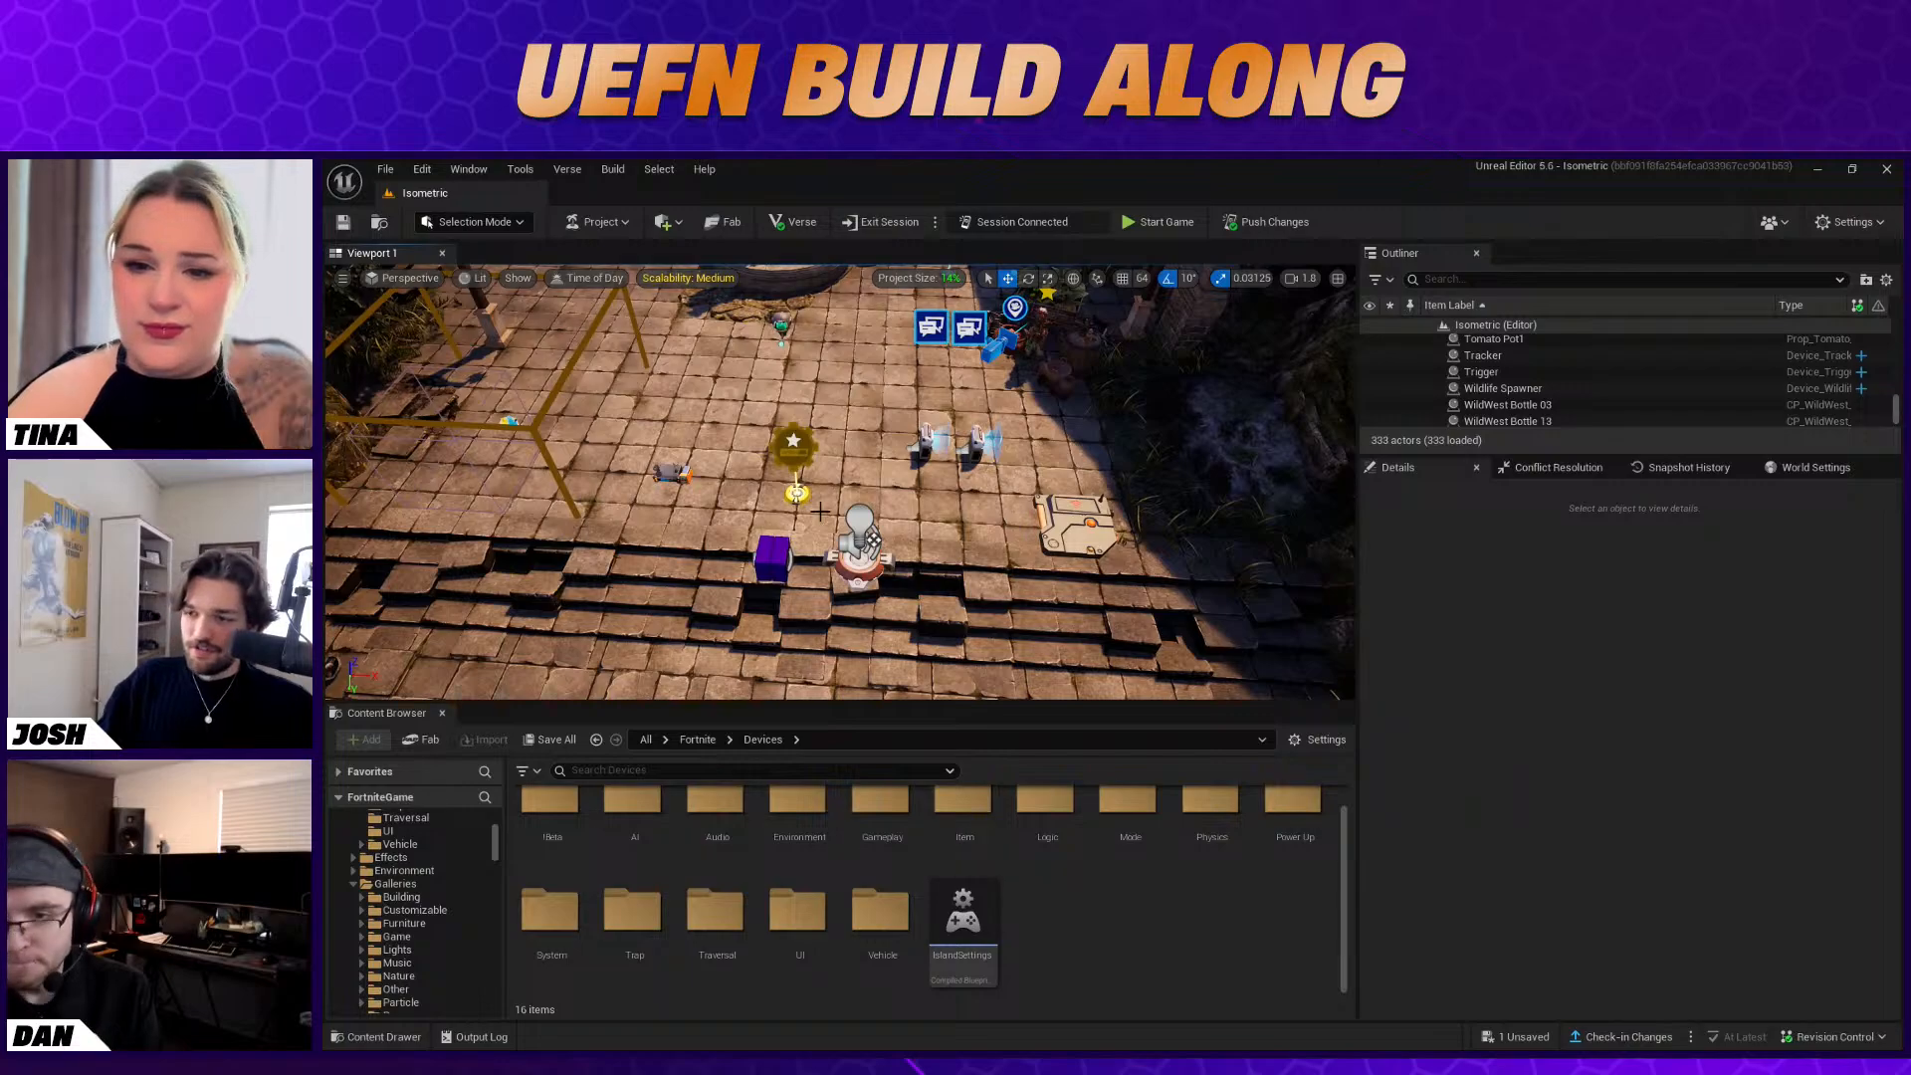
pyautogui.moveTo(820, 510); pyautogui.dragTo(806, 391, button='right')
pyautogui.press('s')
pyautogui.moveTo(912, 476); pyautogui.dragTo(912, 576, button='right')
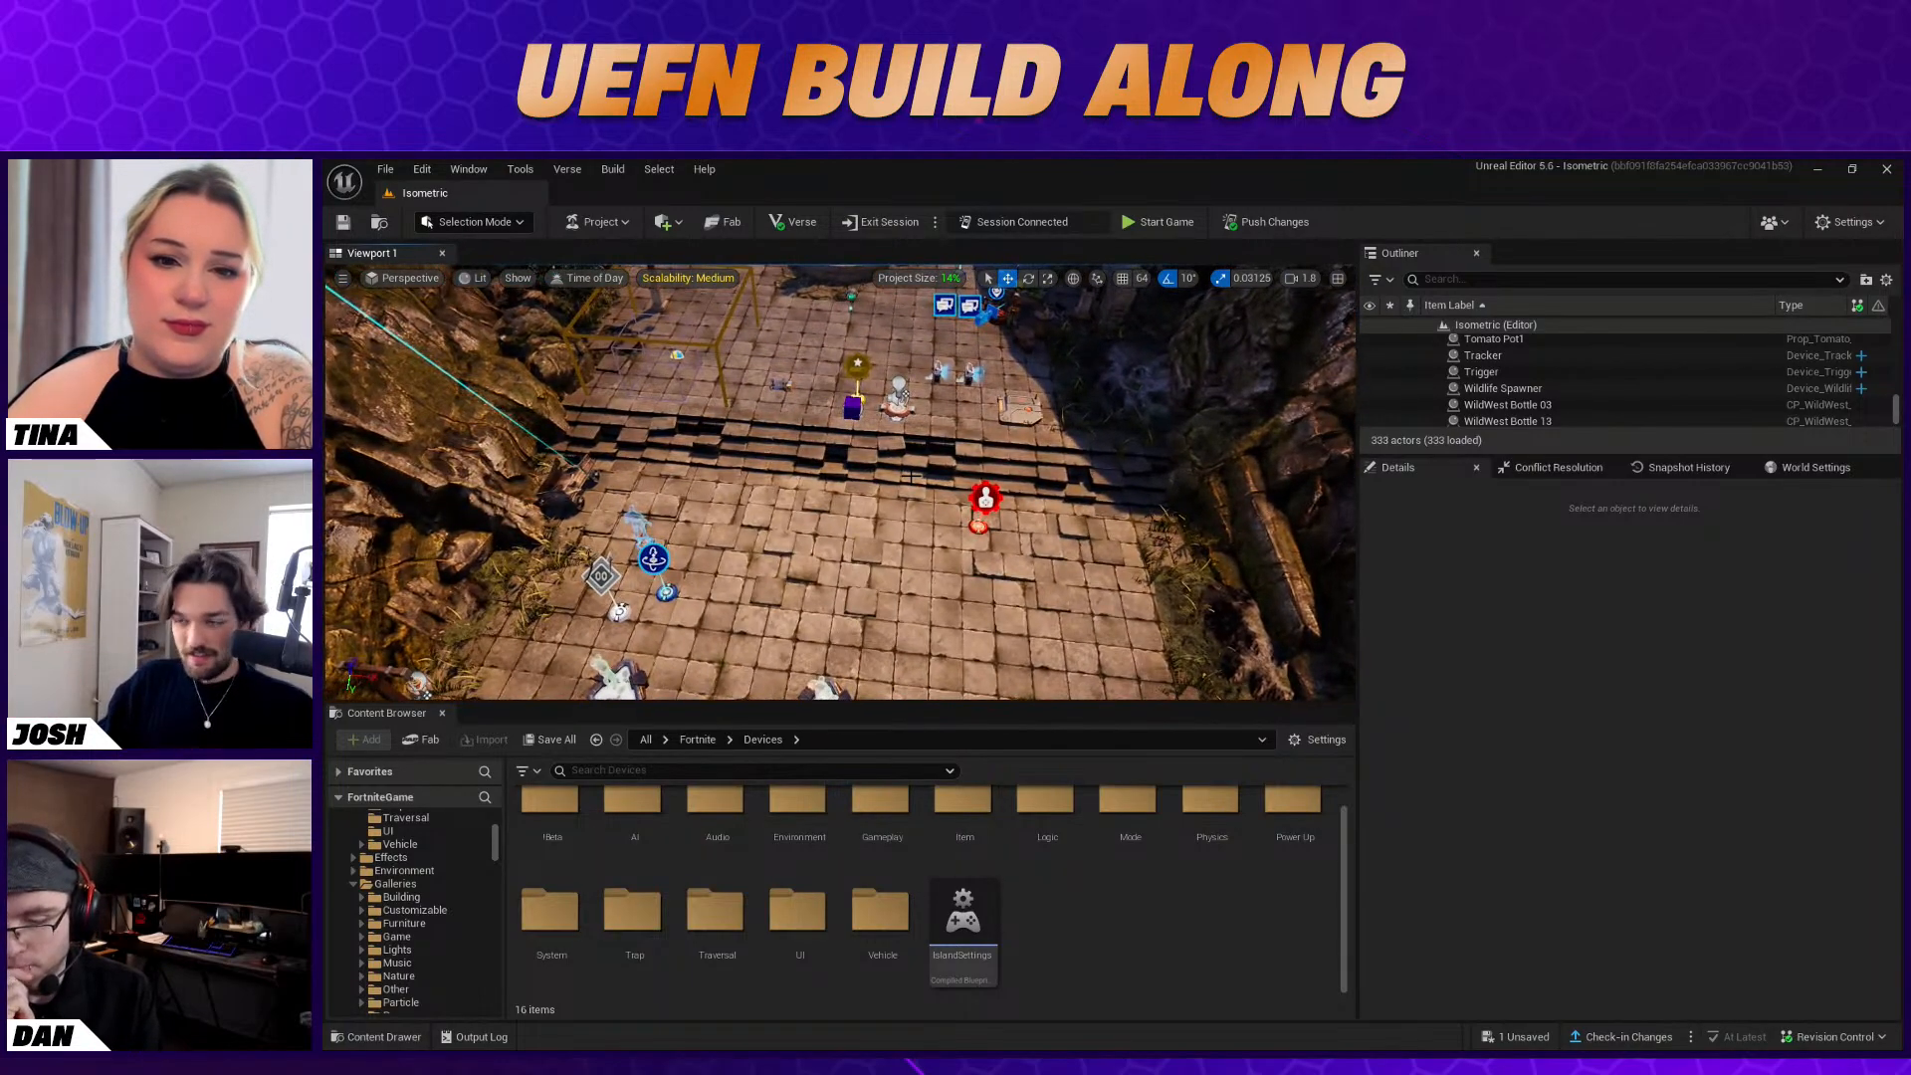
pyautogui.moveTo(906, 460); pyautogui.dragTo(905, 353, button='right')
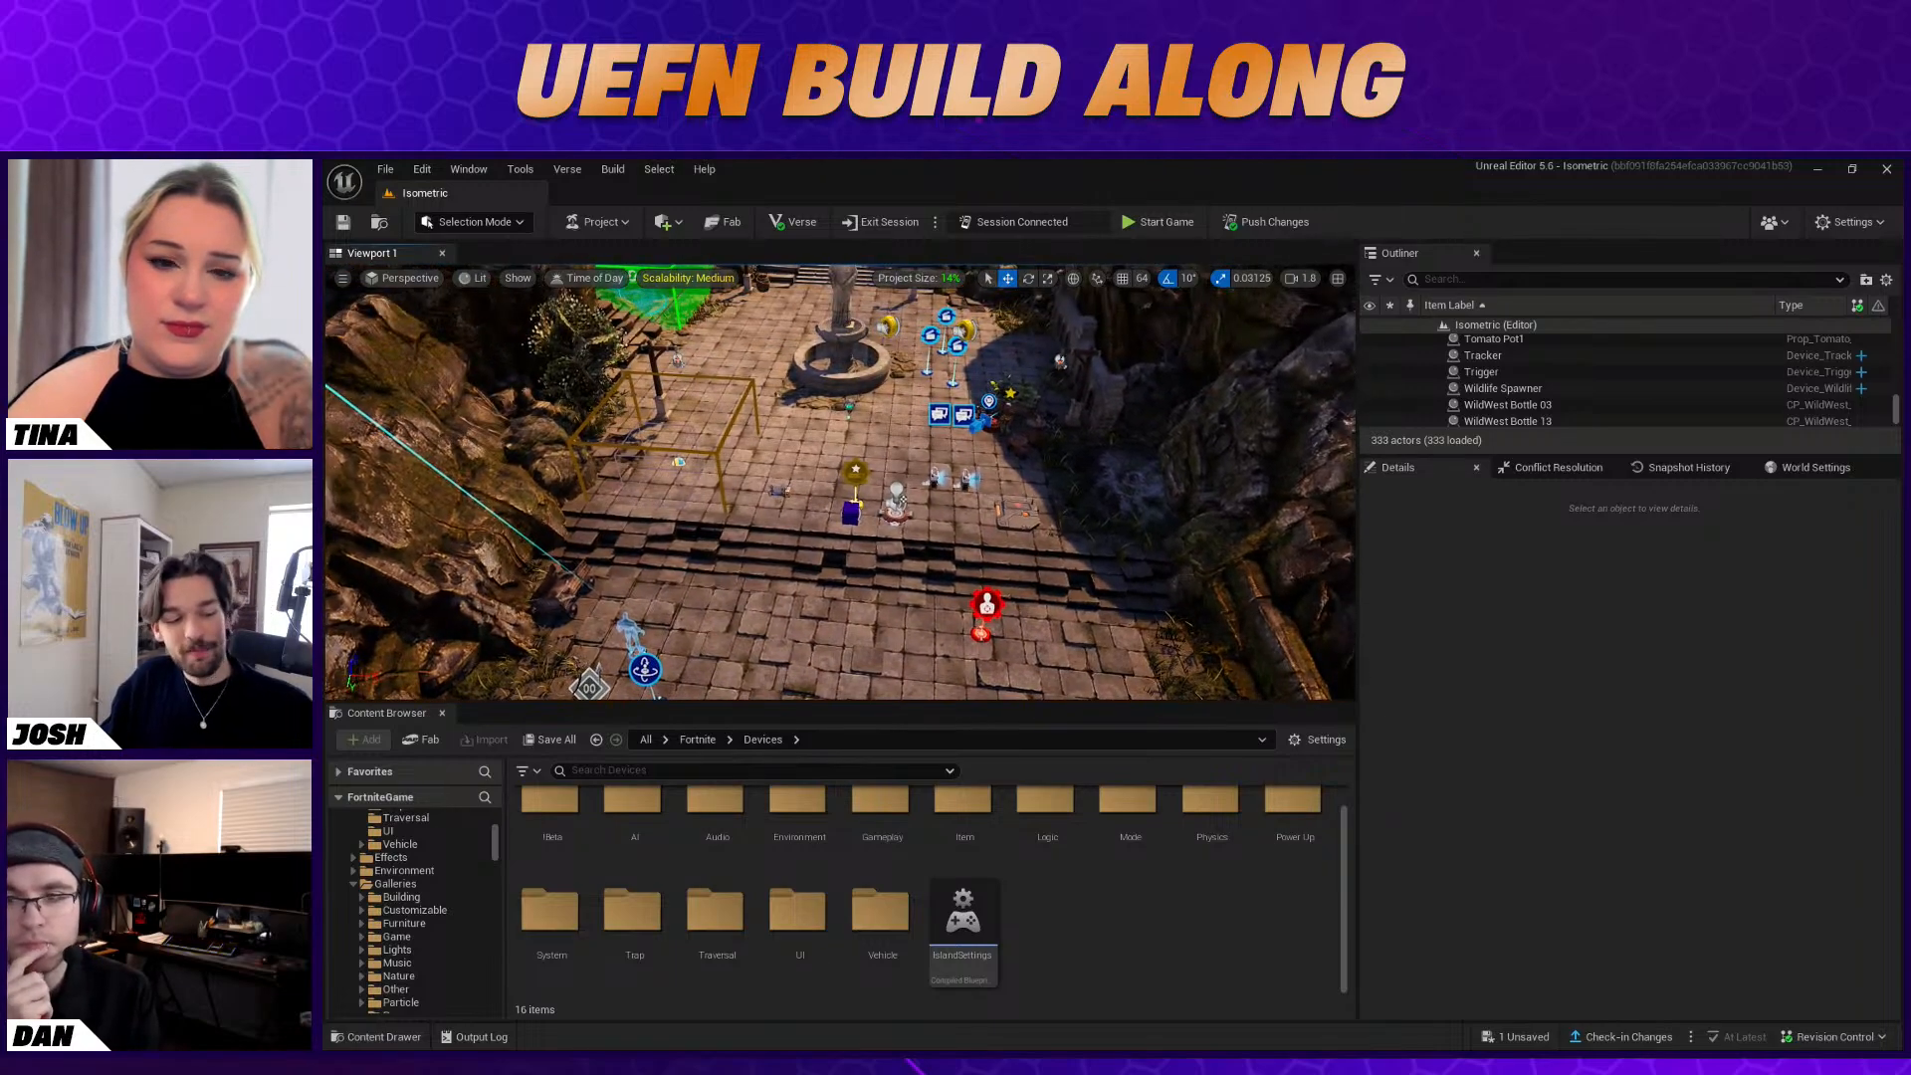
# Switch to the Fortnite client, start the game to check for the star effect, and end the game
pyautogui.hotkey('alt', 'Tab')
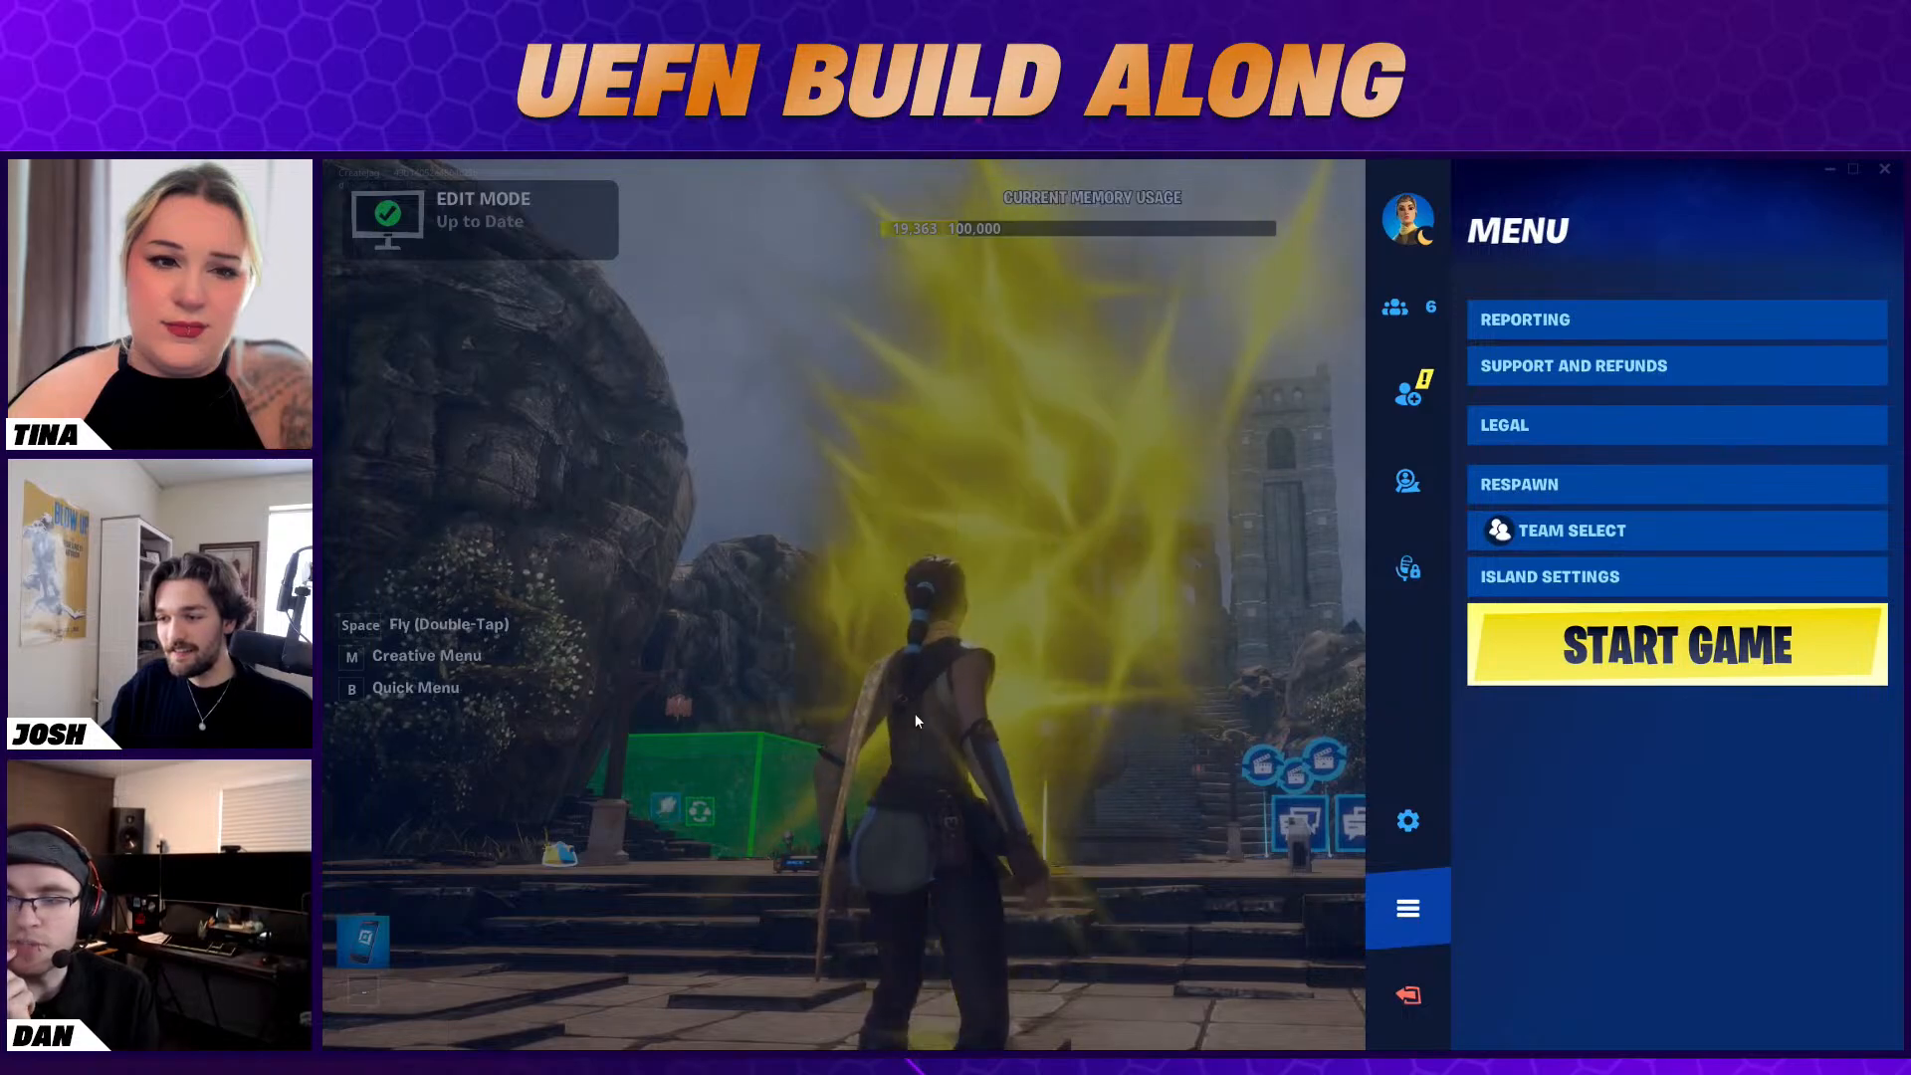
pyautogui.click(1677, 645)
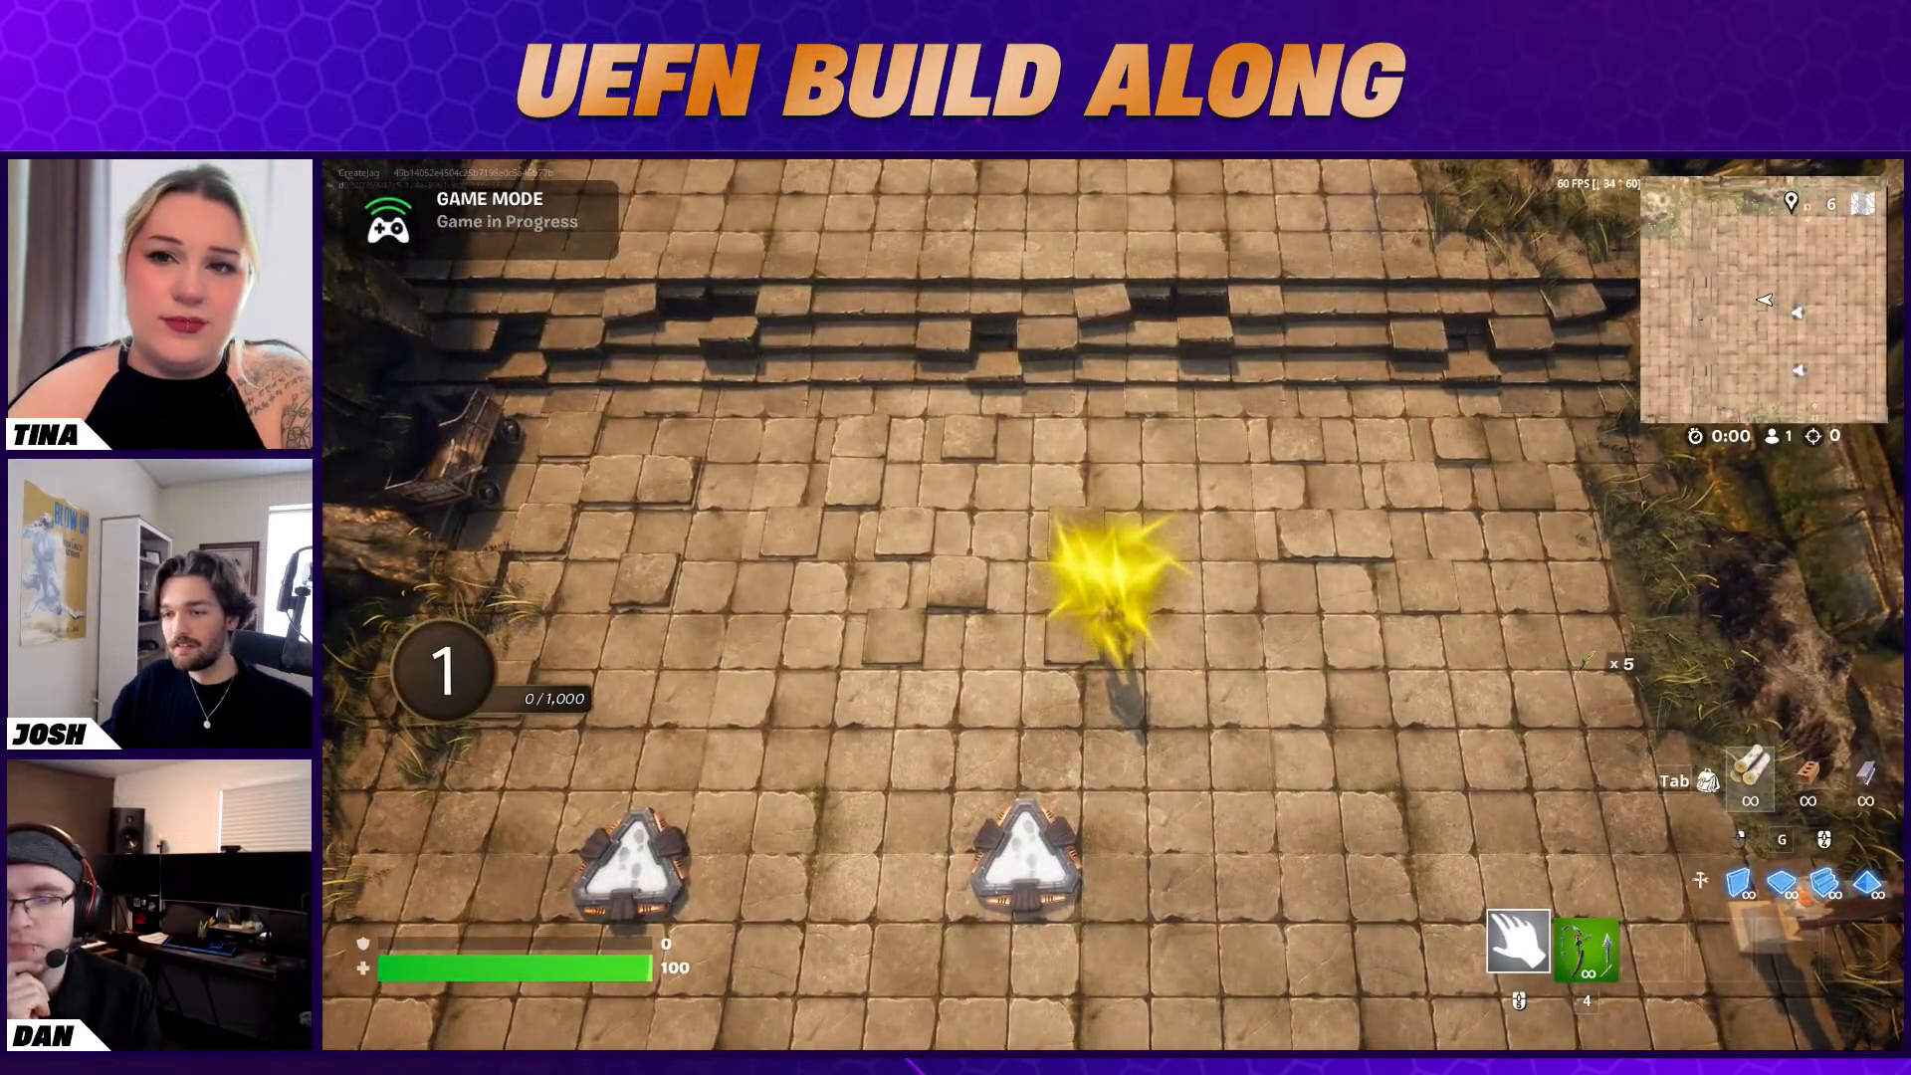
pyautogui.press('Escape')
pyautogui.click(1621, 622)
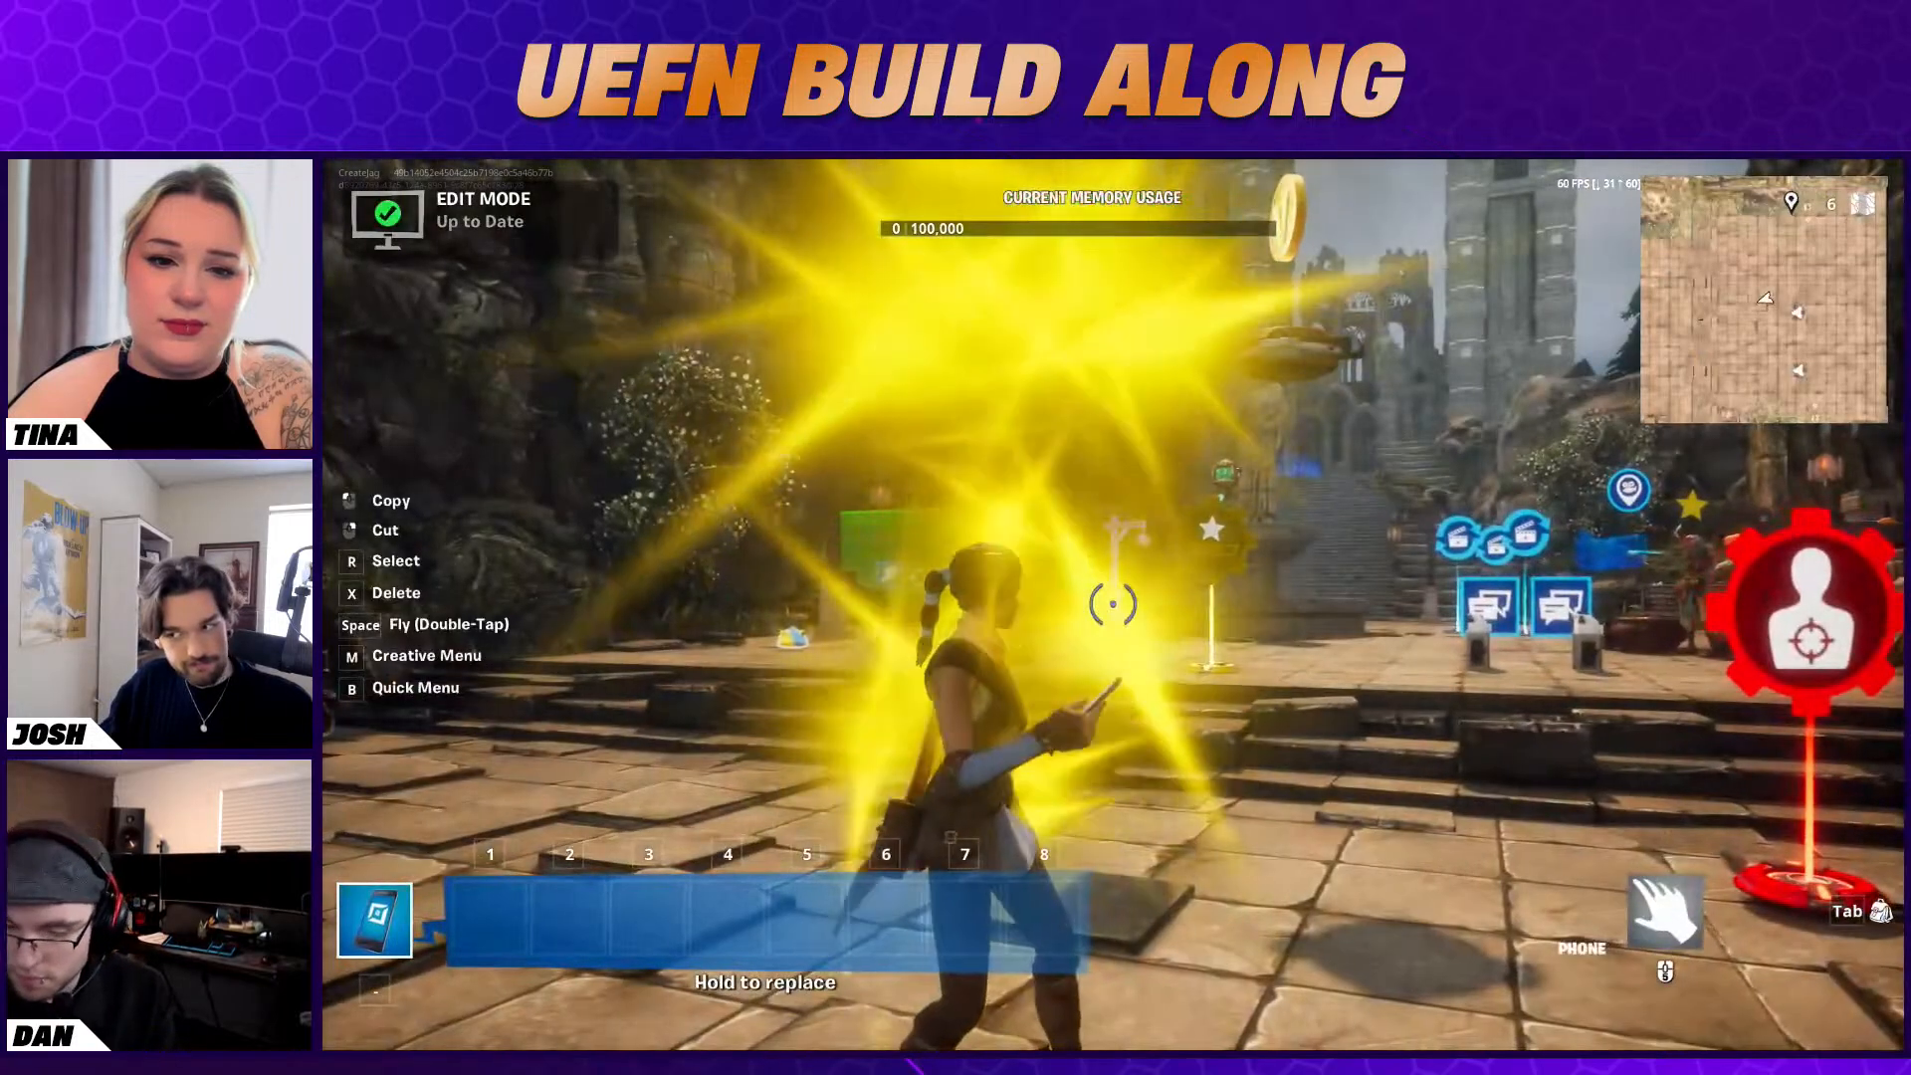
# Switch to the Unreal editor and undo the deletion of the VFX Creator
pyautogui.press('Escape')
pyautogui.hotkey('alt', 'Tab')
pyautogui.moveTo(1023, 551)
pyautogui.mouseDown(button='right')
pyautogui.moveTo(1040, 544)
pyautogui.moveTo(1029, 603)
pyautogui.moveTo(1060, 558)
pyautogui.mouseUp(button='right')
pyautogui.hotkey('ctrl', 'z')
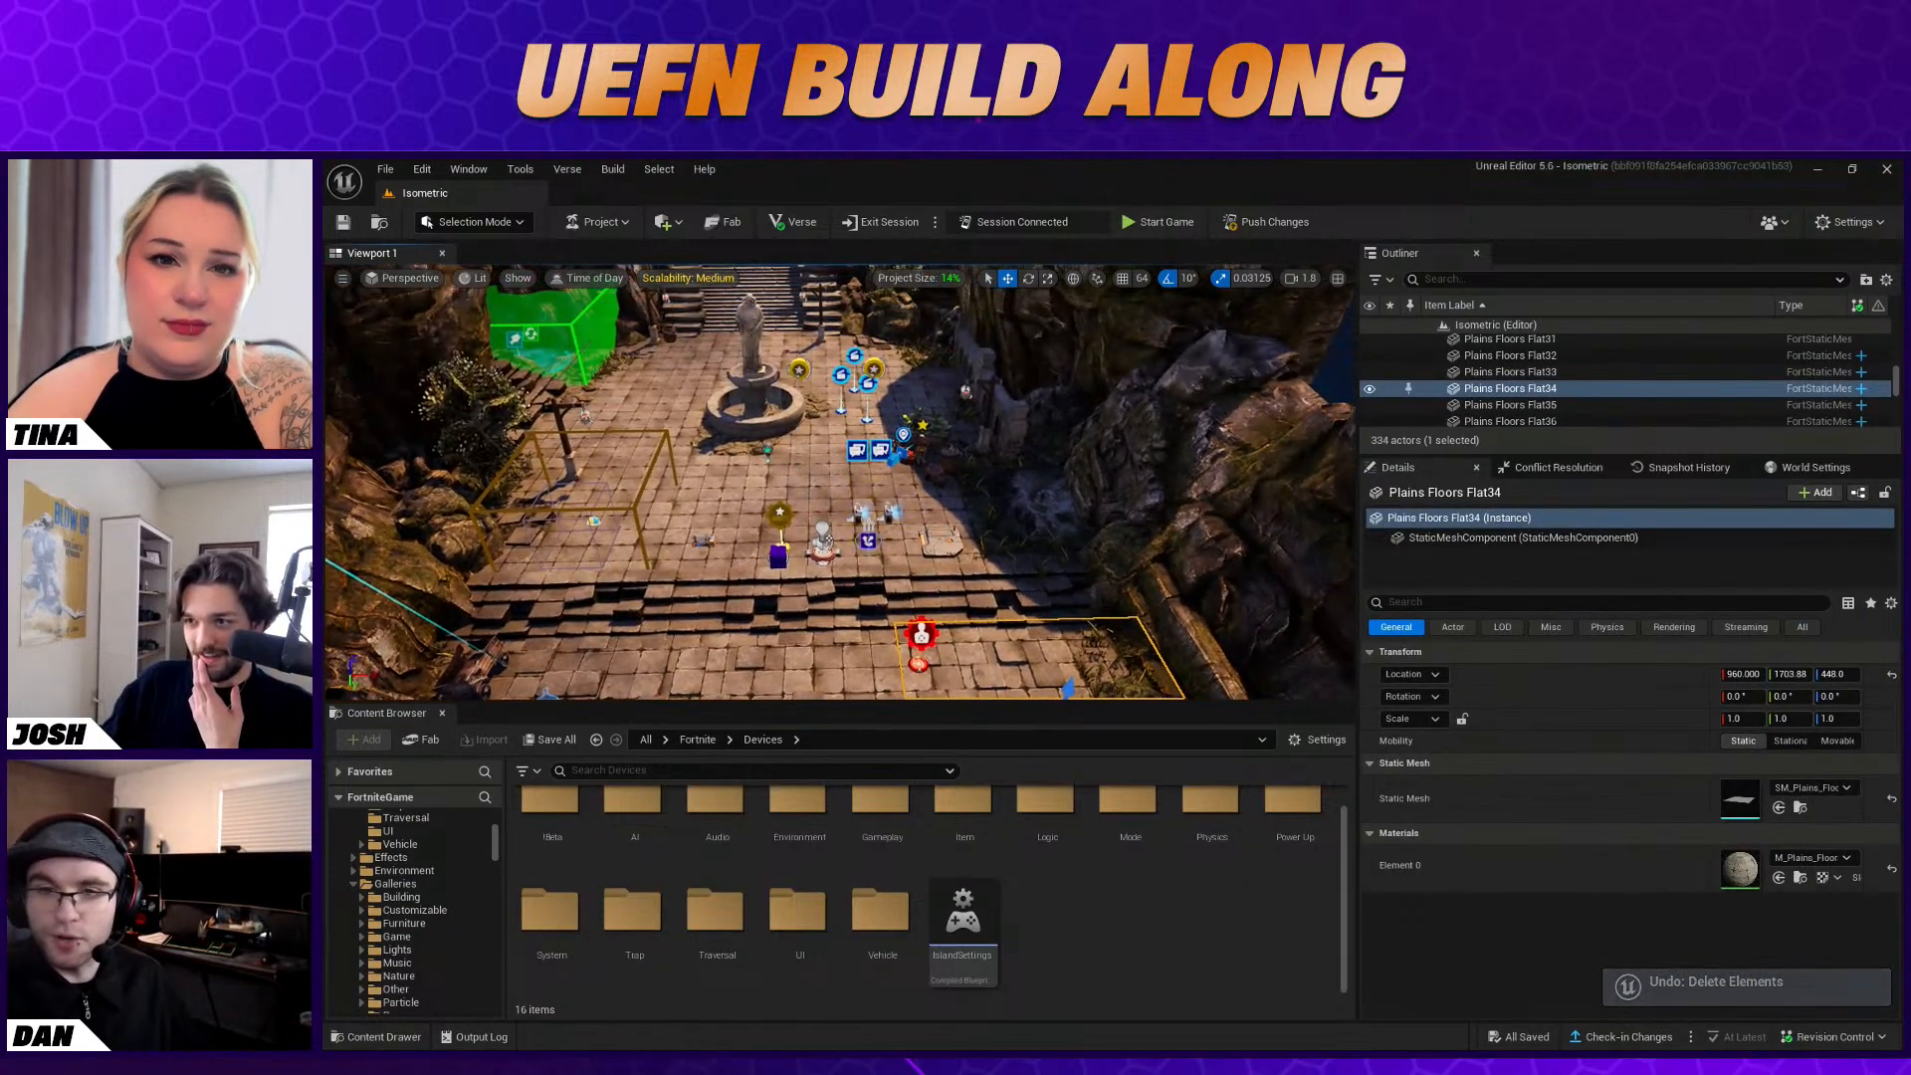
# Try to push the changes to the session, cancel the validation, and postpone the OBS Studio update before minimizing OBS
pyautogui.click(1257, 221)
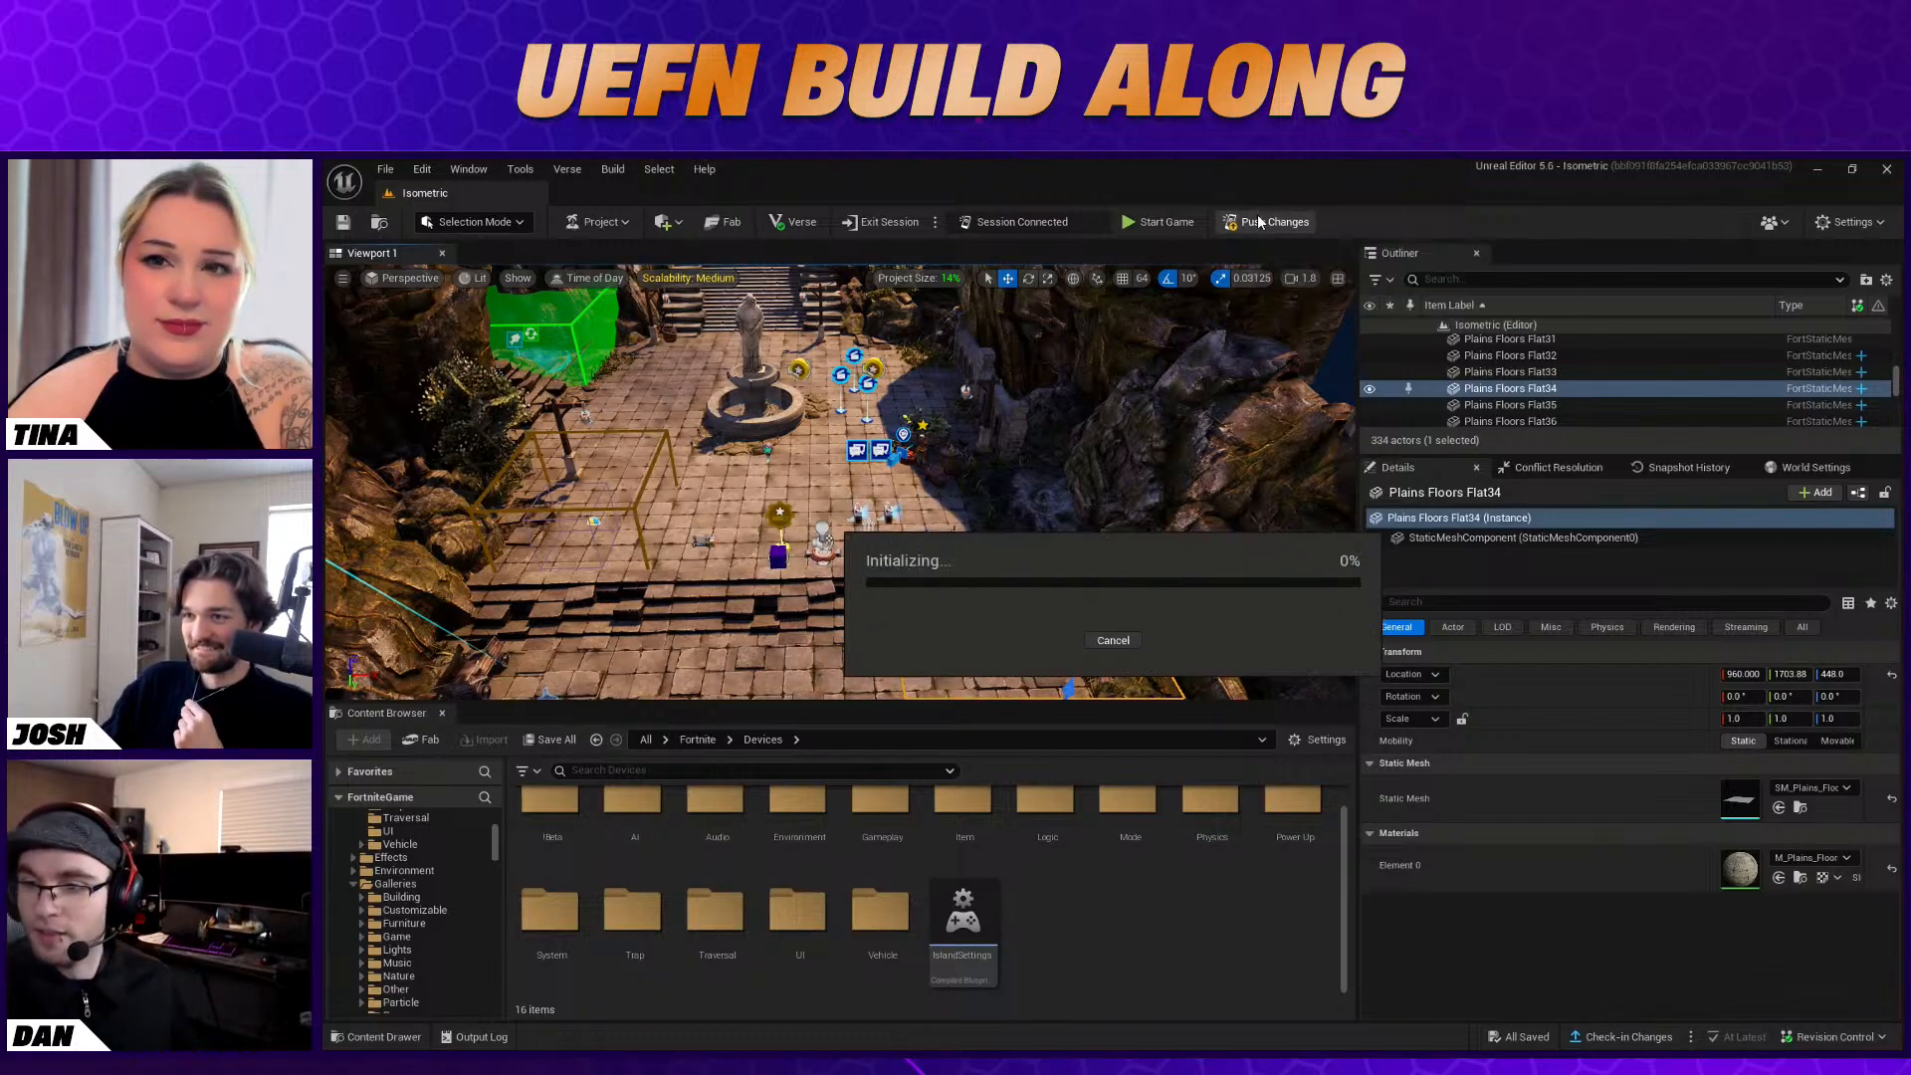
pyautogui.click(1115, 642)
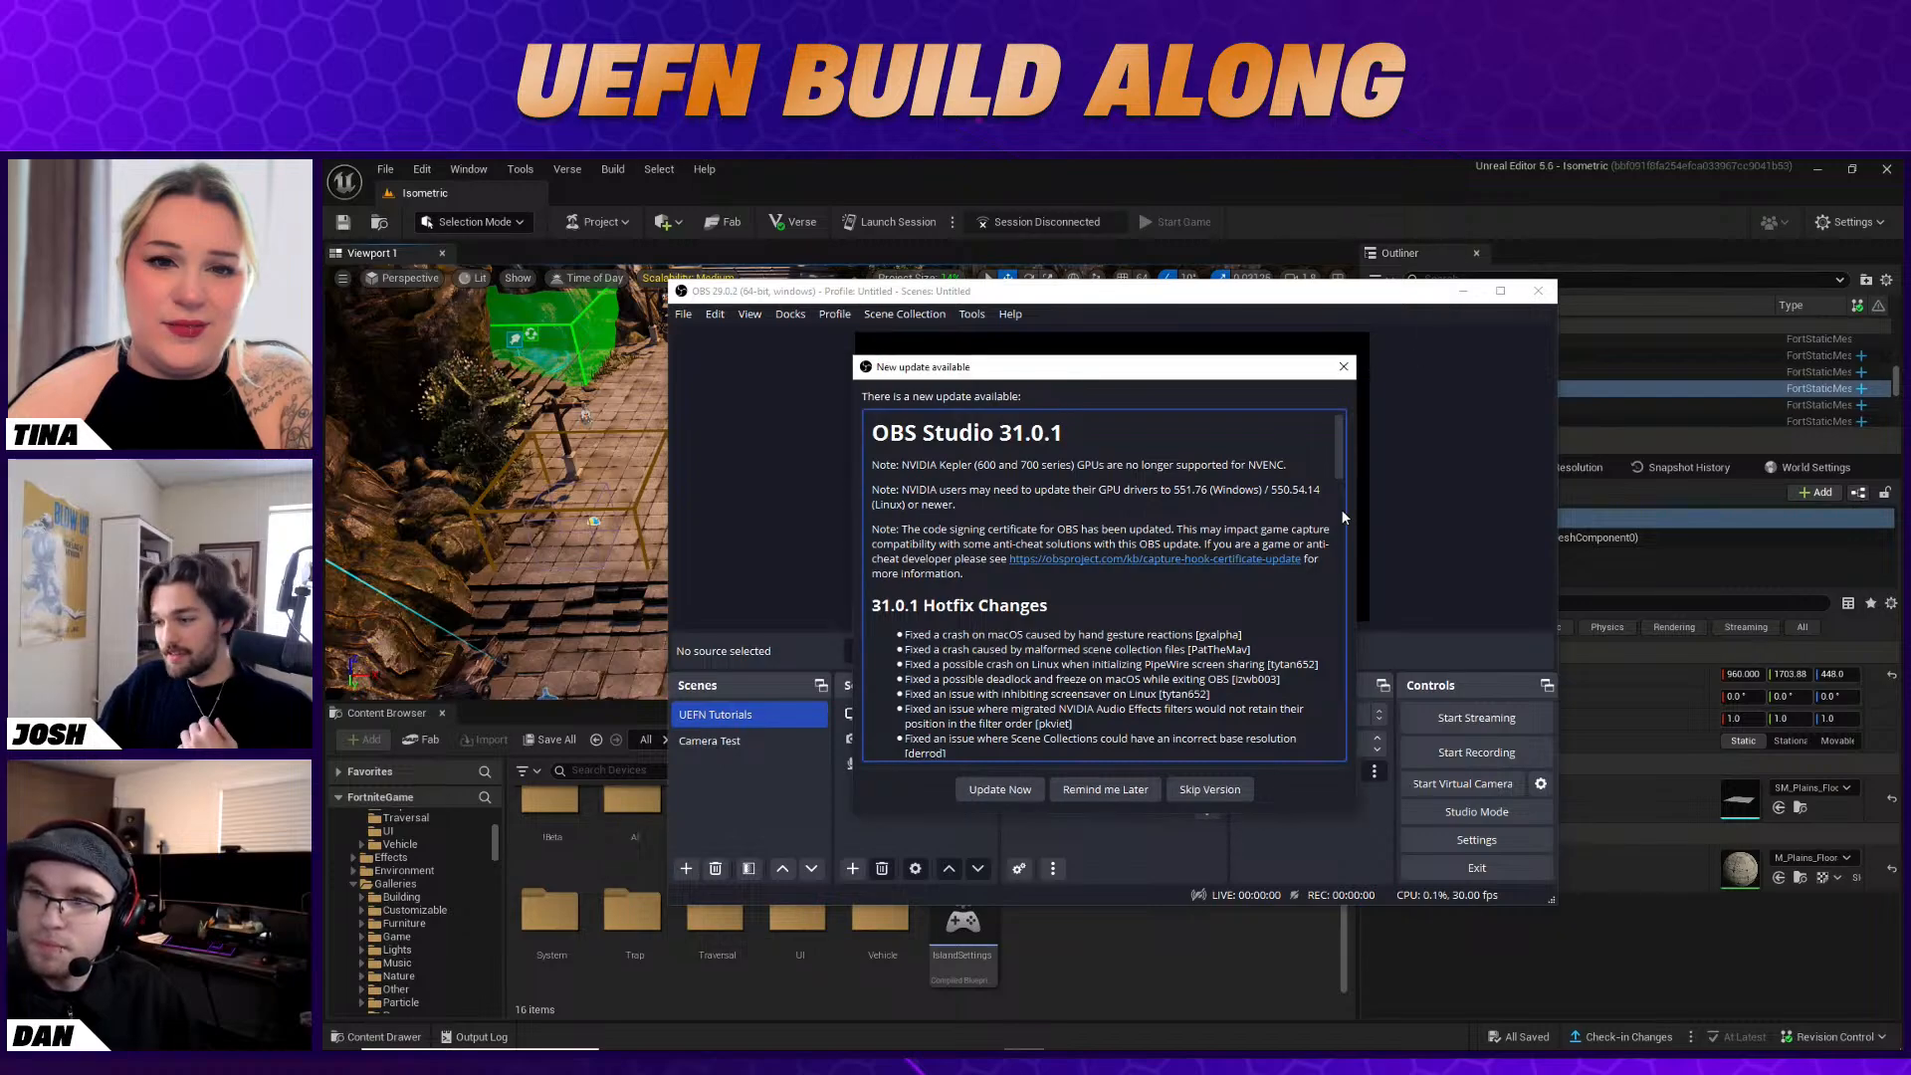
pyautogui.click(1099, 790)
pyautogui.click(1462, 291)
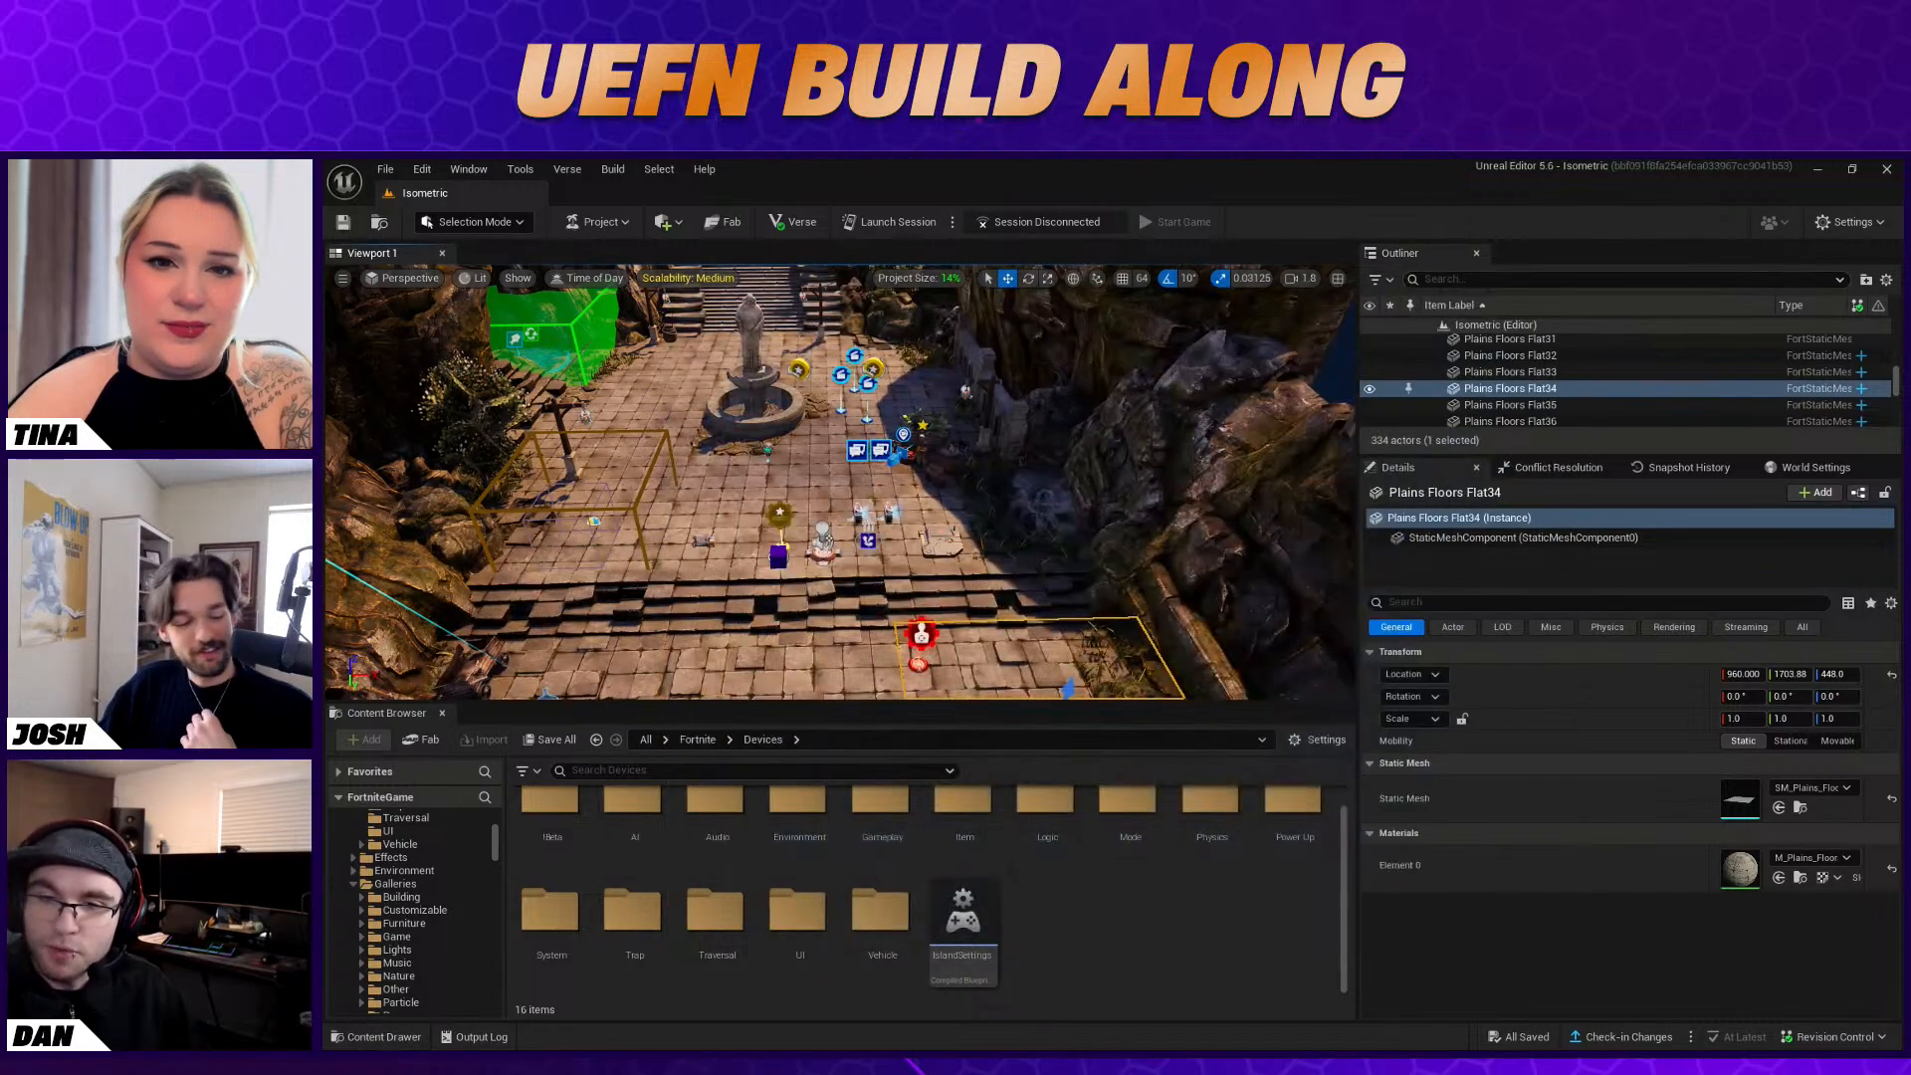
# Review the session launch options without changing them and launch a new session
pyautogui.click(953, 222)
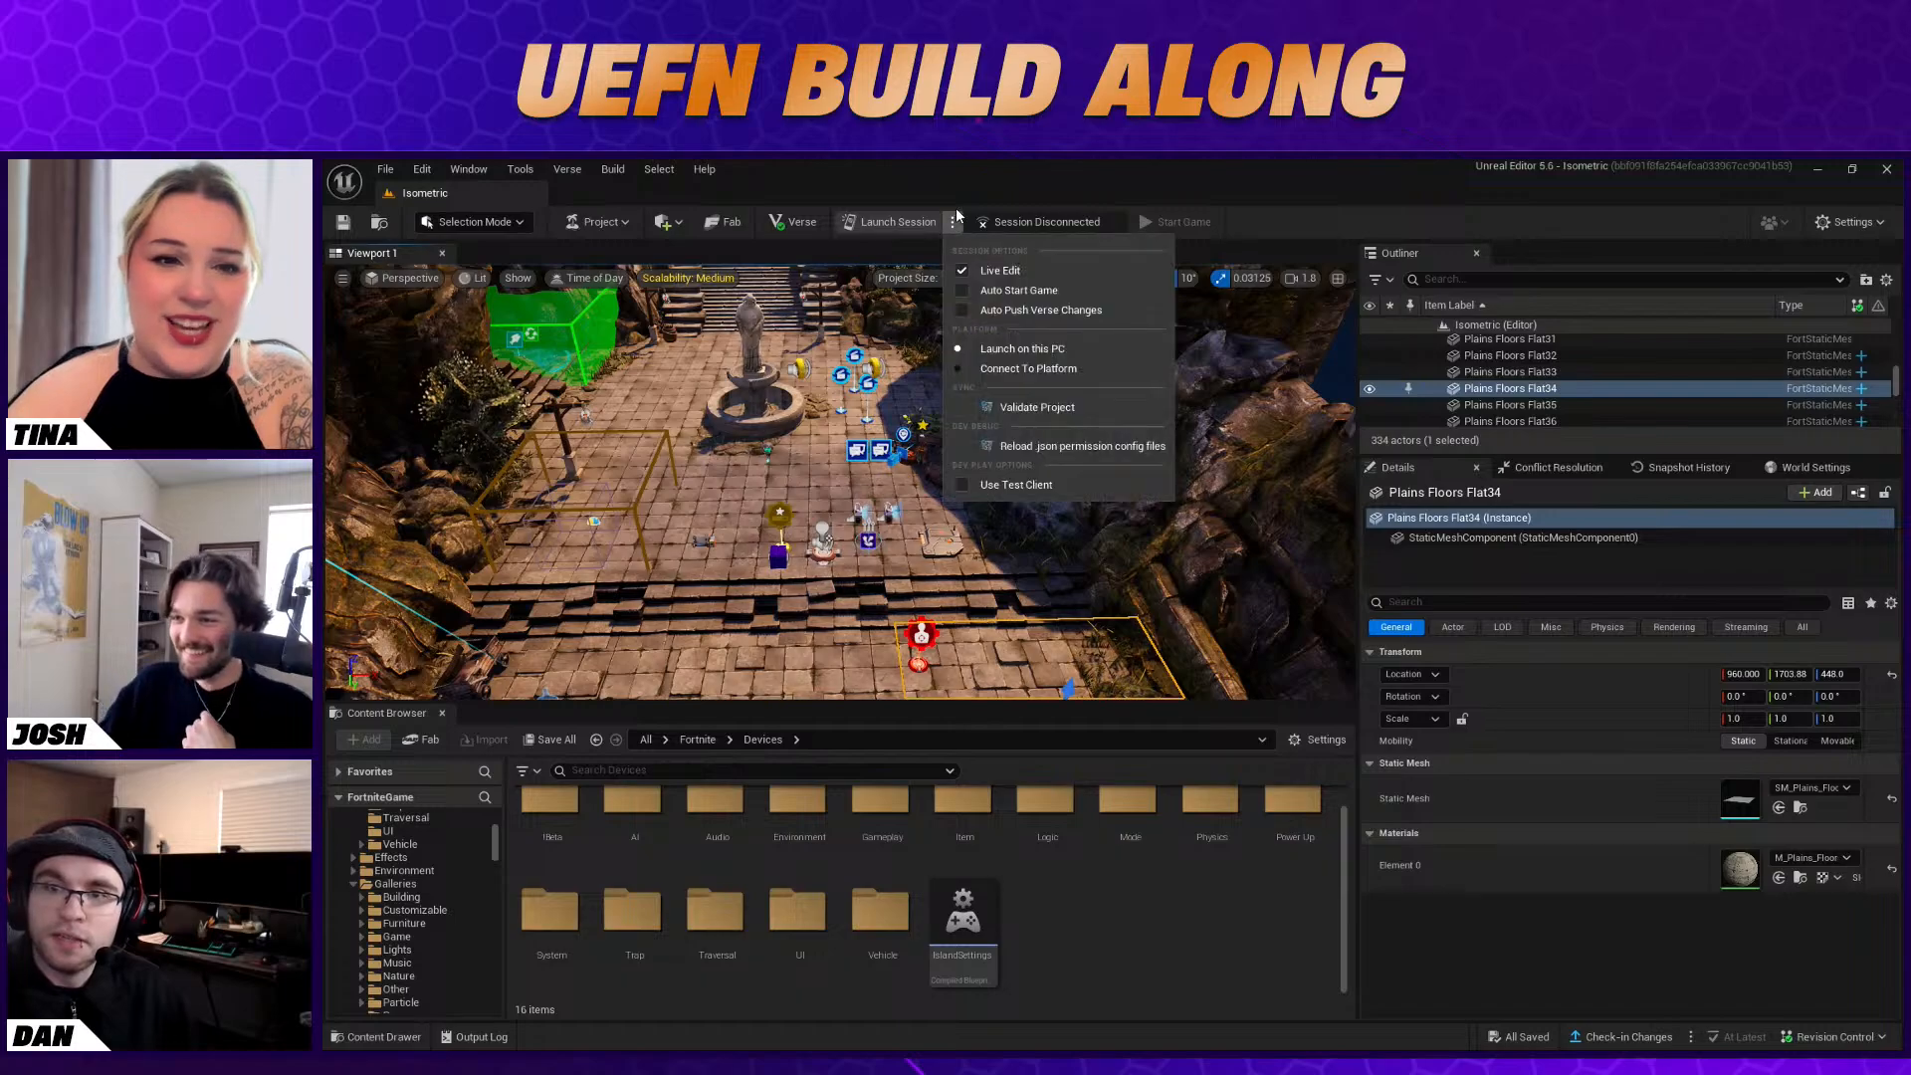
pyautogui.click(948, 187)
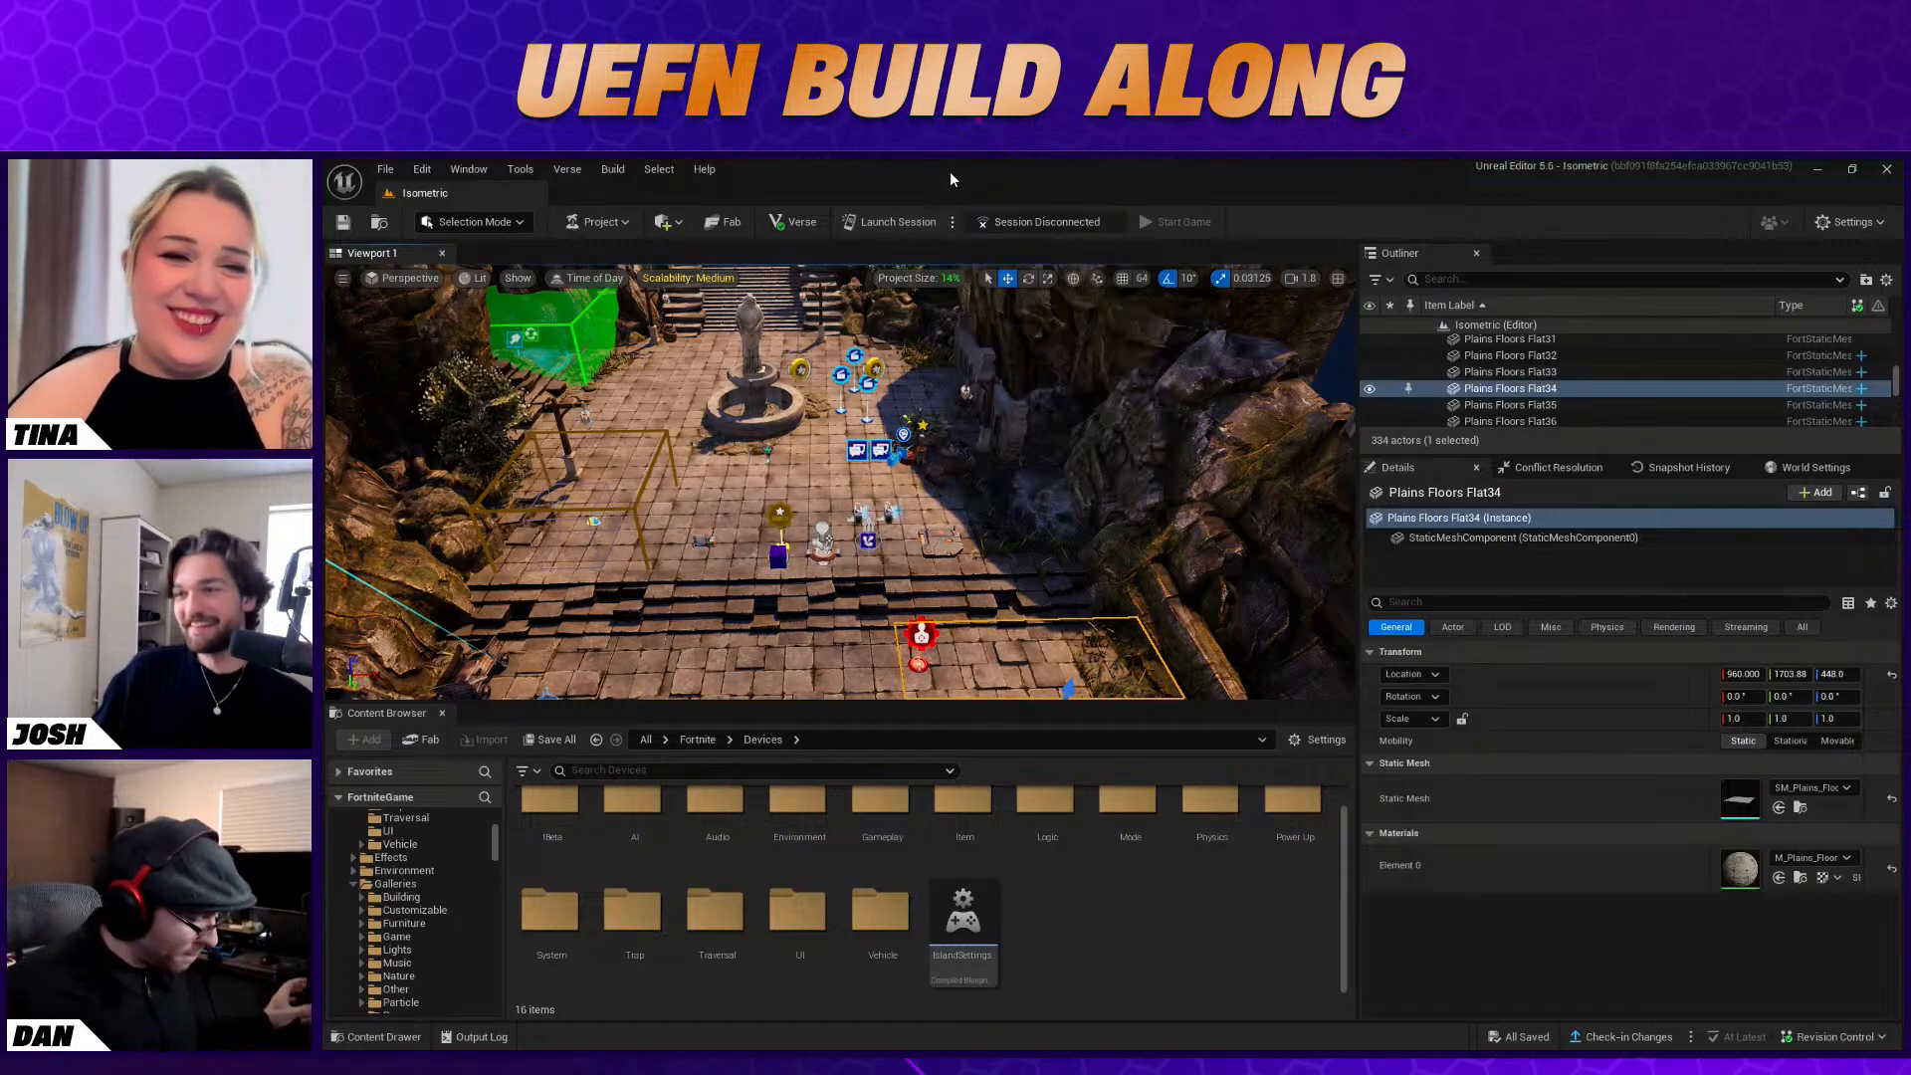
pyautogui.click(922, 223)
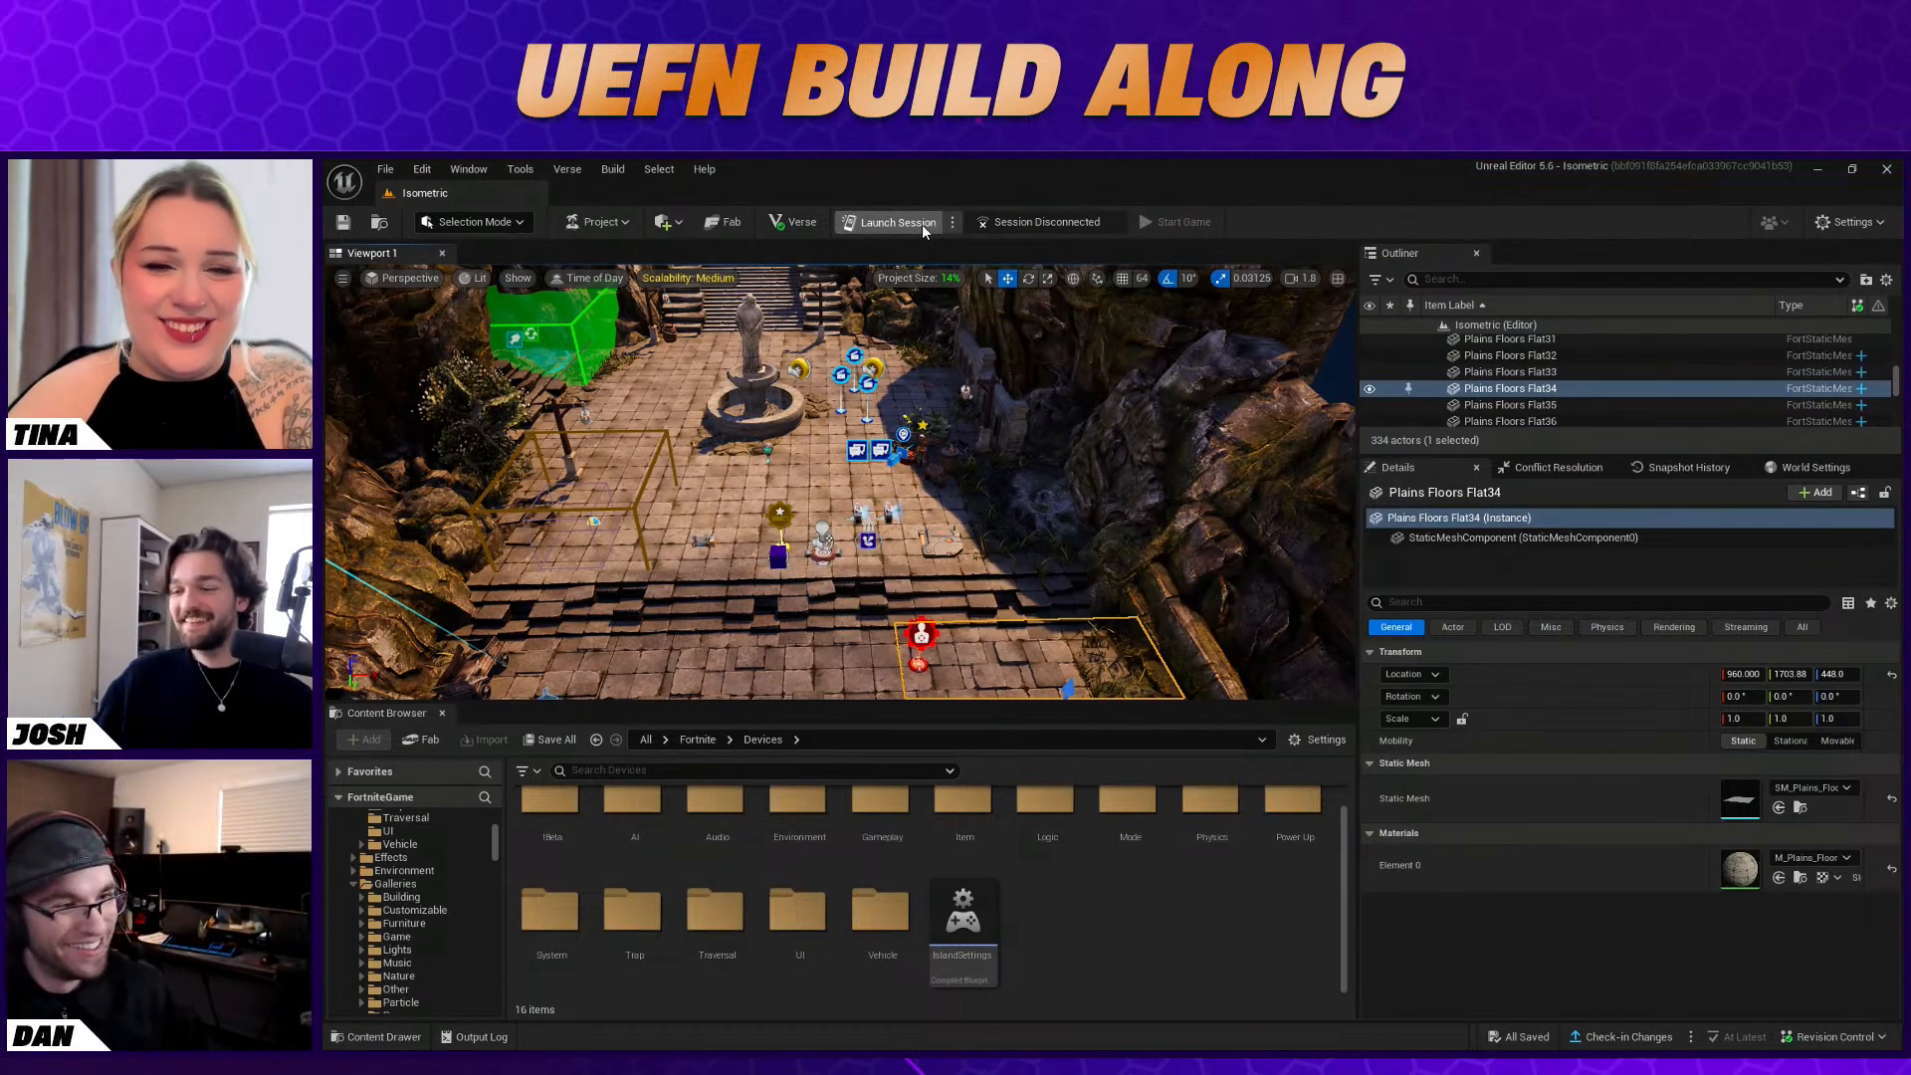
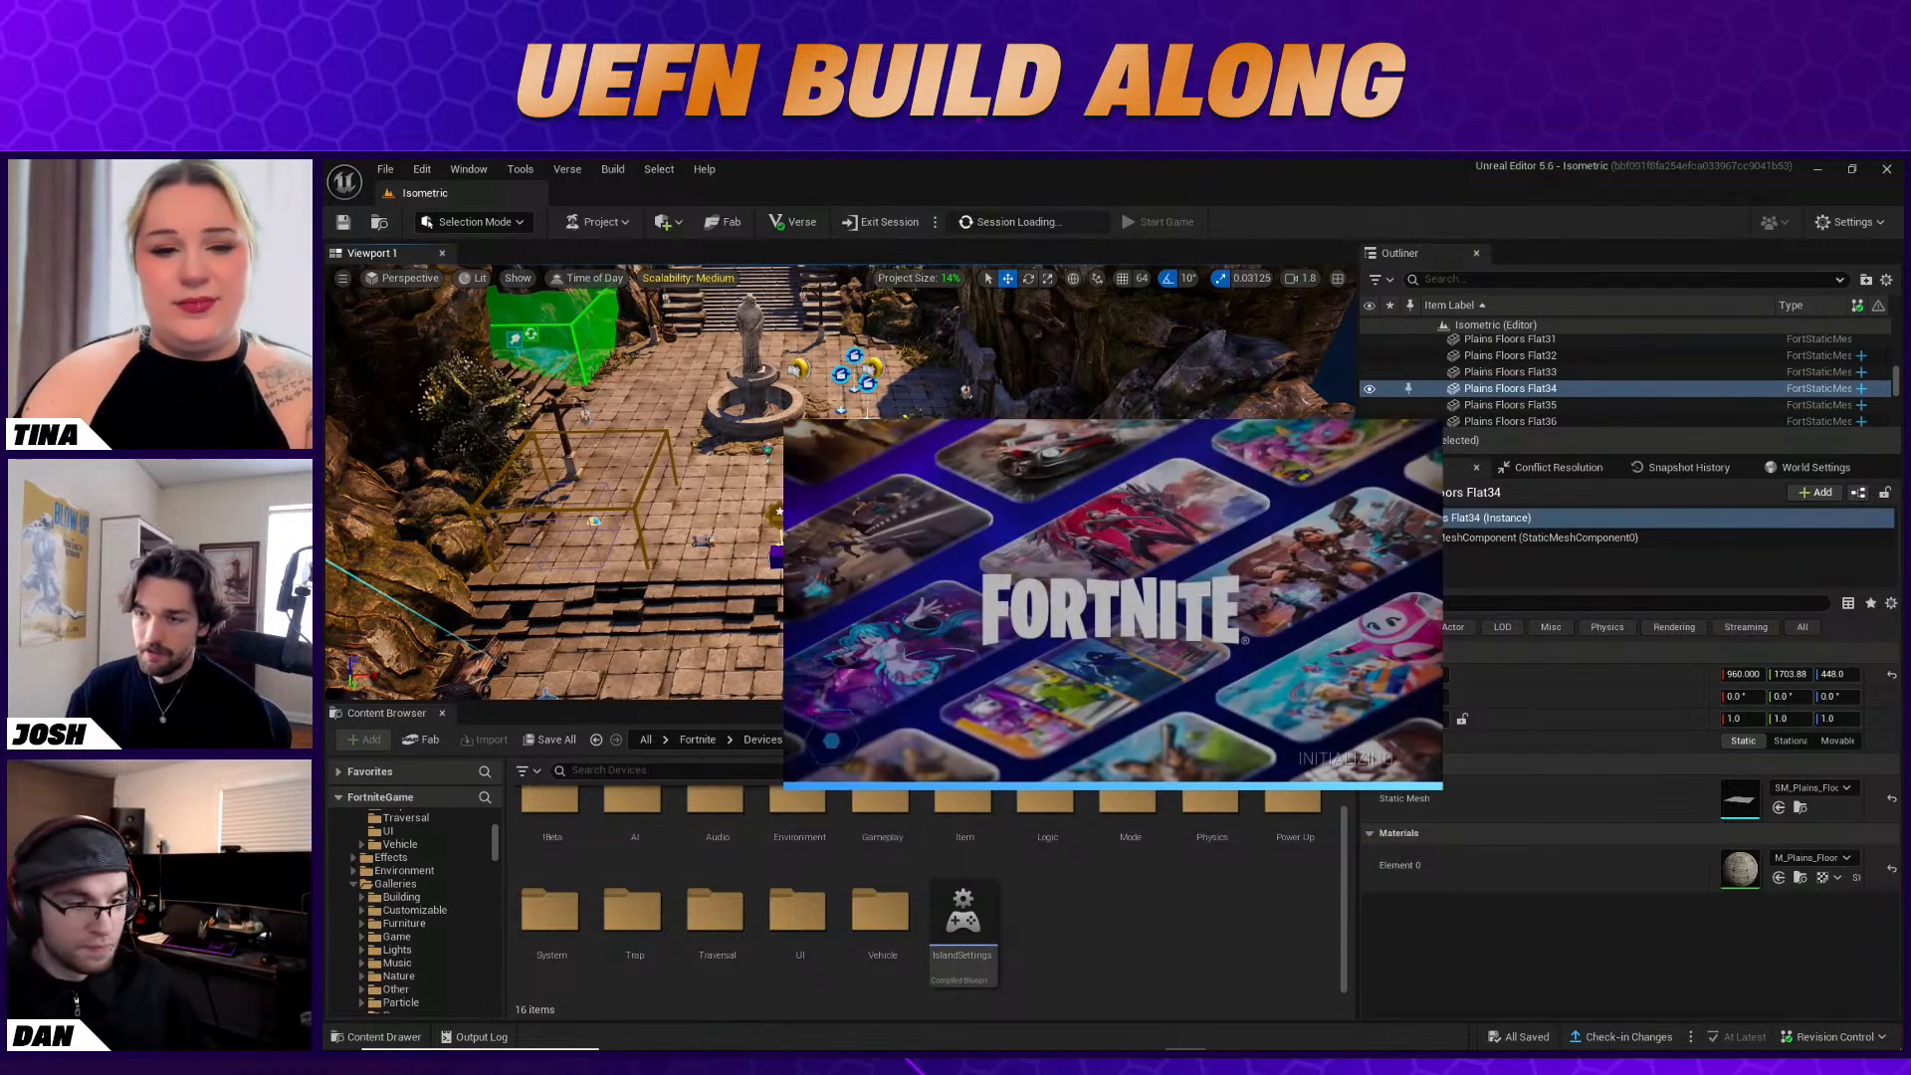
pyautogui.moveTo(647, 478); pyautogui.dragTo(598, 478, button='right')
pyautogui.moveTo(648, 649); pyautogui.dragTo(646, 652, button='right')
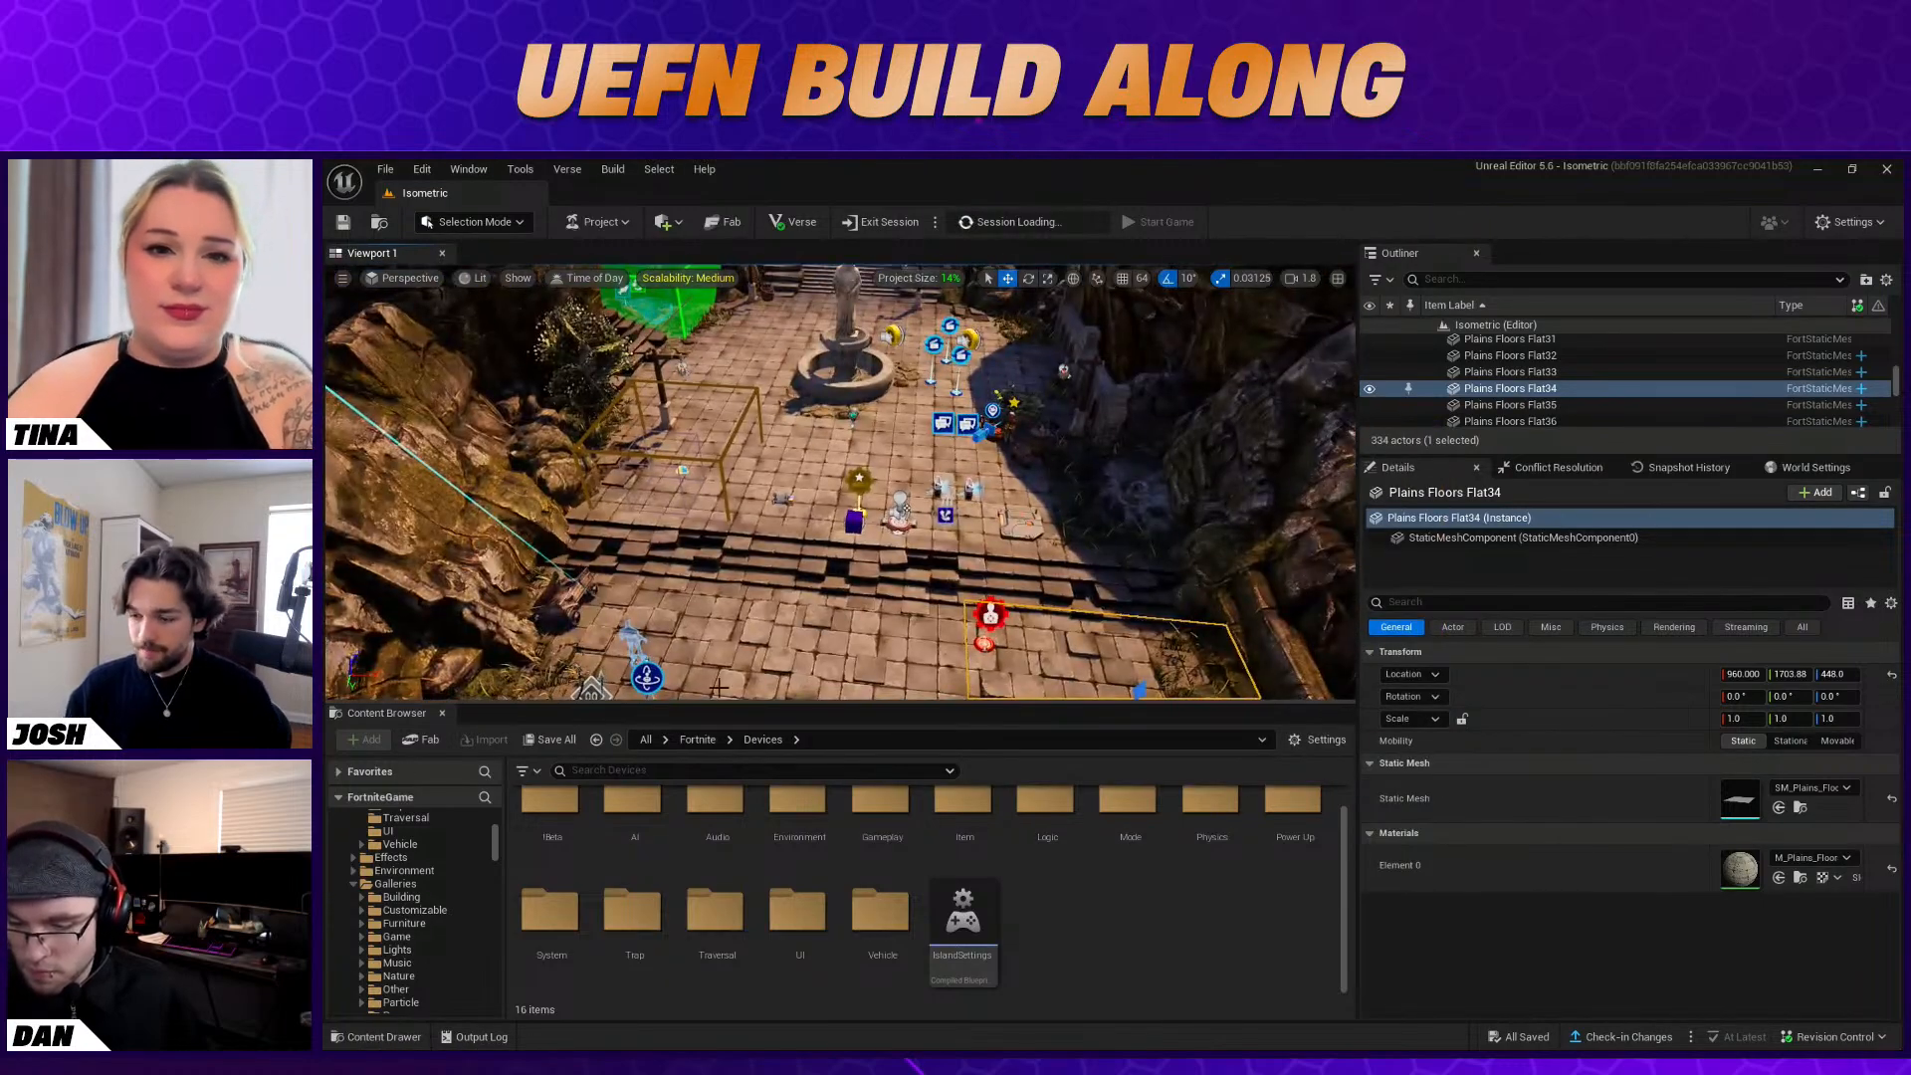
pyautogui.moveTo(817, 587); pyautogui.dragTo(543, 713, button='right')
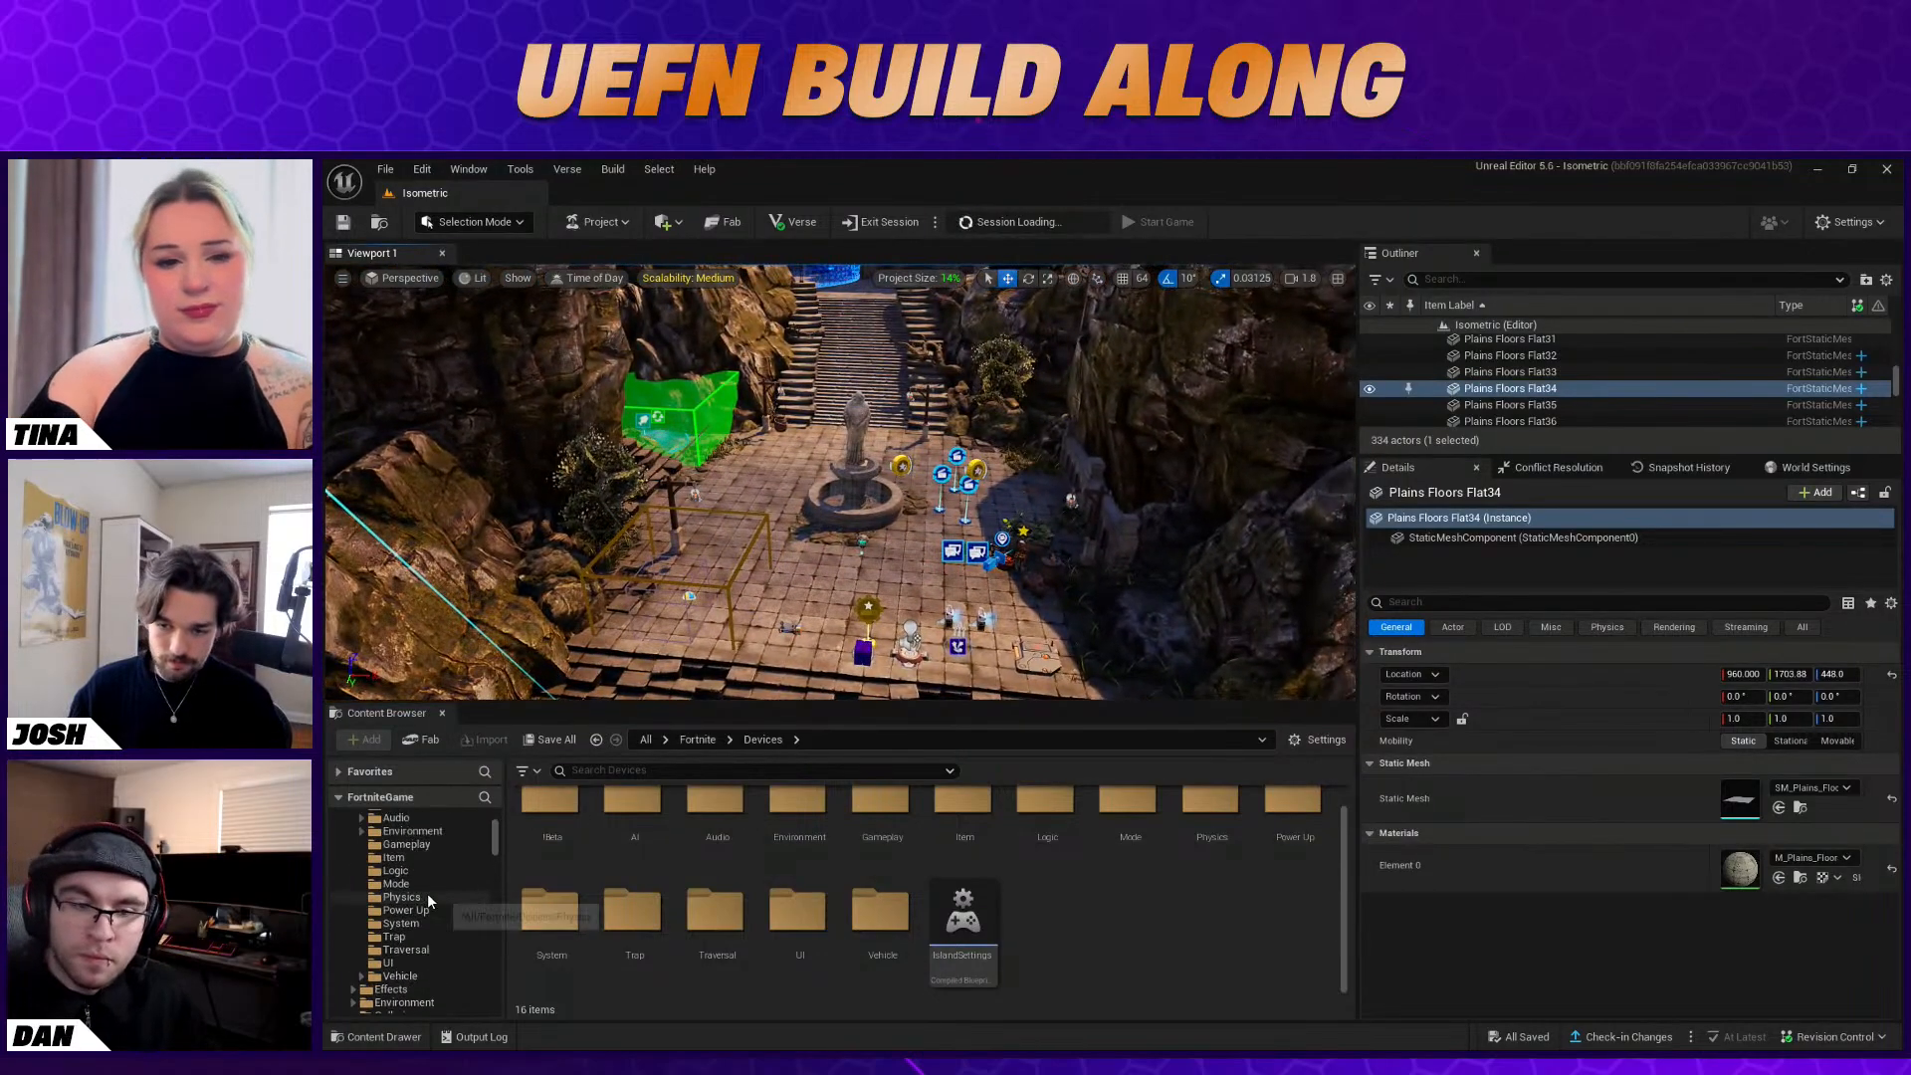
pyautogui.scroll(5, 444, 898)
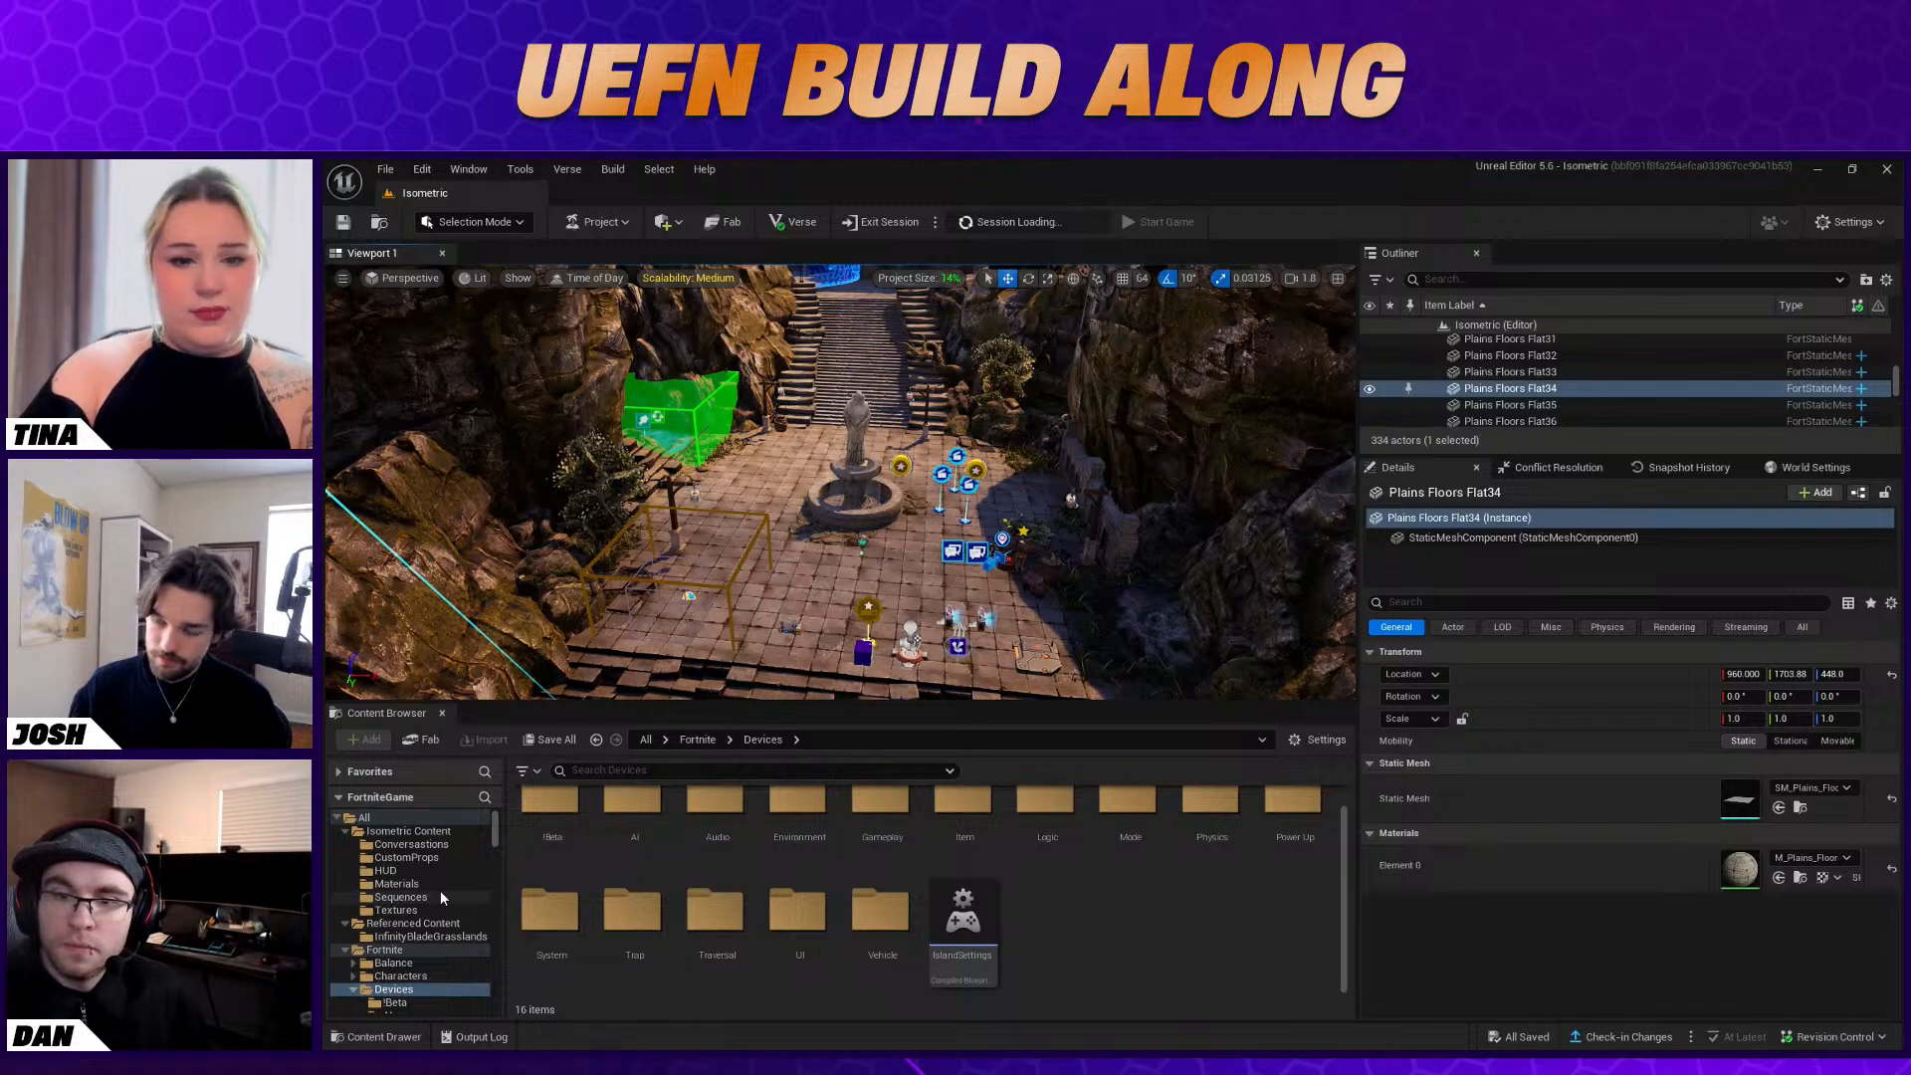
pyautogui.scroll(1, 1145, 951)
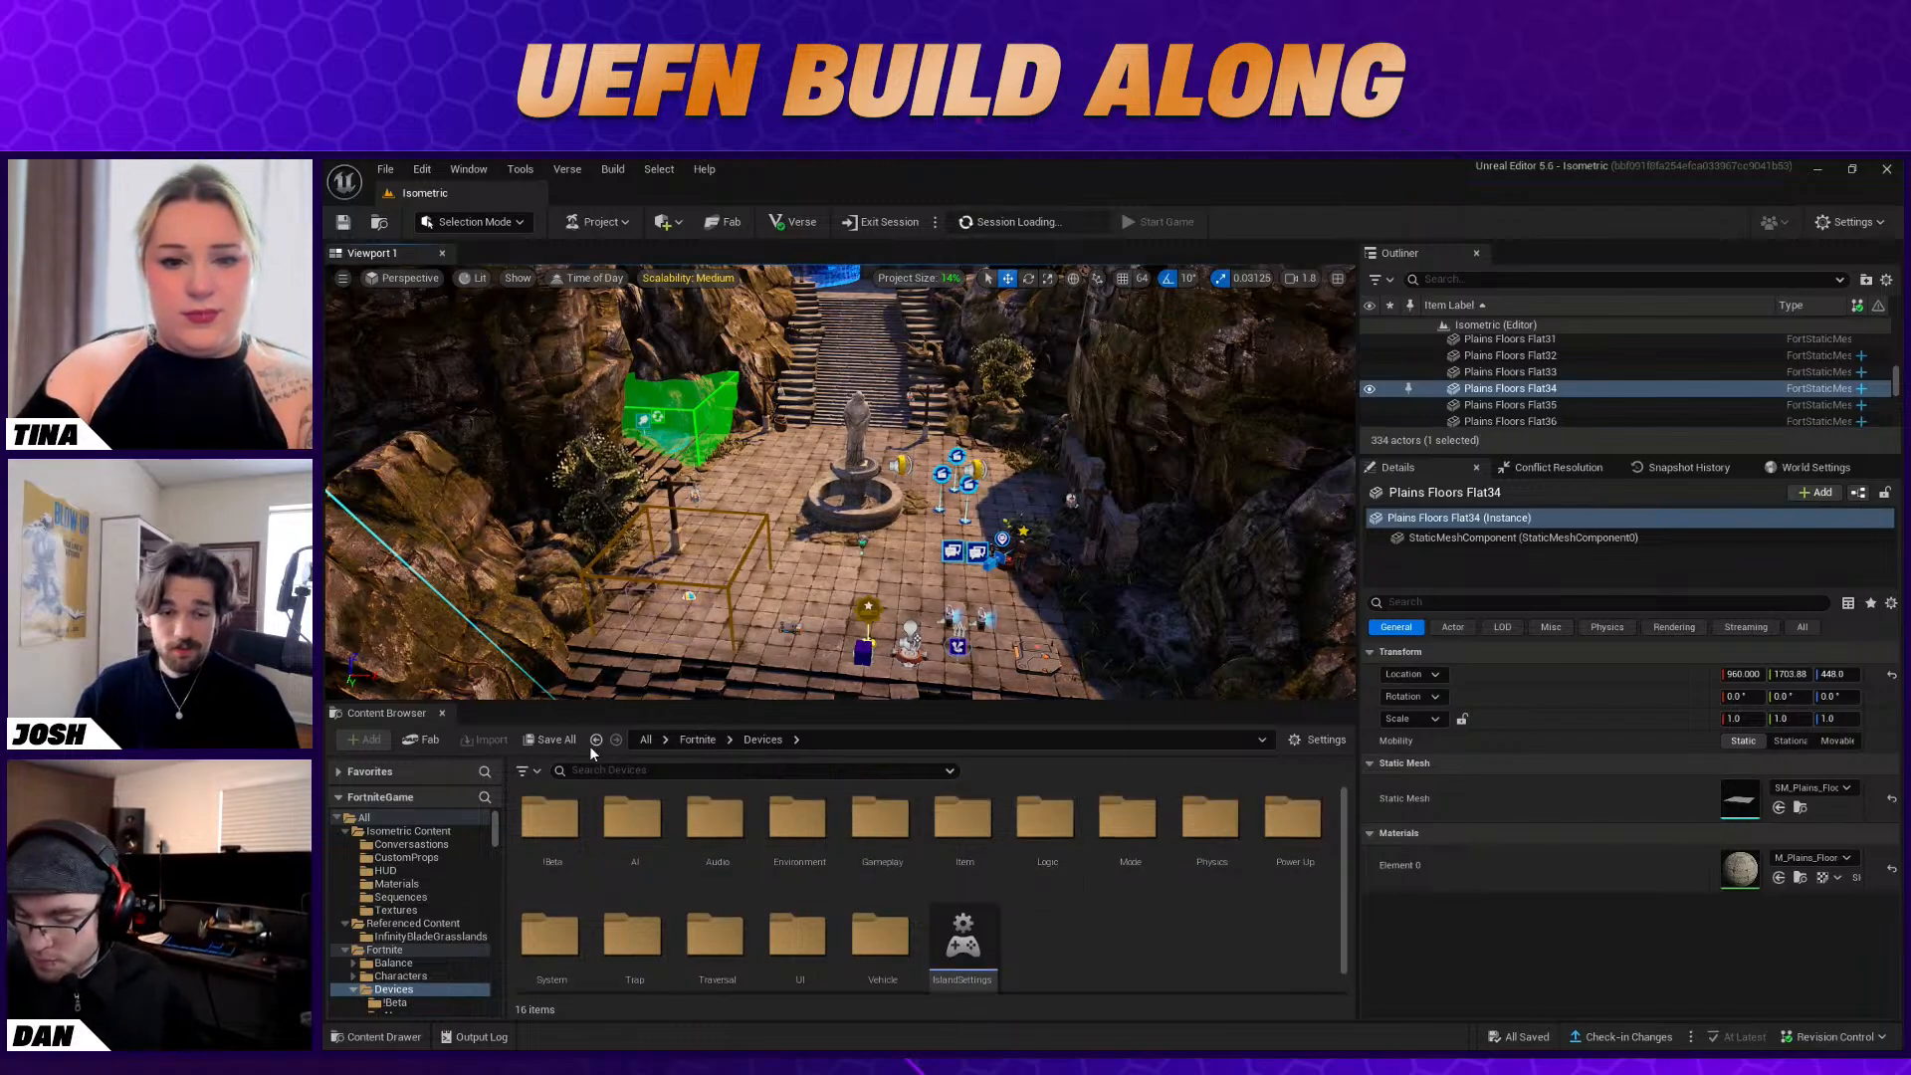
# Search the device assets for "char" and place a Character Device on the stone floor in front of the castle
pyautogui.moveTo(677, 456); pyautogui.dragTo(699, 366, button='right')
pyautogui.press('w')
pyautogui.press('w')
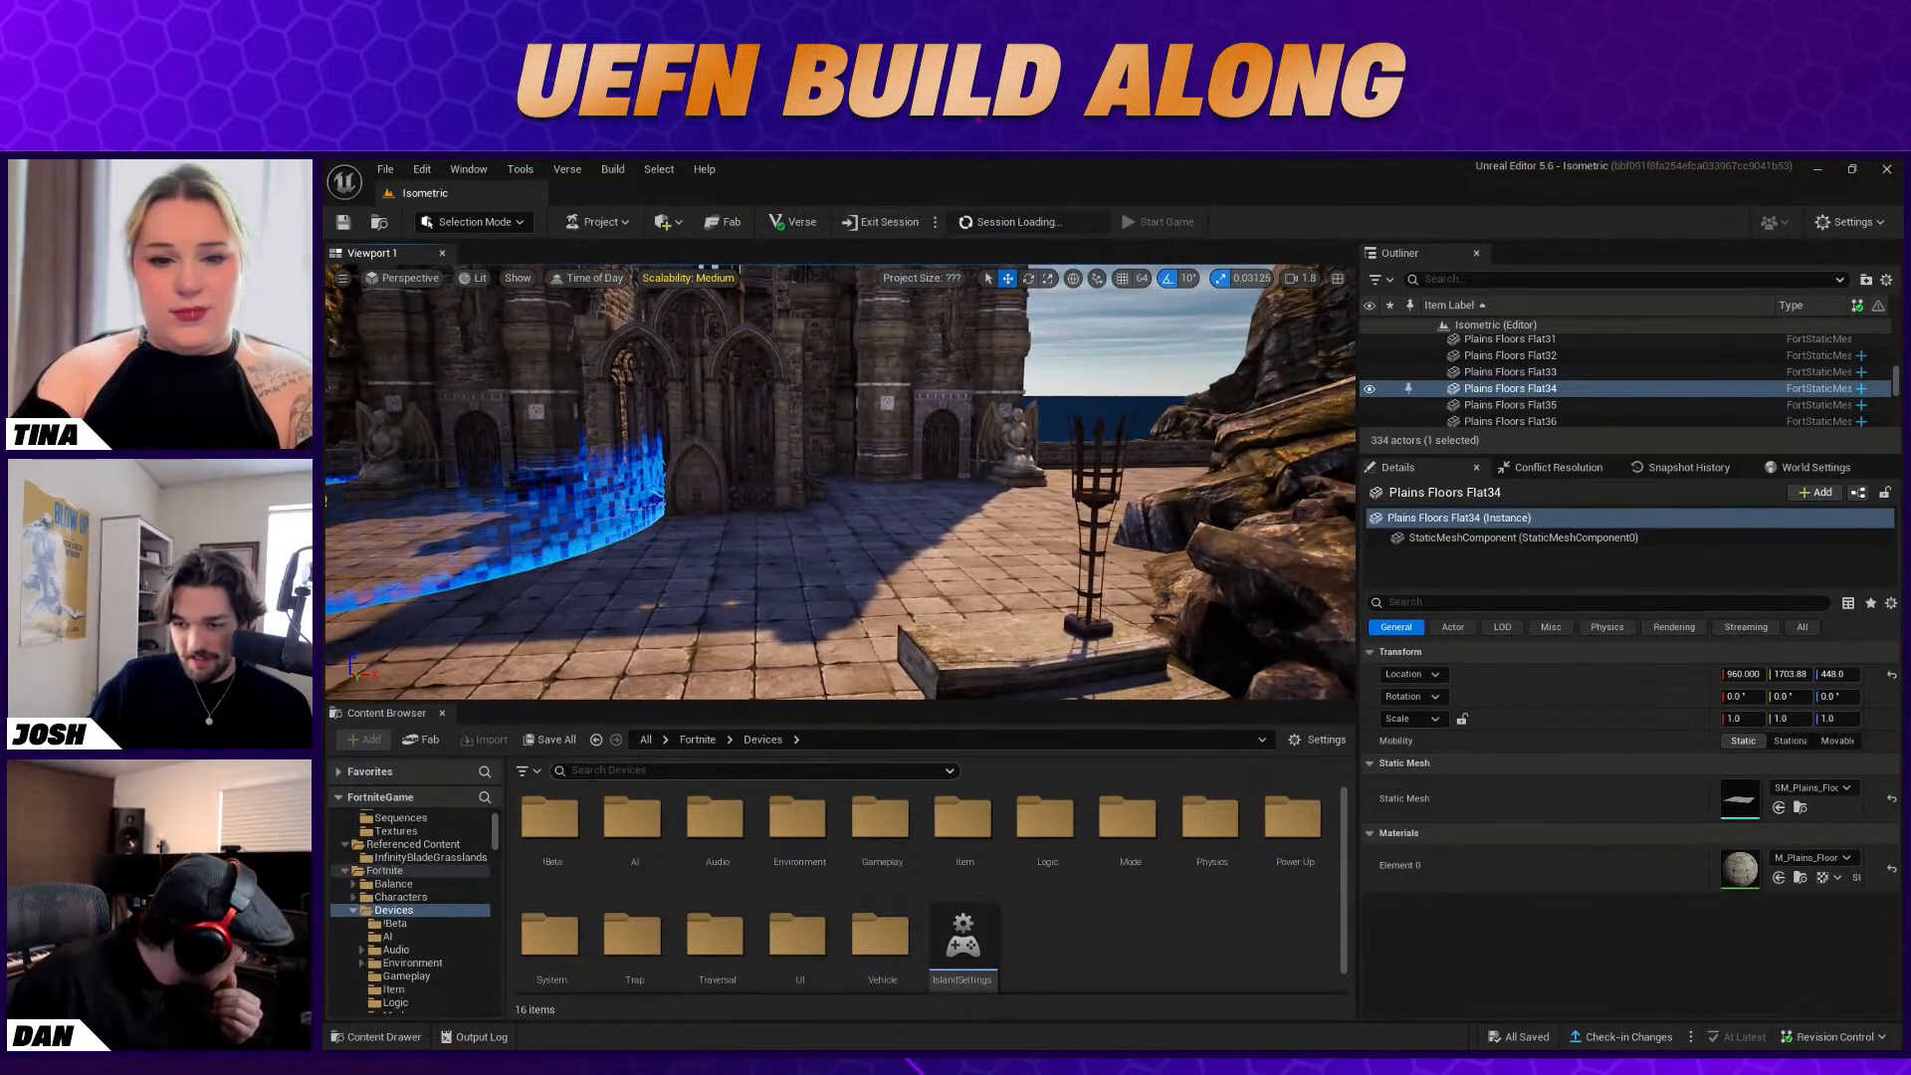
pyautogui.write('ar')
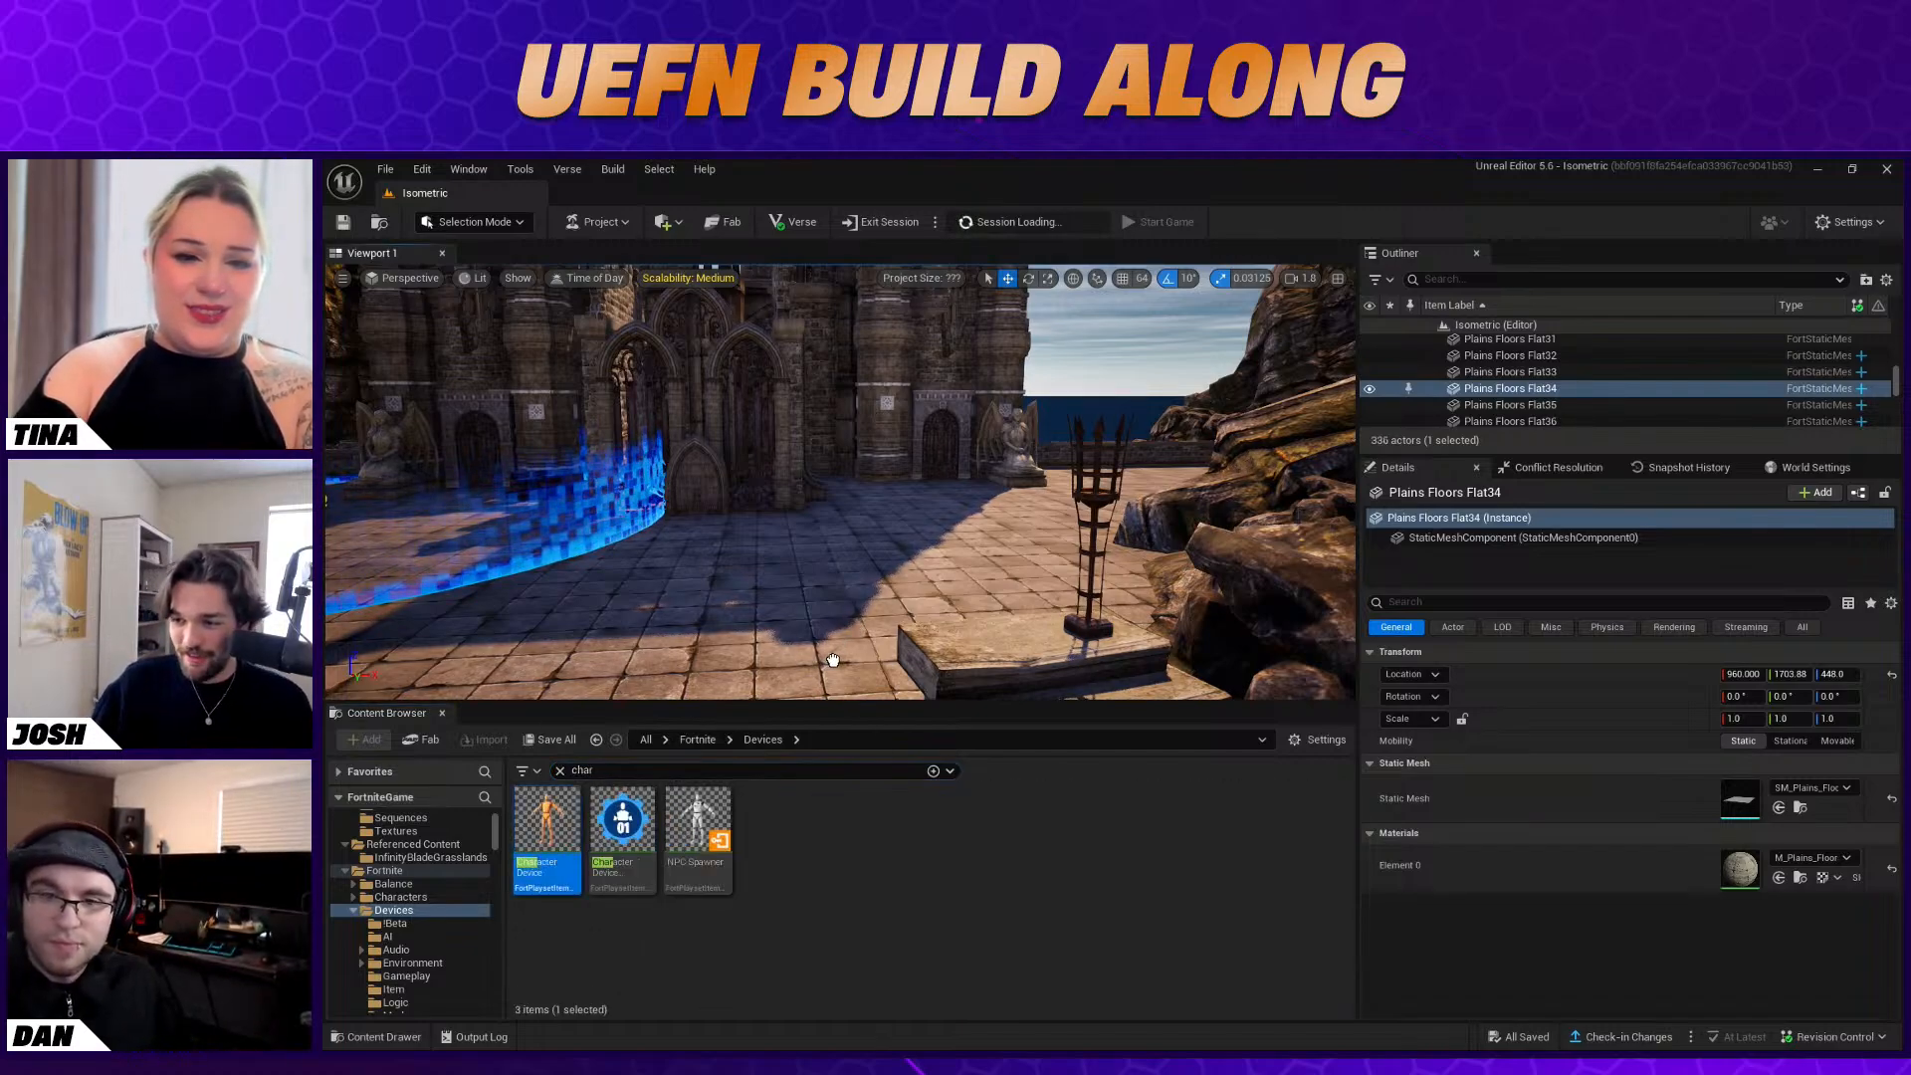
pyautogui.moveTo(833, 660); pyautogui.dragTo(833, 662)
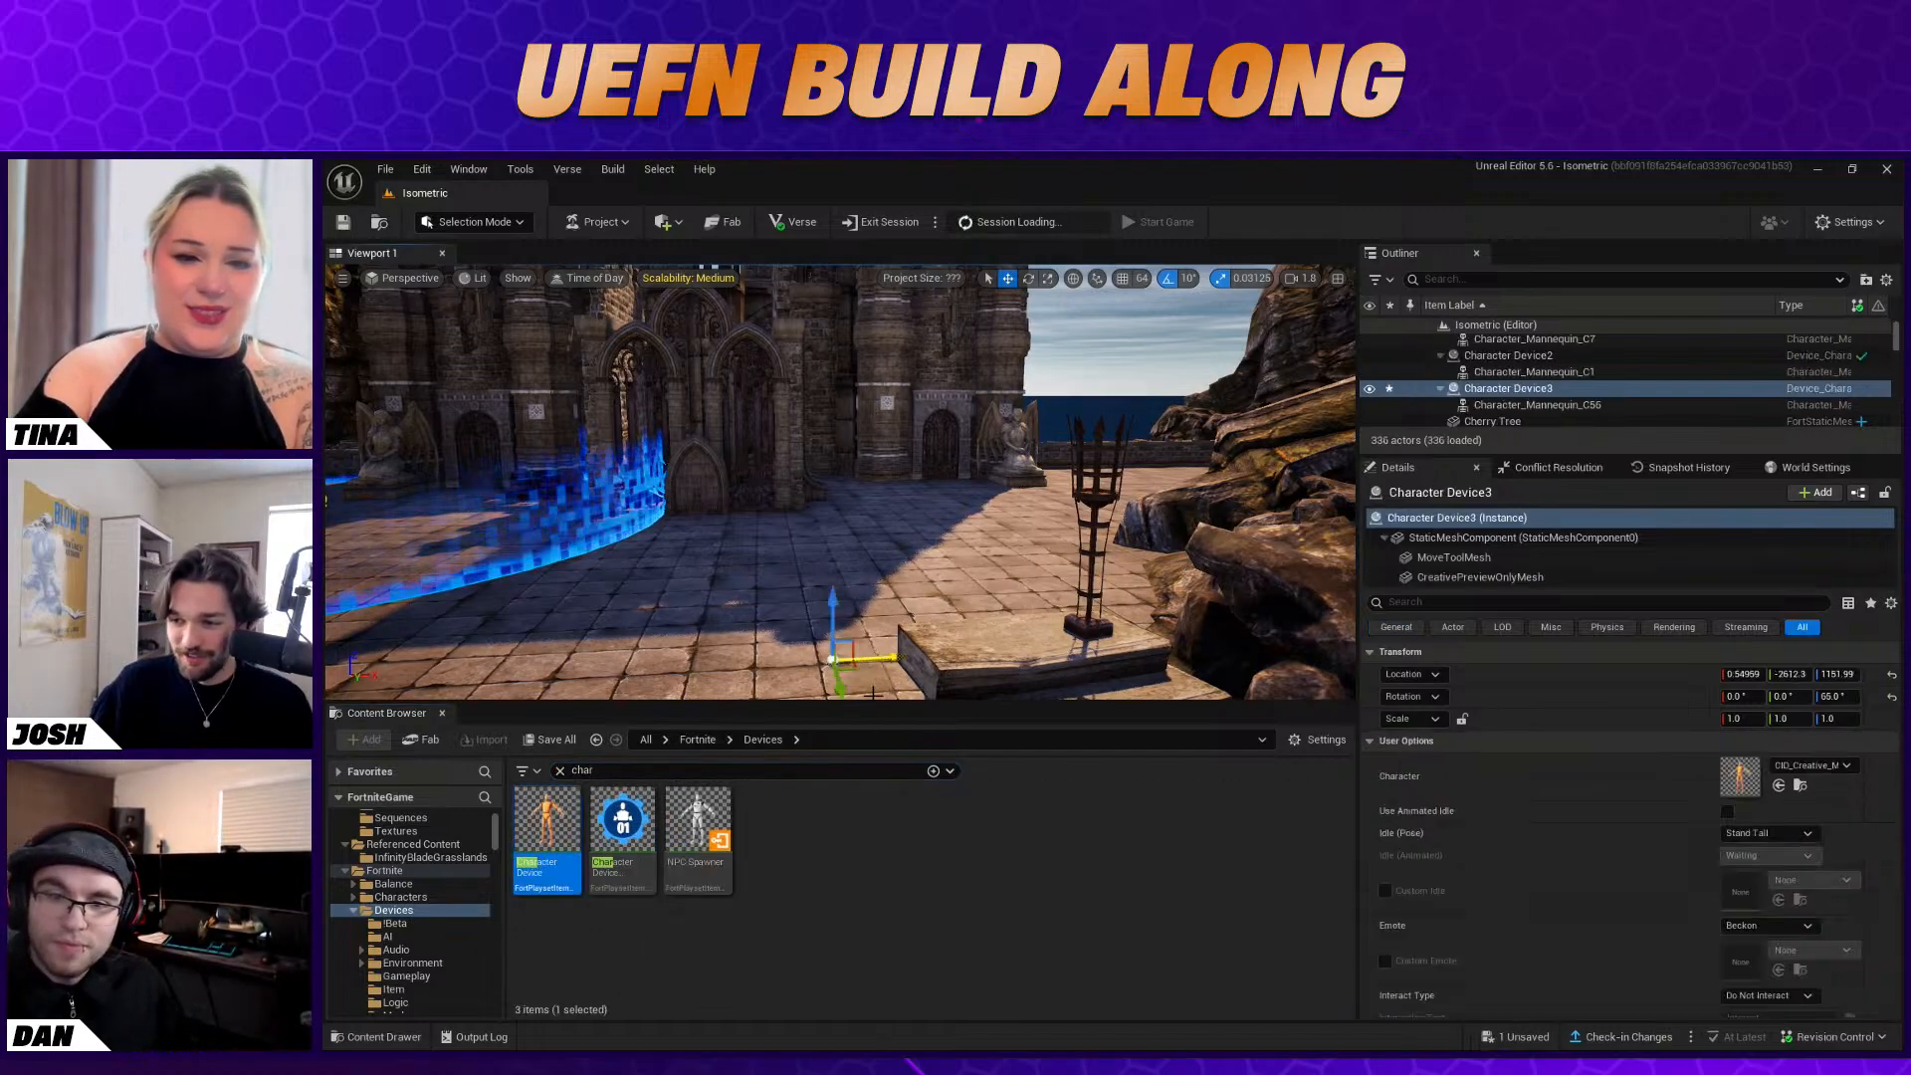
pyautogui.click(1794, 766)
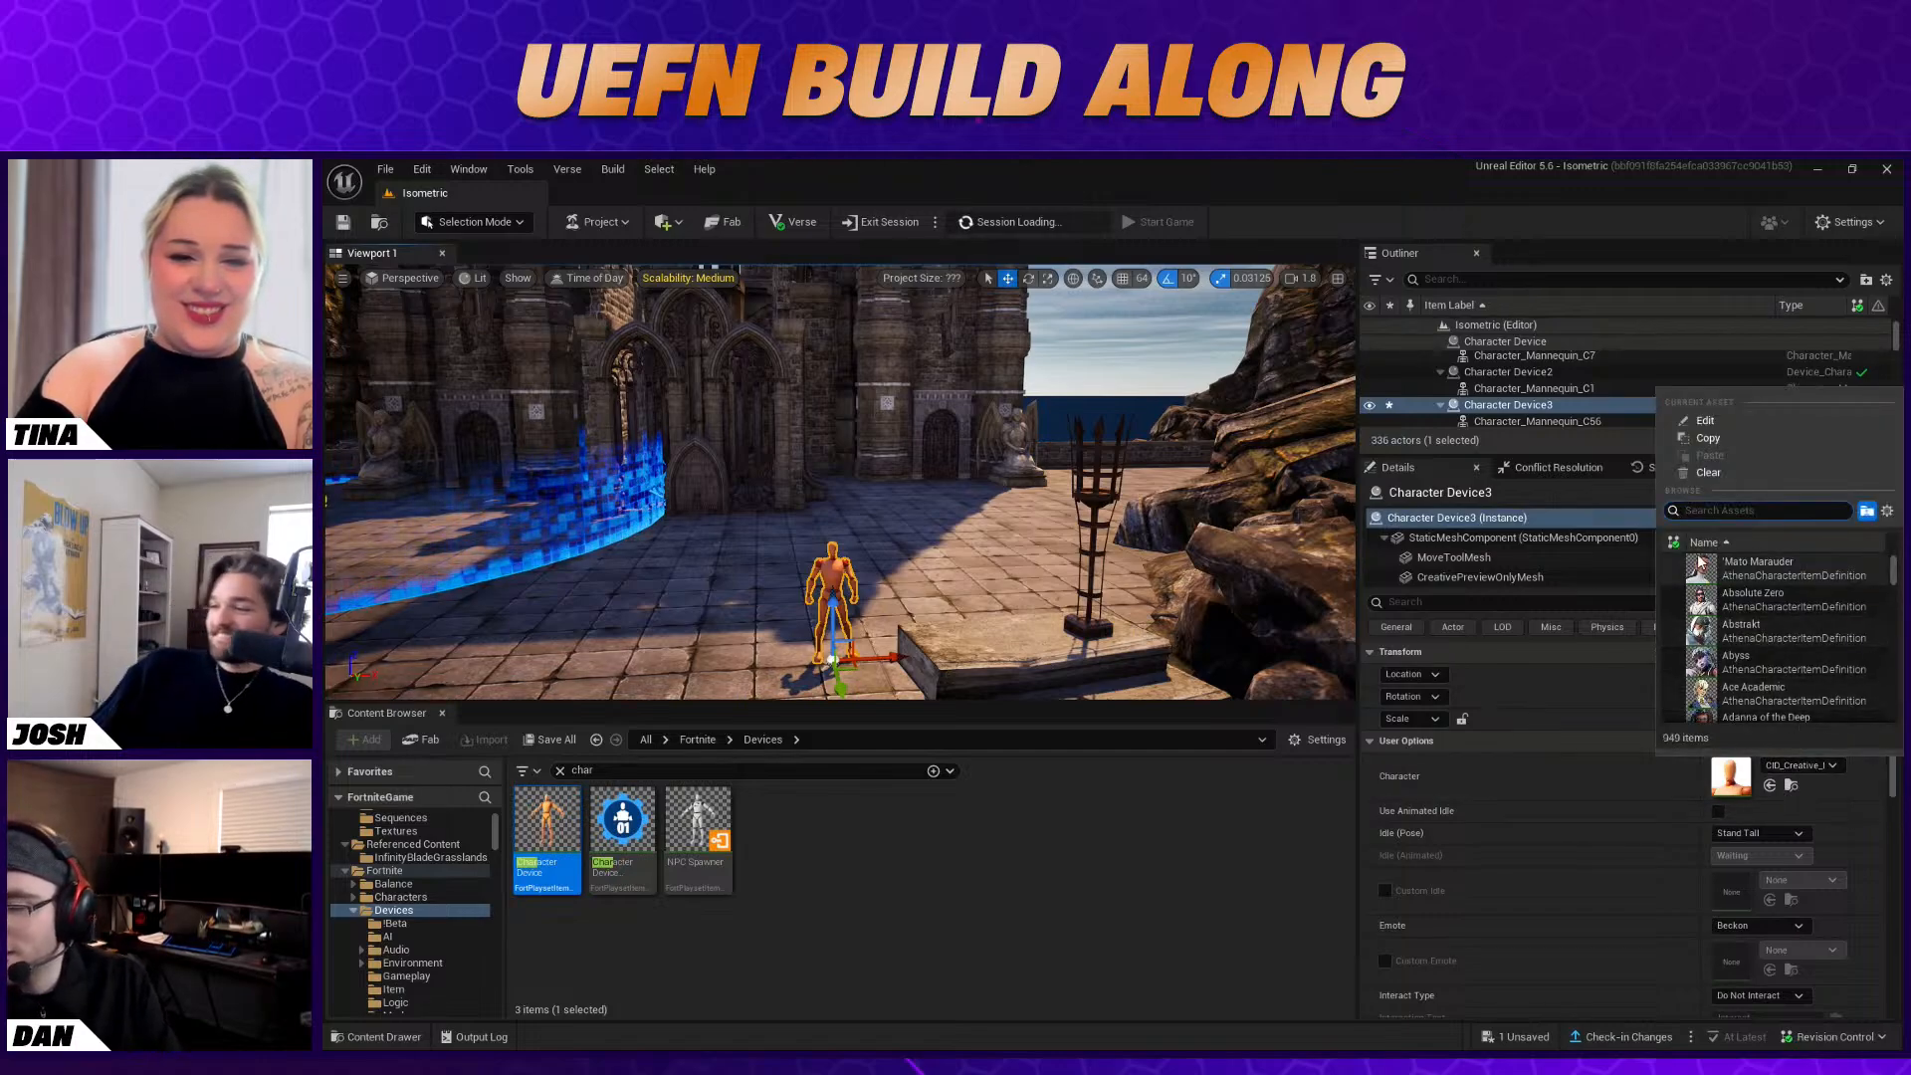
pyautogui.scroll(-3, 1737, 659)
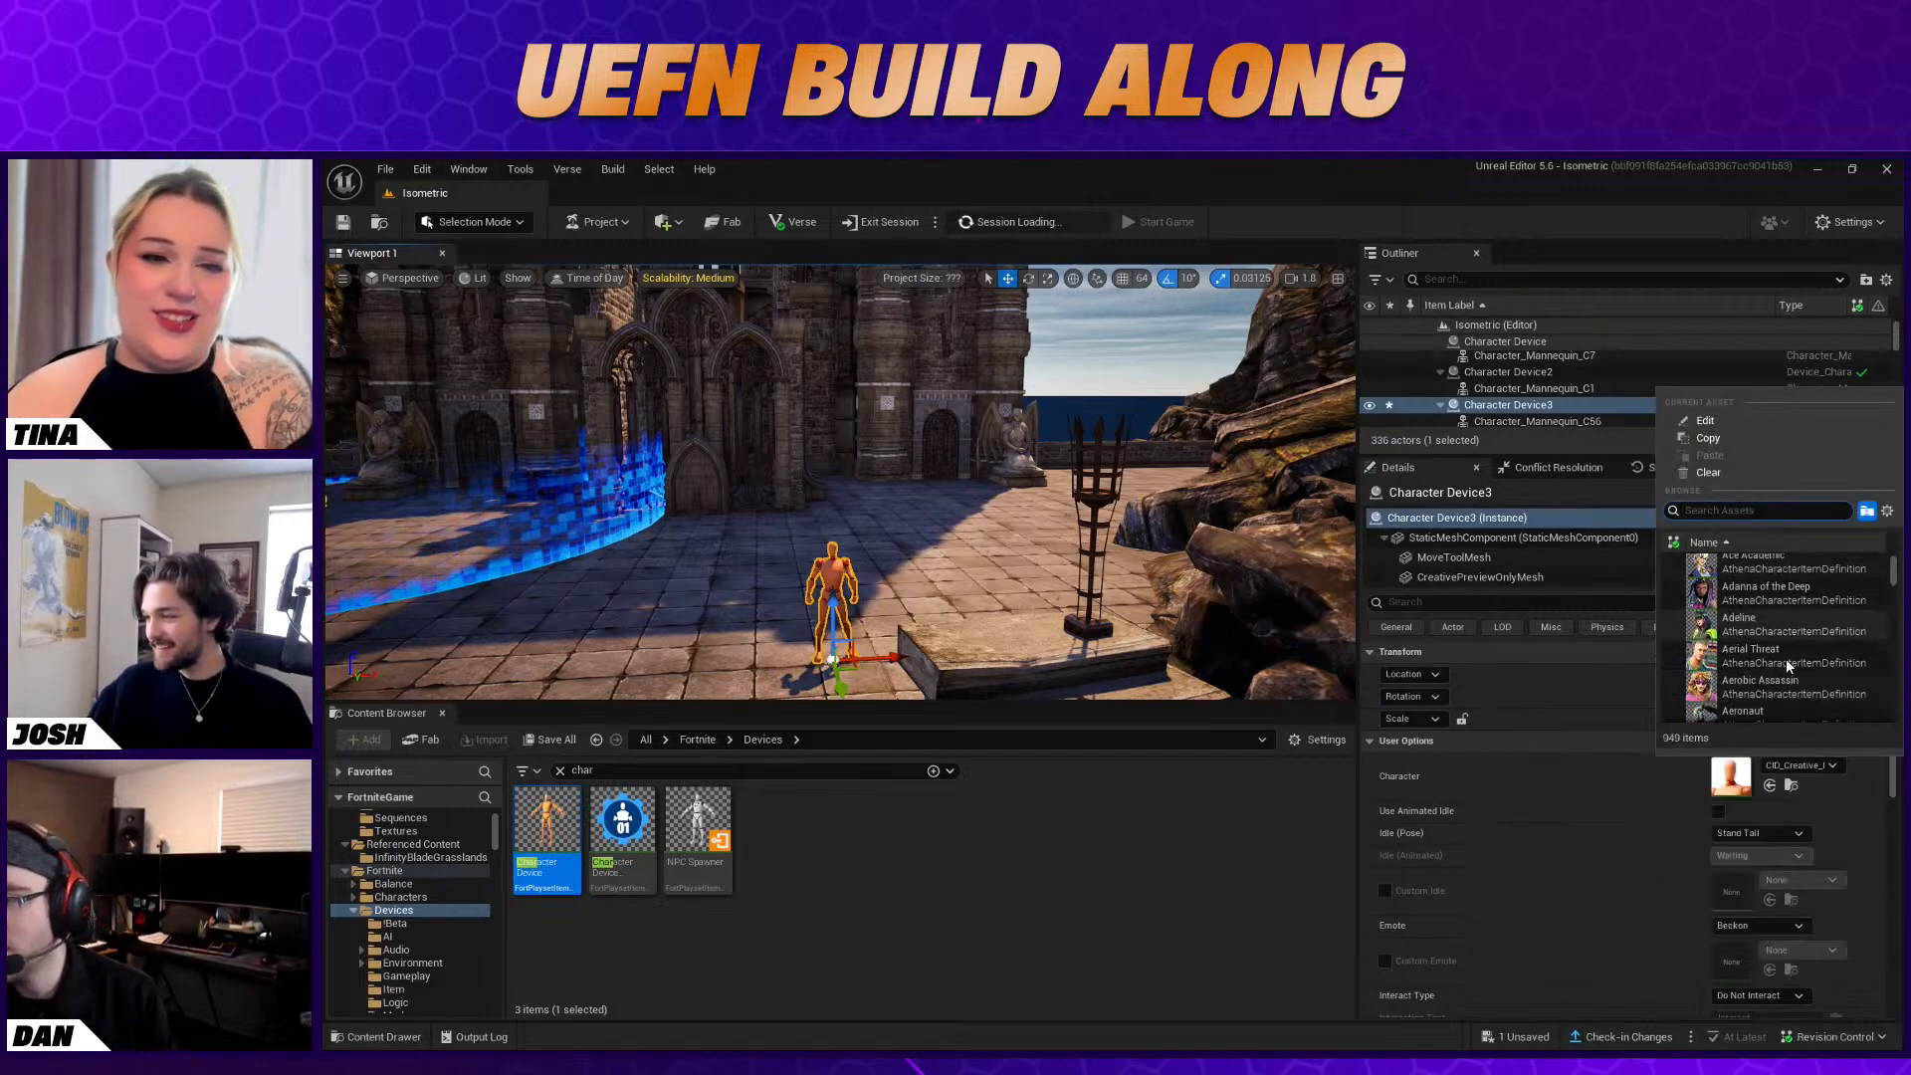
pyautogui.click(1064, 965)
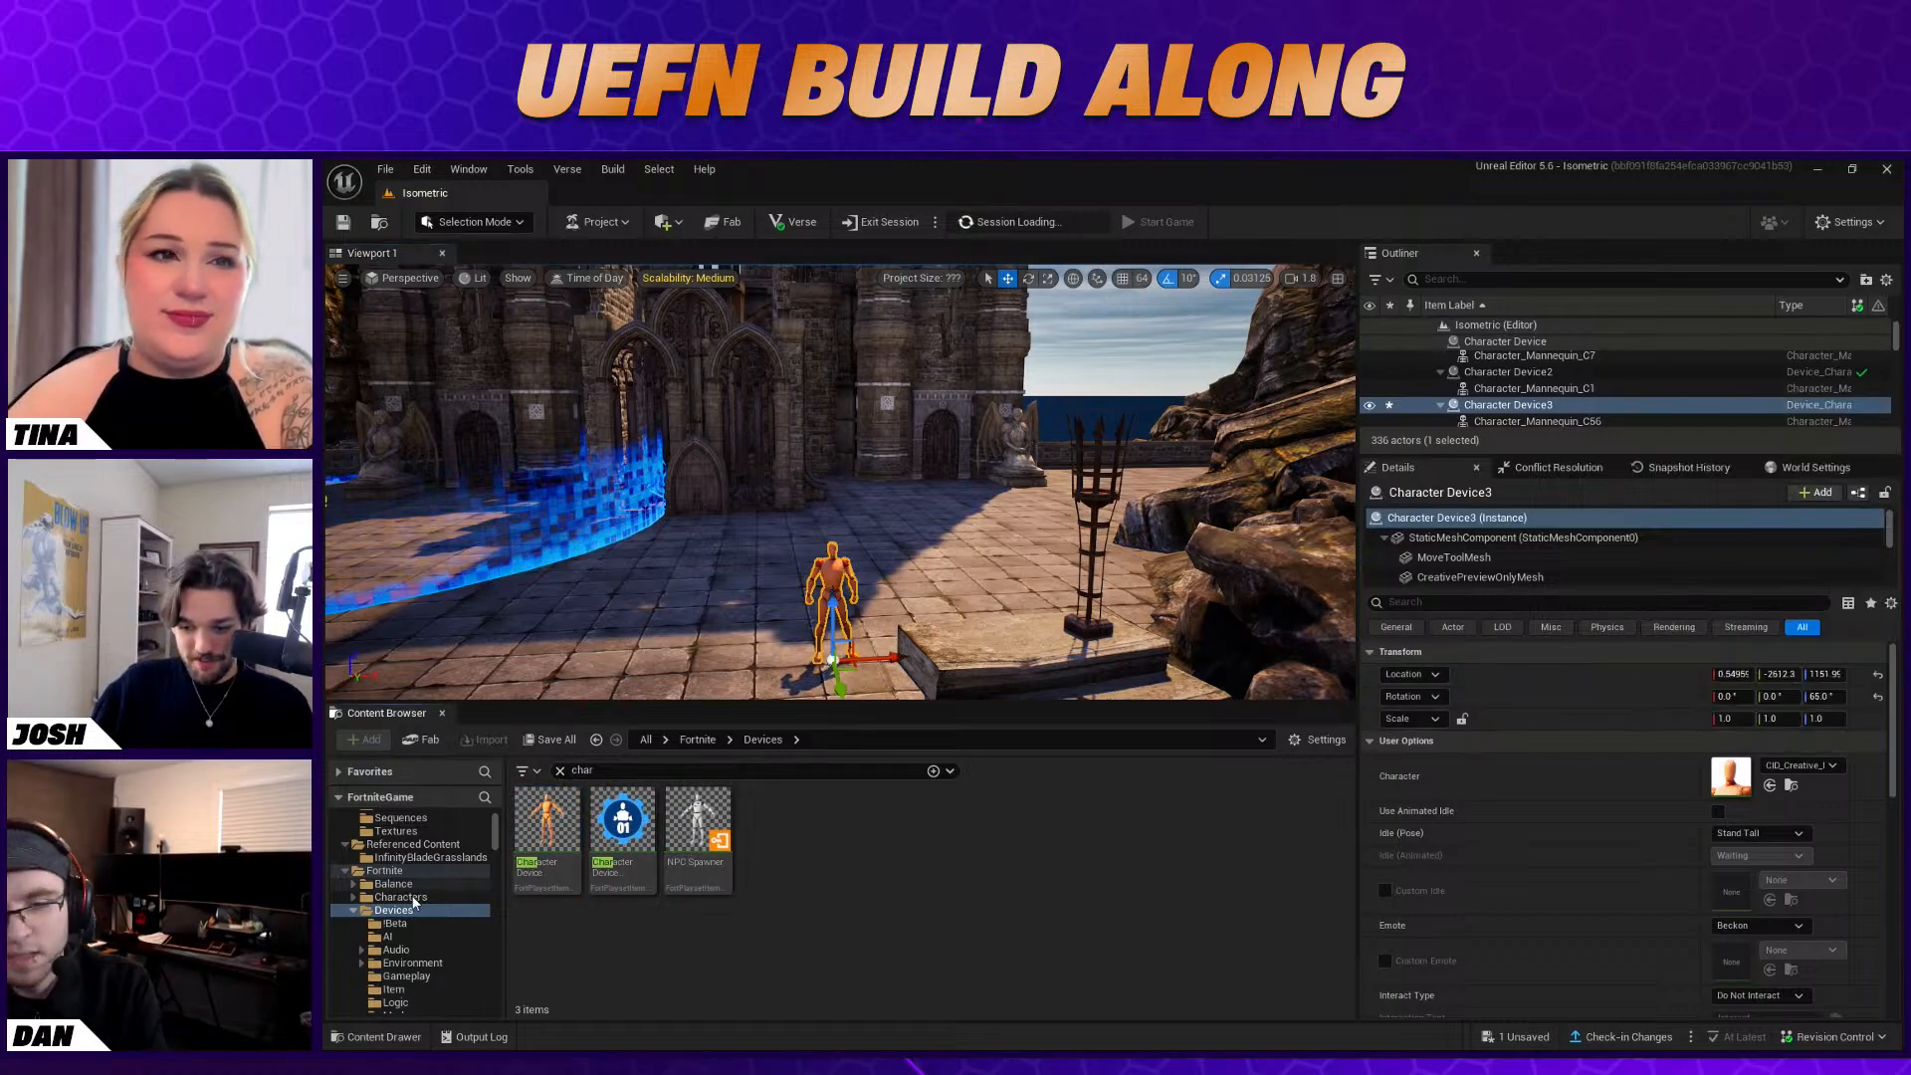
# Widen the "char" search to the whole Fortnite folder and enlarge the Content Browser to show more character assets
pyautogui.scroll(-3, 415, 900)
pyautogui.scroll(6, 440, 920)
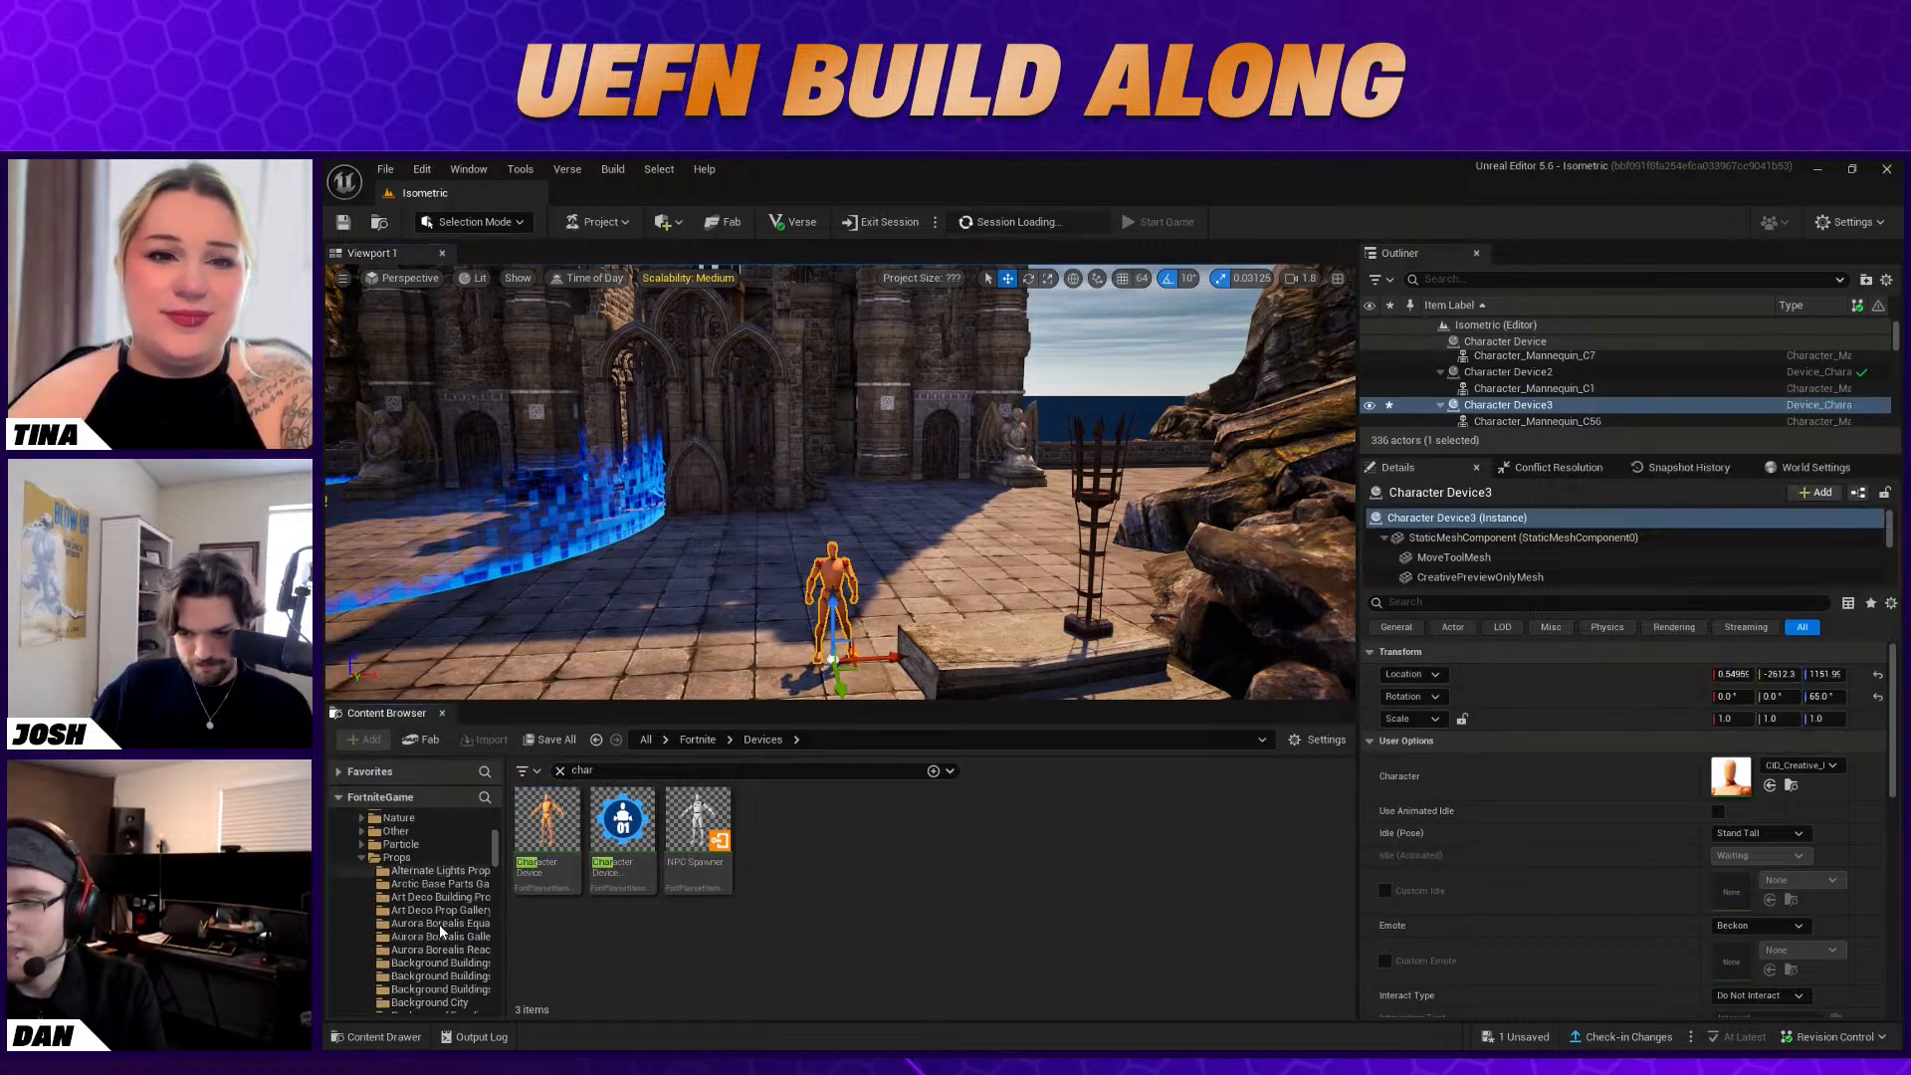
pyautogui.click(344, 897)
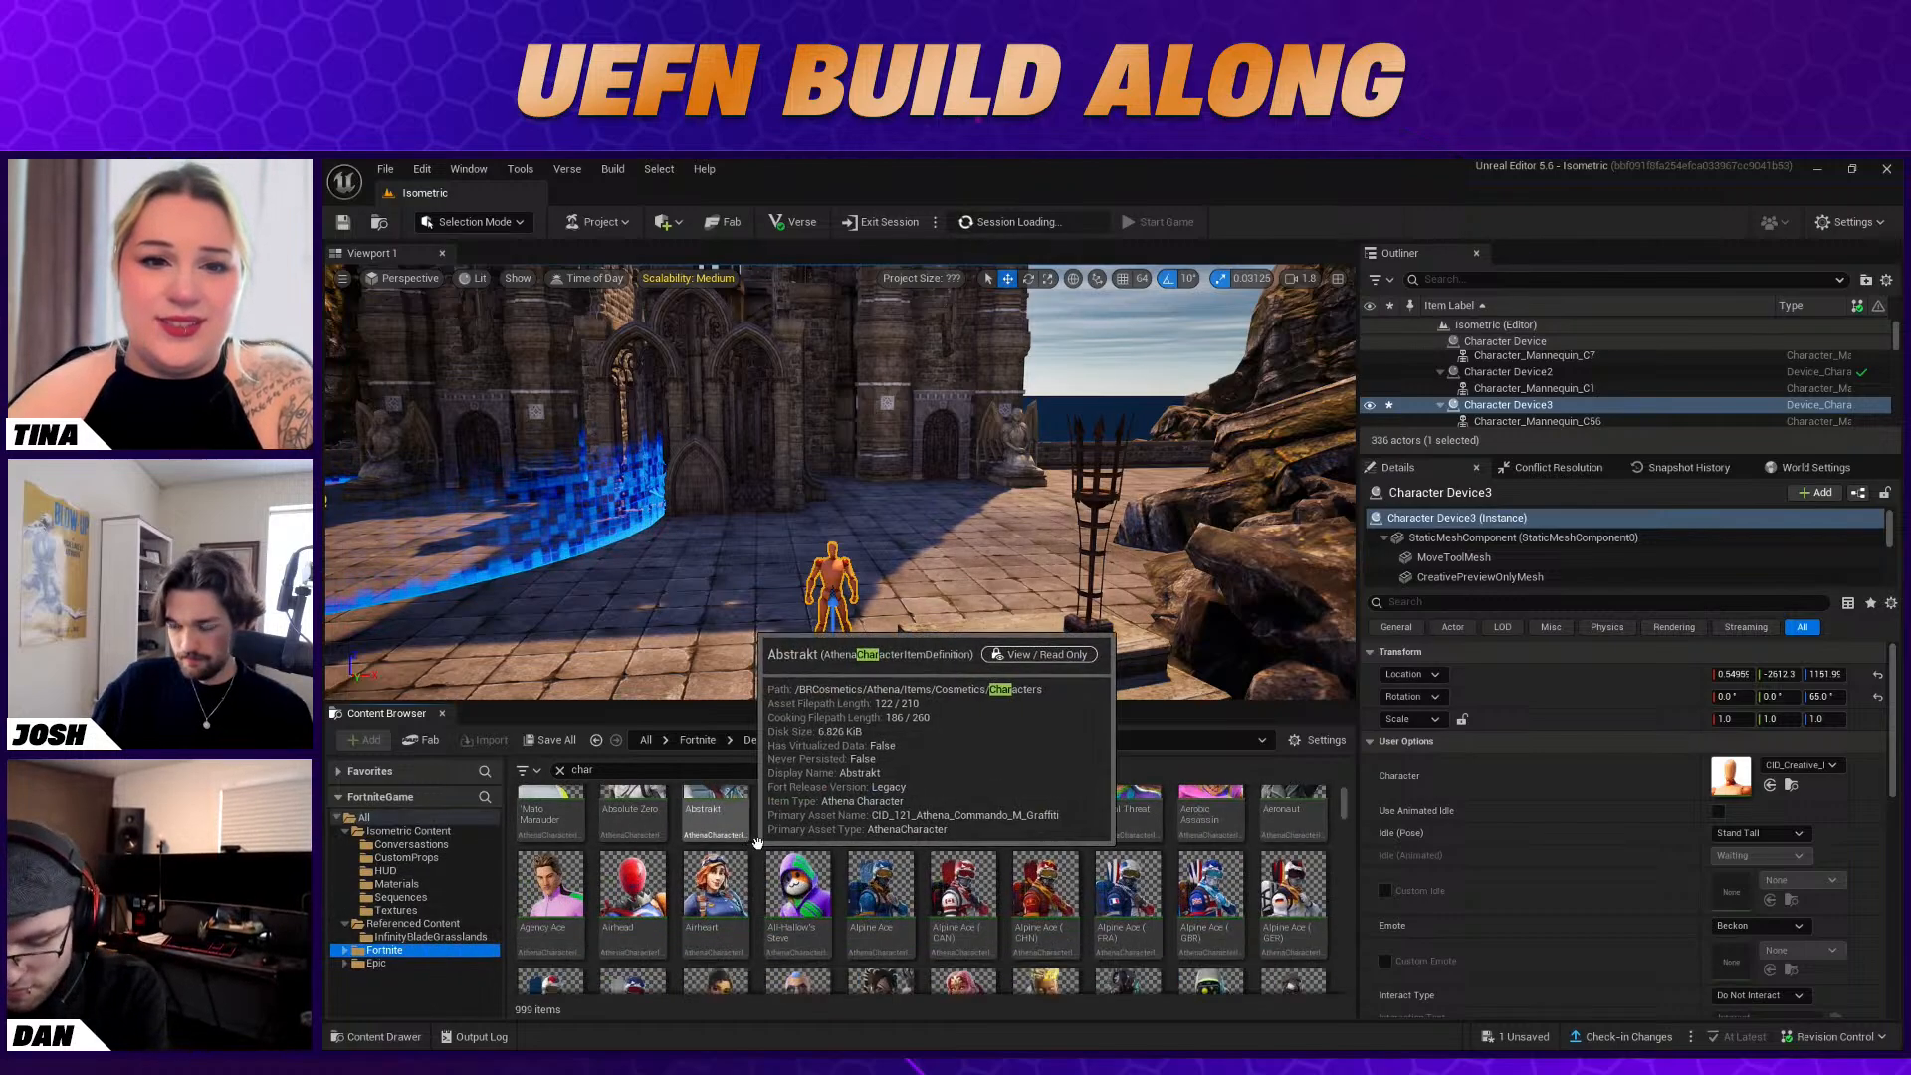
pyautogui.scroll(-1, 1218, 911)
pyautogui.moveTo(1016, 703); pyautogui.dragTo(1015, 520)
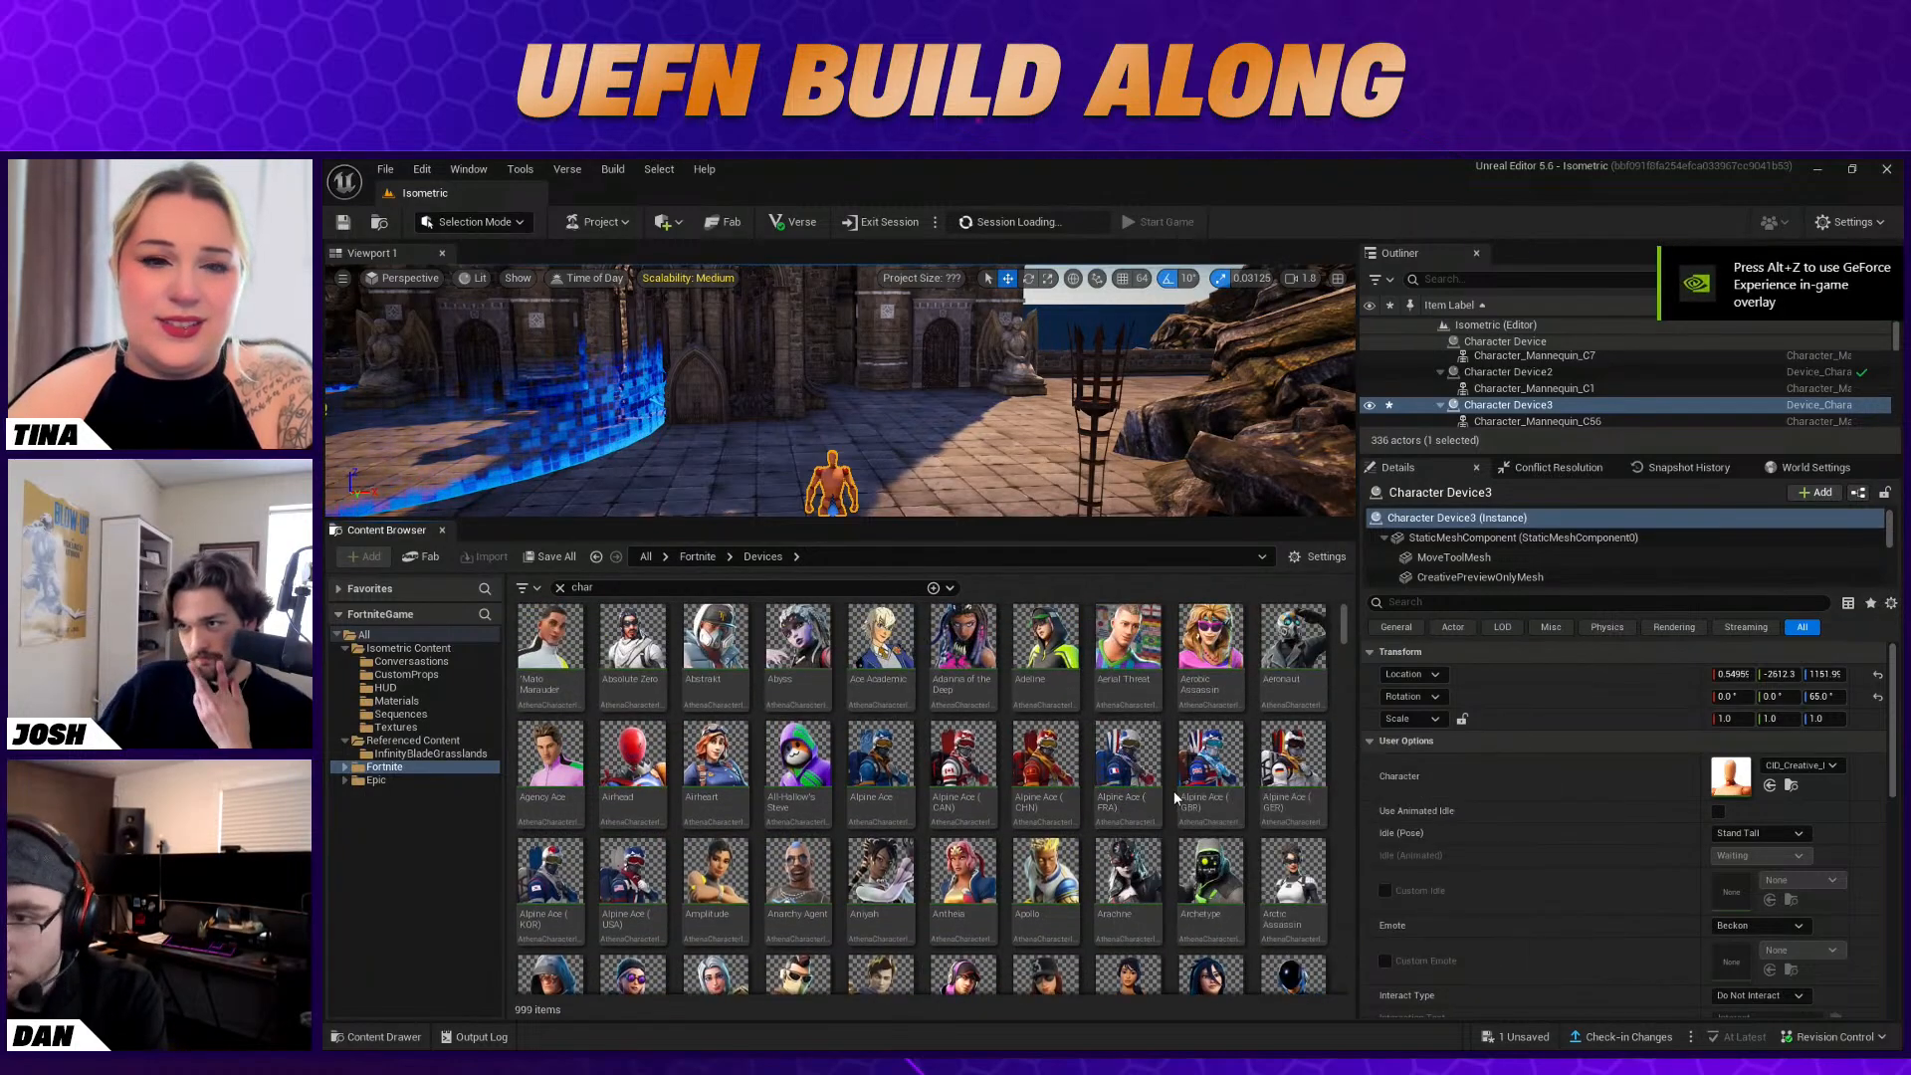
# Find the Battle Hound character and assign it to the Character Device in front of the castle
pyautogui.scroll(-1, 1175, 794)
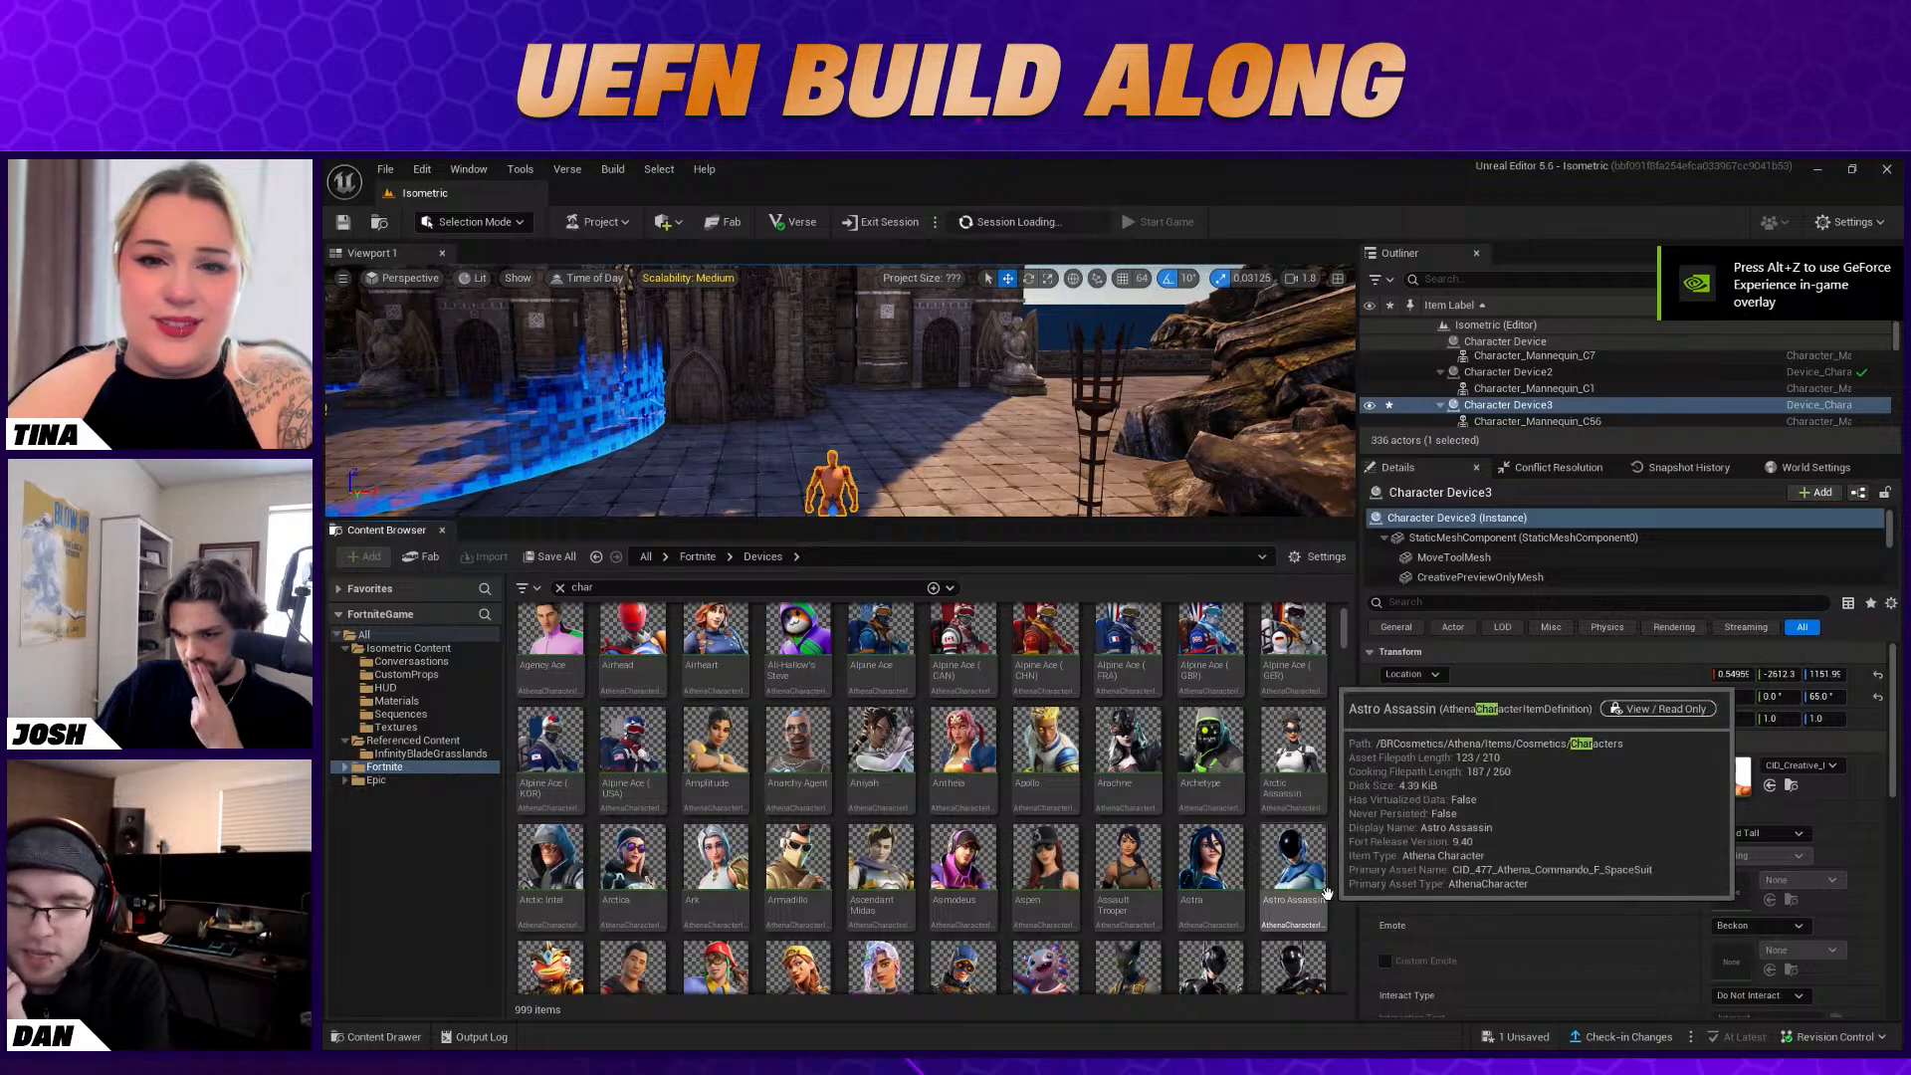
pyautogui.scroll(-1, 1327, 893)
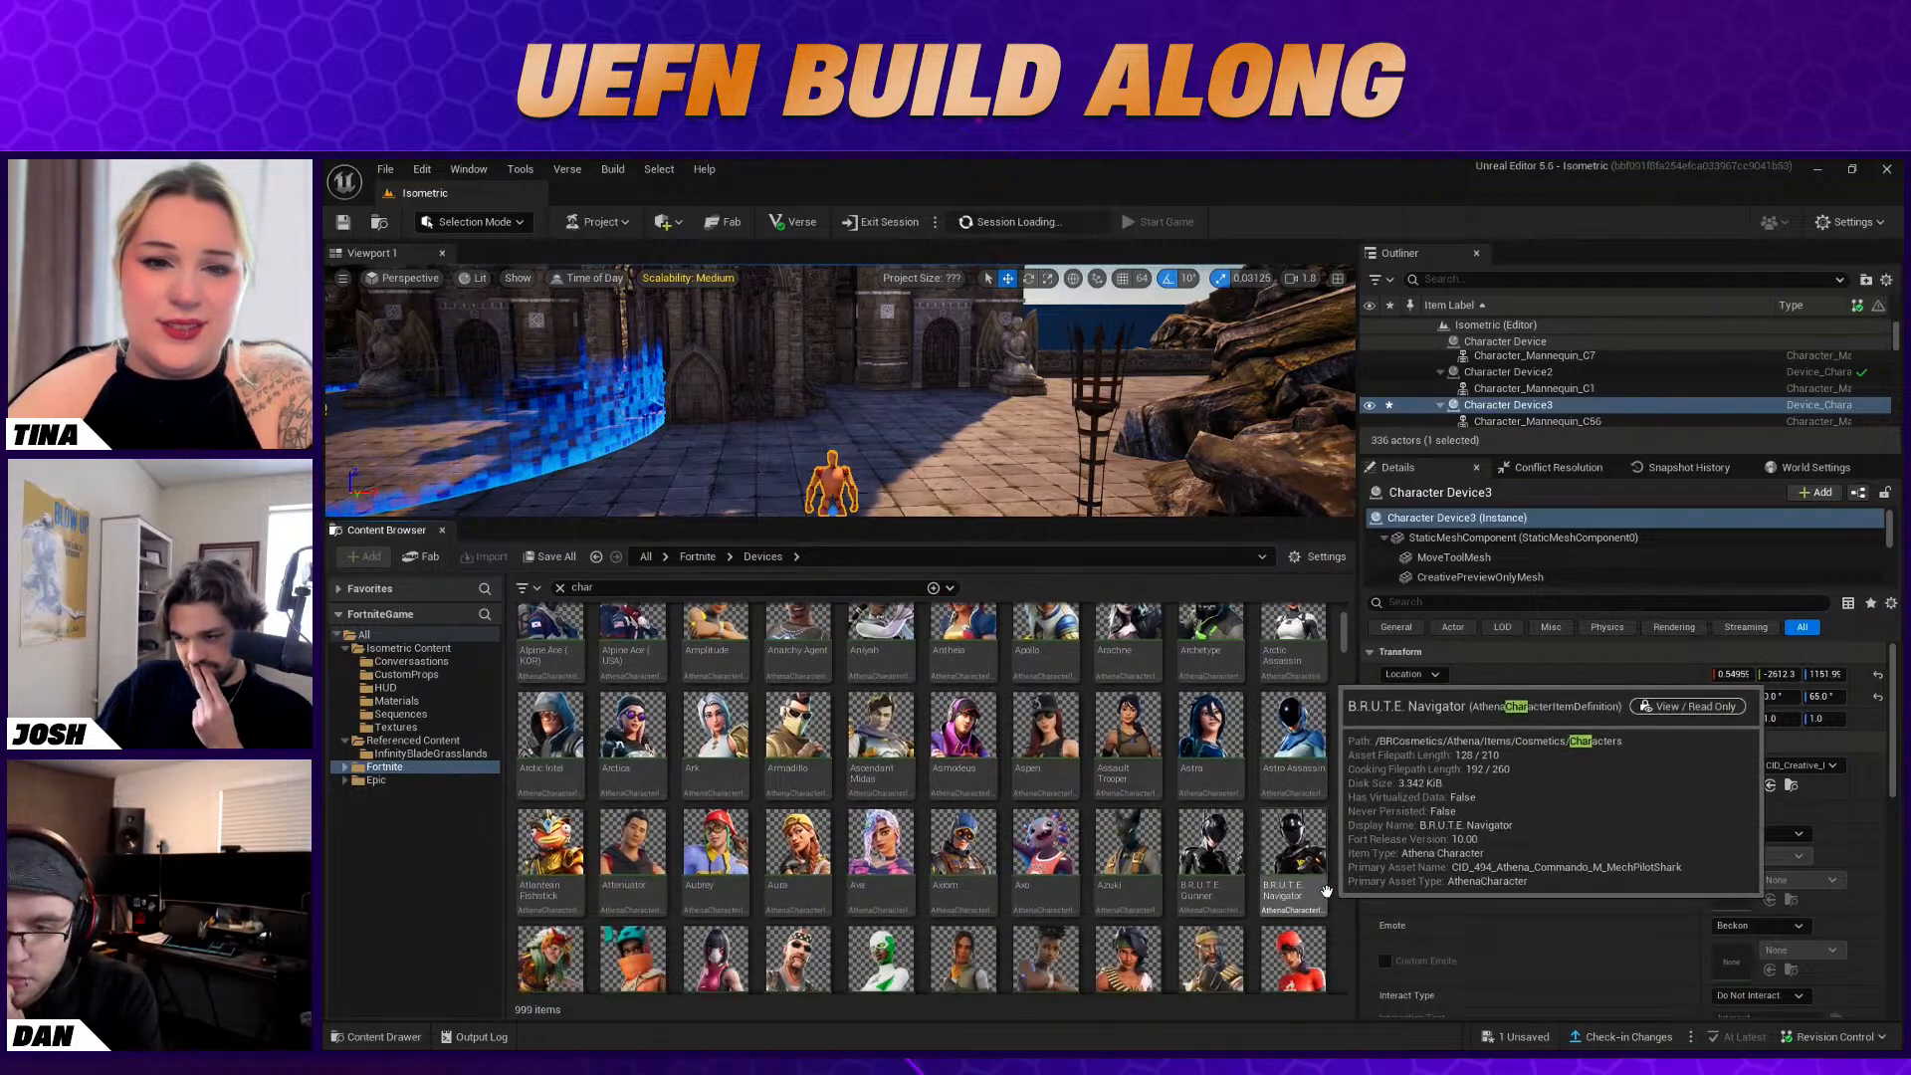
pyautogui.scroll(-1, 1322, 891)
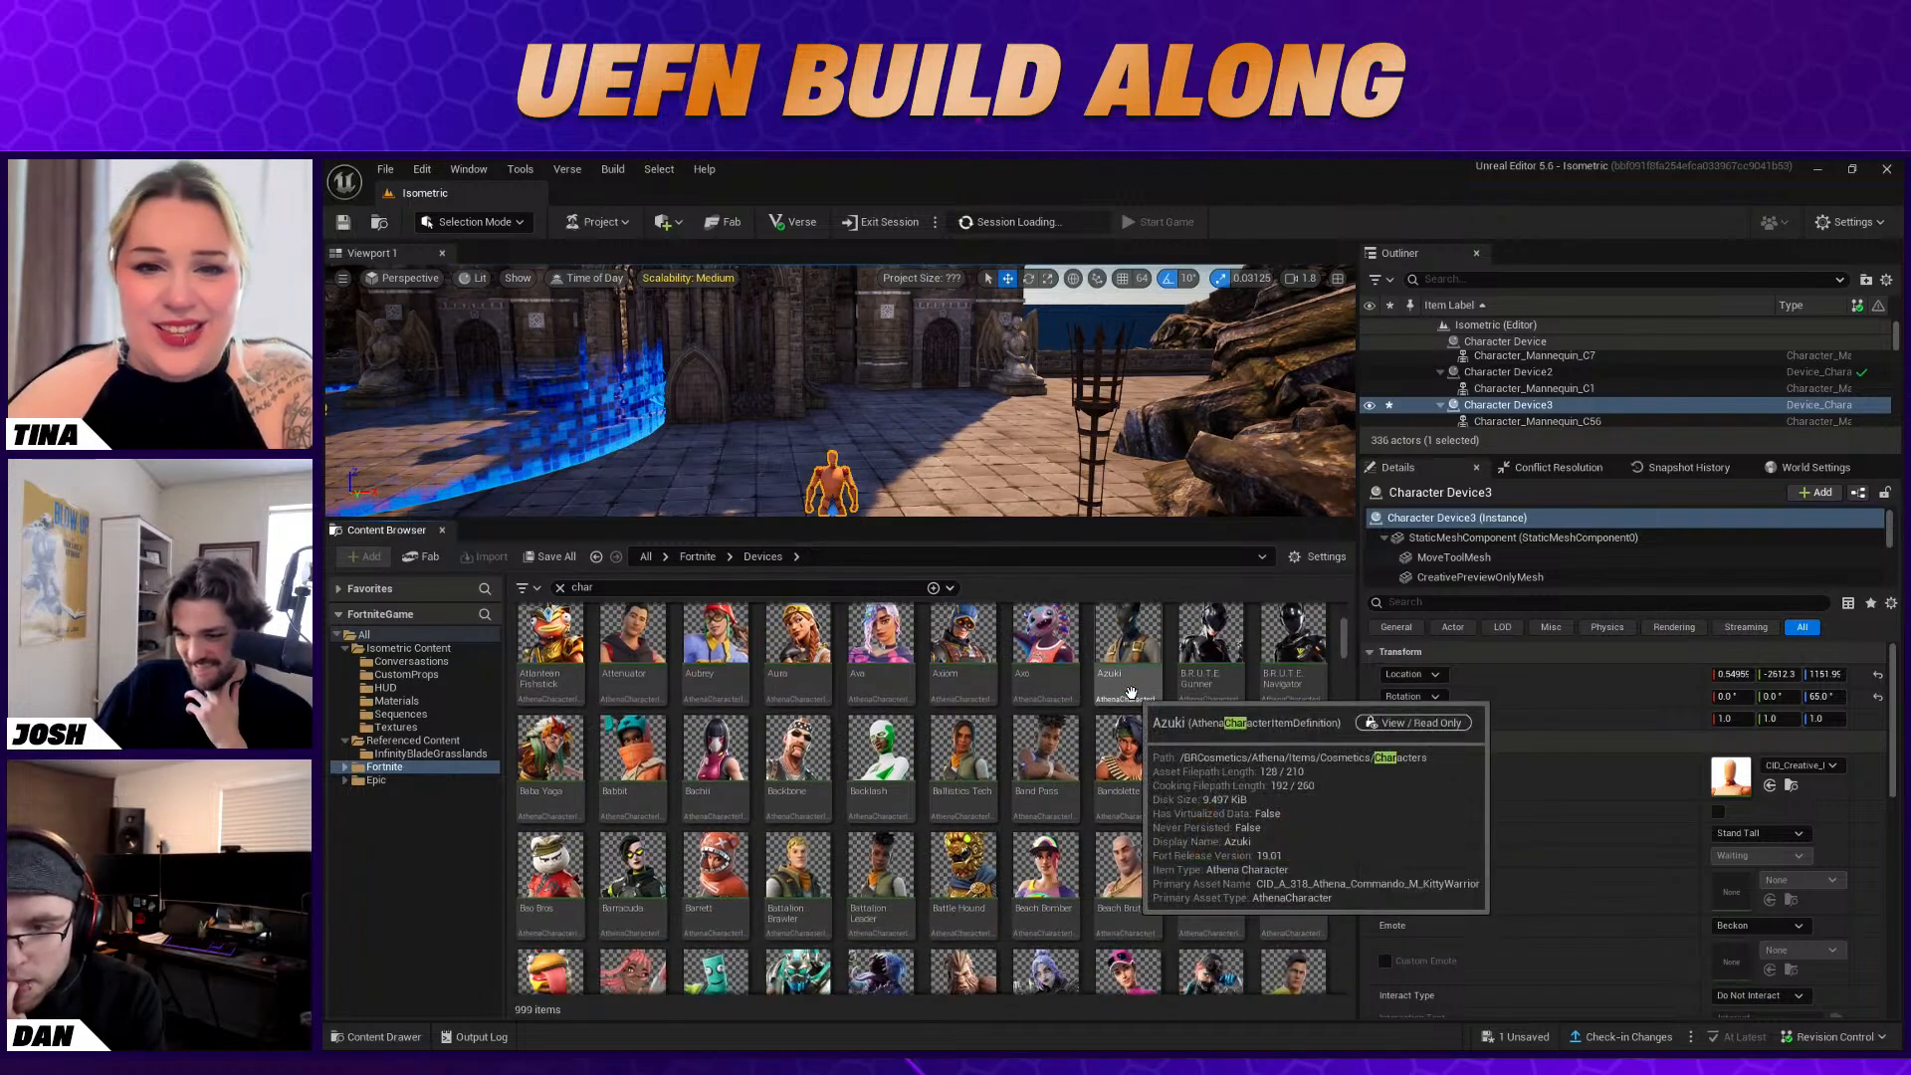
pyautogui.scroll(-2, 1165, 737)
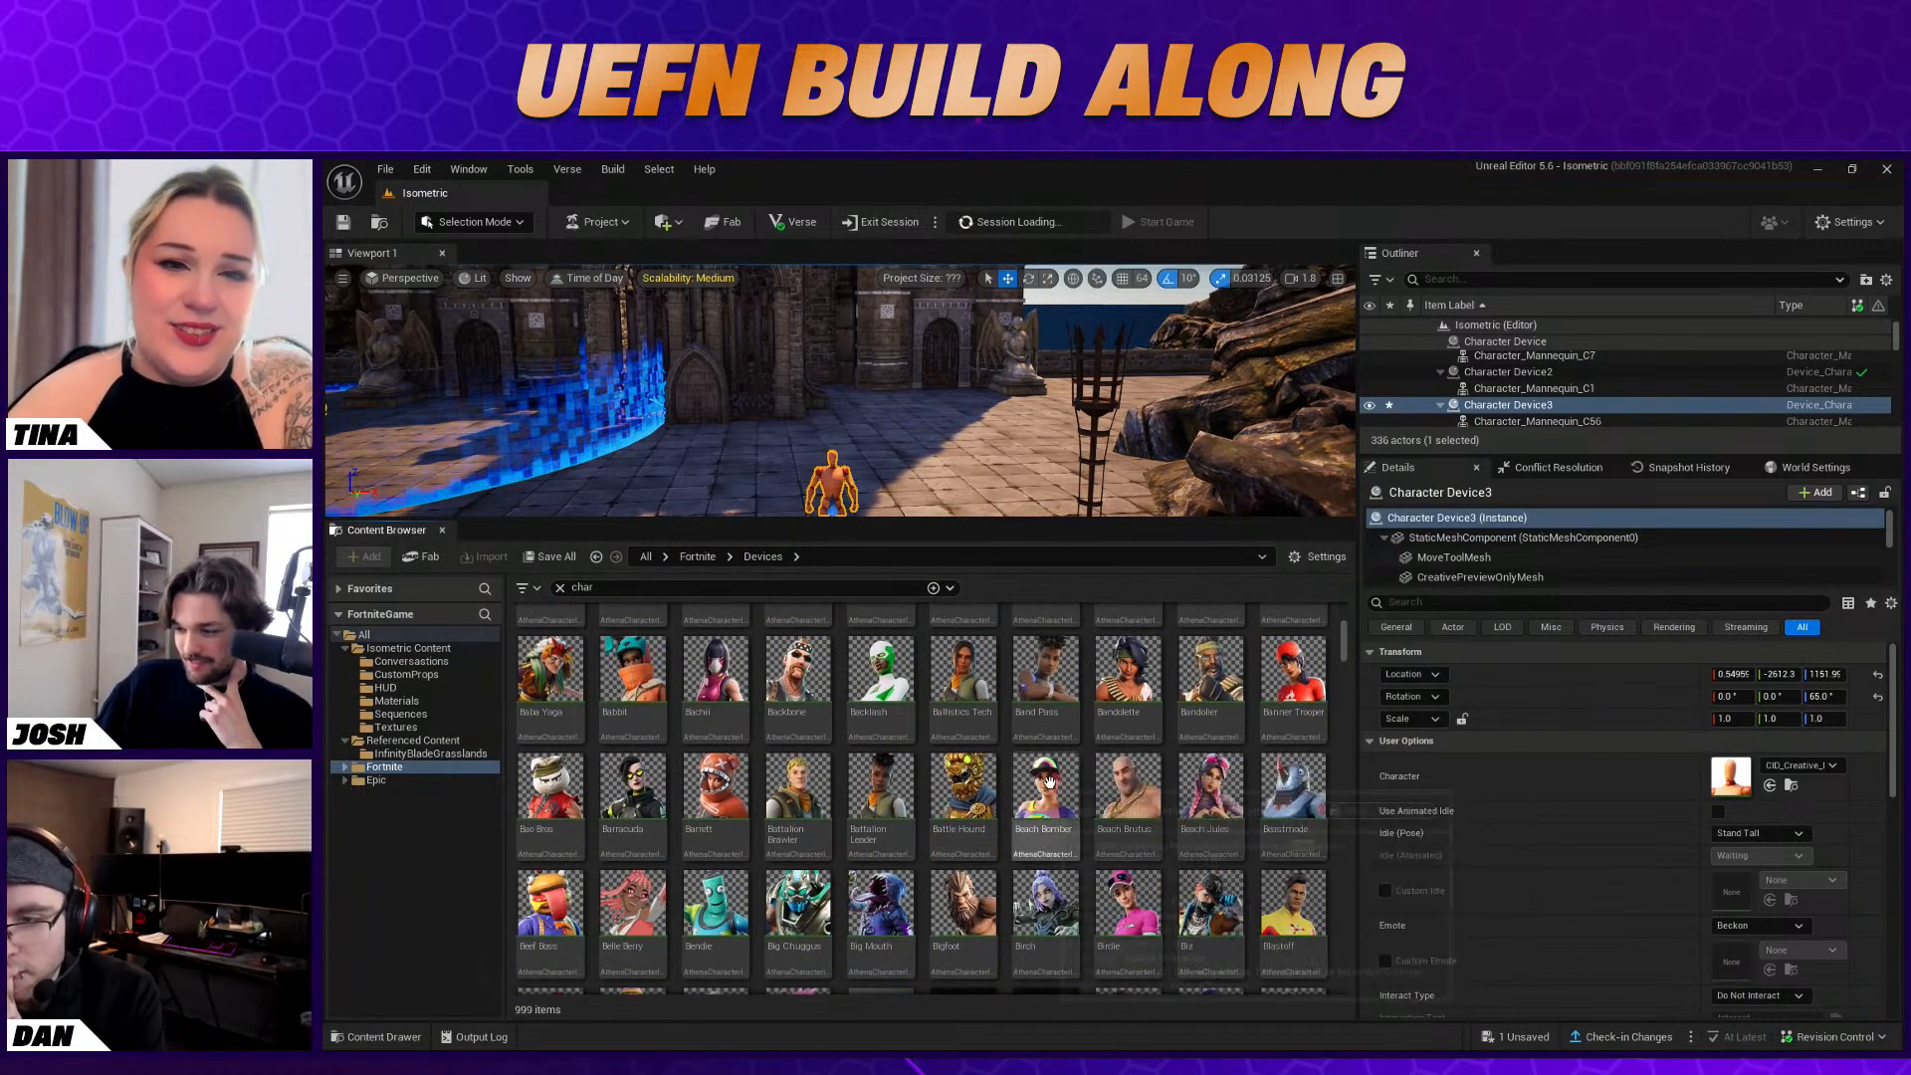
pyautogui.moveTo(1037, 500); pyautogui.dragTo(1020, 551, button='right')
pyautogui.moveTo(885, 399); pyautogui.dragTo(848, 393)
pyautogui.moveTo(1041, 434); pyautogui.dragTo(1014, 454, button='right')
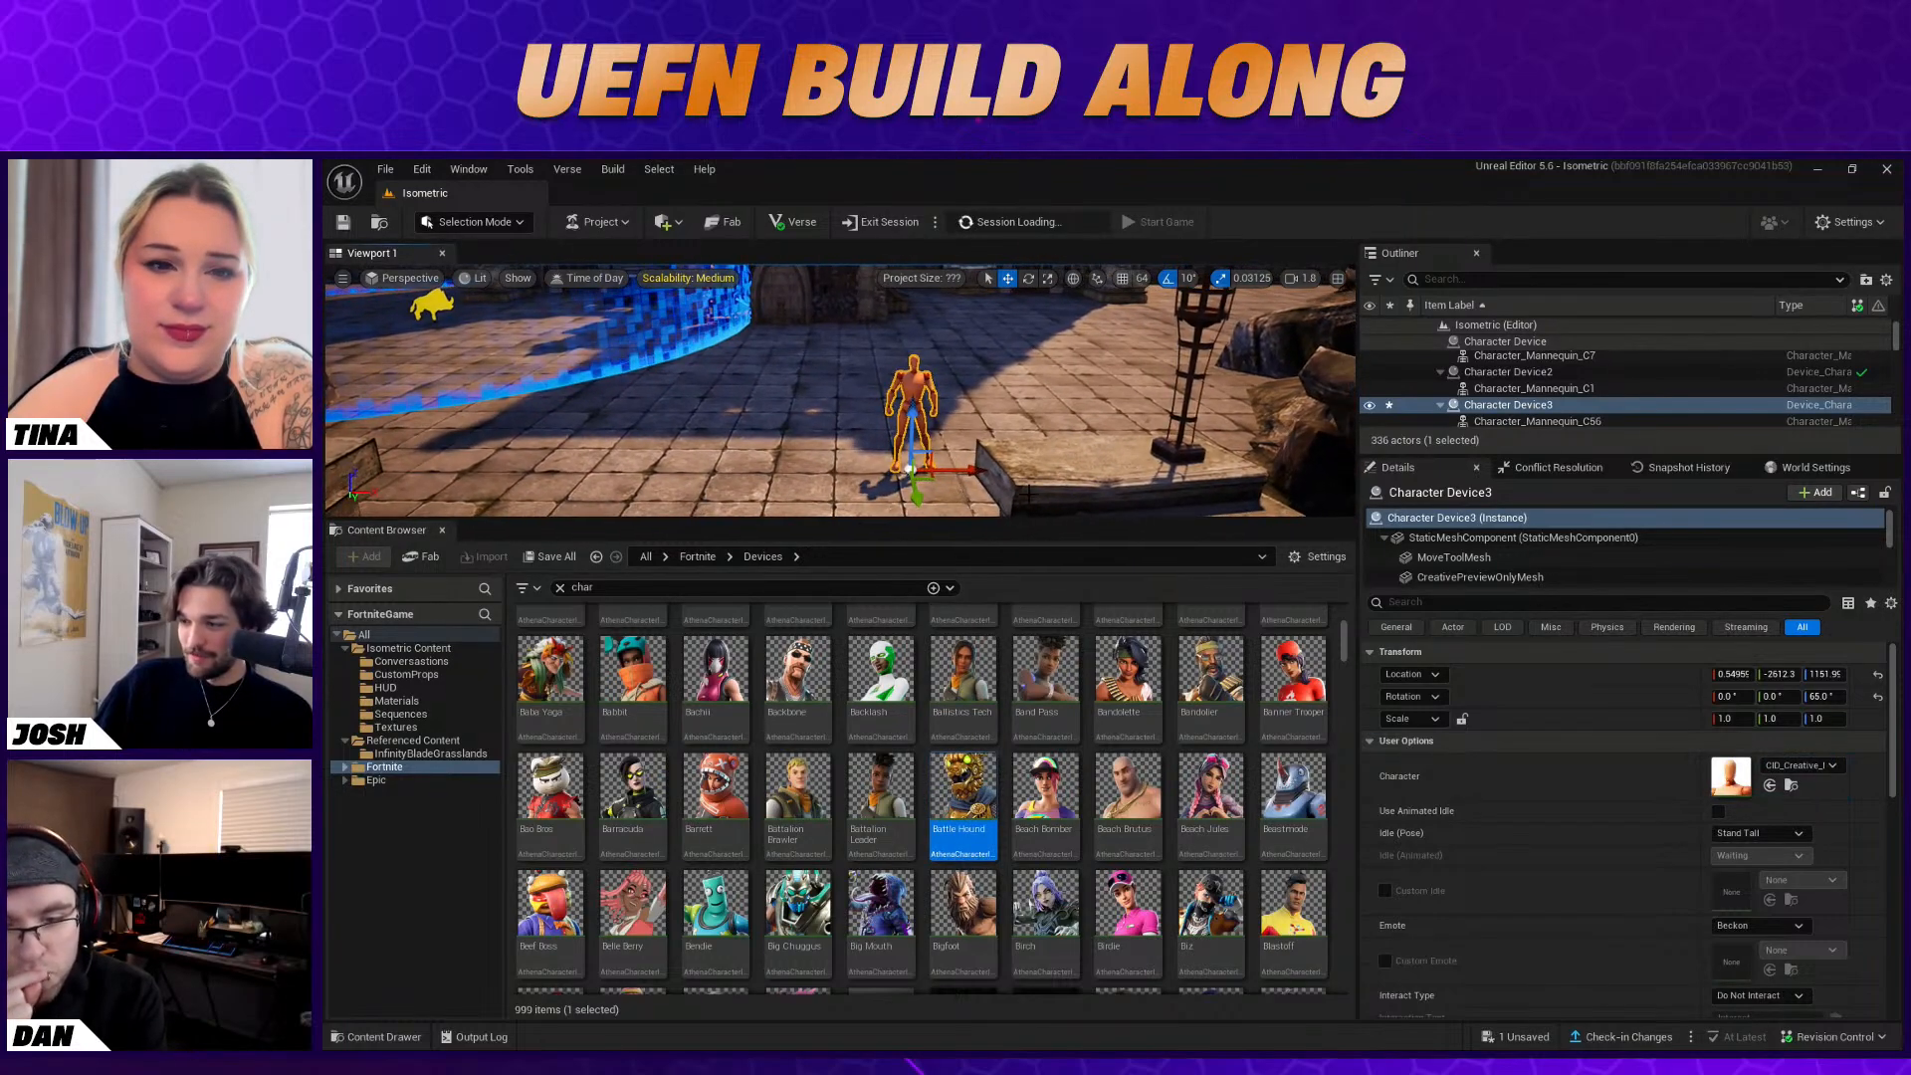
pyautogui.moveTo(974, 786); pyautogui.dragTo(1633, 786)
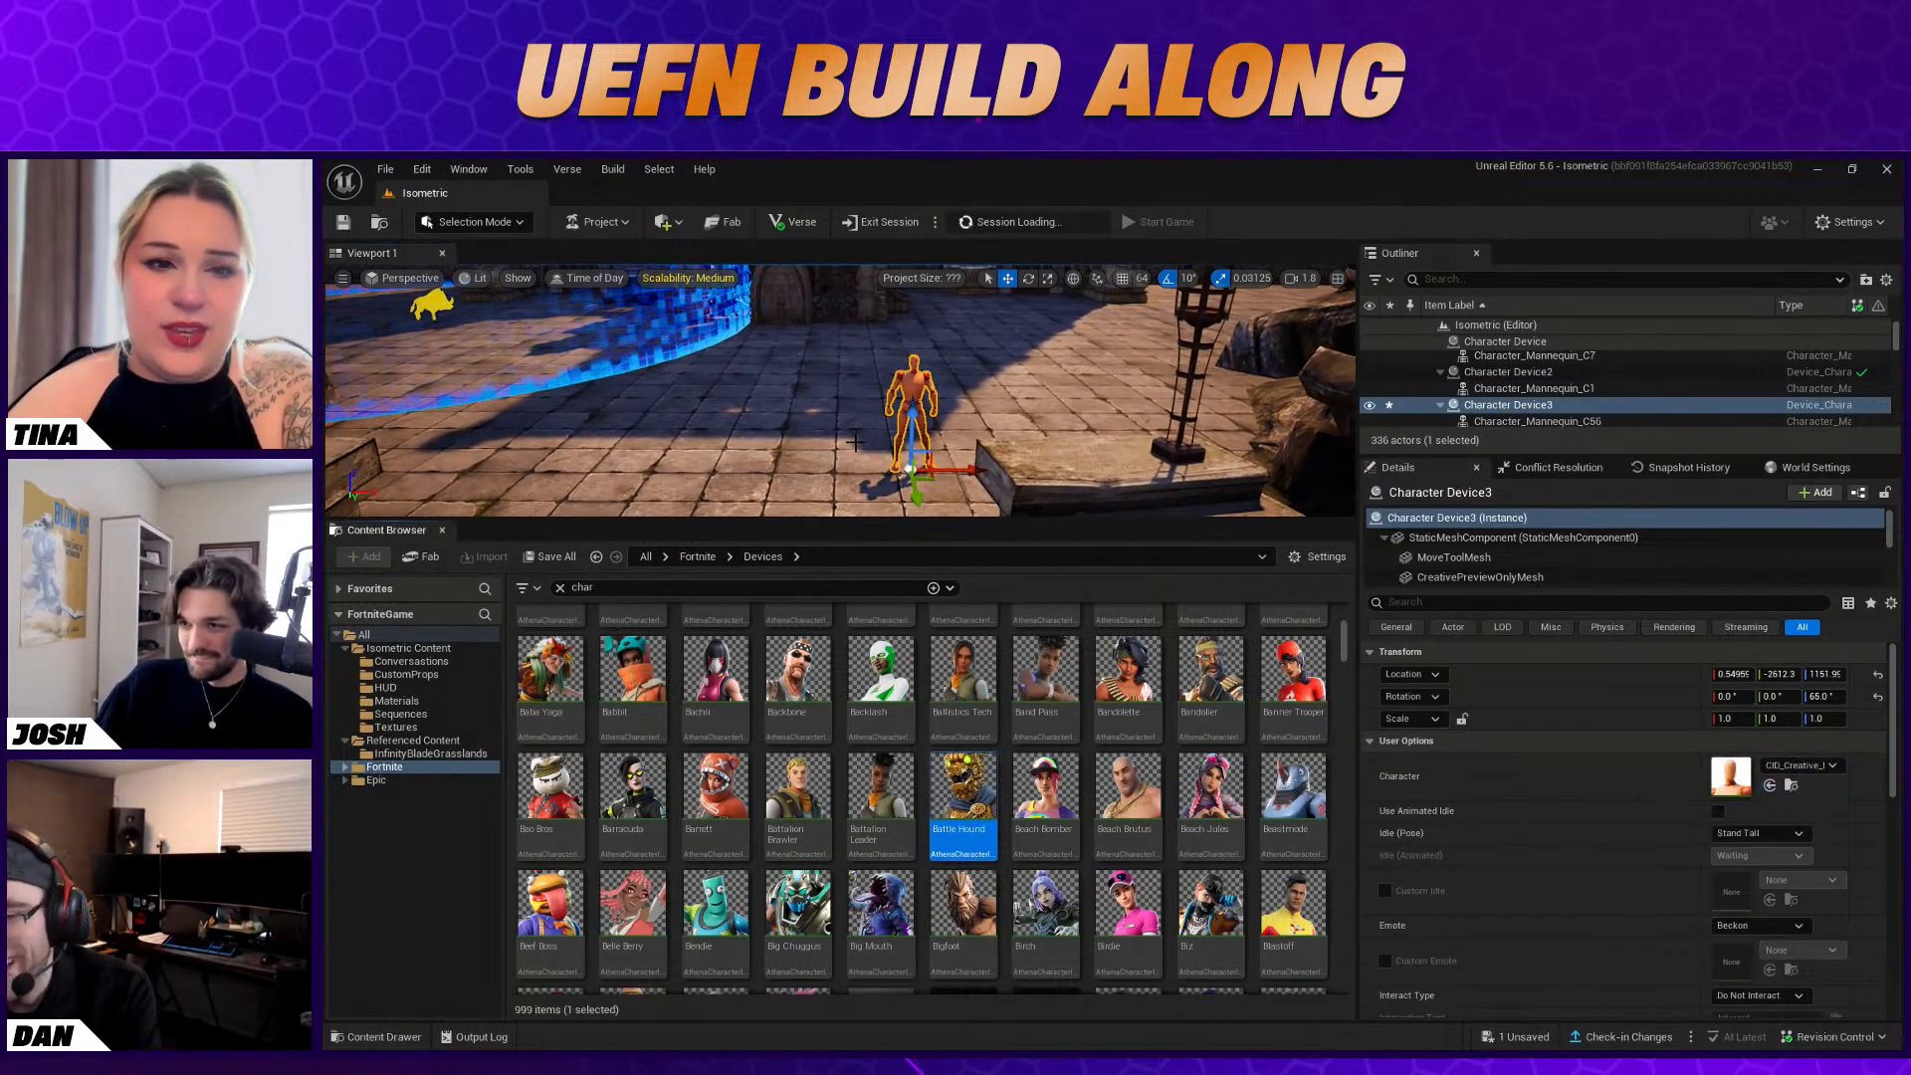
pyautogui.moveTo(995, 805); pyautogui.dragTo(1732, 781)
# Duplicate the Battle Hound device along X to about -119 and assign the Castor character to the copy
pyautogui.keyDown('alt'); pyautogui.moveTo(964, 471); pyautogui.dragTo(902, 470); pyautogui.keyUp('alt')
pyautogui.scroll(-1, 1100, 796)
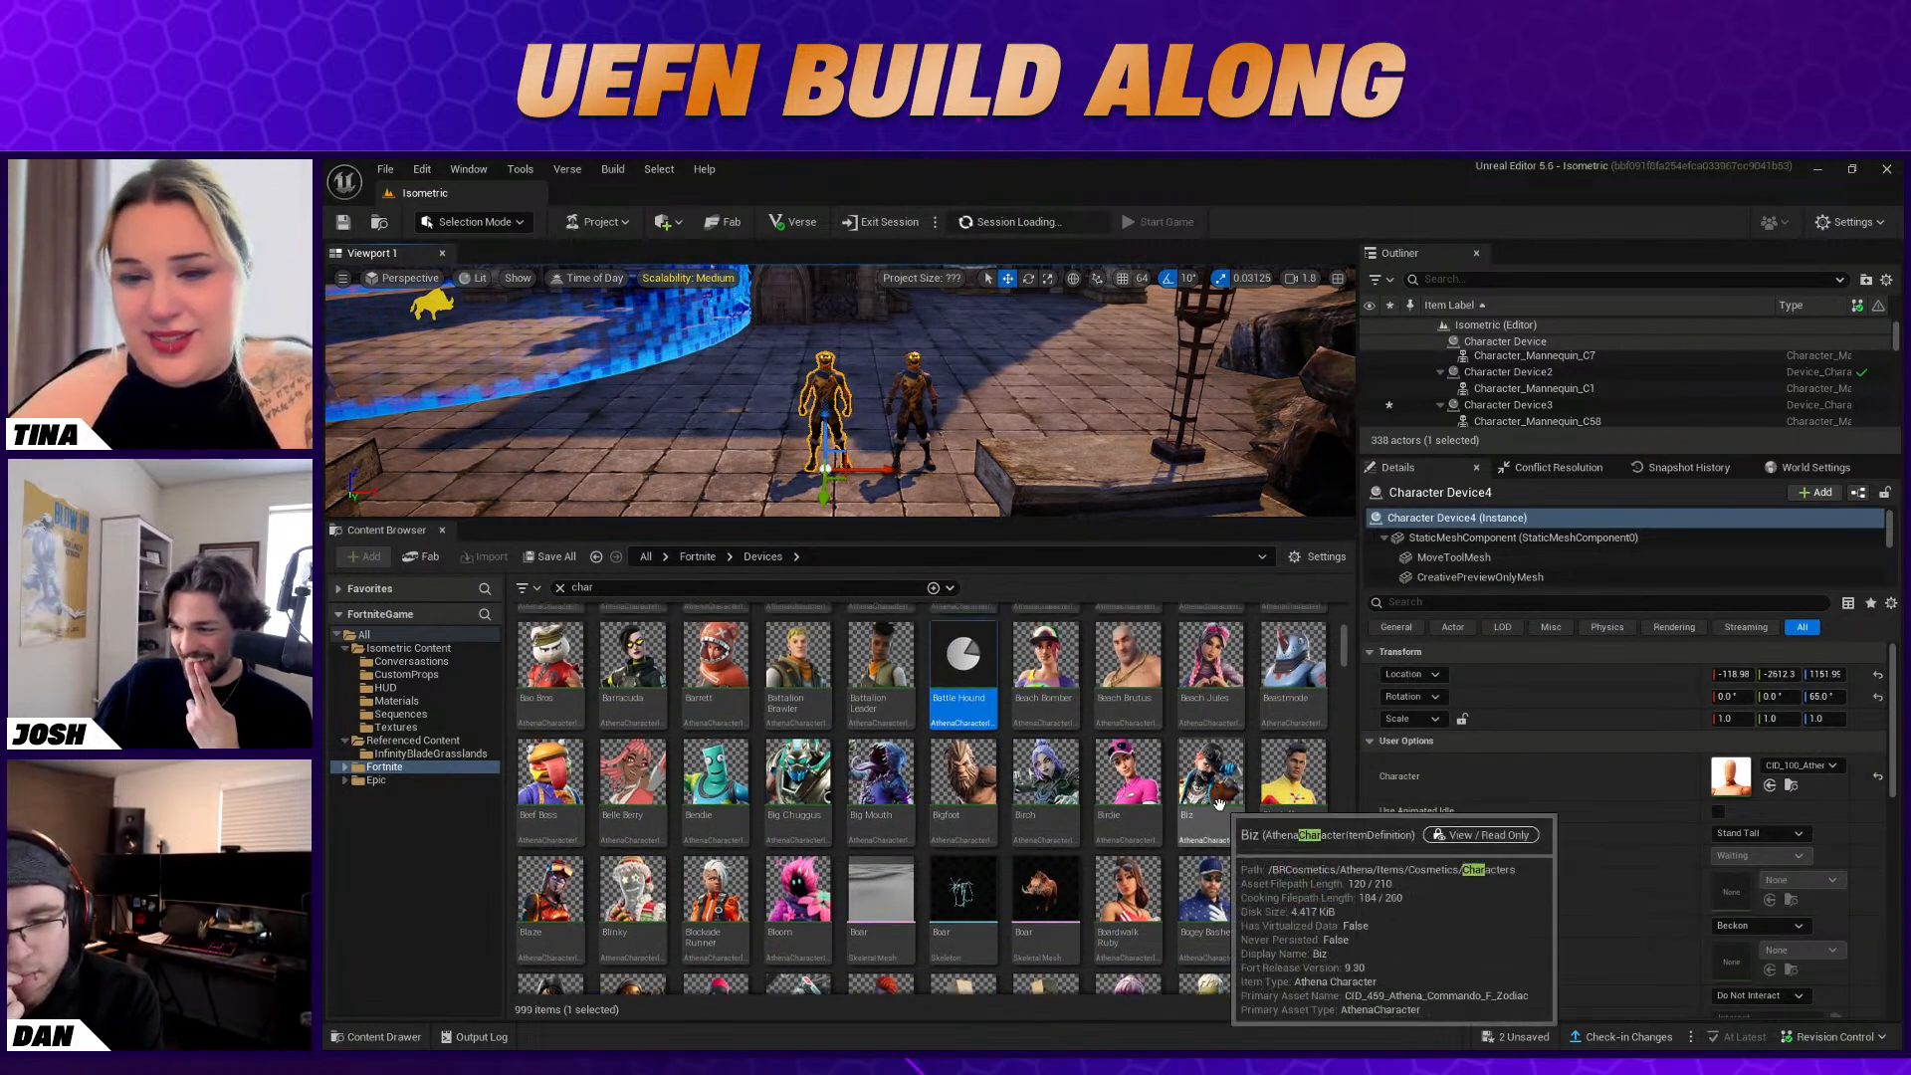
pyautogui.scroll(-1, 1234, 808)
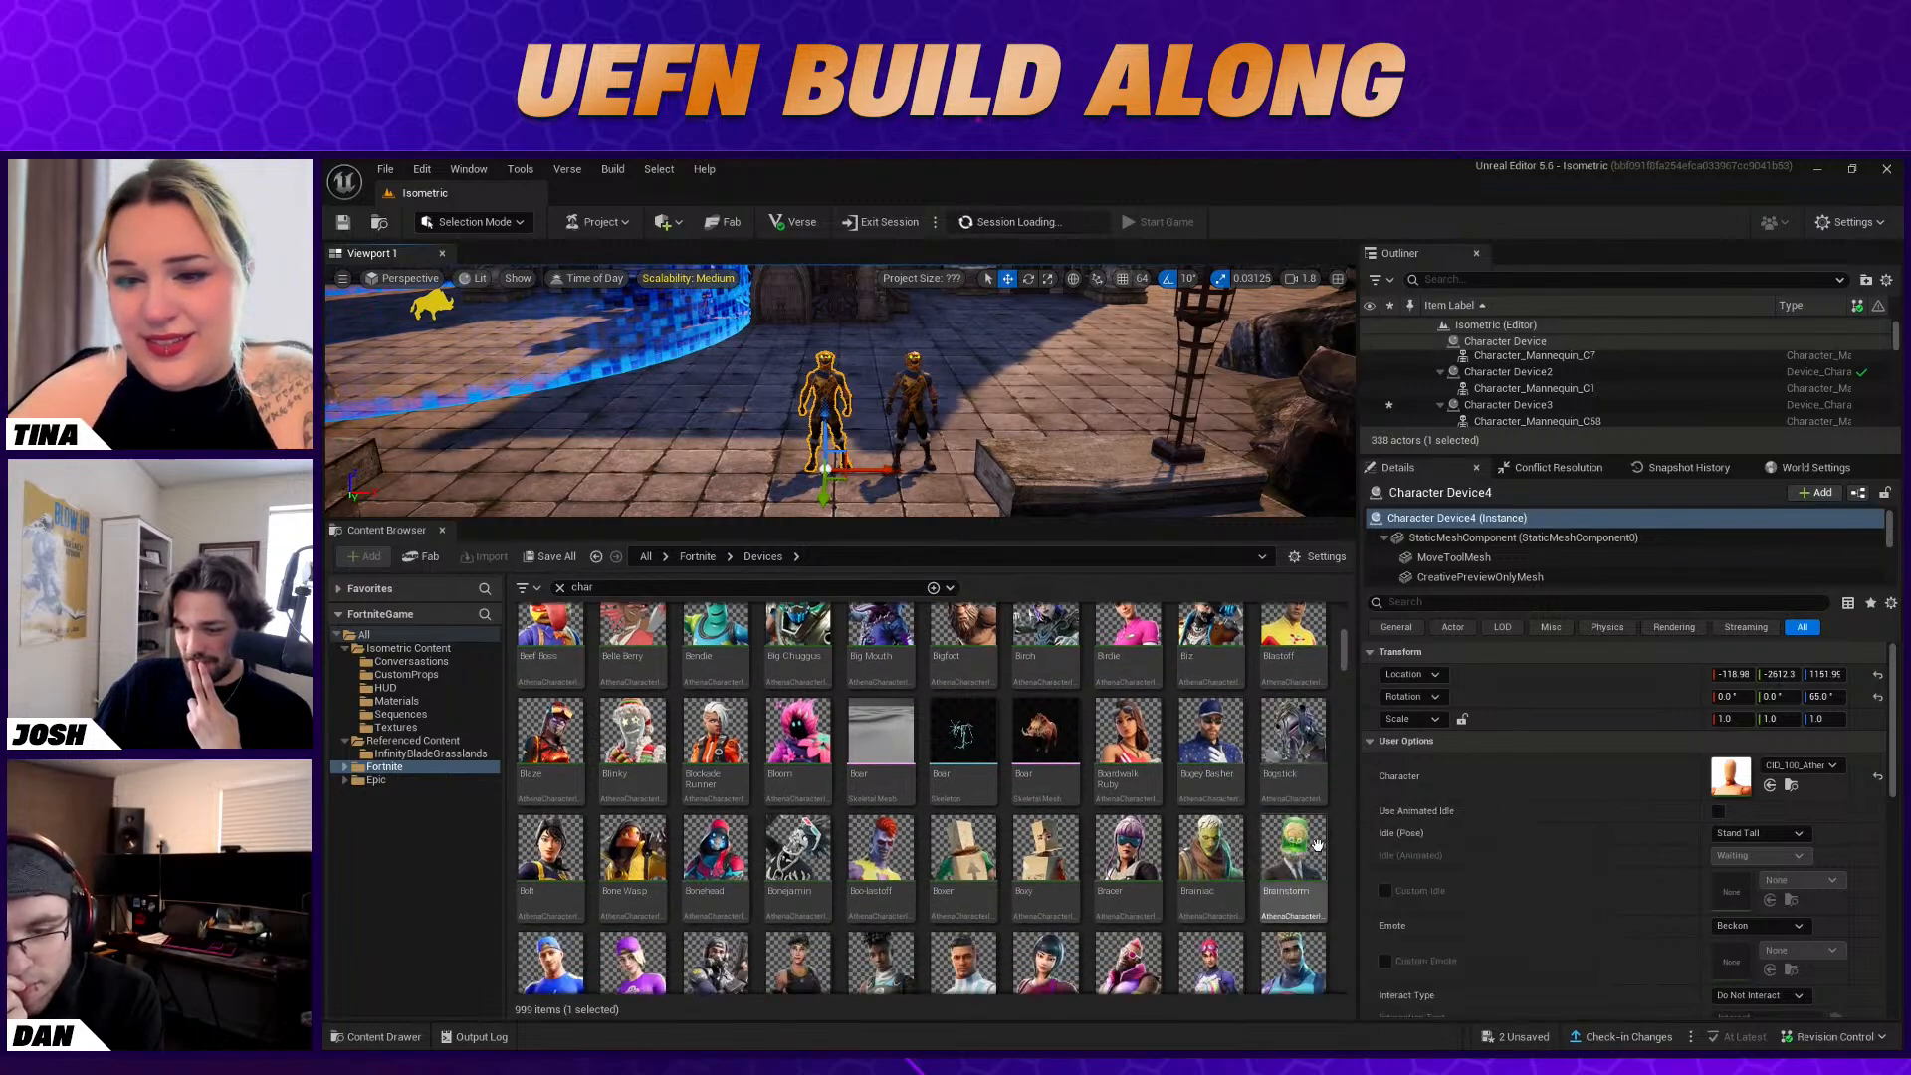
pyautogui.scroll(-1, 1321, 886)
pyautogui.scroll(-1, 1321, 886)
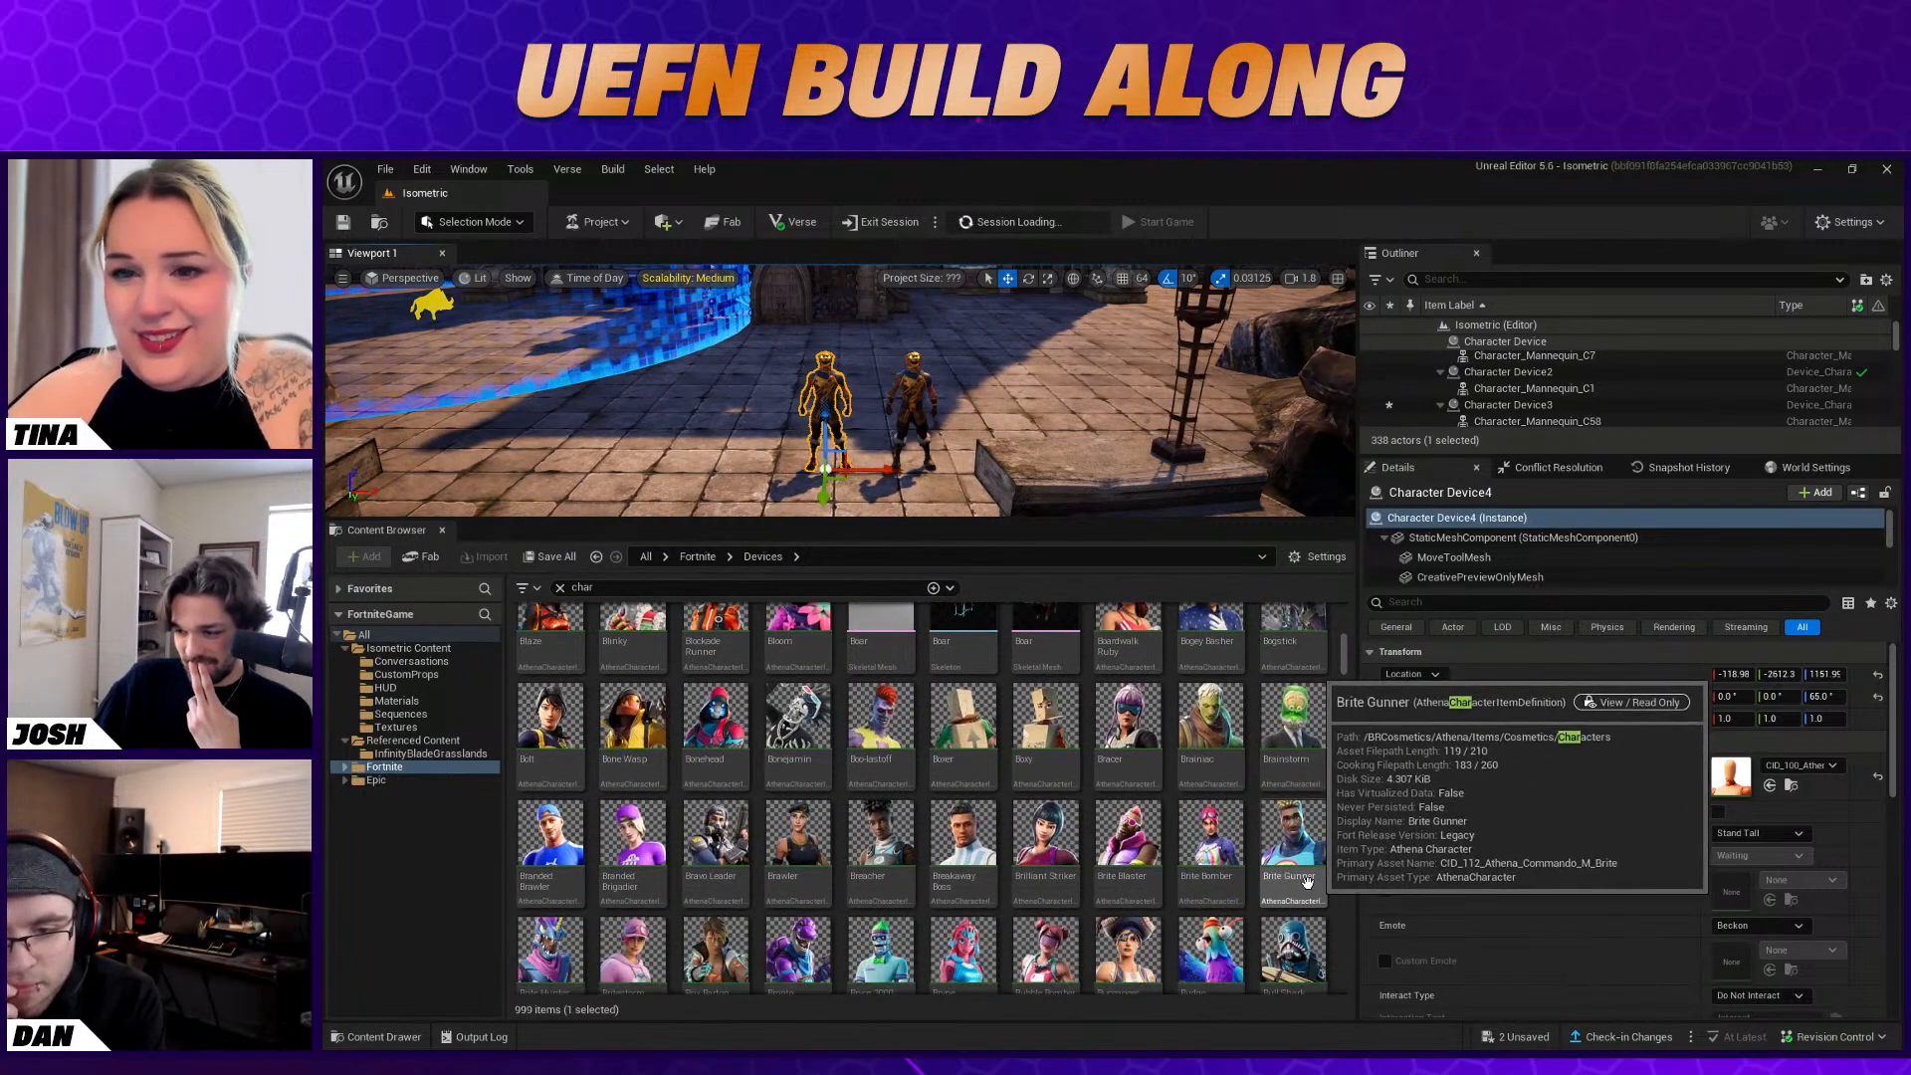
pyautogui.scroll(-8, 1225, 835)
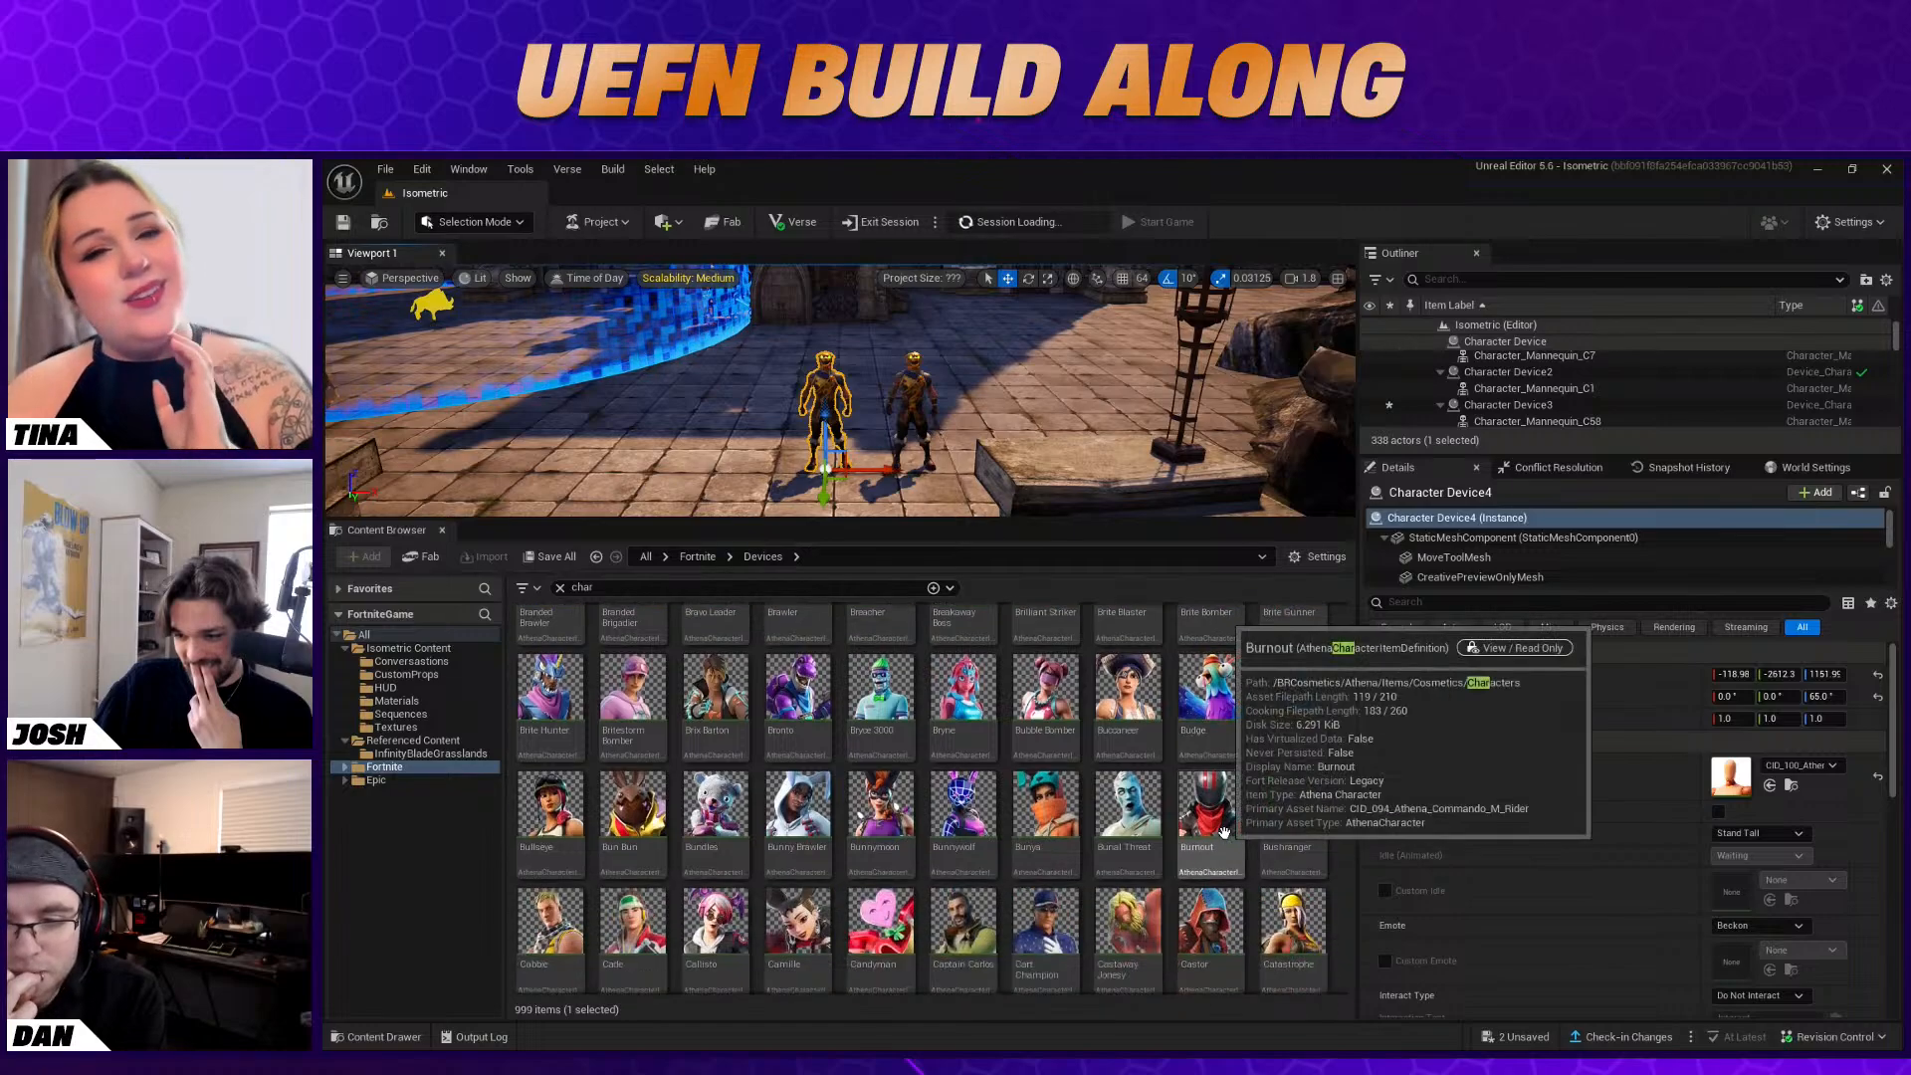
pyautogui.scroll(2, 1304, 851)
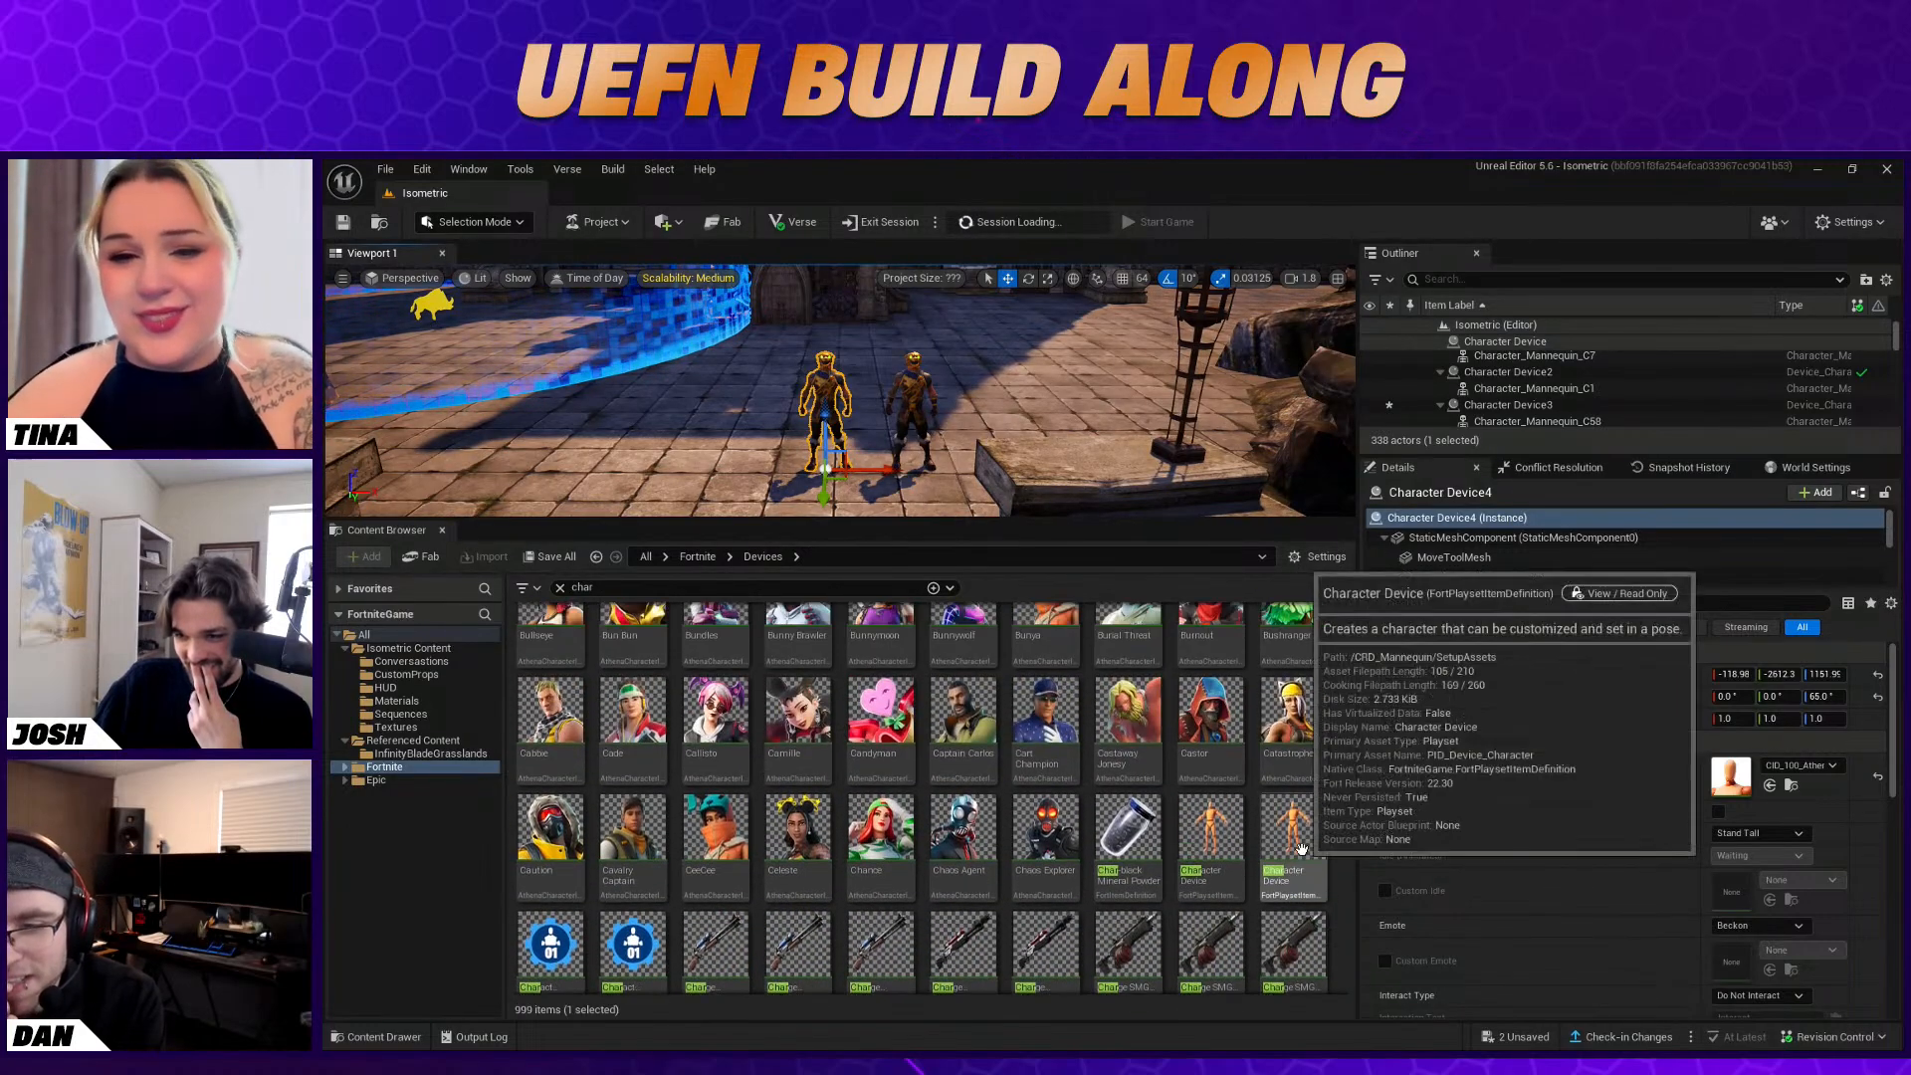
pyautogui.scroll(2, 1224, 796)
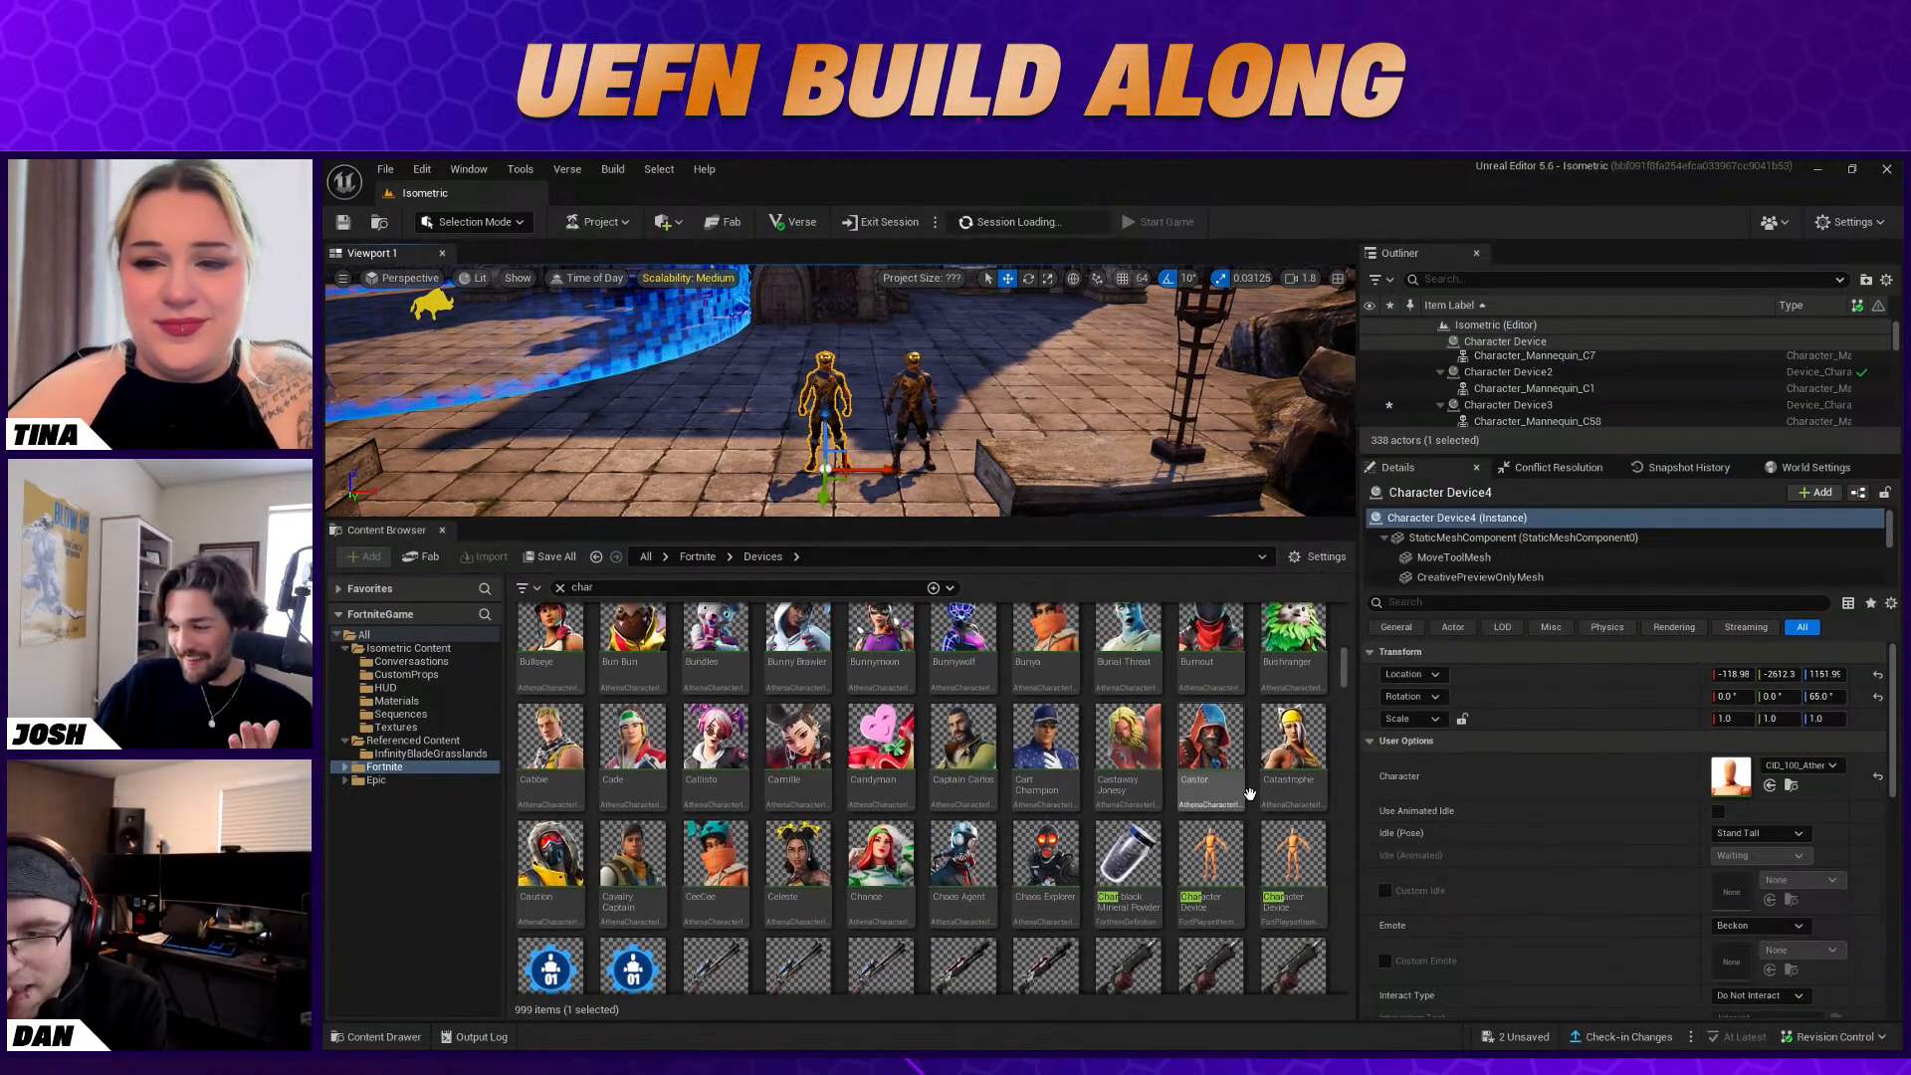
pyautogui.moveTo(1215, 756); pyautogui.dragTo(1779, 776)
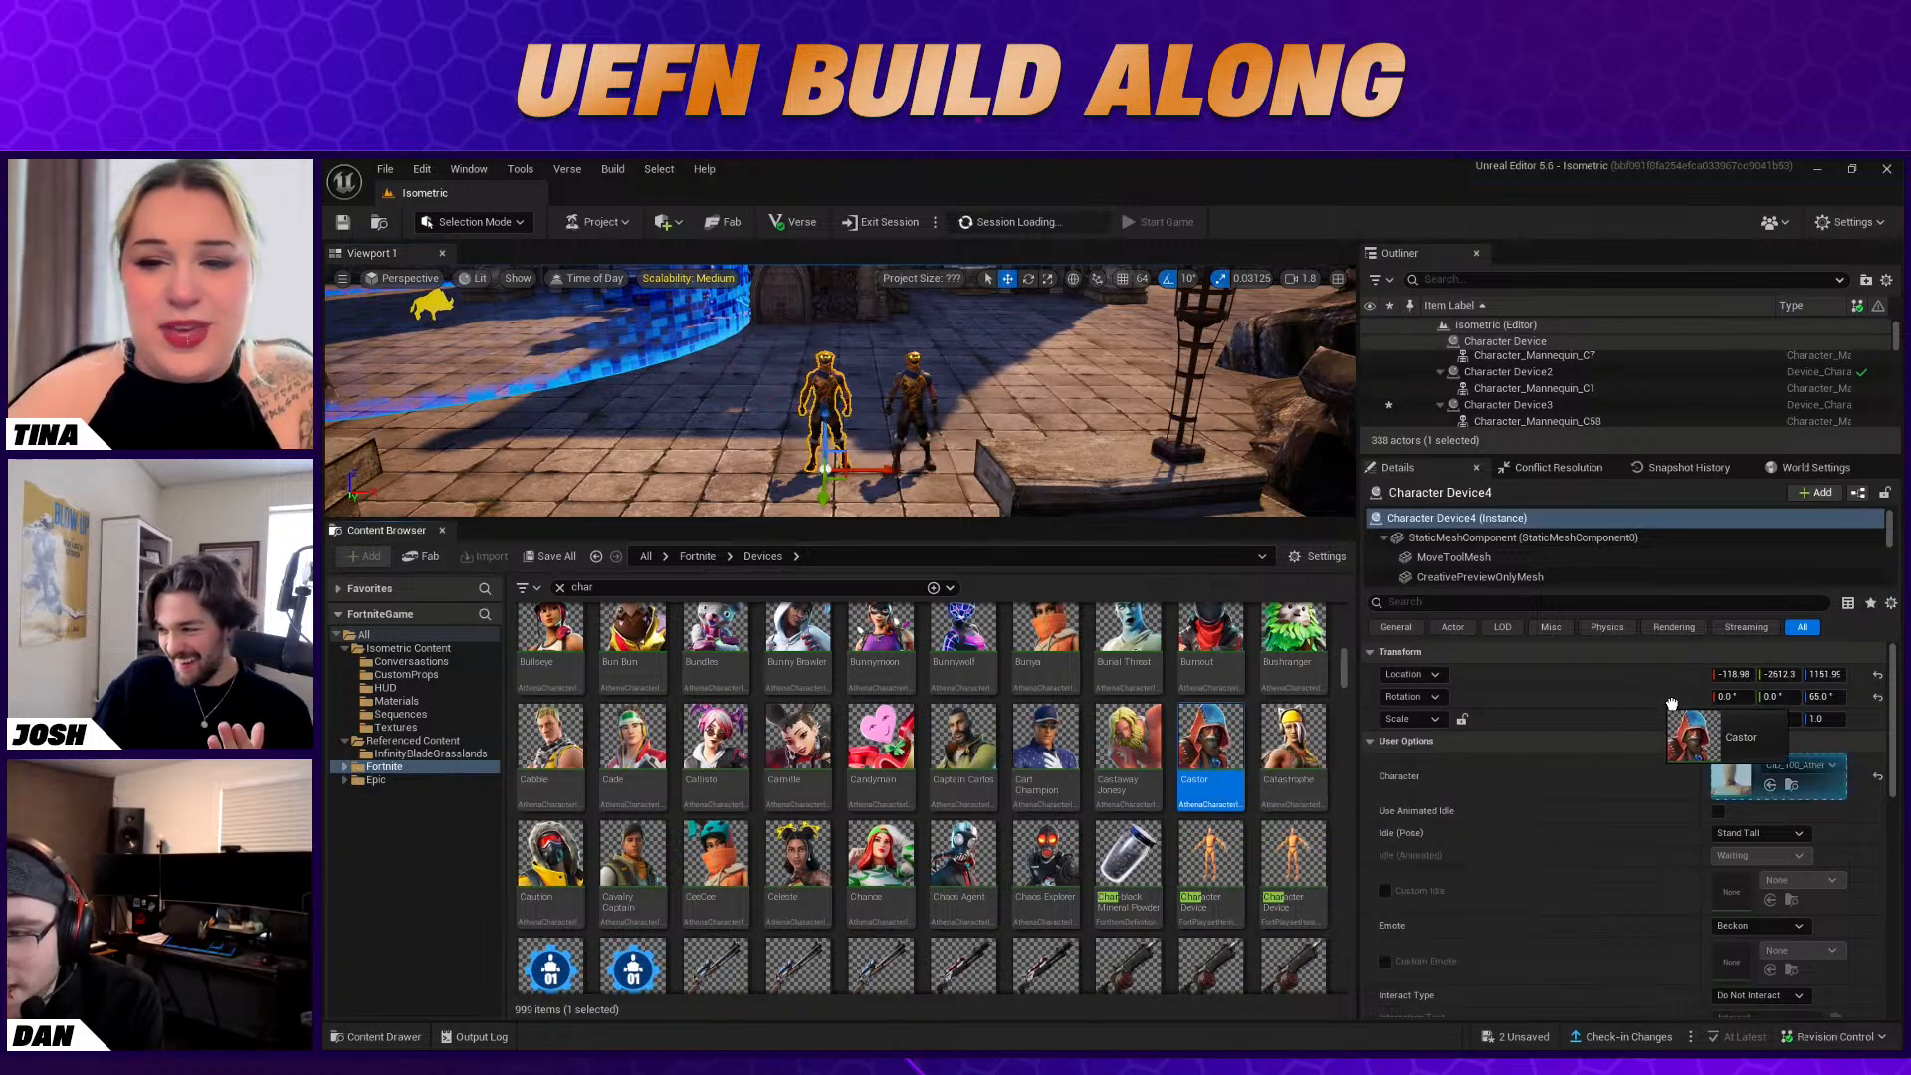
# Inspect the two placed characters and look through the character assets for a third one
pyautogui.click(1020, 425)
pyautogui.press('w')
pyautogui.moveTo(1020, 425); pyautogui.dragTo(1077, 444, button='right')
pyautogui.press('s')
pyautogui.scroll(-12, 1137, 828)
pyautogui.scroll(2, 1138, 830)
pyautogui.scroll(2, 1139, 831)
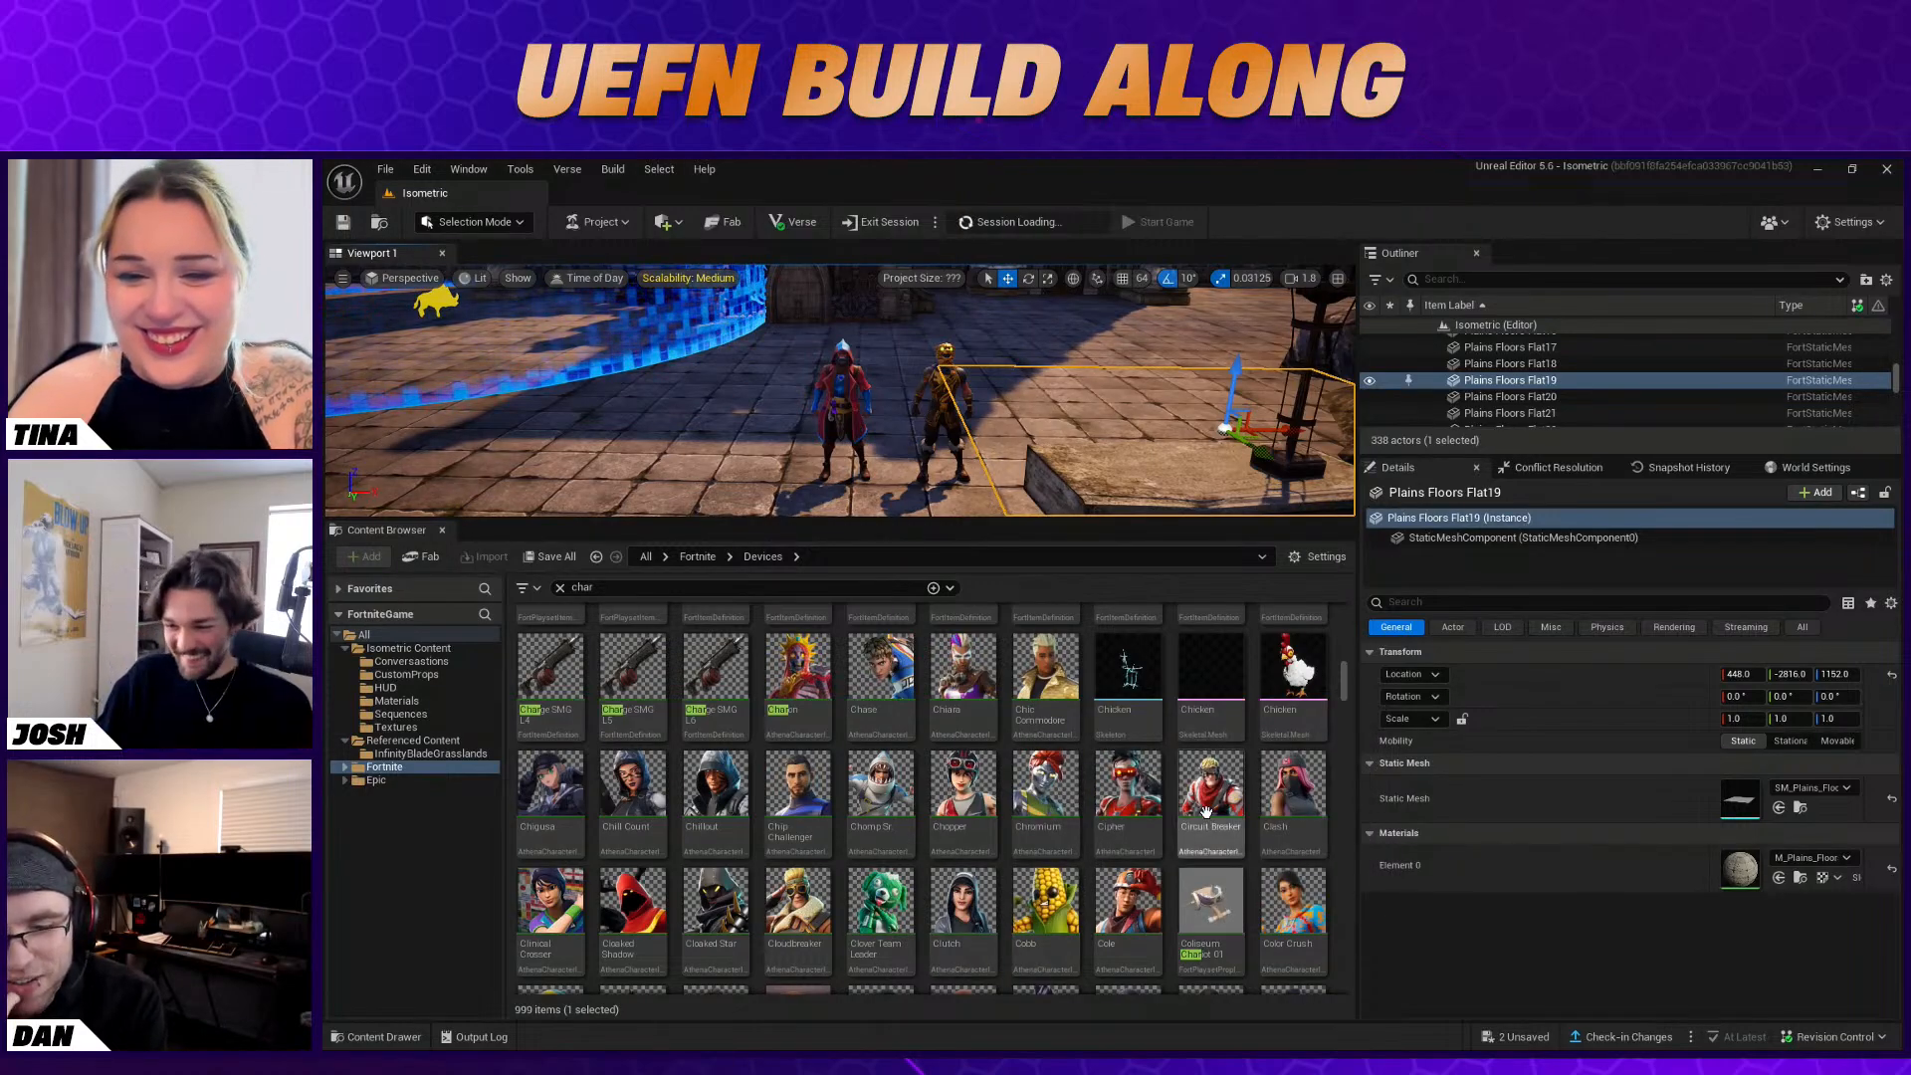
pyautogui.scroll(-1, 1284, 830)
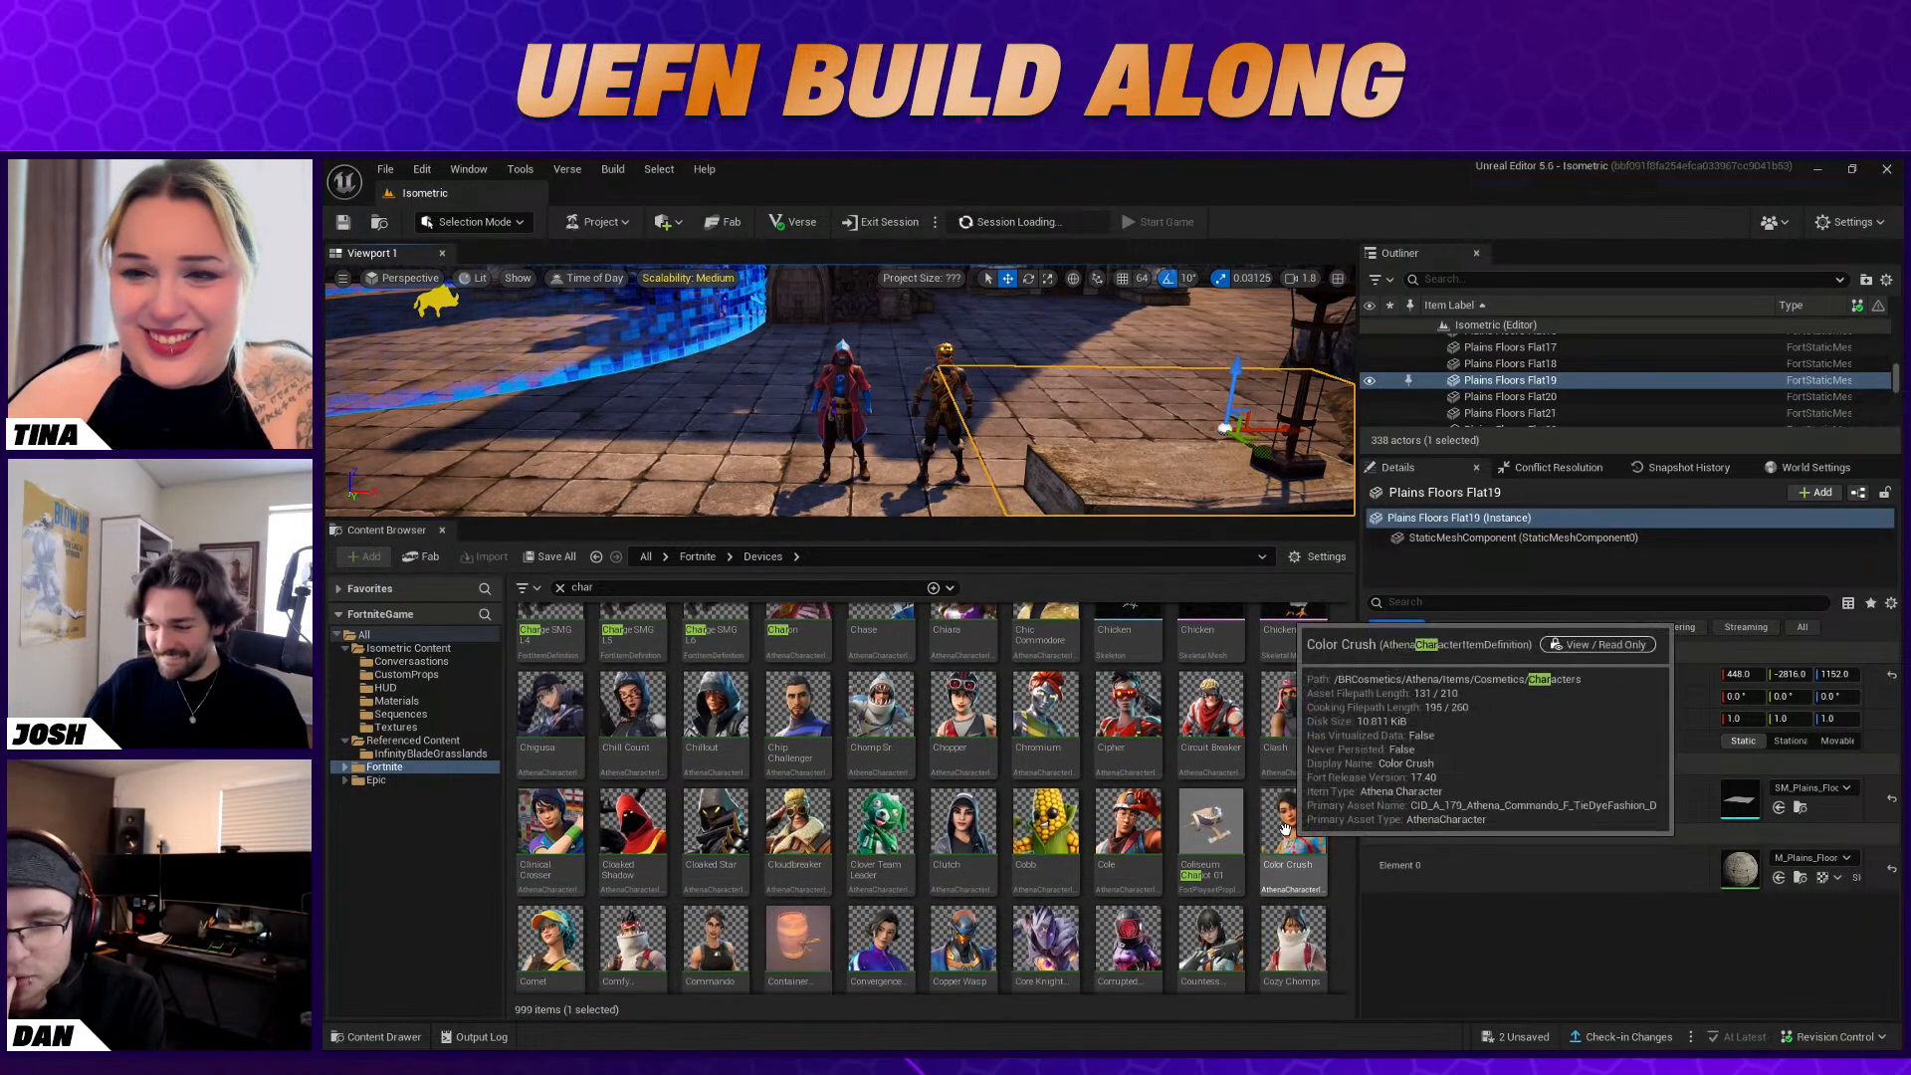
pyautogui.scroll(-1, 1304, 836)
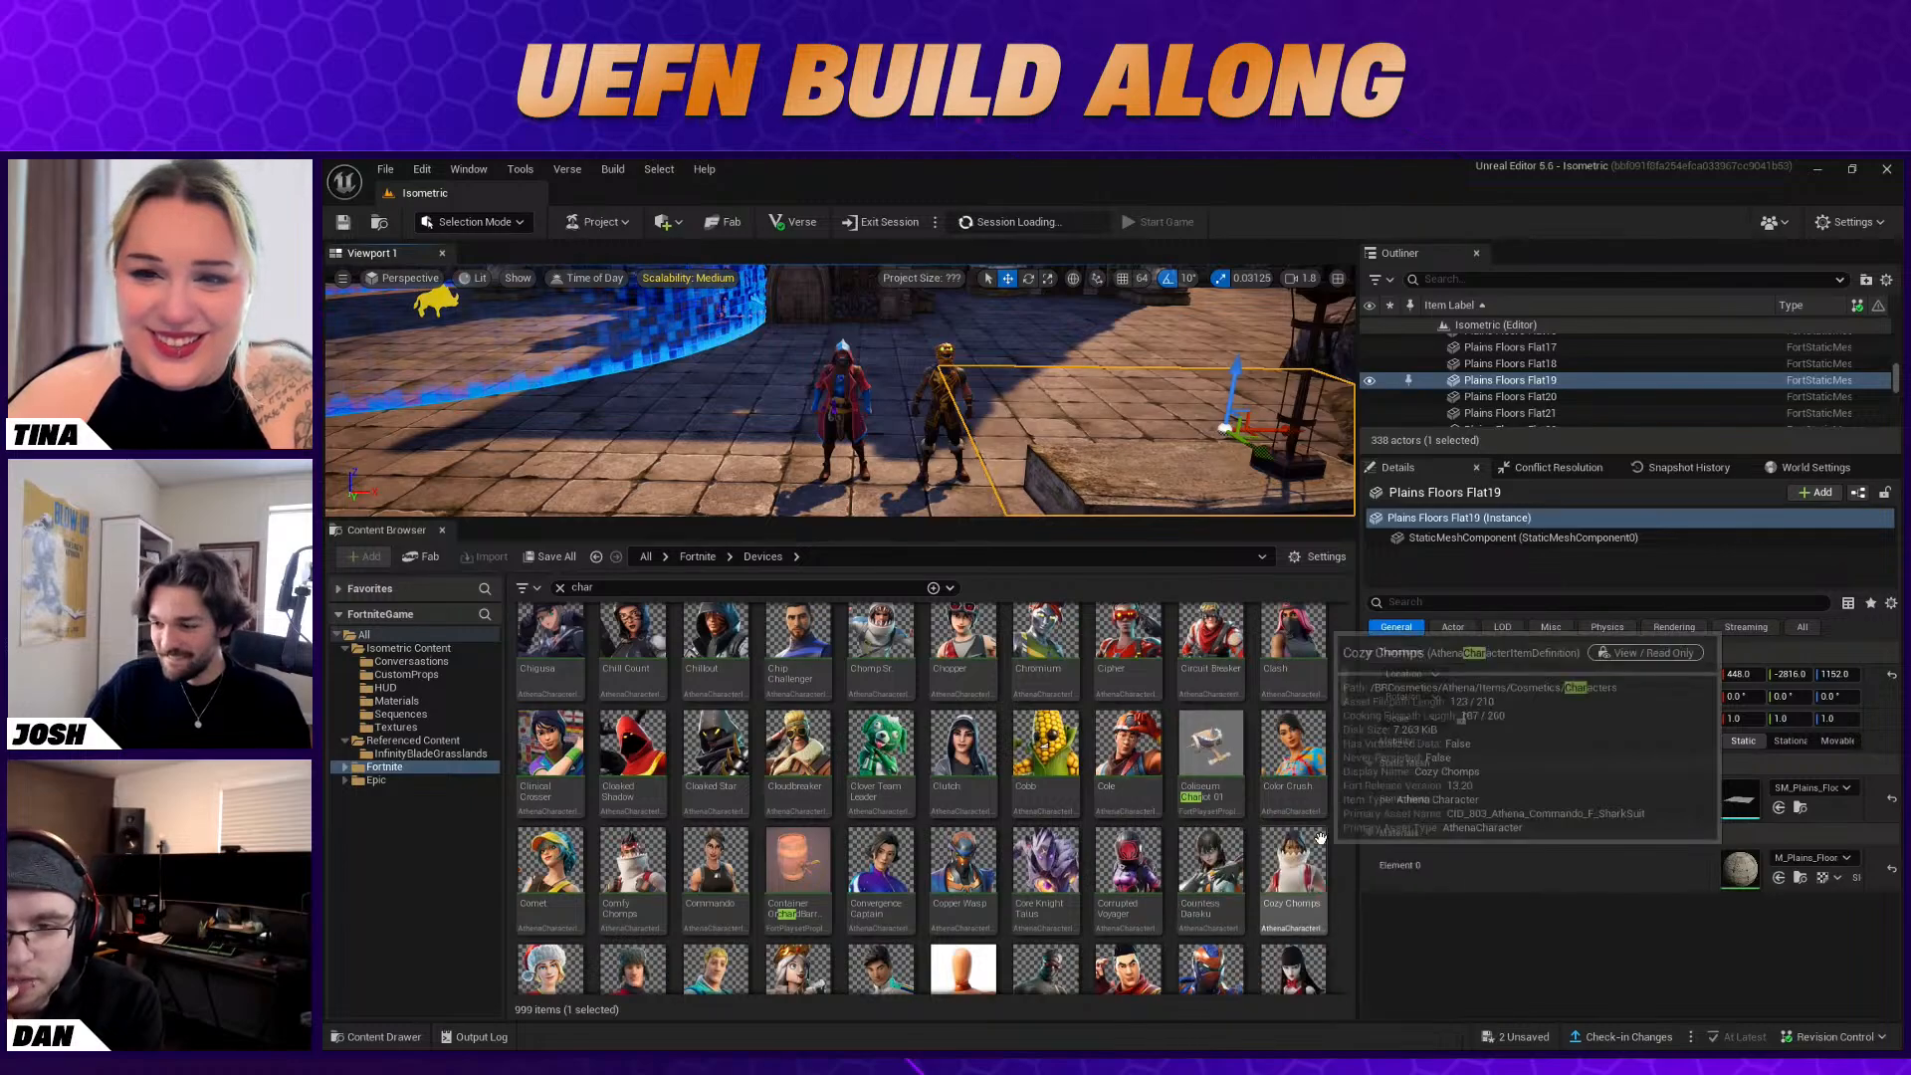
pyautogui.scroll(2, 1314, 836)
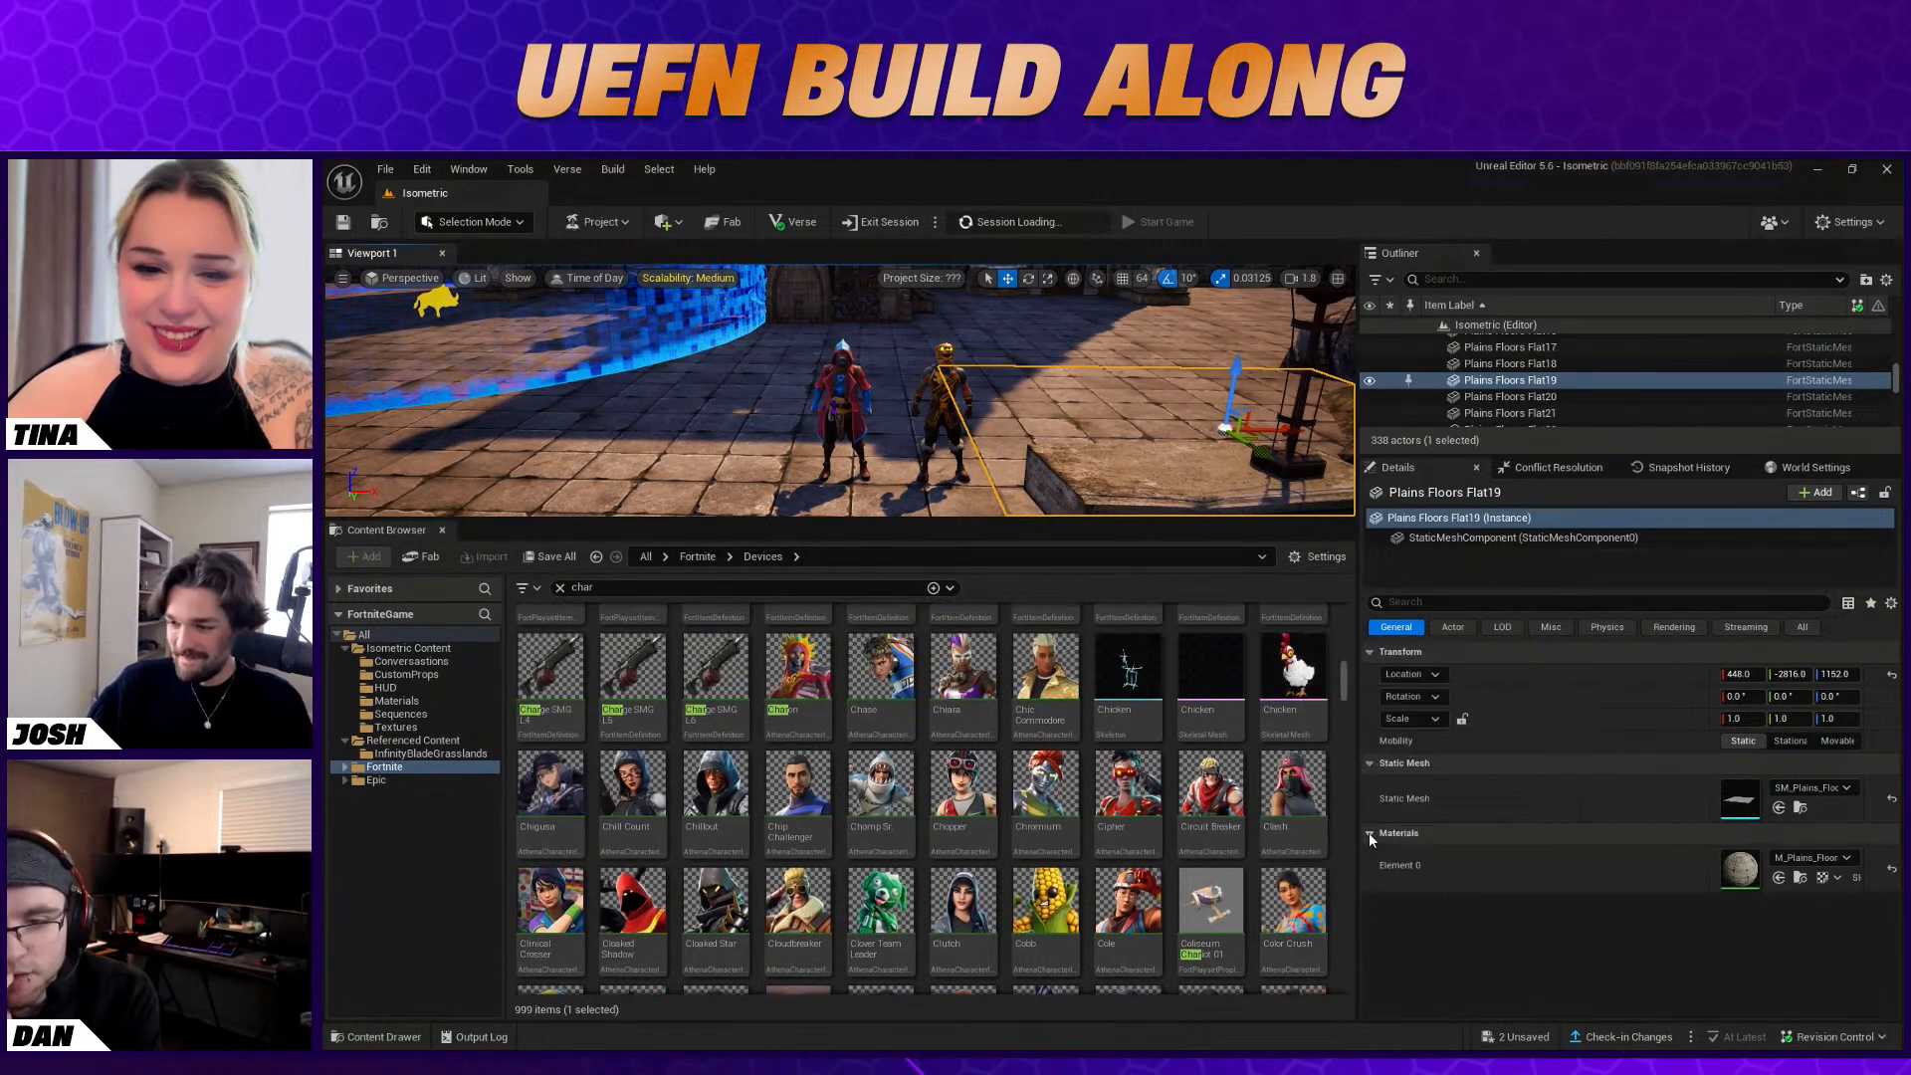
pyautogui.scroll(-1, 1262, 785)
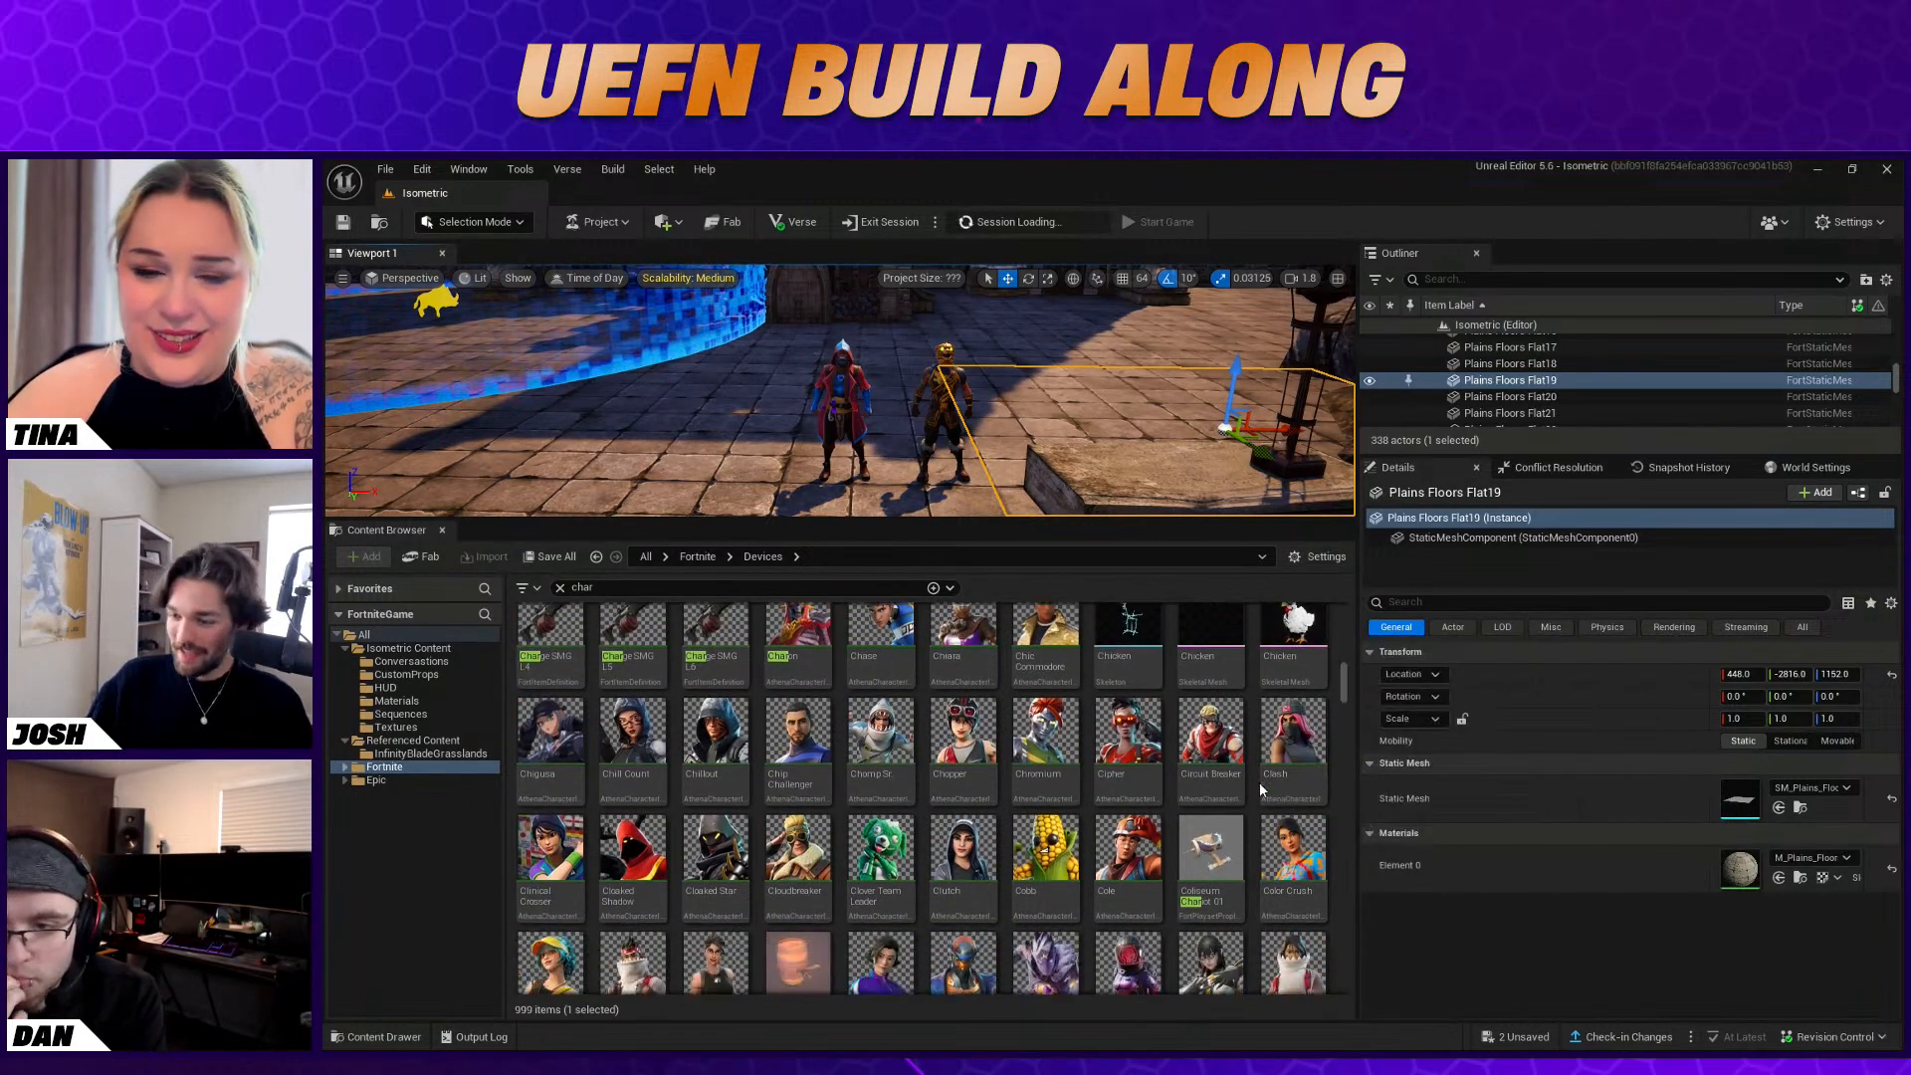
pyautogui.scroll(1, 1260, 779)
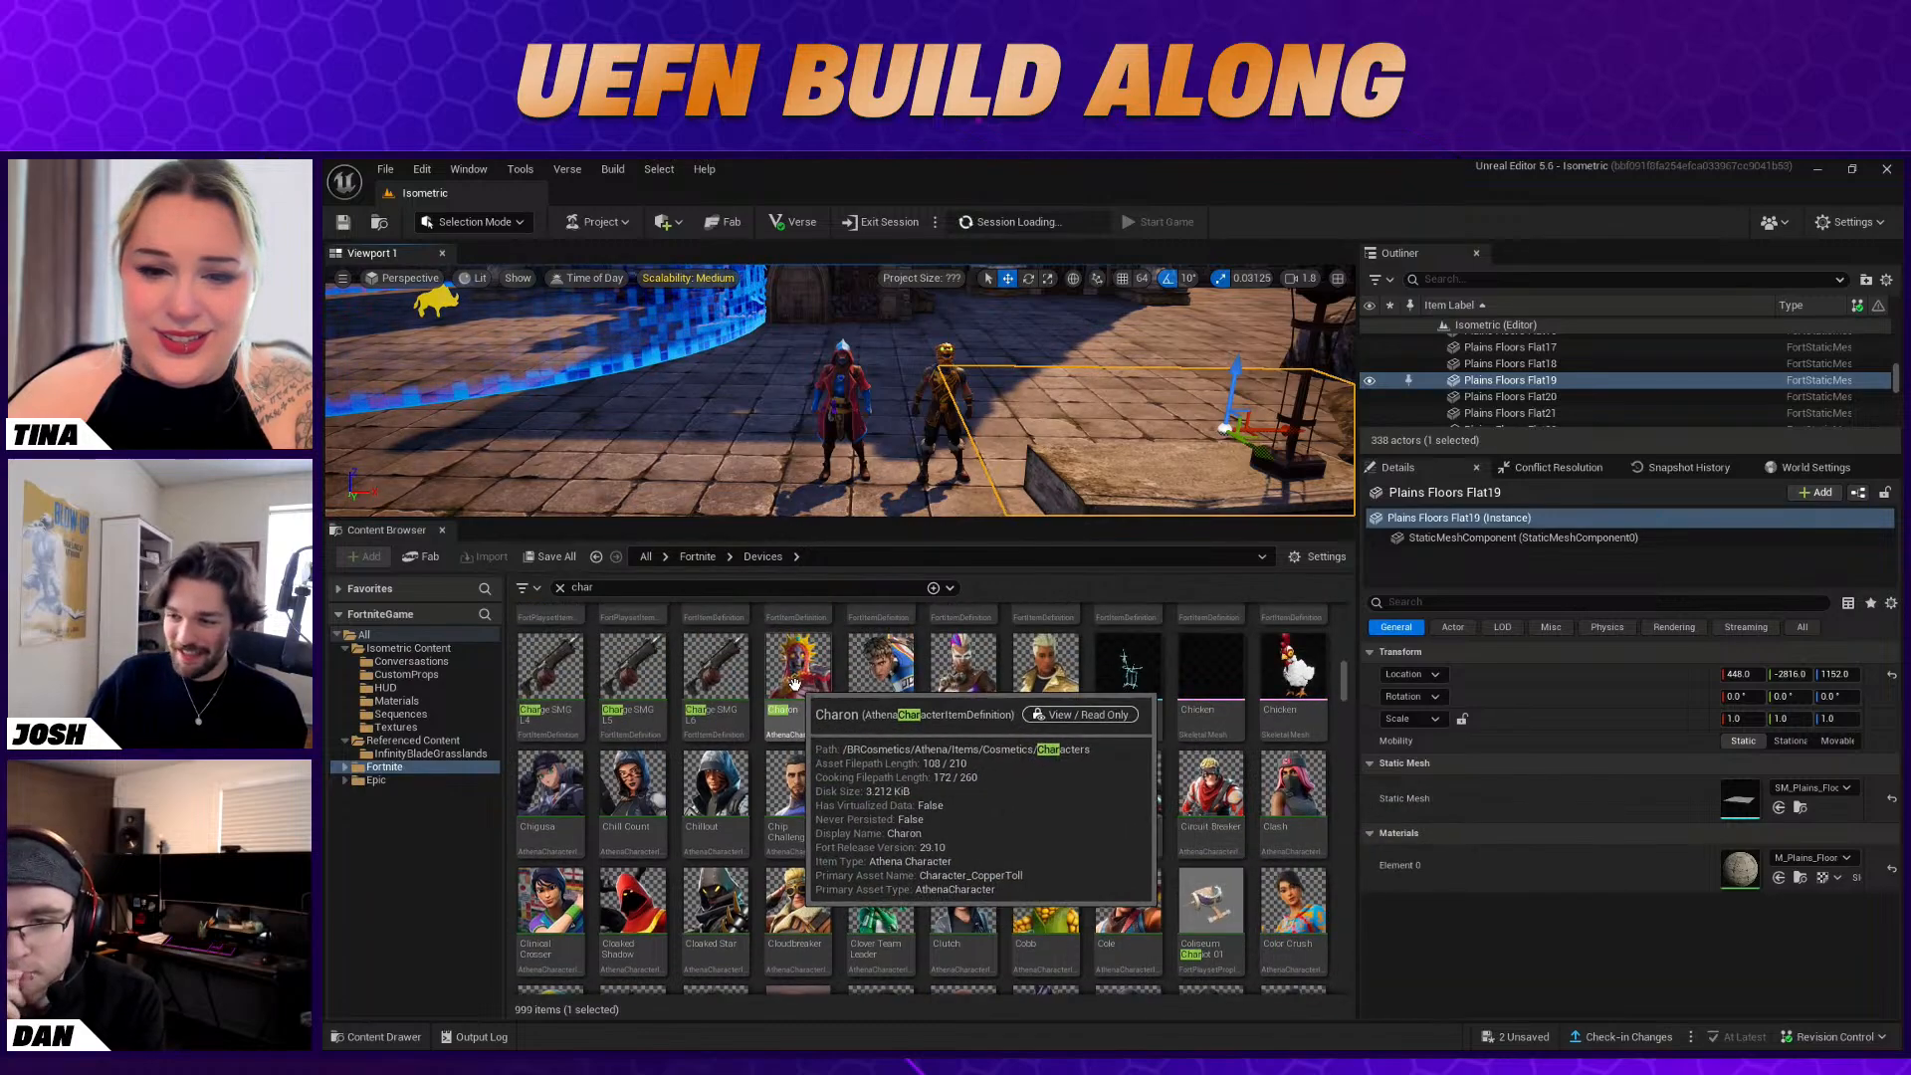
# Duplicate the Castor device along X to about -230 and assign the Charon character to the copy
pyautogui.click(842, 407)
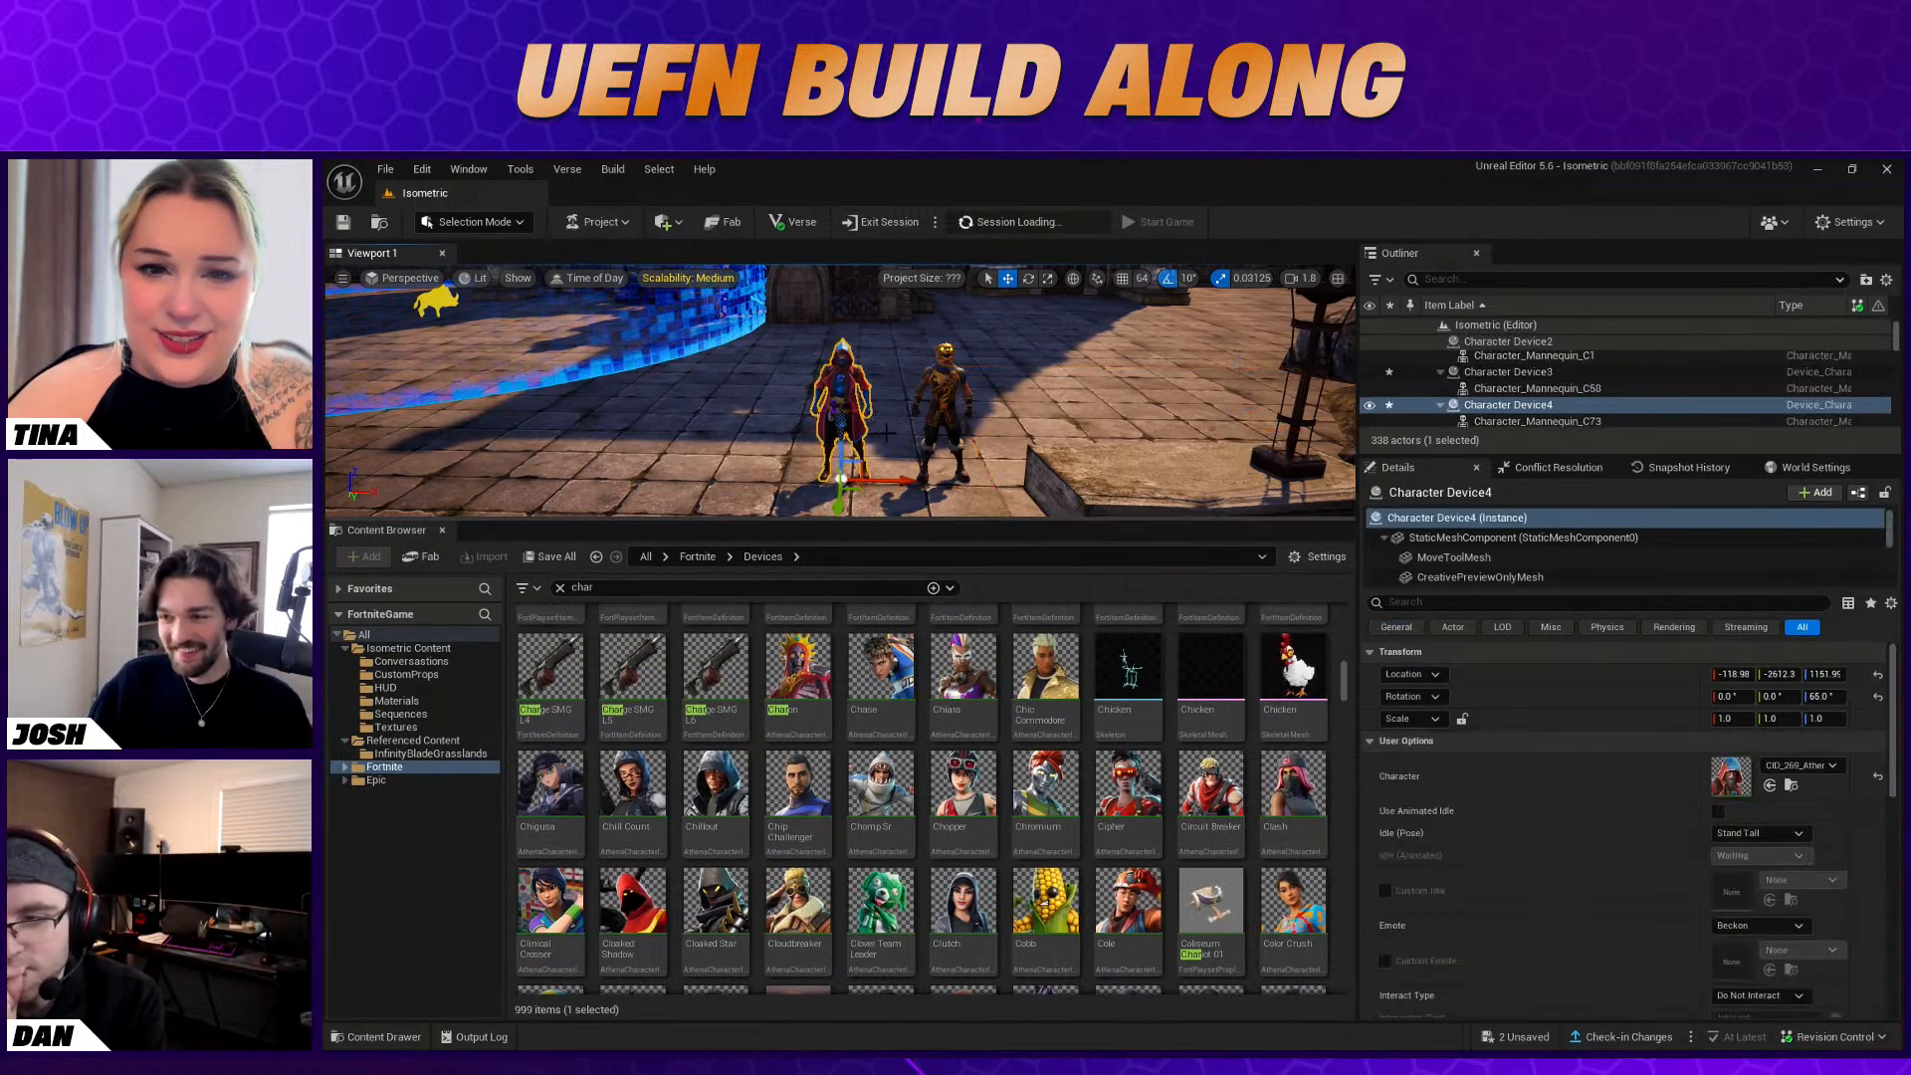
pyautogui.keyDown('alt'); pyautogui.moveTo(899, 484); pyautogui.dragTo(803, 472); pyautogui.keyUp('alt')
pyautogui.moveTo(802, 665); pyautogui.dragTo(753, 398)
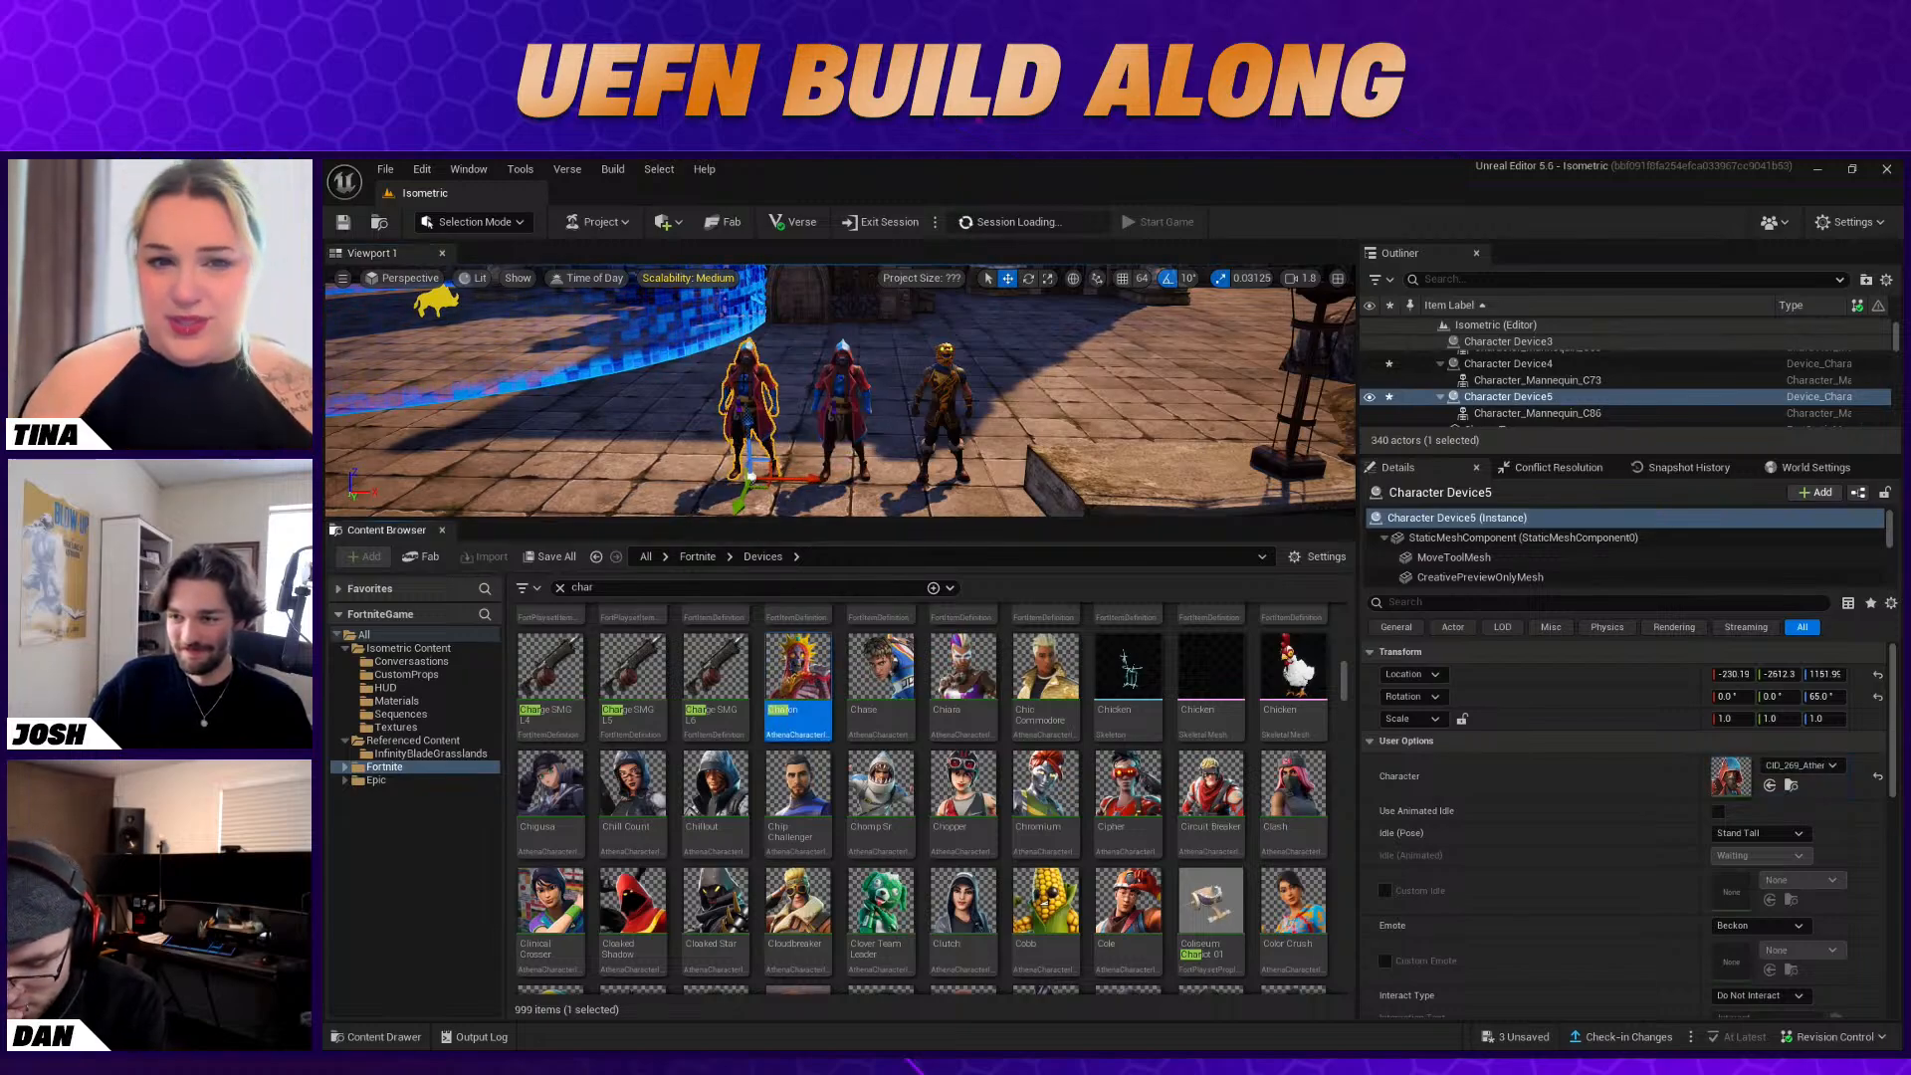
pyautogui.moveTo(824, 685); pyautogui.dragTo(1732, 777)
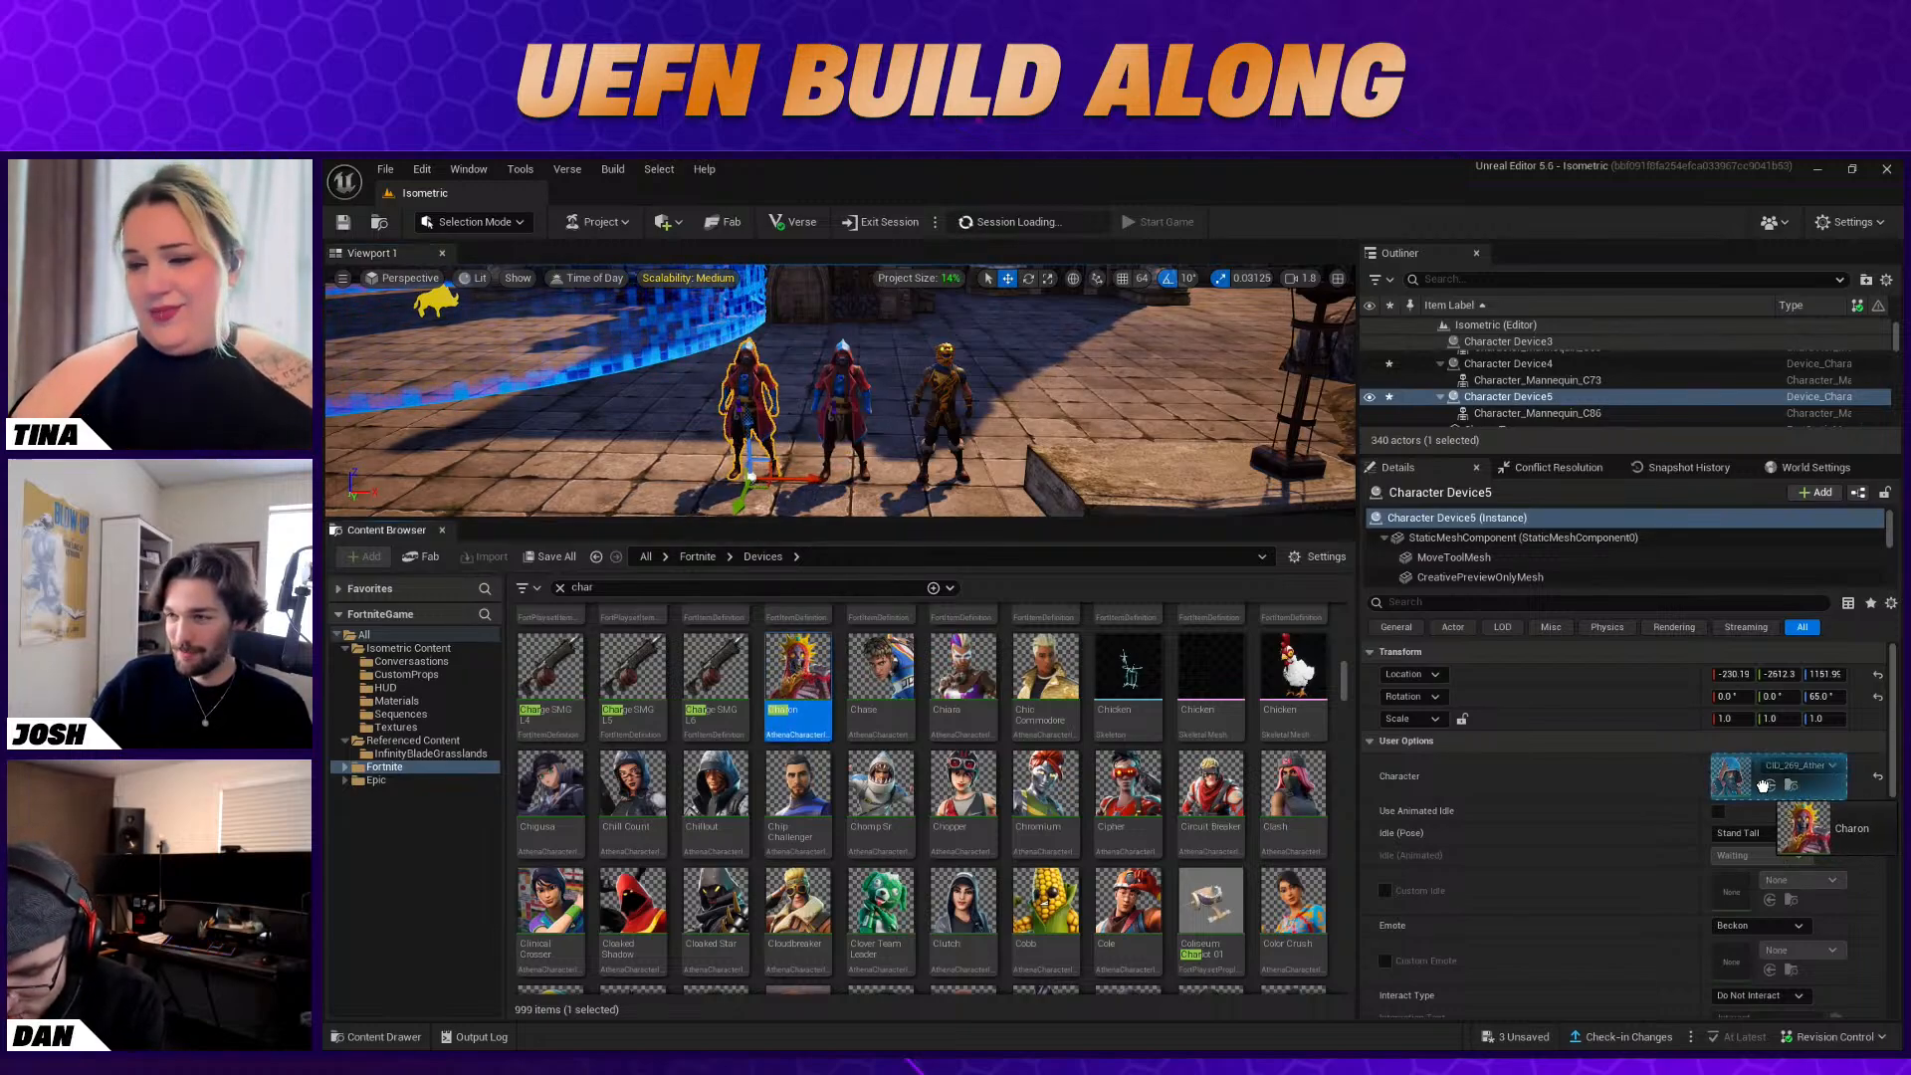
# Duplicate the Charon device along X to about -334 and assign the D'ugh character to the copy
pyautogui.moveTo(895, 436)
pyautogui.mouseDown(button='right')
pyautogui.moveTo(857, 434)
pyautogui.moveTo(895, 436)
pyautogui.mouseUp(button='right')
pyautogui.keyDown('alt'); pyautogui.moveTo(887, 422); pyautogui.dragTo(823, 423); pyautogui.keyUp('alt')
pyautogui.scroll(-1, 1107, 851)
pyautogui.scroll(-1, 1284, 876)
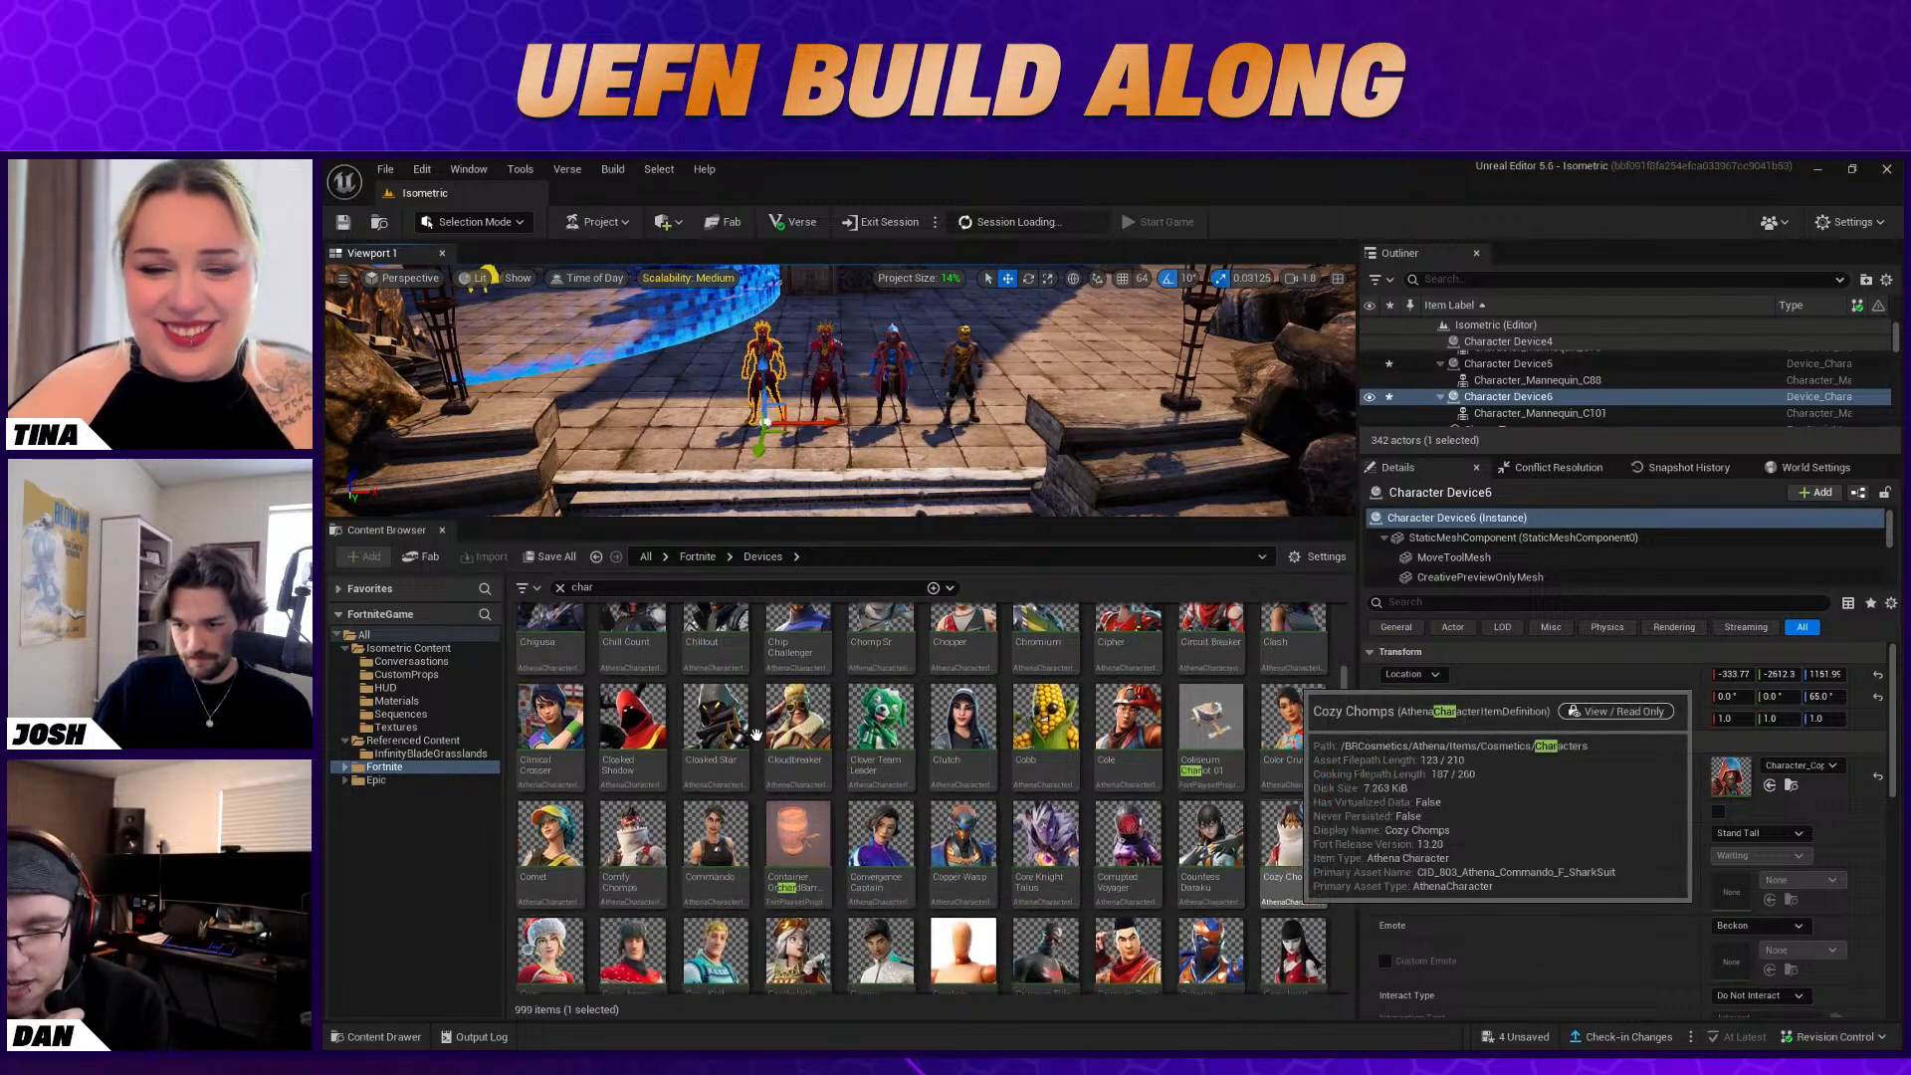
pyautogui.scroll(-1, 759, 735)
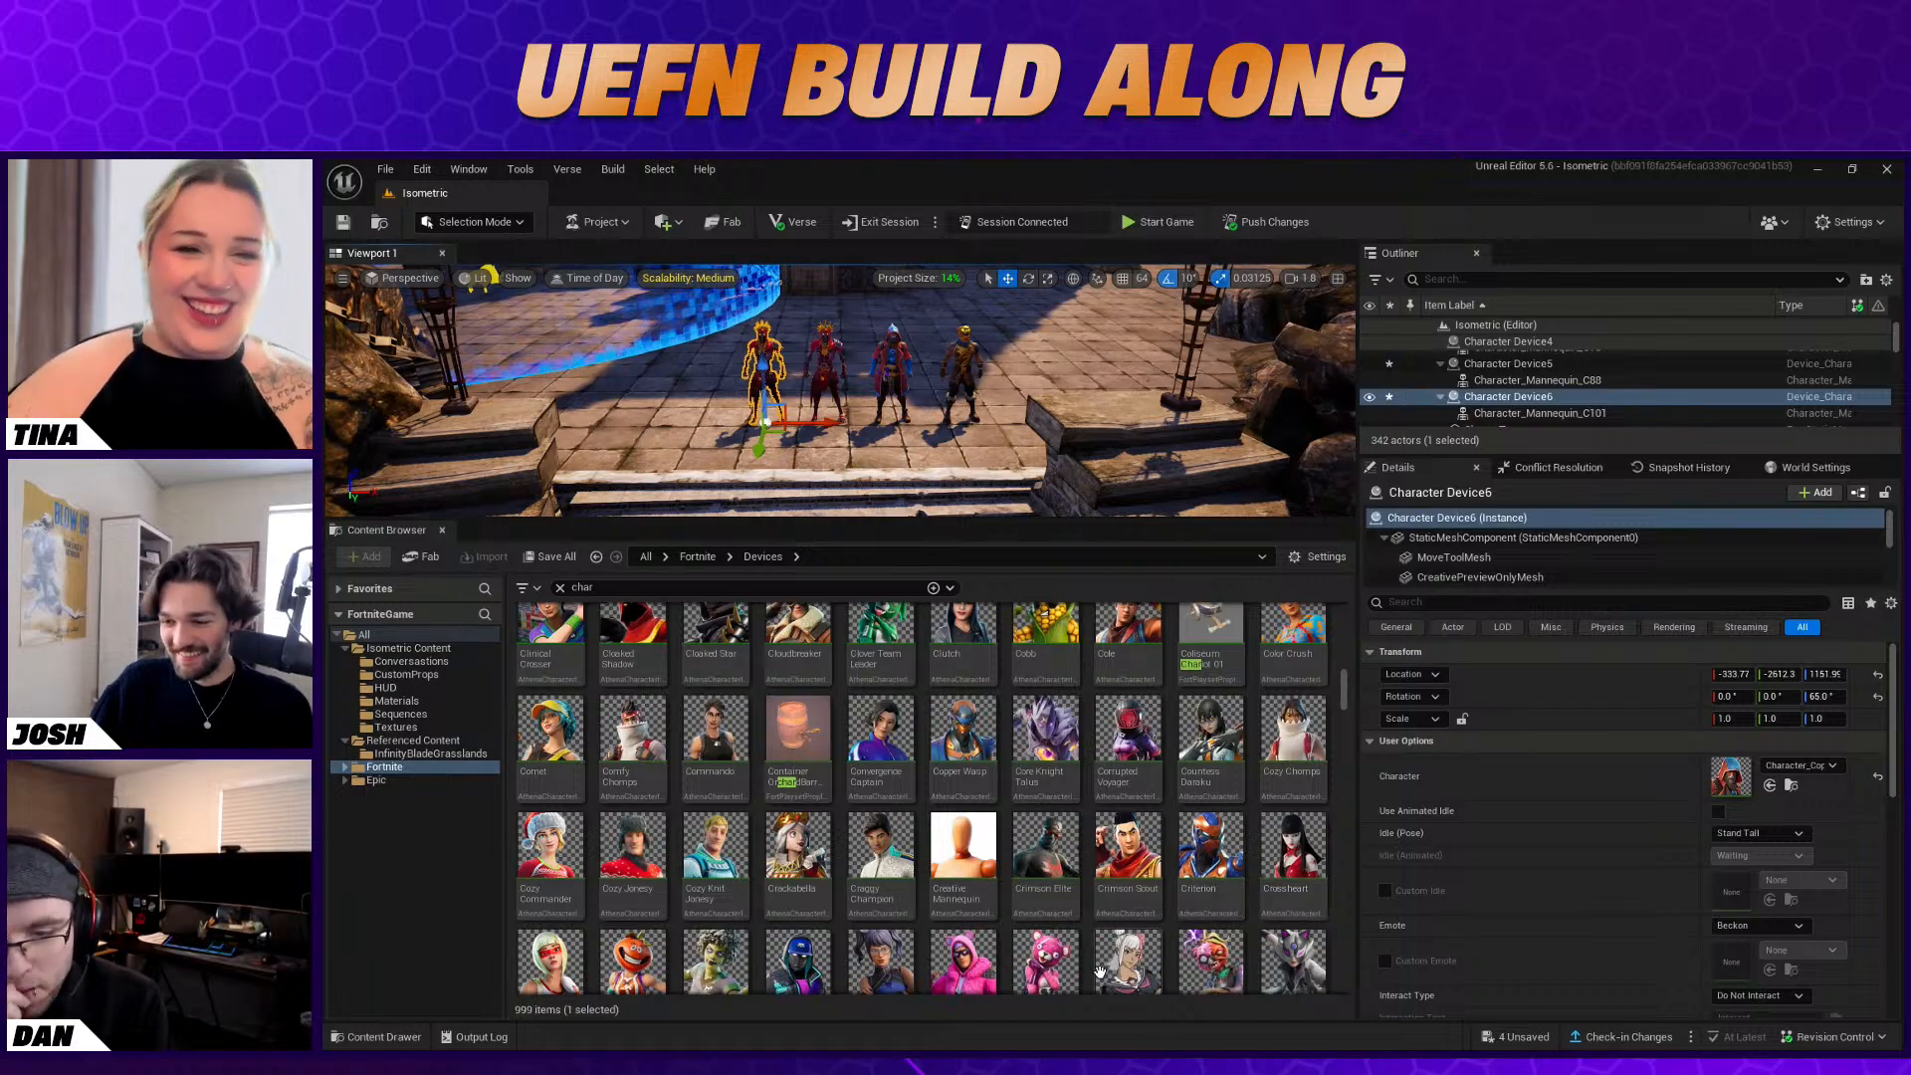
pyautogui.scroll(-1, 1374, 958)
pyautogui.scroll(-1, 1200, 834)
pyautogui.scroll(-1, 1200, 834)
pyautogui.moveTo(881, 846); pyautogui.dragTo(775, 366)
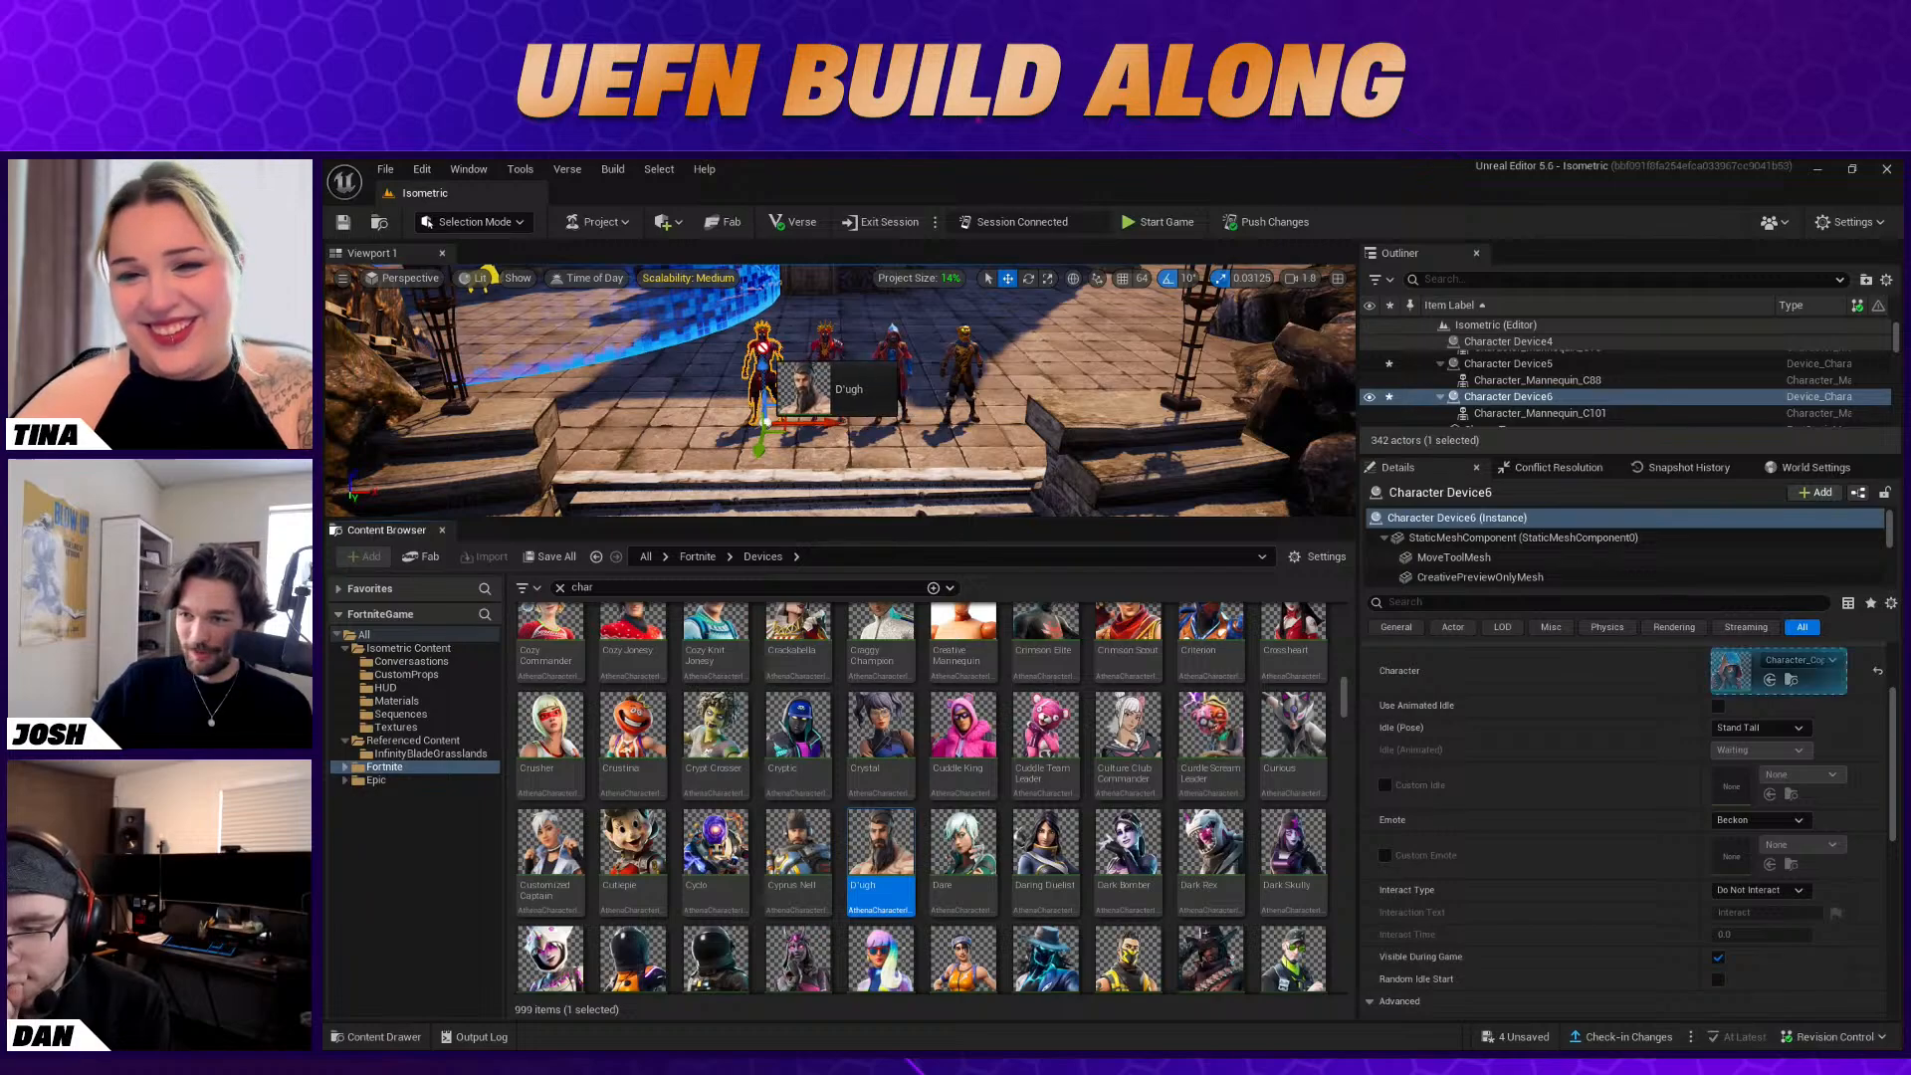
pyautogui.moveTo(908, 847); pyautogui.dragTo(1727, 669)
# Duplicate the D'ugh device one place further along the row and assign the Deadfire character to the copy
pyautogui.moveTo(1050, 394); pyautogui.dragTo(1051, 340, button='right')
pyautogui.press('w')
pyautogui.press('s')
pyautogui.press('d')
pyautogui.press('s')
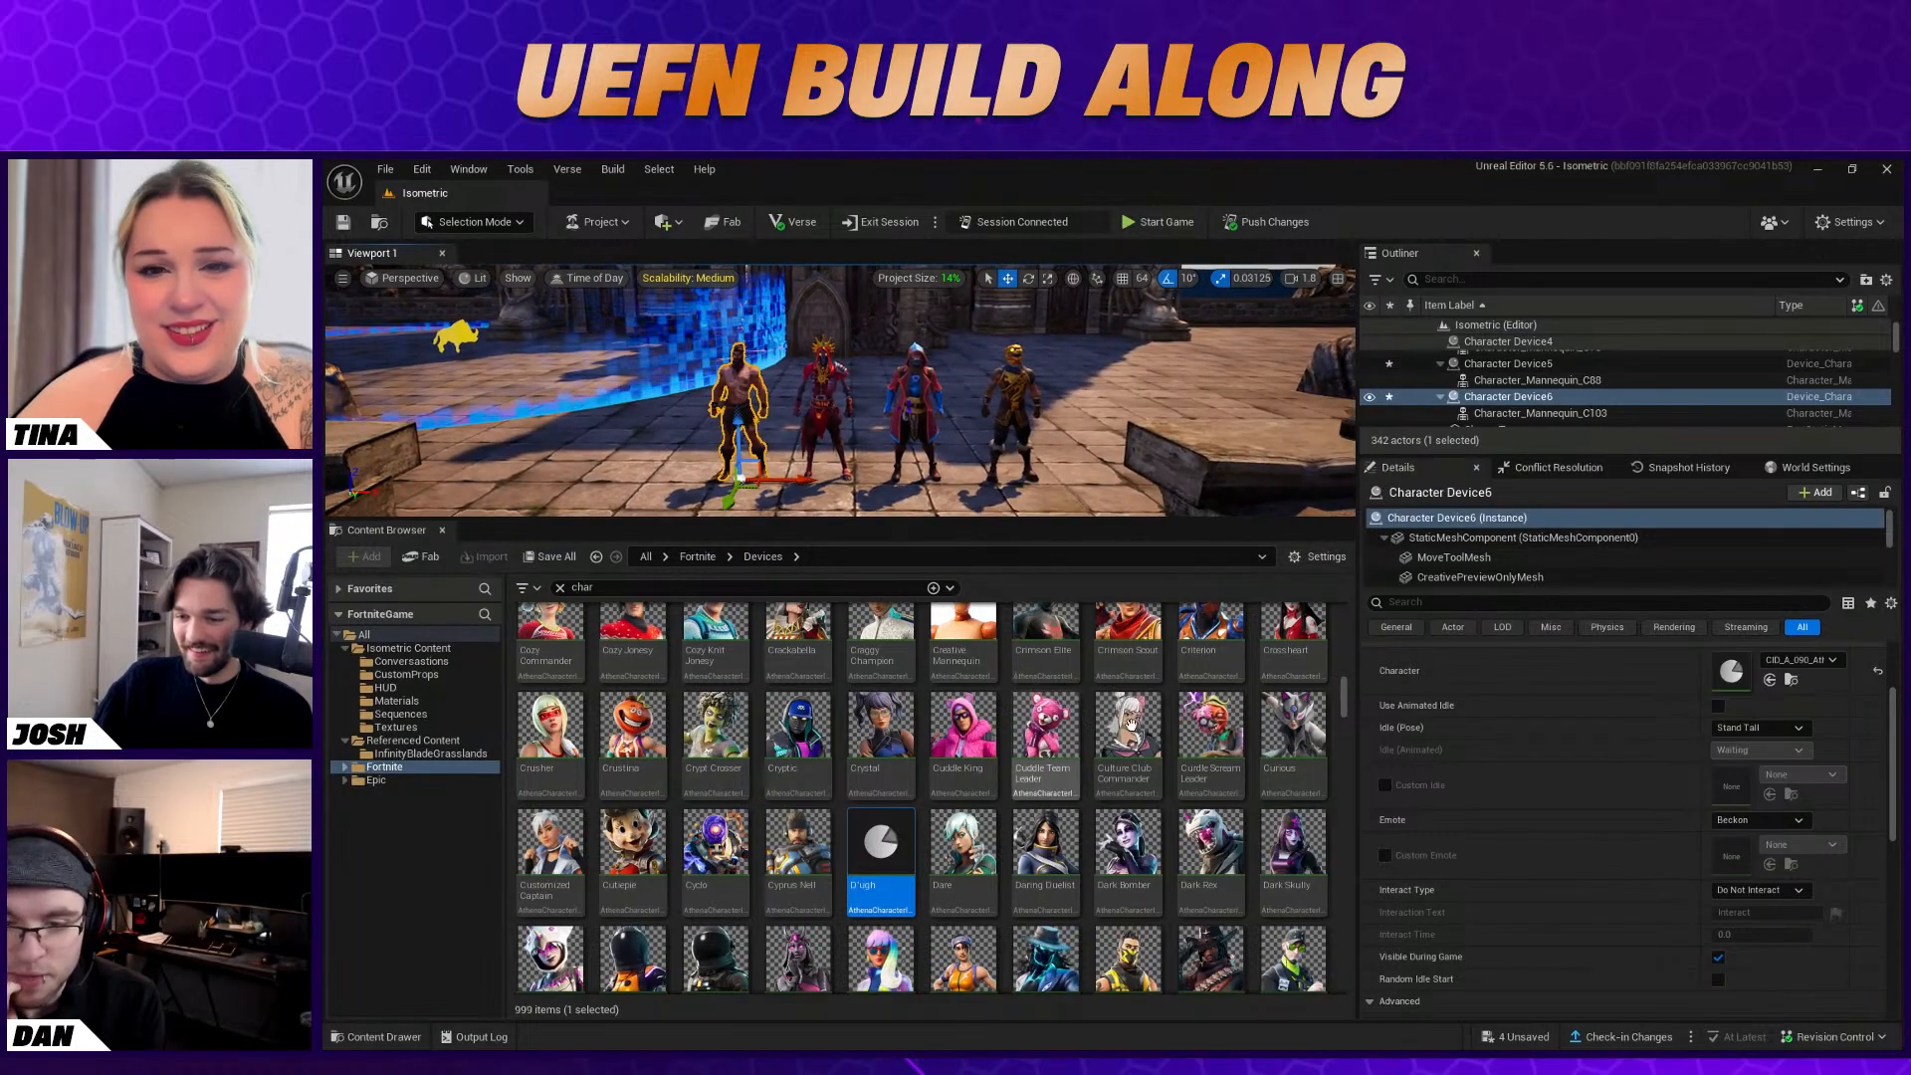
pyautogui.scroll(-1, 1279, 841)
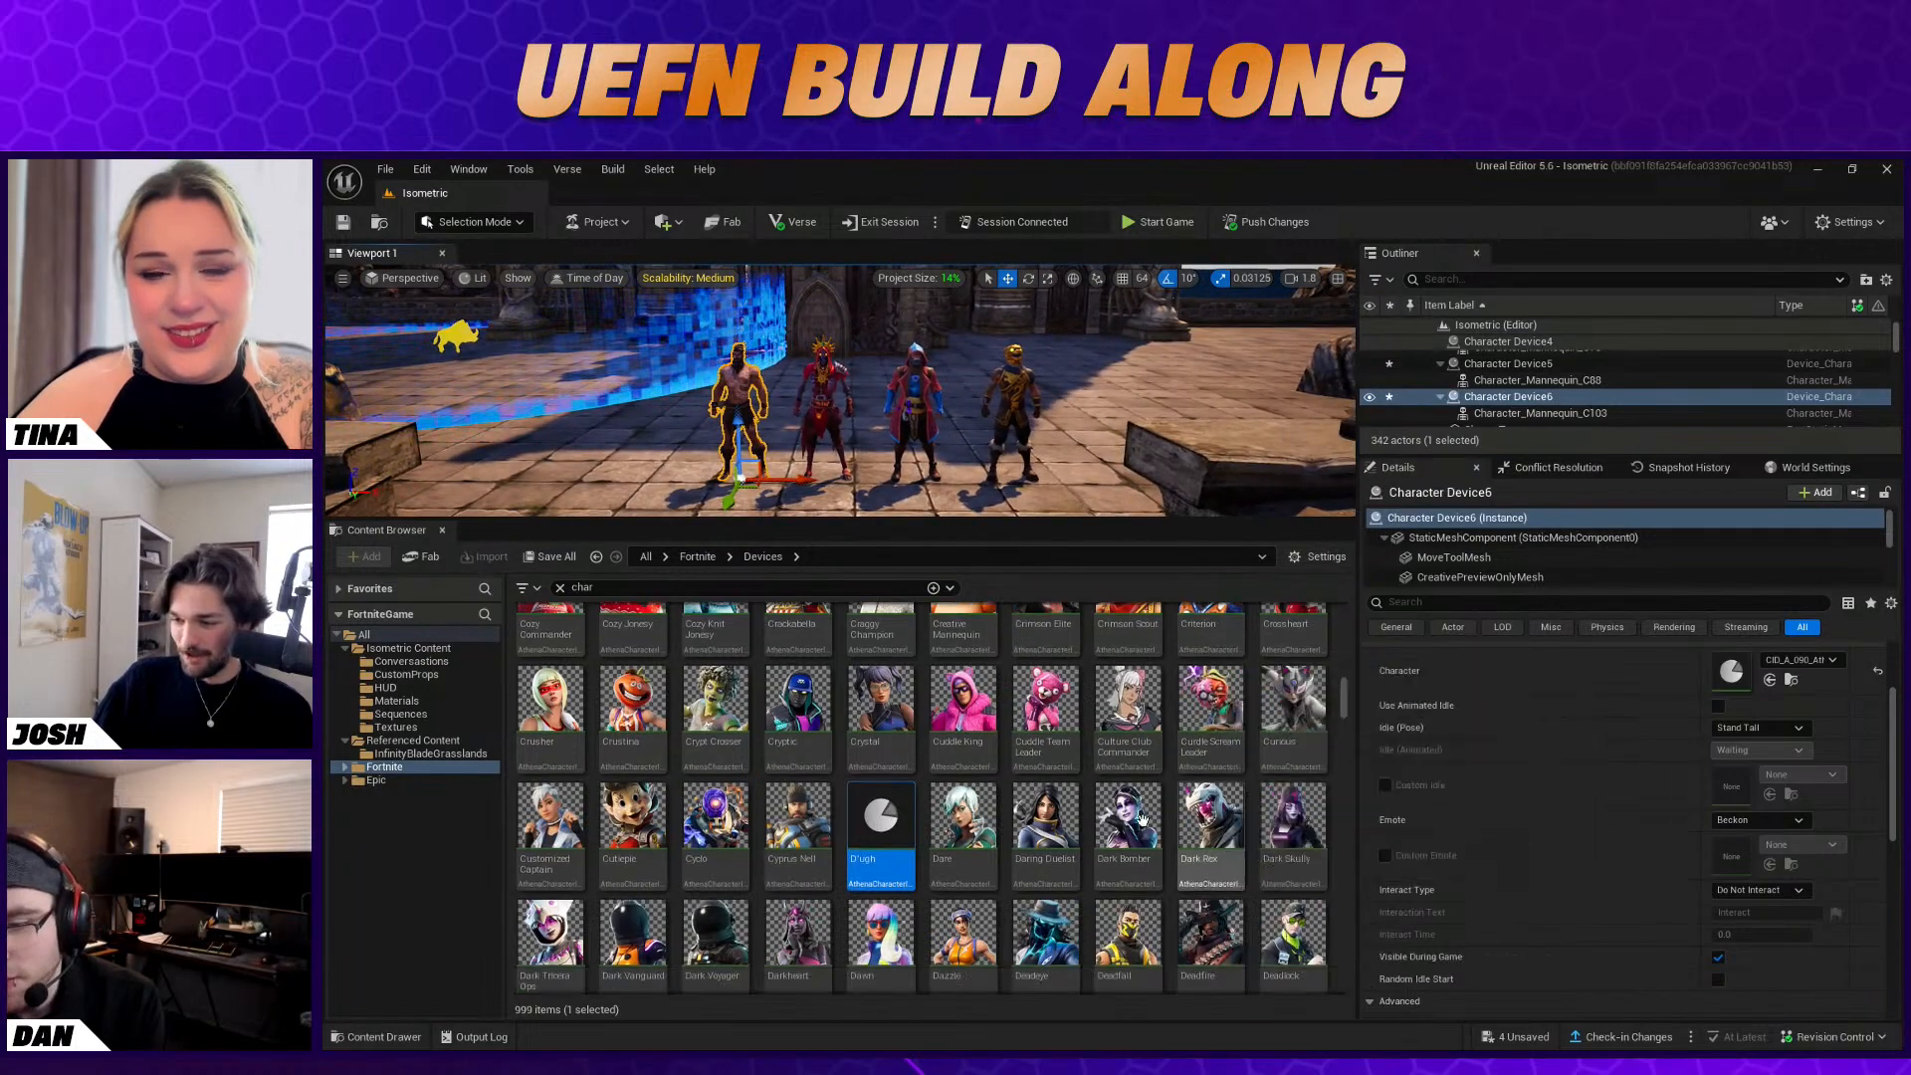
pyautogui.keyDown('alt'); pyautogui.moveTo(804, 482); pyautogui.dragTo(689, 458); pyautogui.keyUp('alt')
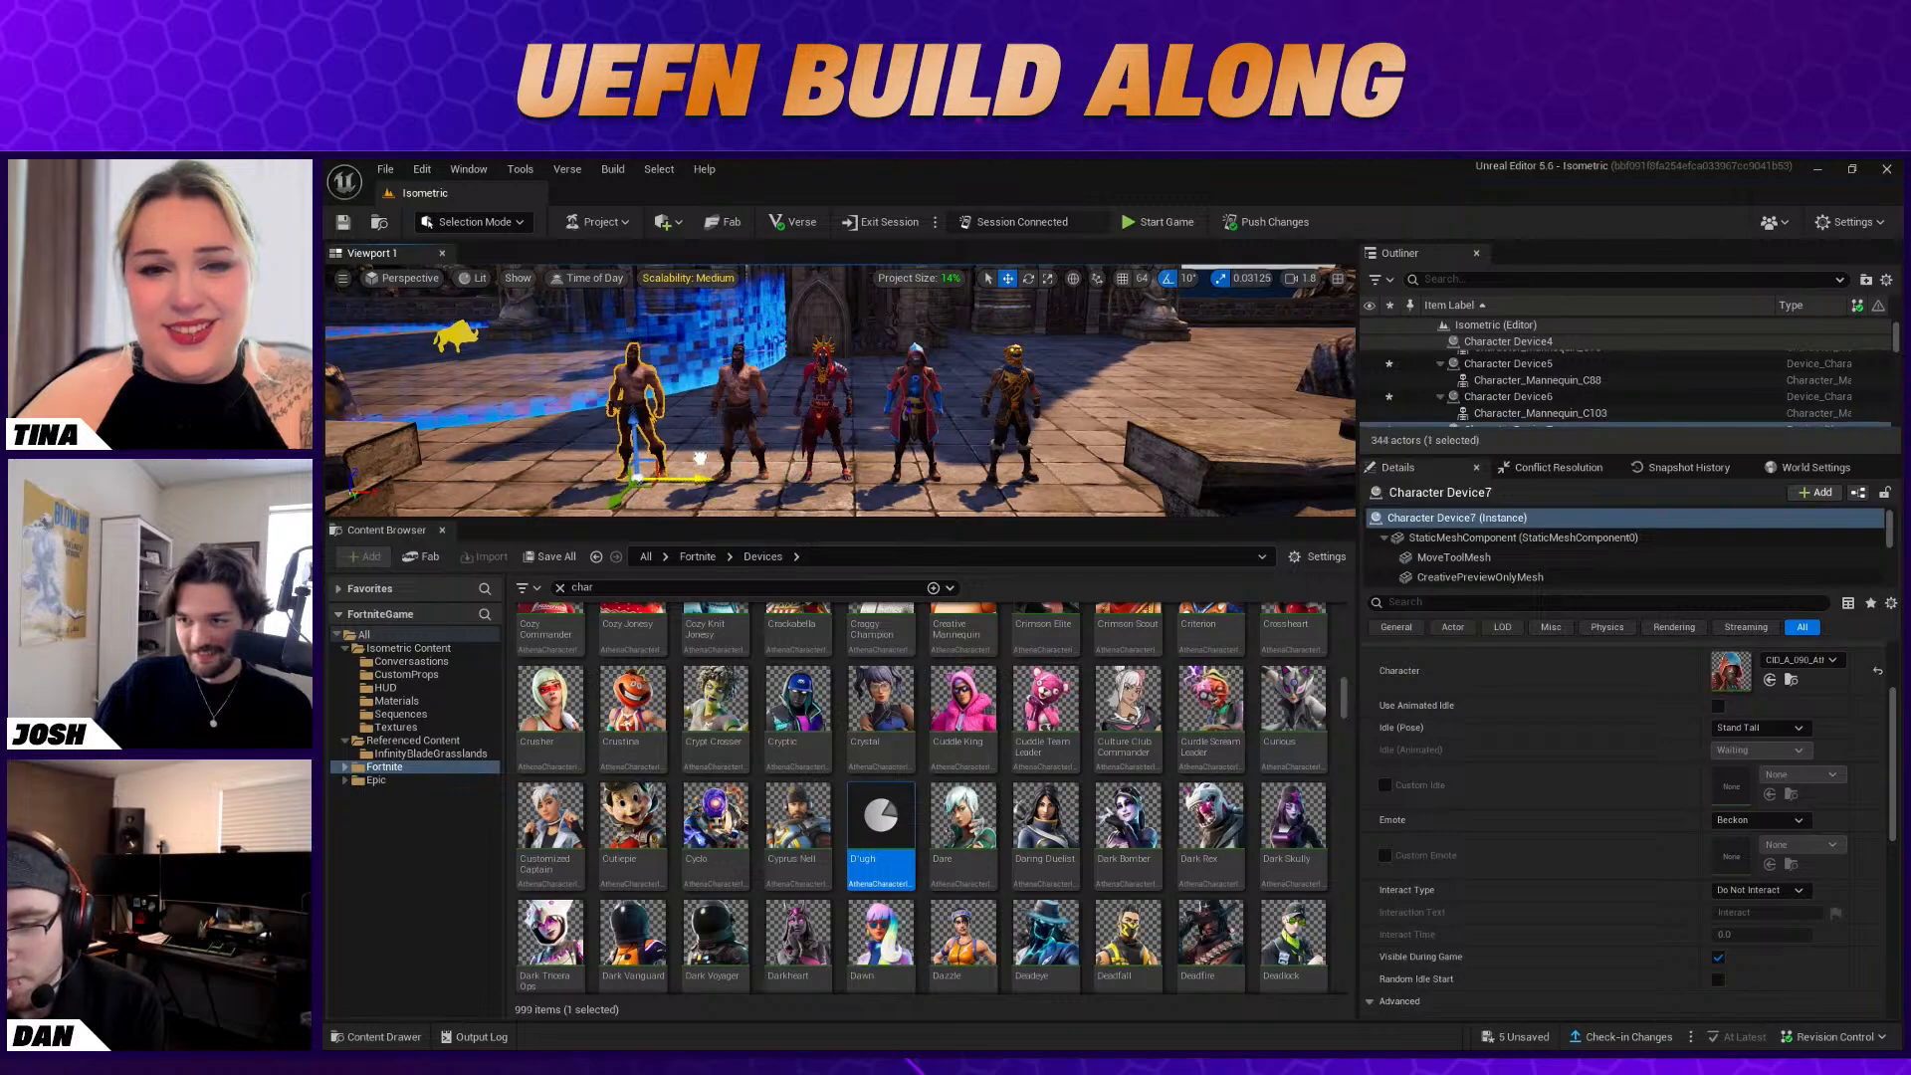
pyautogui.moveTo(1210, 936); pyautogui.dragTo(679, 416)
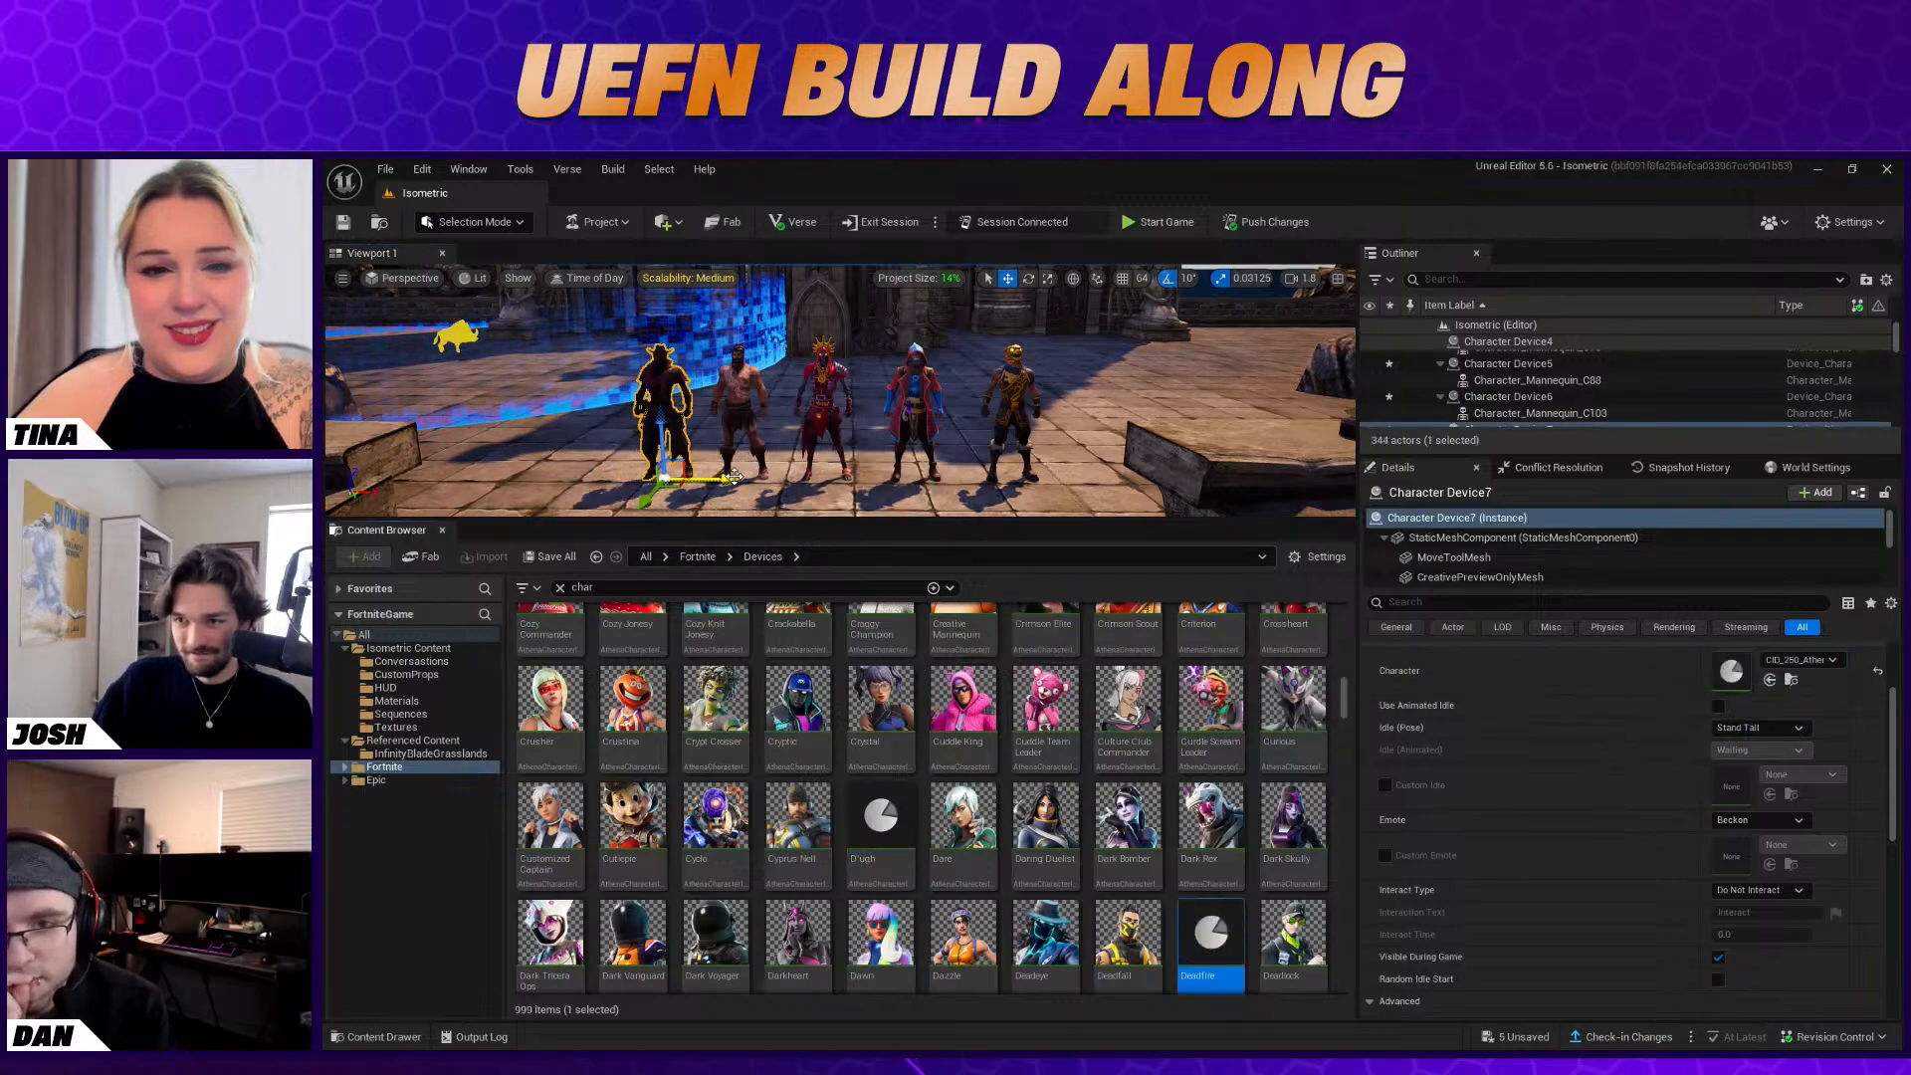
# Duplicate the Deadfire device beside itself, extending the row, and assign the Dominion character to the copy
pyautogui.keyDown('alt'); pyautogui.moveTo(733, 478); pyautogui.dragTo(639, 464); pyautogui.keyUp('alt')
pyautogui.scroll(-2, 1324, 891)
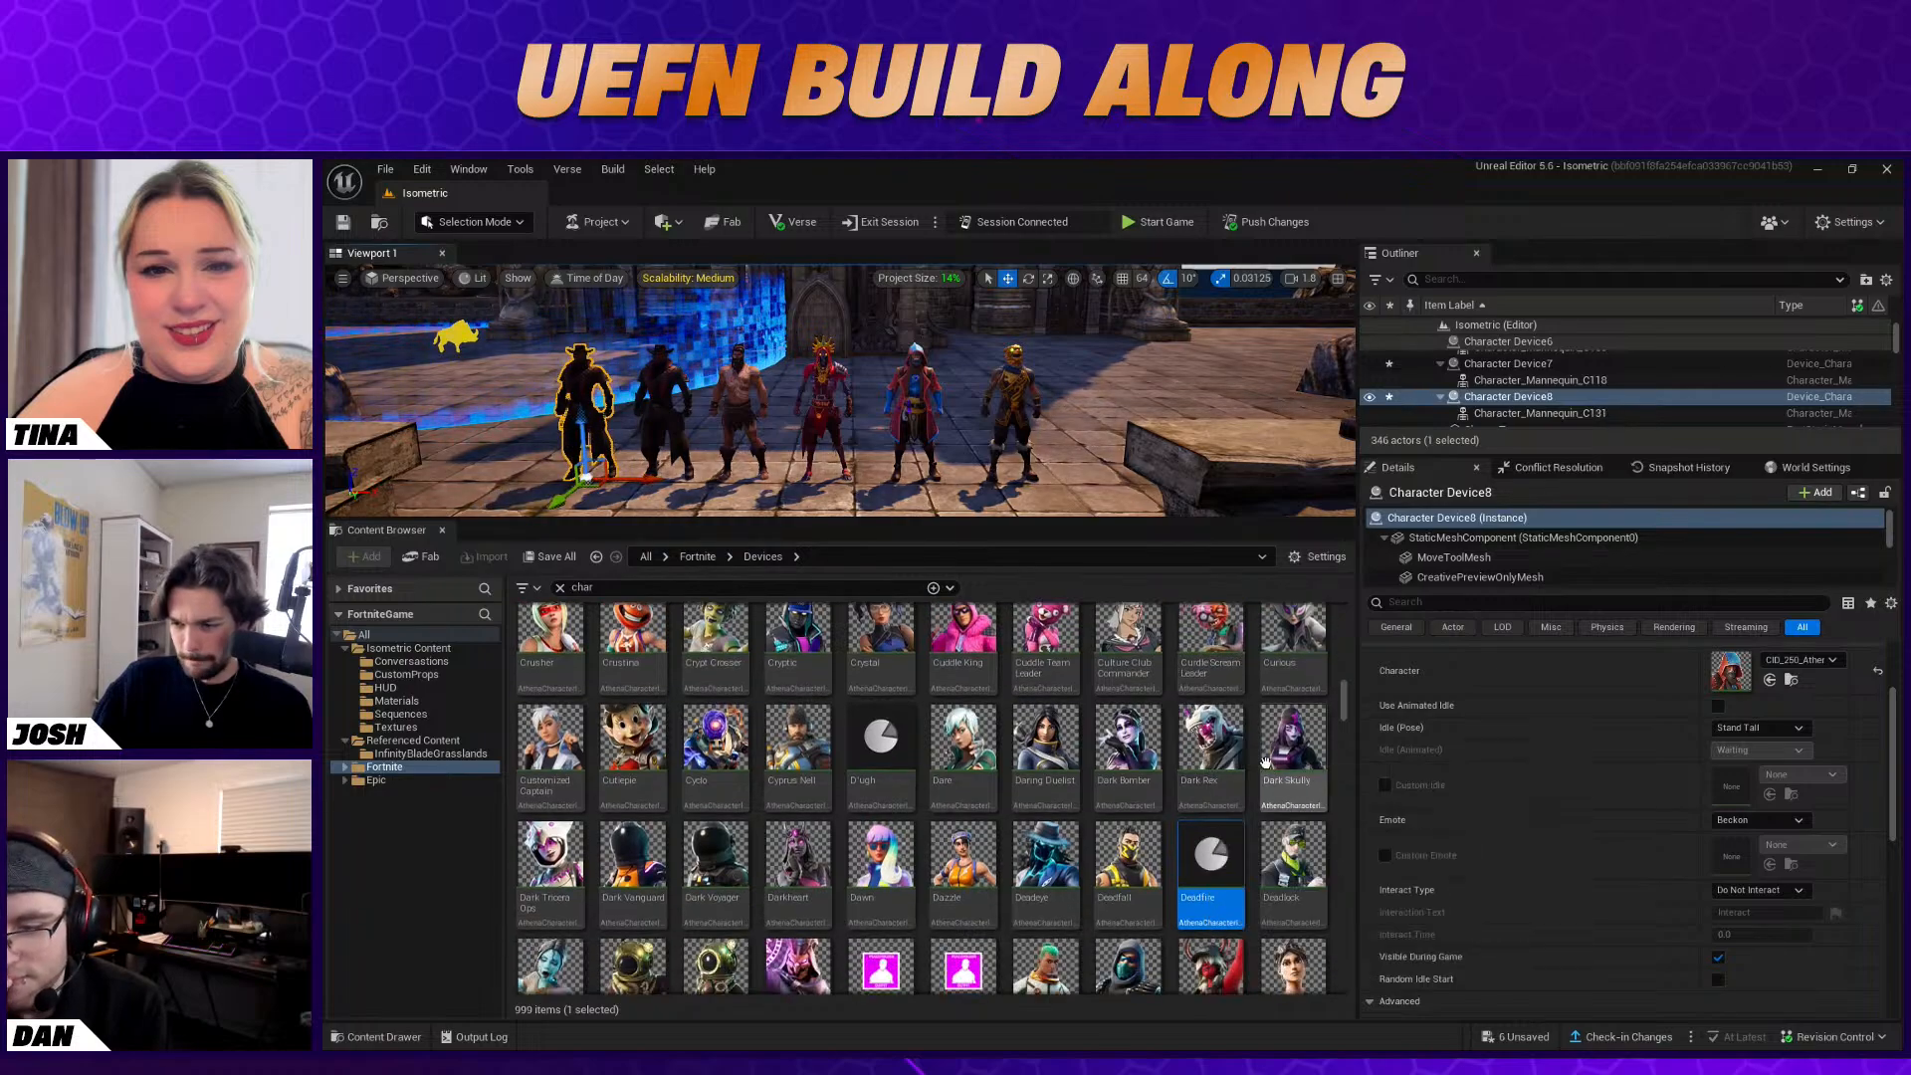
pyautogui.scroll(-1, 1284, 894)
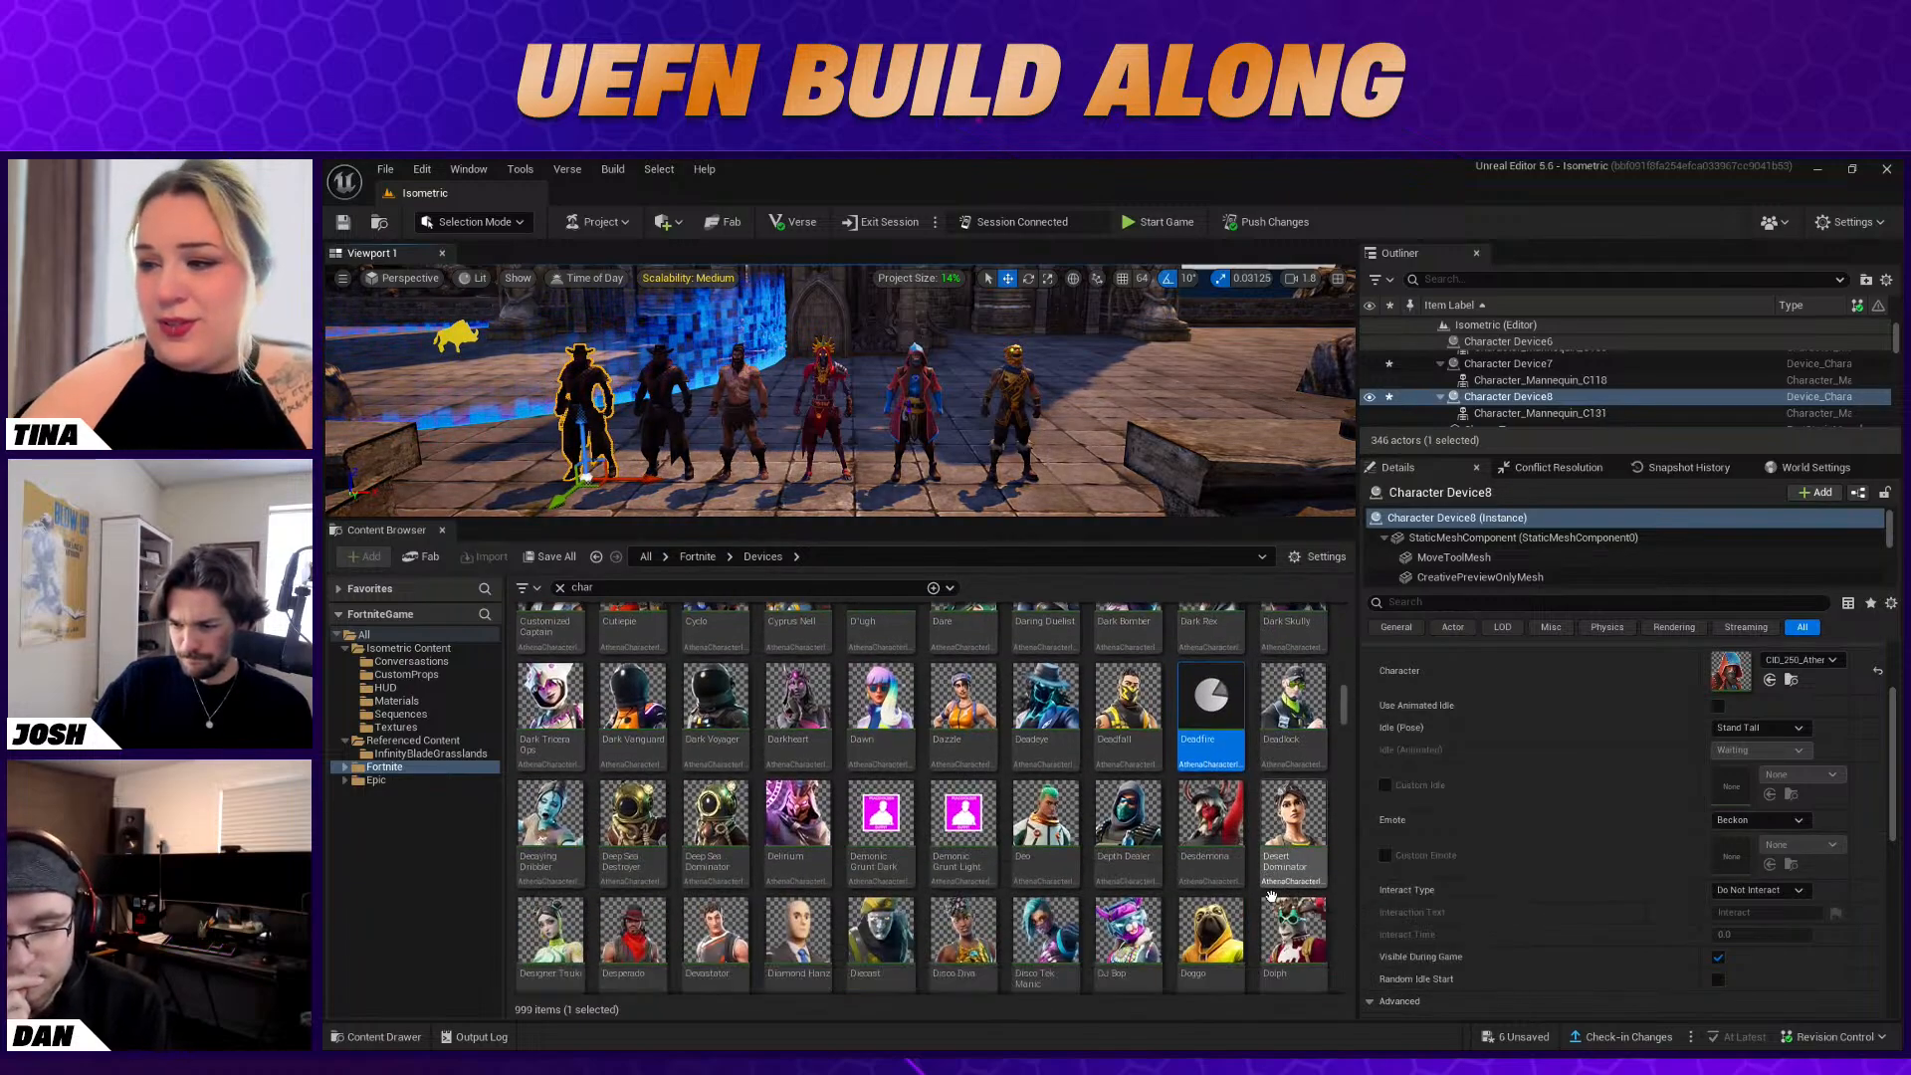
pyautogui.scroll(-2, 1332, 928)
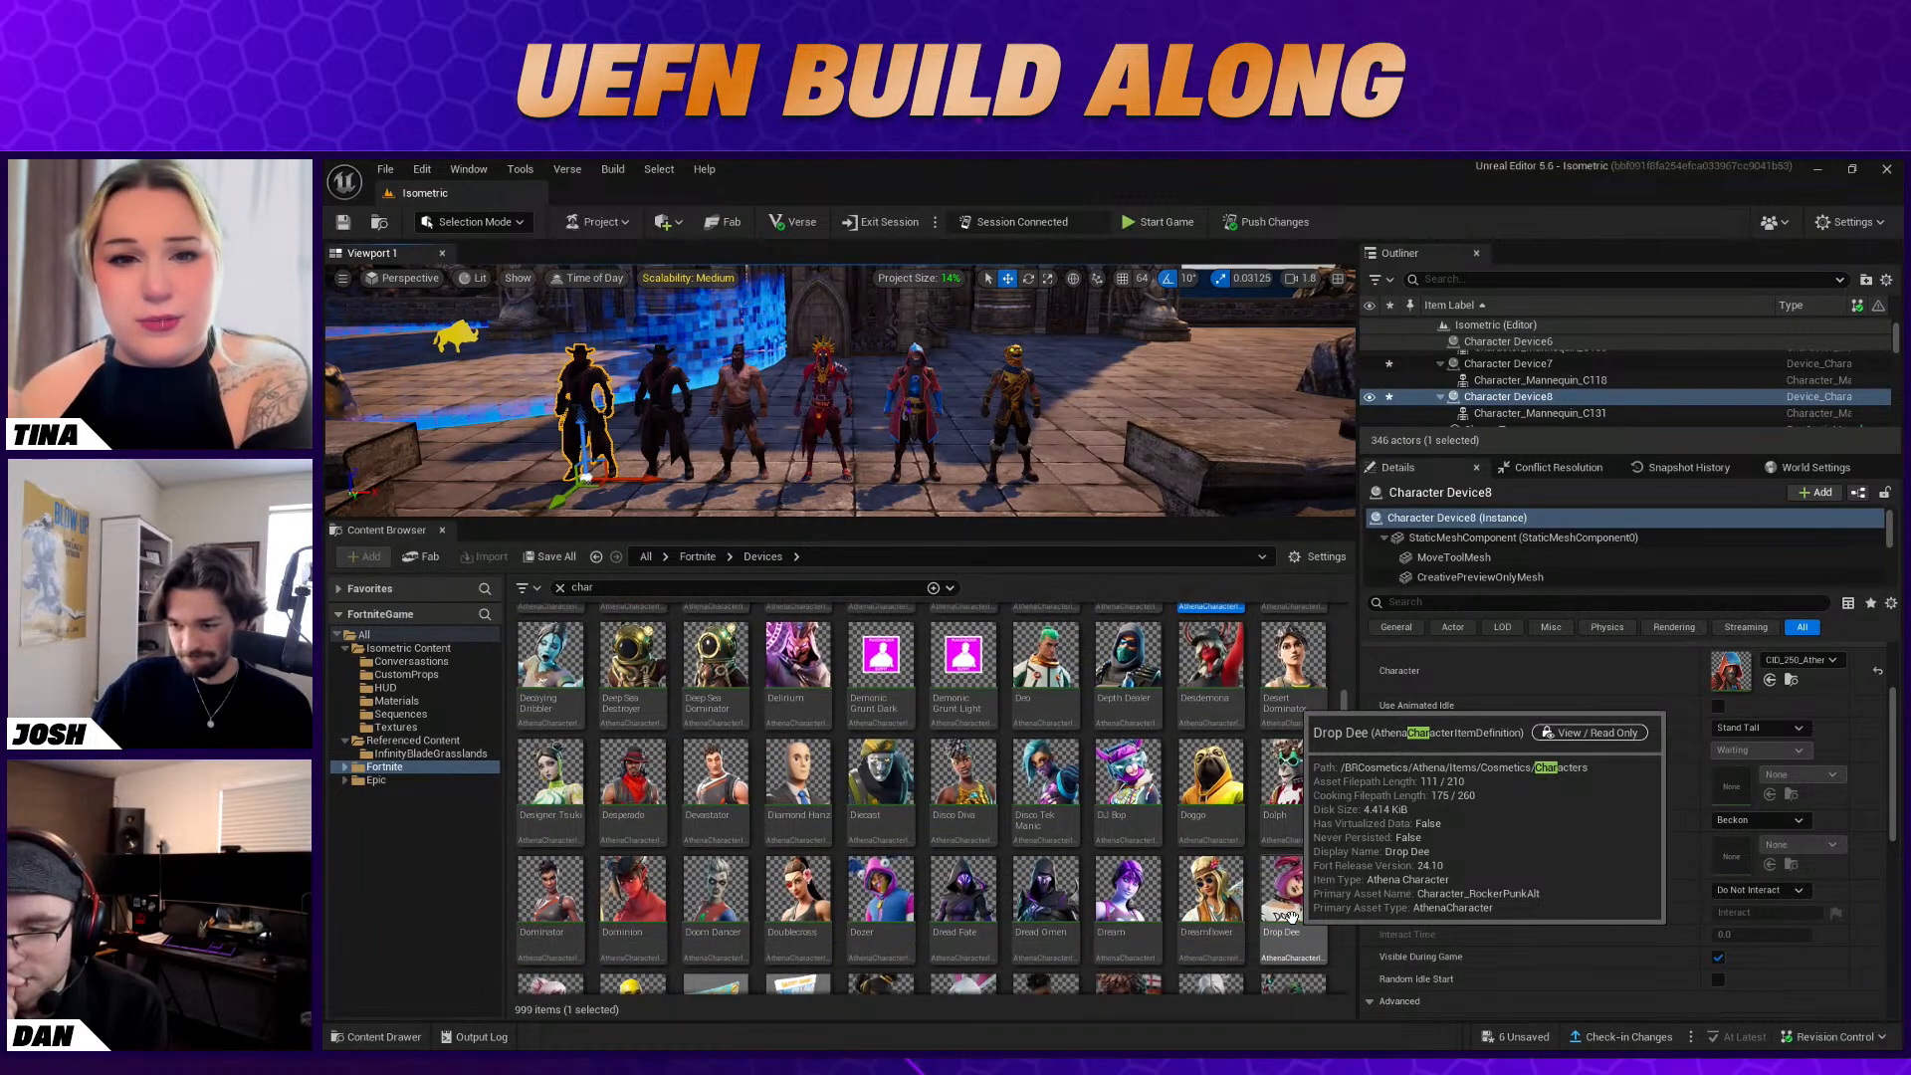
pyautogui.scroll(-1, 896, 886)
pyautogui.moveTo(790, 798); pyautogui.dragTo(1734, 674)
# Duplicate the Dominion device at the end of the row and assign the Elmira character to the copy
pyautogui.moveTo(975, 432)
pyautogui.mouseDown(button='right')
pyautogui.moveTo(993, 432)
pyautogui.moveTo(896, 426)
pyautogui.moveTo(983, 430)
pyautogui.moveTo(964, 448)
pyautogui.mouseUp(button='right')
pyautogui.press('w')
pyautogui.press('s')
pyautogui.press('d')
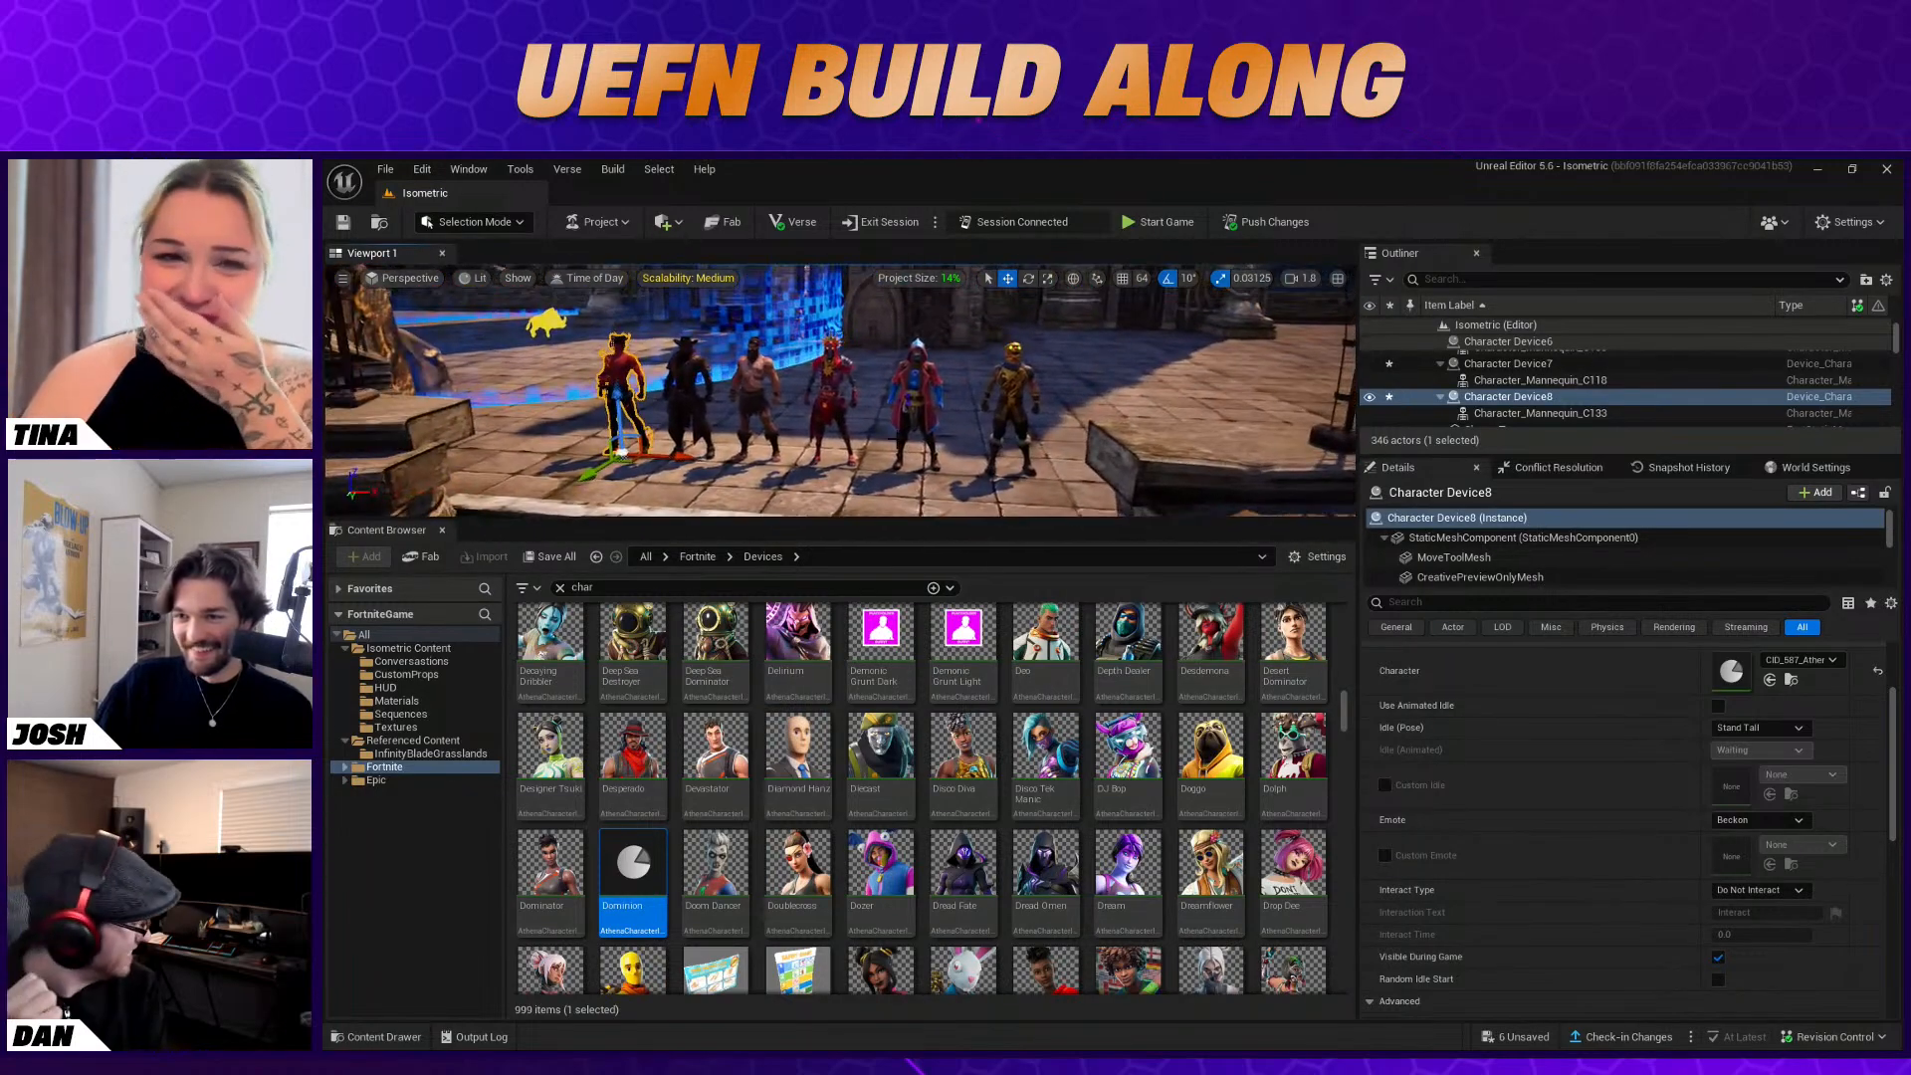
pyautogui.keyDown('alt'); pyautogui.moveTo(672, 453); pyautogui.dragTo(618, 450); pyautogui.keyUp('alt')
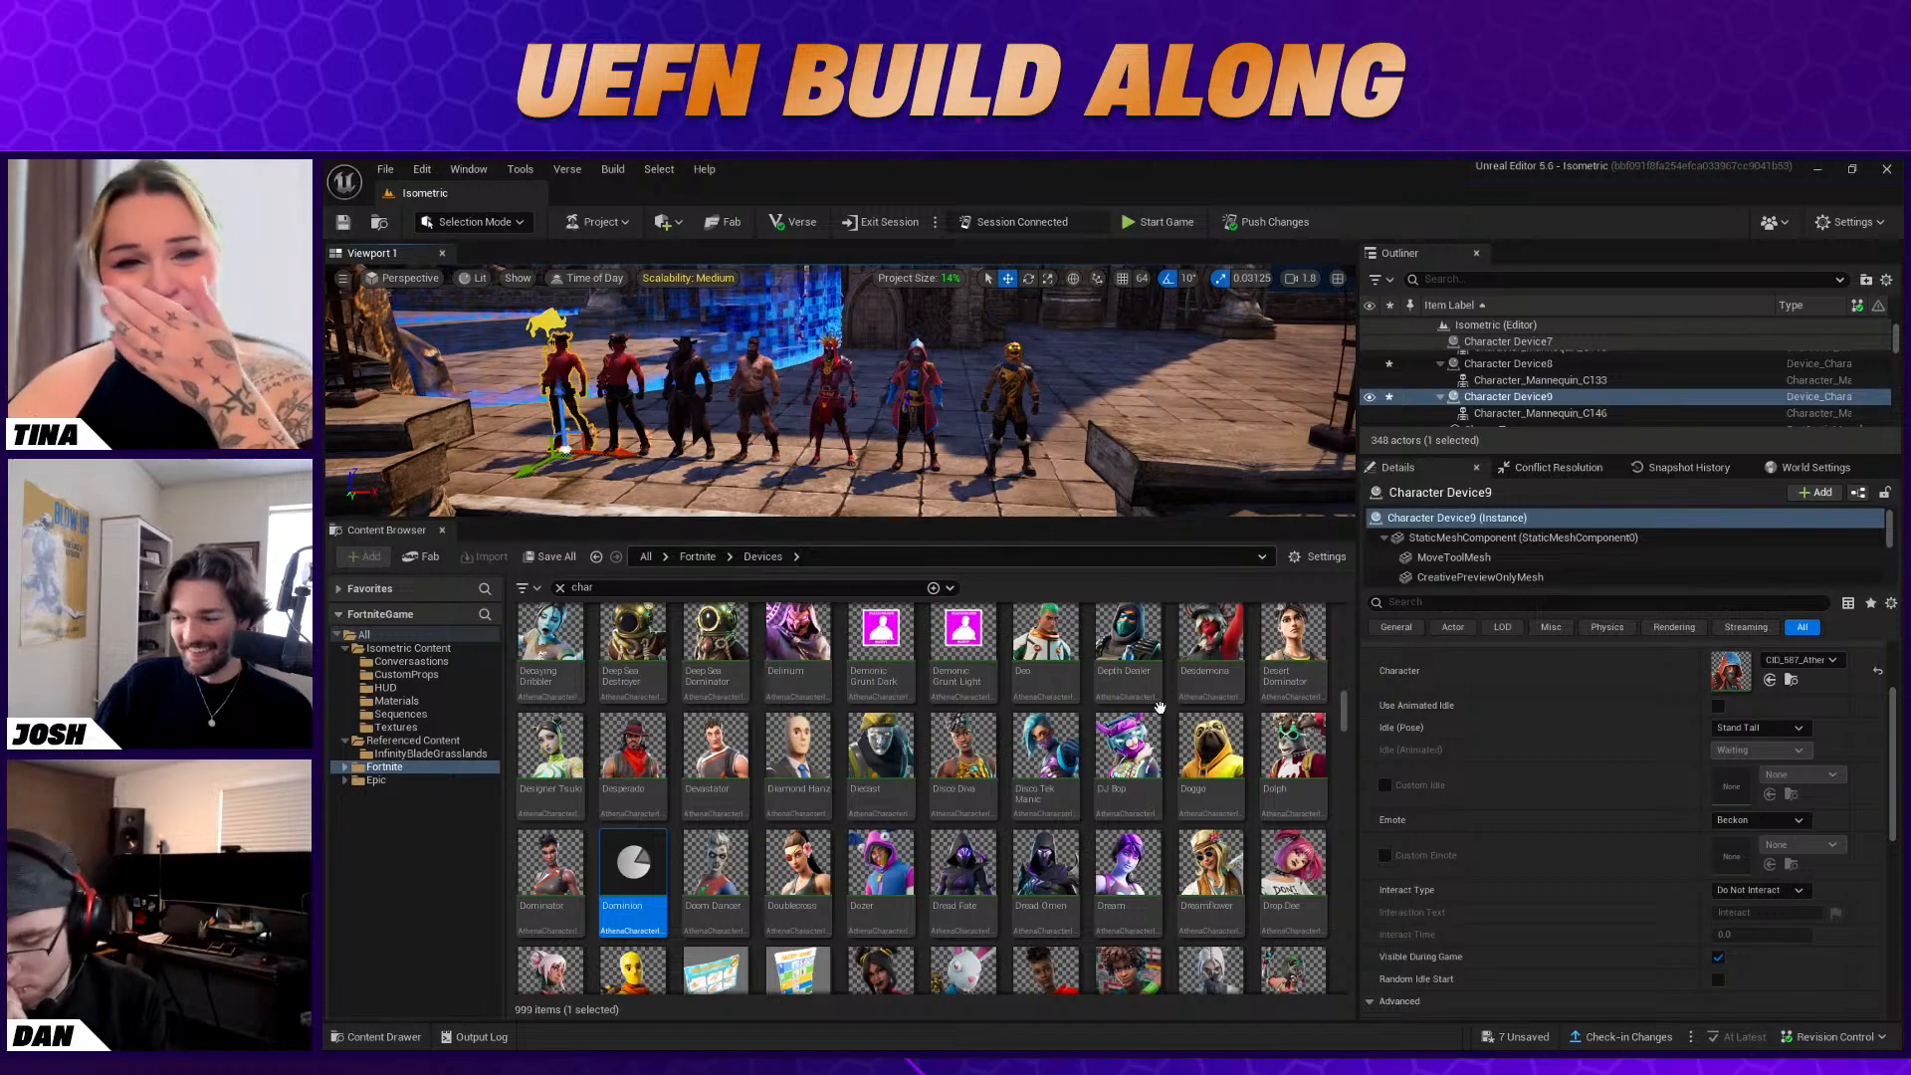
pyautogui.scroll(-1, 1245, 803)
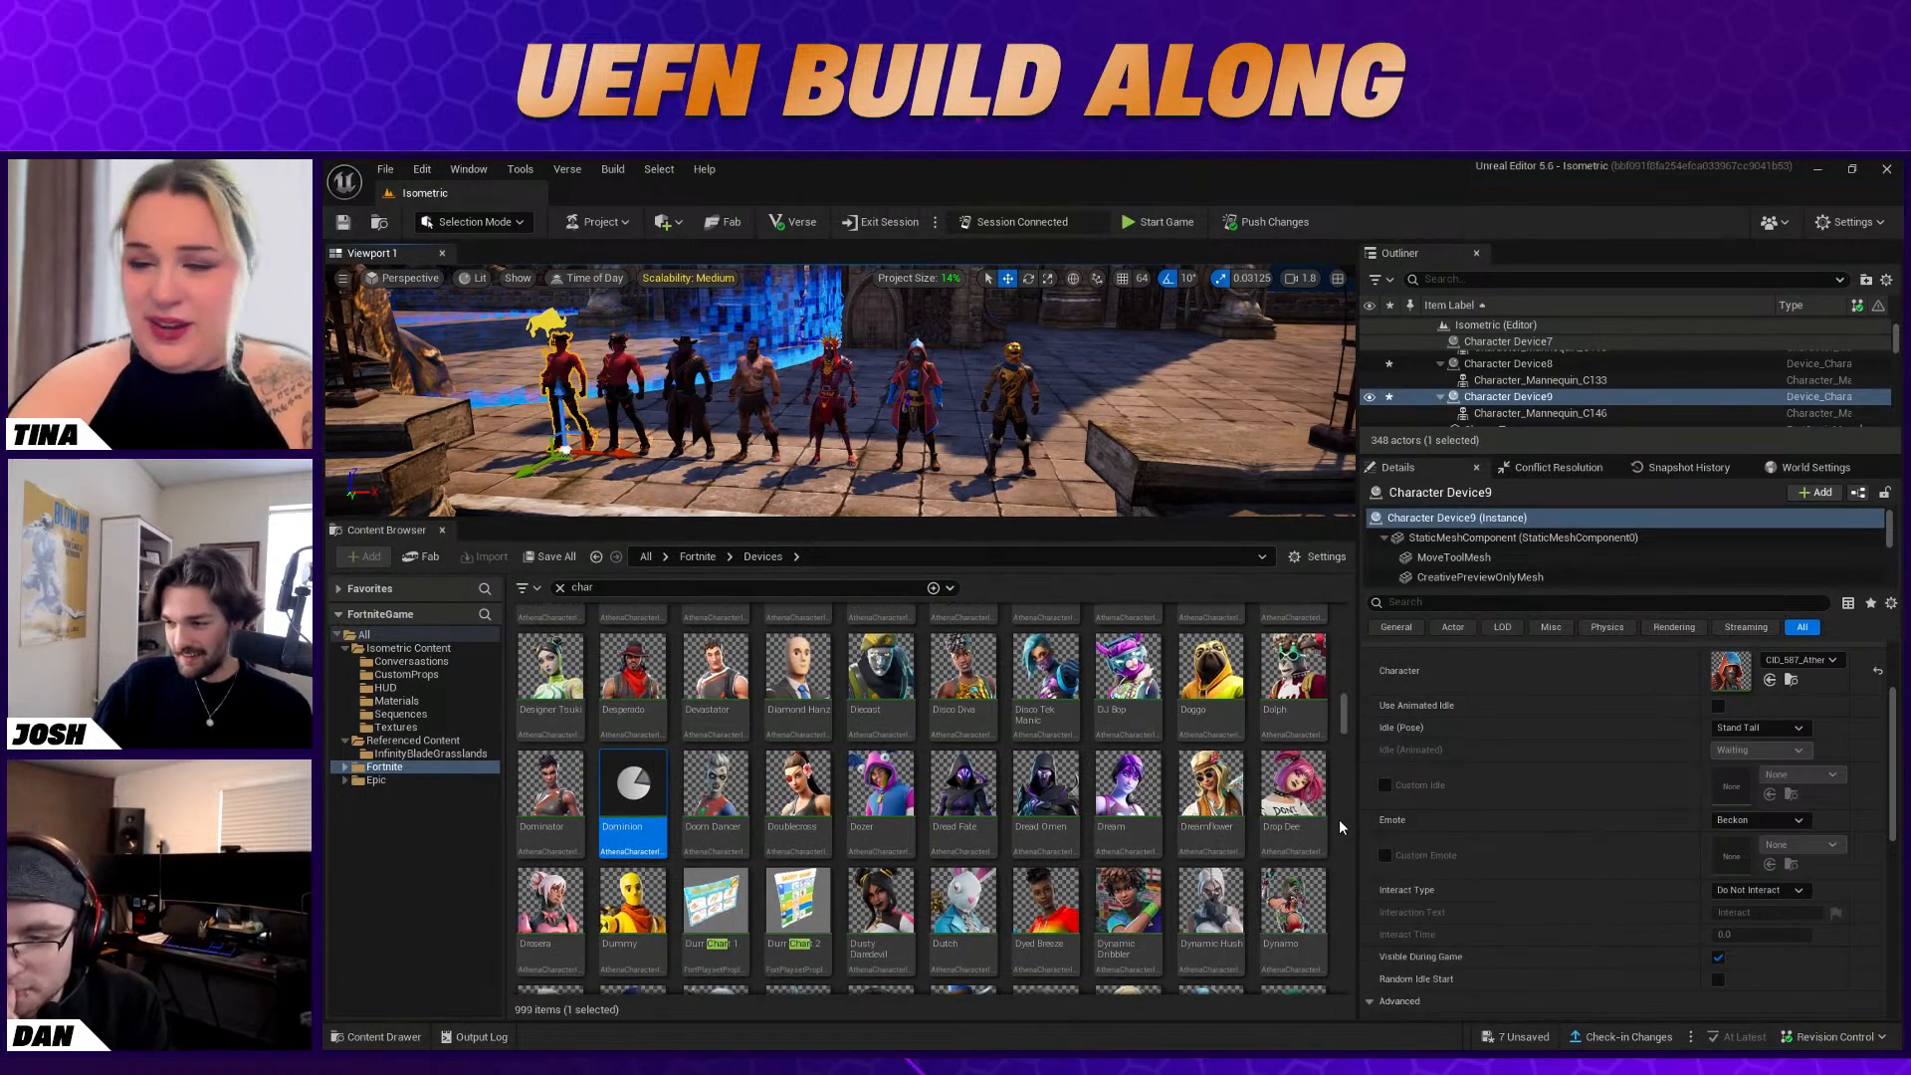
pyautogui.scroll(-1, 1277, 794)
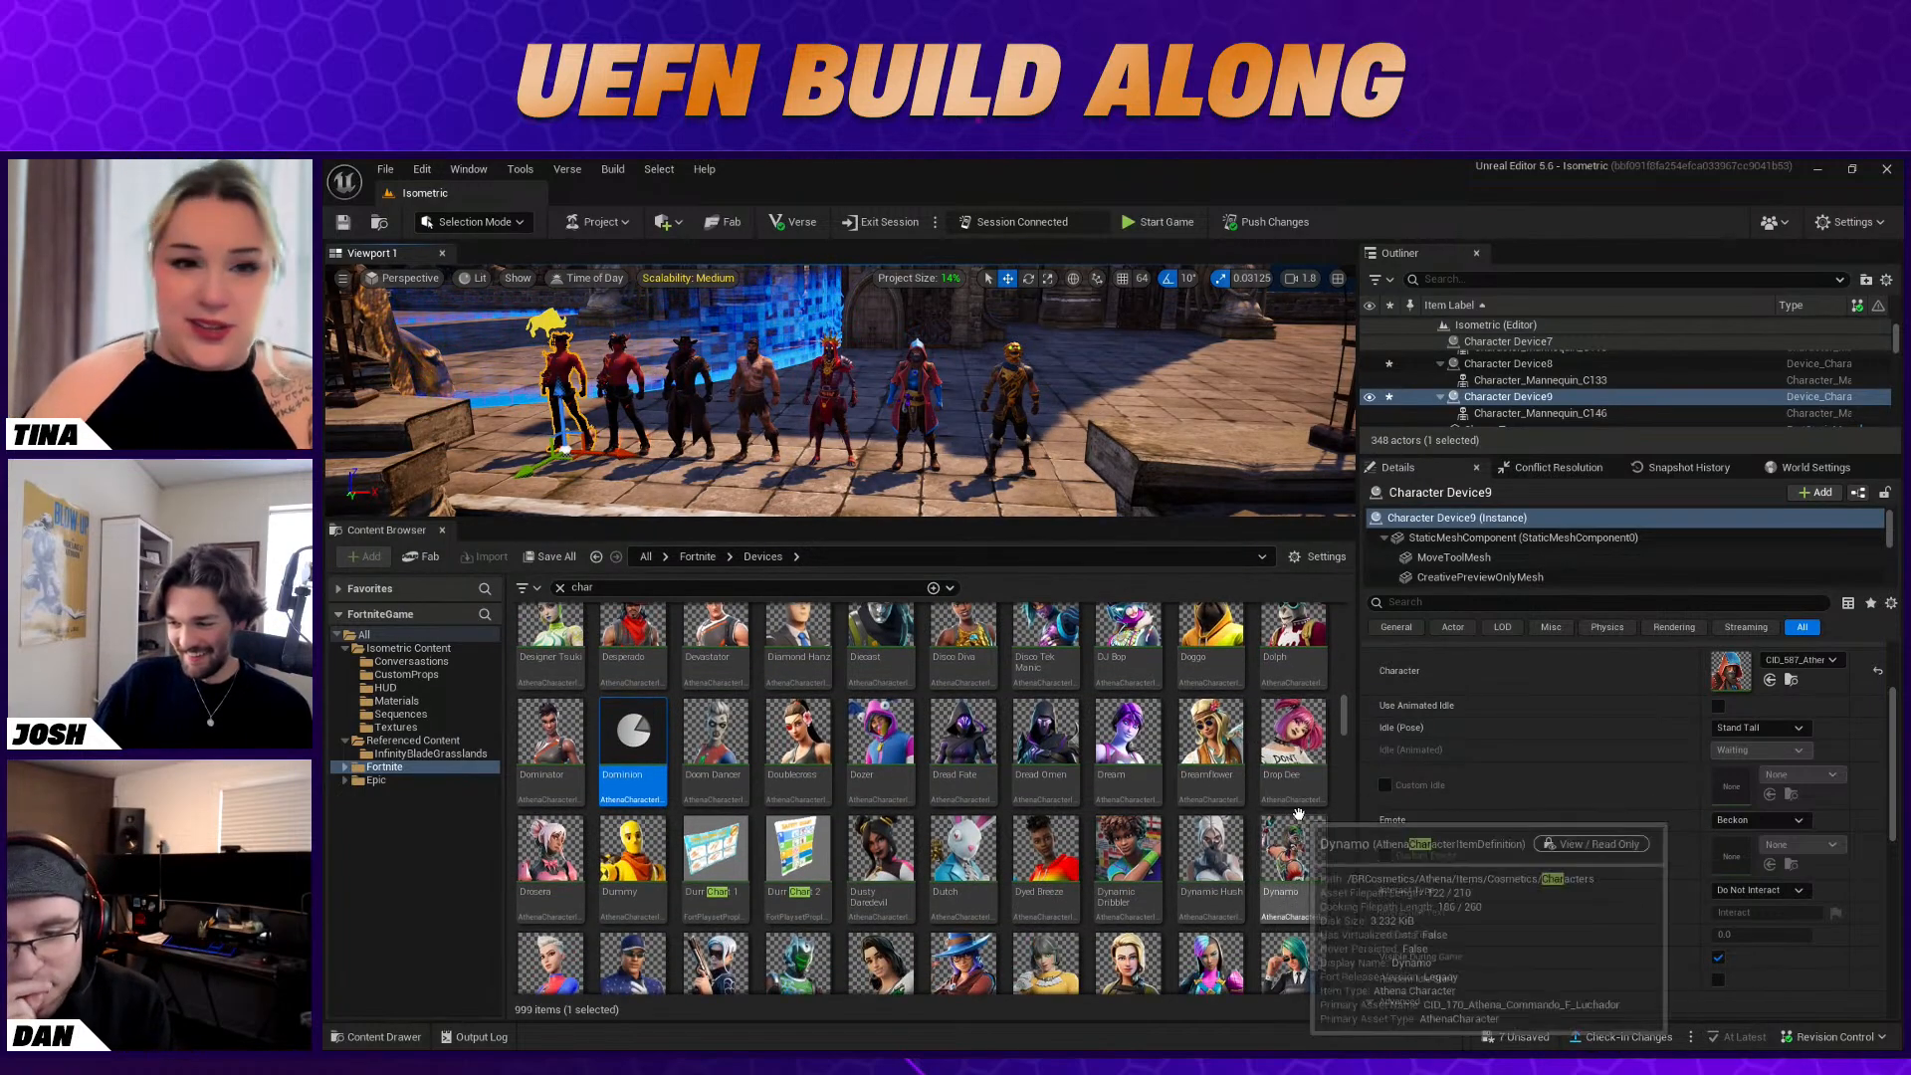
pyautogui.scroll(-1, 1276, 793)
pyautogui.scroll(-2, 1275, 794)
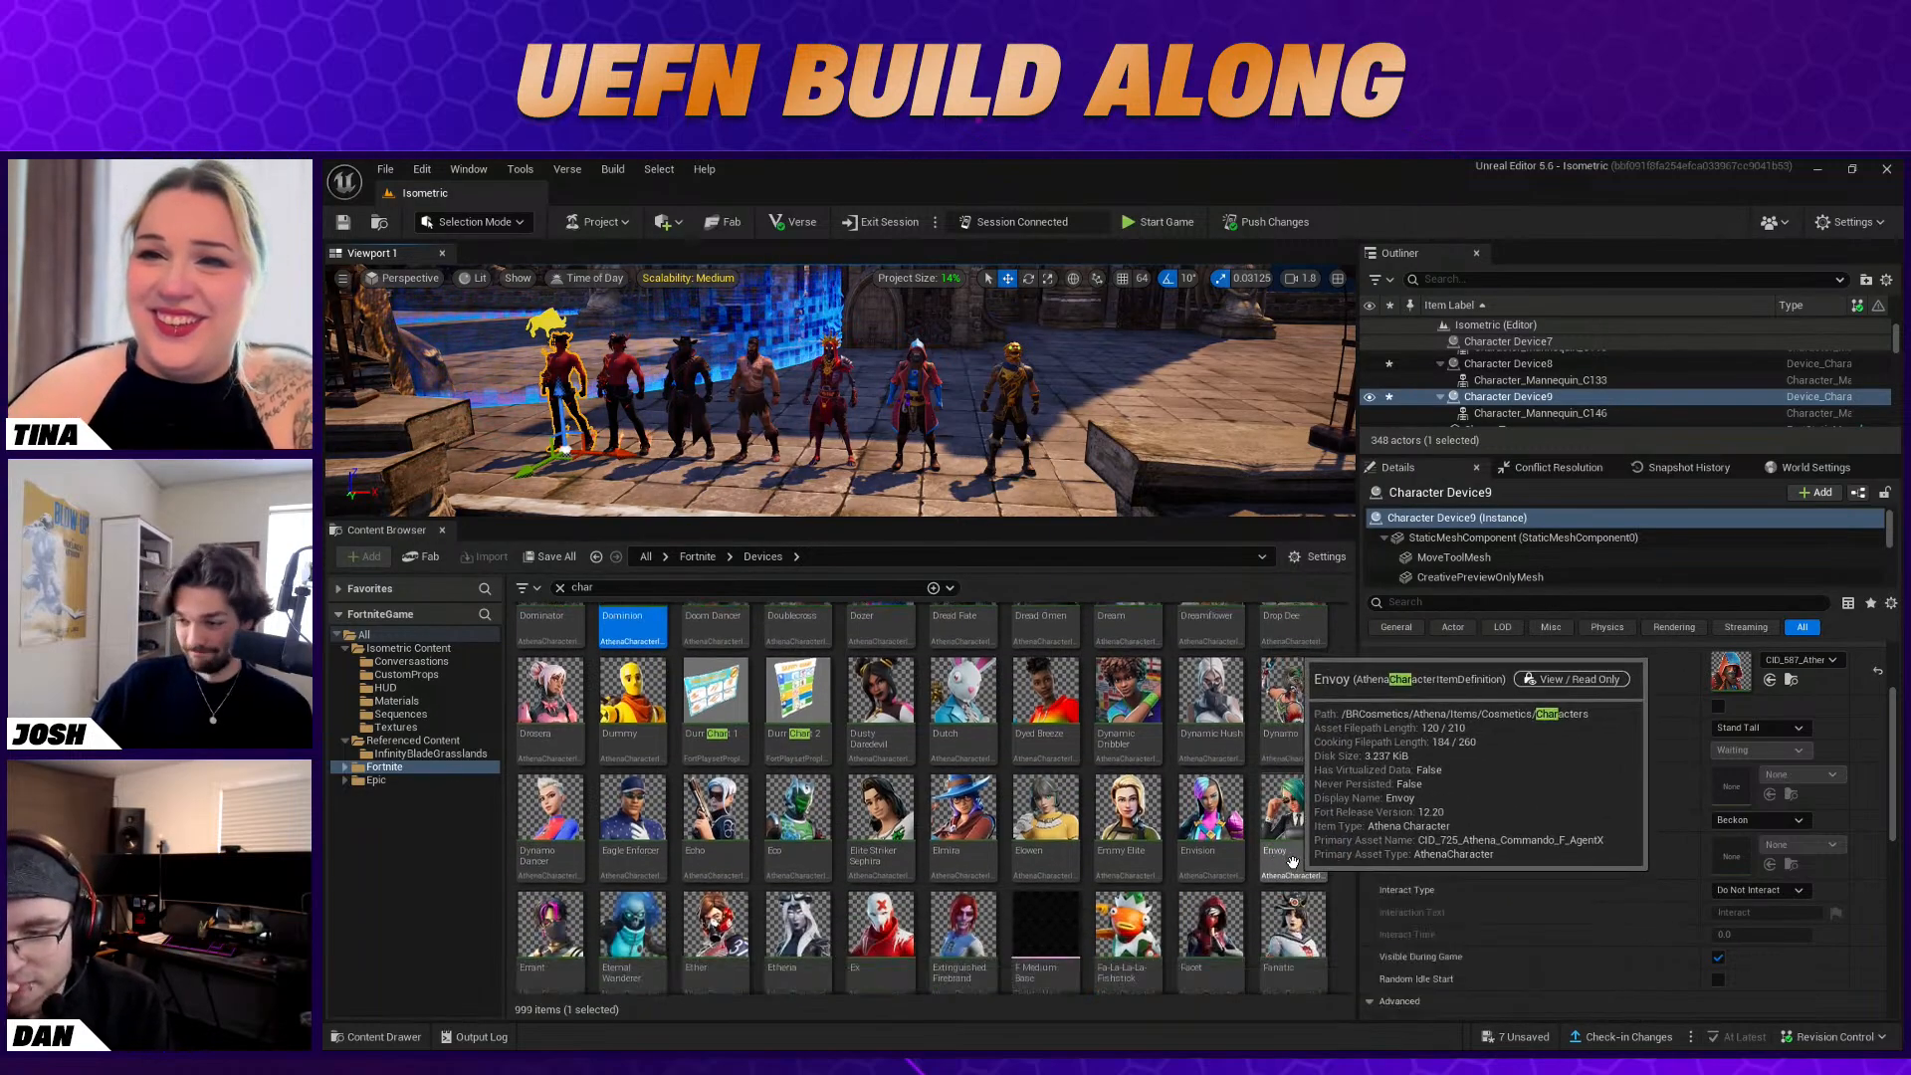
pyautogui.moveTo(962, 811); pyautogui.dragTo(1714, 670)
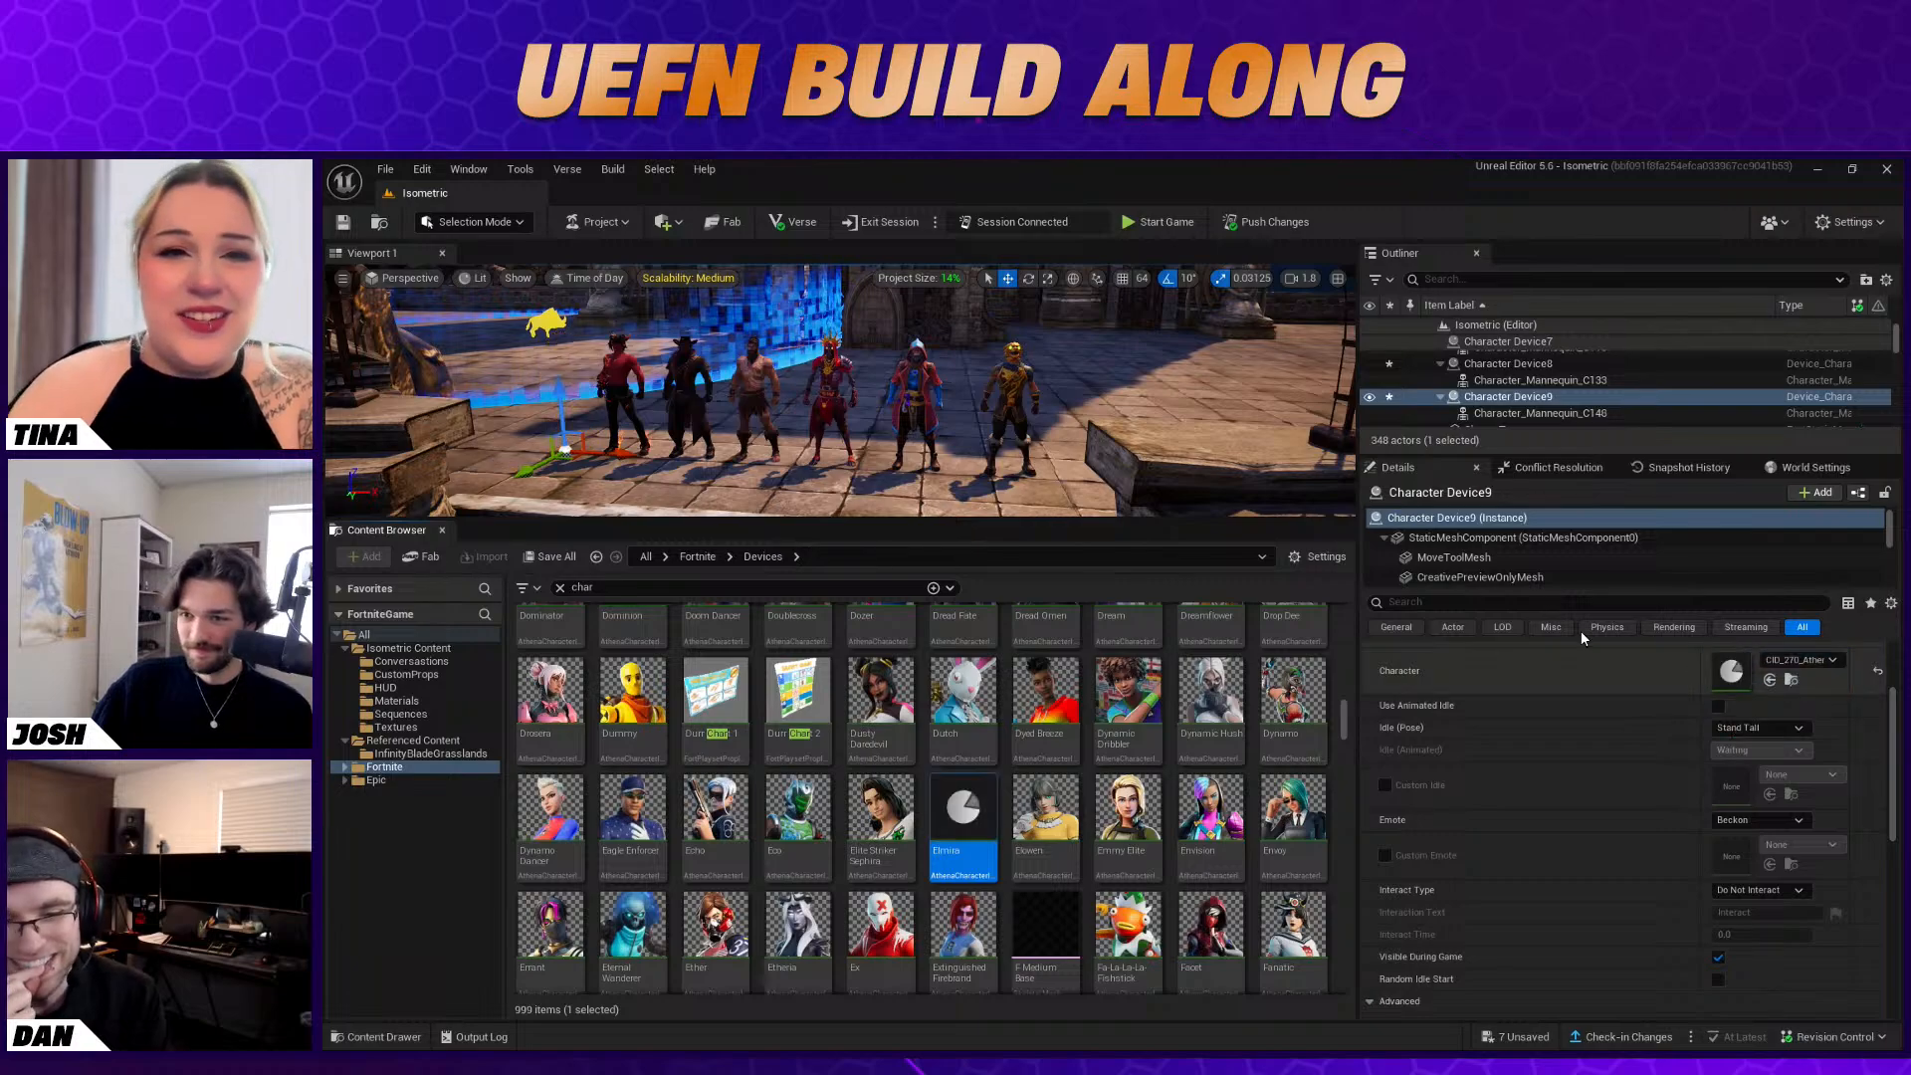
# Duplicate the Battle Hound device outward at the opposite end of the lineup and assign the Grim Fable character to the copy
pyautogui.moveTo(841, 390); pyautogui.dragTo(900, 390, button='right')
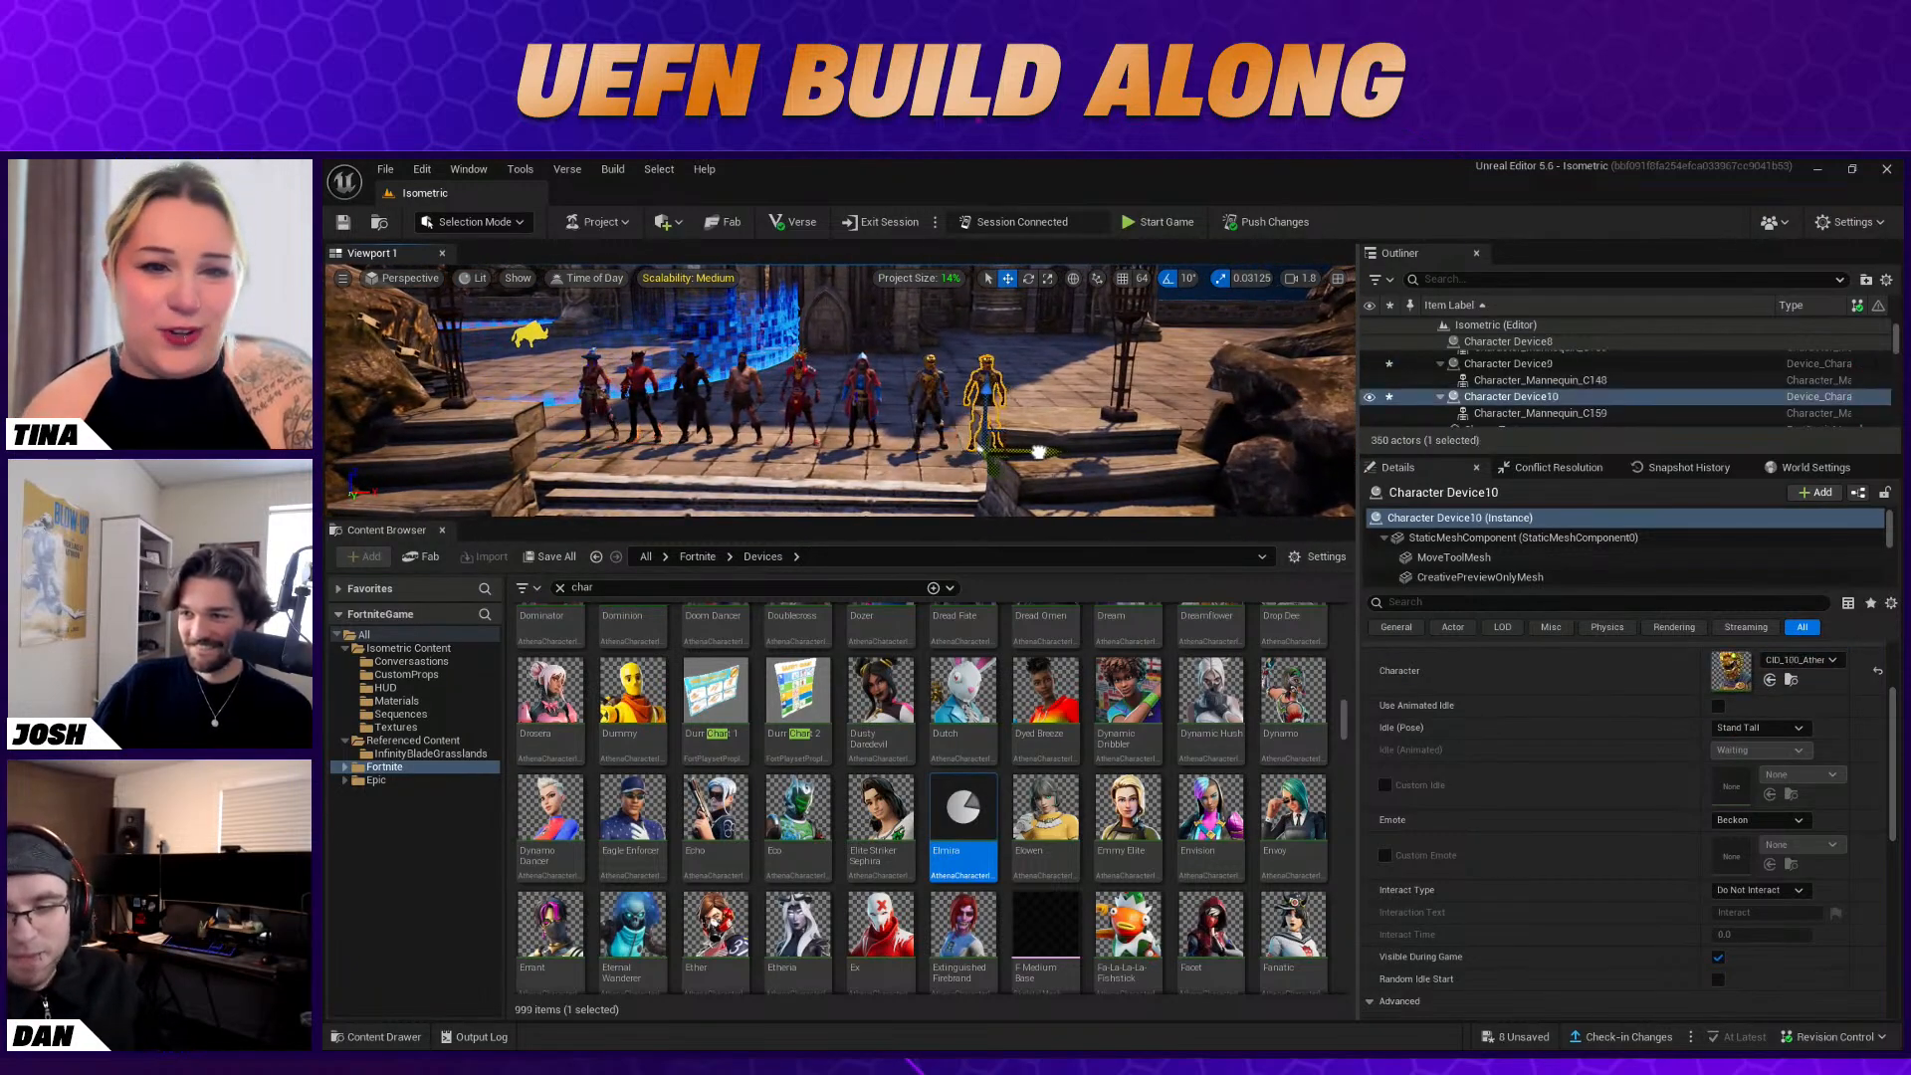
pyautogui.scroll(-1, 1215, 717)
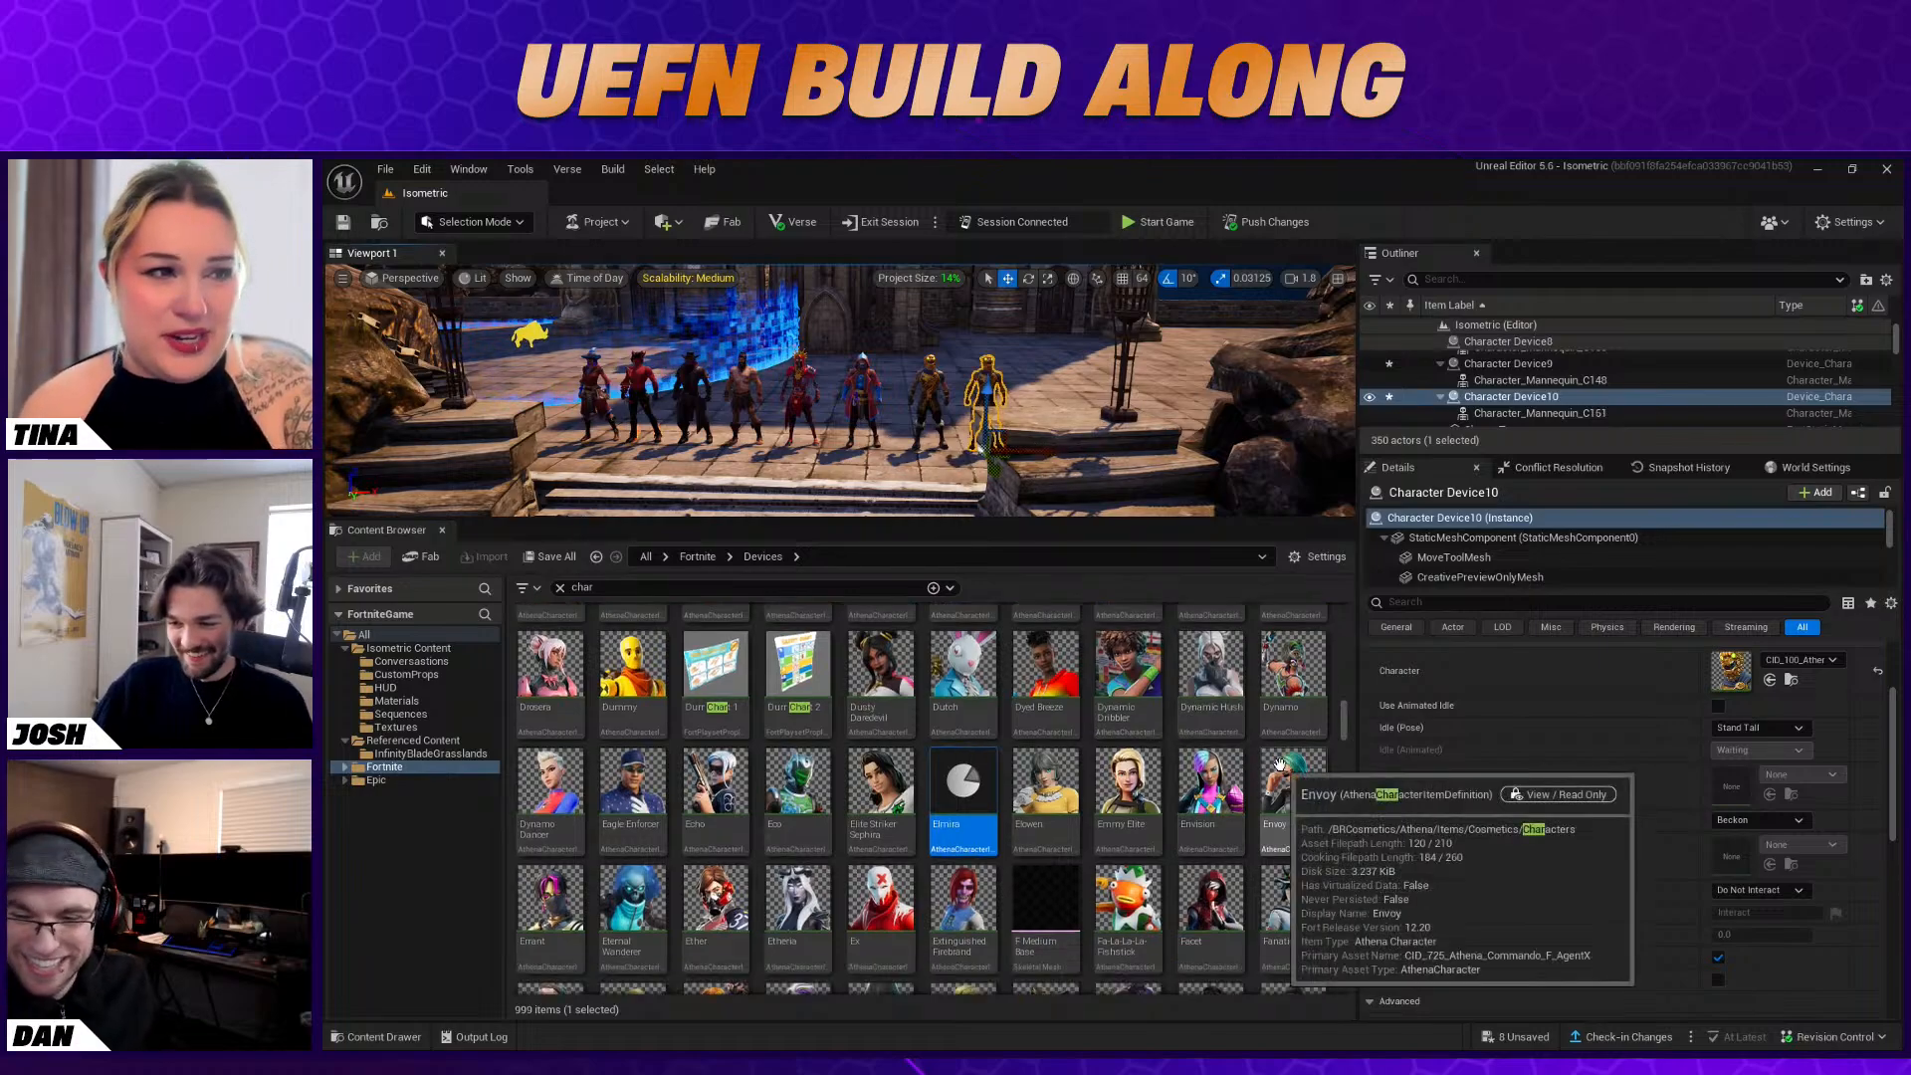
pyautogui.scroll(-4, 1282, 770)
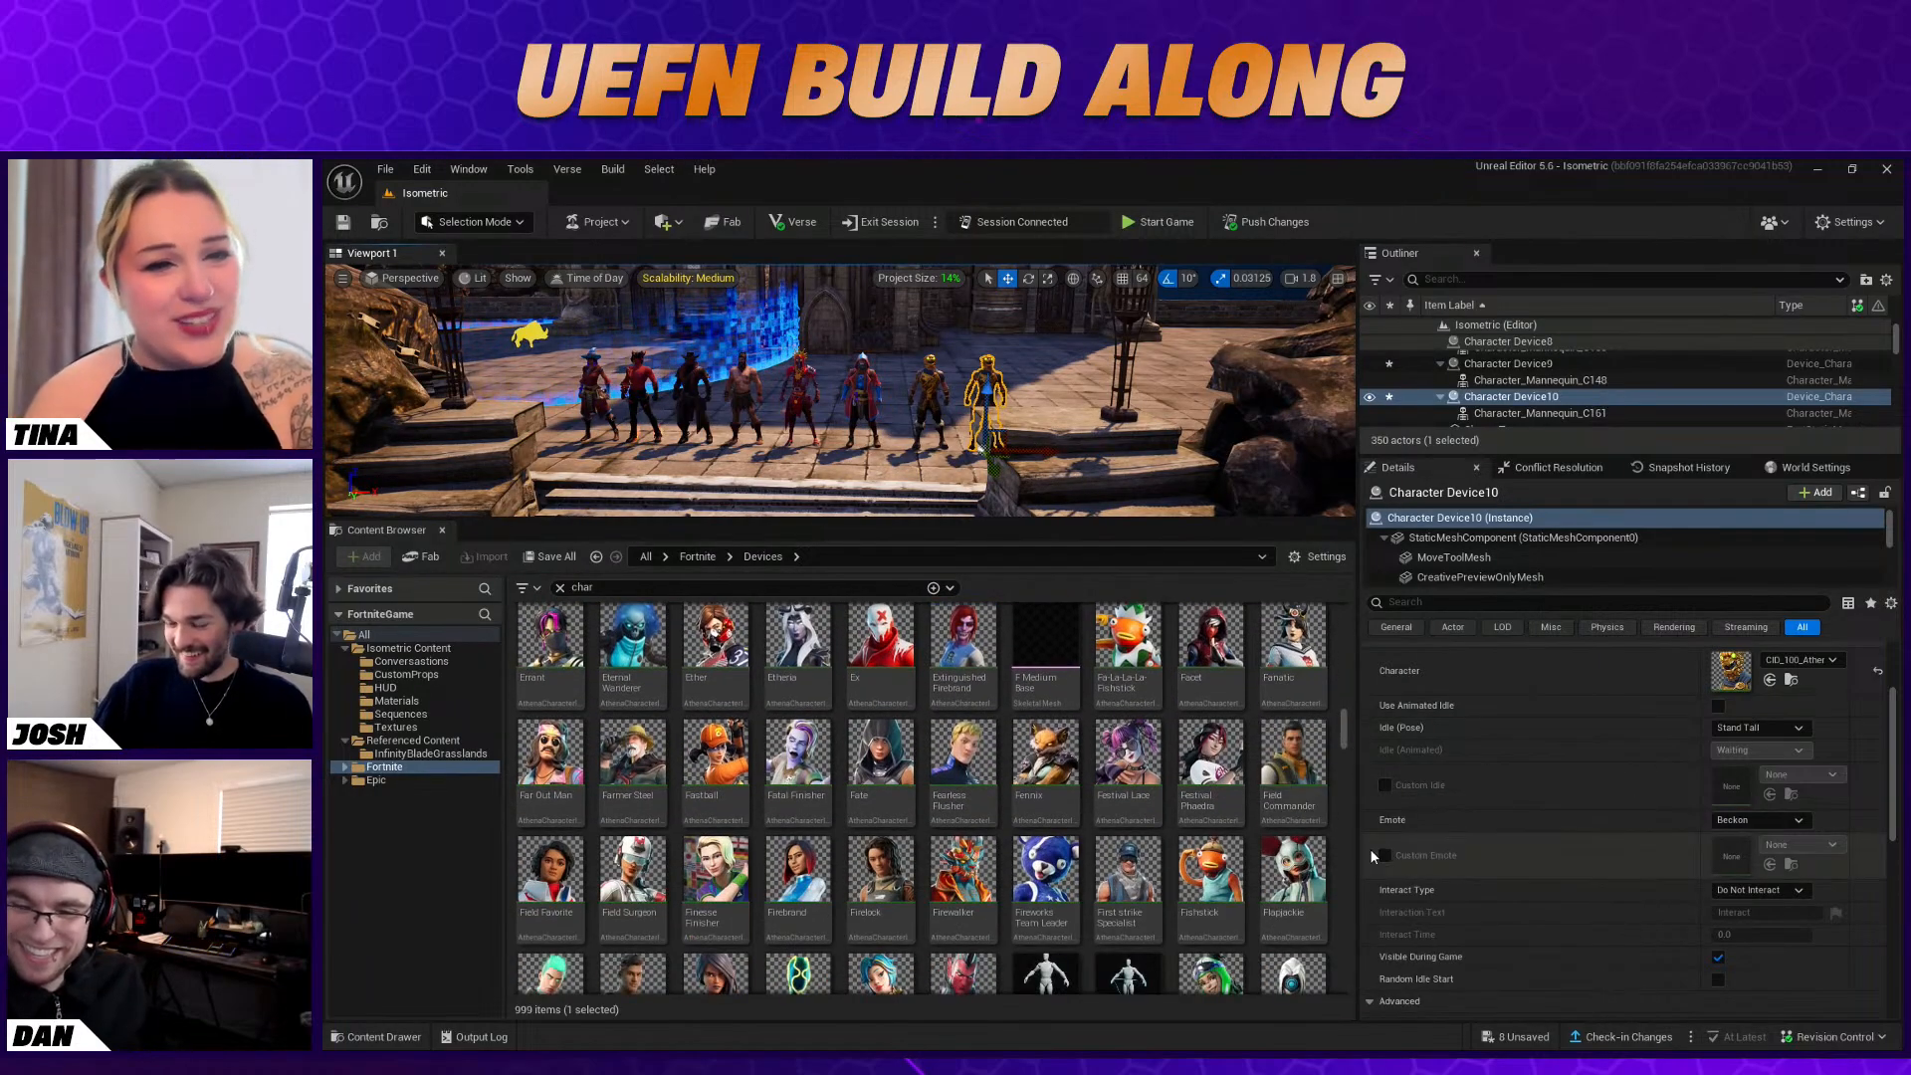
pyautogui.scroll(-3, 1268, 802)
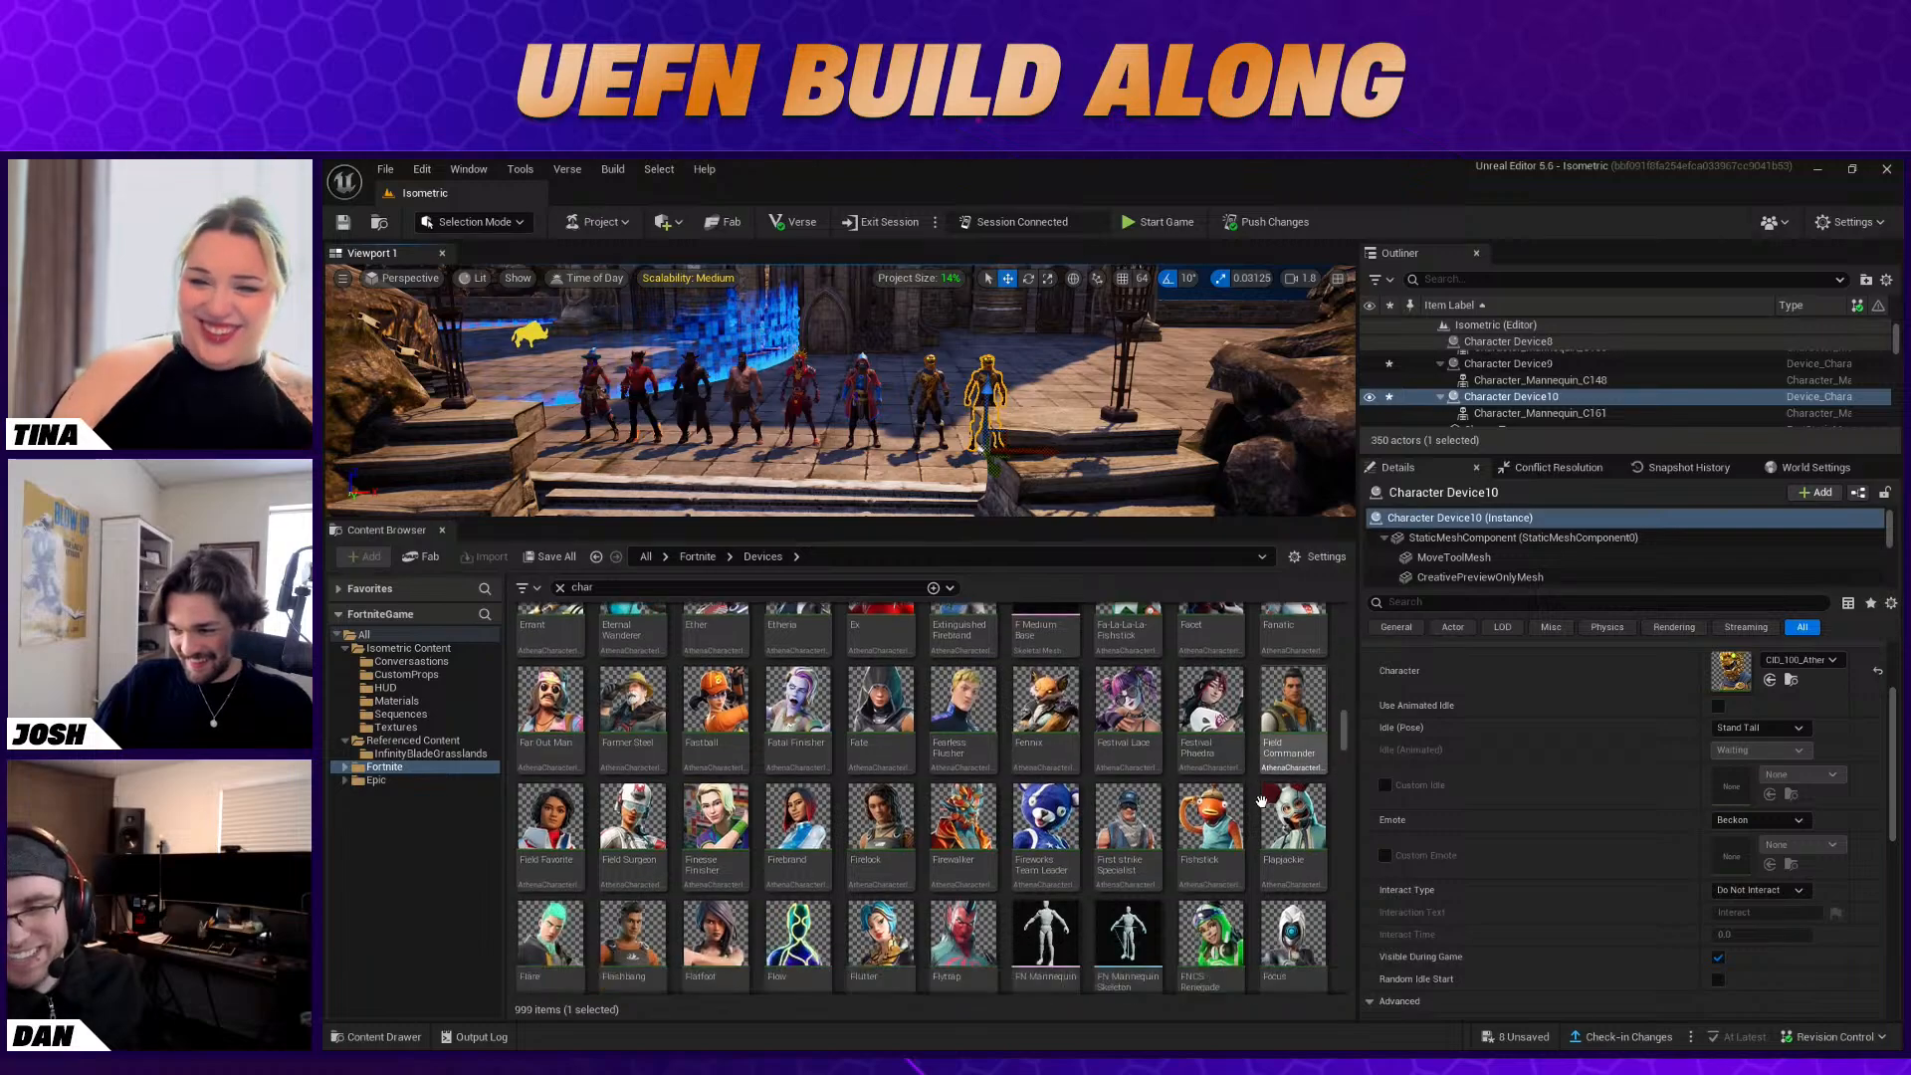
pyautogui.scroll(-3, 1275, 805)
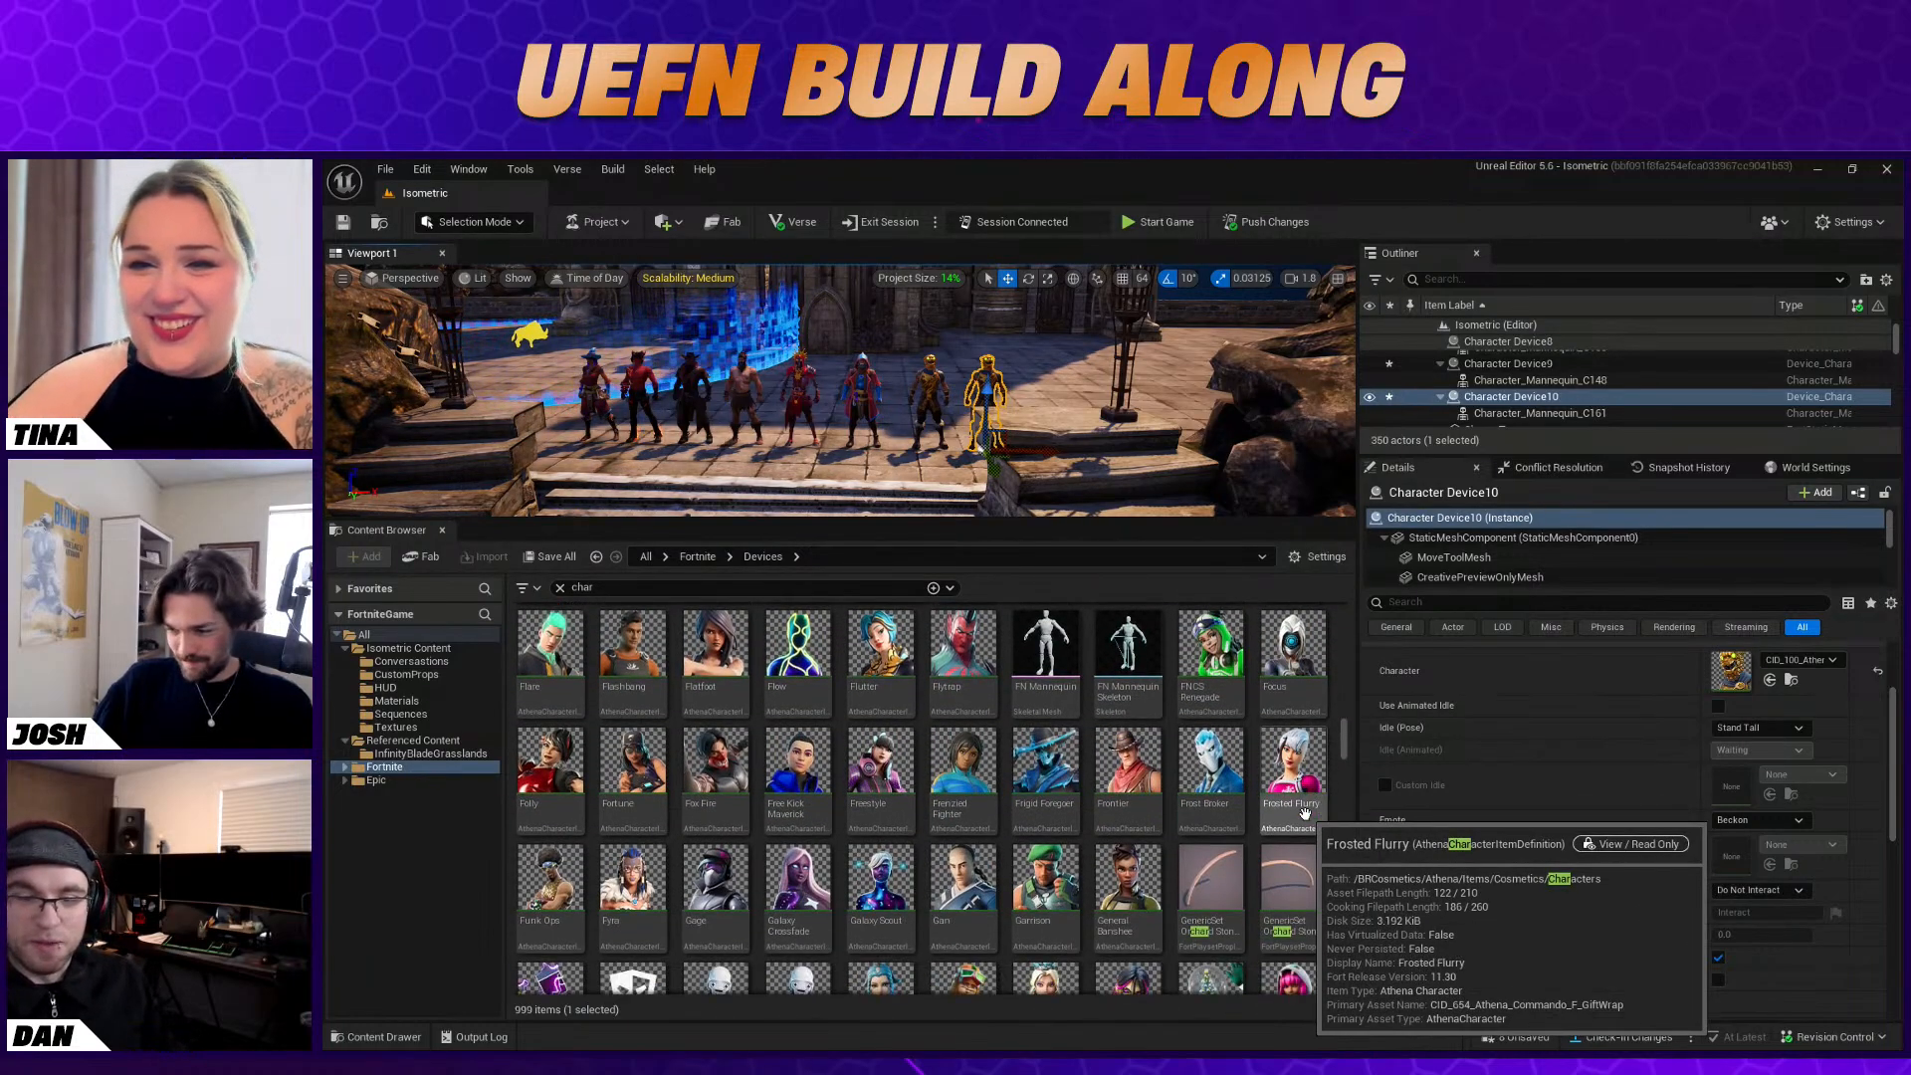
pyautogui.scroll(-5, 1294, 826)
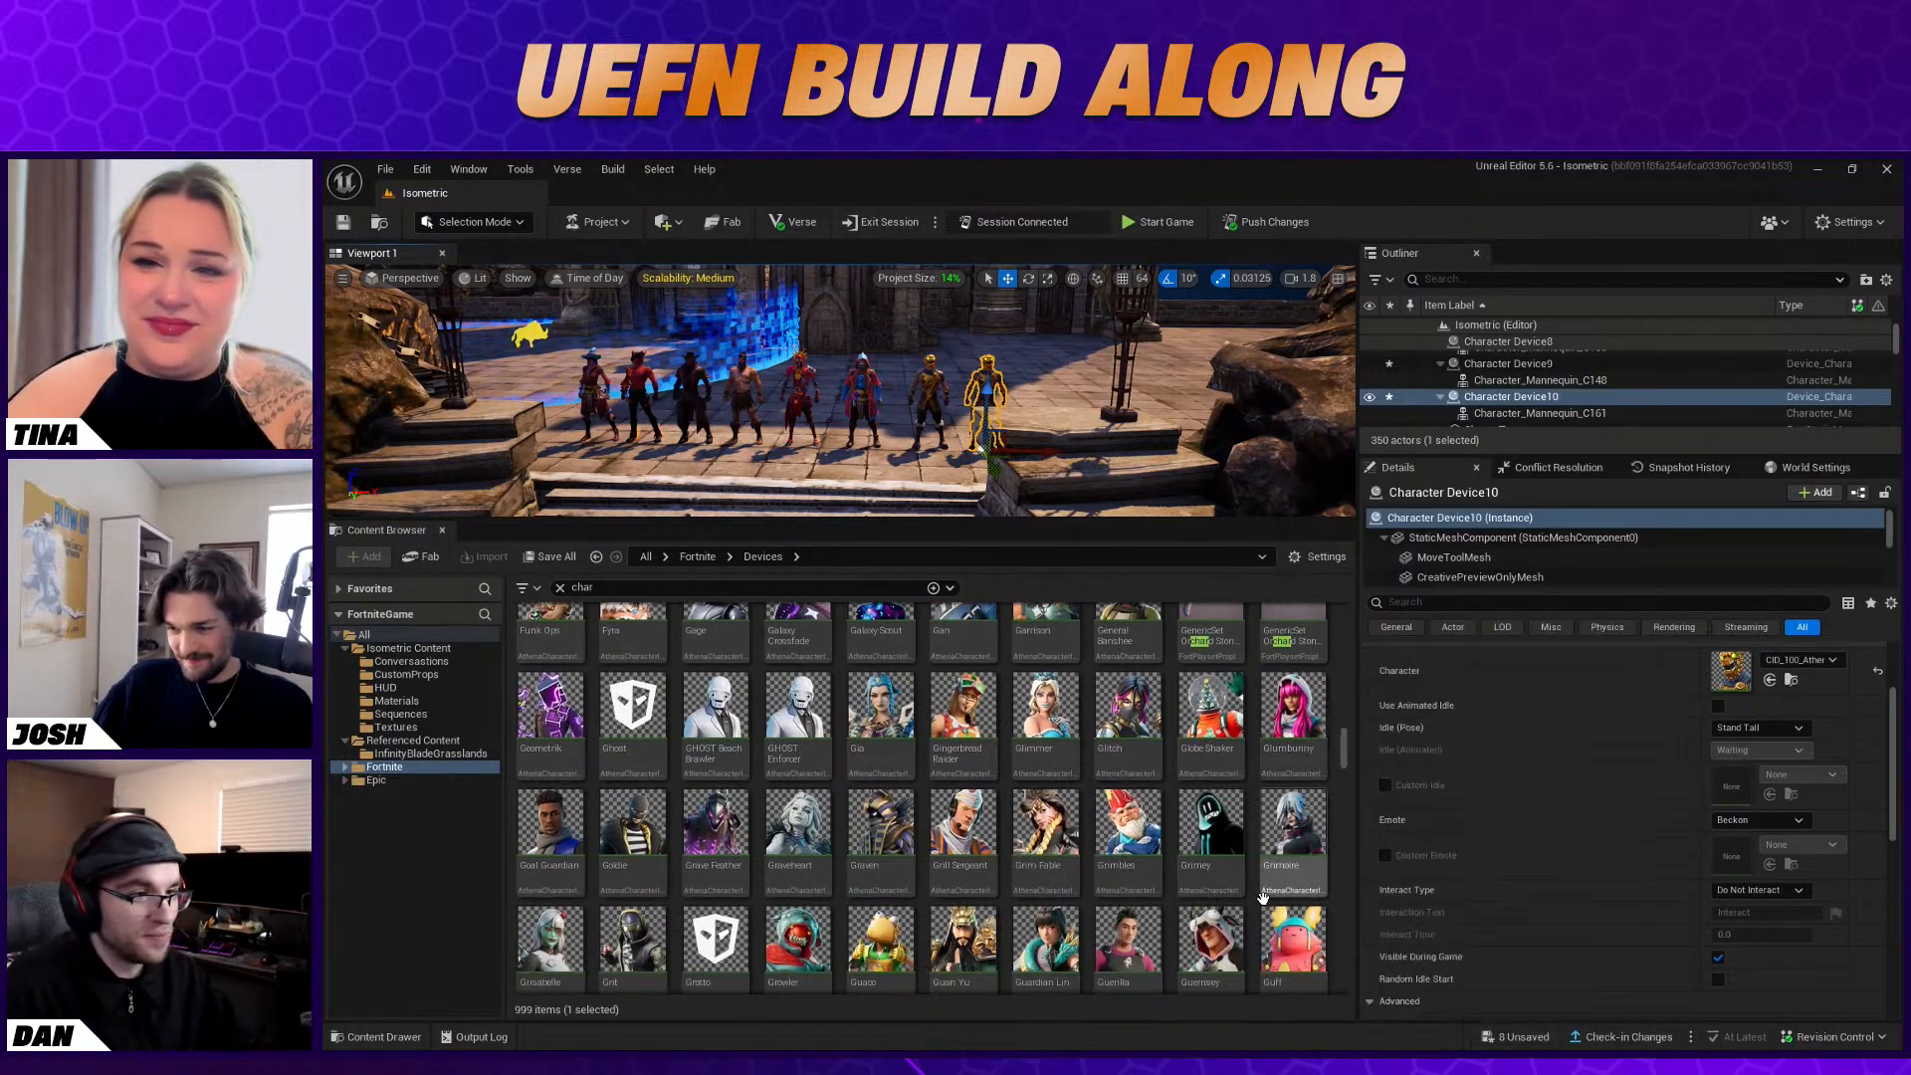
pyautogui.moveTo(1046, 826); pyautogui.dragTo(1755, 675)
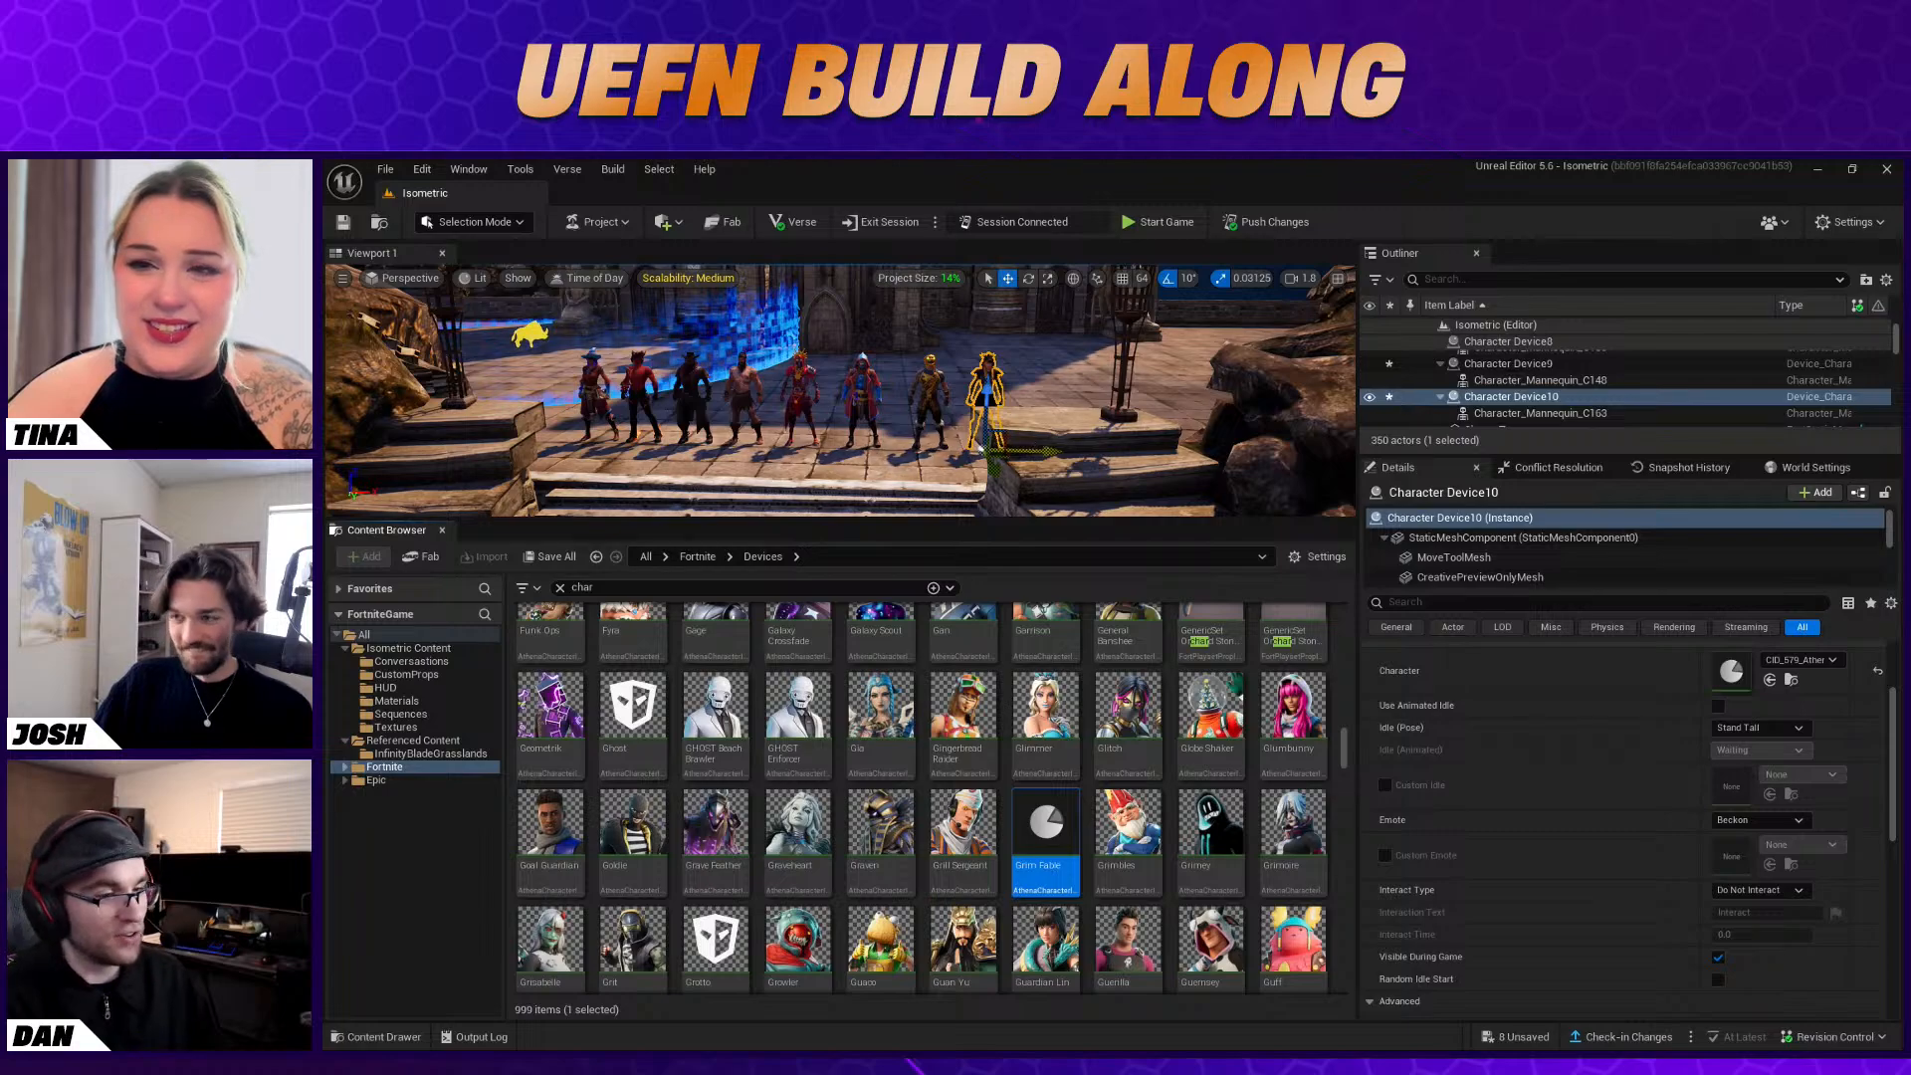
# Duplicate the Grim Fable device outward beside the castle stairs and assign the Hacivat character to the copy
pyautogui.keyDown('alt'); pyautogui.moveTo(985, 453); pyautogui.dragTo(1130, 455); pyautogui.keyUp('alt')
pyautogui.scroll(-3, 1289, 872)
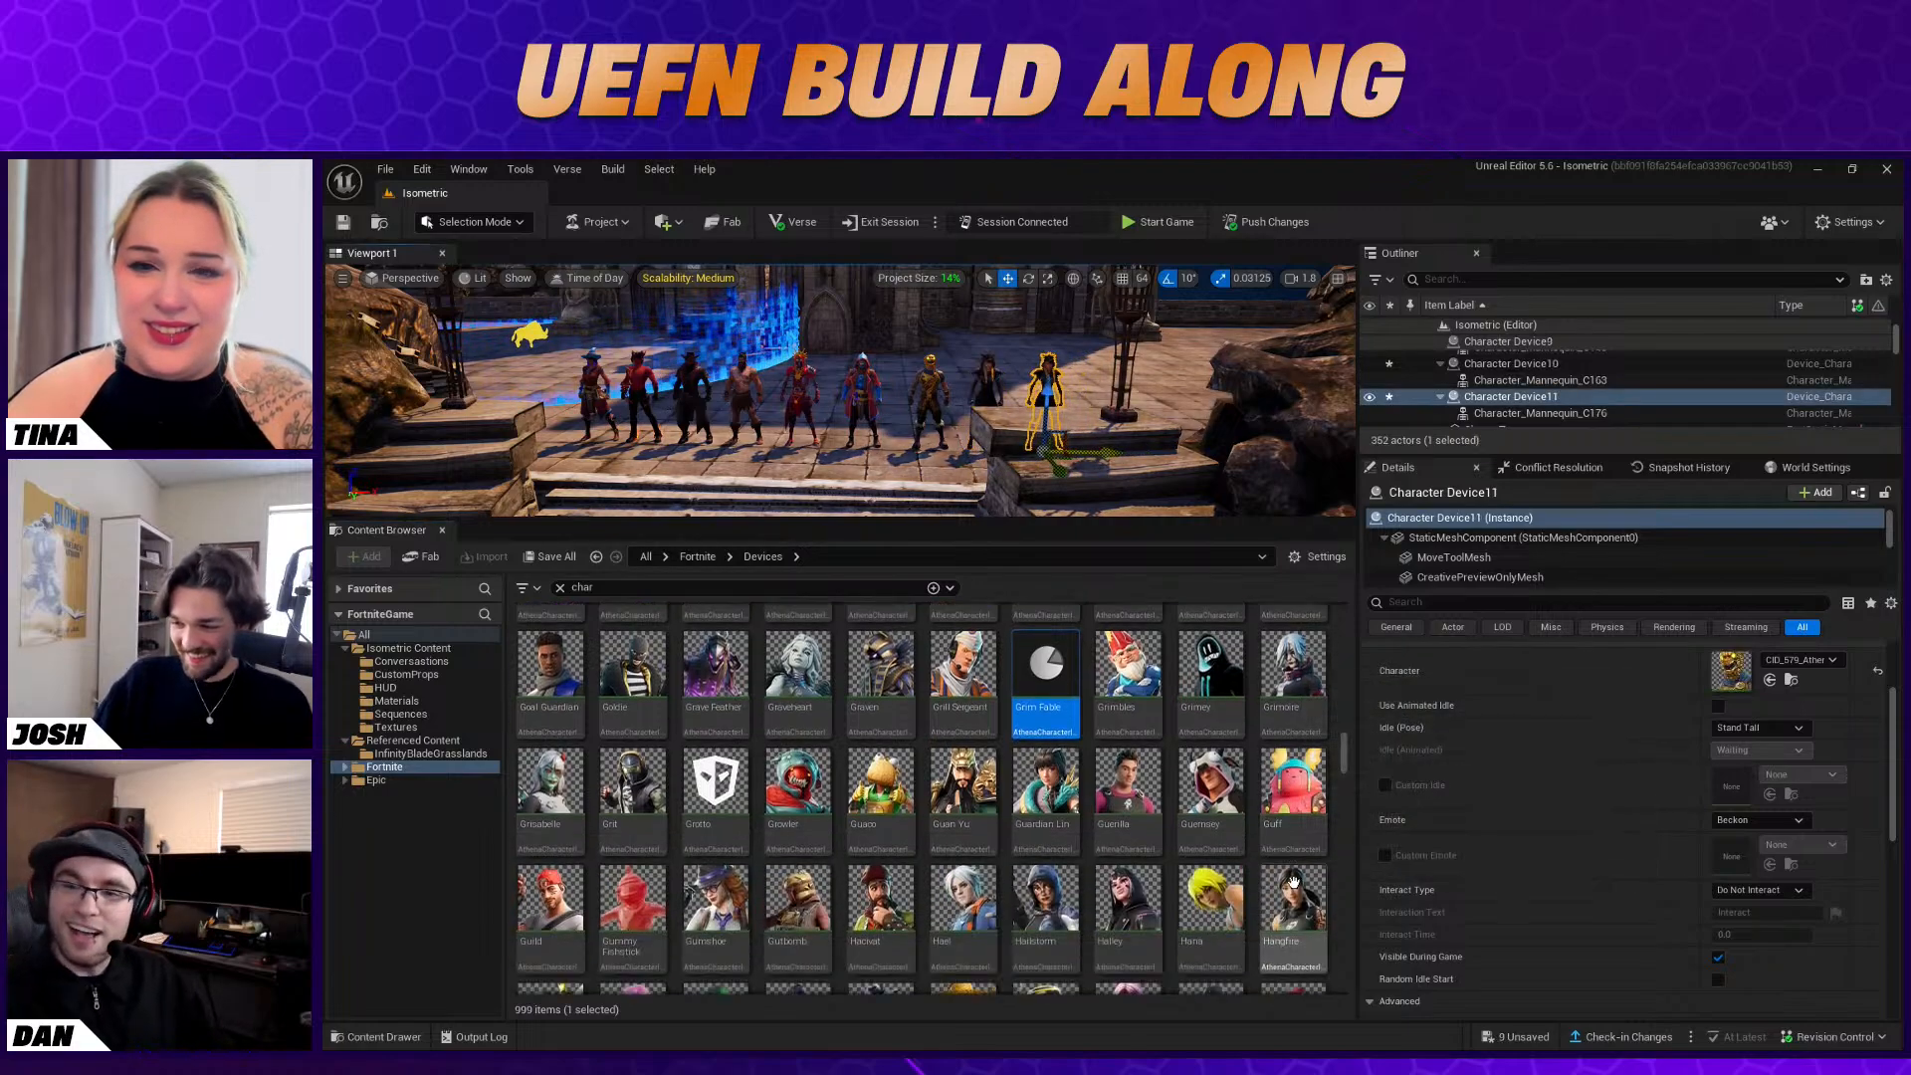
pyautogui.scroll(-1, 1235, 856)
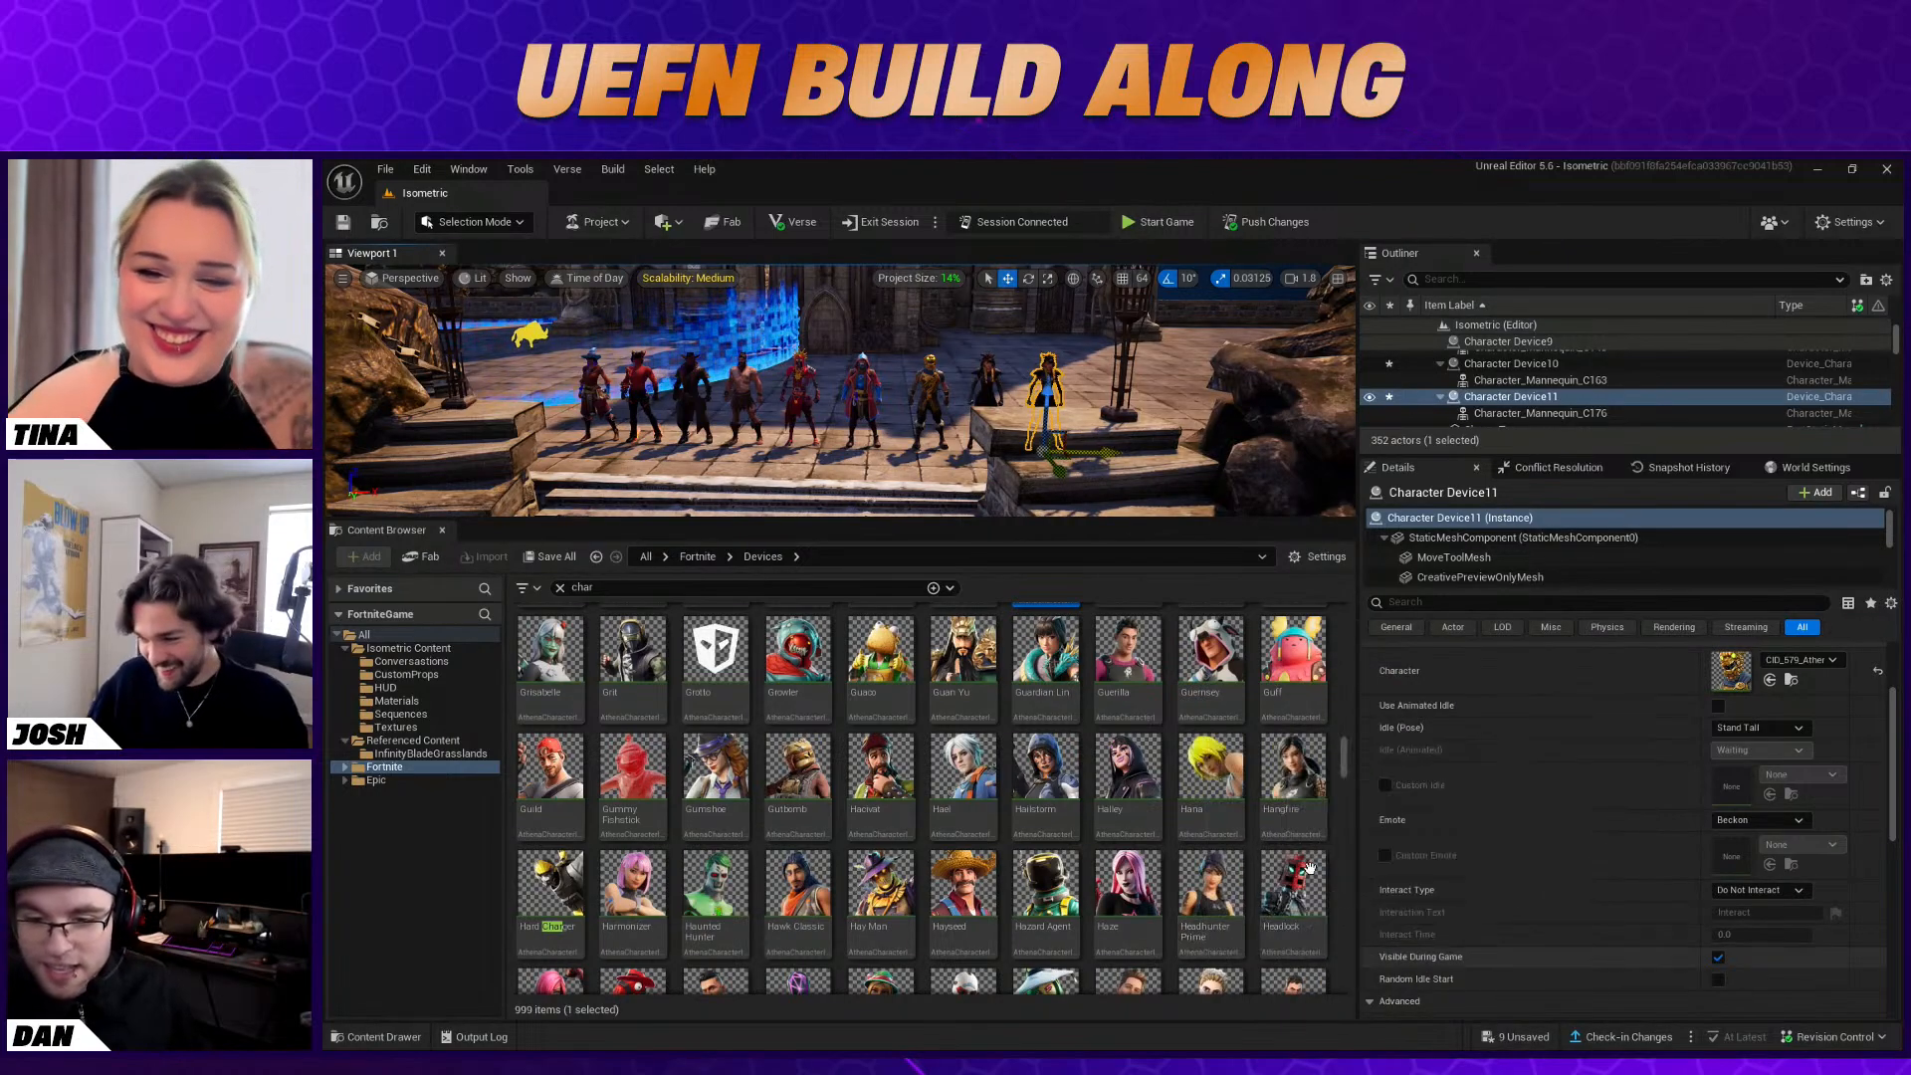
pyautogui.moveTo(1637, 769); pyautogui.dragTo(1731, 671)
# Inspect the character lineup up close and from the foot of the castle stairs, enlarging the viewport
pyautogui.click(1134, 434)
pyautogui.press('w')
pyautogui.moveTo(1134, 434); pyautogui.dragTo(1150, 445, button='right')
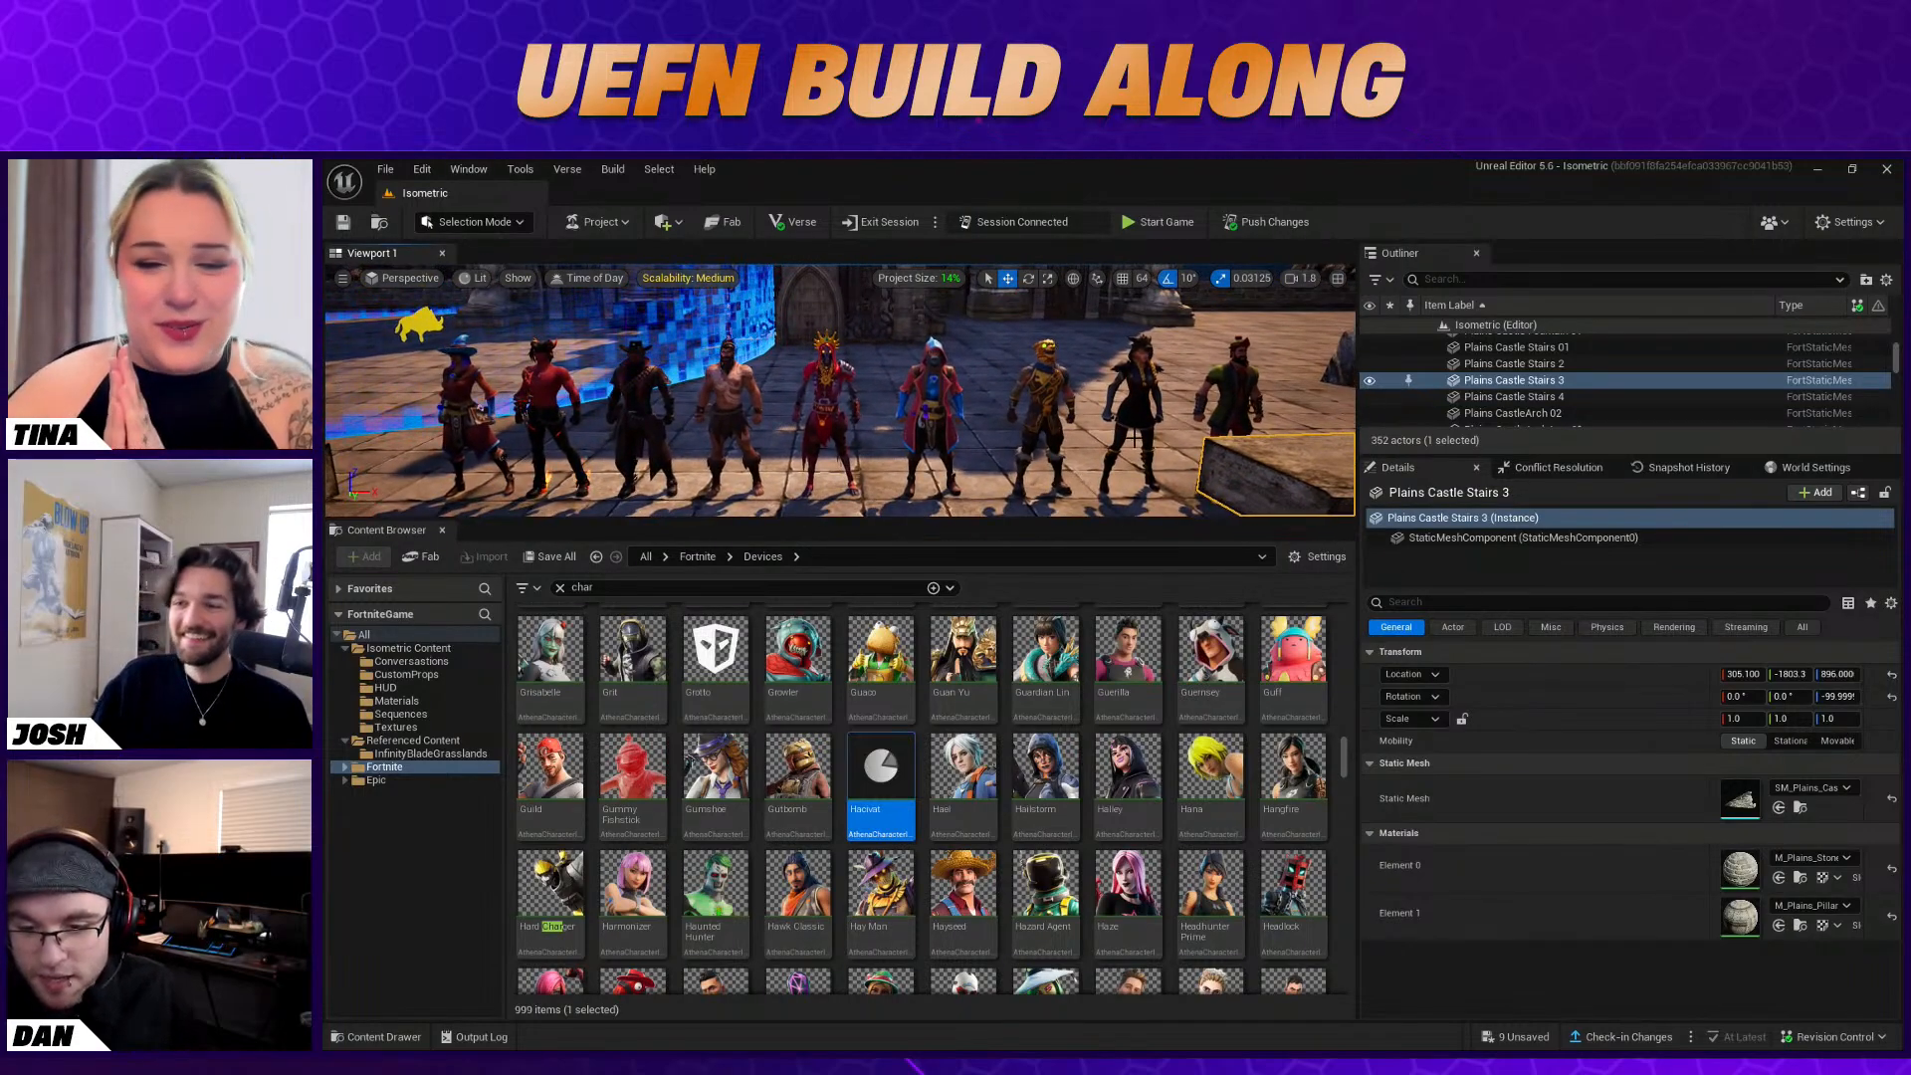
pyautogui.scroll(-3, 1284, 808)
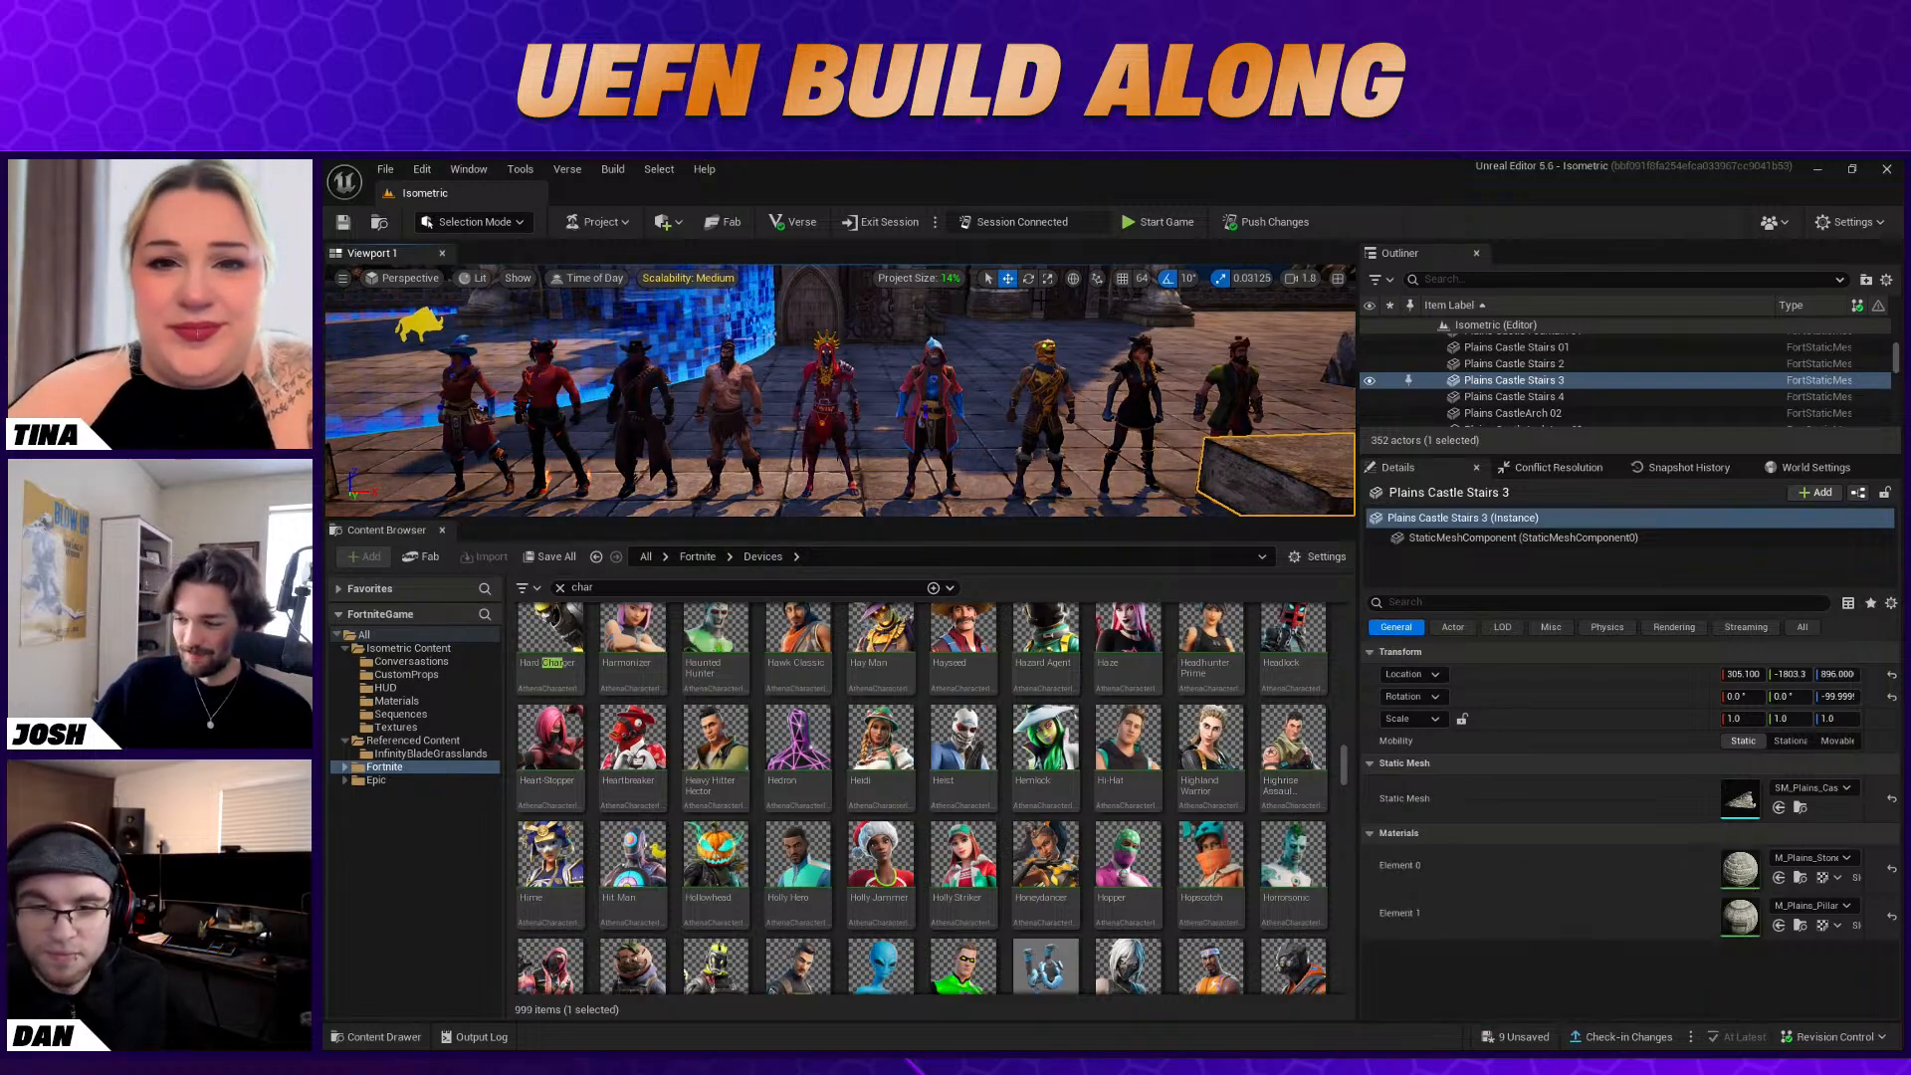
pyautogui.moveTo(841, 399); pyautogui.dragTo(886, 408, button='right')
pyautogui.click(1090, 403)
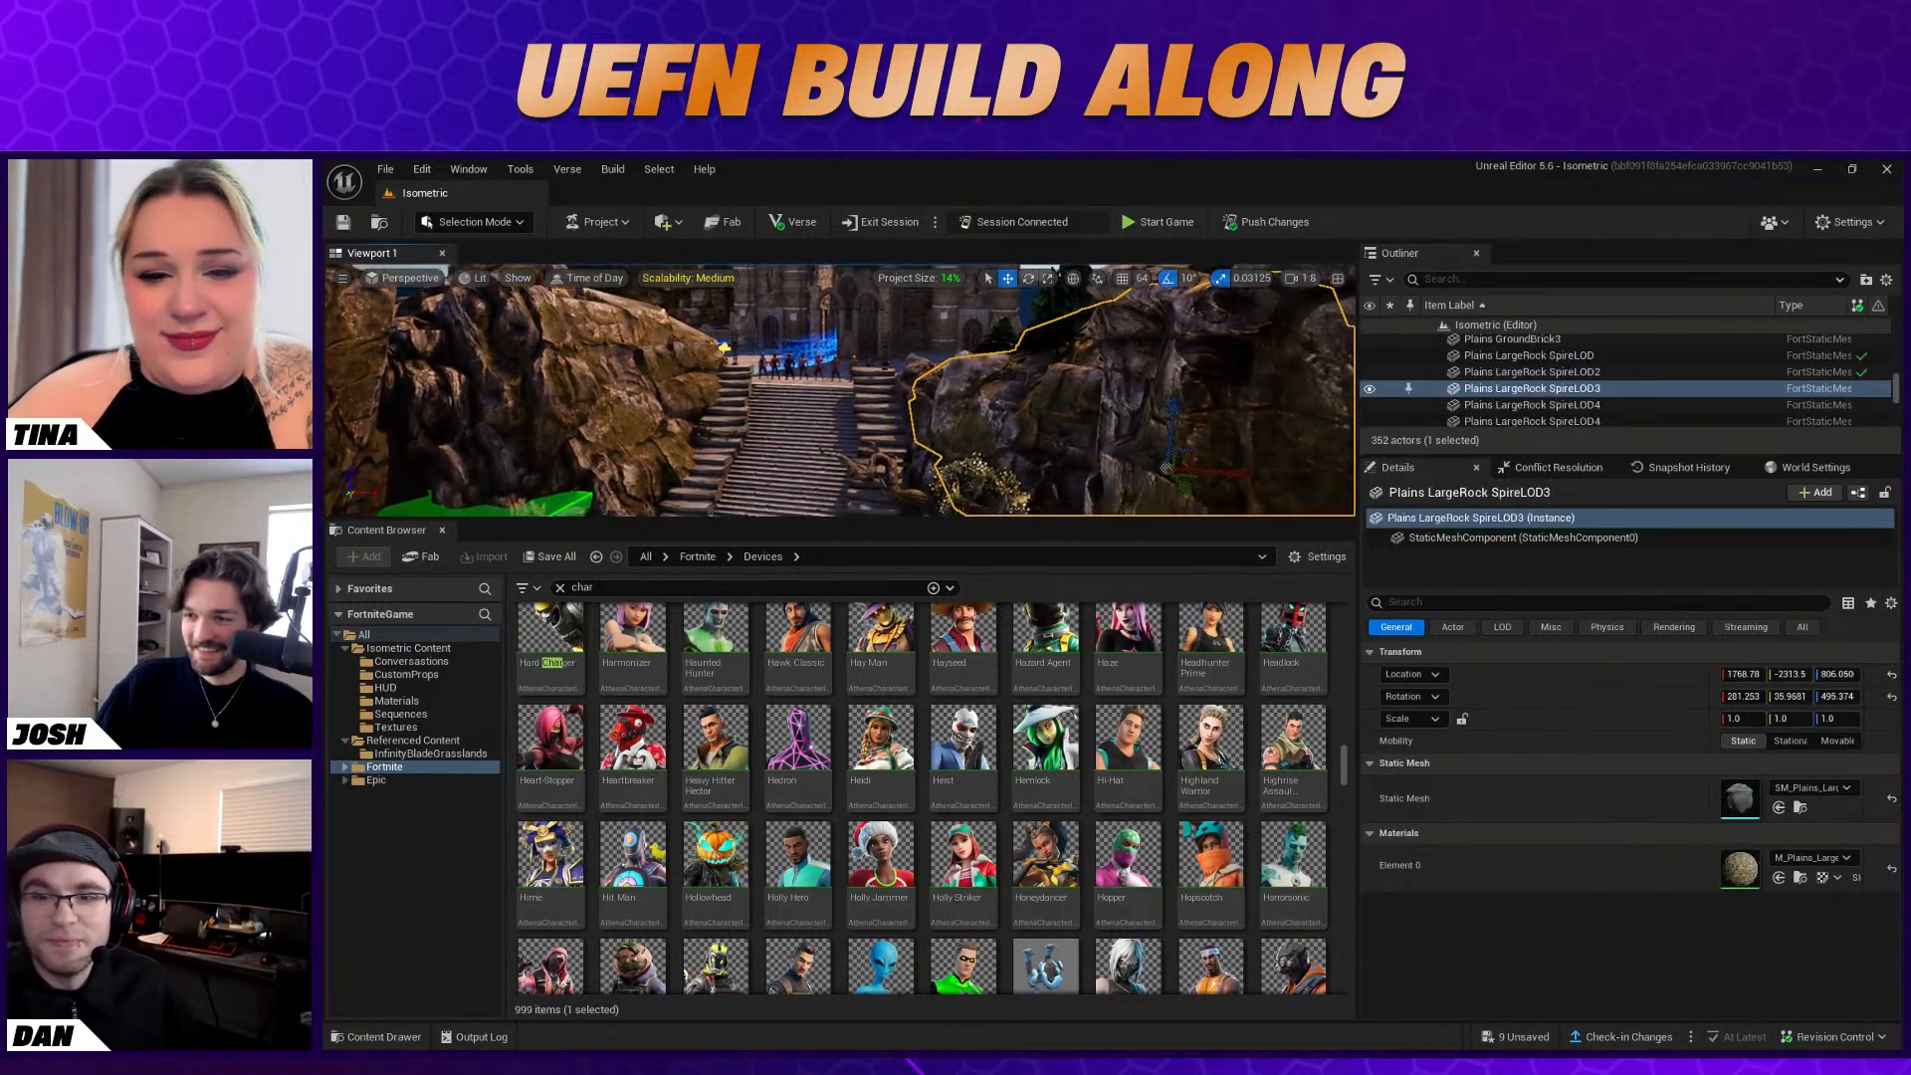
pyautogui.moveTo(841, 483); pyautogui.dragTo(847, 497, button='right')
pyautogui.moveTo(838, 519); pyautogui.dragTo(838, 844)
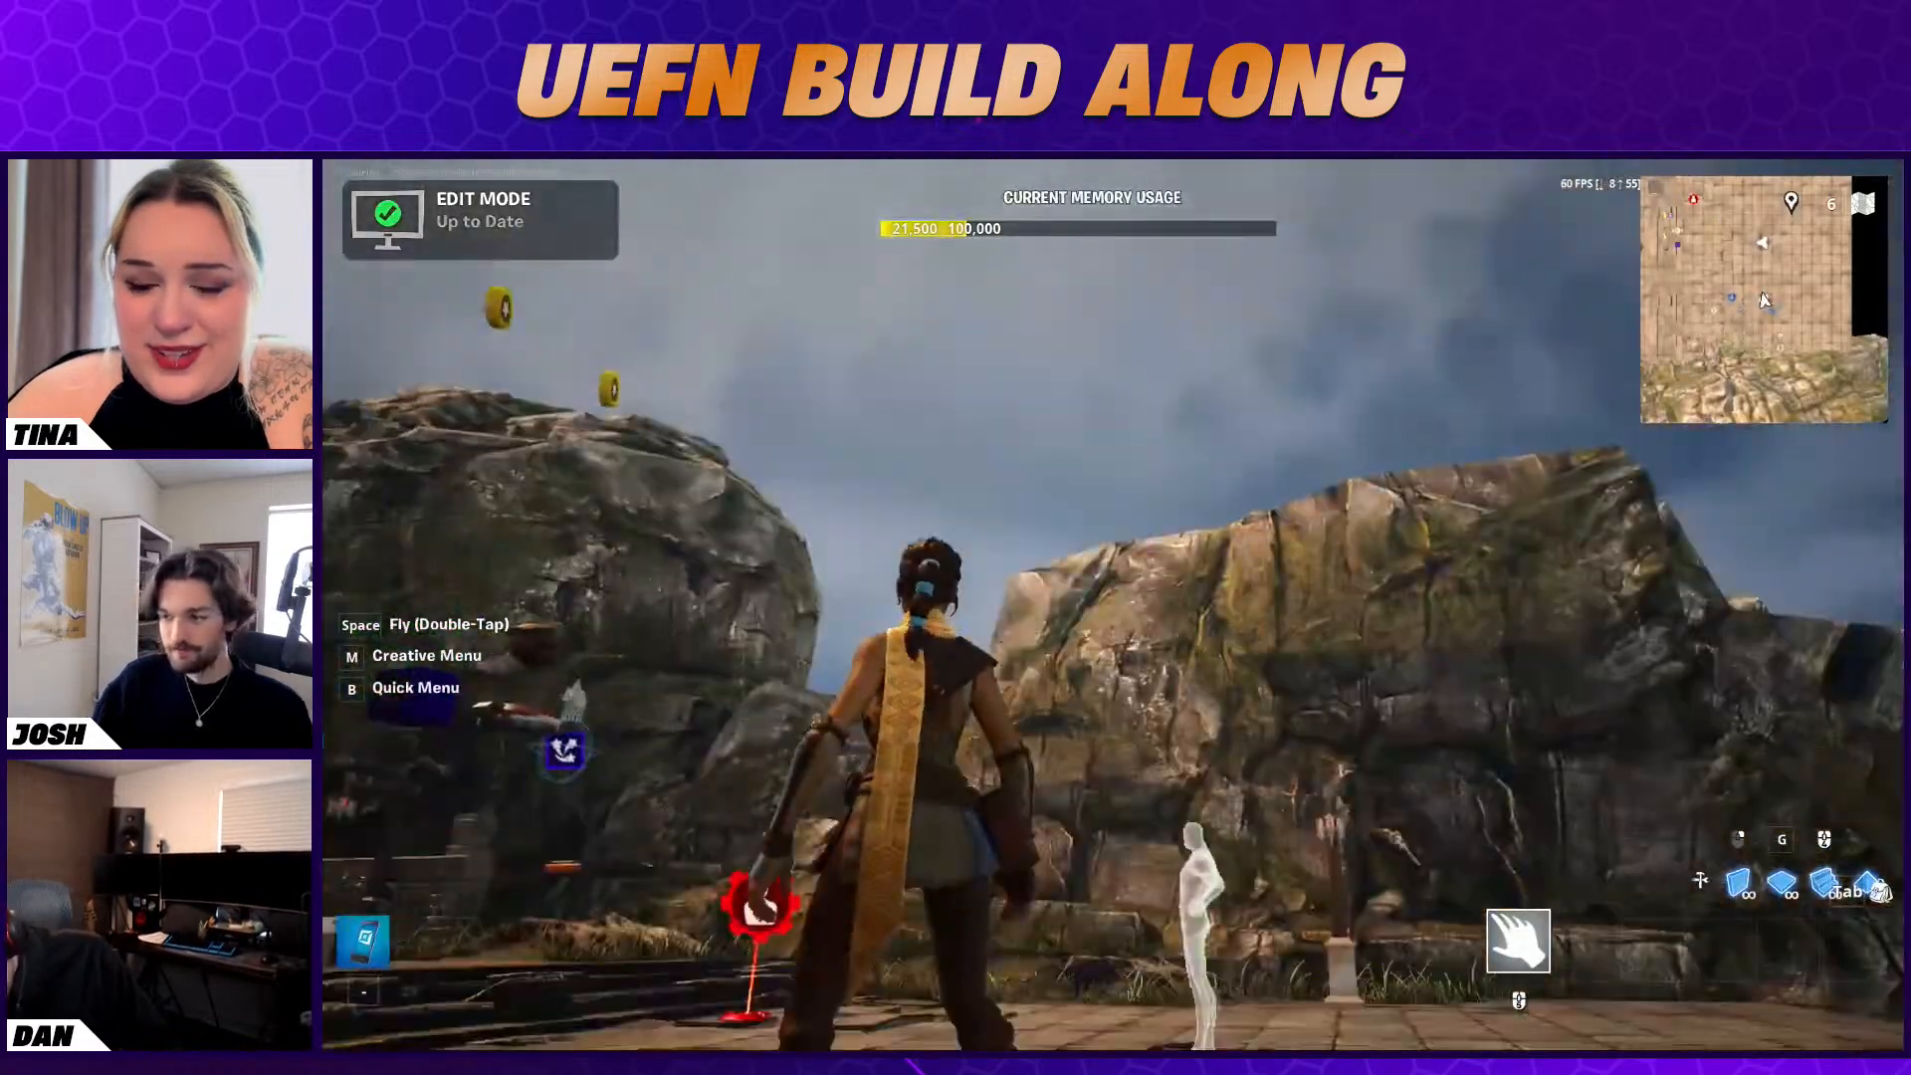
# Switch to the running Fortnite session and run up the castle stairs to the character lineup
pyautogui.press('w')
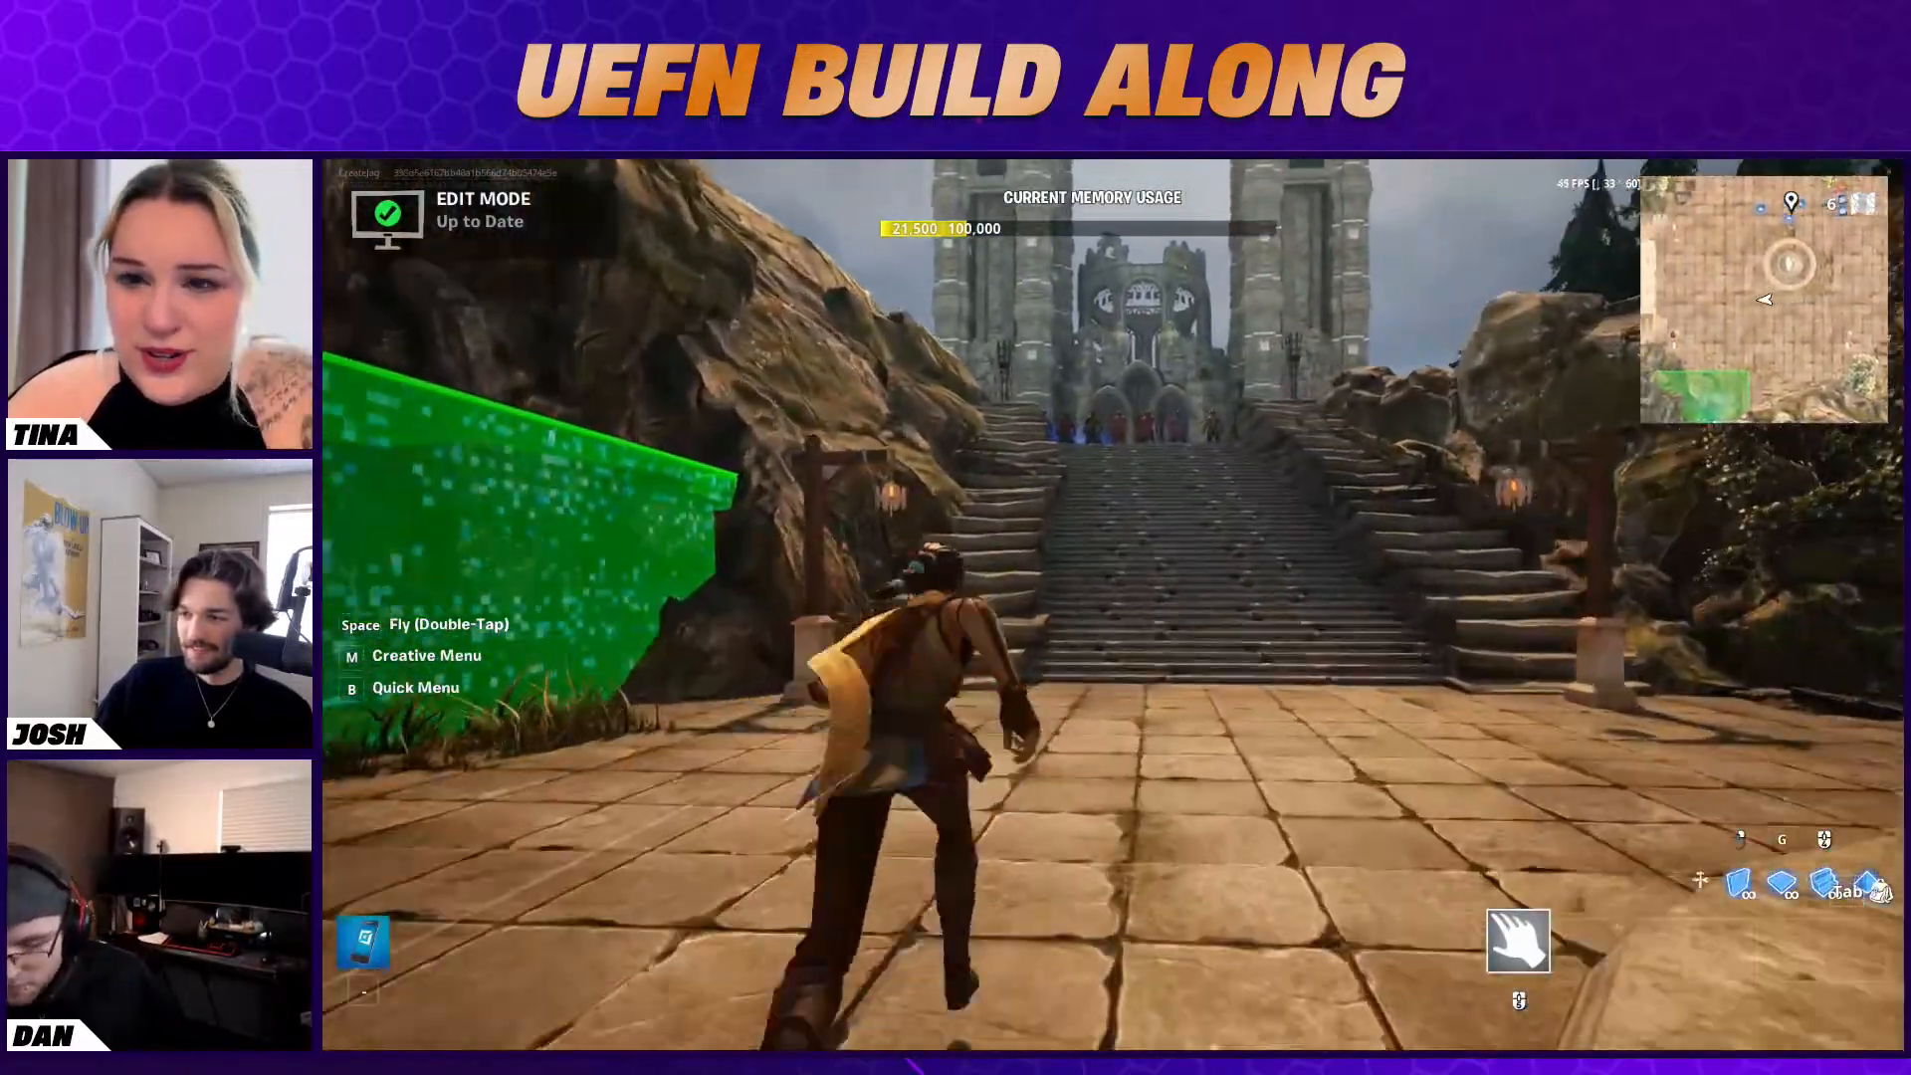
pyautogui.press('w')
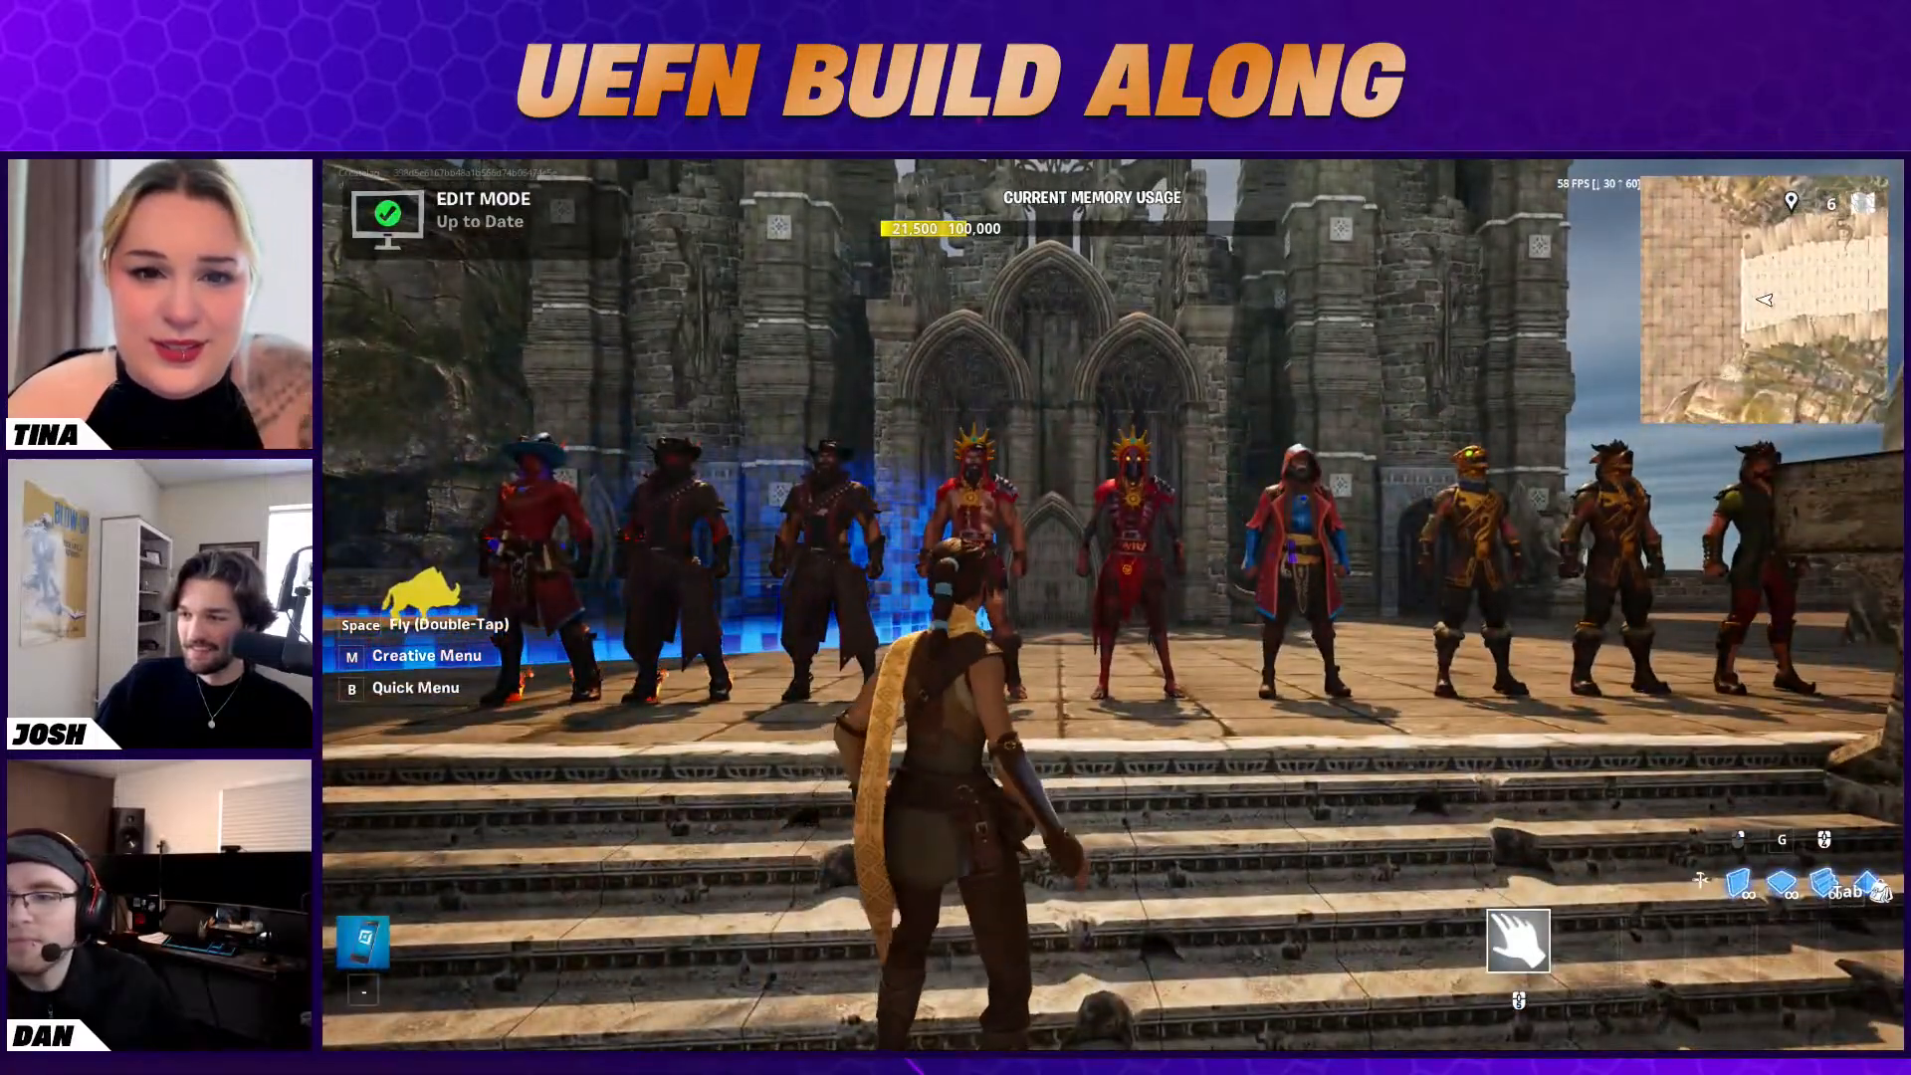
pyautogui.press('w')
pyautogui.press('w')
# Equip the phone and use it to pick up and put back Character Device6, the D'ugh character
pyautogui.press('-')
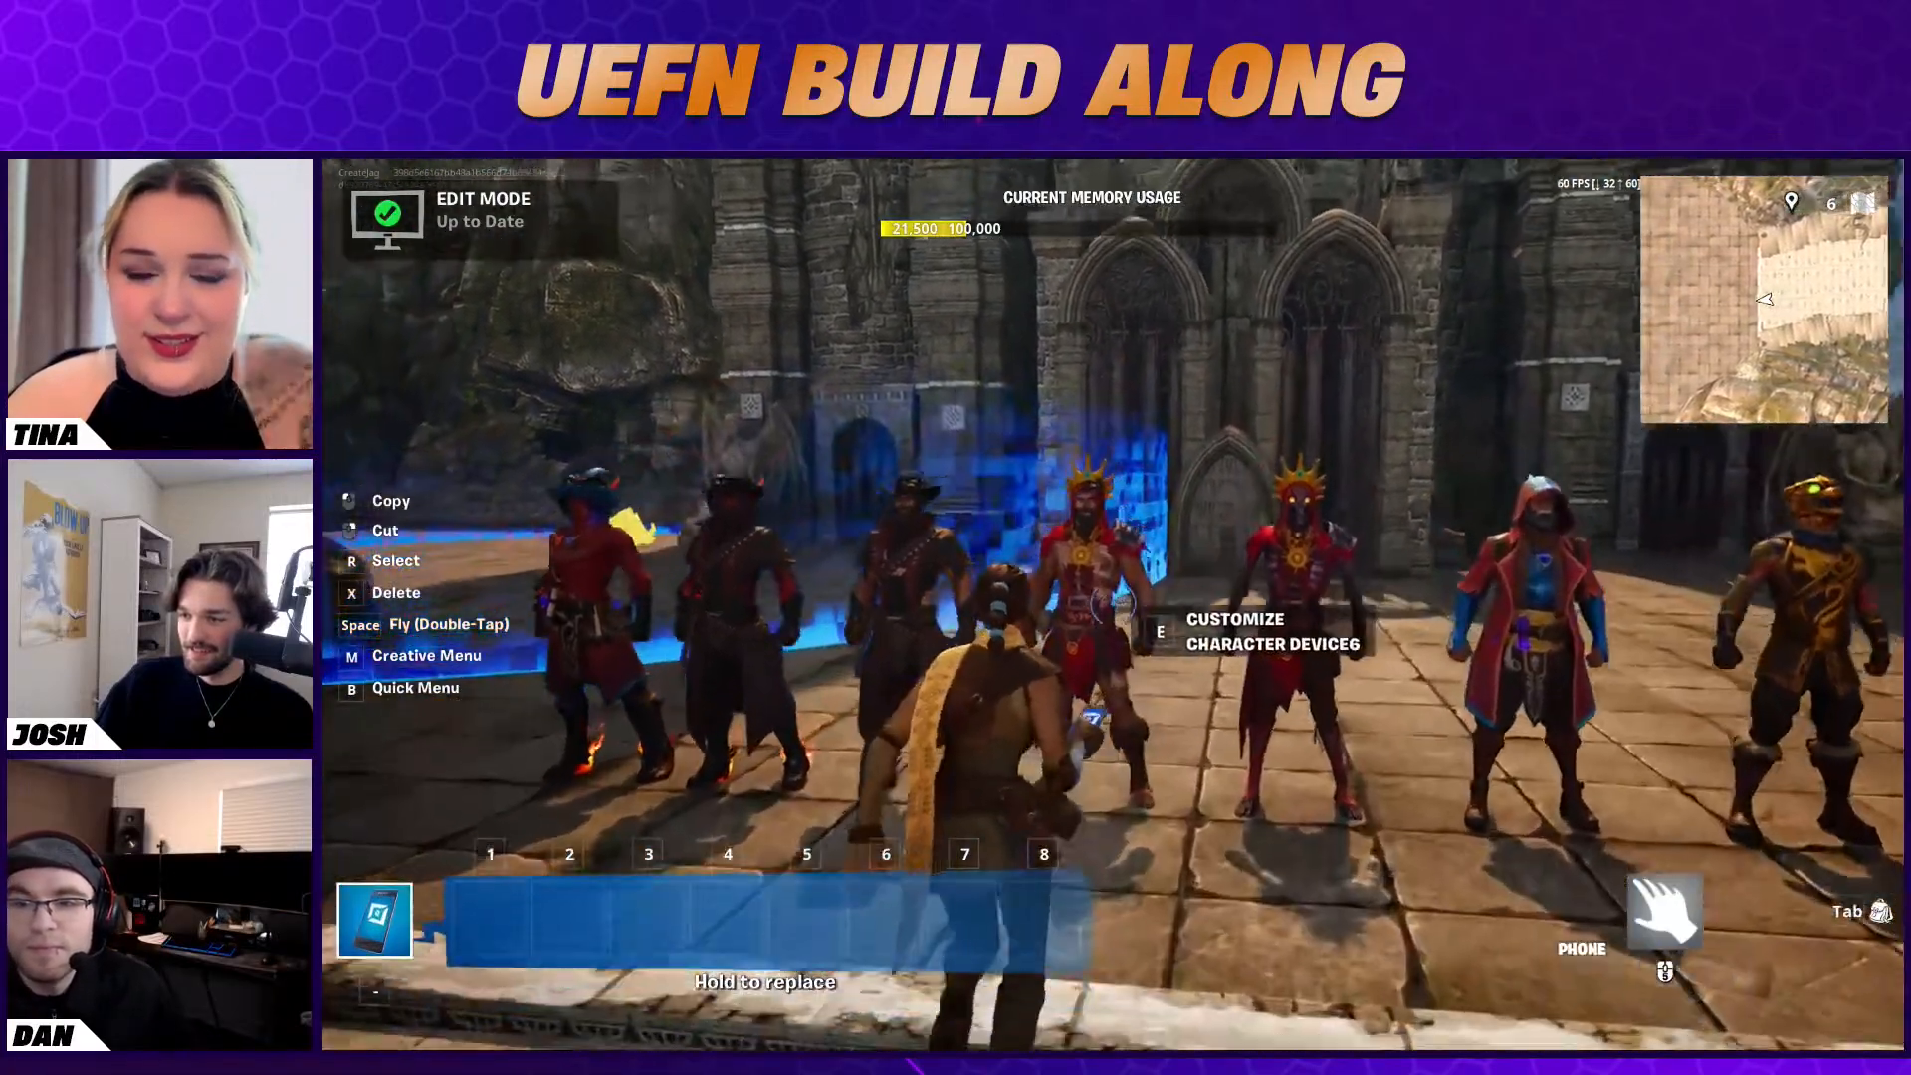
pyautogui.rightClick(1113, 603)
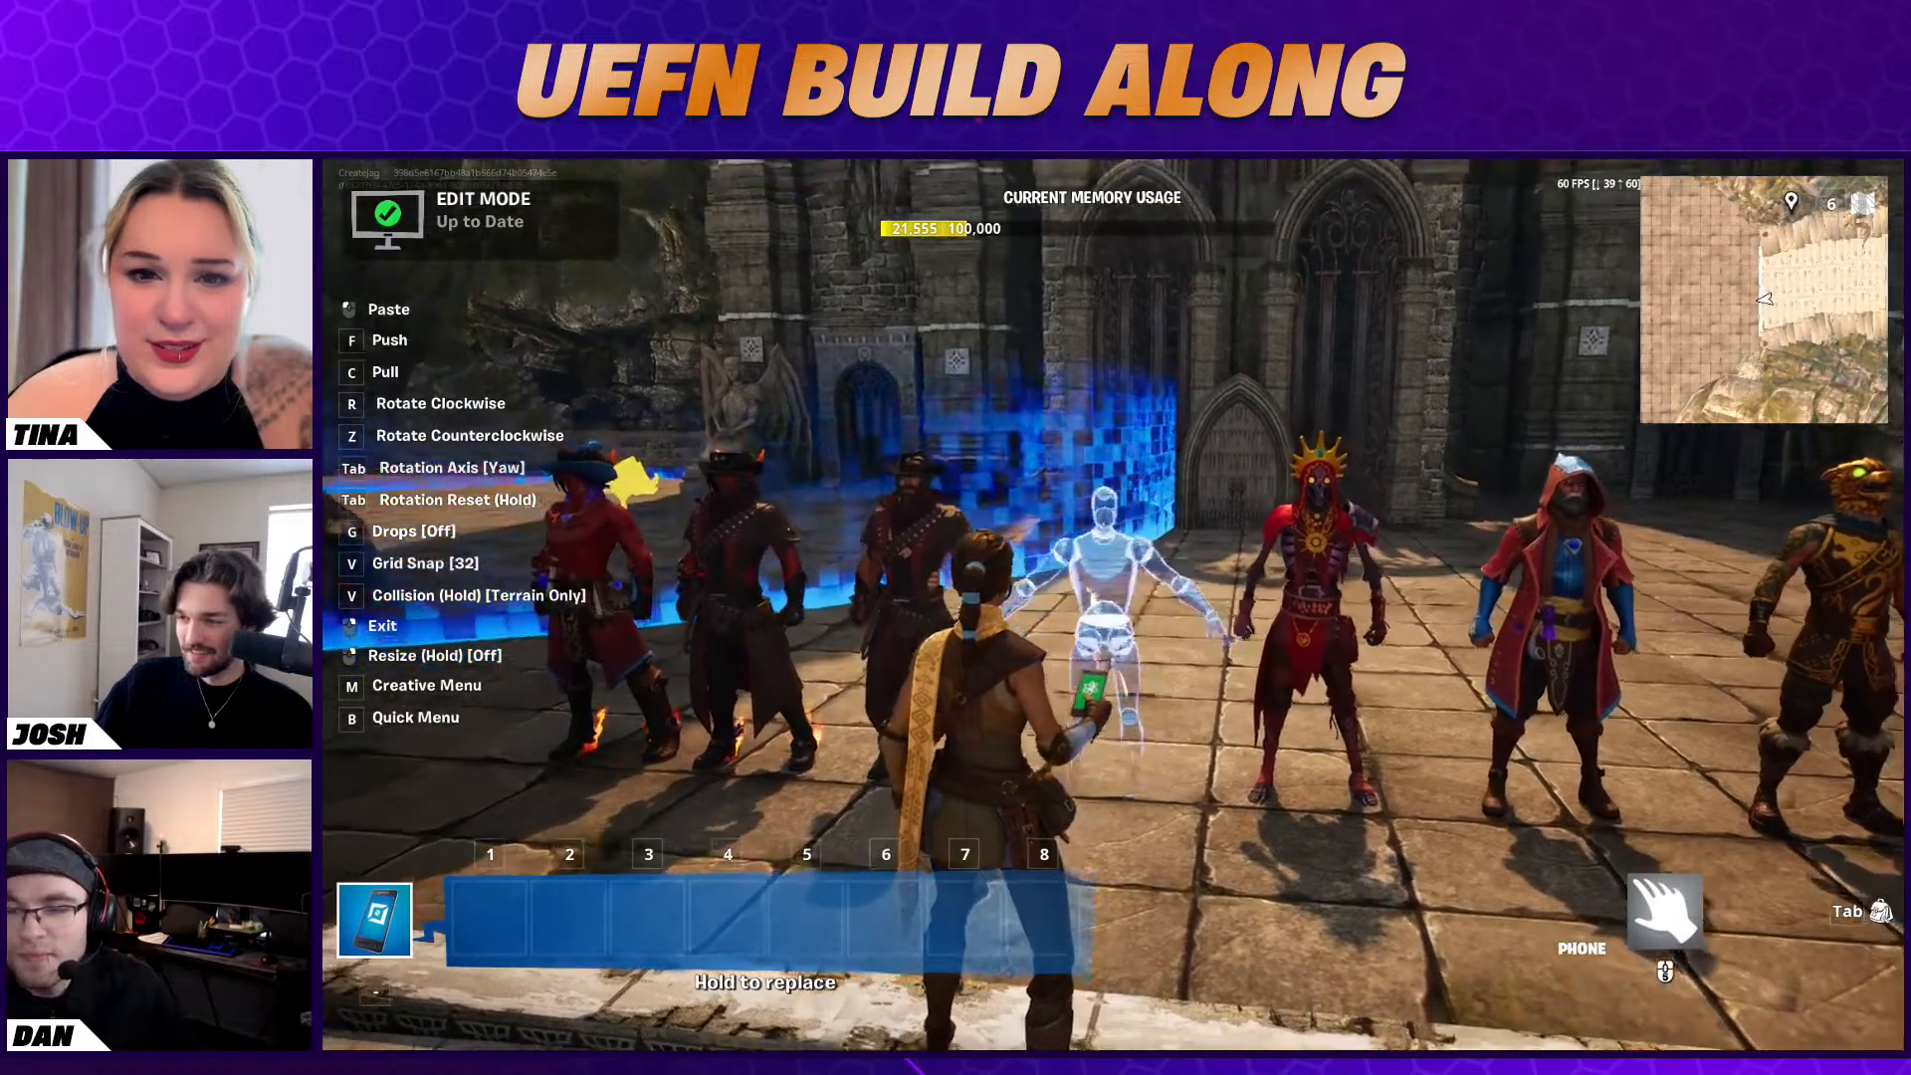
pyautogui.click(1168, 594)
pyautogui.click(1169, 594)
pyautogui.rightClick(1113, 604)
pyautogui.rightClick(1113, 603)
pyautogui.click(1113, 603)
pyautogui.press('-')
pyautogui.press('s')
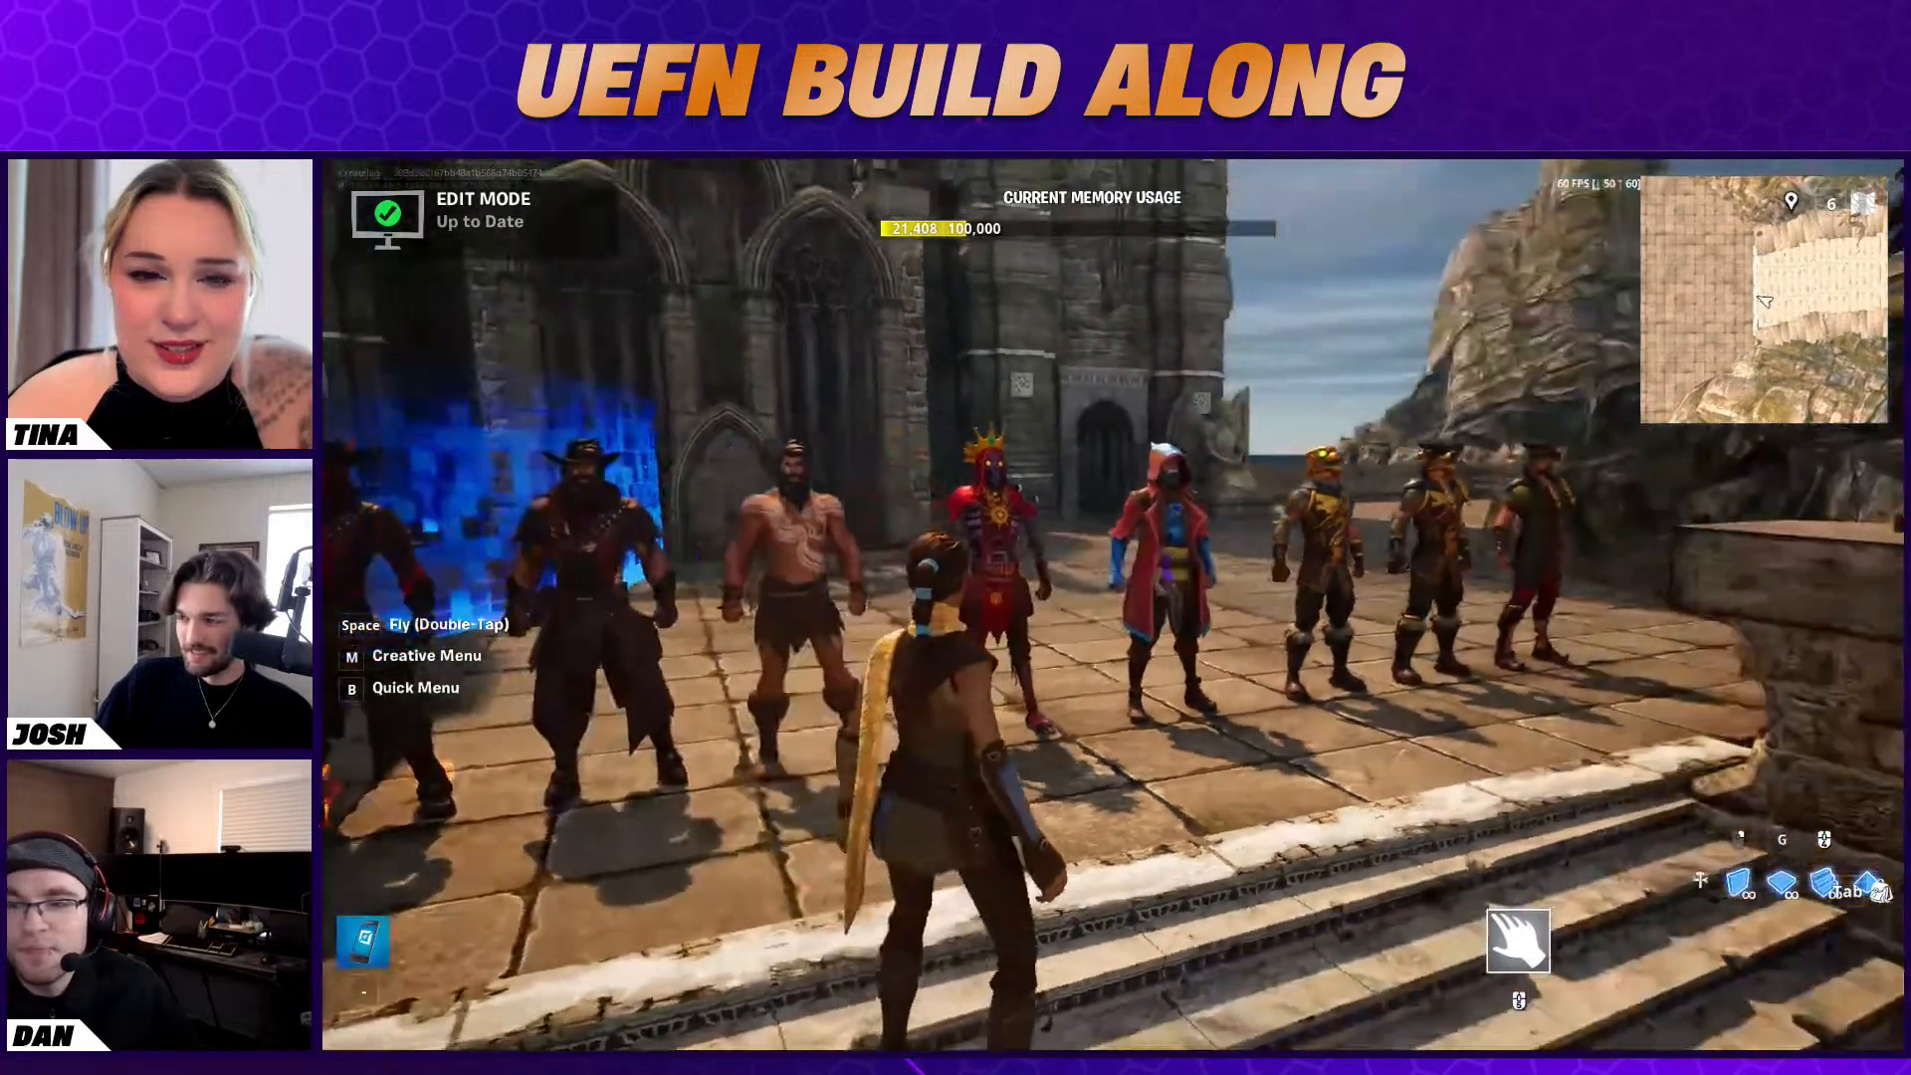
# Use the phone to pick up and put back Character Device10 and Character Device11 at the end of the lineup
pyautogui.press('d')
pyautogui.press('-')
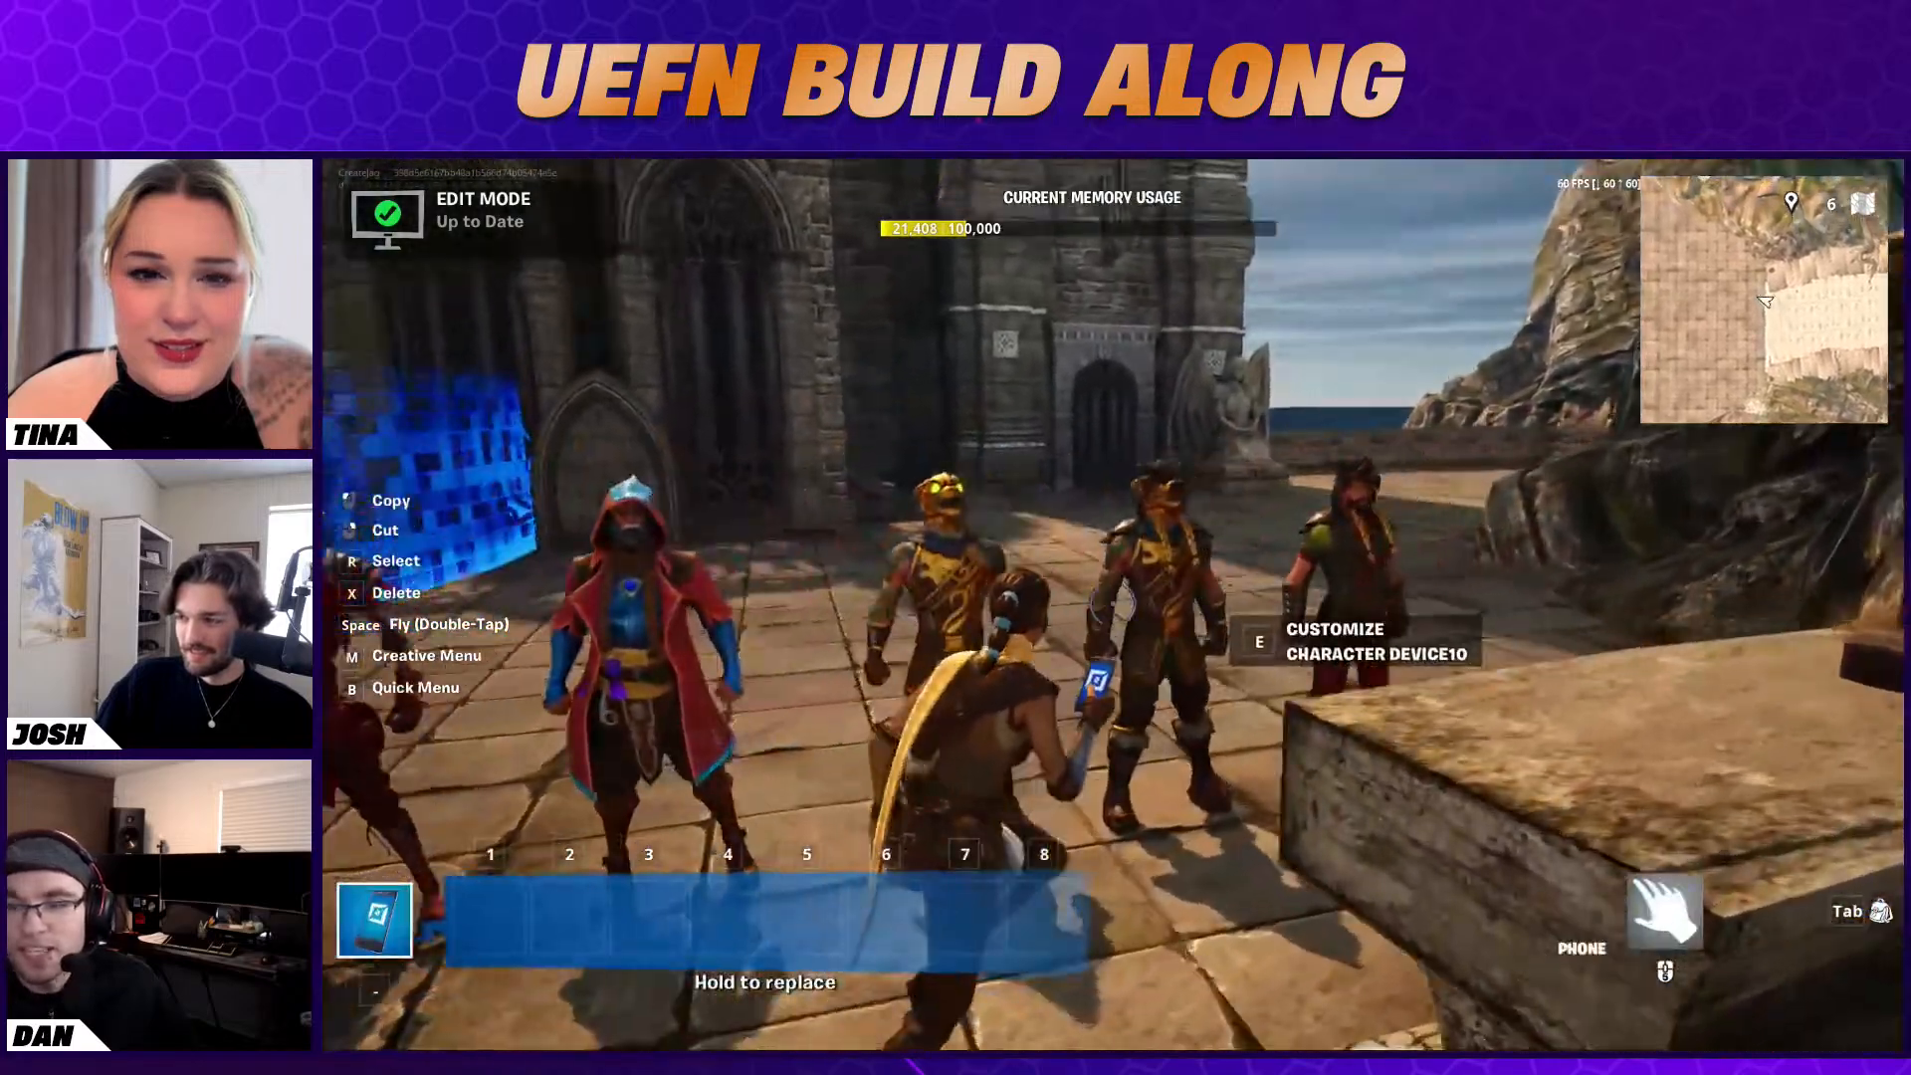
pyautogui.click(1113, 603)
pyautogui.press('-')
pyautogui.press('d')
pyautogui.press('-')
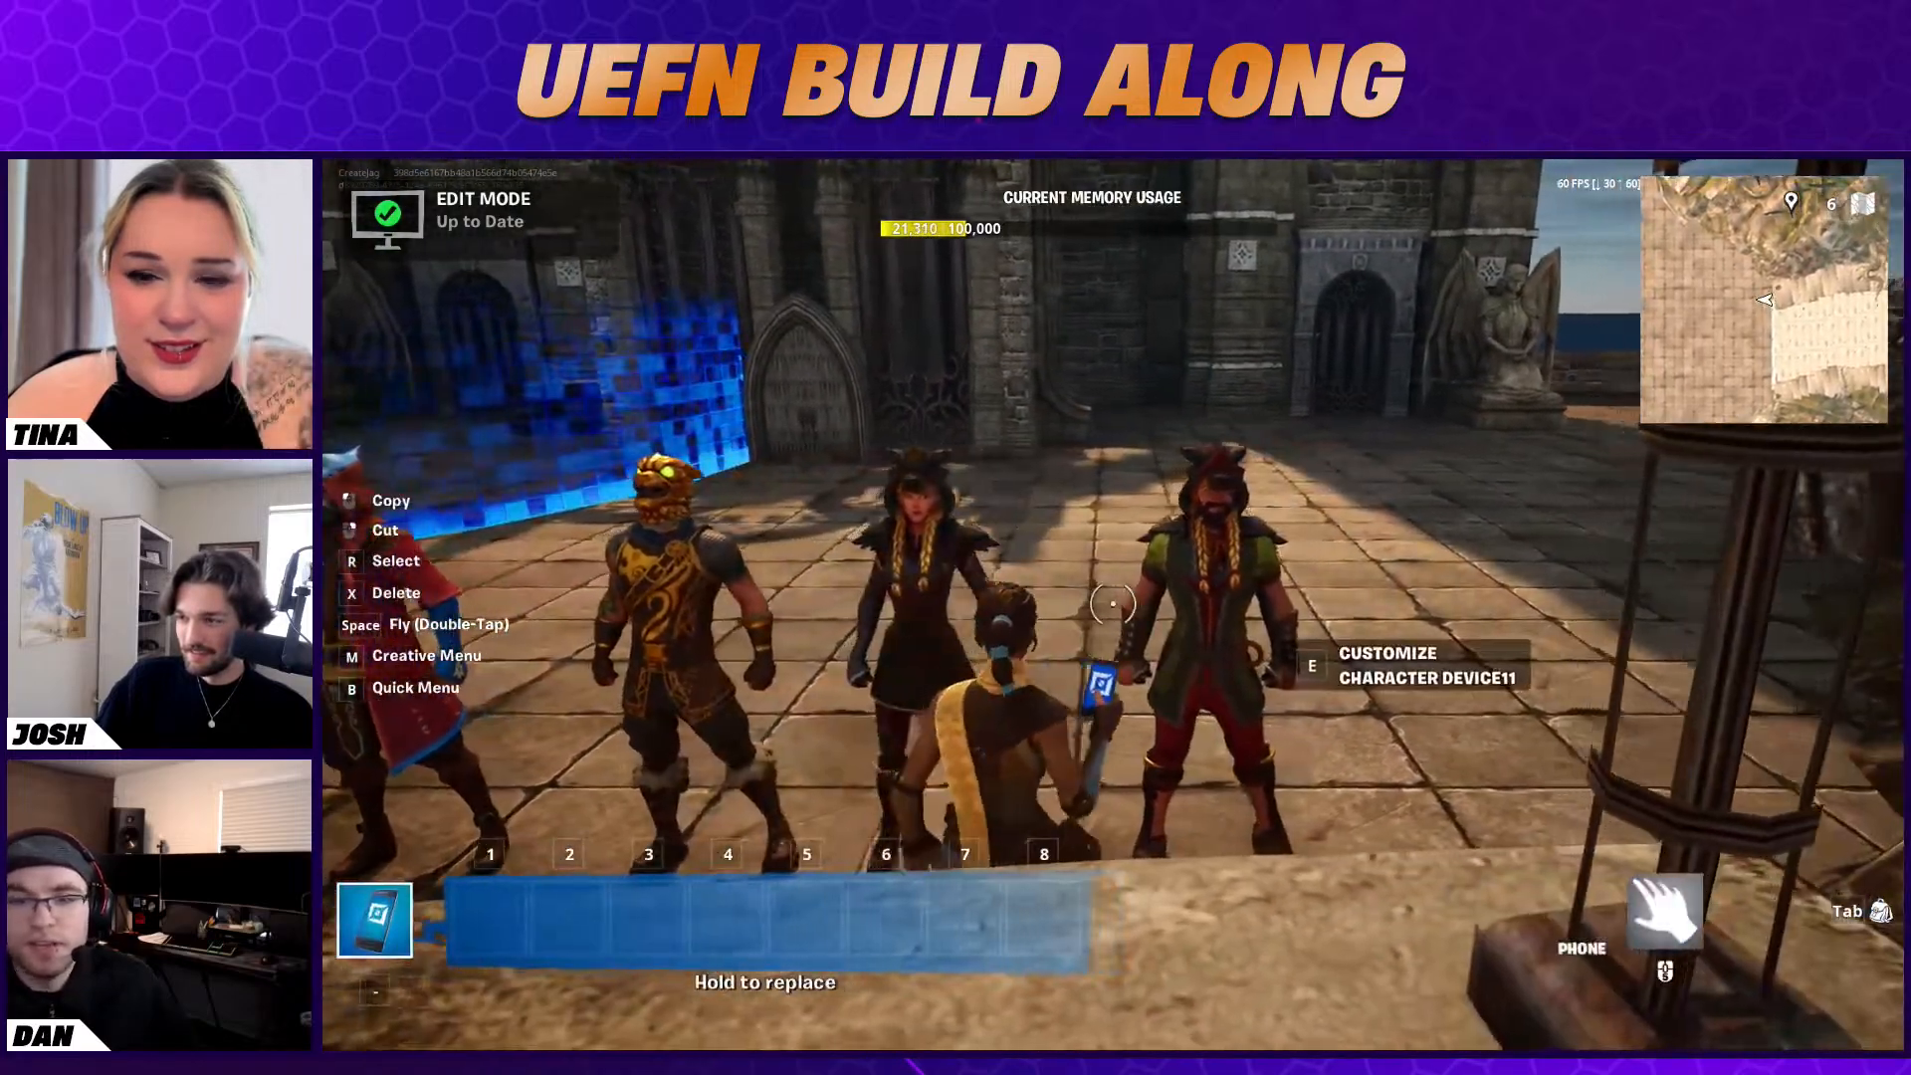
pyautogui.click(1113, 604)
pyautogui.press('-')
# Run back along the lineup and use the phone on another character device near the shirtless D'ugh character
pyautogui.press('s')
pyautogui.press('a')
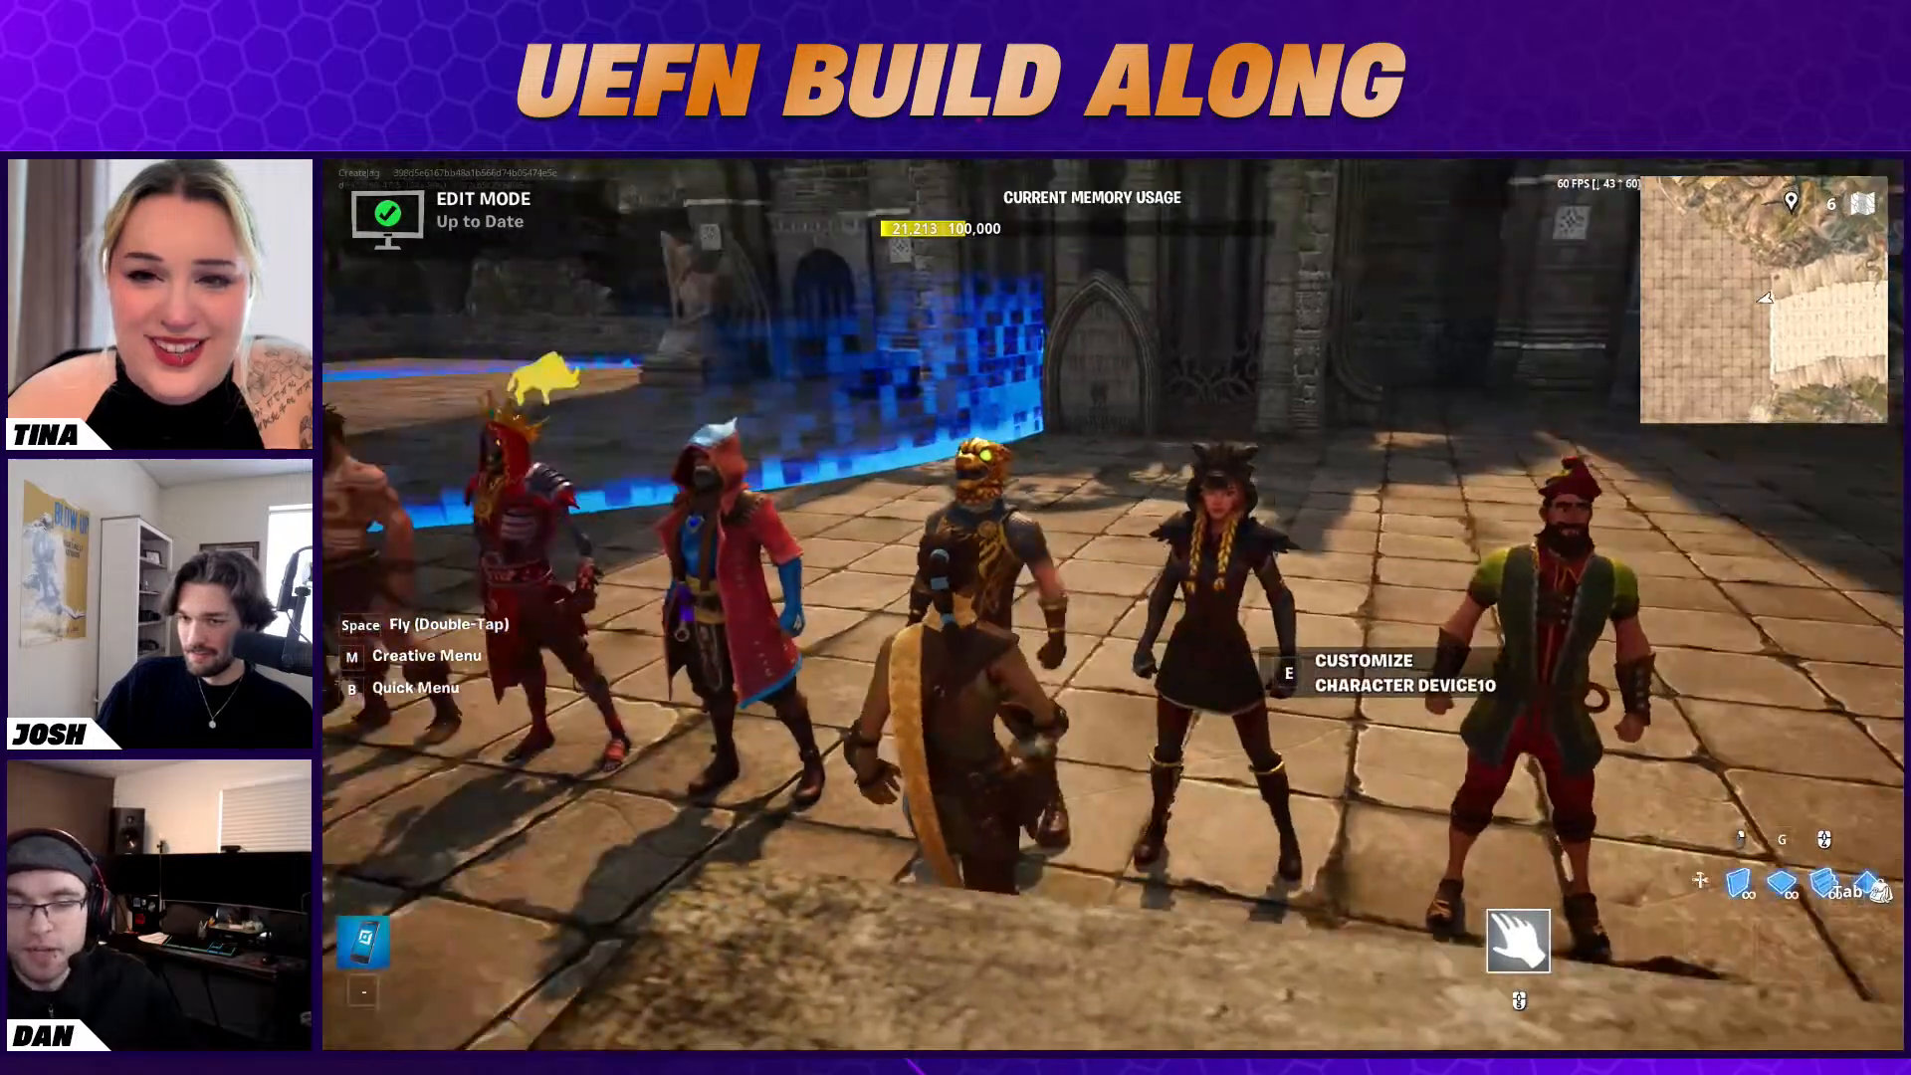
pyautogui.press('a')
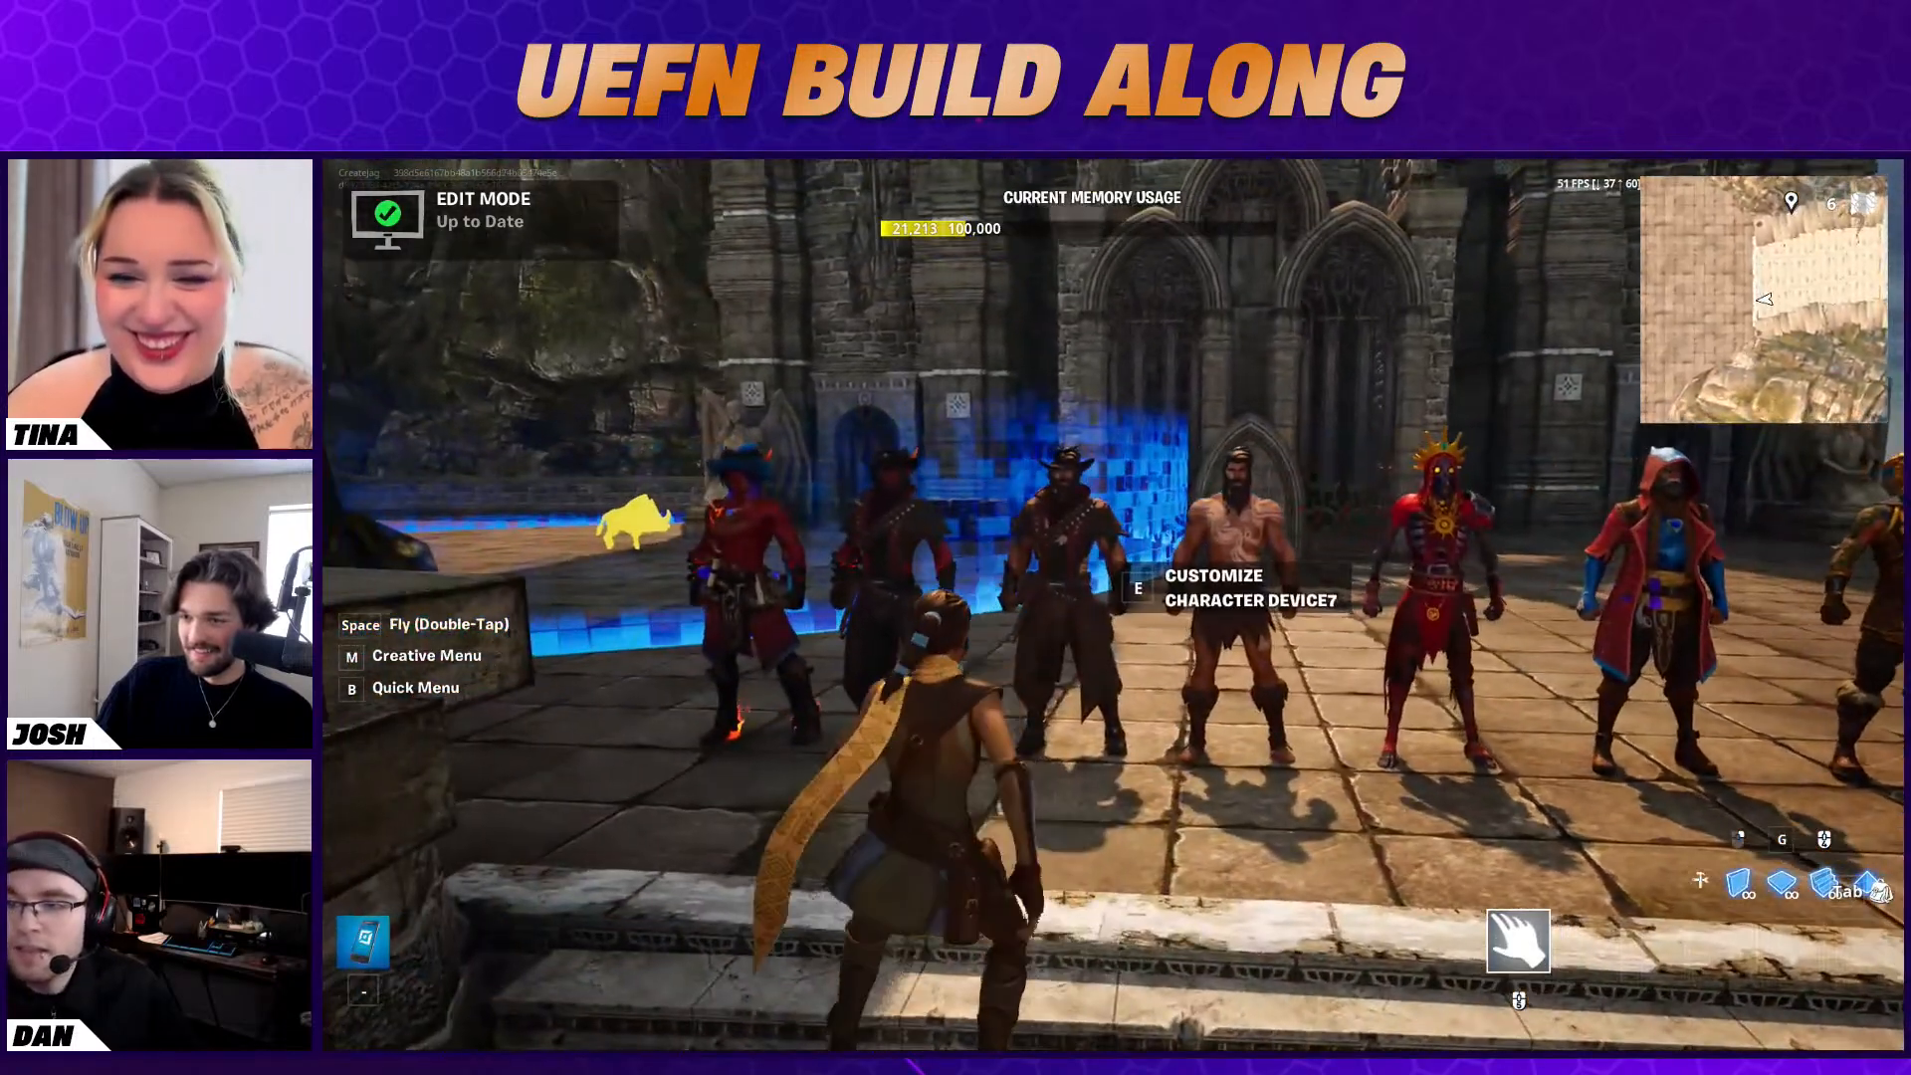
pyautogui.press('-')
pyautogui.click(1113, 603)
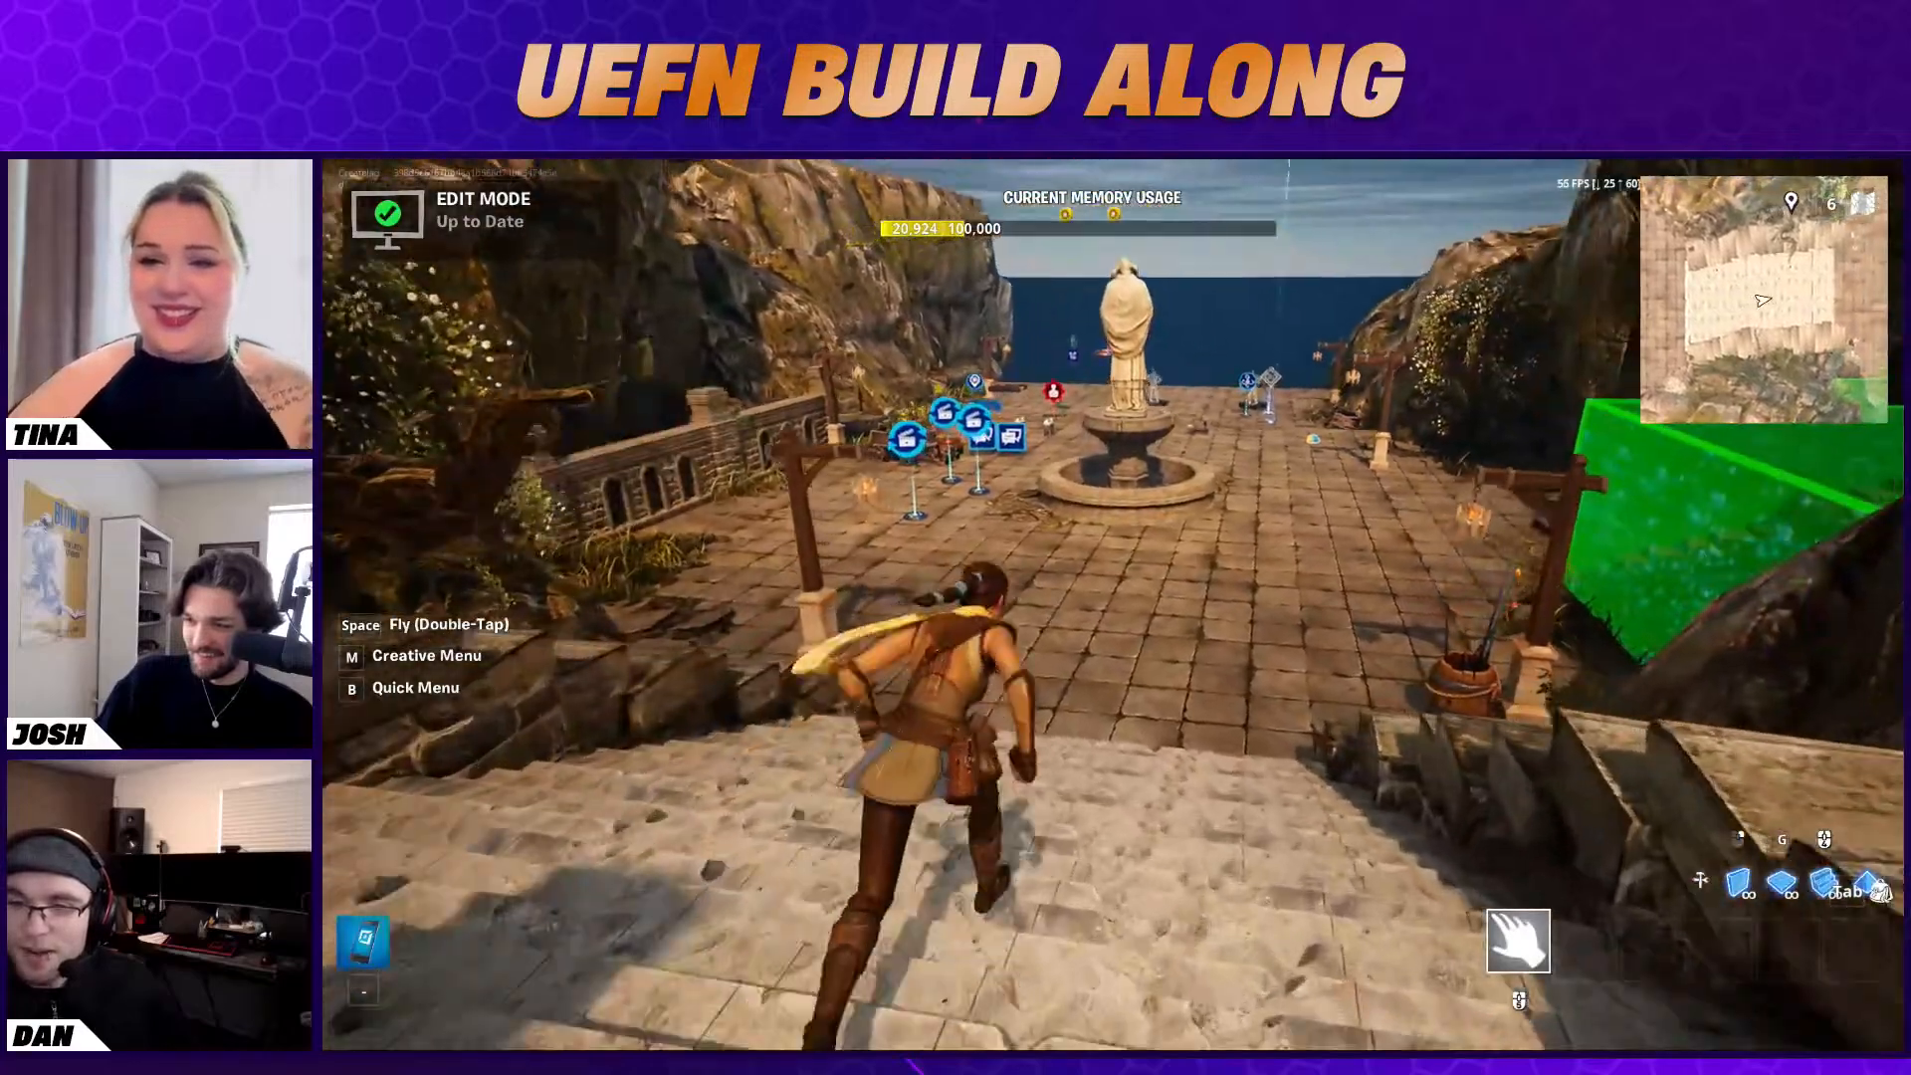
# Start the game from edit mode down on the plaza beside the fountain
pyautogui.press('Escape')
pyautogui.press('Escape')
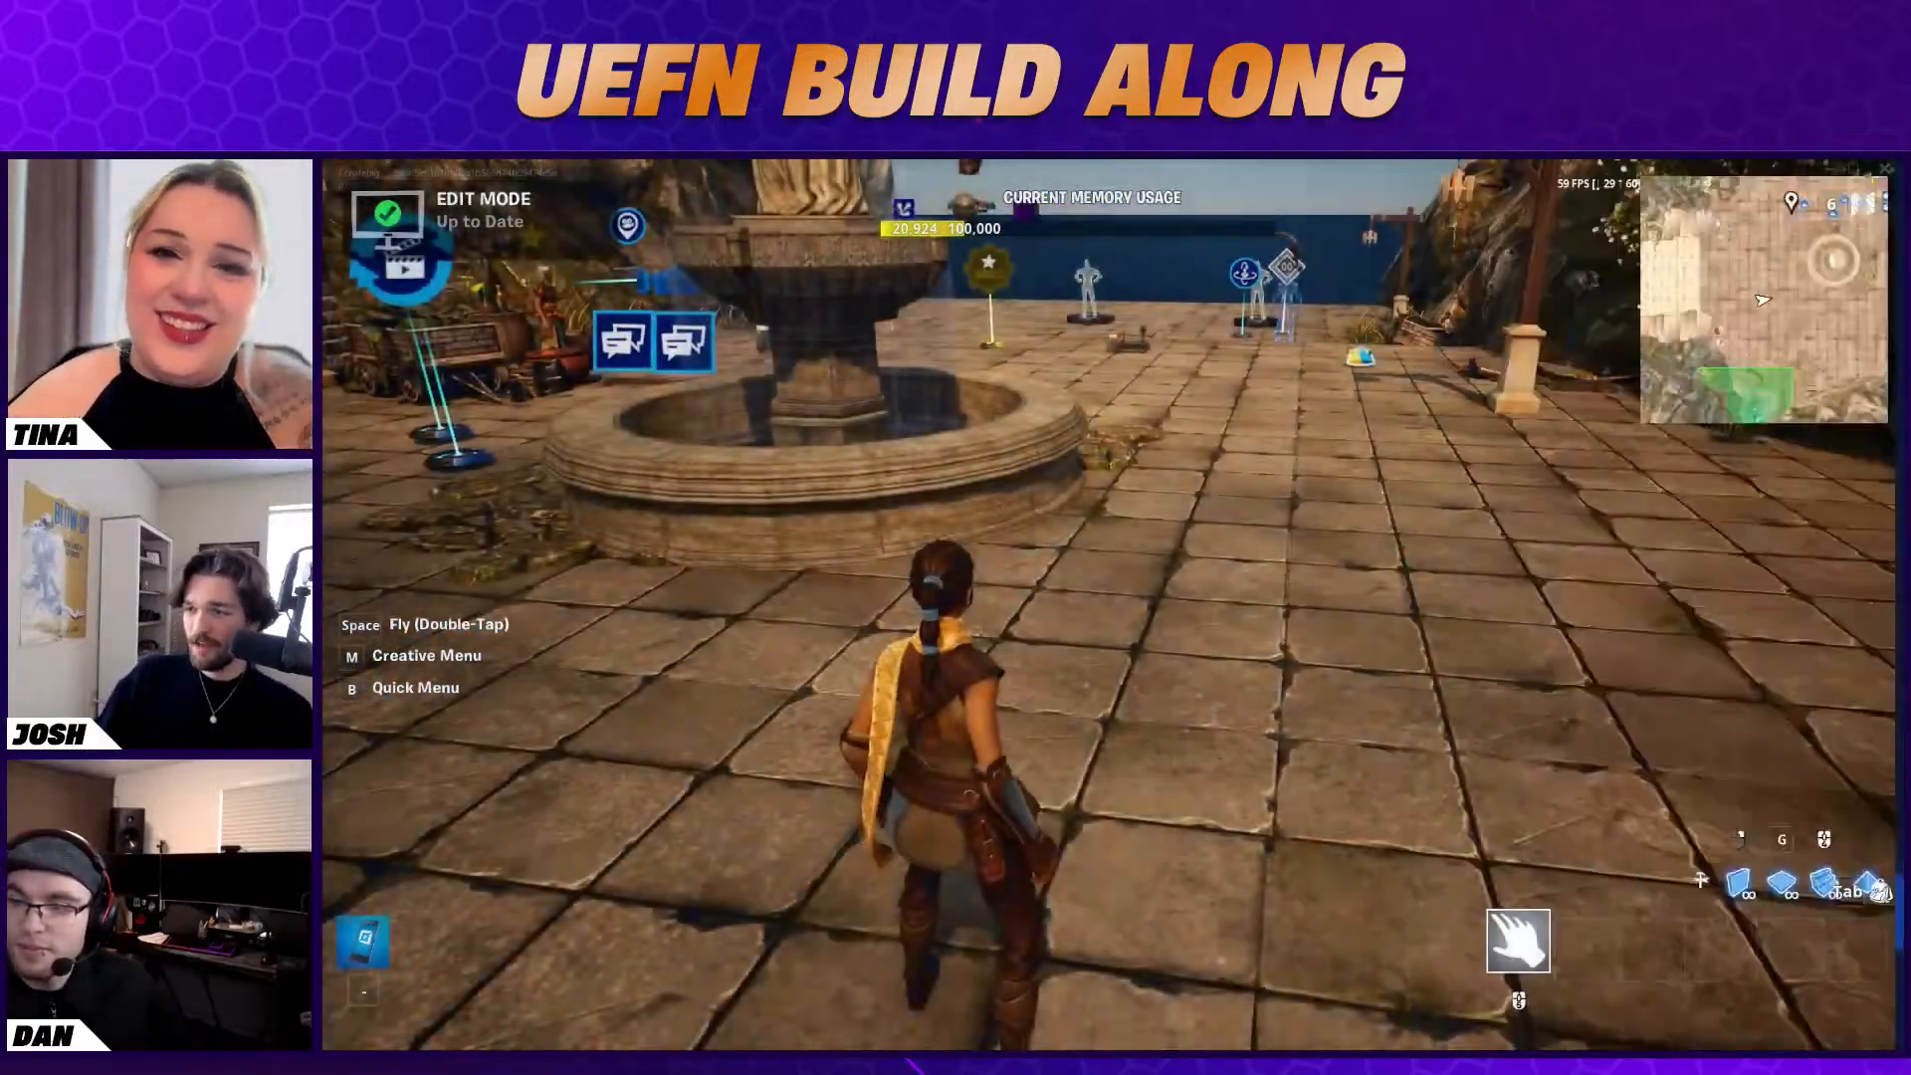
pyautogui.press('Escape')
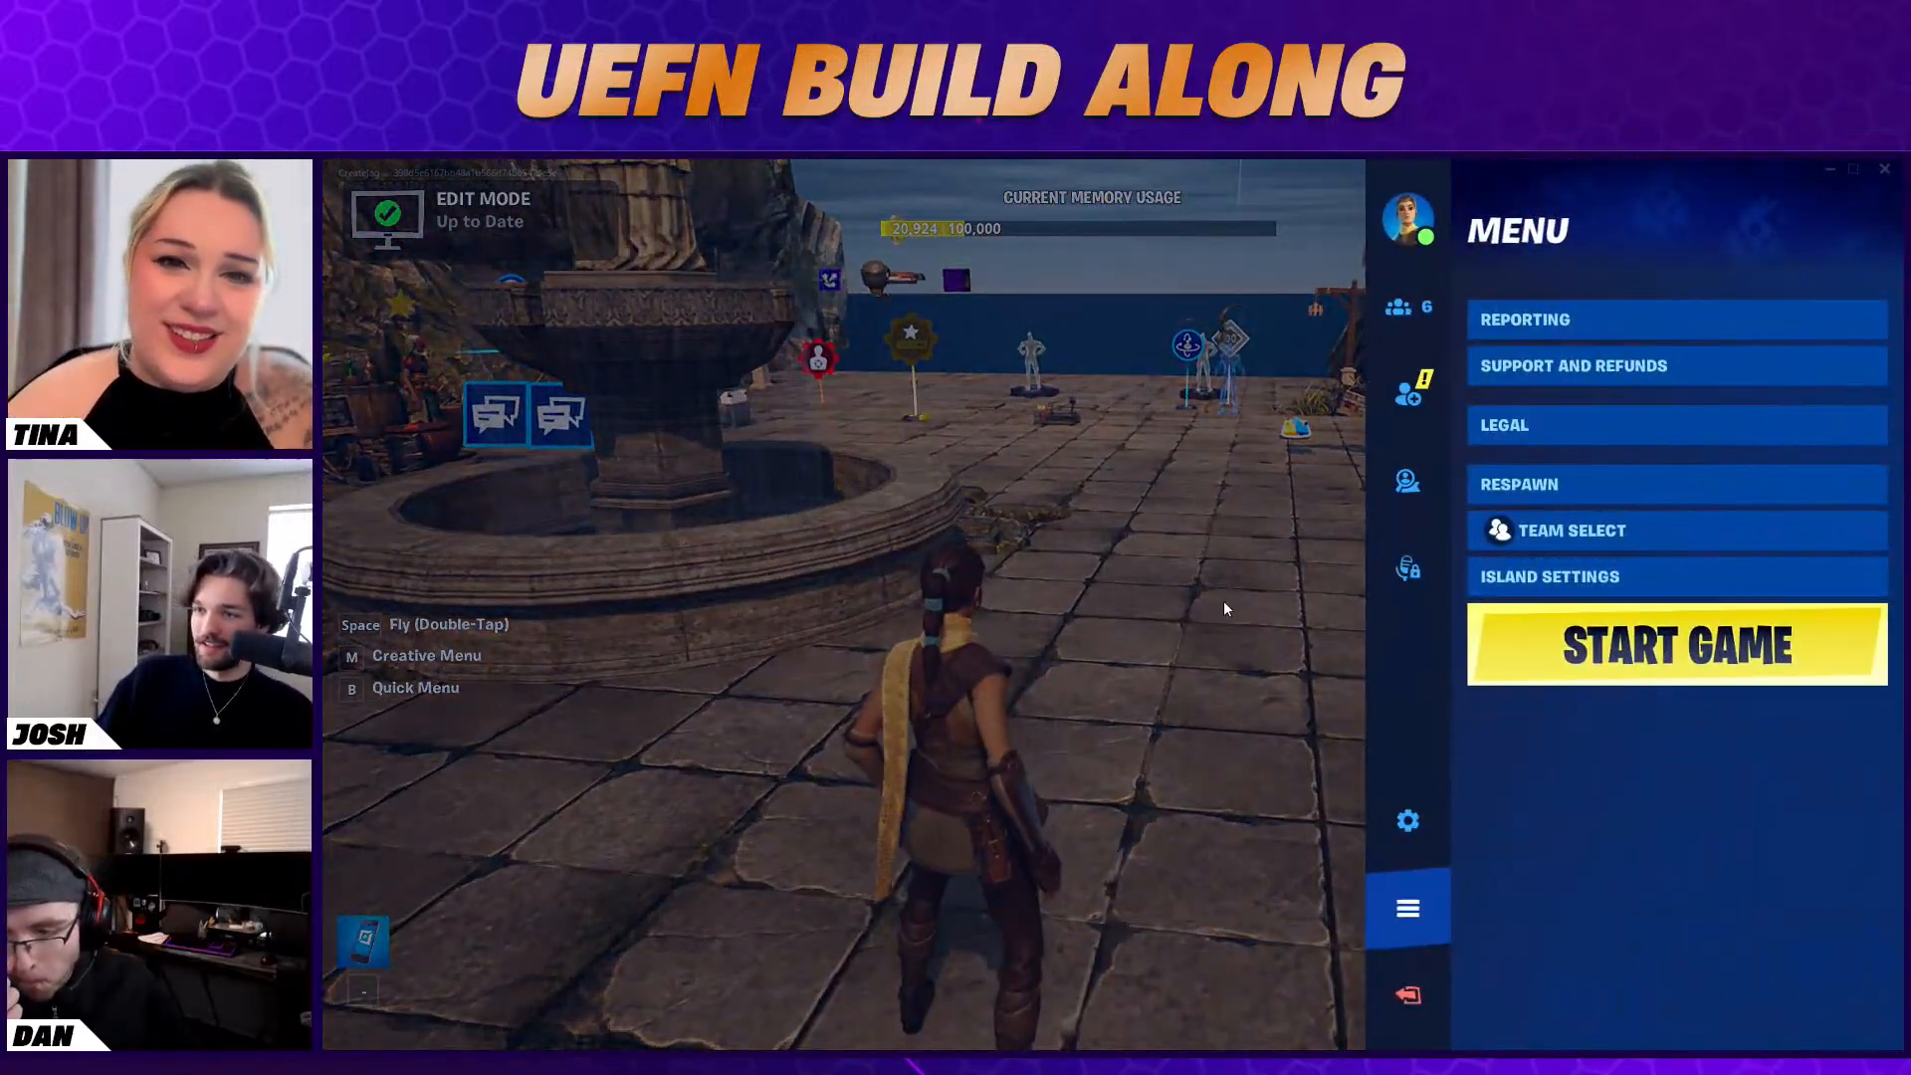
pyautogui.click(1694, 661)
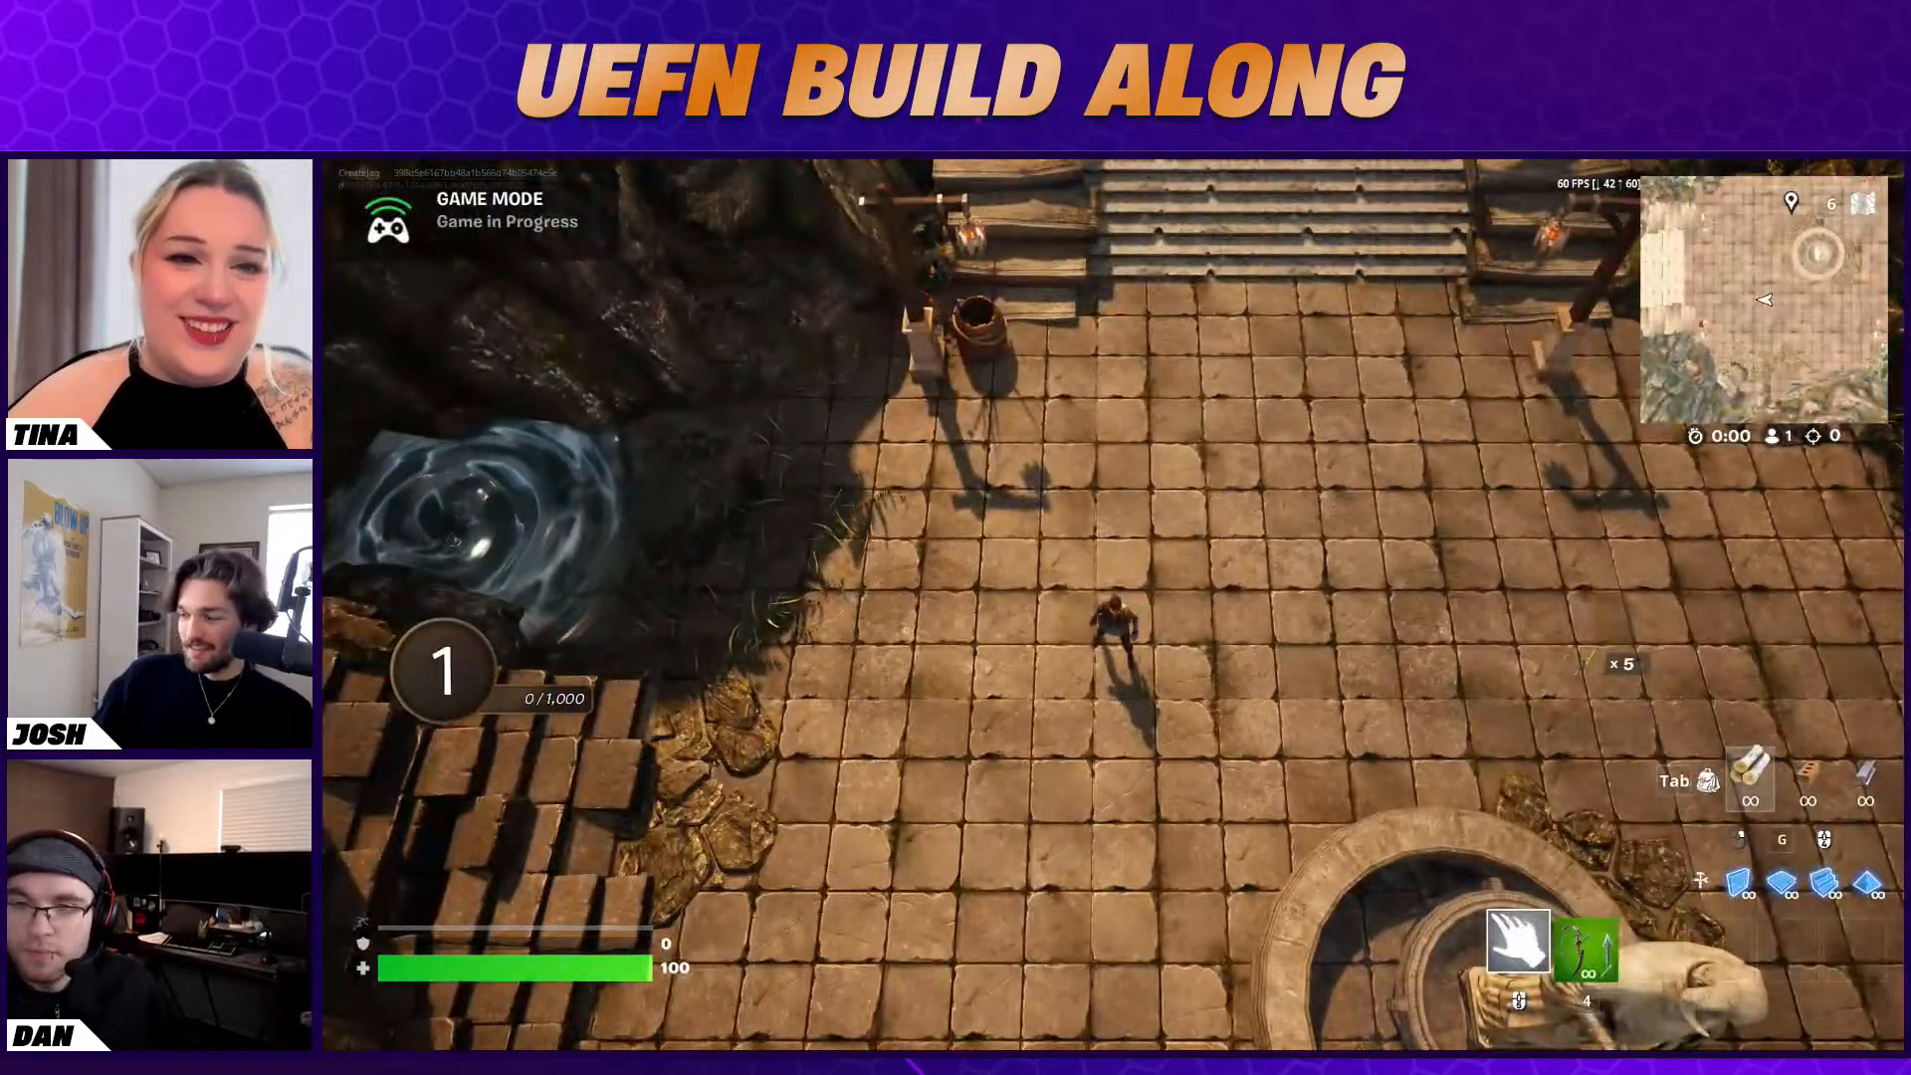
# Run around the fountain to Baba Yaga's stall and start a conversation with her
pyautogui.press('a')
pyautogui.press('s')
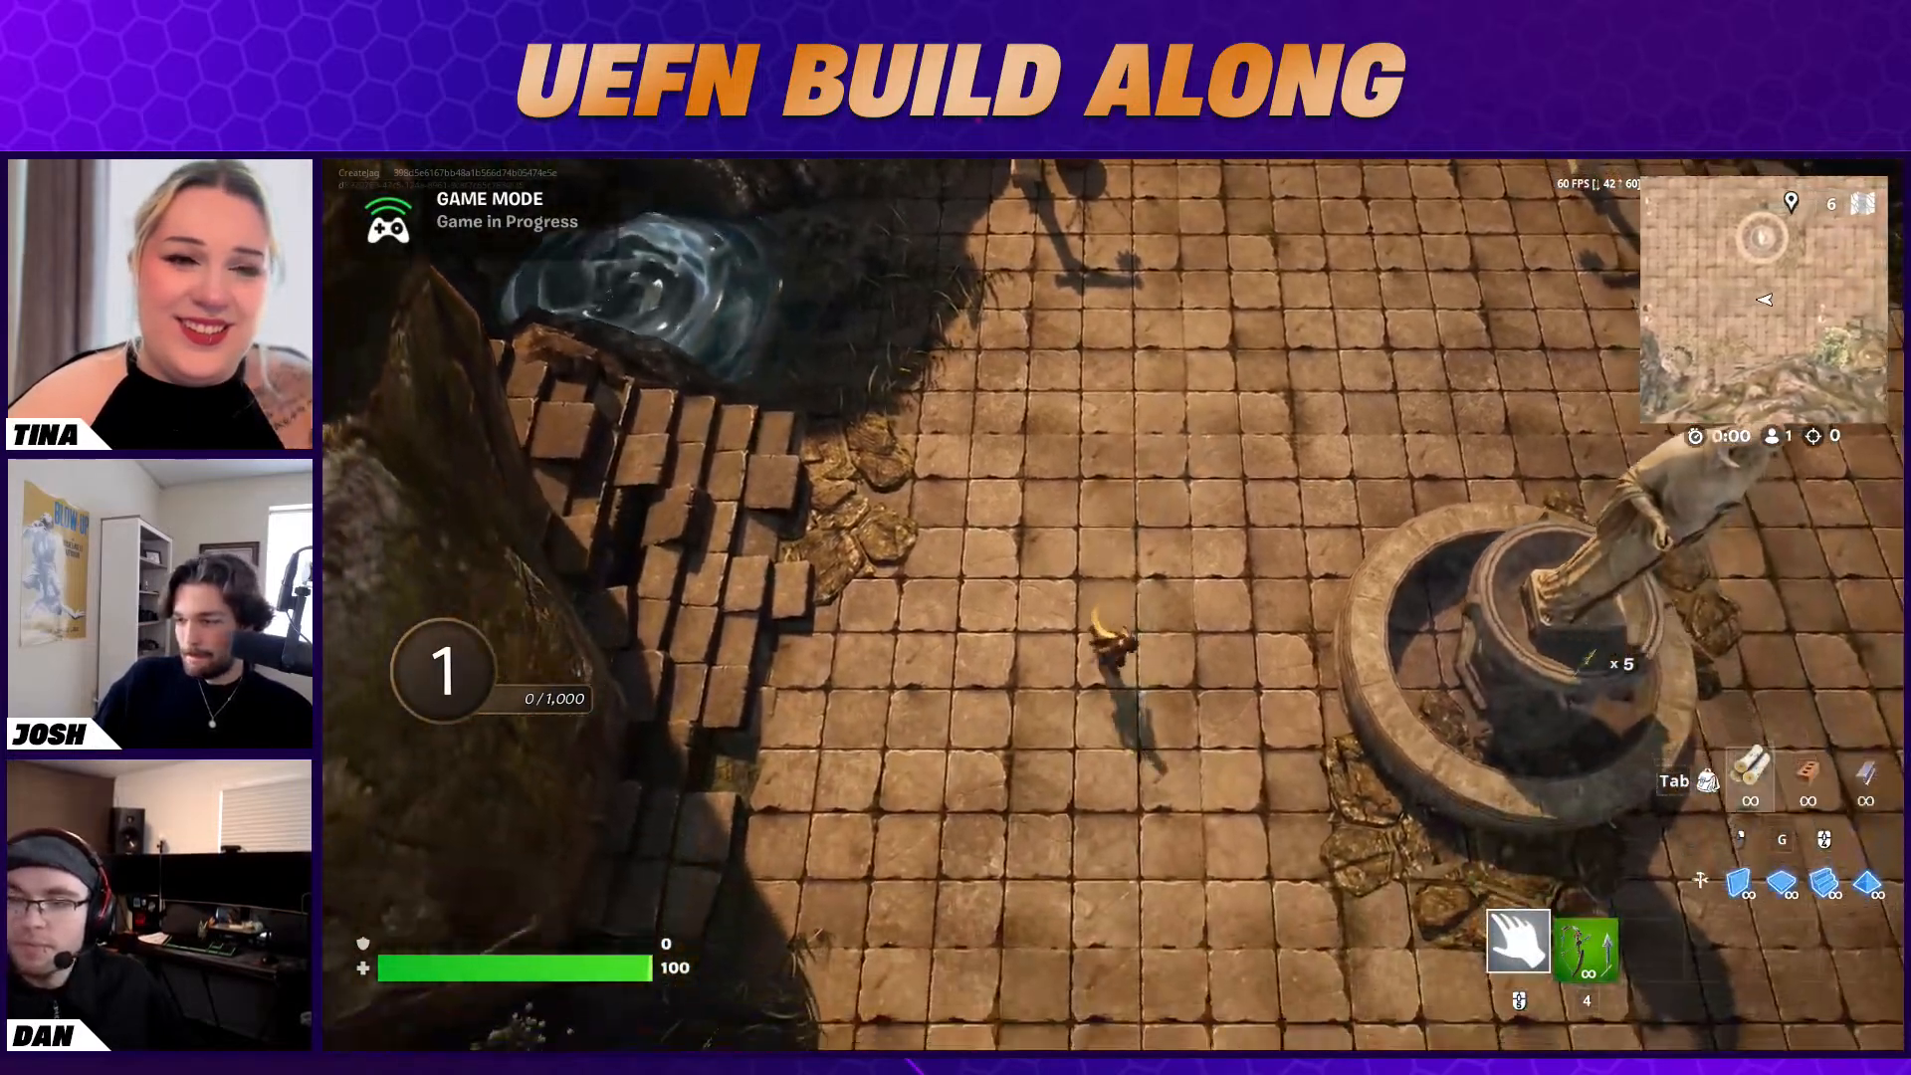
pyautogui.press('d')
pyautogui.press('s')
pyautogui.press('d')
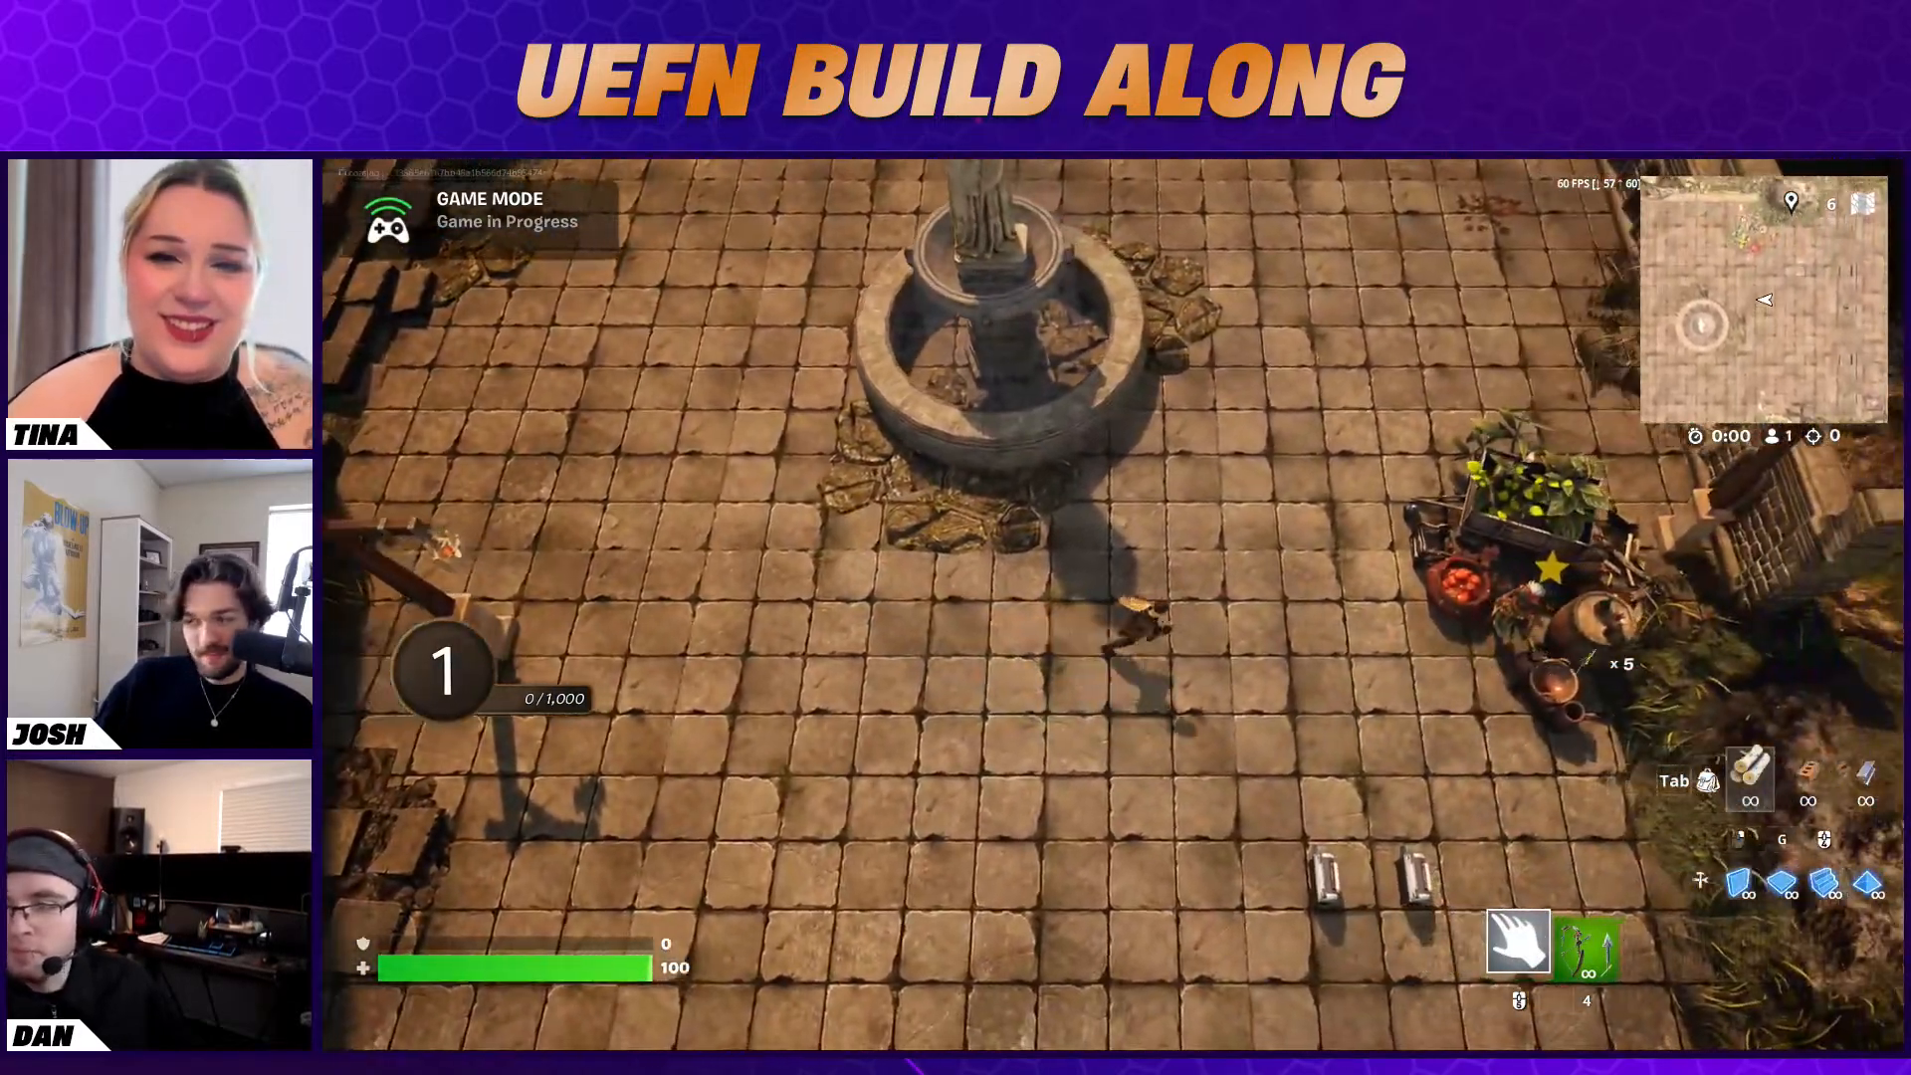
pyautogui.press('w')
pyautogui.press('d')
pyautogui.press('e')
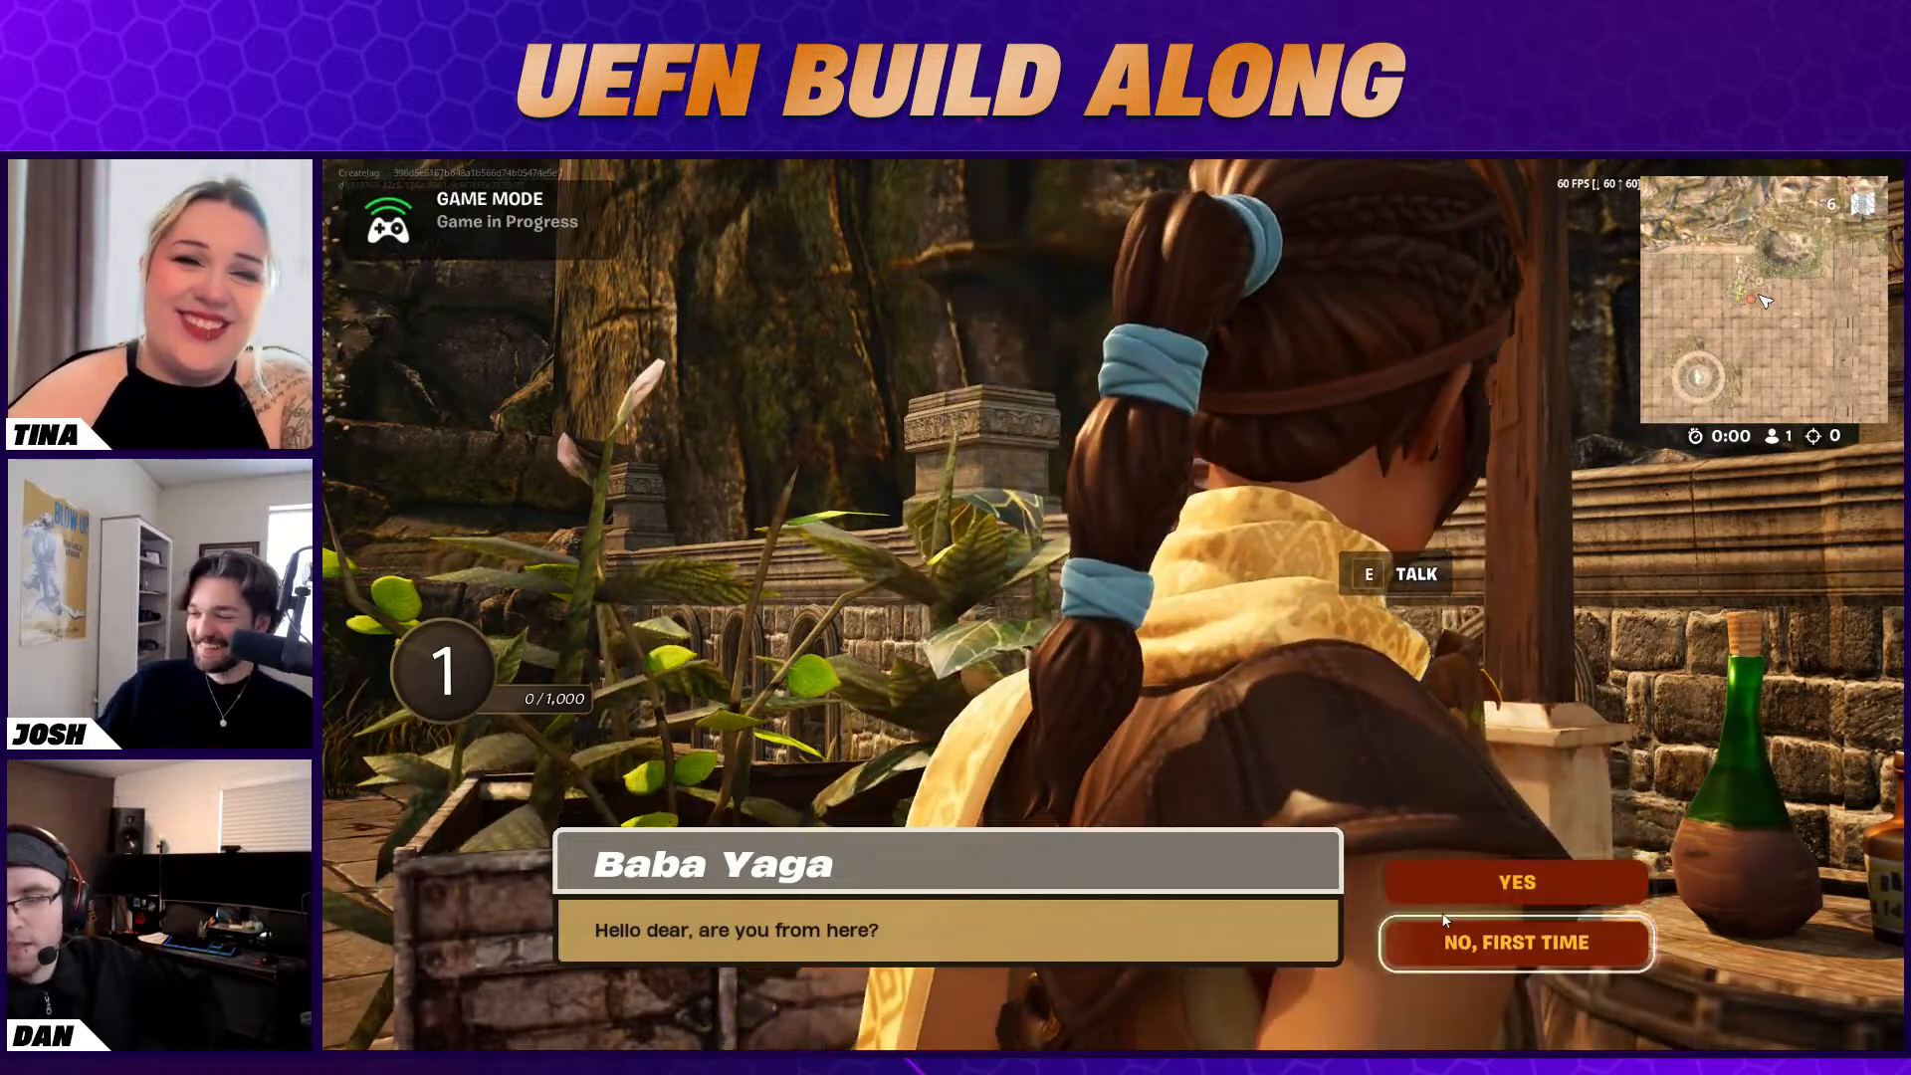
# Accept Baba Yaga's four-fish quest by answering "Yes", "Oh no!" and "Sure, I can do that!"
pyautogui.click(1446, 900)
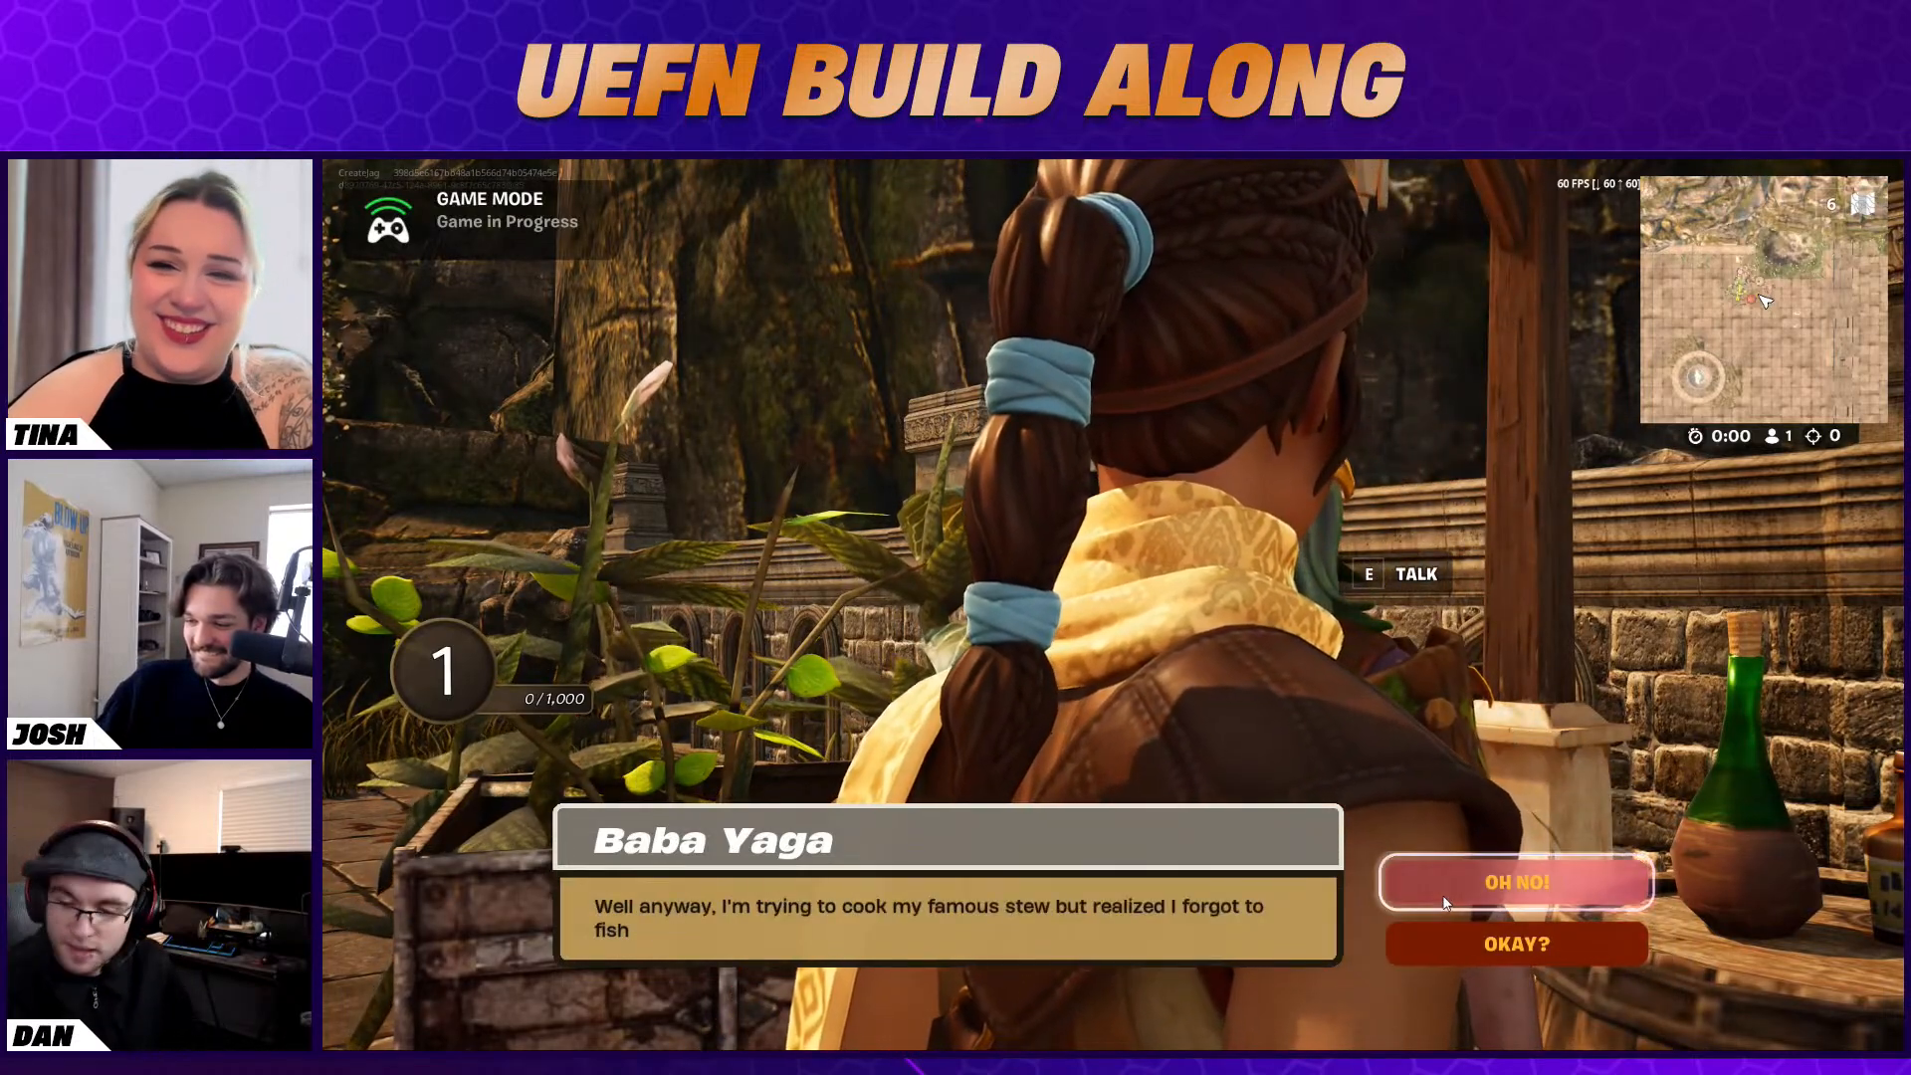
pyautogui.click(1453, 882)
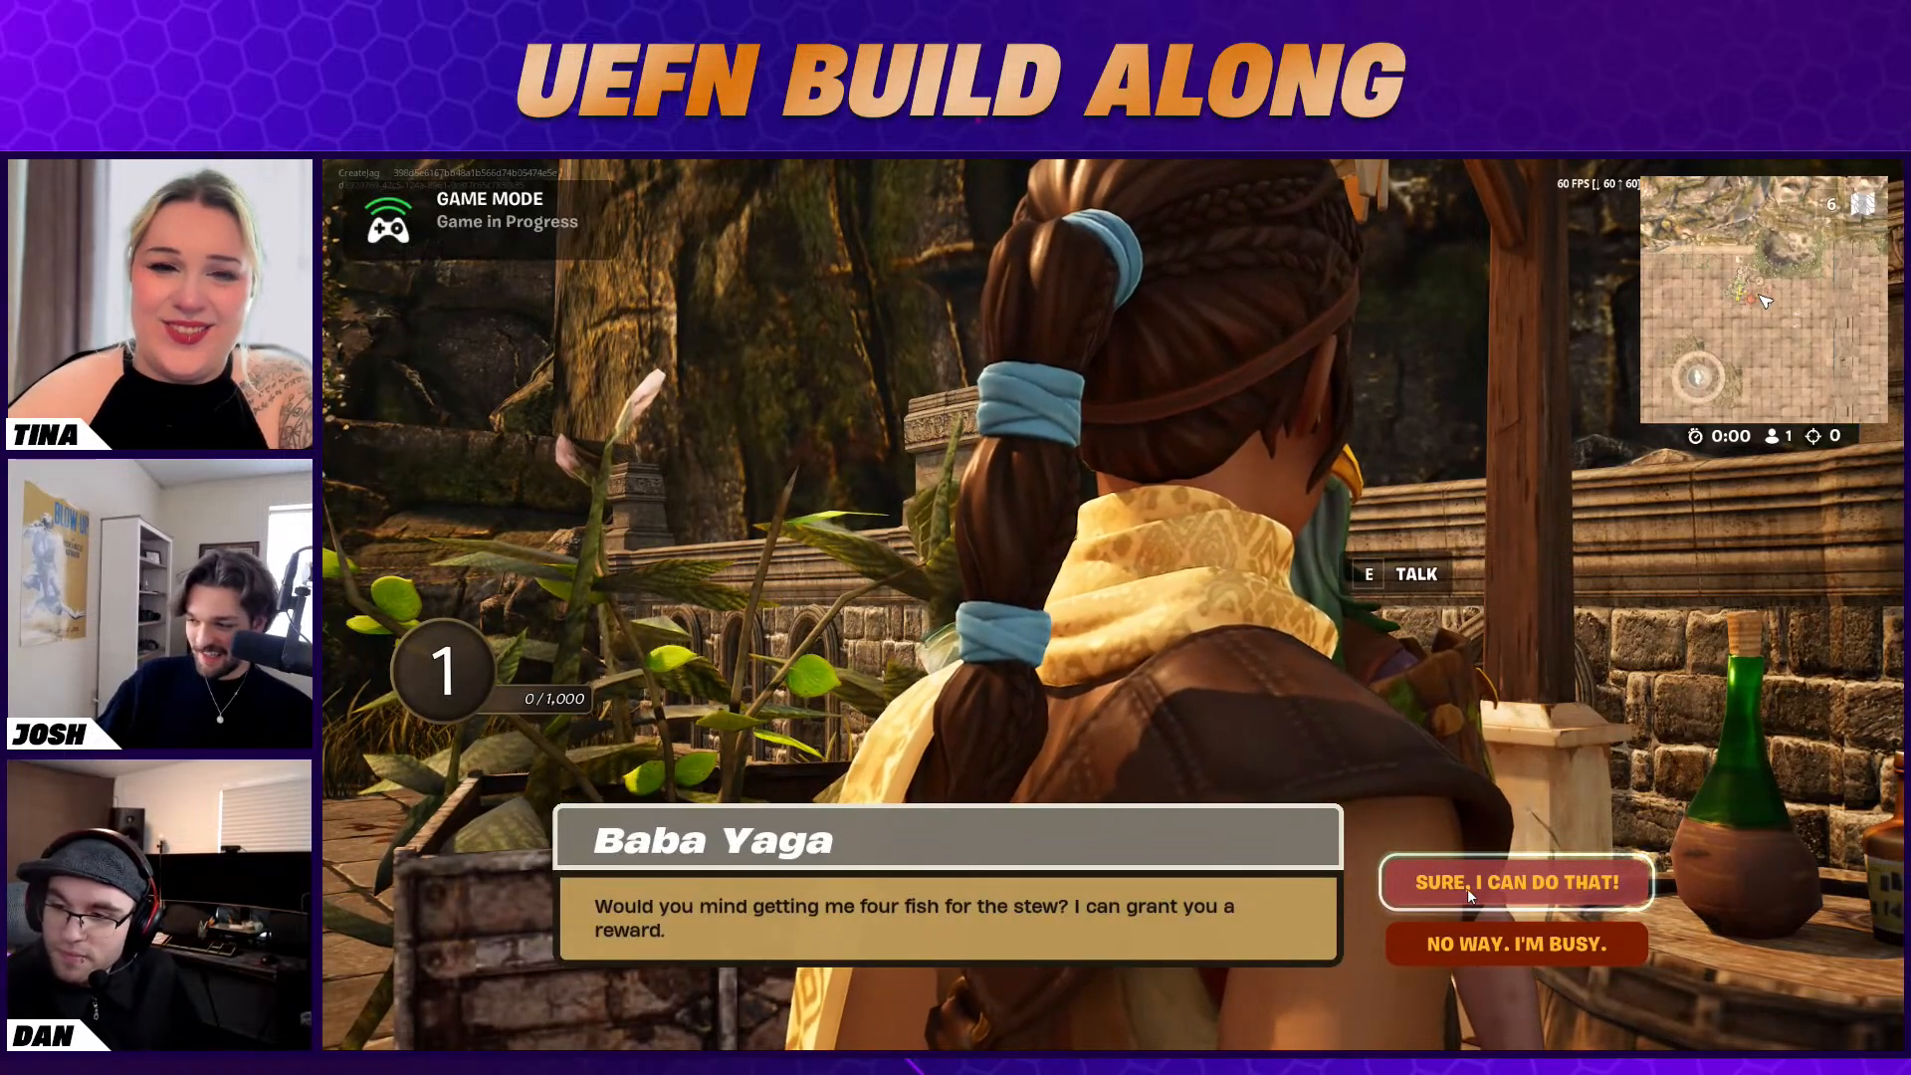
pyautogui.click(1466, 888)
# Run to the barrel beside the stairs, take a fishing rod and carry it to the whirlpool
pyautogui.press('a')
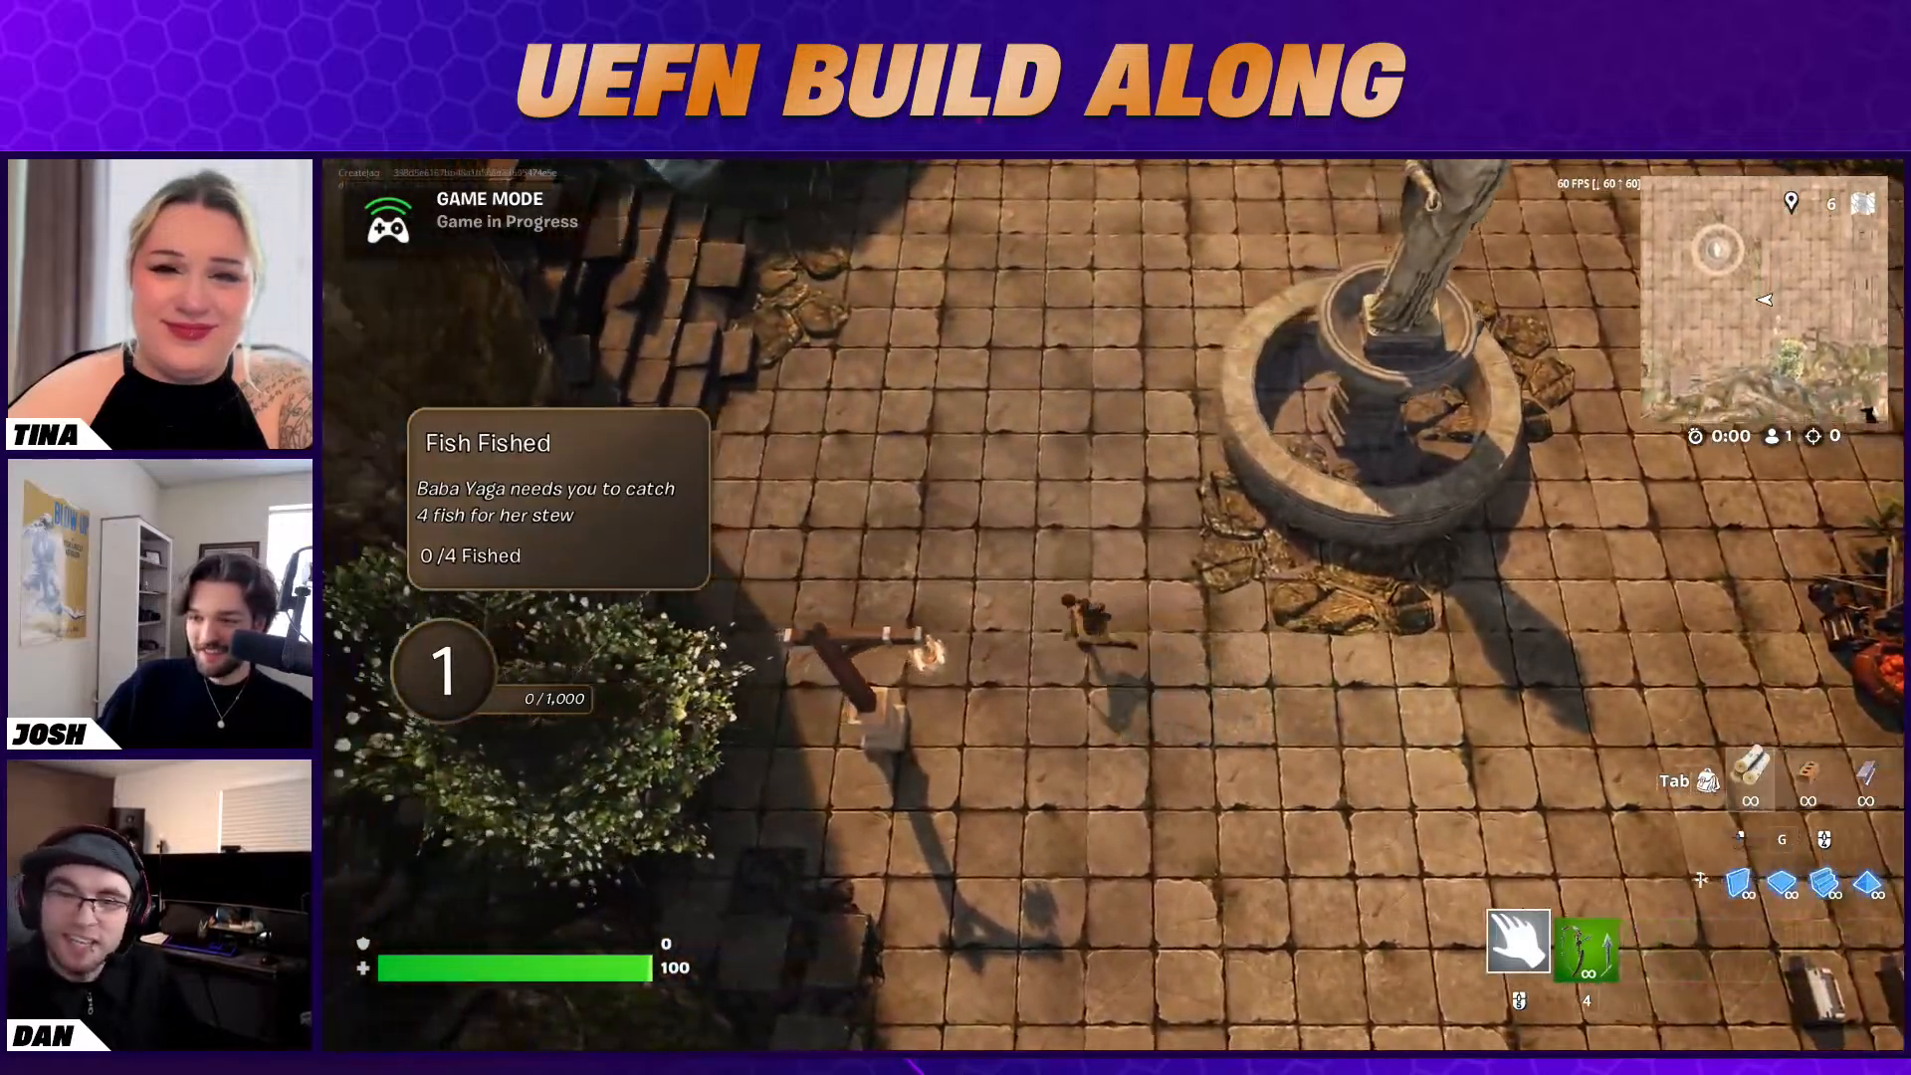
pyautogui.press('w')
pyautogui.press('w')
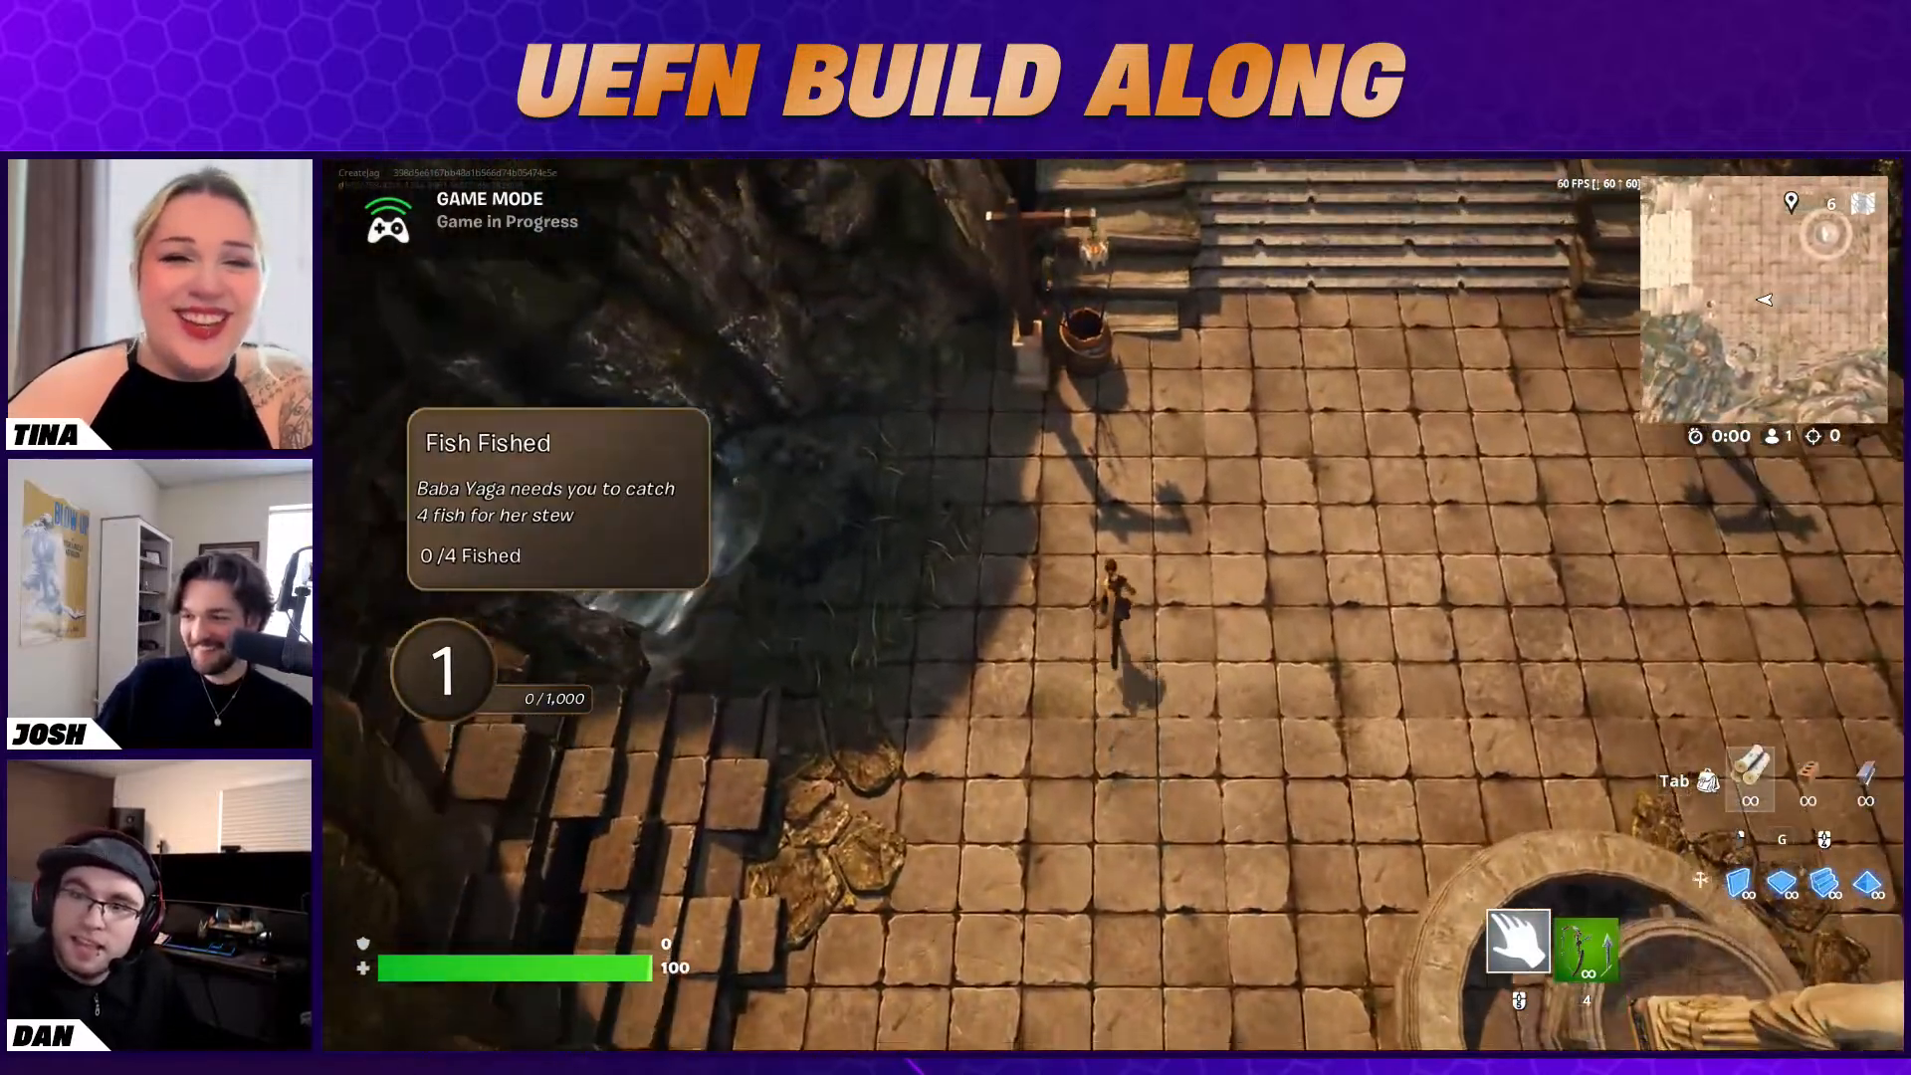
pyautogui.press('w')
pyautogui.press('e')
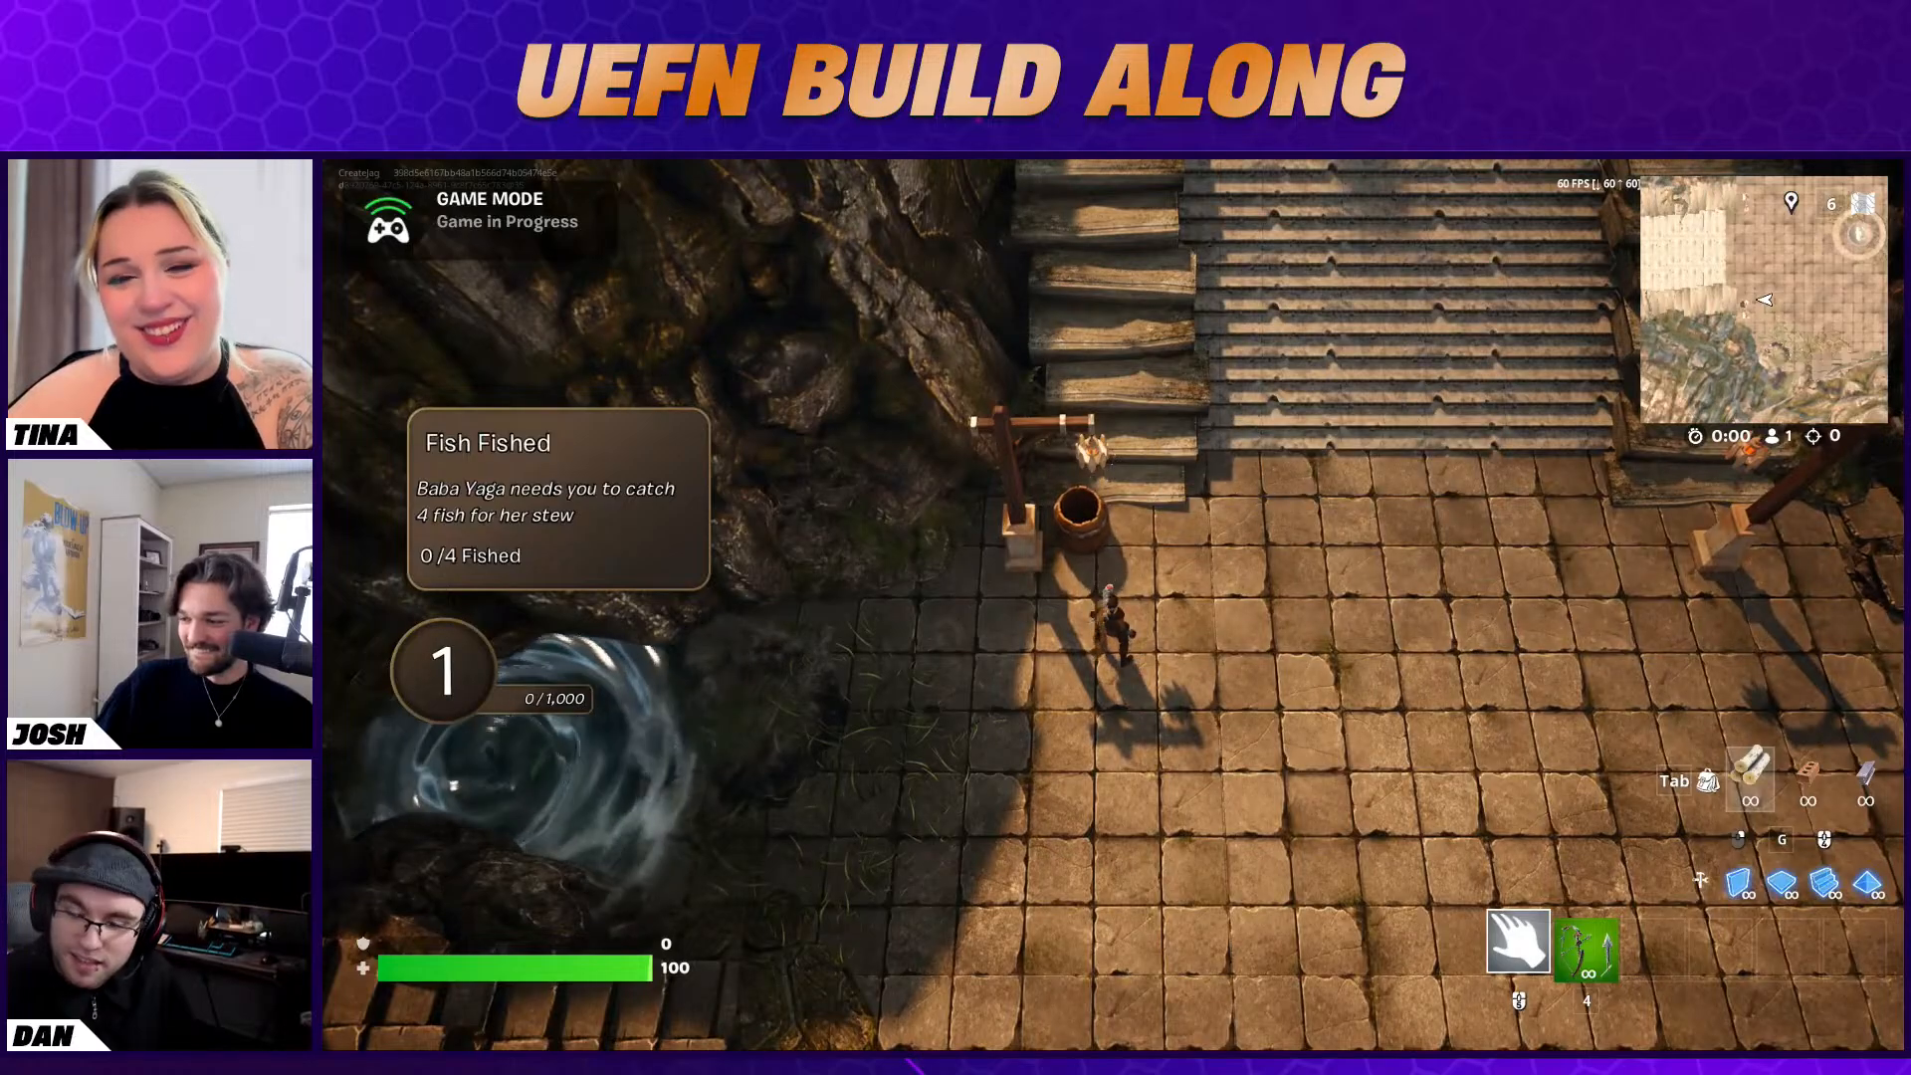
pyautogui.press('a')
pyautogui.press('s')
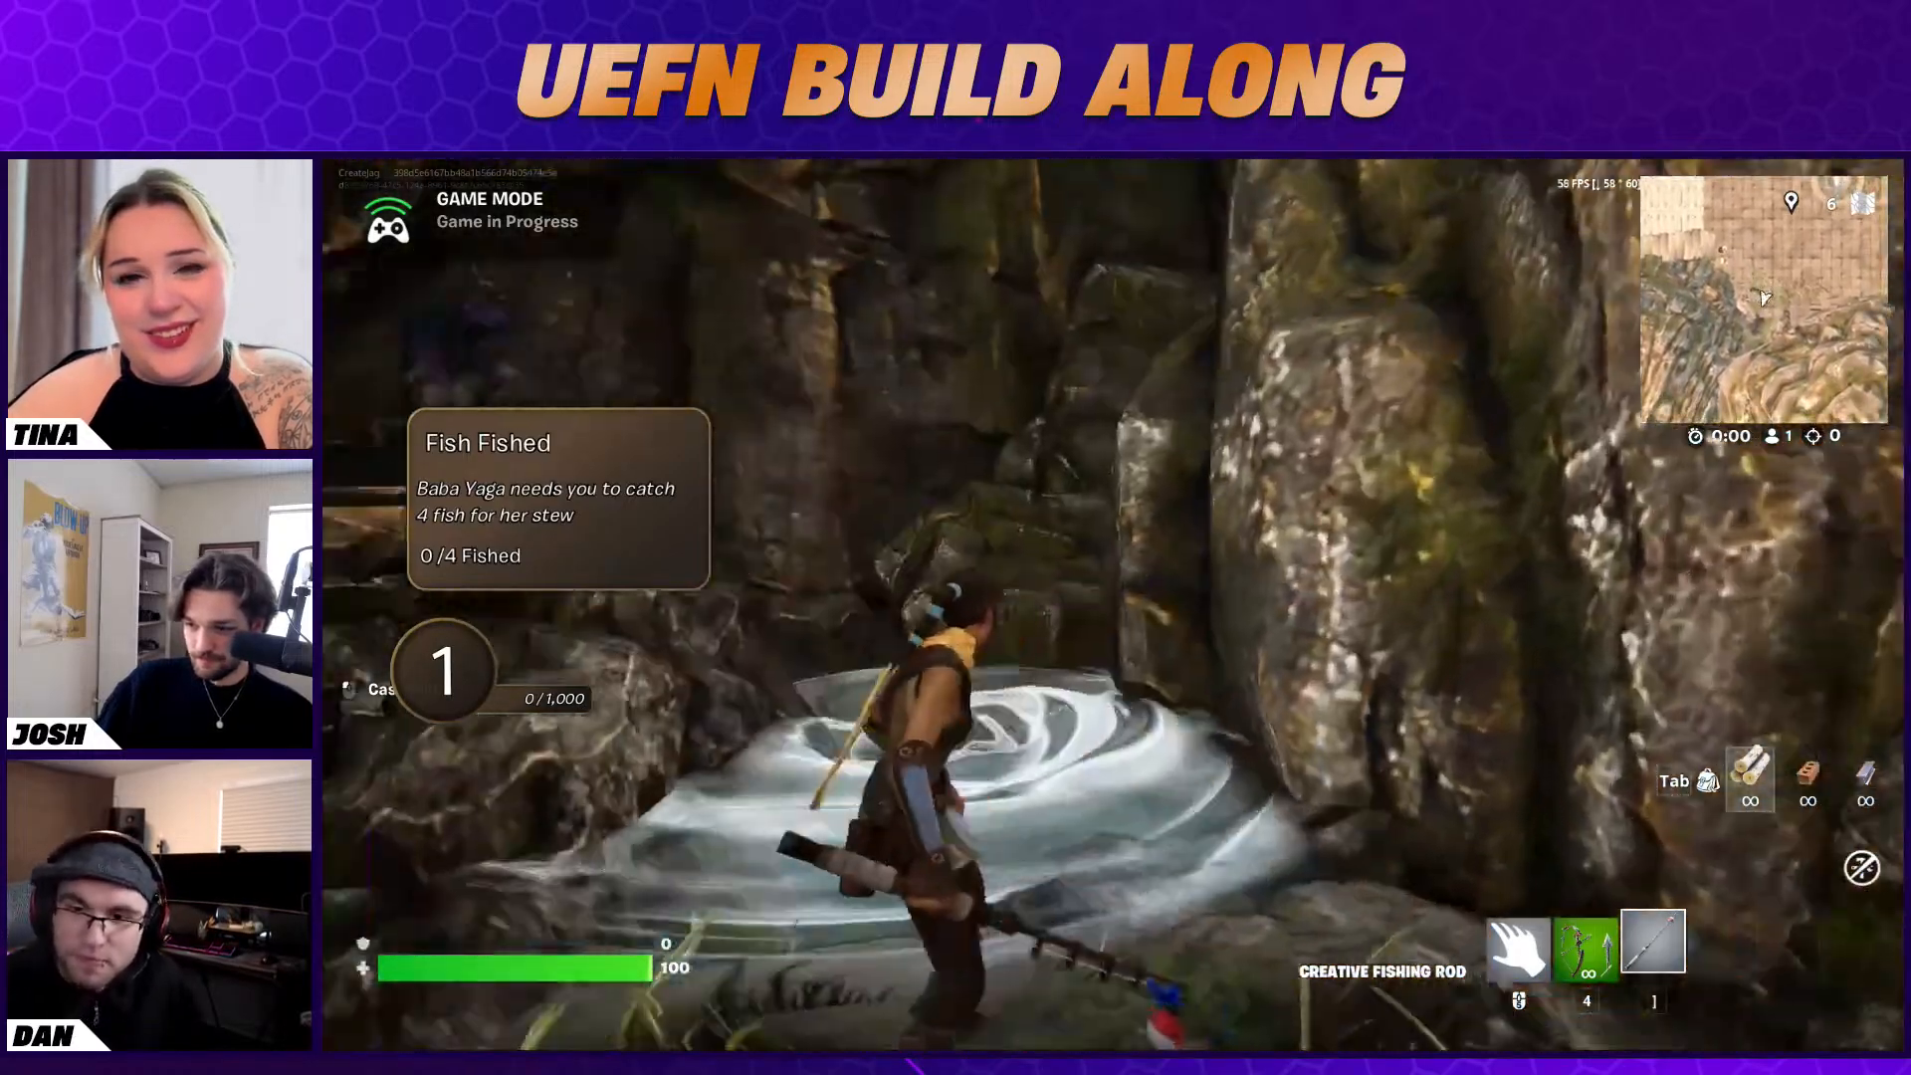
# Fish in the whirlpool with the Creative Fishing Rod until four fish are caught
pyautogui.click(1113, 604)
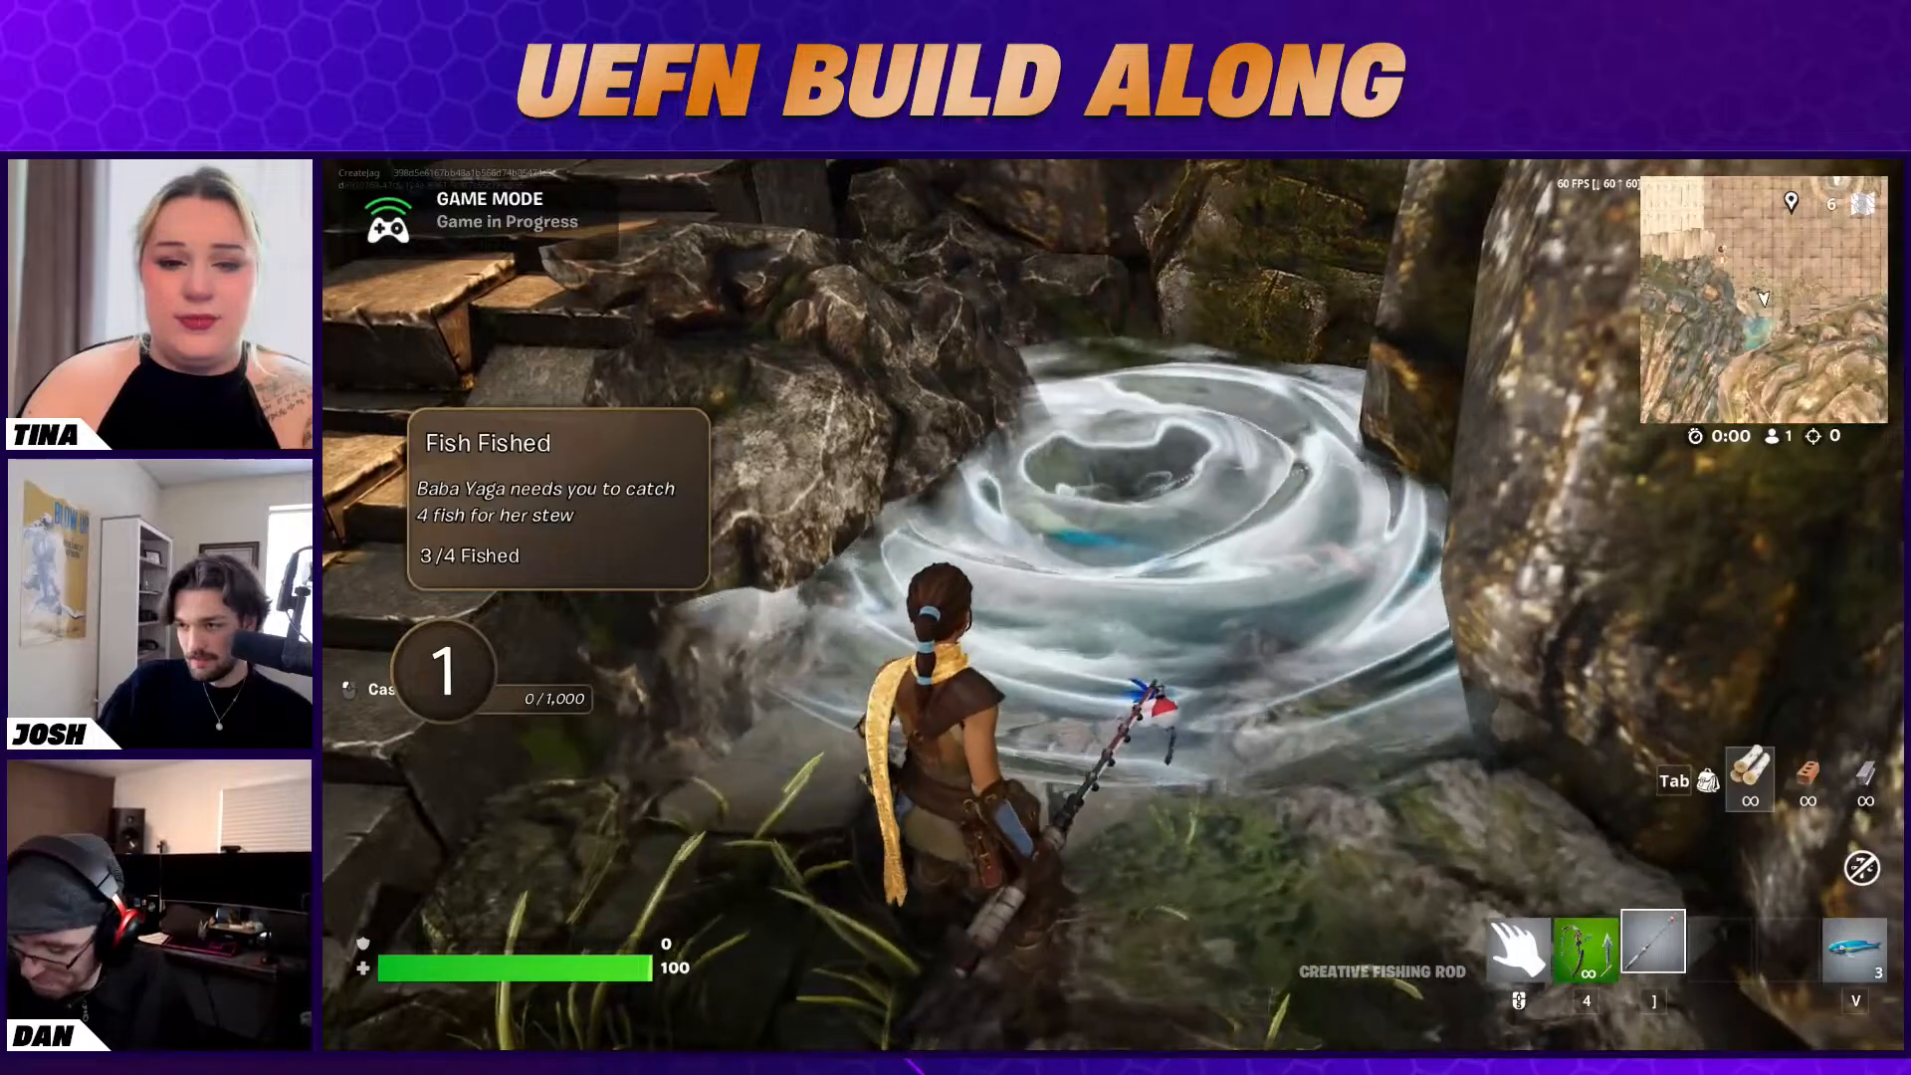
pyautogui.click(1113, 604)
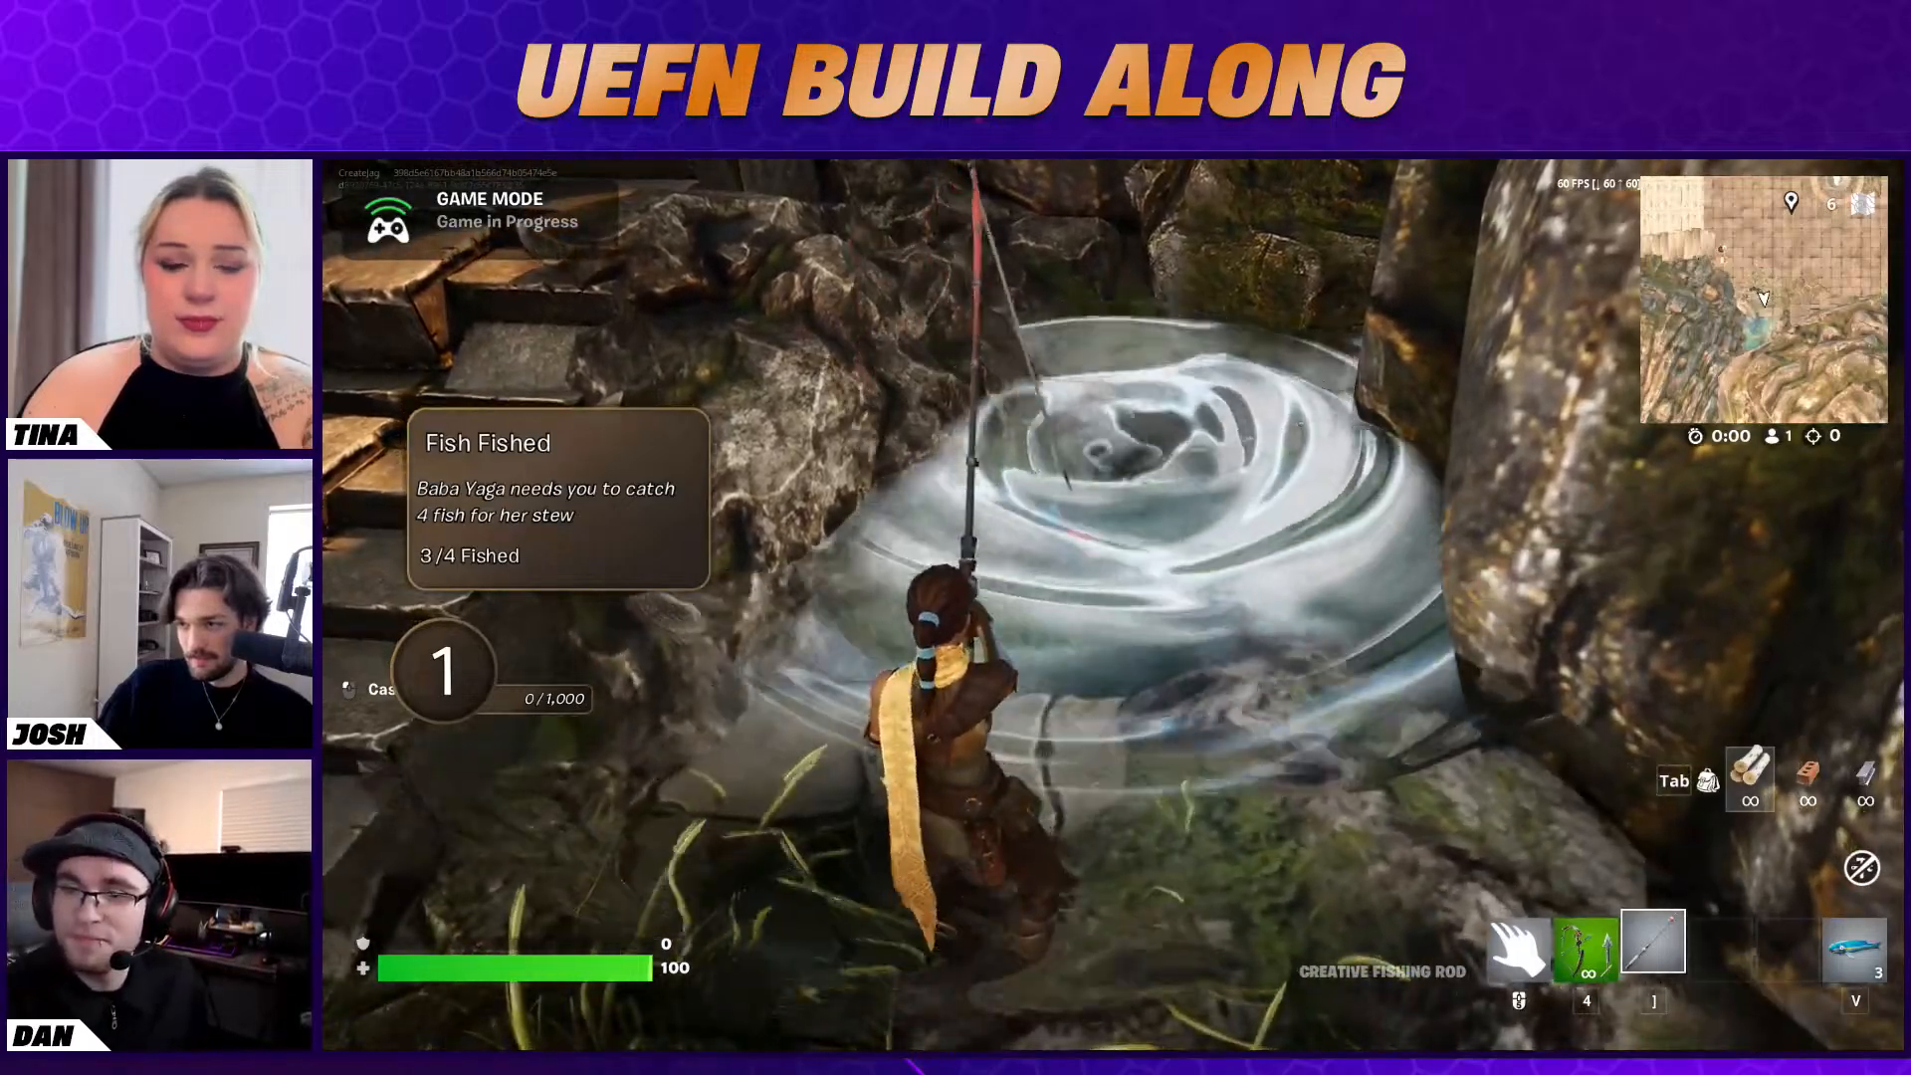
pyautogui.click(1113, 604)
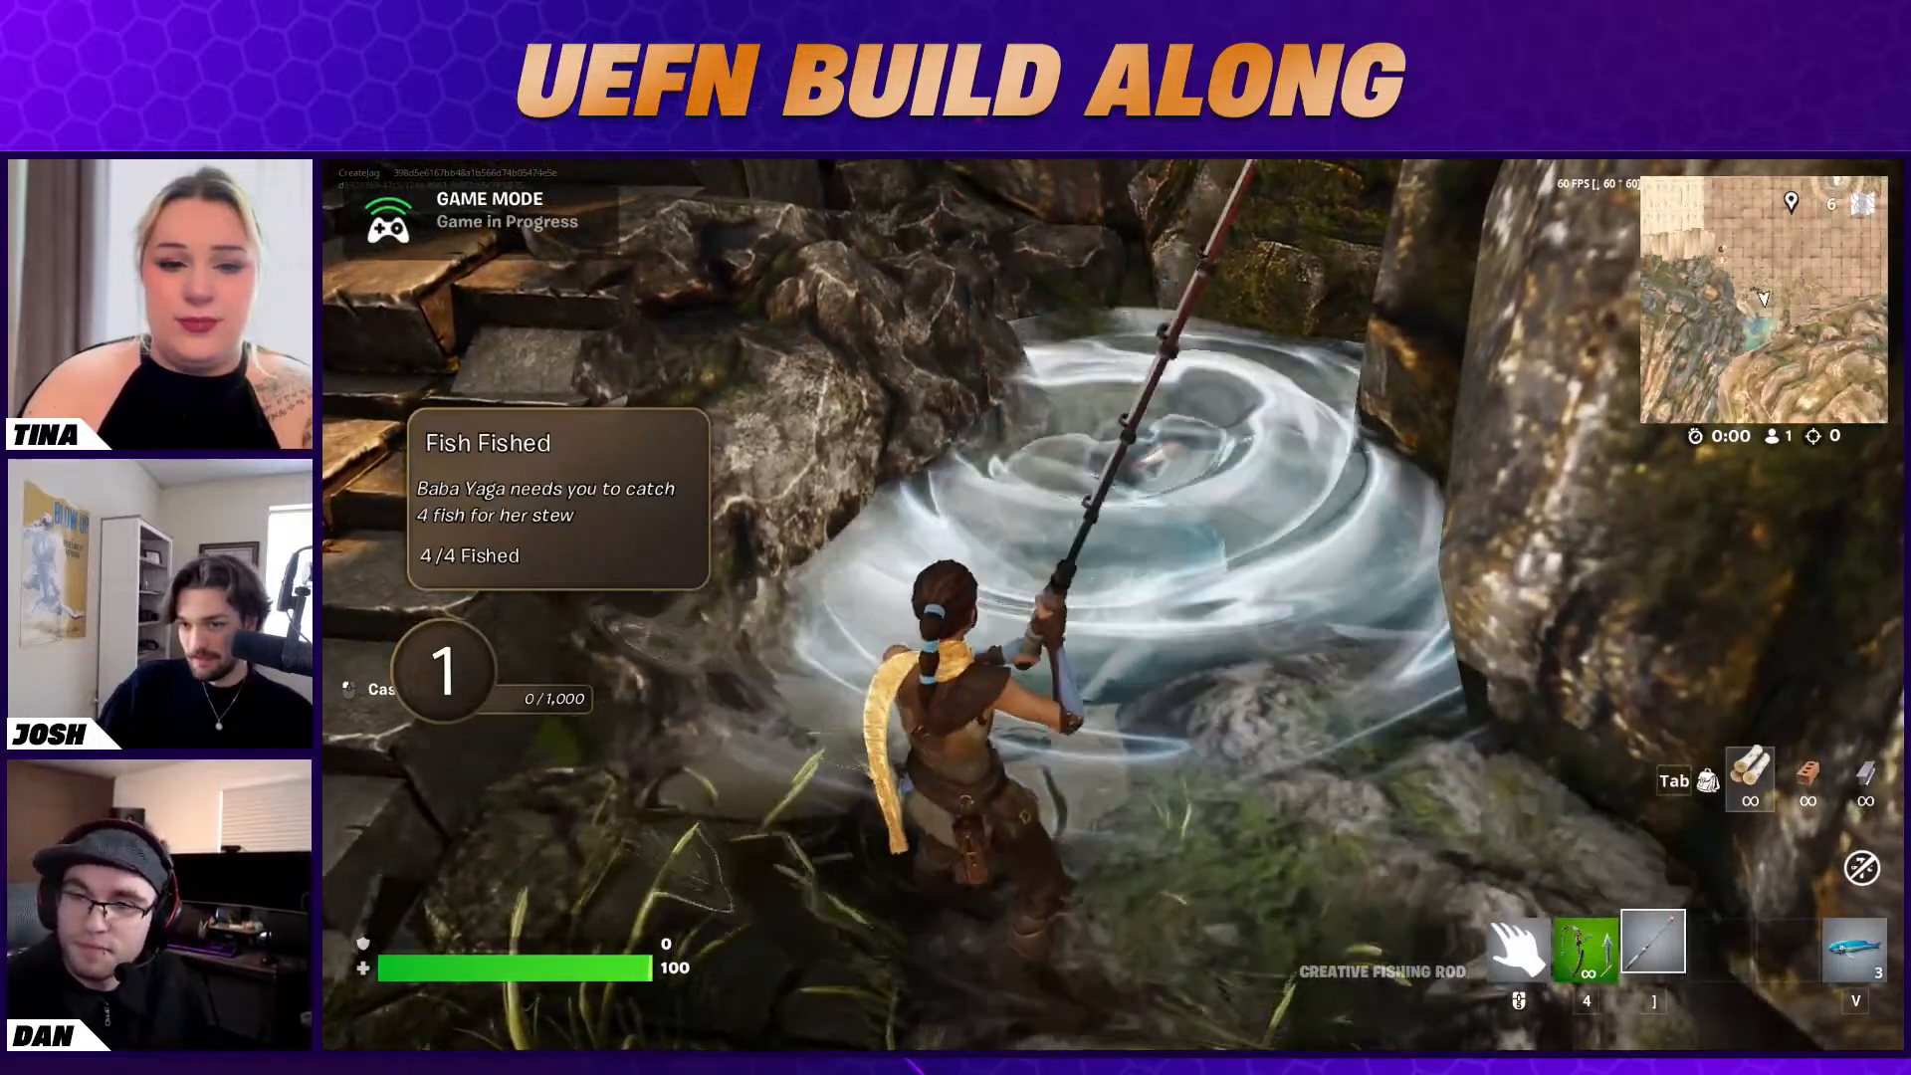
# Return to Baba Yaga and hand over the fish by answering "Yes, here it is."
pyautogui.press('w')
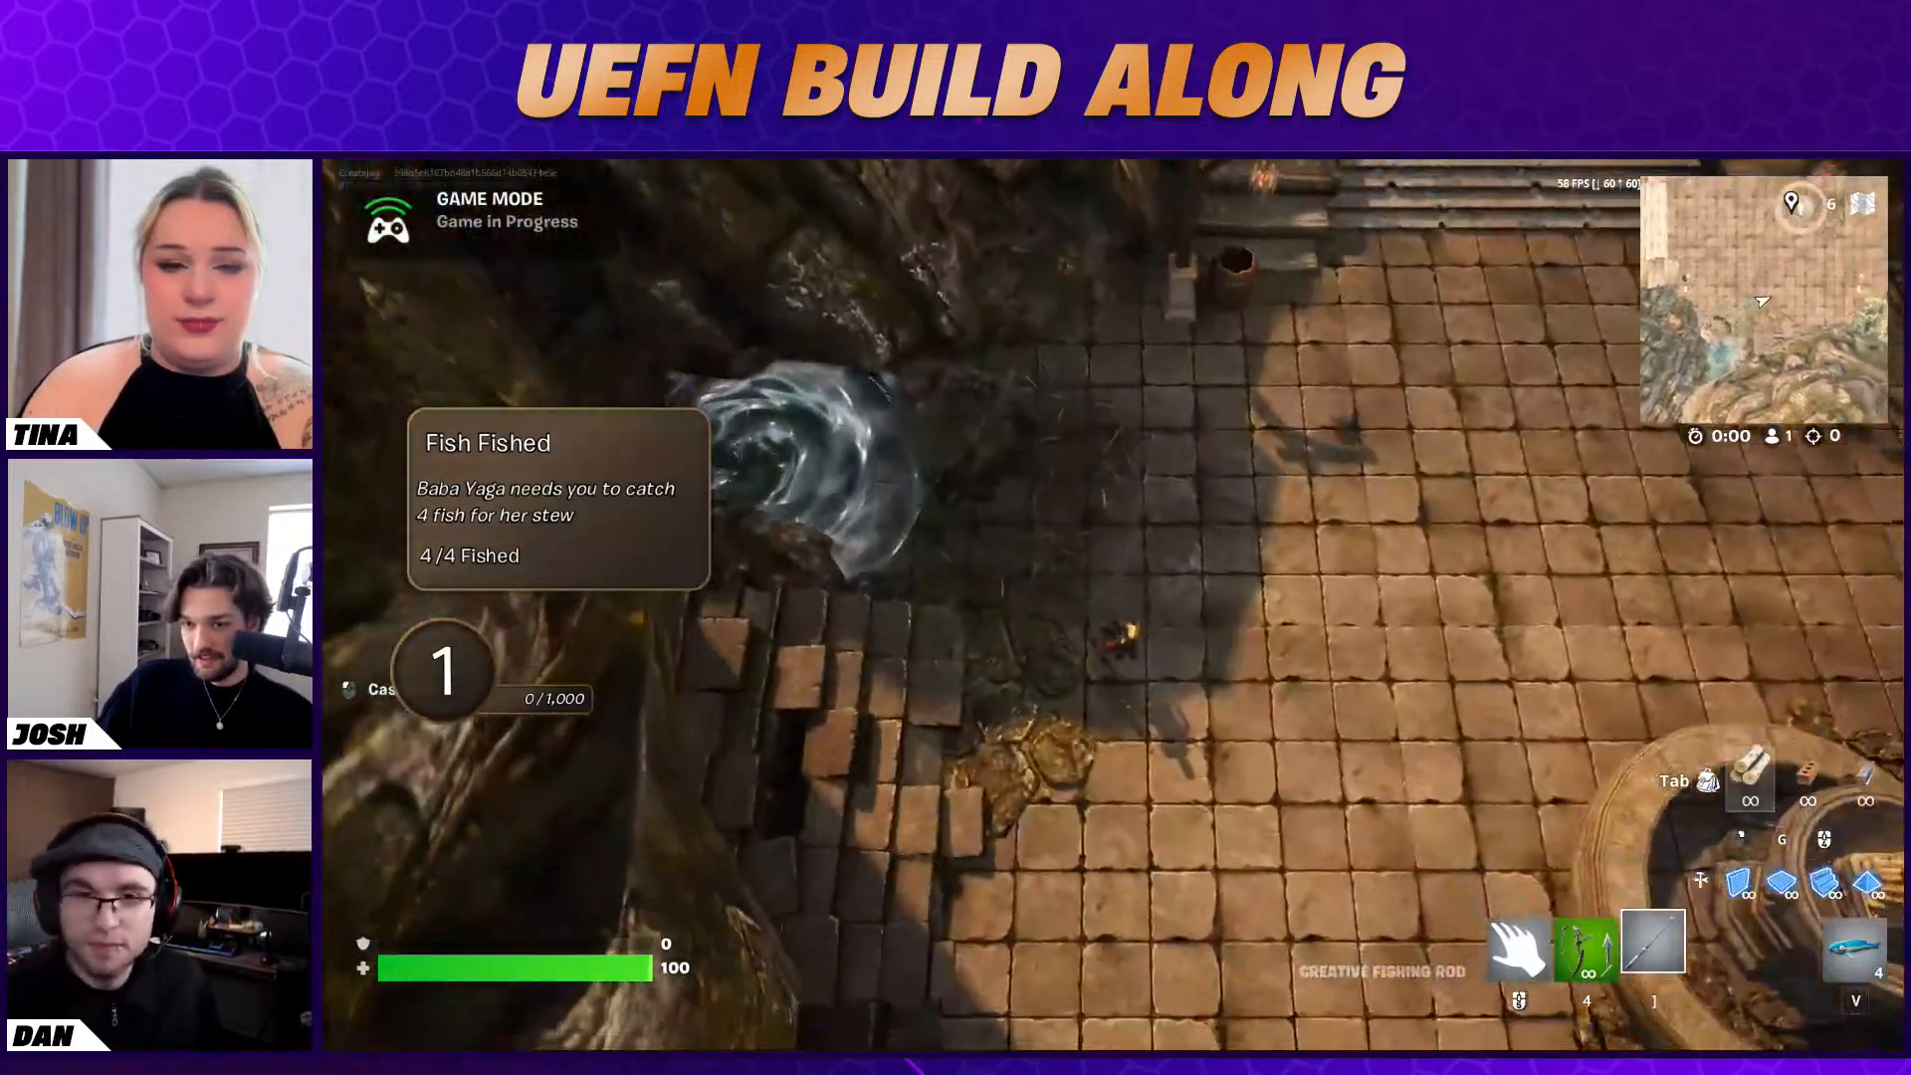
pyautogui.press('s')
pyautogui.press('d')
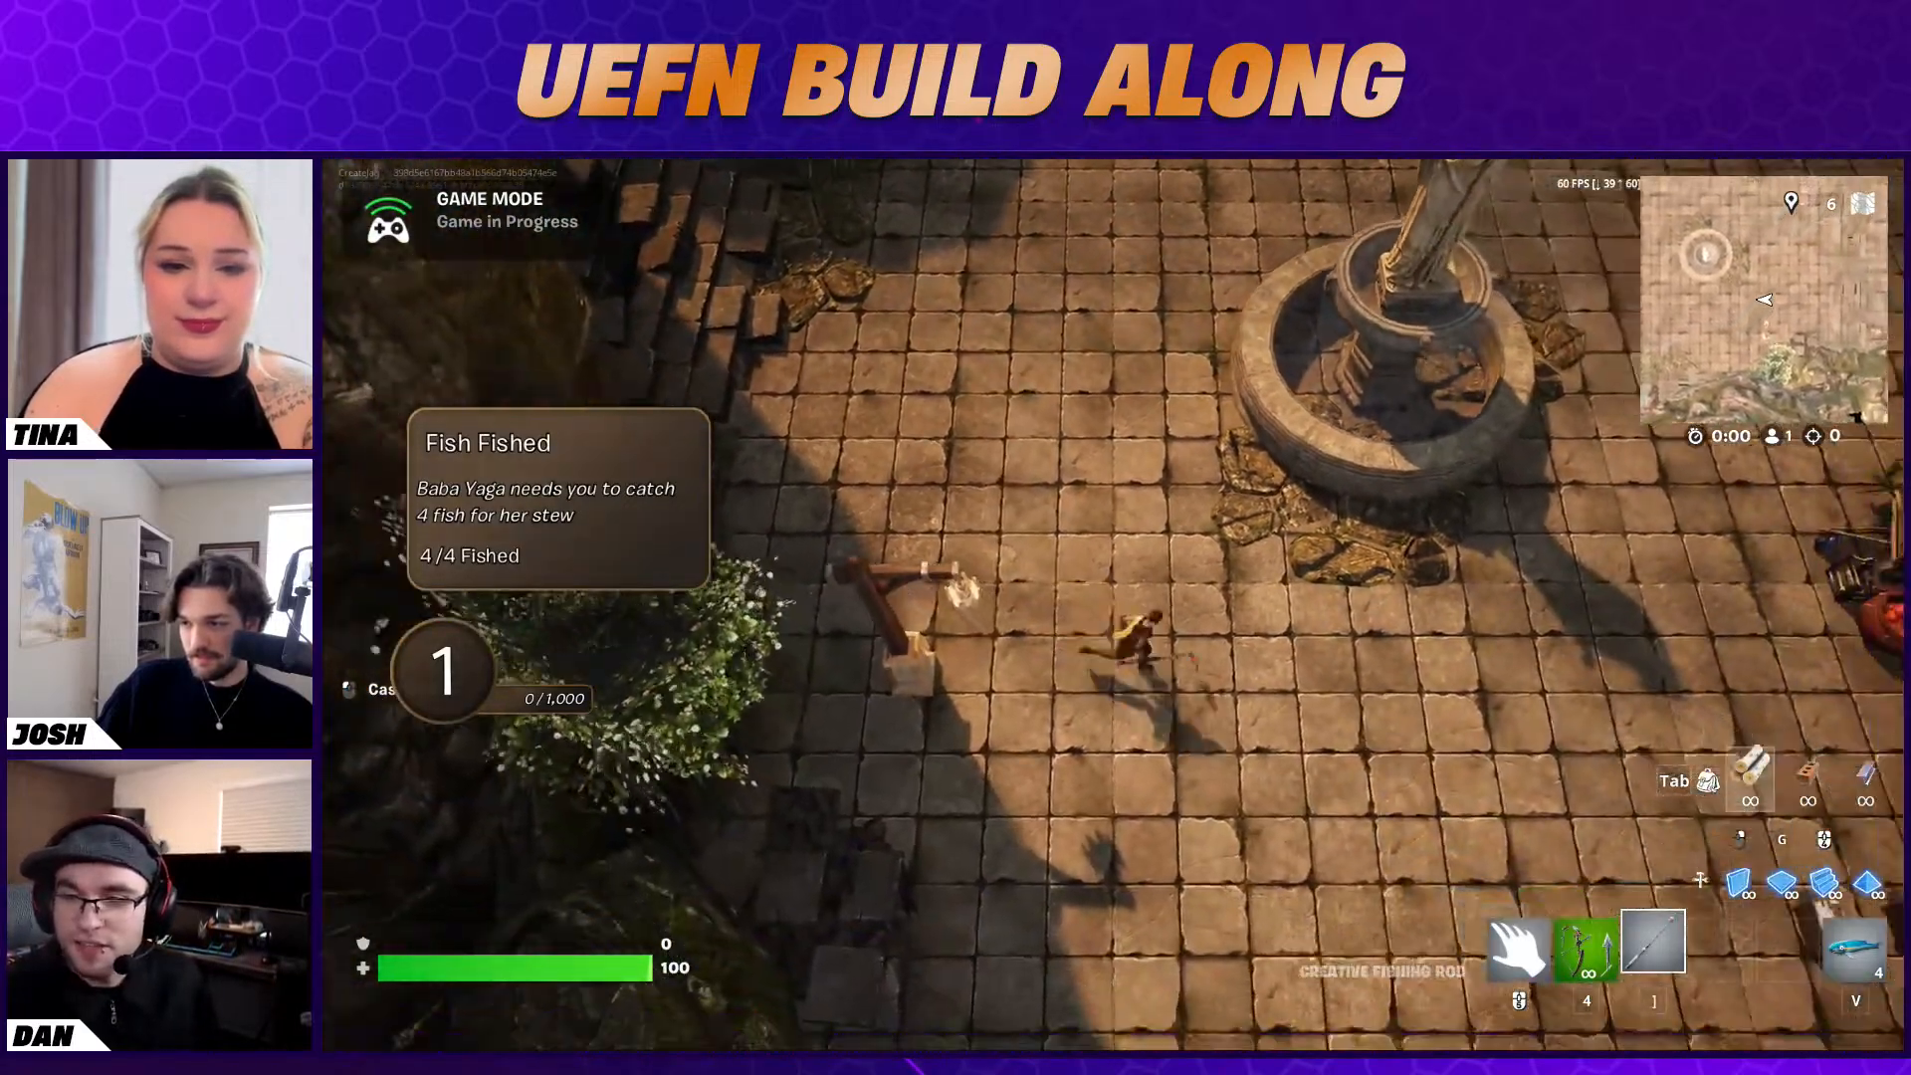
pyautogui.press('d')
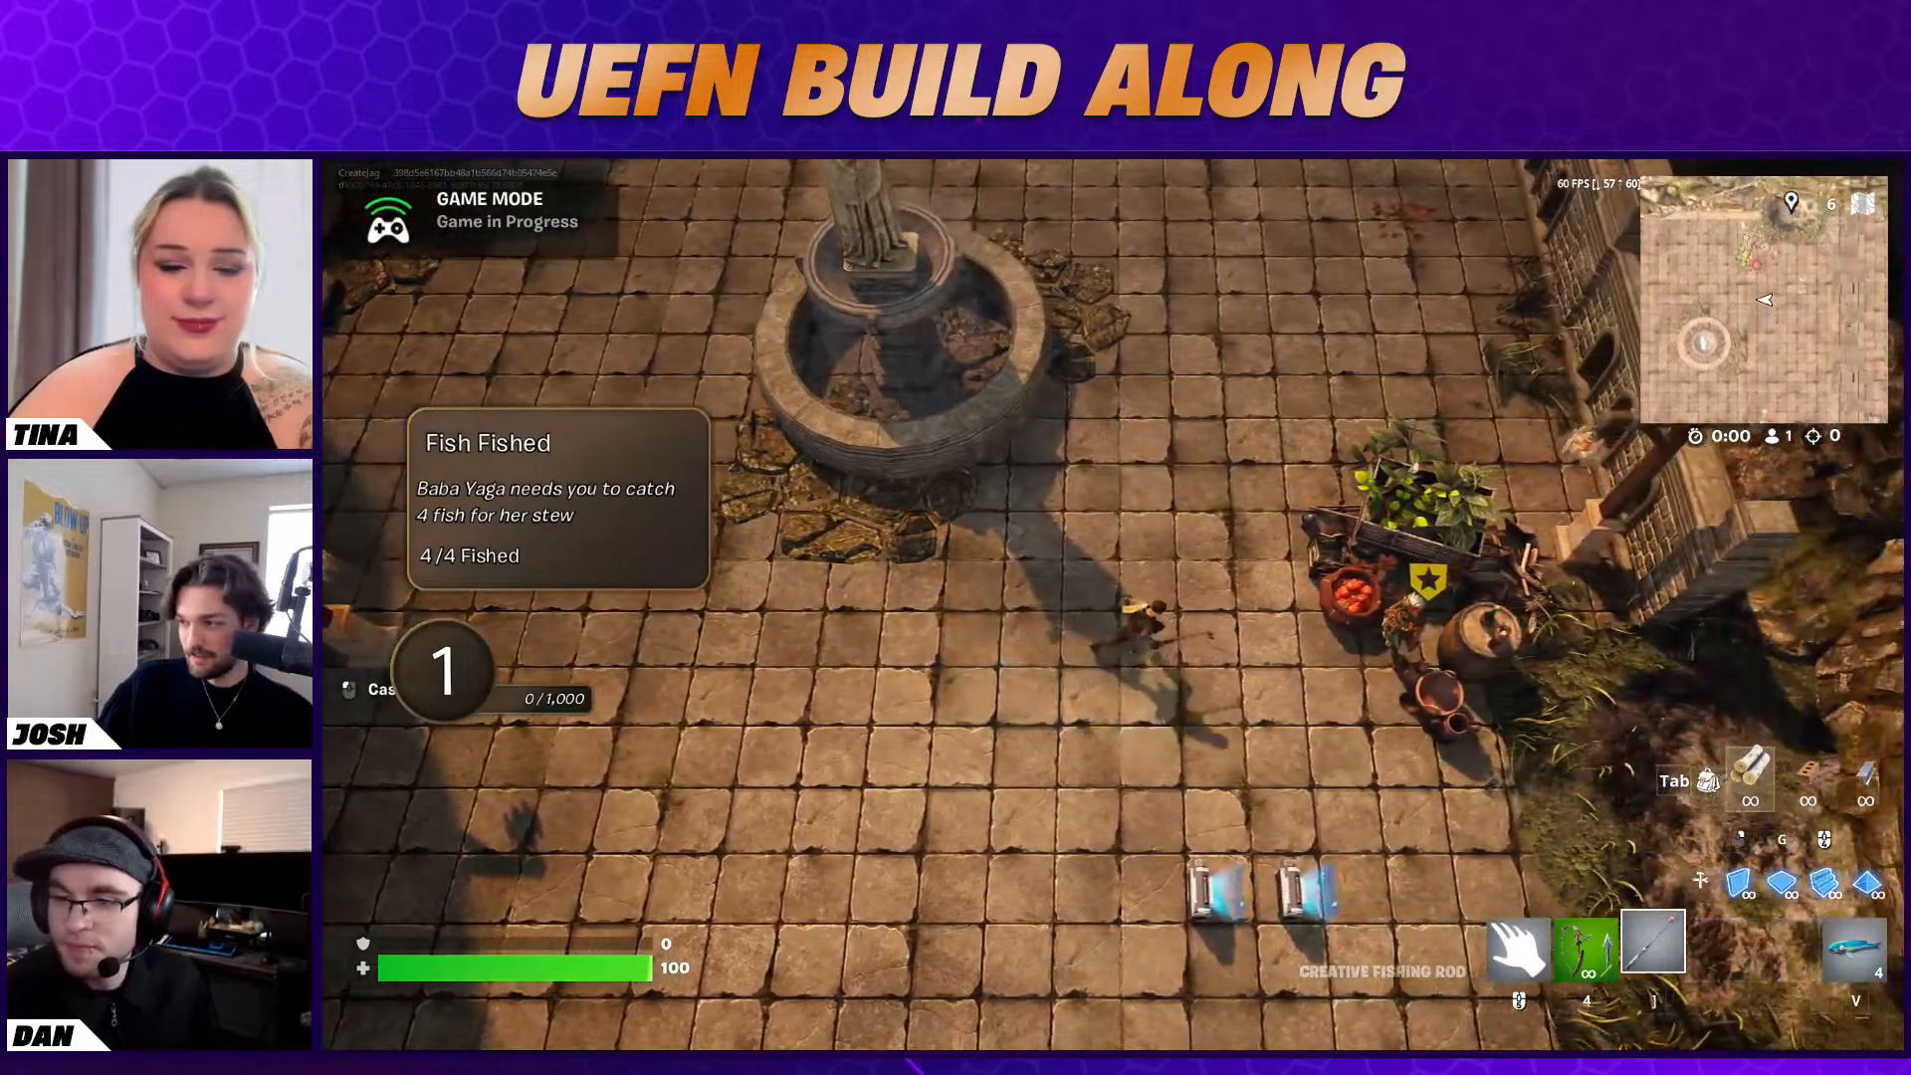
pyautogui.press('d')
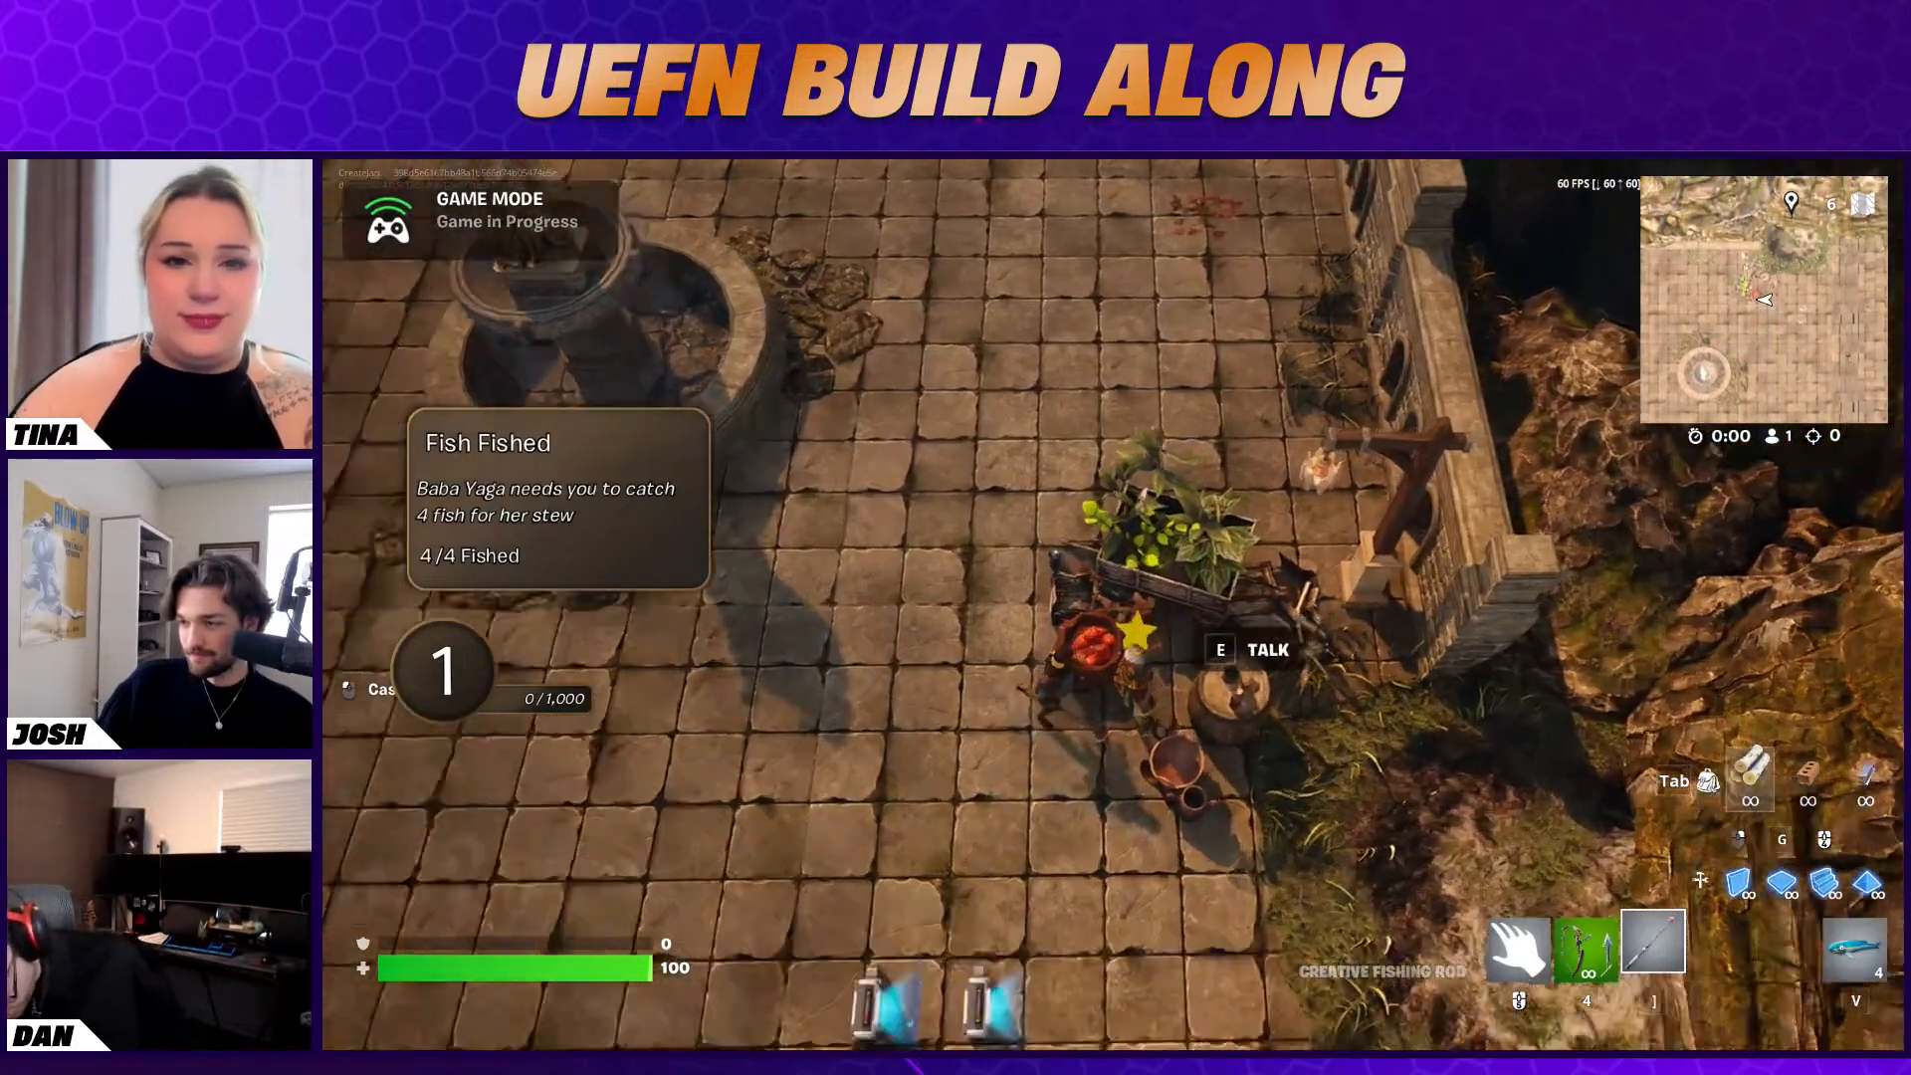
pyautogui.press('e')
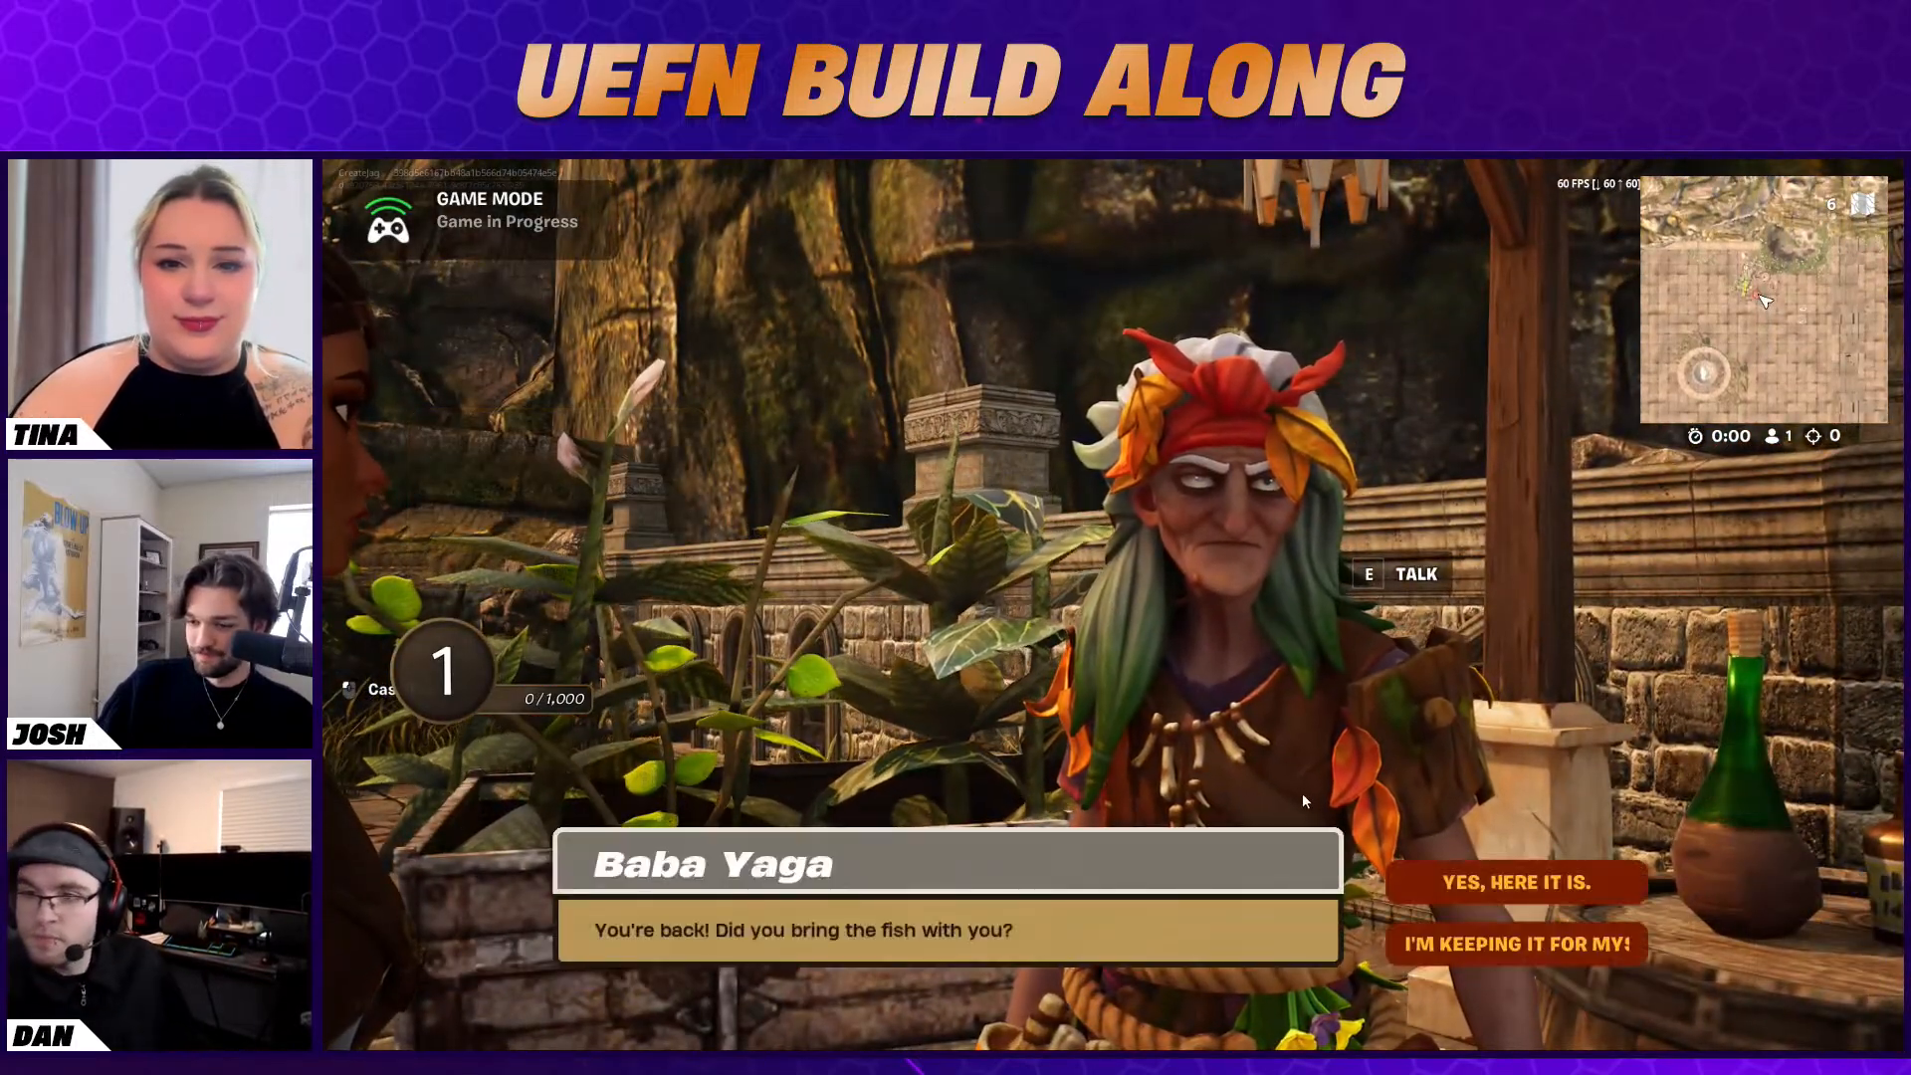
pyautogui.click(1609, 876)
pyautogui.click(1553, 952)
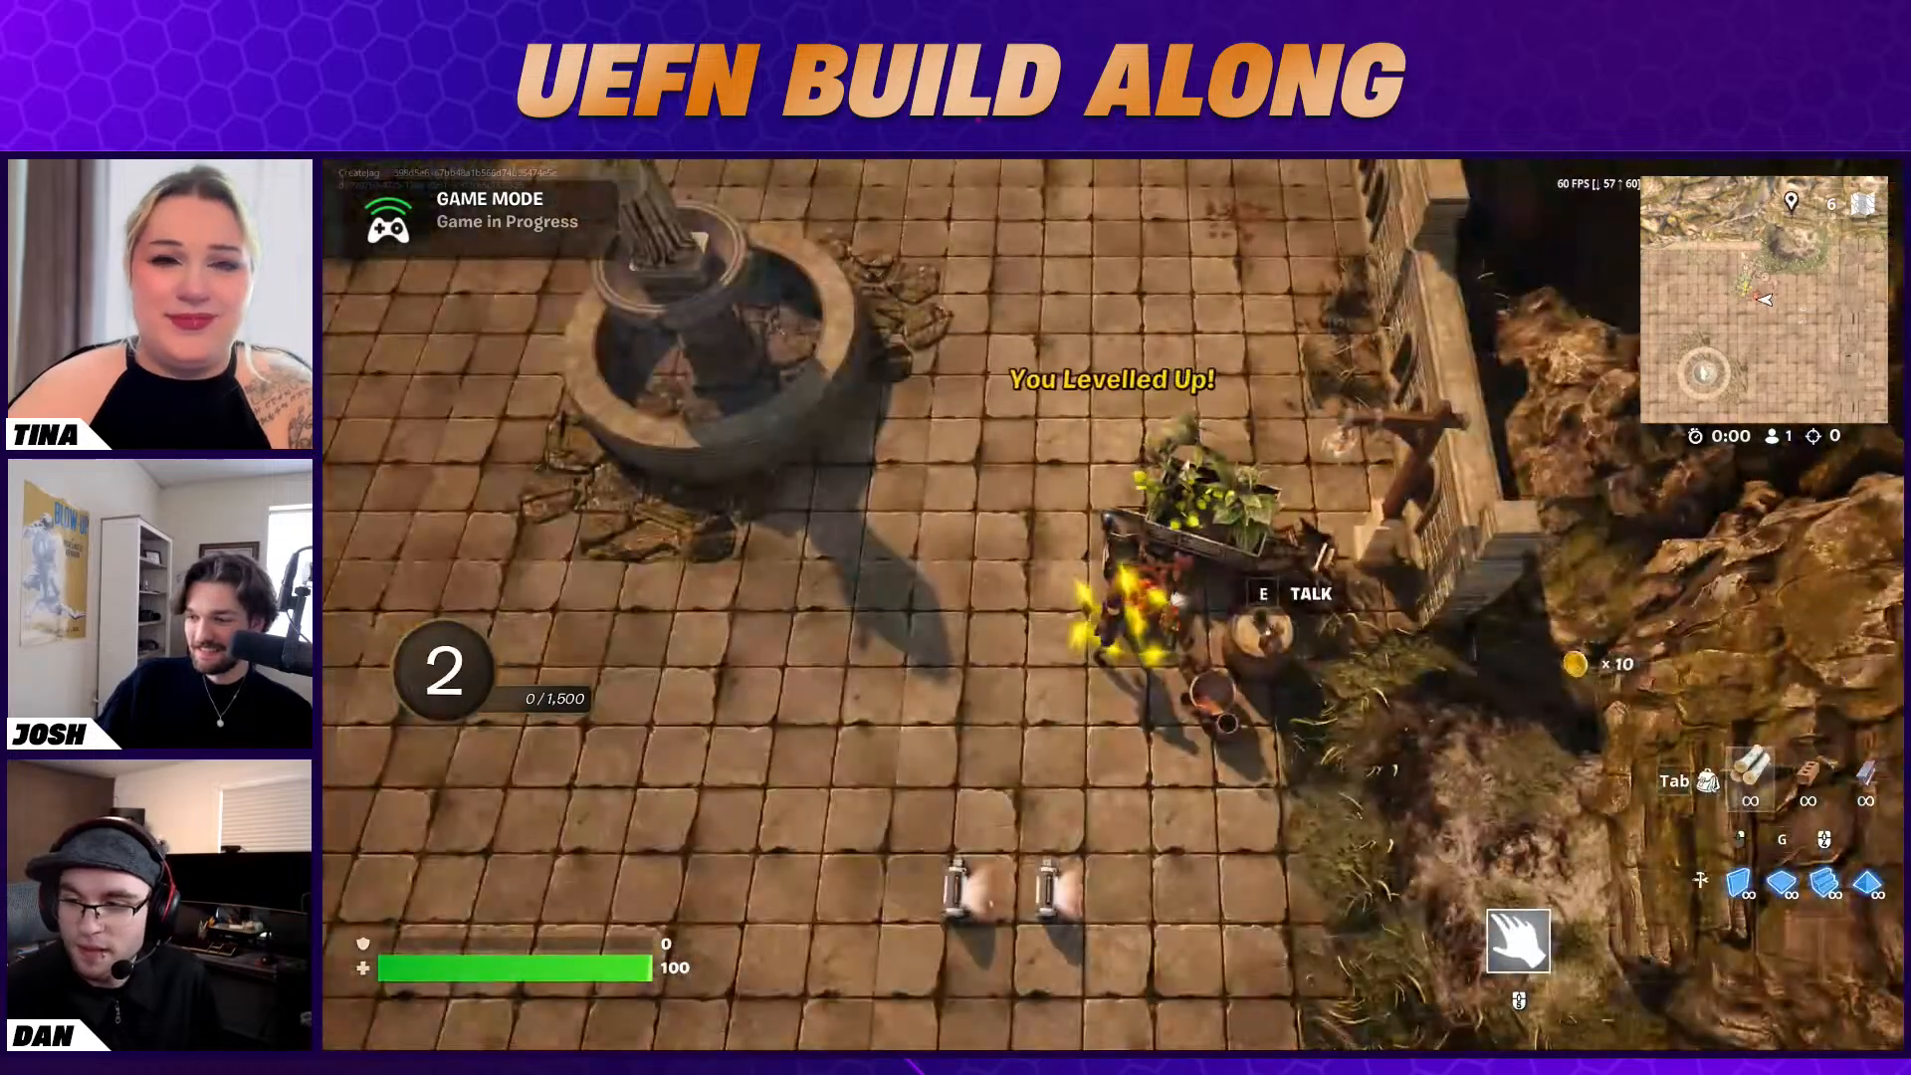
pyautogui.press('a')
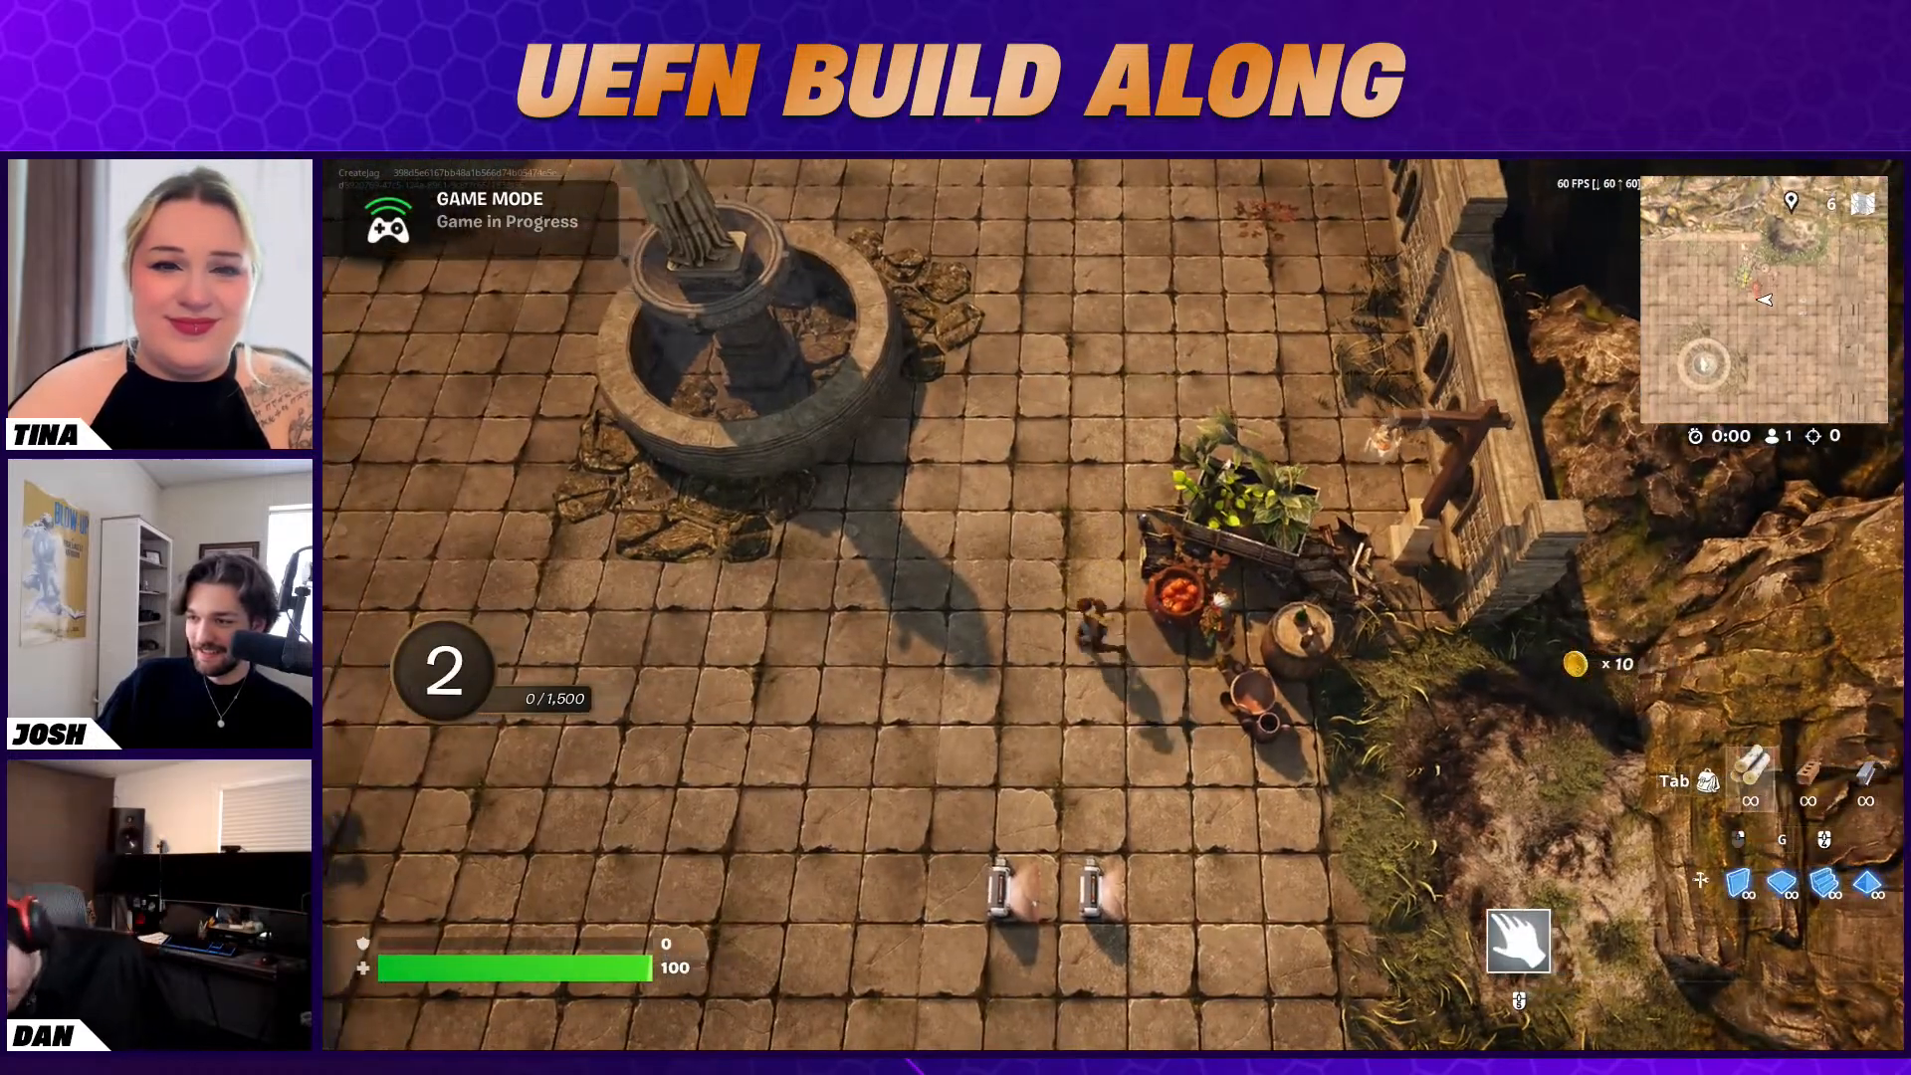
pyautogui.press('w')
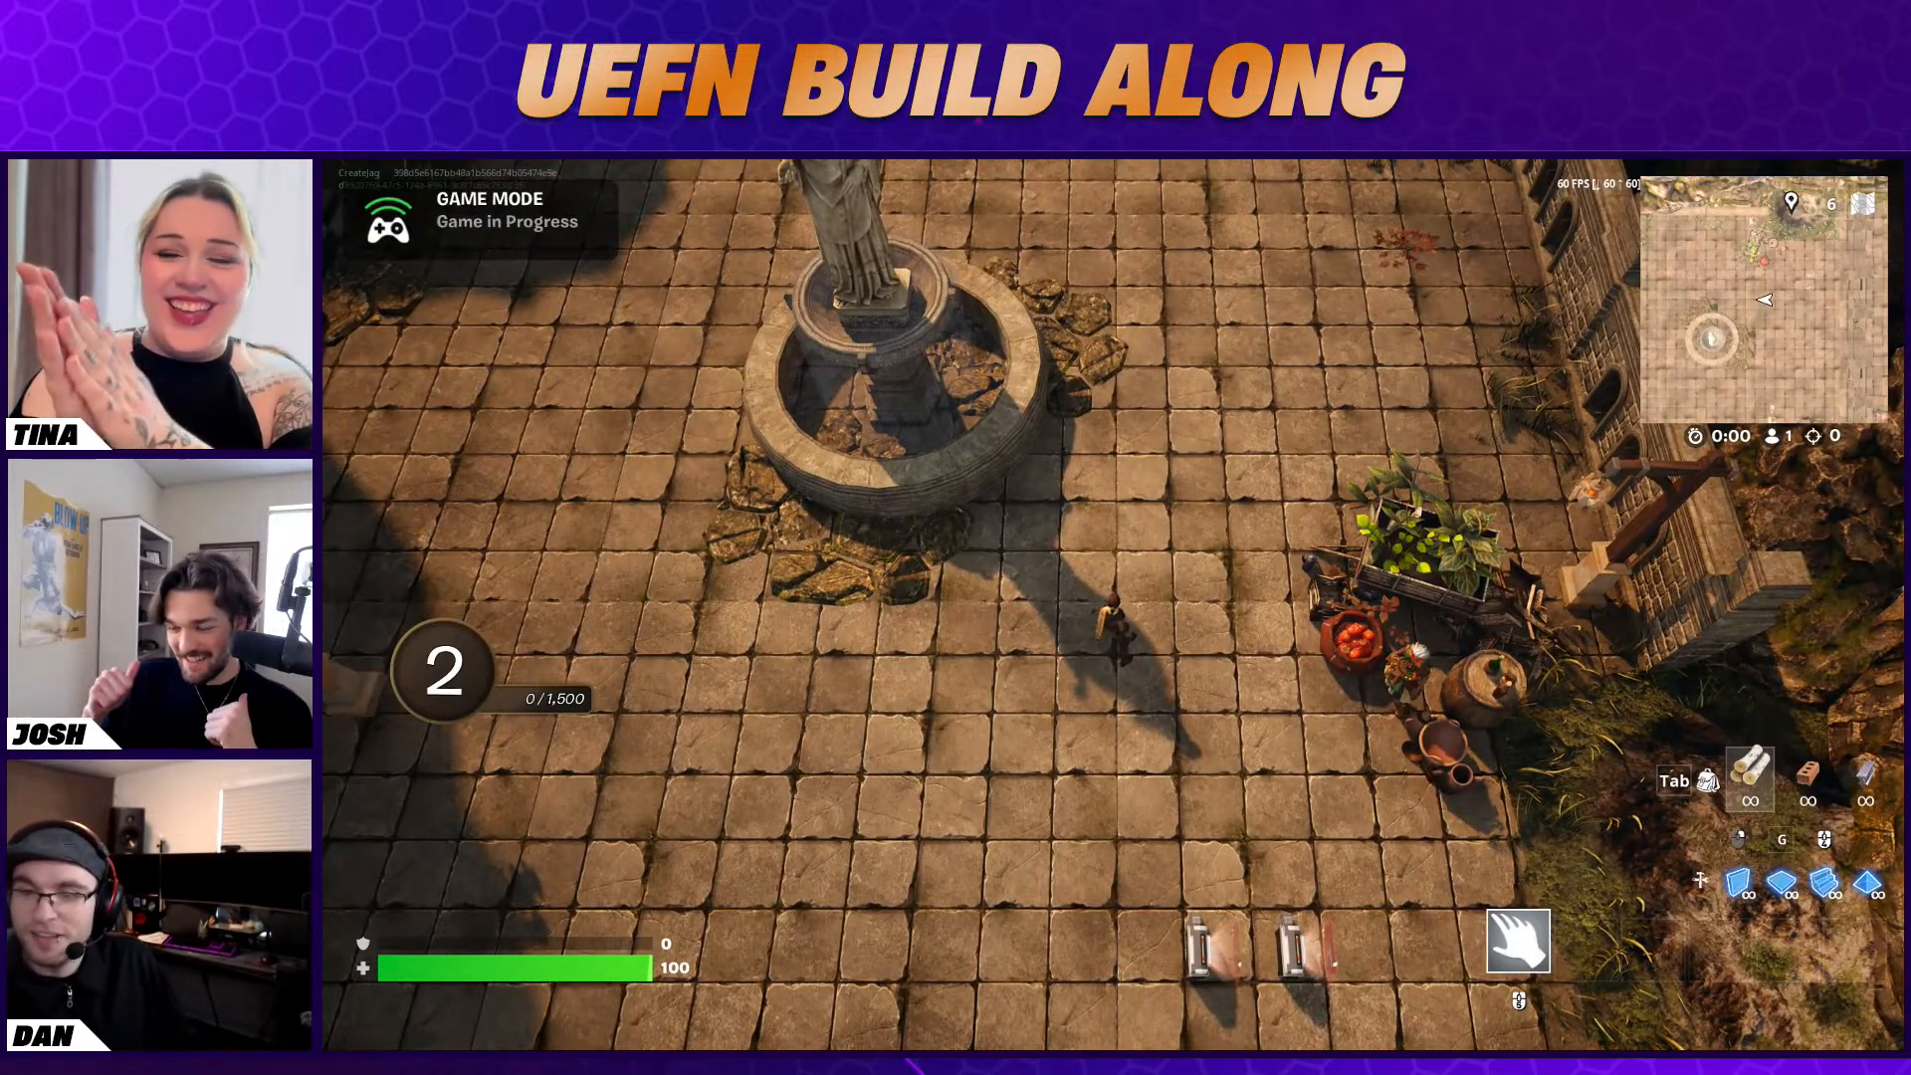
pyautogui.press('w')
pyautogui.press('d')
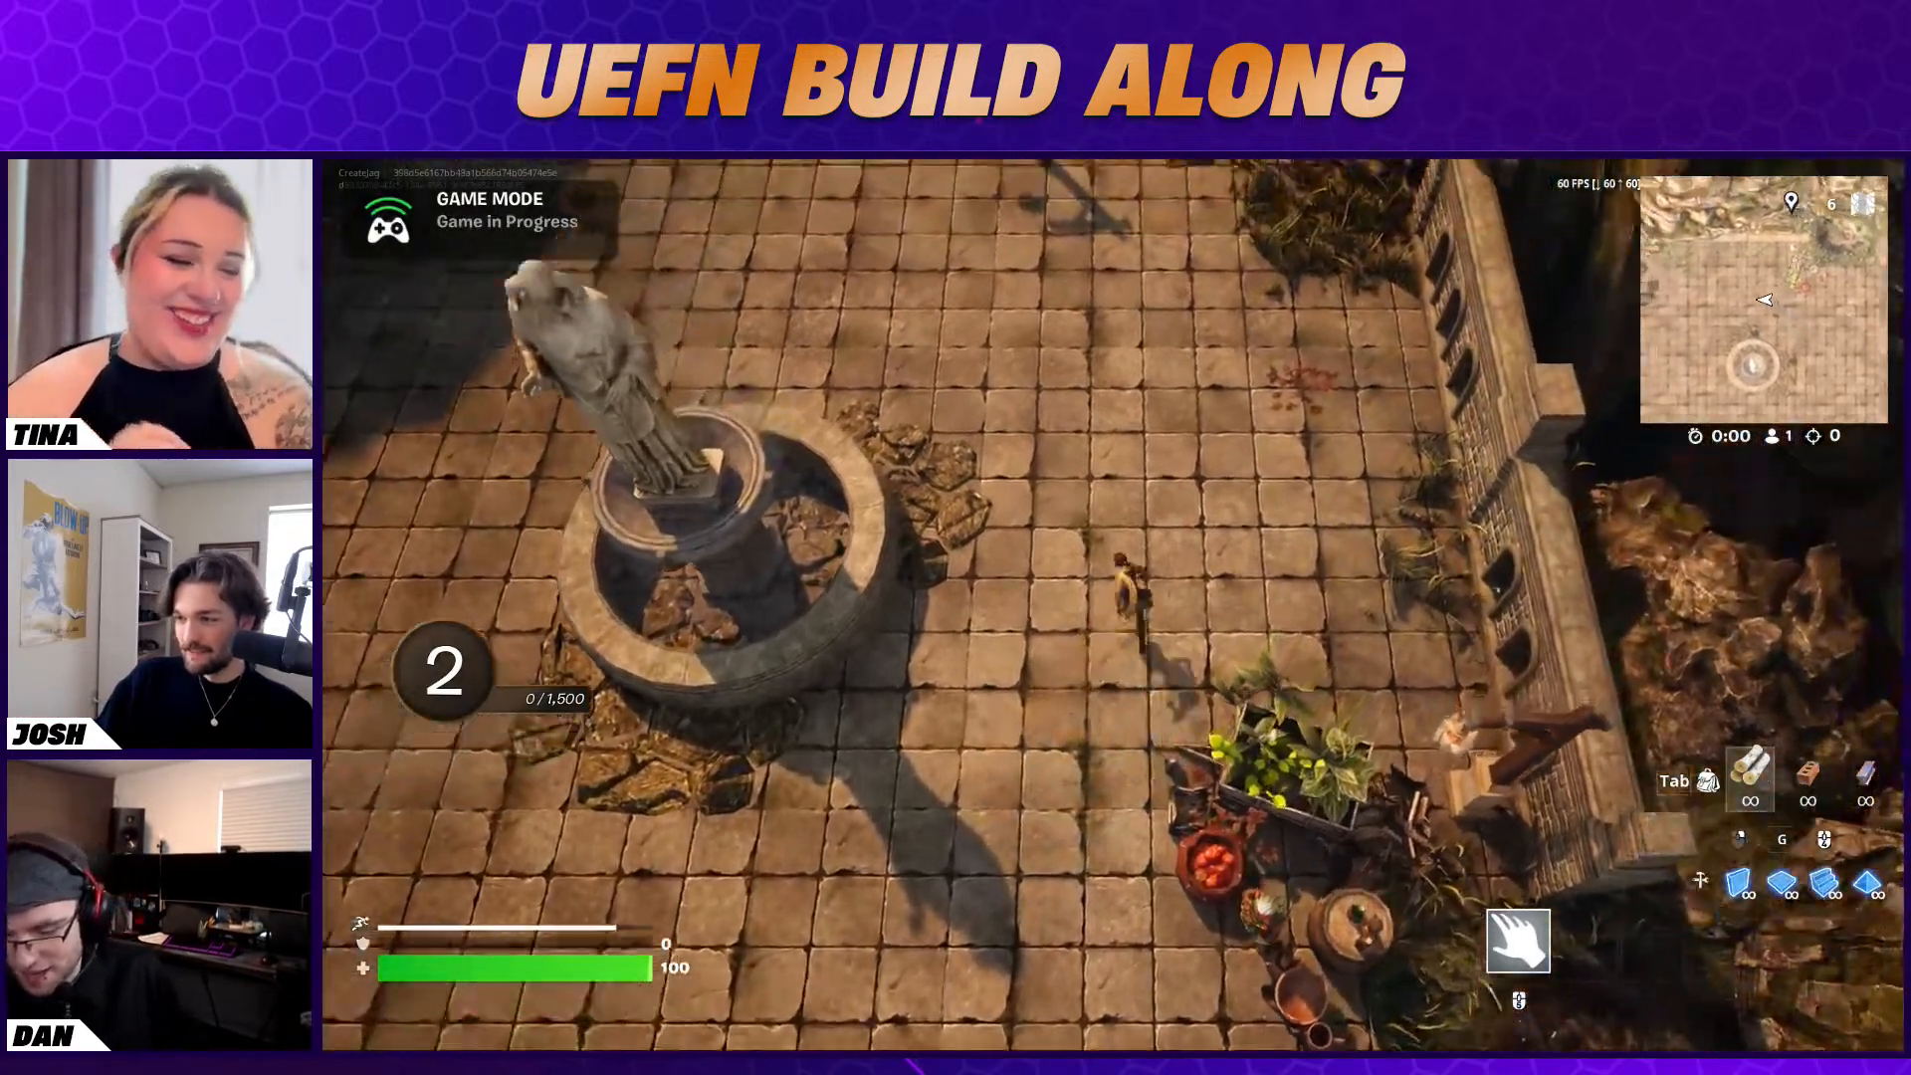
pyautogui.press('a')
pyautogui.press('s')
pyautogui.press('s')
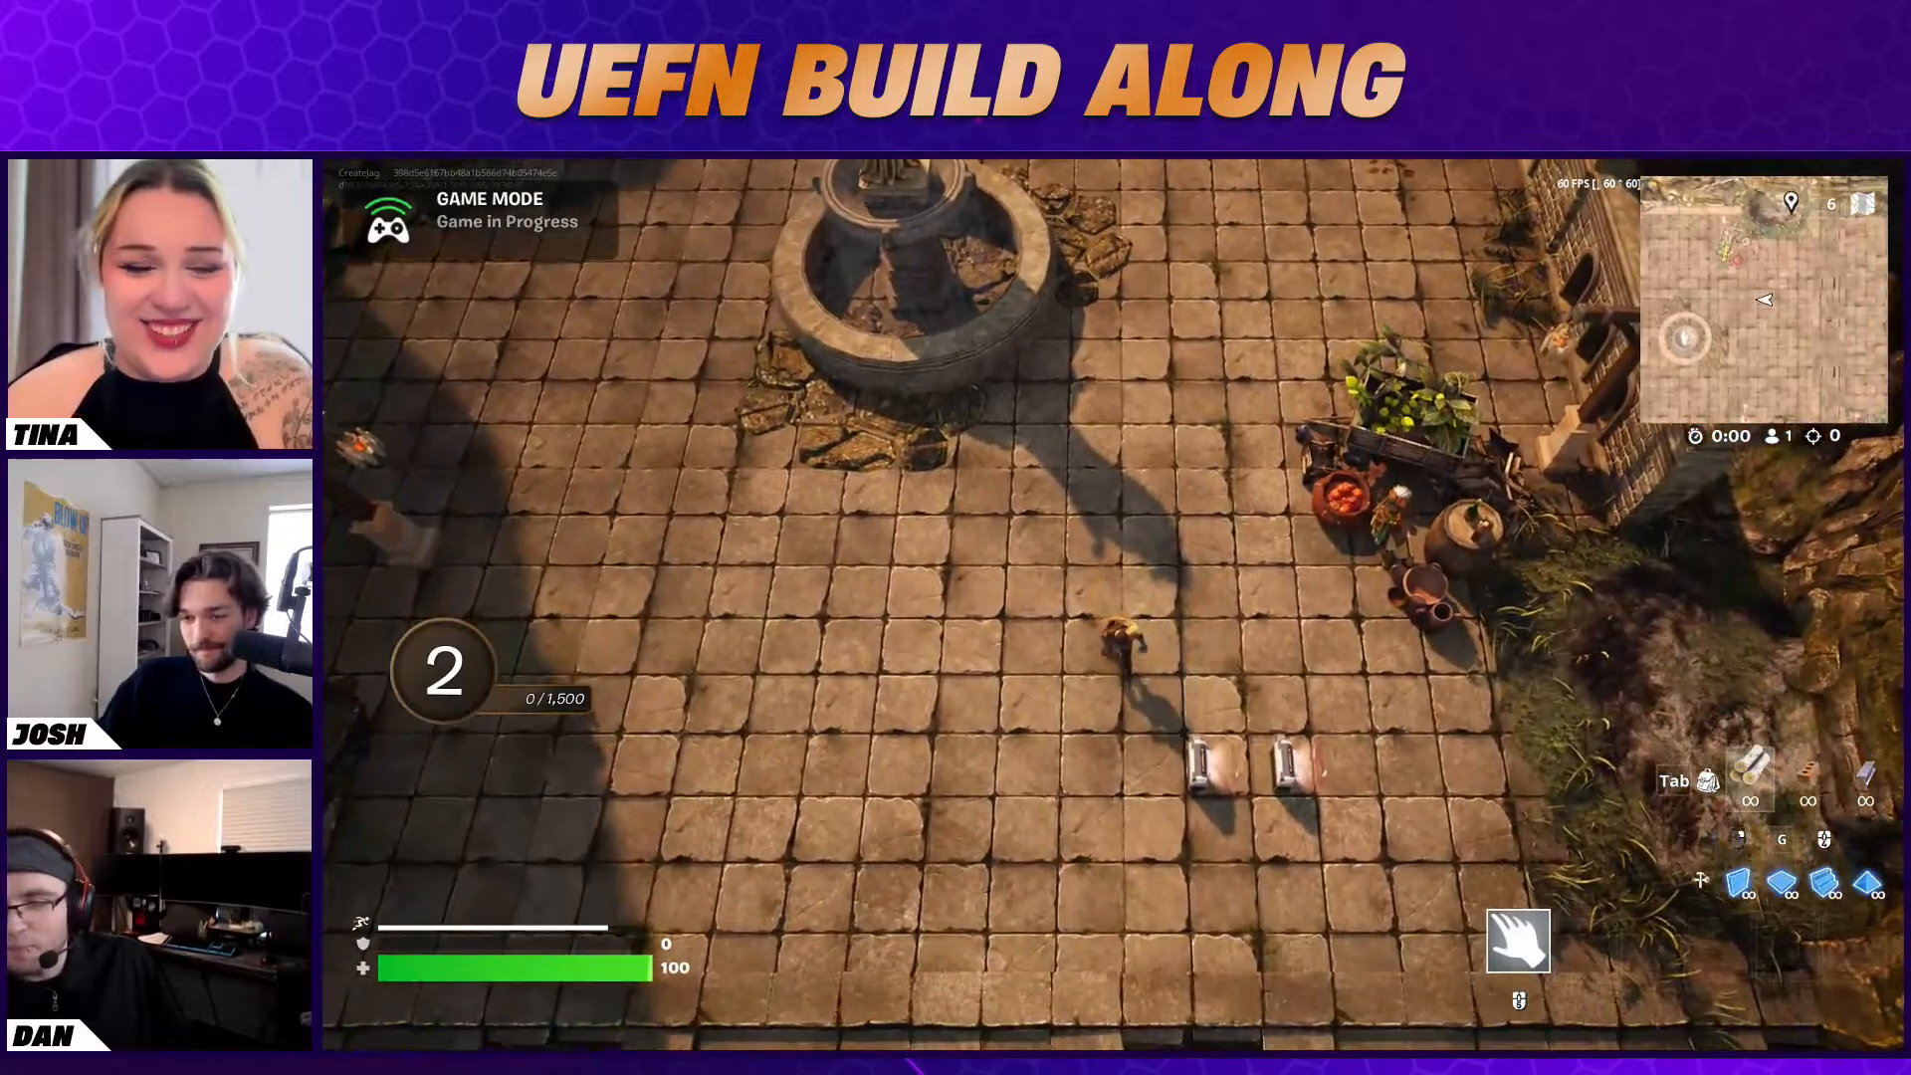
# End the running game and switch back to the Unreal Editor
pyautogui.press('Escape')
pyautogui.click(1479, 602)
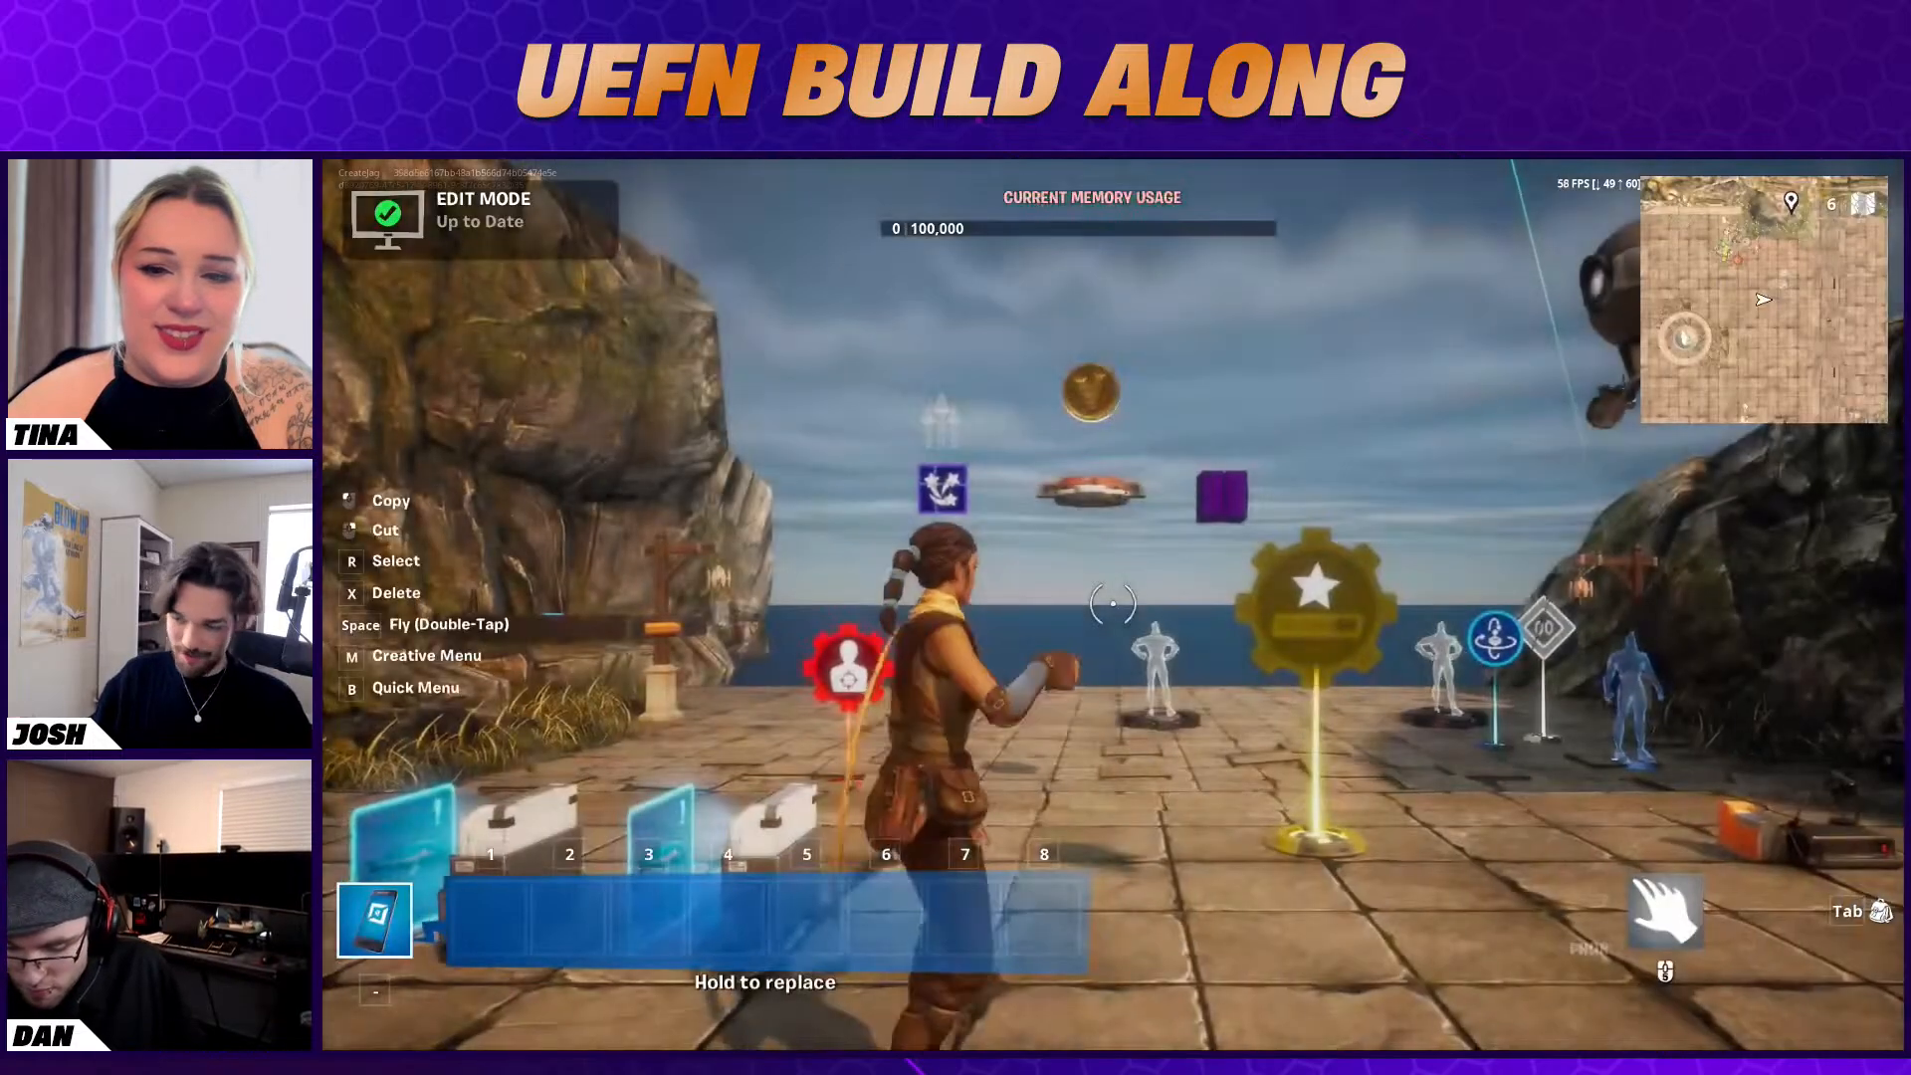
pyautogui.press('Escape')
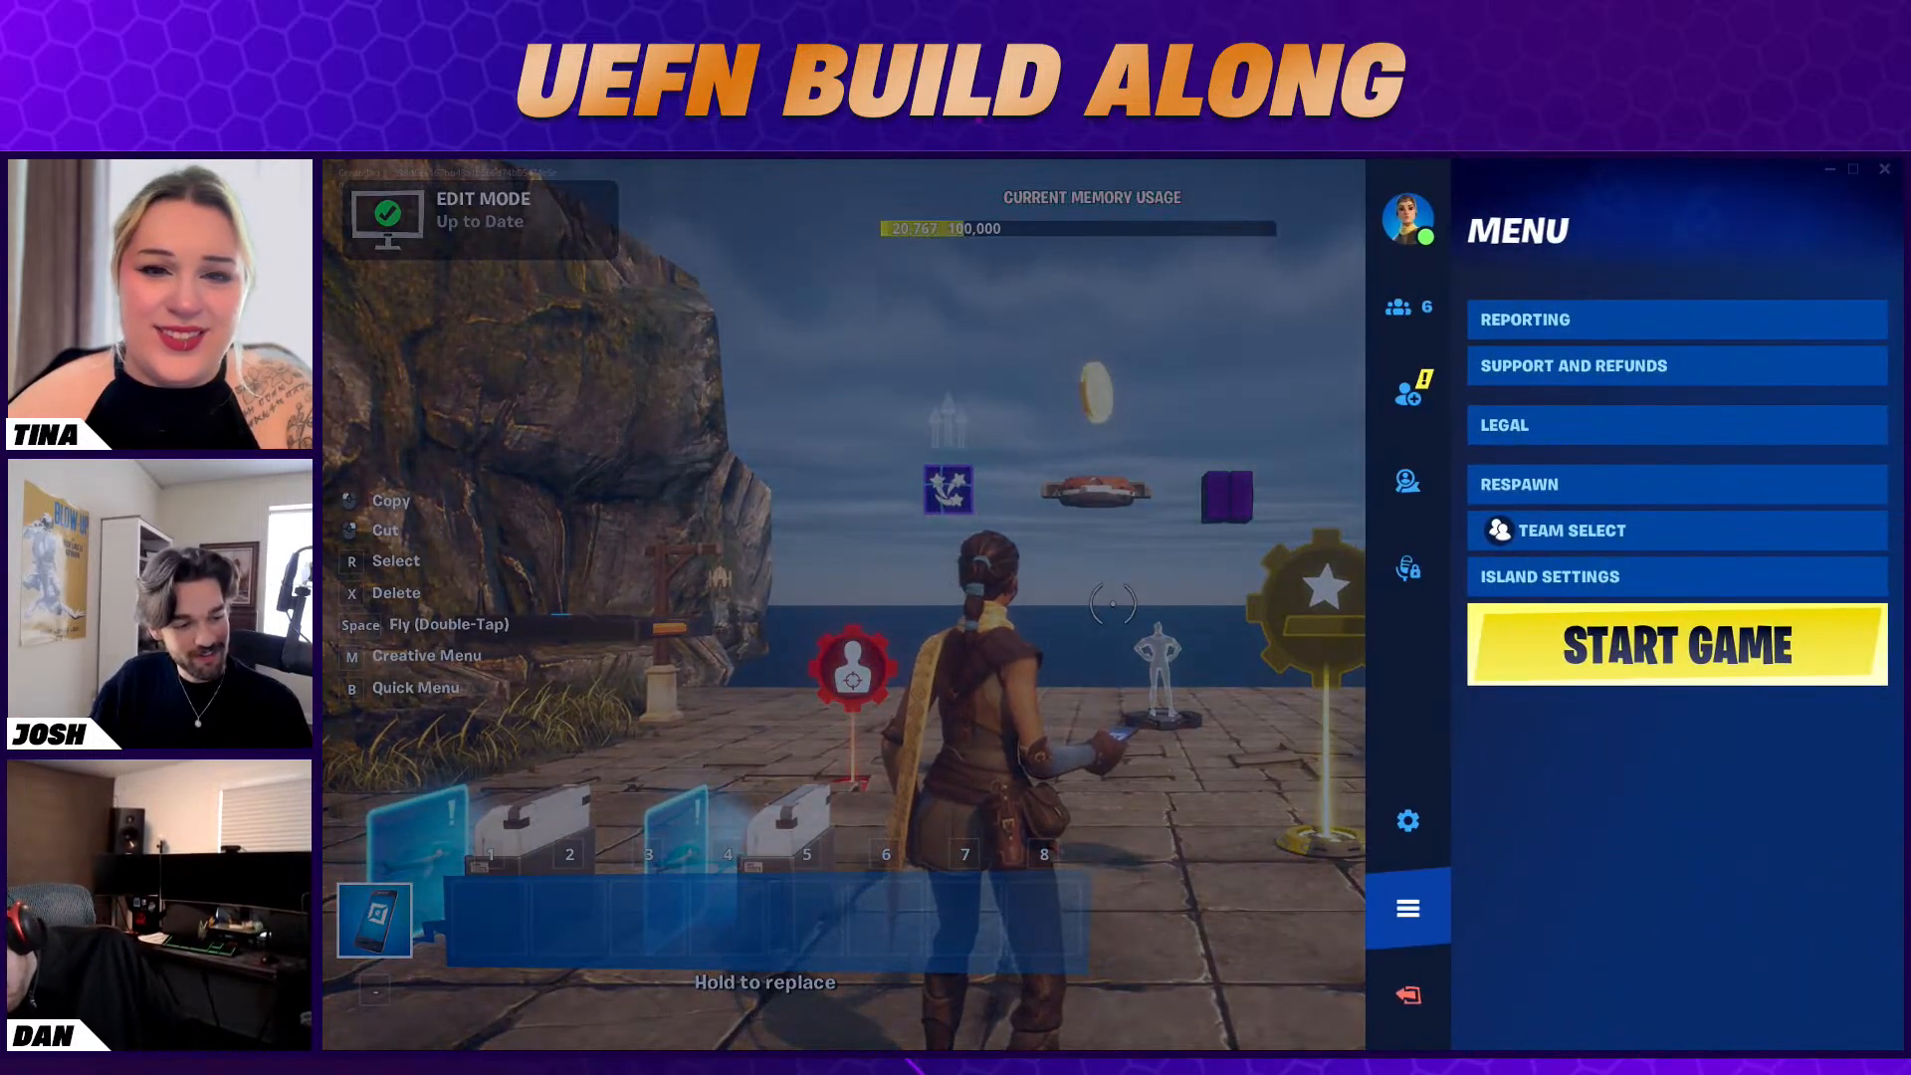
pyautogui.hotkey('alt', 'Tab')
# Select the Item Granter on the plaza steps and set its On Grant Action to Clear Items
pyautogui.moveTo(887, 594); pyautogui.dragTo(887, 766, button='right')
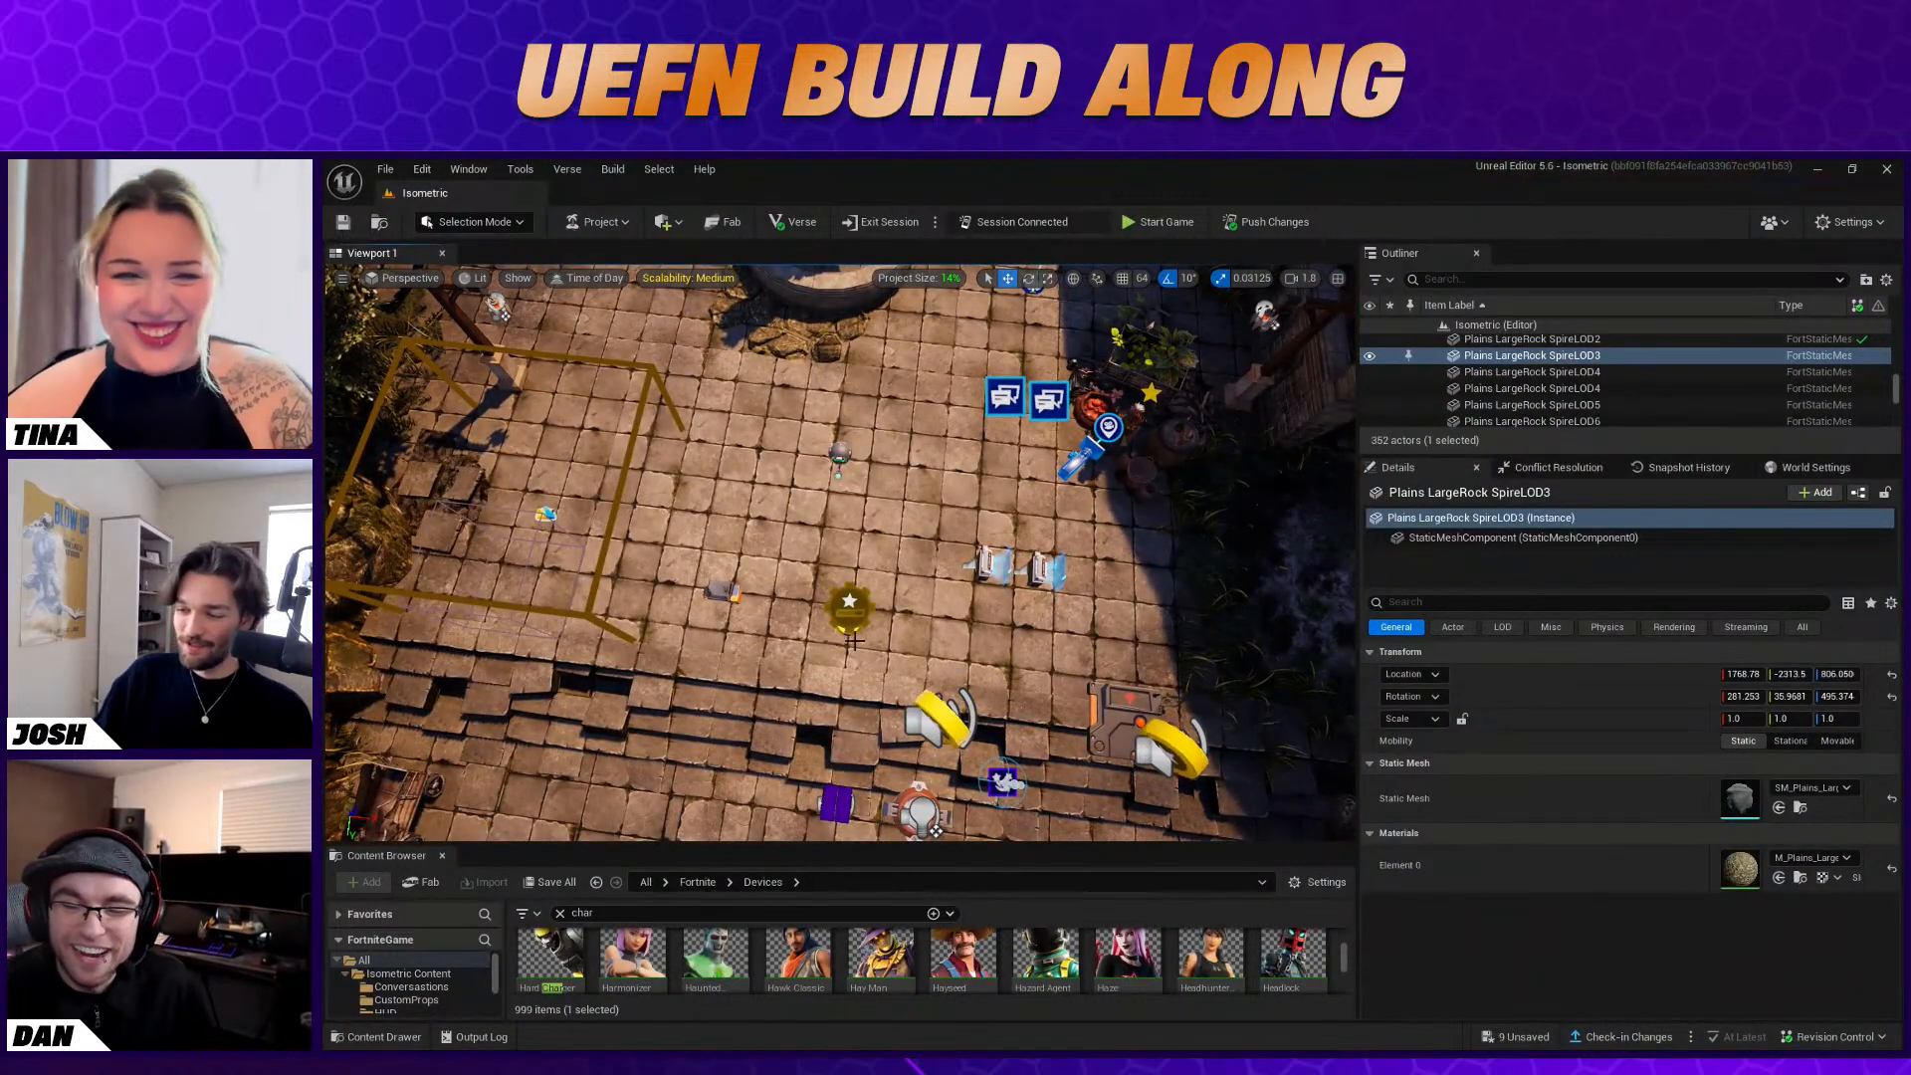
pyautogui.click(929, 816)
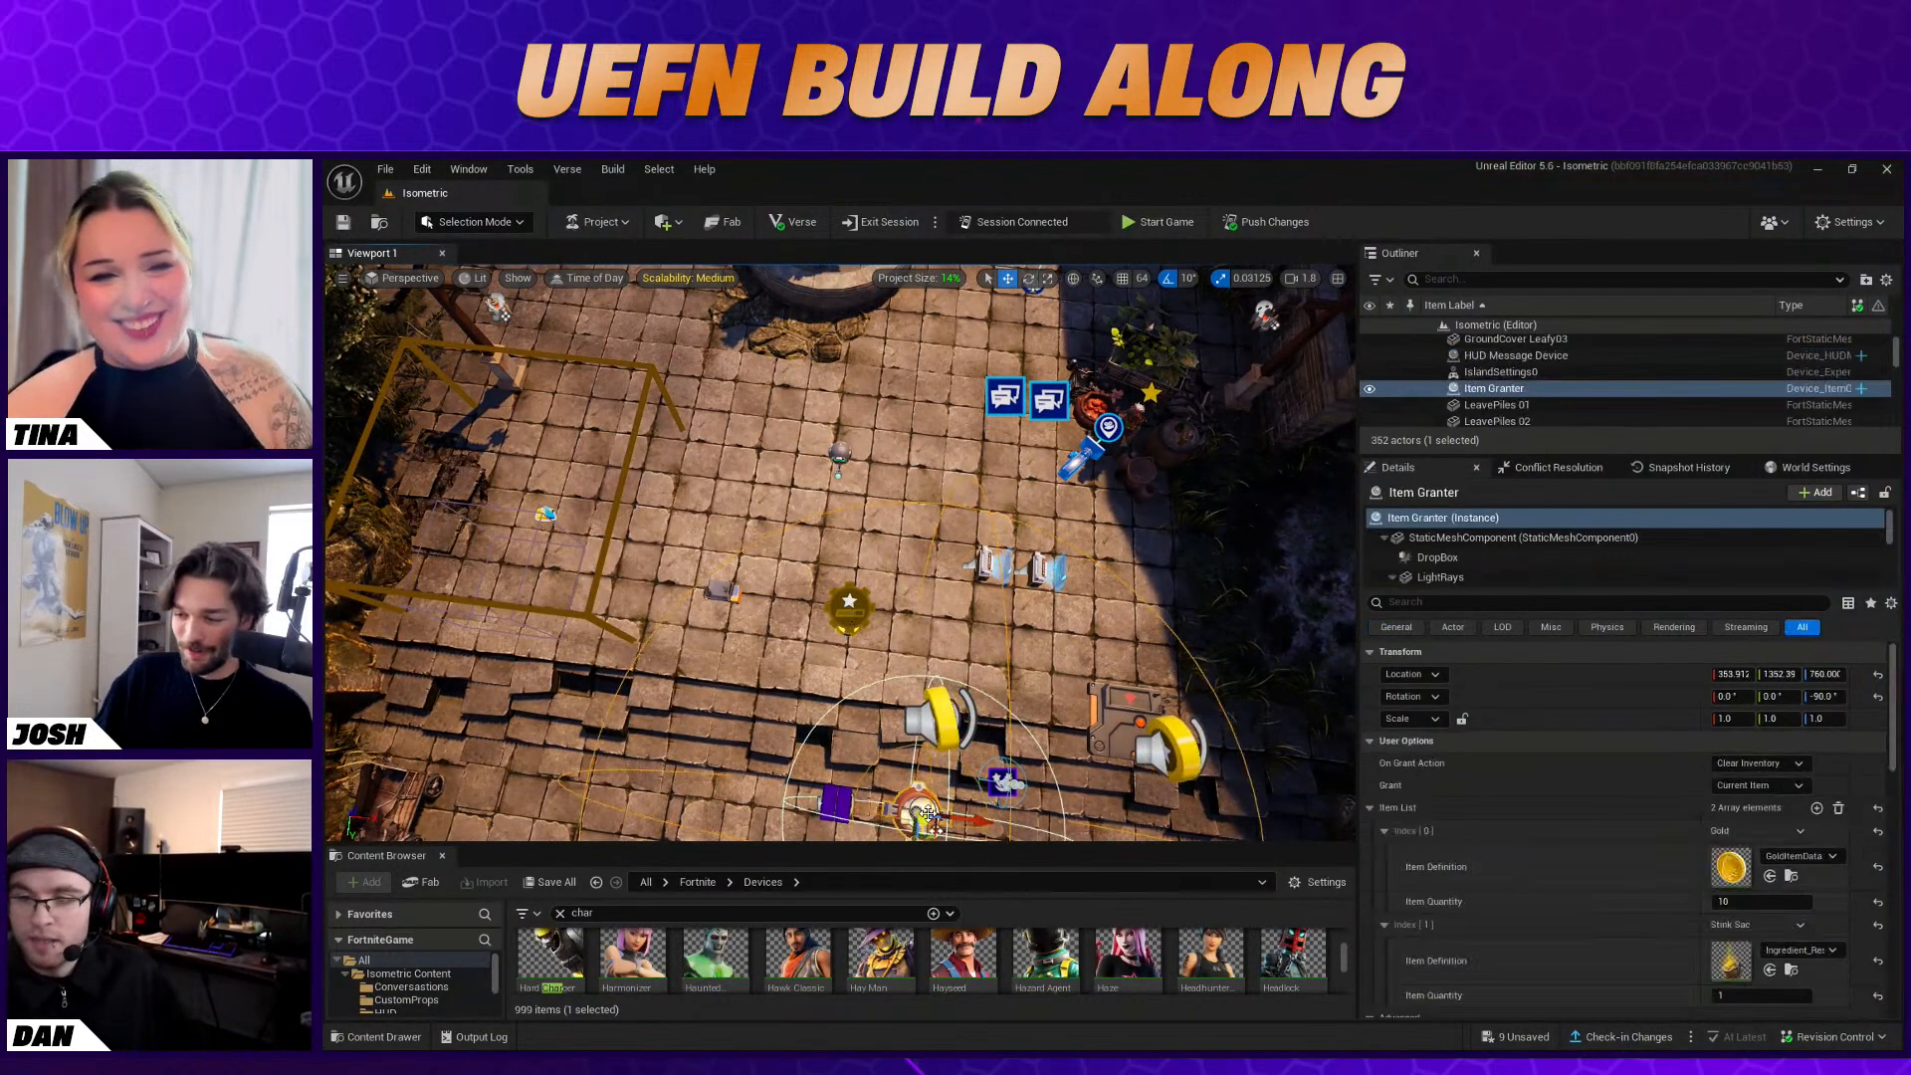
pyautogui.moveTo(929, 816); pyautogui.dragTo(929, 727, button='right')
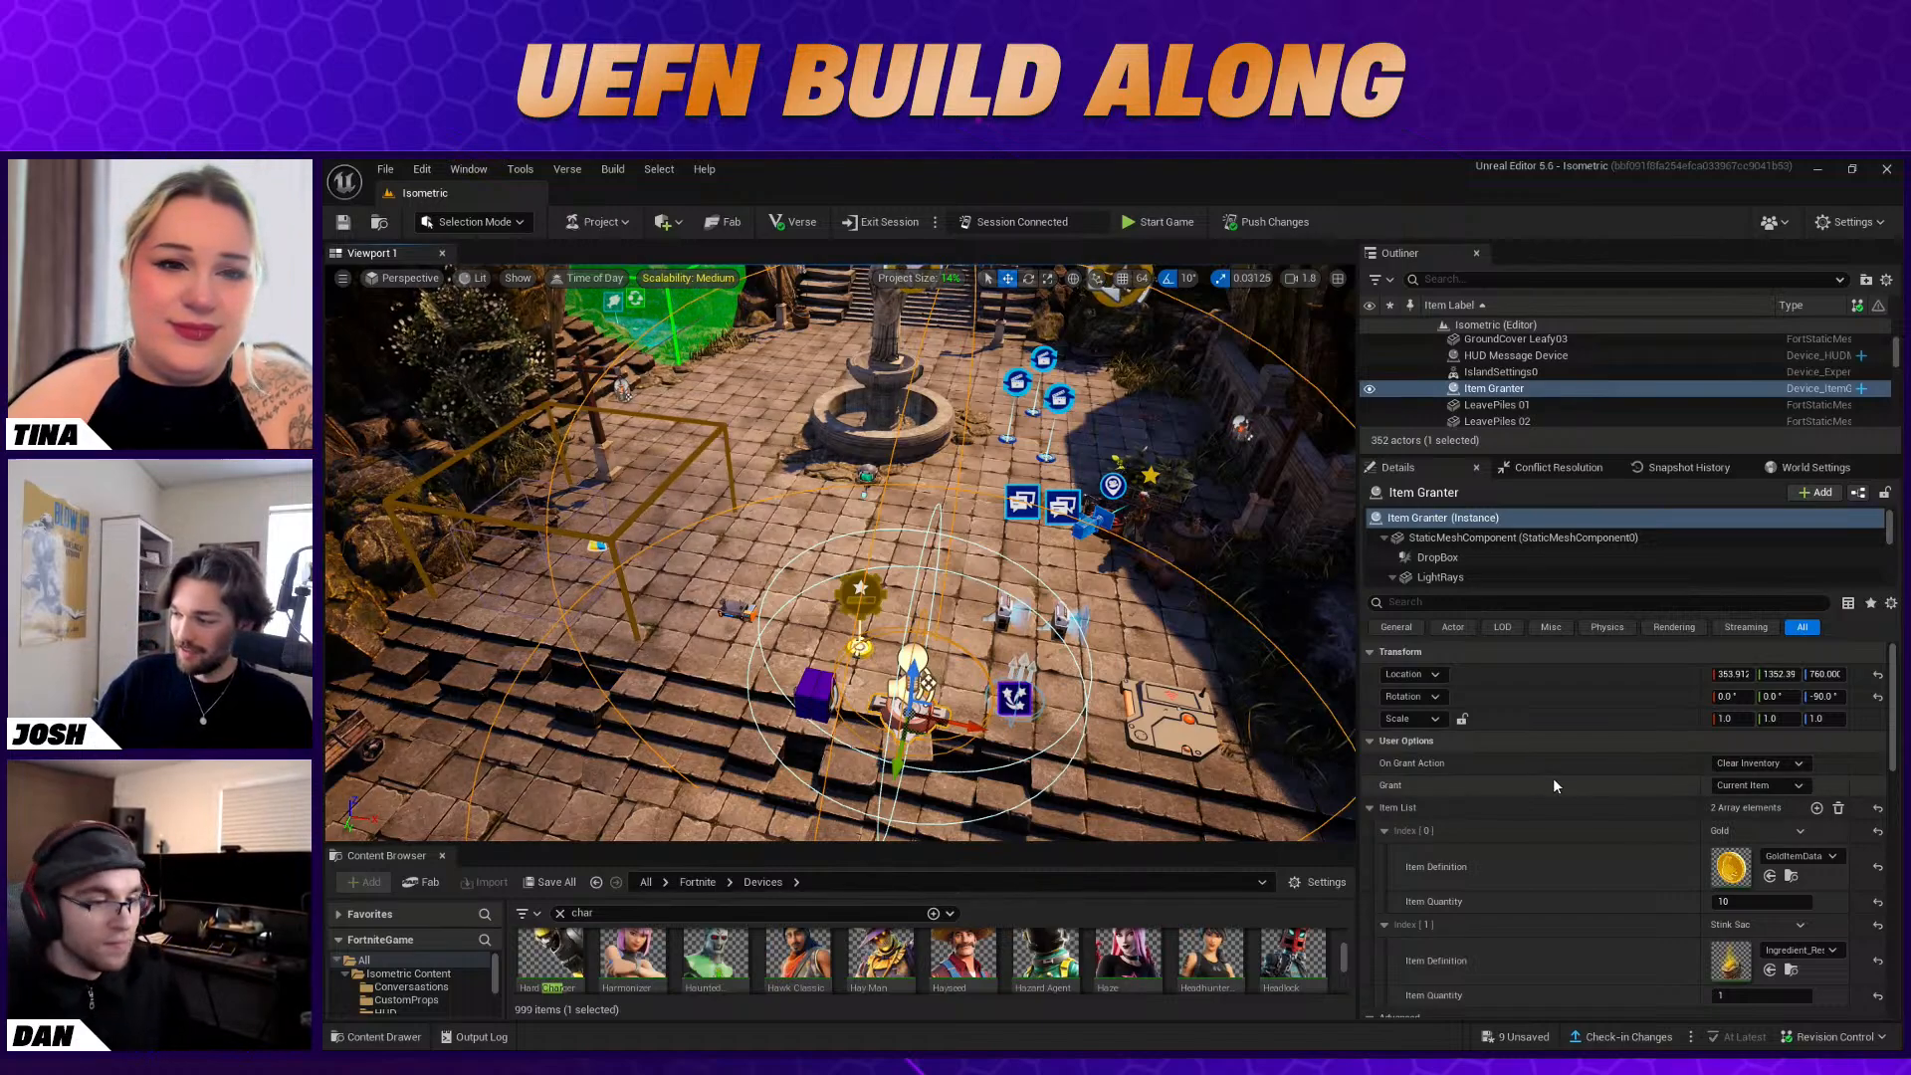
pyautogui.scroll(-1, 1761, 834)
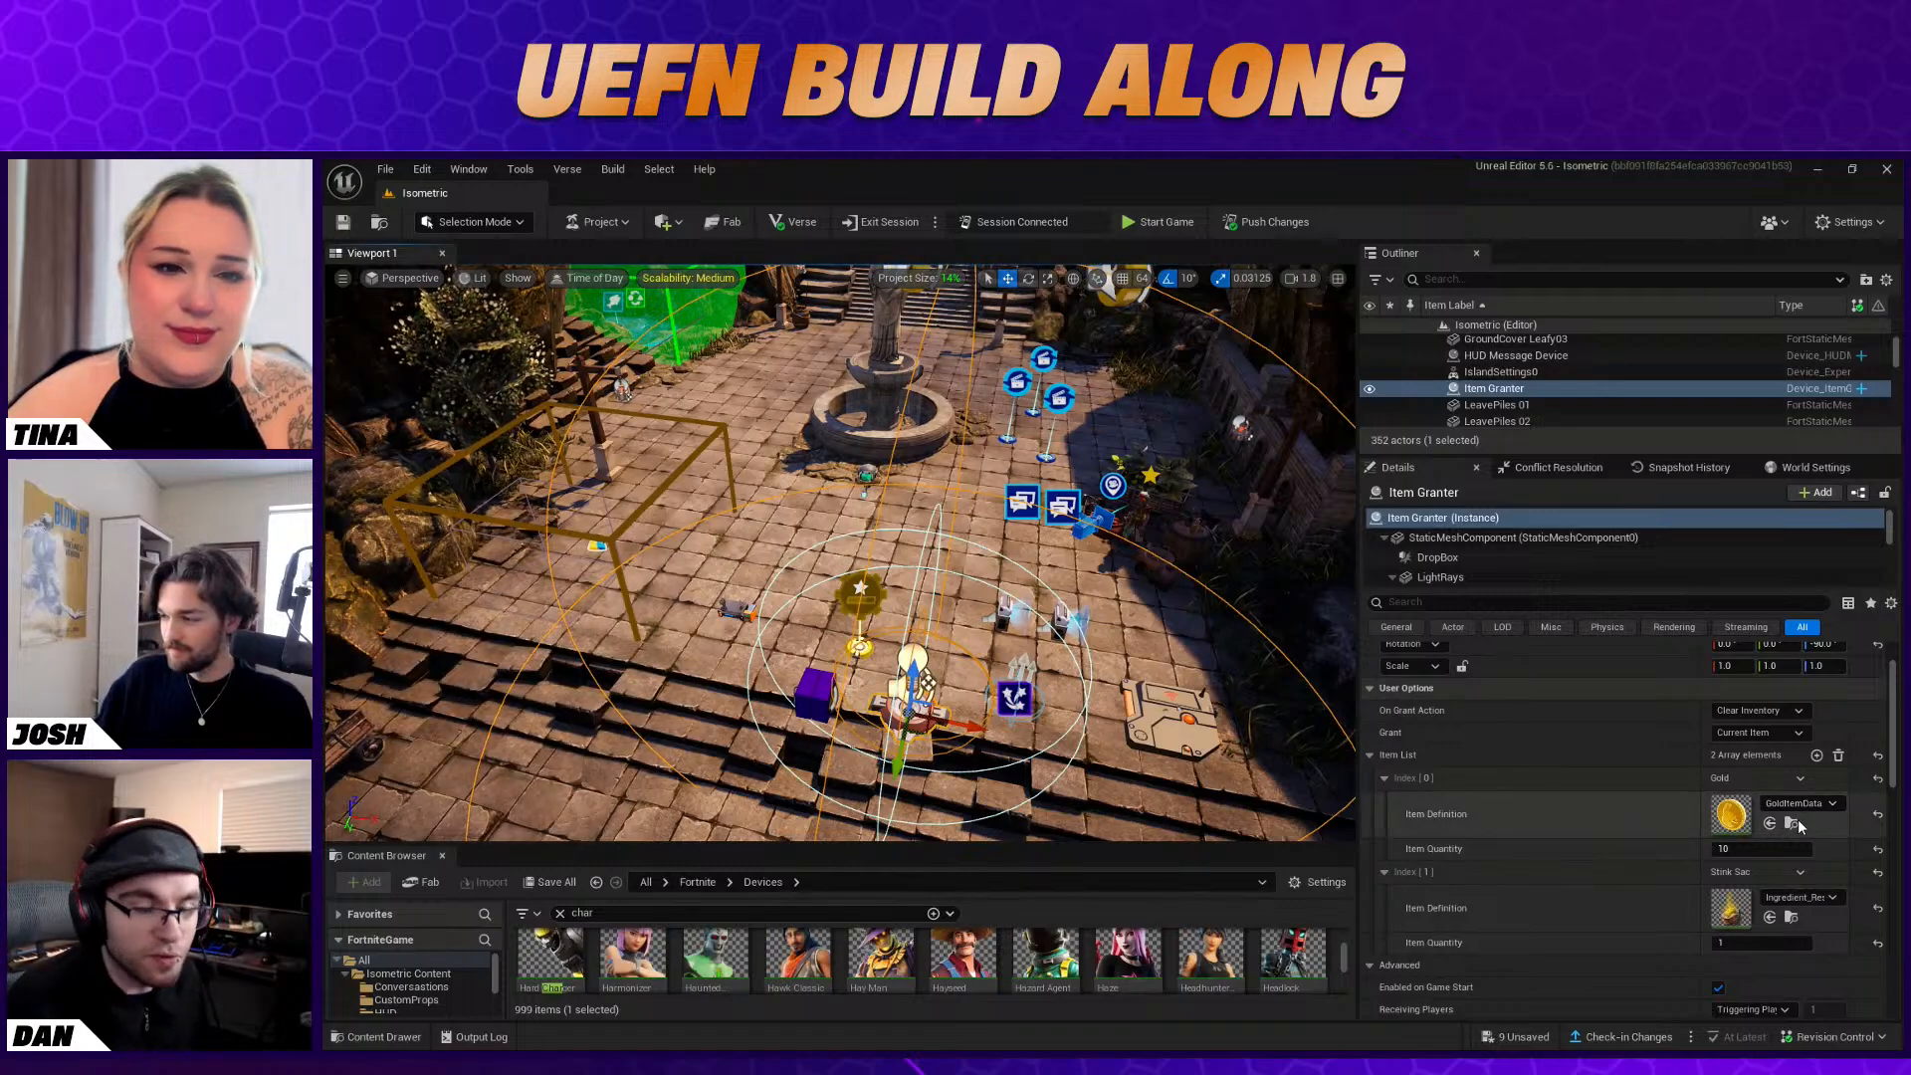
pyautogui.scroll(1, 1797, 821)
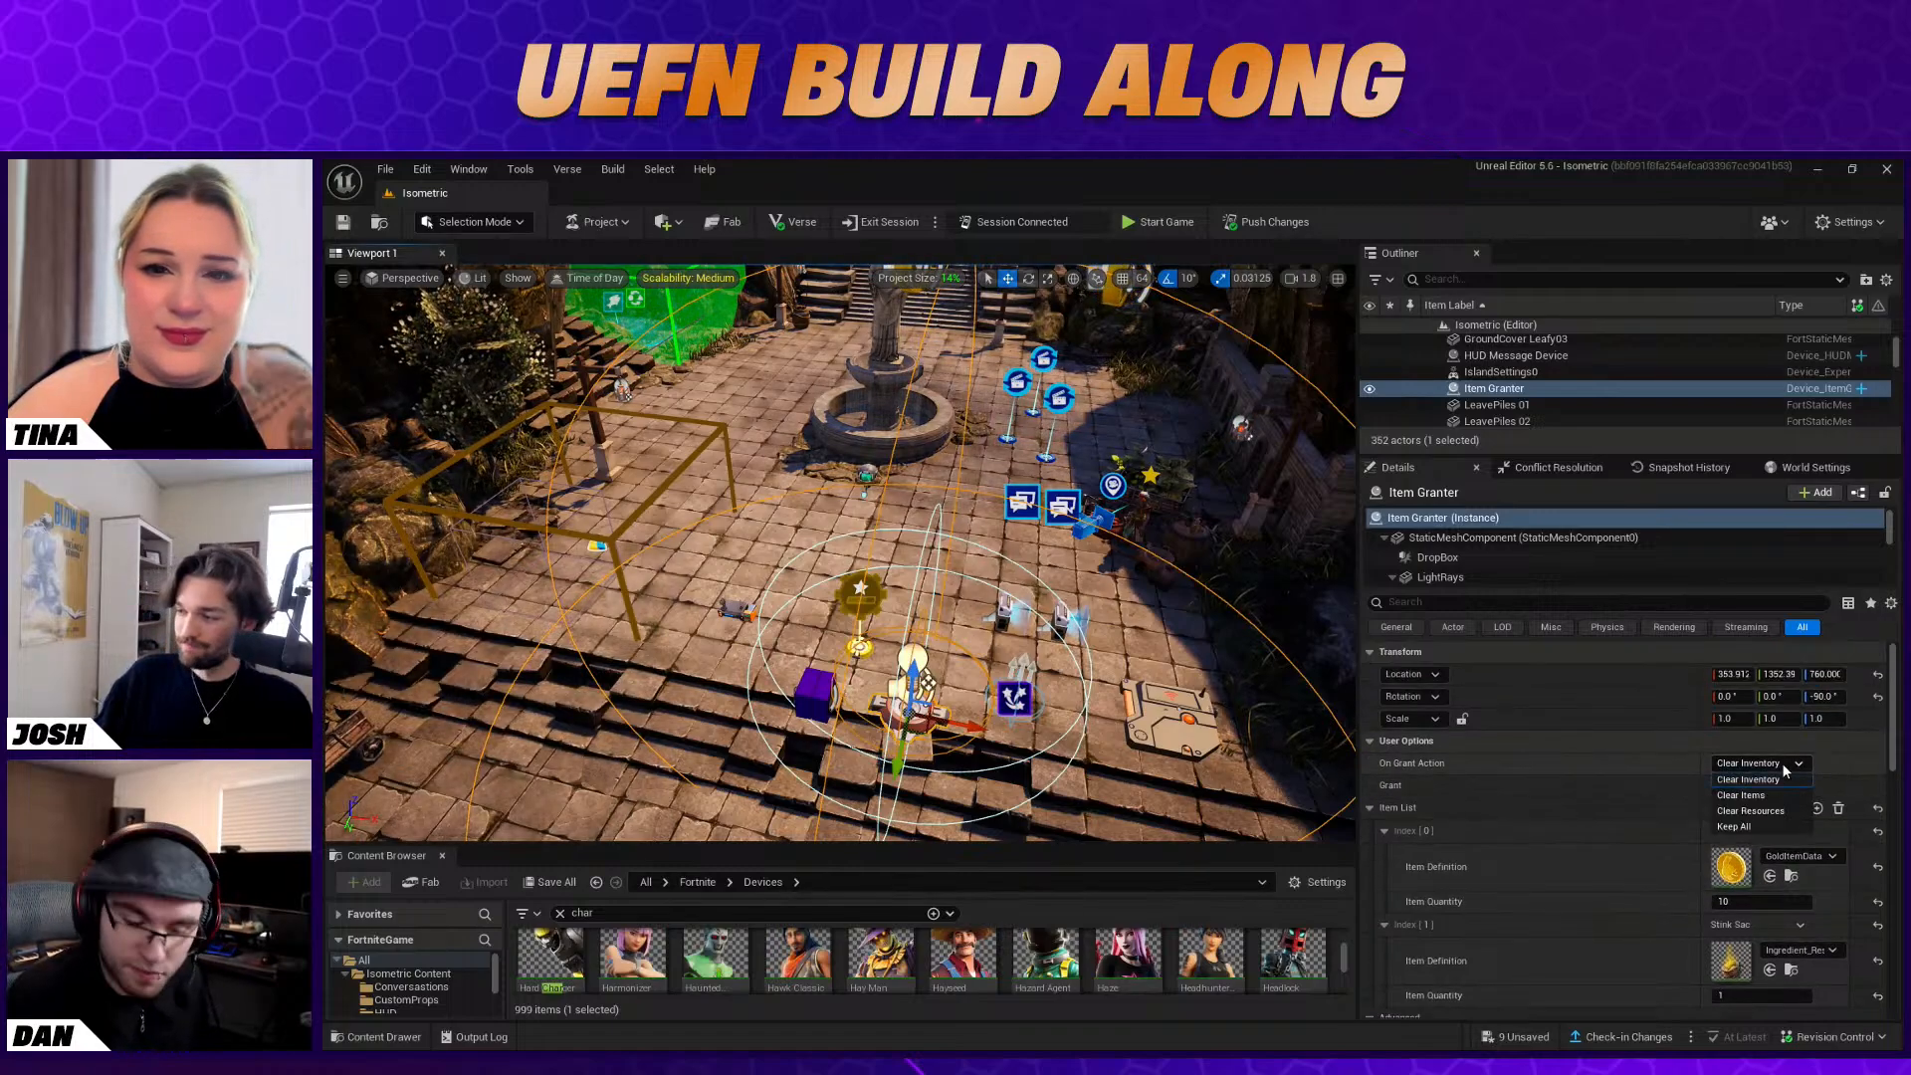
pyautogui.click(1753, 795)
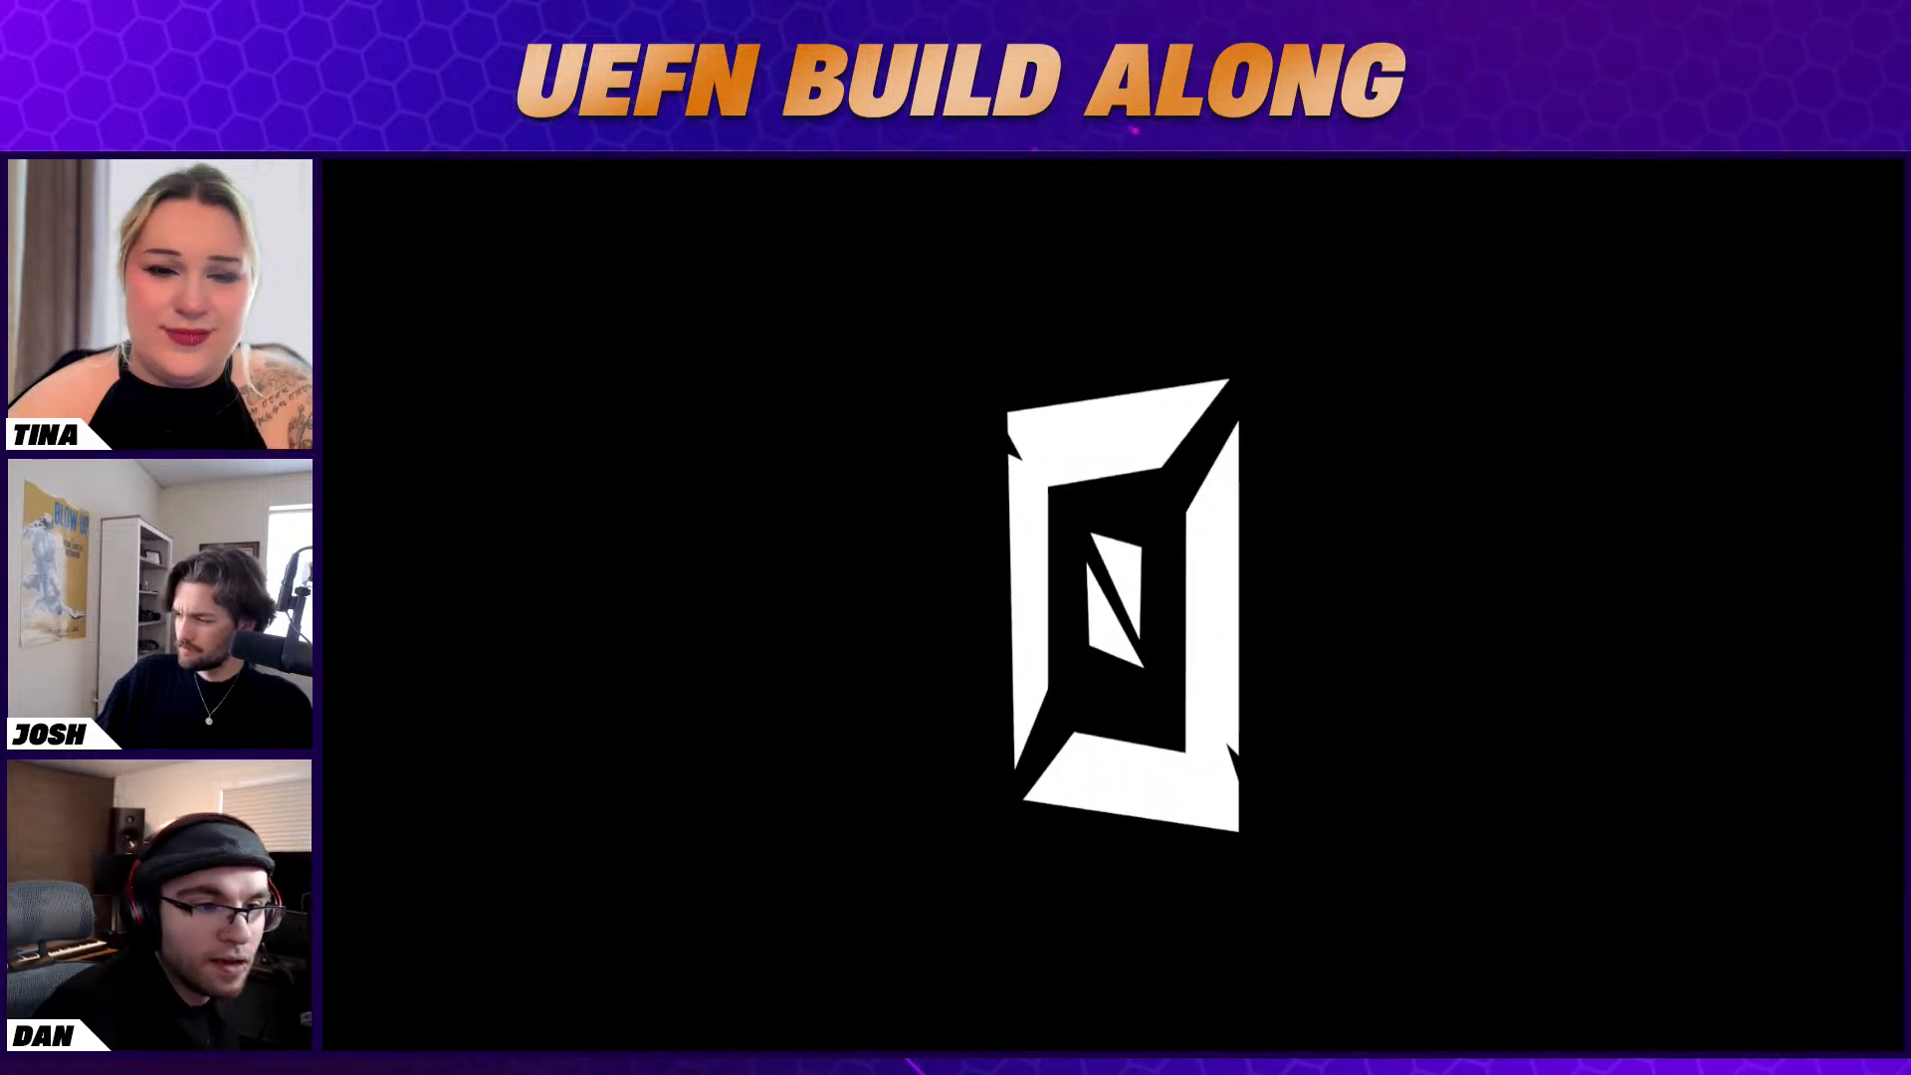